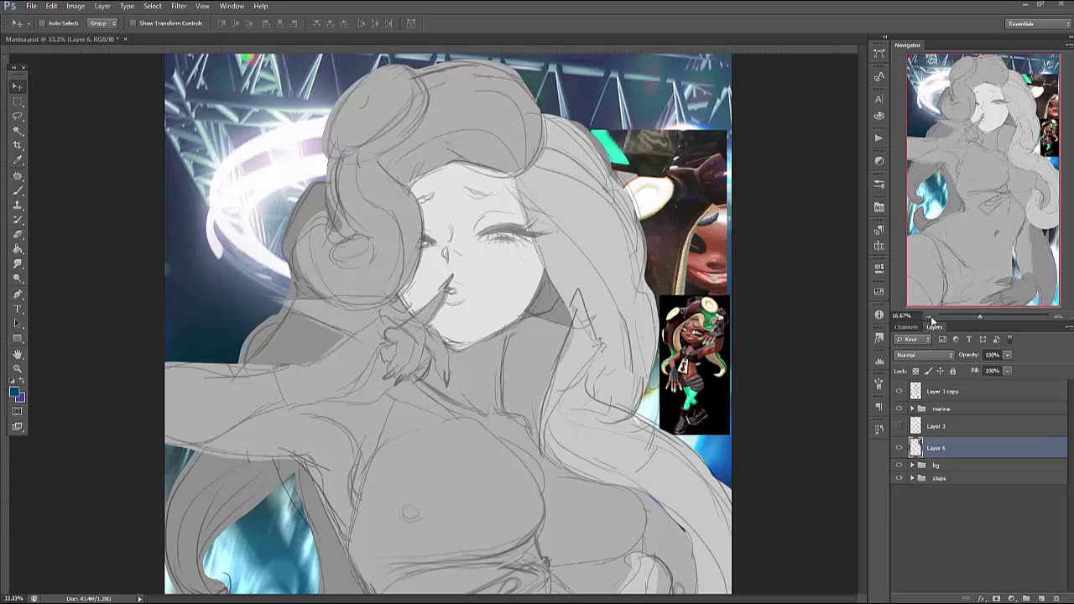
Show the rulers around the canvas
key("ctrl+r")
key("ctrl+plus")
key("ctrl+plus")
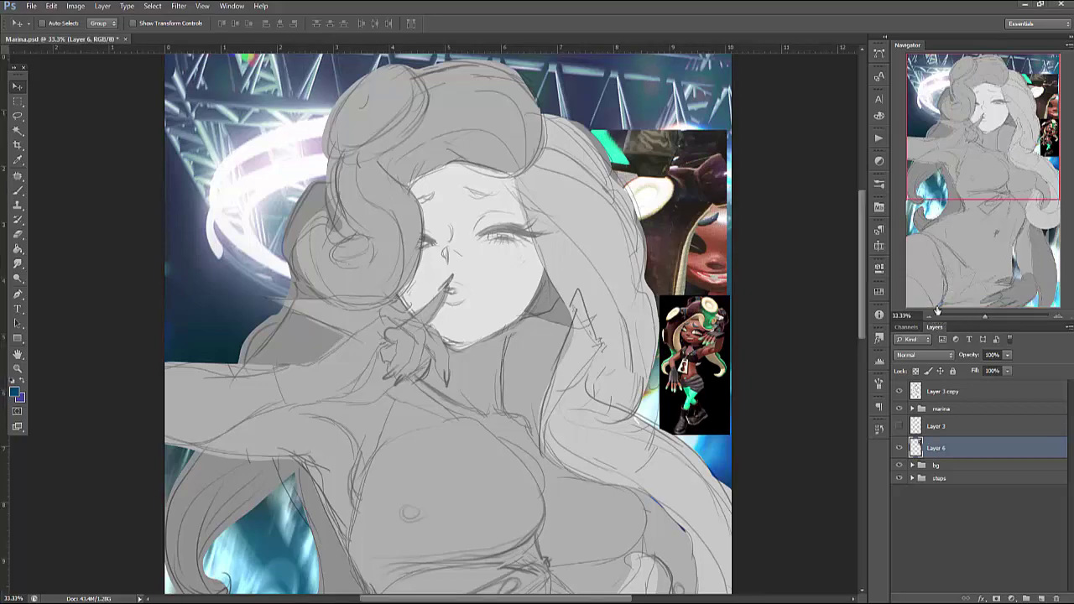
left_click(929, 317)
mouse_move(990, 164)
left_mouse_down()
mouse_move(990, 196)
mouse_move(989, 184)
left_mouse_up()
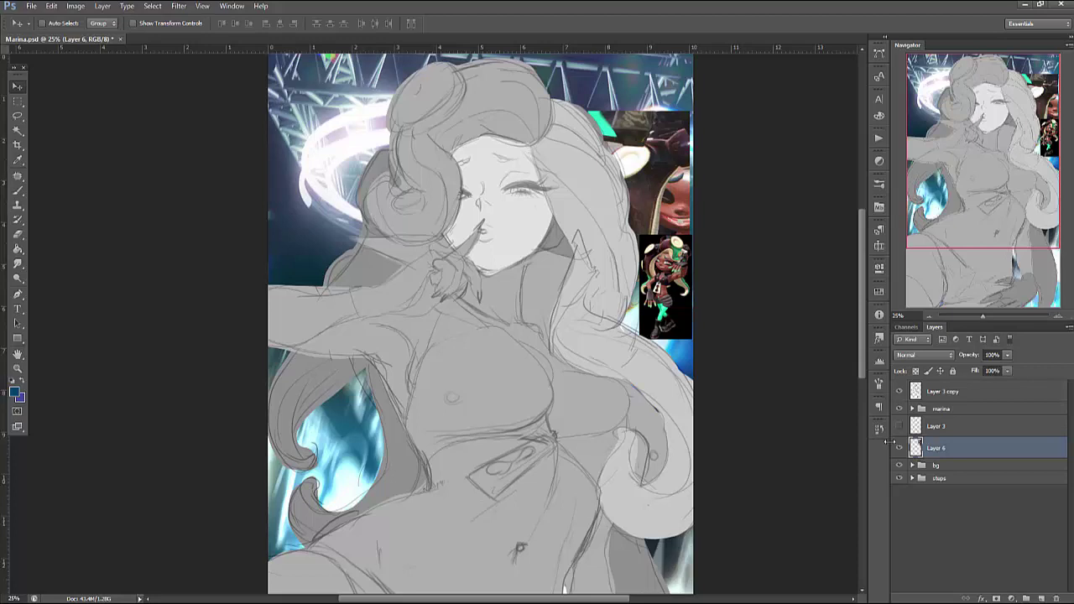
left_click_drag(965, 178, 952, 174)
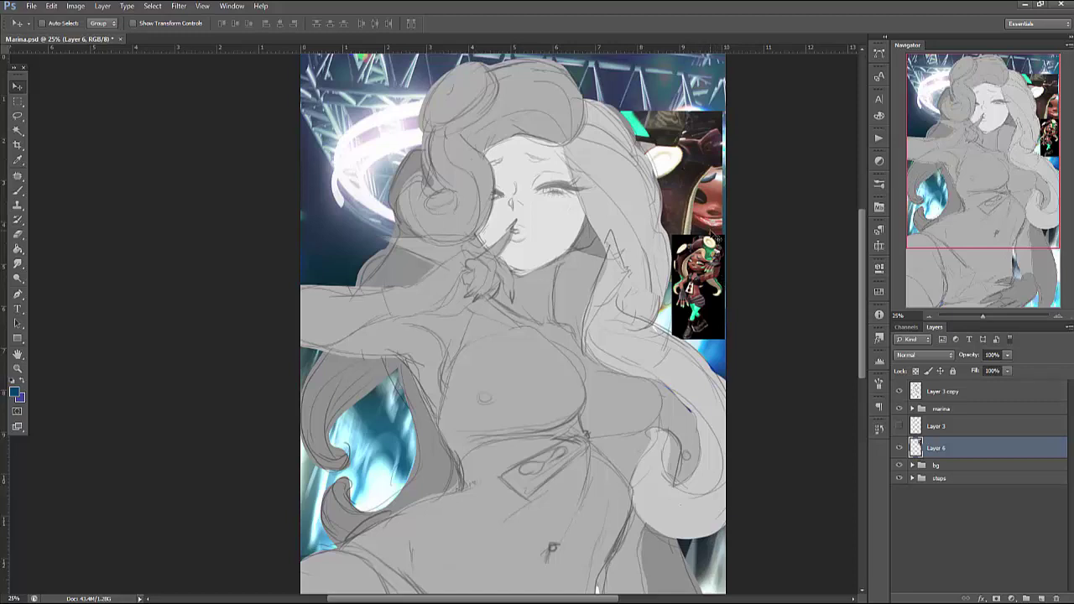
left_click_drag(988, 217, 984, 230)
Hide the marina group, Layer 6 and Layer 3 copy so that only the background artwork is displayed
left_click(899, 408)
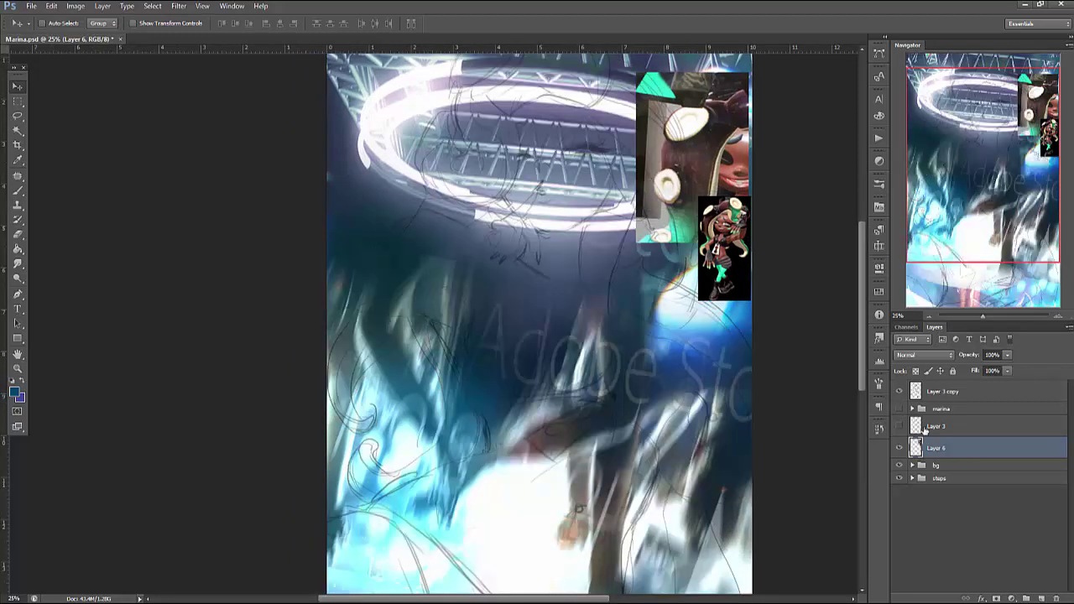
left_click(900, 448)
left_click(899, 391)
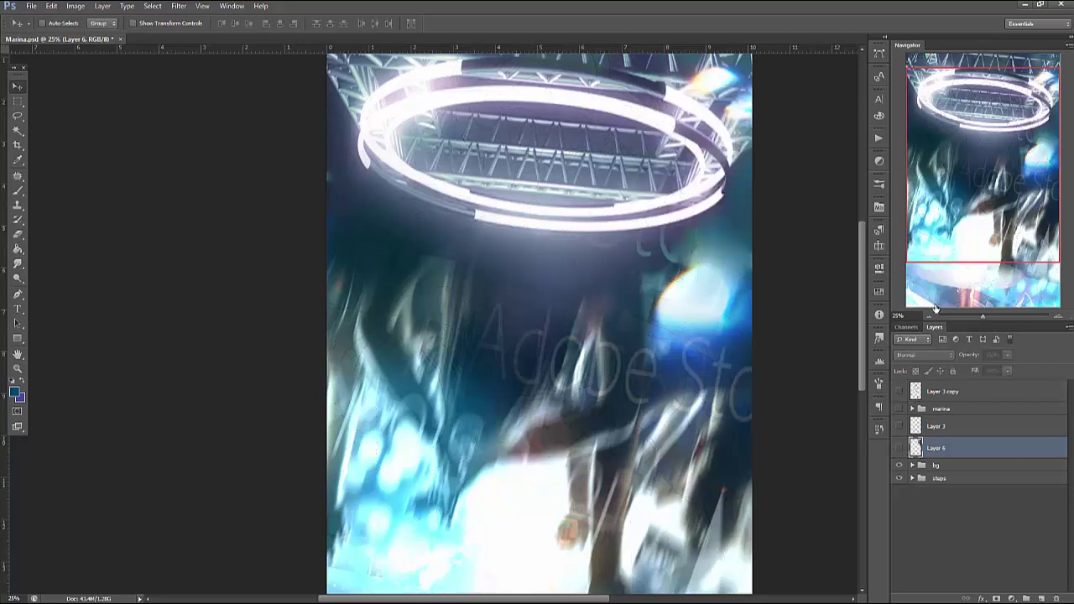
left_click(933, 316)
Expand the bg group, hide its upper stock-photo layers, and merge AdobeStock_74276958_Preview(1) down into Layer 0
left_click(912, 465)
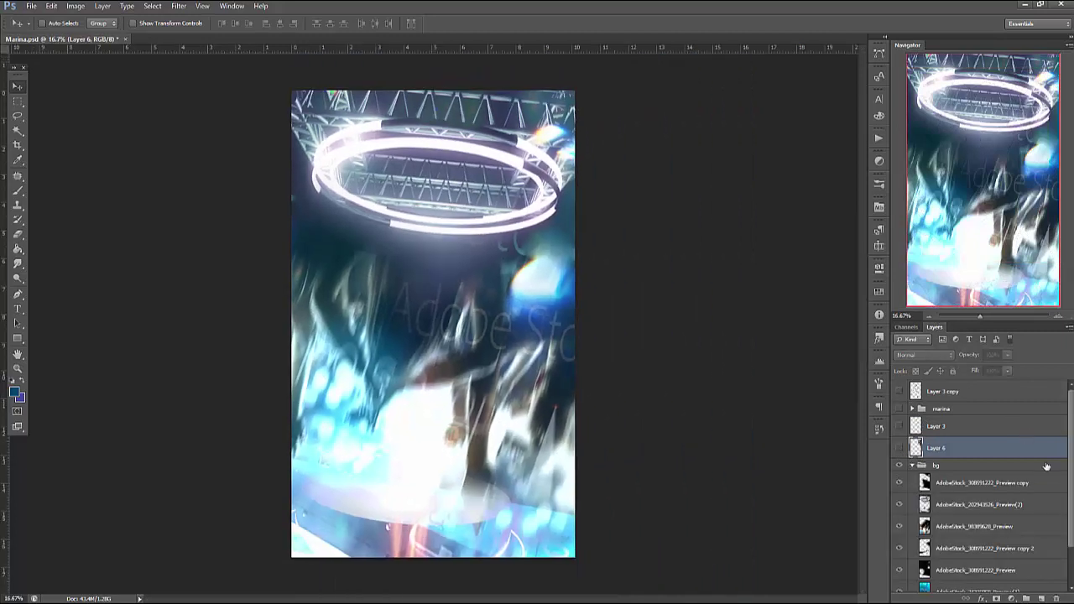
scroll(1046, 466, "down", 2)
left_click_drag(899, 437, 901, 547)
left_click(969, 545)
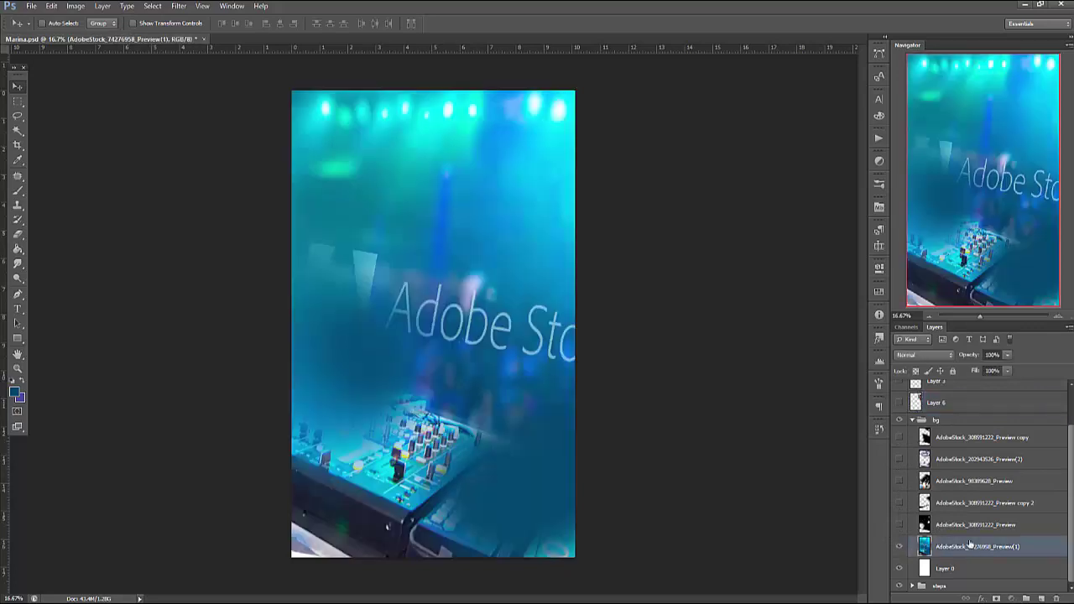
key("Delete")
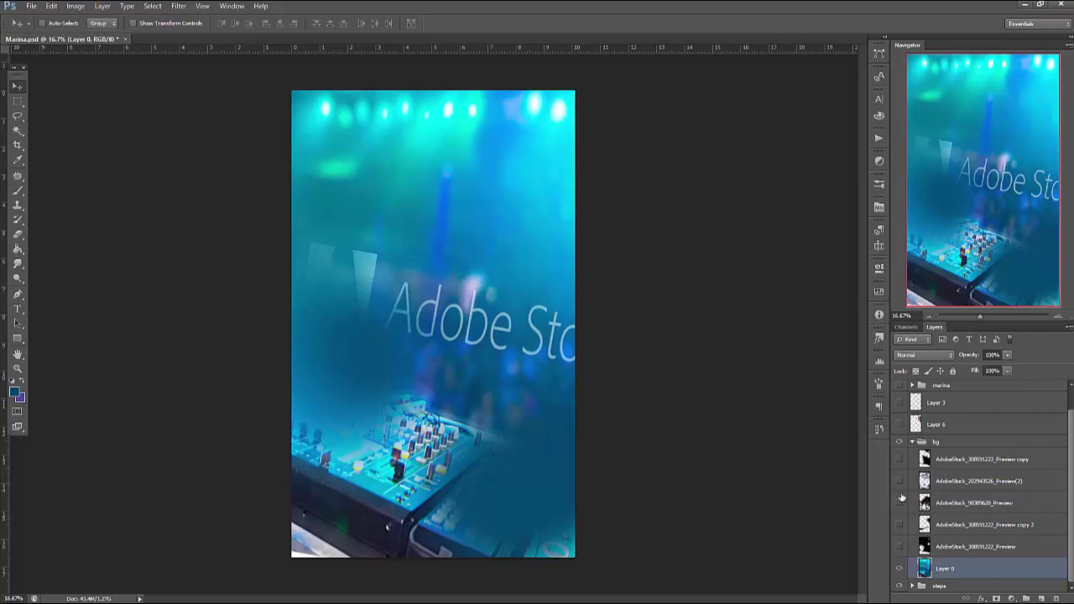
Make AdobeStock_308591222_Preview, AdobeStock_308591222_Preview copy 2 and AdobeStock_98389628_Preview visible again in the bg group
left_click(899, 546)
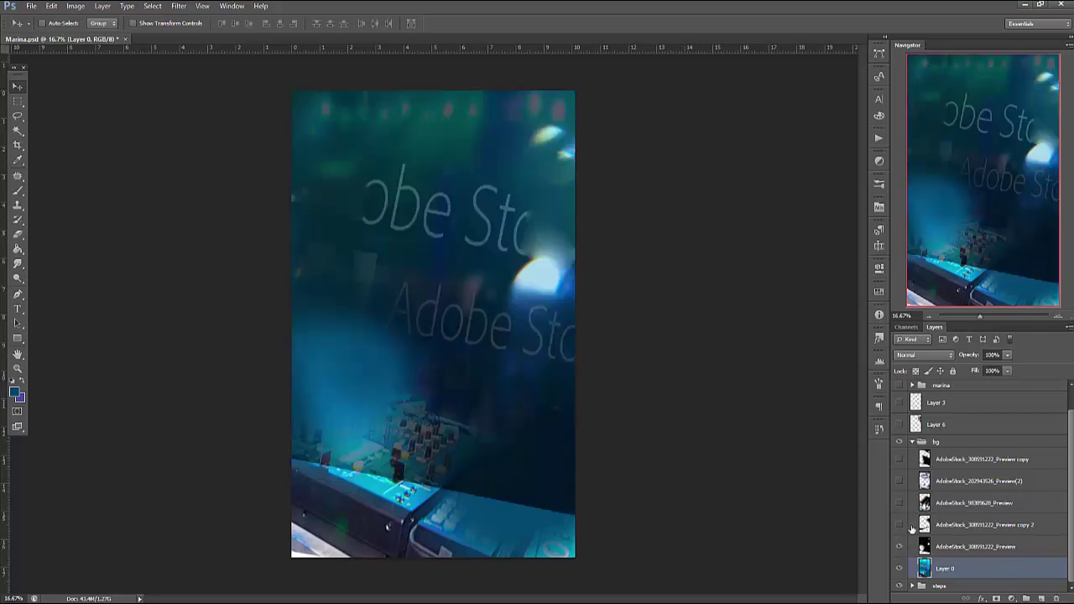
left_click(952, 550)
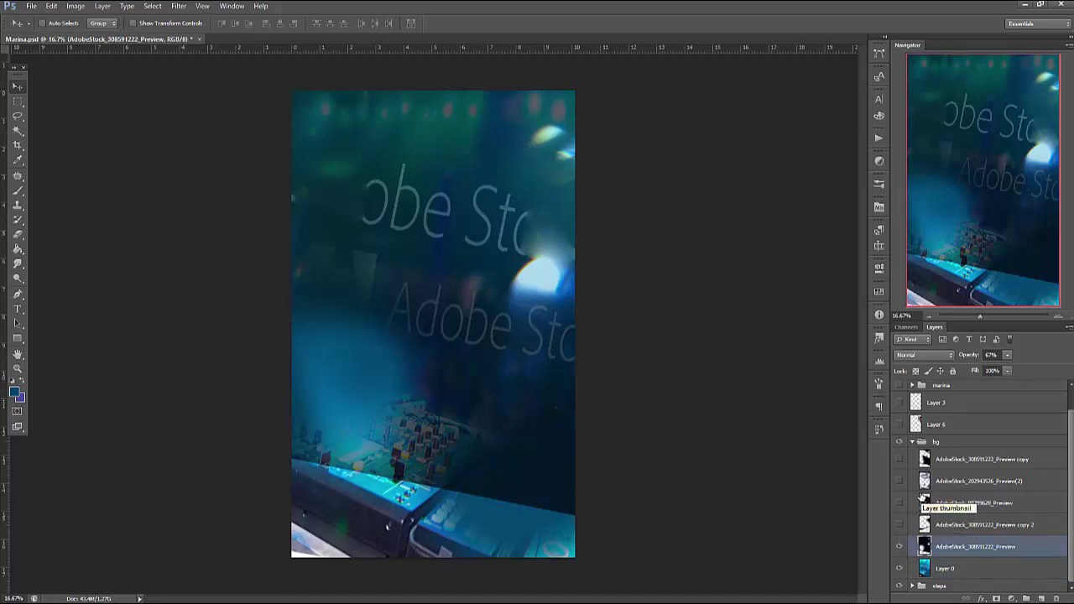
left_click(900, 525)
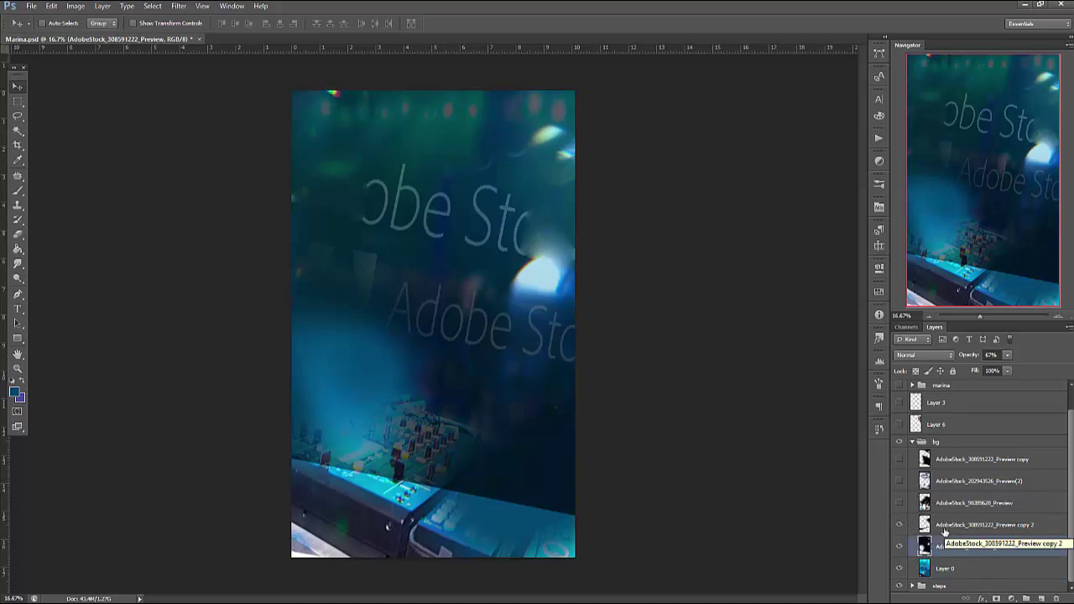
left_click(932, 503)
left_click(900, 503)
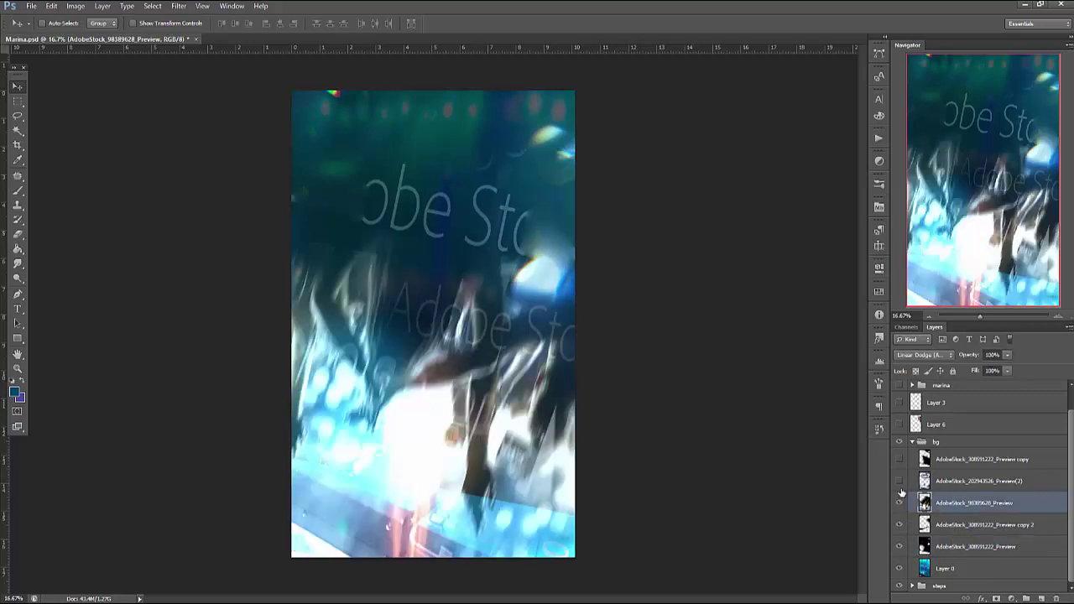
left_click(899, 504)
left_click(900, 503)
Make the AdobeStock_202943526_Preview(2) and AdobeStock_308591222_Preview copy layers visible, comparing the background with and without each
left_click(900, 481)
left_click(955, 485)
left_click(898, 483)
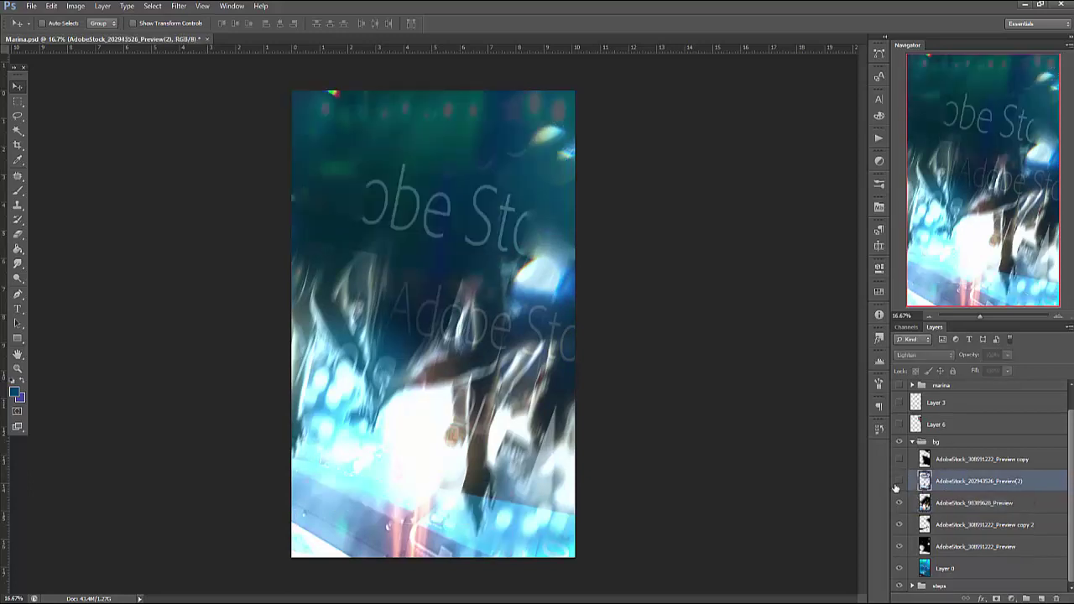
left_click(898, 484)
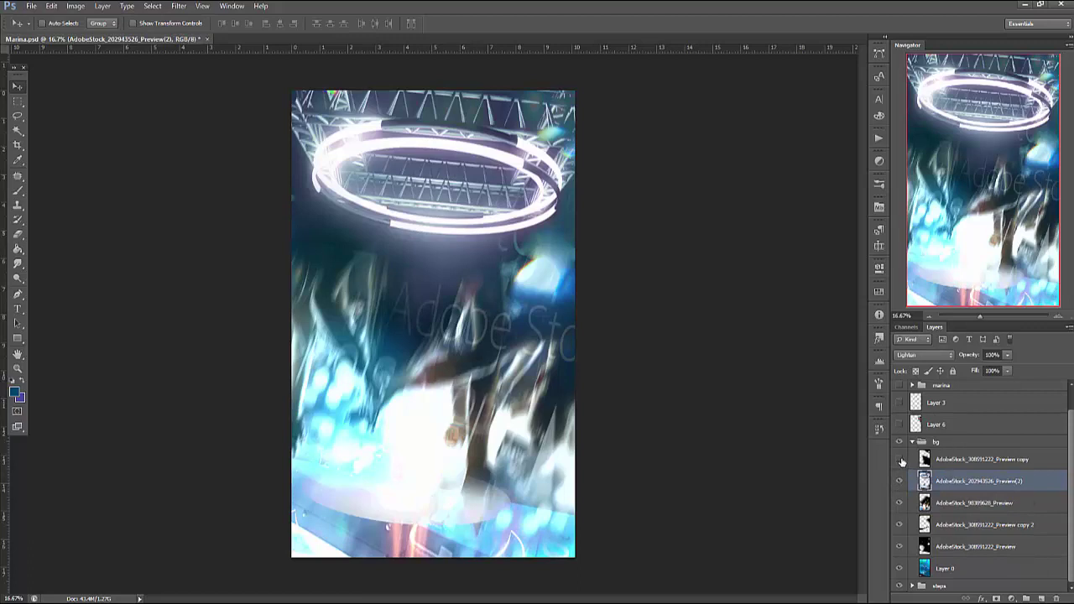
left_click(900, 460)
left_click(900, 460)
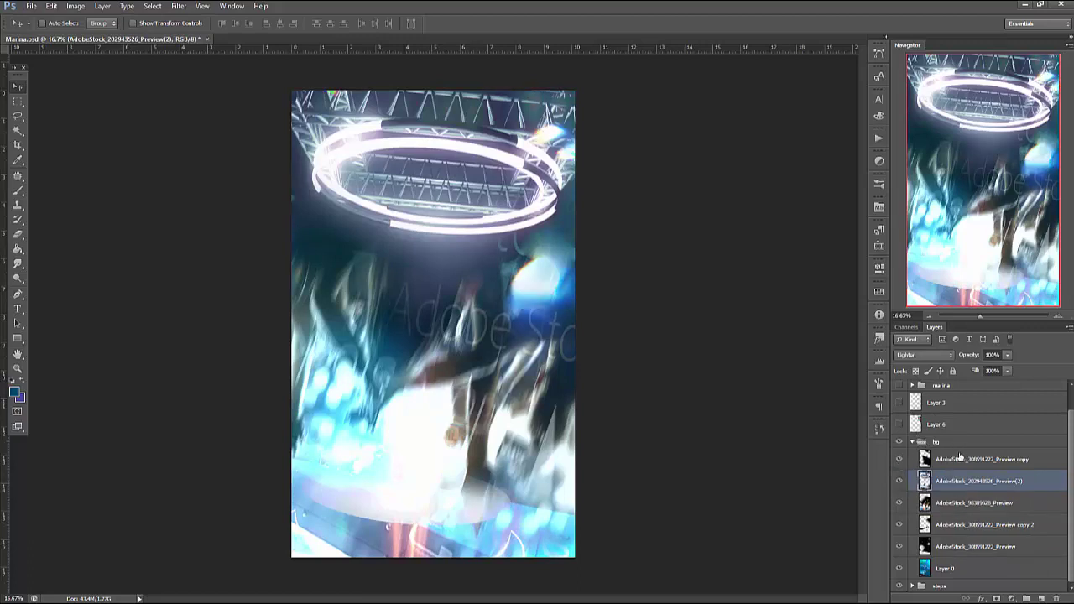
left_click(959, 458)
Compare the background with its upper stock-photo layers hidden and shown, and collapse the bg group
left_click(900, 460)
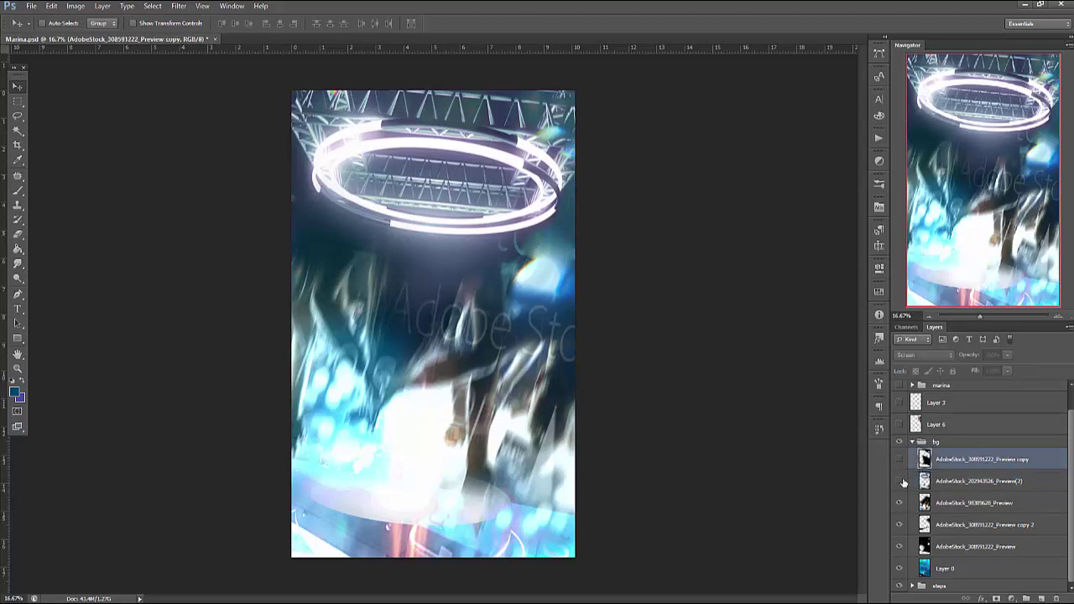
left_click(902, 482, "alt")
left_click(903, 485, "alt")
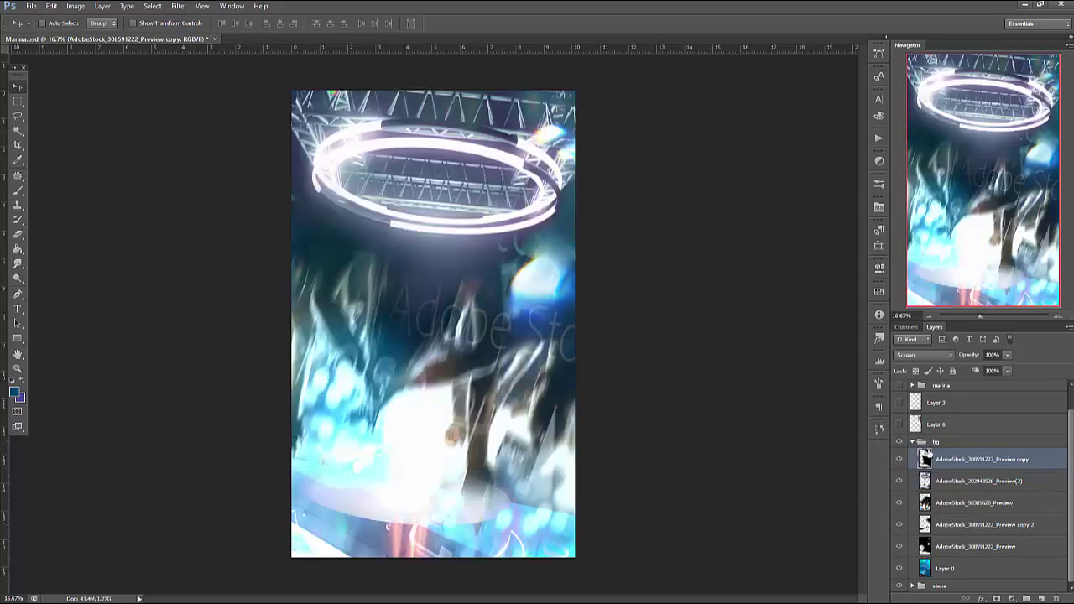
left_click(899, 460)
left_click(899, 481)
left_click(900, 525)
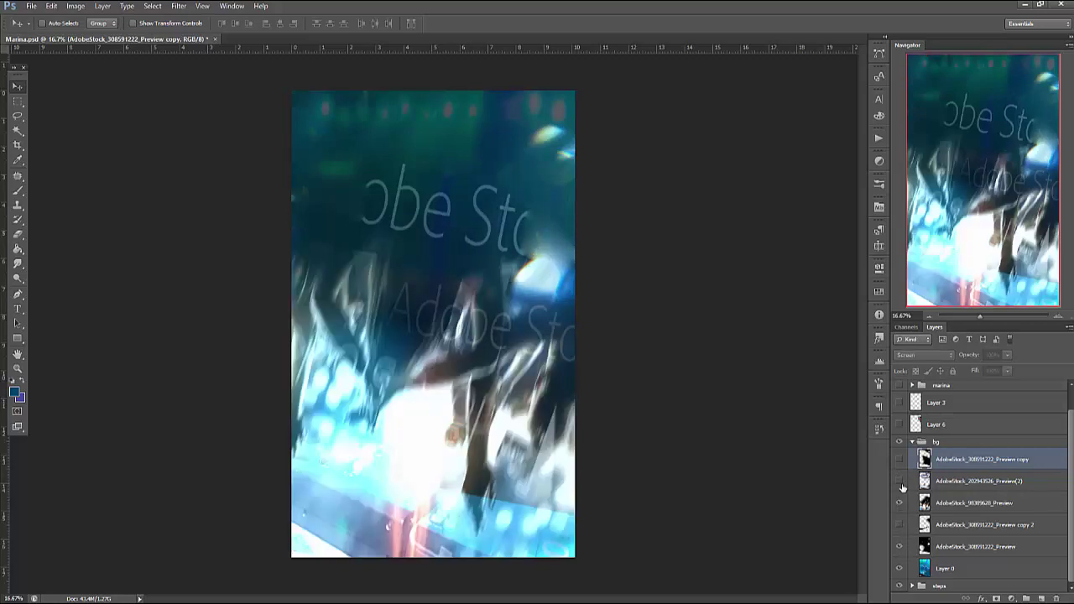
left_click(900, 482)
left_click(912, 442)
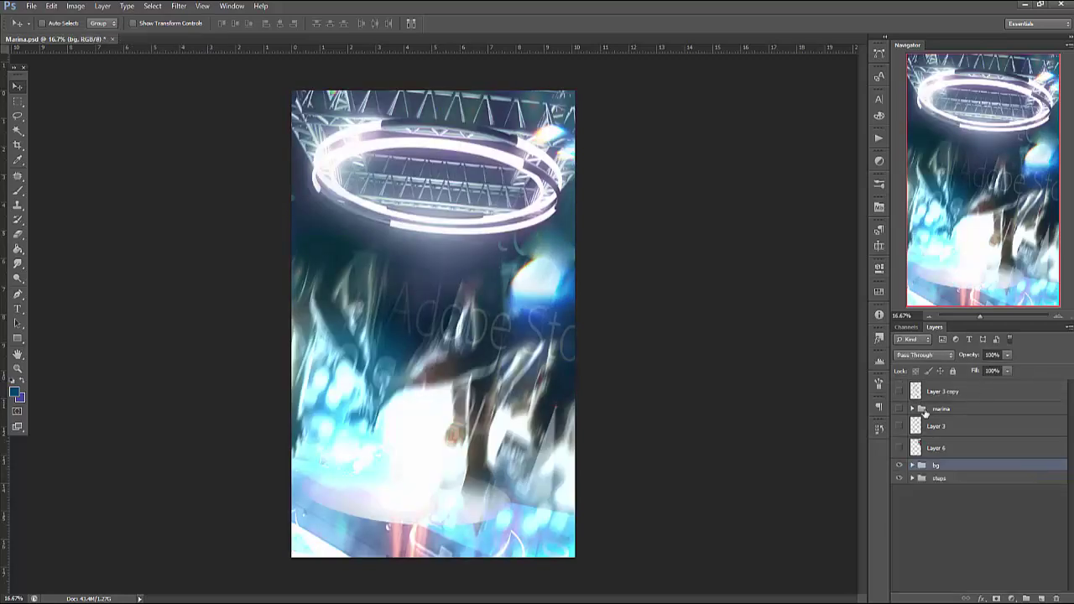
Show the marina group and the Layer 3 copy sketch again, and lower the sketch's opacity to 31%
left_click(899, 409)
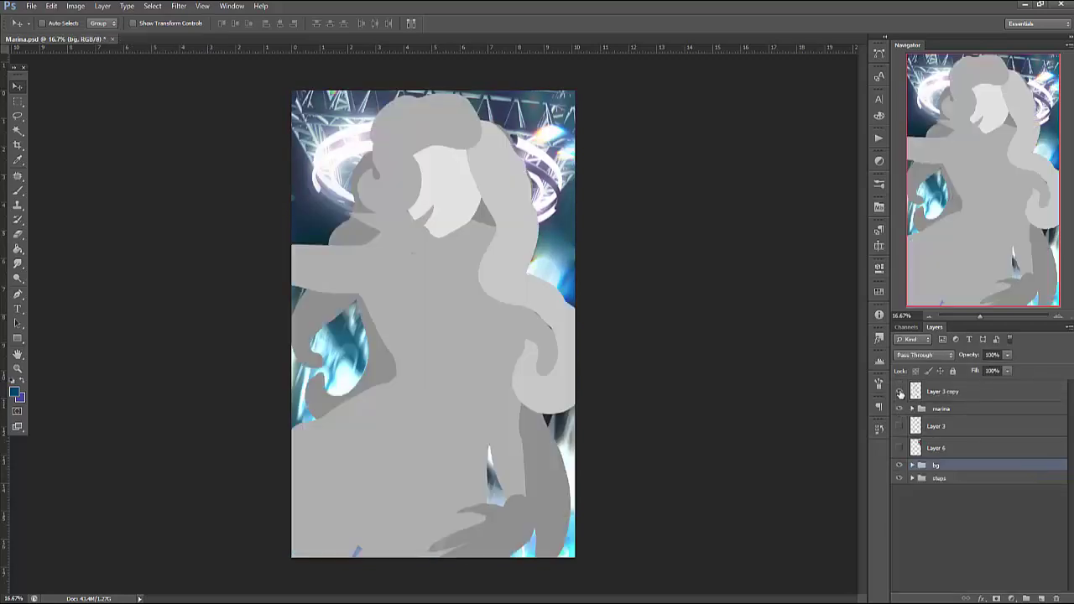
left_click(900, 392)
left_click(956, 387)
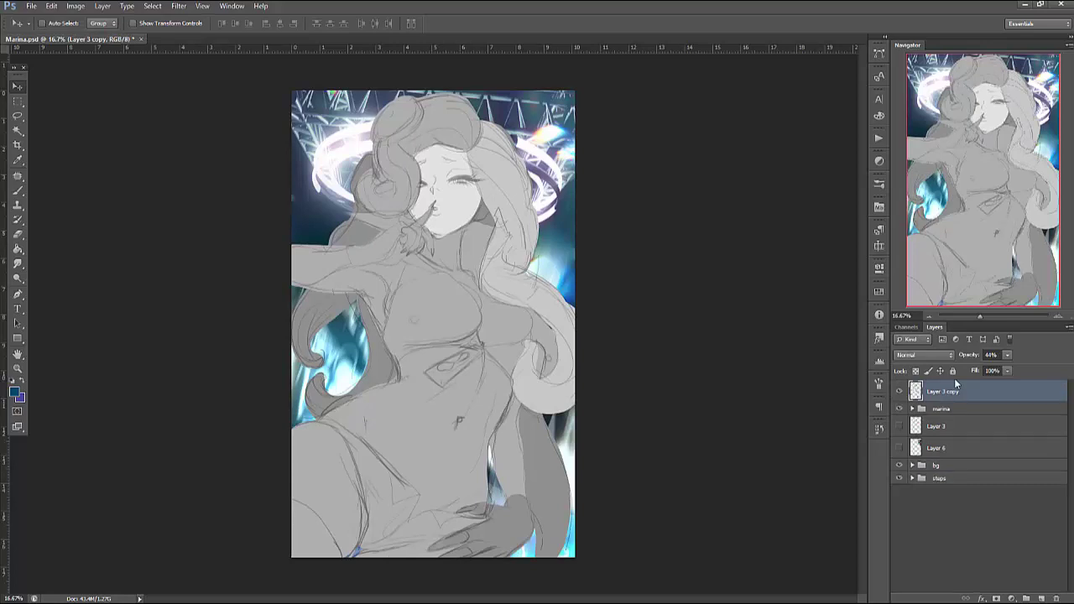
left_click(1007, 355)
left_click_drag(993, 367, 1003, 370)
Reduce the Layer 3 copy sketch's opacity further to 21% and expand the marina group
left_click(1058, 317)
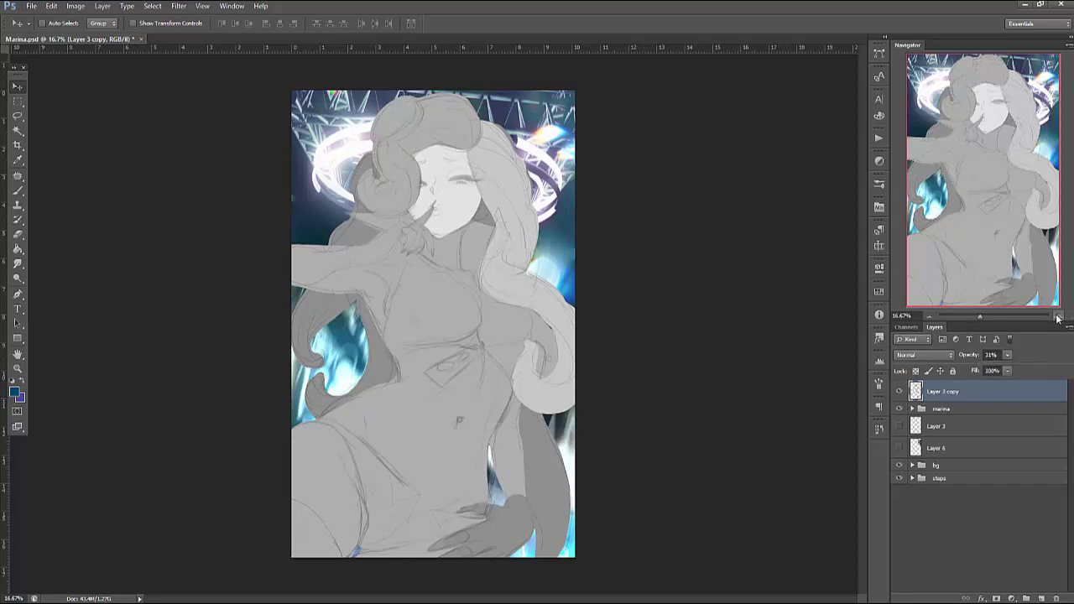
left_click_drag(1037, 262, 963, 115)
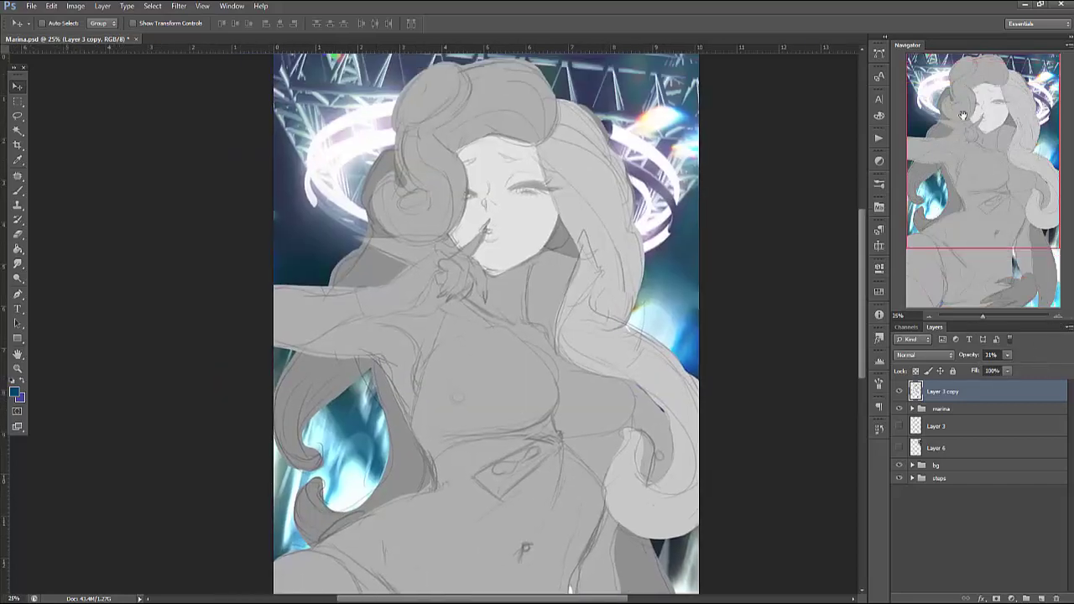
left_click(898, 391)
left_click(899, 391)
left_click(1008, 355)
left_click_drag(1006, 370, 998, 369)
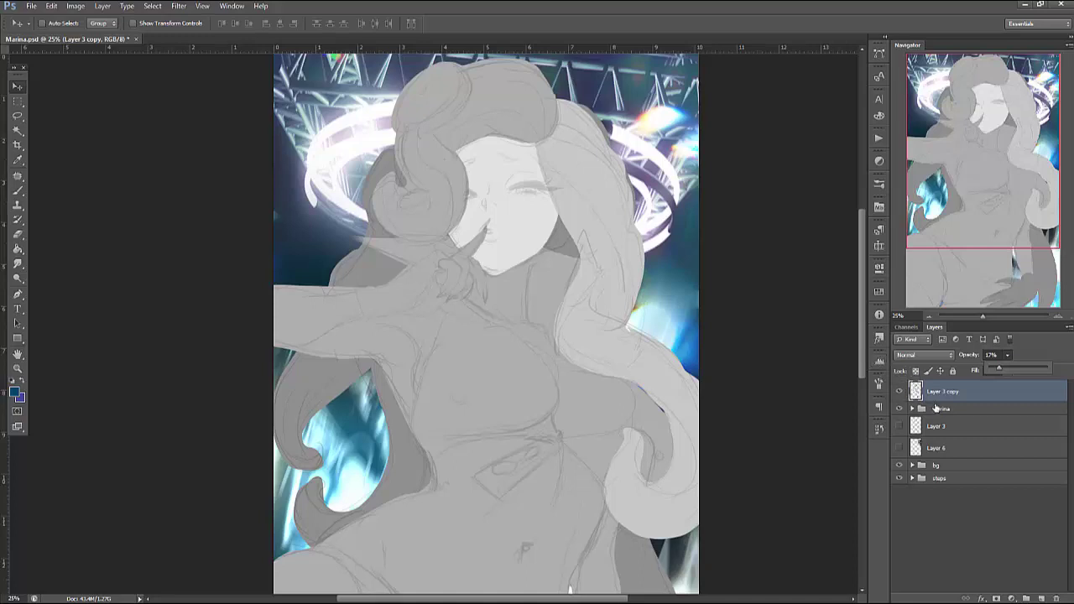
left_click(1015, 361)
mouse_move(1010, 367)
left_mouse_down()
mouse_move(1031, 369)
mouse_move(996, 370)
left_mouse_up()
left_click(941, 408)
left_click(912, 409)
left_click(942, 391)
left_click(1008, 355)
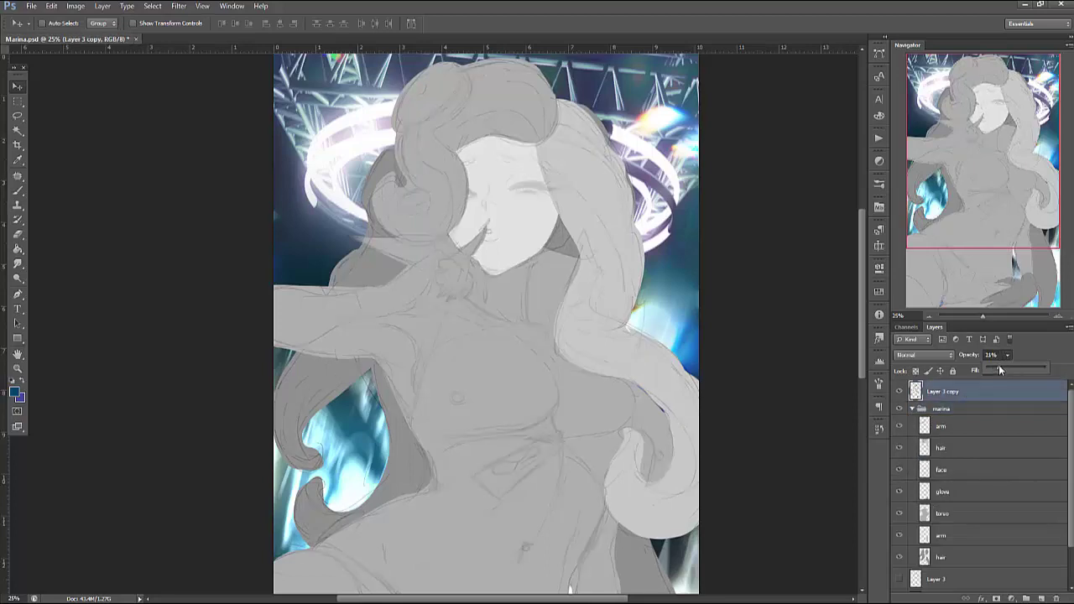
Examine which parts of the figure the hair, torso and face layers cover by switching each one off and on
left_click(946, 448)
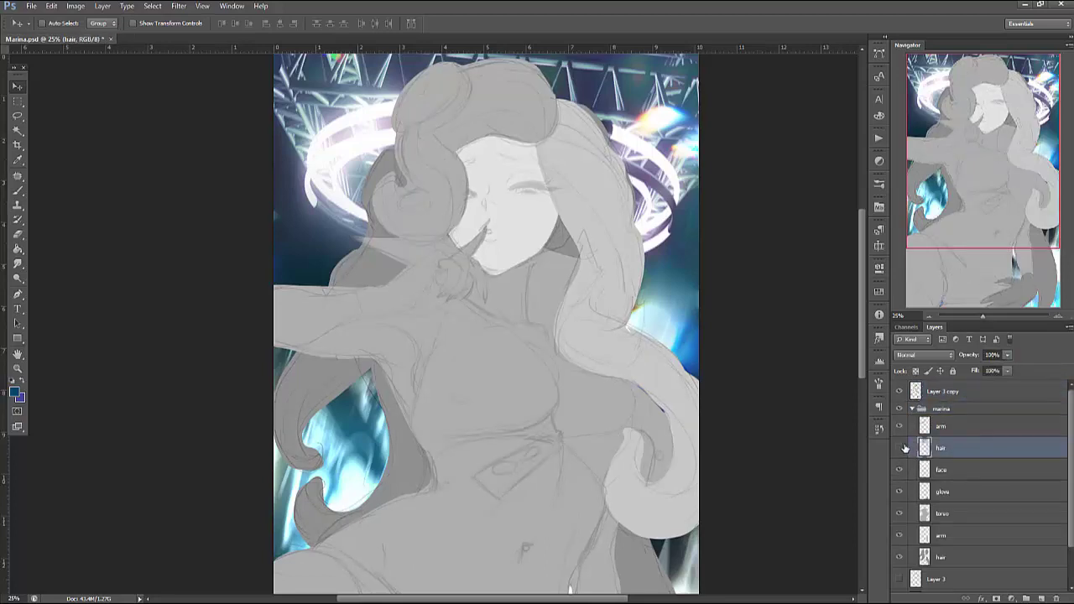
left_click(900, 449)
left_click(901, 449)
left_click(944, 513)
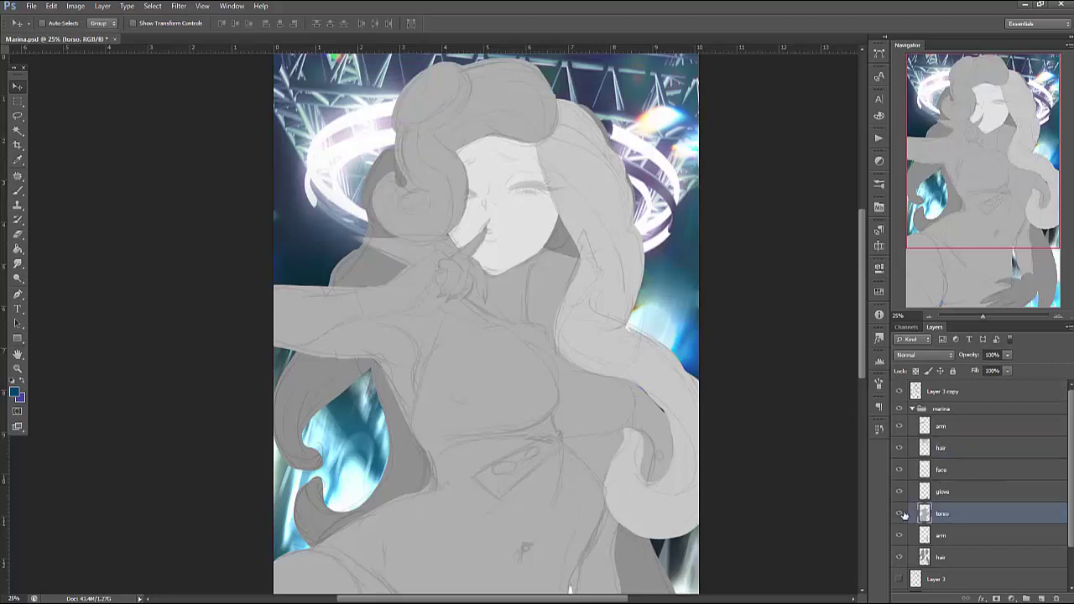
left_click(899, 514)
left_click(900, 515)
left_click(941, 472)
left_click(901, 471)
left_click(900, 470)
left_click(967, 497)
Add a new layer above the upper hair layer and lasso the pointed lapel shape beside the neck
left_click(951, 453)
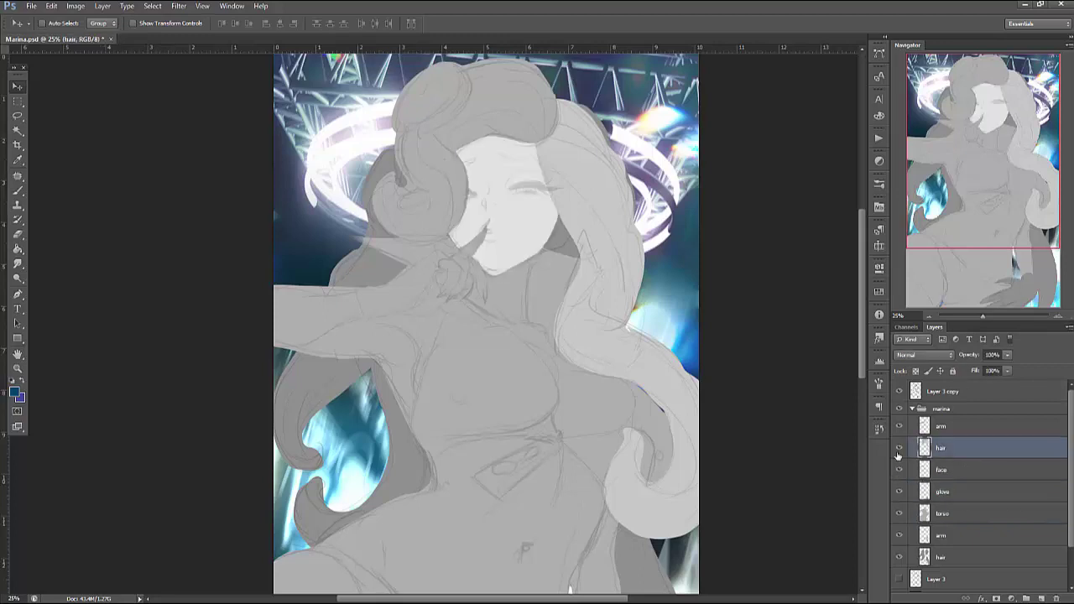
left_click(1041, 598)
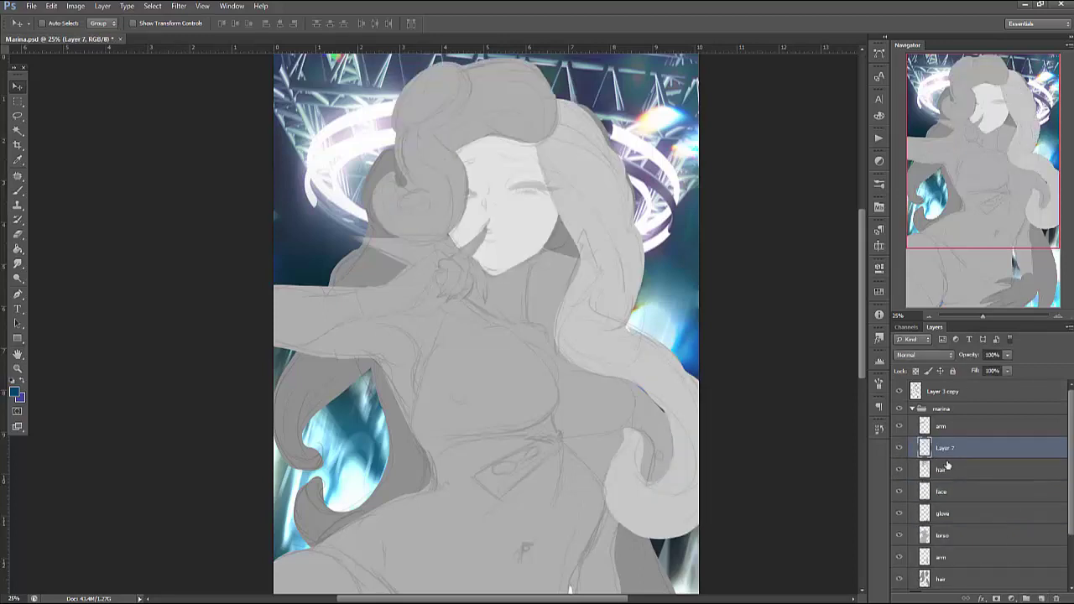
key("l")
mouse_move(565, 361)
left_mouse_down()
mouse_move(567, 318)
mouse_move(604, 267)
mouse_move(584, 224)
mouse_move(556, 330)
mouse_move(574, 369)
left_mouse_up()
Fill the lapel selection with a gray sampled from the figure using the Paint Bucket, and deselect it
left_click(17, 250)
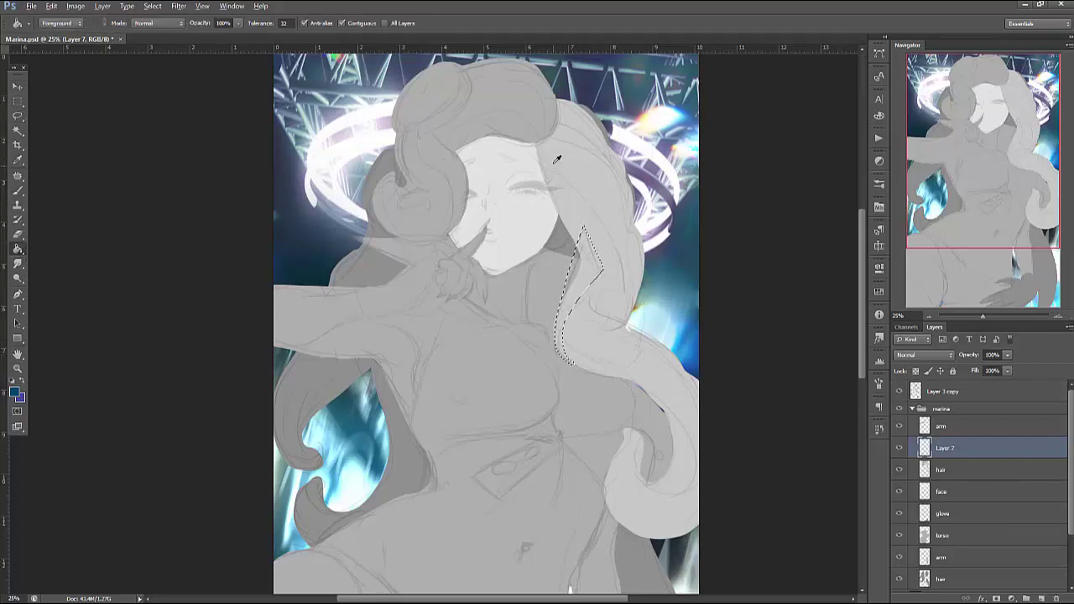
left_click(587, 256, "alt")
left_click(590, 283)
key("ctrl+d")
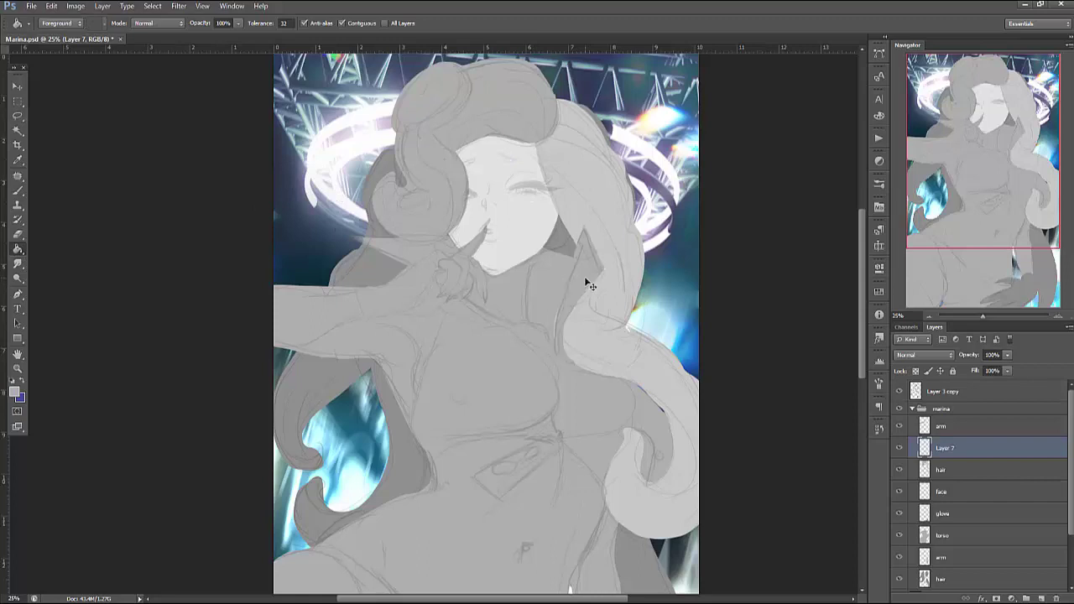
Rename the new layer as lapel
double_click(947, 448)
type("lapel")
key("Return")
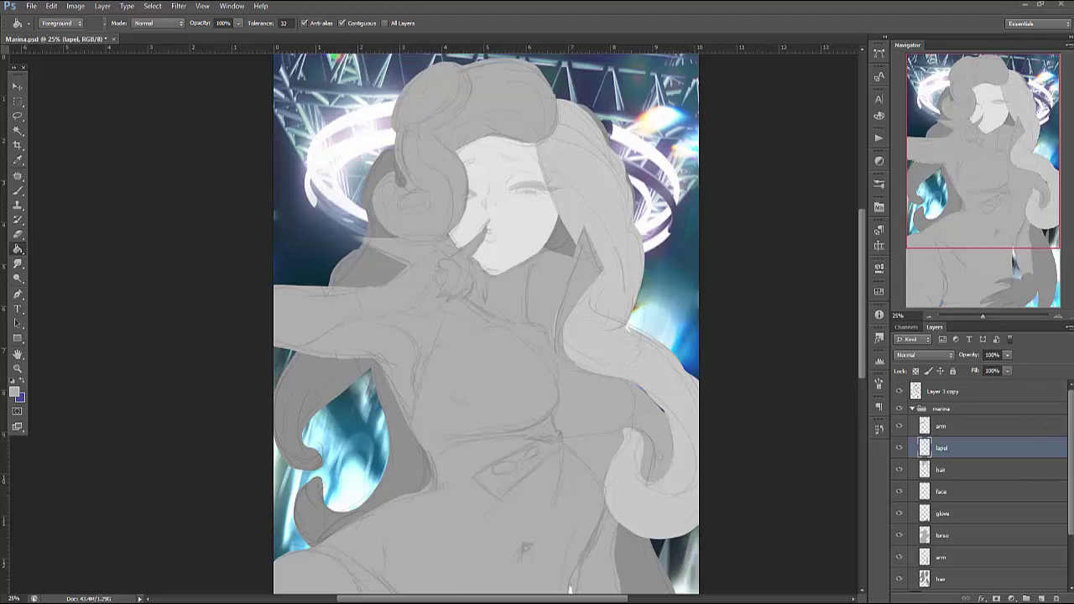
Collapse the marina group, then show and select Layer 6 with the character reference pictures
left_click(912, 409)
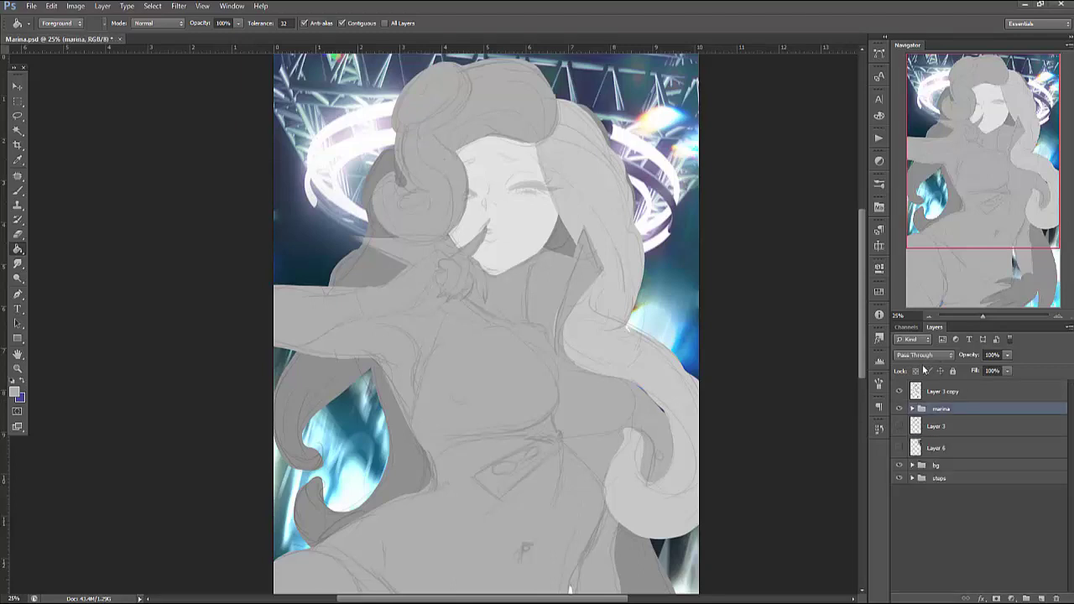
left_click(898, 447)
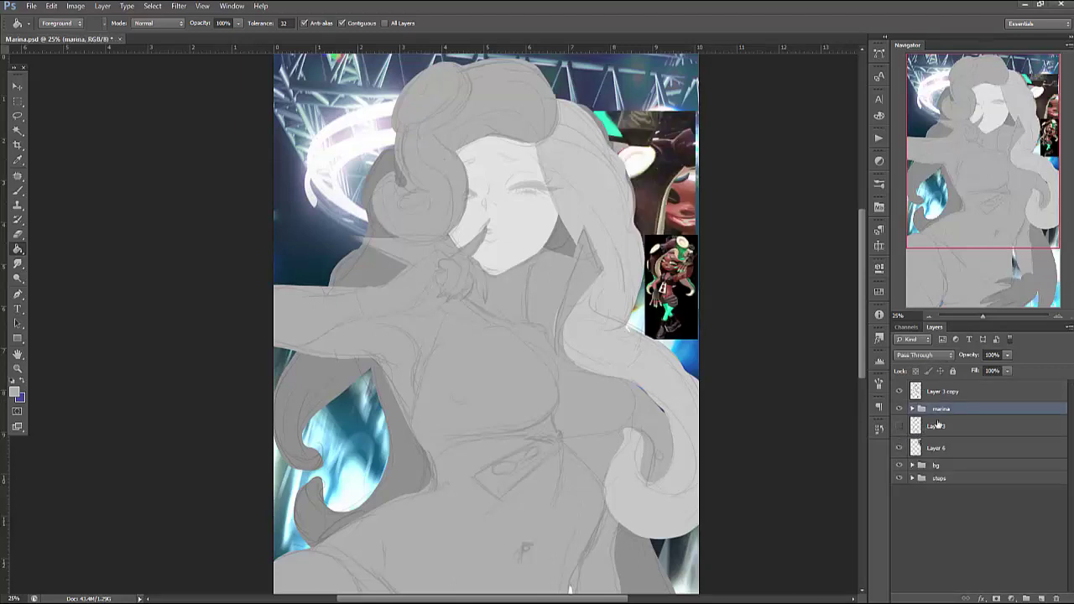
left_click(954, 446)
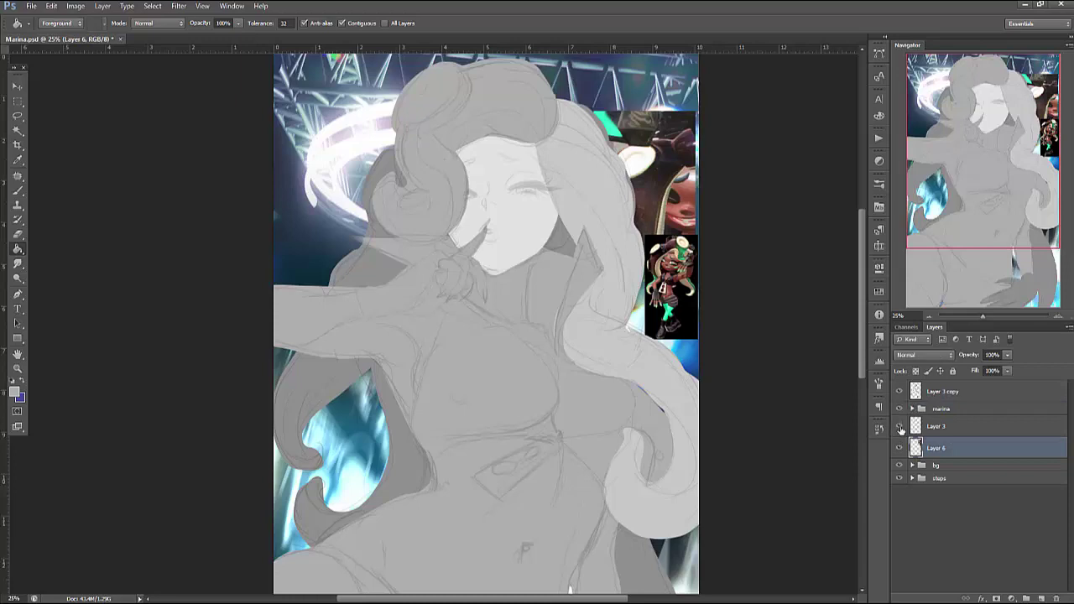
Compare the sketch layers with the marina group hidden, then hide Layer 3 and show the marina group again
left_click(899, 427)
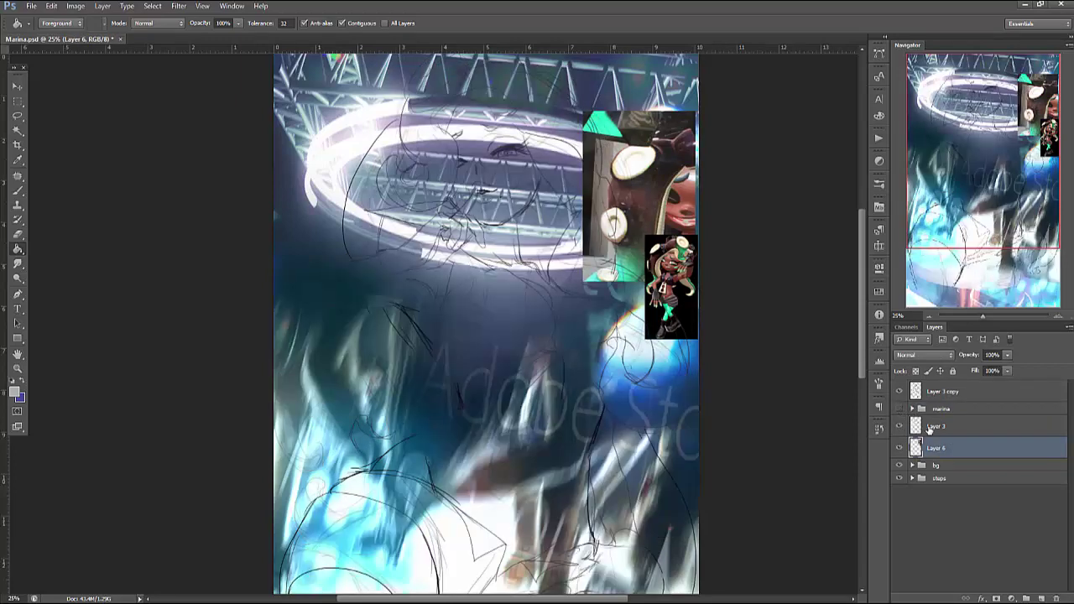
left_click(945, 426)
left_click(900, 426)
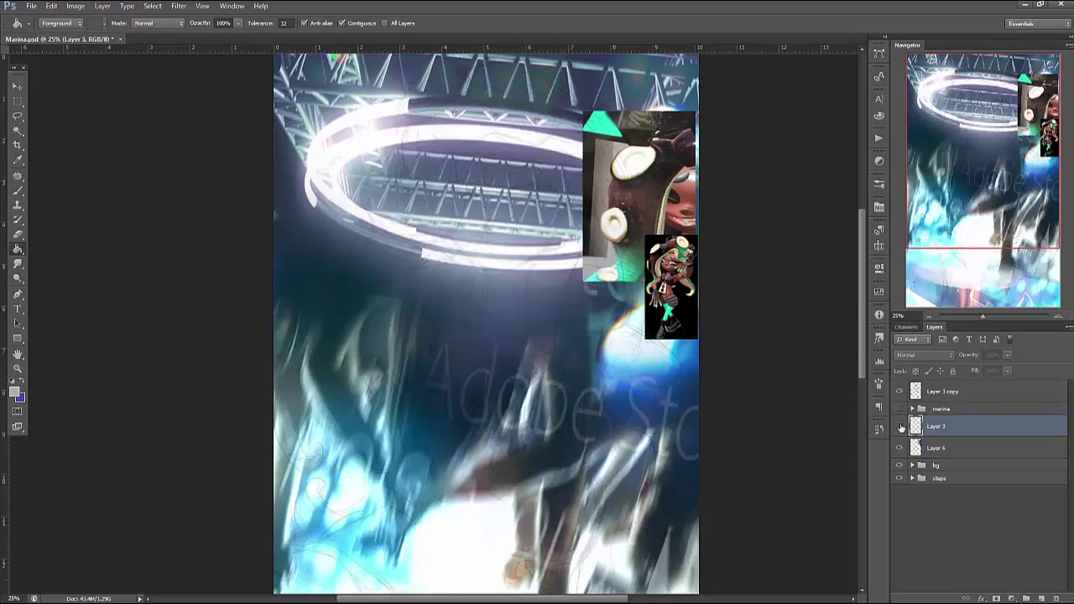
left_click(900, 426)
left_click_drag(984, 181, 980, 208)
left_click(899, 426)
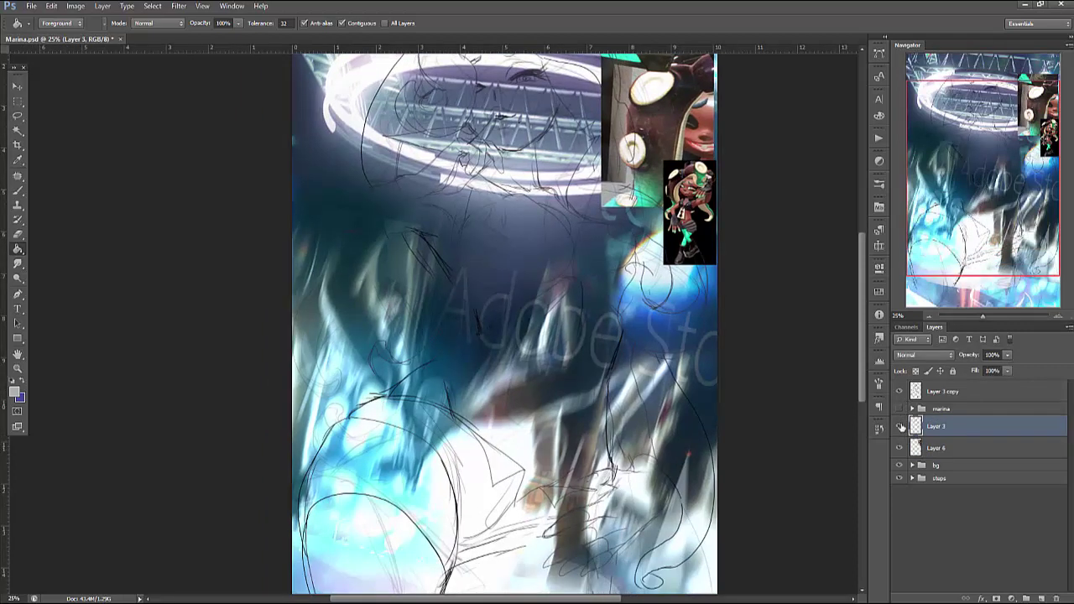
left_click(900, 391)
left_click(899, 391)
left_click(900, 409)
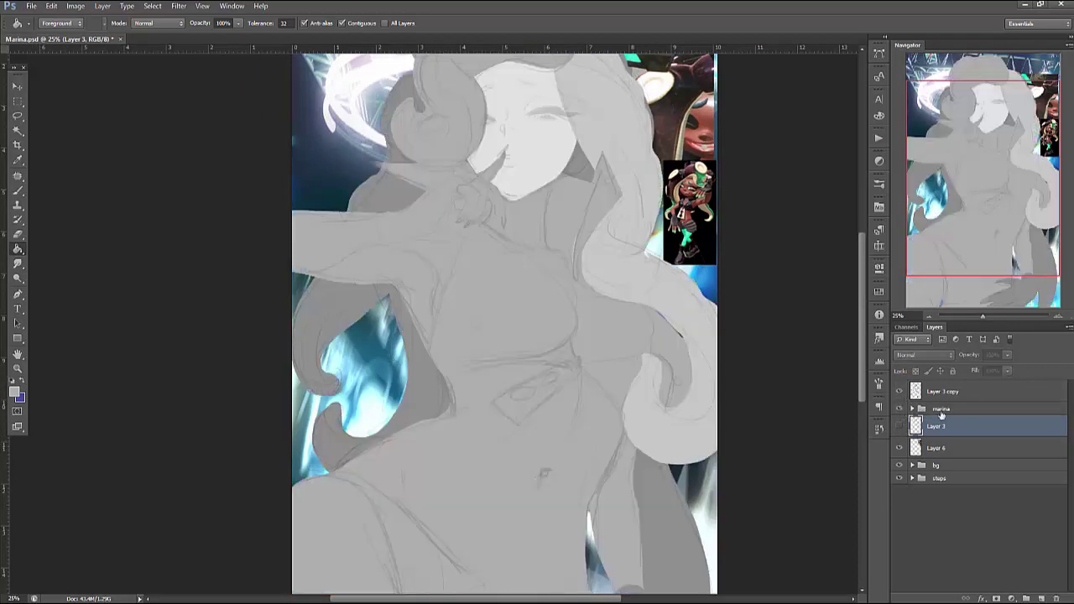
Set the blend mode of the Layer 3 copy sketch to Multiply
left_click(974, 391)
left_click(923, 355)
left_click(907, 115)
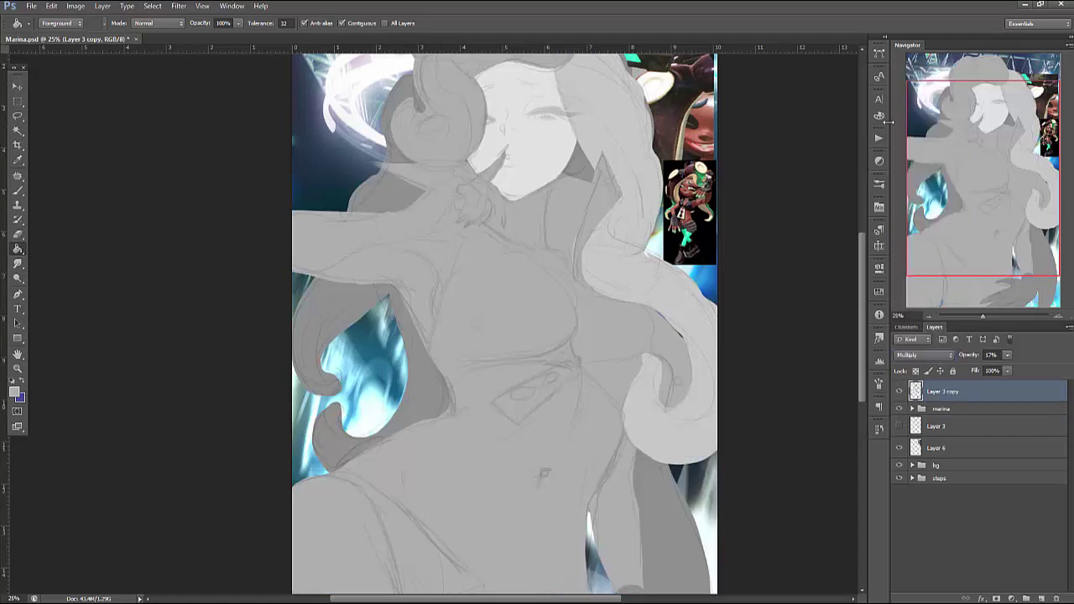
Expand the marina group and select its torso layer
left_click(912, 409)
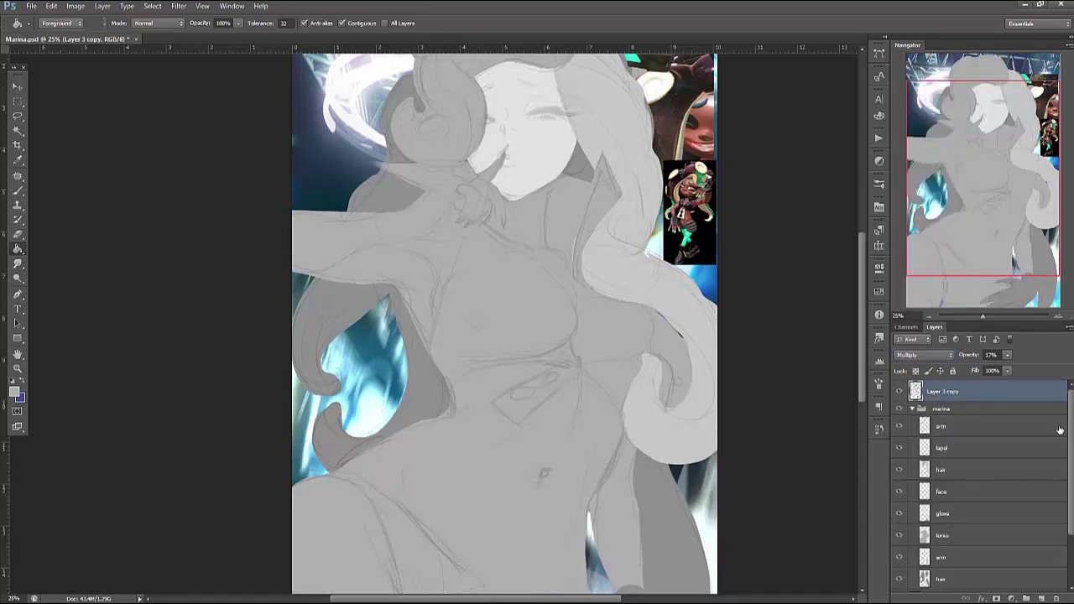
scroll(1064, 436, "down", 1)
left_click(947, 522)
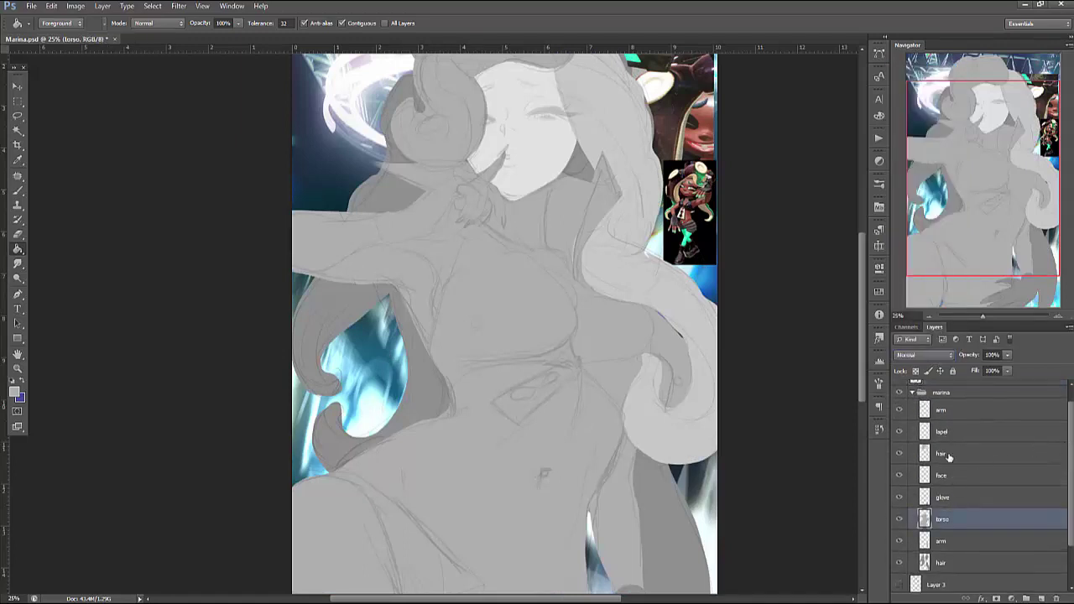
left_click(952, 410)
left_click(961, 393)
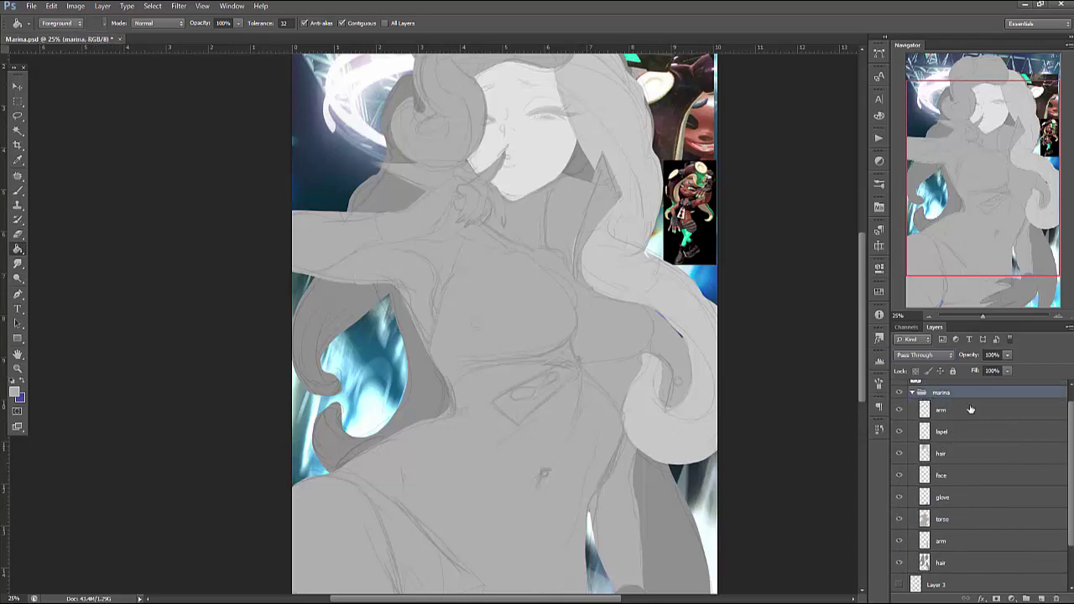
left_click(956, 520)
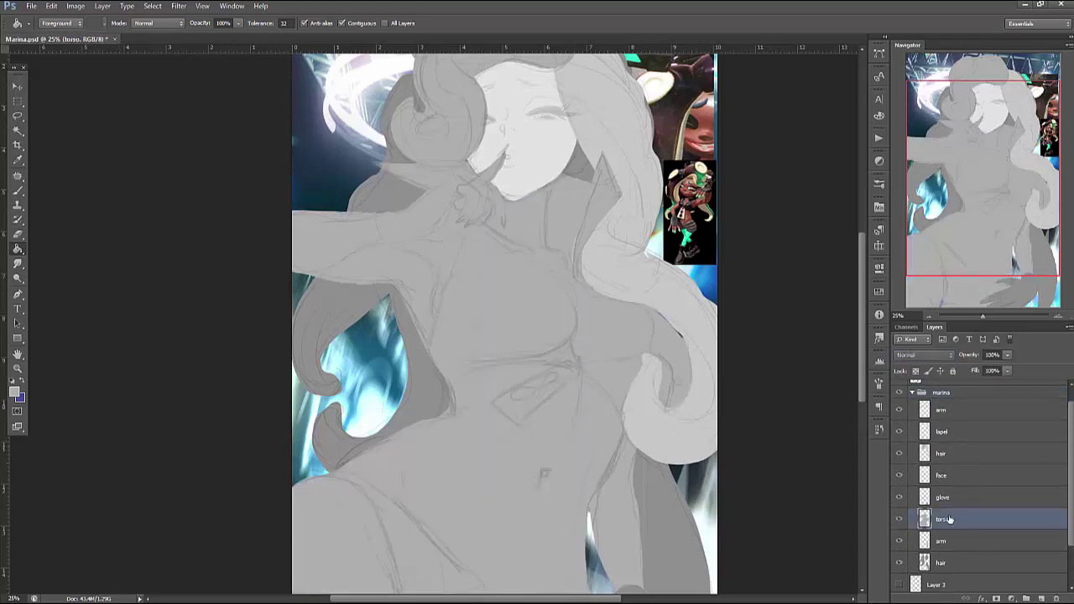
Set up a soft brush of about 473 px with a reddish-brown skin color as the foreground
key("b")
right_click(765, 209)
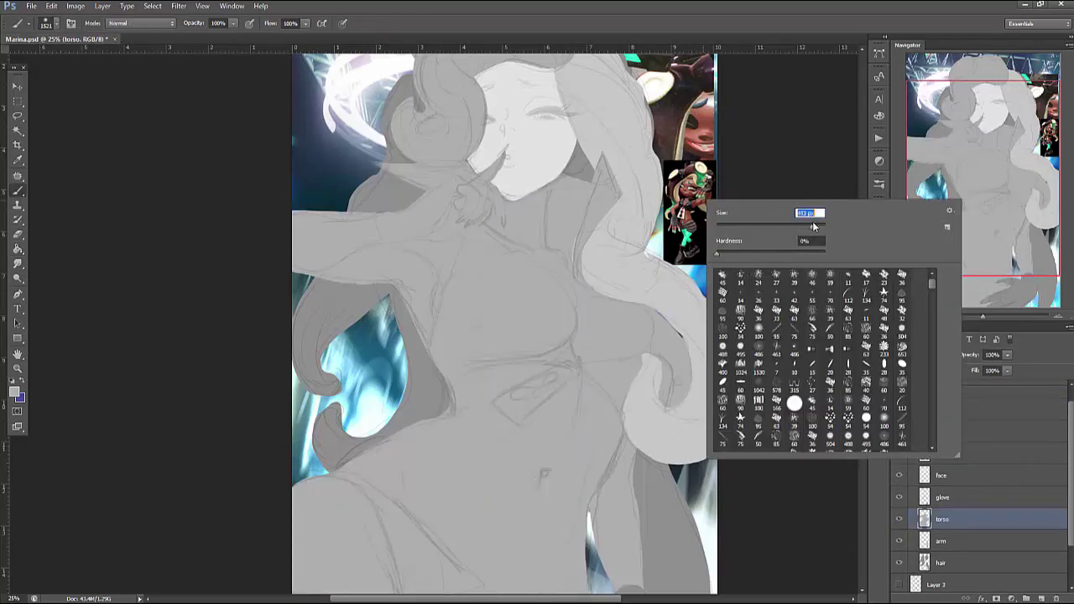
left_click_drag(812, 227, 810, 225)
left_click(503, 296)
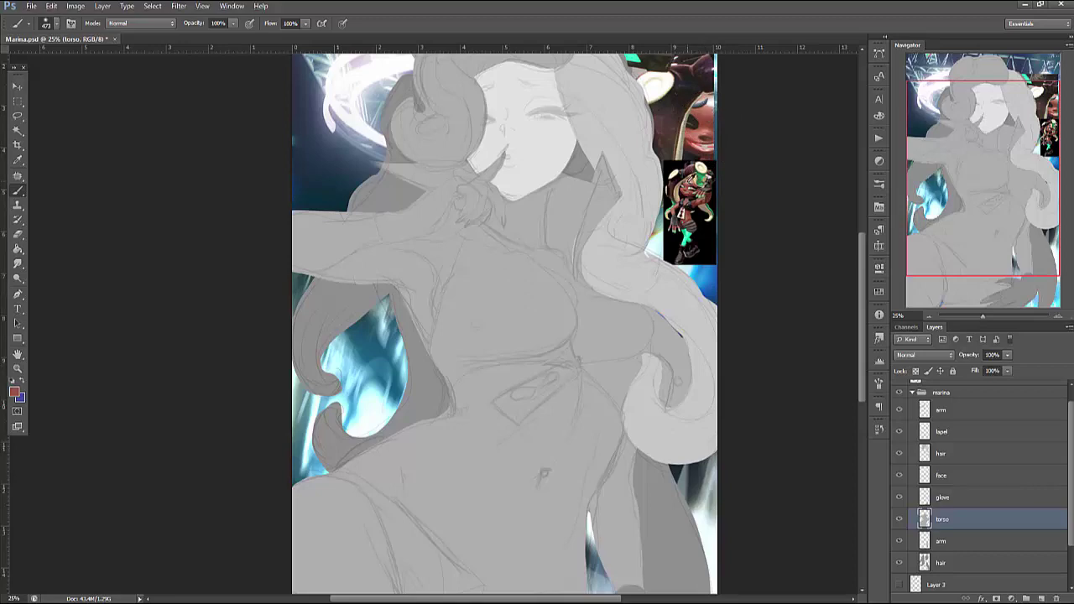
Lock the torso layer's transparent pixels and paint the reddish-brown skin color broadly over the body
scroll(834, 328, "up", 2)
scroll(700, 446, "down", 2)
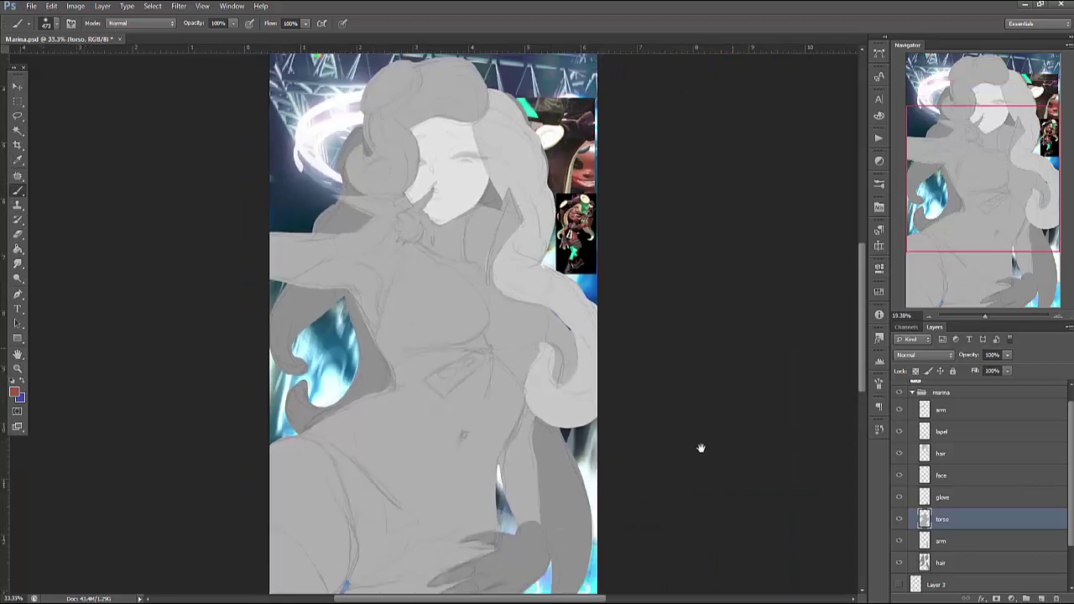
scroll(851, 283, "up", 3)
key("g")
left_click(1059, 318)
left_click_drag(986, 235, 994, 122)
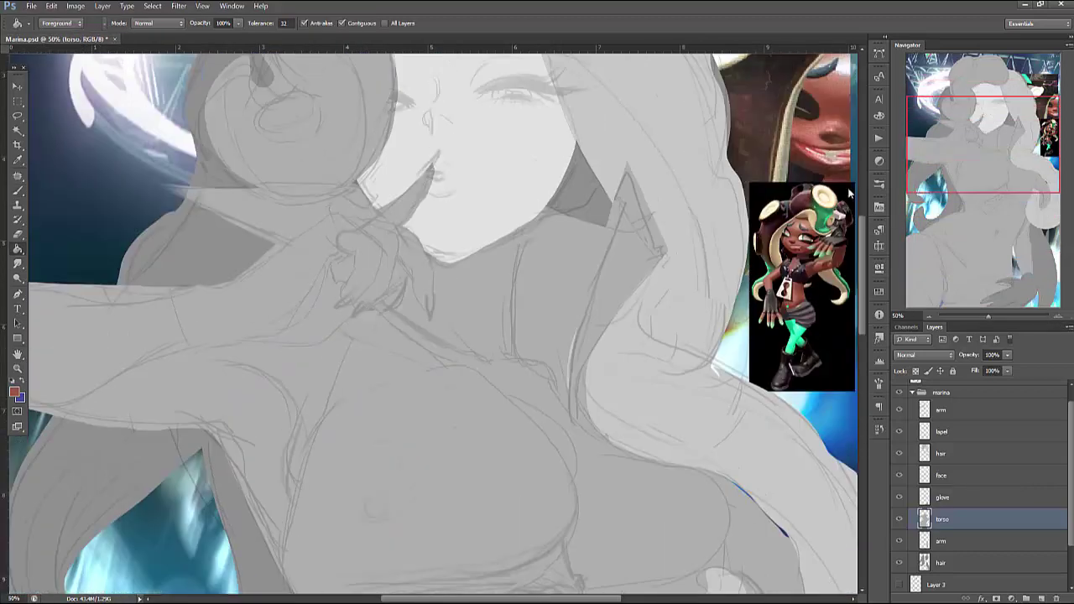
key("b")
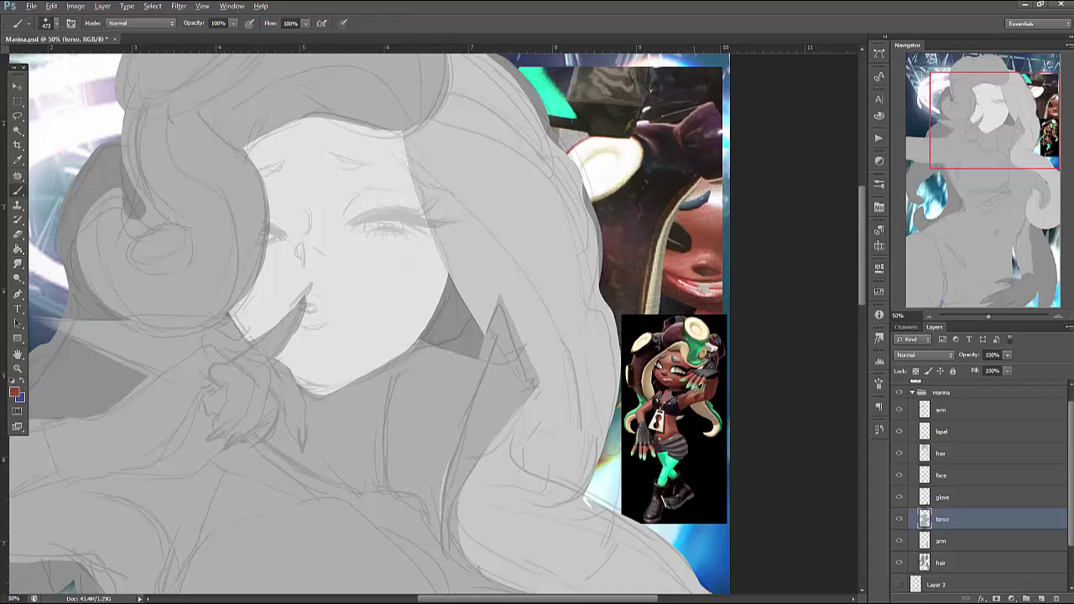
key("ctrl+minus")
key("ctrl+minus")
key("ctrl+minus")
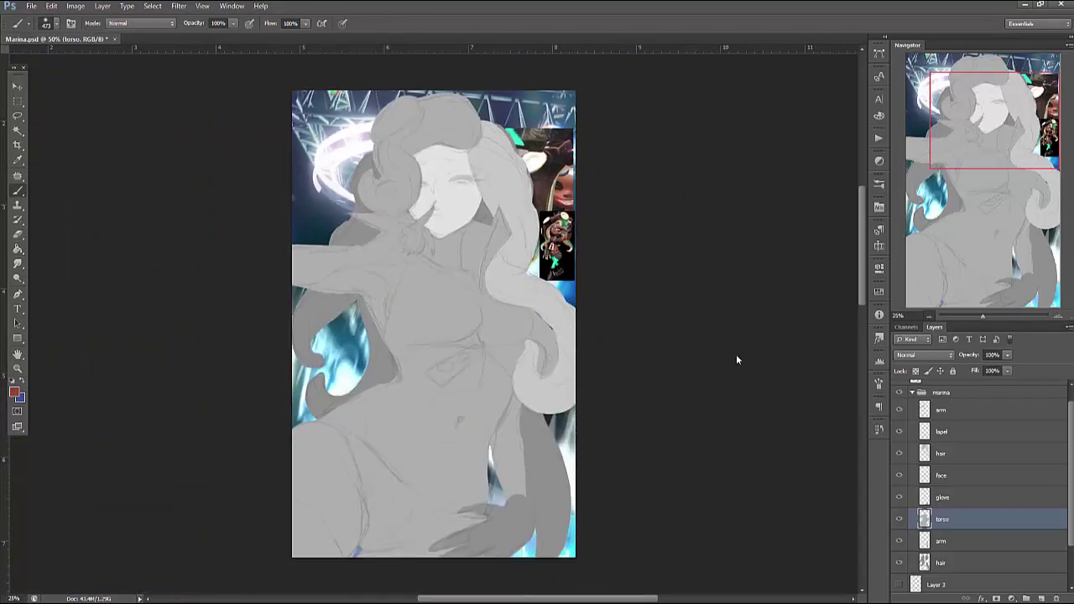
mouse_move(377, 310)
left_mouse_down()
mouse_move(344, 268)
mouse_move(315, 277)
mouse_move(331, 272)
mouse_move(395, 302)
mouse_move(466, 249)
mouse_move(474, 323)
mouse_move(369, 336)
mouse_move(445, 461)
mouse_move(378, 442)
mouse_move(462, 355)
mouse_move(498, 374)
mouse_move(431, 513)
mouse_move(271, 485)
mouse_move(360, 504)
mouse_move(386, 537)
left_mouse_up()
key("ctrl+z")
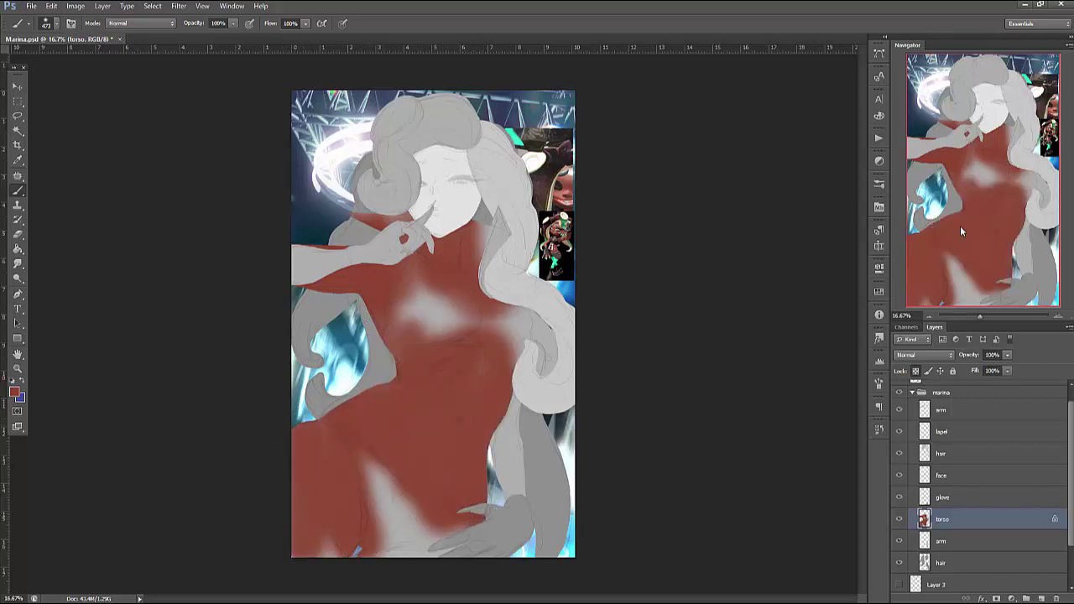
Lasso the stocking areas on both thighs, paint them turquoise sampled from the character reference, and deselect
left_click(1059, 316)
left_click_drag(554, 545, 701, 436)
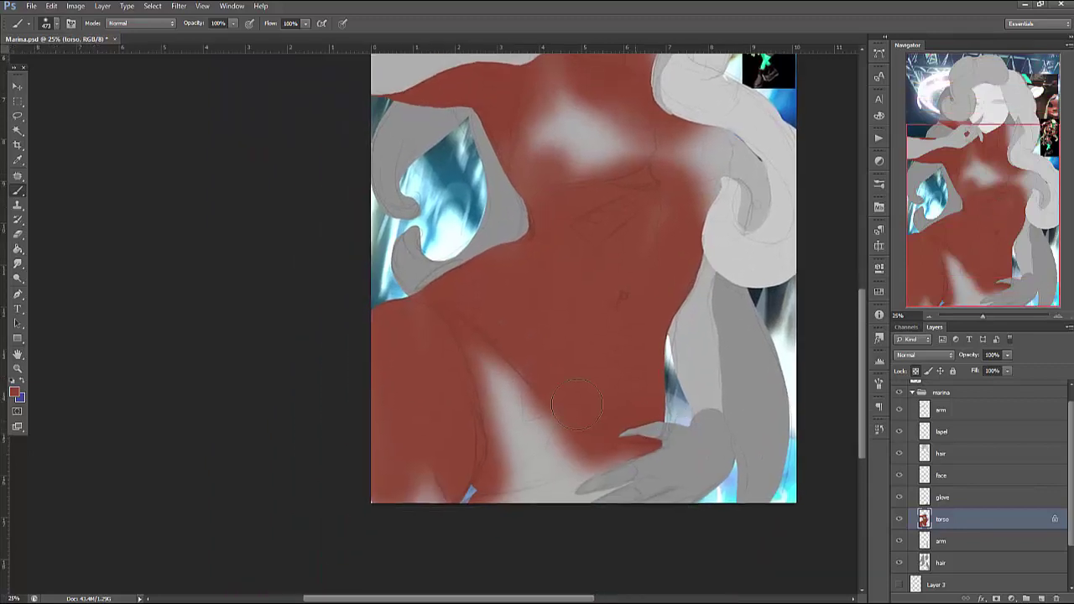
key("l")
mouse_move(457, 502)
left_mouse_down()
mouse_move(579, 482)
mouse_move(647, 504)
left_mouse_up()
key("b")
scroll(759, 174, "up", 2)
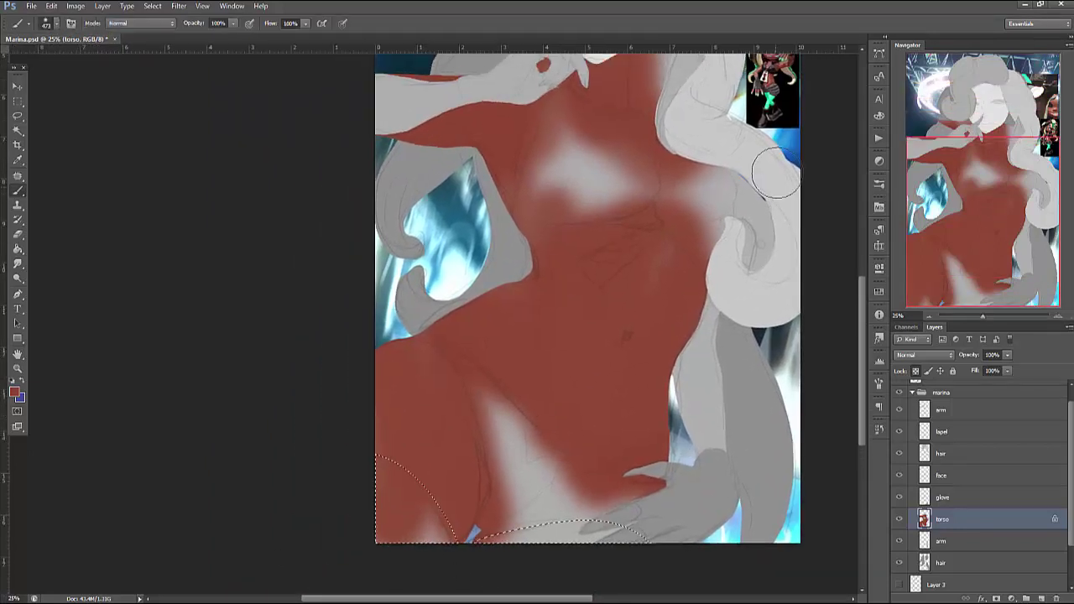
left_click(768, 92, "alt")
mouse_move(395, 474)
left_mouse_down()
mouse_move(400, 570)
mouse_move(654, 557)
mouse_move(662, 537)
left_mouse_up()
key("ctrl+d")
Lasso the briefs across the hips, paint them with black sampled from the reference picture, and deselect
key("l")
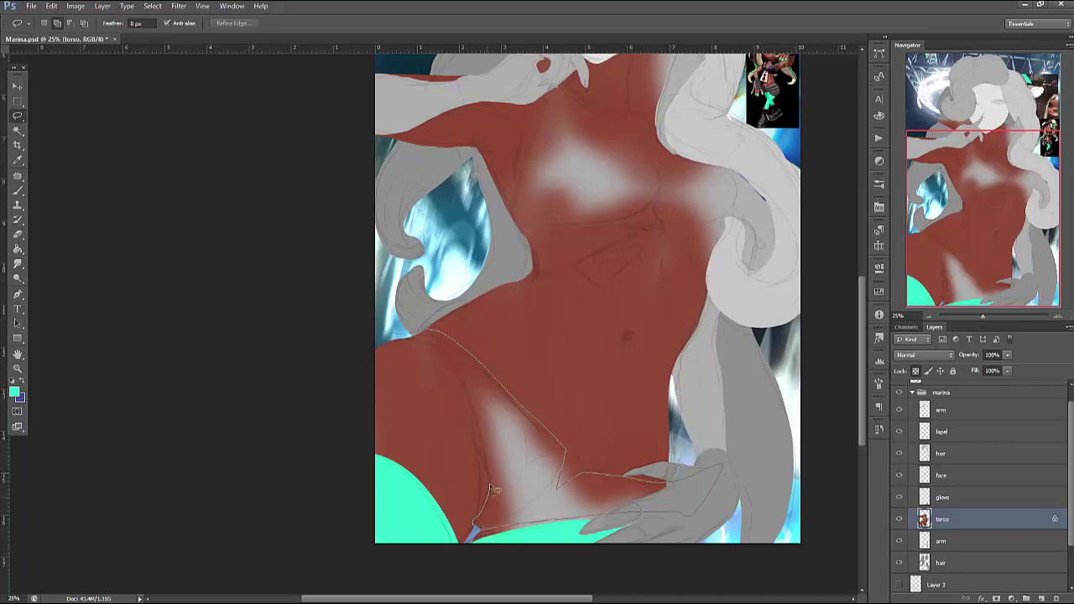
mouse_move(417, 344)
left_mouse_down()
mouse_move(437, 317)
mouse_move(499, 321)
mouse_move(538, 357)
mouse_move(568, 392)
mouse_move(569, 506)
mouse_move(612, 537)
mouse_move(707, 481)
mouse_move(525, 431)
mouse_move(470, 392)
mouse_move(560, 491)
mouse_move(663, 439)
left_mouse_up()
key("b")
left_click(796, 80, "alt")
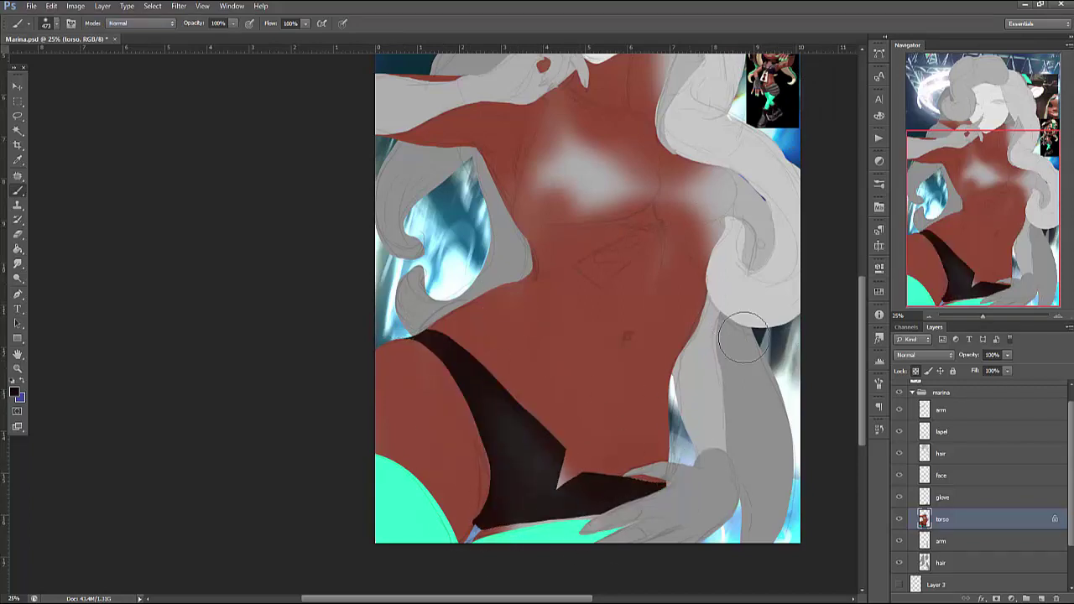
left_click_drag(780, 258, 731, 484)
key("ctrl+r")
Lasso the top's outline over the chest, extending the selection behind the raised hand and under the side hair
key("l")
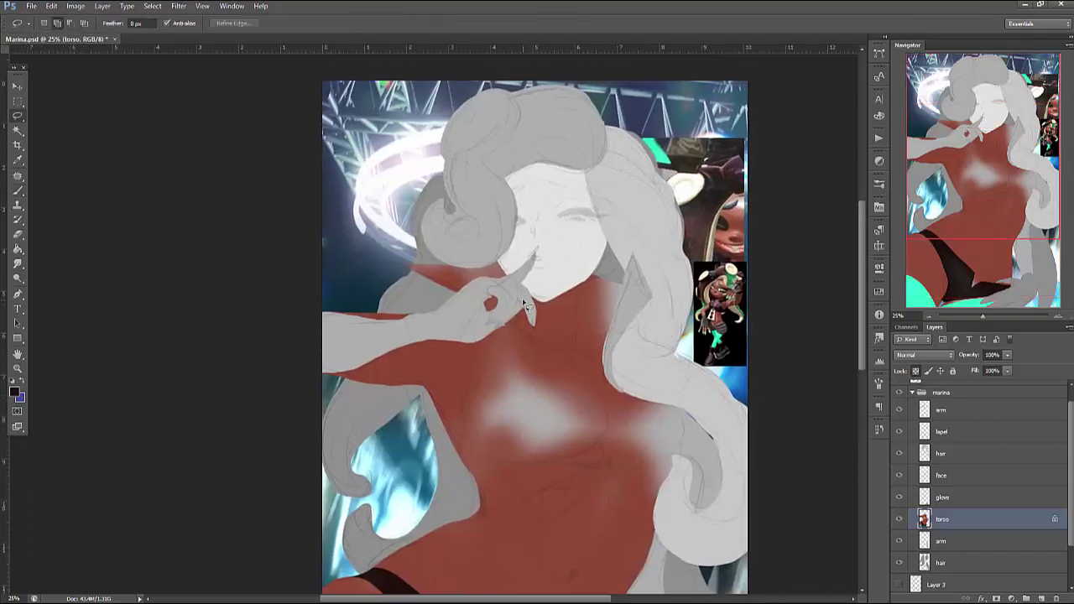
left_click_drag(528, 344, 565, 365)
left_click_drag(429, 214, 500, 342)
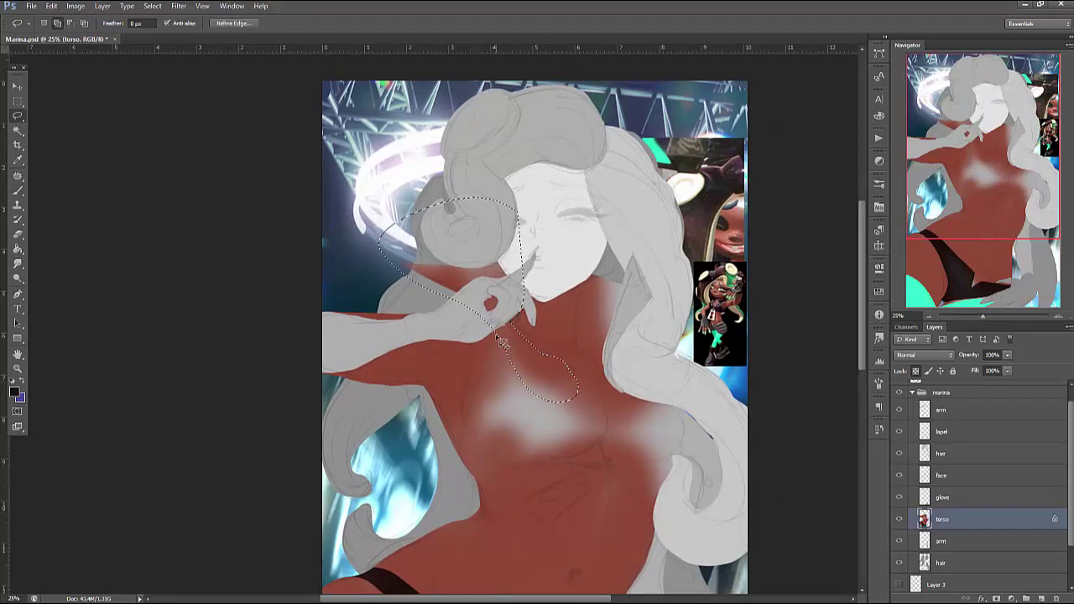
left_click_drag(546, 382, 550, 380)
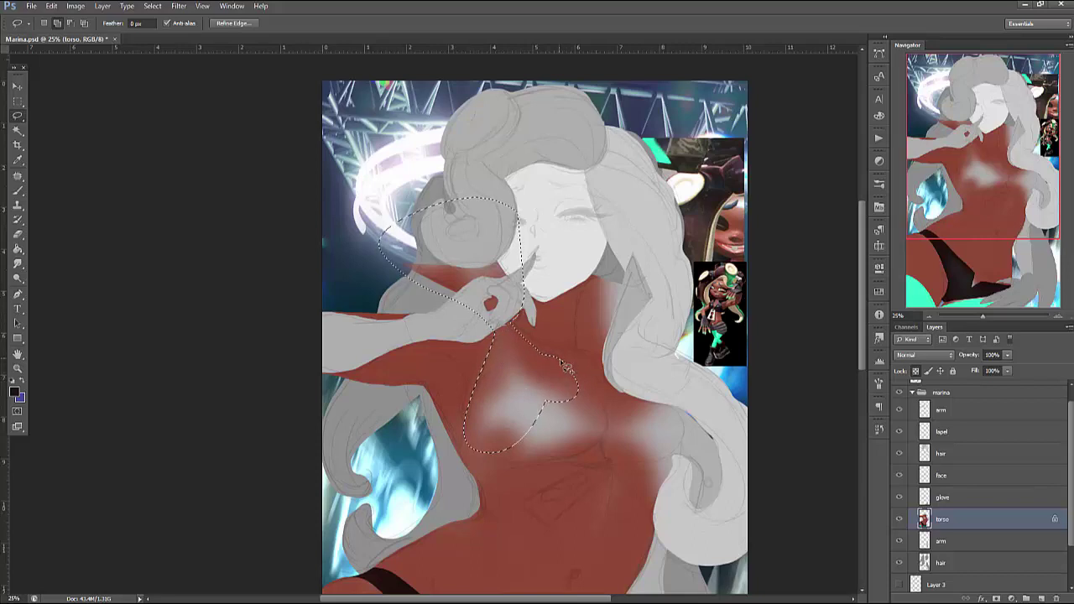
mouse_move(598, 454)
left_mouse_down()
mouse_move(512, 453)
mouse_move(466, 421)
mouse_move(465, 451)
left_mouse_up()
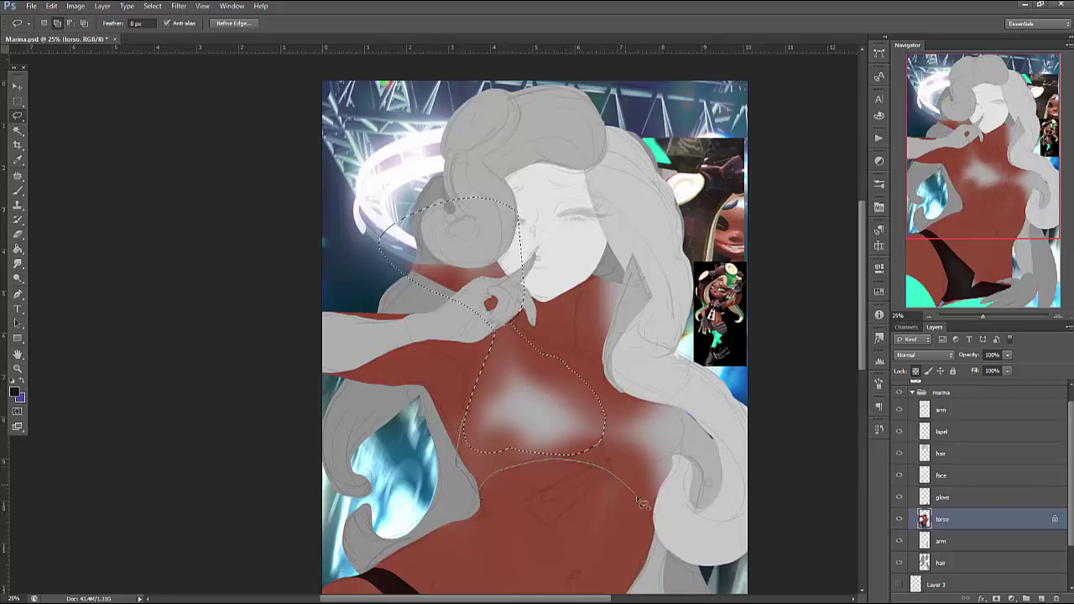
mouse_move(703, 570)
left_mouse_down()
mouse_move(751, 497)
mouse_move(703, 404)
left_mouse_up()
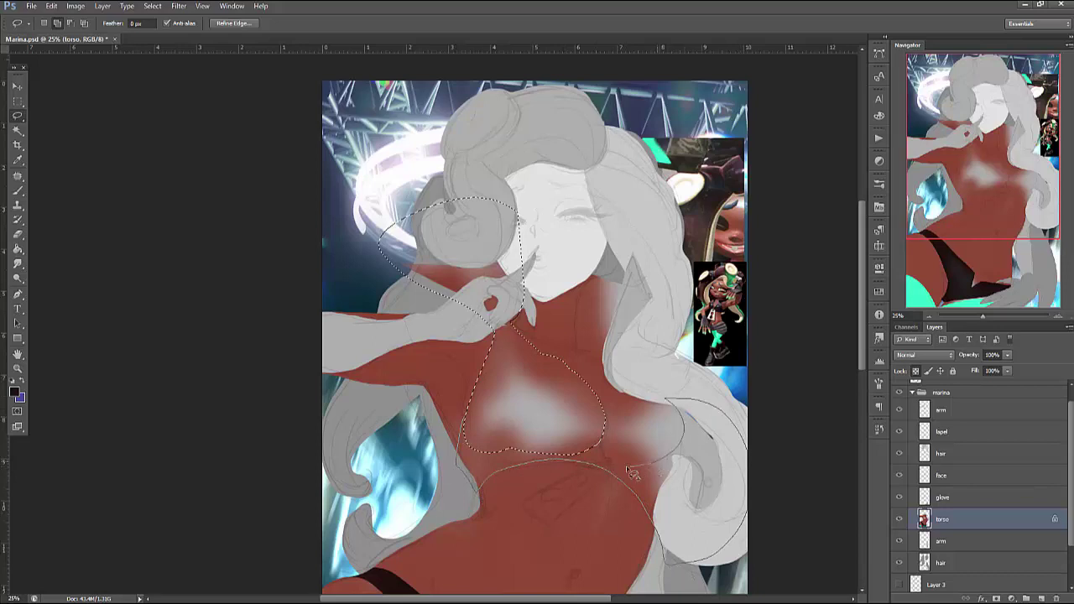
left_click_drag(592, 417, 587, 419)
Paint the selected top area near-black on the torso layer and deselect it
key("b")
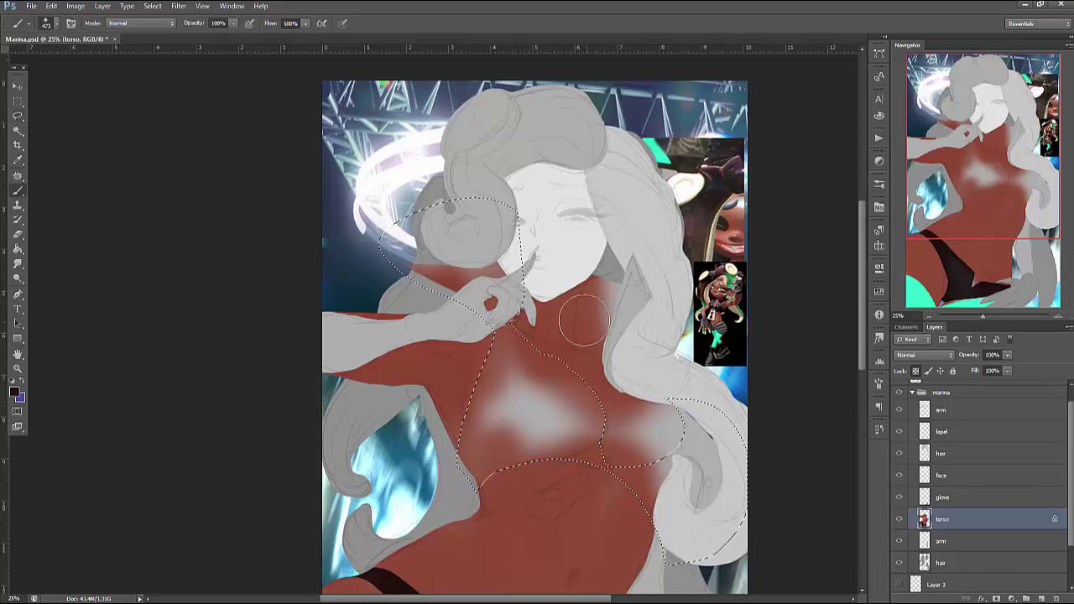
mouse_move(495, 277)
left_mouse_down()
mouse_move(491, 472)
mouse_move(408, 353)
mouse_move(504, 496)
mouse_move(606, 501)
mouse_move(705, 470)
mouse_move(713, 495)
left_mouse_up()
key("ctrl+d")
Lasso the collar strip between the neck and the lapel and paint it near-black
key("l")
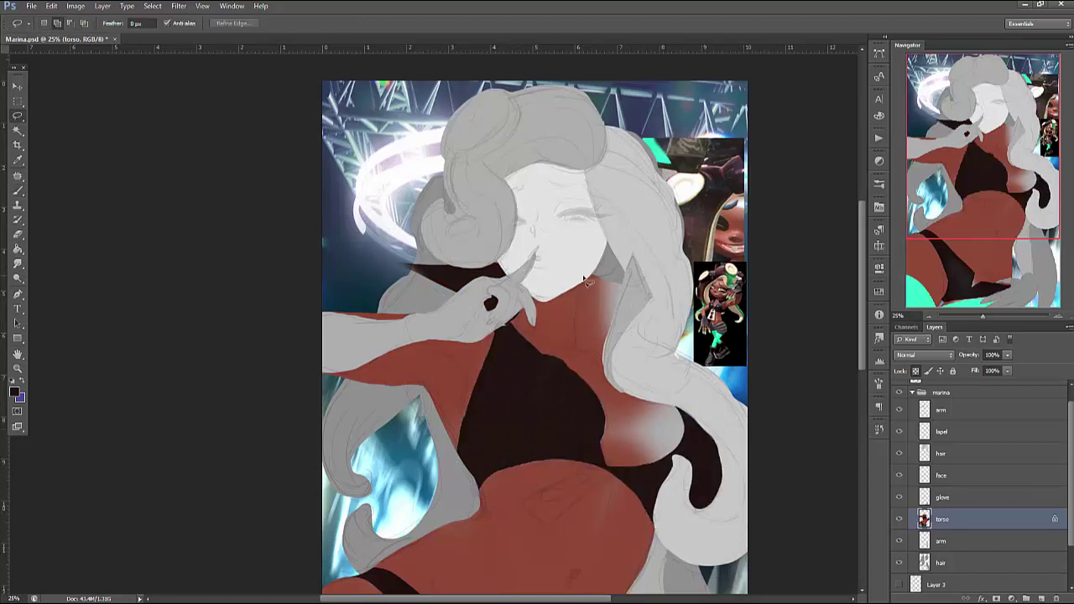
left_click_drag(688, 356, 620, 243)
key("b")
left_click_drag(588, 281, 591, 344)
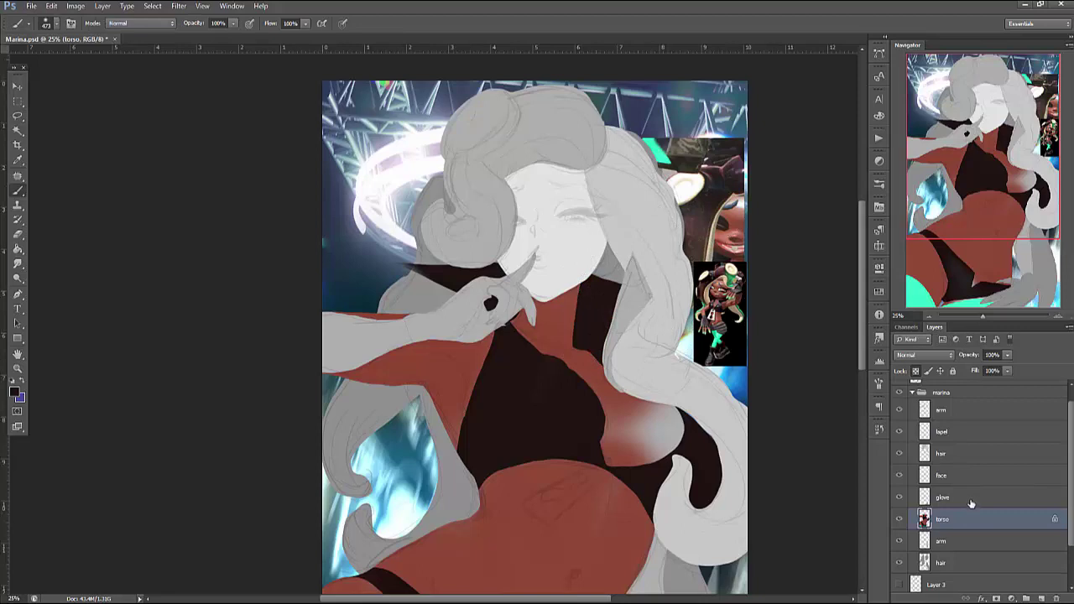
Lock the transparent pixels of the upper arm layer and paint the raised forearm reddish-brown with a darker underside
left_click(957, 411)
key("ctrl+comma")
key("ctrl+comma")
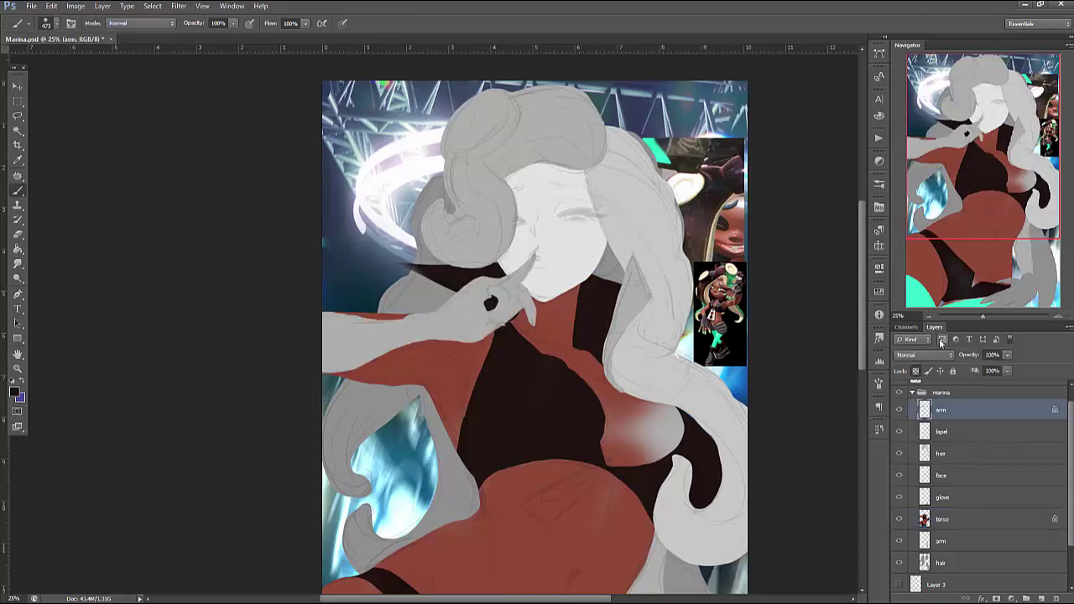
mouse_move(398, 336)
left_mouse_down()
mouse_move(361, 302)
mouse_move(437, 329)
mouse_move(482, 314)
left_mouse_up()
left_click_drag(323, 357, 518, 335)
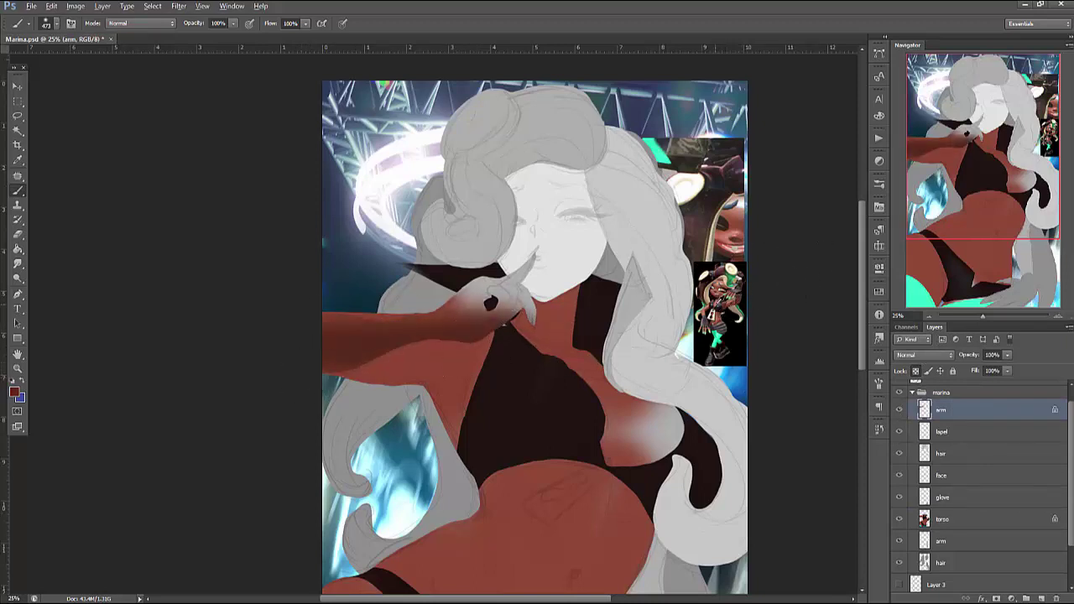
Set the brush size to 143 px and paint a lighter skin tone along the forearm's upper side
right_click(604, 256)
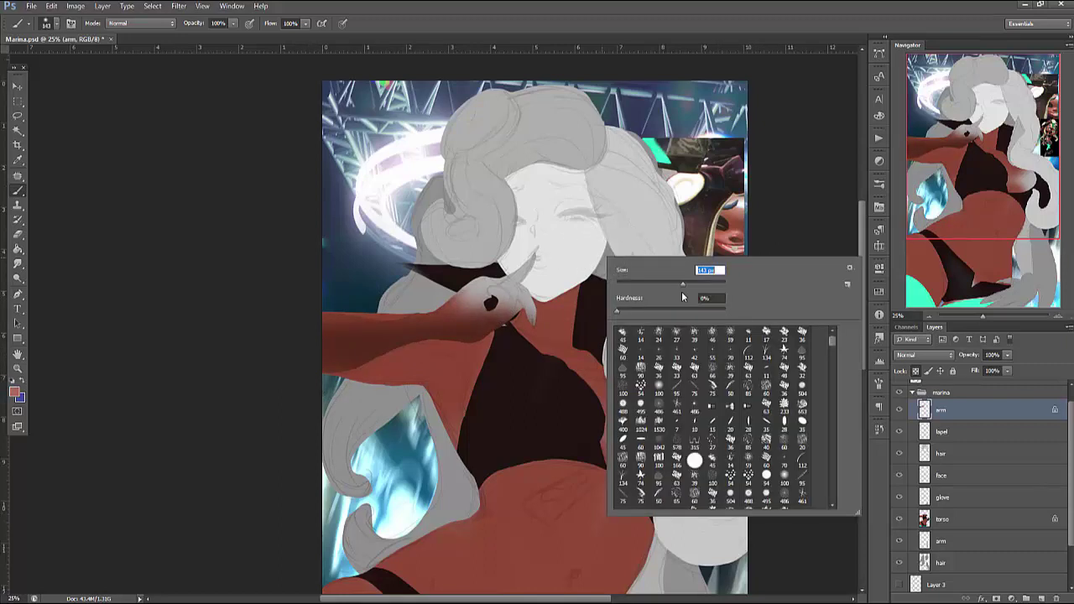
type("143")
key("Return")
mouse_move(398, 308)
left_mouse_down()
mouse_move(352, 323)
mouse_move(440, 317)
left_mouse_up()
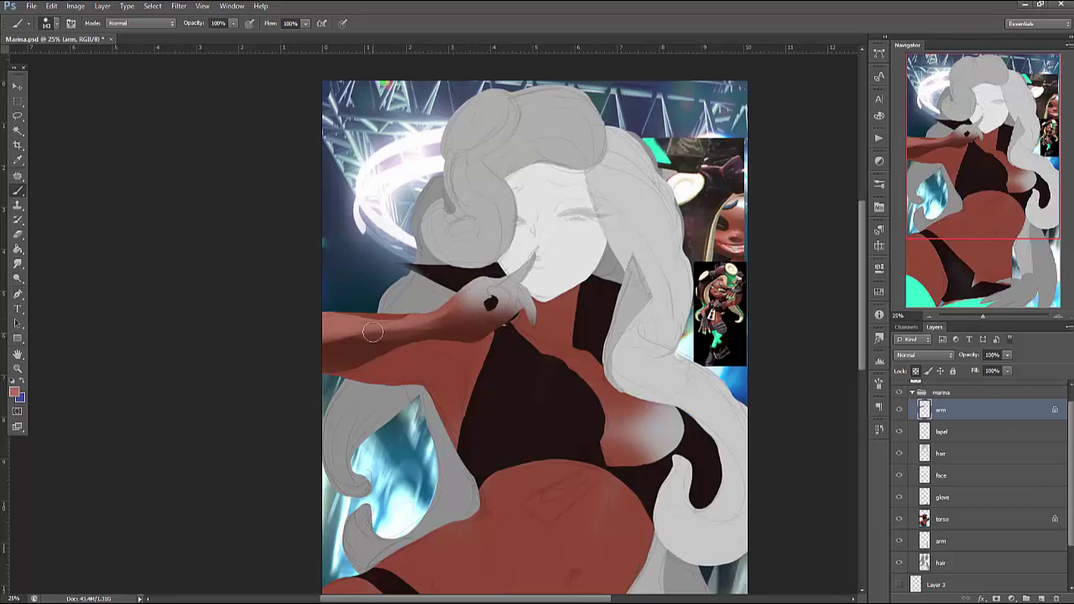
Refine the light on the forearm and hand, and deepen the forearm's underside with the sampled dark brown
scroll(739, 244, "up", 2)
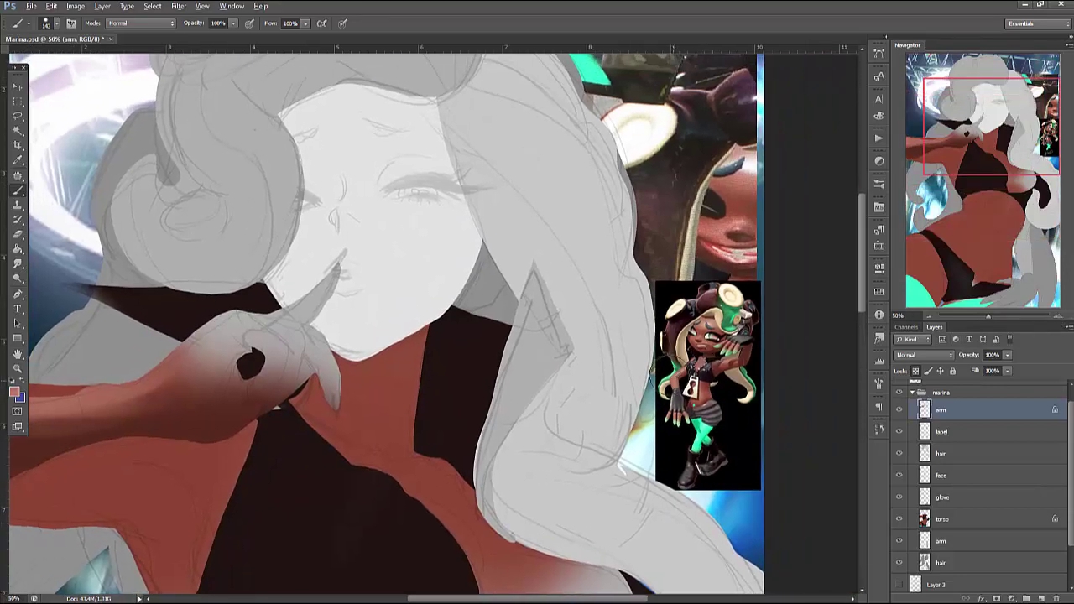
left_click_drag(491, 424, 795, 338)
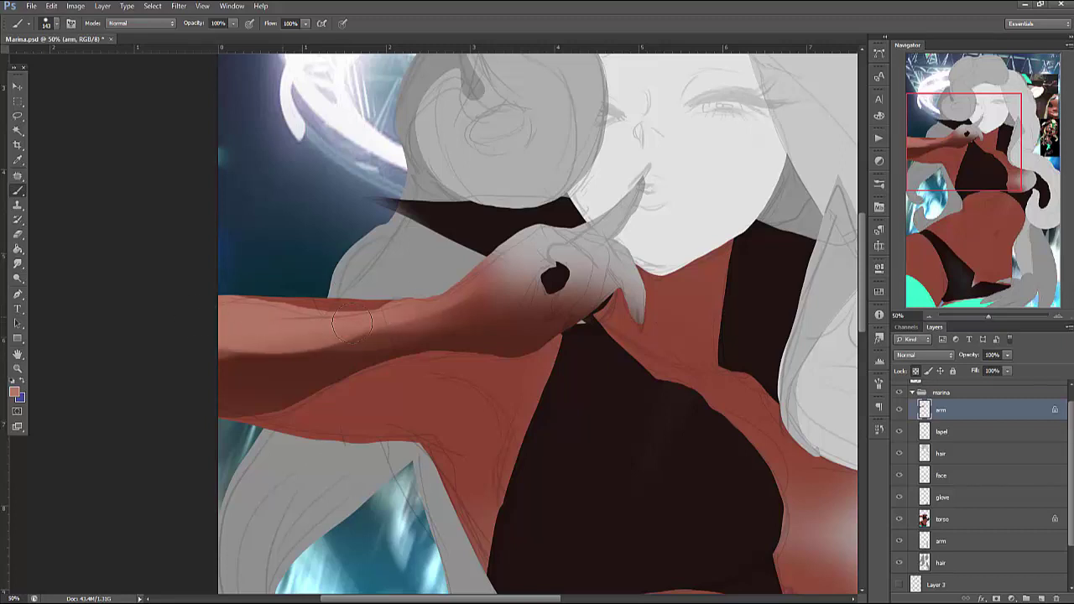
left_click(249, 372, "alt")
left_click_drag(250, 371, 405, 363)
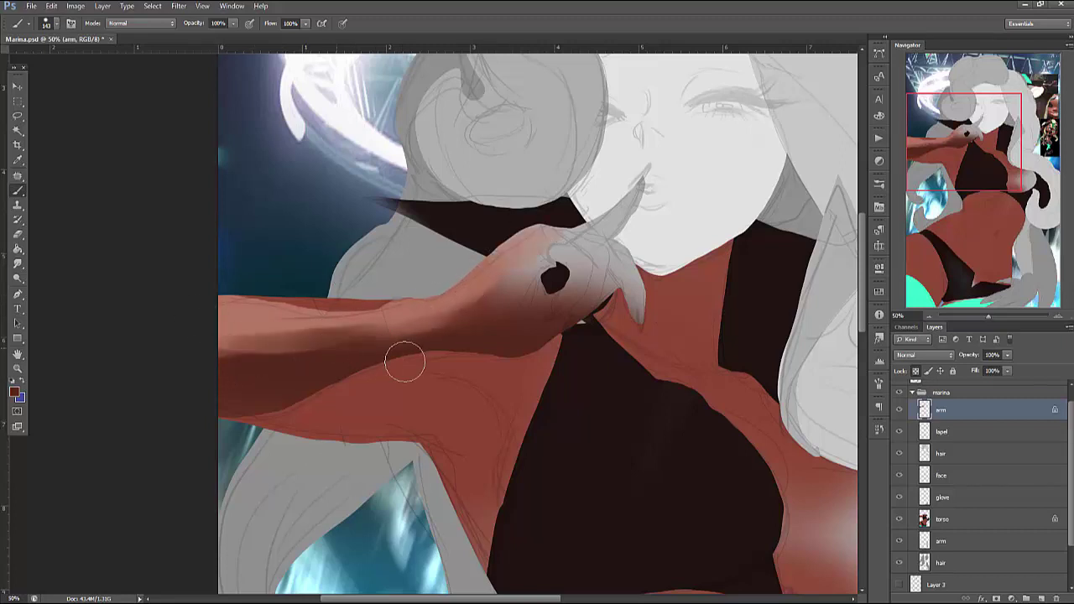
Lasso the raised hand from the wrist to the knuckles and paint it dark as a near-black glove
key("l")
mouse_move(386, 299)
left_mouse_down()
mouse_move(389, 365)
mouse_move(566, 441)
left_mouse_up()
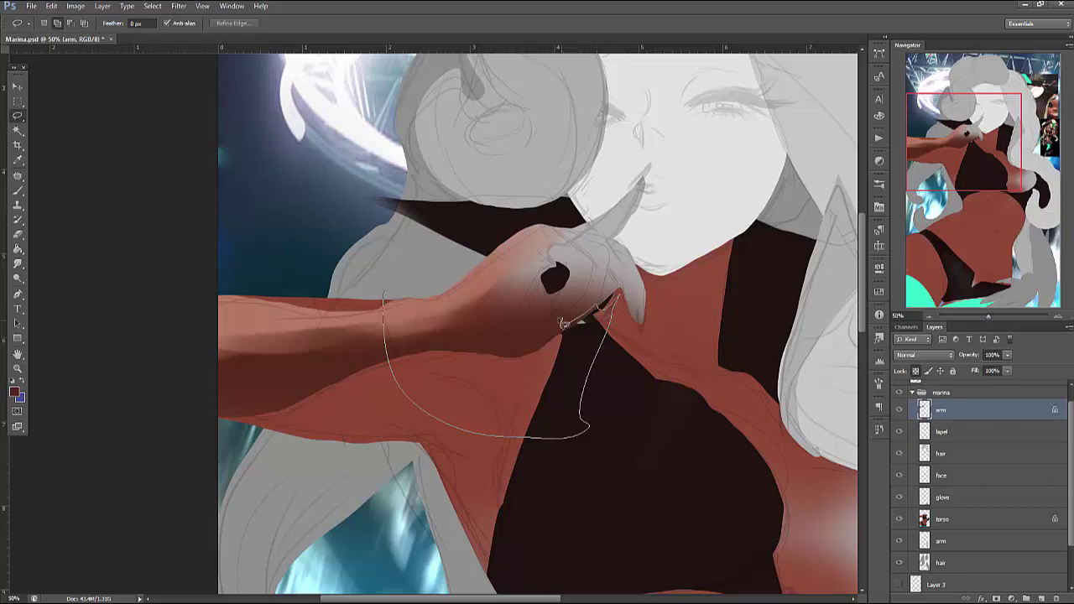
left_click_drag(570, 244, 473, 204)
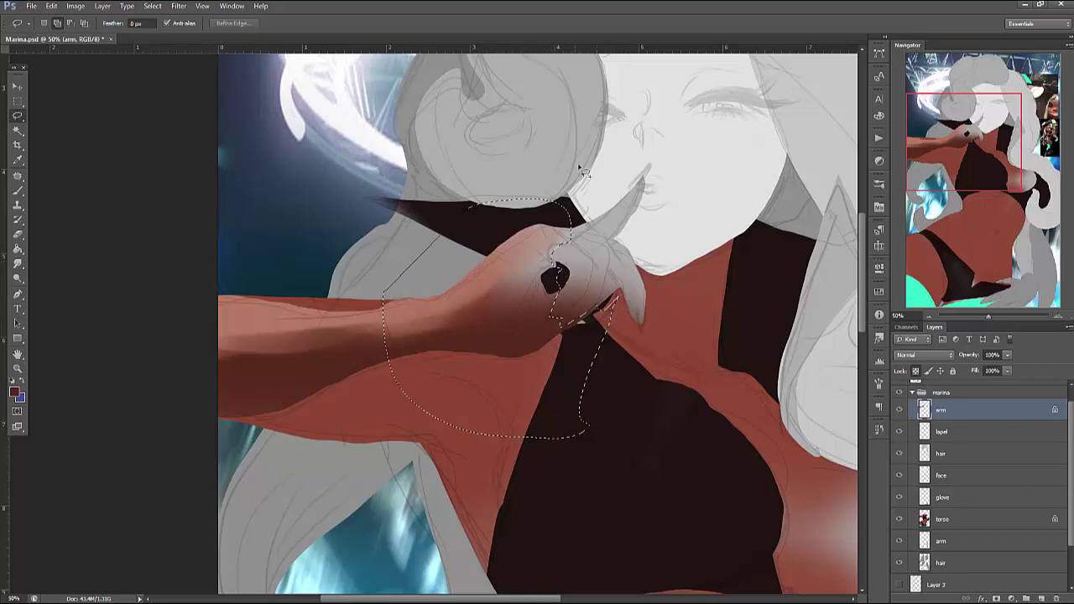
key("b")
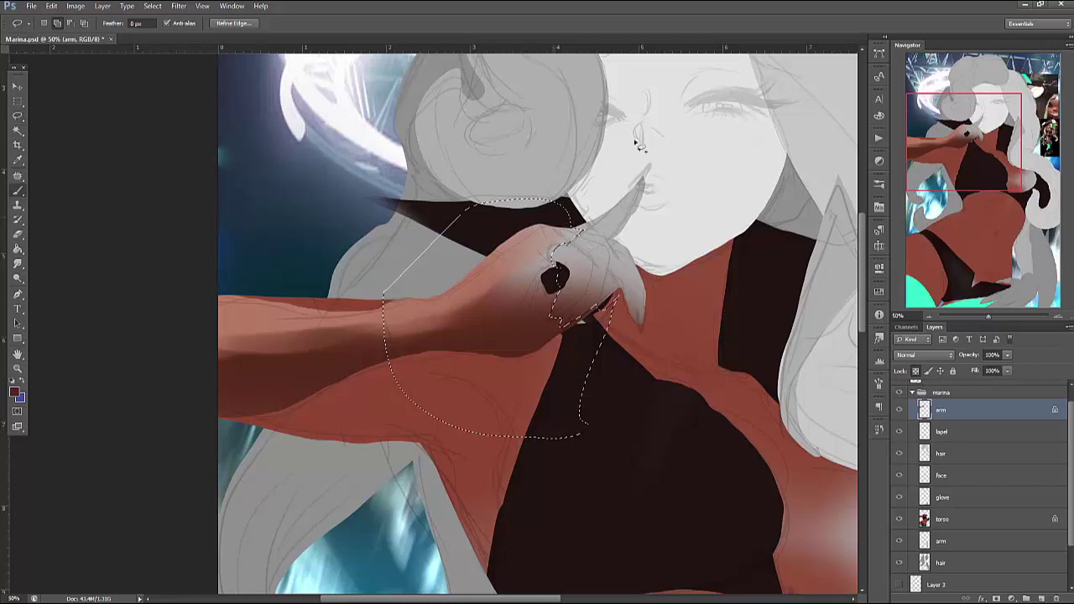
right_click(666, 196)
key("Return")
mouse_move(600, 238)
left_mouse_down()
mouse_move(503, 302)
mouse_move(495, 353)
mouse_move(436, 252)
mouse_move(454, 265)
left_mouse_up()
key("ctrl+z")
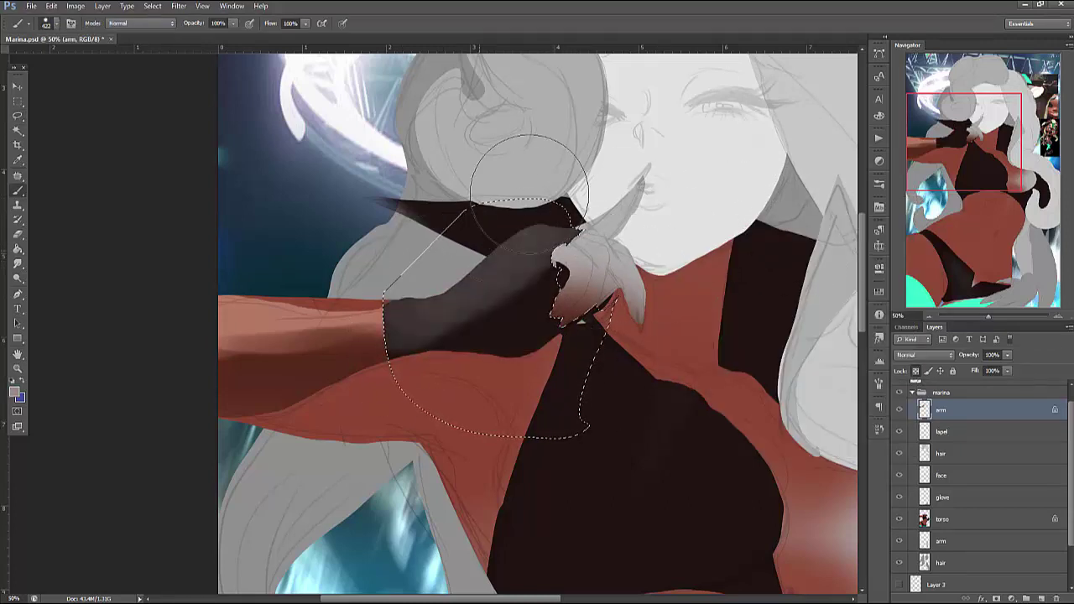
Set the brush size to 101 px and paint blue light along the glove's upper edge
right_click(562, 198)
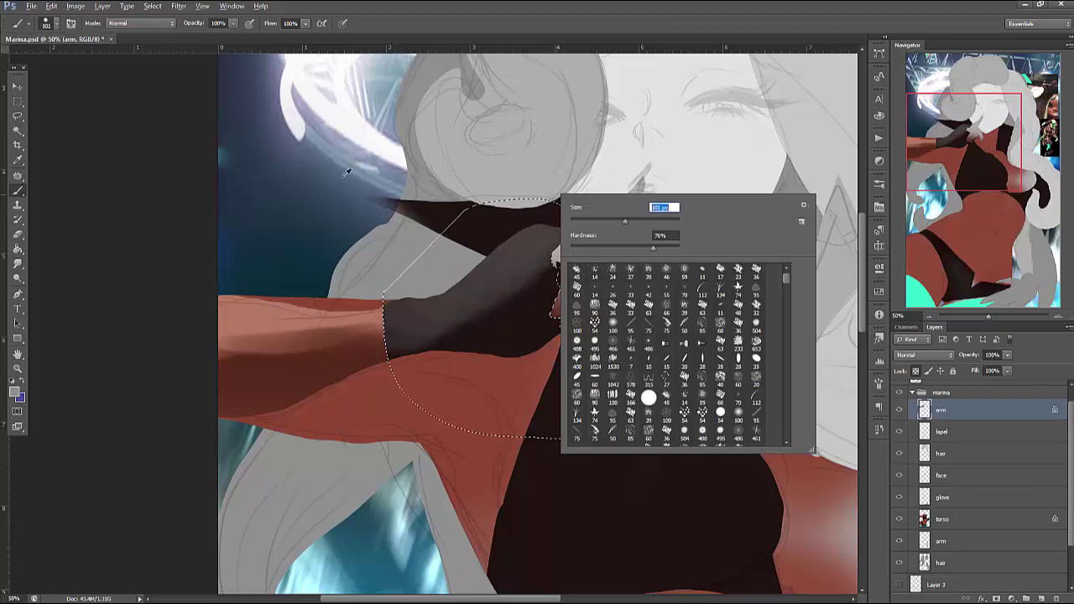
key("Return")
key("ctrl+z")
left_click_drag(432, 301, 407, 310)
mouse_move(454, 274)
left_mouse_down()
mouse_move(531, 227)
mouse_move(542, 233)
mouse_move(465, 300)
mouse_move(500, 310)
mouse_move(448, 333)
mouse_move(403, 328)
mouse_move(469, 317)
left_mouse_up()
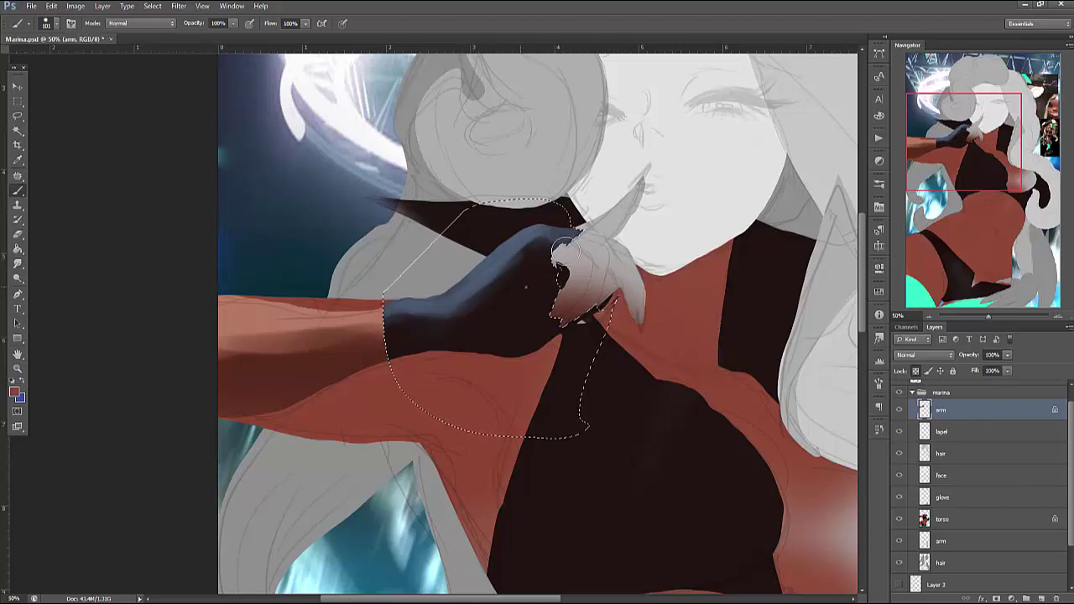
Shade the glove's lower part with a smaller brush and paint the palm beside the fingers pure black (000000)
right_click(526, 286)
left_click(485, 320)
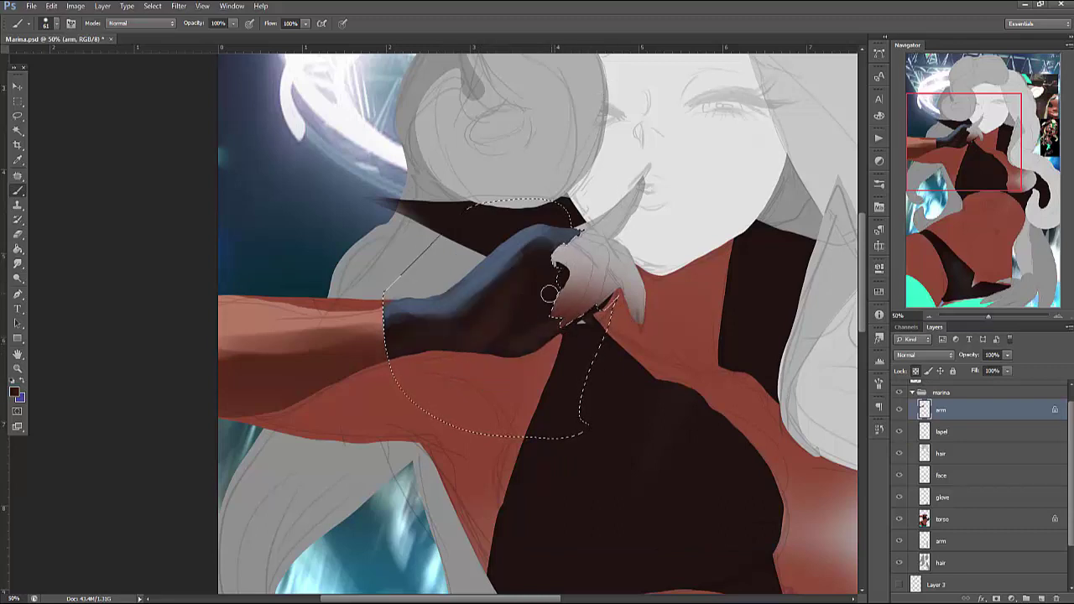
left_click(20, 389)
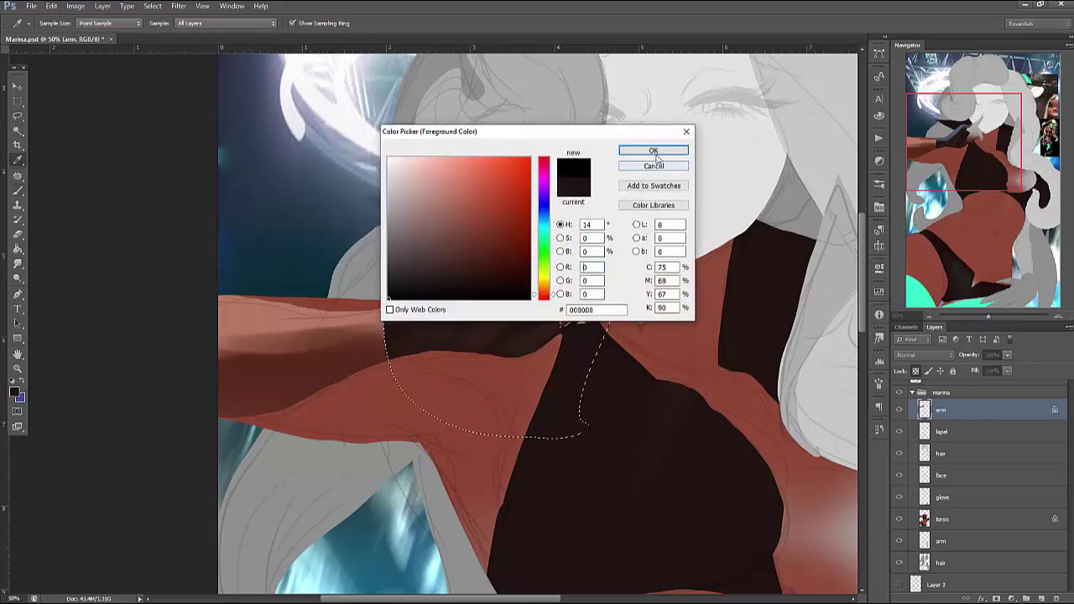
left_click(636, 149)
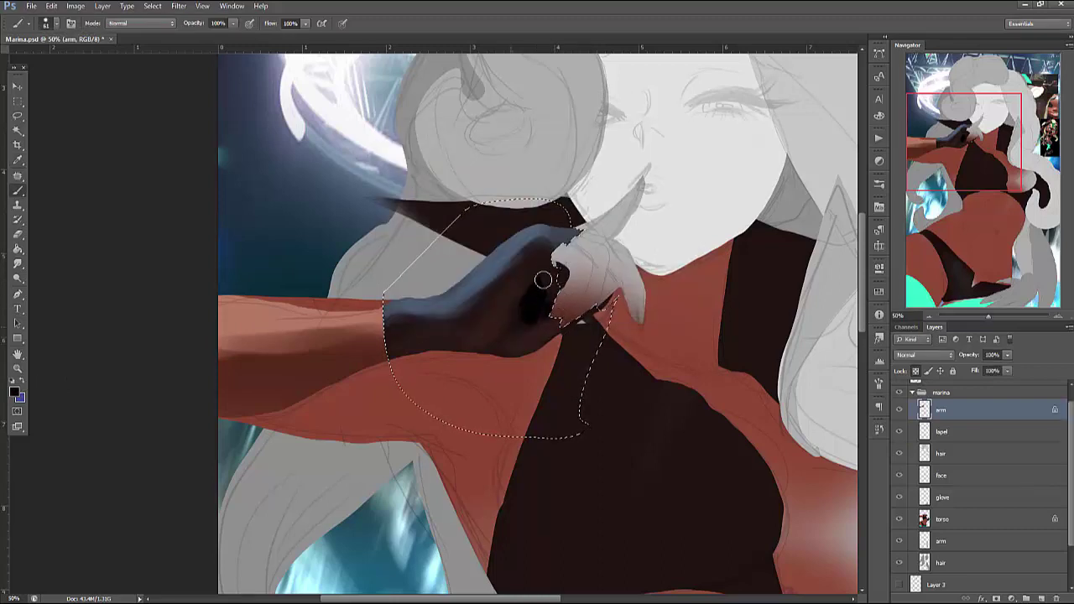
Deselect the glove, sample the reddish-brown skin color, and paint the raised index finger and knuckles with it
key("ctrl+d")
left_click(654, 225, "alt")
mouse_move(644, 177)
left_mouse_down()
mouse_move(615, 229)
mouse_move(606, 218)
left_mouse_up()
left_click_drag(575, 257, 613, 256)
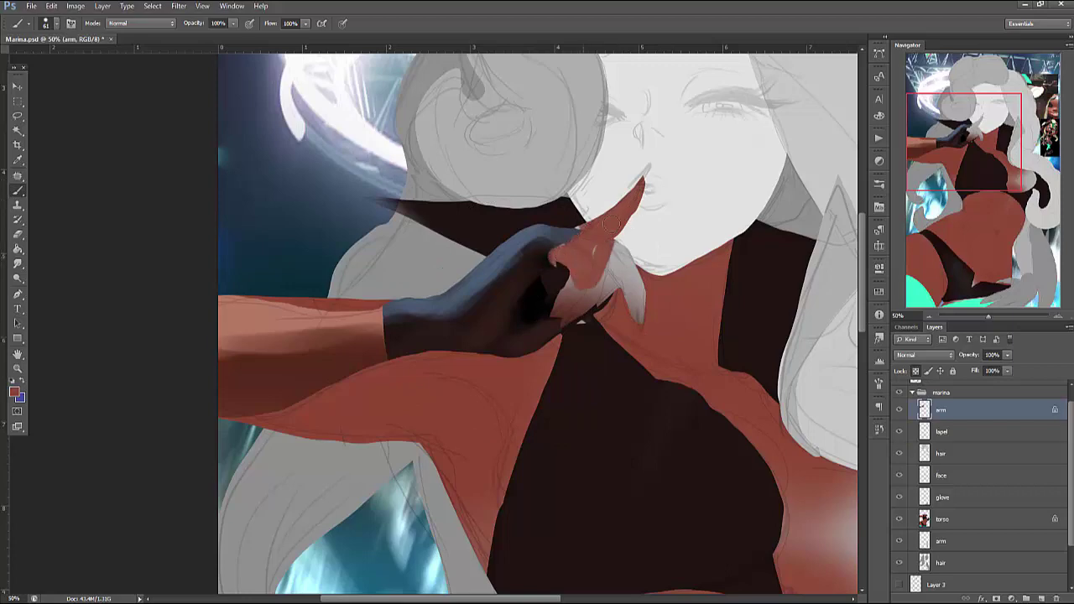
Lasso the bare fingers along the glove's edge and fill them with reddish-brown skin using a 195 px brush
key("l")
left_click_drag(769, 427, 720, 480)
mouse_move(405, 322)
left_mouse_down()
mouse_move(402, 363)
mouse_move(378, 392)
mouse_move(391, 380)
left_mouse_up()
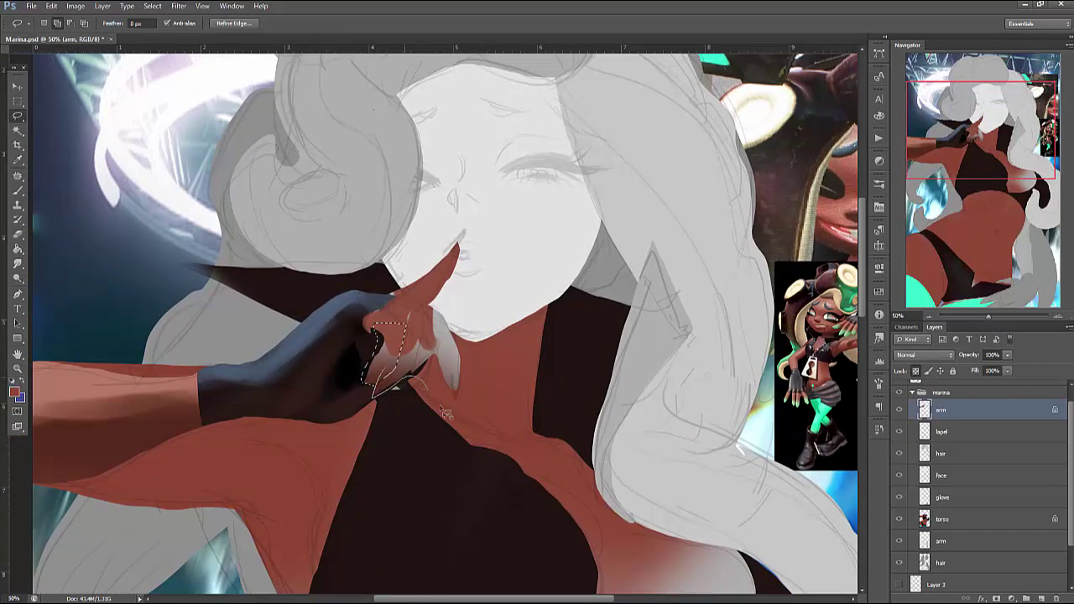
mouse_move(445, 414)
left_mouse_down()
mouse_move(394, 331)
mouse_move(486, 410)
left_mouse_up()
key("b")
right_click(495, 309)
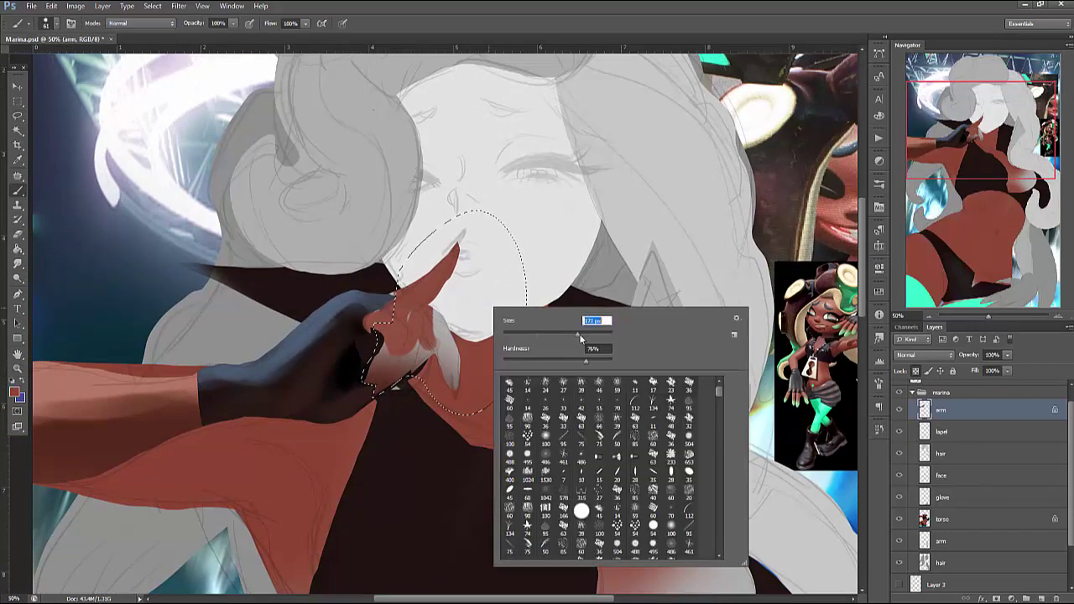
left_click_drag(579, 335, 586, 335)
mouse_move(420, 277)
left_mouse_down()
mouse_move(454, 336)
mouse_move(529, 344)
mouse_move(486, 226)
left_mouse_up()
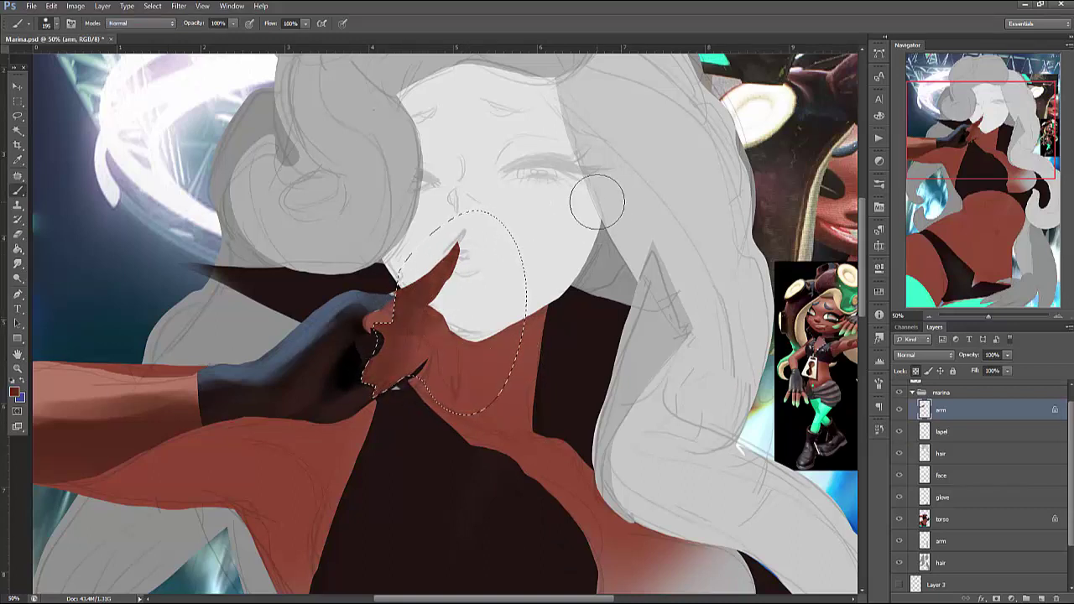
Tint the tips of the selected fingers turquoise green, then clear the selection
key("x")
mouse_move(391, 336)
left_mouse_down()
mouse_move(377, 378)
mouse_move(402, 369)
mouse_move(470, 386)
left_mouse_up()
left_click_drag(452, 260, 437, 304)
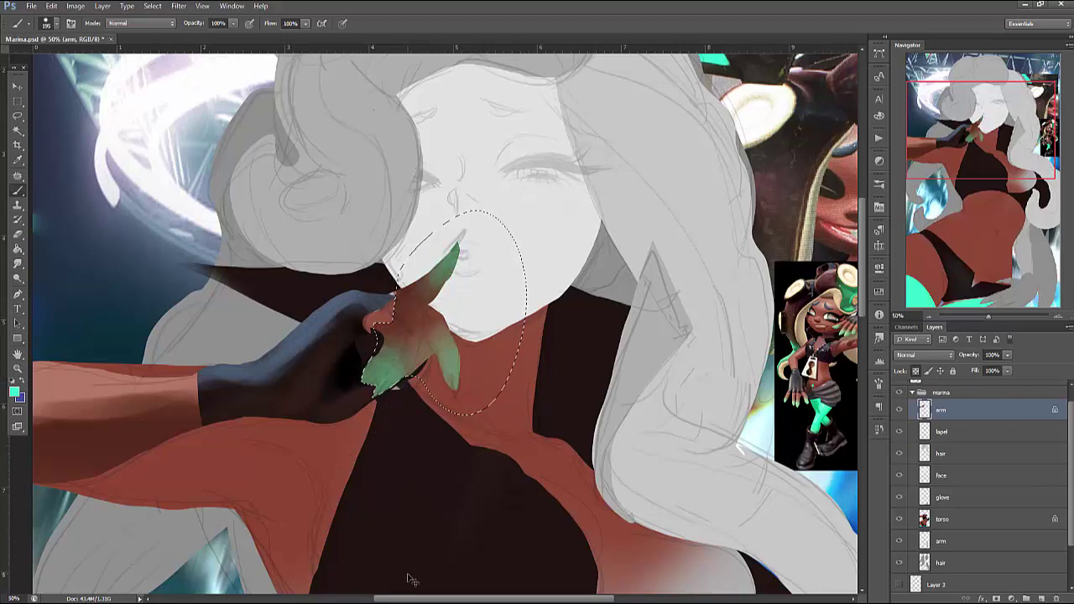
key("ctrl+d")
Lock the transparent pixels of the lapel layer and paint the lapel near-black with a blue light over its outer side
left_click_drag(695, 489, 639, 464)
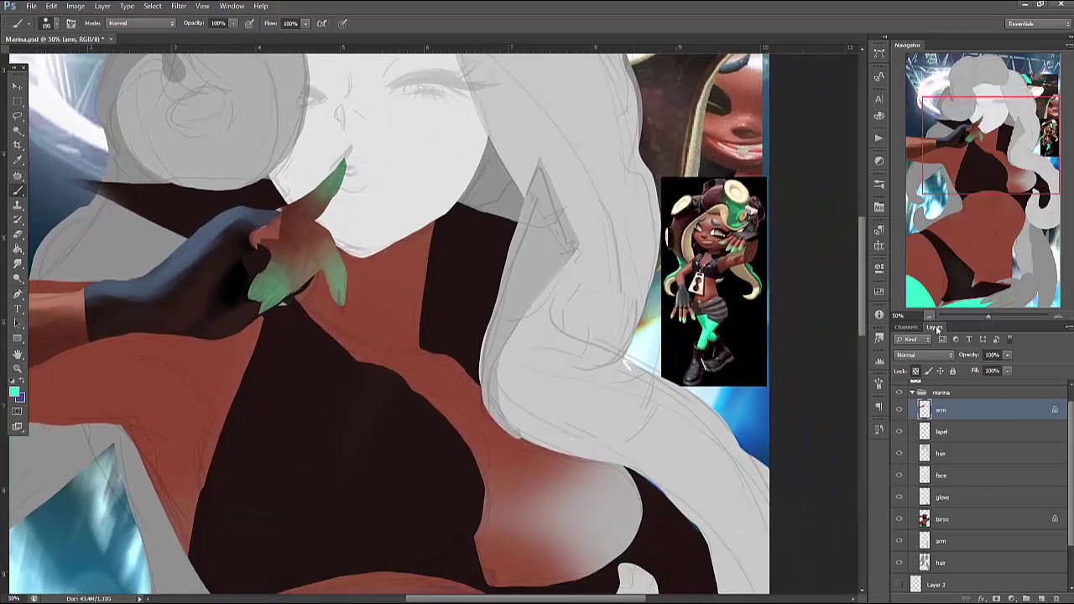
key("ctrl+minus")
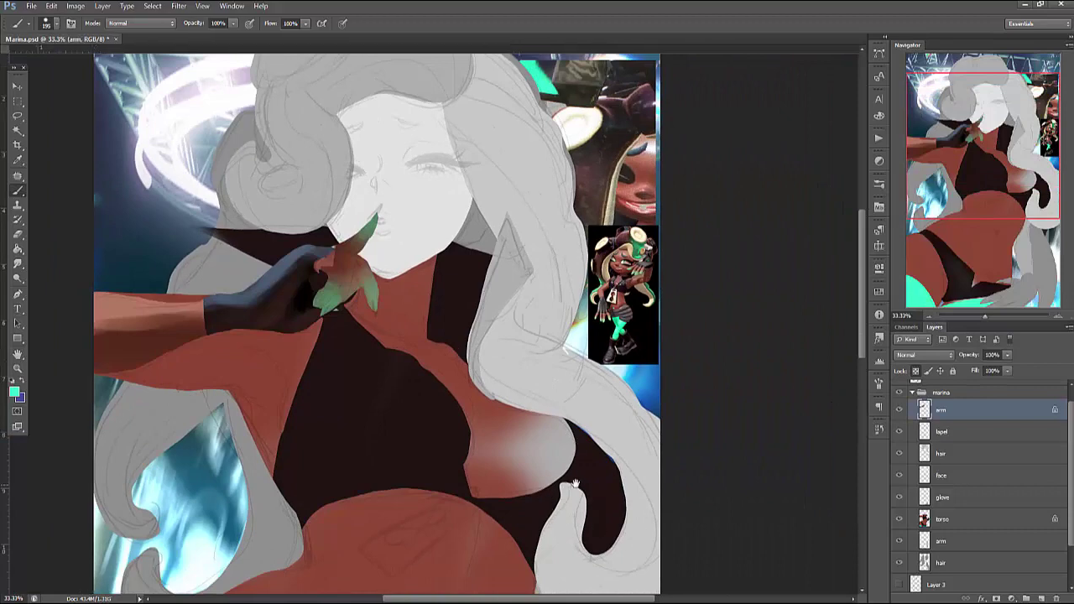
left_click_drag(576, 484, 651, 412)
left_click(956, 433)
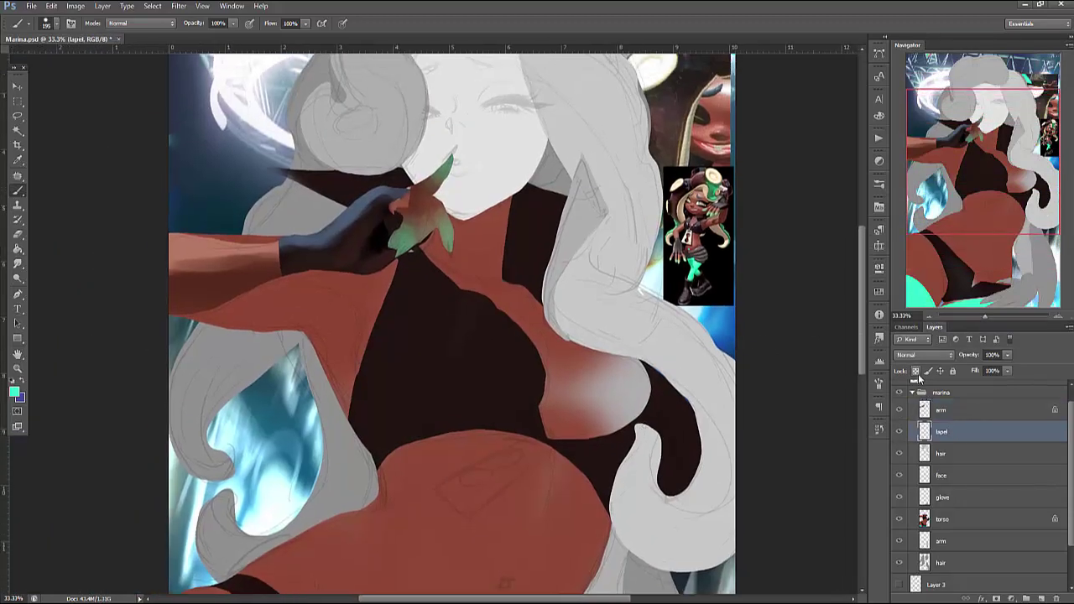
left_click(917, 371)
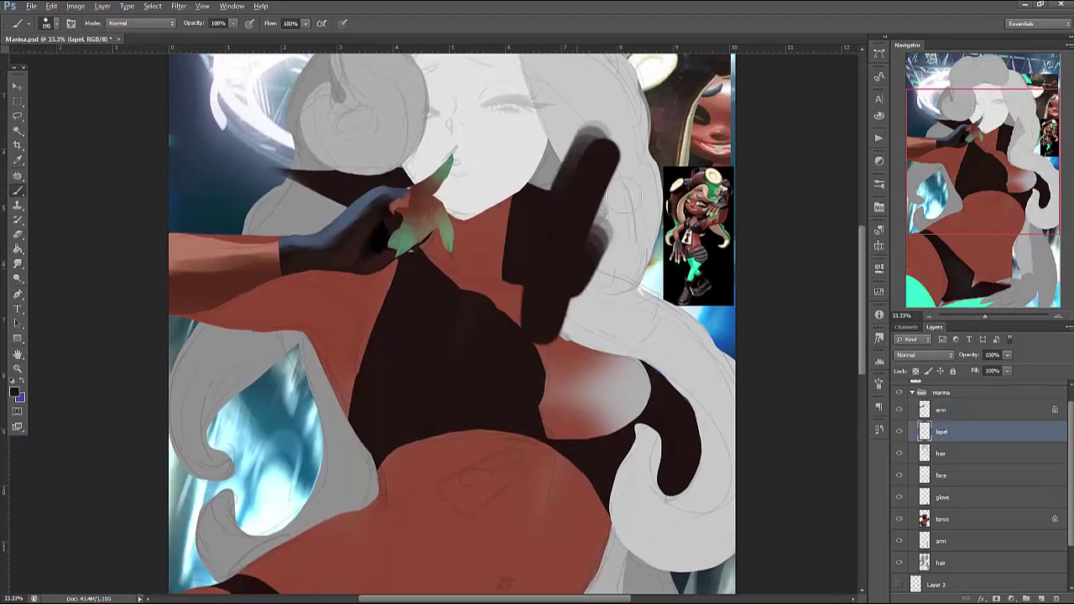
key("d")
left_click_drag(598, 356, 631, 153)
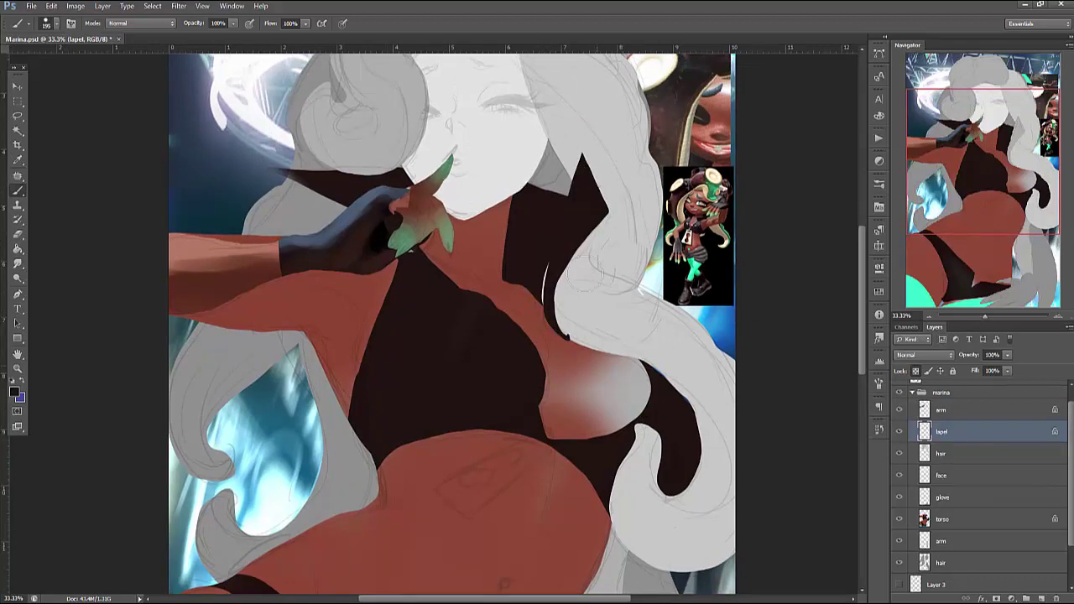
left_click(726, 320, "alt")
mouse_move(597, 185)
left_mouse_down()
mouse_move(596, 261)
mouse_move(572, 316)
mouse_move(611, 172)
mouse_move(581, 239)
left_mouse_up()
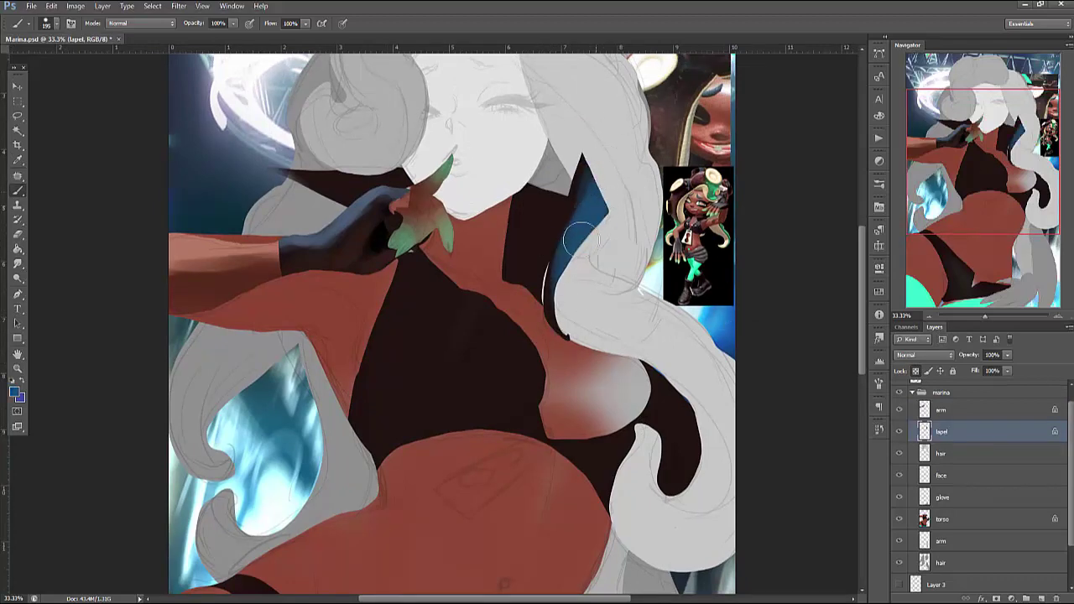
On the torso layer, lasso the upper section of the black top just below the gloved hand
left_click(965, 518)
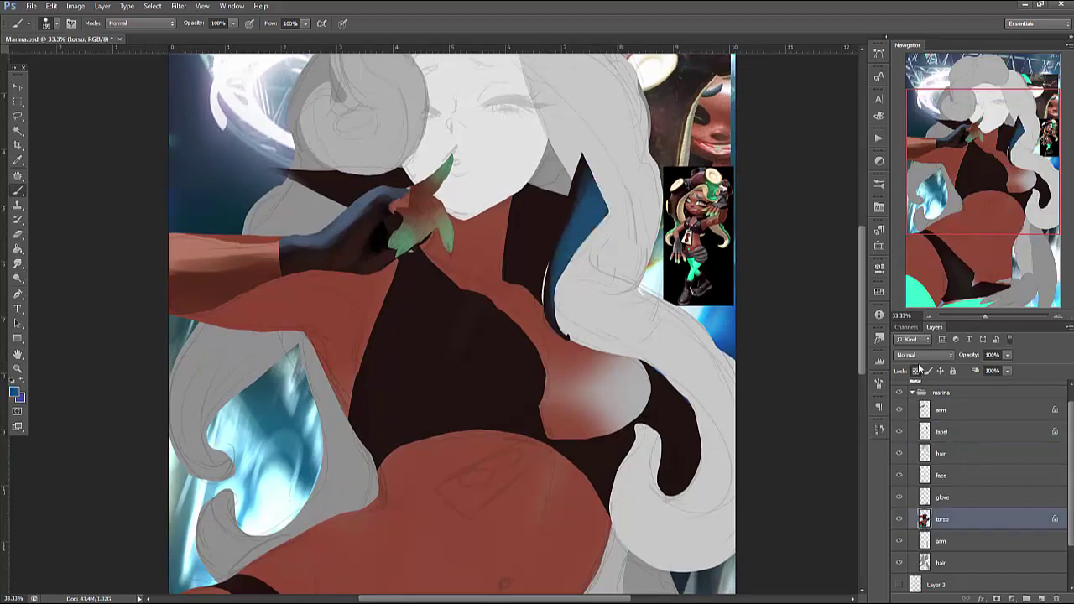
left_click(916, 371)
left_click(1056, 316)
left_click(1055, 316)
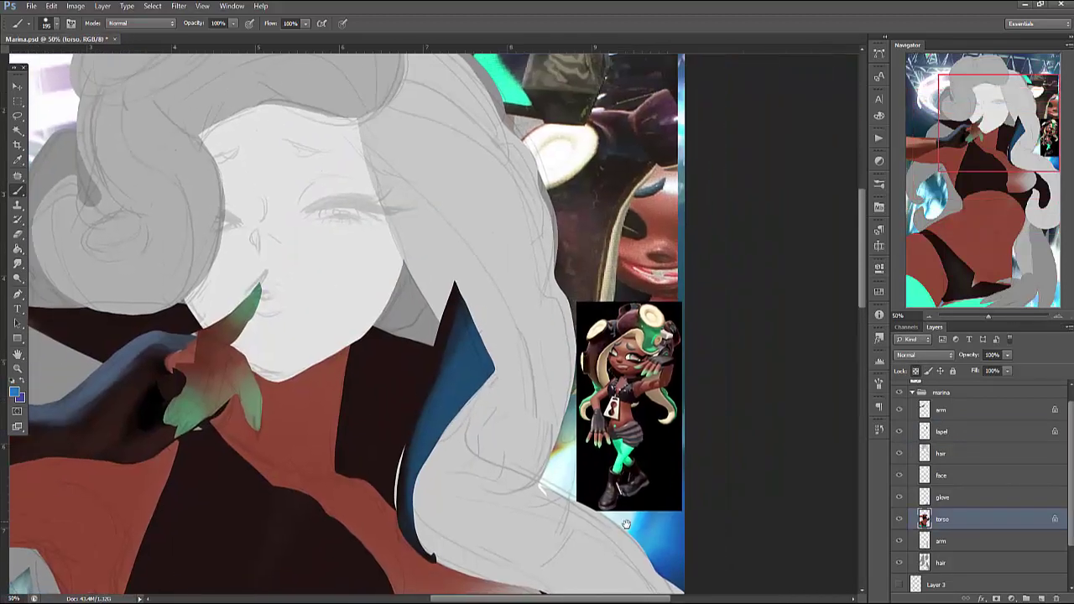
scroll(776, 363, "down", 1, "alt")
left_click_drag(776, 362, 688, 456)
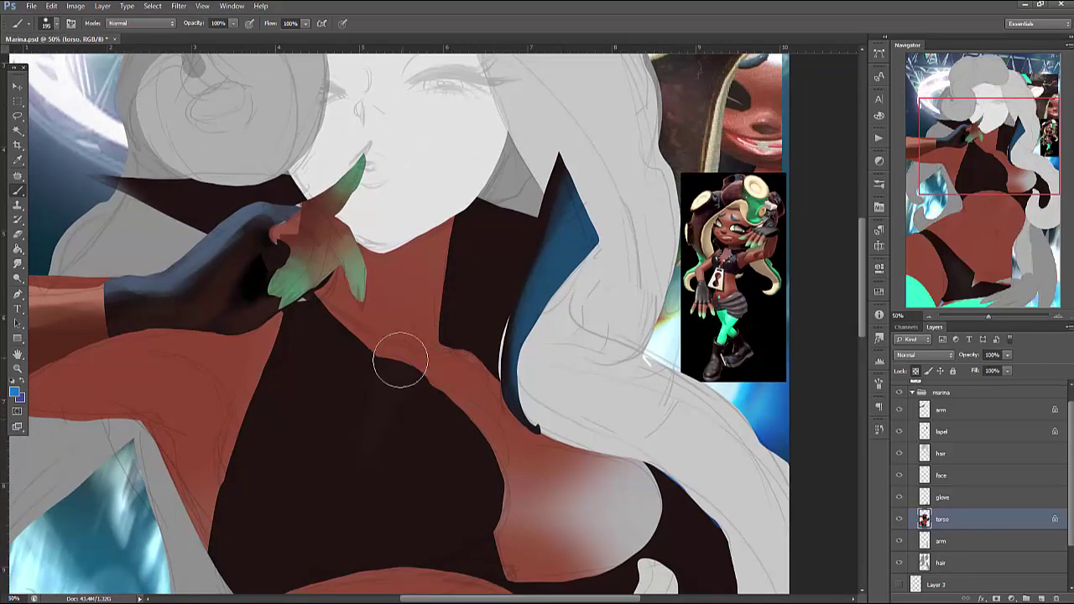
key("l")
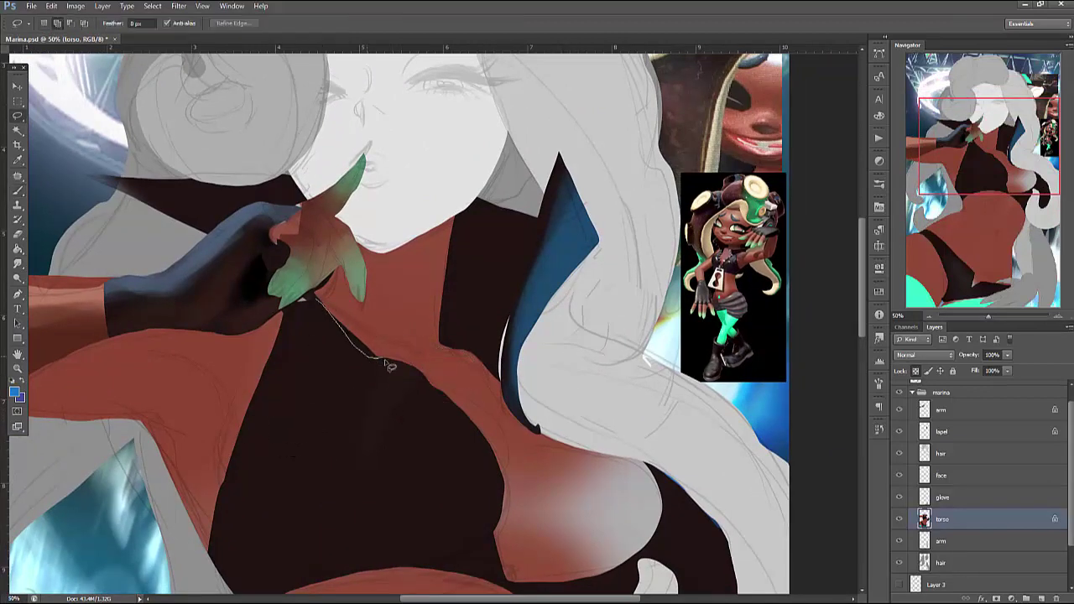
left_click_drag(395, 384, 237, 475)
Paint a soft blue-to-gray sheen inside the selected part of the top with a 226 px brush
key("b")
mouse_move(340, 303)
left_mouse_down()
mouse_move(298, 395)
mouse_move(240, 408)
left_mouse_up()
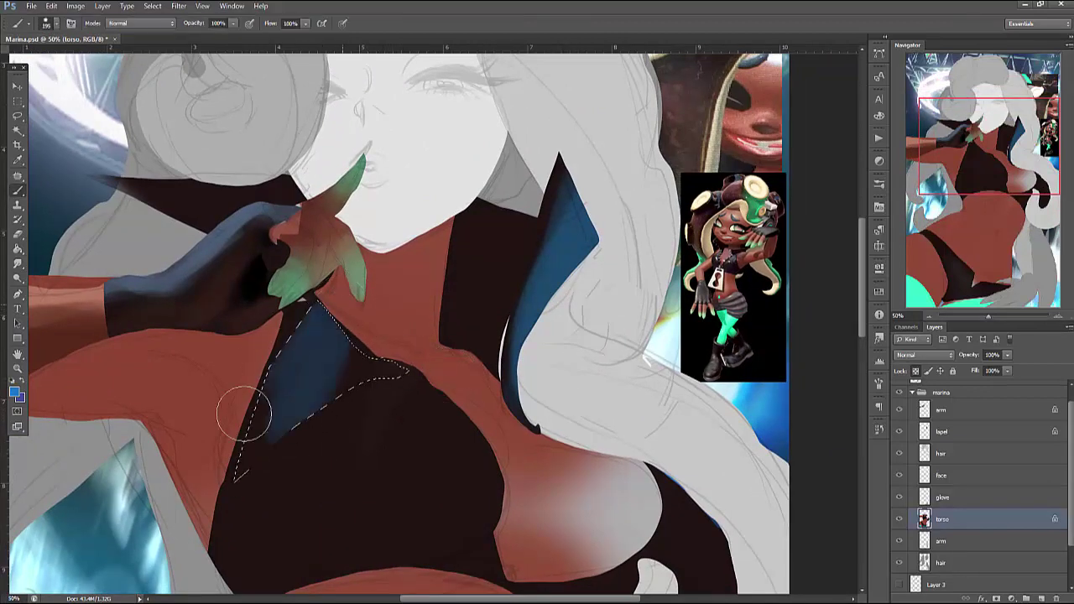
key("ctrl+z")
right_click(511, 317)
key("Tab")
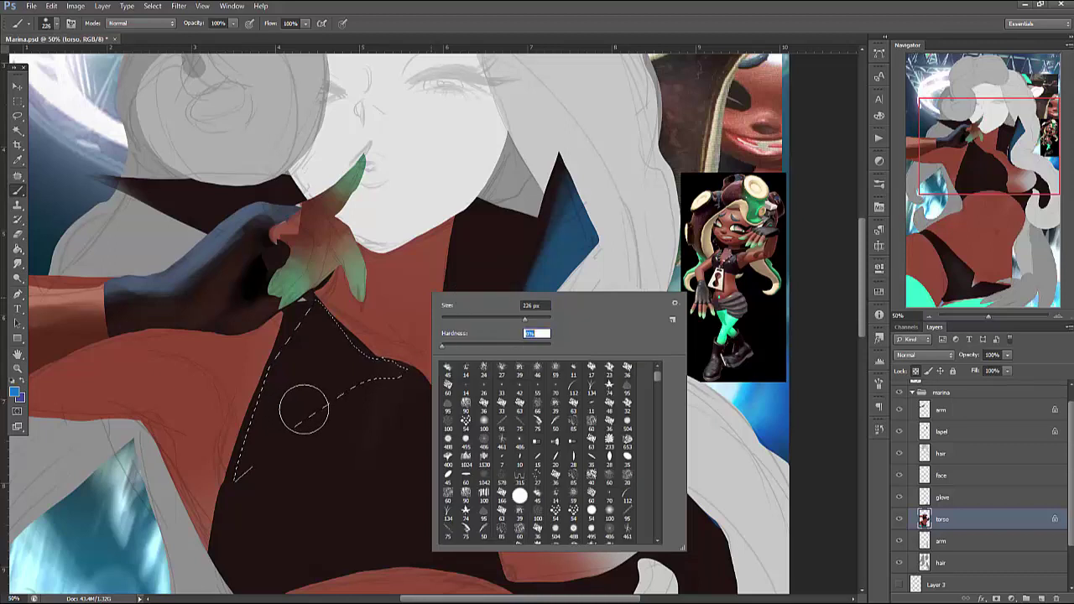
key("Return")
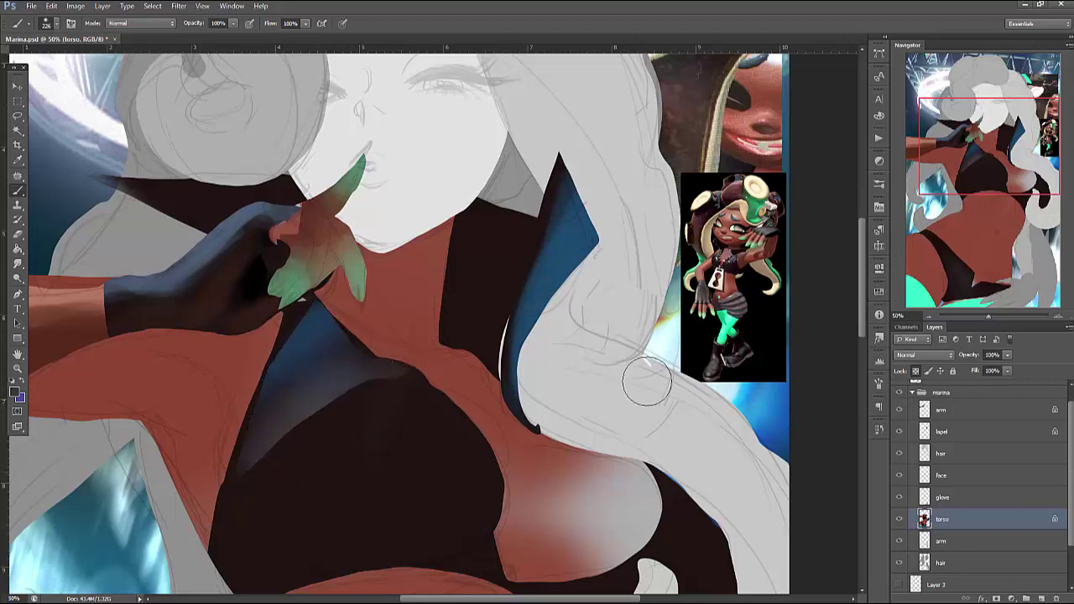
Lasso the upper part of the dark clothing beside the long hair strand, paint a blue-gray sheen on it, and deselect
key("l")
scroll(713, 444, "down", 3)
mouse_move(666, 459)
left_mouse_down()
mouse_move(745, 458)
mouse_move(664, 404)
mouse_move(757, 408)
mouse_move(641, 381)
mouse_move(700, 418)
mouse_move(712, 365)
mouse_move(673, 431)
mouse_move(688, 492)
mouse_move(681, 510)
mouse_move(677, 452)
mouse_move(686, 477)
left_mouse_up()
key("b")
key("ctrl+d")
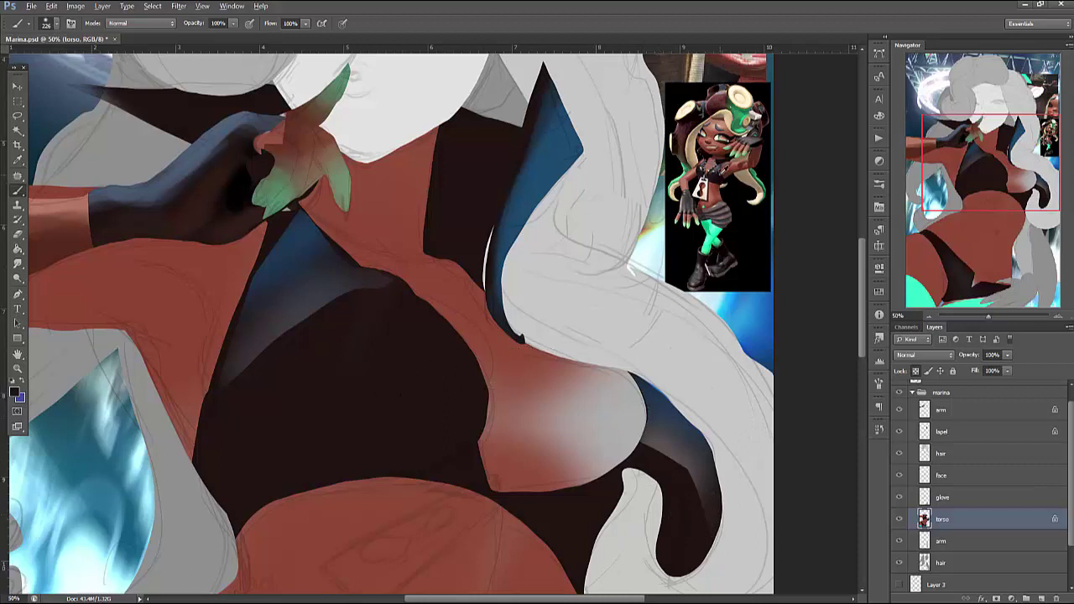
Sample a near-white color and dab small highlights on both blue sheens of the clothing with a 43 px brush
left_click(674, 298, "alt")
right_click(435, 260)
left_click(395, 292)
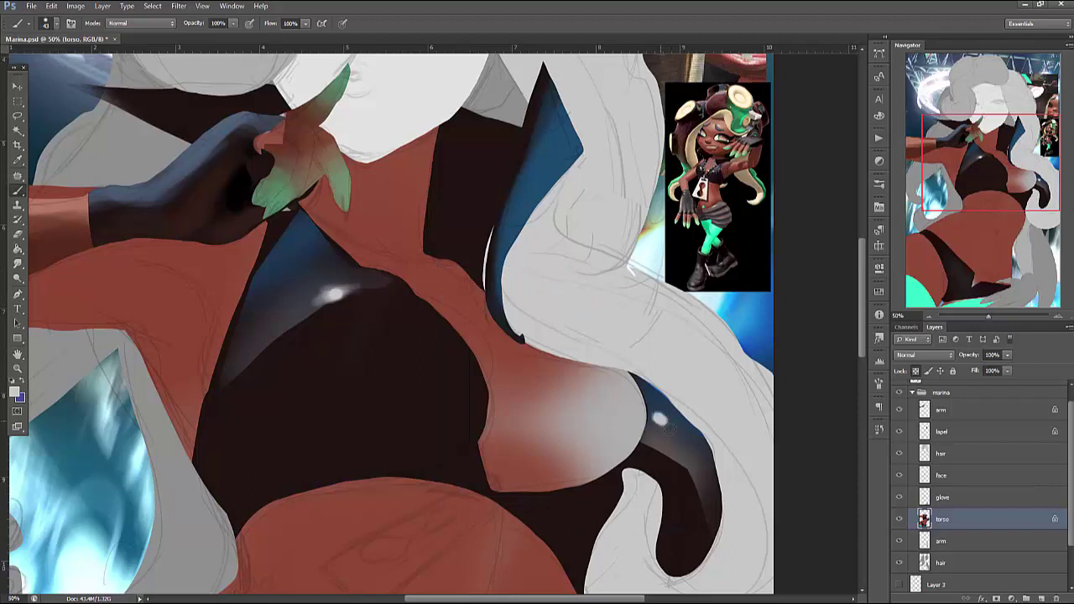
Set the brush size to 180 px and paint a soft gray glow with a white center on the front of the black top
right_click(633, 322)
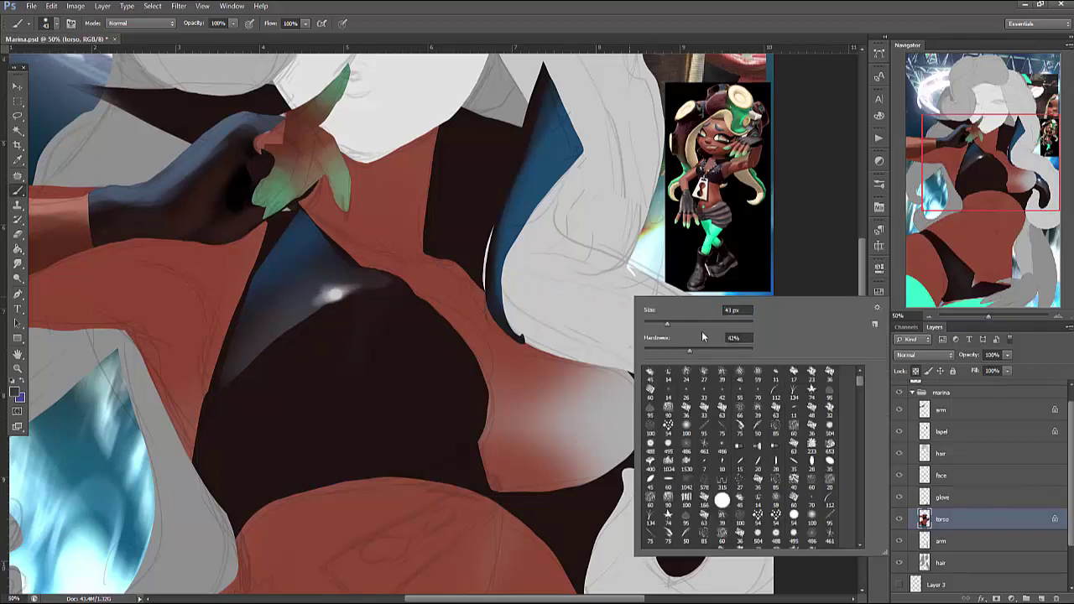
left_click(294, 310)
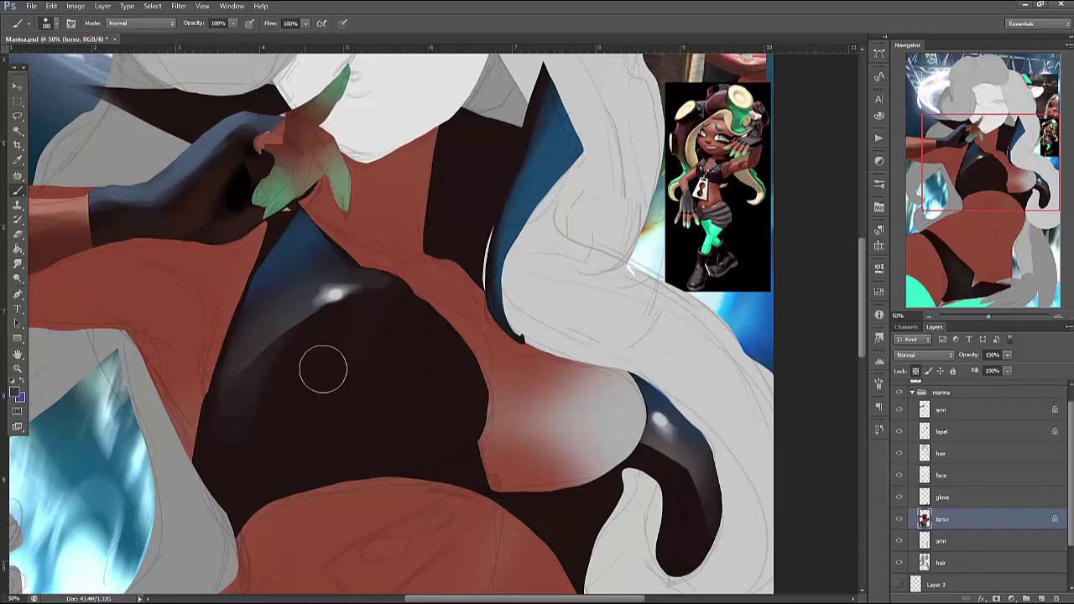
mouse_move(315, 401)
left_mouse_down()
mouse_move(349, 397)
mouse_move(320, 403)
mouse_move(347, 424)
mouse_move(272, 433)
mouse_move(350, 440)
mouse_move(334, 456)
mouse_move(320, 459)
mouse_move(316, 408)
mouse_move(344, 403)
left_mouse_up()
key("x")
key("x")
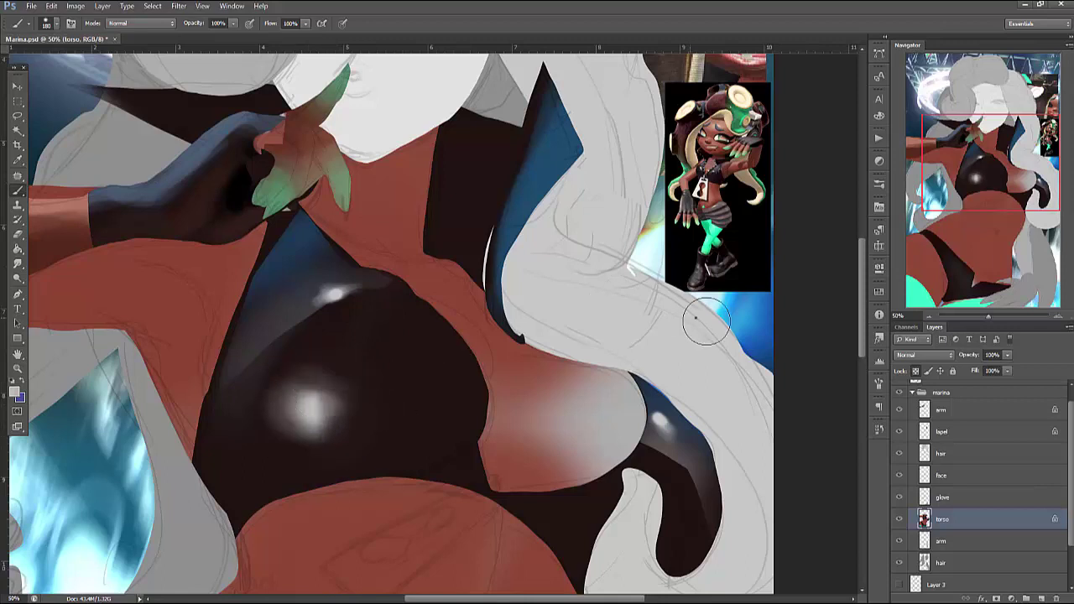
Reduce the brush size and add a white highlight on the dark clothing beneath the unpainted gray chest area
right_click(707, 319)
left_click_drag(812, 331, 785, 331)
mouse_move(571, 503)
left_mouse_down()
mouse_move(585, 516)
mouse_move(579, 508)
left_mouse_up()
key("x")
Lasso the half-gray chest area beside the black top and fill it with reddish-brown skin using a 178 px brush
key("l")
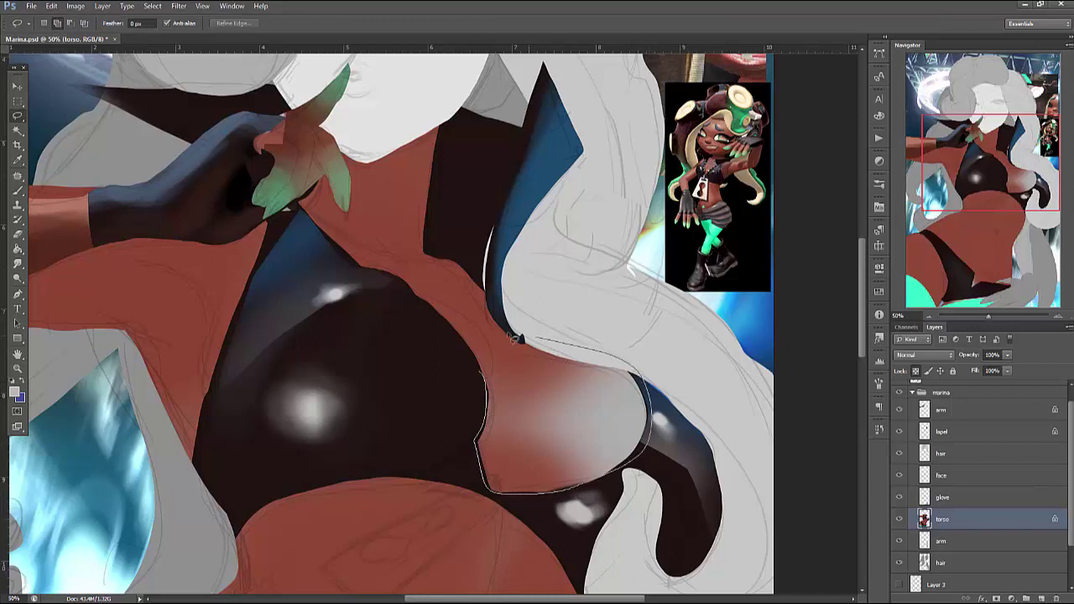
left_click_drag(518, 338, 470, 320)
key("b")
right_click(592, 254)
key("Return")
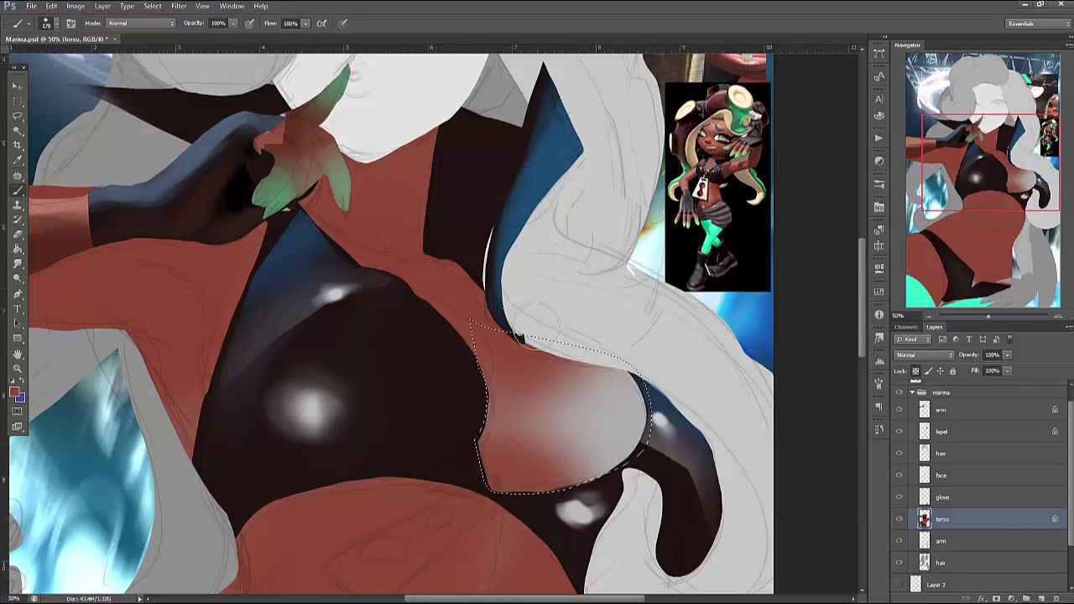
mouse_move(535, 317)
left_mouse_down()
mouse_move(587, 432)
mouse_move(467, 407)
mouse_move(554, 353)
mouse_move(620, 361)
left_mouse_up()
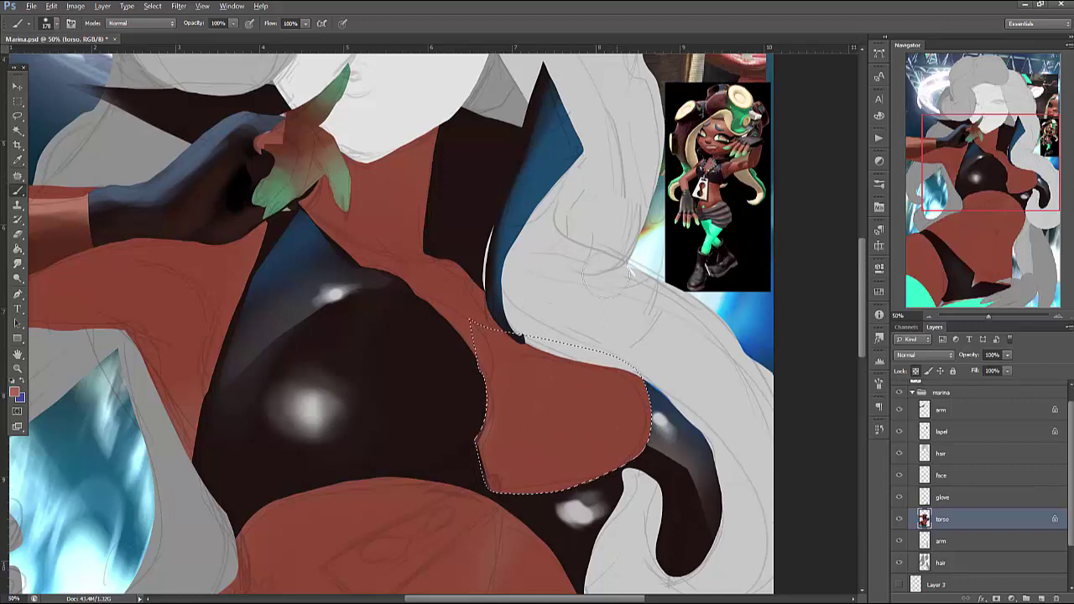
Shade the selected chest area with soft pink tones, then lasso the skin sliver along the black top's edge and lighten it with peach
mouse_move(503, 352)
left_mouse_down()
mouse_move(537, 420)
mouse_move(588, 361)
mouse_move(646, 402)
mouse_move(537, 403)
mouse_move(553, 360)
mouse_move(510, 463)
mouse_move(480, 379)
mouse_move(530, 452)
mouse_move(583, 487)
mouse_move(604, 470)
mouse_move(593, 431)
left_mouse_up()
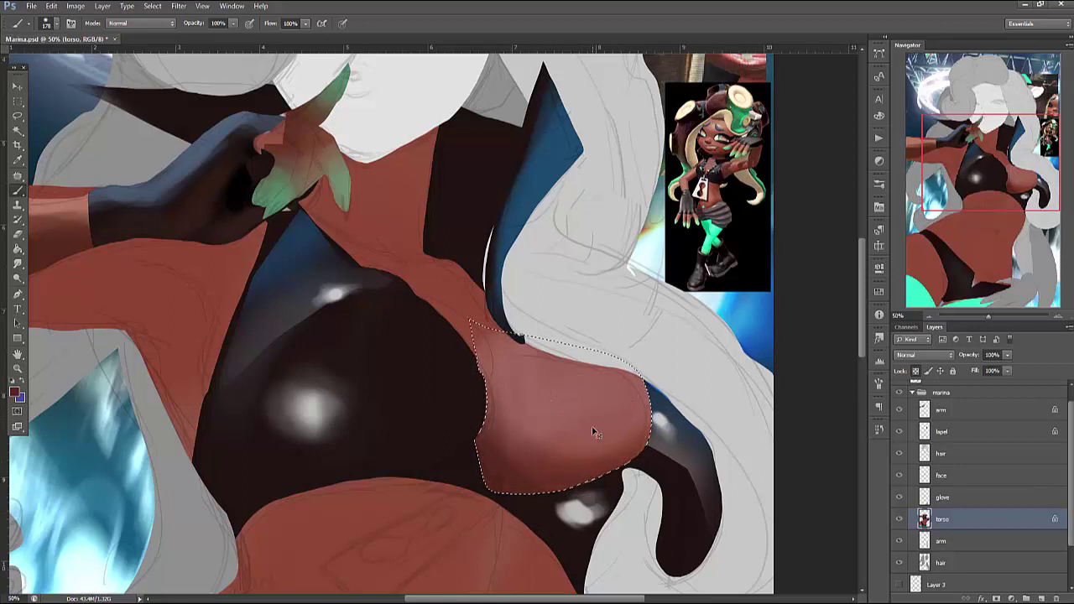
key("ctrl+d")
key("l")
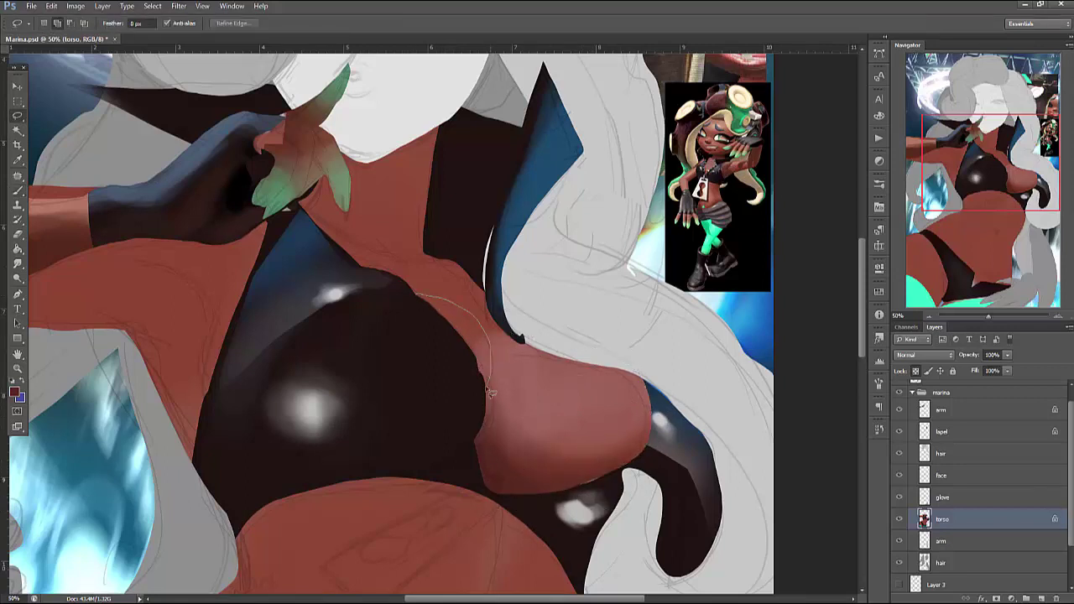
left_click_drag(492, 393, 488, 385)
key("b")
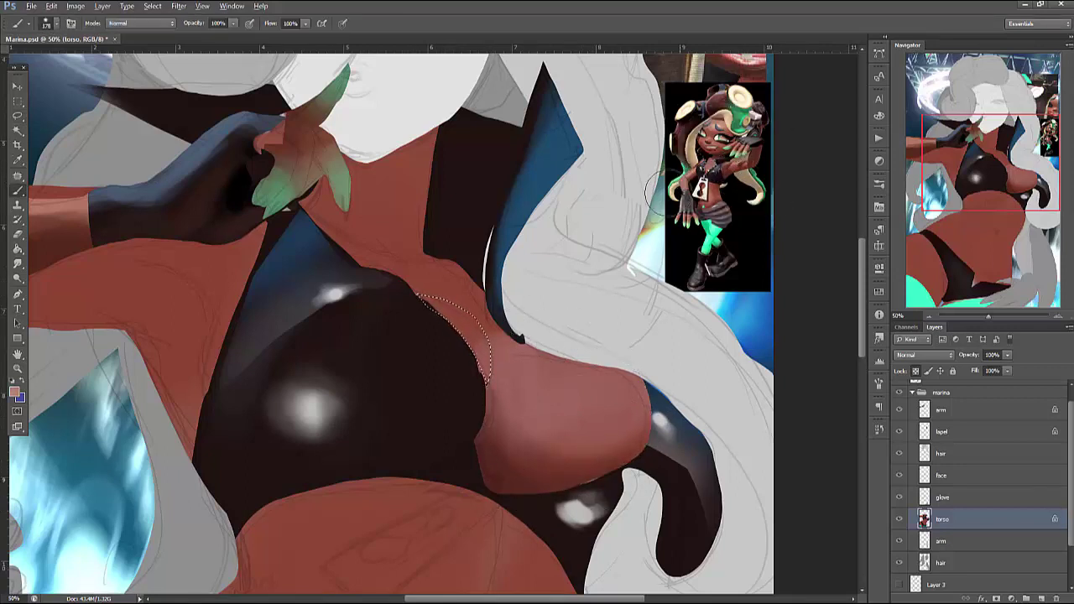
mouse_move(445, 311)
left_mouse_down()
mouse_move(504, 377)
mouse_move(542, 381)
left_mouse_up()
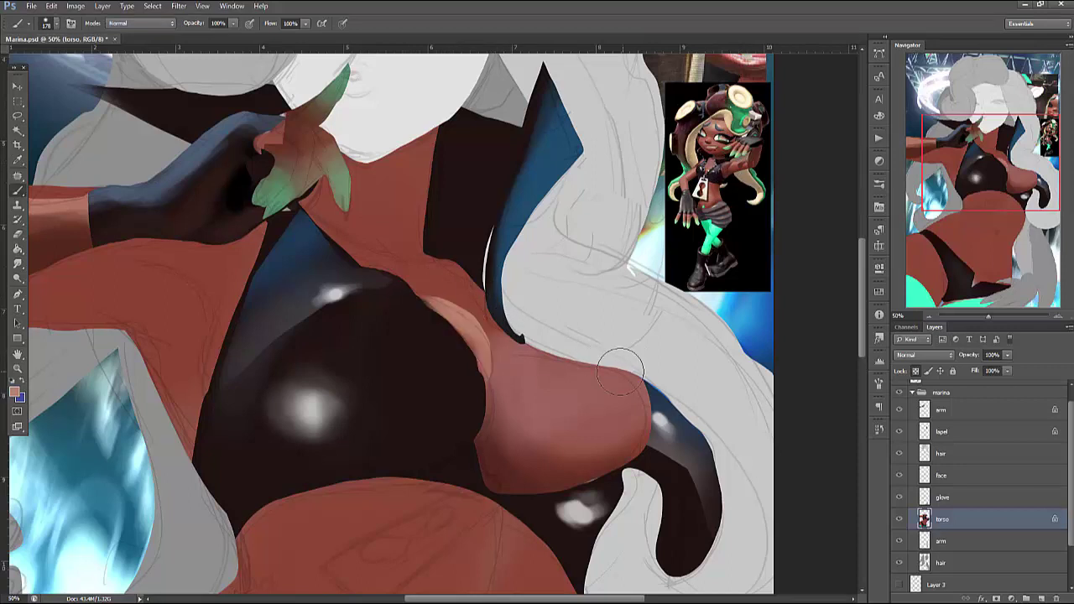
mouse_move(620, 371)
left_mouse_down()
mouse_move(520, 380)
mouse_move(621, 395)
mouse_move(516, 379)
mouse_move(646, 380)
mouse_move(601, 370)
left_mouse_up()
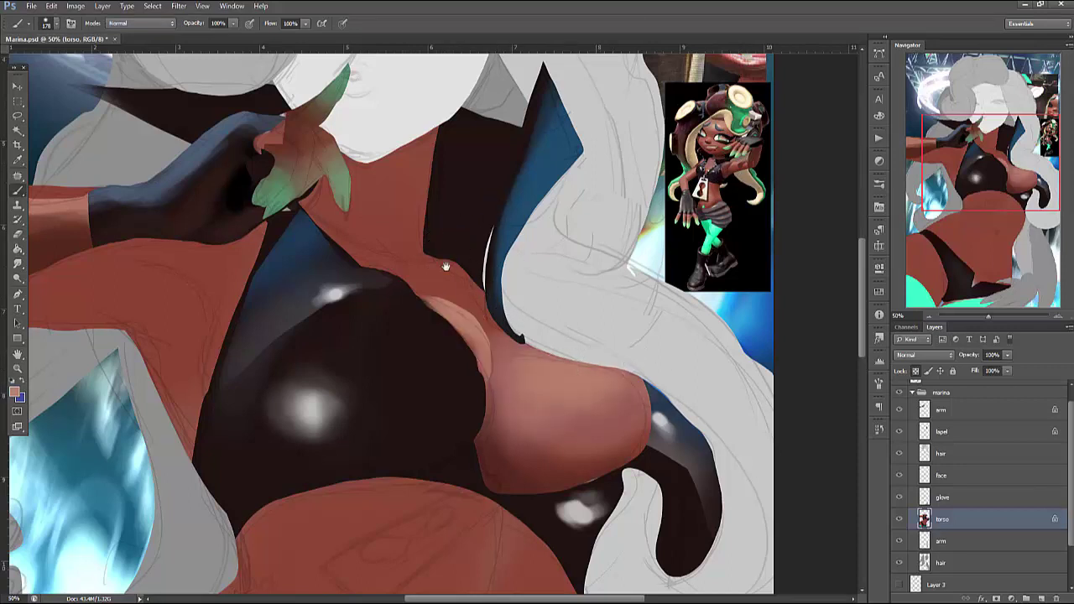
Paint dark brown shadows on the neck, the shoulder and the upper abdomen beneath the black top, undoing the last stroke
left_click_drag(445, 266, 463, 404)
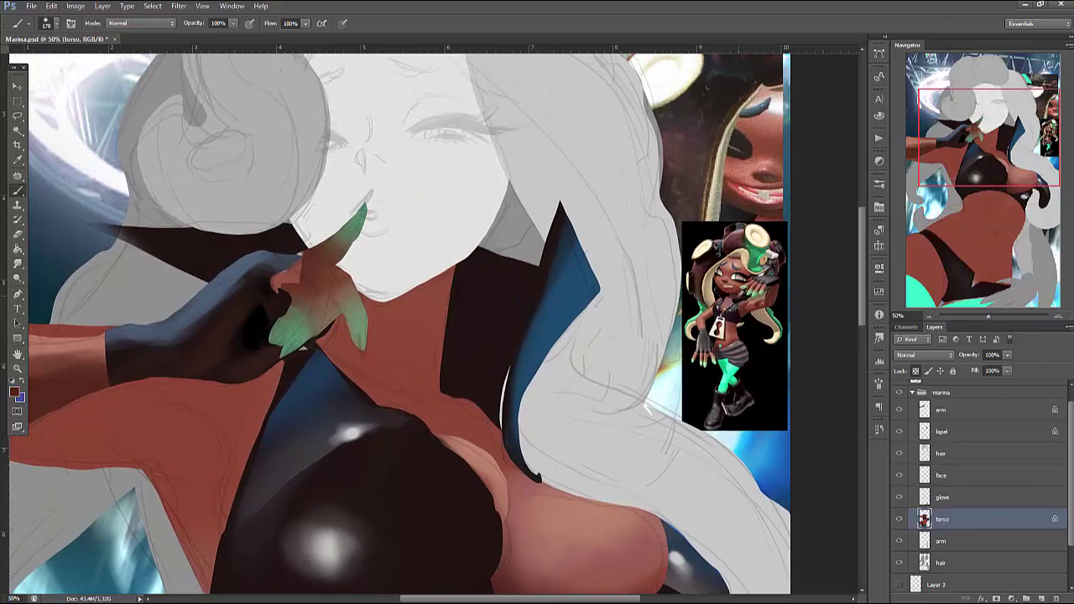
mouse_move(386, 269)
left_mouse_down()
mouse_move(411, 273)
mouse_move(445, 335)
mouse_move(394, 369)
mouse_move(420, 395)
mouse_move(361, 382)
left_mouse_up()
left_click_drag(260, 360, 486, 238)
mouse_move(324, 259)
left_mouse_down()
mouse_move(419, 288)
mouse_move(289, 317)
mouse_move(422, 374)
mouse_move(436, 403)
mouse_move(390, 105)
left_mouse_up()
mouse_move(436, 277)
left_mouse_down()
mouse_move(453, 295)
mouse_move(464, 233)
mouse_move(495, 271)
mouse_move(597, 230)
mouse_move(535, 232)
mouse_move(470, 286)
mouse_move(455, 271)
mouse_move(429, 336)
left_mouse_up()
key("ctrl+z")
Darken the outer waist edge and paint soft lighter streaks down the abdomen using sampled skin tones
left_click(612, 288, "alt")
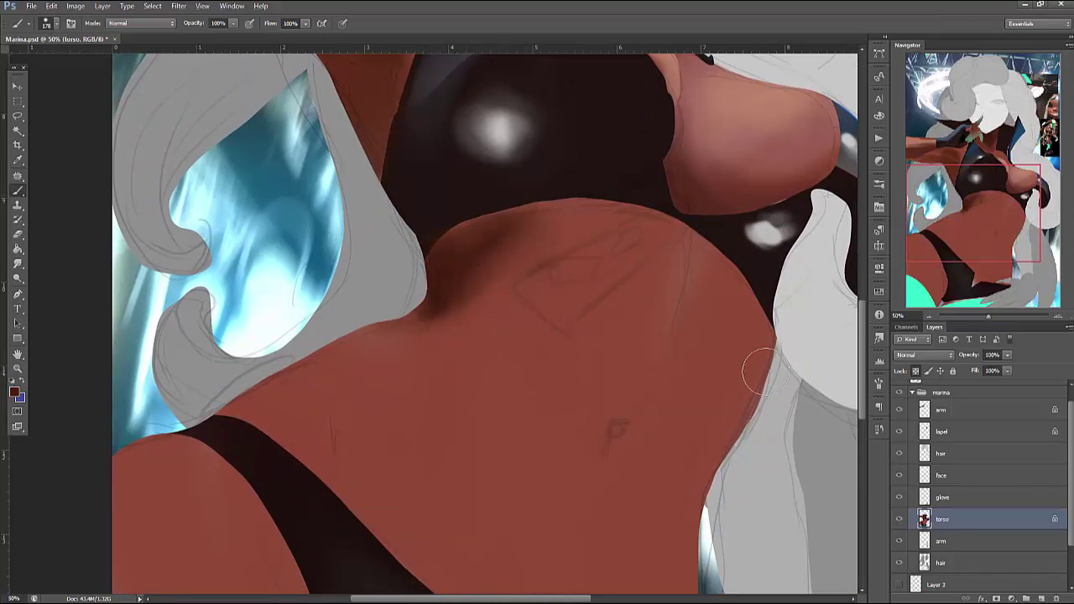
right_click(751, 277)
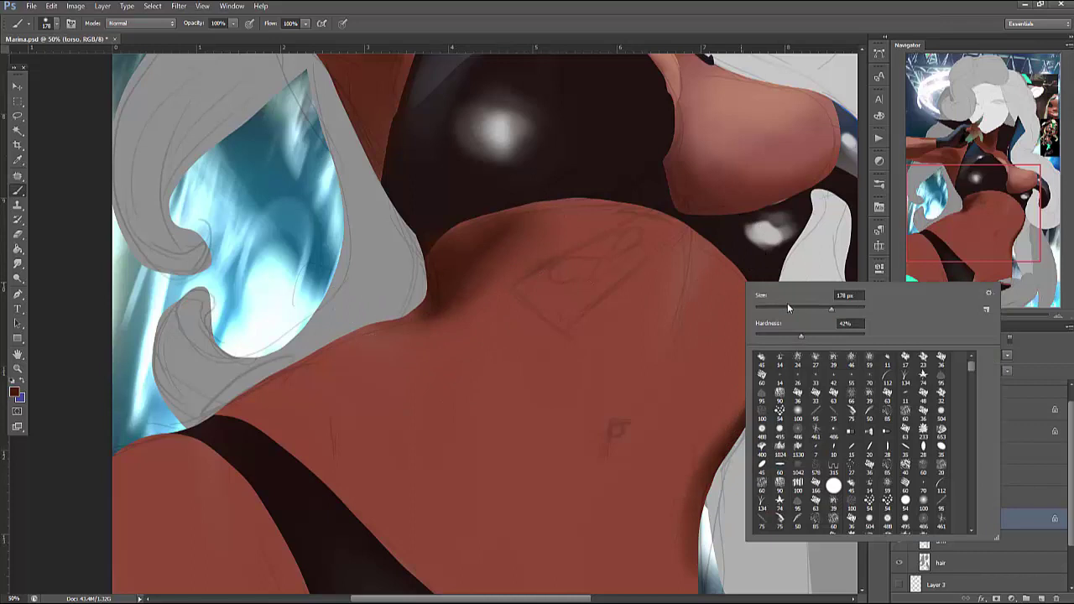
left_click(756, 112, "alt")
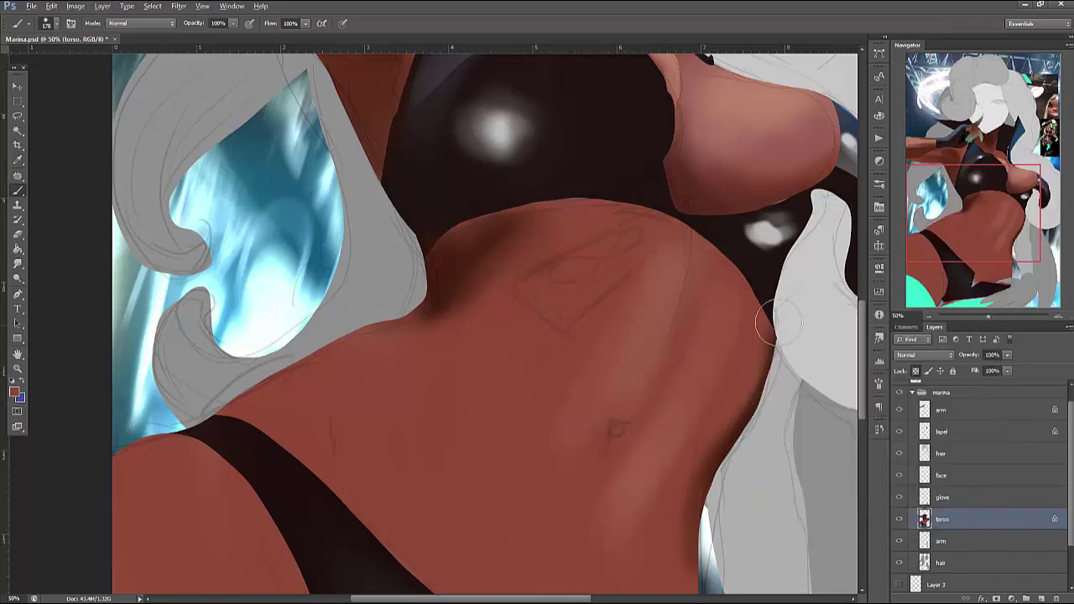
Set the brush size to 22 px and paint the navel in dark brown with a small bright green dot
right_click(777, 323)
key("Return")
mouse_move(621, 427)
left_mouse_down()
mouse_move(635, 450)
mouse_move(709, 279)
mouse_move(688, 310)
mouse_move(780, 126)
left_mouse_up()
Sample the skin color and, with a 93 px brush, shade the abdominal grooves around the navel and along the waist
left_click(709, 278, "alt")
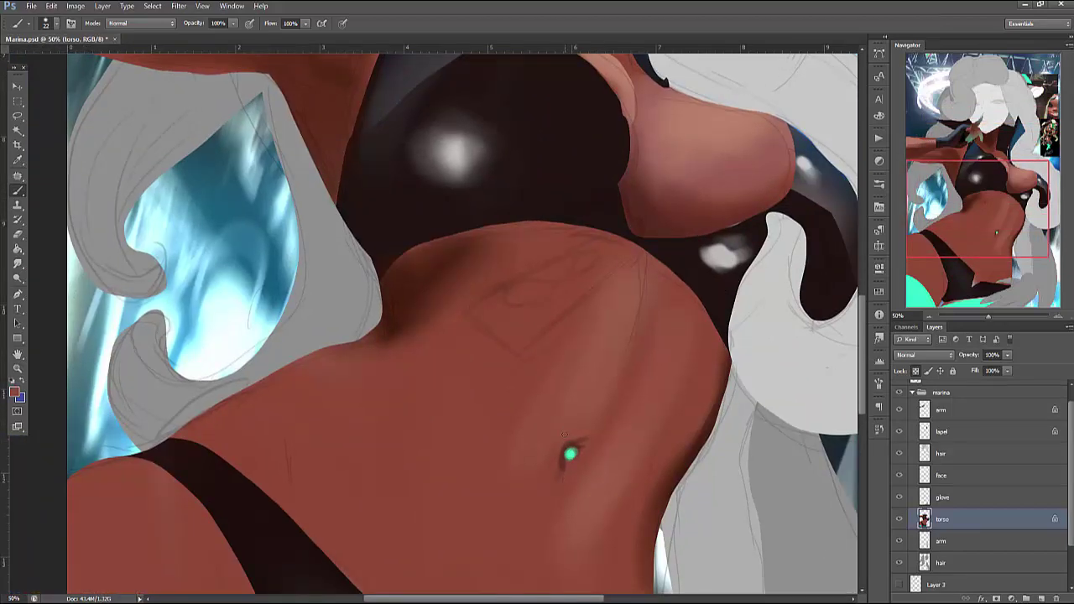
right_click(678, 300)
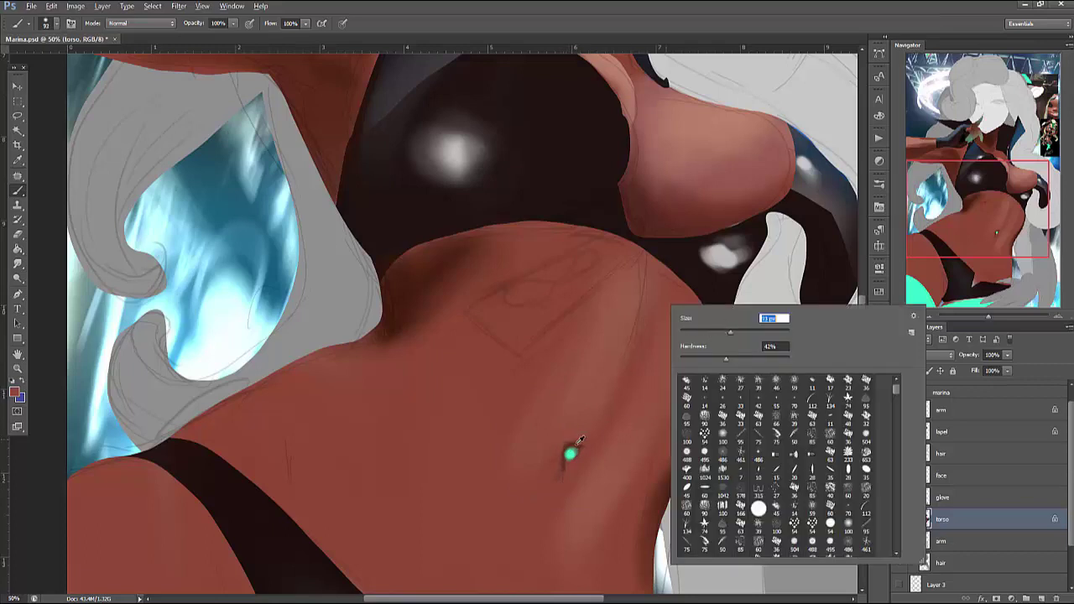
key("Return")
left_click_drag(628, 376, 592, 424)
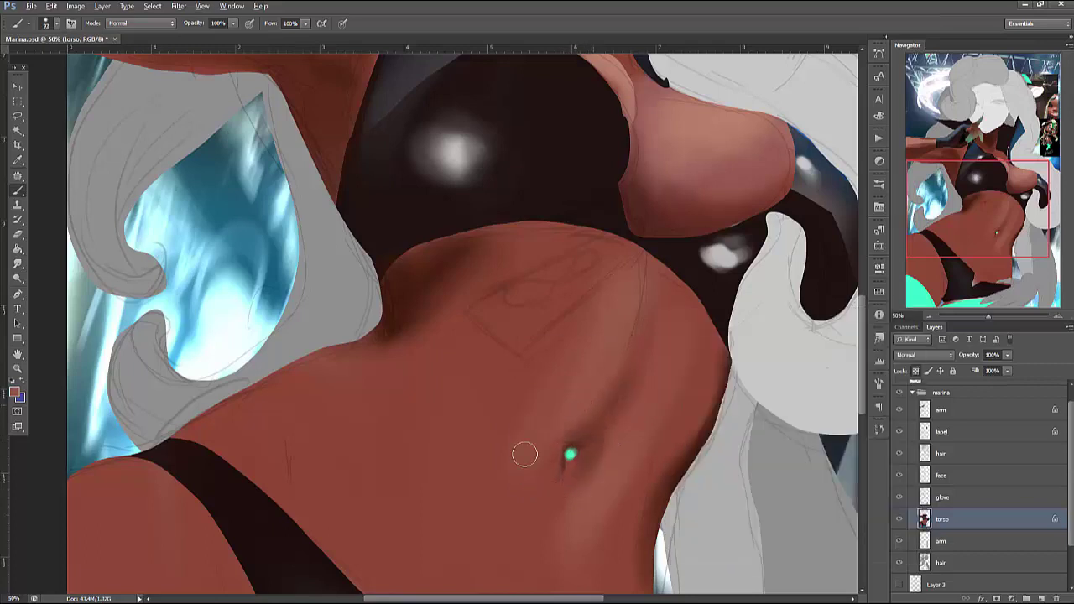
left_click_drag(729, 439, 764, 367)
mouse_move(741, 245)
left_mouse_down()
mouse_move(693, 341)
mouse_move(709, 332)
mouse_move(686, 412)
left_mouse_up()
Set the brush size to 199 px, paint broad brown shadows across the middle and lower abdomen, and undo the last two strokes
right_click(637, 177)
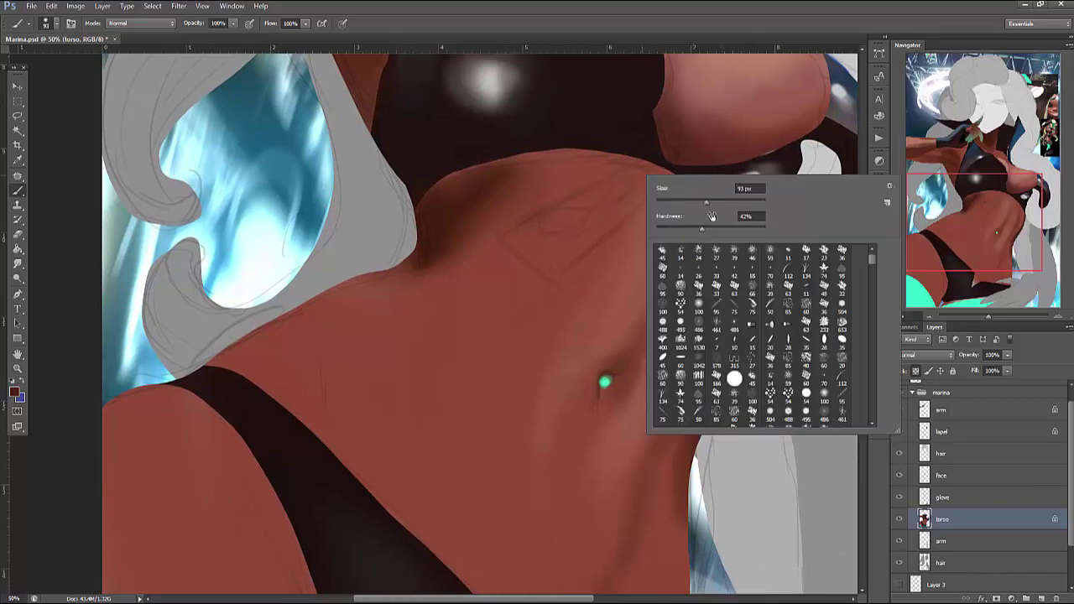
key("Return")
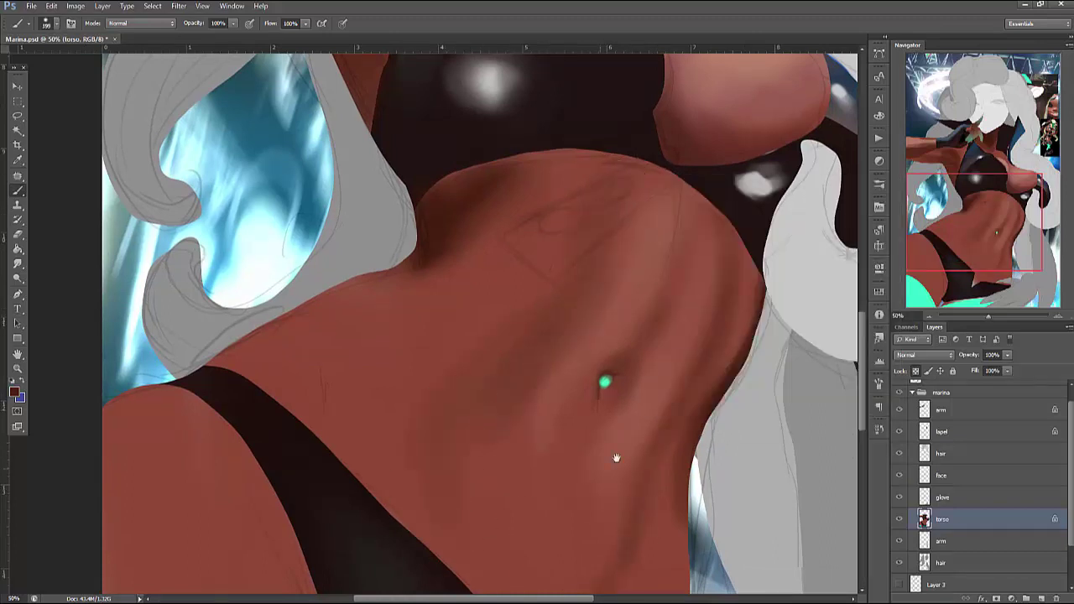
left_click_drag(660, 434, 700, 304)
mouse_move(685, 390)
left_mouse_down()
mouse_move(559, 476)
mouse_move(448, 333)
mouse_move(537, 389)
mouse_move(631, 422)
mouse_move(492, 321)
left_mouse_up()
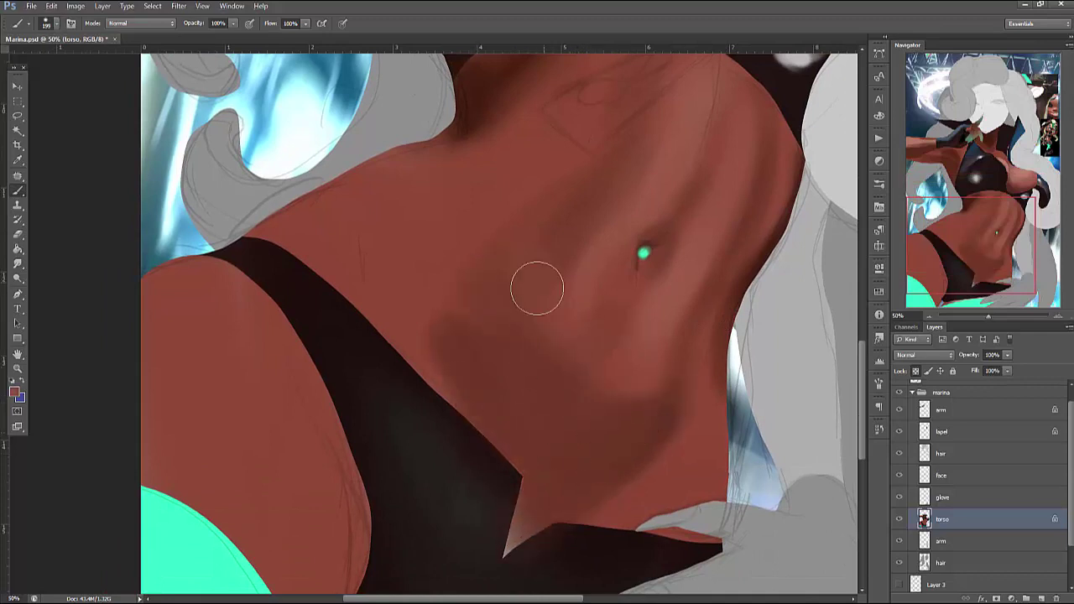
key("ctrl+z")
key("ctrl+z")
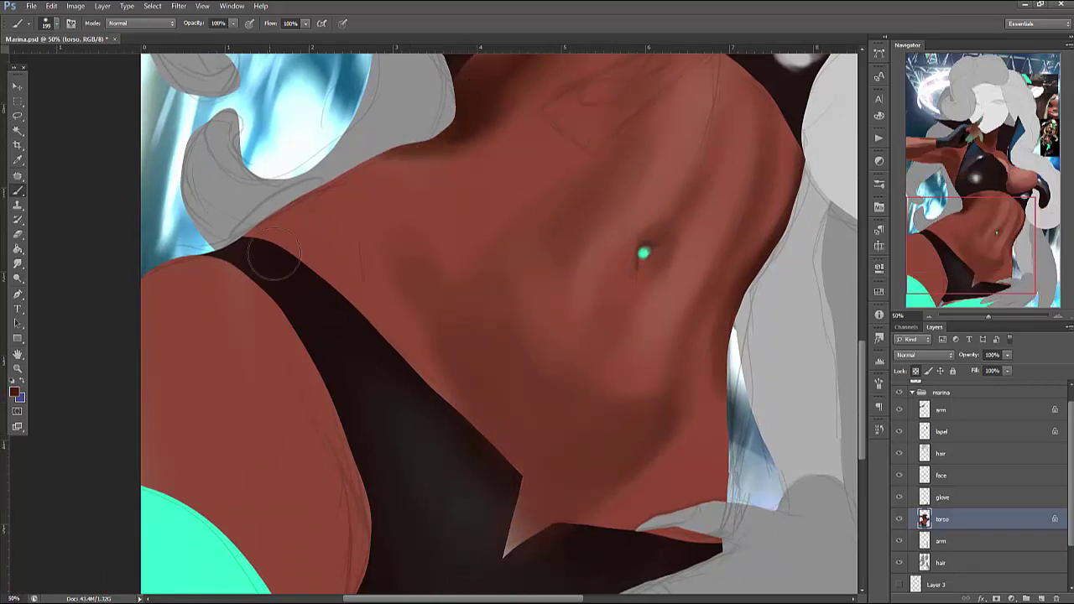
Sample a lighter skin tone from the chest and paint soft highlights across the near flank and the far hip
left_click_drag(848, 75, 737, 241)
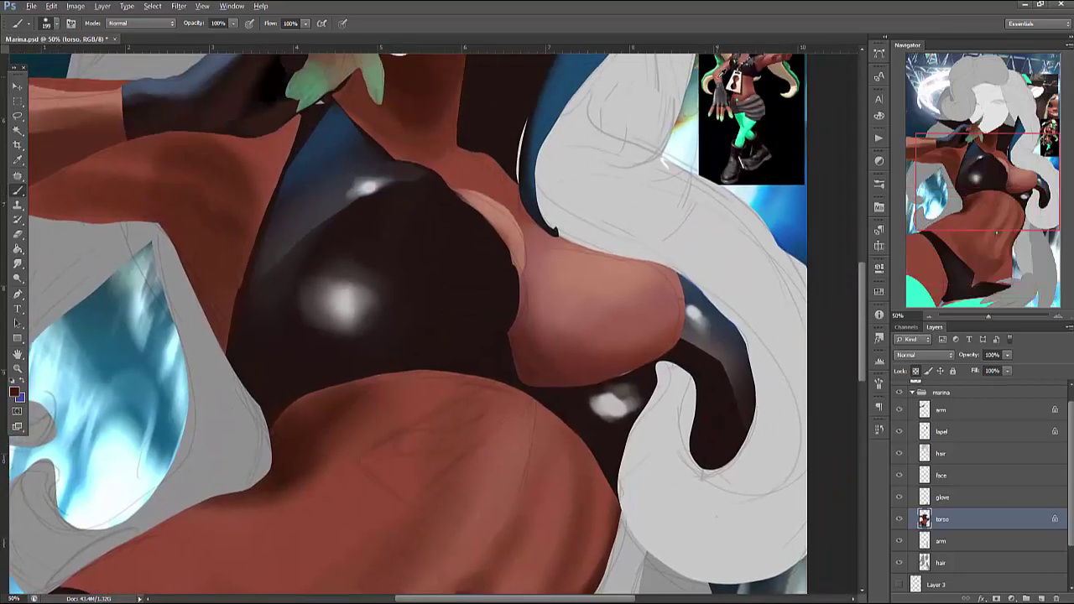
left_click(546, 317, "alt")
left_click_drag(546, 316, 673, 290)
mouse_move(420, 377)
left_mouse_down()
mouse_move(569, 379)
mouse_move(403, 373)
mouse_move(577, 352)
mouse_move(368, 433)
mouse_move(566, 370)
mouse_move(562, 410)
left_mouse_up()
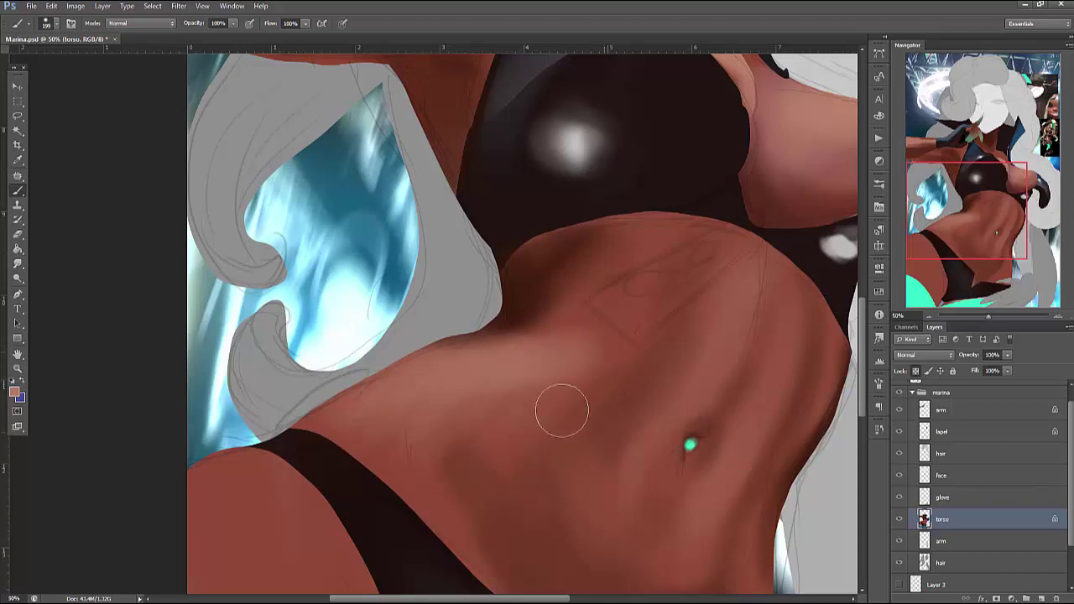
left_click_drag(676, 467, 657, 287)
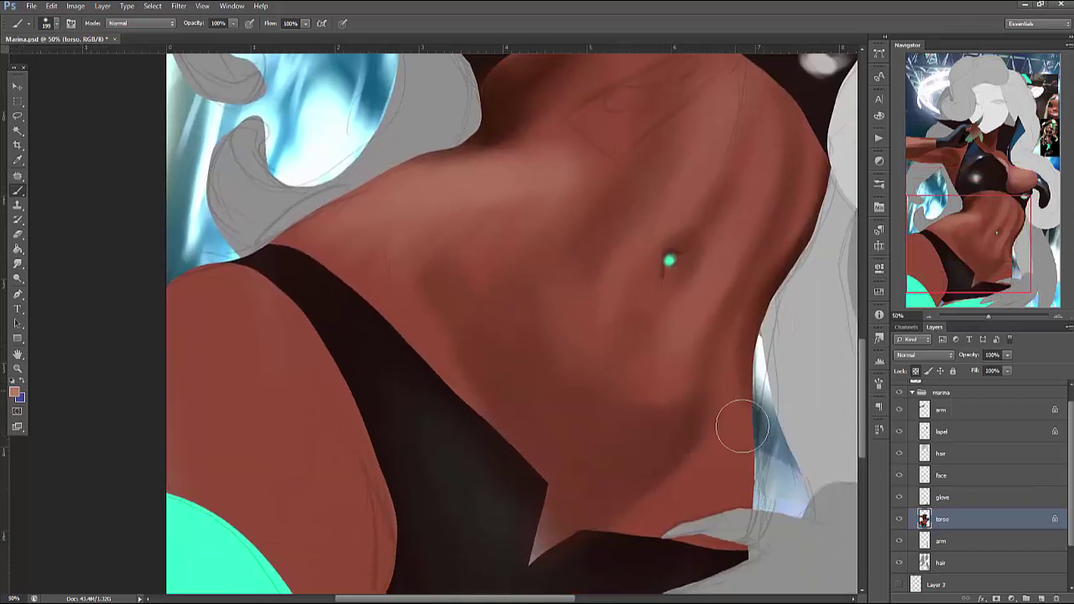
mouse_move(742, 426)
left_mouse_down()
mouse_move(743, 477)
mouse_move(712, 381)
mouse_move(709, 322)
mouse_move(703, 426)
mouse_move(657, 474)
left_mouse_up()
left_click(713, 319, "alt")
Sample the flank's highlight color and paint soft lighter shading over the upper thigh beside the black bottoms
left_click(529, 210, "alt")
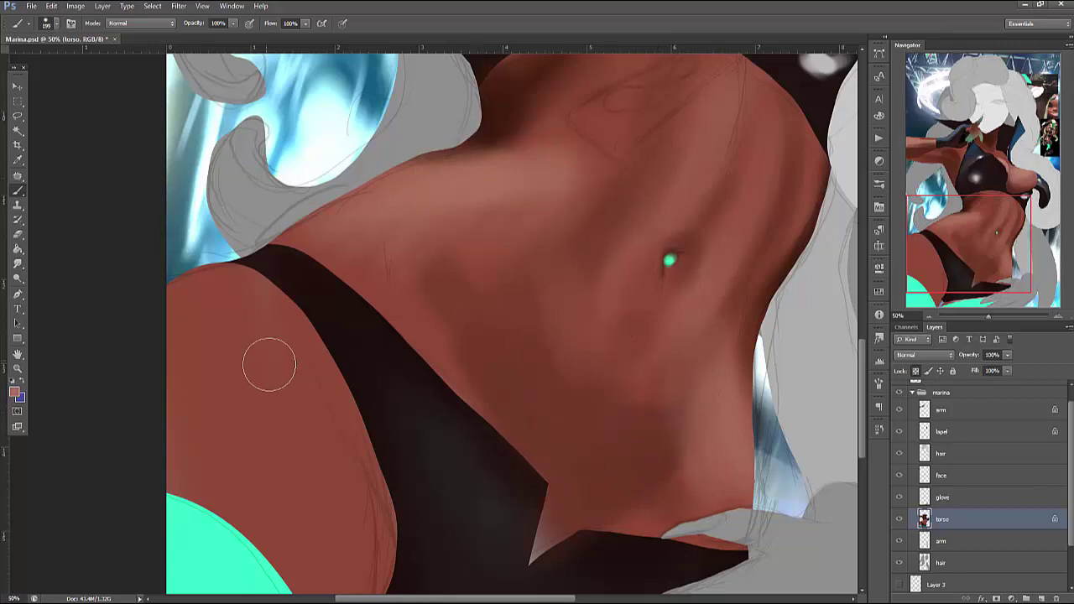
mouse_move(268, 364)
left_mouse_down()
mouse_move(297, 489)
mouse_move(291, 403)
left_mouse_up()
mouse_move(202, 347)
left_mouse_down()
mouse_move(213, 421)
mouse_move(288, 516)
left_mouse_up()
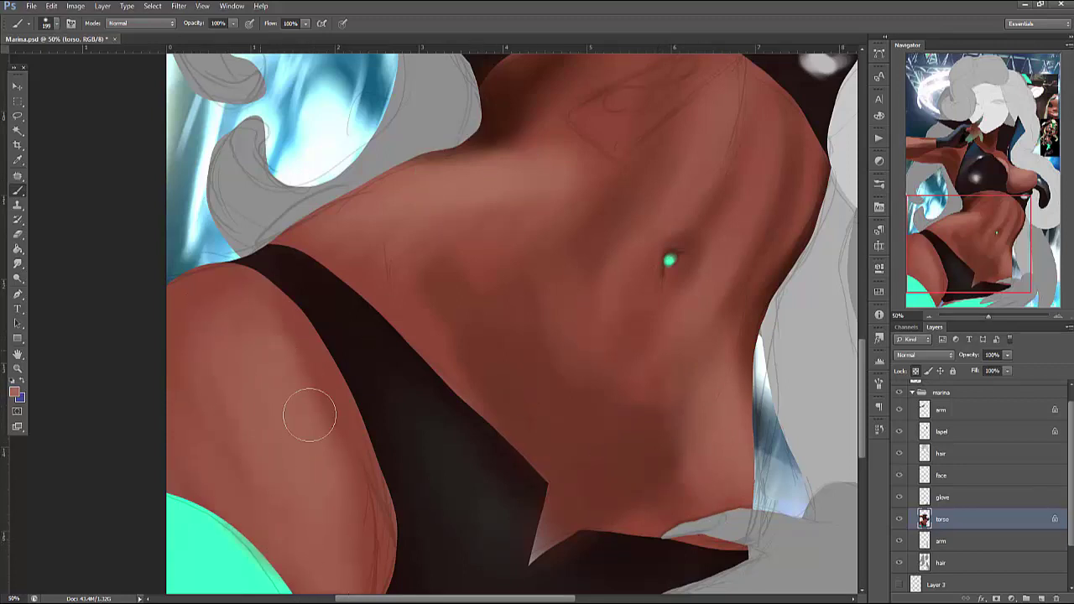
mouse_move(307, 412)
left_mouse_down()
mouse_move(282, 440)
mouse_move(343, 570)
left_mouse_up()
scroll(343, 570, "down", 5)
scroll(571, 444, "up", 5)
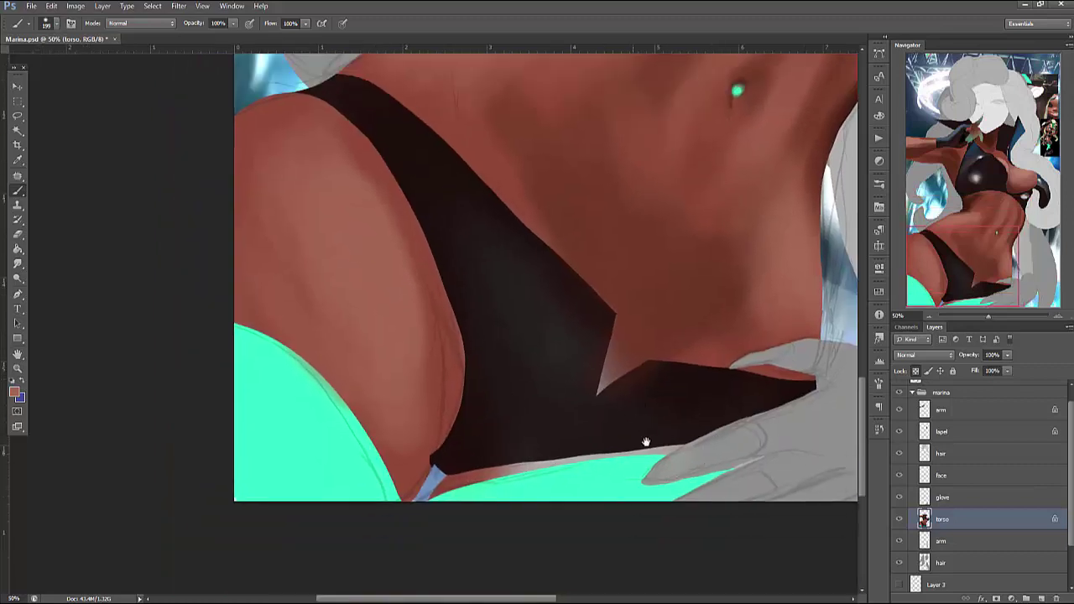
scroll(672, 428, "left", 3)
mouse_move(334, 419)
left_mouse_down()
mouse_move(422, 293)
mouse_move(399, 327)
left_mouse_up()
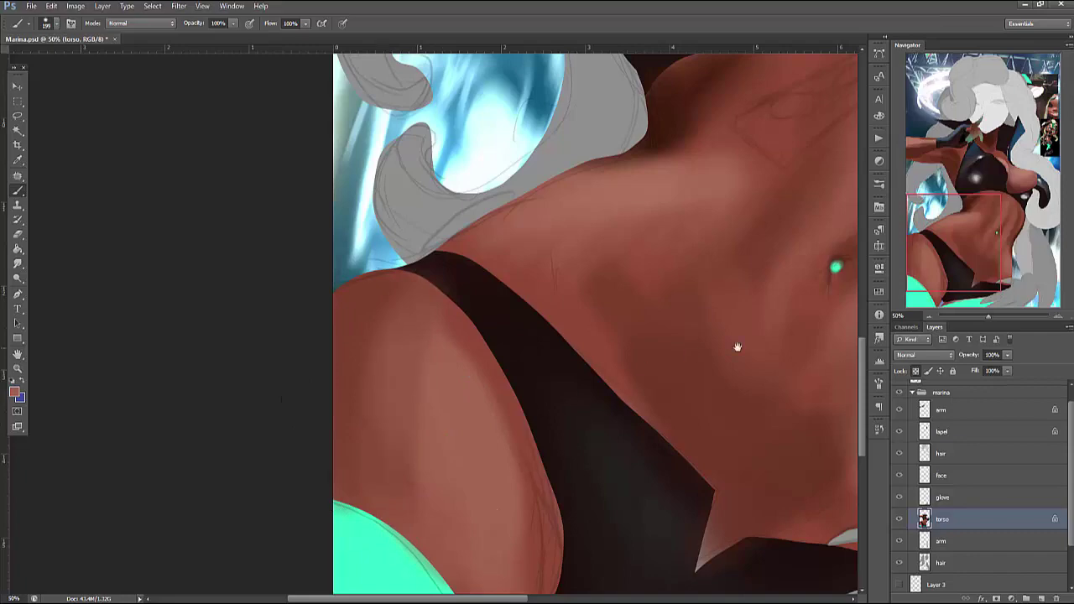
Reduce the brush size to 32 px, switch to black, and dab the dark collar on the torso layer with its transparency unlocked
scroll(736, 350, "up", 7)
scroll(735, 350, "right", 5)
left_click_drag(644, 184, 728, 444)
scroll(729, 445, "left", 4)
scroll(731, 448, "up", 1)
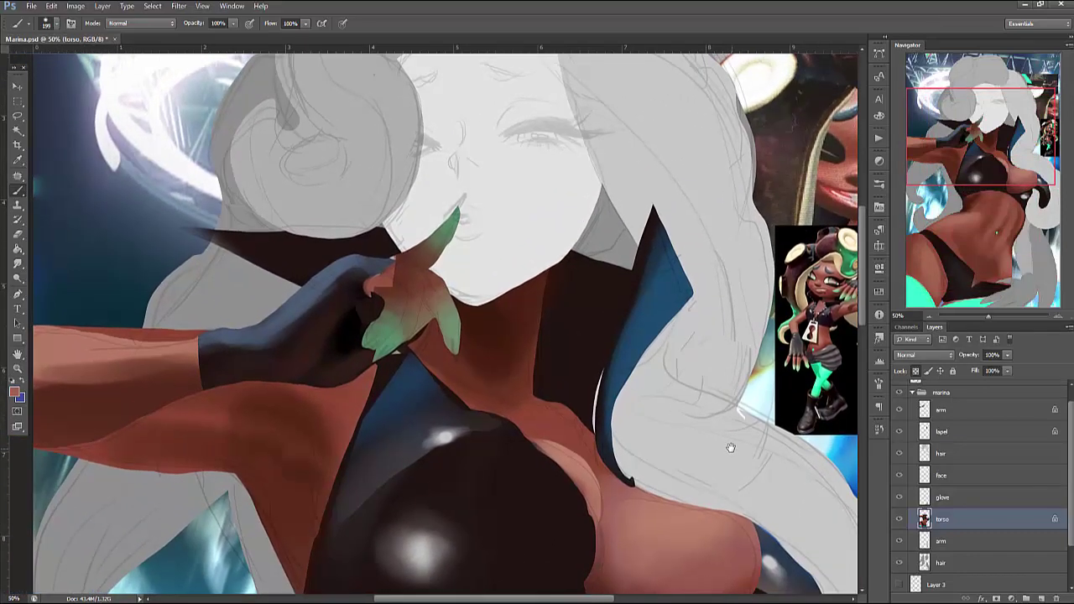
right_click(625, 309)
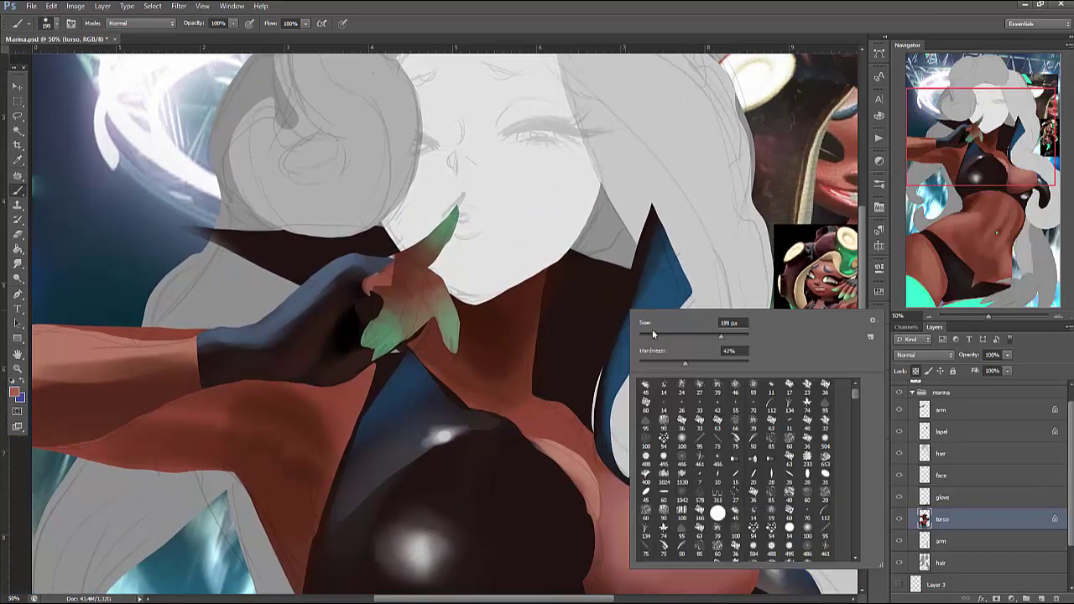
type("25")
key("Return")
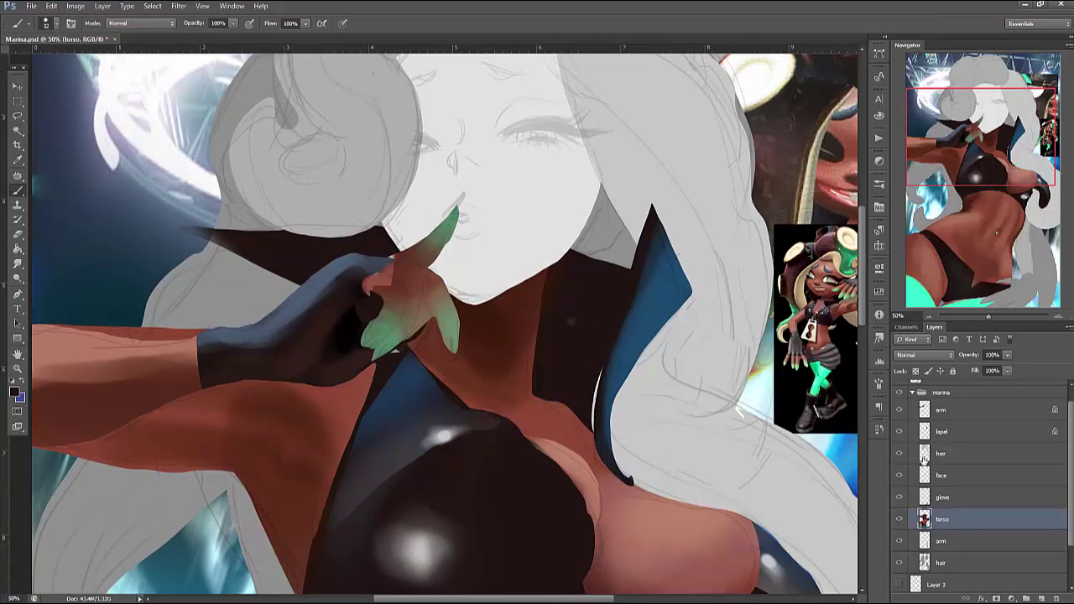
Toggle the torso and upper hair layers to check them, and lasso the pale sliver beside the blue lapel on the hair layer for removal
left_click(899, 518)
left_click(899, 518)
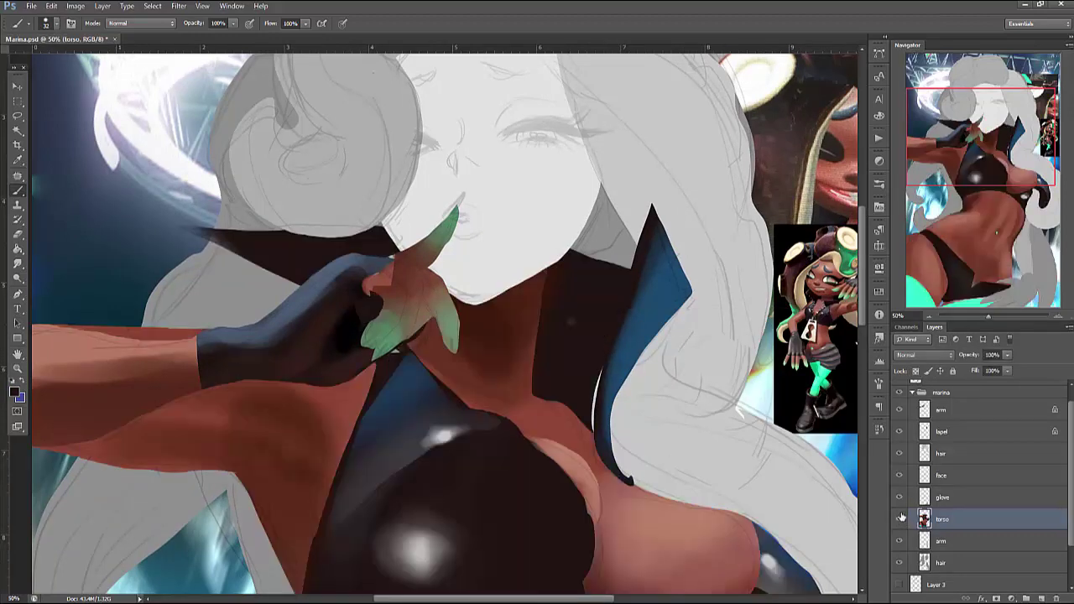
left_click(941, 454)
left_click(900, 453)
left_click(899, 453)
key("l")
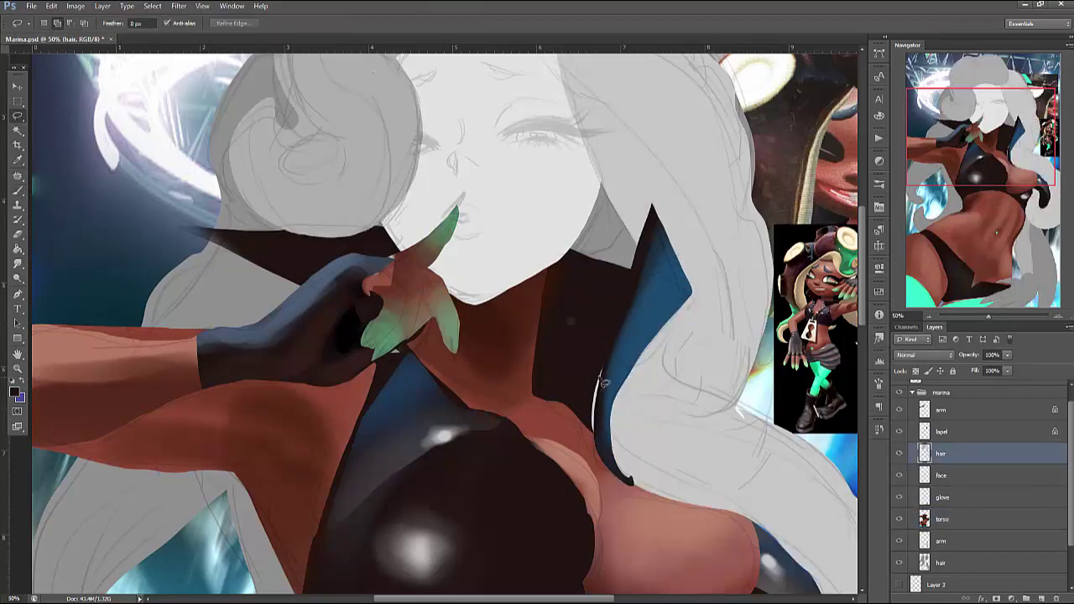
left_click_drag(590, 443, 579, 340)
scroll(654, 448, "up", 2)
Lock the face layer's transparency and fill the face with sampled reddish-brown skin using a large brush
left_click(969, 478)
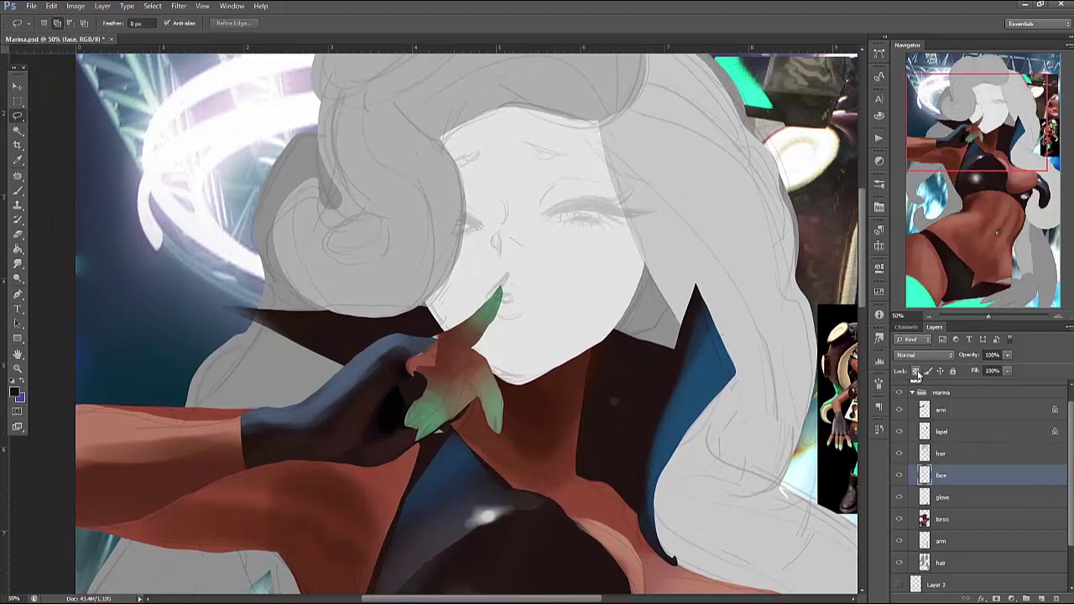
key("b")
right_click(777, 307)
key("Escape")
mouse_move(713, 302)
left_mouse_down()
mouse_move(689, 379)
mouse_move(594, 403)
mouse_move(604, 344)
left_mouse_up()
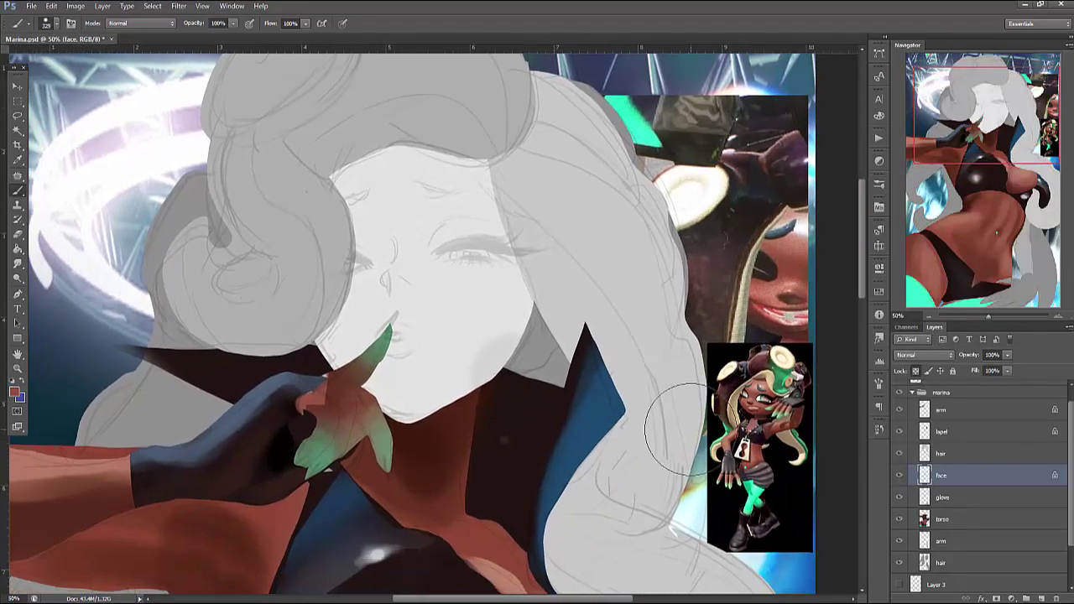
left_click(419, 571, "alt")
mouse_move(520, 386)
left_mouse_down()
mouse_move(420, 359)
mouse_move(315, 247)
mouse_move(492, 317)
left_mouse_up()
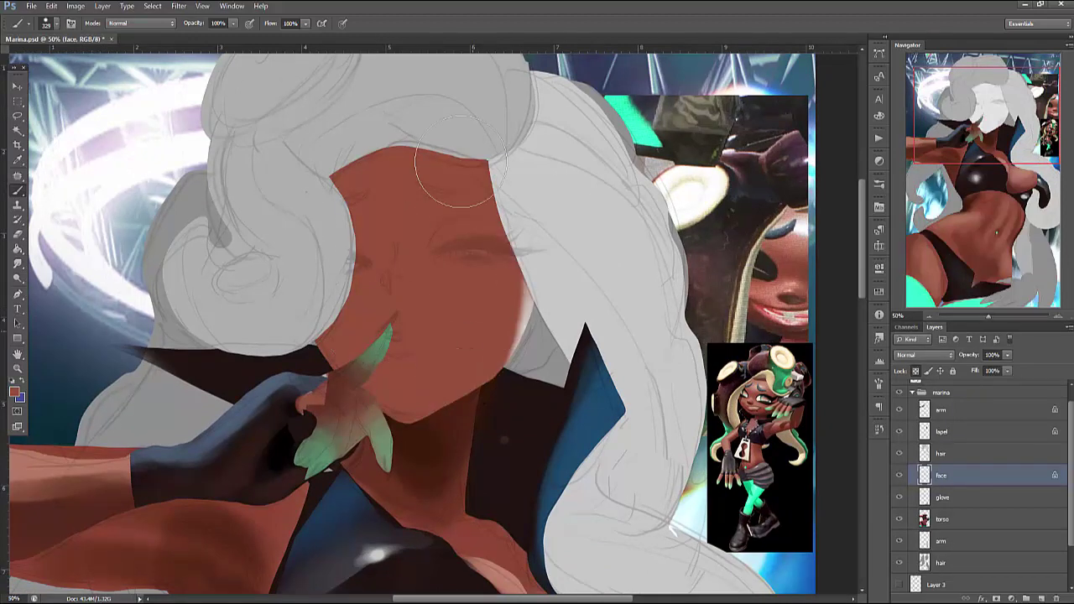
Sample a darker brown from the reference figure, shade the forehead beneath the hairline, and set the brush size to 67 px
left_click(765, 377, "alt")
mouse_move(394, 109)
left_mouse_down()
mouse_move(504, 151)
mouse_move(470, 201)
mouse_move(520, 168)
left_mouse_up()
right_click(534, 170)
left_click(534, 165)
key("Return")
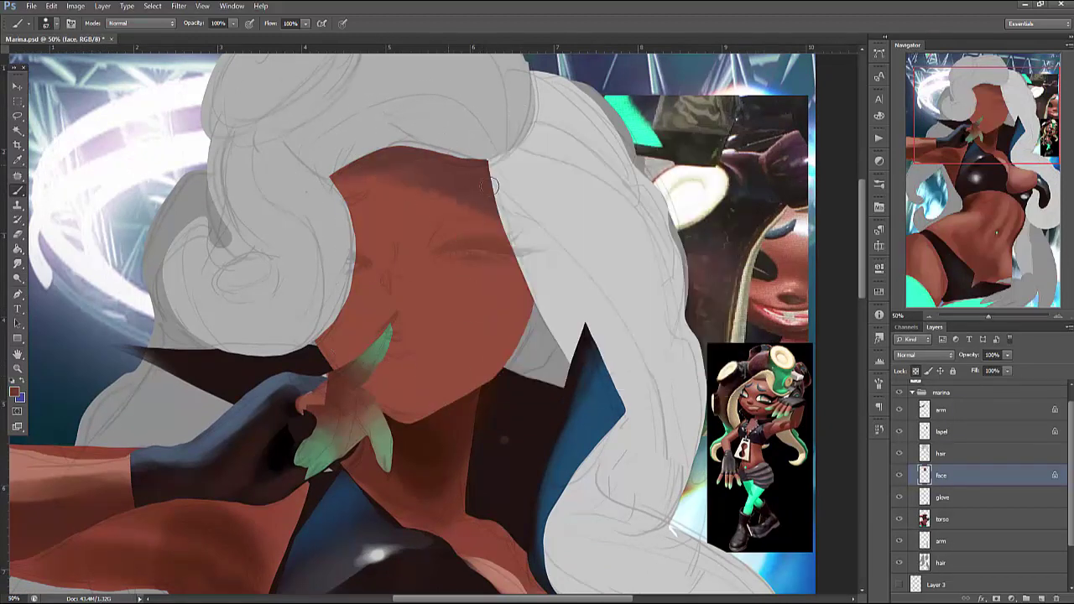
Darken the cheek and jaw edge, and model the nose and brow with a small shadow and a lighter skin tone
mouse_move(554, 424)
left_mouse_down()
mouse_move(408, 391)
mouse_move(485, 369)
mouse_move(432, 406)
mouse_move(458, 367)
left_mouse_up()
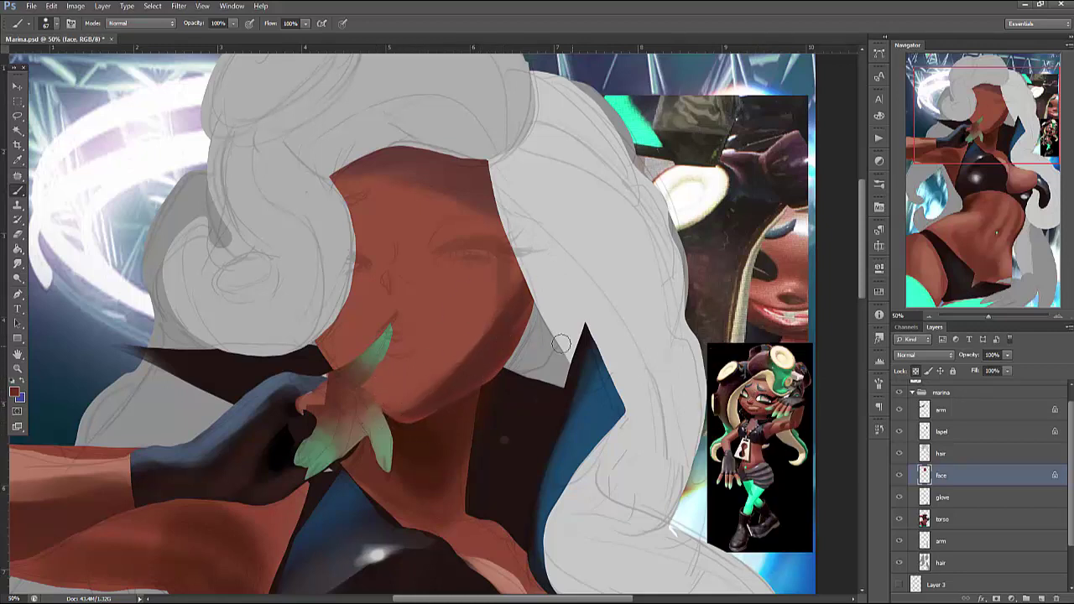
mouse_move(400, 262)
left_mouse_down()
mouse_move(442, 279)
mouse_move(402, 284)
left_mouse_up()
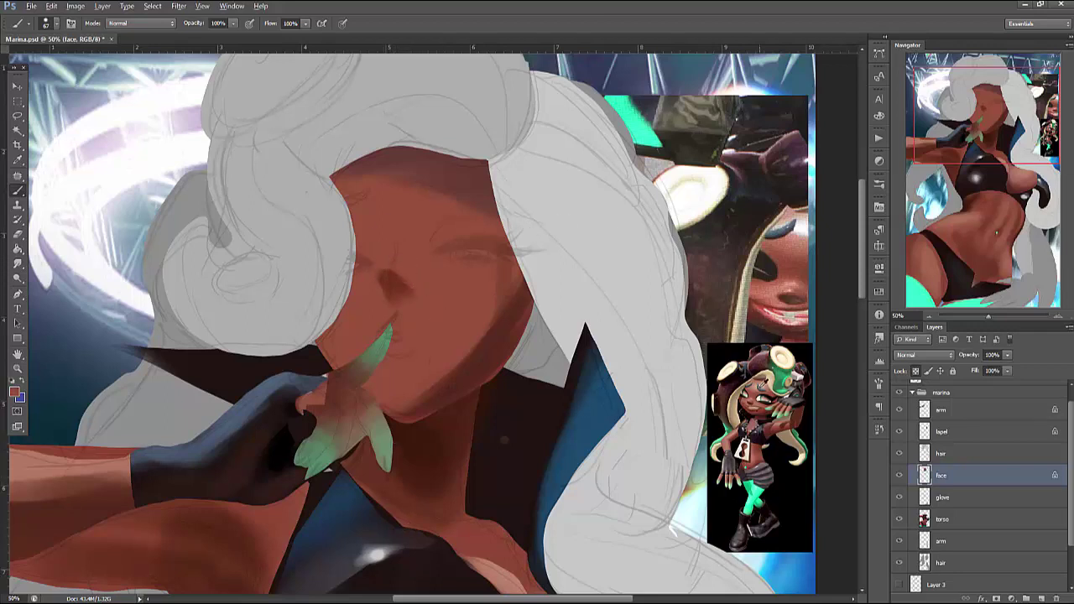
left_click_drag(378, 232, 396, 225)
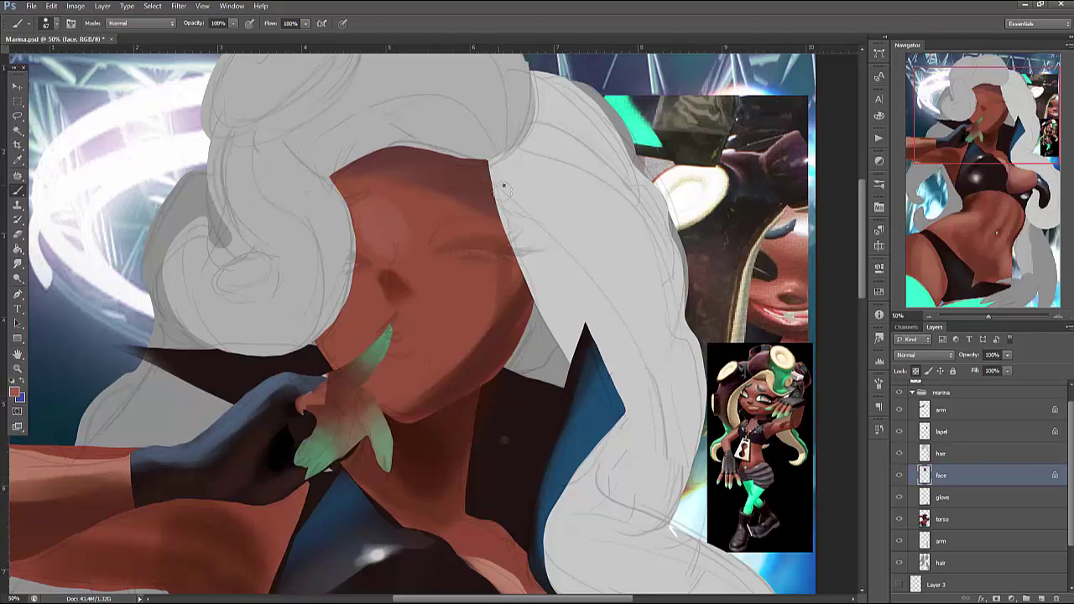
Enlarge the brush and paint a soft, pale skin highlight on the forehead of the face layer
right_click(504, 186)
key("Escape")
right_click(457, 159)
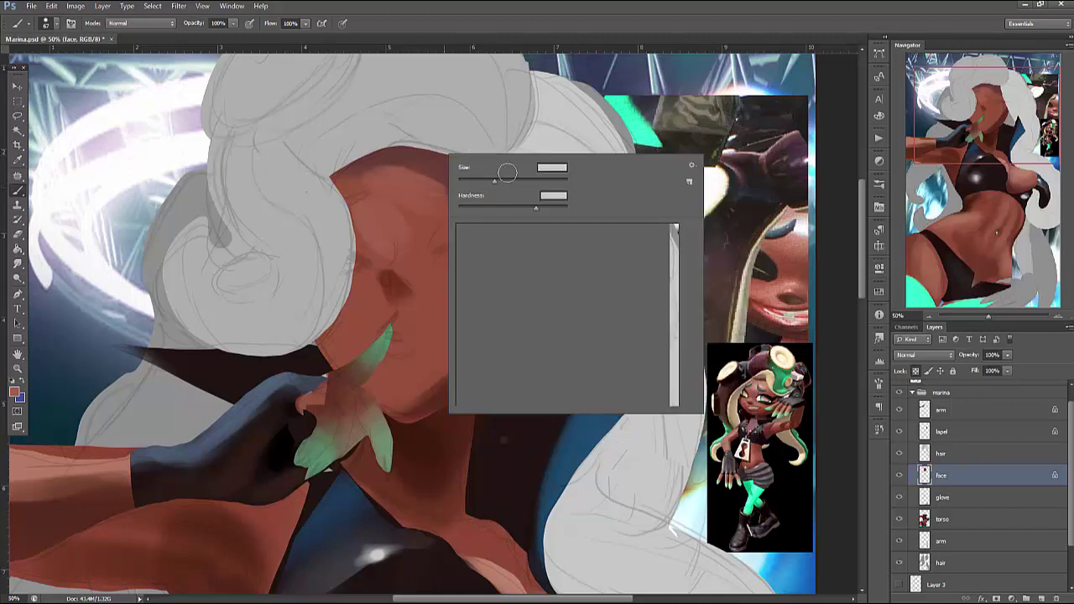
key("Escape")
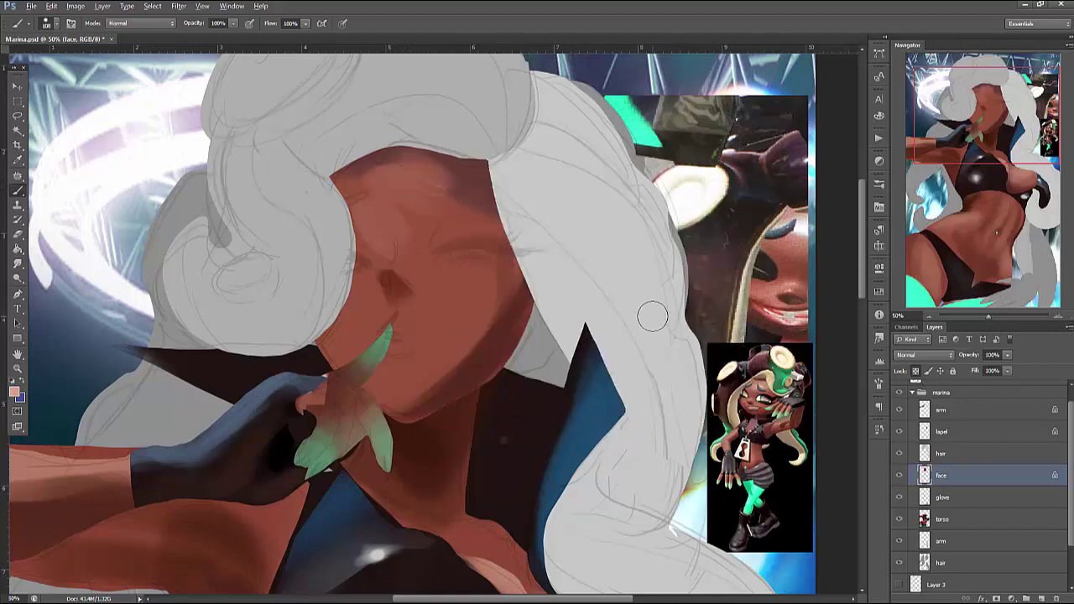
mouse_move(401, 191)
left_mouse_down()
mouse_move(392, 179)
mouse_move(380, 184)
mouse_move(394, 199)
left_mouse_up()
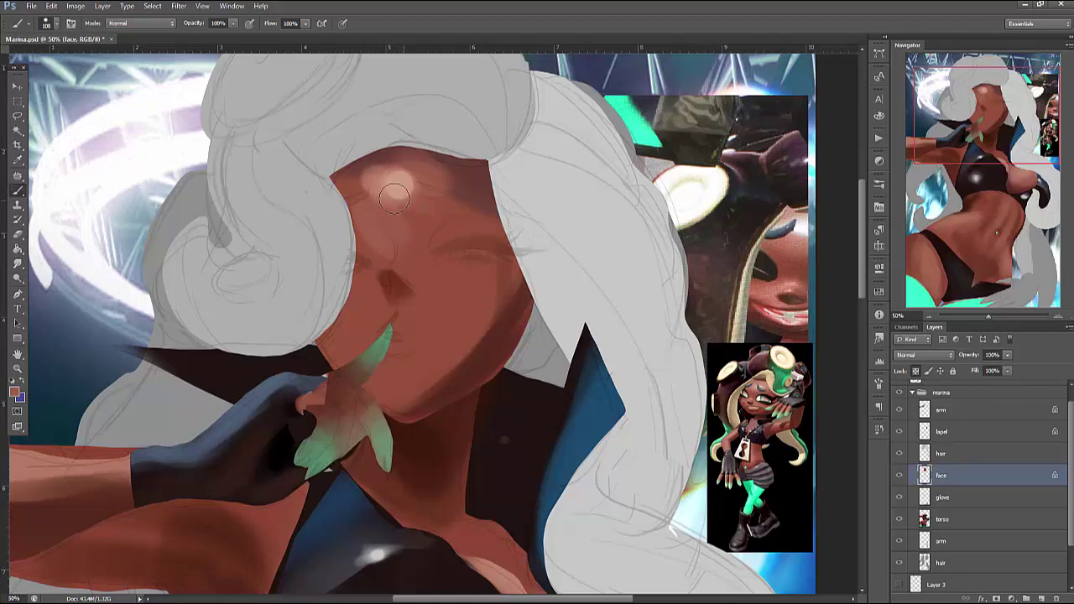
Sample the darker brown at the side of the forehead and shade the brow area above the nose bridge
left_click(470, 189, "alt")
left_click_drag(460, 186, 413, 236)
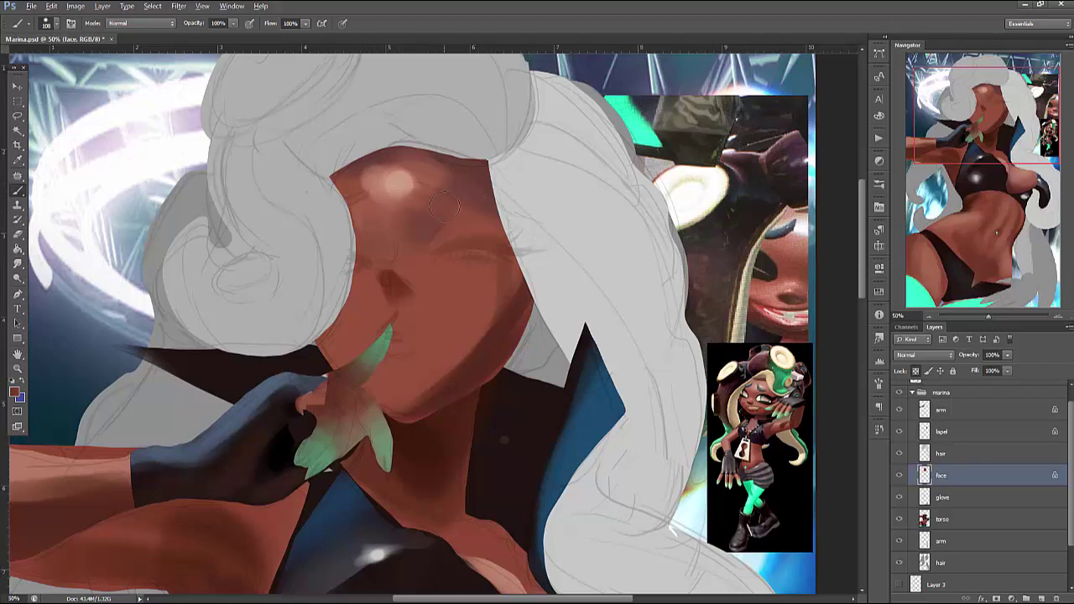
right_click(511, 168)
key("Escape")
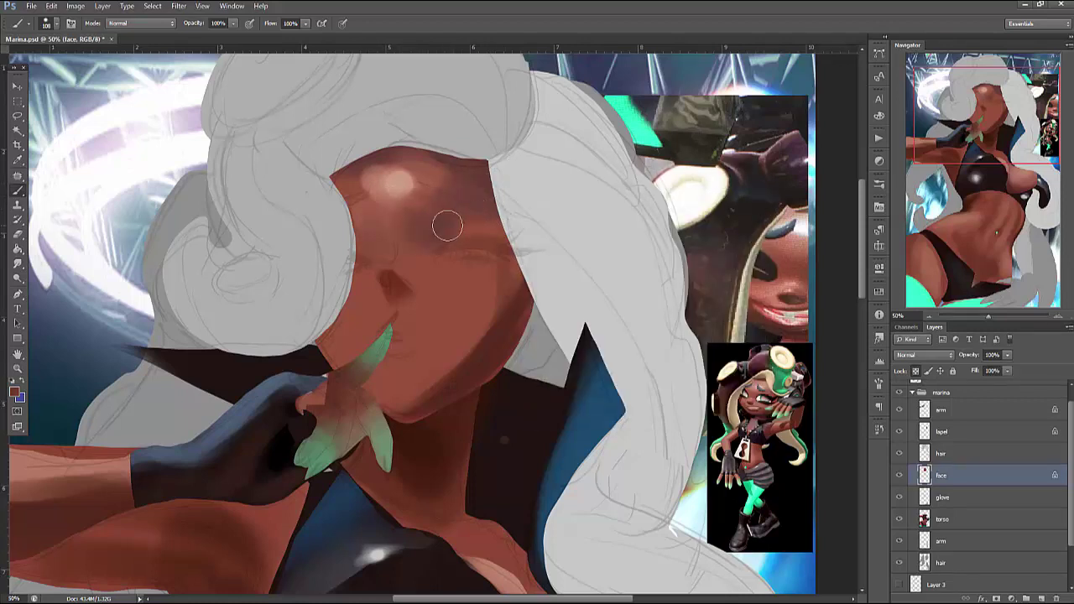
Lighten the cheek below the closed eye with a 61 px brush, and blend the glow toward the jaw using a larger one
right_click(644, 214)
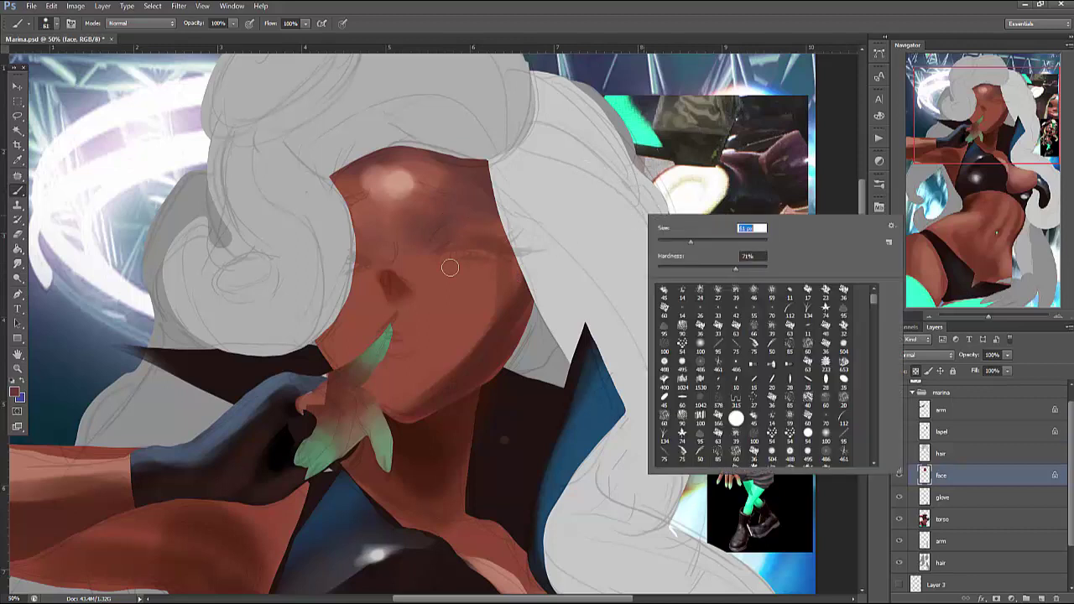
double_click(752, 314)
mouse_move(431, 298)
left_mouse_down()
mouse_move(456, 263)
mouse_move(487, 281)
left_mouse_up()
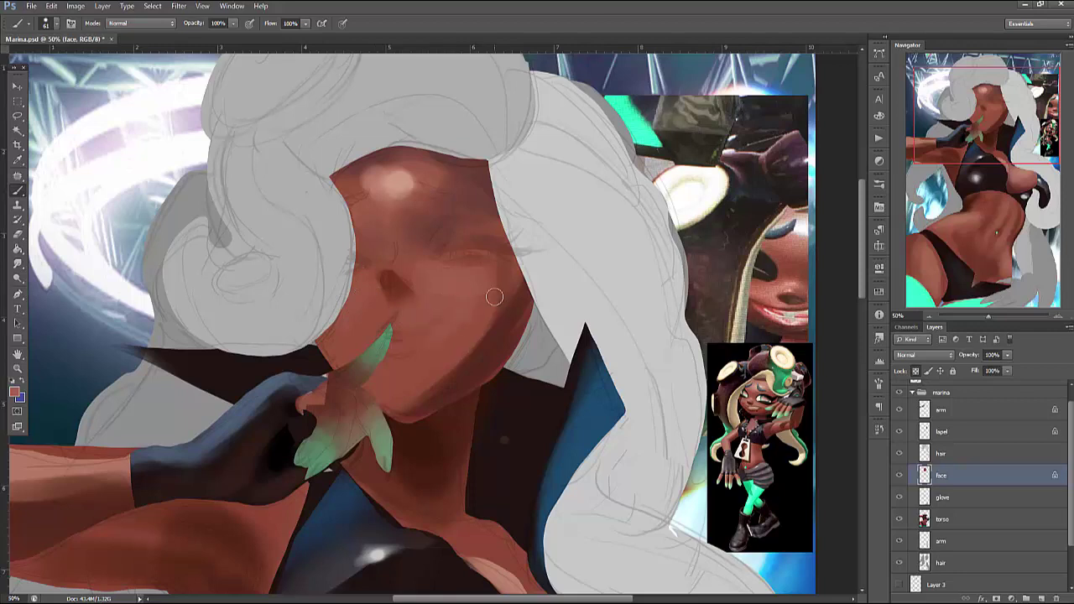
right_click(507, 317)
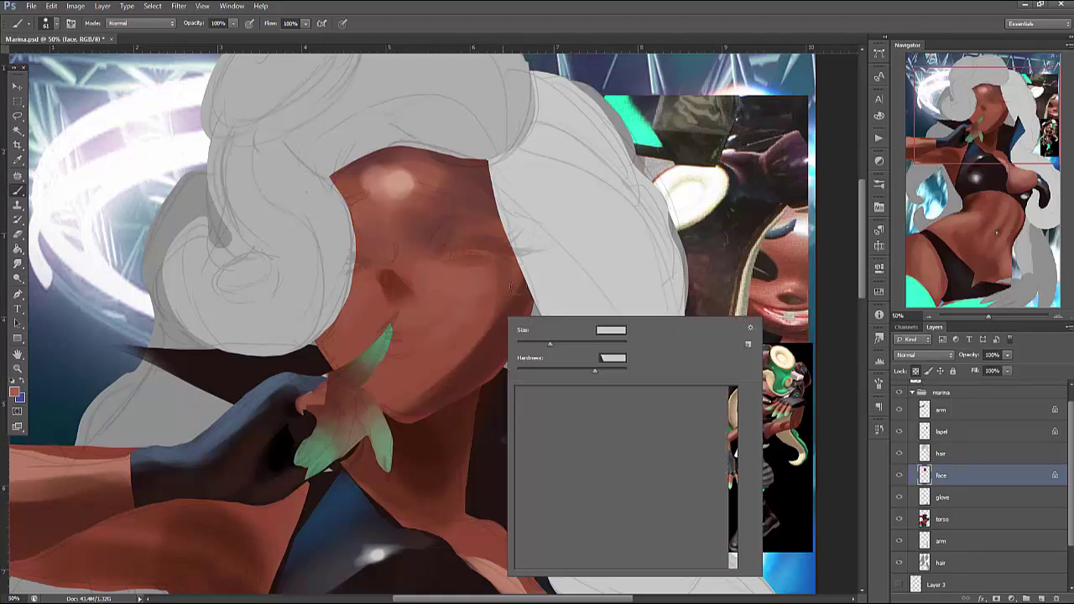
key("Return")
mouse_move(433, 422)
left_mouse_down()
mouse_move(325, 323)
mouse_move(370, 338)
mouse_move(503, 310)
left_mouse_up()
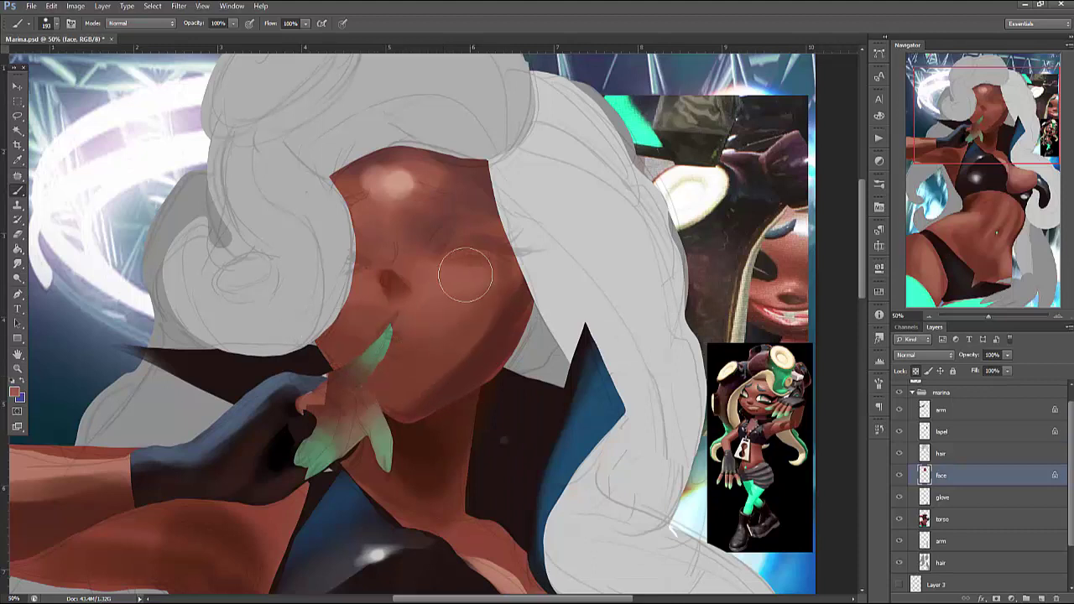
right_click(632, 224)
key("Return")
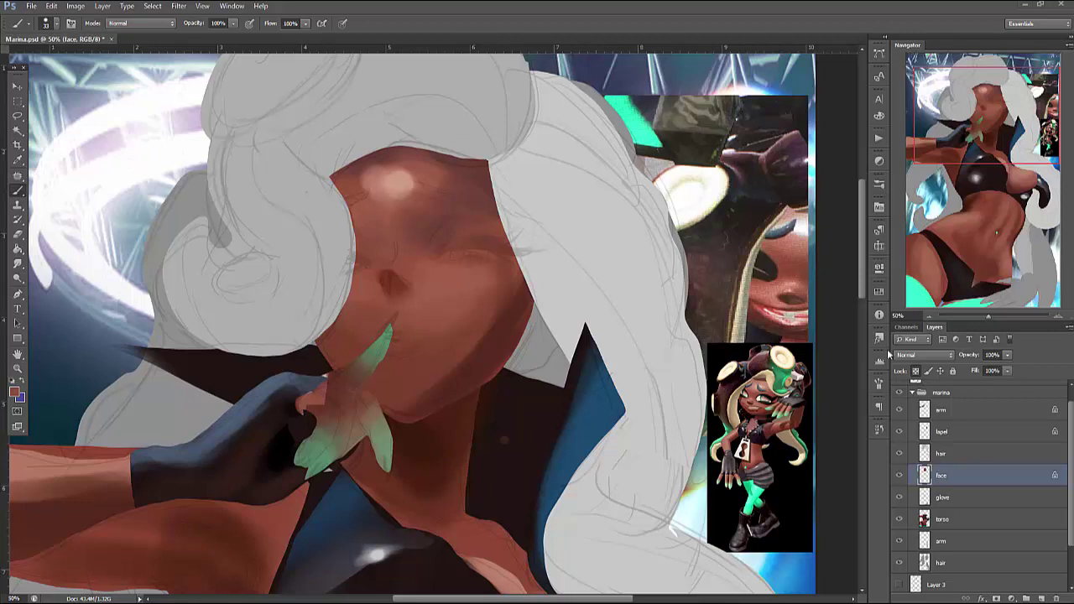
Add a new layer above the face layer and lasso the upper lash shapes of both closed eyes
left_click(1057, 317)
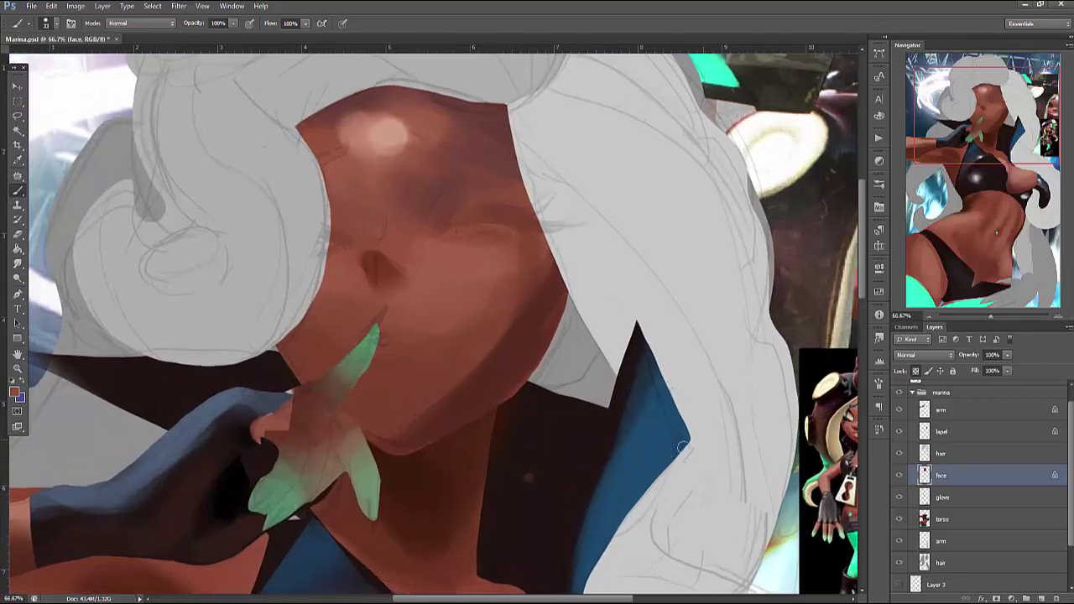
left_click(1041, 598)
key("l")
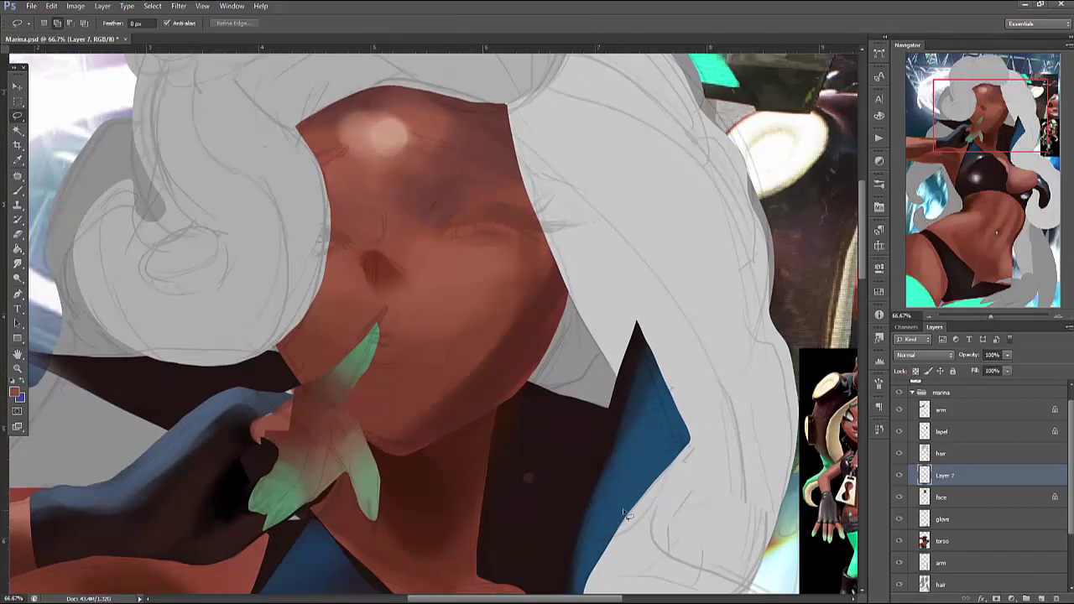
scroll(654, 503, "right", 3)
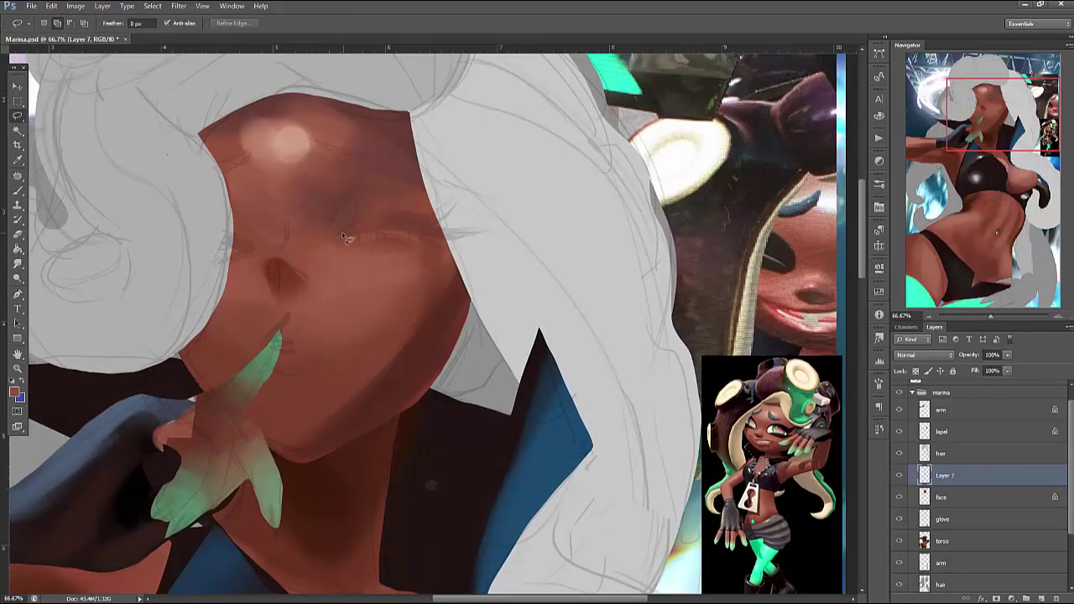
mouse_move(337, 236)
left_mouse_down()
mouse_move(438, 220)
mouse_move(437, 232)
mouse_move(480, 235)
mouse_move(317, 243)
mouse_move(333, 238)
left_mouse_up()
mouse_move(243, 243)
left_mouse_down()
mouse_move(212, 239)
mouse_move(254, 249)
left_mouse_up()
Fill both lash selections with near-black paint and deselect them
key("b")
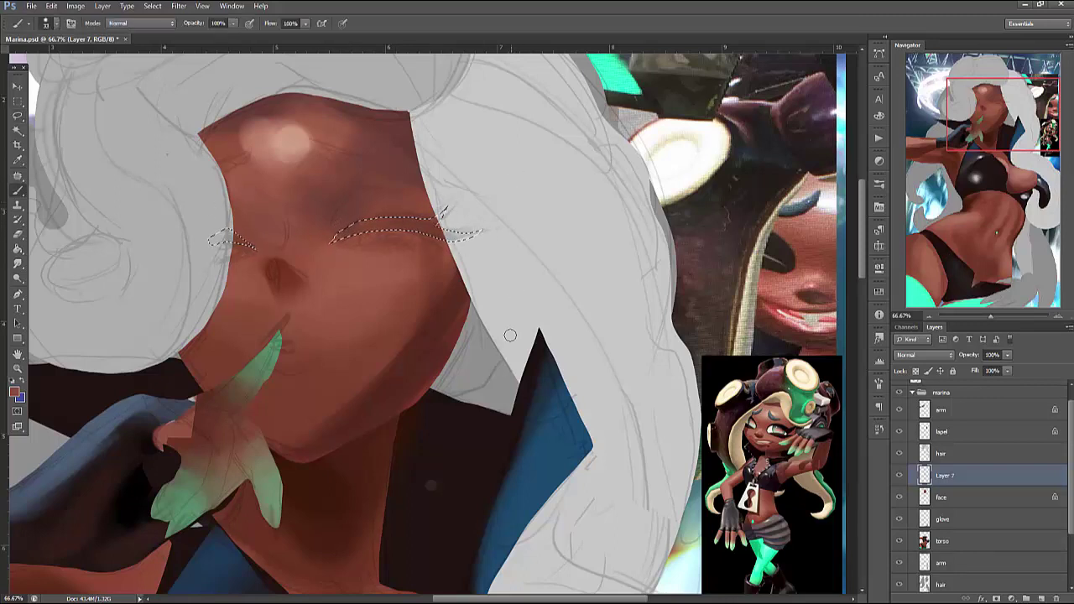
left_click_drag(346, 233, 466, 220)
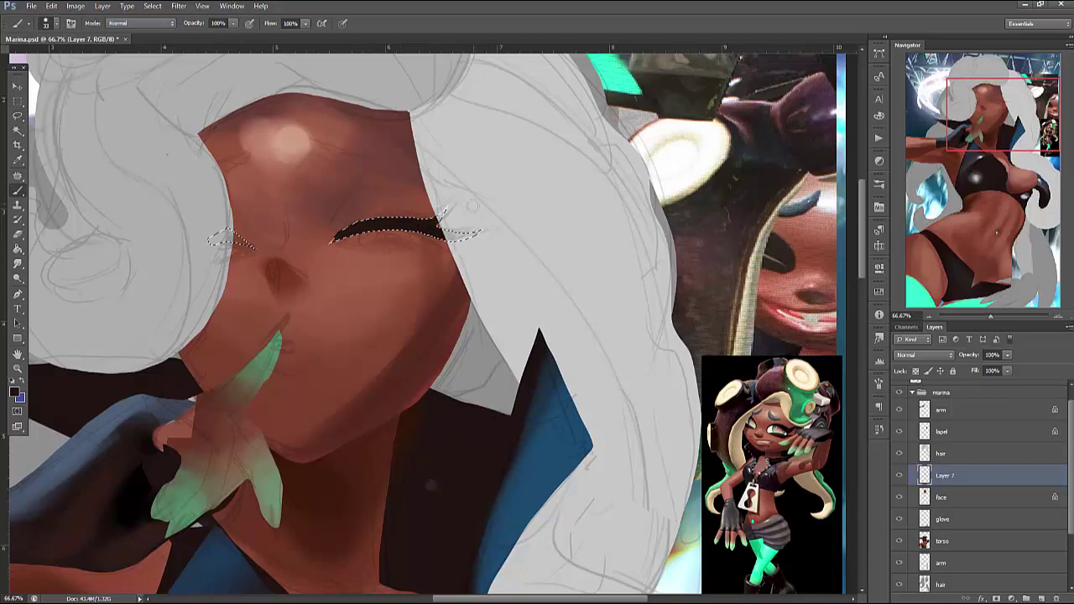
left_click_drag(265, 253, 237, 240)
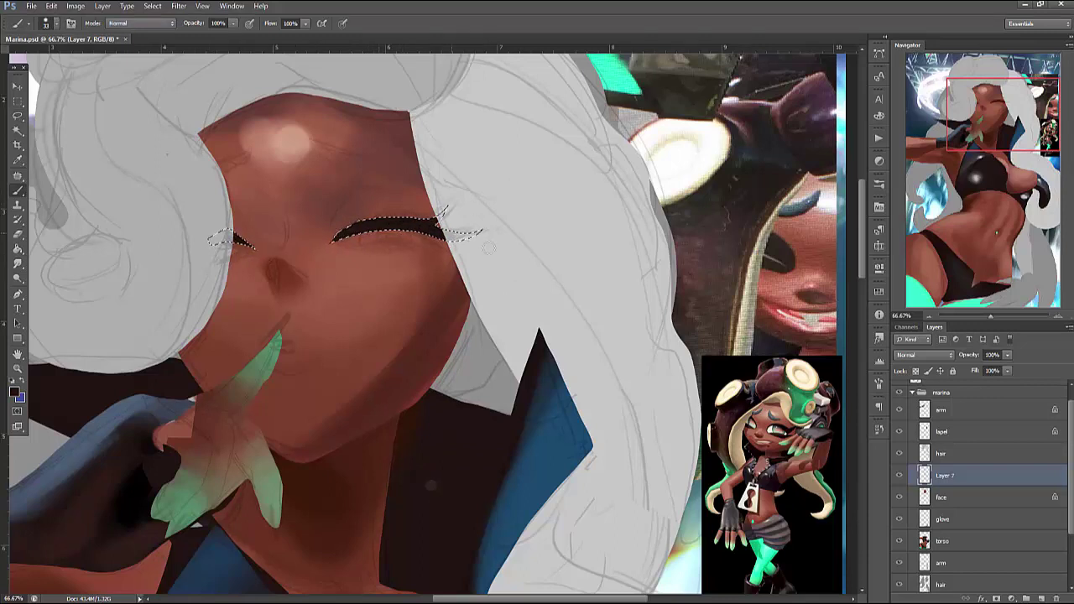
key("ctrl+d")
Soften the upper edge of the larger eye's lash with skin brown sampled above it, using a 62 px brush
right_click(416, 199)
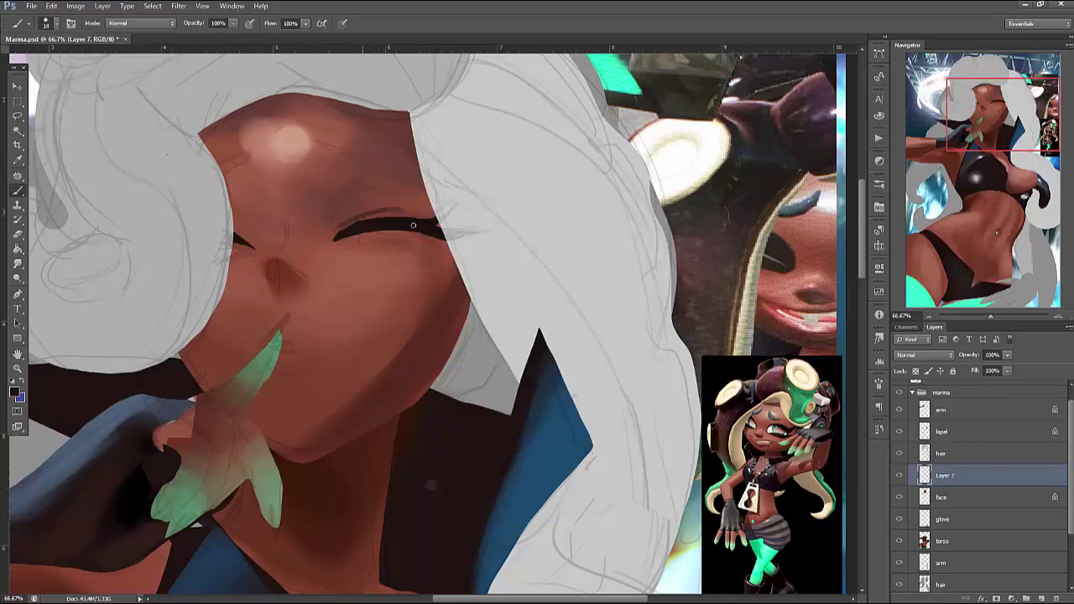
key("Return")
right_click(431, 172)
mouse_move(495, 186)
left_mouse_down()
mouse_move(505, 187)
mouse_move(490, 187)
left_mouse_up()
key("Return")
right_click(424, 168)
key("Return")
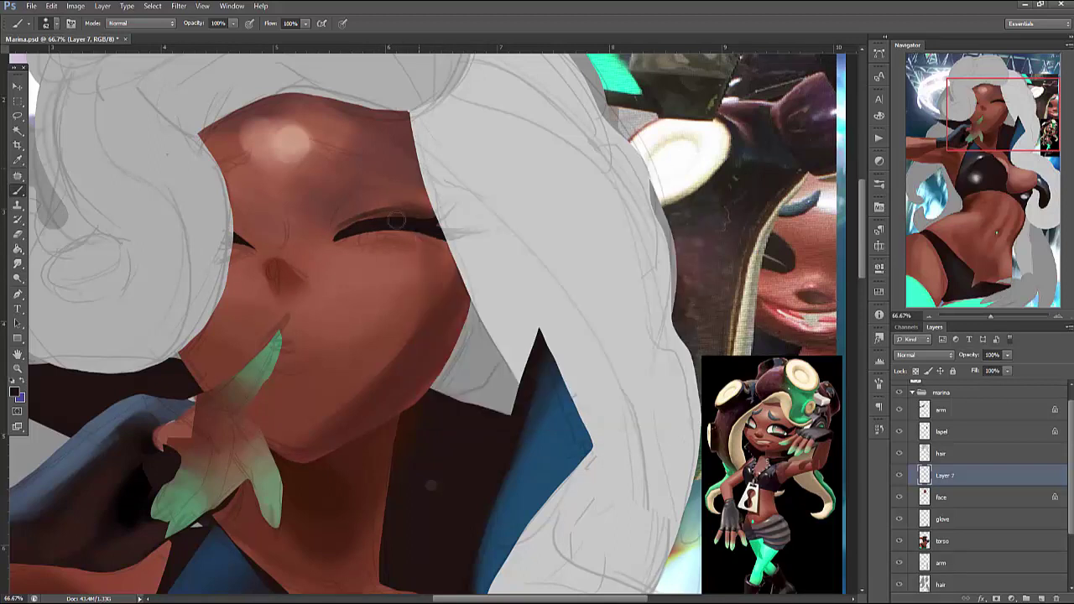
left_click(367, 205, "alt")
left_click_drag(343, 230, 400, 220)
left_click(447, 224, "alt")
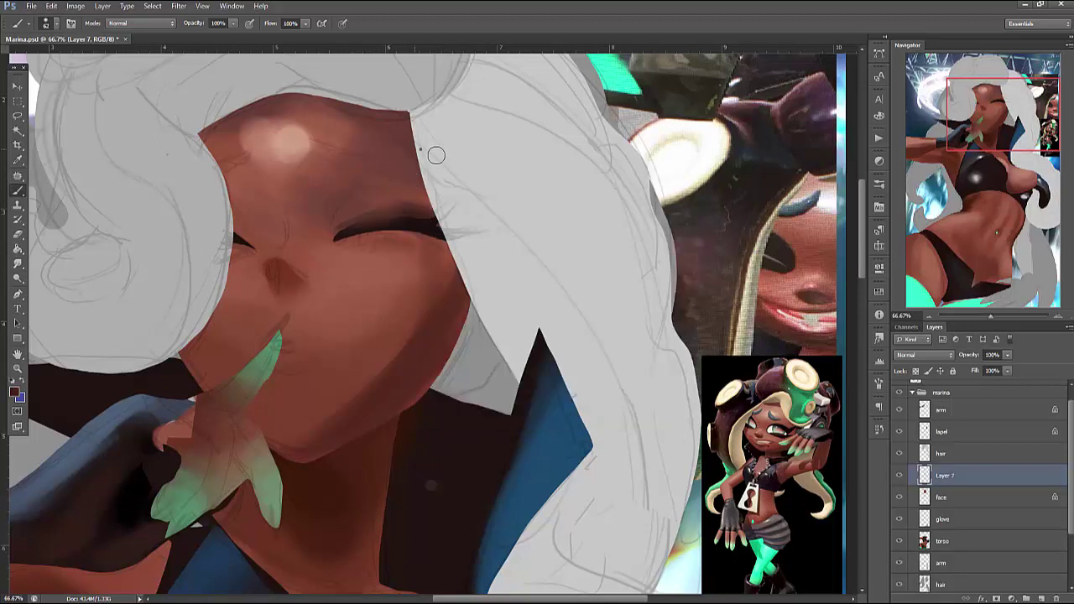
Refine the lash of the partly hidden eye and draw a thin dark crease above the larger eye with a 16 px brush
right_click(425, 155)
left_click_drag(447, 178, 442, 178)
key("Return")
left_click_drag(250, 248, 233, 225)
right_click(424, 141)
left_click_drag(503, 160, 487, 159)
key("Return")
left_click_drag(351, 199, 390, 192)
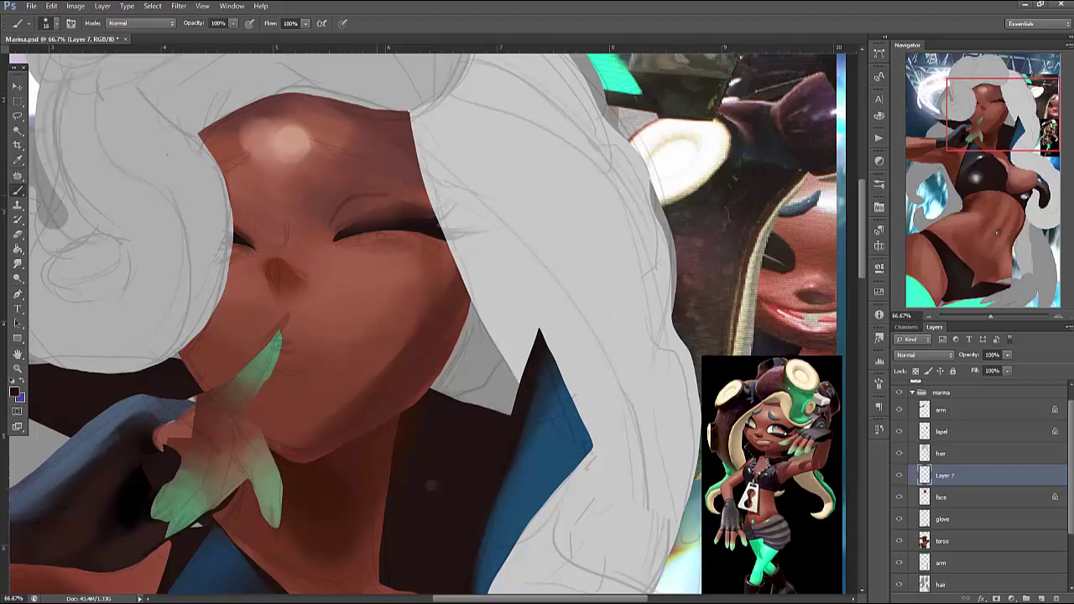
Sample brown beside the eyelid crease and shade the socket of the partly hidden eye with a soft 47 px brush
left_click(363, 192, "alt")
right_click(359, 144)
key("Return")
left_click_drag(236, 200, 248, 226)
left_click(221, 137, "alt")
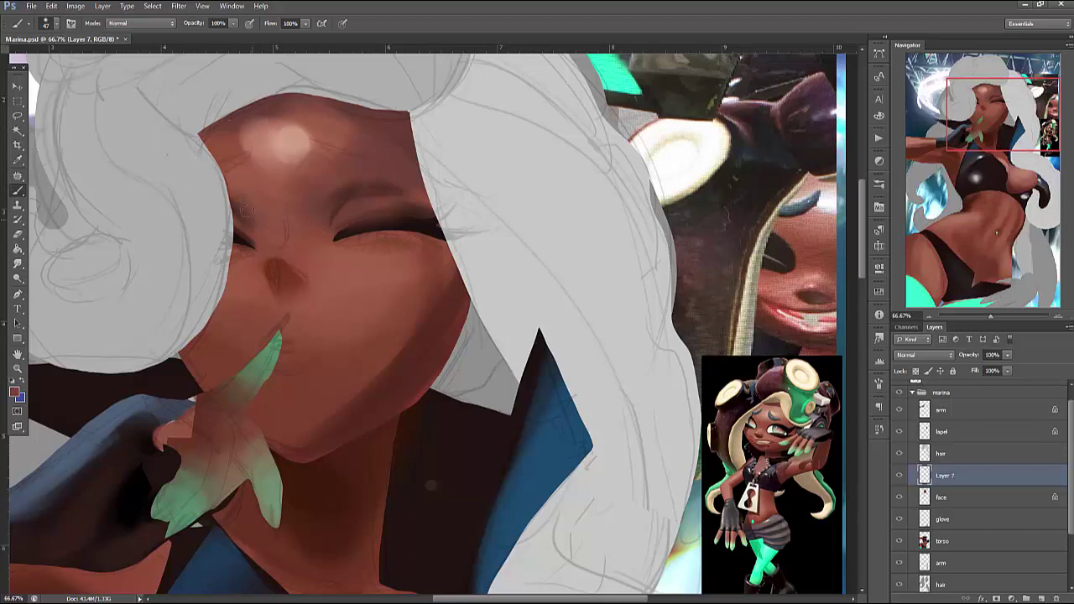
Paint pale blue eyeshadow beneath the lashes of both closed eyes with a soft brush
right_click(424, 155)
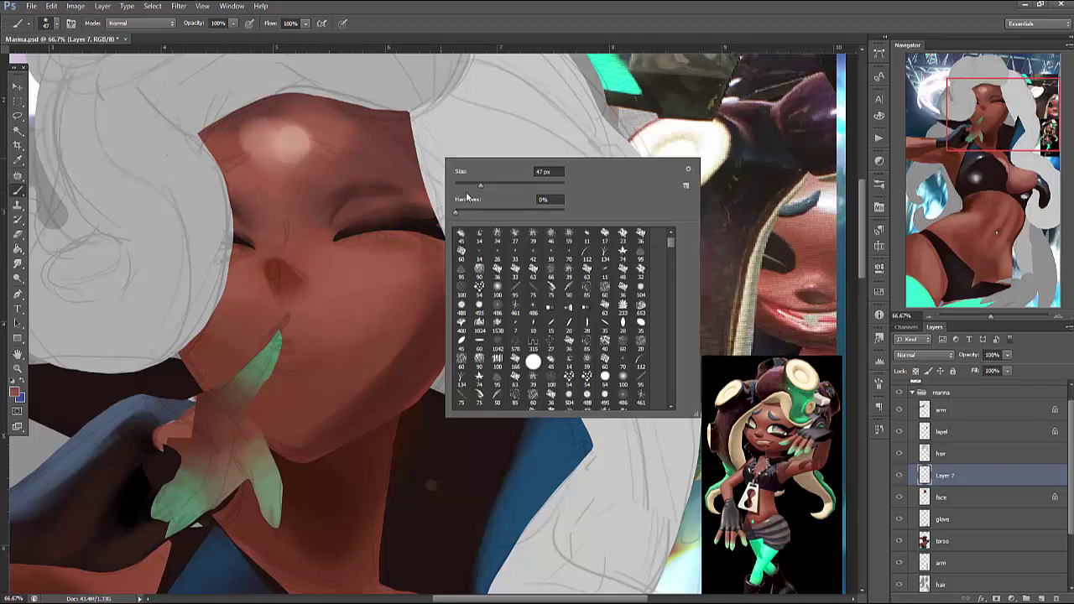
key("Return")
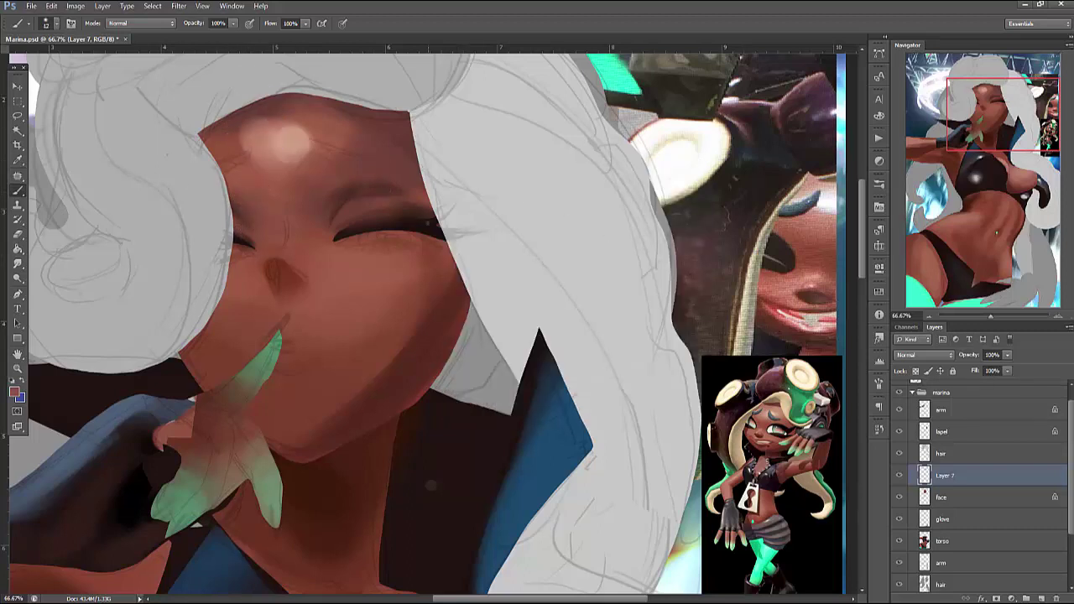
right_click(479, 243)
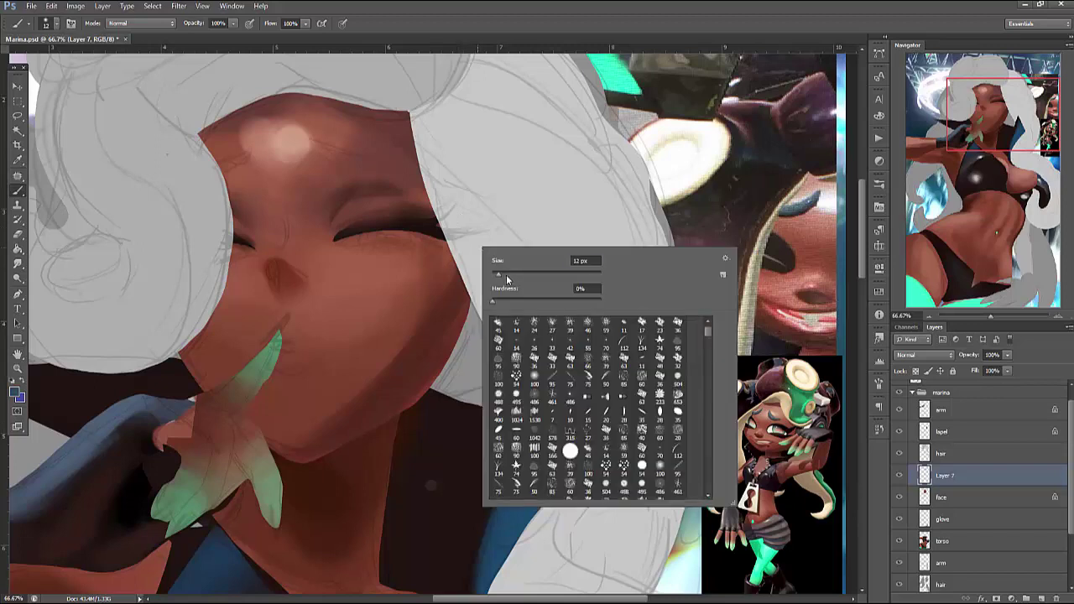
key("Return")
mouse_move(408, 232)
left_mouse_down()
mouse_move(349, 240)
mouse_move(404, 239)
left_mouse_up()
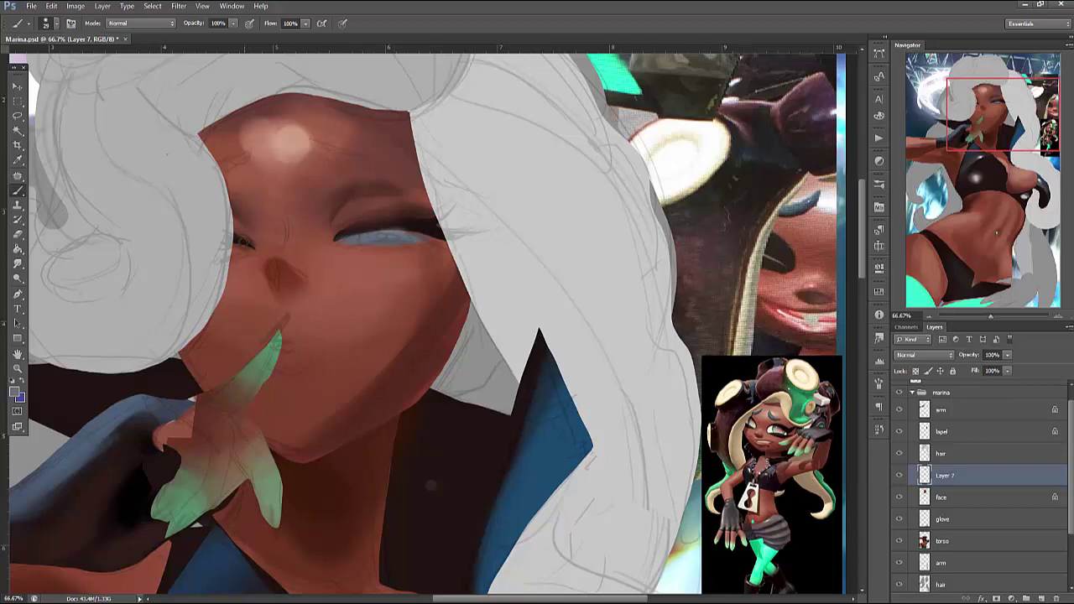
left_click_drag(250, 245, 235, 247)
Define the lower edge of the blue eyeshadow on both eyes with thin strokes from a smaller brush
right_click(467, 193)
key("Return")
left_click_drag(365, 244, 418, 244)
right_click(419, 192)
key("Return")
left_click_drag(398, 246, 418, 245)
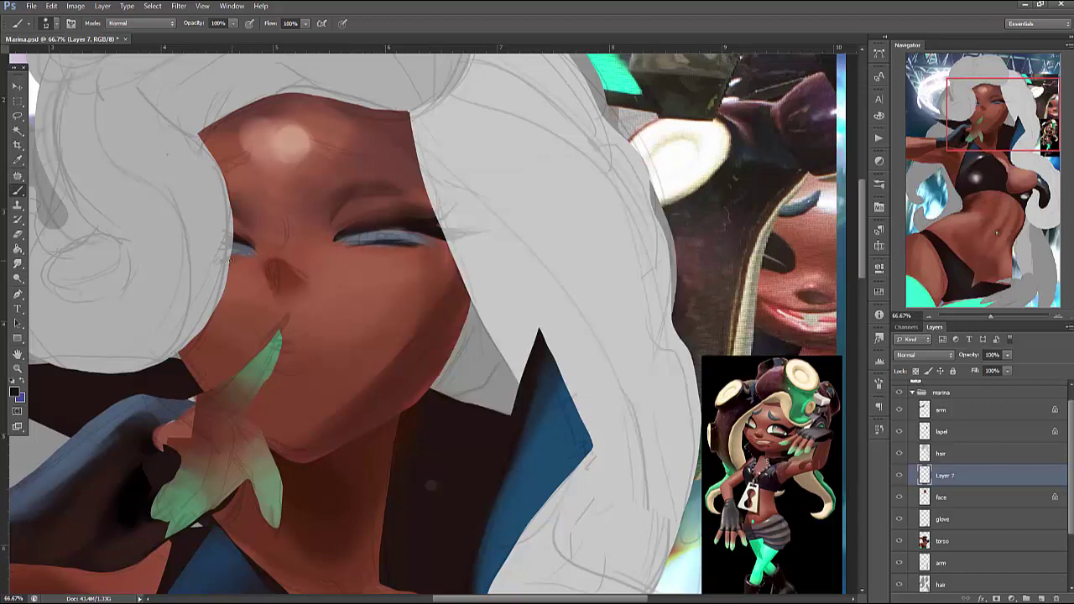
left_click_drag(231, 260, 246, 255)
Sample surrounding skin tones and blend the lower edges of the blue eyeshadow into the cheeks
right_click(430, 193)
key("Return")
left_click(395, 163, "alt")
left_click(439, 249, "alt")
left_click_drag(363, 243, 413, 245)
left_click(468, 293, "alt")
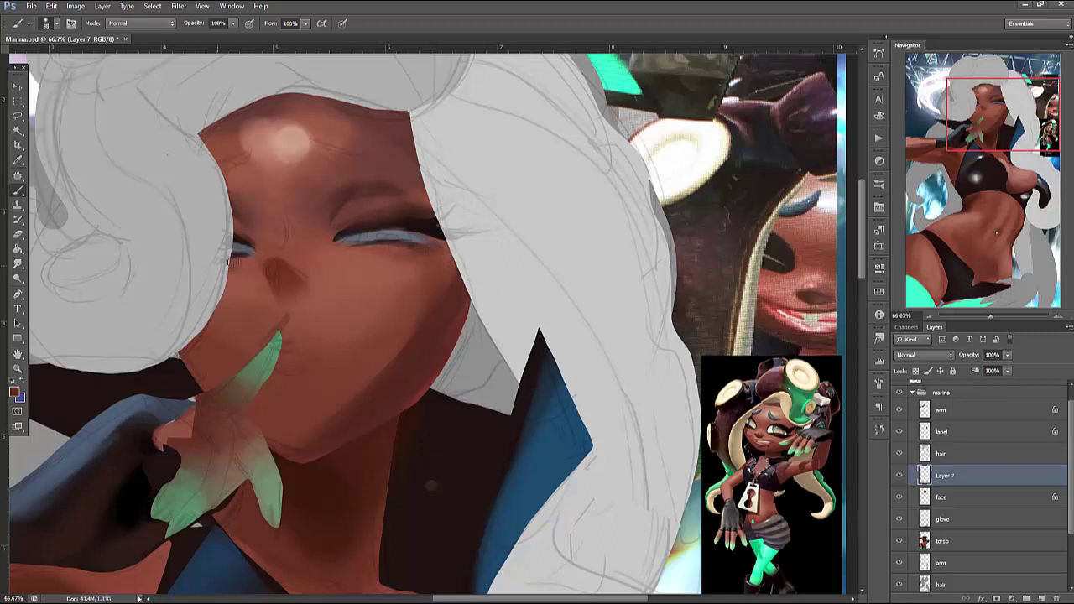
left_click(262, 257, "alt")
left_click(274, 252, "alt")
left_click(426, 251, "alt")
Lasso the outer corner of the larger eye, shade inside it with sampled dark brown, and deselect
key("l")
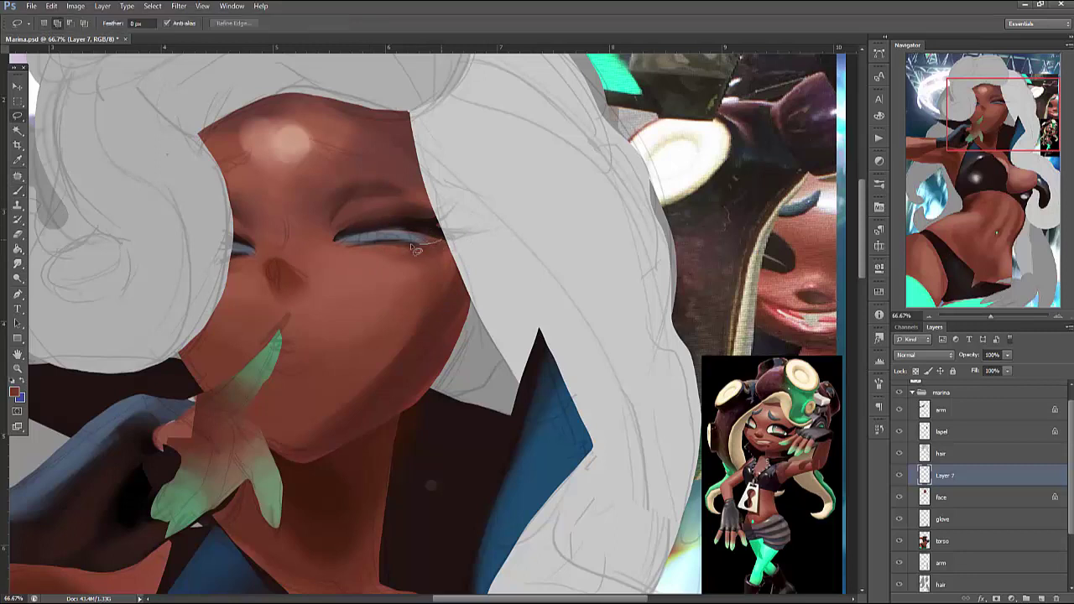
mouse_move(411, 245)
left_mouse_down()
mouse_move(485, 267)
mouse_move(465, 206)
mouse_move(432, 232)
left_mouse_up()
key("b")
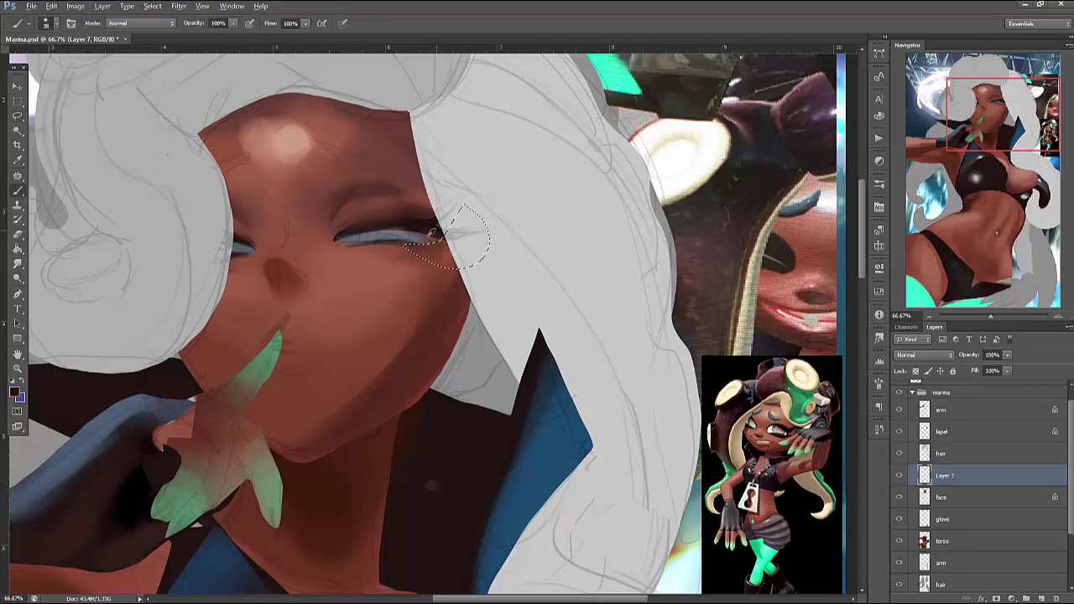
left_click(433, 236, "alt")
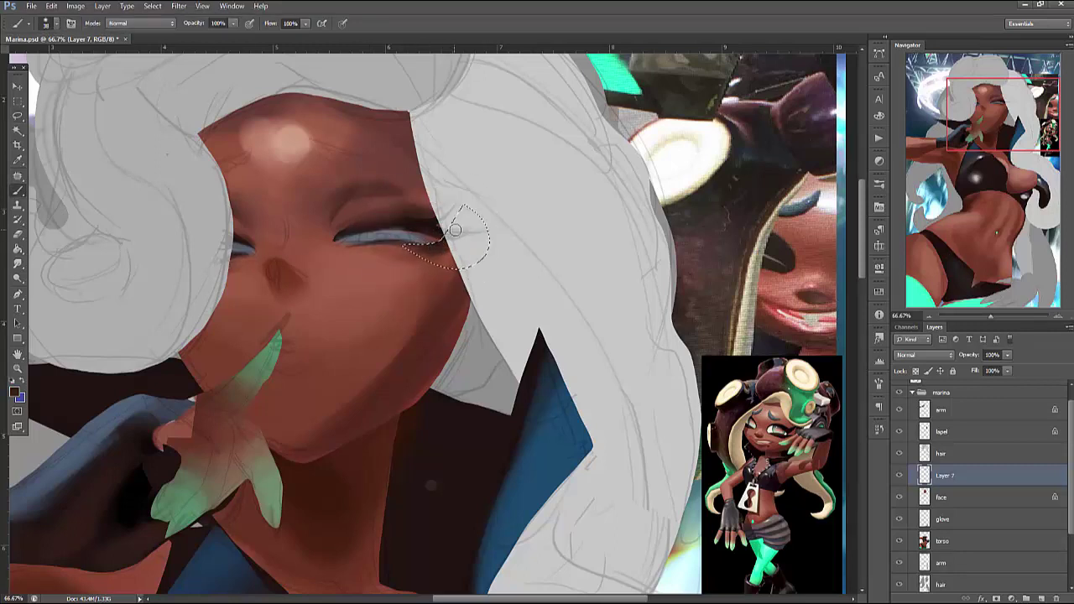
key("ctrl+d")
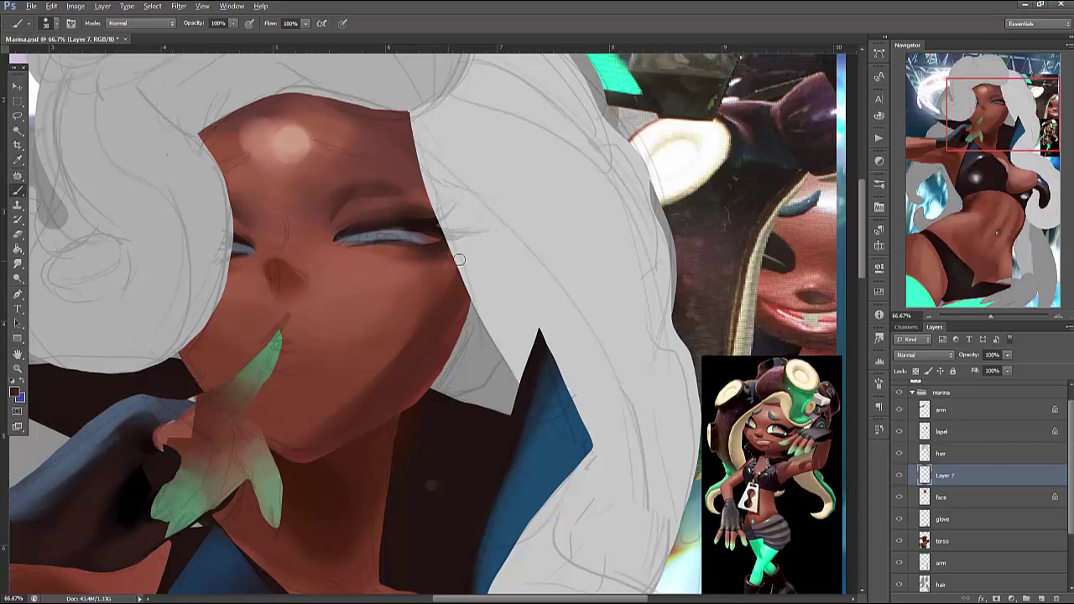
Reduce the brush to 7 px and paint a thin dark mouth line beside the green fingertip
right_click(453, 206)
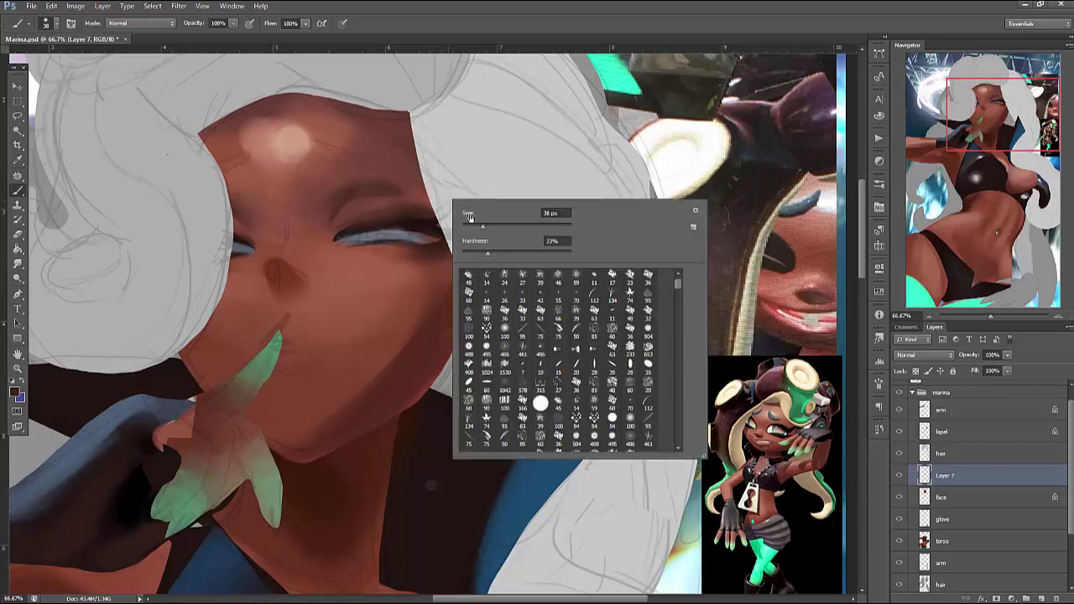
left_click_drag(470, 214, 455, 215)
key("Return")
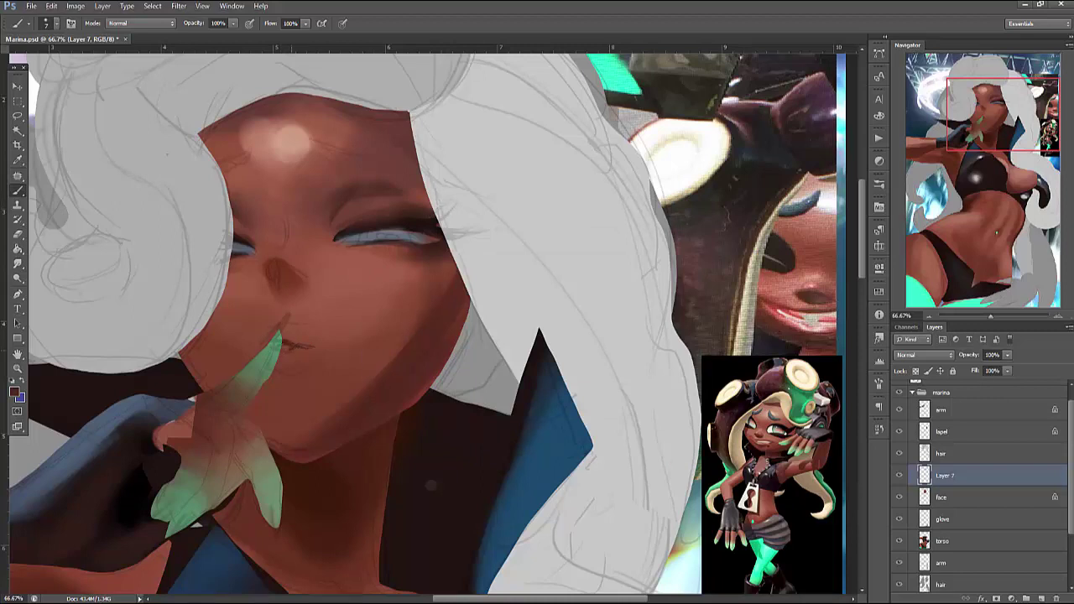
left_click(516, 232, "alt")
left_click_drag(283, 345, 293, 341)
Sample the skin beside the mouth, set the brush to 17 px, and paint the parted mouth and the shadow under the lower lip
left_click(307, 342, "alt")
right_click(423, 203)
key("Return")
Set the foreground color to brownish pink #906055, enlarge the brush to 27 px, and paint the base of the lips
left_click(14, 391)
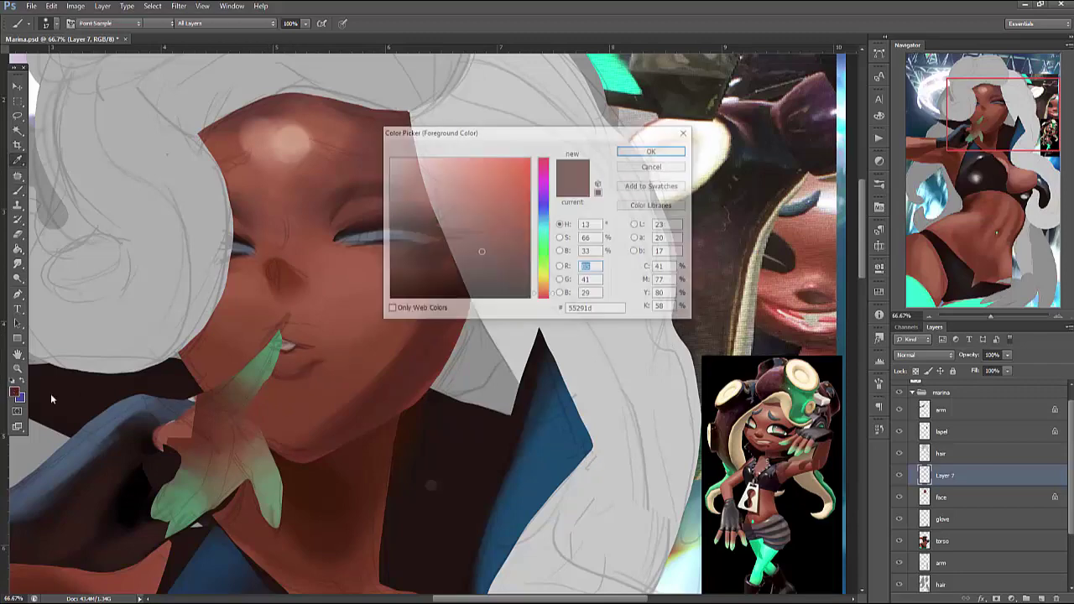
left_click(445, 219)
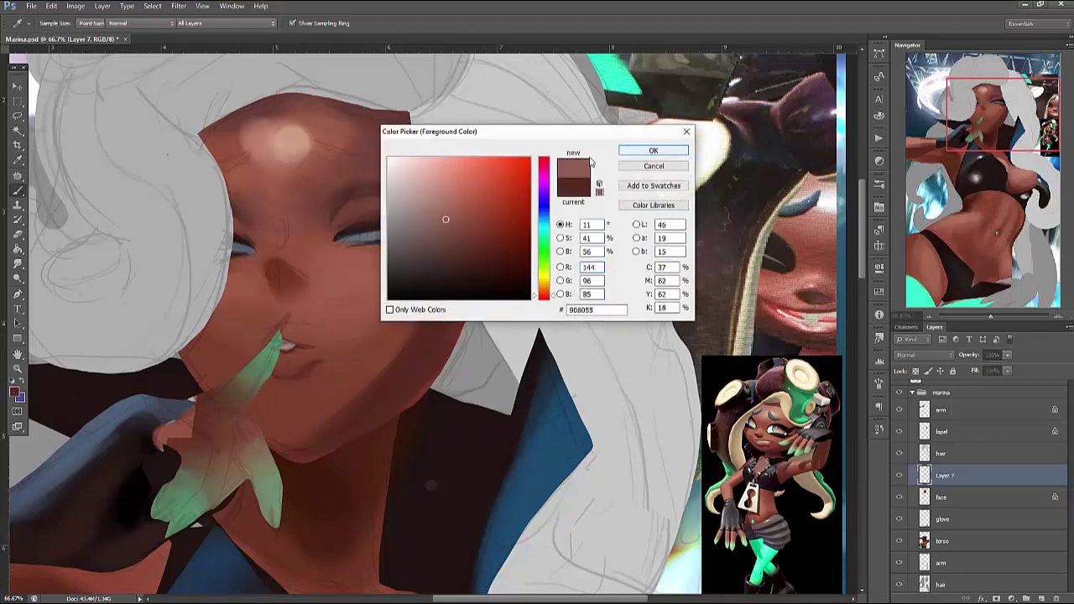
left_click(653, 150)
right_click(374, 247)
key("Tab")
key("Return")
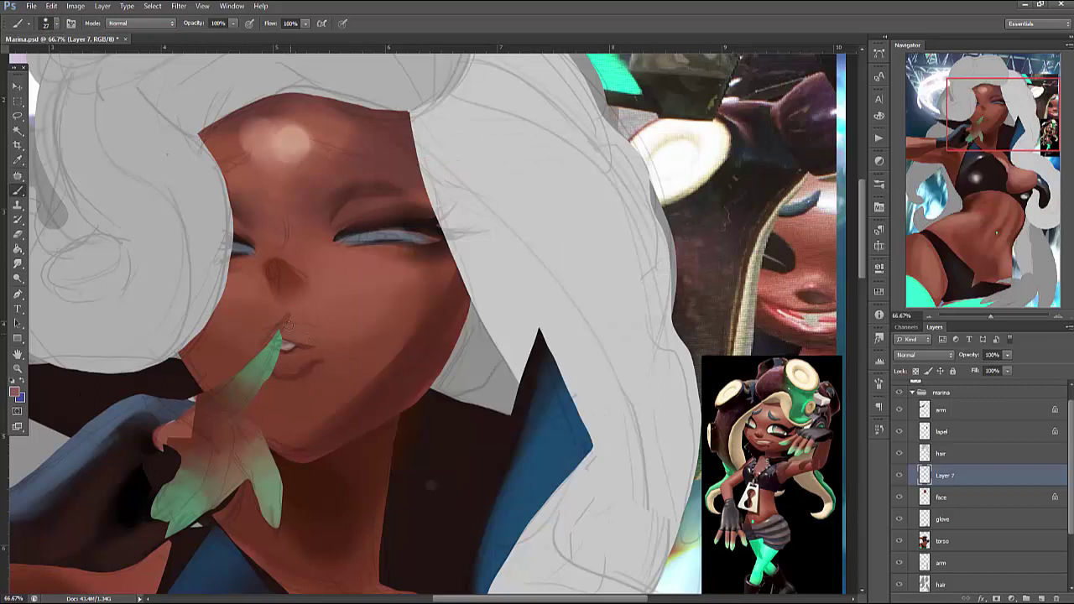
Shift the foreground color to muted red #943f45 and tint the lips with it
left_click(16, 392)
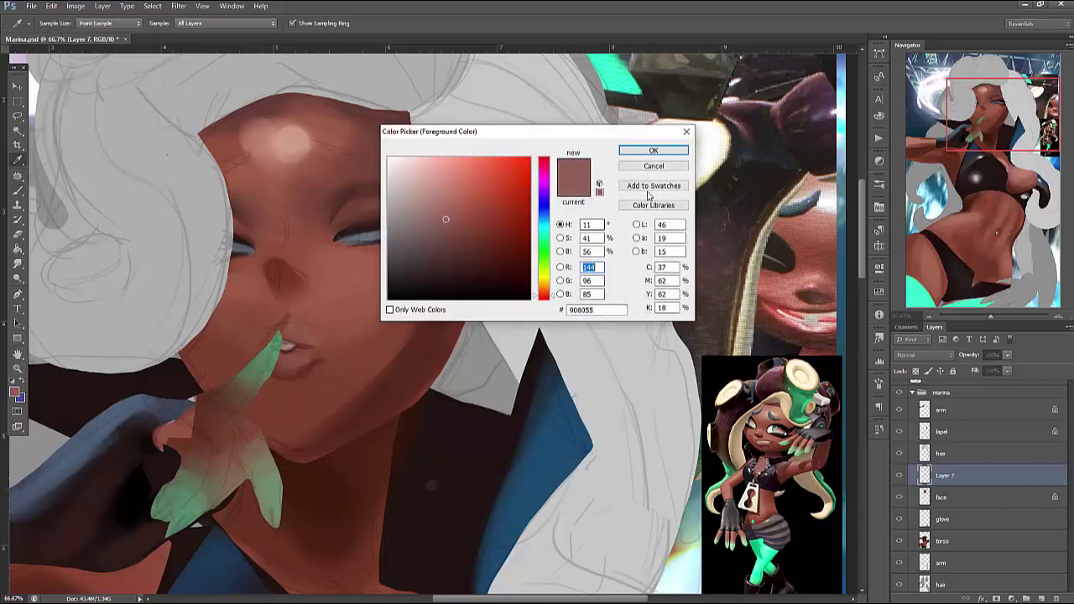
left_click(471, 222)
left_click_drag(547, 304, 547, 159)
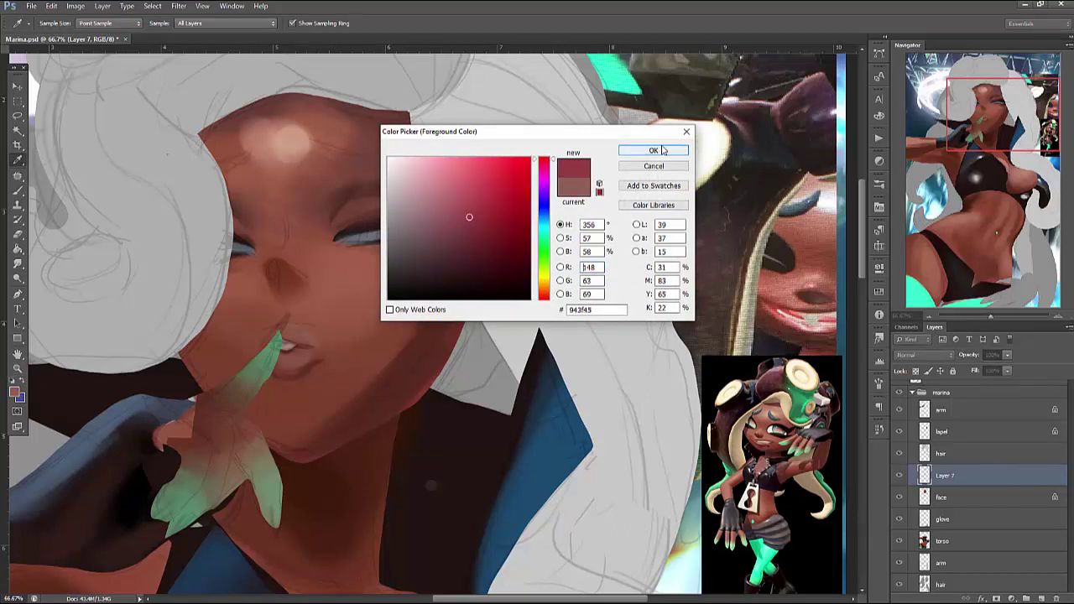
left_click(653, 150)
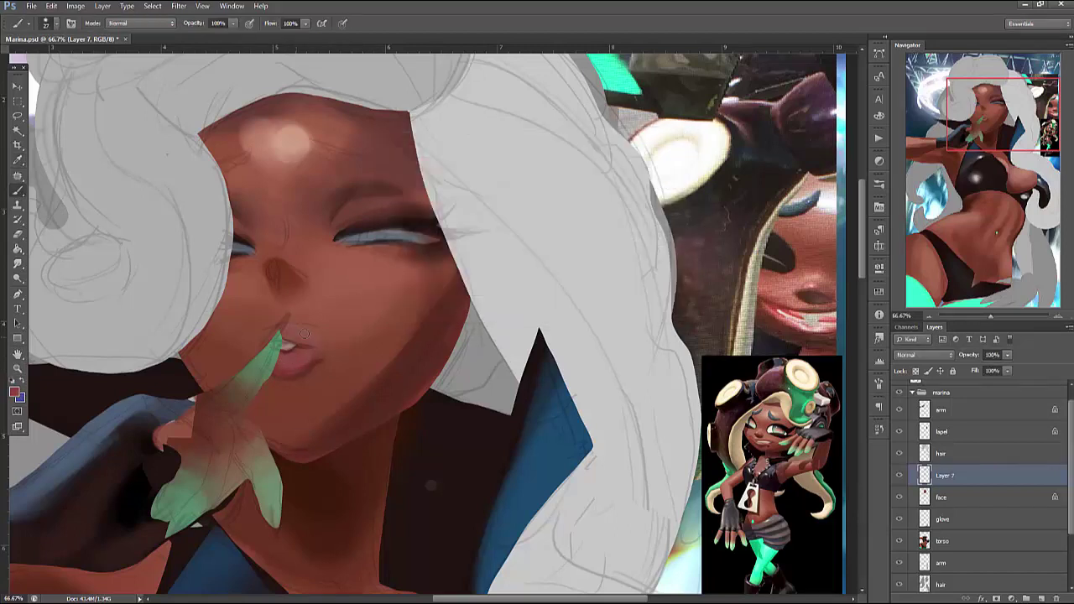
Choose a darker shade of the same red and deepen the shading of both lips
left_click(16, 392)
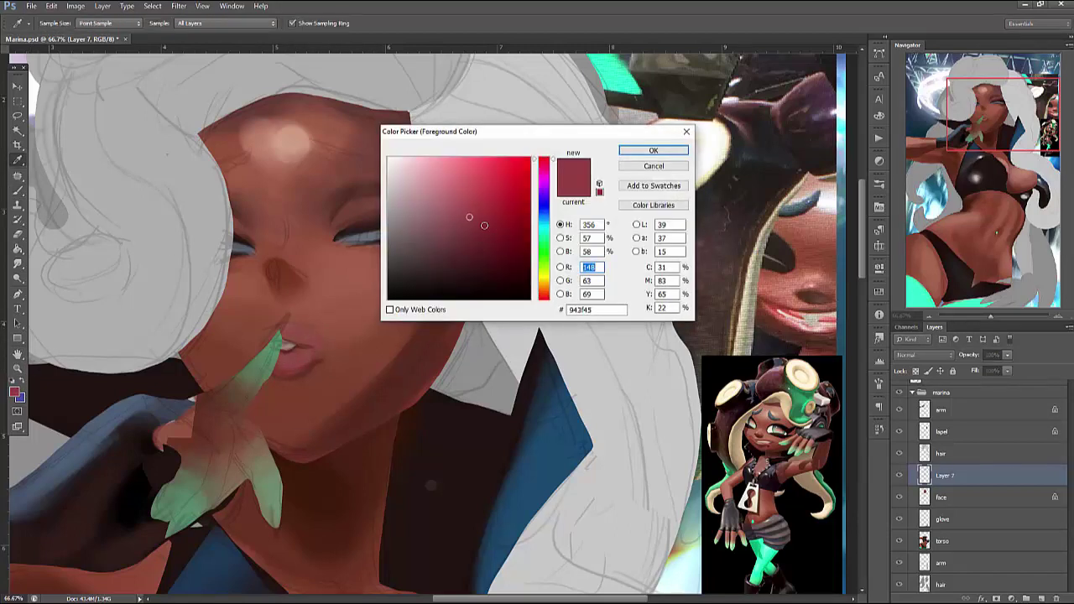
left_click(489, 232)
left_click(499, 256)
left_click(654, 150)
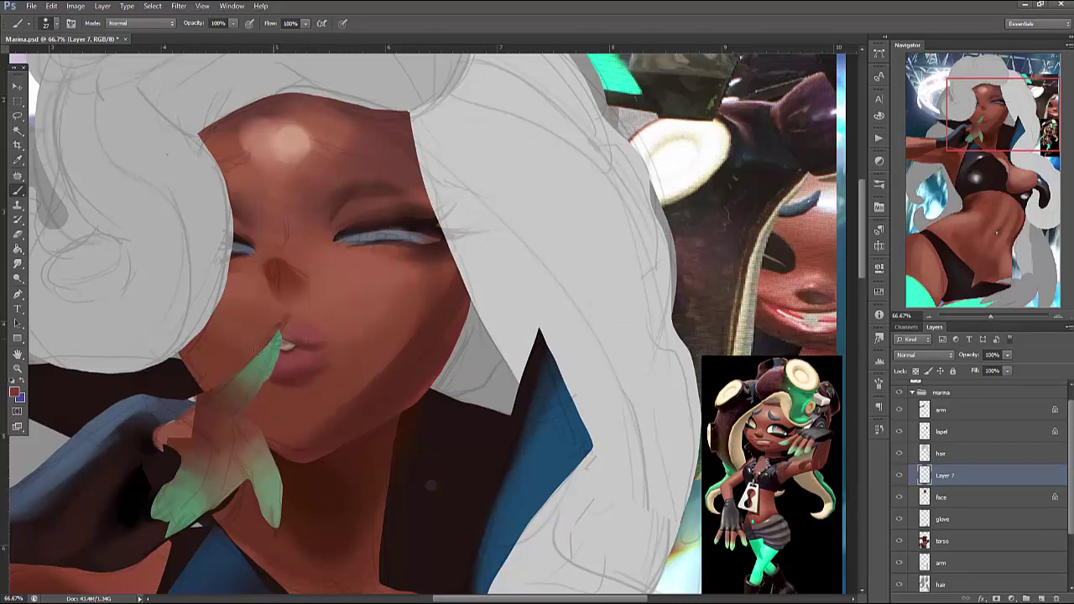
Paint a light highlight above the upper lip with a 16 px brush and soften it into the skin at 42 px
right_click(327, 330)
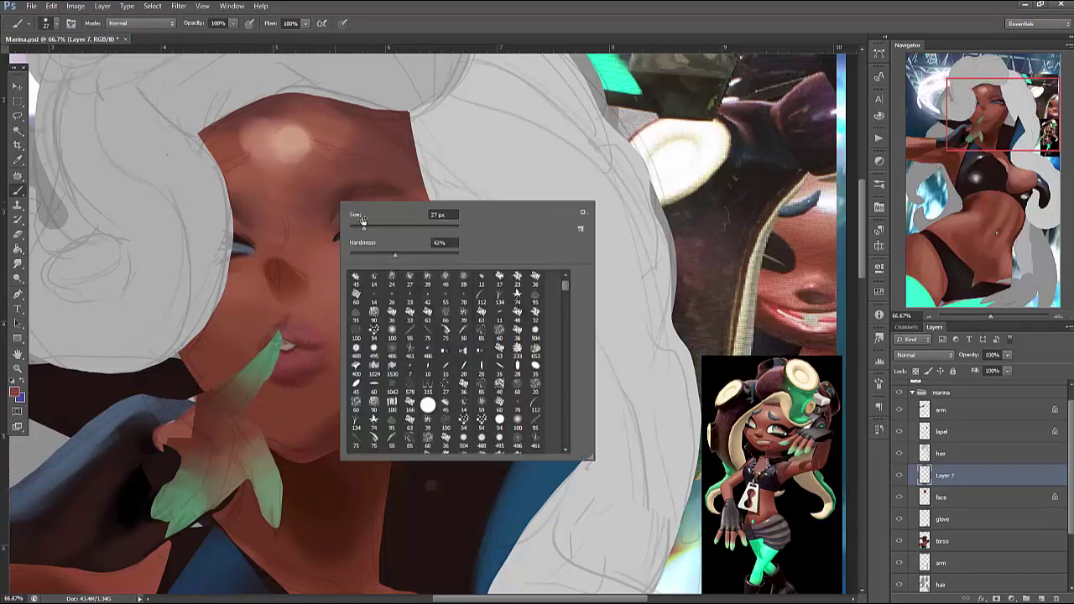
double_click(445, 215)
type("16")
key("Return")
left_click(284, 317, "alt")
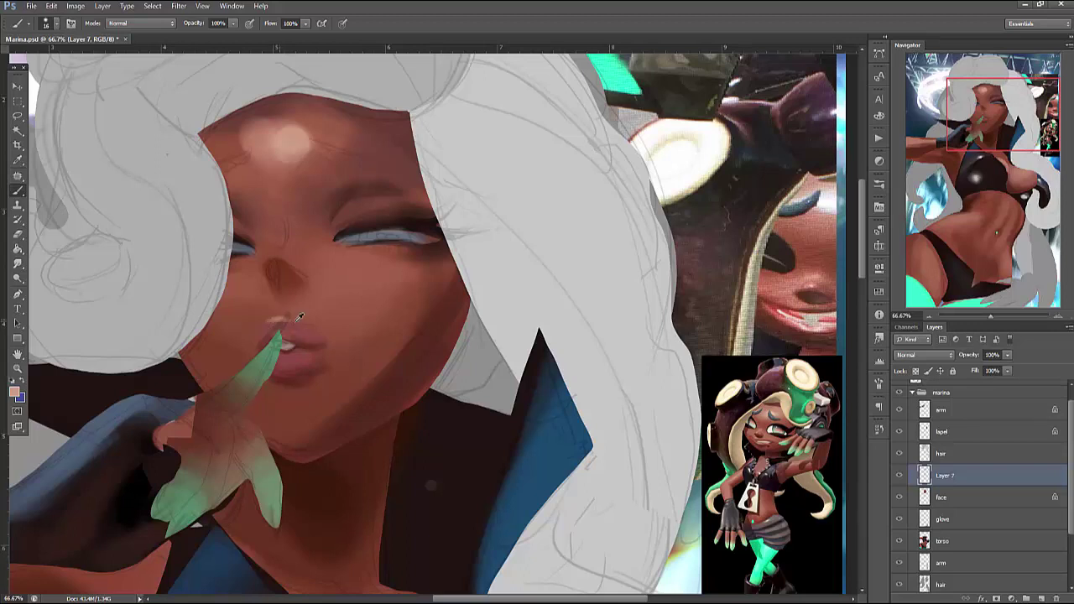
right_click(266, 309)
key("Escape")
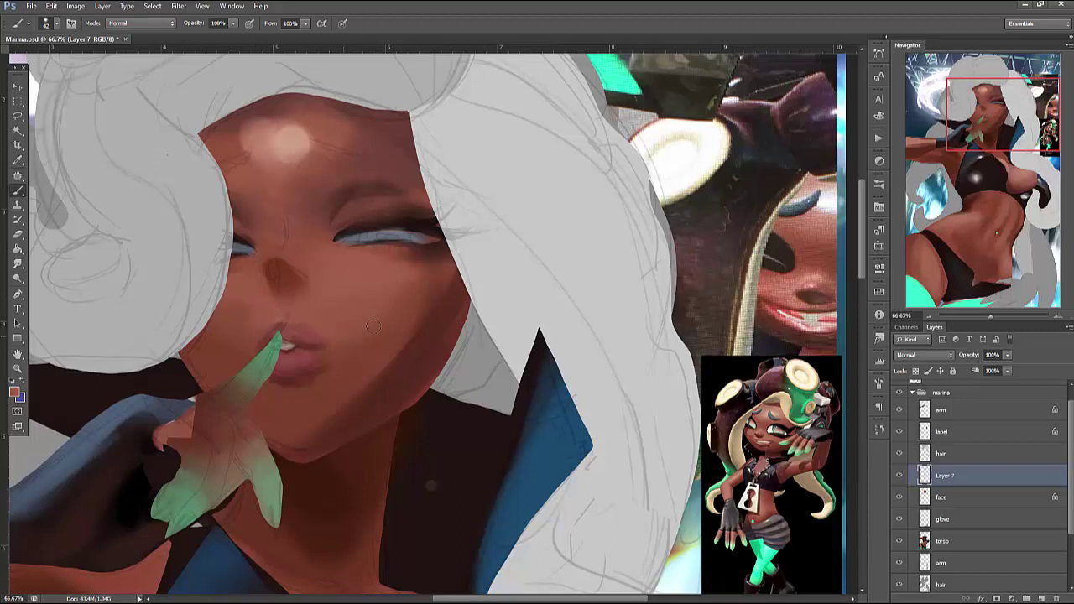
Blend the skin tones around the cheek and mouth using larger brushes
right_click(433, 186)
key("Escape")
right_click(445, 230)
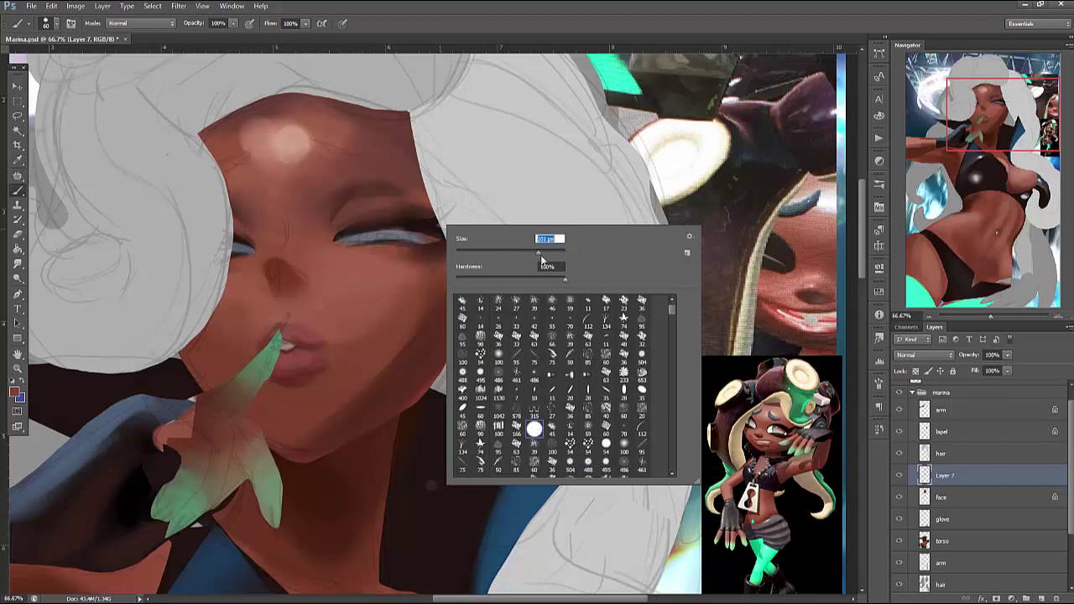
key("Escape")
right_click(436, 211)
key("Escape")
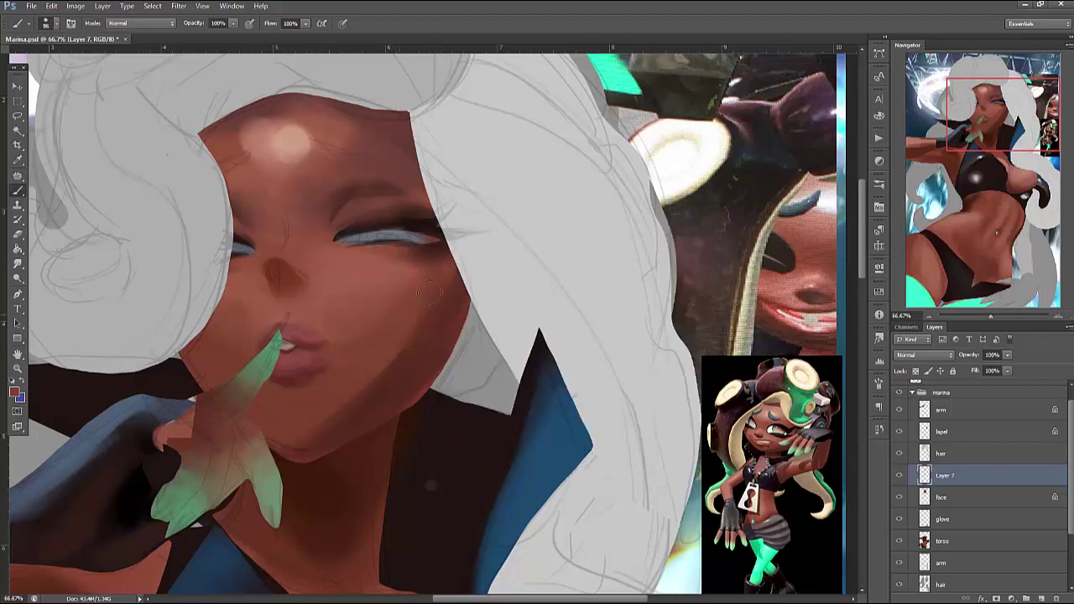
Reduce the brush to 16 px with 0% hardness and paint the dark mouth corner on the far side of the green fingertip
key("bracketleft")
key("bracketleft")
key("bracketleft")
key("bracketleft")
key("bracketleft")
key("bracketleft")
right_click(401, 214)
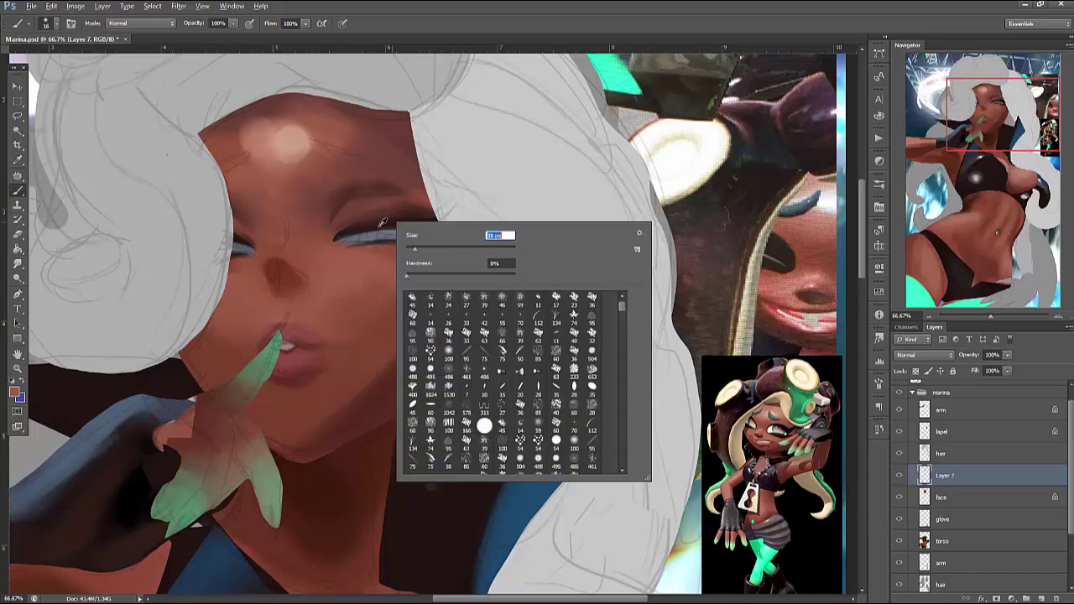
key("Escape")
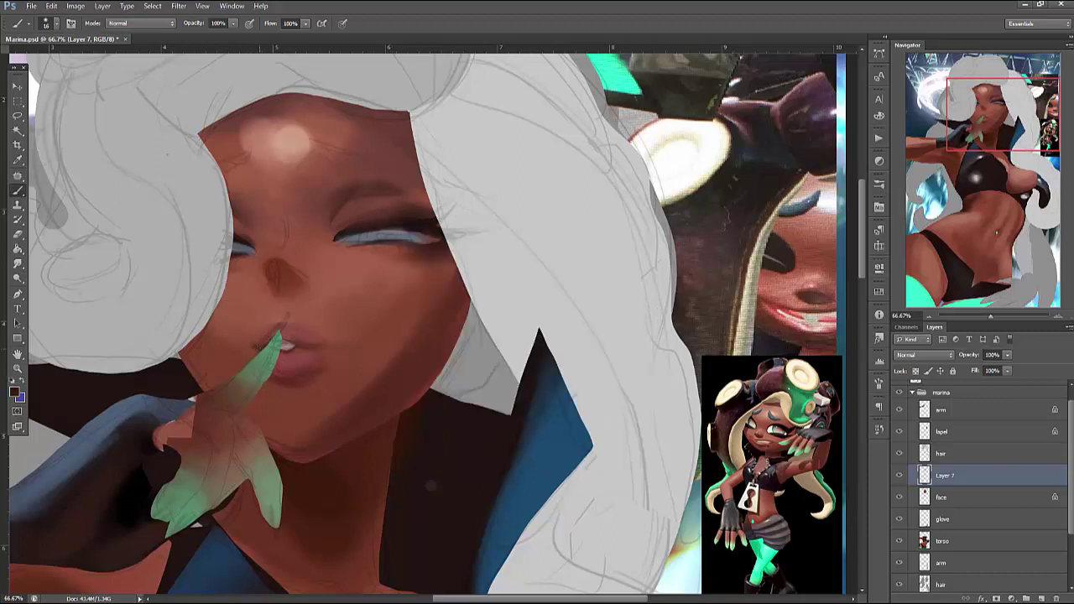
Set the brush to 22 px and refine the far mouth corner with tones sampled around it
right_click(343, 212)
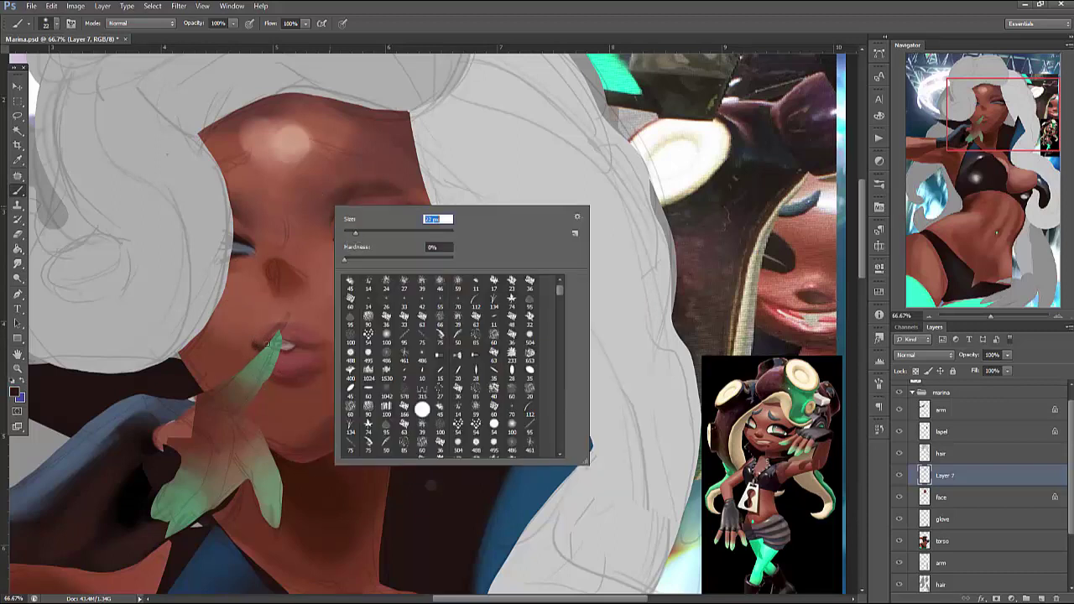
key("Return")
left_click(243, 339, "alt")
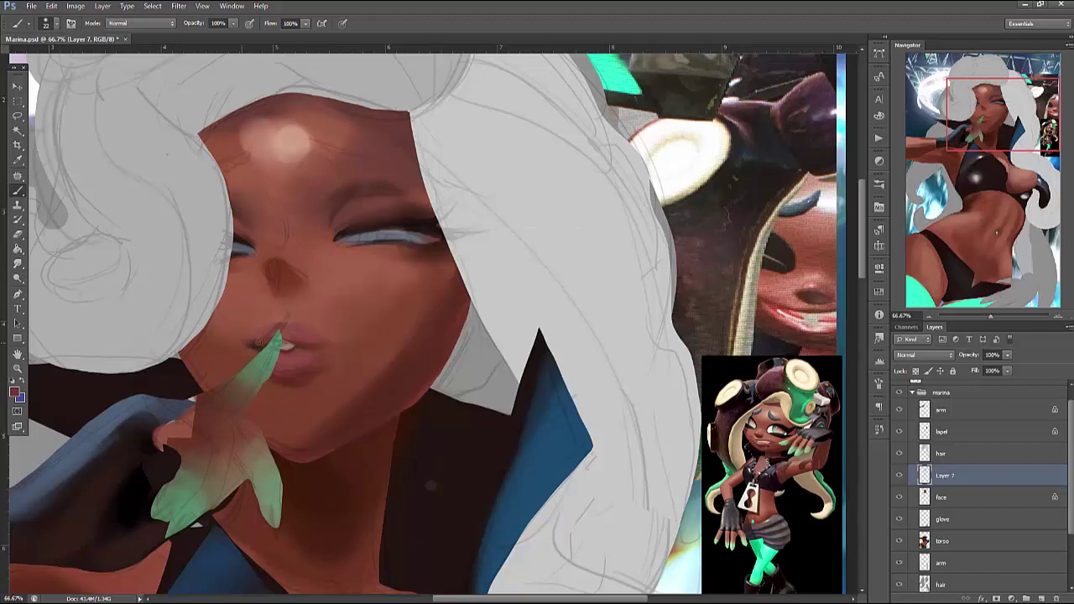
left_click(260, 342, "alt")
left_click(260, 349, "alt")
left_click(257, 344, "alt")
left_click_drag(250, 342, 260, 352)
Enlarge the brush, sample the nearby cheek tones, and soften the shading around the far mouth corner
right_click(321, 201)
key("Return")
left_click(216, 318, "alt")
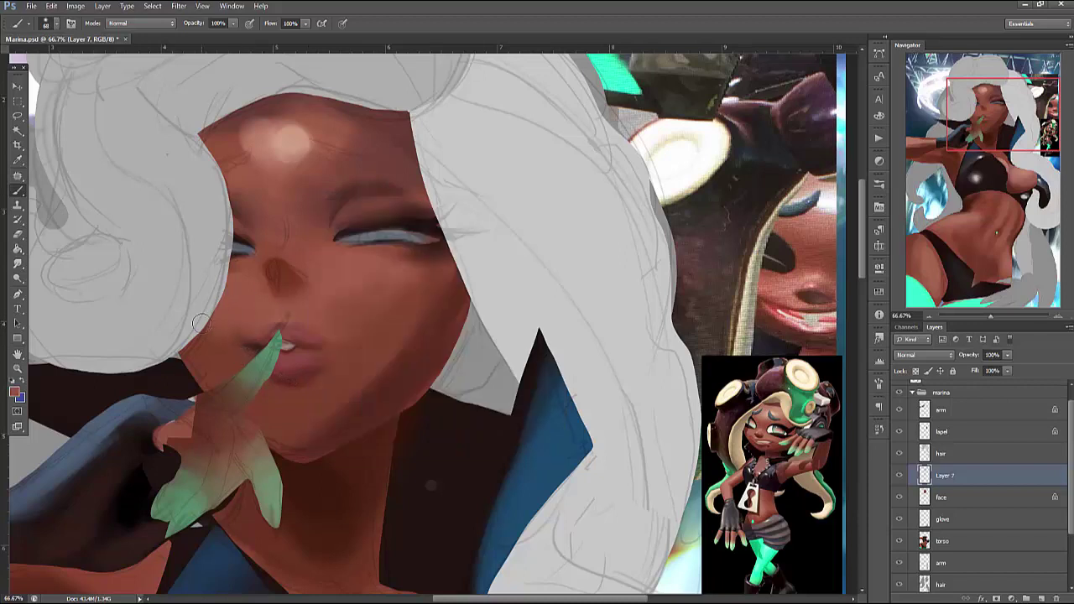
left_click(243, 339, "alt")
left_click_drag(244, 339, 257, 346)
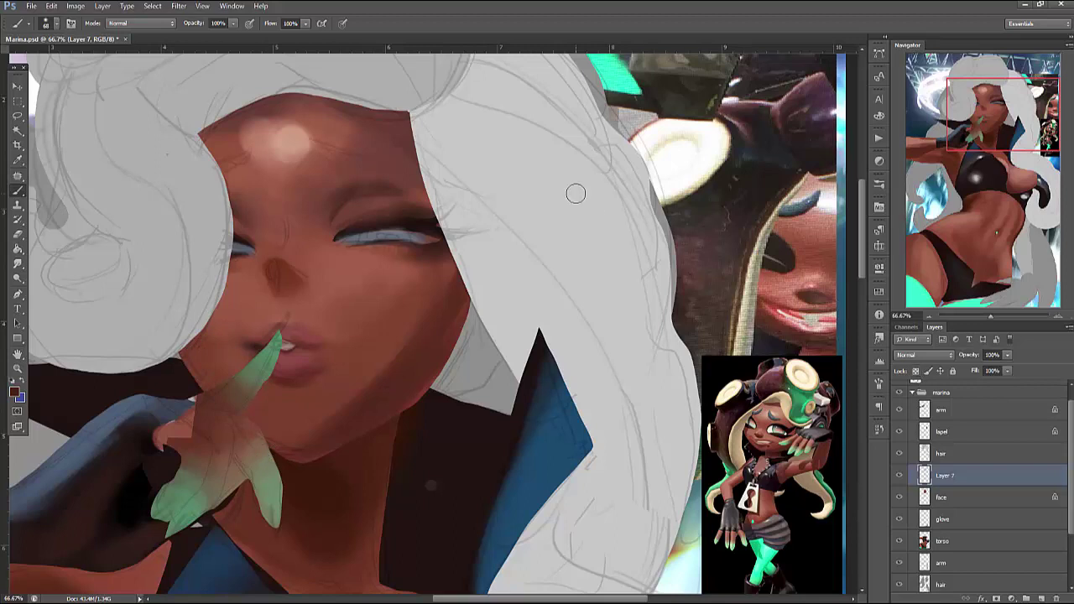
Set the brush to 17 px and paint the larger eye's opening with colors sampled from the small character reference
right_click(537, 170)
key("Return")
left_click(778, 424, "alt")
mouse_move(368, 238)
left_mouse_down()
mouse_move(415, 239)
mouse_move(372, 238)
left_mouse_up()
left_click(782, 426, "alt")
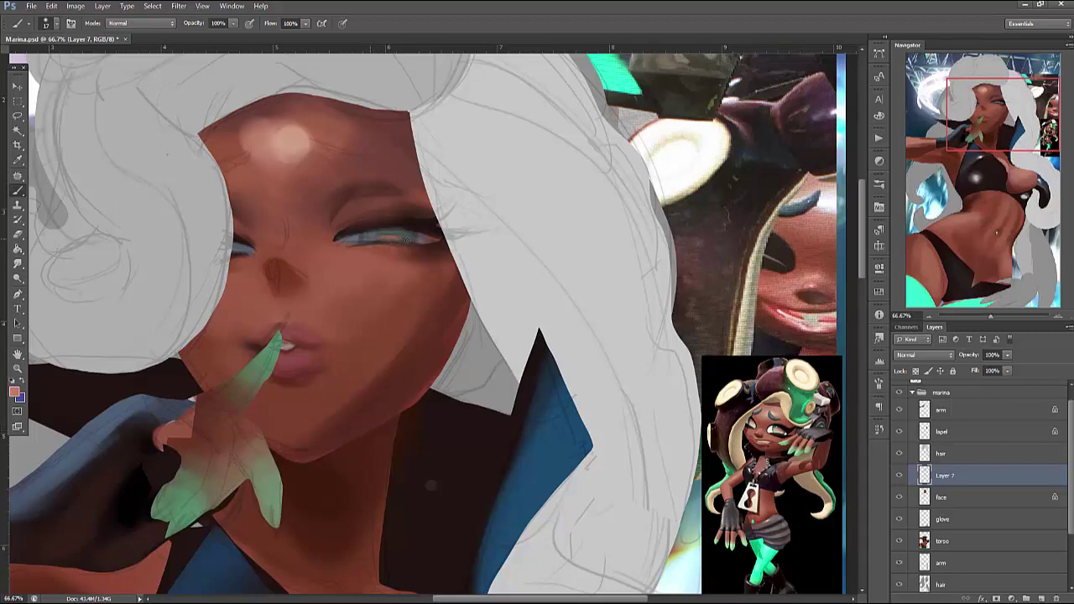
left_click(787, 428, "alt")
left_click(412, 221, "alt")
left_click(780, 427, "alt")
Paint the partly hidden smaller eye and brighten the larger eye with pale tones sampled from the reference
left_click(759, 421, "alt")
left_click_drag(230, 248, 249, 251)
left_click(781, 426, "alt")
left_click_drag(377, 237, 396, 239)
Set the brush to 8 px and redefine the larger eye's lid with dark color sampled at its outer corner
left_click(415, 234, "alt")
right_click(475, 181)
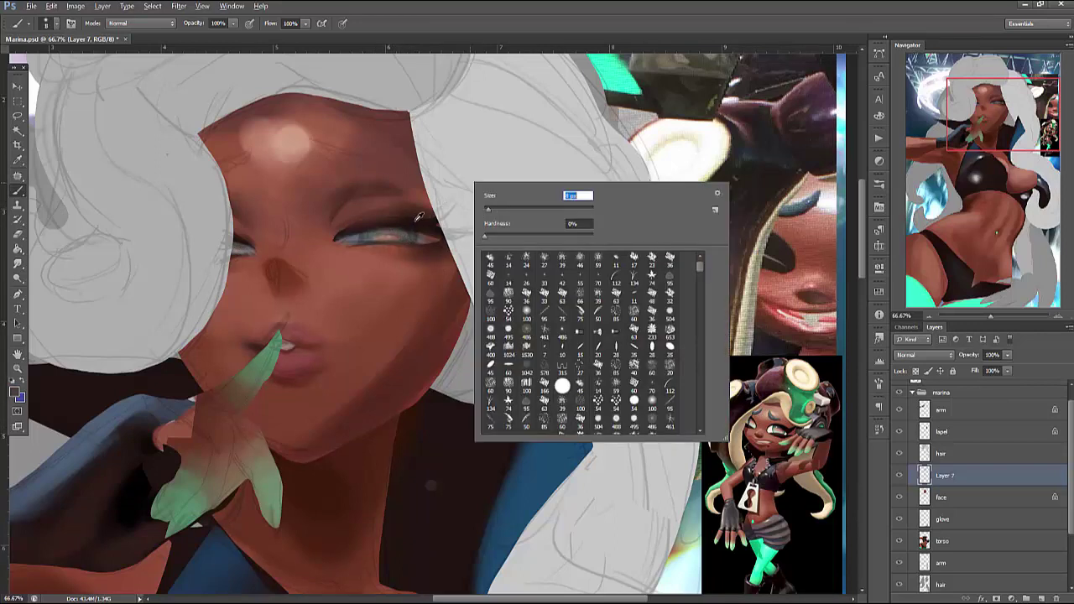
key("Return")
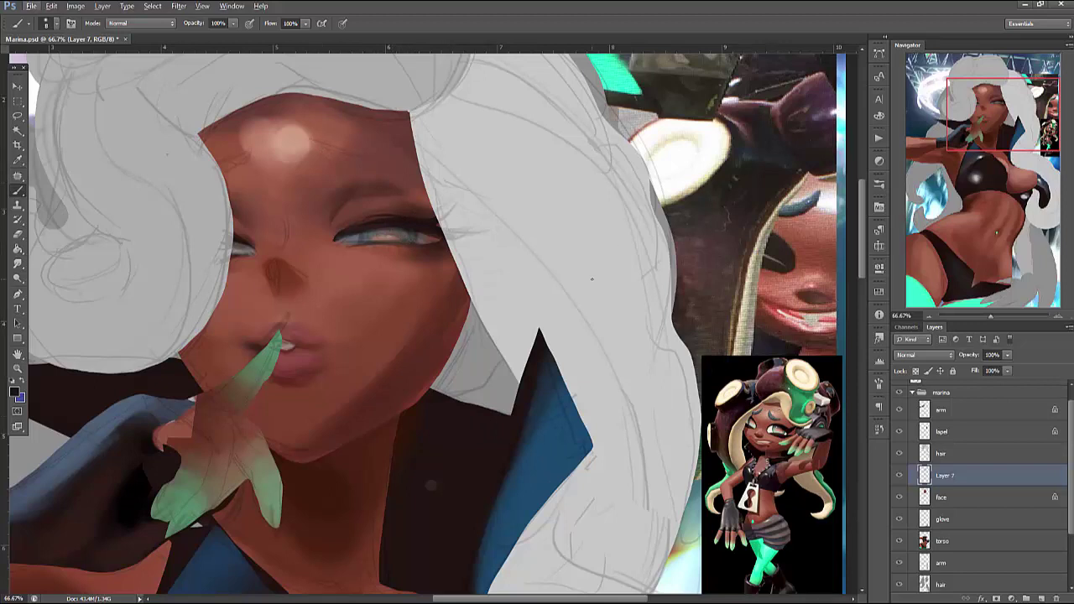
Draw both thin dark eyebrows and add eyelashes along the lids of the eyes
mouse_move(319, 147)
left_mouse_down()
mouse_move(366, 151)
mouse_move(357, 156)
left_mouse_up()
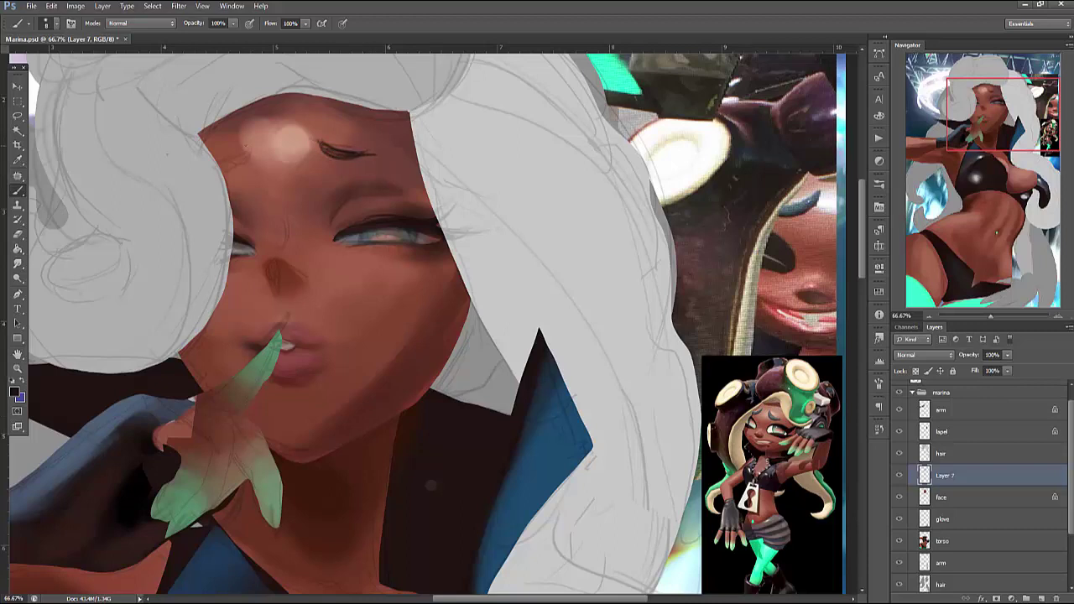
left_click_drag(220, 168, 250, 149)
left_click_drag(418, 242, 437, 233)
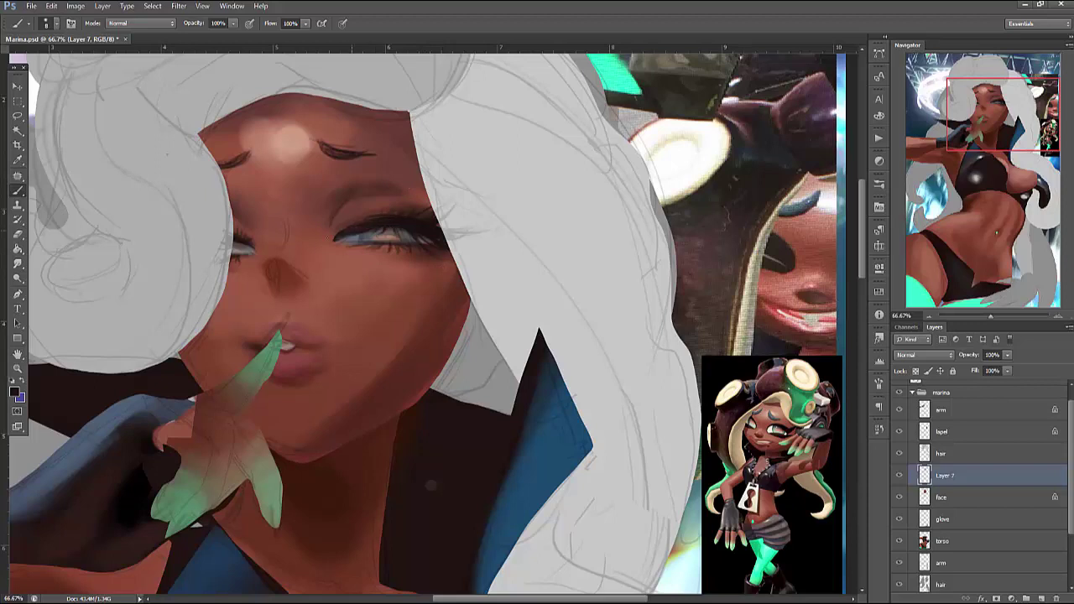
Thicken the inner end of the eyebrow over the larger eye and clean its edge with sampled skin tone, varying the brush size
right_click(357, 143)
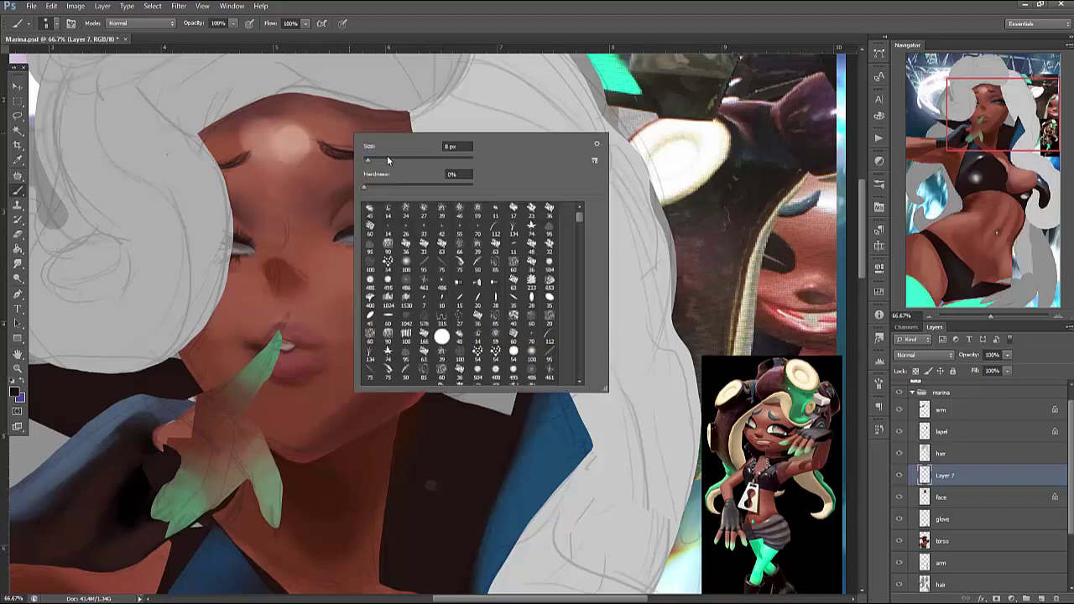
key("Return")
left_click_drag(315, 140, 309, 146)
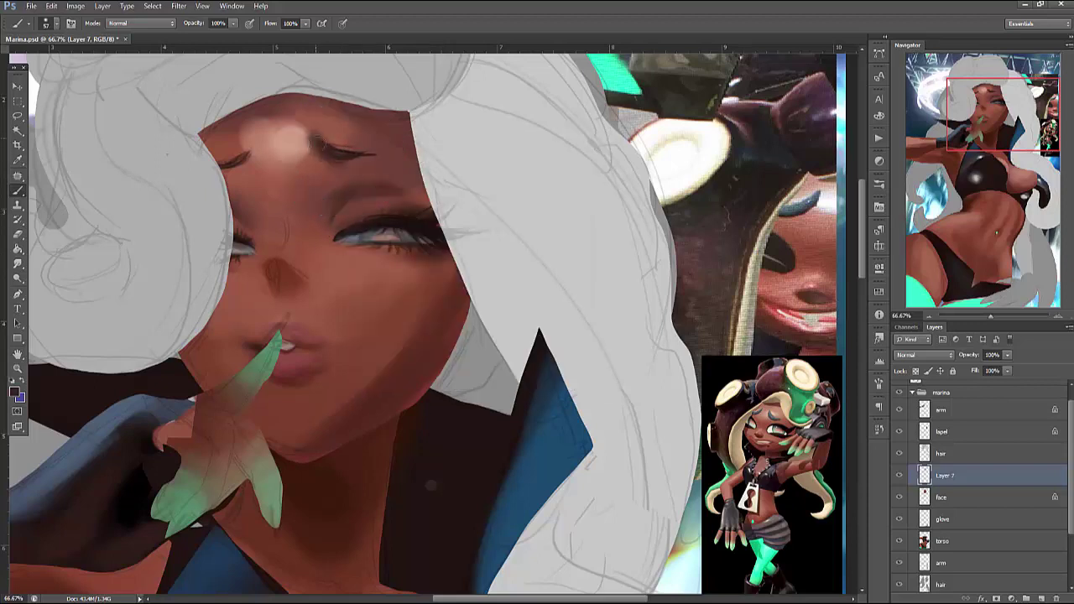
right_click(387, 108)
key("Return")
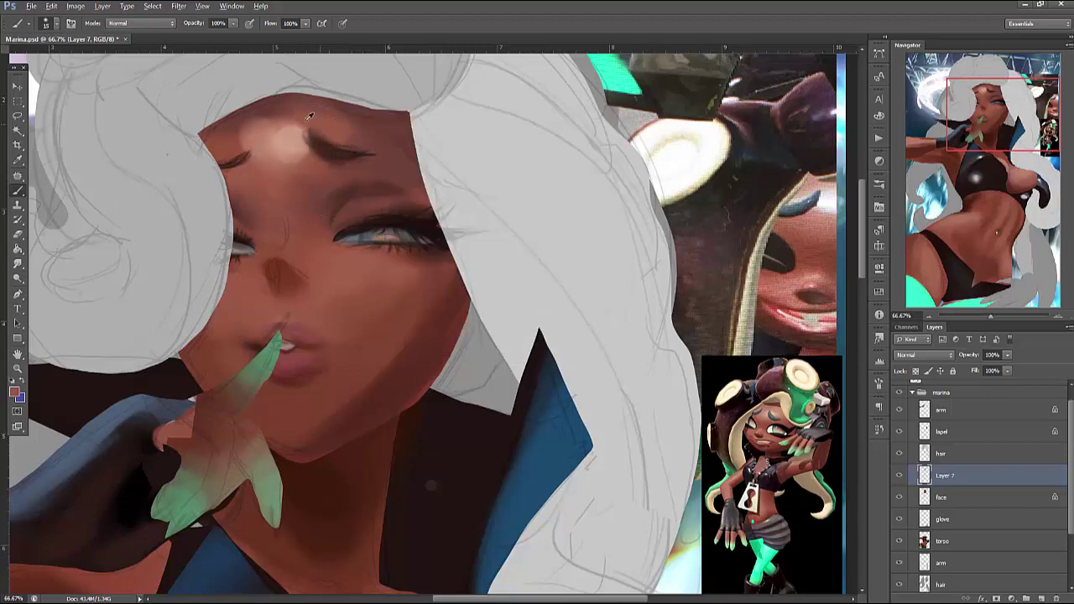
right_click(476, 135)
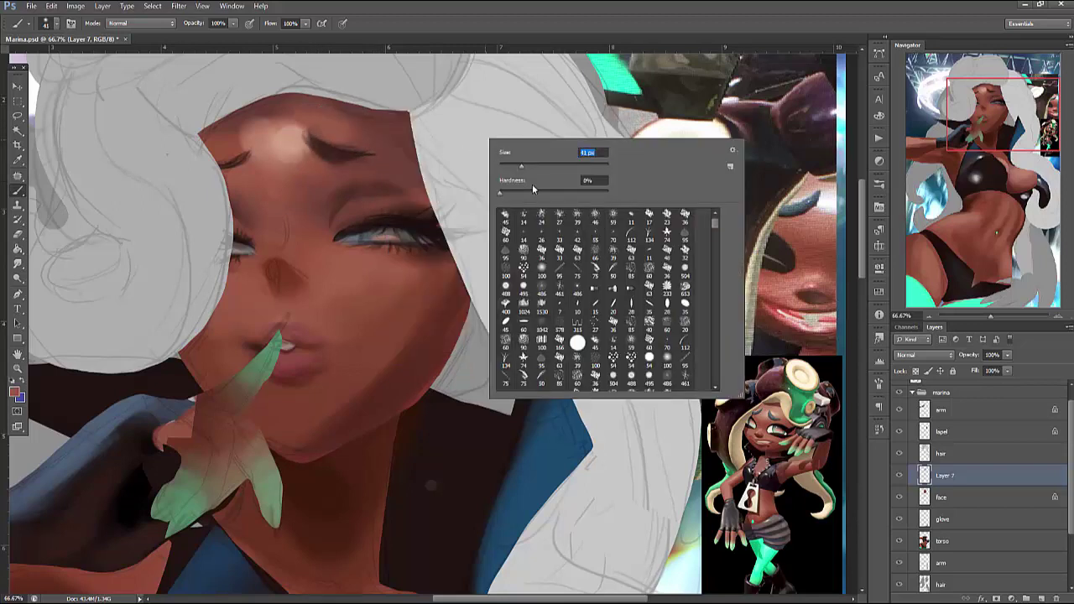
key("Return")
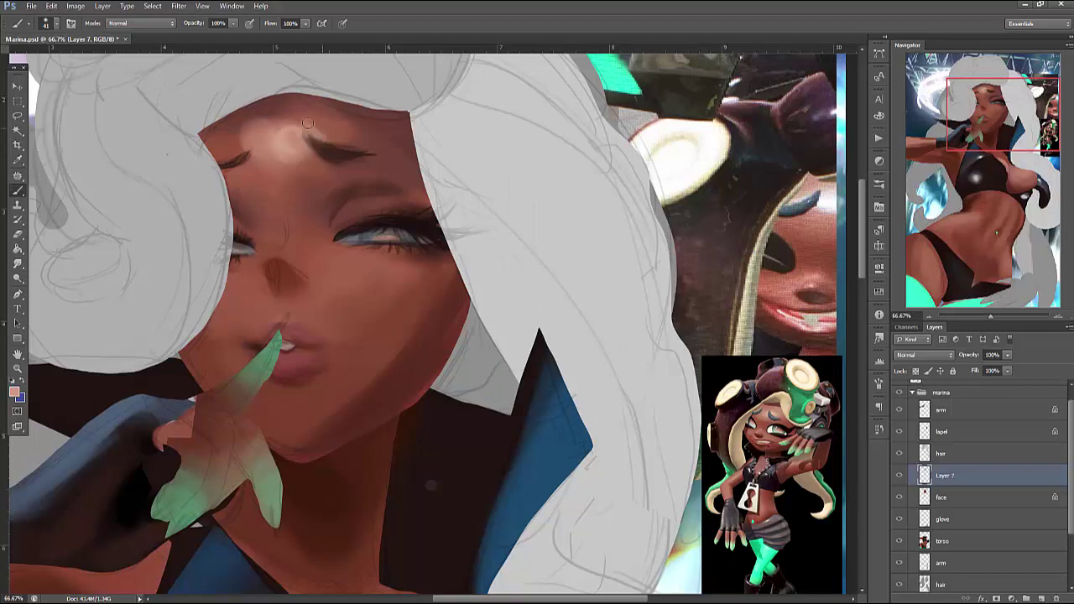
Set the brush to 91 px and blend the forehead highlight and the skin around the eyebrows with sampled skin tones
right_click(355, 89)
key("Return")
mouse_move(301, 120)
left_mouse_down()
mouse_move(296, 161)
mouse_move(330, 177)
left_mouse_up()
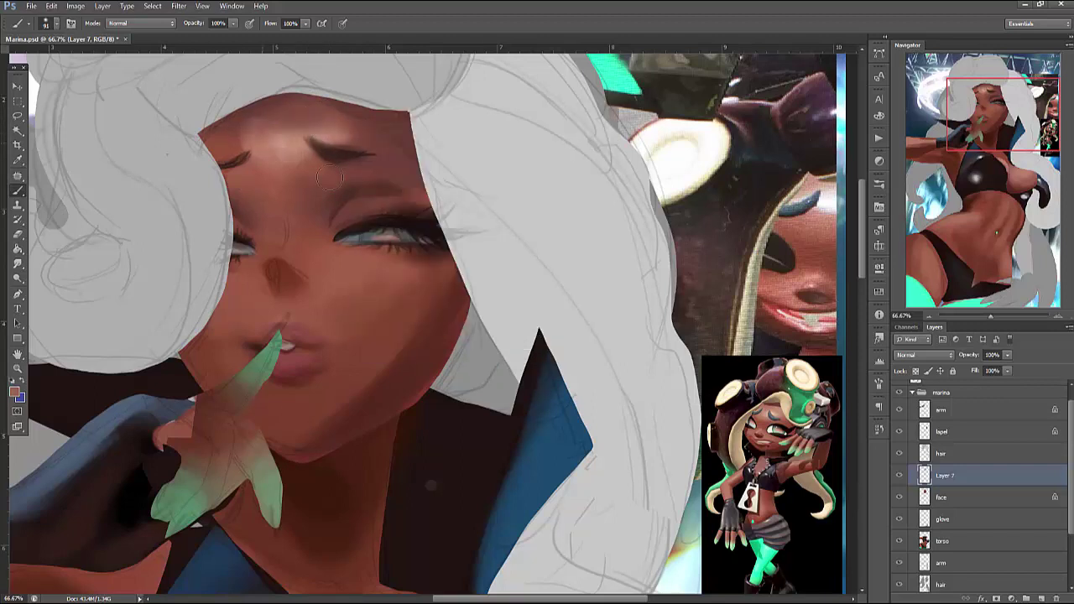
left_click(389, 148, "alt")
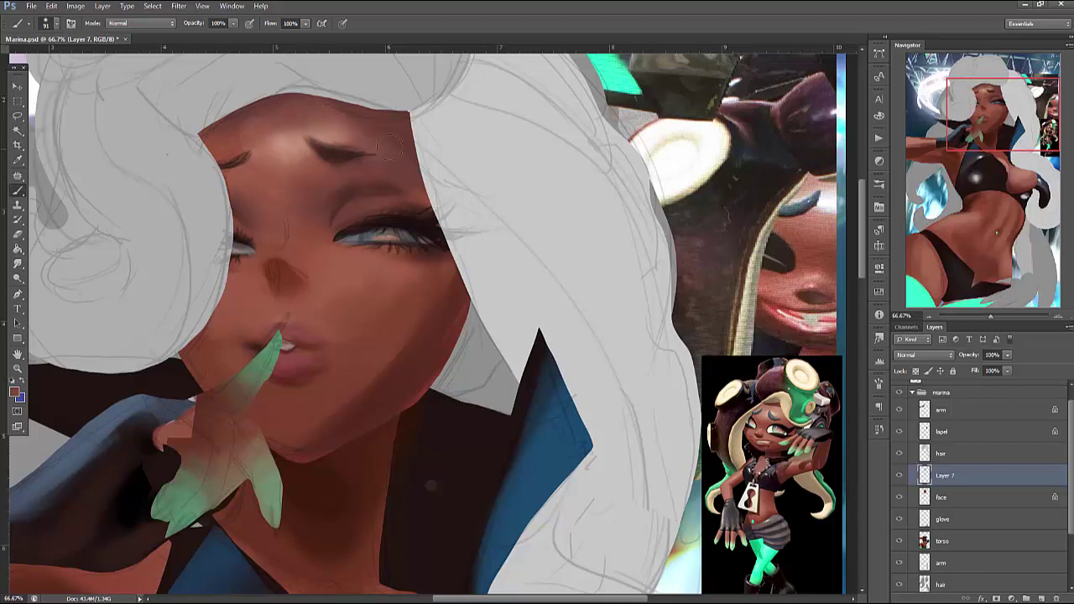
left_click_drag(304, 157, 343, 178)
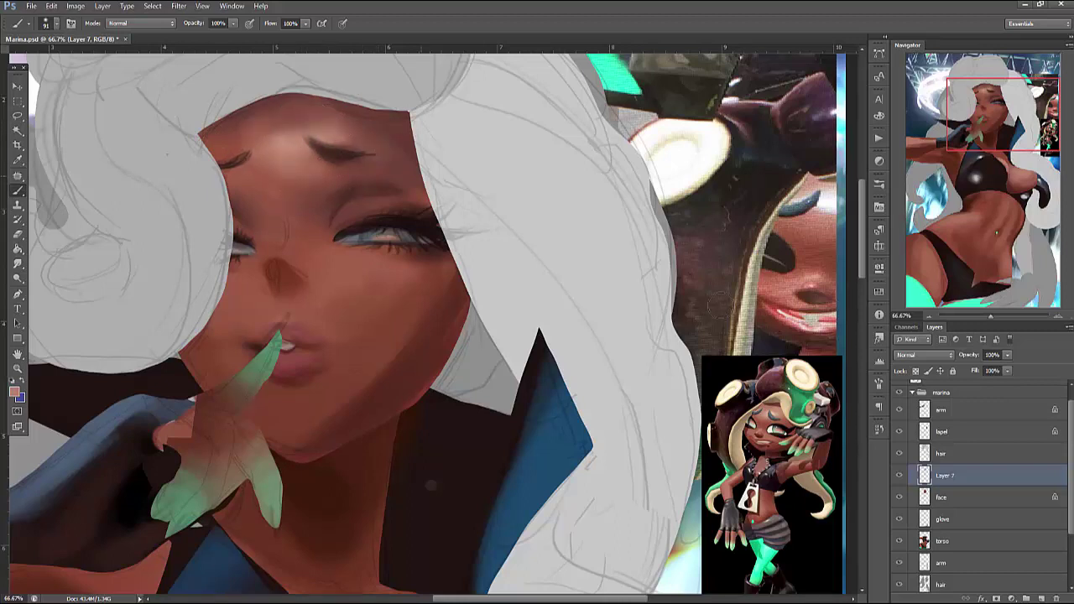
left_click_drag(201, 154, 319, 122)
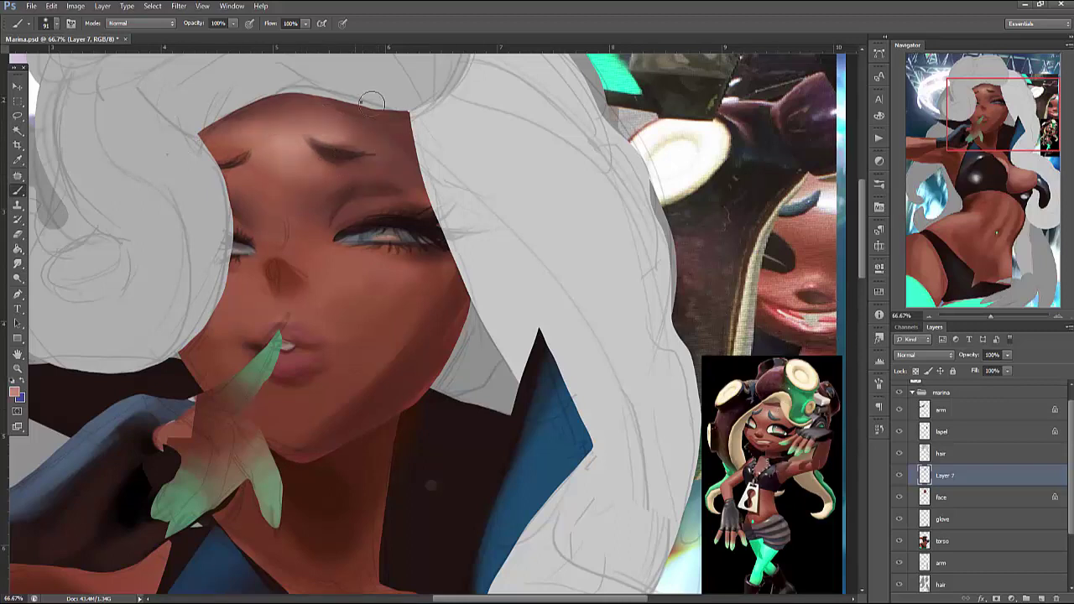
Enlarge the brush to 149 px and spread a soft light tone across the forehead and brow area
right_click(373, 101)
left_click_drag(403, 128, 439, 126)
key("Return")
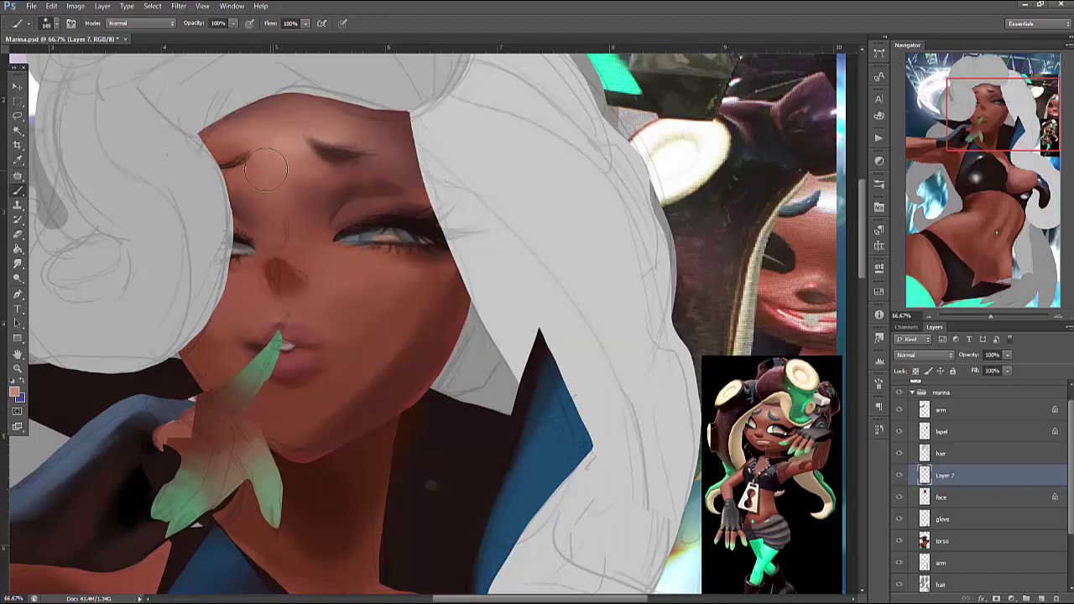
Reduce the brush to 29 px and paint a light highlight on the bridge of the nose
right_click(412, 127)
left_click_drag(437, 157, 424, 148)
key("Return")
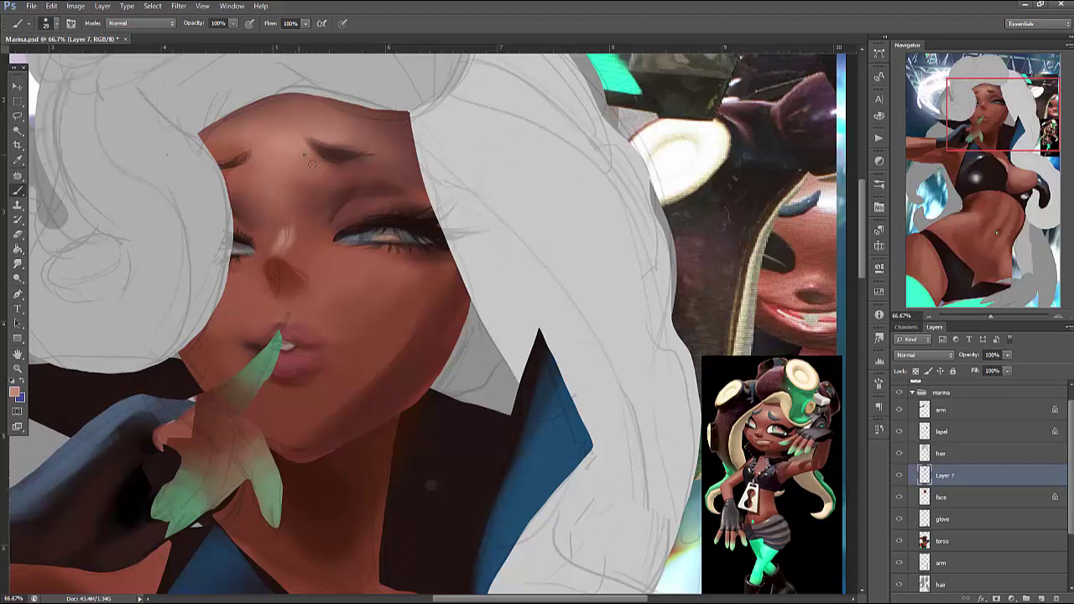
Blend the highlight along the bridge of the nose into the surrounding skin with a 61 px brush
right_click(311, 163)
left_click_drag(340, 186, 352, 186)
key("Return")
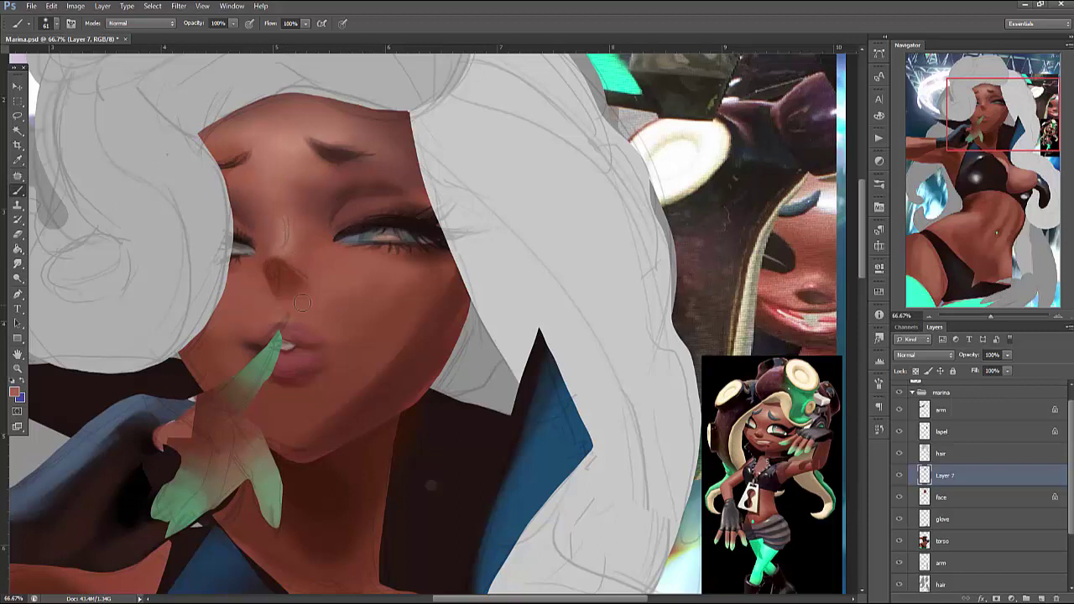
Paint the dark nostril and the shadow under the nose with small brushes, reducing the size from 34 px for fine detail
right_click(336, 254)
left_click_drag(453, 267, 425, 268)
key("Return")
right_click(381, 241)
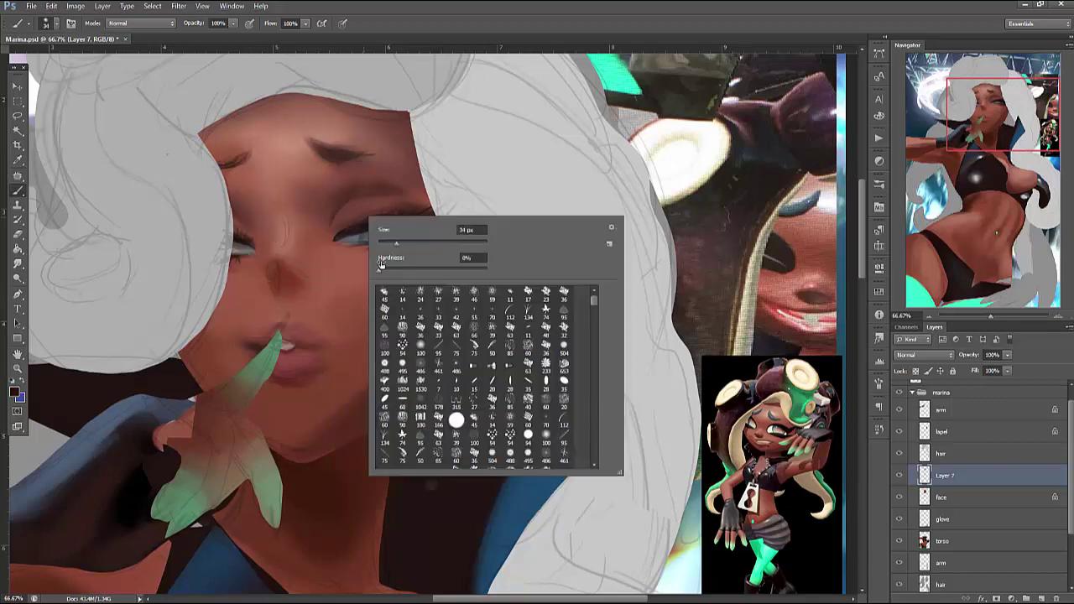
key("Return")
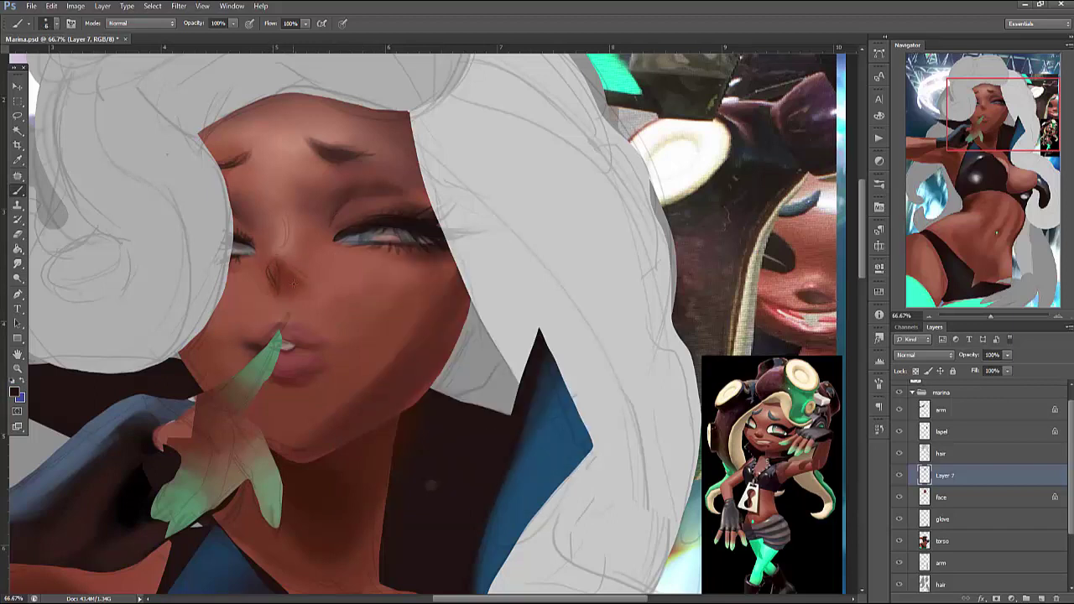
right_click(315, 245)
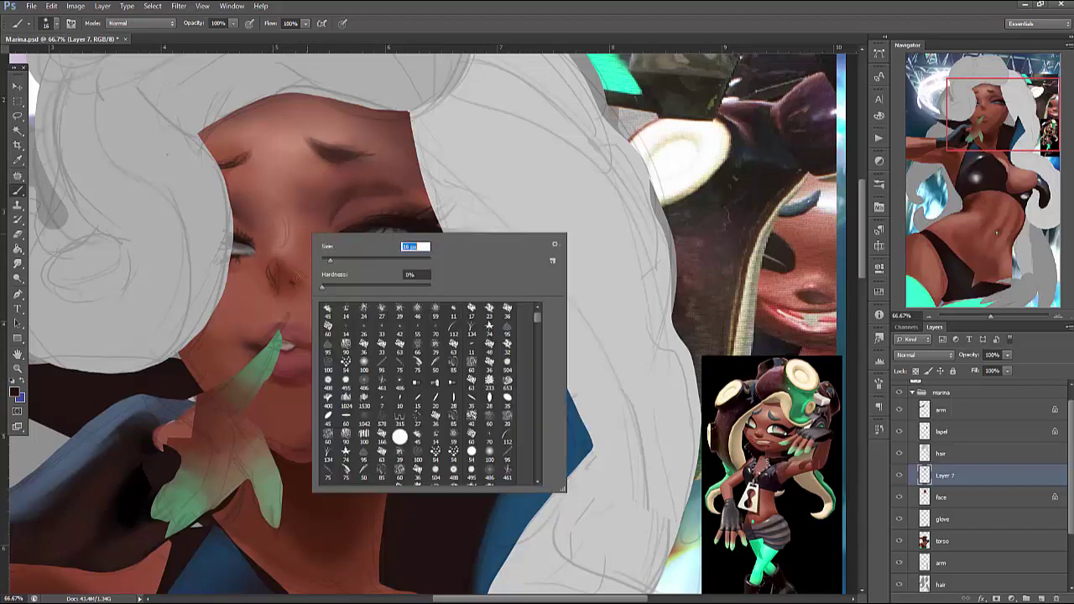
key("Return")
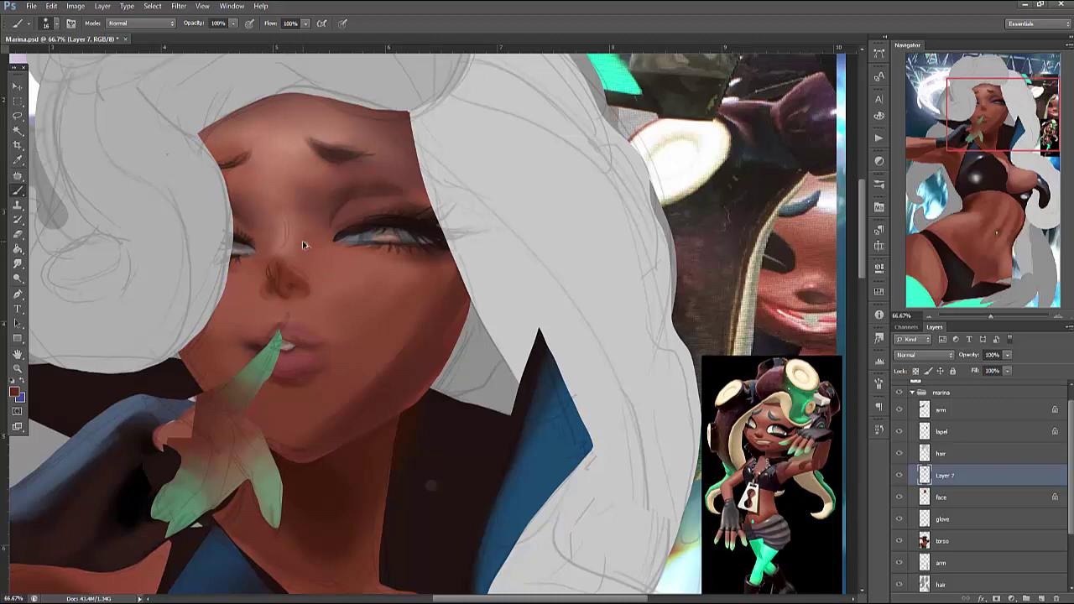
Paint a small light highlight on the nose tip and refine the nose and nearby cheek with sampled skin tones
left_click(286, 284, "alt")
left_click(296, 164, "alt")
right_click(451, 147)
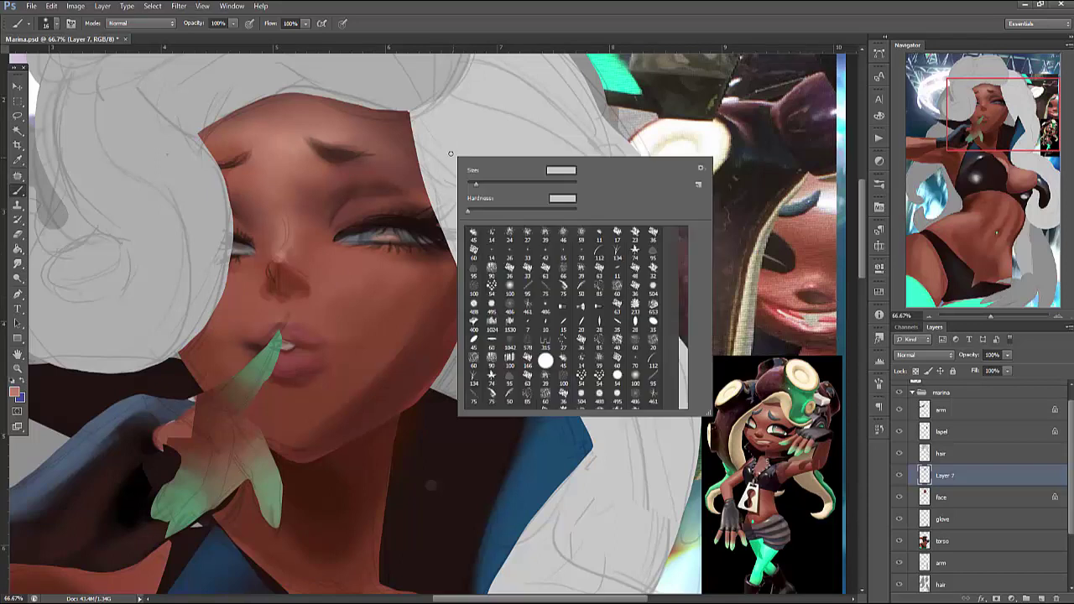
left_click(297, 230, "alt")
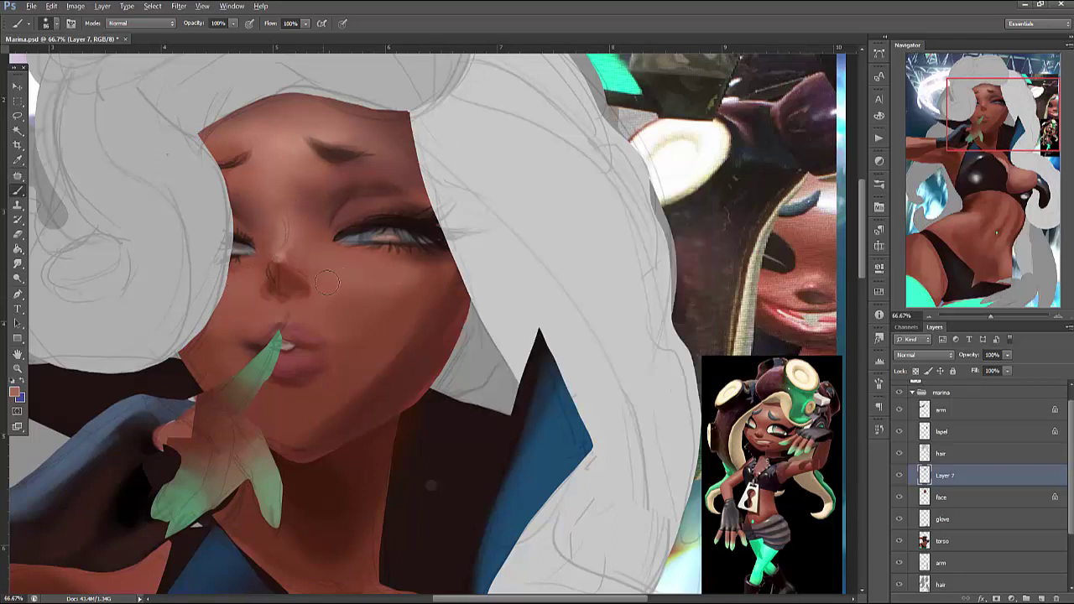
right_click(429, 175)
left_click_drag(520, 216, 551, 216)
key("Return")
Switch to the Smudge tool, compare the face with and without Layer 7, and merge that layer into the face layer
left_click(17, 265)
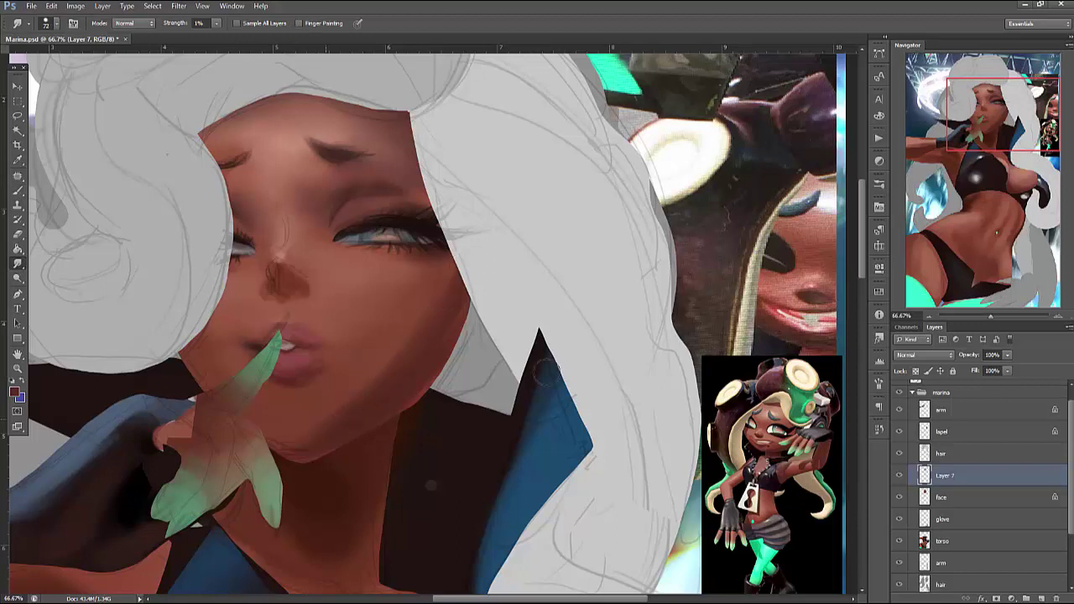
left_click(900, 476)
left_click(900, 476)
key("ctrl+e")
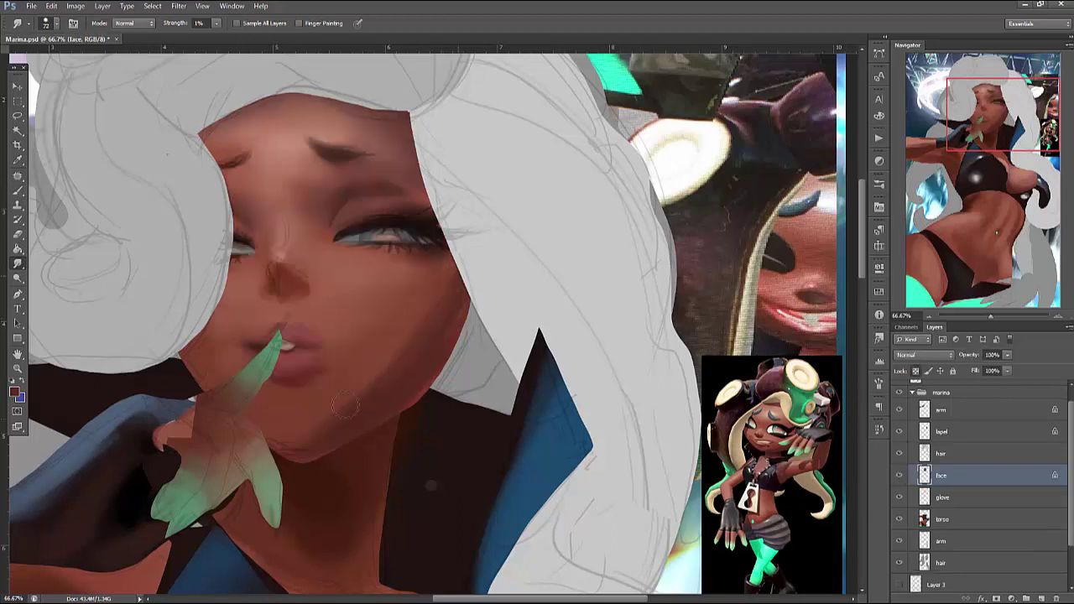
Paint the crown of the hair a soft dark brown on the upper hair layer, using a 1057 px brush in Normal mode
left_click_drag(603, 377, 762, 397)
left_click(929, 316)
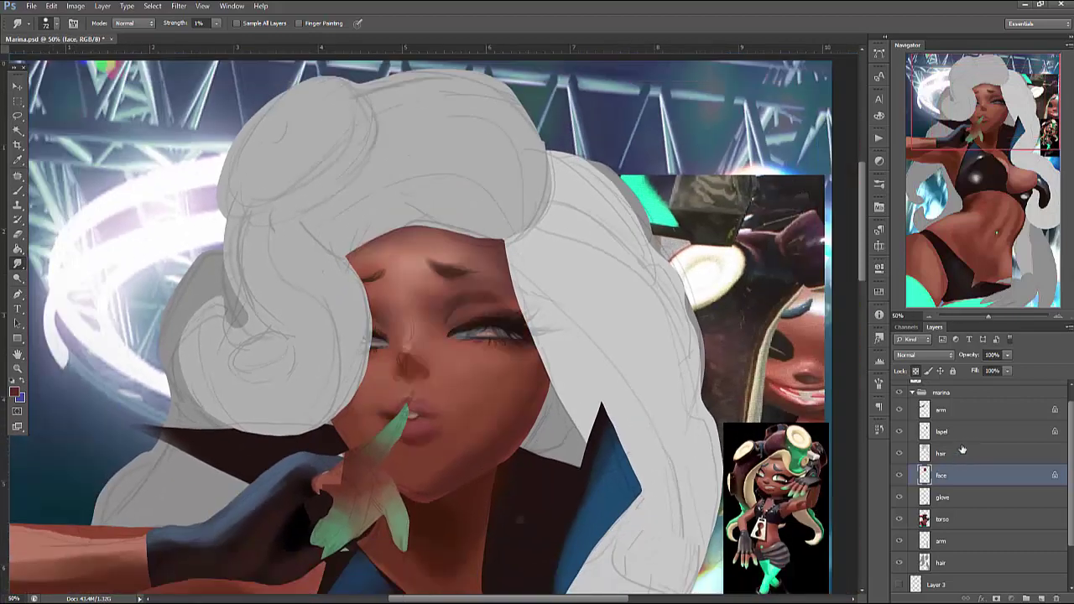
left_click(962, 451)
key("b")
right_click(547, 173)
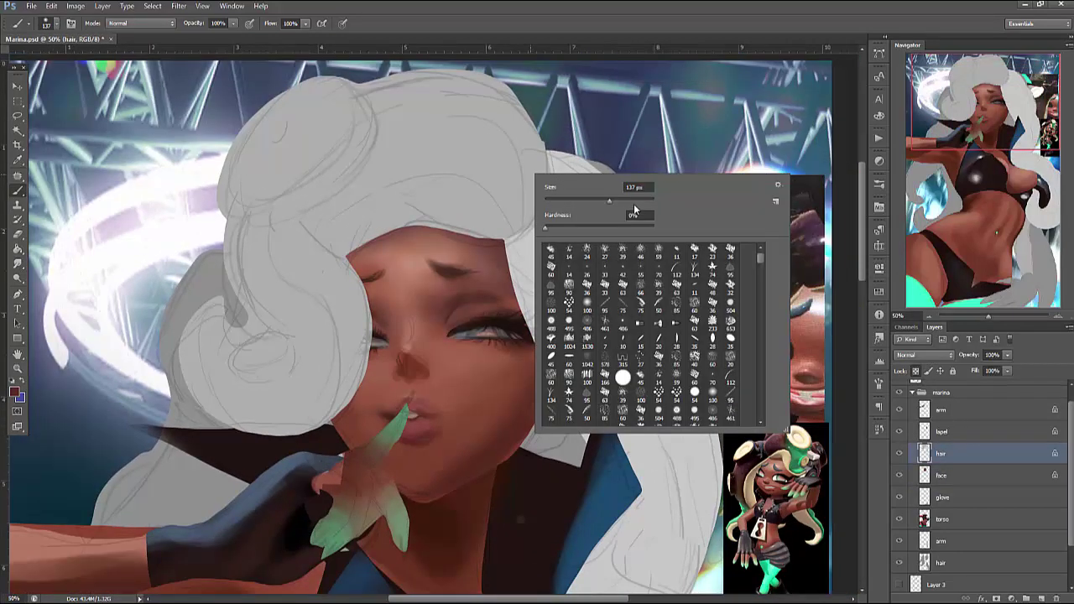
left_click_drag(631, 213, 651, 212)
key("Return")
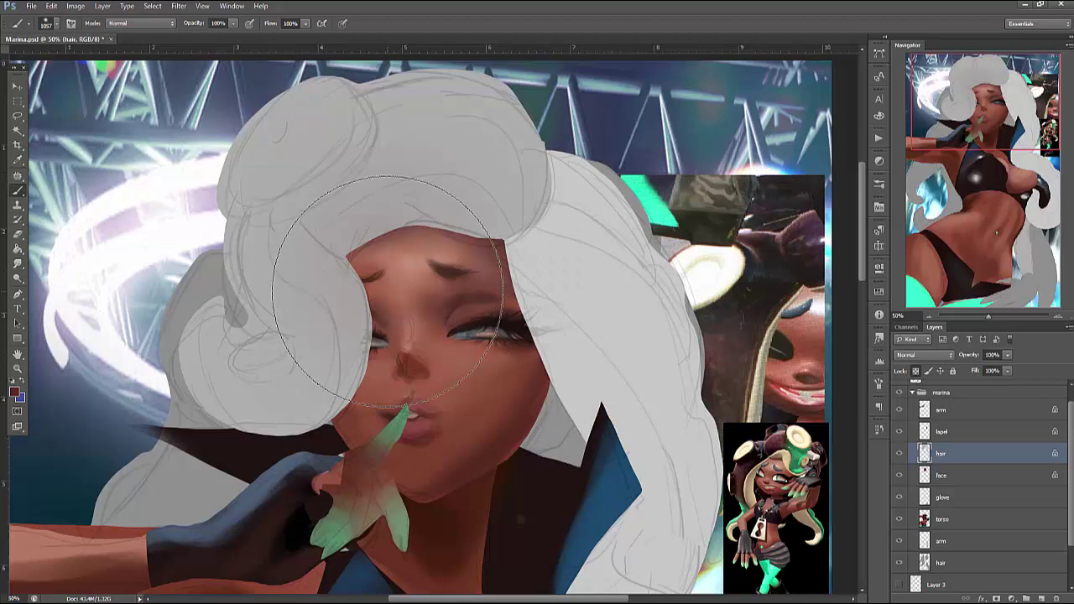
left_click(159, 23)
left_click(160, 35)
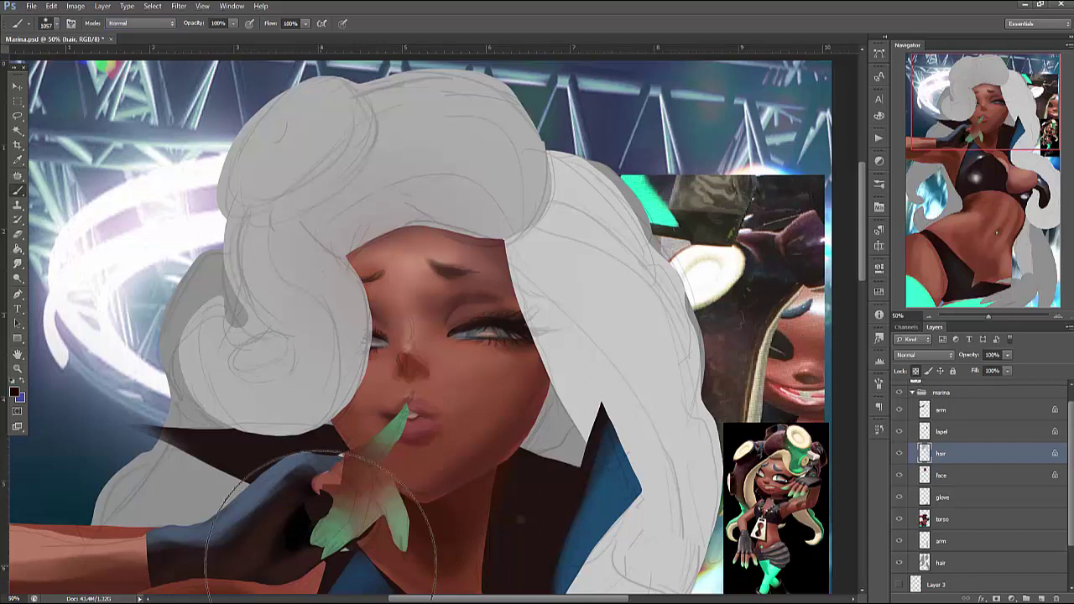
left_click_drag(403, 109, 515, 143)
Set the brush to 329 px, shade the curled front lock from dark green to bright green, and deepen the crown
right_click(602, 139)
left_click_drag(657, 179, 637, 178)
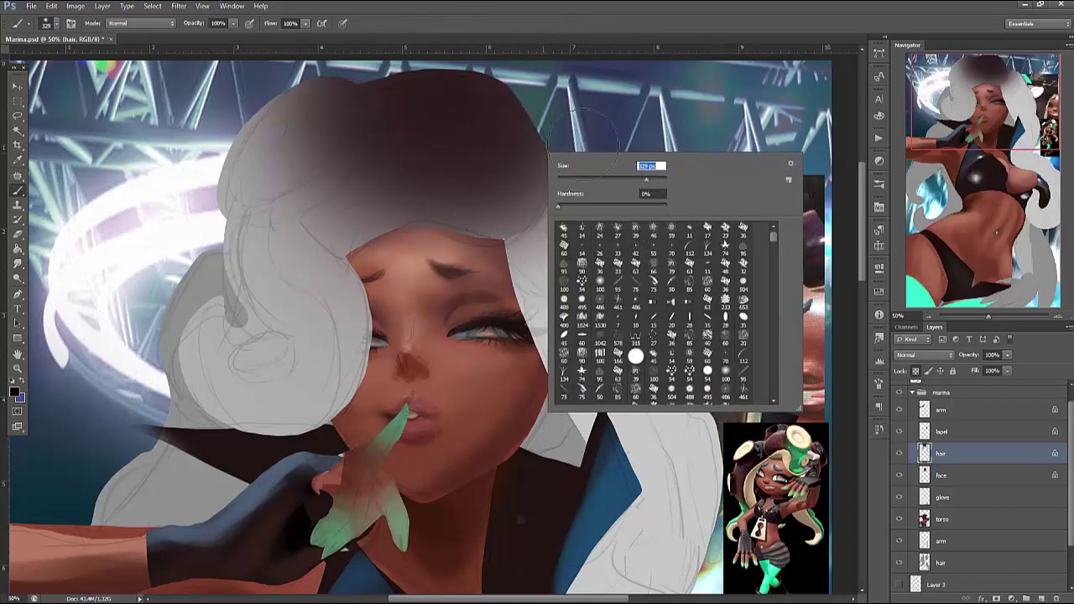
key("Return")
mouse_move(537, 210)
left_mouse_down()
mouse_move(443, 108)
mouse_move(318, 126)
mouse_move(285, 201)
mouse_move(243, 252)
mouse_move(277, 336)
mouse_move(310, 369)
mouse_move(277, 395)
mouse_move(251, 360)
mouse_move(277, 403)
mouse_move(308, 310)
mouse_move(252, 235)
mouse_move(336, 125)
mouse_move(361, 113)
mouse_move(323, 156)
mouse_move(369, 125)
mouse_move(394, 134)
mouse_move(276, 277)
mouse_move(336, 403)
mouse_move(269, 470)
mouse_move(227, 453)
left_mouse_up()
left_click(398, 108, "alt")
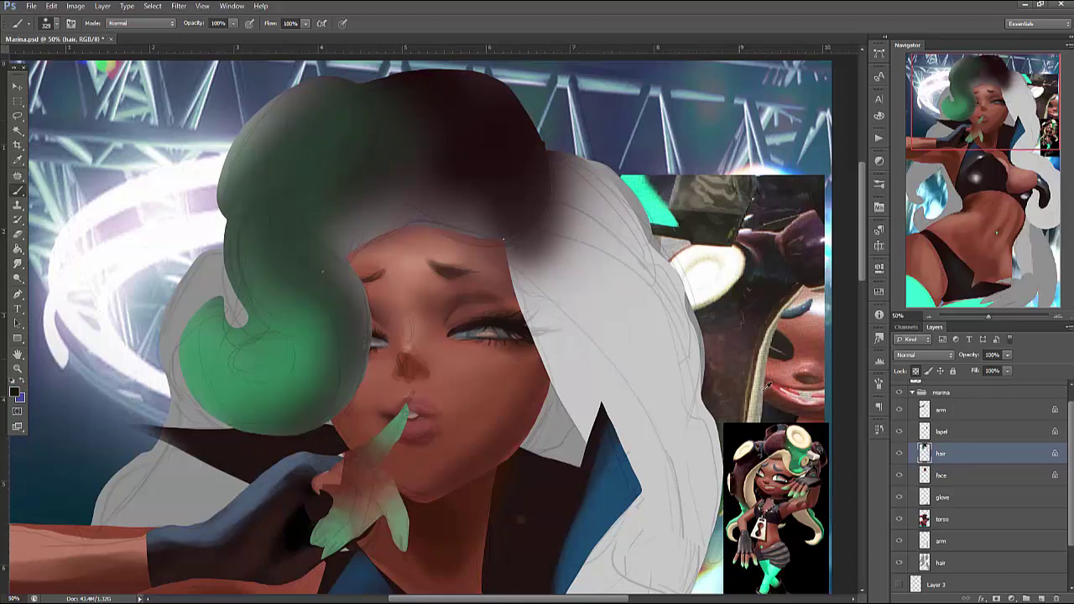
Lasso the inner band of hair framing the forehead and the inner edge of the curled front lock
key("l")
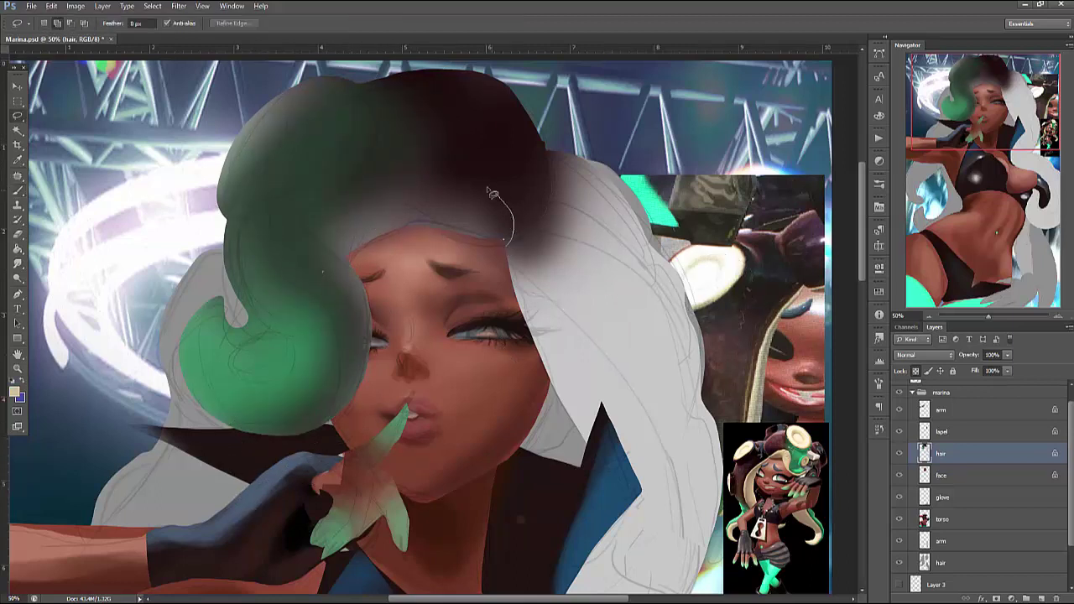
left_click_drag(325, 254, 503, 245)
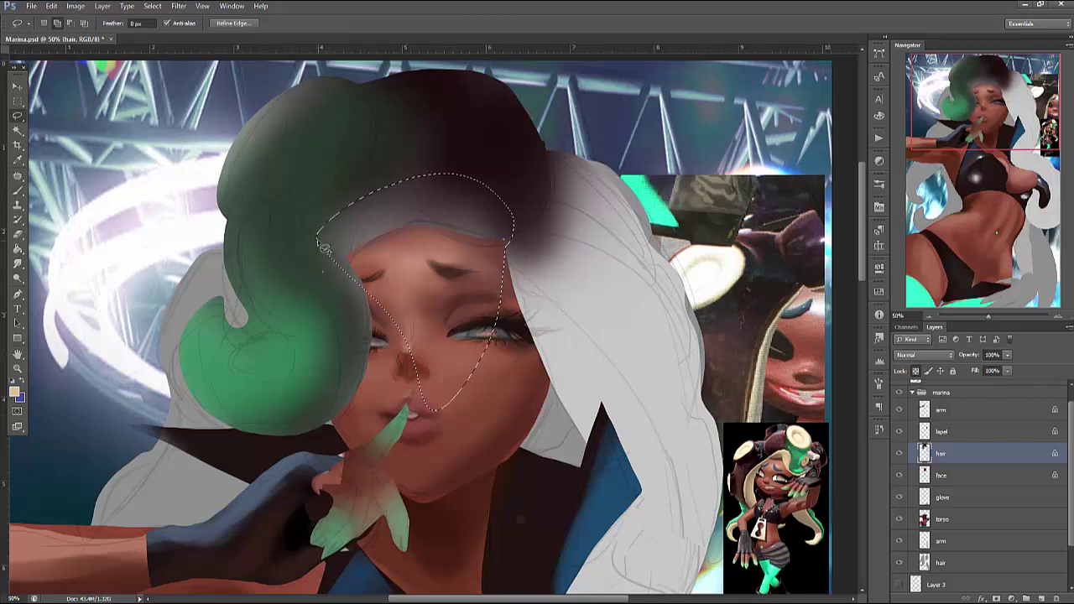
left_click_drag(304, 455, 344, 458)
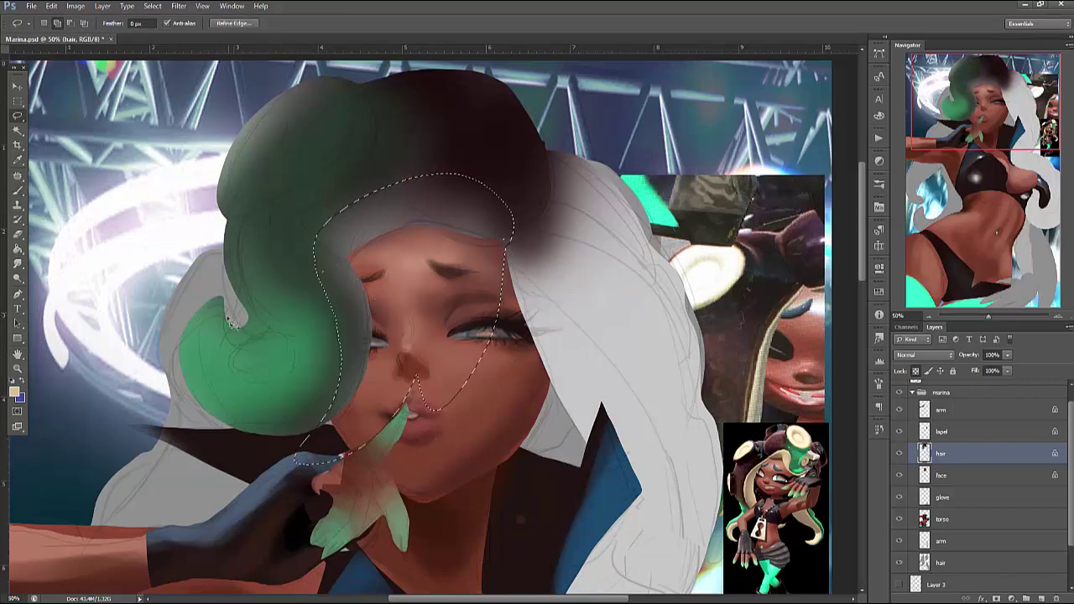
Paint the selected inner hair band with pale blue-grey and cream tones, and clear the selection
key("b")
mouse_move(394, 168)
left_mouse_down()
mouse_move(443, 157)
mouse_move(487, 185)
mouse_move(463, 159)
mouse_move(491, 209)
mouse_move(359, 181)
mouse_move(354, 282)
mouse_move(506, 201)
mouse_move(470, 180)
mouse_move(377, 188)
mouse_move(487, 180)
mouse_move(462, 177)
left_mouse_up()
left_click(91, 405, "alt")
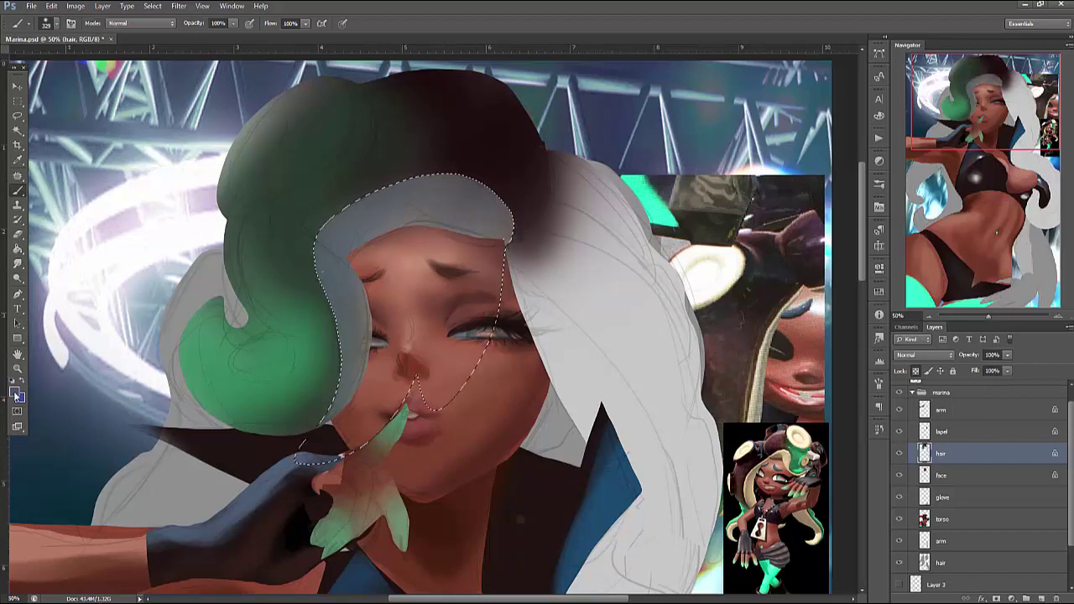
left_click(15, 391)
left_click(409, 197)
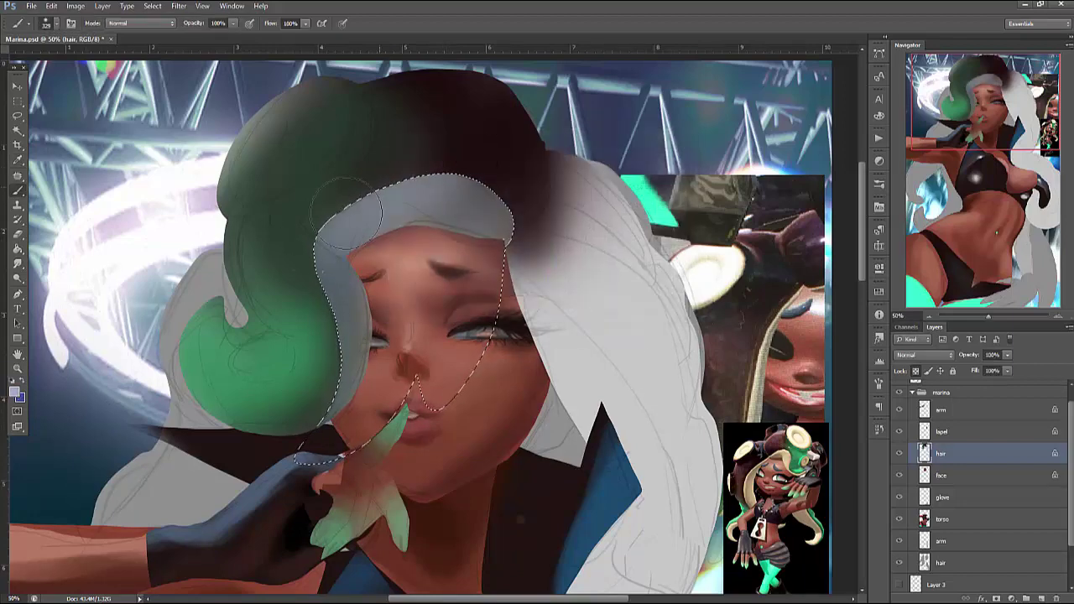
left_click(370, 260, "alt")
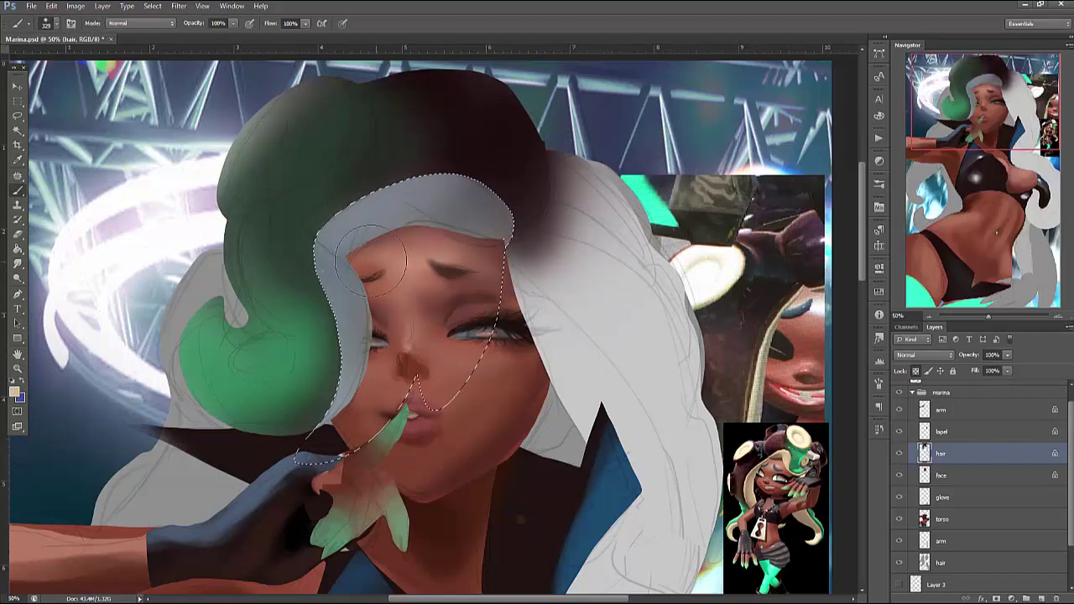
mouse_move(366, 210)
left_mouse_down()
mouse_move(435, 173)
mouse_move(477, 181)
mouse_move(499, 201)
left_mouse_up()
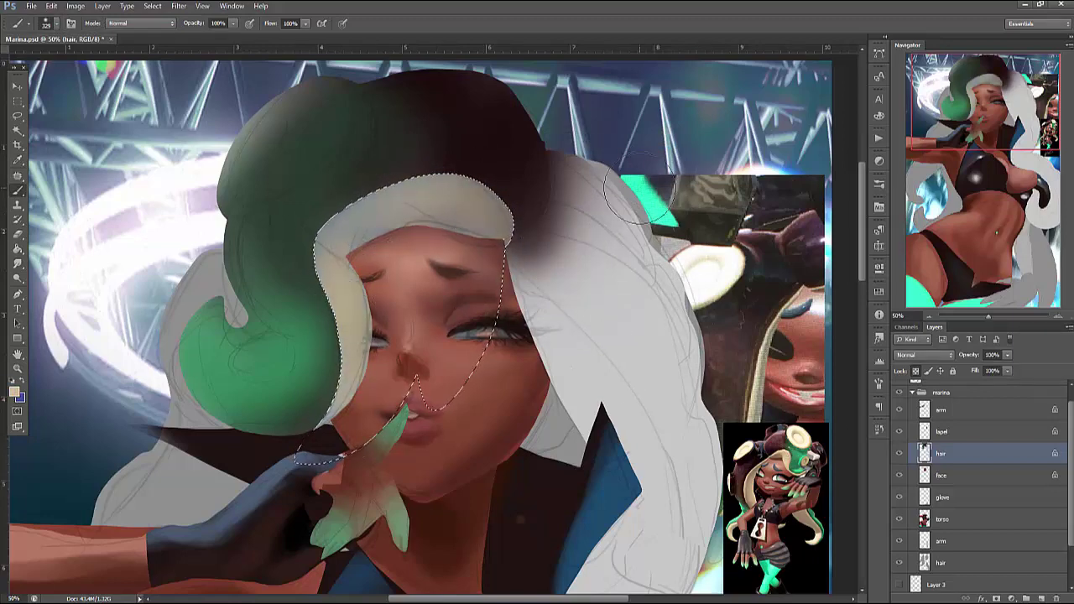
key("ctrl+d")
Lasso the long hair lock from beside the face down past the chest to its curled end
key("l")
left_click_drag(982, 101, 997, 125)
left_click(929, 317)
scroll(1062, 500, "down", 2)
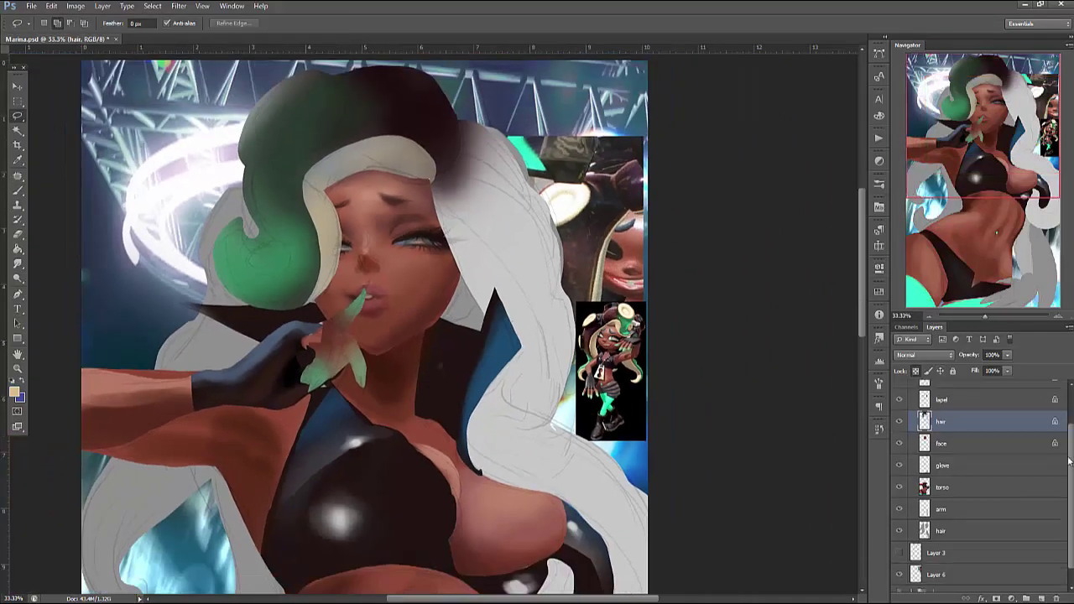
scroll(1064, 489, "up", 3)
left_click_drag(527, 273, 587, 348)
left_click_drag(516, 192, 498, 254)
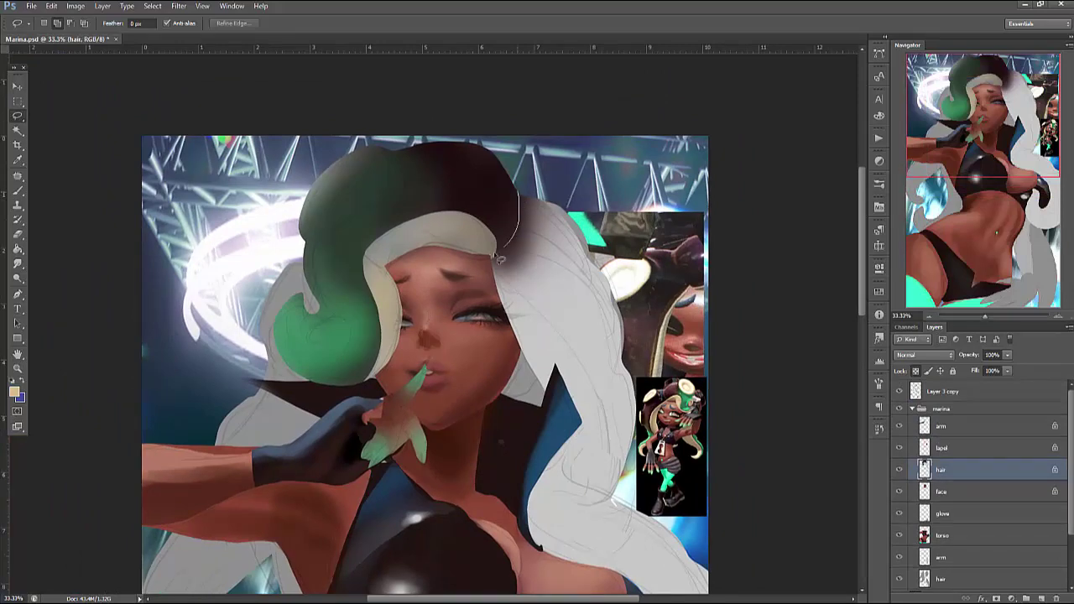
mouse_move(506, 359)
left_mouse_down()
mouse_move(696, 537)
mouse_move(537, 181)
left_mouse_up()
mouse_move(701, 471)
left_mouse_down()
mouse_move(667, 375)
mouse_move(692, 237)
left_mouse_up()
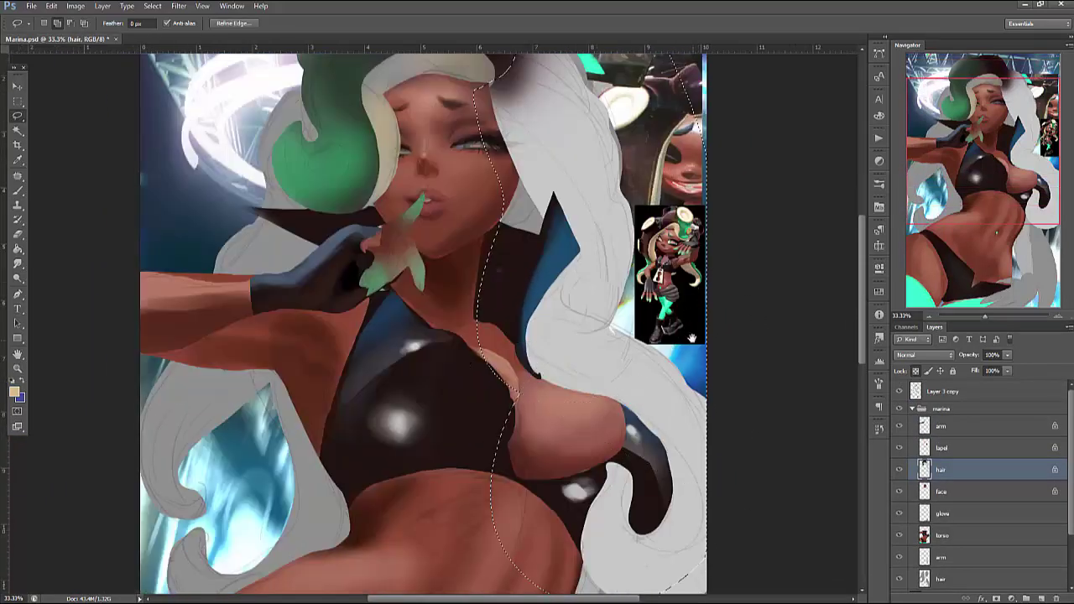
mouse_move(579, 425)
left_mouse_down()
mouse_move(579, 375)
mouse_move(544, 576)
left_mouse_up()
Paint the upper part of the selected long lock a soft dark brown with the 329 px brush
key("b")
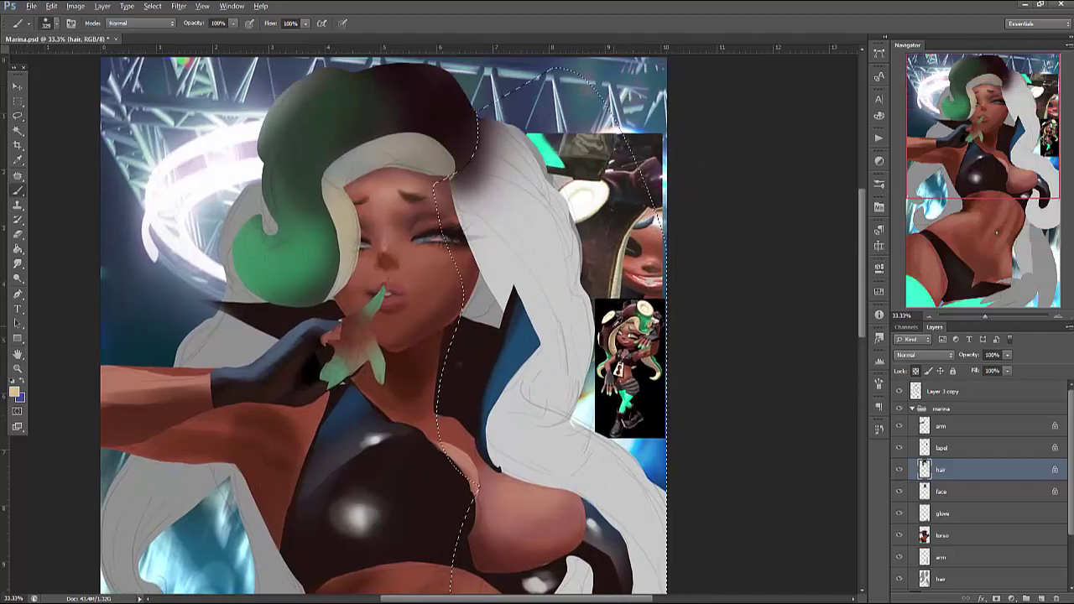
left_click(574, 213, "alt")
mouse_move(574, 214)
left_mouse_down()
mouse_move(504, 167)
mouse_move(558, 252)
mouse_move(537, 302)
mouse_move(547, 201)
mouse_move(544, 415)
mouse_move(542, 227)
mouse_move(499, 156)
mouse_move(518, 233)
mouse_move(575, 344)
mouse_move(554, 302)
mouse_move(524, 400)
mouse_move(605, 470)
mouse_move(513, 430)
mouse_move(663, 516)
mouse_move(583, 331)
mouse_move(605, 485)
left_mouse_up()
left_click_drag(537, 336, 565, 291)
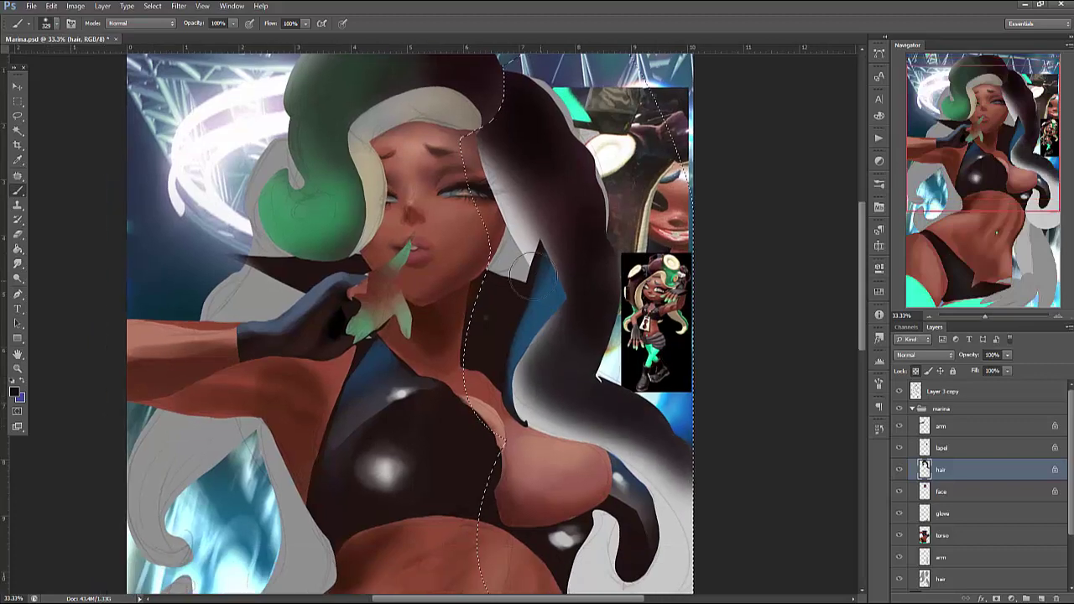
Shade the lower part of the long lock from dark green to bright green at the curled tip, and clear the selection
left_click(522, 250, "alt")
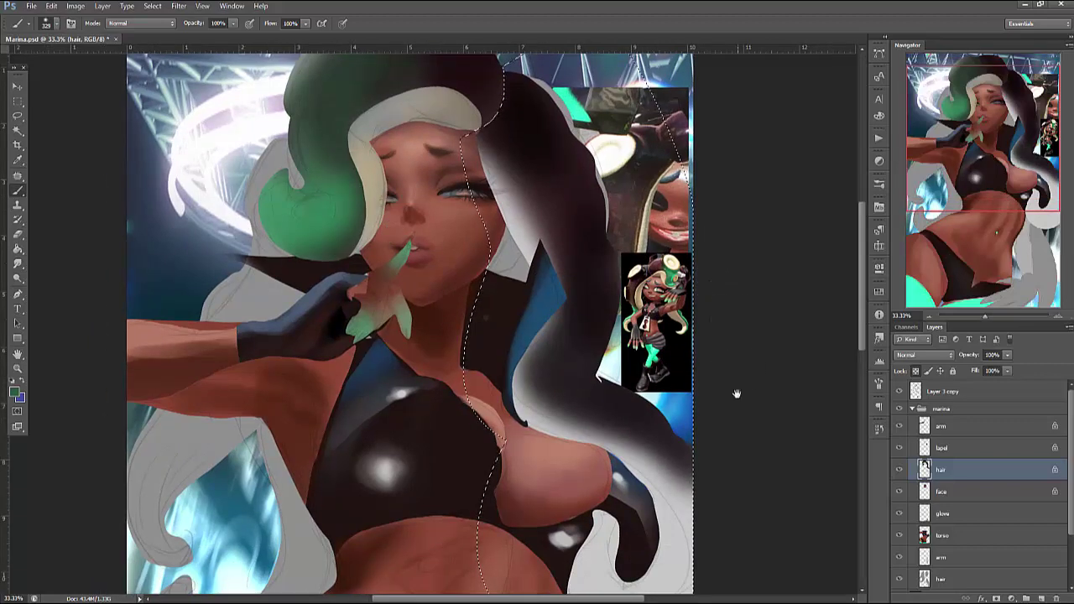
mouse_move(678, 517)
left_mouse_down()
mouse_move(673, 366)
mouse_move(647, 468)
mouse_move(612, 394)
mouse_move(625, 474)
mouse_move(592, 495)
left_mouse_up()
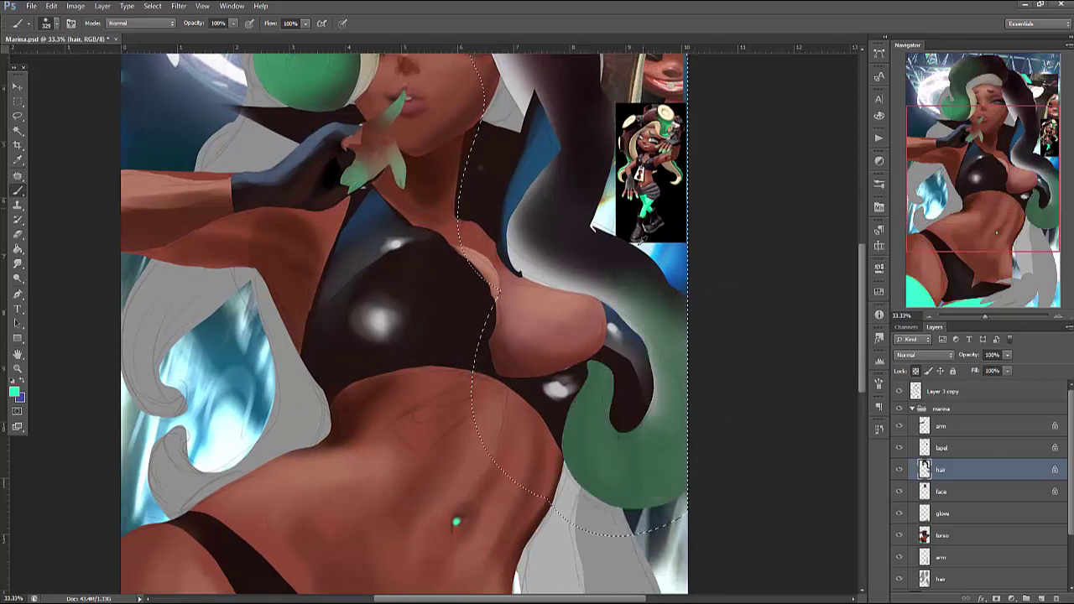
left_click_drag(579, 403, 627, 355)
left_click(579, 420, "alt")
mouse_move(637, 277)
left_mouse_down()
mouse_move(695, 439)
mouse_move(671, 470)
left_mouse_up()
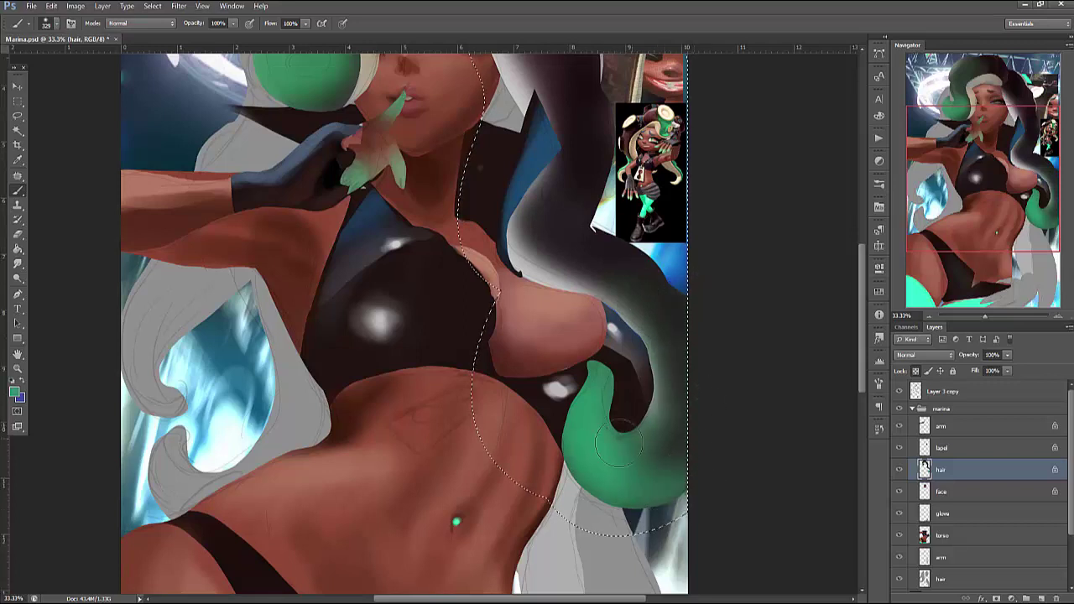
left_click(612, 411, "alt")
mouse_move(663, 420)
left_mouse_down()
mouse_move(637, 318)
mouse_move(587, 252)
mouse_move(592, 162)
mouse_move(570, 252)
mouse_move(663, 336)
left_mouse_up()
left_click(592, 162, "alt")
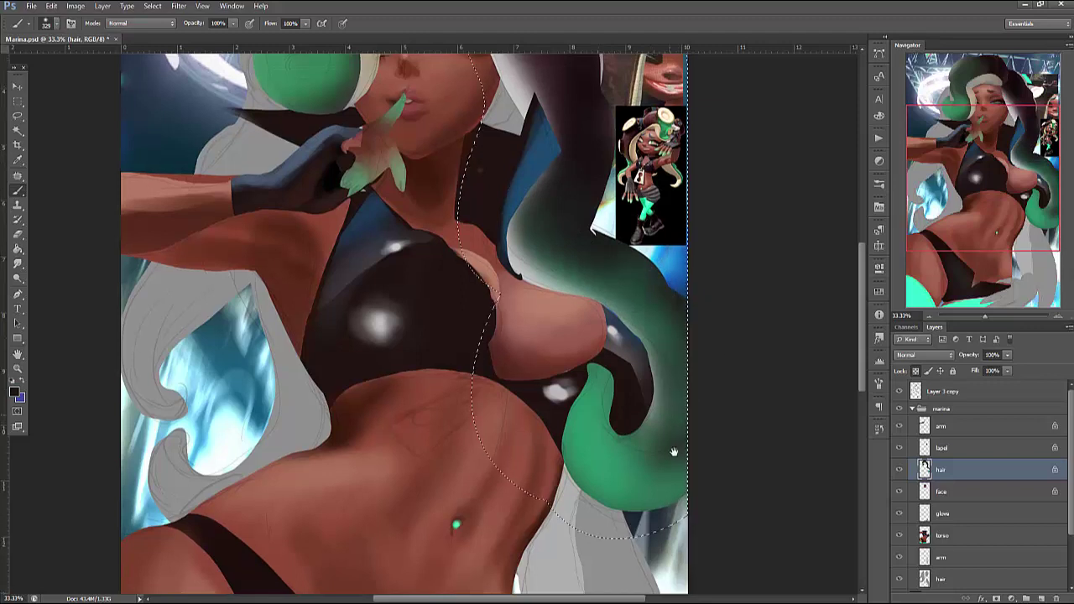
left_click_drag(650, 197, 660, 302)
left_click_drag(482, 92, 495, 194)
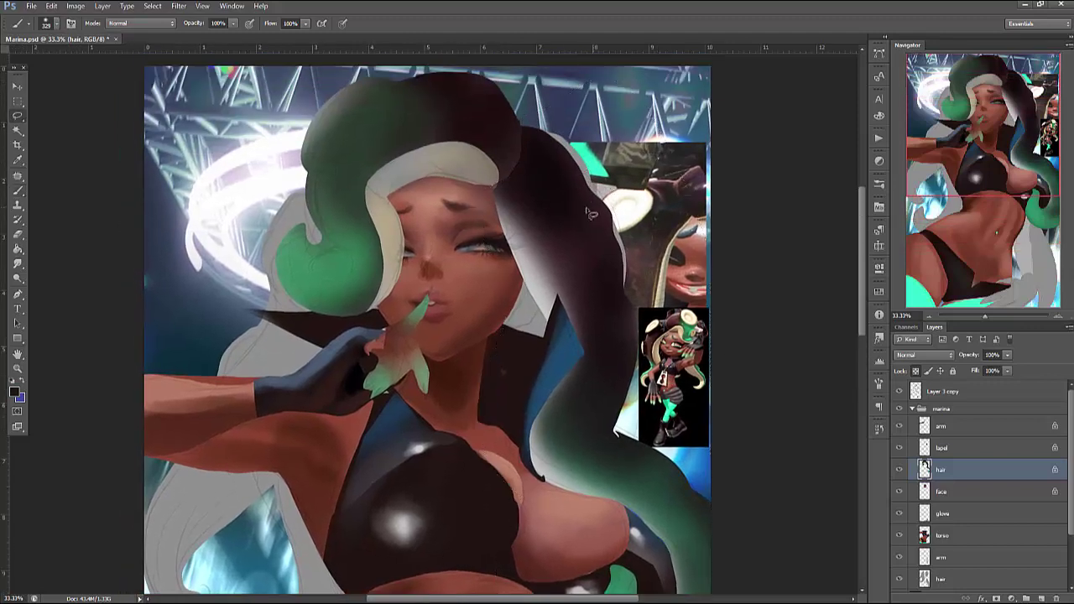
key("l")
key("ctrl+d")
Lasso the inner band of the long hair lock from the forehead past the chest to its curled end, excluding the overlapping body area
left_click_drag(604, 363, 499, 198)
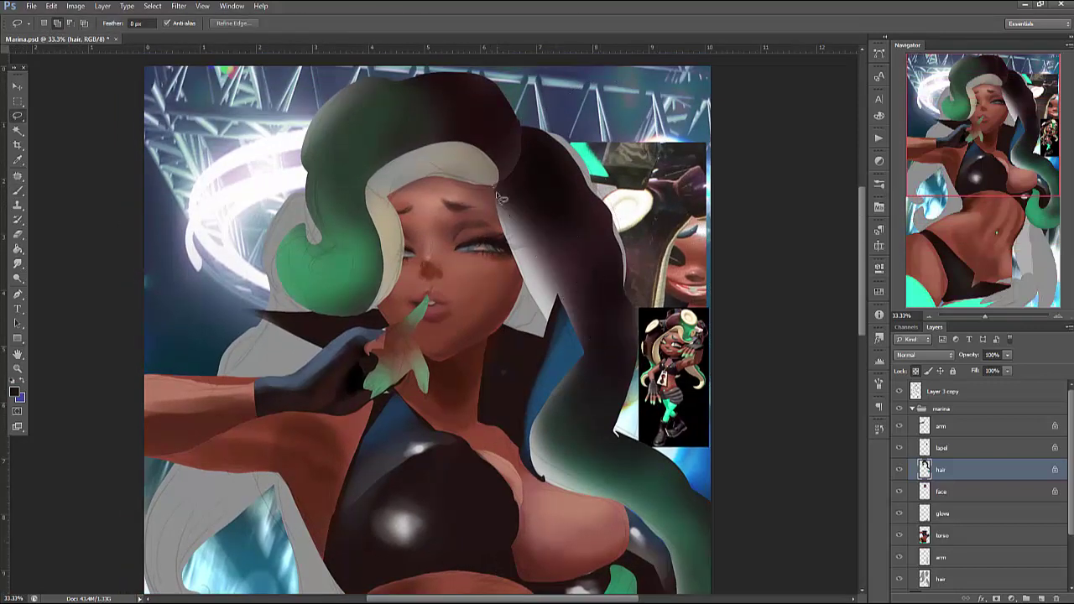
mouse_move(567, 249)
left_mouse_down()
mouse_move(606, 323)
mouse_move(614, 426)
left_mouse_up()
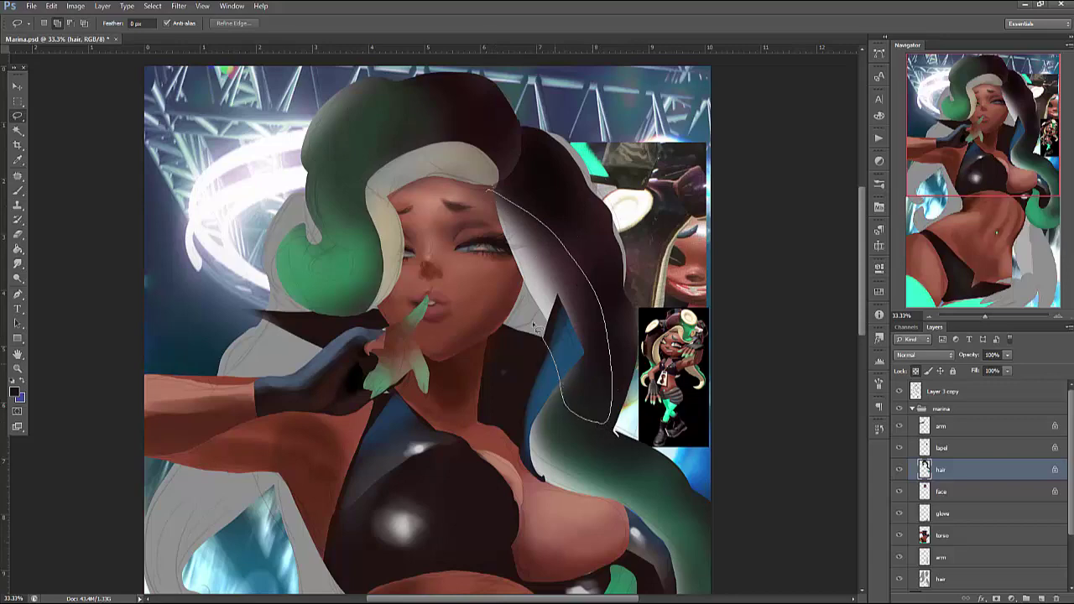
left_click_drag(534, 329, 495, 197)
mouse_move(535, 403)
left_mouse_down()
mouse_move(626, 558)
mouse_move(534, 424)
left_mouse_up()
left_click_drag(677, 541, 662, 319)
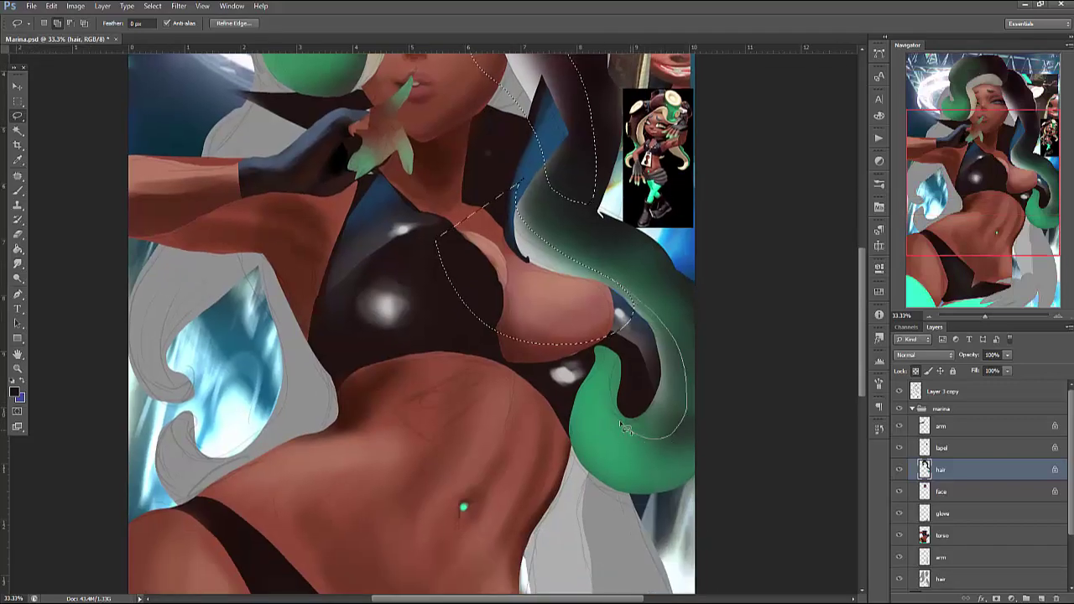
mouse_move(662, 346)
left_mouse_down()
mouse_move(587, 348)
mouse_move(532, 411)
mouse_move(604, 386)
left_mouse_up()
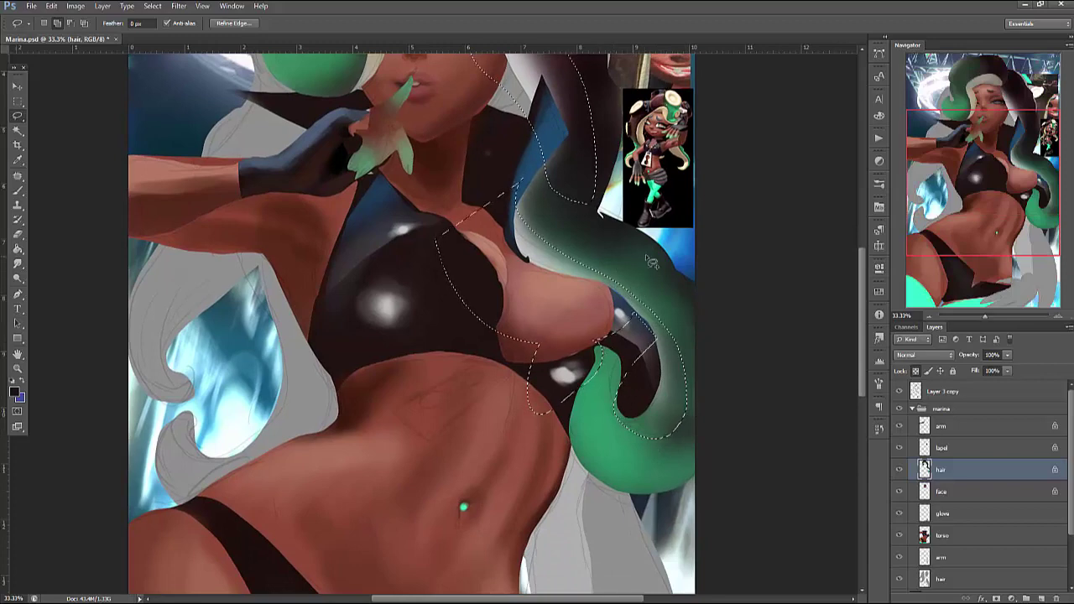
Paint the selected inner band of the long lock beige and light cream along its full length, and clear the selection
key("b")
left_click_drag(682, 250, 707, 371)
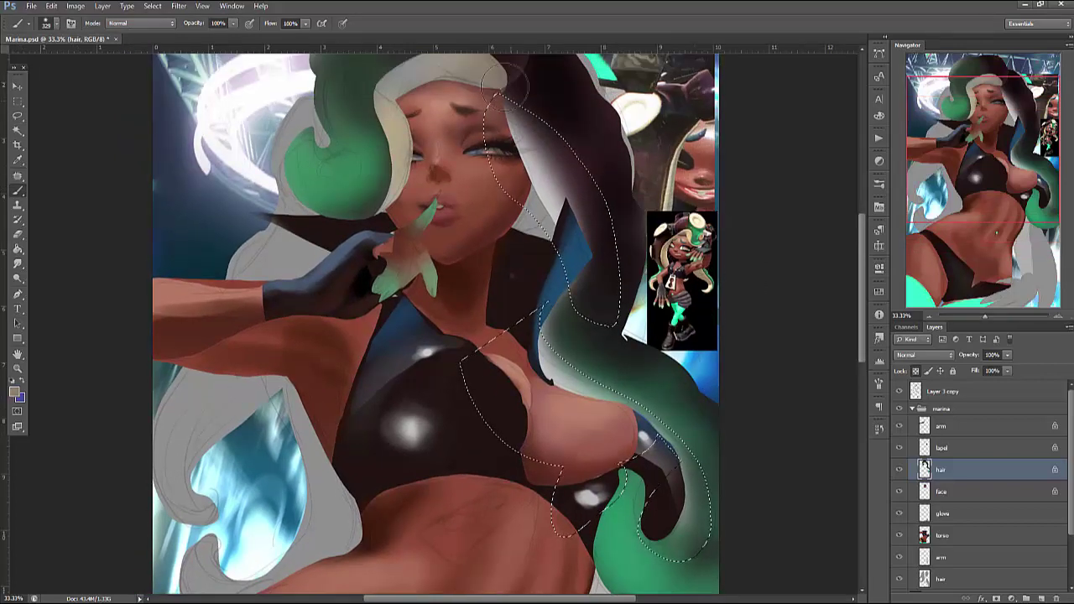
left_click_drag(576, 182, 623, 310)
mouse_move(671, 437)
left_mouse_down()
mouse_move(688, 537)
mouse_move(690, 459)
left_mouse_up()
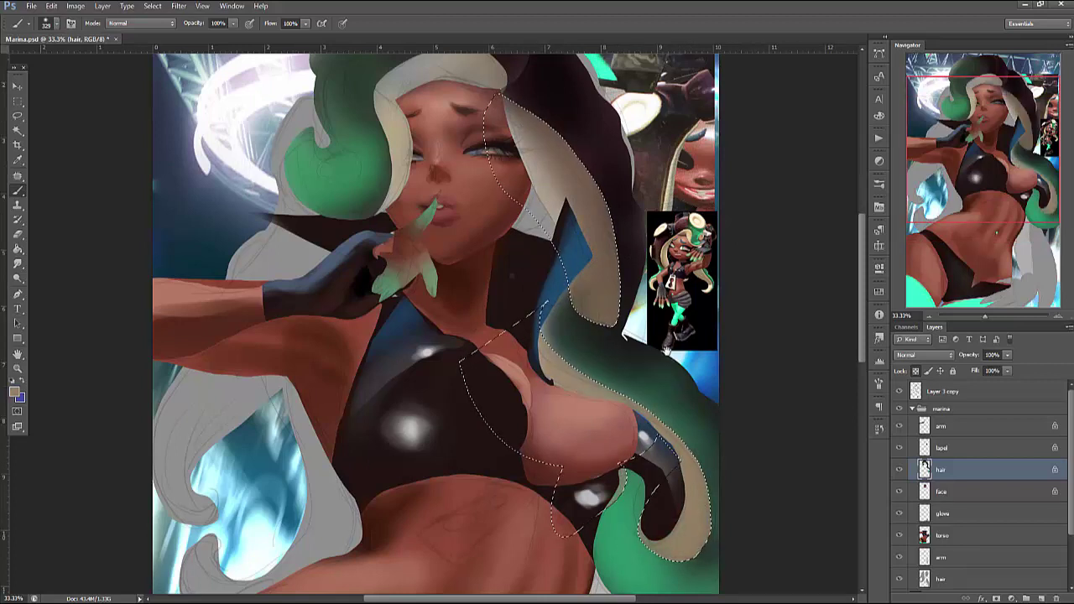
left_click_drag(457, 62, 451, 195)
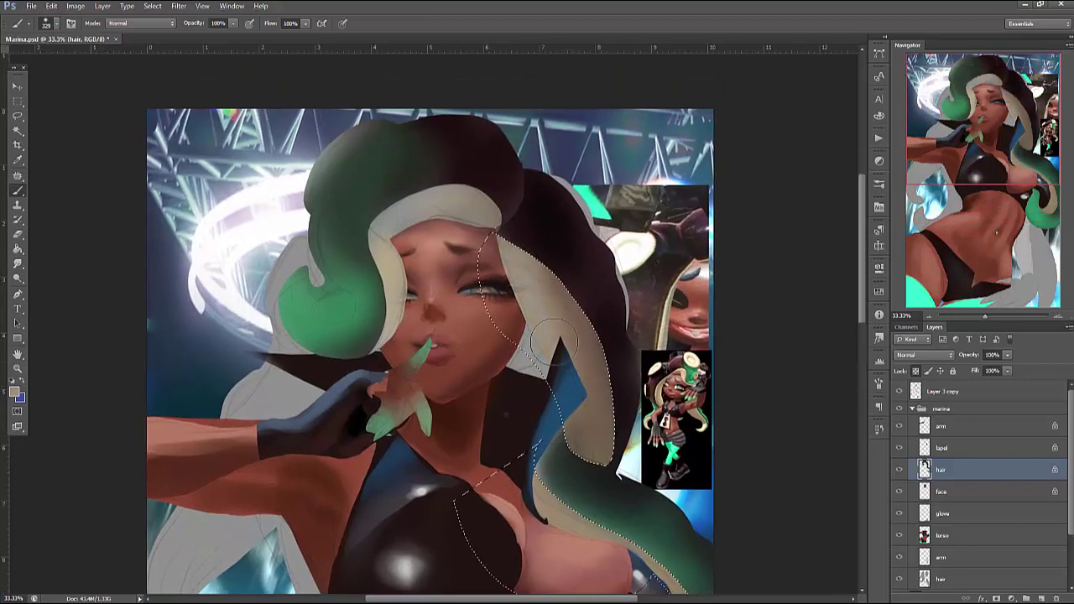
left_click_drag(555, 519, 546, 361)
mouse_move(655, 445)
left_mouse_down()
mouse_move(660, 474)
mouse_move(641, 460)
left_mouse_up()
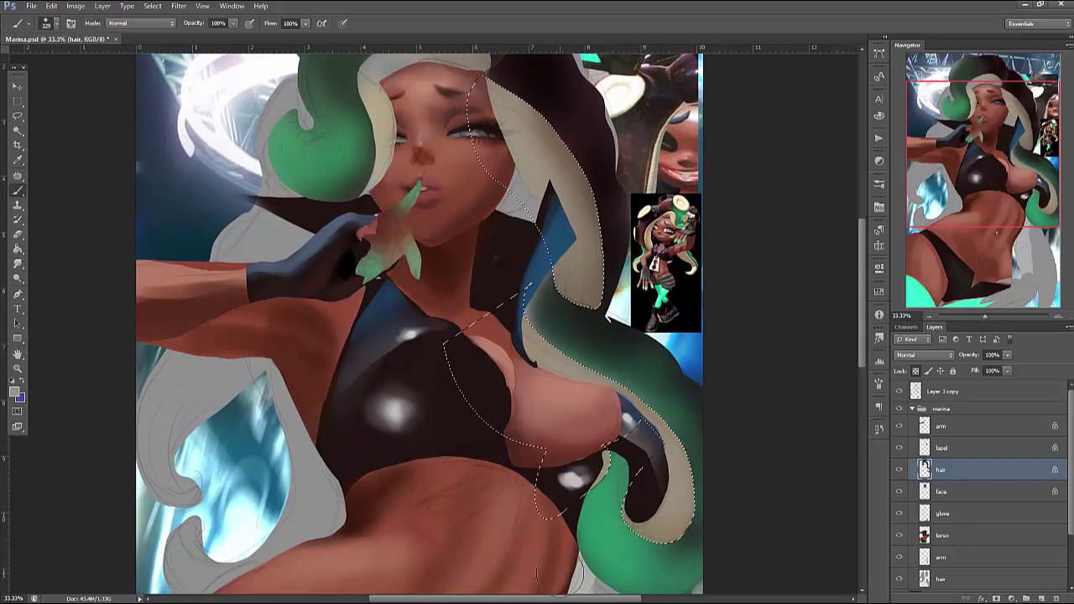
key("ctrl+d")
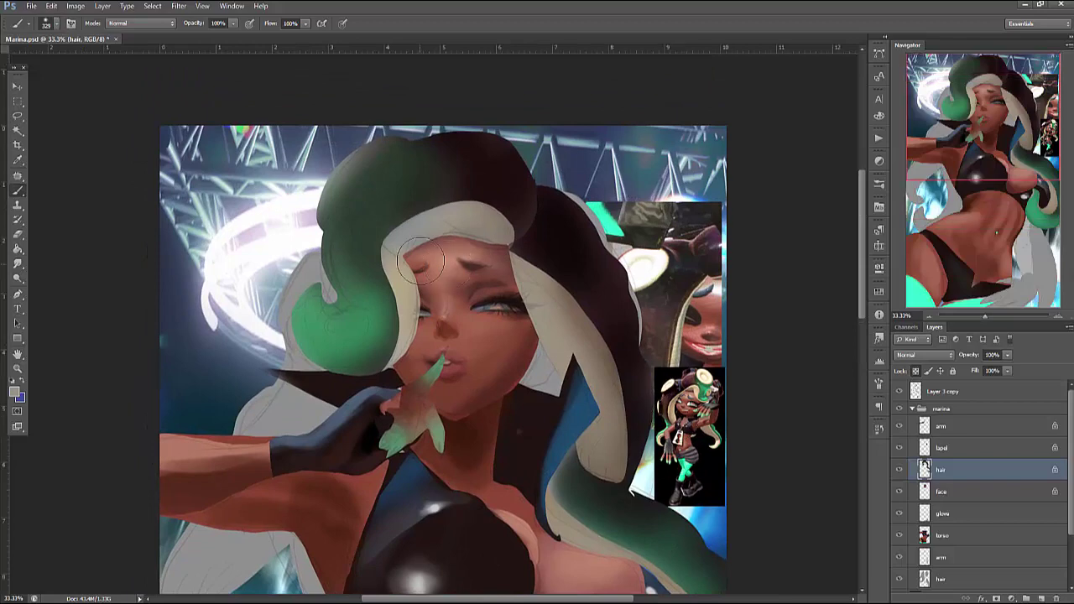
Paint cream oval spots on the upper front hair bulge and the green curled tip with a harder 110 px brush
right_click(426, 268)
left_click(495, 287)
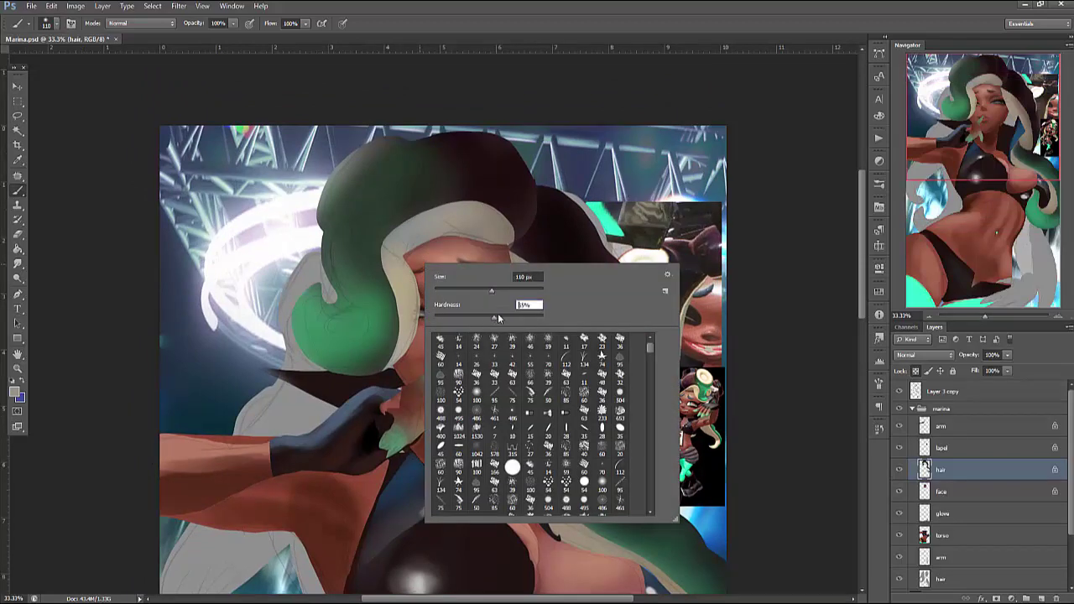
left_click(338, 187)
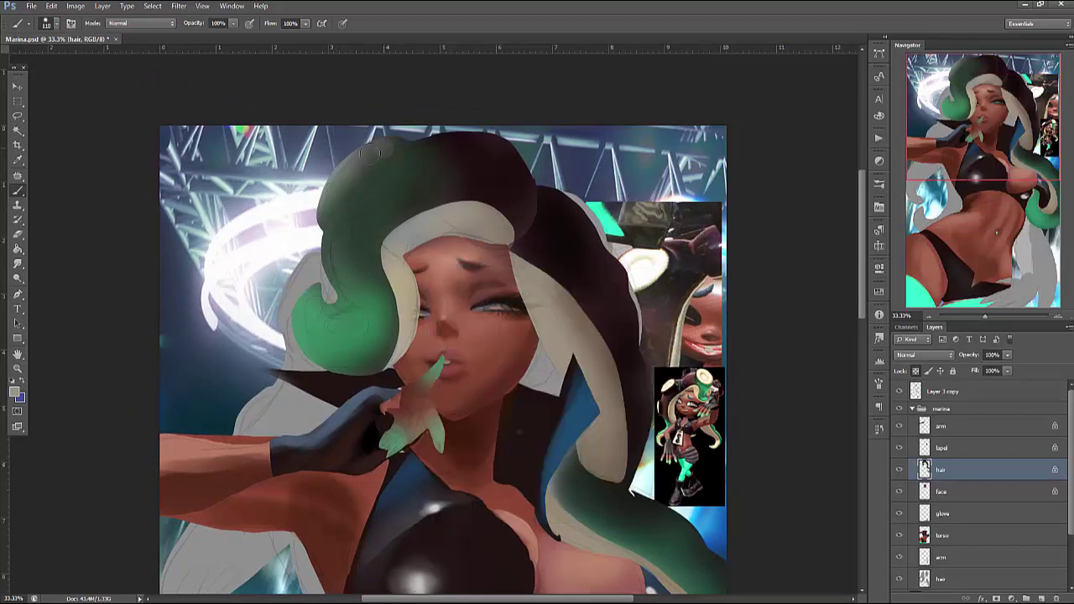
mouse_move(374, 151)
left_mouse_down()
mouse_move(402, 152)
mouse_move(363, 169)
mouse_move(344, 198)
mouse_move(383, 153)
mouse_move(343, 208)
mouse_move(389, 150)
mouse_move(369, 168)
left_mouse_up()
left_click_drag(351, 320, 343, 316)
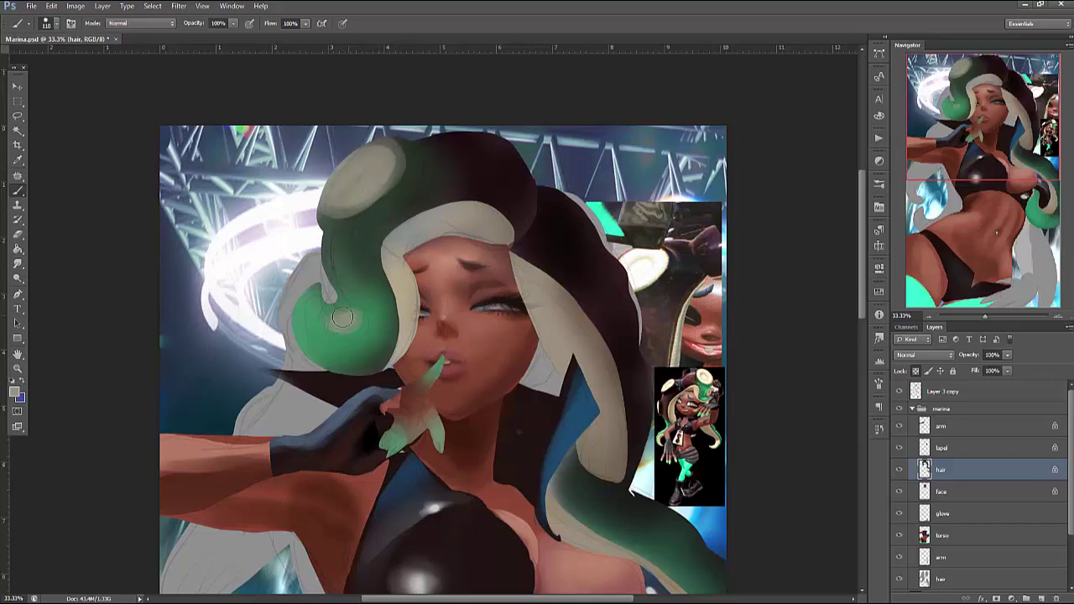
scroll(688, 303, "down", 5)
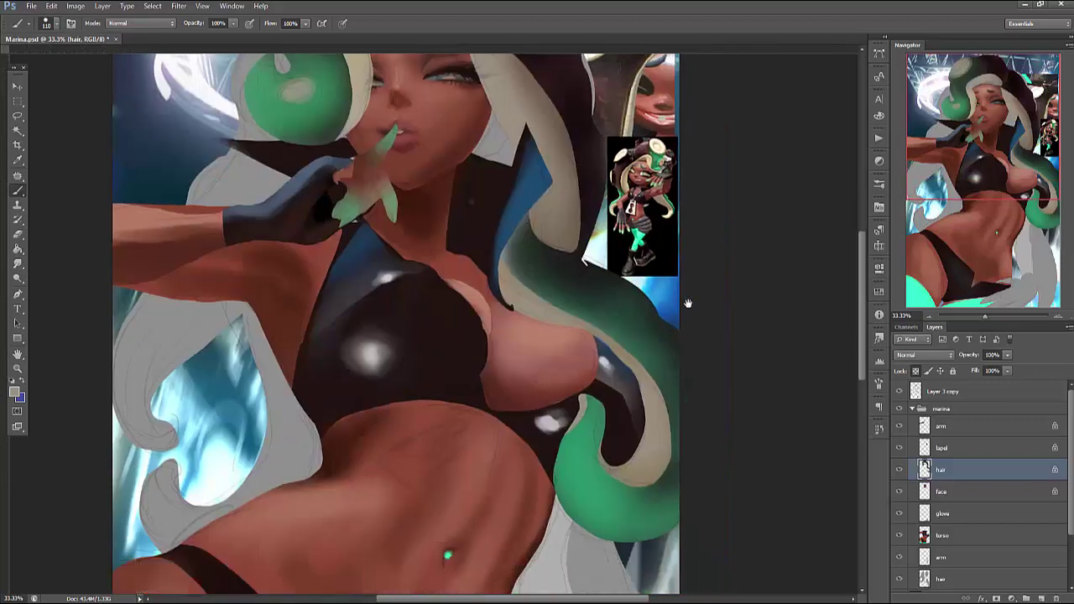
scroll(688, 302, "up", 5)
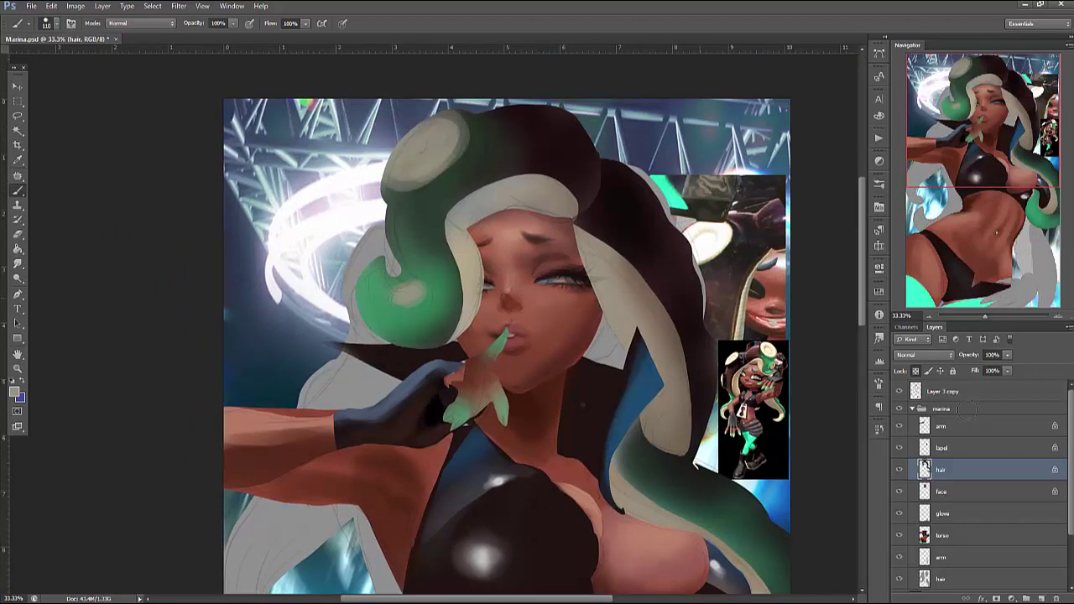
Fill the lowered forearm on the lower arm layer with reddish-brown skin color, using a 180 px brush at 0% hardness
left_click(933, 316)
left_click(948, 558)
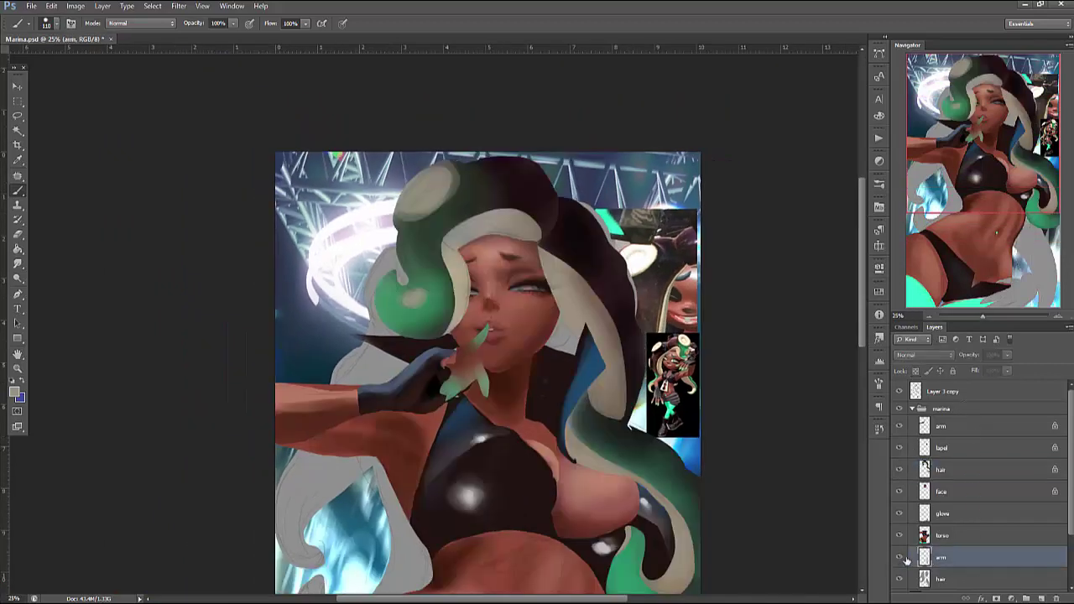
scroll(503, 335, "down", 5)
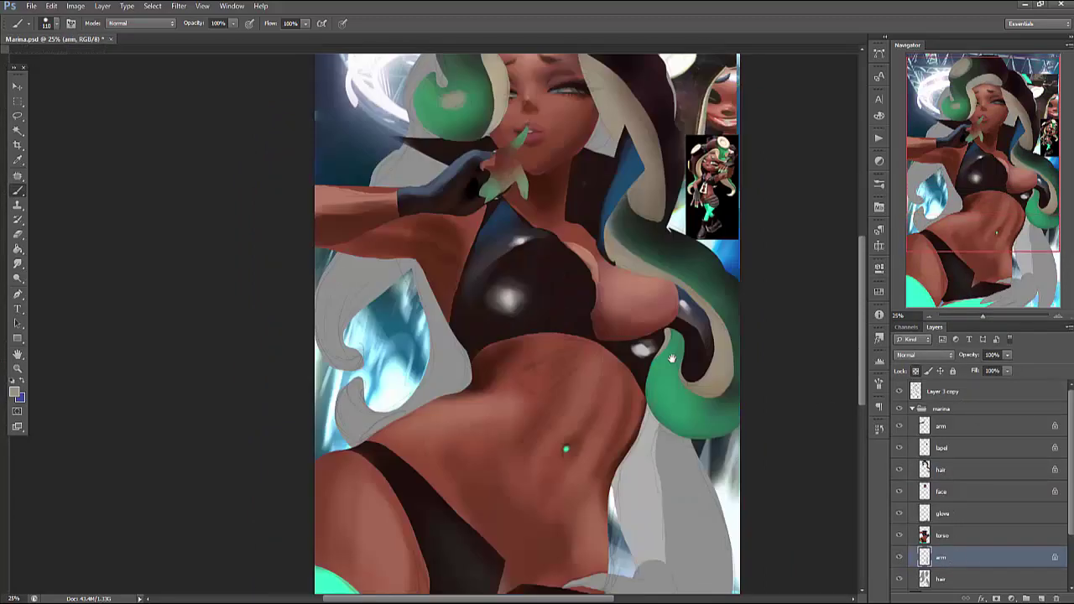
right_click(642, 356)
key("Tab")
type("0")
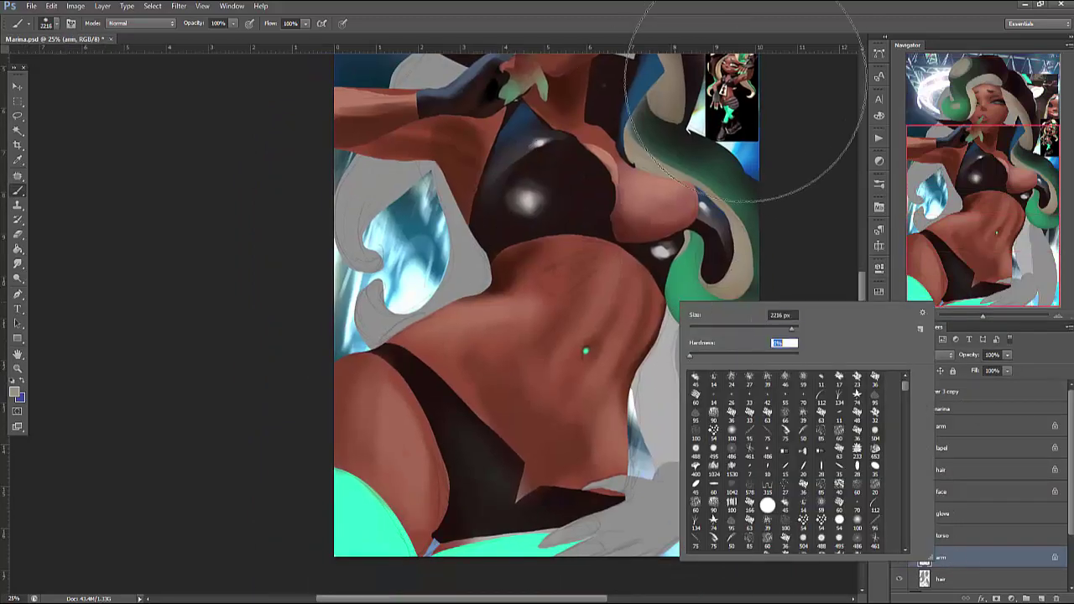
key("shift+Tab")
type("180")
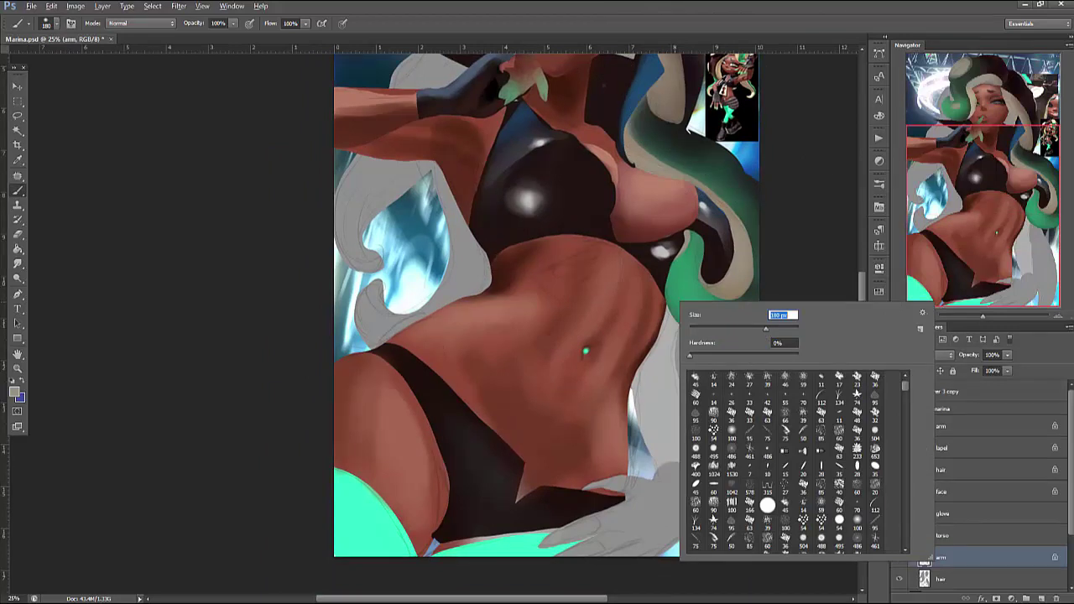
left_click(721, 81, "alt")
left_click_drag(671, 319, 659, 449)
left_click_drag(646, 336, 657, 436)
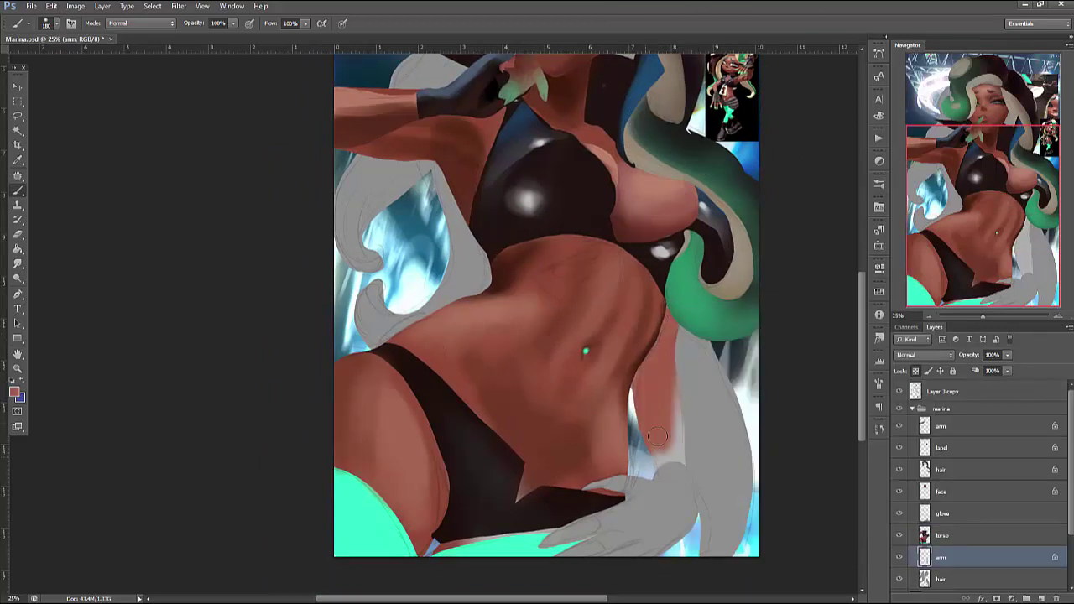
left_click_drag(672, 378, 663, 461)
scroll(657, 436, "up", 5)
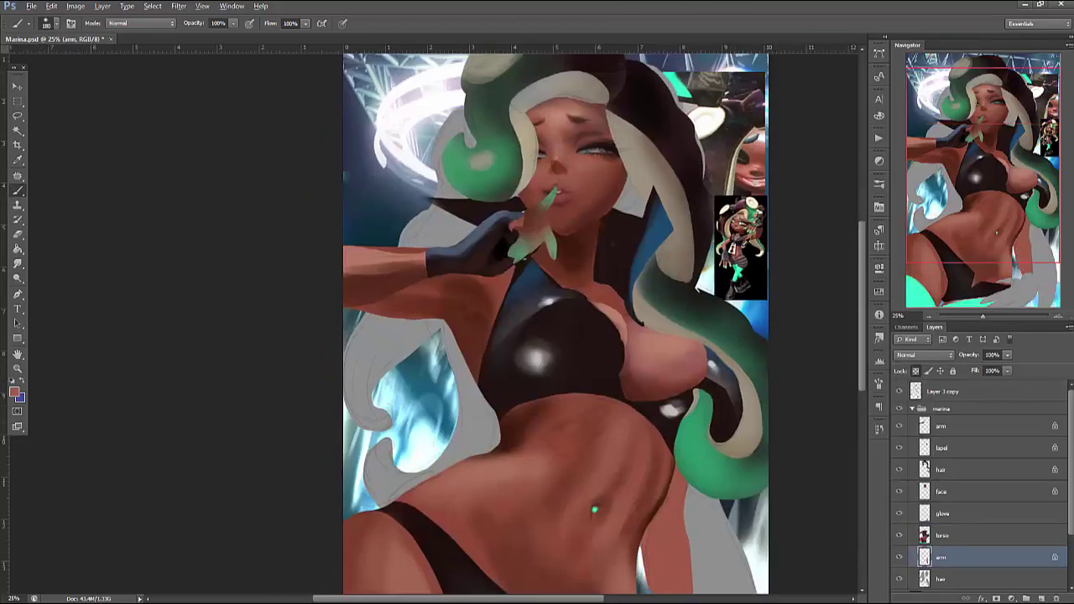
Shade the upper part and edges of the lowered forearm with darker reddish brown, undoing the lighter stroke
scroll(660, 486, "down", 4)
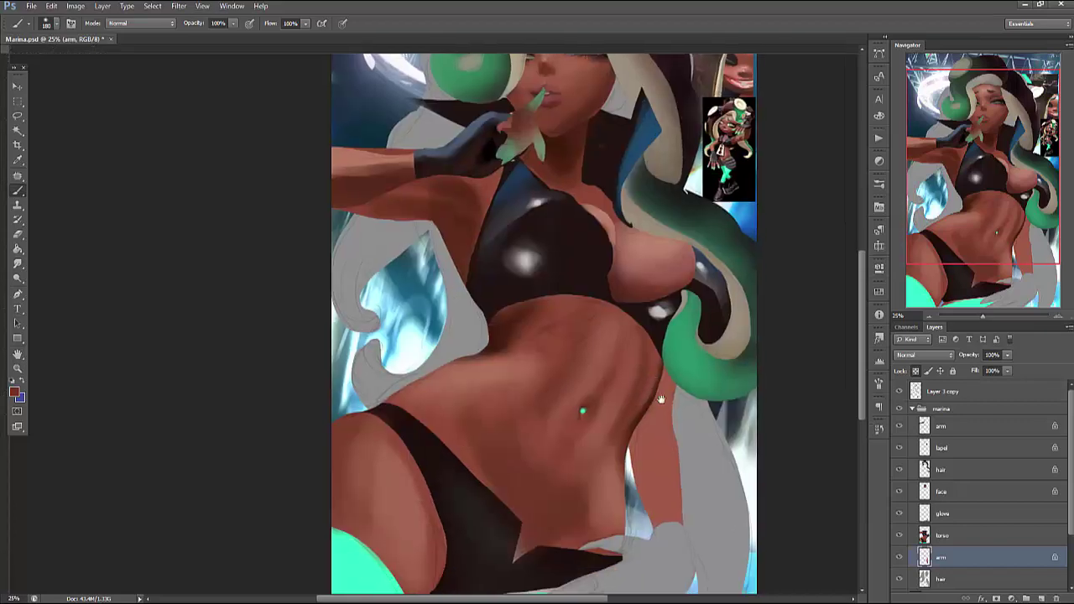
left_click_drag(656, 336, 648, 420)
mouse_move(675, 352)
left_mouse_down()
mouse_move(669, 392)
mouse_move(642, 474)
left_mouse_up()
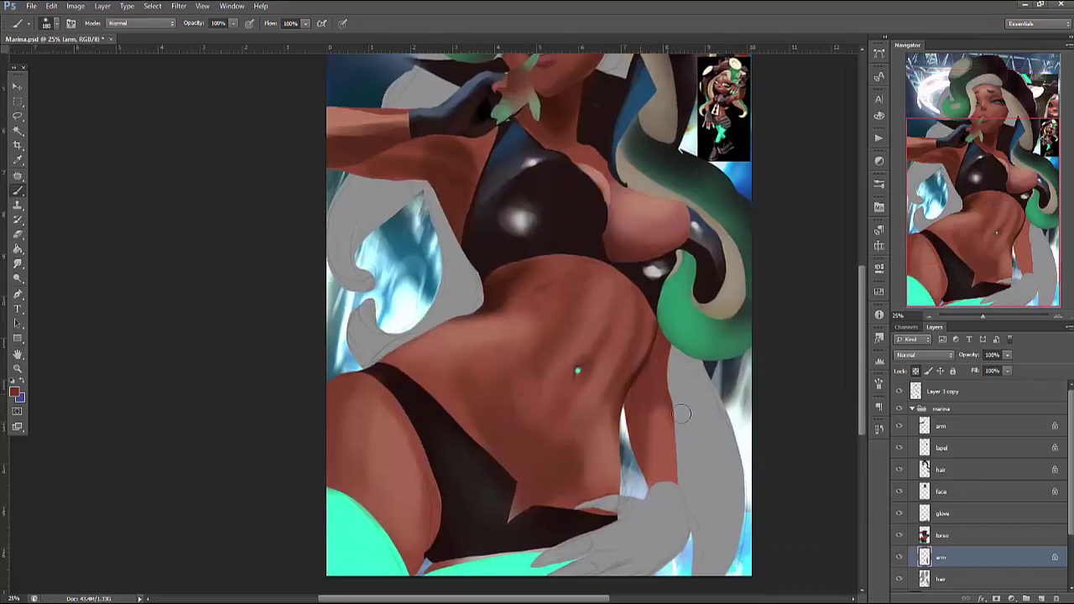
scroll(705, 436, "up", 4)
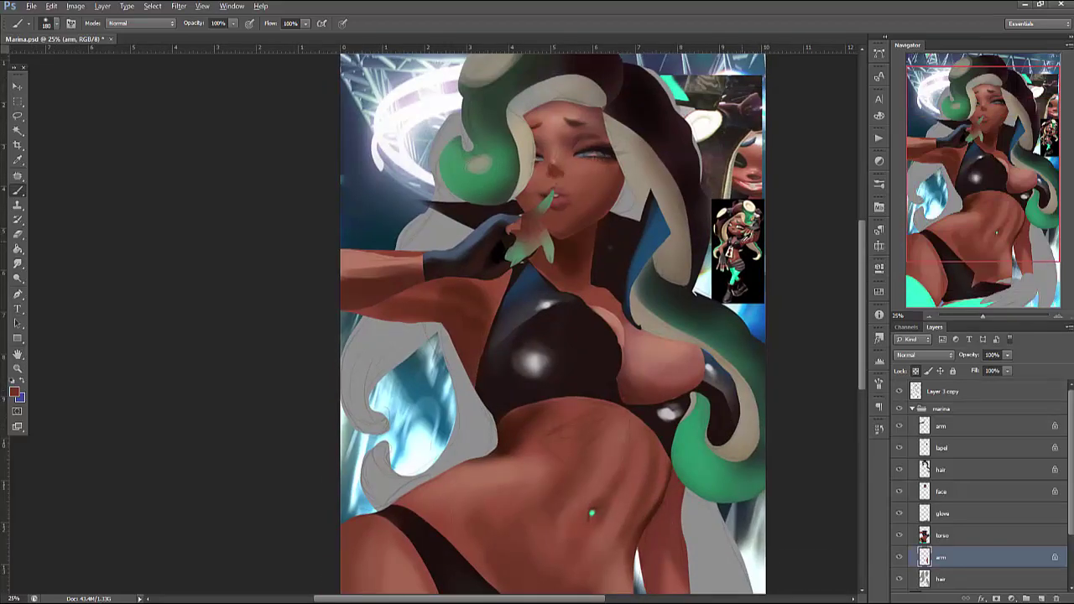
left_click_drag(657, 470, 667, 550)
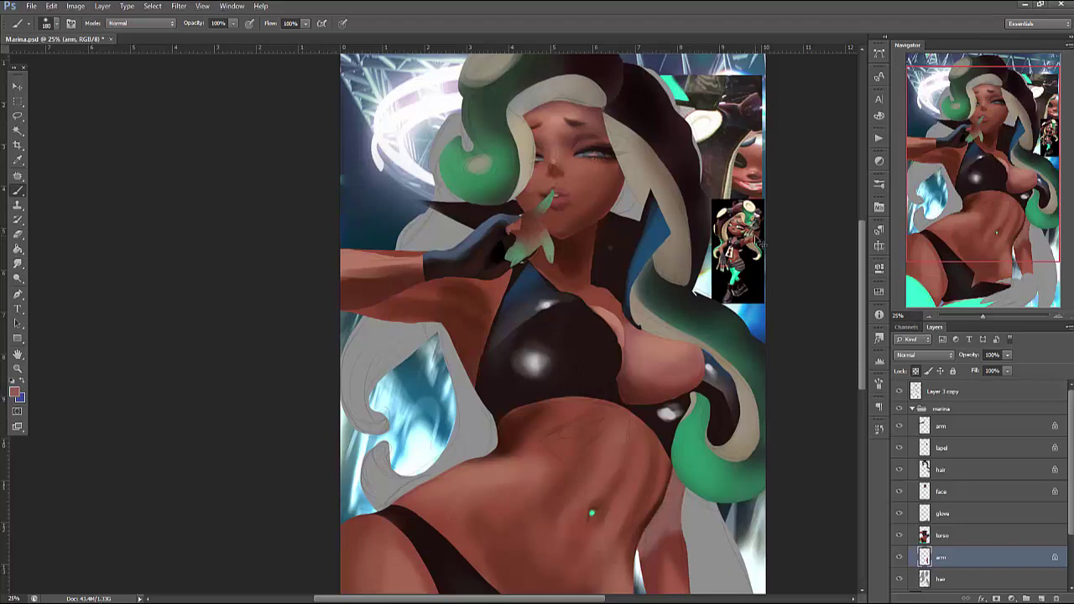
key("ctrl+z")
mouse_move(676, 435)
left_mouse_down()
mouse_move(671, 537)
mouse_move(703, 564)
left_mouse_up()
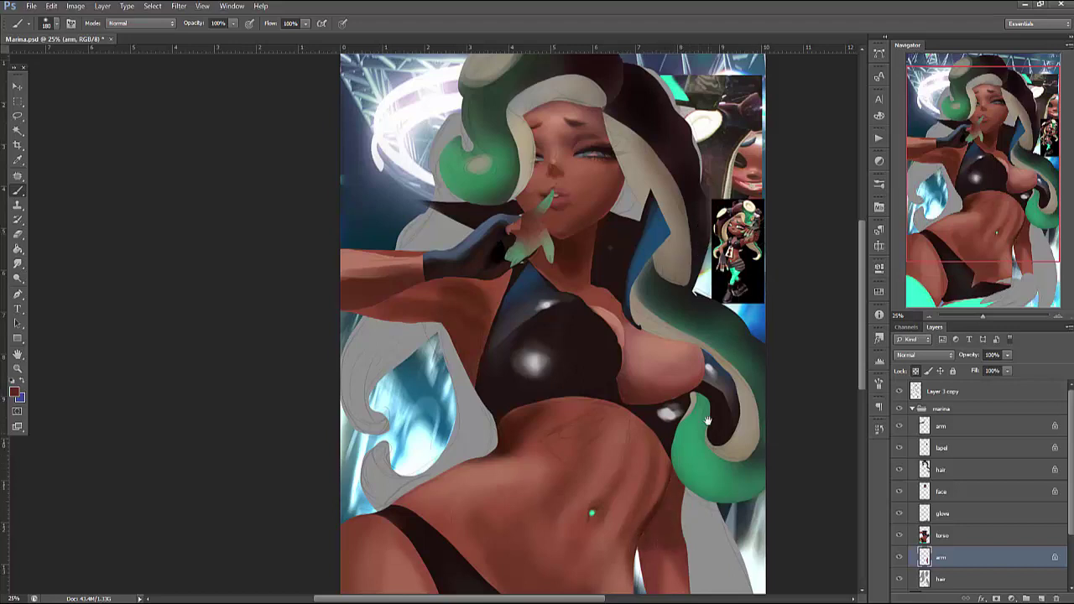
scroll(697, 420, "down", 4)
left_click_drag(681, 393, 692, 352)
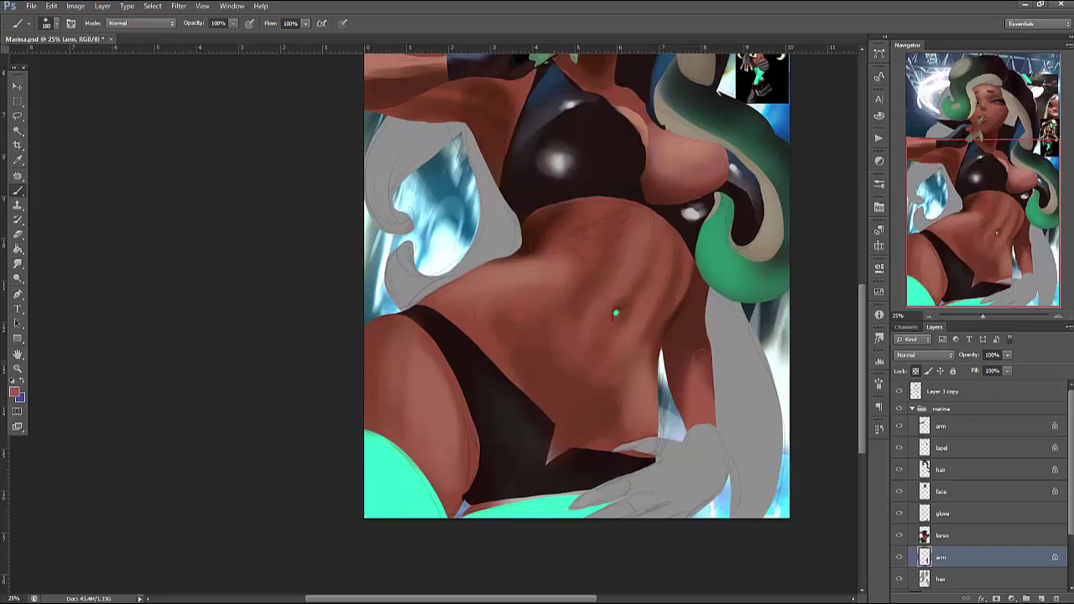
Paint the lowered hand's fingers on the glove layer reddish brown with green fingertips, using a larger soft brush
left_click(966, 518)
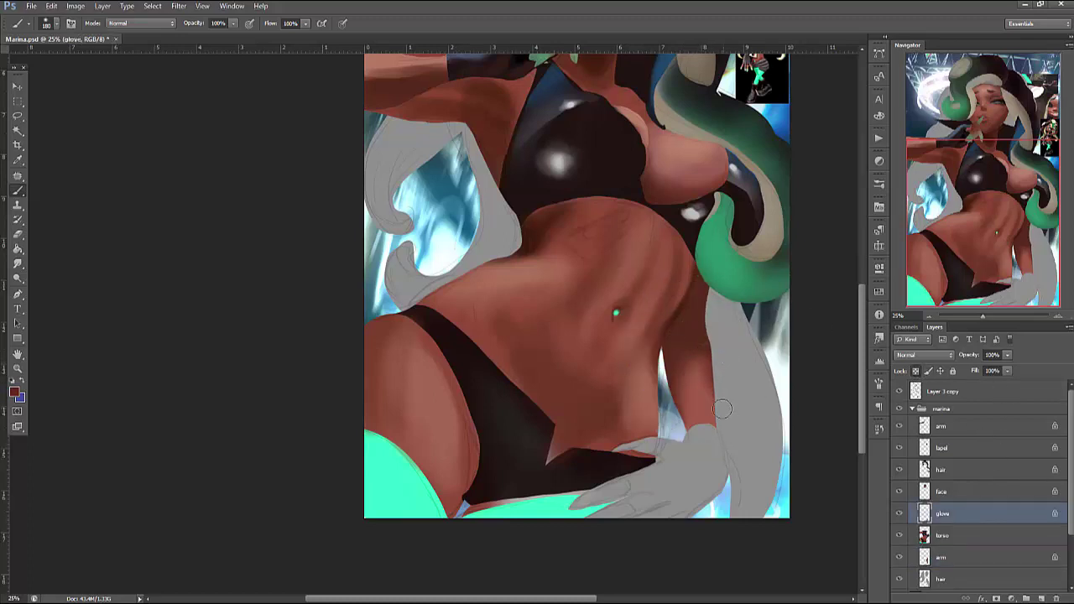
key("l")
right_click(690, 339)
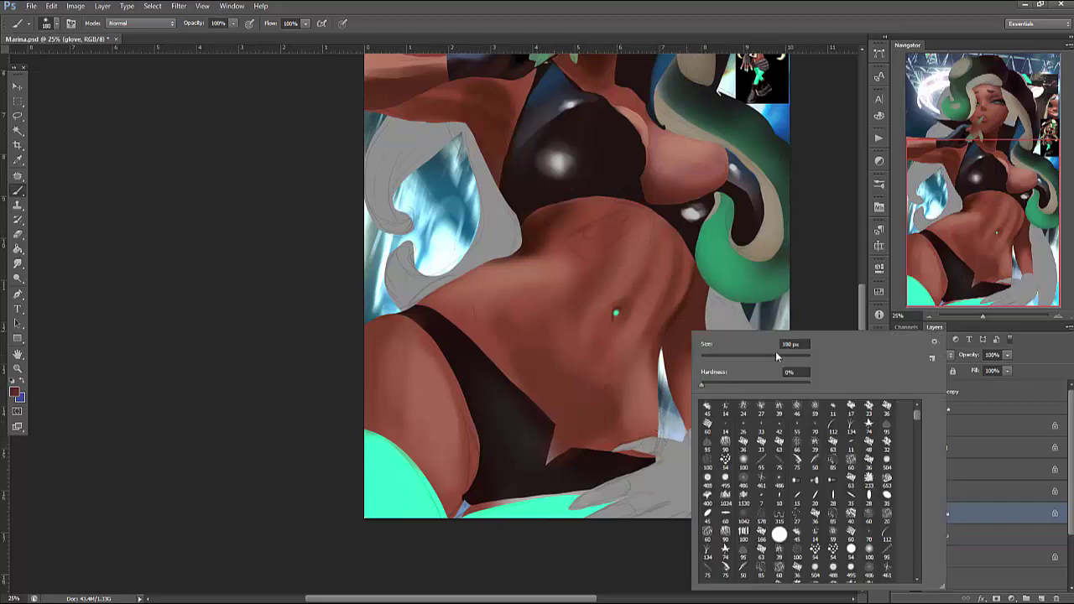
key("Return")
mouse_move(616, 441)
left_mouse_down()
mouse_move(613, 487)
mouse_move(638, 495)
mouse_move(641, 516)
mouse_move(671, 442)
mouse_move(593, 480)
mouse_move(628, 464)
mouse_move(601, 439)
mouse_move(593, 445)
mouse_move(618, 469)
mouse_move(591, 474)
left_mouse_up()
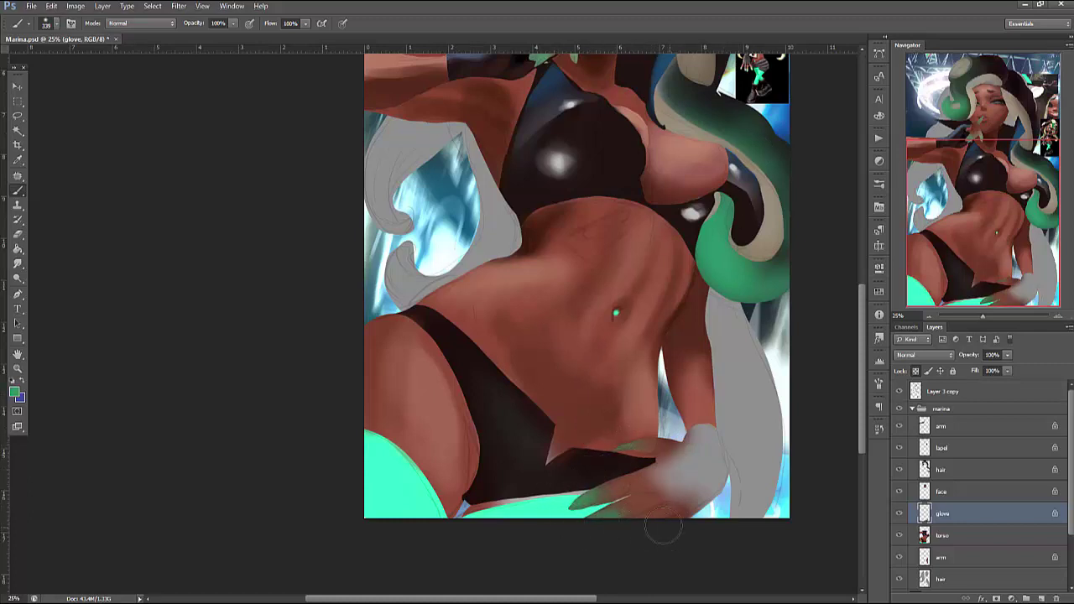
Lasso the gloved part of the lowered hand from the base of the fingers to the wrist
key("l")
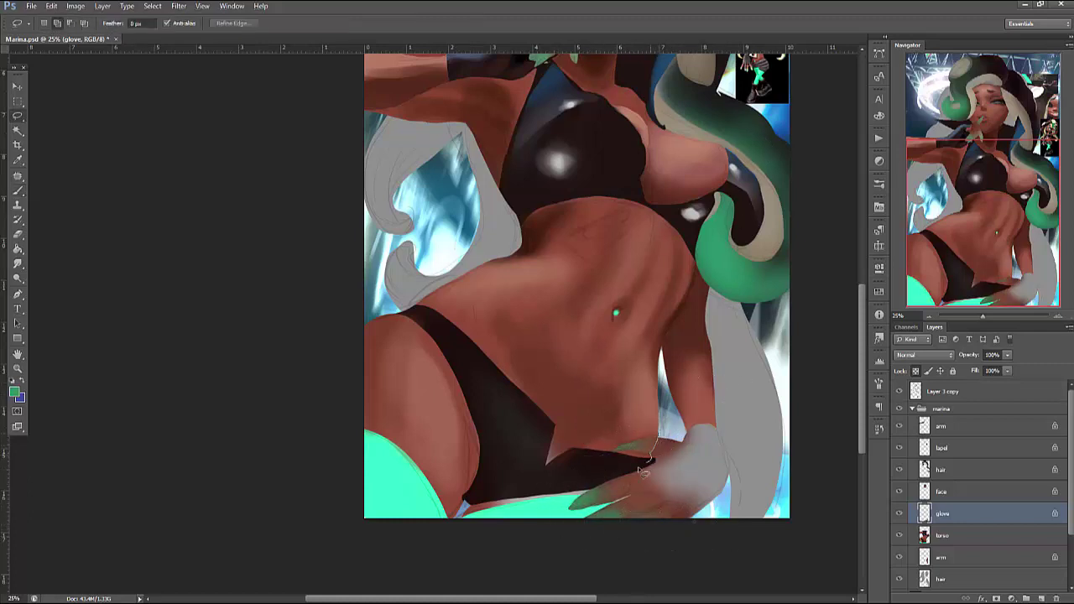
mouse_move(631, 501)
left_mouse_down()
mouse_move(685, 449)
mouse_move(659, 447)
mouse_move(640, 465)
left_mouse_up()
left_click_drag(705, 415, 739, 519)
Paint the selected glove area dark brown-black and shade its outer edge with a soft dark blue
key("b")
left_click(698, 237, "alt")
mouse_move(646, 503)
left_mouse_down()
mouse_move(697, 441)
mouse_move(721, 478)
left_mouse_up()
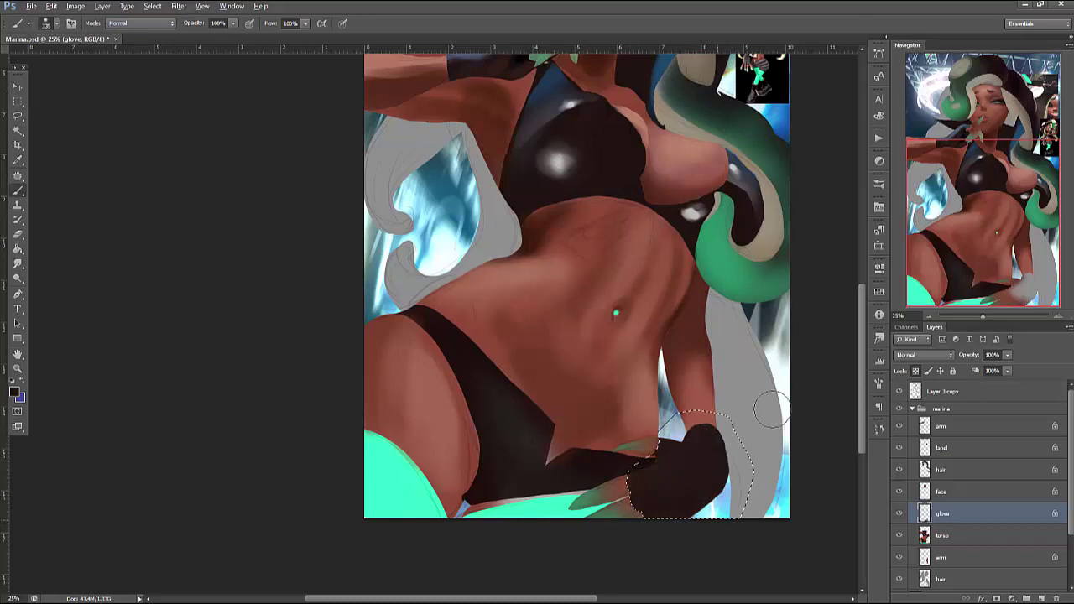
mouse_move(715, 417)
left_mouse_down()
mouse_move(744, 478)
mouse_move(723, 445)
mouse_move(684, 528)
mouse_move(671, 495)
left_mouse_up()
left_click(725, 448, "alt")
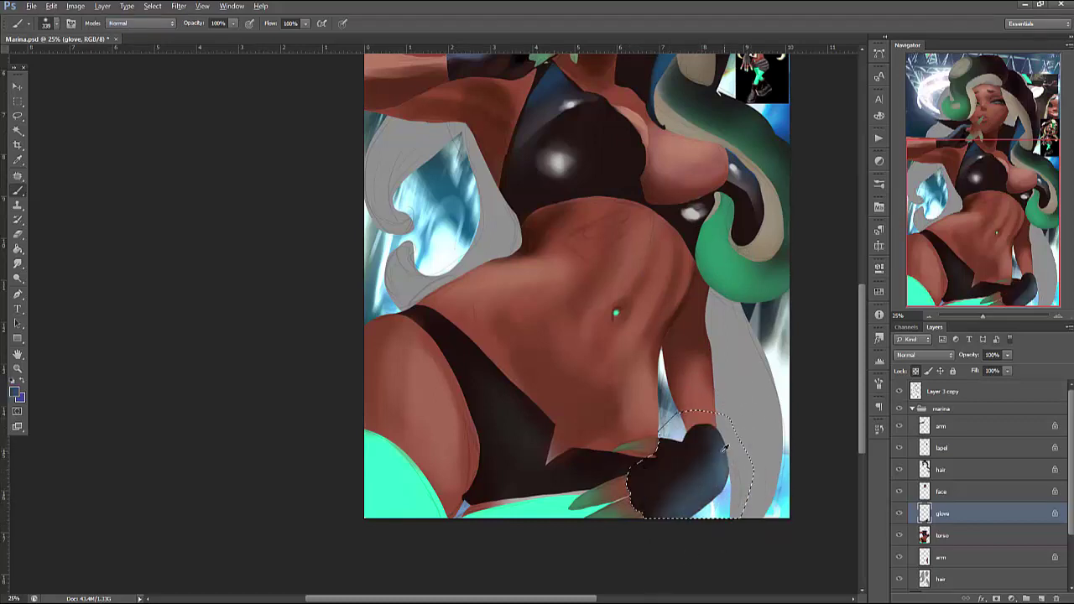
left_click(725, 447, "alt")
left_click_drag(725, 447, 662, 503)
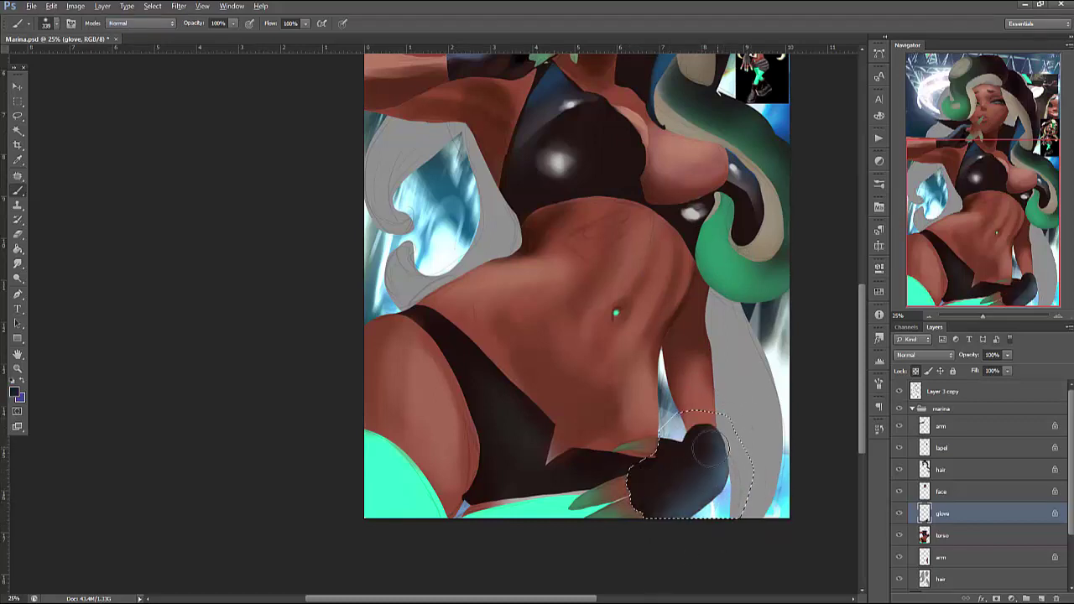
Paint the grey back hair behind and below the raised arm dark brown-black on the back hair layer, using a 411 px soft brush
left_click(965, 578)
key("ctrl+d")
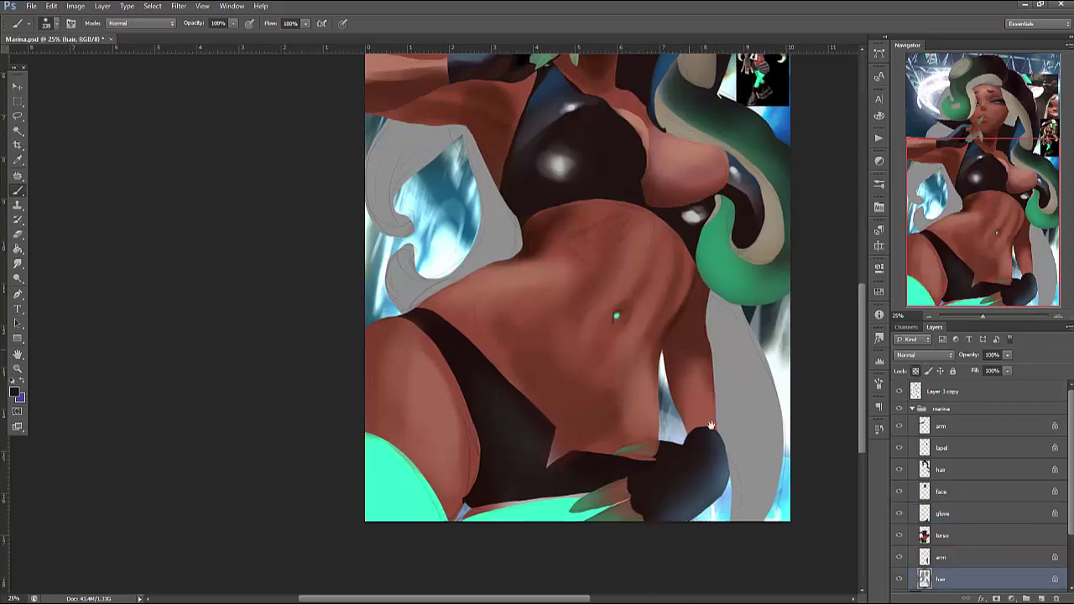
left_click_drag(638, 101, 705, 331)
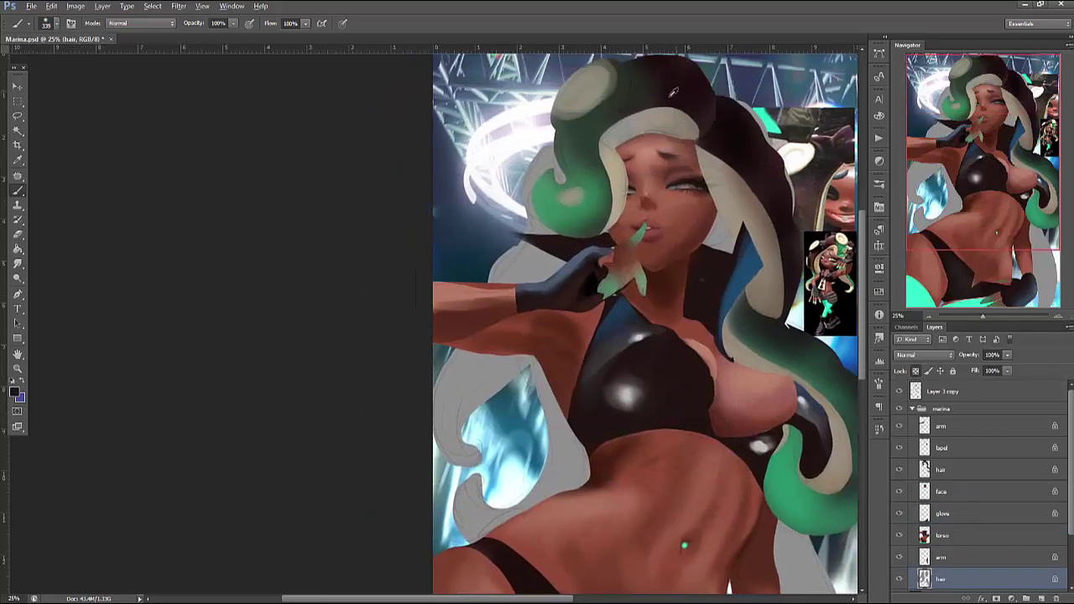
right_click(642, 208)
left_click_drag(689, 253, 707, 253)
left_click_drag(657, 447, 515, 479)
mouse_move(411, 185)
left_mouse_down()
mouse_move(395, 286)
mouse_move(369, 252)
mouse_move(344, 411)
mouse_move(357, 419)
mouse_move(323, 485)
left_mouse_up()
mouse_move(302, 392)
left_mouse_down()
mouse_move(321, 418)
mouse_move(297, 483)
left_mouse_up()
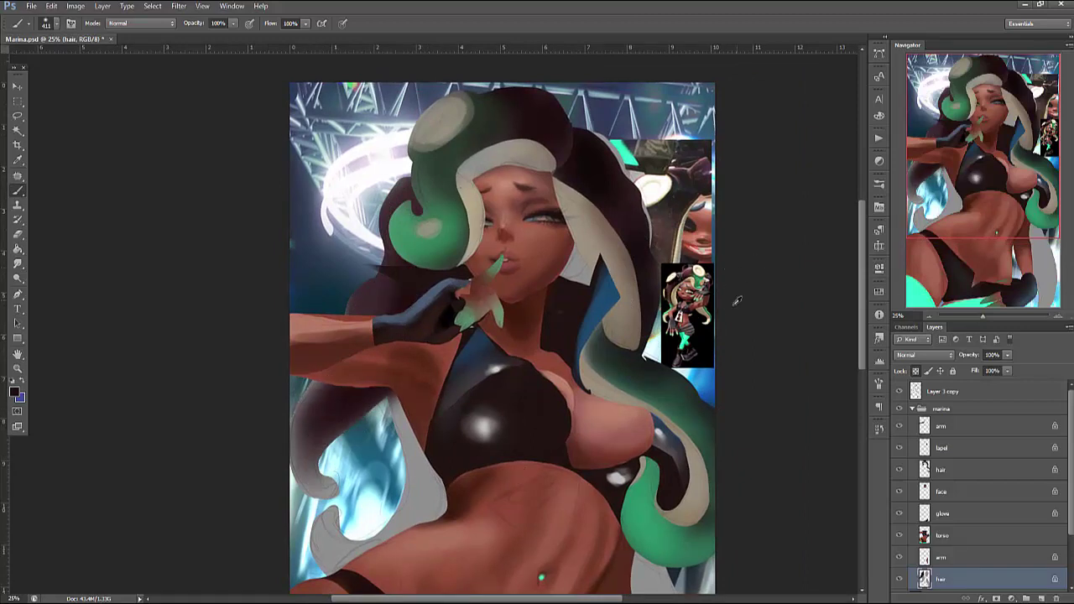
Paint the curled hair below the raised arm green using colour sampled from the front tentacle, and darken its part near the torso
left_click(457, 212, "alt")
mouse_move(345, 389)
left_mouse_down()
mouse_move(345, 516)
mouse_move(357, 342)
mouse_move(313, 453)
mouse_move(319, 470)
mouse_move(388, 357)
left_mouse_up()
left_click_drag(330, 528, 324, 388)
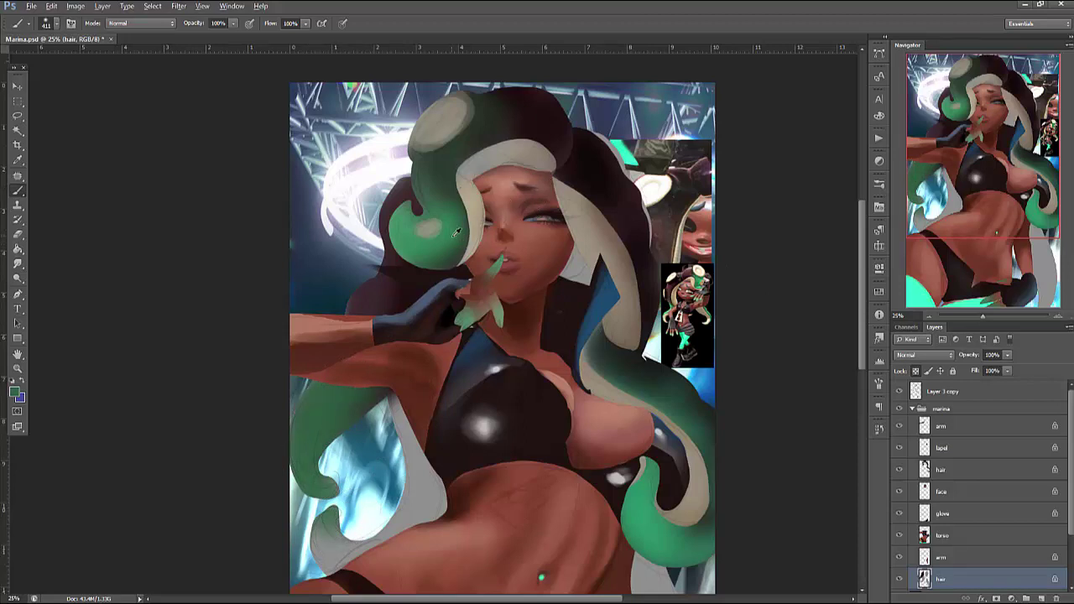
mouse_move(329, 508)
left_mouse_down()
mouse_move(301, 457)
mouse_move(306, 403)
mouse_move(369, 416)
mouse_move(442, 477)
mouse_move(394, 528)
mouse_move(336, 558)
mouse_move(319, 521)
mouse_move(342, 561)
mouse_move(395, 470)
left_mouse_up()
left_click(470, 403, "alt")
left_click(305, 443, "alt")
Paint the grey back hair beside the lowered arm with the dark brown-black sampled from the hair
mouse_move(681, 479)
left_mouse_down()
mouse_move(663, 335)
mouse_move(638, 264)
left_mouse_up()
left_click(638, 264, "alt")
mouse_move(604, 339)
left_mouse_down()
mouse_move(629, 487)
mouse_move(663, 554)
left_mouse_up()
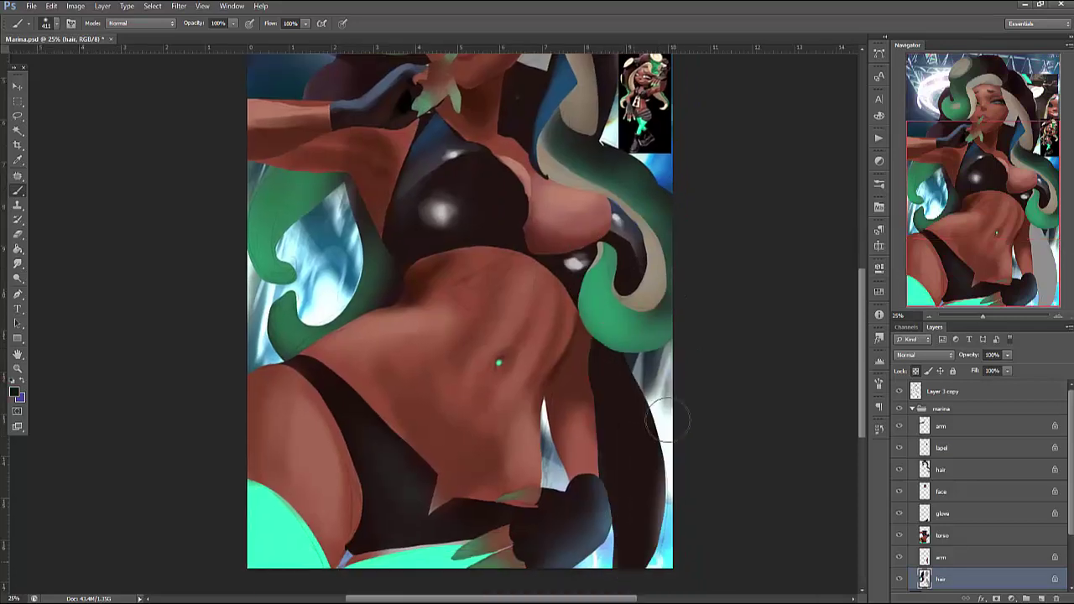
left_click_drag(658, 411, 663, 546)
Blend sampled green over the lower back hair beside the lowered arm and shade its upper part dark again
left_click(671, 310, "alt")
mouse_move(617, 433)
left_mouse_down()
mouse_move(638, 554)
mouse_move(646, 436)
mouse_move(642, 537)
left_mouse_up()
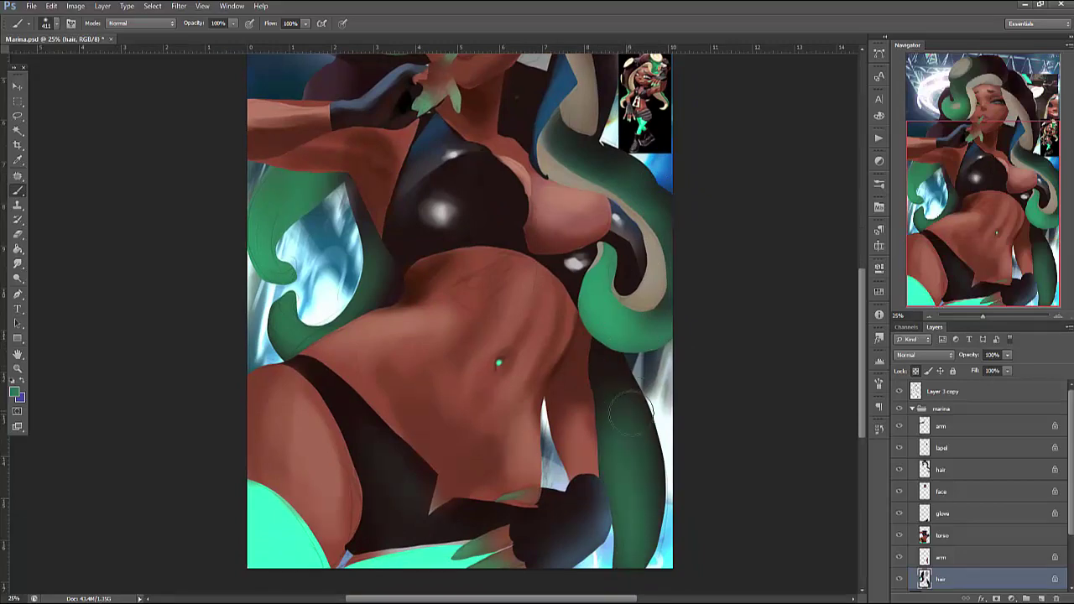
left_click_drag(625, 474, 611, 590)
left_click(604, 386, "alt")
left_click_drag(629, 352, 646, 520)
mouse_move(637, 428)
left_mouse_down()
mouse_move(663, 504)
mouse_move(613, 403)
left_mouse_up()
Lasso the inner bands of the curled hair below the raised arm and of the back hair beside the lowered glove
left_click_drag(393, 125, 476, 306)
key("l")
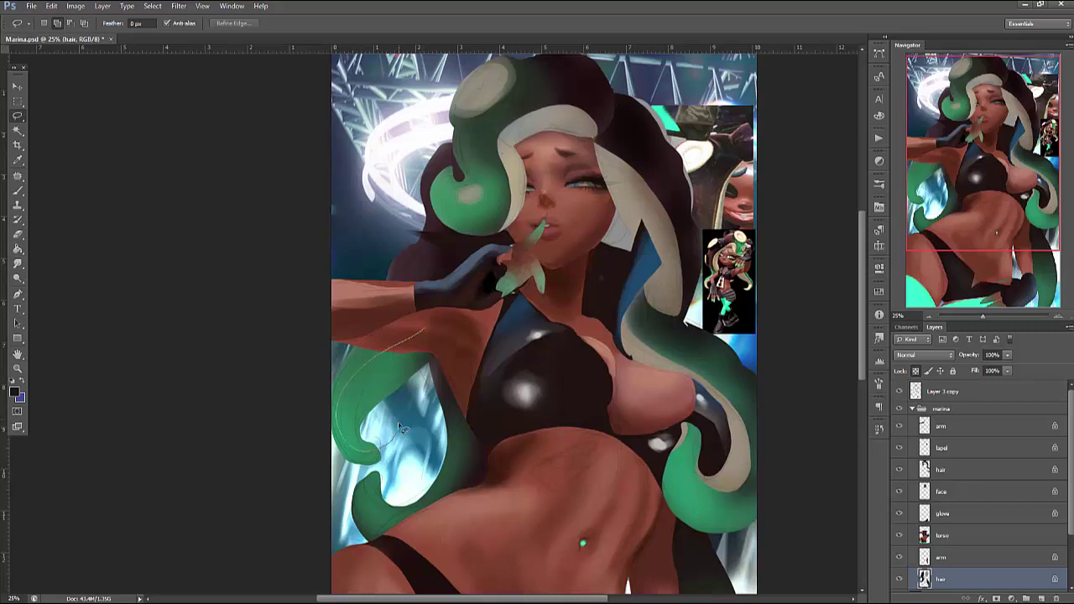
mouse_move(422, 379)
left_mouse_down()
mouse_move(452, 312)
mouse_move(457, 394)
left_mouse_up()
mouse_move(457, 394)
left_mouse_down()
mouse_move(468, 424)
mouse_move(423, 535)
left_mouse_up()
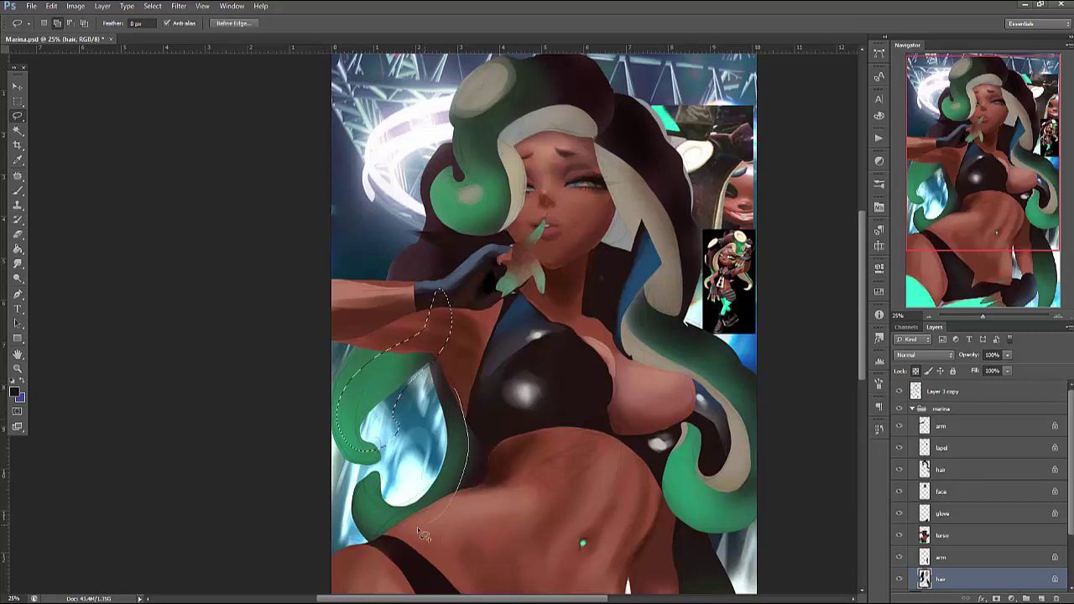
mouse_move(366, 496)
left_mouse_down()
mouse_move(352, 570)
mouse_move(457, 504)
mouse_move(503, 436)
left_mouse_up()
scroll(582, 388, "down", 5)
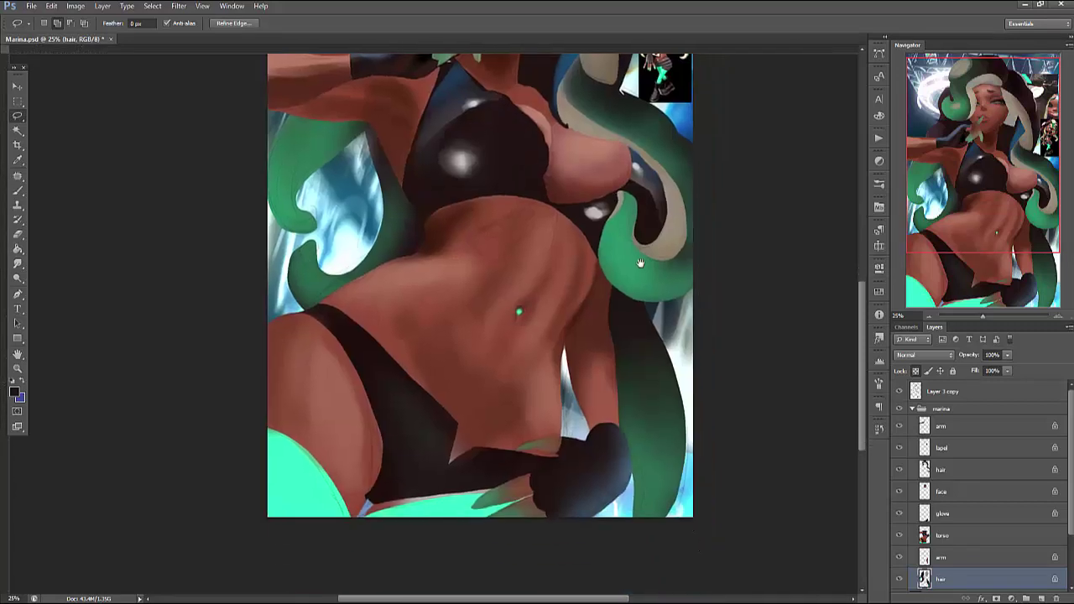
mouse_move(612, 301)
left_mouse_down()
mouse_move(621, 480)
mouse_move(554, 312)
left_mouse_up()
scroll(587, 336, "up", 2)
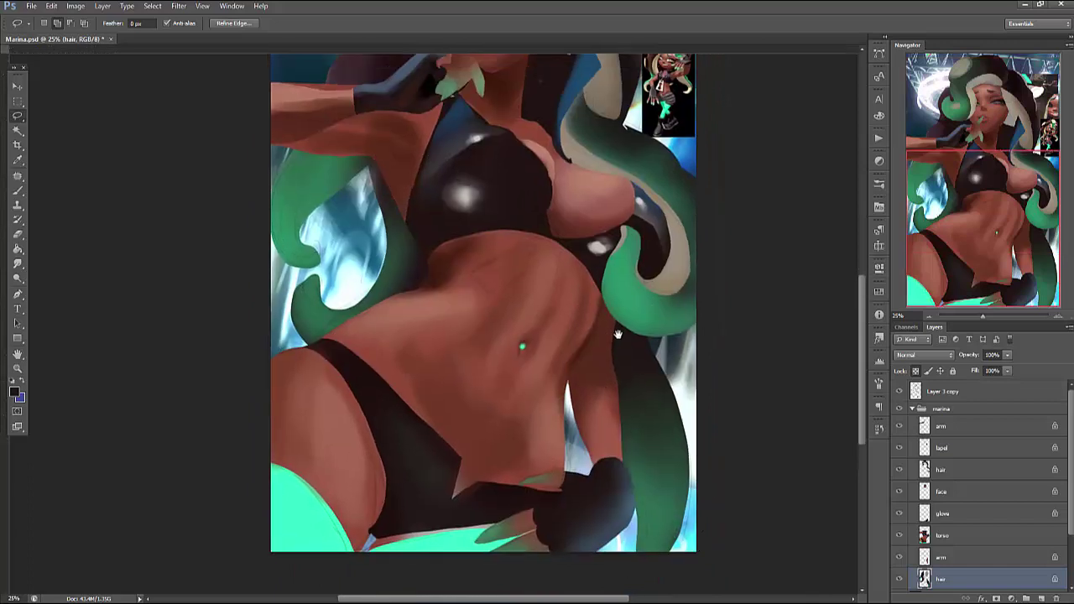
Paint the selected inner hair bands with beige sampled from the front tentacle, and clear the selection
key("b")
left_click(675, 271, "alt")
mouse_move(642, 445)
left_mouse_down()
mouse_move(646, 522)
mouse_move(638, 453)
left_mouse_up()
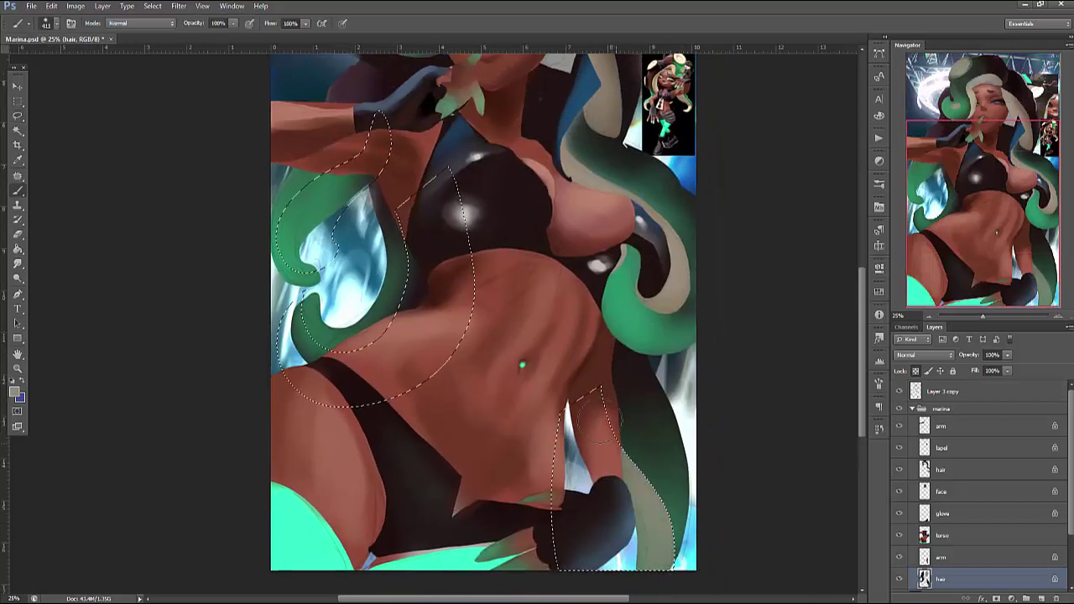
left_click_drag(421, 262, 413, 302)
left_click_drag(416, 247, 405, 309)
mouse_move(357, 178)
left_mouse_down()
mouse_move(304, 250)
mouse_move(285, 240)
left_mouse_up()
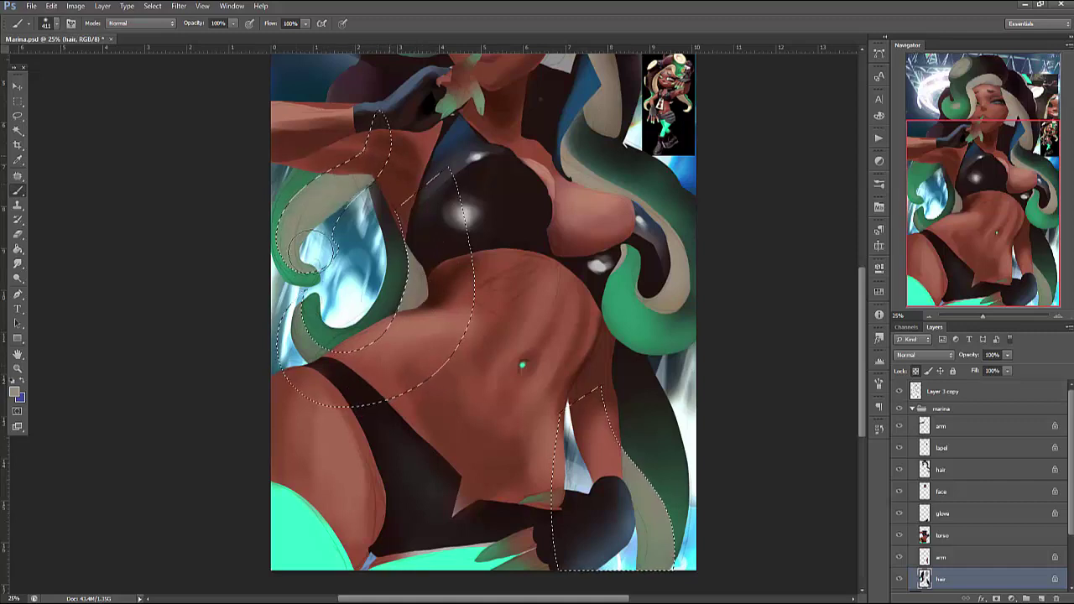
left_click_drag(369, 179, 326, 214)
left_click_drag(340, 234, 308, 273)
key("ctrl+d")
Paint the remaining grey hair patch beside the neck beige with a soft dark shade, and save the document
left_click_drag(709, 206, 688, 369)
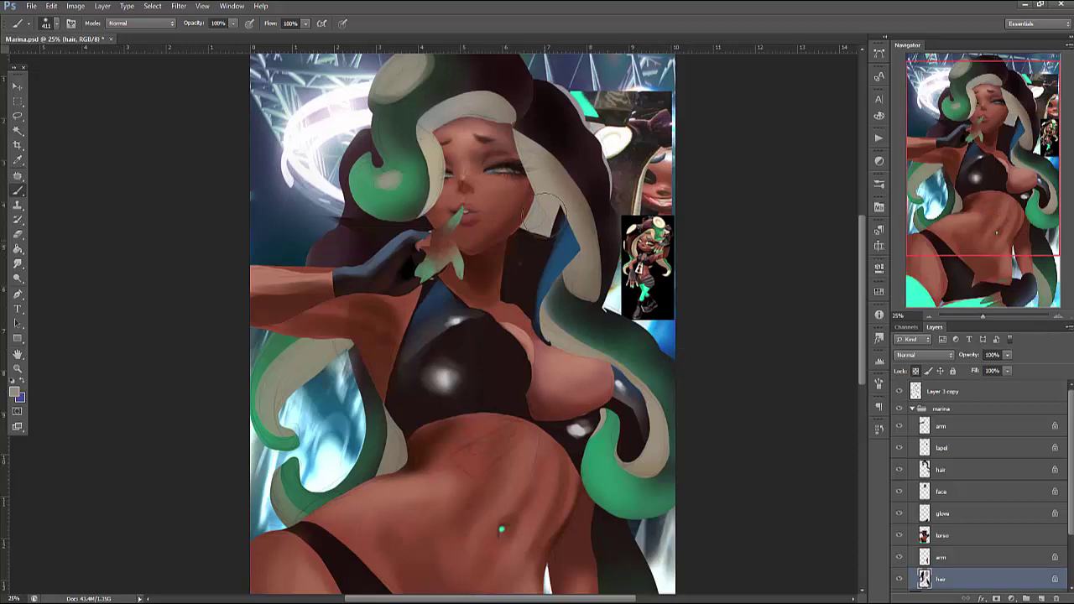
left_click(537, 190, "alt")
left_click_drag(531, 195, 555, 232)
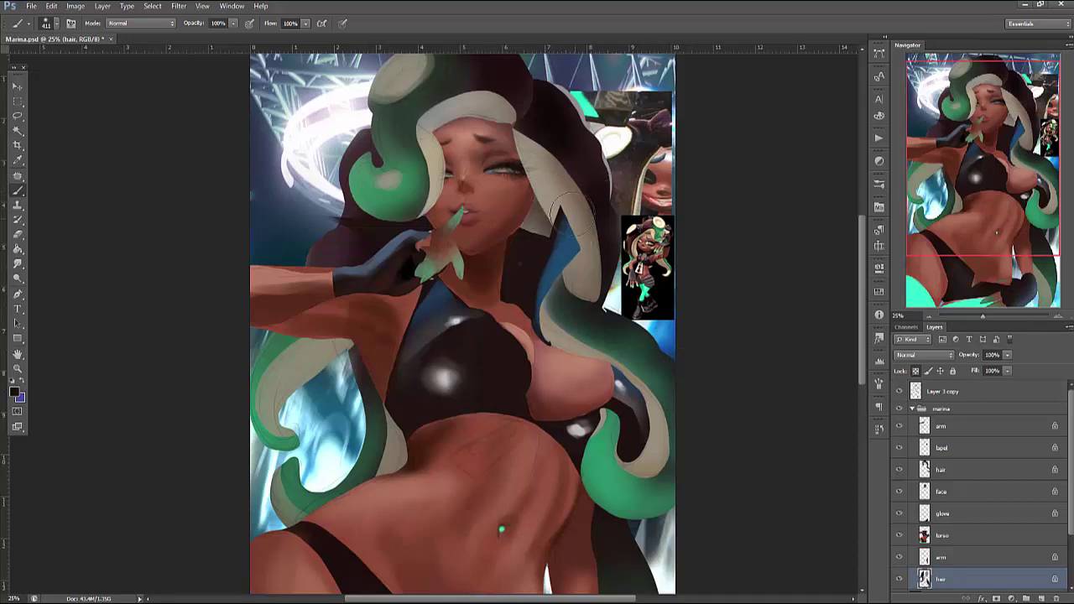
key("ctrl+s")
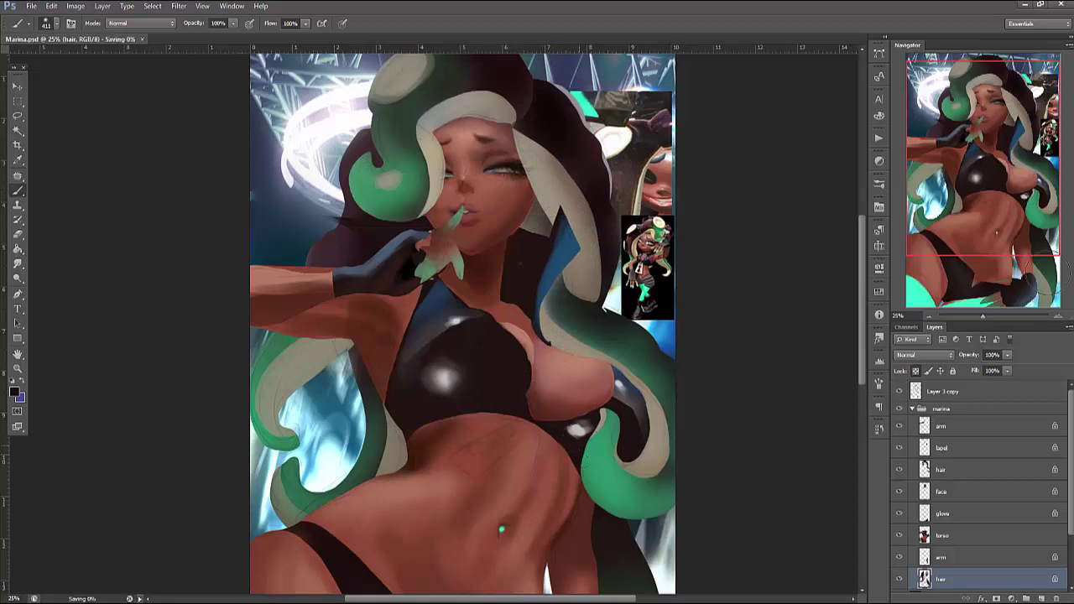
Lower the opacity of the Layer 3 copy sketch layer to 7%, viewing the face at 50%
left_click(1056, 317)
left_click(1057, 317)
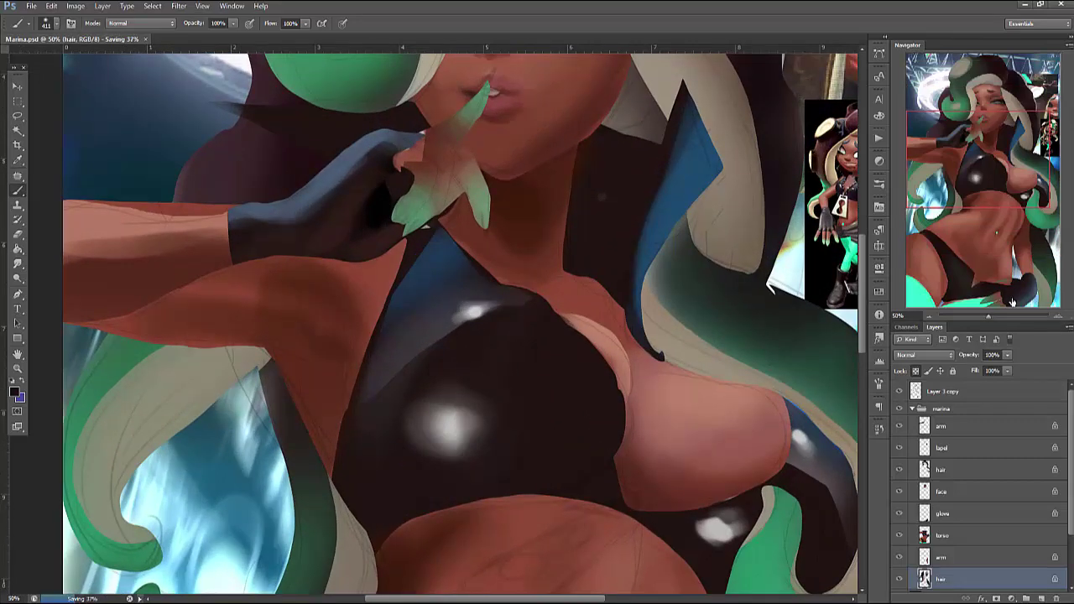
left_click_drag(1000, 202, 987, 147)
key("alt+period")
left_click(1007, 370)
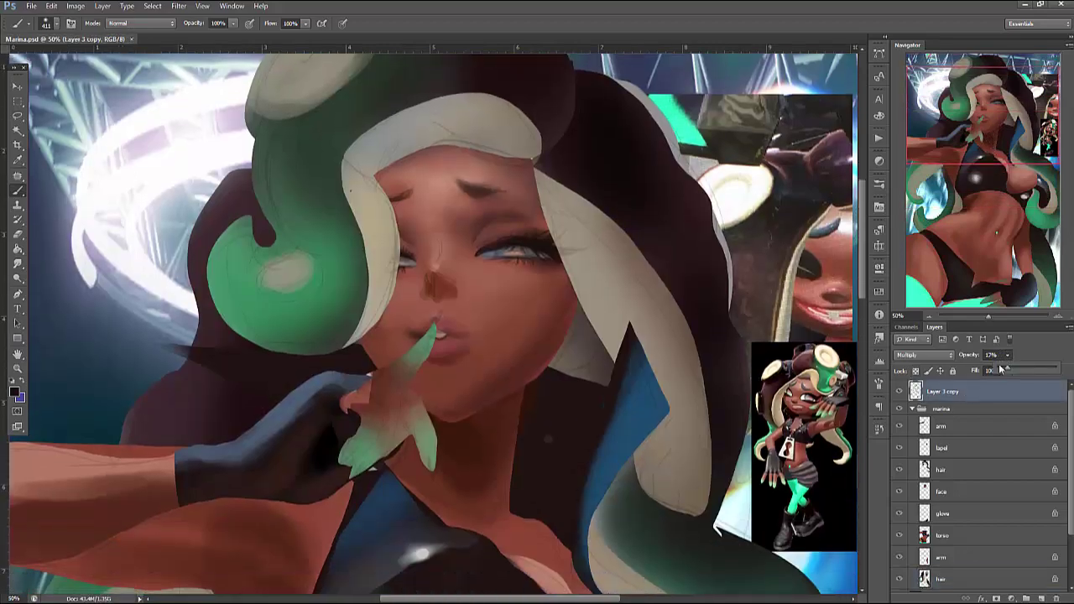
left_click_drag(1004, 370, 1002, 371)
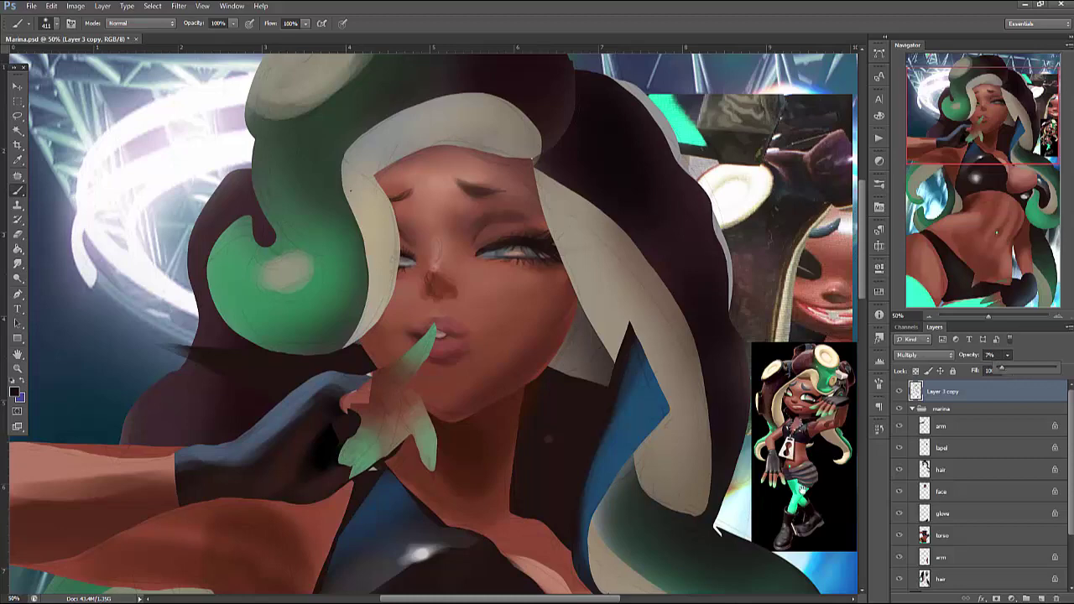
On the lapel layer with transparency unlocked, outline the four-cornered tag below the black top with the Polygonal Lasso
scroll(802, 489, "down", 5)
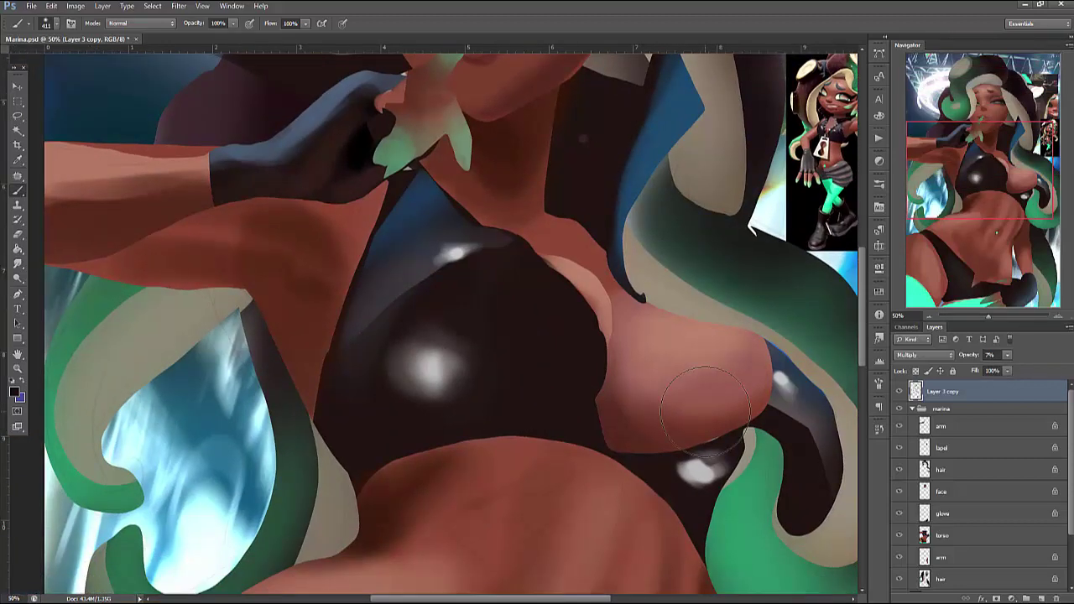
left_click(973, 449)
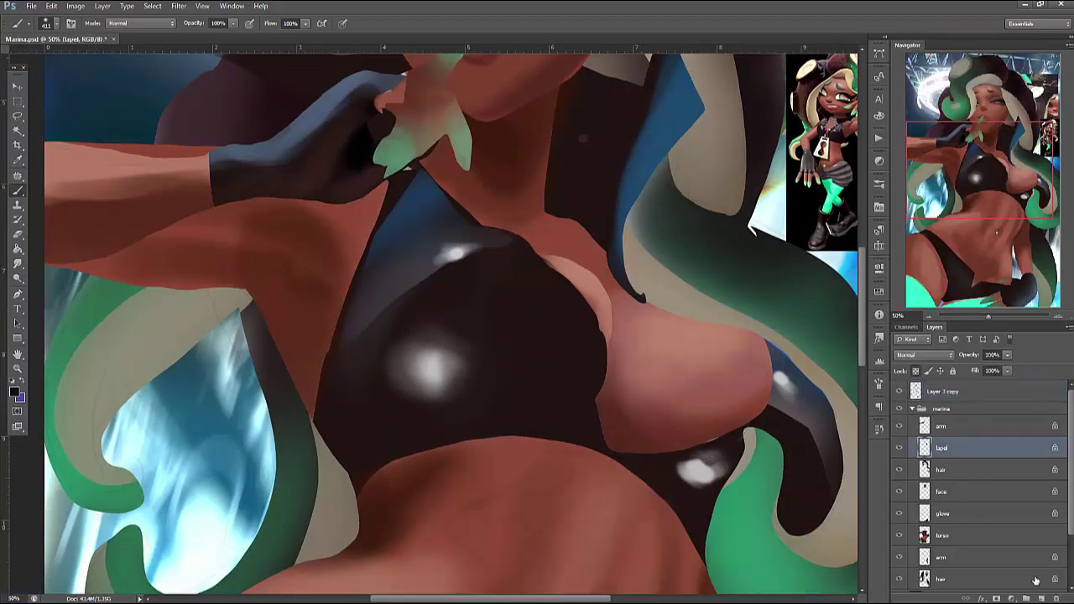
key("l")
left_click_drag(701, 461, 691, 426)
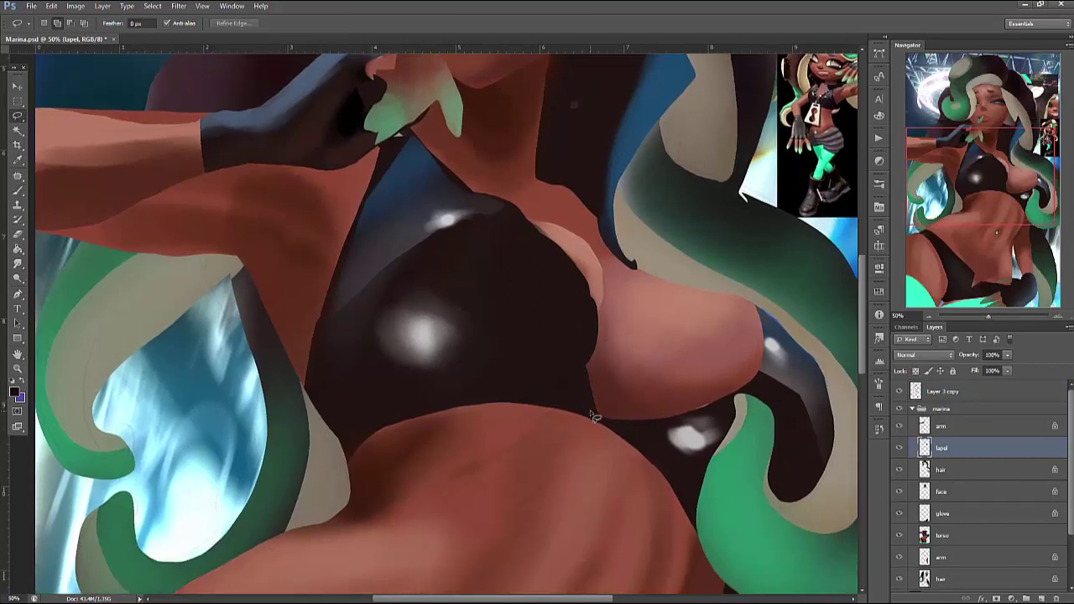
right_click(17, 115)
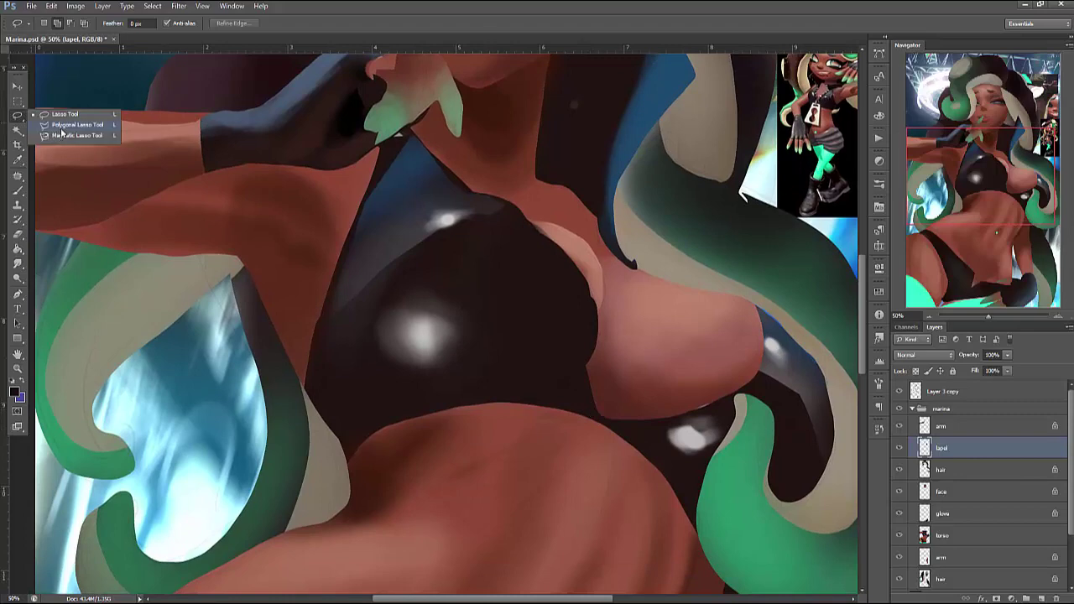
left_click(71, 128)
left_click(577, 405)
left_click(621, 424)
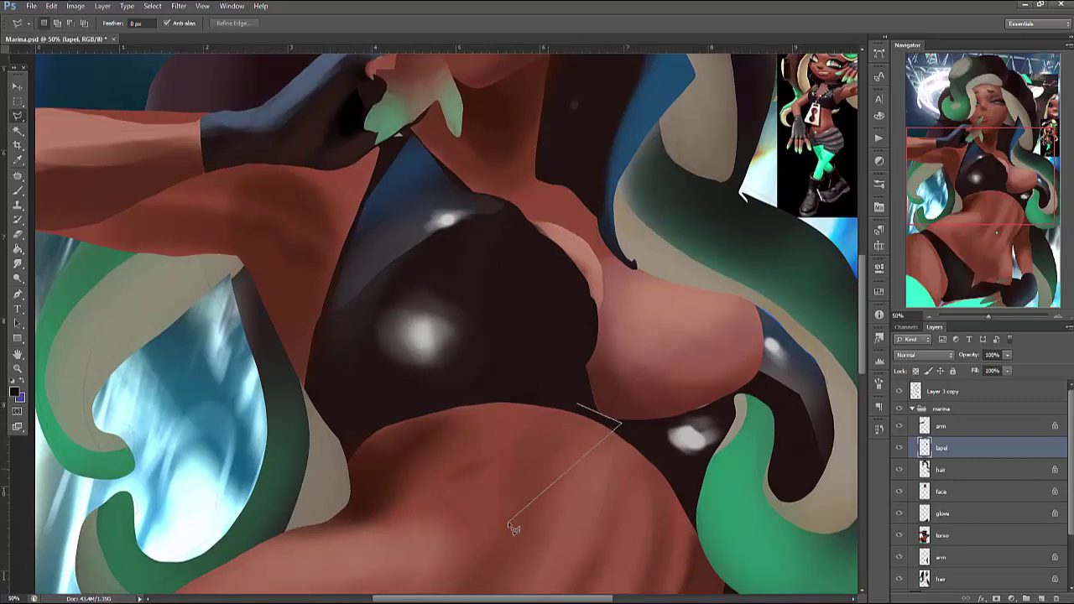
left_click(415, 490)
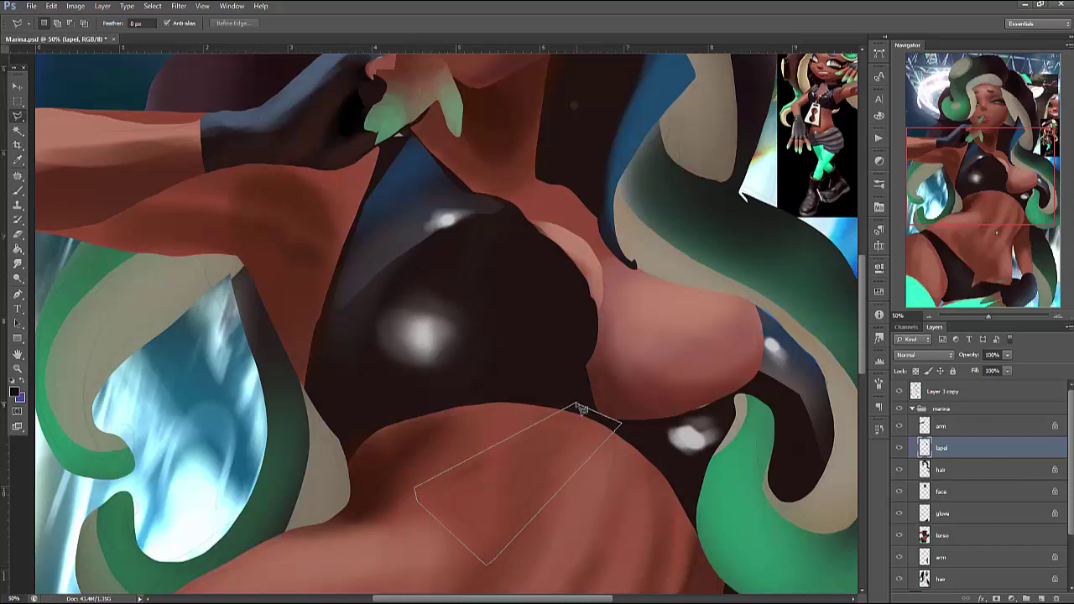
left_click(579, 407)
Fill the selected tag shape with the cream colour sampled from the tag in the reference picture
key("v")
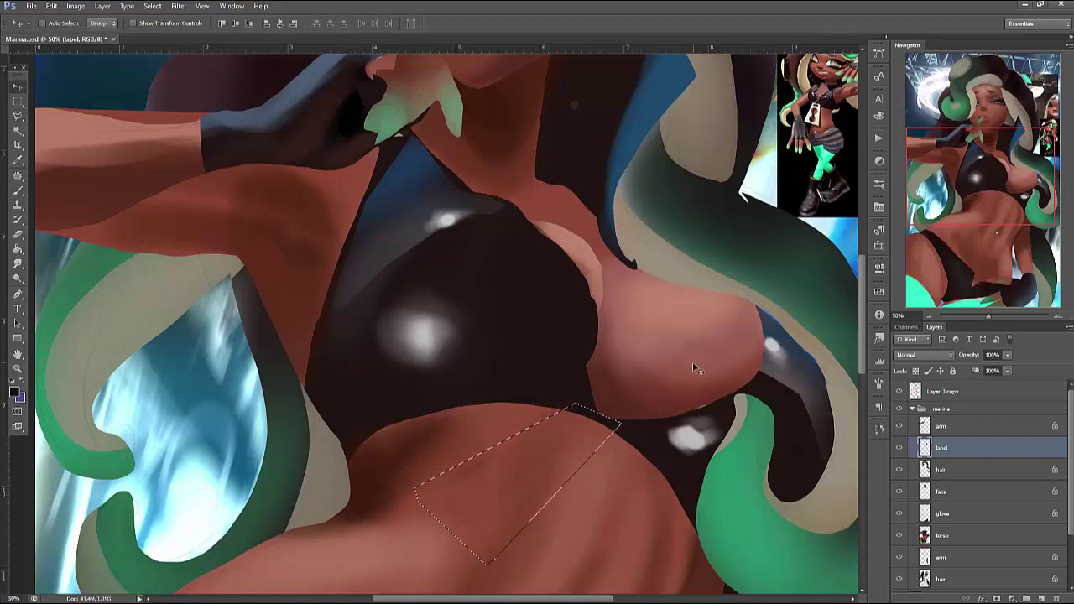
key("b")
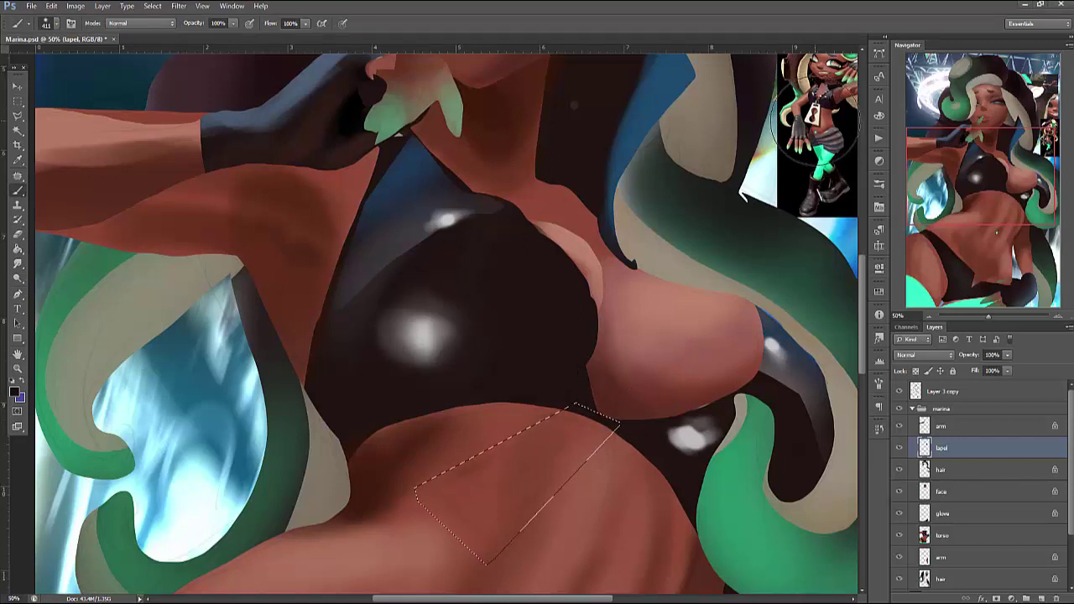
left_click(814, 117, "alt")
mouse_move(503, 411)
left_mouse_down()
mouse_move(537, 402)
mouse_move(470, 554)
left_mouse_up()
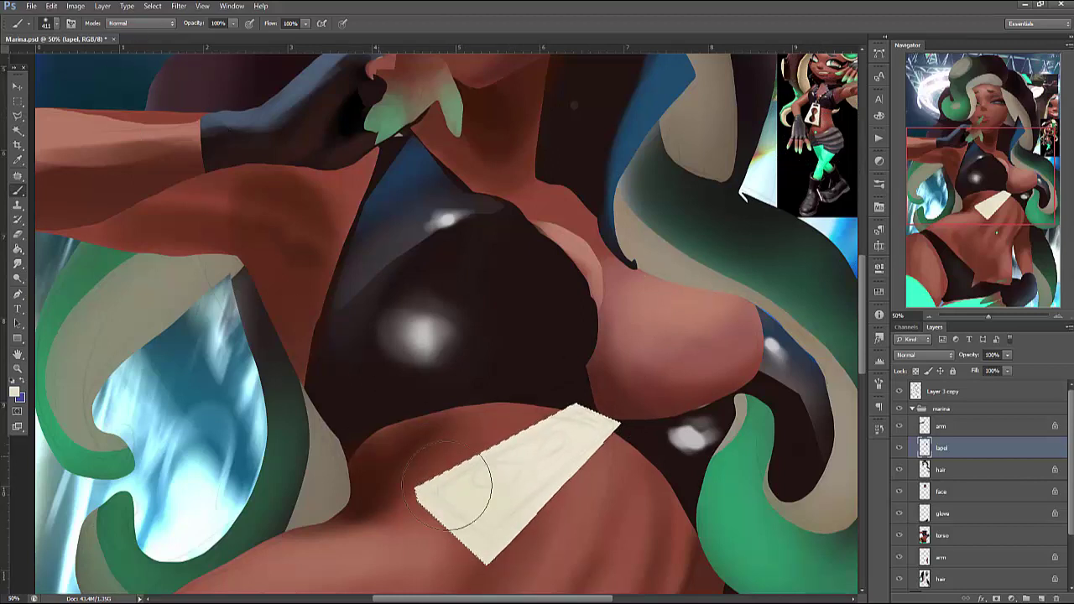
Set the foreground colour to neutral grey 8d8d8d, softly shade the tag's lower end, and clear the selection
left_click(14, 392)
left_click(389, 222)
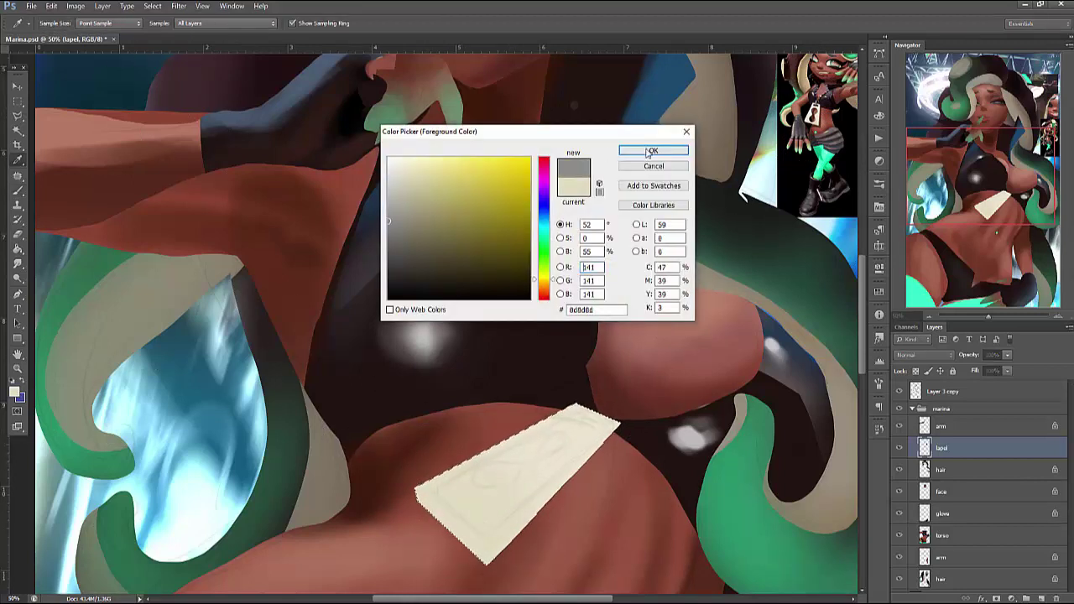
left_click(651, 152)
mouse_move(470, 511)
left_mouse_down()
mouse_move(556, 374)
mouse_move(483, 537)
left_mouse_up()
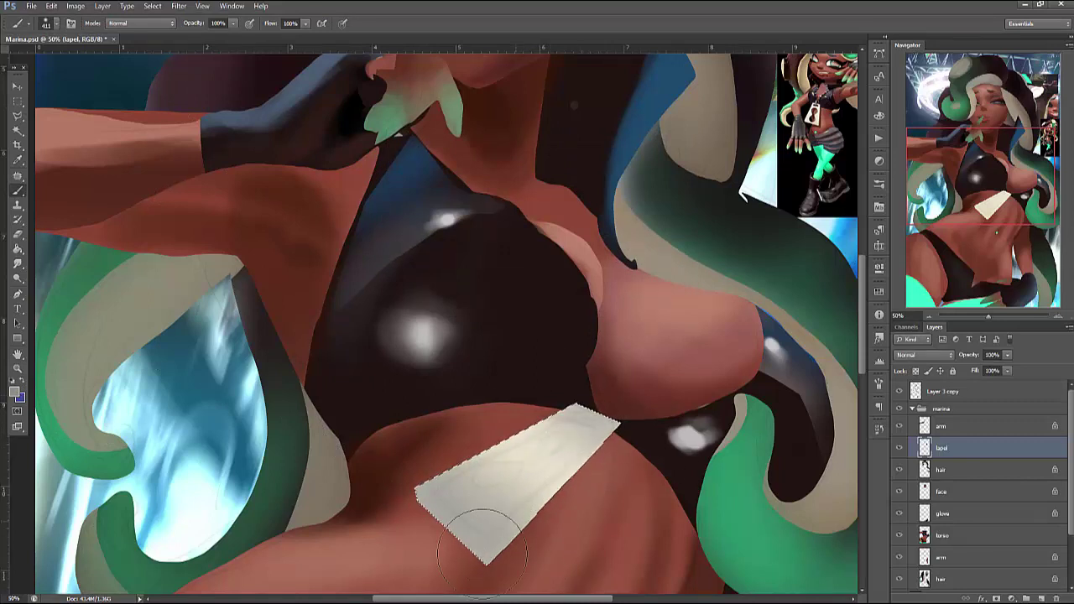
key("ctrl+d")
Lasso the curved keyhole-like shape in the middle of the tag and cut it out
key("l")
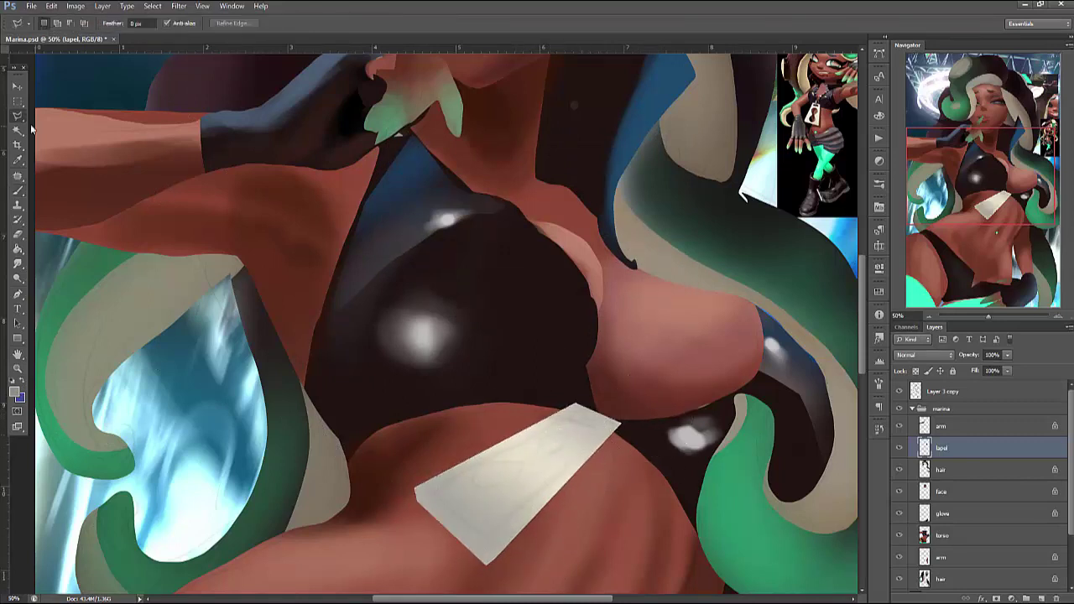
key("shift+l")
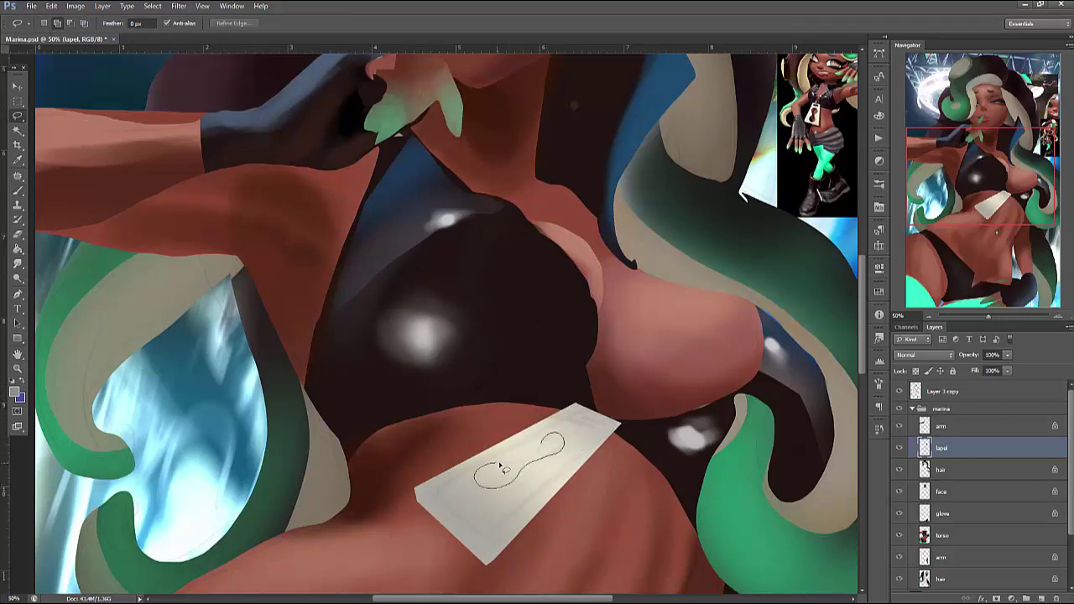
left_click_drag(553, 424, 557, 428)
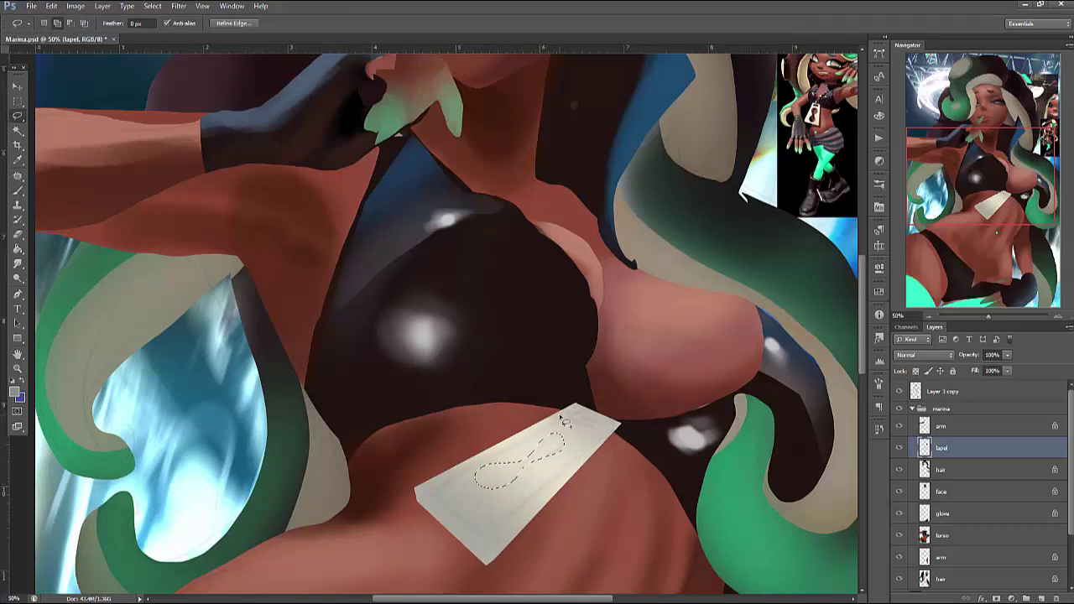
key("Delete")
key("ctrl+d")
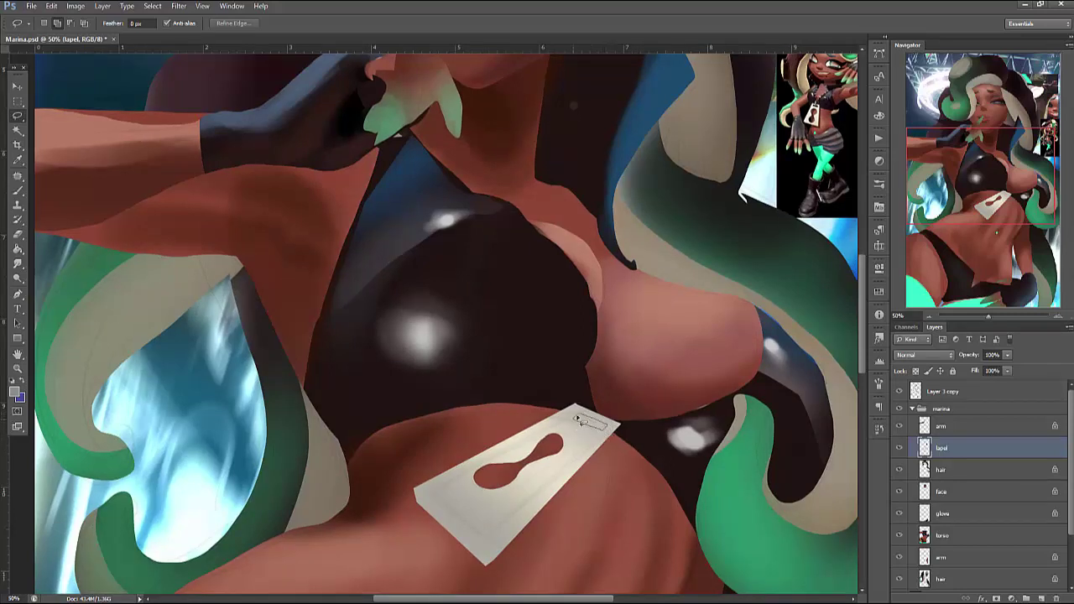
Lasso a narrow slot near the tag's upper end and cut it out
left_click_drag(579, 419, 577, 417)
key("ctrl+d")
key("Delete")
key("ctrl+d")
Give the tag visible thickness with a grey side face along its lower edges, darken that face, and clear the selection
scroll(653, 395, "down", 1)
scroll(652, 394, "left", 1)
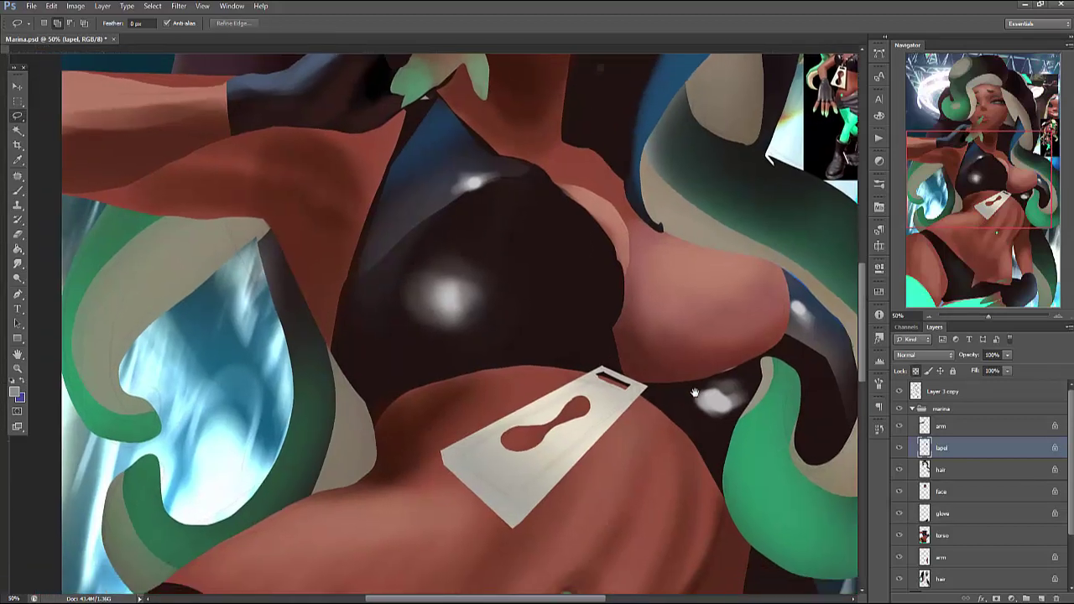
mouse_move(509, 518)
left_mouse_down()
mouse_move(604, 545)
mouse_move(747, 344)
mouse_move(453, 440)
mouse_move(510, 537)
left_mouse_up()
key("b")
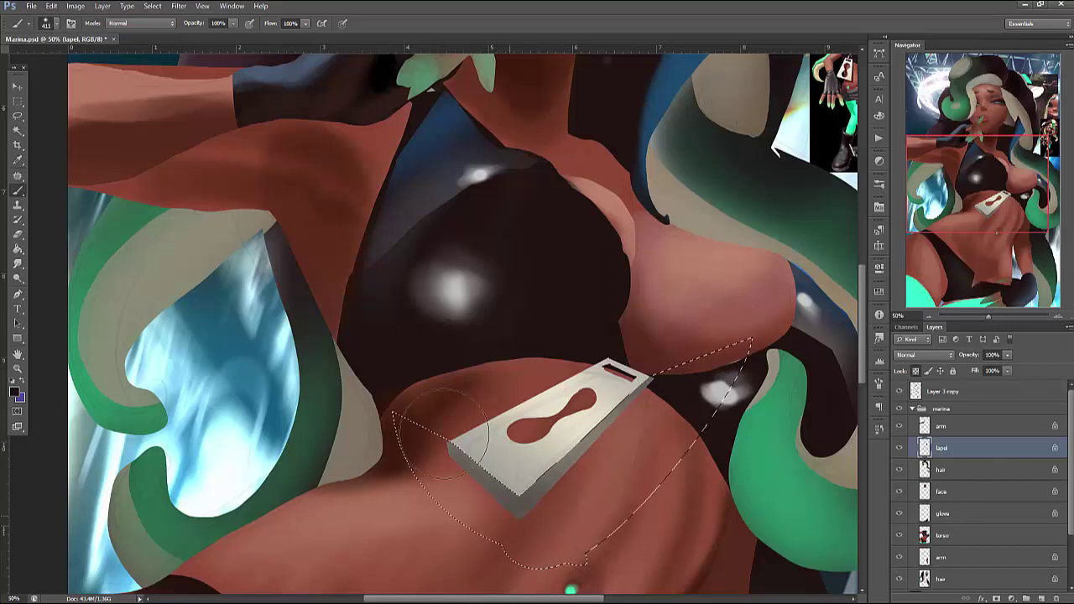
key("ctrl+d")
Lasso the tag's upper corner beside the slot, adjust its thickness with Free Transform, and save the document
key("l")
left_click_drag(641, 366, 555, 426)
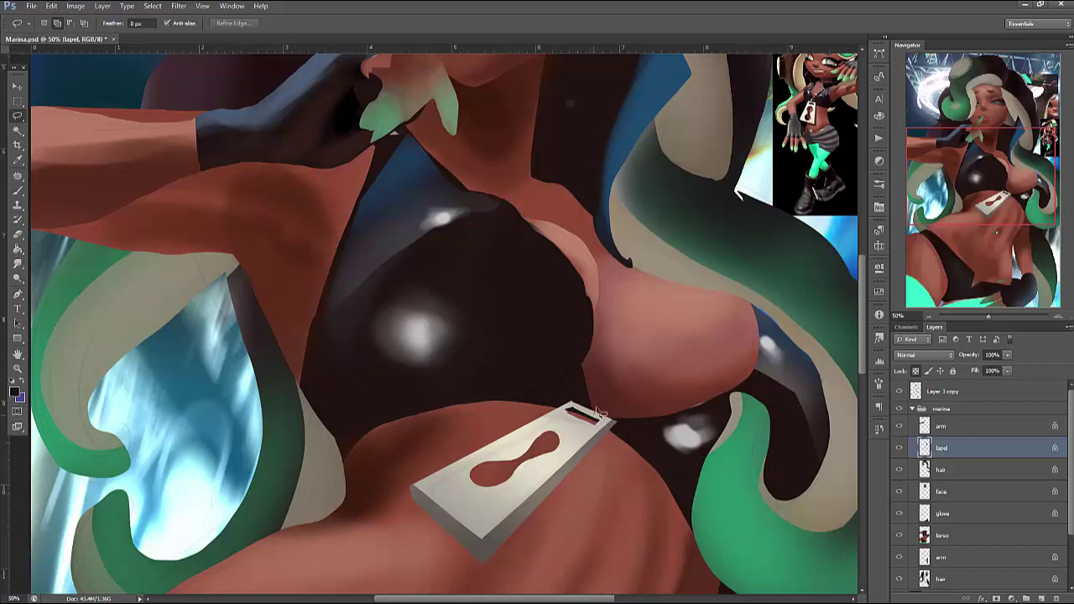
left_click_drag(598, 408, 617, 426)
key("ctrl+t")
left_click_drag(714, 463, 673, 460)
key("Return")
key("ctrl+s")
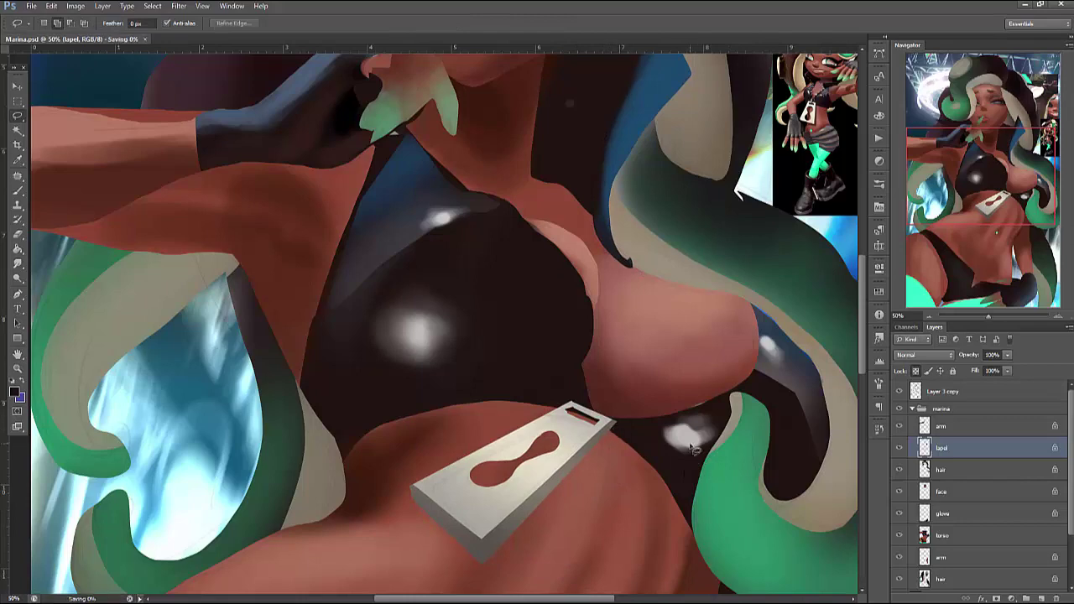
Hide the Layer 6 references, select the whole canvas, and paste a merged progress copy of the illustration into the steps group
left_click(914, 411)
key("ctrl+minus")
key("ctrl+minus")
key("ctrl+minus")
key("ctrl+minus")
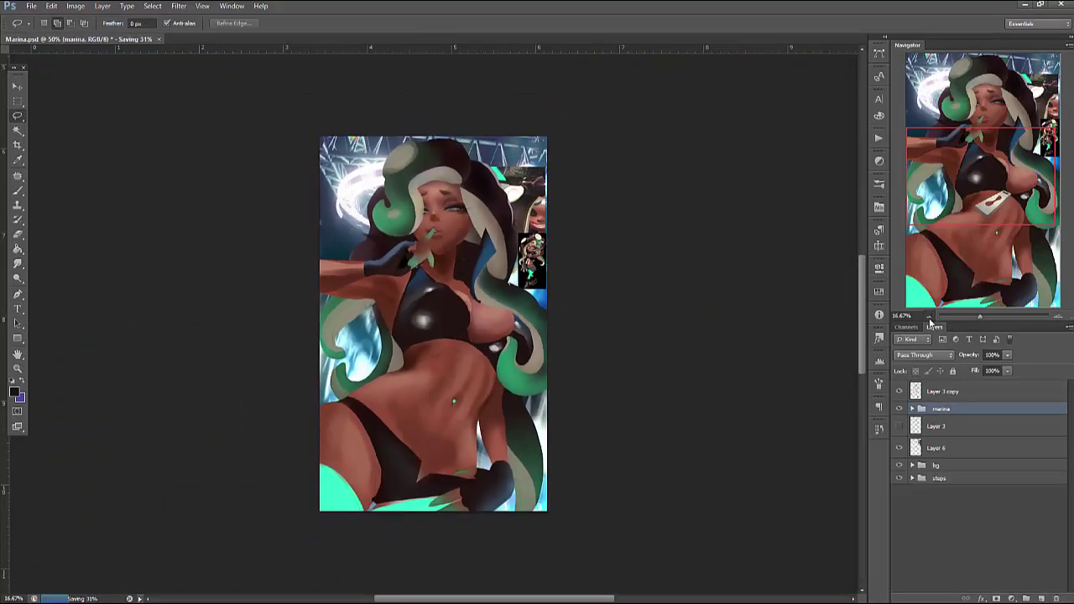
left_click(18, 101)
left_click_drag(323, 144, 659, 576)
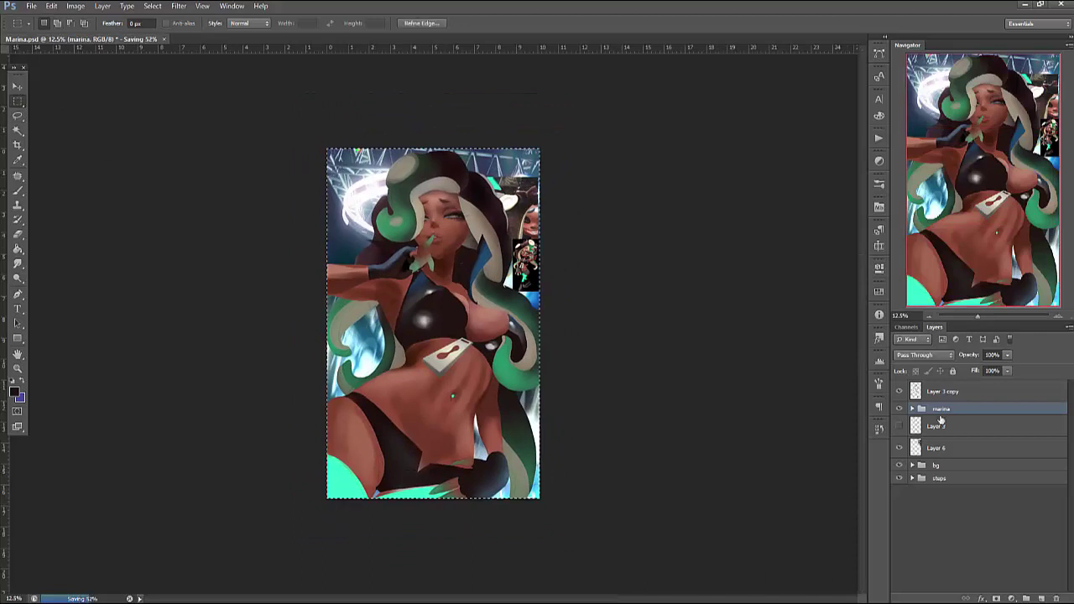
left_click(900, 448)
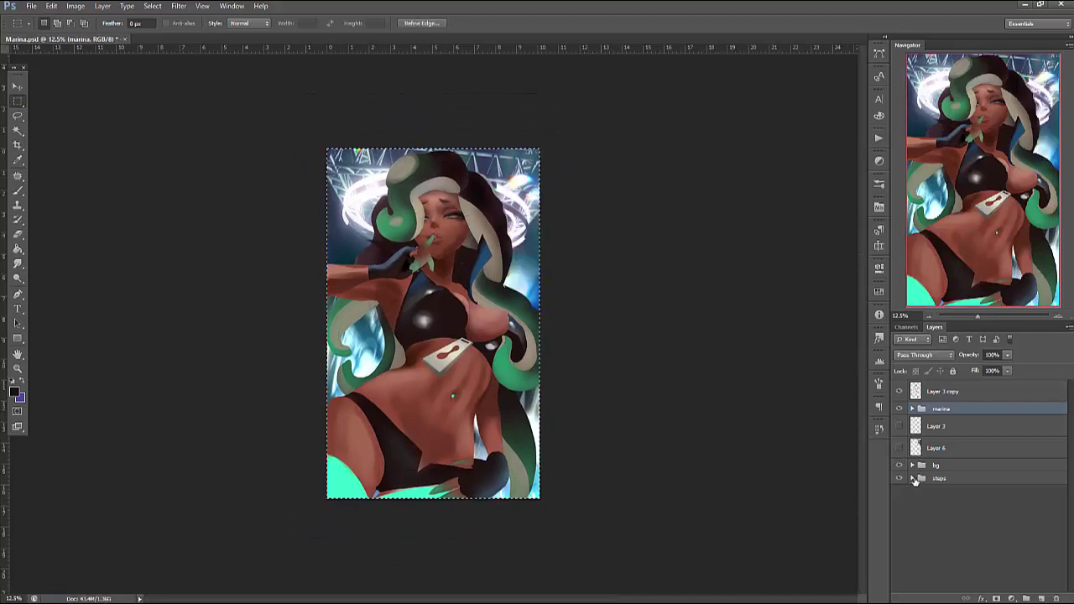
left_click(912, 478)
key("ctrl+v")
left_click(913, 479)
Save the document, show the Layer 6 references again, and make the torso layer in the marina group active
left_click(936, 448)
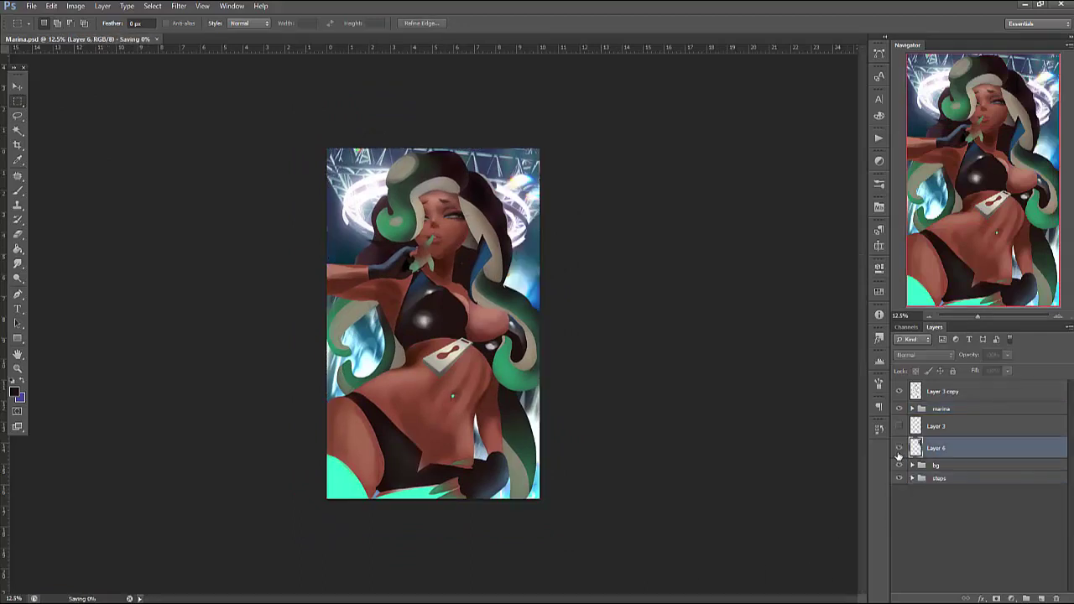
key("ctrl+s")
left_click(901, 448)
left_click(912, 408)
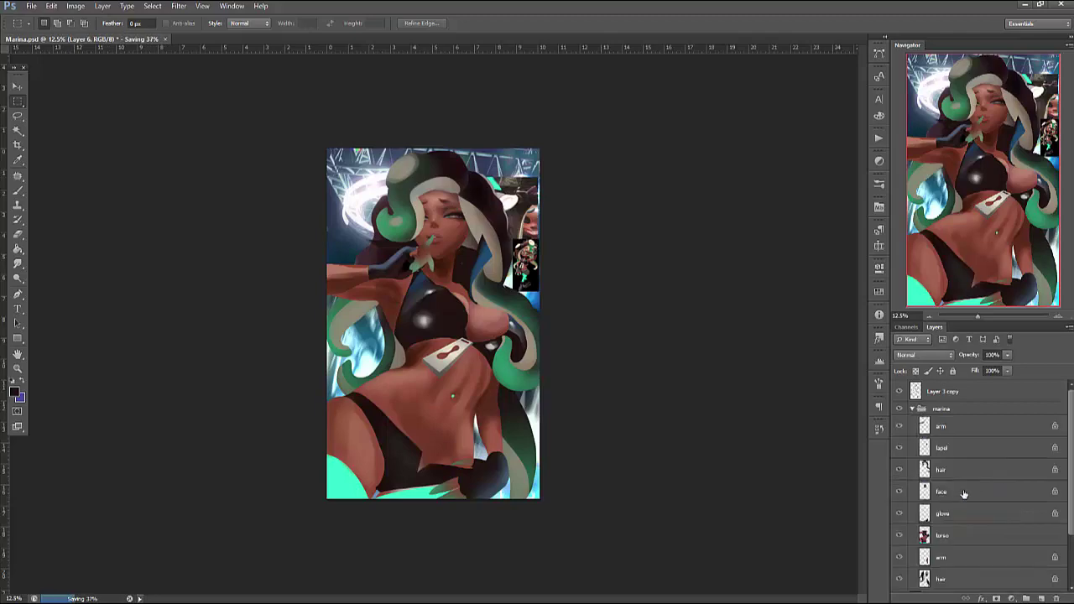
left_click(979, 535)
Flip the whole canvas horizontally to work on the torso in mirrored view
key("ctrl+plus")
key("ctrl+plus")
key("ctrl+plus")
key("ctrl+plus")
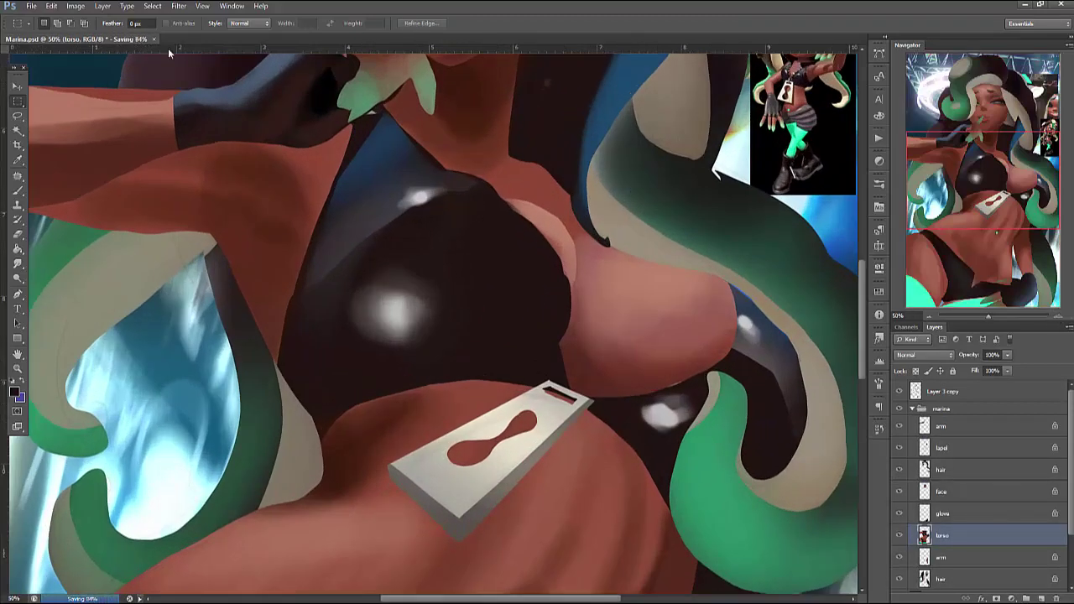
left_click(75, 6)
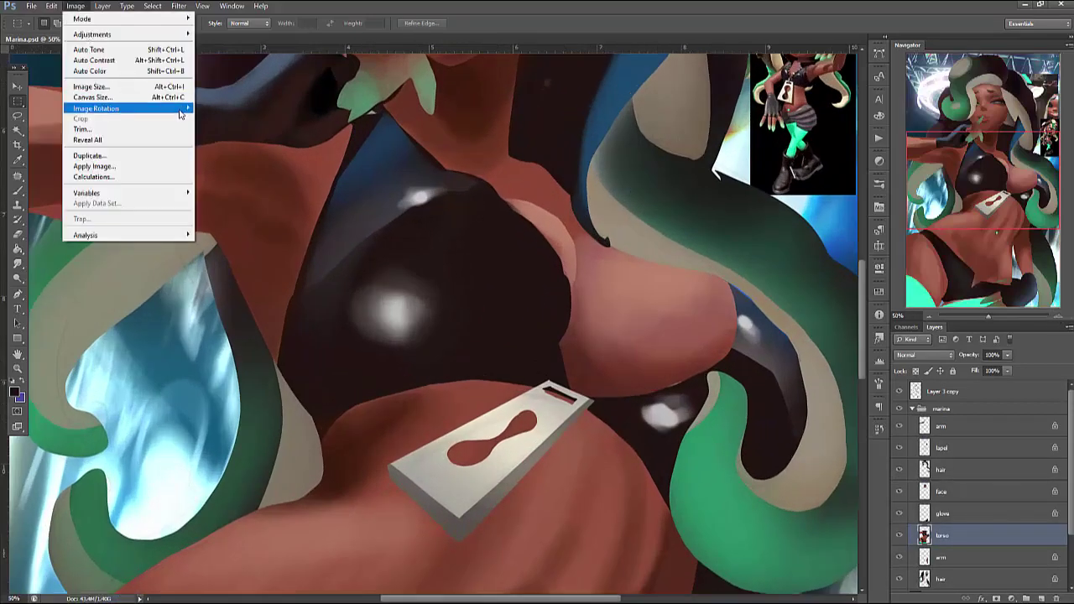
mouse_move(118, 106)
left_click(252, 155)
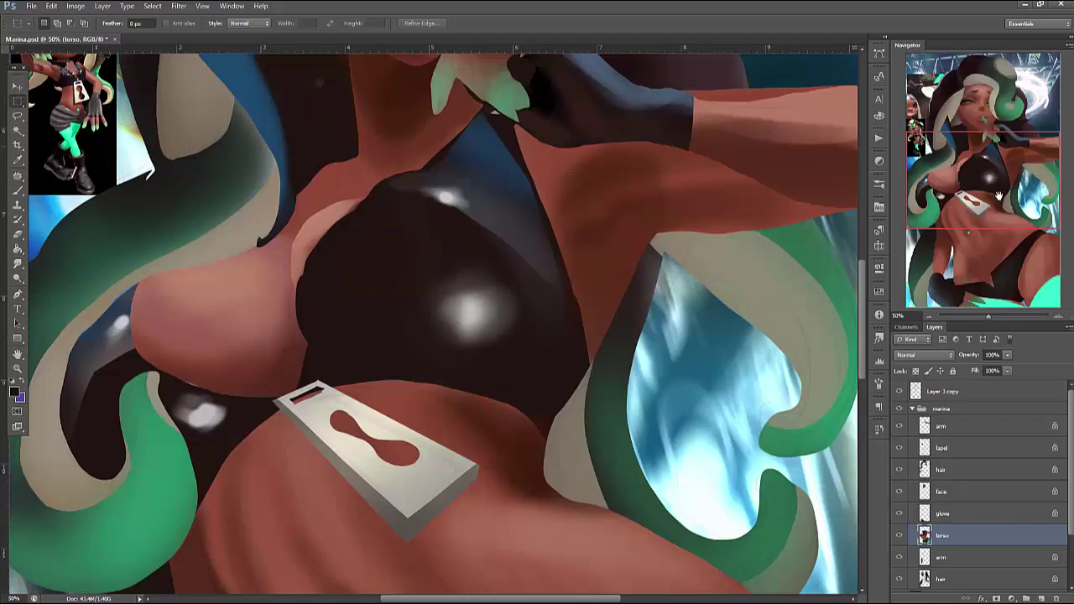
left_click_drag(999, 195, 988, 172)
left_click_drag(602, 456, 791, 474)
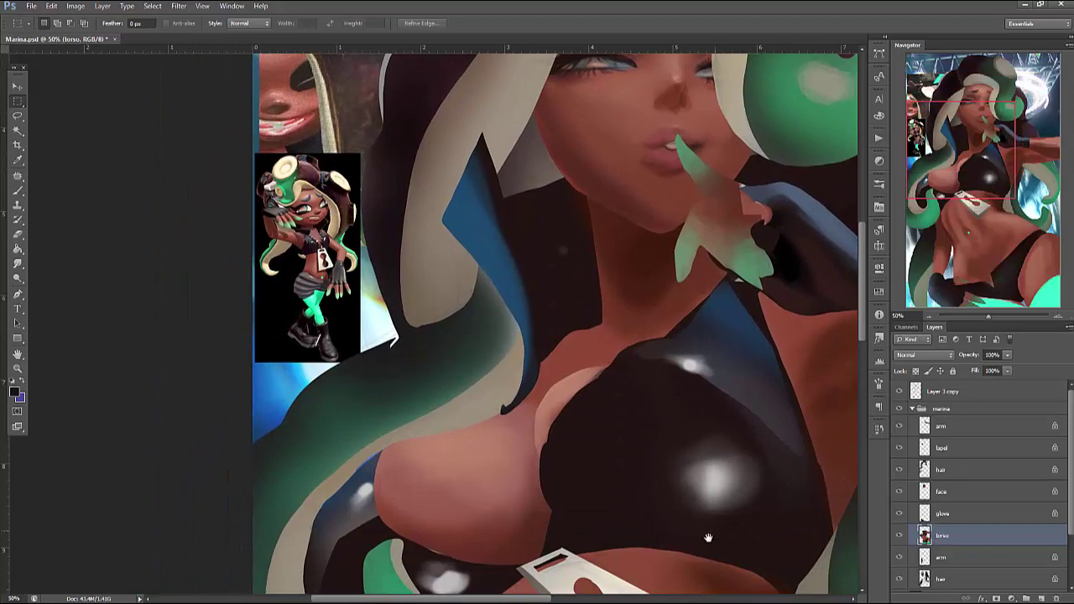
left_click_drag(707, 537, 676, 467)
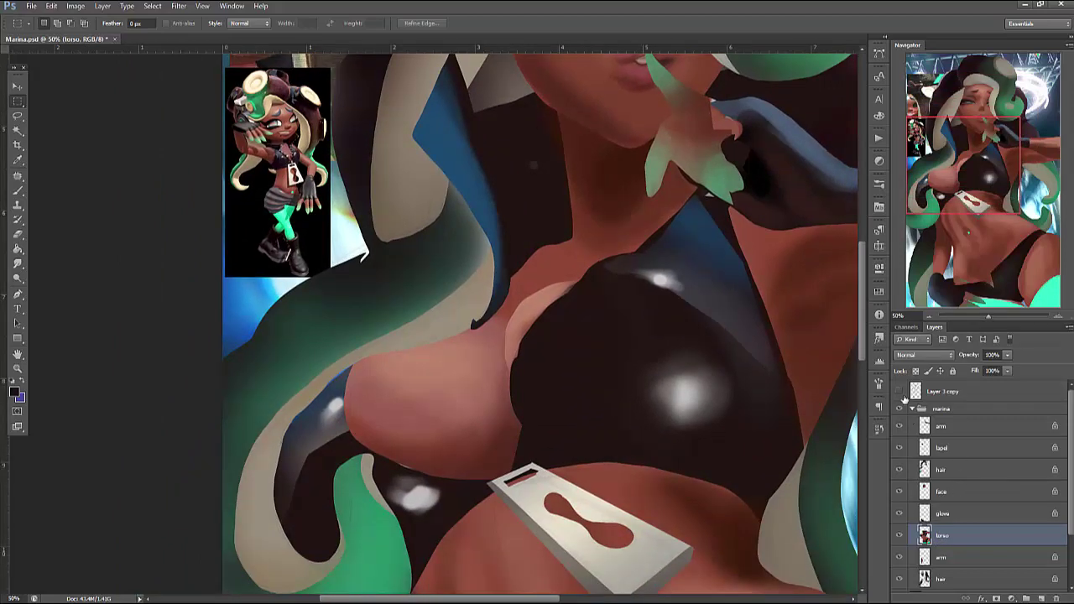
Show the Layer 3 copy line sketch over the painting at 26% opacity
key("alt+period")
left_click(1007, 370)
left_click_drag(1030, 370, 1019, 370)
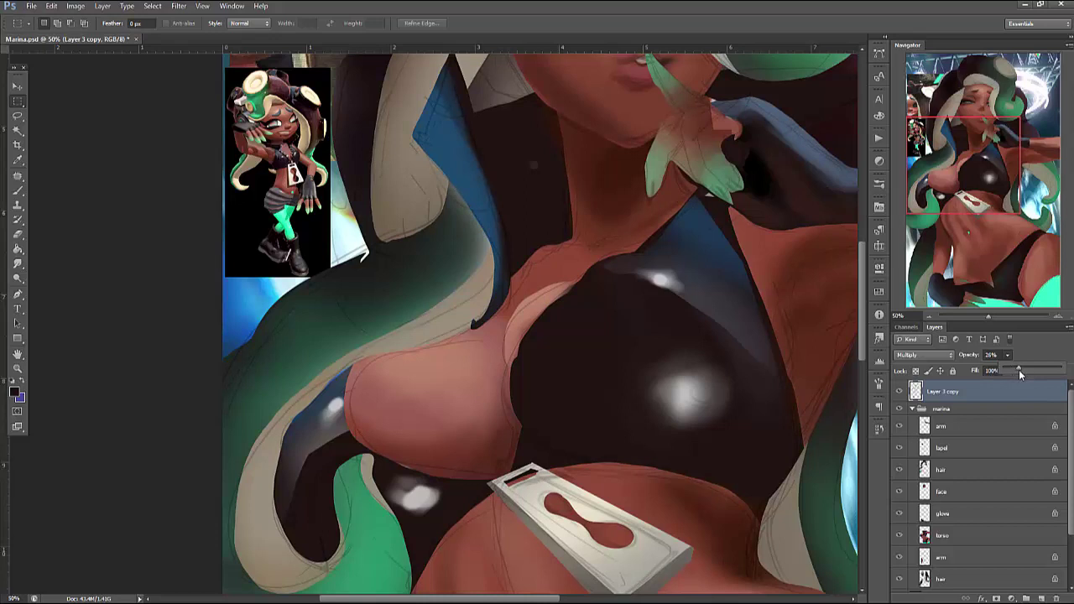
On the torso layer, lasso the black top's inner edge along the sketch, fill it dark, deselect, and lock transparent pixels
left_click(967, 535)
key("l")
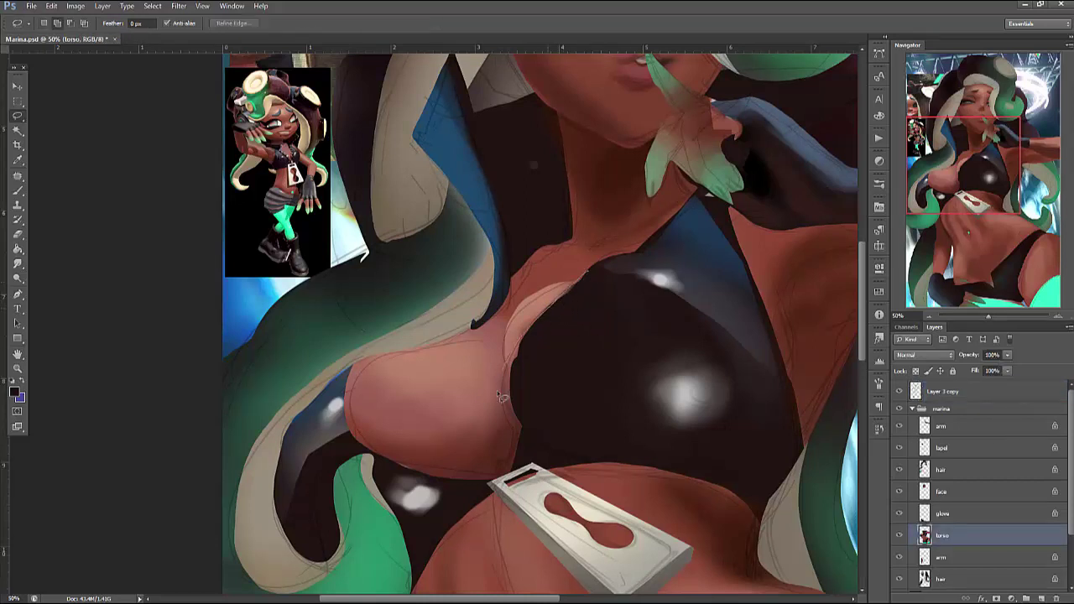
mouse_move(499, 396)
left_mouse_down()
mouse_move(635, 455)
mouse_move(510, 370)
mouse_move(549, 458)
mouse_move(699, 409)
left_mouse_up()
key("b")
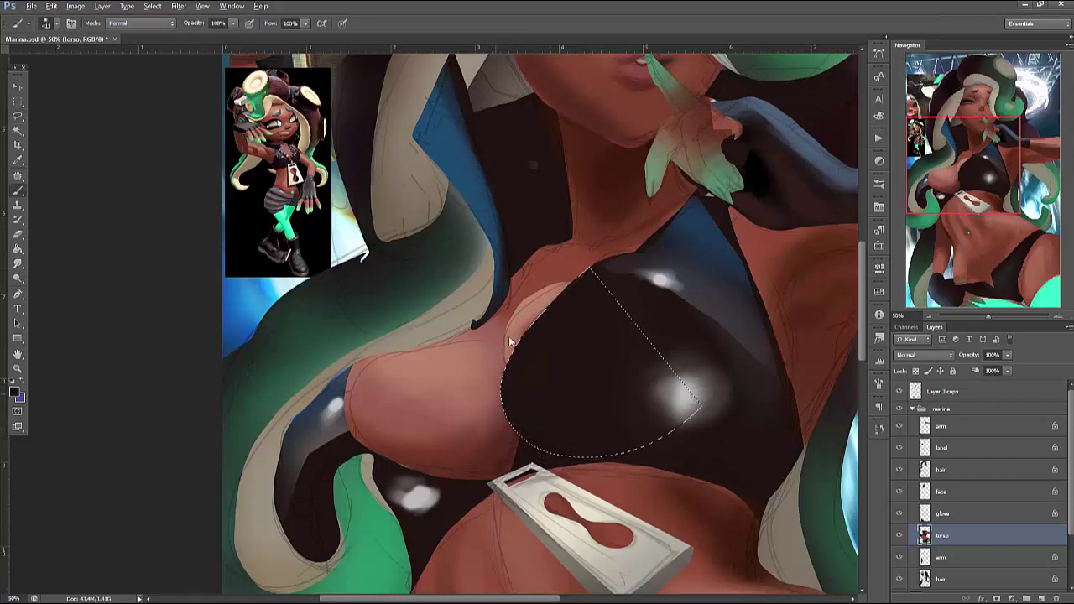
key("ctrl+d")
left_click(1007, 355)
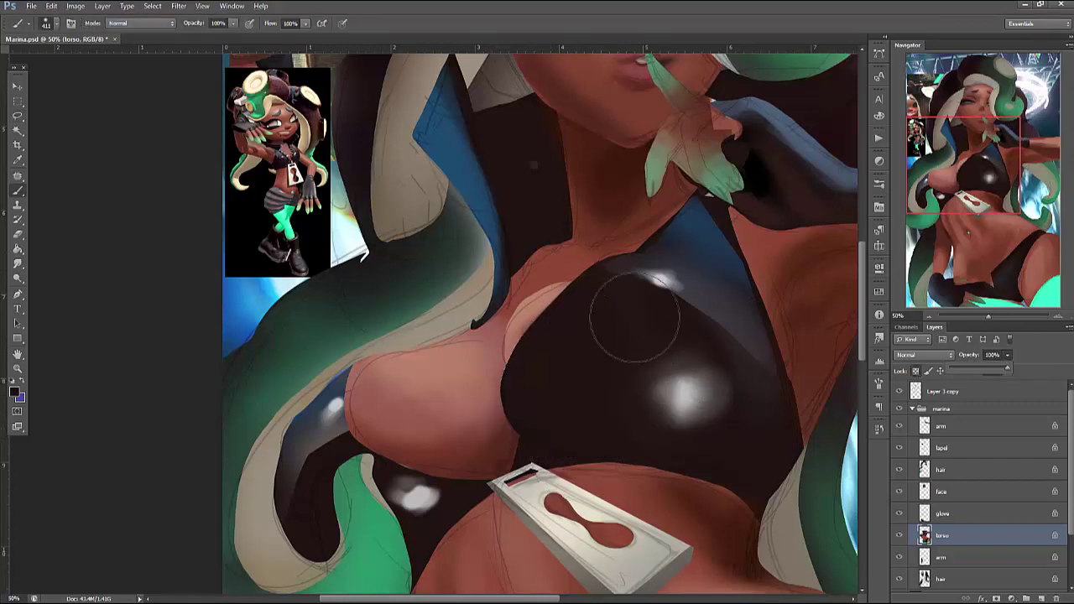
Lasso a curved area on the front of the black top, brush a soft grey-blue sheen into it, and deselect
scroll(662, 361, "up", 3)
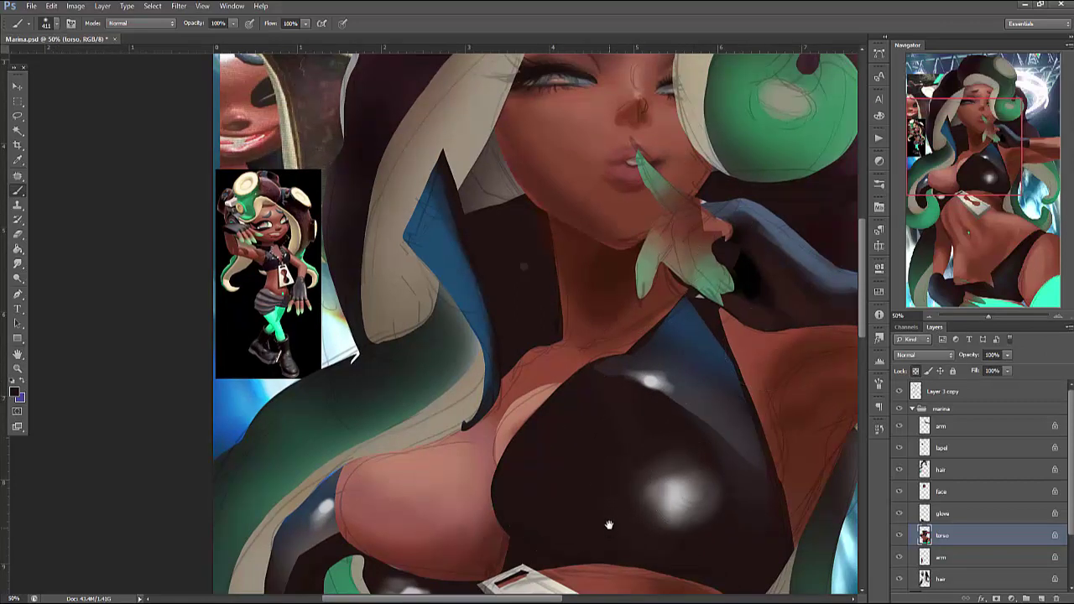
left_click_drag(609, 525, 597, 400)
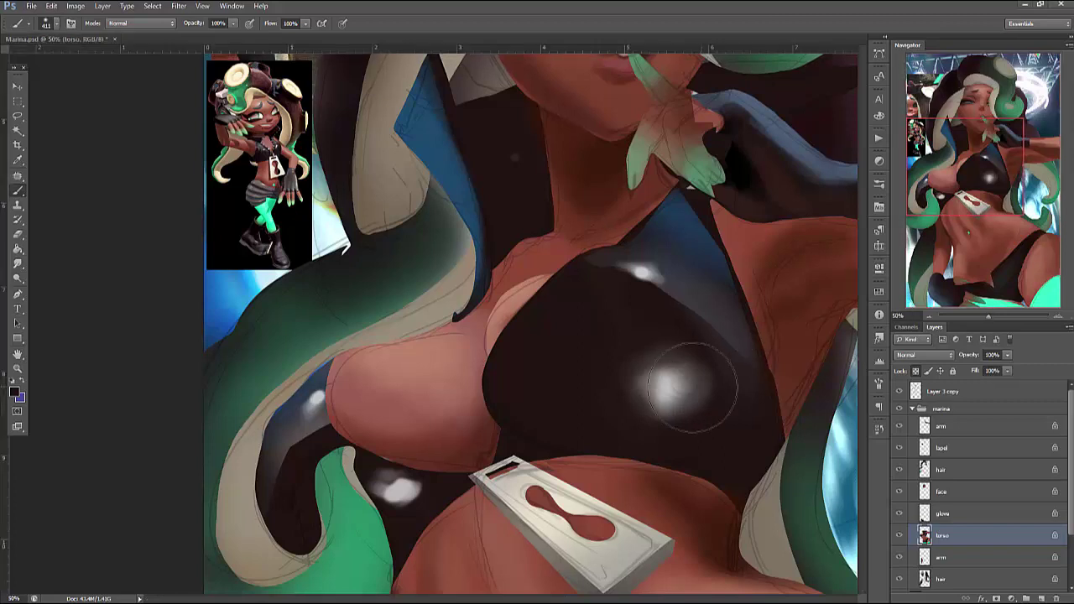
left_click_drag(653, 391, 628, 384)
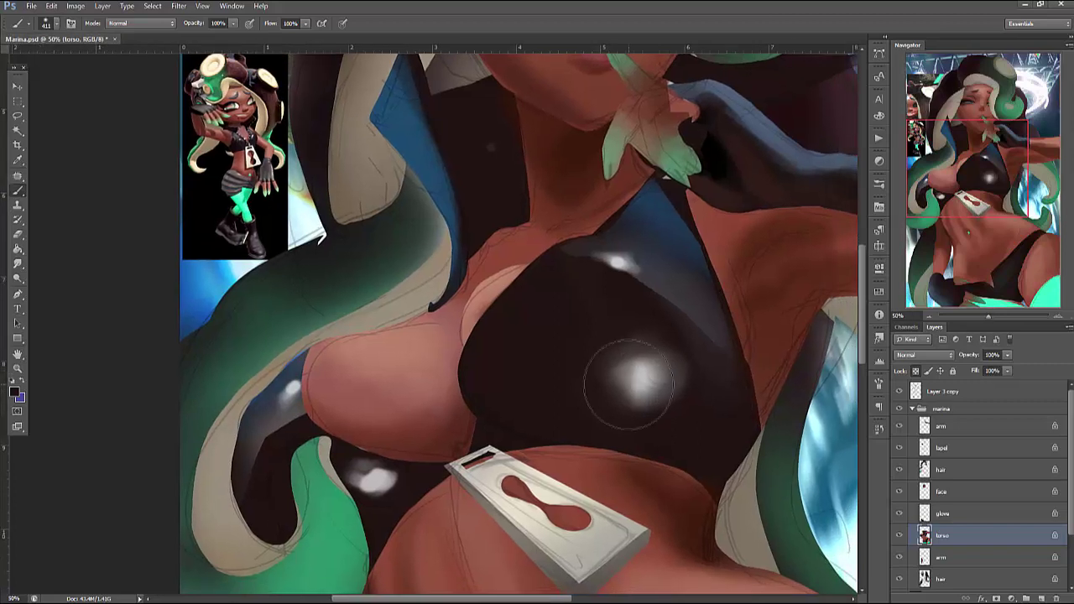
key("l")
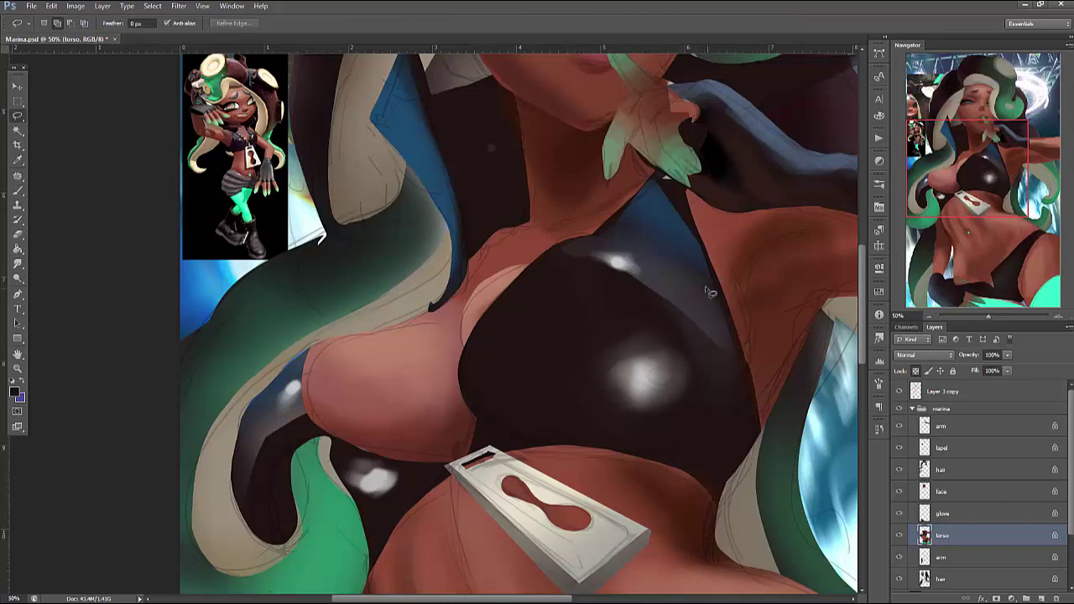
mouse_move(699, 282)
left_mouse_down()
mouse_move(681, 351)
mouse_move(641, 324)
mouse_move(568, 305)
mouse_move(535, 389)
mouse_move(683, 433)
mouse_move(733, 468)
mouse_move(727, 352)
left_mouse_up()
key("b")
mouse_move(604, 302)
left_mouse_down()
mouse_move(717, 424)
mouse_move(699, 444)
mouse_move(647, 413)
mouse_move(695, 451)
mouse_move(699, 477)
mouse_move(638, 445)
left_mouse_up()
key("ctrl+d")
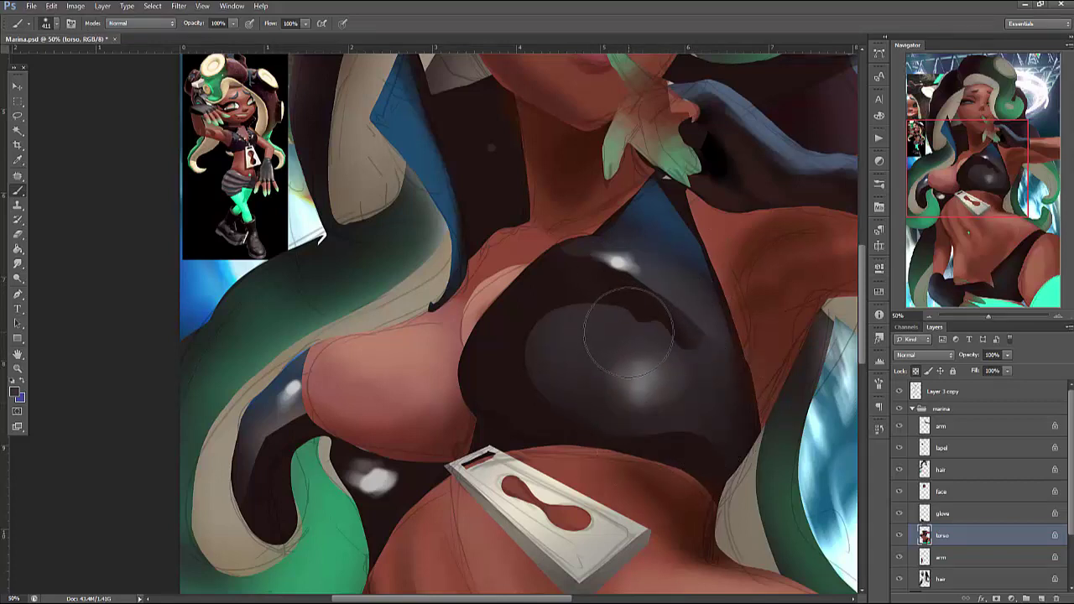
Lasso a curved band across the upper part of the black top, brush in a light grey reflection, and deselect
key("l")
mouse_move(697, 284)
left_mouse_down()
mouse_move(734, 453)
mouse_move(537, 386)
mouse_move(625, 312)
mouse_move(696, 342)
mouse_move(696, 365)
mouse_move(650, 323)
mouse_move(553, 318)
mouse_move(671, 340)
mouse_move(637, 323)
mouse_move(604, 332)
left_mouse_up()
key("ctrl+d")
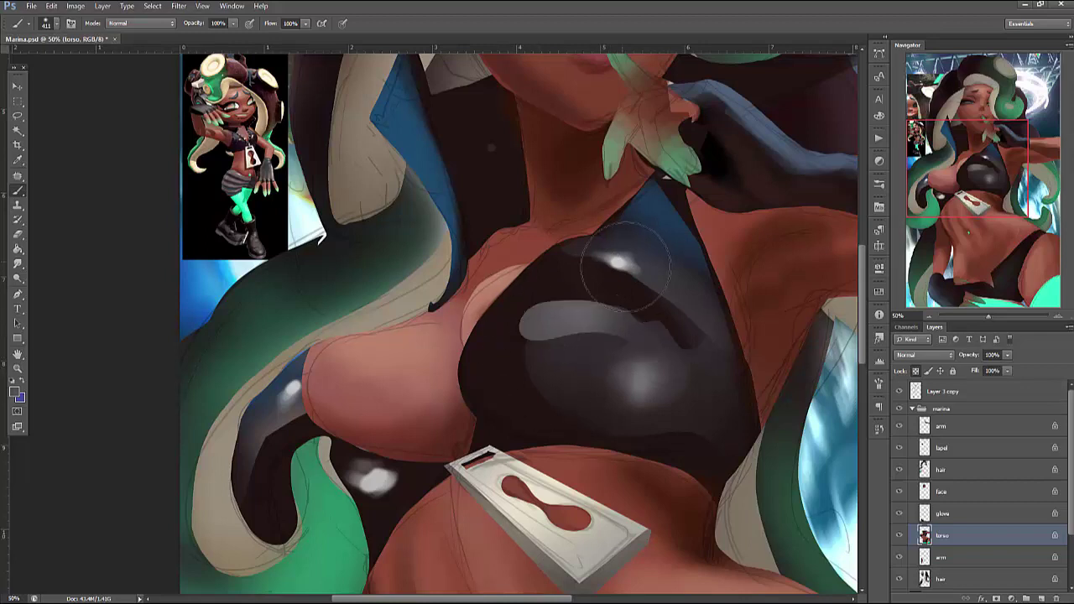
Shrink the brush and blend the reflection band and the sheen beneath it into the dark fabric
right_click(625, 275)
mouse_move(680, 295)
left_mouse_down()
mouse_move(591, 292)
mouse_move(556, 306)
mouse_move(601, 319)
mouse_move(511, 328)
mouse_move(558, 354)
mouse_move(531, 358)
mouse_move(550, 379)
left_mouse_up()
key("Return")
right_click(679, 252)
left_click_drag(699, 288, 713, 288)
key("Return")
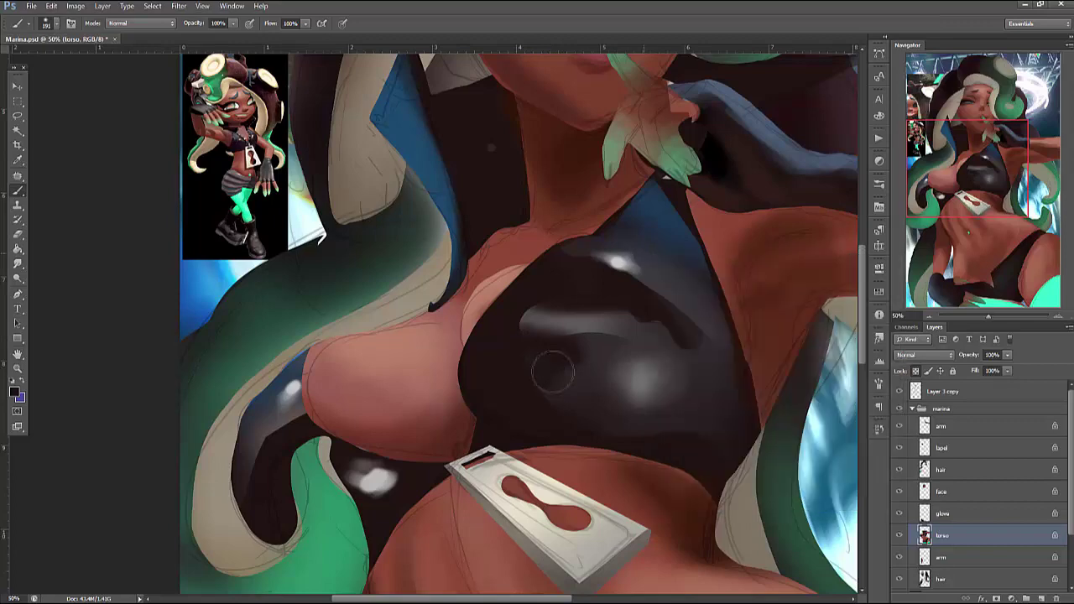
left_click_drag(547, 372, 637, 351)
Set the foreground colour to black 000000 and paint deep shadows around the round highlight on the black top
left_click(17, 395)
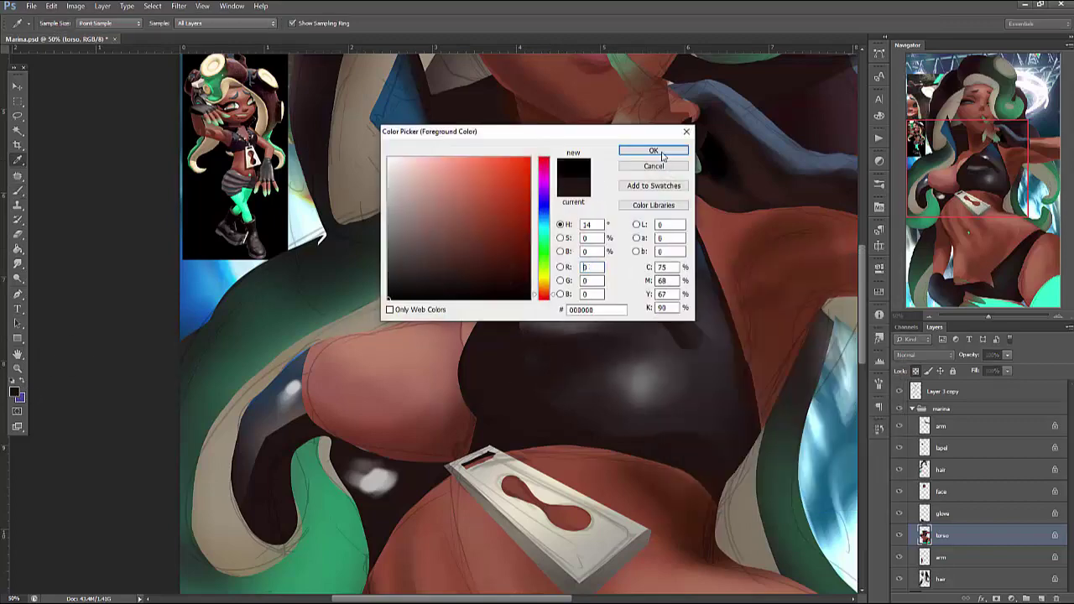
left_click(640, 146)
right_click(707, 245)
left_click_drag(767, 266, 755, 266)
key("Return")
mouse_move(512, 361)
left_mouse_down()
mouse_move(586, 415)
mouse_move(589, 383)
mouse_move(678, 347)
mouse_move(668, 344)
mouse_move(702, 374)
mouse_move(569, 380)
mouse_move(681, 398)
mouse_move(705, 387)
mouse_move(666, 333)
mouse_move(653, 409)
mouse_move(583, 372)
mouse_move(632, 351)
mouse_move(650, 411)
mouse_move(689, 364)
mouse_move(683, 425)
mouse_move(627, 408)
mouse_move(688, 394)
mouse_move(647, 411)
mouse_move(617, 400)
mouse_move(667, 415)
mouse_move(632, 361)
mouse_move(624, 365)
mouse_move(639, 391)
left_mouse_up()
left_click(693, 367, "alt")
left_click(707, 364, "alt")
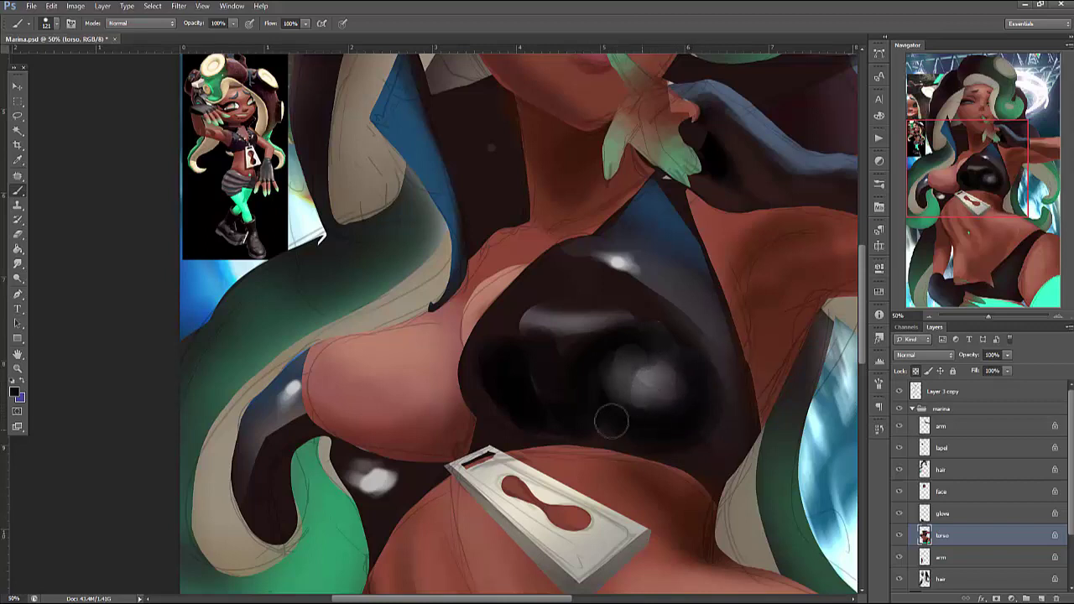
Reduce the brush to a fine size and paint a thin light highlight along the black top's lower hem
right_click(729, 313)
left_click(747, 320)
key("Return")
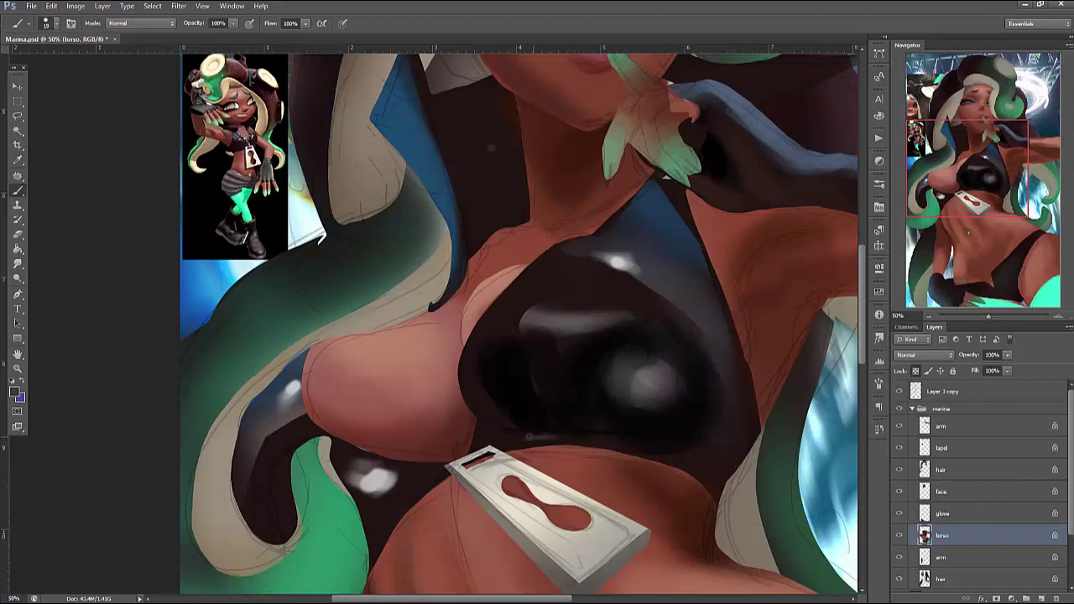
left_click_drag(522, 434, 588, 435)
left_click(559, 437, "alt")
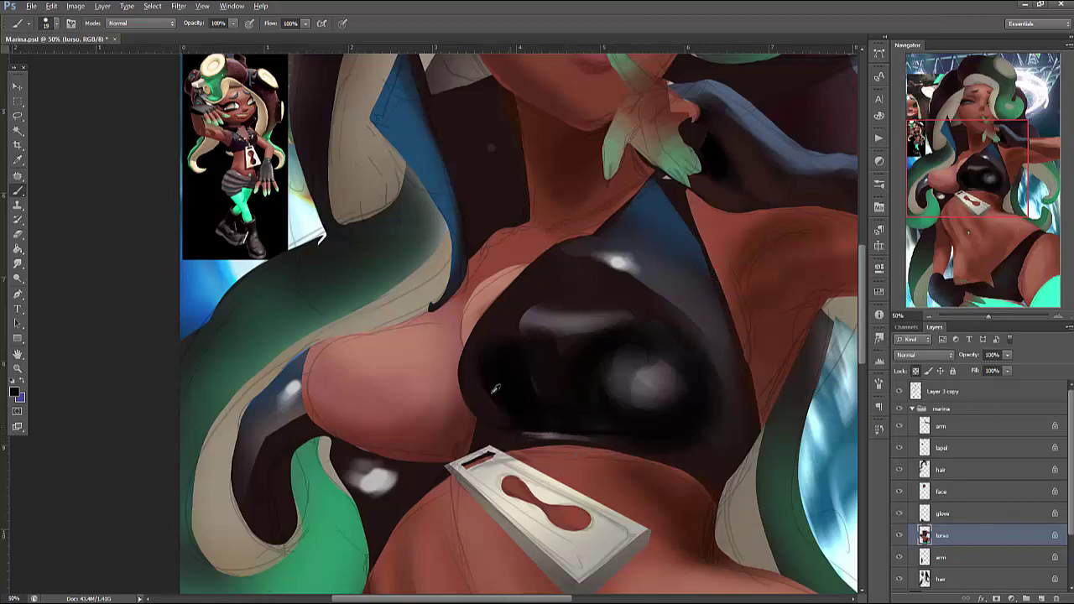
left_click(575, 428, "alt")
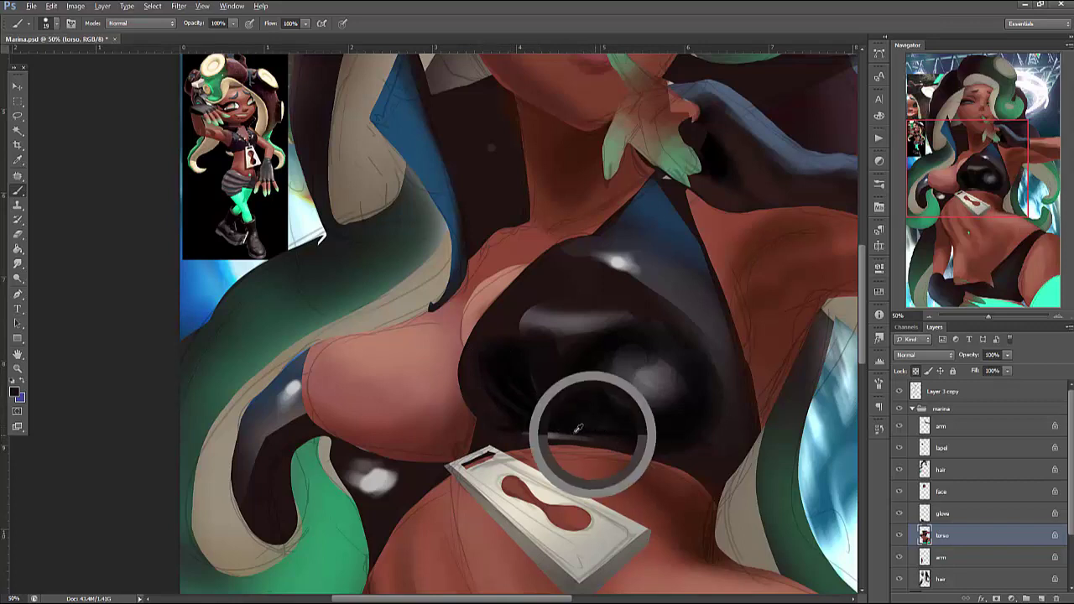
left_click_drag(548, 439, 527, 439)
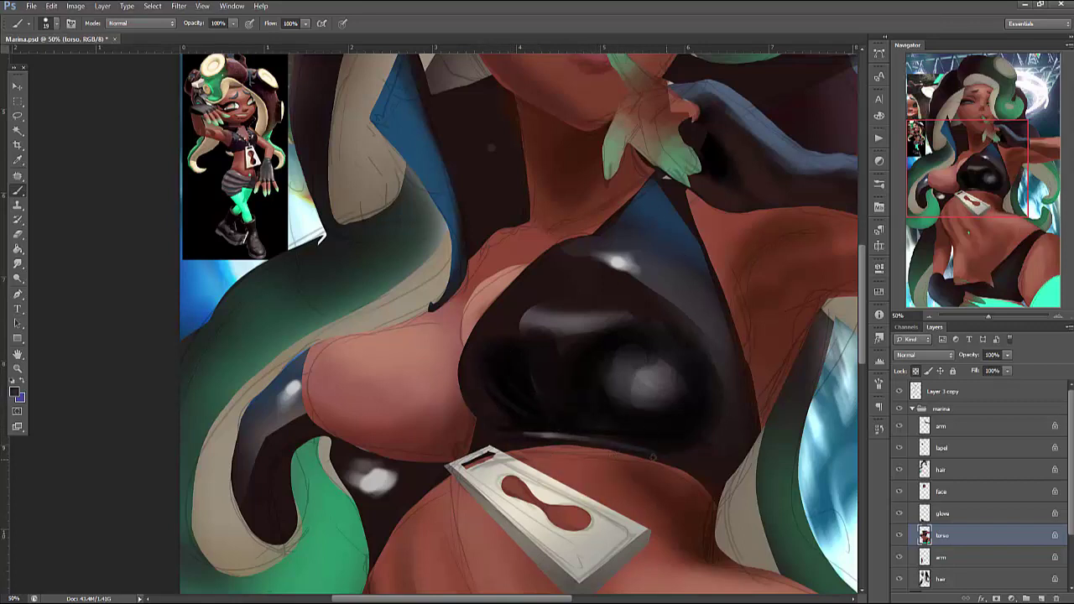
Enlarge the brush and paint soft blue reflected light down the black top's outer side, blending it around the round highlight
right_click(707, 306)
key("Return")
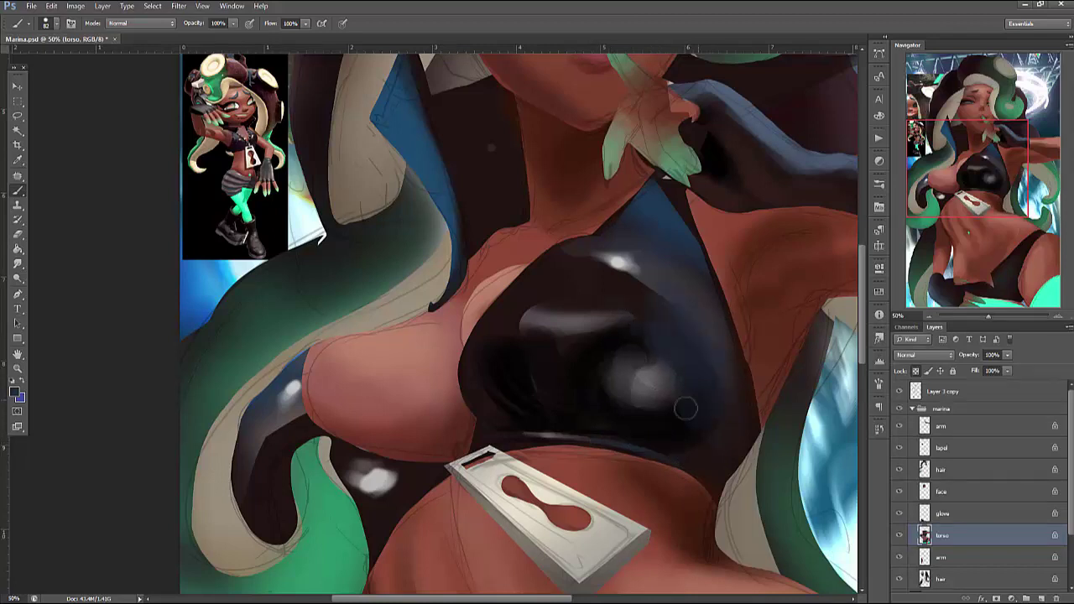
right_click(709, 281)
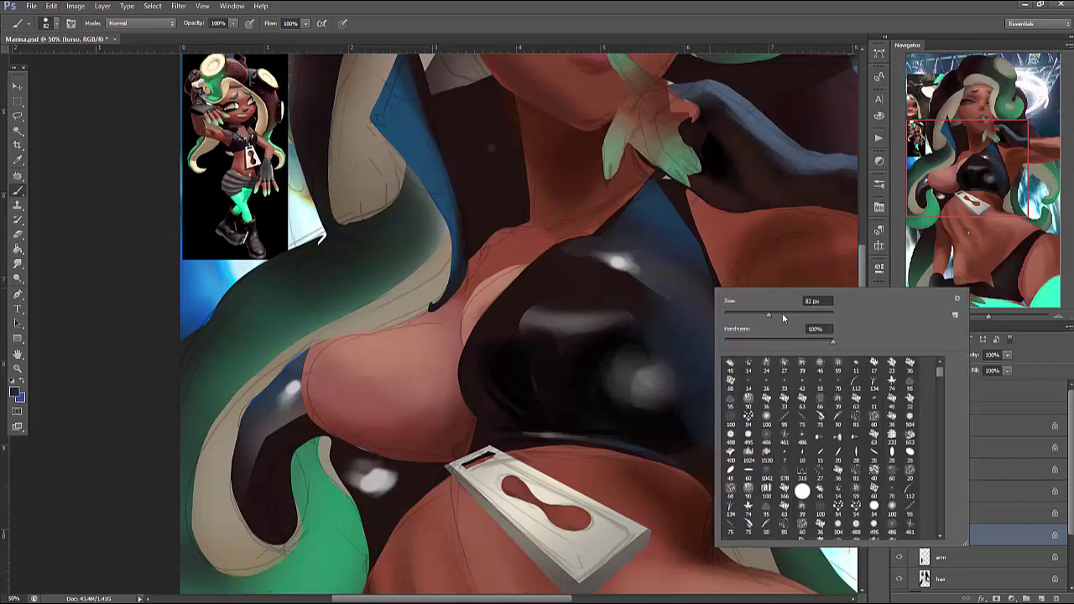
key("Return")
mouse_move(673, 386)
left_mouse_down()
mouse_move(640, 259)
mouse_move(693, 368)
mouse_move(674, 378)
mouse_move(675, 391)
mouse_move(692, 294)
mouse_move(709, 392)
left_mouse_up()
left_click(689, 458, "alt")
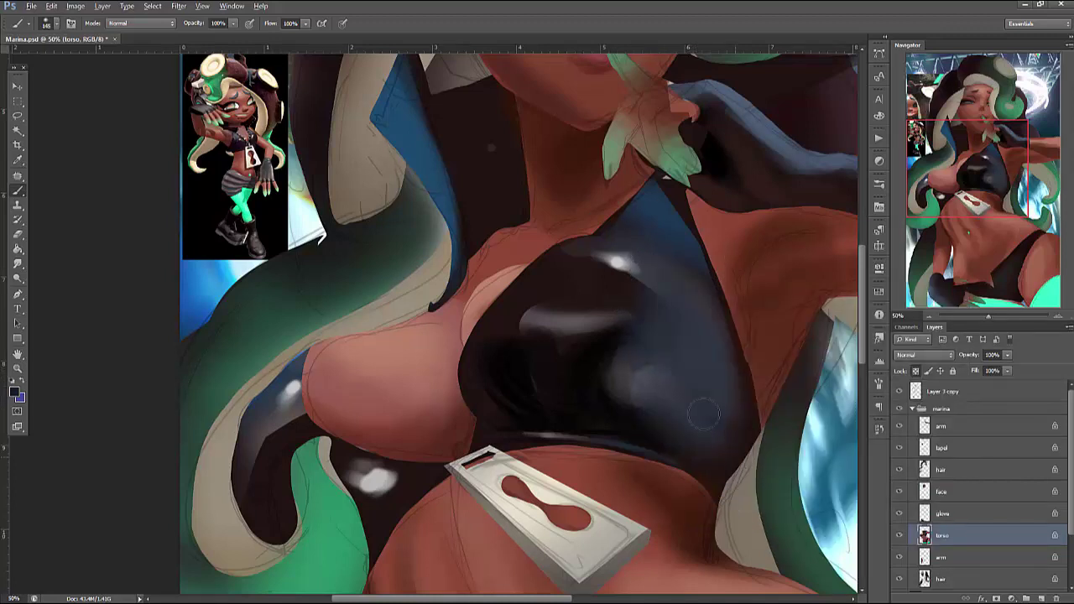
mouse_move(708, 446)
left_mouse_down()
mouse_move(696, 412)
mouse_move(638, 348)
mouse_move(603, 344)
mouse_move(655, 348)
left_mouse_up()
key("l")
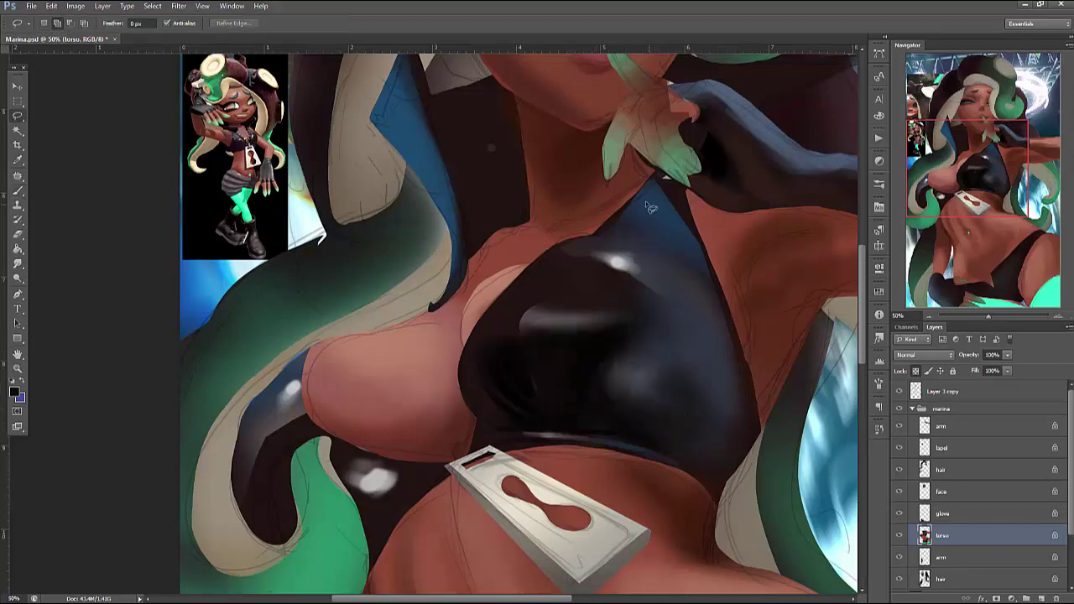
Lasso the upper highlight on the black top and brighten it to near white with the brush in Color Dodge mode
left_click_drag(597, 266, 638, 275)
key("b")
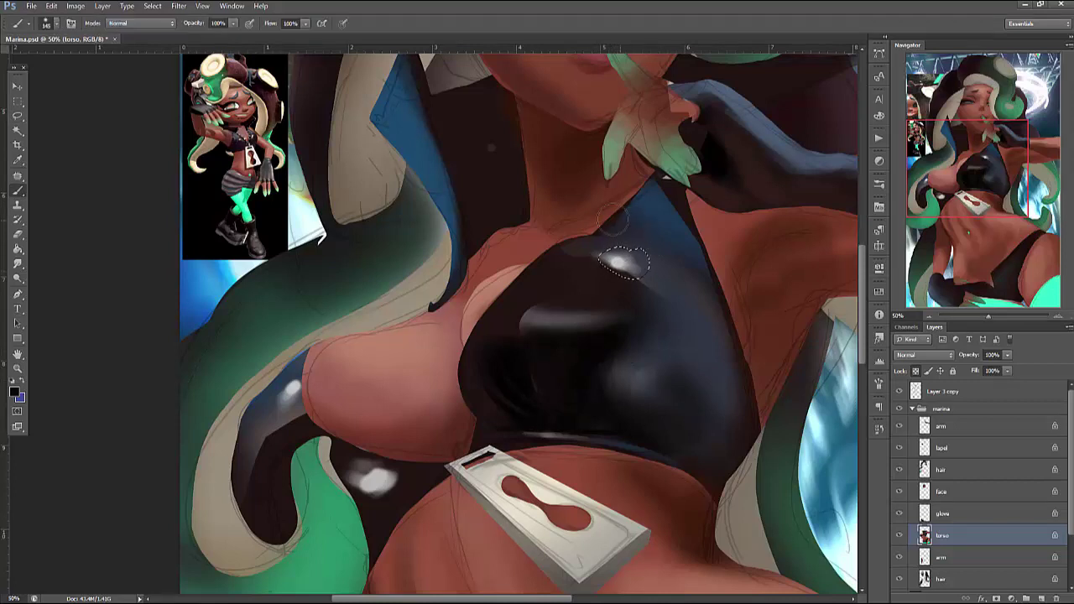
left_click(128, 23)
left_click(138, 137)
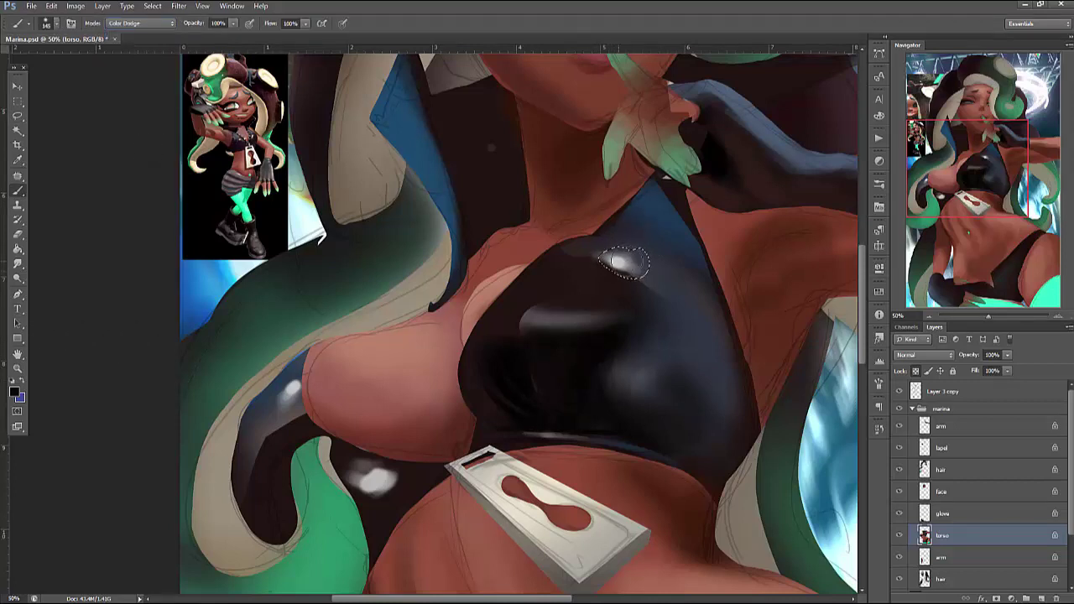
right_click(665, 195)
key("Return")
key("ctrl+h")
left_click(900, 535)
left_click(900, 535)
left_click(626, 262, "alt")
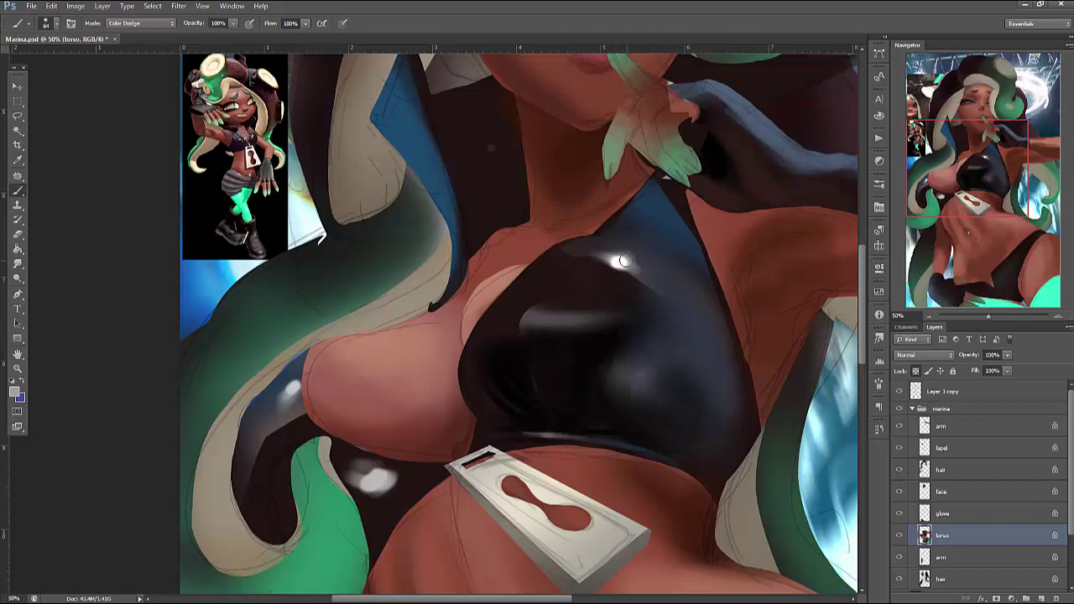
right_click(680, 209)
key("Return")
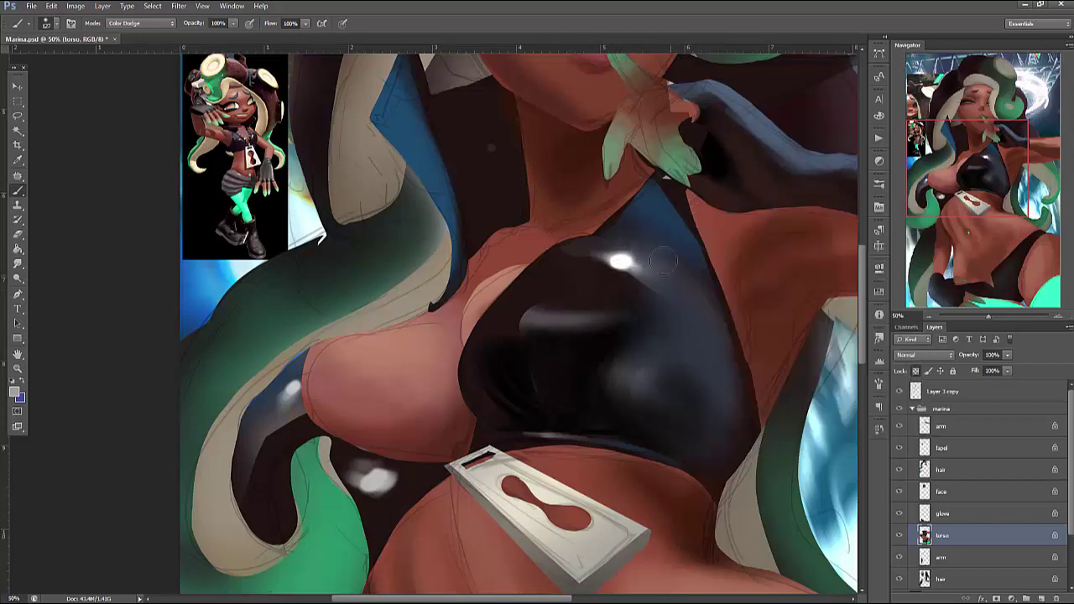
Return the brush to Normal mode at 12 px and paint thin dark edge and crease lines where the strap meets the black top
left_click(144, 23)
left_click(135, 25)
right_click(686, 148)
type("12")
key("Tab")
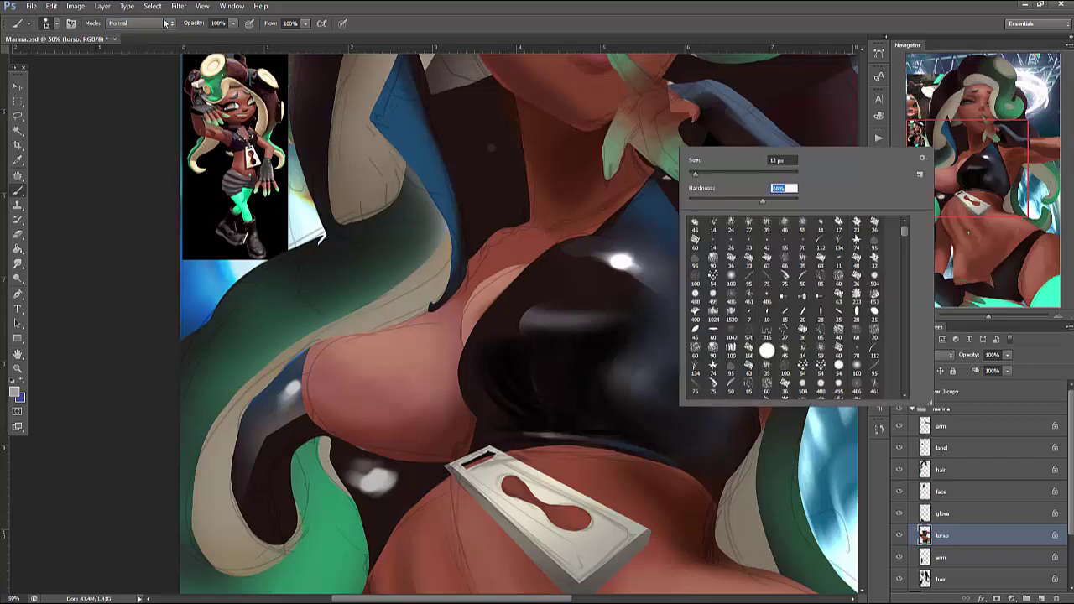
key("Return")
left_click(165, 24)
left_click(134, 25)
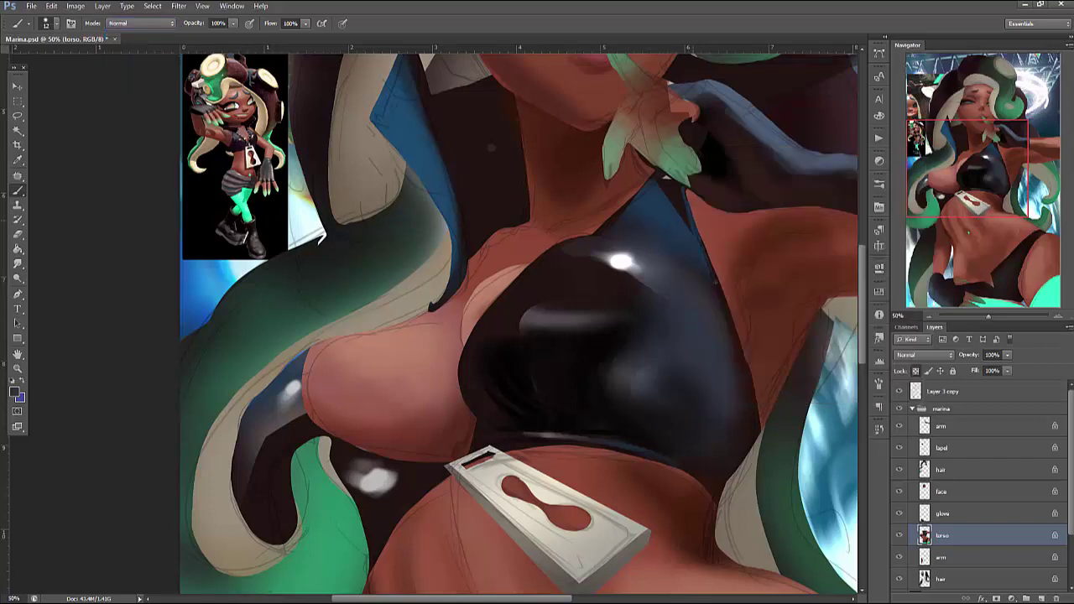
left_click_drag(688, 210, 702, 254)
key("ctrl+z")
left_click_drag(654, 257, 722, 327)
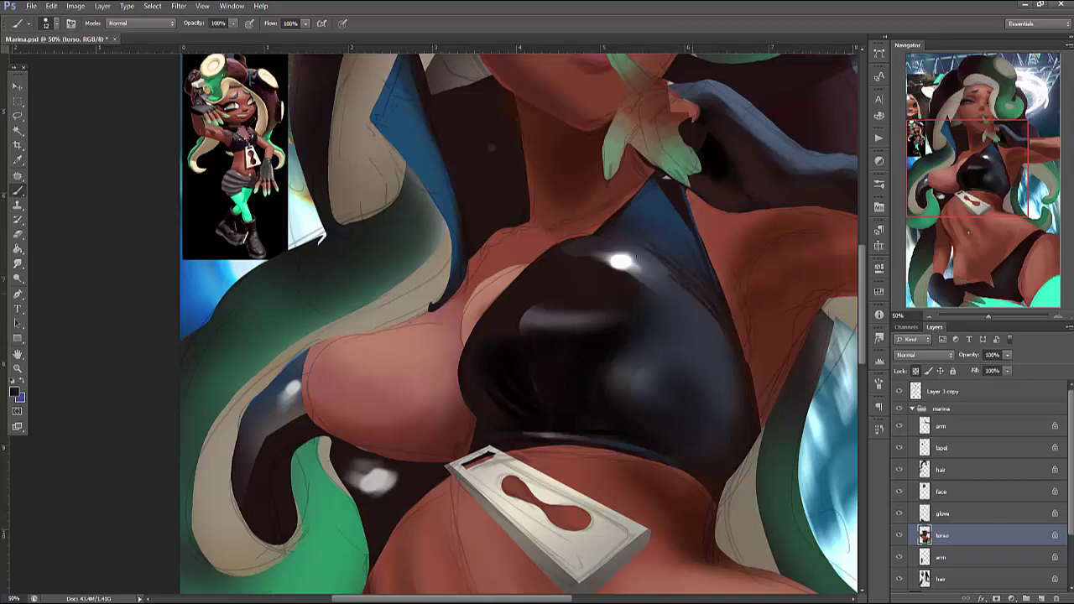
Enlarge the brush to 60 px and blend sampled dark and blue tones through the strap's base and the top's outer side
right_click(713, 237)
key("Return")
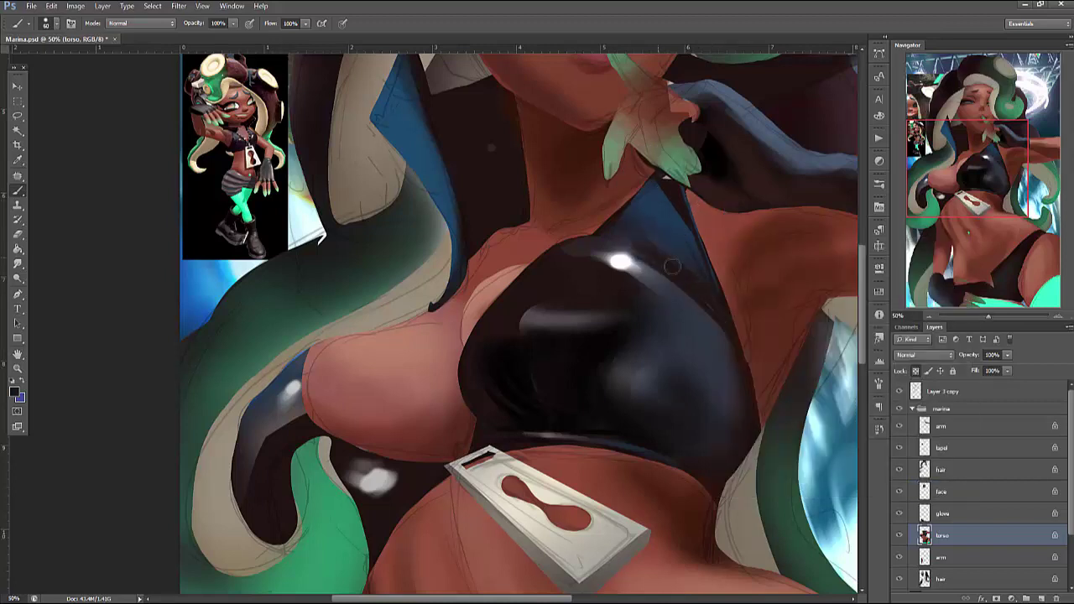
left_click(635, 229, "alt")
left_click(692, 330, "alt")
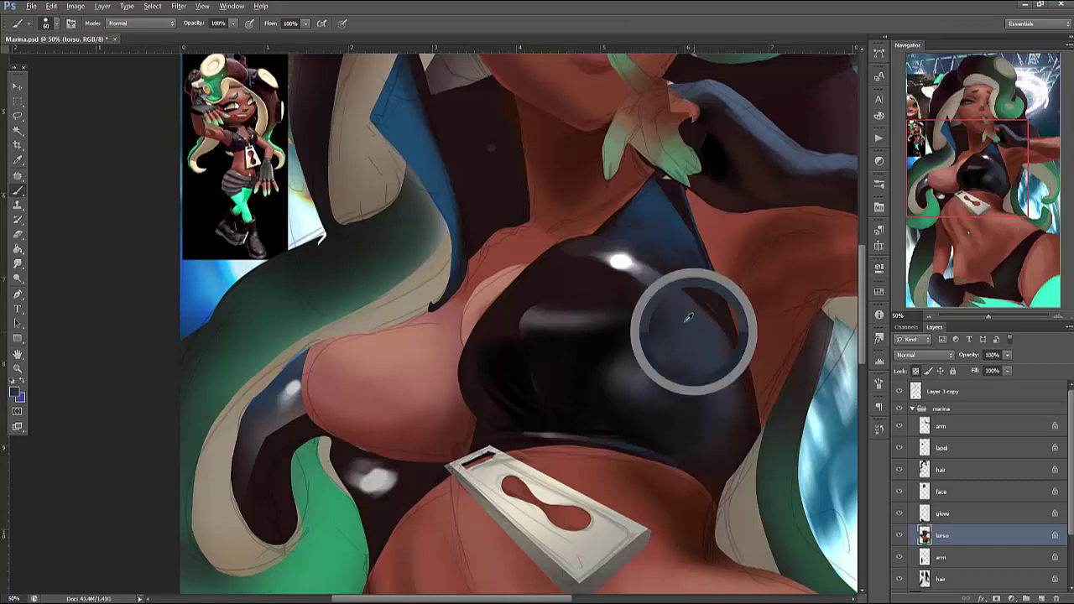
Paint white highlights on the black top's upper inner side, then select the area around them and blend their edges with sampled dark tones
left_click(619, 262, "alt")
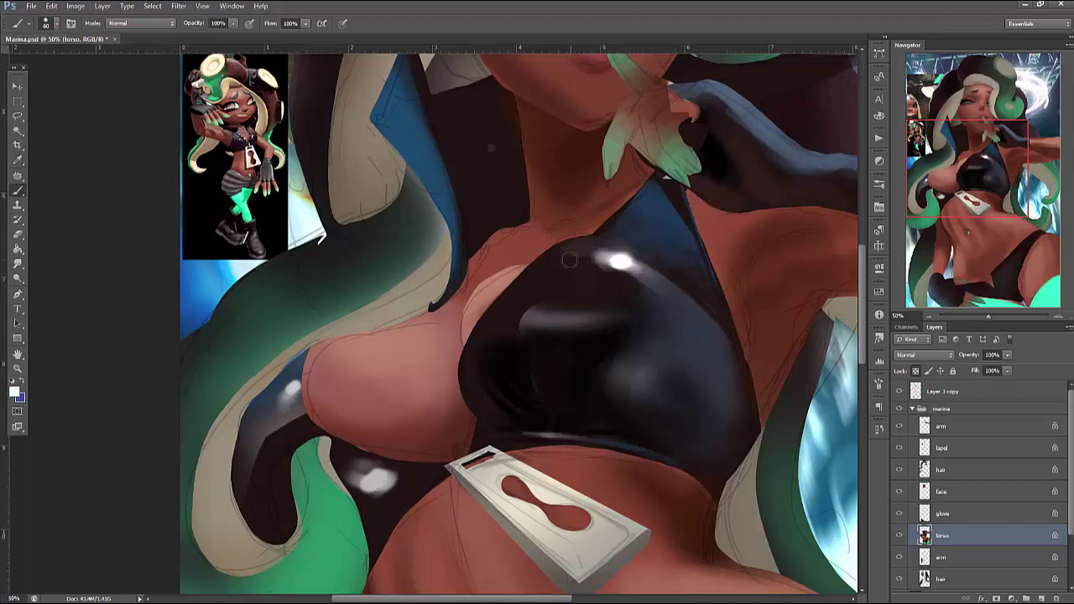
mouse_move(564, 252)
left_mouse_down()
mouse_move(574, 248)
mouse_move(513, 289)
mouse_move(527, 303)
mouse_move(527, 335)
left_mouse_up()
left_click(585, 271, "alt")
key("l")
key("b")
left_click(518, 323, "alt")
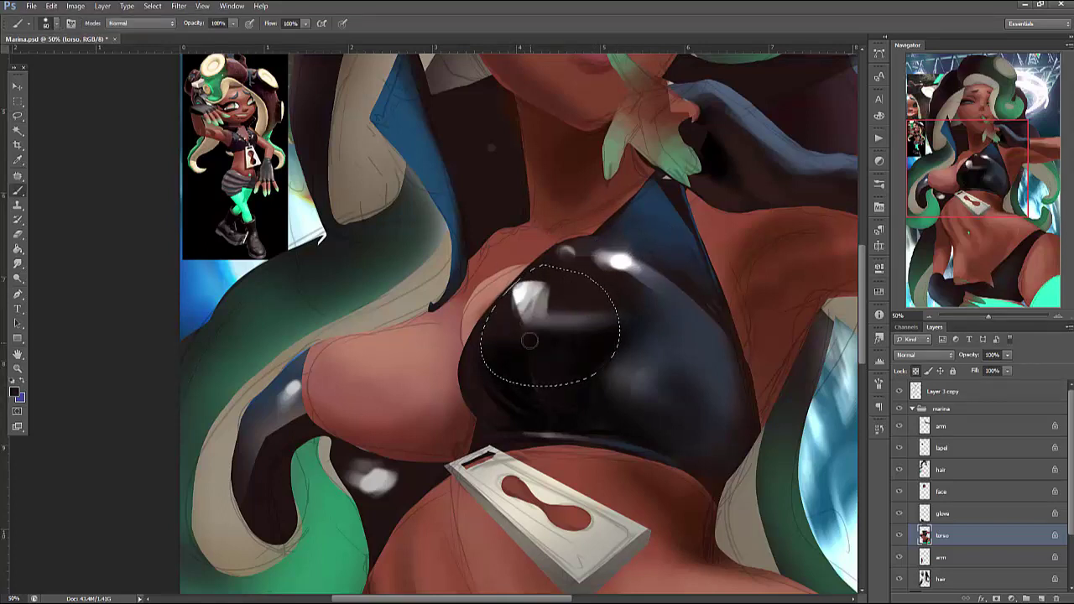
left_click(535, 263, "alt")
mouse_move(535, 269)
left_mouse_down()
mouse_move(554, 289)
mouse_move(562, 277)
mouse_move(529, 315)
mouse_move(579, 277)
left_mouse_up()
key("ctrl+d")
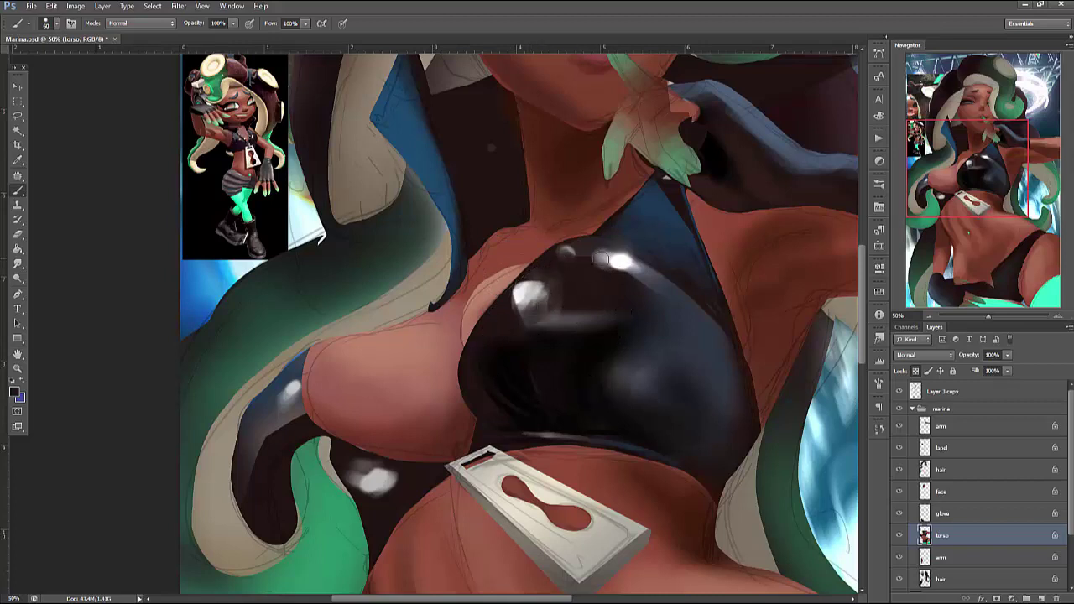
Clean up the black top's inner edge with a 16 px skin-toned brush and draw a thin dark contour line beside it
right_click(555, 288)
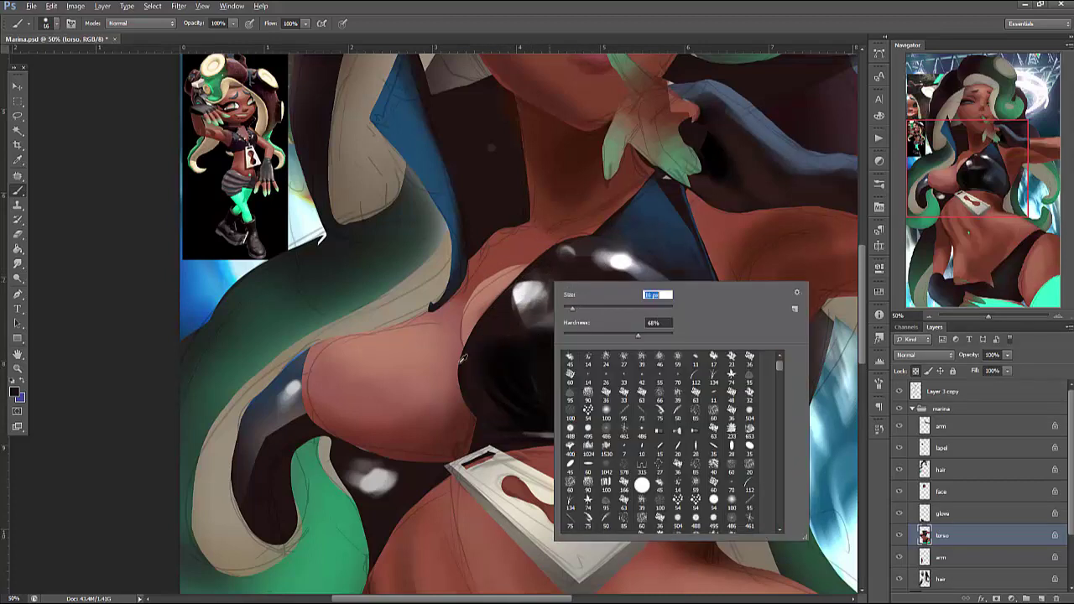
left_click(464, 361, "alt")
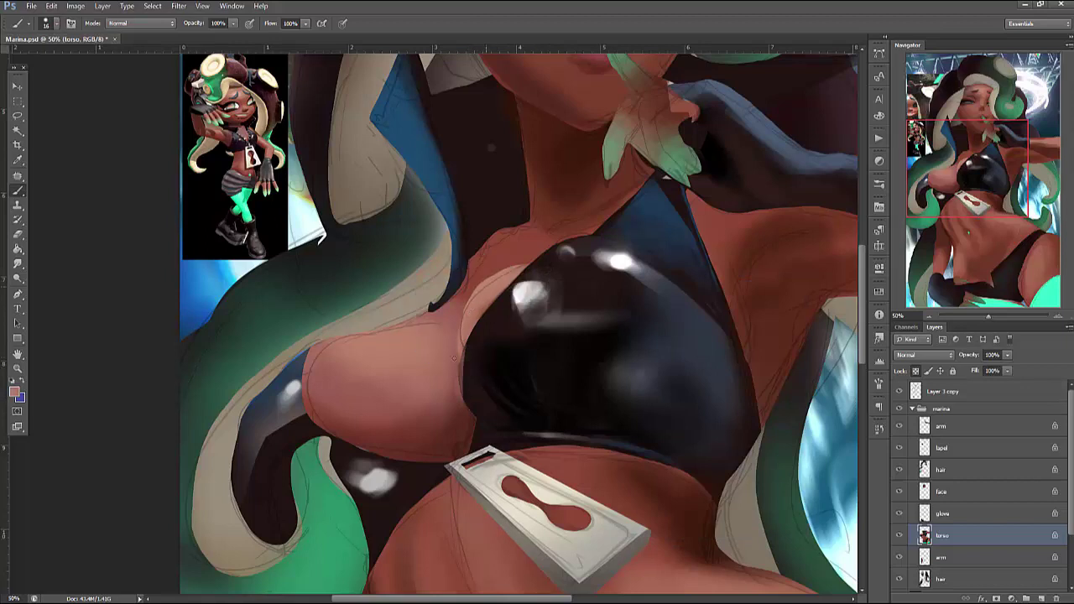
right_click(528, 270)
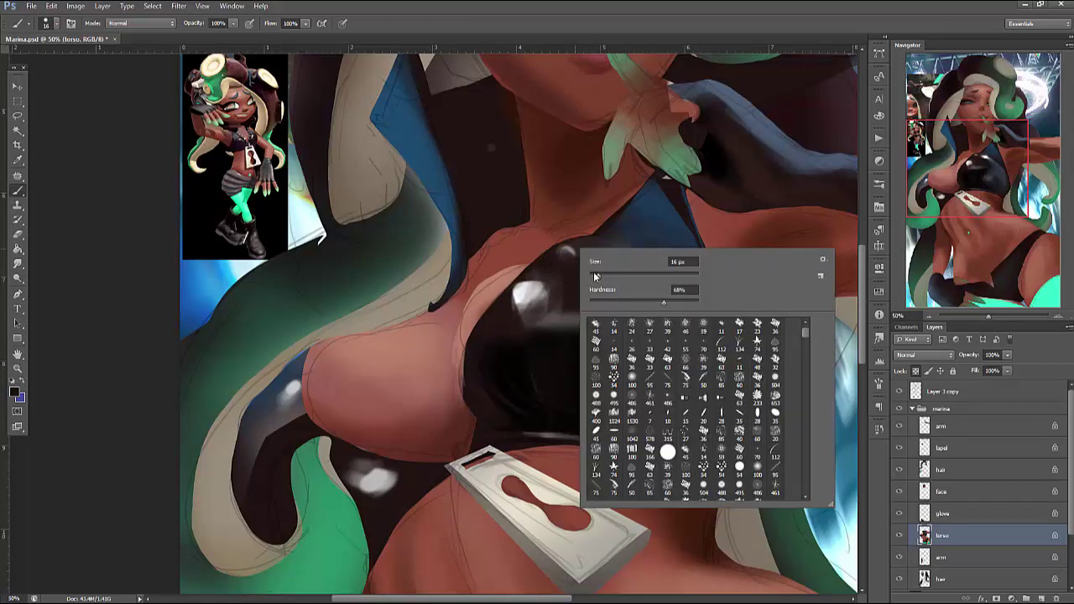
left_click(528, 270)
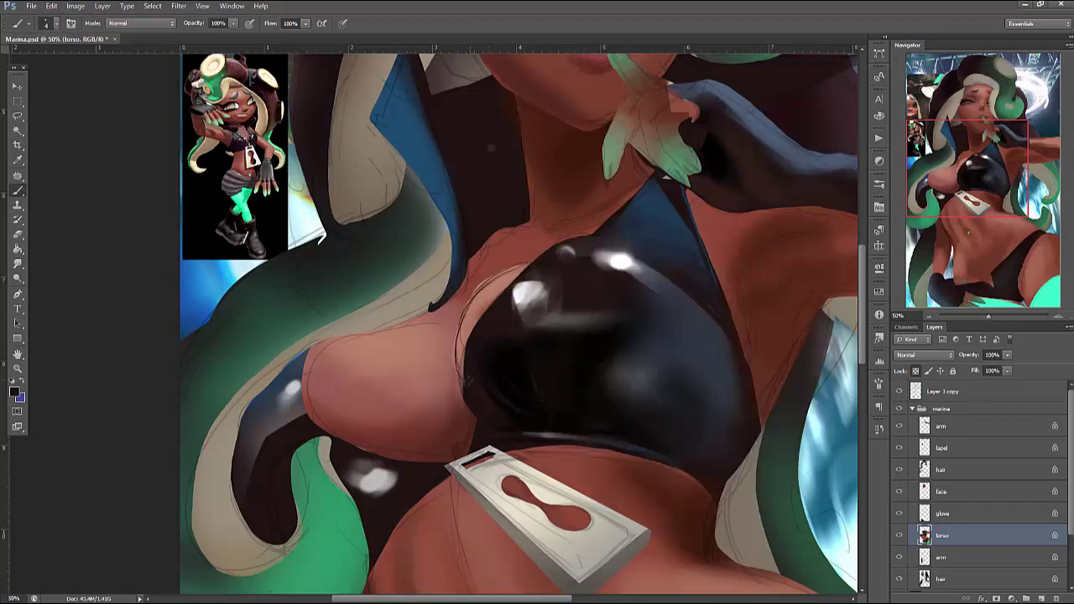
Lasso the lower part of the black top and paint soft blue reflected light along its underside
right_click(593, 263)
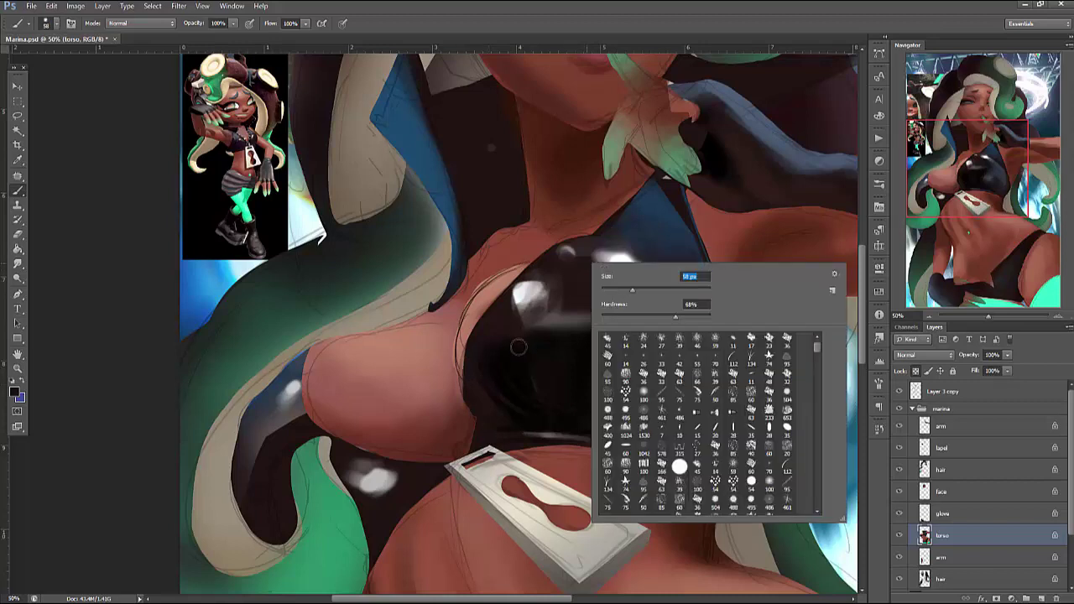
key("l")
left_click_drag(494, 436, 609, 285)
key("b")
right_click(591, 245)
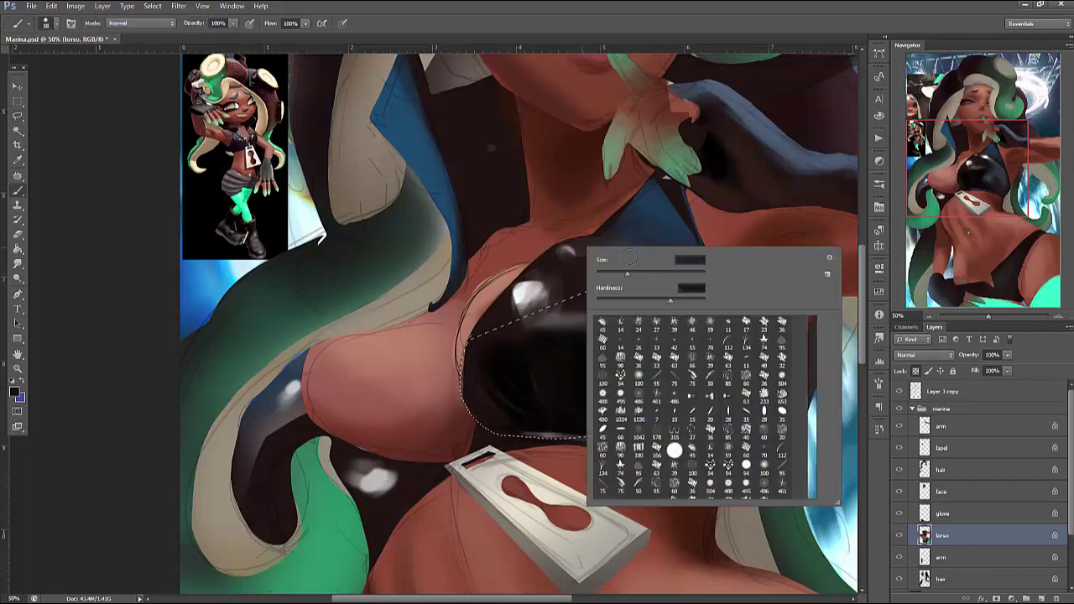
key("Return")
mouse_move(638, 336)
left_mouse_down()
mouse_move(613, 424)
mouse_move(503, 419)
mouse_move(537, 394)
mouse_move(579, 420)
left_mouse_up()
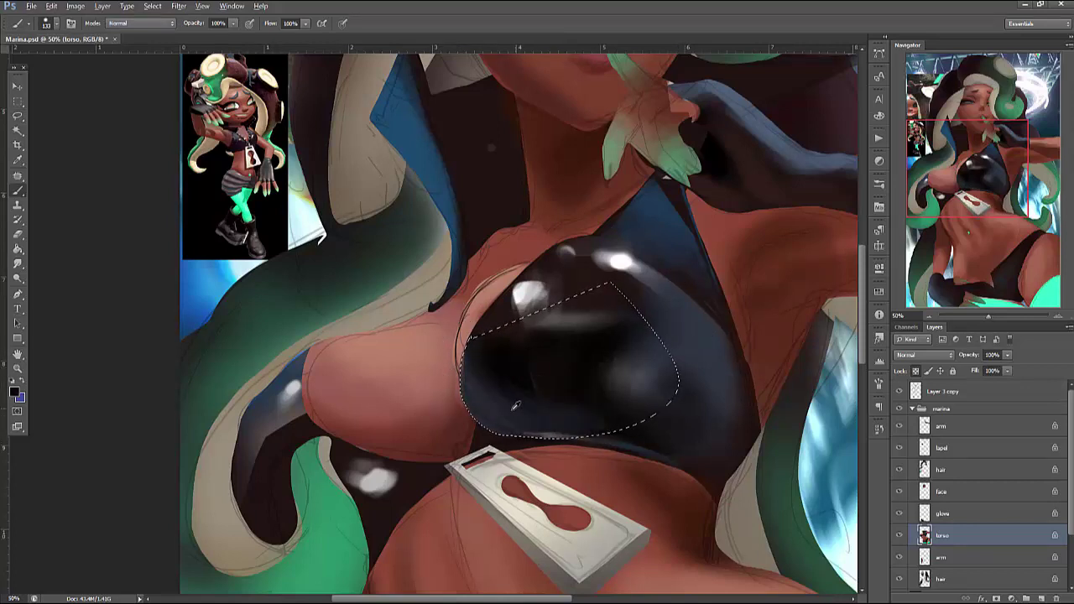
right_click(635, 312)
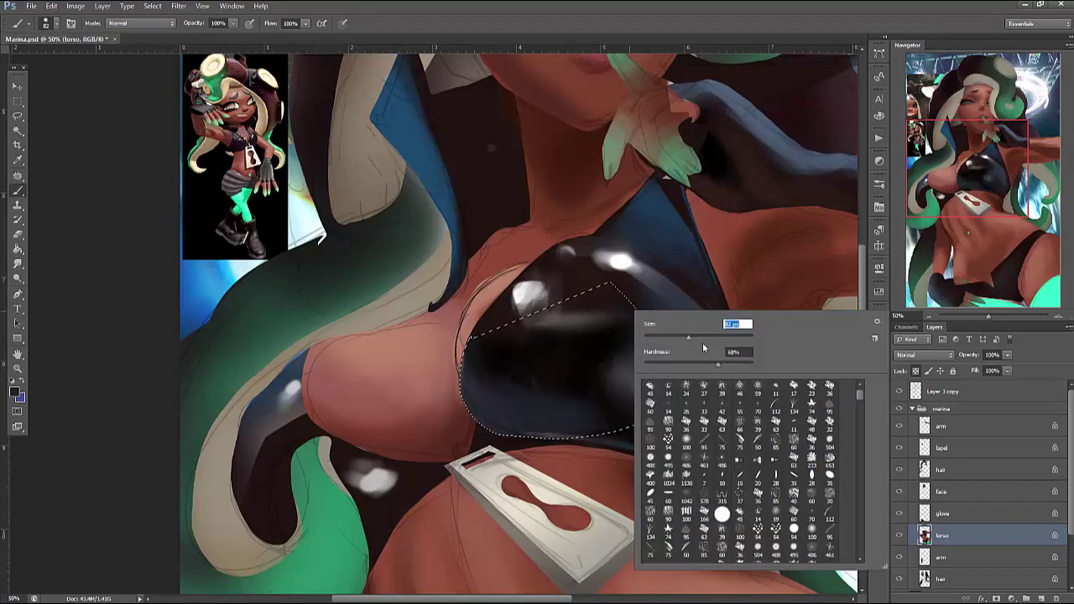
key("Return")
Sample green from the hair, paint a green reflection on the black top's underside, blend it into the blue, and deselect
left_click(355, 535, "alt")
right_click(588, 312)
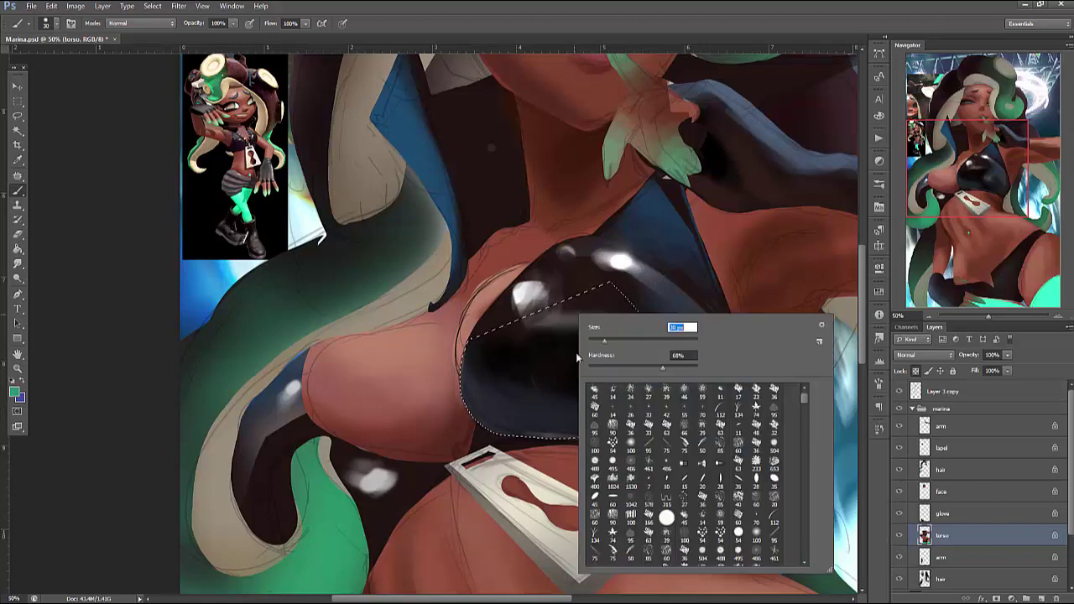
key("Return")
left_click_drag(514, 409, 546, 411)
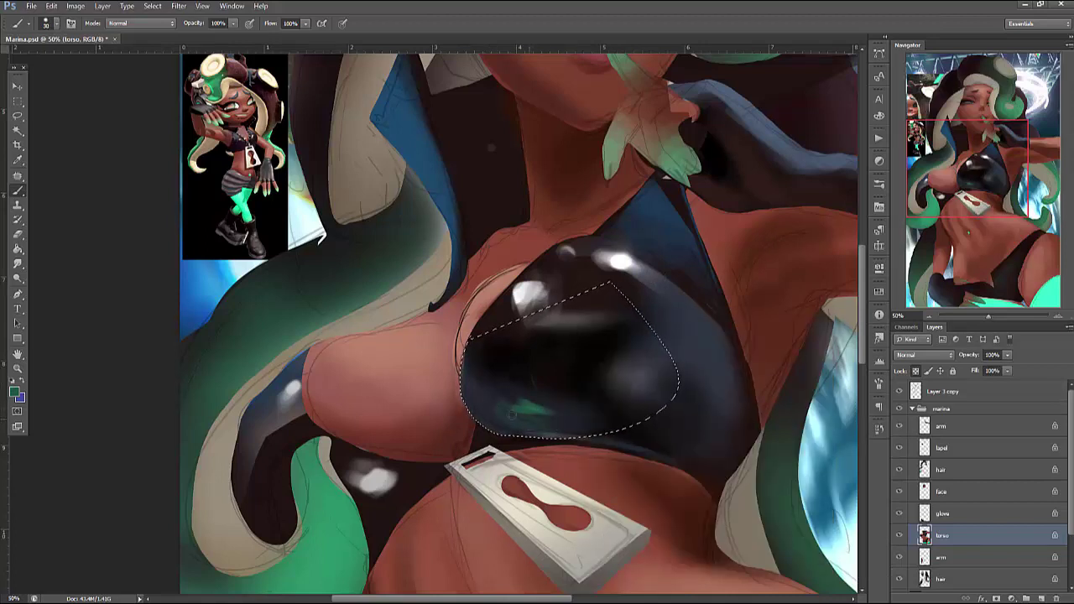
right_click(597, 282)
key("Return")
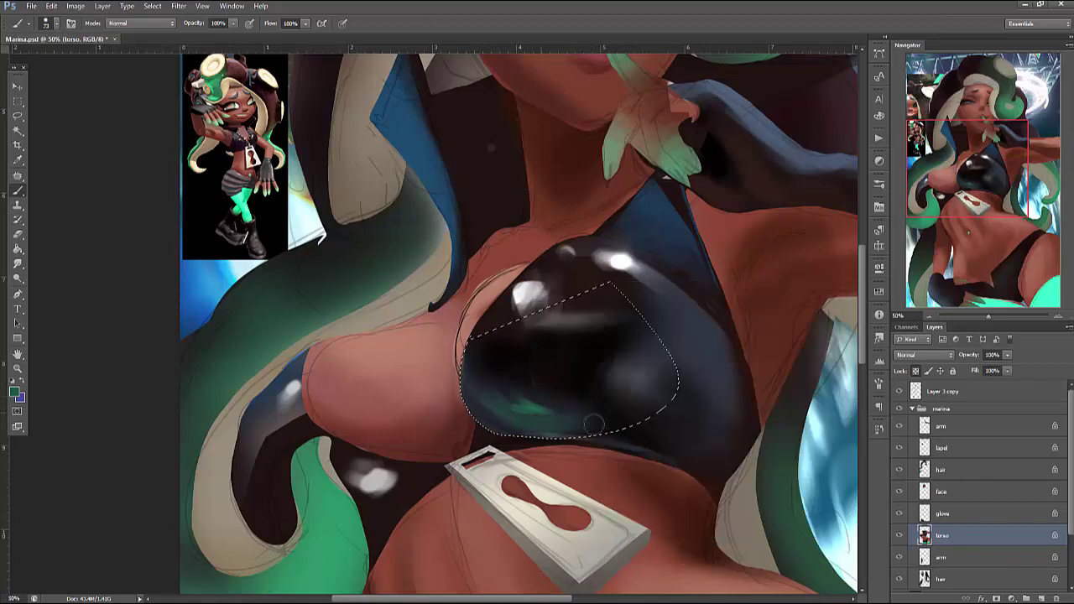
mouse_move(593, 425)
left_mouse_down()
mouse_move(493, 368)
mouse_move(548, 369)
mouse_move(509, 372)
mouse_move(544, 378)
mouse_move(577, 408)
mouse_move(545, 401)
left_mouse_up()
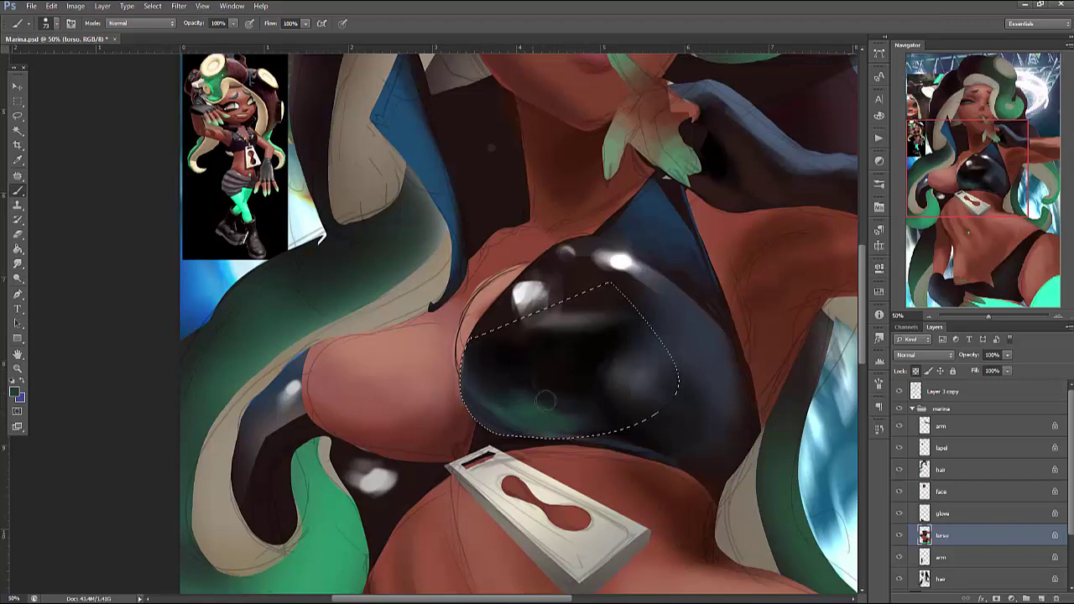
left_click(558, 404, "alt")
key("ctrl+d")
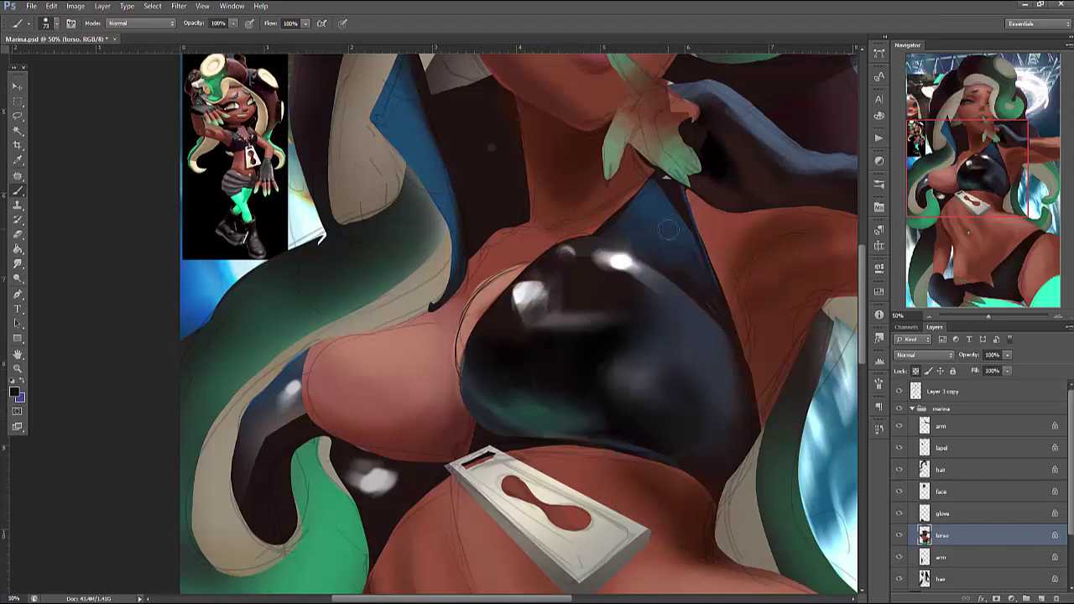
Rework the black top's upper highlight with sampled white and blue tones, blending its streak into the blue outer side
left_click(651, 217, "alt")
left_click(618, 260, "alt")
mouse_move(579, 264)
left_mouse_down()
mouse_move(568, 262)
mouse_move(608, 267)
mouse_move(667, 317)
left_mouse_up()
left_click(678, 267, "alt")
left_click_drag(621, 251, 709, 323)
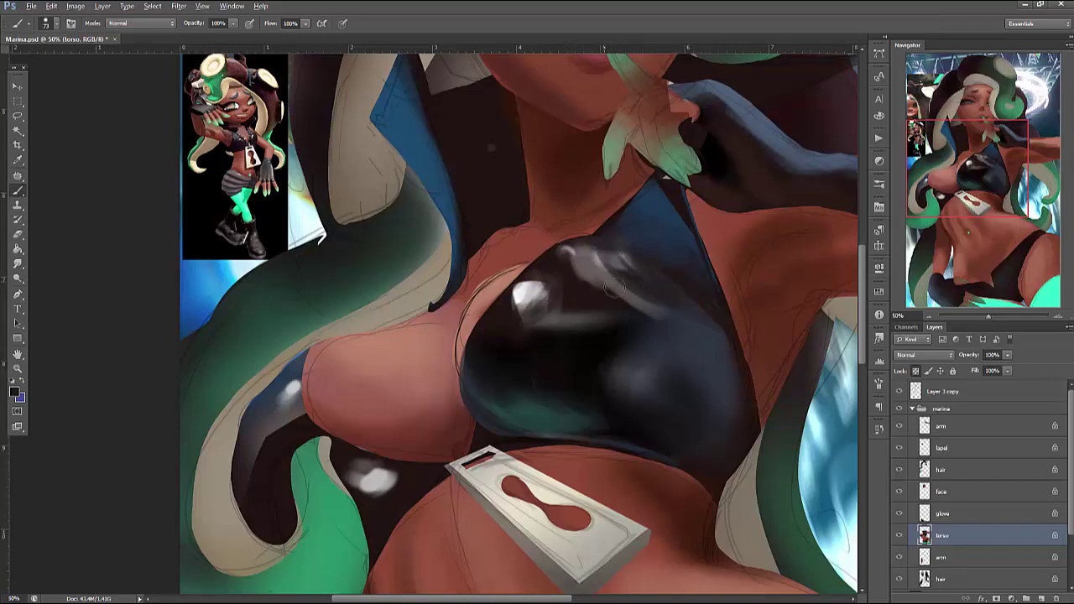
left_click_drag(604, 285, 662, 311)
mouse_move(604, 251)
left_mouse_down()
mouse_move(671, 286)
mouse_move(645, 252)
mouse_move(623, 294)
mouse_move(661, 265)
left_mouse_up()
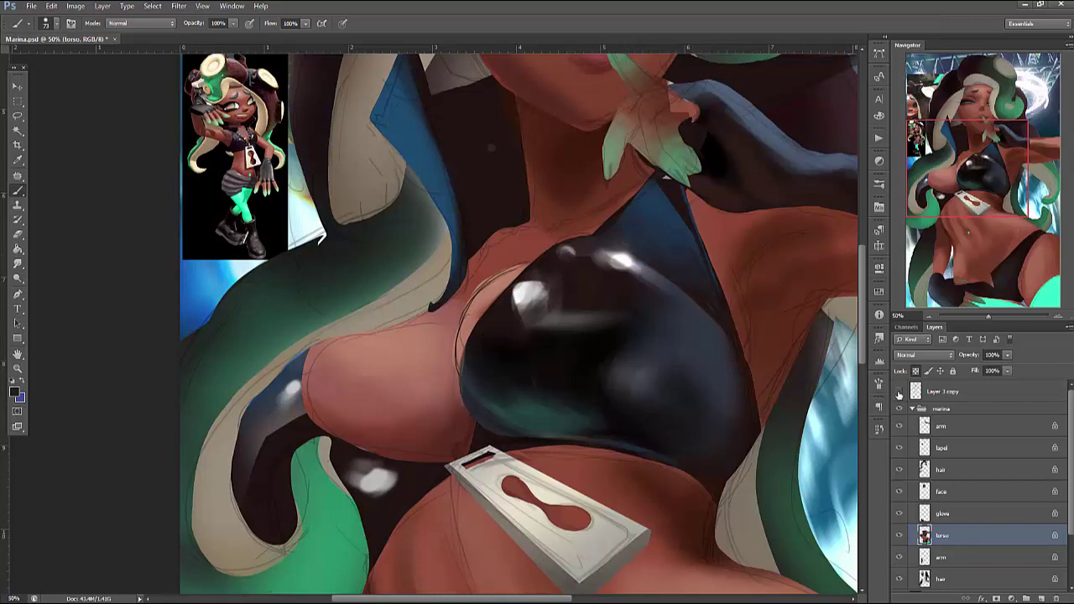
Hide the Layer 3 copy sketch and tidy the black top's outer edge with fine dark strokes
left_click(898, 391)
left_click(899, 536)
left_click(899, 535)
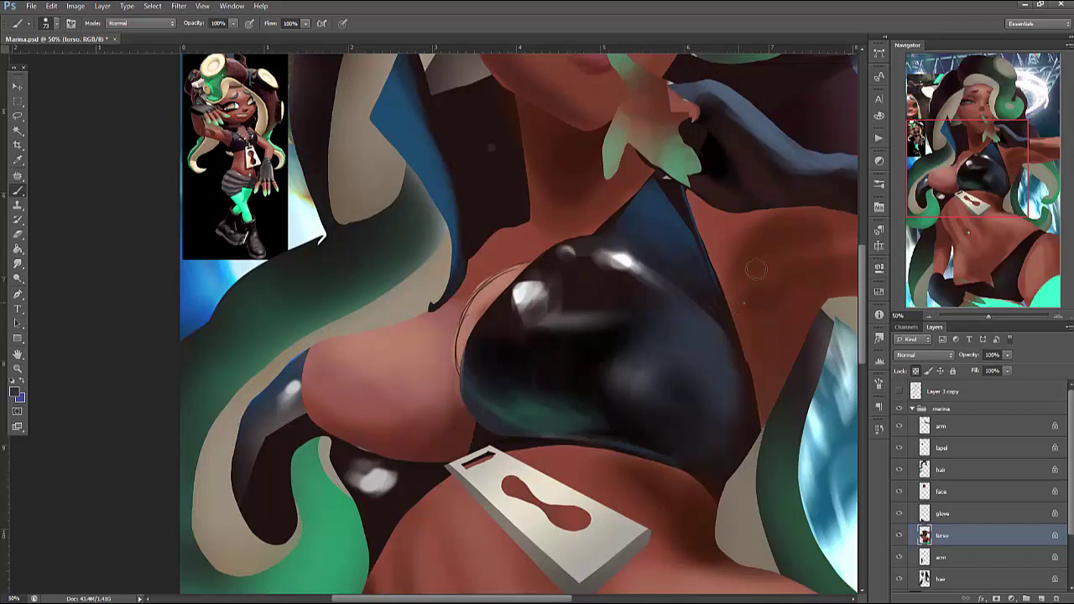
right_click(744, 301)
key("Return")
left_click_drag(709, 317, 730, 359)
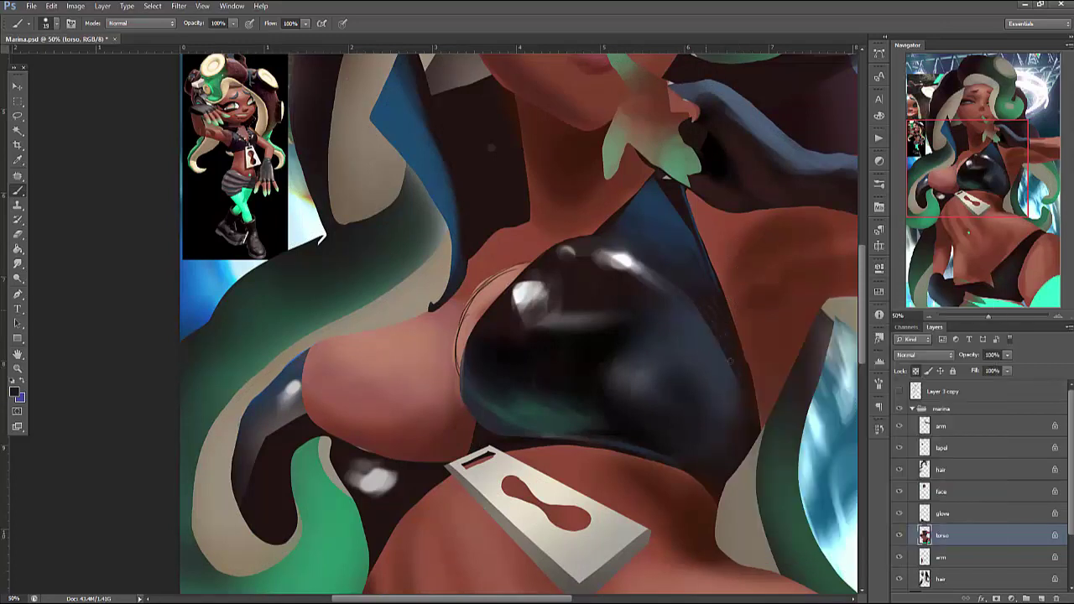
left_click(720, 256, "alt")
left_click(900, 392)
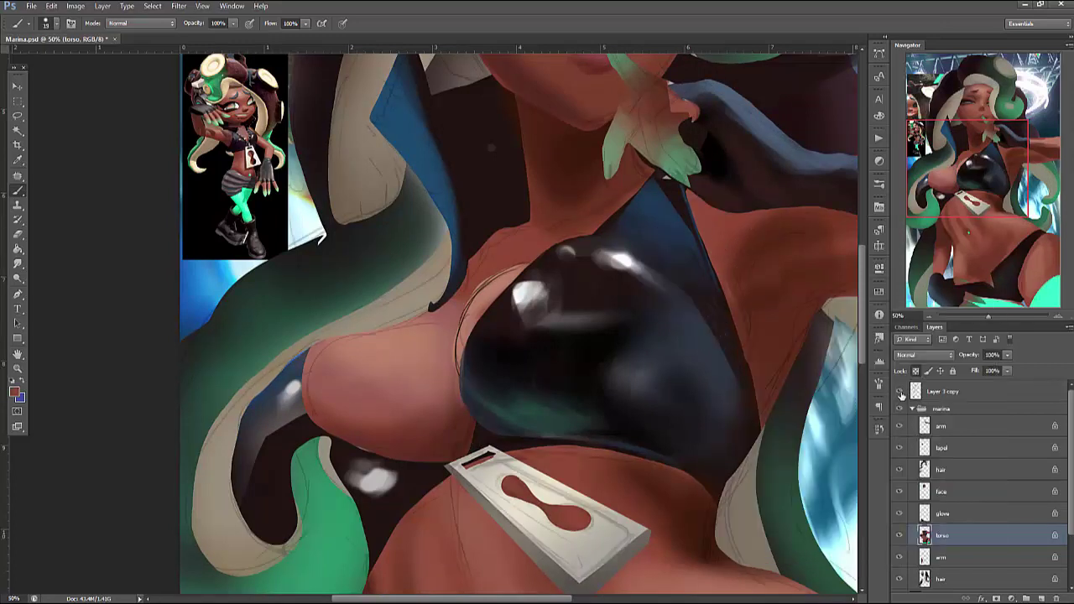
left_click(899, 392)
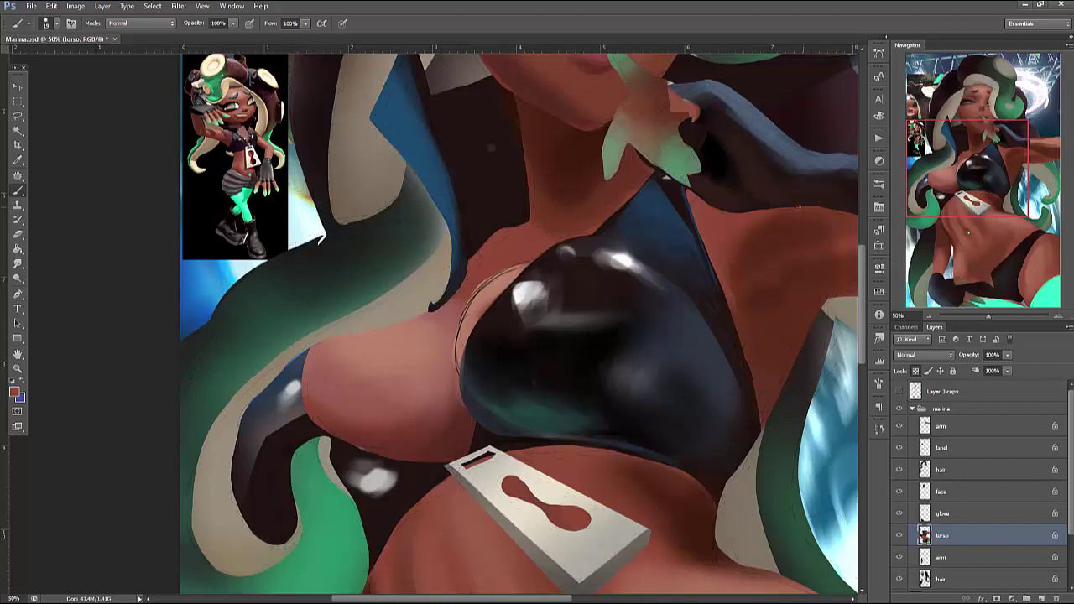
Enlarge the brush and paint dark reddish-brown shadows around the armpit and underside of the raised arm, blending them into the skin
scroll(590, 155, "right", 3)
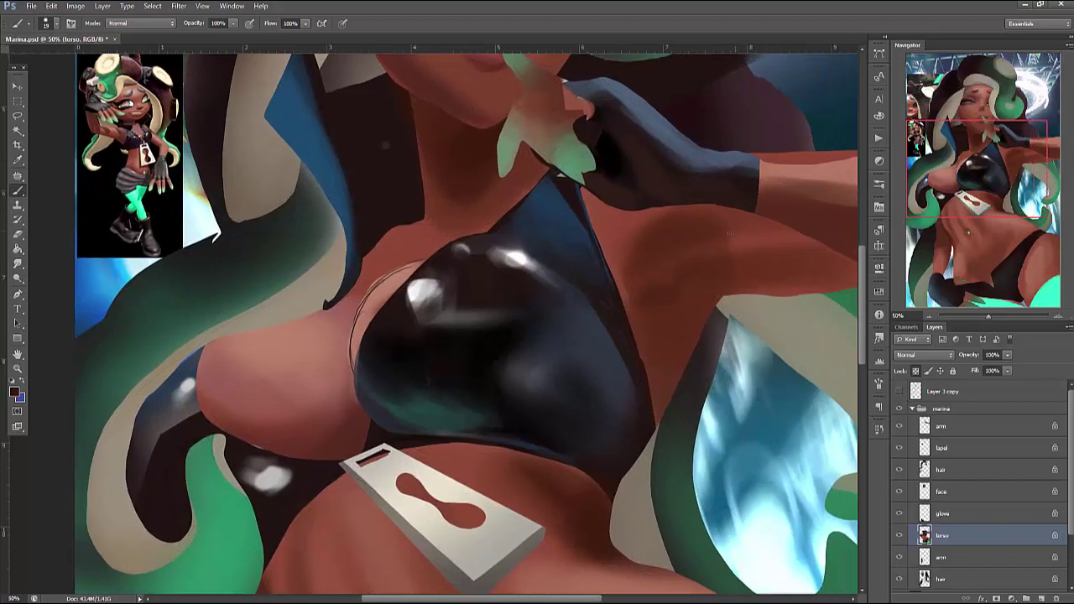
right_click(744, 244)
double_click(848, 257)
key("Return")
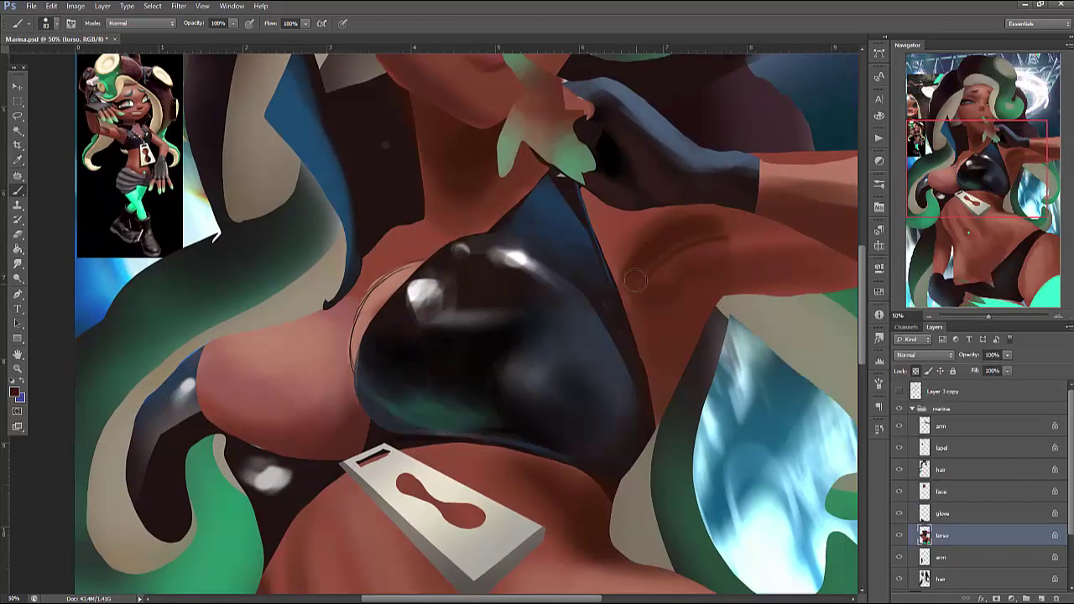
mouse_move(647, 266)
left_mouse_down()
mouse_move(637, 292)
mouse_move(620, 260)
left_mouse_up()
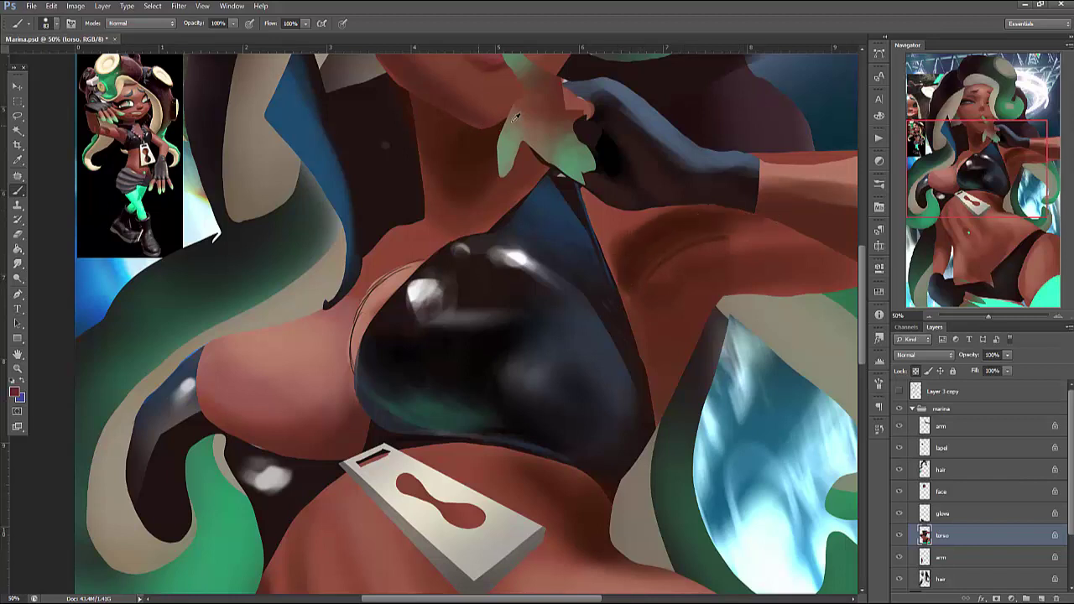
mouse_move(705, 252)
left_mouse_down()
mouse_move(672, 301)
mouse_move(699, 241)
mouse_move(713, 274)
mouse_move(642, 243)
mouse_move(616, 260)
left_mouse_up()
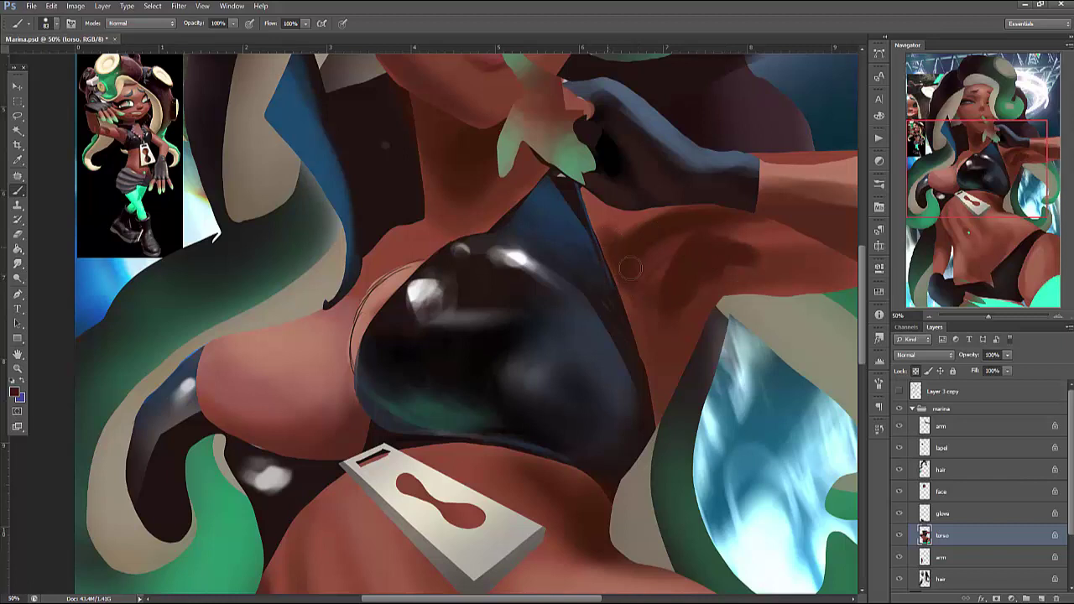
left_click(652, 266, "alt")
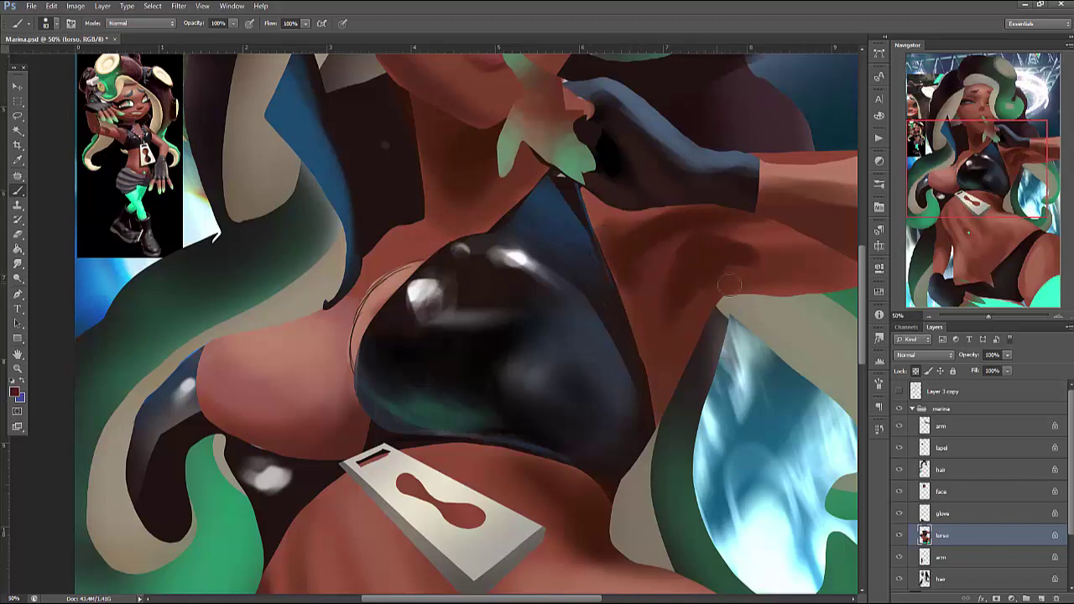
left_click_drag(678, 226, 785, 252)
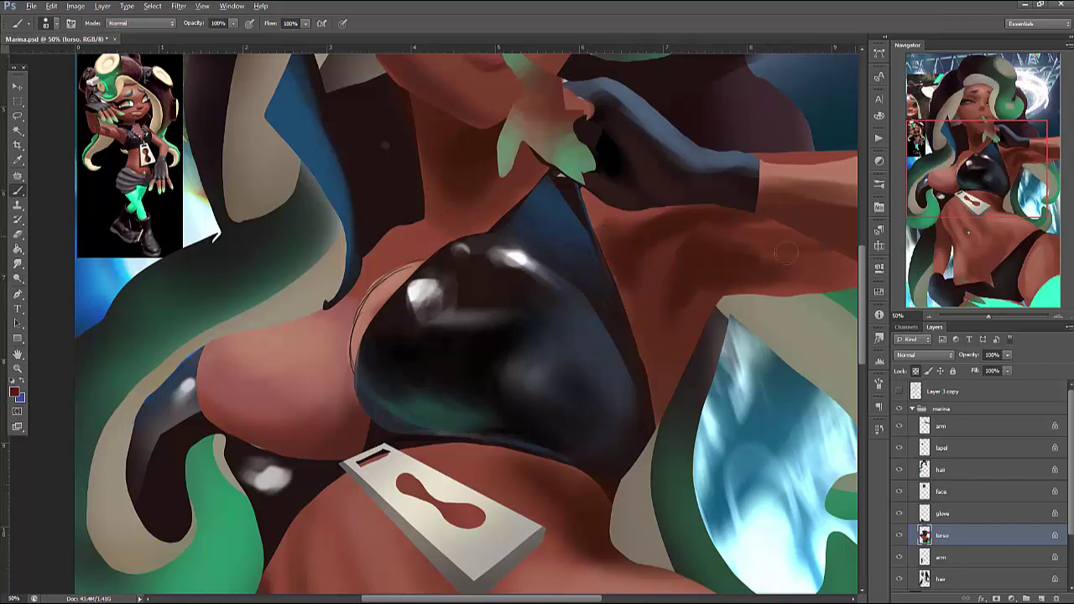
Select a sliver of skin along the black top's outer edge, paint it a lighter tone, and refine it with a smaller brush
key("l")
mouse_move(602, 247)
left_mouse_down()
mouse_move(646, 336)
mouse_move(603, 252)
left_mouse_up()
left_click(617, 289, "alt")
mouse_move(615, 291)
left_mouse_down()
mouse_move(645, 334)
mouse_move(638, 361)
mouse_move(629, 285)
left_mouse_up()
key("ctrl+d")
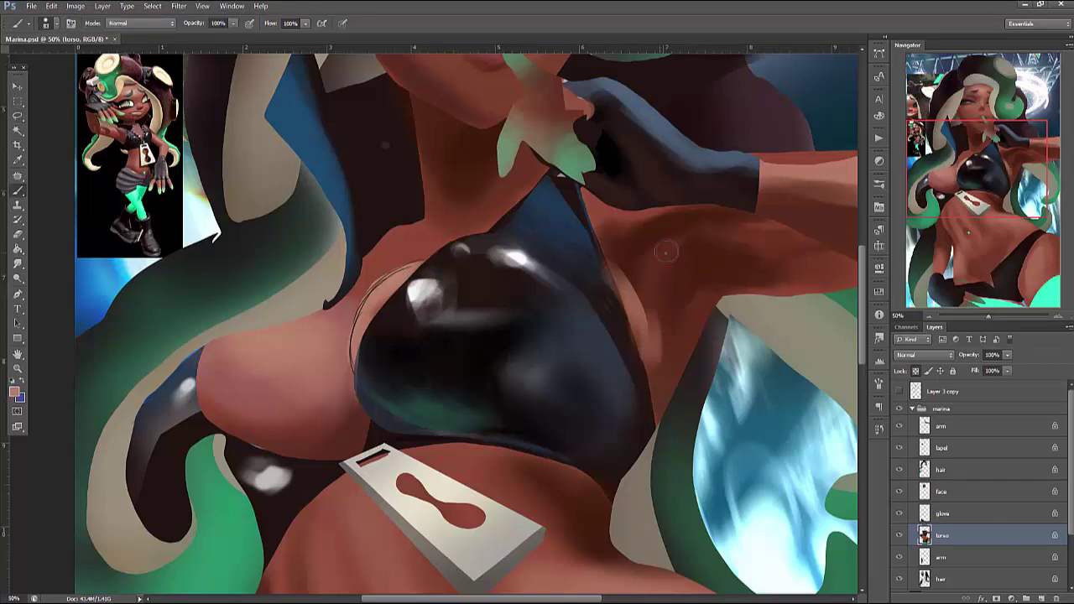
right_click(667, 252)
left_click(630, 314)
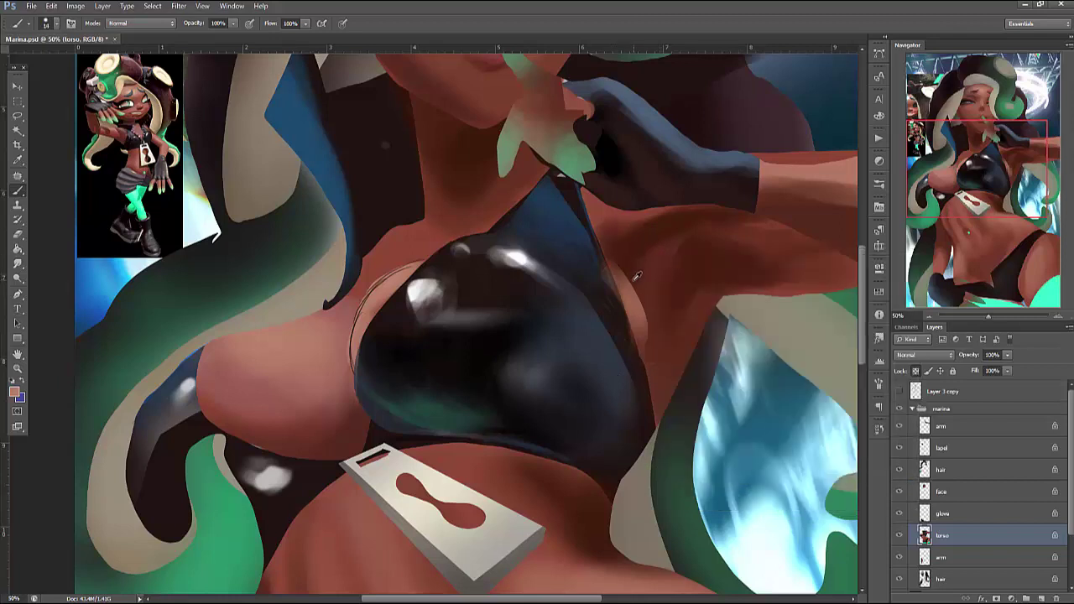
Narrow the light skin patch beside the black top's side edge with a sampled skin tone, and clear the selection
key("ctrl+shift+d")
left_click(637, 275, "alt")
left_click_drag(645, 286, 636, 321)
key("ctrl+d")
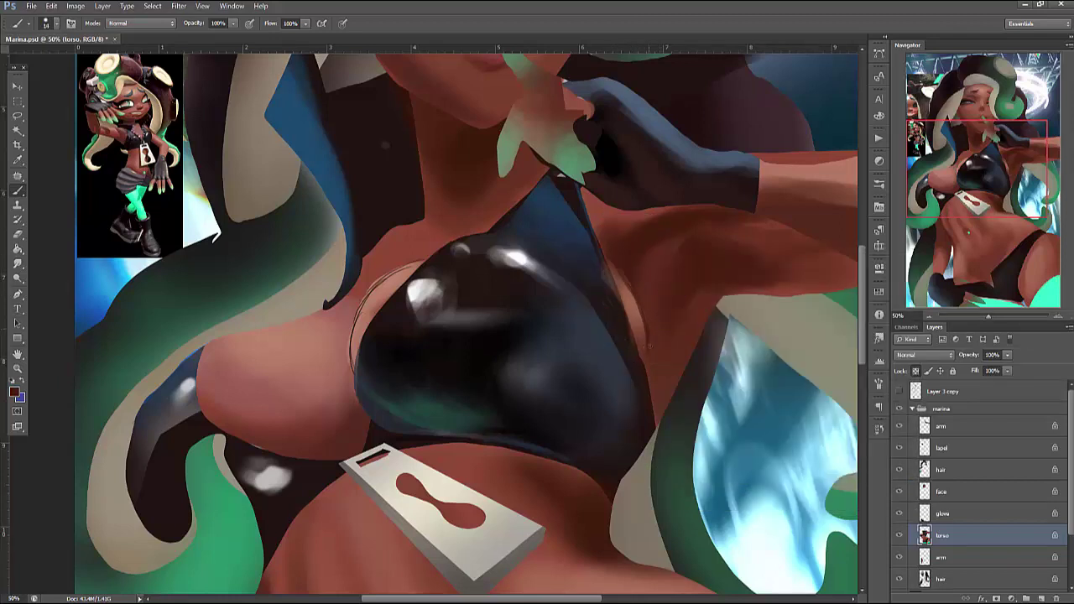
Paint dark fold strokes along the top's side edge near the armpit and blend its lower corner with a 44 px brush
left_click(599, 338, "alt")
mouse_move(592, 285)
left_mouse_down()
mouse_move(622, 361)
mouse_move(637, 364)
mouse_move(629, 419)
left_mouse_up()
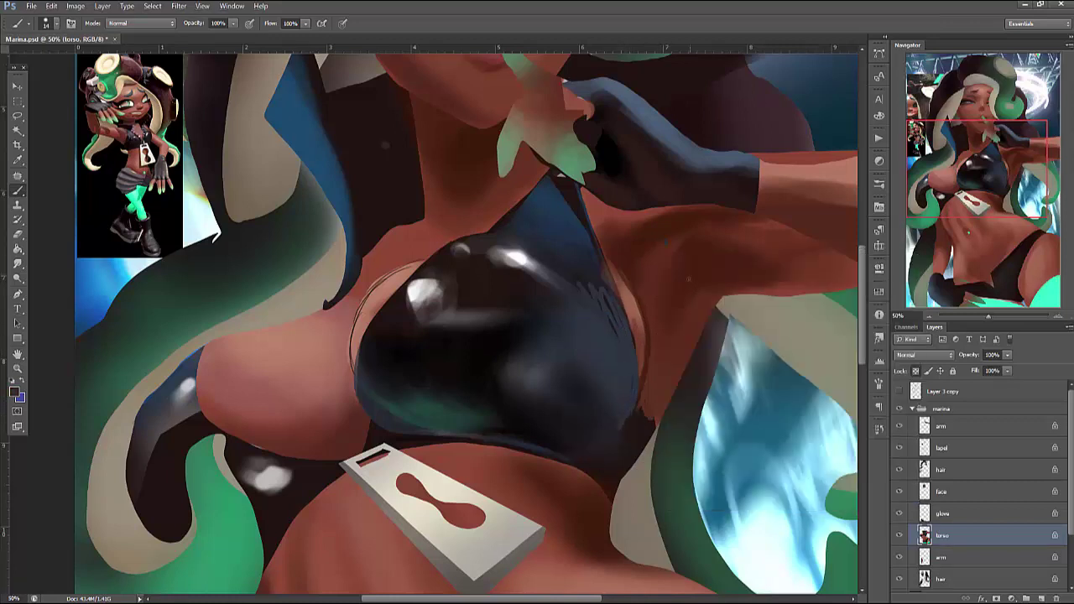
right_click(676, 256)
left_click(693, 229)
mouse_move(647, 413)
left_mouse_down()
mouse_move(634, 456)
mouse_move(611, 460)
mouse_move(600, 430)
mouse_move(612, 498)
left_mouse_up()
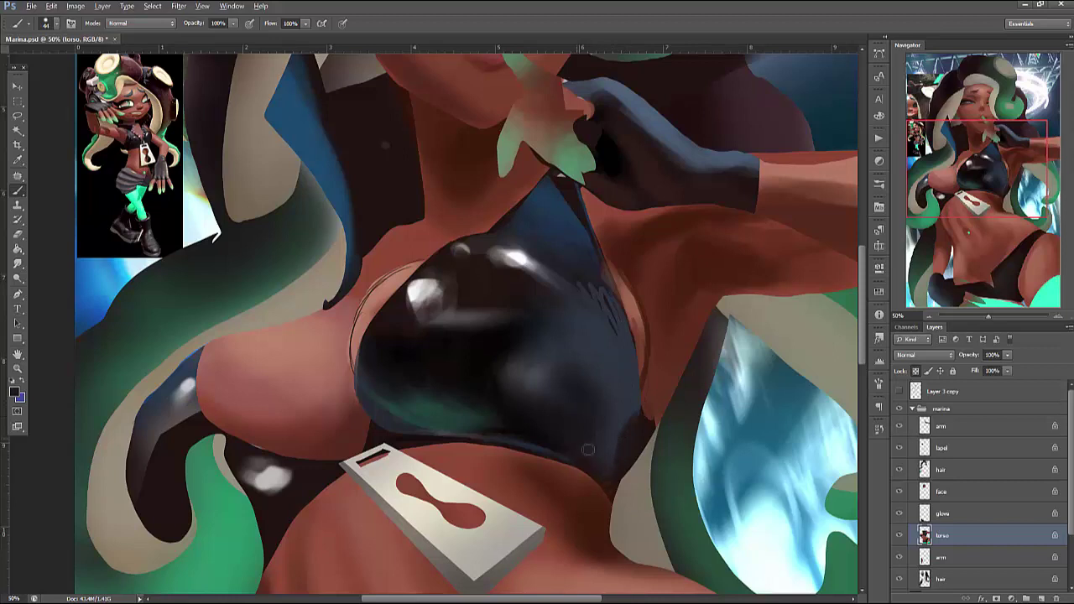
Clean up the skin beside the top's lower corner with sampled colours and add fine fold lines along the top's side
left_click(642, 416, "alt")
left_click(651, 400, "alt")
right_click(700, 248)
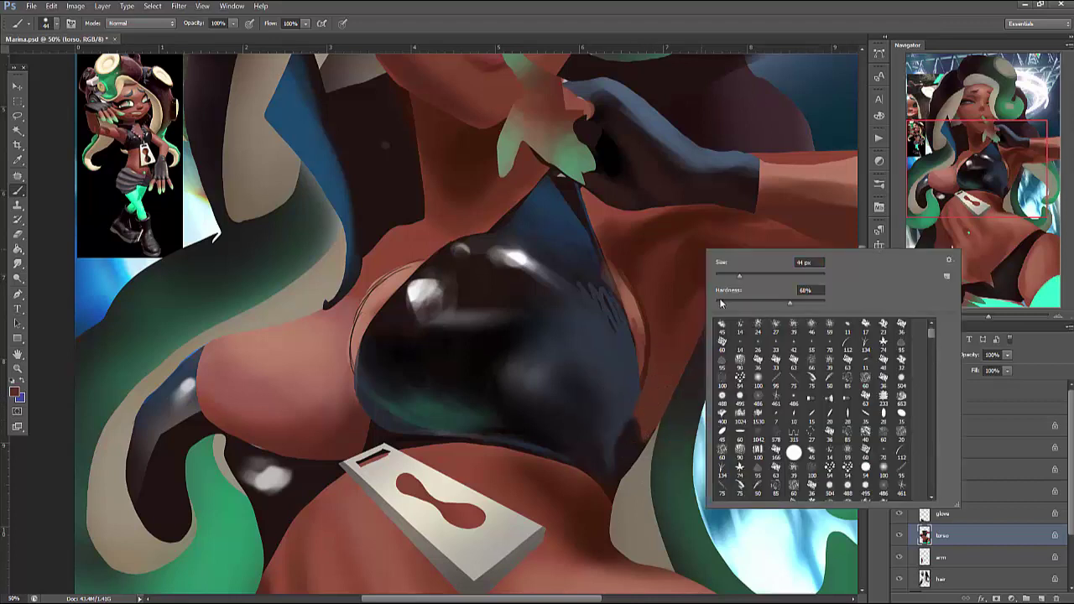
left_click(587, 201, "alt")
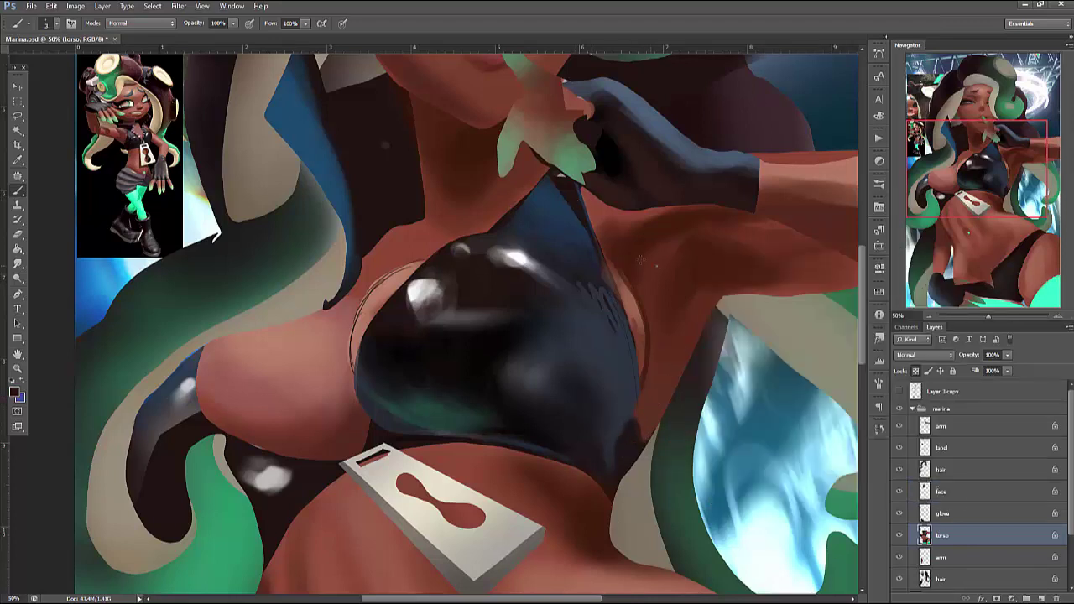
right_click(640, 259)
left_click(619, 280)
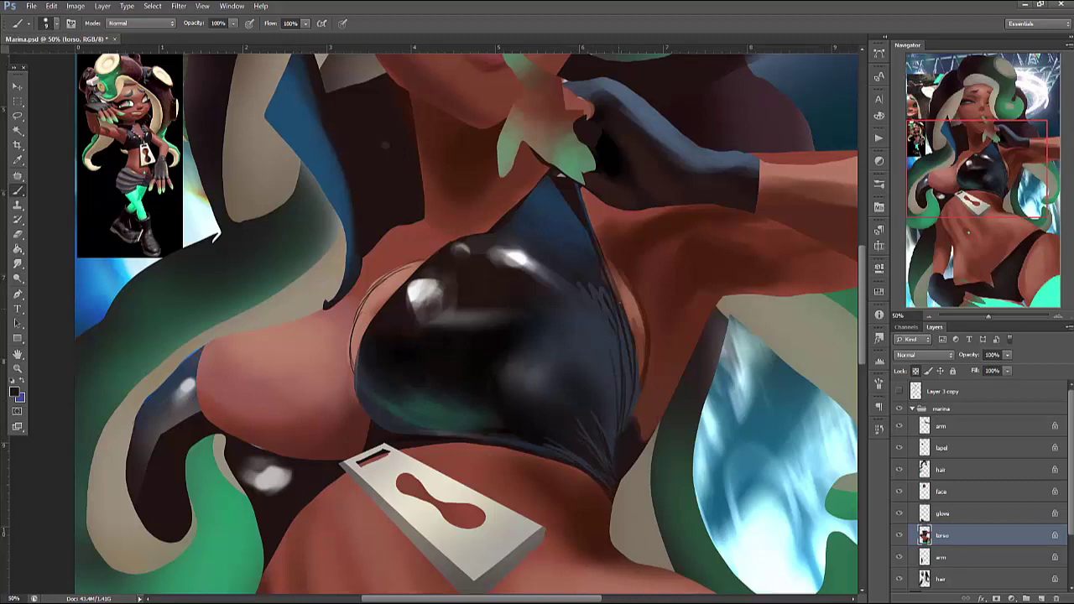
Darken the folds at the side and lower corner of the top, using 77 px and 27 px brush sizes
right_click(631, 270)
left_click(589, 426)
right_click(622, 420)
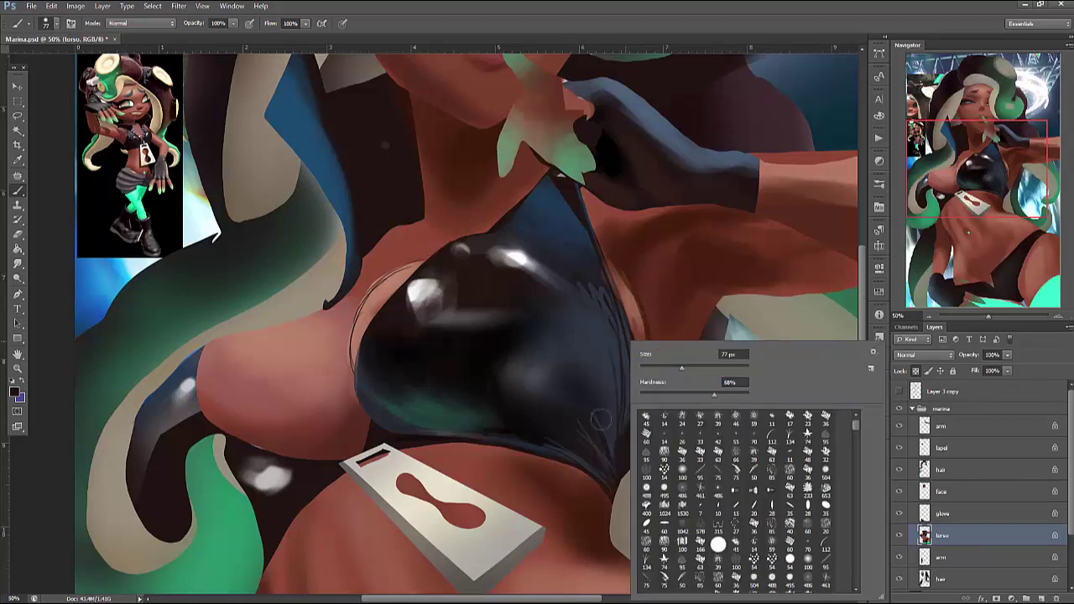
left_click(600, 418)
right_click(636, 307)
left_click_drag(688, 340, 664, 340)
left_click(552, 372)
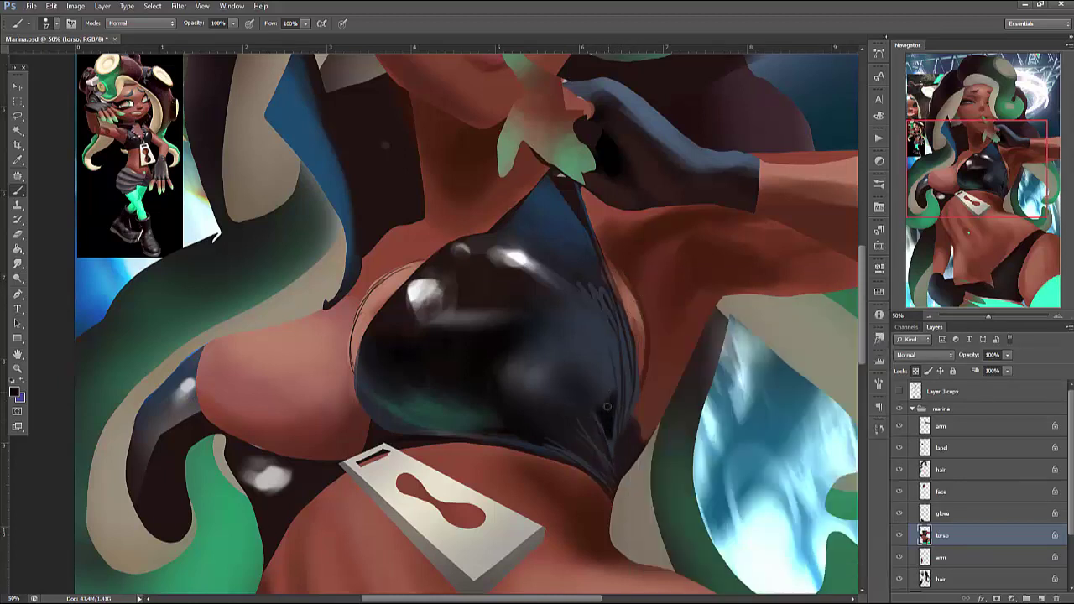
left_click_drag(626, 401, 631, 356)
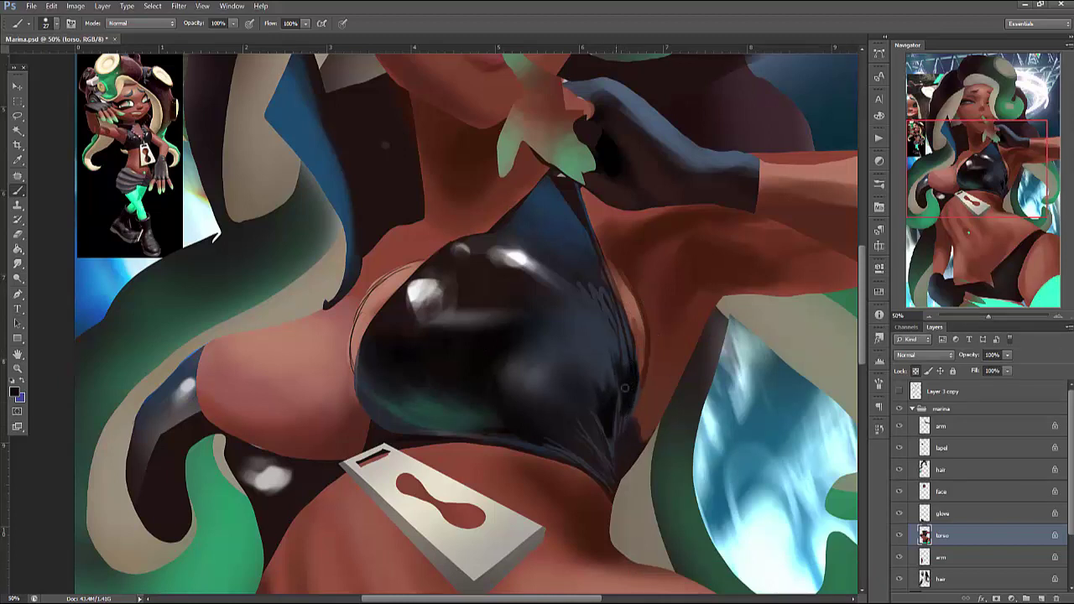
Enlarge the brush and paint a soft blue reflection on the lower side of the top's rounded front
right_click(649, 242)
left_click_drag(688, 273, 759, 273)
key("Return")
mouse_move(495, 346)
left_mouse_down()
mouse_move(574, 410)
mouse_move(525, 320)
mouse_move(595, 398)
mouse_move(527, 320)
mouse_move(600, 344)
mouse_move(607, 358)
mouse_move(588, 396)
mouse_move(524, 402)
mouse_move(527, 362)
mouse_move(580, 367)
mouse_move(551, 347)
mouse_move(545, 362)
mouse_move(574, 379)
left_mouse_up()
left_click(579, 366, "alt")
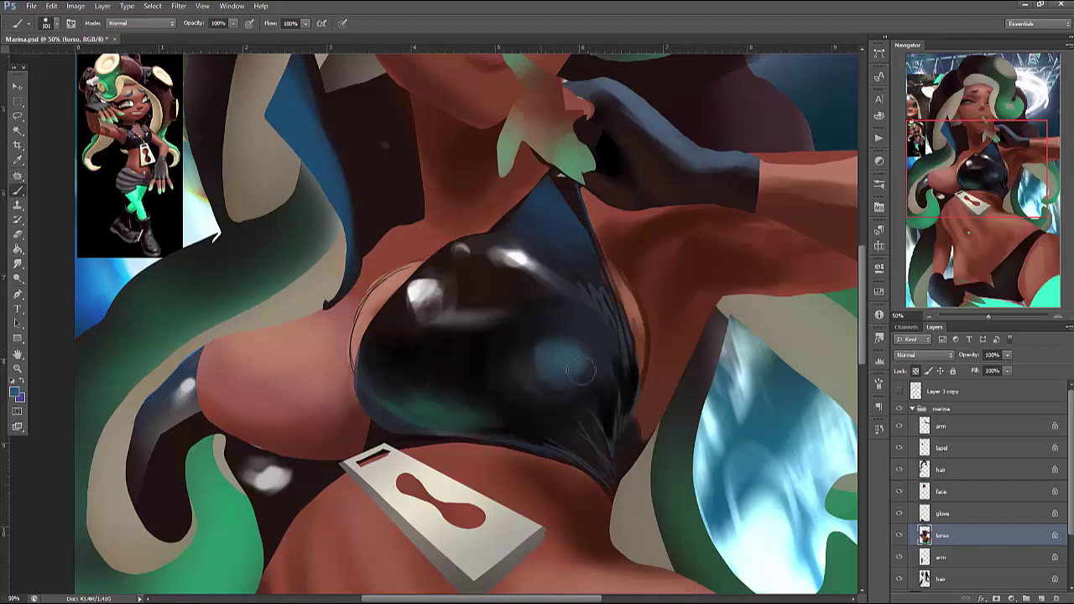
Shade around the blue reflection with sampled dark and blue tones using a 154 px brush
right_click(591, 285)
left_click_drag(652, 311, 668, 311)
key("Return")
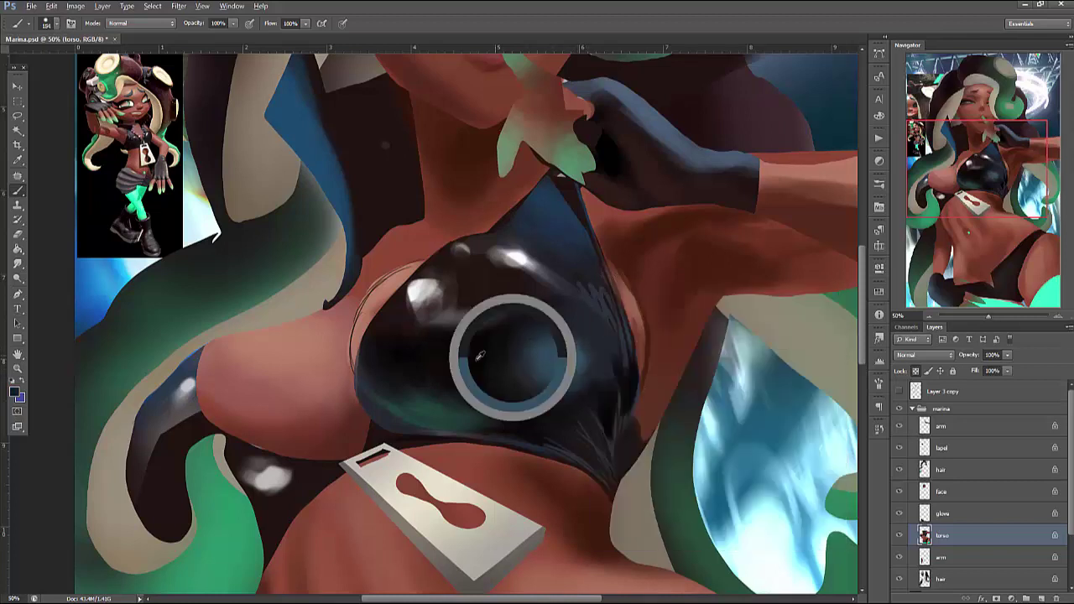
mouse_move(541, 307)
left_mouse_down()
mouse_move(590, 341)
mouse_move(580, 370)
mouse_move(536, 364)
mouse_move(587, 383)
mouse_move(544, 367)
mouse_move(505, 308)
mouse_move(520, 301)
mouse_move(501, 292)
mouse_move(489, 384)
mouse_move(430, 353)
mouse_move(499, 293)
mouse_move(482, 332)
mouse_move(600, 356)
mouse_move(538, 406)
mouse_move(528, 313)
mouse_move(607, 358)
mouse_move(542, 363)
mouse_move(557, 366)
mouse_move(491, 319)
mouse_move(565, 312)
left_mouse_up()
key("x")
Paint a blue-grey rim along the top's upper edge and tone down the bright highlight inside a lassoed area there
right_click(587, 248)
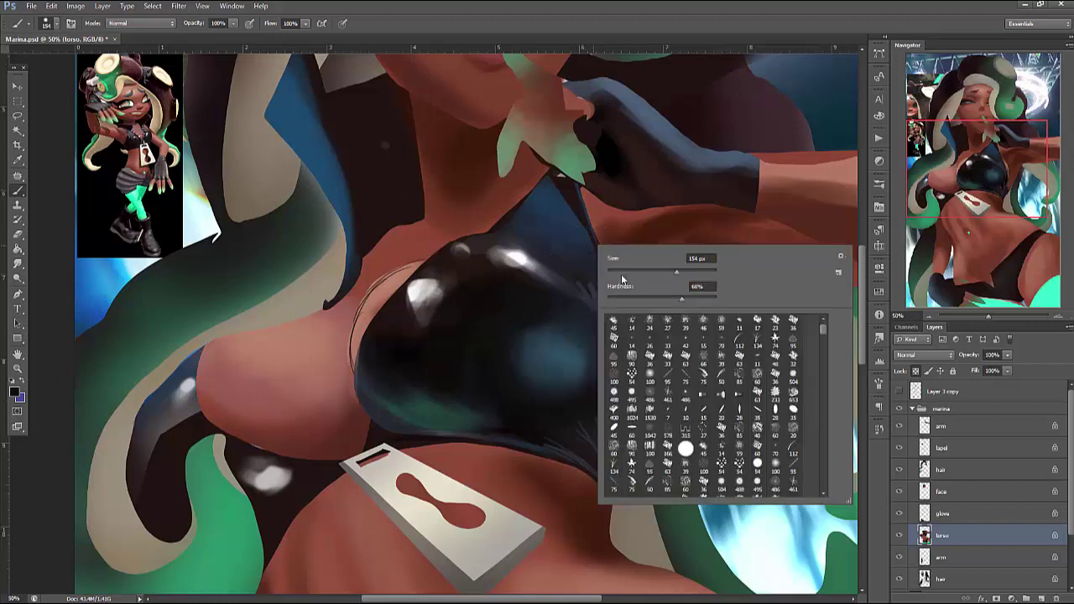
left_click(520, 250)
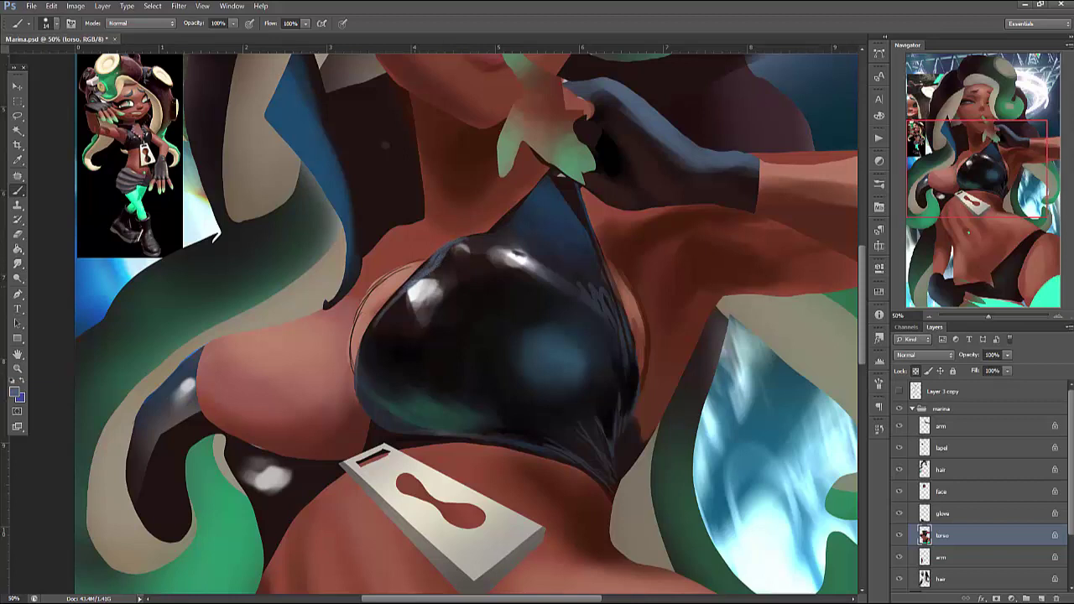
key("l")
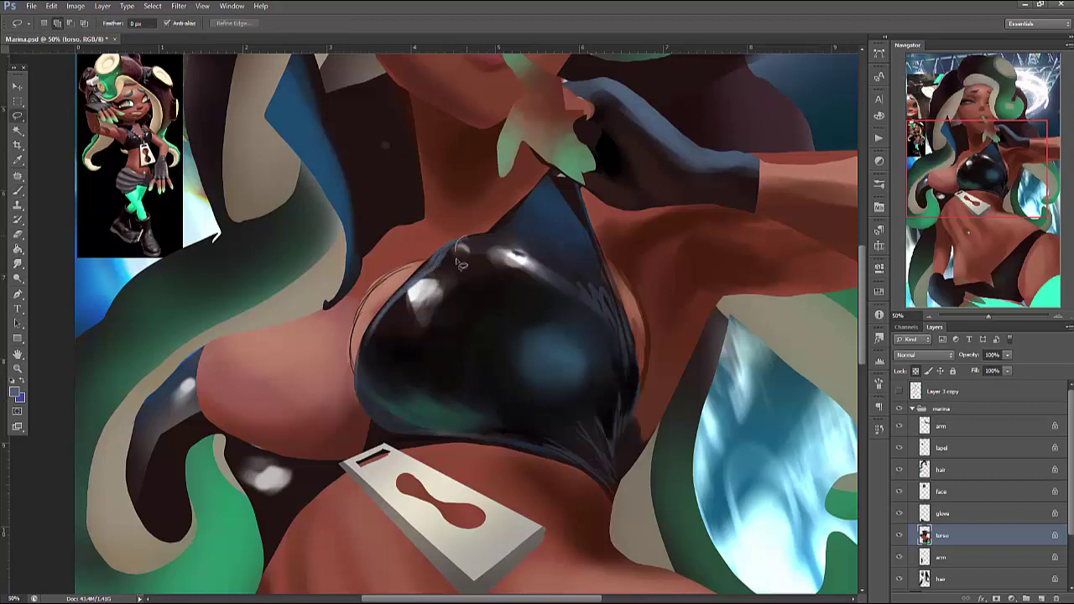
mouse_move(460, 263)
left_mouse_down()
mouse_move(355, 388)
mouse_move(517, 260)
mouse_move(414, 295)
mouse_move(460, 259)
left_mouse_up()
key("b")
right_click(480, 237)
key("Return")
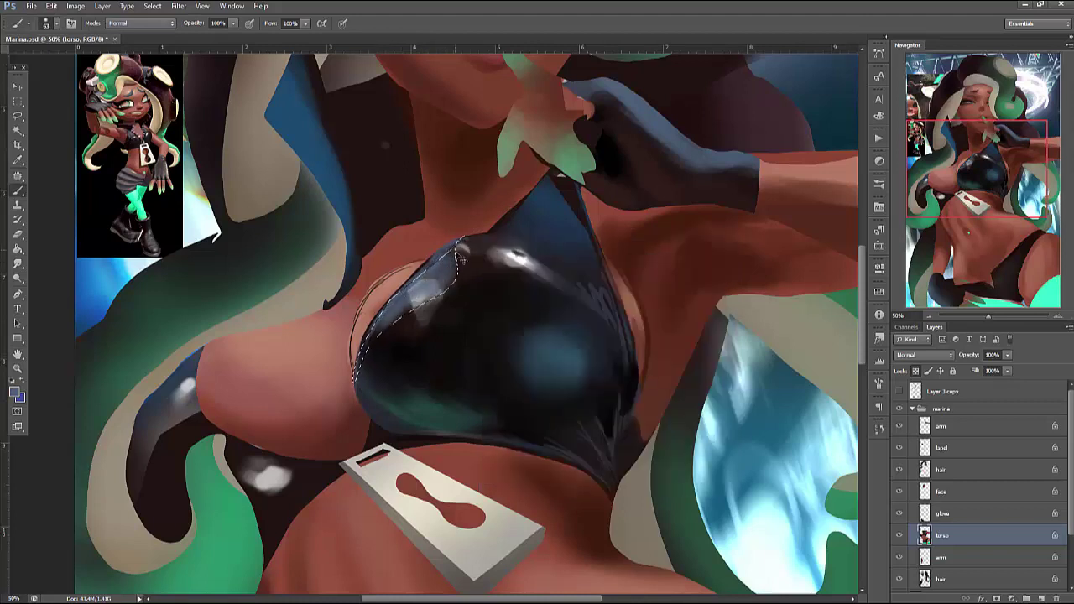
key("ctrl+d")
Blend the blue edge reflection into the top's dark centre using colours sampled from both areas
left_click(417, 304, "alt")
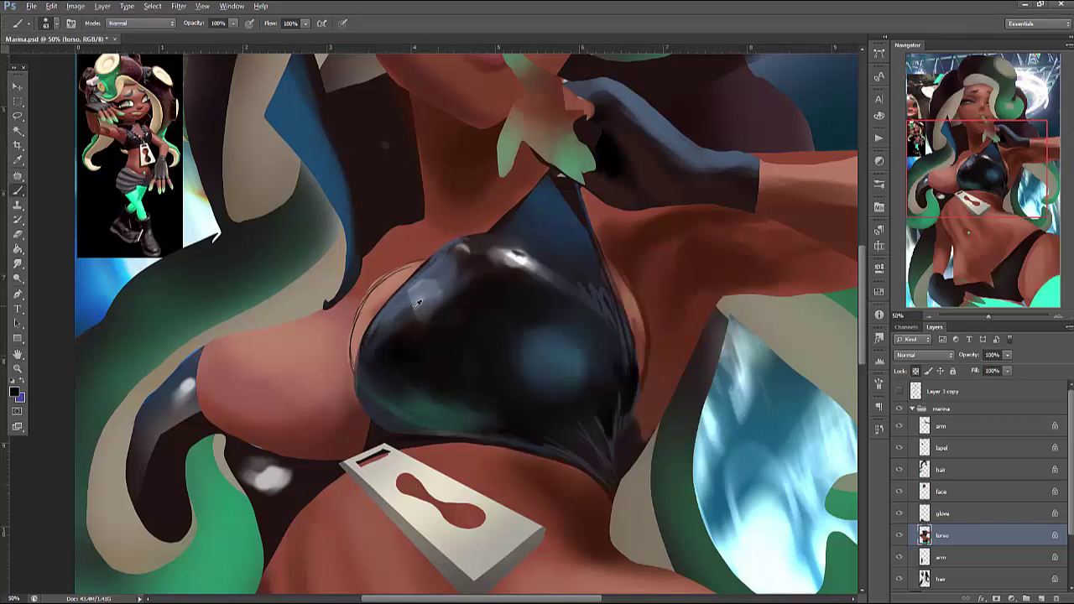
mouse_move(373, 344)
left_mouse_down()
mouse_move(402, 347)
mouse_move(476, 280)
left_mouse_up()
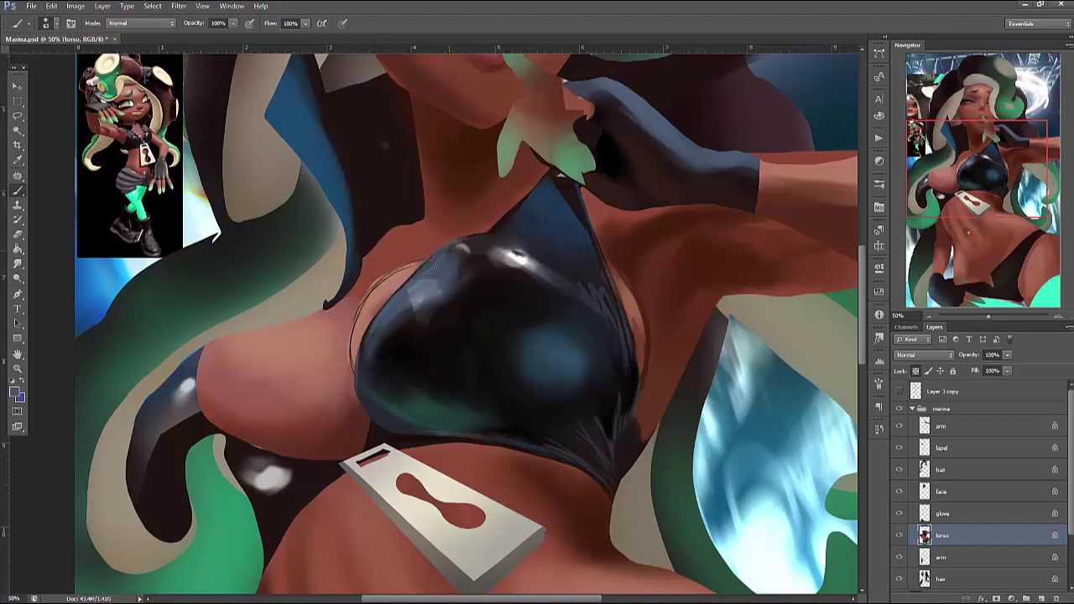
left_click(421, 341, "alt")
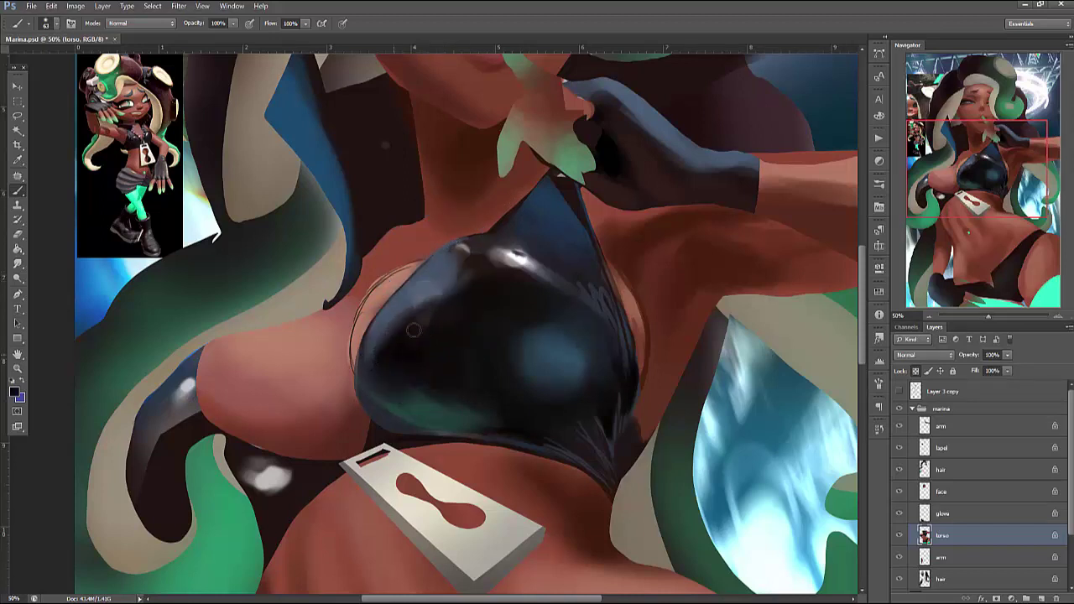
left_click(466, 312, "alt")
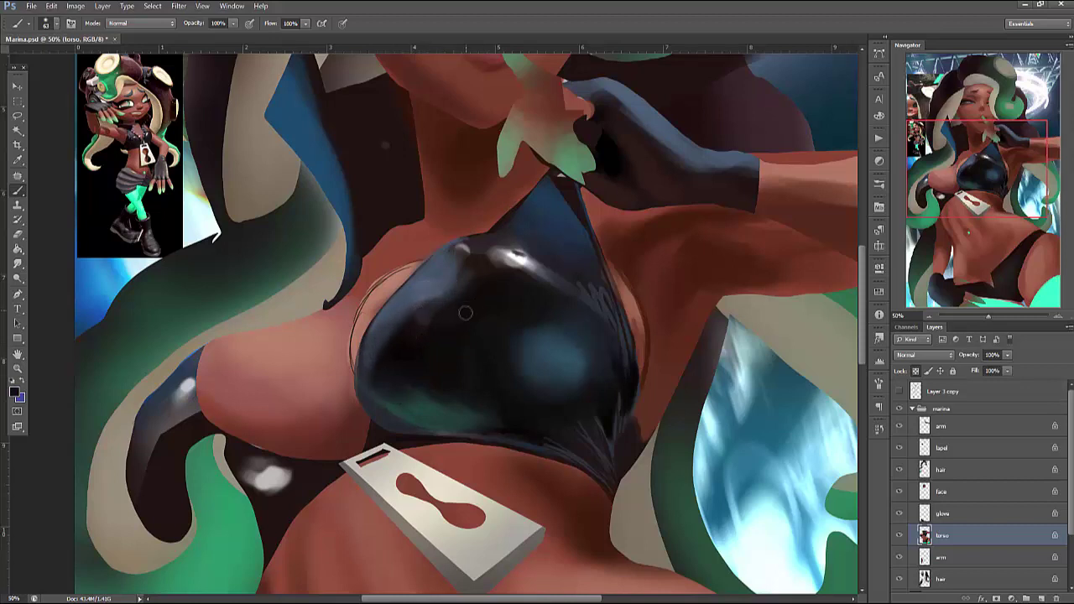
left_click_drag(462, 267, 438, 333)
Lasso the dark centre of the top, slightly raise its brightness, set its contrast to 64, and clear the selection
key("l")
mouse_move(559, 298)
left_mouse_down()
mouse_move(471, 269)
mouse_move(407, 343)
mouse_move(473, 434)
mouse_move(608, 336)
left_mouse_up()
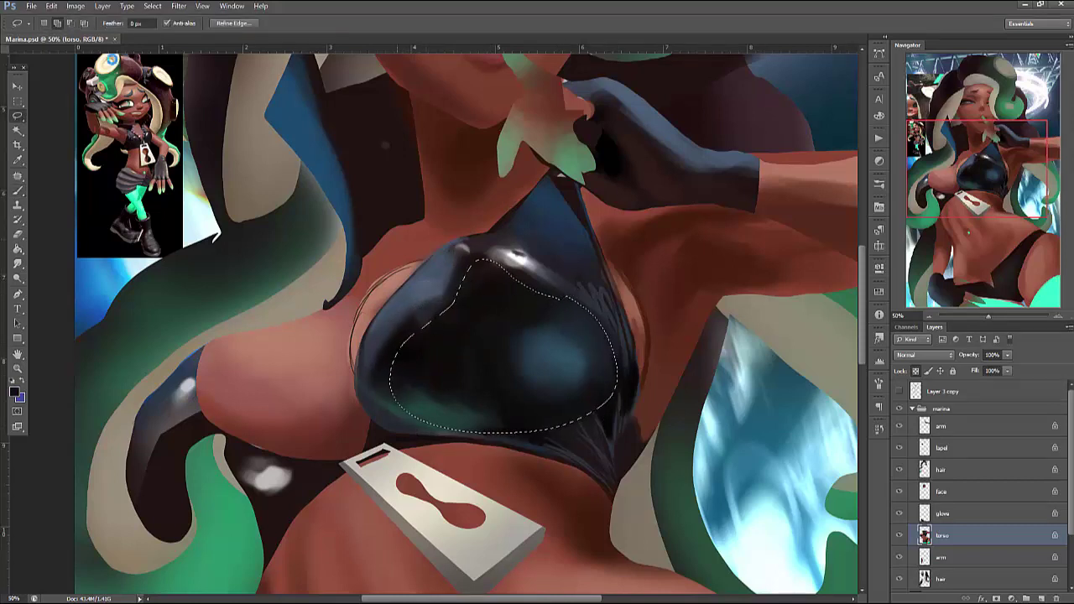
key("ctrl+j")
key("ctrl+z")
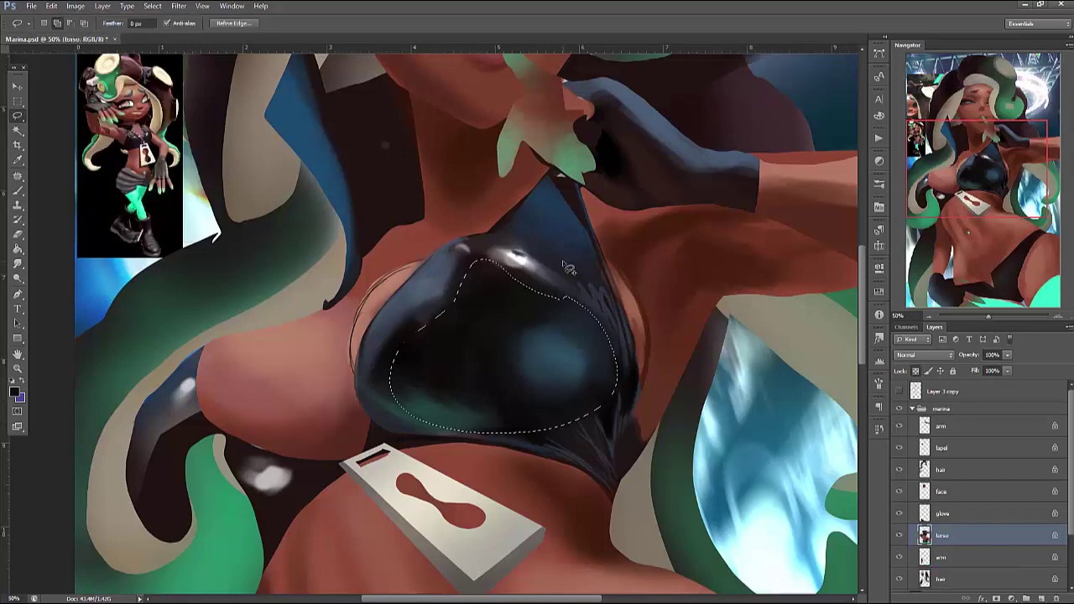
left_click(75, 6)
mouse_move(189, 35)
left_click(231, 34)
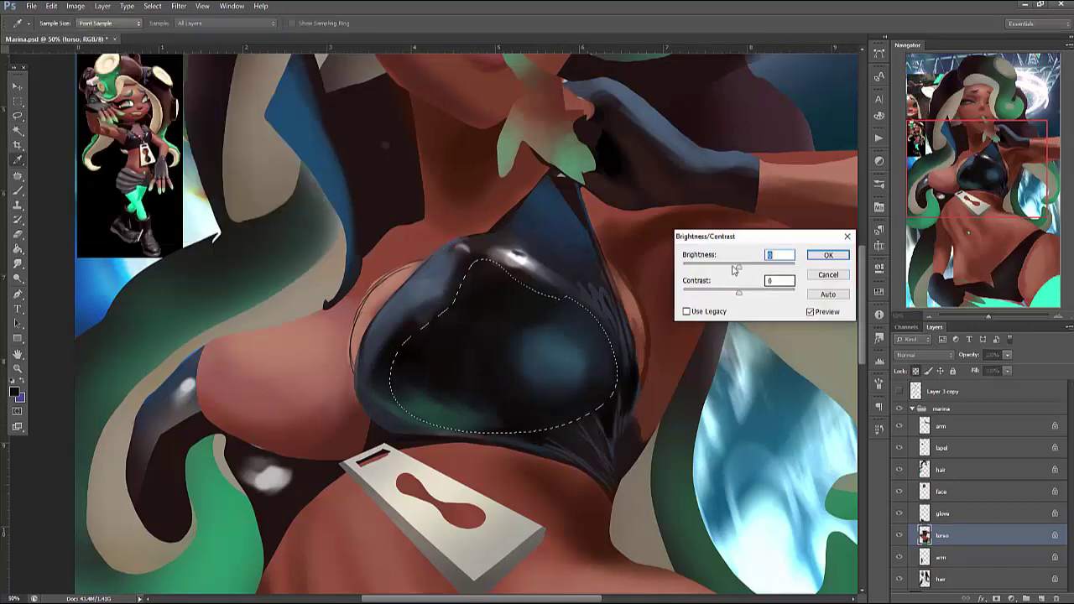
mouse_move(738, 267)
left_mouse_down()
mouse_move(725, 267)
mouse_move(742, 269)
left_mouse_up()
left_click(768, 279)
type("64")
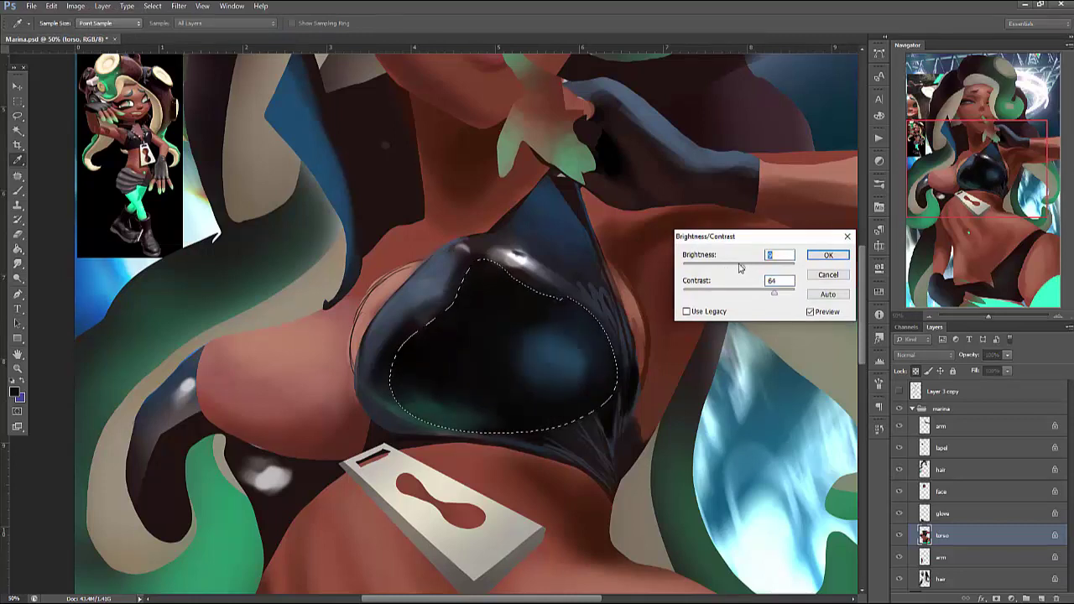
left_click(829, 259)
key("l")
key("ctrl+d")
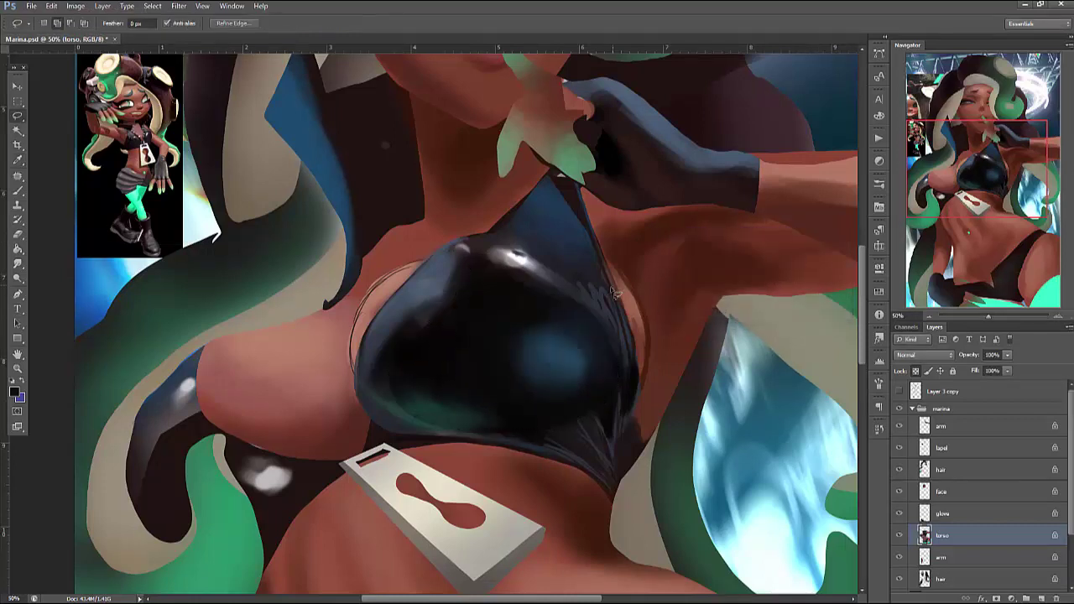
mouse_move(650, 318)
left_mouse_down()
mouse_move(674, 297)
mouse_move(637, 286)
mouse_move(642, 313)
left_mouse_up()
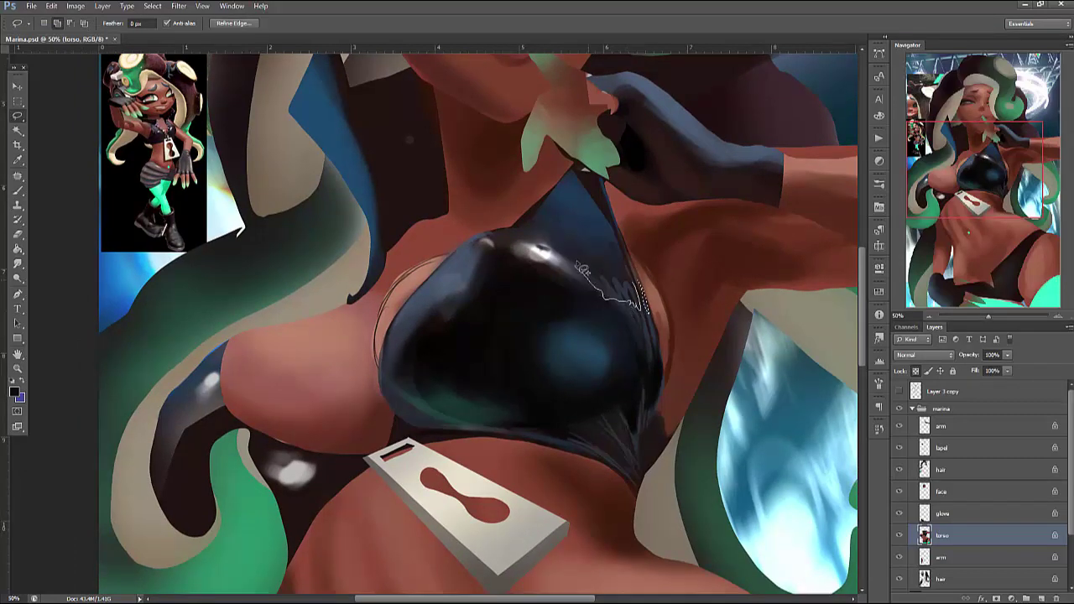
left_click_drag(579, 269, 581, 270)
key("b")
right_click(660, 265)
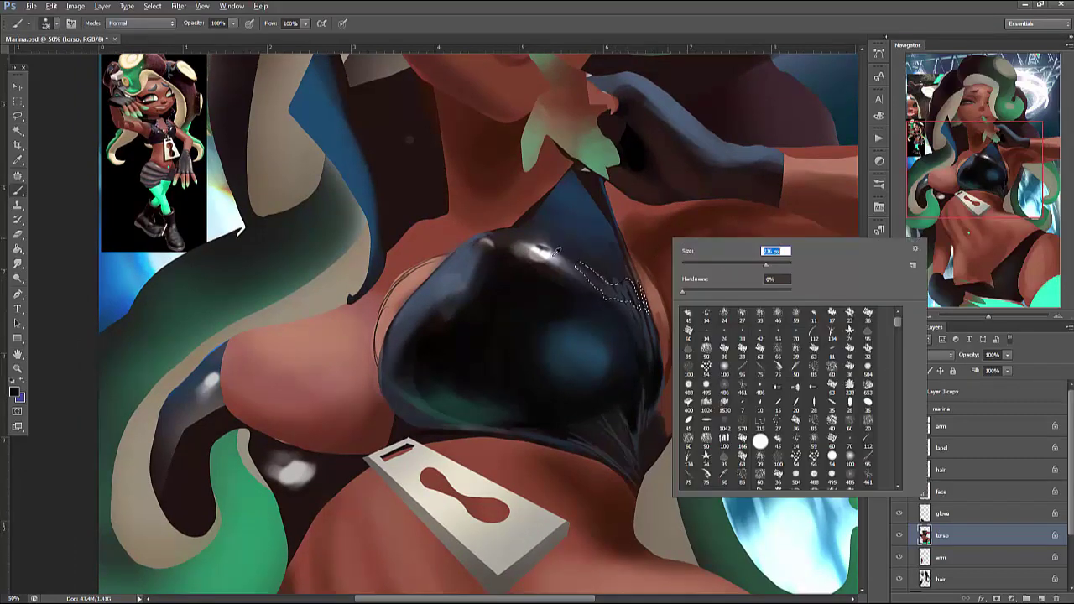
key("Escape")
left_click_drag(660, 265, 697, 256)
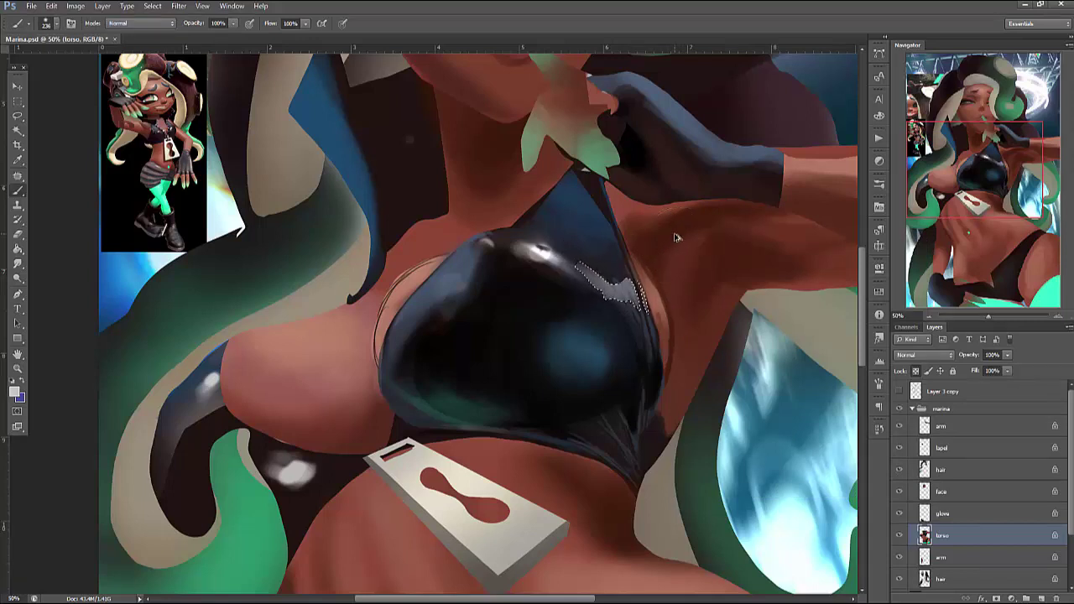
key("ctrl+z")
Lasso highlight shapes on the side folds and the blue reflection, fill them with pale grey, and deselect
key("l")
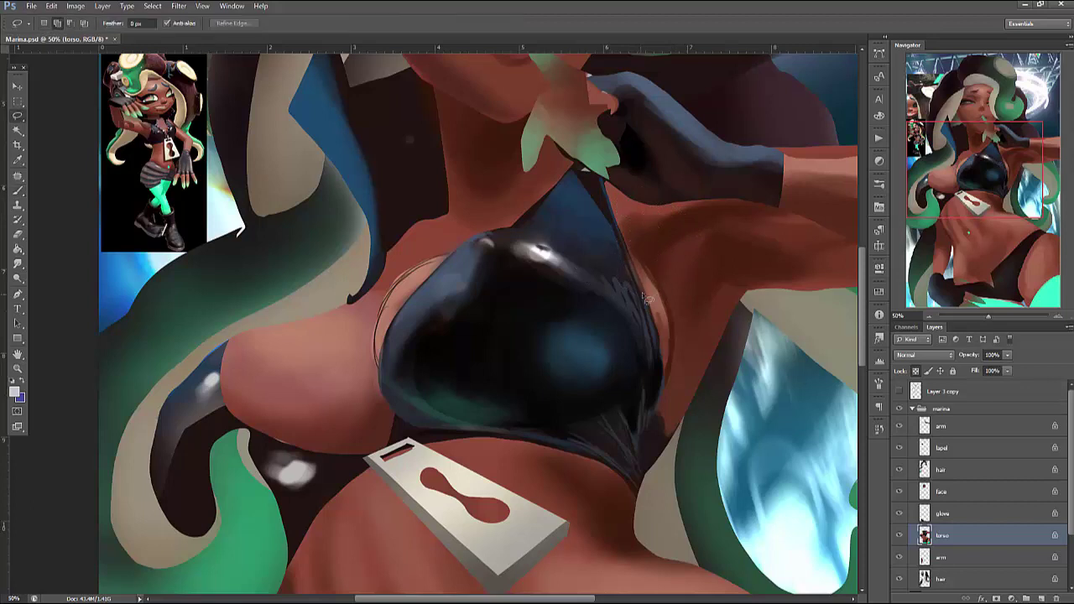
mouse_move(651, 324)
left_mouse_down()
mouse_move(618, 291)
mouse_move(628, 308)
mouse_move(640, 269)
mouse_move(652, 380)
mouse_move(626, 396)
mouse_move(591, 374)
mouse_move(591, 356)
mouse_move(605, 353)
mouse_move(627, 304)
mouse_move(644, 316)
mouse_move(661, 306)
mouse_move(606, 328)
mouse_move(586, 352)
left_mouse_up()
key("b")
key("ctrl+d")
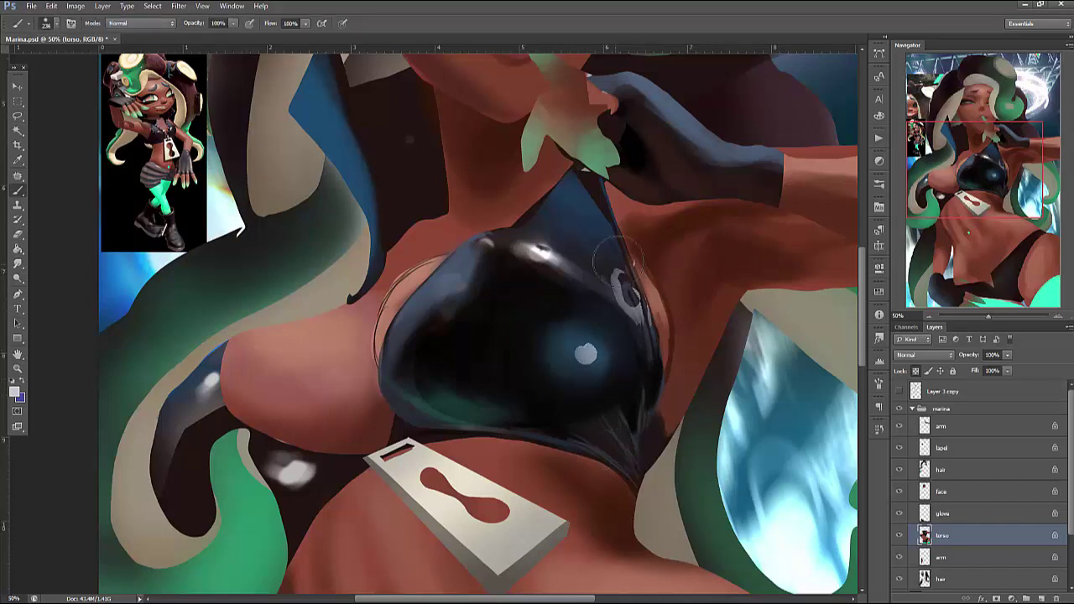
Soften the pale highlight on the blue reflection into its surroundings with a 70 px brush and sampled colours
right_click(636, 225)
left_click_drag(714, 267, 646, 268)
key("Return")
right_click(641, 243)
key("Return")
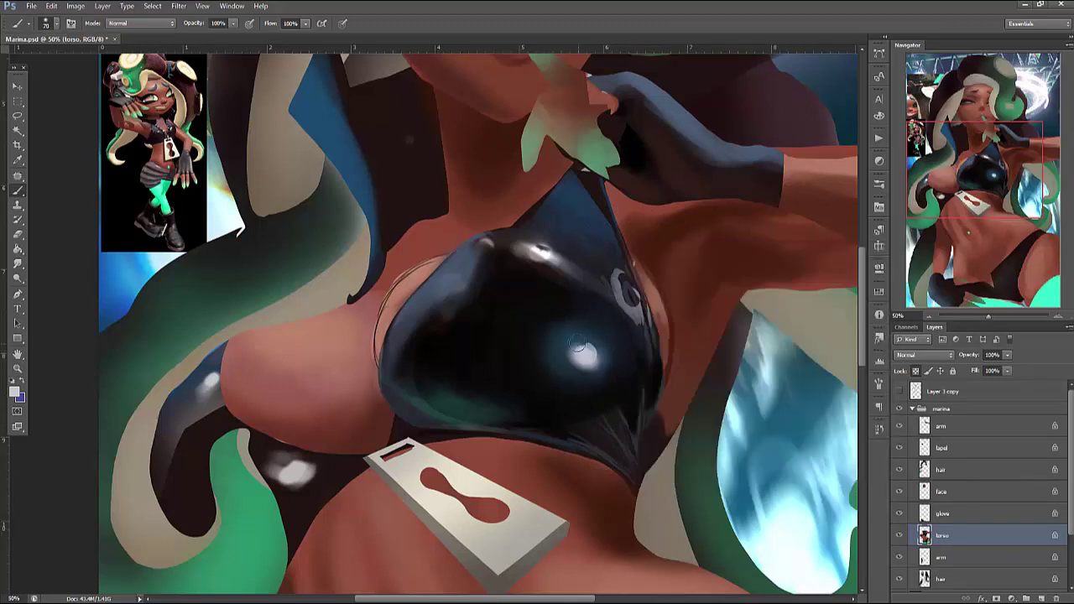
left_click(588, 348, "alt")
left_click(615, 331, "alt")
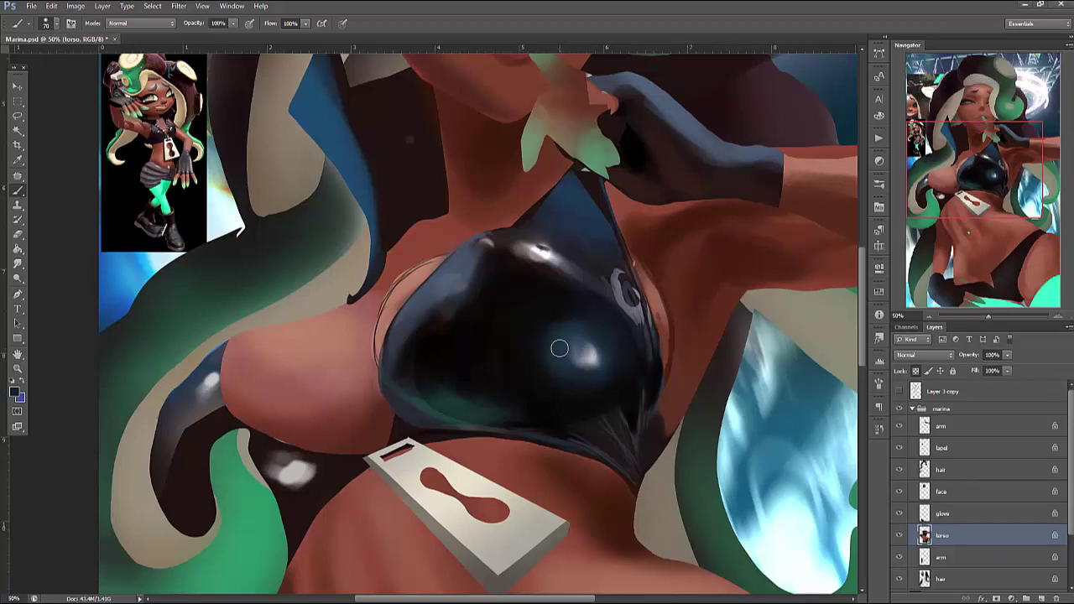
Lasso the side folds of the top, darken them with sampled colour, deselect, and paint thin pale crease lines along the seam
key("l")
left_click_drag(690, 344, 706, 300)
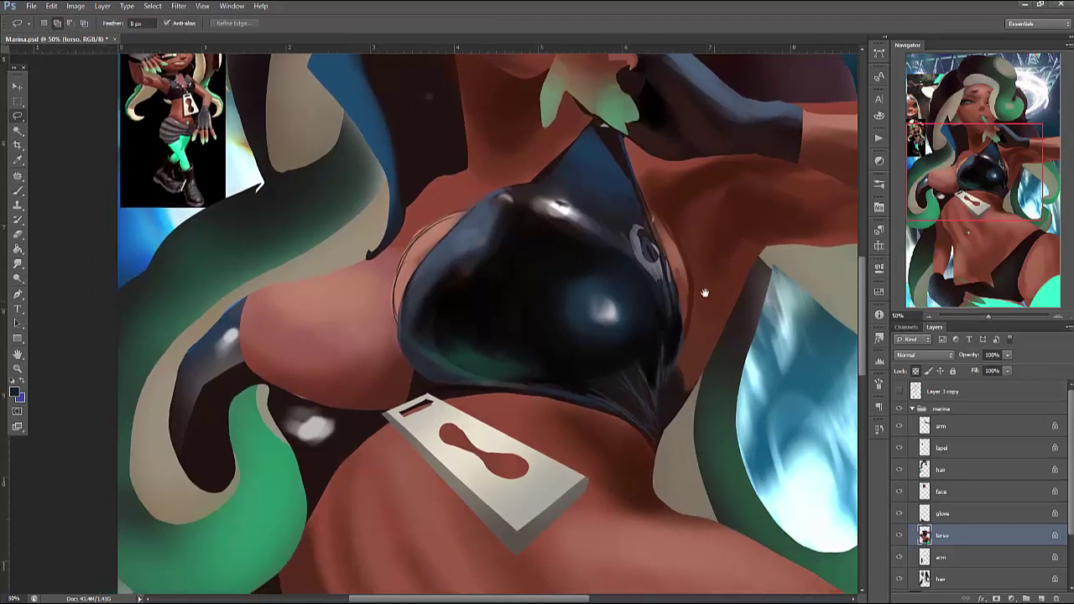
mouse_move(634, 217)
left_mouse_down()
mouse_move(593, 233)
mouse_move(636, 288)
mouse_move(631, 370)
mouse_move(665, 227)
left_mouse_up()
key("b")
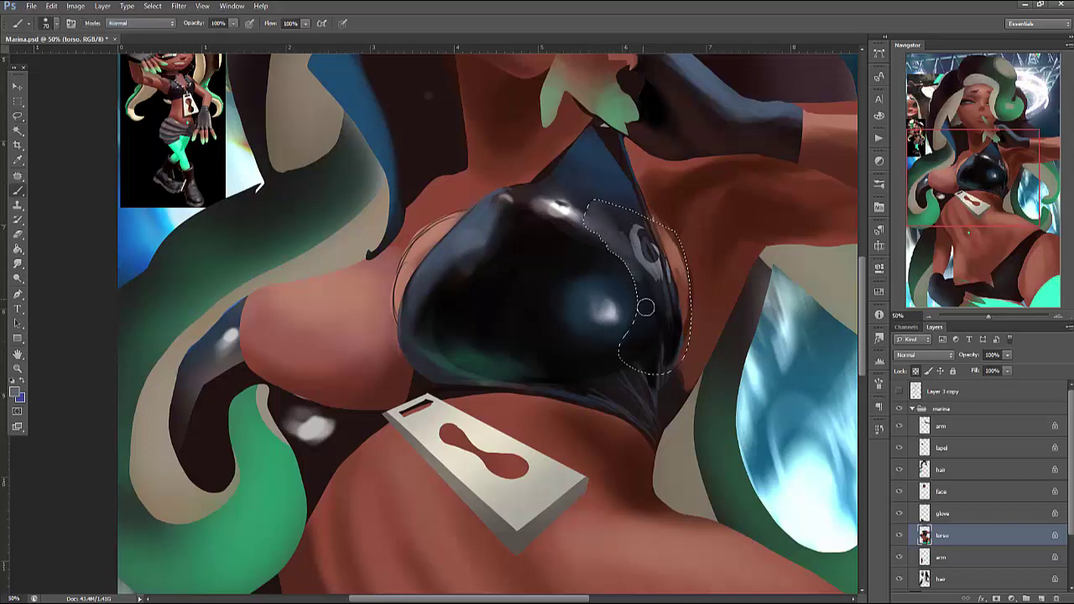
mouse_move(645, 308)
left_mouse_down()
mouse_move(587, 199)
mouse_move(628, 304)
mouse_move(625, 336)
mouse_move(642, 269)
mouse_move(638, 340)
mouse_move(654, 312)
left_mouse_up()
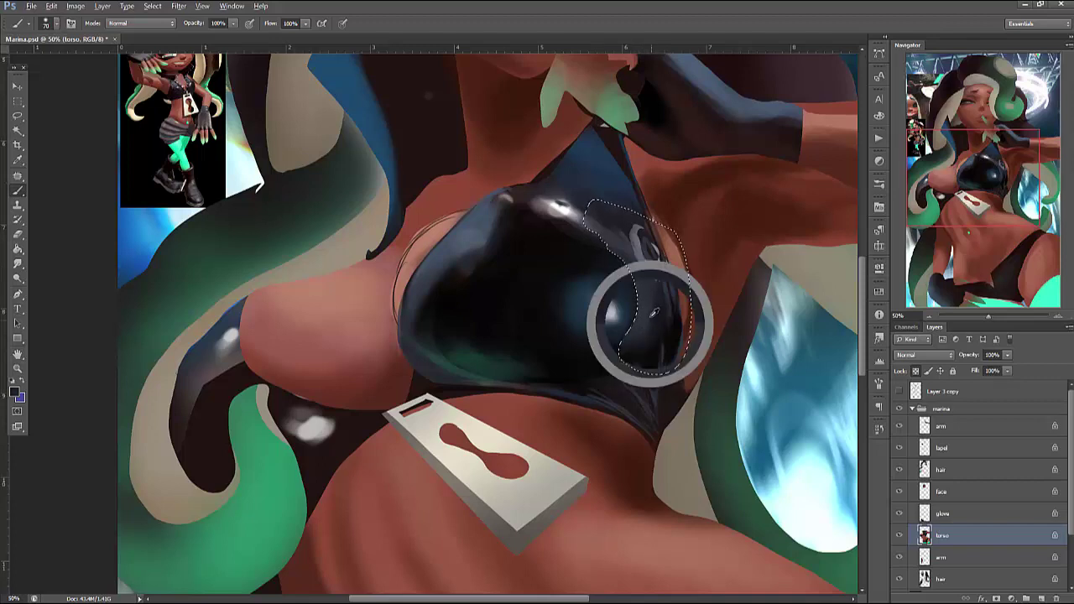
right_click(651, 239)
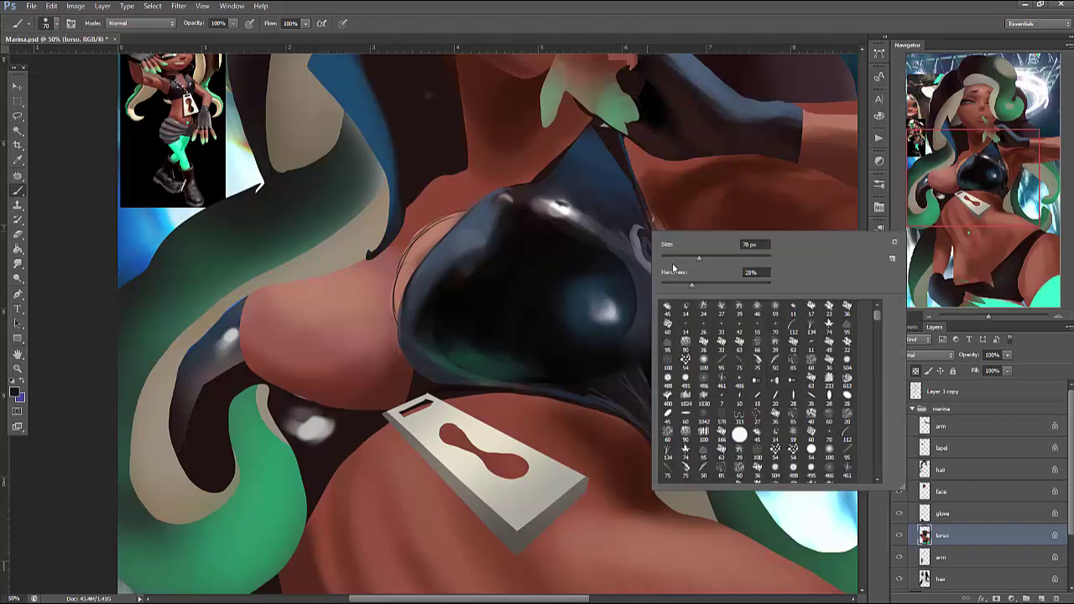
left_click(611, 248)
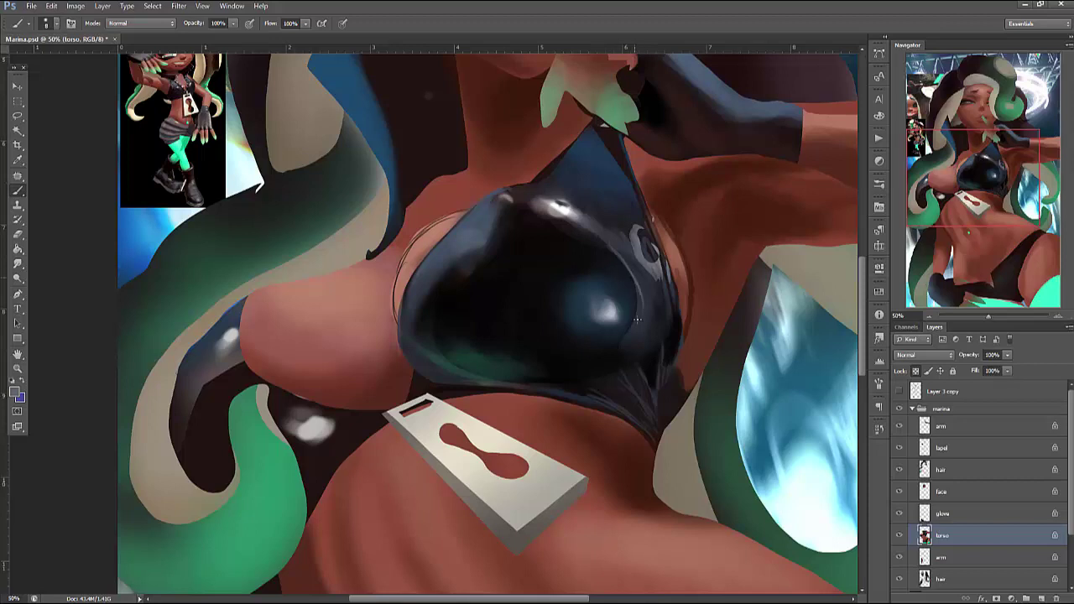
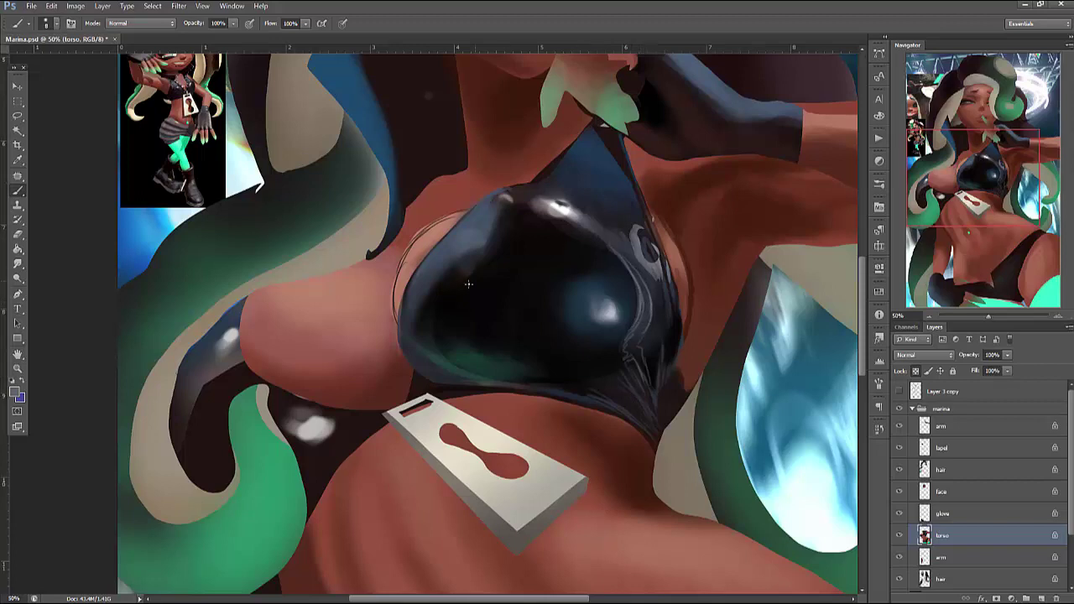
key("l")
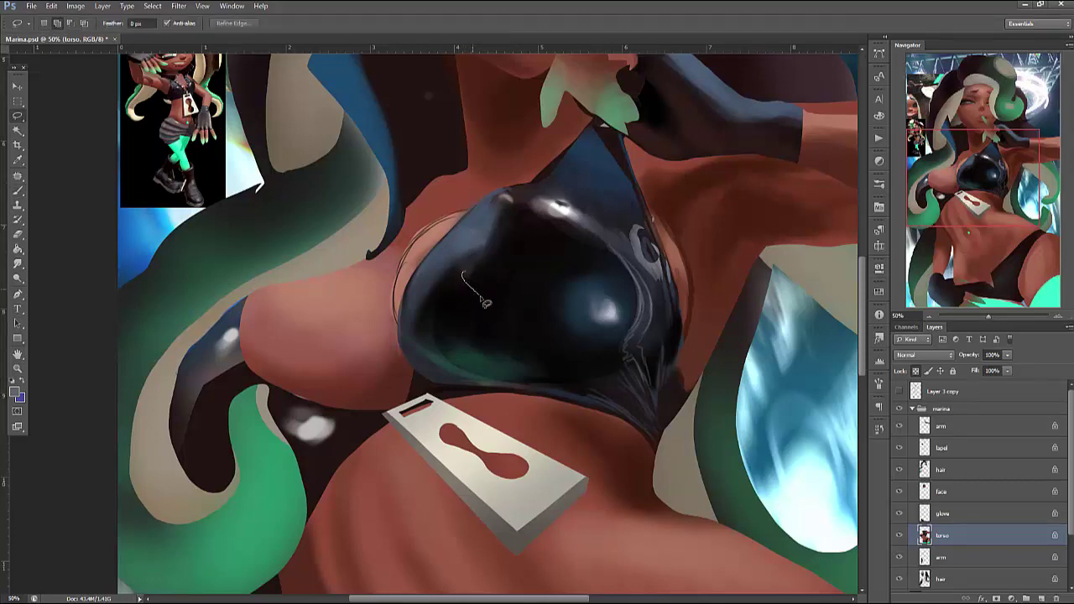
mouse_move(485, 302)
left_mouse_down()
mouse_move(456, 294)
mouse_move(454, 275)
mouse_move(436, 311)
mouse_move(471, 339)
left_mouse_up()
key("b")
right_click(507, 242)
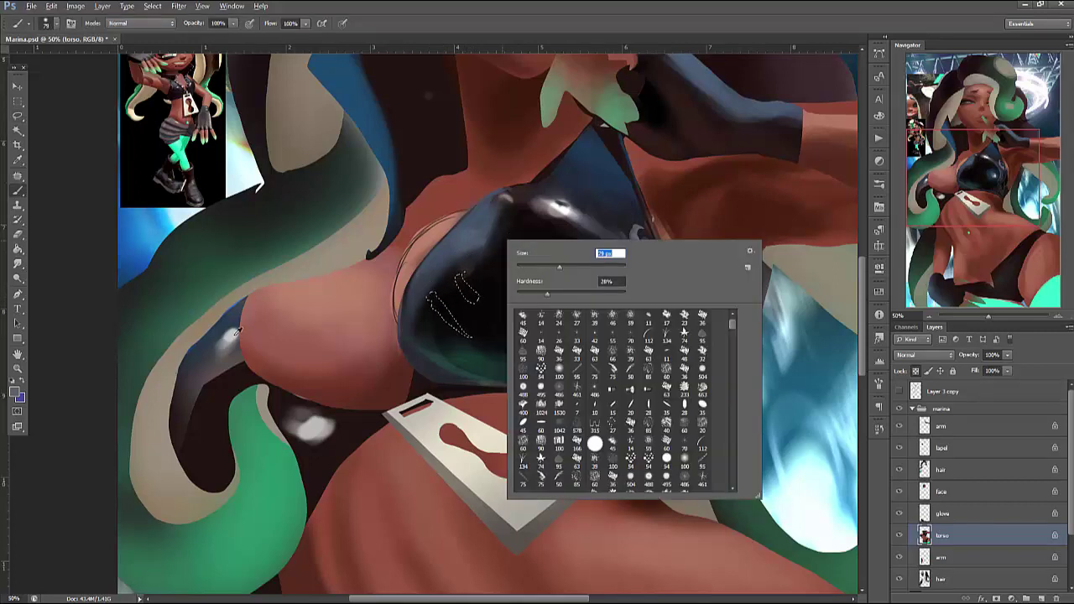
key("Return")
mouse_move(470, 277)
left_mouse_down()
mouse_move(441, 315)
mouse_move(454, 327)
mouse_move(445, 298)
mouse_move(457, 289)
mouse_move(440, 306)
mouse_move(458, 332)
mouse_move(460, 277)
left_mouse_up()
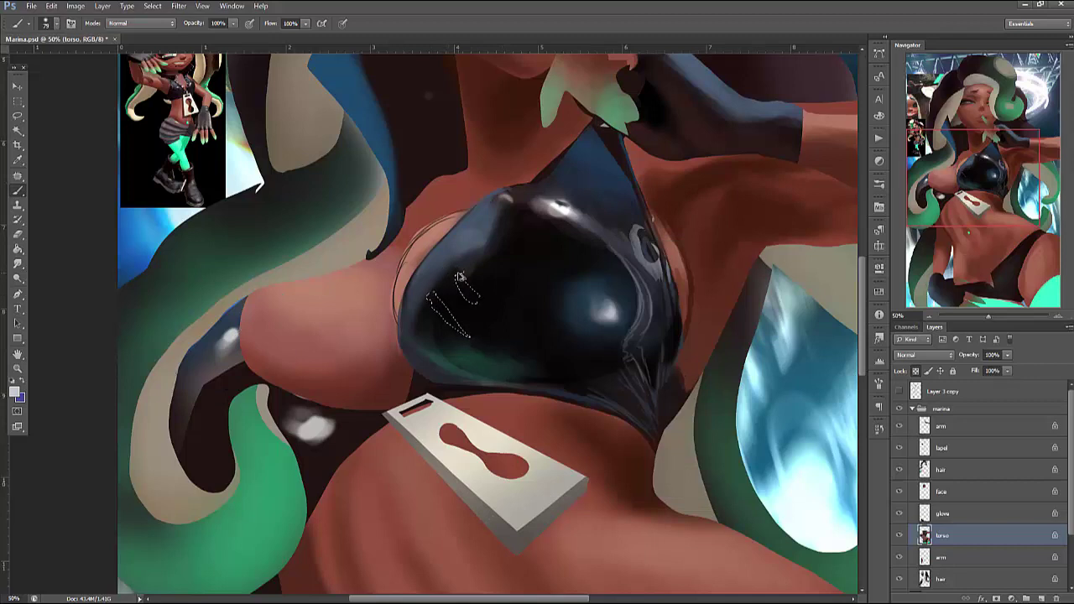
key("ctrl+d")
Lasso a patch on the blue edge reflection, paint a white highlight in it, deselect, and soften its border
key("l")
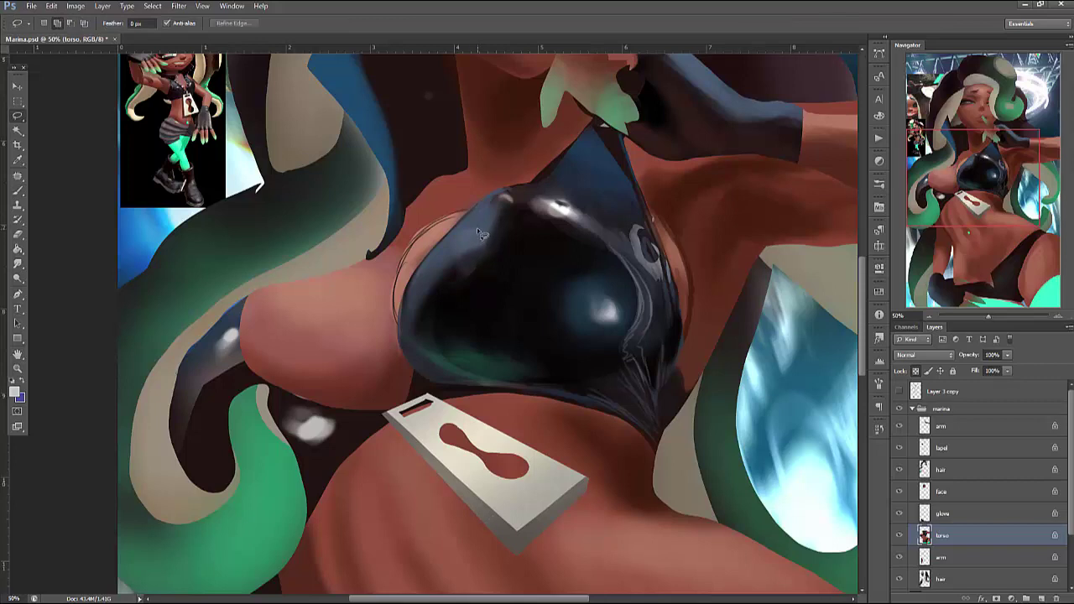
mouse_move(459, 249)
left_mouse_down()
mouse_move(468, 227)
mouse_move(475, 237)
mouse_move(472, 218)
mouse_move(475, 234)
mouse_move(458, 242)
left_mouse_up()
key("b")
key("ctrl+d")
right_click(474, 224)
key("Return")
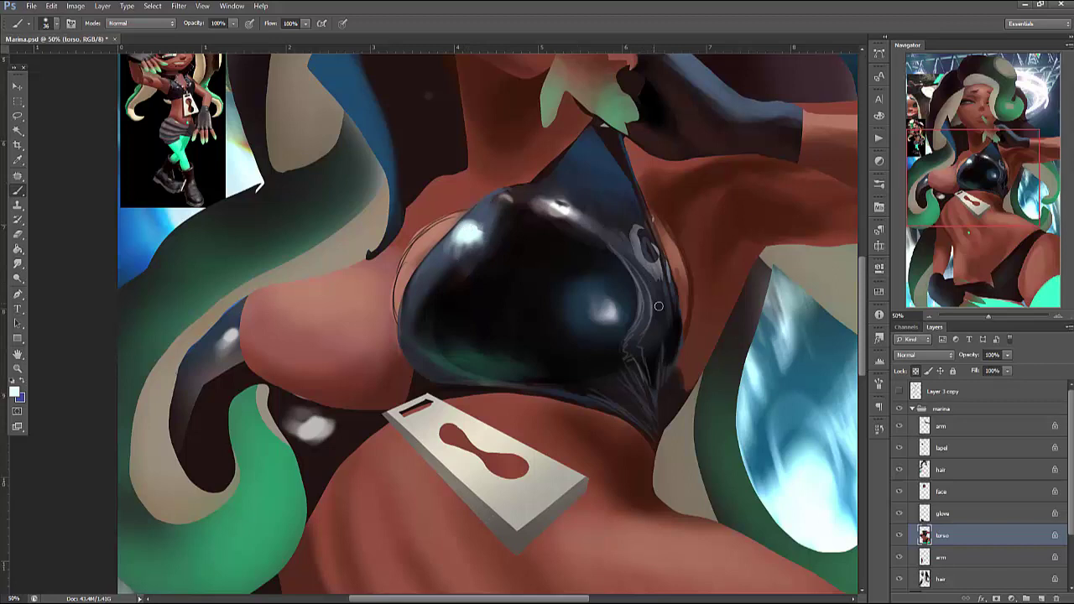
Lasso a curved band beneath the round blue reflection, paint it teal-blue, and clear the selection
key("l")
mouse_move(629, 285)
left_mouse_down()
mouse_move(636, 306)
mouse_move(556, 364)
mouse_move(642, 326)
mouse_move(580, 376)
mouse_move(550, 377)
mouse_move(558, 361)
mouse_move(608, 349)
mouse_move(558, 369)
left_mouse_up()
key("b")
right_click(710, 276)
key("Escape")
key("x")
right_click(677, 281)
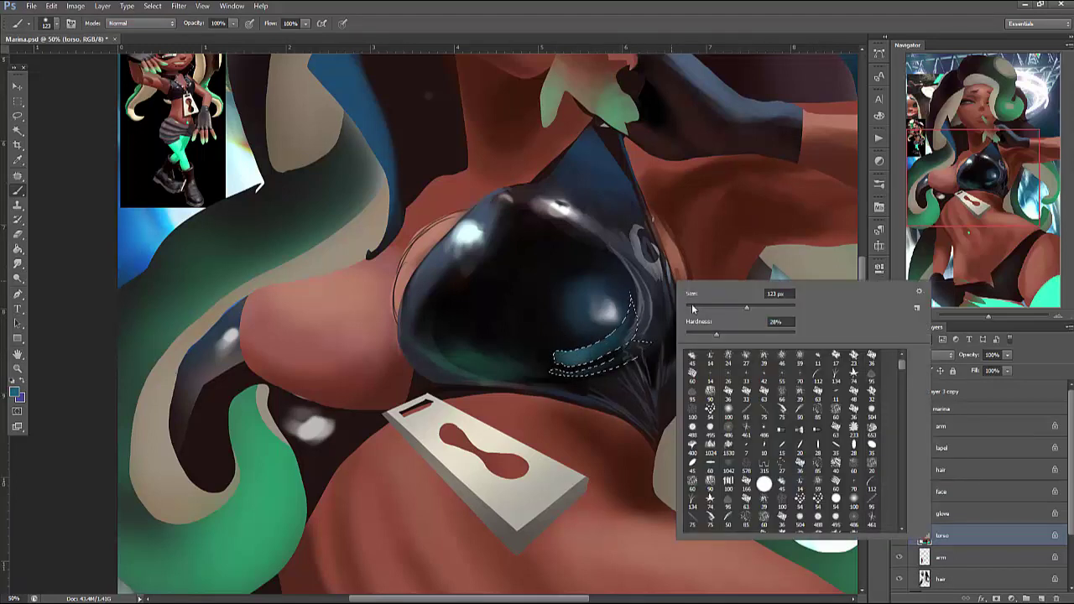
left_click_drag(789, 294, 767, 293)
key("Escape")
right_click(635, 266)
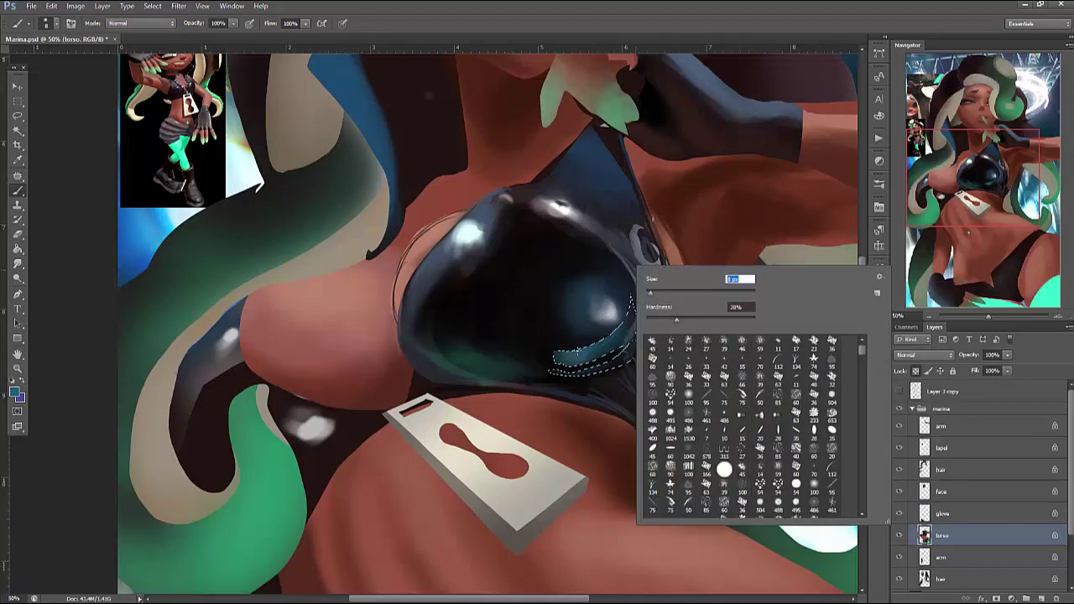
key("Escape")
key("ctrl+d")
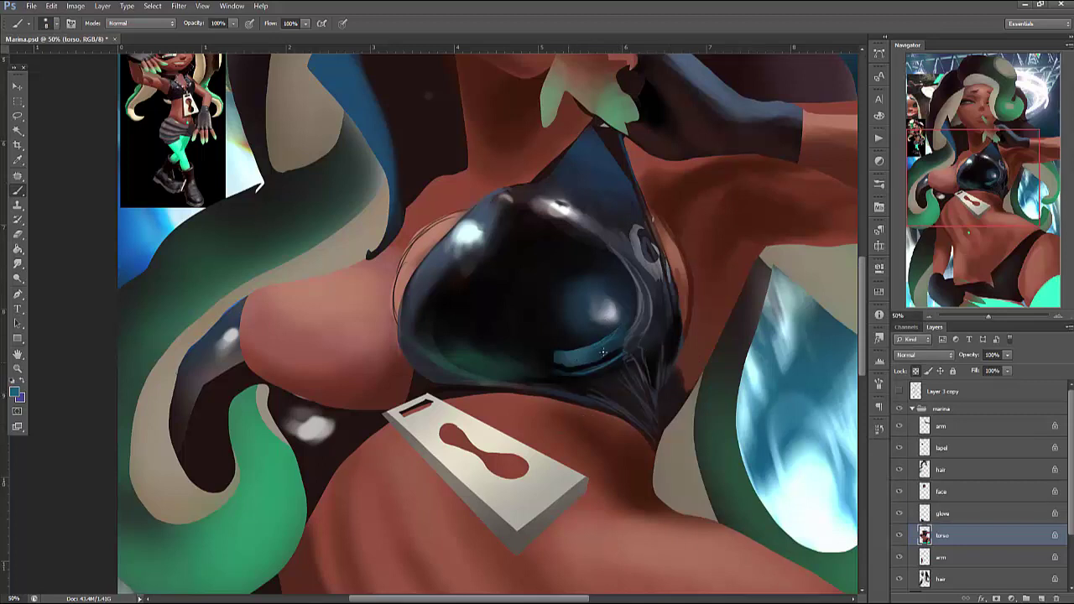
Sample colours around the teal-blue band and blend dark tones into its upper part, leaving a thin bright rim
left_click(558, 427, "alt")
right_click(620, 304)
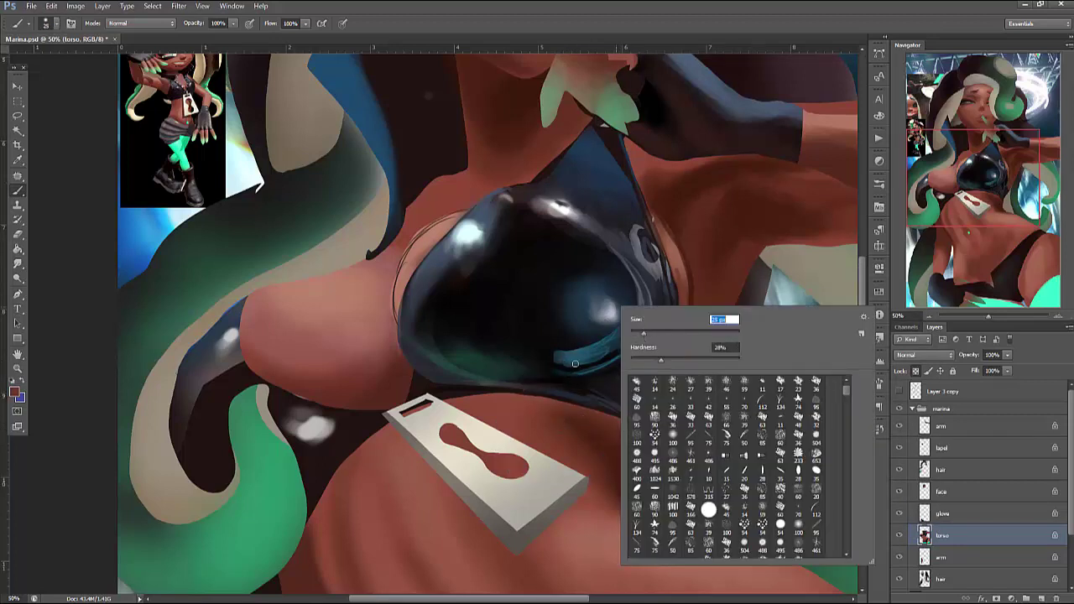
key("Escape")
left_click(574, 340, "alt")
mouse_move(570, 349)
left_mouse_down()
mouse_move(597, 353)
mouse_move(613, 333)
left_mouse_up()
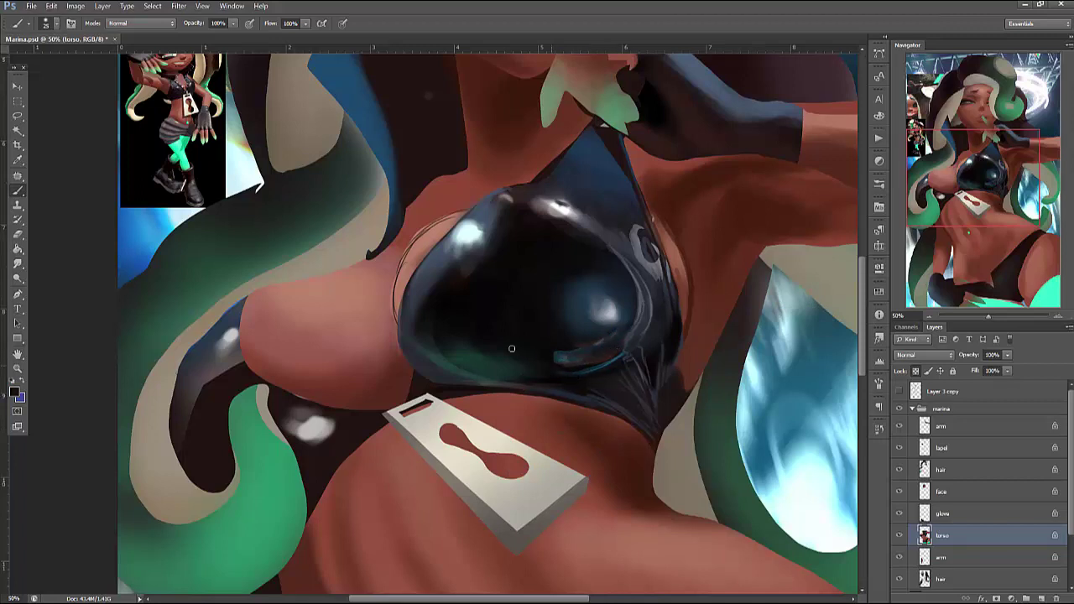
Soften and spread the green reflection along the lower edge of the top into the dark area
right_click(566, 352)
key("Escape")
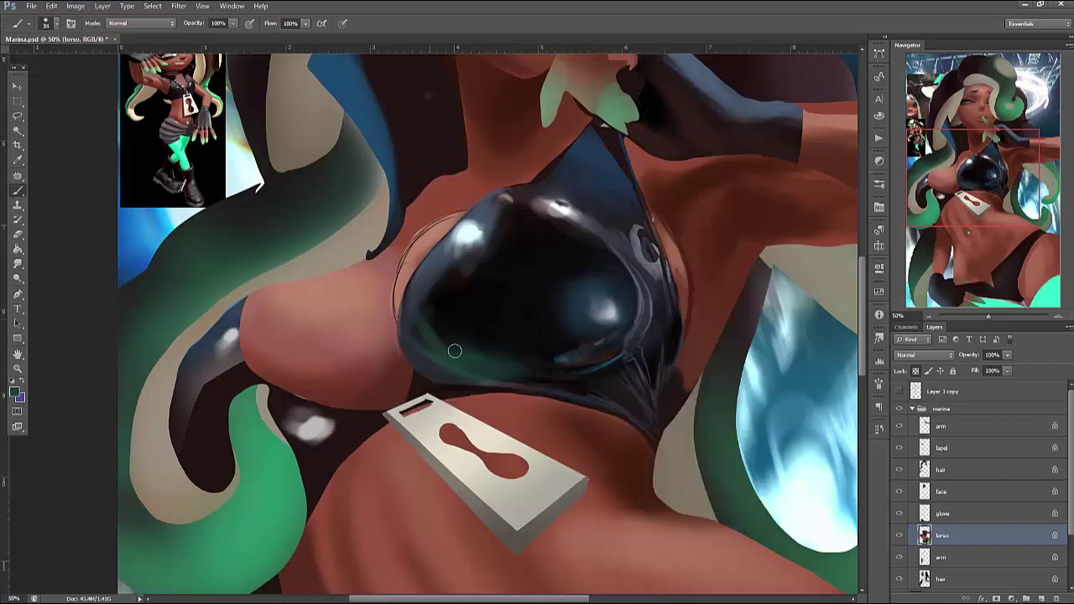
mouse_move(443, 336)
left_mouse_down()
mouse_move(473, 360)
mouse_move(488, 338)
mouse_move(529, 332)
left_mouse_up()
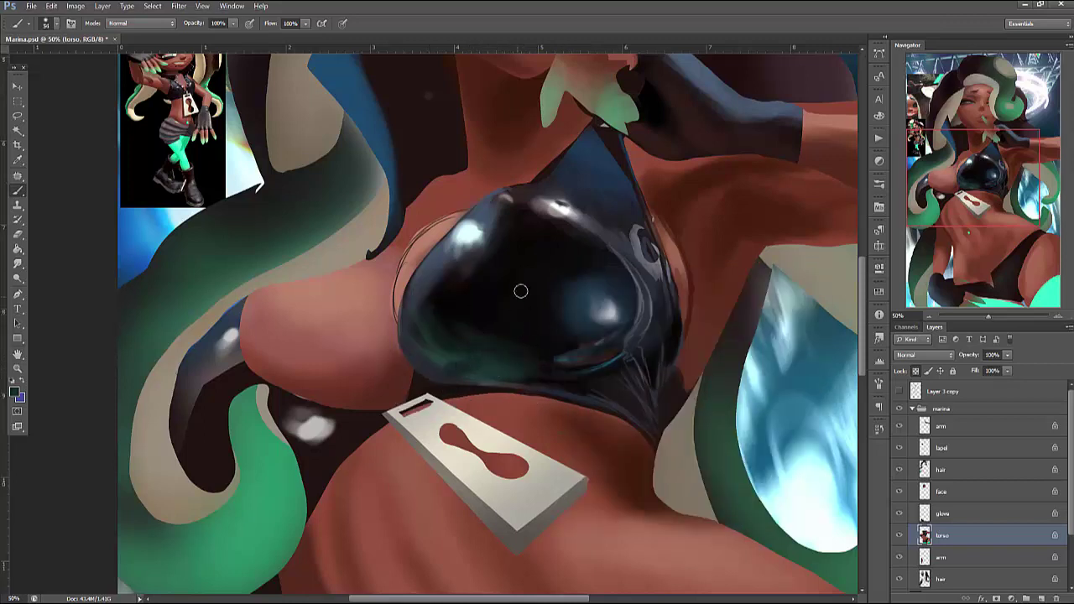
Lasso a tapering reflection shape across the dark centre of the top, shade it dark blue-grey, and deselect
right_click(622, 193)
key("Escape")
right_click(579, 210)
key("Escape")
key("l")
mouse_move(526, 217)
left_mouse_down()
mouse_move(600, 286)
mouse_move(563, 334)
mouse_move(525, 223)
left_mouse_up()
key("b")
right_click(673, 208)
key("Return")
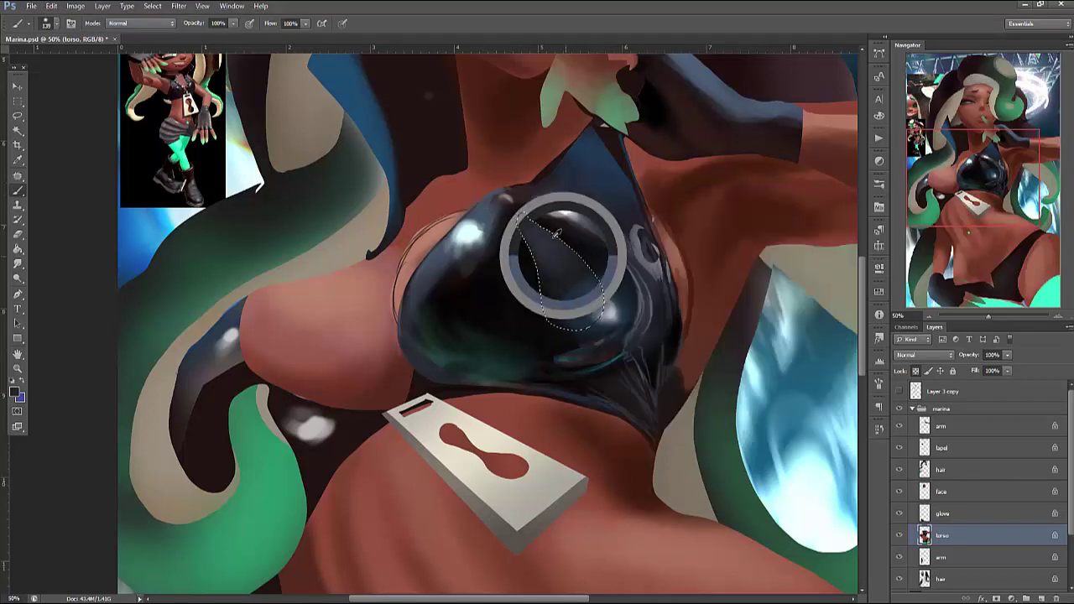
mouse_move(538, 240)
left_mouse_down()
mouse_move(547, 273)
mouse_move(597, 340)
left_mouse_up()
key("ctrl+d")
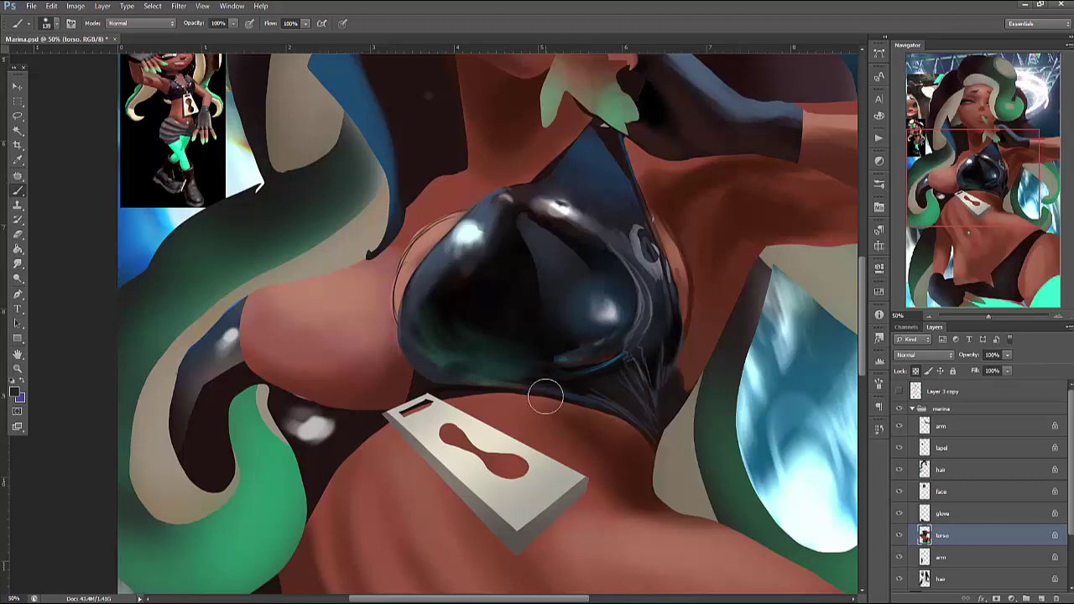
Lasso two sections of the blue strap panel below the collar, darken each with a soft brush, and deselect
scroll(696, 353, "up", 3)
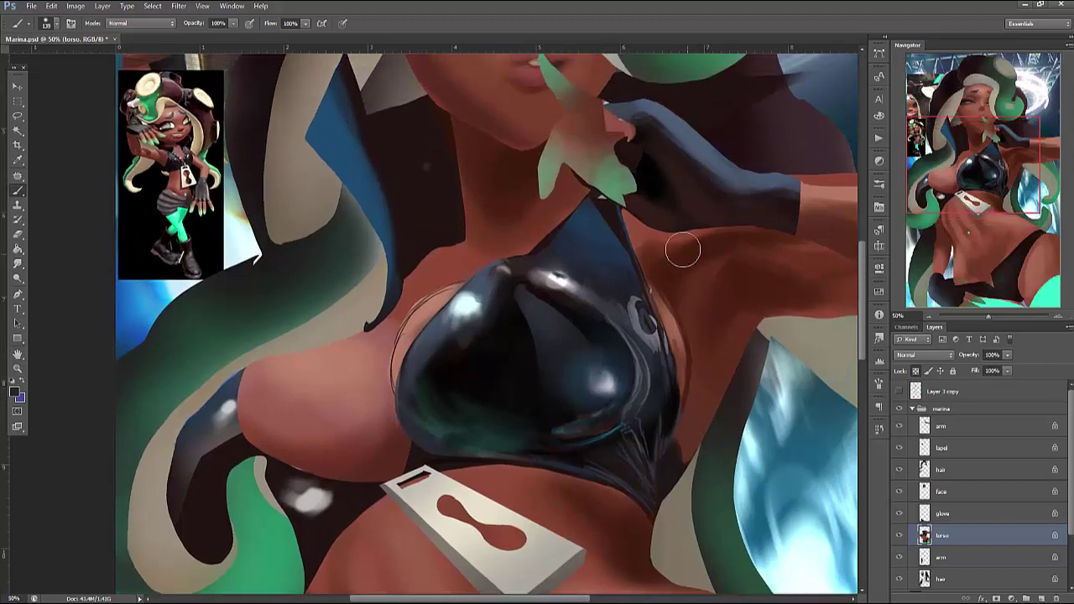
key("l")
mouse_move(615, 242)
left_mouse_down()
mouse_move(635, 282)
mouse_move(606, 206)
left_mouse_up()
key("b")
key("ctrl+d")
key("l")
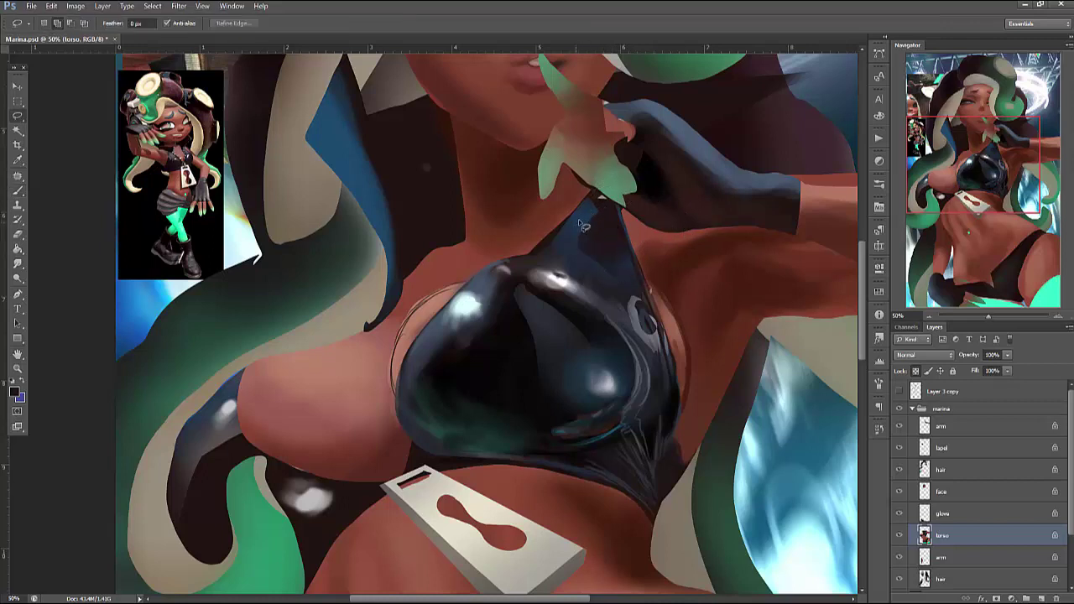
mouse_move(608, 213)
left_mouse_down()
mouse_move(532, 256)
mouse_move(606, 208)
left_mouse_up()
key("b")
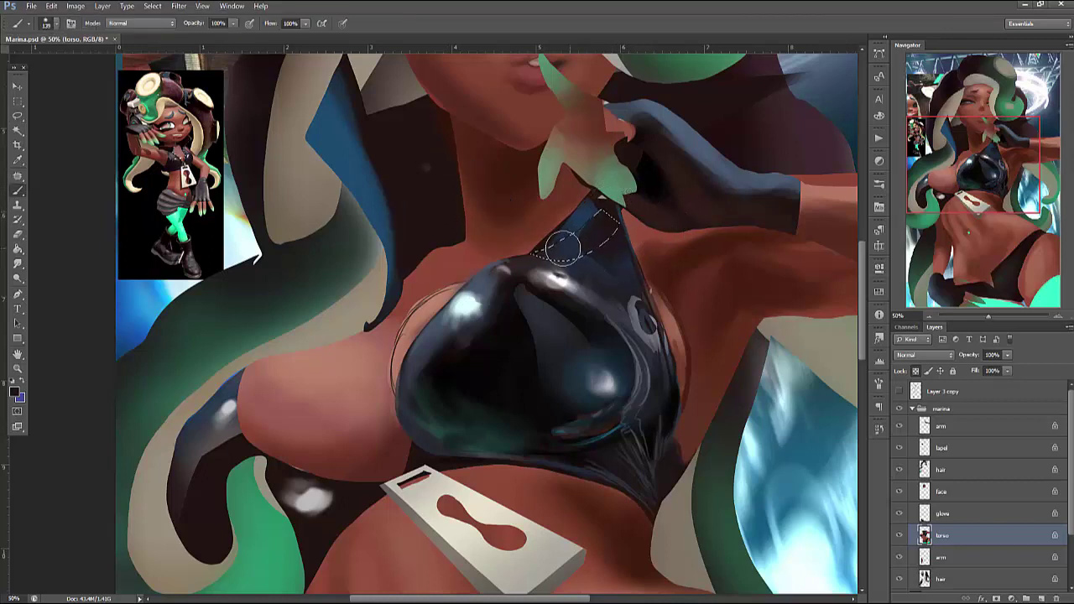
key("ctrl+d")
Lasso the band where the strap panel meets the rounded front, brush in a fold, deselect, and add thin creases
key("l")
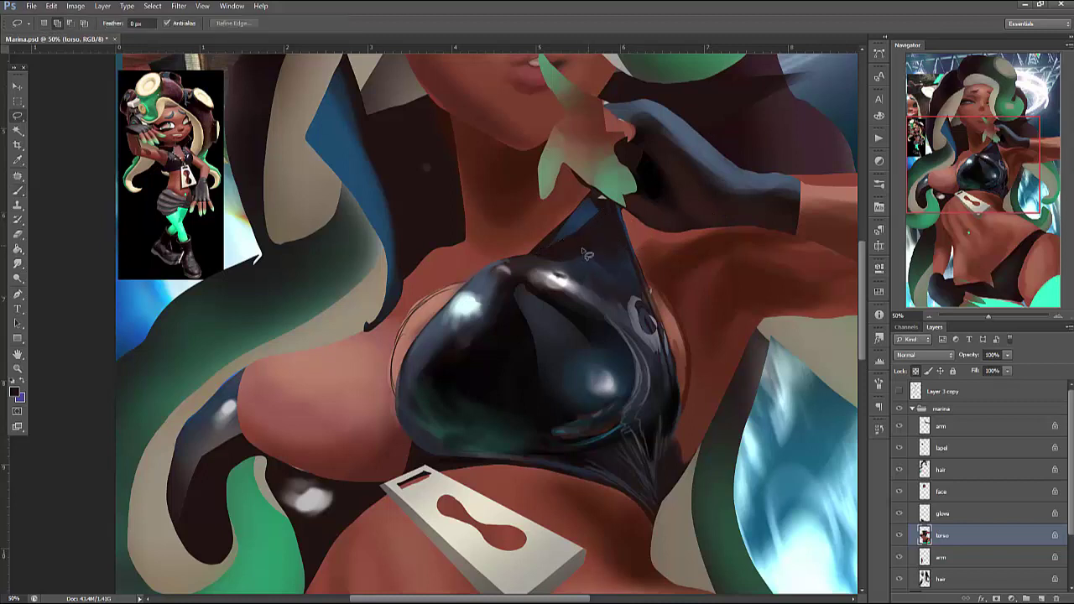
left_click_drag(556, 270, 594, 249)
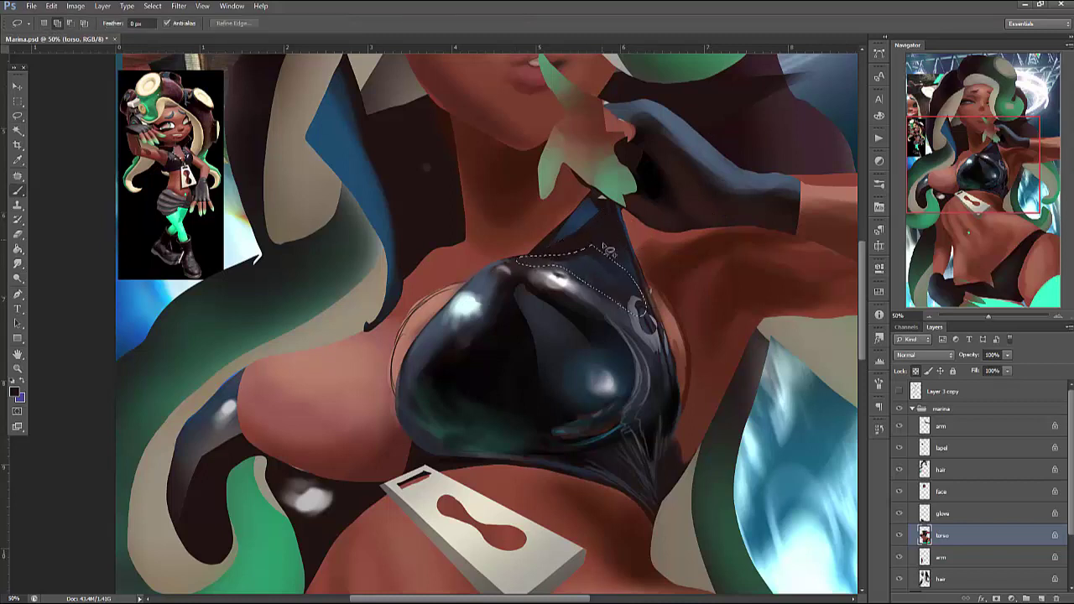
key("b")
left_click(572, 281, "alt")
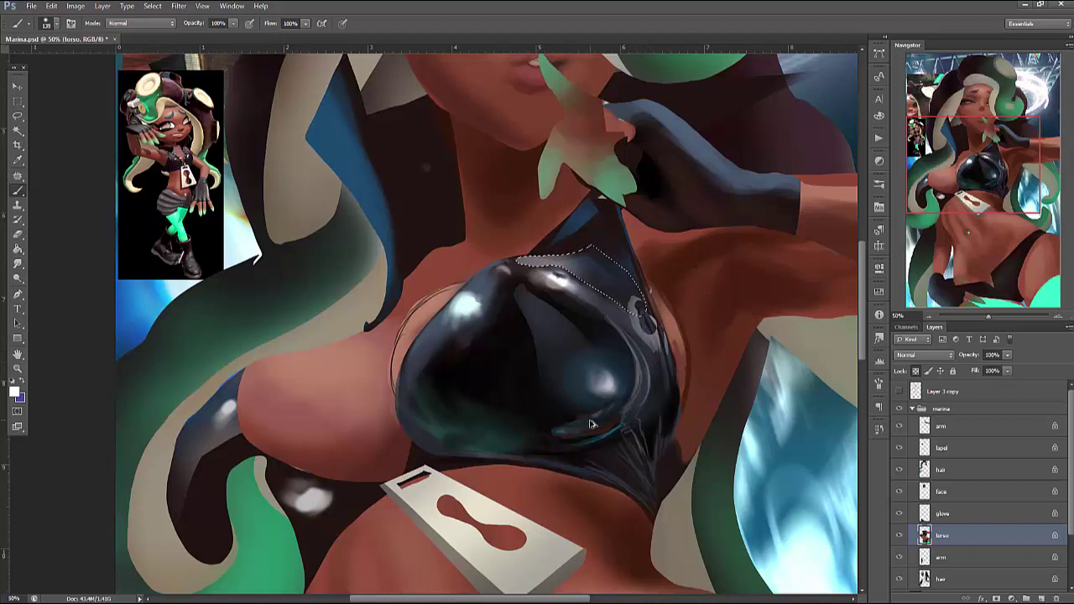
key("ctrl+d")
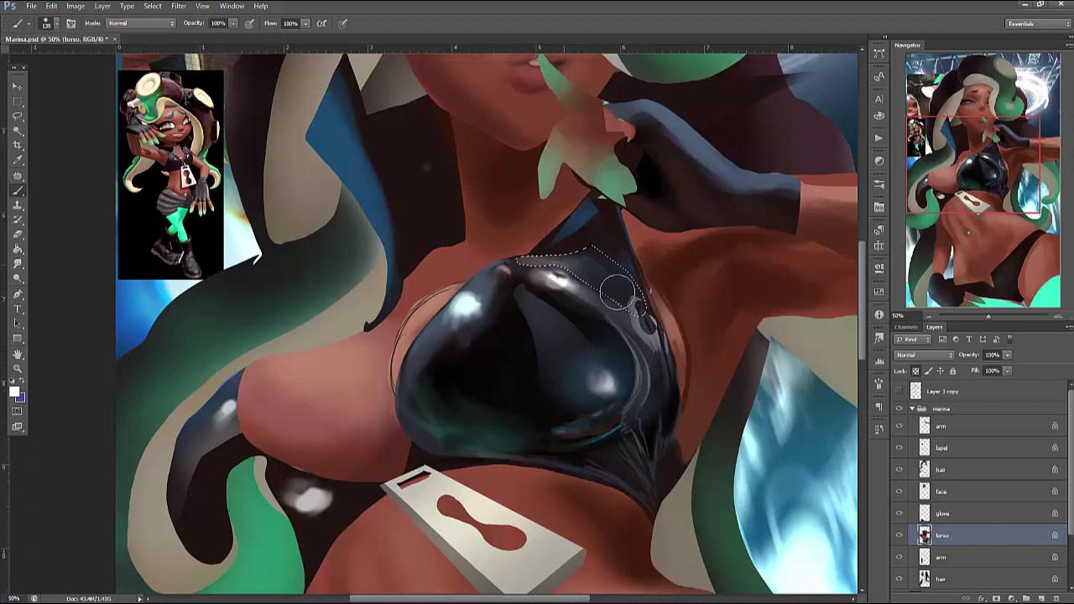
right_click(616, 229)
left_click(561, 252, "alt")
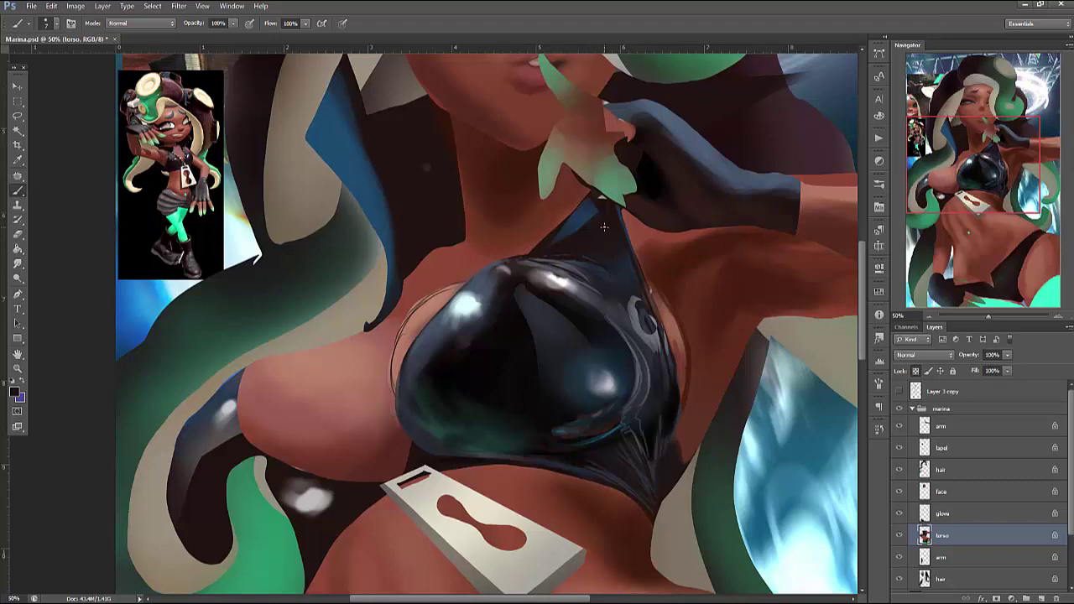
Lasso the strap panel's outer side and deepen it to near black with a 64 px brush
key("l")
mouse_move(651, 241)
left_mouse_down()
mouse_move(657, 210)
mouse_move(628, 230)
mouse_move(620, 209)
mouse_move(646, 294)
mouse_move(591, 210)
left_mouse_up()
key("b")
right_click(668, 175)
left_click_drag(694, 196, 703, 196)
key("Return")
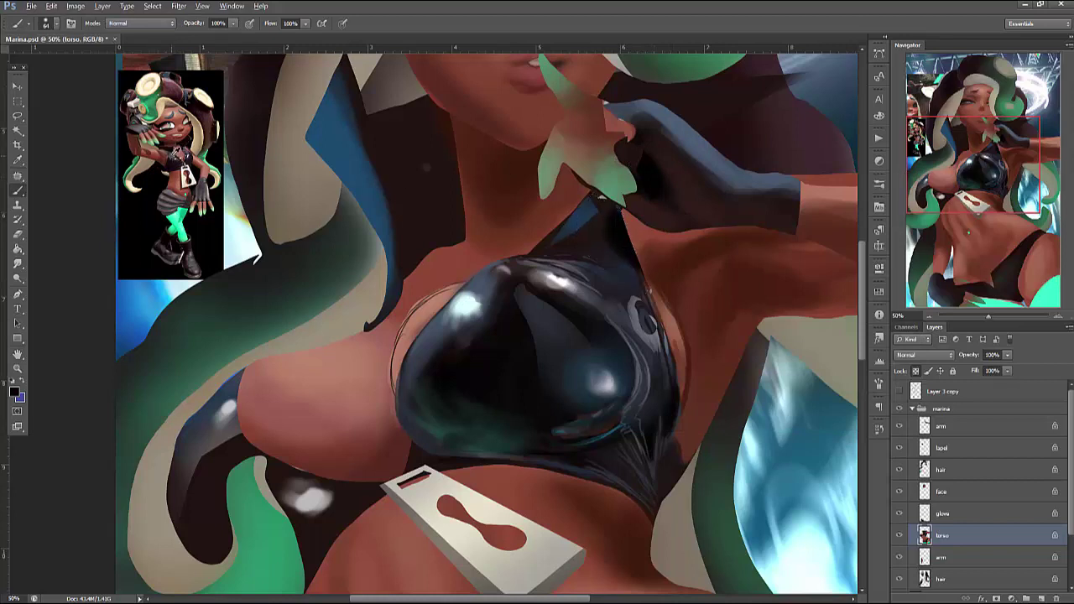
Sample grey from the reference image, lasso the upper part of the rounded front, lighten it softly with a large brush, and deselect
left_click(172, 155, "alt")
key("l")
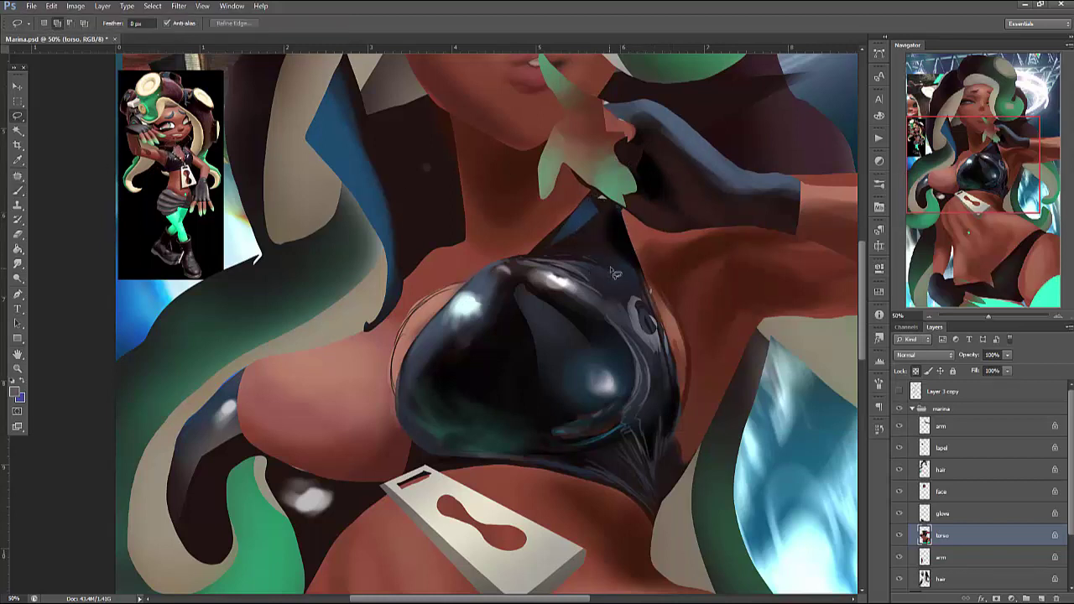
mouse_move(633, 278)
left_mouse_down()
mouse_move(579, 264)
mouse_move(573, 369)
mouse_move(529, 348)
left_mouse_up()
key("b")
right_click(621, 232)
key("Return")
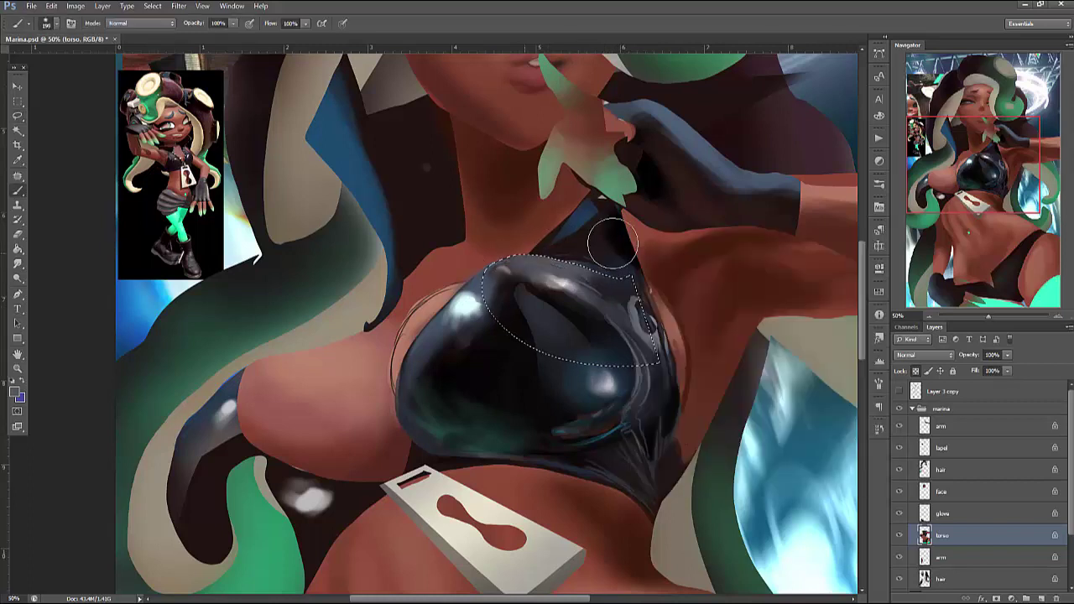
mouse_move(611, 232)
left_mouse_down()
mouse_move(530, 225)
mouse_move(458, 269)
mouse_move(557, 289)
mouse_move(592, 219)
left_mouse_up()
key("ctrl+d")
Copy the upper edge of the top onto a new layer and transform the copy to flatten its curve
key("l")
key("ctrl+j")
key("ctrl+t")
right_click(555, 244)
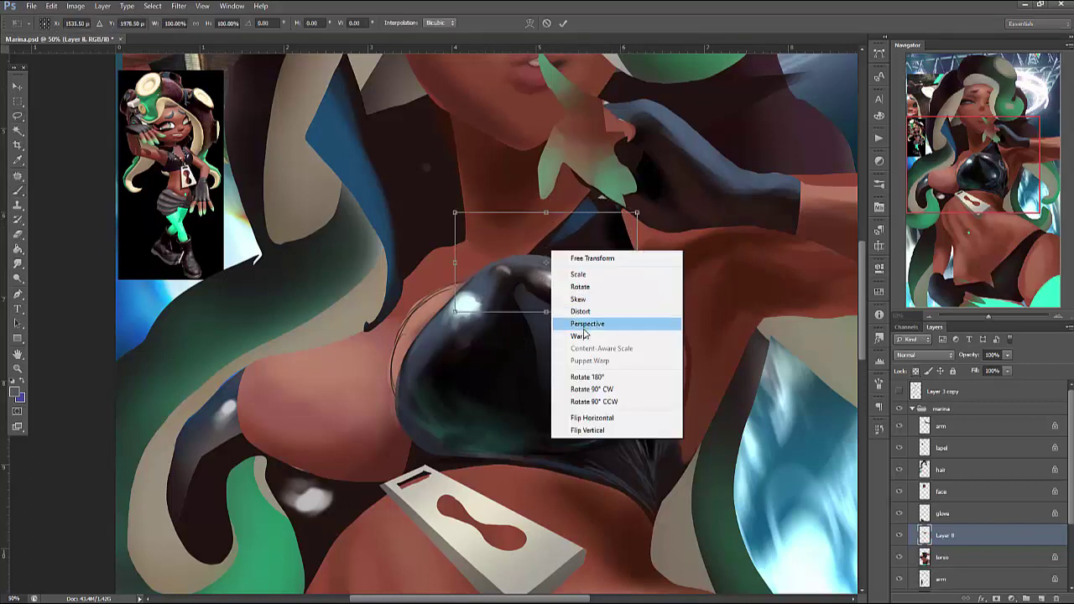
left_click(601, 319)
mouse_move(512, 277)
left_mouse_down()
mouse_move(484, 266)
mouse_move(512, 262)
left_mouse_up()
key("Return")
Apply the transform to the copied upper edge and clean up the top's rim with small soft brushes in sampled tones
key("l")
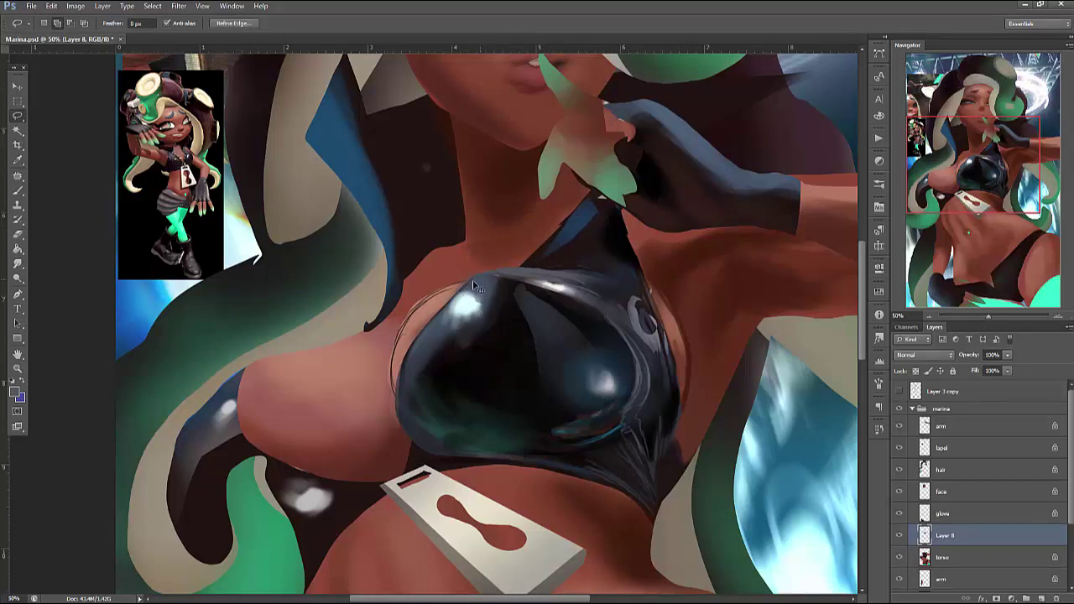
key("b")
left_click(451, 286, "alt")
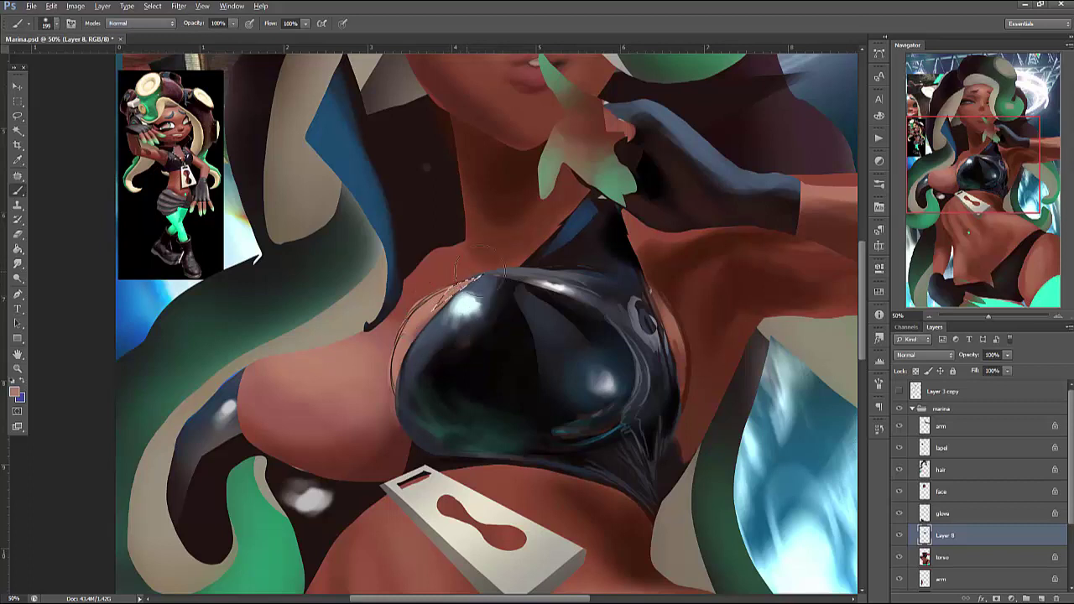
right_click(551, 226)
left_click_drag(577, 257, 567, 257)
key("Return")
right_click(579, 188)
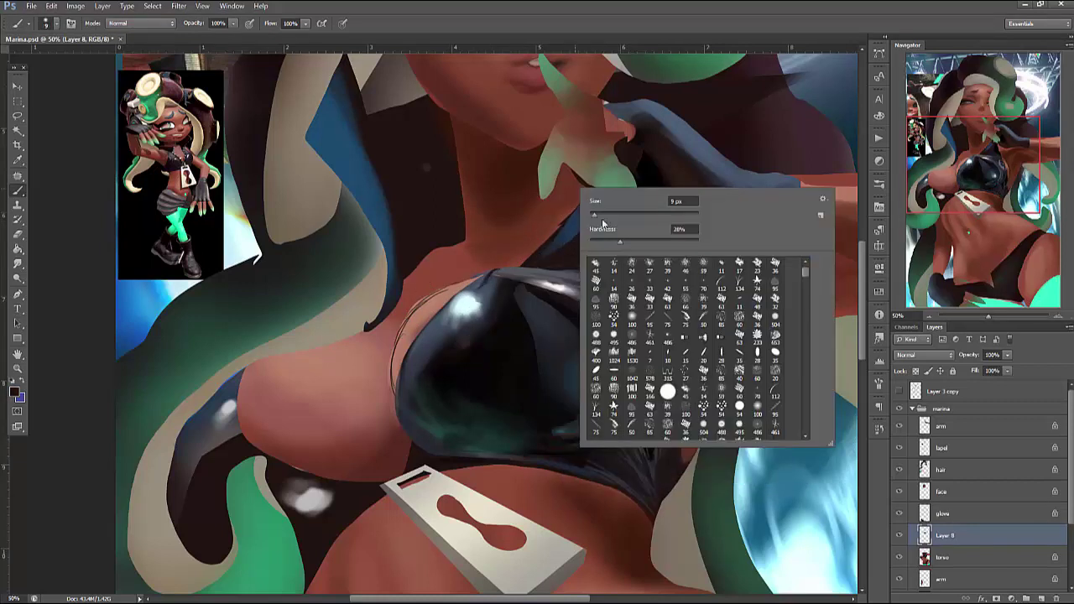
left_click_drag(598, 225, 611, 225)
key("Return")
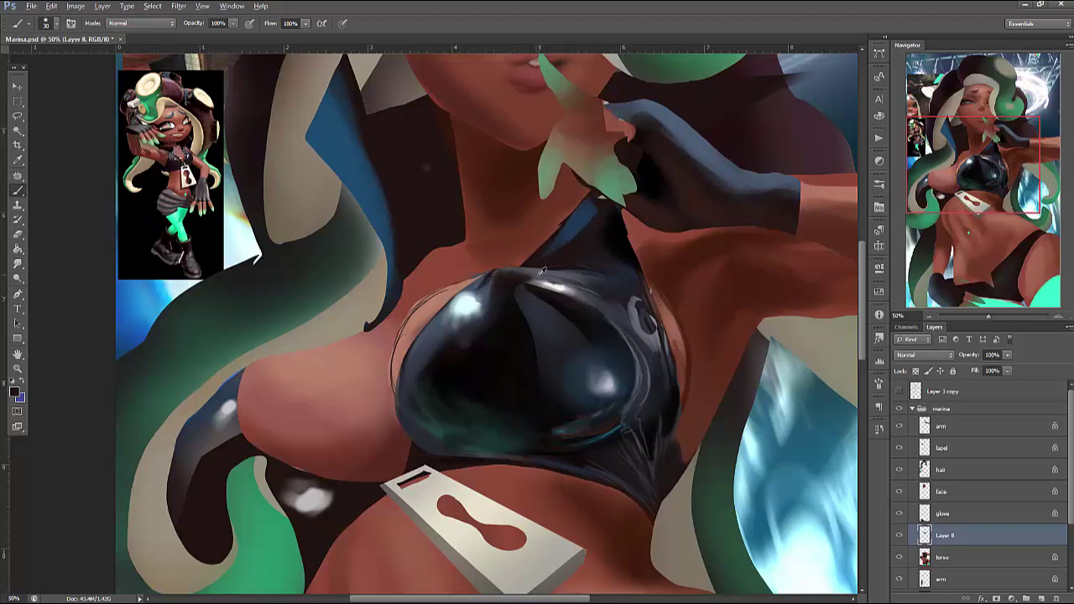
mouse_move(542, 270)
left_mouse_down()
mouse_move(577, 267)
mouse_move(603, 249)
left_mouse_up()
Lasso the skin between the hair and the top's upper edge, shade it with a sampled darker tone, and deselect
key("l")
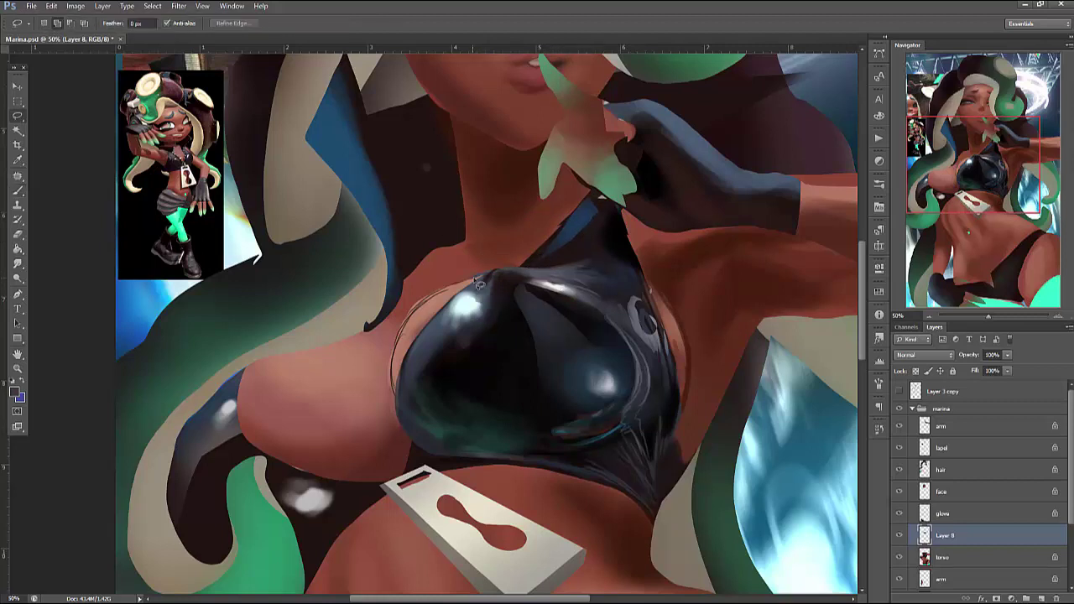
left_click_drag(428, 306, 485, 283)
left_click_drag(418, 265, 418, 265)
key("b")
right_click(502, 260)
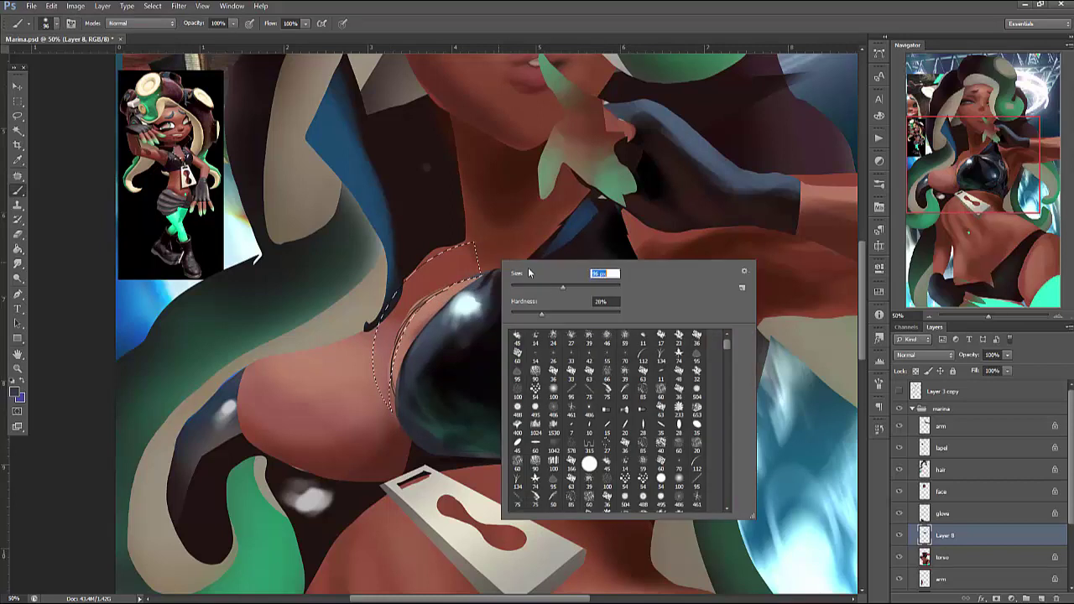
key("Escape")
left_click(391, 235, "alt")
mouse_move(383, 394)
left_mouse_down()
mouse_move(419, 294)
mouse_move(411, 353)
mouse_move(400, 344)
mouse_move(466, 281)
mouse_move(428, 285)
mouse_move(399, 361)
mouse_move(475, 271)
left_mouse_up()
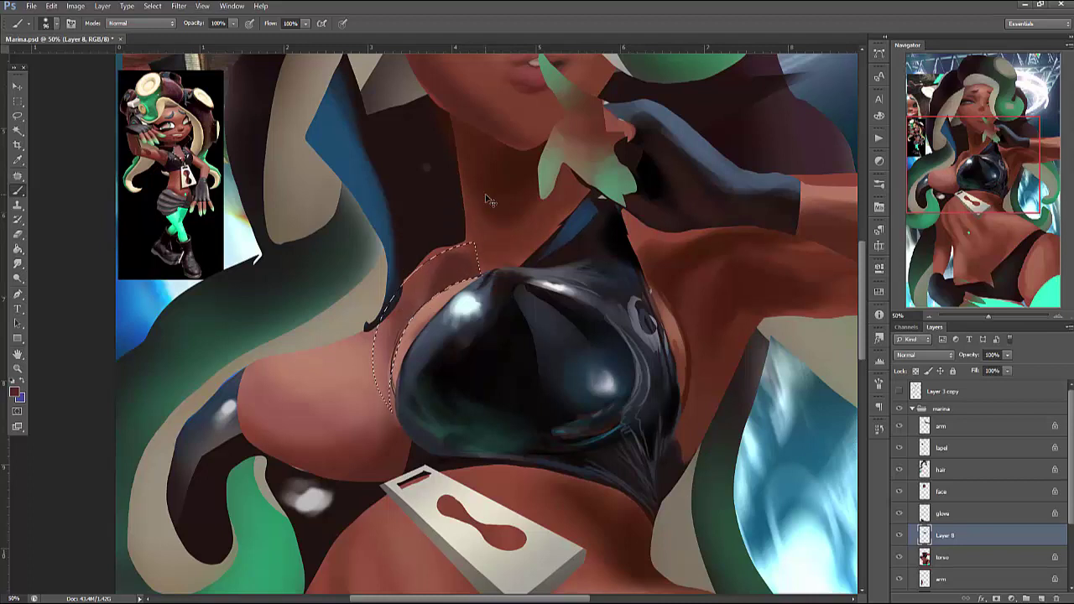
key("ctrl+d")
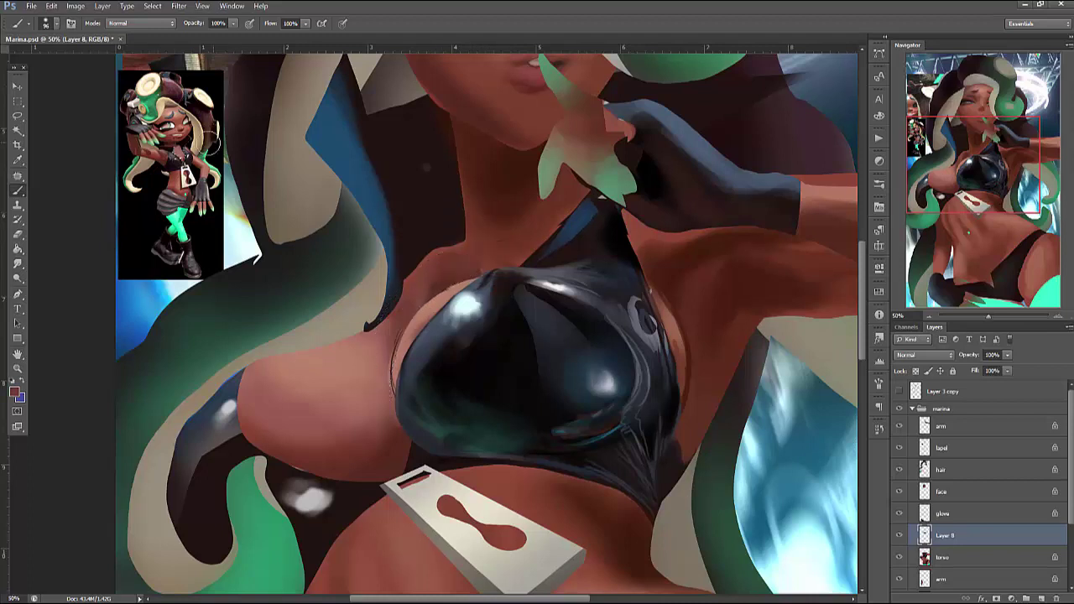
Blend the inner collarbone into the base of the neck with a 67 px brush and sampled skin tones
right_click(488, 201)
key("Escape")
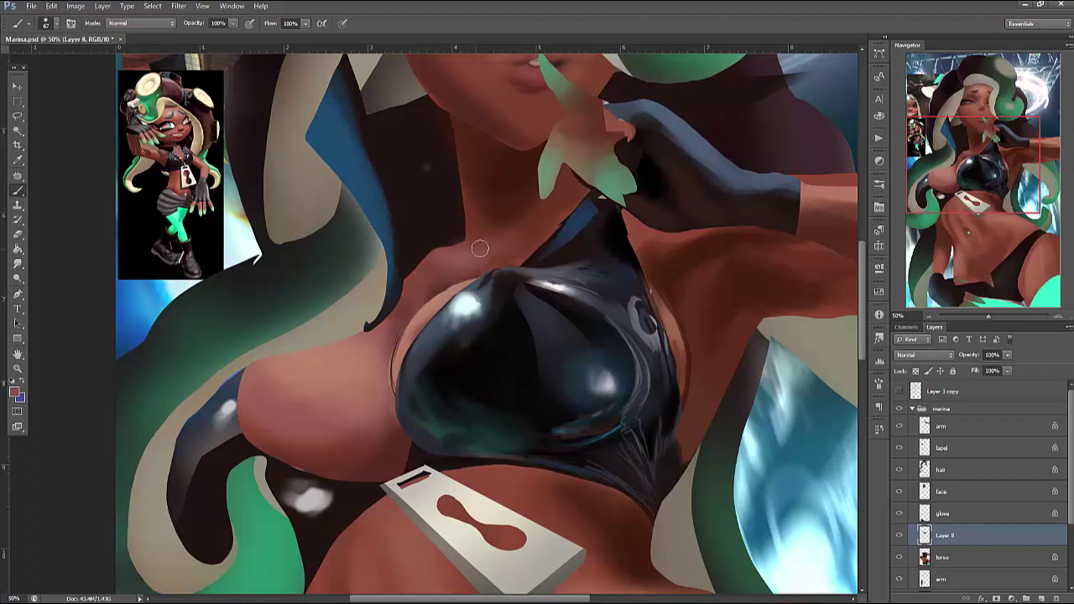
left_click(495, 222, "alt")
left_click(502, 225, "alt")
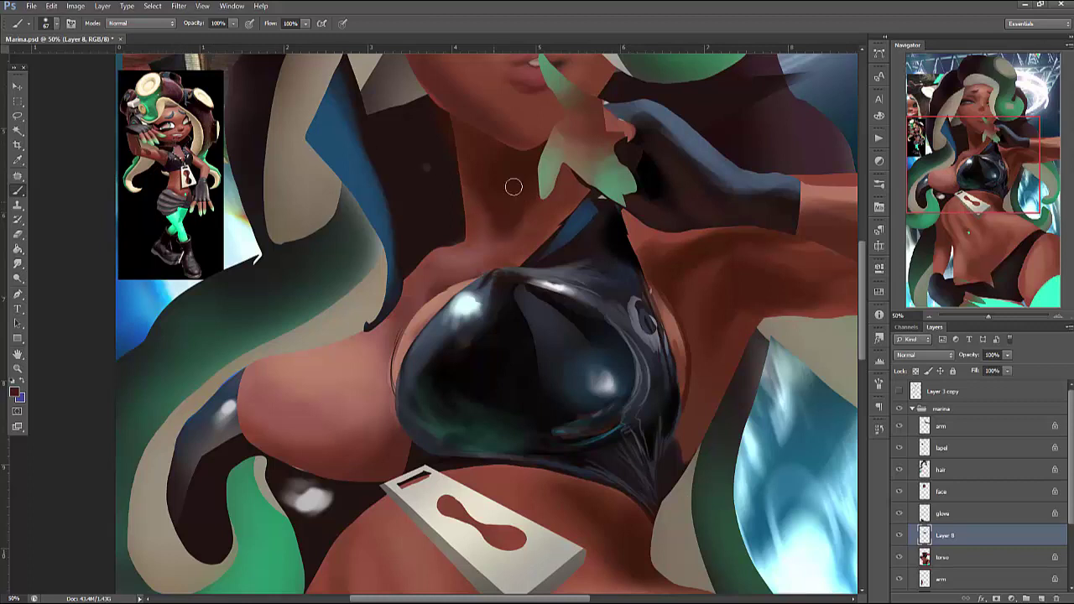
left_click(548, 216, "alt")
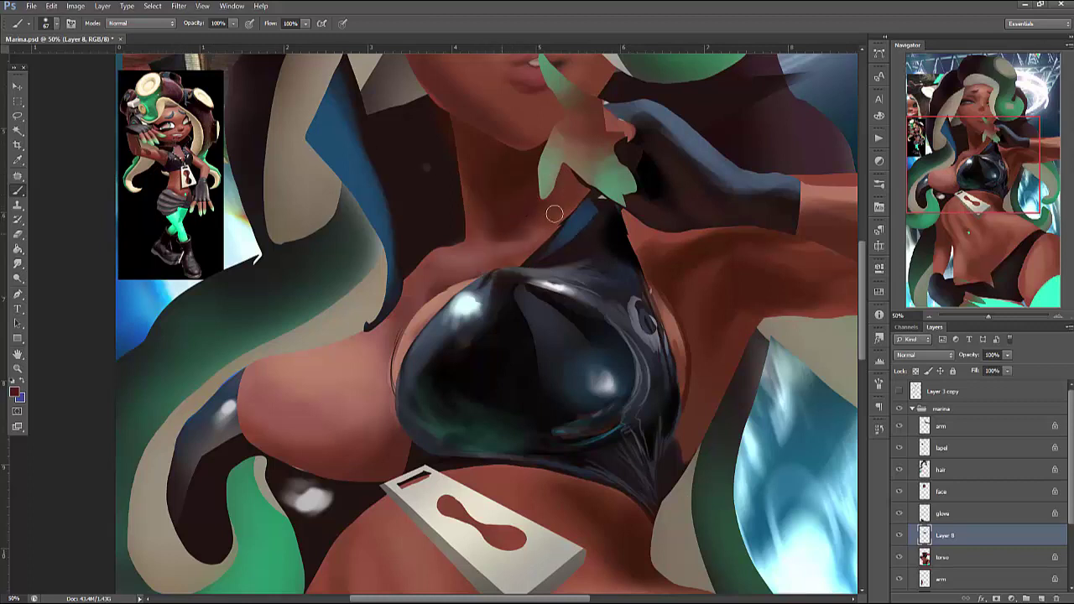
Lasso the skin beside the blue strap edge, blend its tones, deselect, and brush the collarbone along the top's rim
key("l")
mouse_move(530, 238)
left_mouse_down()
mouse_move(495, 268)
mouse_move(516, 256)
left_mouse_up()
key("b")
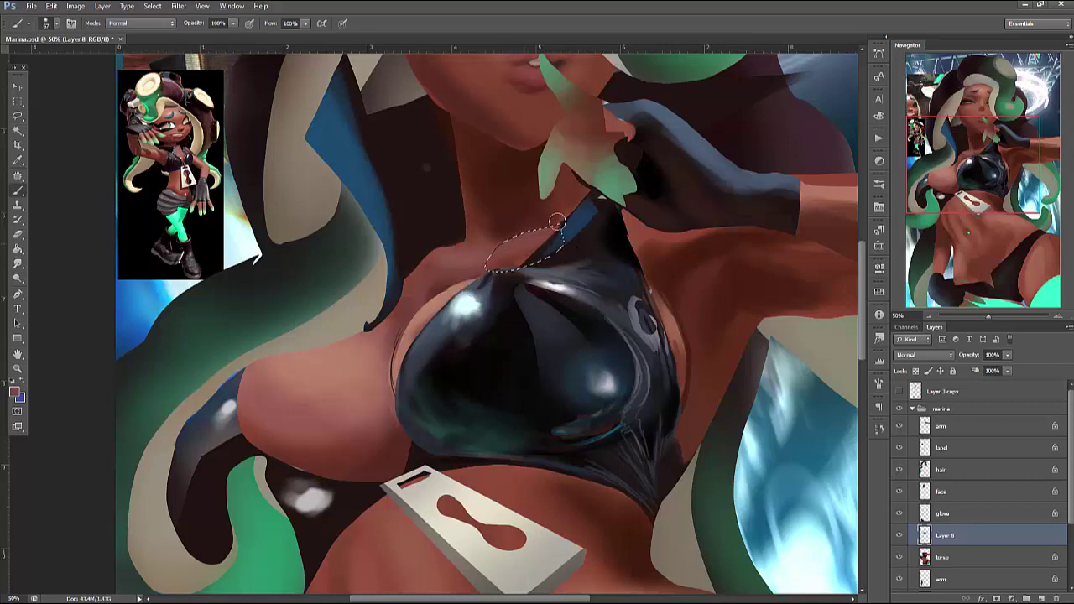
key("ctrl+d")
key("l")
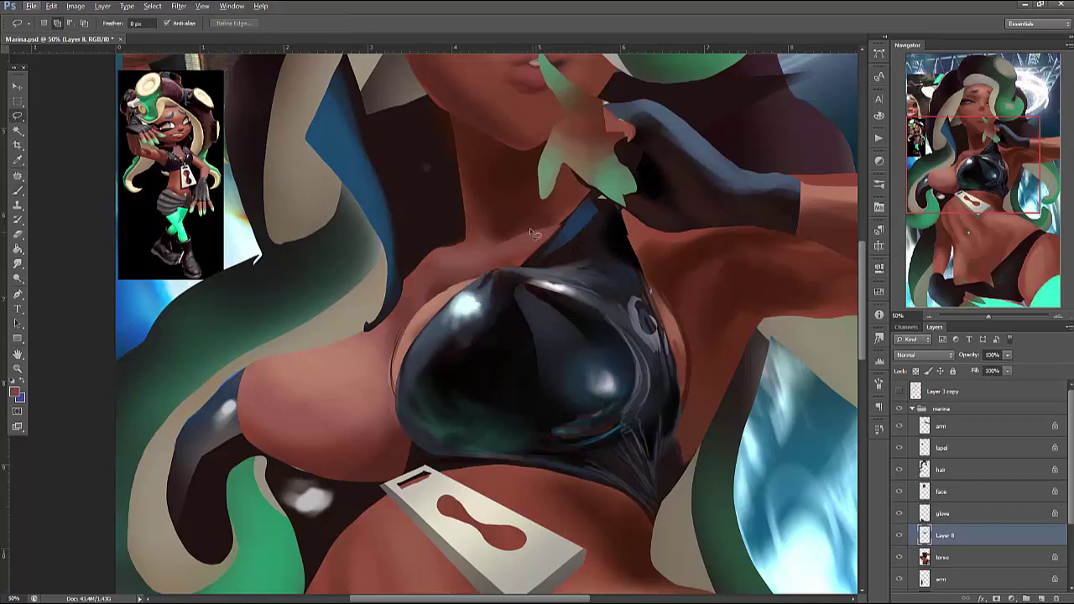
key("b")
mouse_move(443, 277)
left_mouse_down()
mouse_move(491, 252)
mouse_move(474, 252)
mouse_move(494, 215)
mouse_move(496, 269)
mouse_move(468, 251)
mouse_move(471, 181)
mouse_move(522, 253)
mouse_move(500, 252)
mouse_move(530, 159)
mouse_move(520, 246)
mouse_move(491, 234)
mouse_move(501, 189)
mouse_move(525, 203)
mouse_move(509, 223)
mouse_move(550, 201)
mouse_move(534, 252)
left_mouse_up()
Deepen the hollow at the base of the neck with a sampled dark skin tone and a smaller 37 px brush
left_click(516, 179, "alt")
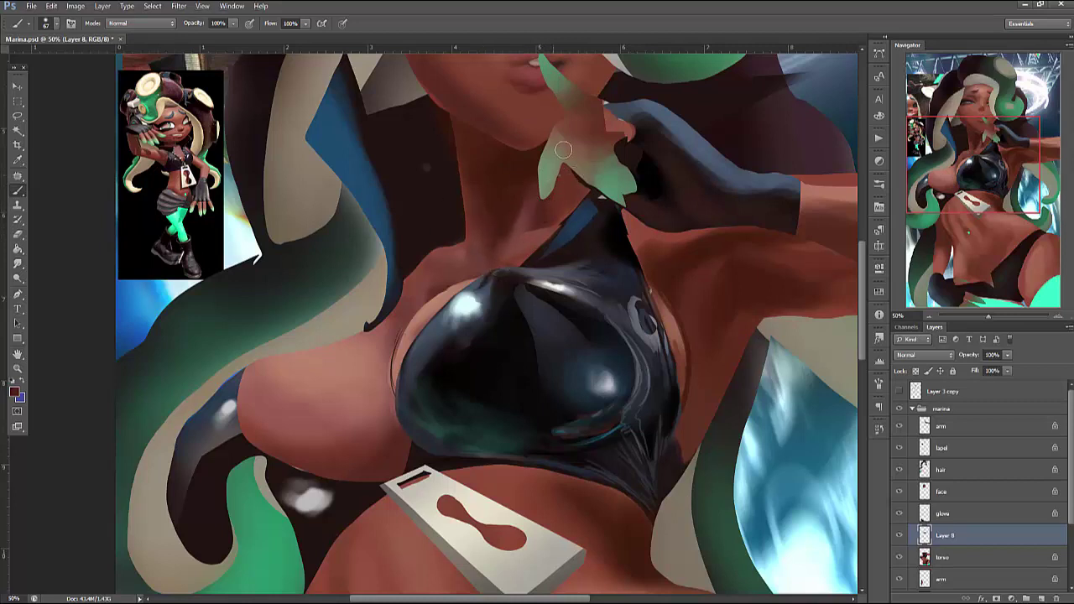
right_click(563, 149)
left_click(504, 258)
left_click_drag(526, 244, 521, 243)
right_click(566, 195)
left_click(511, 263)
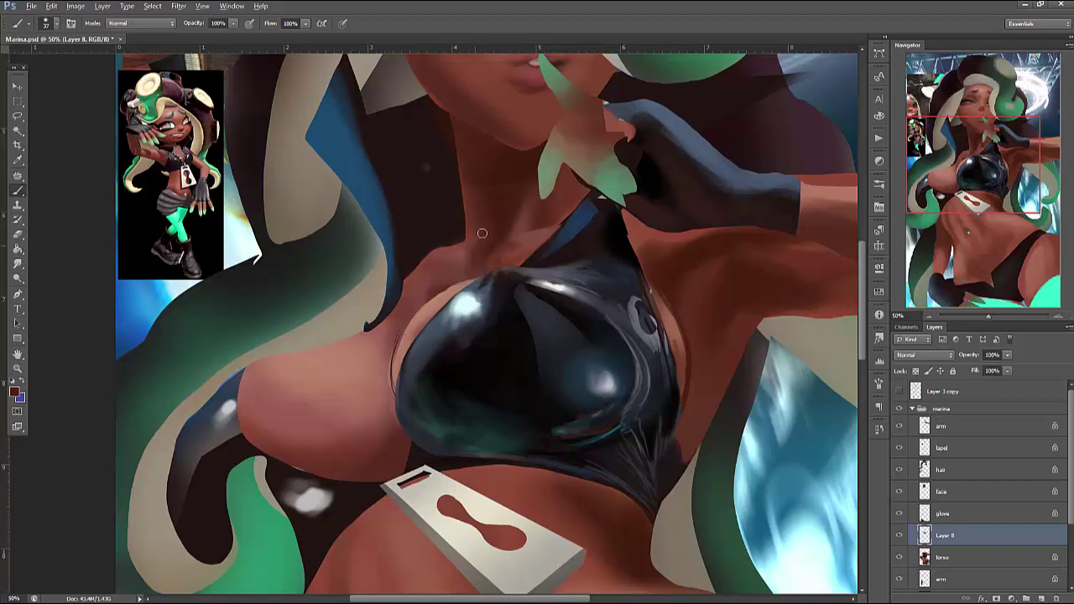
Define the collarbone and neck tendons with thin brush strokes and soften the neck shadow with a larger brush
right_click(520, 161)
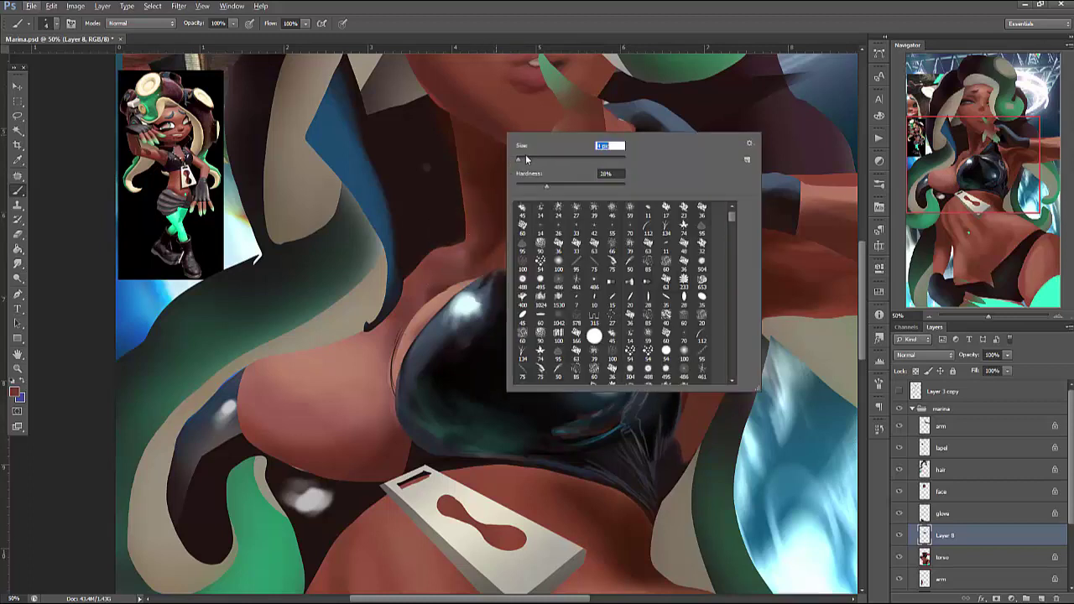
left_click(473, 223)
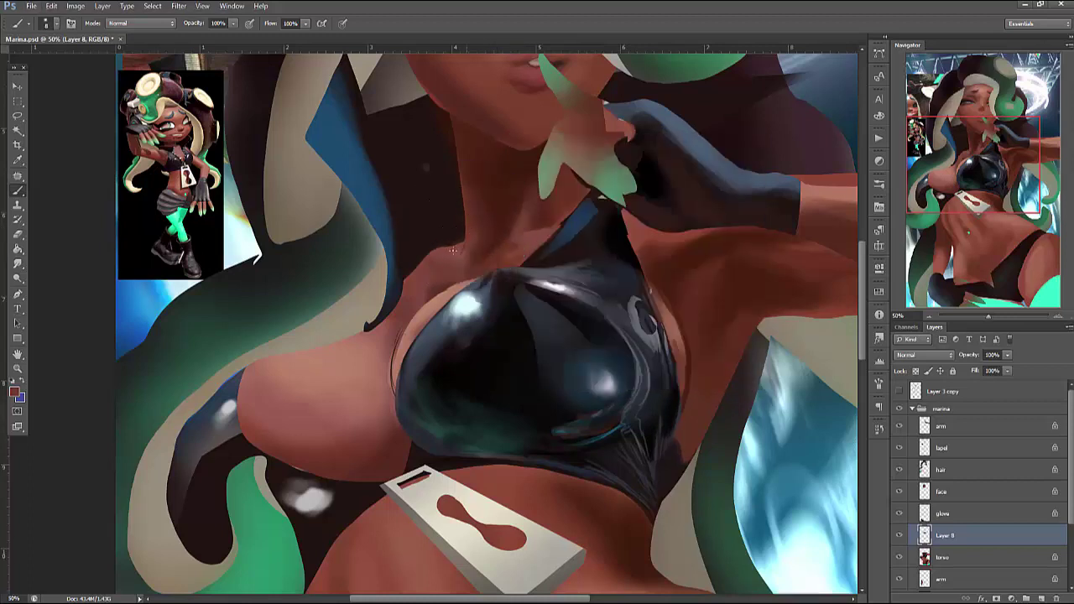
right_click(494, 143)
left_click(461, 170)
right_click(482, 232)
key("Return")
mouse_move(494, 171)
left_mouse_down()
mouse_move(475, 125)
mouse_move(491, 209)
left_mouse_up()
left_click_drag(486, 134, 499, 218)
Sample a colour from the reference image and glaze the neck shadow softly with a large brush
left_click(172, 139, "alt")
right_click(500, 145)
key("Return")
right_click(550, 133)
key("Return")
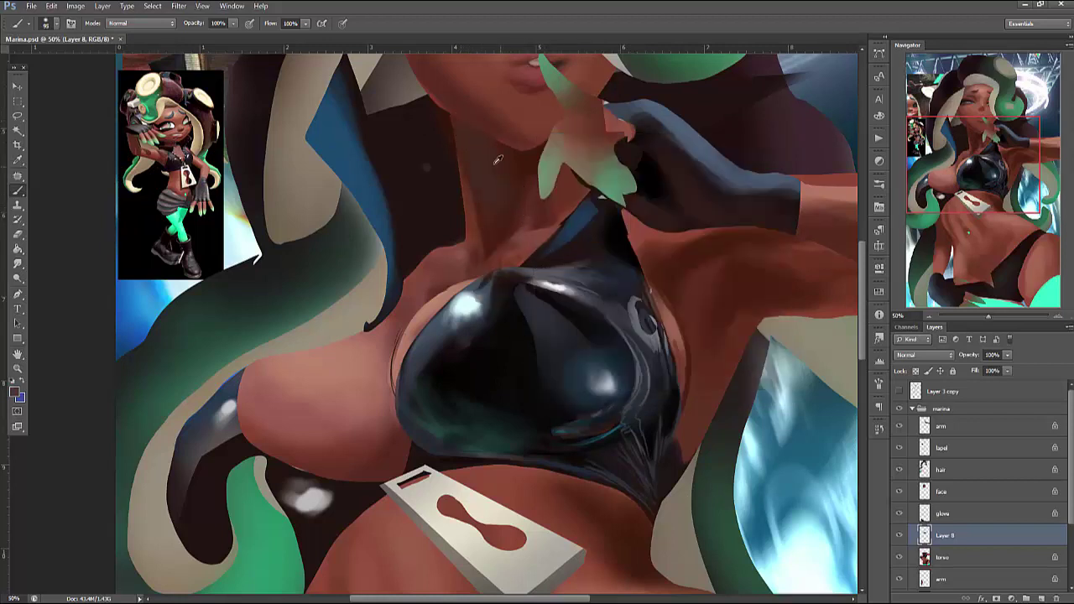
Refine the neck and collarbone shading with brushes of varying size, and undo the last stroke
right_click(507, 242)
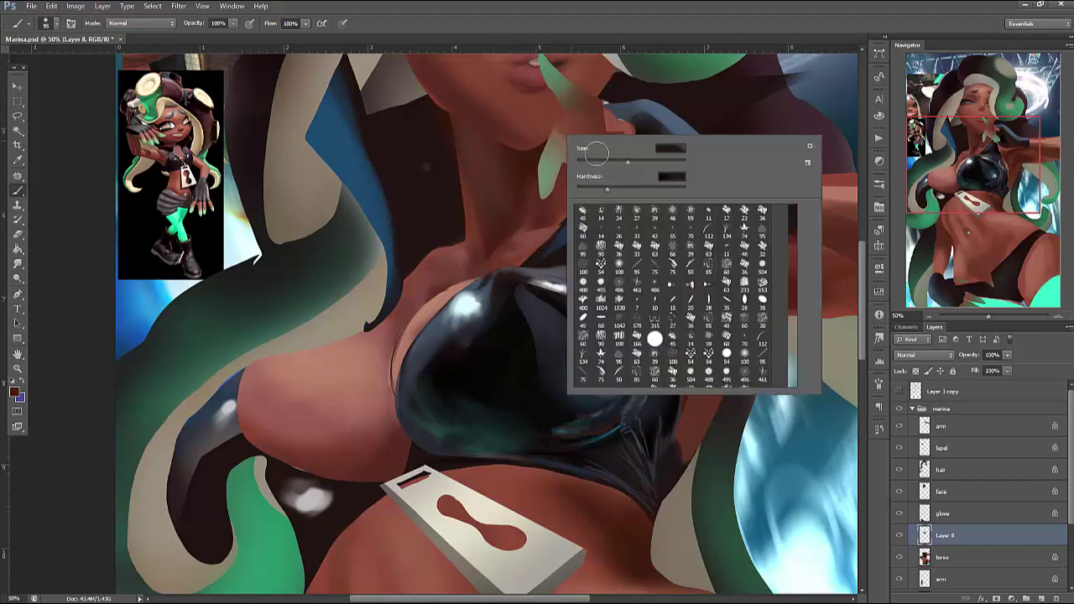
key("Return")
right_click(506, 185)
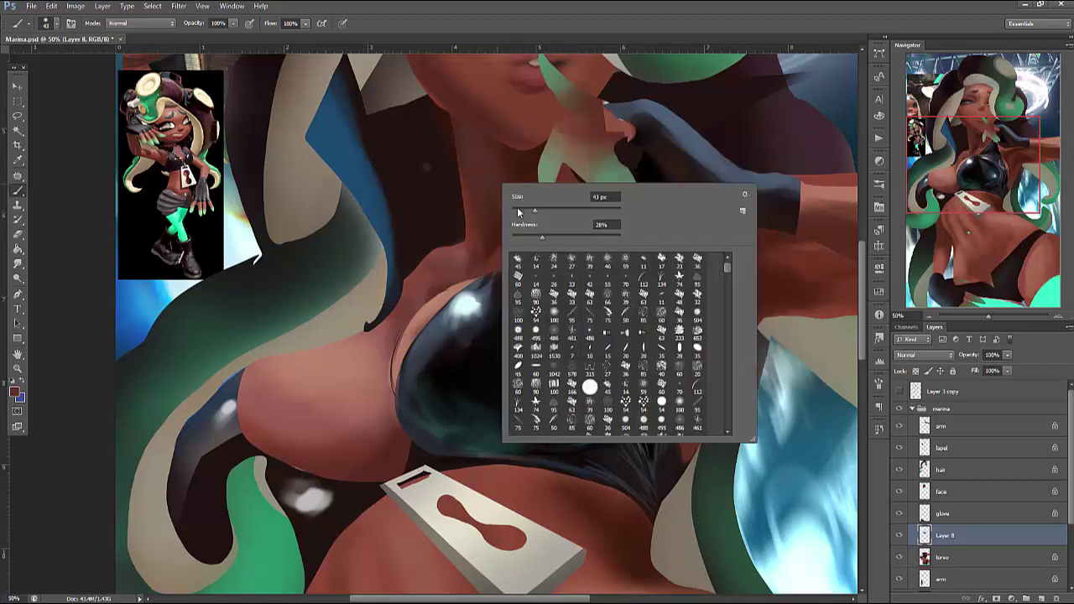
key("Return")
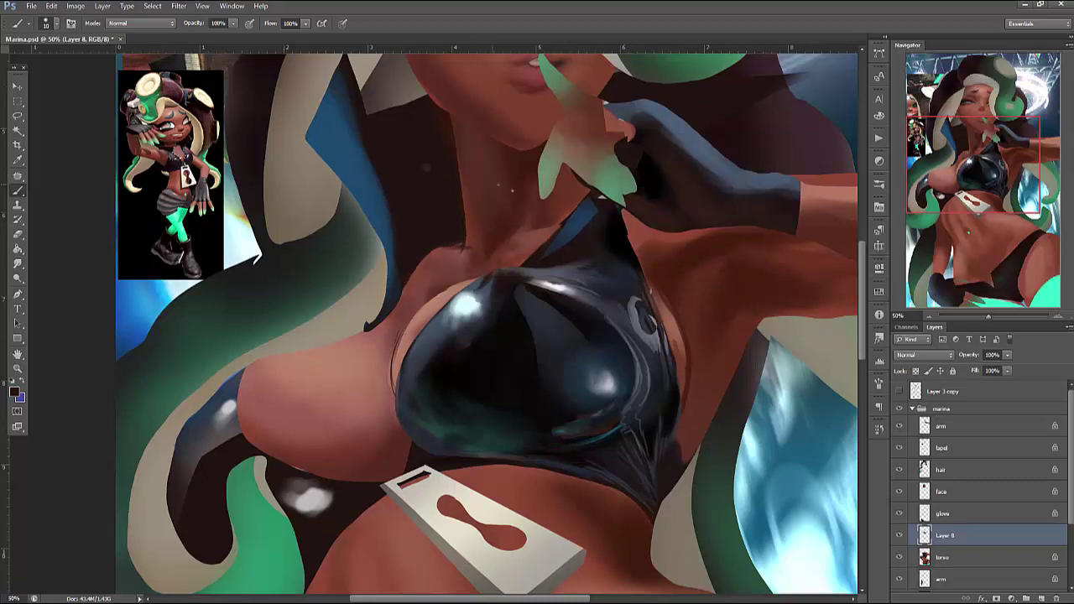
right_click(503, 187)
key("Return")
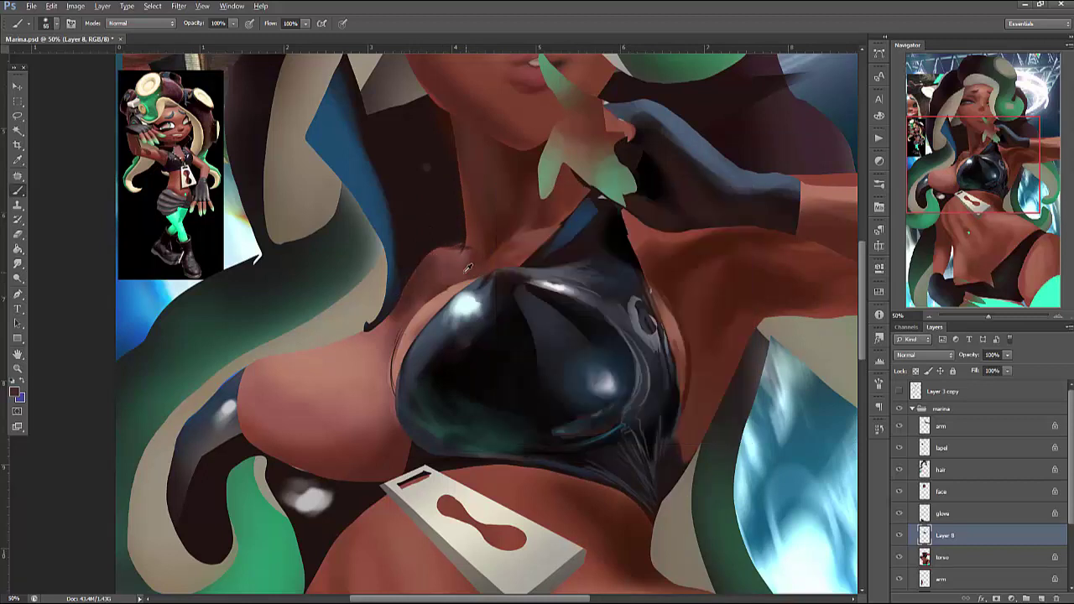
key("ctrl+z")
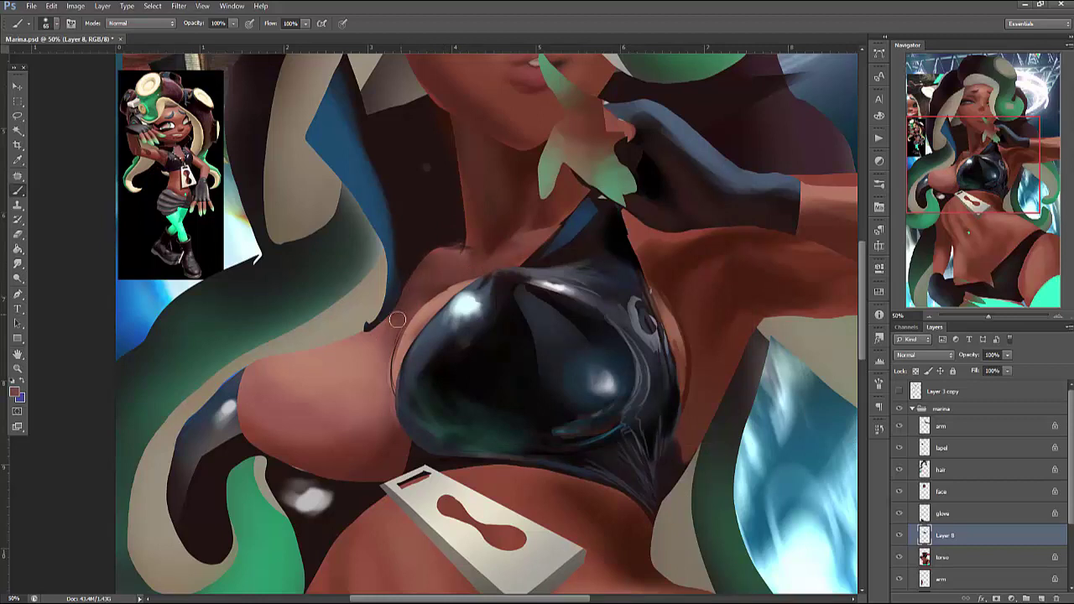
Select the hair layer, lasso the rounded chest contour beside the hair, and clear the hair overlapping its upper edge
left_click_drag(560, 376, 731, 362)
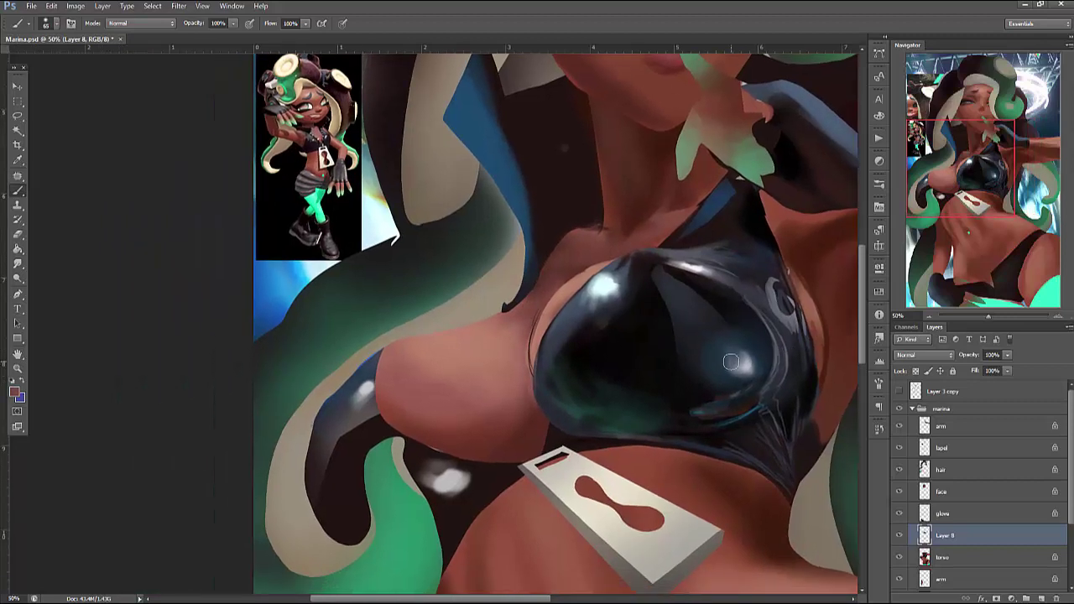
left_click(899, 472)
left_click(899, 473)
left_click(956, 469)
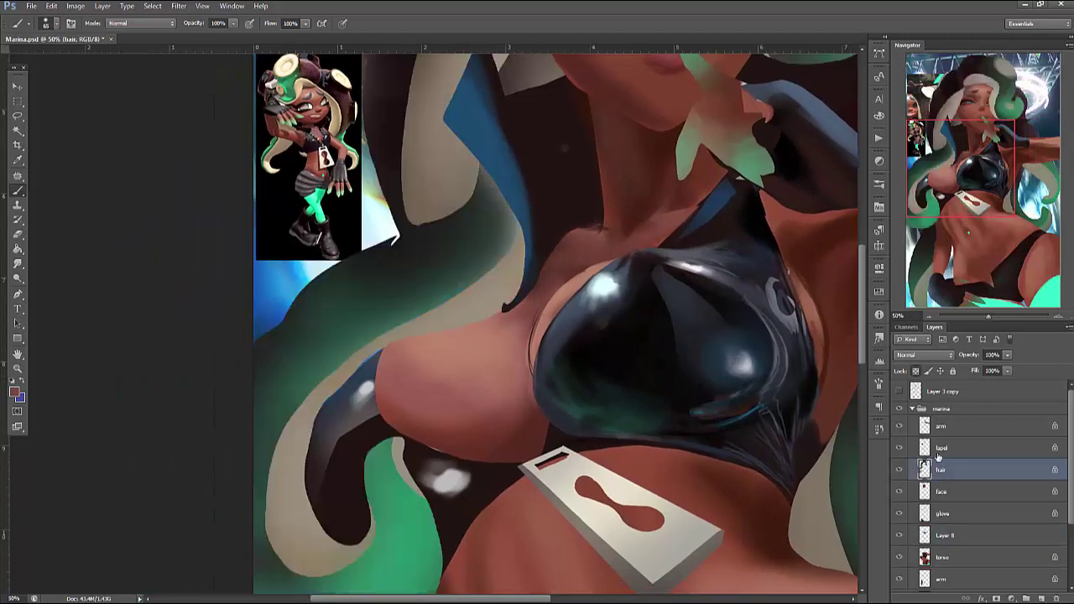
key("l")
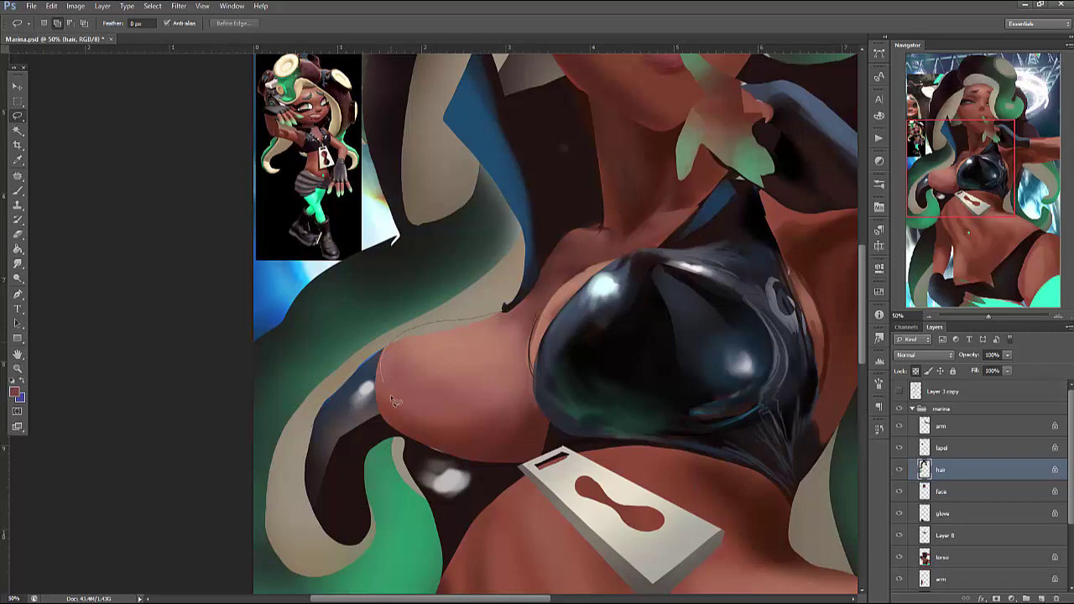
left_click_drag(394, 403, 507, 424)
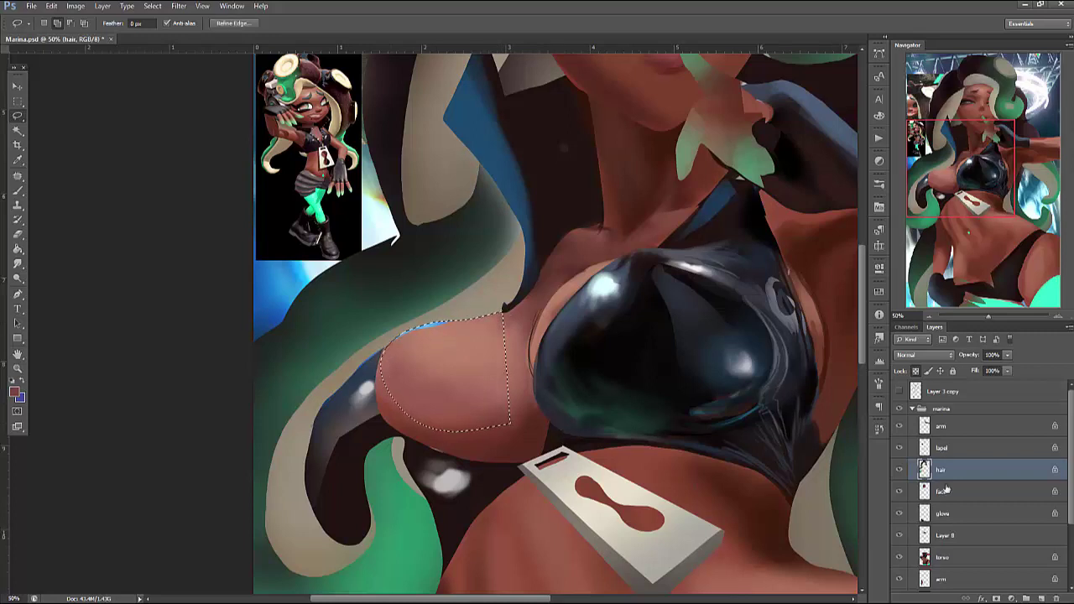
On the torso layer, fill the gap along the chest's upper contour with skin tones using a 147 px brush, and deselect
left_click(943, 557)
key("b")
right_click(522, 323)
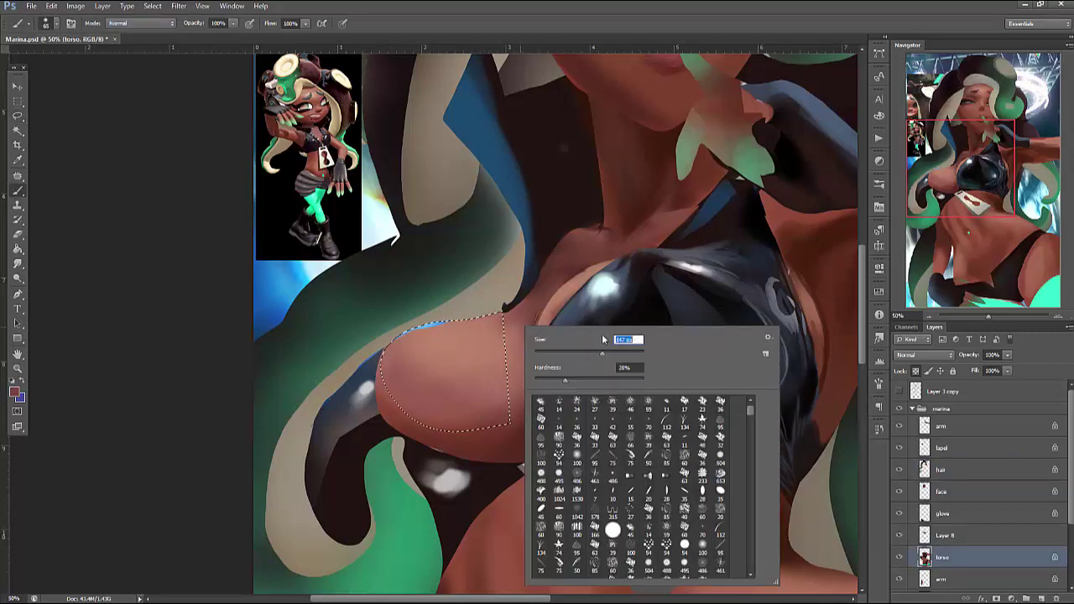
key("Return")
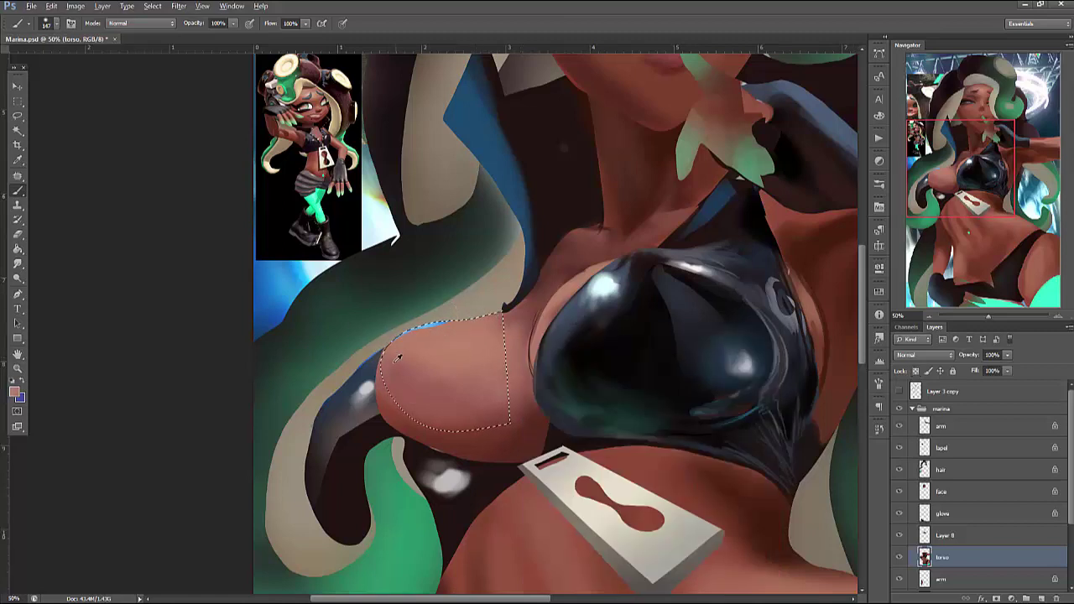
mouse_move(388, 347)
left_mouse_down()
mouse_move(465, 312)
mouse_move(494, 341)
left_mouse_up()
left_click_drag(420, 326, 428, 423)
left_click_drag(479, 361, 503, 382)
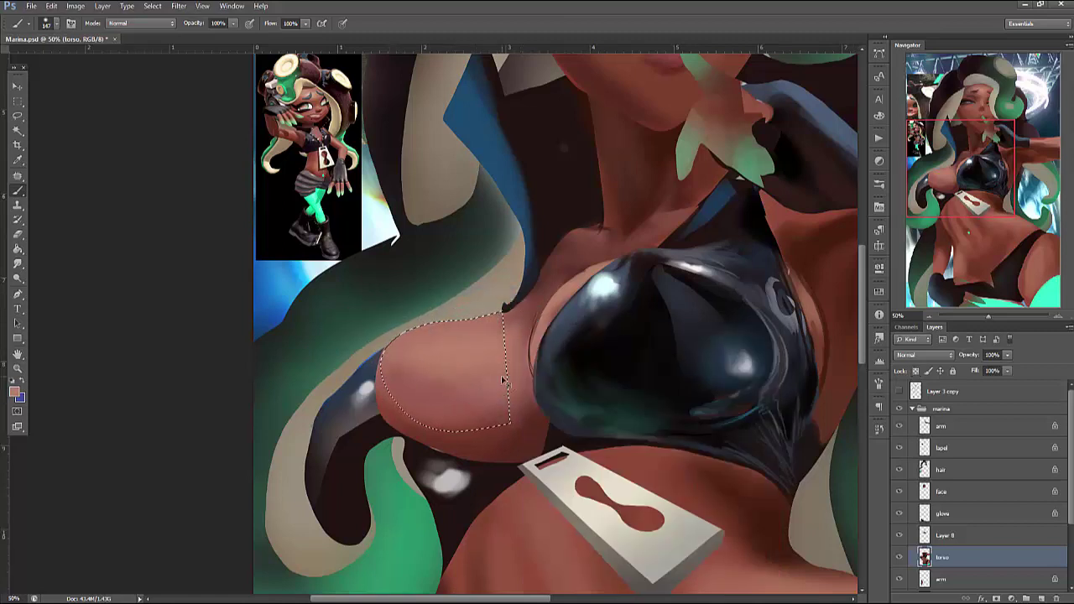
key("ctrl+d")
left_click(917, 372)
Lasso the skin between the hair and the top on the torso layer, darken its outer edge, and deselect
key("l")
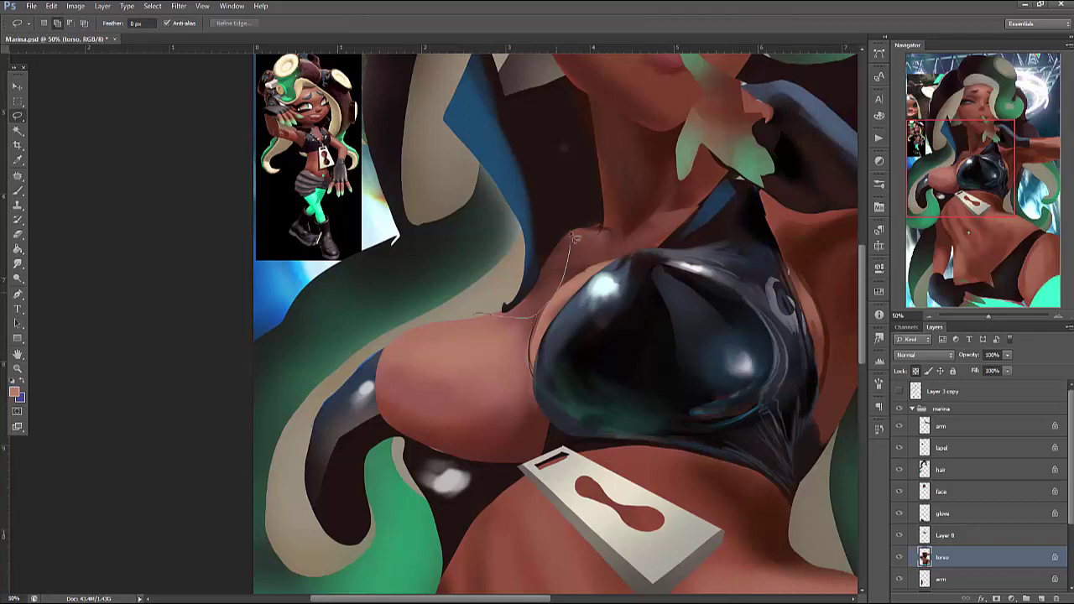
left_click_drag(576, 239, 572, 236)
key("b")
left_click_drag(497, 304, 514, 309)
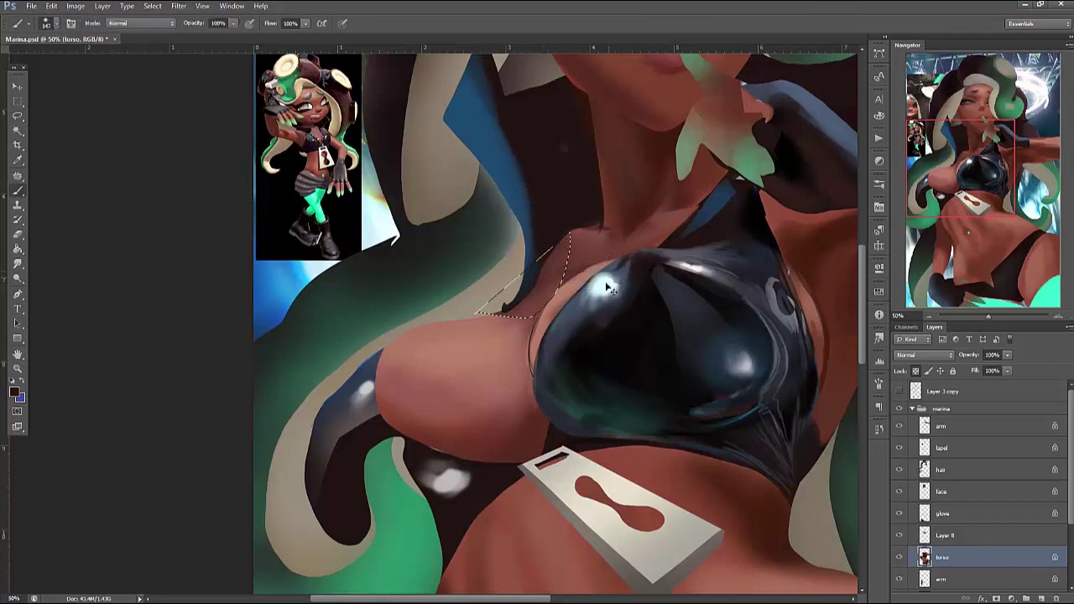
key("ctrl+d")
Hide Layer 8 to compare the repainted black top with the version underneath
key("ctrl+minus")
key("ctrl+minus")
key("ctrl+minus")
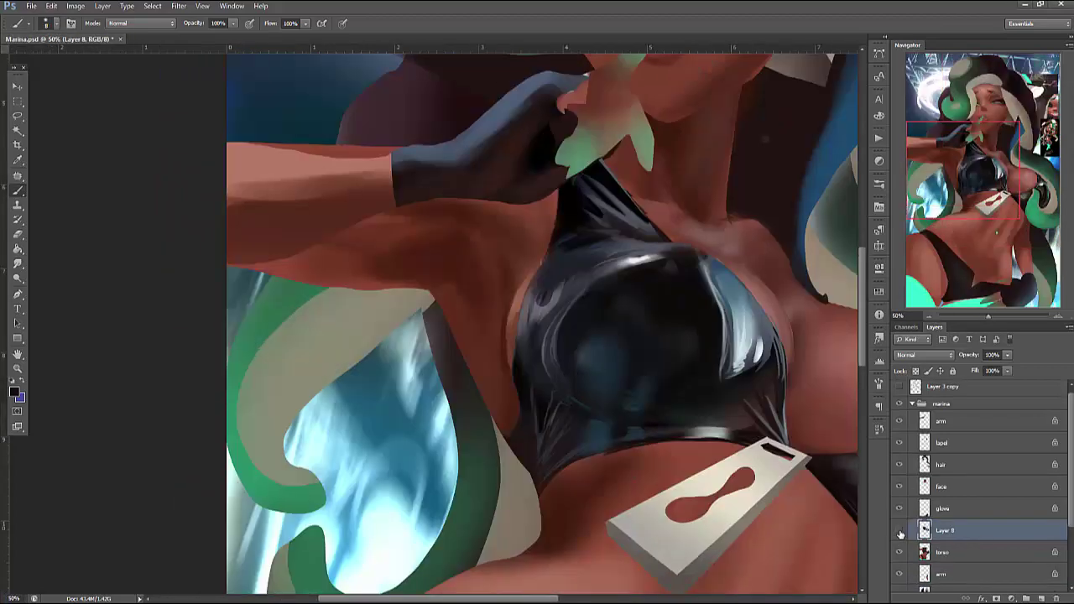
scroll(457, 323, "right", 5)
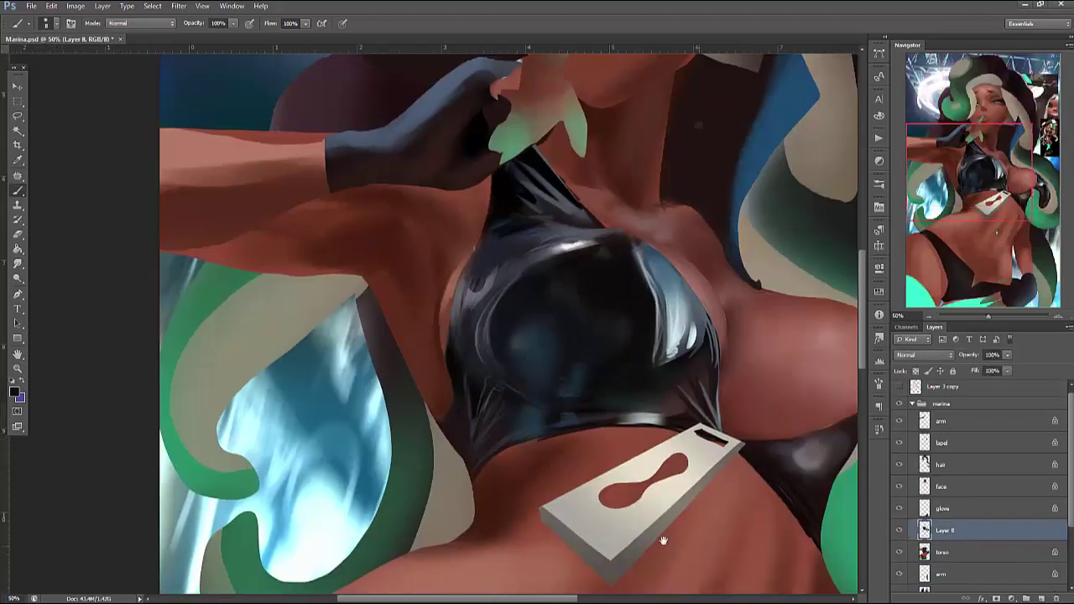
left_click(900, 531)
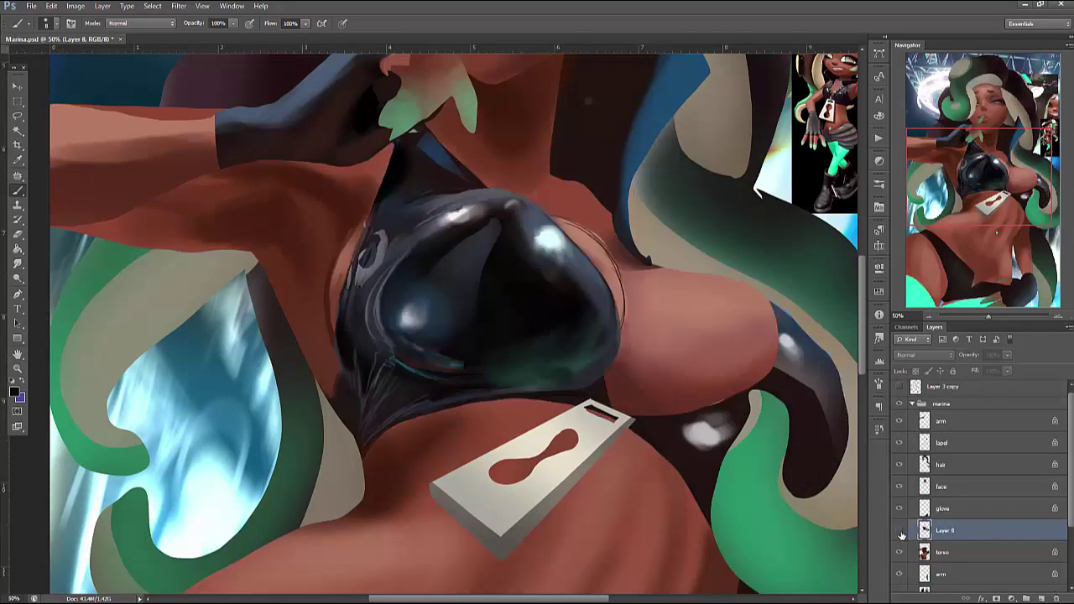
Toggle Layer 8's visibility repeatedly to compare the repainted top and skin with the version underneath, leaving the layer shown
left_click(900, 531)
left_click(902, 533)
left_click(900, 531)
left_click(901, 531)
left_click(900, 531)
Erase excess paint on Layer 8 around the upper chest with a 197 px eraser
key("e")
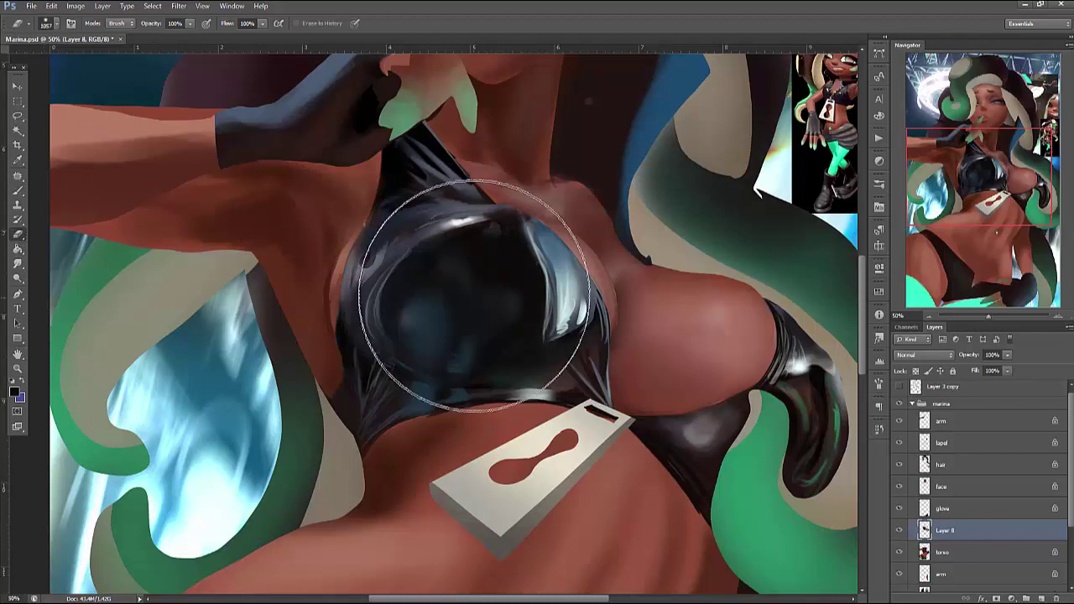
right_click(495, 254)
left_click(461, 277)
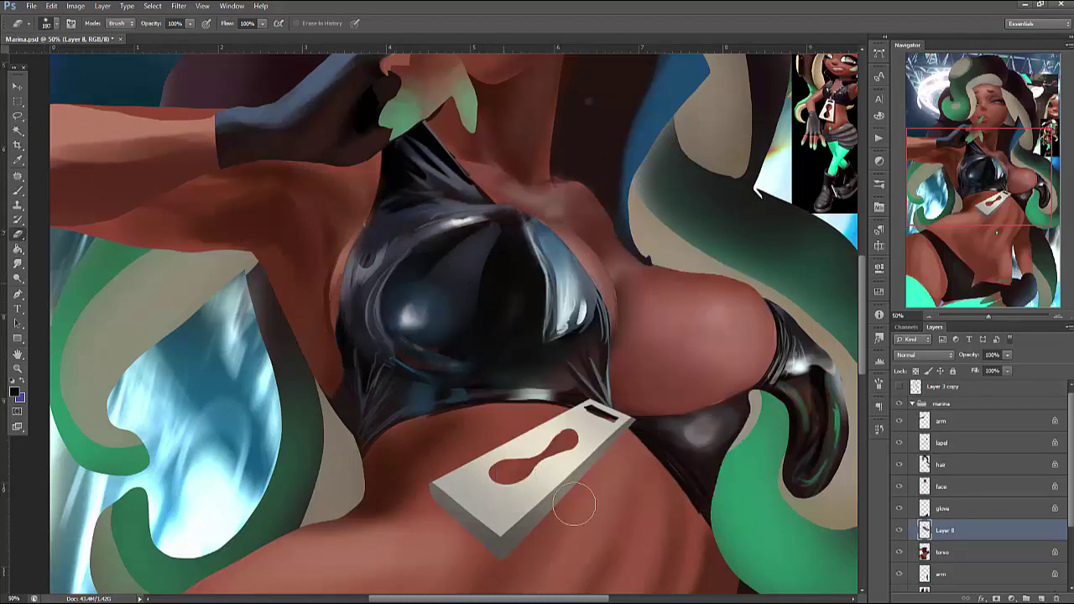
mouse_move(502, 256)
left_mouse_down()
mouse_move(427, 225)
mouse_move(355, 311)
mouse_move(431, 313)
left_mouse_up()
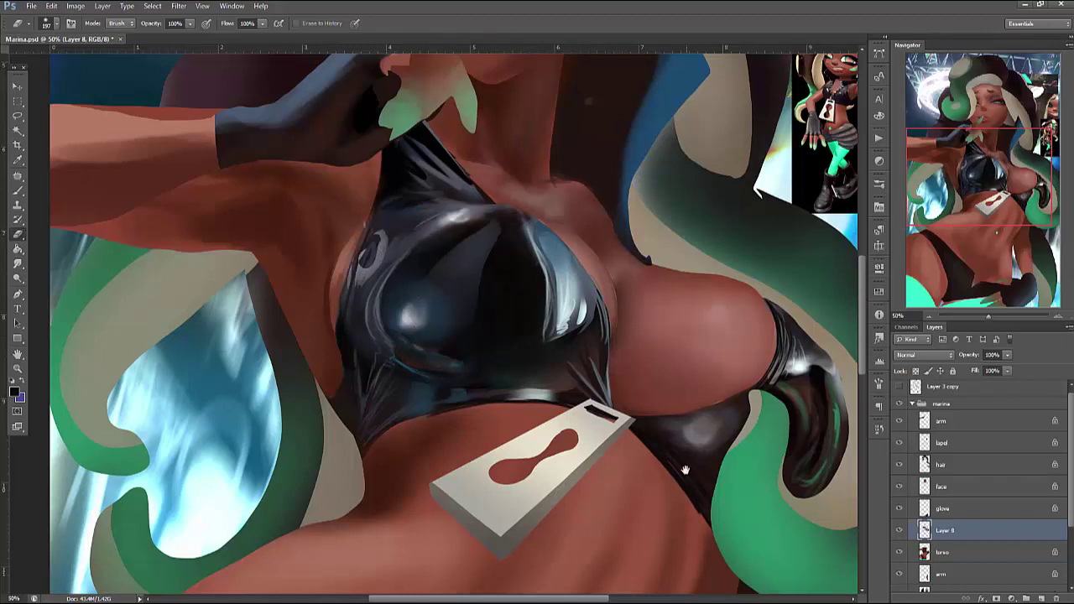
mouse_move(685, 470)
left_mouse_down()
mouse_move(610, 451)
mouse_move(613, 408)
left_mouse_up()
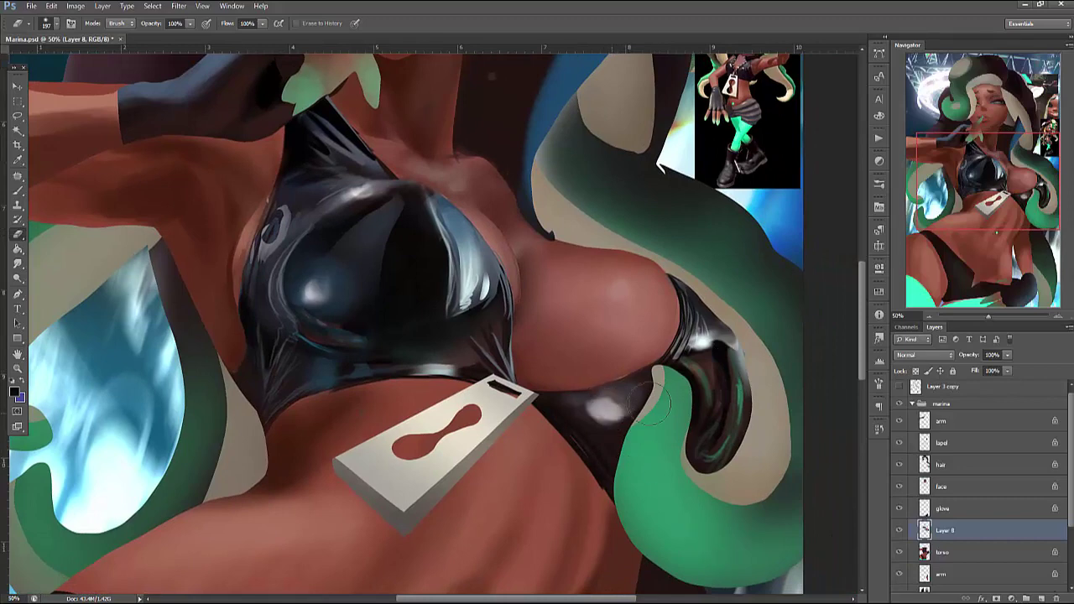
left_click_drag(711, 403, 769, 483)
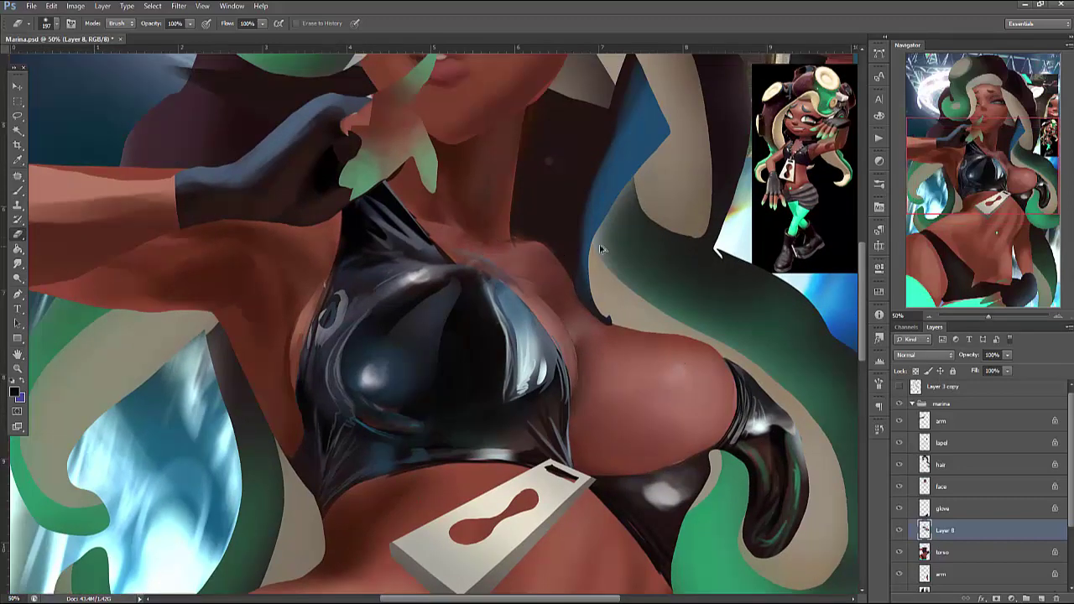
Paint over the greyish patch along the collarbone with a sampled skin tone, using a 71 px brush
key("b")
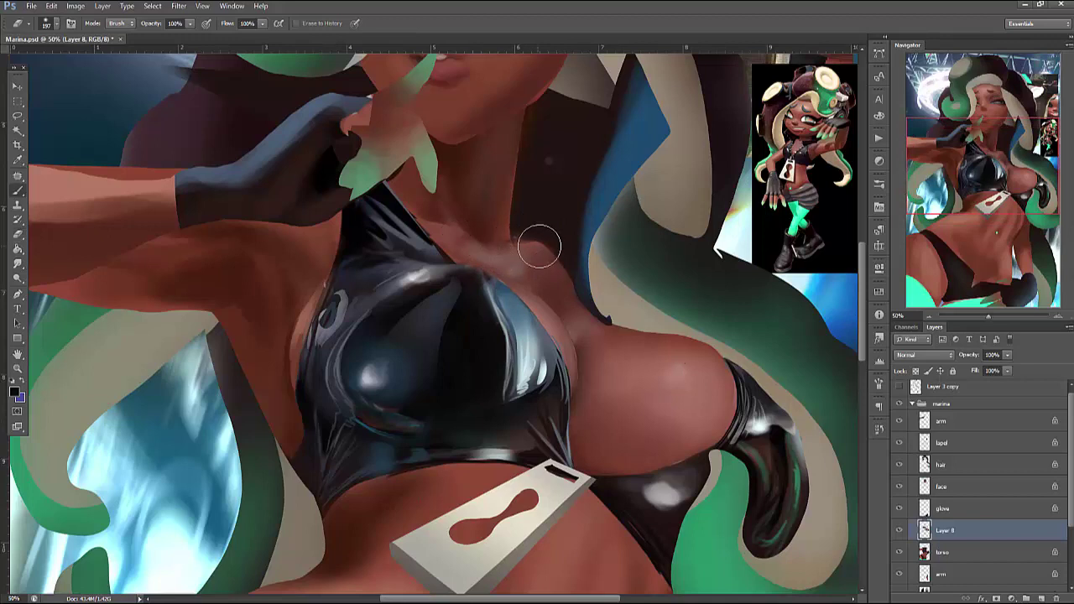
right_click(541, 242)
left_click(456, 234)
left_click(521, 265, "alt")
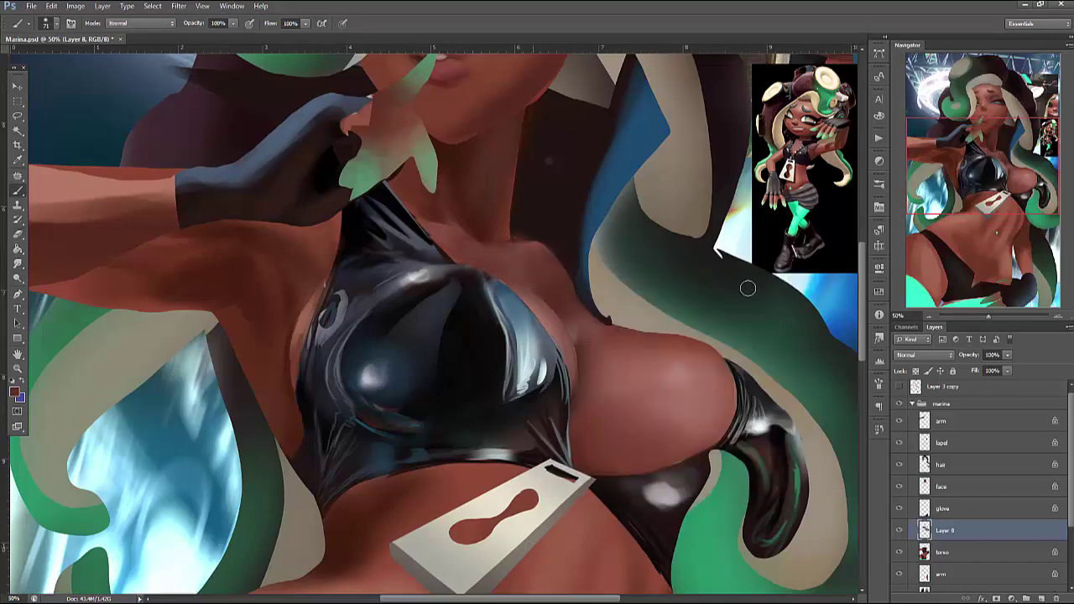
left_click_drag(678, 266, 630, 309)
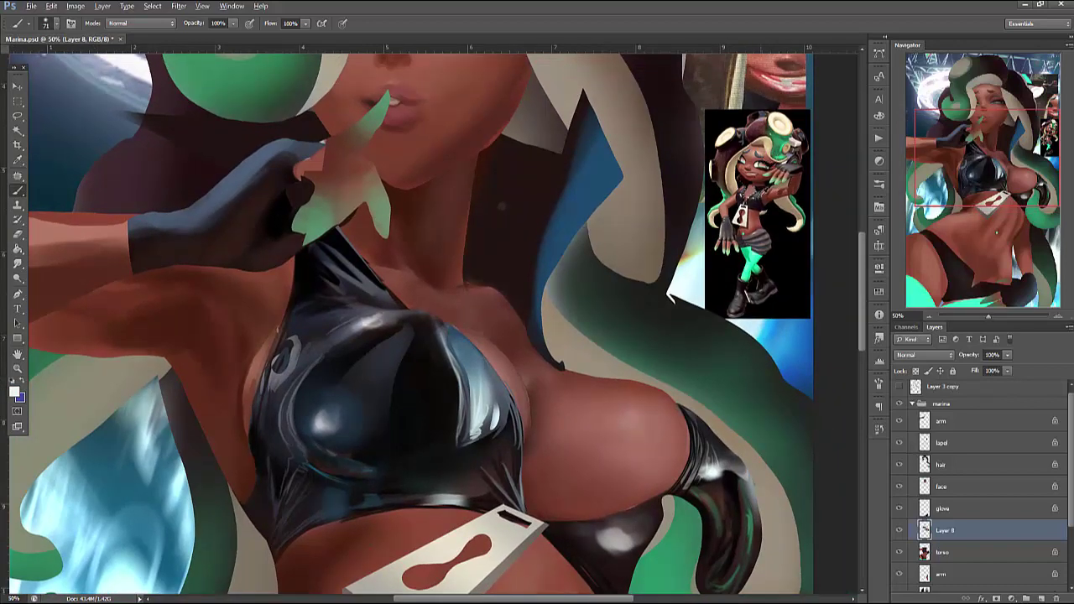
Paint a warmer highlight on the upper part of the bare rounded chest contour with a 154 px brush, blending with sampled skin tones
right_click(683, 300)
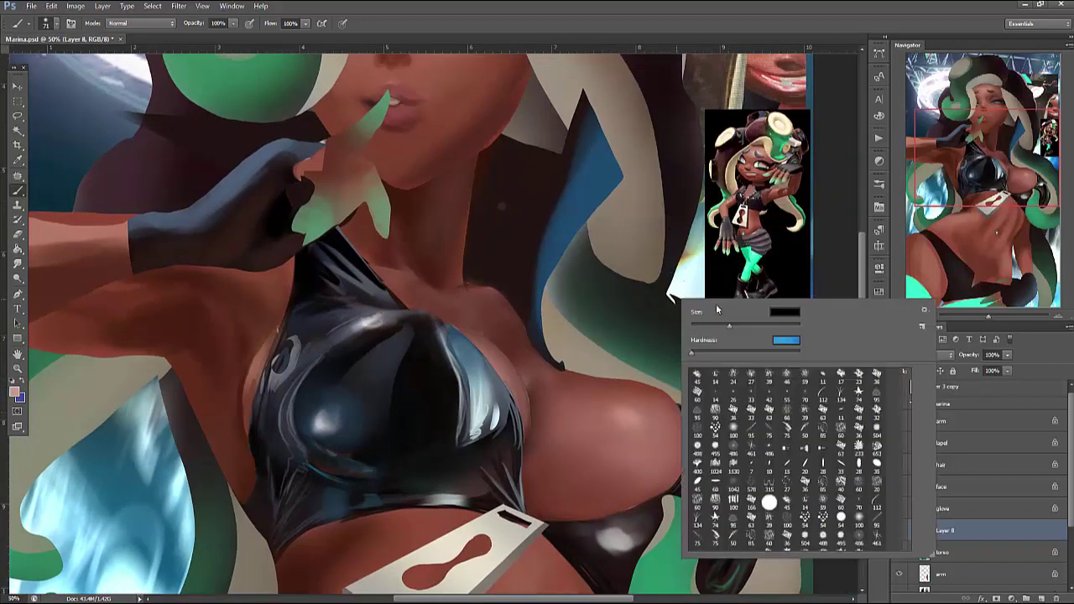
left_click_drag(715, 304, 784, 309)
left_click(654, 432)
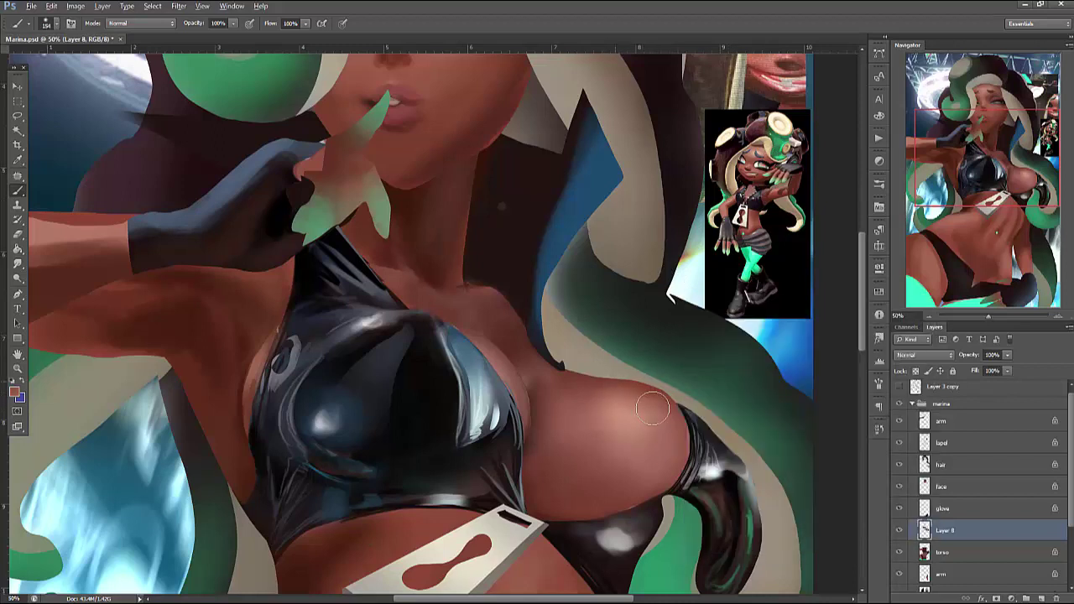
left_click(649, 414, "alt")
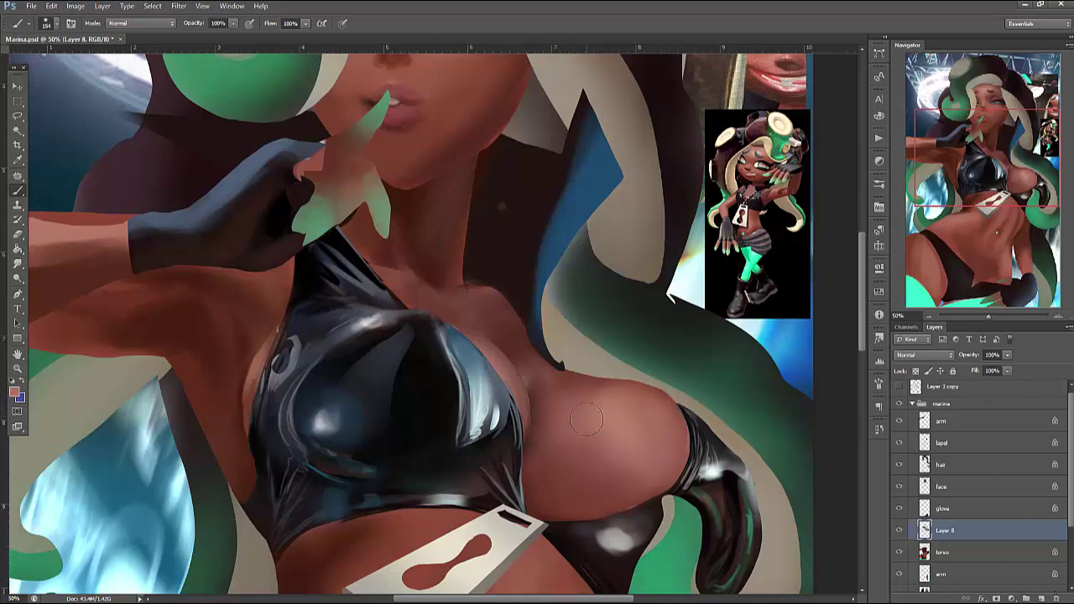
Lasso the narrow skin strip along the top's inner edge on Layer 8, retouch it with a 21 px brush, and deselect
key("l")
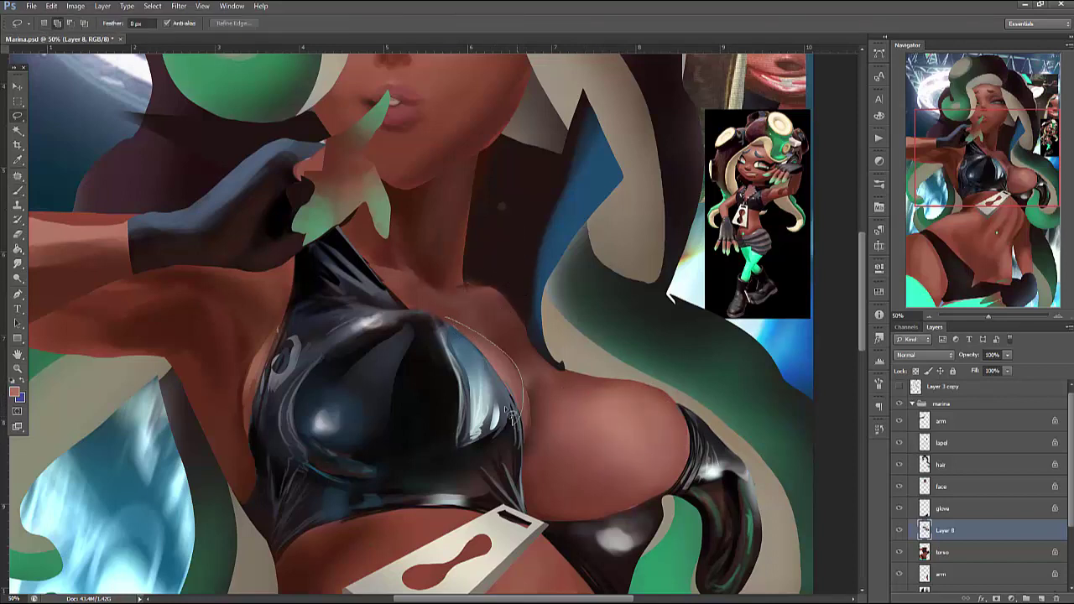
left_click_drag(512, 420, 514, 422)
key("b")
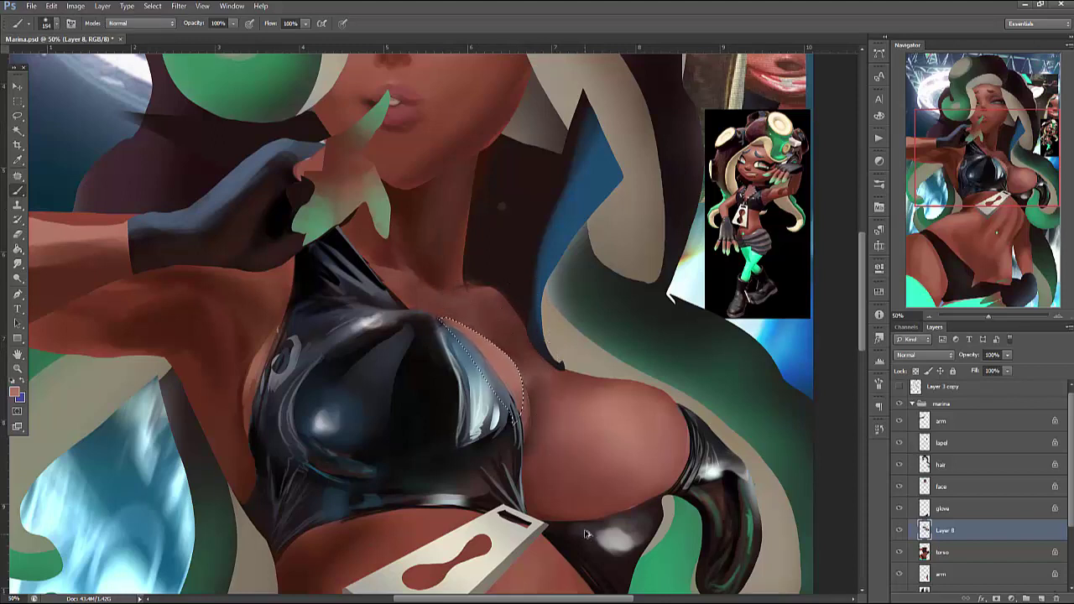
right_click(487, 290)
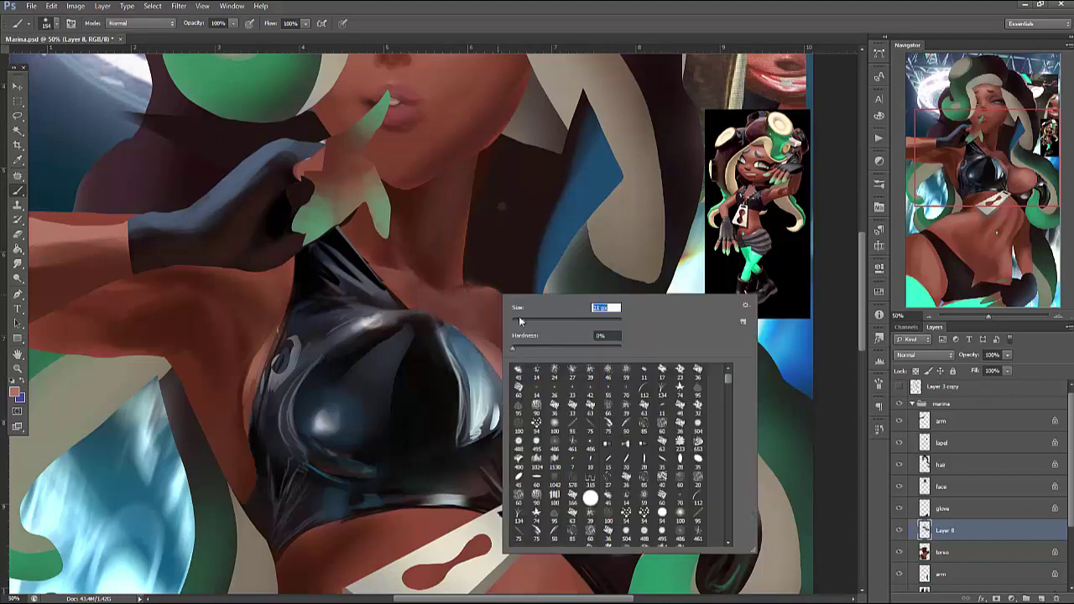
type("21")
key("Return")
scroll(681, 455, "up", 2)
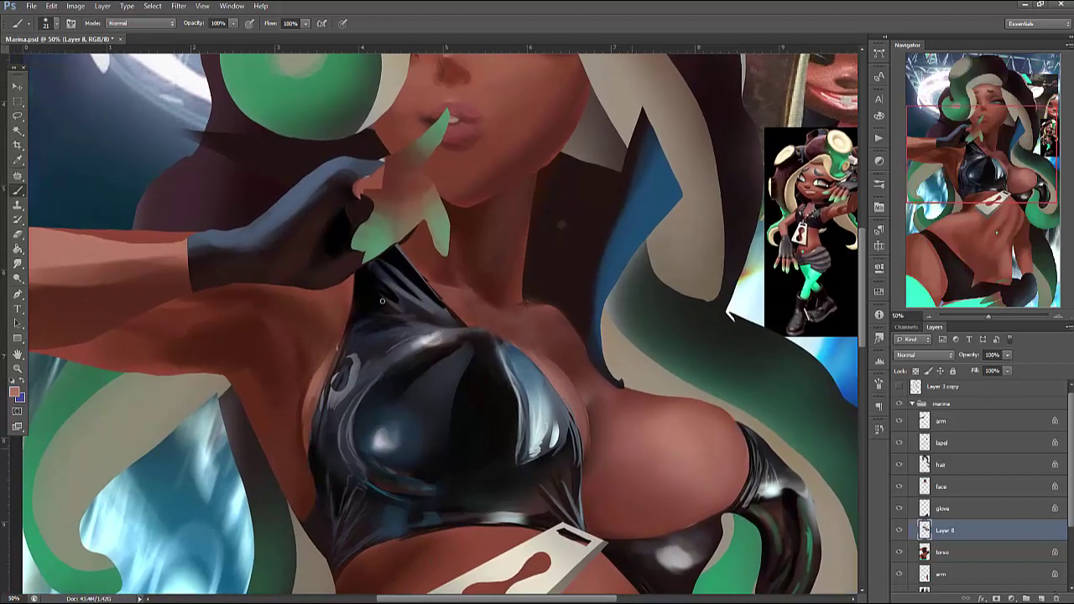
Lasso the skin between the underarm and the top's outer edge, and shade it with dark tones using a 68 px brush
right_click(381, 301)
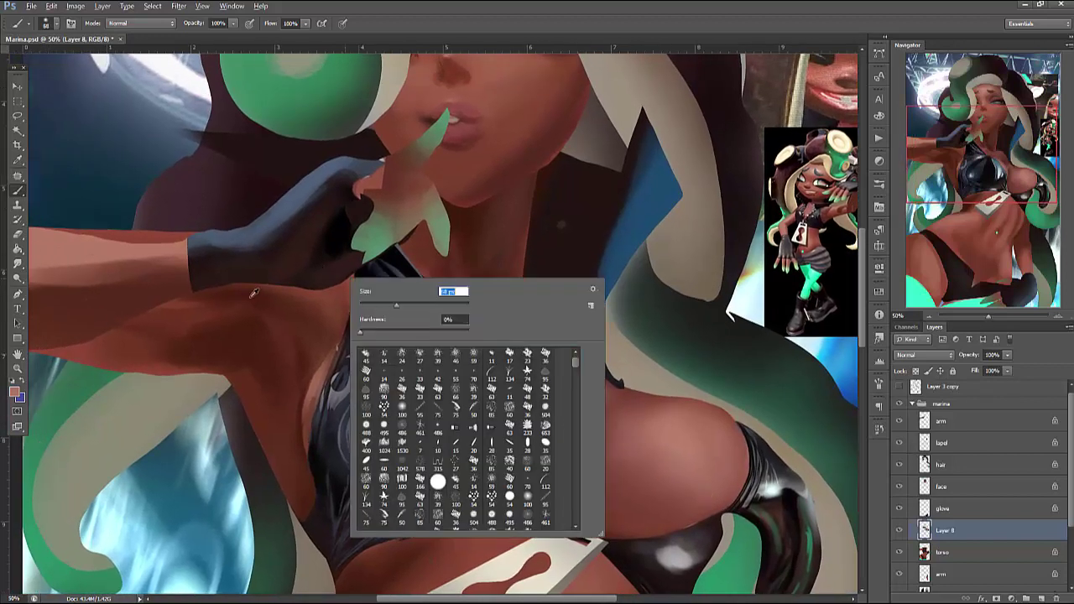
key("Escape")
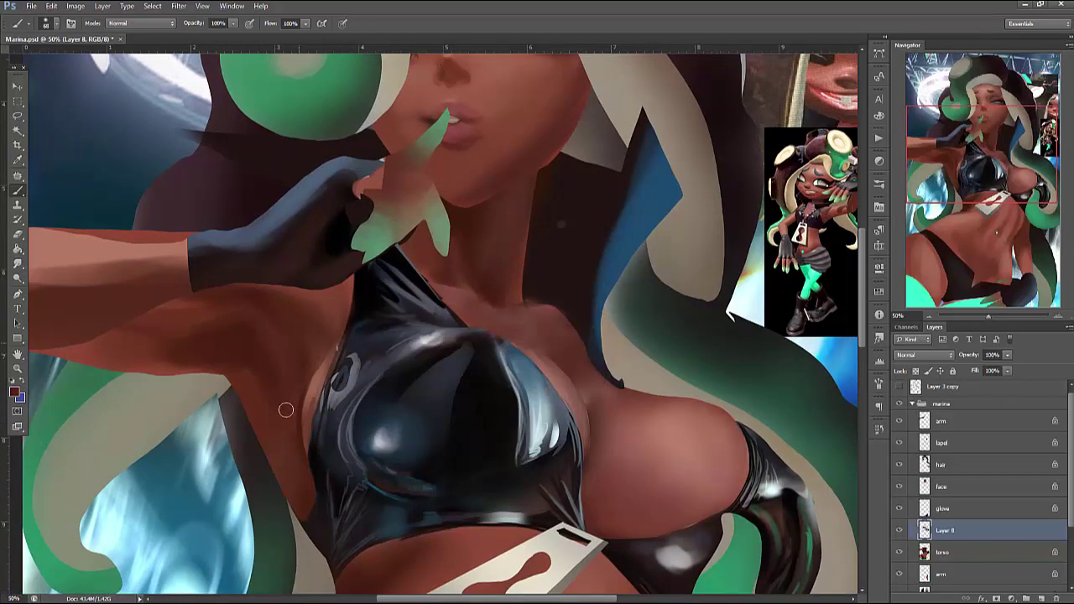
left_click_drag(394, 311, 553, 256)
key("l")
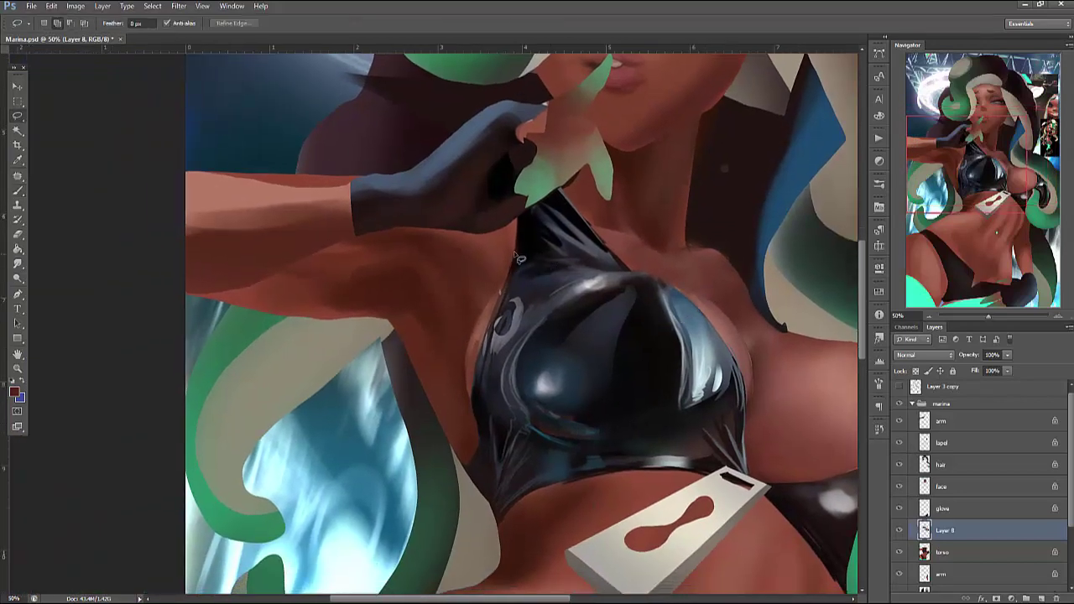
mouse_move(476, 427)
left_mouse_down()
mouse_move(512, 260)
mouse_move(507, 308)
left_mouse_up()
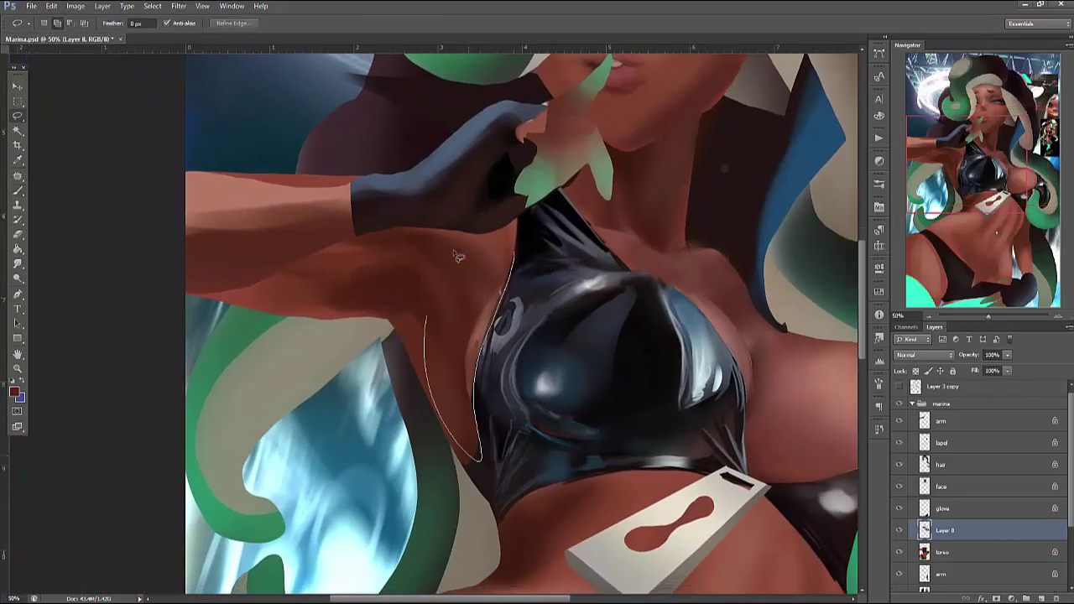
left_click_drag(459, 257, 454, 251)
key("b")
mouse_move(475, 302)
left_mouse_down()
mouse_move(485, 411)
mouse_move(501, 282)
mouse_move(500, 344)
left_mouse_up()
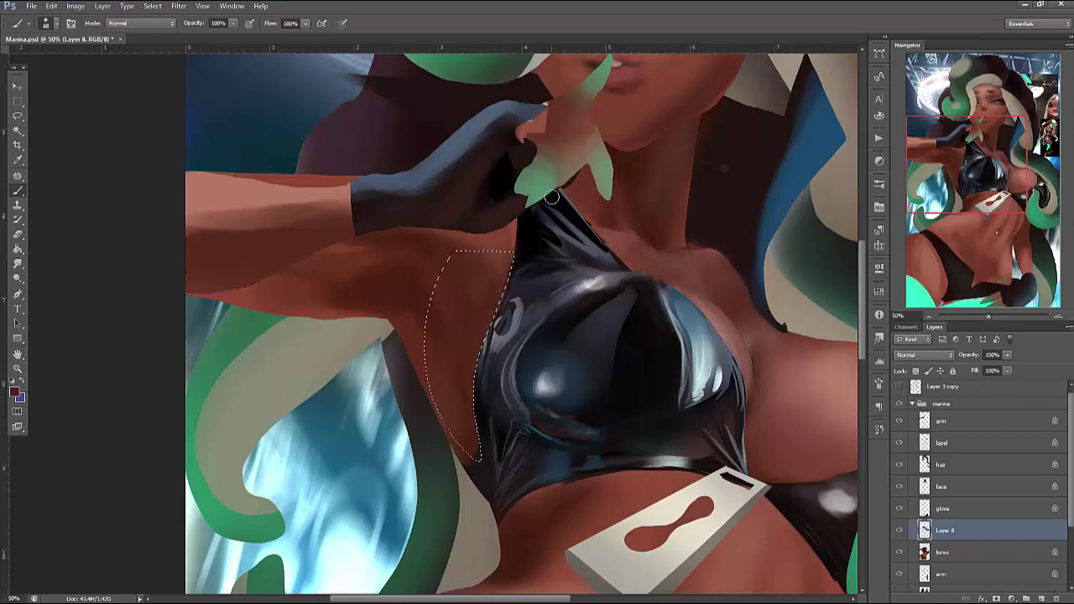
mouse_move(552, 196)
left_mouse_down()
mouse_move(531, 226)
mouse_move(456, 268)
mouse_move(466, 367)
mouse_move(497, 442)
left_mouse_up()
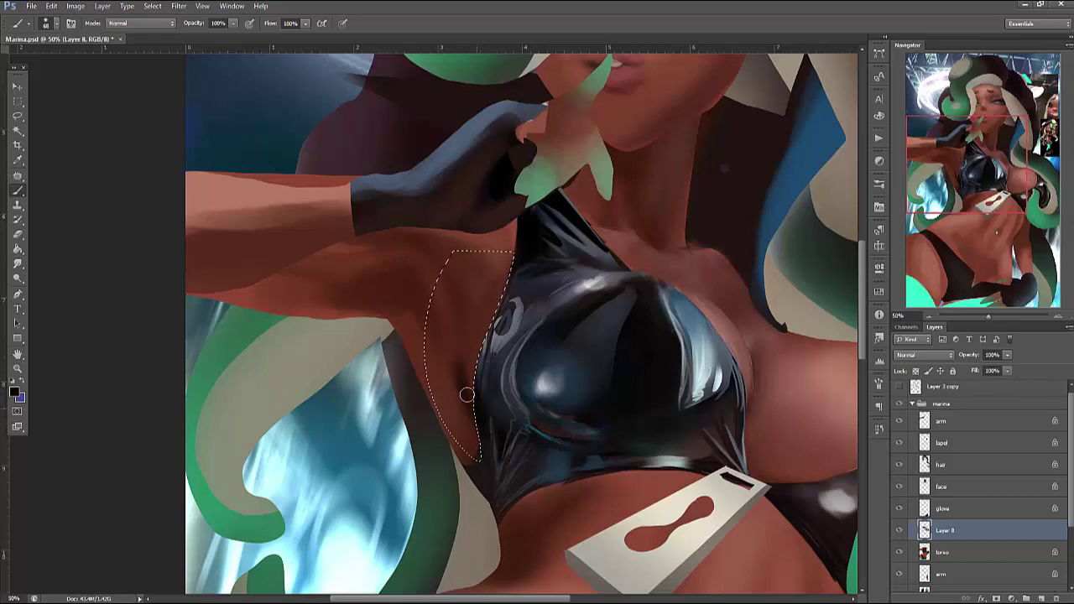
Blend the shading inside the underarm selection with a 139 px brush and sampled reds, switching to 43 px for the finer areas
right_click(536, 257)
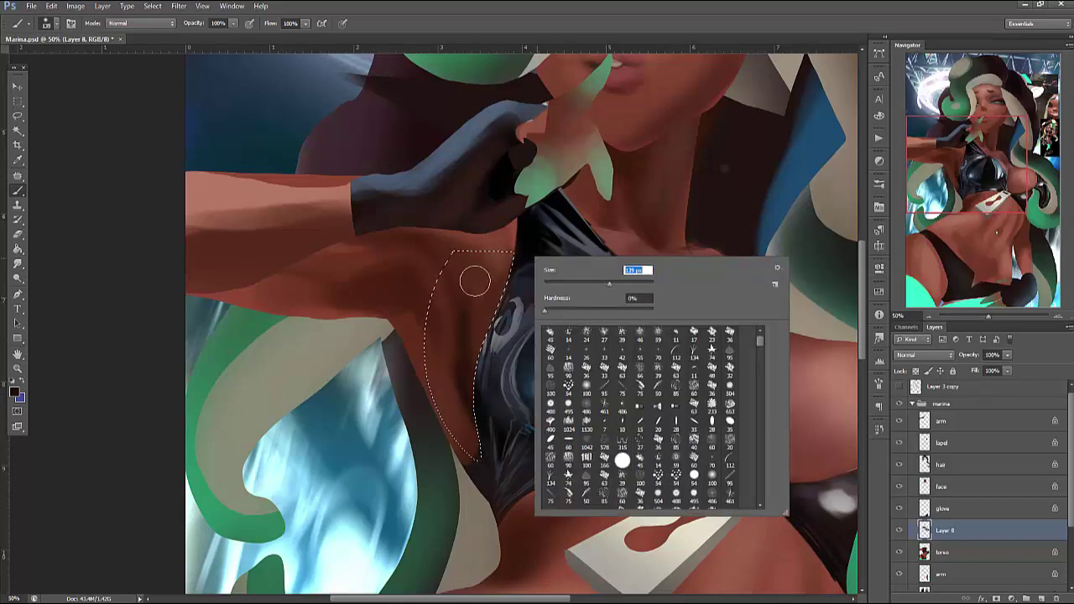
key("Return")
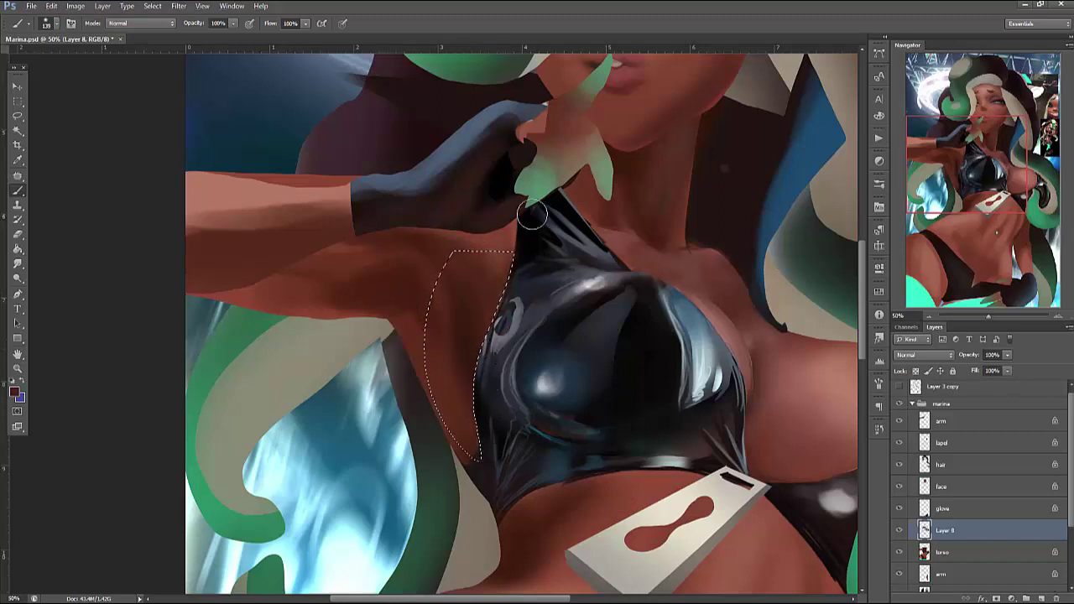
left_click(500, 383, "alt")
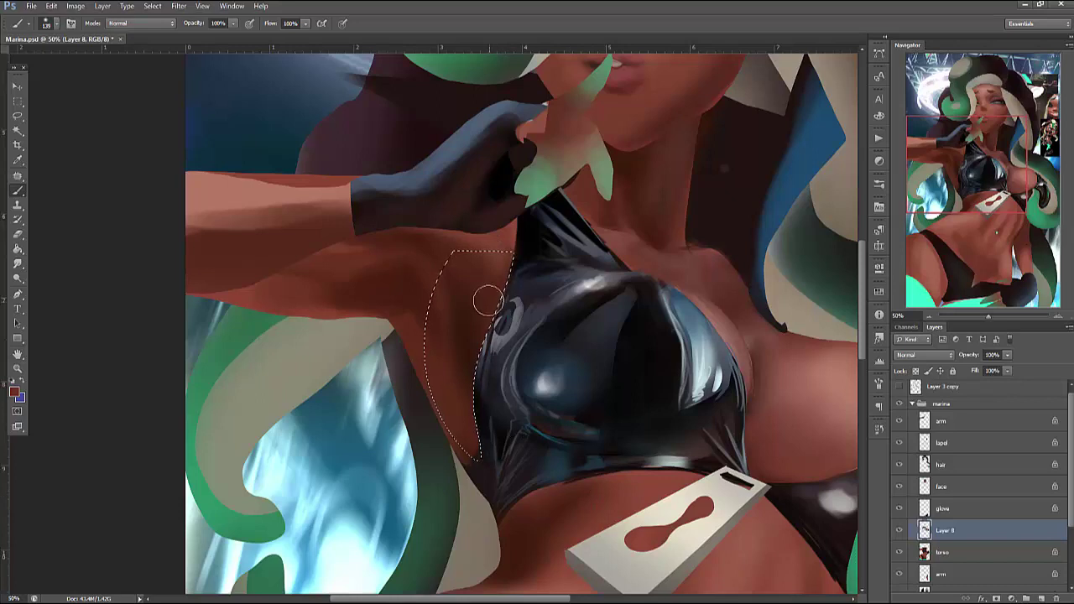
right_click(527, 218)
left_click_drag(568, 249, 555, 248)
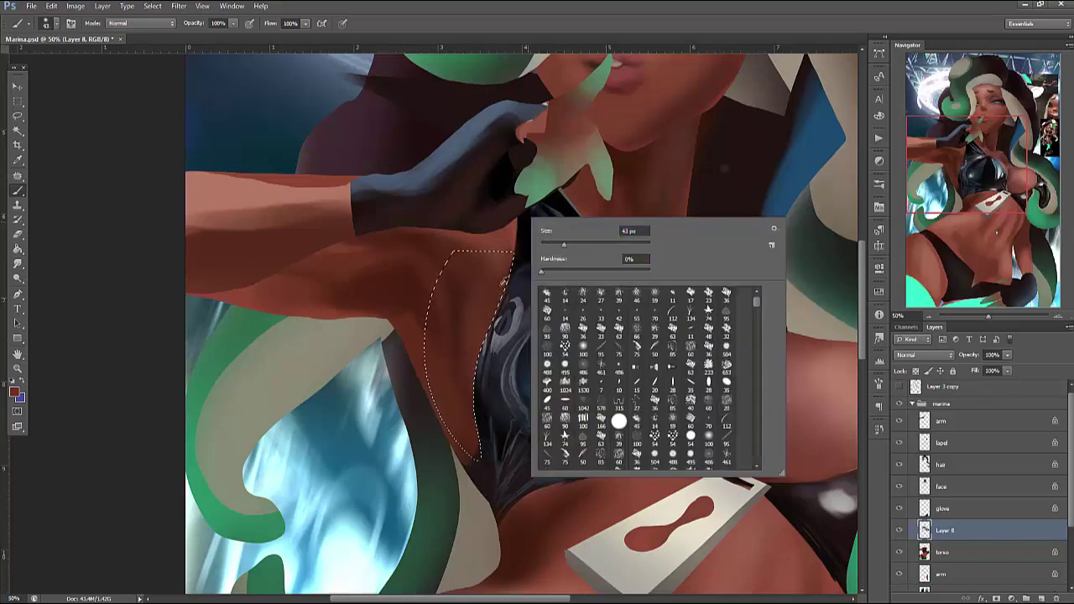
key("Return")
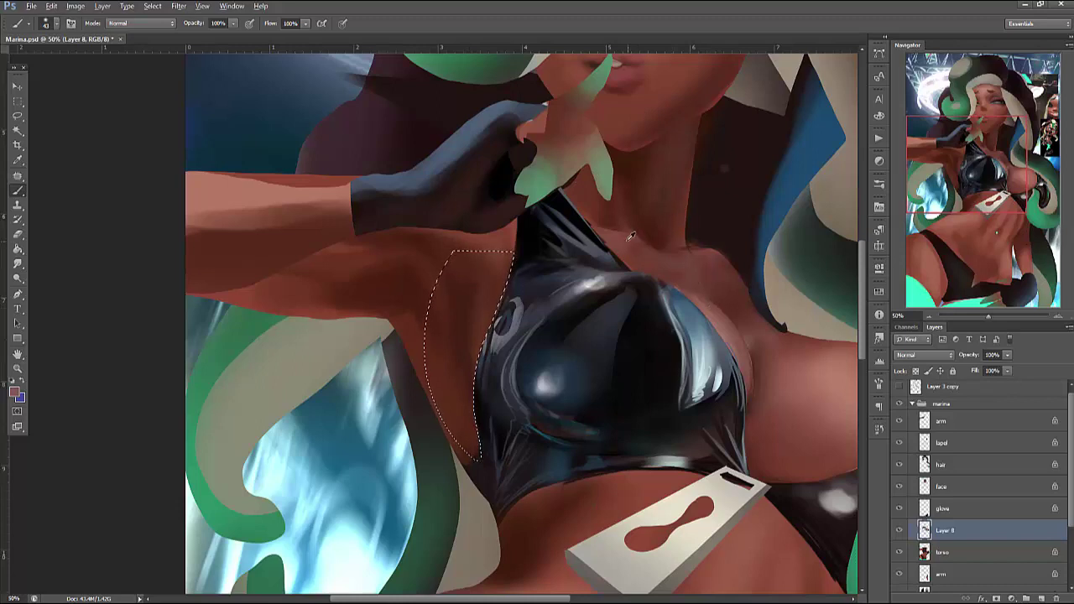
Refine the skin edge along the top's outer side with 14 px and 63 px brushes, and deselect
right_click(529, 225)
key("Return")
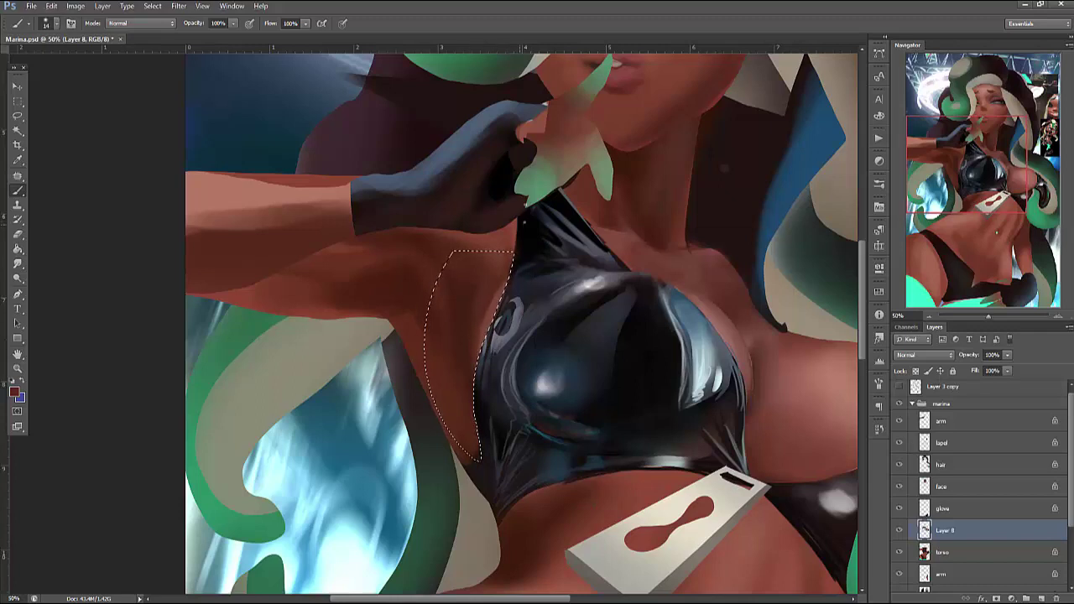
right_click(503, 266)
key("Return")
key("ctrl+d")
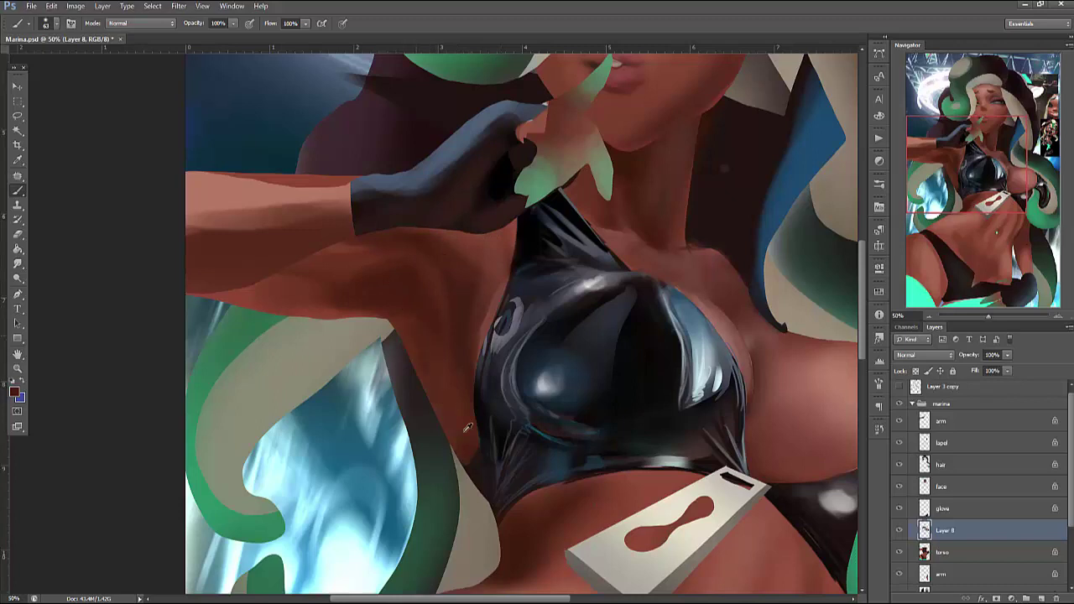
Lasso the side skin beside the top's lower outer curve, shade it with a 63 px dark red brush, and deselect
left_click_drag(457, 402, 491, 323)
key("l")
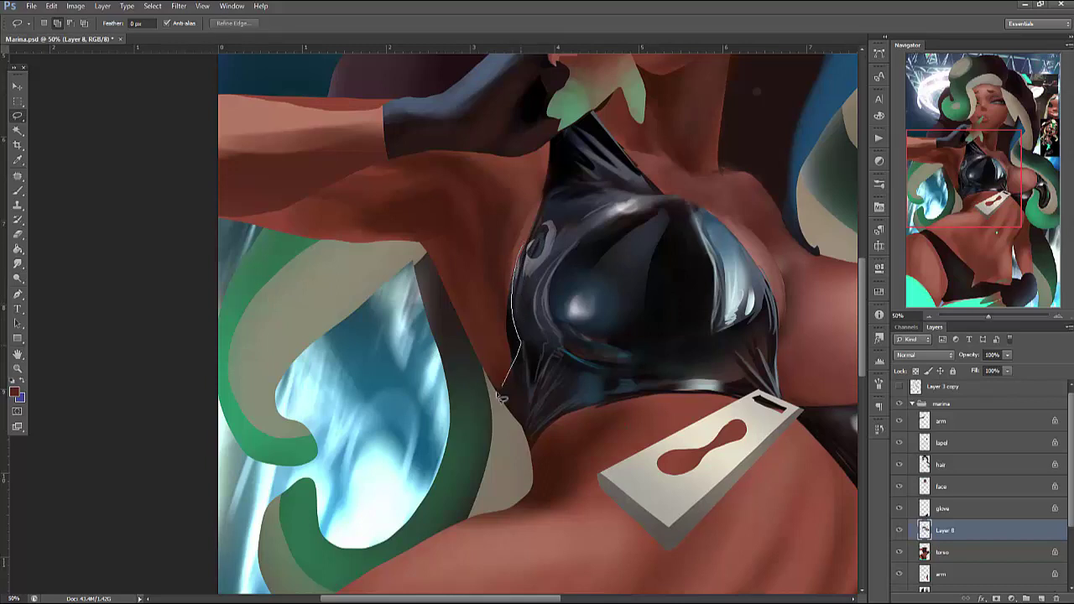
left_click_drag(501, 396, 521, 247)
key("b")
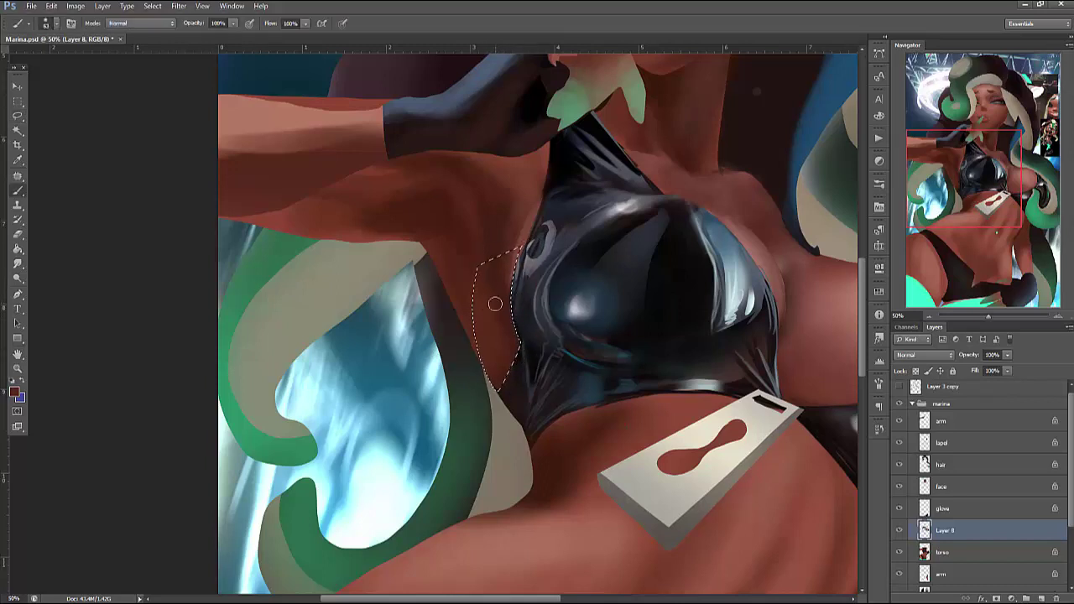
key("ctrl+d")
Lasso the small skin area above the top's lower outer corner, darken it with the 63 px brush, and deselect
key("l")
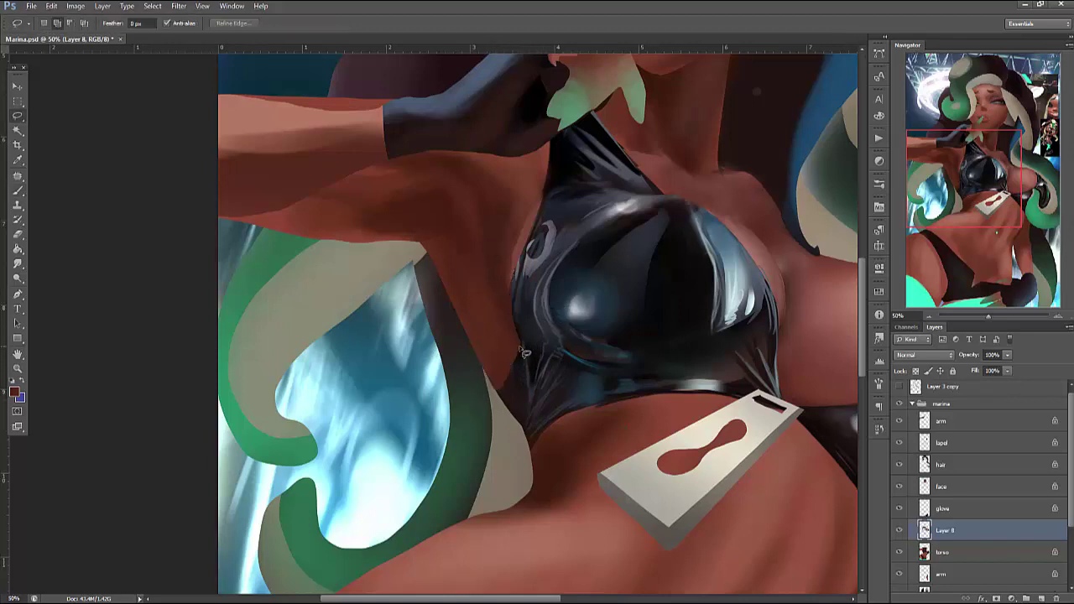
key("ctrl+d")
left_click_drag(512, 413, 487, 337)
key("b")
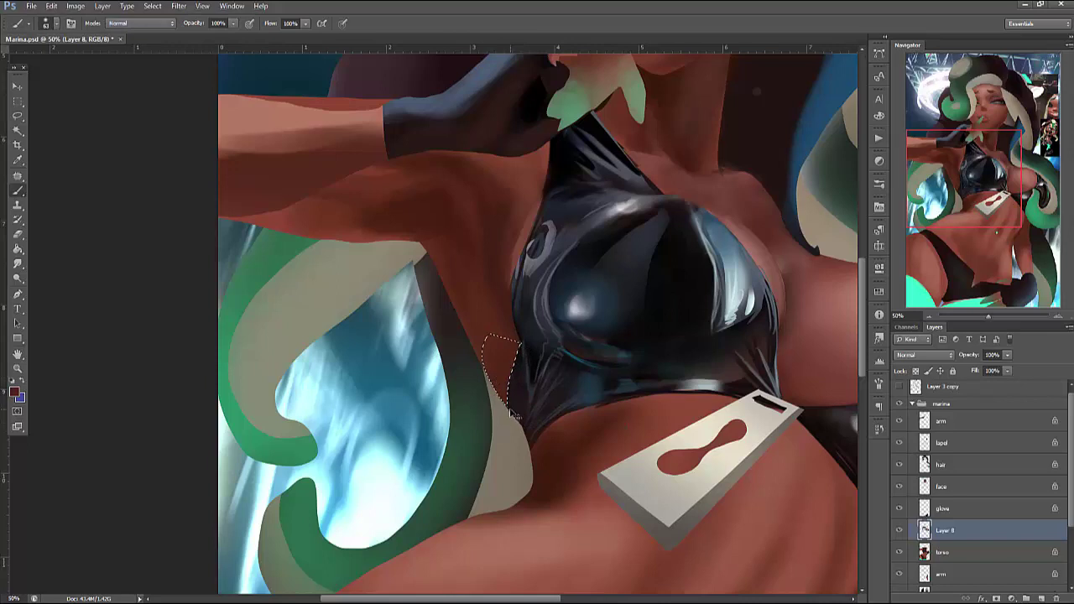
left_click_drag(667, 435, 751, 511)
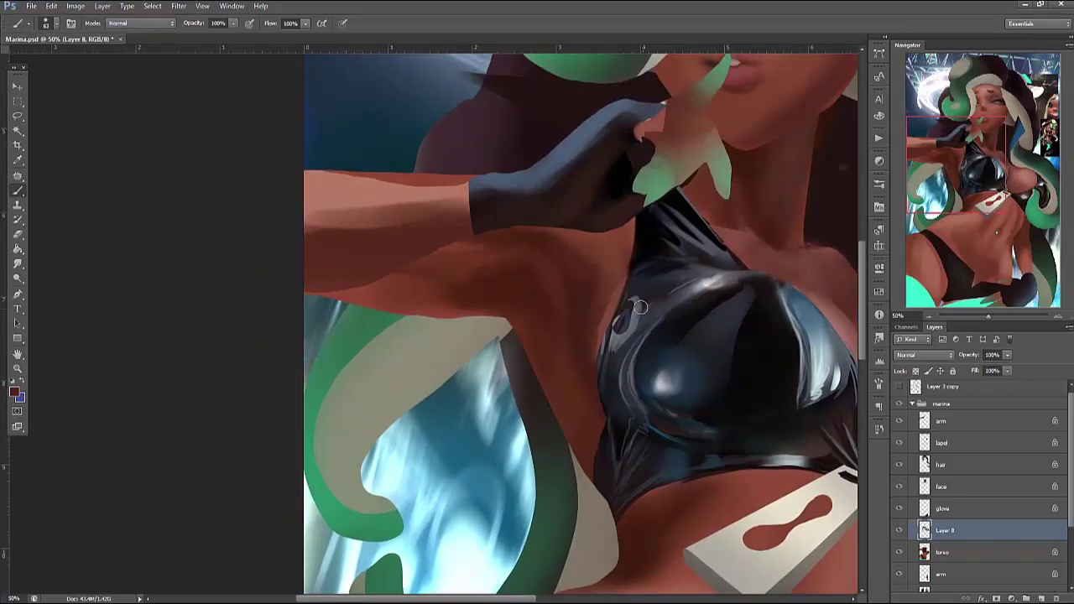
Set the brush size to 123 px and merge Layer 8 down into the torso layer
right_click(478, 237)
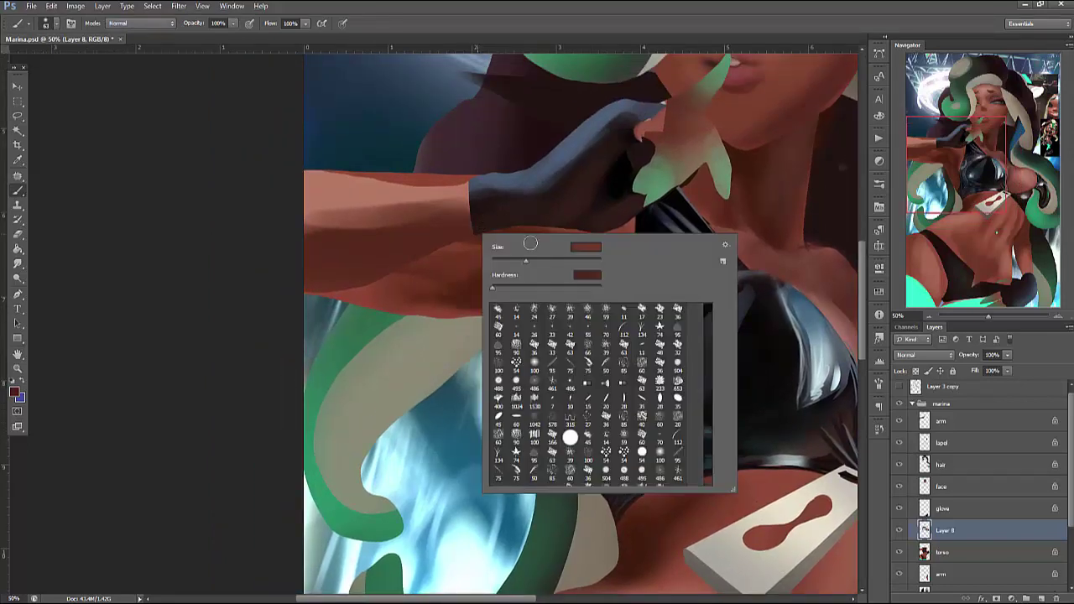
key("Return")
key("ctrl+e")
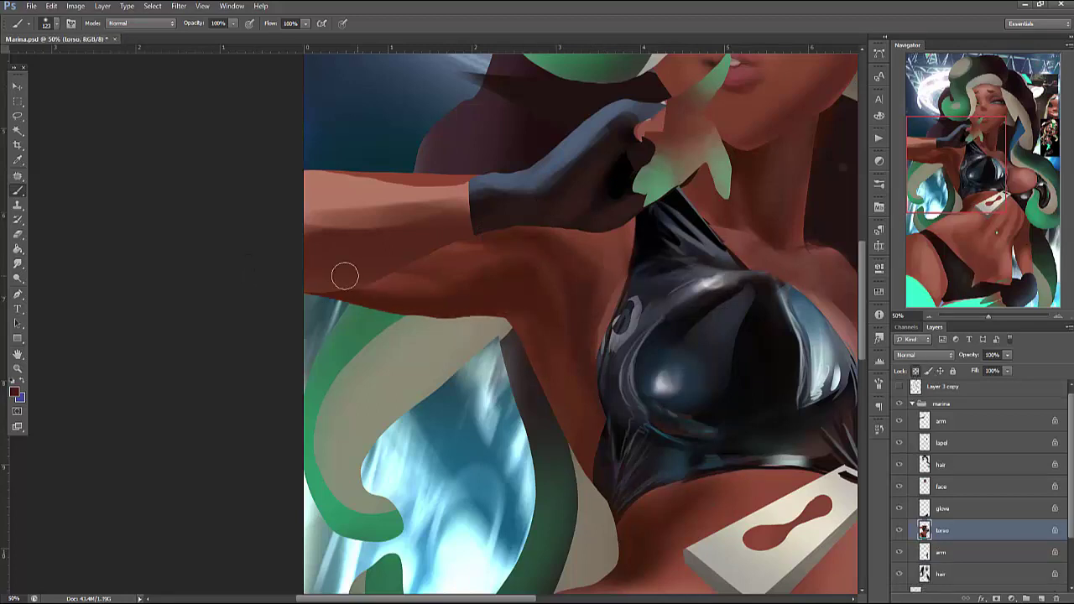
Set the brush size to 174 px and sample the dark red skin tone under the raised arm
right_click(642, 245)
key("Return")
scroll(793, 244, "up", 2)
scroll(793, 243, "right", 5)
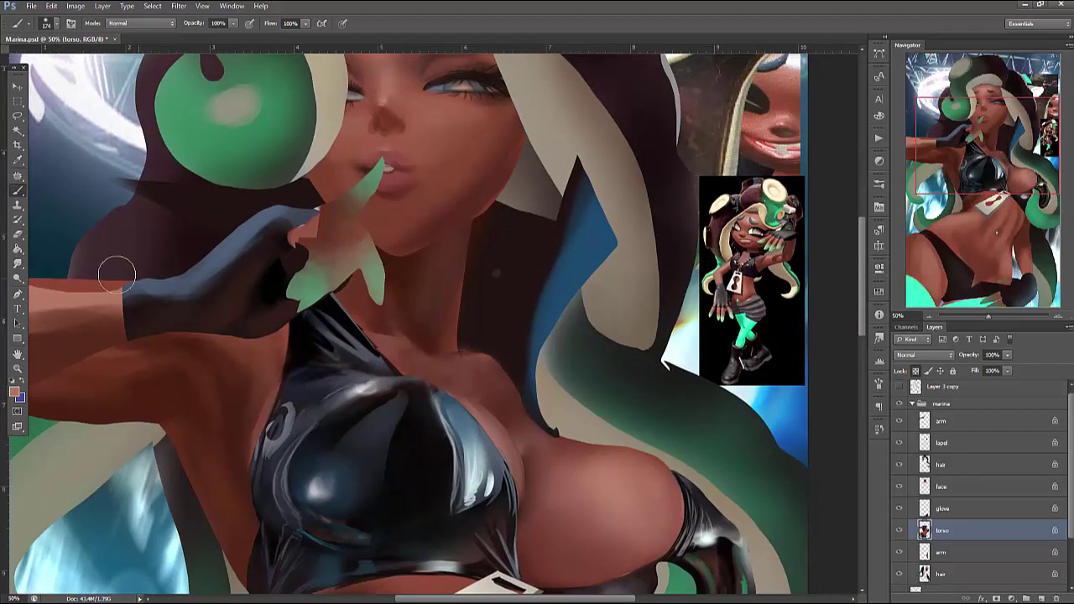
scroll(190, 271, "left", 5)
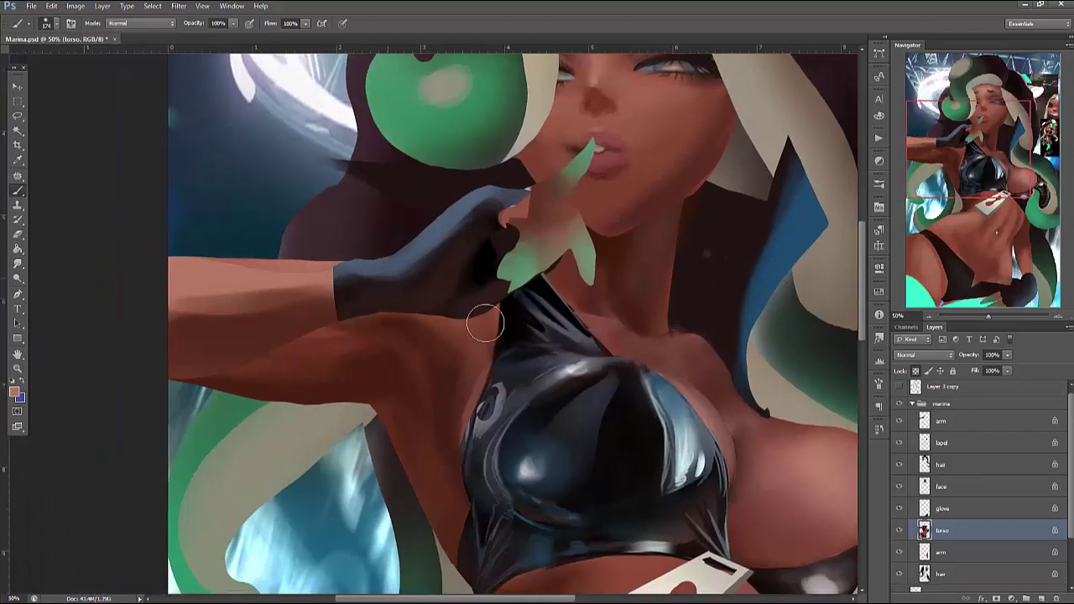
left_click(389, 370, "alt")
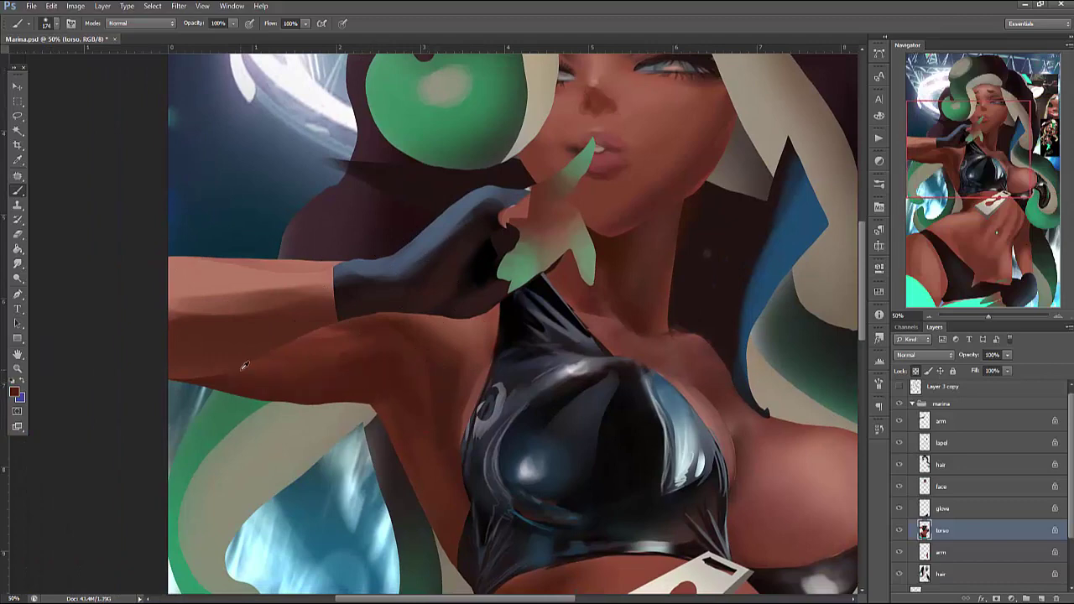
scroll(448, 325, "down", 3)
scroll(449, 325, "left", 1)
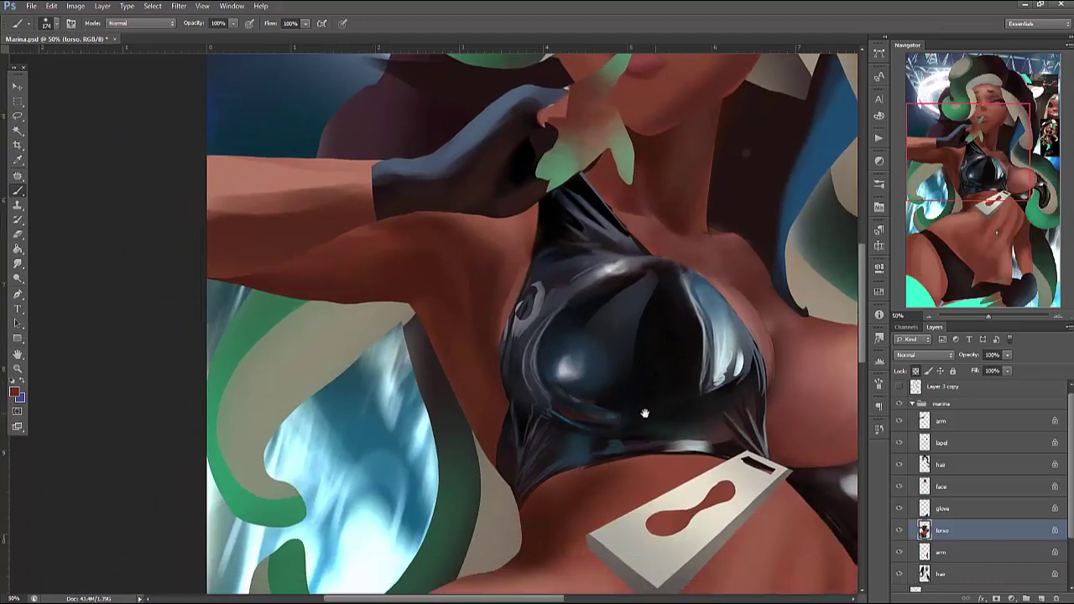
scroll(436, 258, "up", 3)
scroll(437, 258, "right", 6)
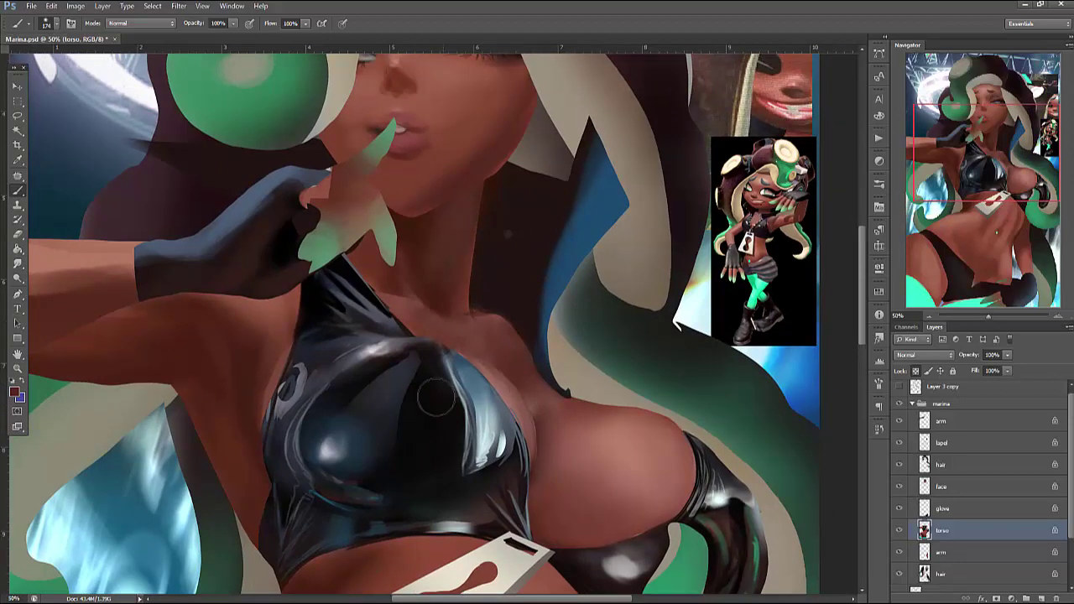
scroll(448, 404, "left", 4)
scroll(448, 405, "up", 1)
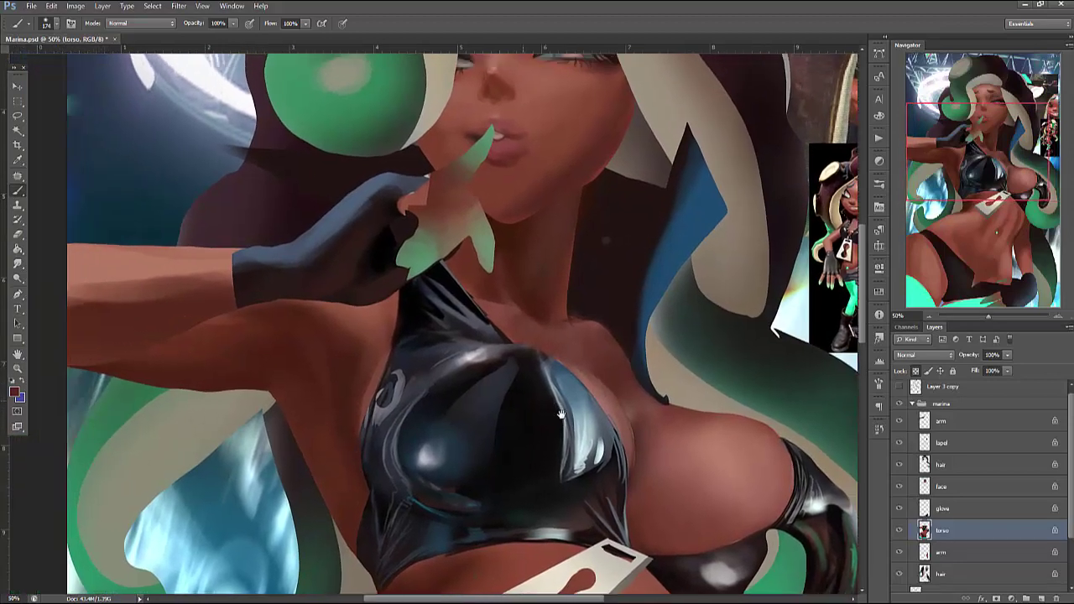
Lasso the underarm and upper side of the torso, shade it with a 108 px dark red brush, and deselect
right_click(508, 384)
key("Escape")
key("l")
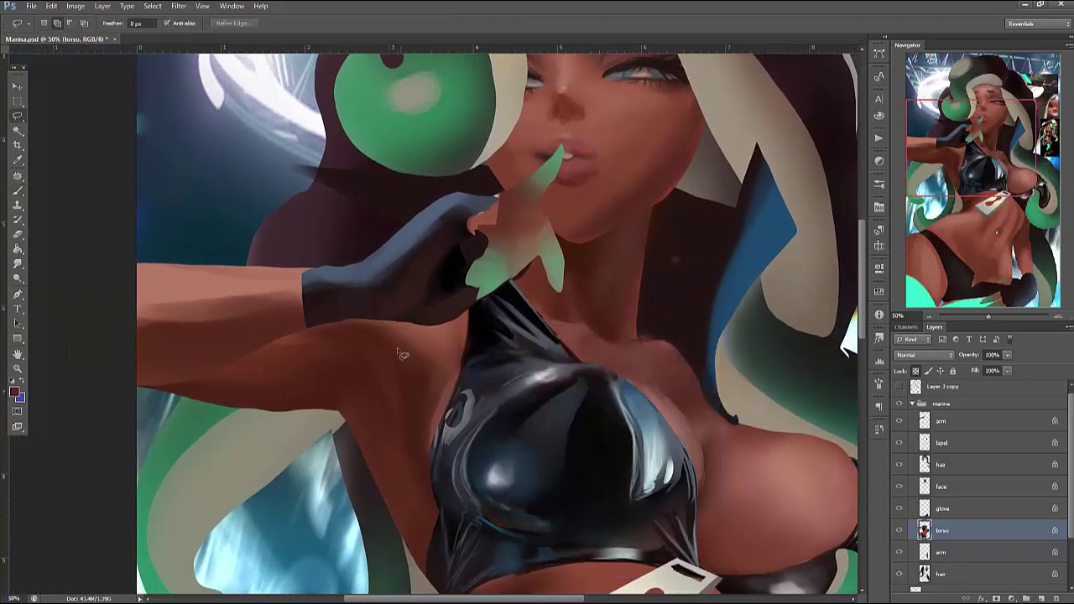
left_click_drag(388, 384, 408, 503)
mouse_move(369, 361)
left_mouse_down()
mouse_move(277, 335)
mouse_move(419, 554)
mouse_move(369, 357)
left_mouse_up()
key("b")
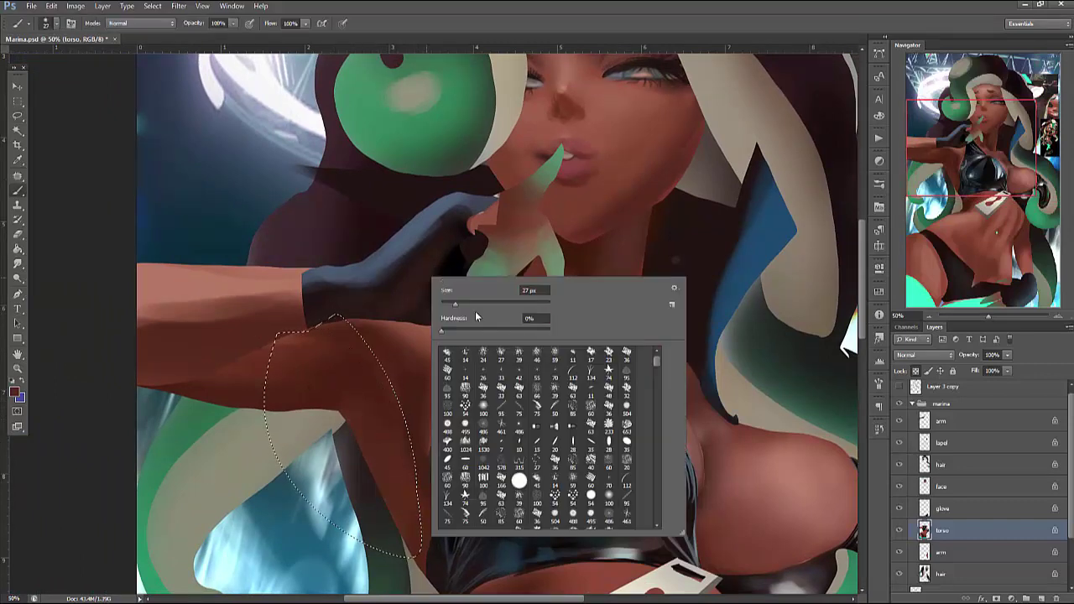
right_click(368, 363)
key("Return")
left_click(427, 397)
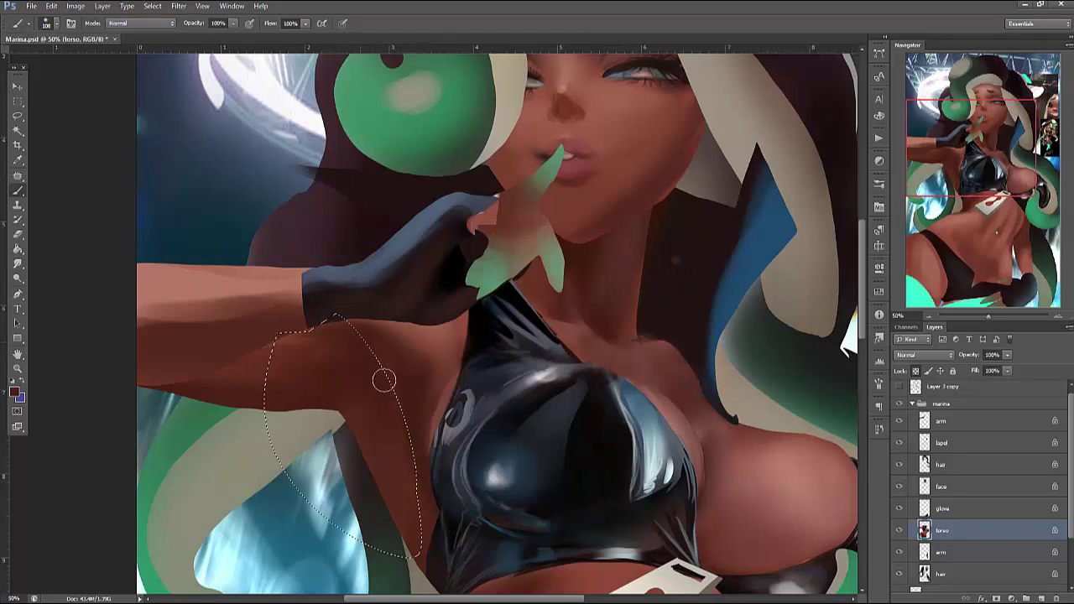
mouse_move(367, 413)
left_mouse_down()
mouse_move(425, 327)
mouse_move(367, 381)
mouse_move(360, 343)
mouse_move(347, 384)
left_mouse_up()
key("ctrl+d")
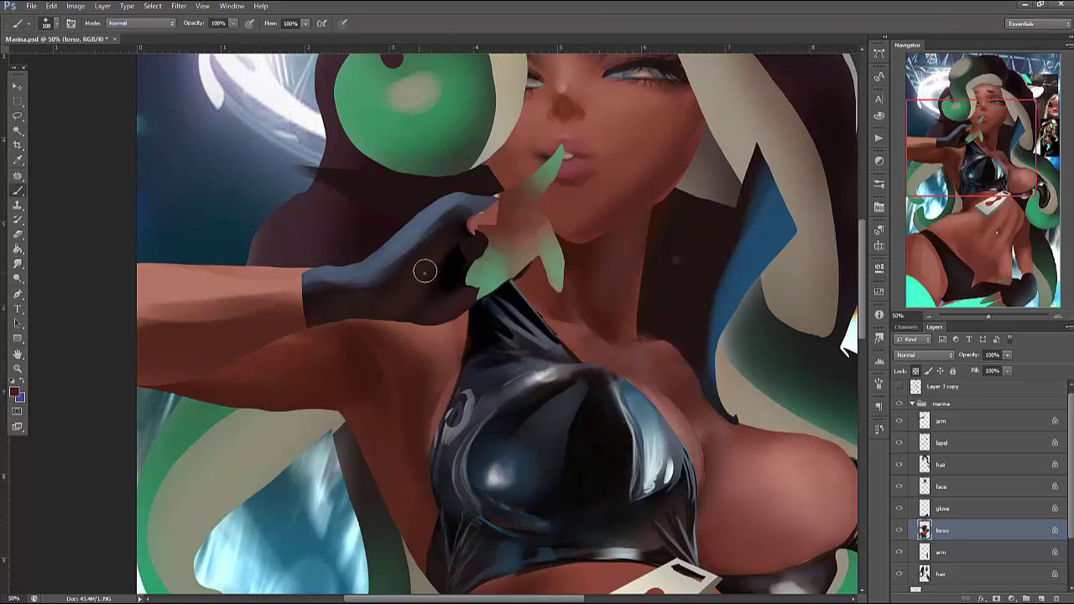
Soften the upper-arm shading beside the glove cuff with a 176 px brush and sampled skin tones
right_click(424, 268)
key("Return")
right_click(282, 273)
key("Return")
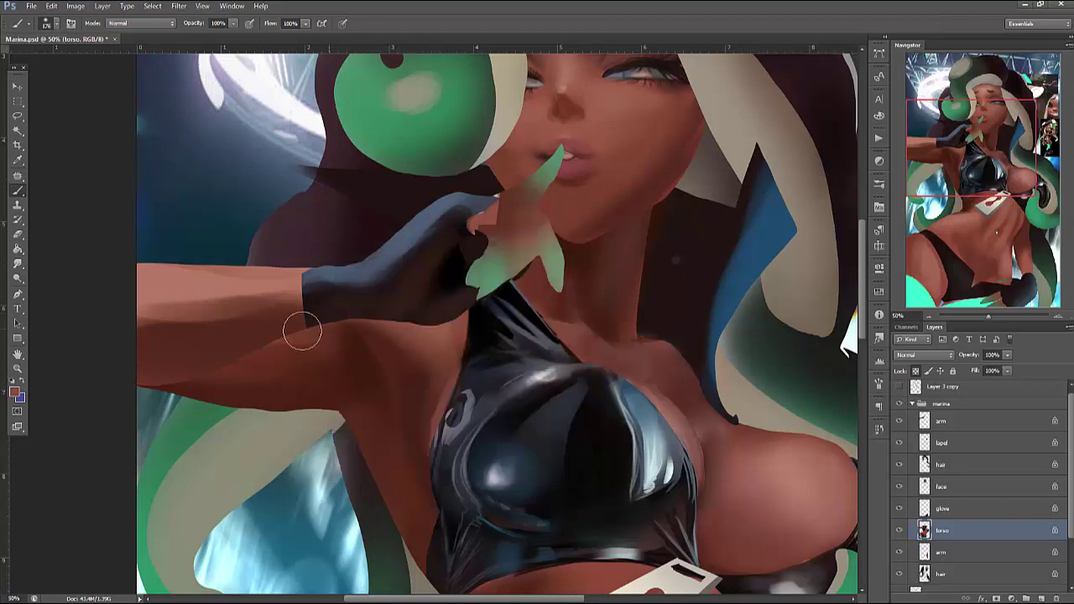
left_click(287, 379, "alt")
Lasso the lower edge of the raised arm up to the armpit, remove the excess skin, and deselect
key("l")
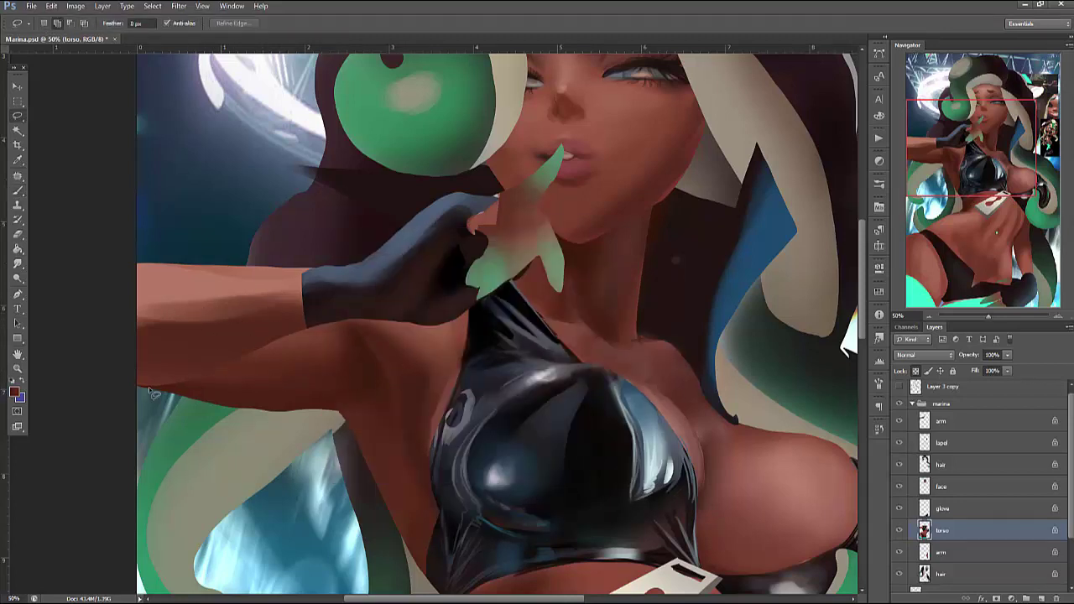
mouse_move(230, 396)
left_mouse_down()
mouse_move(269, 491)
mouse_move(219, 489)
left_mouse_up()
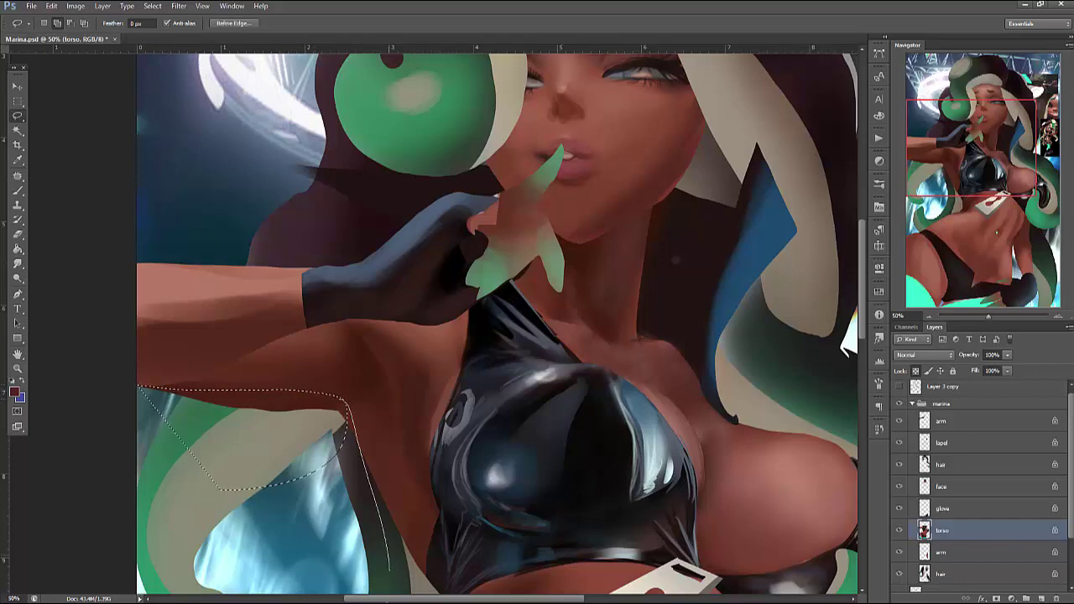
key("ctrl+d")
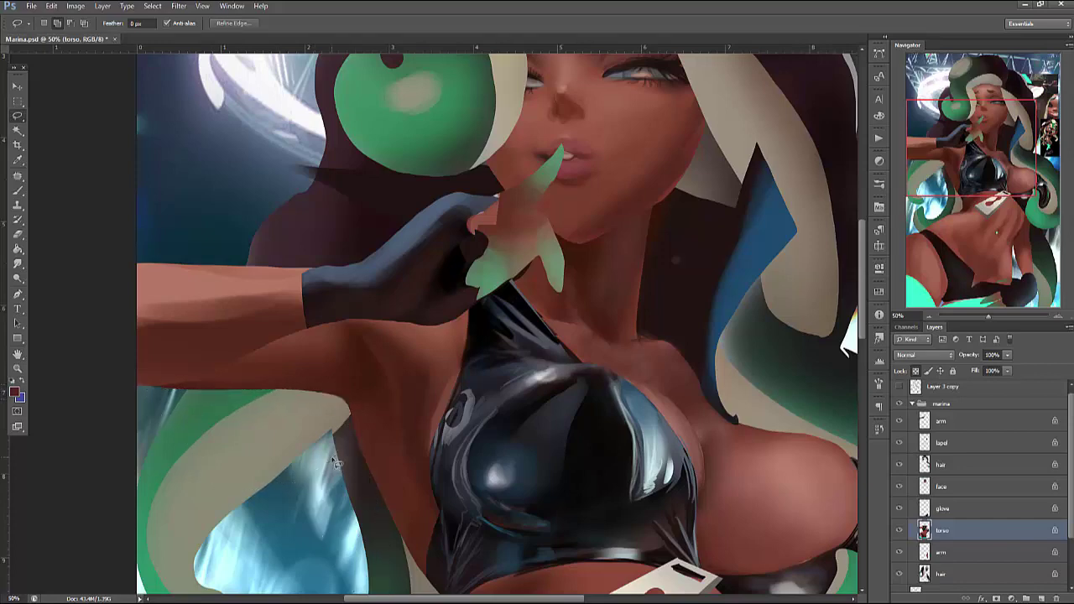
Lasso along the torso's outer edge below the armpit, trim its skin contour, and deselect
left_click_drag(585, 453, 627, 316)
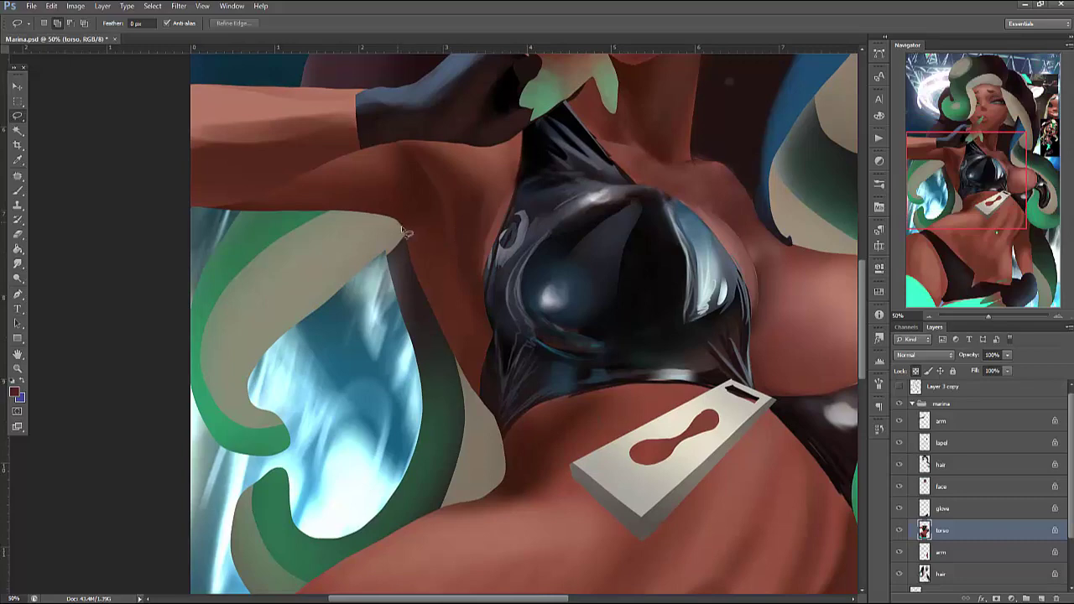
mouse_move(403, 231)
left_mouse_down()
mouse_move(423, 386)
mouse_move(401, 233)
left_mouse_up()
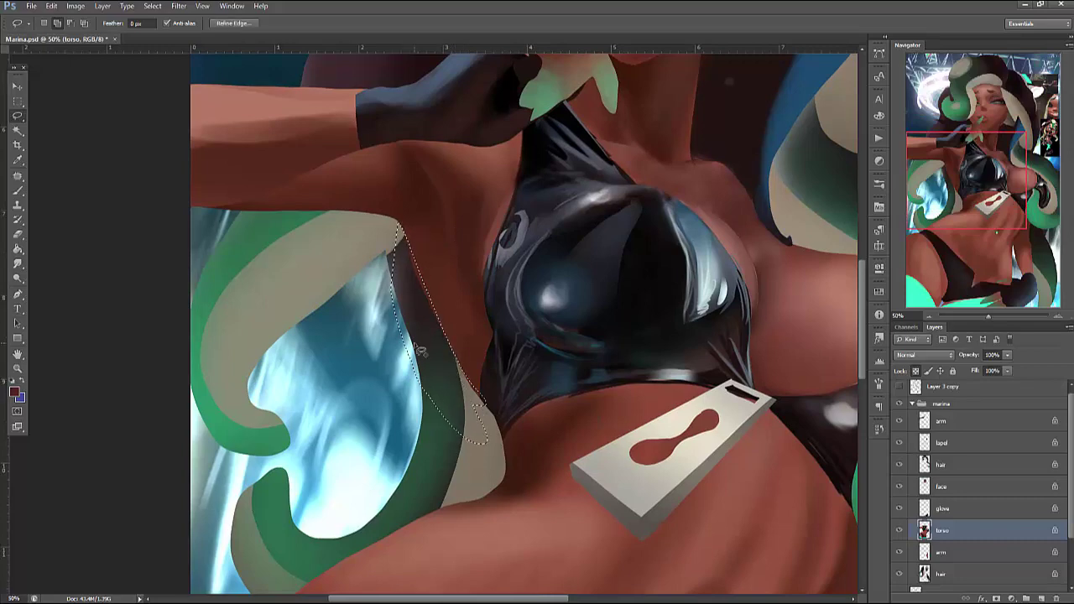
mouse_move(419, 351)
left_mouse_down()
mouse_move(491, 390)
mouse_move(485, 400)
mouse_move(500, 423)
mouse_move(456, 387)
mouse_move(478, 401)
left_mouse_up()
key("ctrl+d")
Shade the torso's side between the armpit and the top with a 73 px brush in sampled dark red
key("b")
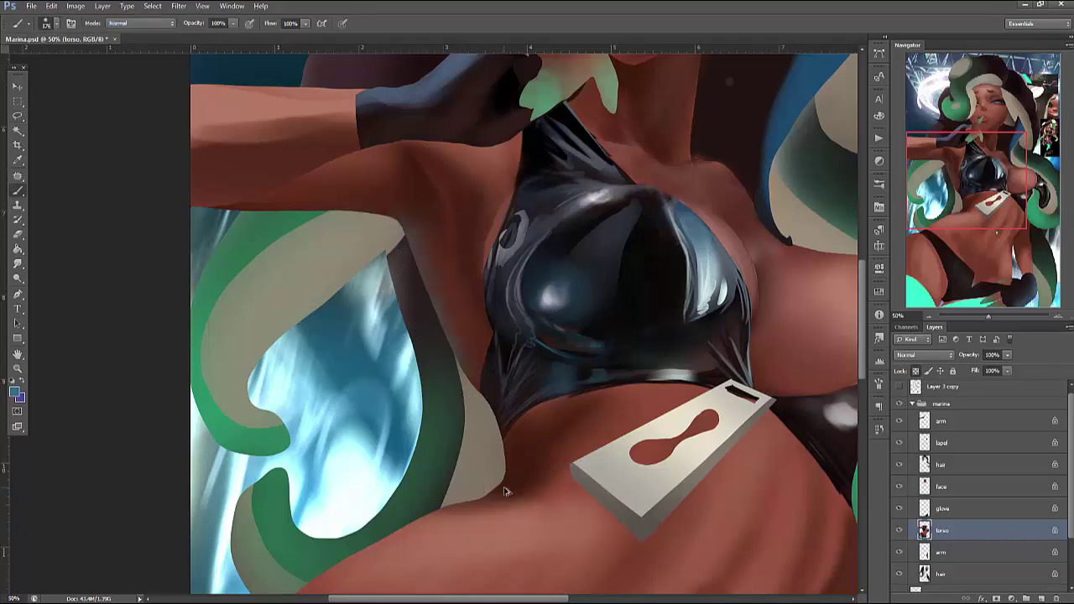
right_click(546, 207)
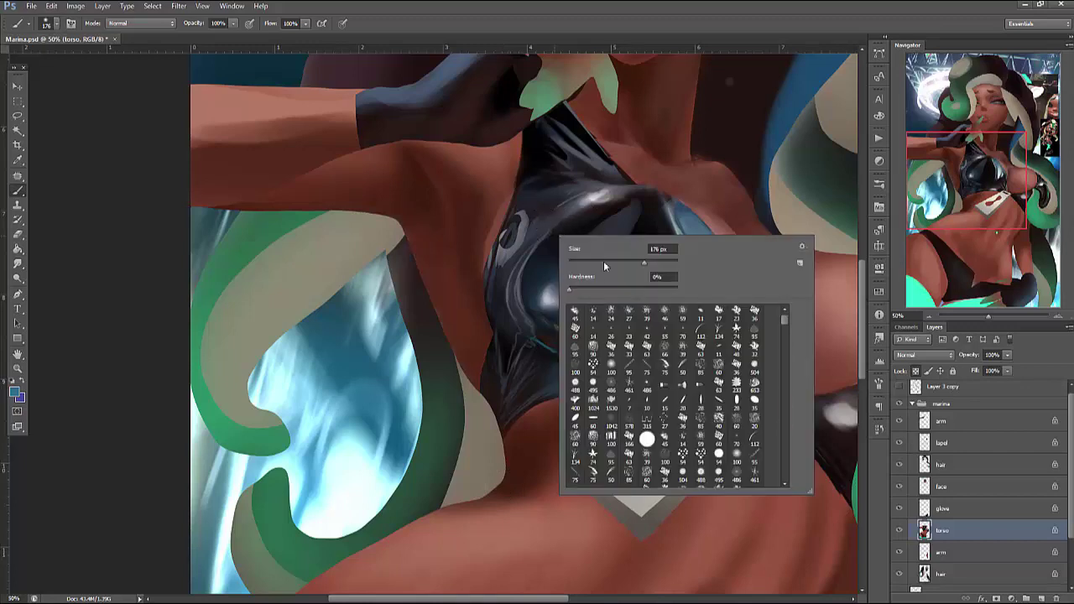
left_click_drag(646, 252, 606, 254)
left_click(488, 228, "alt")
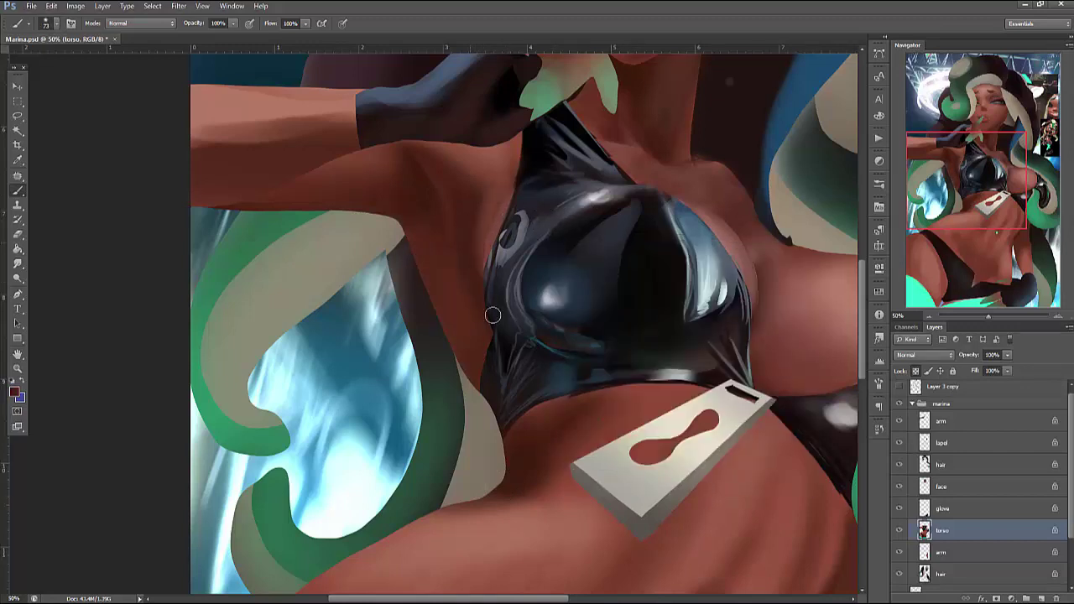
left_click_drag(416, 245, 454, 355)
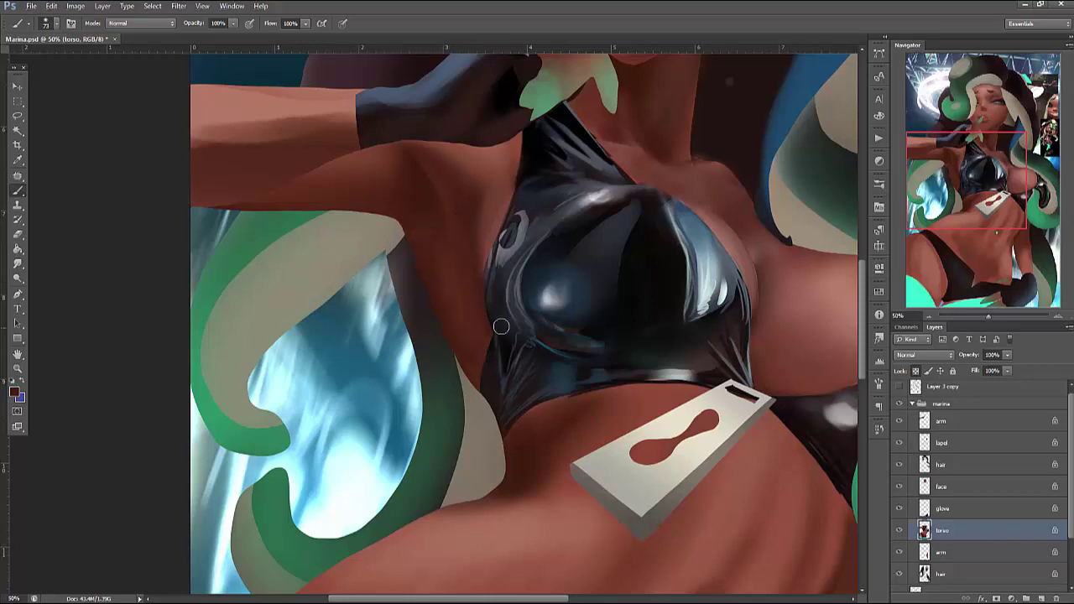
Lasso the midriff directly below the top's hem, shade it with a 156 px dark red brush, and deselect
key("l")
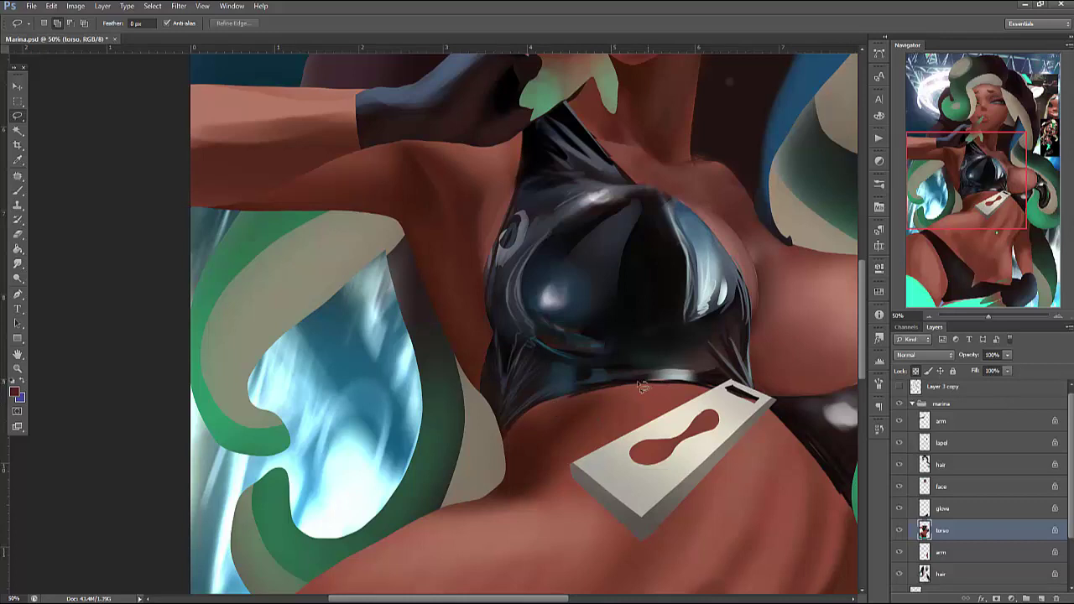
left_click_drag(537, 516, 650, 476)
key("b")
right_click(675, 317)
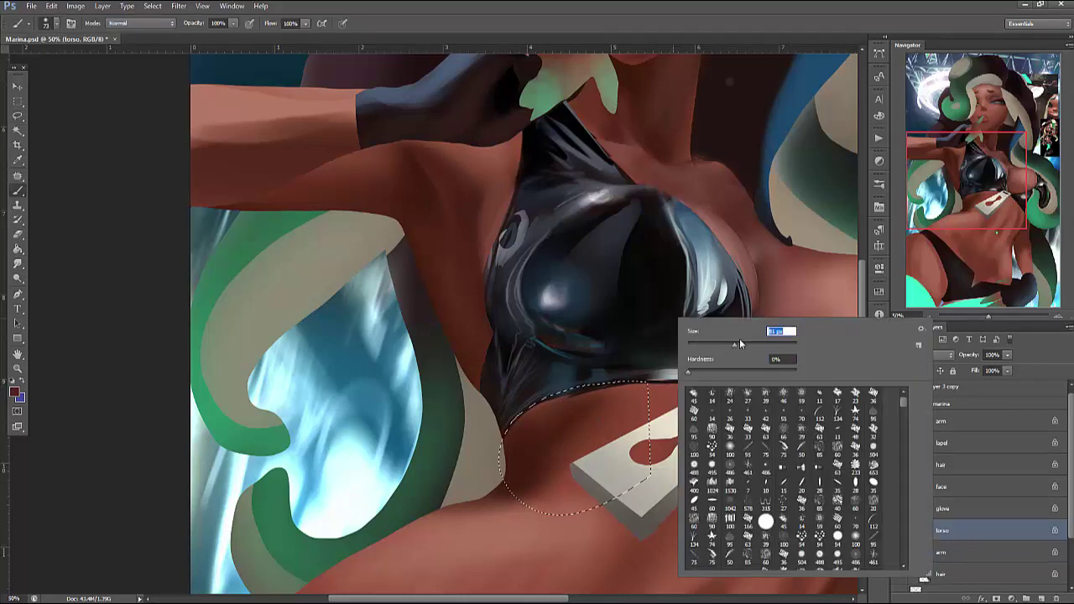
key("Return")
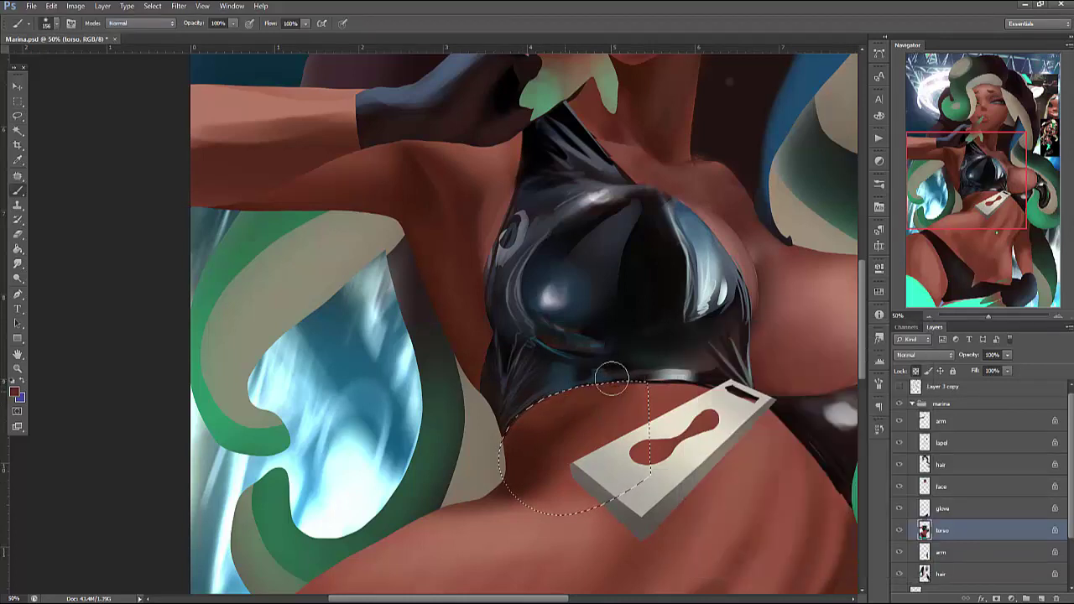
left_click_drag(544, 444, 521, 457)
left_click(563, 431)
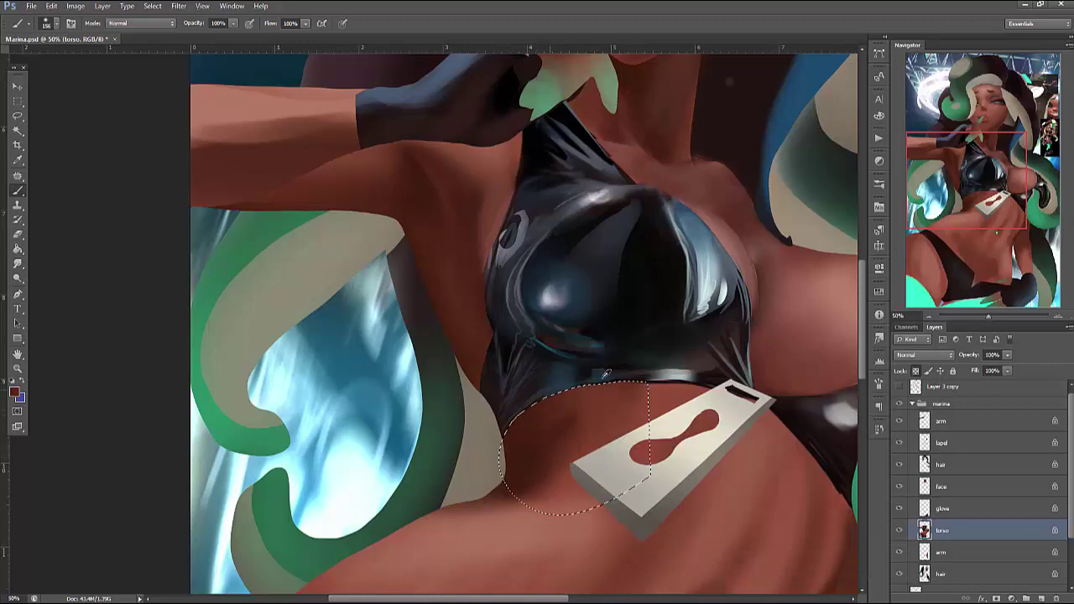
left_click(553, 437)
key("ctrl+d")
Blend the waist shadow beneath the top and beside the hair with 87 px and 90 px brushes
left_click_drag(591, 413, 659, 252)
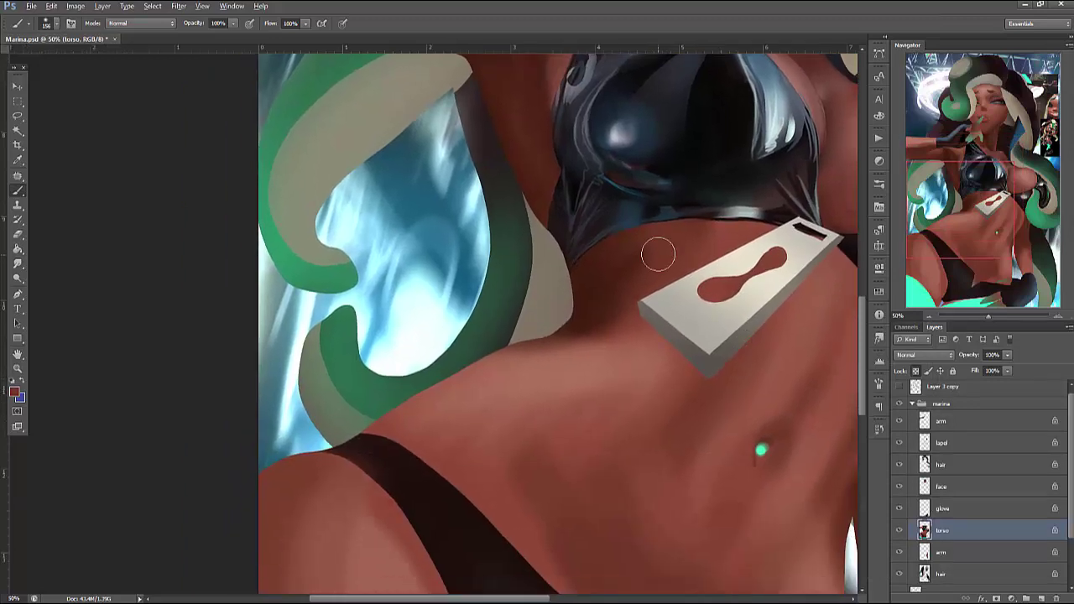
right_click(638, 325)
key("Return")
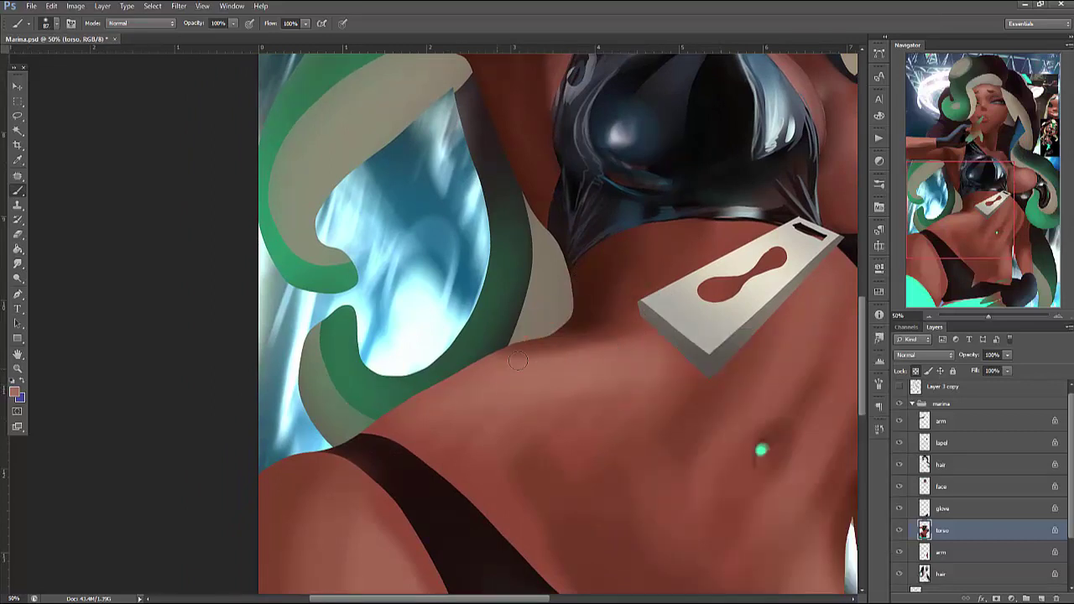
right_click(659, 246)
left_click_drag(755, 260, 768, 260)
key("Return")
mouse_move(597, 319)
left_mouse_down()
mouse_move(606, 289)
mouse_move(600, 309)
mouse_move(596, 292)
left_mouse_up()
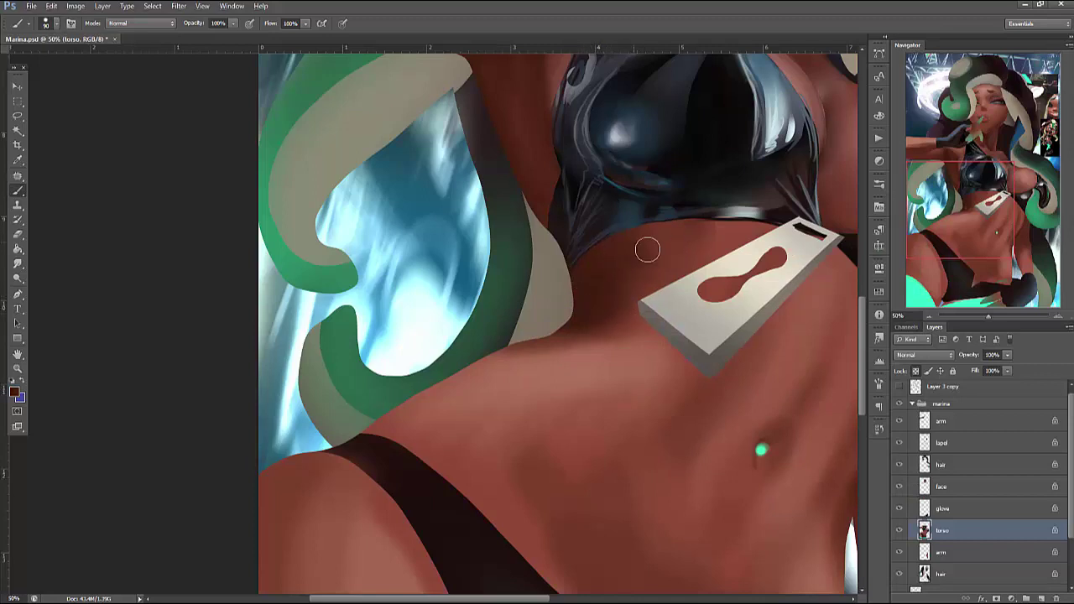
Show the Layer 3 copy sketch to check the abdomen's guide lines, and hide it again
scroll(703, 453, "right", 5)
scroll(710, 451, "down", 1)
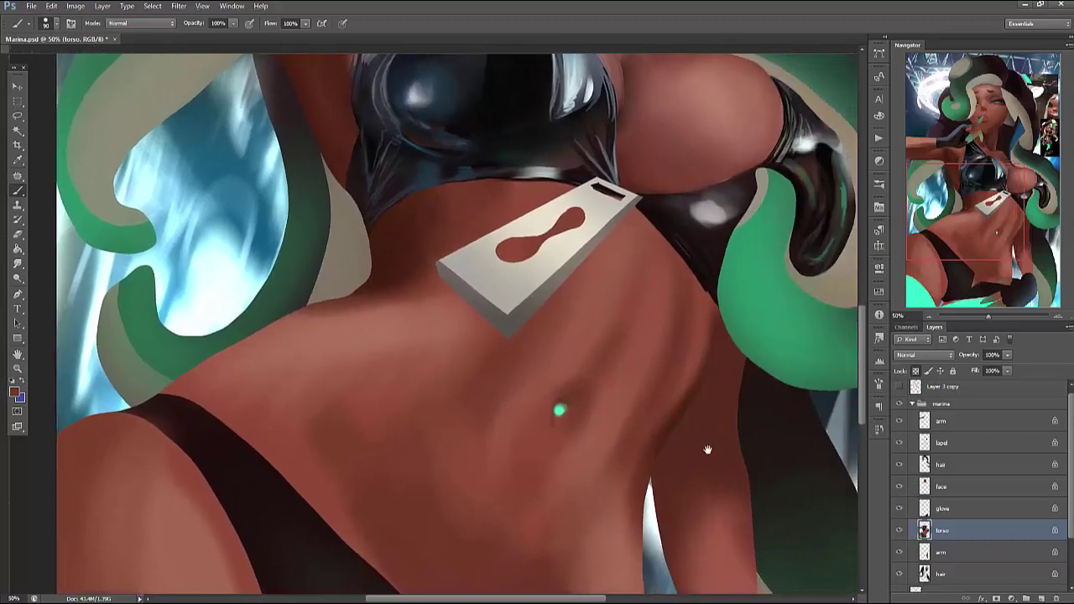
scroll(719, 448, "up", 1)
left_click(899, 388)
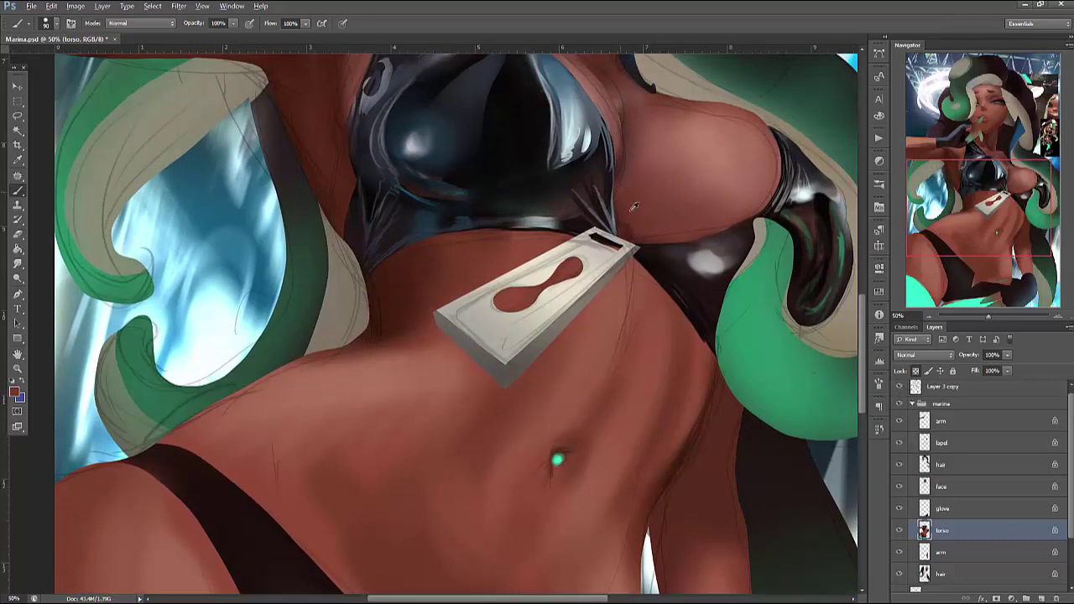
left_click(901, 388)
Paint a soft shadow groove from the white tag down to the navel with 50 px and 96 px brushes
right_click(655, 310)
left_click(637, 186)
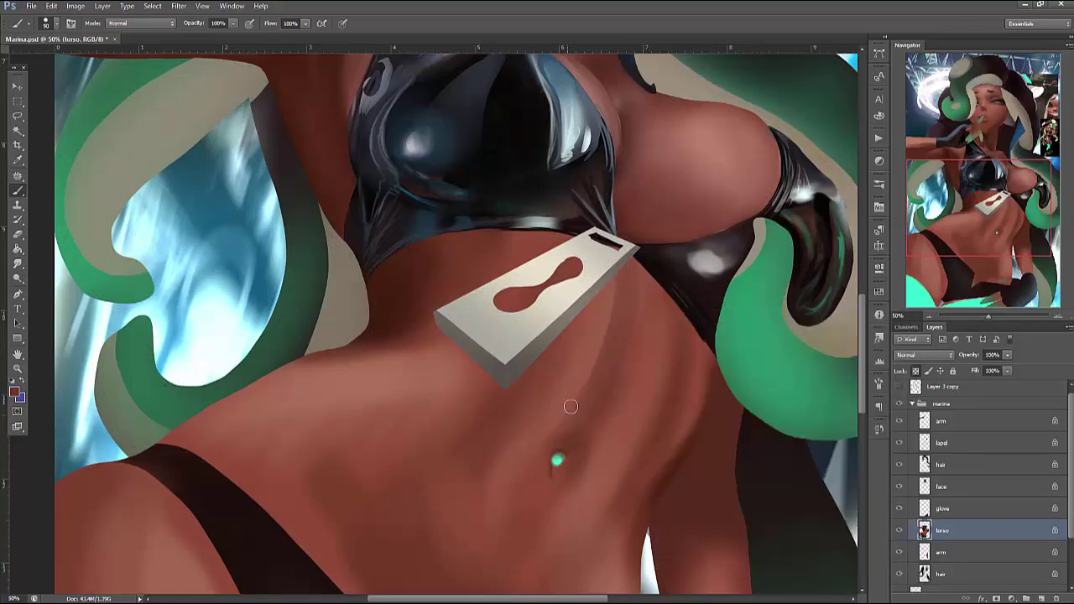
right_click(665, 301)
left_click(693, 330)
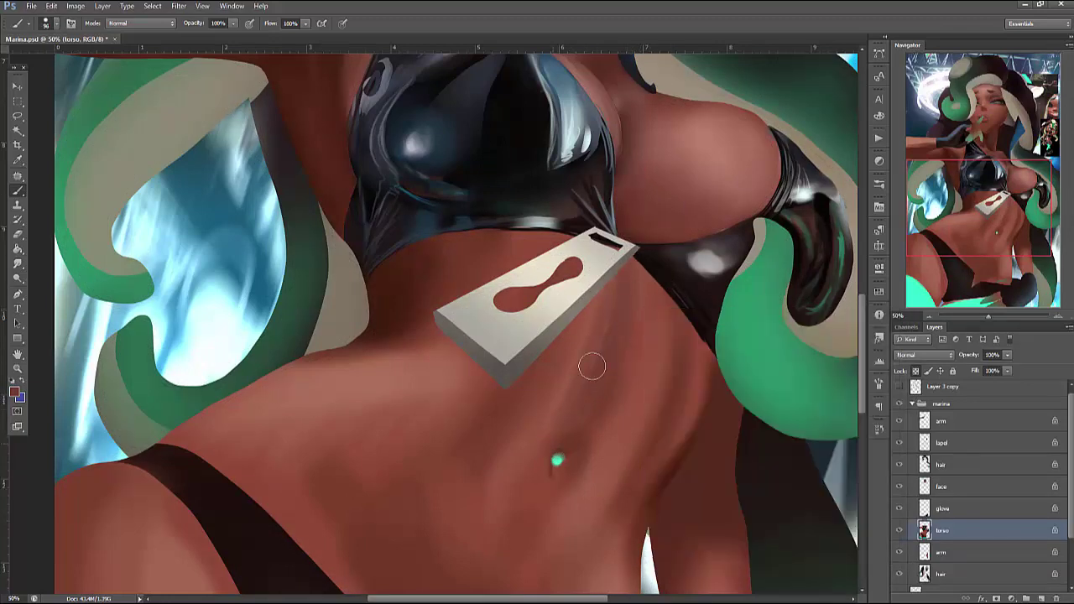
right_click(679, 261)
left_click(703, 290)
left_click(623, 283)
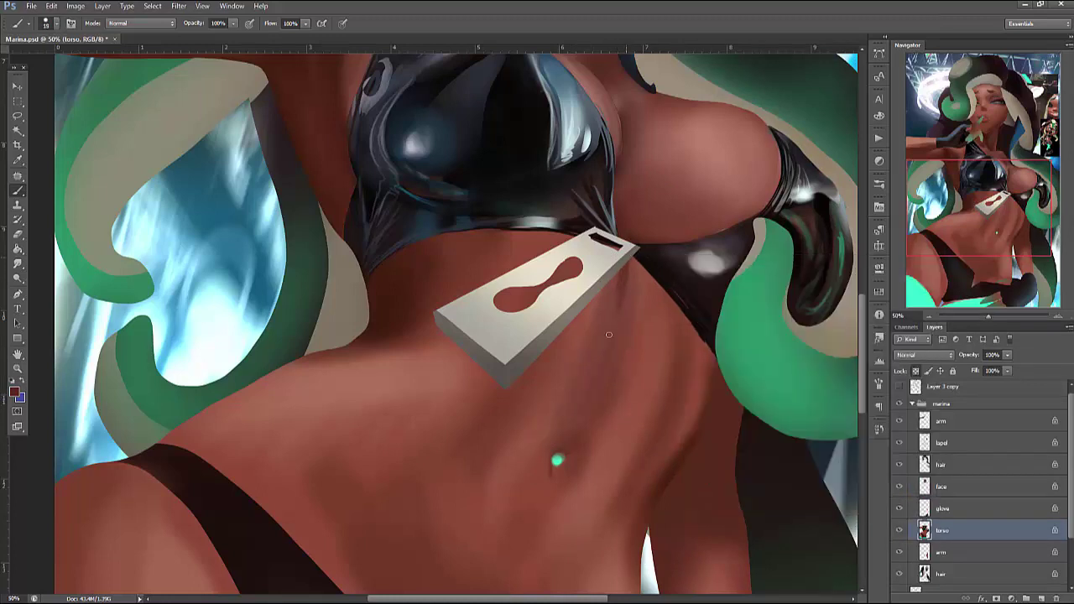
Deepen and blend the abdominal groove above the navel, using 63 px and 42 px brushes among the sizes
right_click(683, 224)
left_click(714, 248)
left_click(625, 265)
right_click(616, 313)
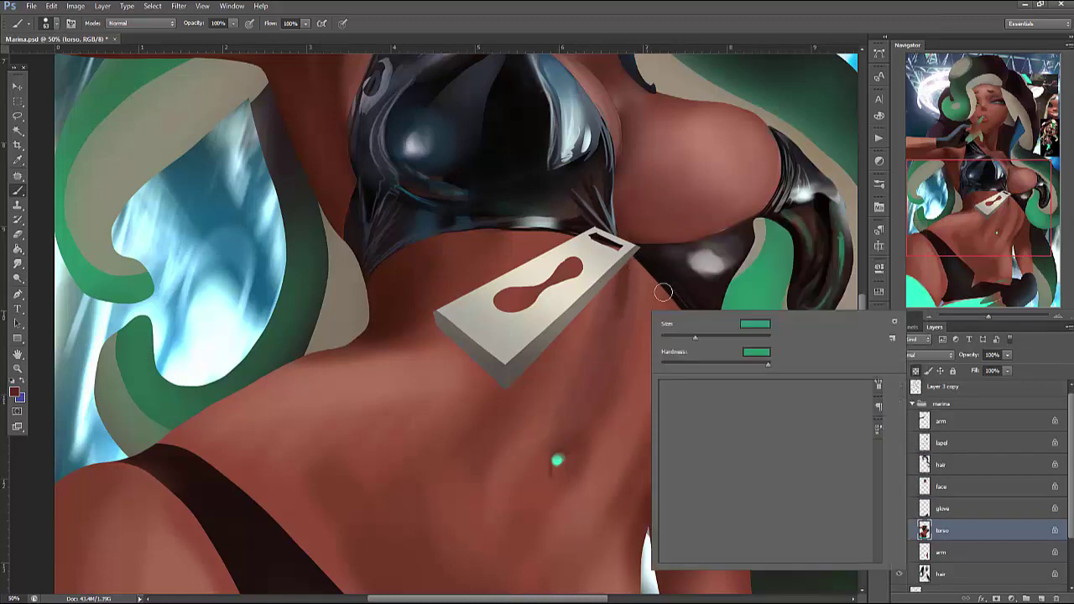
left_click(691, 340)
left_click(585, 380)
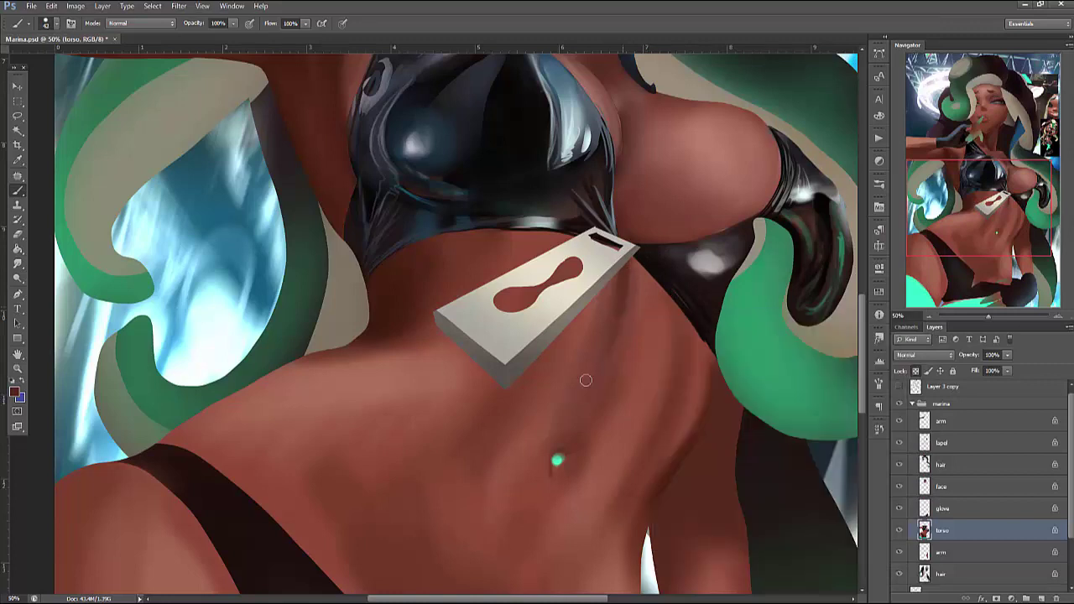
right_click(644, 334)
left_click(705, 373)
left_click(578, 407)
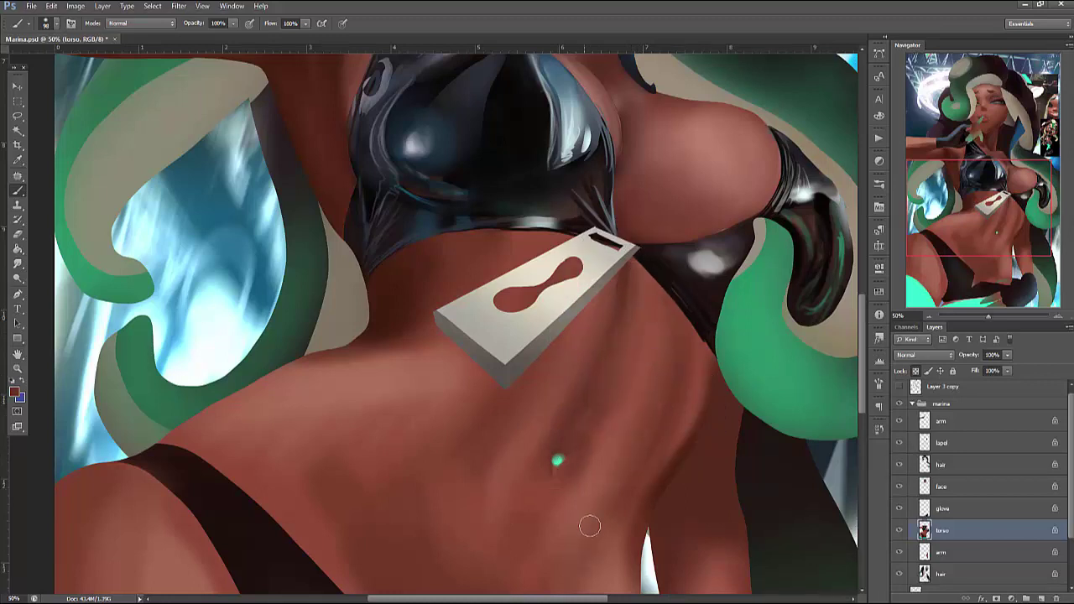
Blend the abdomen skin between the navel and the far arm with a 156 px brush
right_click(723, 304)
left_click(754, 365)
left_click(626, 467)
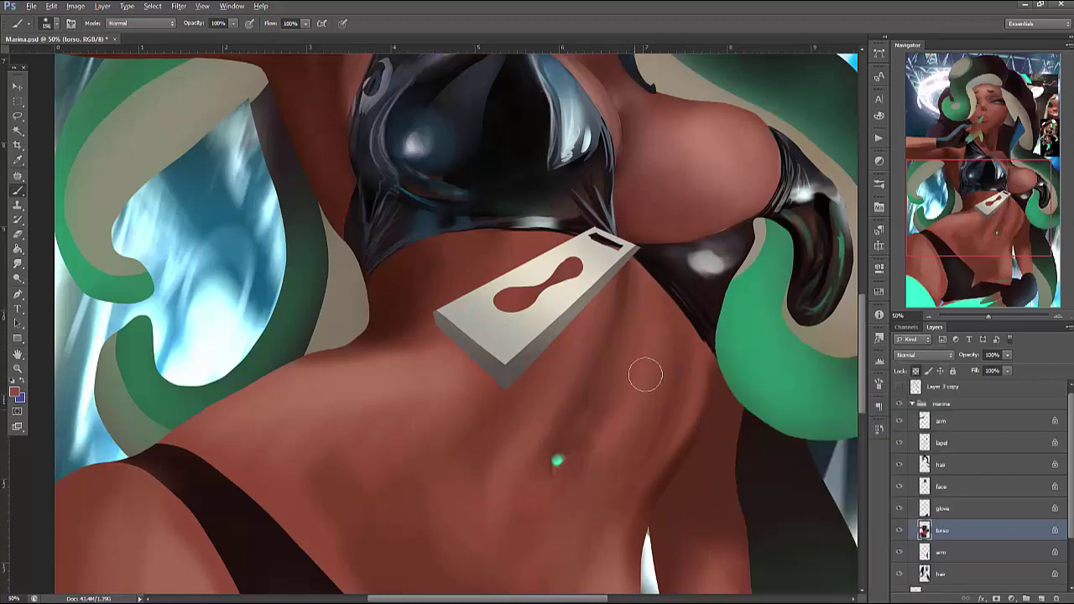
left_click_drag(638, 491, 661, 374)
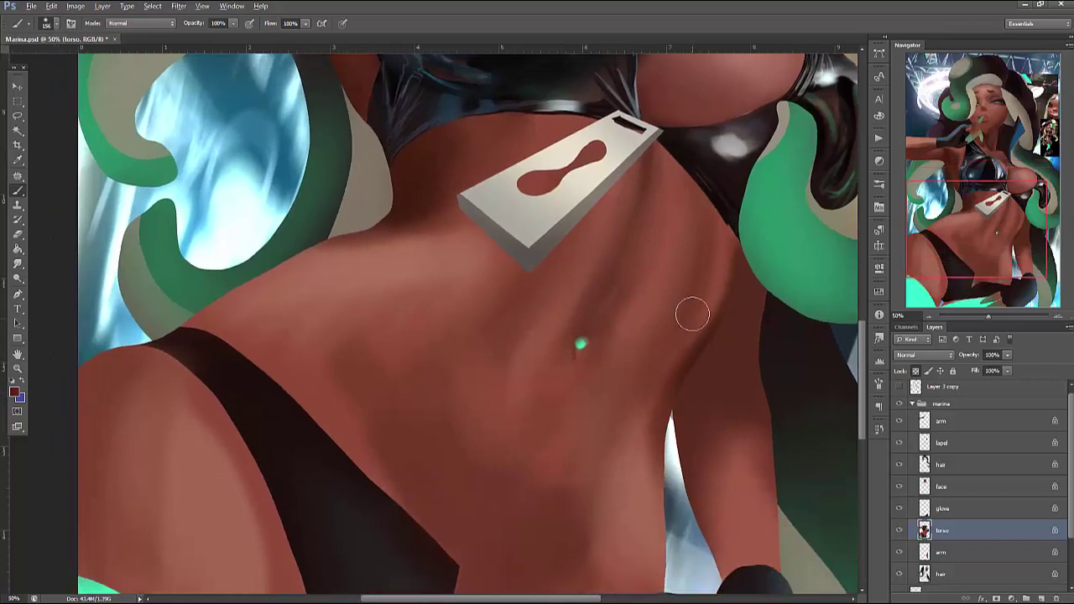
Lasso the area beside the navel, paint a small black shadow there, deselect, and soften the surroundings with sampled skin colour
key("l")
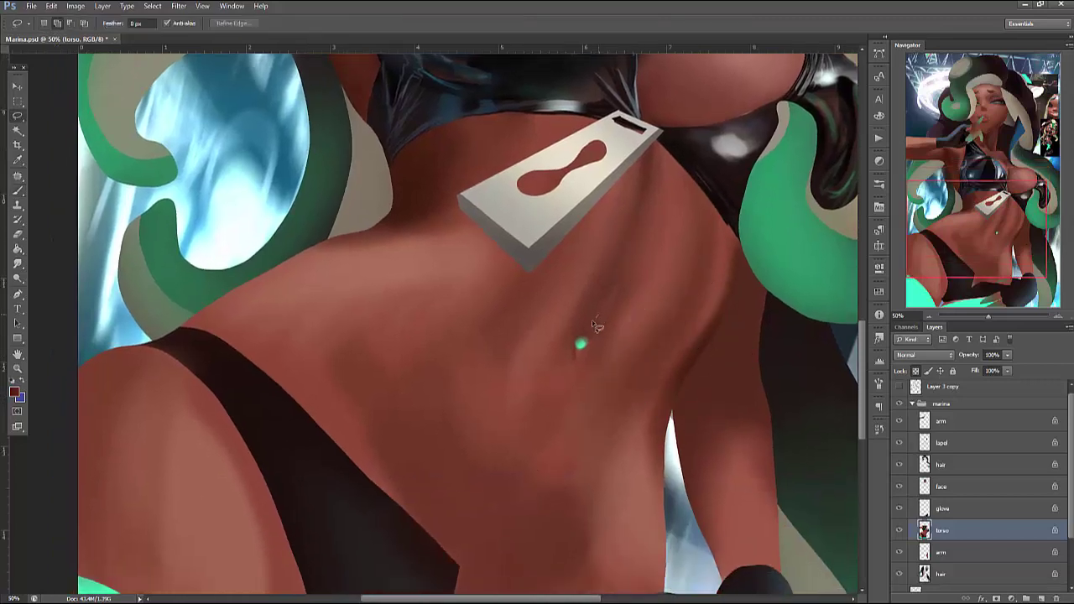
mouse_move(592, 320)
left_mouse_down()
mouse_move(614, 323)
mouse_move(597, 317)
mouse_move(582, 335)
mouse_move(576, 311)
mouse_move(611, 348)
mouse_move(597, 369)
left_mouse_up()
key("ctrl+d")
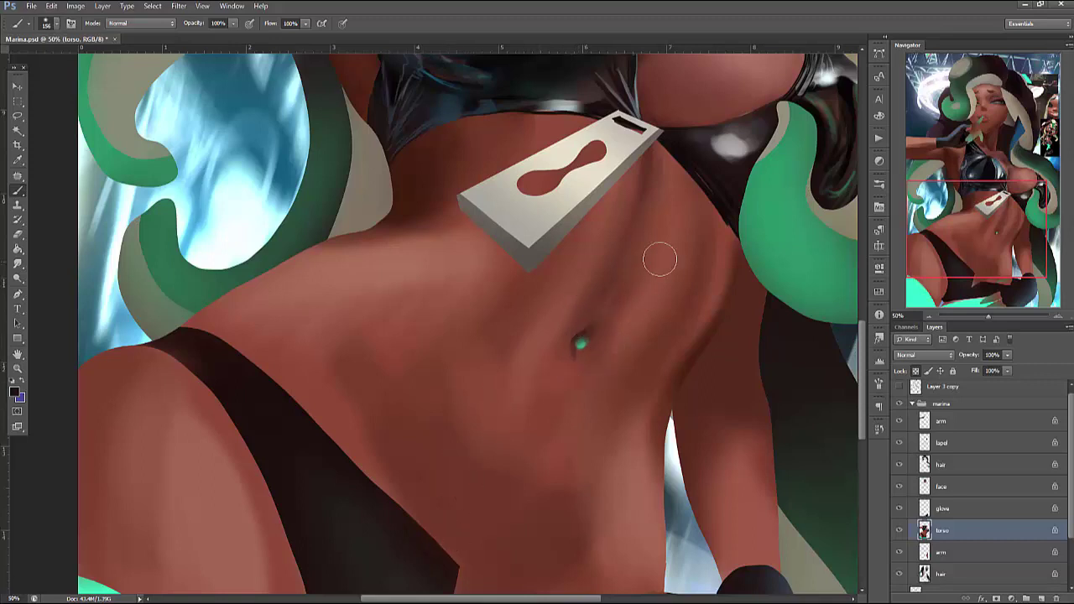
left_click(647, 170, "alt")
left_click(573, 302)
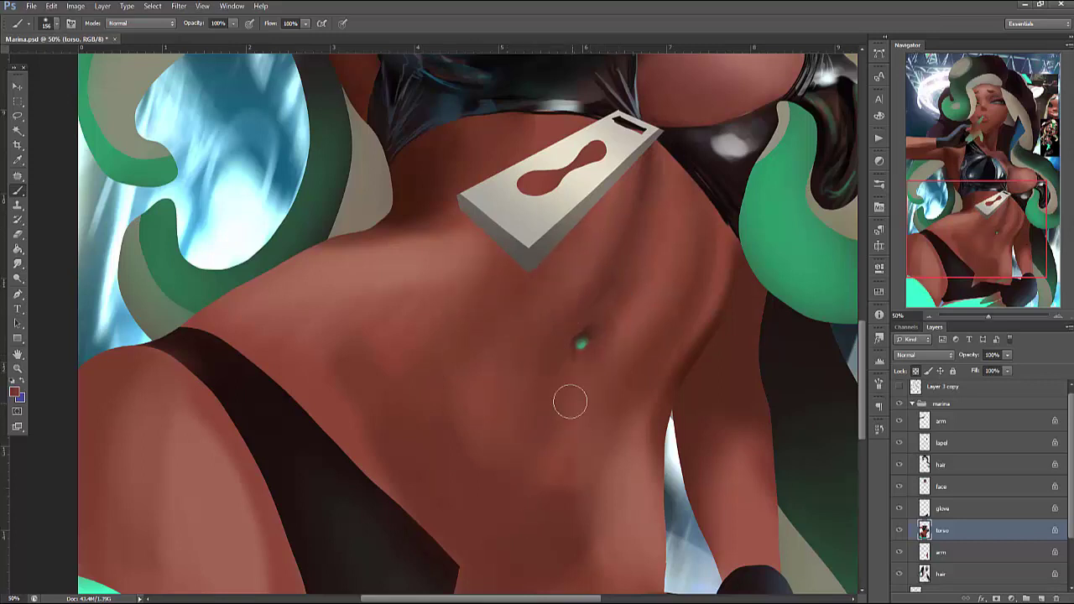
Lasso the waist area between the navel groove and the far arm, and shade its outer side with dark brown
key("l")
mouse_move(688, 174)
left_mouse_down()
mouse_move(705, 189)
mouse_move(688, 406)
mouse_move(686, 173)
left_mouse_up()
key("b")
left_click_drag(705, 334, 723, 244)
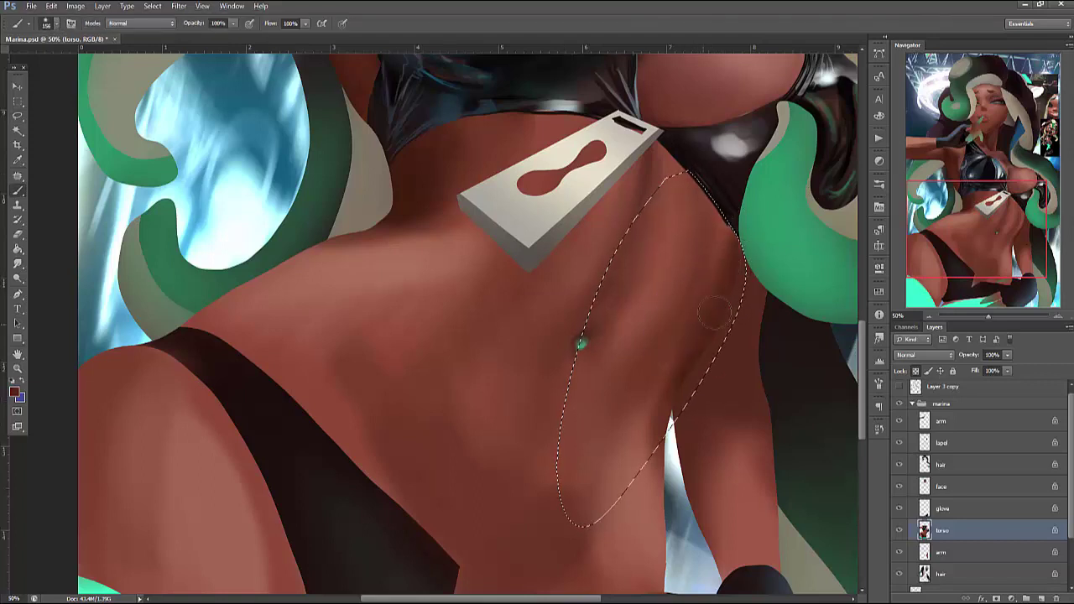
mouse_move(667, 403)
left_mouse_down()
mouse_move(663, 444)
mouse_move(651, 395)
left_mouse_up()
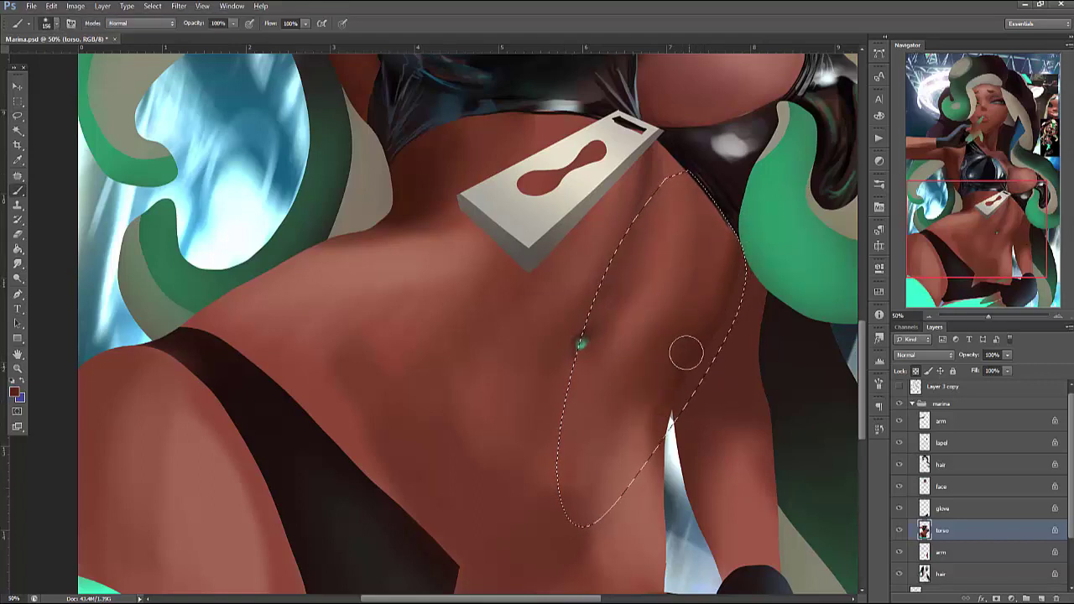
Deepen the shading inside the selected waist area with a 92 px brush
right_click(738, 239)
left_click_drag(856, 227, 835, 227)
left_click(723, 351)
left_click_drag(723, 351, 678, 284)
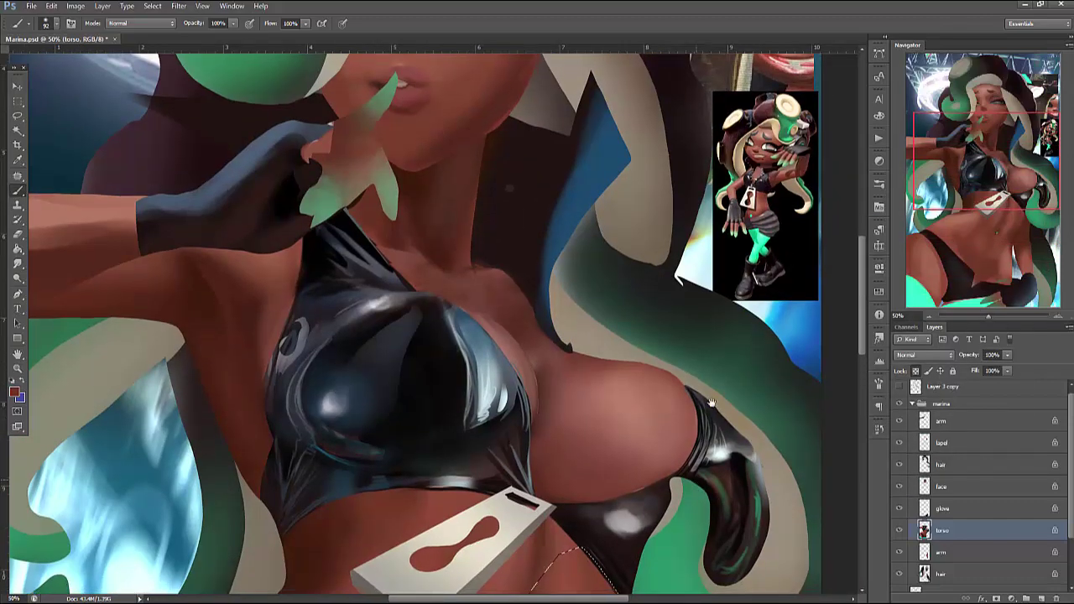
mouse_move(756, 256)
left_mouse_down()
mouse_move(695, 348)
mouse_move(760, 219)
mouse_move(770, 161)
left_mouse_up()
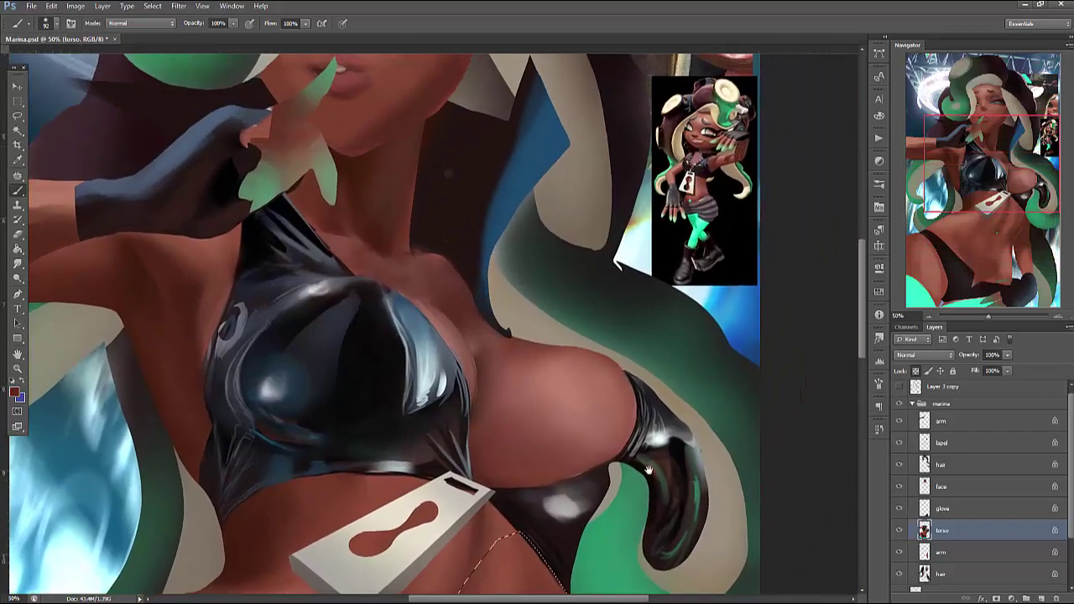
left_click_drag(545, 587, 647, 352)
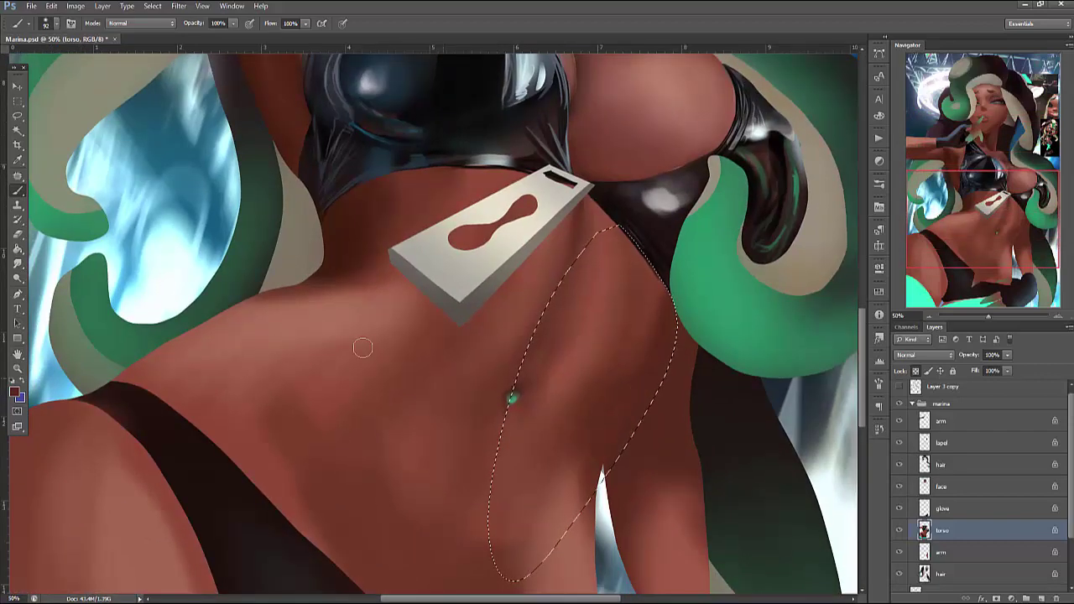
Choose a dark brown, paint a tighter shadow along the selected waist's outer edge with a 66 px brush, and deselect
left_click(15, 392)
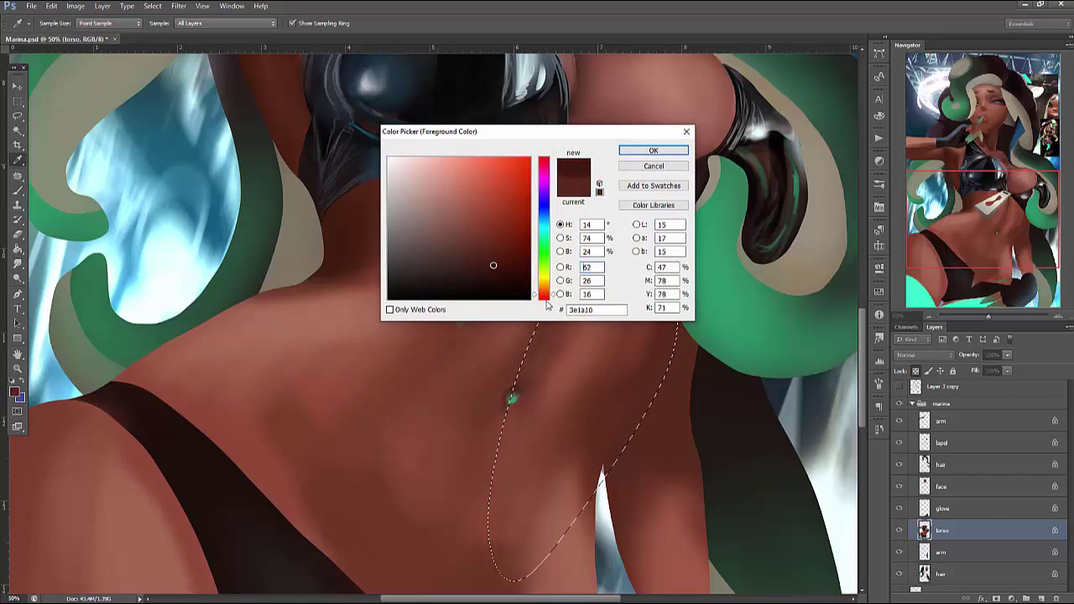
left_click(653, 150)
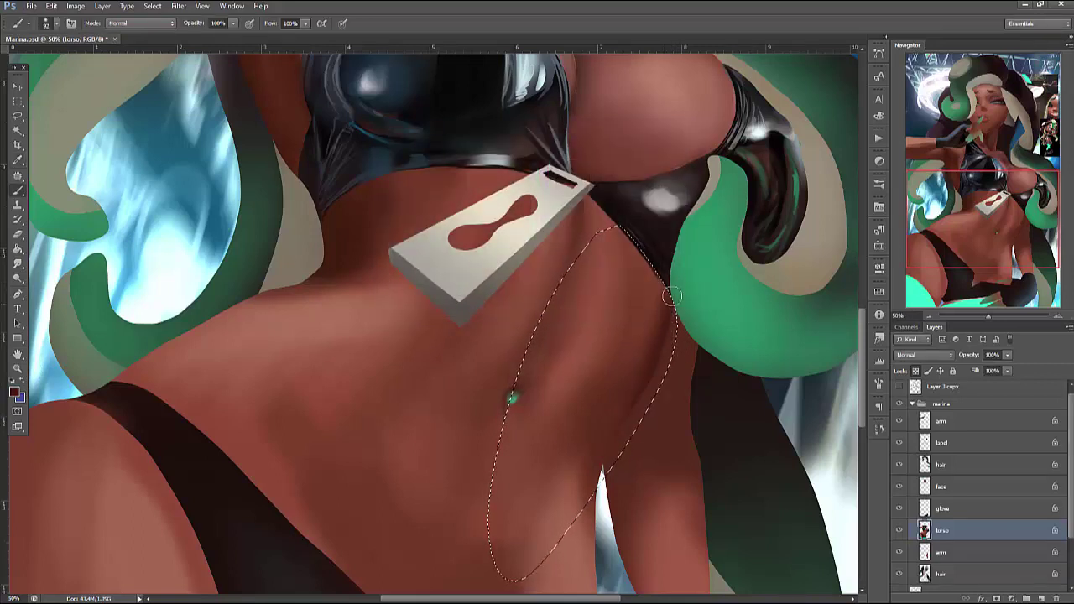
right_click(688, 260)
left_click_drag(807, 297, 780, 297)
key("Return")
right_click(665, 292)
key("Return")
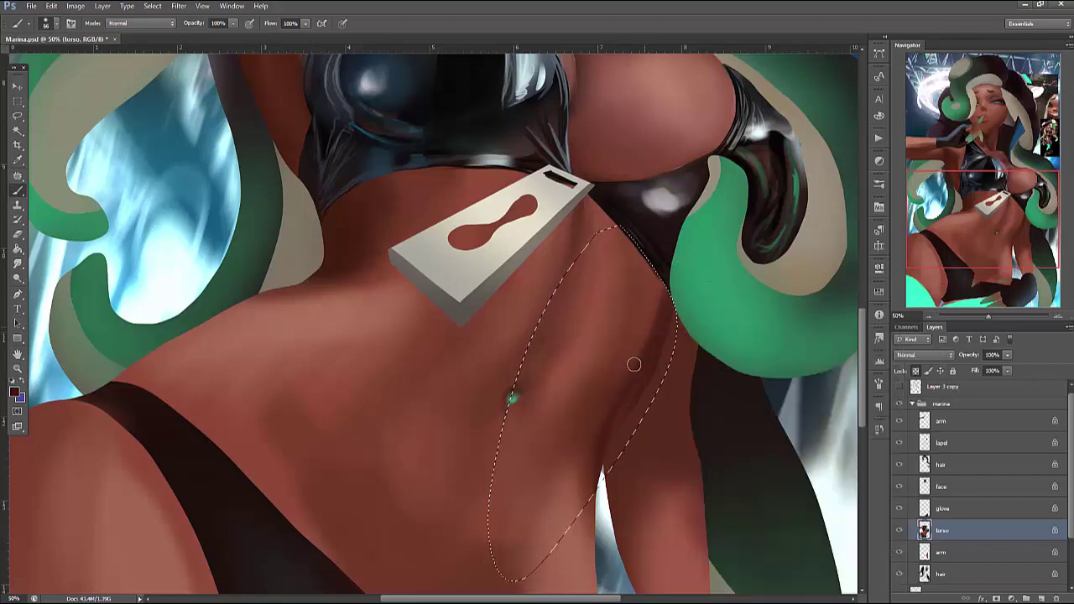
key("ctrl+d")
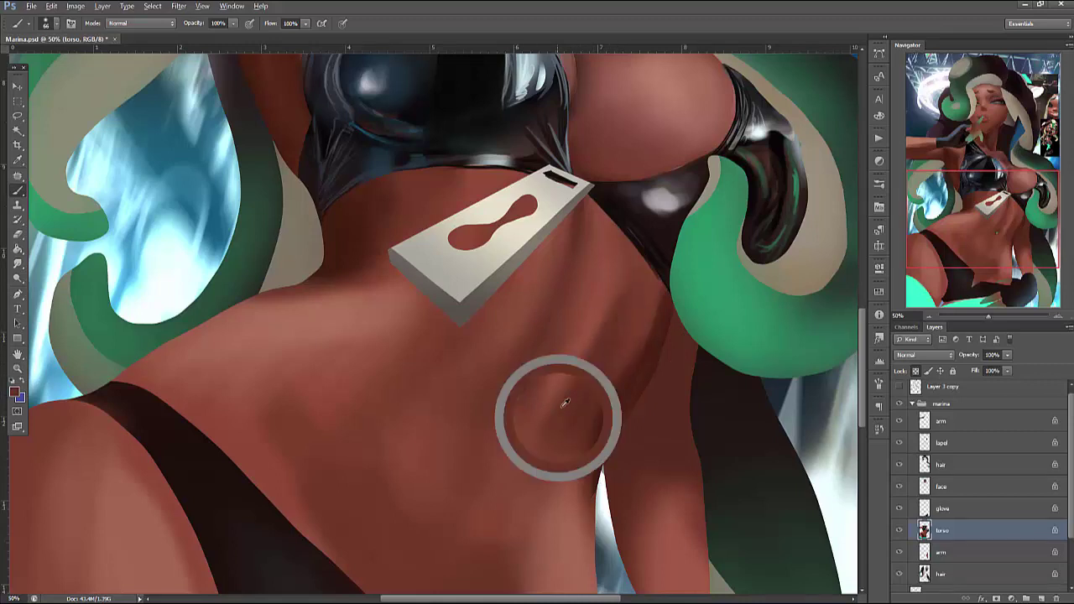
Blend the midtones between the abdominal groove and the dark waist edge with a 101 px brush and sampled skin colour
right_click(638, 282)
type("101")
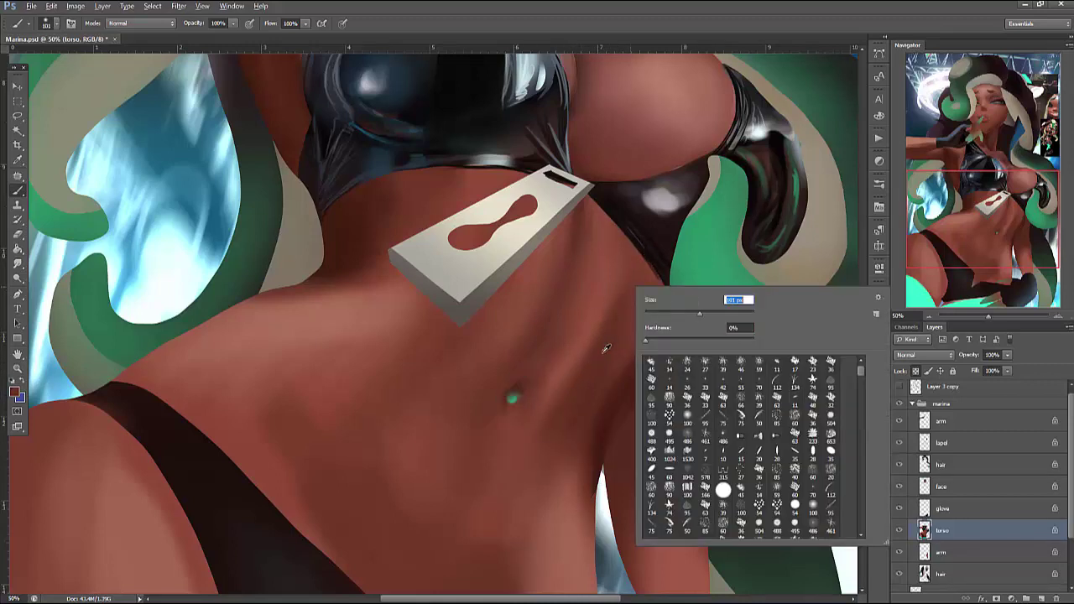
key("Return")
left_click(629, 314, "alt")
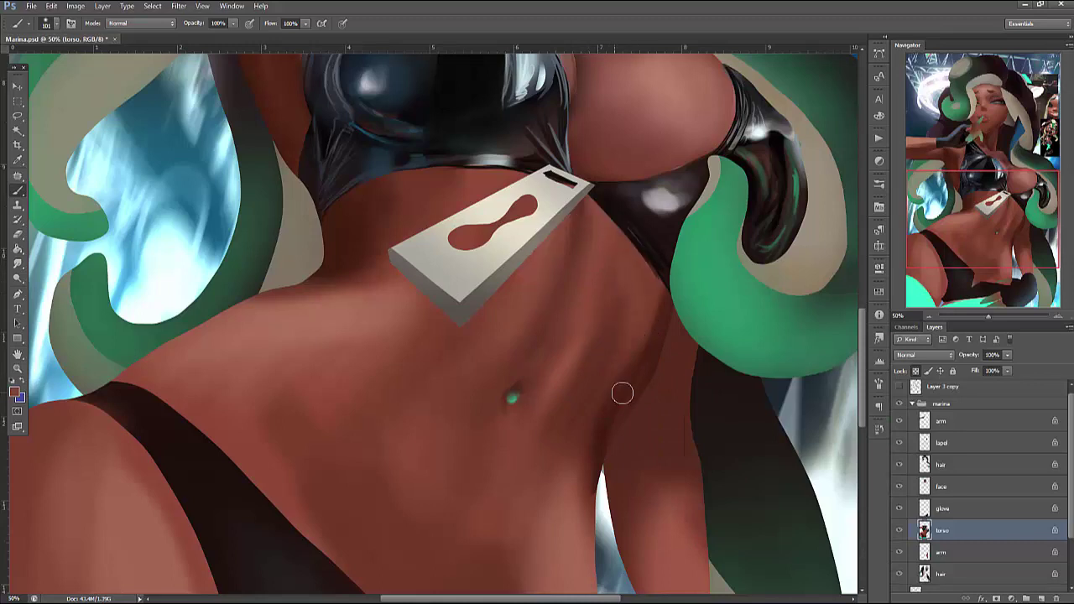
Paint broad, soft shading across the abdomen below the navel with 422 px and 166 px brushes
left_click_drag(536, 488, 655, 286)
right_click(663, 303)
type("166")
key("Return")
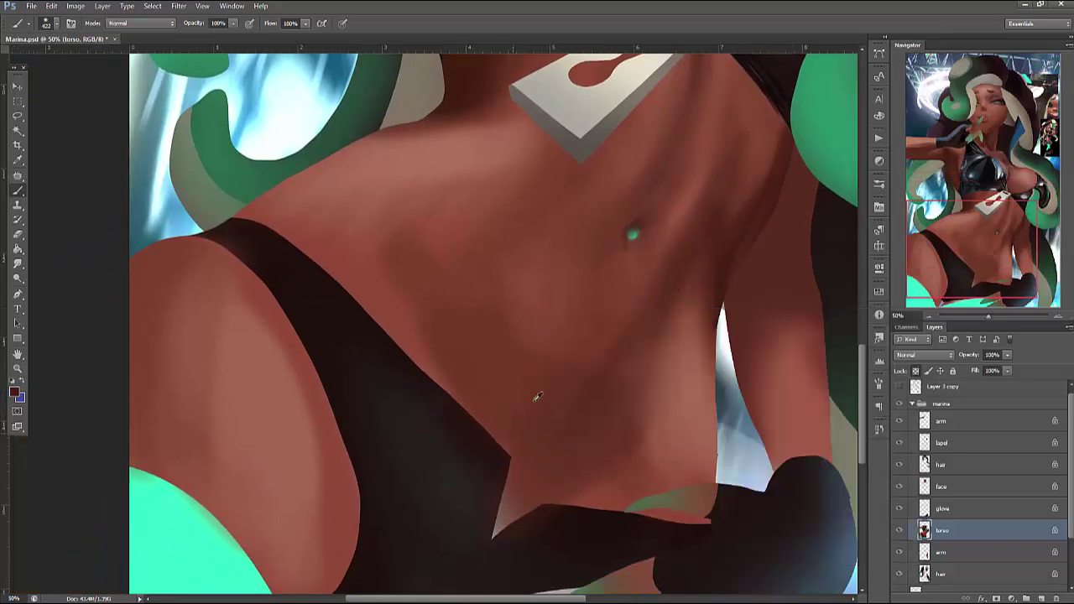
right_click(671, 270)
key("Return")
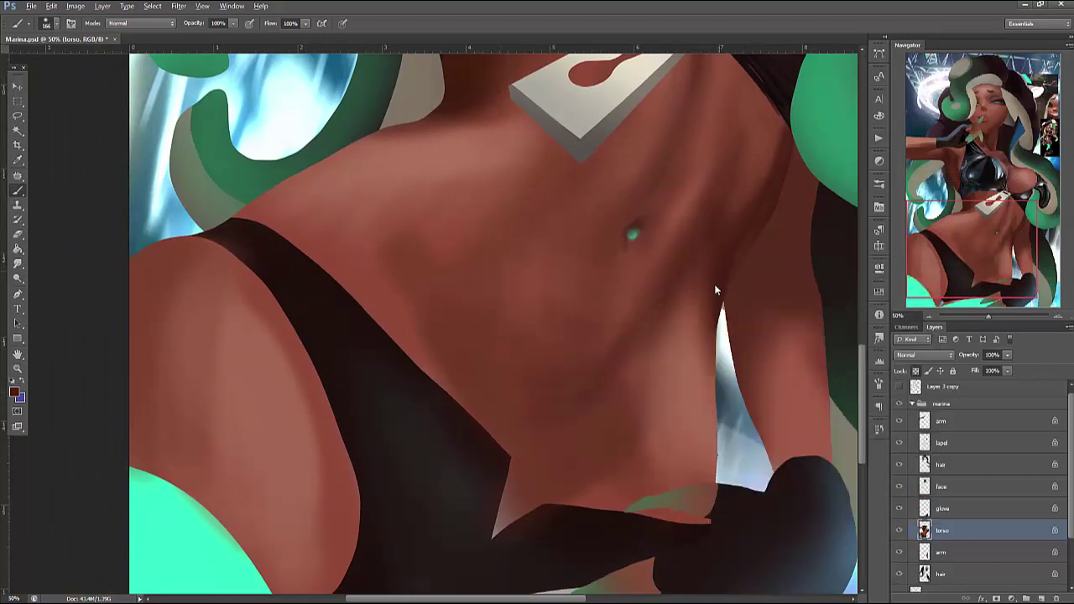
Smooth the hip beside the gloved arm with a skin tone sampled from the lower abdomen
left_click(696, 348, "alt")
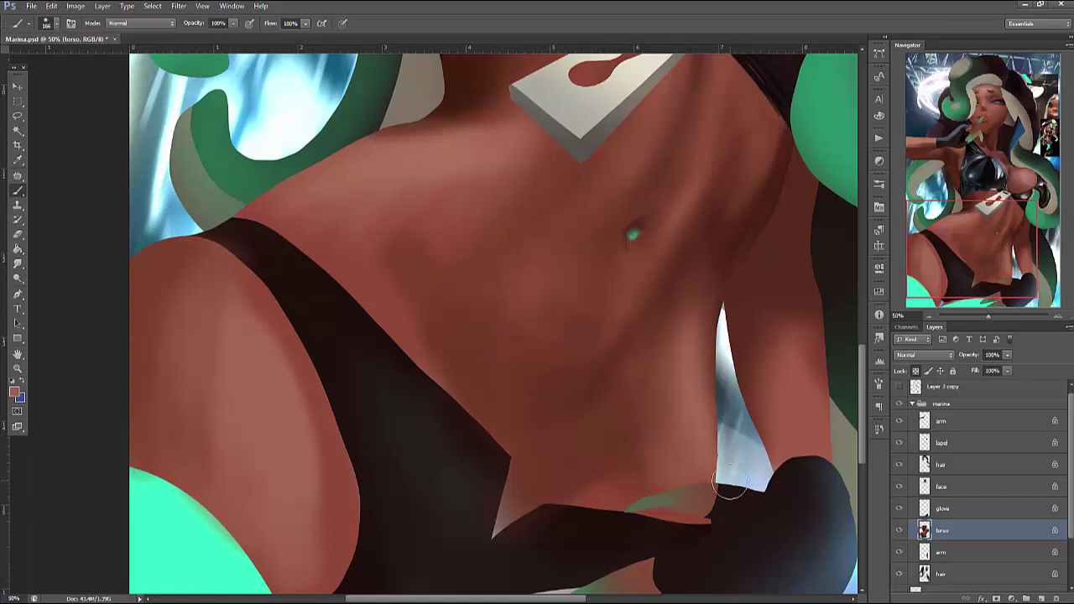
key("bracketright")
key("bracketright")
key("bracketright")
key("bracketright")
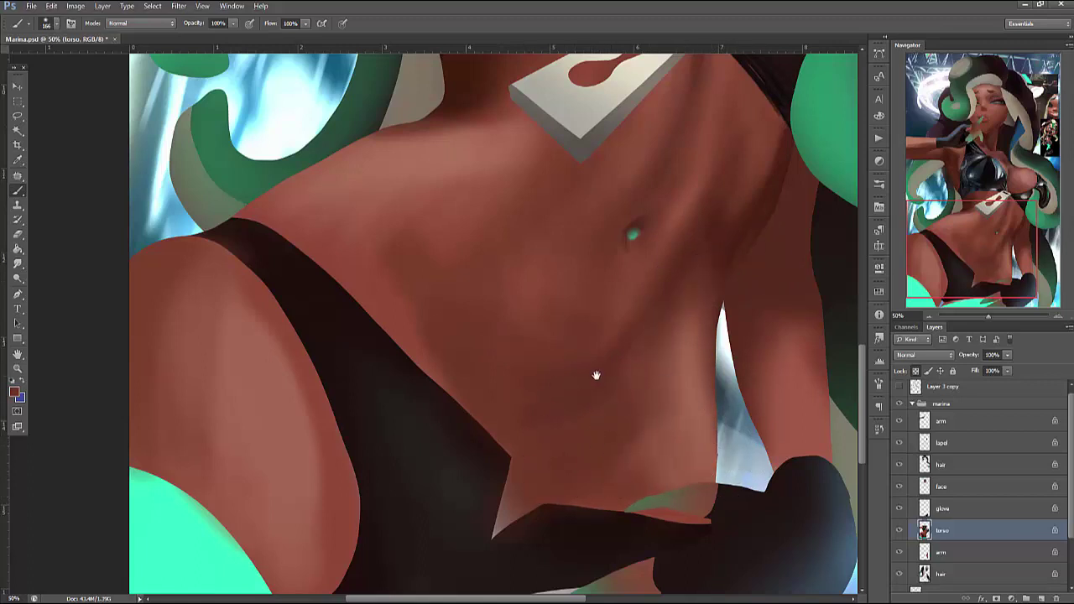
Refine the waist contour beside the beige hair tip with a dark shadow and a sampled light skin tone
mouse_move(596, 375)
left_mouse_down()
mouse_move(660, 445)
mouse_move(883, 495)
left_mouse_up()
key("bracketleft")
key("bracketleft")
key("bracketleft")
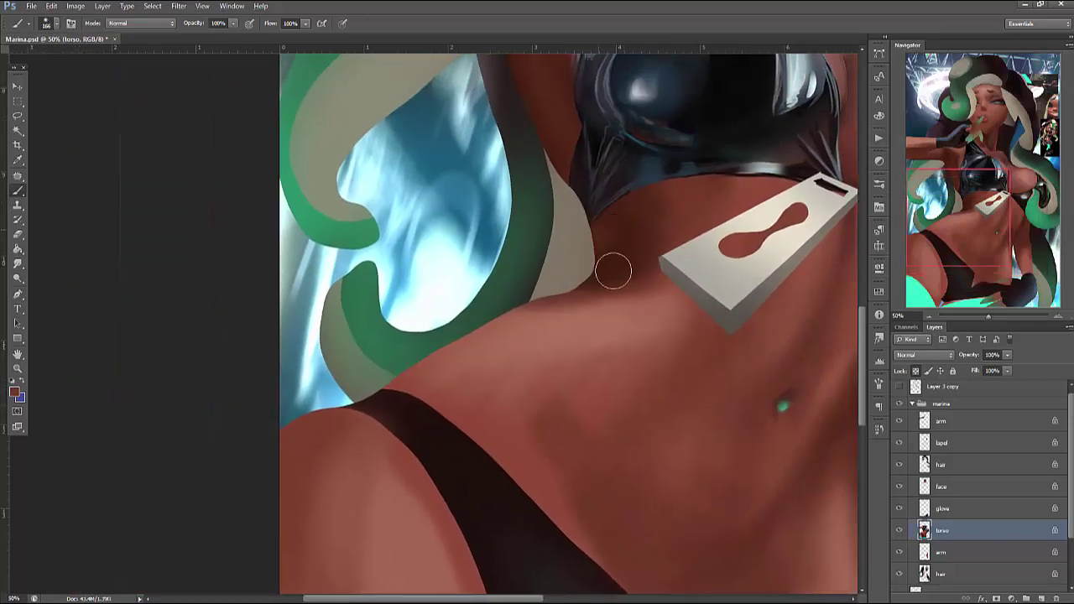
left_click_drag(599, 276, 546, 289)
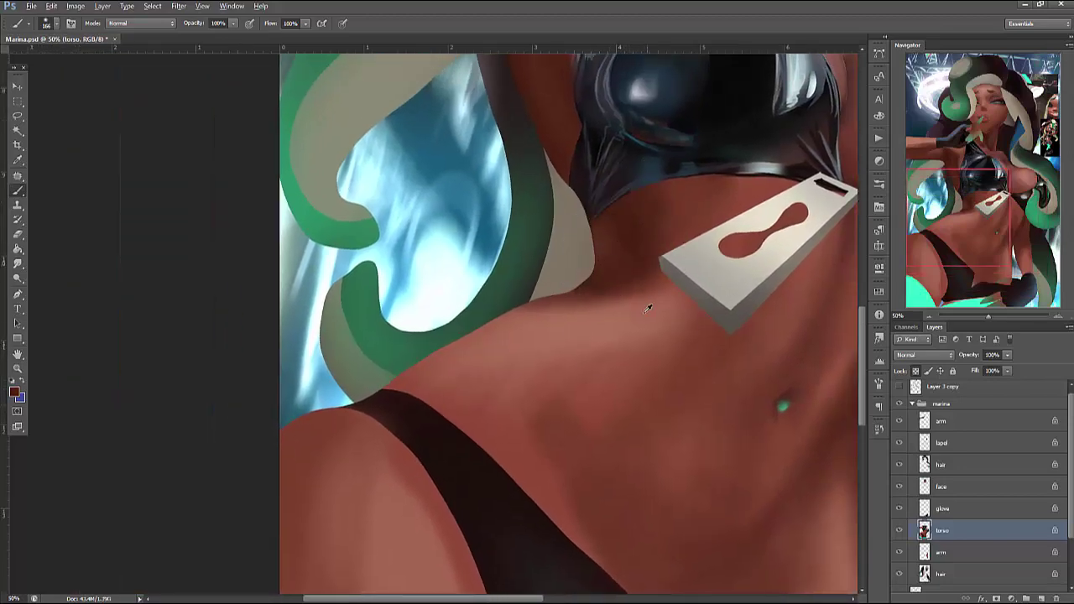
left_click(647, 309, "alt")
left_click_drag(651, 289, 549, 302)
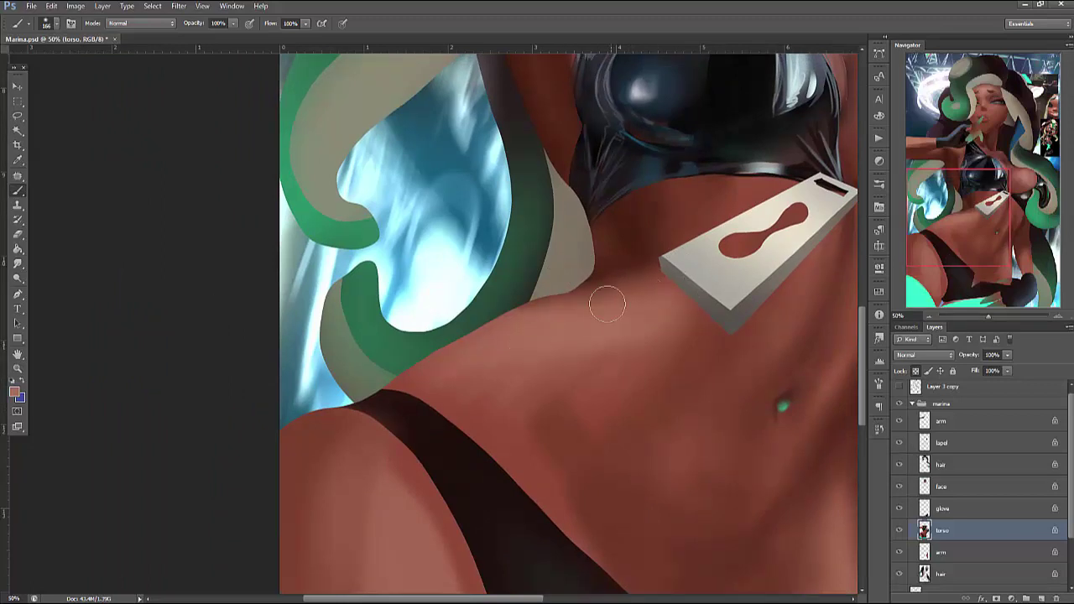
Paint a dark shadow on the hip where the green hair meets the black waistband, using a 90 px brush
right_click(698, 237)
key("Escape")
scroll(747, 257, "left", 2)
scroll(747, 257, "down", 2)
right_click(729, 224)
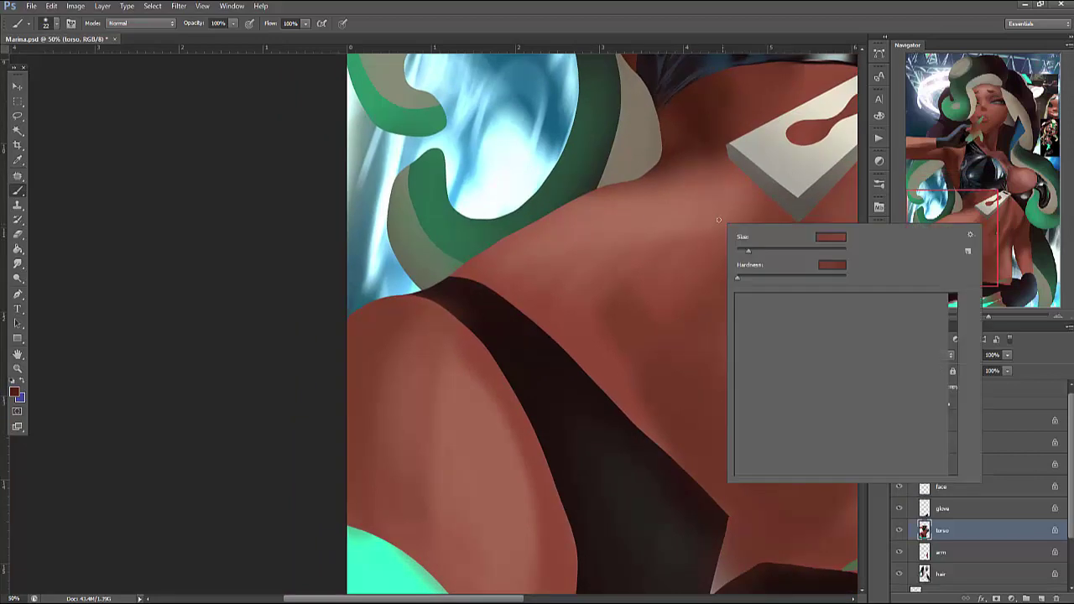
type("90")
key("Return")
left_click_drag(468, 261, 503, 243)
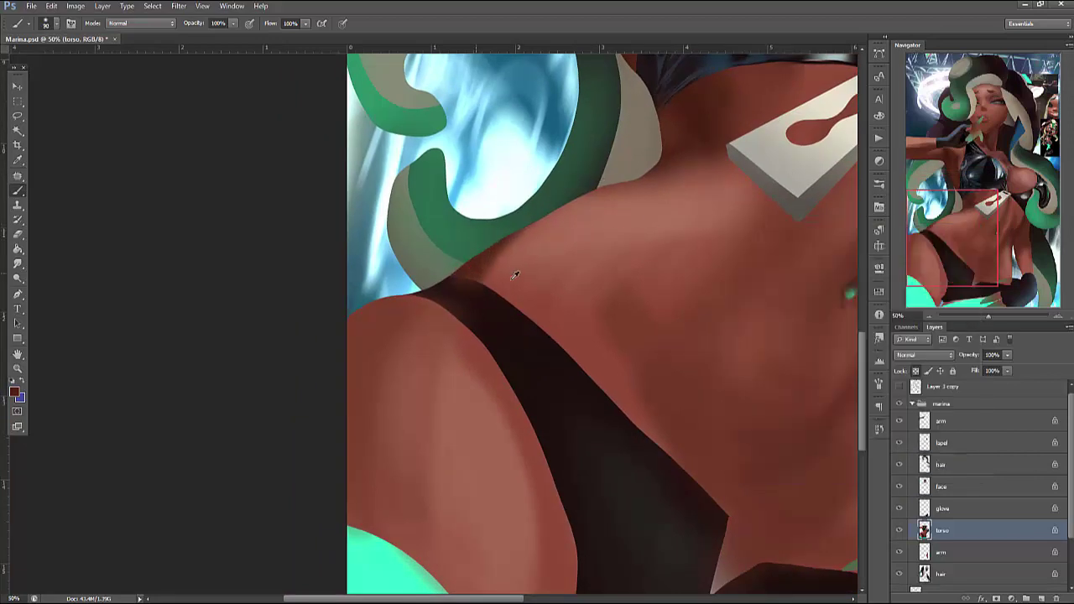
left_click(468, 289, "alt")
left_click_drag(468, 288, 467, 273)
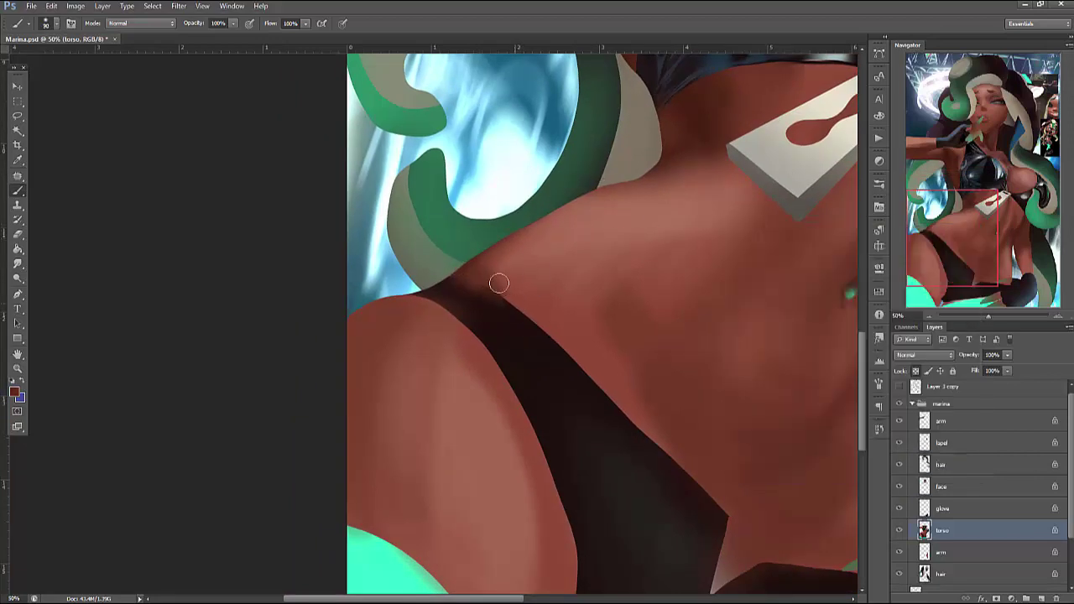
Paint a soft shadow running down the hip toward the black waistband with a 170 px brush
left_click_drag(696, 494, 650, 473)
right_click(679, 222)
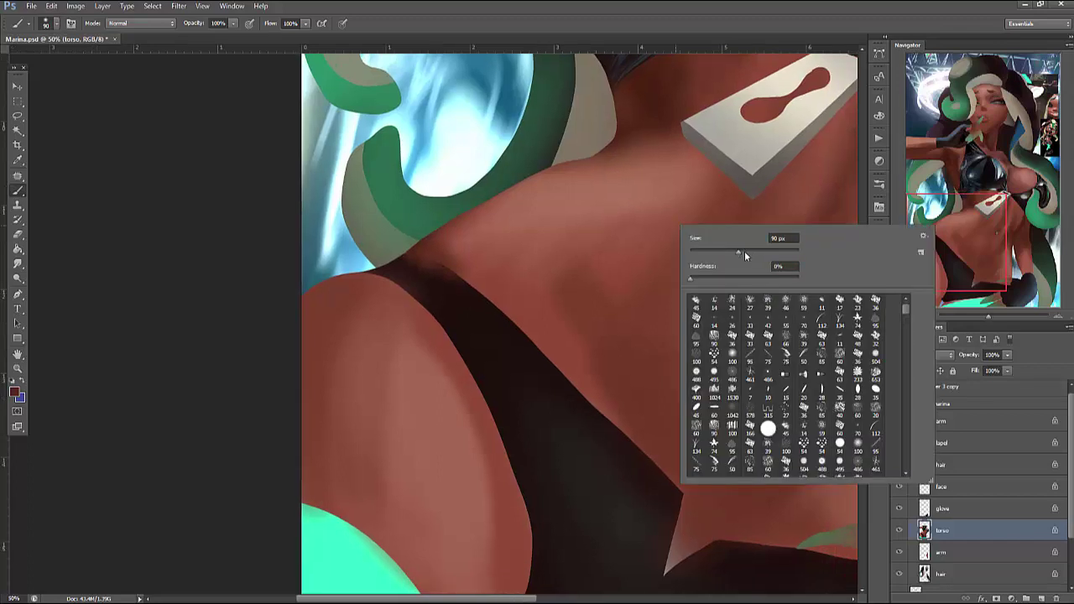
left_click(594, 312)
mouse_move(563, 175)
left_mouse_down()
mouse_move(556, 355)
mouse_move(549, 227)
mouse_move(601, 416)
mouse_move(528, 268)
mouse_move(527, 324)
mouse_move(569, 293)
mouse_move(630, 405)
mouse_move(574, 251)
left_mouse_up()
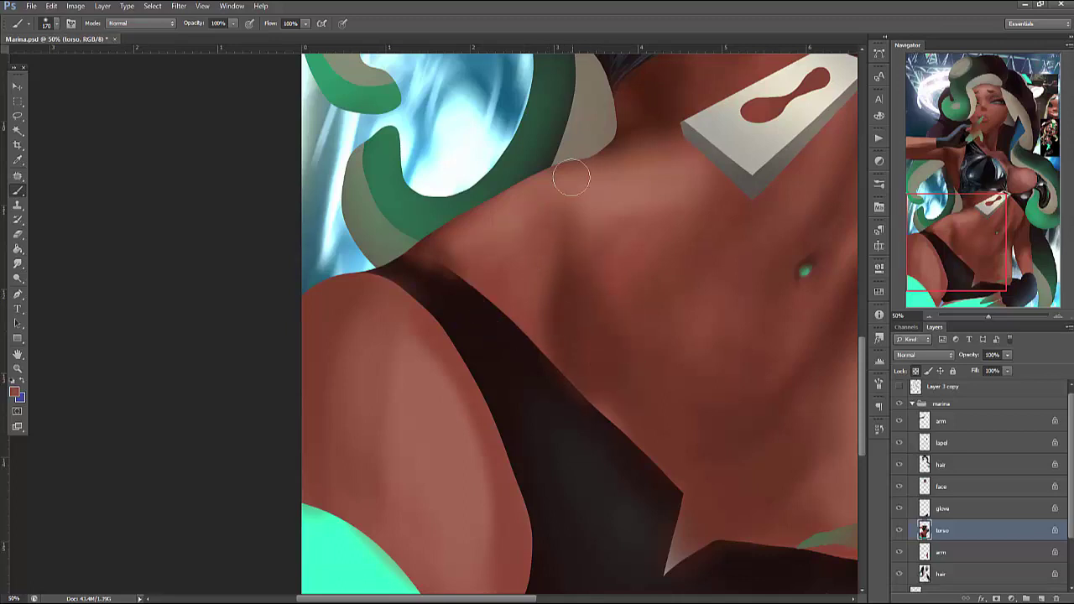
Define and deepen the hip crease above the black waistband with a 79 px brush and sampled dark skin tones
left_click(568, 341, "alt")
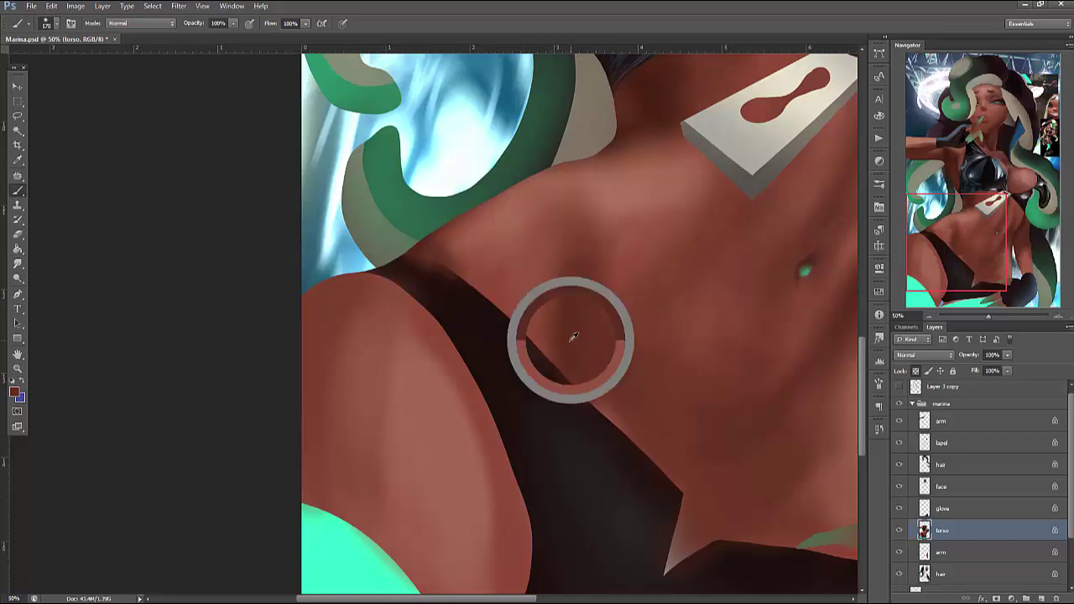
right_click(635, 192)
key("Tab")
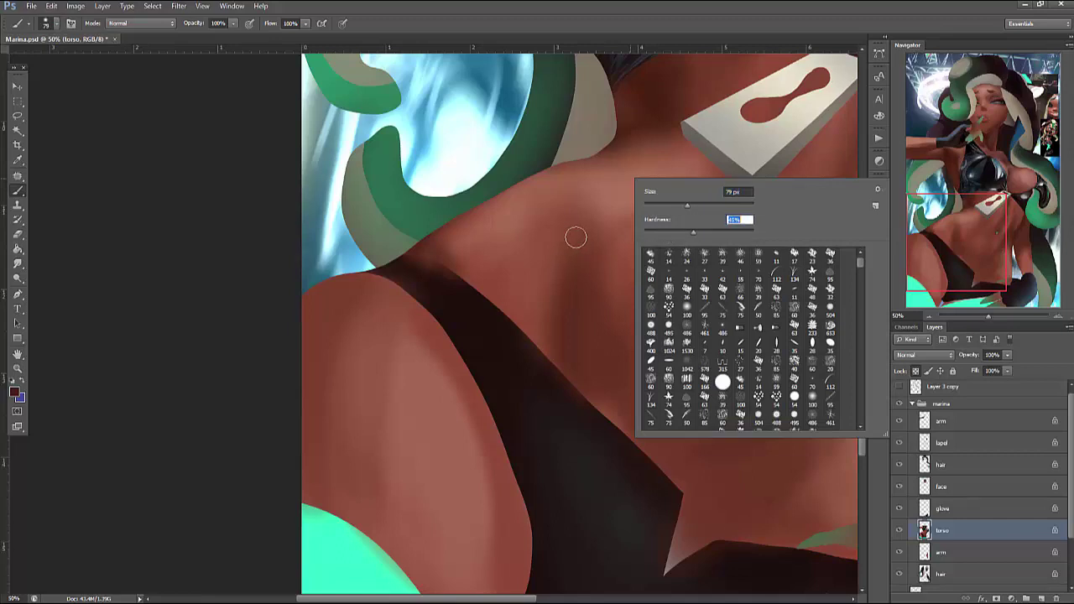
key("Return")
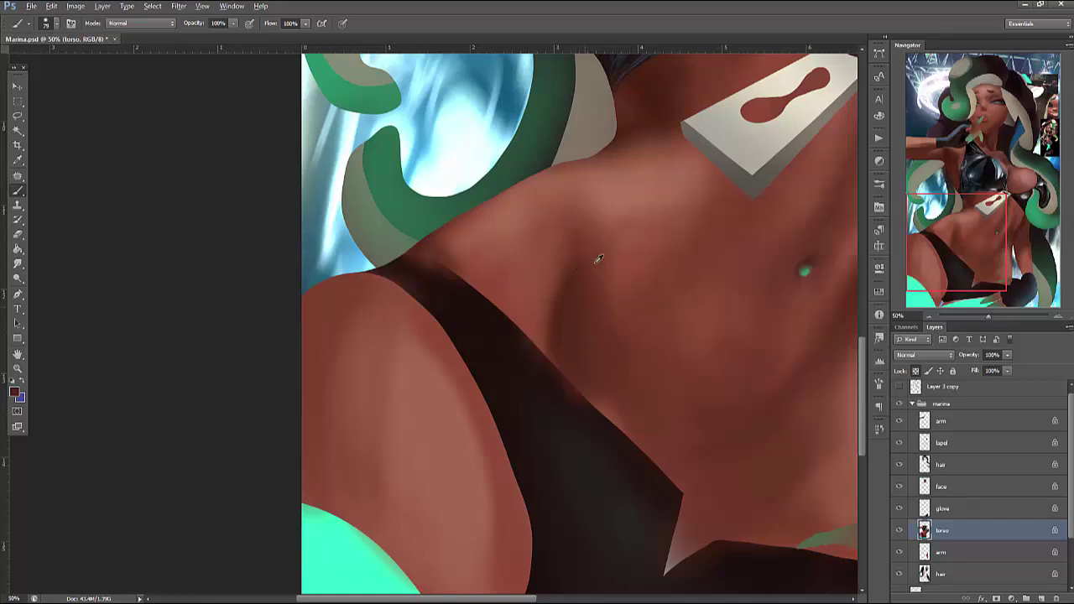
left_click(557, 300, "alt")
left_click(579, 342, "alt")
left_click_drag(562, 235, 561, 312)
right_click(621, 273)
key("Escape")
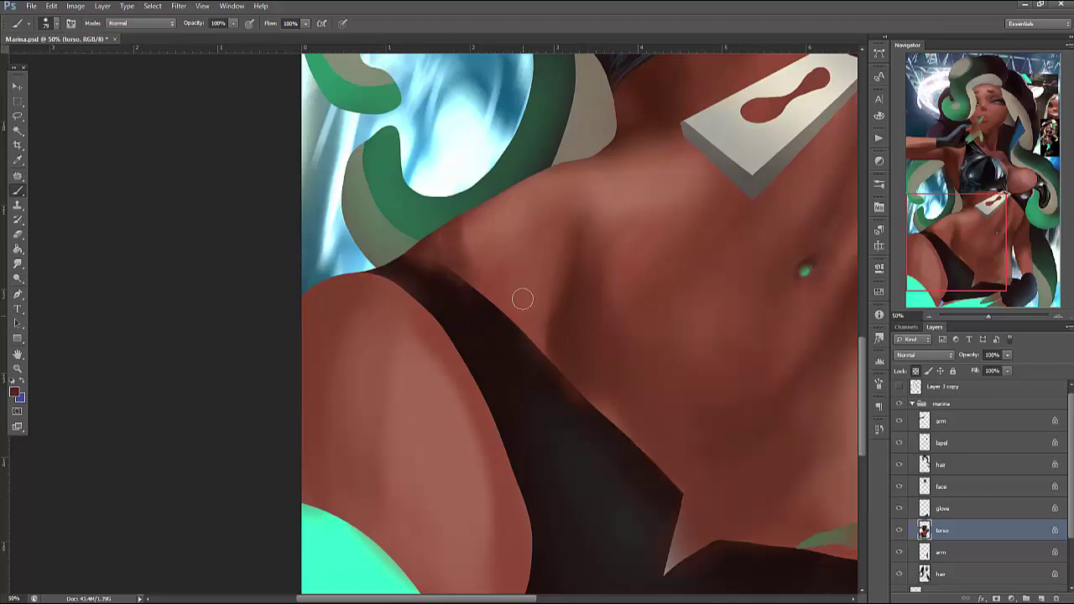
Blend the hip skin between the crease and the hair shadow with a larger soft brush
right_click(562, 252)
type("100")
key("Return")
mouse_move(518, 329)
left_mouse_down()
mouse_move(537, 286)
mouse_move(504, 250)
left_mouse_up()
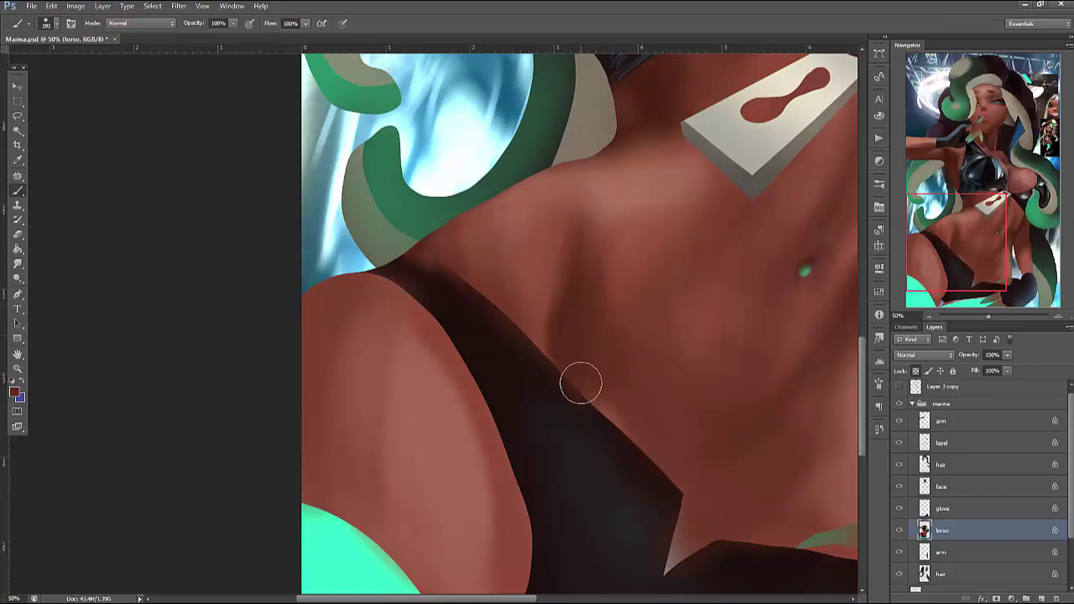
Rotate the canvas view so the torso stands roughly upright, and return to the Brush tool
left_click_drag(784, 479, 768, 388)
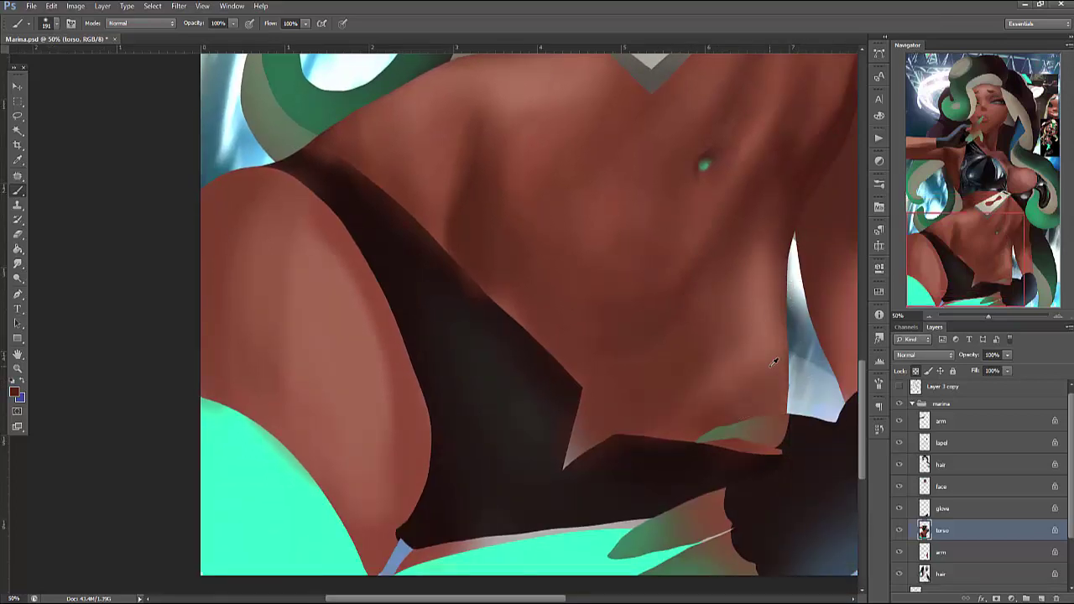
key("r")
mouse_move(714, 391)
left_mouse_down()
mouse_move(786, 311)
mouse_move(733, 290)
mouse_move(746, 455)
mouse_move(745, 445)
left_mouse_up()
key("b")
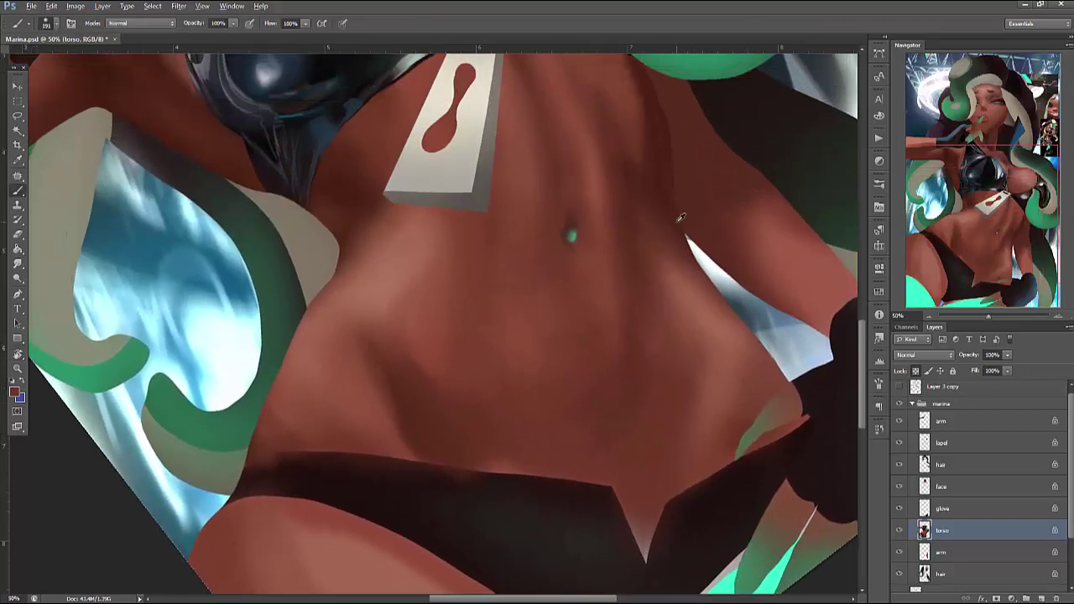
Deepen the skin shadows beside the navel and along the far hip near the glove, resizing the brush between passes
right_click(830, 315)
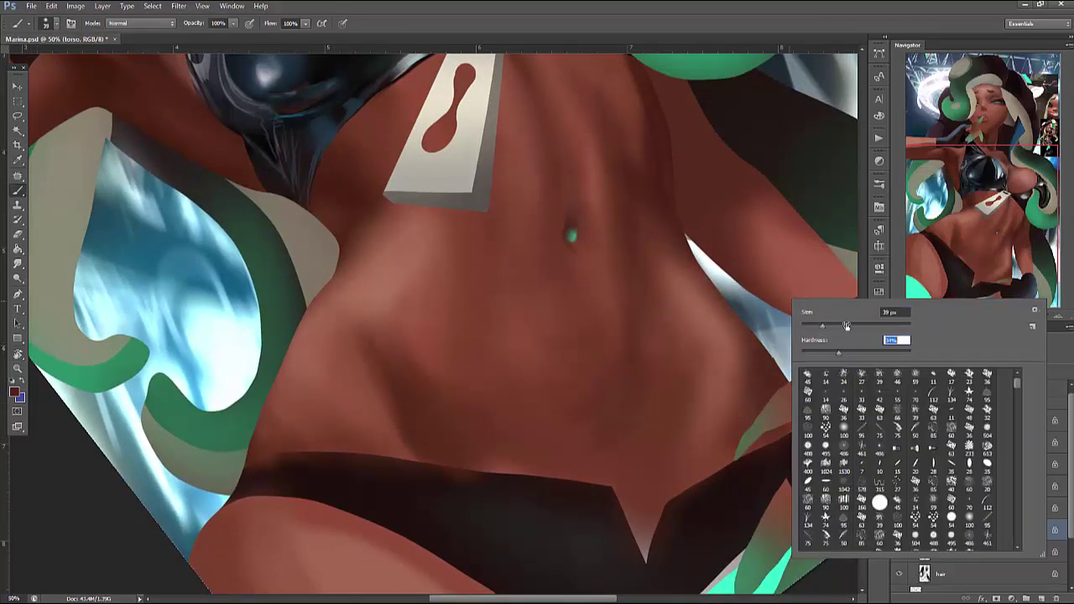
left_click_drag(846, 326, 857, 325)
left_click(626, 207)
right_click(695, 275)
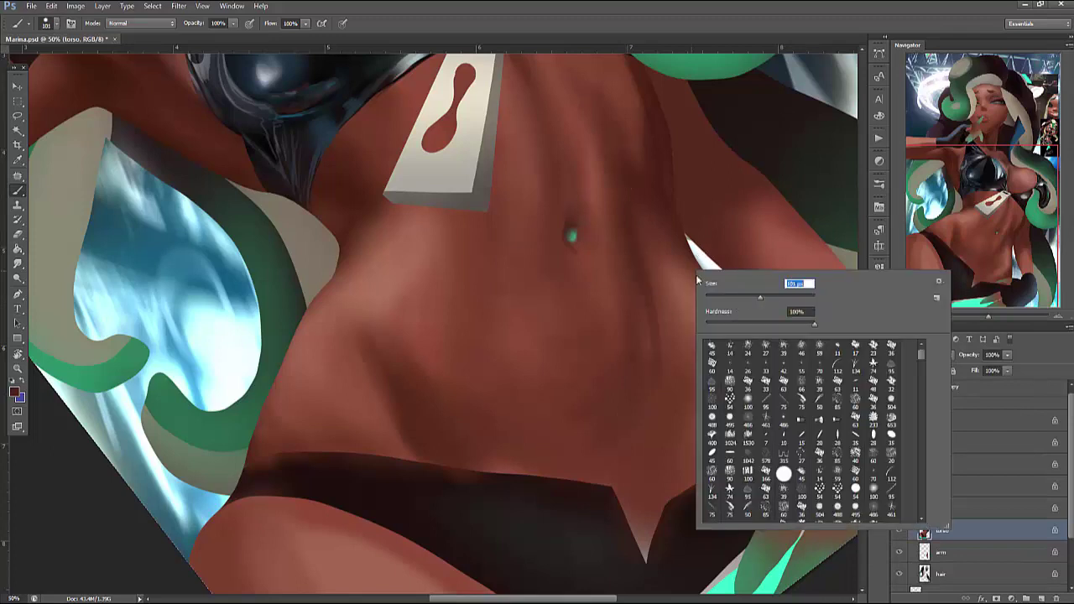
key("Return")
scroll(709, 337, "down", 2)
scroll(709, 338, "up", 1)
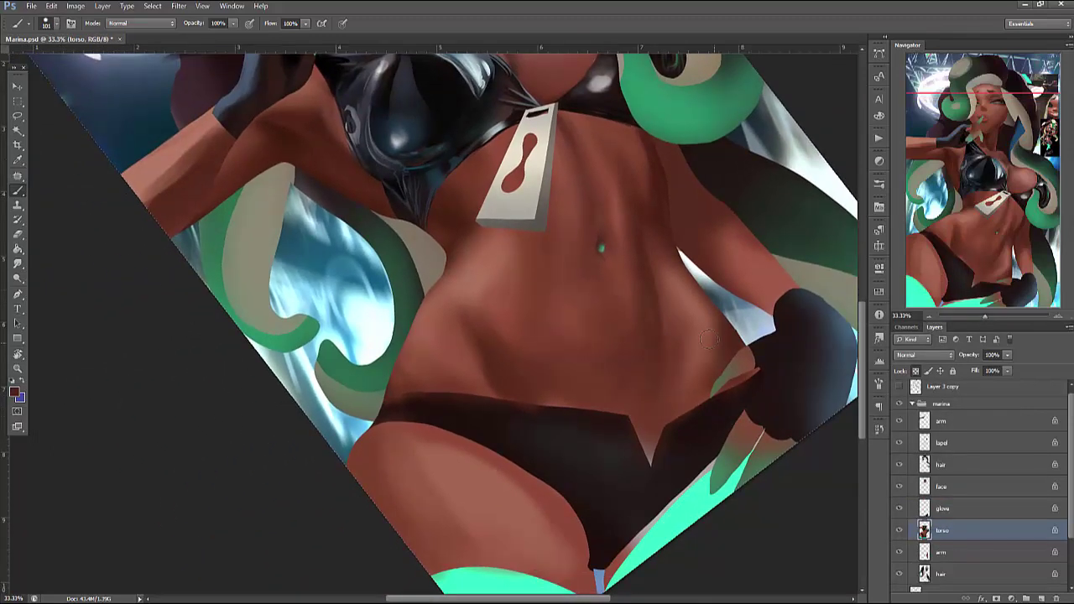
right_click(705, 260)
key("Return")
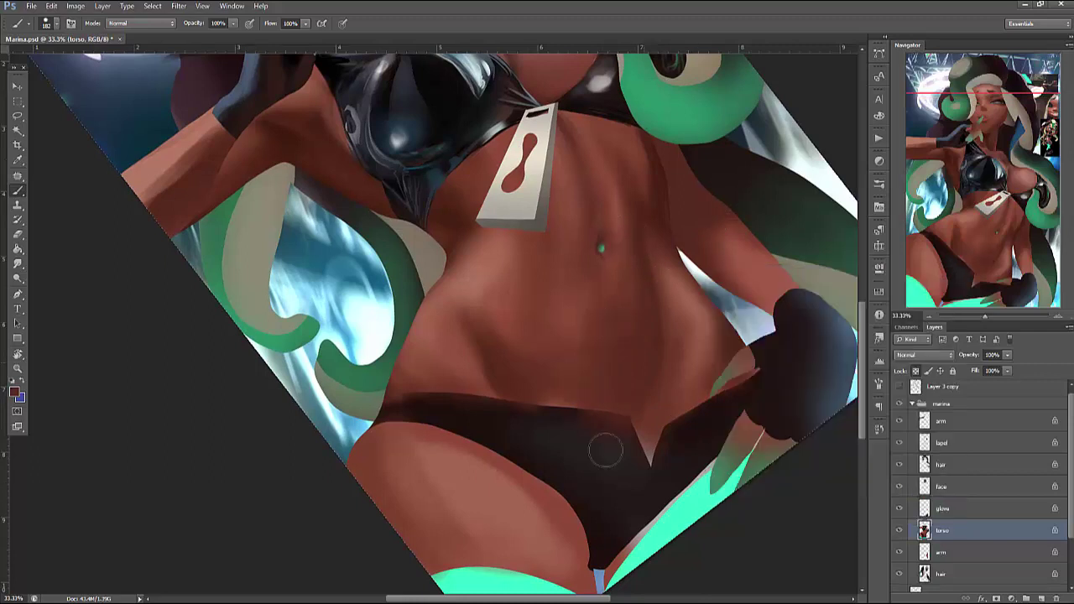
Soften the V-shaped notch of the black bottoms with a sampled skin tone and a 182 px brush, and darken the surrounding fabric
left_click(677, 343, "alt")
left_click_drag(678, 426, 730, 363)
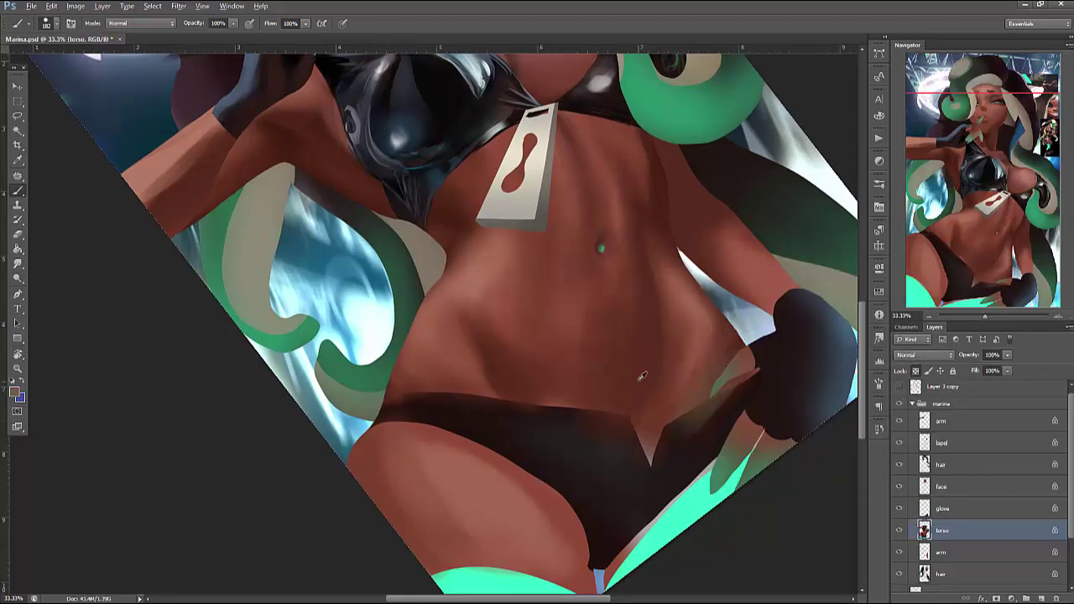
right_click(637, 461)
key("Return")
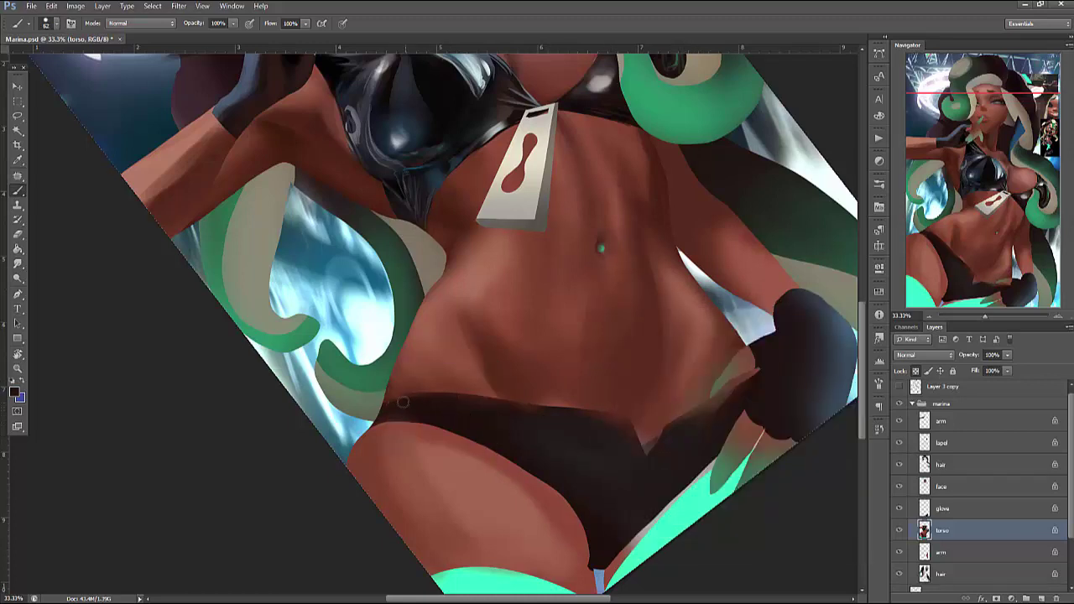
Pick a blue-grey foreground color and paint the first glossy highlights on the black waistband near the hip
left_click(15, 393)
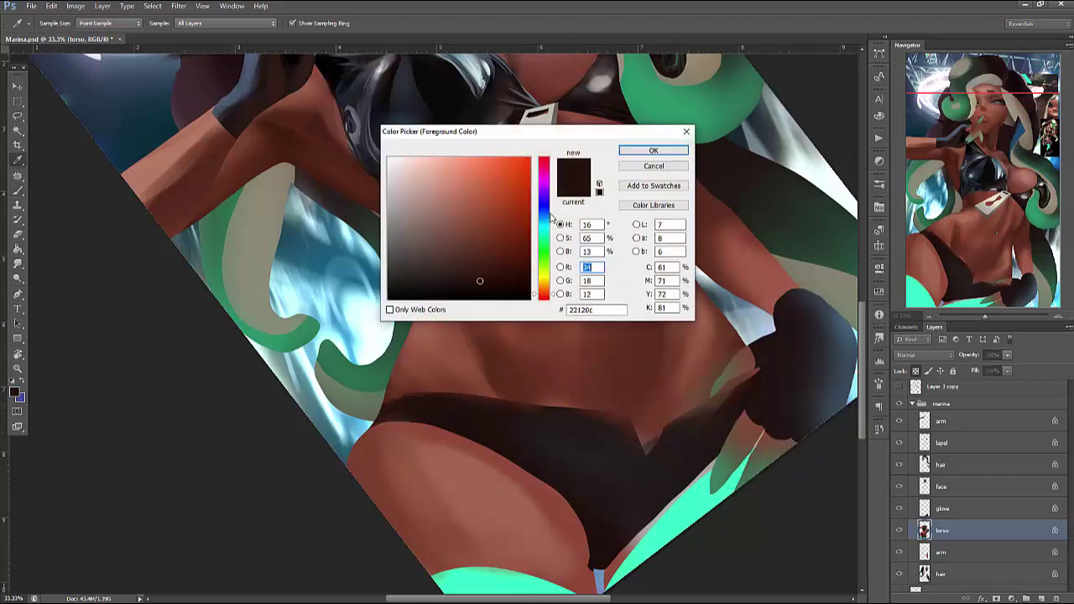
left_click(551, 217)
left_click(654, 150)
right_click(554, 363)
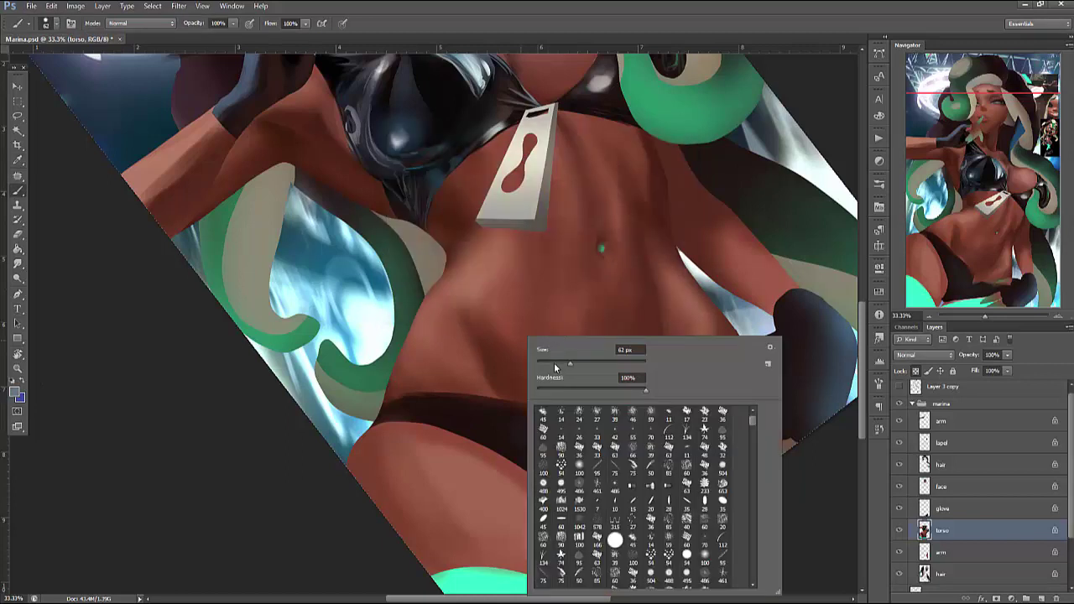
key("Return")
mouse_move(425, 417)
left_mouse_down()
mouse_move(453, 419)
mouse_move(470, 405)
mouse_move(457, 402)
left_mouse_up()
left_click(437, 407, "alt")
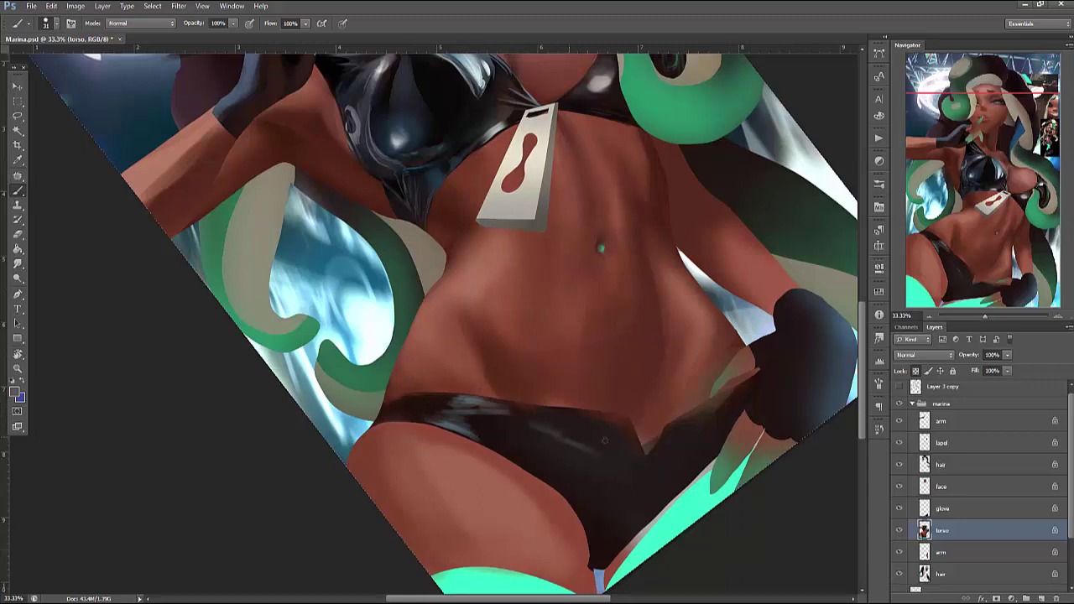
Brush broader grey sheen patches across the front of the black bottoms with an 85 px brush
right_click(604, 441)
key("Return")
mouse_move(497, 412)
left_mouse_down()
mouse_move(579, 464)
mouse_move(608, 461)
mouse_move(577, 429)
mouse_move(582, 494)
mouse_move(596, 464)
mouse_move(647, 471)
left_mouse_up()
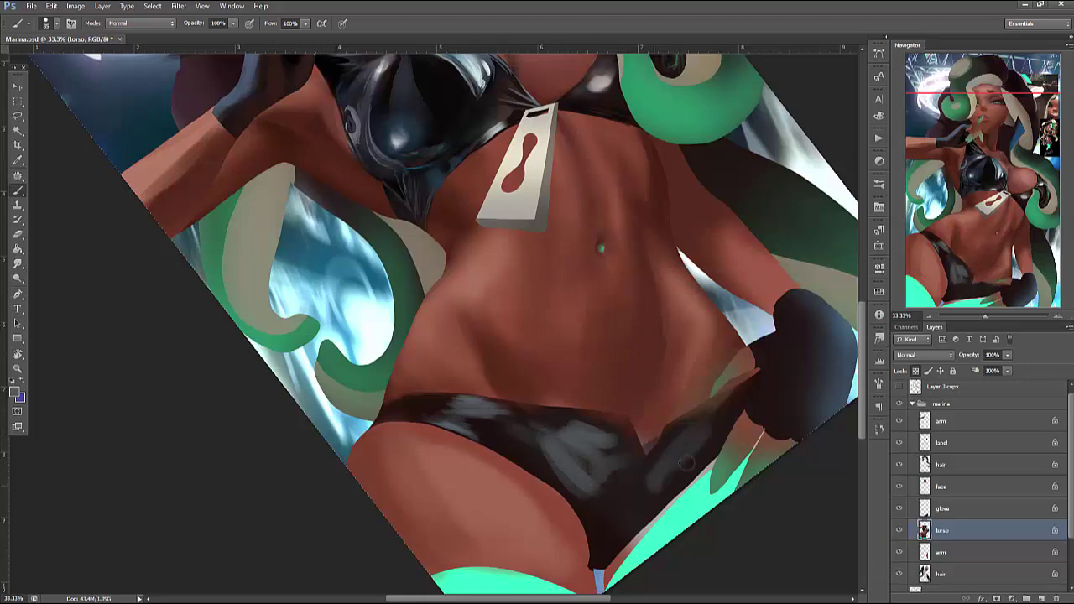
Lasso the area around the front notch and blend its sheen inside the selection with a 246 px brush
key("l")
mouse_move(701, 450)
left_mouse_down()
mouse_move(663, 495)
mouse_move(571, 438)
mouse_move(638, 404)
left_mouse_up()
key("b")
right_click(642, 474)
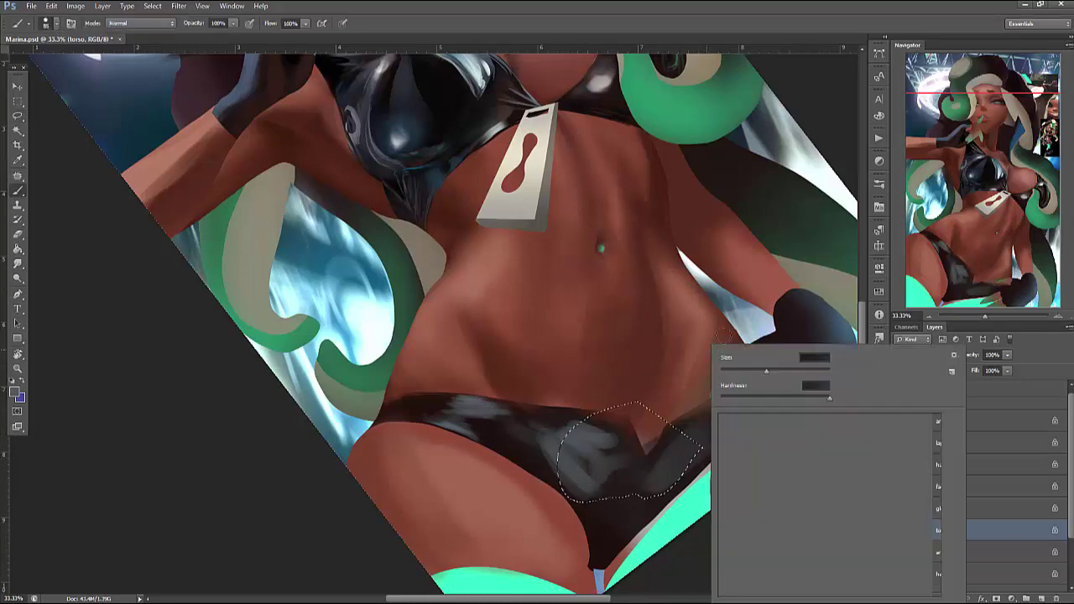
key("Return")
mouse_move(642, 474)
left_mouse_down()
mouse_move(618, 438)
mouse_move(612, 450)
mouse_move(577, 449)
mouse_move(576, 467)
mouse_move(614, 470)
mouse_move(651, 424)
left_mouse_up()
left_click(591, 504, "alt")
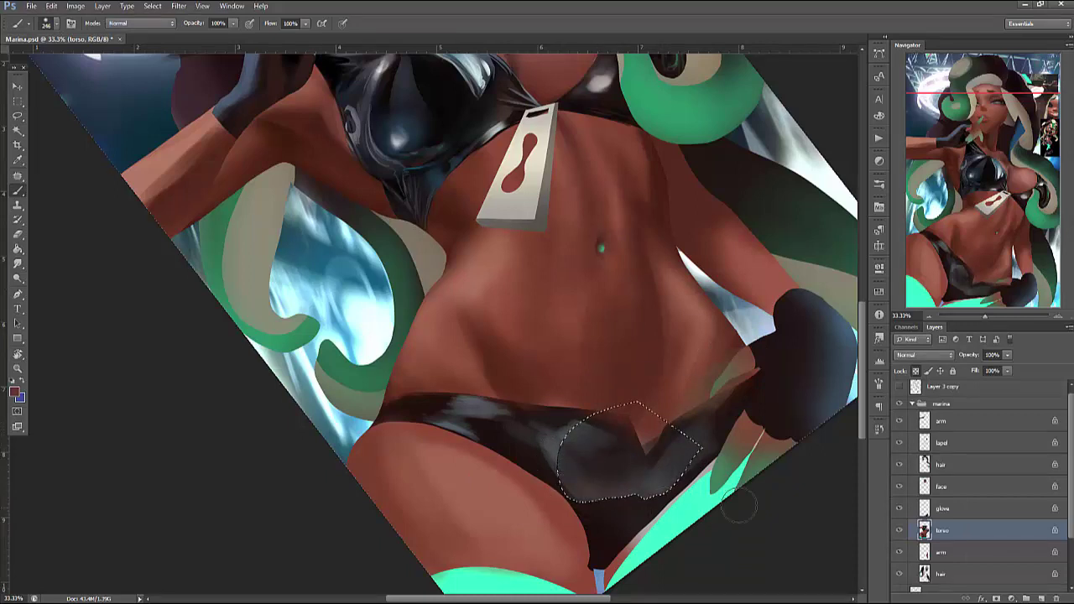
Reduce the brush size, darken the selected front panel with a dark tone, and clear the selection
right_click(657, 491)
left_click_drag(785, 375, 772, 375)
key("Return")
mouse_move(600, 475)
left_mouse_down()
mouse_move(587, 419)
mouse_move(655, 470)
mouse_move(609, 454)
mouse_move(623, 484)
left_mouse_up()
key("ctrl+d")
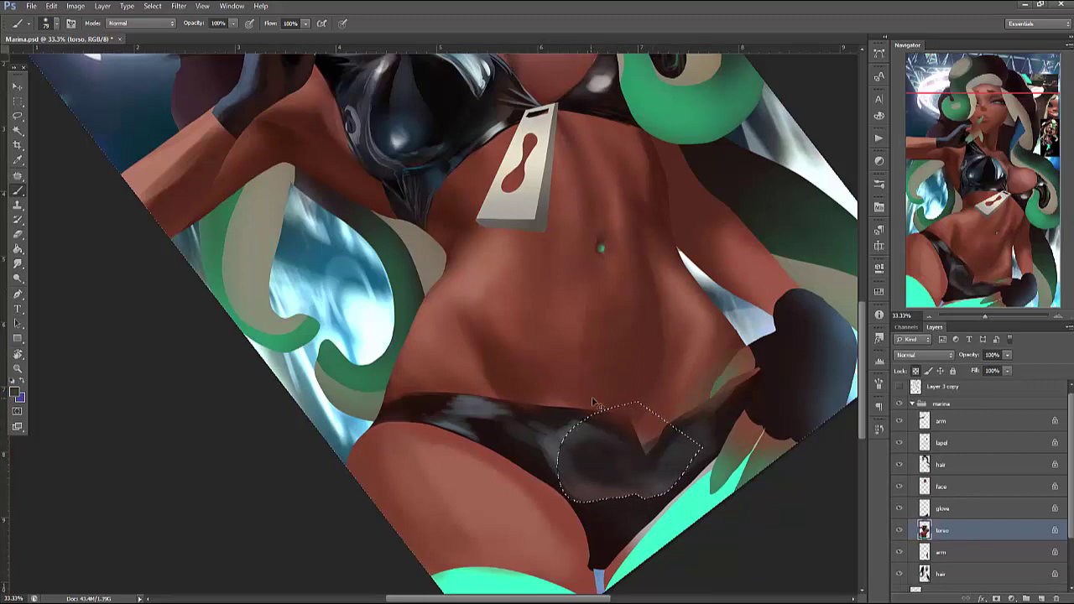
Lasso the two side areas flanking the front notch, darken them with a larger brush in black, and deselect
left_click_drag(681, 444, 721, 455)
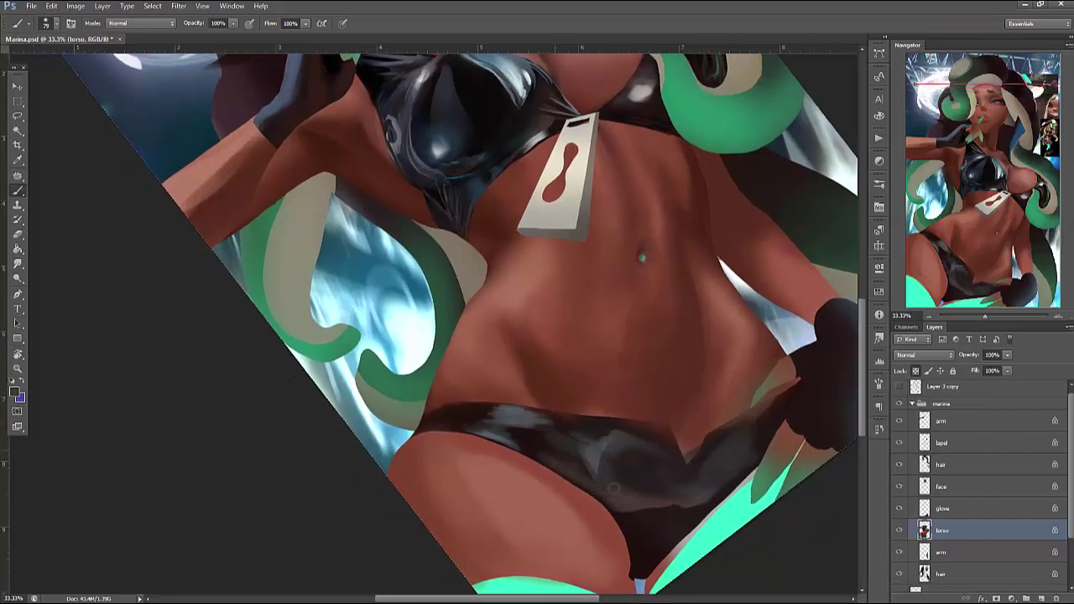
key("l")
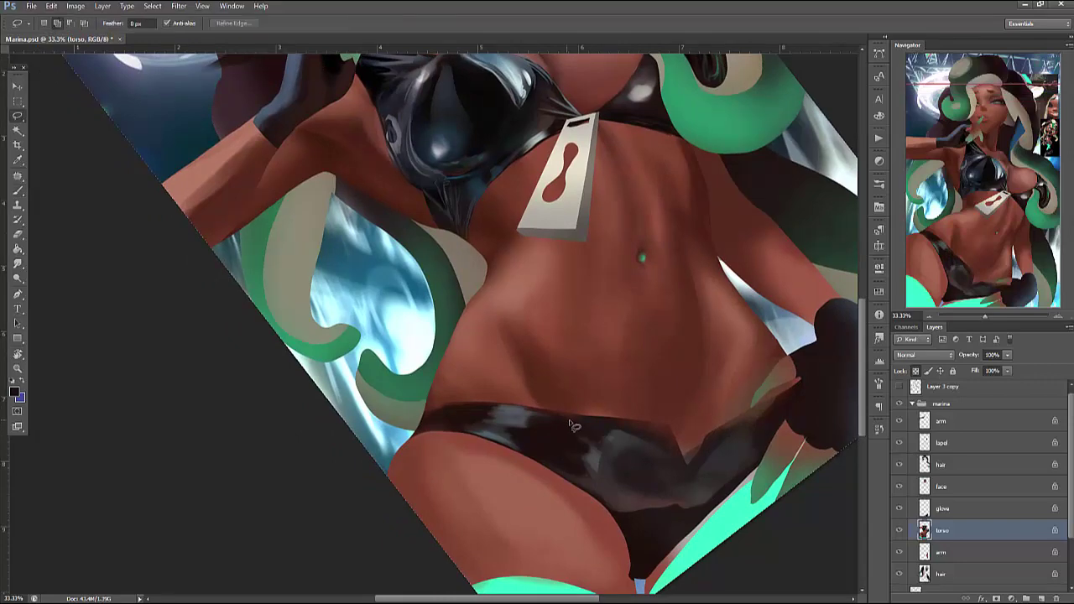
left_click_drag(530, 452, 577, 421)
mouse_move(777, 401)
left_mouse_down()
mouse_move(767, 419)
mouse_move(776, 403)
left_mouse_up()
key("b")
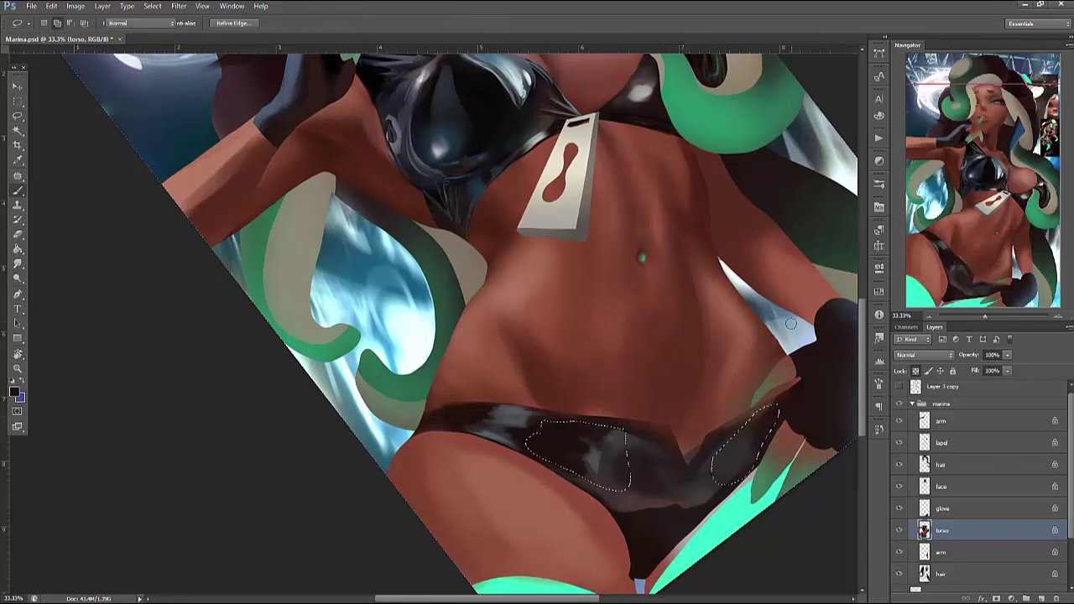
right_click(789, 323)
left_click_drag(855, 352, 876, 352)
key("Return")
mouse_move(554, 437)
left_mouse_down()
mouse_move(592, 473)
mouse_move(781, 418)
mouse_move(760, 448)
mouse_move(780, 384)
left_mouse_up()
key("ctrl+d")
Lasso the lower front of the black bottoms and darken it toward the crotch
key("l")
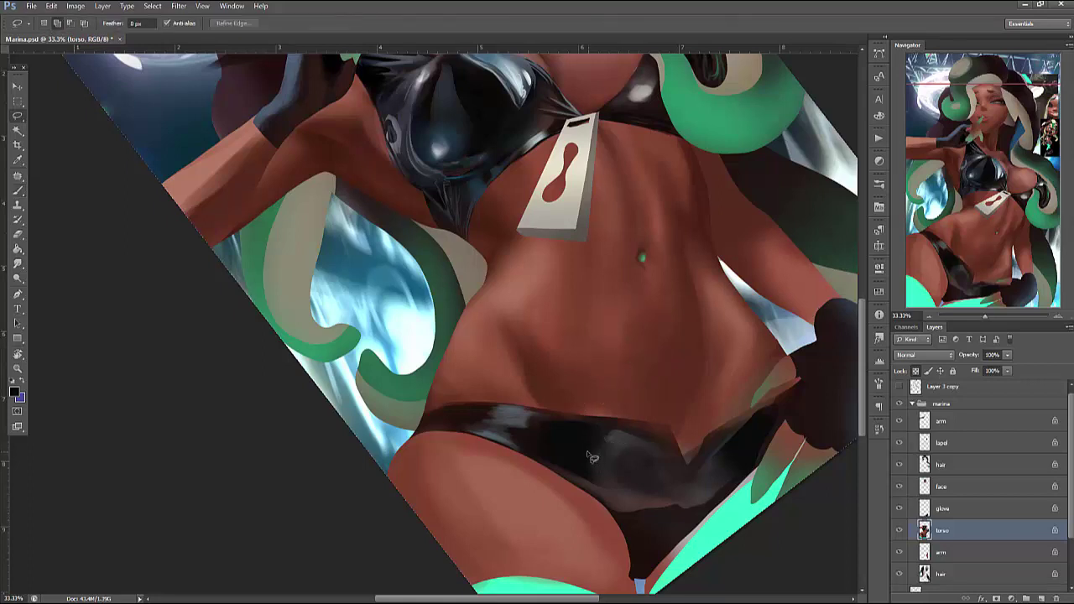
left_click_drag(571, 470, 657, 526)
key("b")
mouse_move(636, 571)
left_mouse_down()
mouse_move(645, 502)
mouse_move(686, 502)
mouse_move(551, 443)
mouse_move(612, 473)
mouse_move(590, 473)
mouse_move(641, 510)
mouse_move(667, 513)
left_mouse_up()
Paint the selected diagonal band across the lower front in pure black (000000), and clear the selection
key("l")
key("b")
right_click(663, 402)
left_click(15, 391)
left_click(584, 474)
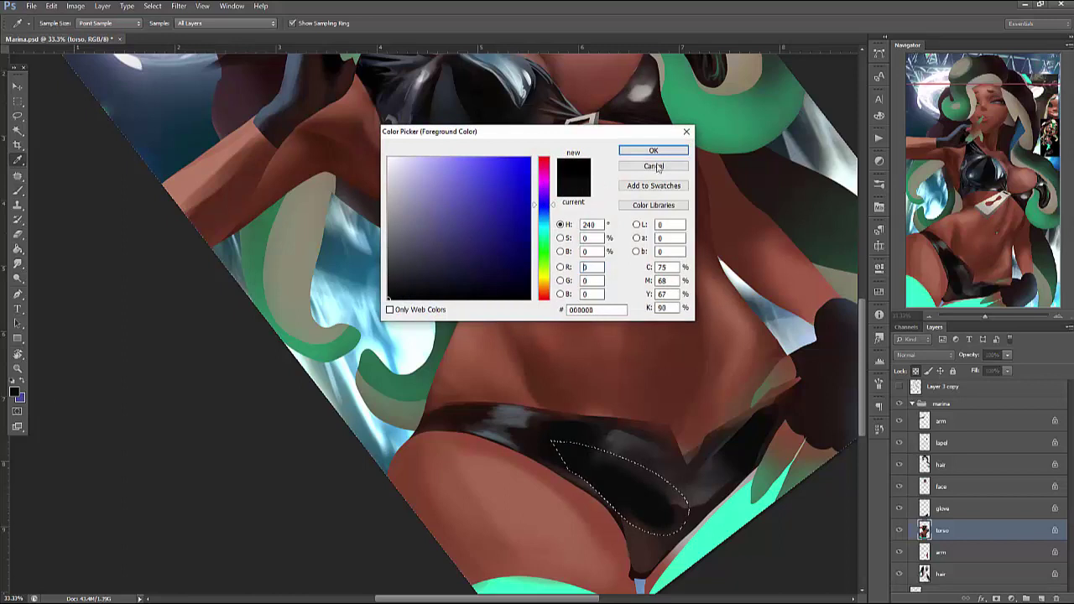
key("Return")
mouse_move(580, 473)
left_mouse_down()
mouse_move(665, 517)
mouse_move(653, 493)
mouse_move(675, 503)
mouse_move(671, 525)
mouse_move(700, 504)
left_mouse_up()
key("ctrl+d")
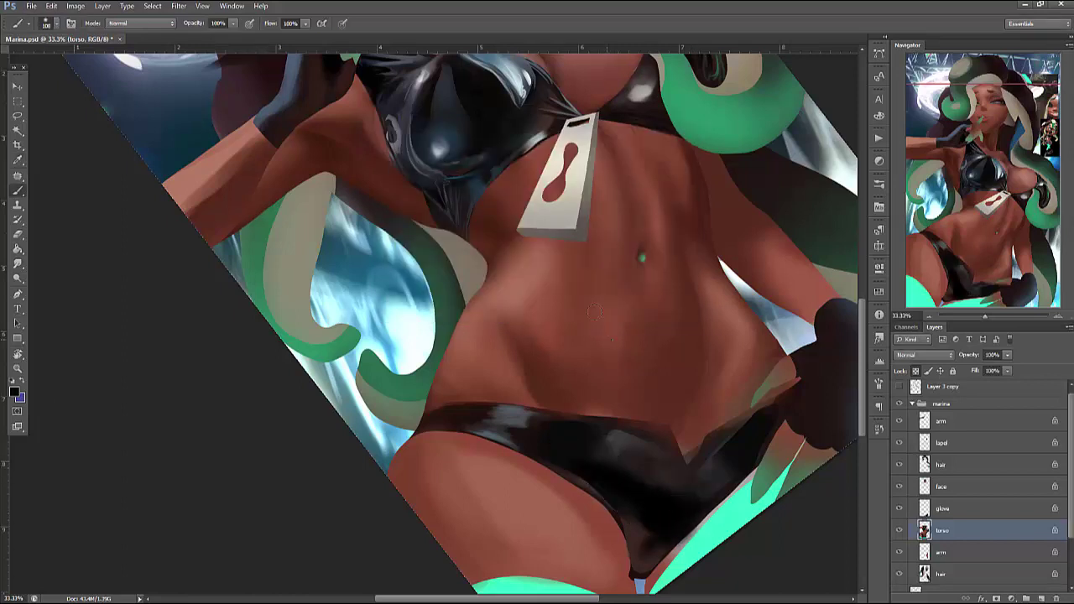
Add dark streaks and sampled blue reflections to the waistband at the near hip with a 30 px brush
right_click(645, 414)
left_click_drag(638, 370, 635, 370)
key("Return")
left_click_drag(487, 411, 505, 415)
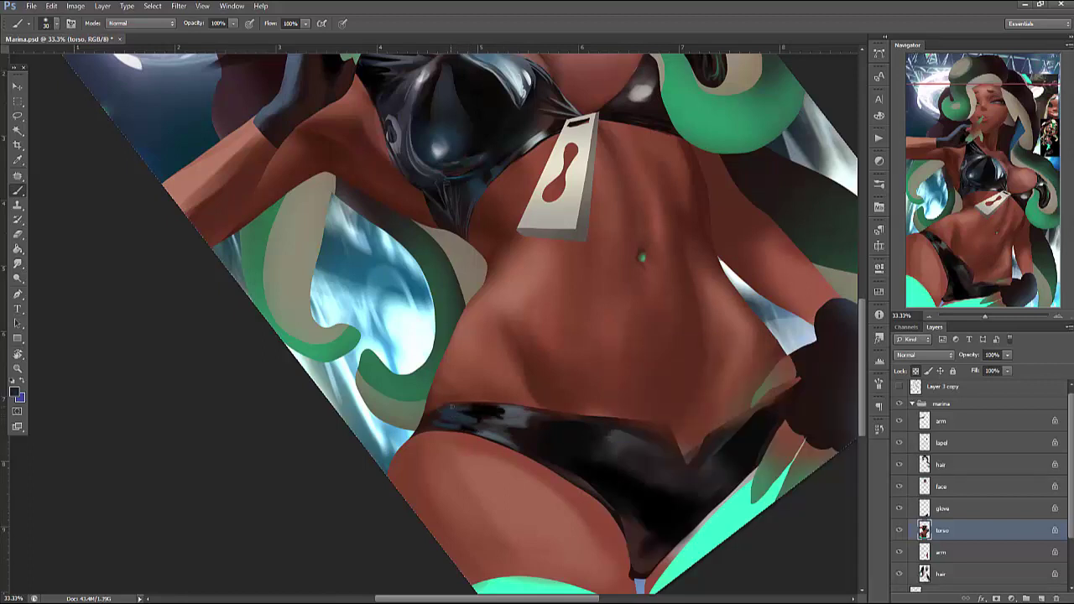
left_click(458, 408, "alt")
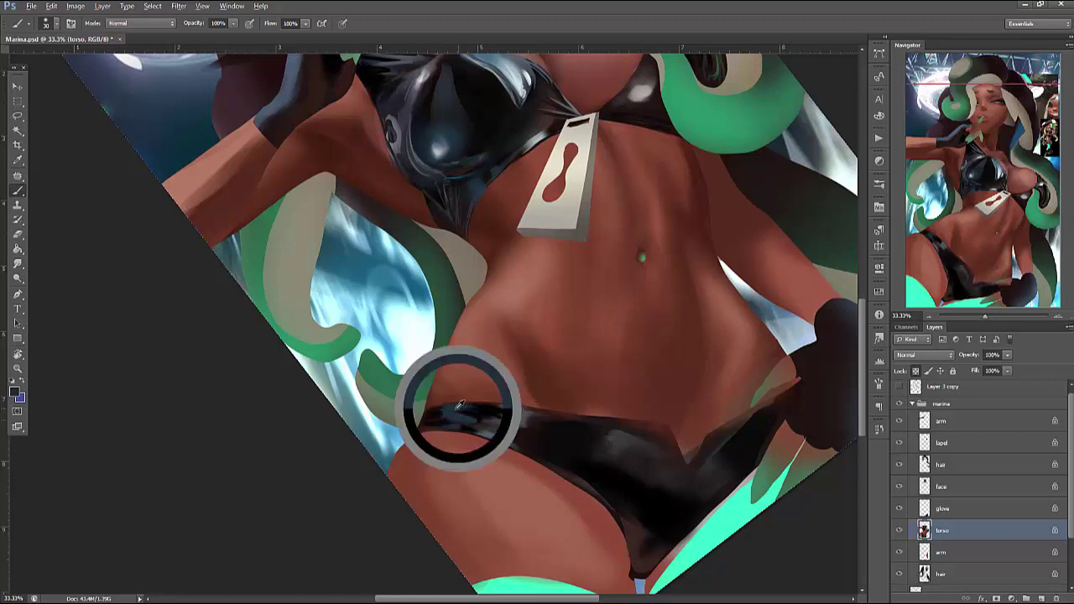
left_click_drag(454, 432, 467, 433)
Paint fine reflection streaks on the far side of the black bottoms and extend black strokes across the notch
left_click_drag(597, 414, 560, 344)
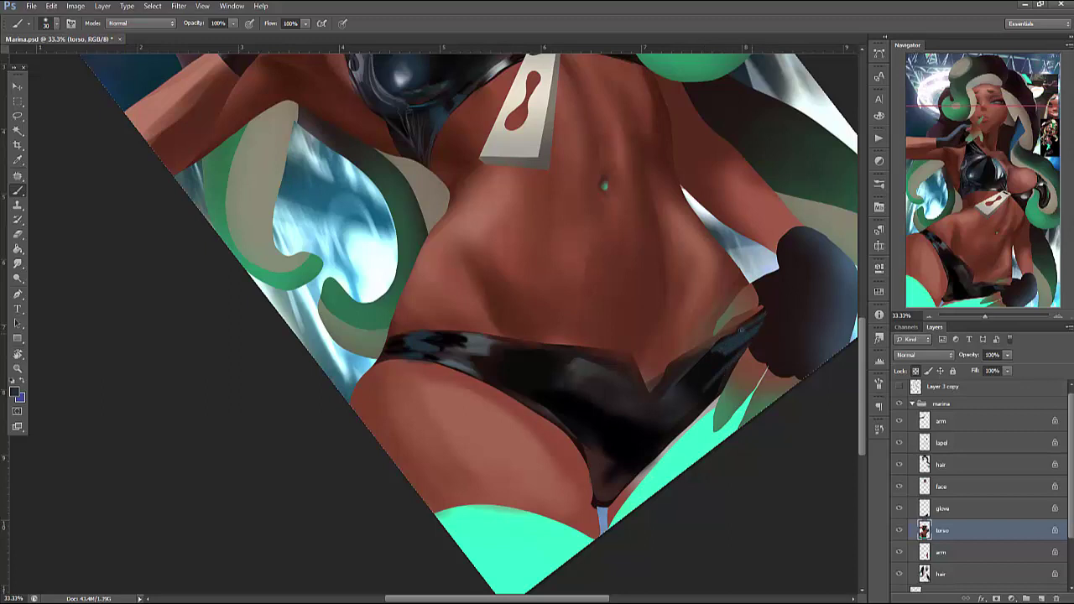
left_click_drag(760, 311, 663, 392)
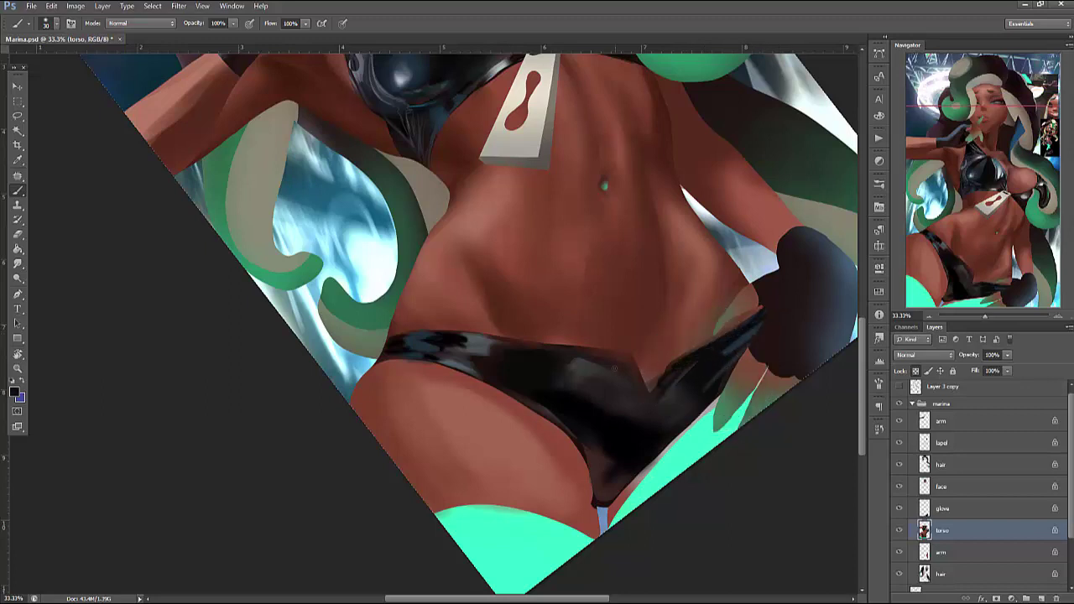
mouse_move(721, 336)
left_mouse_down()
mouse_move(647, 355)
mouse_move(646, 391)
left_mouse_up()
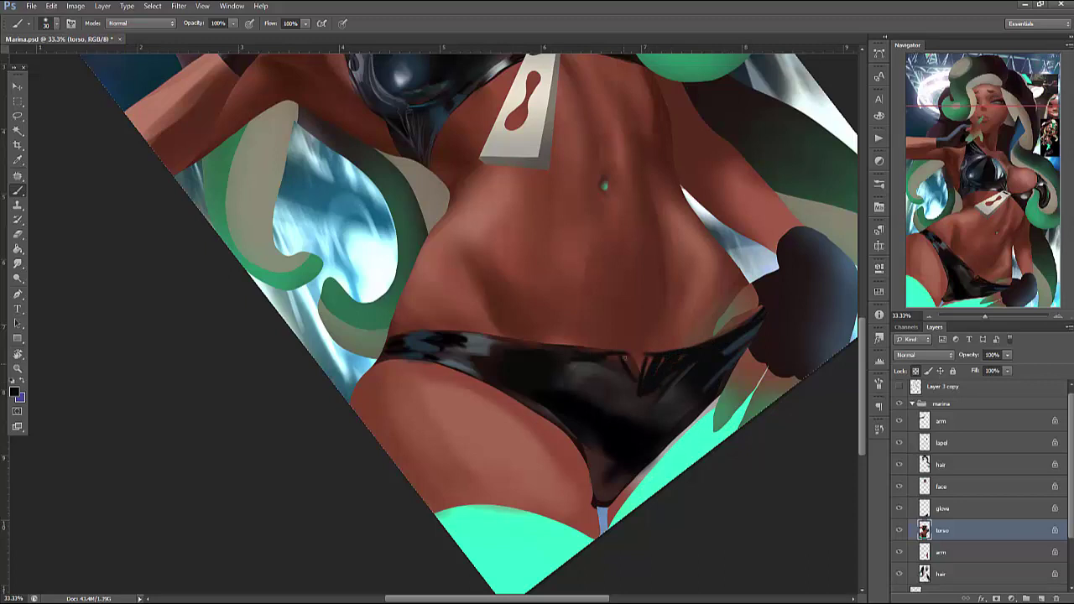
Lasso a triangle at the front notch, fill it with sampled dark skin using a 185 px brush, and deselect
key("l")
mouse_move(651, 354)
left_mouse_down()
mouse_move(622, 386)
mouse_move(575, 322)
left_mouse_up()
key("b")
right_click(686, 275)
key("Return")
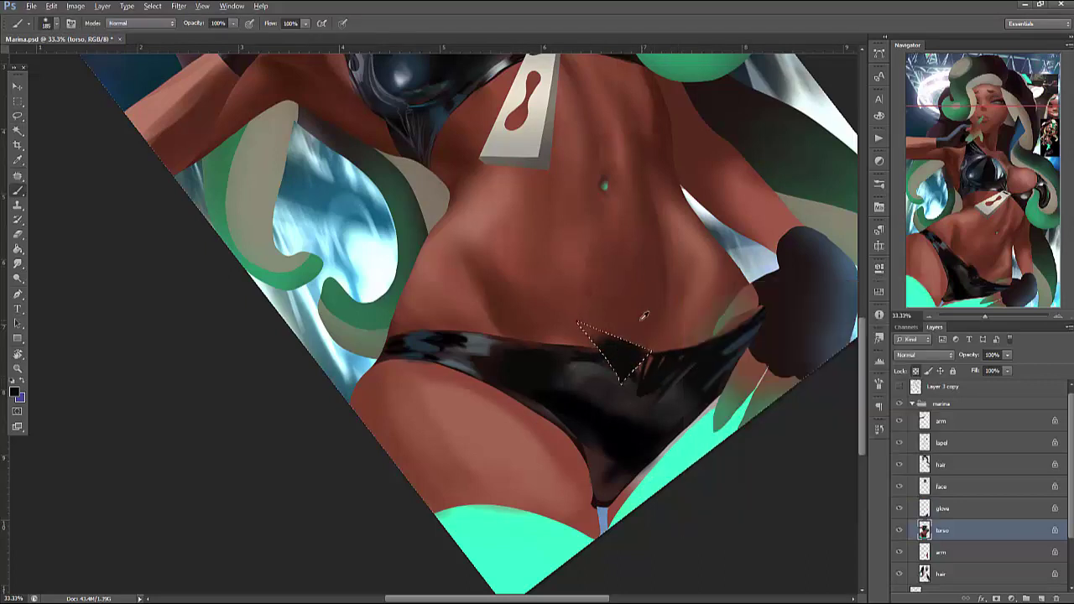
left_click(646, 317, "alt")
left_click_drag(617, 358, 642, 359)
key("ctrl+d")
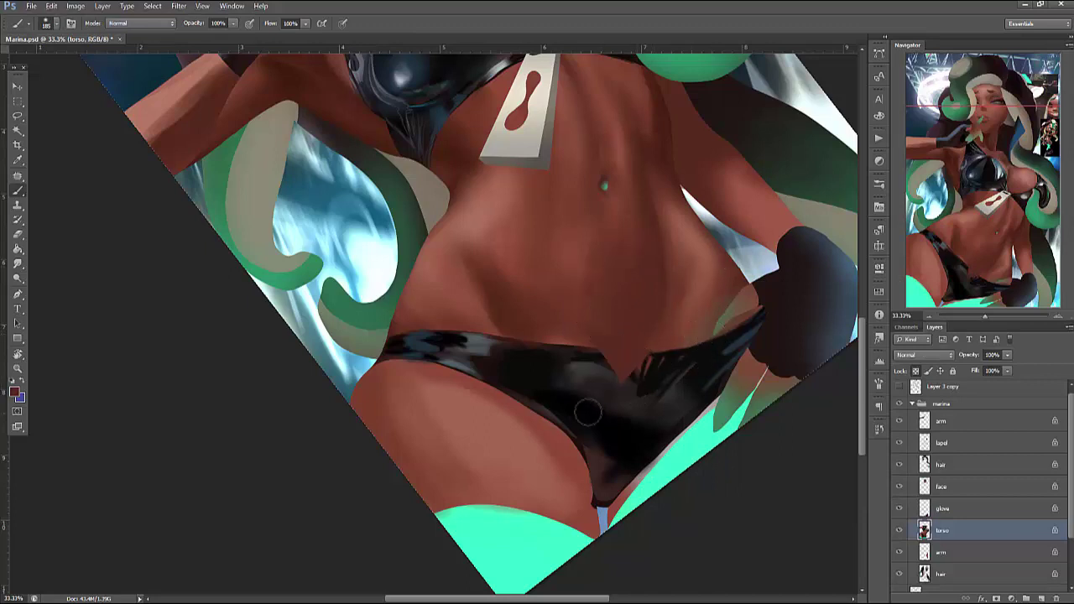
Lasso the near-side flap of the notch, paint it black to give it a crisp edge, and deselect
key("l")
mouse_move(531, 344)
left_mouse_down()
mouse_move(614, 362)
mouse_move(587, 387)
left_mouse_up()
key("b")
mouse_move(608, 331)
left_mouse_down()
mouse_move(611, 370)
mouse_move(583, 390)
left_mouse_up()
key("ctrl+d")
Lasso the far-side flap of the notch and fill it with black to sharpen its upper edge
key("l")
mouse_move(735, 334)
left_mouse_down()
mouse_move(713, 338)
mouse_move(694, 395)
mouse_move(737, 335)
left_mouse_up()
key("b")
mouse_move(671, 353)
left_mouse_down()
mouse_move(762, 331)
mouse_move(713, 378)
left_mouse_up()
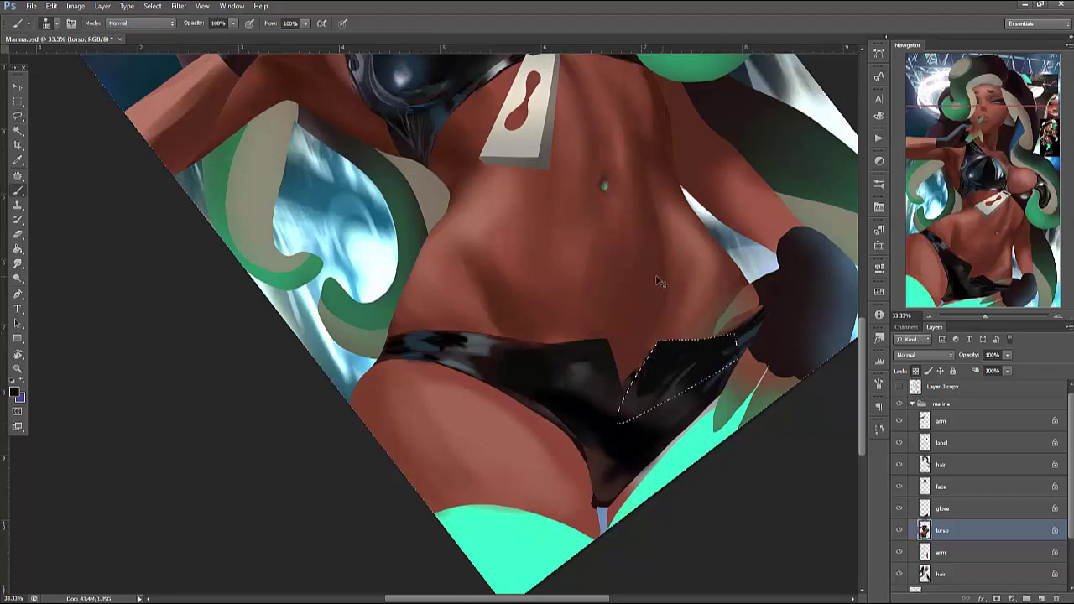
Refine the edge between the black bottoms and the near thigh with 30 px and 61 px brushes and sampled tones
right_click(554, 304)
left_click(599, 351)
key("Return")
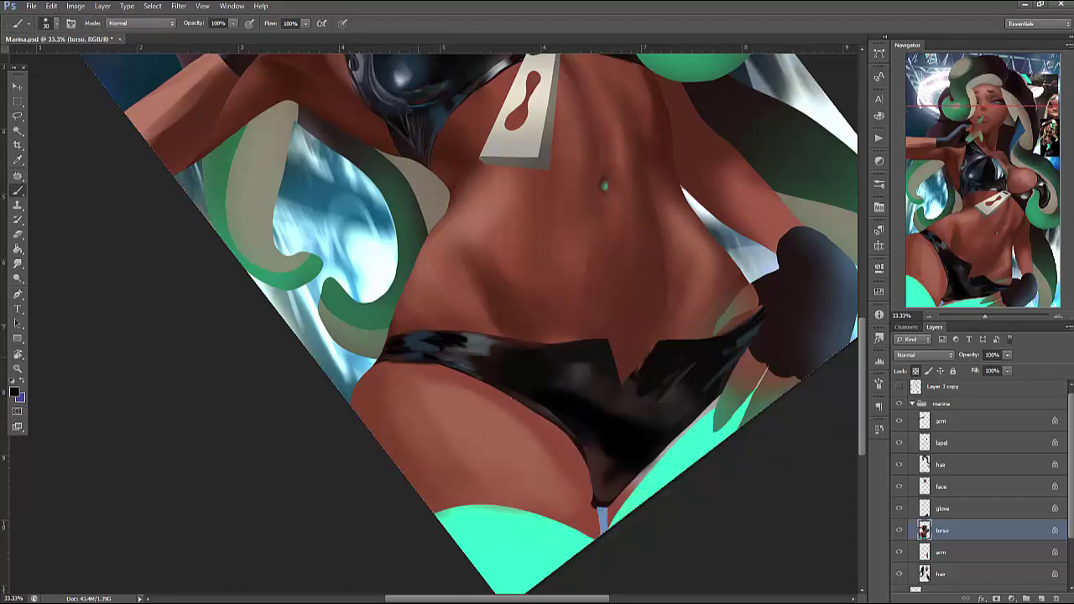
right_click(663, 321)
left_click(688, 350)
key("Return")
right_click(631, 292)
left_click(676, 309)
left_click(570, 445, "alt")
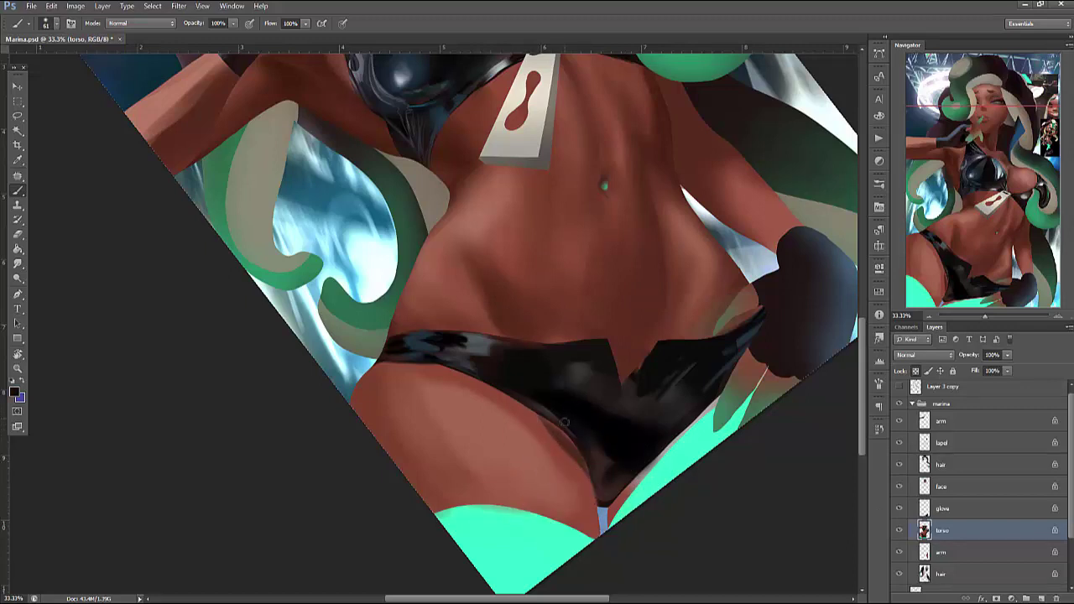
left_click_drag(565, 422, 602, 484)
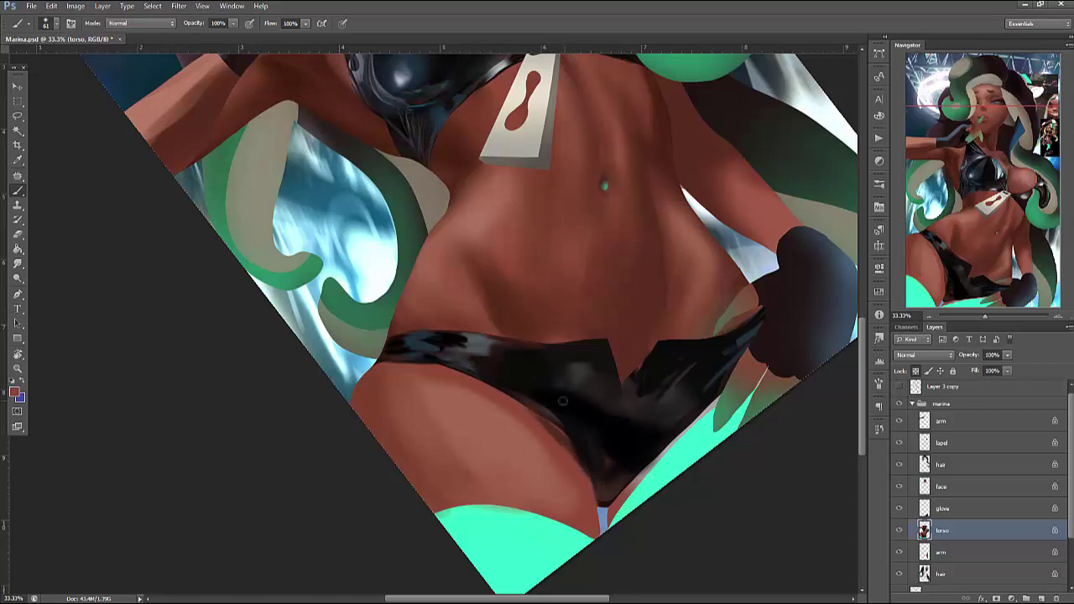
Lasso the near thigh and shade its upper and outer side with sampled dark skin using a 463 px brush
key("l")
mouse_move(451, 373)
left_mouse_down()
mouse_move(328, 456)
mouse_move(553, 574)
left_mouse_up()
key("b")
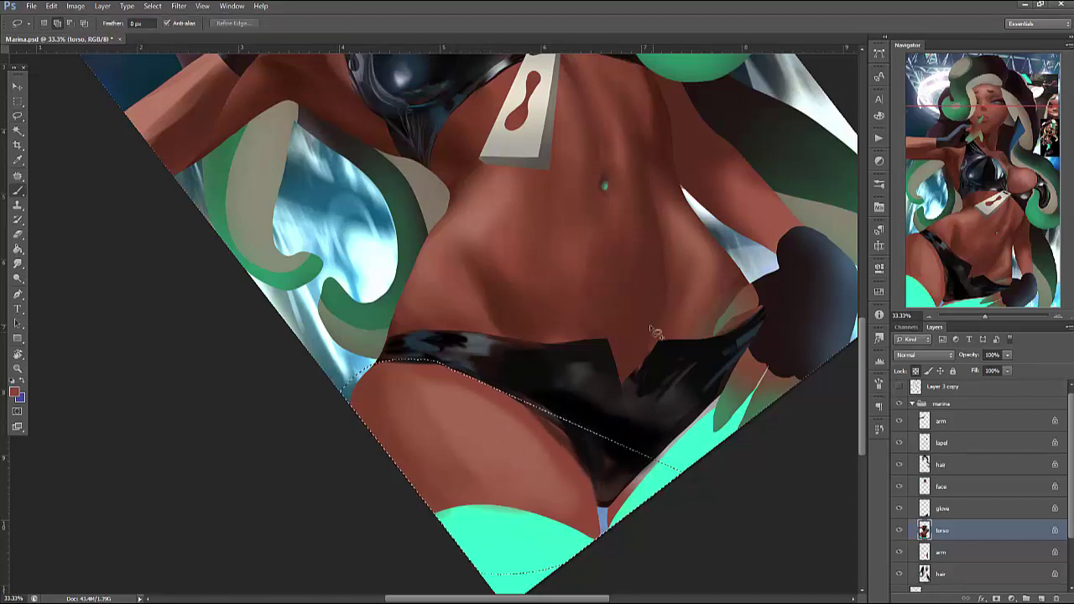
right_click(679, 270)
key("Return")
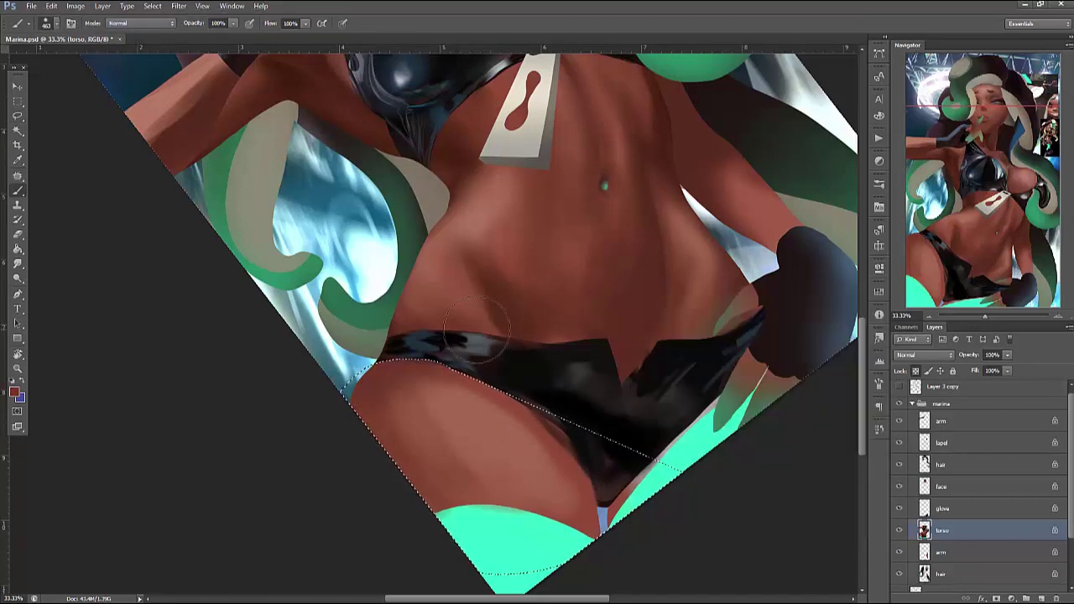
left_click(441, 168, "alt")
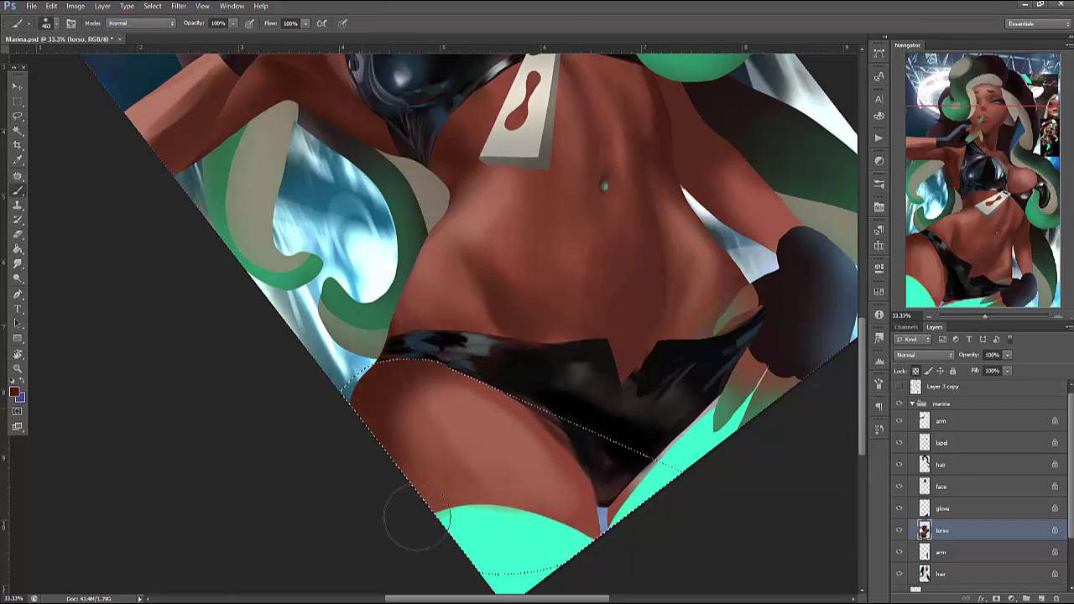
mouse_move(453, 436)
left_mouse_down()
mouse_move(426, 364)
mouse_move(445, 378)
mouse_move(495, 374)
left_mouse_up()
Blend the skin tones across the selected near thigh with a soft 226 px brush
right_click(552, 317)
key("Tab")
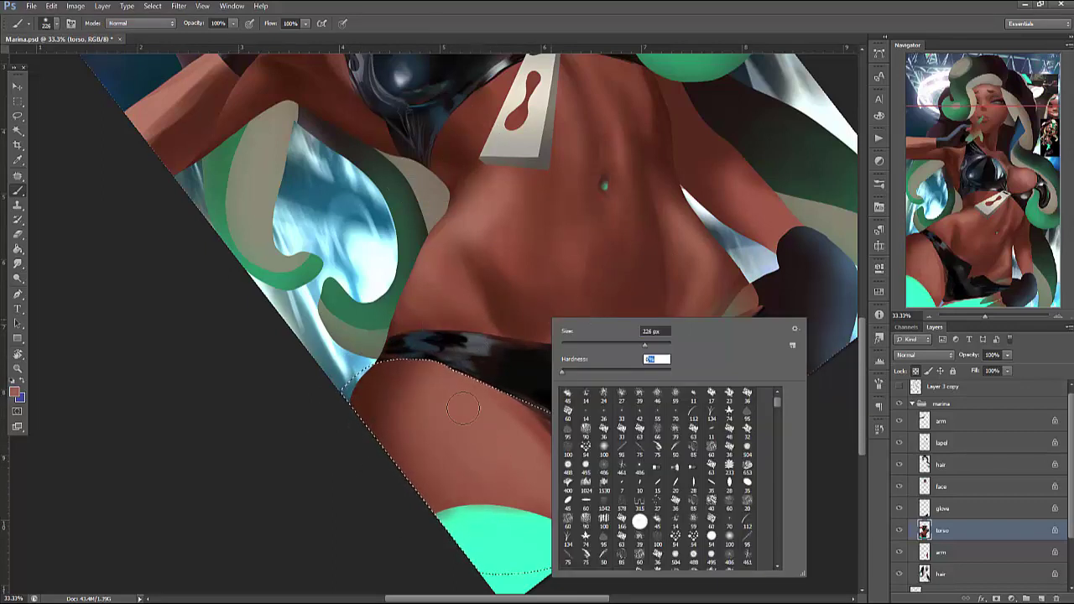
key("Return")
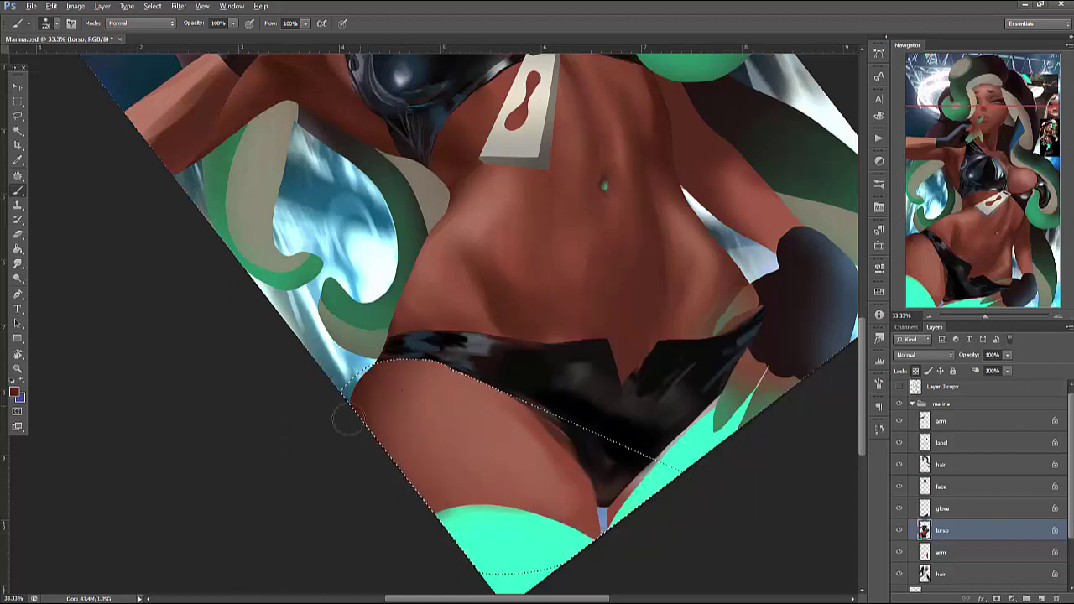
Shade the middle and inner side of the near thigh with sampled dark skin using a 189 px brush, and deselect
right_click(667, 265)
key("Tab")
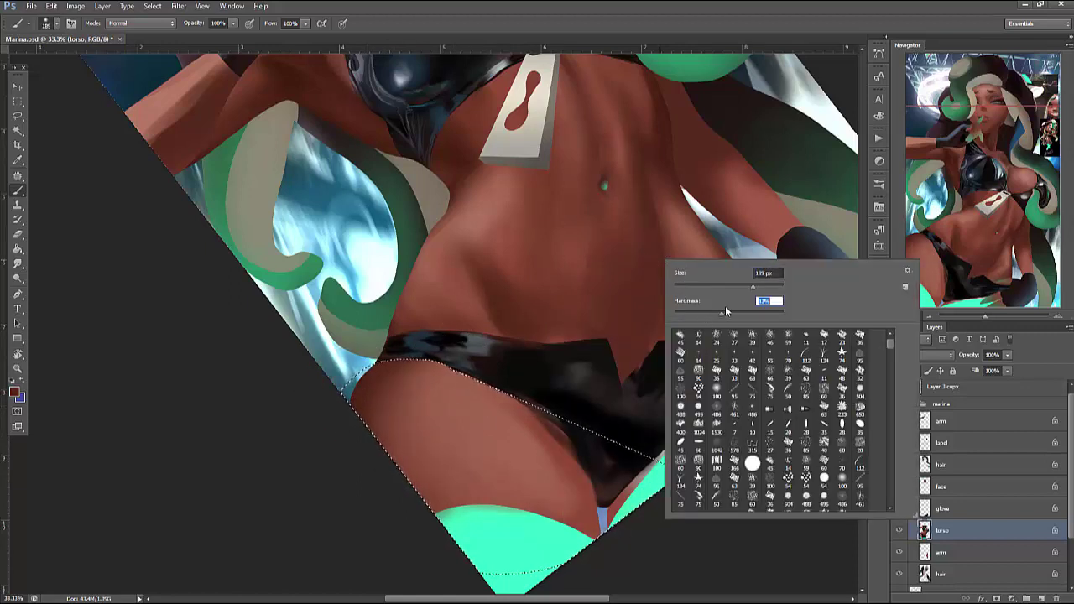
key("Return")
mouse_move(505, 301)
left_mouse_down()
mouse_move(518, 382)
mouse_move(507, 395)
mouse_move(560, 454)
mouse_move(585, 527)
mouse_move(518, 394)
mouse_move(548, 479)
mouse_move(519, 498)
mouse_move(568, 514)
mouse_move(522, 447)
left_mouse_up()
mouse_move(373, 451)
left_mouse_down()
mouse_move(411, 470)
mouse_move(439, 412)
left_mouse_up()
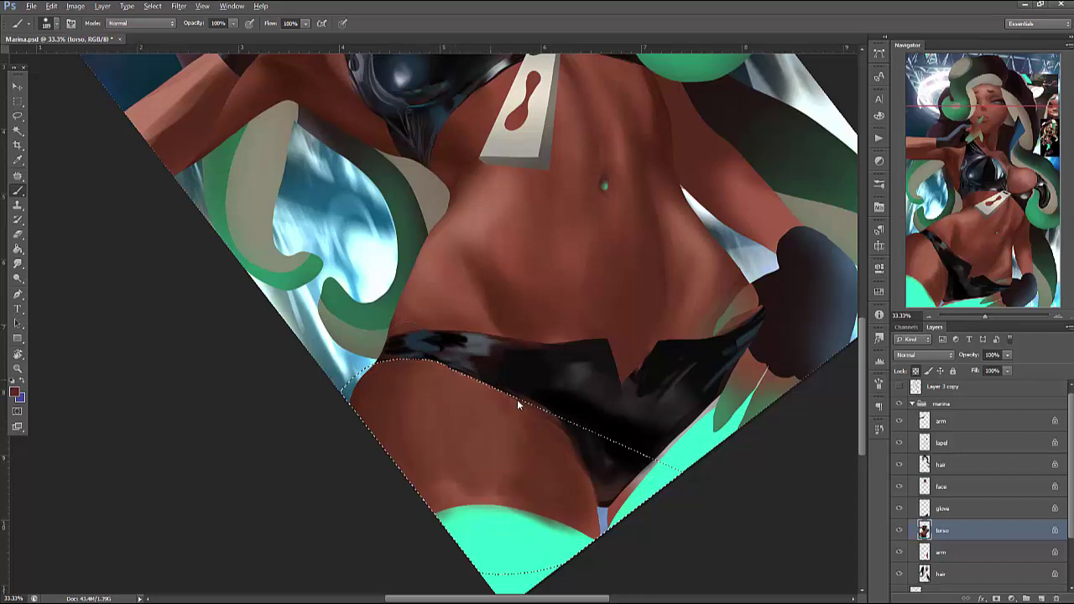
left_click_drag(518, 403, 470, 504)
mouse_move(659, 484)
left_mouse_down()
mouse_move(382, 395)
mouse_move(388, 359)
mouse_move(383, 387)
mouse_move(405, 423)
mouse_move(394, 386)
mouse_move(457, 434)
mouse_move(462, 391)
mouse_move(414, 384)
mouse_move(394, 407)
mouse_move(380, 460)
mouse_move(420, 493)
mouse_move(441, 503)
mouse_move(492, 407)
mouse_move(476, 374)
mouse_move(457, 465)
mouse_move(417, 447)
mouse_move(409, 473)
mouse_move(450, 460)
mouse_move(426, 401)
mouse_move(481, 411)
mouse_move(493, 437)
mouse_move(444, 437)
mouse_move(410, 376)
mouse_move(446, 393)
mouse_move(432, 371)
mouse_move(555, 449)
left_mouse_up()
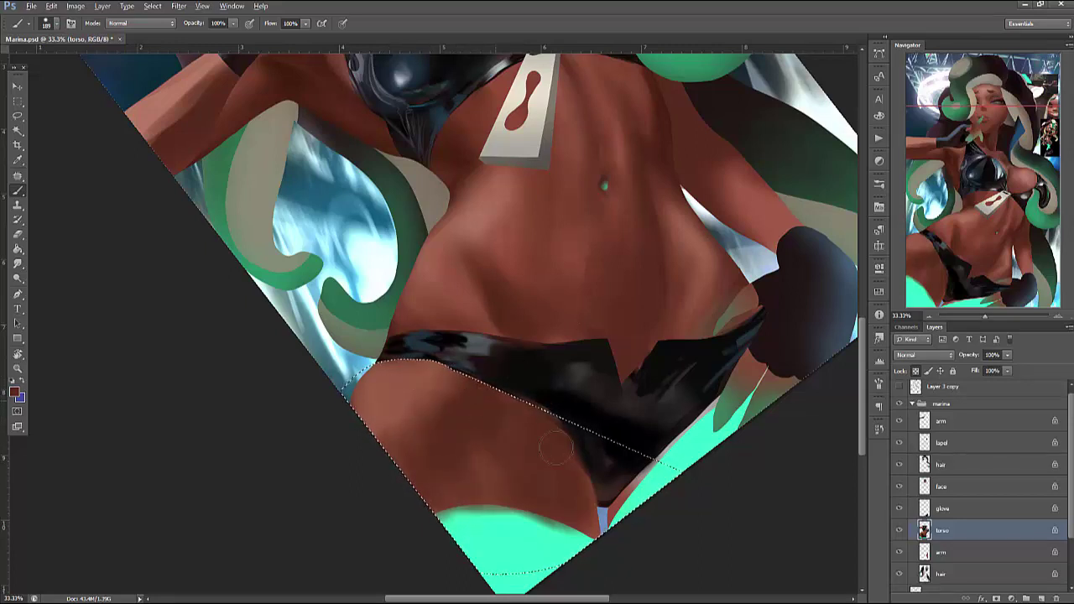
left_click(478, 413, "alt")
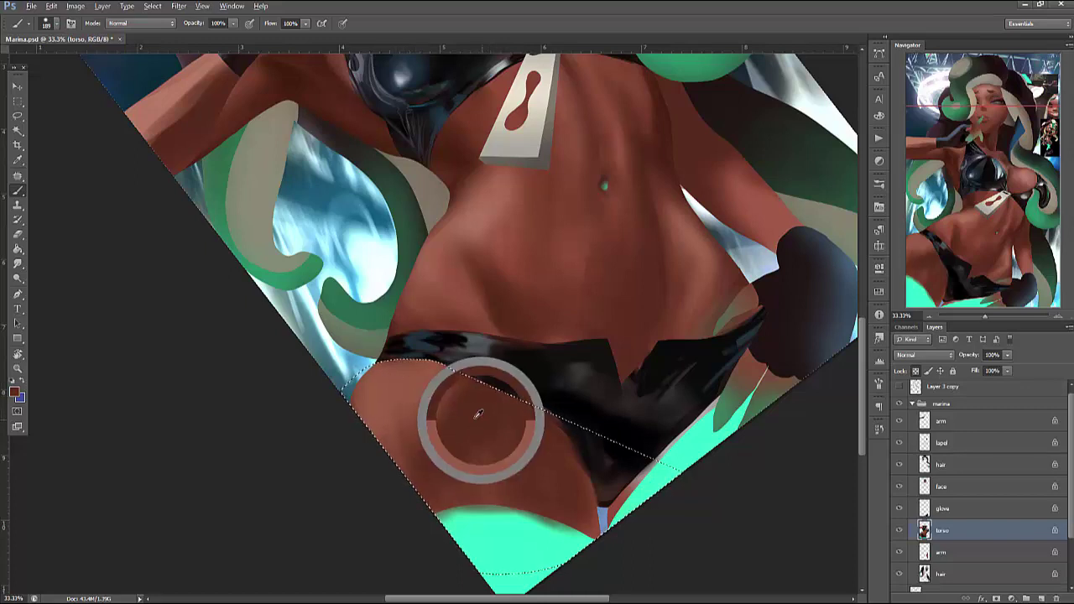
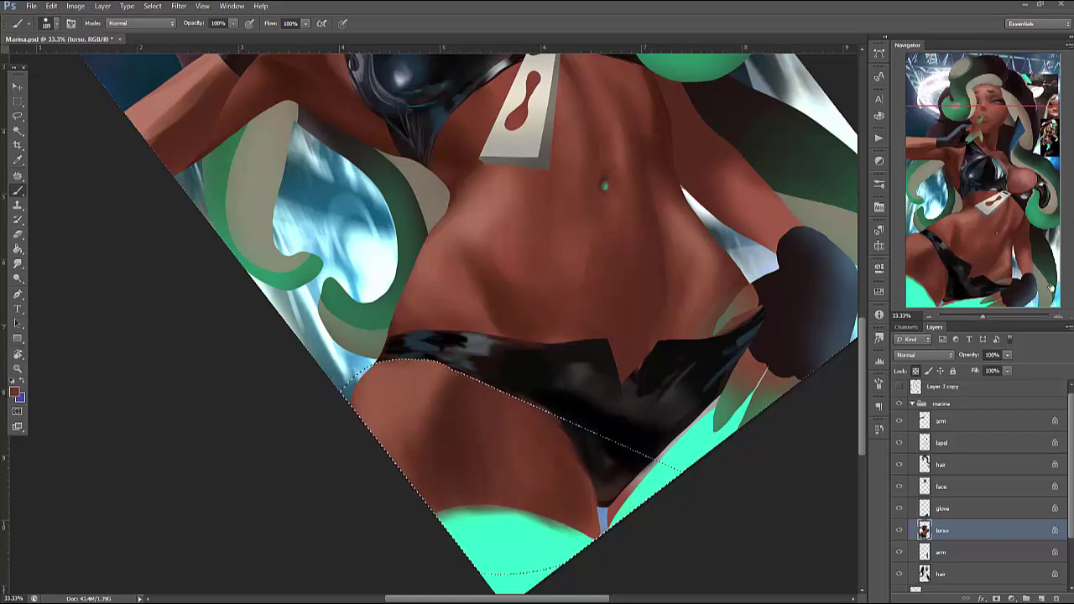
key("ctrl+d")
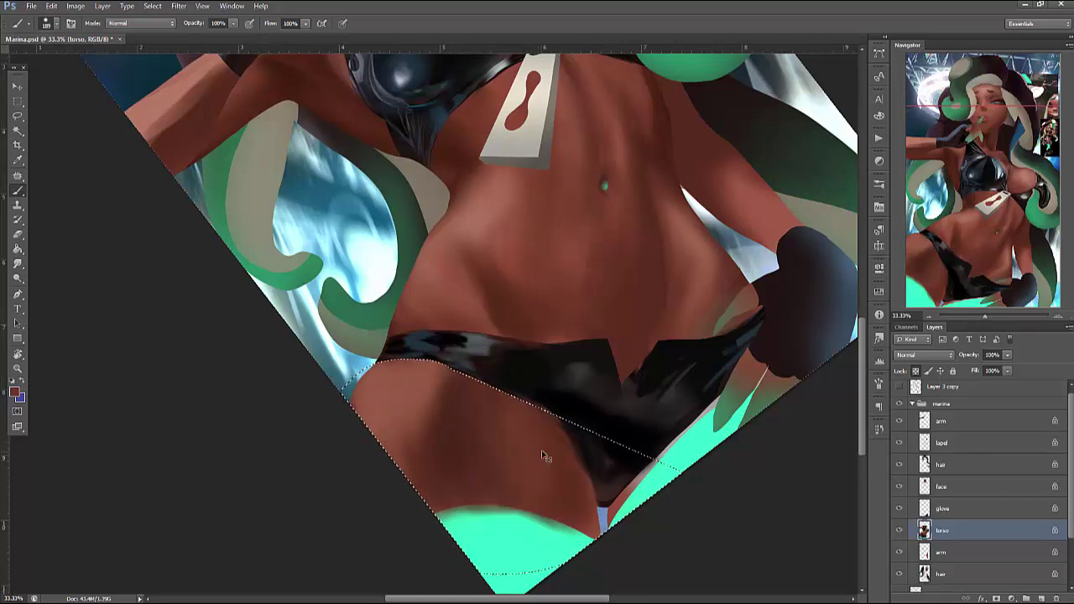
key("ctrl+d")
Clean up the edge between the black bottoms and the near thigh with 21 px and 60 px brushes and sampled tones
right_click(616, 344)
type("21")
left_click(564, 428, "alt")
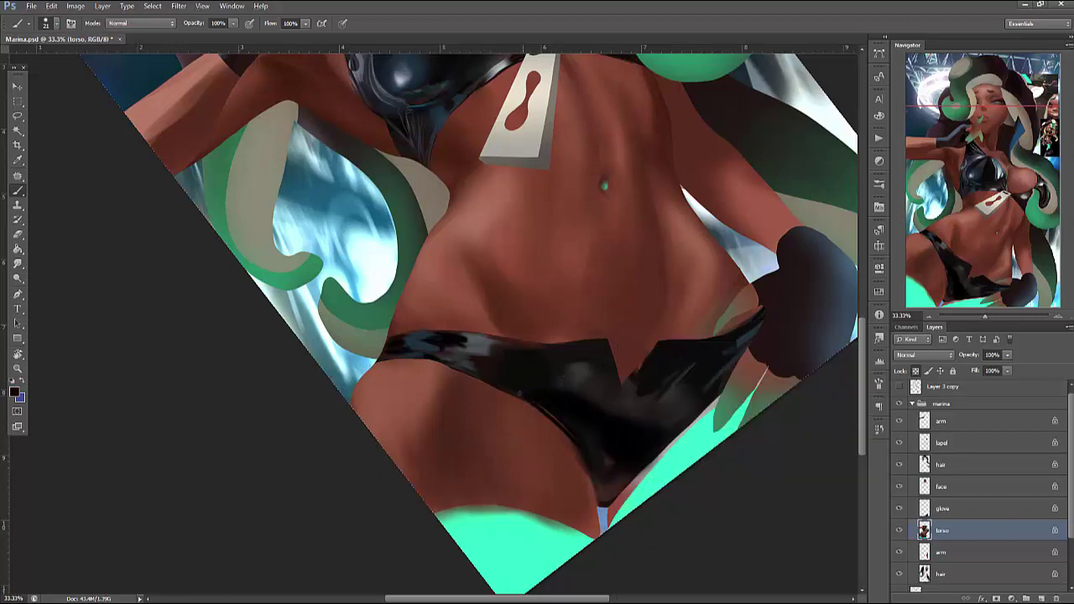
right_click(612, 331)
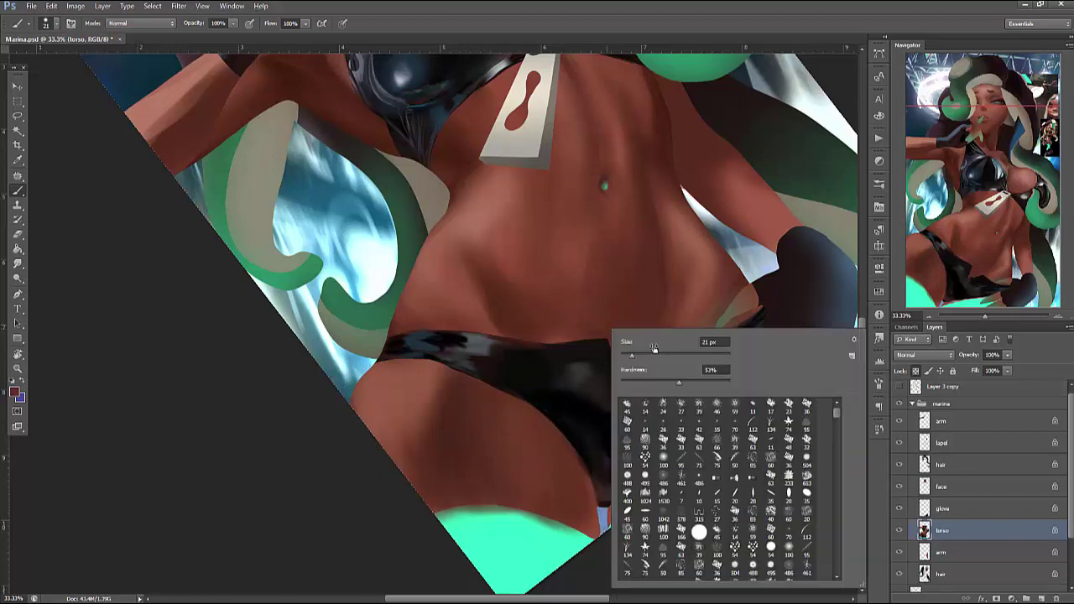
type("60")
key("Return")
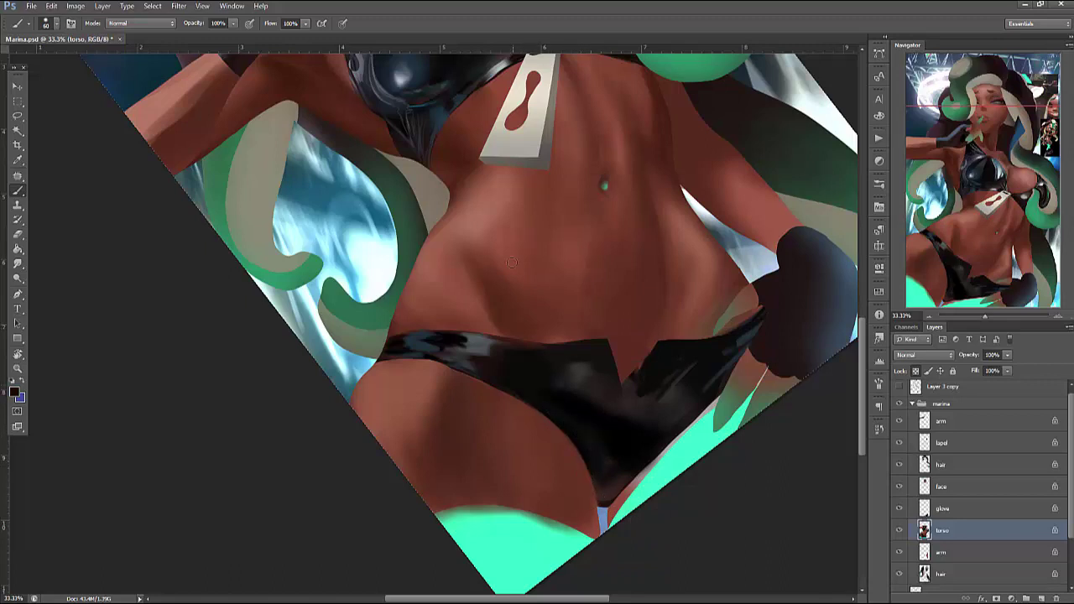
Smooth the shading of the near hip and side of the abdomen with a 114 px brush, repeatedly sampling nearby skin tones
right_click(532, 249)
left_click(416, 320, "alt")
right_click(529, 245)
type("114")
key("Return")
left_click(492, 275, "alt")
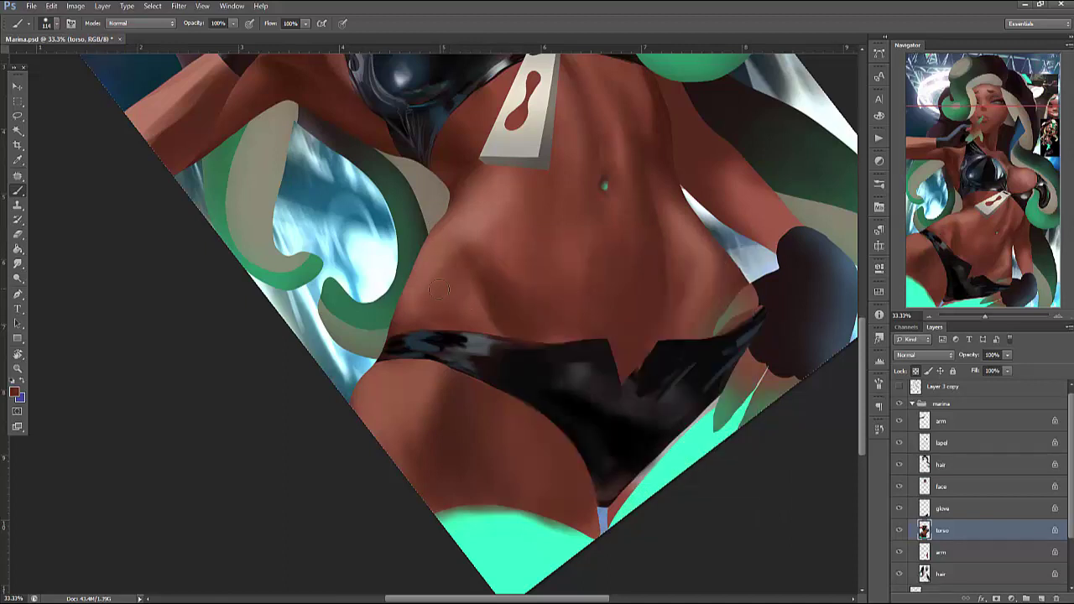
left_click(442, 246, "alt")
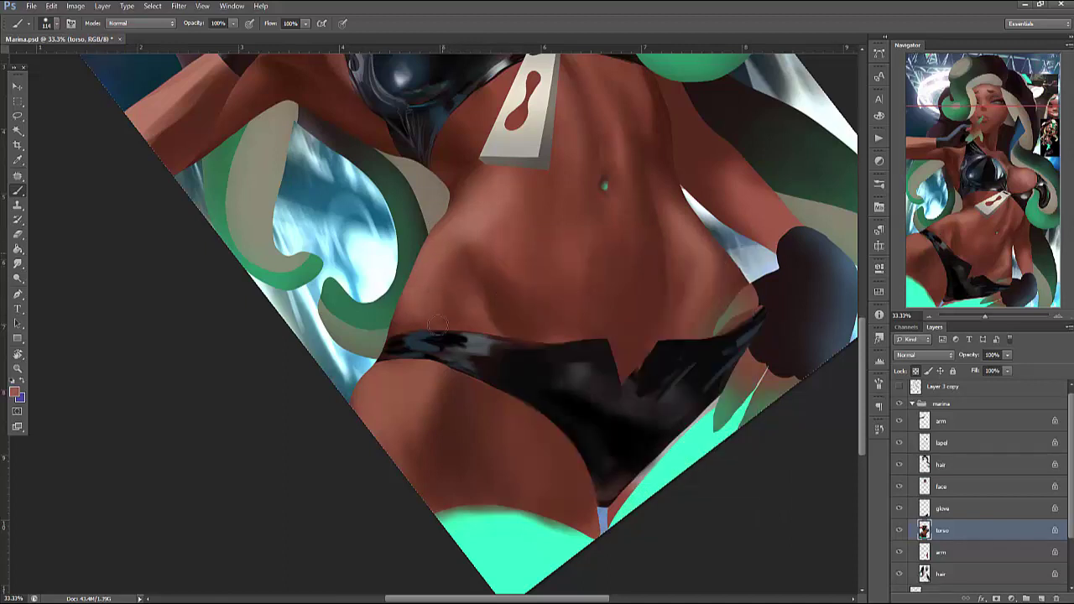
left_click(473, 249, "alt")
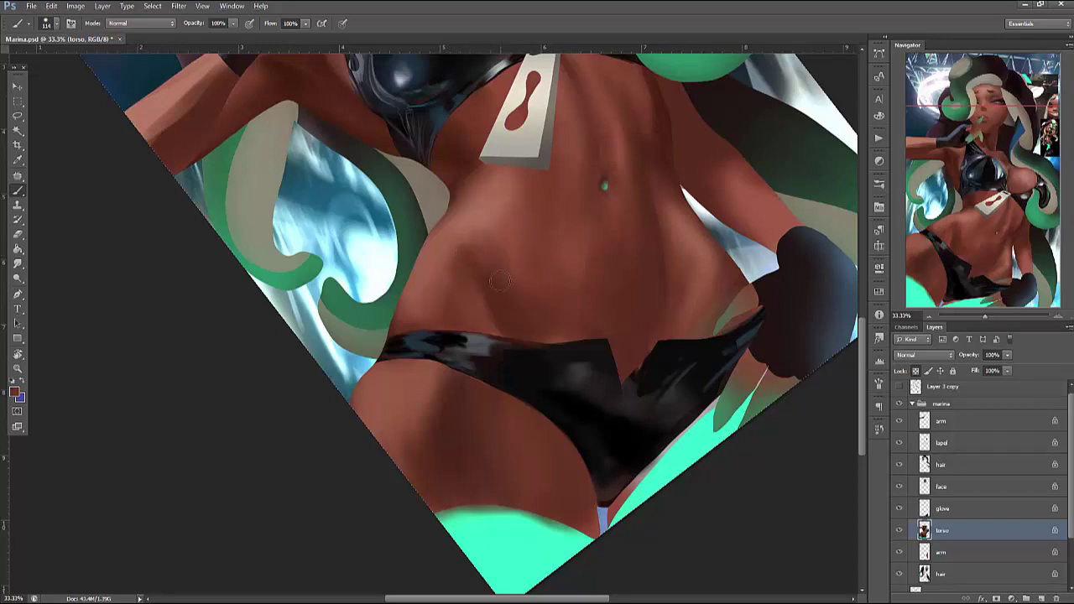
left_click(488, 214, "alt")
left_click(474, 207, "alt")
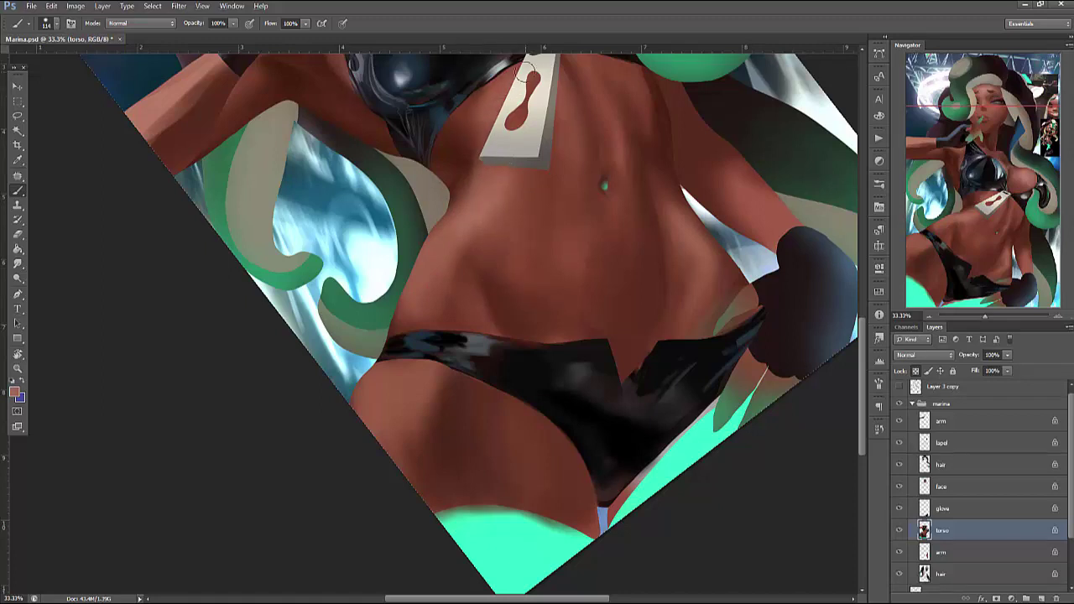
Blend the hip crease and waist into broader, softer shading with a 267 px brush and sampled skin tones
left_click_drag(529, 74, 499, 90)
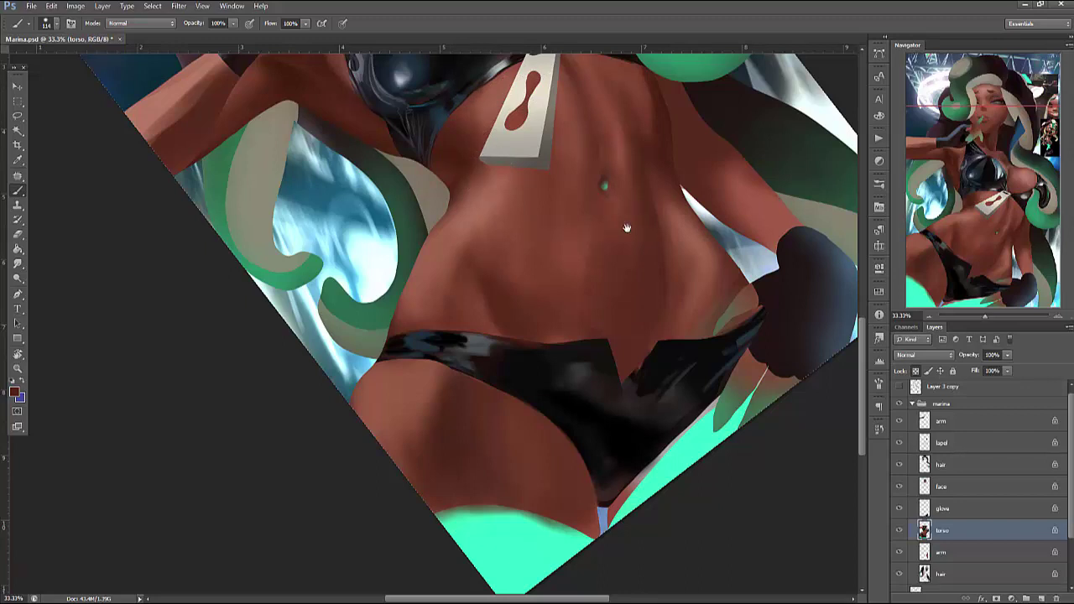
scroll(482, 168, "up", 5)
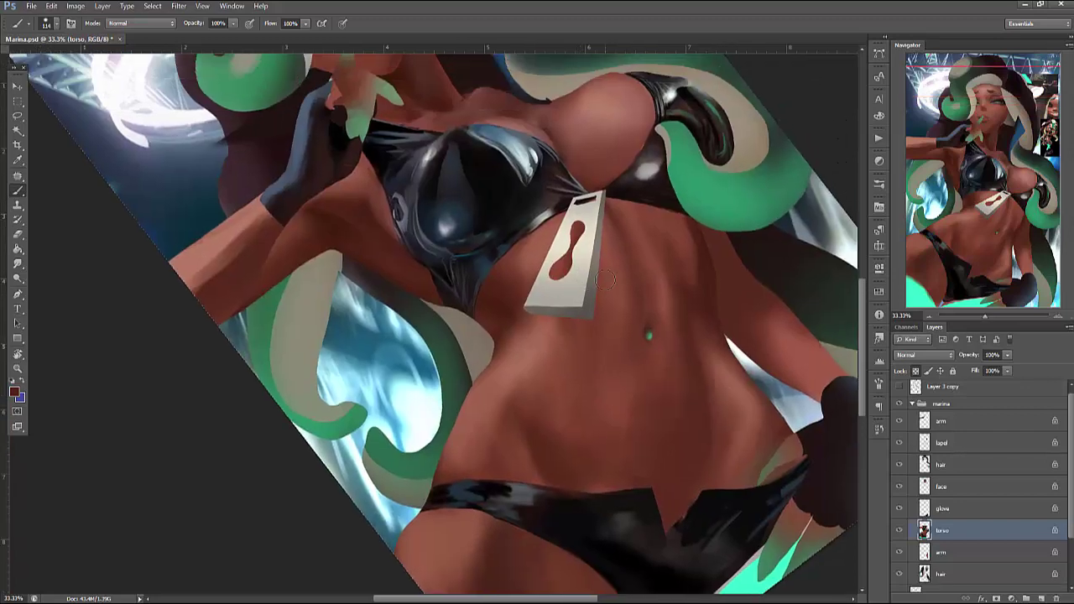
scroll(727, 452, "down", 3)
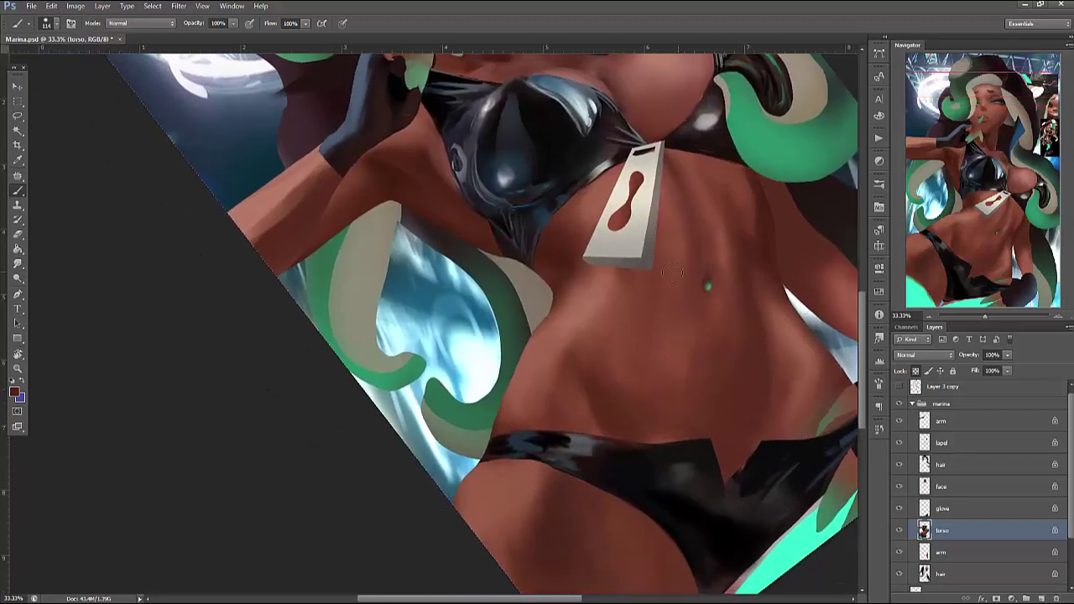
left_click_drag(575, 334, 606, 295)
right_click(646, 263)
key("Return")
right_click(652, 272)
key("Return")
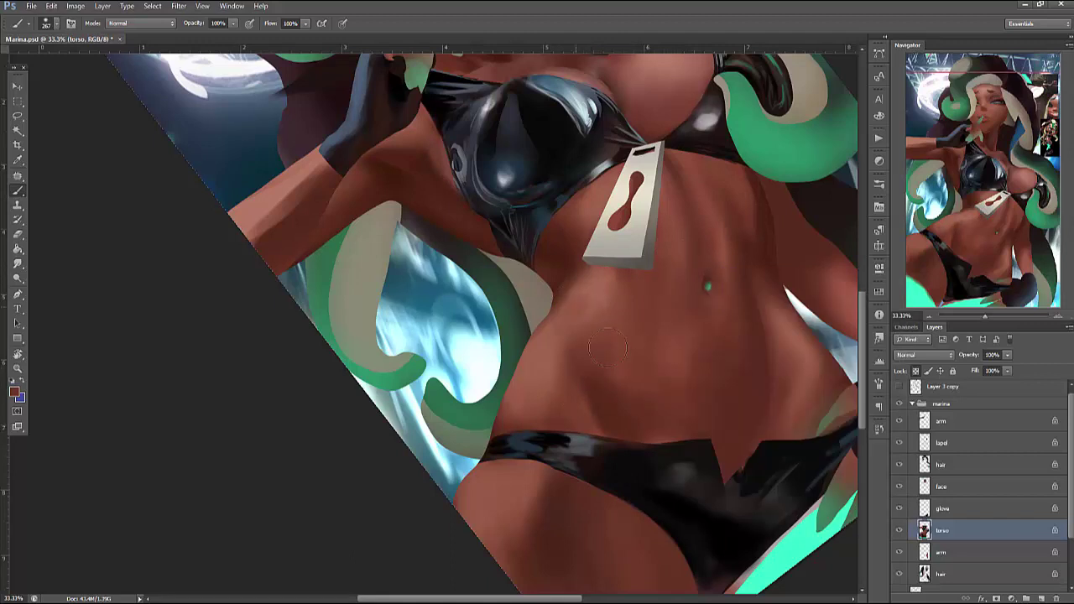
left_click_drag(567, 378, 556, 329)
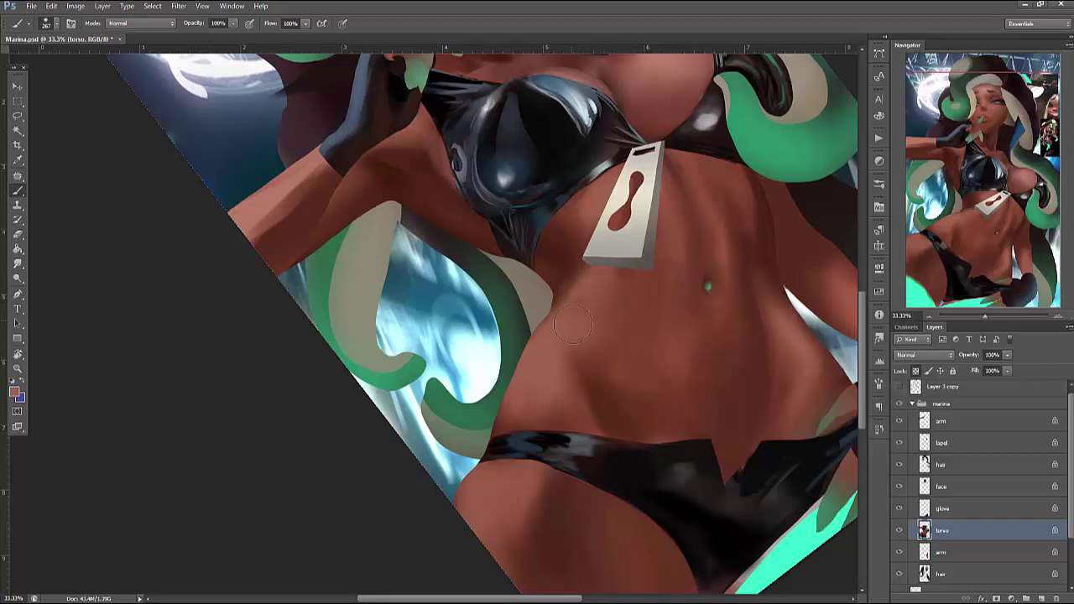
mouse_move(591, 364)
left_mouse_down()
mouse_move(585, 317)
mouse_move(581, 401)
mouse_move(619, 334)
mouse_move(643, 406)
mouse_move(616, 332)
mouse_move(577, 396)
mouse_move(619, 424)
mouse_move(647, 478)
left_mouse_up()
Deepen the lower abdomen shadow above the waistband with sampled black and a 187 px brush, blending it with sampled skin tones
right_click(636, 297)
key("Escape")
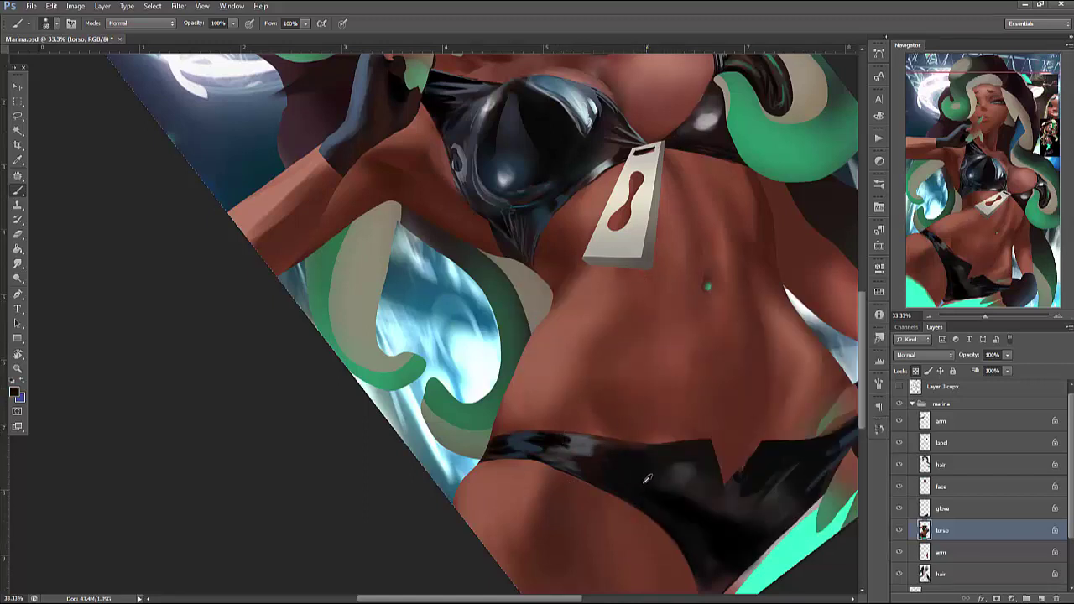
right_click(643, 463)
key("Escape")
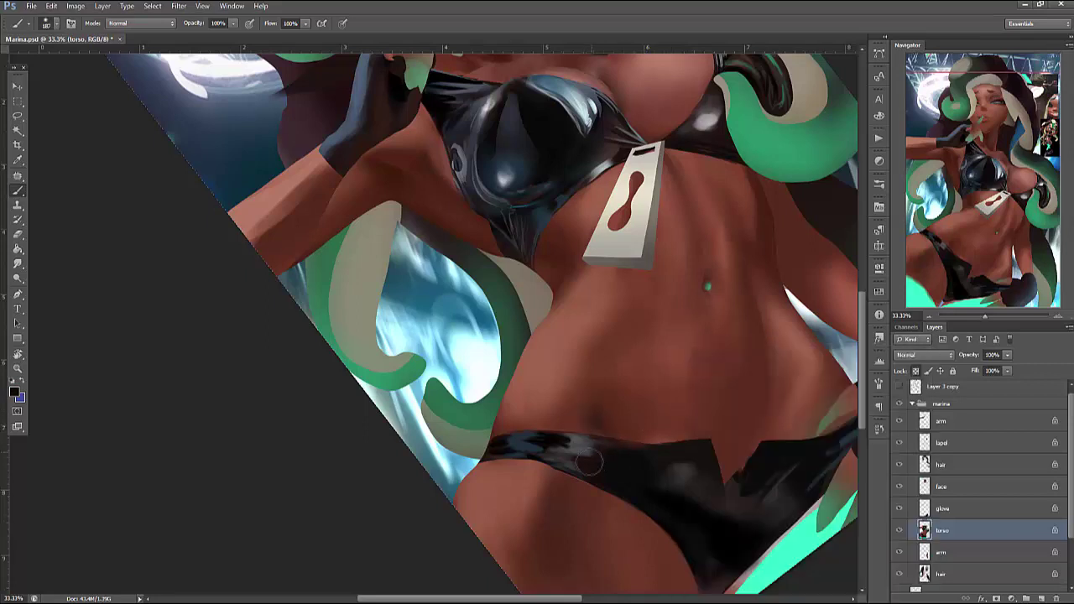
left_click(632, 412, "alt")
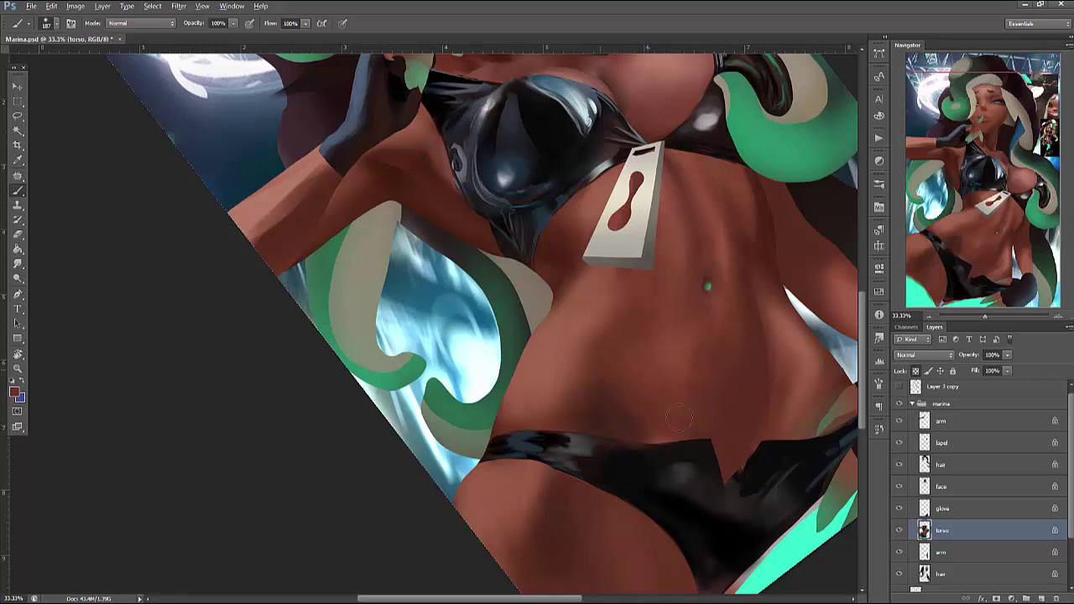
left_click(574, 336, "alt")
Lasso the side of the waist beneath the black top, darken its shadow against the hip, and deselect
key("l")
mouse_move(525, 203)
left_mouse_down()
mouse_move(579, 256)
mouse_move(524, 203)
left_mouse_up()
key("b")
key("ctrl+d")
key("l")
left_click_drag(554, 317, 579, 294)
key("b")
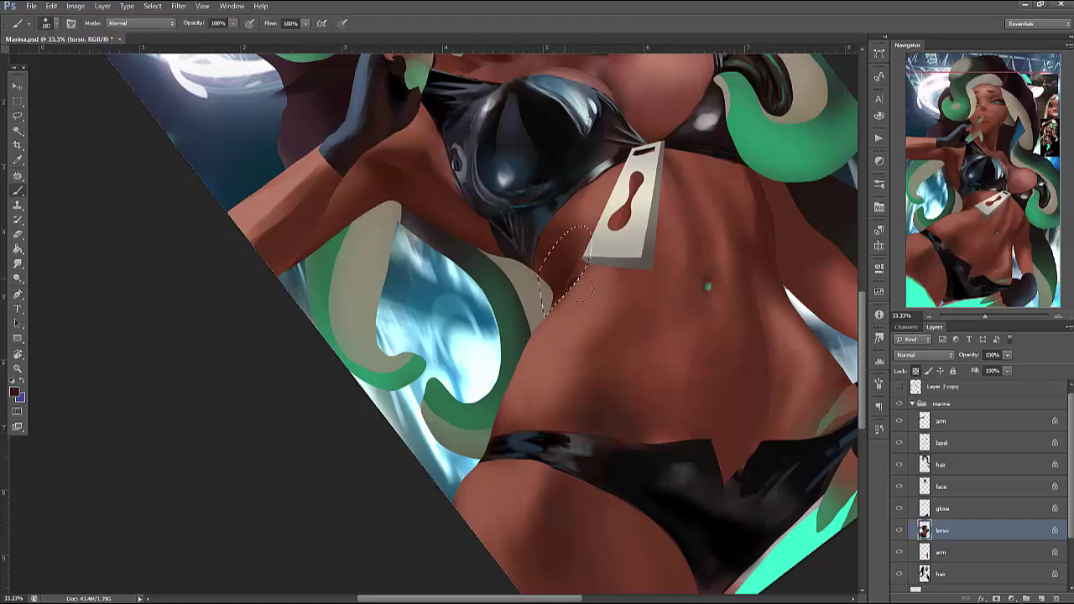
key("ctrl+d")
Refine the near thigh's light and shadow transition below the waistband with sampled skin tones
scroll(809, 449, "down", 4)
left_click(553, 434, "alt")
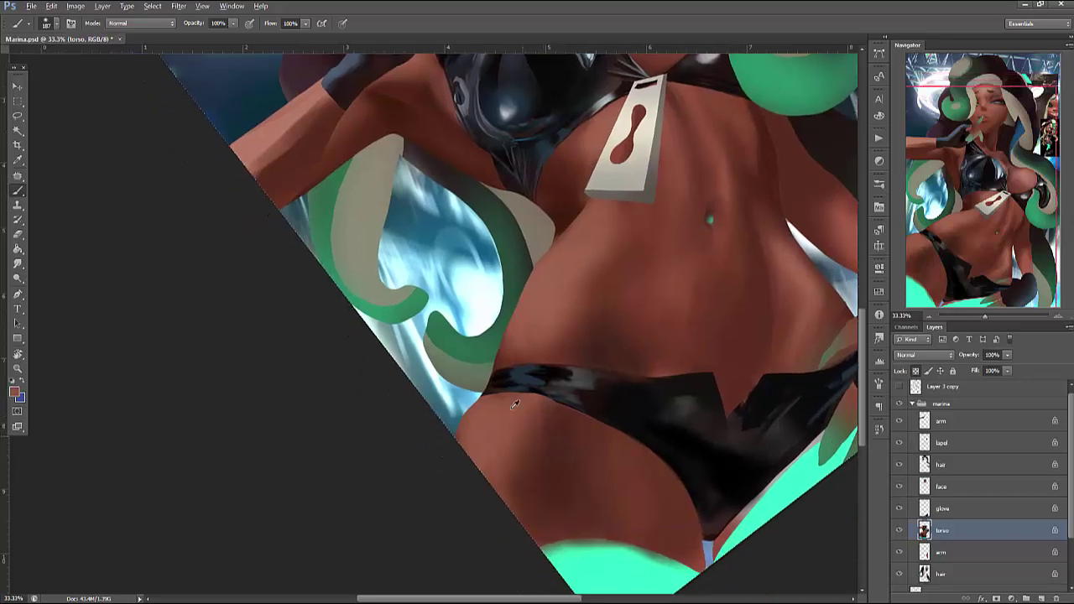
mouse_move(513, 449)
left_mouse_down()
mouse_move(529, 516)
mouse_move(562, 487)
left_mouse_up()
left_click_drag(748, 561, 725, 468)
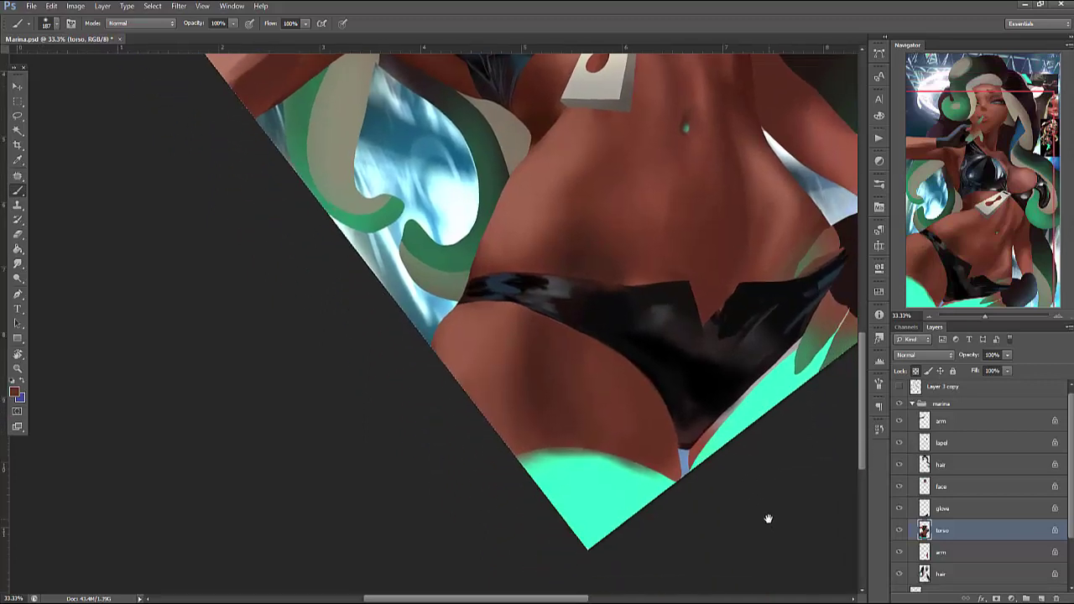
Paint a soft green glow from the bright green area onto the lower near thigh with a 391 px brush
left_click(581, 464, "alt")
right_click(669, 506)
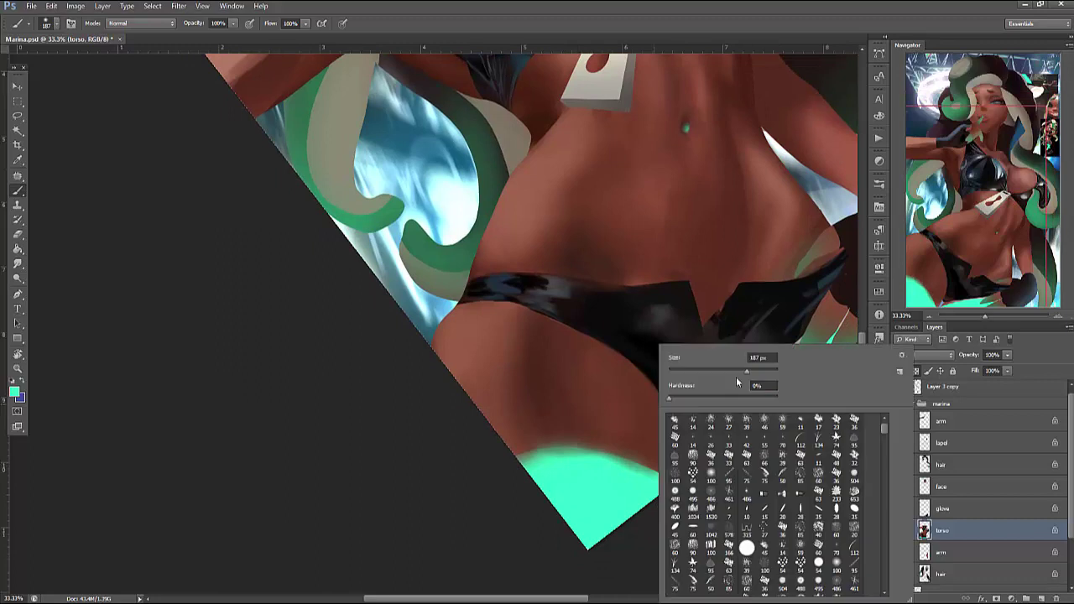
left_click_drag(736, 375, 760, 374)
key("Return")
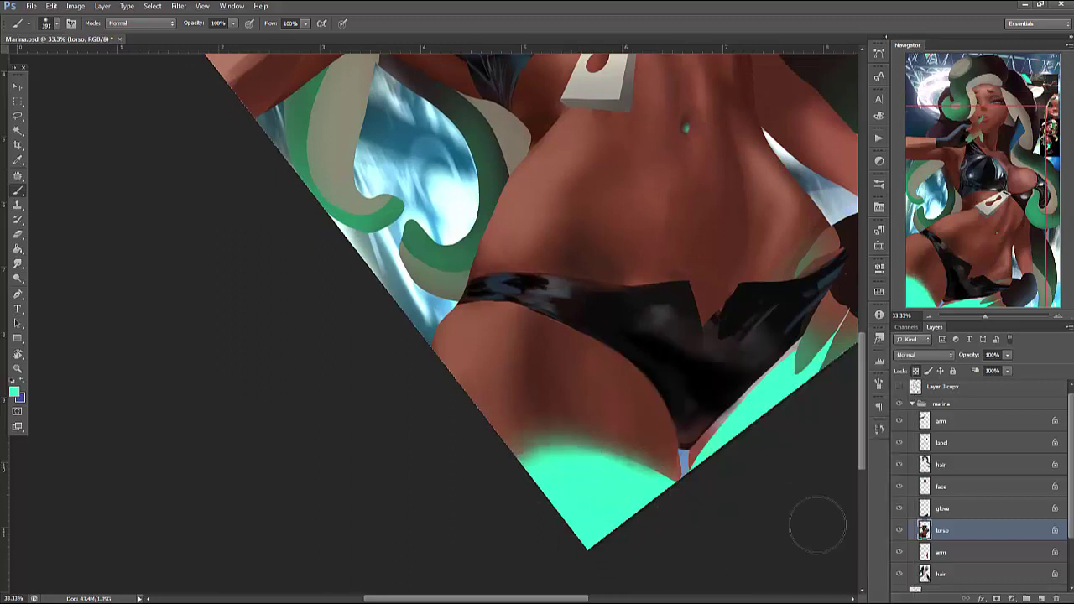
Lasso the far thigh, shade it with sampled dark skin, add a soft green glow along its lower edge, and deselect
left_click_drag(815, 522, 736, 520)
key("l")
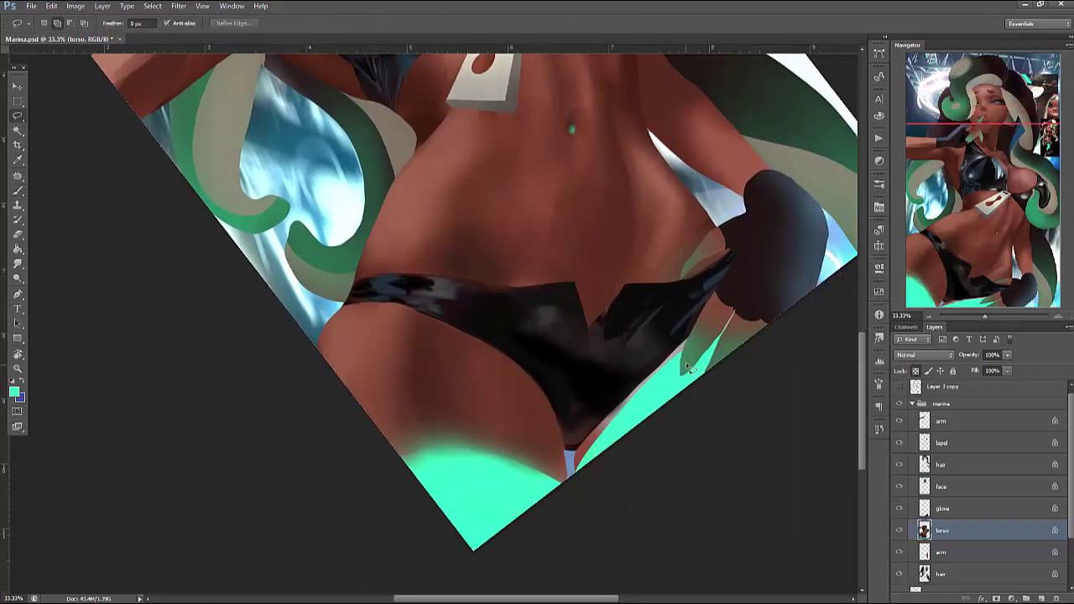
mouse_move(653, 388)
left_mouse_down()
mouse_move(583, 451)
mouse_move(665, 345)
mouse_move(775, 361)
left_mouse_up()
key("b")
left_click(696, 228, "alt")
mouse_move(711, 337)
left_mouse_down()
mouse_move(767, 348)
mouse_move(697, 357)
mouse_move(739, 336)
mouse_move(579, 405)
left_mouse_up()
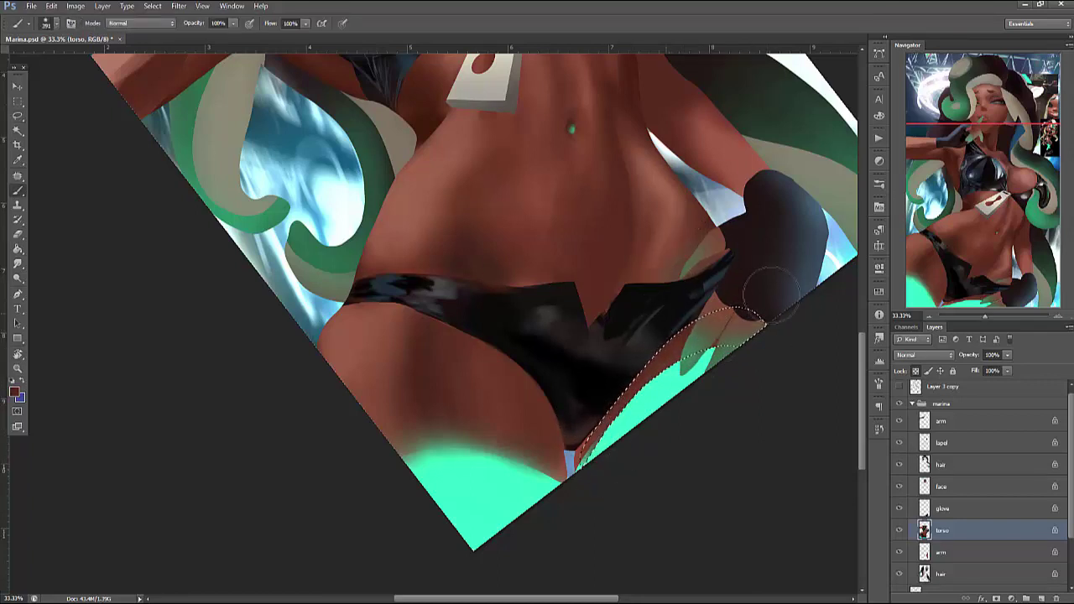
left_click(660, 396, "alt")
mouse_move(659, 395)
left_mouse_down()
mouse_move(710, 381)
mouse_move(618, 465)
mouse_move(696, 392)
mouse_move(736, 377)
left_mouse_up()
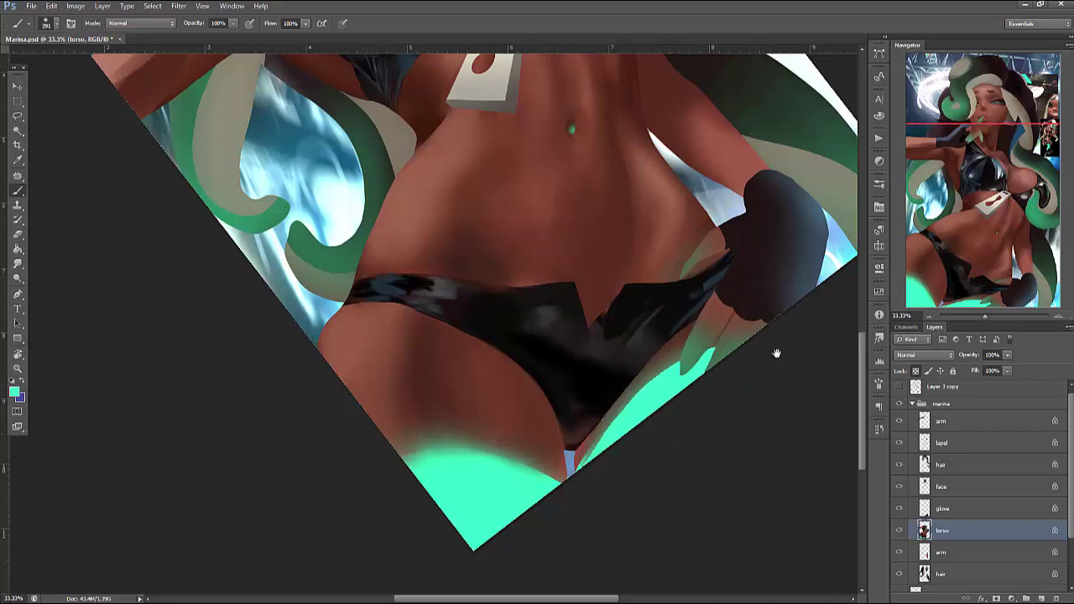
Soften the far hip and side of the abdomen with a 166 px brush and sampled skin tones
scroll(778, 436, "up", 6)
right_click(742, 311)
left_click_drag(743, 310, 706, 308)
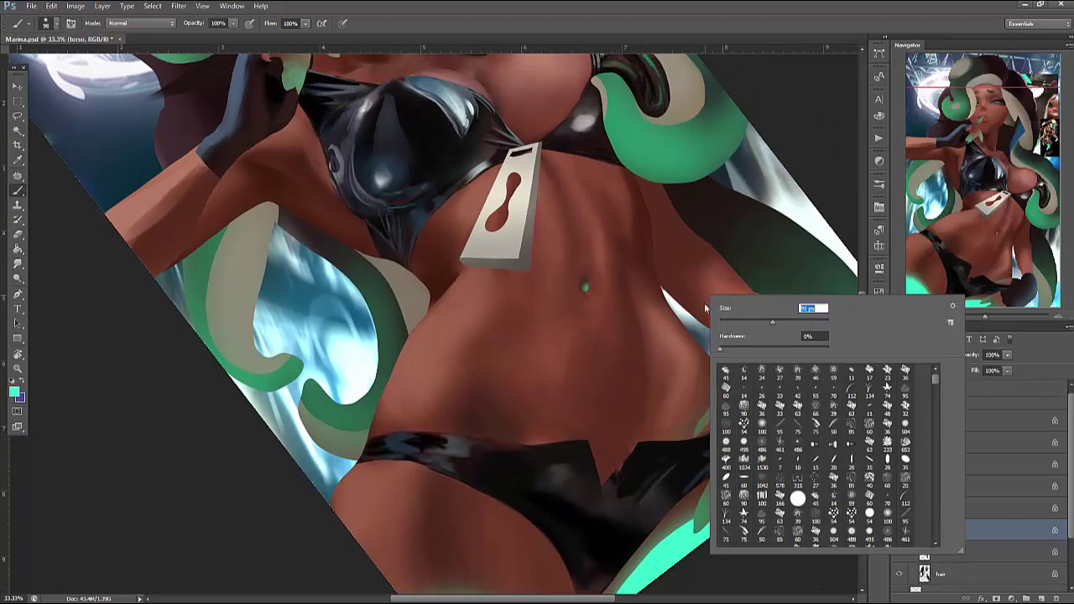
left_click(693, 340, "alt")
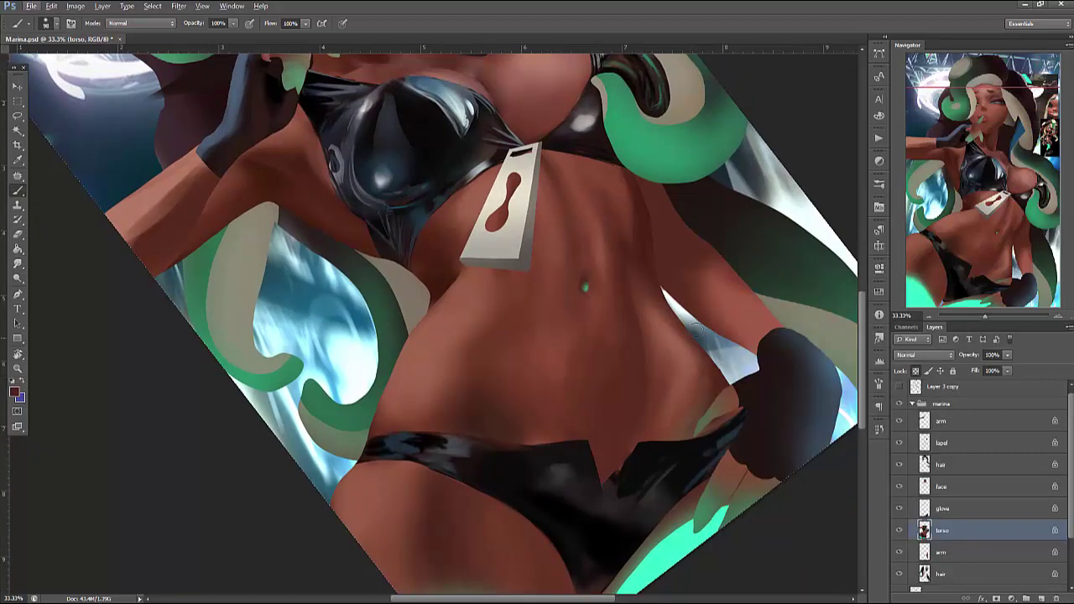
right_click(742, 277)
key("Return")
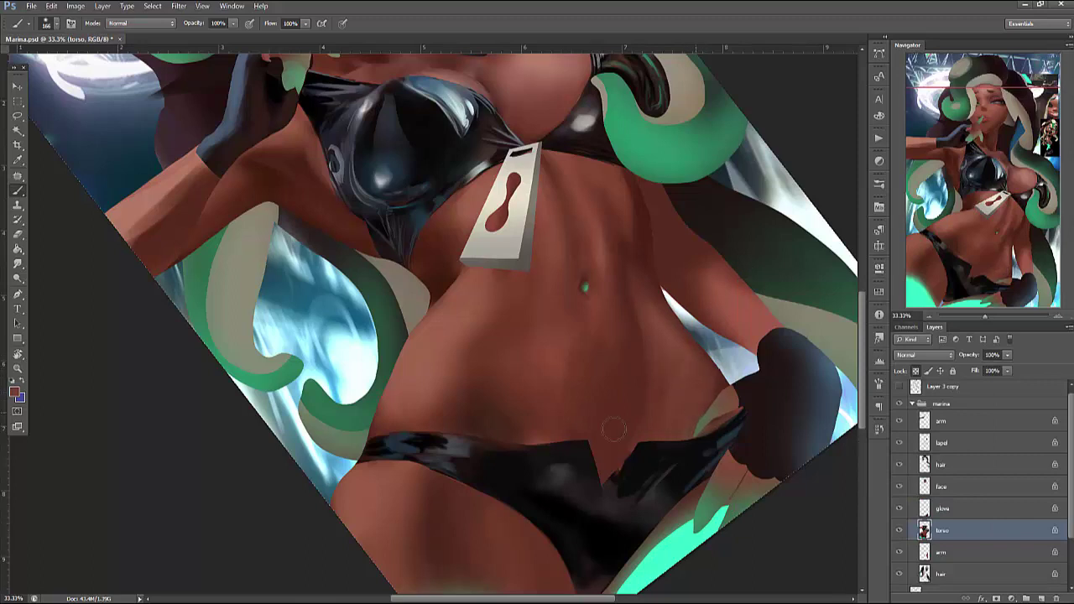
left_click(731, 387, "alt")
left_click(688, 360, "alt")
left_click(638, 255, "alt")
key("r")
key("Escape")
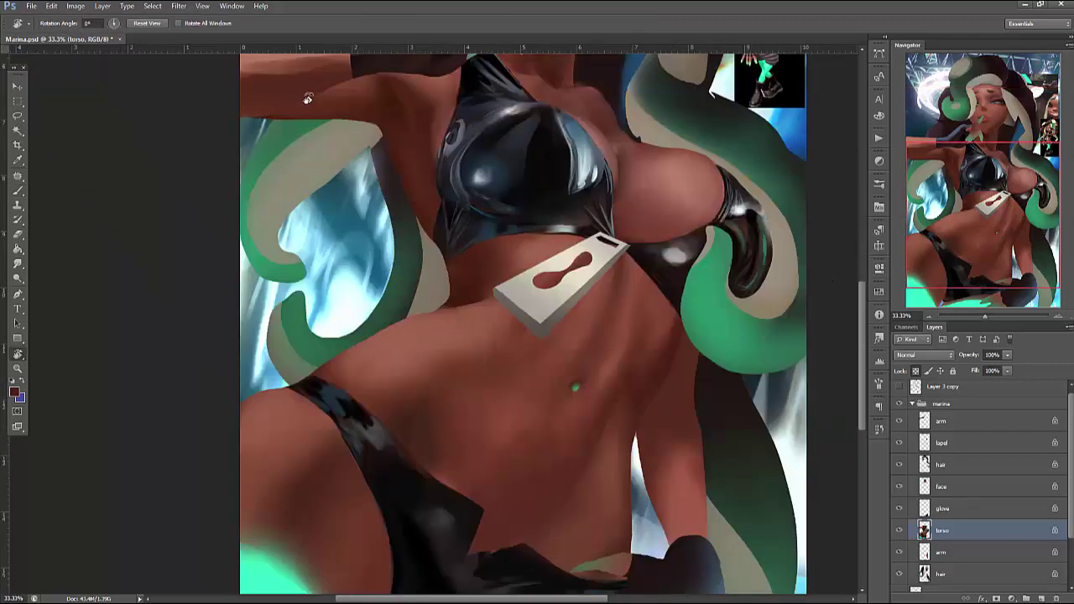
left_click(75, 6)
left_click(187, 313)
left_click_drag(736, 384, 805, 319)
key("Escape")
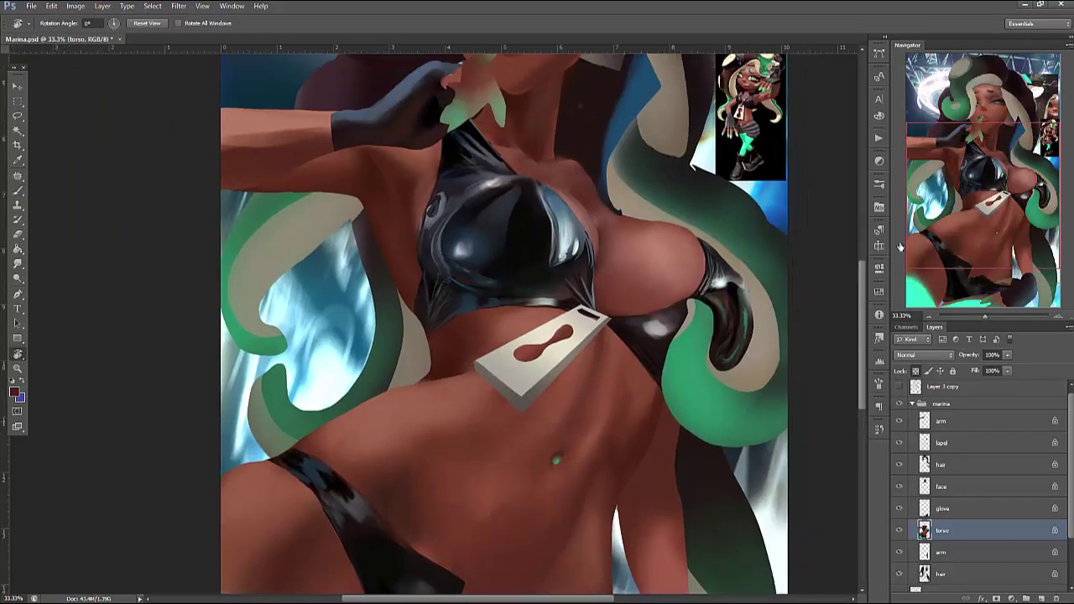
left_click(899, 529)
left_click(899, 529)
key("ctrl+plus")
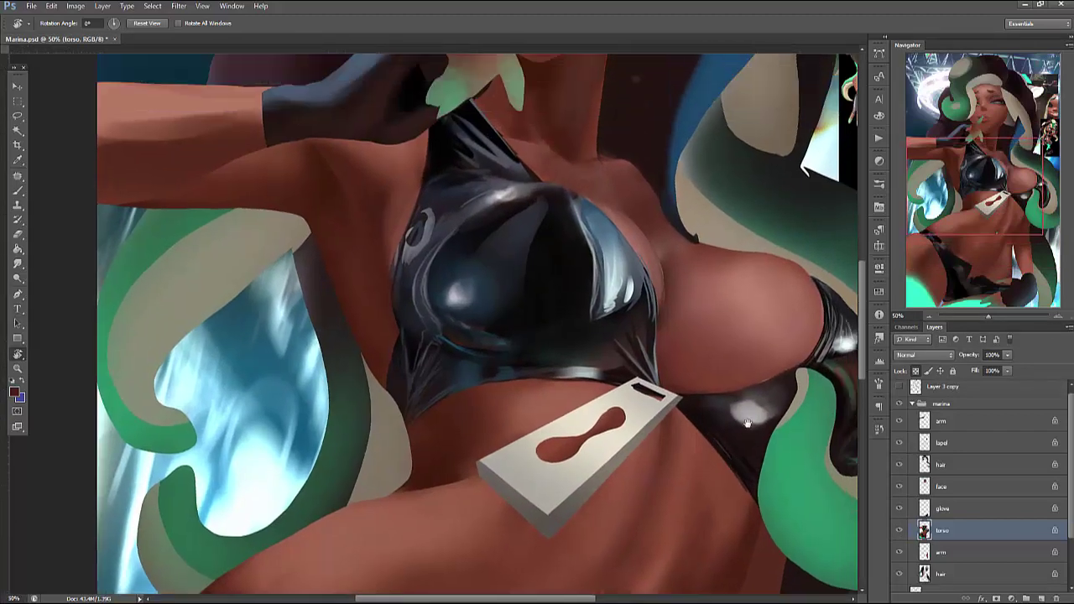
key("ctrl+r")
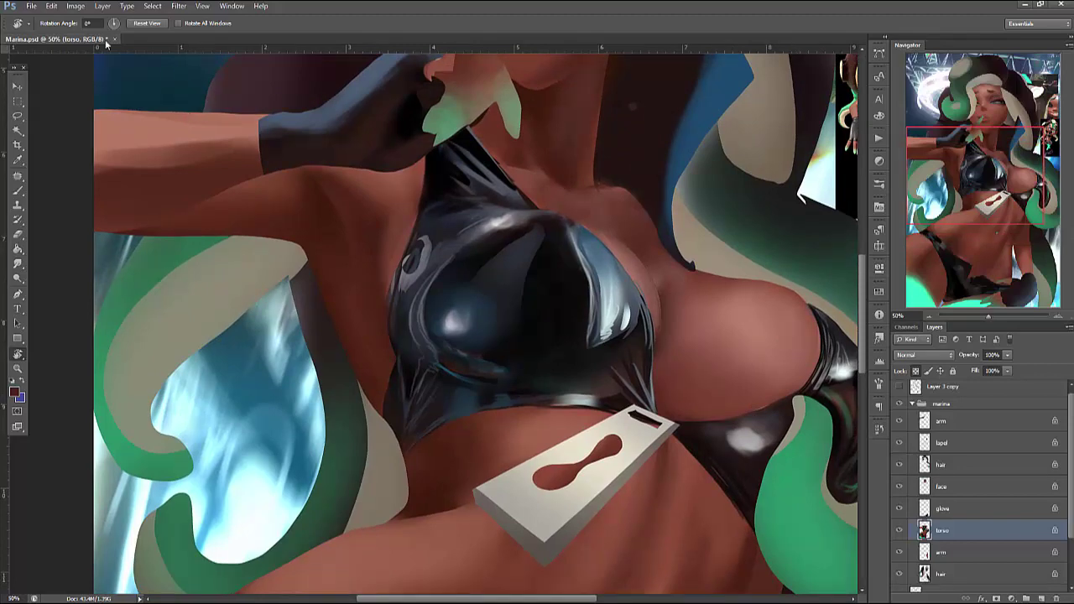
Flip the whole canvas horizontally
left_click(75, 6)
mouse_move(178, 109)
left_click(250, 155)
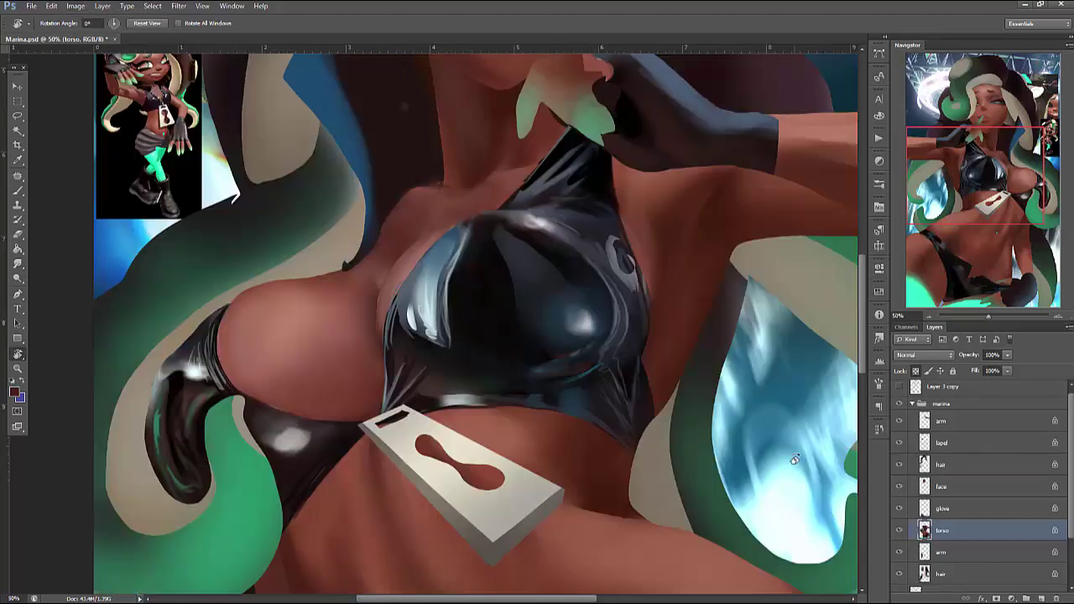
left_click_drag(739, 543, 698, 501)
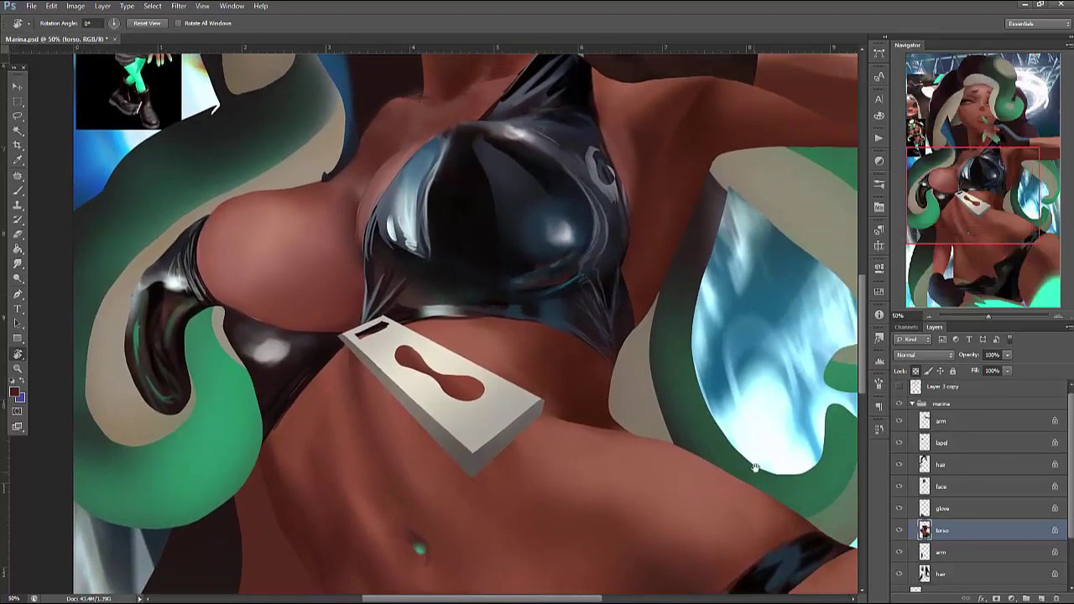
On the glove layer, paint muted blue light along the lower glove's outer edge and darken its cuff with a soft brush
left_click(946, 508)
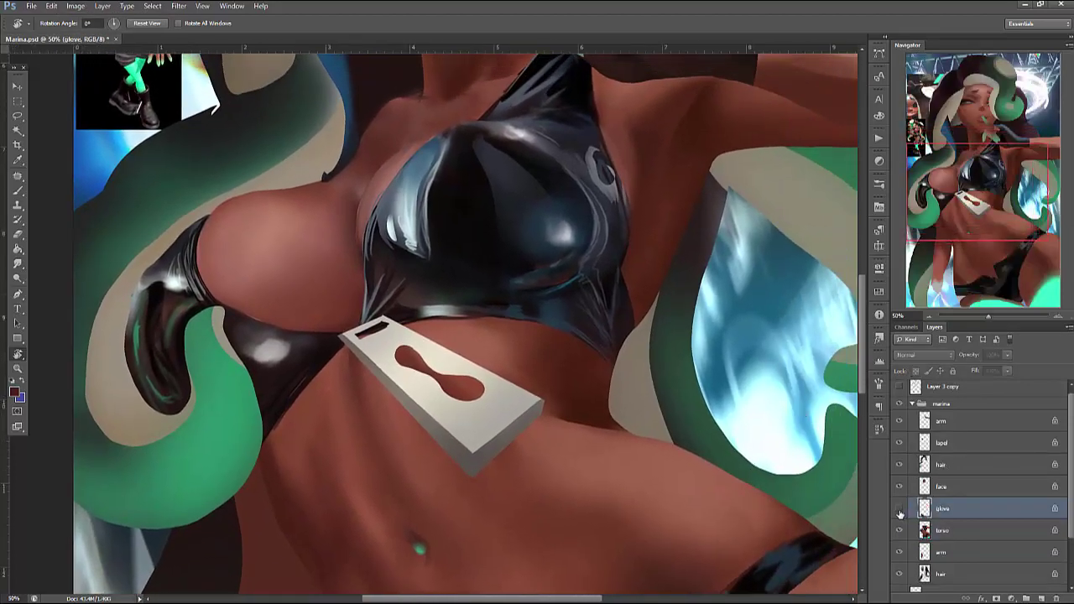
left_click_drag(598, 483, 703, 327)
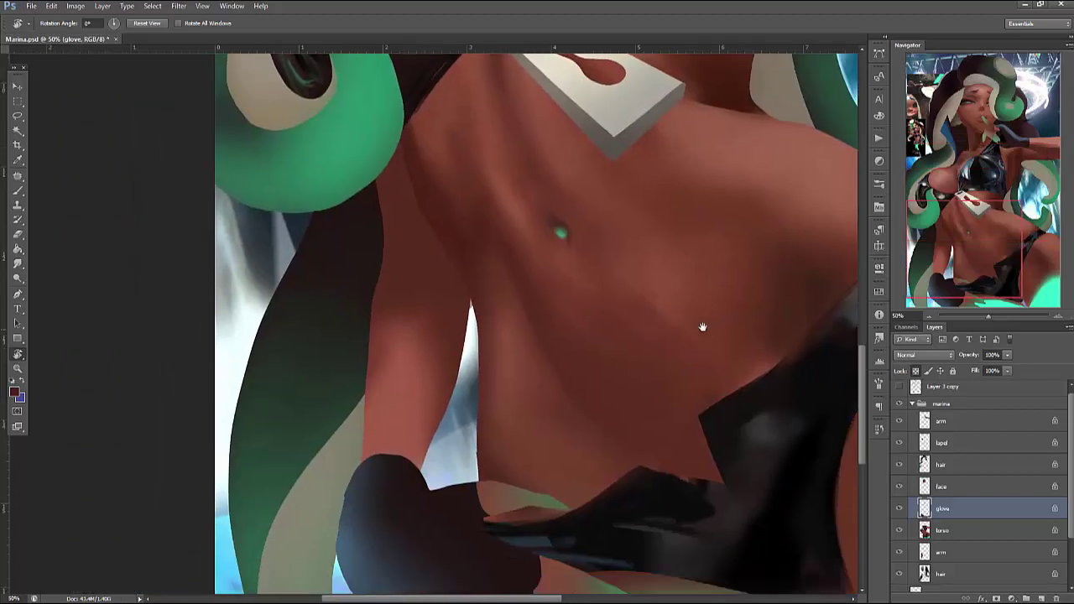
left_click_drag(685, 447, 775, 286)
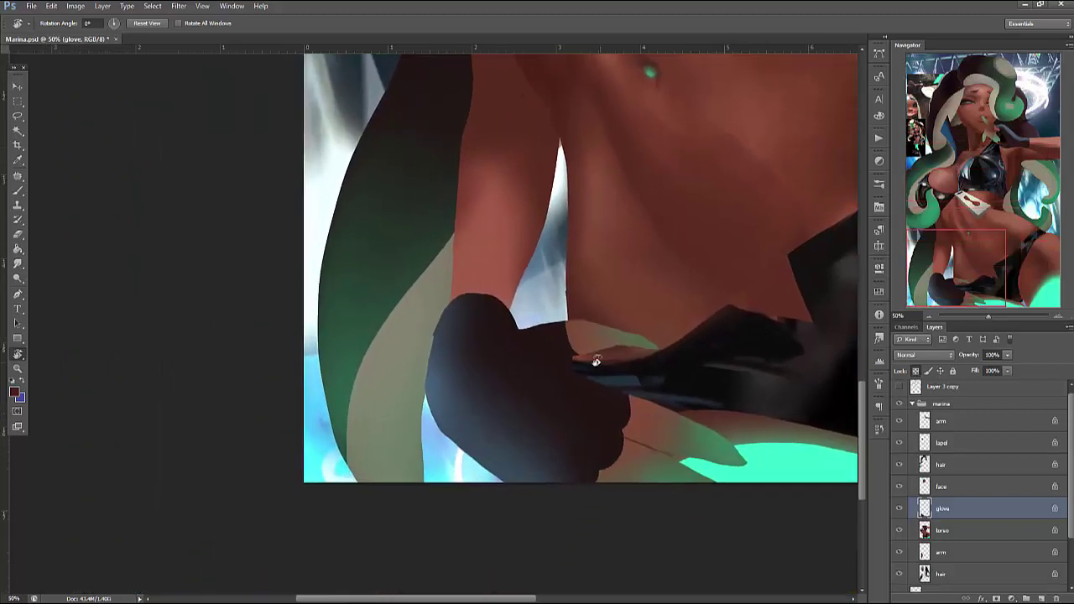
key("b")
right_click(554, 306)
left_click(668, 333)
key("Return")
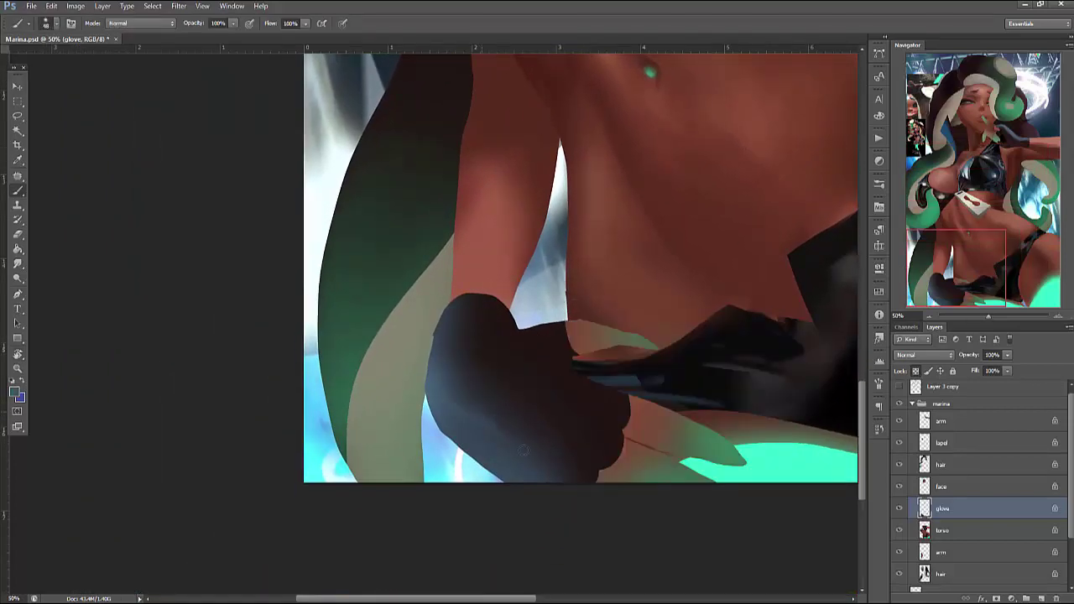
right_click(647, 271)
left_click(491, 323, "alt")
right_click(511, 235)
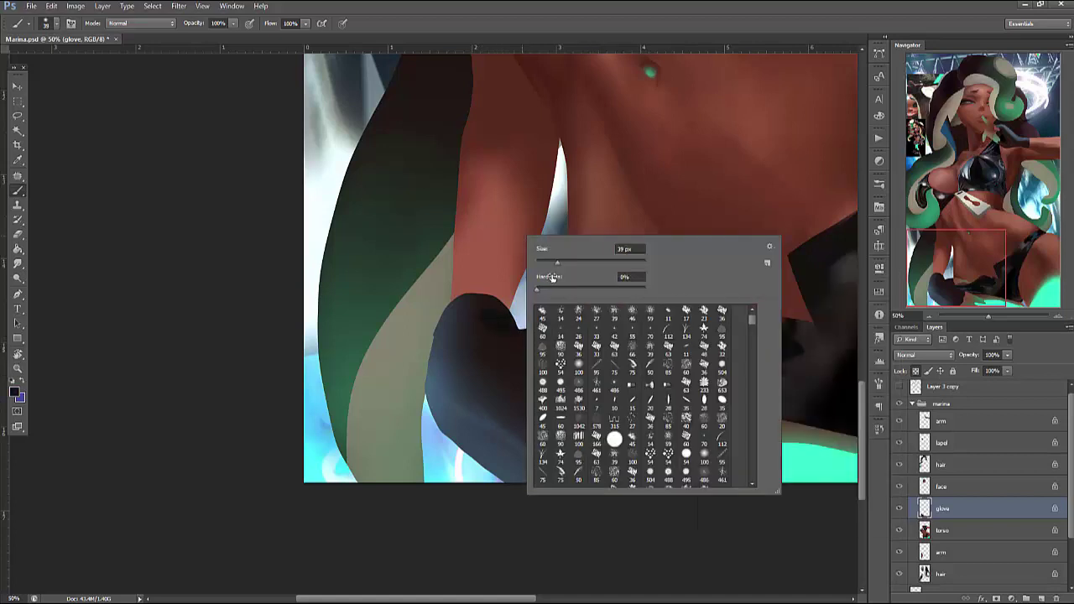
key("Return")
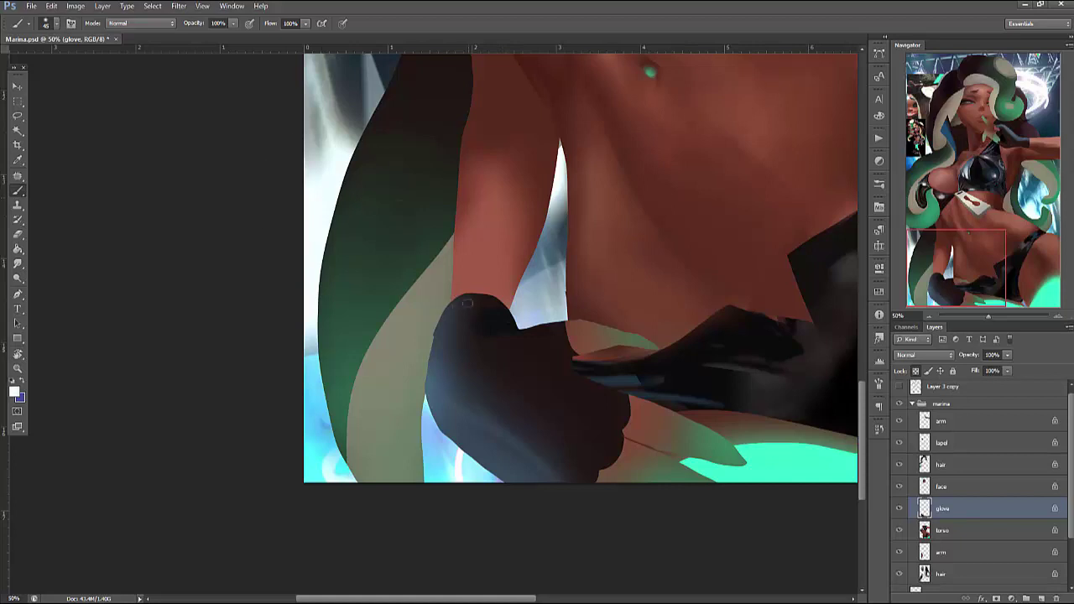
Paint white glossy highlights along the lower glove's wrist and outer edge, reducing the brush from 45 to 21 px
mouse_move(468, 304)
left_mouse_down()
mouse_move(446, 323)
mouse_move(457, 335)
mouse_move(443, 377)
mouse_move(438, 335)
mouse_move(454, 403)
mouse_move(439, 380)
mouse_move(499, 427)
left_mouse_up()
right_click(472, 286)
key("Return")
right_click(485, 284)
key("Return")
right_click(490, 301)
key("Return")
key("x")
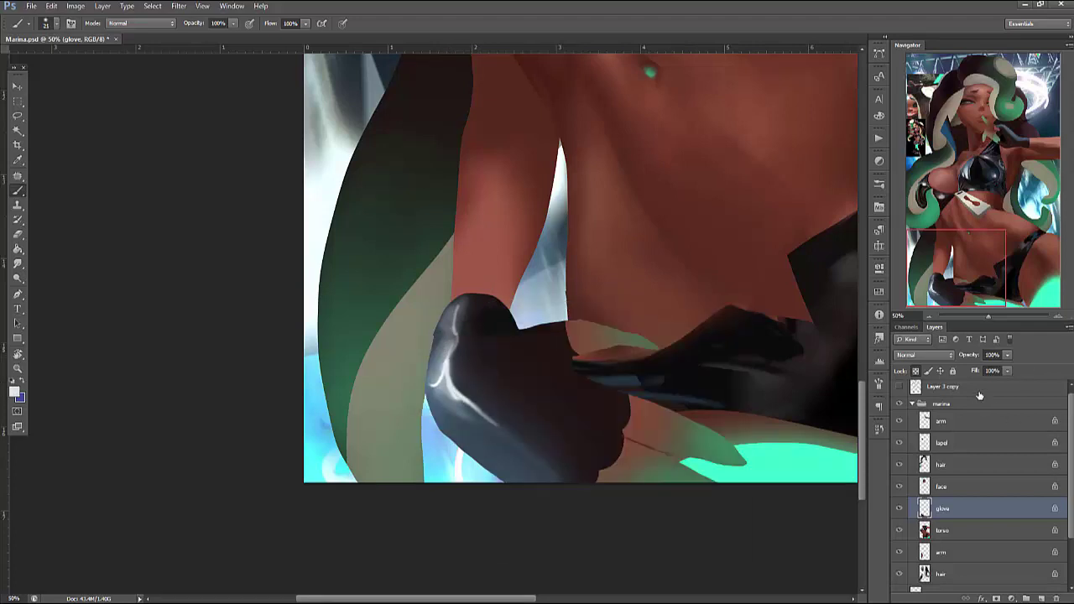
Paint black finger creases on the lower glove with a 14 px brush, temporarily showing the Layer 3 copy line art as a guide
left_click_drag(1070, 415, 1071, 404)
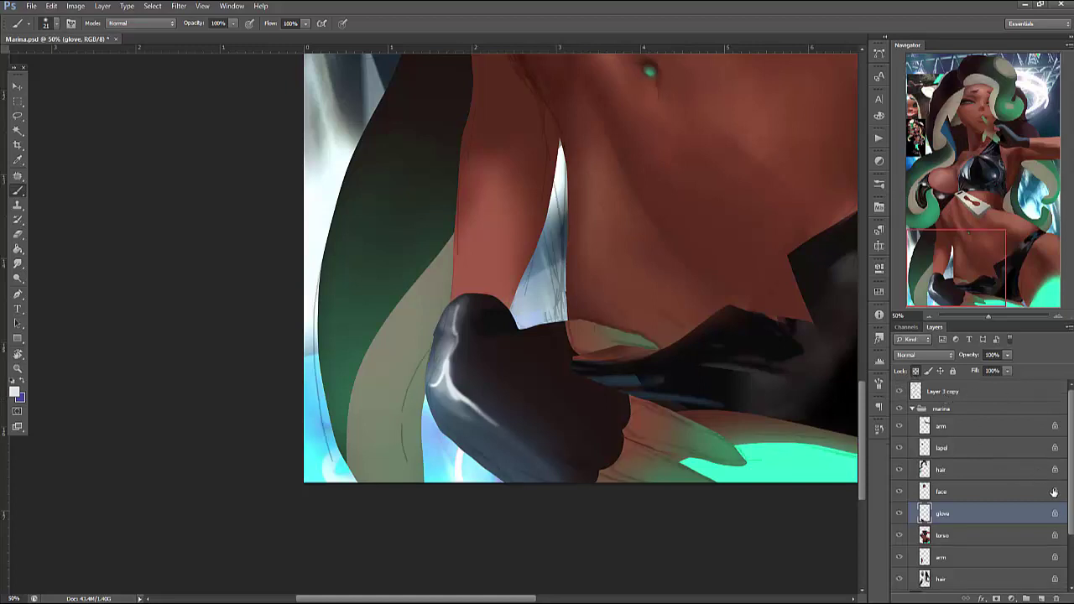
left_click(15, 392)
left_click(420, 306)
left_click(652, 154)
right_click(669, 312)
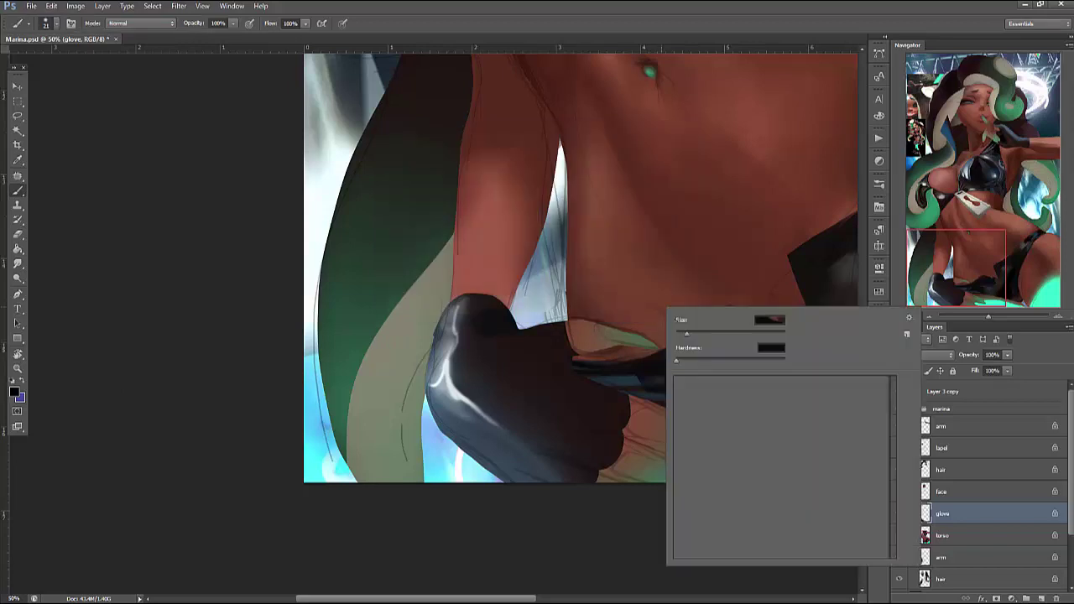
key("Escape")
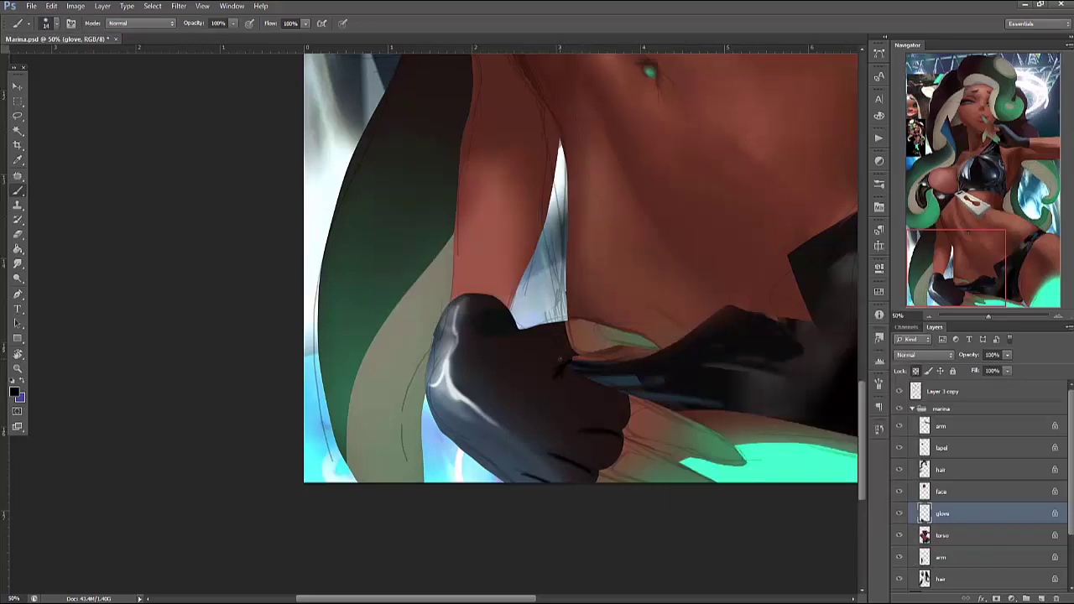
left_click(899, 392)
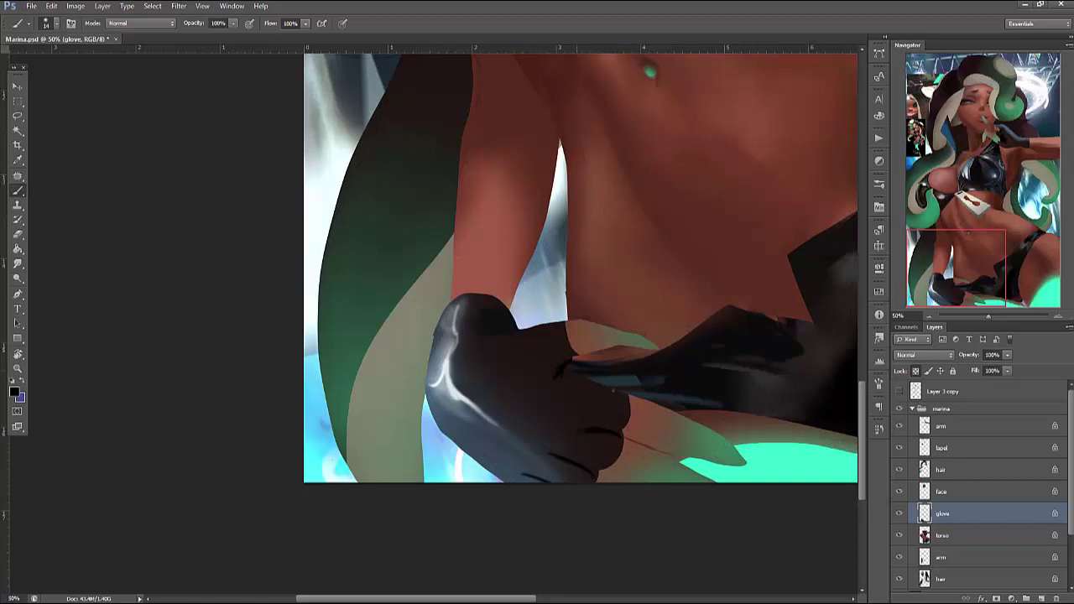
Shade the folds and gaps between the lower glove's fingers in black with a soft 64 px brush, refining with 25 px
right_click(608, 312)
key("Escape")
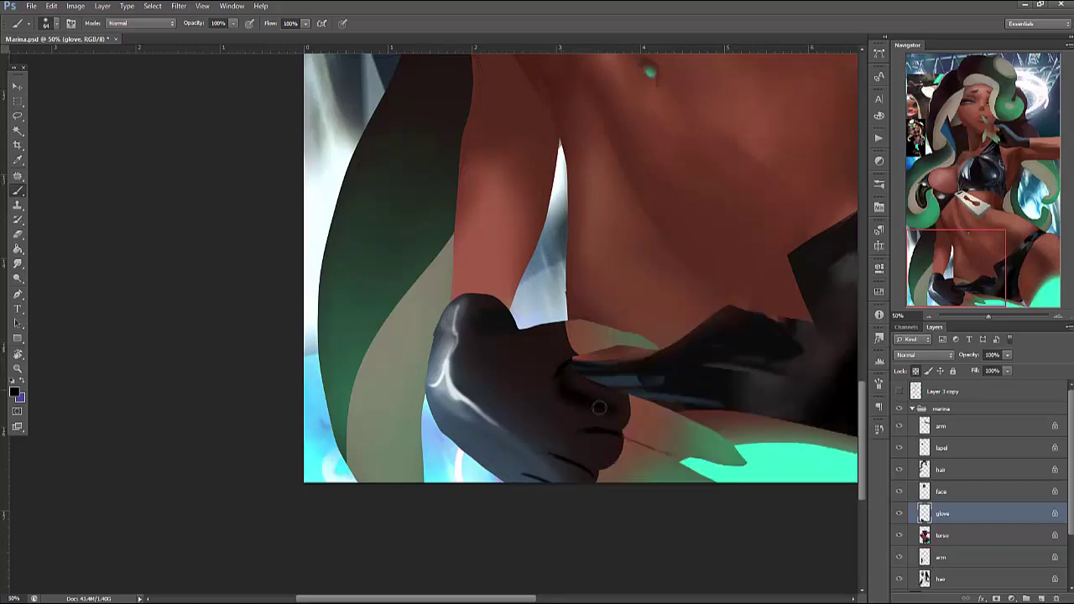
mouse_move(599, 408)
left_mouse_down()
mouse_move(543, 349)
mouse_move(474, 322)
mouse_move(486, 363)
mouse_move(511, 352)
mouse_move(493, 351)
mouse_move(499, 372)
mouse_move(526, 361)
mouse_move(543, 394)
mouse_move(609, 420)
mouse_move(577, 421)
mouse_move(557, 442)
mouse_move(589, 449)
mouse_move(569, 463)
mouse_move(527, 459)
mouse_move(565, 478)
mouse_move(534, 489)
mouse_move(489, 457)
mouse_move(531, 447)
mouse_move(494, 410)
mouse_move(540, 427)
mouse_move(480, 382)
mouse_move(579, 399)
left_mouse_up()
right_click(668, 335)
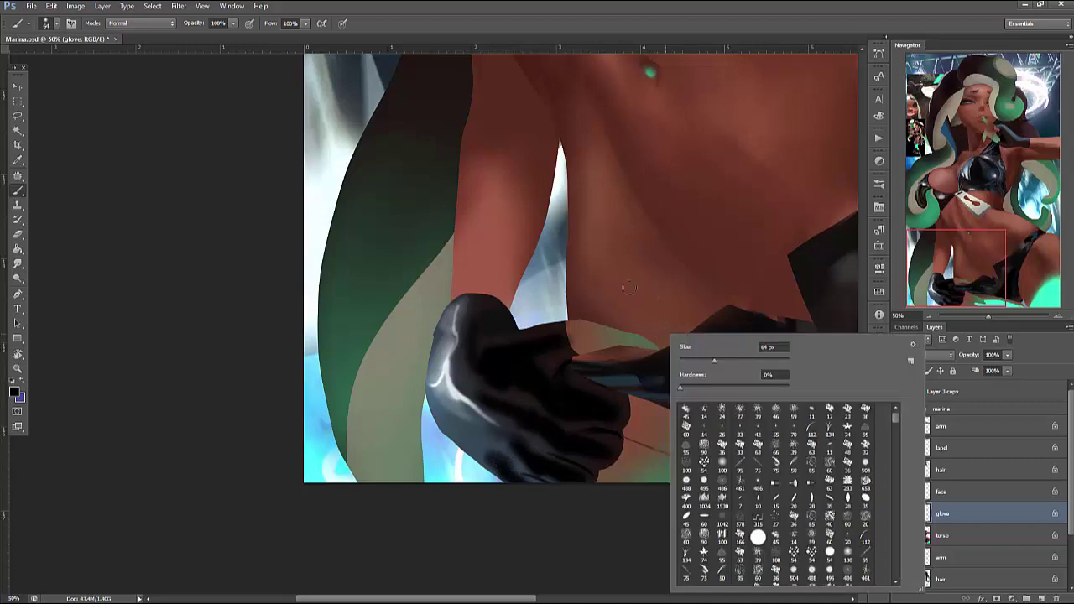
left_click_drag(696, 349, 693, 362)
key("Return")
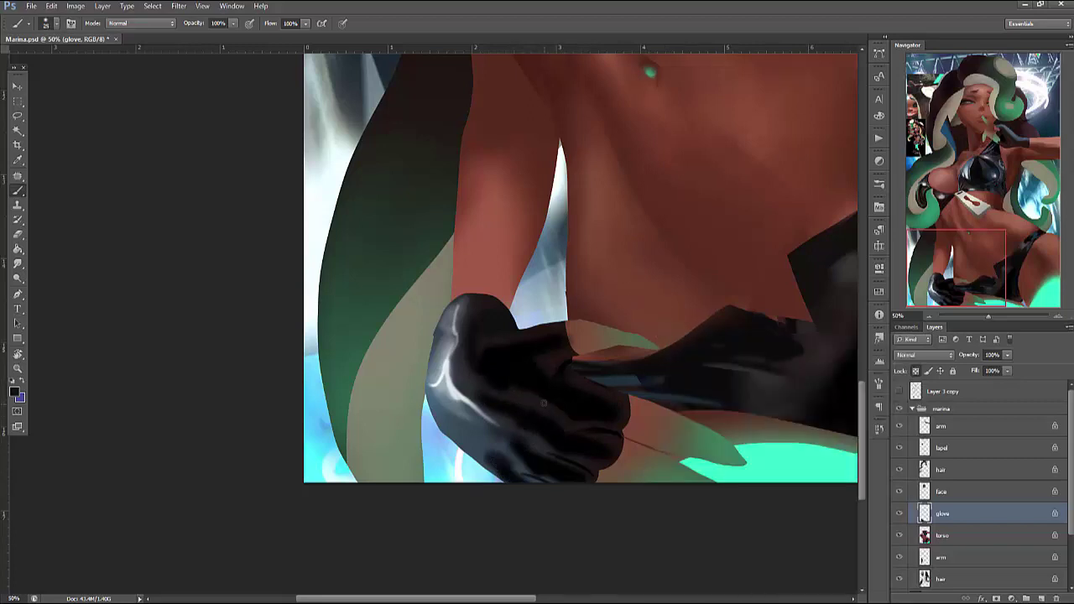
mouse_move(529, 453)
left_mouse_down()
mouse_move(510, 451)
mouse_move(533, 468)
left_mouse_up()
Paint a grey reflection on the back of the gloved hand with sampled highlight tones and a harder 25 px brush
left_click(466, 396, "alt")
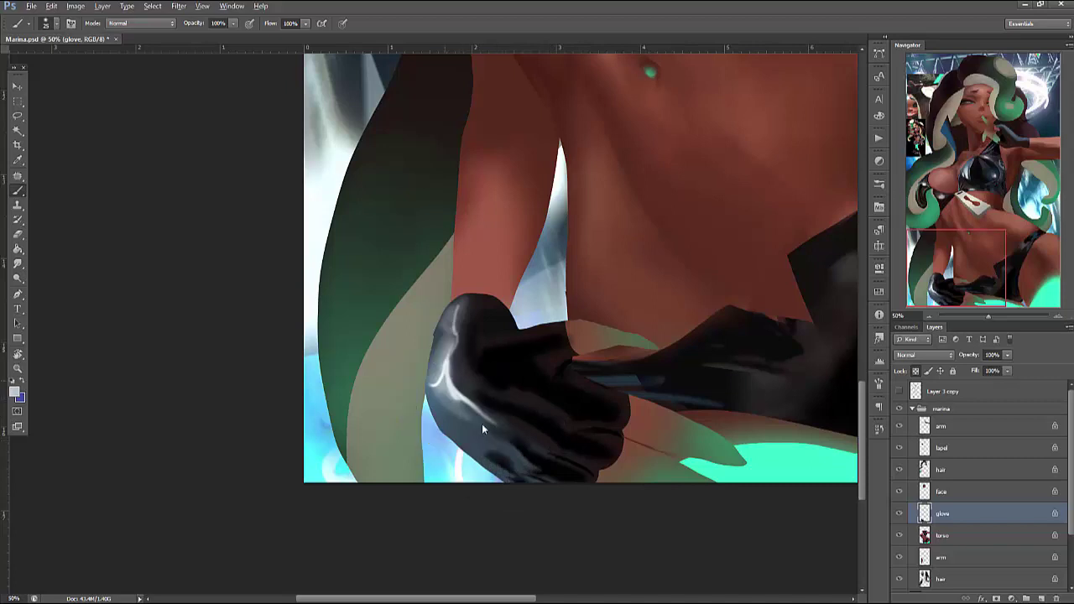
right_click(537, 285)
left_click(466, 354, "alt")
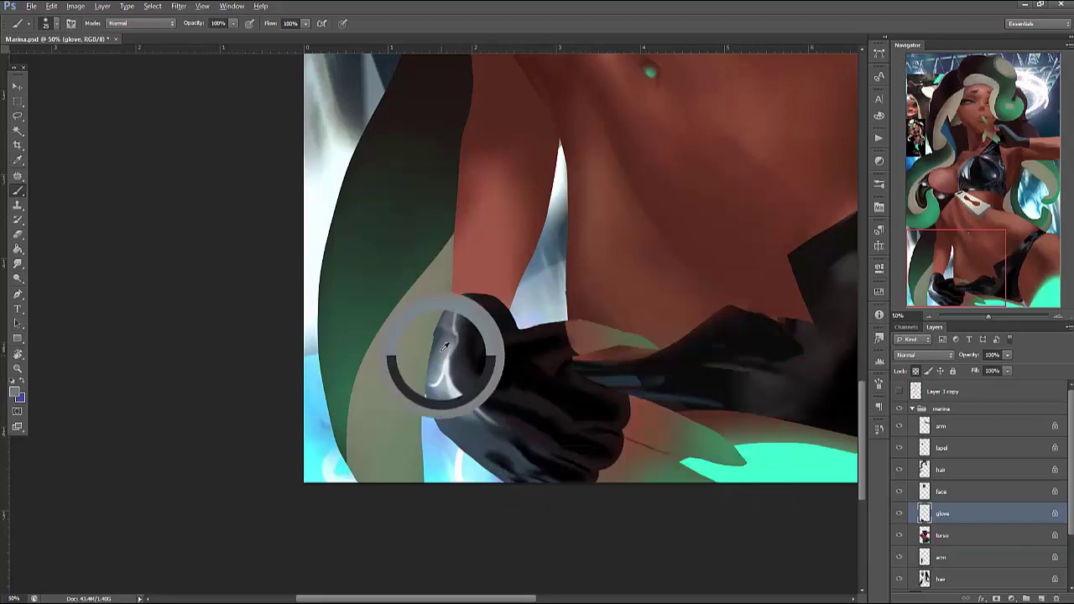
right_click(510, 272)
left_click_drag(564, 315, 621, 316)
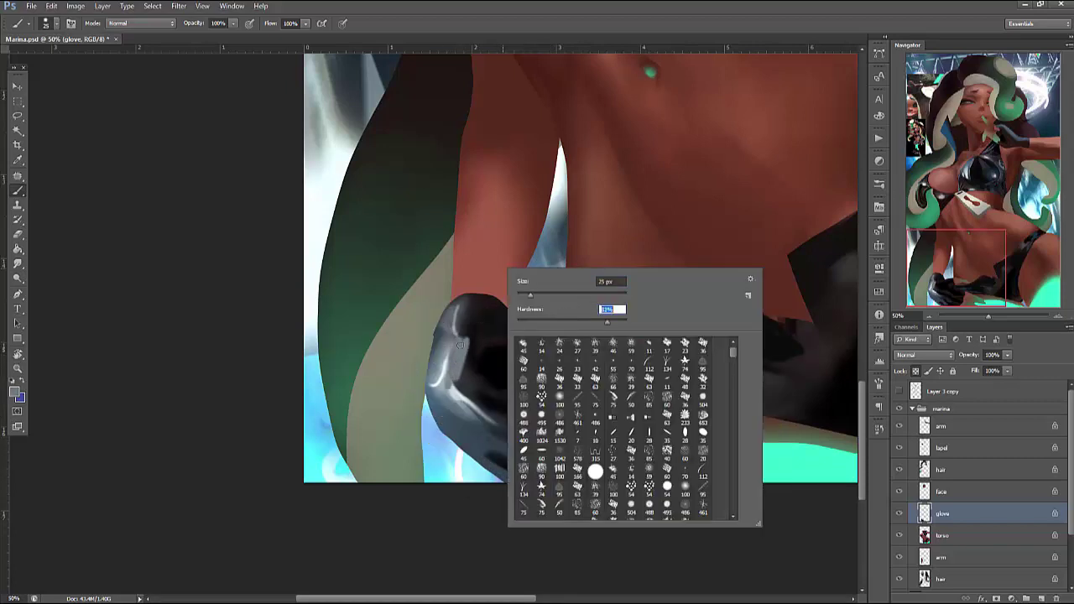
left_click_drag(495, 340, 464, 403)
Broaden the blue-grey planes across the back of the gloved hand with a 76 px brush and sampled tones
right_click(542, 261)
left_click_drag(575, 290, 604, 285)
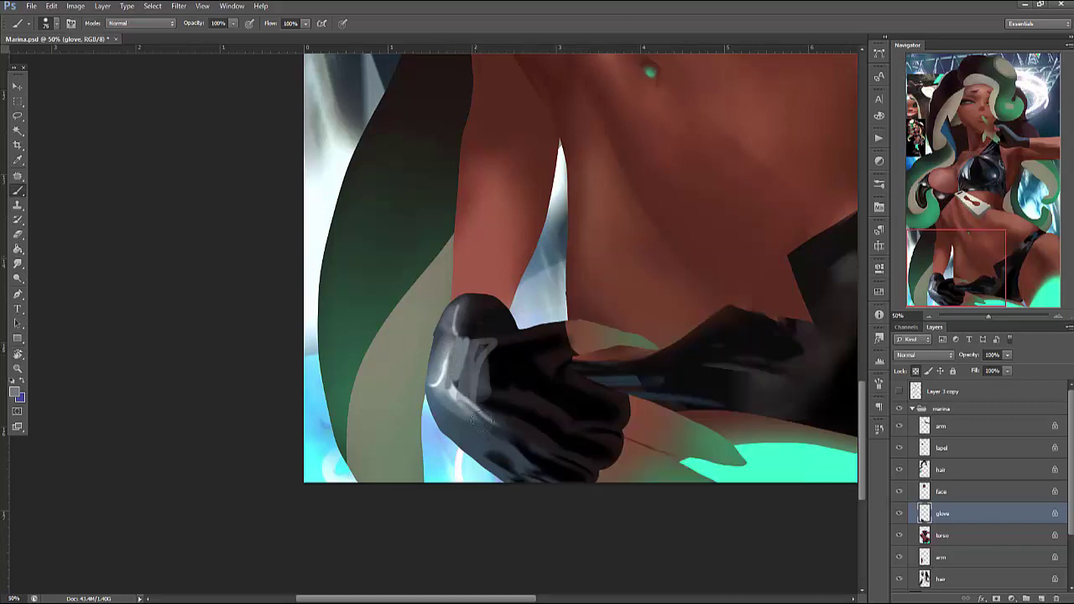
mouse_move(483, 344)
left_mouse_down()
mouse_move(494, 405)
mouse_move(445, 461)
mouse_move(483, 419)
mouse_move(457, 453)
left_mouse_up()
left_click(442, 382, "alt")
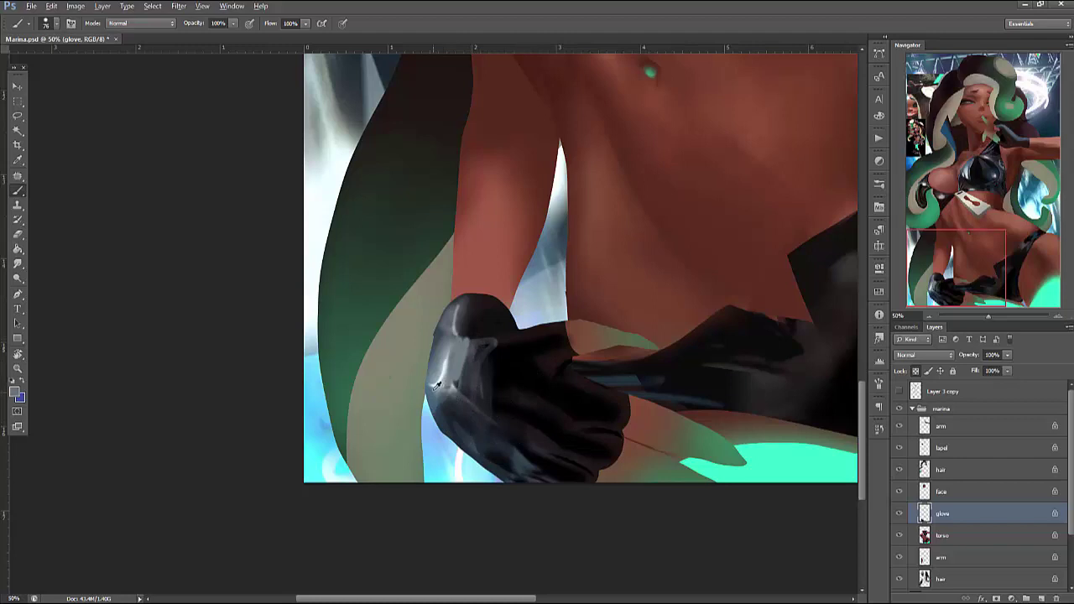
mouse_move(440, 373)
left_mouse_down()
mouse_move(482, 470)
mouse_move(504, 474)
left_mouse_up()
Add green and warm skin-toned reflected light to the gloved fingers with a 32 px brush
right_click(620, 333)
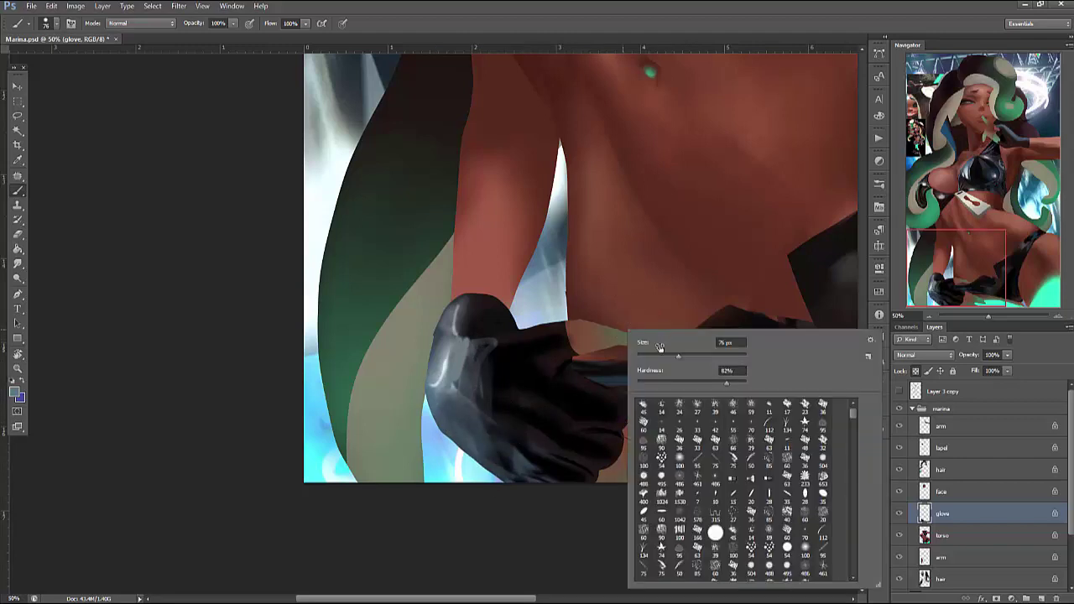
double_click(719, 341)
key("Return")
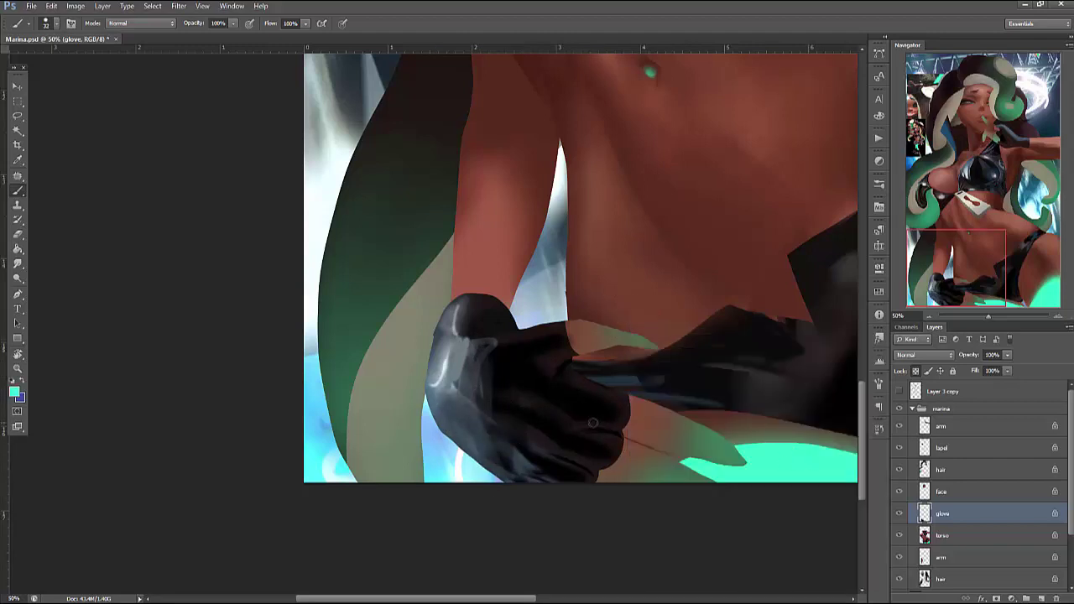
left_click(586, 420, "alt")
left_click(600, 418, "alt")
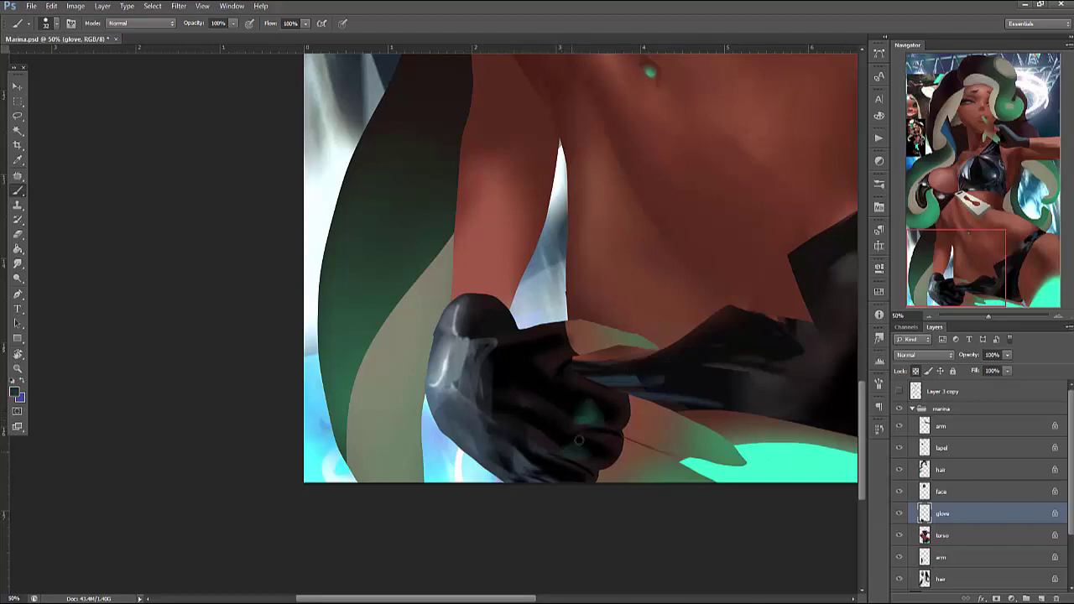
left_click(646, 451, "alt")
left_click_drag(590, 382, 636, 409)
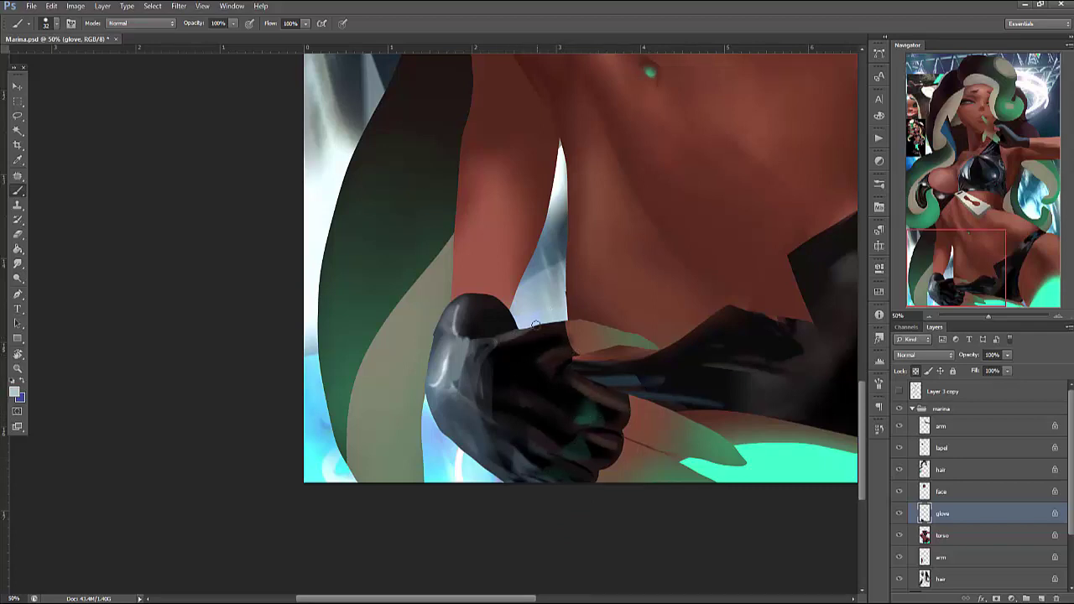
Paint sampled grey highlights along the glove's upper thumb edge and across its cuff, enlarging the brush for the cuff
left_click(506, 337, "alt")
left_click_drag(502, 348, 505, 339)
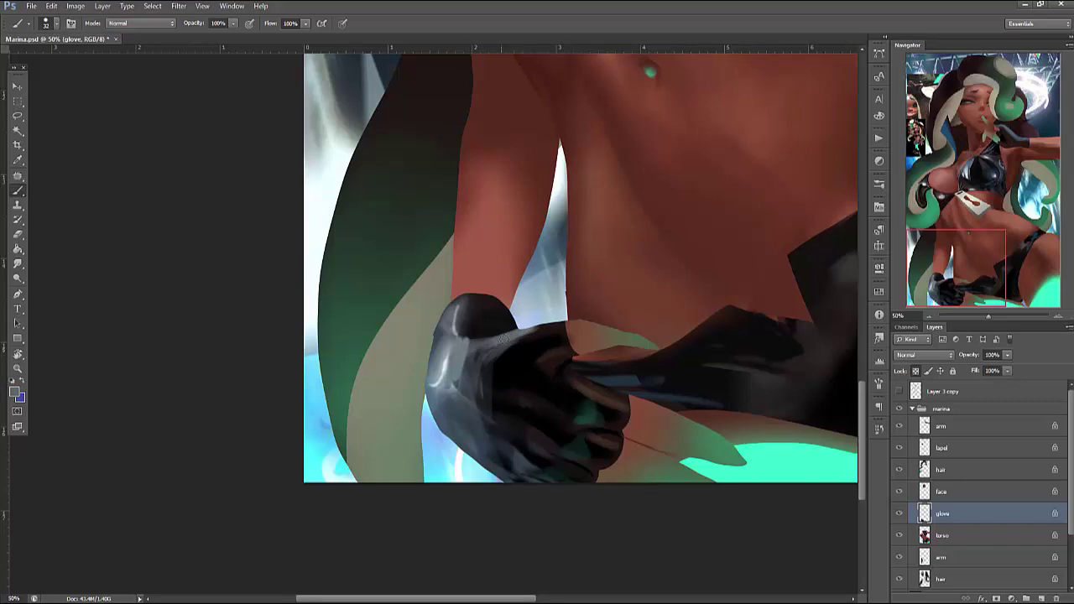
right_click(530, 301)
key("Return")
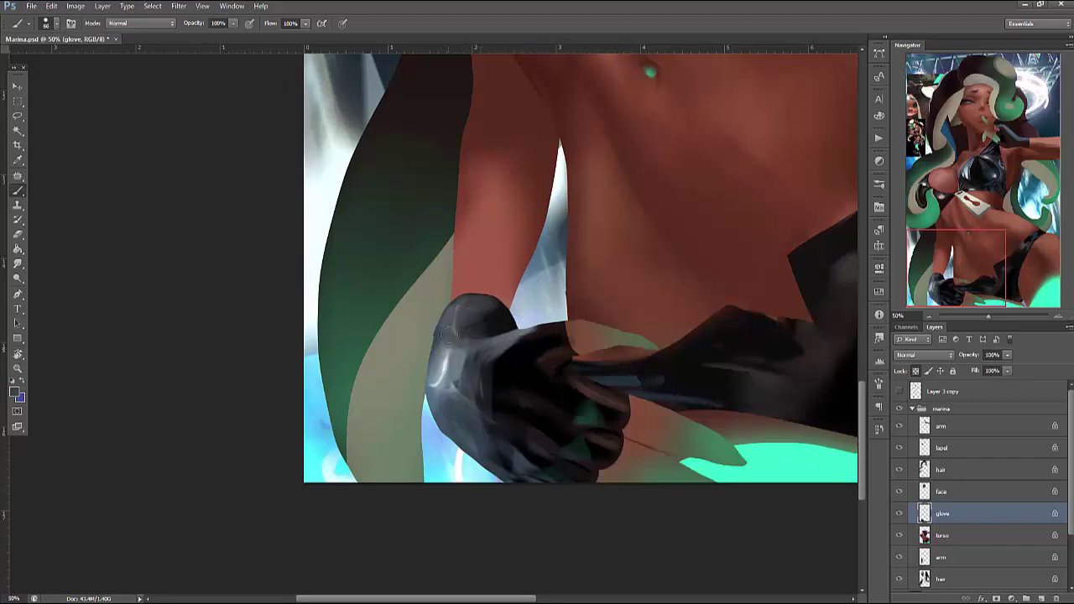
left_click(497, 319, "alt")
Lasso the outer edge of the lower glove, remove that strip to slim the hand, and deselect
mouse_move(499, 319)
left_mouse_down()
mouse_move(483, 307)
mouse_move(453, 407)
mouse_move(348, 321)
left_mouse_up()
key("l")
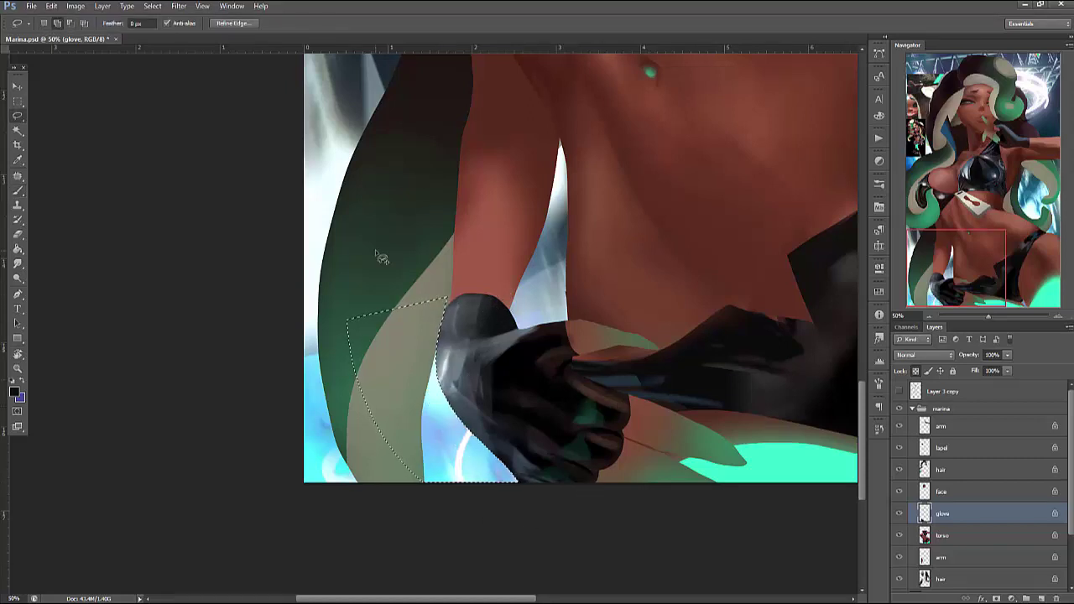
key("ctrl+d")
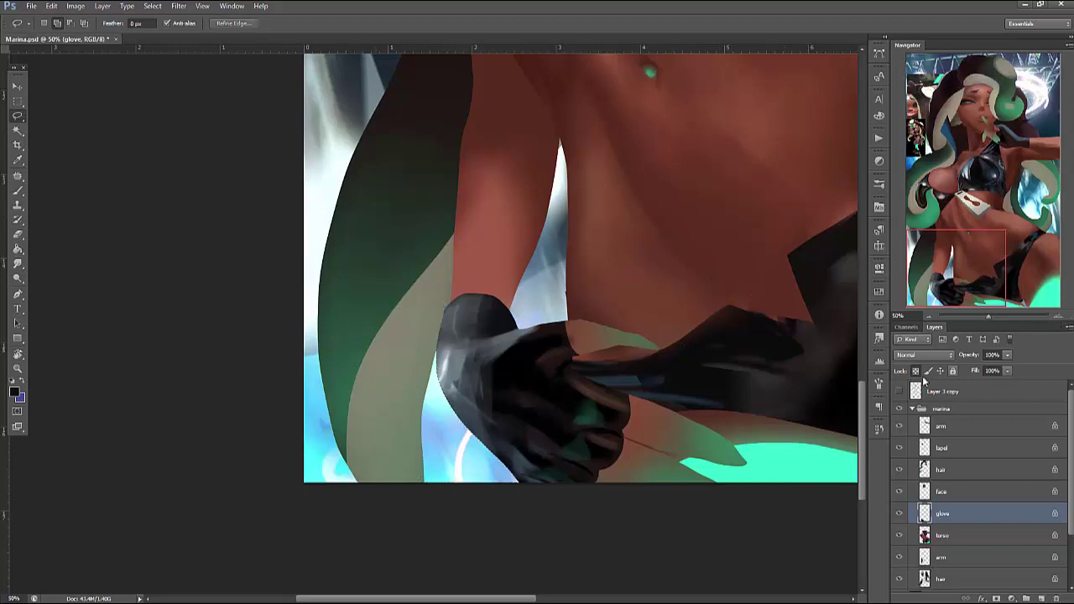
Refine the bare upper fingertip beside the glove opening with a 14 px brush and sampled skin tones
left_click(1056, 317)
key("r")
mouse_move(803, 414)
left_mouse_down()
mouse_move(652, 542)
mouse_move(707, 402)
mouse_move(619, 523)
mouse_move(714, 151)
mouse_move(624, 402)
mouse_move(546, 326)
left_mouse_up()
key("b")
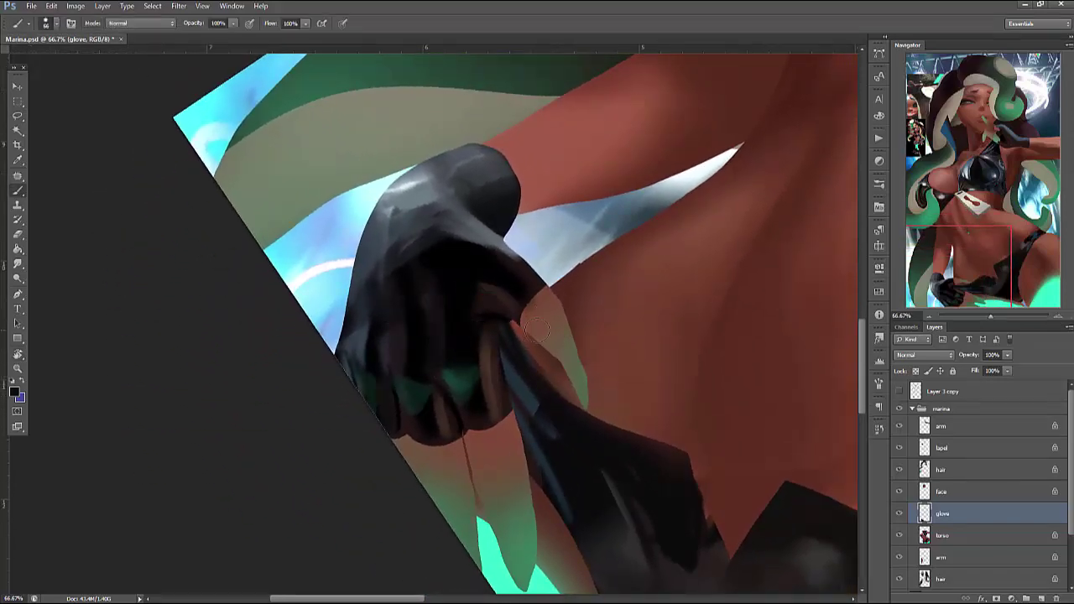
right_click(586, 265)
left_click(527, 318, "alt")
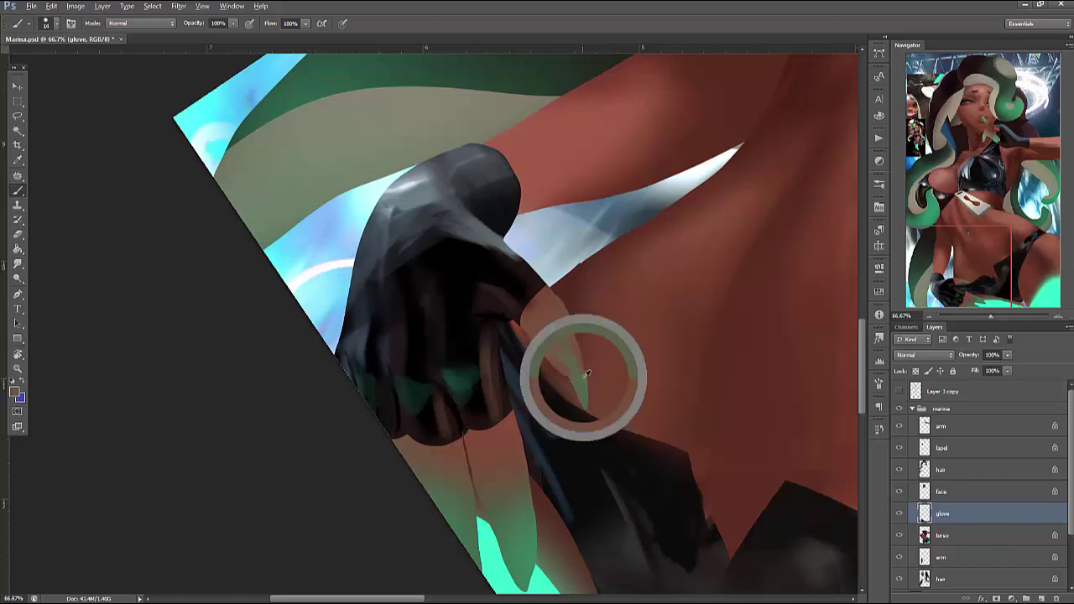
scroll(551, 417, "down", 2)
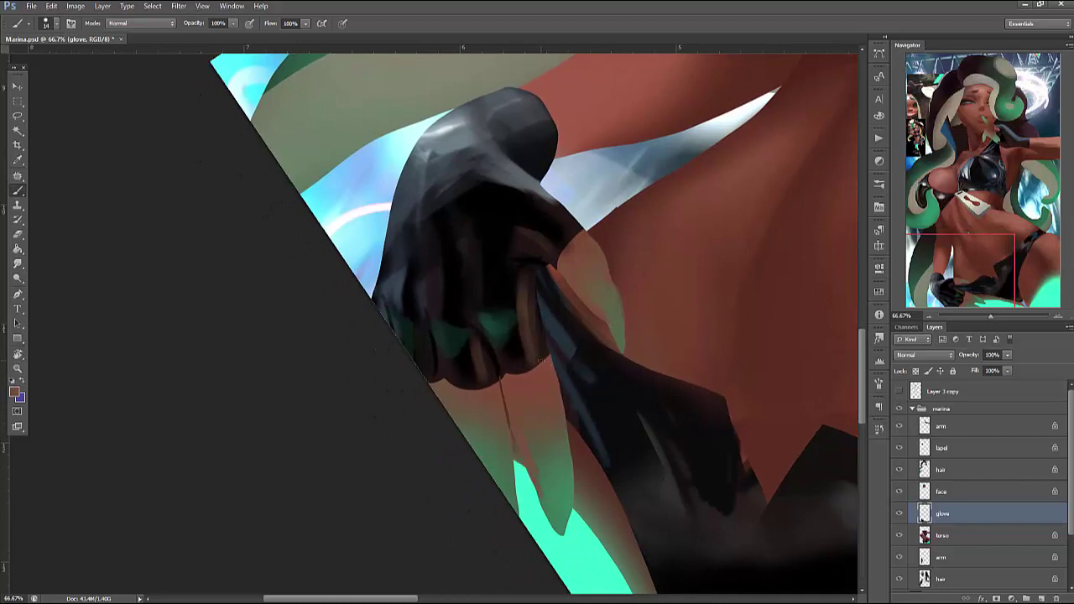
Lasso the lower bare finger's edge and tip, trimming its side and filling out a longer, tapered fingertip
key("l")
mouse_move(542, 312)
left_mouse_down()
mouse_move(587, 516)
mouse_move(604, 403)
mouse_move(546, 315)
left_mouse_up()
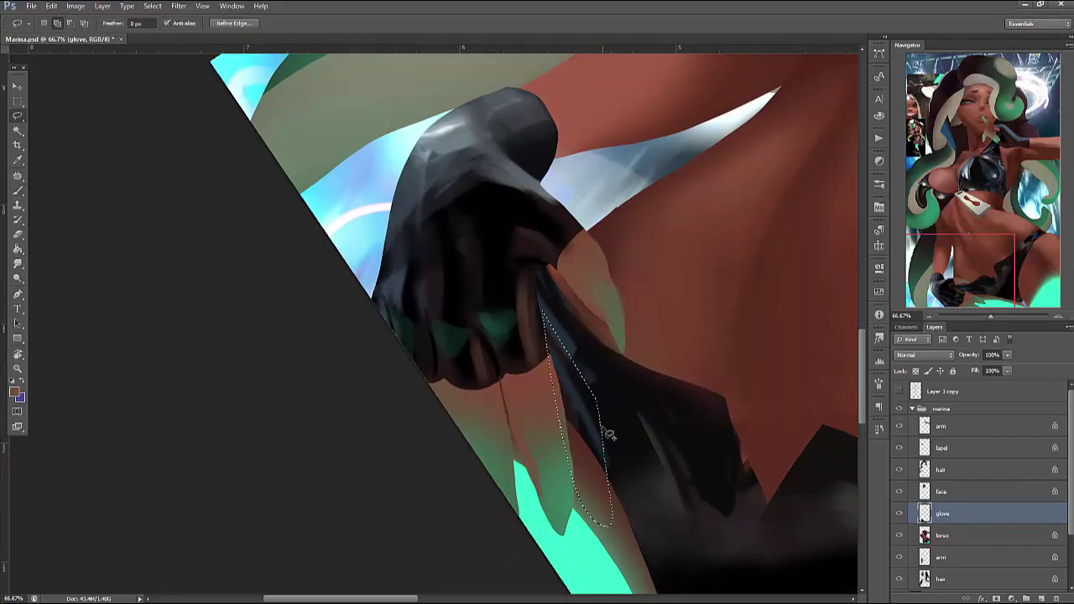
mouse_move(551, 502)
left_mouse_down()
mouse_move(566, 551)
mouse_move(568, 479)
mouse_move(551, 502)
left_mouse_up()
key("b")
right_click(617, 417)
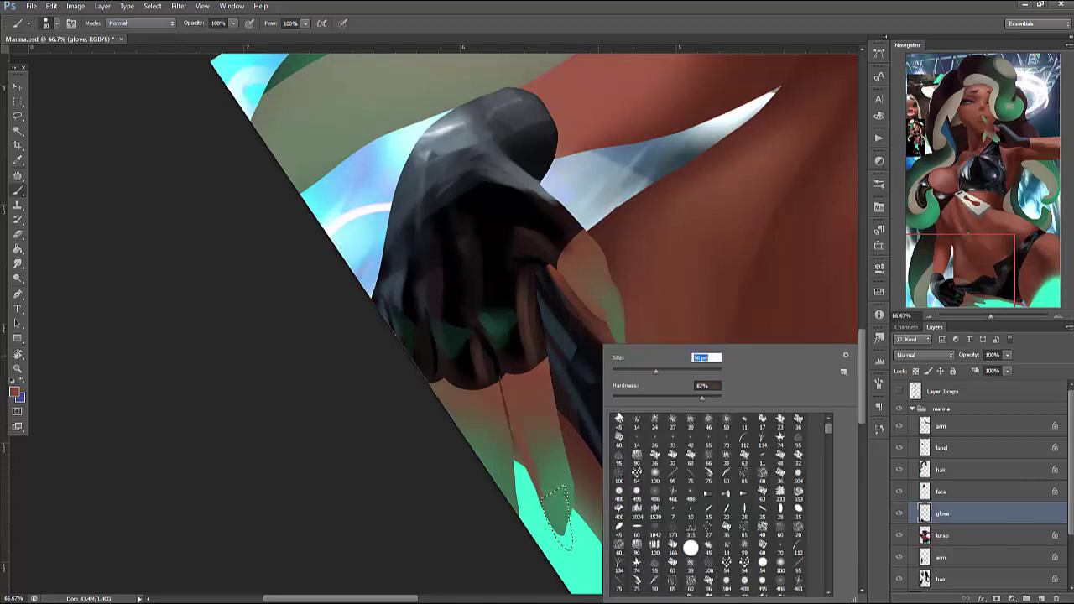
key("Escape")
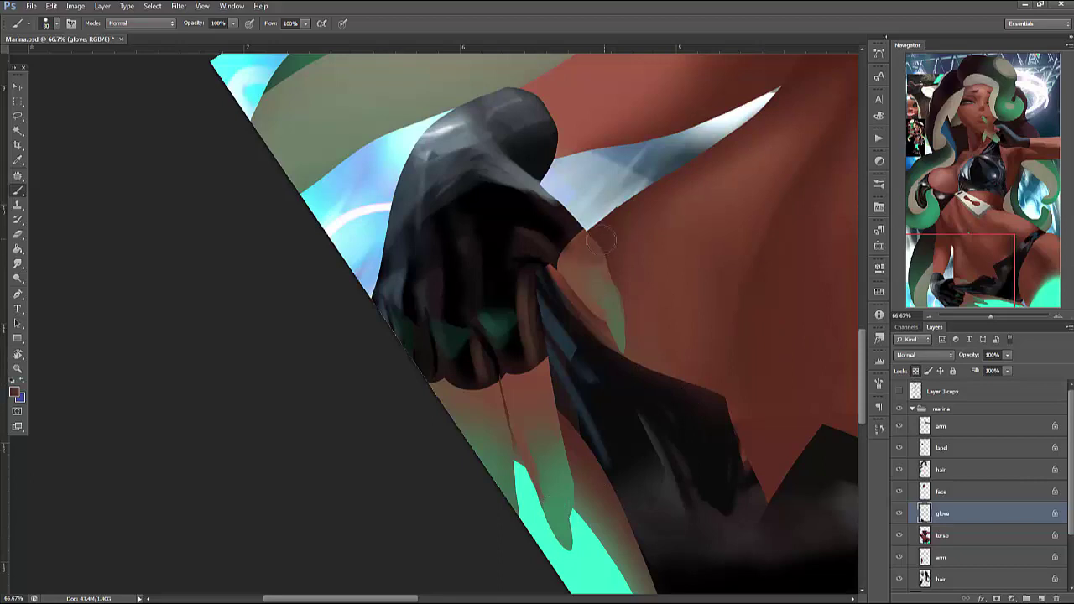
Shade the bare fingers reddish brown just beyond the glove openings with a smaller brush, and deselect
right_click(564, 307)
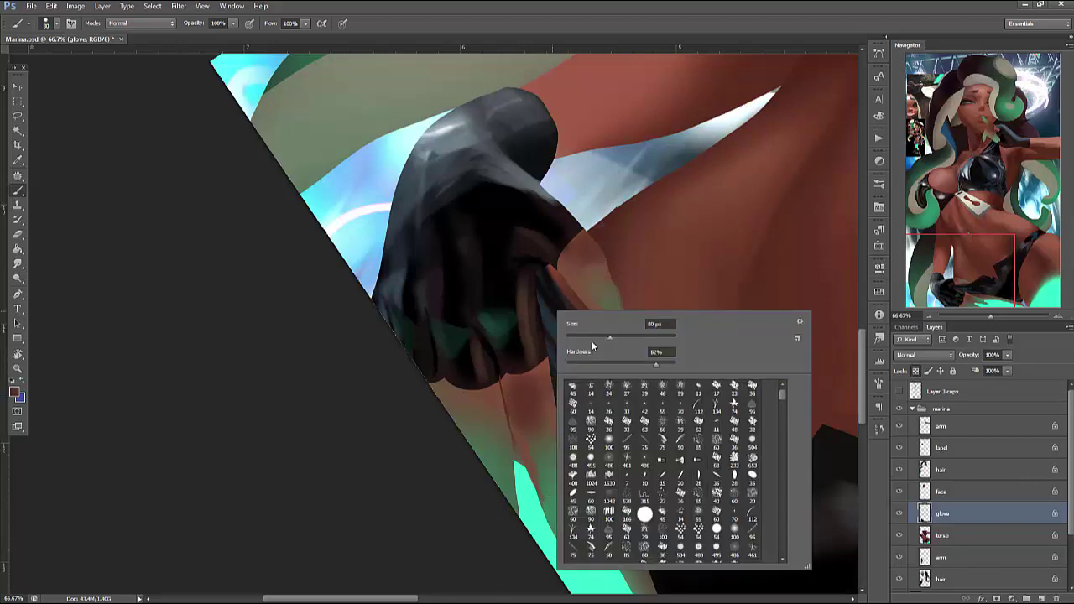
key("Escape")
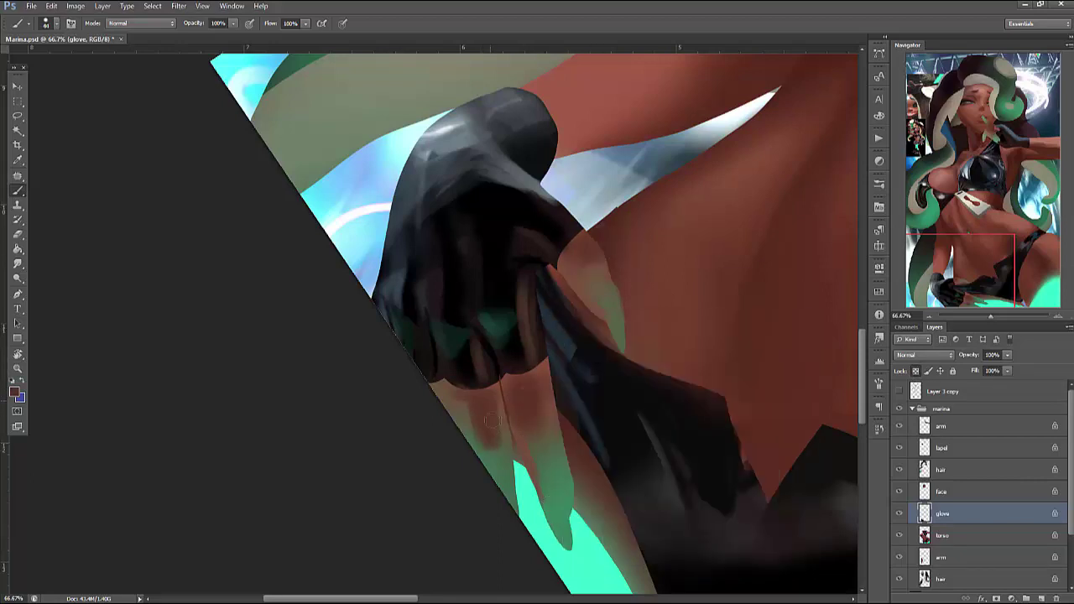
mouse_move(436, 384)
left_mouse_down()
mouse_move(443, 375)
mouse_move(429, 386)
mouse_move(478, 458)
left_mouse_up()
left_click(488, 404, "alt")
key("ctrl+d")
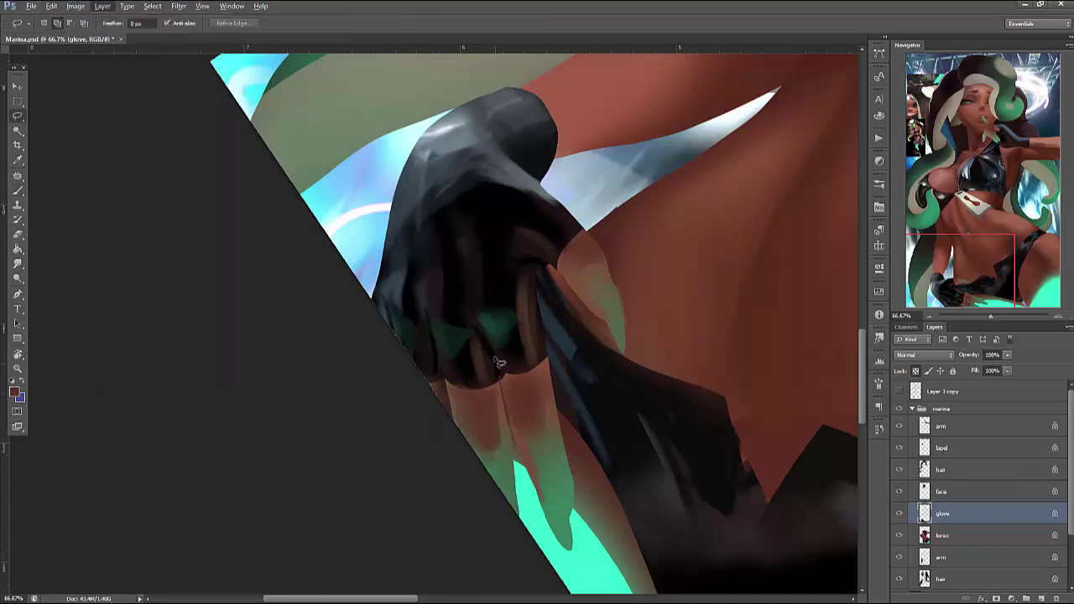
Lasso the outer bare finger at the canvas edge, deepen its brown shading with a 78 px brush, and deselect
key("l")
left_click_drag(466, 281, 516, 499)
key("b")
right_click(559, 284)
left_click_drag(601, 312, 579, 311)
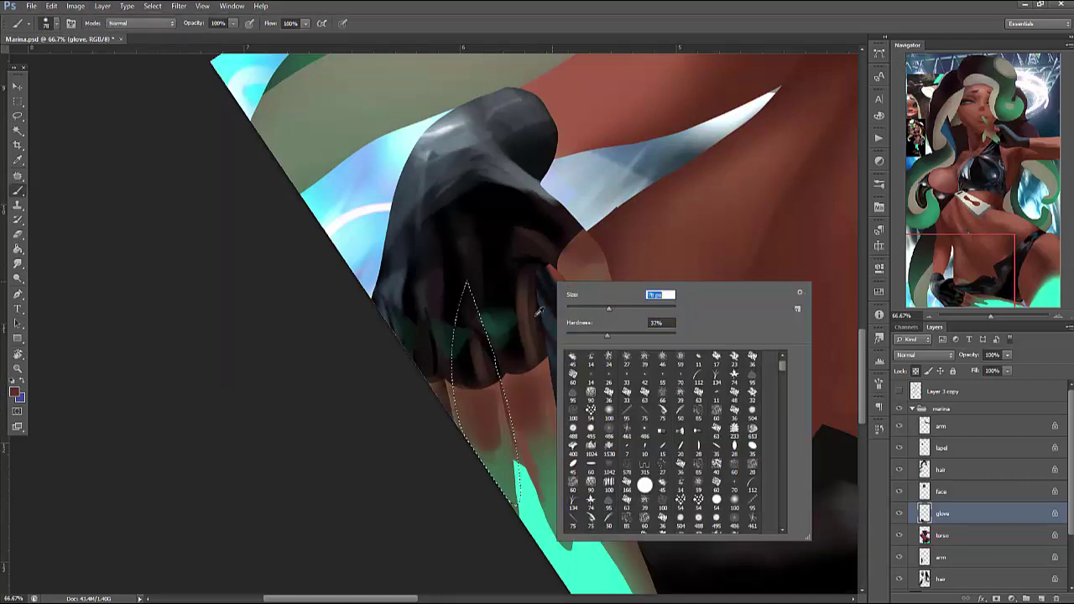
key("Return")
left_click_drag(500, 340, 480, 475)
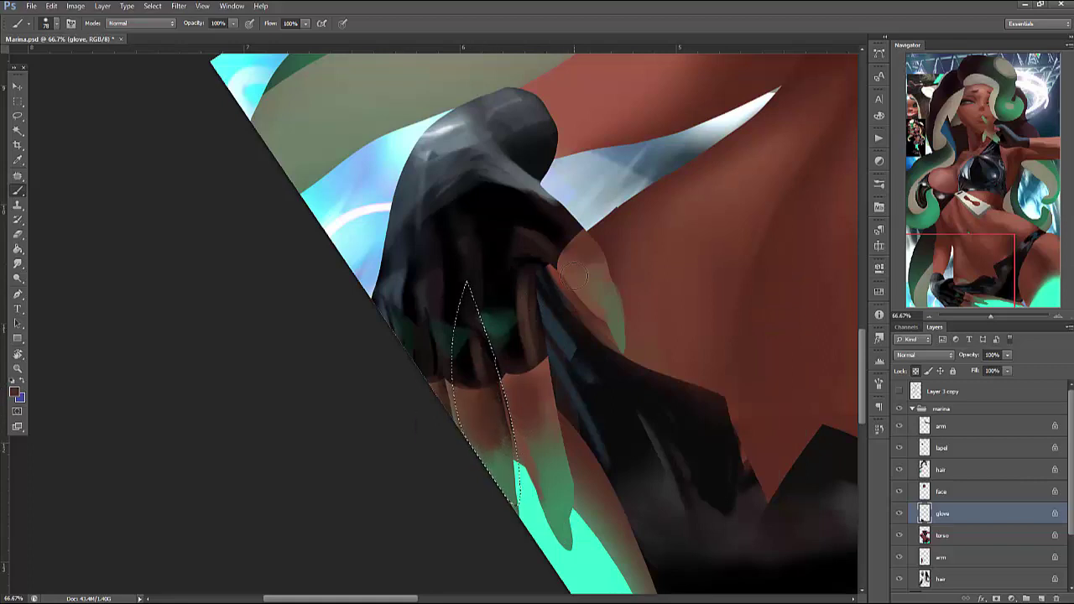
key("ctrl+d")
Blend sampled dark and muted green tones along the longest lower bare finger toward its tip
left_click(520, 295, "alt")
left_click(539, 368, "alt")
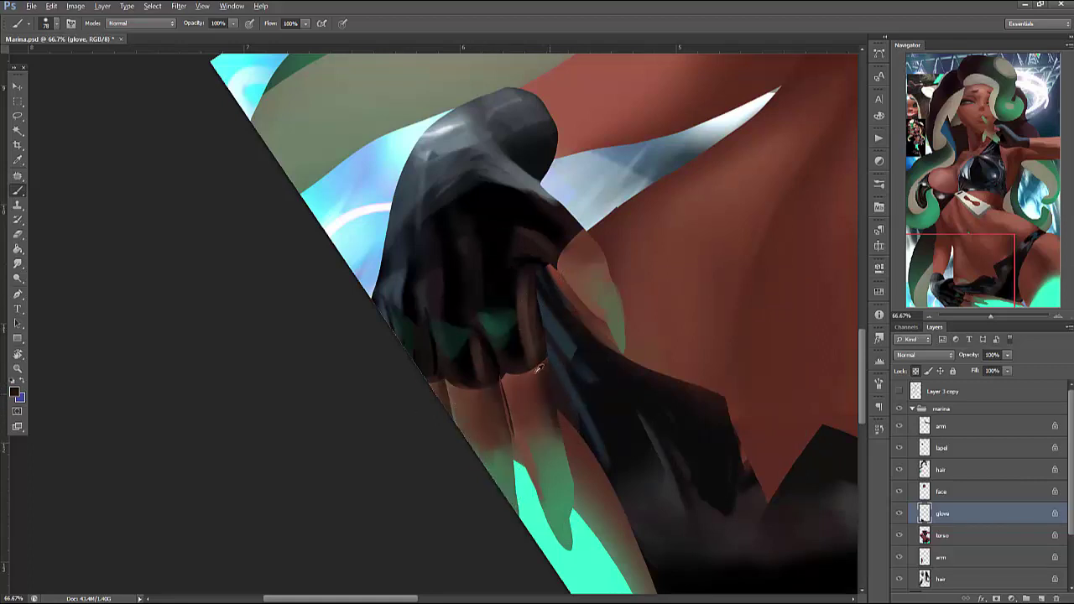
left_click(546, 426, "alt")
left_click_drag(558, 459, 581, 537)
left_click(550, 482, "alt")
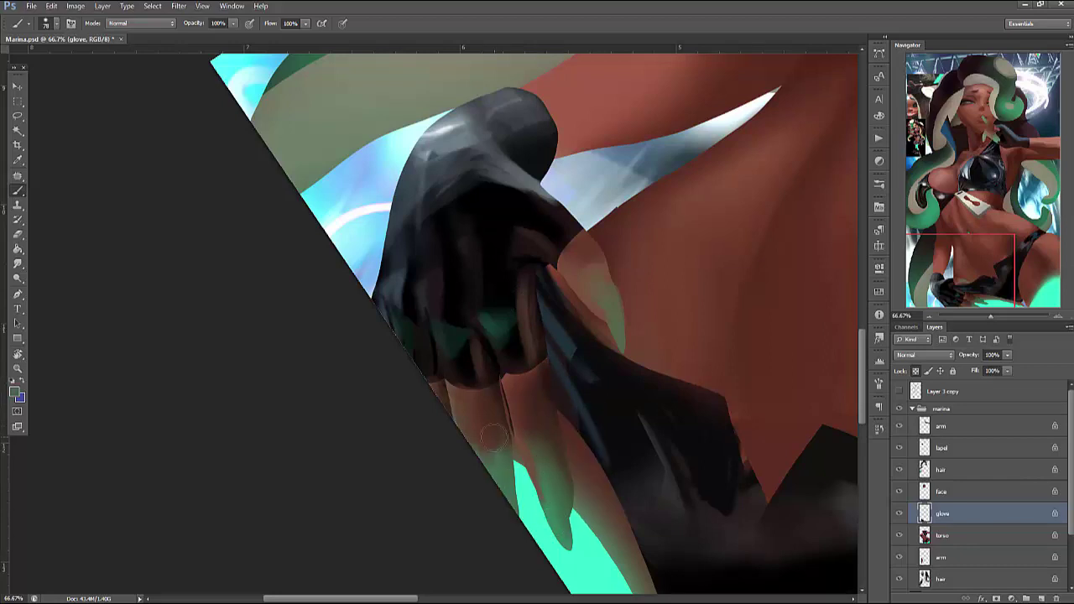
left_click(554, 462, "alt")
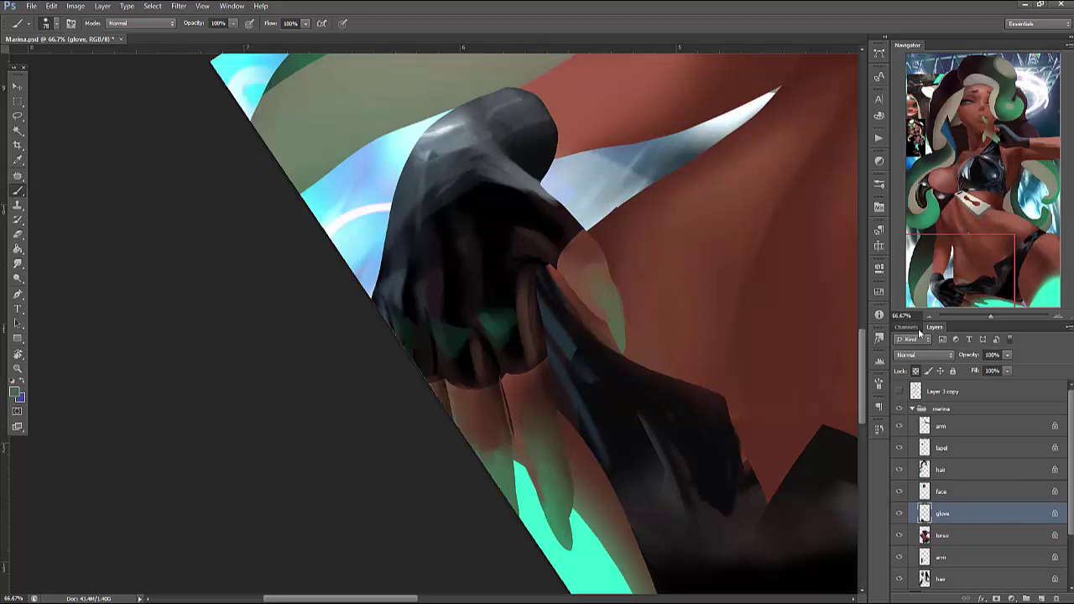
Darken the gloved index finger's warm reflected edge with a 31 px brush and sampled black tones
right_click(756, 292)
key("Return")
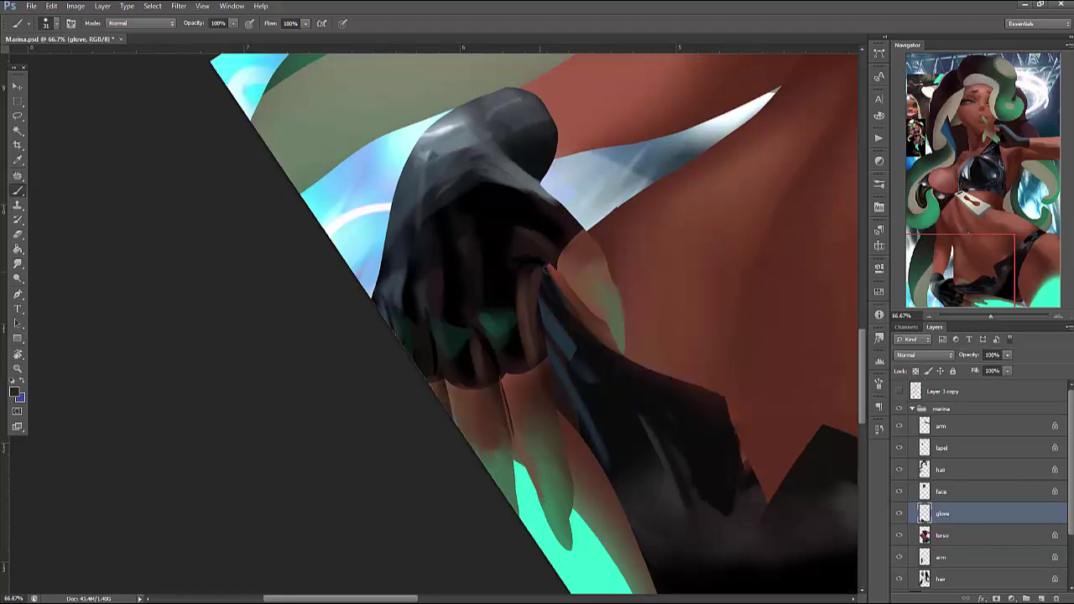
mouse_move(521, 308)
left_mouse_down()
mouse_move(545, 259)
mouse_move(532, 348)
left_mouse_up()
left_click(526, 250, "alt")
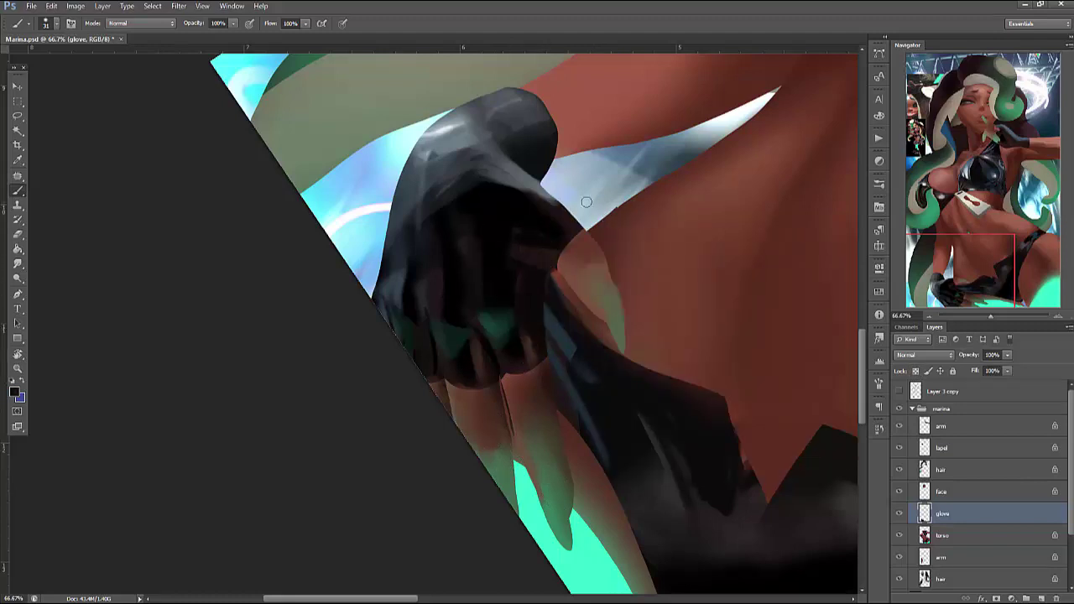
Outline the fingernails on the bare fingertips with fine dark strokes and finish with the Brush tool active
right_click(663, 243)
key("Return")
right_click(603, 203)
key("Return")
key("t")
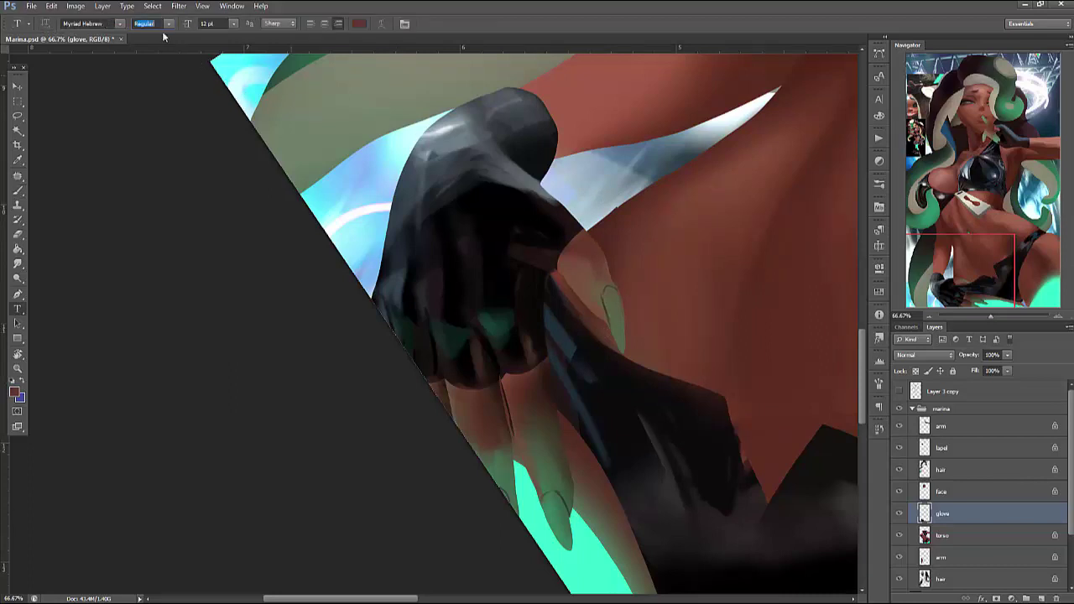
key("Escape")
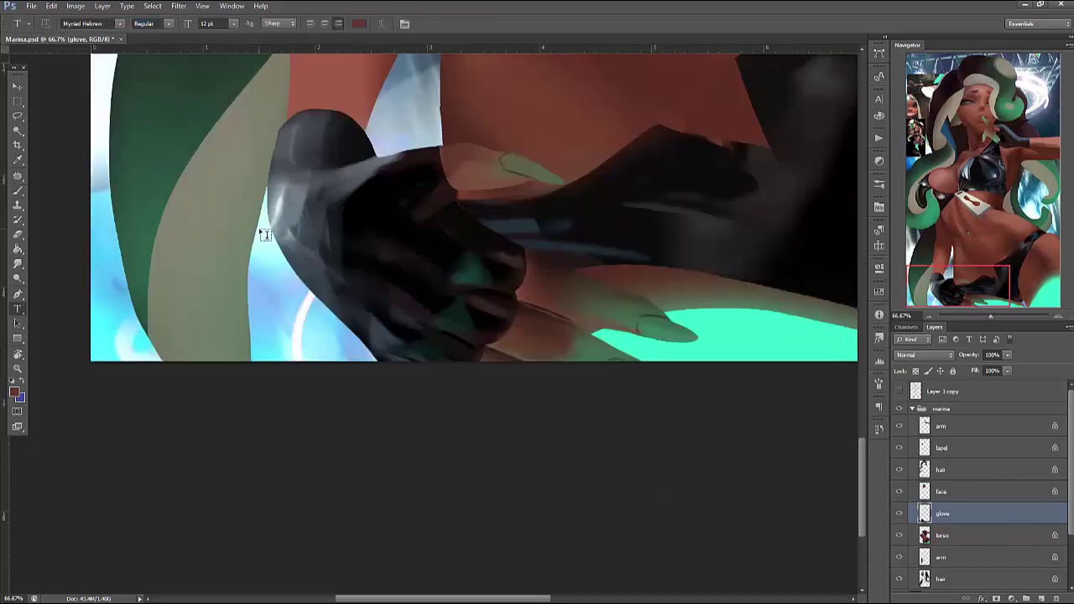
left_click(24, 193)
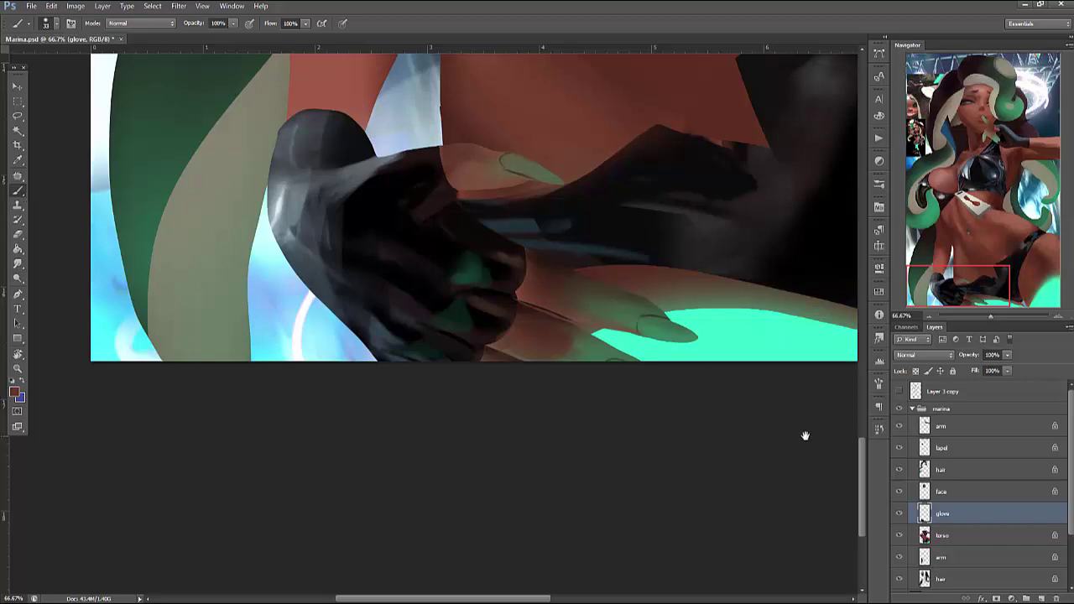
Lasso the lit planes of the bare fingers and nails, raise their brightness to 71, deselect, and save the painting
left_click_drag(756, 433, 747, 455)
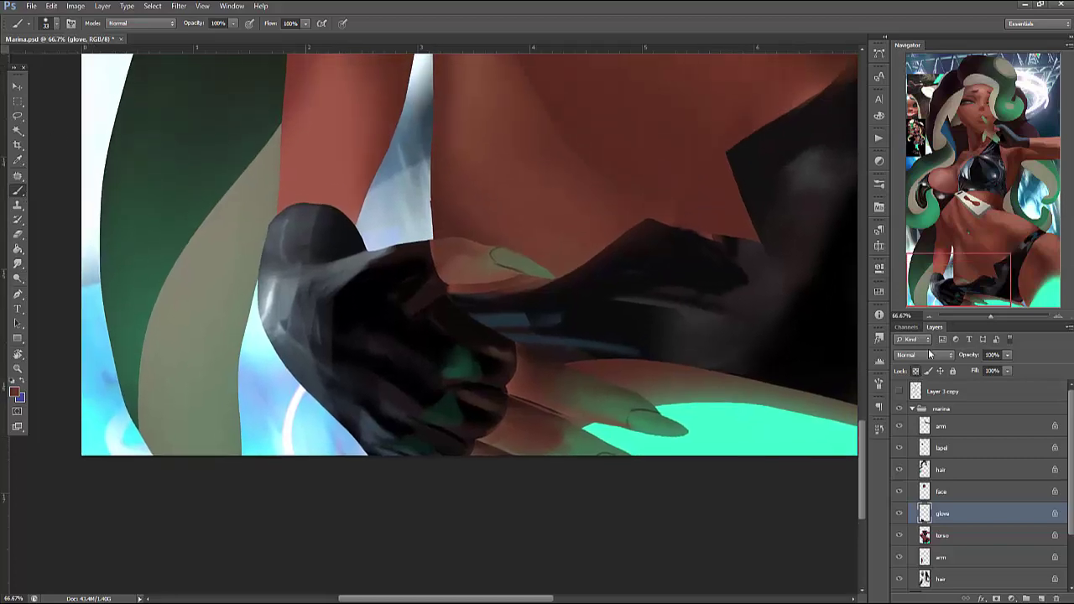
key("l")
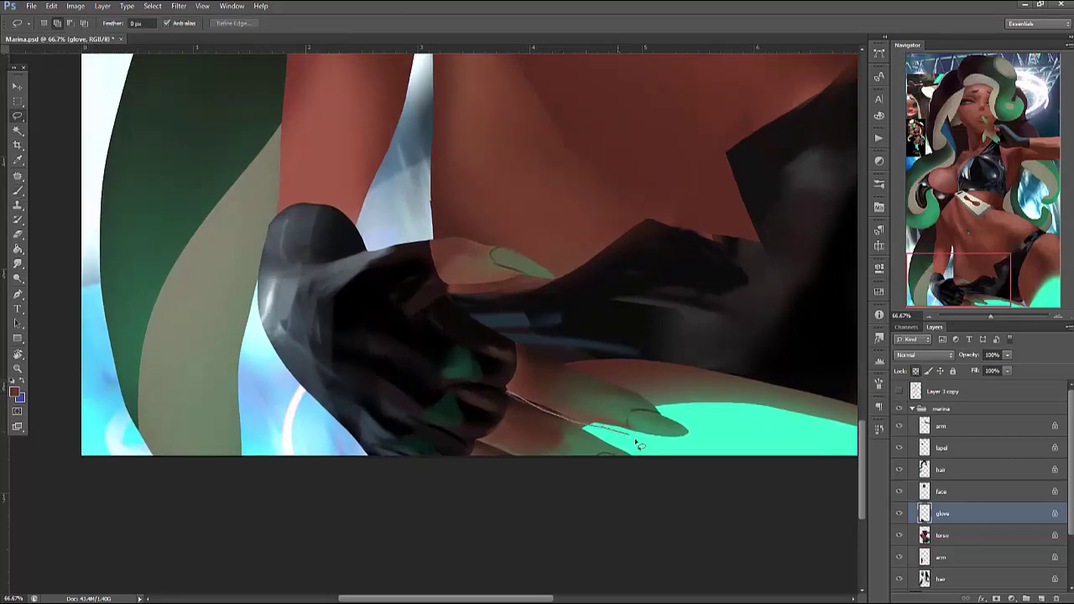
mouse_move(638, 445)
left_mouse_down()
mouse_move(503, 390)
mouse_move(694, 460)
left_mouse_up()
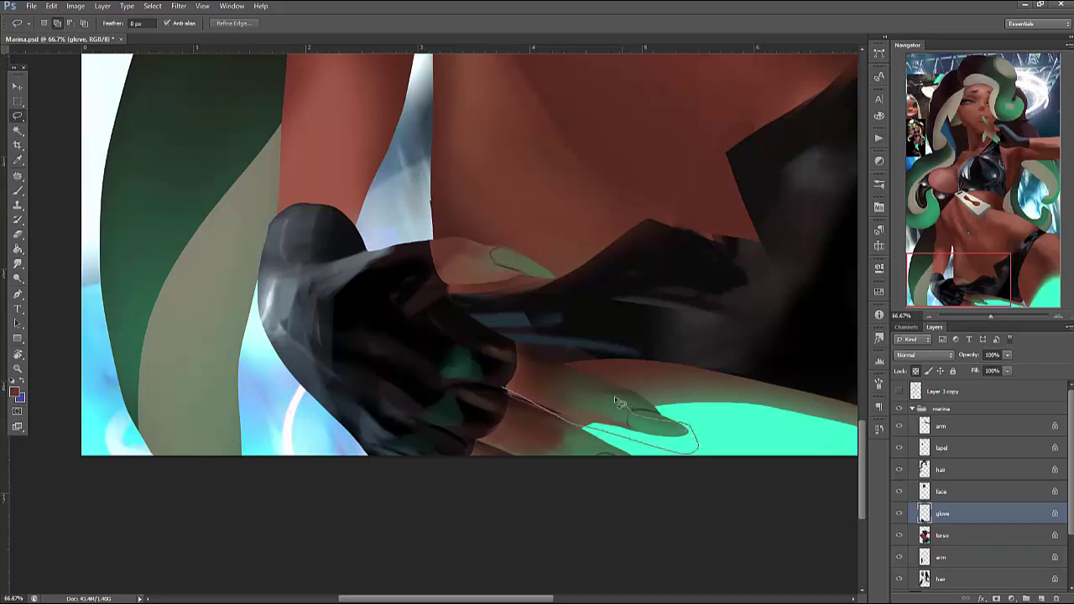
mouse_move(562, 412)
left_mouse_down()
mouse_move(516, 435)
mouse_move(589, 448)
mouse_move(613, 498)
mouse_move(509, 458)
left_mouse_up()
mouse_move(493, 255)
left_mouse_down()
mouse_move(523, 269)
mouse_move(508, 285)
mouse_move(474, 284)
mouse_move(495, 258)
left_mouse_up()
left_click(75, 6)
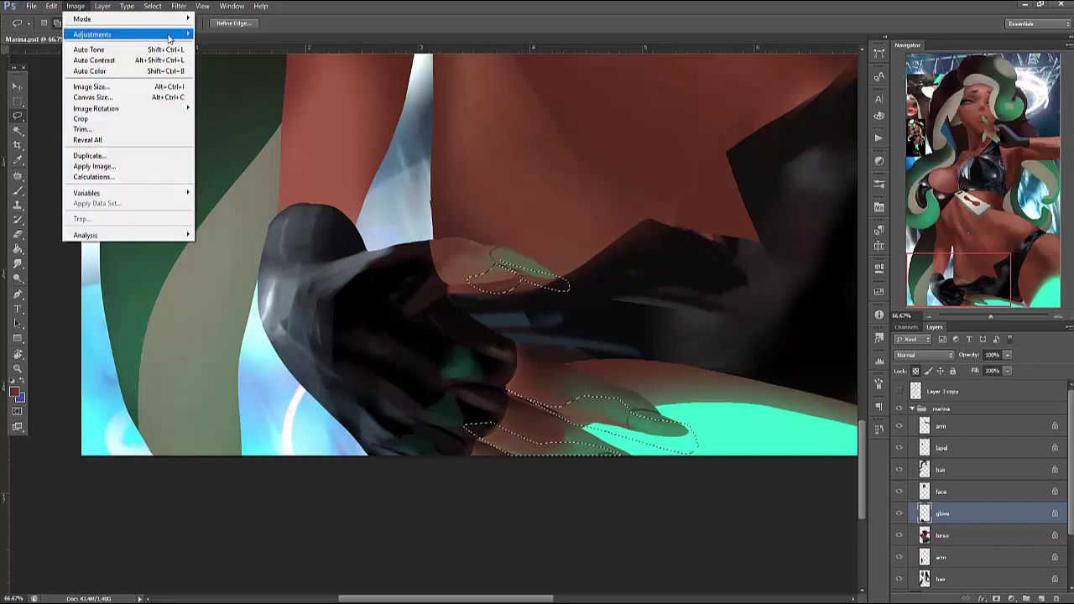
mouse_move(84, 33)
left_click(222, 34)
left_click_drag(739, 266, 766, 270)
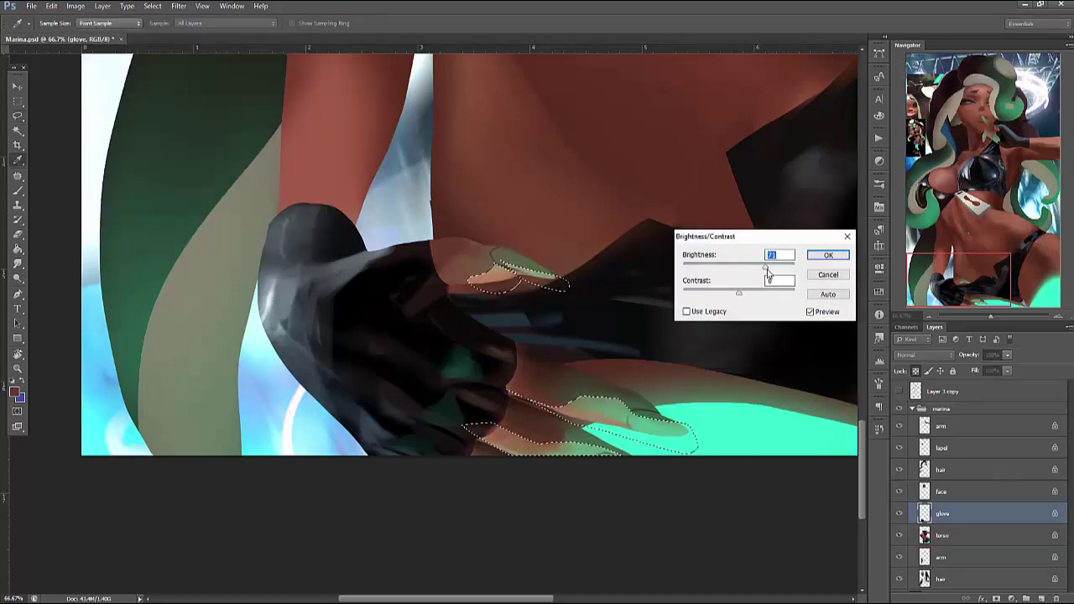
left_click(828, 255)
key("ctrl+d")
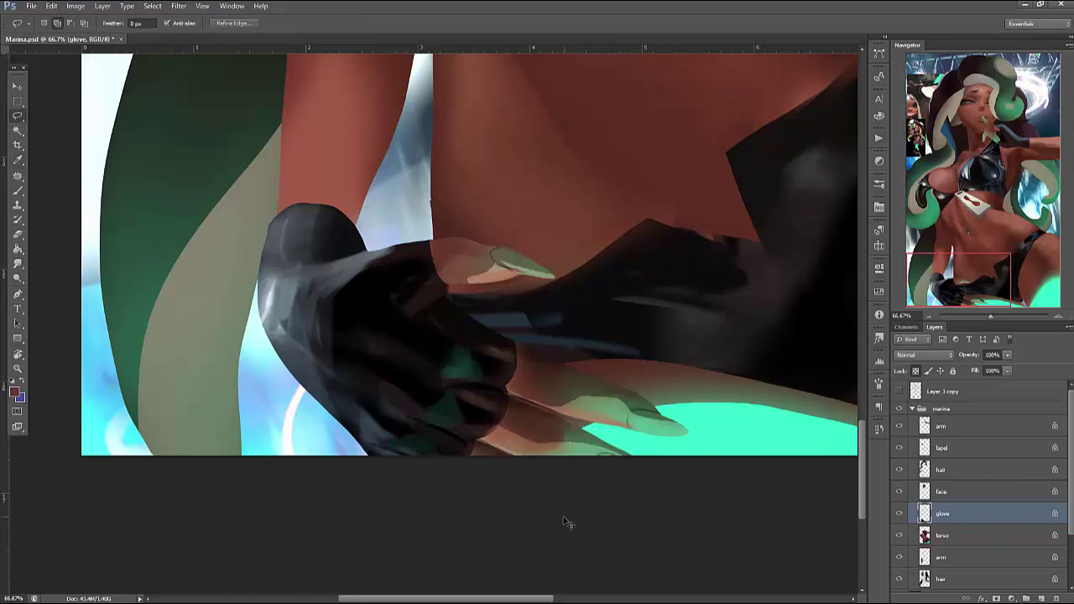
key("ctrl+s")
On the lower arm layer, lasso the forearm's outer side, shade its edge with a 123 px brush, and deselect
left_click_drag(648, 354, 679, 472)
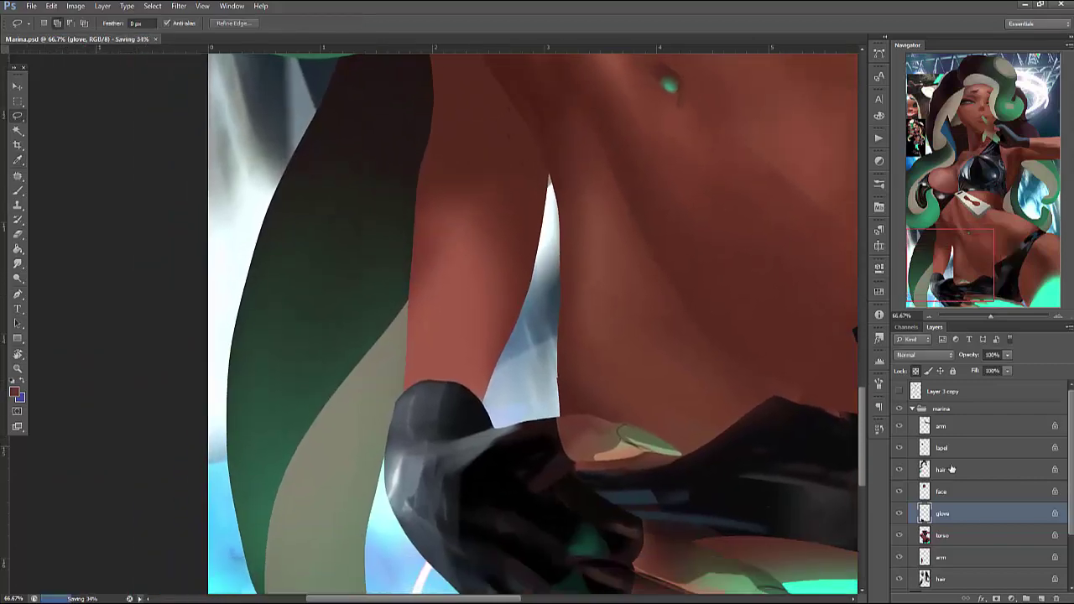
left_click(941, 557)
left_click_drag(479, 226, 576, 304)
left_click_drag(520, 246, 567, 302)
key("b")
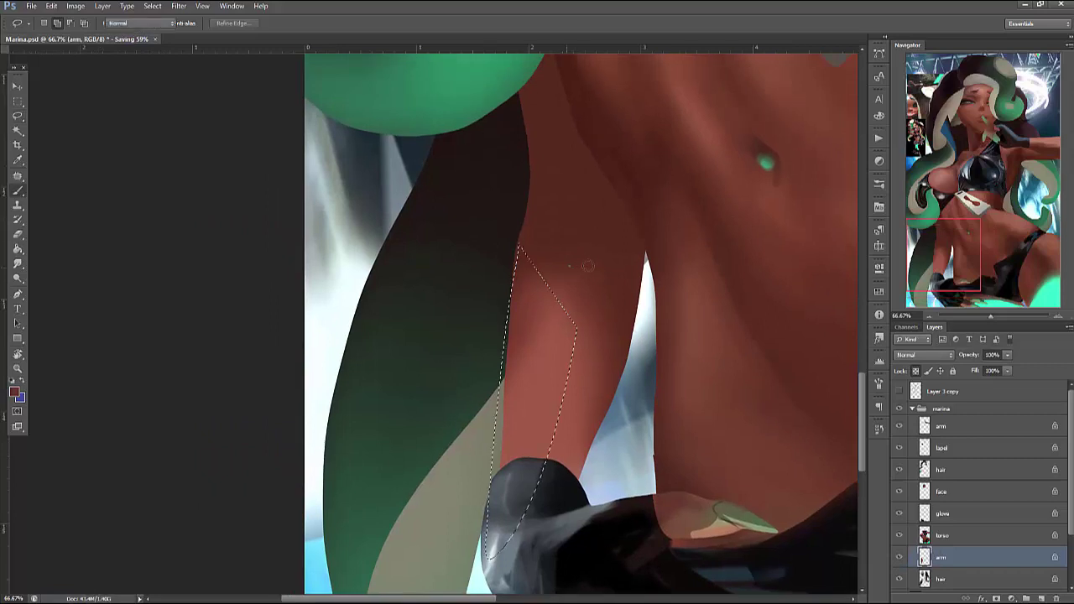
right_click(646, 260)
key("Return")
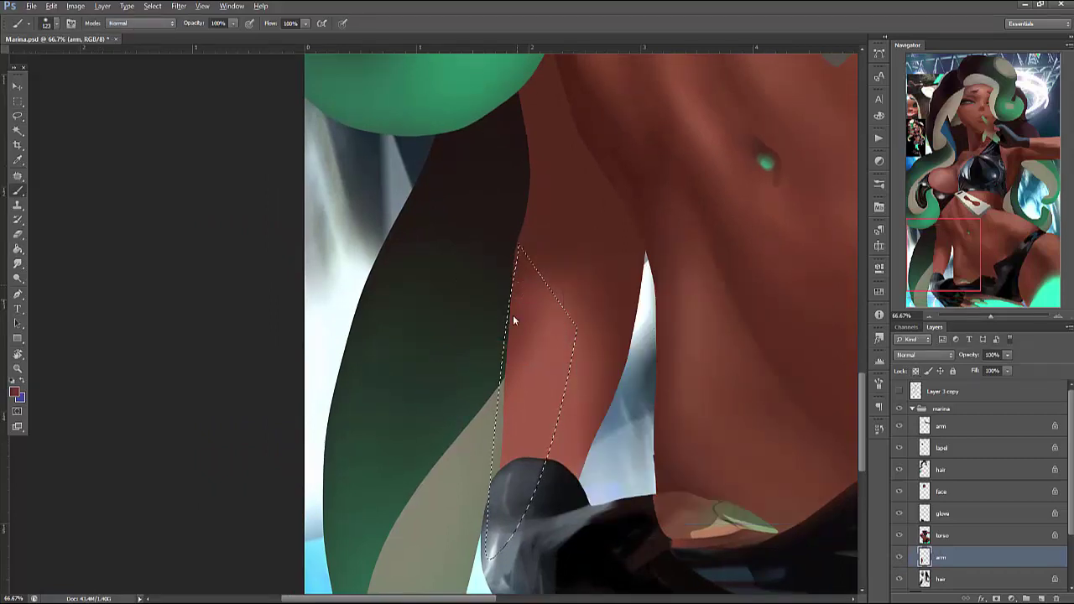
key("ctrl+d")
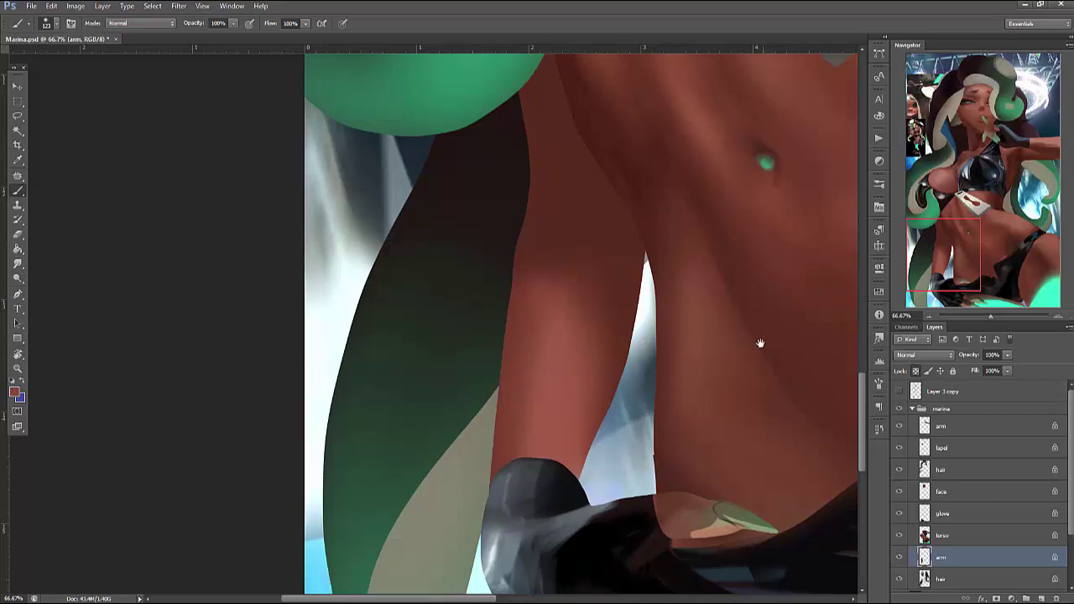
Lasso the upper arm down to a curved shadow edge above the forearm, lower its brightness strongly, and deselect
left_click_drag(759, 342, 774, 482)
key("l")
mouse_move(519, 199)
left_mouse_down()
mouse_move(514, 317)
mouse_move(487, 450)
left_mouse_up()
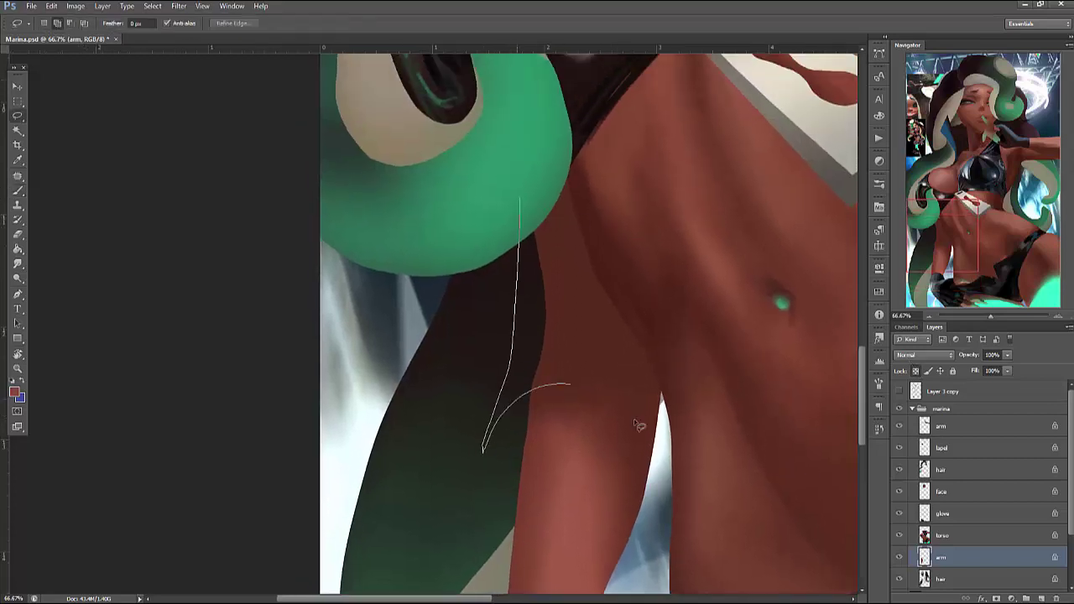
mouse_move(637, 426)
left_mouse_down()
mouse_move(558, 72)
mouse_move(466, 160)
left_mouse_up()
left_click(75, 6)
mouse_move(126, 33)
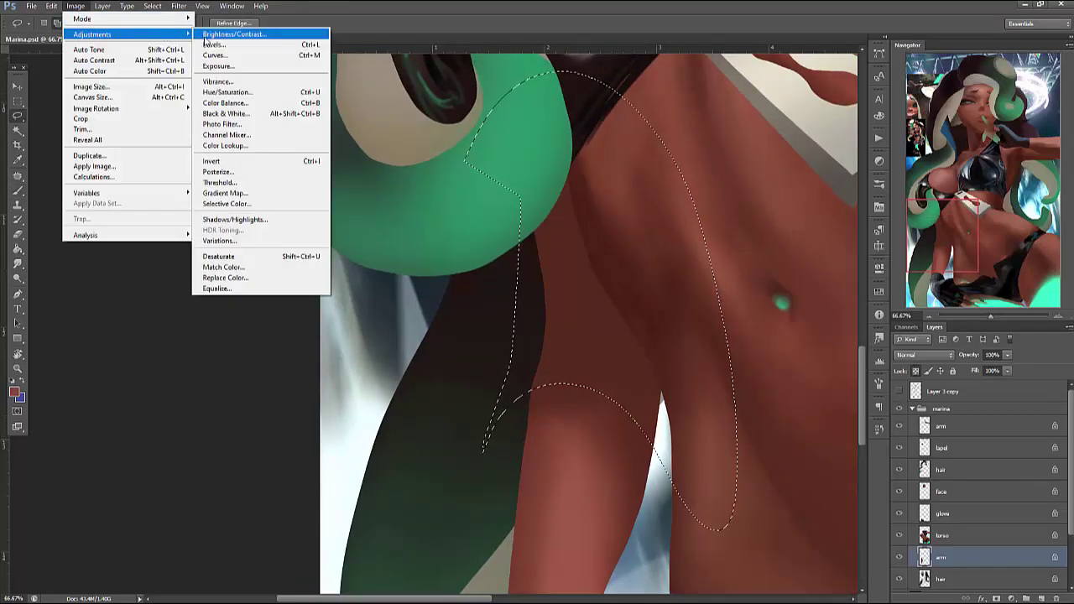
left_click(227, 33)
left_click_drag(729, 271, 721, 271)
left_click(830, 256)
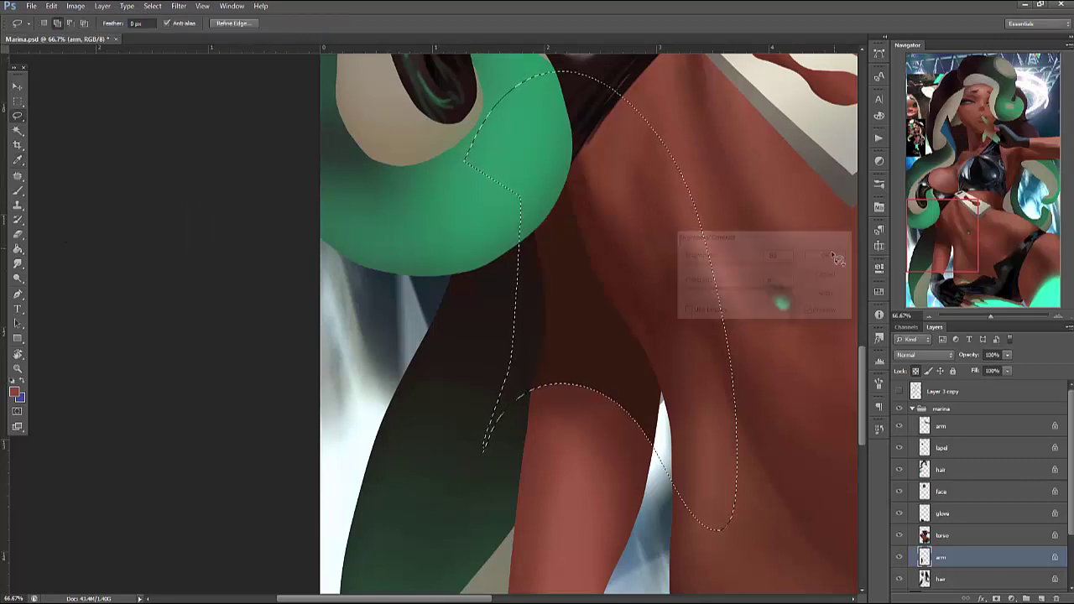
key("b")
key("ctrl+d")
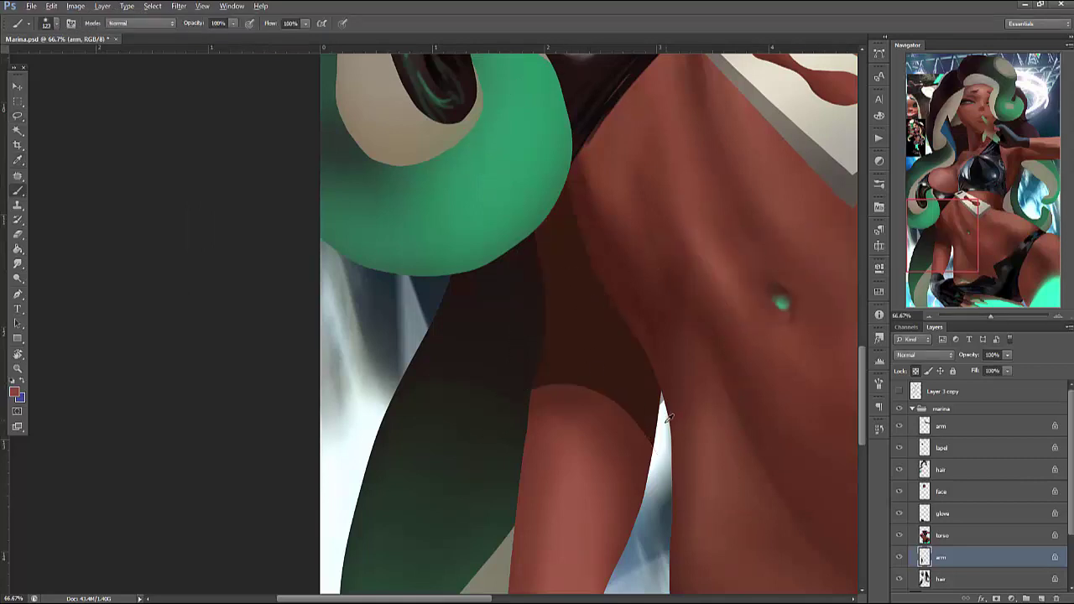
Paint a muted reddish-grey reflected tone down the shadowed upper arm's outer side and sample the forearm's skin tone
left_click_drag(540, 307, 550, 248)
left_click(572, 375, "alt")
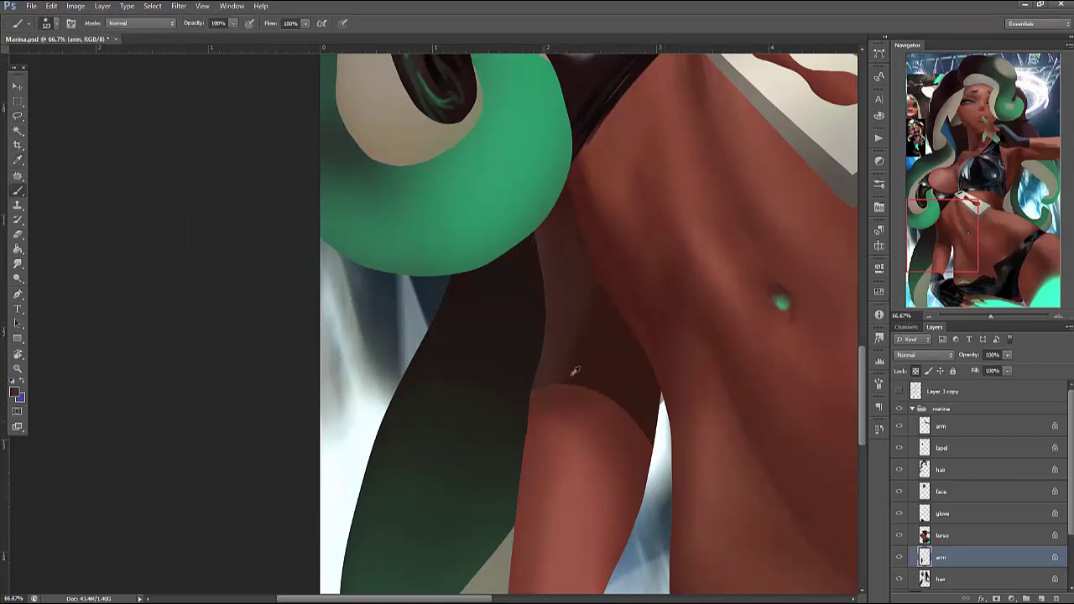
left_click(577, 461, "alt")
key("l")
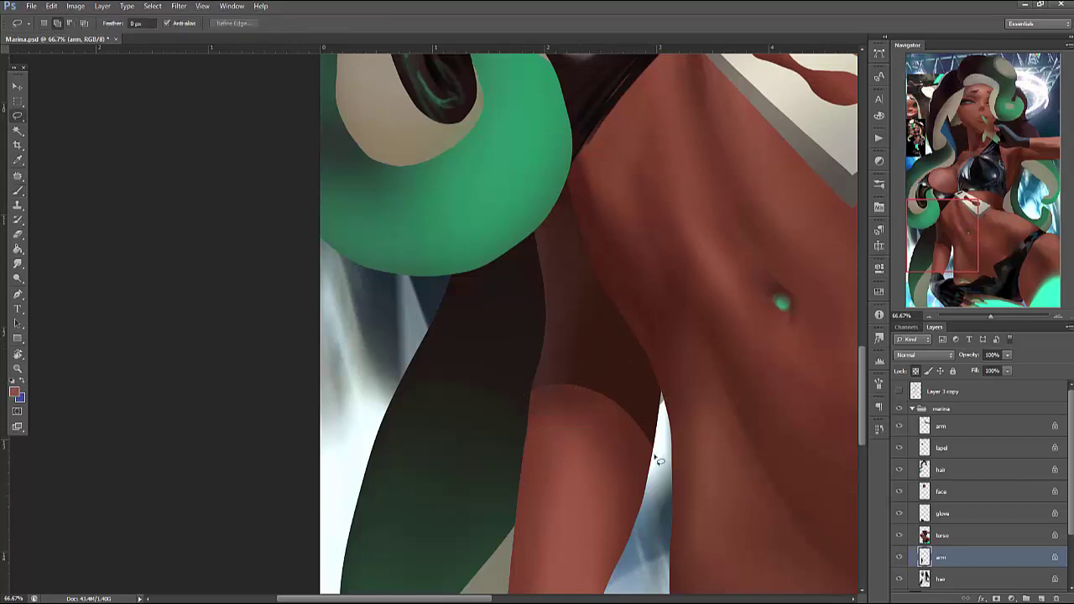
Lasso the upper forearm below the shadow edge, brush sampled skin tones and a soft highlight down its centre, and deselect
mouse_move(654, 461)
left_mouse_down()
mouse_move(516, 570)
mouse_move(650, 479)
mouse_move(606, 370)
left_mouse_up()
key("b")
left_click(574, 465, "alt")
left_click_drag(617, 458, 621, 369)
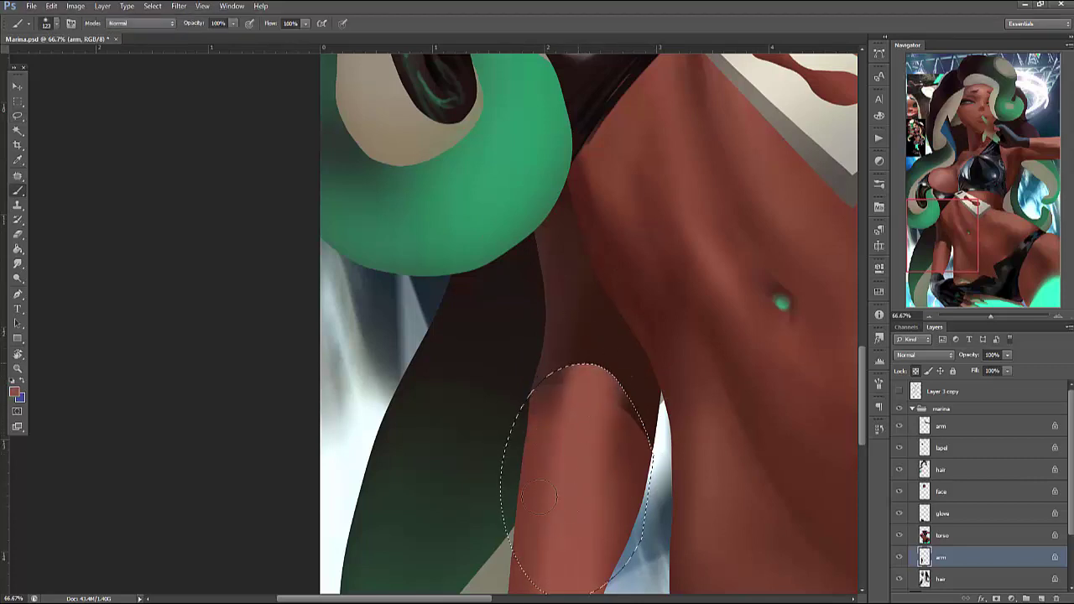
left_click(643, 420, "alt")
left_click_drag(579, 339, 573, 536)
left_click(572, 535, "alt")
left_click_drag(572, 369, 571, 562)
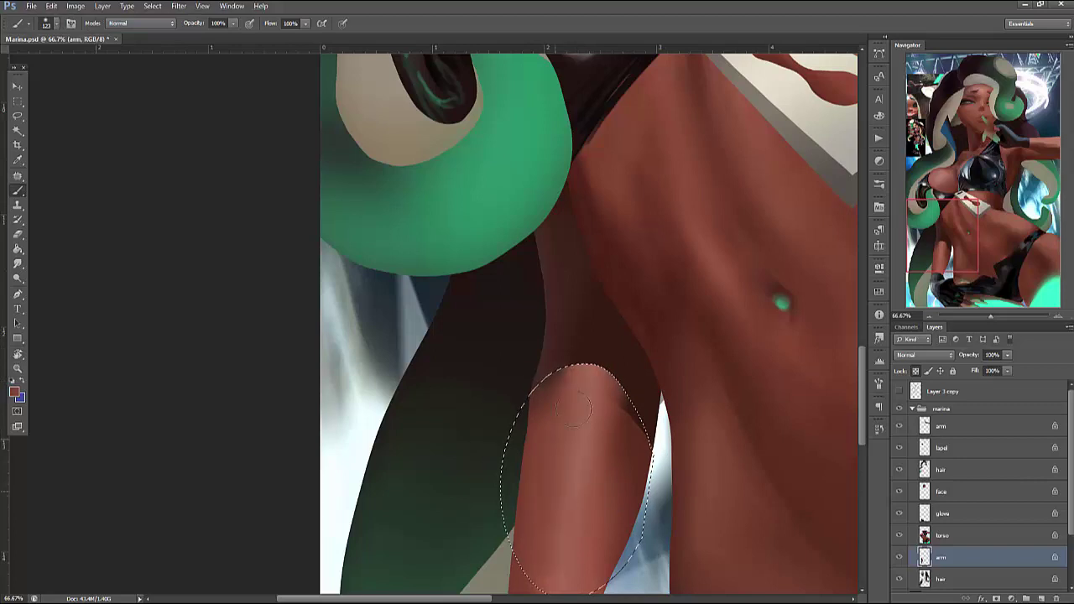
left_click_drag(587, 478, 579, 587)
key("ctrl+d")
Blend the curved shadow edge above the forearm and the forearm's sides with sampled skin tones, and save the painting
mouse_move(680, 455)
left_mouse_down()
mouse_move(724, 286)
mouse_move(686, 406)
mouse_move(651, 335)
left_mouse_up()
left_click(594, 333, "alt")
left_click(690, 230, "alt")
left_click(678, 267, "alt")
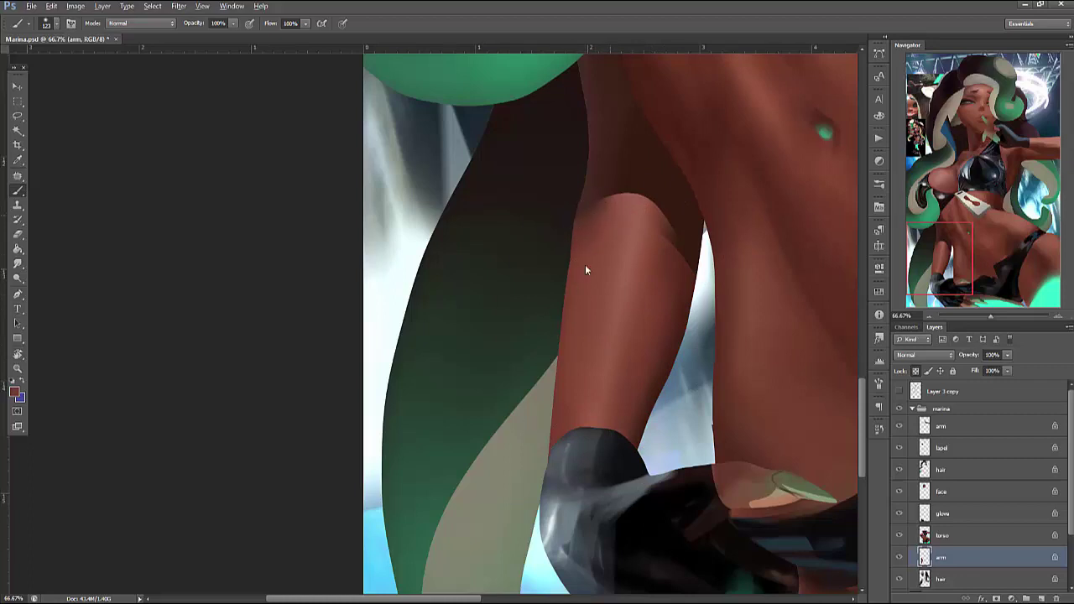
left_click_drag(624, 193, 579, 237)
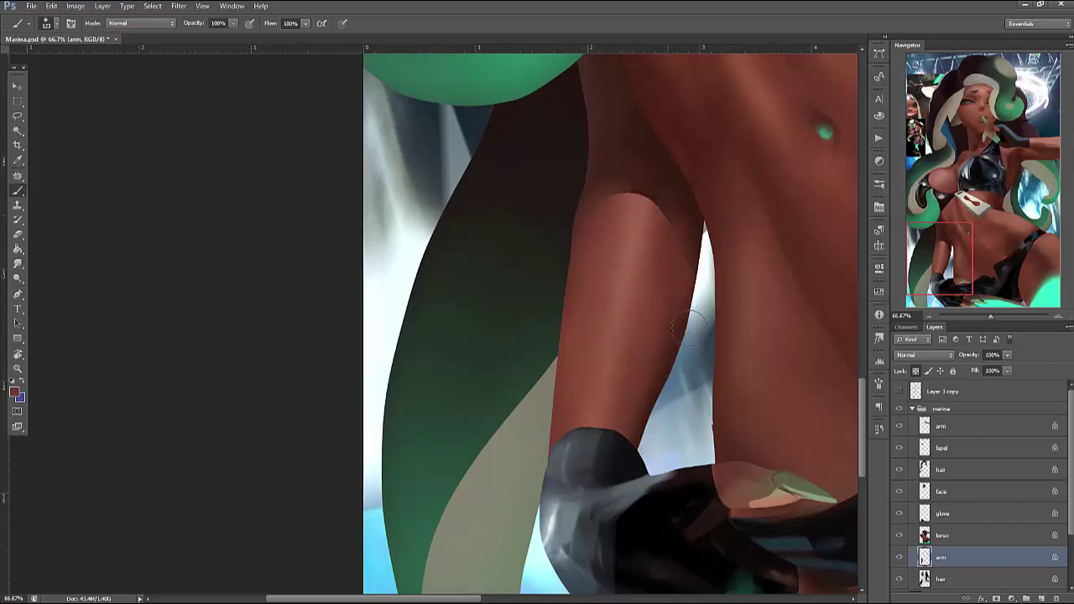
left_click(635, 254, "alt")
left_click(646, 318, "alt")
left_click(685, 252, "alt")
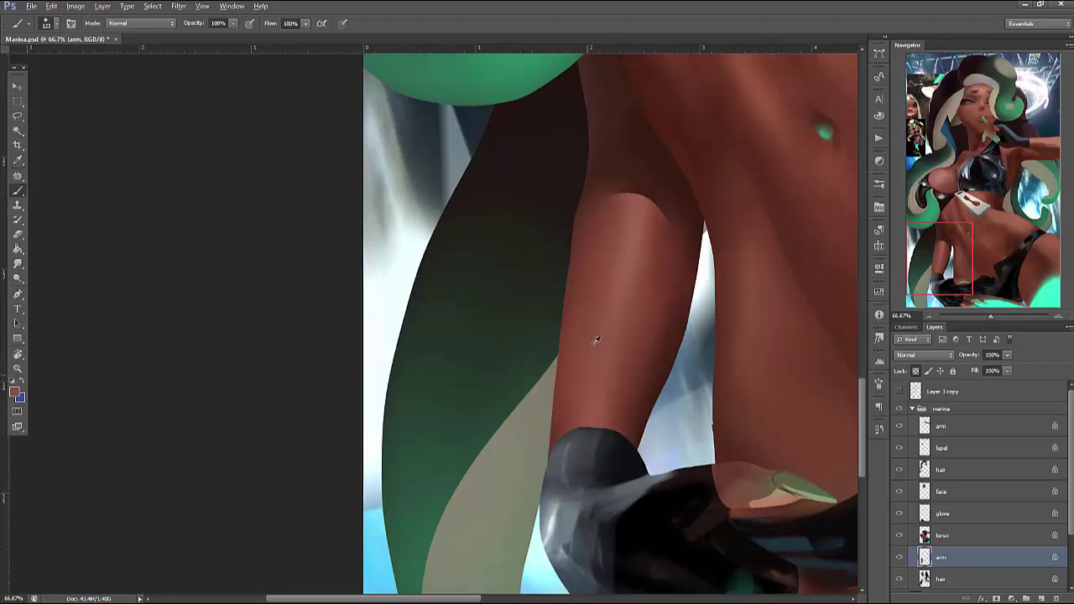
key("ctrl+s")
On the torso layer, unlock transparent pixels, lasso the dark collar tip behind the raised glove, paint it into a sharp point, and deselect
scroll(703, 448, "up", 10)
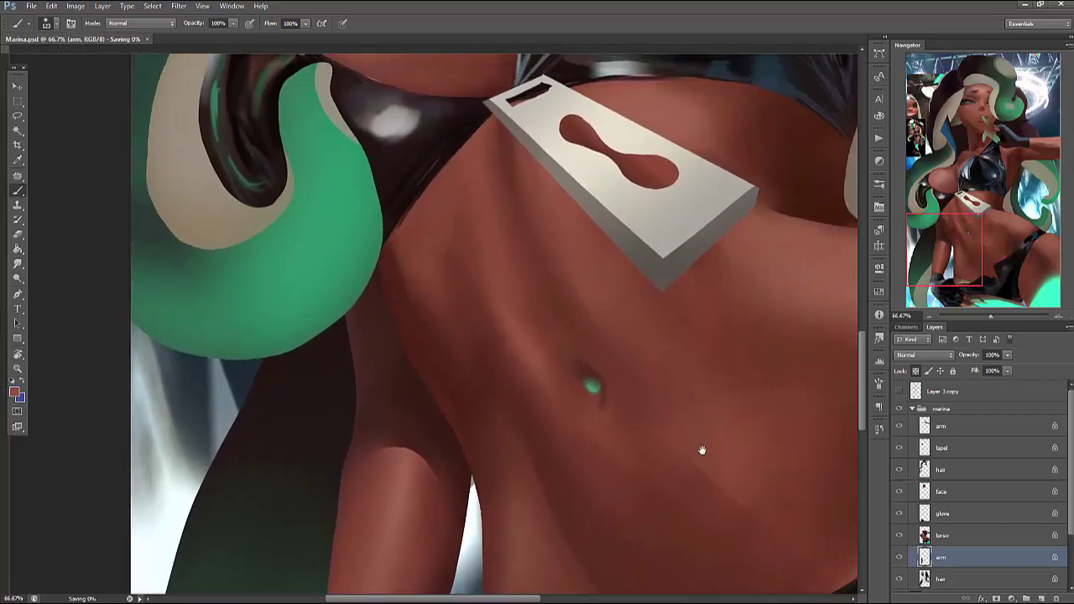
scroll(694, 433, "up", 10)
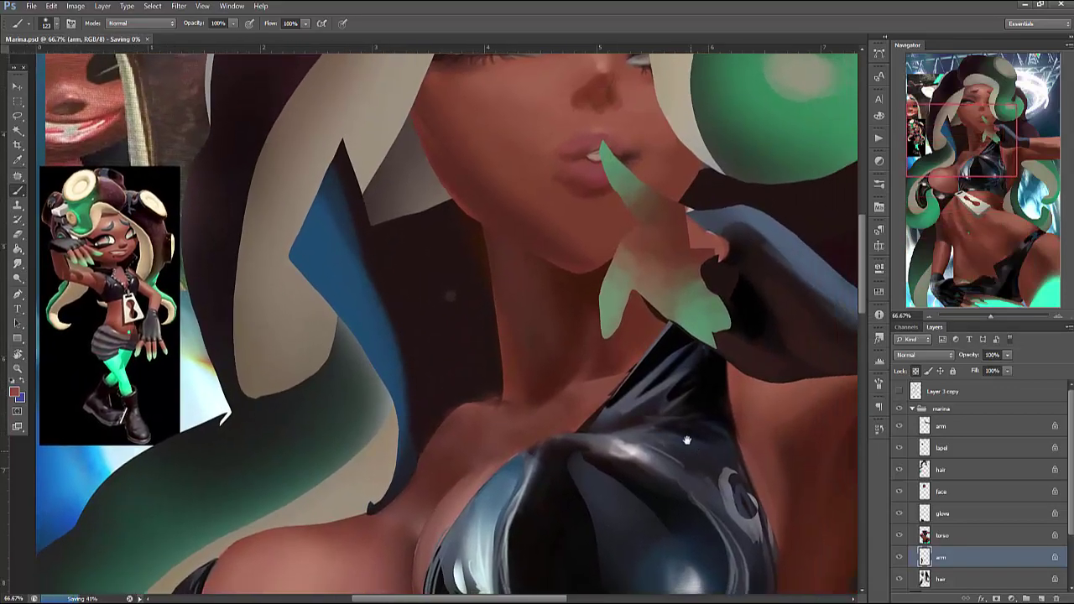
scroll(765, 477, "right", 10)
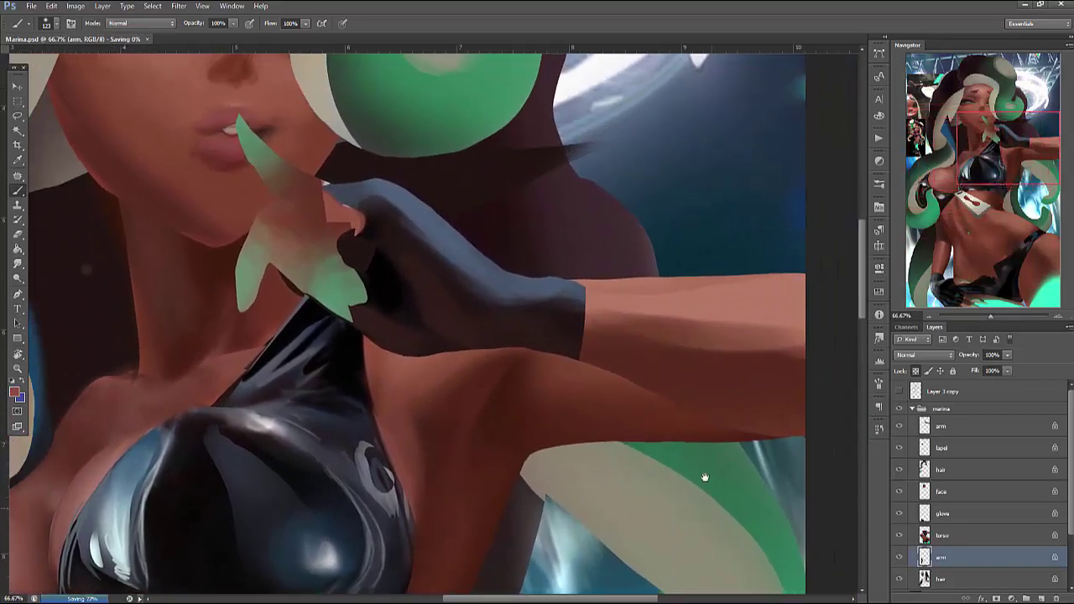
scroll(616, 450, "up", 3)
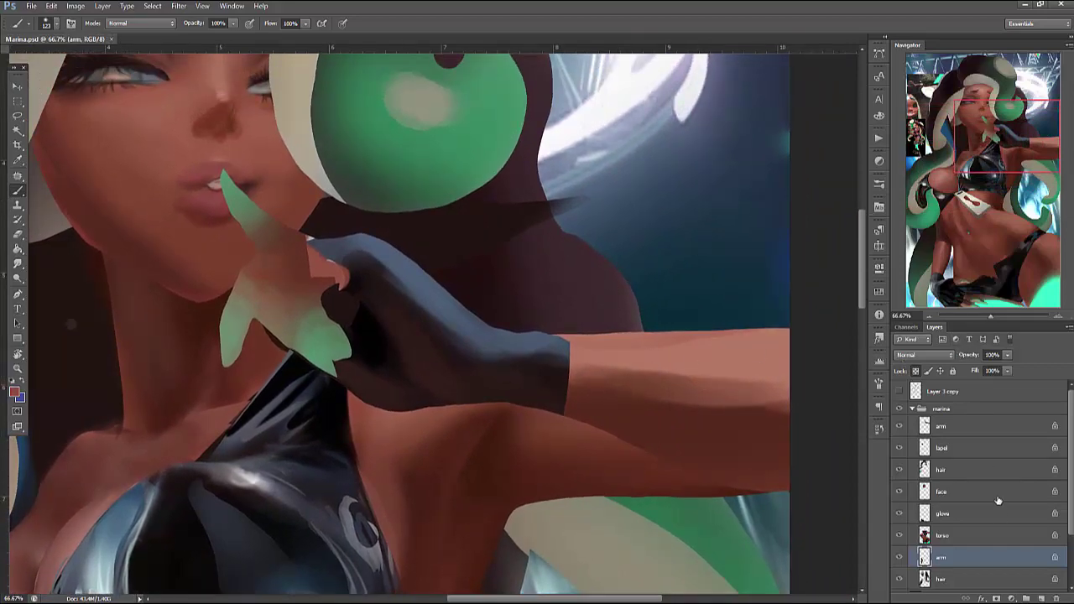
left_click(965, 536)
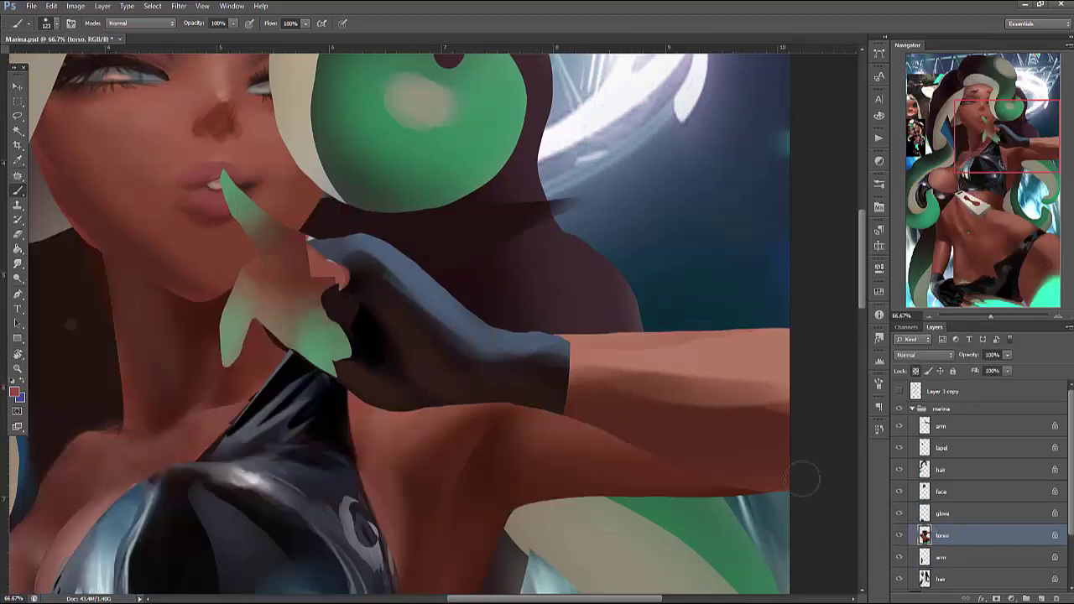
left_click_drag(459, 442, 660, 483)
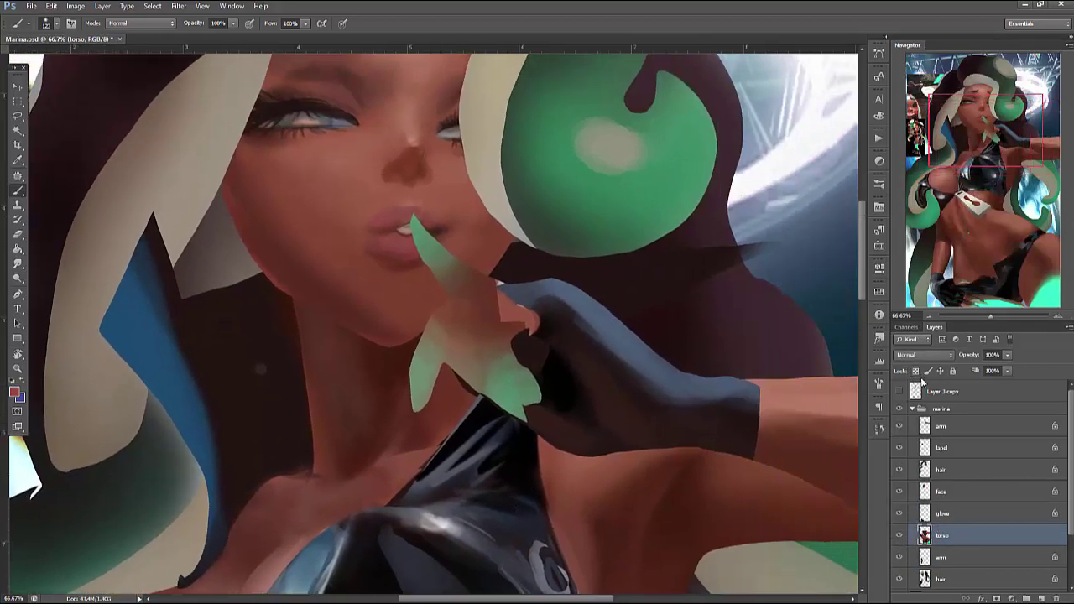
key("l")
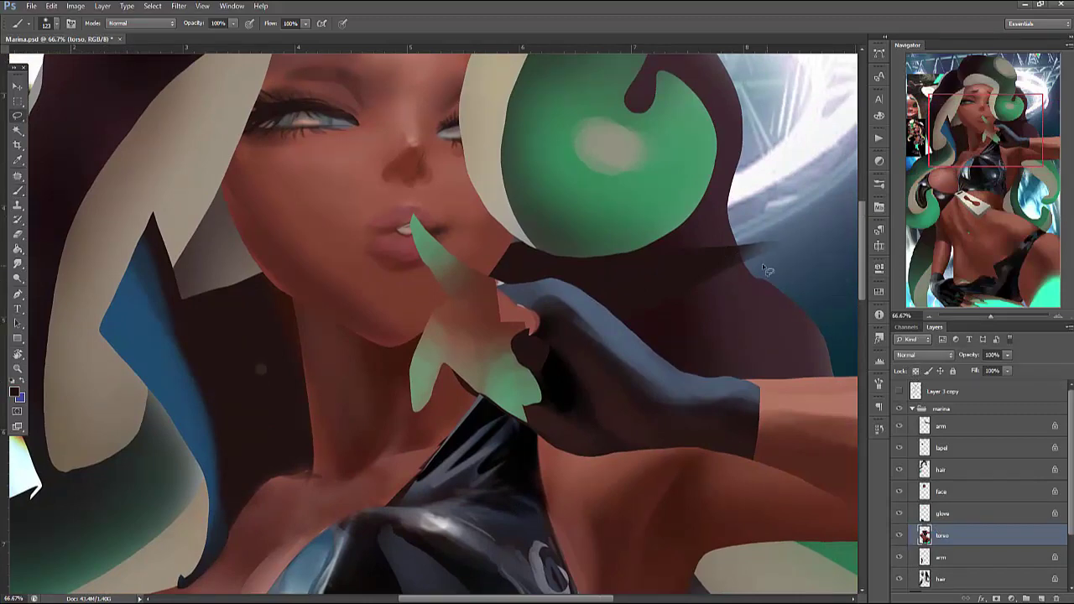
left_click_drag(758, 262, 634, 296)
key("b")
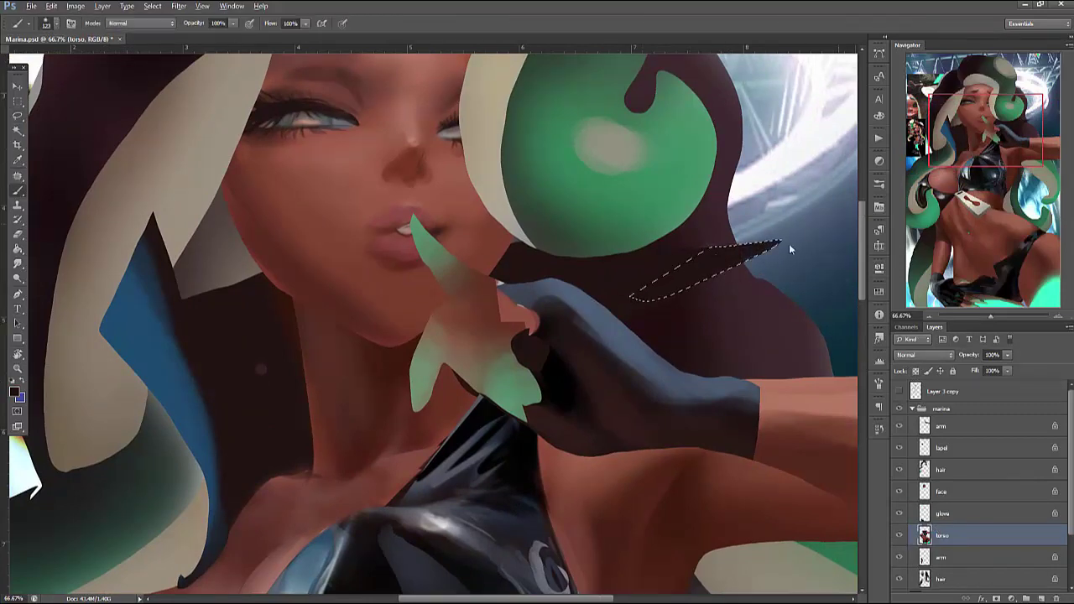
key("ctrl+d")
Lasso a long leaf shape over the collar tip, paint a blue-grey sheen with a soft white highlight inside it, and deselect
key("l")
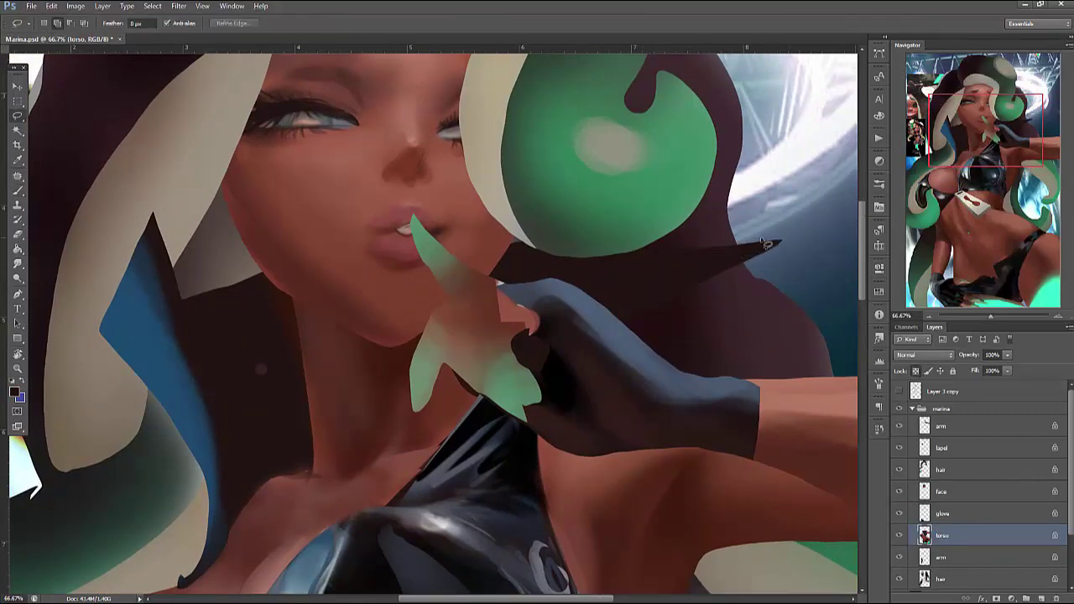
mouse_move(685, 254)
left_mouse_down()
mouse_move(601, 304)
mouse_move(844, 220)
left_mouse_up()
key("b")
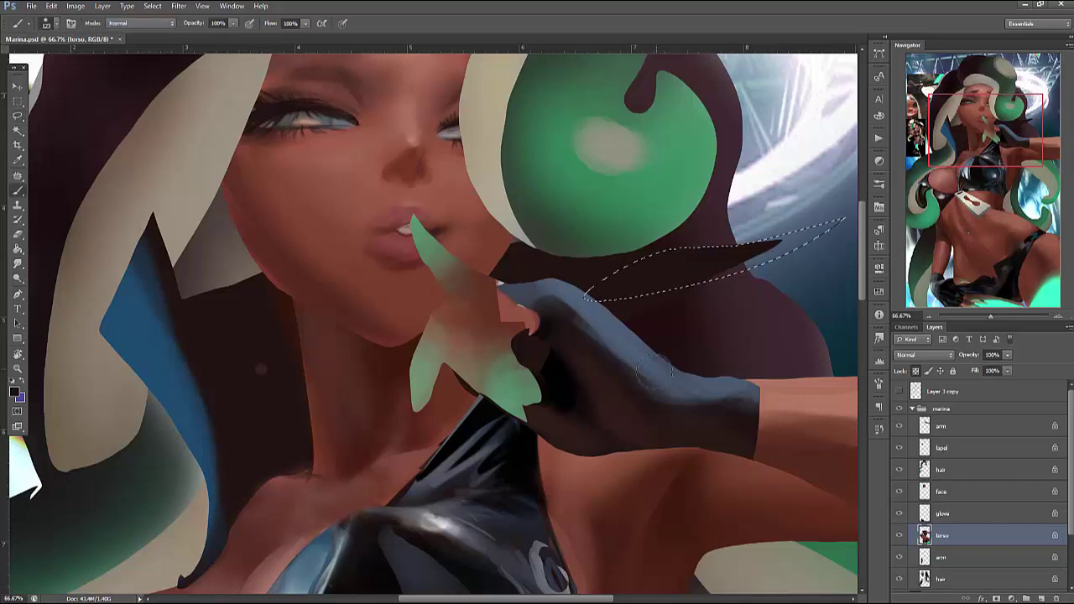
right_click(638, 271)
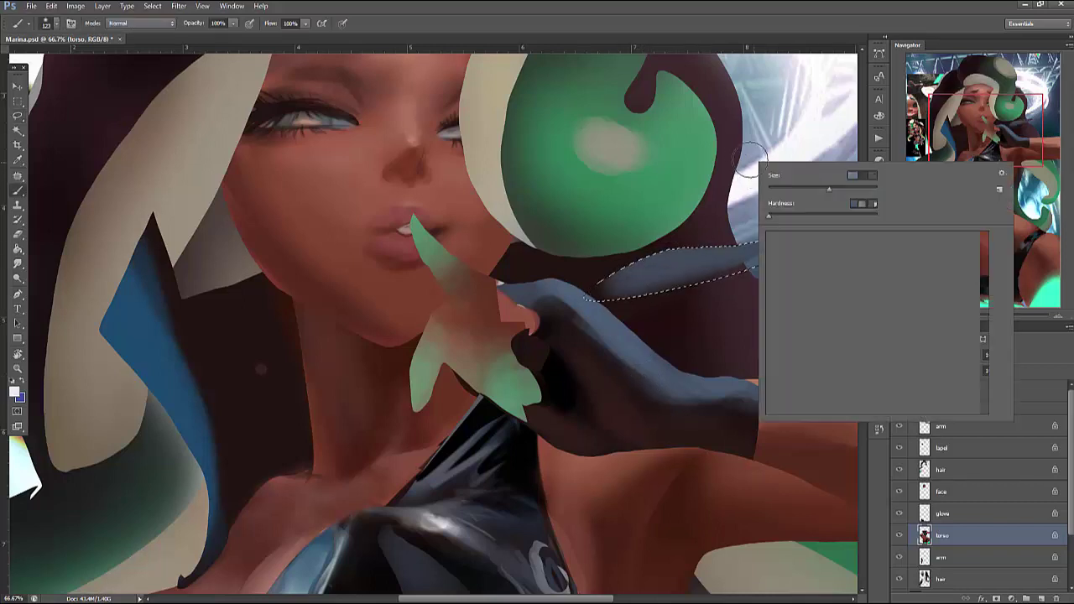
mouse_move(638, 270)
left_mouse_down()
mouse_move(616, 270)
mouse_move(671, 266)
mouse_move(780, 228)
mouse_move(654, 265)
left_mouse_up()
right_click(591, 293)
key("bracketright")
key("bracketright")
key("bracketright")
key("ctrl+d")
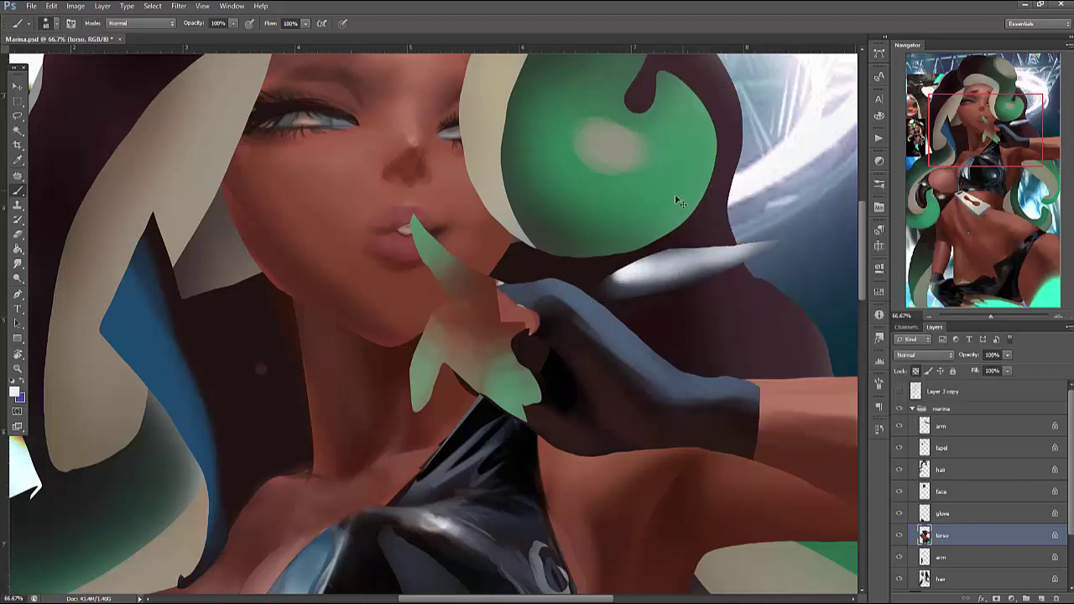
Paint the collar black behind the raised hand, then lasso and blacken its interior beside the neck with a 112 px brush, and deselect
mouse_move(546, 296)
left_mouse_down()
mouse_move(529, 209)
mouse_move(556, 211)
mouse_move(561, 273)
mouse_move(610, 262)
mouse_move(545, 262)
left_mouse_up()
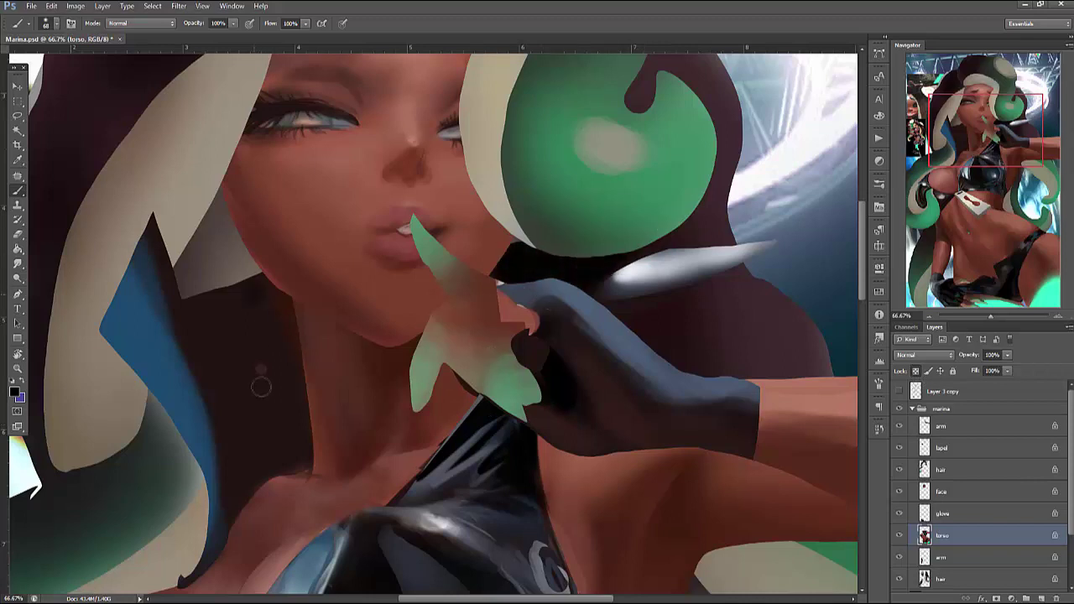
left_click_drag(261, 386, 260, 372)
key("l")
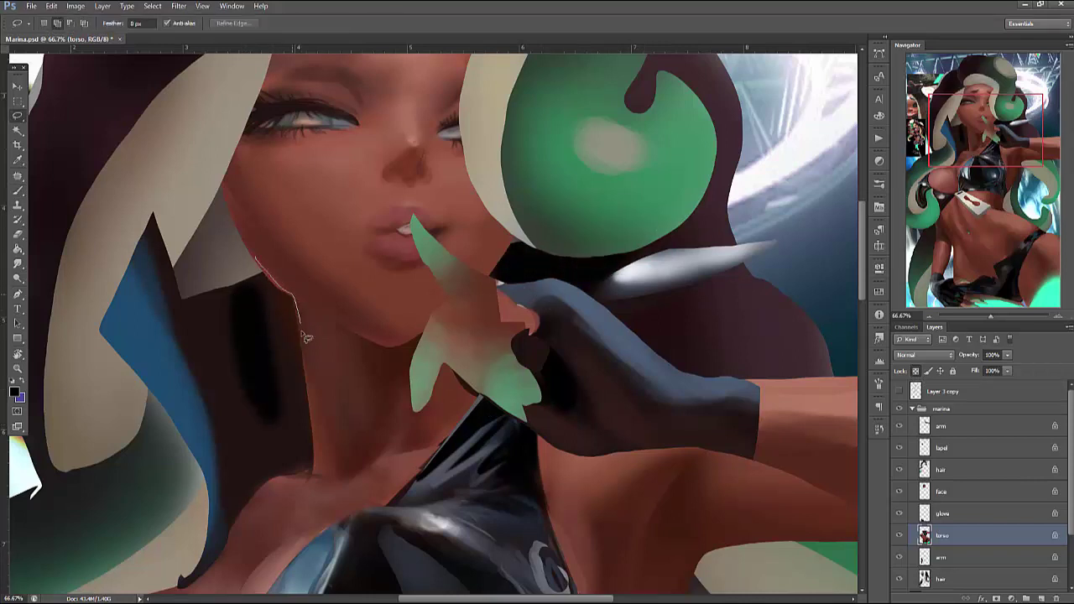
mouse_move(313, 473)
left_mouse_down()
mouse_move(214, 420)
mouse_move(252, 266)
left_mouse_up()
key("b")
right_click(310, 225)
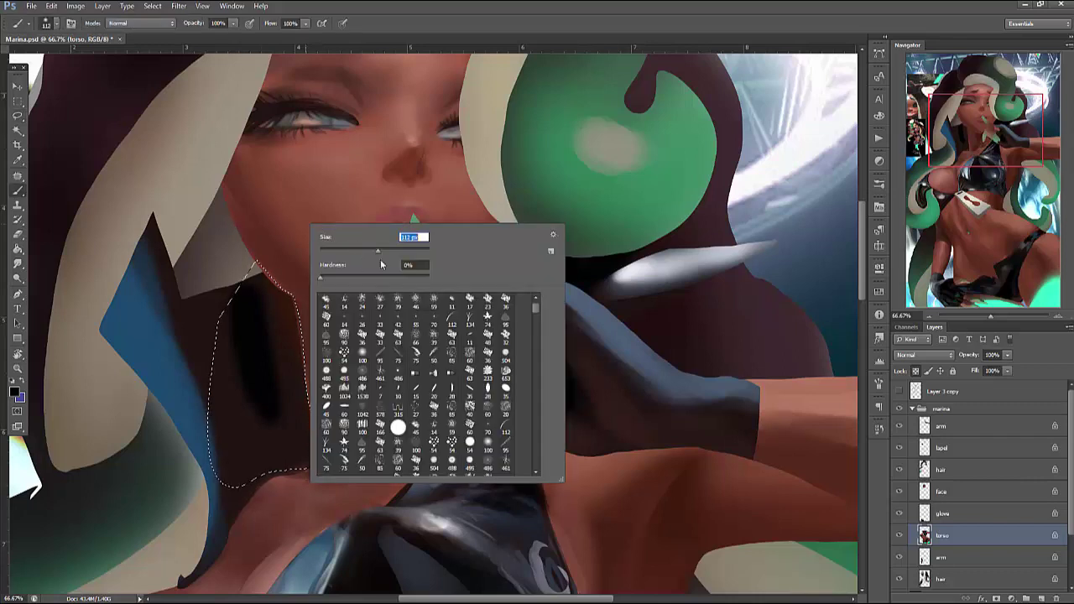
key("Return")
mouse_move(267, 380)
left_mouse_down()
mouse_move(223, 411)
mouse_move(223, 366)
mouse_move(198, 317)
left_mouse_up()
key("ctrl+d")
Lasso a curved fold between the collar and the neck above the shoulder and paint a dark blue reflection inside it
scroll(492, 311, "down", 3)
scroll(491, 311, "left", 4)
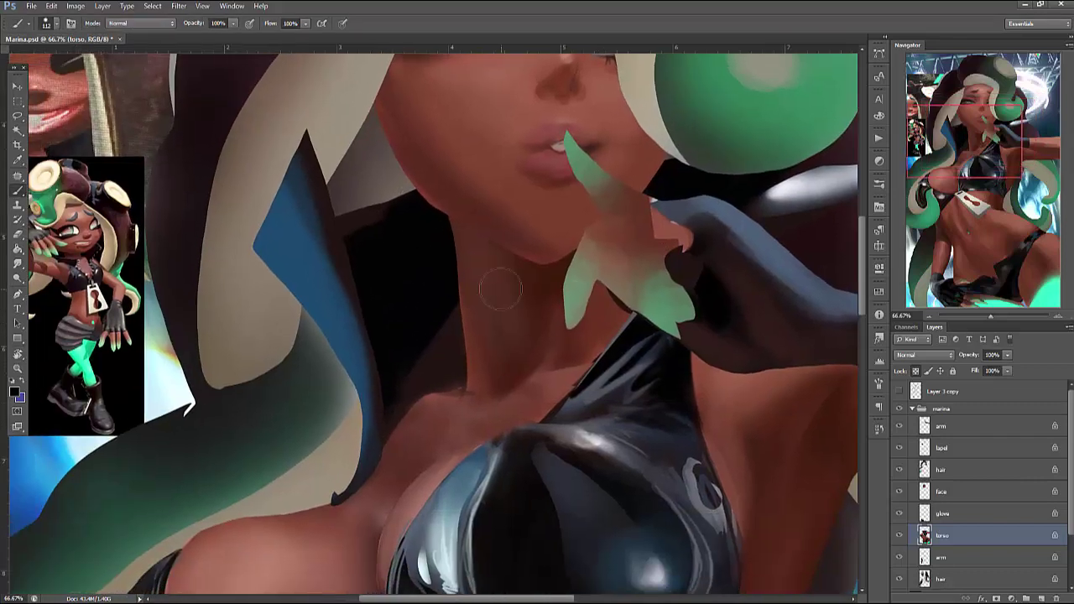
key("l")
left_click_drag(406, 415, 383, 430)
key("b")
right_click(544, 294)
mouse_move(428, 319)
left_mouse_down()
mouse_move(394, 431)
mouse_move(451, 304)
mouse_move(405, 373)
mouse_move(457, 316)
mouse_move(422, 374)
mouse_move(435, 312)
mouse_move(418, 439)
left_mouse_up()
key("x")
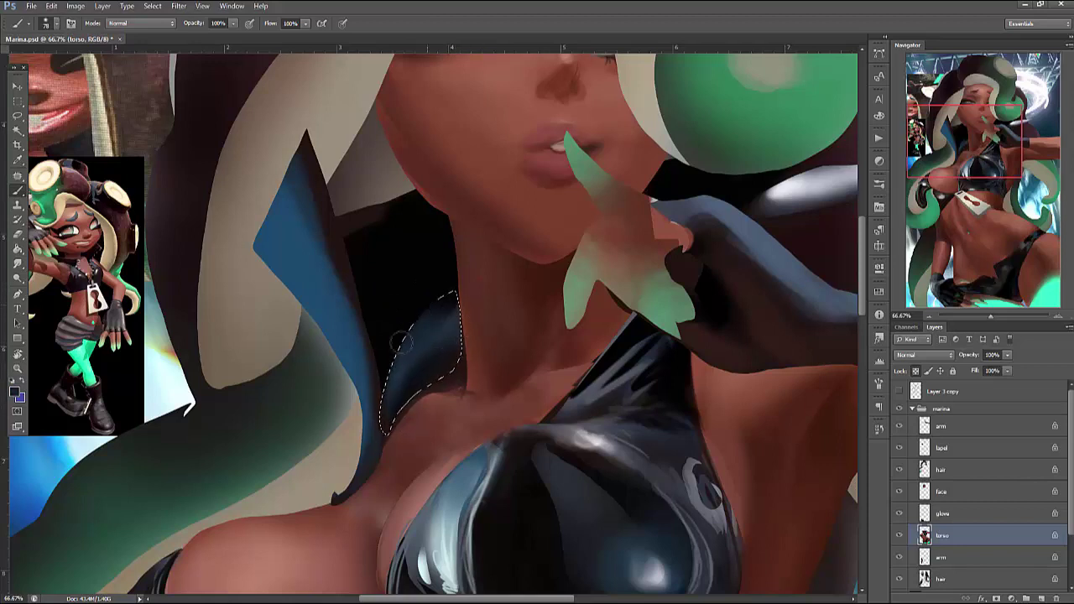
Brush a dark reddish tone sampled from the neck into the selected fold, and deselect
left_click(474, 283, "alt")
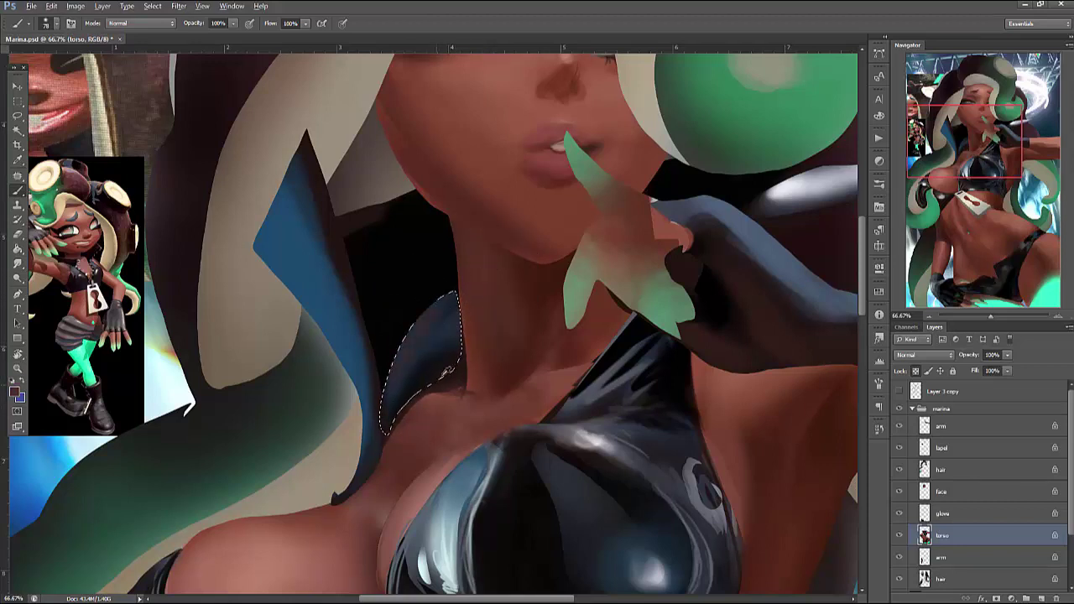
right_click(501, 251)
key("Return")
mouse_move(620, 275)
left_mouse_down()
mouse_move(594, 275)
mouse_move(577, 260)
left_mouse_up()
key("ctrl+d")
Paint fine dark crease lines along the blue fold beside the neck, and set the brush to 74 px
right_click(514, 248)
key("Return")
right_click(474, 245)
key("Return")
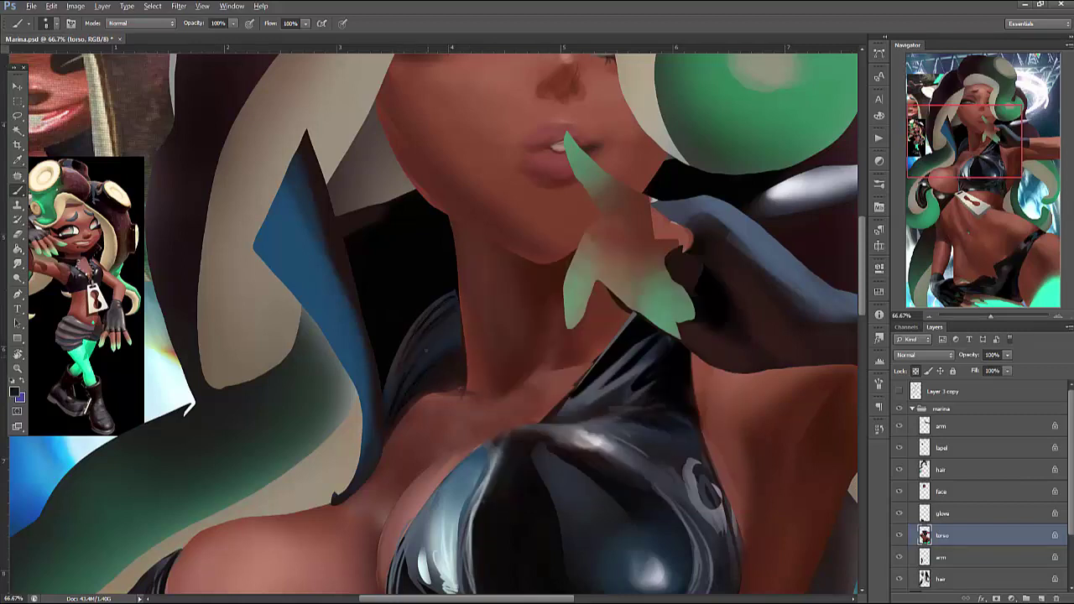
right_click(478, 275)
left_click_drag(587, 292, 579, 293)
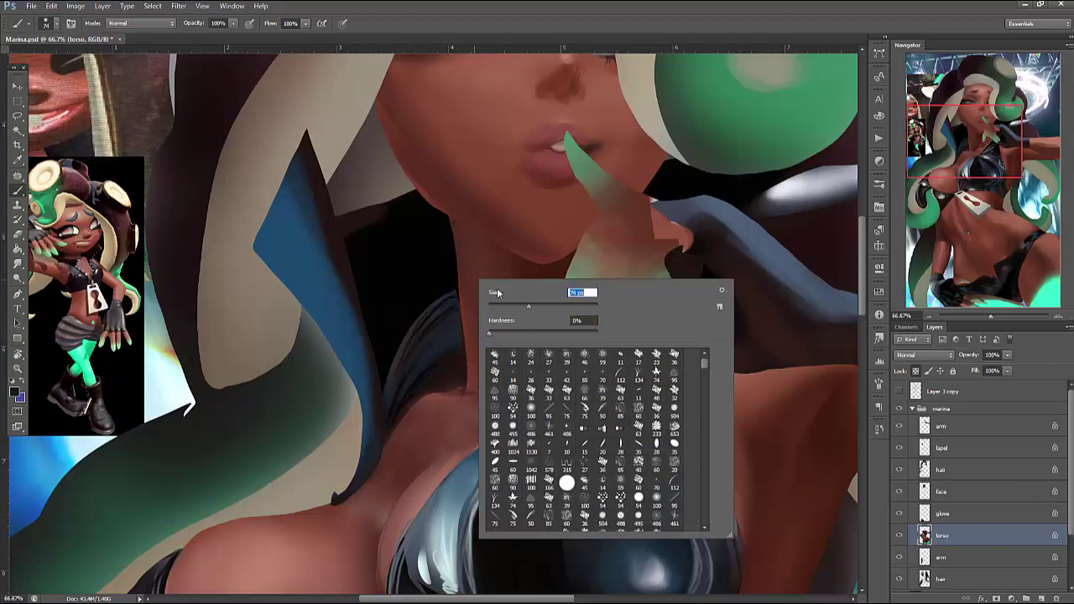
key("Return")
Lasso a curved area of the black collar interior beside the blue lapel, brush a soft grey sheen at 145 px, and deselect
key("l")
mouse_move(337, 223)
left_mouse_down()
mouse_move(377, 374)
mouse_move(441, 248)
mouse_move(382, 210)
mouse_move(345, 220)
left_mouse_up()
key("b")
right_click(447, 218)
left_click_drag(493, 251, 508, 251)
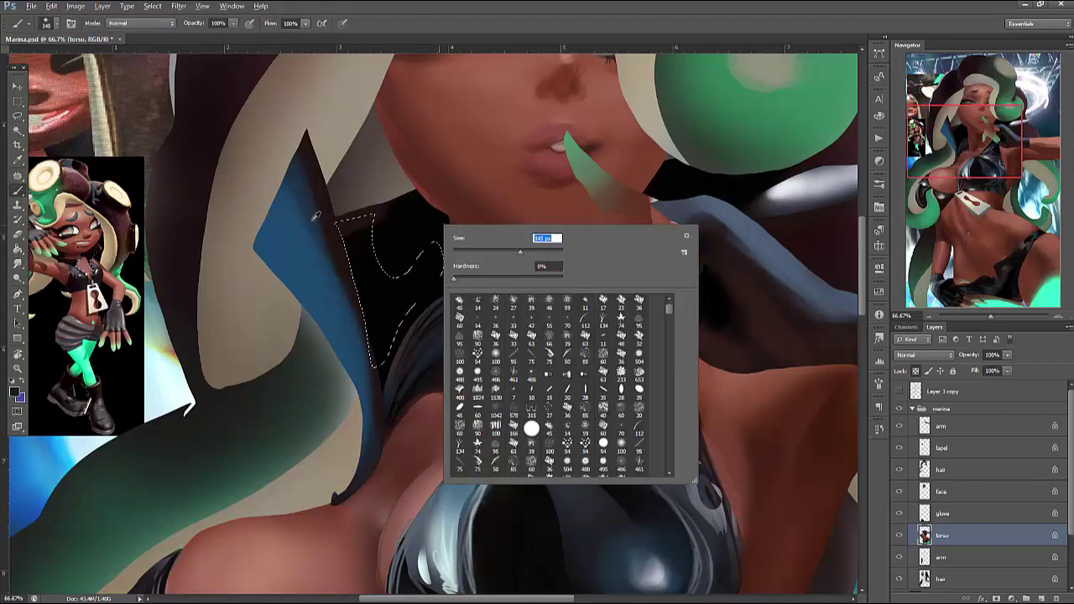
key("Return")
mouse_move(431, 228)
left_mouse_down()
mouse_move(403, 322)
mouse_move(418, 312)
mouse_move(362, 275)
mouse_move(443, 241)
mouse_move(437, 222)
mouse_move(453, 273)
mouse_move(417, 400)
left_mouse_up()
key("ctrl+d")
Refine the grey sheen inside the collar into tapered streaks with black strokes from a 34 px brush
right_click(466, 220)
left_click_drag(507, 251, 501, 253)
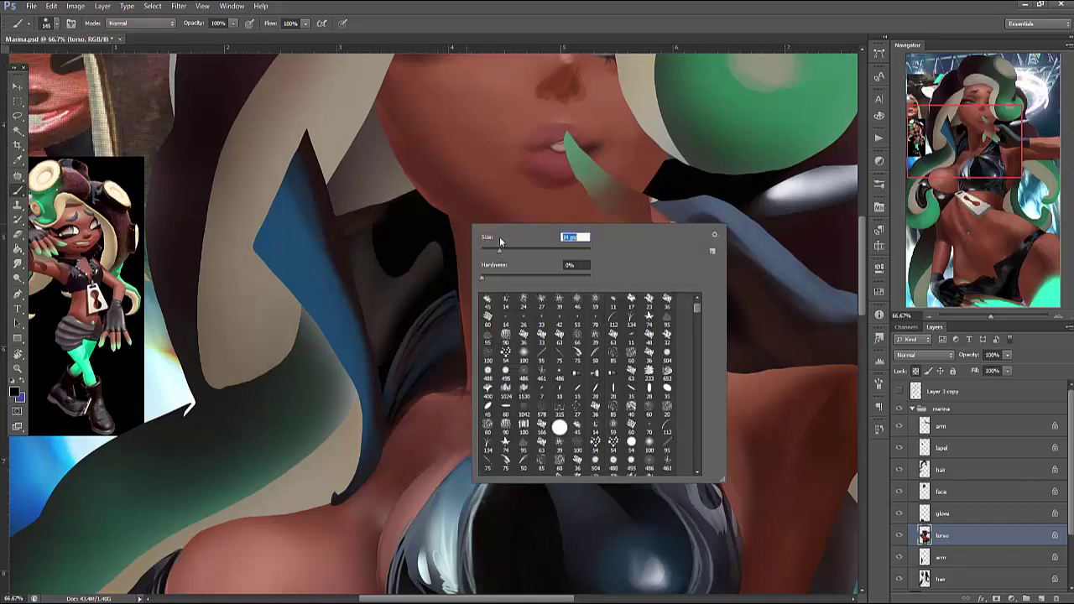
key("Return")
left_click_drag(383, 239, 432, 236)
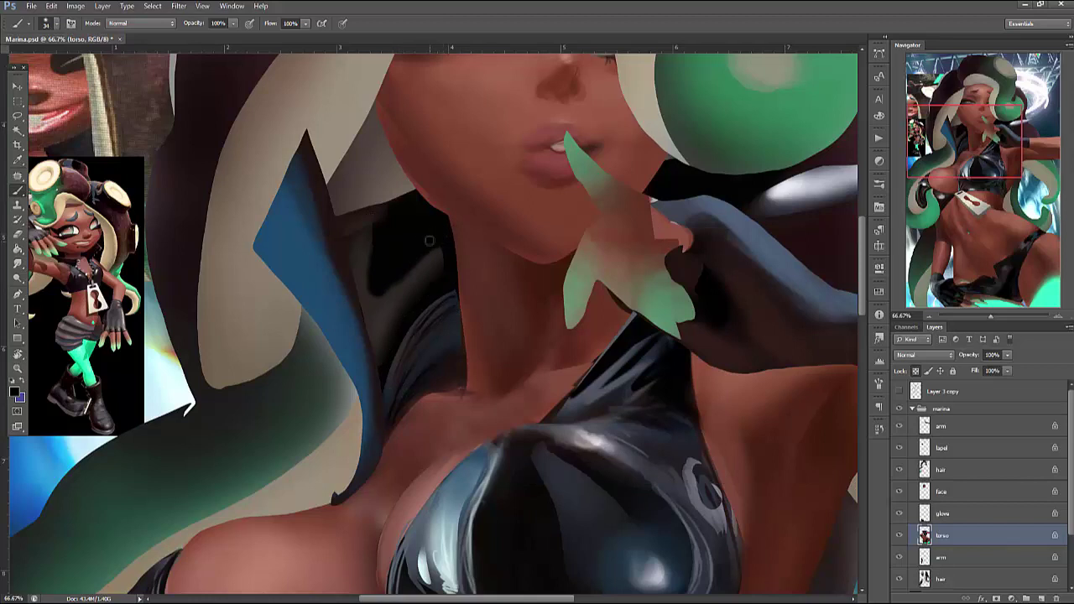
left_click_drag(366, 249, 427, 255)
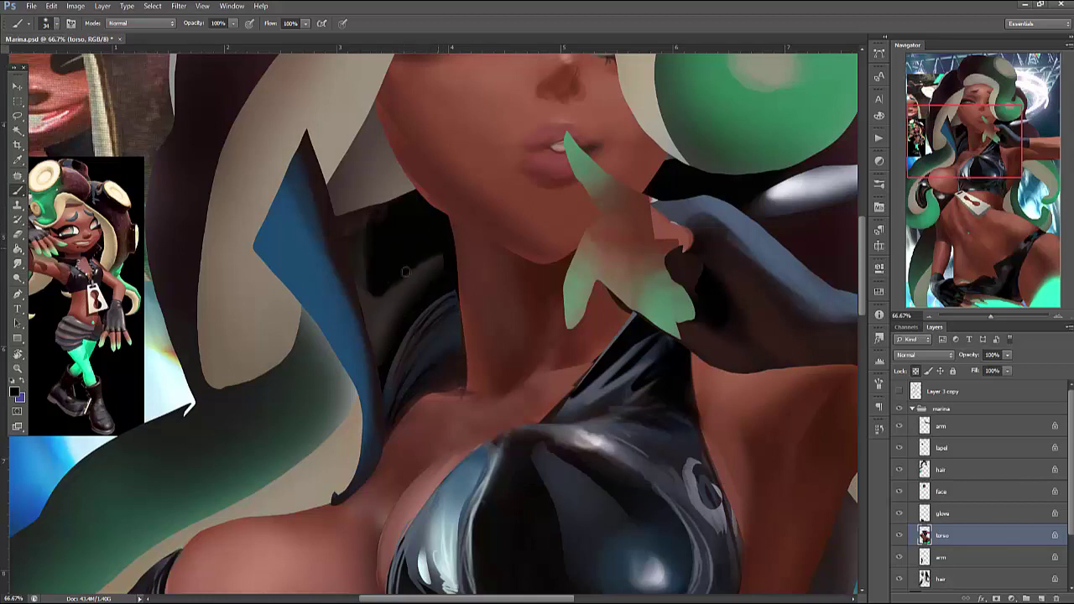
Adjust the shading of the collar's upper interior below the jaw with a 119 px brush, and reduce the brush to 32 px
left_click_drag(509, 292, 702, 360)
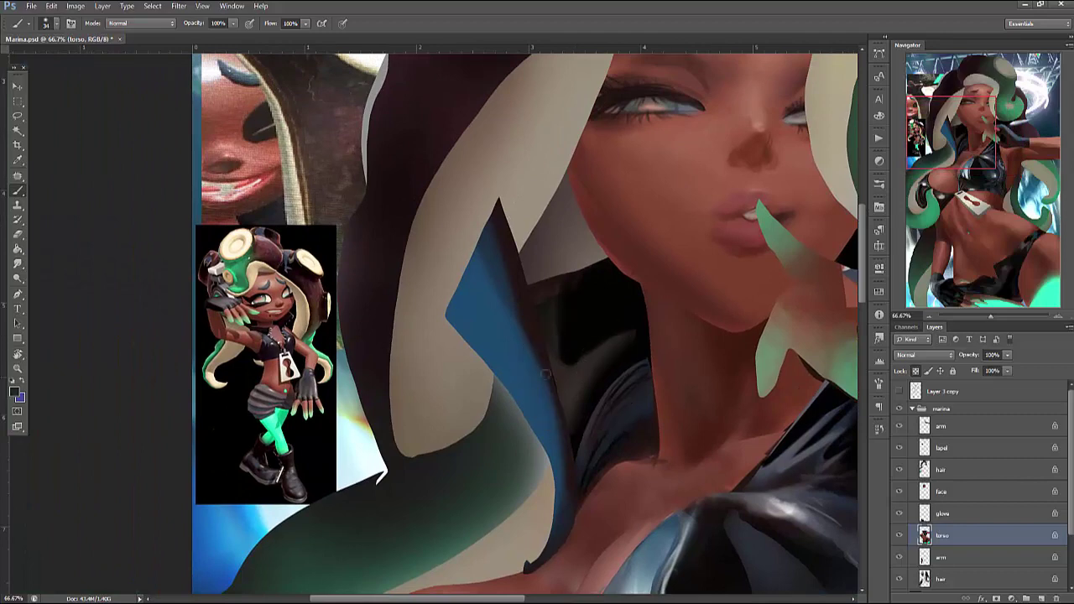
right_click(610, 267)
key("Return")
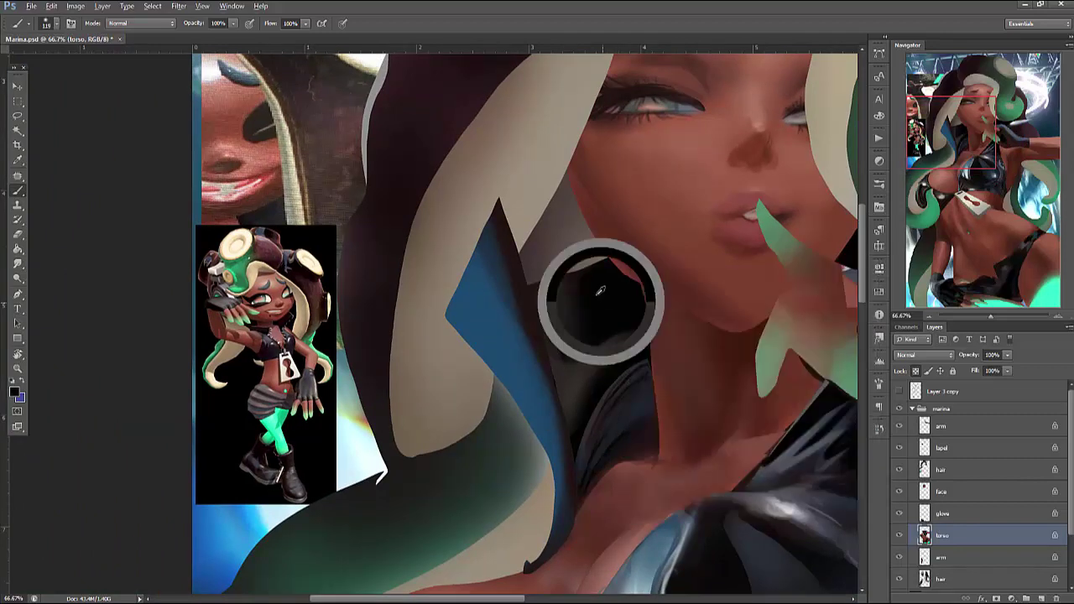
right_click(638, 283)
left_click_drag(760, 324, 719, 324)
key("Return")
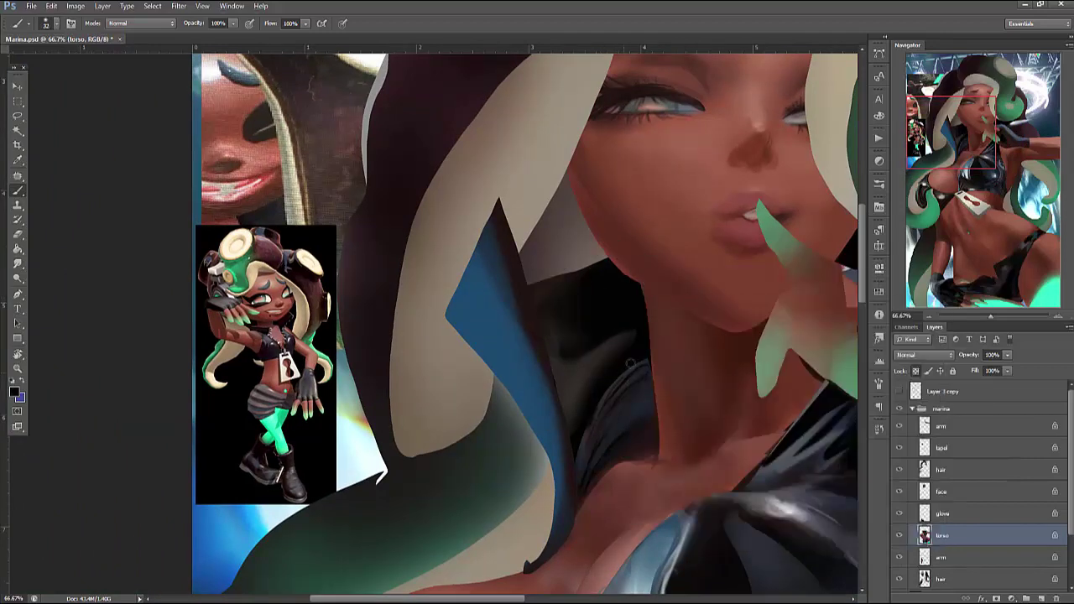
Lasso a small triangular patch of the collar beside the blue lapel and paint a muted blue reflection in it
key("l")
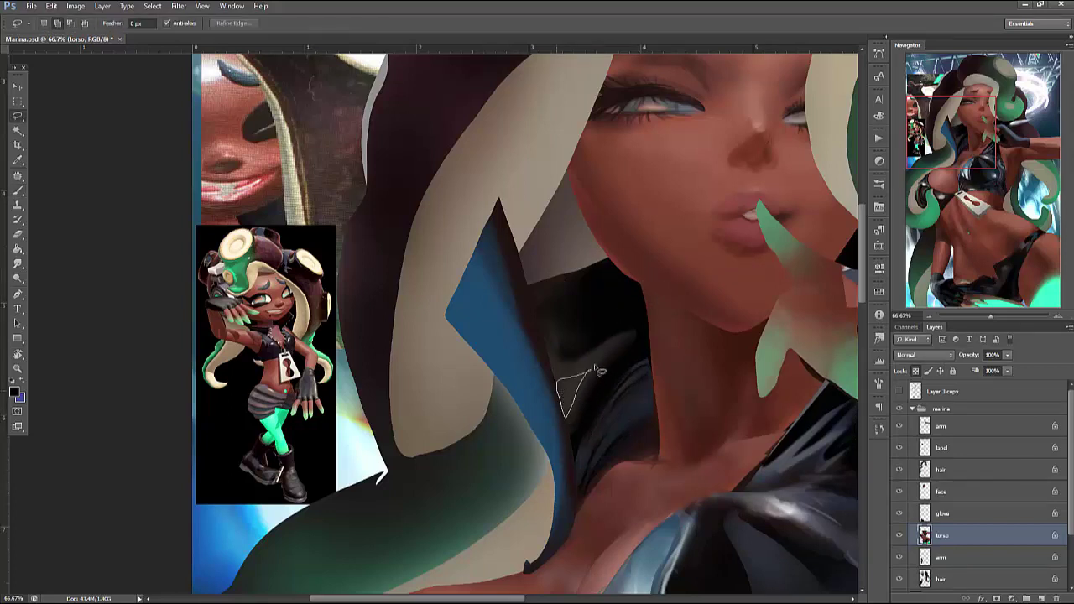
left_click_drag(593, 368, 592, 370)
key("b")
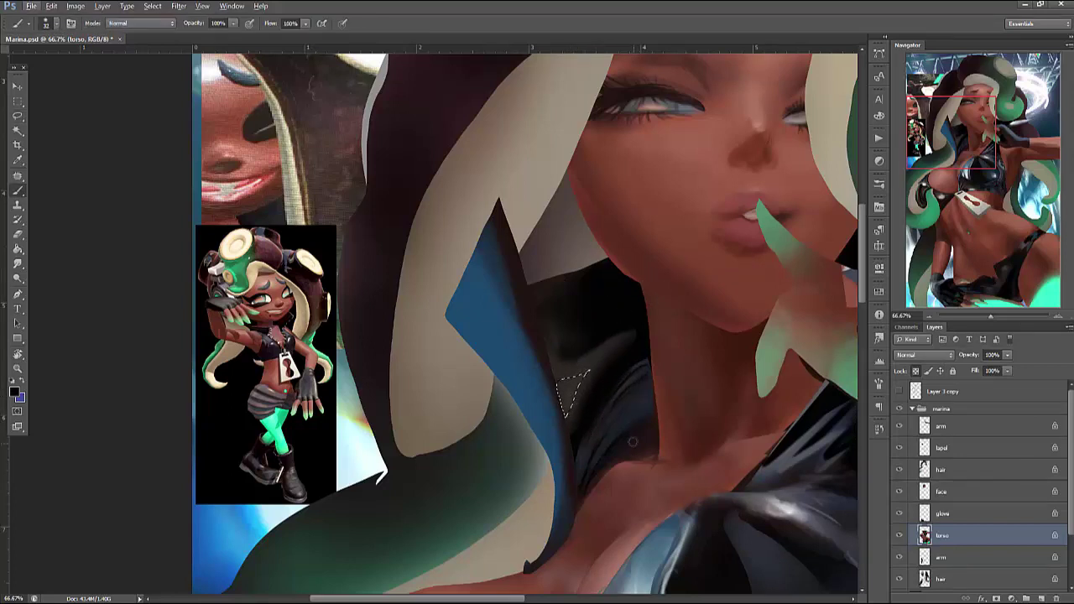
left_click(630, 466, "alt")
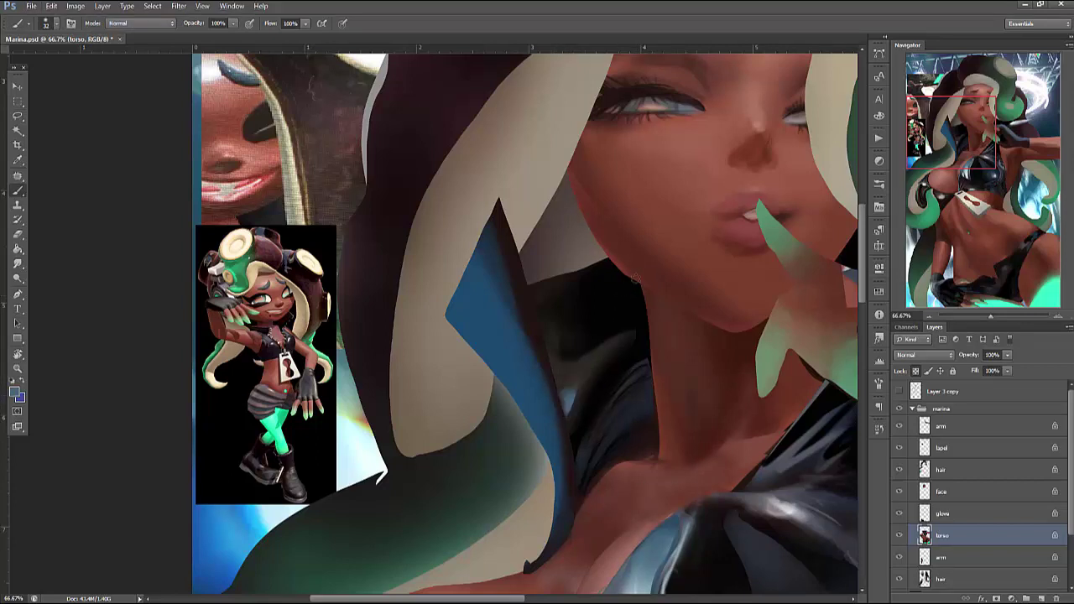
Lasso a curved sliver of the black collar interior beside the neck below the jaw and brush a muted blue reflection into it
right_click(635, 278)
left_click_drag(673, 309, 664, 310)
key("Return")
key("l")
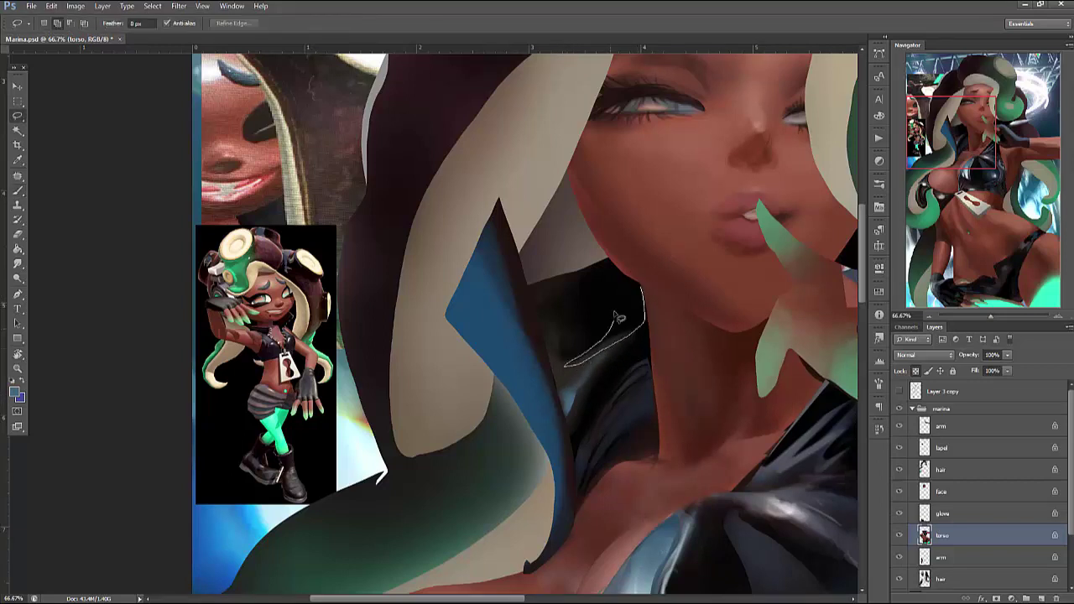
left_click_drag(618, 317, 629, 270)
key("b")
right_click(629, 270)
left_click_drag(706, 297, 699, 297)
key("Return")
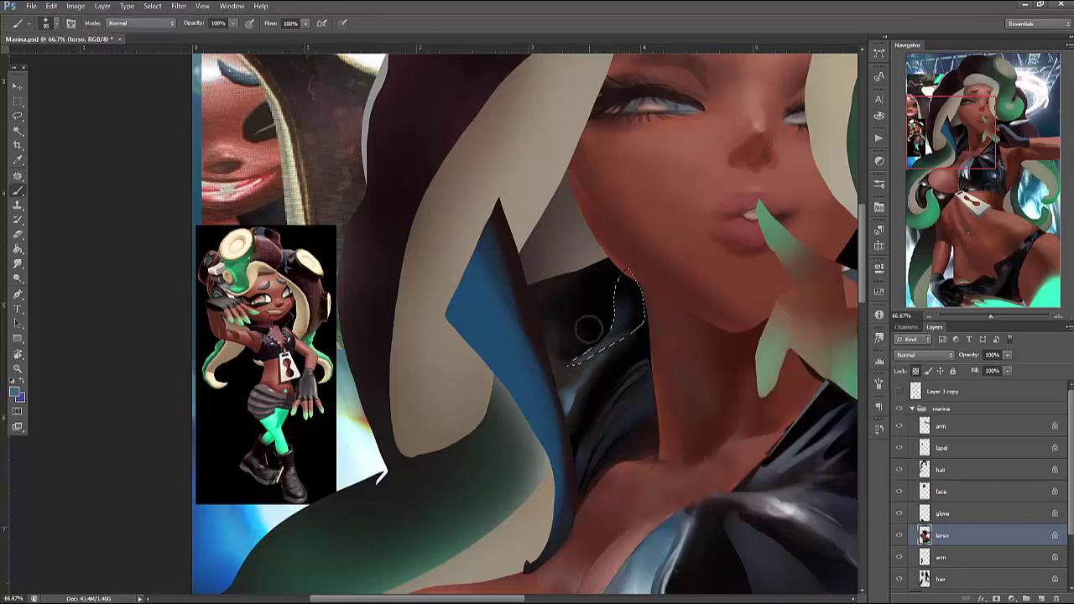
left_click_drag(588, 330, 606, 310)
mouse_move(655, 266)
left_mouse_down()
mouse_move(628, 308)
mouse_move(625, 286)
mouse_move(618, 323)
mouse_move(629, 269)
mouse_move(602, 349)
mouse_move(618, 283)
mouse_move(631, 289)
left_mouse_up()
Paint thin pale and white highlights along the collar's inner fold with an 11 px brush
right_click(652, 256)
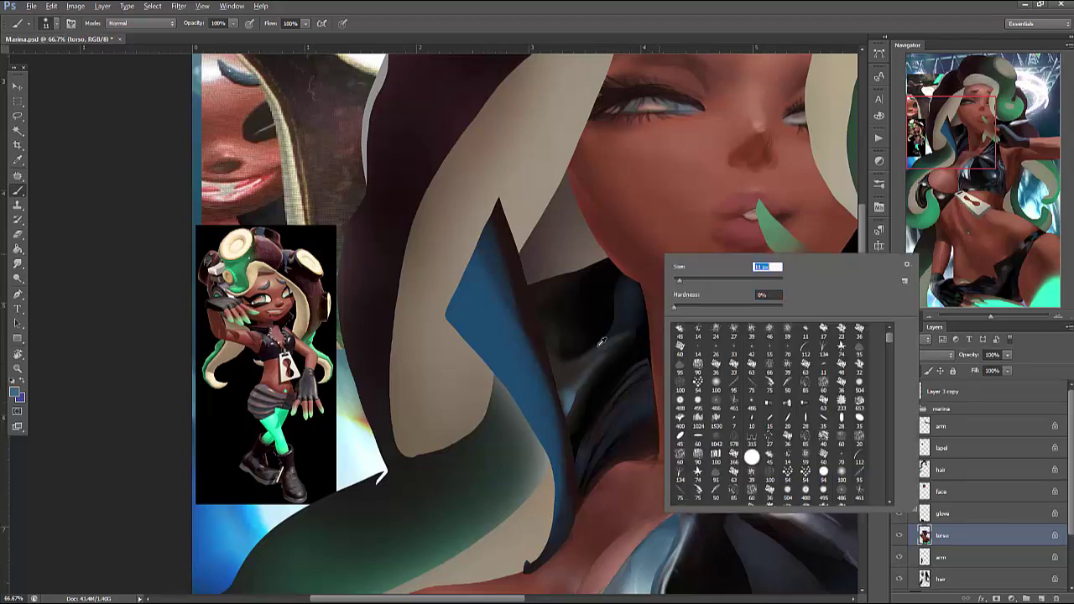
key("Return")
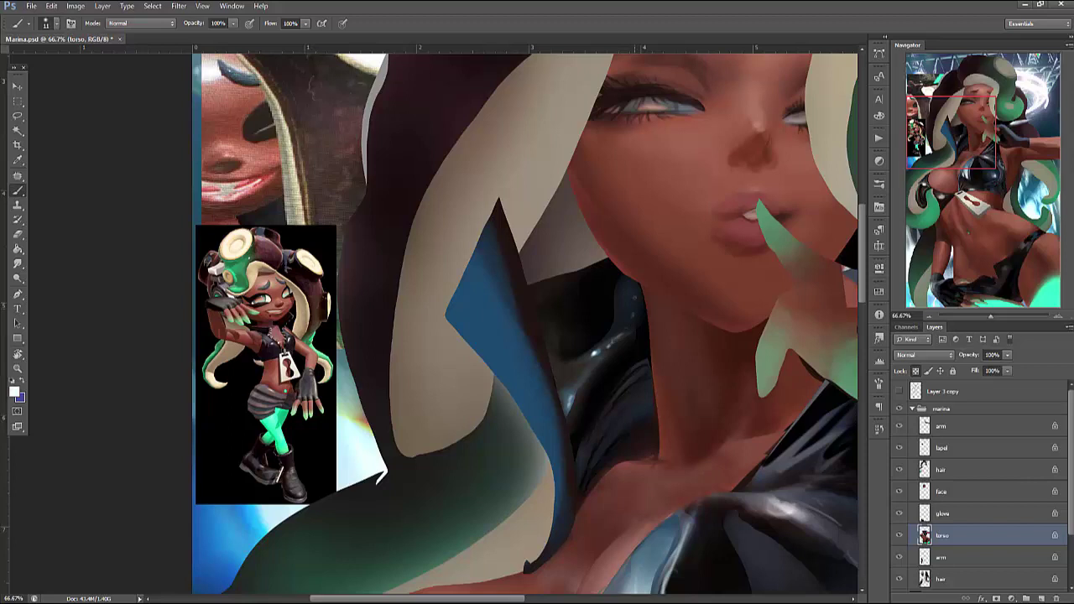
Blend dark reddish-brown skin reflections and black shading into the collar interior beside the neck with a 33 px brush and sampled colors
right_click(664, 245)
left_click(594, 267, "alt")
left_click(621, 314, "alt")
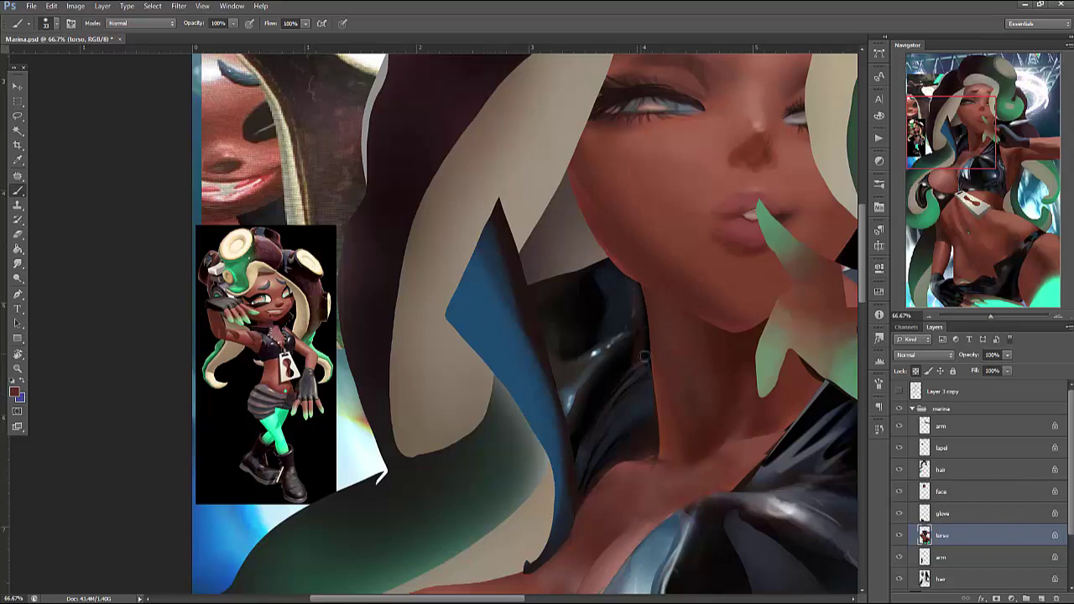
left_click(631, 349, "alt")
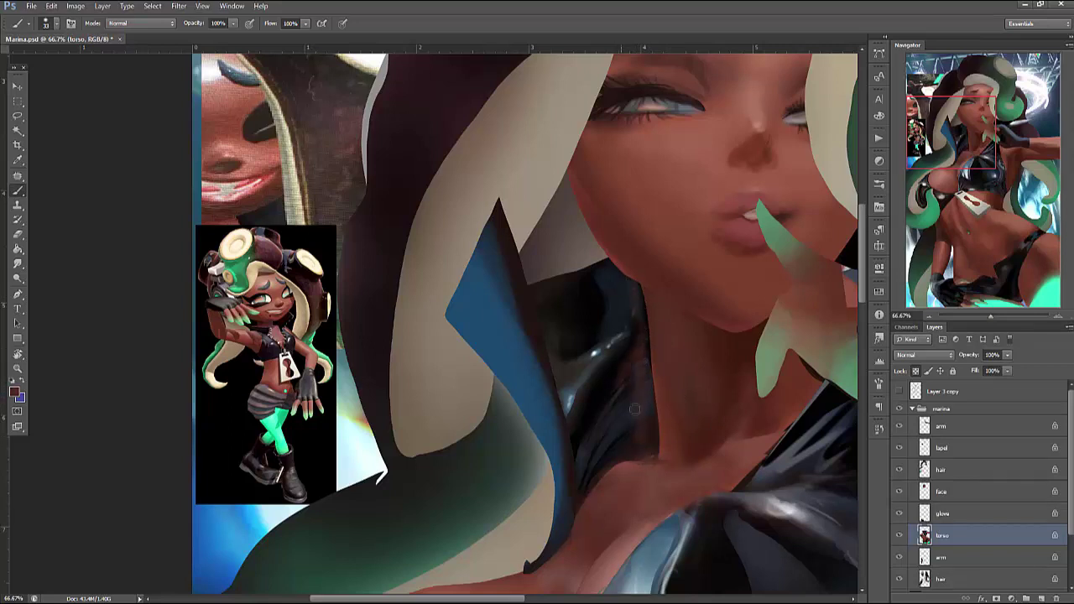
left_click(615, 351, "alt")
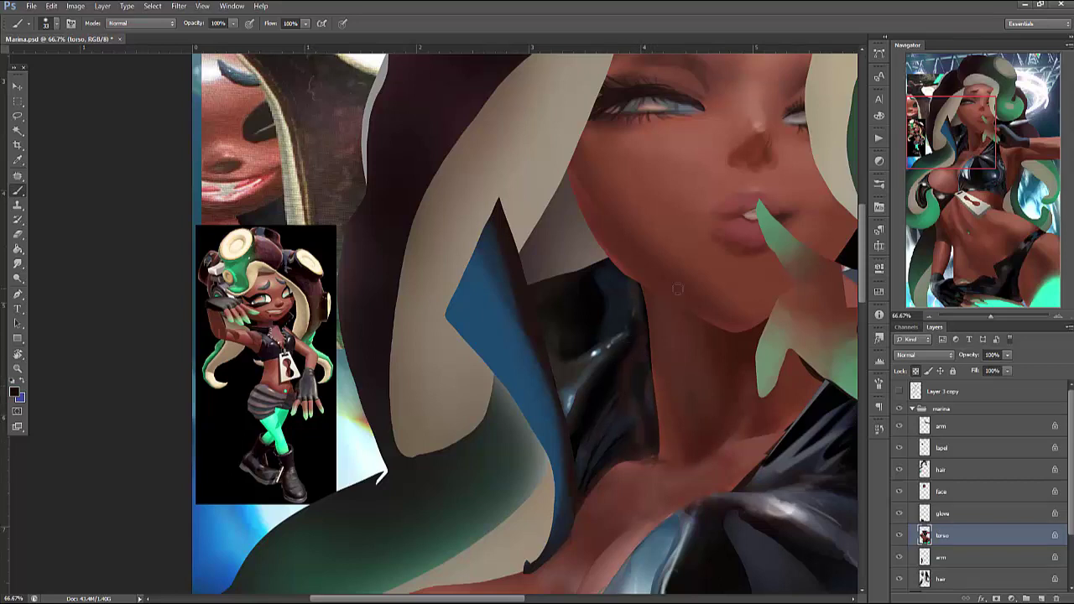
Select the dark collar area between the hair and the neck on the torso layer with the Lasso tool
right_click(667, 336)
left_click(677, 320)
key("l")
mouse_move(635, 316)
left_mouse_down()
mouse_move(637, 441)
mouse_move(575, 518)
mouse_move(588, 234)
mouse_move(635, 404)
left_mouse_up()
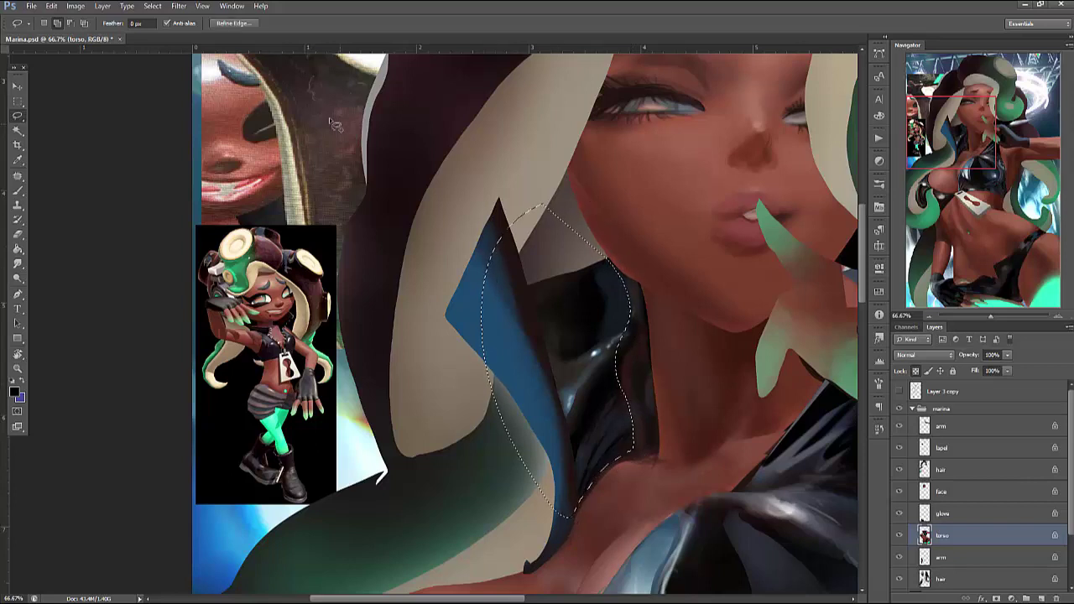
Apply Brightness/Contrast to the selected collar area with slightly raised brightness and contrast at 100, and clear the selection
left_click(75, 6)
mouse_move(168, 34)
left_click(230, 35)
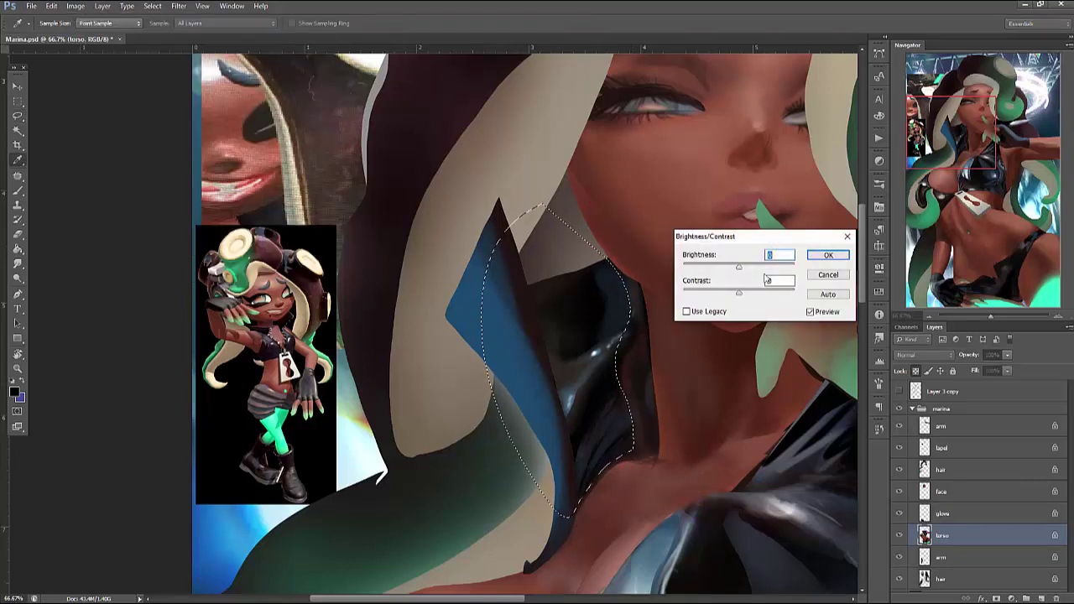
type("6")
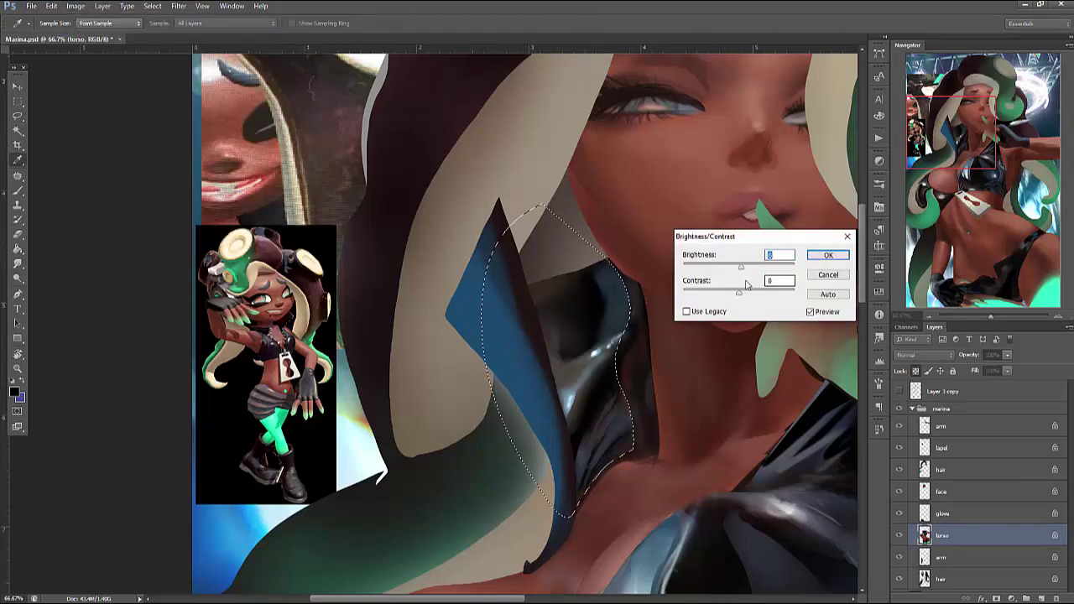
key("Tab")
type("64")
left_click_drag(742, 269, 744, 270)
key("Tab")
type("100")
left_click(827, 255)
key("l")
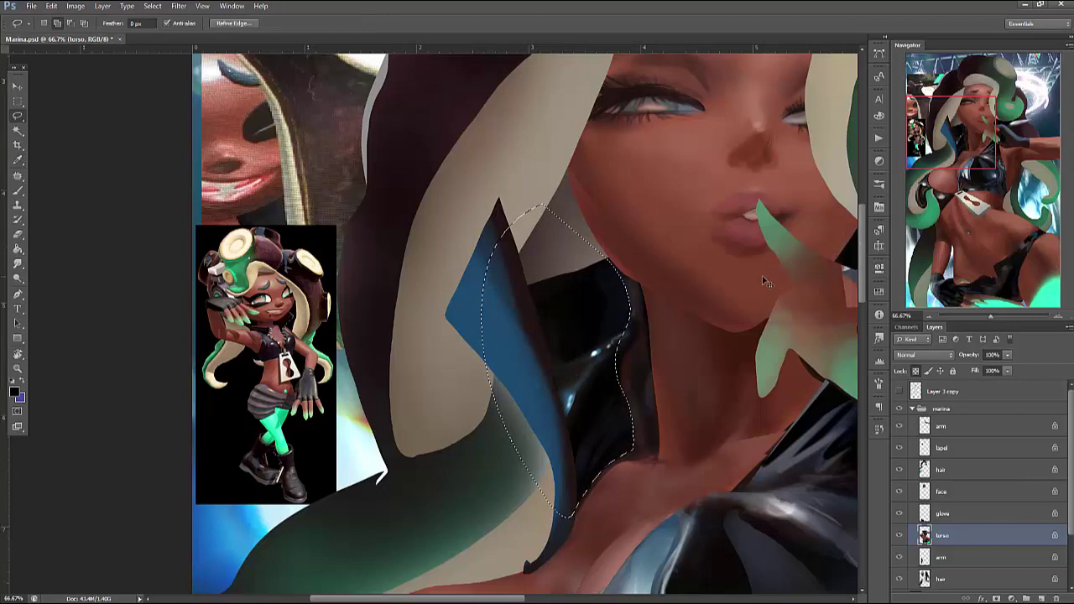
key("ctrl+d")
Paint a thin light rim highlight along the collar's upper edge with a small brush
key("b")
left_click_drag(719, 367, 747, 349)
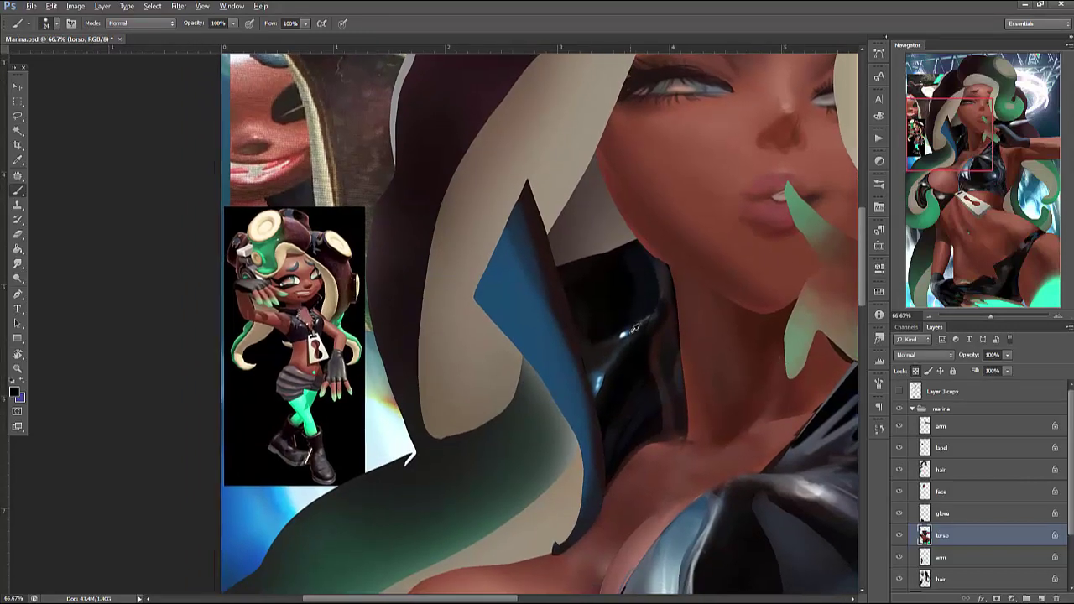
key("x")
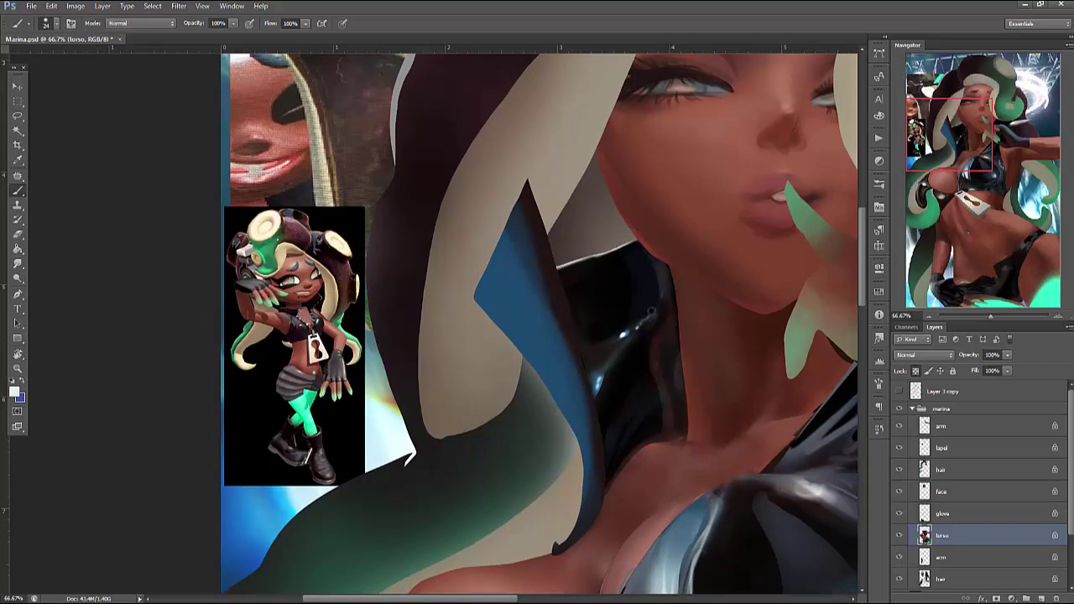
left_click(610, 246, "alt")
right_click(653, 198)
key("Escape")
key("x")
Lasso the inner collar panel beside the hair, paint a soft grey reflection inside it, and clear the selection
key("l")
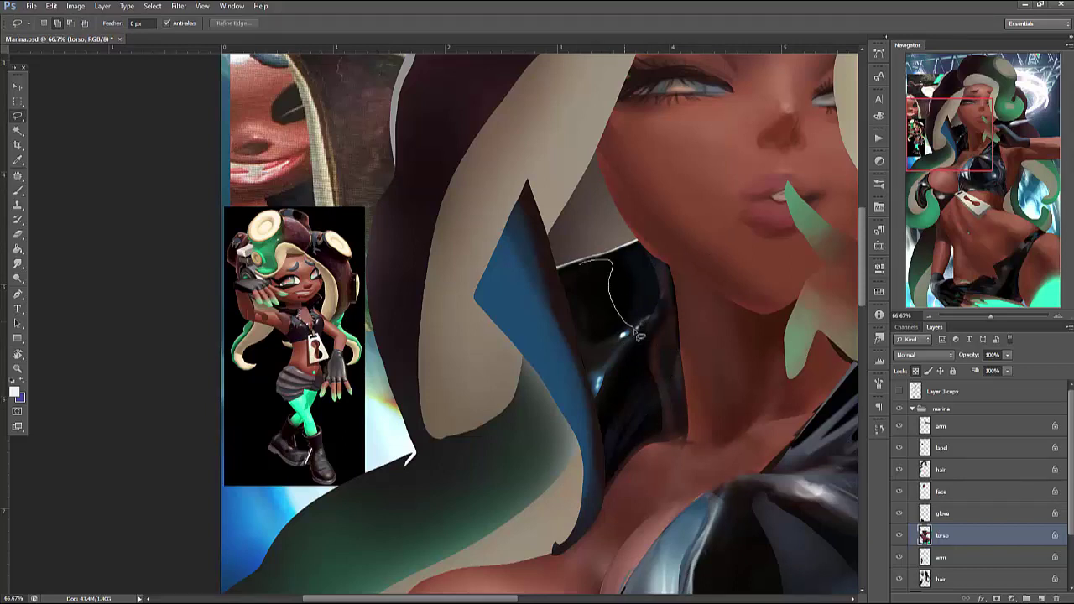
key("b")
mouse_move(570, 291)
left_mouse_down()
mouse_move(562, 273)
mouse_move(654, 357)
mouse_move(608, 290)
mouse_move(579, 269)
mouse_move(628, 306)
mouse_move(642, 281)
mouse_move(587, 260)
left_mouse_up()
right_click(653, 223)
key("Return")
key("ctrl+d")
key("l")
key("b")
mouse_move(597, 360)
left_mouse_down()
mouse_move(544, 257)
mouse_move(604, 285)
mouse_move(629, 315)
mouse_move(645, 286)
mouse_move(595, 319)
left_mouse_up()
key("x")
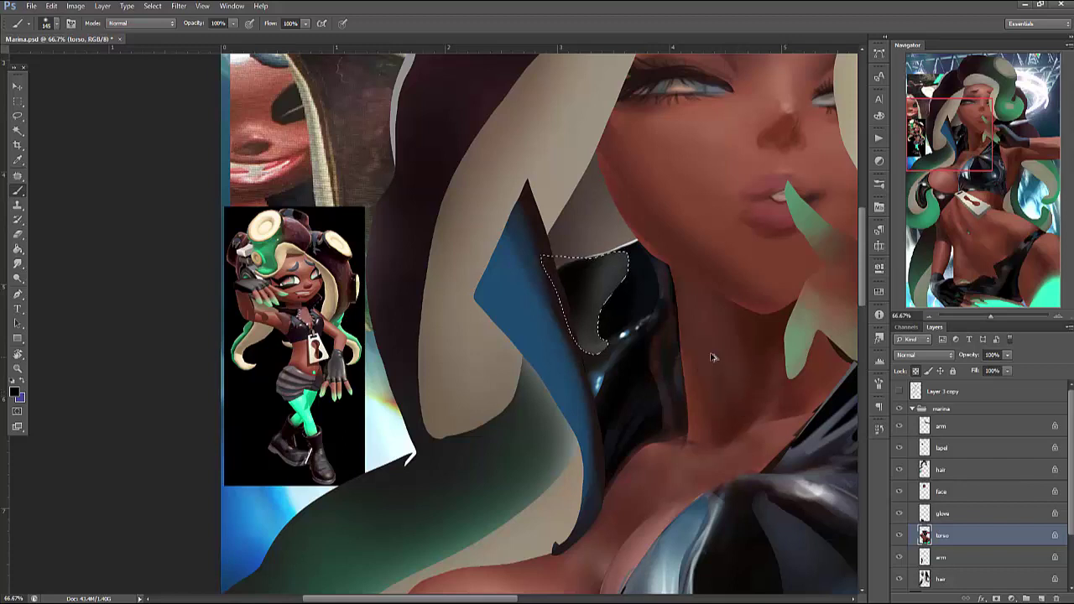
key("ctrl+d")
Darken the middle of the collar's grey reflection with a 65 px soft black brush, undoing the stray strokes
left_click_drag(837, 451, 812, 343)
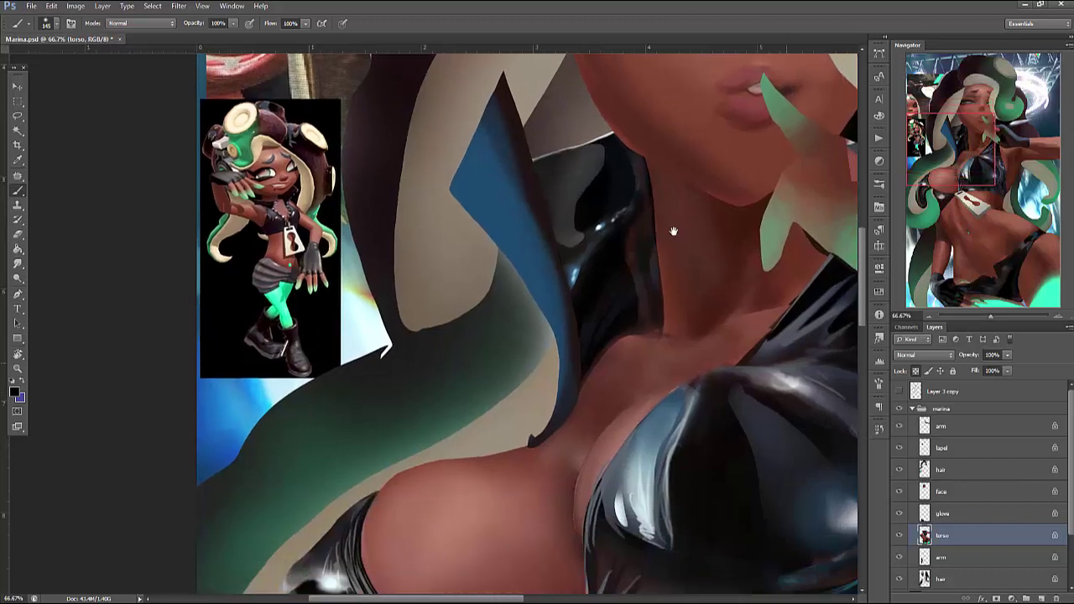
right_click(633, 199)
left_click_drag(659, 232, 652, 229)
key("Return")
right_click(617, 142)
double_click(719, 149)
key("Return")
mouse_move(579, 180)
left_mouse_down()
mouse_move(583, 205)
mouse_move(585, 197)
left_mouse_up()
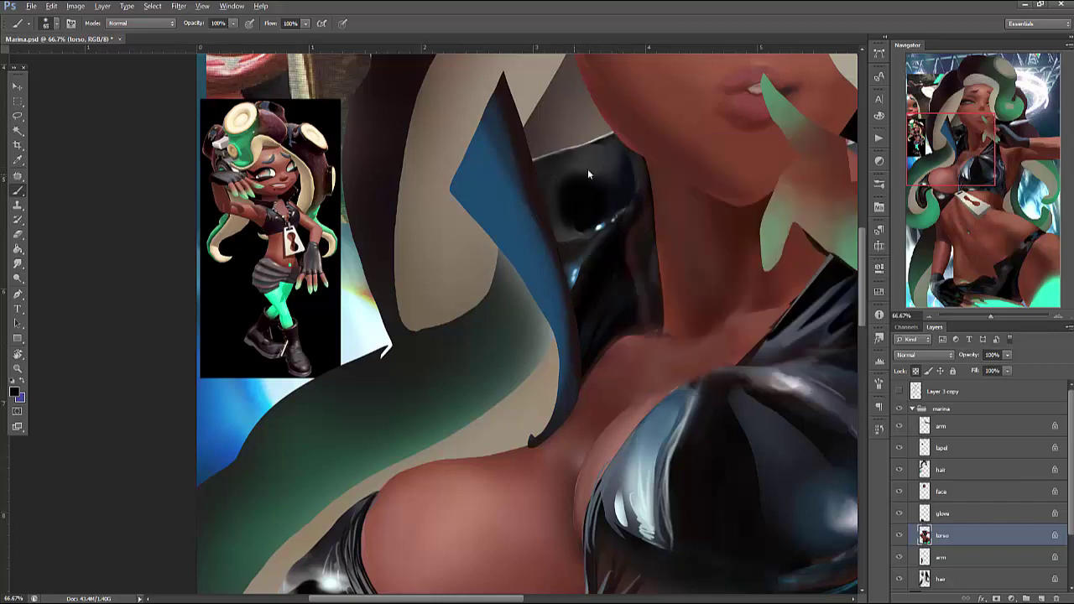
left_click(600, 159, "alt")
mouse_move(601, 159)
left_mouse_down()
mouse_move(606, 197)
mouse_move(618, 148)
mouse_move(563, 196)
mouse_move(606, 154)
left_mouse_up()
key("ctrl+alt+z")
key("ctrl+alt+z")
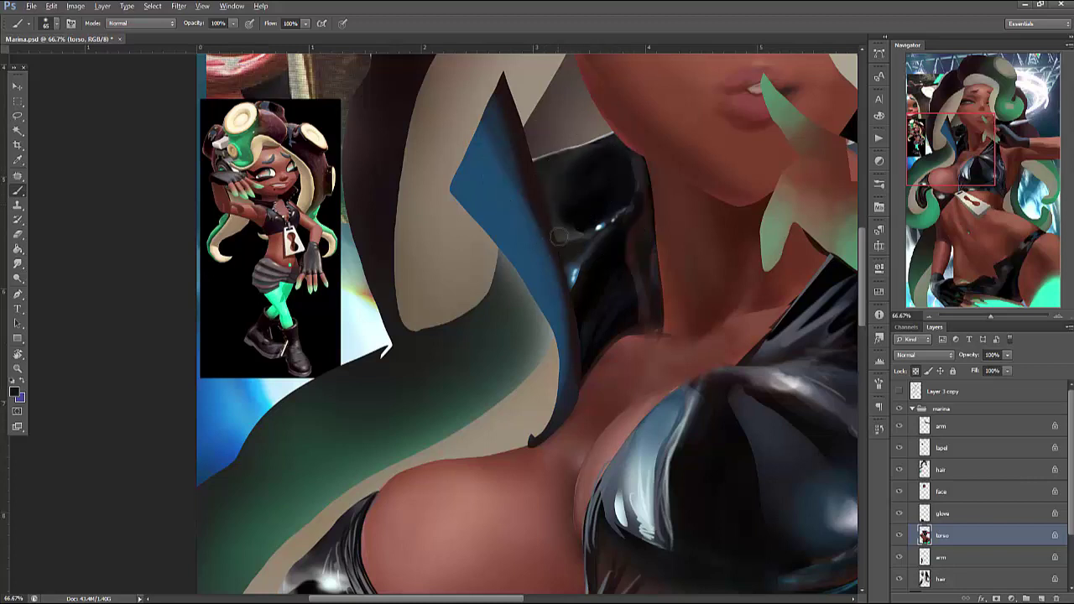
Lasso the dark band at the top of the chest garment, paint it with a sampled near-black, and clear the selection
scroll(790, 379, "down", 5)
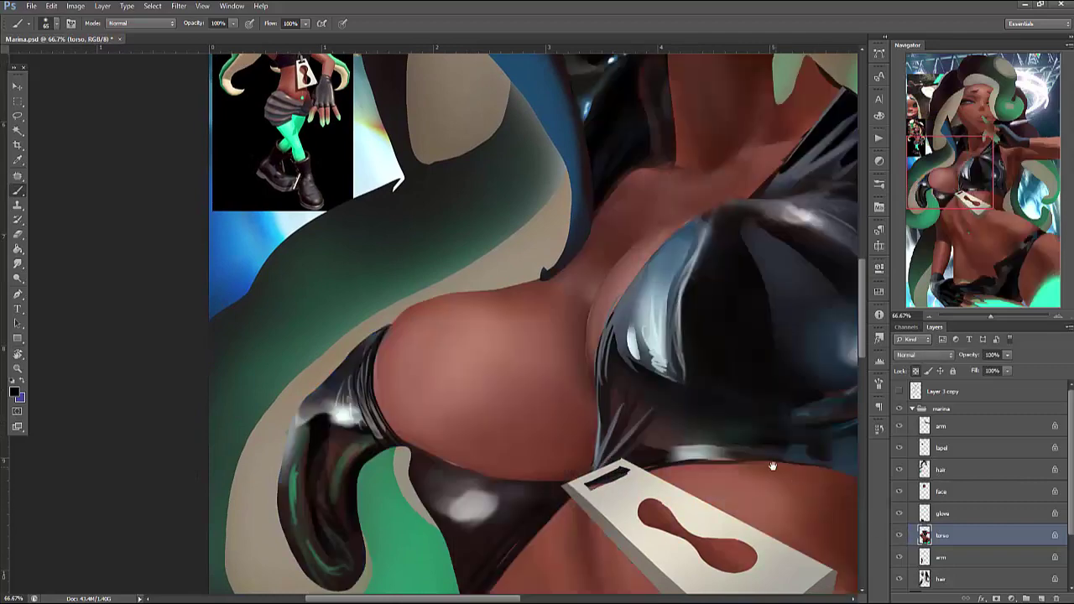
mouse_move(837, 329)
left_mouse_down()
mouse_move(733, 503)
mouse_move(711, 518)
mouse_move(733, 413)
left_mouse_up()
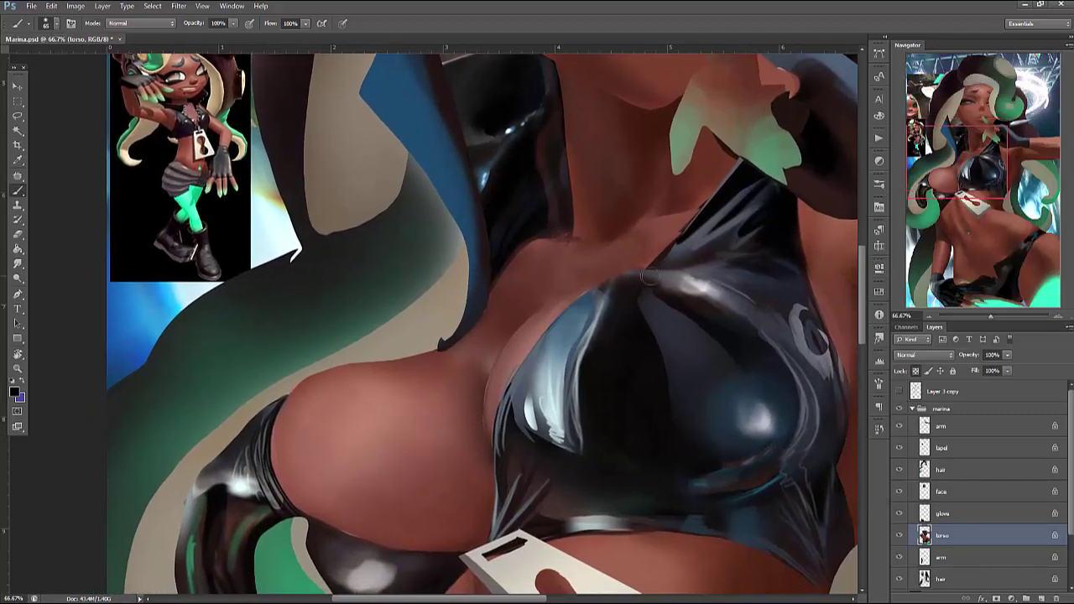
key("l")
left_click_drag(619, 285, 654, 277)
key("b")
left_click(621, 302, "alt")
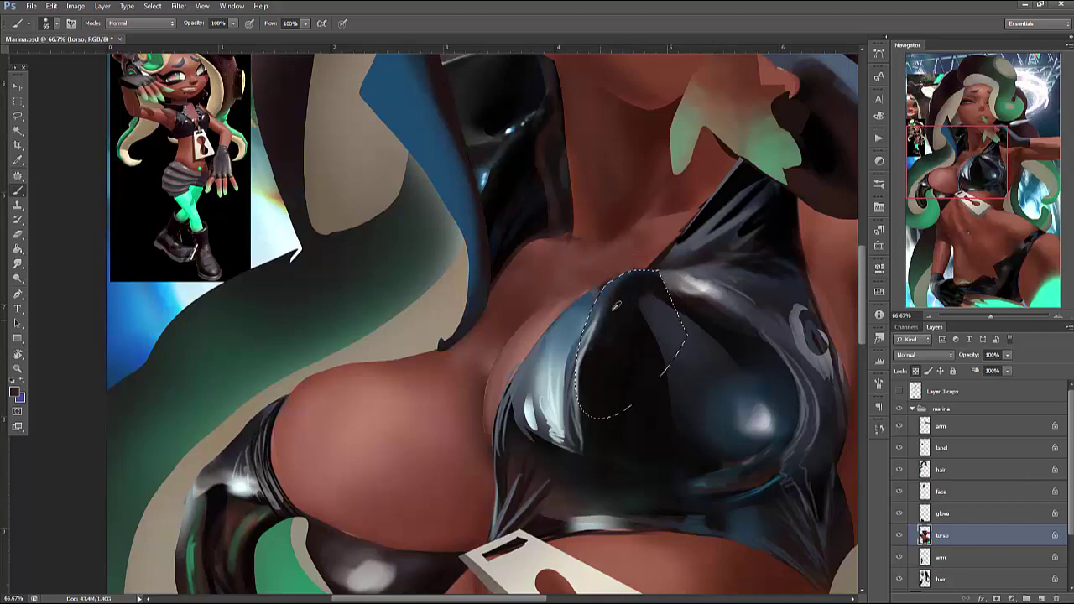
key("ctrl+d")
Paint a sharp-edged blue reflection panel beside the light highlights on the left half of the chest garment using lasso selections
key("l")
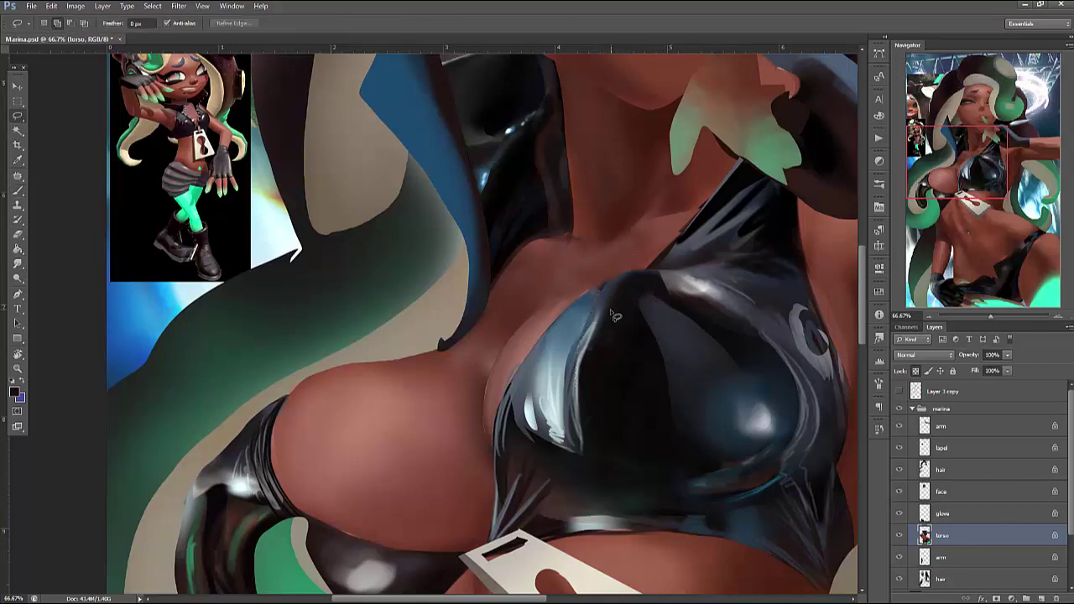
mouse_move(615, 316)
left_mouse_down()
mouse_move(580, 376)
mouse_move(600, 457)
mouse_move(630, 383)
mouse_move(623, 443)
mouse_move(638, 422)
mouse_move(618, 312)
mouse_move(592, 298)
mouse_move(596, 420)
mouse_move(616, 284)
mouse_move(591, 344)
mouse_move(580, 451)
mouse_move(575, 382)
mouse_move(612, 313)
mouse_move(598, 431)
mouse_move(599, 361)
mouse_move(625, 336)
left_mouse_up()
key("b")
right_click(661, 280)
left_click(579, 322)
key("ctrl+d")
key("l")
key("b")
key("ctrl+d")
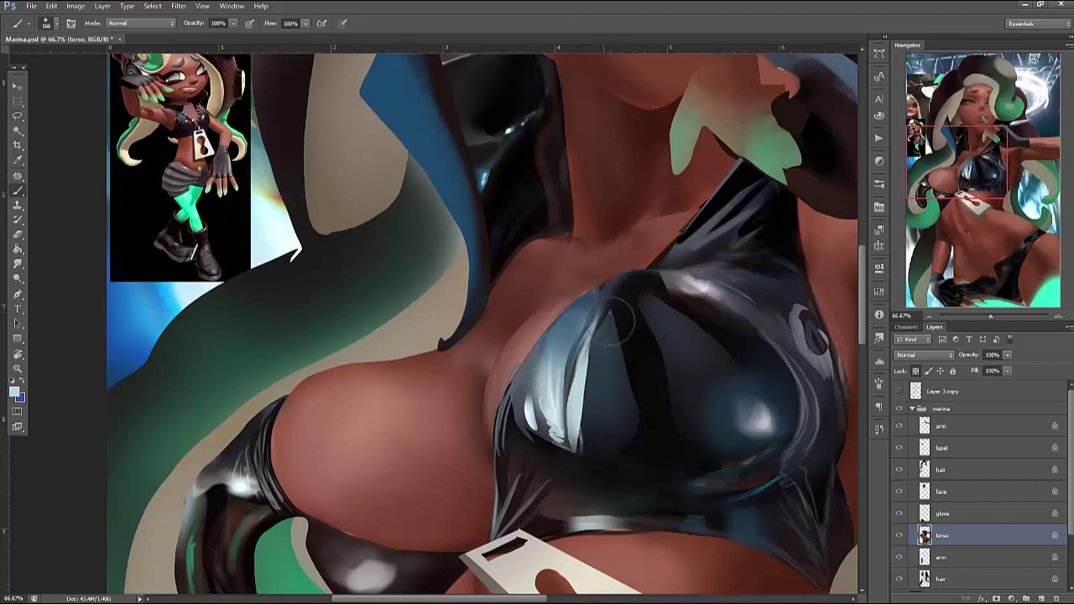
Refine the thin highlight streaks beside the blue reflection panel with sampled colours, using 16 px and 7 px brushes
right_click(610, 300)
type("16")
key("Return")
left_click(582, 403, "alt")
right_click(589, 364)
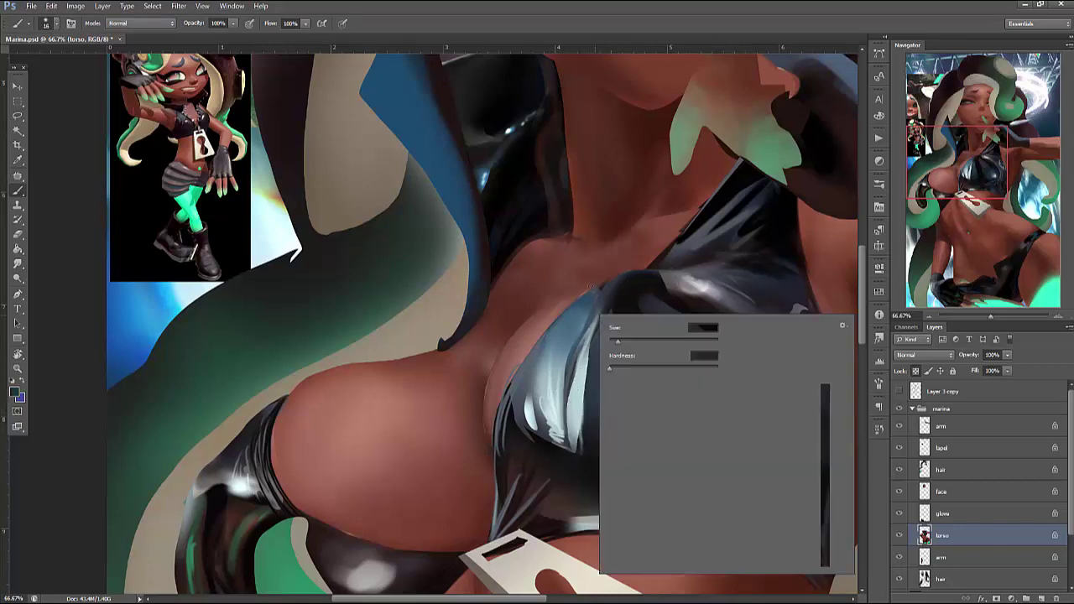
type("7")
key("Return")
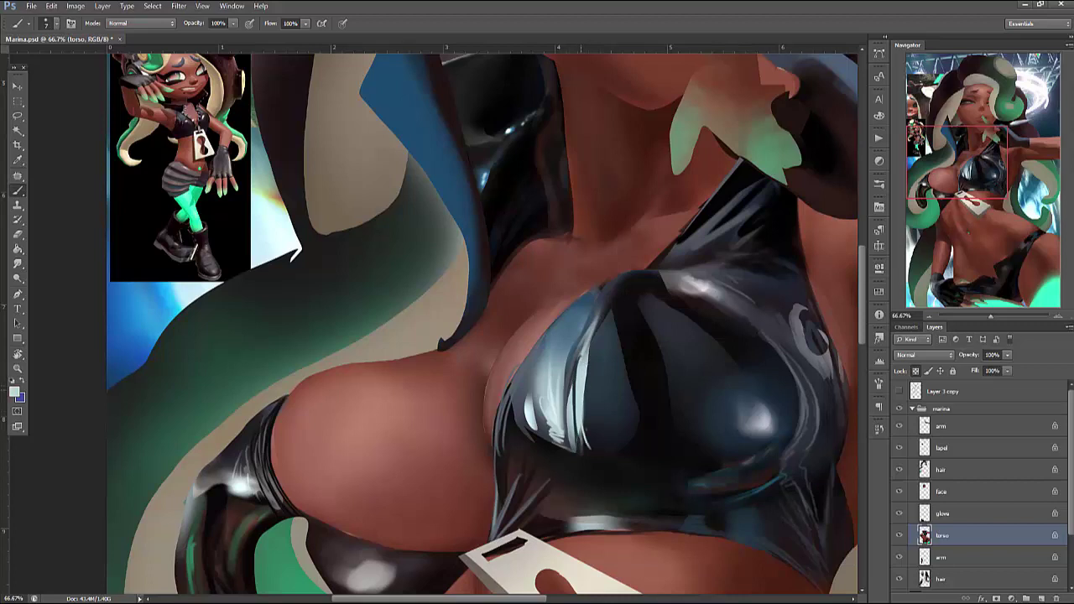
Lasso the light highlight area on the left half of the chest garment and shade it with a 106 px soft brush
key("l")
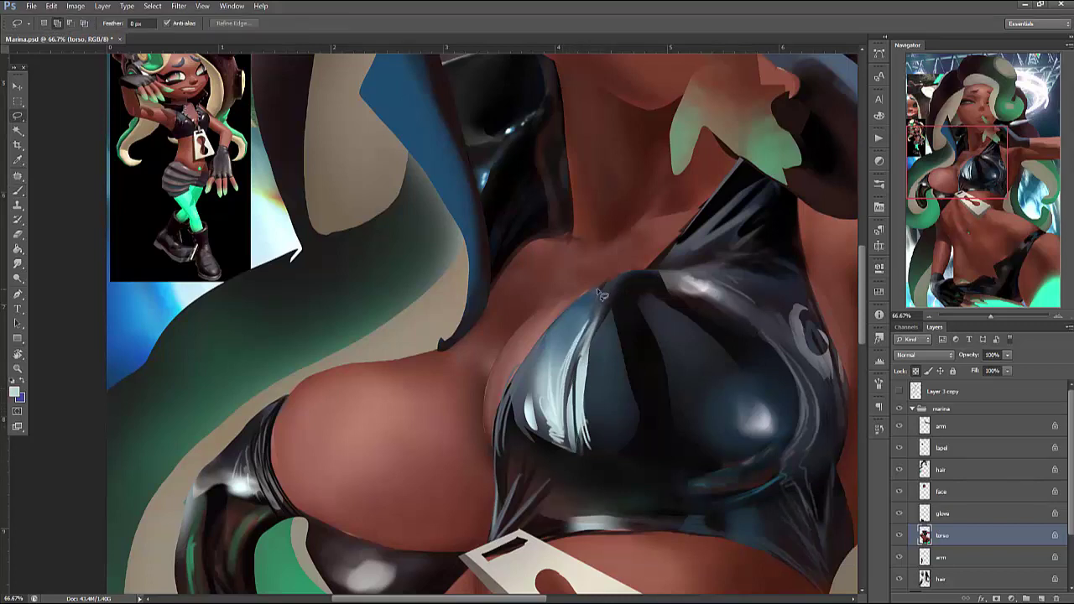
left_click_drag(515, 419, 578, 317)
key("b")
right_click(630, 279)
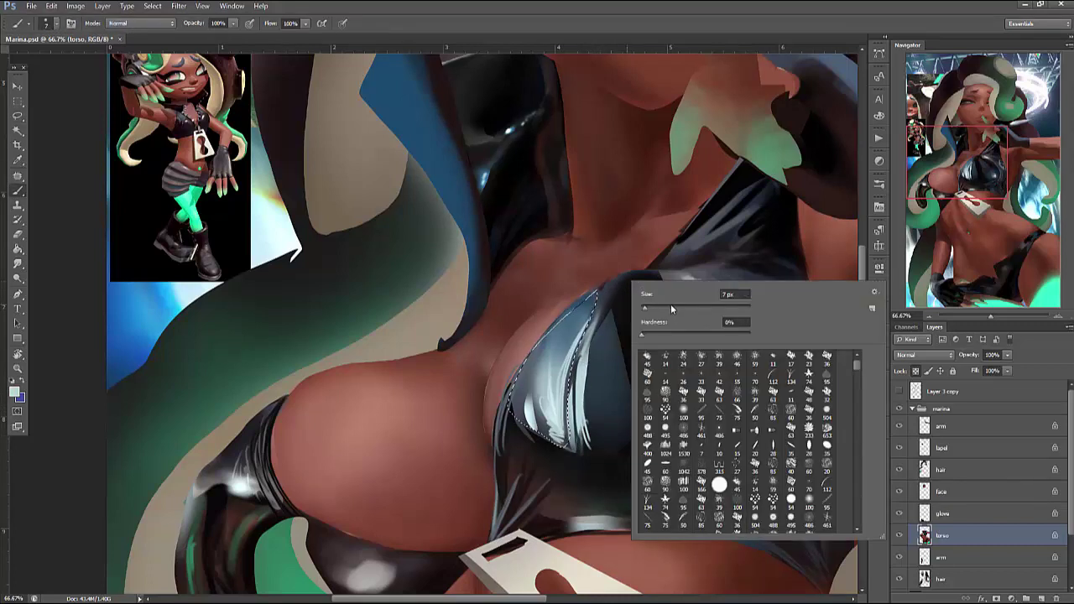
key("Return")
key("ctrl+h")
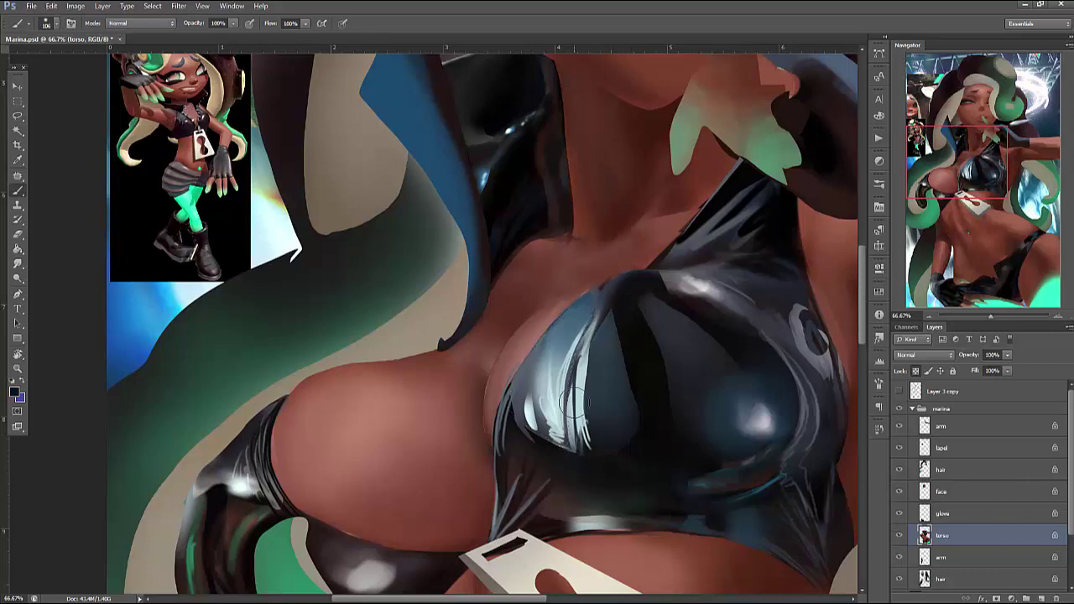
Lasso the highlight and reflection area, glaze its upper part with blue #1c486c using a 187 px brush, and clear the selection
key("l")
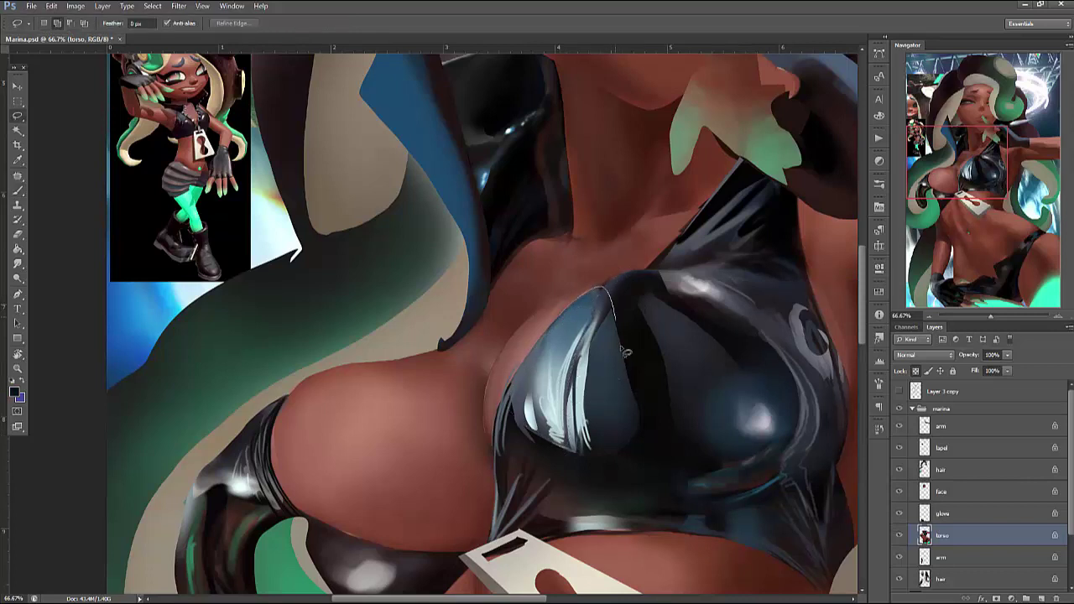
left_click_drag(626, 352, 554, 327)
key("b")
right_click(627, 265)
key("Return")
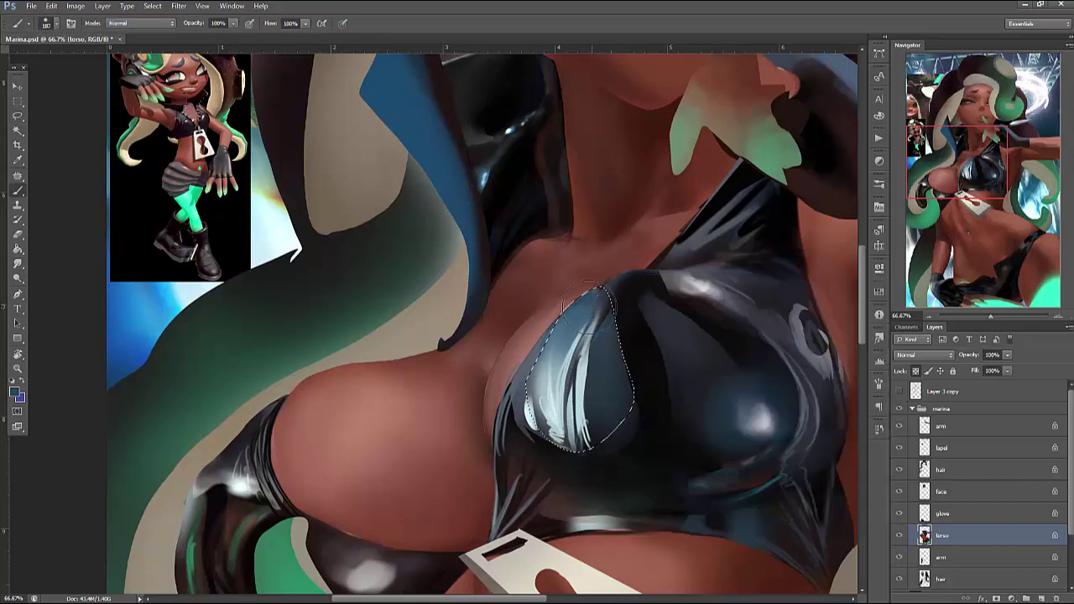
left_click(16, 392)
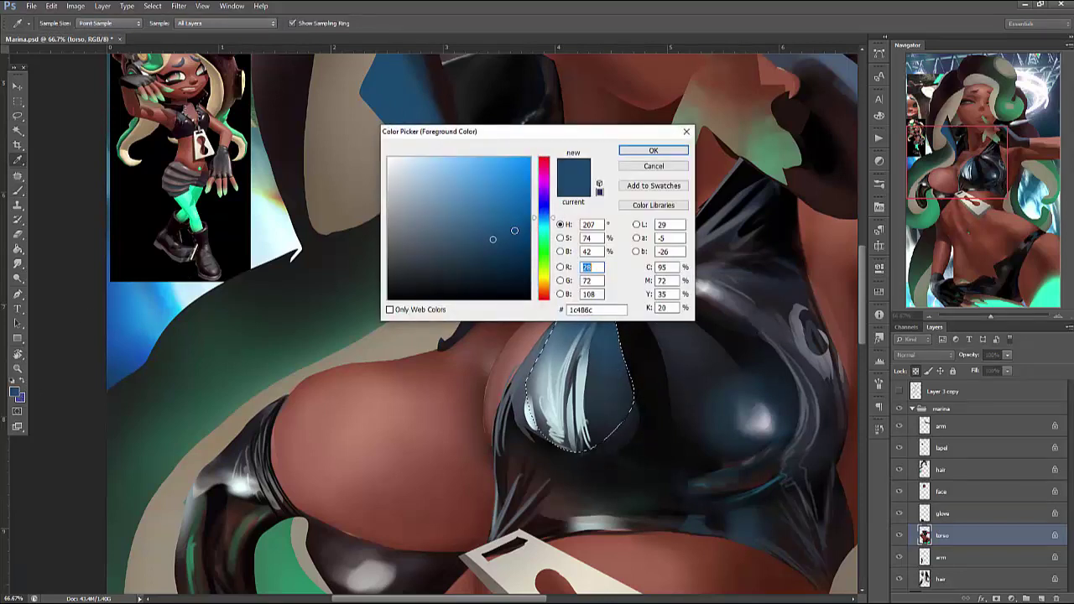
left_click(654, 151)
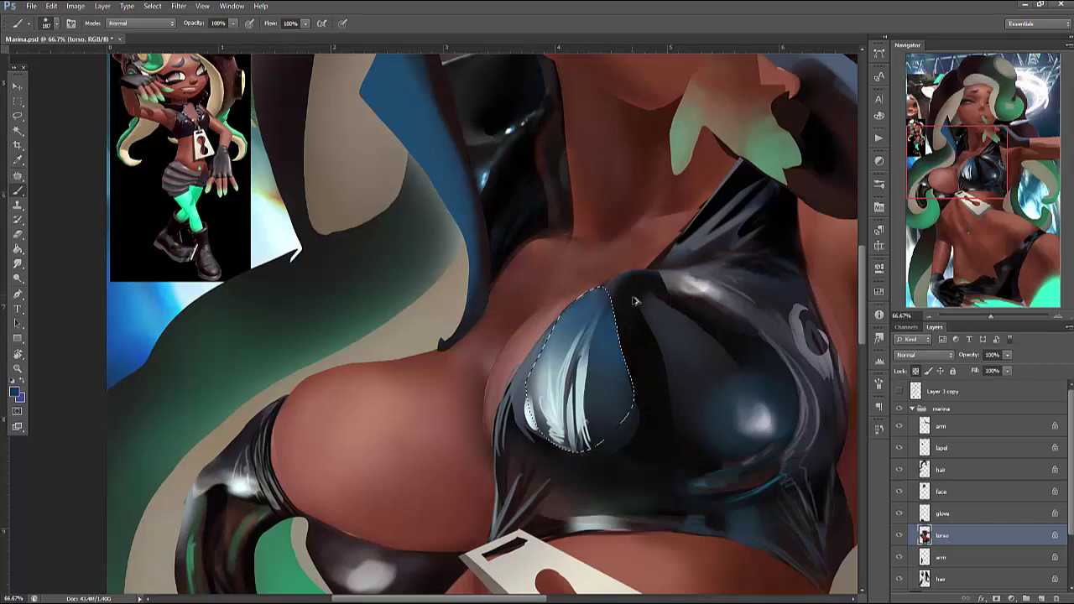
left_click_drag(635, 301, 588, 352)
key("ctrl+d")
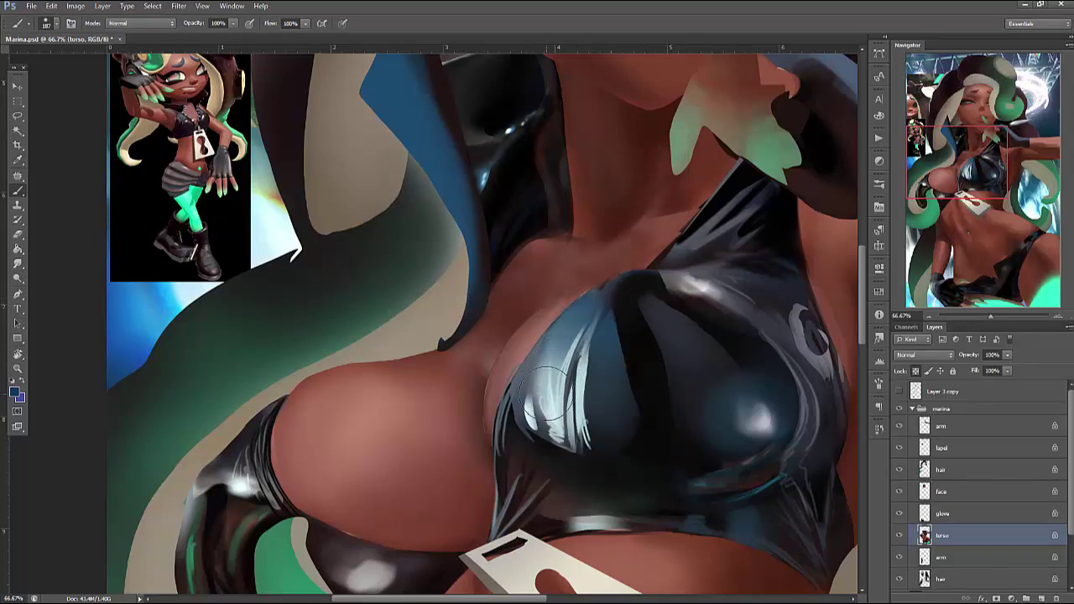
Tint the lower highlights blue inside a lasso selection and shade the underside of the left half with a sampled near-black
key("l")
mouse_move(563, 456)
left_mouse_down()
mouse_move(516, 377)
mouse_move(608, 429)
left_mouse_up()
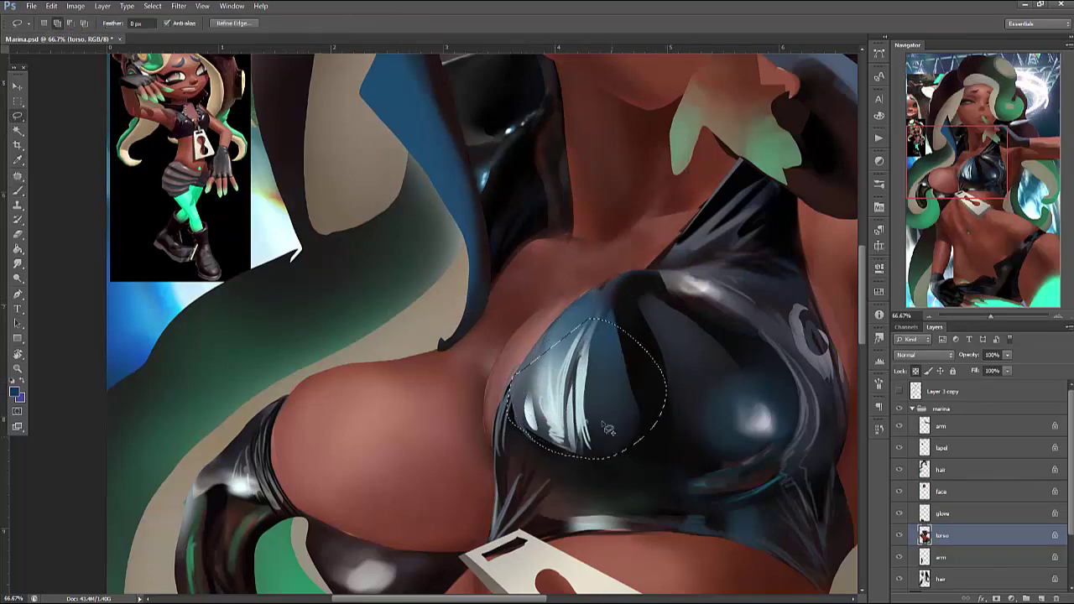
key("b")
left_click_drag(537, 395, 566, 441)
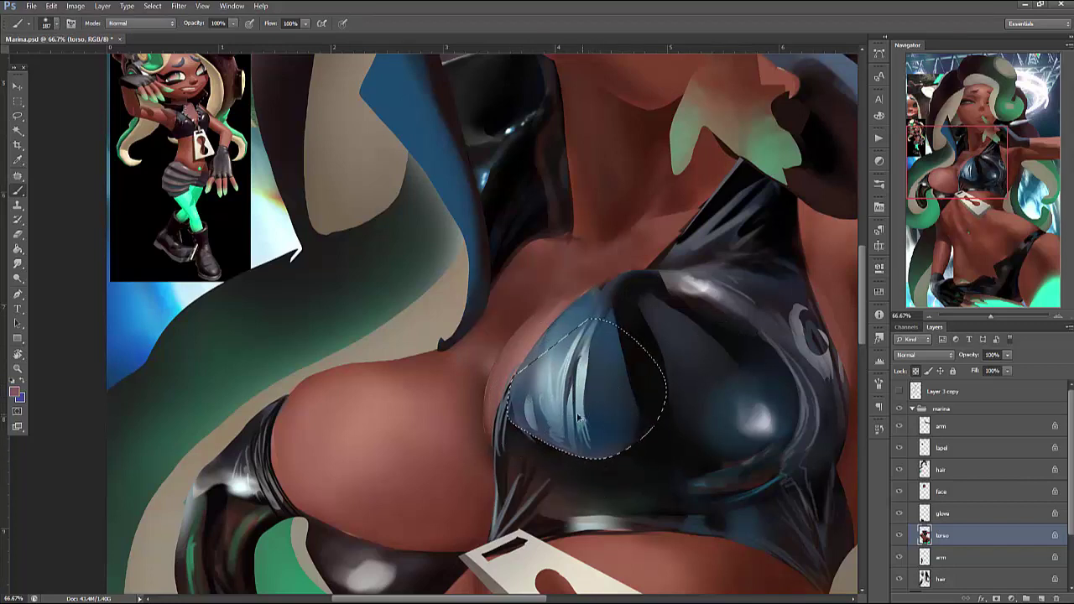
key("ctrl+d")
left_click(640, 450, "alt")
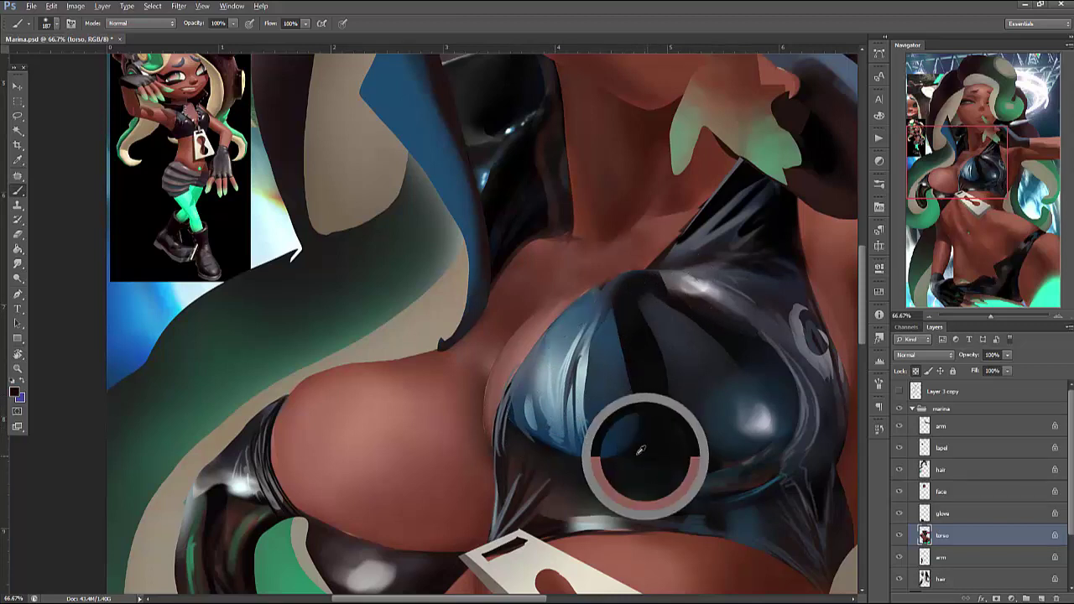
left_click_drag(649, 459, 591, 428)
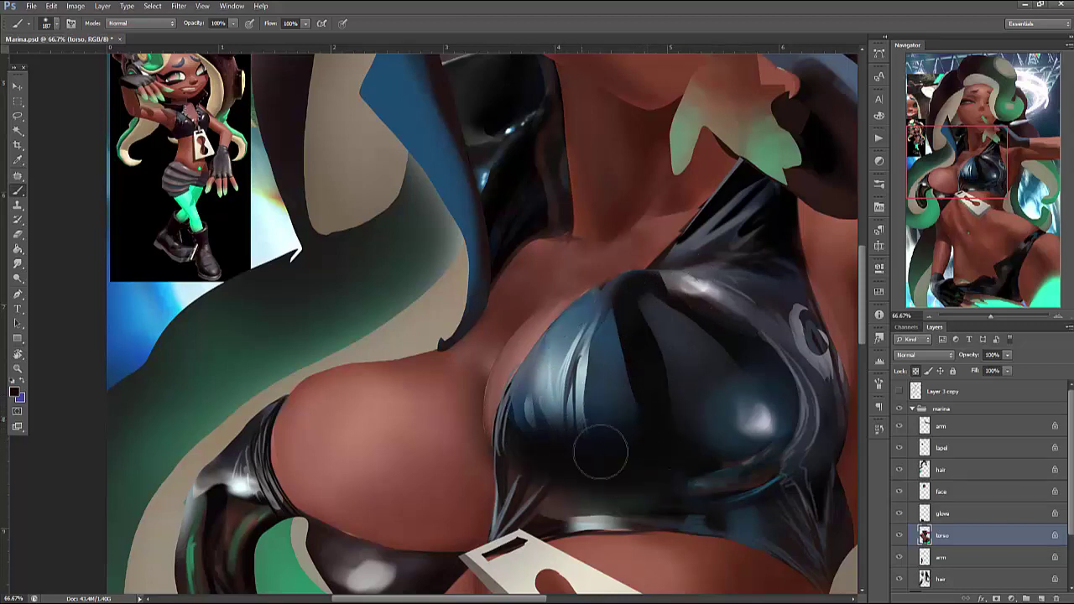
Try a reddish-brown tint across the lower part of the blue reflection inside a lasso selection, and undo it
key("l")
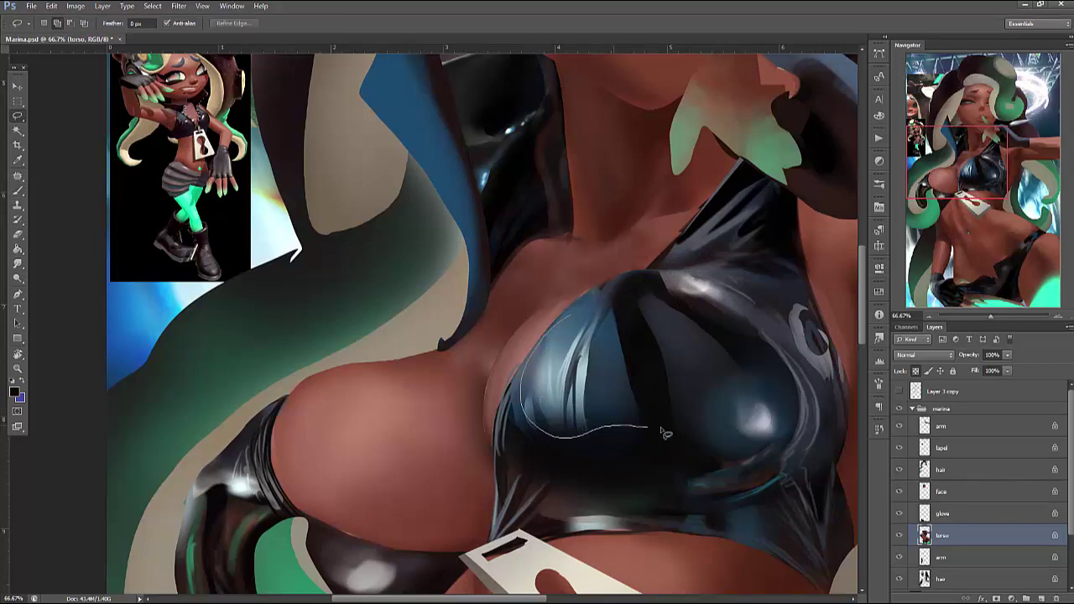
mouse_move(666, 432)
left_mouse_down()
mouse_move(695, 344)
mouse_move(587, 307)
left_mouse_up()
key("b")
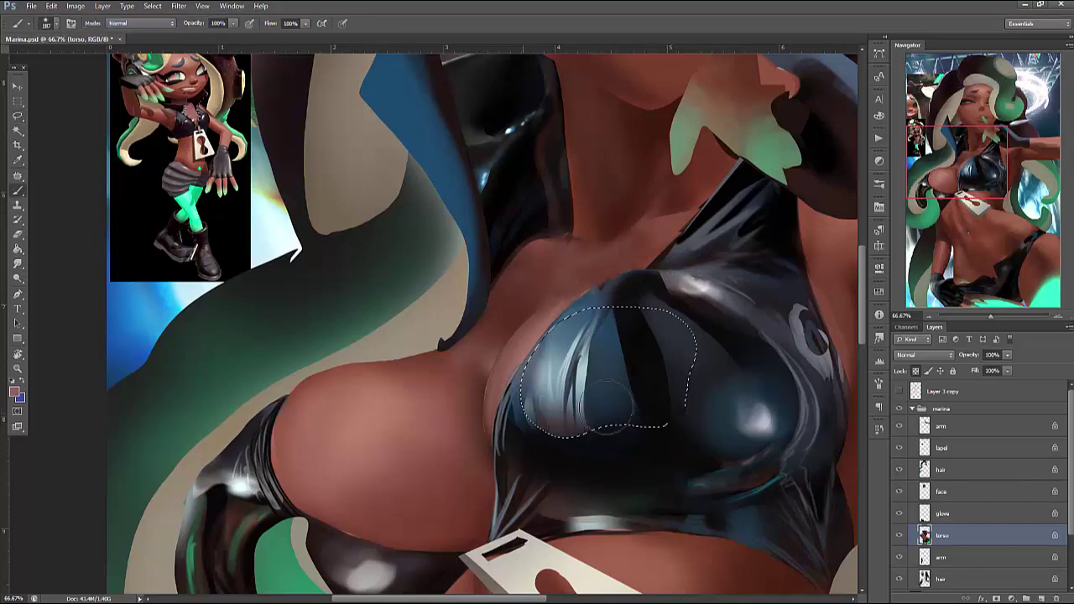
mouse_move(607, 401)
left_mouse_down()
mouse_move(708, 389)
mouse_move(696, 336)
left_mouse_up()
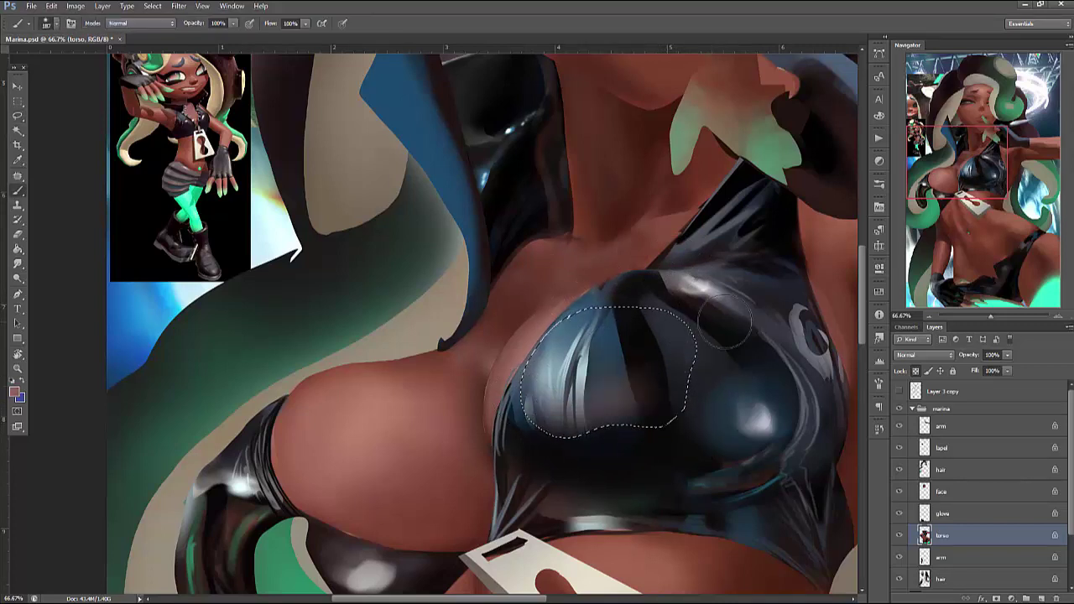
key("ctrl+z")
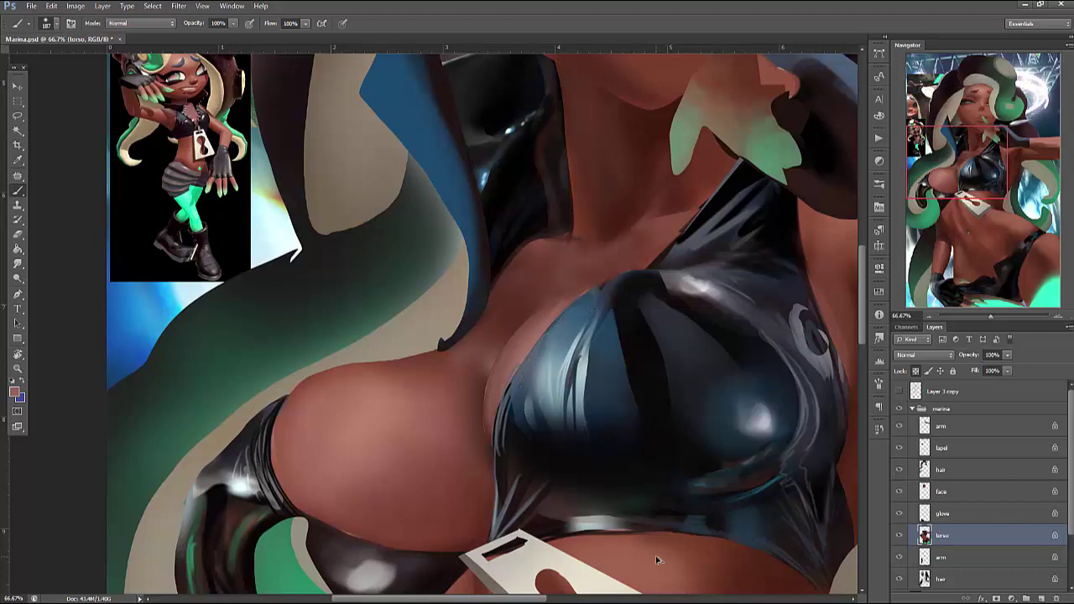
Hide and show the torso layer to check the painted garment
left_click(899, 535)
left_click(898, 535)
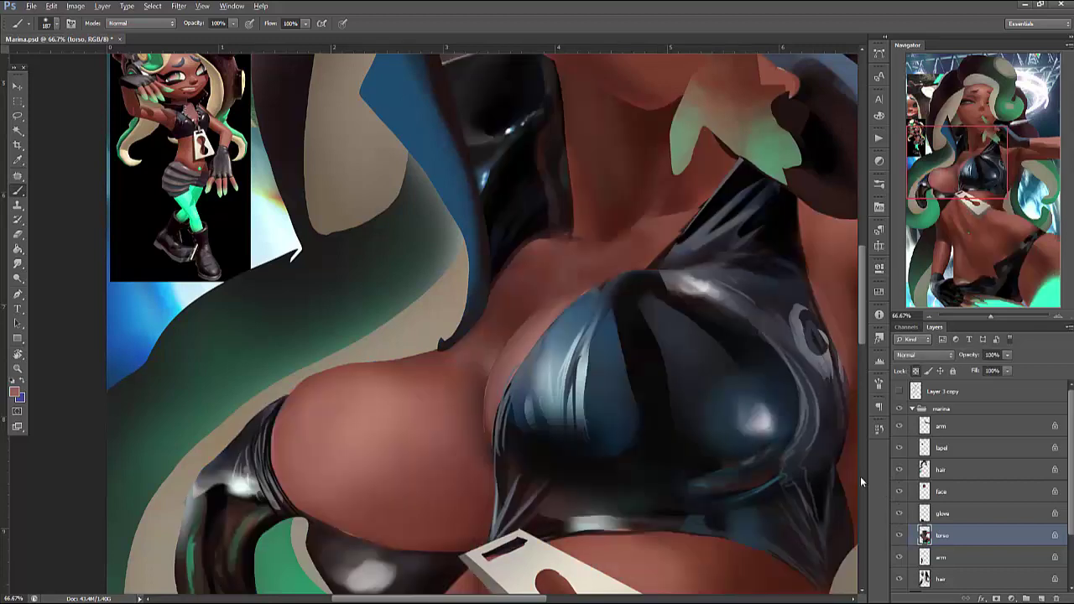
Redo the undone brush work on the blue highlight of the garment's left half
key("ctrl+shift+z")
key("ctrl+shift+z")
key("ctrl+shift+z")
key("ctrl+shift+z")
key("ctrl+shift+z")
key("ctrl+shift+z")
key("ctrl+shift+z")
key("ctrl+shift+z")
key("ctrl+shift+z")
key("ctrl+shift+z")
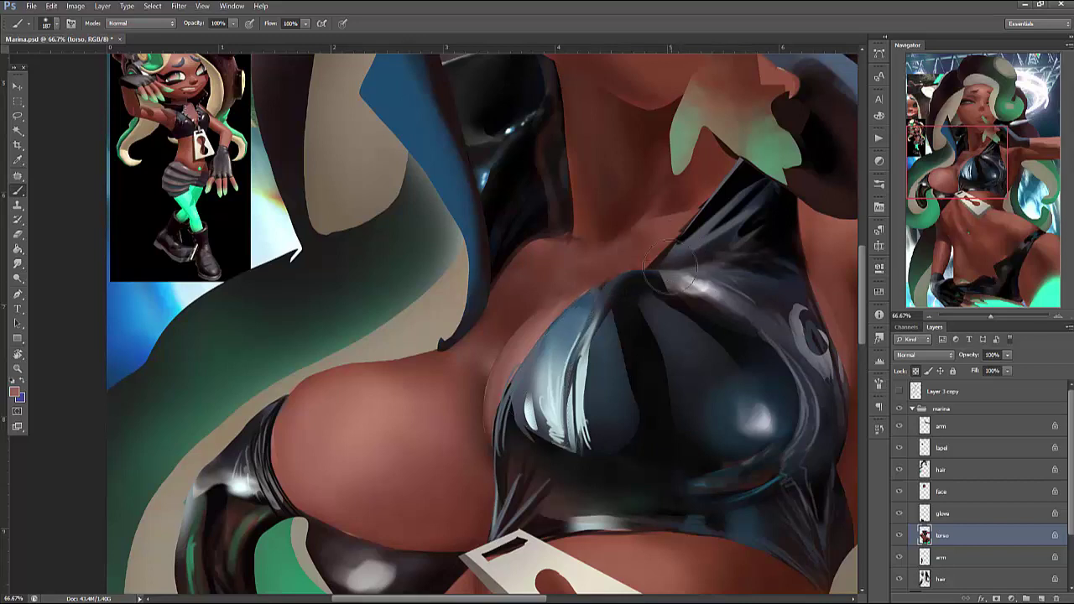
Lasso the right part of the left blue reflection, brighten it with a sampled pale blue, and clear the selection
key("l")
mouse_move(599, 309)
left_mouse_down()
mouse_move(549, 423)
mouse_move(597, 310)
mouse_move(621, 419)
mouse_move(574, 340)
mouse_move(592, 369)
mouse_move(554, 420)
mouse_move(579, 352)
mouse_move(611, 334)
left_mouse_up()
key("b")
left_click(547, 377, "alt")
key("ctrl+d")
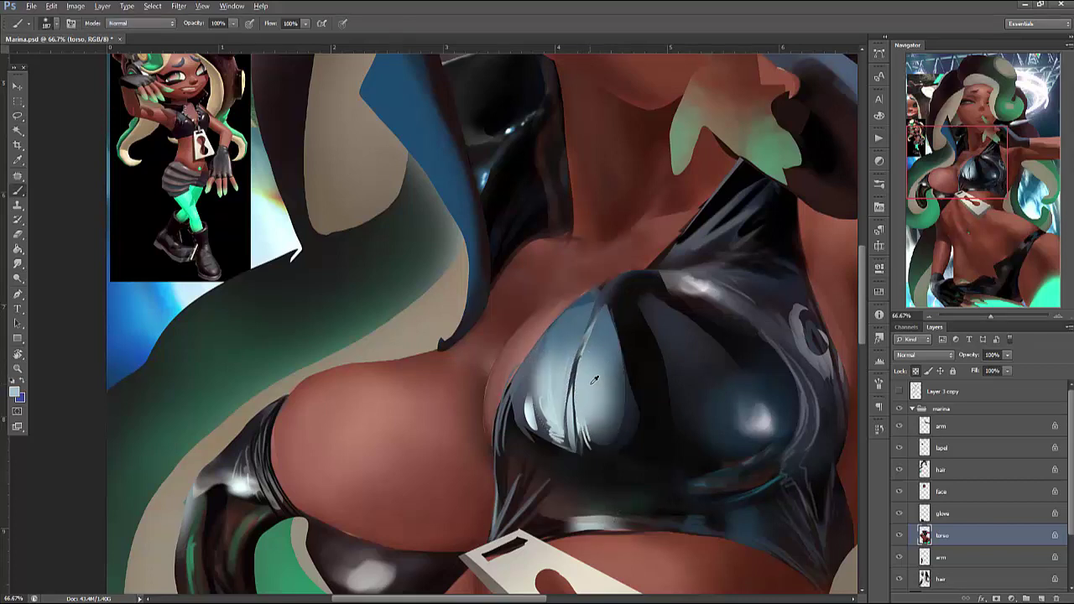
Lasso the narrow crease through the left highlight, paint it with a sampled near-black, and reduce the brush to 12 px for fine fold strokes
key("l")
left_click(599, 323)
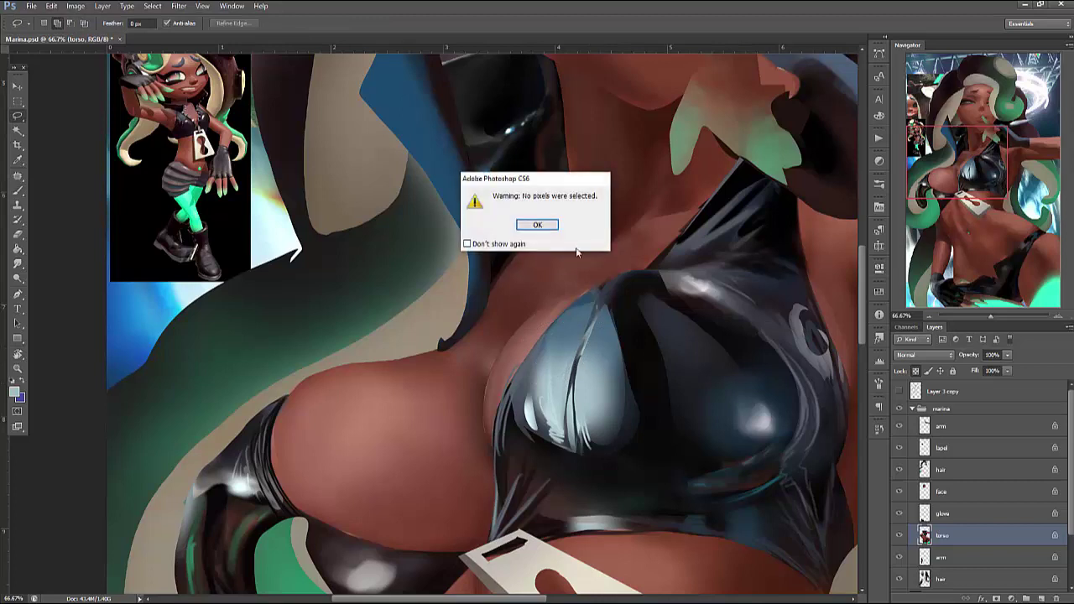
key("Return")
key("b")
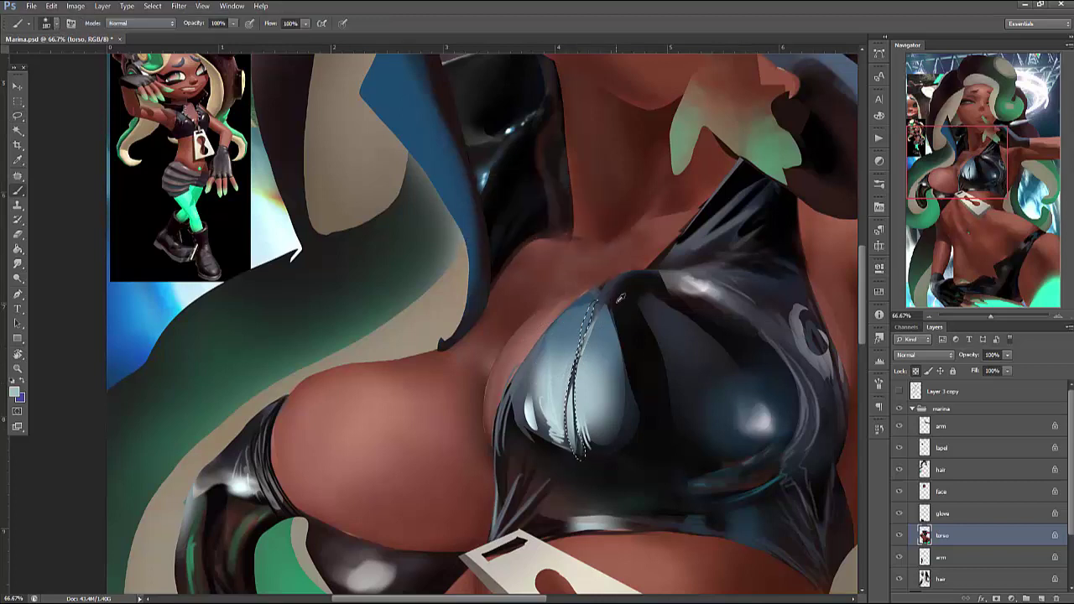
mouse_move(584, 332)
left_mouse_down()
mouse_move(571, 437)
mouse_move(599, 468)
mouse_move(619, 296)
left_mouse_up()
right_click(617, 294)
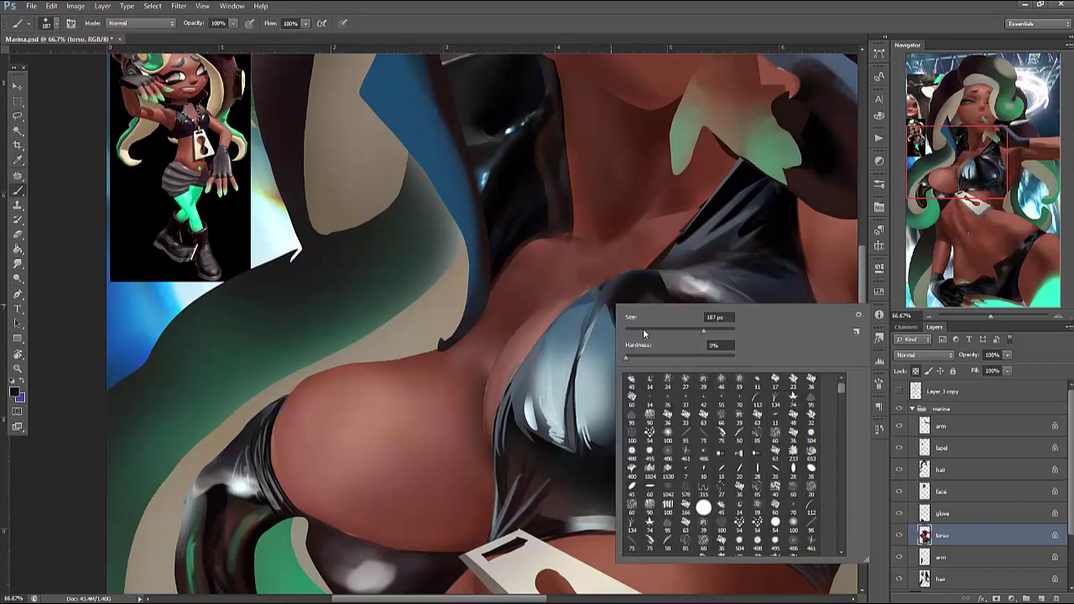
key("Return")
left_click_drag(574, 335, 558, 426)
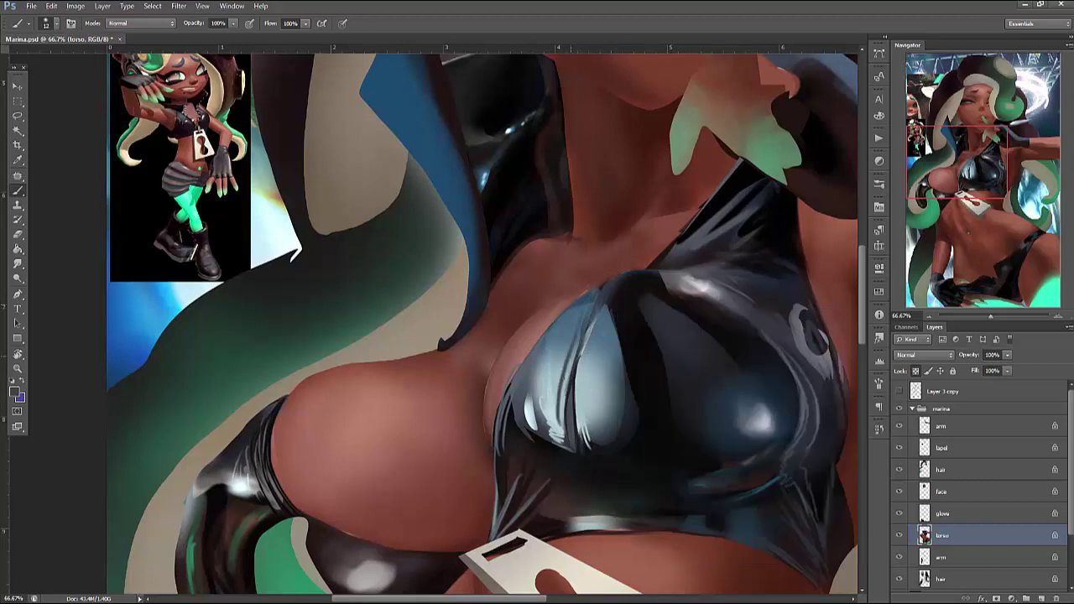
Paint thin vertical fold streaks through the pale blue highlight in sampled light and dark tones, undoing a misplaced stroke
left_click_drag(564, 352, 559, 438)
key("ctrl+z")
left_click(581, 386, "alt")
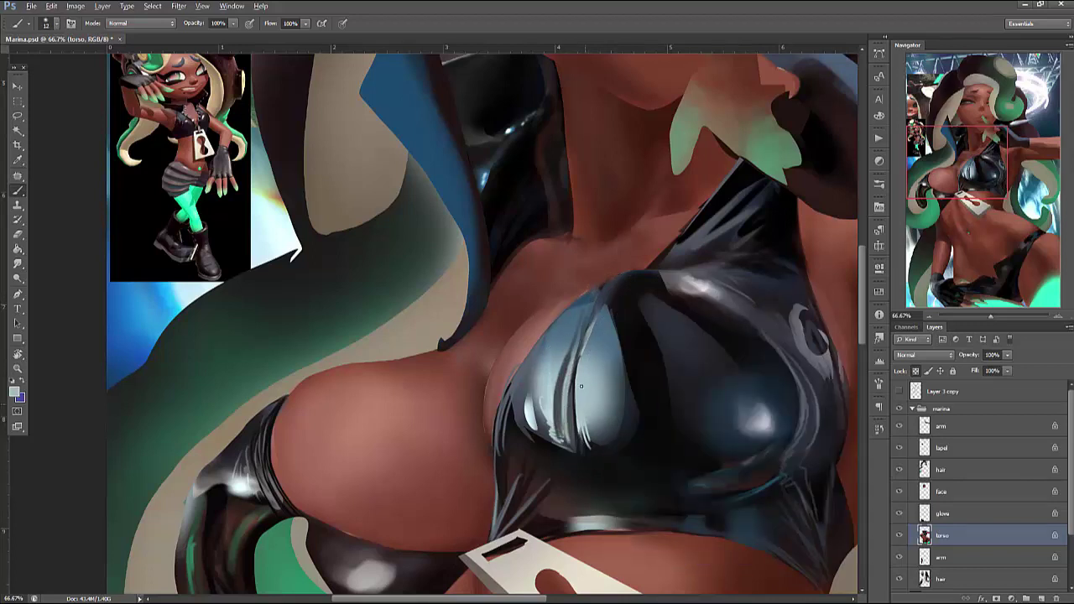
left_click(616, 326, "alt")
mouse_move(597, 352)
left_mouse_down()
mouse_move(590, 423)
mouse_move(623, 458)
left_mouse_up()
Darken the lower edge of the left highlight with a 75 px brush and add fine curved wrinkles beneath it with a smaller one
right_click(682, 284)
left_click(652, 433)
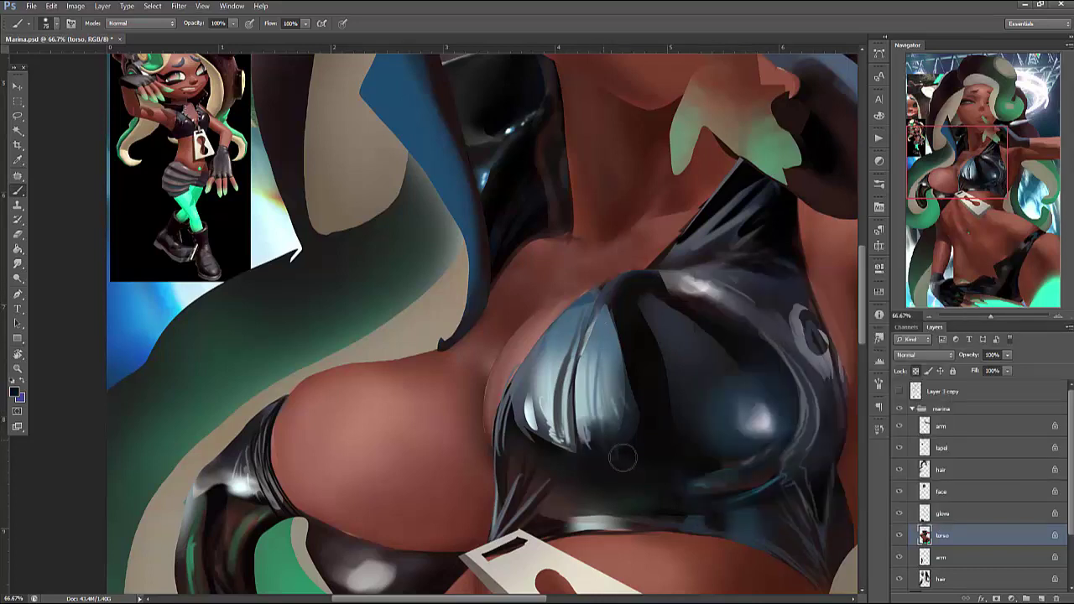
right_click(646, 321)
mouse_move(672, 359)
left_mouse_down()
mouse_move(700, 359)
mouse_move(662, 372)
left_mouse_up()
right_click(568, 330)
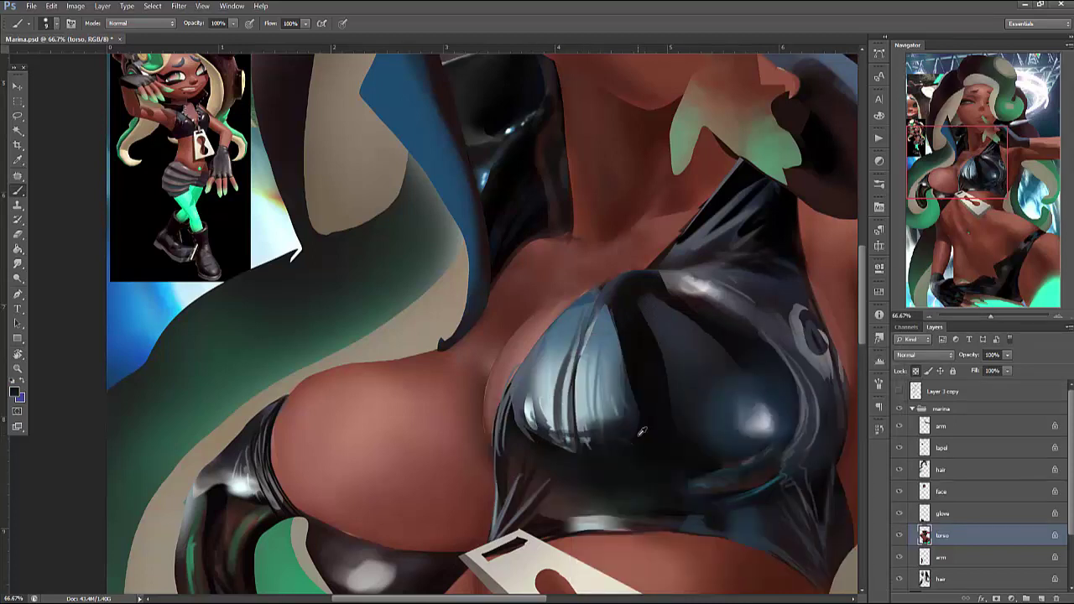
left_click_drag(568, 437, 625, 426)
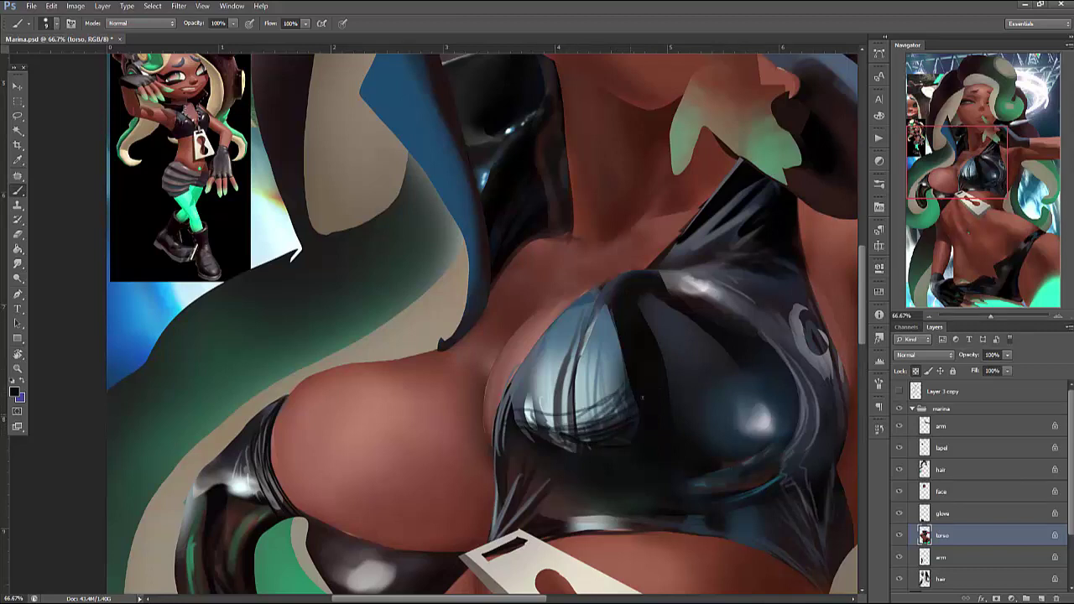
mouse_move(624, 390)
left_mouse_down()
mouse_move(518, 416)
mouse_move(579, 428)
mouse_move(619, 408)
left_mouse_up()
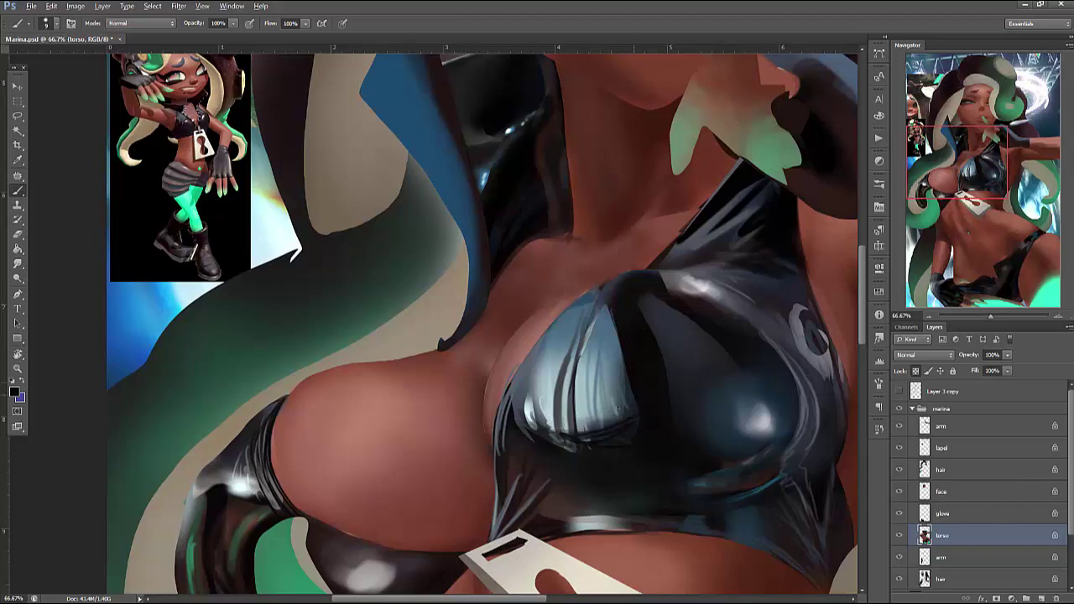
key("ctrl+z")
Lasso the top of the left blue reflection, shade its upper edge near-black with a 72 px brush, and clear the selection
key("l")
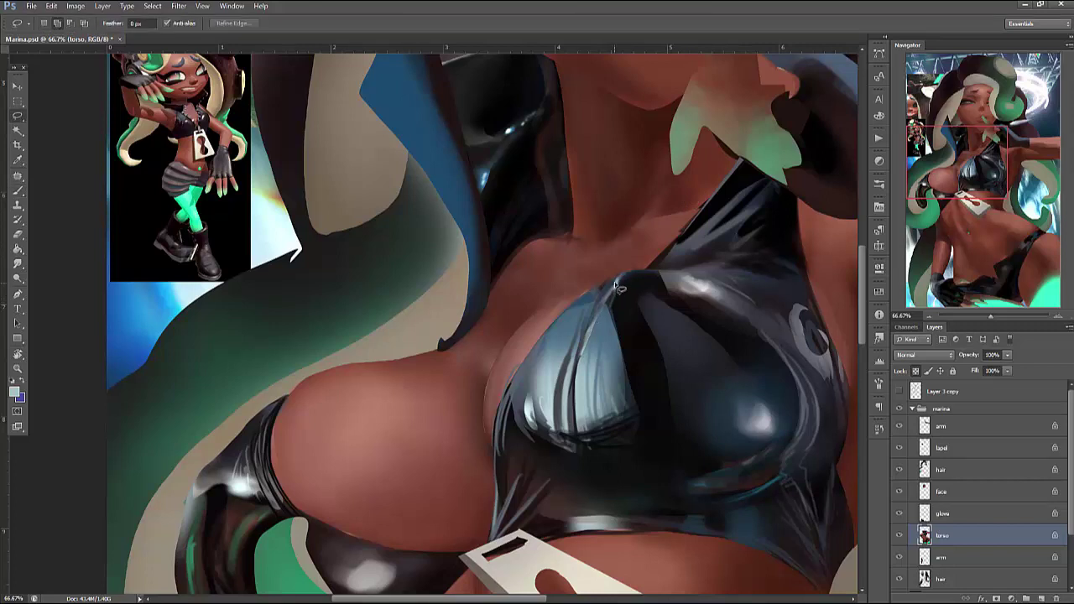
key("b")
right_click(658, 243)
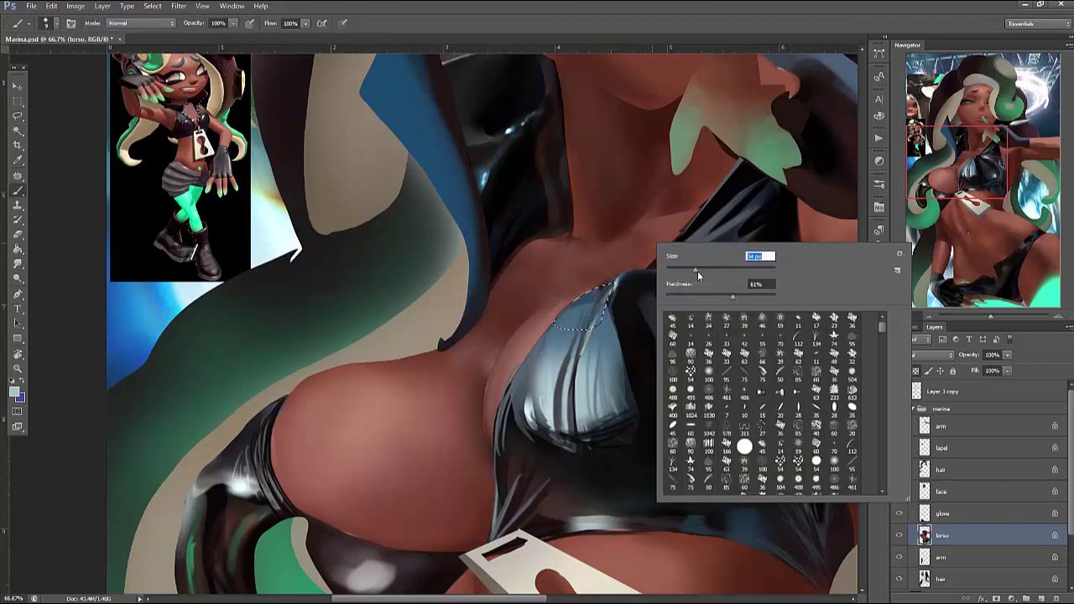
key("Return")
left_click(602, 287, "alt")
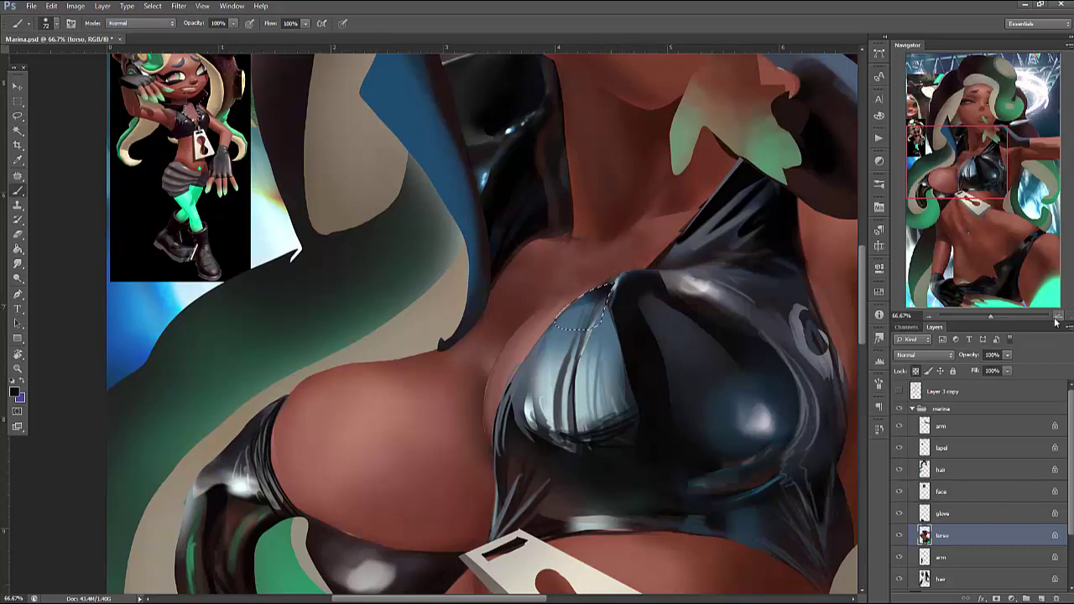
key("ctrl+plus")
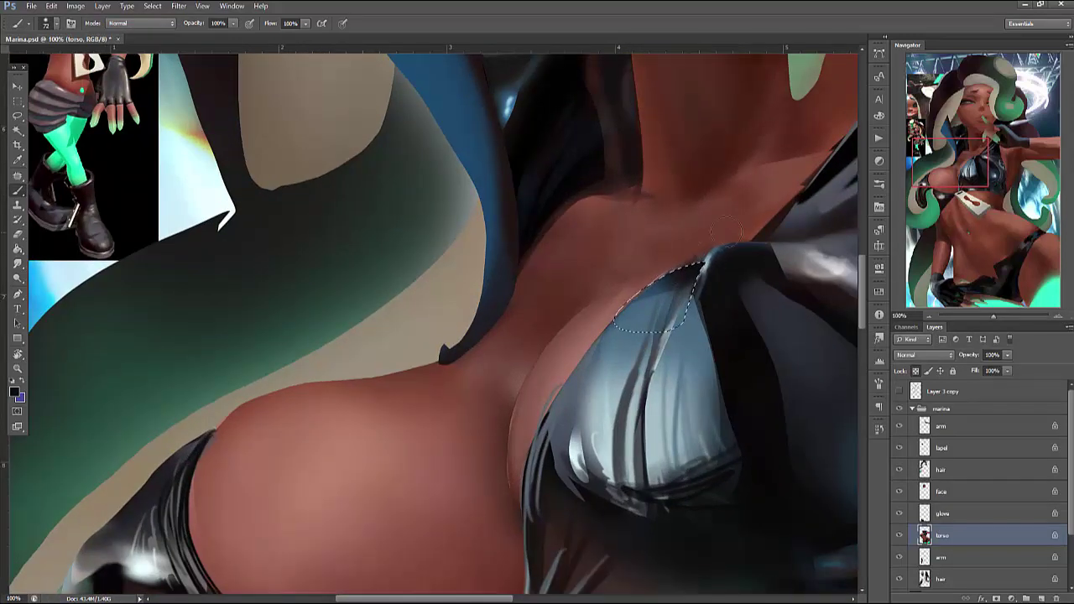
key("ctrl+d")
Lasso the strip of skin along the neckline, smooth it with a sampled skin tone, and clear the selection
key("l")
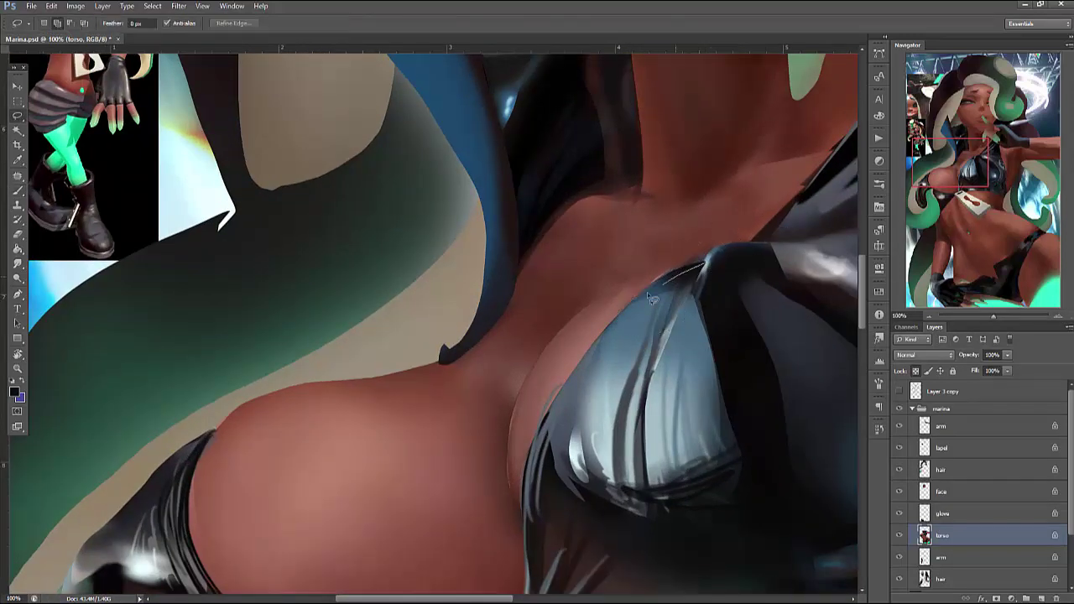
left_click_drag(645, 277, 699, 266)
key("b")
left_click(648, 276, "alt")
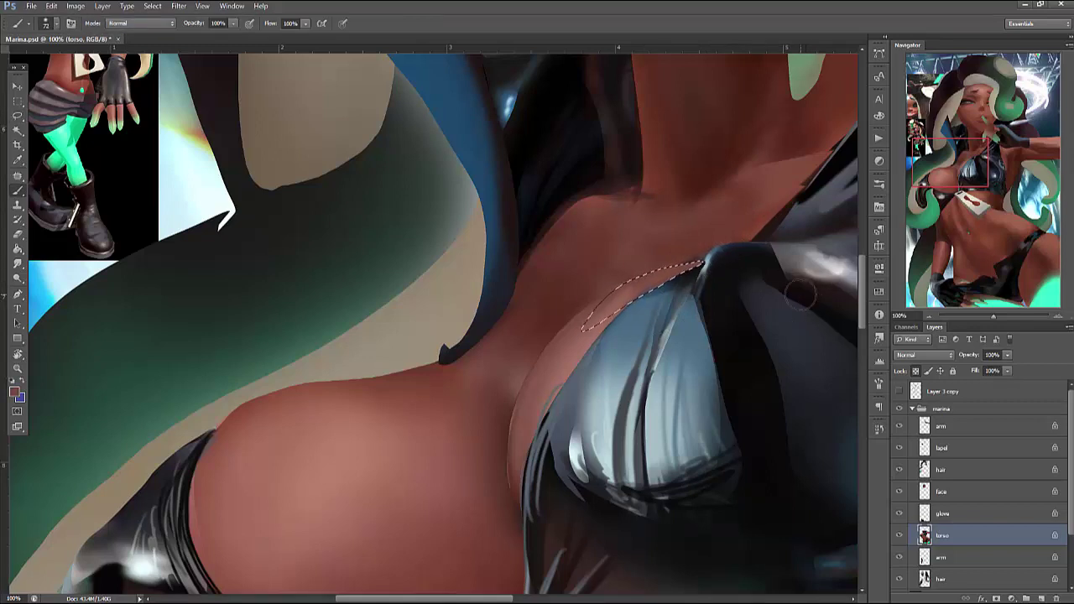
left_click_drag(642, 294, 680, 267)
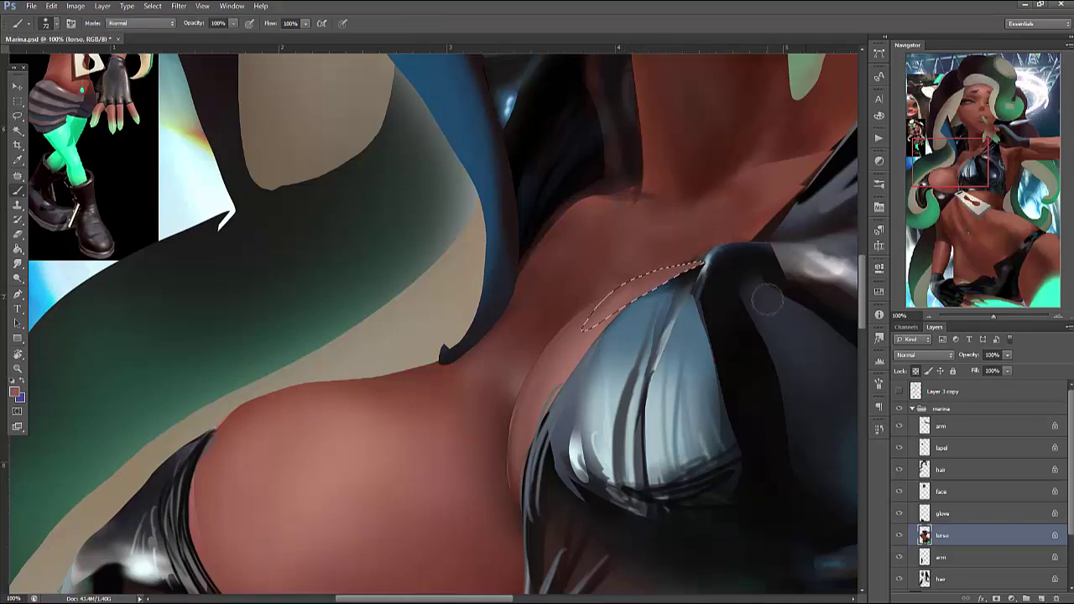
key("ctrl+d")
Paint light and dark details on the gathered fabric at the top of the left half with a 9 px brush
right_click(728, 254)
type("9")
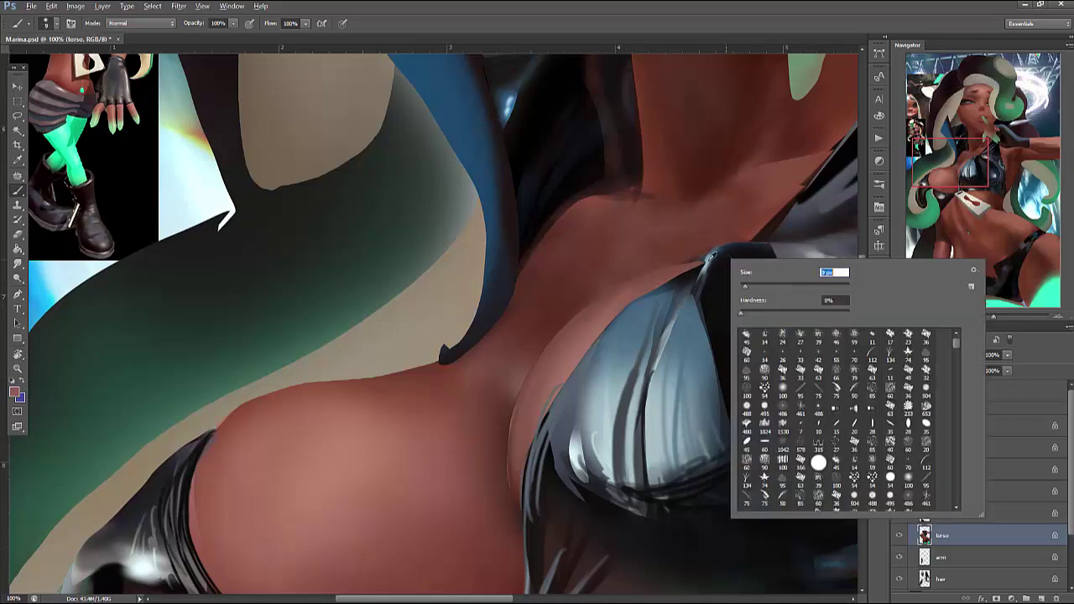
left_click(703, 266, "alt")
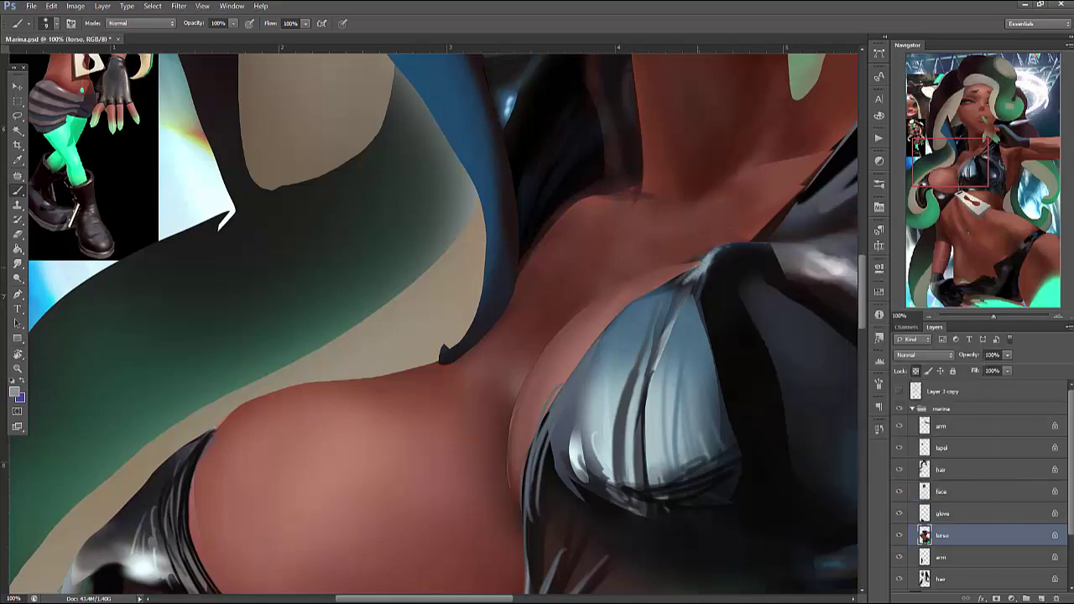
left_click(720, 267, "alt")
left_click_drag(696, 271, 560, 382)
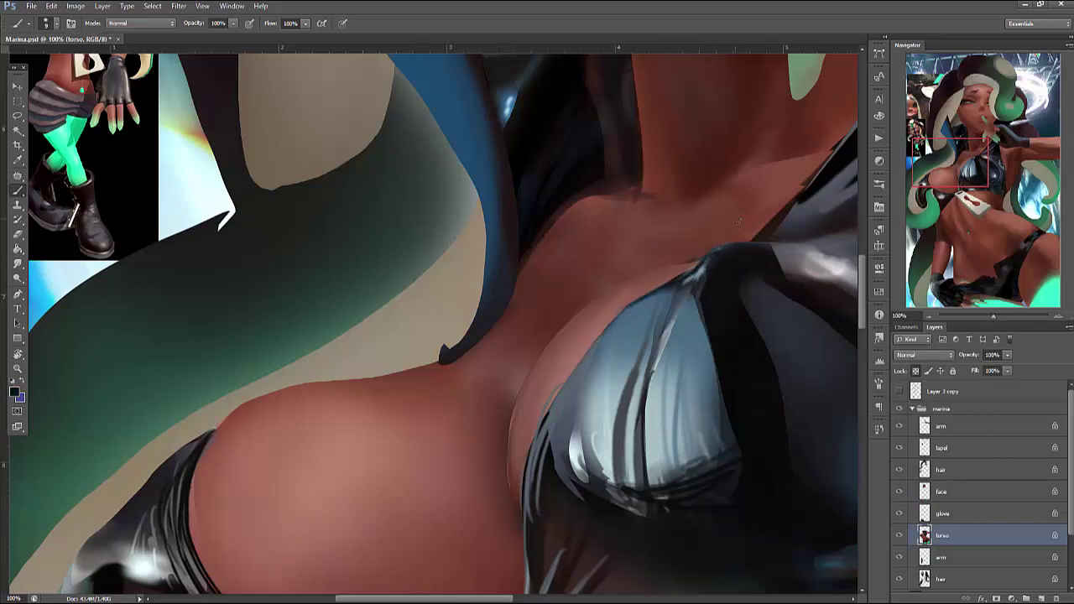
Refine the garment's left edge with thin near-black and sampled blue lines running from the gather down the side
right_click(736, 222)
key("Return")
mouse_move(662, 294)
left_mouse_down()
mouse_move(598, 351)
mouse_move(533, 440)
left_mouse_up()
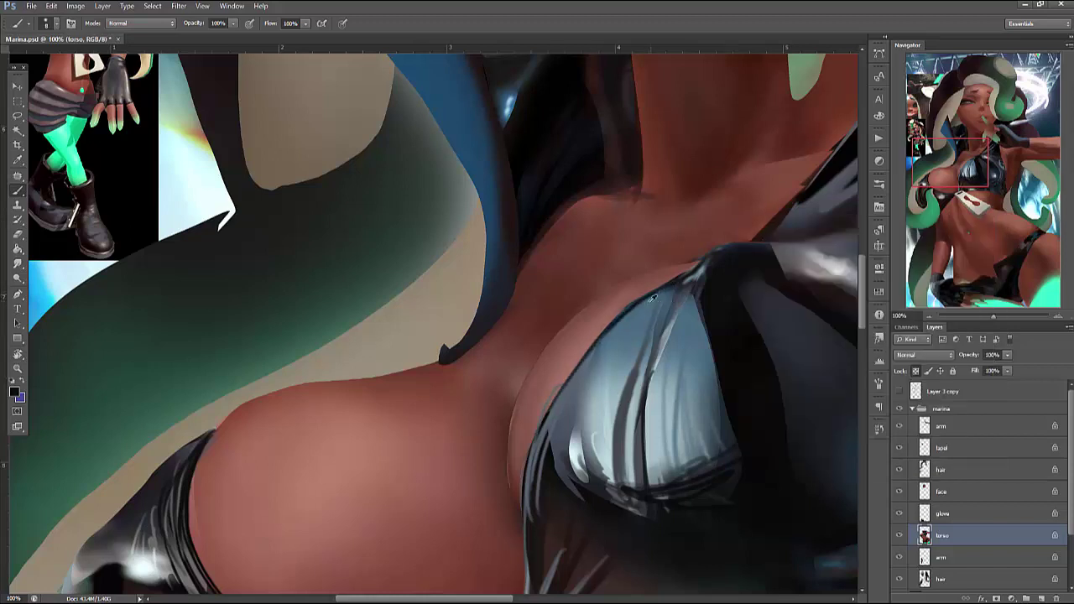
left_click(653, 297, "alt")
left_click_drag(651, 299, 591, 354)
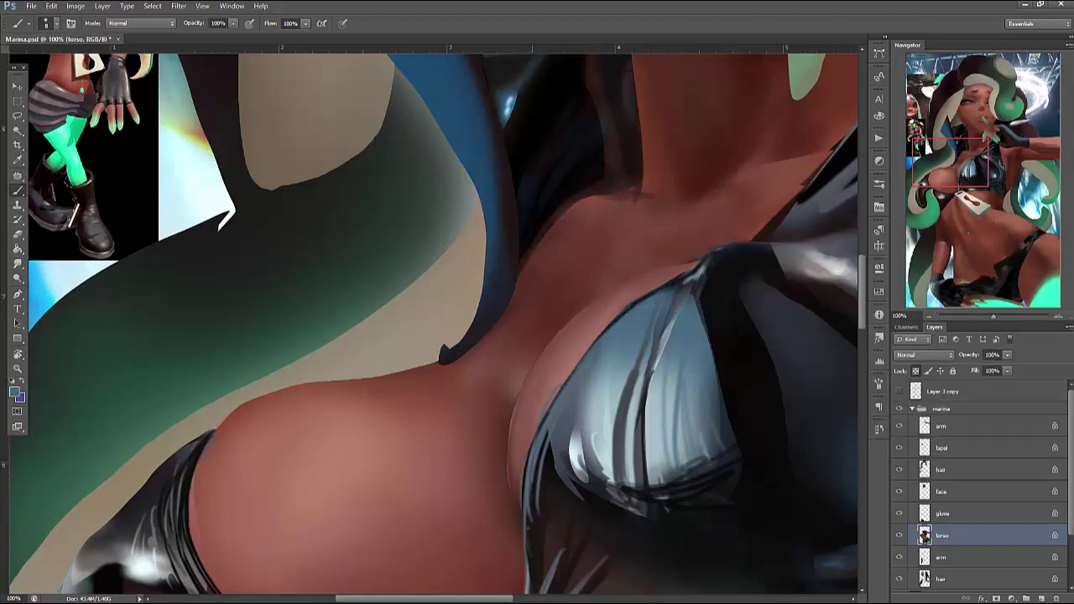
left_click(534, 558, "alt")
mouse_move(532, 522)
left_mouse_down()
mouse_move(533, 457)
mouse_move(592, 360)
left_mouse_up()
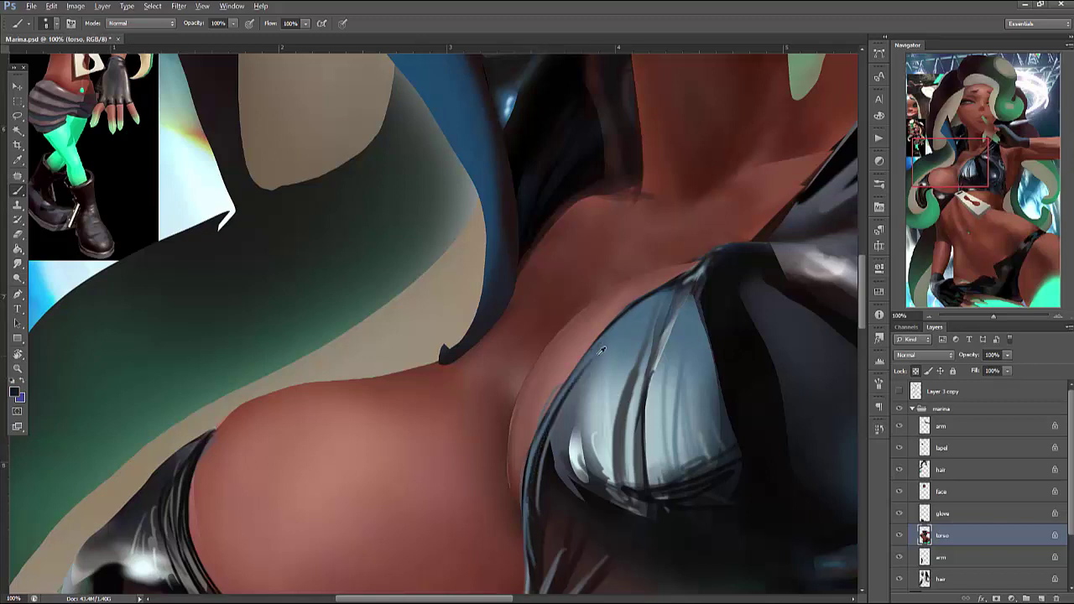
Add fine dark and grey-blue folds along the left side of the garment with sampled colours
left_click(543, 504, "alt")
left_click_drag(542, 507, 556, 430)
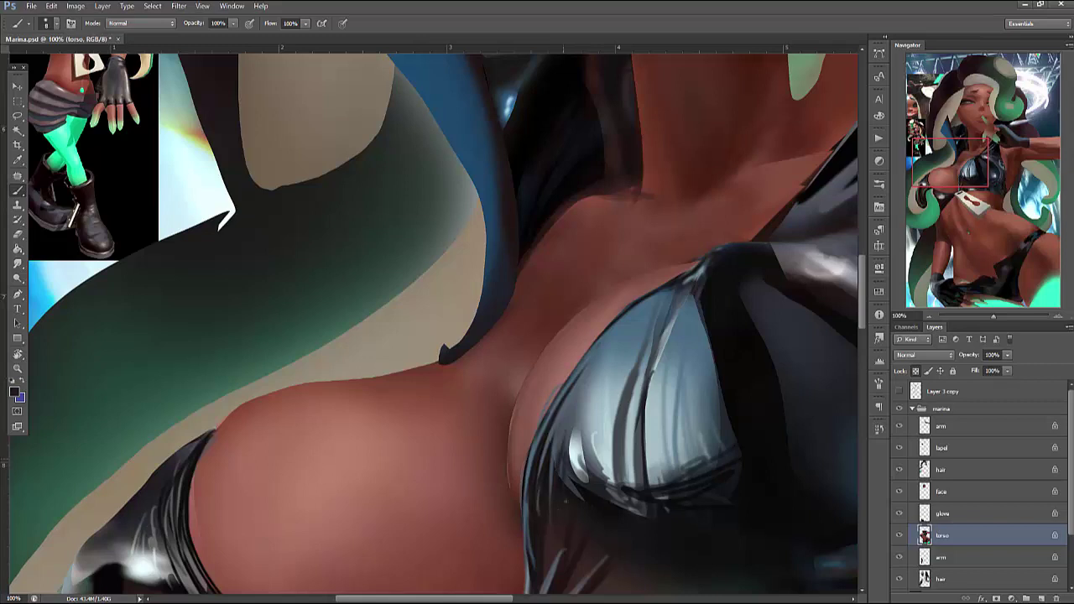
left_click(562, 495, "alt")
left_click(570, 480, "alt")
left_click_drag(570, 478, 574, 415)
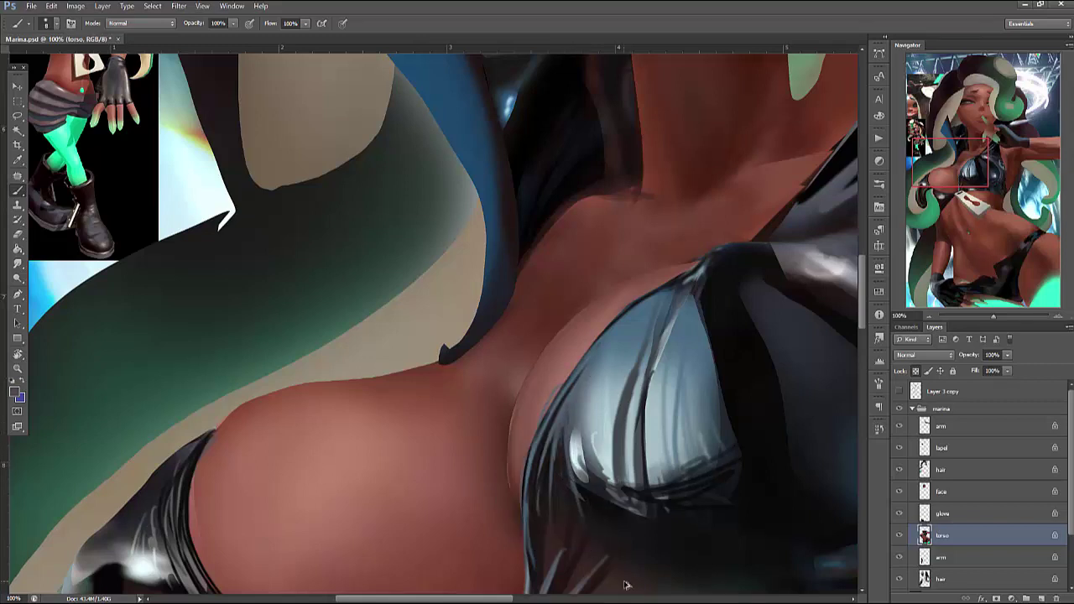
Fade the right edge of the left blue reflection into sampled near-black with soft 52 px and 137 px brushes
mouse_move(588, 420)
left_mouse_down()
mouse_move(553, 193)
mouse_move(588, 361)
mouse_move(674, 333)
left_mouse_up()
right_click(674, 333)
left_click(441, 420)
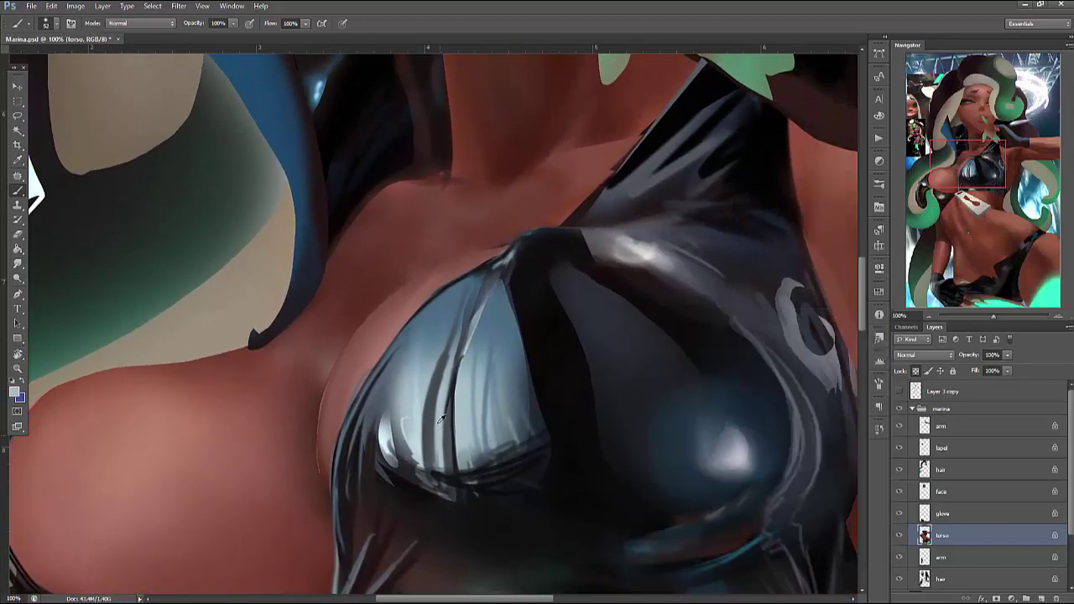
mouse_move(728, 243)
left_mouse_down()
mouse_move(780, 343)
mouse_move(772, 230)
mouse_move(782, 288)
mouse_move(605, 287)
left_mouse_up()
left_click(604, 288, "alt")
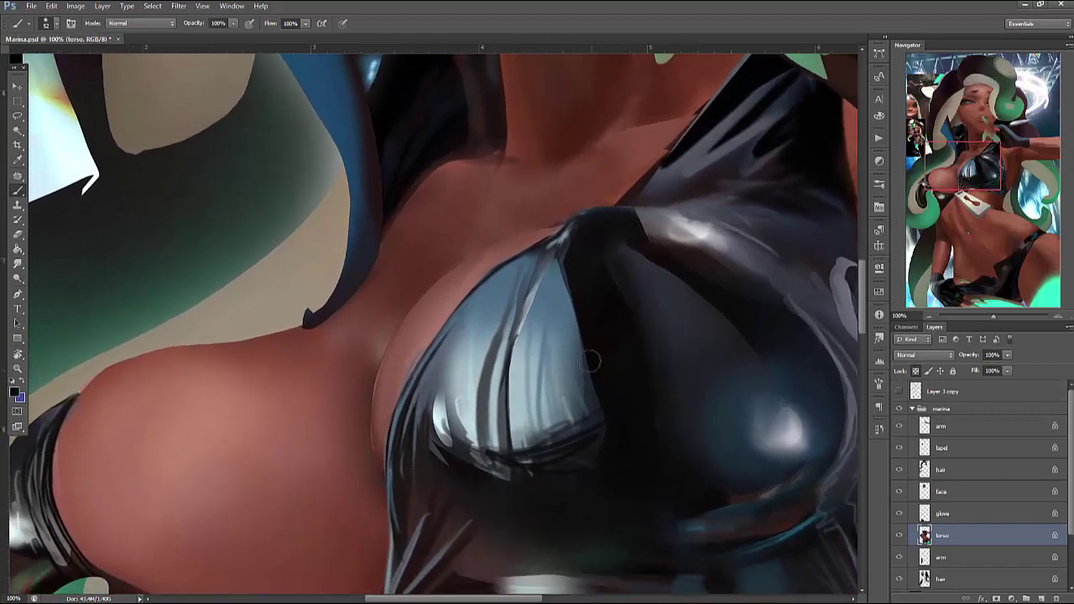
left_click_drag(597, 327, 576, 434)
right_click(636, 292)
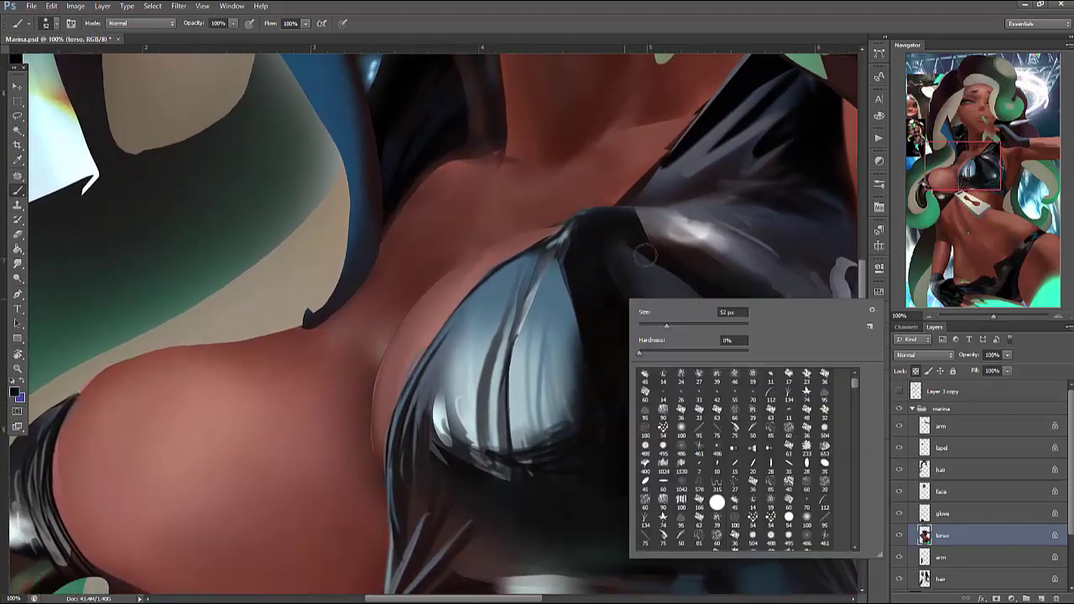
left_click_drag(686, 326, 704, 326)
left_click(582, 475)
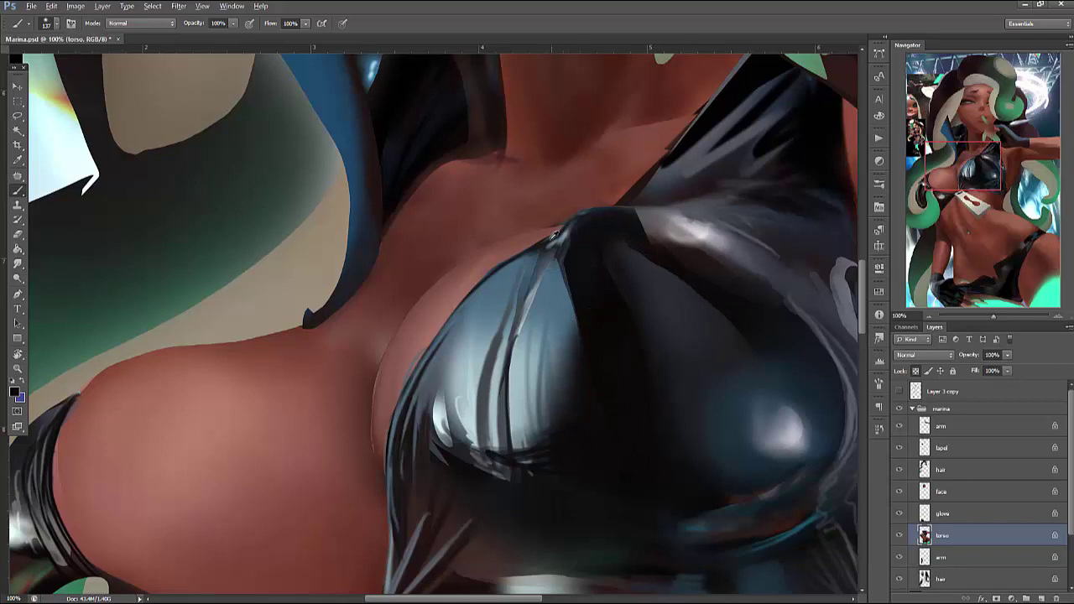
Choose a muted olive-yellow brush colour and paint a soft reflection in the dark area between the two halves
left_click(18, 395)
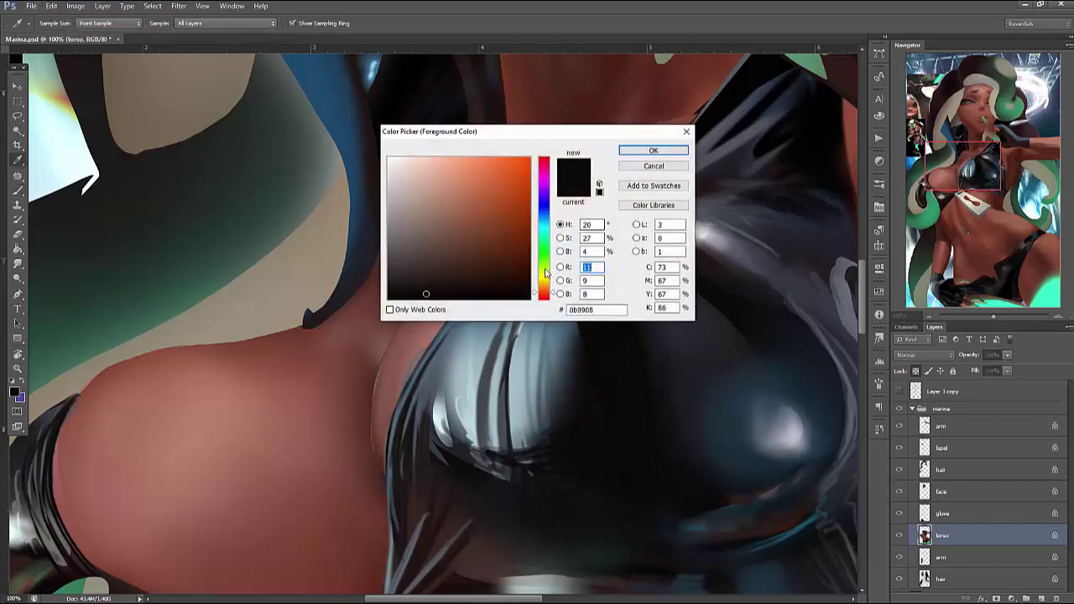
left_click_drag(544, 294, 544, 286)
left_click(653, 150)
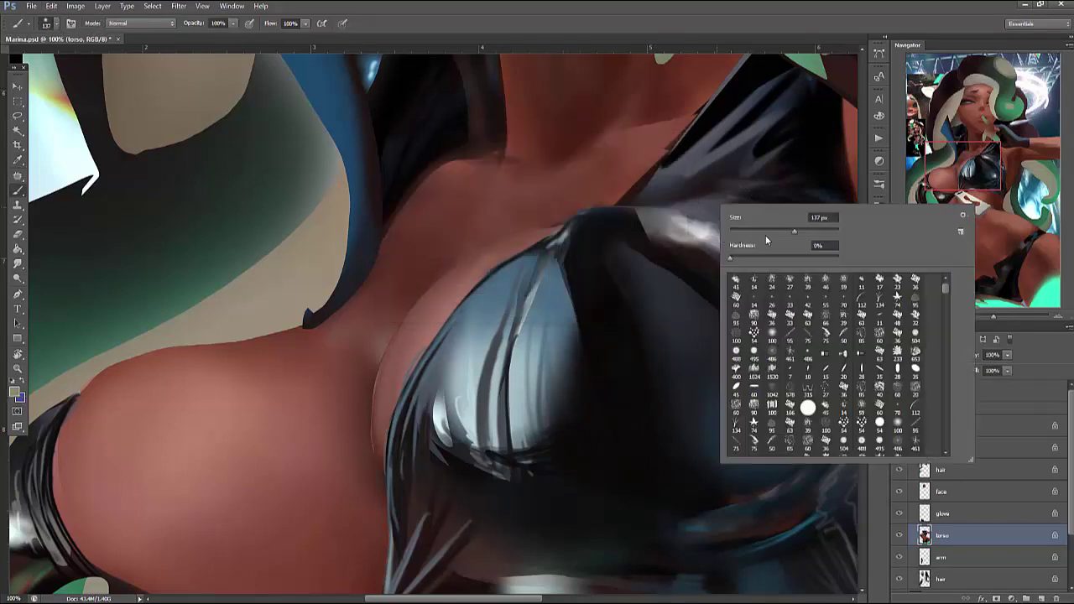
right_click(719, 191)
left_click(611, 395)
mouse_move(628, 442)
left_mouse_down()
mouse_move(643, 427)
mouse_move(625, 403)
mouse_move(617, 352)
left_mouse_up()
Extend the olive reflection up towards the gather with a 29 px brush and blend it with sampled darker tones
right_click(662, 255)
left_click(625, 377)
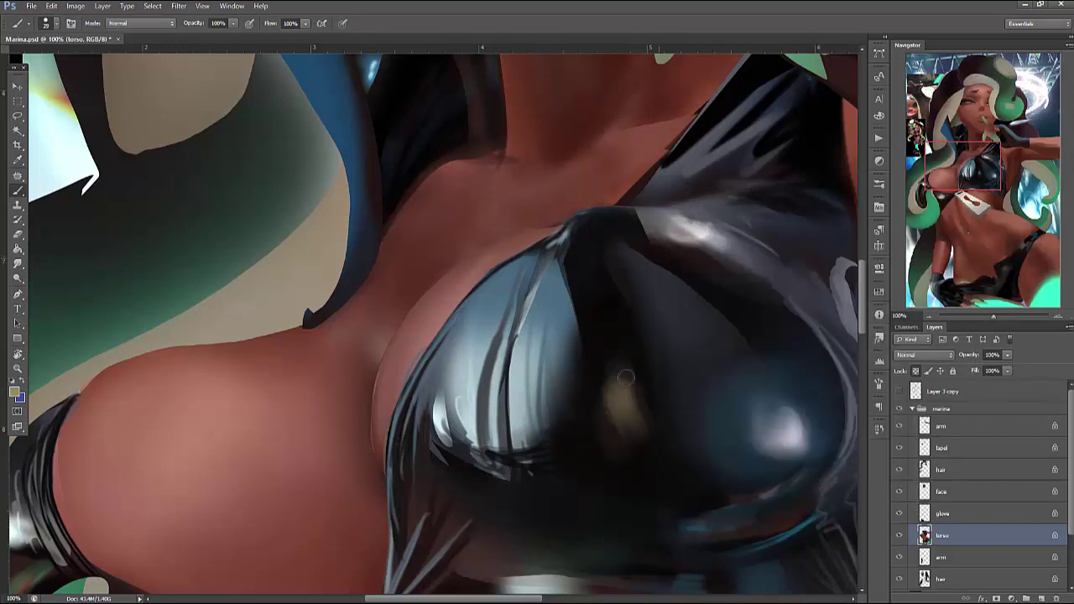
mouse_move(595, 259)
left_mouse_down()
mouse_move(622, 259)
mouse_move(610, 220)
mouse_move(611, 267)
left_mouse_up()
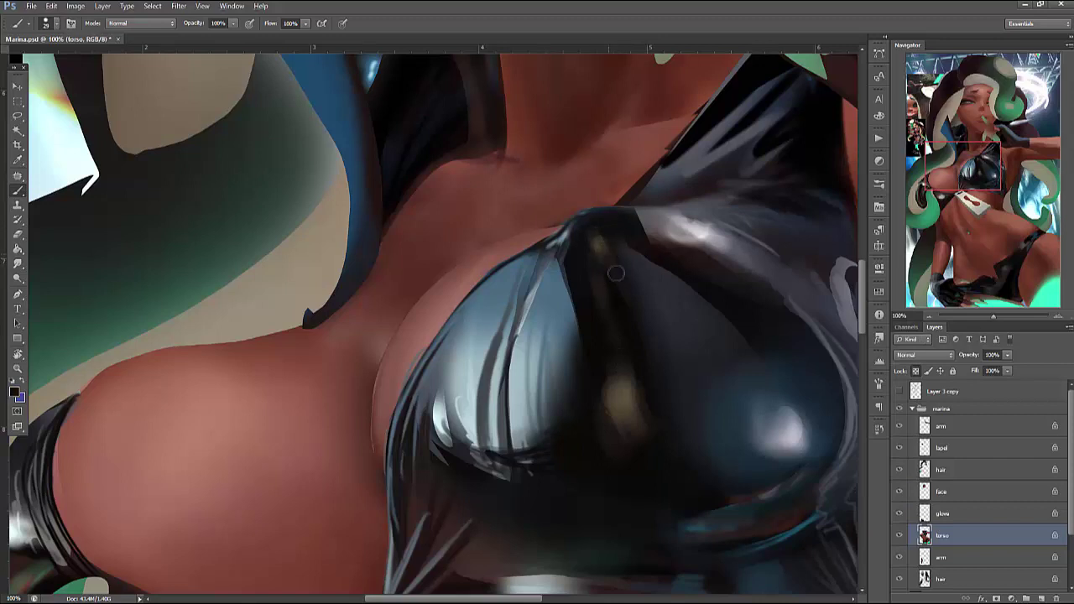
right_click(650, 241)
left_click(629, 382)
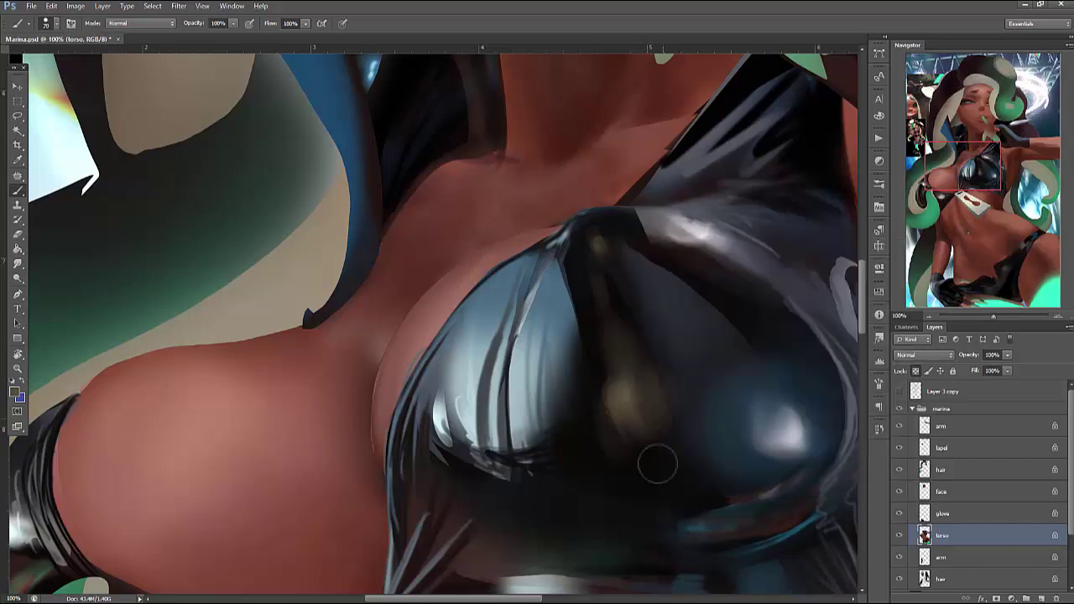
Soften the olive reflection between the two halves of the garment with sampled dark tones, using 70 px and 29 px brushes
mouse_move(657, 464)
left_mouse_down()
mouse_move(625, 461)
mouse_move(605, 328)
mouse_move(672, 459)
mouse_move(685, 397)
mouse_move(636, 463)
mouse_move(684, 454)
mouse_move(617, 272)
mouse_move(621, 321)
mouse_move(689, 446)
mouse_move(641, 376)
mouse_move(614, 431)
left_mouse_up()
left_click(609, 388, "alt")
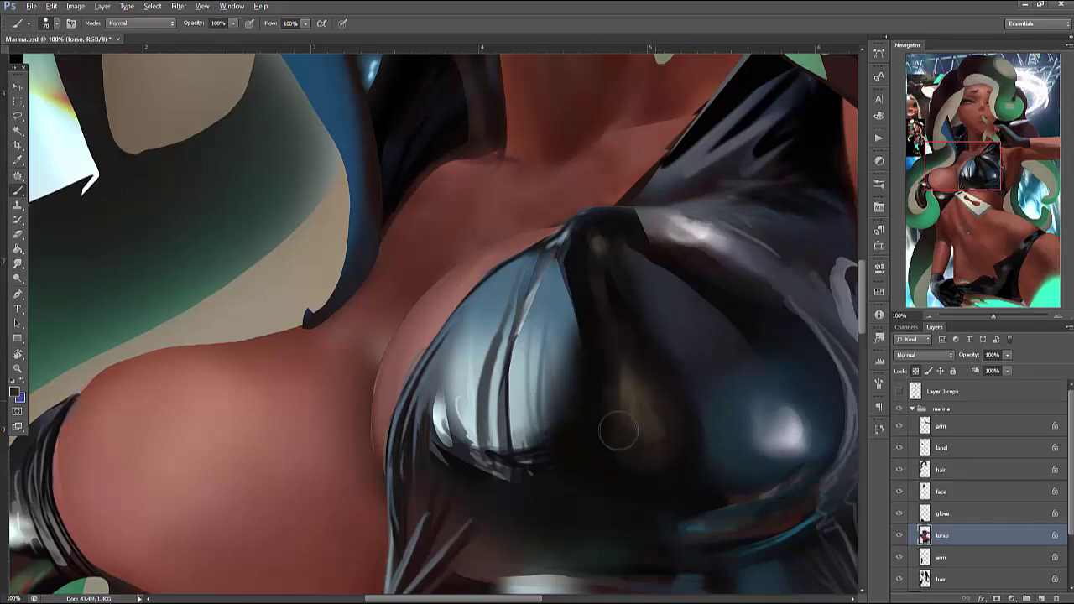
left_click(615, 346, "alt")
mouse_move(615, 347)
left_mouse_down()
mouse_move(614, 375)
mouse_move(633, 382)
mouse_move(608, 351)
mouse_move(604, 315)
mouse_move(656, 474)
mouse_move(692, 455)
left_mouse_up()
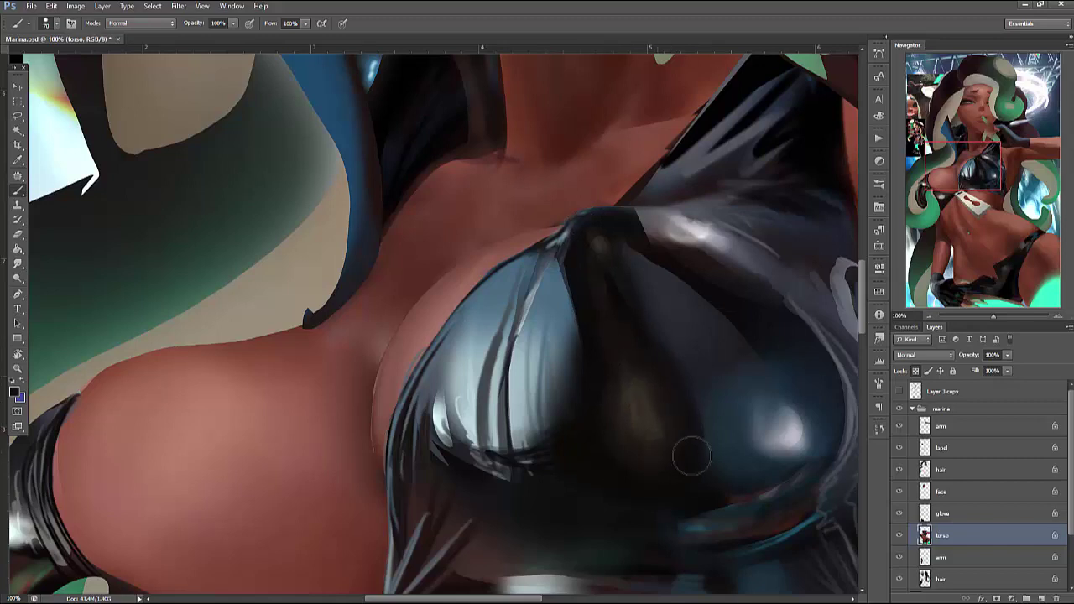
right_click(695, 299)
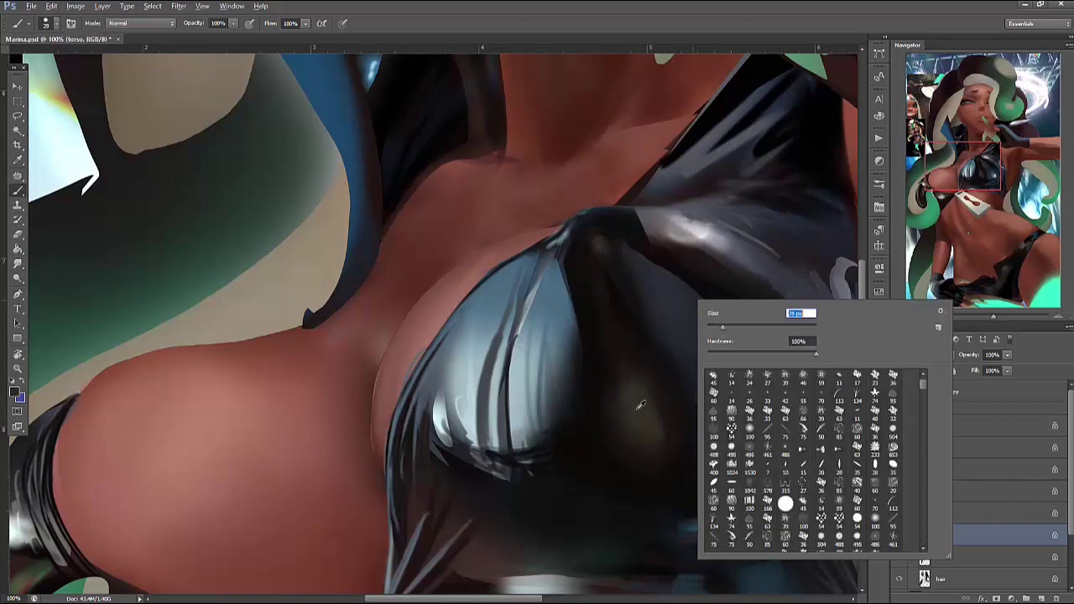
left_click(667, 429)
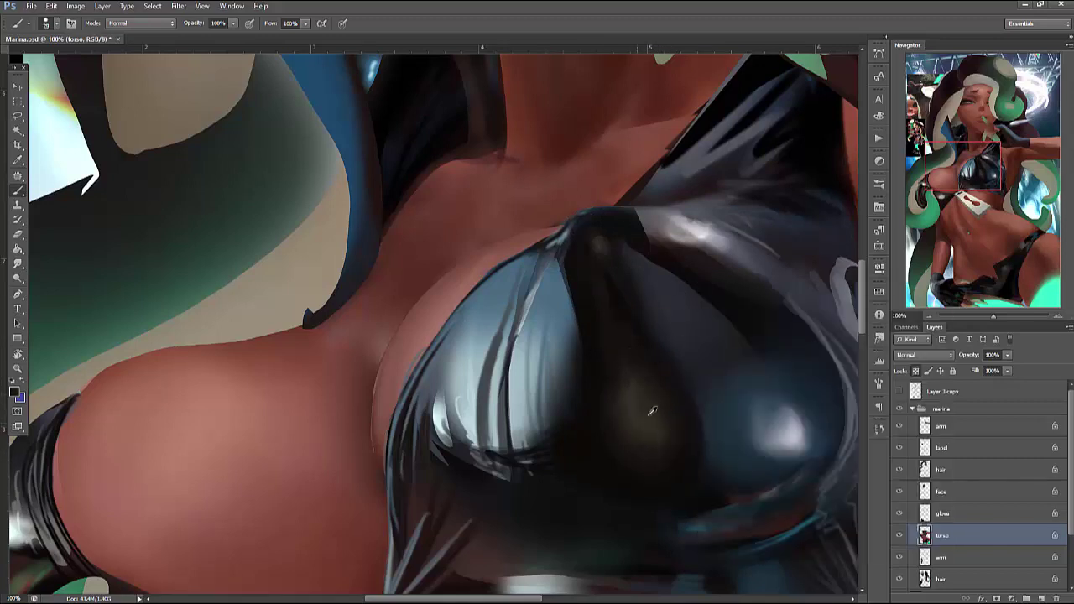
Shade the diagonal folds at the garment's lower left corner inside lasso selections, keeping crisp fold edges, and clear the selection
left_click_drag(652, 457, 653, 286)
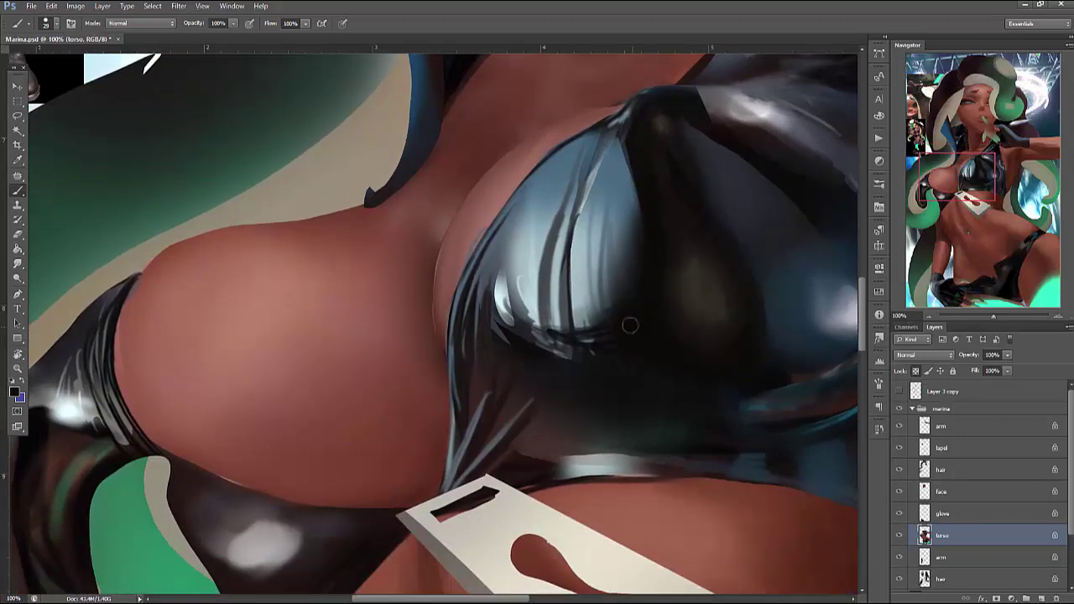
key("l")
mouse_move(474, 279)
left_mouse_down()
mouse_move(491, 394)
mouse_move(457, 436)
mouse_move(472, 281)
left_mouse_up()
key("ctrl+d")
key("l")
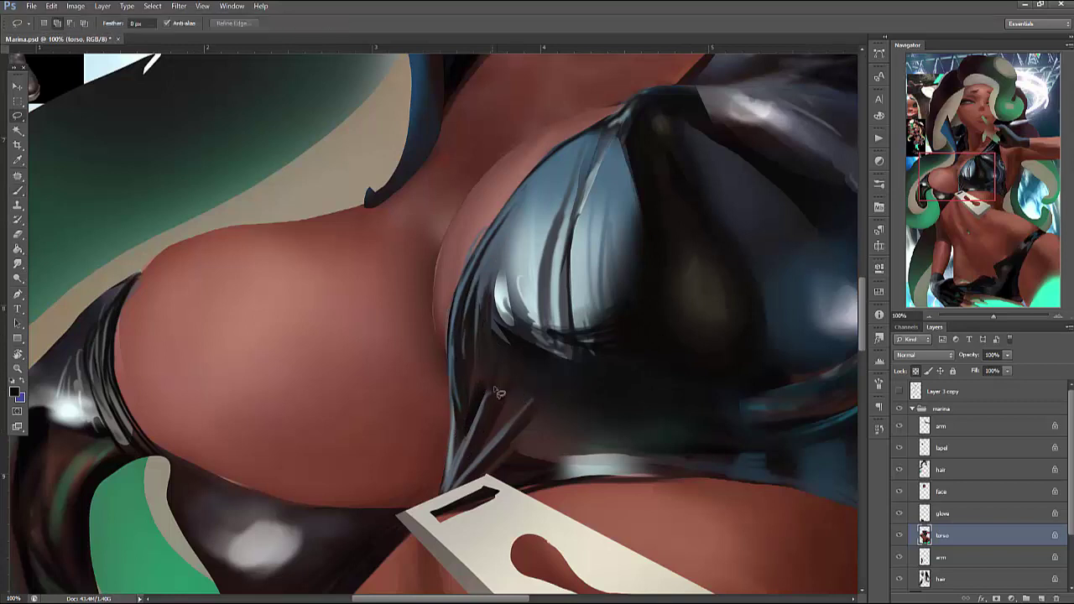
left_click_drag(505, 370, 503, 370)
key("b")
mouse_move(486, 436)
left_mouse_down()
mouse_move(522, 379)
mouse_move(659, 411)
mouse_move(485, 396)
left_mouse_up()
key("l")
key("b")
mouse_move(513, 442)
left_mouse_down()
mouse_move(537, 457)
mouse_move(589, 447)
mouse_move(537, 441)
mouse_move(587, 462)
left_mouse_up()
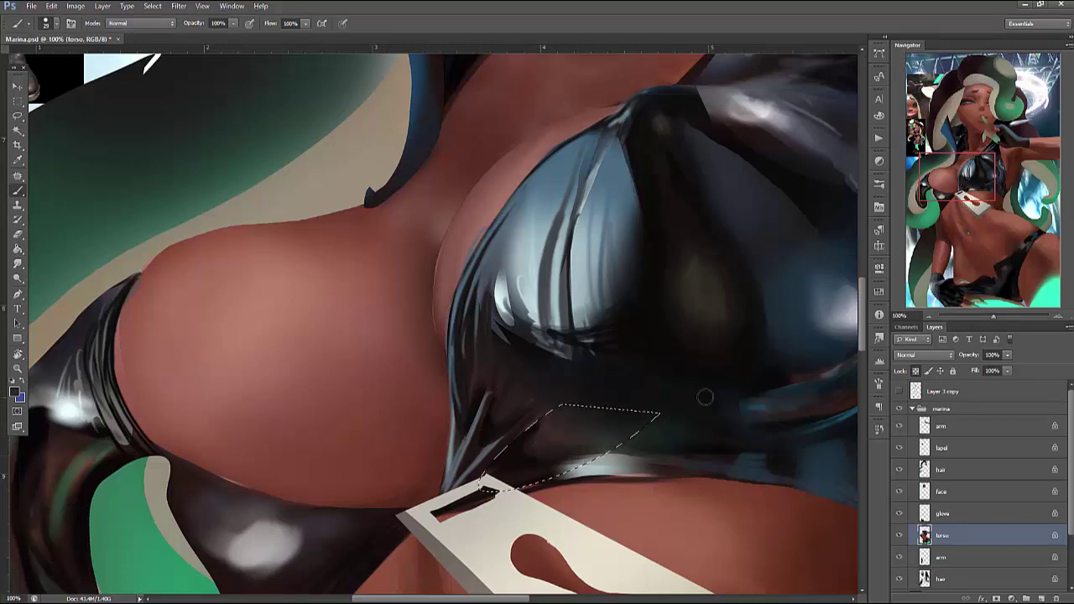
key("ctrl+d")
Refine the folds at the garment's lower left corner with smaller brush sizes and save the document
left_click_drag(761, 345, 864, 258)
right_click(712, 269)
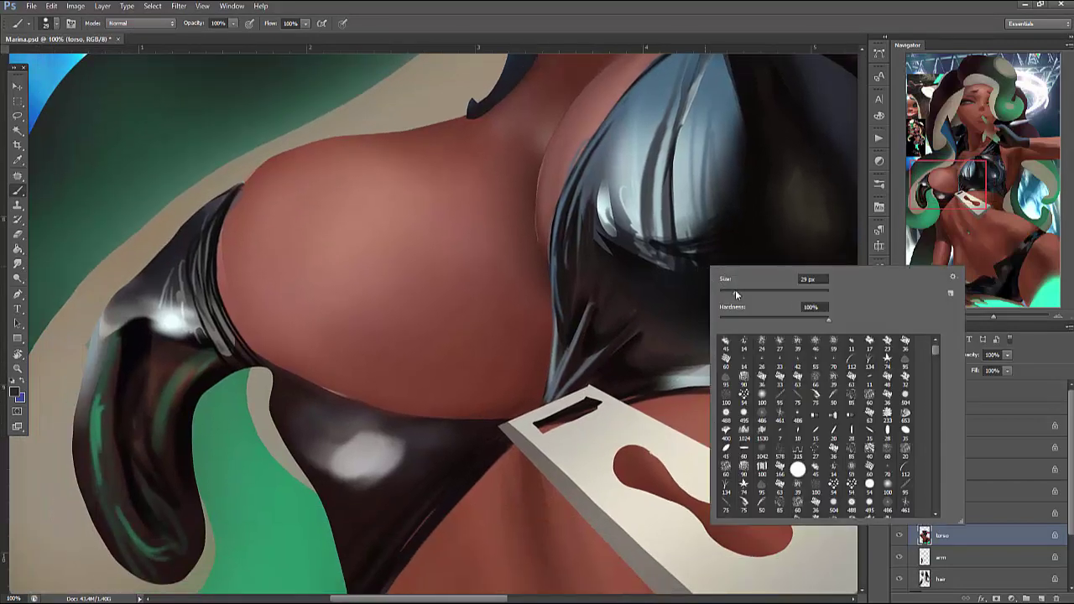
left_click(658, 336)
right_click(728, 294)
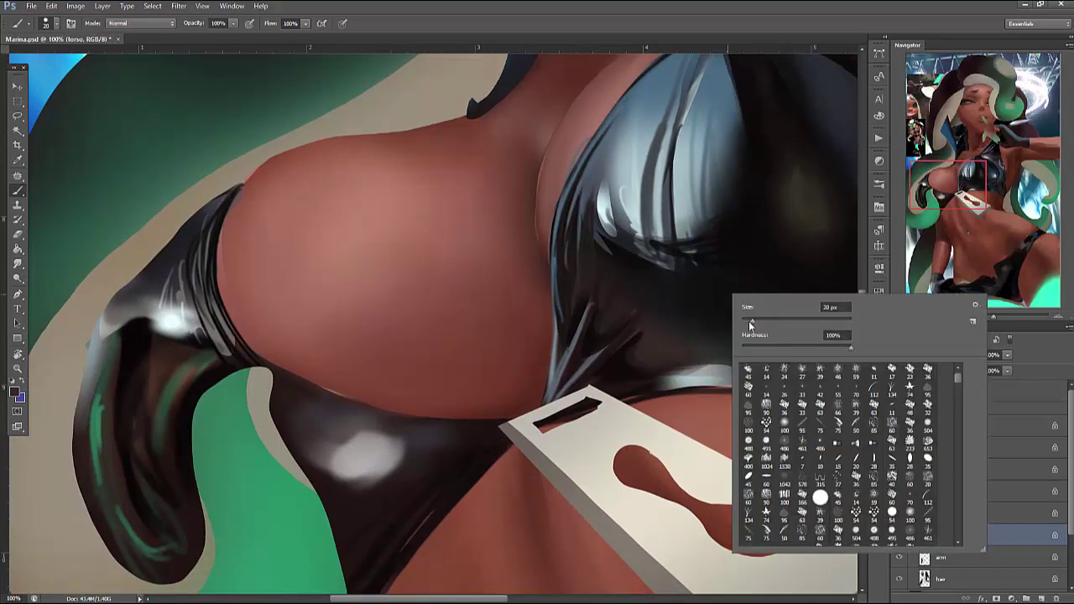
left_click(642, 385)
left_click_drag(831, 419, 696, 588)
key("ctrl+s")
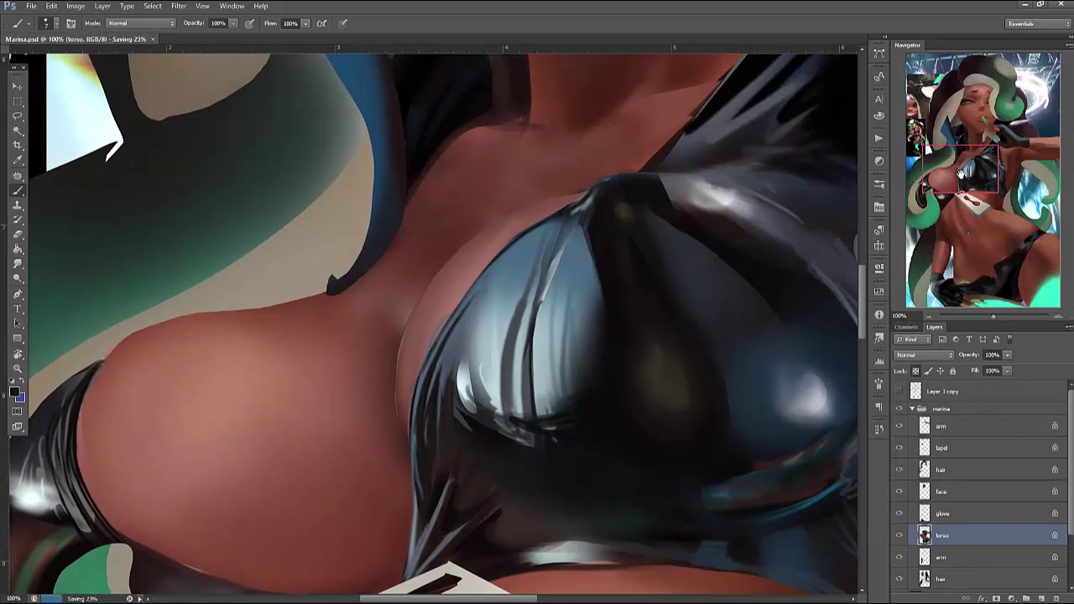
Blend the skin between the garment's right edge and the armpit with a sampled reddish-brown and a larger brush
left_click_drag(960, 171, 989, 158)
key("ctrl+minus")
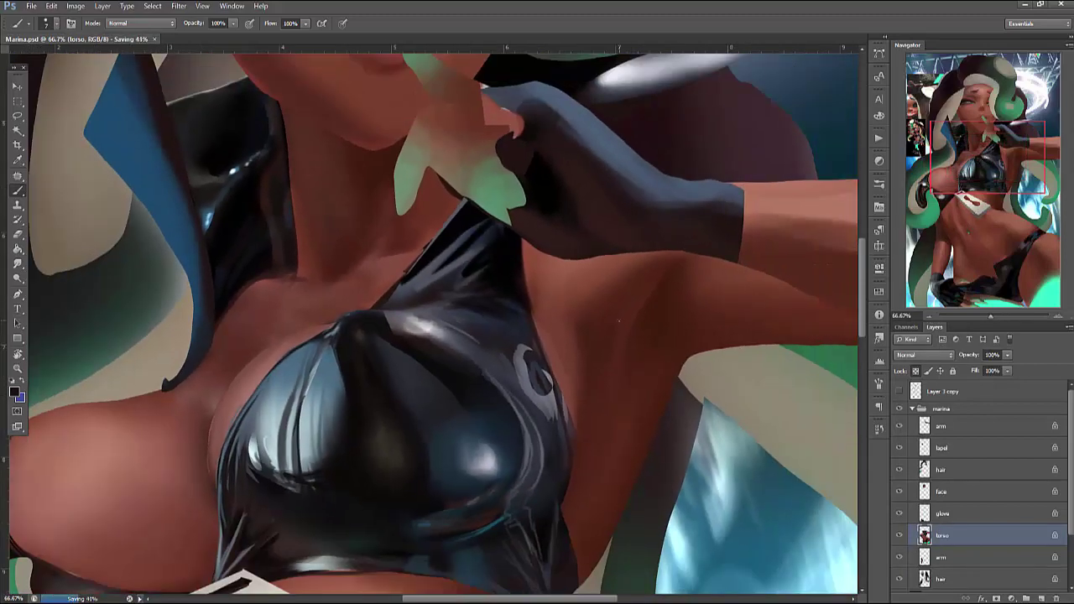
right_click(621, 313)
key("Escape")
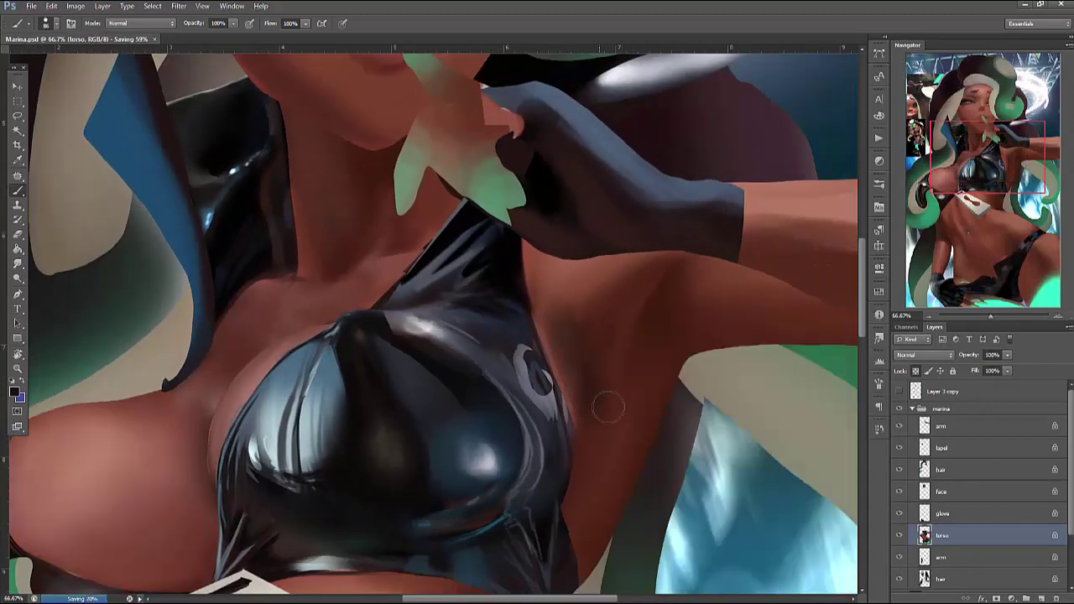
left_click(579, 327, "alt")
left_click_drag(554, 311, 588, 403)
mouse_move(579, 302)
left_mouse_down()
mouse_move(570, 369)
mouse_move(599, 276)
left_mouse_up()
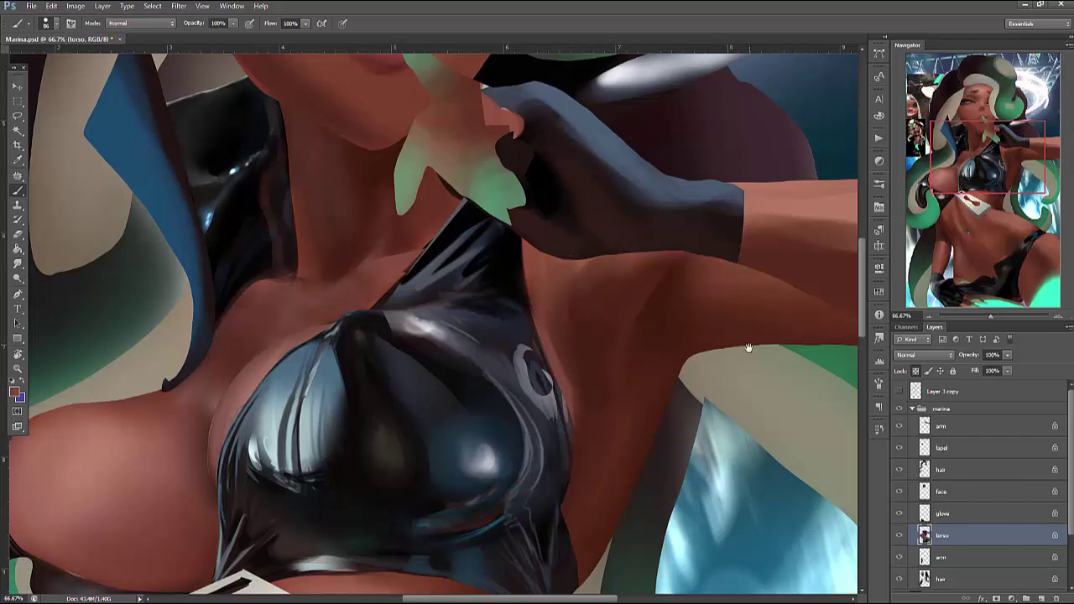
Hide the raised gloved arm's layer and activate the torso layer with its transparent pixels locked
left_click_drag(746, 349, 672, 409)
left_click(908, 428)
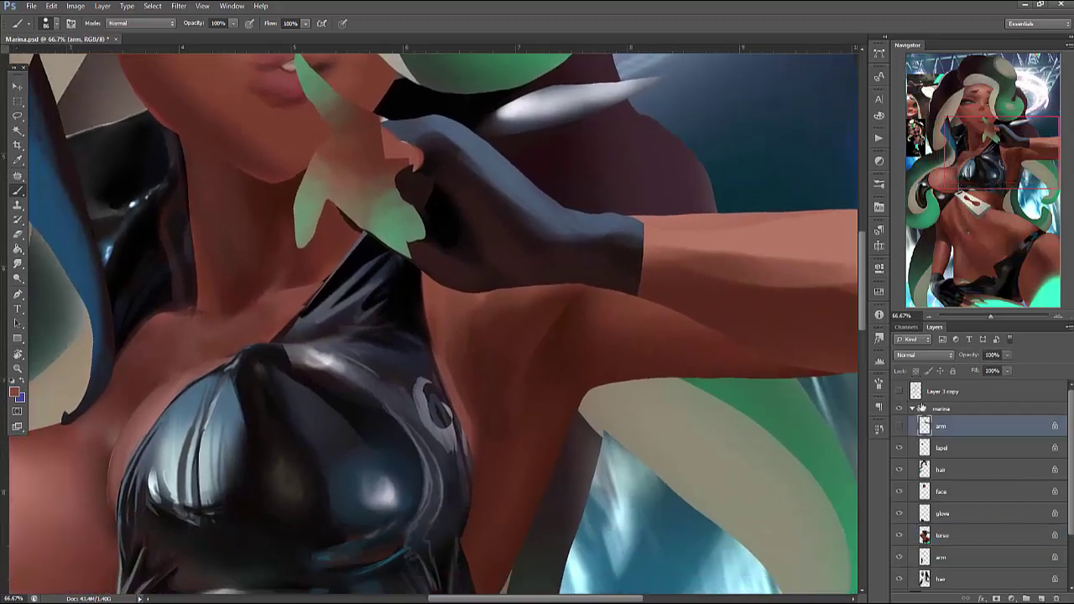
left_click(900, 426)
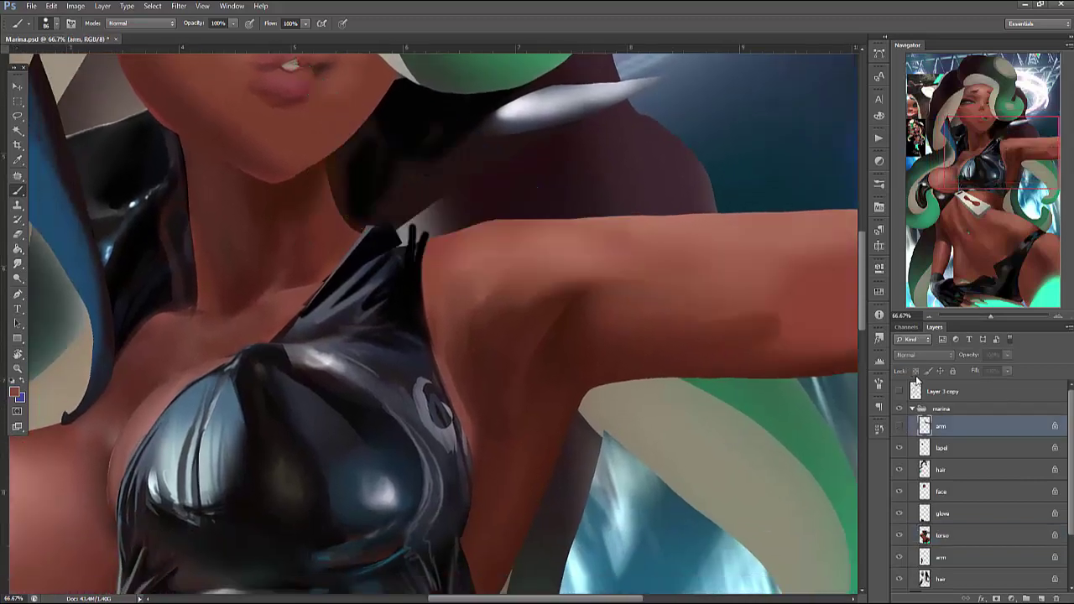
right_click(573, 274)
left_click(973, 470)
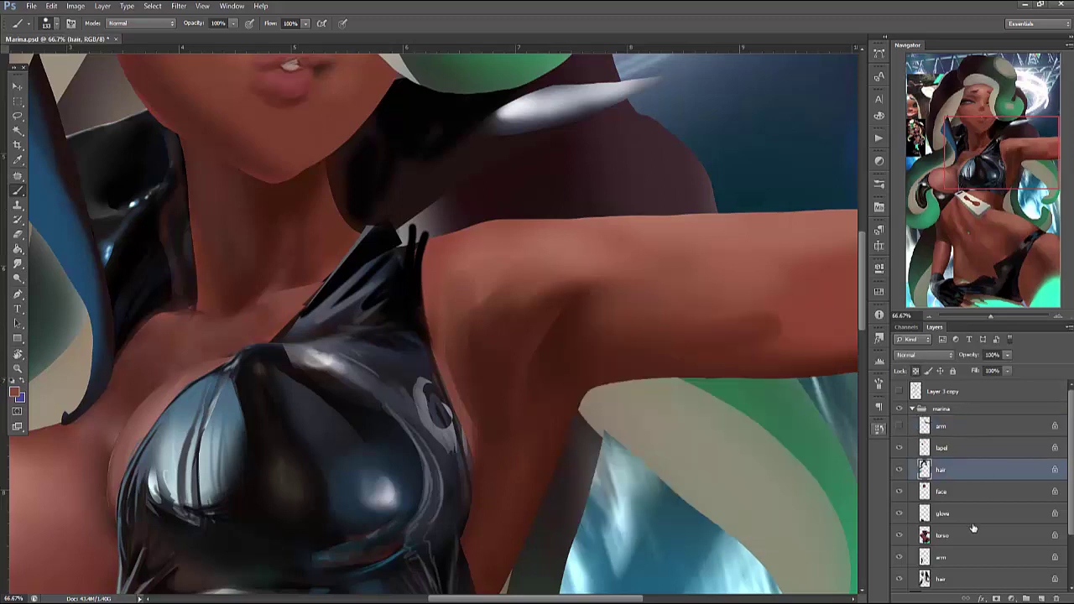
left_click(959, 537)
left_click(900, 535)
left_click(900, 535)
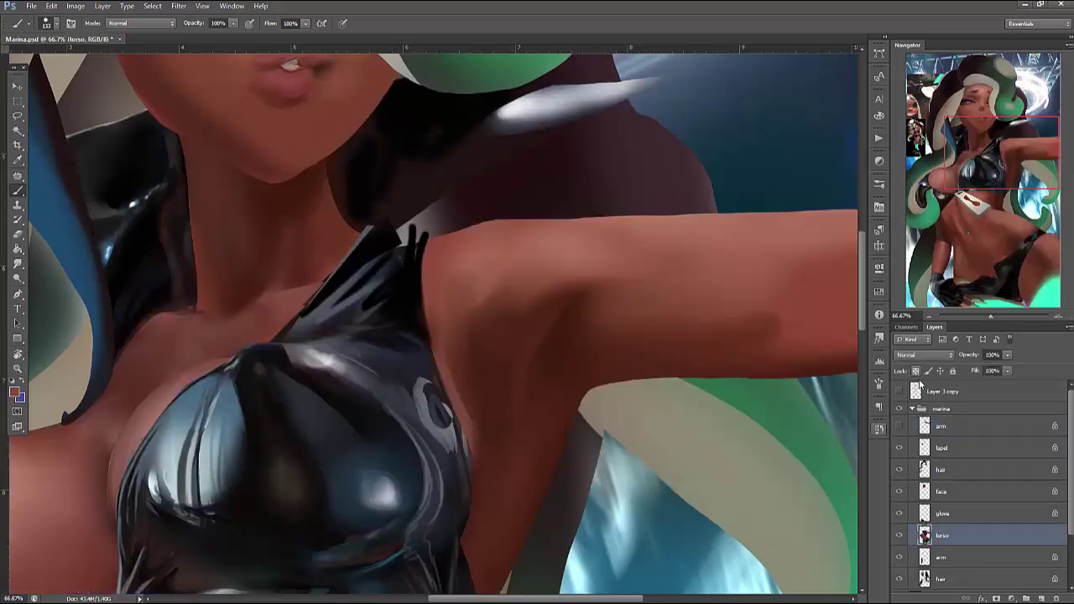
left_click(916, 370)
Smooth the shading on the shoulder and outstretched upper arm with a soft 133 px brush and sampled skin tones
right_click(567, 261)
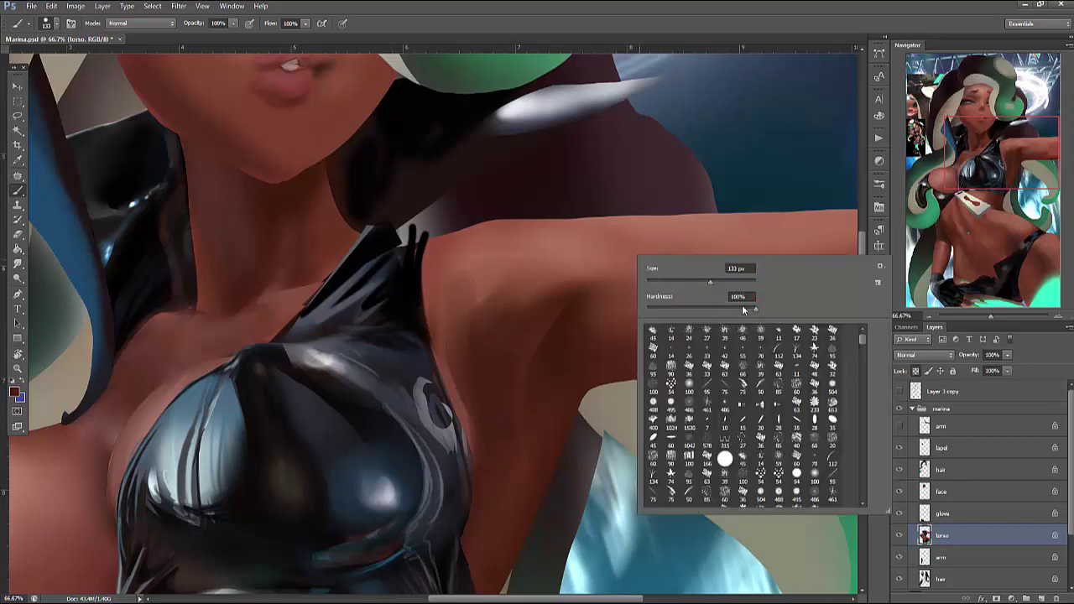
key("Return")
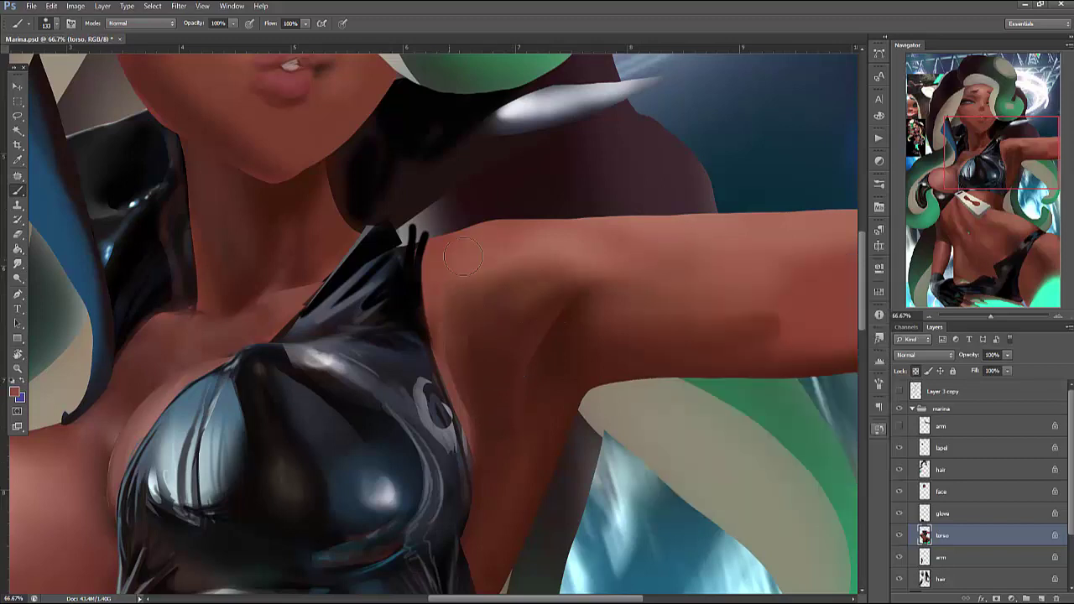
left_click(547, 251, "alt")
left_click(657, 324, "alt")
left_click_drag(839, 289, 741, 290)
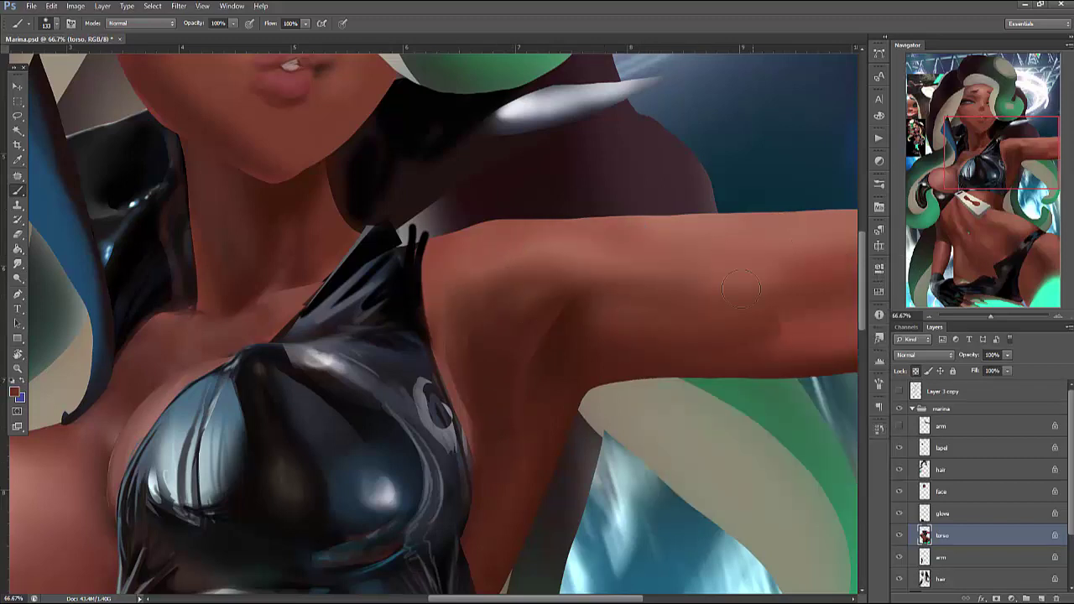
Deepen the armpit shadow and lighten the side of the torso below it with sampled skin tones
left_click_drag(592, 406, 727, 303)
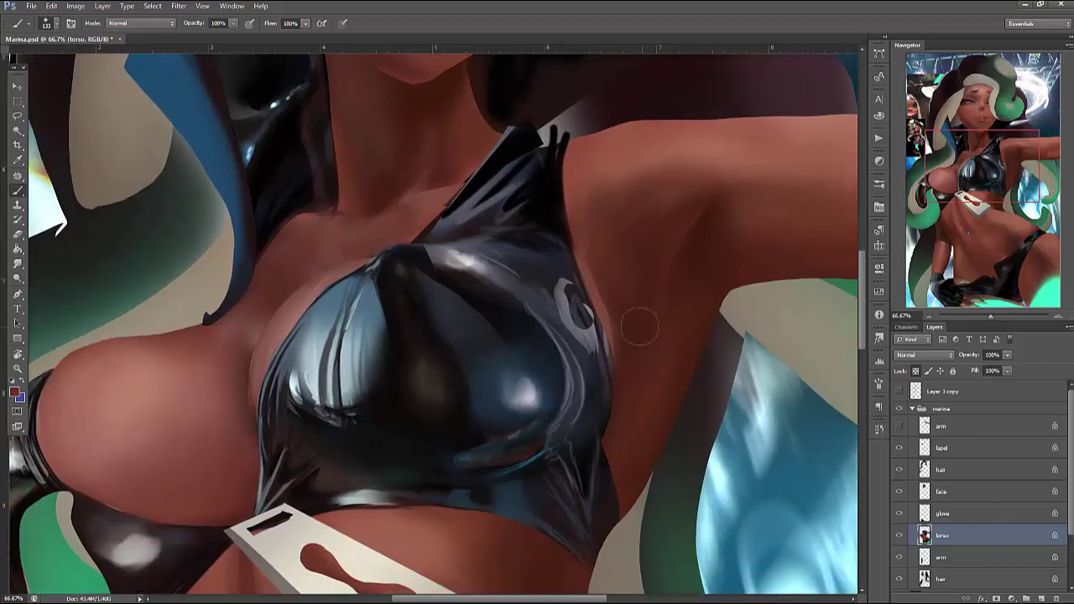
left_click(664, 152, "alt")
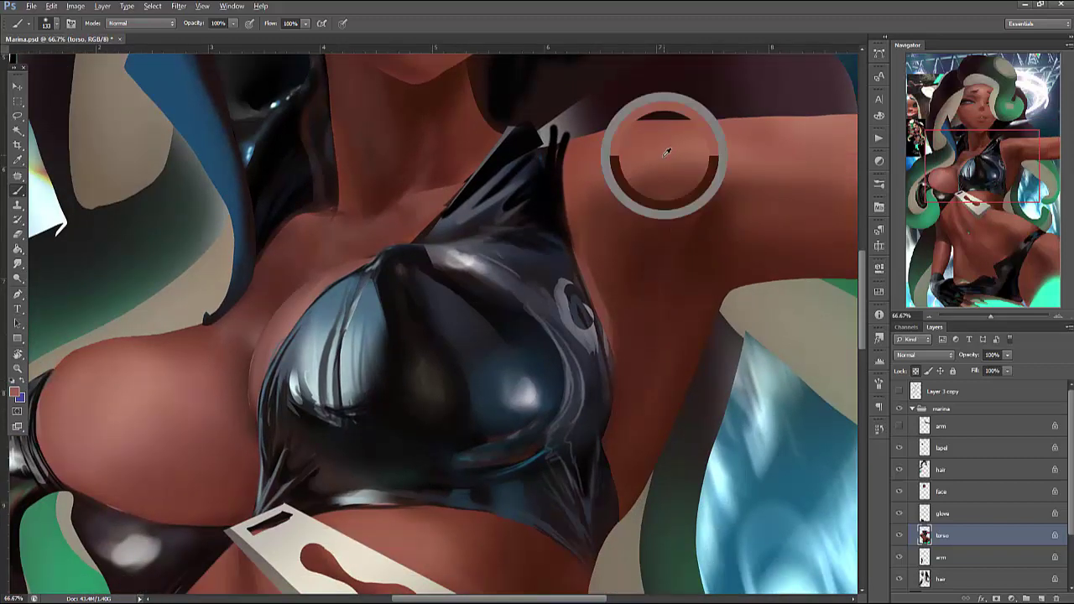
left_click(436, 534, "alt")
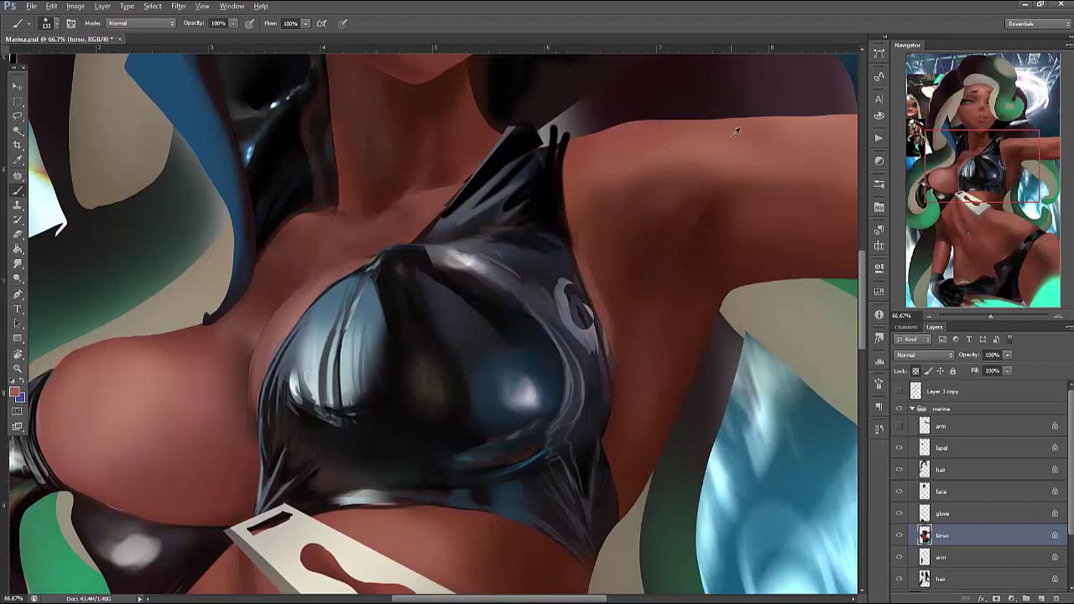
left_click(661, 334, "alt")
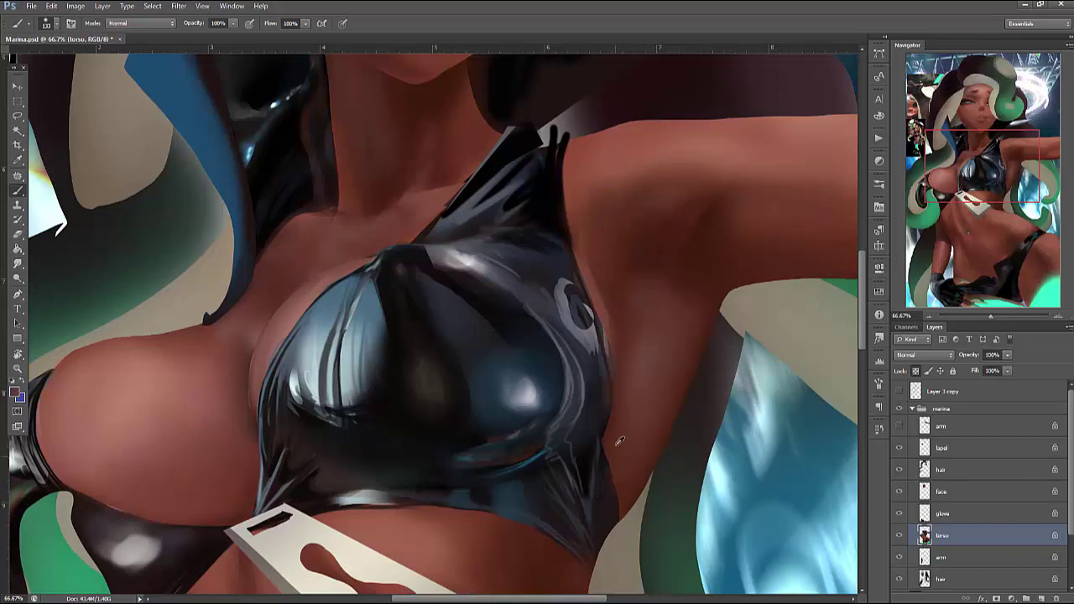
left_click(672, 262, "alt")
Define the armpit crease with soft 27 px and 72 px brushes, using a lasso selection along the torso's side below it
right_click(715, 215)
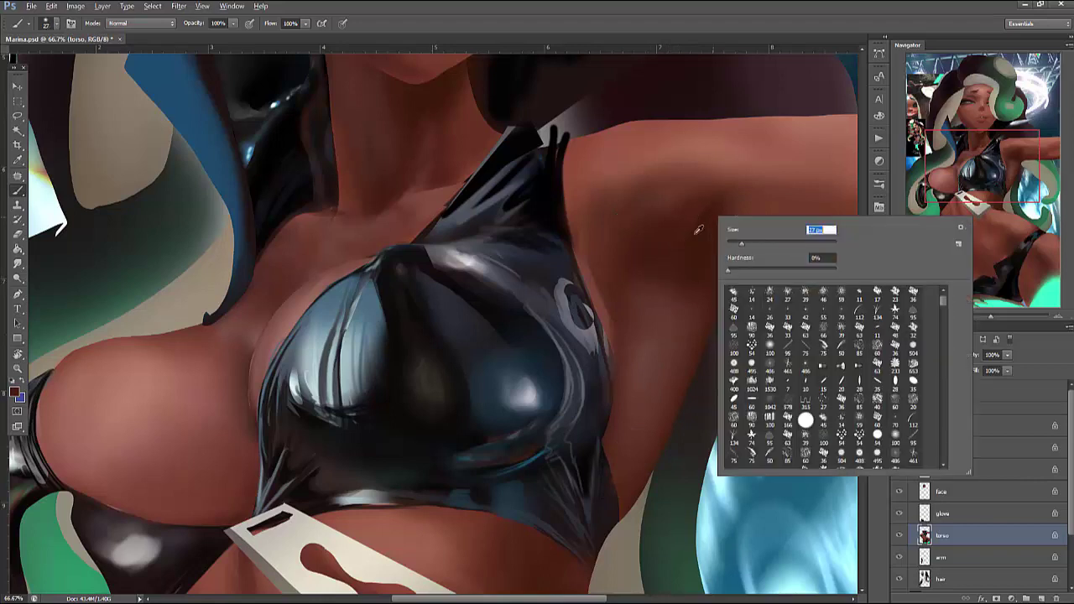
key("Return")
right_click(673, 215)
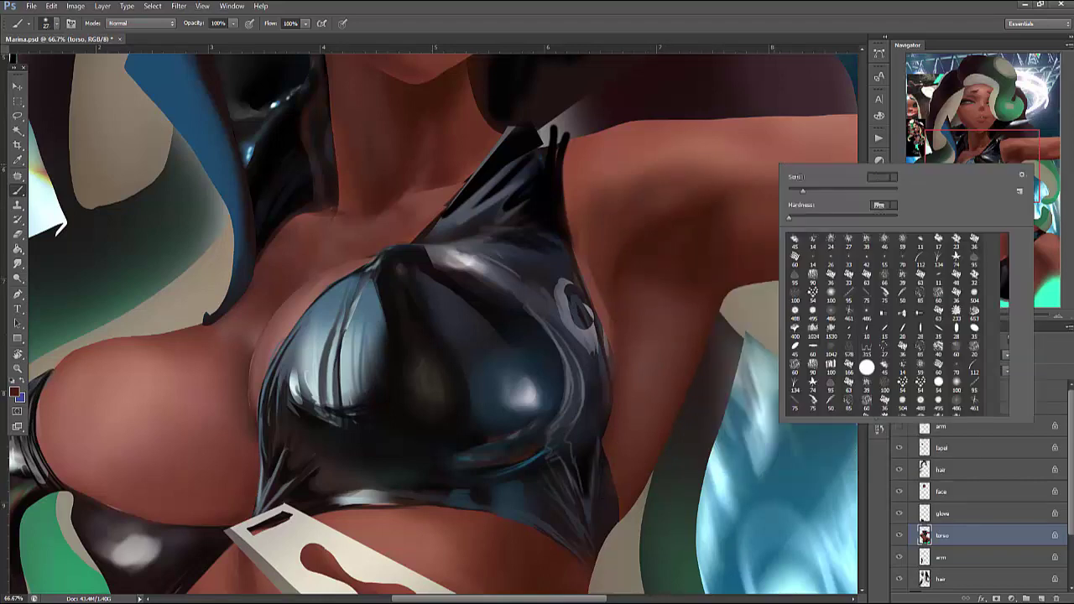
key("Return")
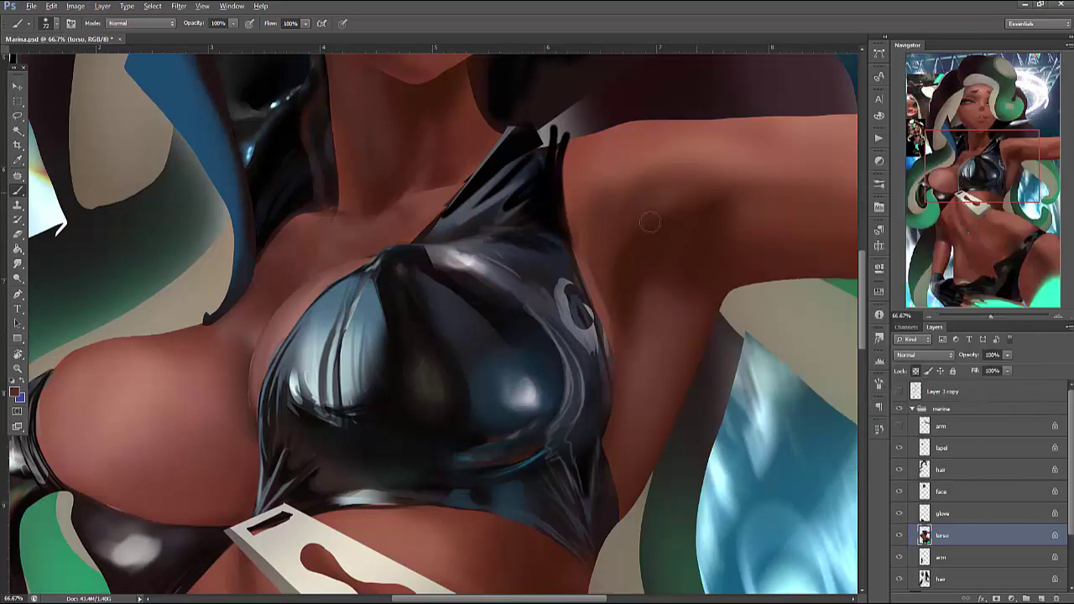
left_click(762, 180, "alt")
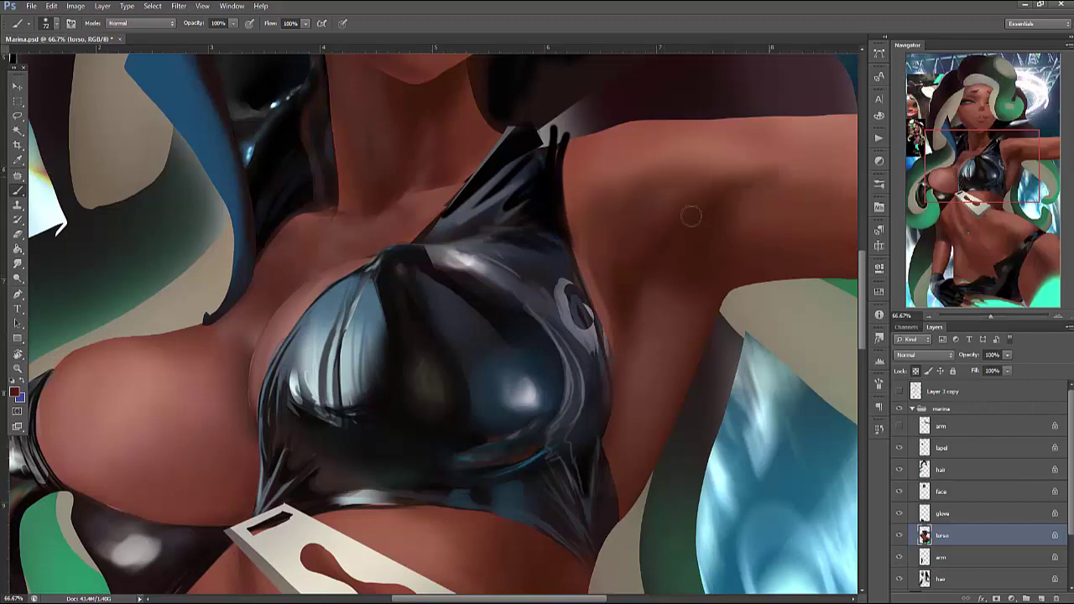
key("l")
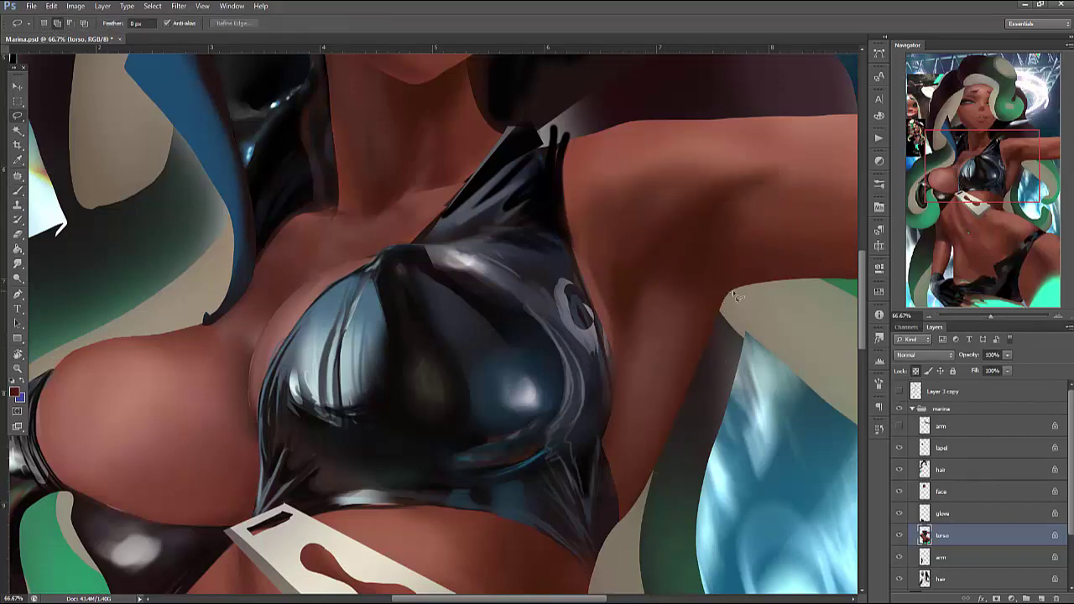
mouse_move(699, 354)
left_mouse_down()
mouse_move(640, 559)
mouse_move(745, 334)
mouse_move(678, 446)
mouse_move(671, 220)
mouse_move(637, 227)
left_mouse_up()
key("ctrl+d")
key("b")
Darken the underside of the outstretched arm out to the canvas edge with broad strokes of a 131 px brush
right_click(601, 334)
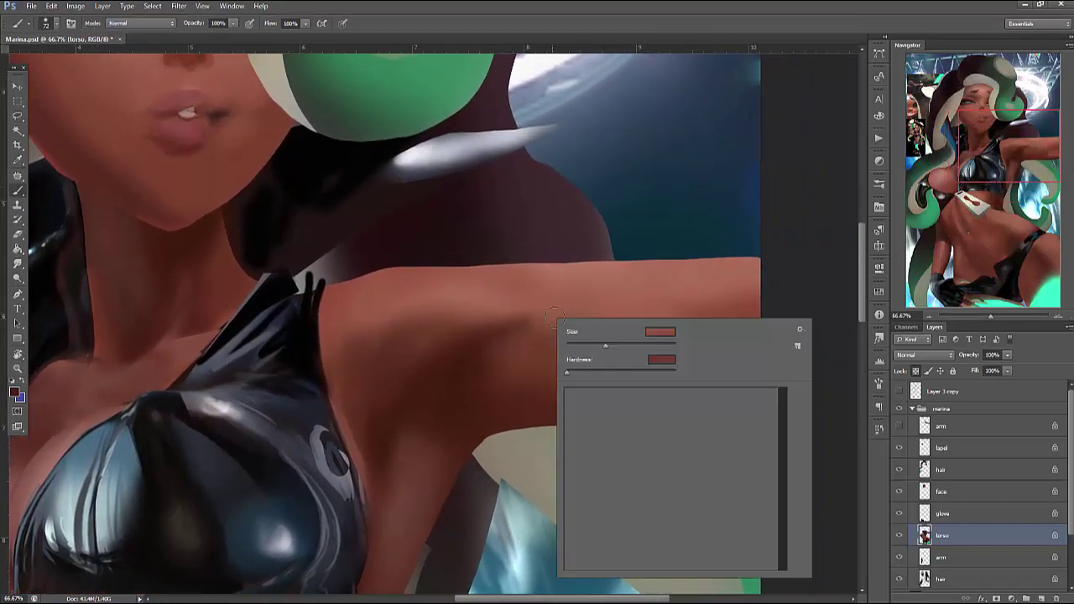
key("Escape")
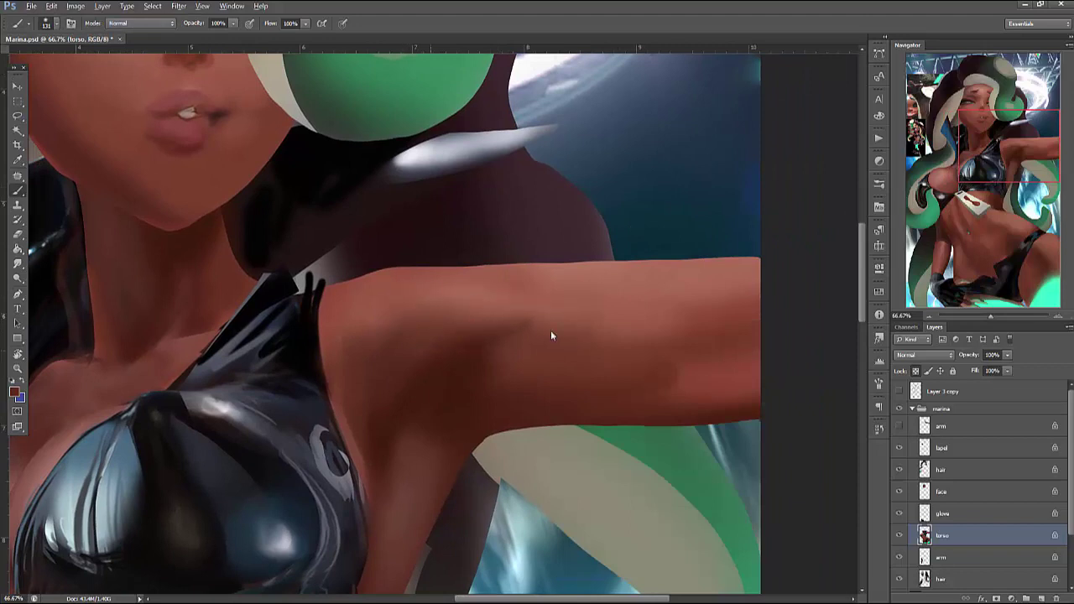
left_click_drag(646, 386, 791, 377)
left_click_drag(592, 369, 808, 339)
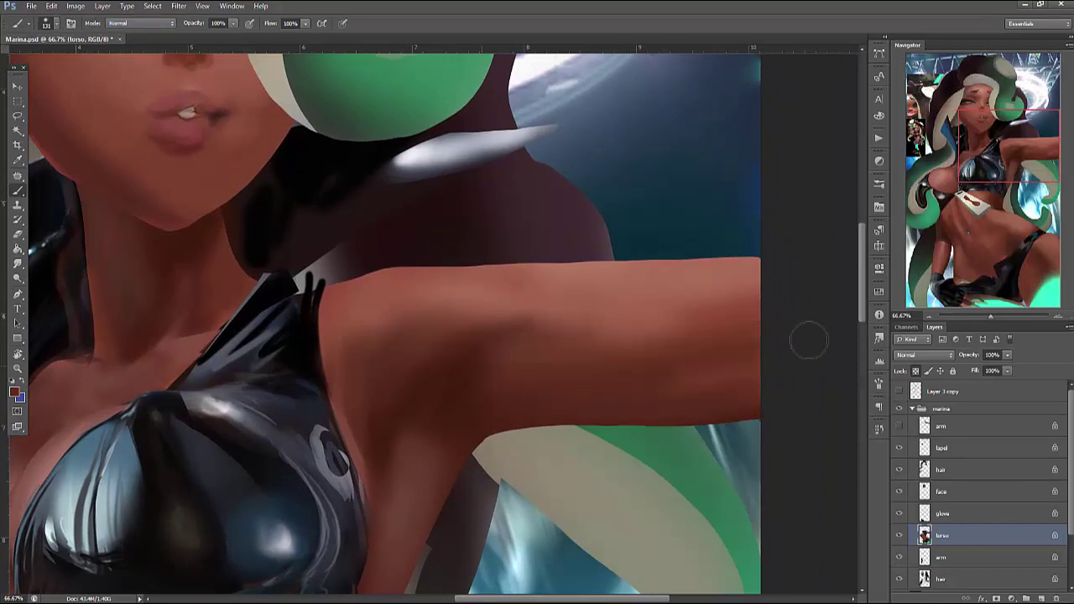
Blend the transition from the lit shoulder into the armpit shadow with sampled light and mid skin tones
left_click(567, 286, "alt")
left_click_drag(529, 323, 415, 310)
left_click_drag(494, 350, 424, 336)
left_click(363, 294, "alt")
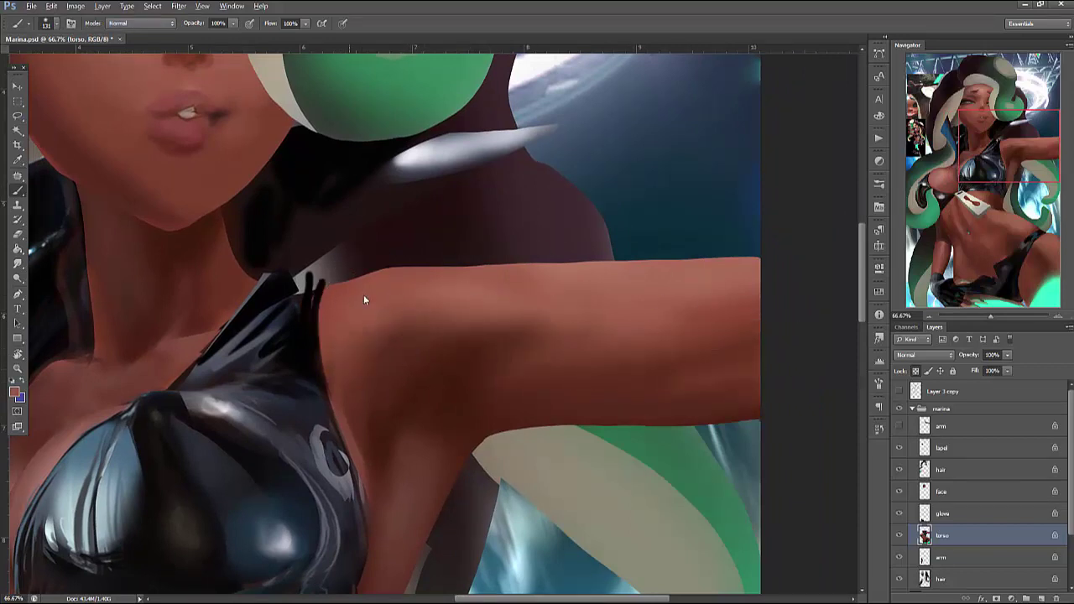
left_click_drag(336, 369, 432, 301)
left_click_drag(411, 340, 562, 303)
Shade along the top edge of the shoulder and outstretched arm, and undo an extra stroke across the arm's middle
mouse_move(353, 273)
left_mouse_down()
mouse_move(569, 283)
mouse_move(545, 268)
mouse_move(834, 249)
left_mouse_up()
left_click_drag(490, 277, 755, 277)
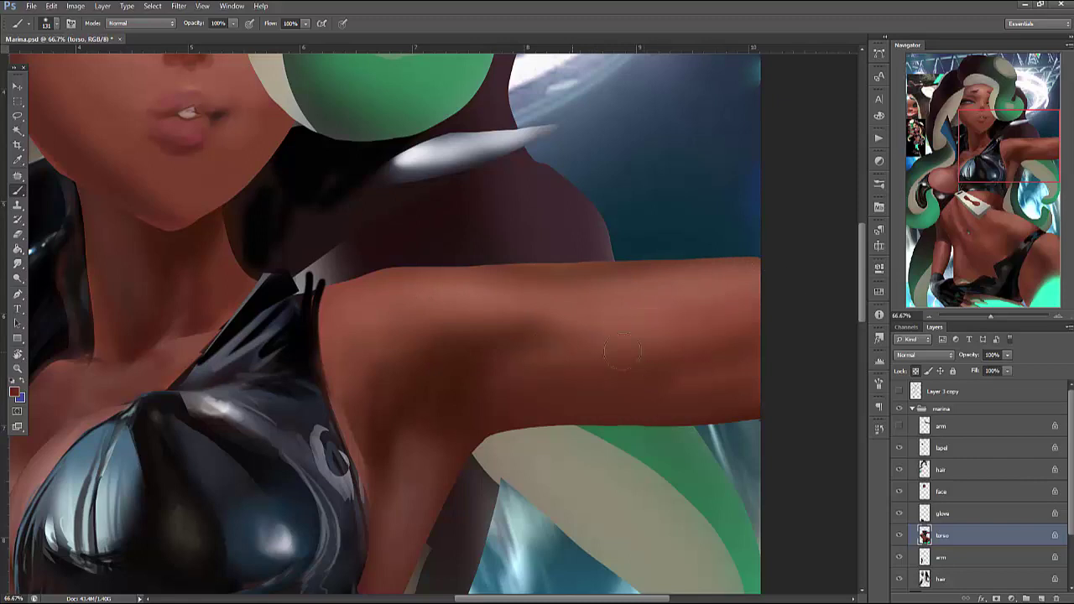
left_click_drag(622, 351, 729, 319)
key("ctrl+z")
left_click_drag(590, 364, 797, 293)
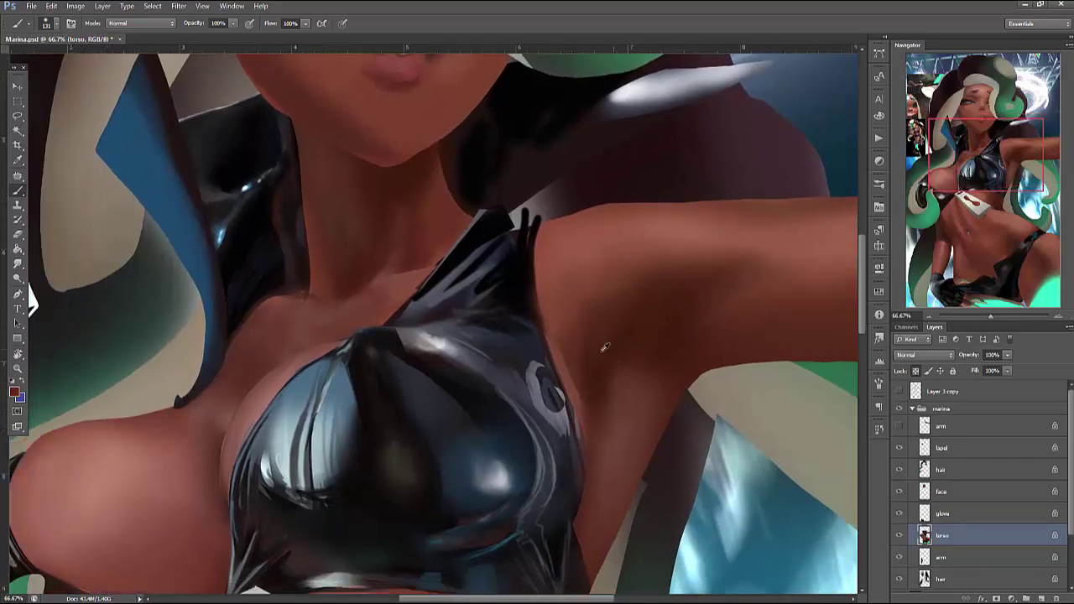
Touch up the latex strap's pointed tips against the shoulder with black inside a lasso selection
key("l")
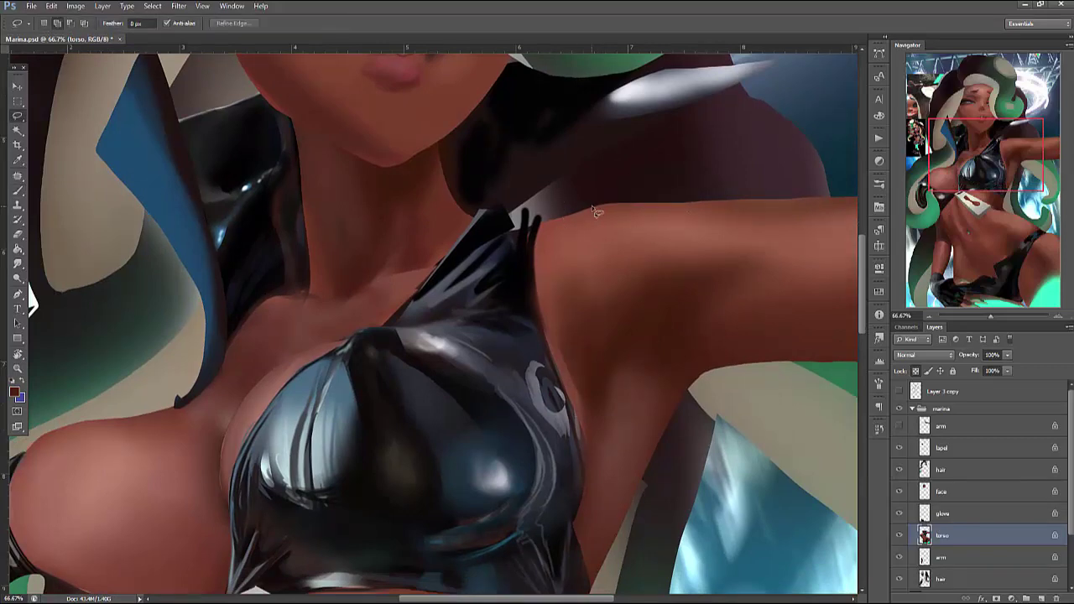
key("b")
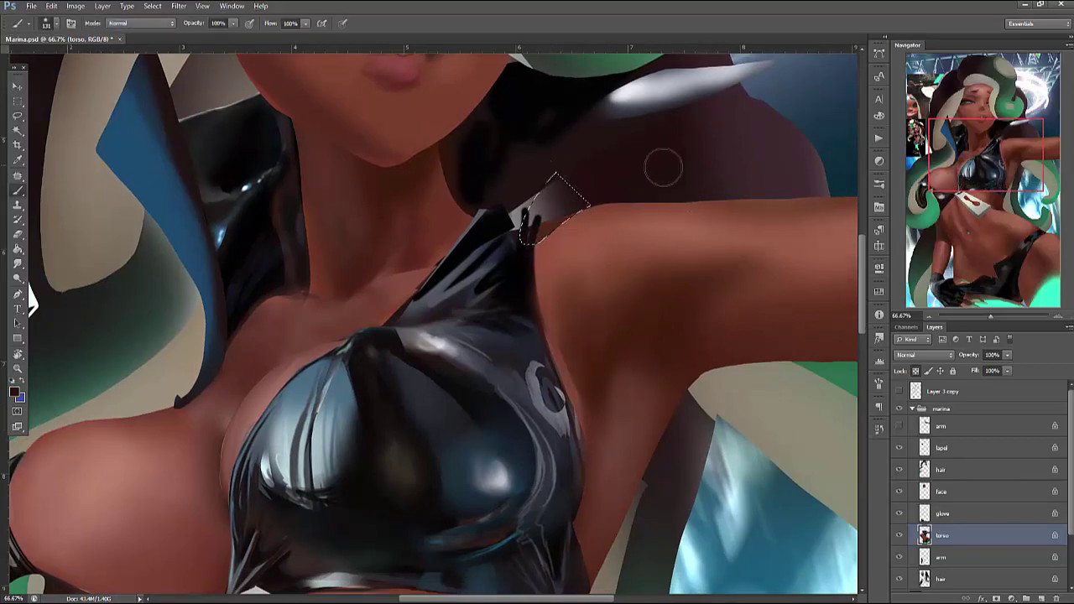
left_click_drag(606, 299, 731, 310)
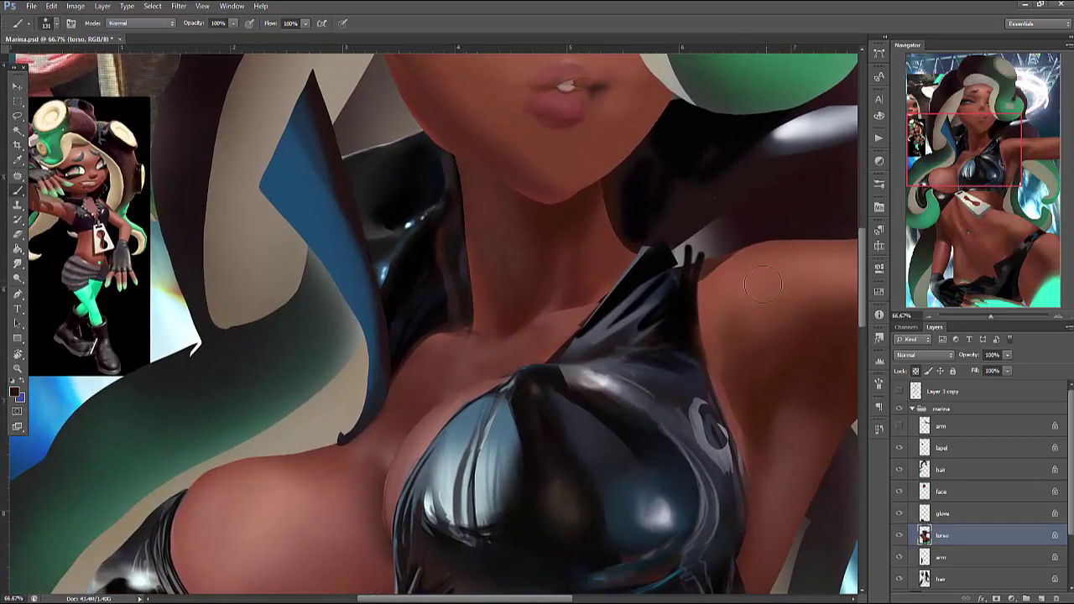
Try to paint soft grey and light blue reflections inside a lassoed area at the top of the shoulder strap
key("l")
mouse_move(697, 261)
left_mouse_down()
mouse_move(625, 327)
mouse_move(698, 323)
left_mouse_up()
key("b")
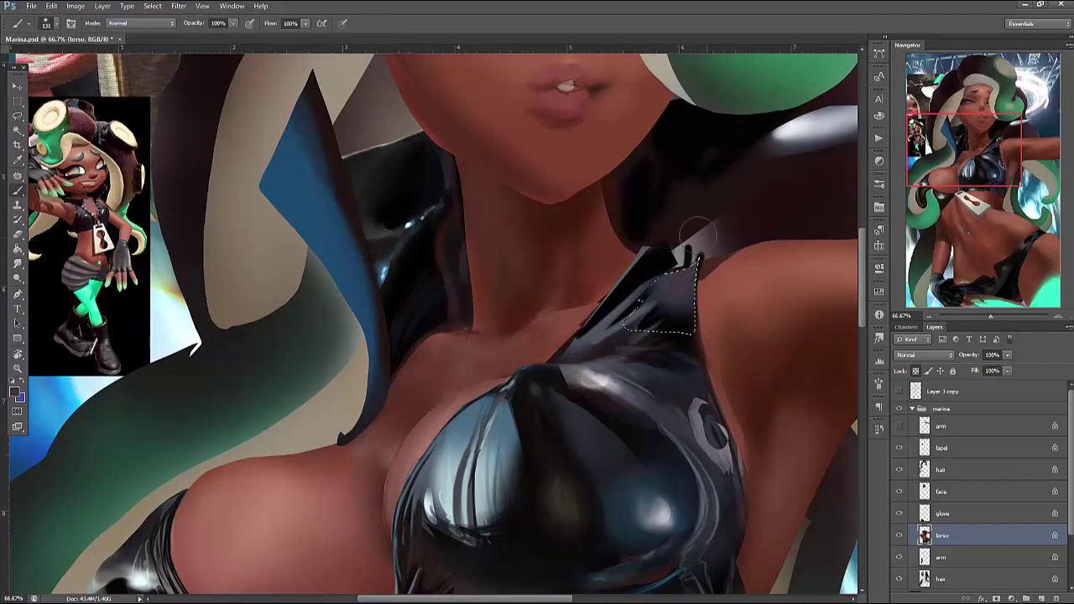
left_click_drag(647, 285, 667, 323)
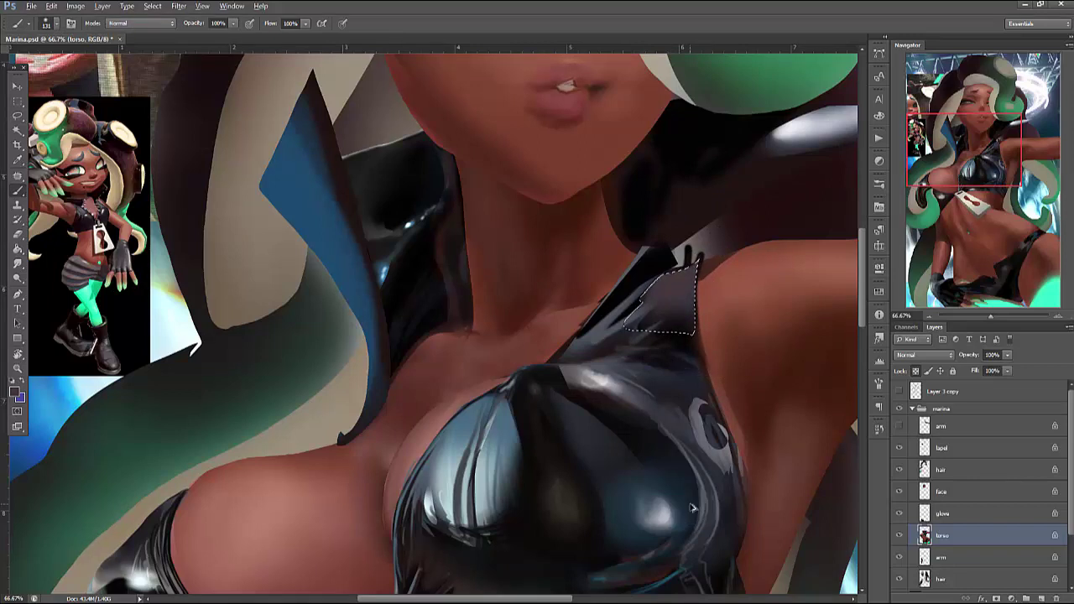
mouse_move(646, 302)
left_mouse_down()
mouse_move(663, 277)
mouse_move(705, 329)
left_mouse_up()
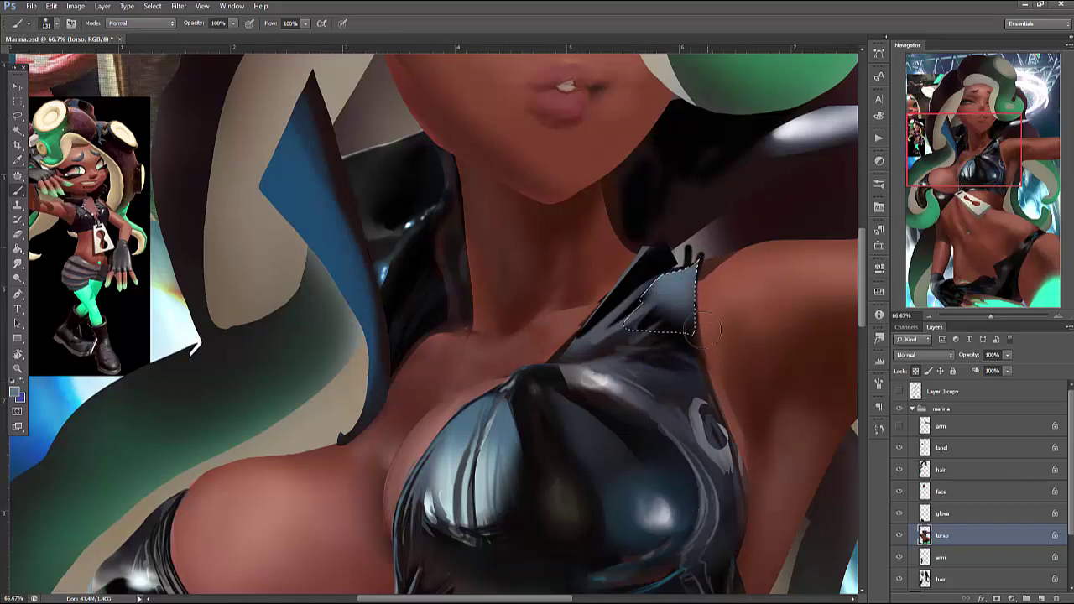
key("ctrl+alt+z")
key("ctrl+alt+z")
key("ctrl+alt+z")
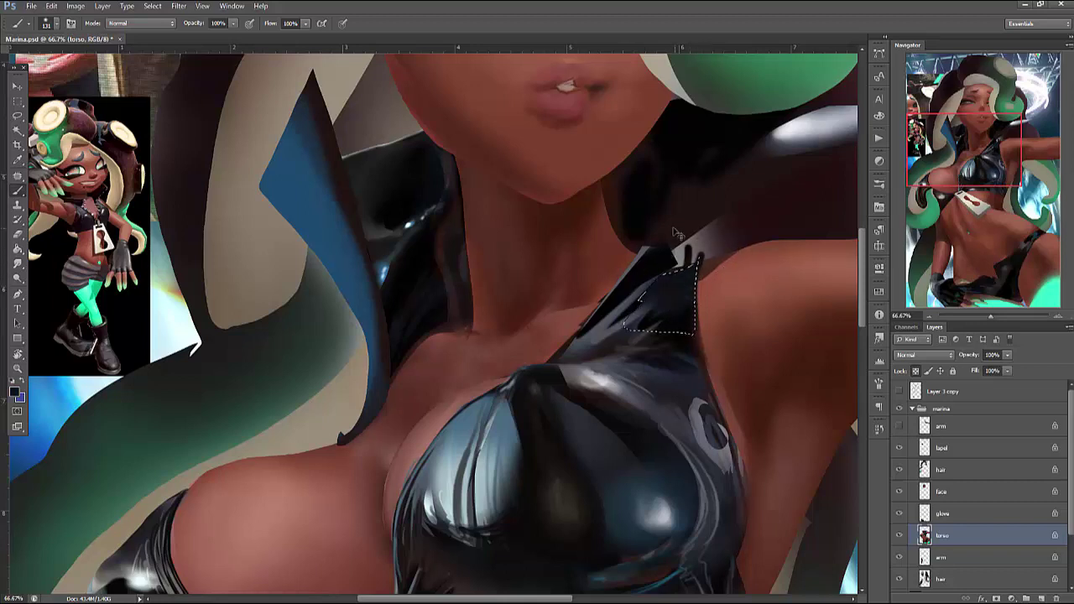
Lasso a narrow strip of the strap along the armhole and paint a thin blue reflection inside it
key("l")
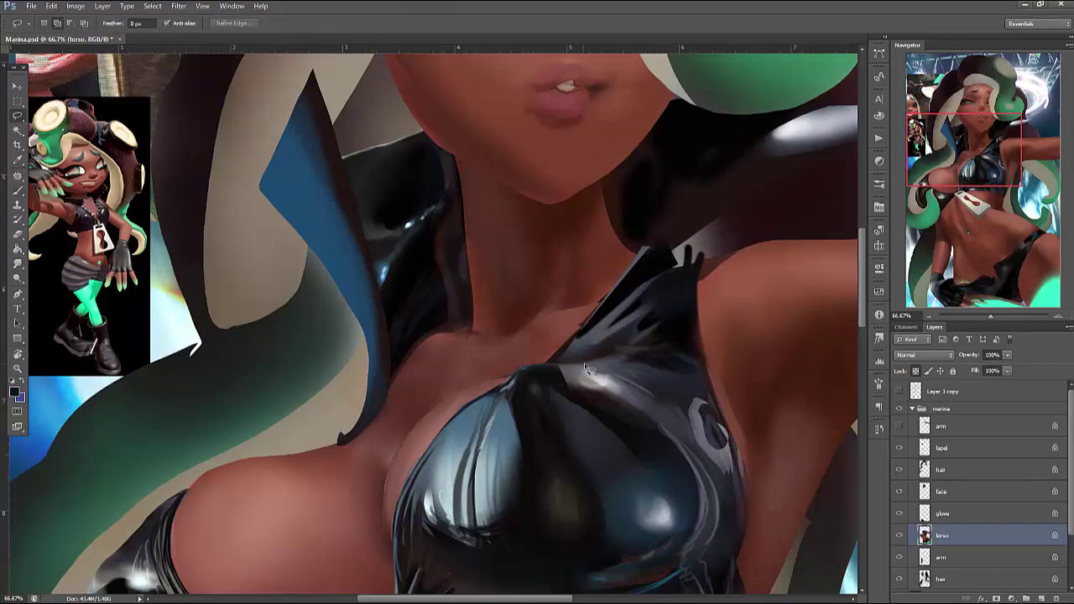
left_click_drag(683, 370, 690, 335)
left_click(697, 300)
left_click_drag(702, 290, 700, 289)
key("b")
right_click(737, 292)
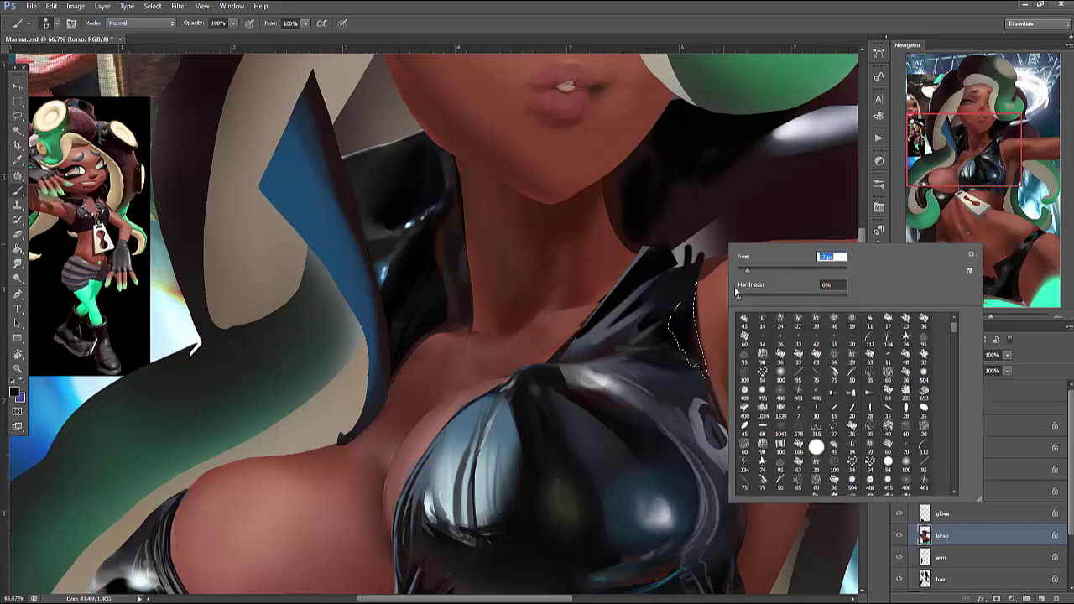
key("Escape")
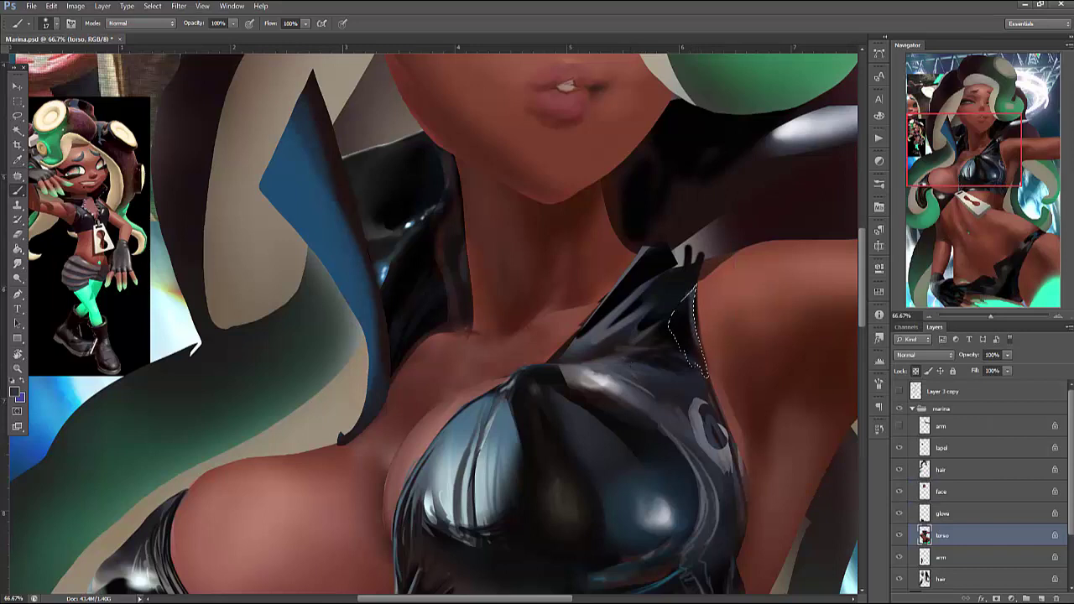
right_click(727, 245)
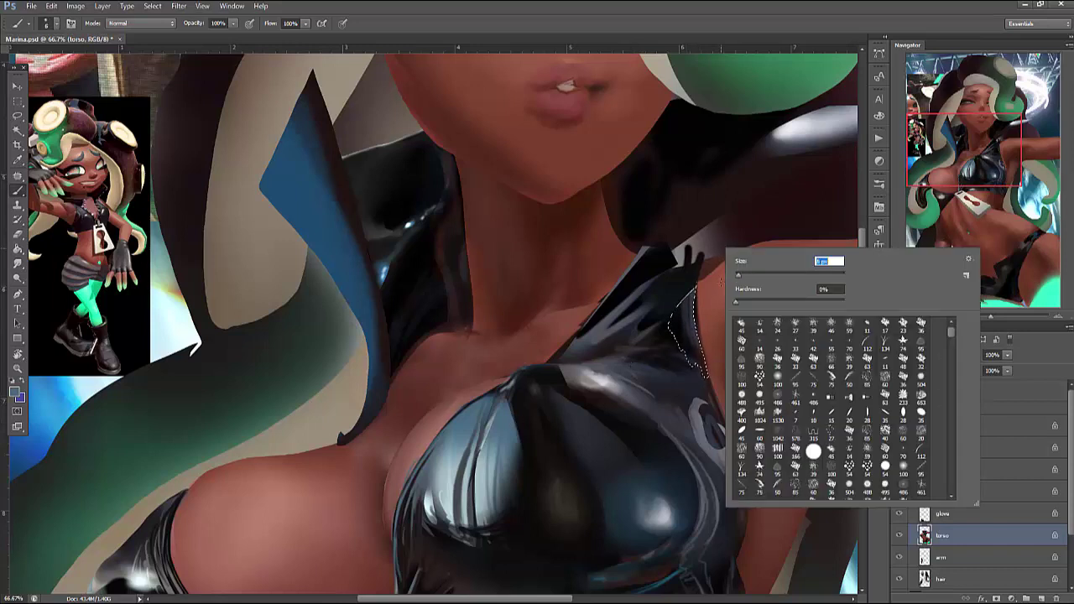
key("Escape")
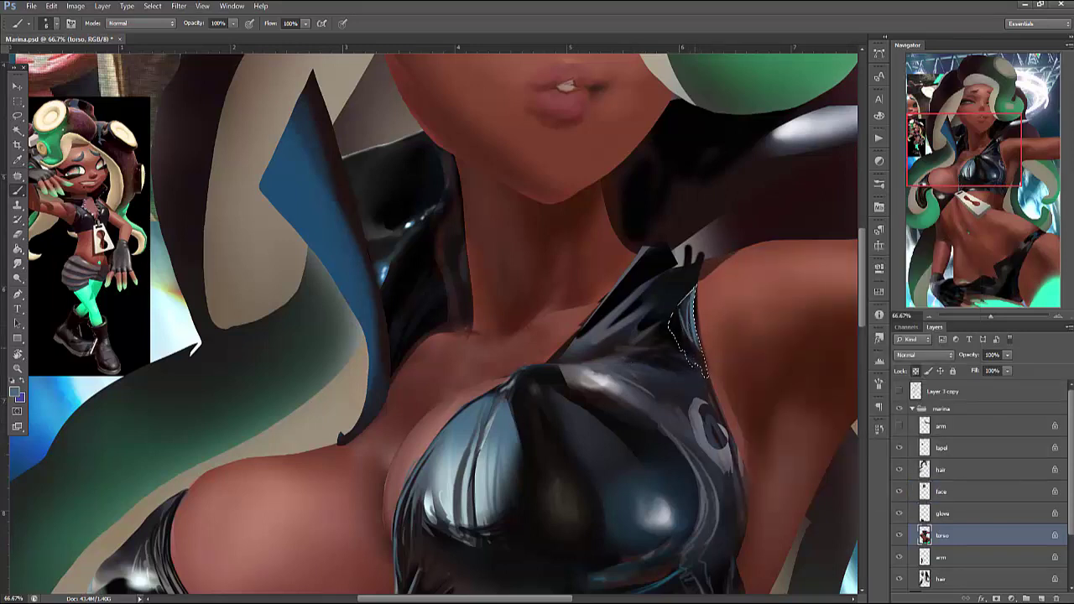
Refine the strap's armhole reflection with sampled skin and black tones, and extend its dark edge down toward the bust
right_click(688, 359)
key("Escape")
left_click(717, 379, "alt")
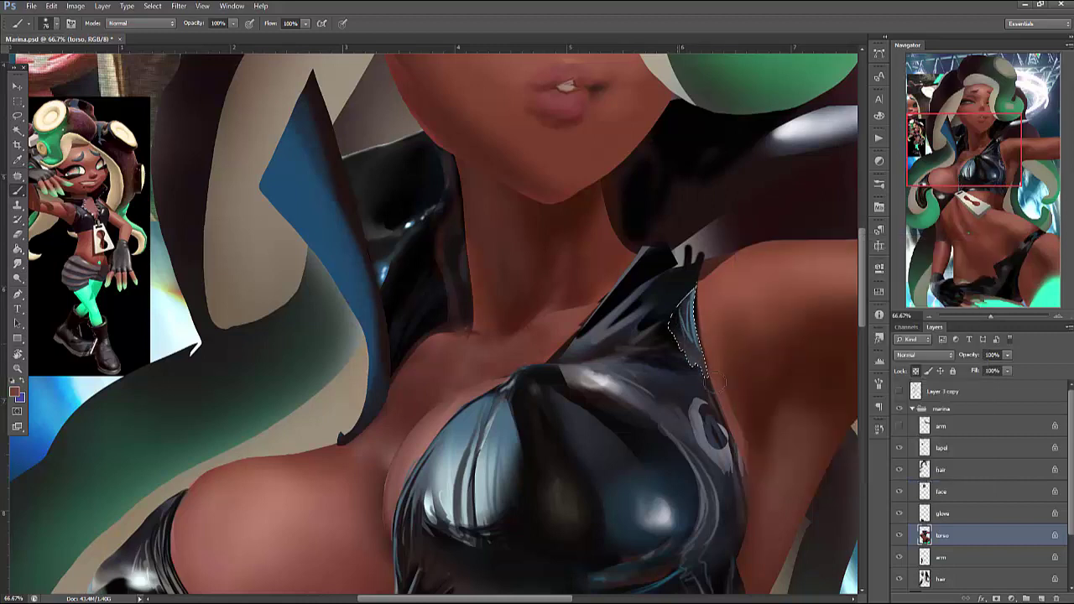
left_click(727, 365, "alt")
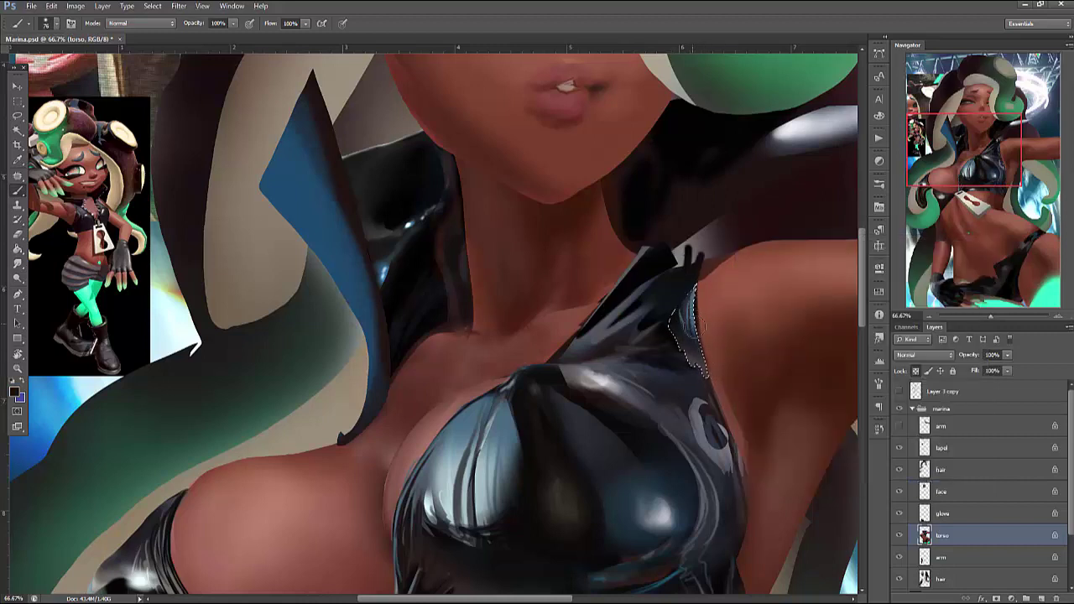
right_click(711, 245)
key("Escape")
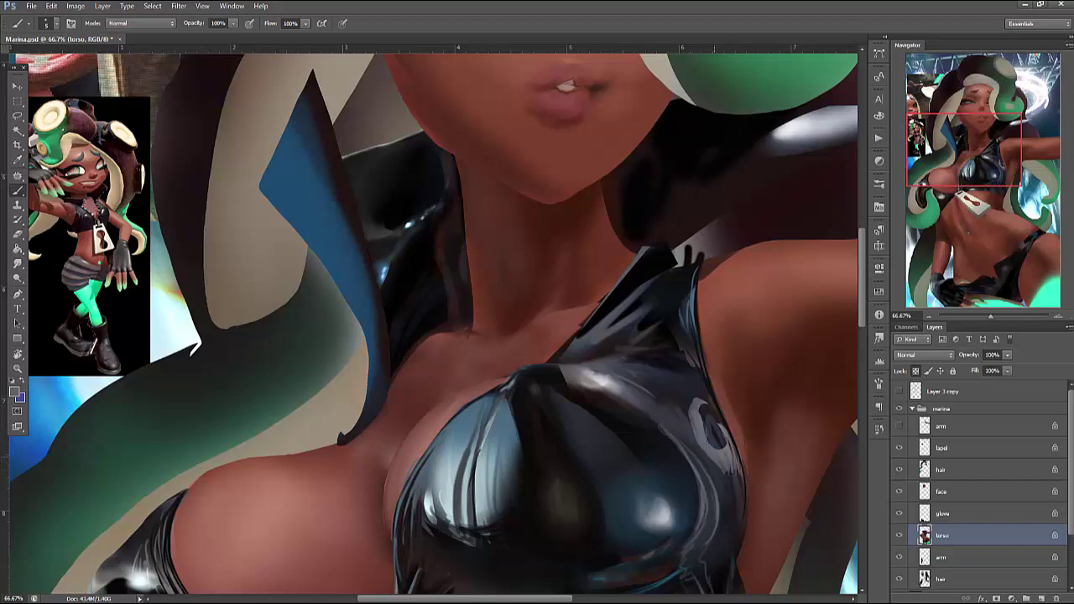
Paint over the ring detail on the bust's outer side with sampled latex tones, using a 20 px brush for soft grey reflections
left_click(702, 416, "alt")
left_click(723, 438, "alt")
left_click_drag(765, 425, 759, 338)
right_click(751, 319)
double_click(745, 480)
mouse_move(698, 352)
left_mouse_down()
mouse_move(659, 323)
mouse_move(688, 365)
left_mouse_up()
left_click(682, 332, "alt")
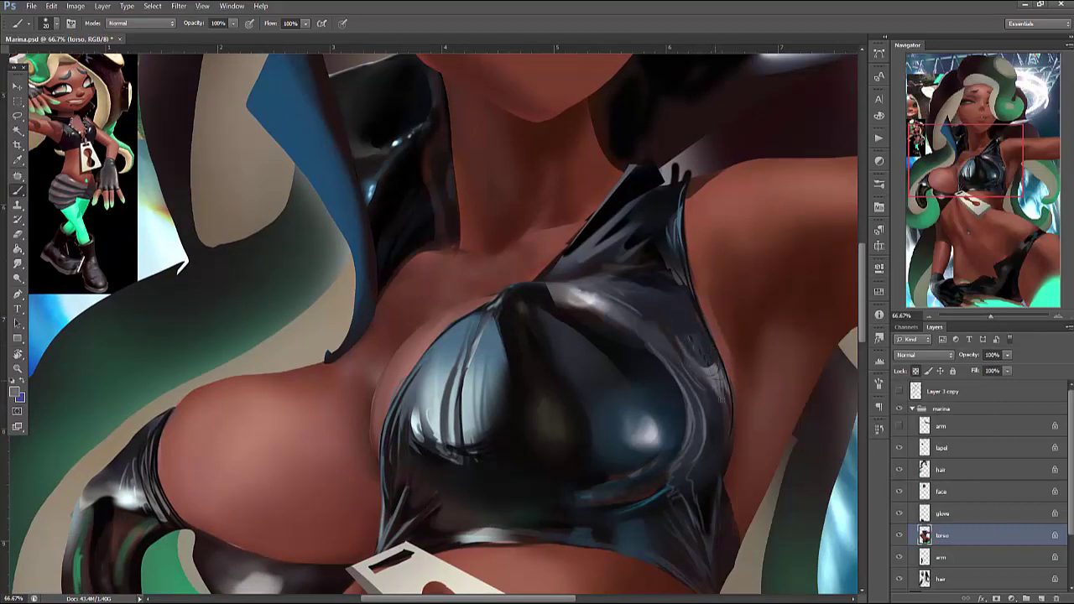
mouse_move(720, 381)
left_mouse_down()
mouse_move(727, 424)
mouse_move(680, 331)
mouse_move(692, 339)
left_mouse_up()
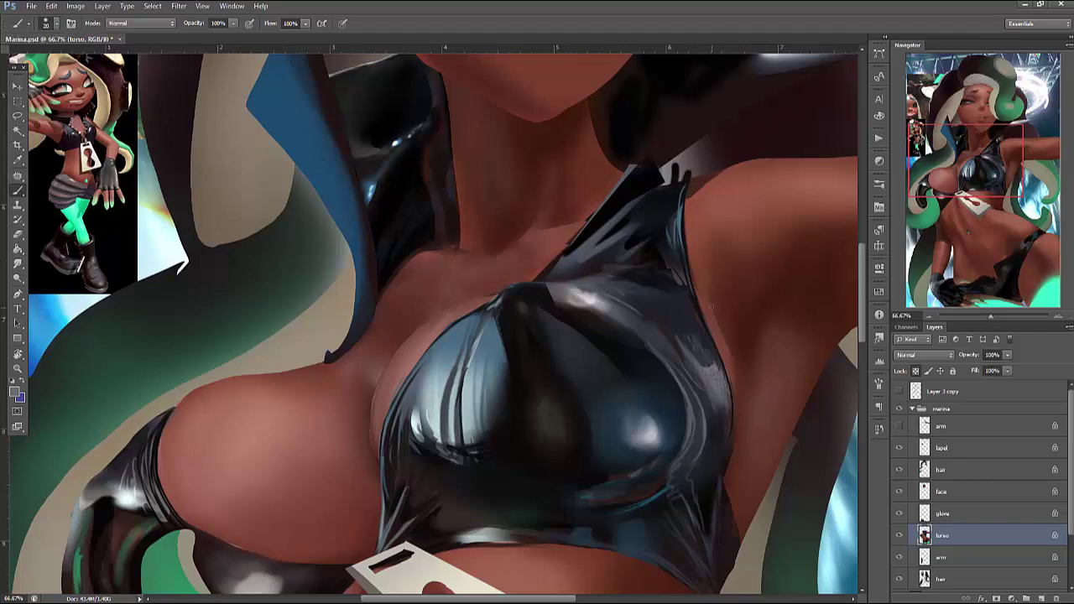
Add thin white highlight streaks to the latex along the bust's outer side with a very fine brush
right_click(713, 307)
key("Return")
scroll(779, 266, "up", 5)
scroll(780, 267, "right", 3)
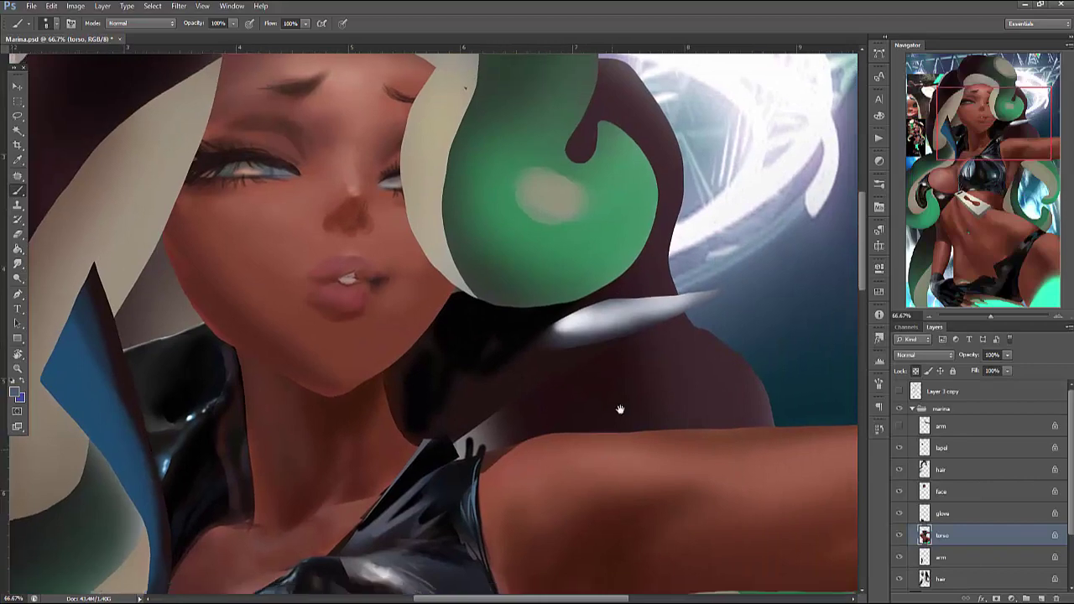
scroll(434, 323, "down", 5)
scroll(433, 323, "left", 2)
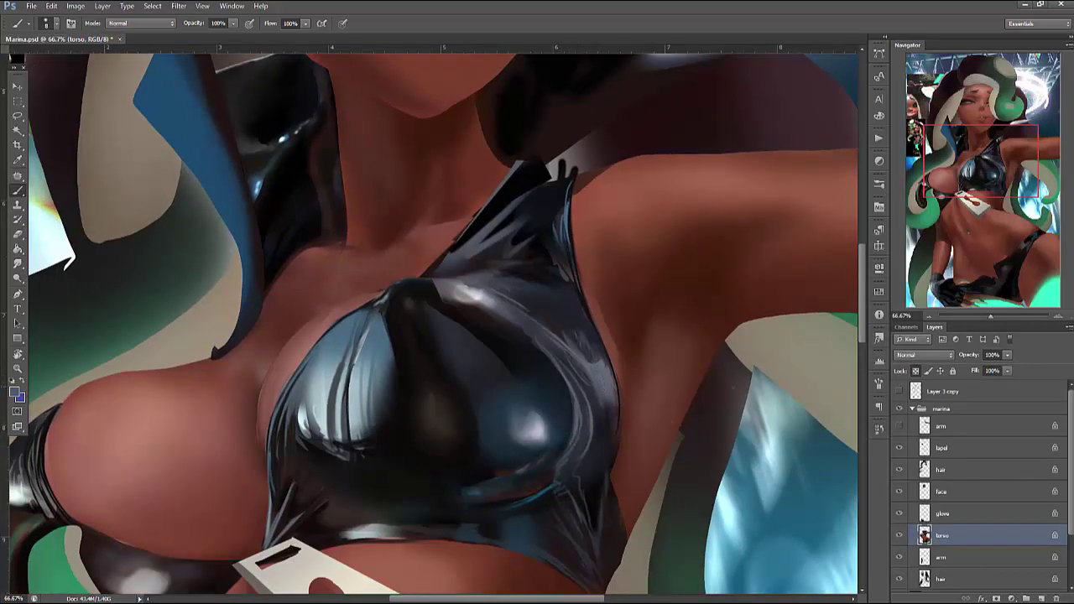
scroll(737, 445, "up", 2)
scroll(736, 445, "right", 1)
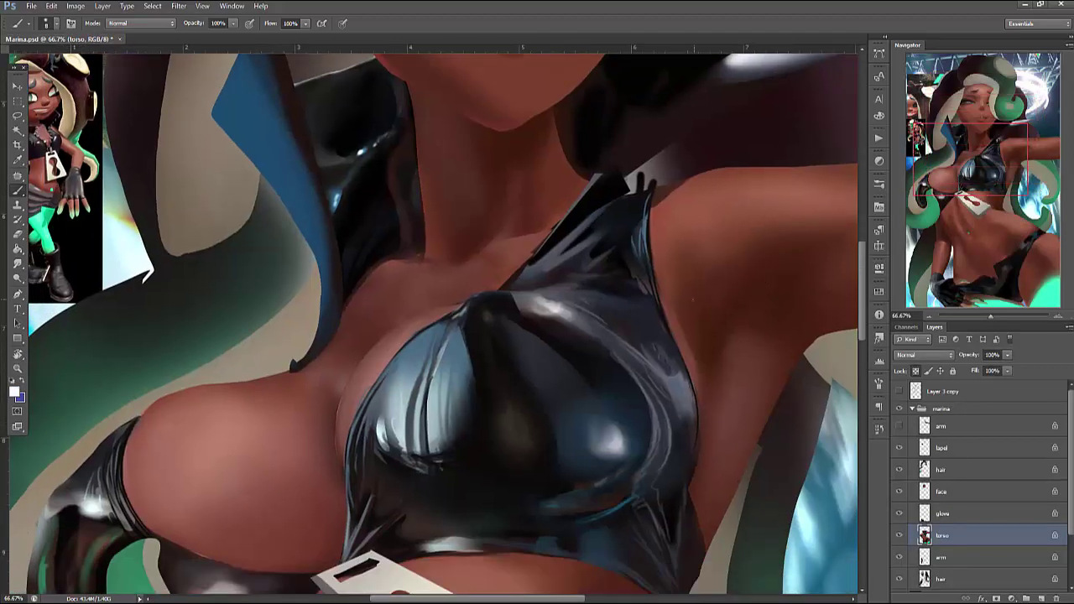
right_click(717, 332)
key("Return")
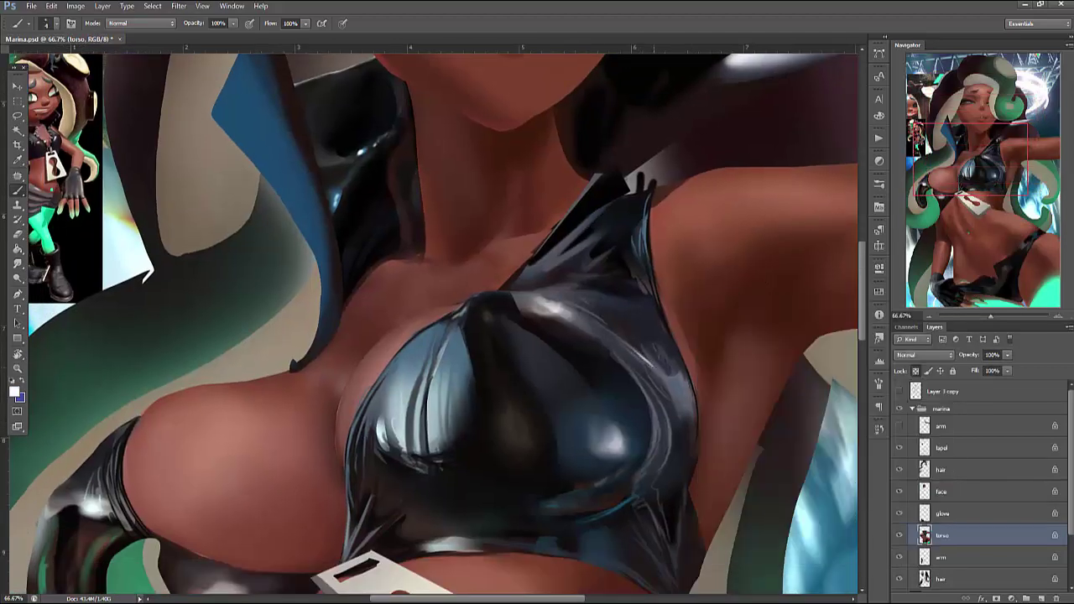
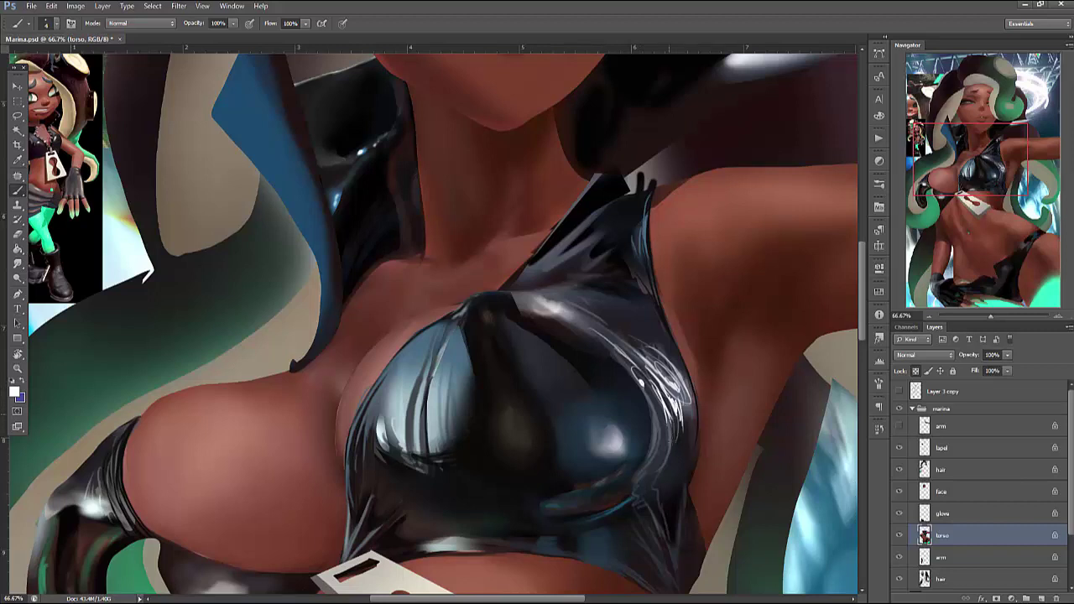
Smooth the skin shadow beside the armhole with a soft 116 px brush inside a lasso selection along the torso's side
key("l")
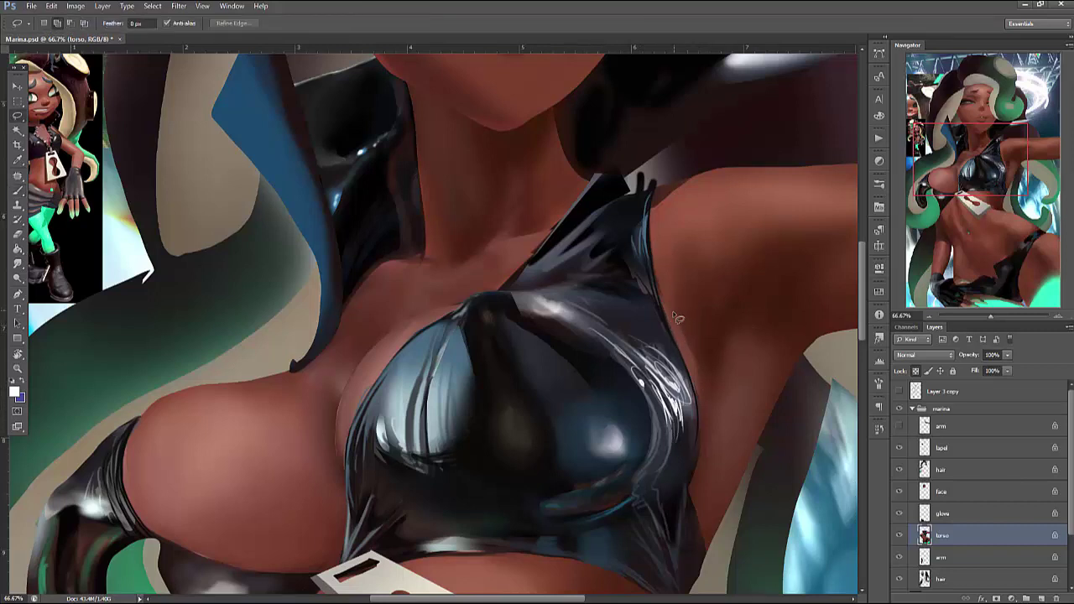
key("b")
right_click(743, 319)
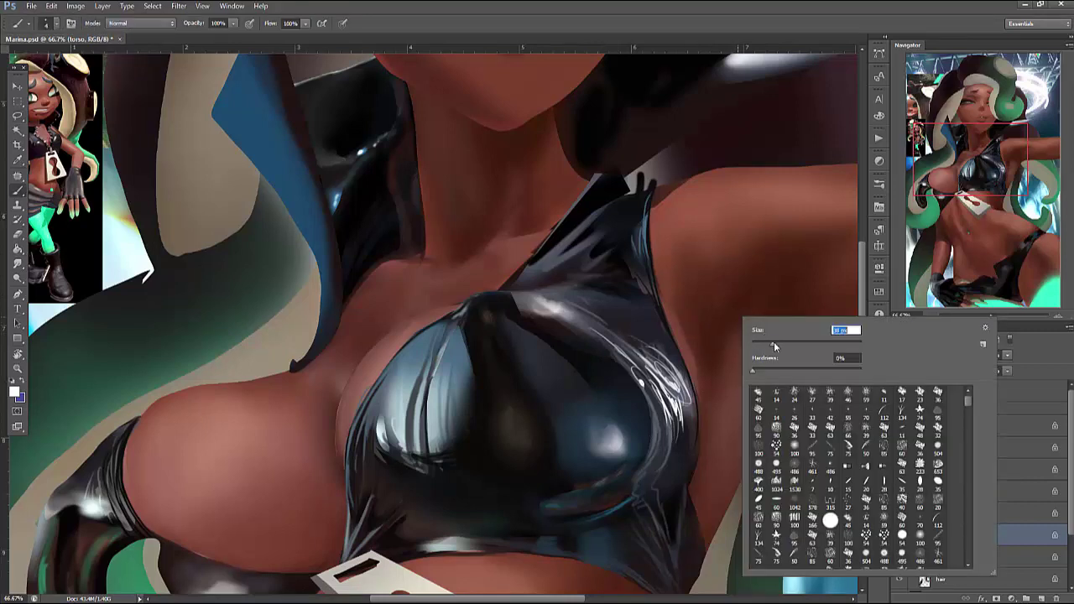
left_click(669, 282, "alt")
key("l")
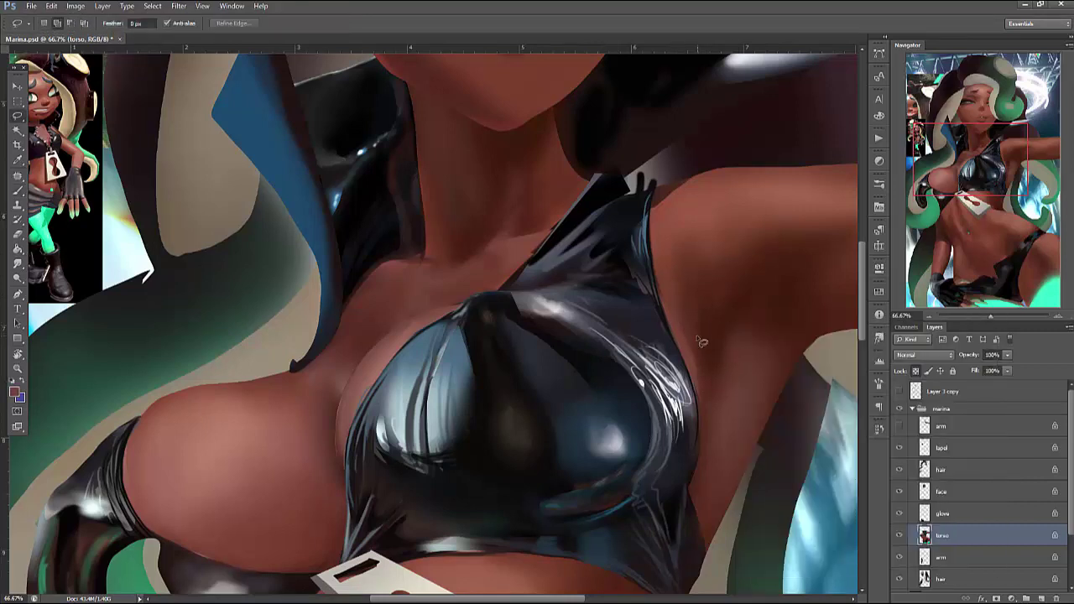
left_click_drag(684, 359, 719, 252)
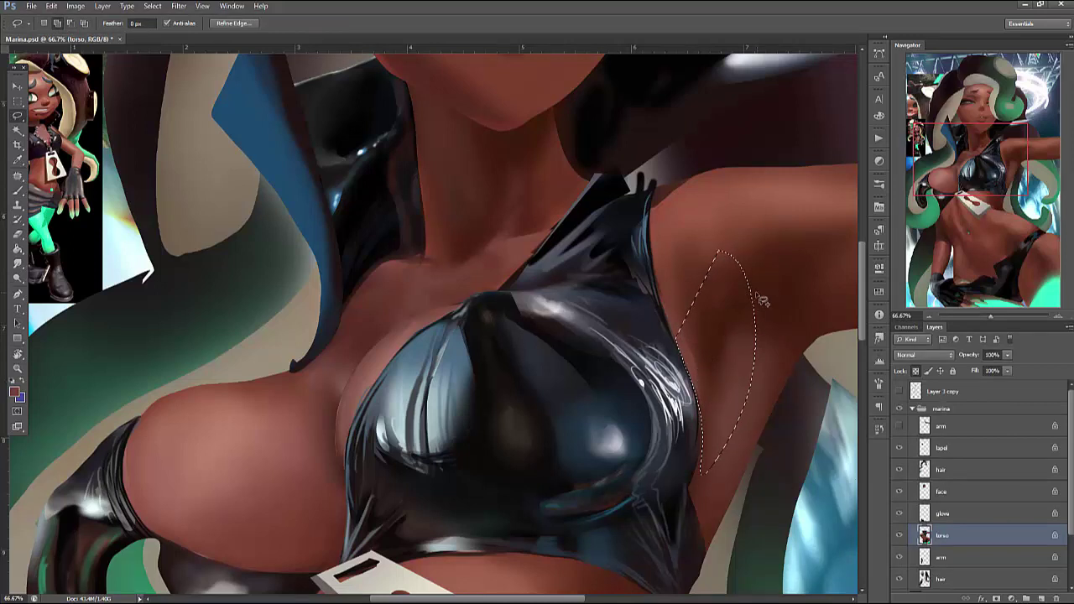
key("b")
right_click(770, 313)
left_click(679, 352)
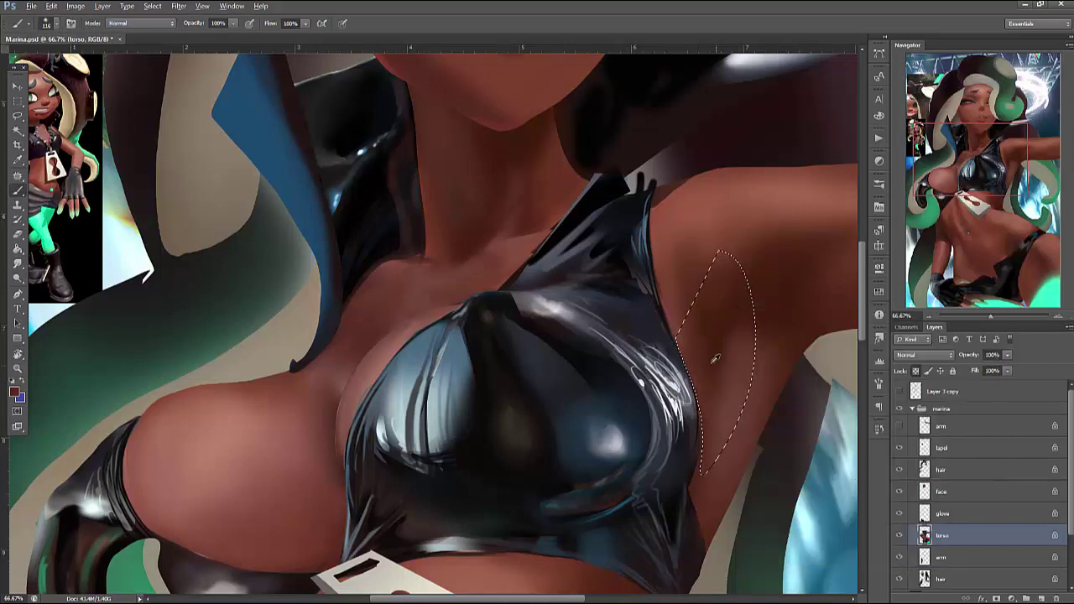
left_click(698, 453, "alt")
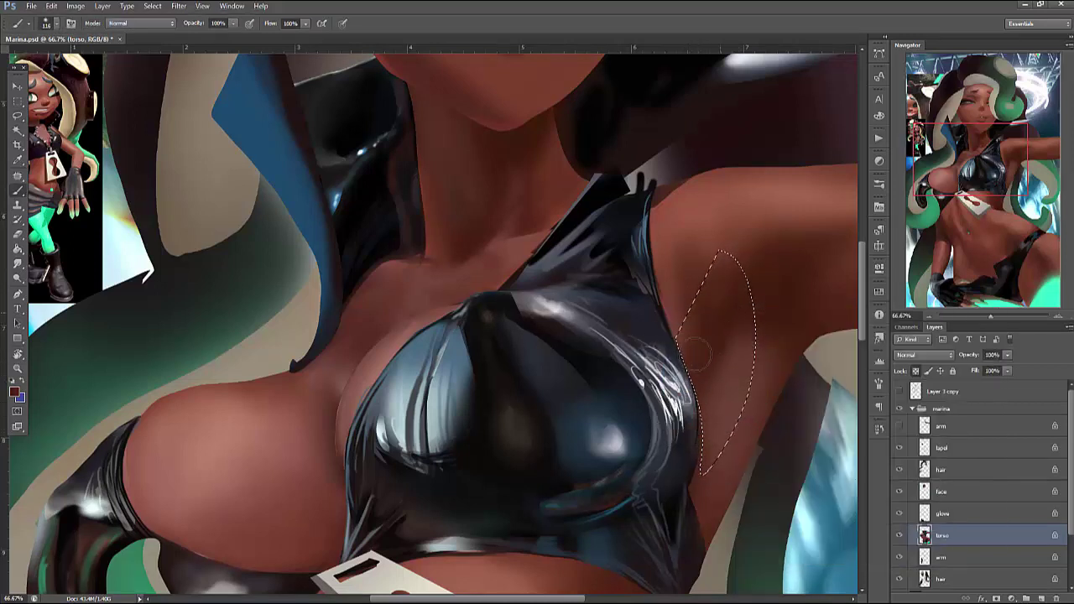
key("ctrl+d")
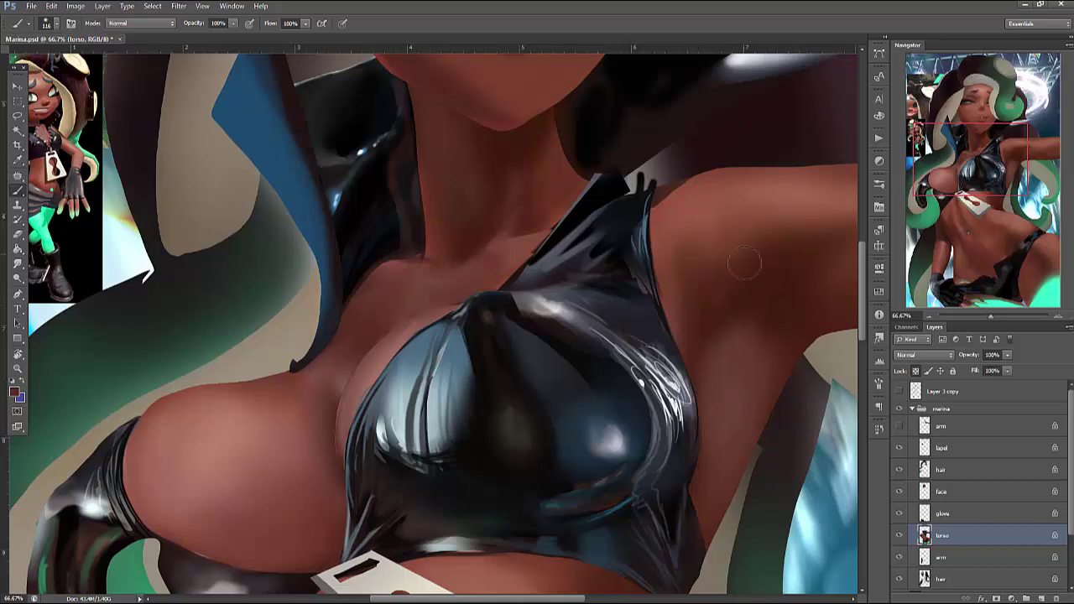
Darken the latex beneath the white streaks on the bust's outer side with sampled black, starting inside a lasso selection
key("l")
mouse_move(692, 363)
left_mouse_down()
mouse_move(697, 420)
mouse_move(612, 512)
mouse_move(606, 282)
left_mouse_up()
key("b")
left_click(503, 357, "alt")
mouse_move(671, 344)
left_mouse_down()
mouse_move(688, 403)
mouse_move(684, 495)
mouse_move(637, 508)
left_mouse_up()
key("ctrl+d")
mouse_move(638, 407)
left_mouse_down()
mouse_move(601, 402)
mouse_move(587, 447)
mouse_move(617, 394)
mouse_move(683, 444)
mouse_move(632, 391)
mouse_move(666, 464)
mouse_move(638, 512)
left_mouse_up()
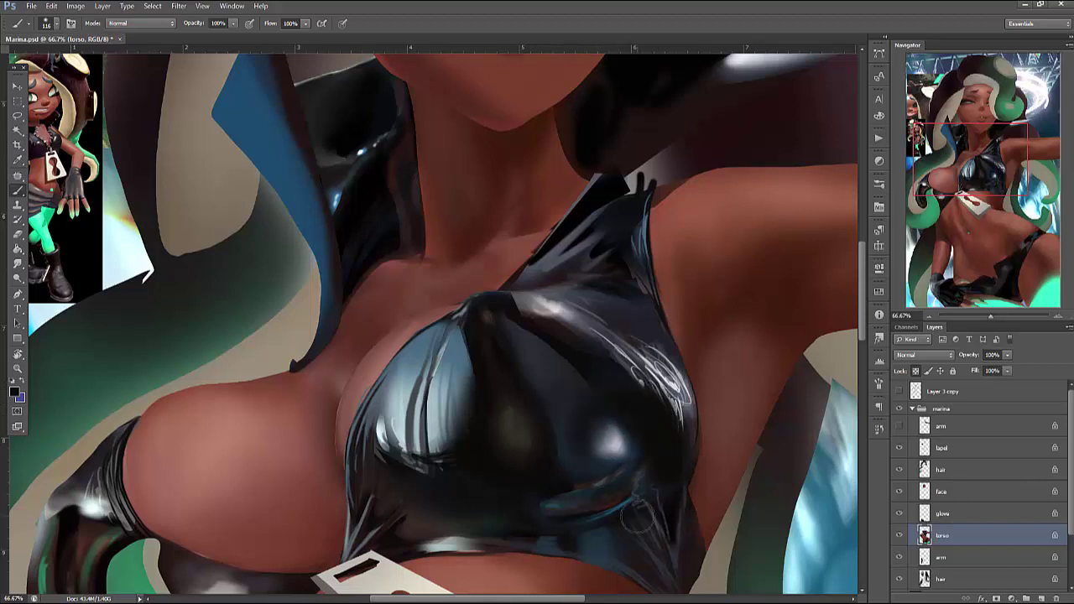
Copy the lassoed outer part of the latex bust to a new layer and reshape it with a transform
key("l")
mouse_move(631, 314)
left_mouse_down()
mouse_move(592, 293)
mouse_move(679, 507)
mouse_move(577, 462)
mouse_move(592, 508)
left_mouse_up()
key("ctrl+j")
key("ctrl+t")
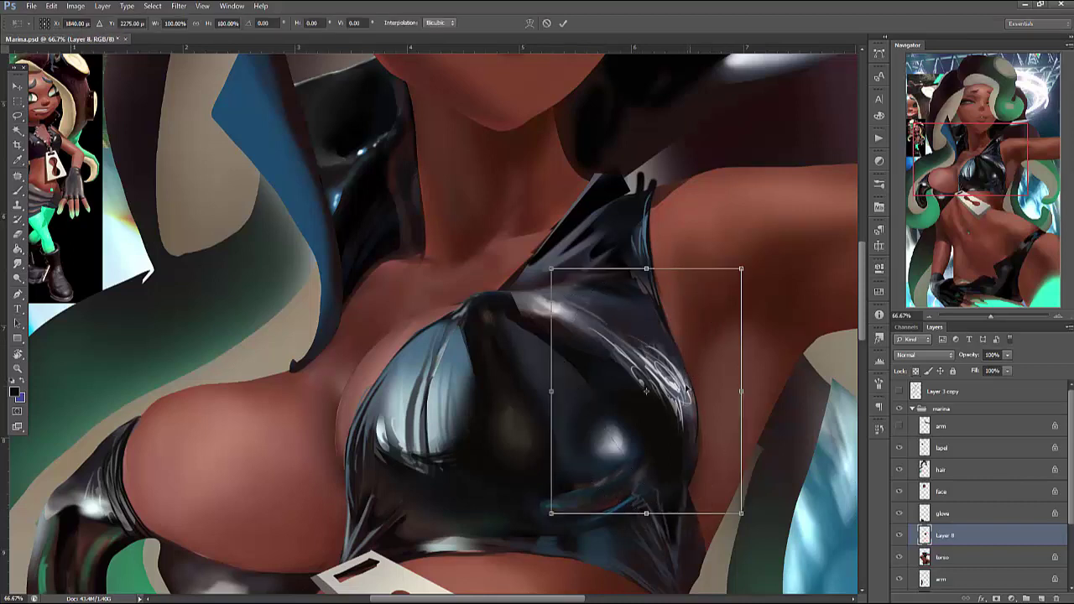
right_click(686, 388)
left_click(719, 473)
mouse_move(719, 472)
left_mouse_down()
mouse_move(654, 508)
mouse_move(690, 428)
mouse_move(682, 420)
mouse_move(676, 432)
mouse_move(670, 388)
mouse_move(673, 401)
left_mouse_up()
key("Return")
Paint a soft grey sheen across the upper outer bust of the latex, starting inside a lasso selection with a 62 px brush
key("l")
mouse_move(601, 274)
left_mouse_down()
mouse_move(676, 503)
mouse_move(541, 311)
mouse_move(599, 274)
left_mouse_up()
key("b")
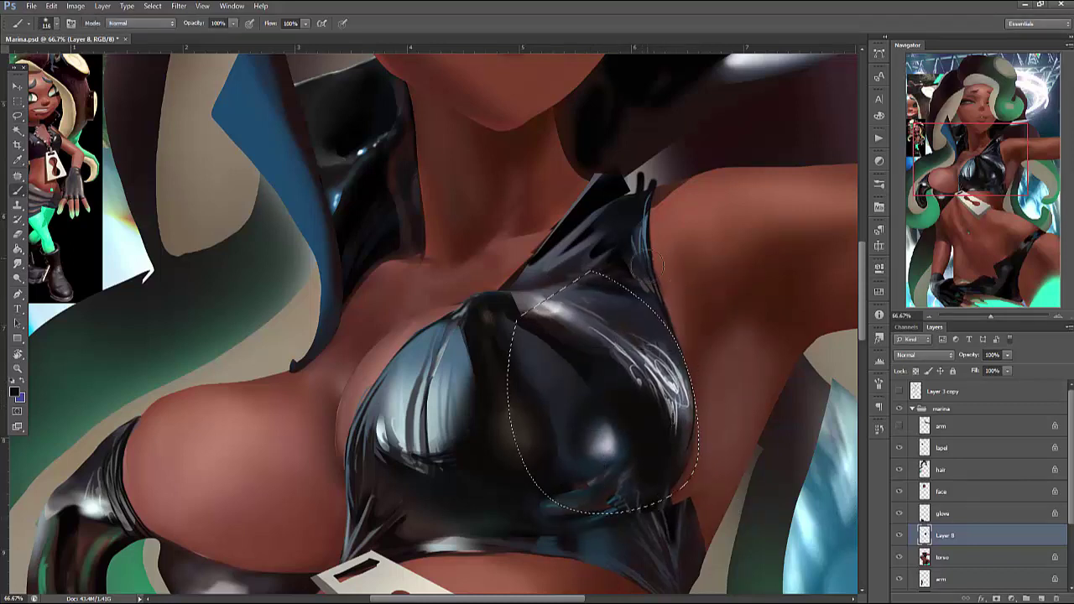
right_click(647, 262)
key("Return")
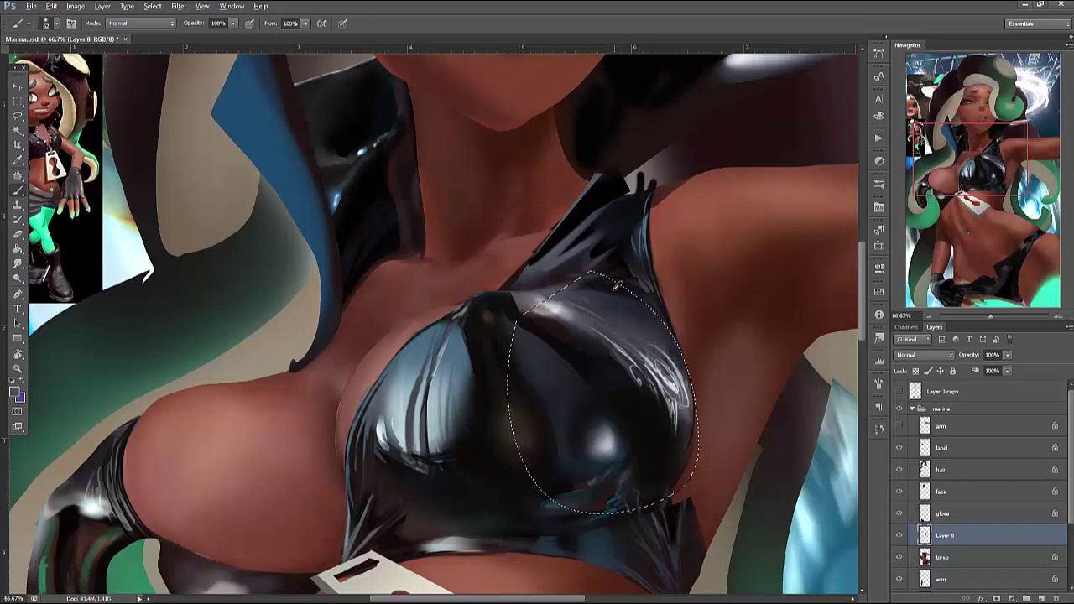
left_click(616, 286, "alt")
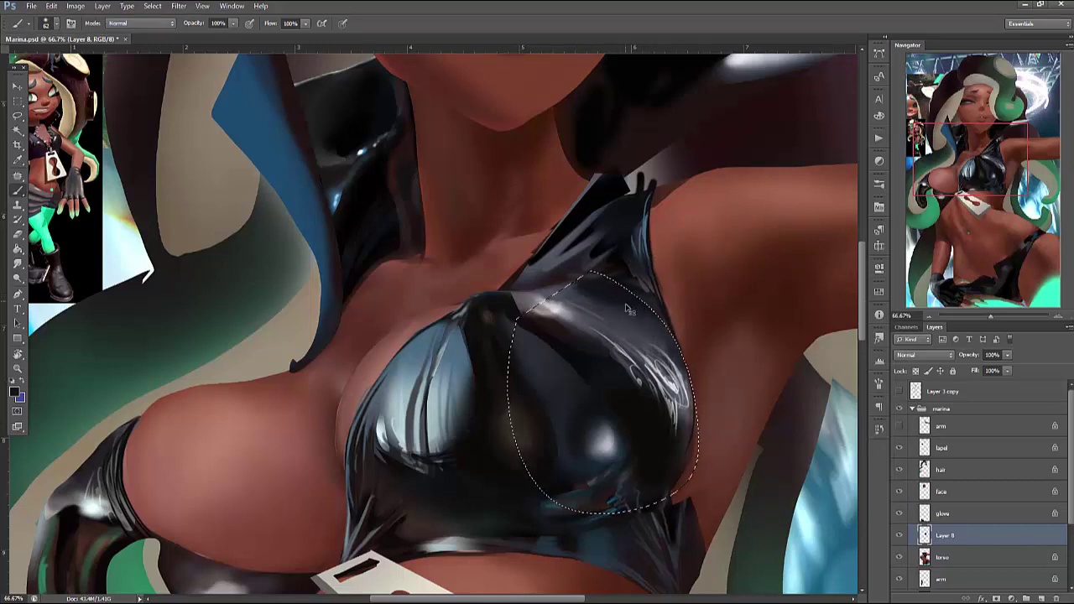
key("ctrl+d")
right_click(667, 264)
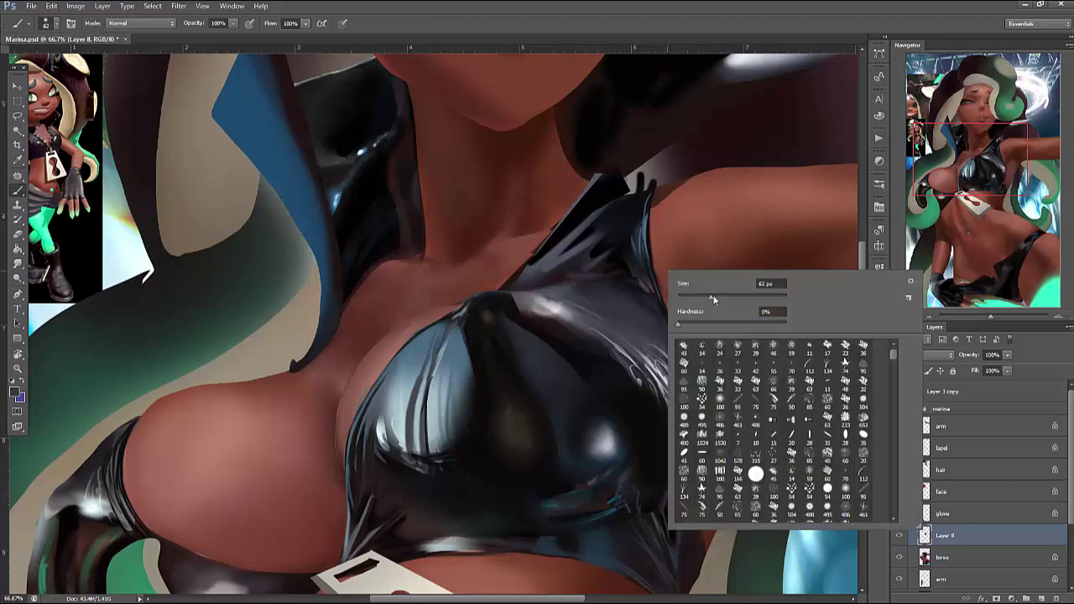
key("Return")
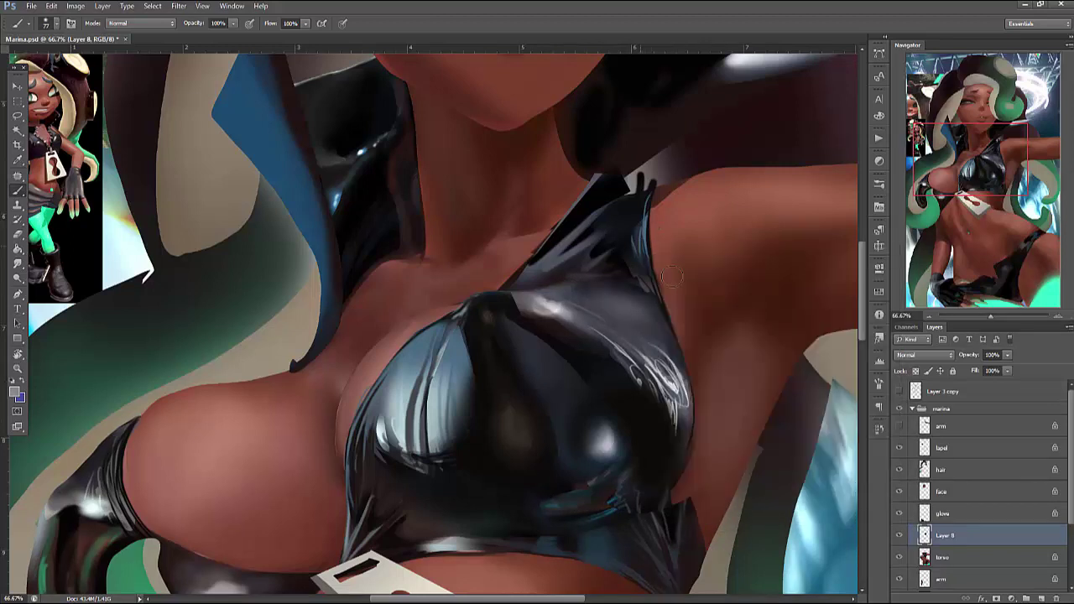
right_click(671, 277)
key("Return")
Refine the shading around the white highlight streaks with a soft 121 px brush inside a lasso selection over the upper outer bust
key("l")
mouse_move(530, 299)
left_mouse_down()
mouse_move(676, 357)
mouse_move(534, 304)
left_mouse_up()
key("b")
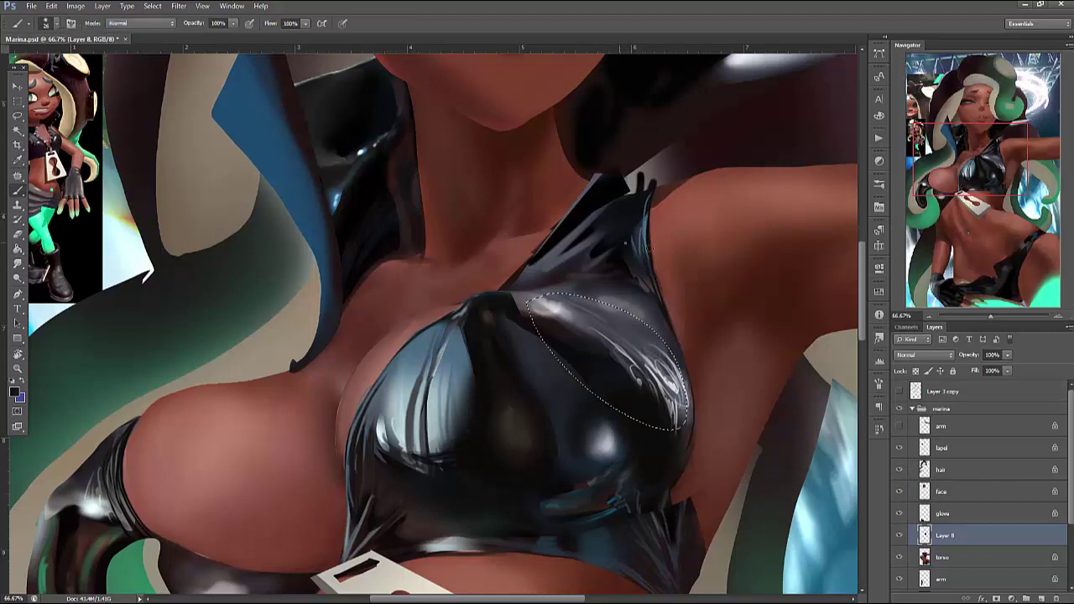
right_click(625, 243)
key("Return")
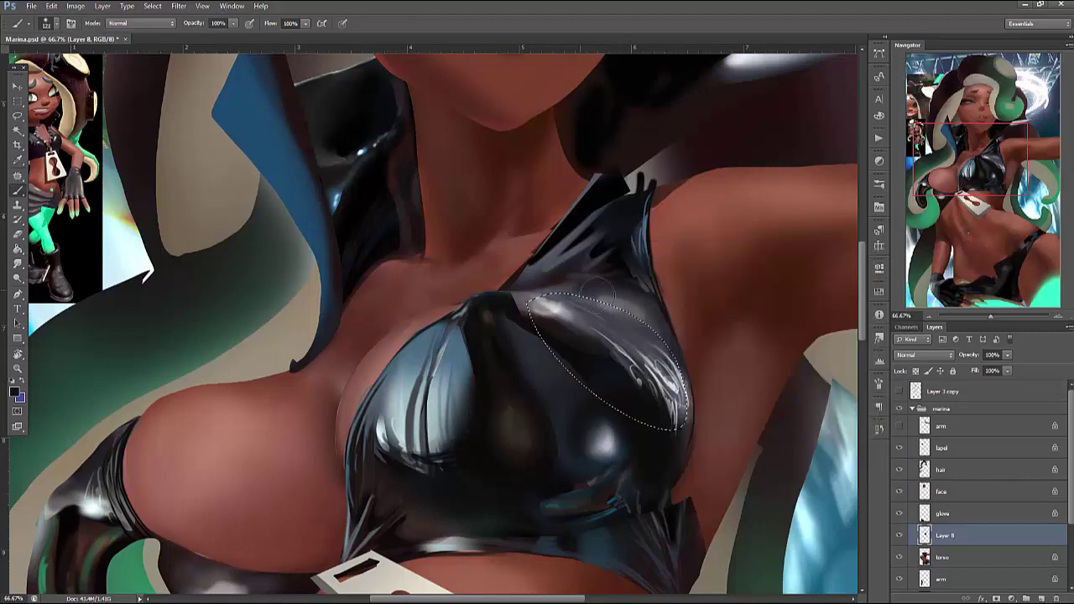
key("ctrl+d")
Add fine fold strokes to the latex along the armhole edge with an 11 px brush
right_click(684, 275)
key("Return")
mouse_move(650, 336)
left_mouse_down()
mouse_move(642, 294)
mouse_move(671, 340)
left_mouse_up()
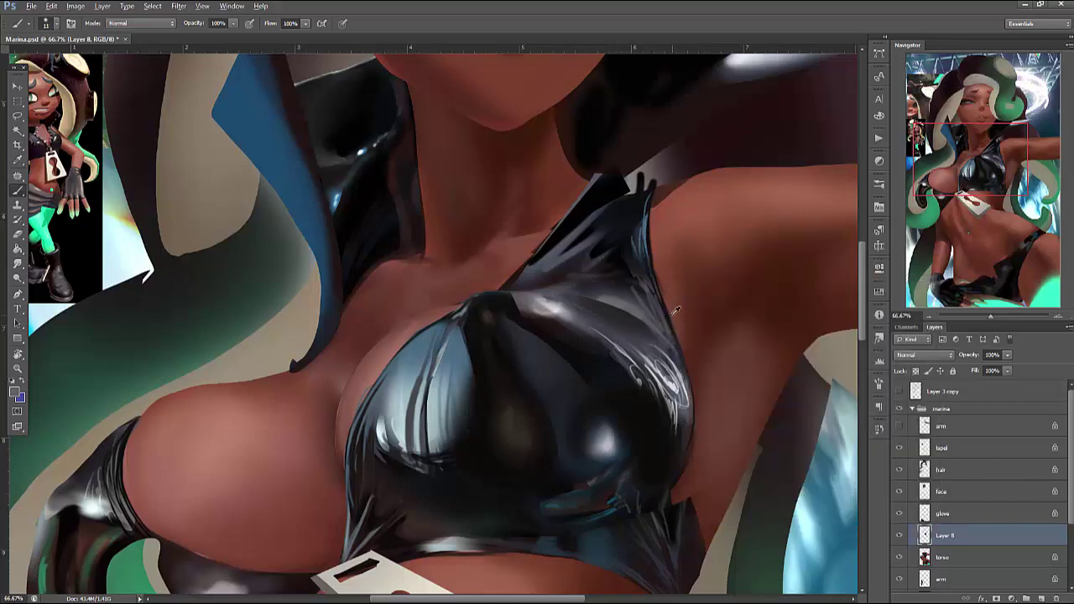
left_click(684, 359, "alt")
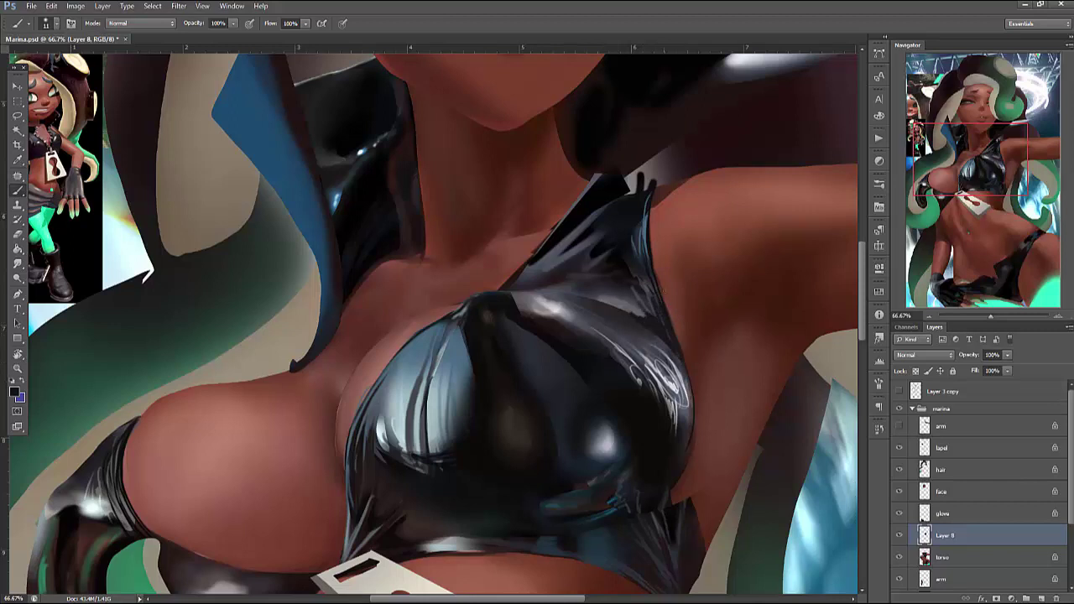
left_click_drag(667, 294, 683, 357)
Cover the skin-coloured gap at the latex top's lower outer corner with dark paint inside a lasso selection
key("e")
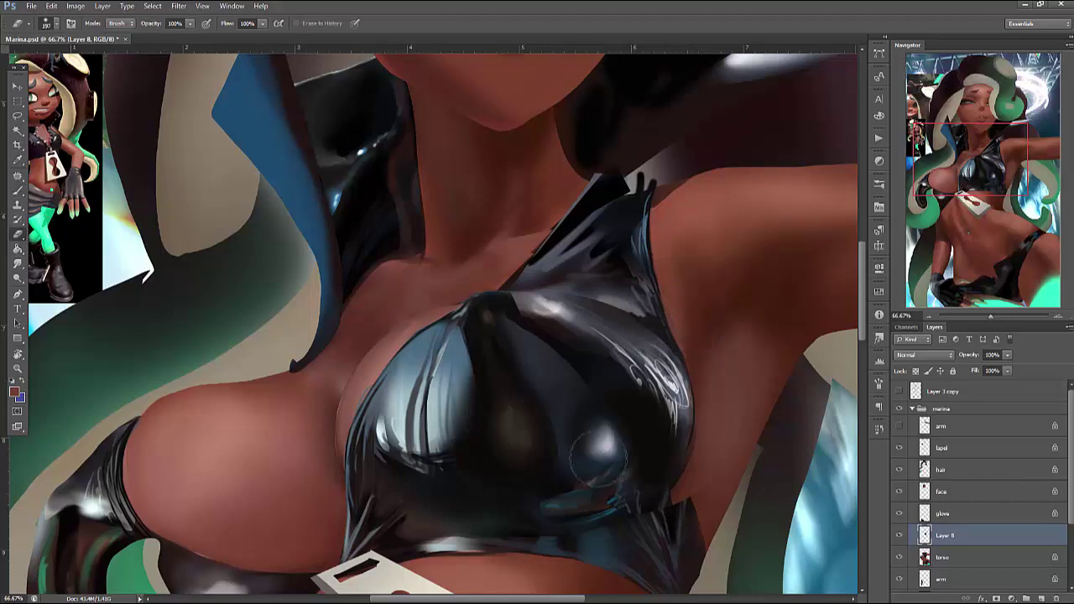
scroll(768, 378, "down", 3)
key("l")
mouse_move(660, 378)
left_mouse_down()
mouse_move(681, 446)
mouse_move(636, 411)
left_mouse_up()
key("b")
left_click(651, 388, "alt")
right_click(659, 382)
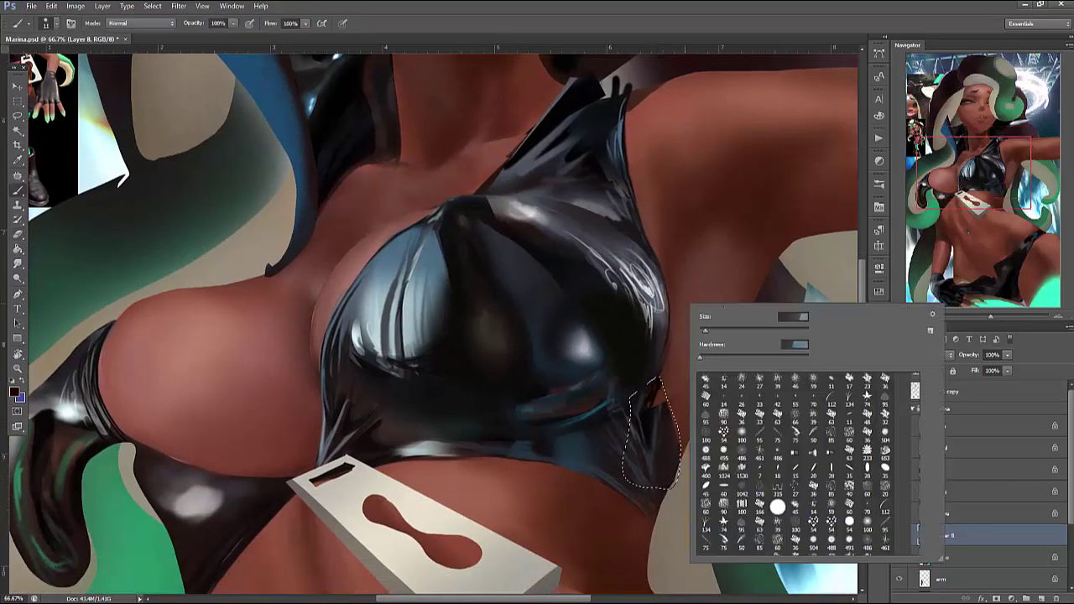
key("Return")
mouse_move(649, 388)
left_mouse_down()
mouse_move(664, 416)
mouse_move(658, 462)
mouse_move(671, 436)
left_mouse_up()
key("ctrl+d")
left_click_drag(757, 384, 774, 355)
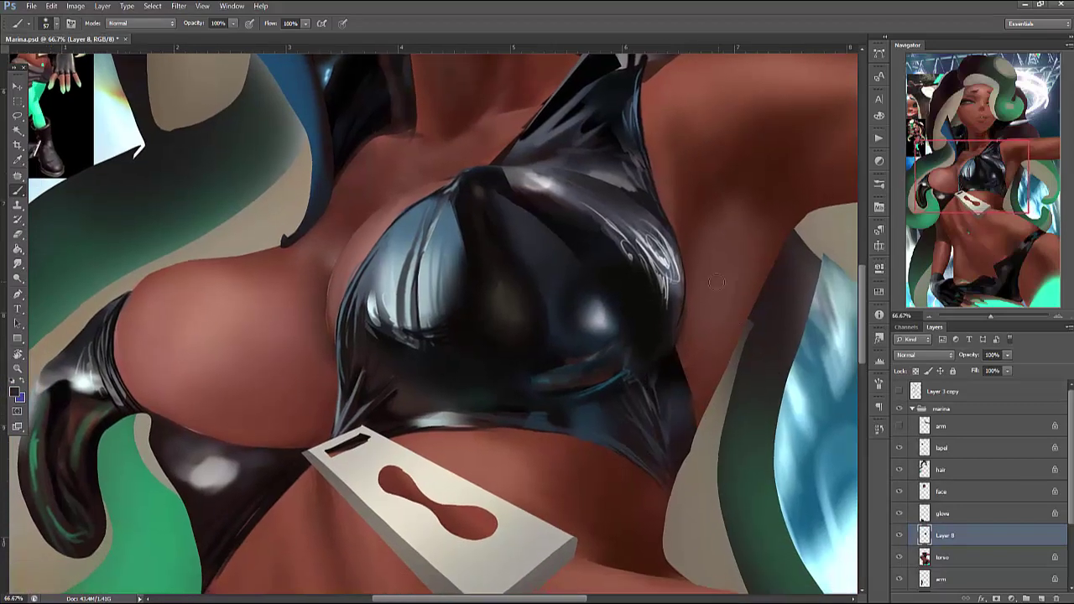
Paint dark folds running down the lower outer side of the latex with a 24 px brush
right_click(718, 276)
key("Return")
left_click_drag(677, 321, 670, 372)
left_click_drag(671, 336, 686, 424)
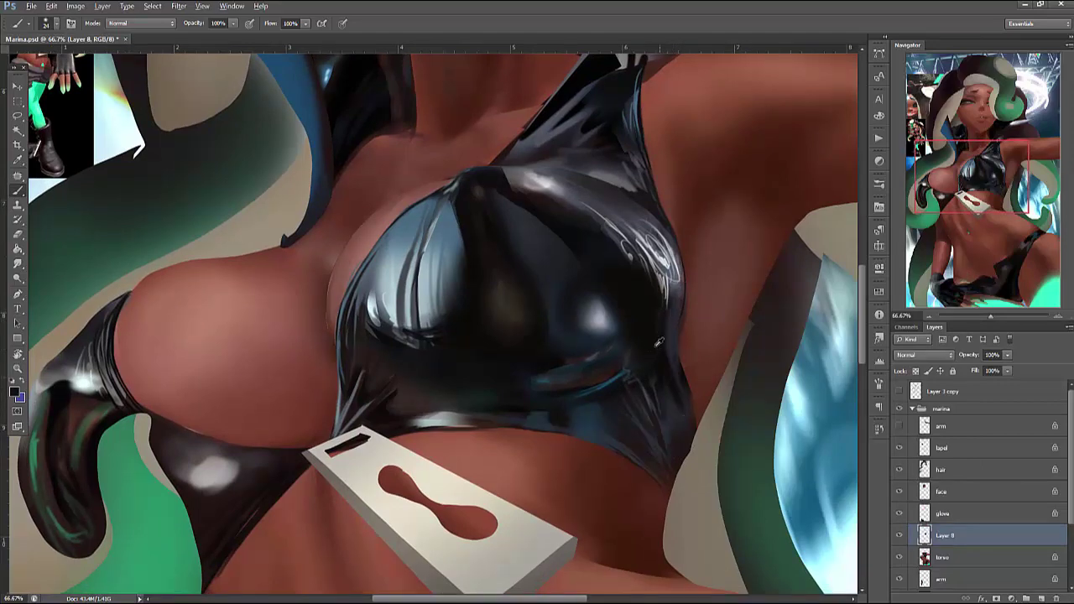
Extend thin folds through the white streaks and down the bust's outer side with a 21 px brush
right_click(713, 274)
key("Return")
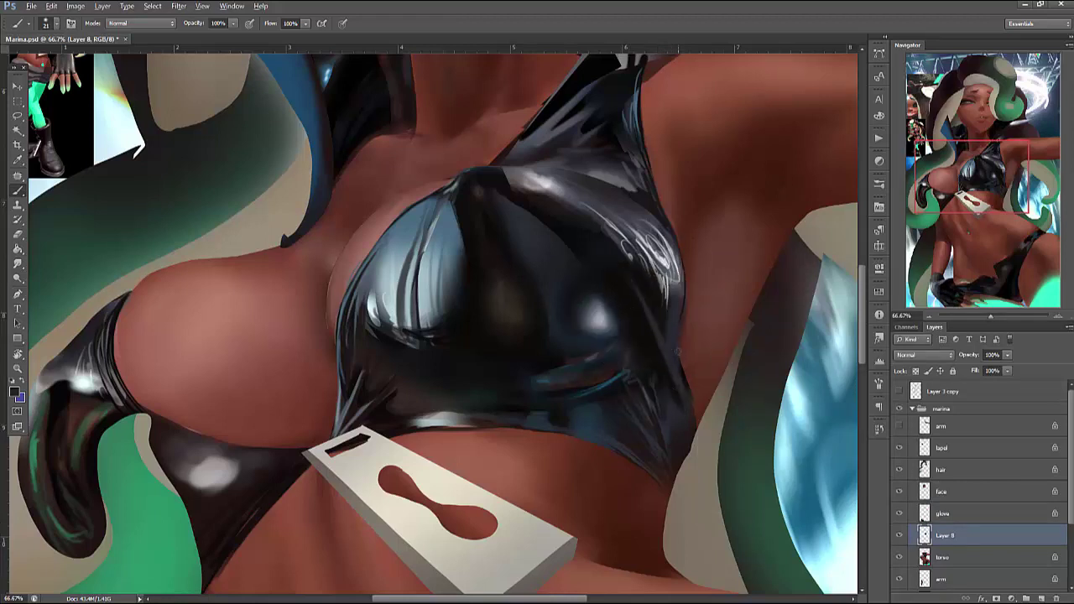
mouse_move(664, 316)
left_mouse_down()
mouse_move(662, 260)
mouse_move(676, 322)
mouse_move(647, 207)
mouse_move(670, 288)
left_mouse_up()
mouse_move(648, 216)
left_mouse_down()
mouse_move(668, 285)
mouse_move(675, 251)
mouse_move(664, 343)
left_mouse_up()
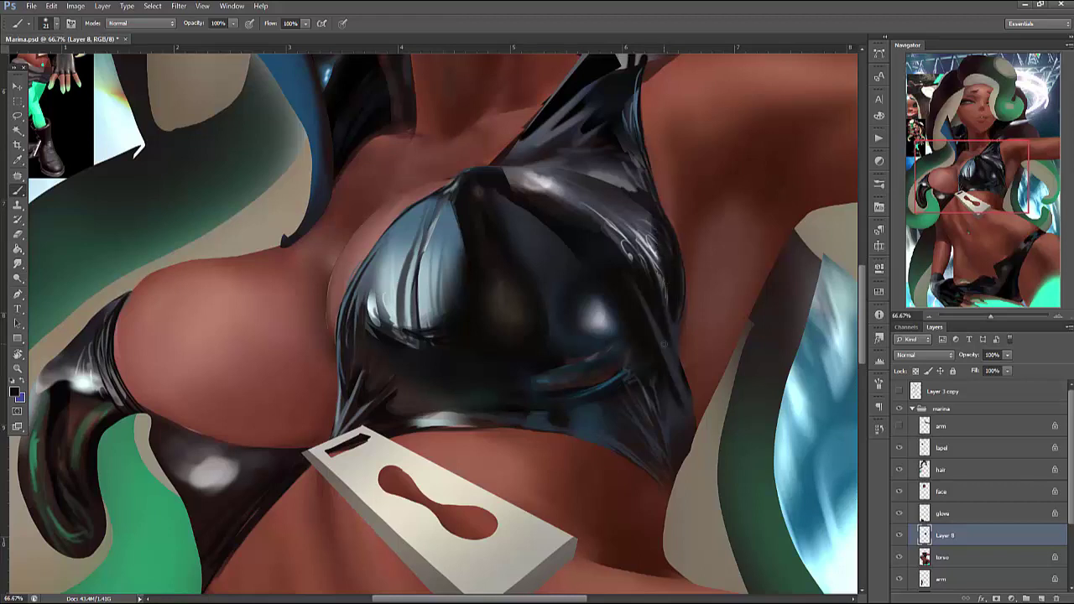
left_click_drag(639, 211, 658, 266)
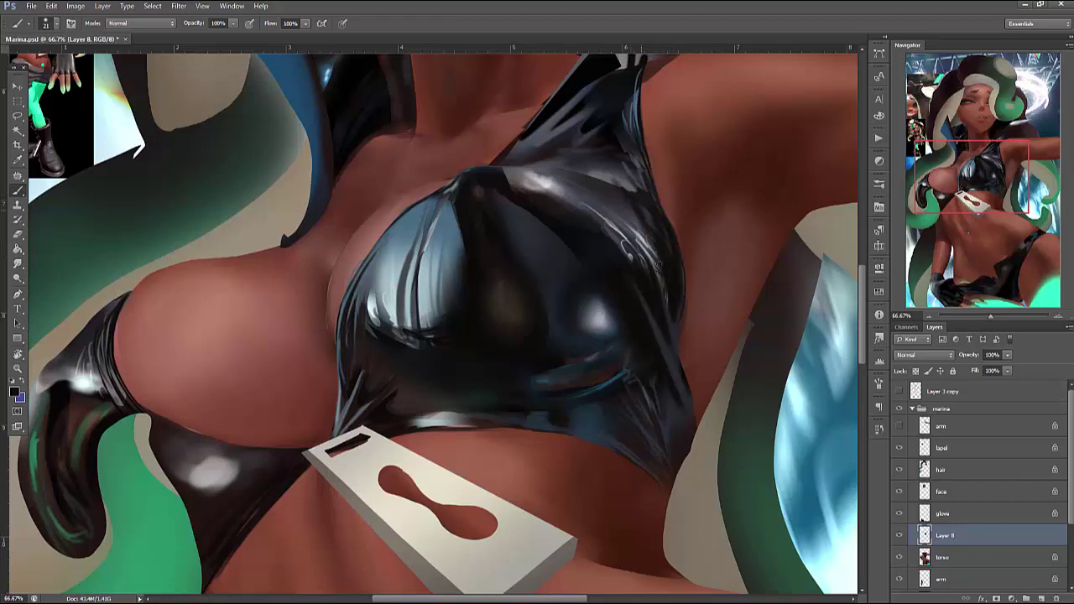
Blend the skin beside the armhole with sampled skin tones inside a lasso selection, using soft 99 px and 60 px brushes
key("l")
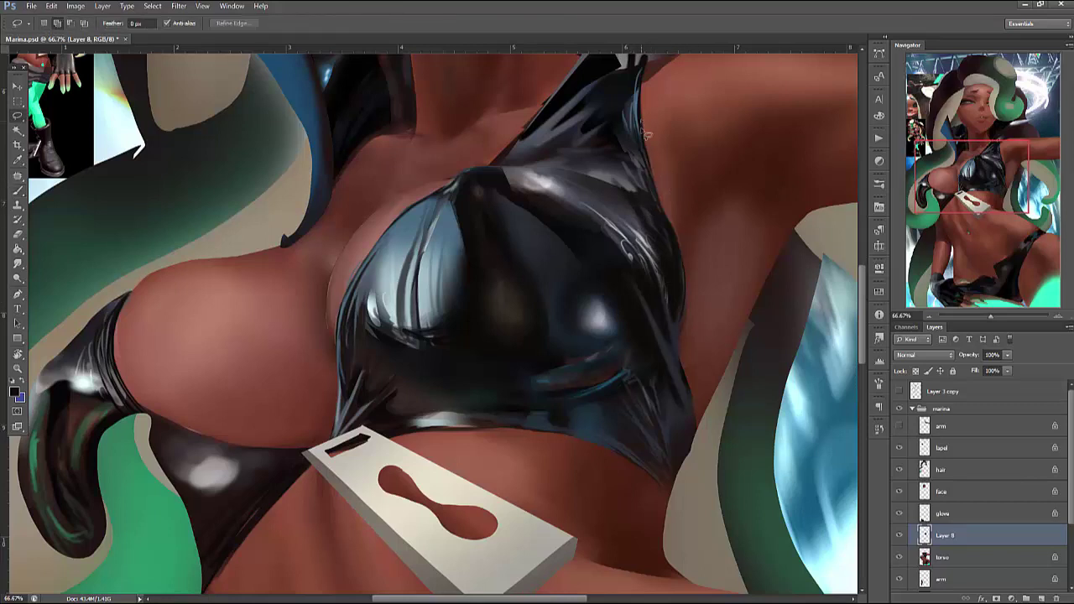
mouse_move(646, 133)
left_mouse_down()
mouse_move(663, 214)
mouse_move(644, 119)
left_mouse_up()
key("b")
right_click(660, 142)
left_click(659, 142, "alt")
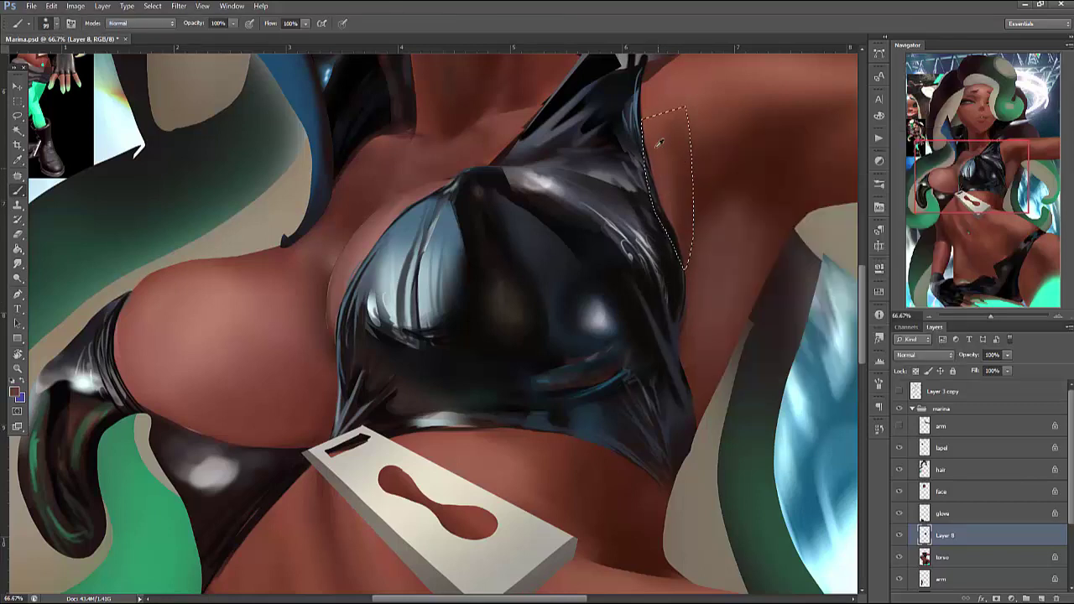
left_click(223, 300, "alt")
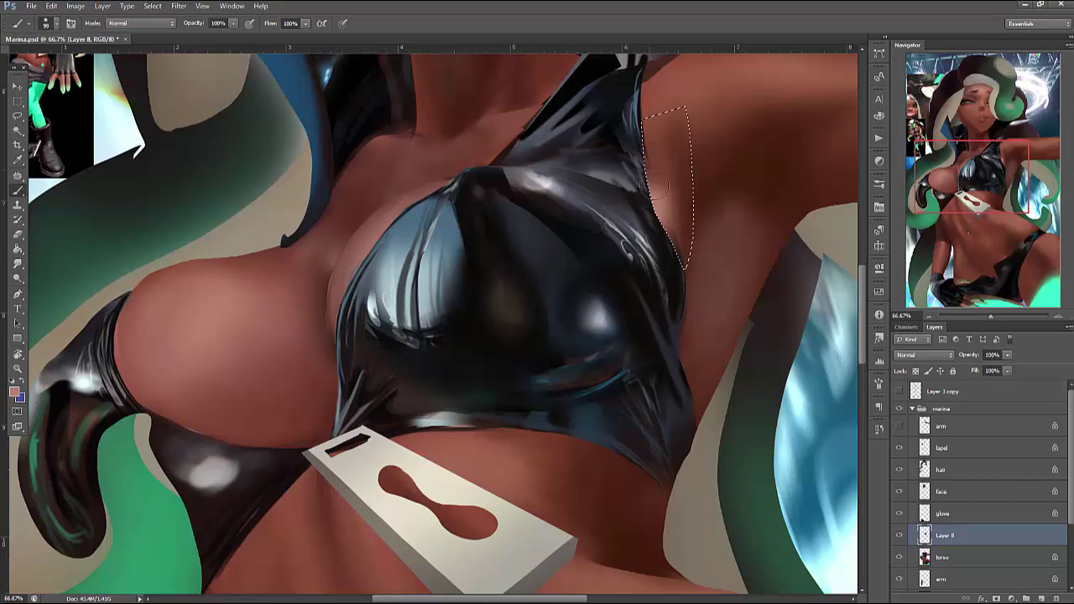
mouse_move(658, 183)
left_mouse_down()
mouse_move(680, 173)
mouse_move(659, 172)
mouse_move(665, 242)
left_mouse_up()
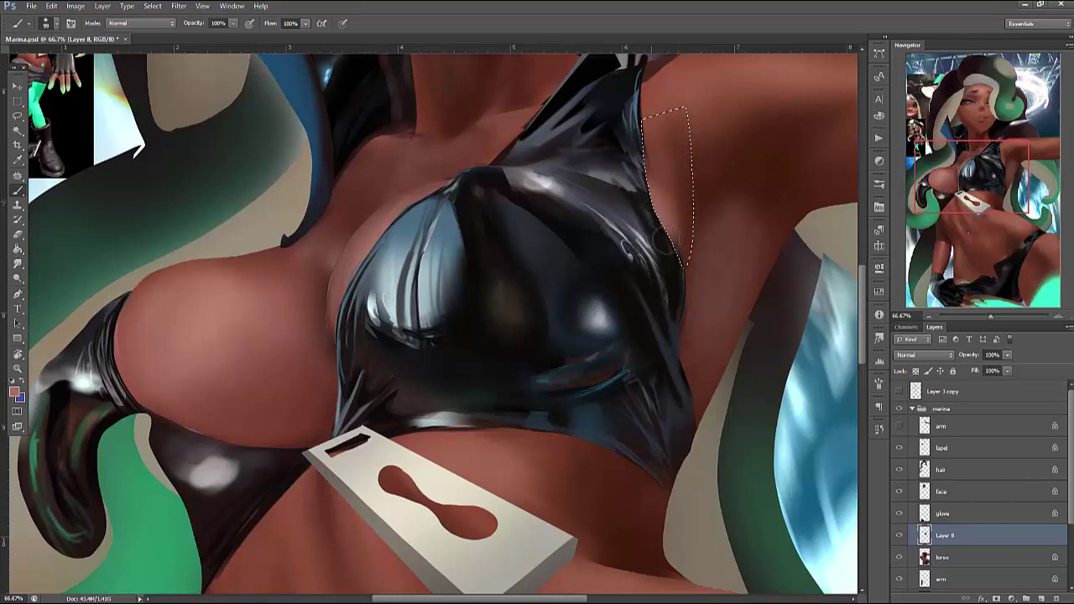
right_click(674, 127)
key("Return")
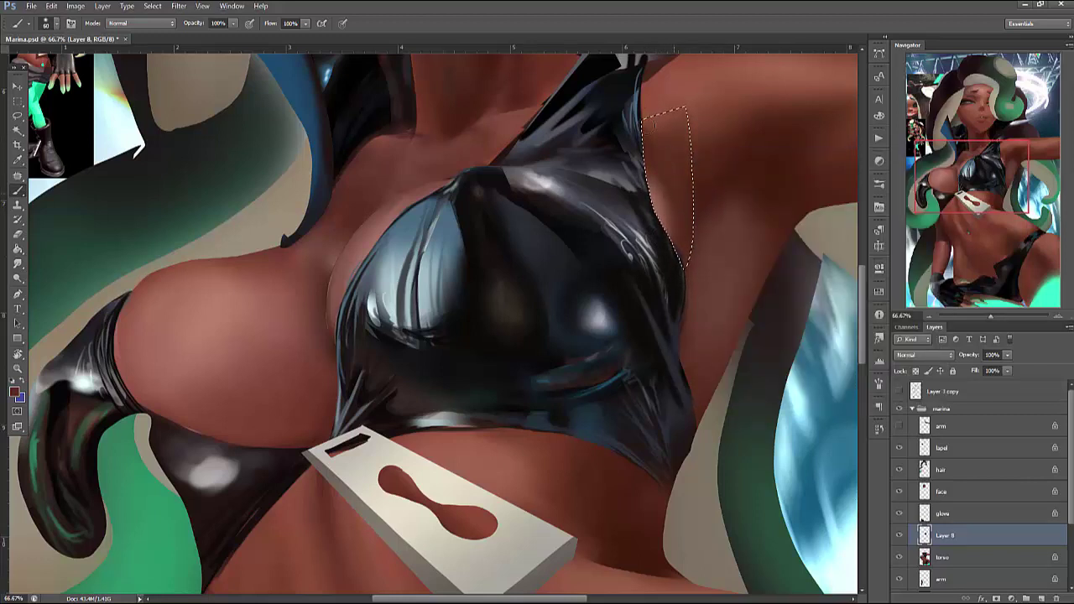
key("ctrl+d")
Brighten the front of the raised arm's shoulder with a soft light skin tone
right_click(712, 120)
key("Return")
left_click_drag(791, 268, 659, 403)
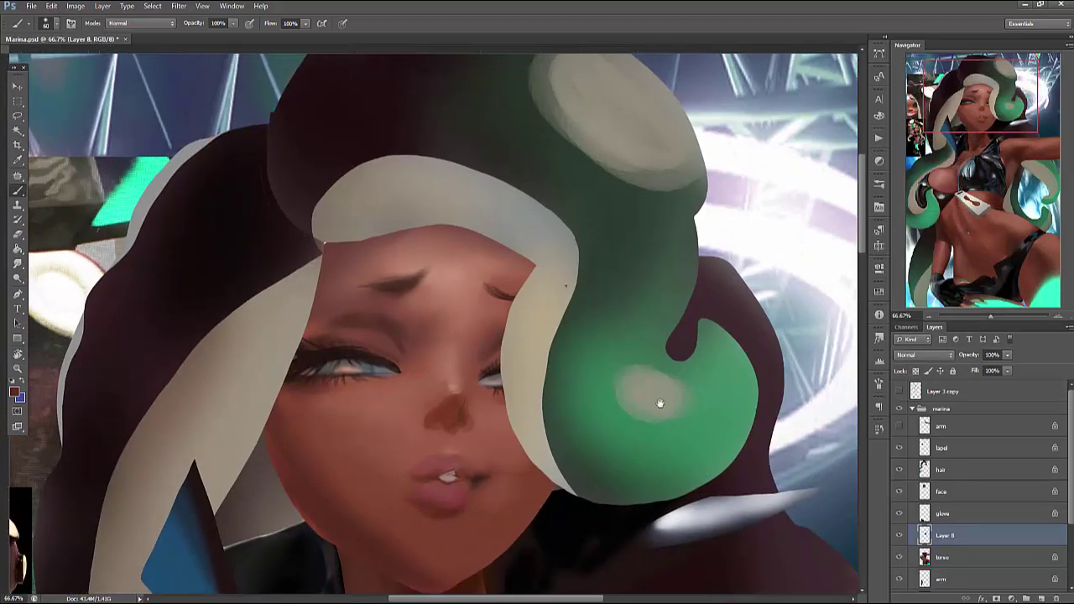
scroll(678, 288, "down", 5)
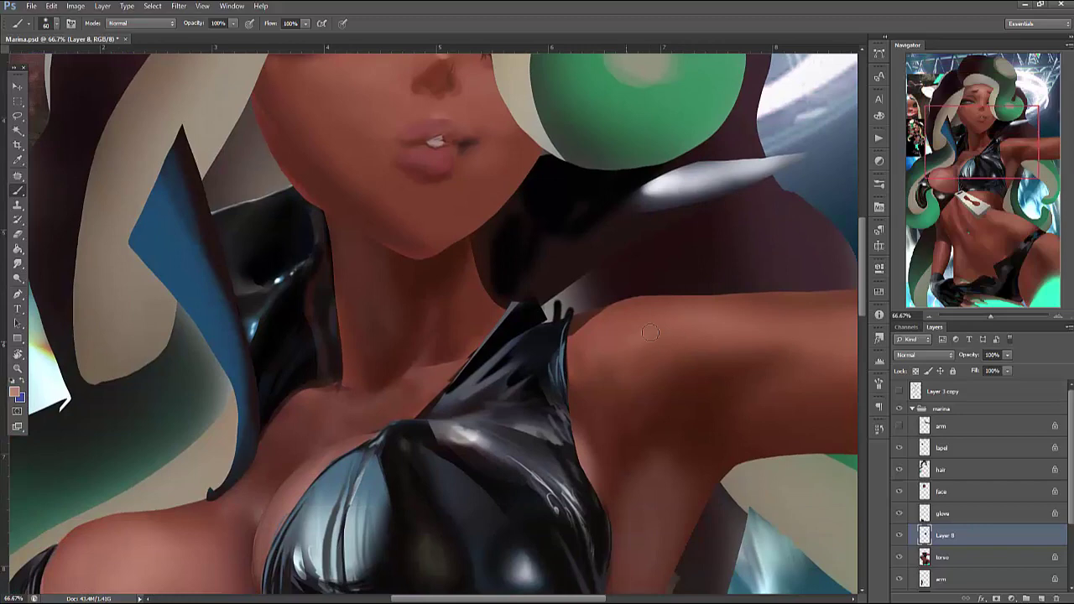
right_click(693, 263)
key("Return")
mouse_move(639, 331)
left_mouse_down()
mouse_move(588, 433)
mouse_move(606, 357)
mouse_move(592, 411)
left_mouse_up()
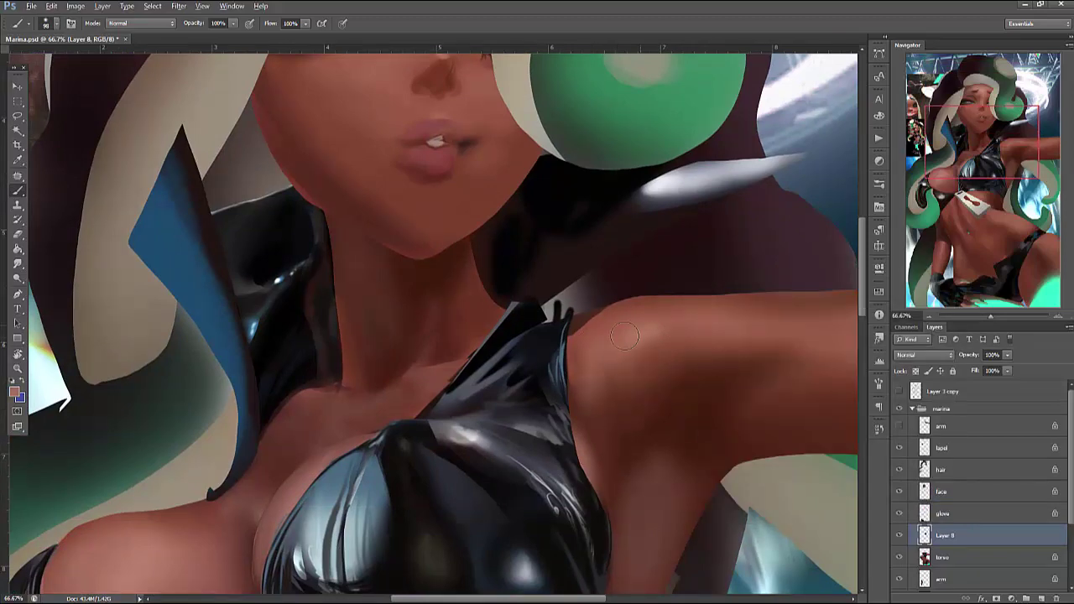
Shade the underarm hollow with soft 33 px and 104 px brushes, undoing the last stroke
scroll(624, 336, "down", 3)
right_click(709, 201)
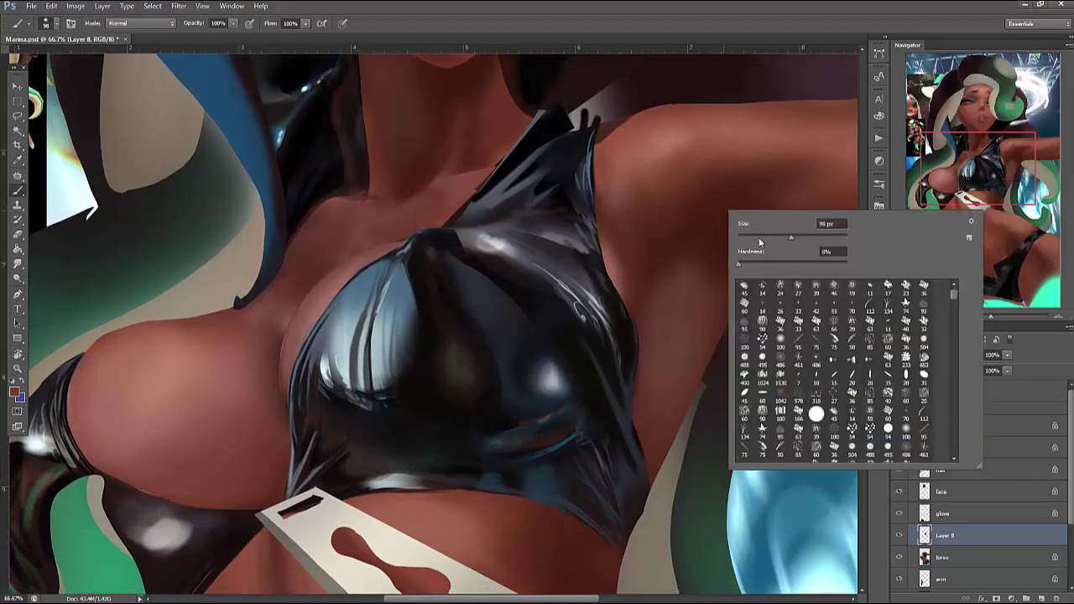
key("Return")
right_click(732, 240)
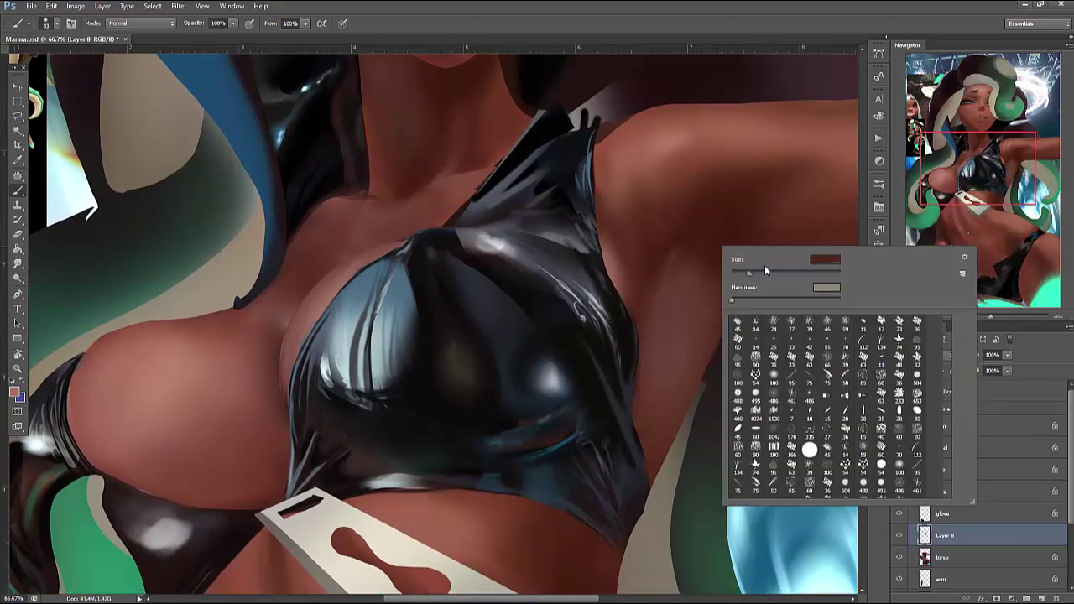
key("Return")
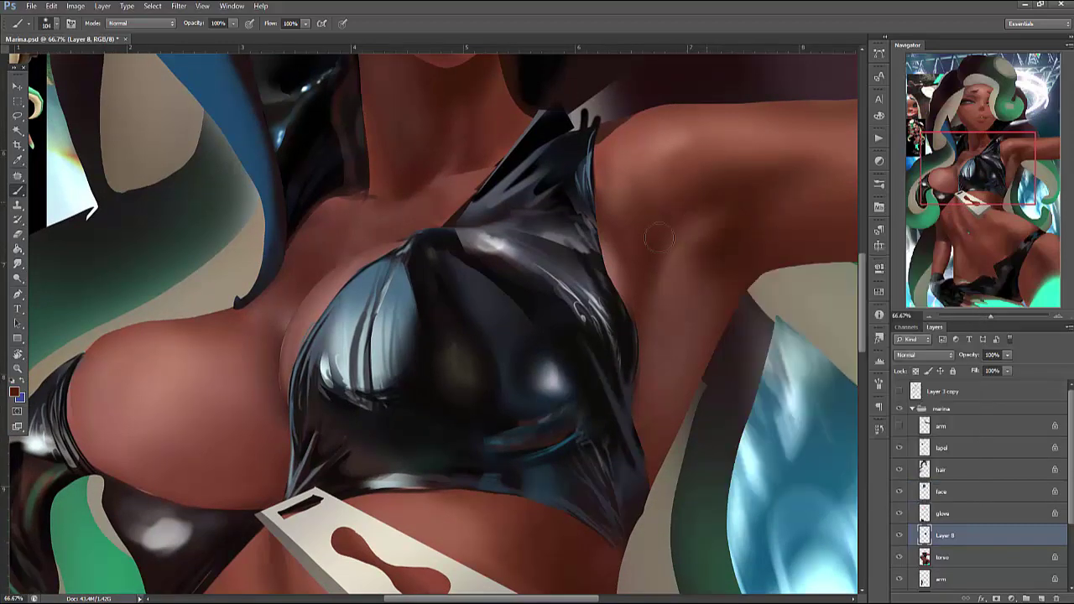
left_click_drag(672, 221, 731, 240)
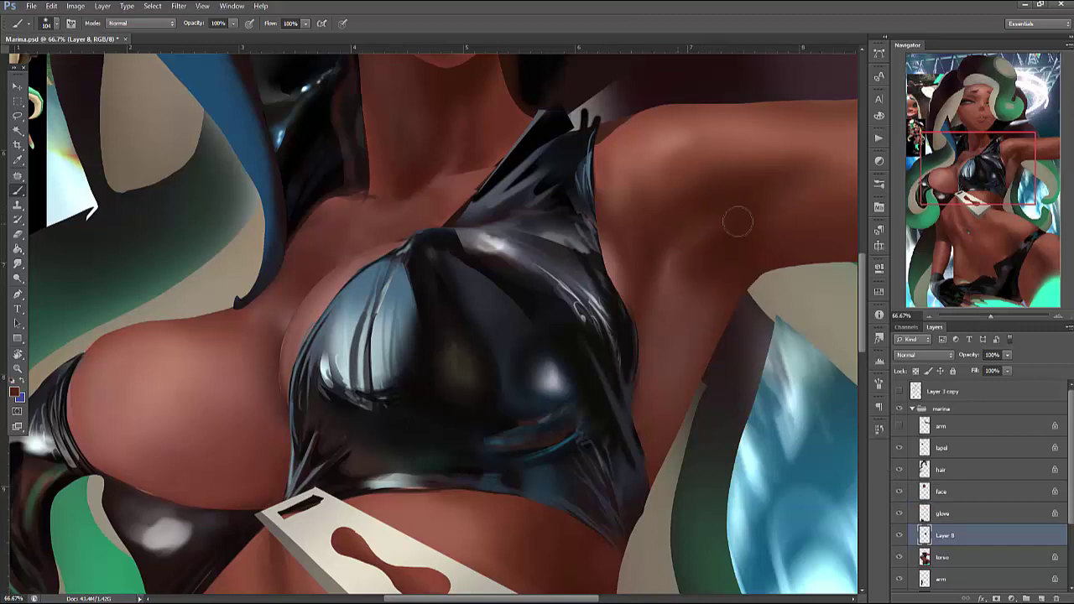
key("ctrl+z")
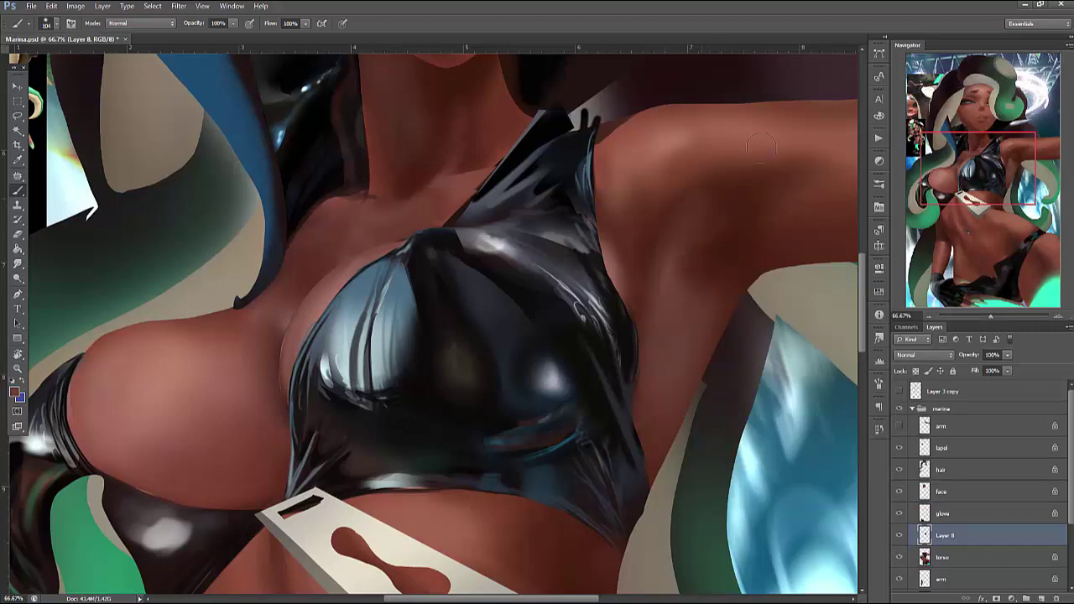
Draw a dark armpit crease with a 14 px brush and soften the surrounding shadow with a 62 px brush
right_click(740, 203)
key("Return")
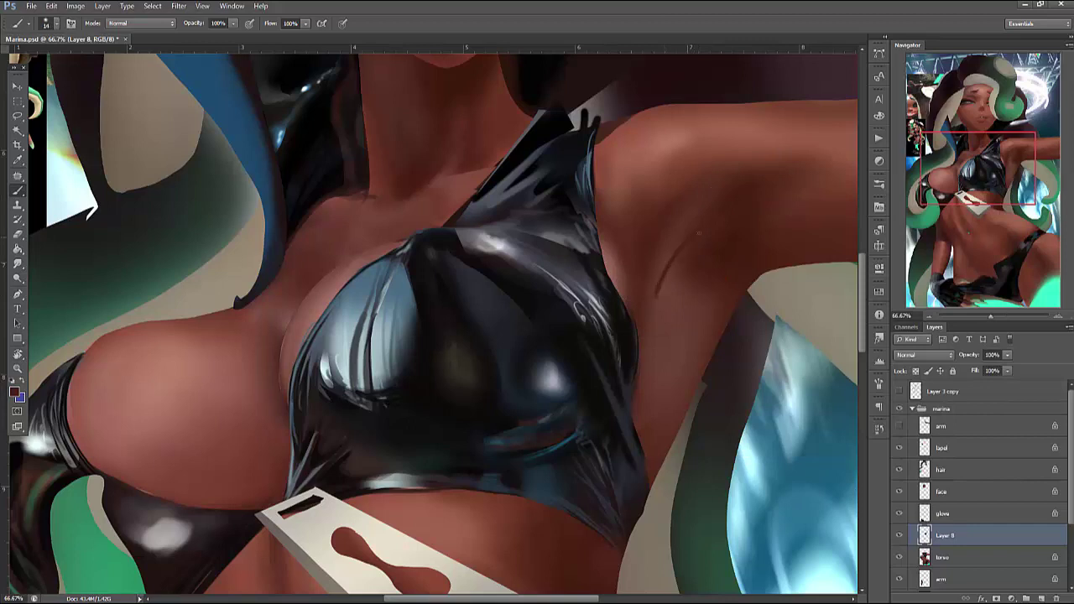
right_click(741, 215)
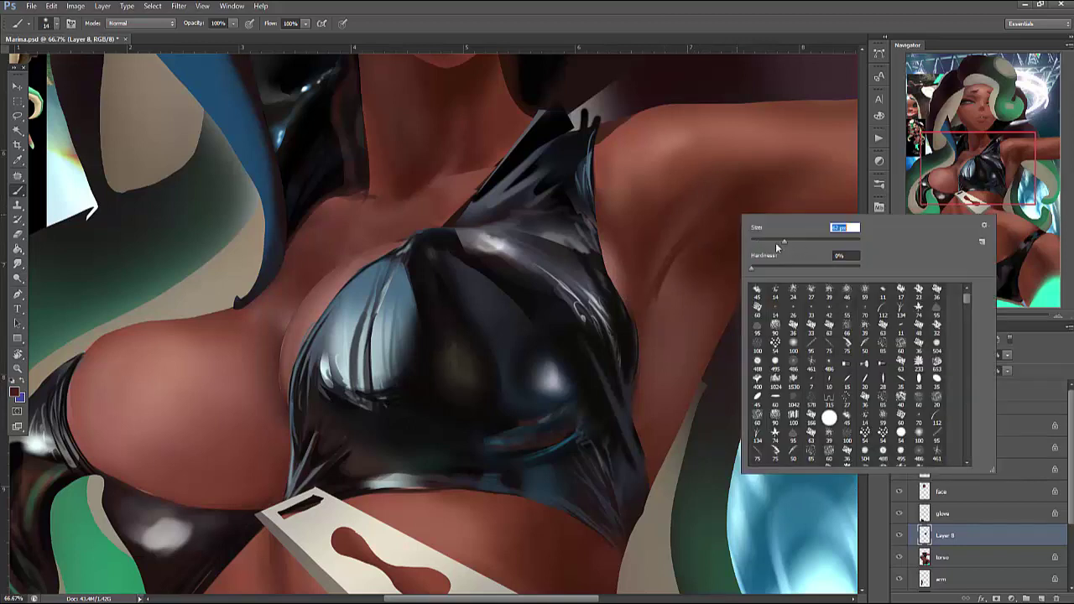
key("Return")
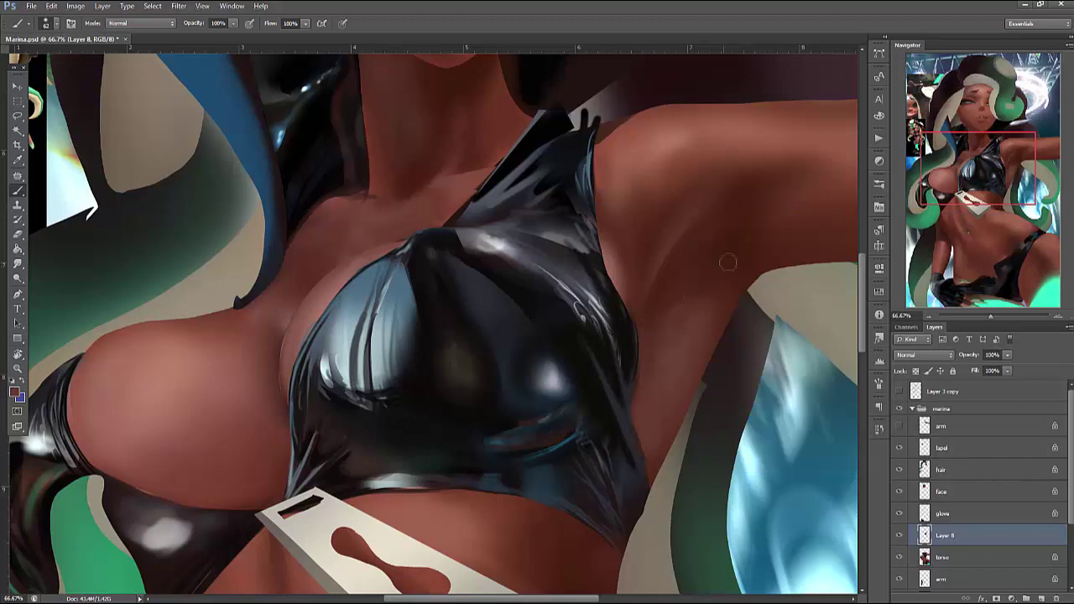
Shade the side of the torso below the armpit inside a freehand selection with a soft 149 px brush, and clear the selection
key("l")
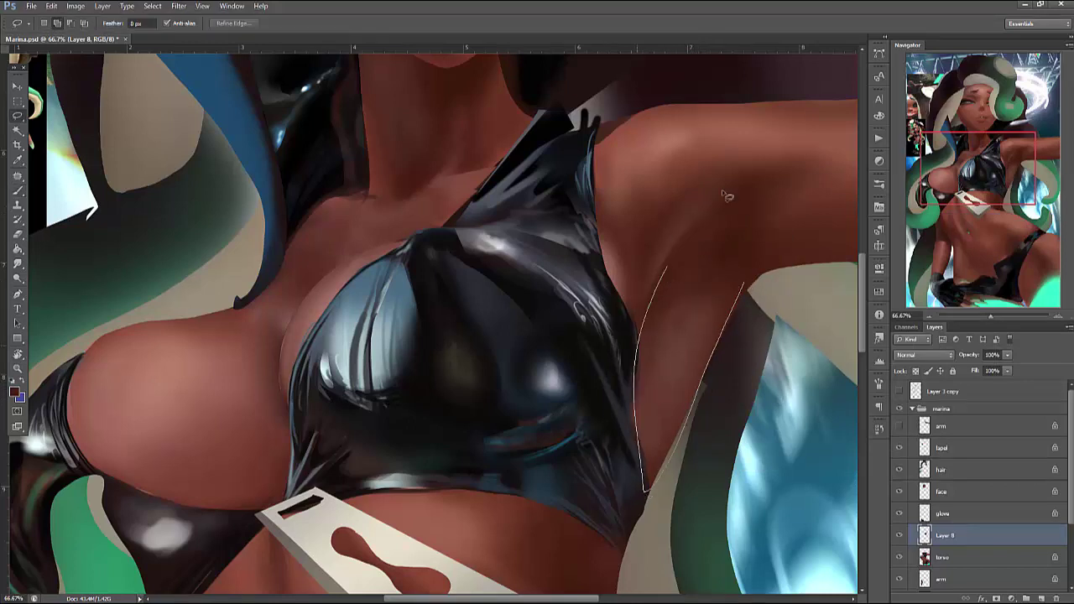
left_click_drag(726, 195, 703, 214)
key("b")
right_click(772, 220)
key("Escape")
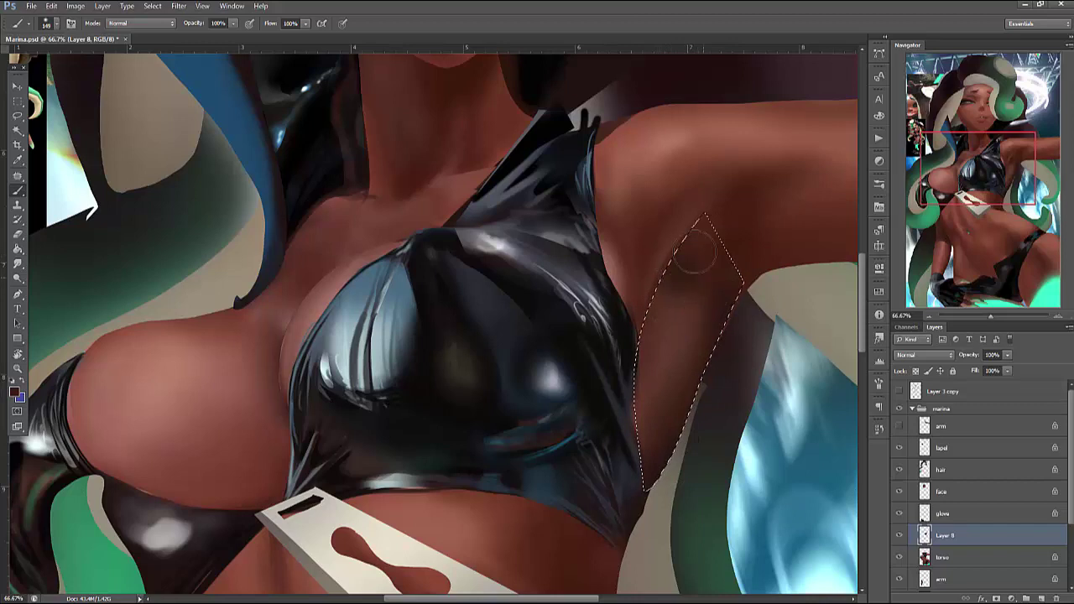
mouse_move(693, 254)
left_mouse_down()
mouse_move(712, 298)
mouse_move(659, 267)
mouse_move(678, 326)
mouse_move(732, 287)
left_mouse_up()
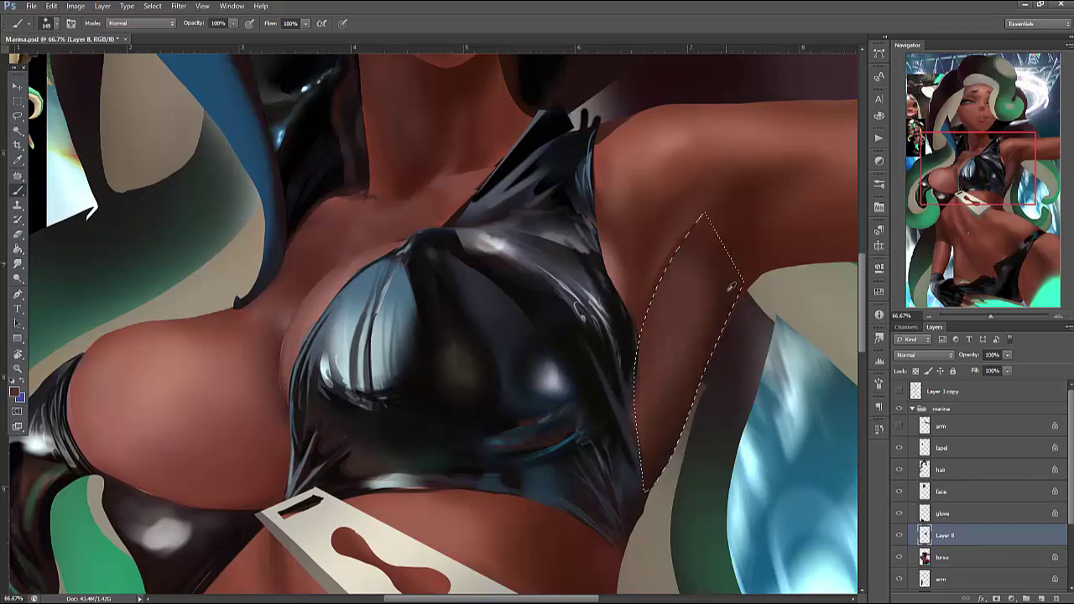
key("ctrl+d")
Blend the armpit hollow into the underside of the upper arm using a sampled skin tone
mouse_move(719, 240)
left_mouse_down()
mouse_move(694, 282)
mouse_move(693, 262)
mouse_move(729, 297)
mouse_move(735, 232)
mouse_move(751, 226)
mouse_move(737, 205)
mouse_move(727, 235)
left_mouse_up()
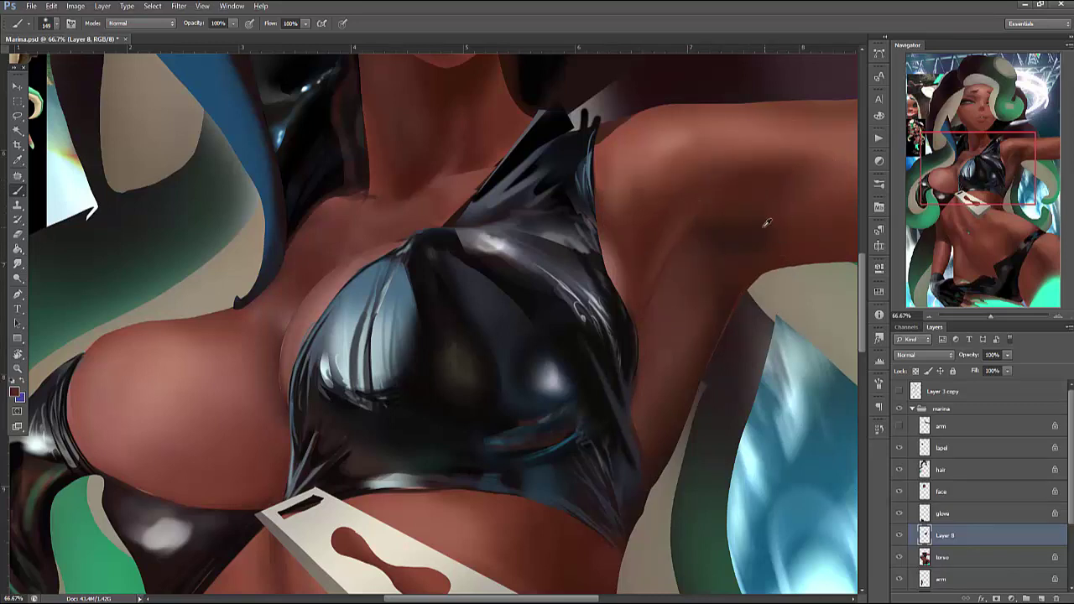
left_click(766, 223, "alt")
left_click_drag(766, 276, 789, 270)
Clip Layer 8 to the torso layer and compare the painting with the raised arm and Layer 8 switched on and off
left_click(901, 537)
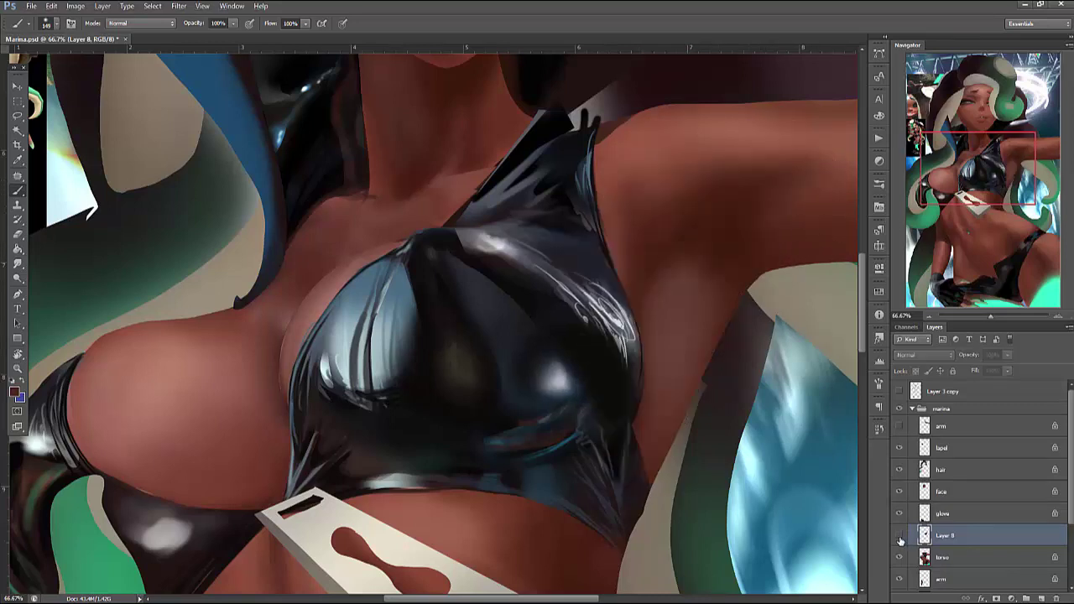
left_click(923, 541)
left_click(977, 546, "alt")
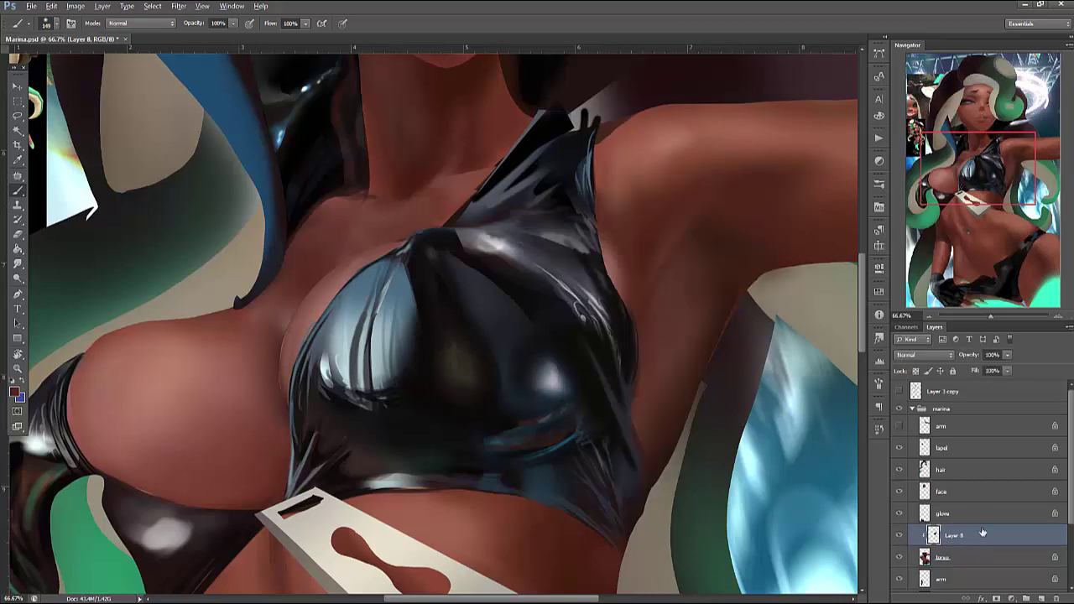
left_click(901, 426)
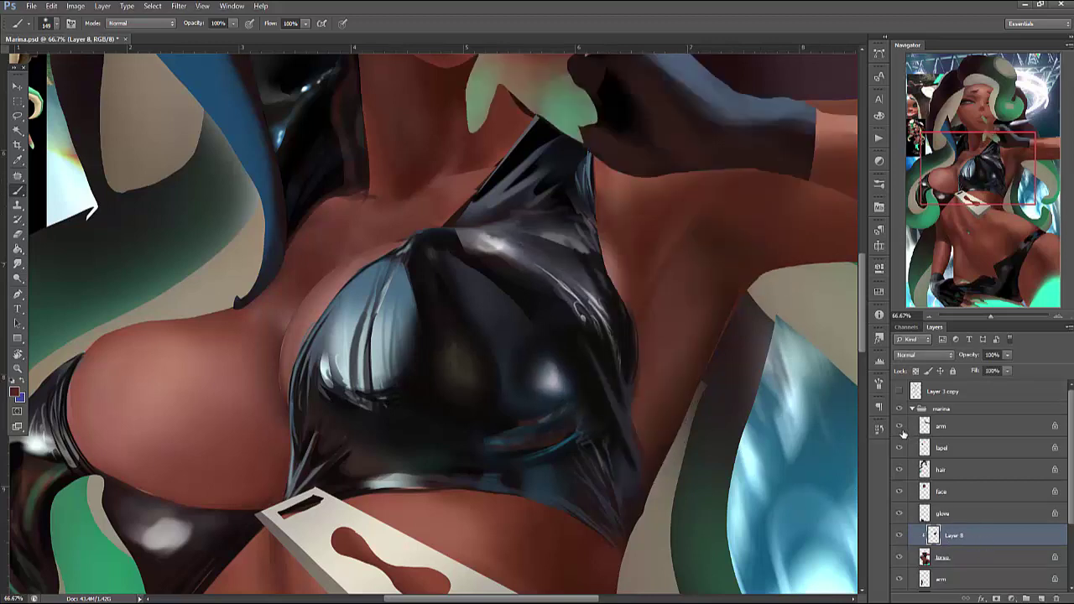
left_click(900, 427)
left_click(900, 537)
left_click(900, 537)
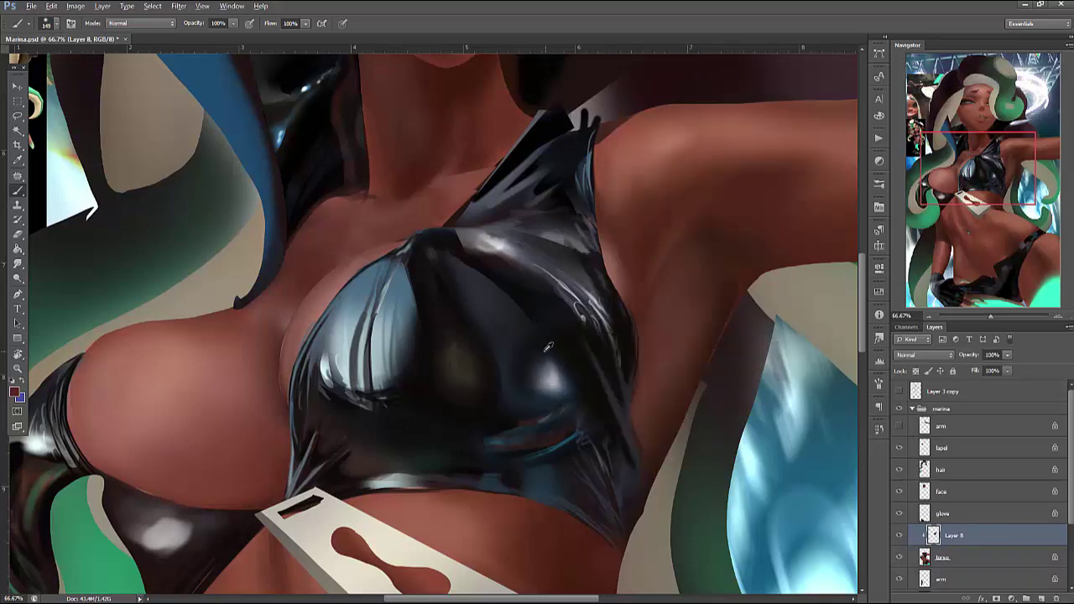
Copy the highlighted part of the black top to a new layer and warp it to reshape the rounded form and reflection
key("l")
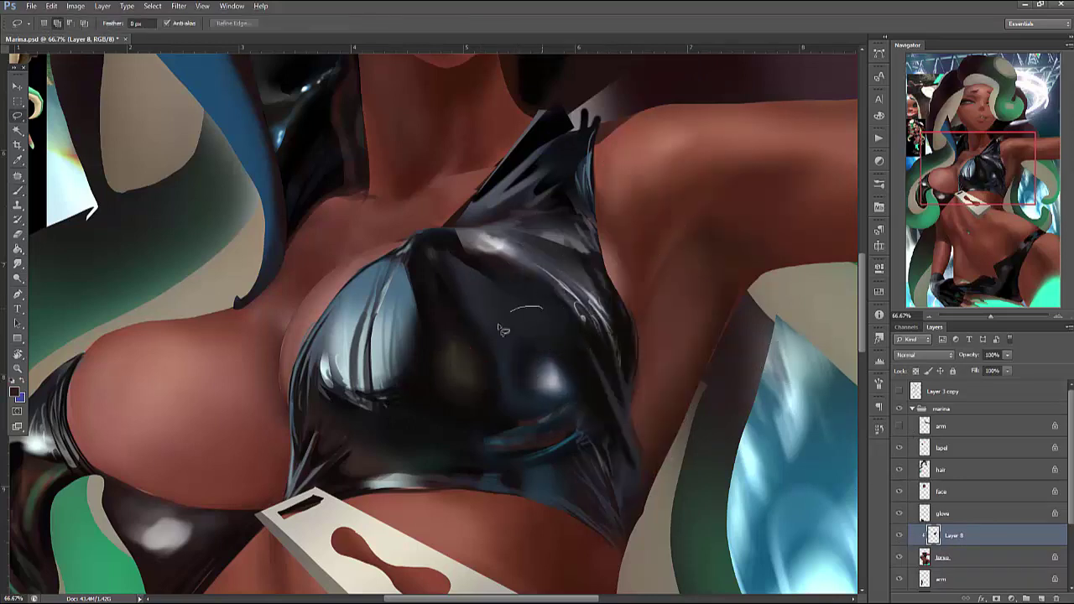
mouse_move(542, 308)
left_mouse_down()
mouse_move(583, 312)
mouse_move(598, 394)
mouse_move(586, 383)
mouse_move(590, 343)
left_mouse_up()
key("ctrl+j")
key("ctrl+t")
right_click(560, 314)
left_click(585, 401)
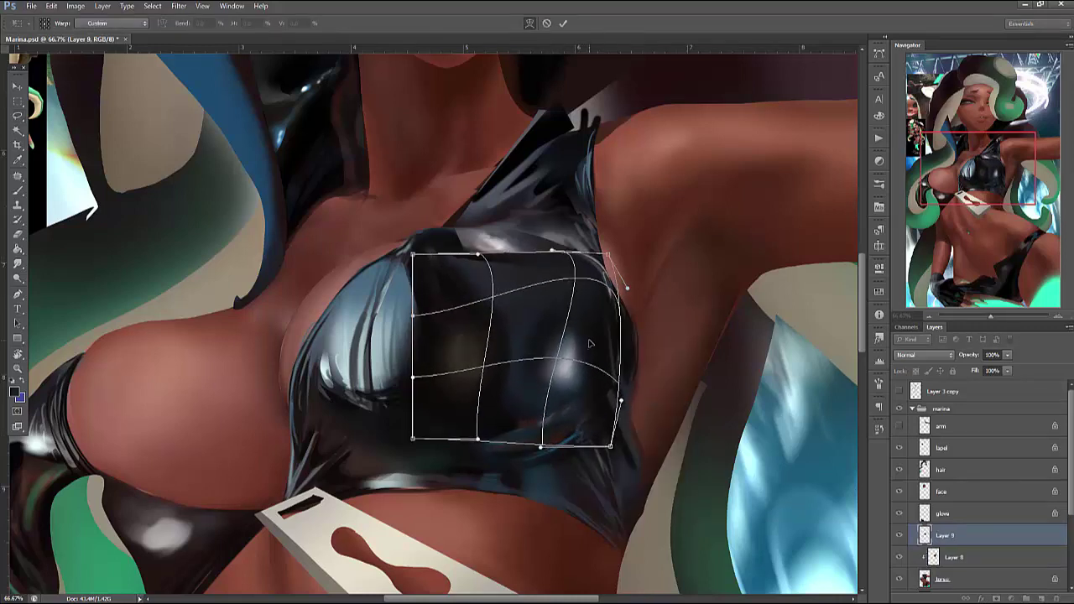
left_click_drag(496, 265, 489, 215)
left_click_drag(612, 347, 594, 369)
key("Return")
Clean up the warped patch with a soft 197 px eraser and merge it into Layer 8
key("e")
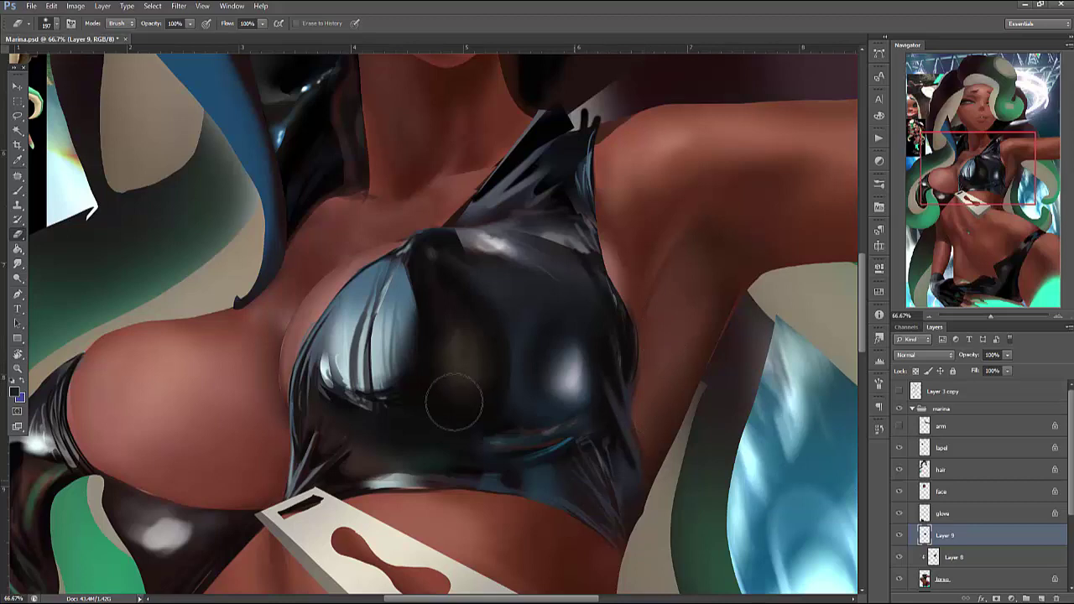
left_click_drag(643, 383, 757, 360)
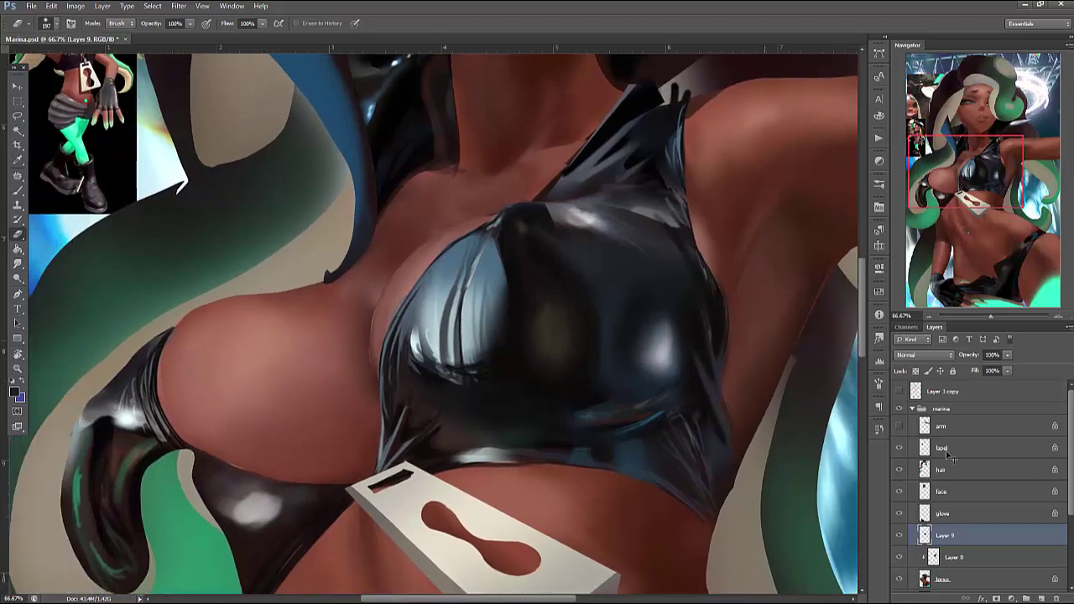
key("ctrl+e")
Compare the repainted top with Layer 8 hidden and shown, and merge Layer 8 into the torso layer
left_click(899, 534)
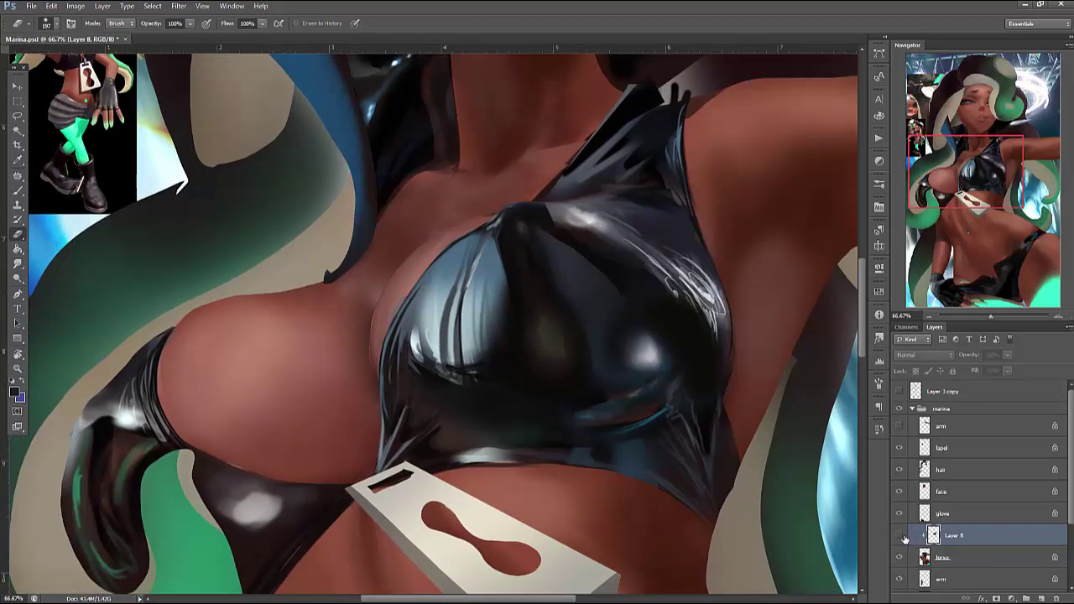
left_click(898, 534)
left_click_drag(709, 260, 718, 317)
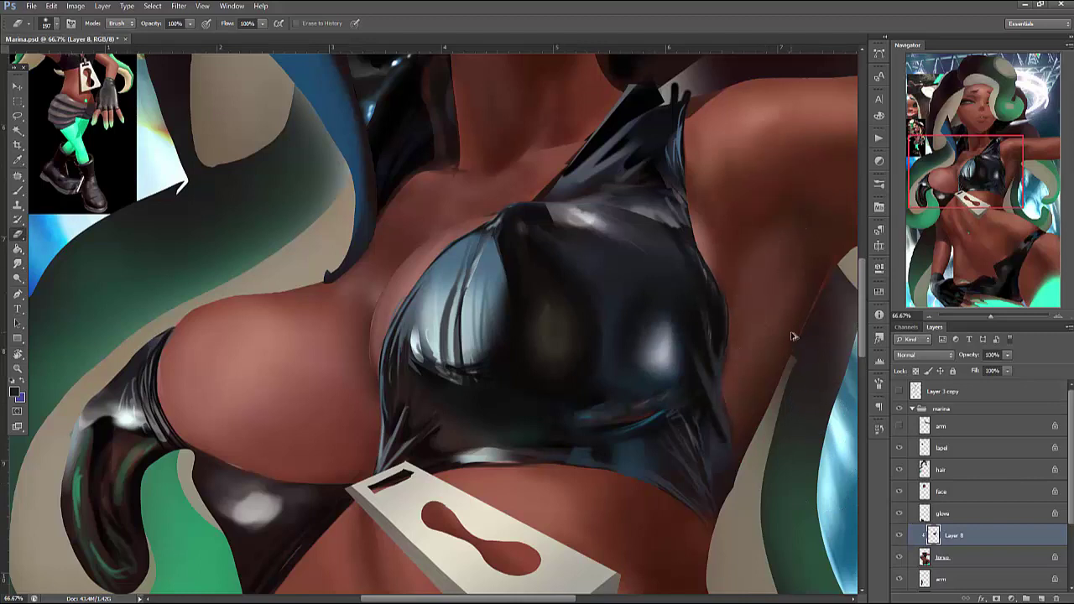
left_click(76, 5)
mouse_move(168, 111)
left_click(252, 152)
key("ctrl+e")
mouse_move(989, 173)
left_mouse_down()
mouse_move(1020, 128)
mouse_move(992, 167)
left_mouse_up()
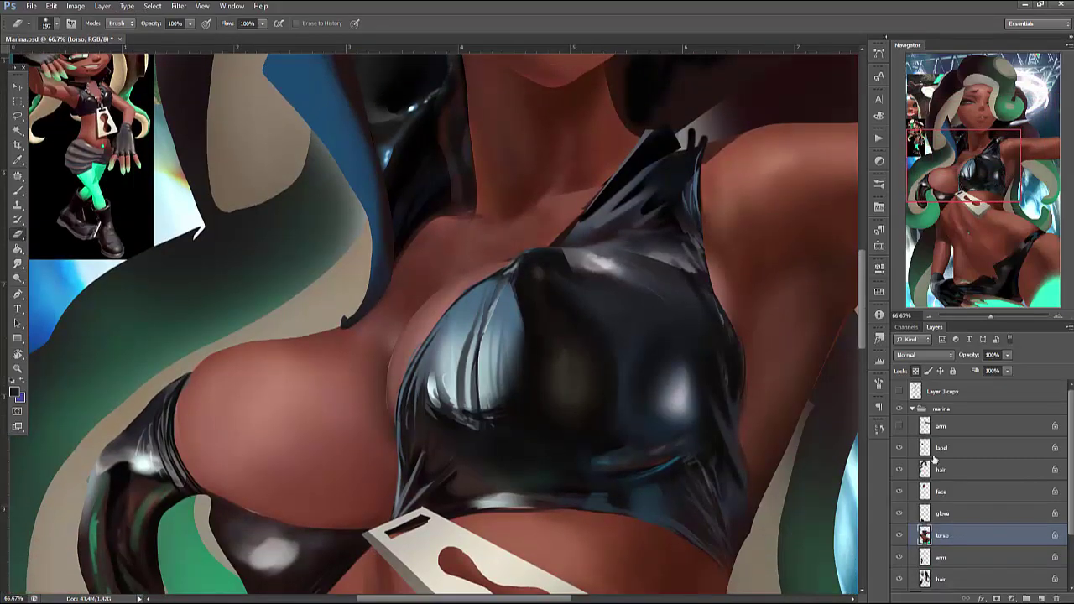
Show the extended arm layer, darken the underside of its forearm with soft 72 px and 141 px brushes, and save the document
left_click(973, 426)
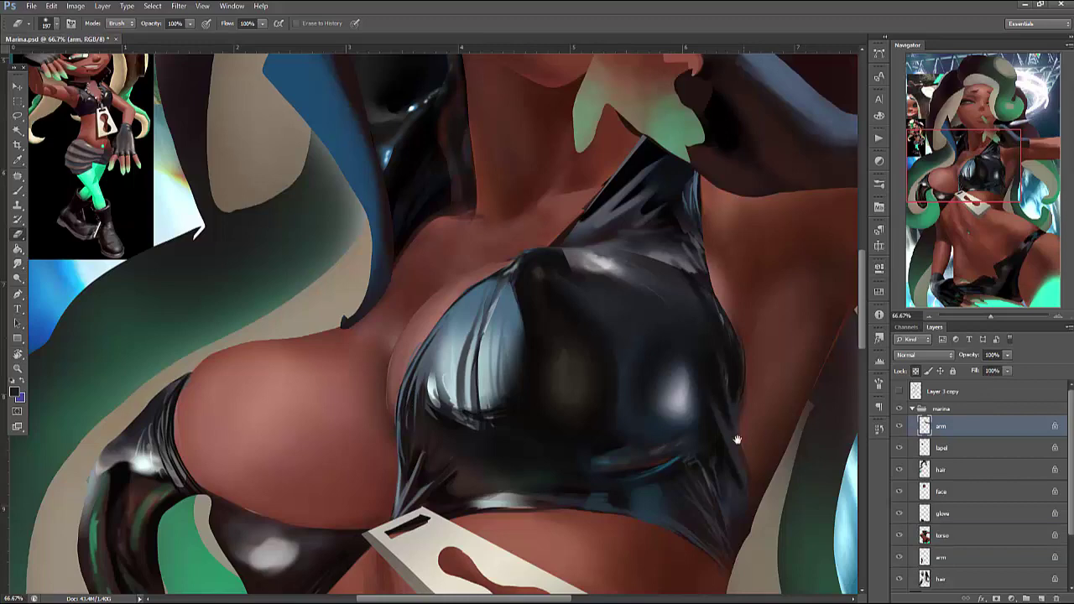
left_click_drag(736, 438, 403, 600)
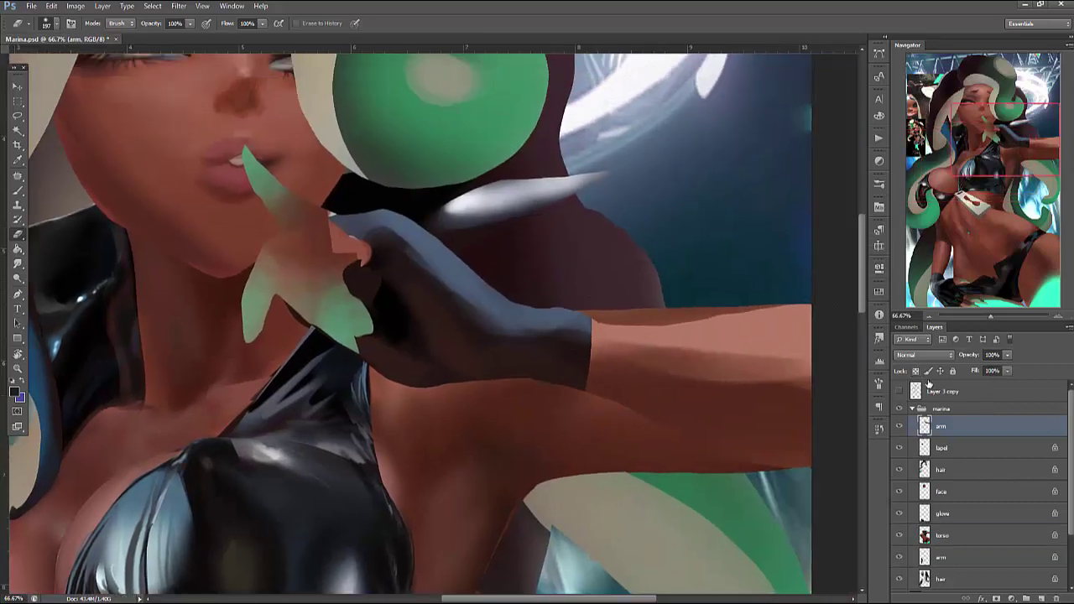
key("b")
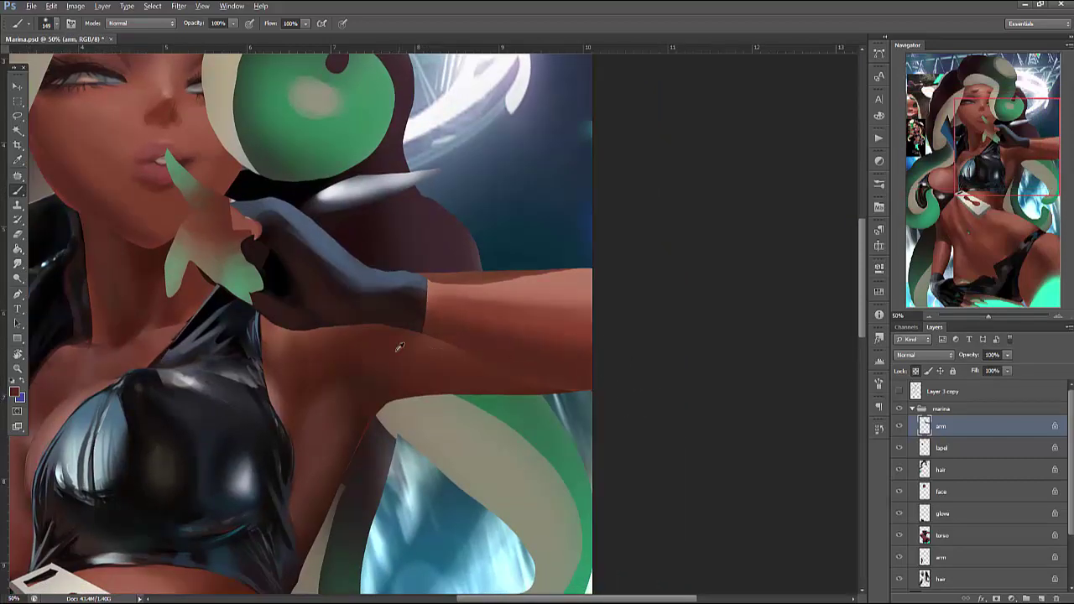
right_click(526, 255)
left_click_drag(561, 283, 550, 283)
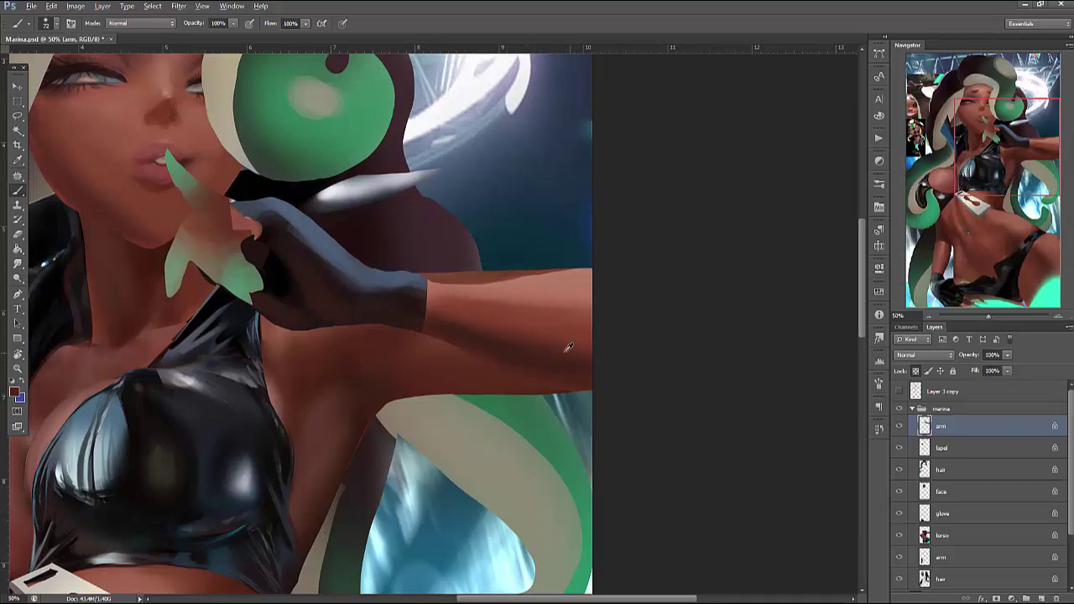
right_click(587, 252)
left_click_drag(623, 258, 696, 258)
key("ctrl+s")
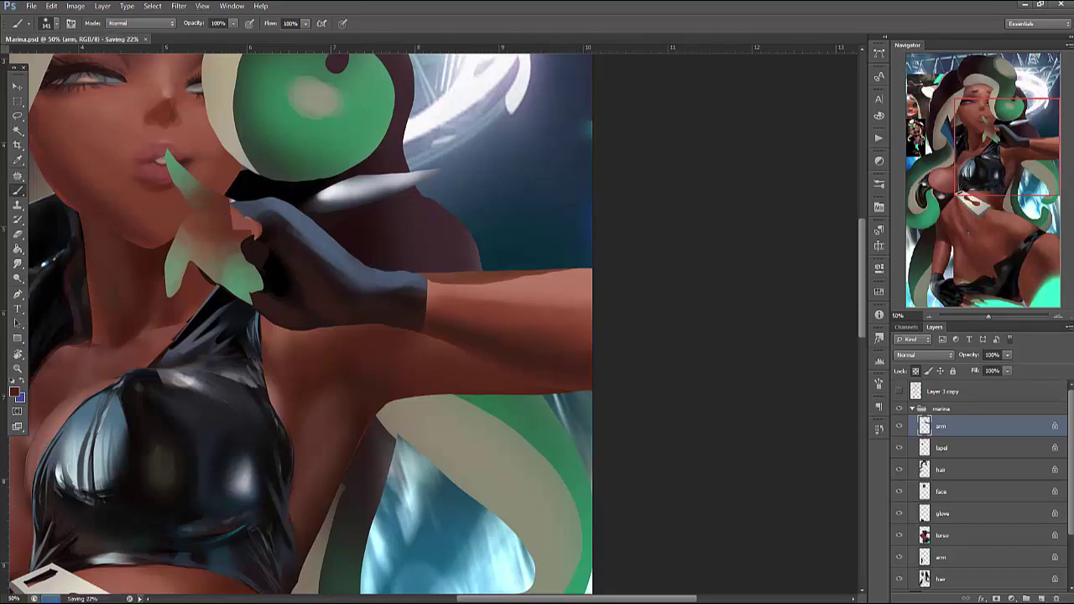
Flip the canvas horizontally and check the pose with the arm layer hidden and shown
key("ctrl+shift+h")
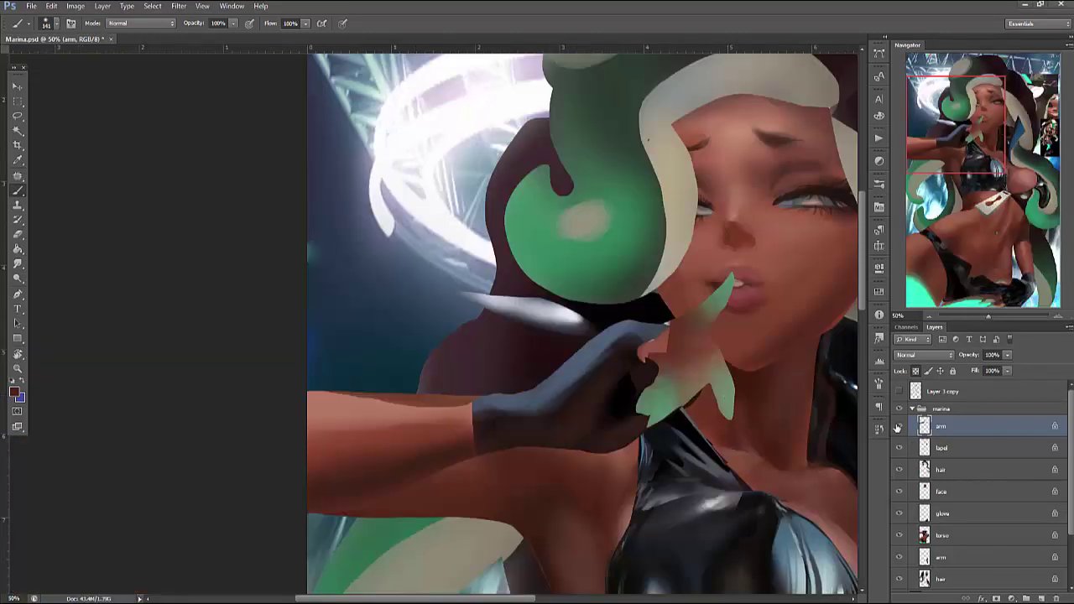
left_click(898, 426)
left_click(898, 427)
key("ctrl+shift+h")
left_click_drag(567, 324, 721, 283)
Copy the sketch lines around the gloved hand from Layer 3 copy, hide that sketch, and paste them above the arm layer
left_click(898, 391)
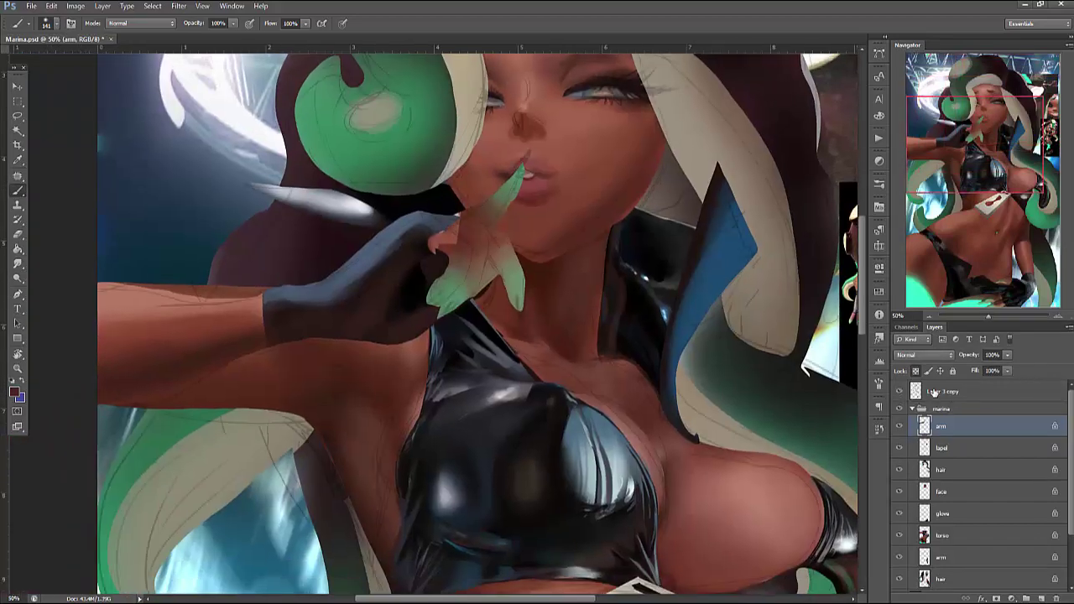
left_click(965, 391)
key("ctrl+plus")
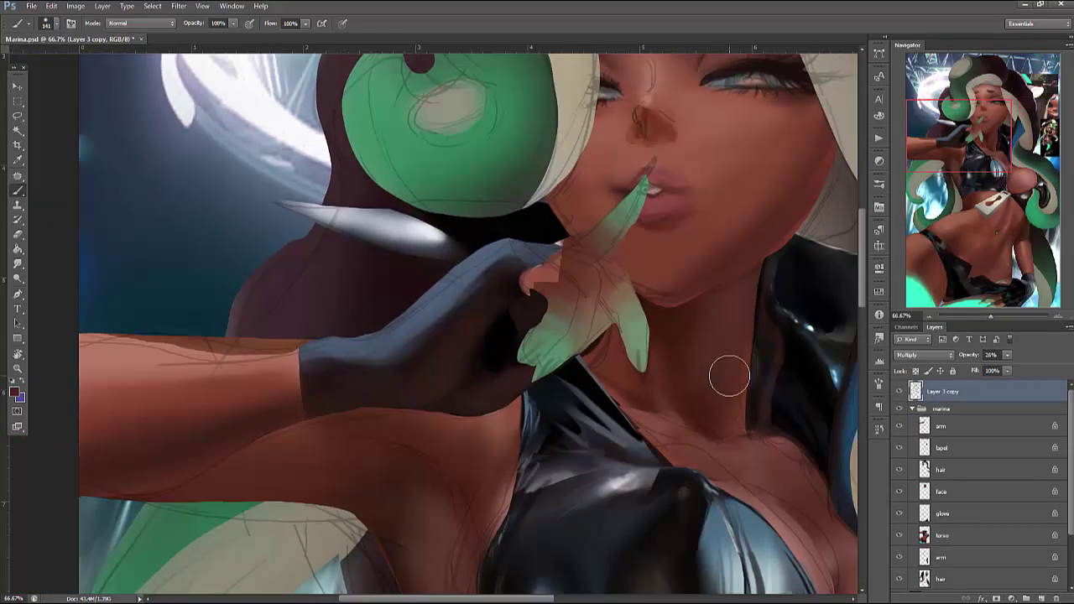
key("l")
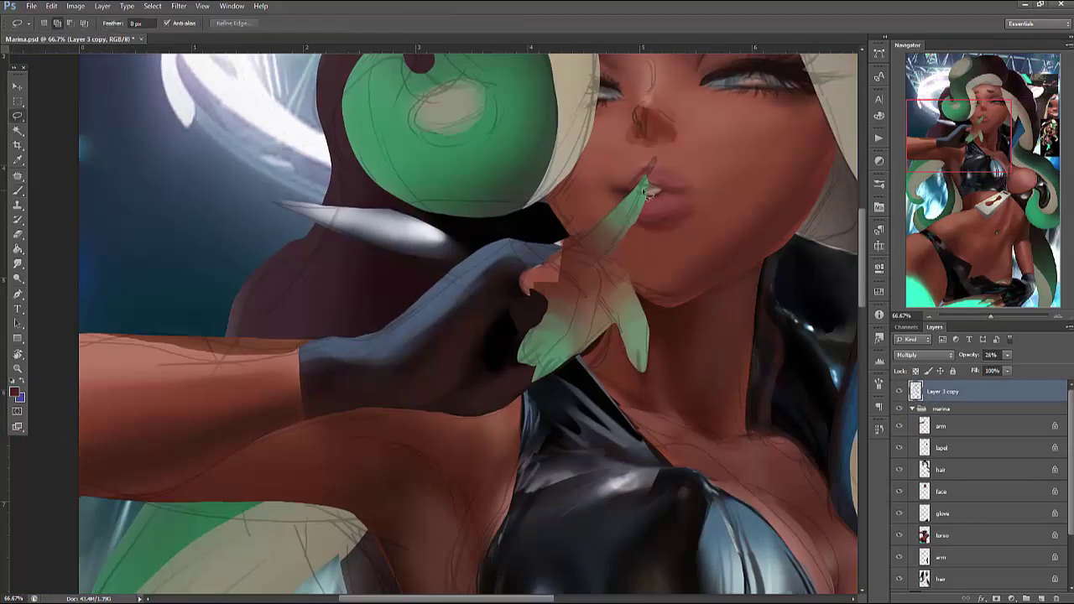
mouse_move(562, 208)
left_mouse_down()
mouse_move(713, 327)
mouse_move(696, 202)
mouse_move(653, 156)
left_mouse_up()
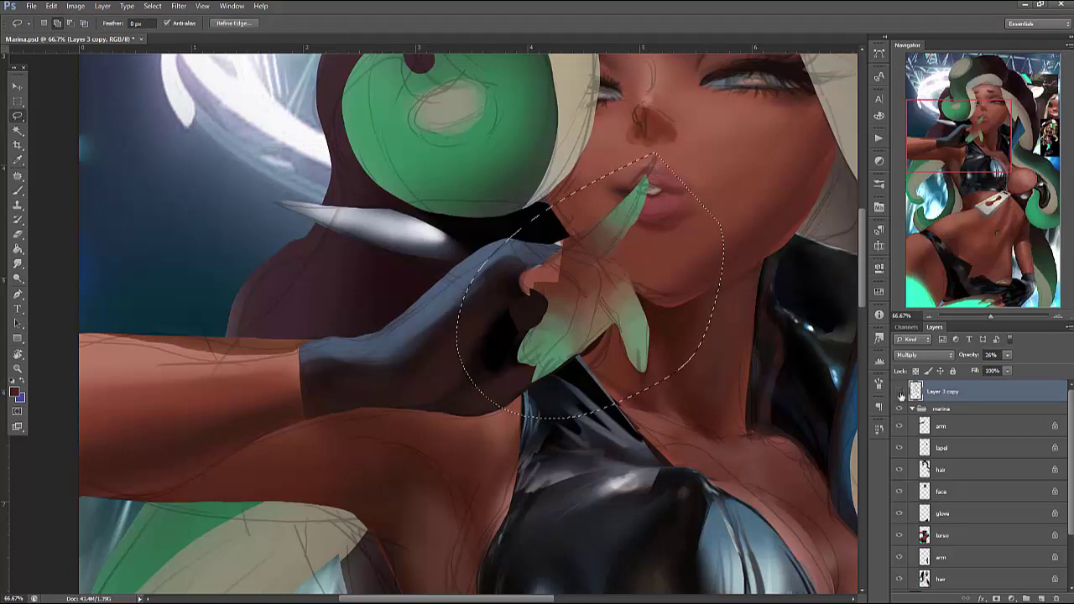
left_click(899, 391)
left_click(975, 409)
key("ctrl+v")
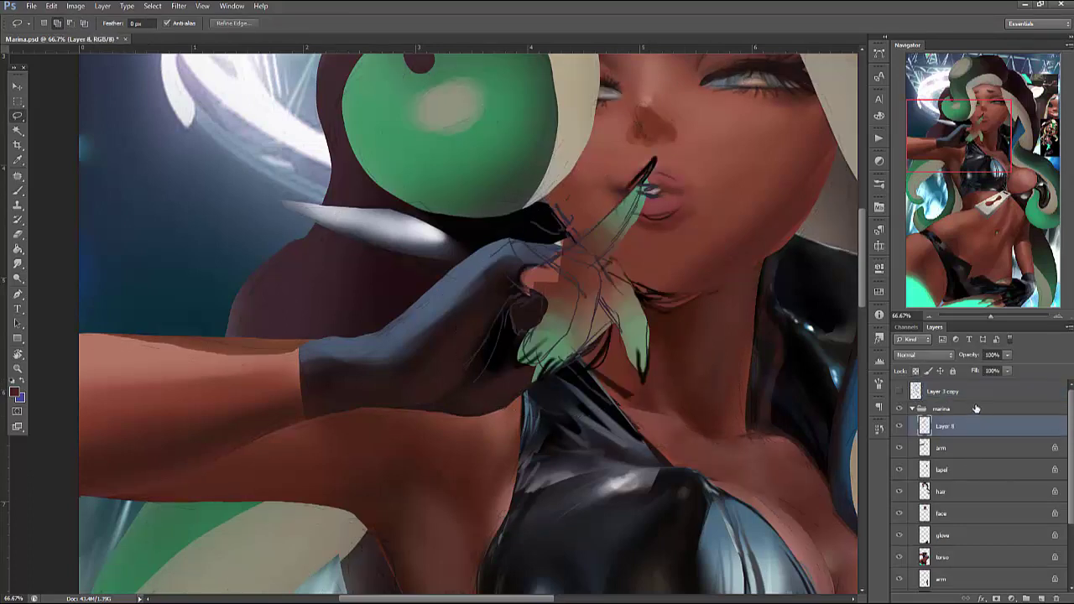
Clip the pasted hand lines to the arm layer, set them to Multiply at about 61% opacity, and merge them down
left_click(958, 432, "alt")
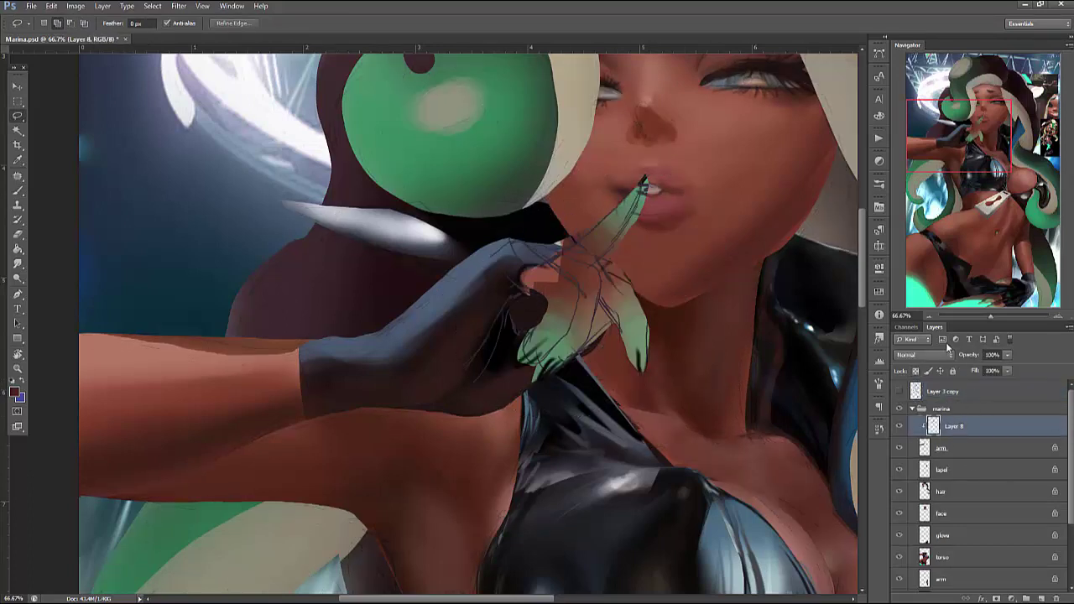
left_click(947, 352)
left_click(928, 104)
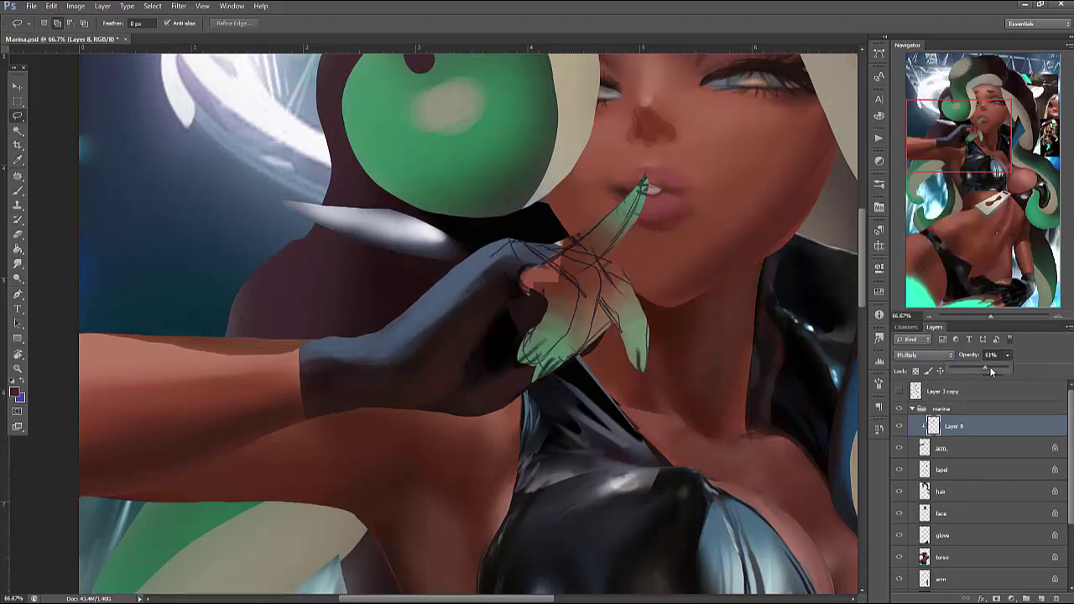
key("ctrl+e")
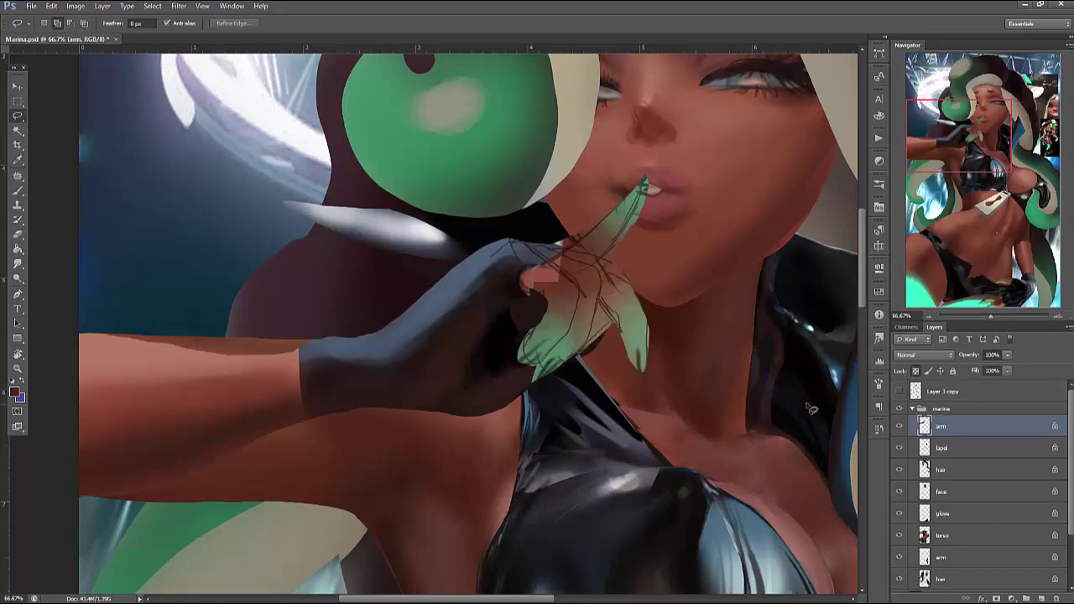
Paint over the hard-edged block on the curled finger with a soft 29 px brush
mouse_move(676, 392)
left_mouse_down()
mouse_move(712, 407)
mouse_move(709, 420)
left_mouse_up()
key("b")
right_click(612, 286)
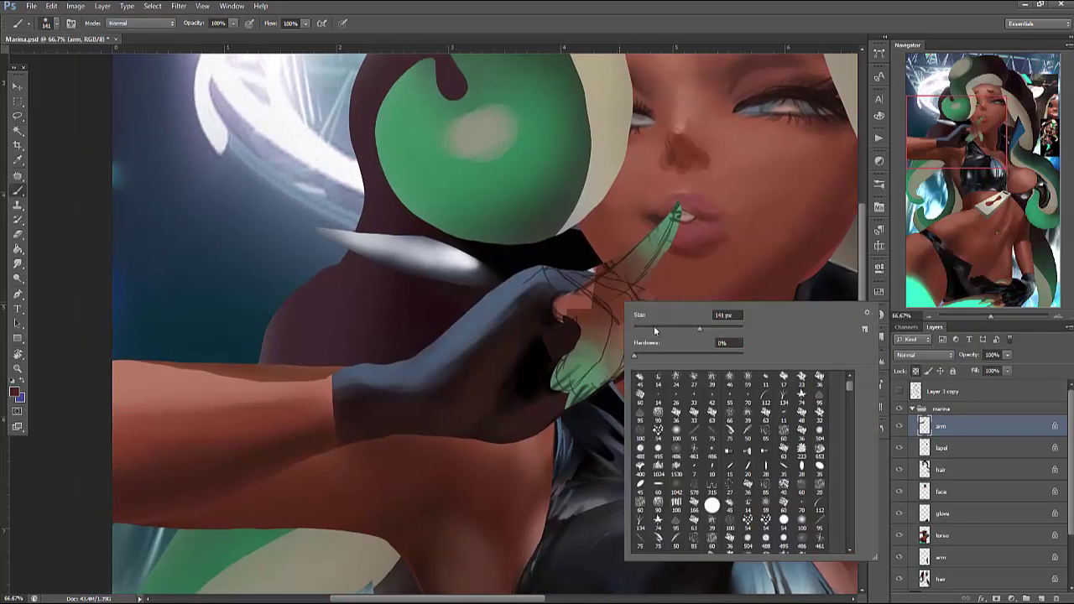
type("29")
key("Return")
left_click(1059, 319)
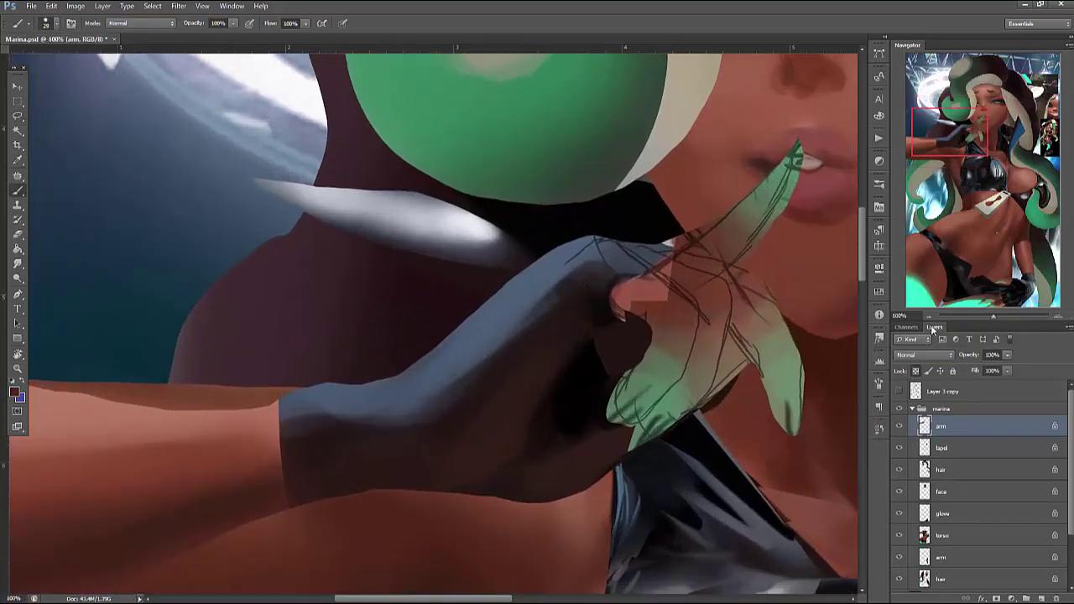
left_click_drag(639, 303, 658, 316)
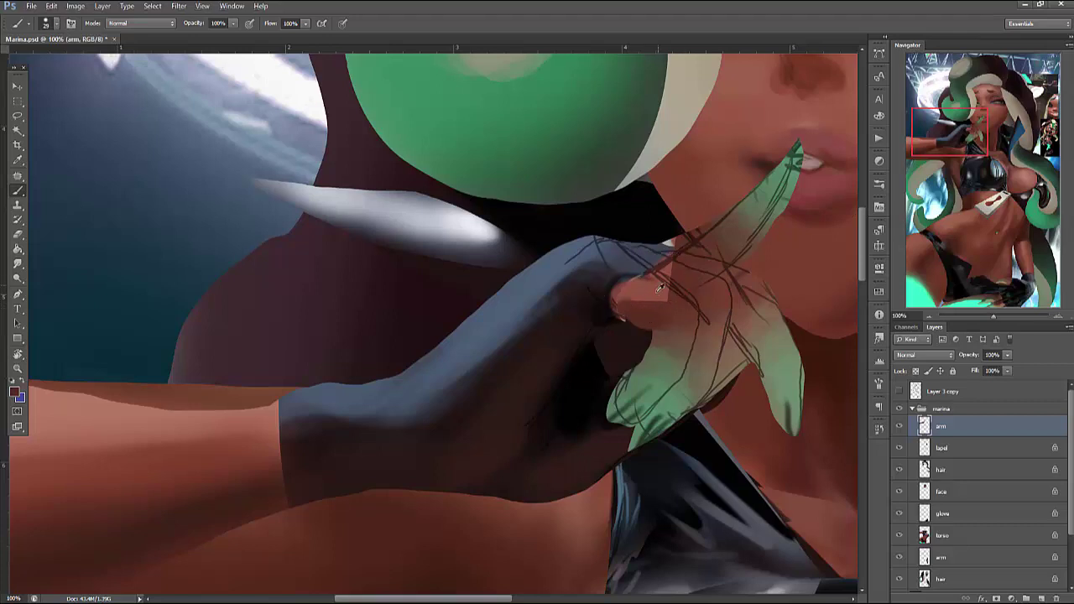
Sample skin tones from the hand and paint over the finger below the curled one, softening its skin-to-green transition
left_click(654, 293, "alt")
left_click(661, 319, "alt")
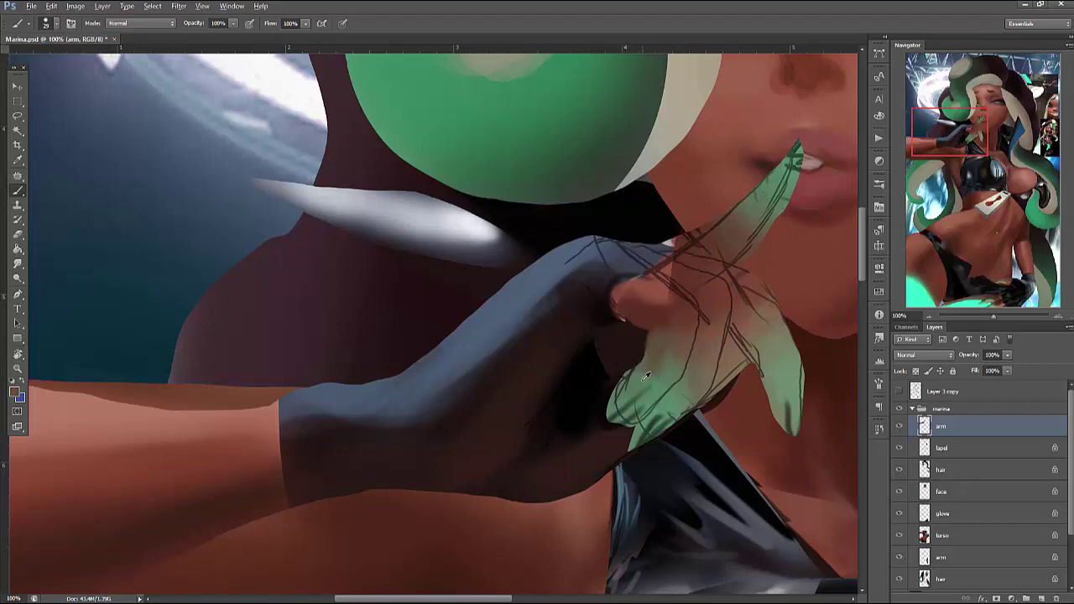
mouse_move(646, 376)
left_mouse_down()
mouse_move(612, 399)
mouse_move(616, 425)
left_mouse_up()
left_click(665, 315, "alt")
left_click_drag(654, 353, 676, 348)
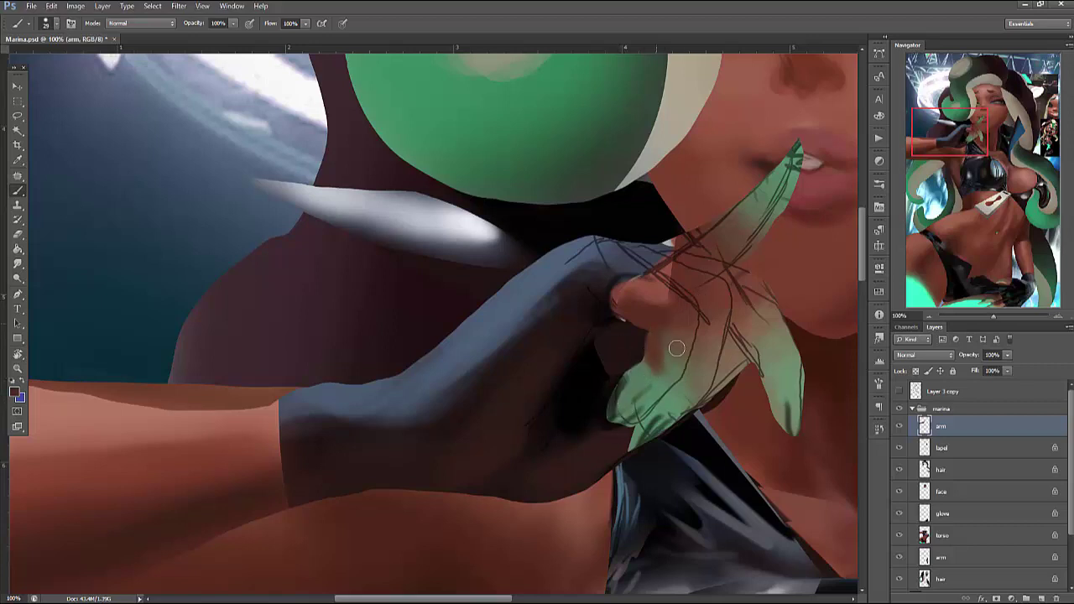
Lasso the area beside the curled finger, shade it with a darker skin tone to separate the fingers, and deselect
key("l")
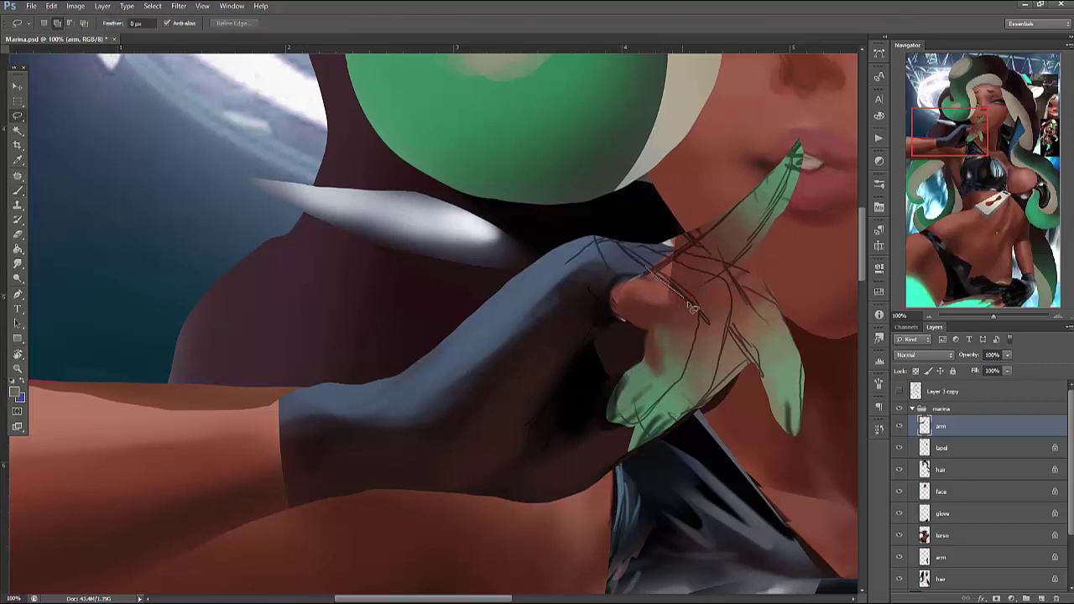
left_click_drag(694, 336, 671, 235)
key("b")
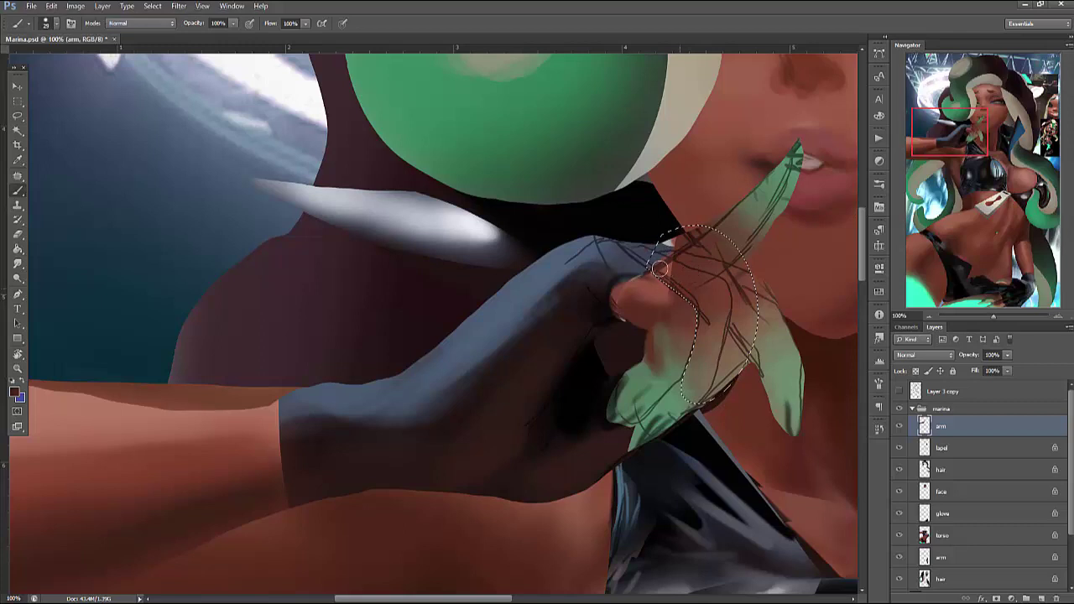
left_click(696, 323, "alt")
left_click(680, 300, "alt")
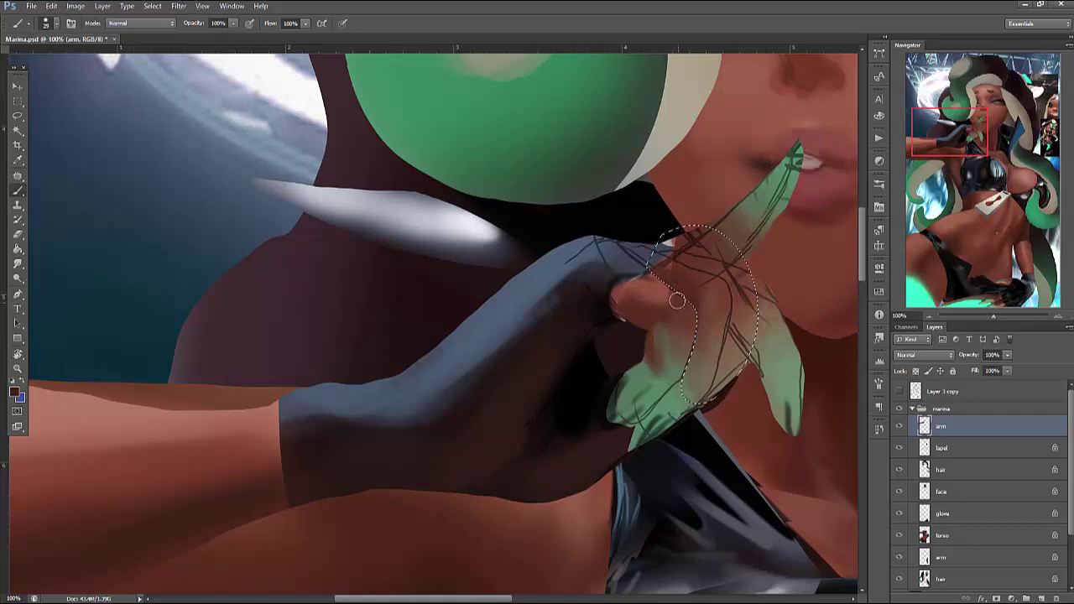
mouse_move(695, 309)
left_mouse_down()
mouse_move(686, 376)
mouse_move(697, 369)
mouse_move(698, 381)
mouse_move(709, 356)
left_mouse_up()
key("ctrl+d")
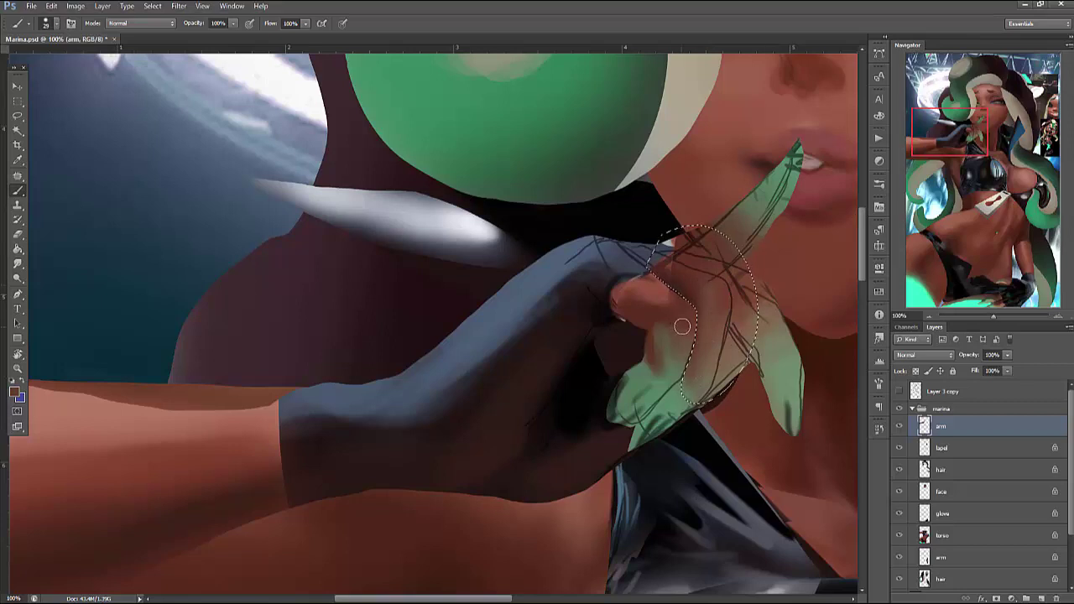
Choose a lighter skin colour and paint highlights on the curled finger and the two fingers beside it
left_click(16, 392)
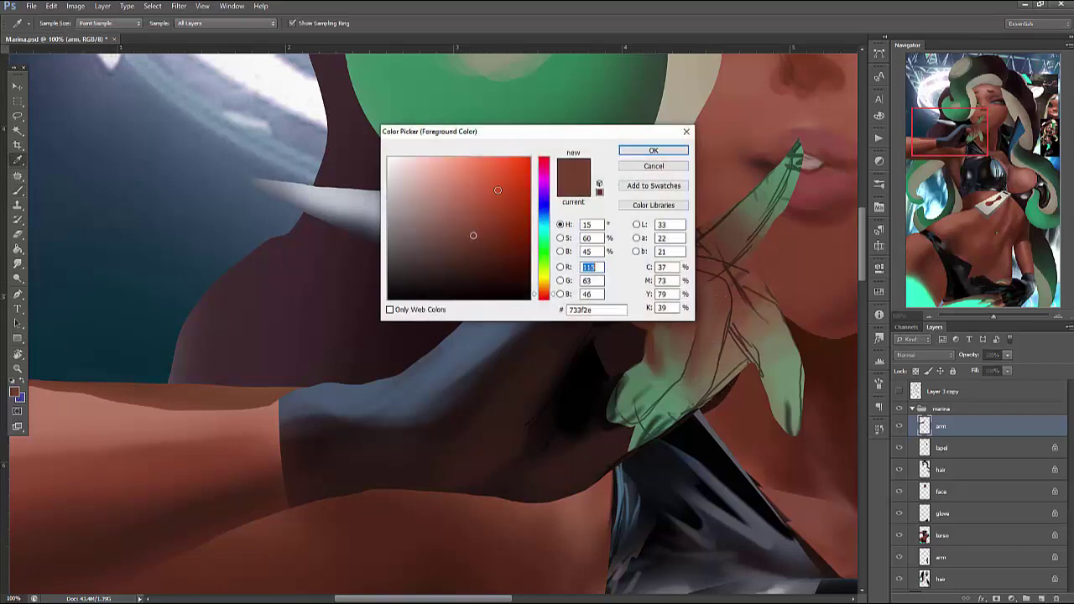
left_click(465, 176)
left_click(647, 148)
mouse_move(675, 335)
left_mouse_down()
mouse_move(719, 293)
mouse_move(710, 307)
left_mouse_up()
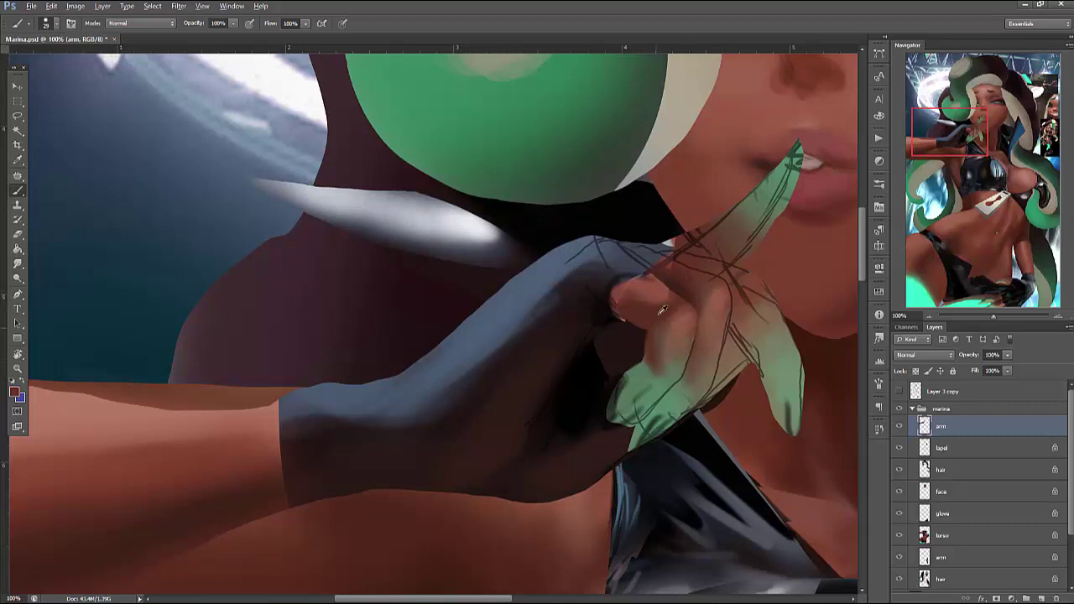
mouse_move(668, 339)
left_mouse_down()
mouse_move(650, 362)
mouse_move(656, 376)
mouse_move(695, 347)
left_mouse_up()
Lasso the lower half of the longer green-tipped finger and paint over its sketch lines with a 46 px brush
key("l")
key("b")
right_click(636, 432)
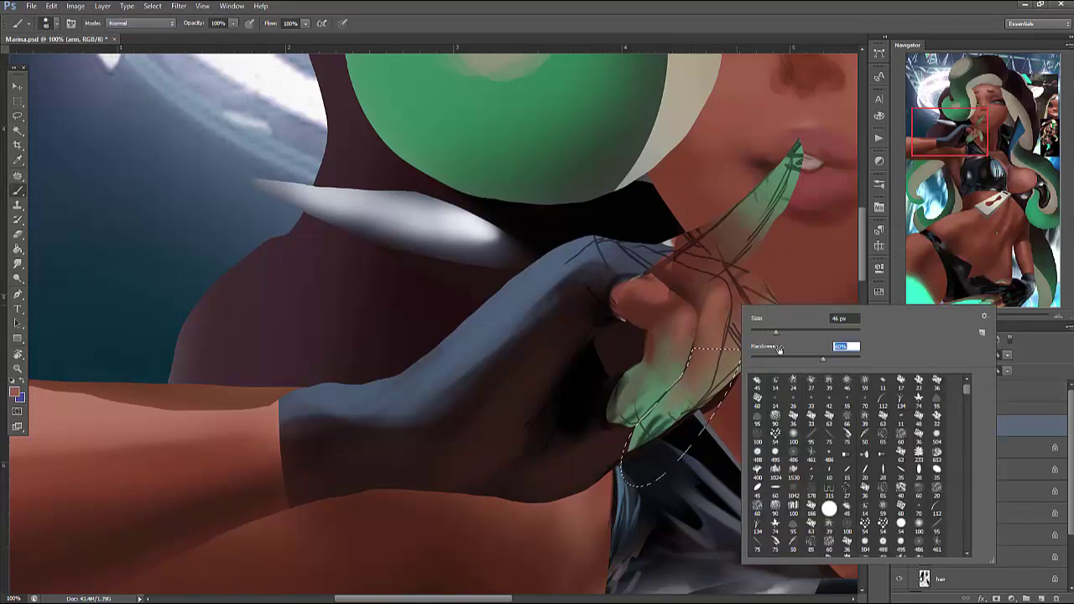
key("Return")
mouse_move(629, 430)
left_mouse_down()
mouse_move(621, 433)
mouse_move(667, 394)
left_mouse_up()
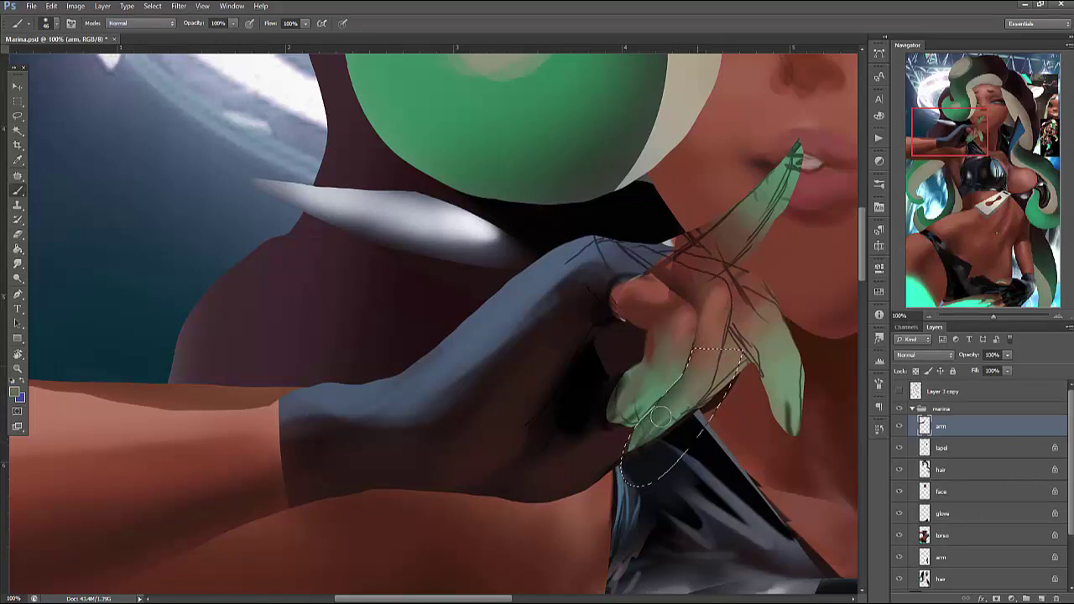
key("ctrl+d")
Lasso the shorter green fingertip nearest the palm and paint its sketch lines over with smooth green shading
key("l")
mouse_move(644, 363)
left_mouse_down()
mouse_move(625, 381)
mouse_move(619, 440)
left_mouse_up()
key("b")
left_click(622, 382, "alt")
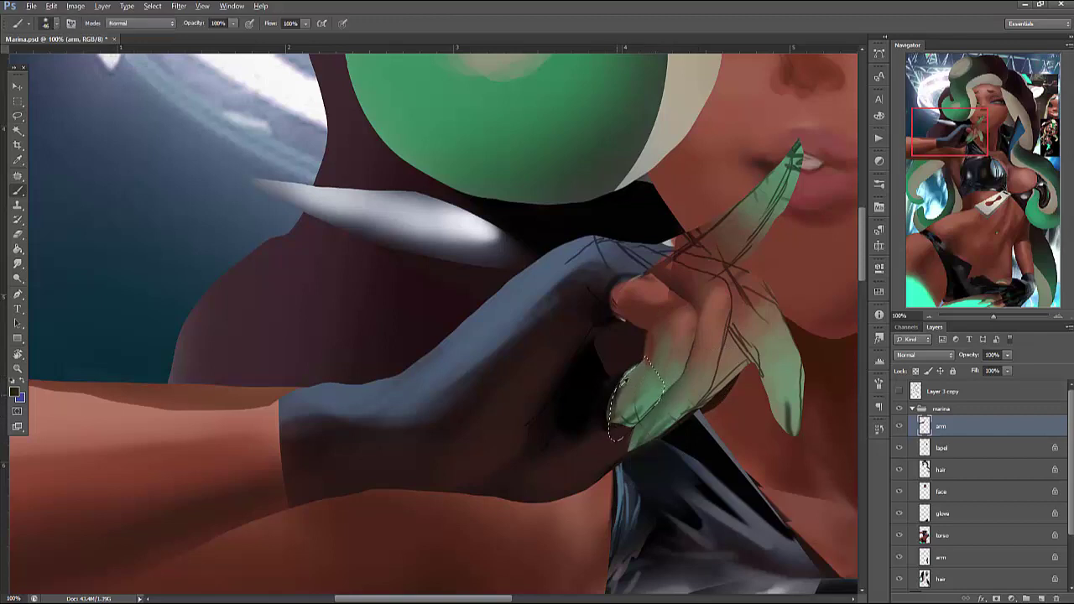
key("ctrl+d")
key("l")
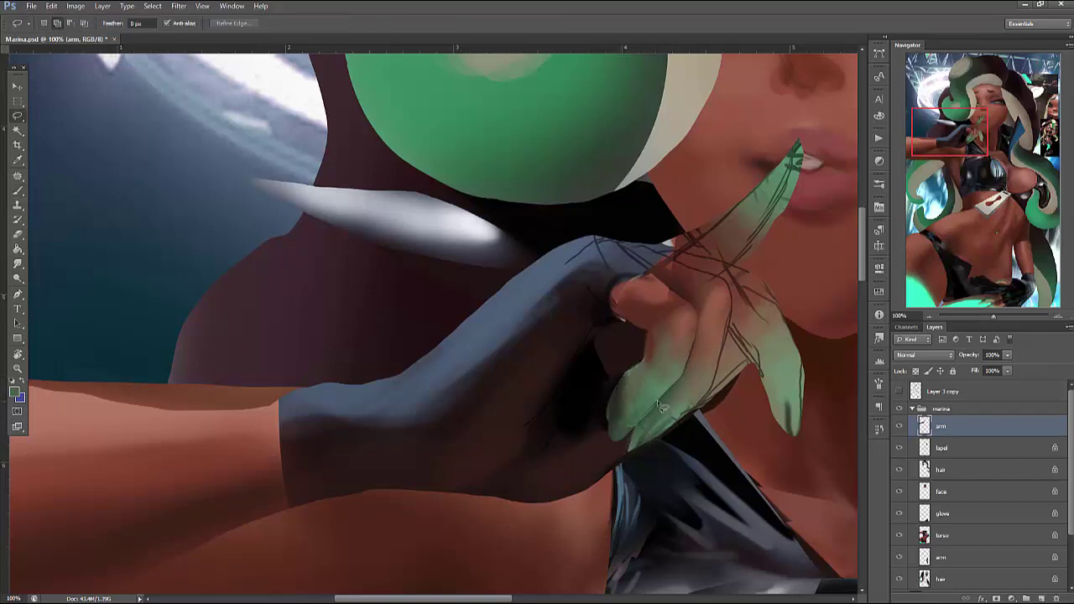
key("b")
mouse_move(612, 436)
left_mouse_down()
mouse_move(663, 374)
mouse_move(680, 379)
left_mouse_up()
Lasso and paint the lower edge of the longer green fingertip into a clean point, and select along its outer edge
key("l")
left_click_drag(635, 462, 651, 441)
key("b")
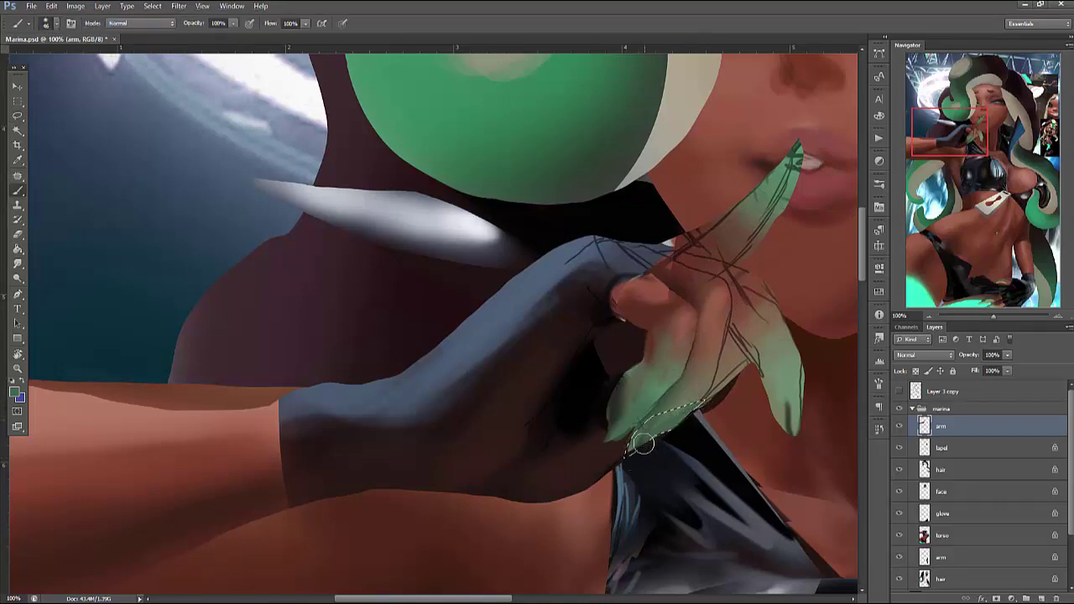
left_click_drag(684, 396, 638, 445)
key("ctrl+d")
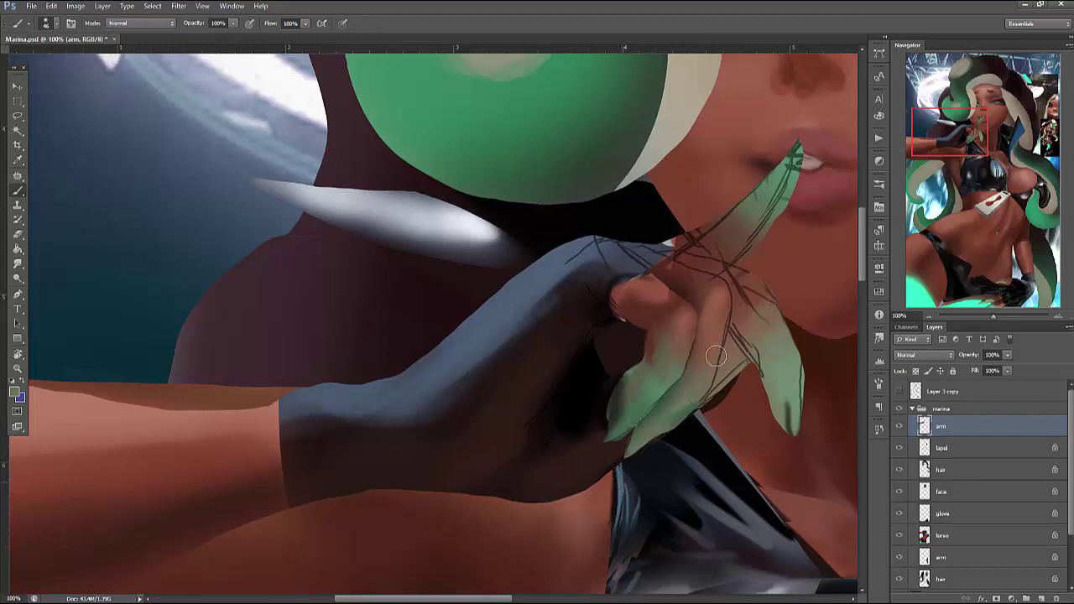
key("l")
mouse_move(704, 413)
left_mouse_down()
mouse_move(749, 400)
mouse_move(740, 380)
left_mouse_up()
key("ctrl+d")
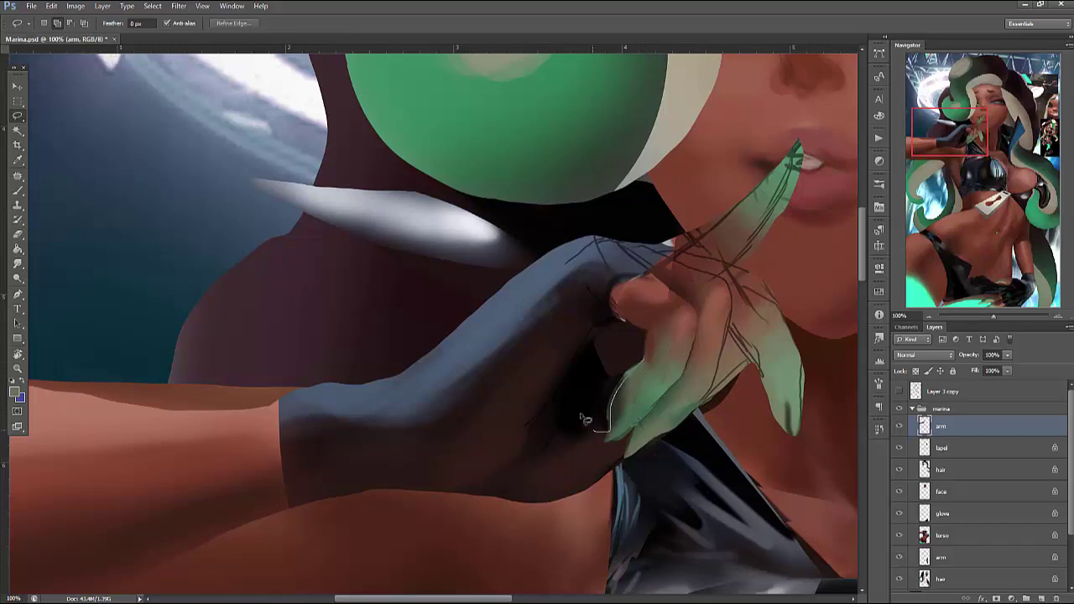
Select the dark palm area beside the shorter green fingertip and paint it dark to define the finger's edge
left_click_drag(586, 420, 642, 359)
key("b")
right_click(675, 312)
key("Return")
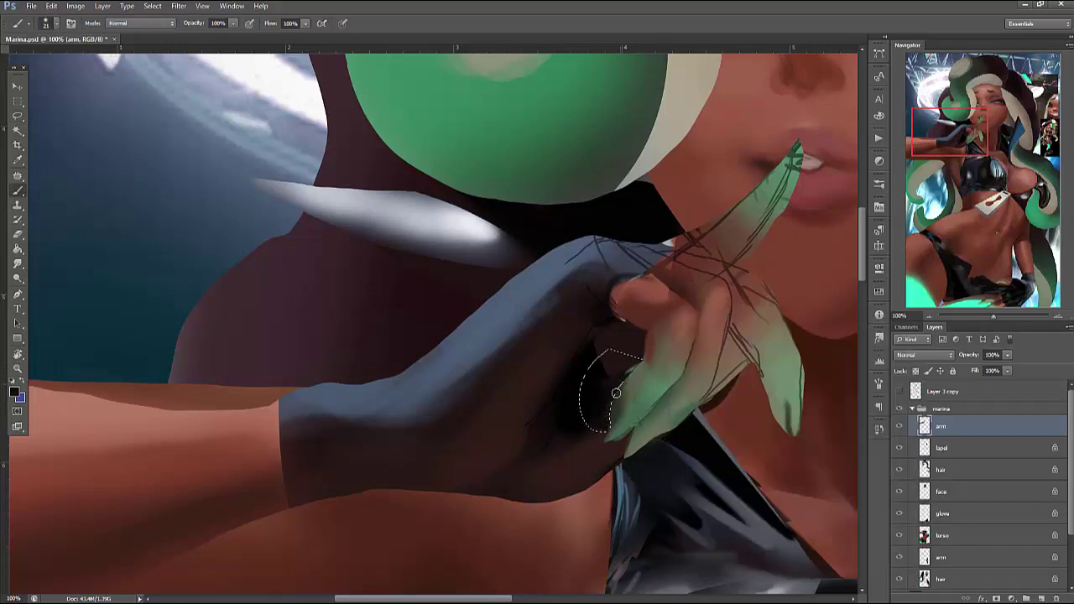
mouse_move(616, 409)
left_mouse_down()
mouse_move(589, 427)
mouse_move(605, 425)
mouse_move(617, 401)
left_mouse_up()
right_click(613, 428)
key("Return")
key("ctrl+d")
Draw the nail outlines on the two lower green fingertips with a 6 px brush
right_click(692, 321)
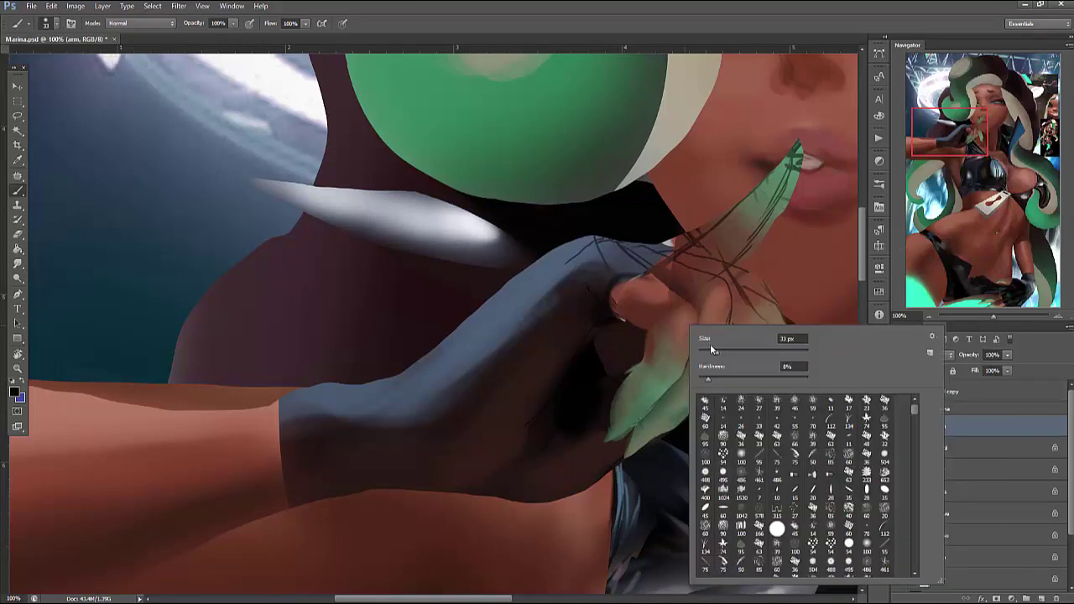
type("6")
key("Return")
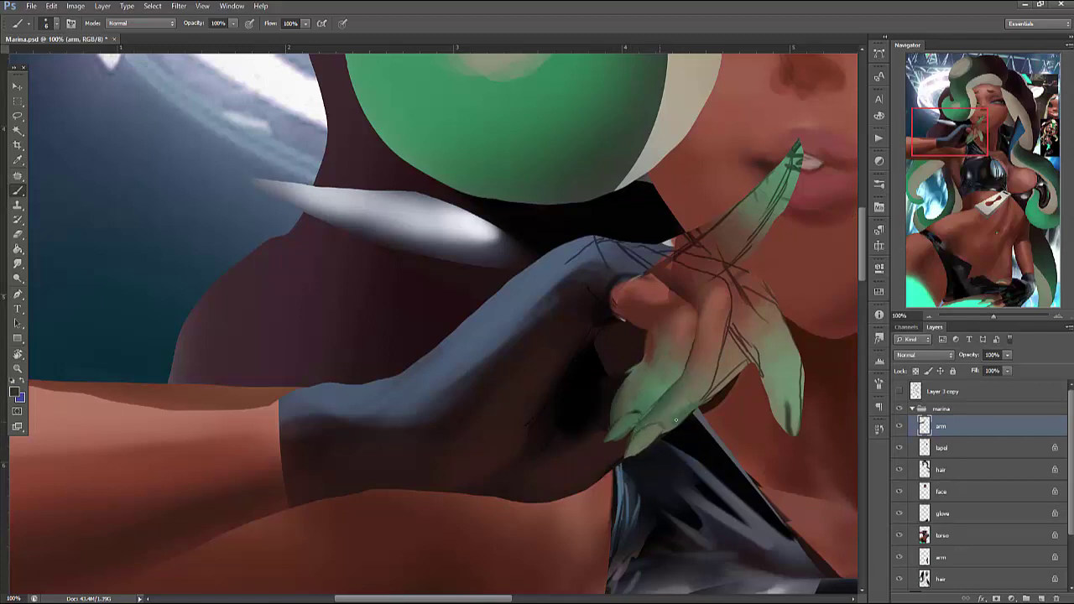
Lasso the strip outside the drooping green fingertip, trim the stray sketch edge, and deselect
key("l")
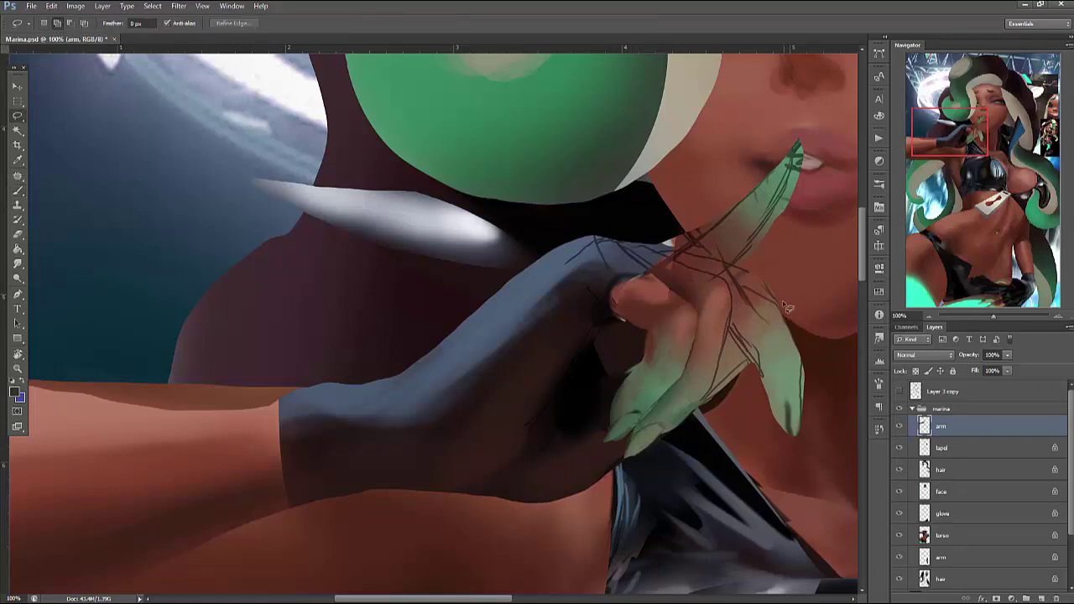
left_click_drag(810, 419, 812, 424)
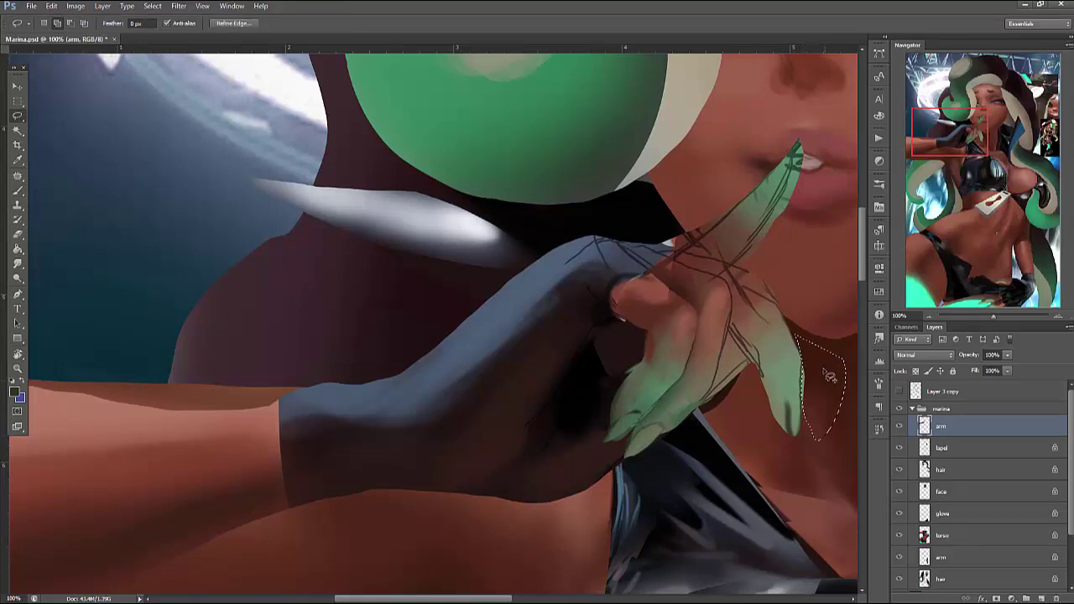
key("ctrl+d")
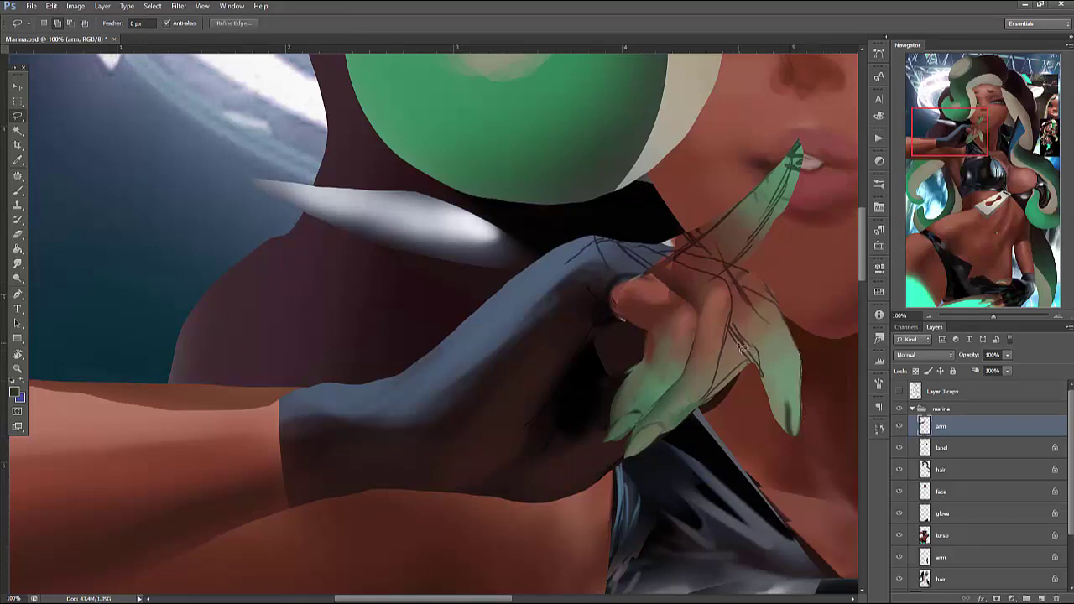
Lasso the wedge between the middle and drooping fingers and shade it green with a 72 px soft brush
key("b")
right_click(770, 310)
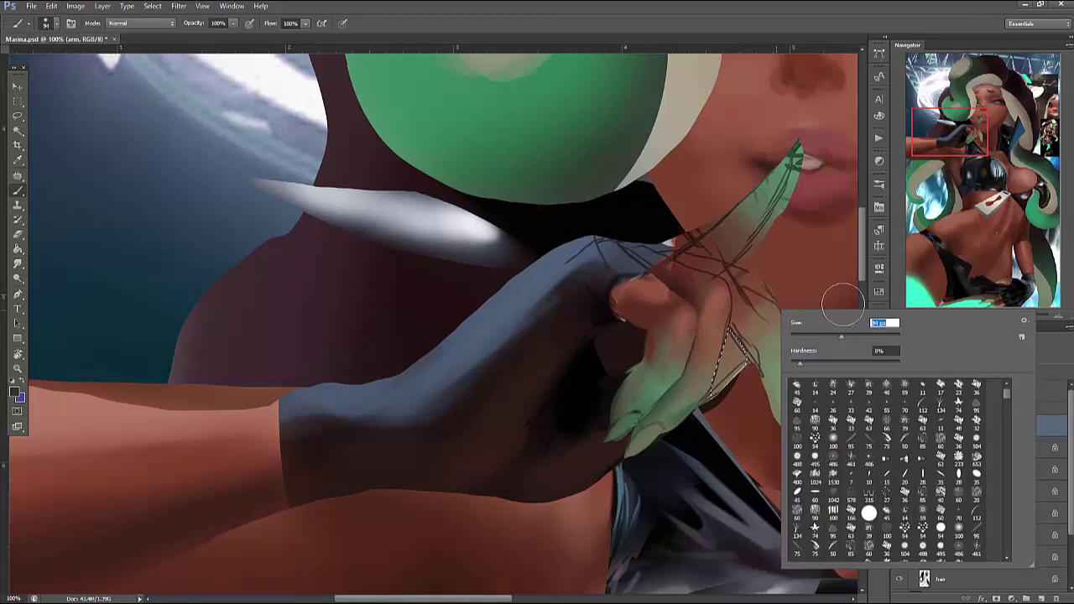
key("Escape")
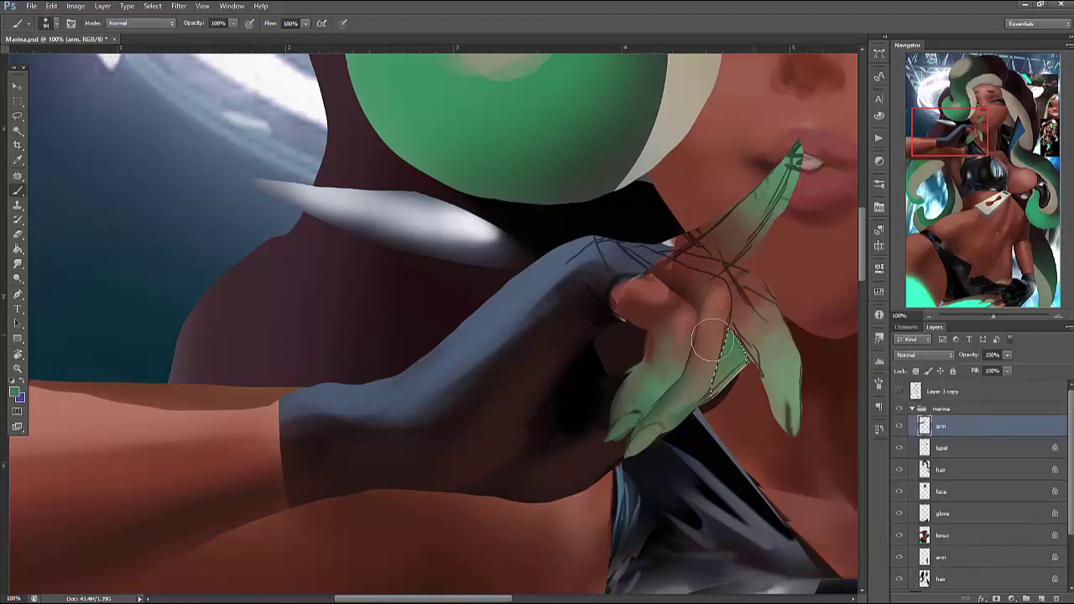
right_click(741, 236)
left_click_drag(780, 256, 771, 256)
key("Return")
left_click(712, 409, "alt")
left_click_drag(712, 408, 736, 414)
left_click(742, 344, "alt")
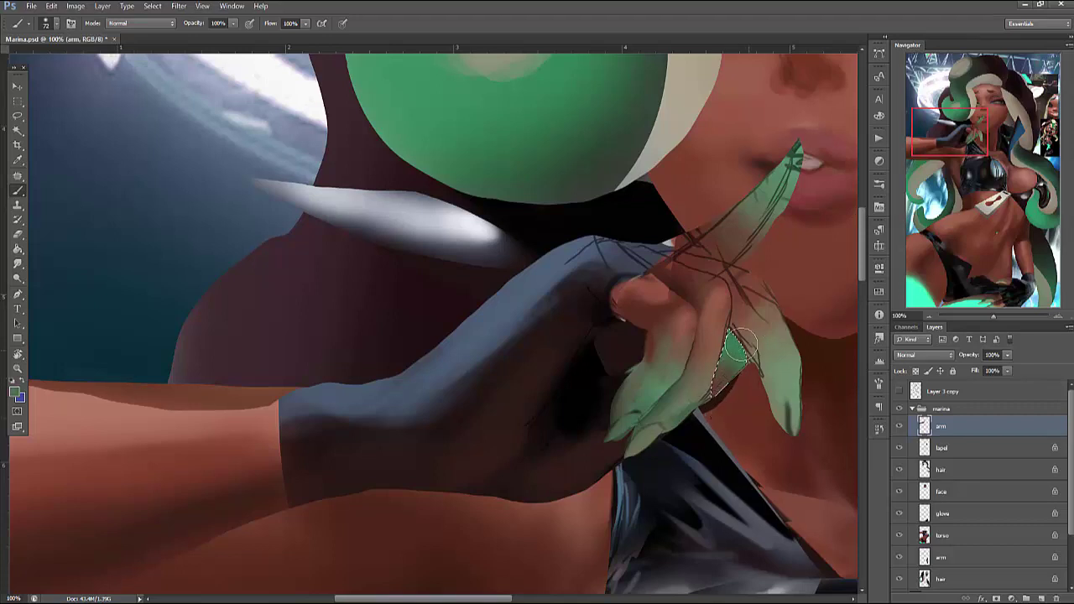
Refine the green wedge between the fingers with sampled greens and a 12 px brush
right_click(789, 263)
key("Return")
left_click(733, 340, "alt")
left_click(733, 331, "alt")
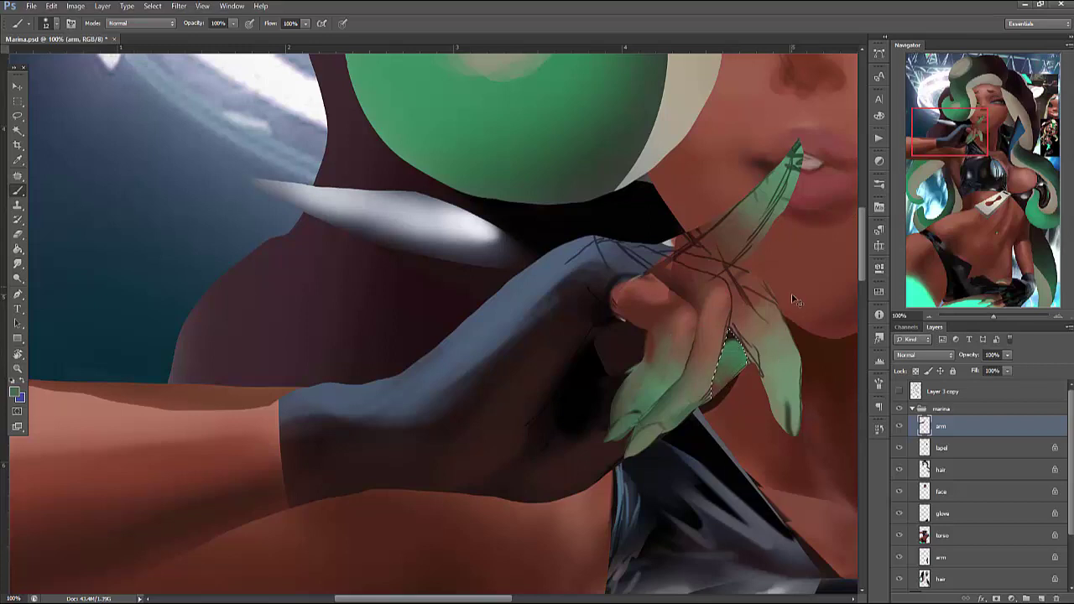
Lasso the upper part of the drooping finger and shade it dark brown with a large soft brush
key("l")
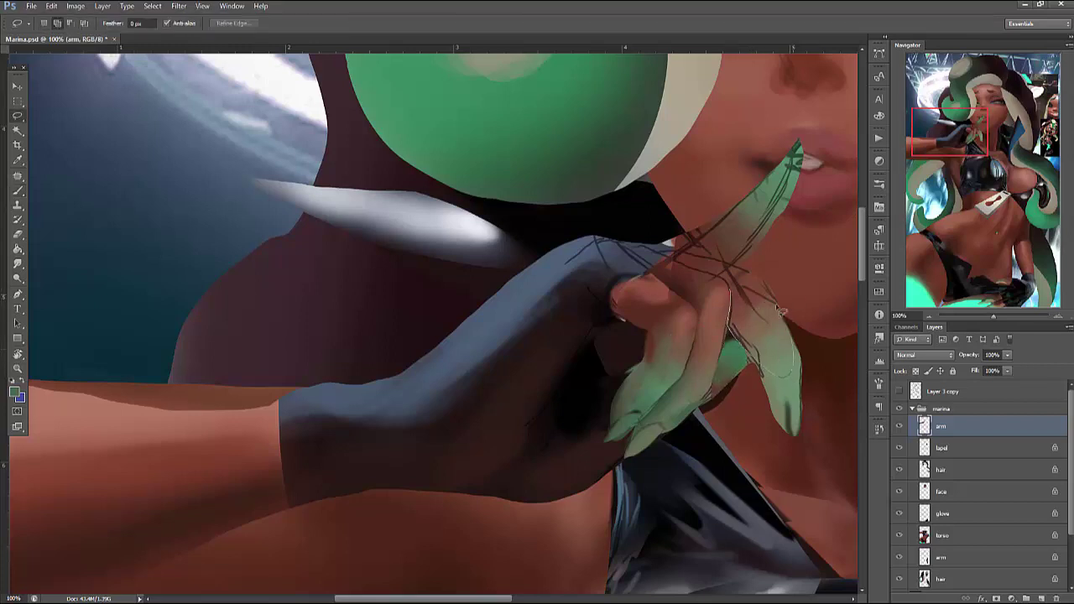
left_click_drag(779, 310, 780, 312)
key("b")
right_click(796, 260)
mouse_move(811, 336)
left_mouse_down()
mouse_move(739, 323)
mouse_move(759, 310)
mouse_move(768, 323)
mouse_move(753, 288)
left_mouse_up()
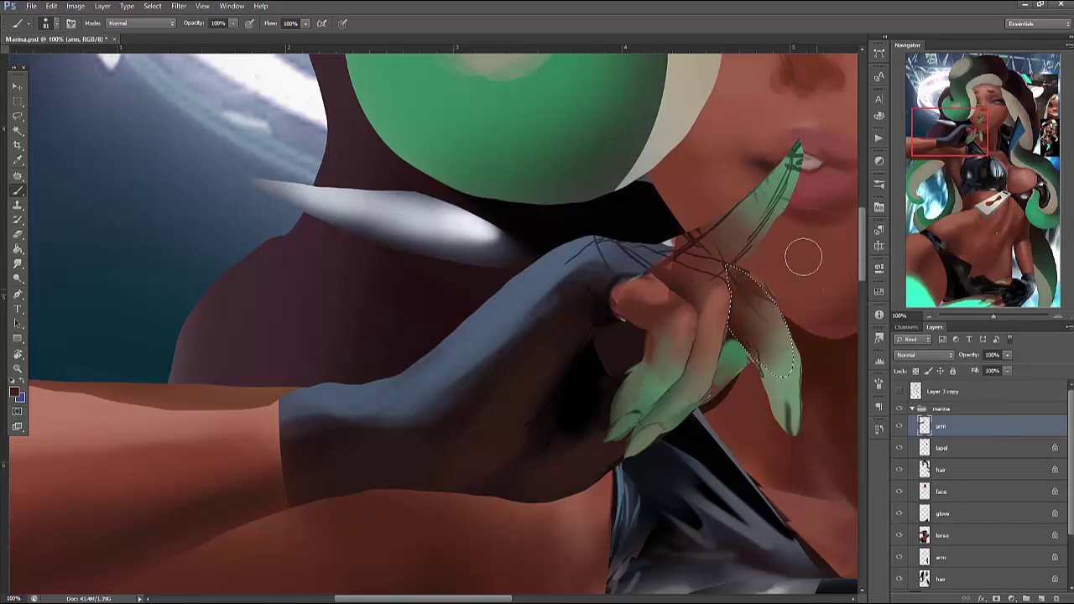
Blend the drooping finger's skin tone into its green tip with smaller brushes, covering the sketch lines
right_click(821, 285)
left_click_drag(923, 311, 864, 311)
key("Return")
mouse_move(767, 314)
left_mouse_down()
mouse_move(755, 294)
mouse_move(767, 348)
mouse_move(739, 274)
mouse_move(794, 283)
left_mouse_up()
right_click(763, 252)
key("Return")
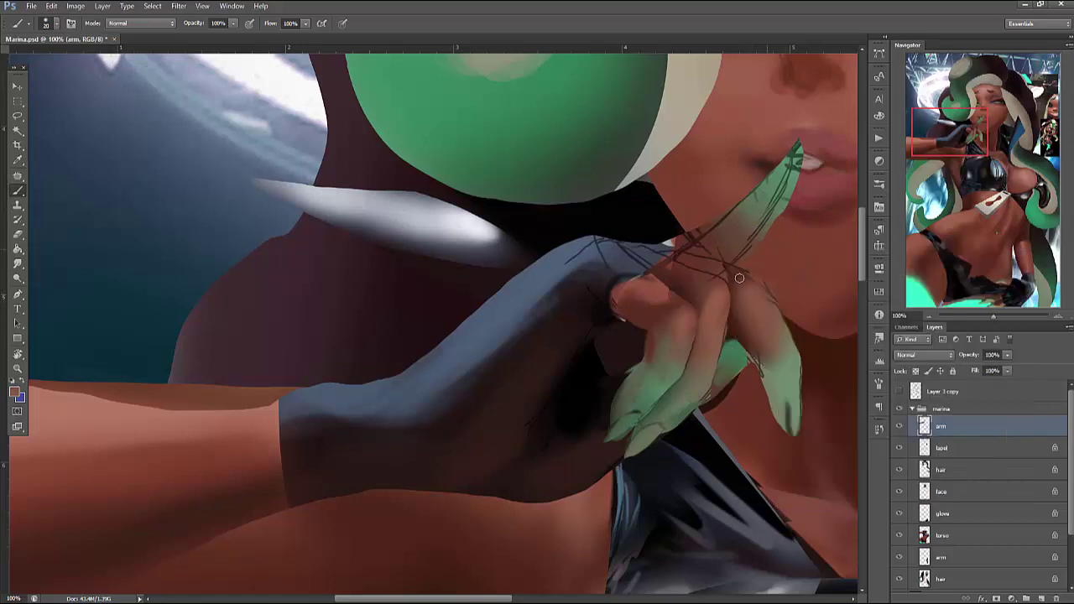
Lasso the knuckle area at the base of the raised finger, darken it with a 71 px brush, and deselect
key("l")
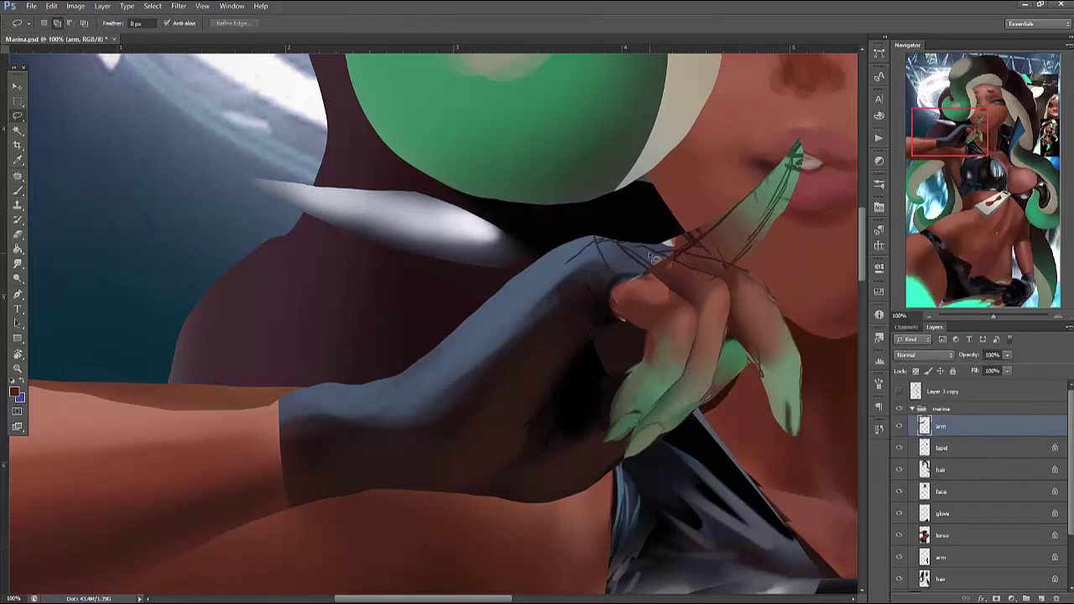
left_click_drag(671, 225, 670, 225)
key("b")
right_click(747, 225)
key("Return")
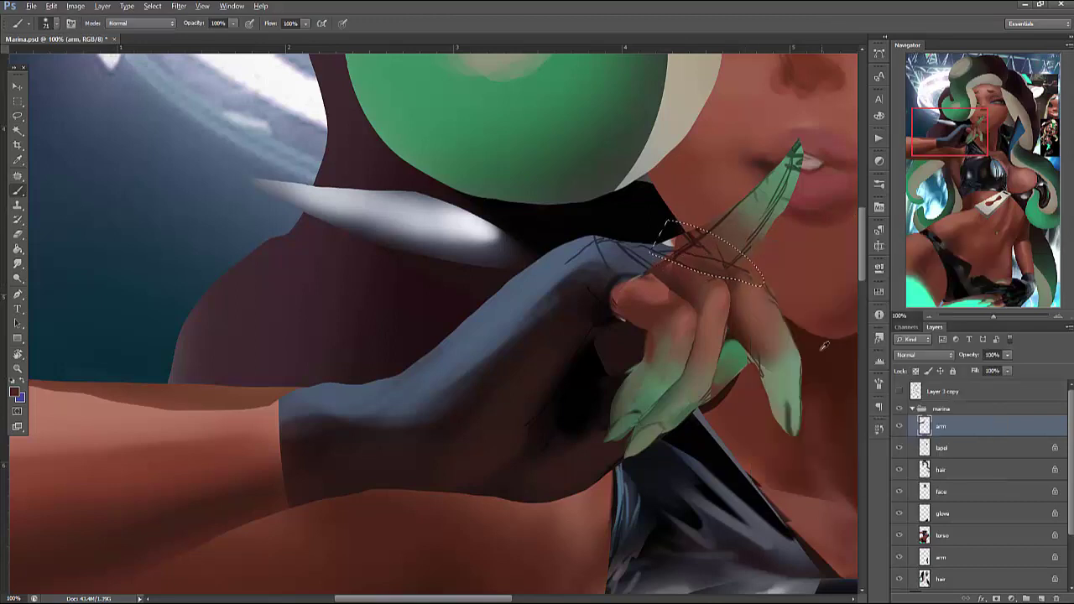
key("ctrl+d")
Paint the edge between the knuckles and the raised finger with a 15 px brush
right_click(776, 233)
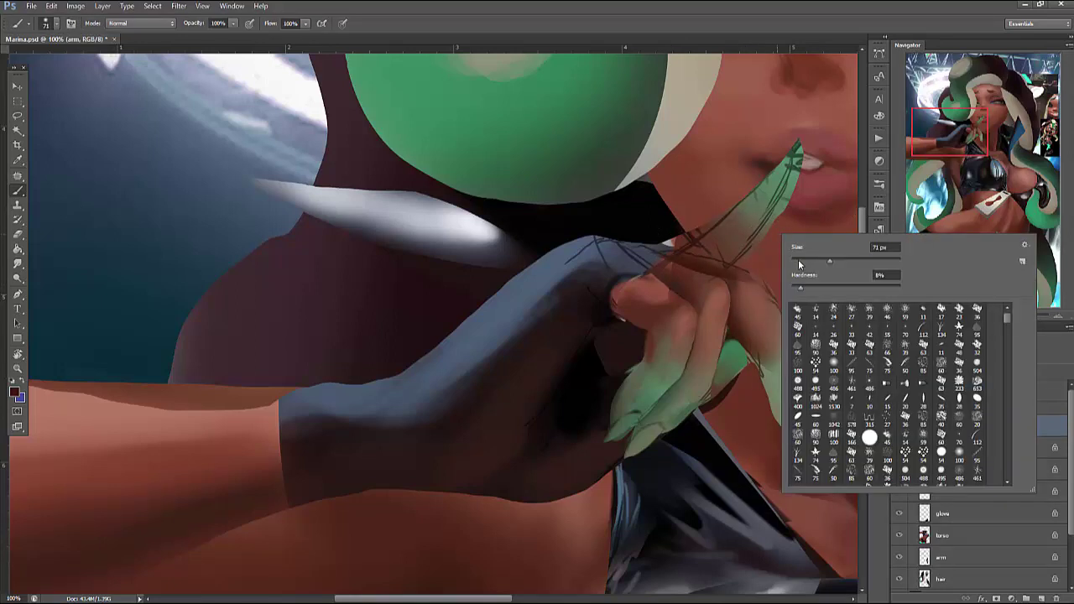
left_click_drag(802, 265, 797, 265)
key("Return")
left_click_drag(671, 245, 731, 271)
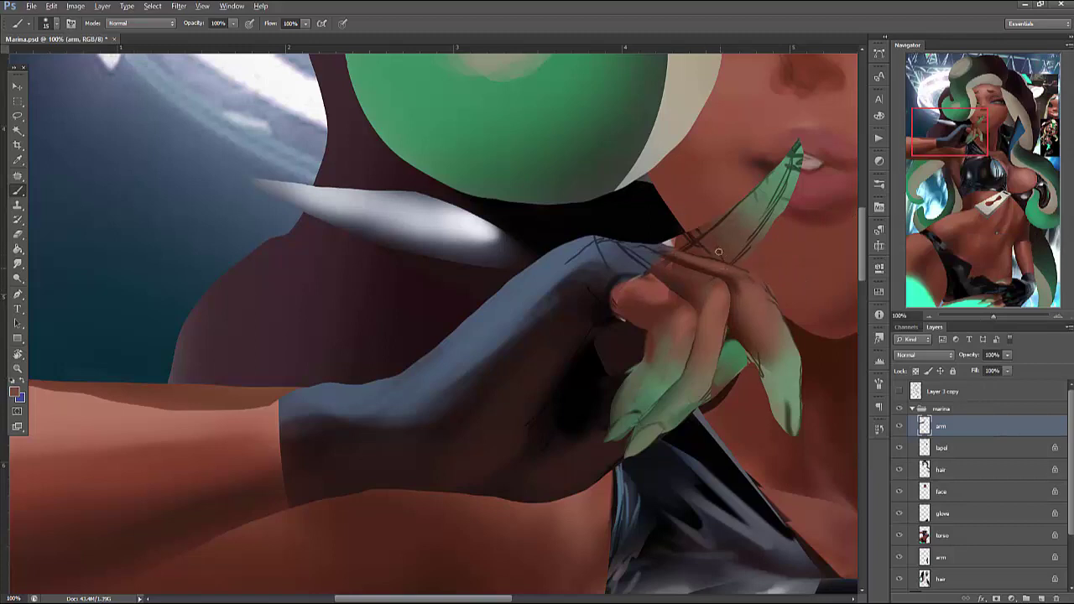
Shade the drooping finger from knuckle to green tip with a 55 px brush
right_click(743, 225)
left_click_drag(802, 266, 819, 266)
key("Return")
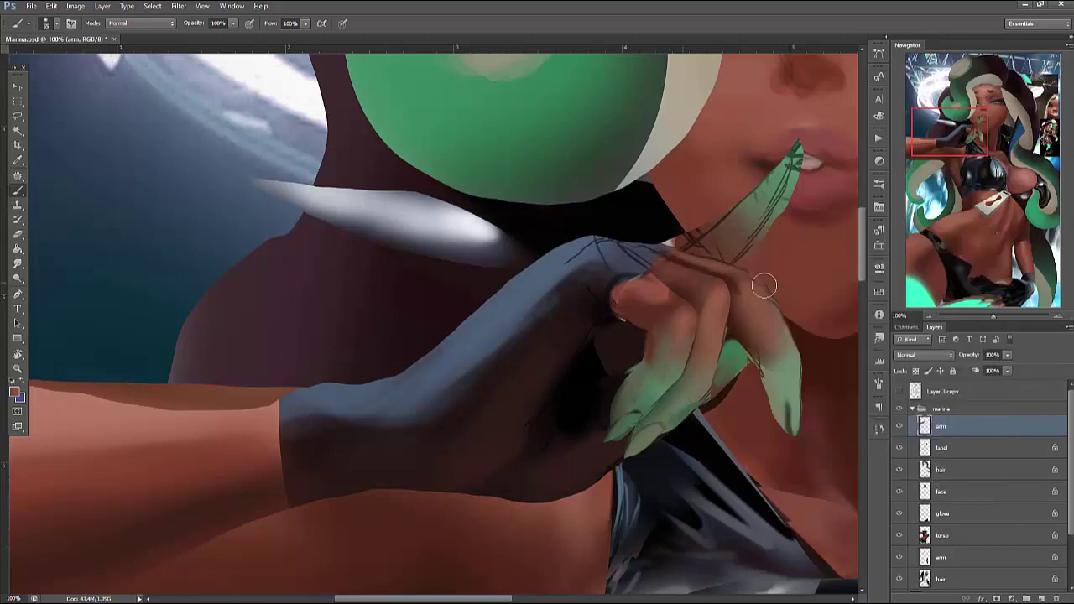
mouse_move(753, 280)
left_mouse_down()
mouse_move(752, 319)
mouse_move(780, 352)
left_mouse_up()
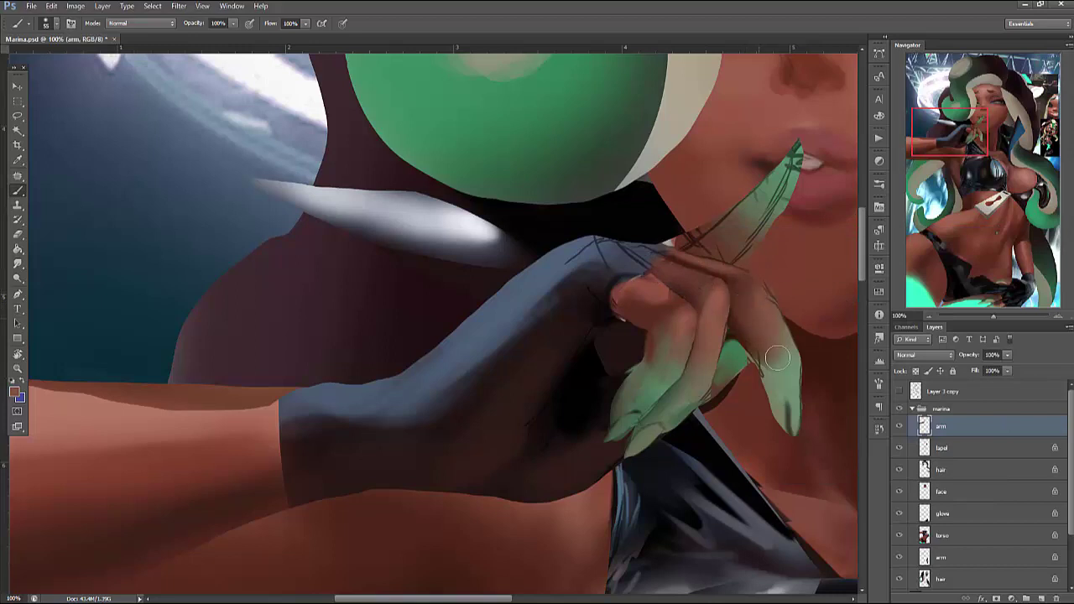
Lasso the drooping finger's outer edge and tip, clean up its outline, and paint the green tip to a longer point
key("l")
mouse_move(742, 268)
left_mouse_down()
mouse_move(831, 365)
mouse_move(802, 369)
mouse_move(835, 352)
mouse_move(819, 432)
mouse_move(793, 336)
left_mouse_up()
left_click_drag(804, 401, 793, 455)
key("b")
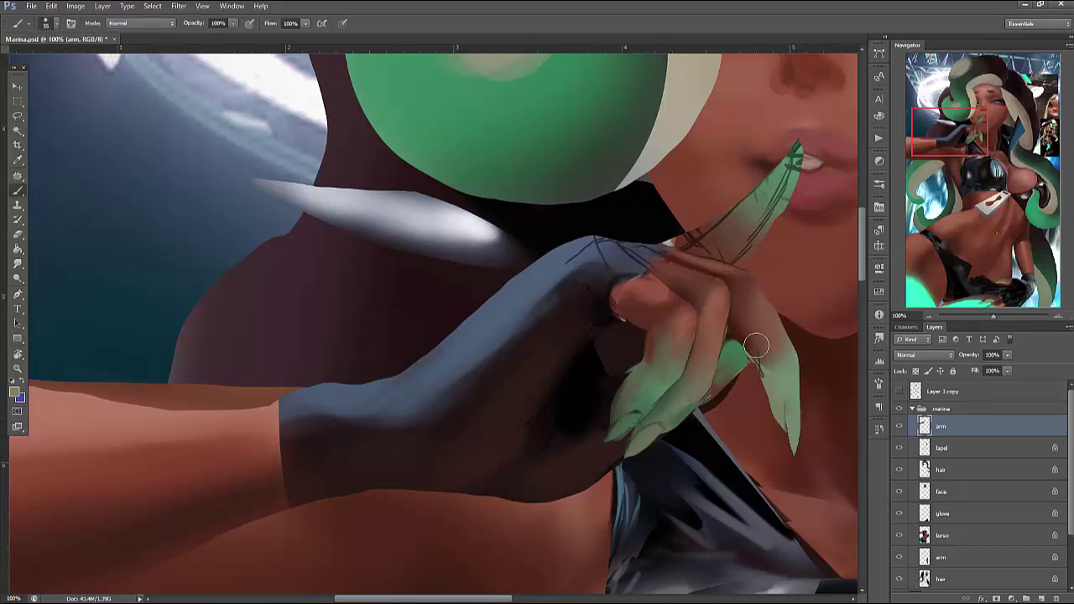
Lasso along the drooping finger's inner edge and tidy it into a smooth outline
key("l")
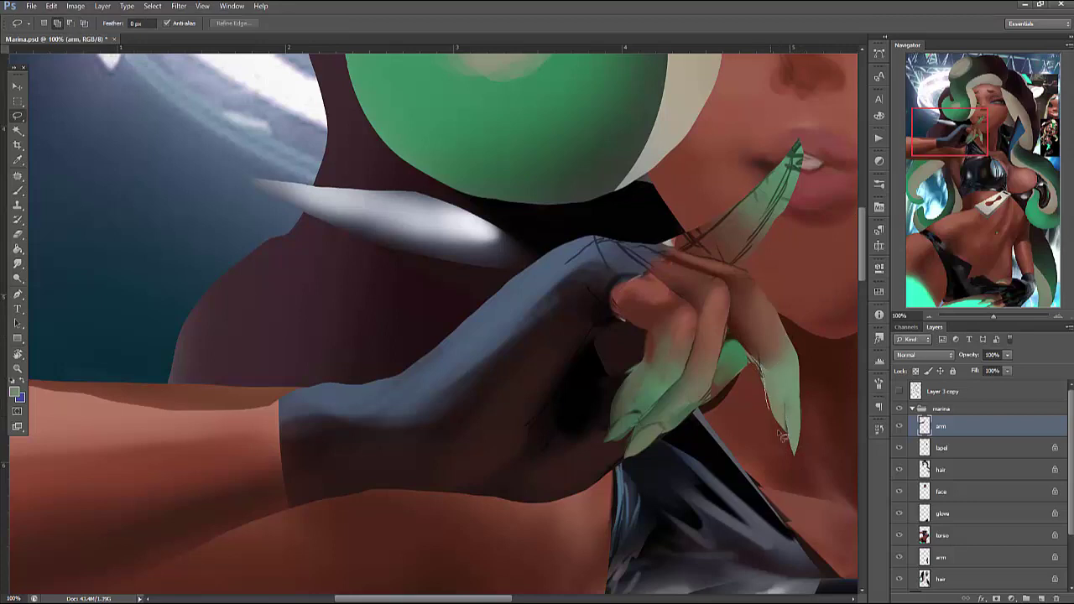
left_click_drag(780, 434, 760, 356)
left_click(762, 357)
key("b")
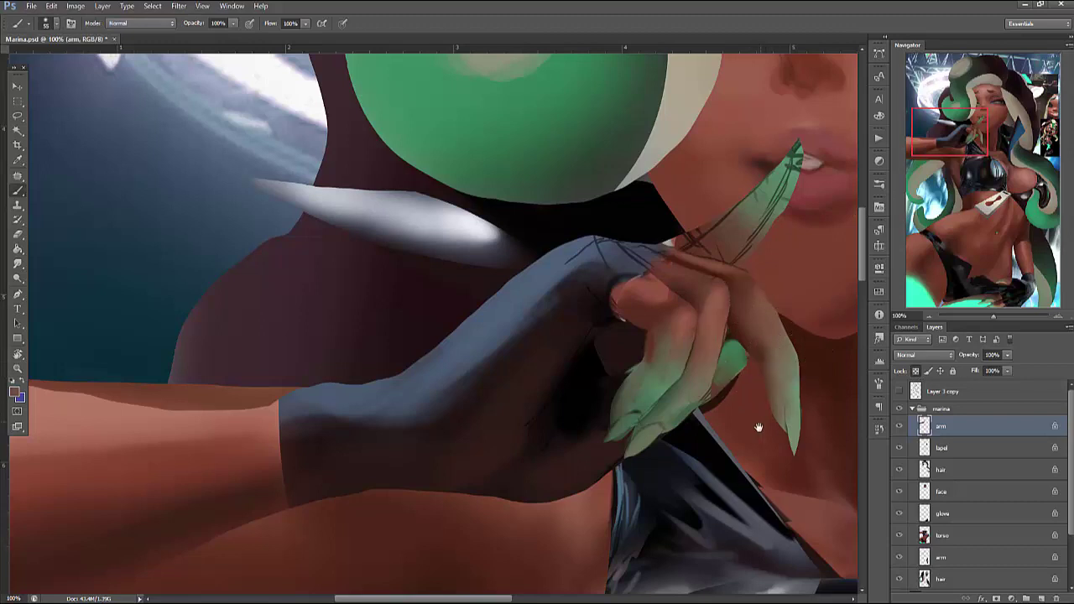
Paint sampled green over the sketch lines on the raised finger with a 42 px brush
scroll(758, 428, "up", 3)
right_click(719, 303)
key("Escape")
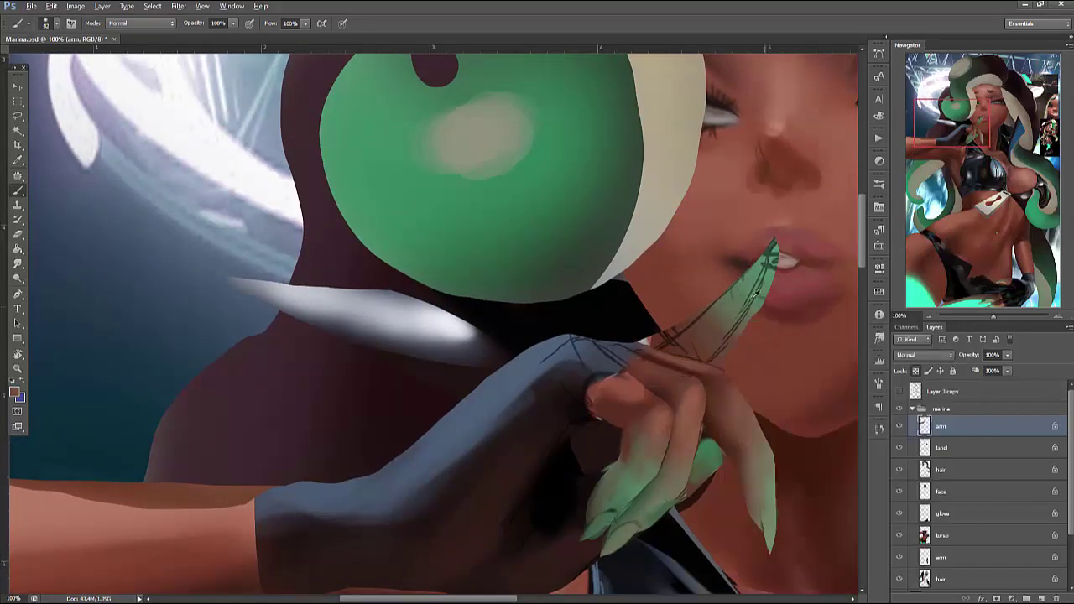
left_click(745, 290, "alt")
mouse_move(768, 248)
left_mouse_down()
mouse_move(746, 296)
mouse_move(688, 339)
left_mouse_up()
left_click(673, 346, "alt")
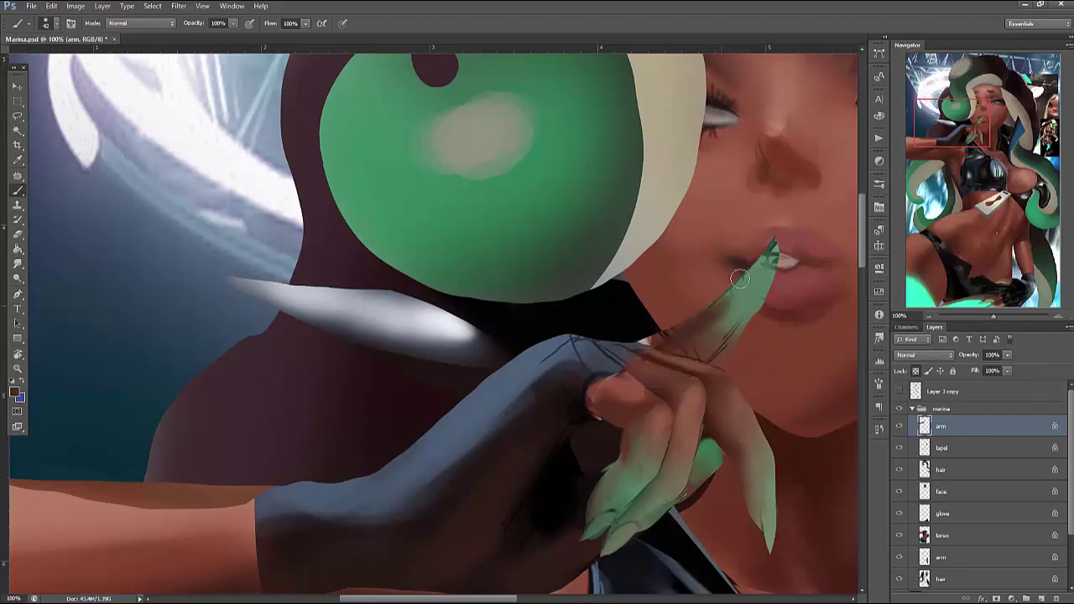
Paint reddish skin tone along the raised finger's upper edge near its base with a 17 px brush
left_click(744, 267, "alt")
right_click(744, 267)
key("Escape")
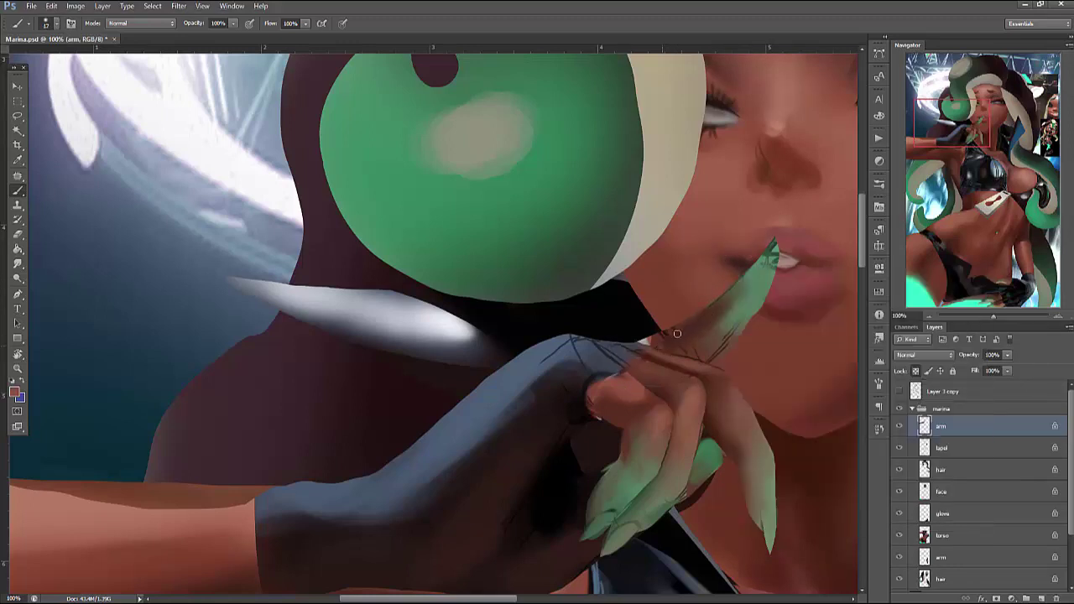
mouse_move(677, 333)
left_mouse_down()
mouse_move(734, 285)
mouse_move(680, 347)
mouse_move(707, 317)
left_mouse_up()
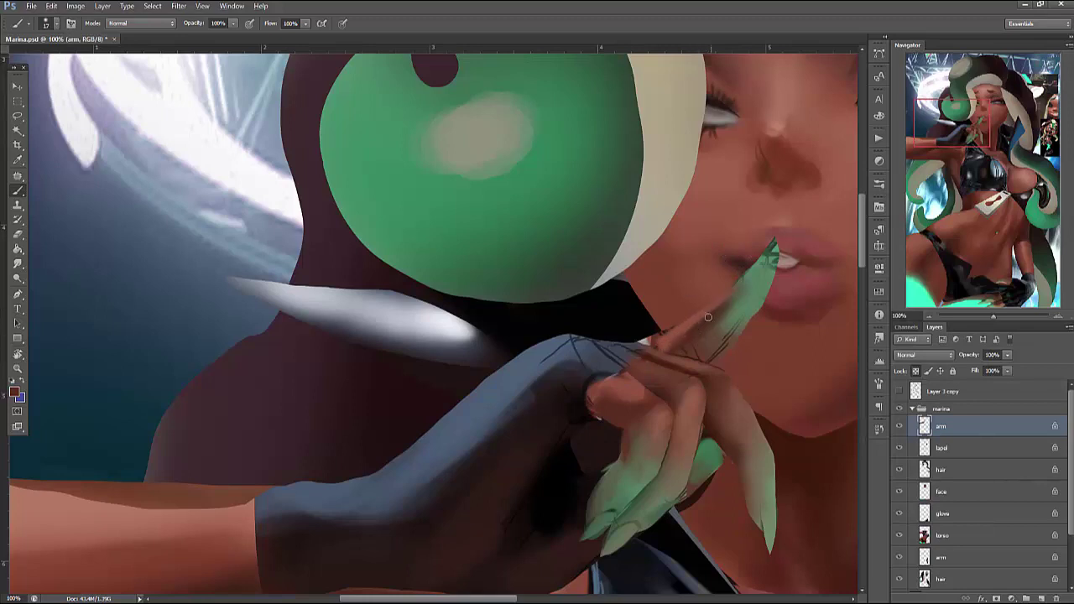
Shade the raised finger in muted green and brown, blending the skin into the green and covering the remaining sketch lines
right_click(788, 215)
key("Return")
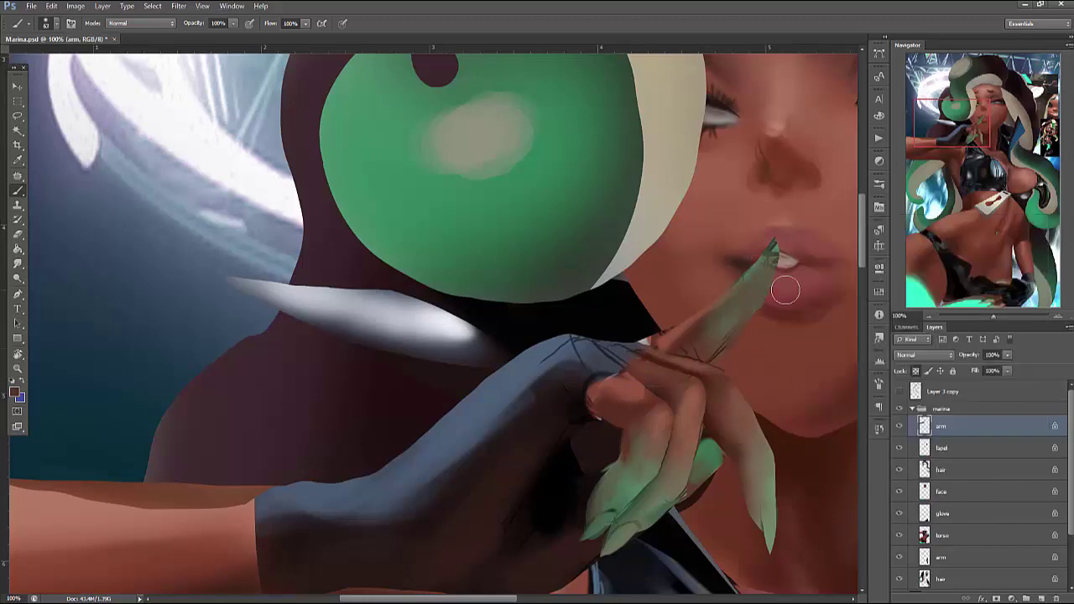
right_click(818, 277)
key("Return")
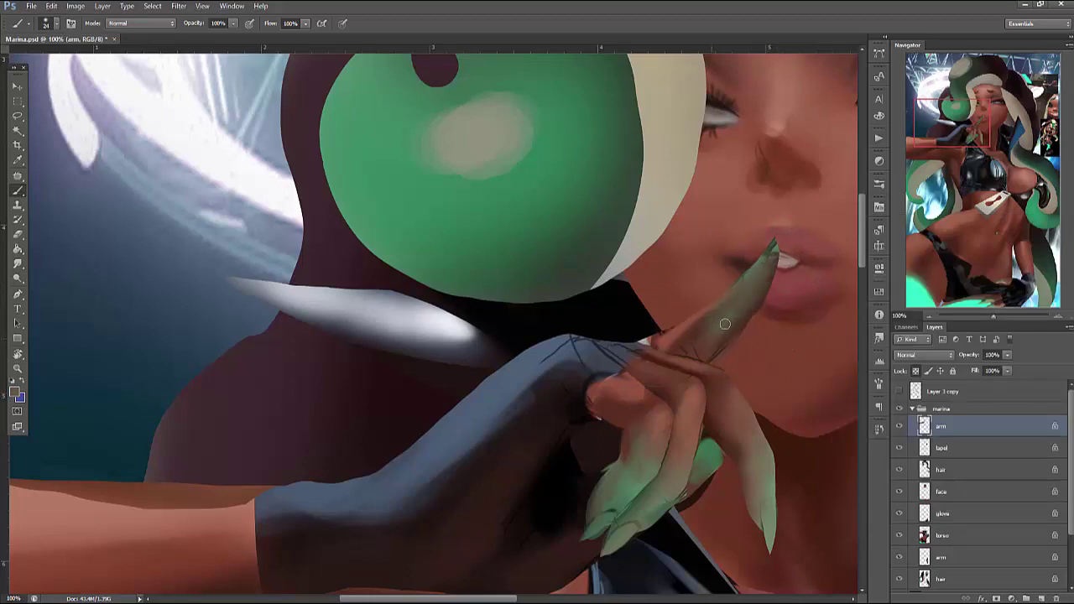
right_click(762, 269)
key("Return")
left_click(742, 298, "alt")
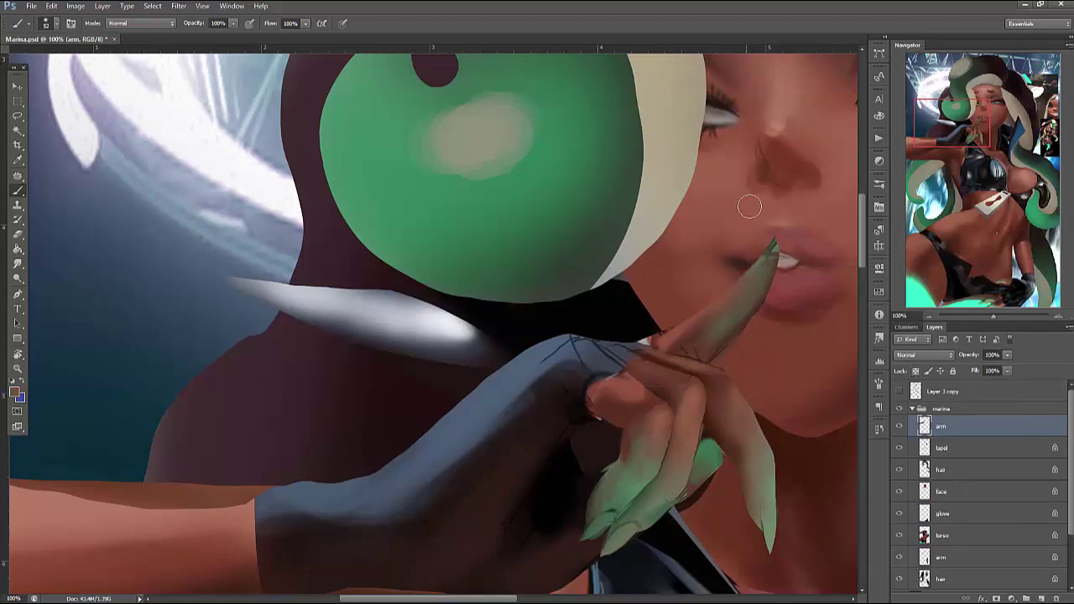
Clean up the raised finger's green tip, lasso the area below it, brighten its upper edge with the hair's green, and deselect
key("l")
key("b")
right_click(793, 228)
key("Escape")
key("l")
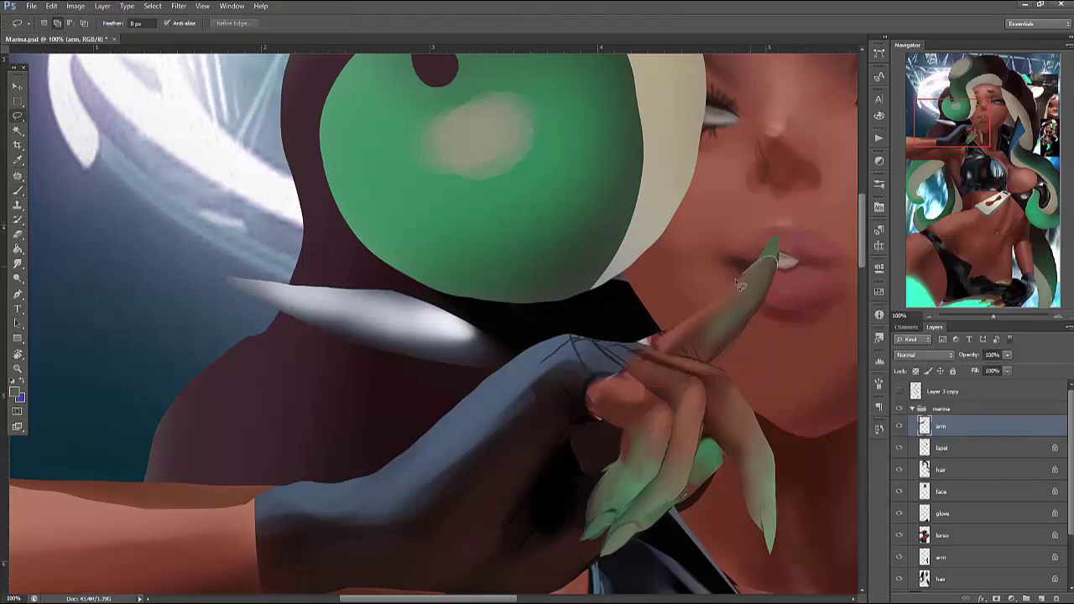
left_click_drag(739, 285, 737, 287)
key("b")
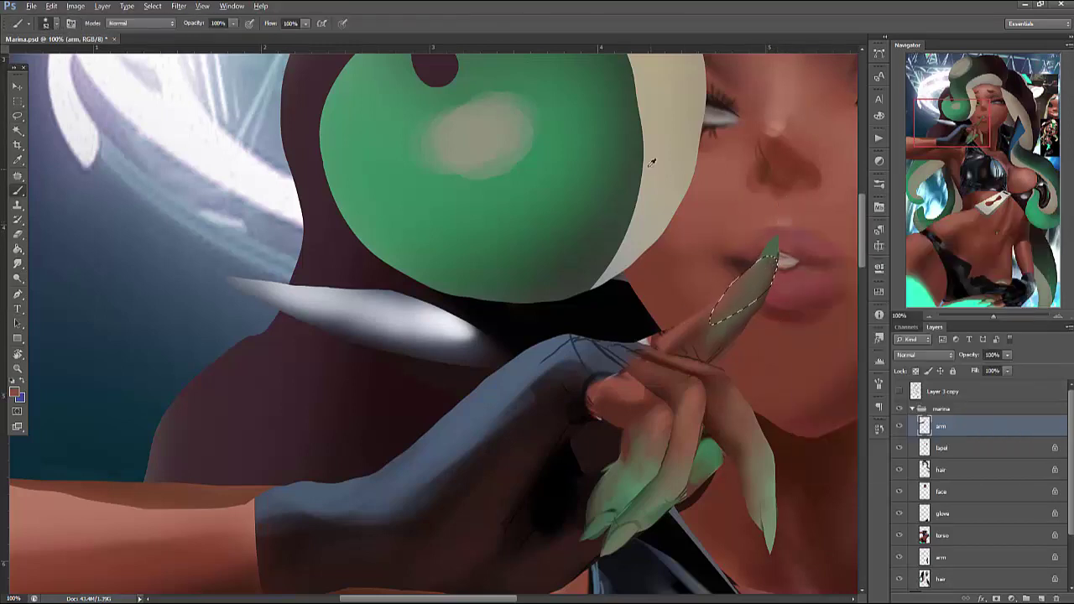
left_click(540, 182, "alt")
mouse_move(763, 252)
left_mouse_down()
mouse_move(730, 285)
mouse_move(756, 253)
mouse_move(775, 270)
mouse_move(757, 291)
mouse_move(759, 260)
left_mouse_up()
key("ctrl+d")
Blend the raised finger's green edge with an 11 px brush, tidy its lower outline using Lasso, and deselect
right_click(781, 218)
key("Escape")
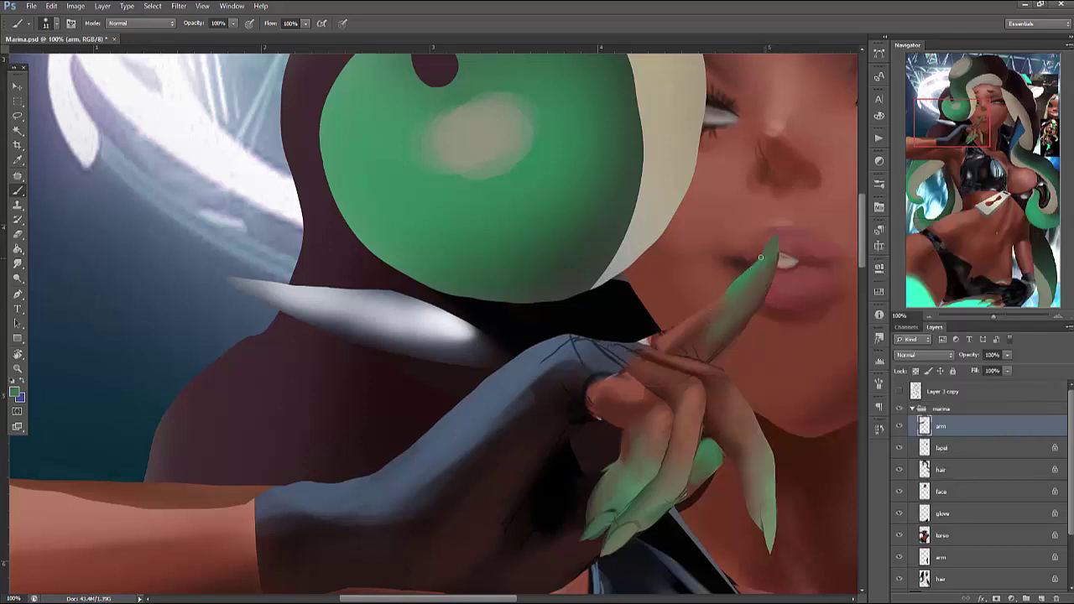
left_click(740, 288, "alt")
left_click(709, 344, "alt")
key("l")
mouse_move(772, 289)
left_mouse_down()
mouse_move(720, 359)
mouse_move(785, 315)
mouse_move(783, 336)
mouse_move(730, 367)
mouse_move(802, 283)
left_mouse_up()
key("End")
key("ctrl+d")
Lasso the glove's knuckle area, darken inside it and down the back of the hand with a 35 px brush, and deselect
left_click_drag(738, 417, 814, 352)
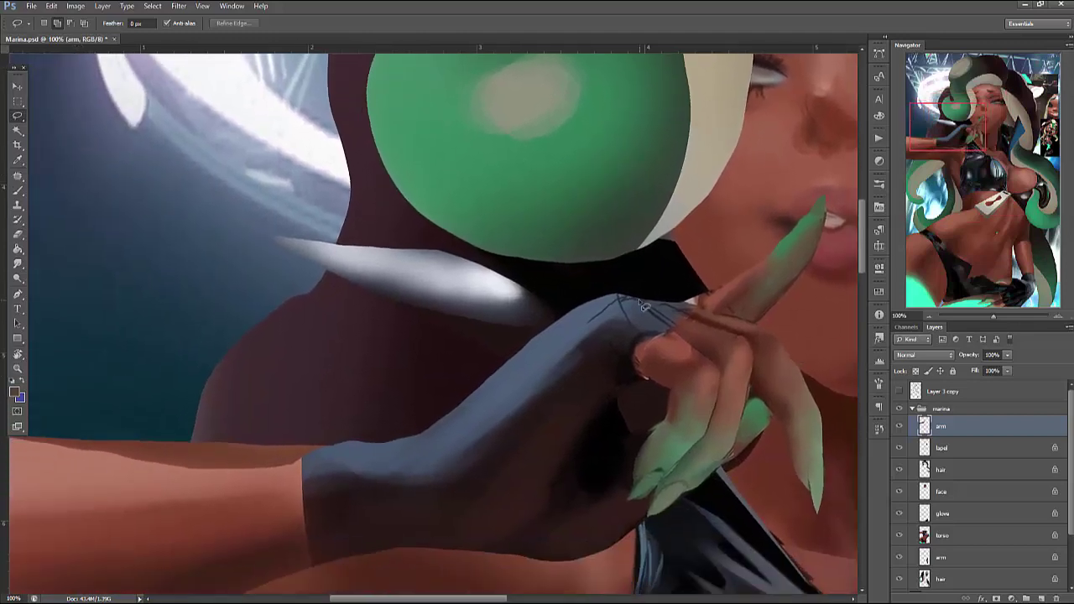
left_click_drag(652, 338, 591, 377)
key("b")
right_click(650, 336)
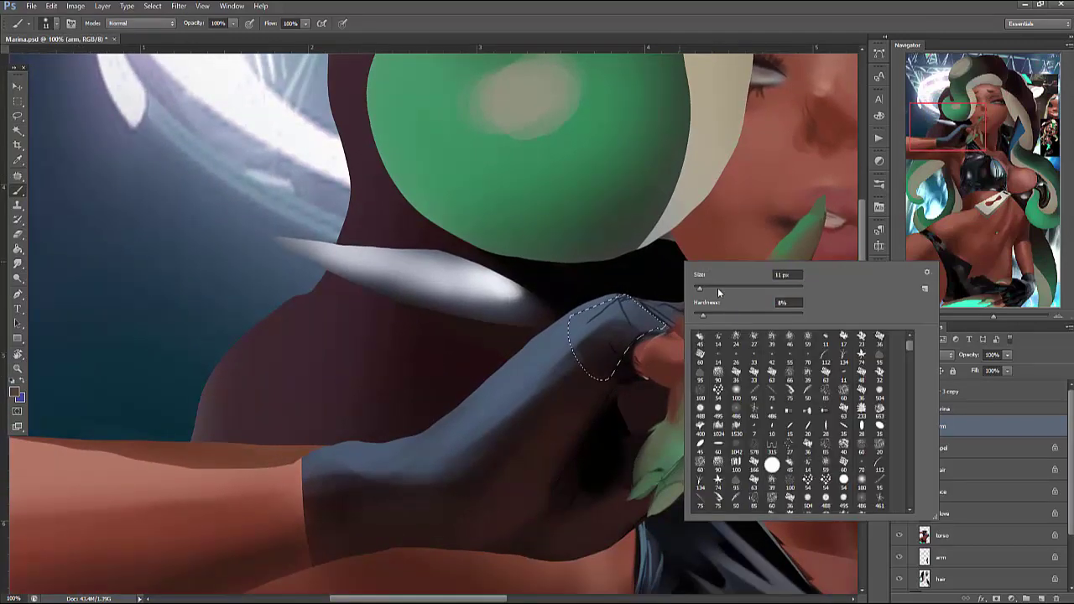
key("Escape")
mouse_move(613, 331)
left_mouse_down()
mouse_move(627, 355)
mouse_move(585, 360)
mouse_move(609, 313)
mouse_move(484, 447)
left_mouse_up()
key("ctrl+d")
Deepen the dark shading around the glove's knuckle with a smaller brush
right_click(673, 270)
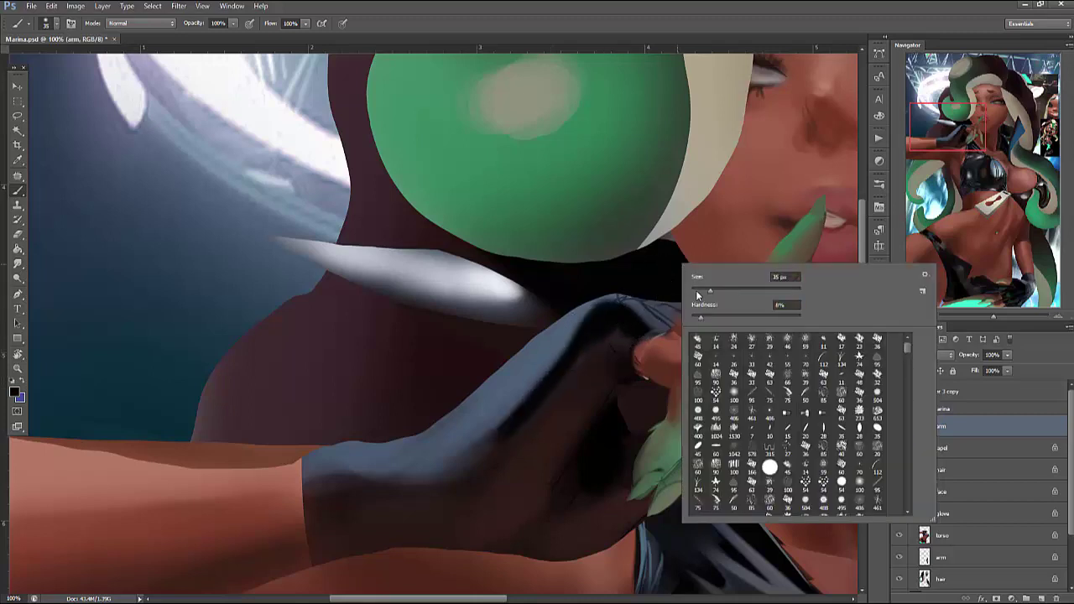
key("Escape")
right_click(649, 264)
key("Escape")
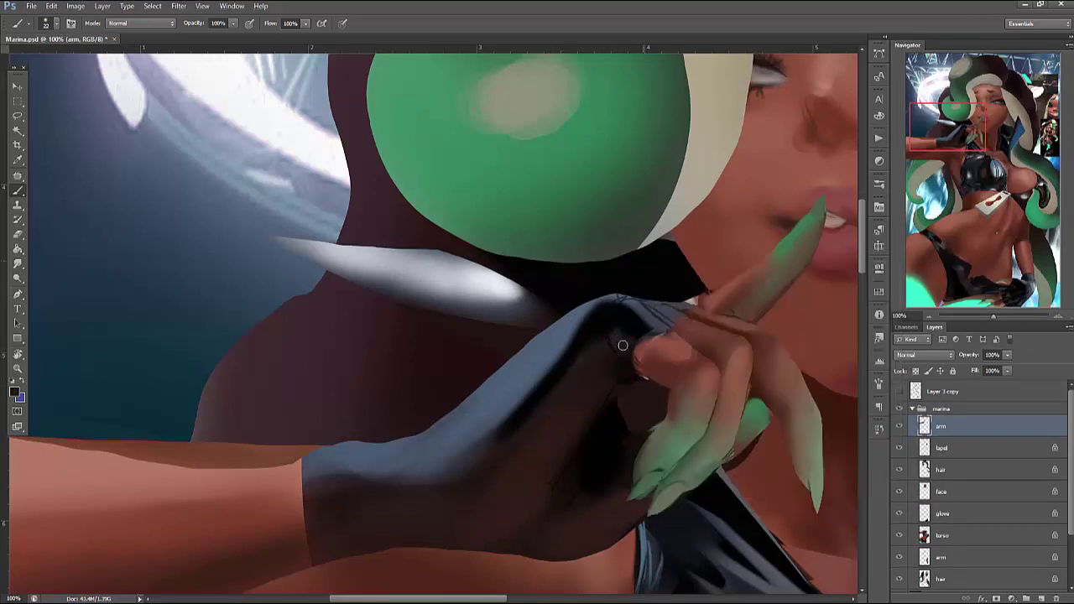
right_click(688, 277)
key("Escape")
left_click_drag(697, 301, 682, 296)
Paint thin blue and black fabric folds below the glove's knuckle with a fine brush
right_click(659, 261)
key("Escape")
left_click(568, 334, "alt")
left_click_drag(582, 349, 571, 344)
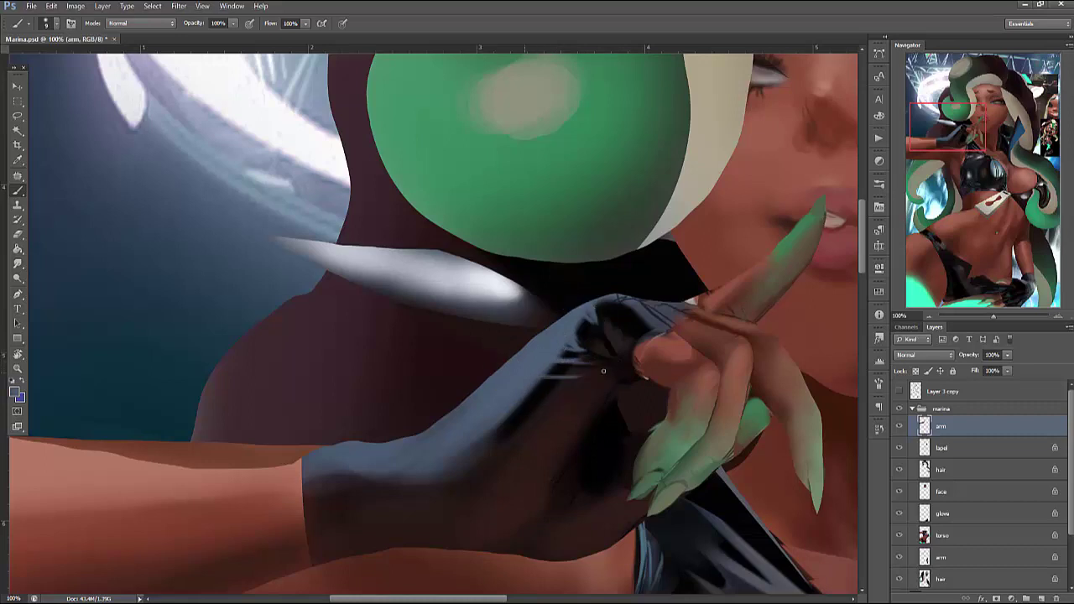
left_click(603, 370, "alt")
left_click_drag(597, 362, 556, 349)
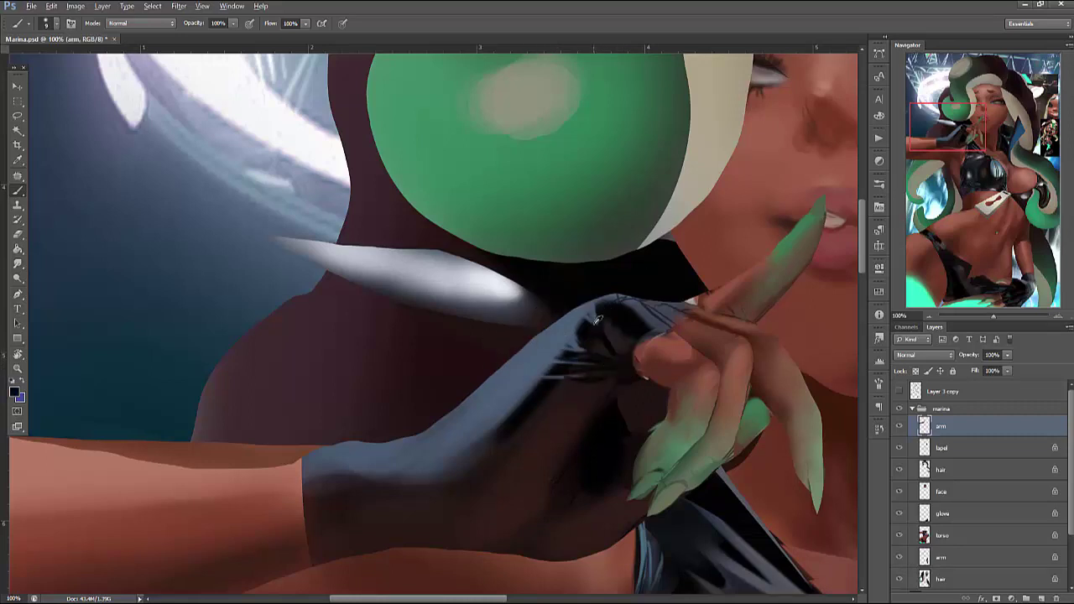
Paint soft bluish reflected light across the glove's palm and wrist with a 41 px brush
right_click(649, 271)
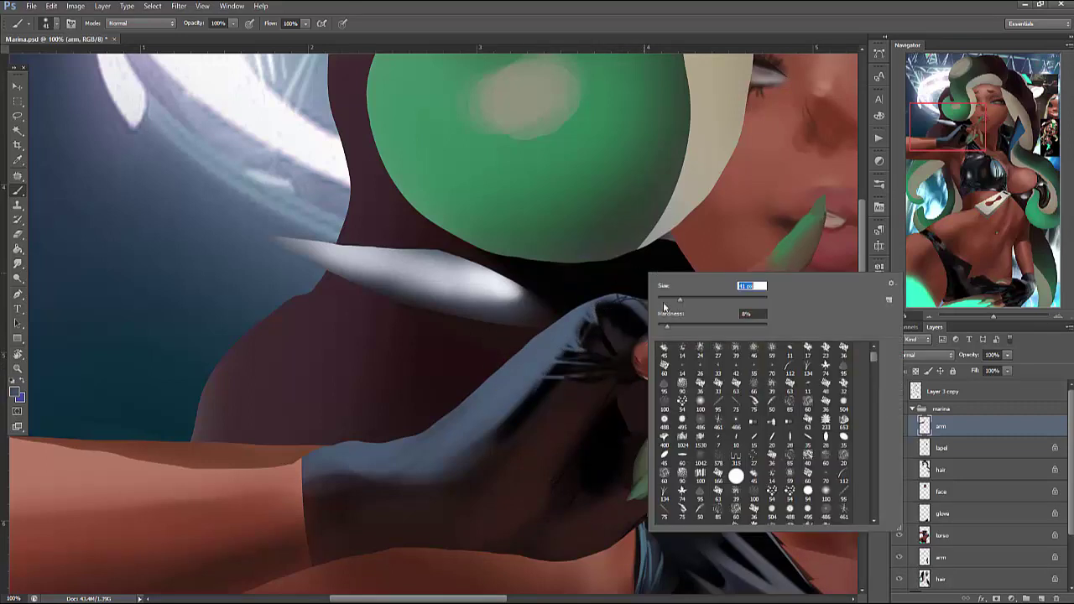
key("Return")
mouse_move(609, 366)
left_mouse_down()
mouse_move(579, 394)
mouse_move(478, 520)
mouse_move(521, 472)
mouse_move(502, 506)
mouse_move(417, 527)
left_mouse_up()
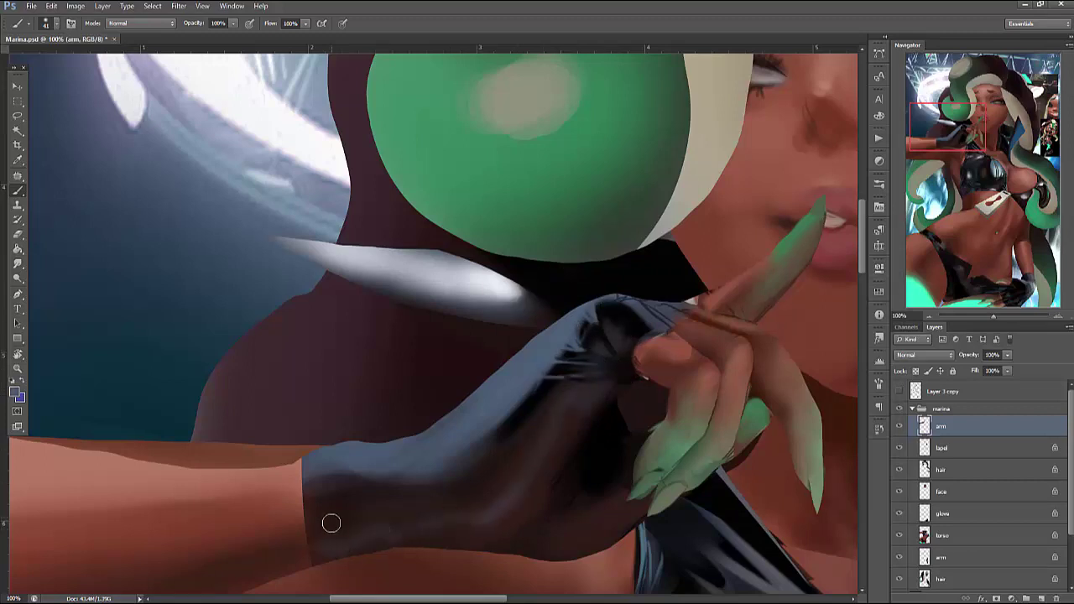
Paint dark zigzag creases around the glove's wrist and along its lower edge with a fine black brush
left_click_drag(681, 426, 747, 389)
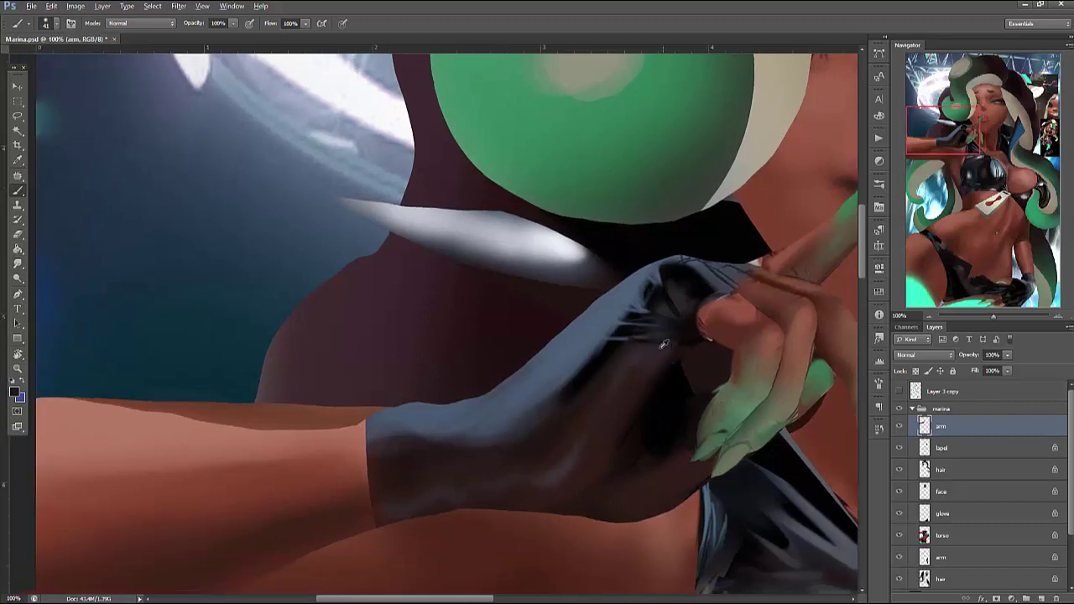
mouse_move(473, 464)
left_mouse_down()
mouse_move(571, 467)
mouse_move(616, 439)
mouse_move(545, 491)
mouse_move(503, 495)
left_mouse_up()
right_click(595, 371)
left_click(462, 476)
right_click(525, 329)
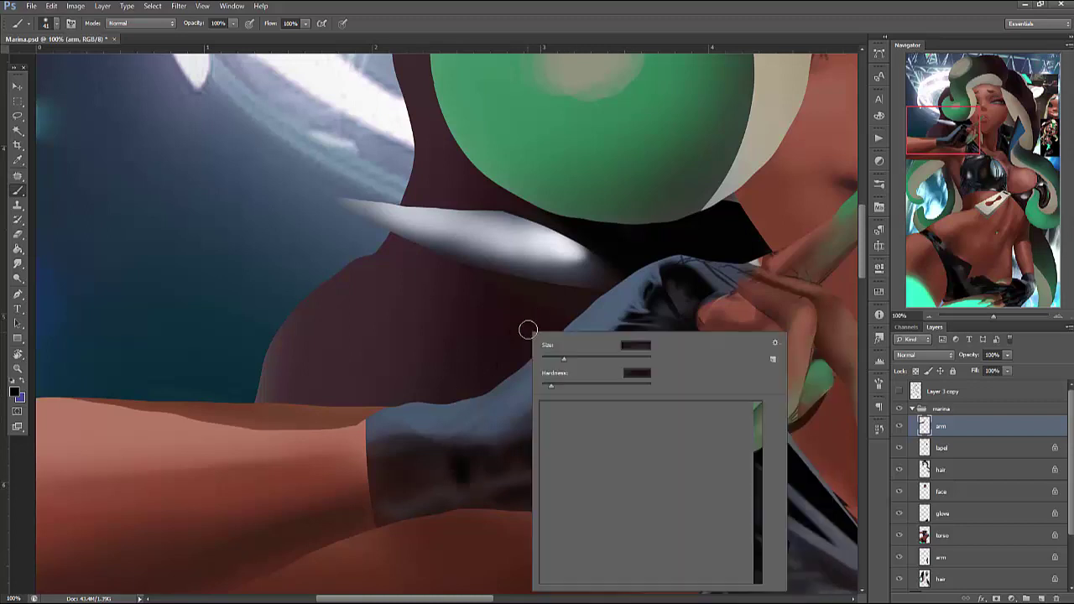
left_click_drag(557, 363, 545, 366)
mouse_move(451, 478)
left_mouse_down()
mouse_move(440, 429)
mouse_move(418, 496)
left_mouse_up()
mouse_move(408, 454)
left_mouse_down()
mouse_move(406, 481)
mouse_move(398, 457)
mouse_move(387, 466)
mouse_move(375, 518)
left_mouse_up()
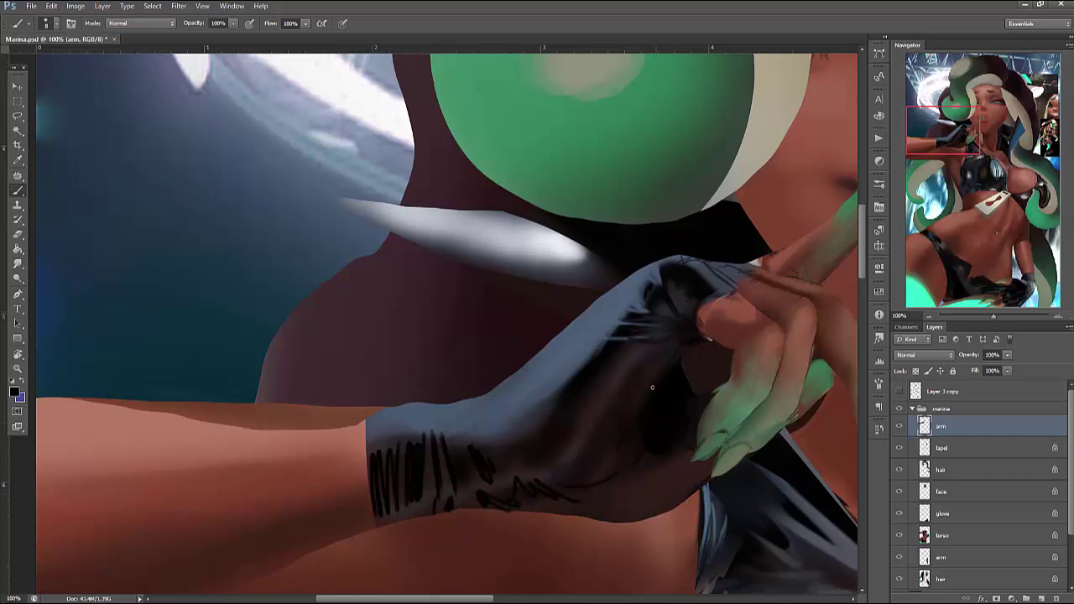
Darken the shadow in the glove's palm and blend its edges
right_click(730, 312)
left_click(662, 426)
mouse_move(617, 436)
left_mouse_down()
mouse_move(651, 353)
mouse_move(586, 480)
mouse_move(643, 408)
mouse_move(558, 501)
mouse_move(613, 453)
mouse_move(658, 466)
mouse_move(652, 434)
mouse_move(646, 458)
mouse_move(659, 462)
mouse_move(568, 479)
mouse_move(697, 446)
mouse_move(629, 498)
mouse_move(670, 448)
mouse_move(685, 455)
mouse_move(621, 499)
mouse_move(672, 482)
mouse_move(685, 469)
mouse_move(670, 465)
mouse_move(693, 468)
mouse_move(596, 491)
mouse_move(672, 496)
mouse_move(655, 479)
mouse_move(671, 432)
left_mouse_up()
Paint a blue highlight on the glove beside the curled green fingers, using 3 px and 21 px brushes
right_click(765, 319)
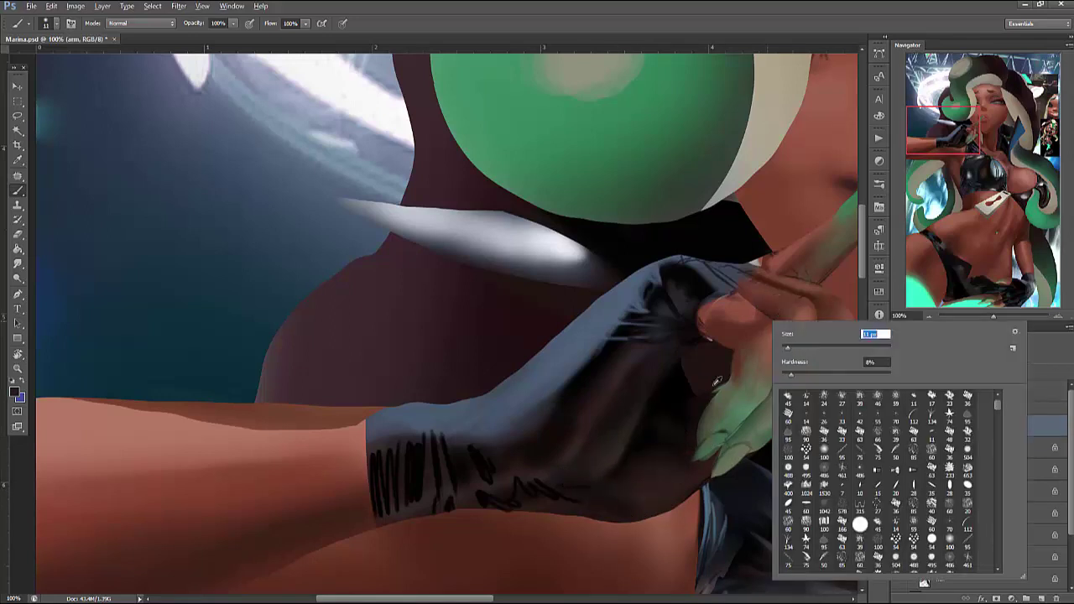
key("Return")
right_click(751, 338)
type("3")
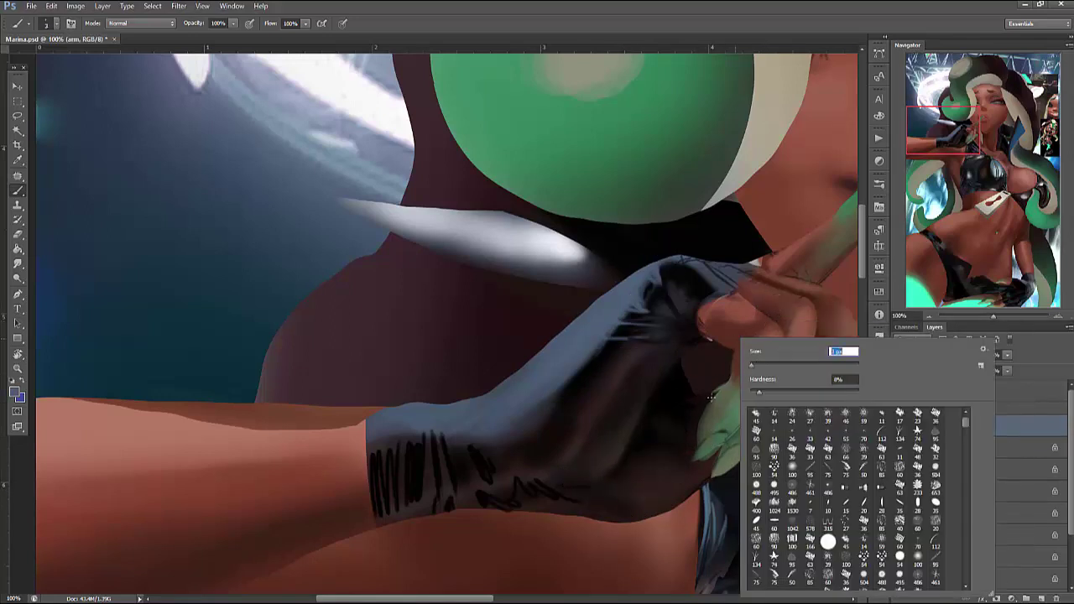
key("Return")
right_click(695, 401)
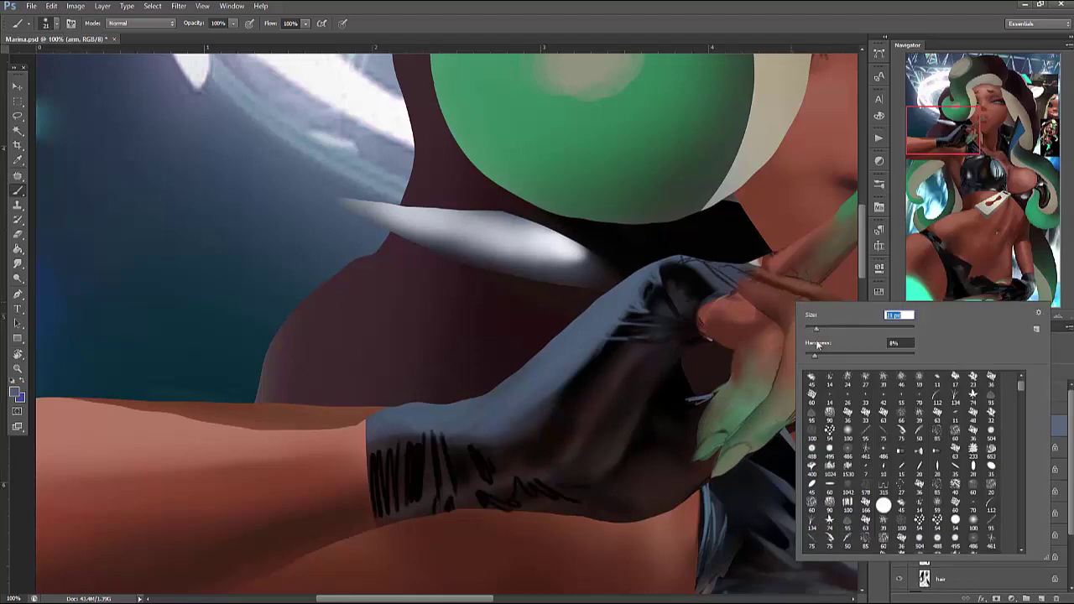
type("21")
key("Return")
left_click_drag(700, 430, 684, 407)
Add small blue and dark folds beside the curled fingers and along the palm opening with a 10 px brush
right_click(758, 313)
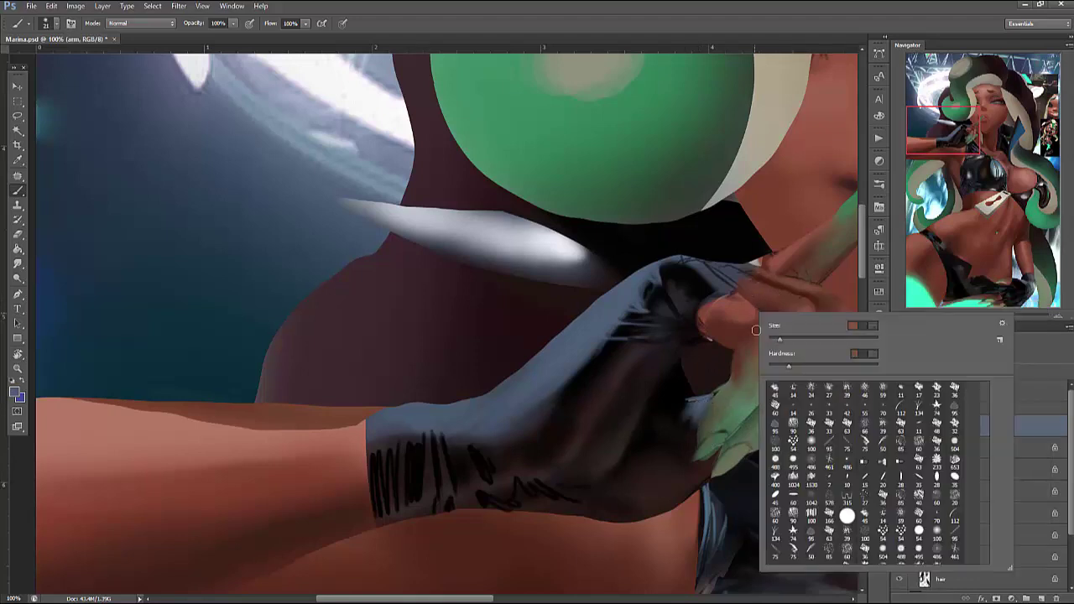
type("10")
key("Return")
left_click(685, 414, "alt")
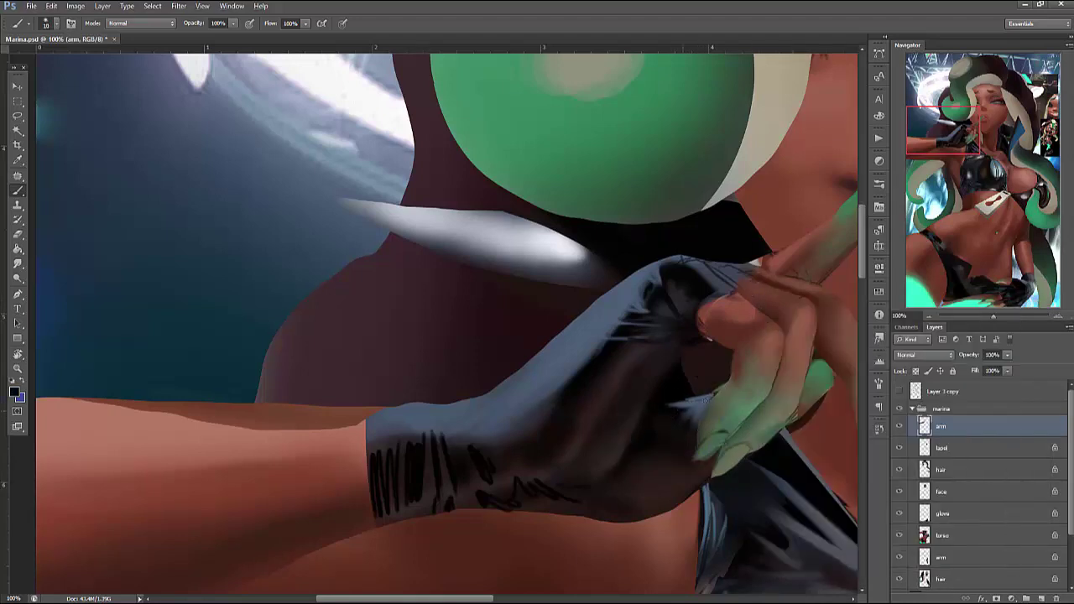
left_click(710, 401, "alt")
left_click_drag(704, 402, 676, 417)
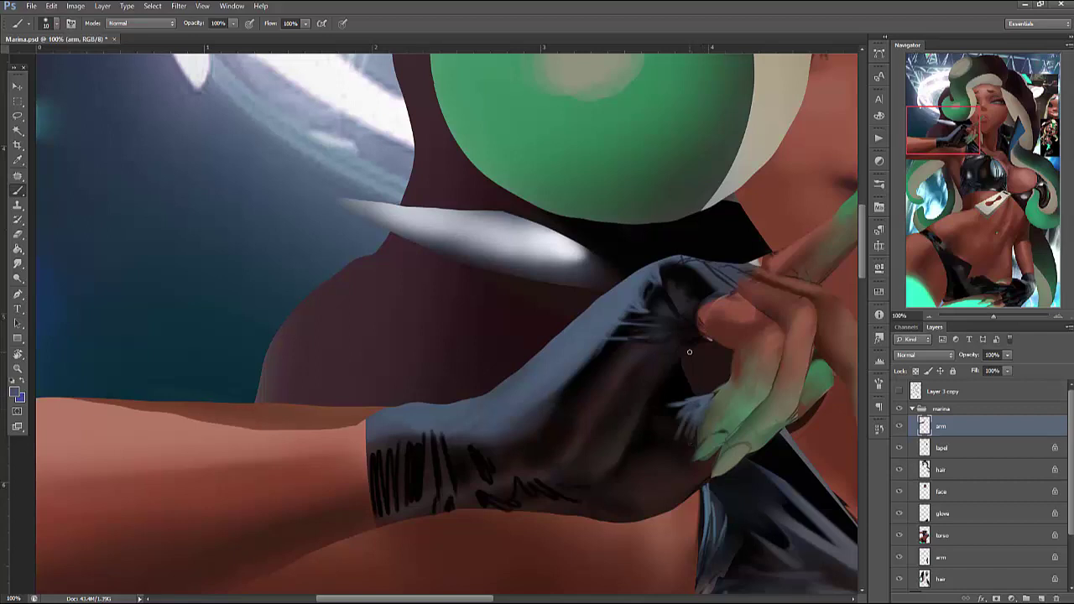
left_click(681, 382, "alt")
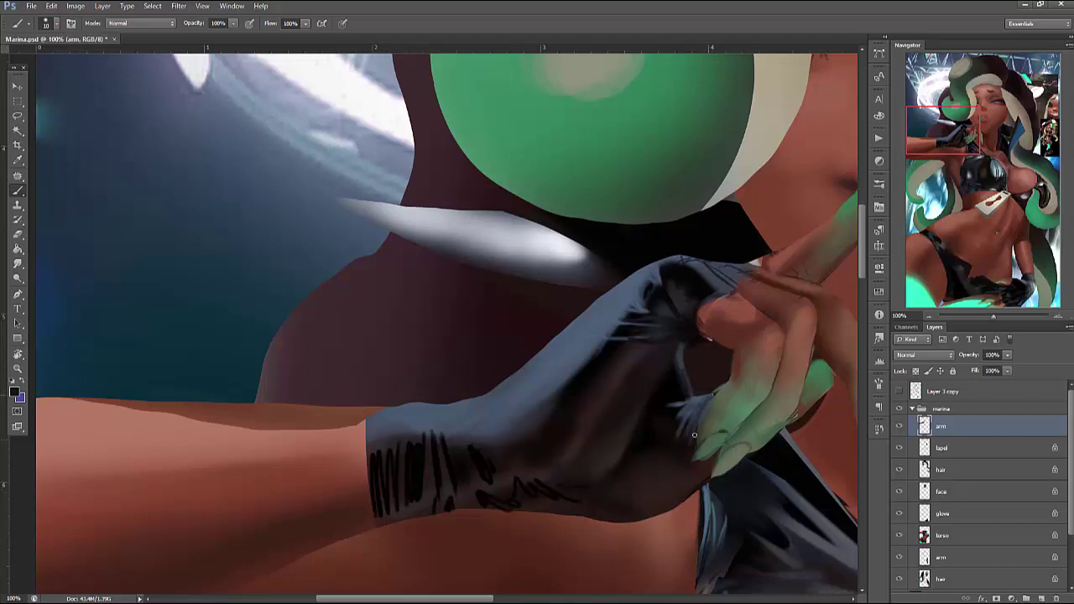
Lasso the back of the glove from the knuckle toward the wrist and paint a pale highlight sampled from the white spike
left_click(541, 240, "alt")
key("l")
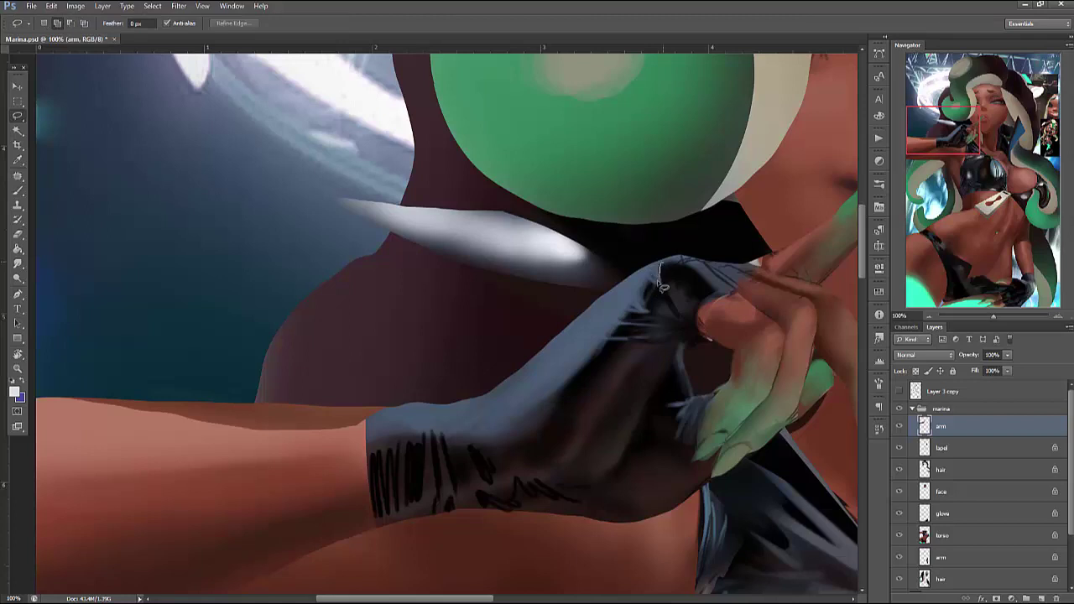
mouse_move(635, 310)
left_mouse_down()
mouse_move(546, 398)
mouse_move(522, 391)
mouse_move(647, 287)
mouse_move(503, 463)
mouse_move(510, 427)
mouse_move(625, 312)
left_mouse_up()
key("b")
right_click(707, 252)
key("Escape")
Paint jagged pale highlights across the top of the glove's wrist with a 13 px brush and blend them with sampled blue-grey
right_click(602, 284)
key("Return")
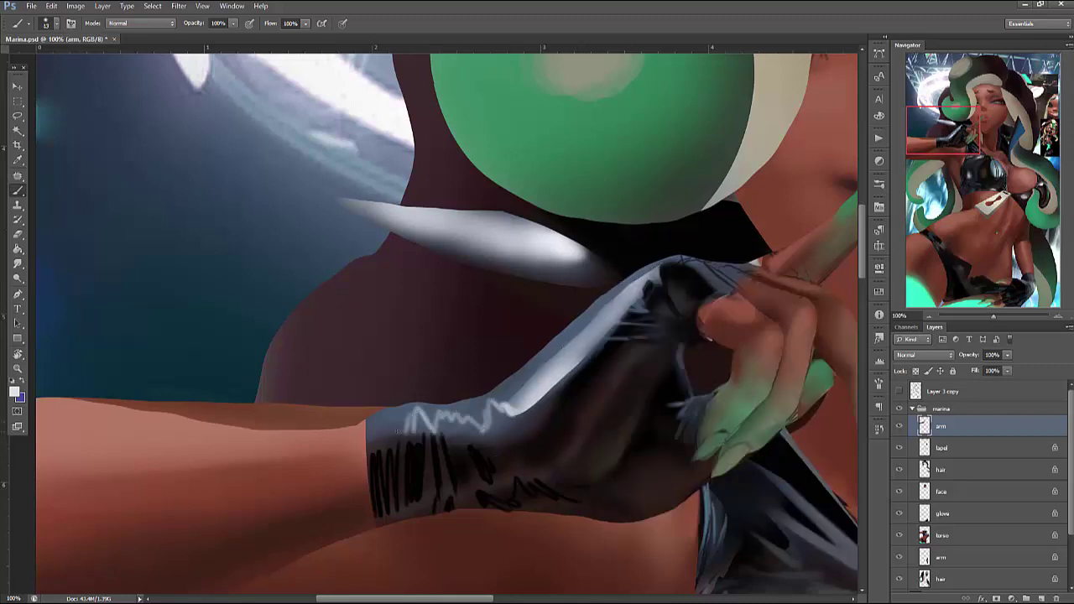
left_click(406, 443, "alt")
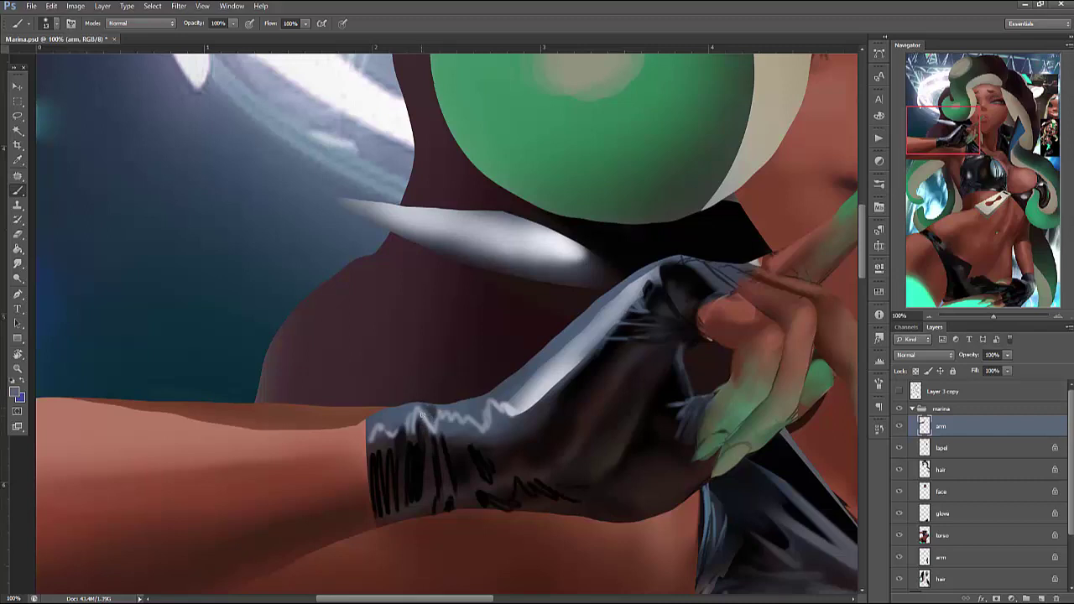
left_click(479, 426, "alt")
mouse_move(471, 438)
left_mouse_down()
mouse_move(515, 399)
mouse_move(501, 442)
left_mouse_up()
Paint a dark fold line along the back of the glove from the wrist to the knuckle with a 3 px brush
left_click(510, 407, "alt")
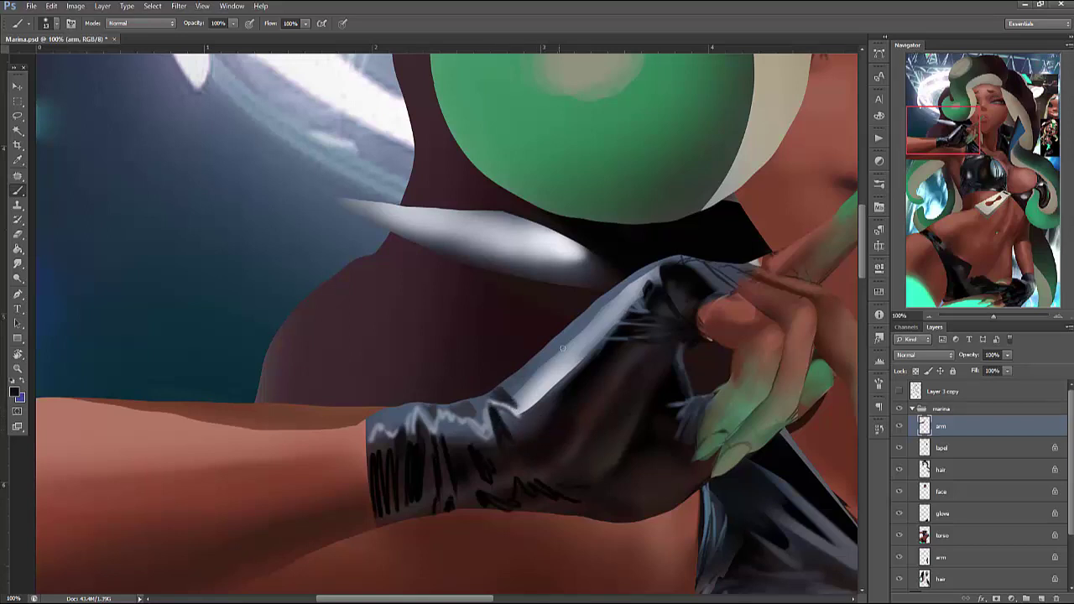
left_click_drag(514, 393, 550, 361)
right_click(647, 259)
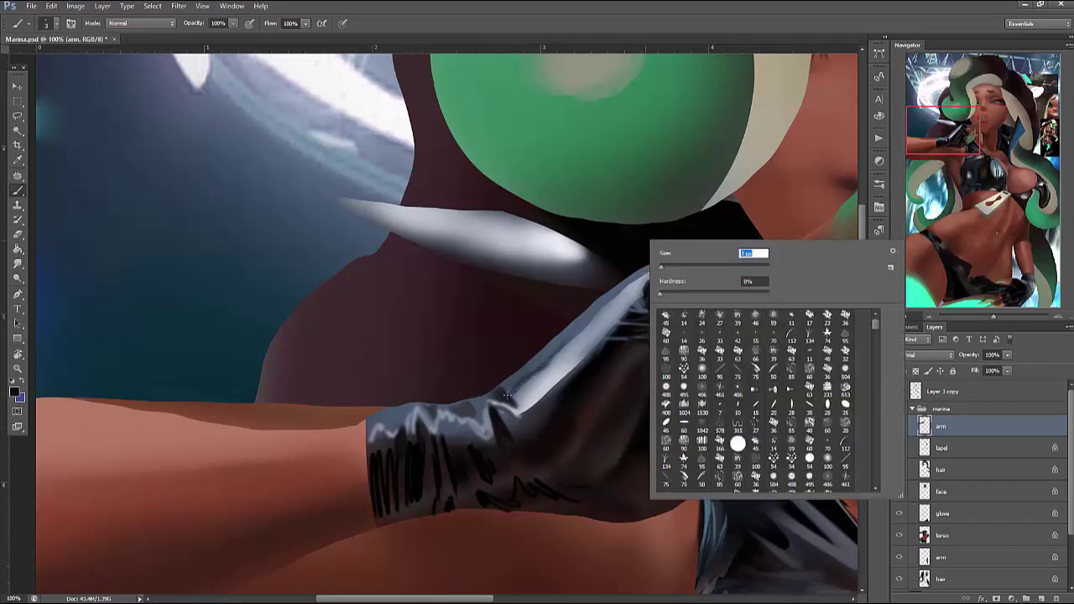
key("Return")
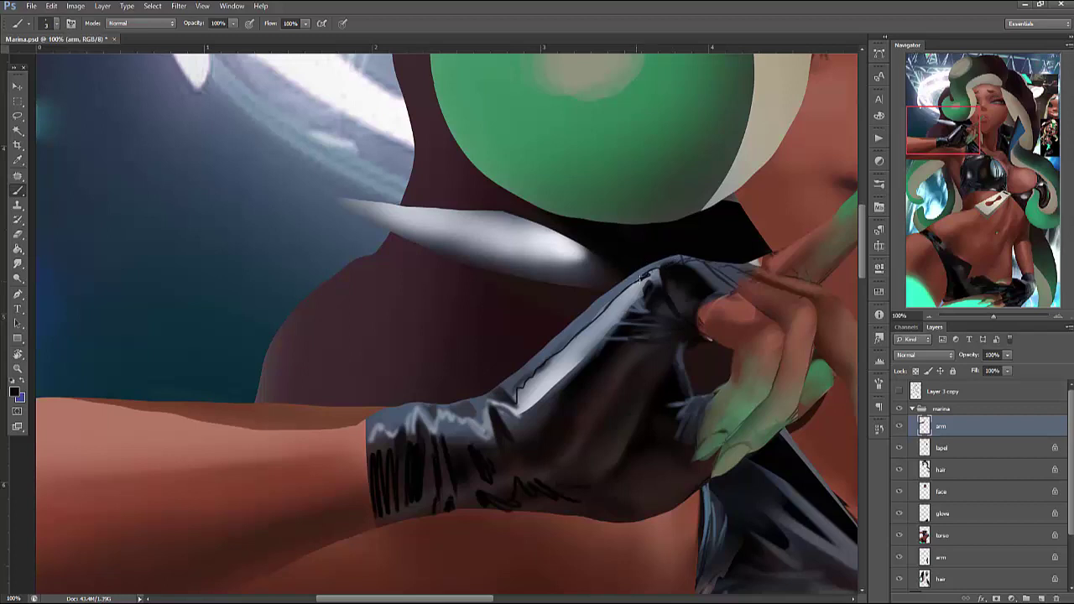
Paint thin pale highlights and small folds along the back of the glove, where it meets the wrist, and on the knuckle
right_click(686, 219)
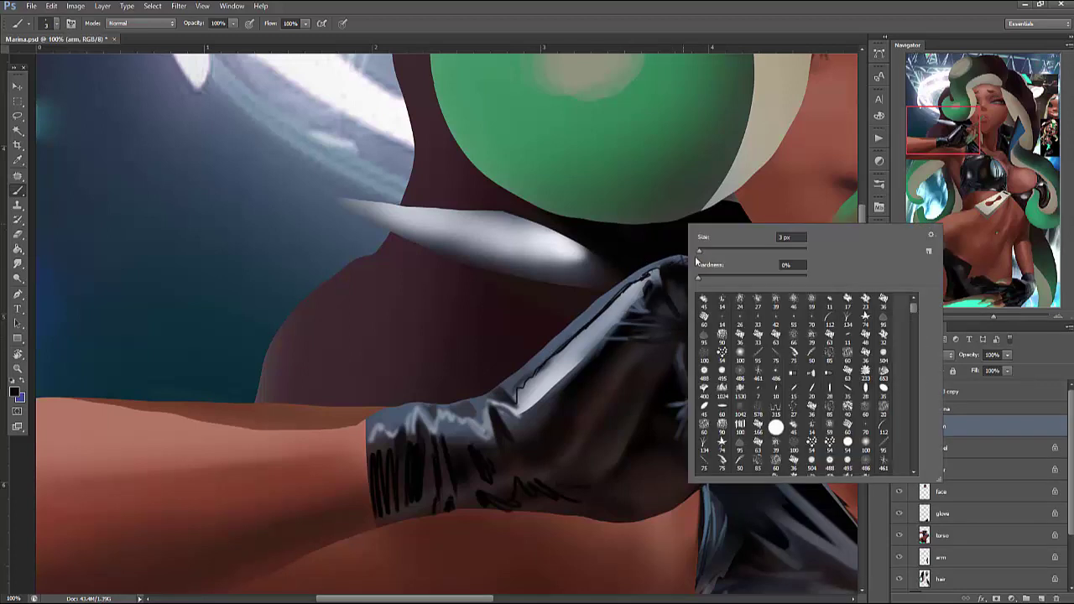
key("Return")
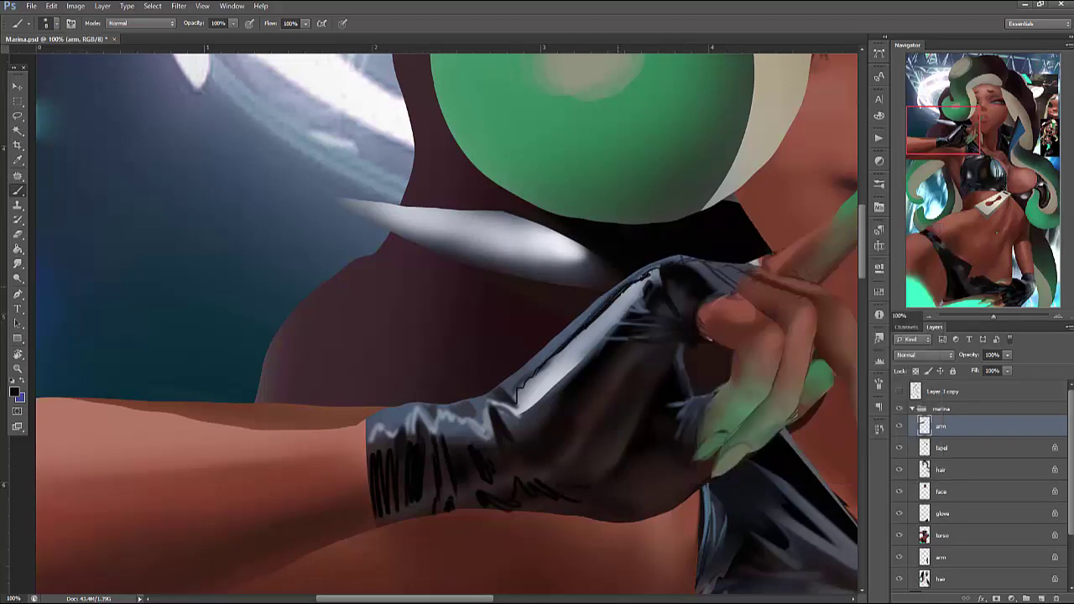
mouse_move(611, 293)
left_mouse_down()
mouse_move(542, 359)
mouse_move(520, 402)
mouse_move(538, 402)
left_mouse_up()
key("x")
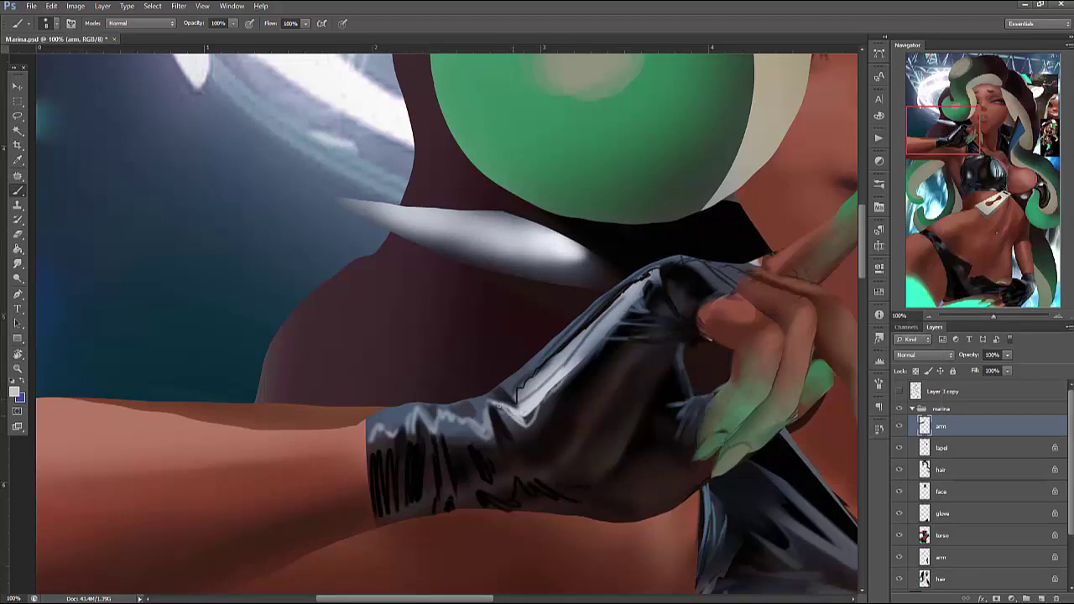
left_click_drag(499, 406, 527, 427)
left_click(542, 437, "alt")
left_click(519, 425, "alt")
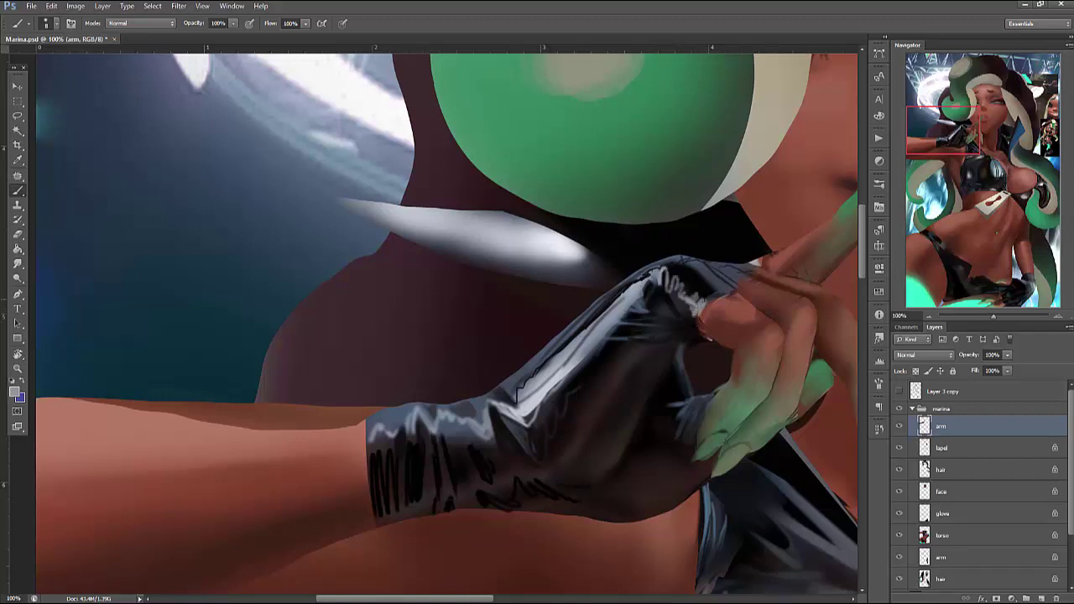
Paint dark folds between the glove's knuckle and the base of the pointing finger using colours sampled from the glove
left_click(695, 298, "alt")
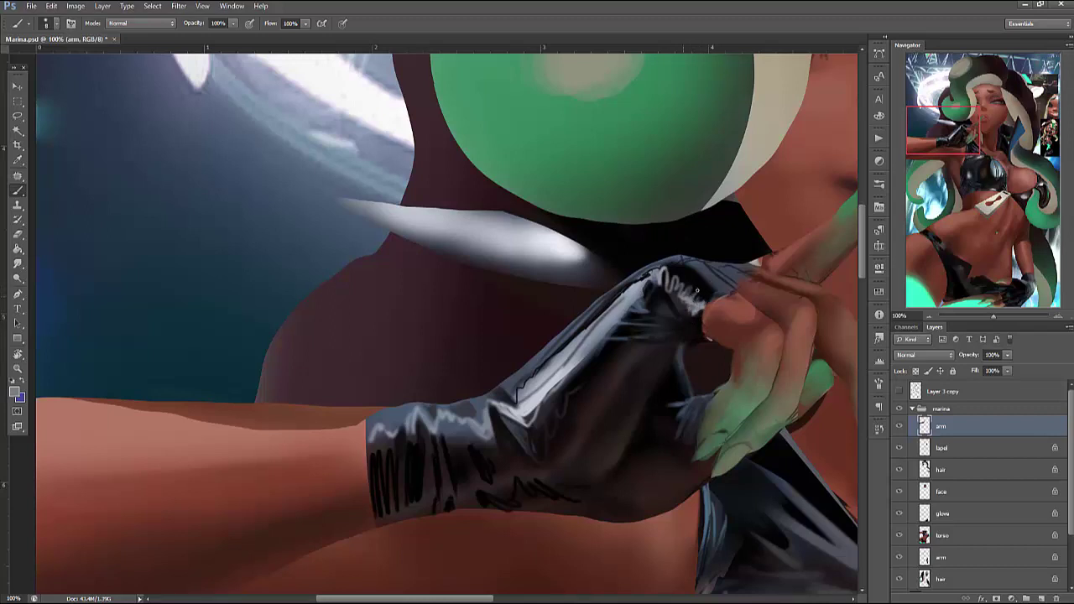
left_click(696, 291, "alt")
left_click(717, 294, "alt")
left_click(711, 282, "alt")
left_click(709, 283, "alt")
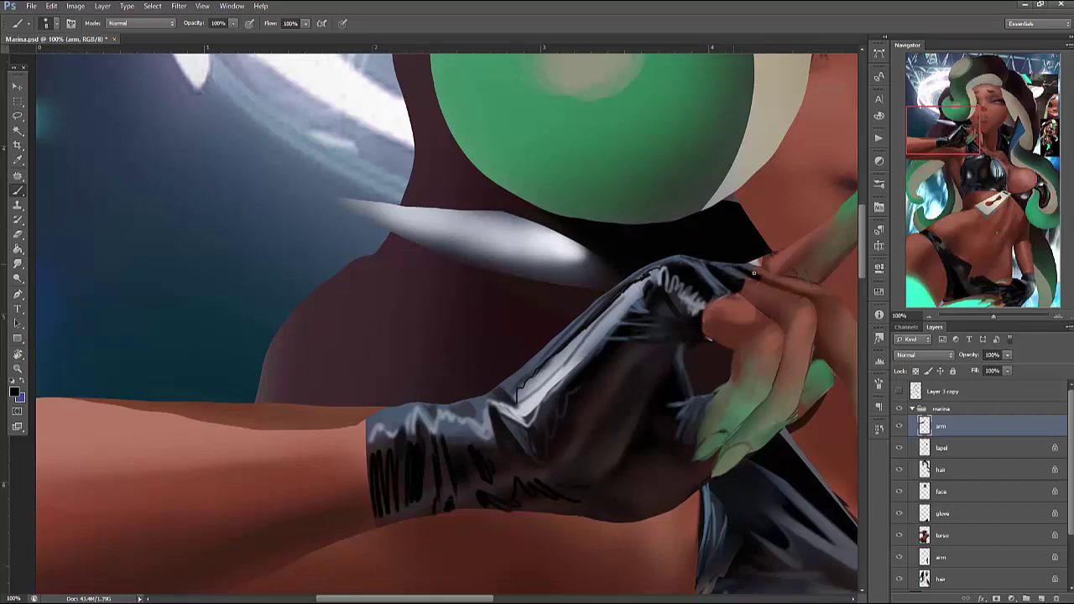
left_click(739, 277, "alt")
left_click(743, 276, "alt")
left_click(739, 279, "alt")
Trim the edge beside the base of the pointing finger with a lasso selection and save the illustration
key("l")
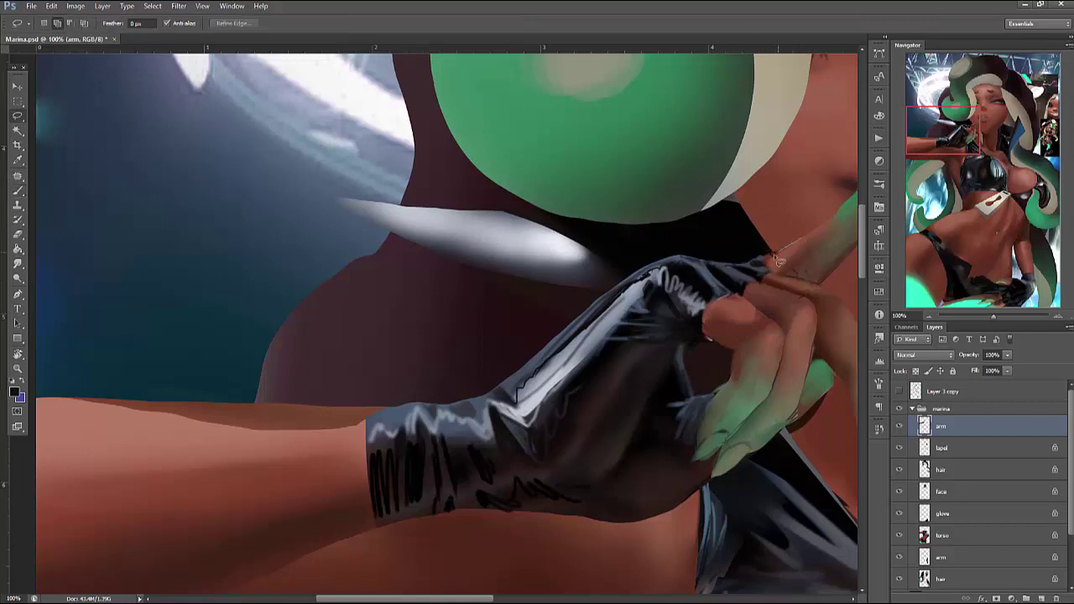
mouse_move(785, 253)
left_mouse_down()
mouse_move(743, 267)
mouse_move(797, 238)
left_mouse_up()
key("ctrl+d")
key("ctrl+s")
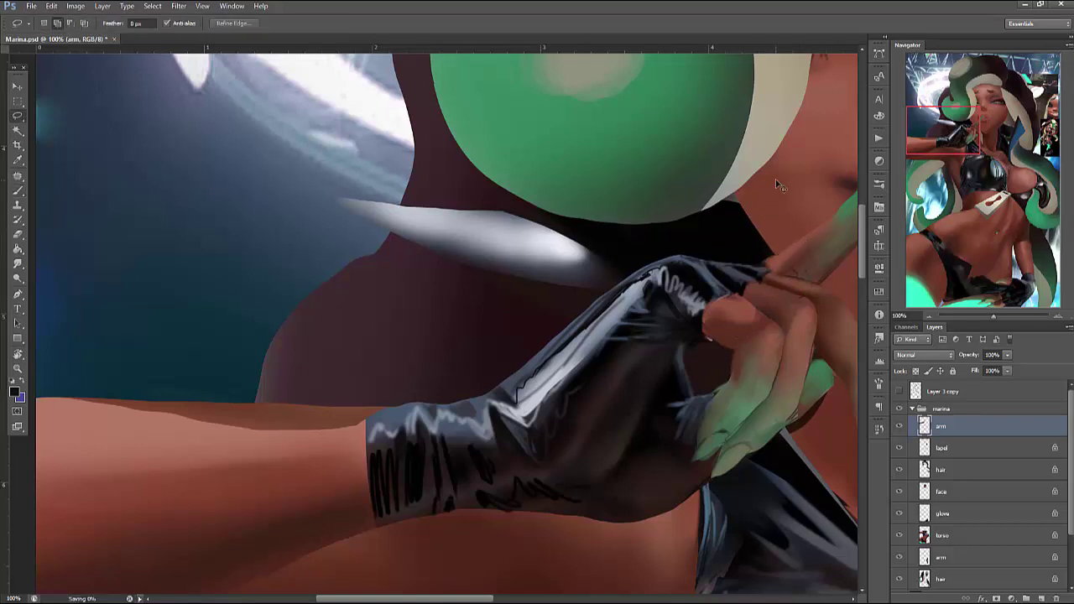
Lasso the upper forearm up to the glove and paint it with a sampled light skin tone using a 73 px brush
mouse_move(612, 317)
left_mouse_down()
mouse_move(731, 283)
mouse_move(628, 251)
mouse_move(713, 252)
mouse_move(596, 283)
mouse_move(639, 257)
left_mouse_up()
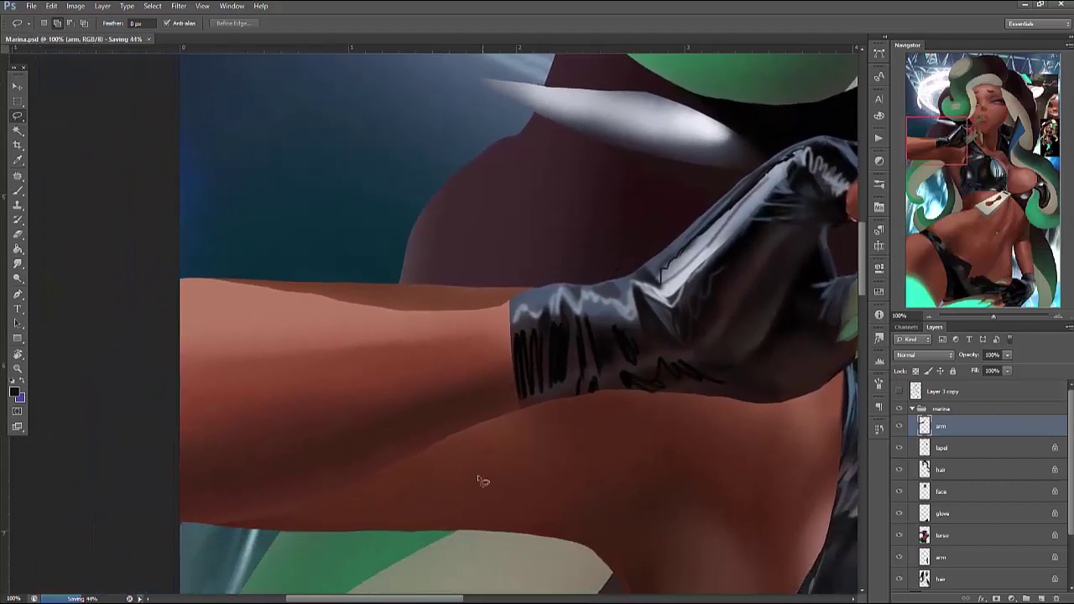
mouse_move(512, 299)
left_mouse_down()
mouse_move(357, 300)
mouse_move(354, 336)
mouse_move(512, 300)
left_mouse_up()
key("b")
right_click(520, 272)
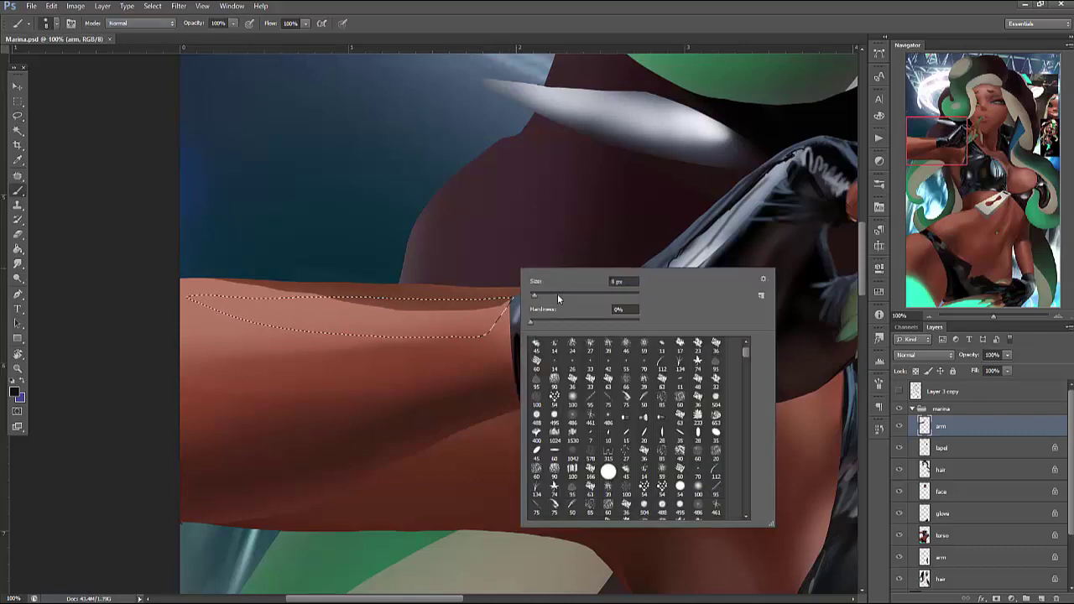
left_click(360, 300, "alt")
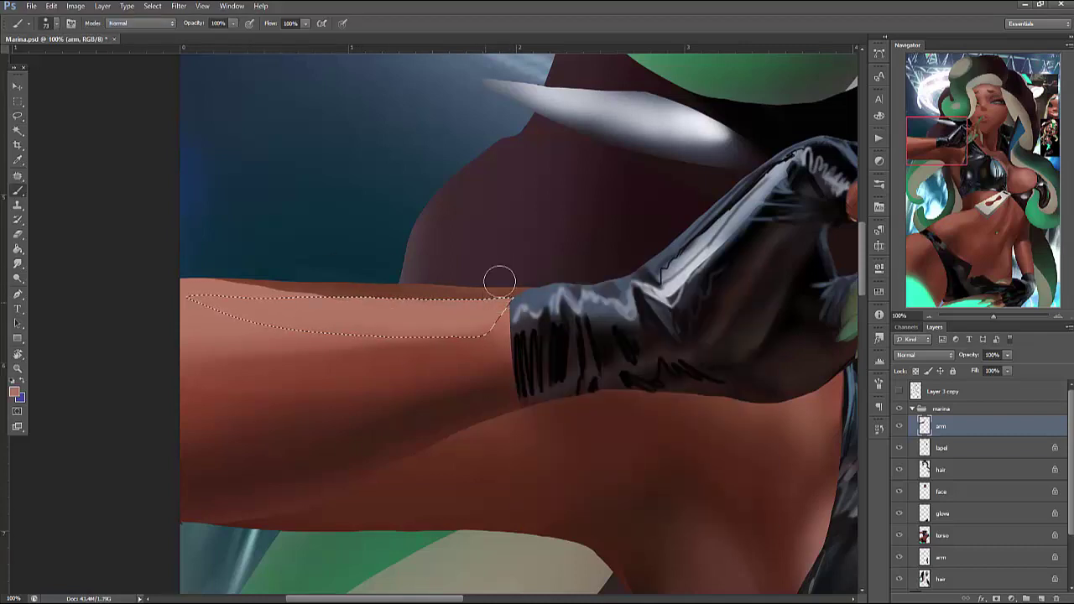
key("ctrl+h")
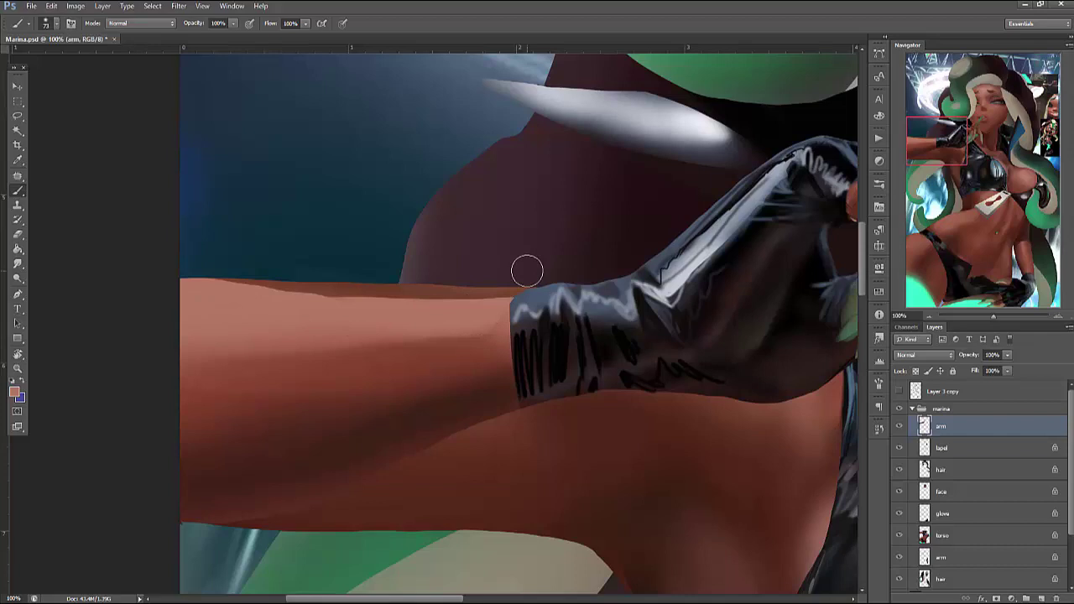
Lock the arm layer's transparent pixels and shade the forearm's upper edge darker red-brown with a larger soft brush
left_click(916, 371)
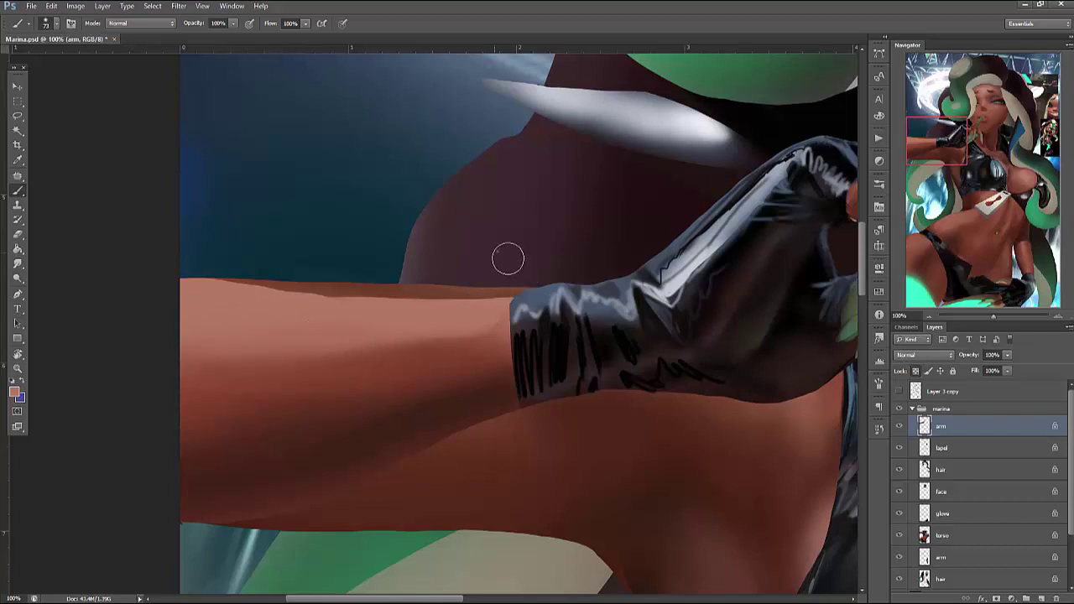
right_click(508, 259)
left_click_drag(525, 287, 549, 288)
key("Return")
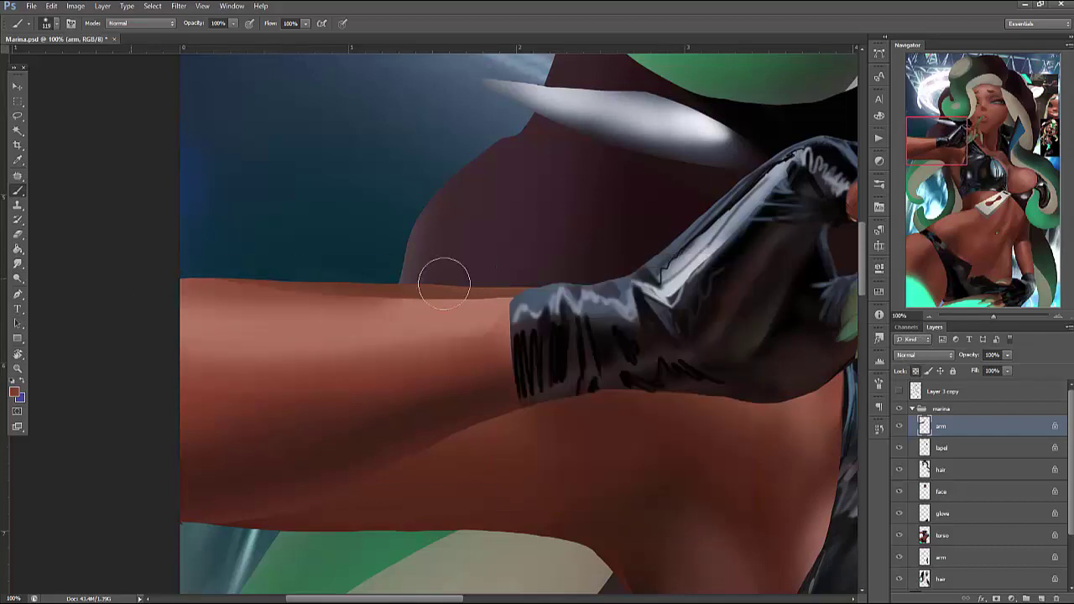
mouse_move(445, 283)
left_mouse_down()
mouse_move(287, 263)
mouse_move(397, 310)
mouse_move(512, 302)
mouse_move(376, 298)
mouse_move(458, 308)
mouse_move(504, 285)
mouse_move(523, 290)
mouse_move(328, 268)
mouse_move(154, 272)
mouse_move(256, 293)
mouse_move(510, 297)
mouse_move(227, 290)
mouse_move(439, 315)
mouse_move(162, 383)
mouse_move(416, 361)
mouse_move(297, 366)
left_mouse_up()
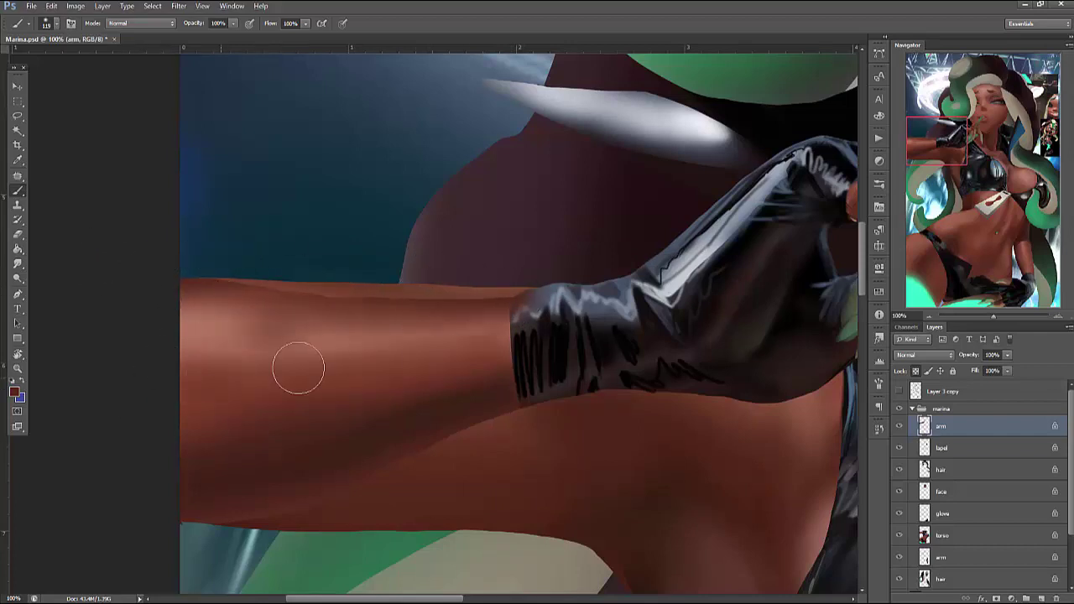
Lasso the glove's wrist cuff and darken it with a grey sampled from the glove
left_click(934, 317)
left_click(933, 318)
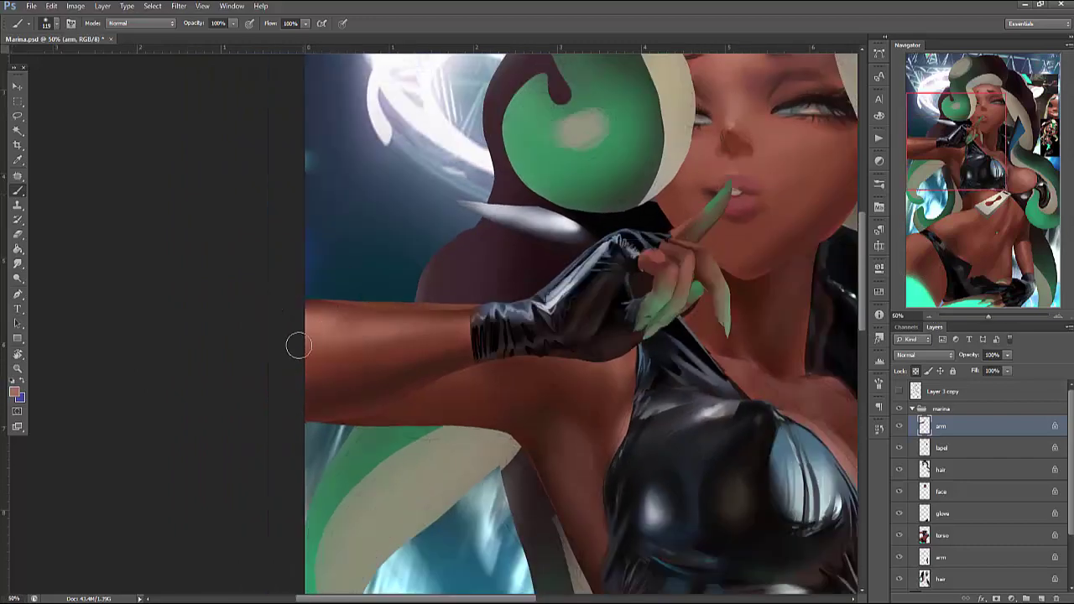
left_click_drag(595, 349, 280, 369)
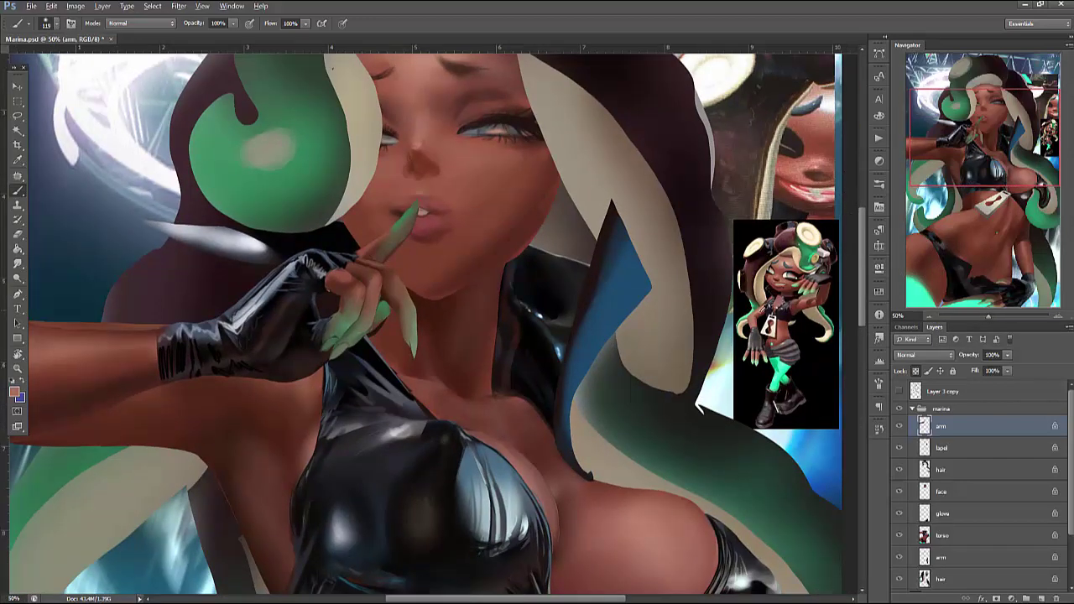
scroll(759, 311, "left", 5)
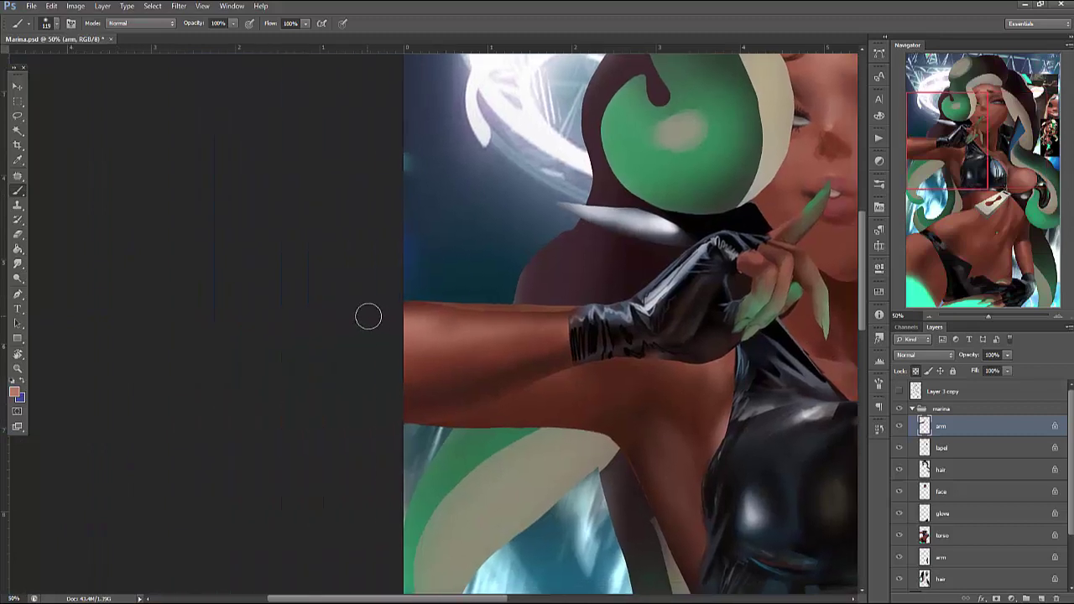
mouse_move(368, 316)
left_mouse_down()
mouse_move(553, 298)
mouse_move(394, 357)
mouse_move(538, 331)
mouse_move(512, 341)
mouse_move(564, 340)
mouse_move(548, 311)
mouse_move(551, 252)
mouse_move(593, 292)
mouse_move(577, 374)
mouse_move(587, 296)
left_mouse_up()
key("l")
key("b")
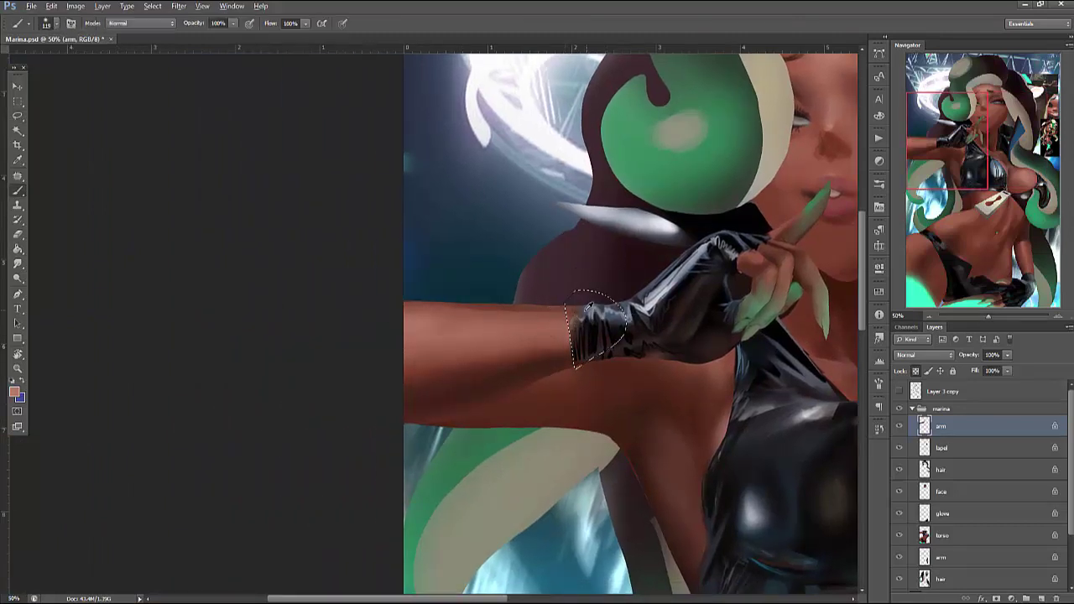
left_click(587, 304, "alt")
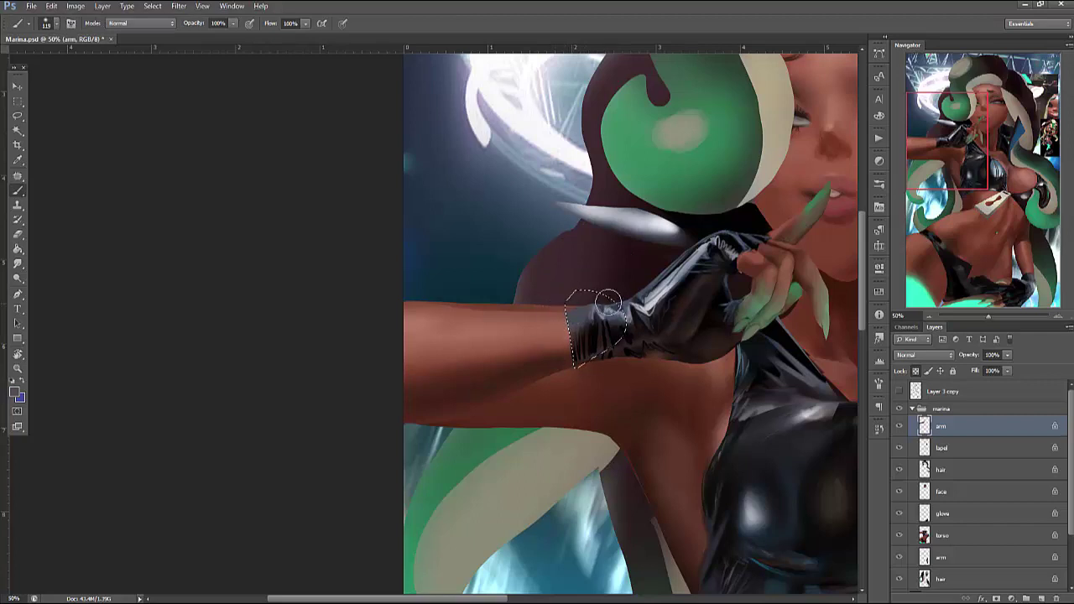
Paint a soft pale highlight on the upper cuff of the glove inside the selection with a 37 px brush
left_click(579, 293, "alt")
right_click(653, 242)
double_click(756, 250)
type("37")
key("Return")
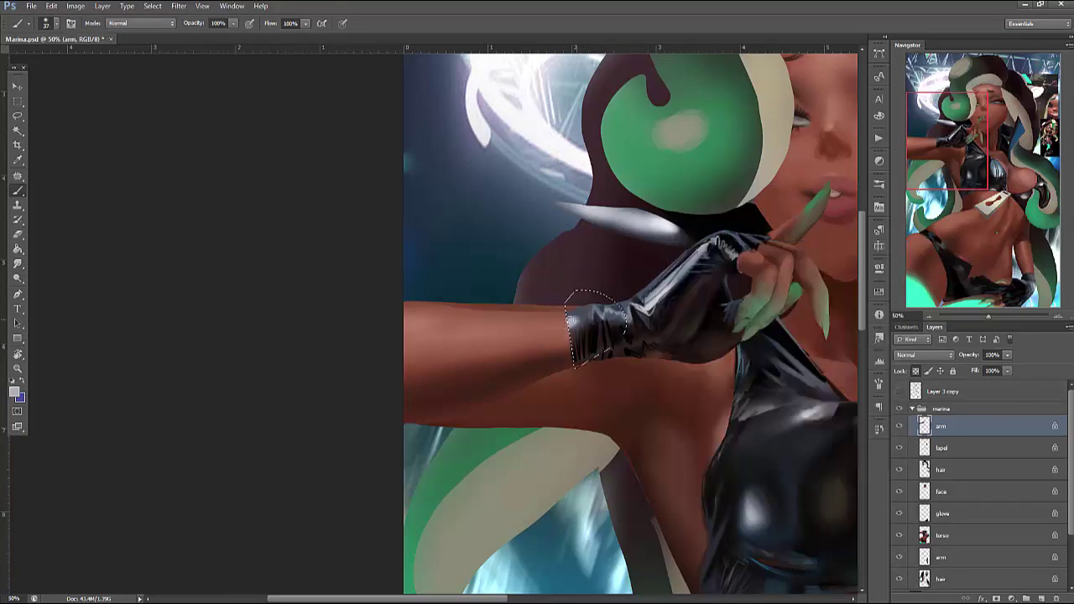
mouse_move(575, 307)
left_mouse_down()
mouse_move(594, 330)
mouse_move(568, 346)
mouse_move(608, 293)
left_mouse_up()
left_click(588, 323, "alt")
right_click(587, 336)
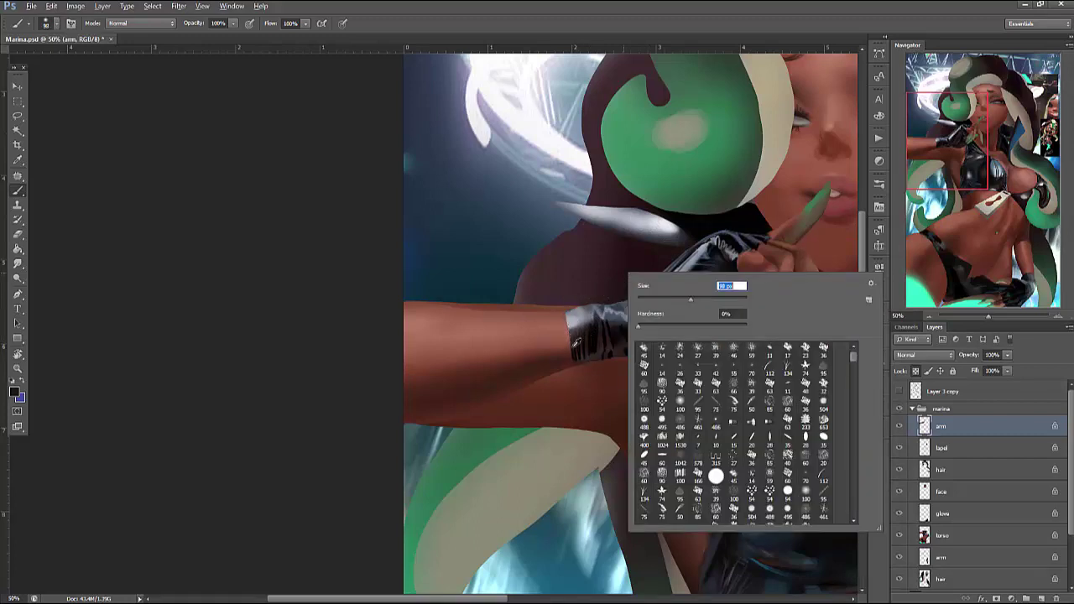
key("Escape")
Lasso the forearm, shade its underside with a sampled dark red-brown, clear the selection, and save the illustration
key("l")
mouse_move(579, 385)
left_mouse_down()
mouse_move(355, 444)
mouse_move(567, 320)
mouse_move(545, 348)
mouse_move(458, 364)
left_mouse_up()
key("b")
left_click(545, 348, "alt")
mouse_move(604, 340)
left_mouse_down()
mouse_move(459, 361)
mouse_move(492, 372)
mouse_move(420, 403)
mouse_move(467, 383)
mouse_move(444, 413)
left_mouse_up()
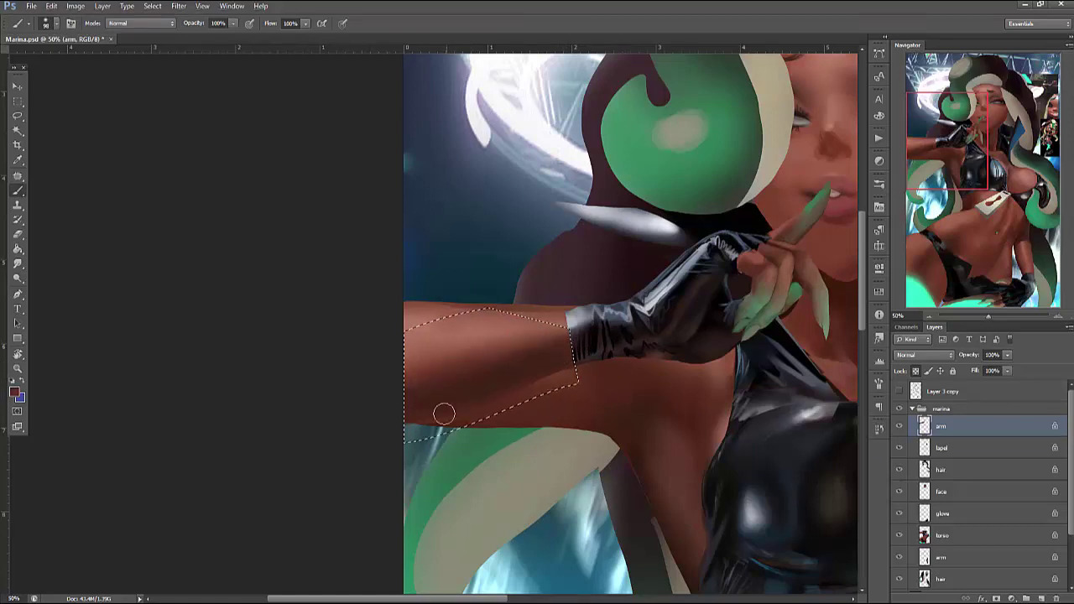
key("ctrl+d")
key("ctrl+s")
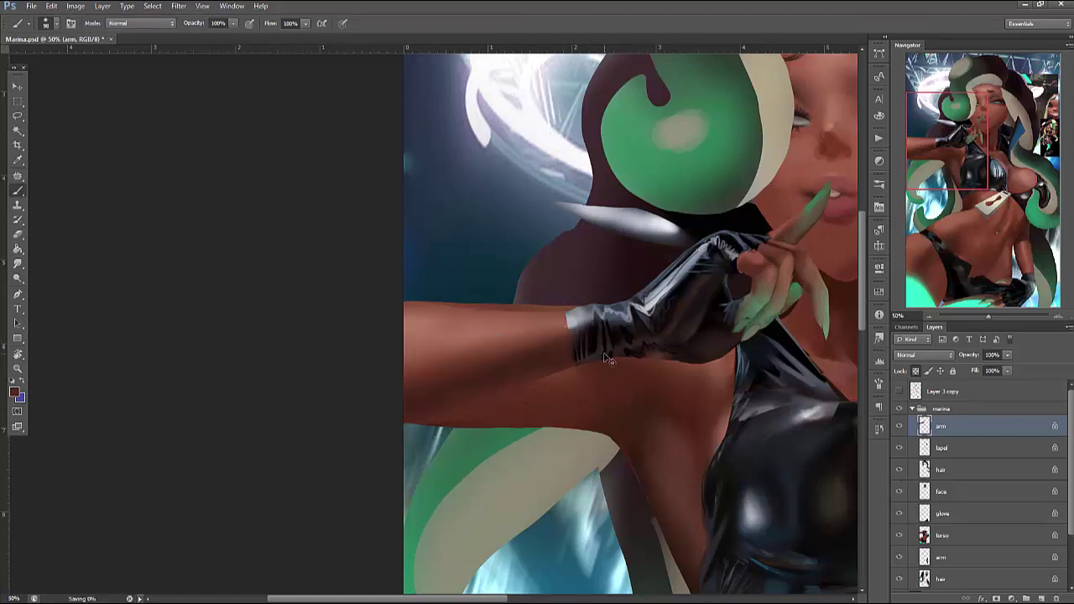
Apply Auto Color to the arm layer
mouse_move(551, 372)
left_mouse_down()
mouse_move(336, 378)
mouse_move(66, 208)
mouse_move(453, 209)
left_mouse_up()
mouse_move(258, 180)
left_mouse_down()
mouse_move(235, 336)
mouse_move(187, 360)
left_mouse_up()
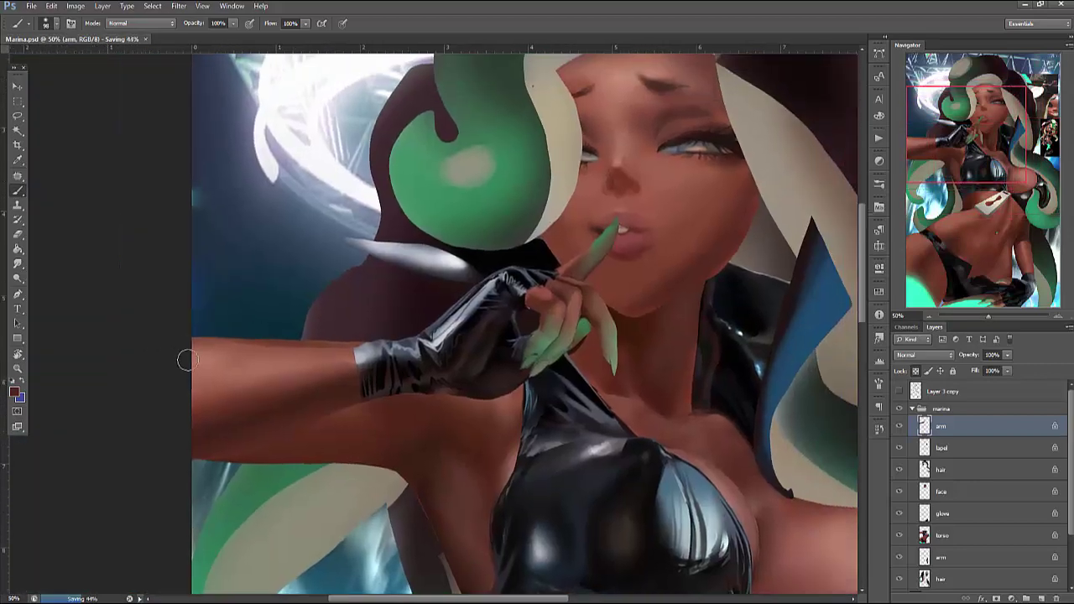
left_click_drag(592, 388, 416, 405)
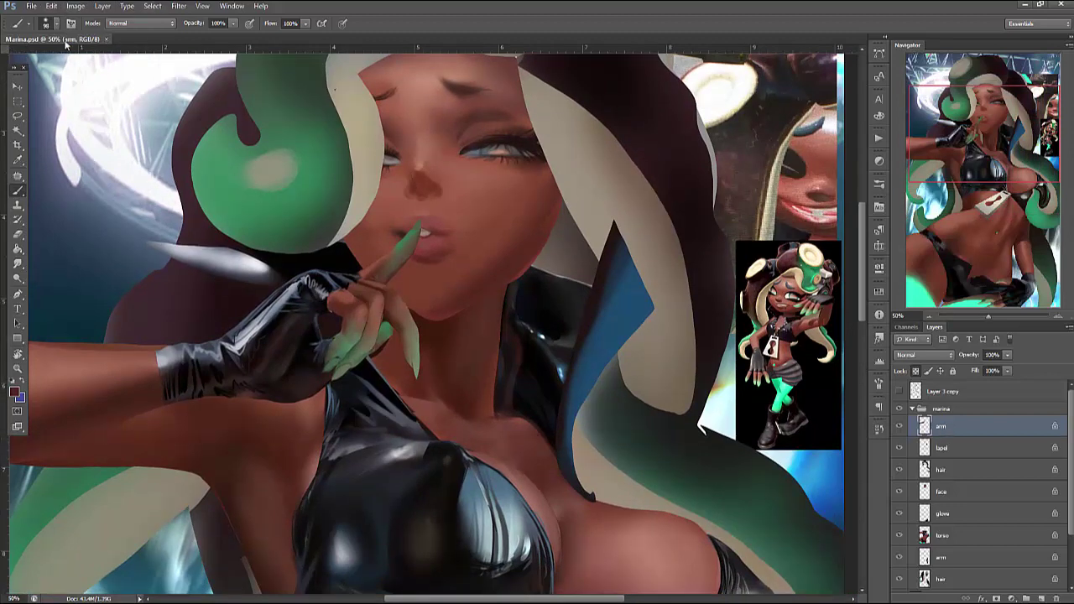
left_click(75, 6)
left_click(101, 70)
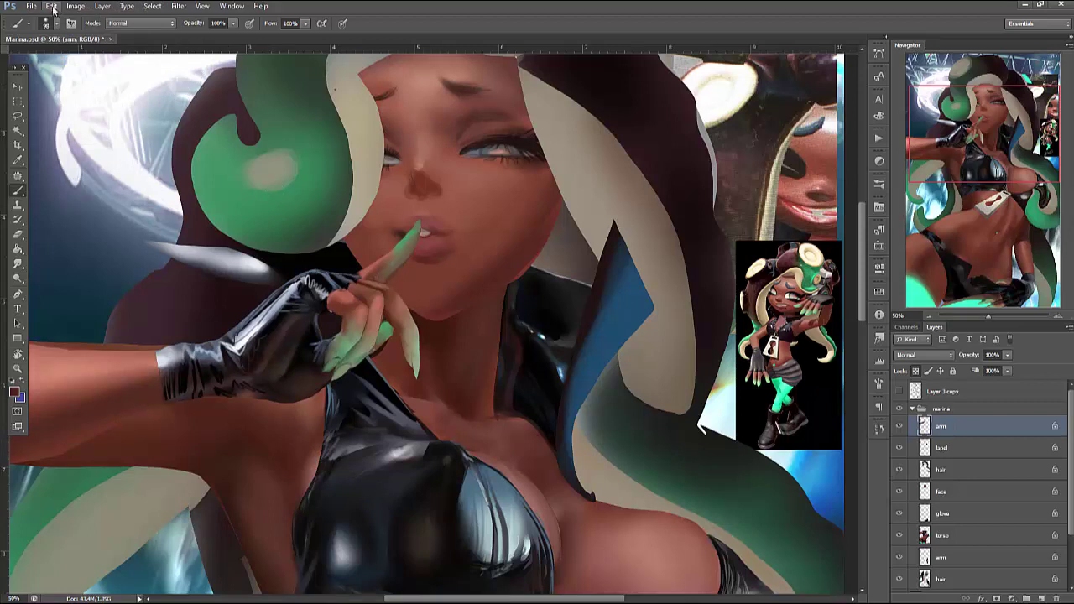
Lasso the glove without the fingers and apply Brightness/Contrast with brightness 27 and contrast 100
left_click_drag(263, 284, 443, 284)
key("l")
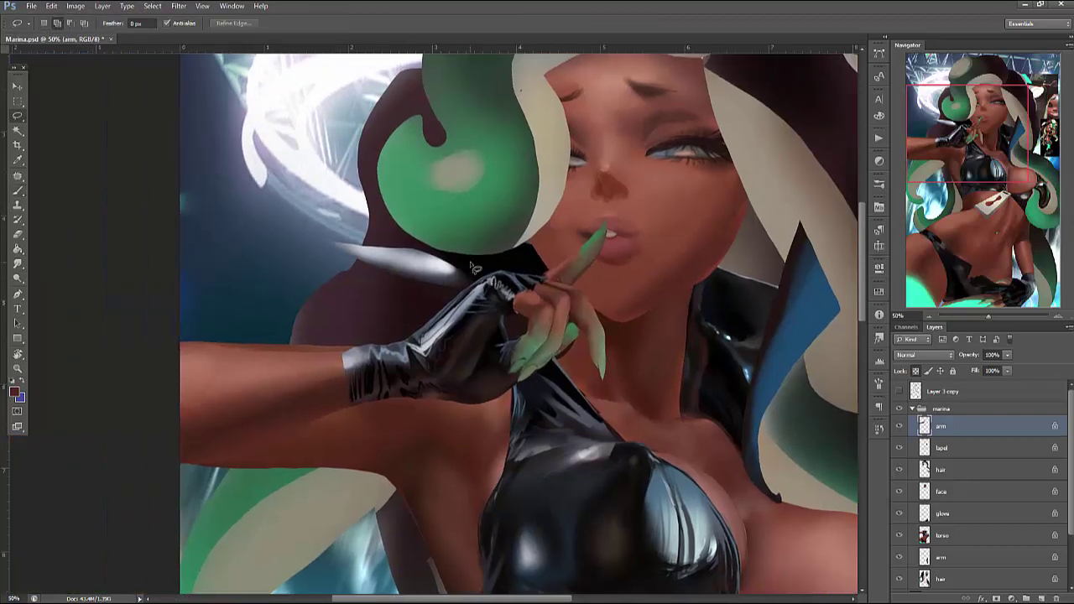
mouse_move(339, 341)
left_mouse_down()
mouse_move(514, 449)
mouse_move(524, 315)
mouse_move(467, 249)
left_mouse_up()
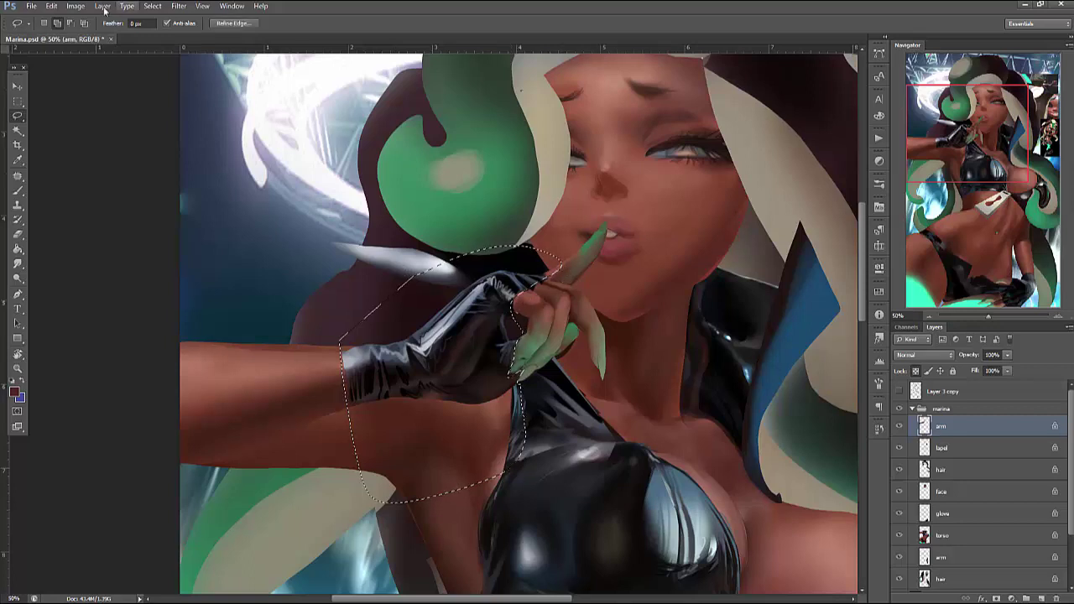
left_click(75, 6)
mouse_move(109, 28)
left_click(218, 34)
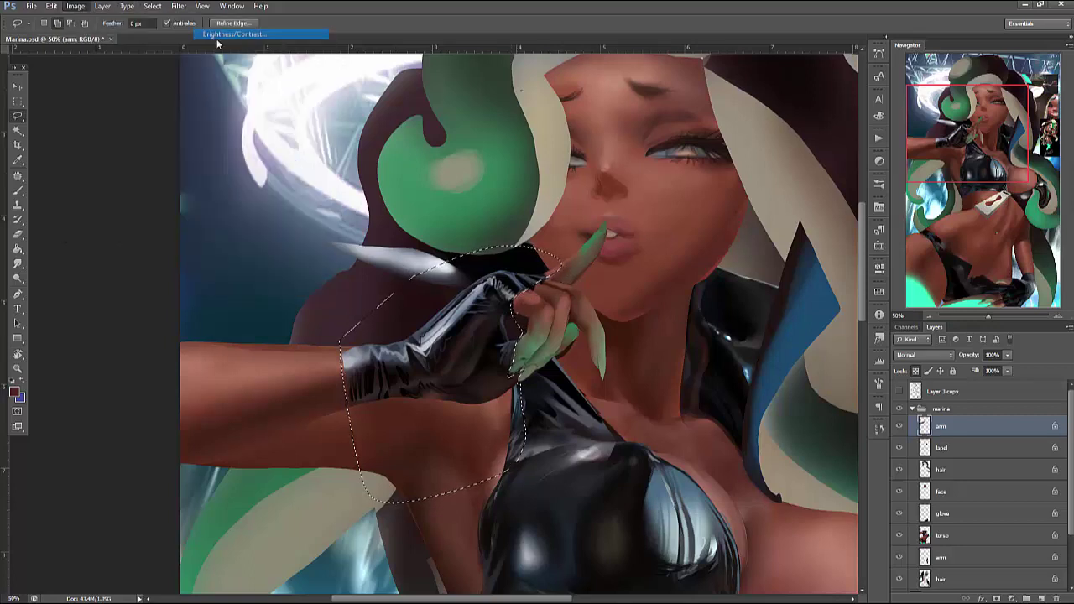
left_click_drag(765, 293, 794, 295)
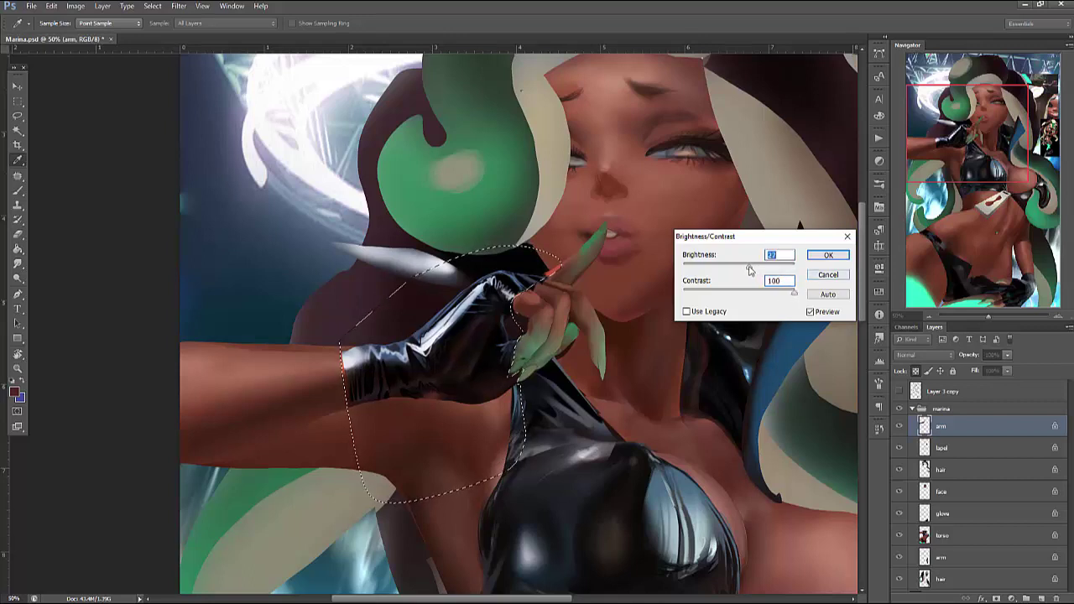
left_click(828, 255)
key("l")
key("ctrl+d")
Save the Marina illustration
left_click(76, 6)
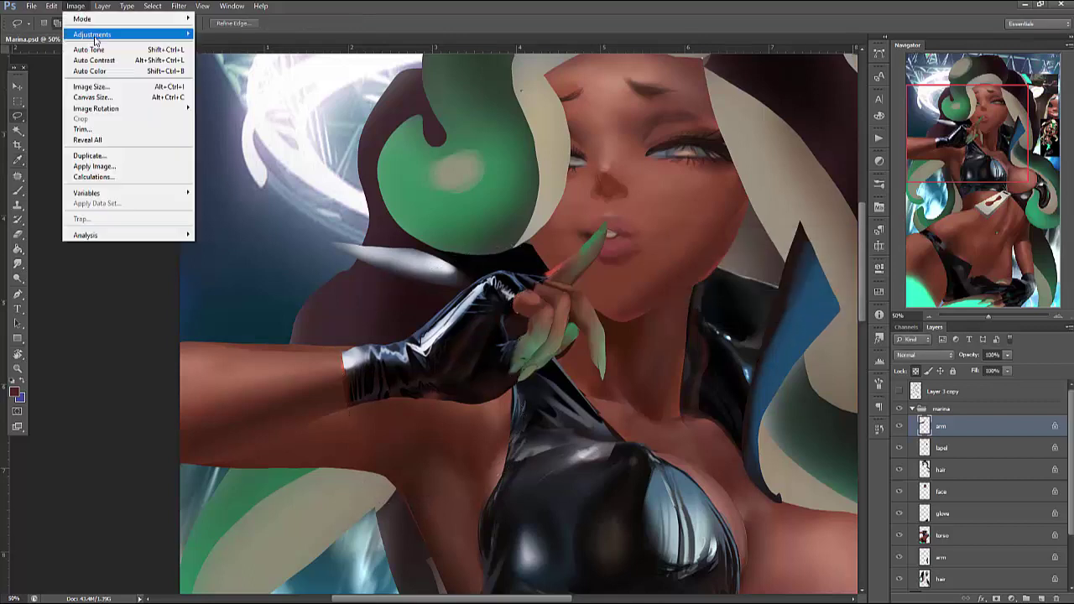
key("Escape")
key("ctrl+s")
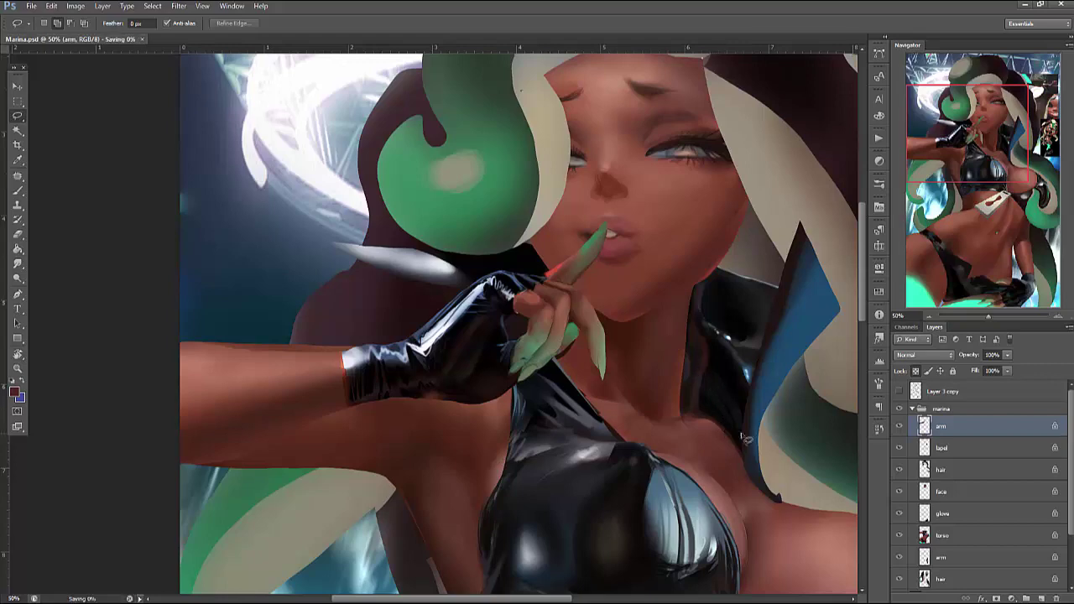
On the lapel layer, lasso the folded blue face of the lapel and shade it with sampled grey and near-black tones
mouse_move(786, 428)
left_mouse_down()
mouse_move(681, 489)
mouse_move(730, 529)
left_mouse_up()
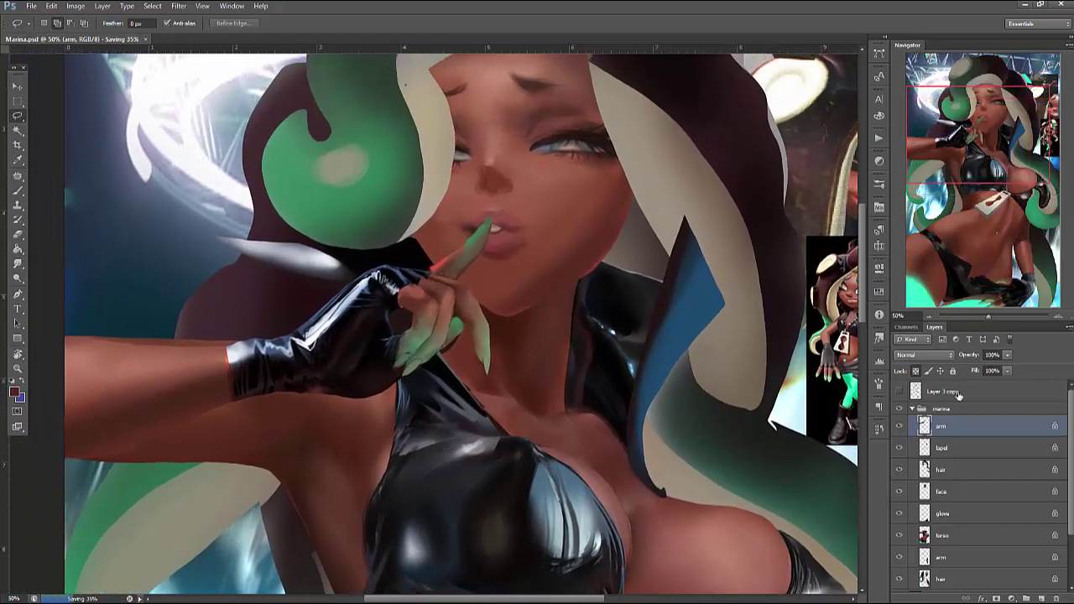
left_click(943, 449)
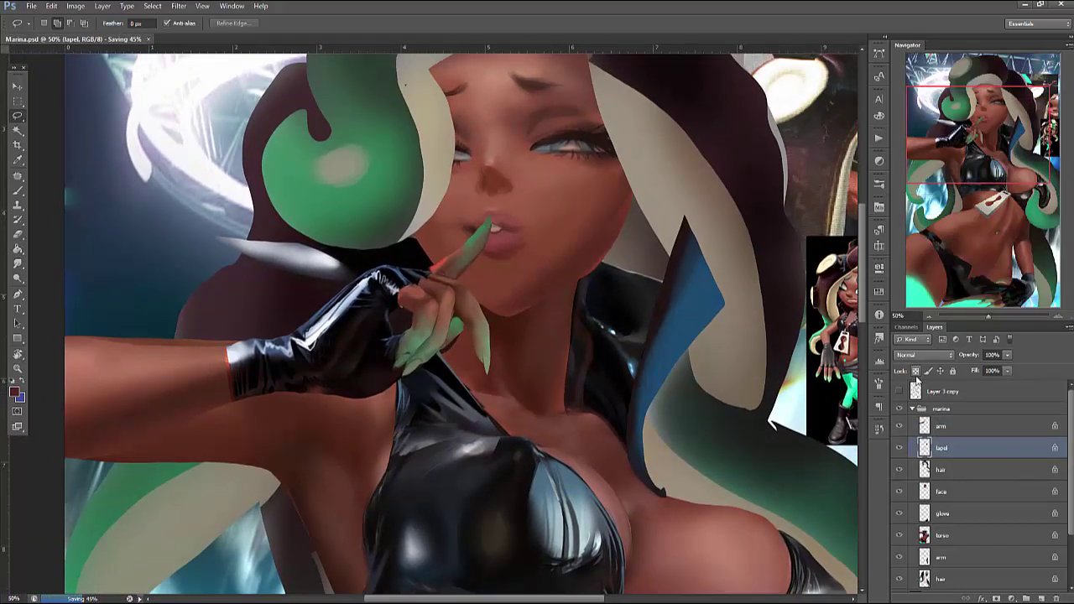
mouse_move(713, 285)
left_mouse_down()
mouse_move(664, 335)
mouse_move(650, 411)
mouse_move(754, 313)
mouse_move(691, 289)
mouse_move(706, 300)
mouse_move(667, 343)
mouse_move(643, 422)
mouse_move(715, 284)
mouse_move(686, 321)
left_mouse_up()
left_click(725, 301)
key("b")
left_click(663, 370, "alt")
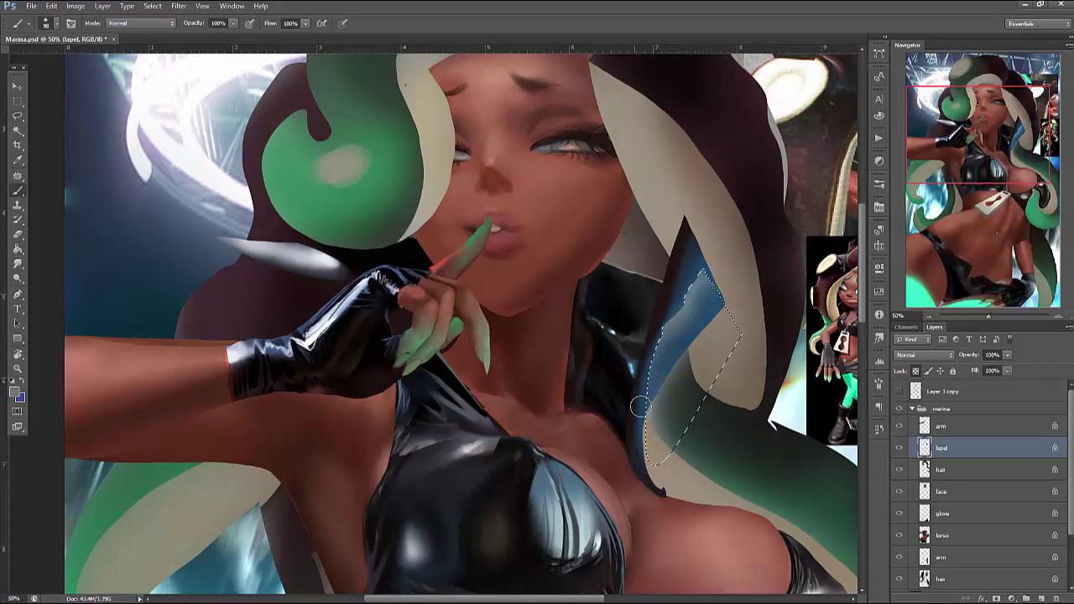
left_click(642, 292, "alt")
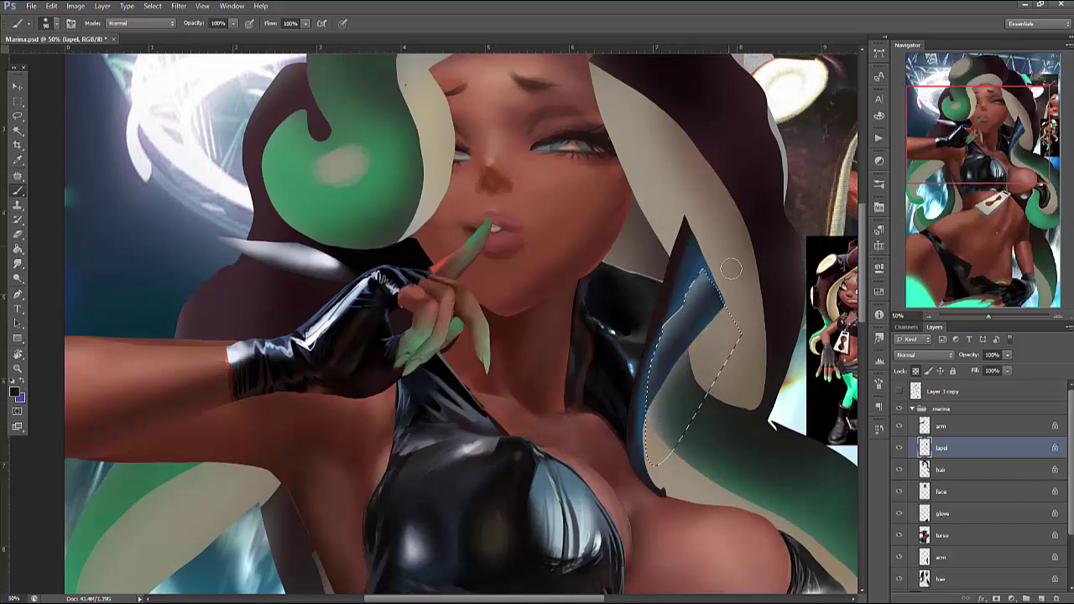
left_click_drag(642, 420, 653, 449)
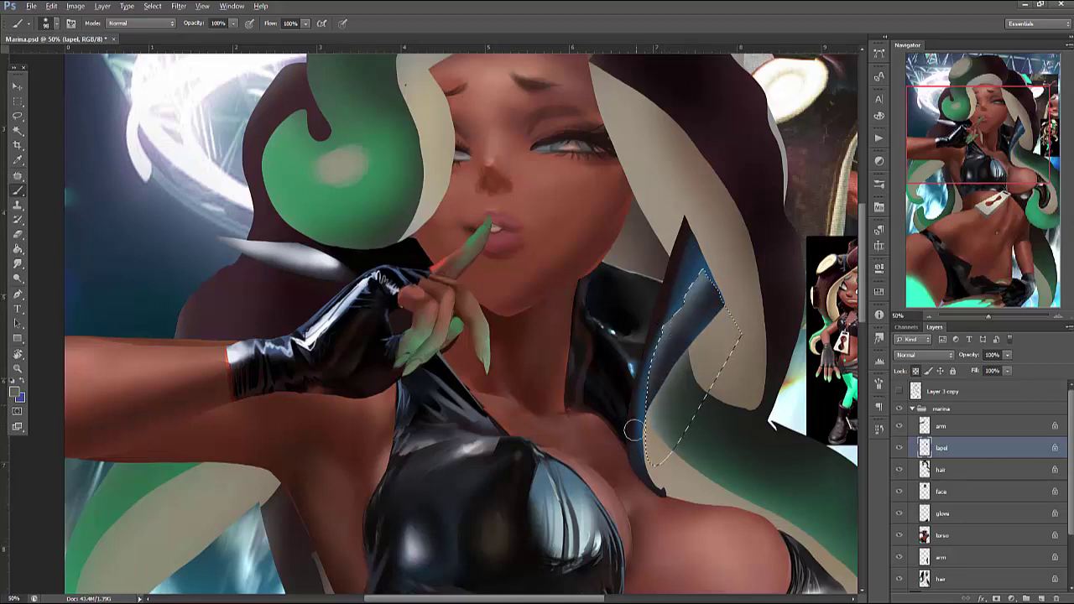
Refine the lapel's fold shading with a smaller soft brush, adding dark streaks along its lower part, and clear the selection
right_click(751, 221)
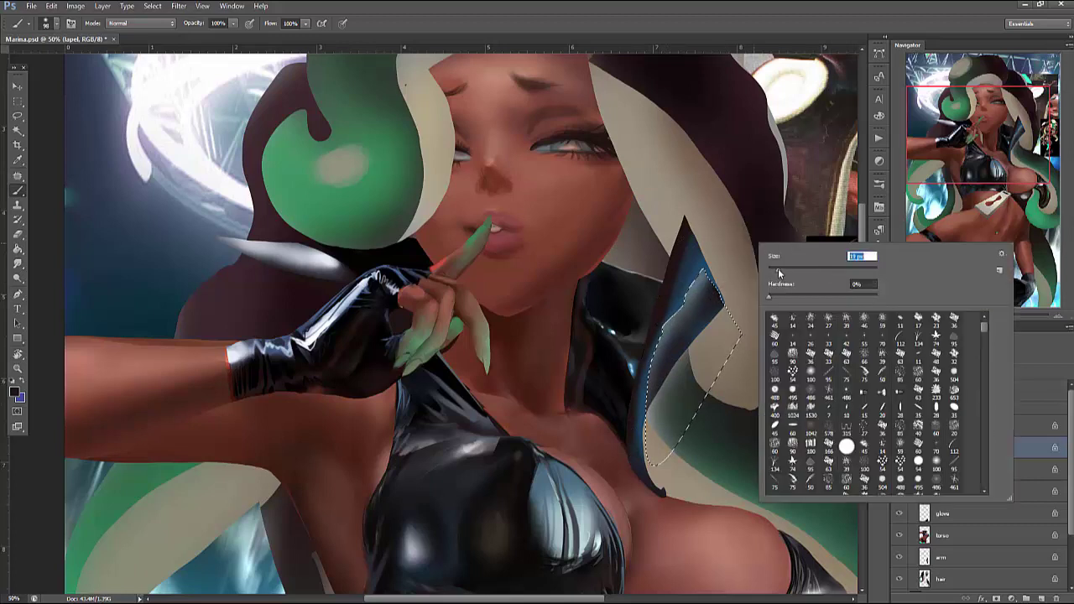
key("Return")
right_click(751, 255)
key("Return")
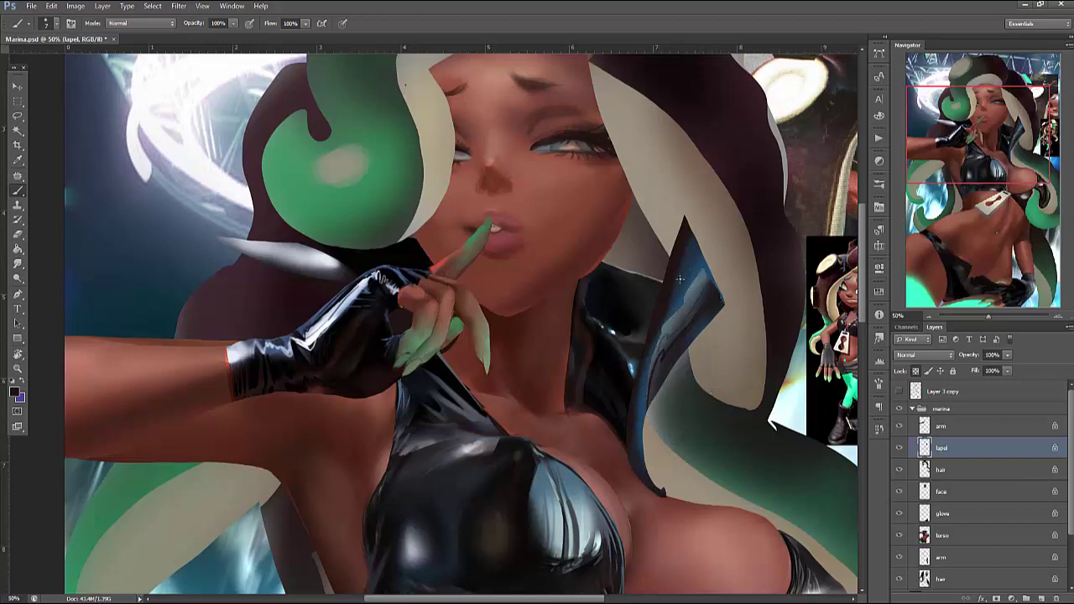
key("ctrl+d")
Lasso the upper fold of the lapel, paint a pale blue sheen inside it, and clear the selection
key("l")
mouse_move(687, 302)
left_mouse_down()
mouse_move(763, 260)
mouse_move(684, 307)
mouse_move(689, 282)
mouse_move(690, 304)
mouse_move(699, 301)
mouse_move(692, 269)
mouse_move(679, 298)
mouse_move(704, 272)
left_mouse_up()
key("b")
right_click(749, 262)
key("Return")
key("ctrl+d")
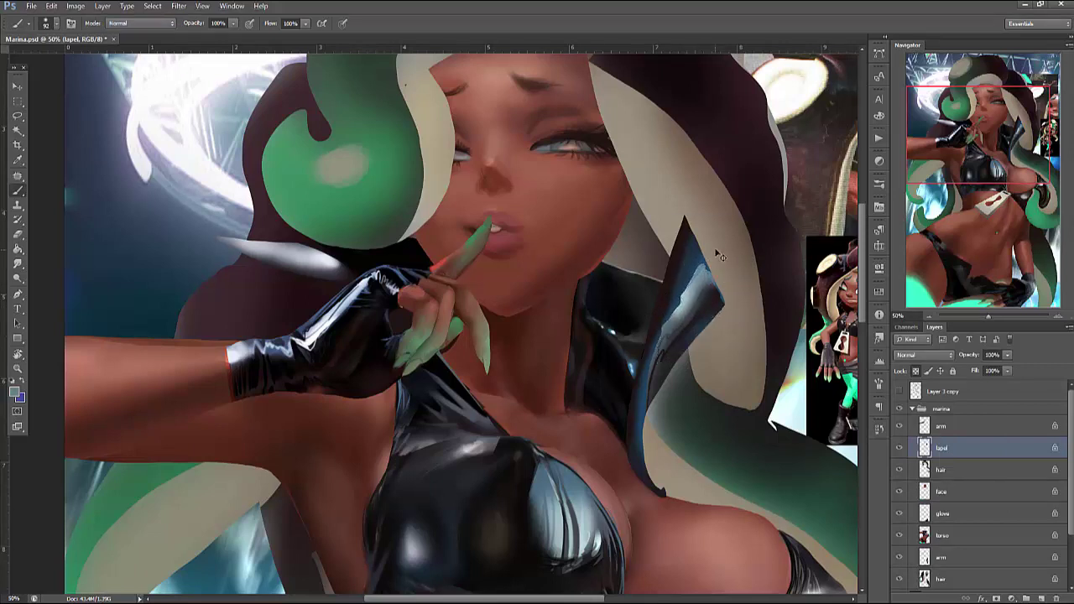
Touch up the lapel's blue face with sampled tones at varied soft brush sizes
right_click(768, 234)
key("Return")
left_click(590, 185, "alt")
right_click(716, 268)
key("Return")
left_click(757, 204, "alt")
Lasso the lapel's inner strip down to its lower tip, darken it with near-black strokes, and clear the selection
key("l")
key("alt+l")
key("Escape")
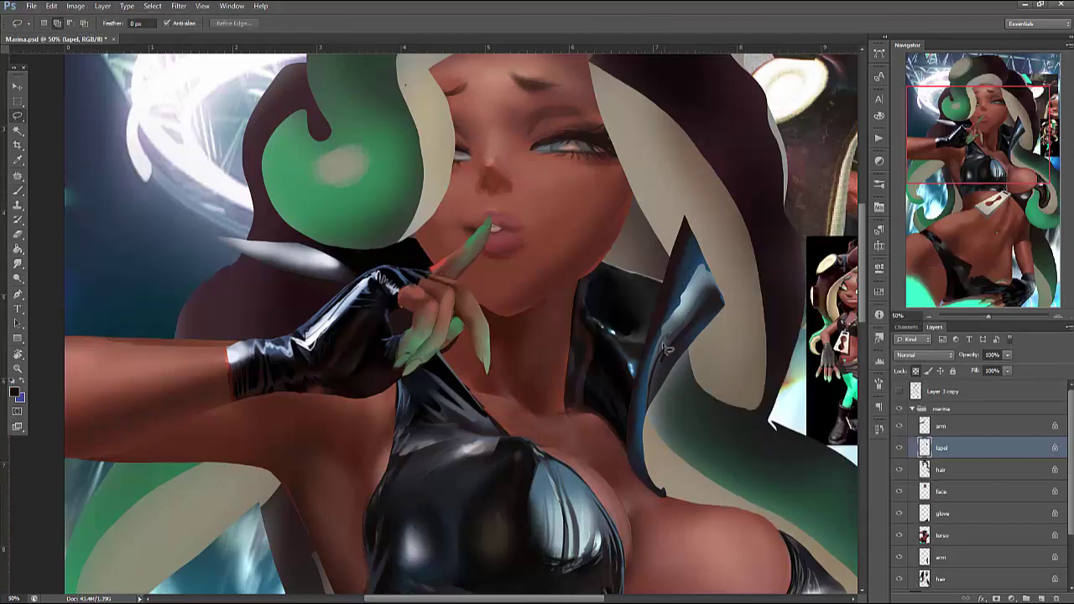
mouse_move(647, 375)
left_mouse_down()
mouse_move(625, 344)
mouse_move(650, 495)
mouse_move(609, 419)
left_mouse_up()
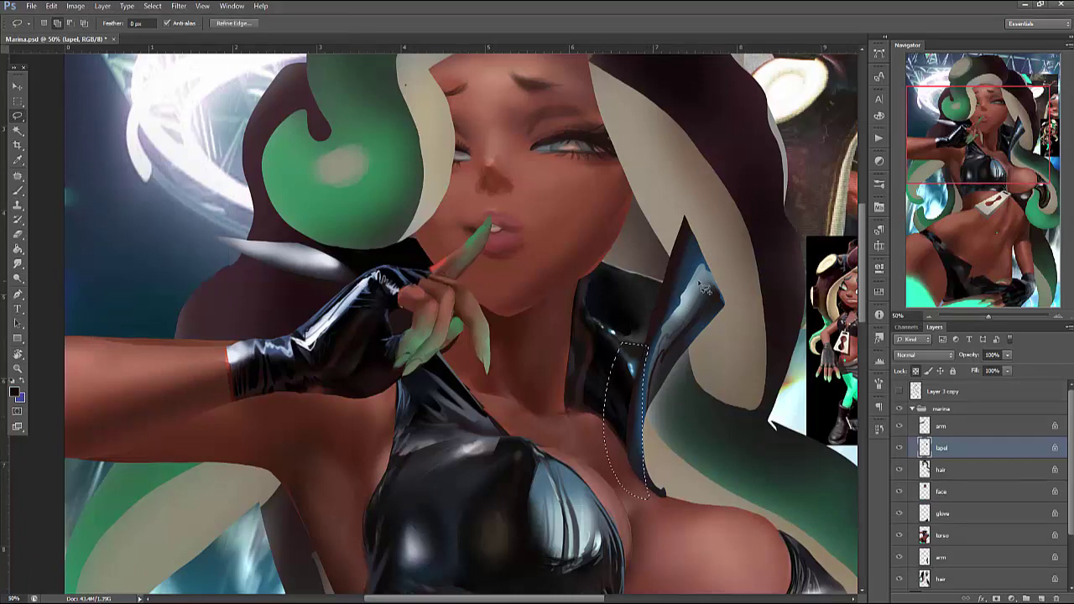
key("b")
right_click(705, 307)
left_click_drag(728, 330, 721, 348)
key("Return")
right_click(700, 314)
key("Return")
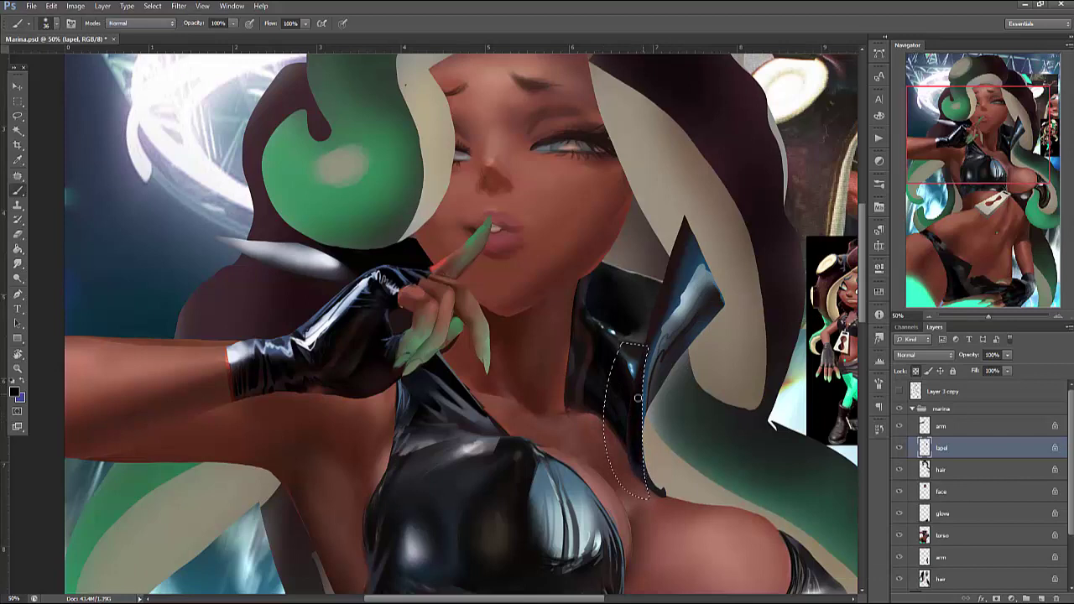
right_click(705, 317)
key("Return")
key("ctrl+d")
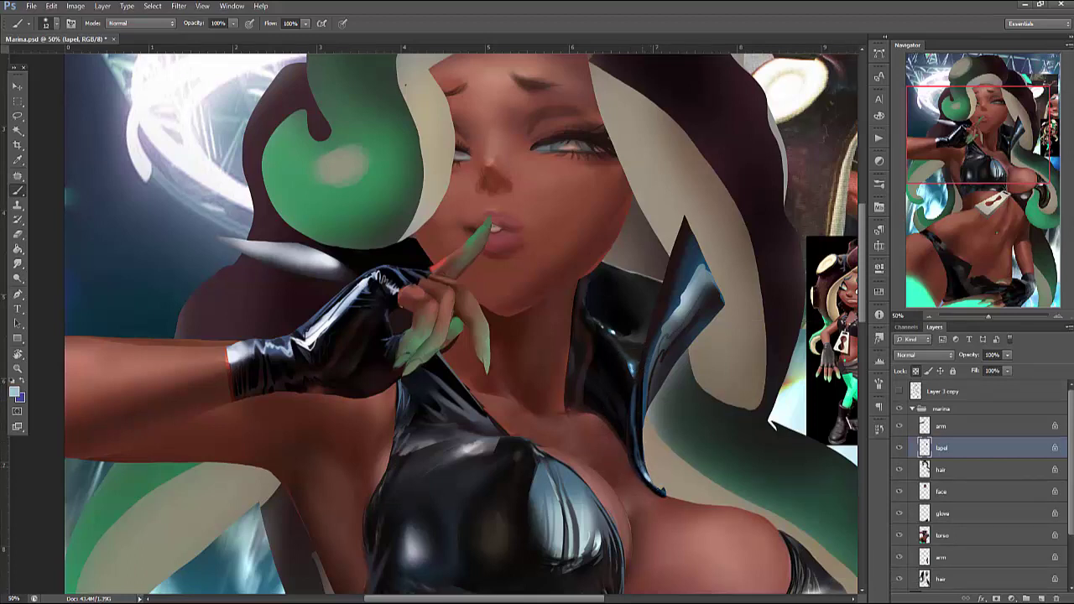
Paint thin light and dark reflections along the lapel's edges and upper point with sampled colours and an 11 px brush
left_click(662, 491, "alt")
right_click(738, 206)
key("Return")
left_click(696, 258, "alt")
right_click(726, 198)
key("Return")
left_click(688, 272, "alt")
left_click(694, 247, "alt")
left_click(710, 280, "alt")
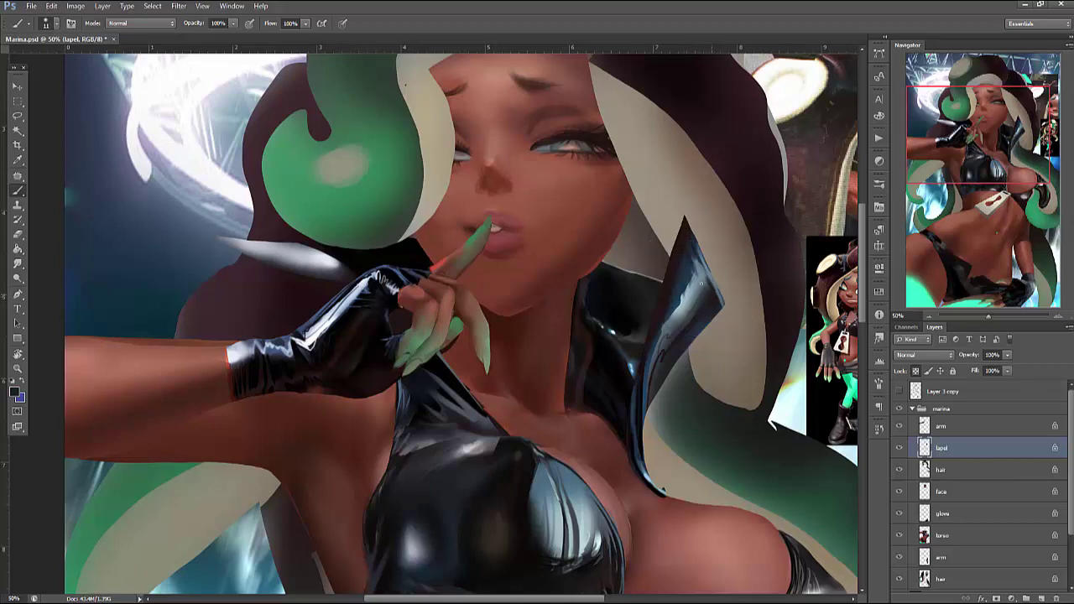
left_click(701, 280, "alt")
left_click(705, 249, "alt")
left_click(688, 226, "alt")
Lasso along the lapel's lower outer edge, paint a white rim highlight with a 52 px soft brush, and clear the selection
key("l")
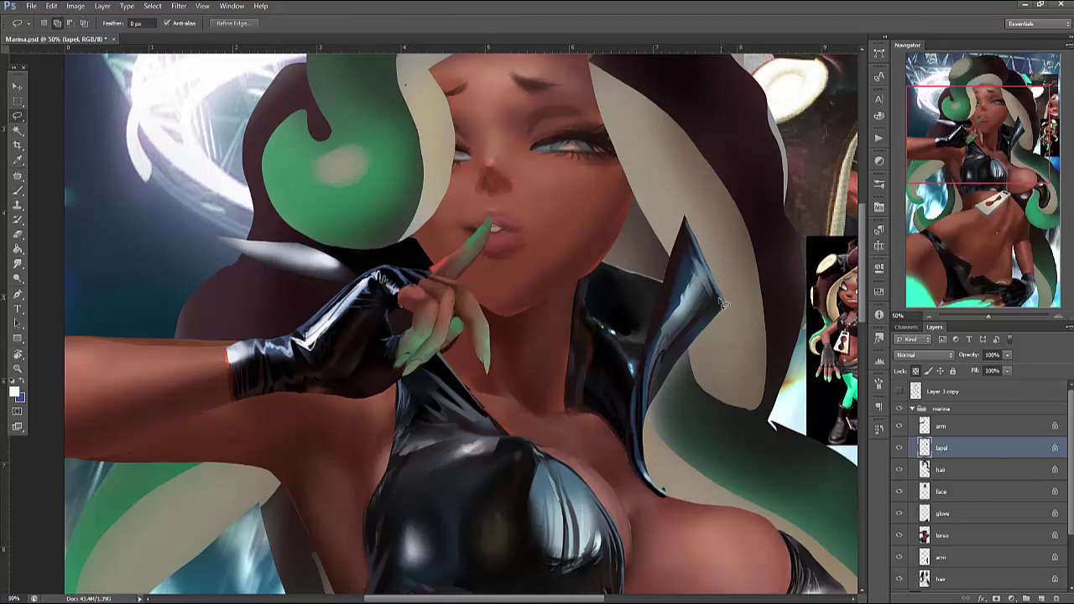
mouse_move(702, 334)
left_mouse_down()
mouse_move(660, 379)
mouse_move(653, 444)
mouse_move(662, 457)
left_mouse_up()
key("b")
right_click(742, 294)
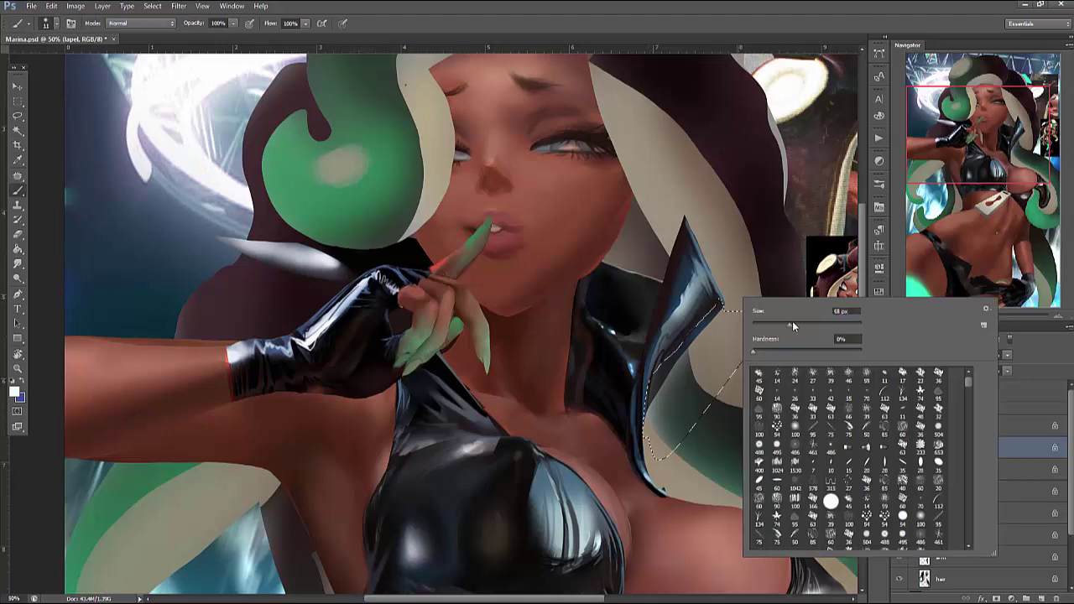
double_click(811, 361)
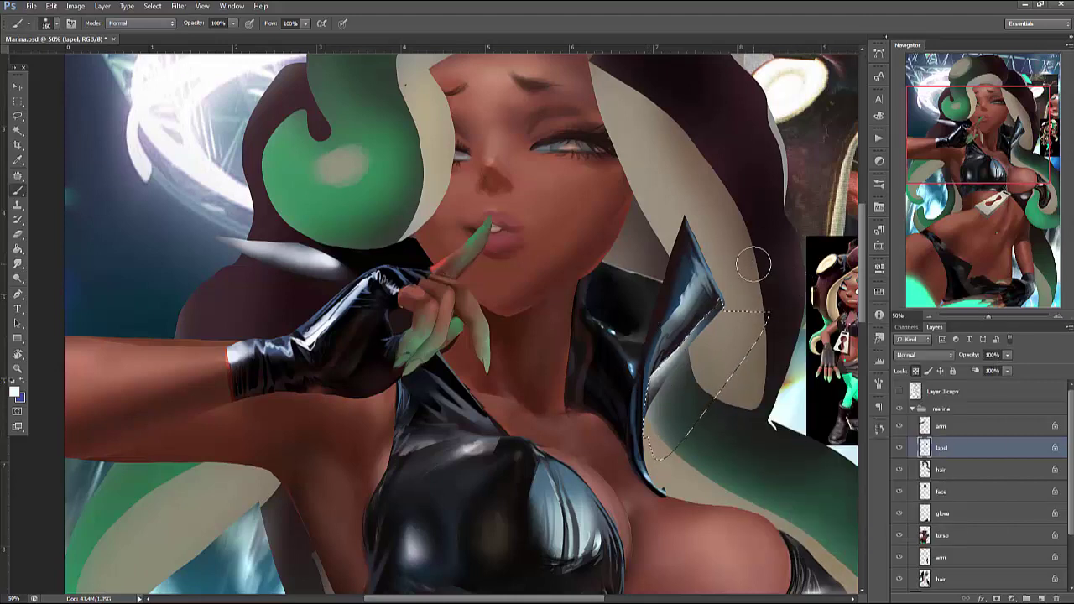
right_click(715, 271)
double_click(784, 339)
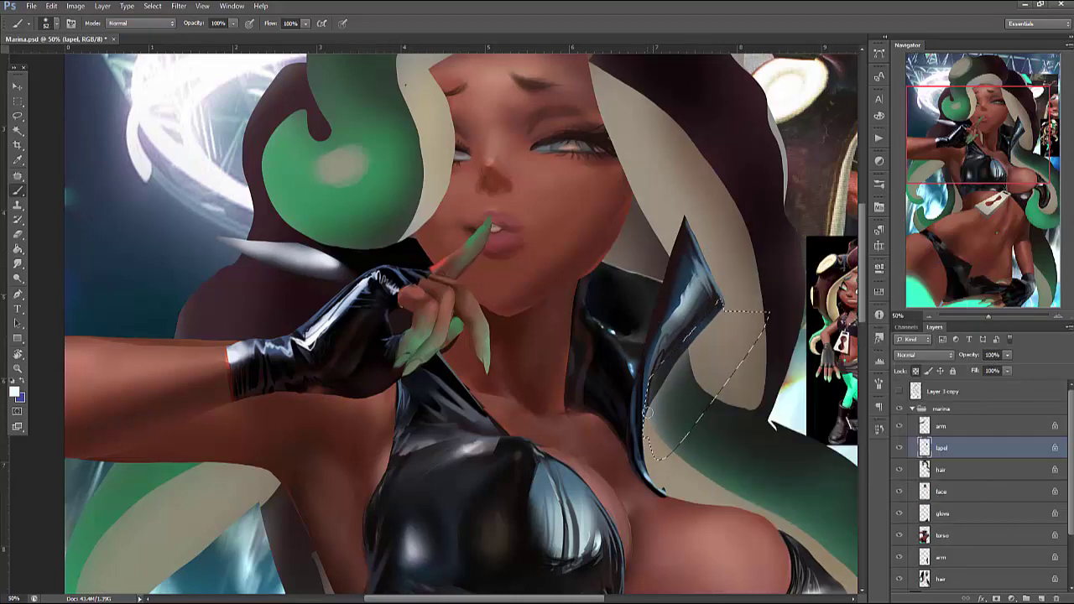
left_click_drag(660, 399, 721, 321)
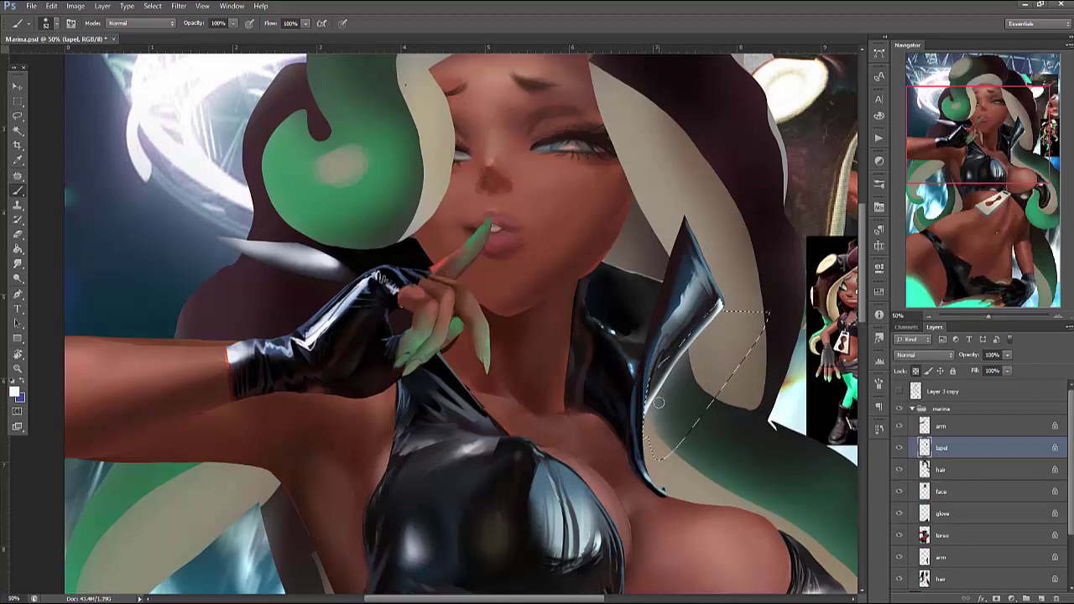
key("ctrl+d")
Paint a thin dark line just inside the lapel's white rim with a sampled dark tone and a 10 px brush
right_click(719, 287)
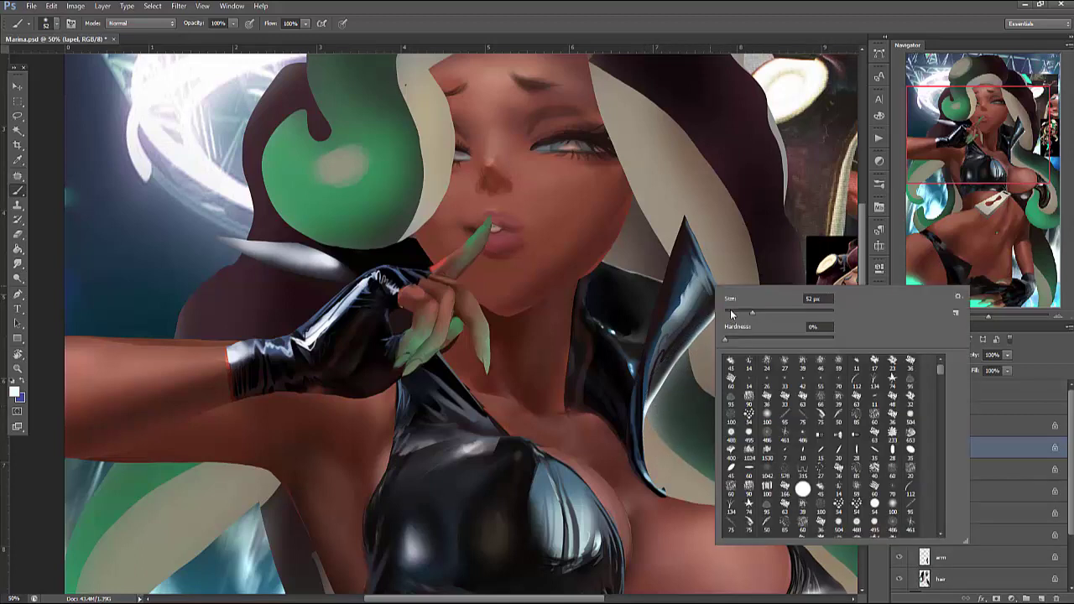
key("Escape")
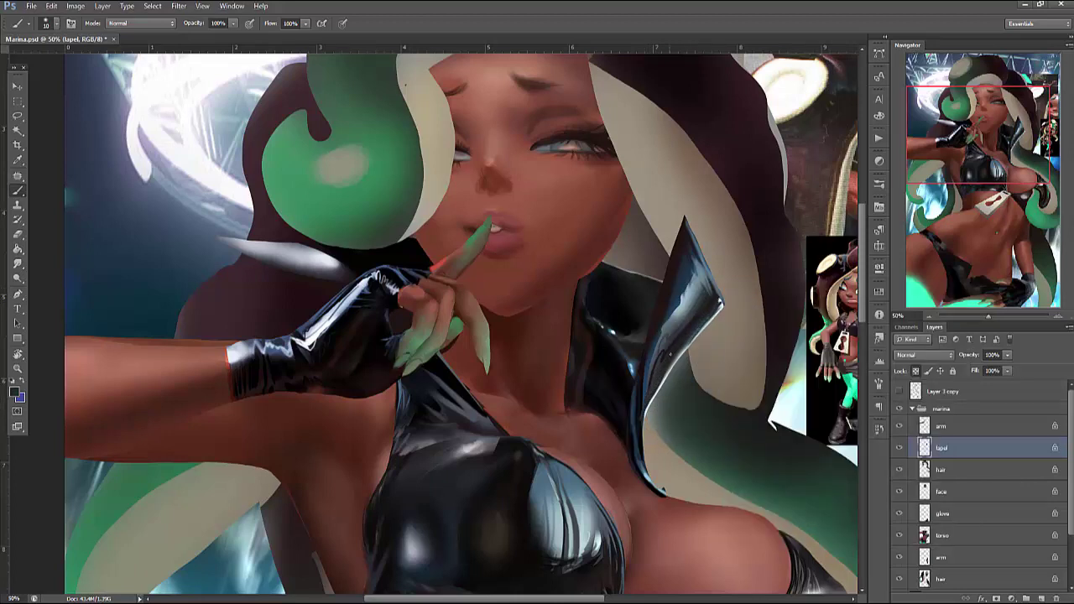
left_click(642, 388, "alt")
left_click_drag(710, 315, 663, 373)
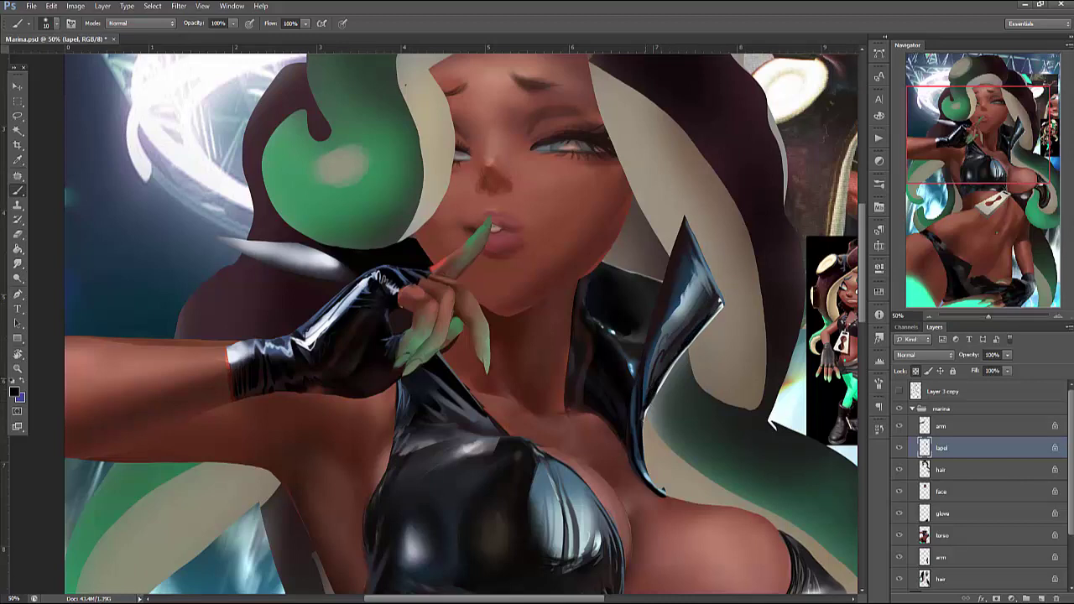
Add small white glints along the lapel's folds and edge, and blend its upper point with a sampled dark tone
left_click(807, 389, "alt")
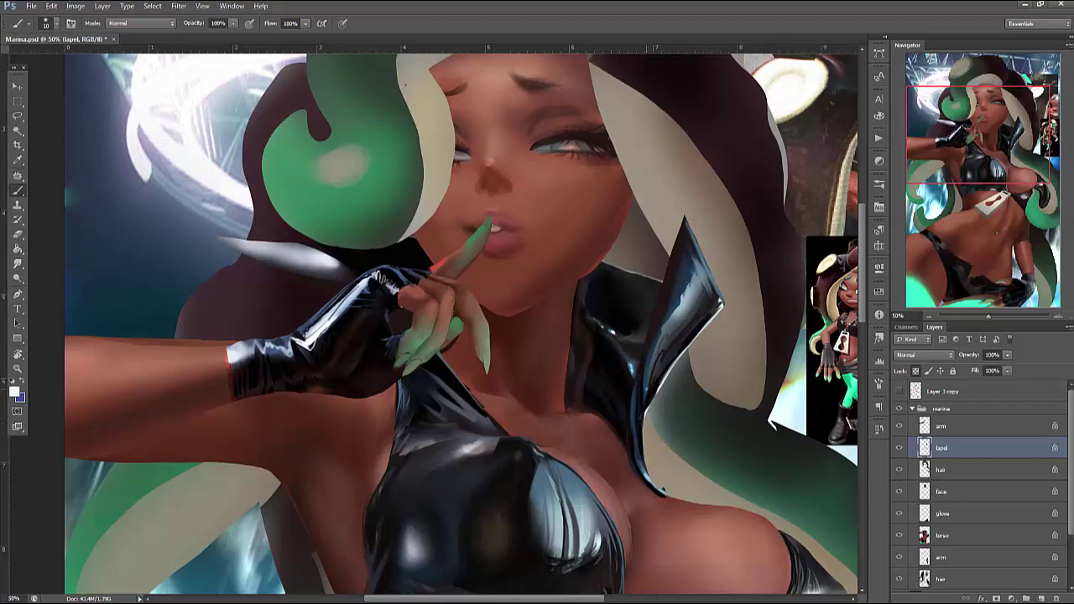
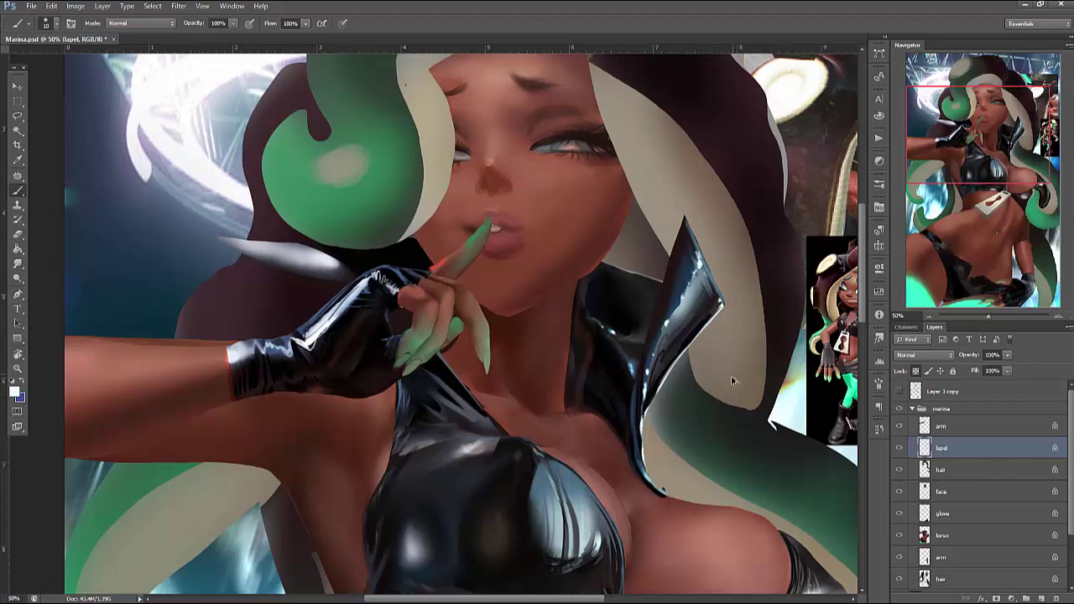
right_click(716, 232)
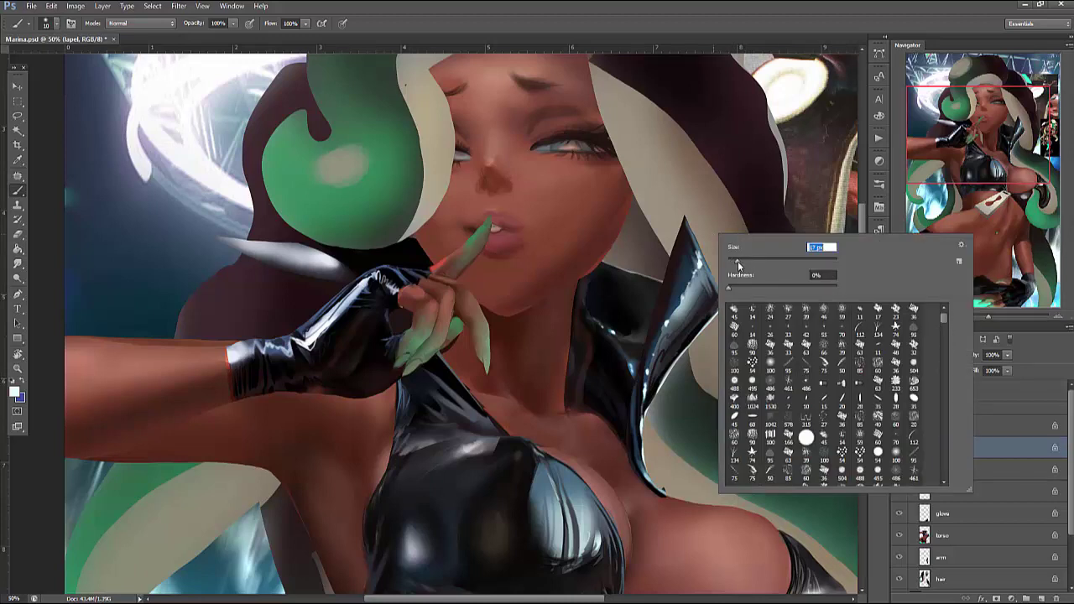
left_click(695, 255, "alt")
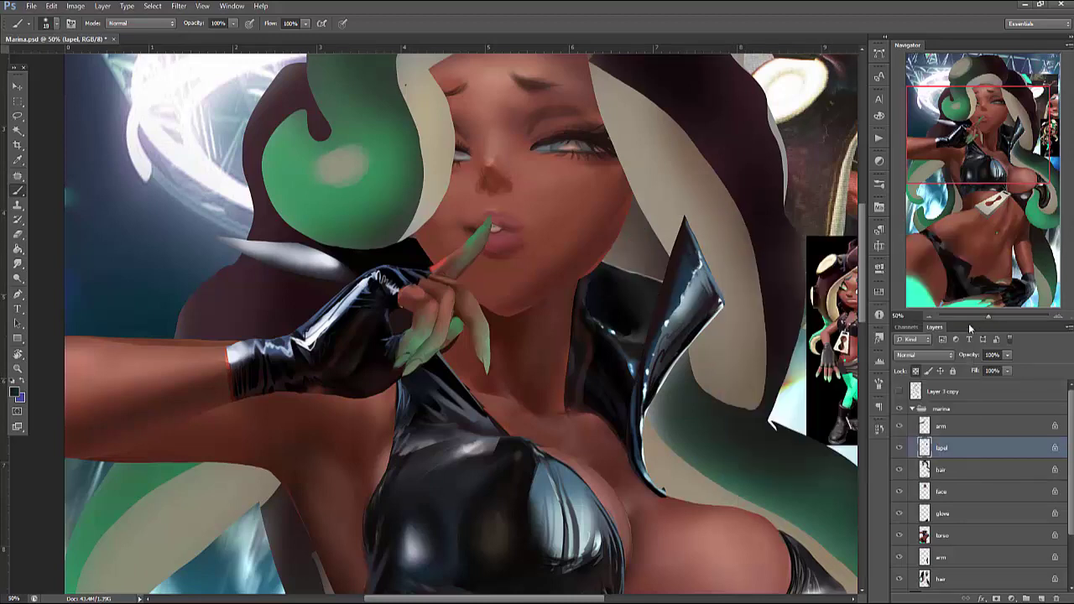
Review the whole illustration at 12.5% zoom to judge the rendered lapel against the rest of the figure
left_click(931, 316)
left_click(931, 316)
left_click(932, 316)
left_click(931, 316)
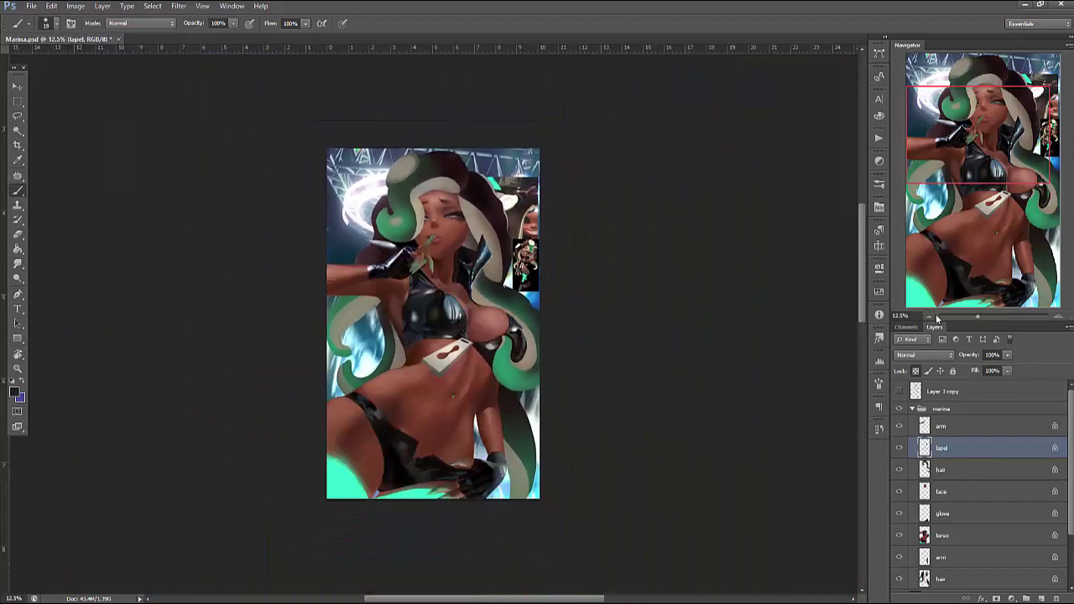
left_click(1054, 314)
left_click(1054, 315)
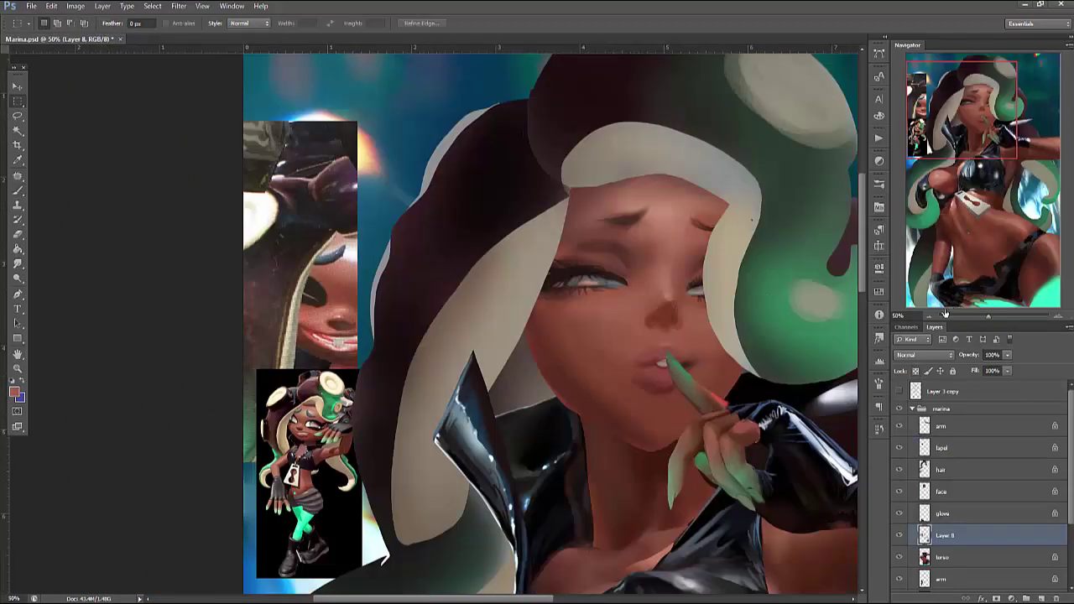
Compare the torso and chest with Layer 8 hidden and shown to judge its added skin and latex highlights
key("ctrl+minus")
key("ctrl+minus")
scroll(850, 472, "down", 3)
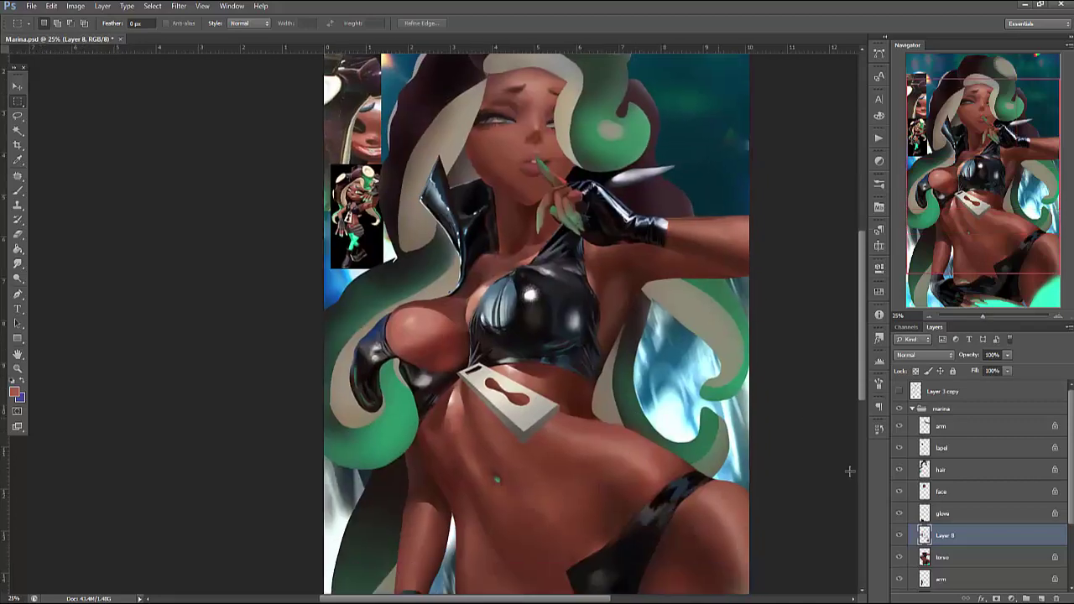
left_click_drag(665, 502, 665, 424)
left_click(900, 536)
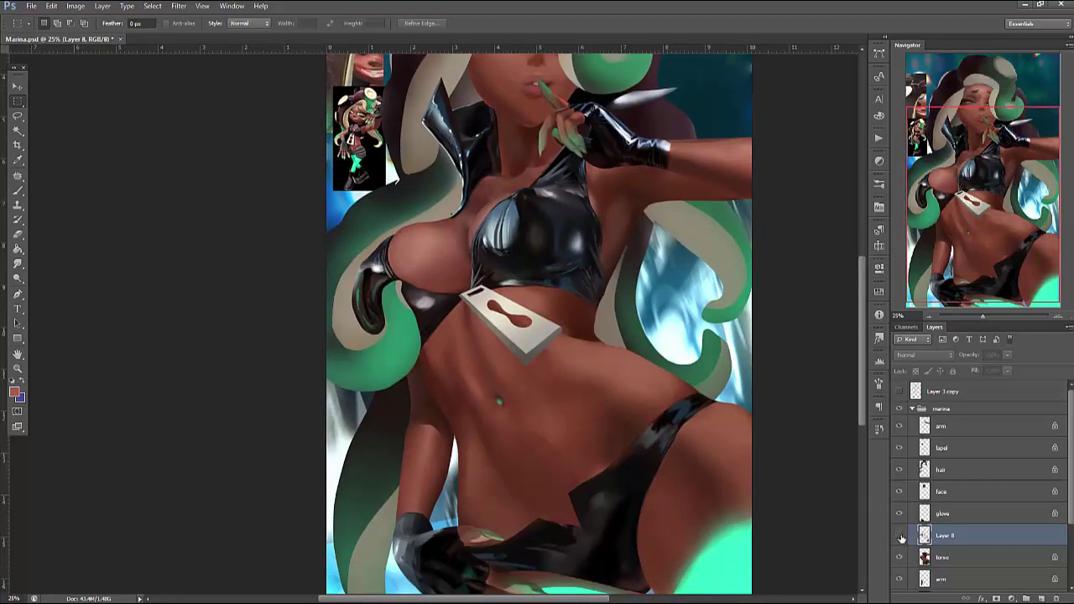
left_click(899, 536)
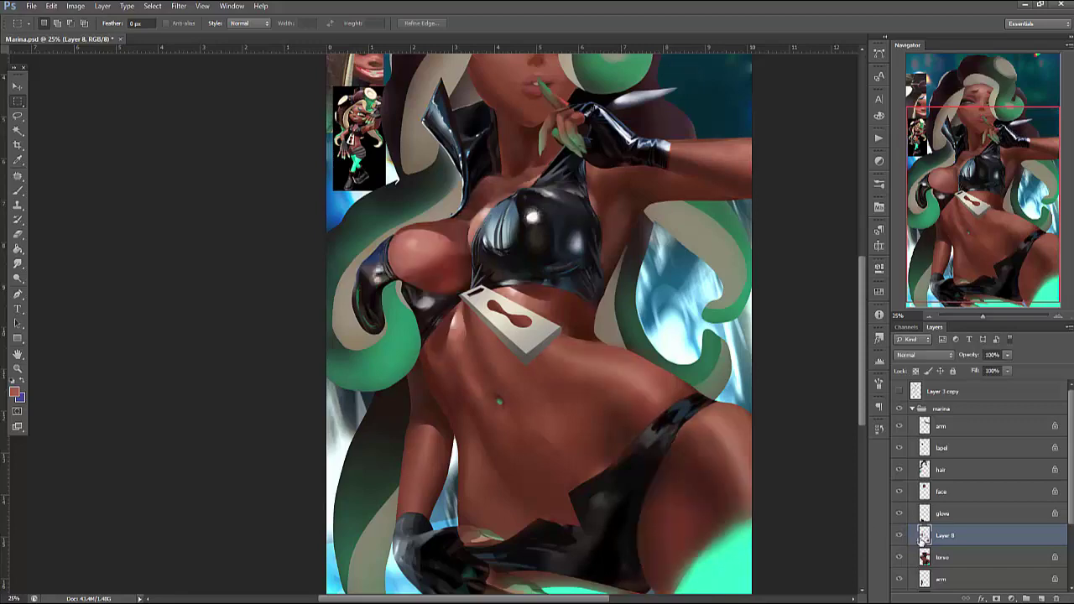
left_click(1055, 315)
left_click(1055, 316)
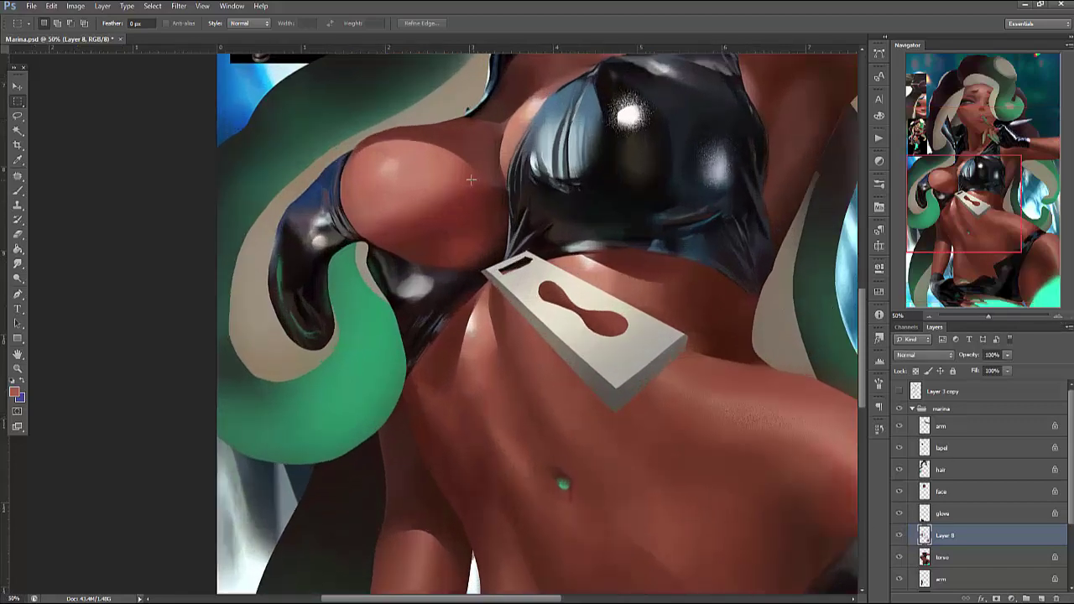
left_click_drag(469, 193, 612, 412)
left_click(899, 536)
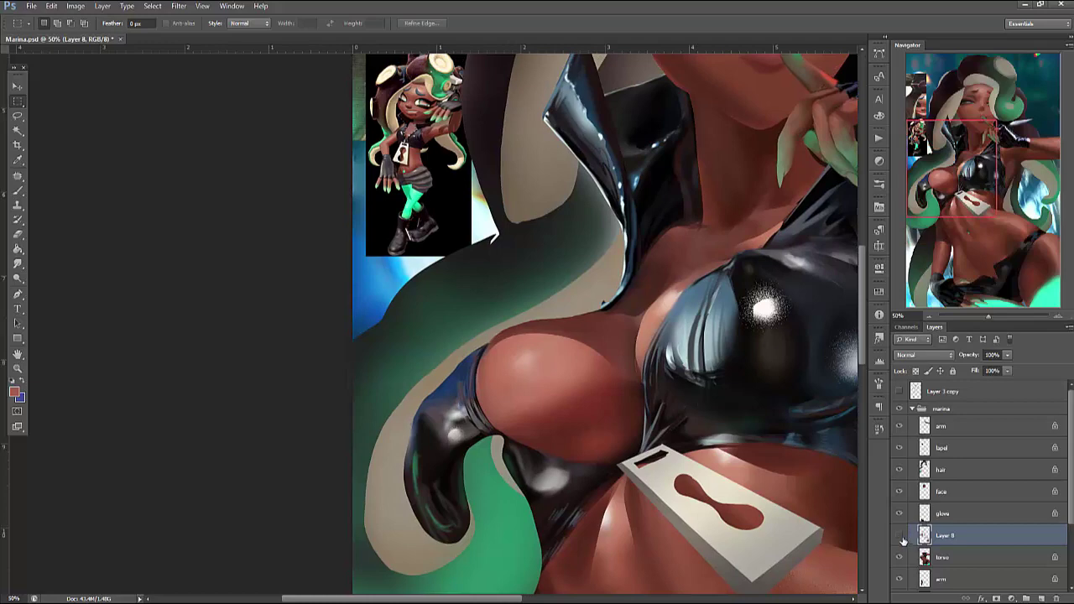
left_click(900, 535)
scroll(481, 409, "up", 10)
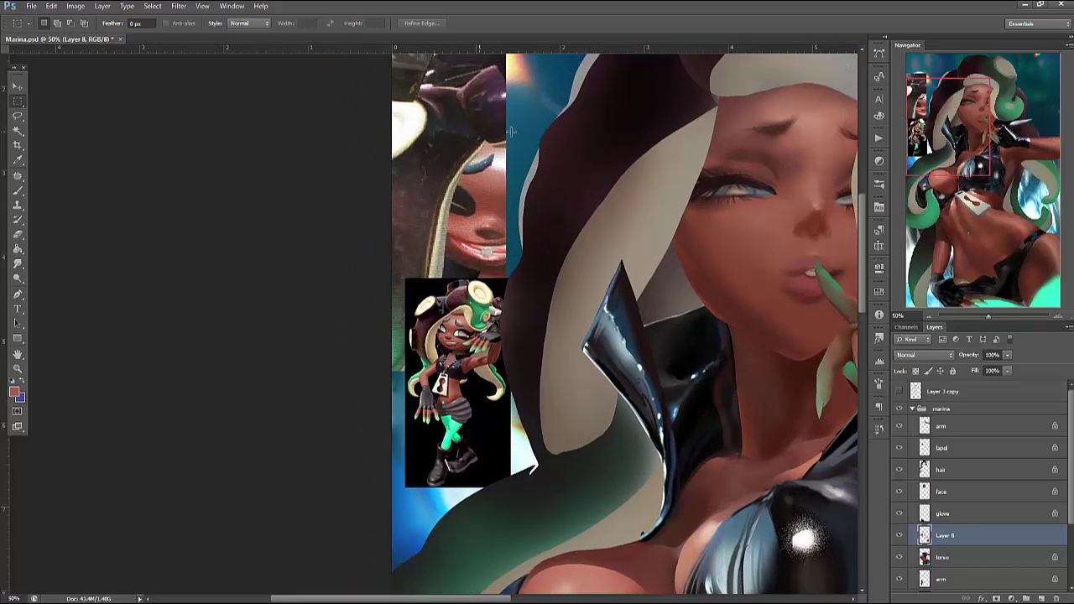
Touch up the midriff skin just beneath the top with sampled skin tones and merge Layer 8 into the torso layer
left_click(929, 316)
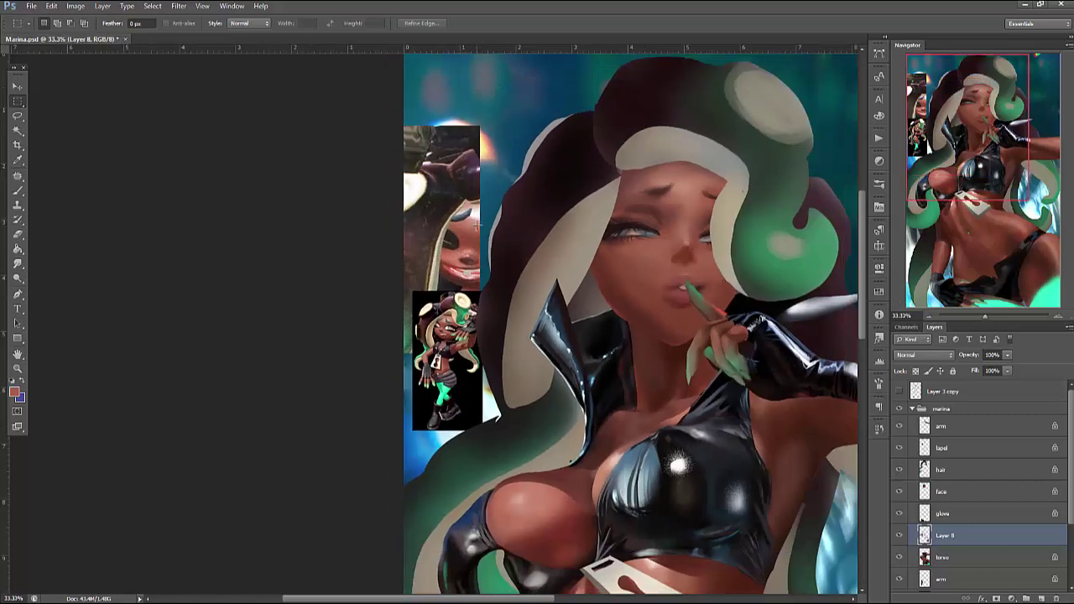
left_click_drag(478, 226, 442, 120)
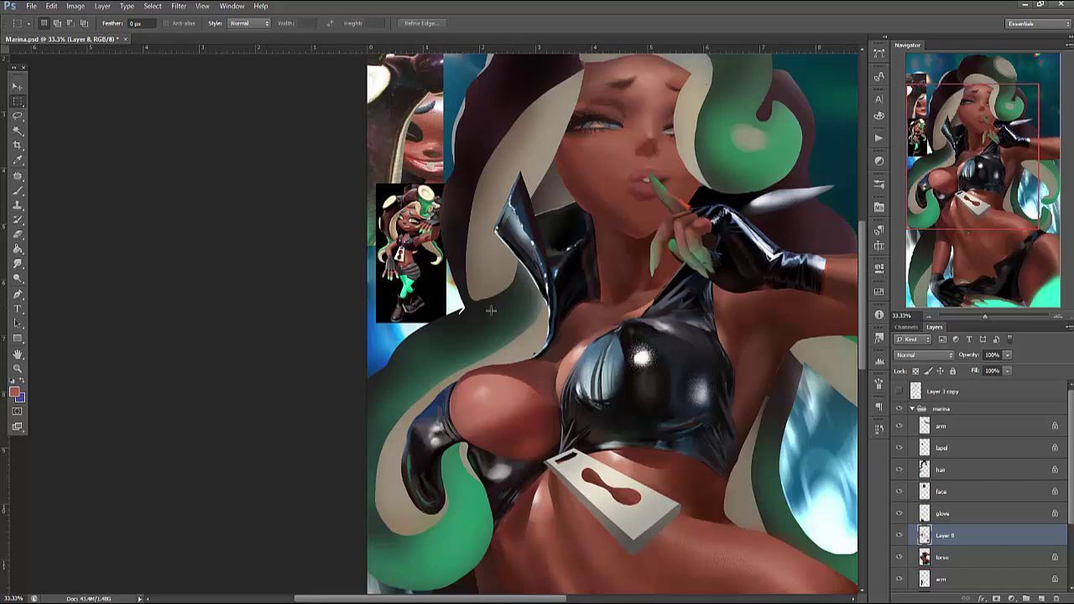
scroll(588, 353, "down", 3)
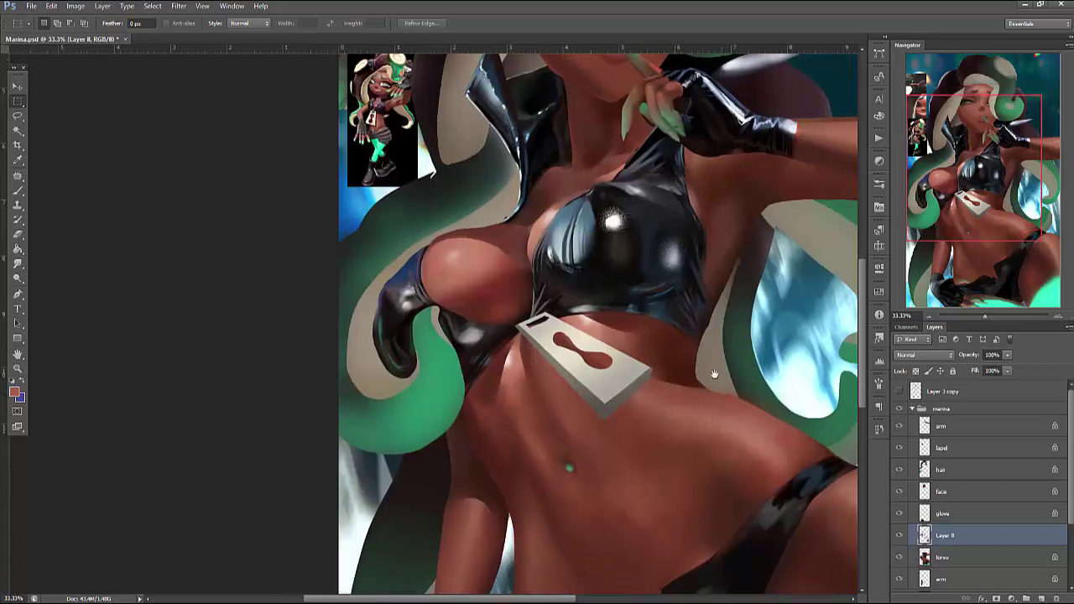
left_click(905, 534)
left_click(905, 534)
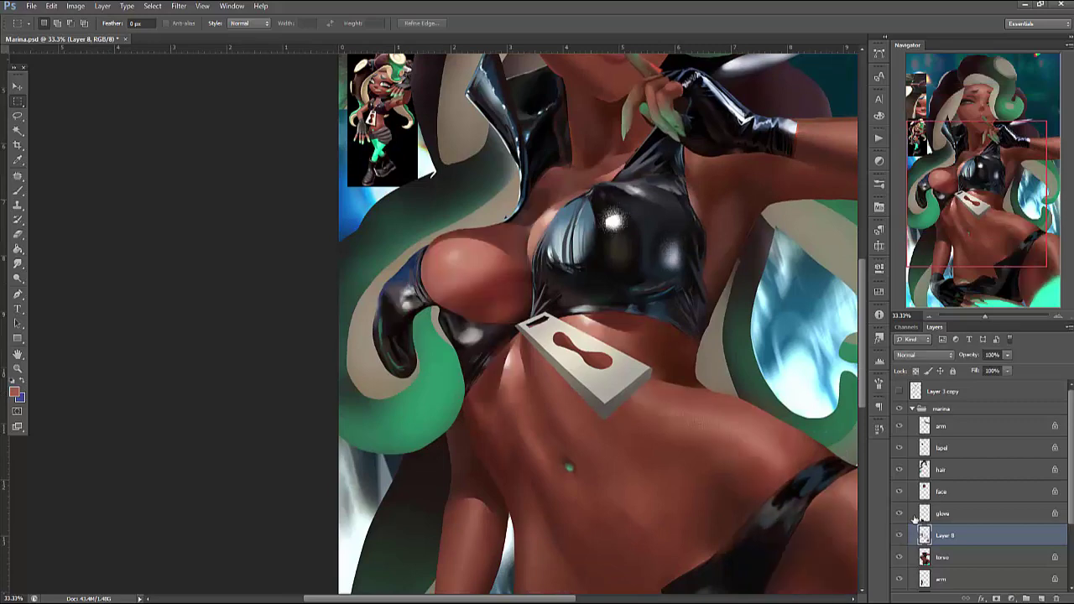
key("b")
right_click(636, 311)
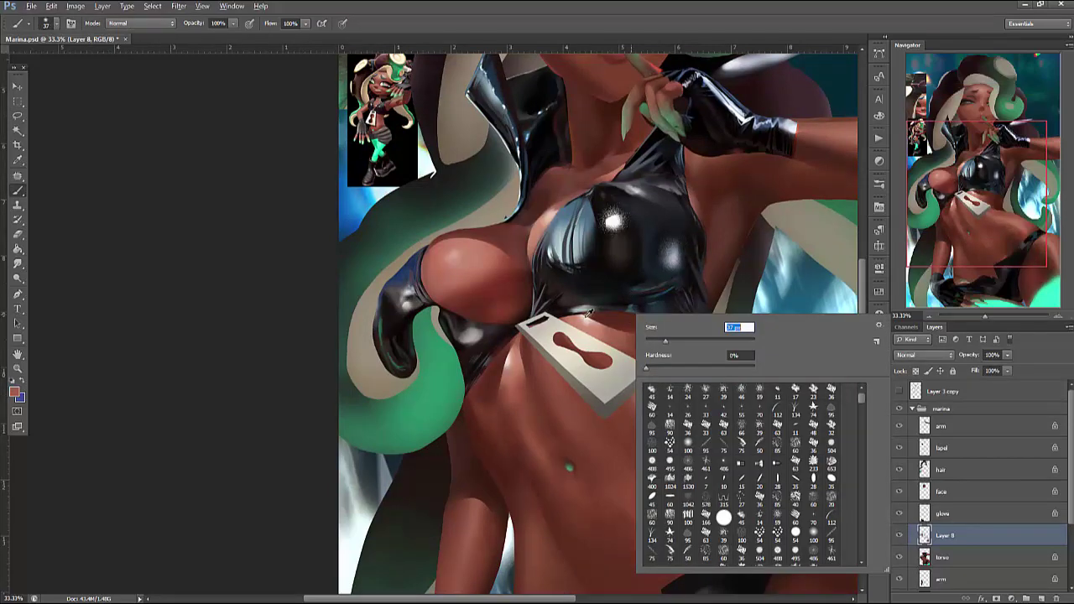
left_click(595, 320, "alt")
left_click(607, 327, "alt")
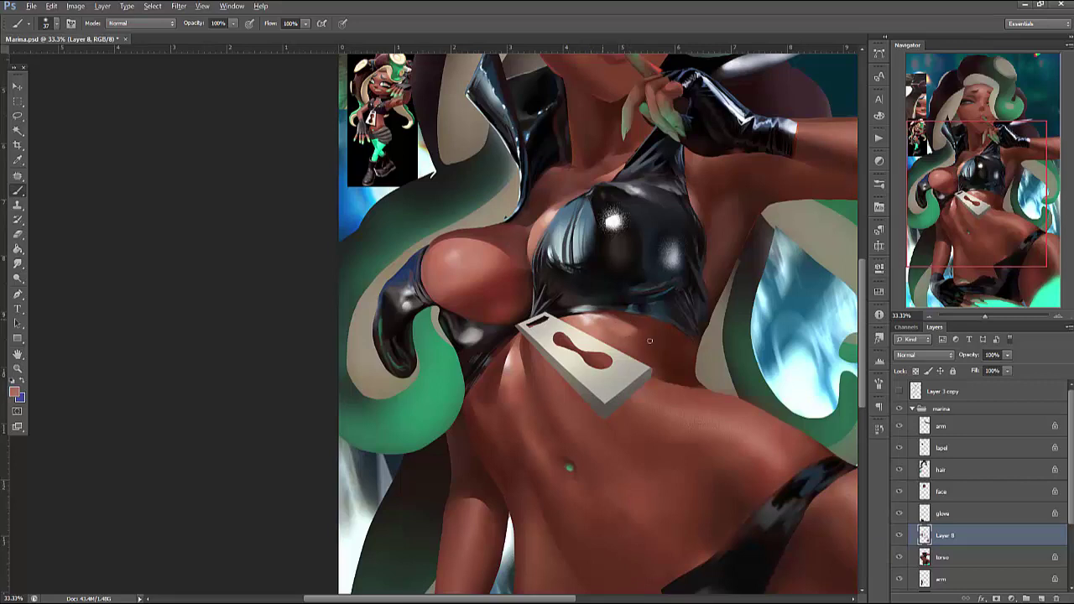
right_click(650, 340)
left_click(649, 314)
left_click(626, 346, "alt")
key("ctrl+e")
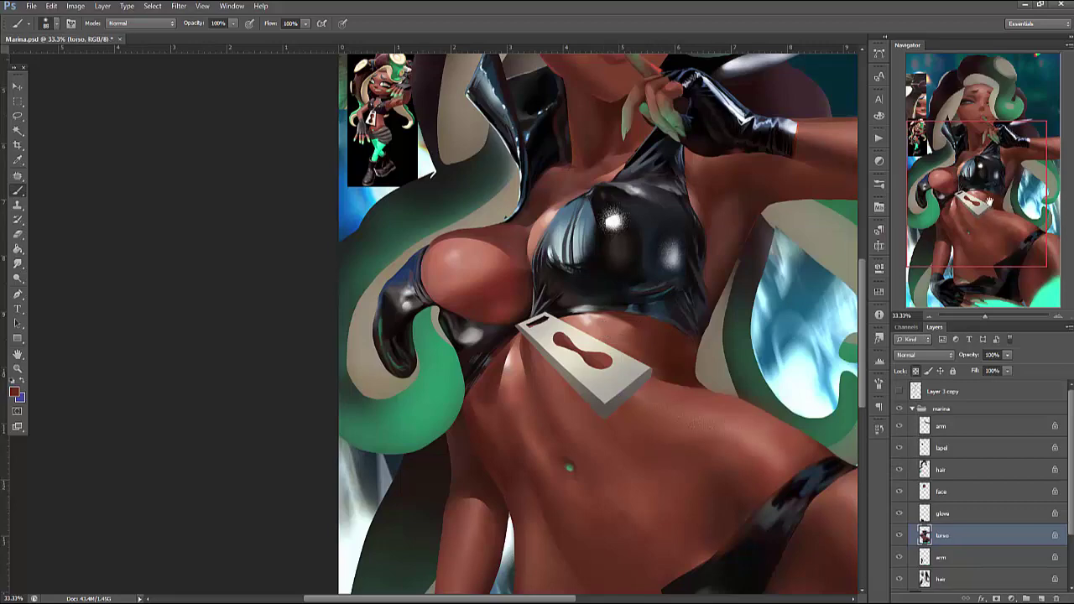
Select the hair layer above the face layer, toggling its visibility to identify which hair it holds
left_click_drag(981, 212, 993, 161)
left_click(1059, 316)
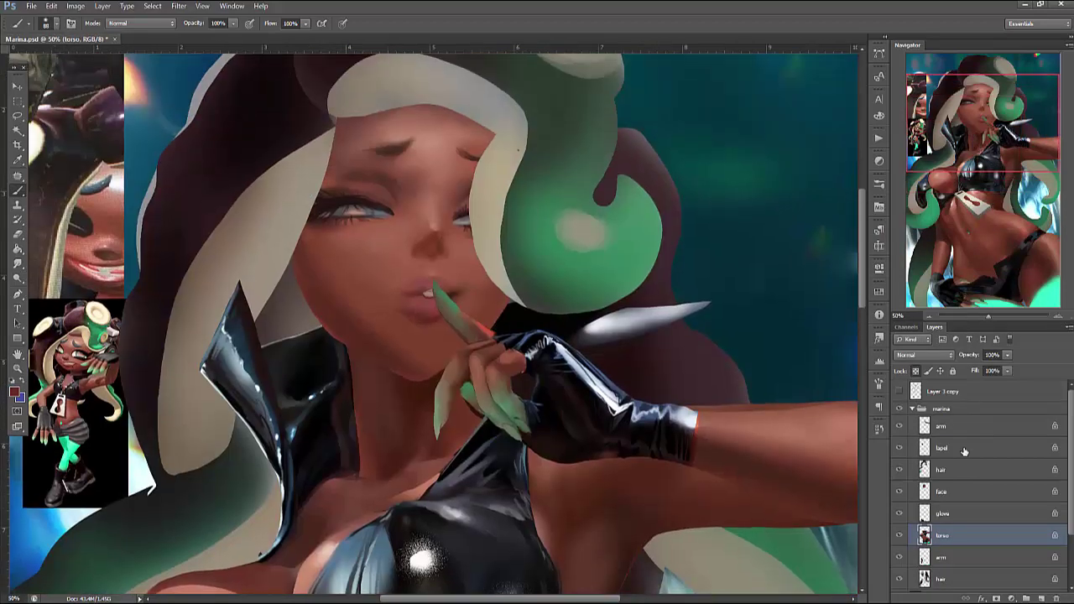
left_click(965, 469)
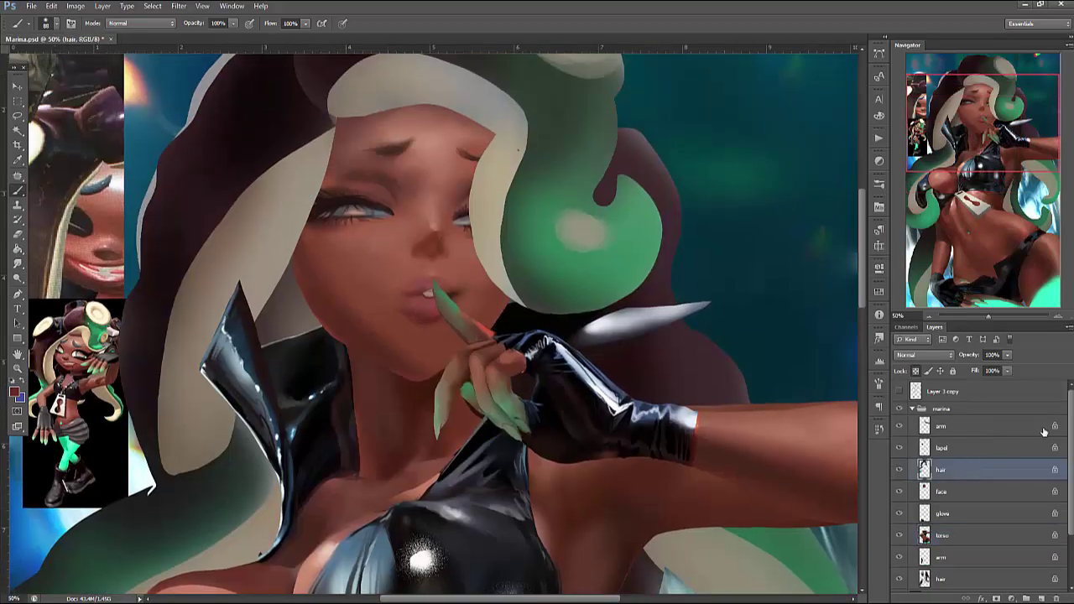
scroll(1060, 499, "down", 3)
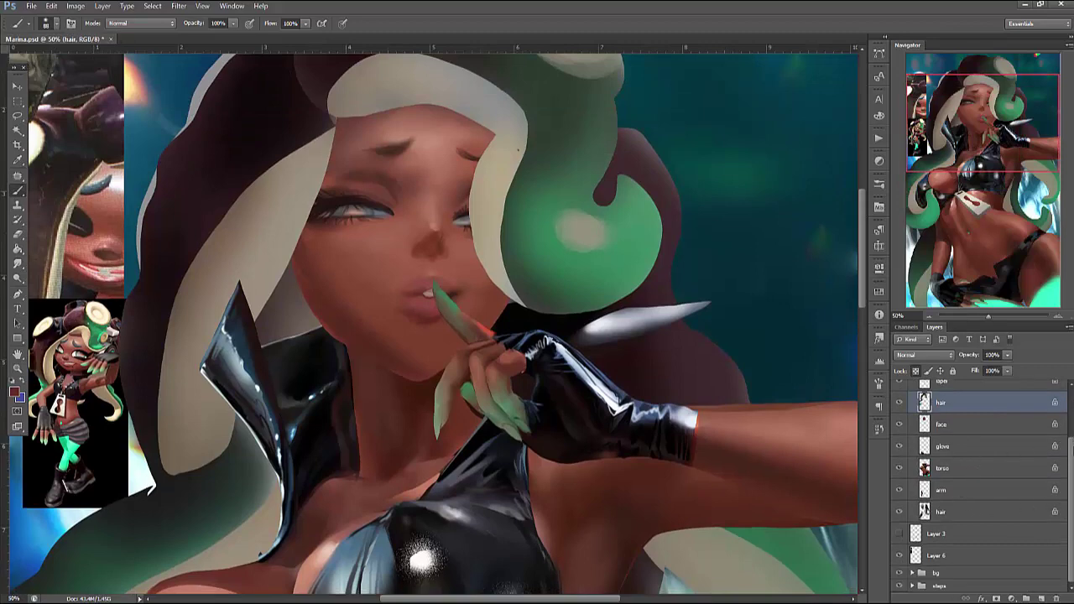
scroll(973, 453, "up", 3)
left_click(899, 463)
left_click(900, 463)
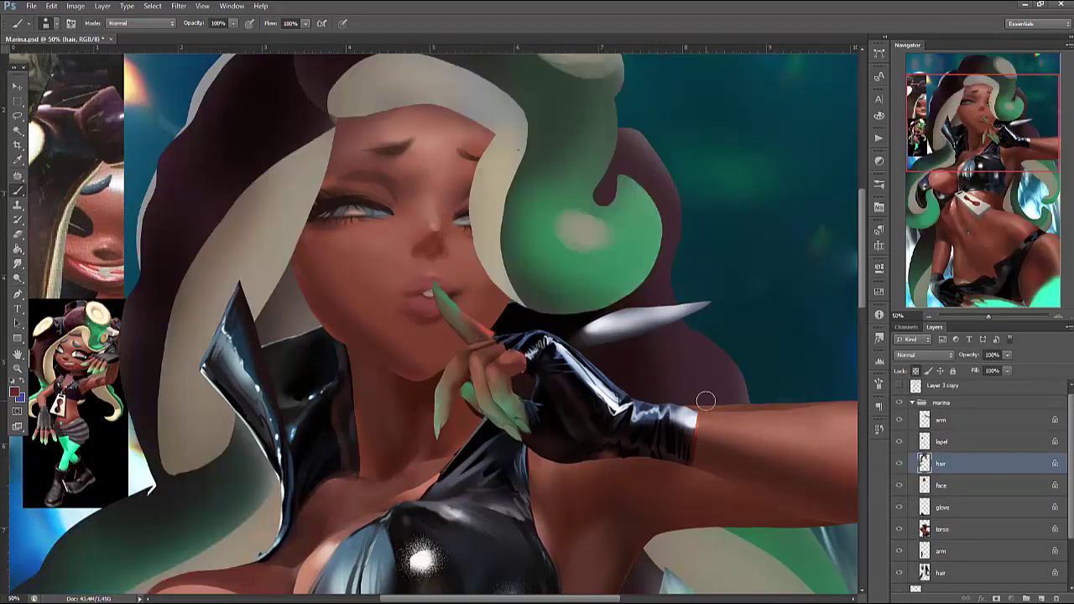
Deepen the shading on the dark hair beside the forehead with a sampled dark tone
left_click_drag(500, 334, 672, 336)
scroll(672, 289, "up", 1)
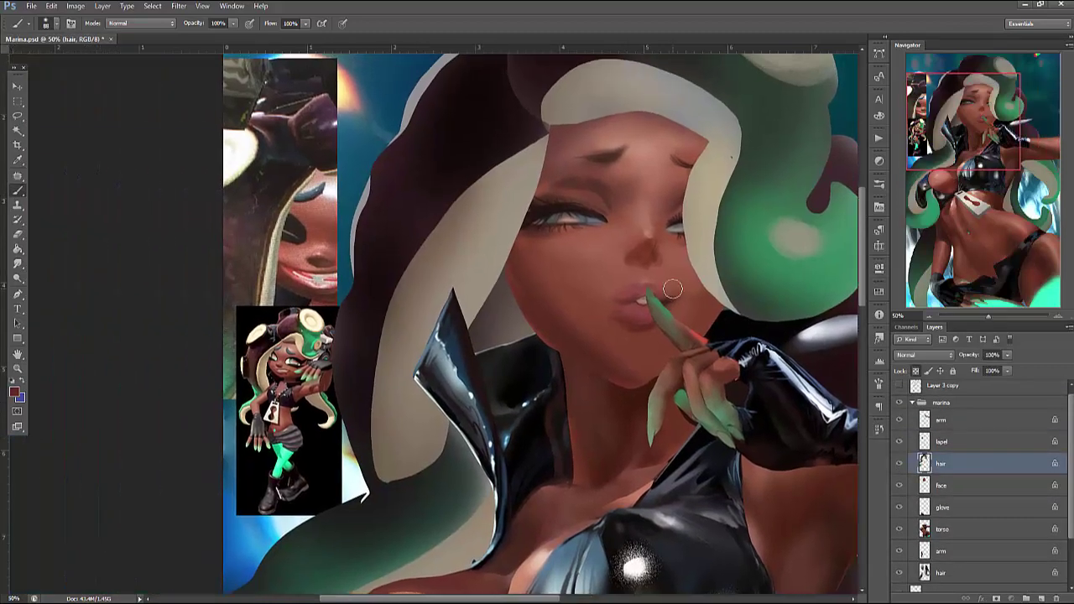
left_click_drag(625, 381, 671, 436)
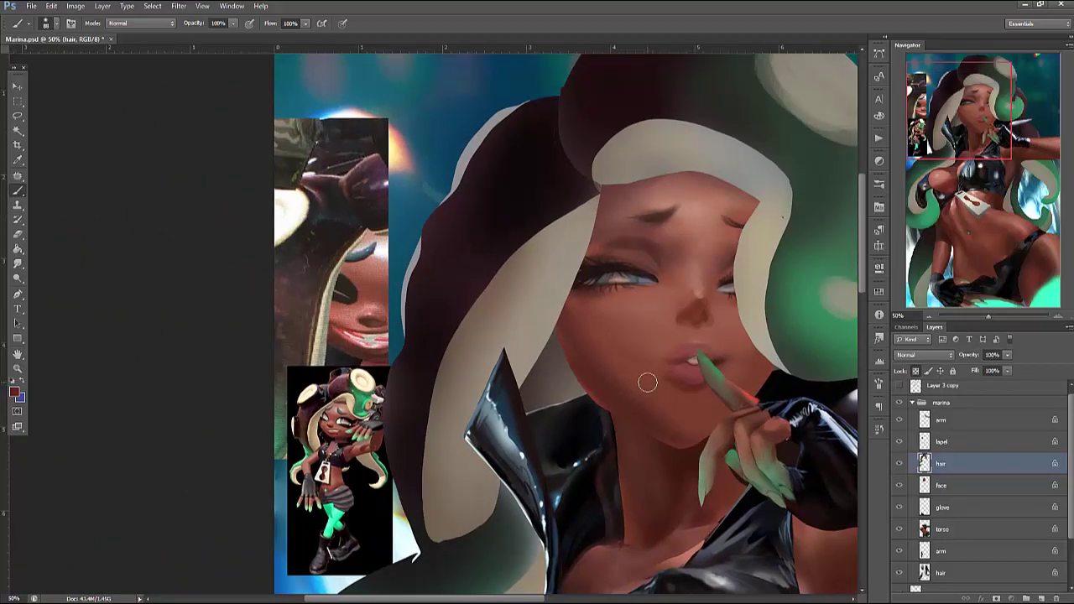
left_click(550, 128, "alt")
mouse_move(542, 125)
left_mouse_down()
mouse_move(590, 109)
mouse_move(608, 197)
left_mouse_up()
Lasso the upper outer edge of the dark hair and paint it dark maroon over the pale strip
key("l")
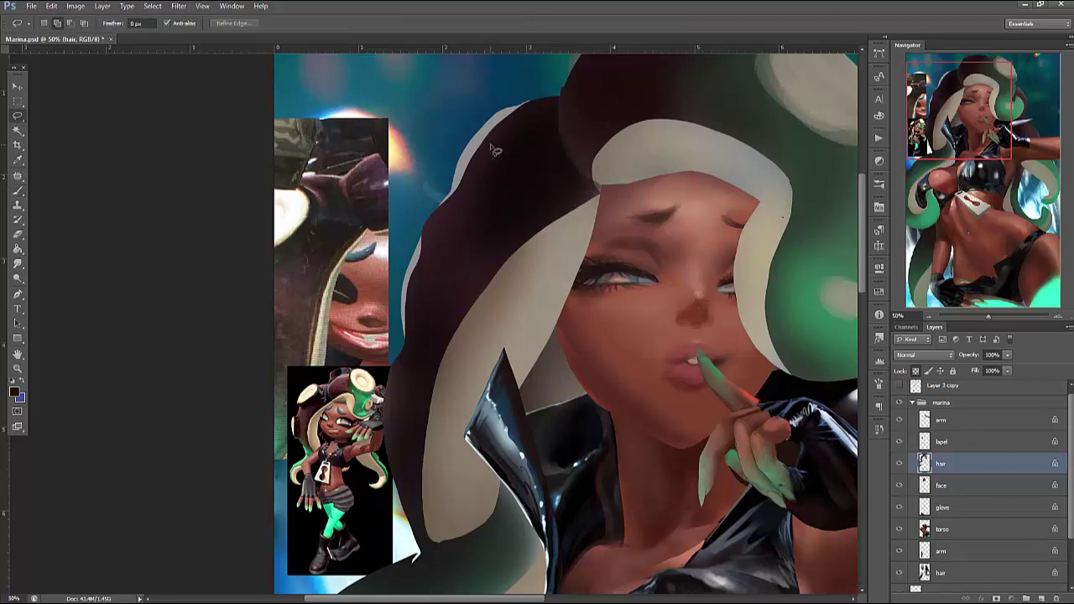
mouse_move(508, 137)
left_mouse_down()
mouse_move(472, 136)
mouse_move(432, 211)
mouse_move(502, 221)
left_mouse_up()
key("b")
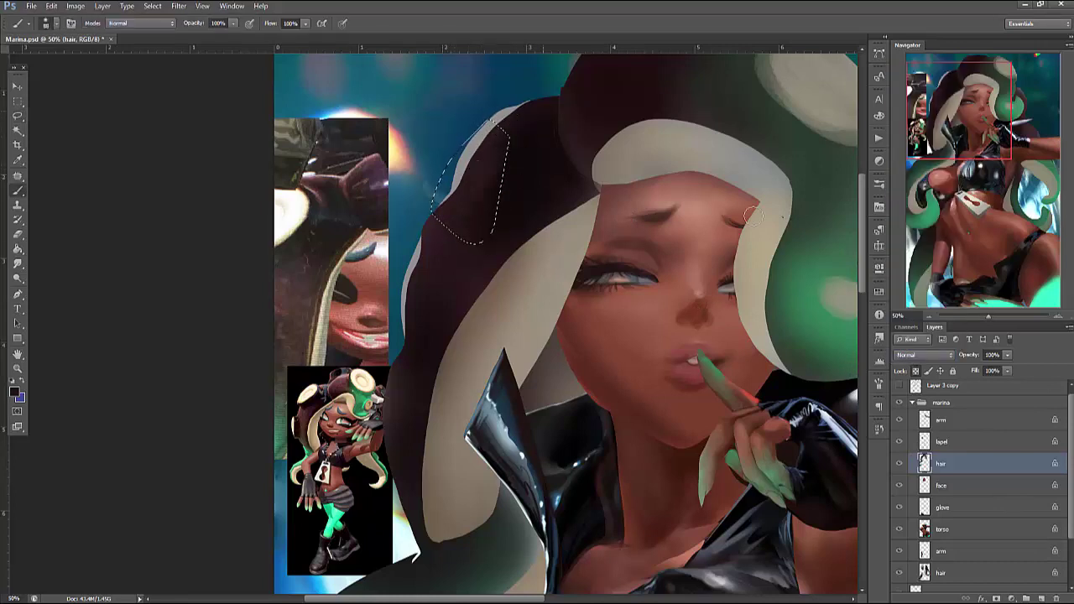
mouse_move(465, 238)
left_mouse_down()
mouse_move(432, 179)
mouse_move(492, 103)
mouse_move(474, 224)
left_mouse_up()
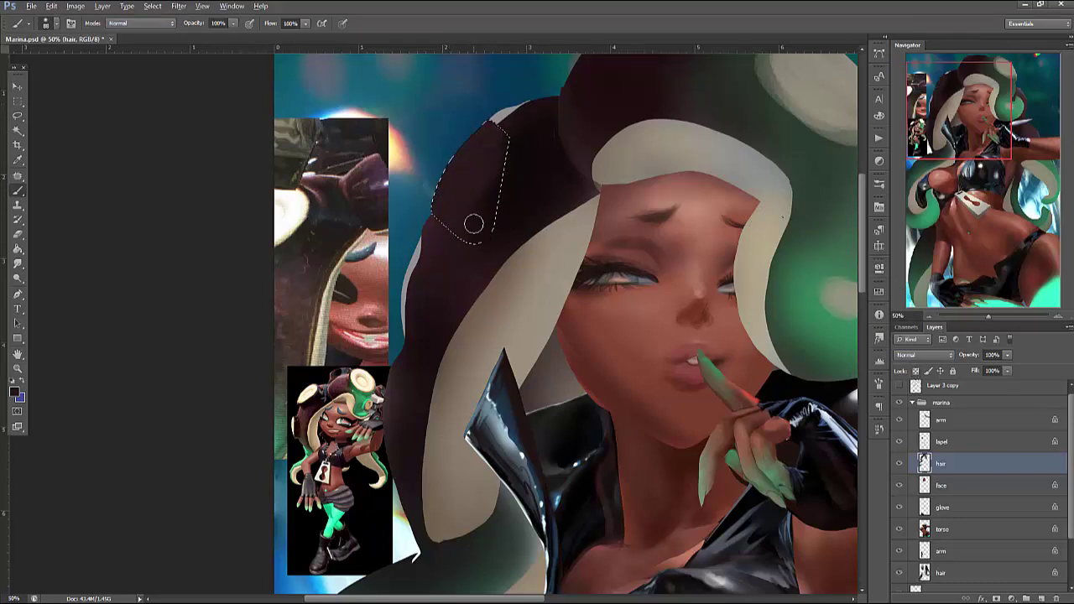
key("ctrl+d")
Paint a cream sucker with a thin dark outline along the upper outer edge of the dark hair
key("l")
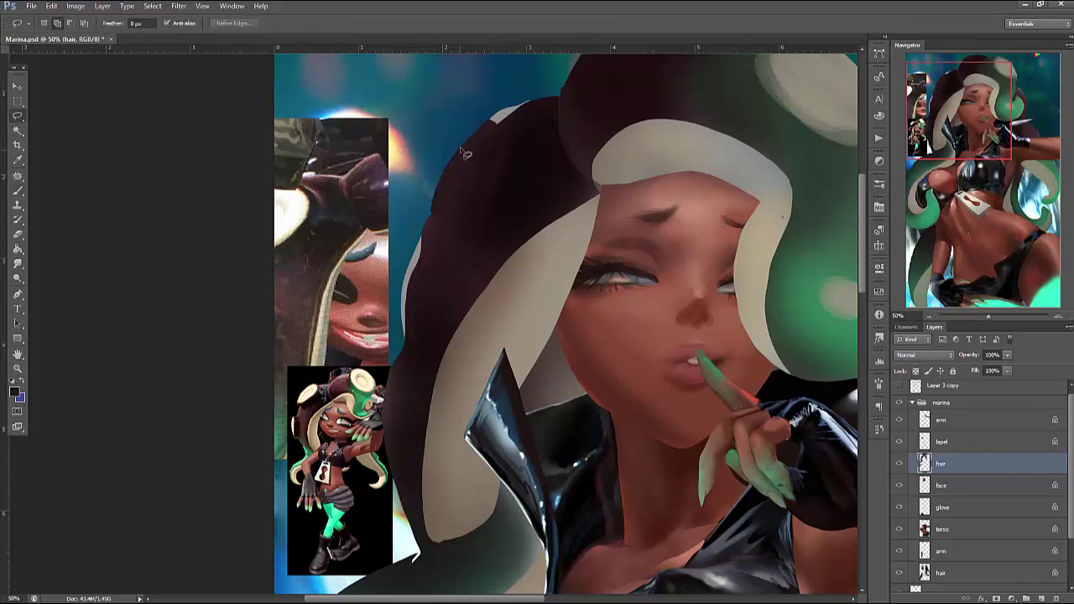
mouse_move(466, 153)
left_mouse_down()
mouse_move(468, 171)
mouse_move(432, 210)
mouse_move(487, 127)
mouse_move(432, 202)
mouse_move(472, 164)
mouse_move(453, 176)
mouse_move(463, 157)
mouse_move(440, 186)
mouse_move(453, 168)
left_mouse_up()
key("b")
key("x")
right_click(472, 164)
left_click(472, 164)
key("x")
key("x")
mouse_move(483, 126)
left_mouse_down()
mouse_move(465, 157)
mouse_move(474, 172)
mouse_move(449, 171)
mouse_move(440, 184)
mouse_move(456, 196)
mouse_move(431, 214)
left_mouse_up()
key("x")
key("x")
key("x")
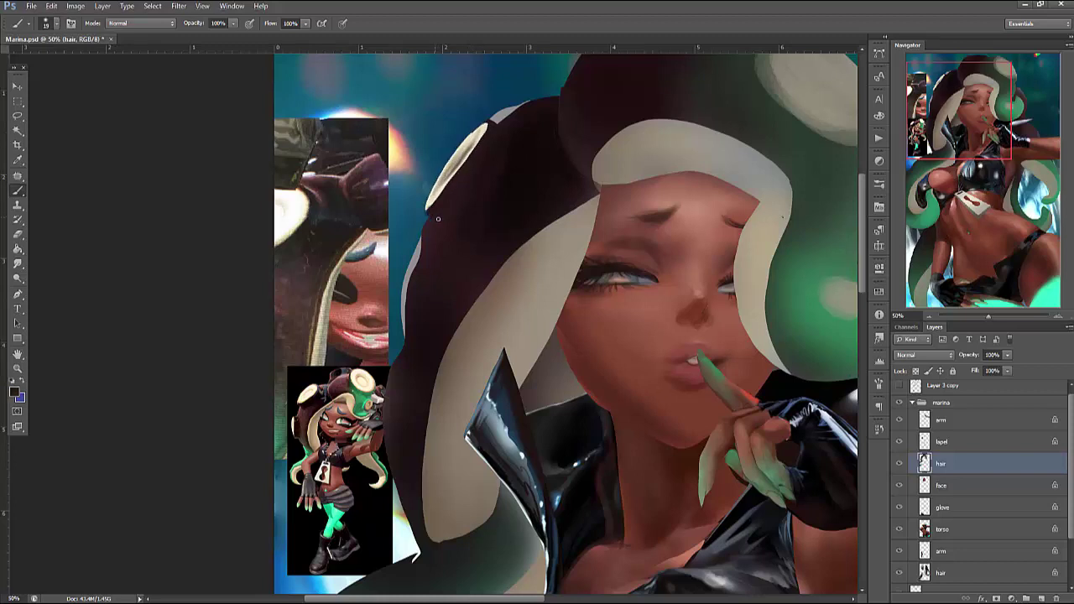
Paint a reddish rim down the hair's outer edge below the cream sucker, using 12 px and 32 px brushes
right_click(526, 167)
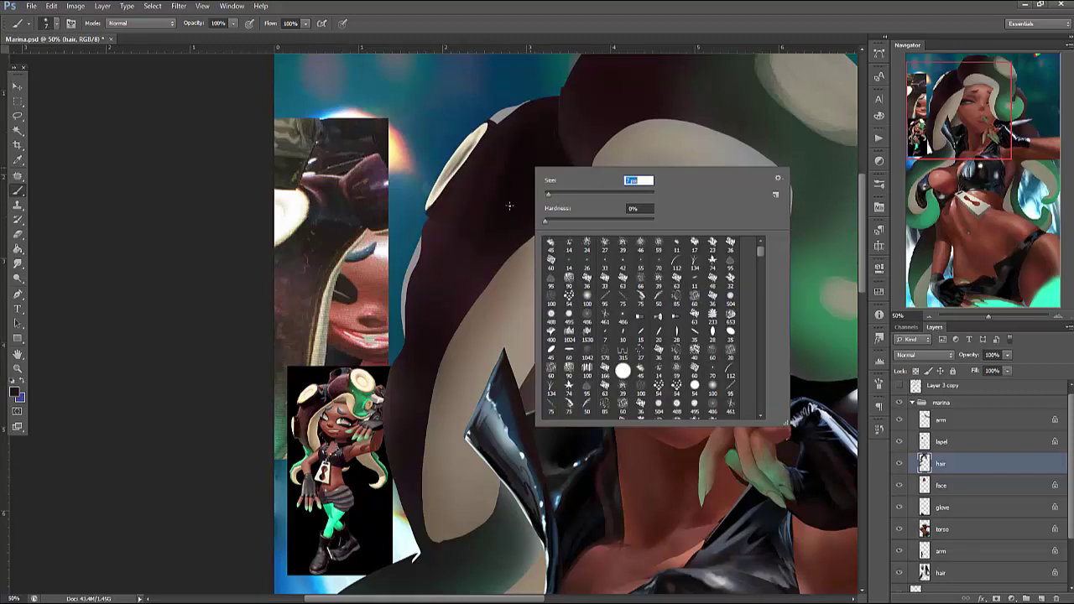
type("12")
key("Return")
right_click(464, 202)
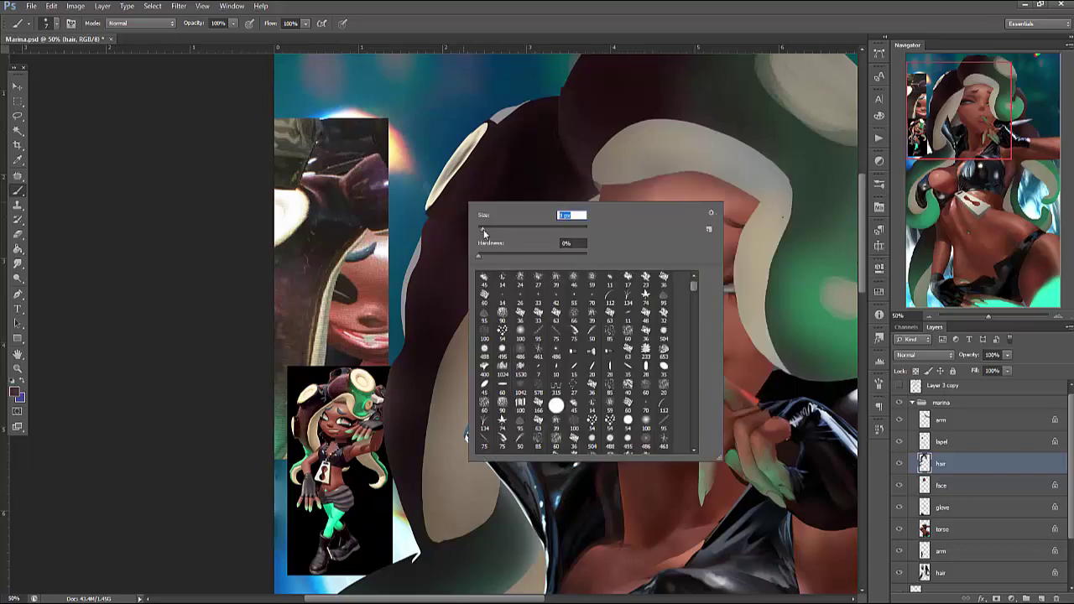
left_click(302, 413)
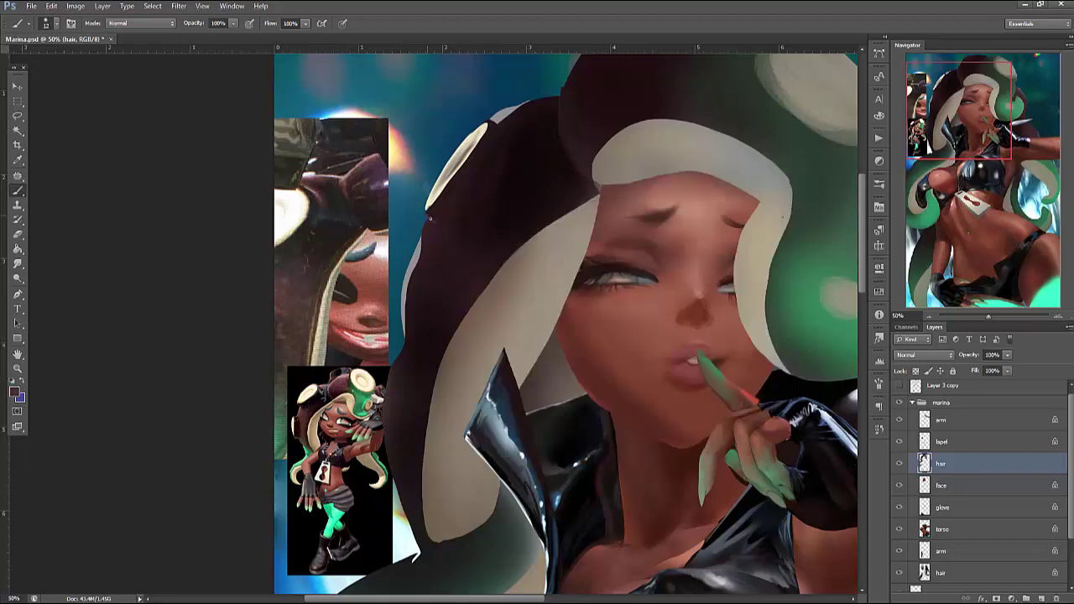
left_click_drag(427, 237, 405, 334)
right_click(493, 185)
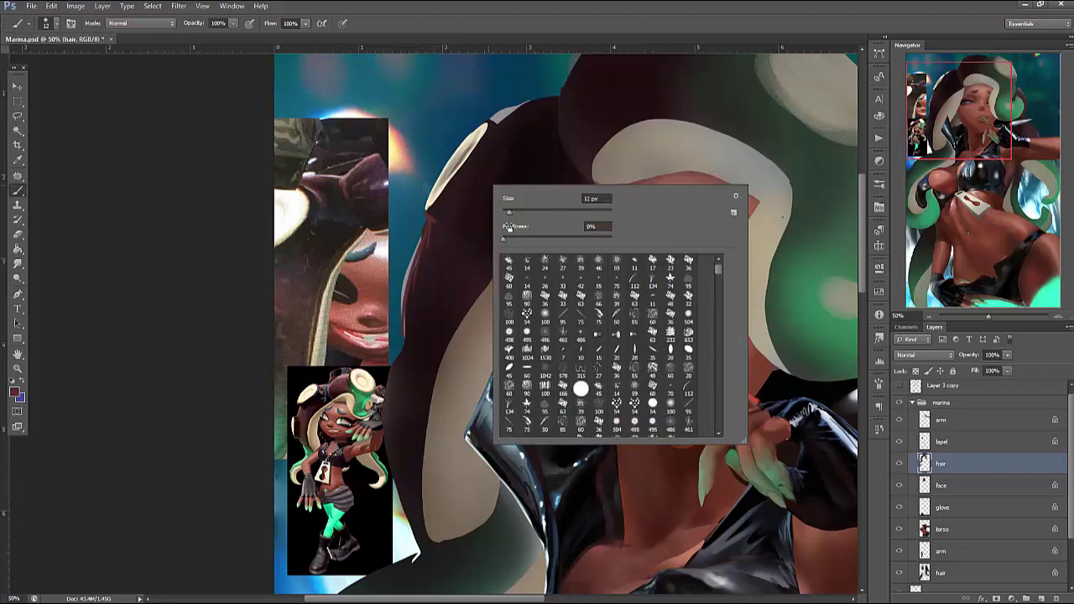
key("Return")
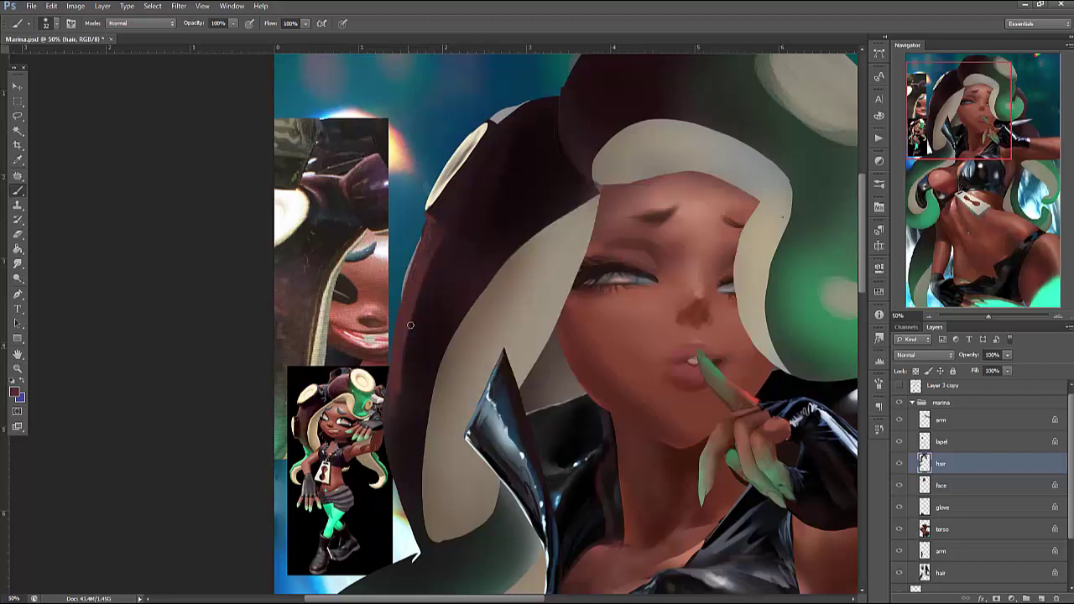
left_click_drag(419, 277, 399, 426)
Blend the reddish rim into the dark hair and shade the lower strand with sampled tones and a 66 px brush
left_click(429, 257, "alt")
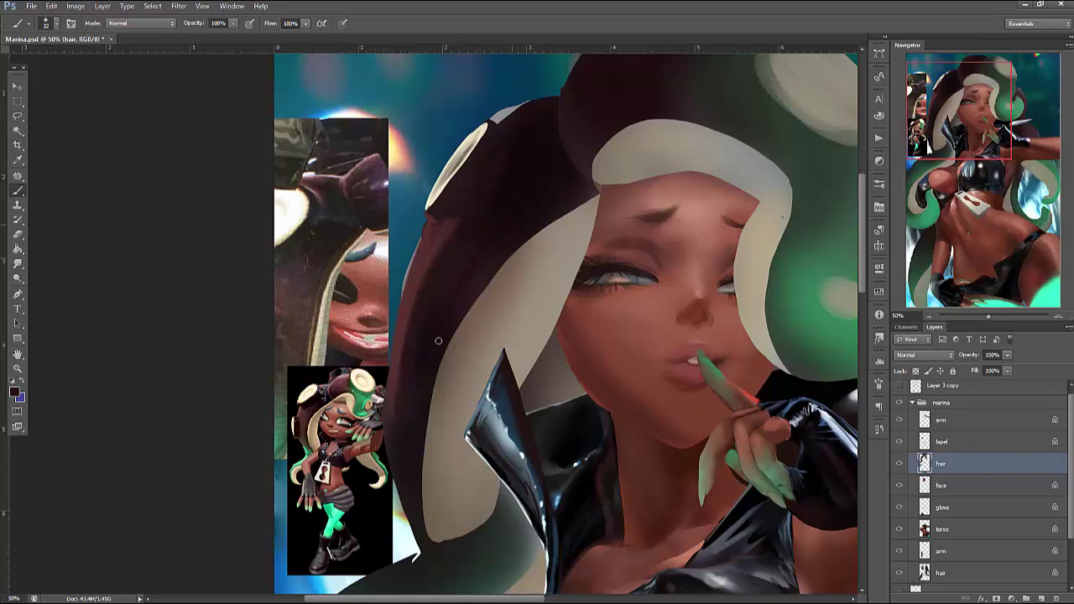
right_click(543, 214)
type("40")
key("Return")
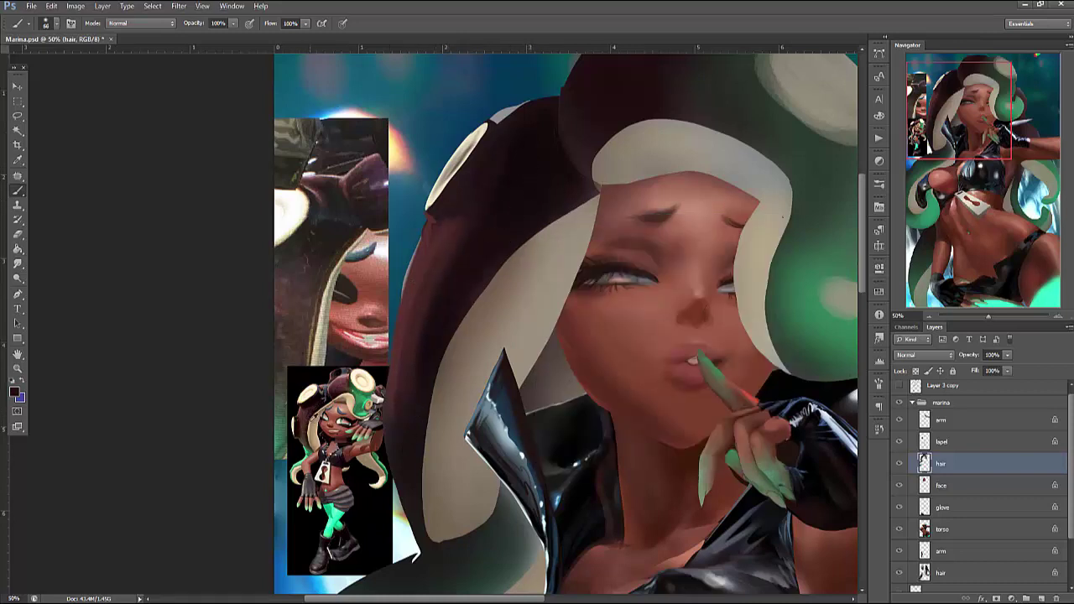
left_click_drag(430, 386, 424, 468)
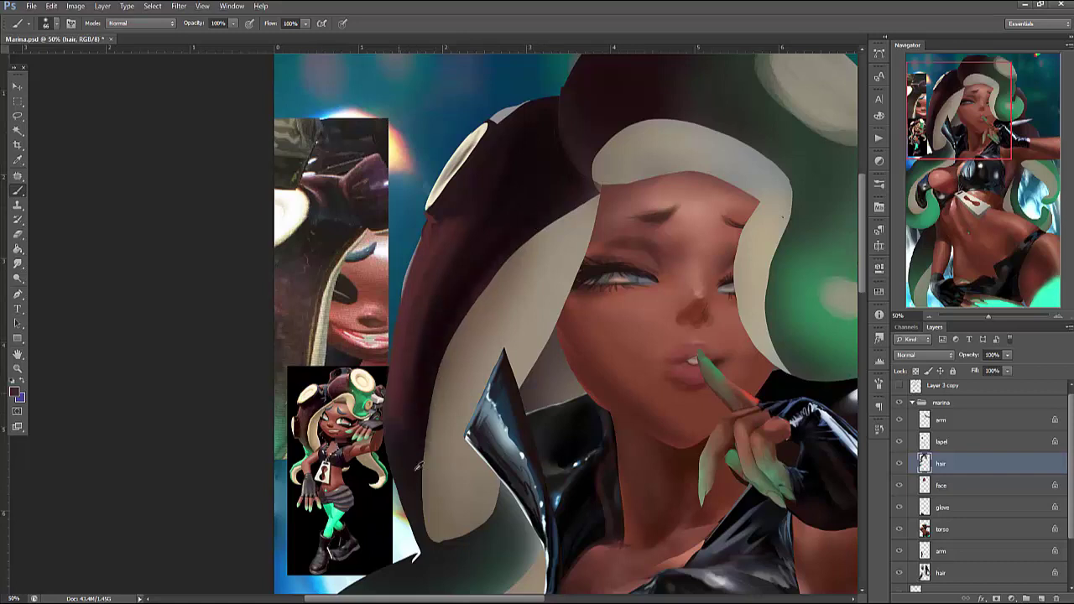
mouse_move(400, 414)
left_mouse_down()
mouse_move(468, 267)
mouse_move(437, 311)
mouse_move(455, 245)
mouse_move(428, 337)
mouse_move(404, 412)
left_mouse_up()
left_click(453, 242, "alt")
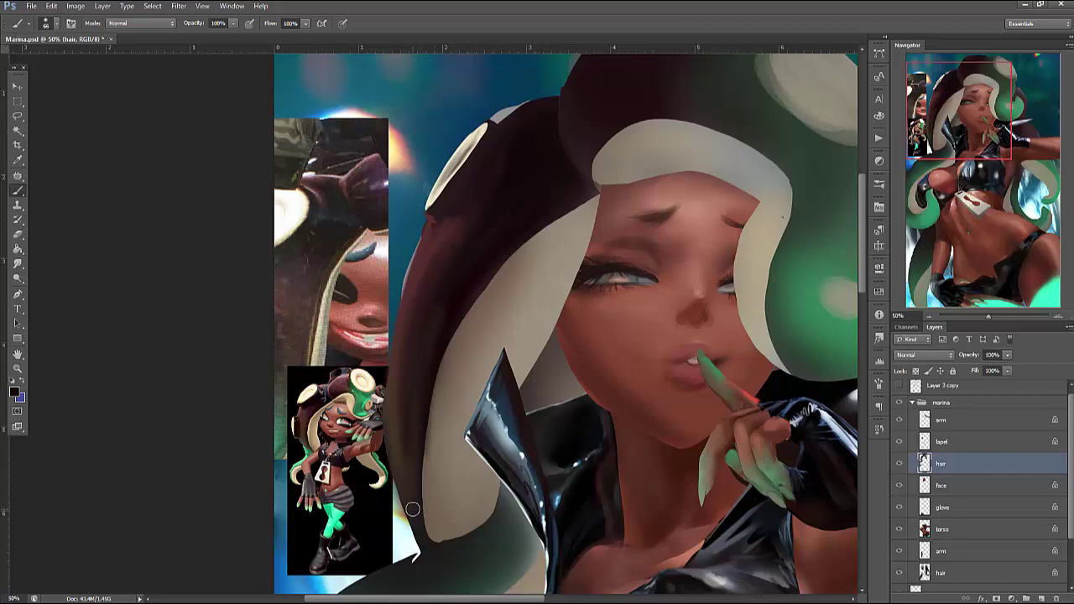
Lasso a narrow strip outside the lower hair edge beside the reference image and fill it with dark maroon
key("l")
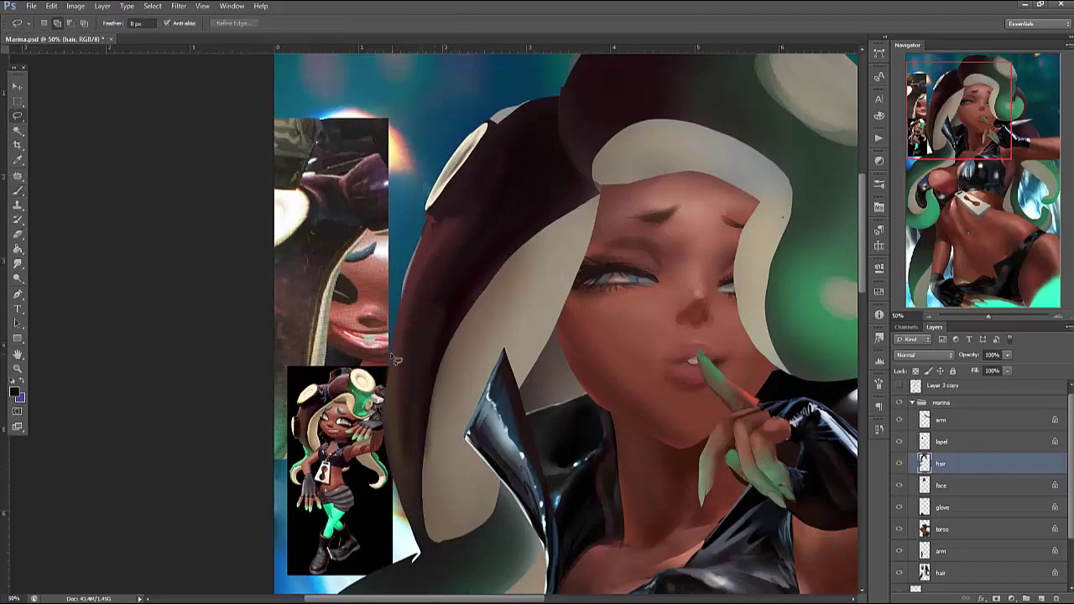
mouse_move(394, 351)
left_mouse_down()
mouse_move(381, 371)
mouse_move(388, 445)
left_mouse_up()
key("b")
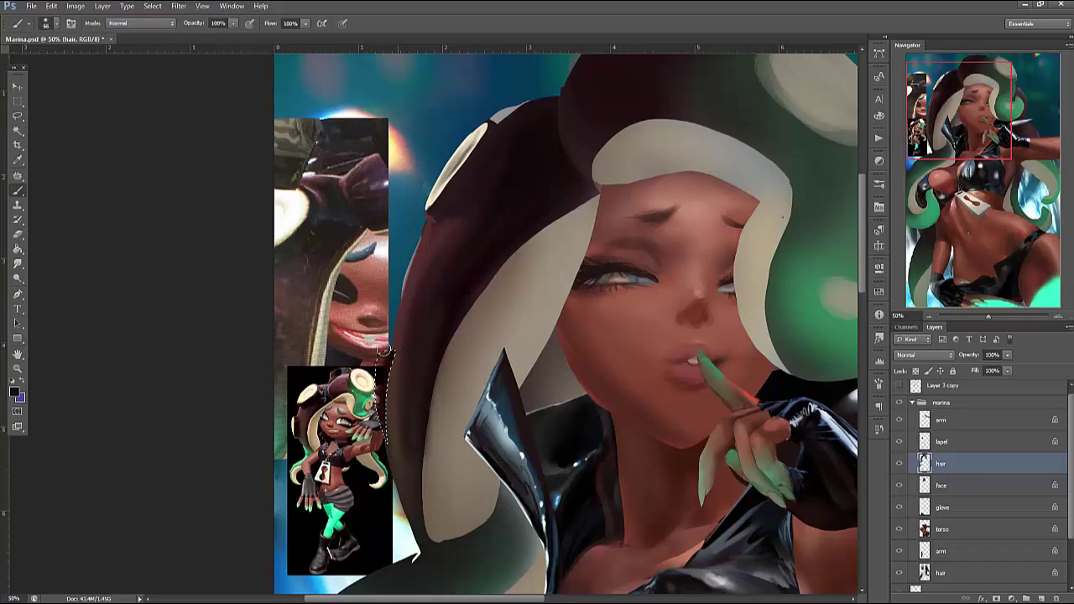
right_click(462, 256)
key("Return")
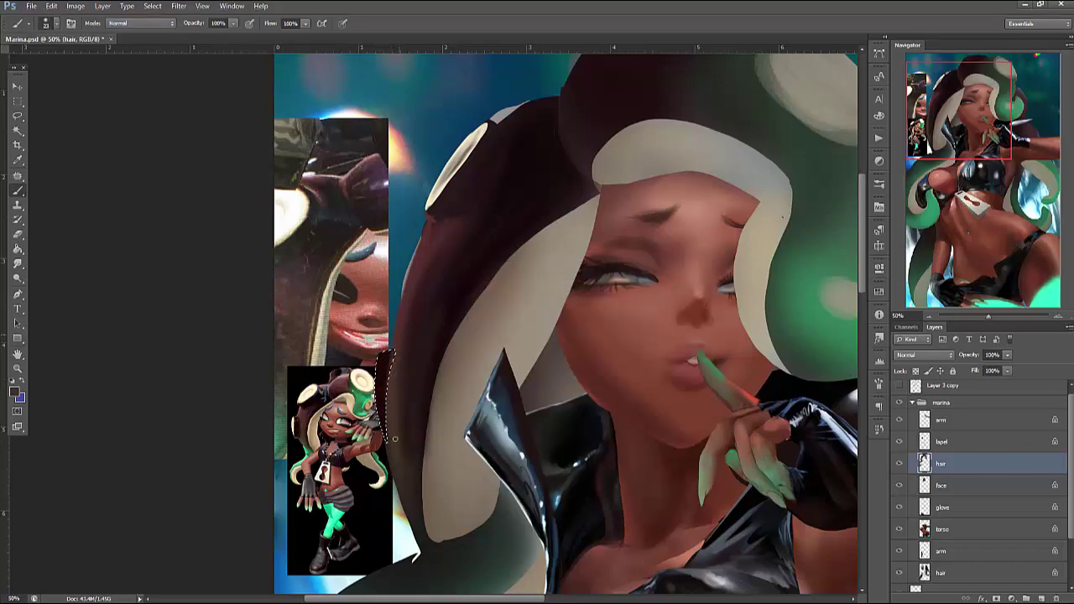
Darken the upper part of the new maroon strip with a sampled tone and a 12 px brush
scroll(451, 316, "up", 1)
left_click_drag(378, 340, 485, 236)
right_click(484, 237)
key("Return")
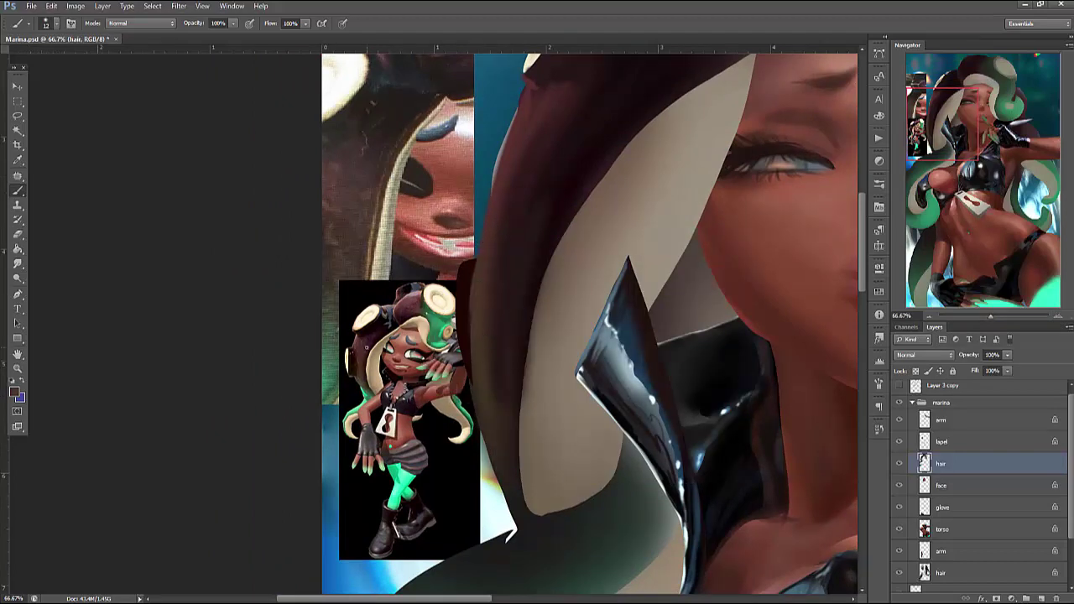
left_click(361, 351, "alt")
left_click_drag(471, 271, 469, 311)
Add a thin white rim and small glints to the maroon strip with a 2 px brush, refining with sampled tones at 7 px
right_click(514, 258)
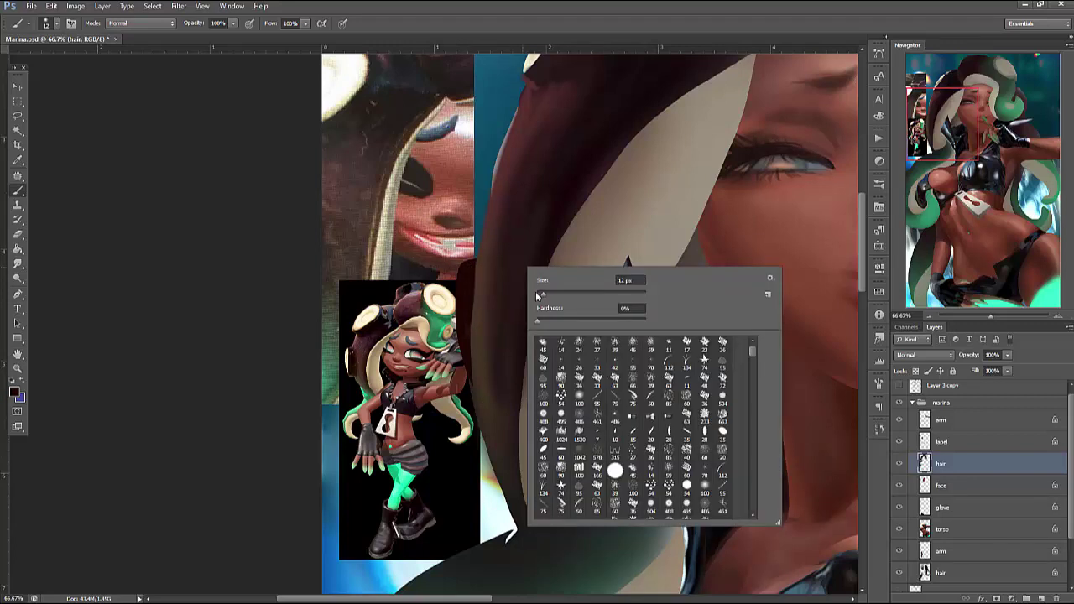
key("Return")
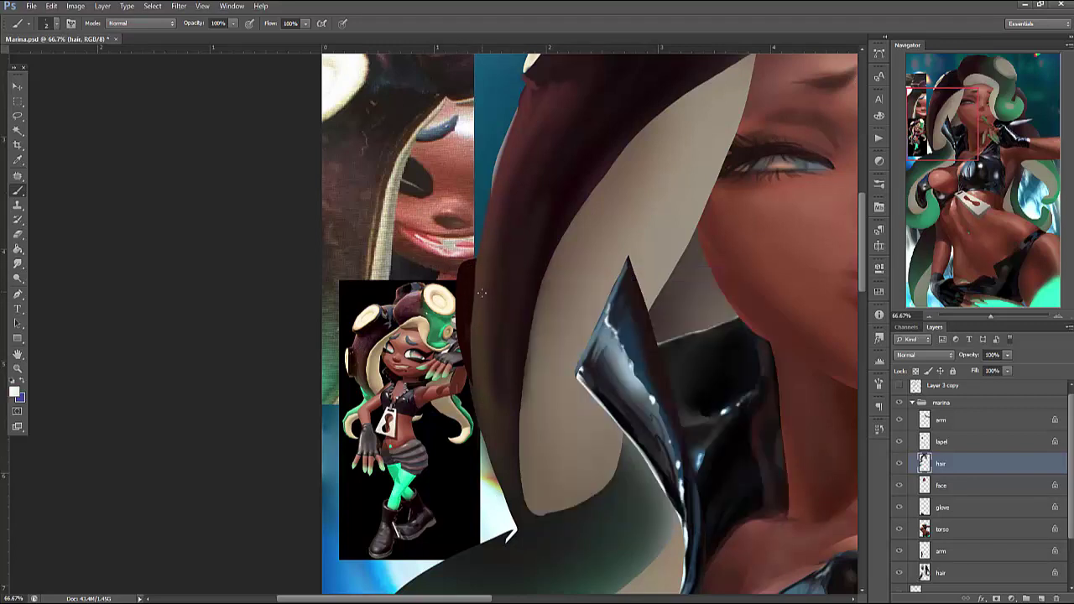
right_click(501, 208)
key("Return")
left_click(479, 350, "alt")
left_click(352, 350, "alt")
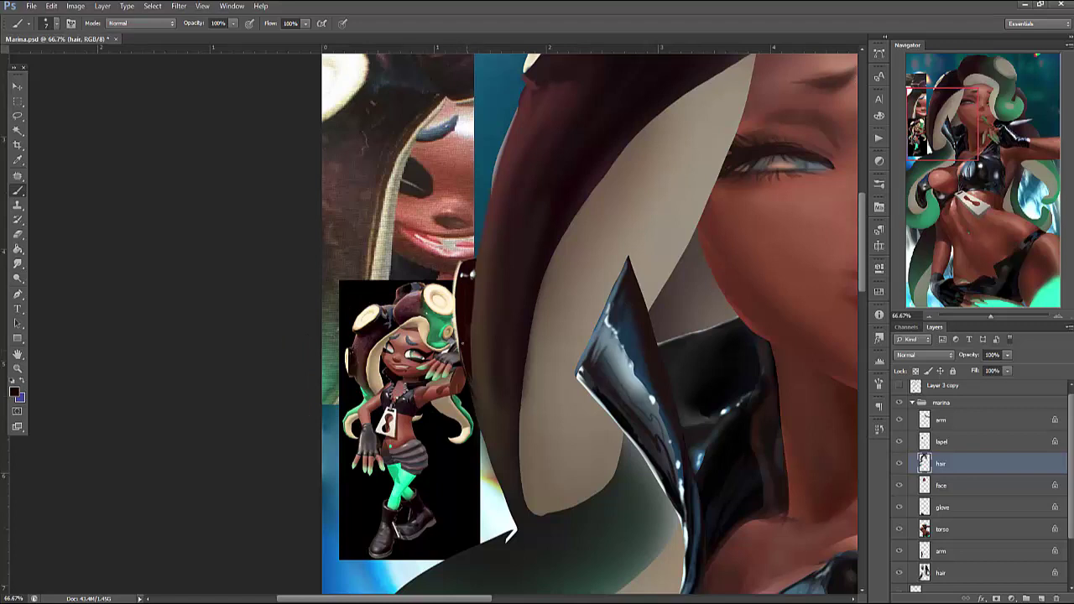
left_click(462, 335, "alt")
left_click(480, 399, "alt")
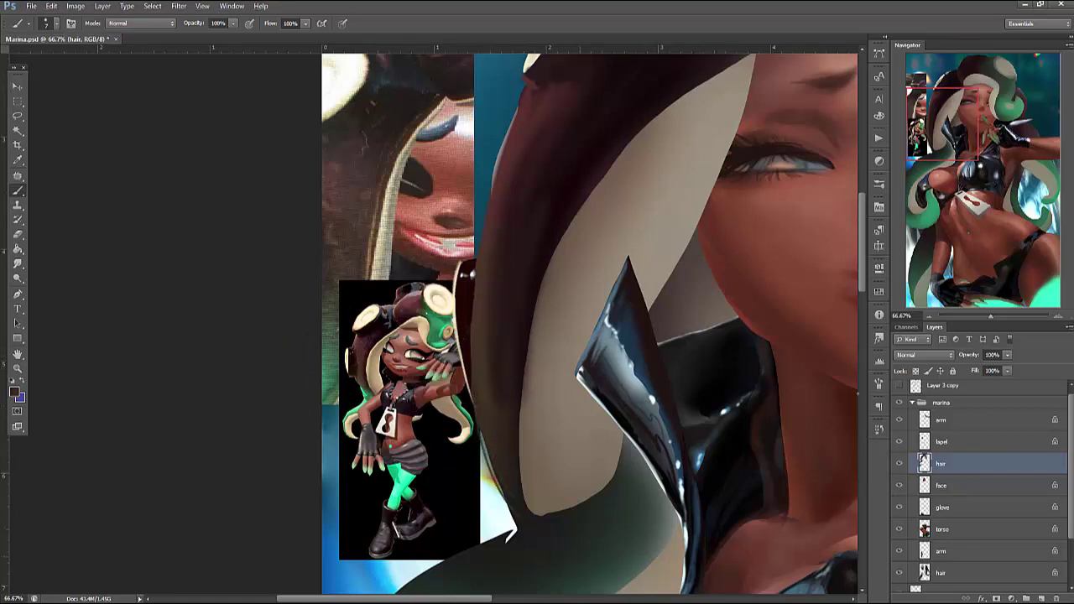
Sample a cream tone from the small reference figure and lasso the pale inner hair panel along its curved outer edge
right_click(591, 299)
key("Return")
left_click(374, 357, "alt")
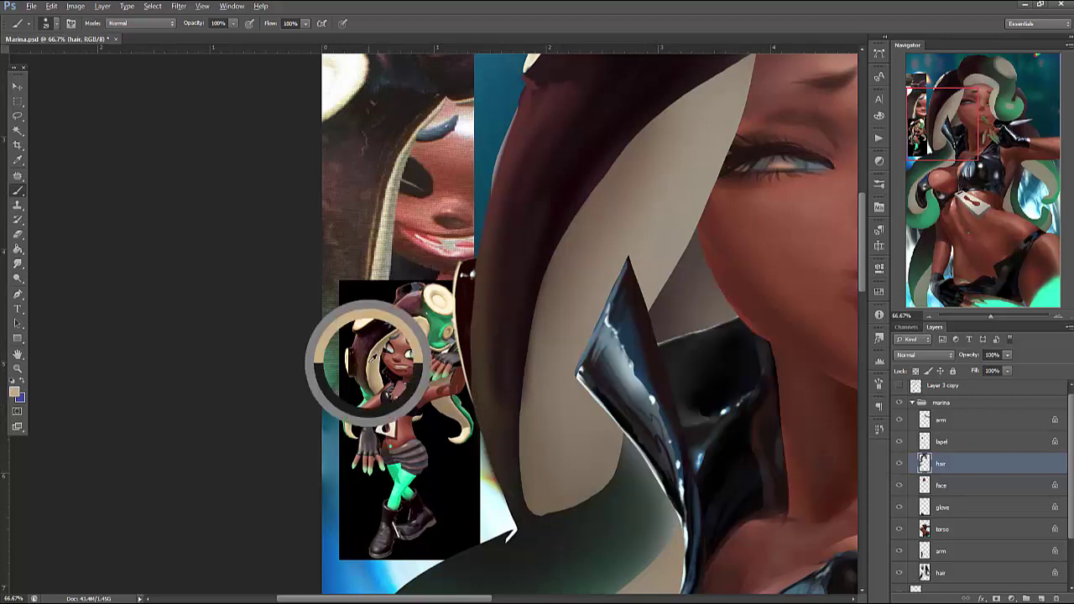
key("l")
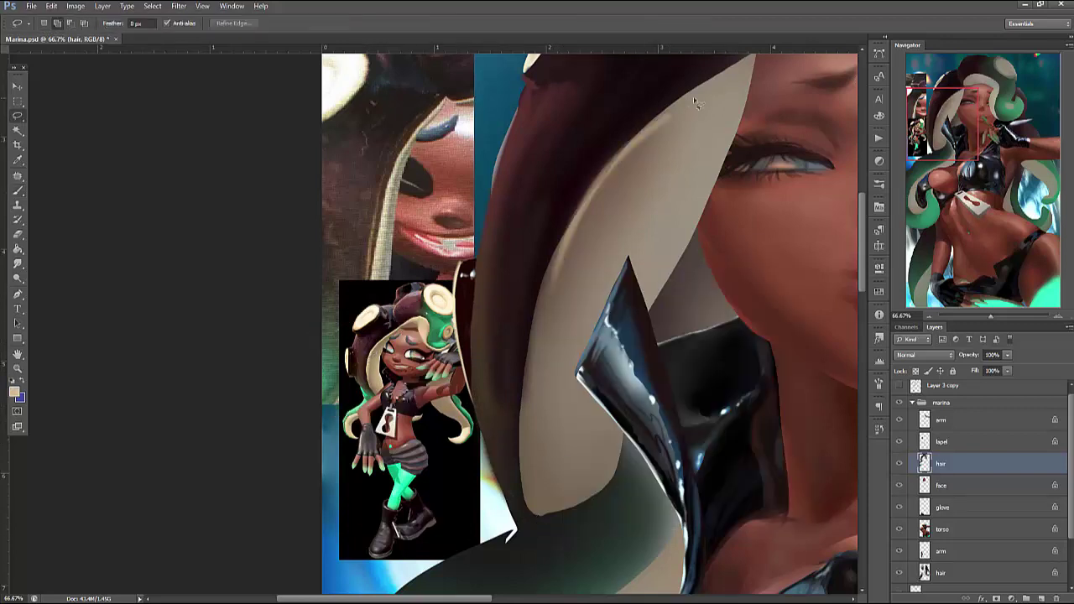
mouse_move(695, 95)
left_mouse_down()
mouse_move(604, 183)
mouse_move(540, 307)
mouse_move(681, 453)
left_mouse_up()
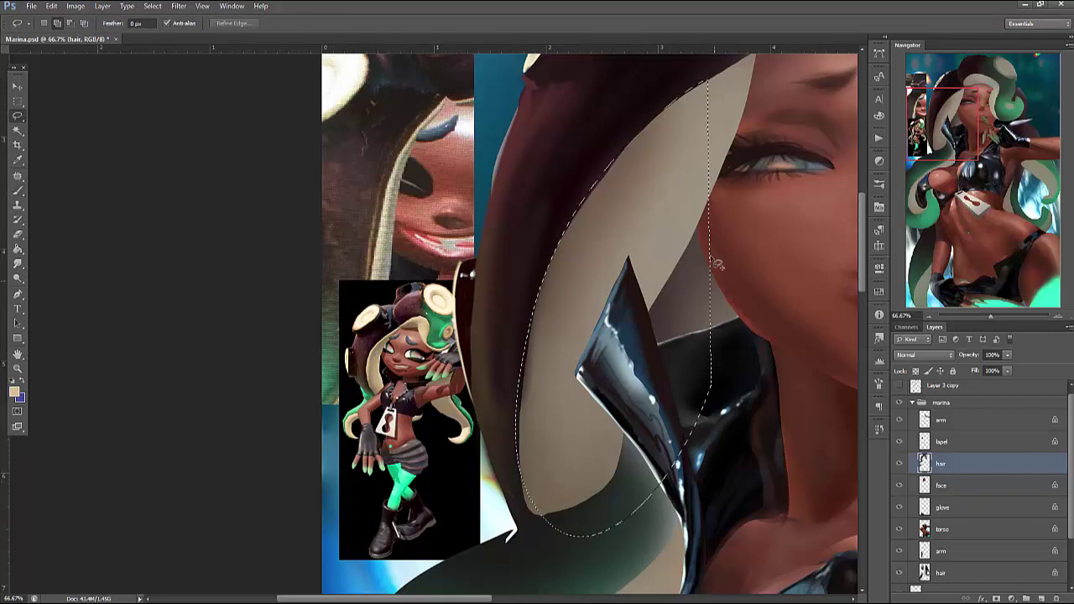
Paint a soft cream highlight inside the selected curved edge of the pale hair with a 106 px brush and deselect
key("b")
right_click(685, 442)
left_click_drag(713, 206, 742, 206)
key("Return")
mouse_move(637, 126)
left_mouse_down()
mouse_move(535, 334)
mouse_move(553, 245)
mouse_move(528, 406)
mouse_move(553, 478)
left_mouse_up()
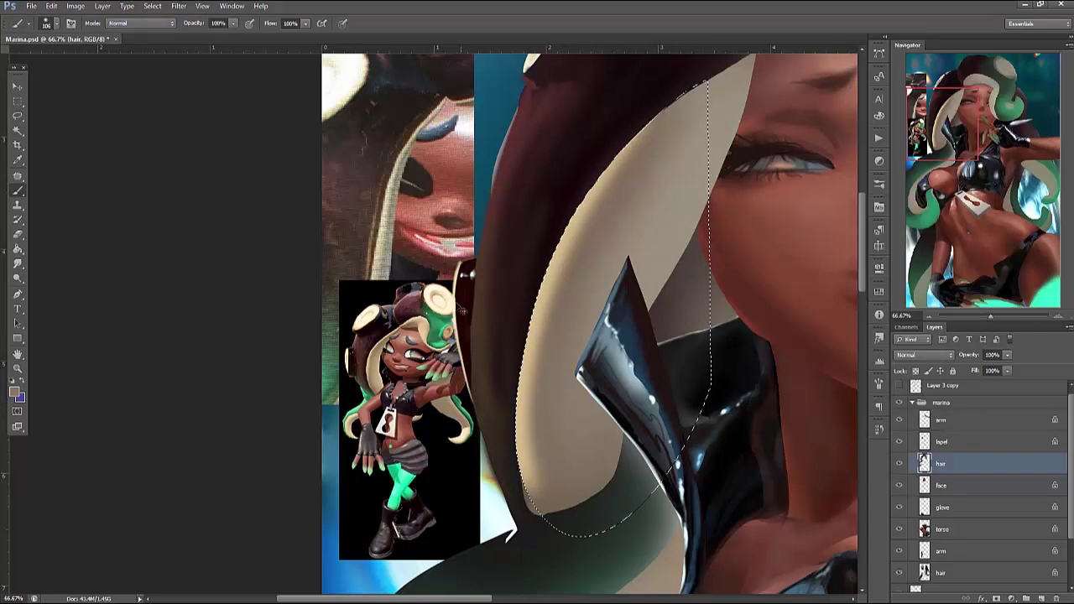
key("ctrl+d")
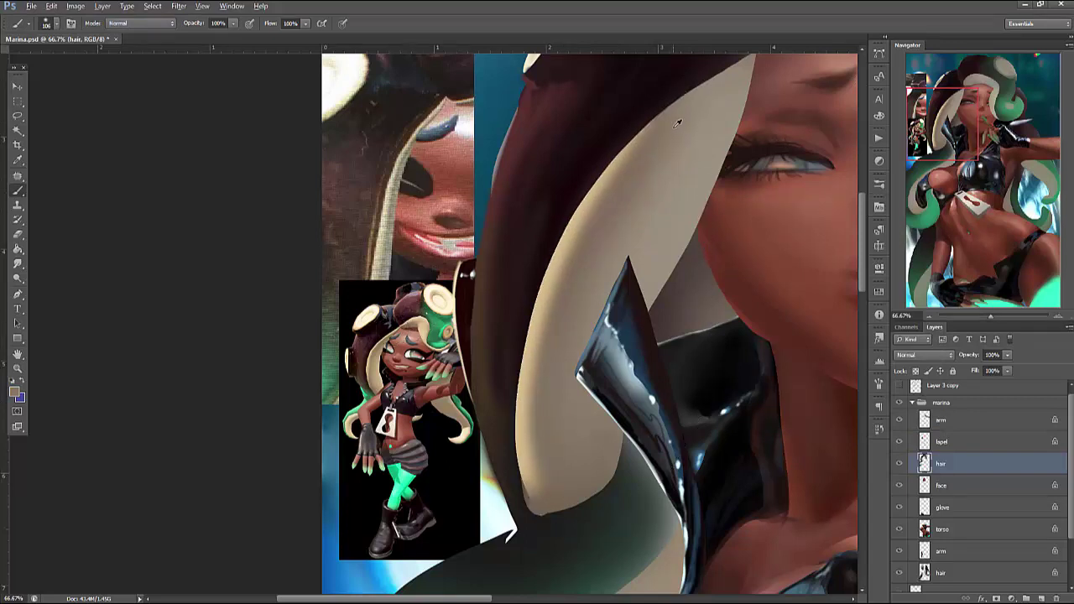
Lock the hair layer's transparent pixels and shade the pale hair beside the face and lapel with a dark tone and a 178 px brush
right_click(693, 212)
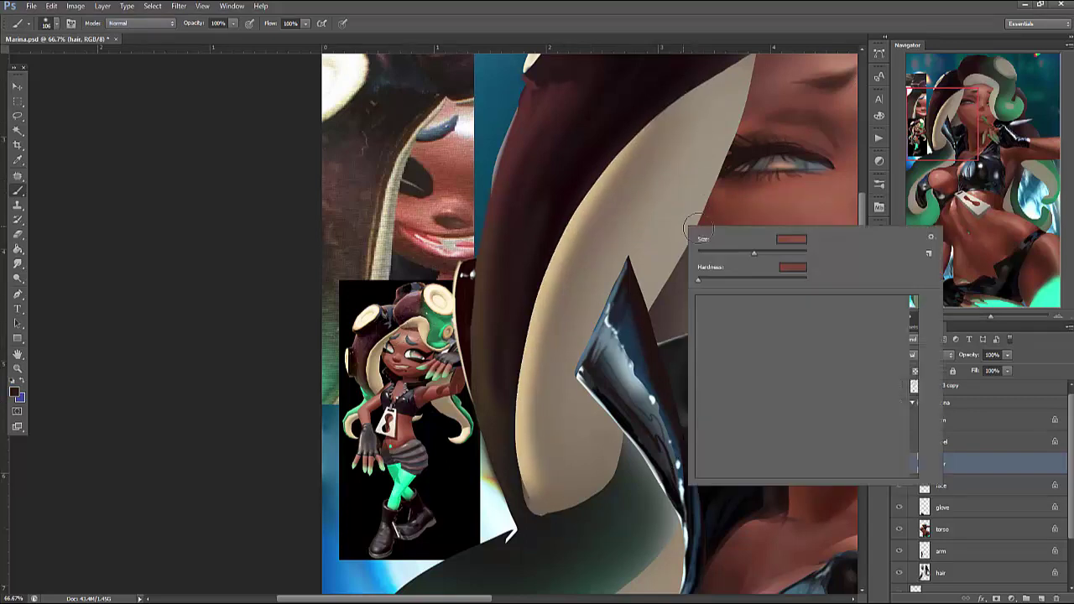
left_click_drag(713, 249, 739, 249)
key("Return")
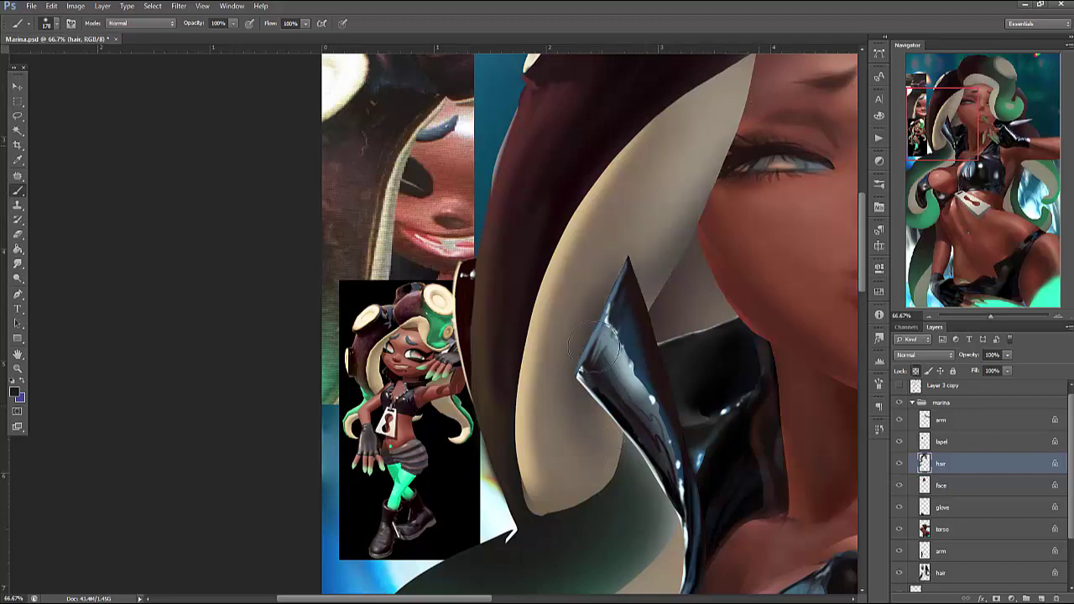
Sample the grey-beige of the cream inner hair and brush it over the area beside the collar tip
left_click(684, 134, "alt")
left_click_drag(598, 321, 592, 344)
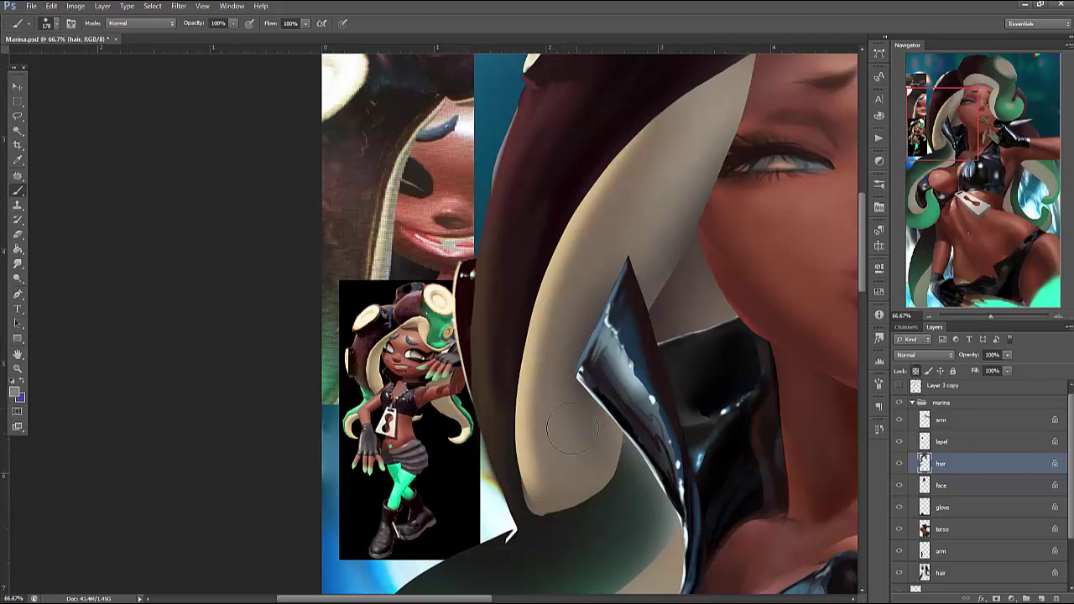
left_click_drag(701, 487, 740, 347)
key("l")
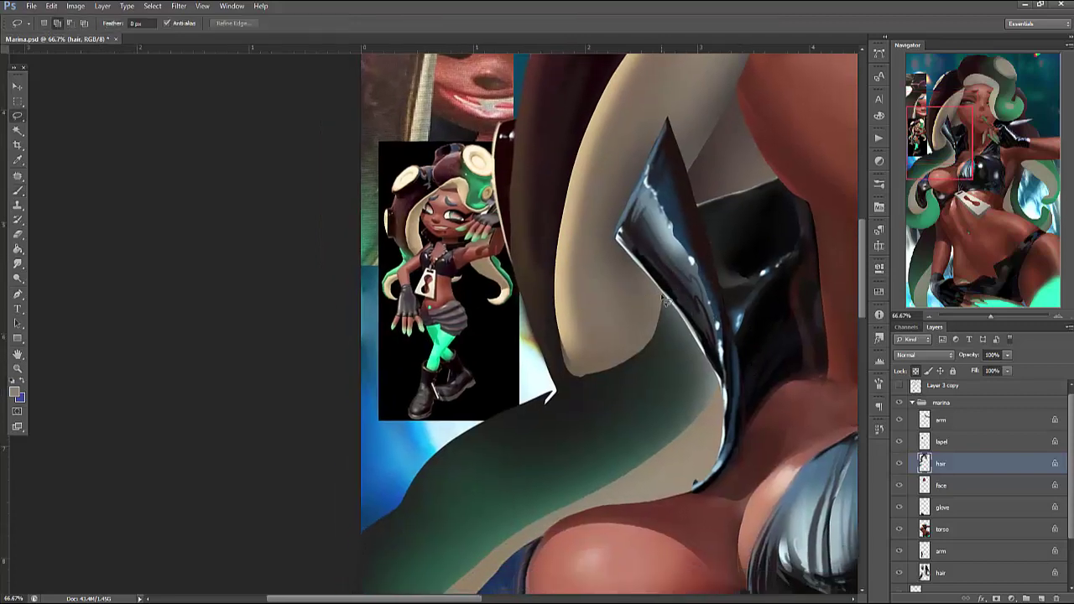
mouse_move(636, 329)
left_mouse_down()
mouse_move(423, 535)
mouse_move(665, 299)
left_mouse_up()
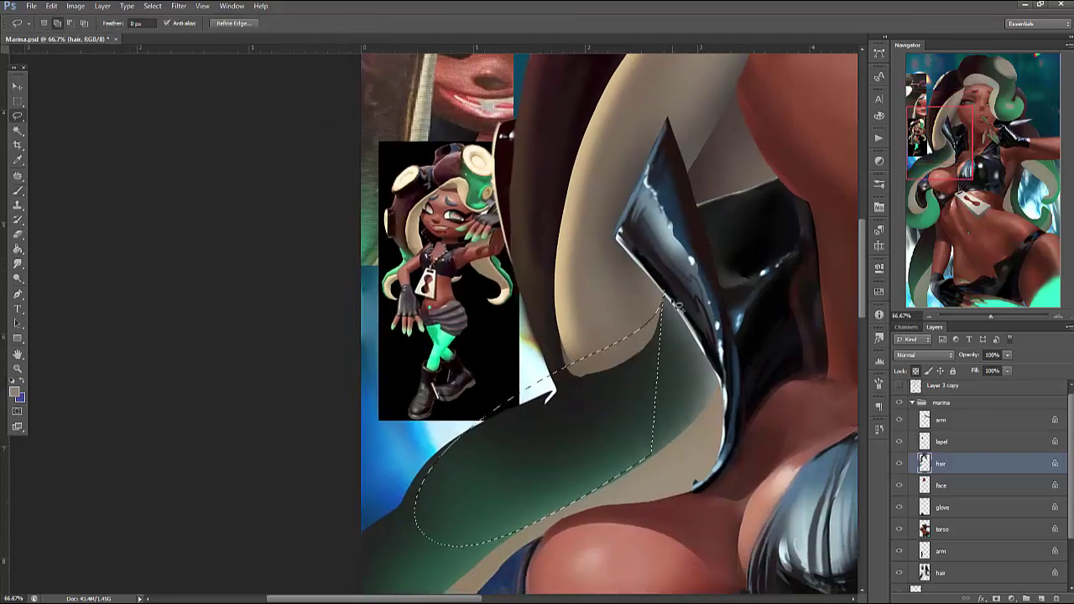
key("alt+BackSpace")
key("ctrl+d")
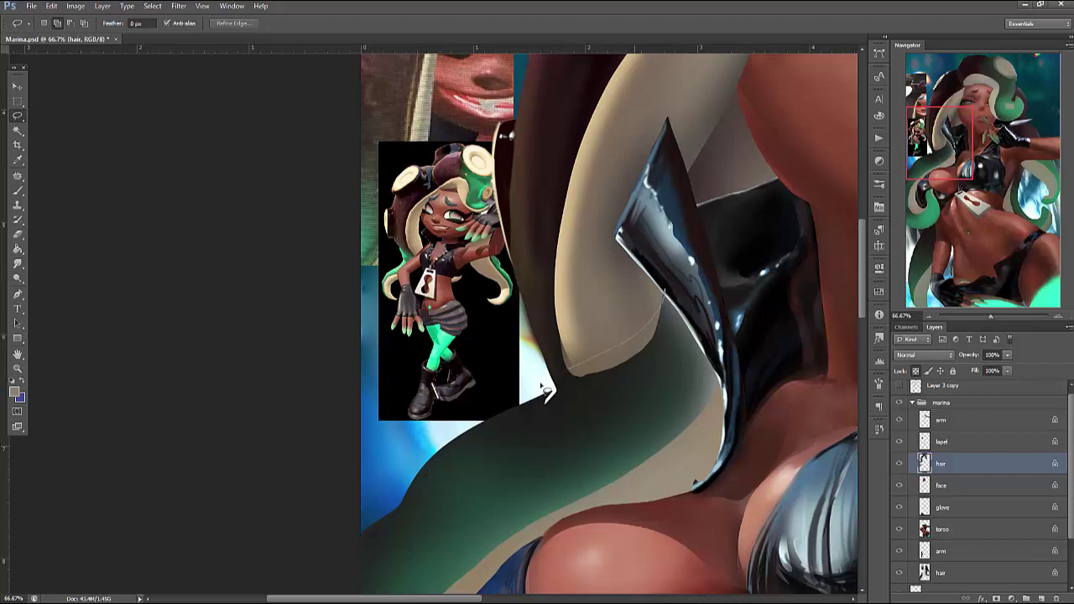
Lasso the green tentacle where it meets the hair and collar, paint the selection with sampled dark green to close the edge gap, and deselect
mouse_move(546, 391)
left_mouse_down()
mouse_move(705, 411)
mouse_move(550, 386)
mouse_move(688, 302)
left_mouse_up()
key("b")
left_click(564, 396, "alt")
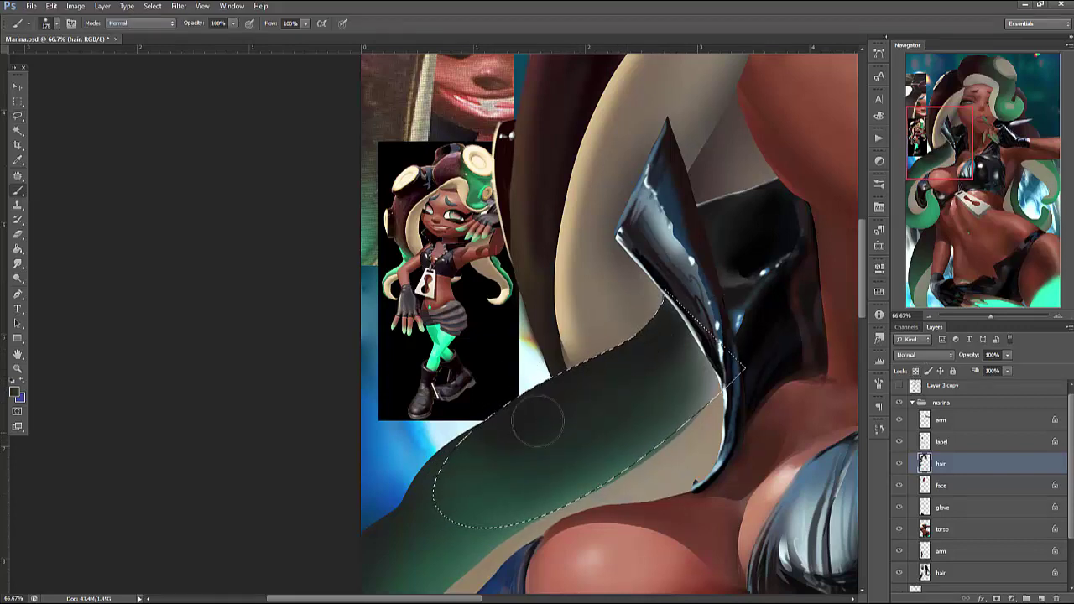
key("ctrl+d")
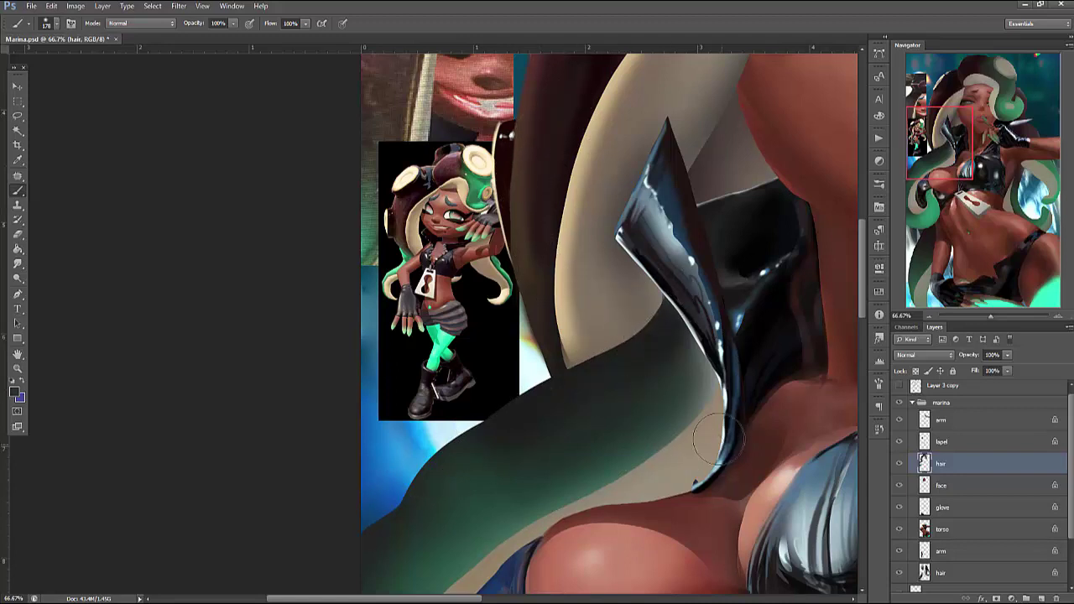
Lasso-select a long strip along the upper side of the green tentacle, from the collar to the canvas edge
left_click(930, 316)
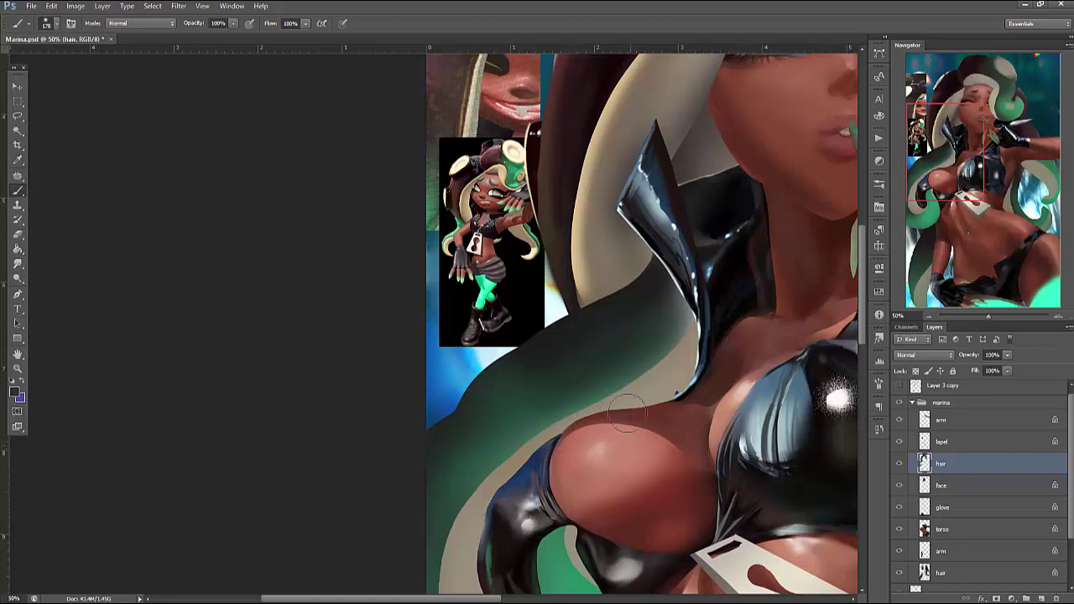
key("l")
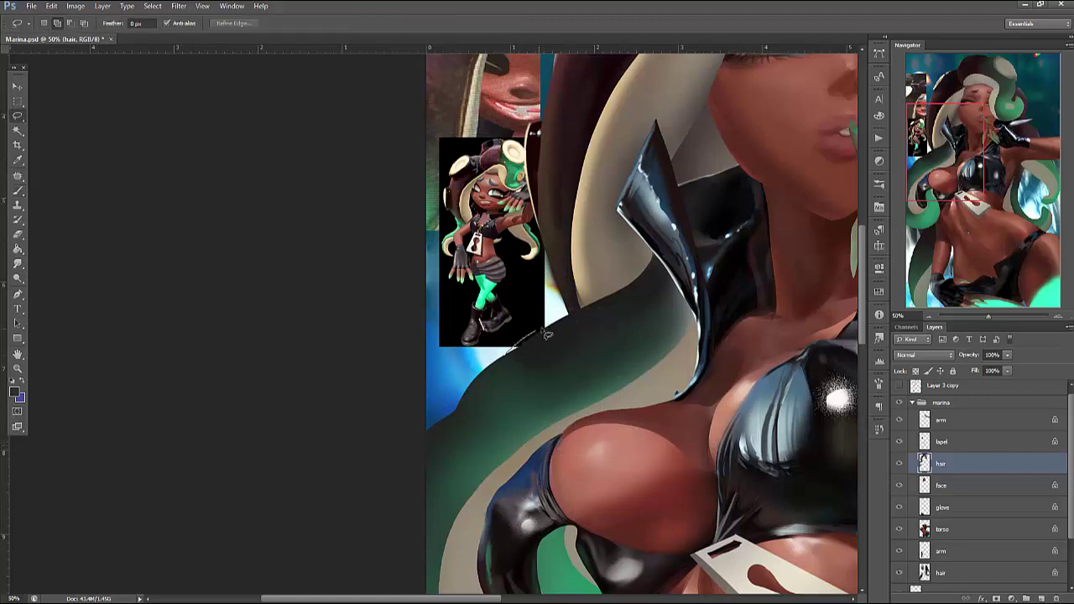
mouse_move(601, 311)
left_mouse_down()
mouse_move(659, 315)
mouse_move(425, 403)
mouse_move(425, 478)
left_mouse_up()
mouse_move(601, 336)
left_mouse_down()
mouse_move(437, 503)
mouse_move(541, 330)
left_mouse_up()
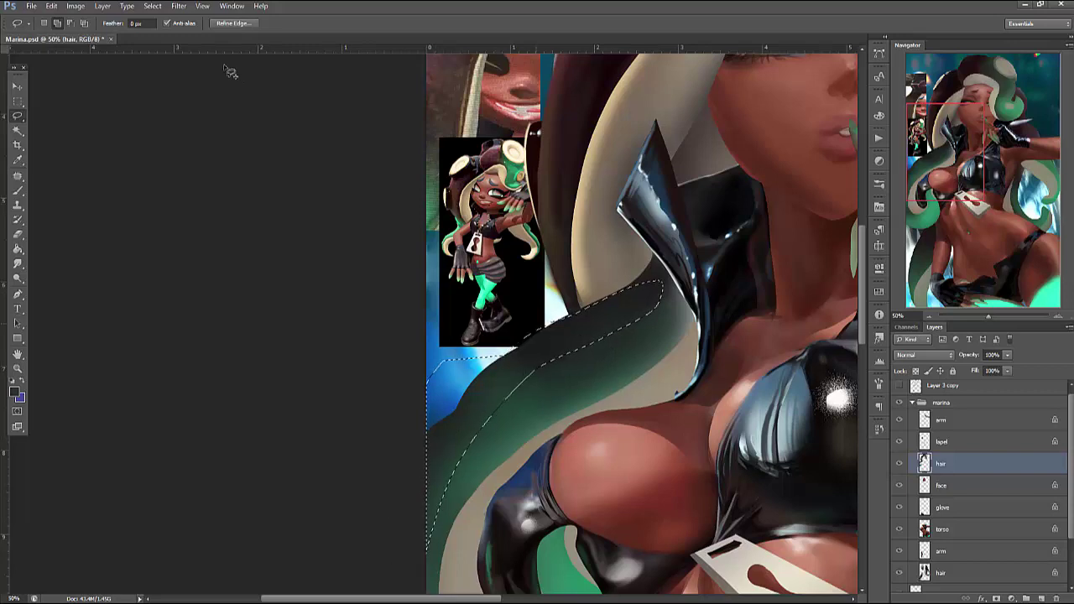
left_click(76, 6)
mouse_move(168, 31)
left_click(231, 31)
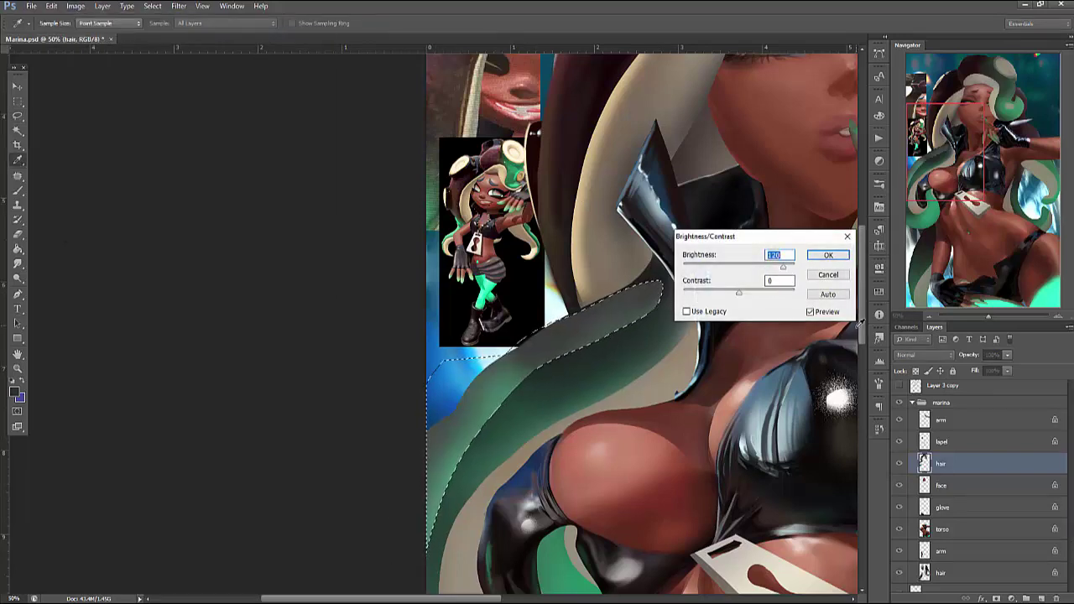
left_click(848, 236)
Lighten the selected tentacle strip with Hue/Saturation, setting Lightness to +40
left_click(75, 6)
mouse_move(168, 31)
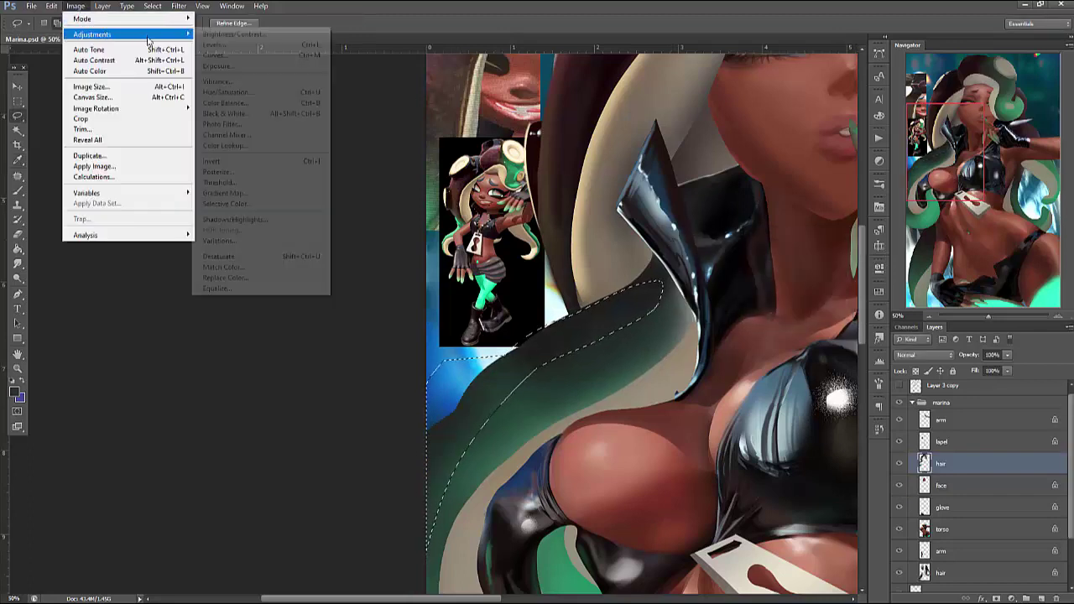
left_click(255, 92)
left_click_drag(646, 456, 671, 459)
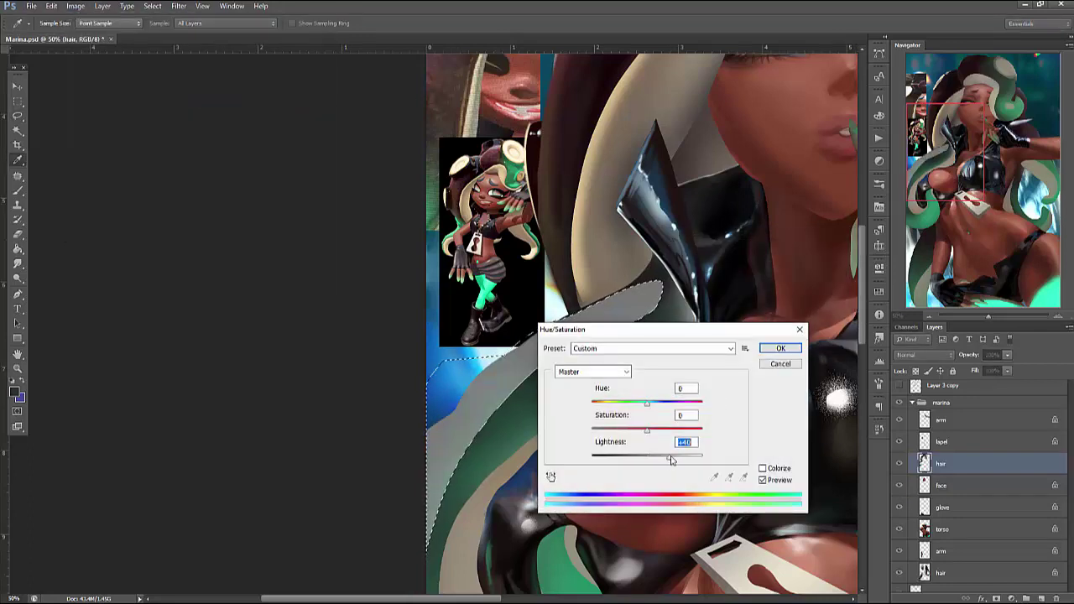
left_click(785, 347)
Paint the selected tentacle strip with light green sampled from the reference figure's hair
key("b")
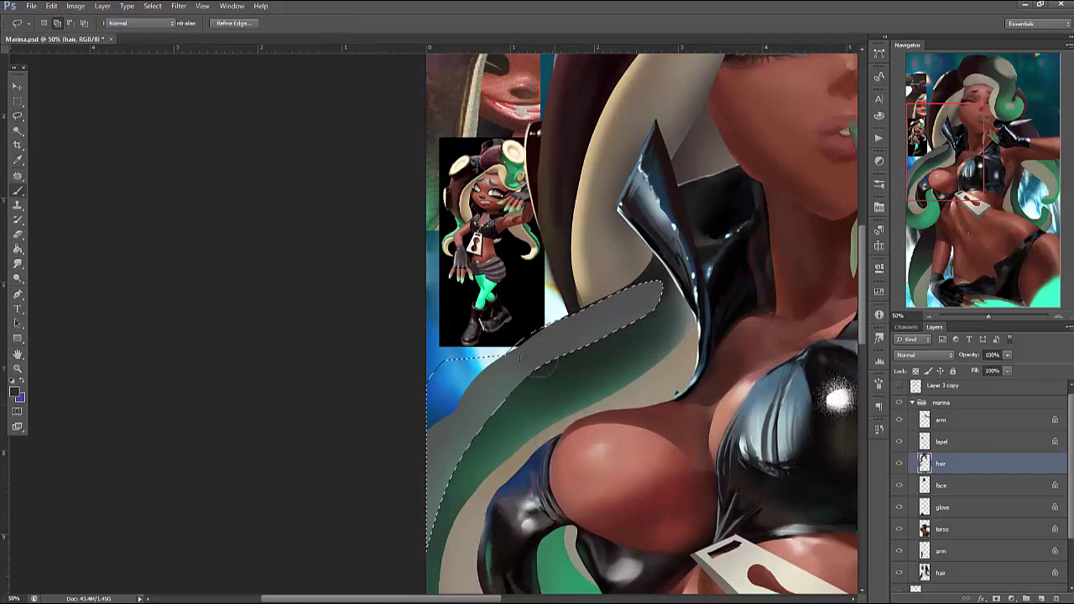
left_click(454, 232, "alt")
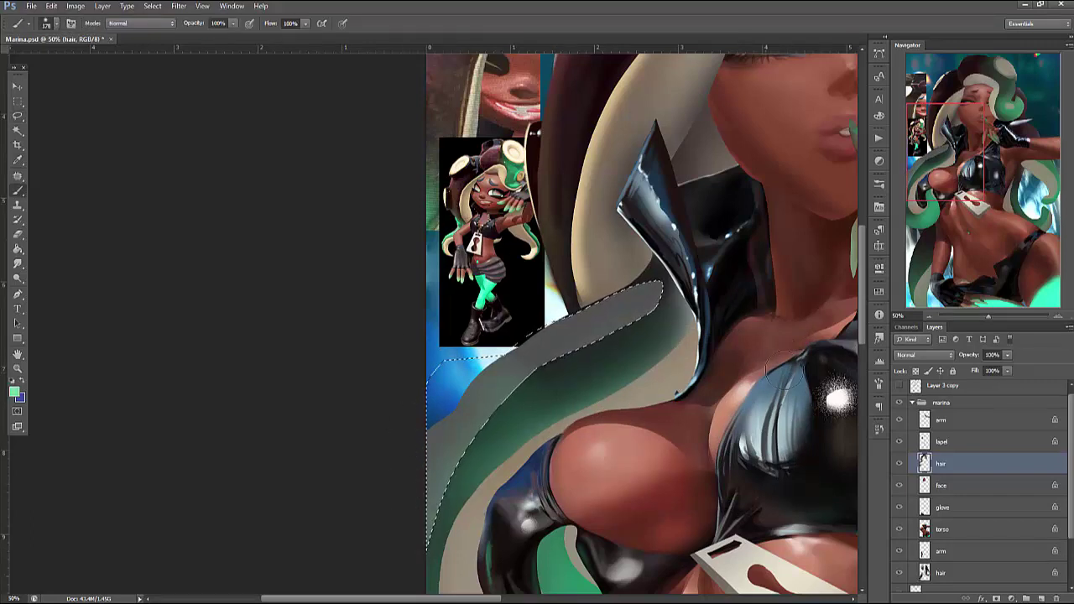
mouse_move(579, 314)
left_mouse_down()
mouse_move(404, 539)
mouse_move(630, 301)
mouse_move(554, 338)
left_mouse_up()
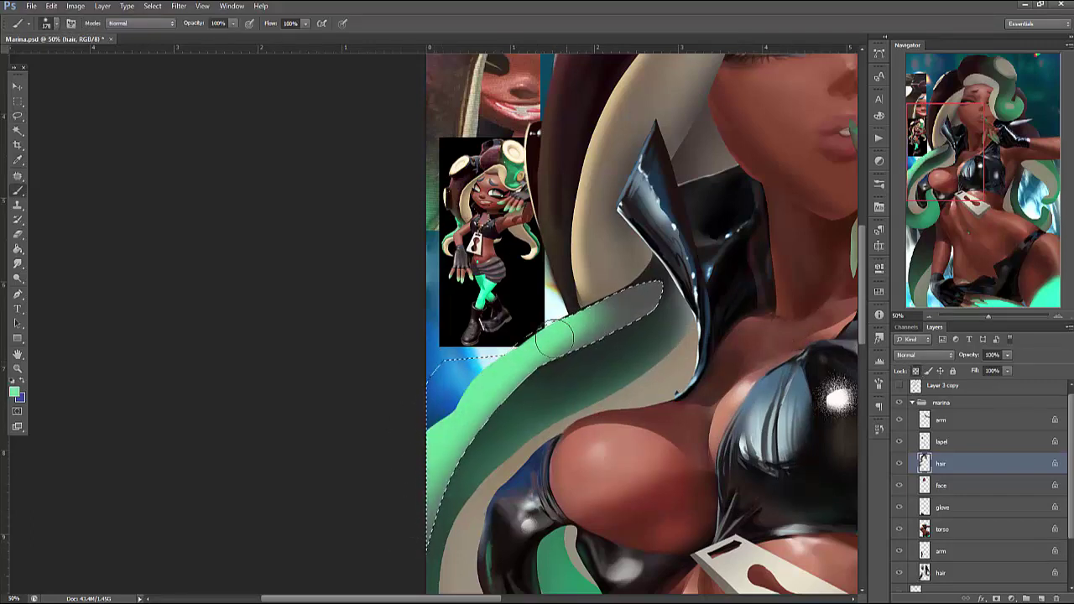
left_click_drag(651, 300, 663, 287)
Sample a darker green from the reference and, with a 100 px brush, blend the light strip into the tentacle near the collar
right_click(658, 251)
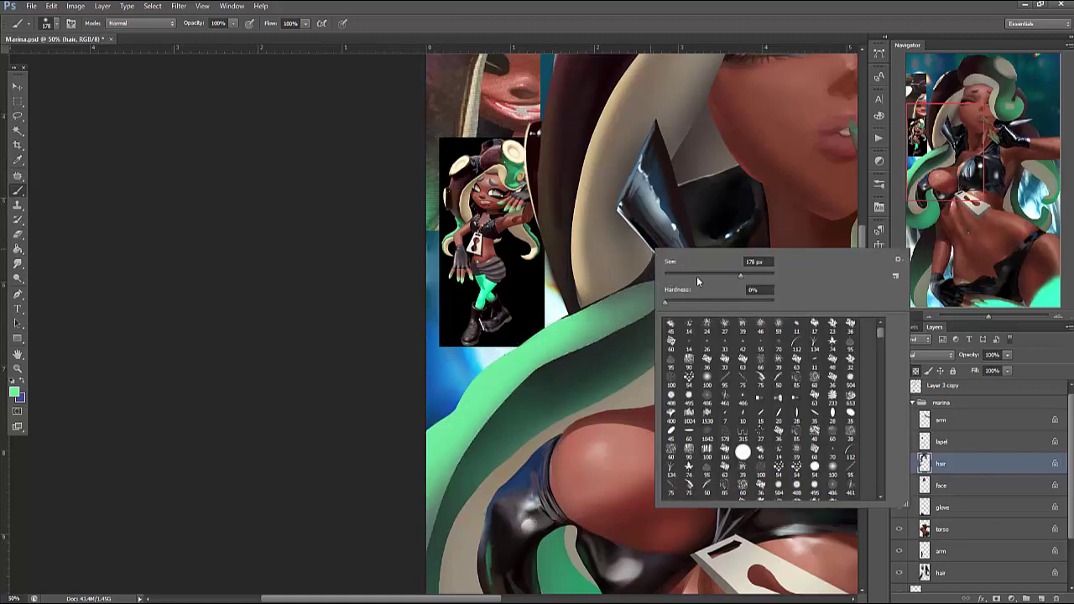
left_click(456, 216, "alt")
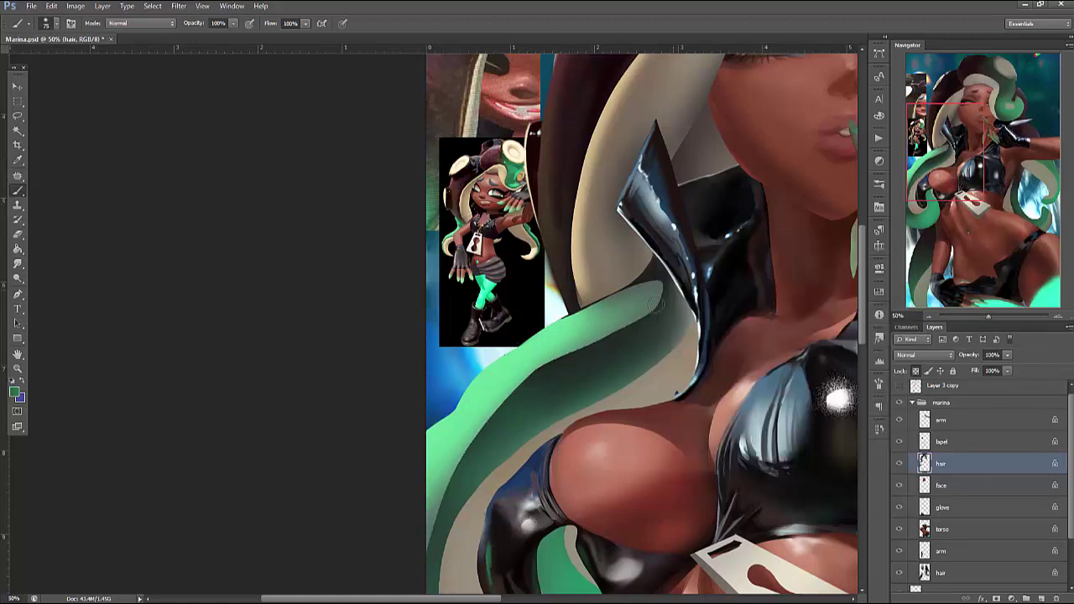
right_click(662, 312)
left_click_drag(705, 334, 712, 334)
key("Return")
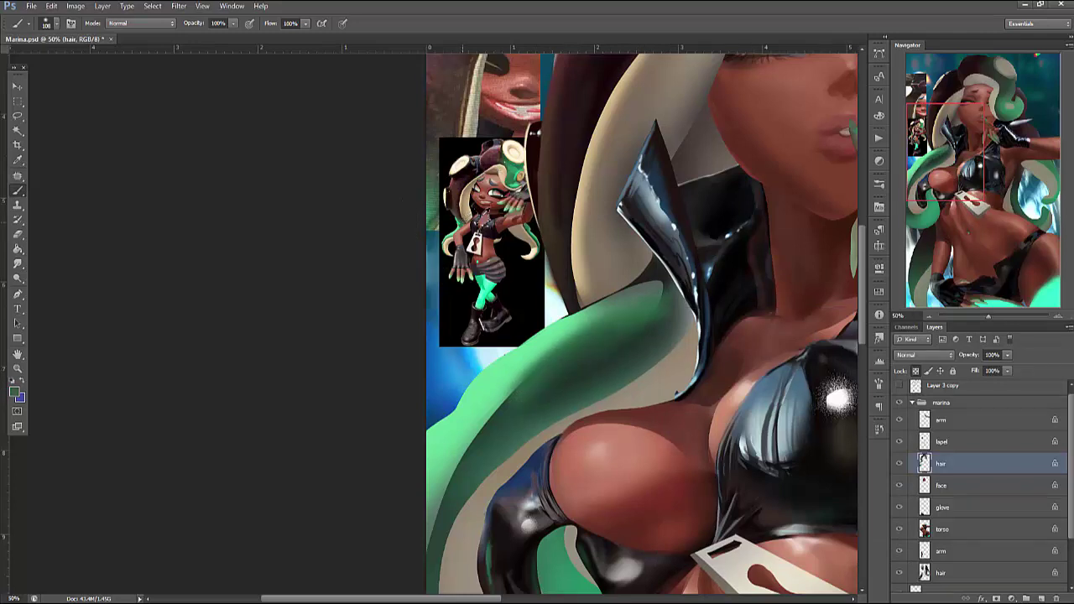
left_click_drag(628, 307, 662, 293)
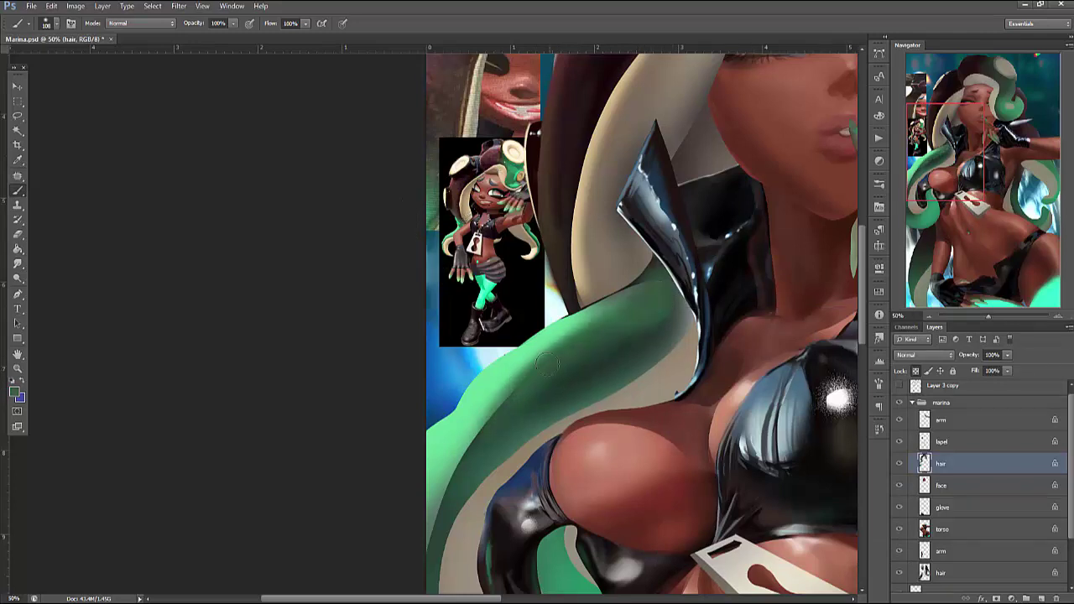
Soften the highlight's edge down the lower part of the green tentacle, undoing the last strokes
left_click_drag(537, 352, 474, 436)
left_click_drag(520, 369, 458, 470)
key("ctrl+alt+z")
key("ctrl+alt+z")
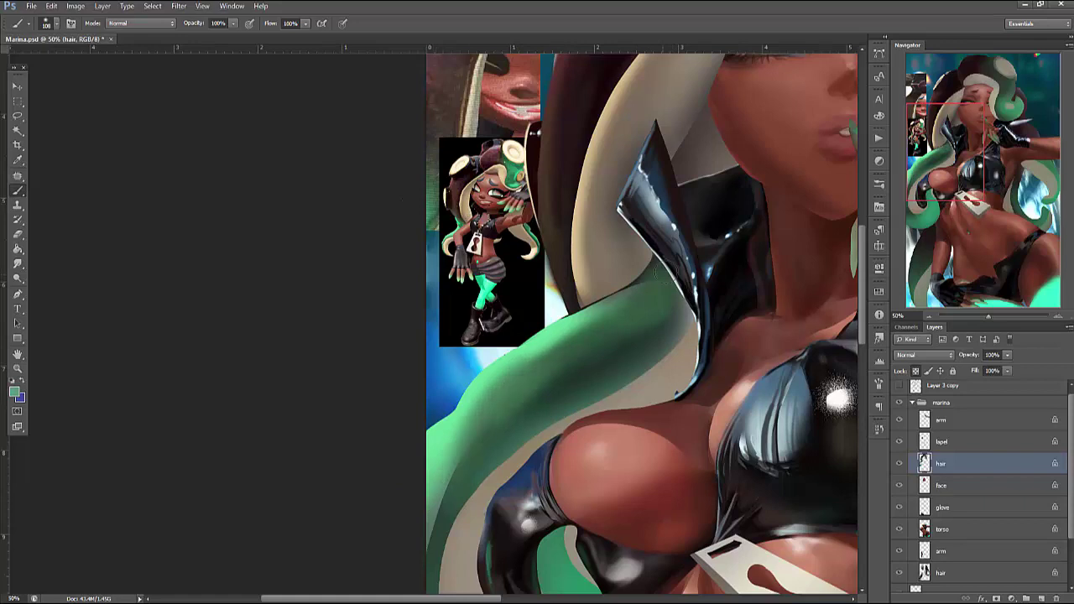
Lasso a curved strand shape behind the tentacle's upper edge, below the reference figure, and paint it dark green
key("l")
left_click_drag(654, 407, 693, 377)
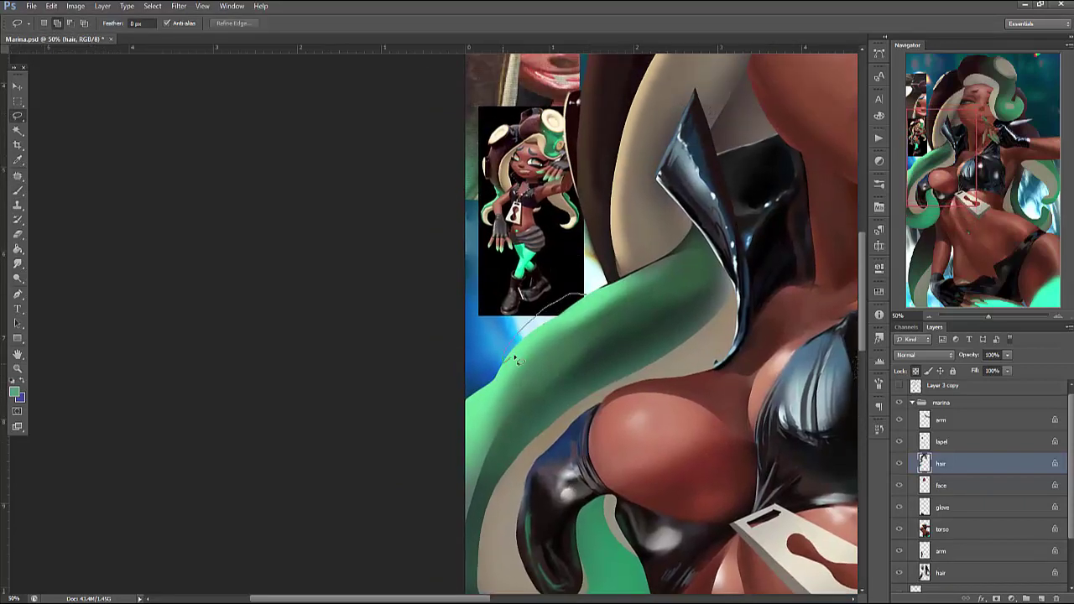
mouse_move(517, 361)
left_mouse_down()
mouse_move(589, 299)
mouse_move(504, 363)
left_mouse_up()
key("b")
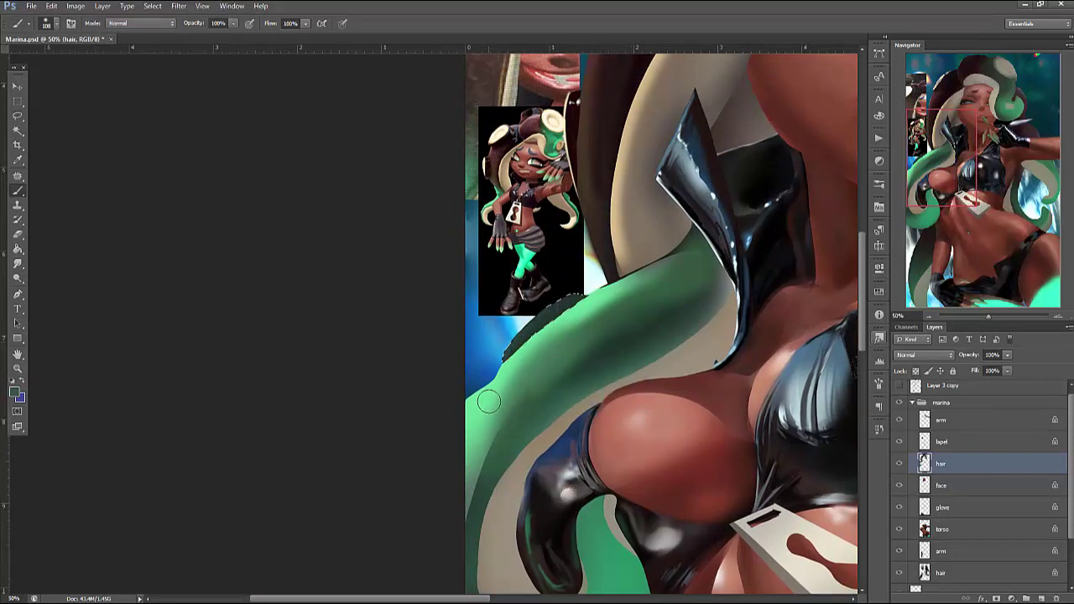
Lighten the selected rear strand with a mid green using a smaller brush, and deselect it
scroll(606, 331, "up", 1)
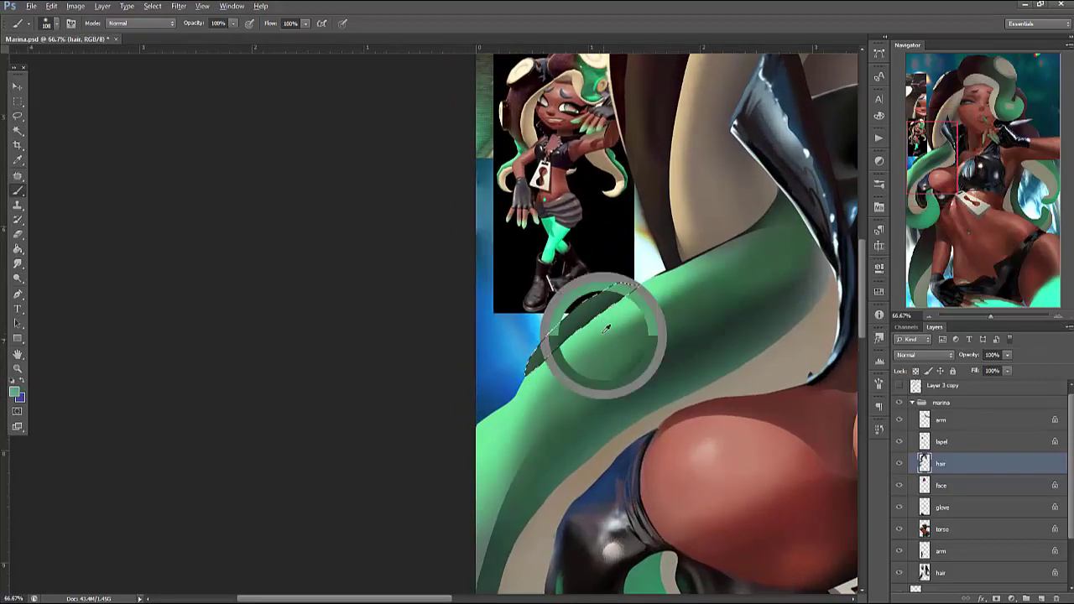
key("bracketleft")
key("bracketleft")
key("bracketleft")
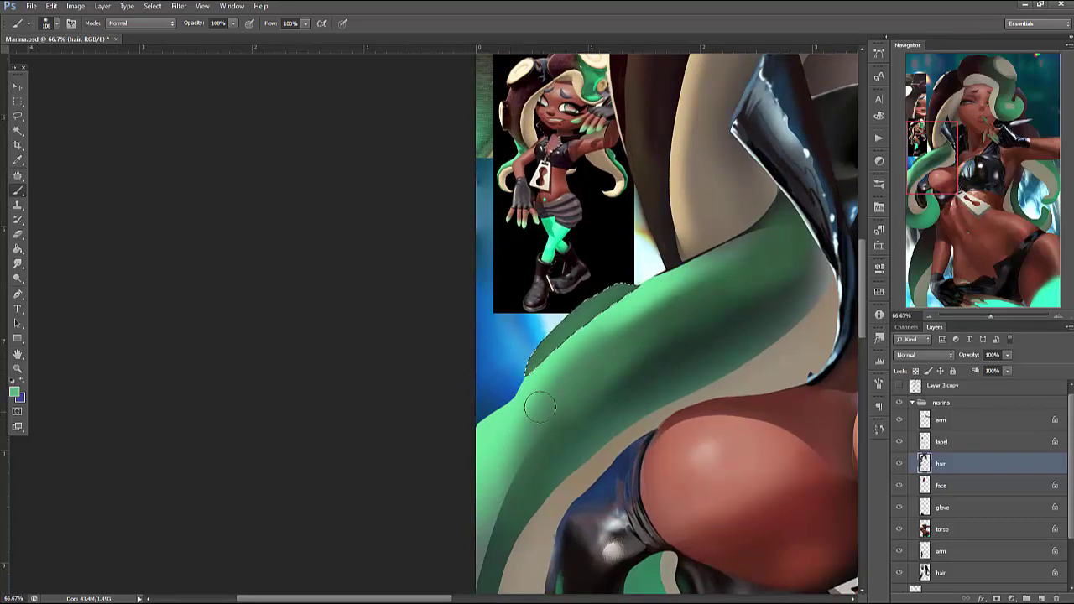
key("ctrl+d")
Lasso the front tentacle's outer edge next to the rear strand, paint it bright green, and deselect
key("l")
mouse_move(545, 363)
left_mouse_down()
mouse_move(448, 498)
mouse_move(514, 400)
mouse_move(598, 332)
left_mouse_up()
key("b")
key("ctrl+d")
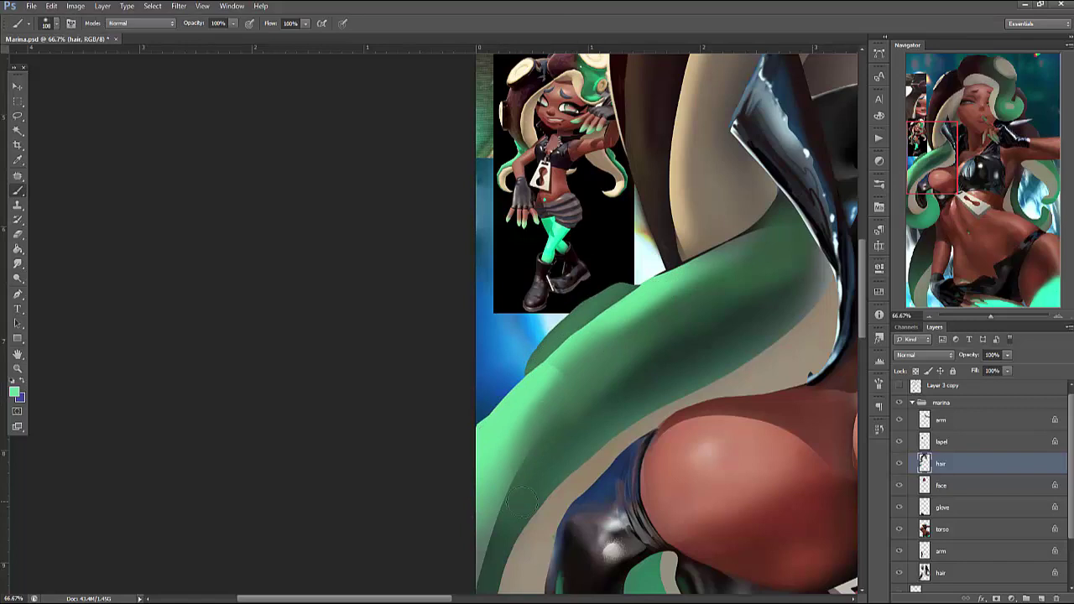
Reduce the brush to a very small size and dab tiny light highlights on the dark rear strand
right_click(675, 313)
left_click_drag(771, 332, 689, 333)
key("Return")
right_click(648, 258)
type("3")
key("Return")
right_click(644, 249)
key("Return")
left_click_drag(591, 307, 604, 398)
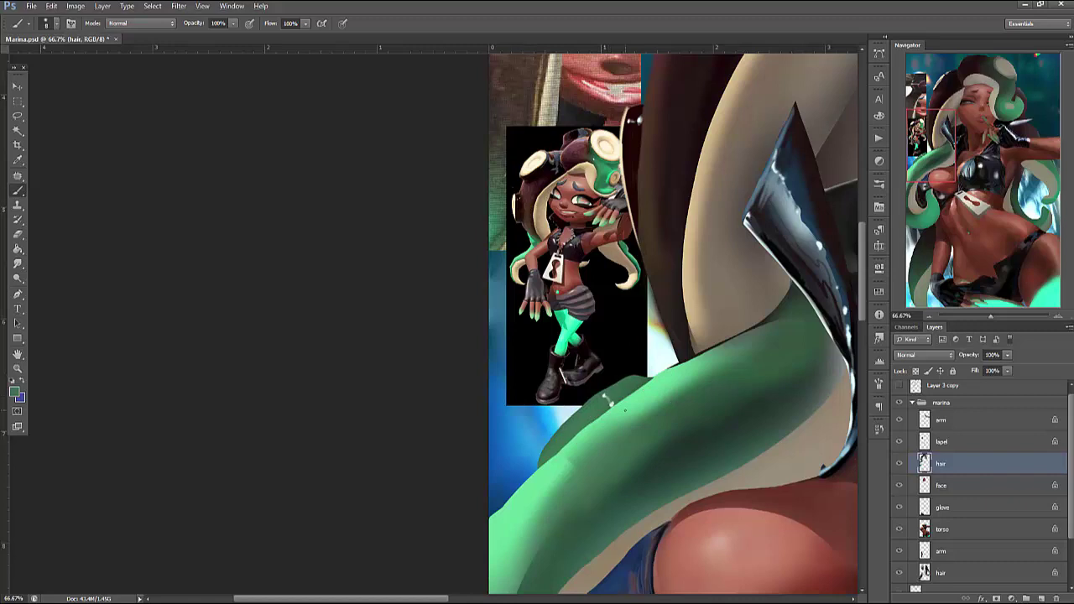
Enlarge the brush and smooth the green shading along the middle and lower part of the front tentacle
key("ctrl+r")
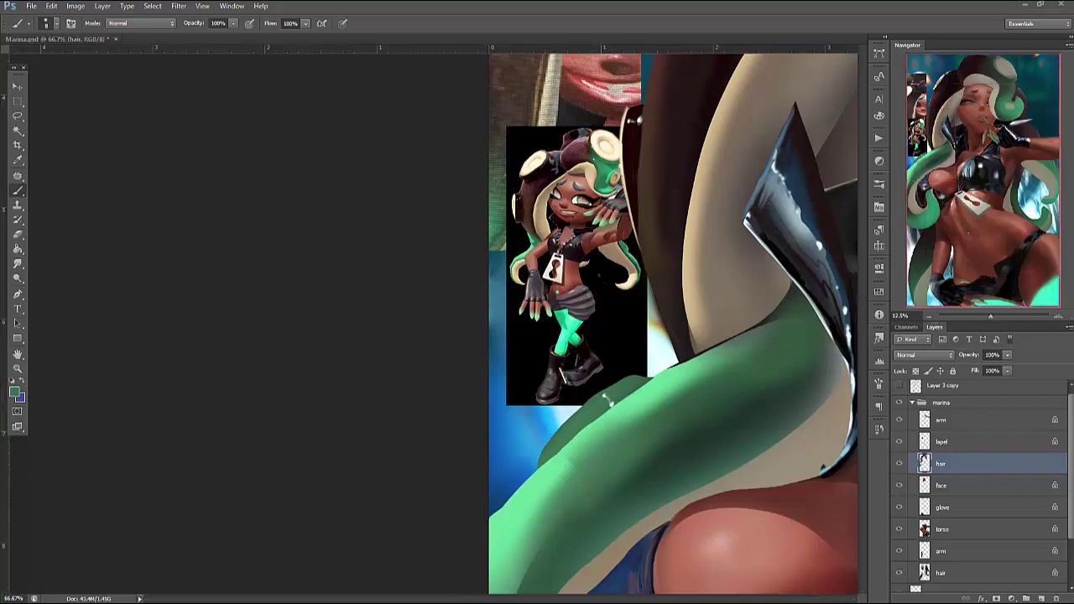
left_click_drag(607, 412, 567, 319)
key("ctrl+r")
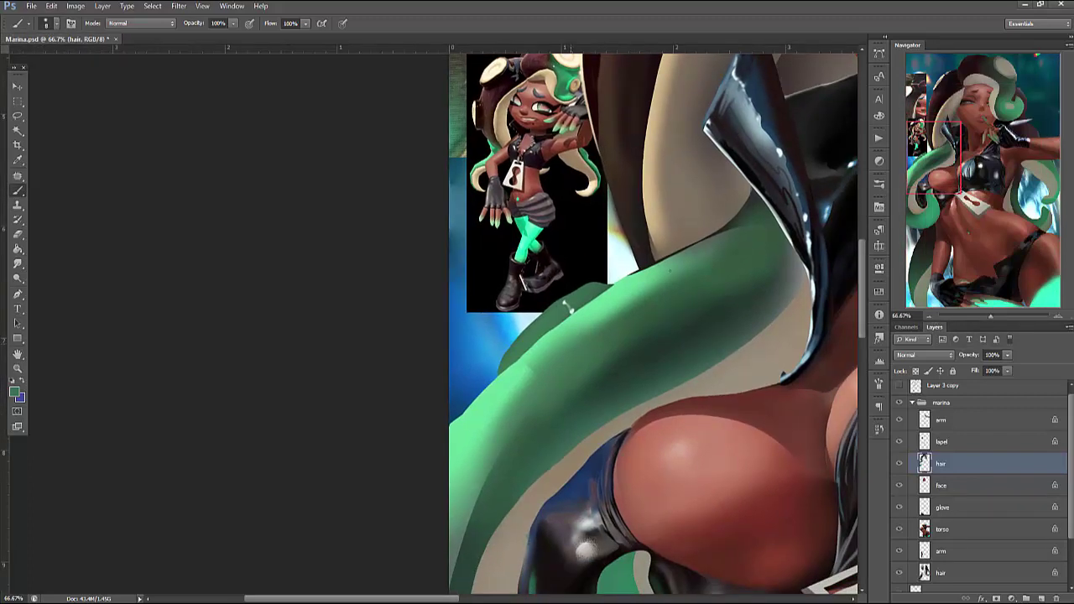
right_click(688, 266)
left_click_drag(717, 298, 795, 307)
key("Return")
right_click(695, 304)
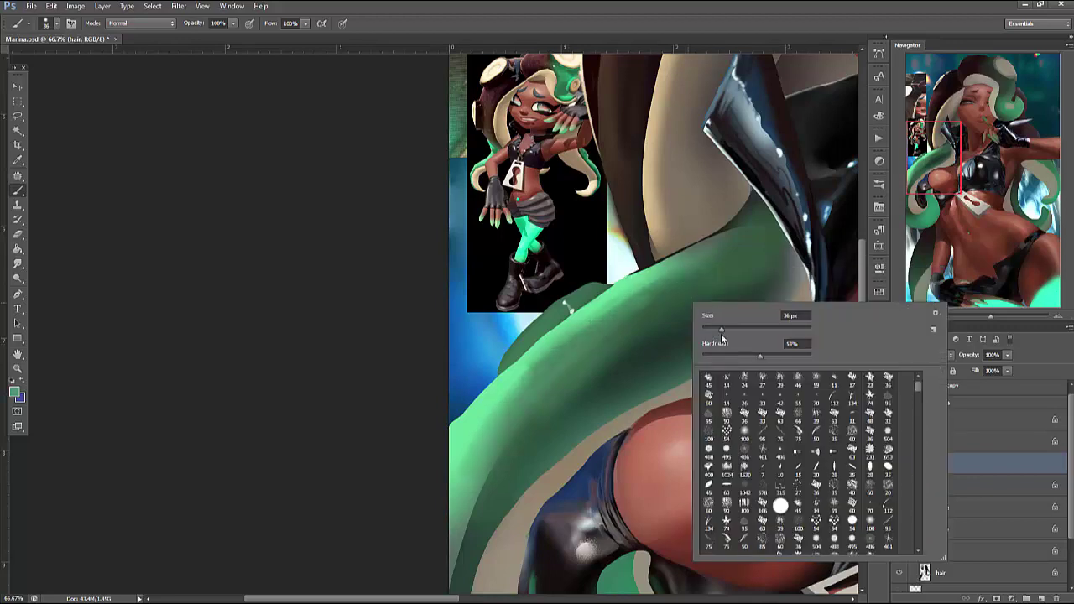
left_click_drag(721, 336, 732, 336)
key("Return")
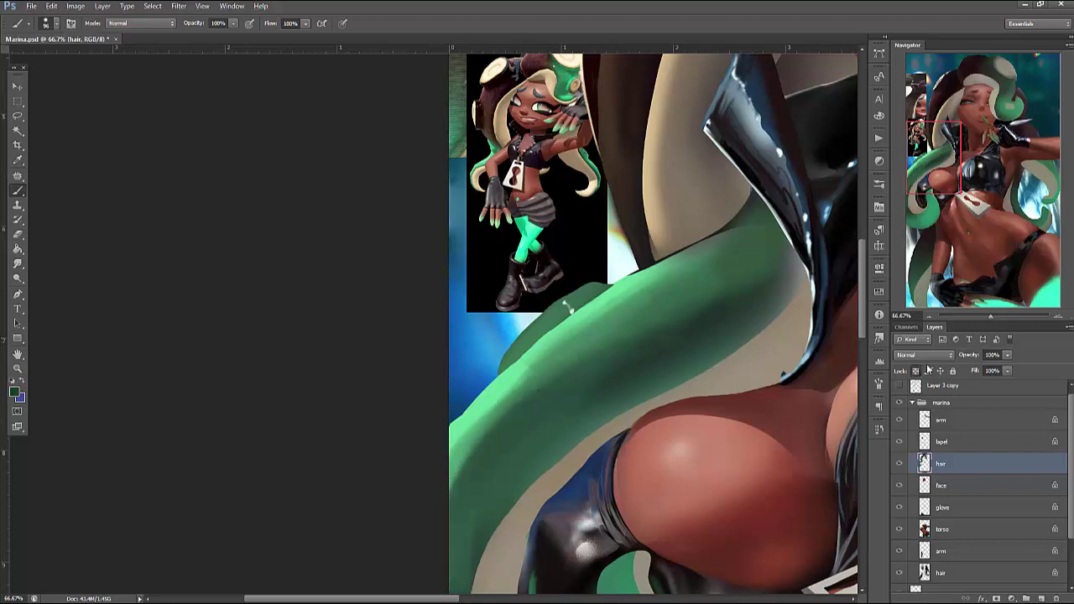
Set the brush to 160 px with 0% hardness and paint tan sampled from the reference figure as warm shading on the tentacle's cream underside
right_click(665, 233)
left_click_drag(734, 287, 679, 288)
key("Tab")
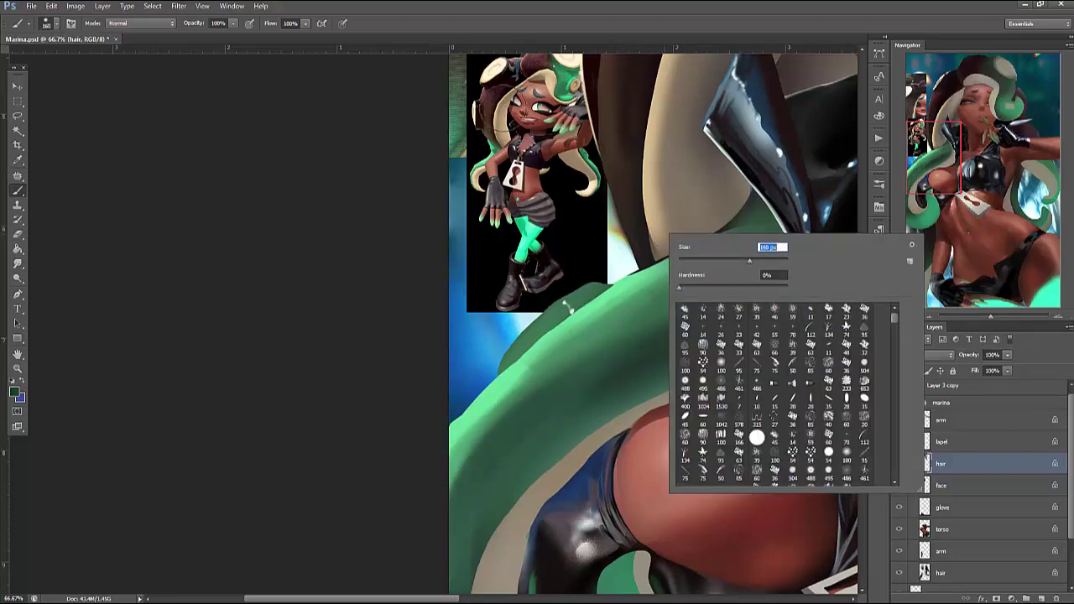
left_click(506, 135, "alt")
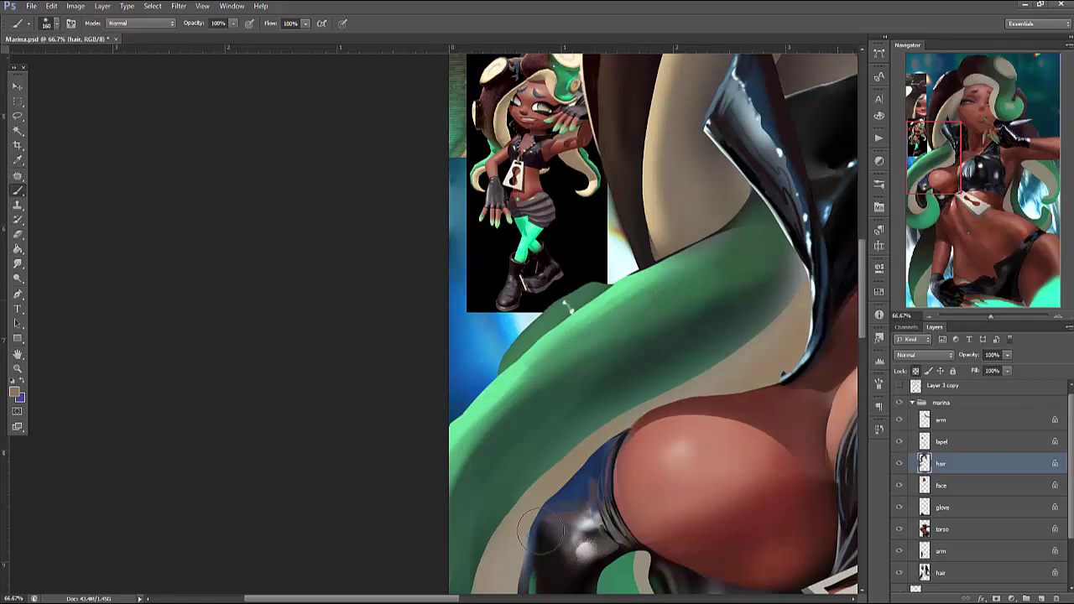
left_click_drag(628, 462, 656, 271)
mouse_move(856, 67)
left_mouse_down()
mouse_move(726, 239)
mouse_move(722, 327)
mouse_move(587, 369)
mouse_move(646, 243)
left_mouse_up()
left_click(735, 235, "alt")
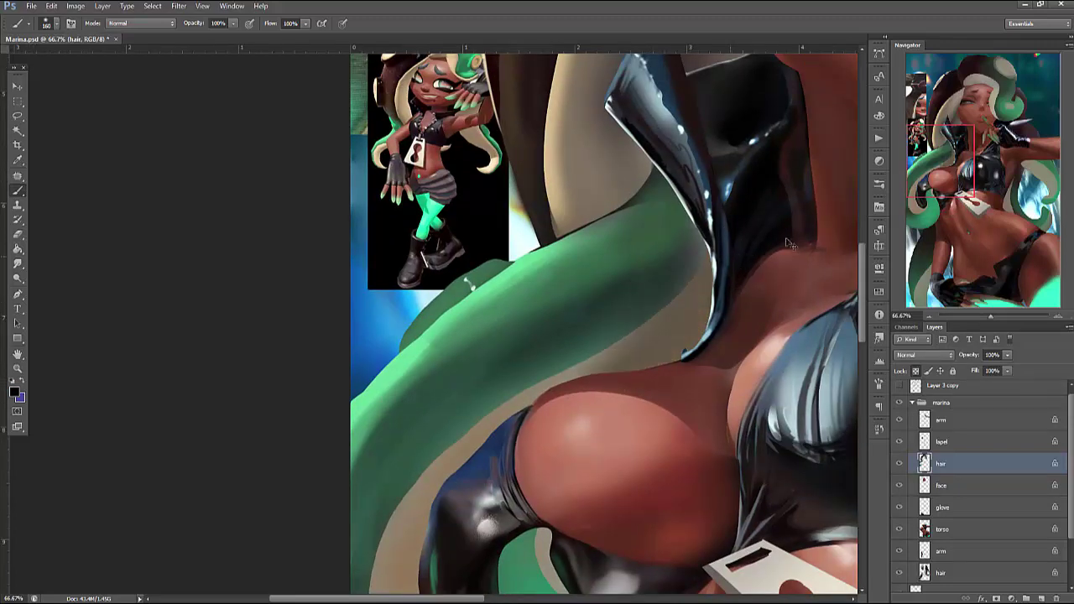
key("ctrl+z")
Lasso the shadow side of the front tentacle from the lapel down through its lower curl
left_click(930, 315)
key("l")
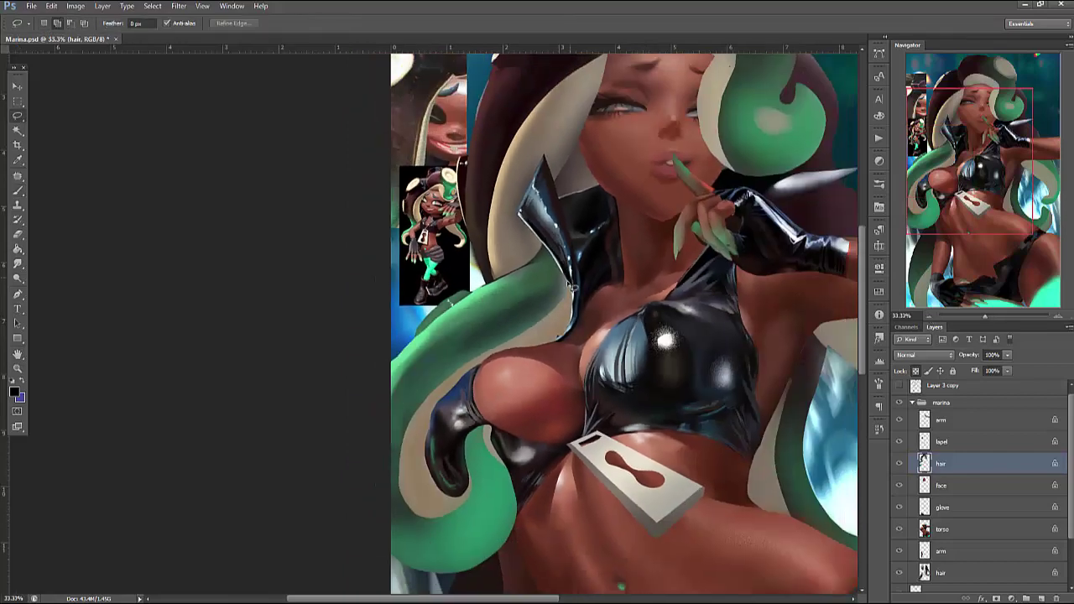
mouse_move(424, 504)
left_mouse_down()
mouse_move(439, 433)
mouse_move(594, 309)
left_mouse_up()
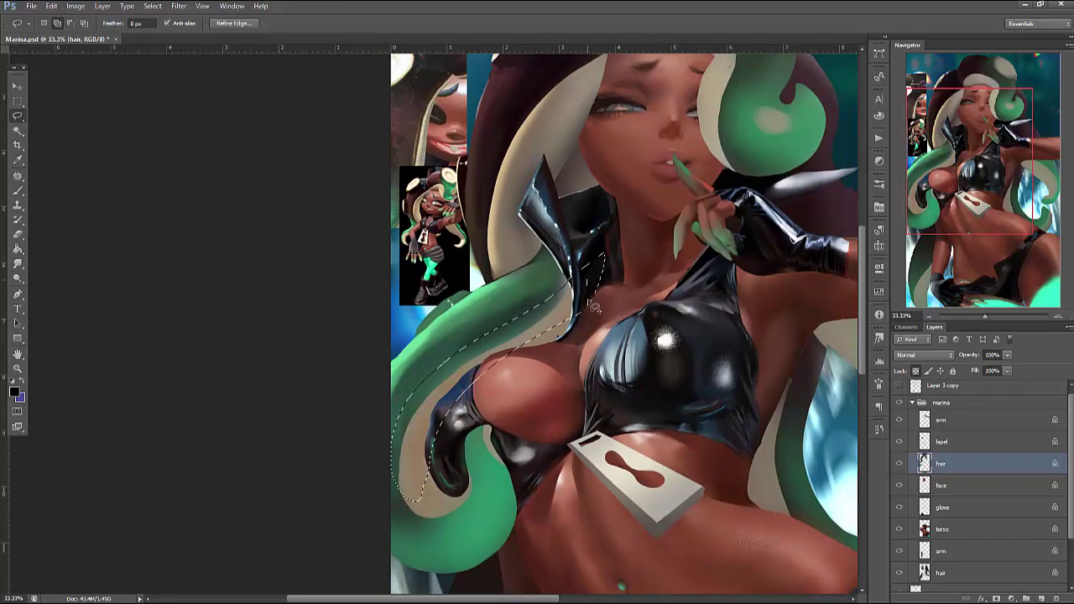
mouse_move(434, 395)
left_mouse_down()
mouse_move(391, 500)
mouse_move(495, 432)
mouse_move(485, 529)
mouse_move(535, 545)
mouse_move(528, 382)
left_mouse_up()
Darken the selected tentacle area with a Brightness/Contrast adjustment at brightness -59, and clear the selection
left_click(76, 6)
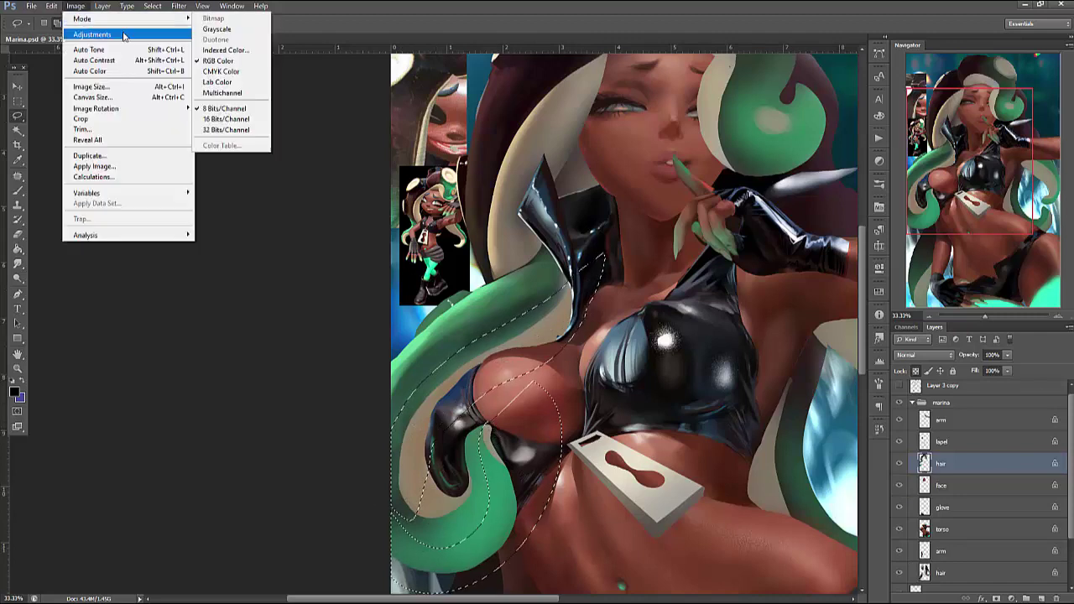
mouse_move(151, 35)
left_click(204, 35)
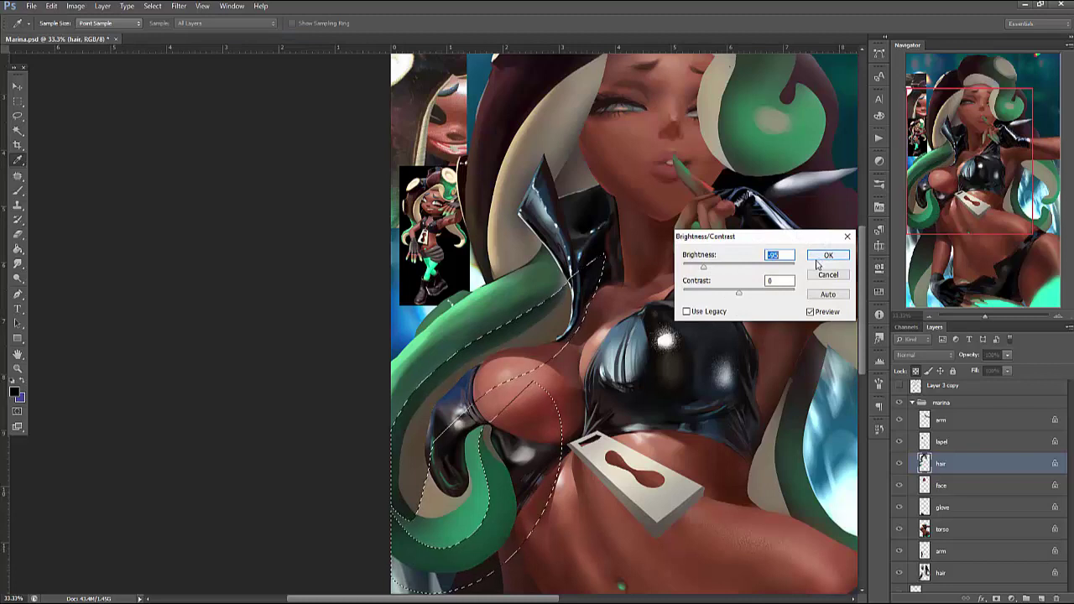
left_click(716, 268)
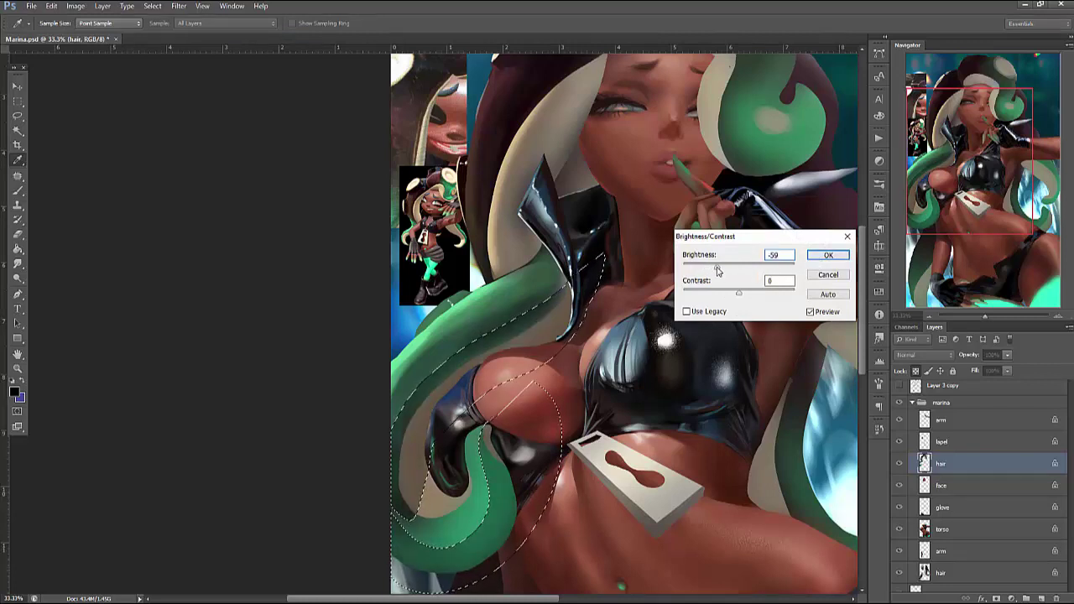
left_click(828, 255)
key("l")
key("ctrl+plus")
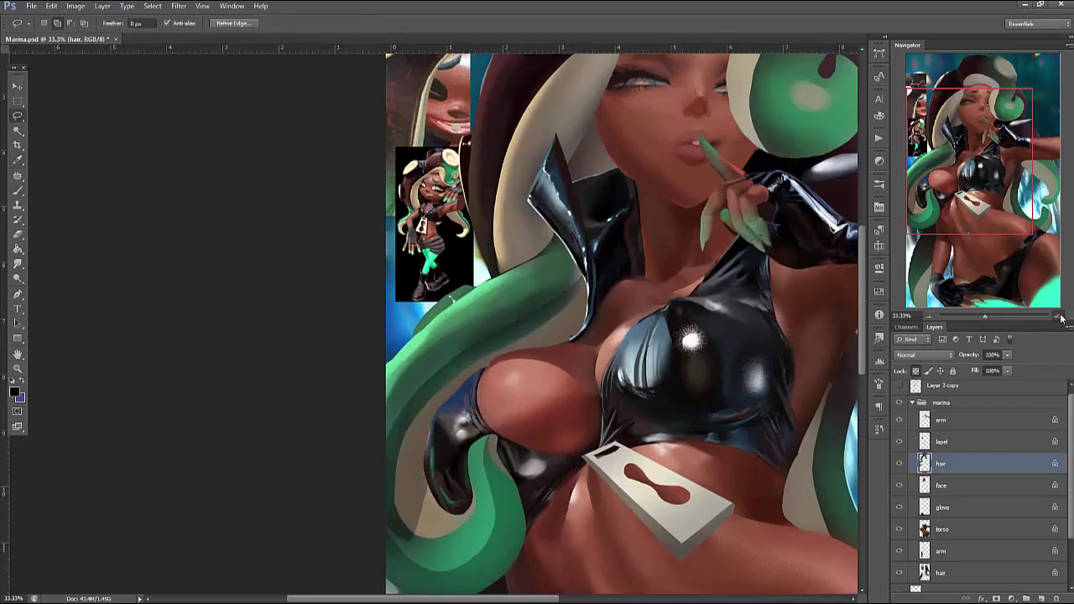
Paint light cream with a smaller brush on the tentacle's underside where it curls below the glove
right_click(585, 317)
key("Escape")
key("b")
right_click(592, 344)
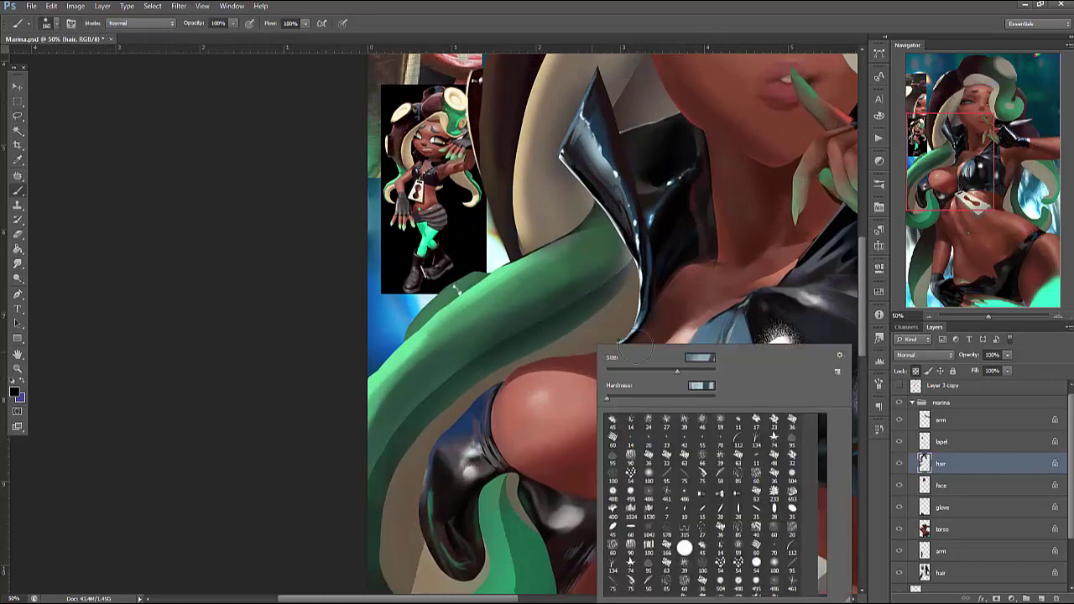
key("Return")
left_click_drag(480, 288, 498, 235)
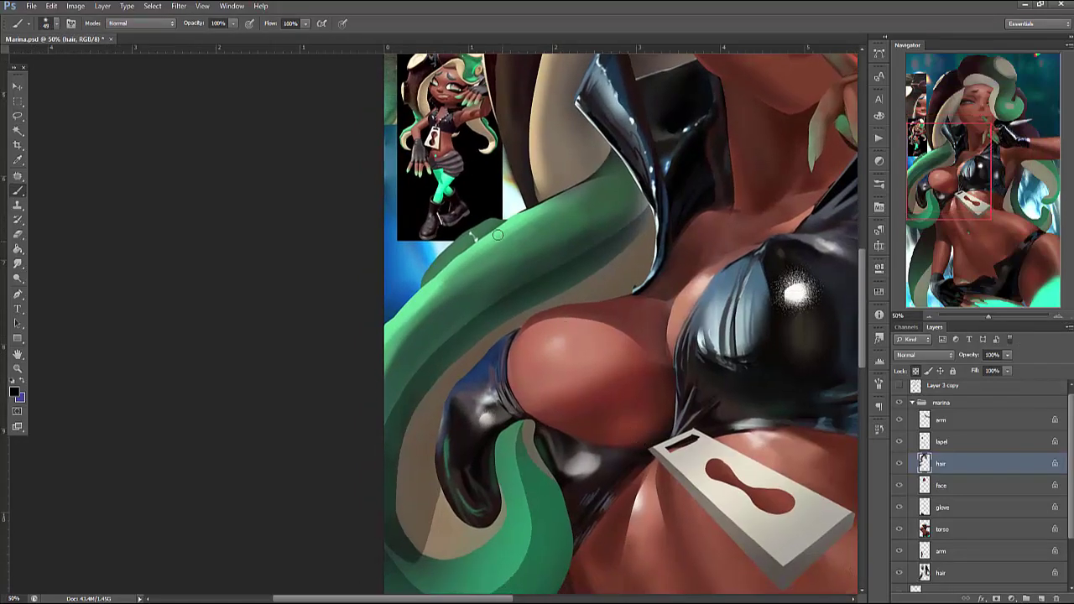
mouse_move(494, 468)
left_mouse_down()
mouse_move(481, 507)
mouse_move(452, 523)
mouse_move(460, 541)
mouse_move(467, 534)
mouse_move(439, 554)
mouse_move(491, 536)
mouse_move(501, 522)
mouse_move(477, 541)
mouse_move(420, 526)
mouse_move(459, 544)
left_mouse_up()
Set the brush to 40 px with 0% hardness and paint a dark brown shadow on the cream underside around the glove
right_click(574, 377)
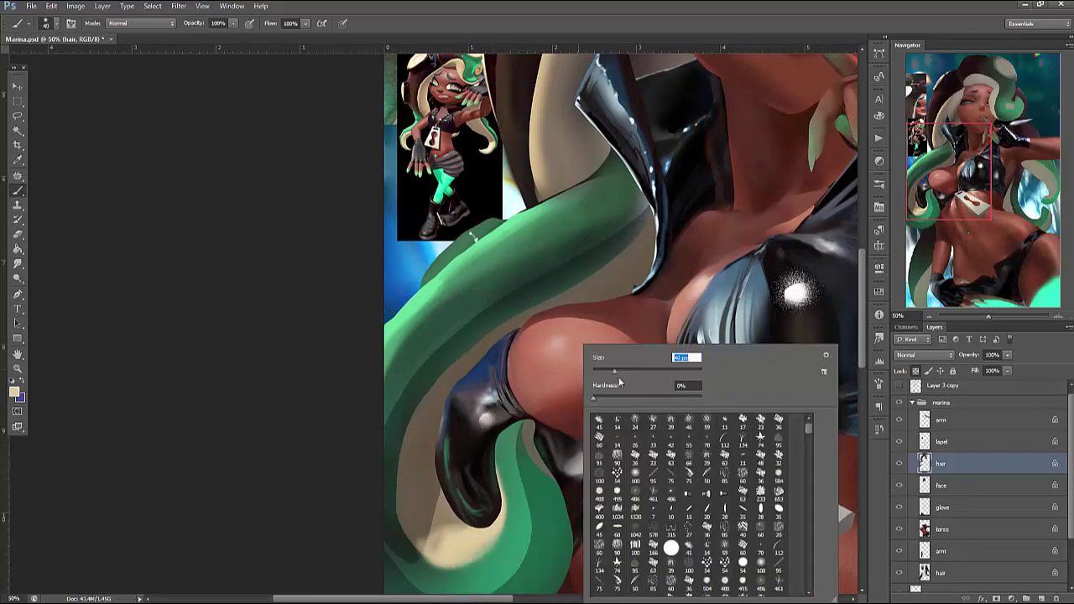
key("Return")
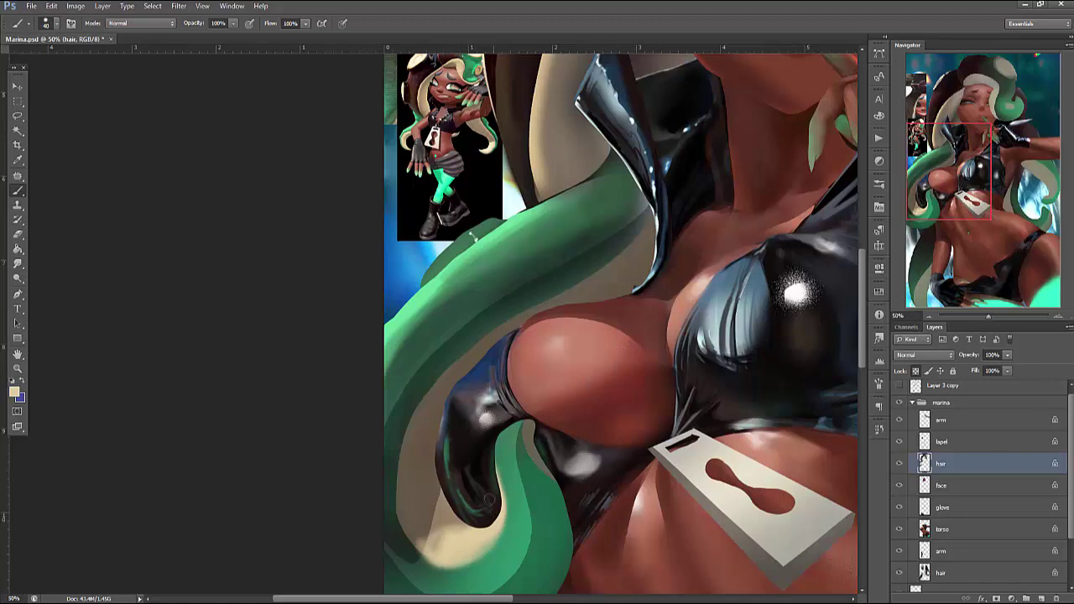
left_click_drag(473, 523, 443, 521)
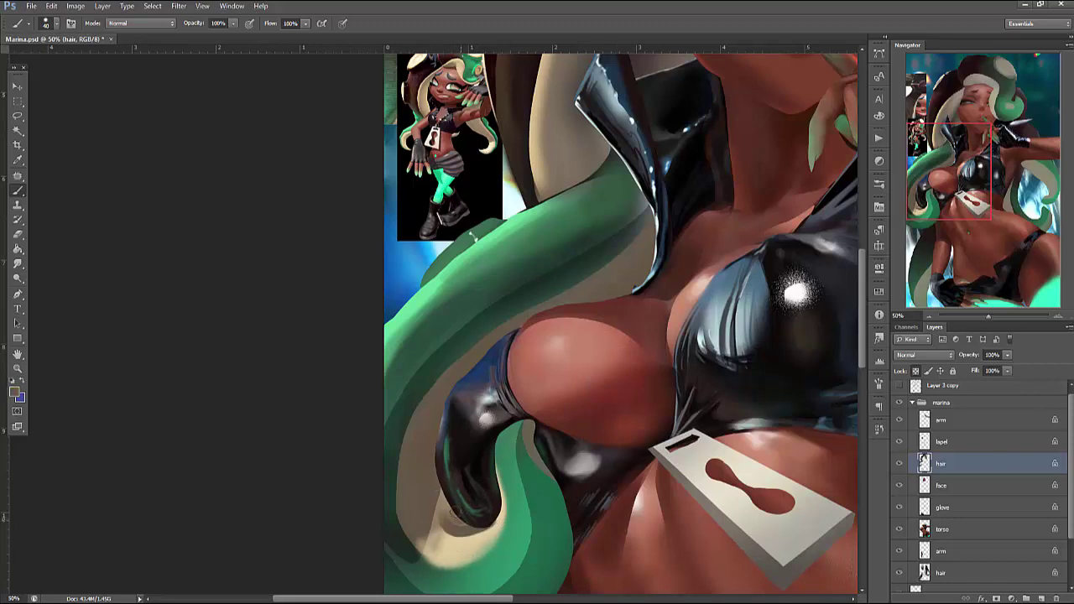
mouse_move(479, 507)
left_mouse_down()
mouse_move(442, 506)
mouse_move(458, 515)
mouse_move(439, 483)
mouse_move(471, 515)
mouse_move(443, 521)
left_mouse_up()
left_click(469, 519, "alt")
Enlarge the brush to 81 px, pick a muted brown, and shade the lower cream underside beside the glove
right_click(426, 474)
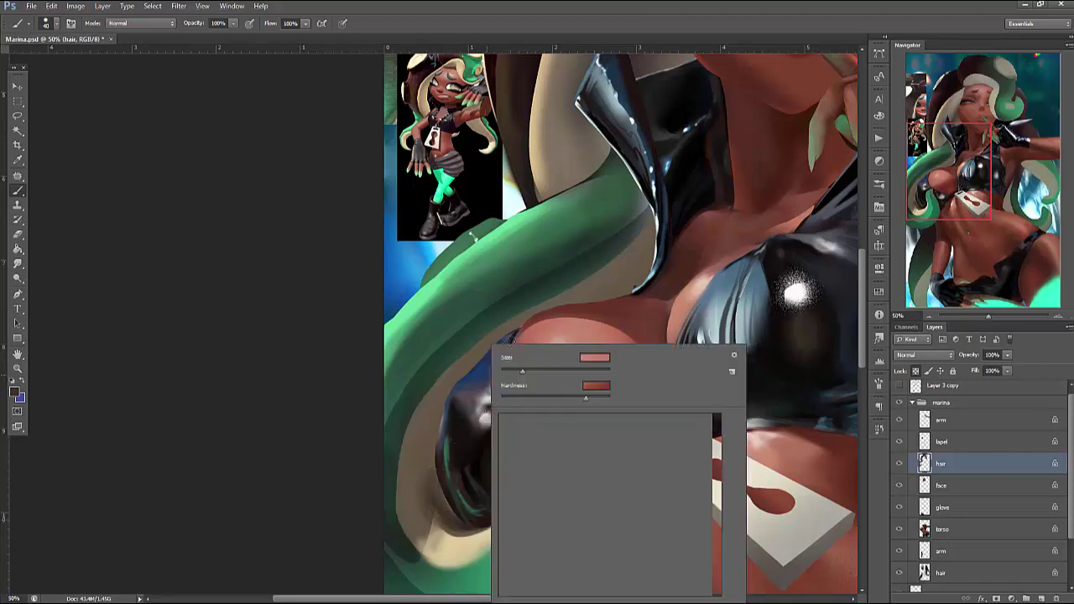
key("Escape")
left_click(431, 457, "alt")
left_click_drag(425, 518, 435, 498)
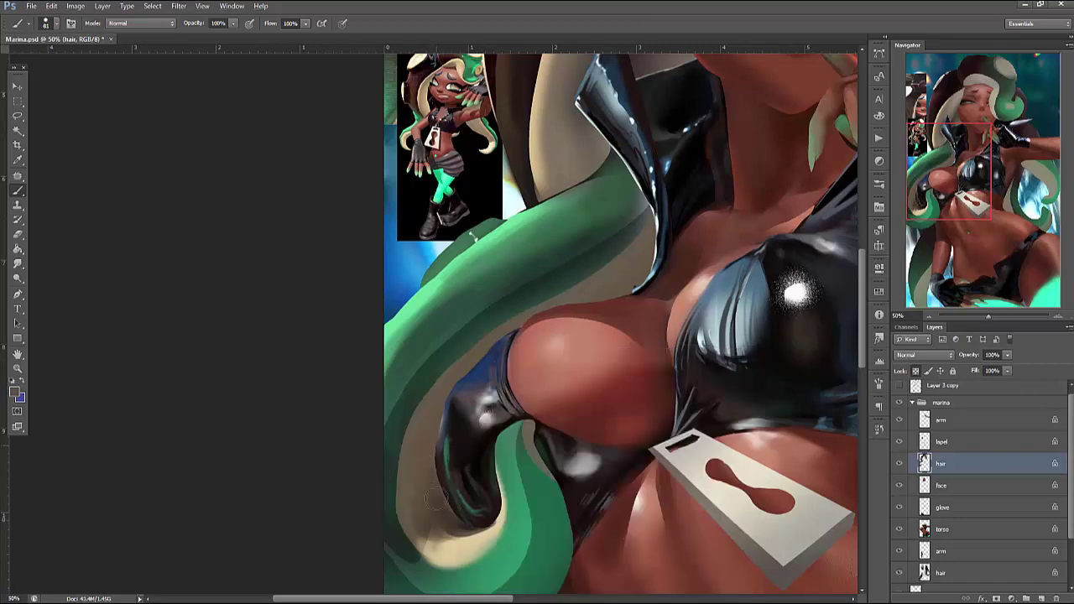
left_click(16, 391)
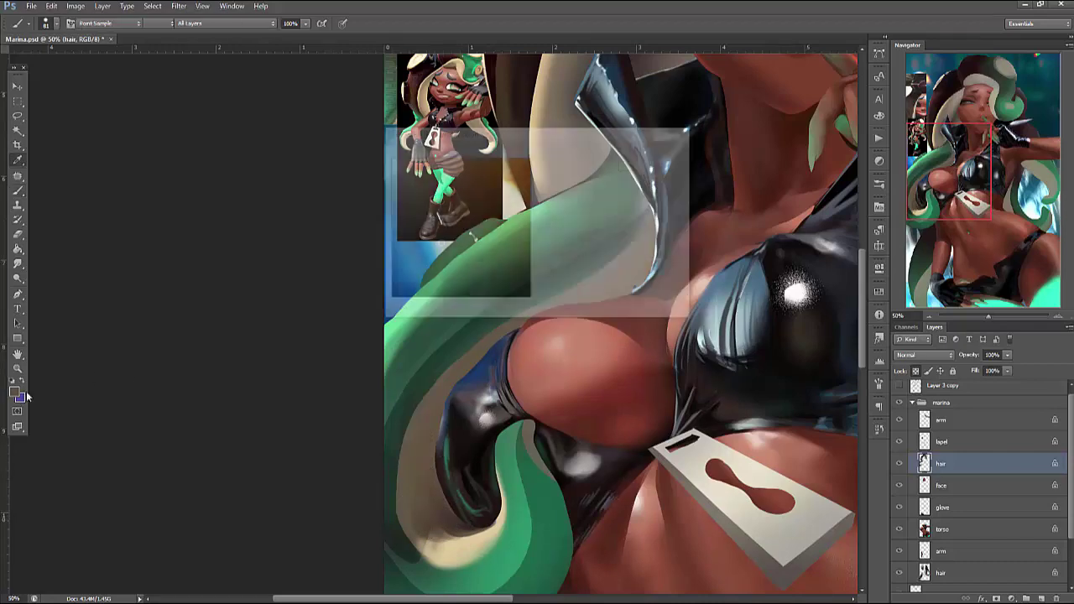
key("Return")
mouse_move(421, 441)
left_mouse_down()
mouse_move(425, 511)
mouse_move(431, 465)
left_mouse_up()
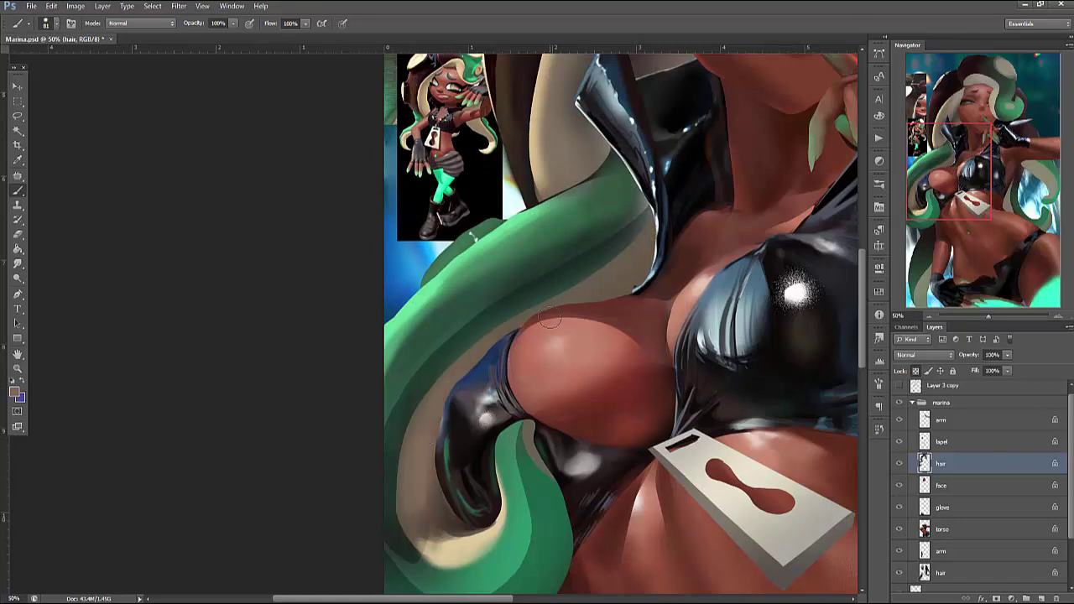
Paint dark shading on the upper cream underside, along the lapel and down the tentacle's inner edge
left_click(647, 239, "alt")
mouse_move(647, 255)
left_mouse_down()
mouse_move(628, 293)
mouse_move(579, 302)
left_mouse_up()
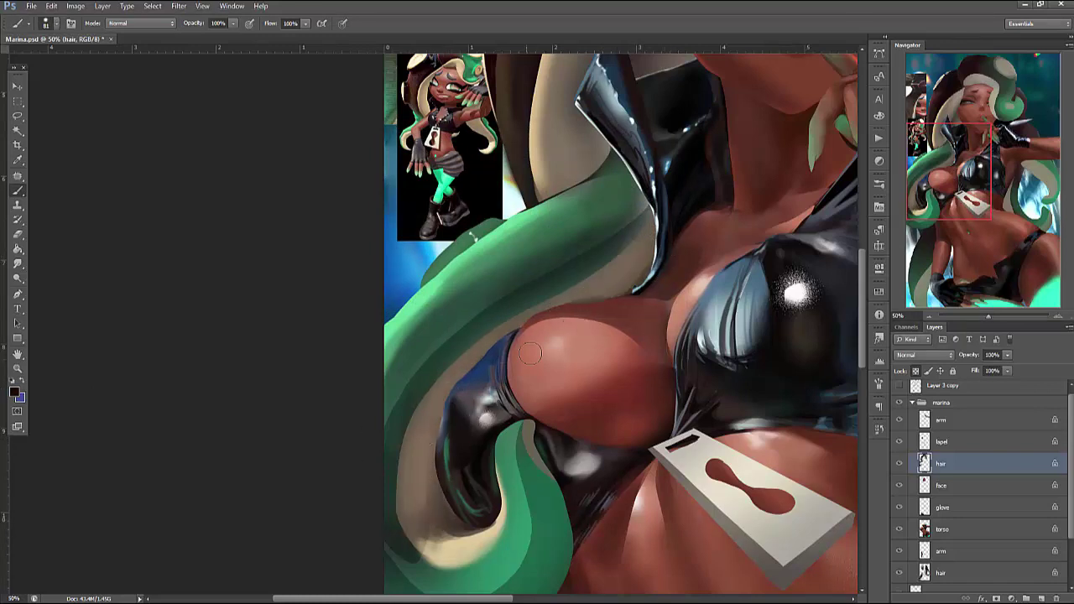
left_click_drag(508, 334, 462, 380)
left_click_drag(653, 245, 598, 305)
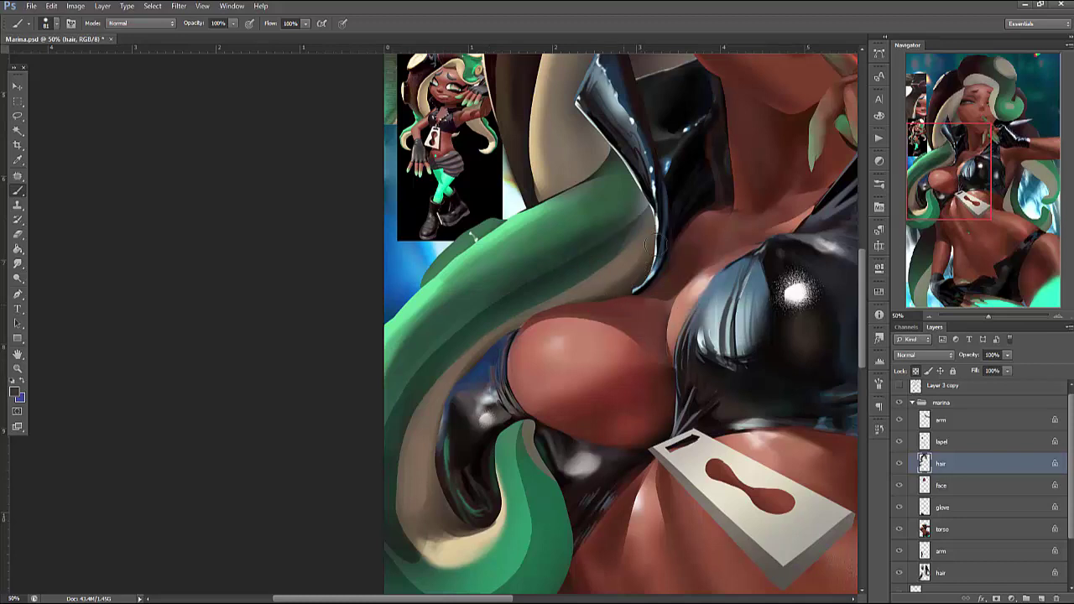
Using 78% brush hardness, repaint the upper front tentacle with sampled mid and dark greens to blend its shading
right_click(661, 274)
key("Escape")
right_click(663, 221)
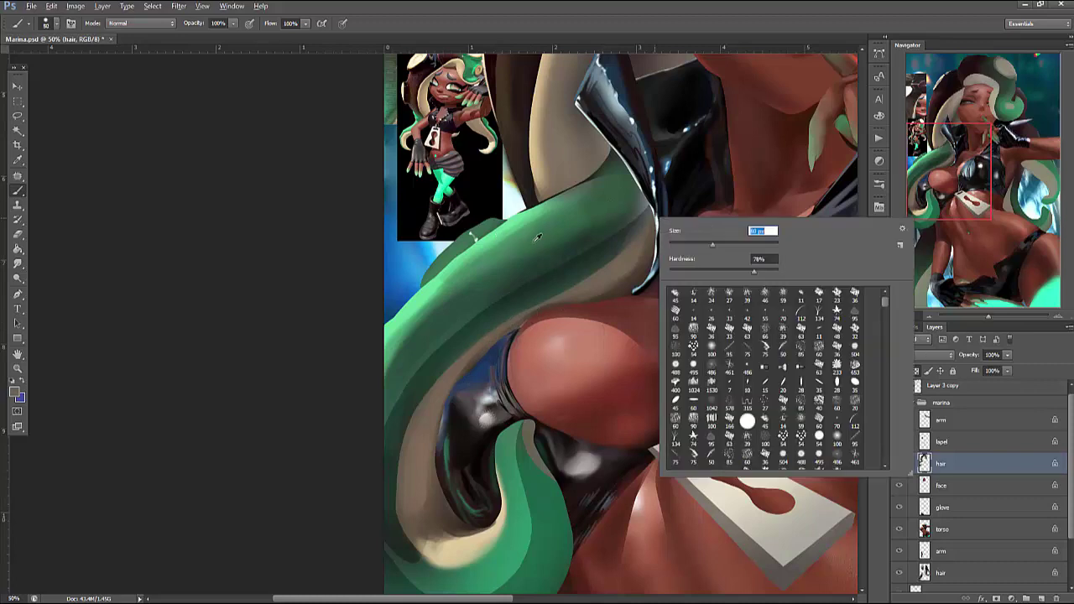
key("Escape")
left_click(464, 257, "alt")
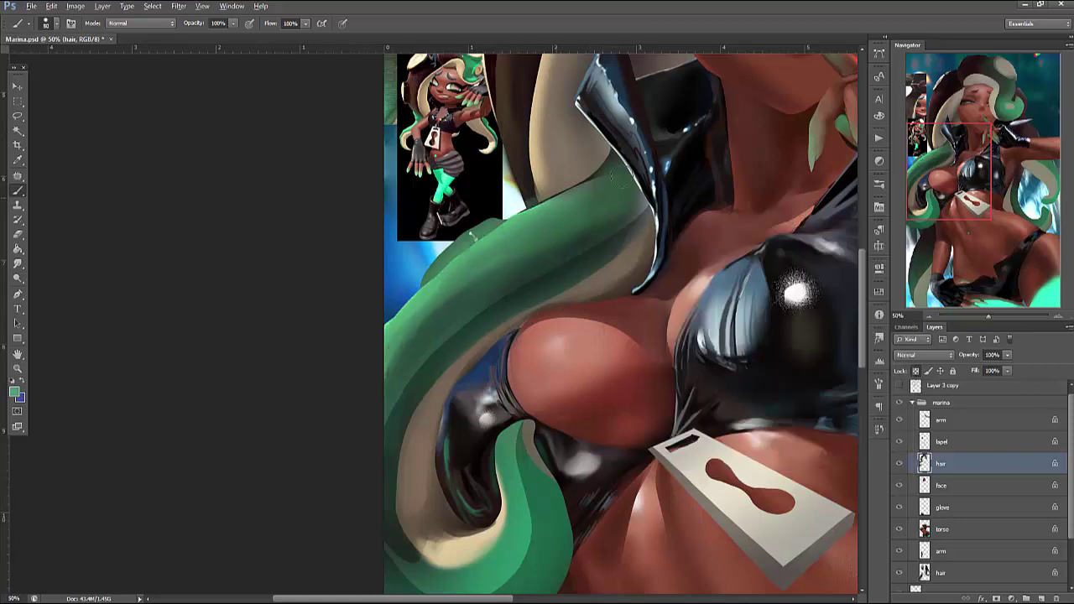
left_click_drag(613, 176, 602, 208)
mouse_move(506, 239)
left_mouse_down()
mouse_move(379, 387)
mouse_move(543, 240)
mouse_move(449, 303)
mouse_move(436, 319)
mouse_move(567, 238)
mouse_move(452, 327)
mouse_move(593, 246)
mouse_move(550, 277)
mouse_move(603, 232)
mouse_move(528, 294)
mouse_move(475, 316)
mouse_move(432, 368)
mouse_move(425, 362)
mouse_move(388, 445)
mouse_move(412, 409)
mouse_move(391, 363)
mouse_move(399, 390)
mouse_move(431, 336)
mouse_move(435, 360)
mouse_move(435, 348)
mouse_move(400, 374)
mouse_move(400, 353)
mouse_move(422, 360)
mouse_move(459, 310)
mouse_move(445, 294)
mouse_move(401, 359)
mouse_move(432, 319)
mouse_move(439, 335)
mouse_move(477, 290)
left_mouse_up()
left_click(400, 359, "alt")
mouse_move(515, 261)
left_mouse_down()
mouse_move(604, 228)
mouse_move(563, 247)
left_mouse_up()
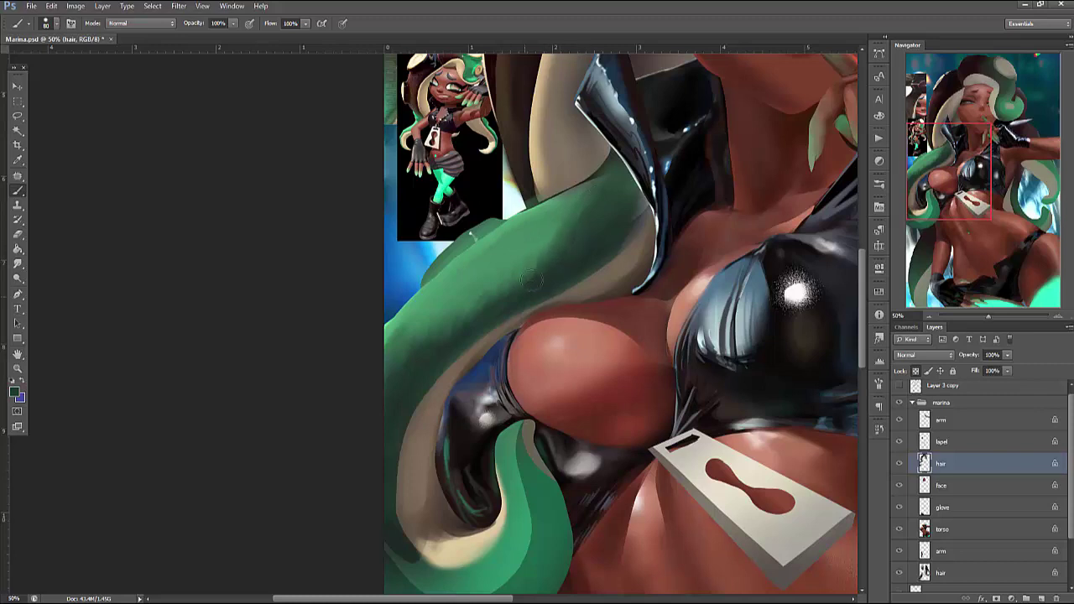
Sample greens from the tentacle and blend the shading around its lower curl
left_click(417, 298, "alt")
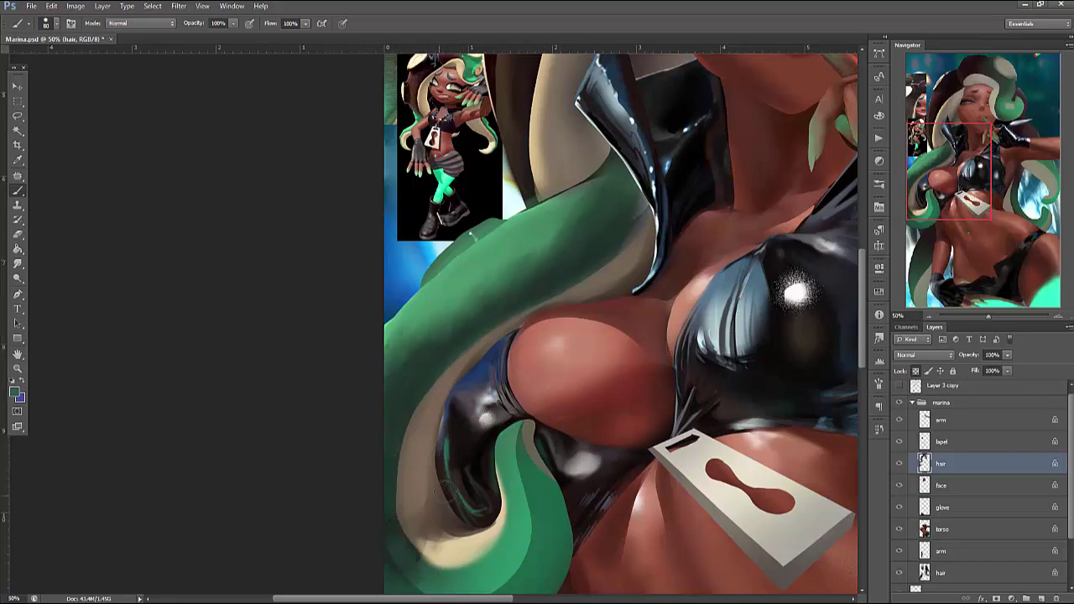
scroll(408, 520, "down", 2)
mouse_move(409, 473)
left_mouse_down()
mouse_move(427, 506)
mouse_move(476, 510)
mouse_move(514, 495)
mouse_move(428, 483)
mouse_move(449, 514)
mouse_move(486, 504)
mouse_move(522, 448)
left_mouse_up()
left_click(508, 457, "alt")
left_click(500, 503, "alt")
left_click_drag(437, 482, 542, 378)
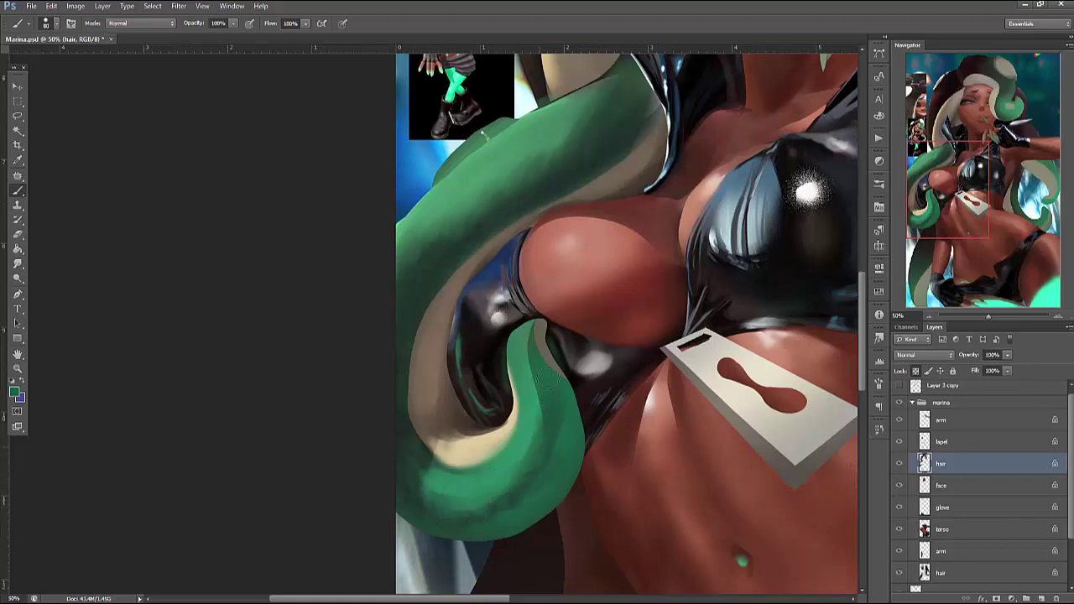
left_click(429, 516, "alt")
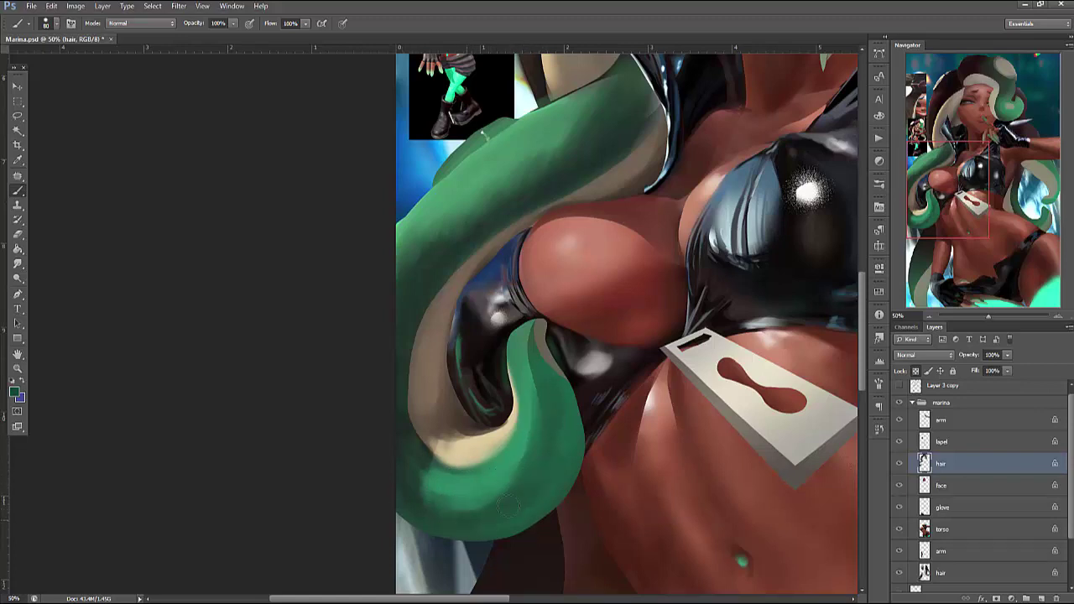
left_click_drag(525, 367, 539, 390)
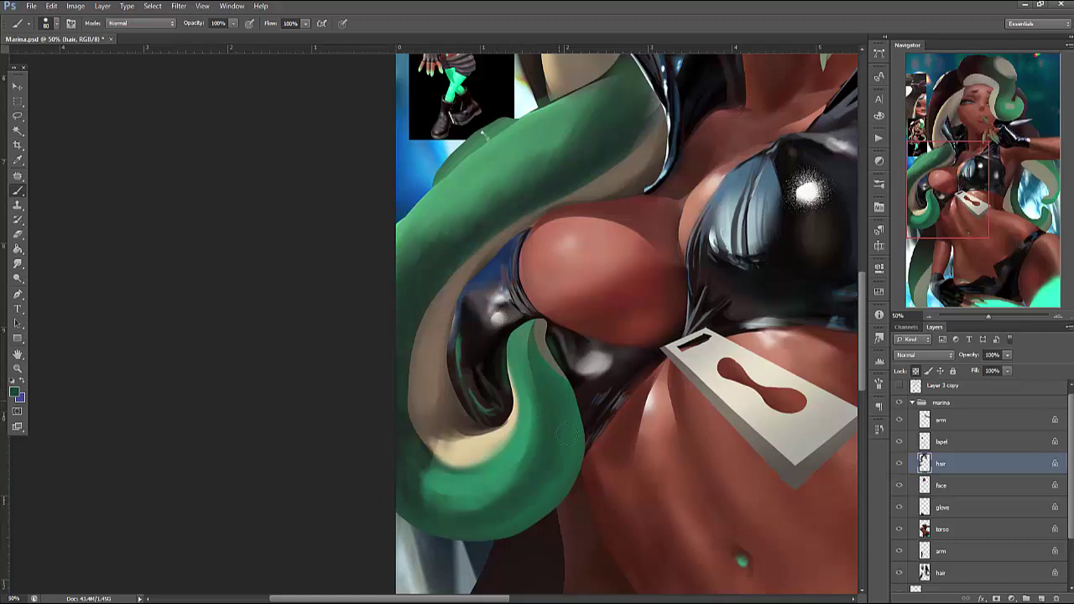
Sample a bright green, set the brush to 41 px, and paint highlights along the front tentacle's upper edge
scroll(681, 359, "up", 5)
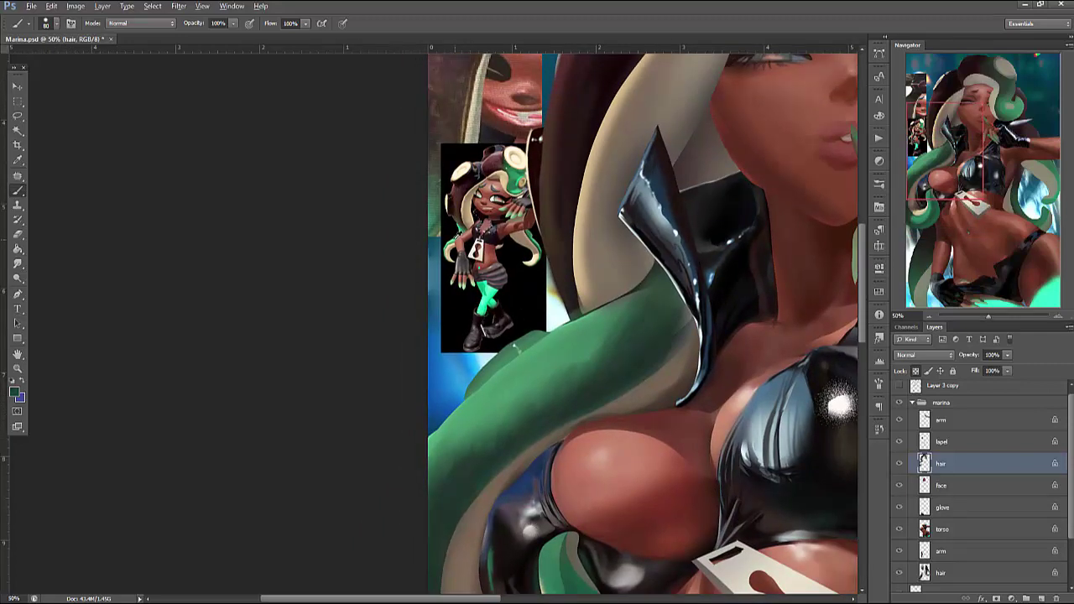
left_click(458, 236, "alt")
right_click(561, 337)
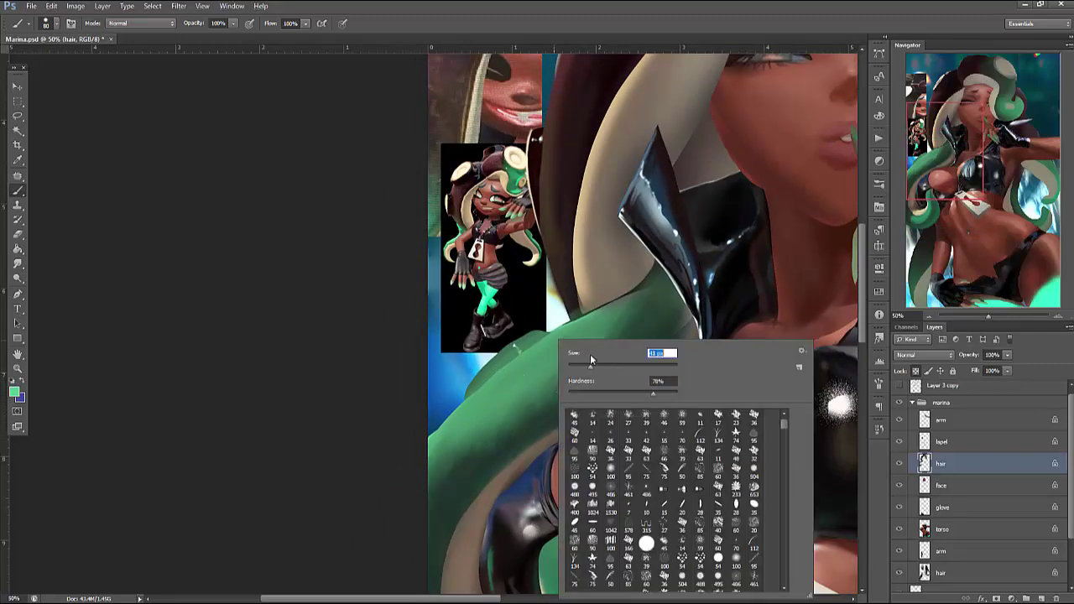
key("Return")
mouse_move(604, 319)
left_mouse_down()
mouse_move(495, 386)
mouse_move(520, 361)
left_mouse_up()
right_click(618, 291)
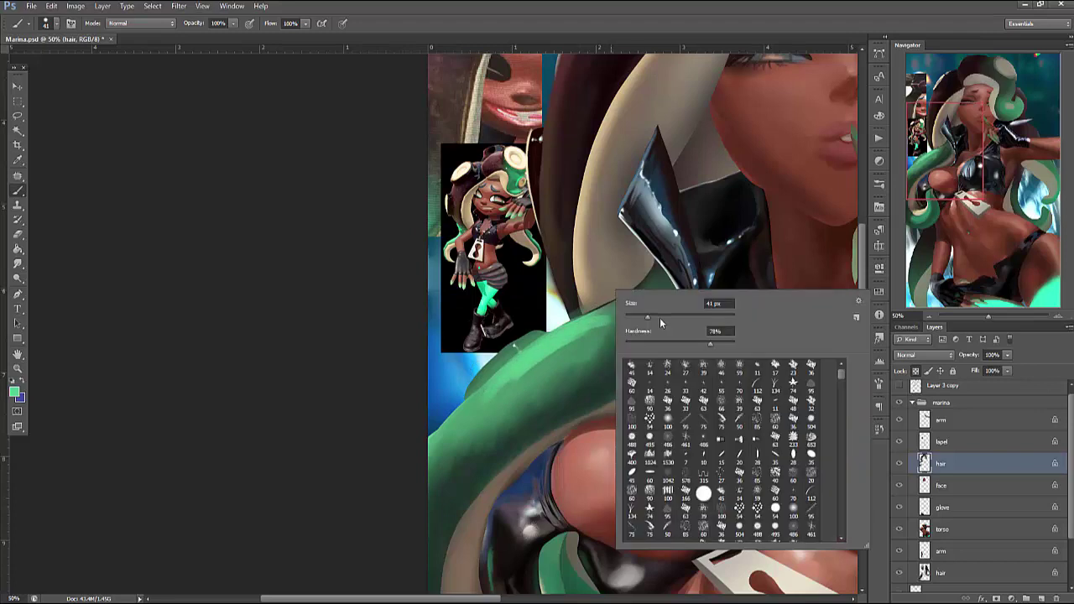
key("Return")
left_click_drag(592, 327, 504, 387)
Enlarge the brush to 116 px and smooth the bright green highlight along the length of the front tentacle
right_click(614, 314)
left_click_drag(673, 369, 503, 387)
key("Return")
left_click_drag(579, 352, 487, 399)
right_click(614, 314)
left_click_drag(665, 341, 680, 341)
key("Return")
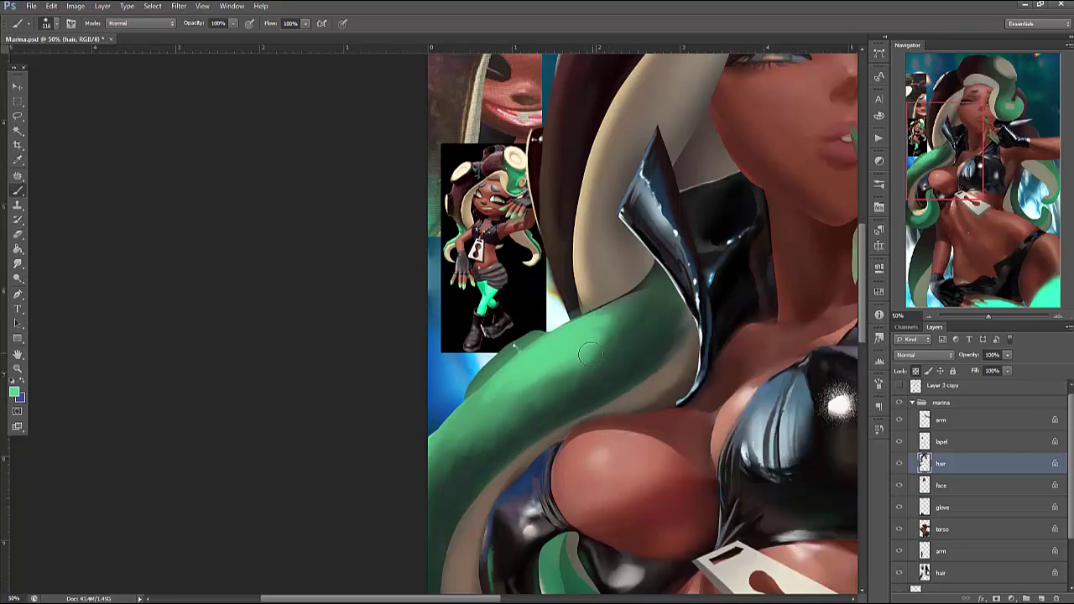
mouse_move(592, 344)
left_mouse_down()
mouse_move(469, 419)
mouse_move(419, 483)
left_mouse_up()
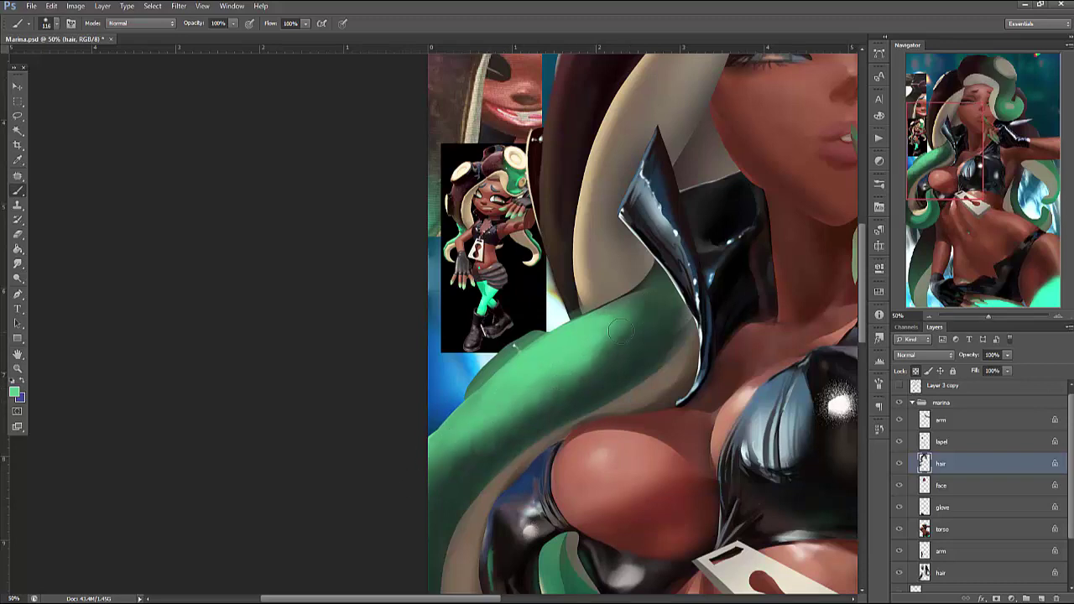
Lasso the front tentacle's upper section near the lapel, brighten its green highlight, and deselect
key("l")
mouse_move(631, 296)
left_mouse_down()
mouse_move(430, 525)
mouse_move(571, 323)
mouse_move(492, 395)
mouse_move(571, 359)
left_mouse_up()
key("b")
key("ctrl+d")
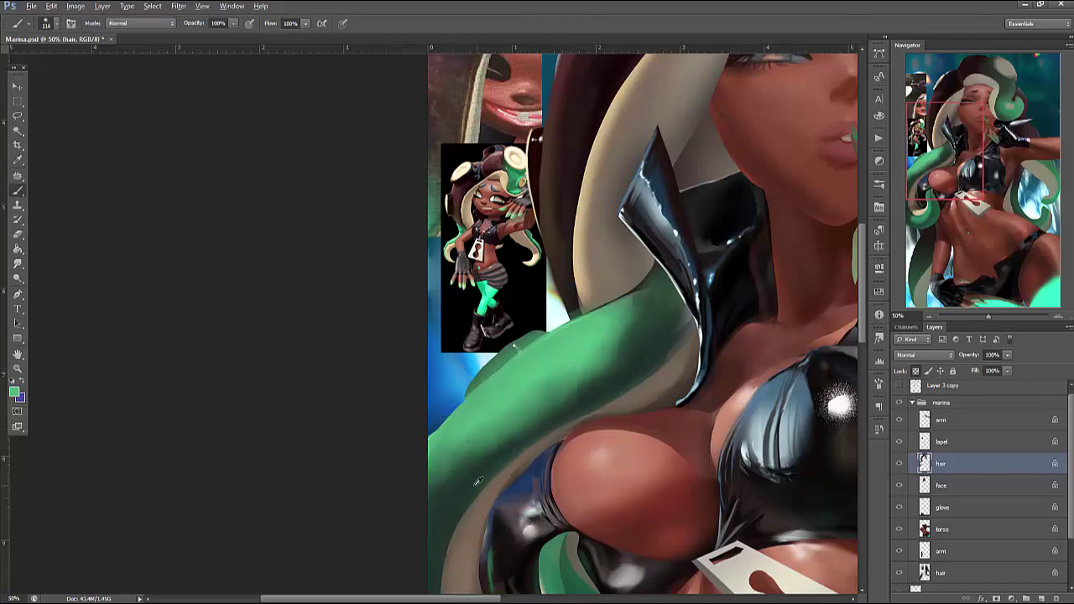
Brighten the green on the tentacle's lower curl, and paint its tip green with a 70 px brush at 0% hardness
left_click_drag(738, 514, 734, 228)
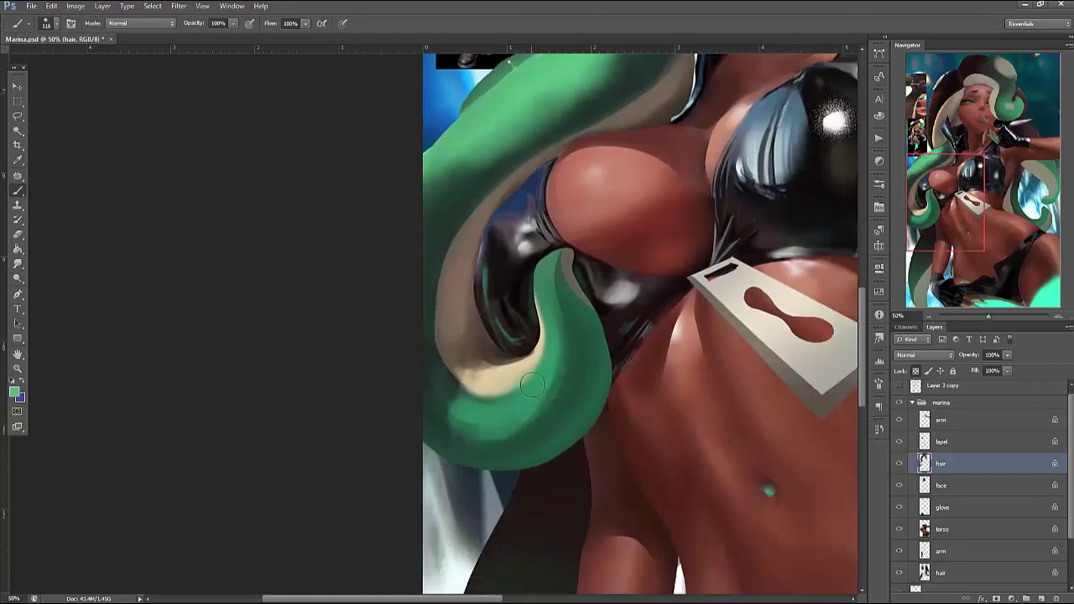
mouse_move(482, 424)
left_mouse_down()
mouse_move(551, 376)
mouse_move(491, 451)
mouse_move(566, 336)
left_mouse_up()
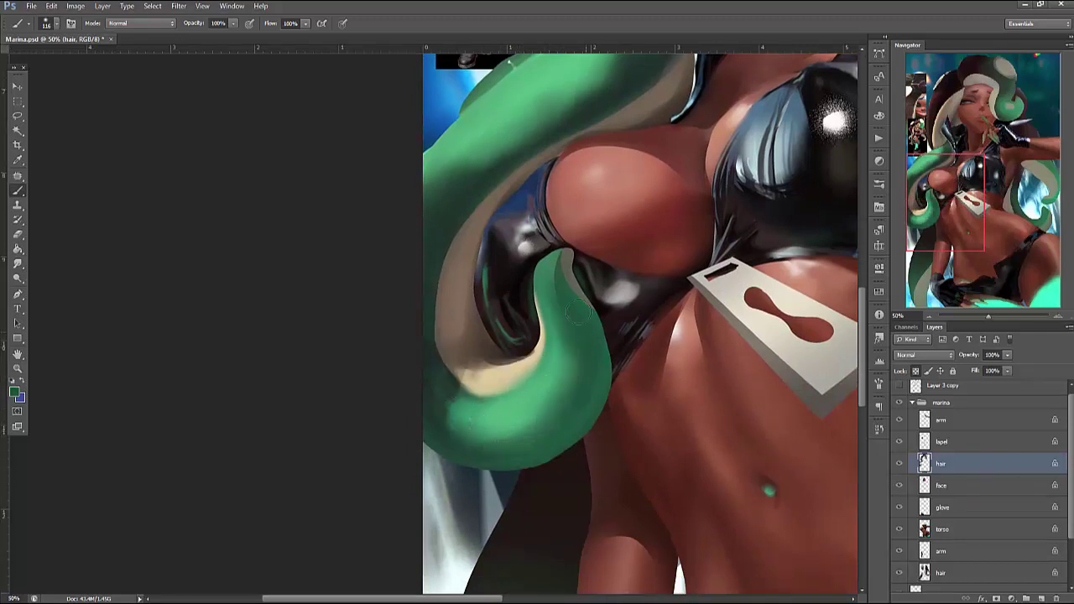
right_click(602, 252)
left_click_drag(659, 282, 652, 282)
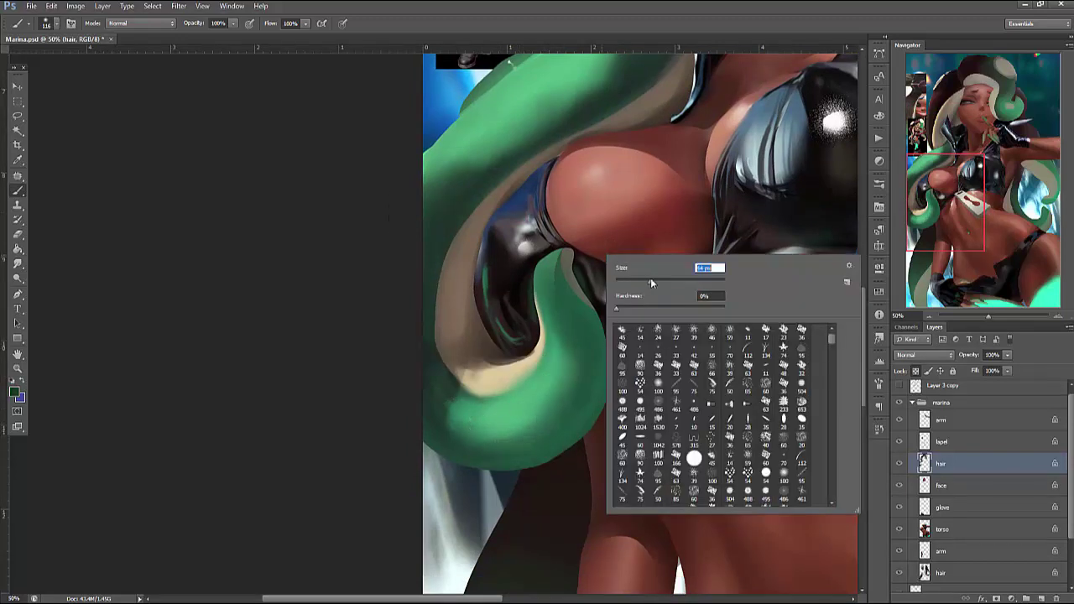
left_click(591, 275)
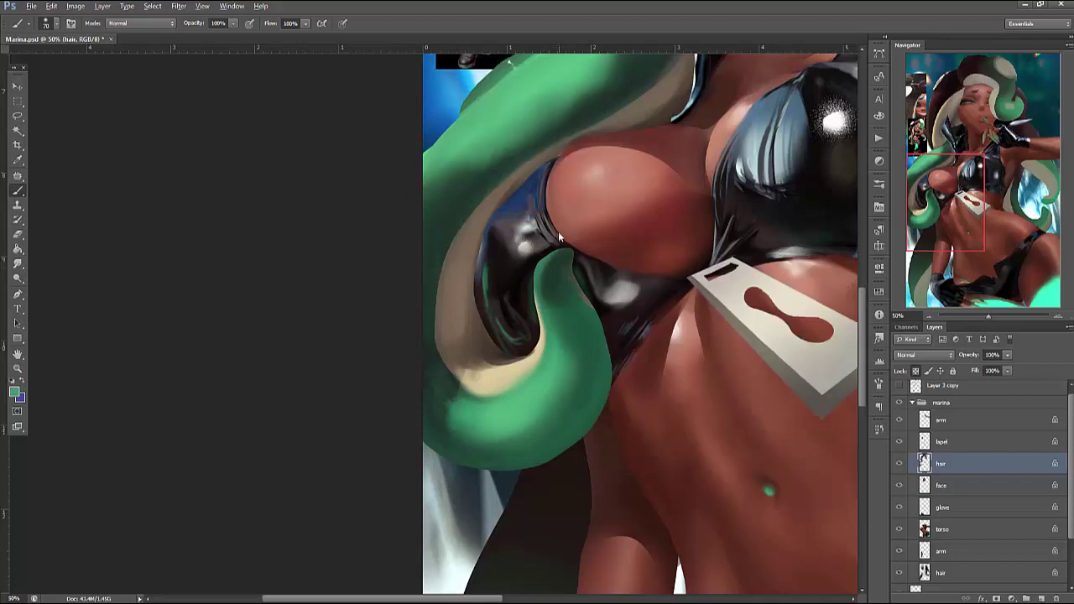
mouse_move(558, 260)
left_mouse_down()
mouse_move(561, 250)
mouse_move(568, 258)
left_mouse_up()
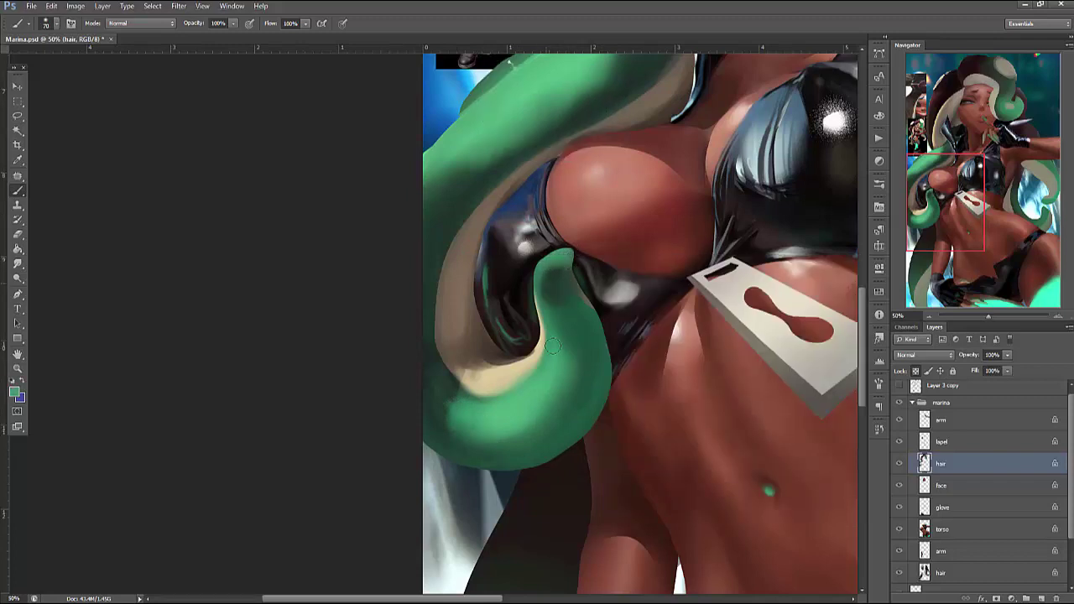
Set the brush to 19 px and refine the green and cream paint at the front tentacle's curled tip
right_click(607, 227)
type("19")
key("Return")
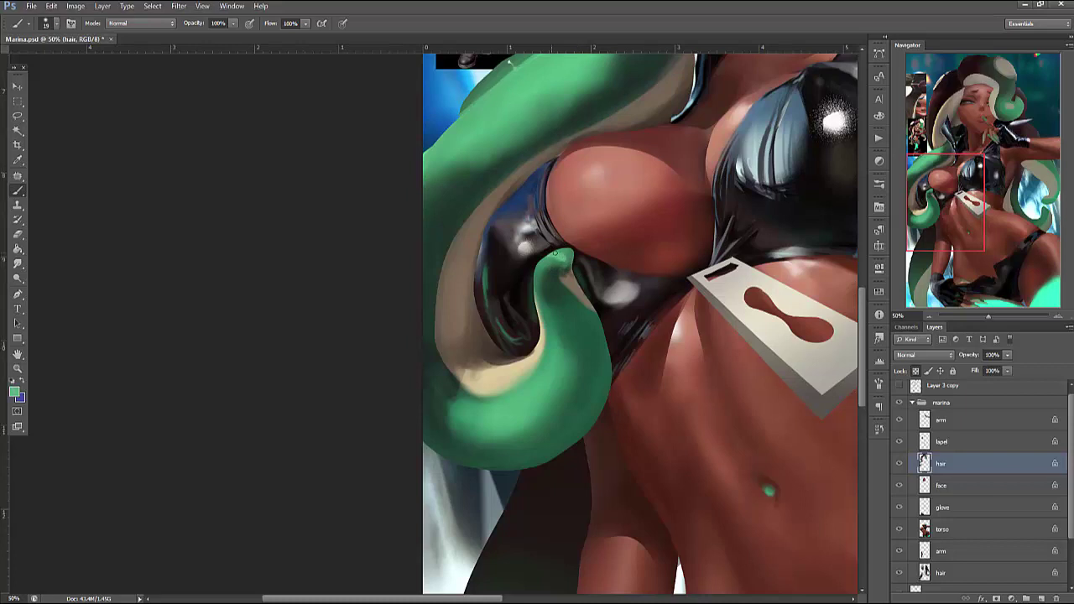
right_click(595, 211)
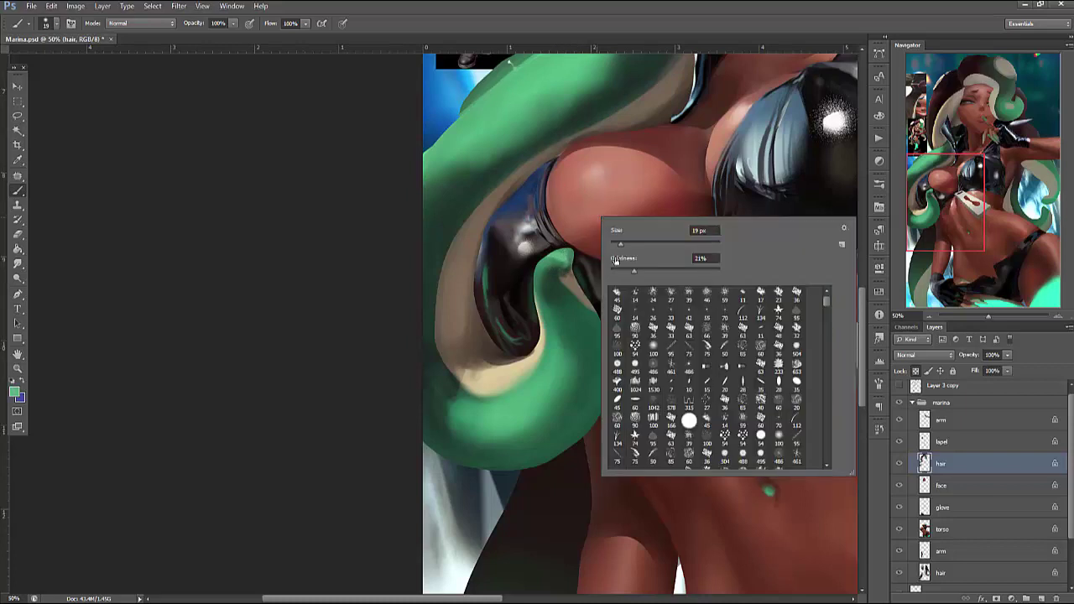
left_click(554, 271)
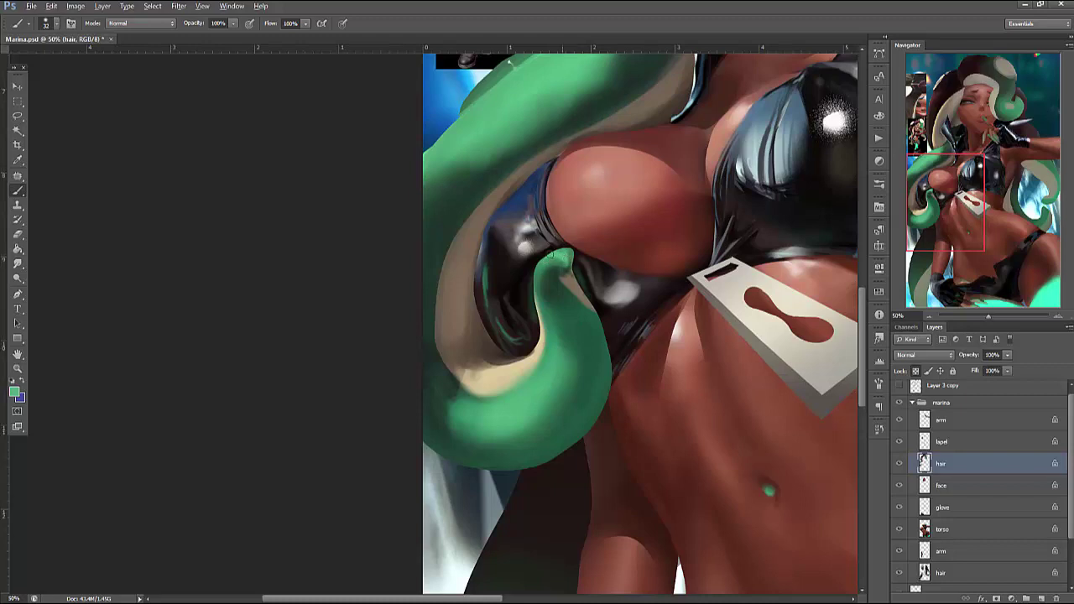
Sample nearby colours and shade the small cream underside just below the tentacle's tip with a smaller brush
left_click(563, 277, "alt")
right_click(560, 288)
left_click(571, 292)
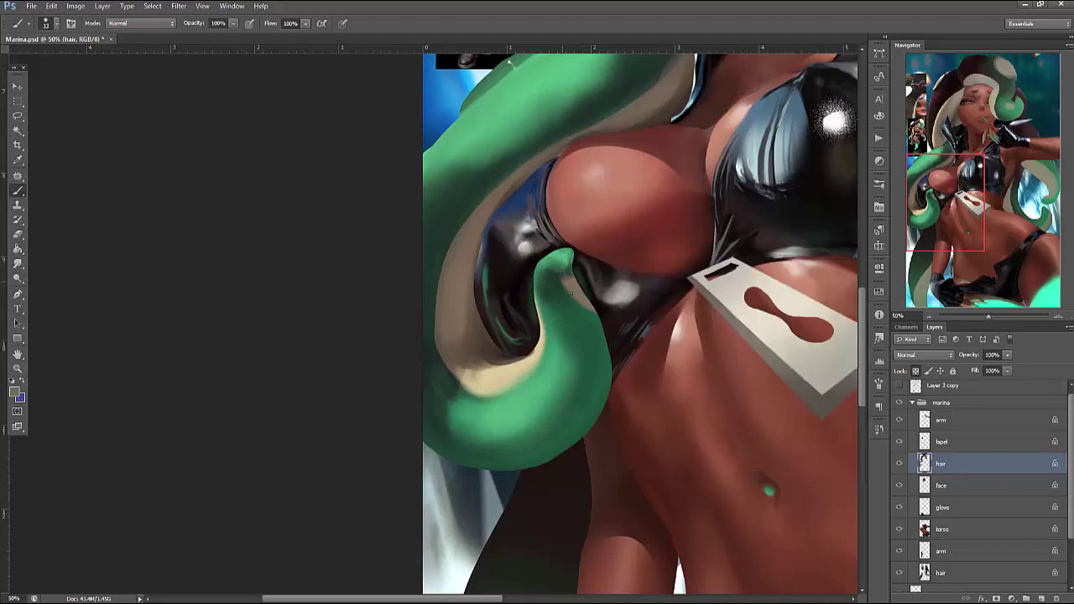
left_click(590, 313, "alt")
left_click(586, 297, "alt")
right_click(567, 279)
left_click(567, 278)
Sample greens from the curl and paint along its inner edge up to the tip with a 40 px brush
left_click(543, 325, "alt")
left_click_drag(551, 315, 535, 290)
left_click_drag(545, 328, 512, 393)
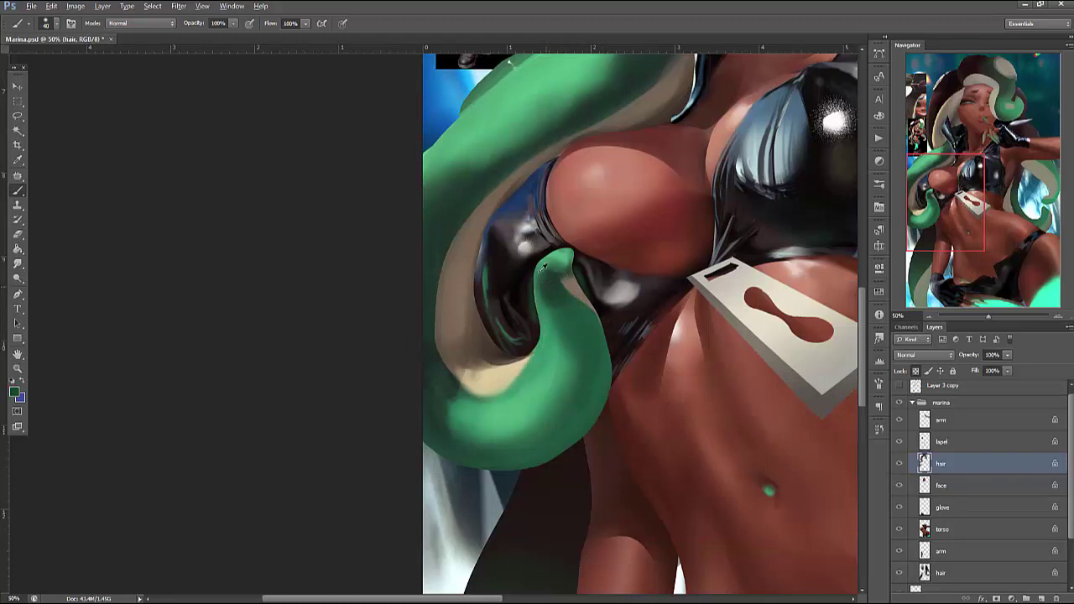
mouse_move(555, 333)
left_mouse_down()
mouse_move(522, 379)
mouse_move(541, 279)
left_mouse_up()
left_click(557, 356, "alt")
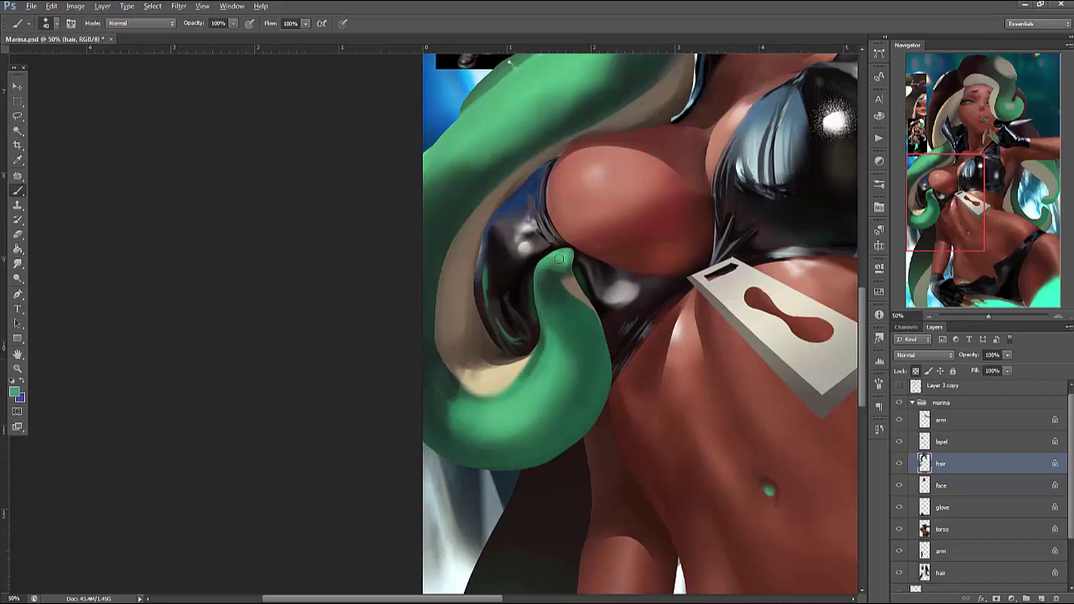
left_click_drag(558, 339, 543, 275)
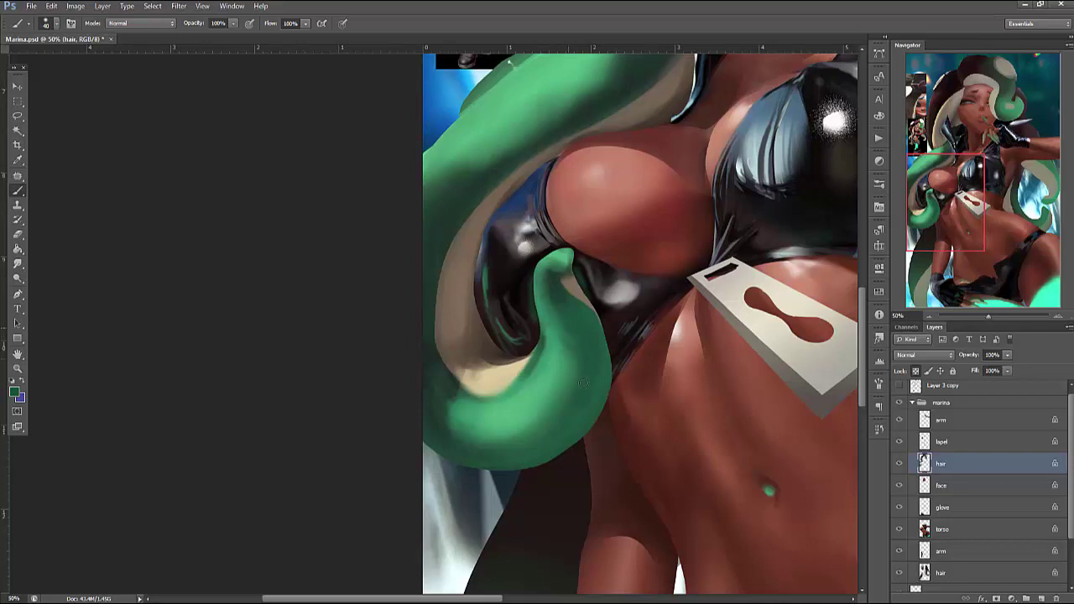
Paint a thin dark green line along the border between the curl's green and cream areas
right_click(523, 377)
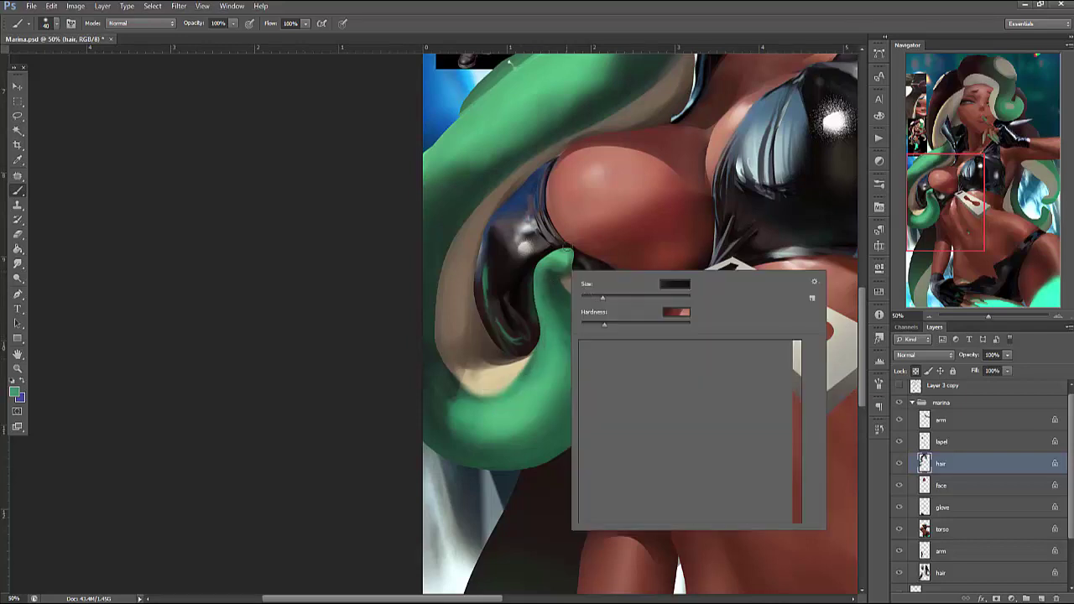
key("Escape")
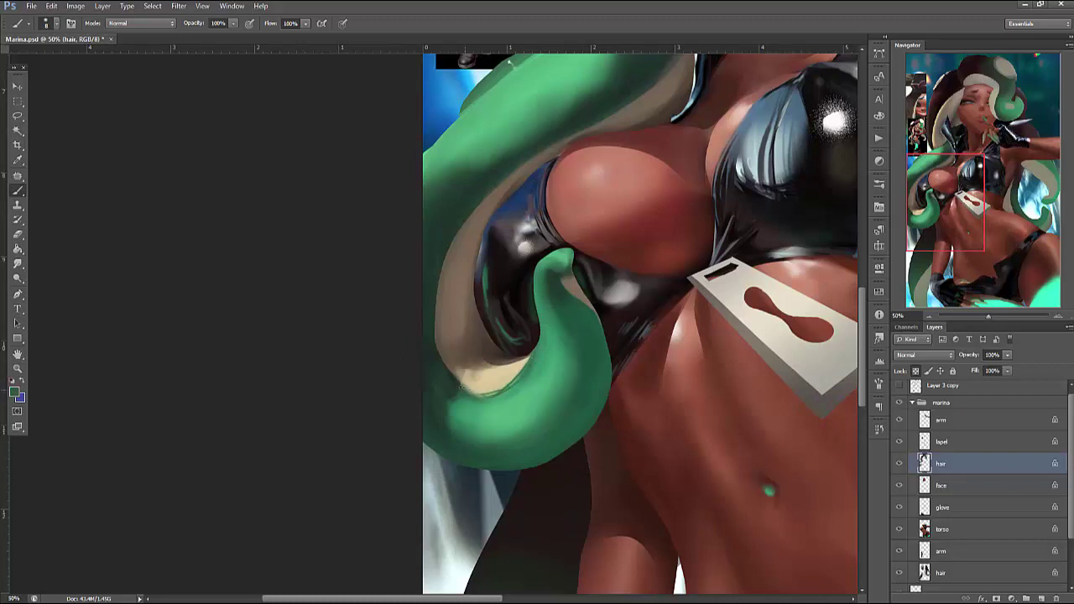
right_click(556, 327)
key("Escape")
Lasso the cream area inside the curl, paint it with sampled cream using a 100 px brush, and deselect
key("l")
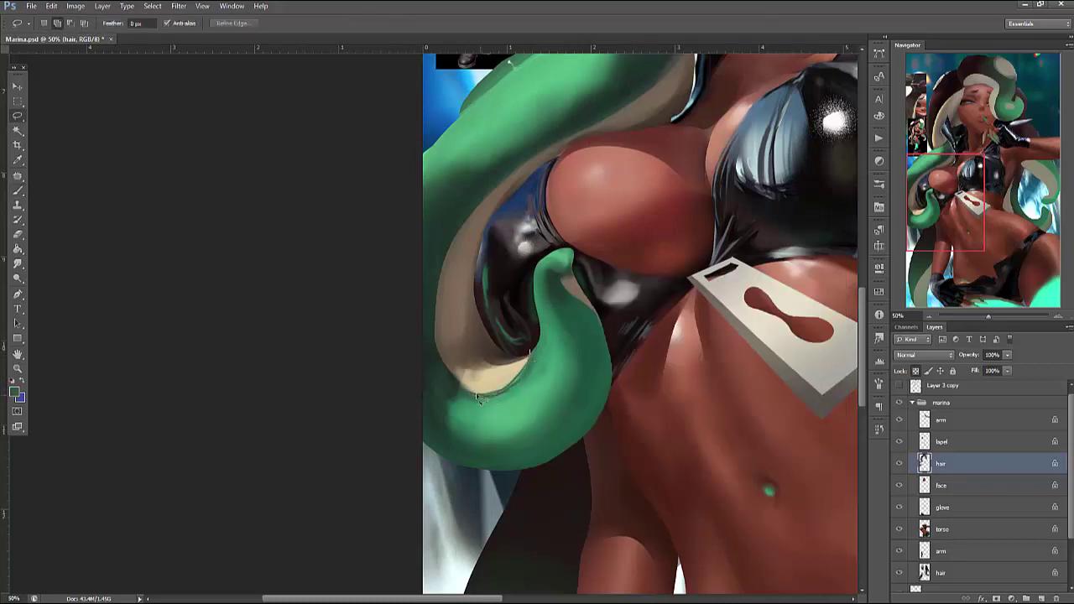
left_click_drag(479, 397, 522, 369)
key("b")
right_click(551, 280)
key("Escape")
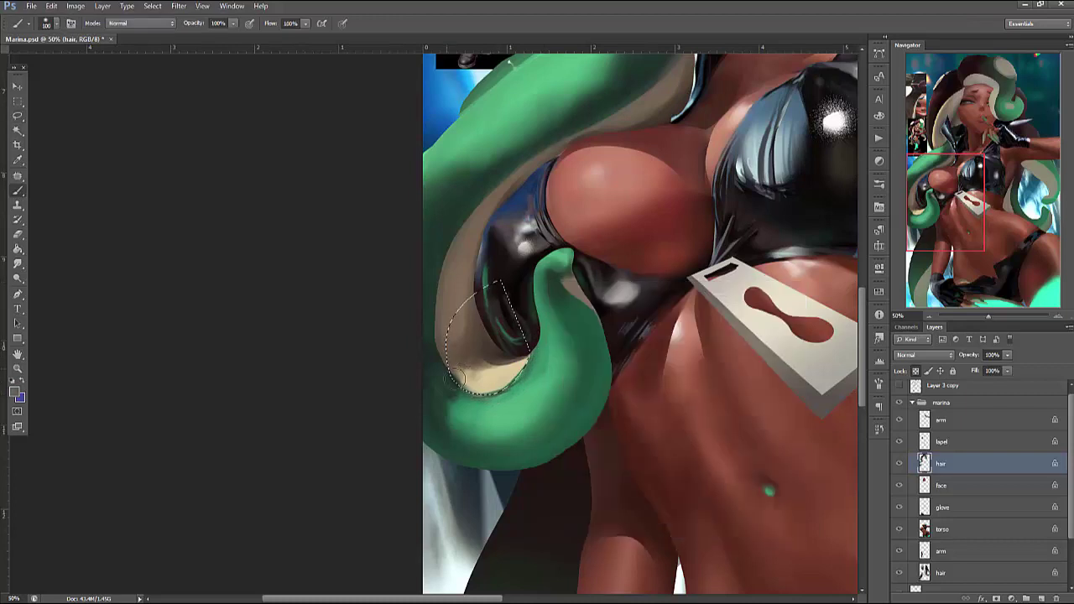
left_click(476, 376, "alt")
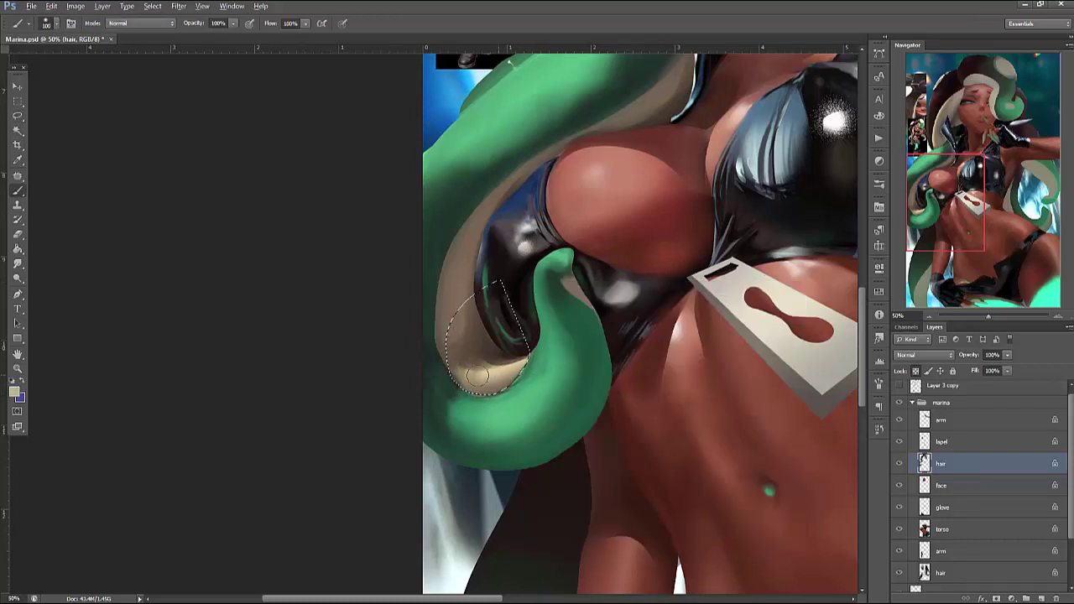
mouse_move(526, 360)
left_mouse_down()
mouse_move(482, 369)
mouse_move(492, 382)
mouse_move(466, 365)
mouse_move(501, 374)
mouse_move(491, 369)
mouse_move(475, 231)
mouse_move(547, 192)
left_mouse_up()
key("ctrl+d")
Select the tentacle's inner cream side beside the black sleeve, shade it with a sampled darker tone, and deselect
key("l")
key("b")
left_click(495, 254, "alt")
mouse_move(470, 226)
left_mouse_down()
mouse_move(474, 357)
mouse_move(495, 256)
mouse_move(499, 336)
mouse_move(461, 329)
mouse_move(506, 340)
mouse_move(473, 344)
left_mouse_up()
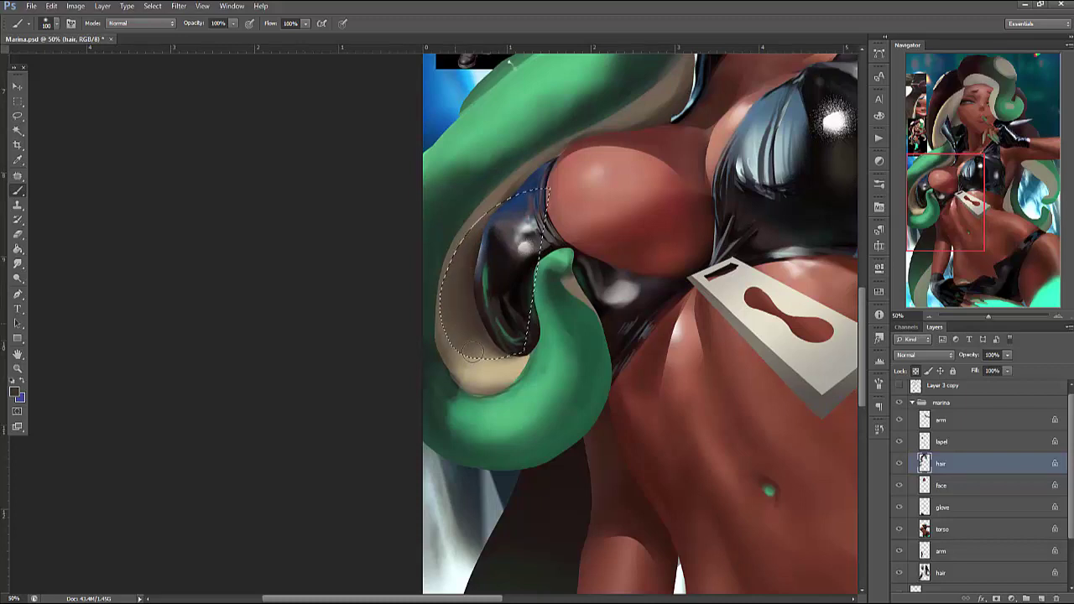
key("ctrl+d")
Set the brush to 34 px and paint a lighter cream rim along the tentacle's inner edge down to the curl
right_click(573, 176)
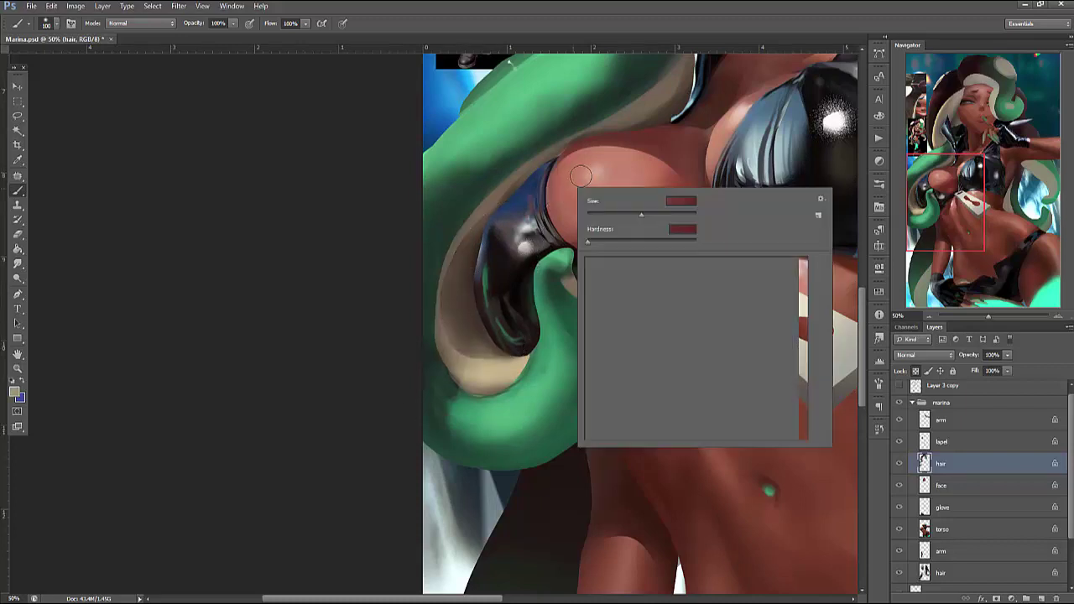
left_click_drag(625, 223, 605, 228)
key("Return")
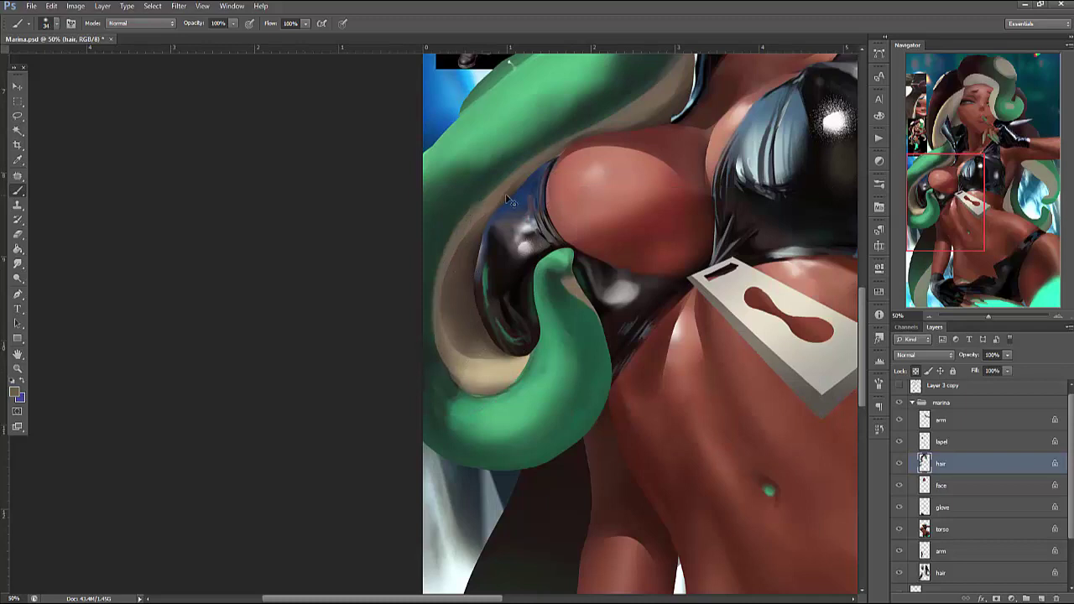
right_click(508, 201)
key("Return")
left_click_drag(479, 210, 438, 361)
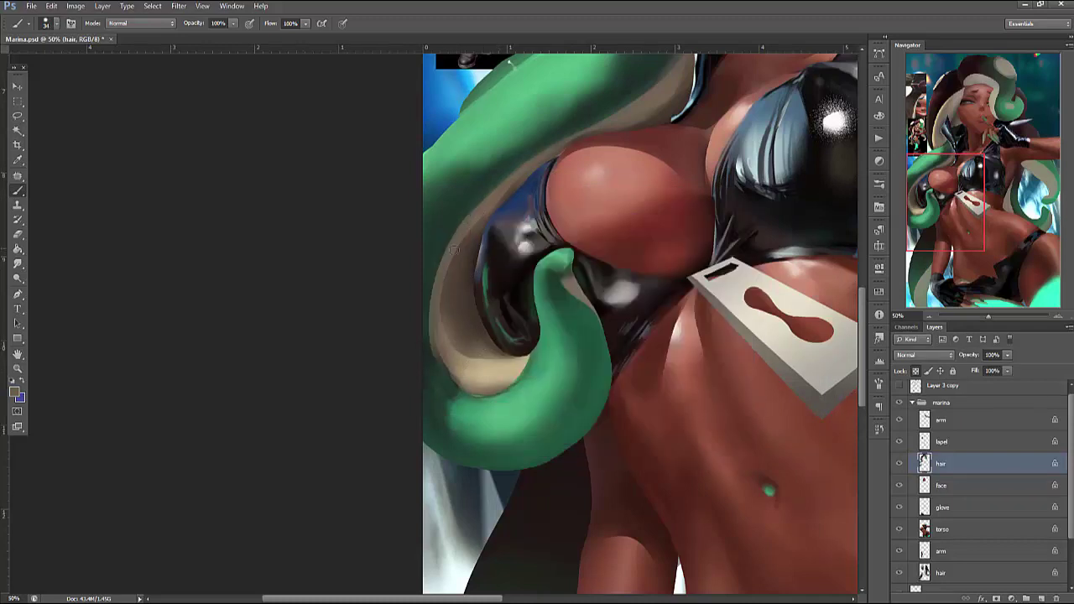
left_click_drag(431, 264, 439, 361)
left_click(474, 320, "alt")
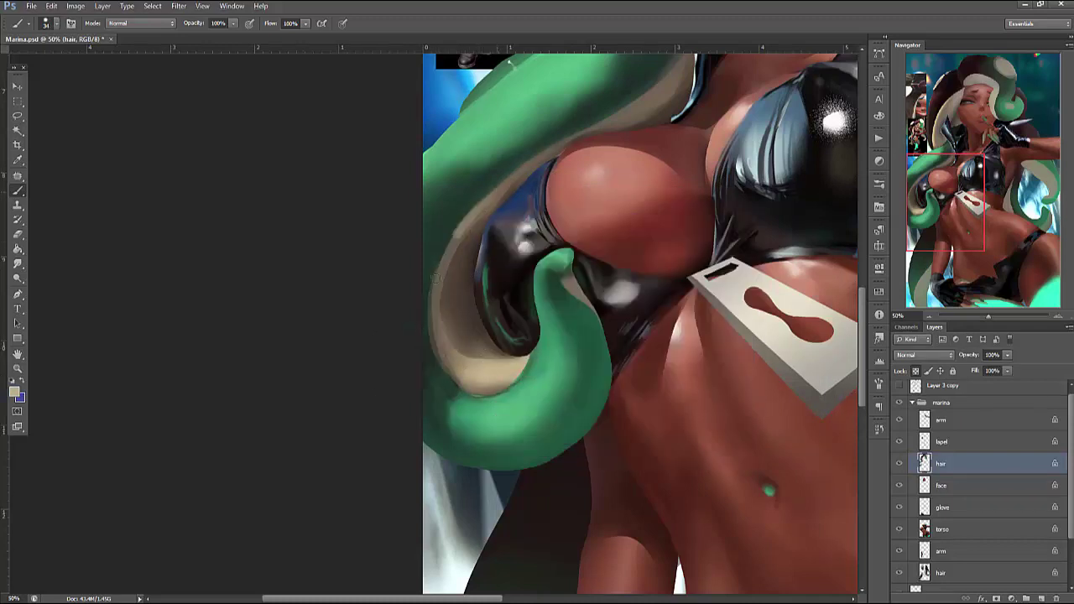
left_click_drag(495, 191, 433, 285)
mouse_move(522, 170)
left_mouse_down()
mouse_move(429, 300)
mouse_move(489, 209)
mouse_move(450, 325)
mouse_move(457, 362)
left_mouse_up()
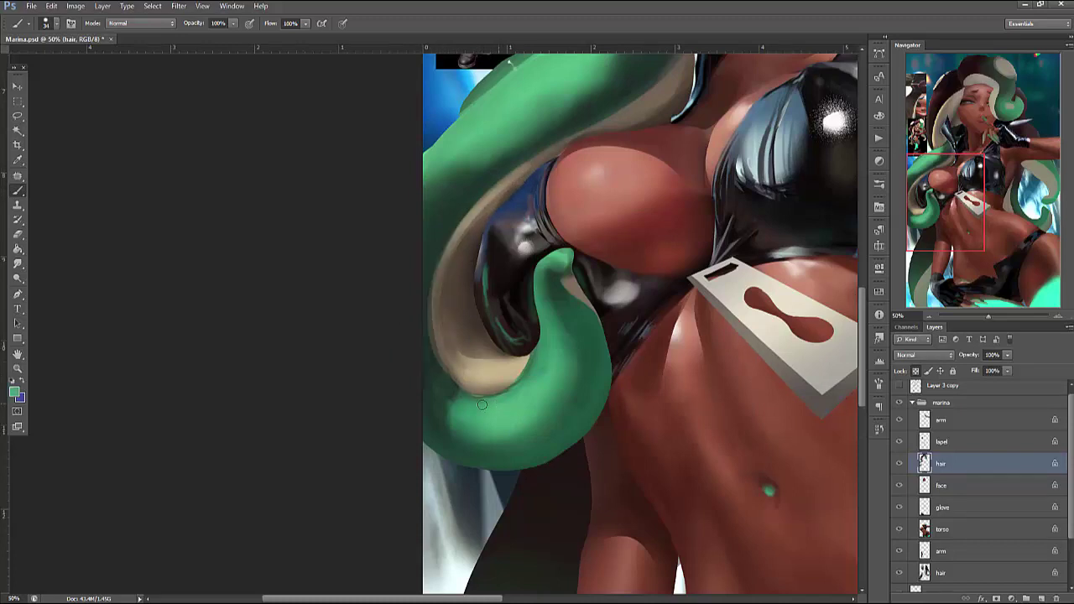
Touch up the green border under the curl's cream area and sample a darker green
mouse_move(483, 405)
left_mouse_down()
mouse_move(445, 390)
mouse_move(488, 394)
left_mouse_up()
left_click(469, 417, "alt")
right_click(623, 243)
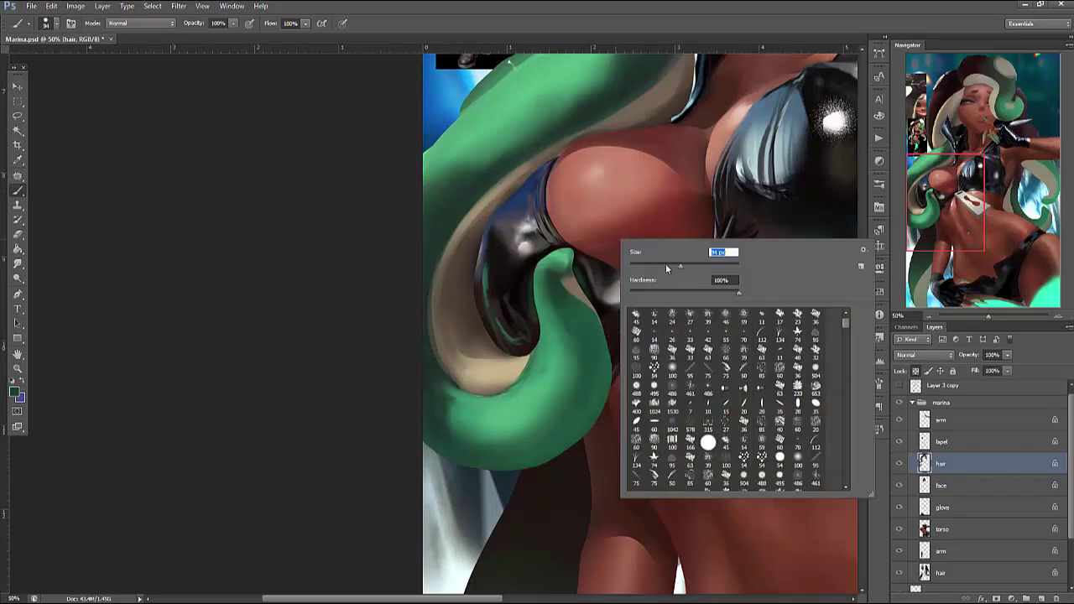
key("Return")
Lasso the curl's outer lower edge, adjust its brightness and contrast, deselect, and save the document
key("l")
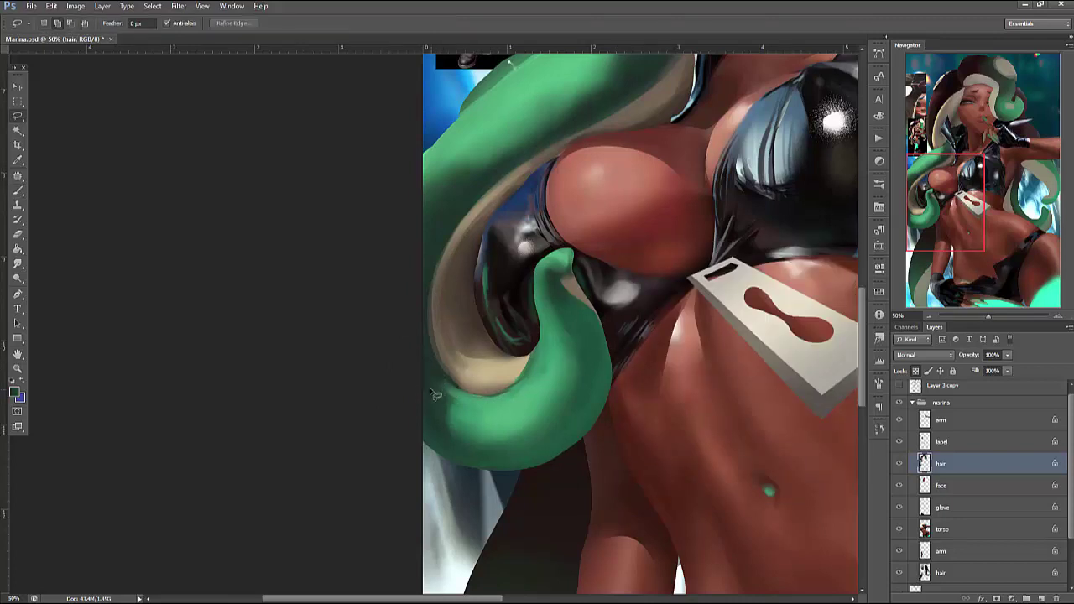
mouse_move(549, 404)
left_mouse_down()
mouse_move(567, 357)
mouse_move(562, 328)
left_mouse_up()
mouse_move(426, 401)
left_mouse_down()
mouse_move(473, 441)
mouse_move(574, 382)
mouse_move(564, 274)
left_mouse_up()
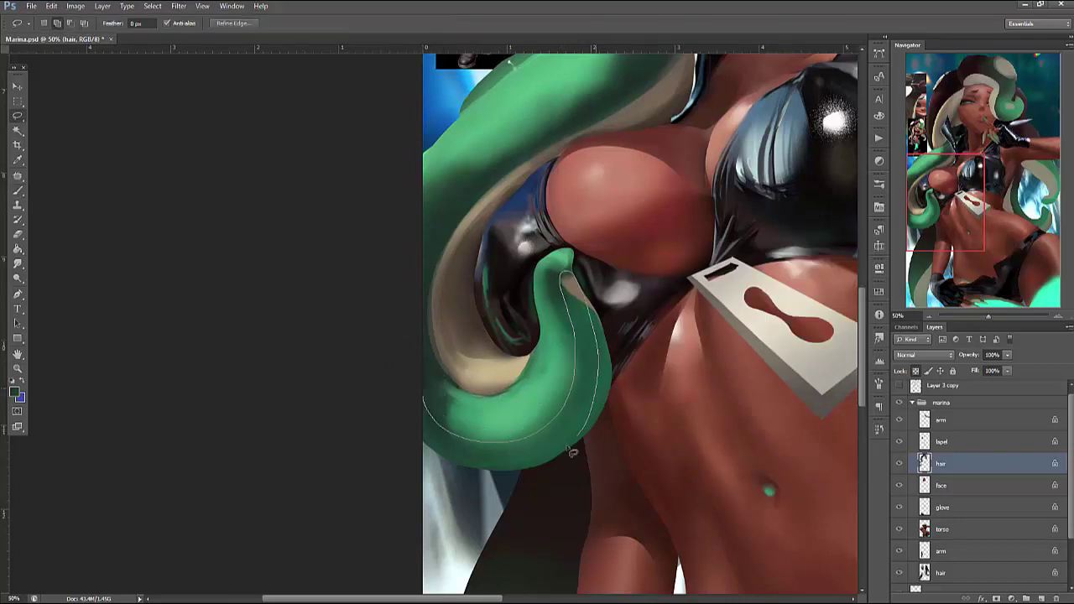
left_click(76, 6)
mouse_move(118, 35)
left_click(219, 34)
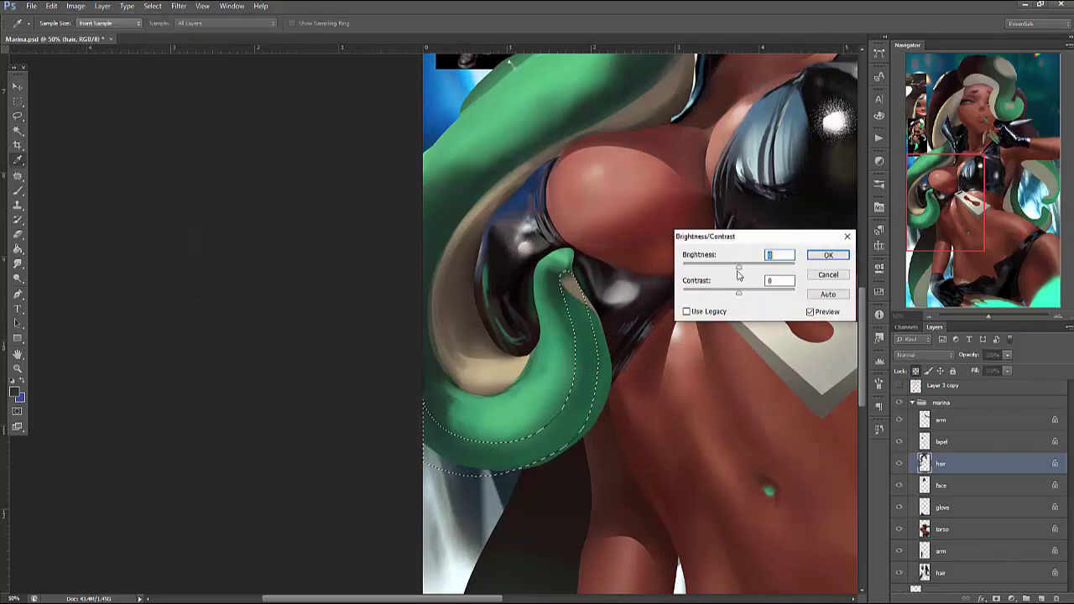
mouse_move(750, 296)
left_mouse_down()
mouse_move(712, 267)
mouse_move(747, 299)
mouse_move(732, 295)
mouse_move(725, 515)
left_mouse_up()
left_click(827, 256)
key("ctrl+d")
key("l")
key("ctrl+s")
Lasso the green tentacle's upper section below the cream hair, paint it with the brush, and deselect
left_click_drag(727, 277, 731, 426)
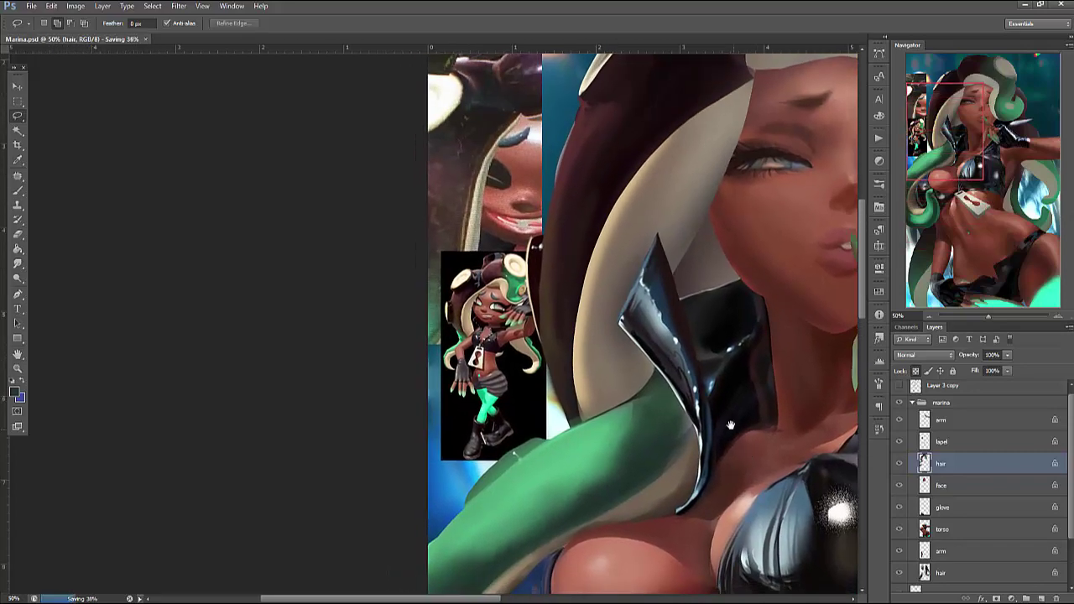
left_click_drag(696, 388, 721, 356)
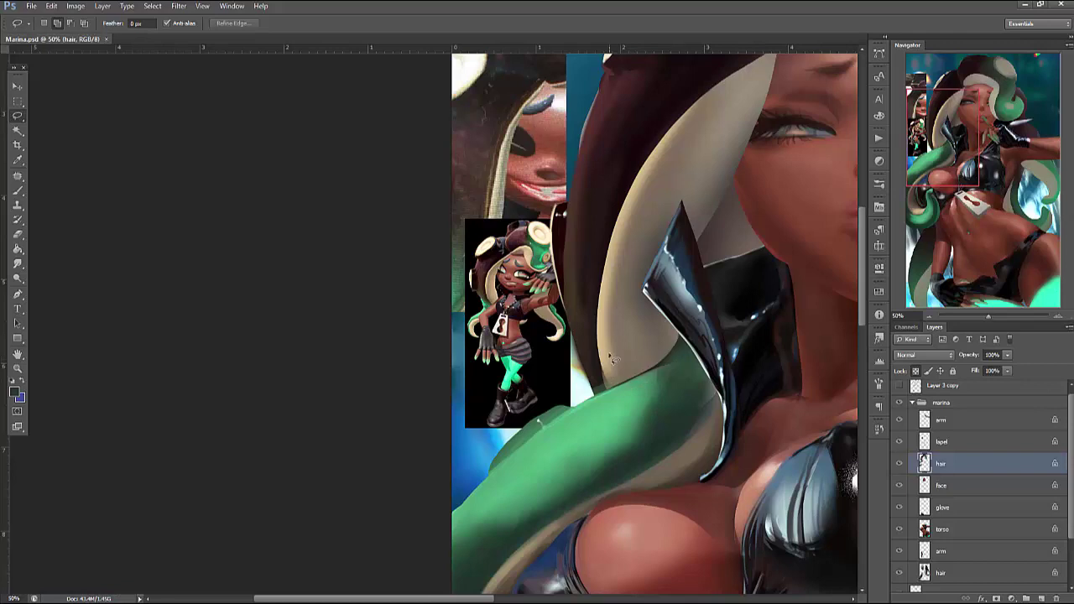
left_click_drag(663, 408, 606, 345)
key("b")
mouse_move(663, 401)
left_mouse_down()
mouse_move(642, 395)
mouse_move(628, 397)
mouse_move(642, 405)
mouse_move(611, 408)
mouse_move(675, 419)
mouse_move(588, 394)
mouse_move(661, 389)
left_mouse_up()
key("ctrl+d")
Sample a dark green, set the brush to 71 px, and shade the tentacle's upper section beside the lapel
key("l")
key("b")
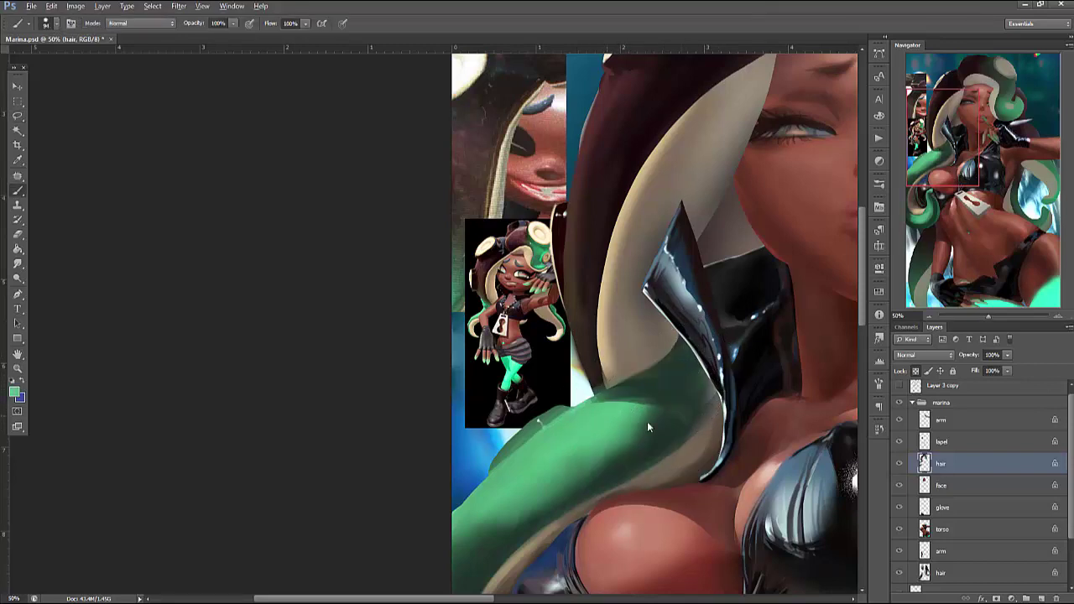
left_click(663, 386, "alt")
right_click(713, 334)
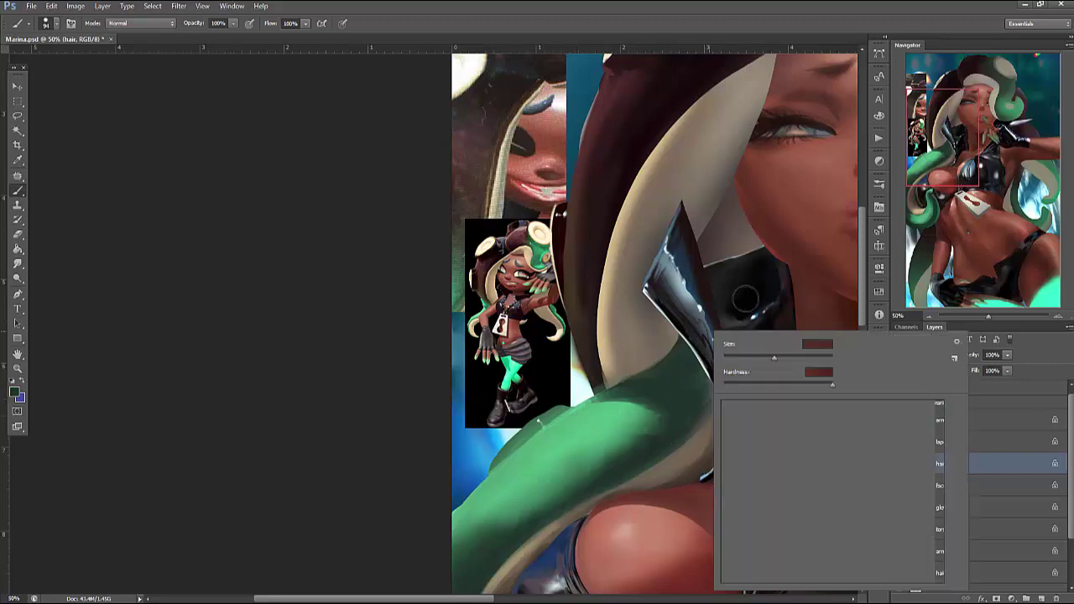
left_click_drag(818, 342, 810, 343)
key("Return")
left_click_drag(688, 394, 613, 445)
Lasso the dark hair section between the cream-tipped tentacle and the top hair, and paint a blue-grey highlight inside
left_click_drag(842, 268, 787, 498)
left_click_drag(668, 367, 681, 328)
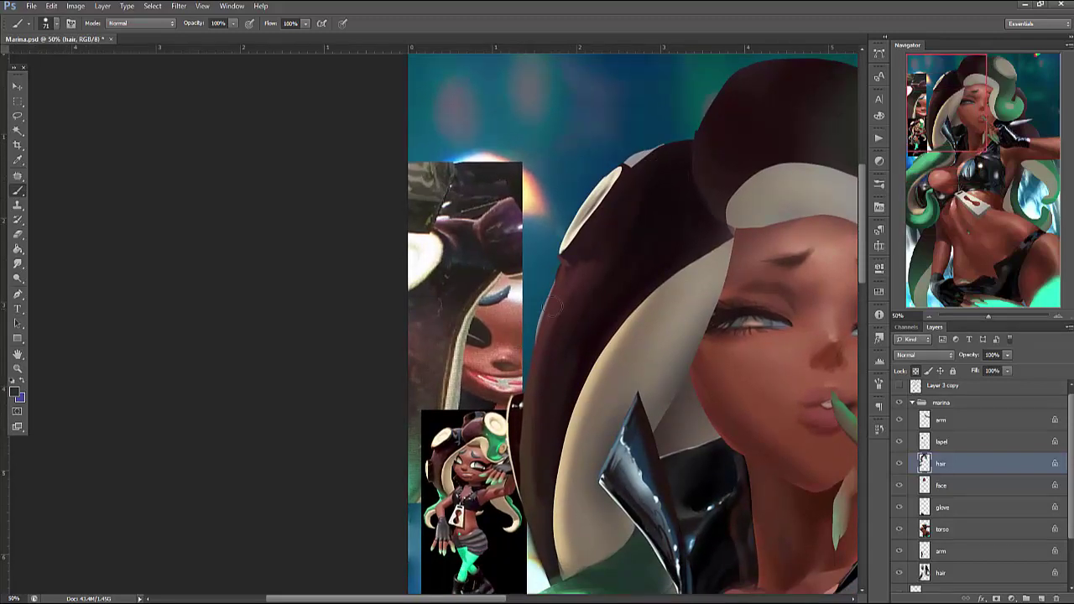
key("l")
mouse_move(668, 144)
left_mouse_down()
mouse_move(653, 214)
mouse_move(696, 193)
mouse_move(693, 126)
left_mouse_up()
key("b")
left_click(458, 429, "alt")
mouse_move(636, 183)
left_mouse_down()
mouse_move(625, 159)
mouse_move(654, 222)
mouse_move(667, 172)
left_mouse_up()
left_click(640, 214, "alt")
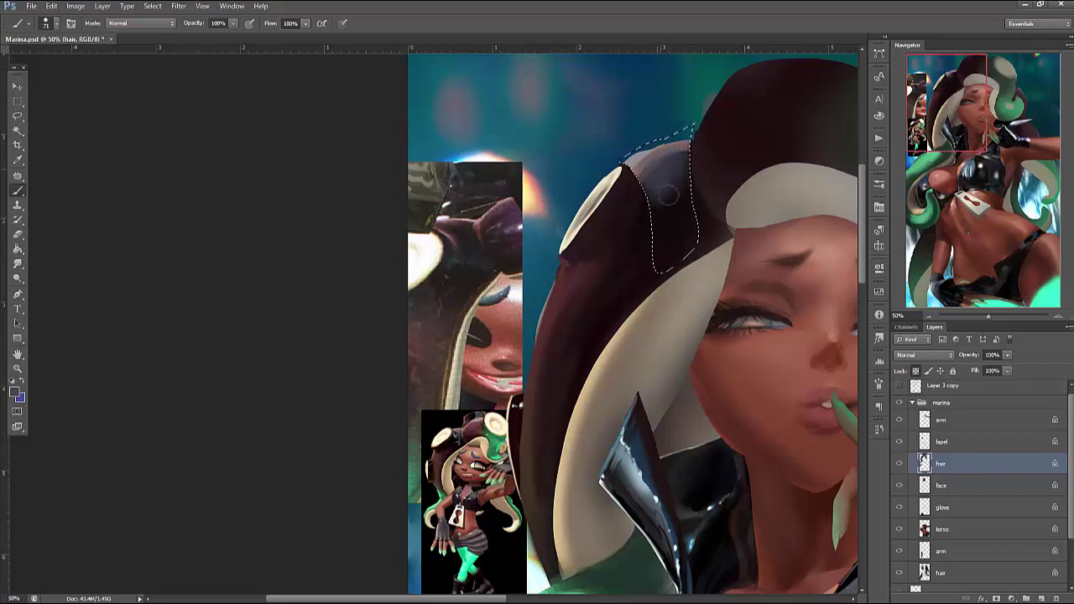
Extend the blue-grey highlight downward with finer brushes, deselect, and paint its jagged lower end at 15 px
right_click(709, 205)
key("Escape")
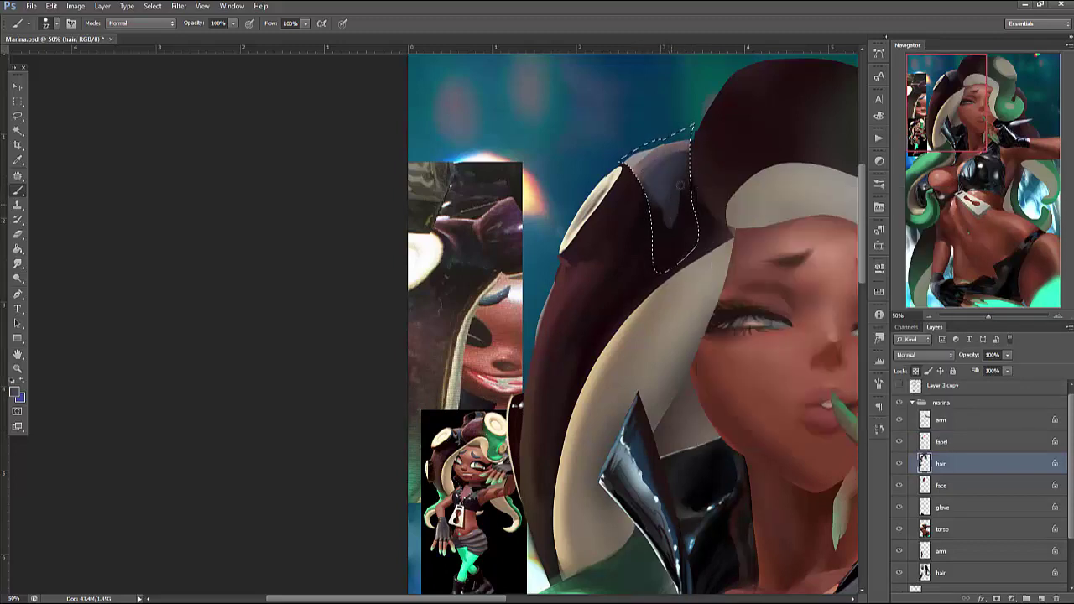
right_click(709, 165)
key("Return")
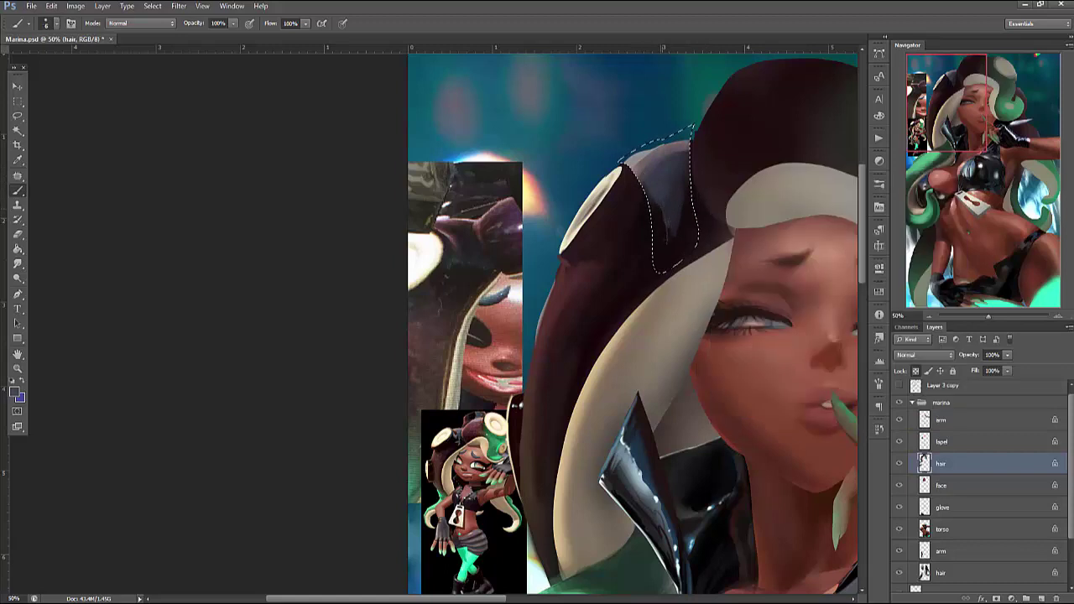
key("ctrl+d")
right_click(710, 174)
key("Return")
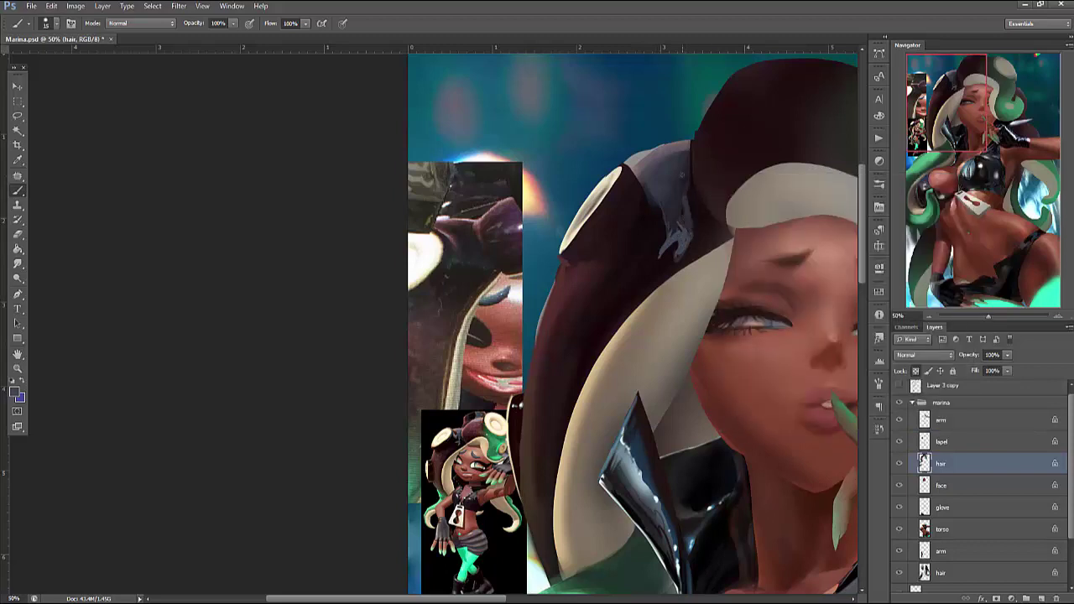
Lasso the middle of the blue-grey highlight and repaint it inside the selection
key("l")
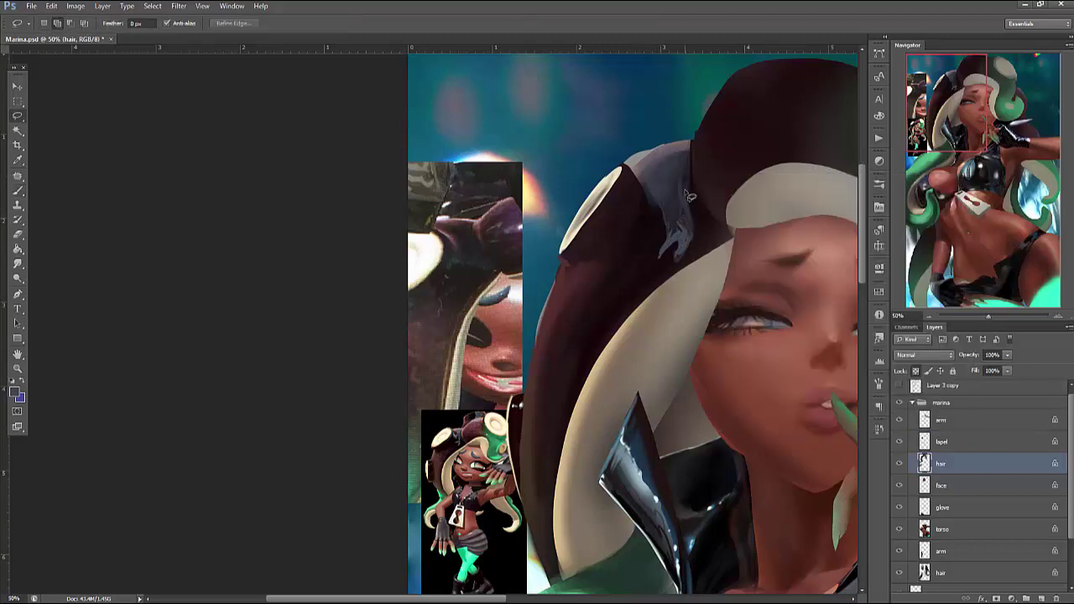
left_click_drag(680, 237, 676, 235)
key("b")
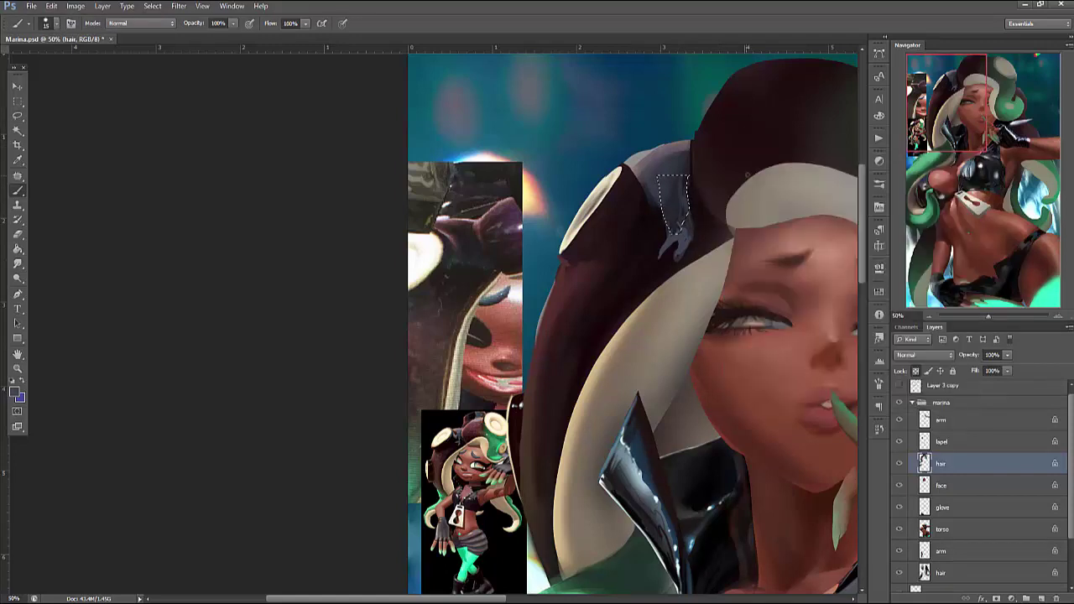
right_click(724, 156)
key("Return")
left_click_drag(679, 193, 696, 207)
Lasso the dark hair strip beside the lower blue-grey highlight, paint it black, and refine the edge with a 20 px brush
key("l")
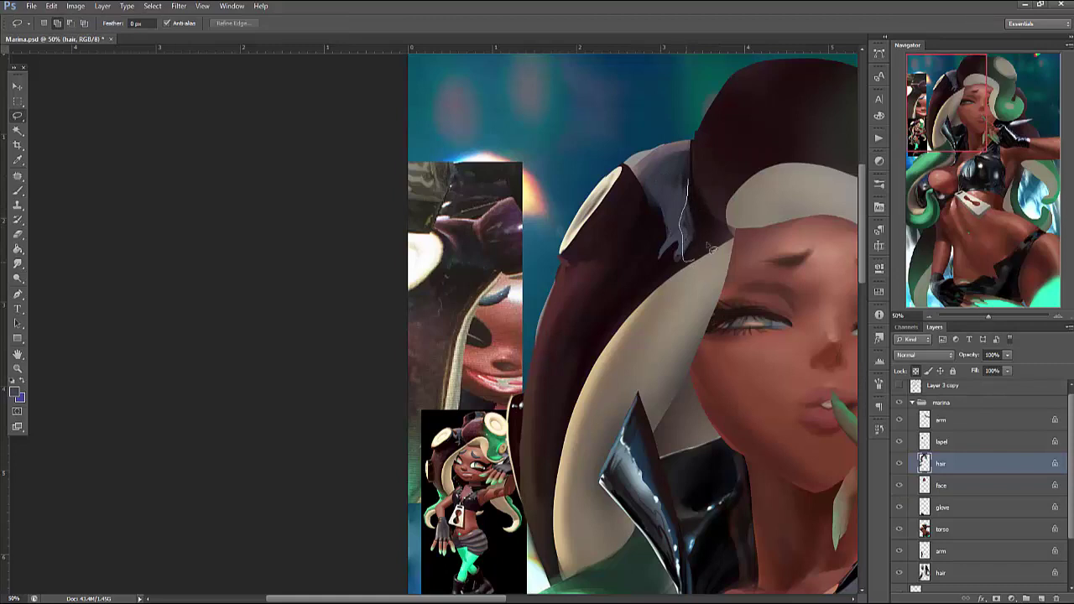
left_click_drag(709, 249, 687, 257)
key("b")
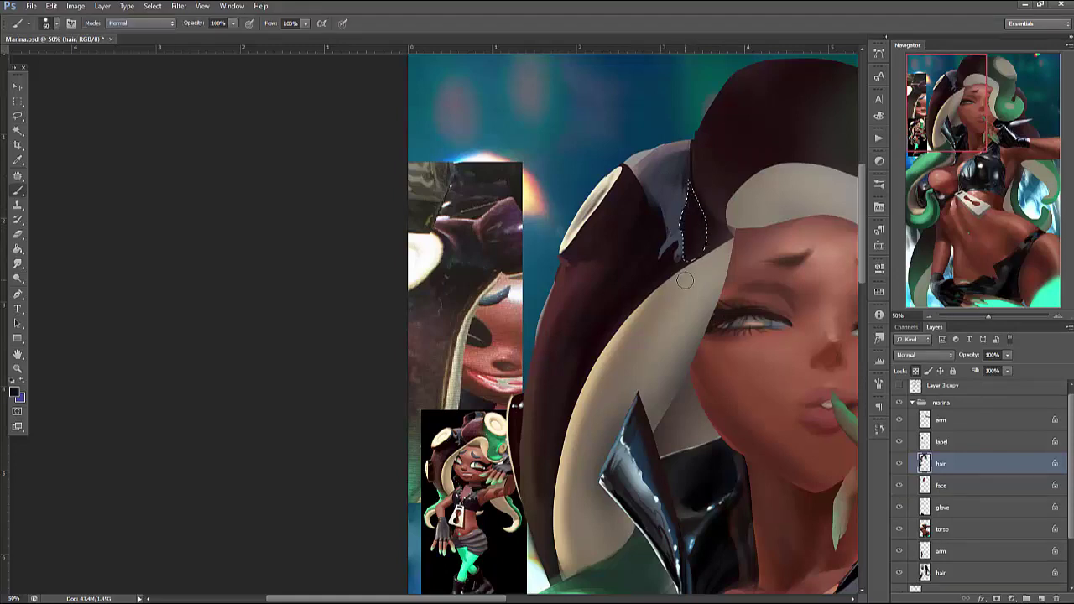
right_click(692, 220)
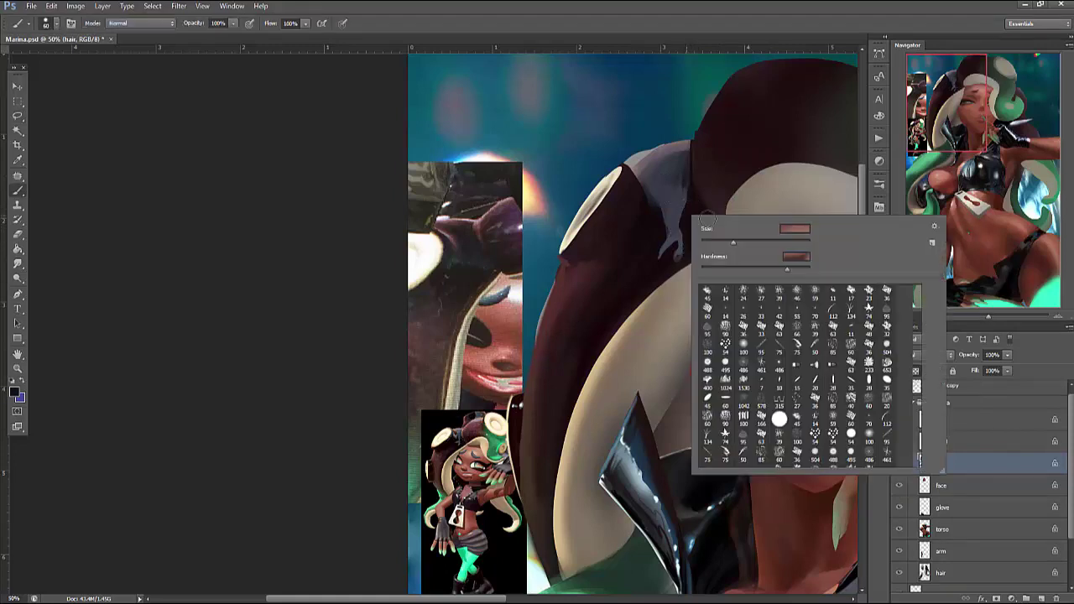
key("Return")
right_click(663, 187)
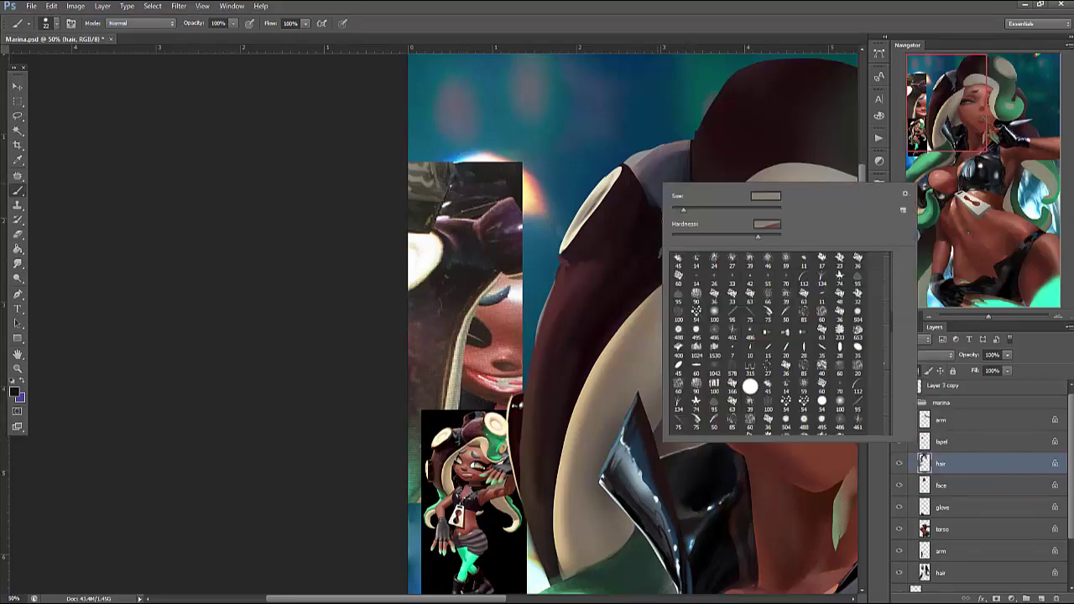
key("Return")
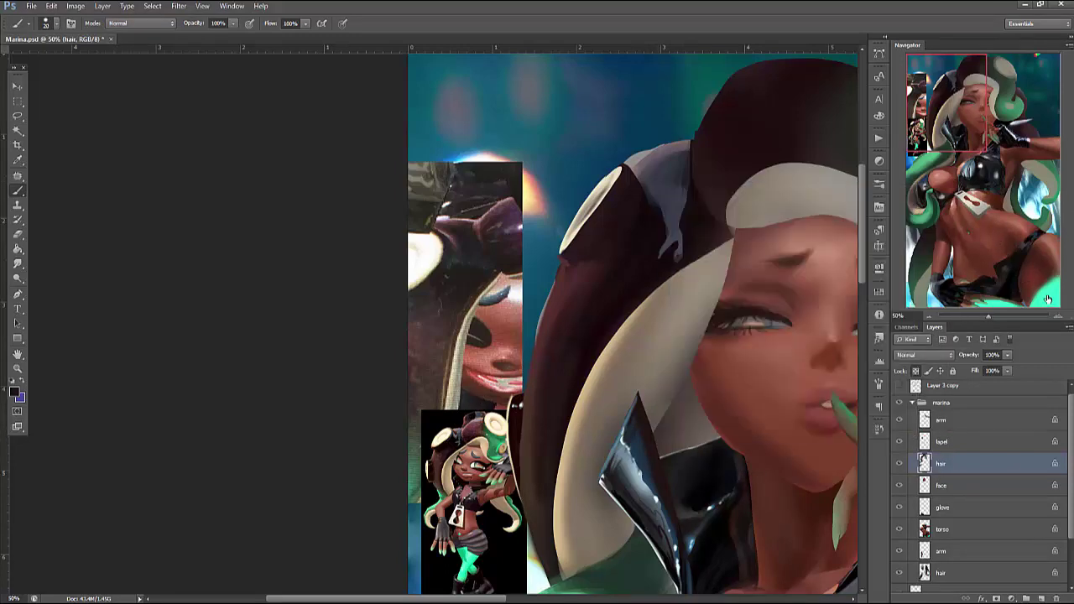
Lasso a small curved shape beside the upper end of the cream-tipped tentacle and paint it beige
left_click(1061, 317)
left_click(1062, 318)
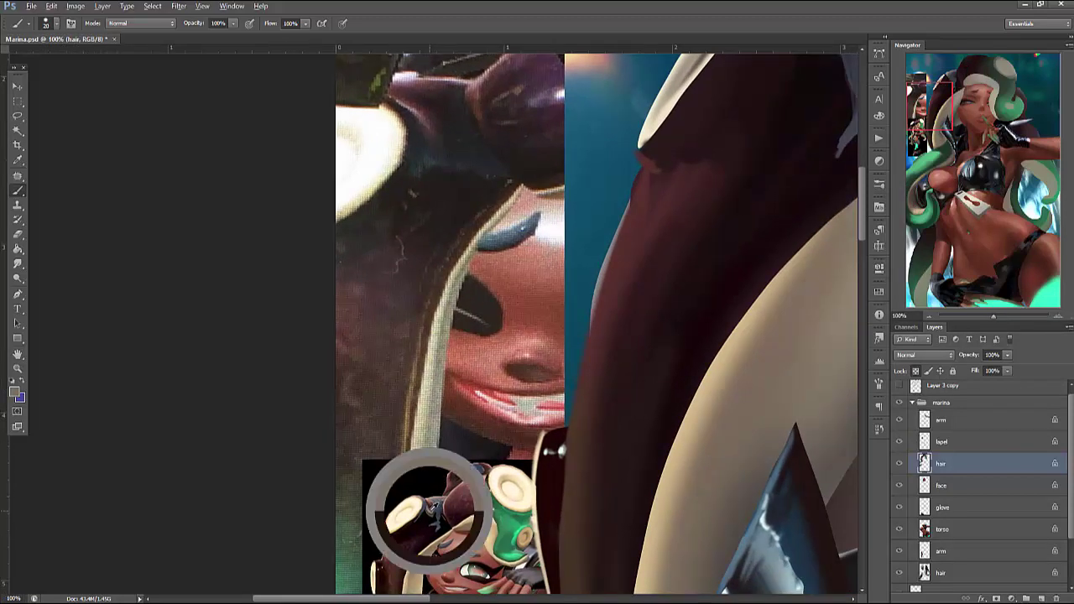
scroll(703, 235, "up", 2)
scroll(703, 235, "right", 2)
right_click(725, 101)
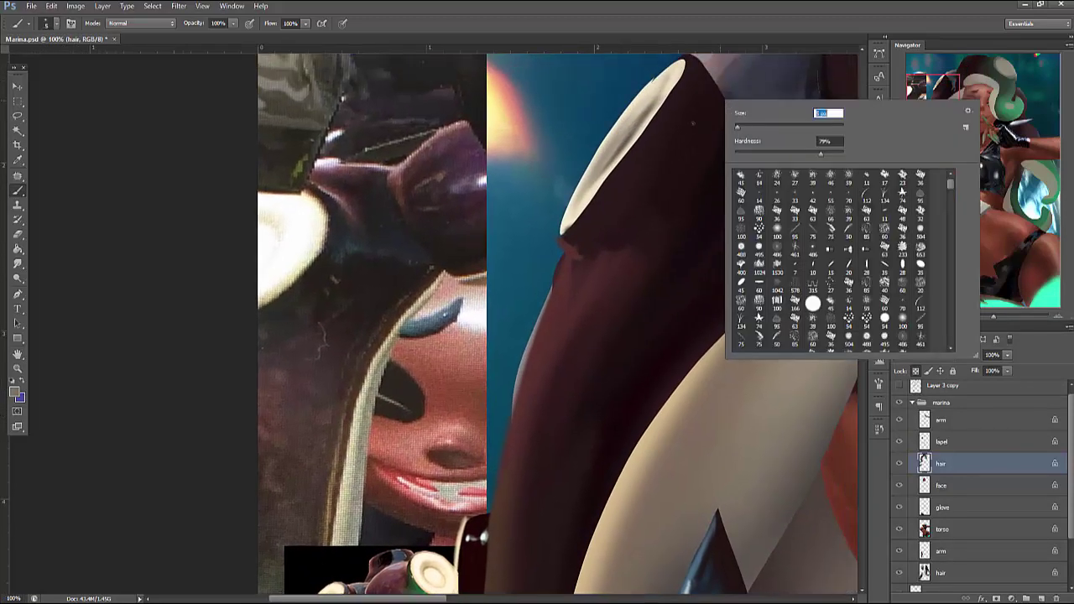
key("l")
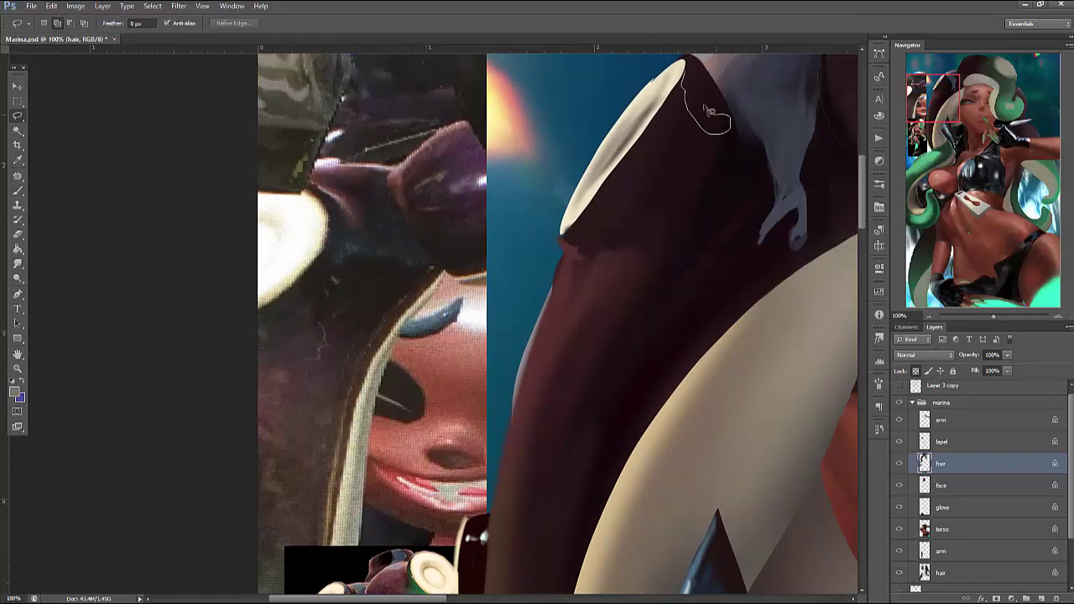
left_click_drag(707, 109, 705, 79)
key("b")
right_click(720, 92)
key("Escape")
left_click_drag(712, 120, 688, 89)
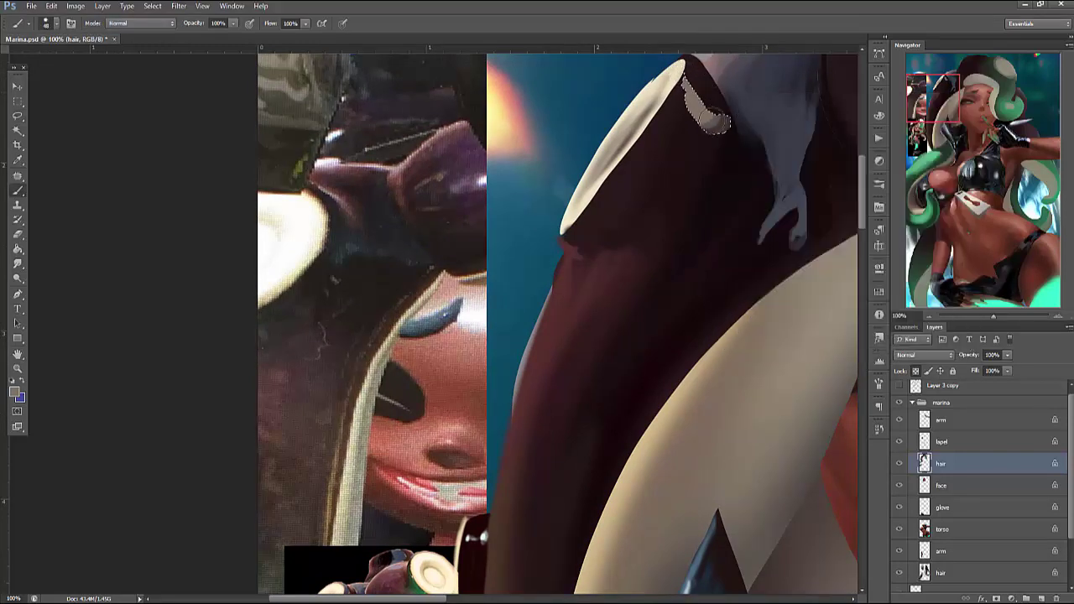
Lasso a thin curved rim under the small beige shape and paint it a darker grey-beige
left_click_drag(581, 493, 635, 358)
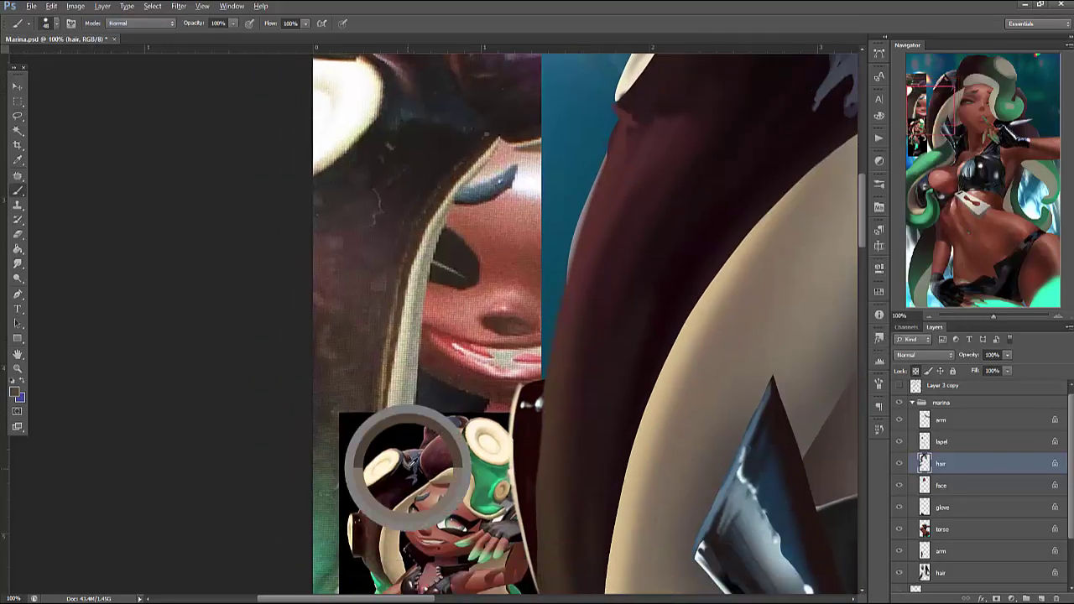
left_click_drag(700, 341, 662, 446)
key("l")
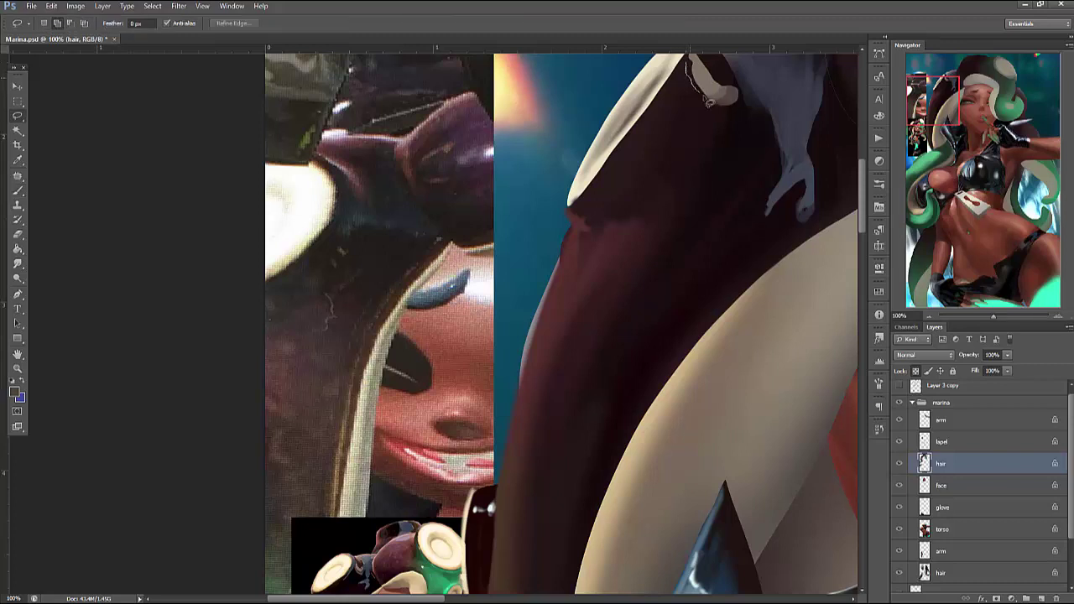
key("b")
mouse_move(712, 118)
left_mouse_down()
mouse_move(732, 88)
mouse_move(751, 113)
left_mouse_up()
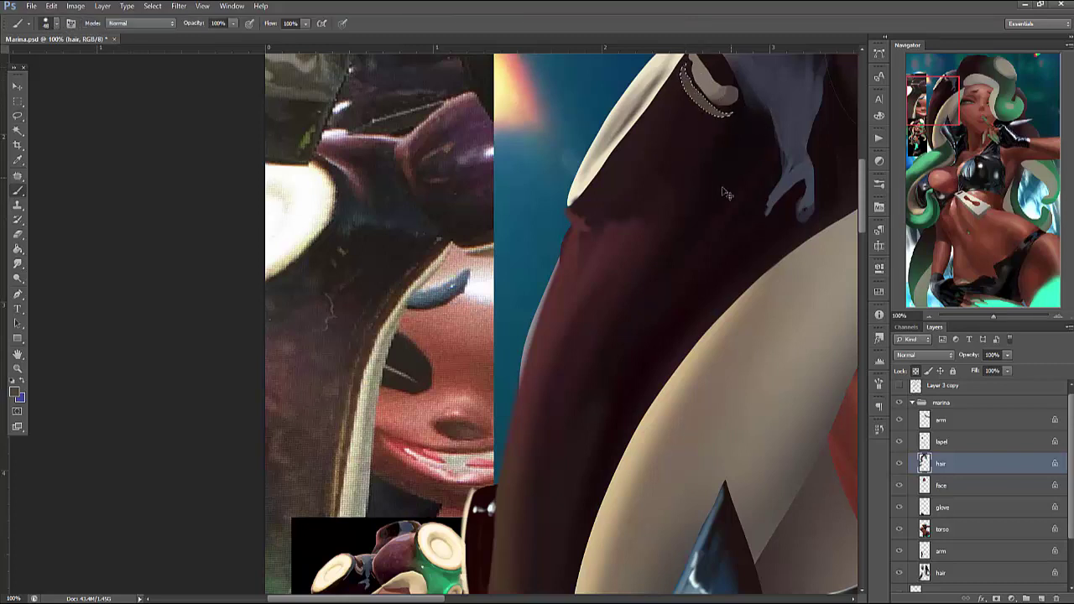
right_click(713, 155)
key("Escape")
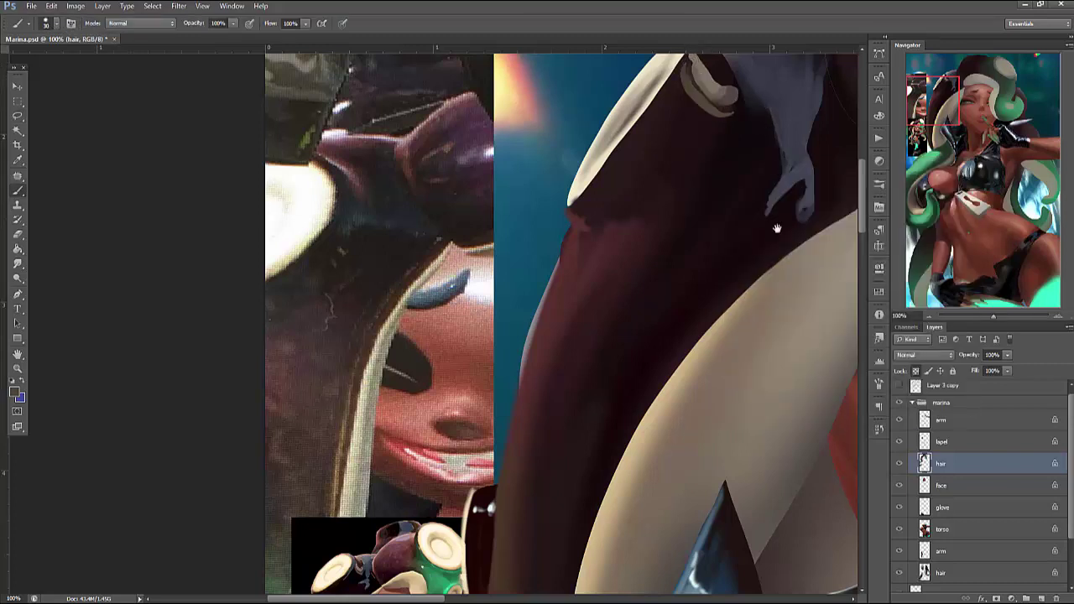
Lasso the narrow strip along the inner edge of the cream tip and paint a blue-grey reflection inside it
mouse_move(777, 229)
left_mouse_down()
mouse_move(795, 210)
mouse_move(767, 307)
mouse_move(774, 258)
left_mouse_up()
key("l")
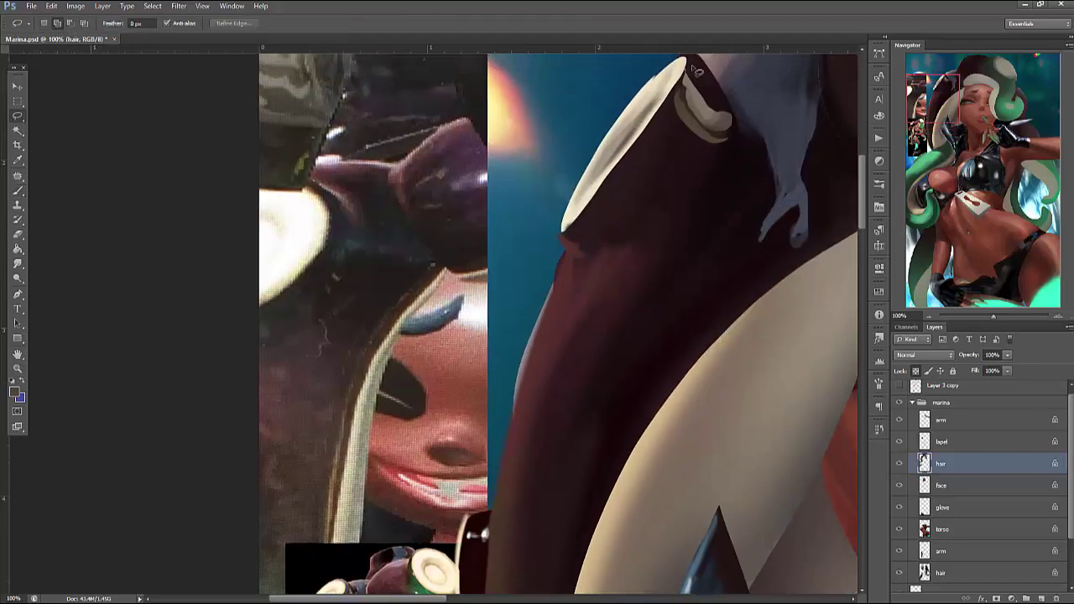
mouse_move(697, 72)
left_mouse_down()
mouse_move(694, 115)
mouse_move(674, 111)
mouse_move(595, 222)
mouse_move(687, 117)
left_mouse_up()
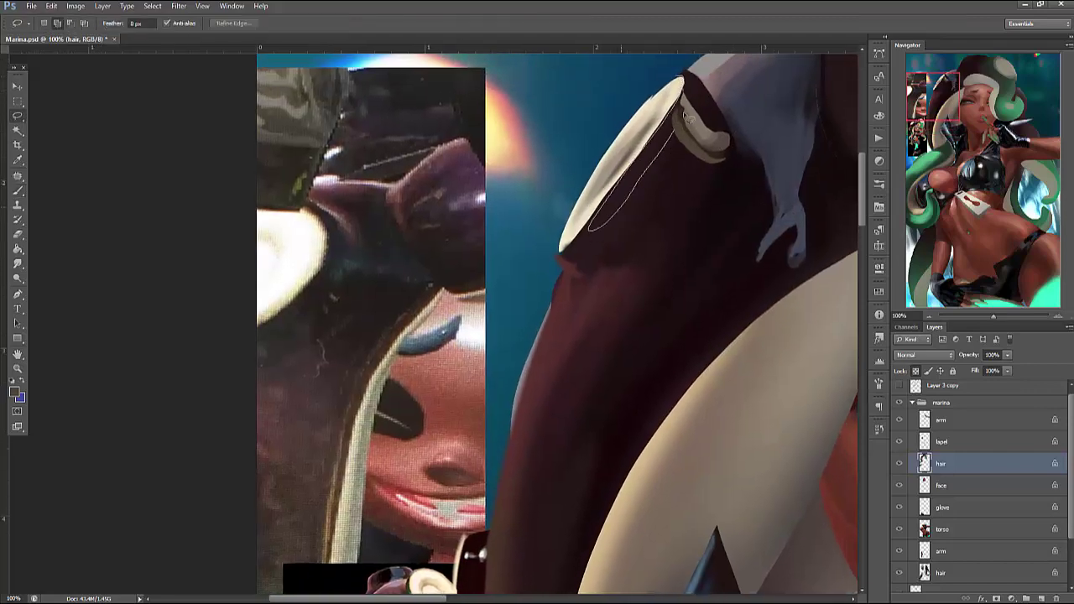
left_click_drag(692, 80, 708, 111)
key("b")
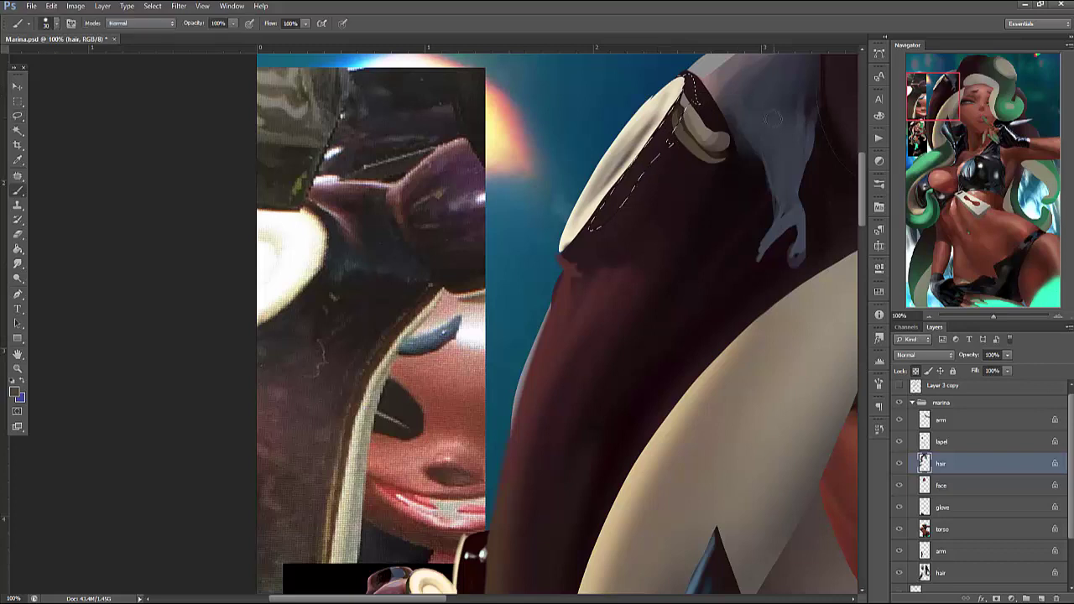
mouse_move(564, 436)
left_mouse_down()
mouse_move(613, 344)
mouse_move(621, 433)
left_mouse_up()
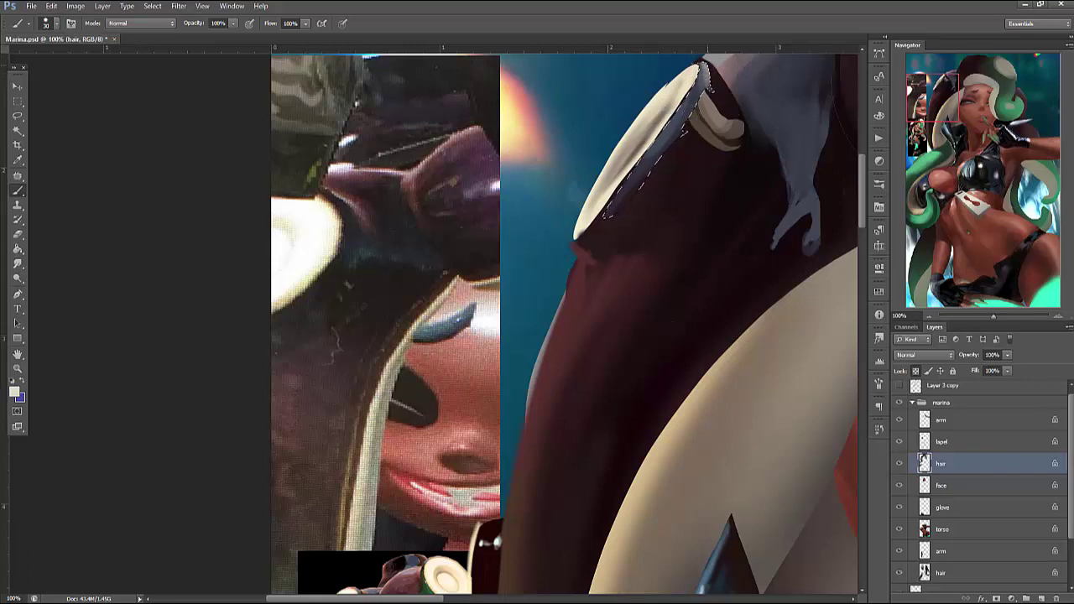
left_click(600, 213, "alt")
mouse_move(630, 311)
left_mouse_down()
mouse_move(647, 280)
mouse_move(628, 340)
left_mouse_up()
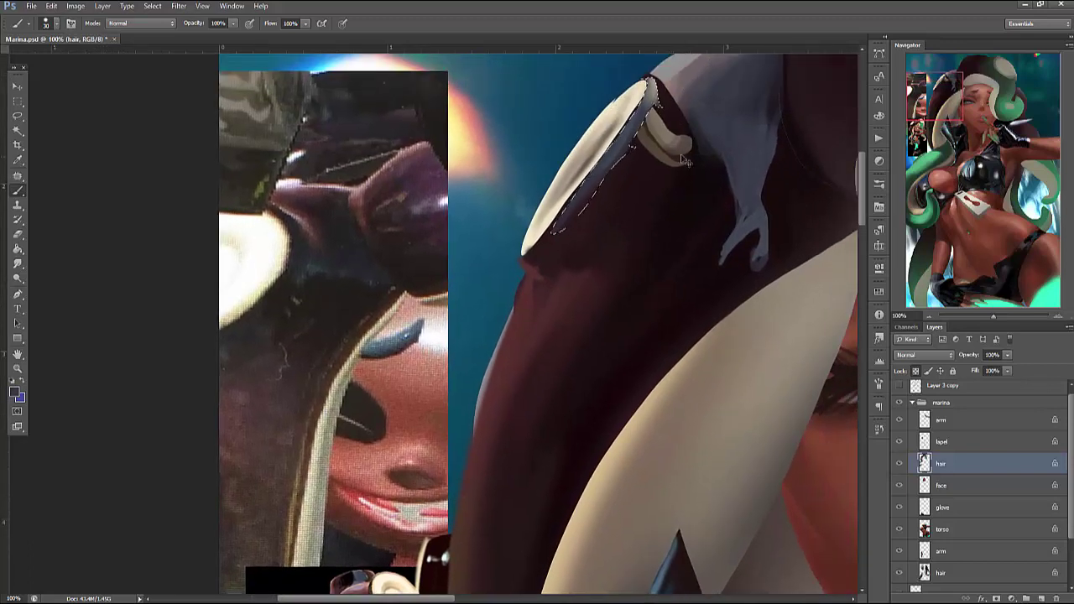
Lasso the dark hair area beneath the cream tip, shade it black with an 80 px brush, deselect, and save the document
key("l")
mouse_move(602, 184)
left_mouse_down()
mouse_move(550, 239)
mouse_move(556, 281)
mouse_move(659, 191)
mouse_move(638, 141)
left_mouse_up()
key("b")
right_click(694, 172)
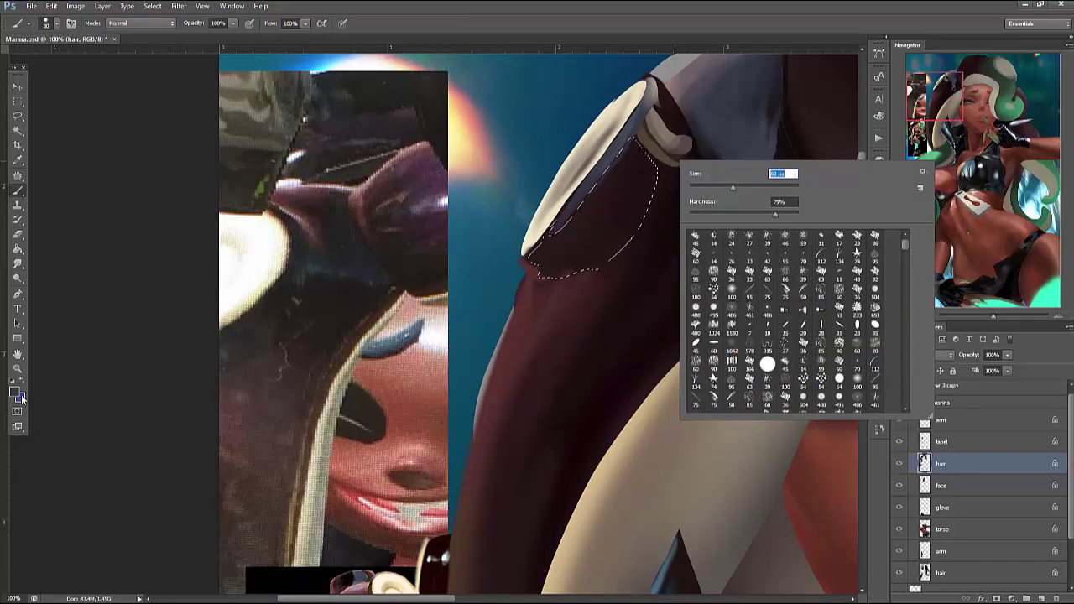
key("Escape")
left_click(654, 152)
mouse_move(646, 167)
left_mouse_down()
mouse_move(628, 193)
mouse_move(645, 175)
mouse_move(544, 256)
mouse_move(604, 223)
mouse_move(655, 170)
left_mouse_up()
key("ctrl+d")
key("ctrl+s")
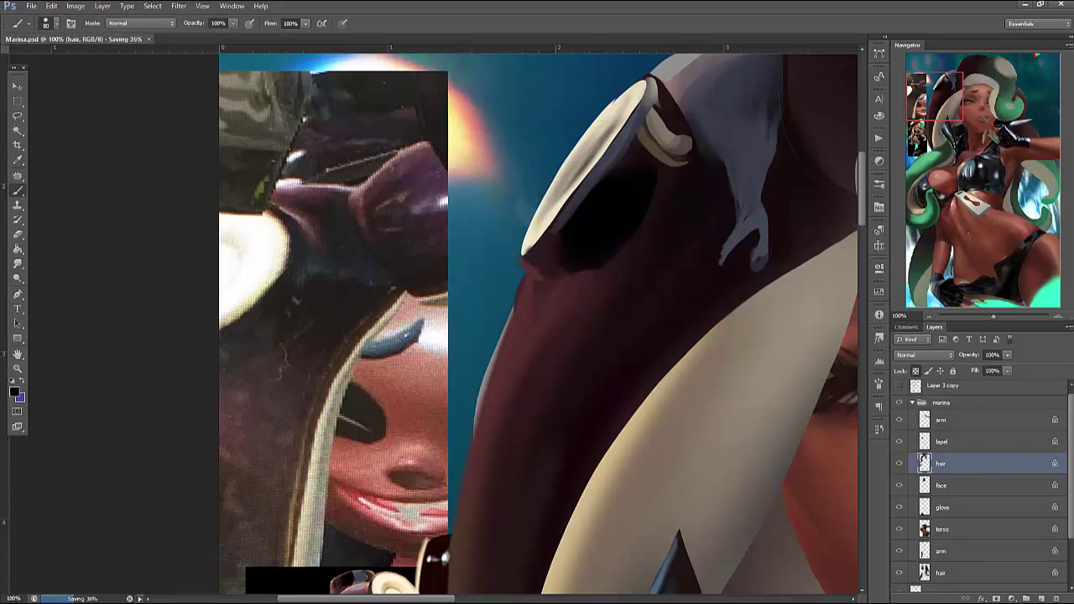
Lasso the upper outer side of the dark tentacle, darken its shading inside the selection, and deselect
left_click_drag(576, 430, 604, 275)
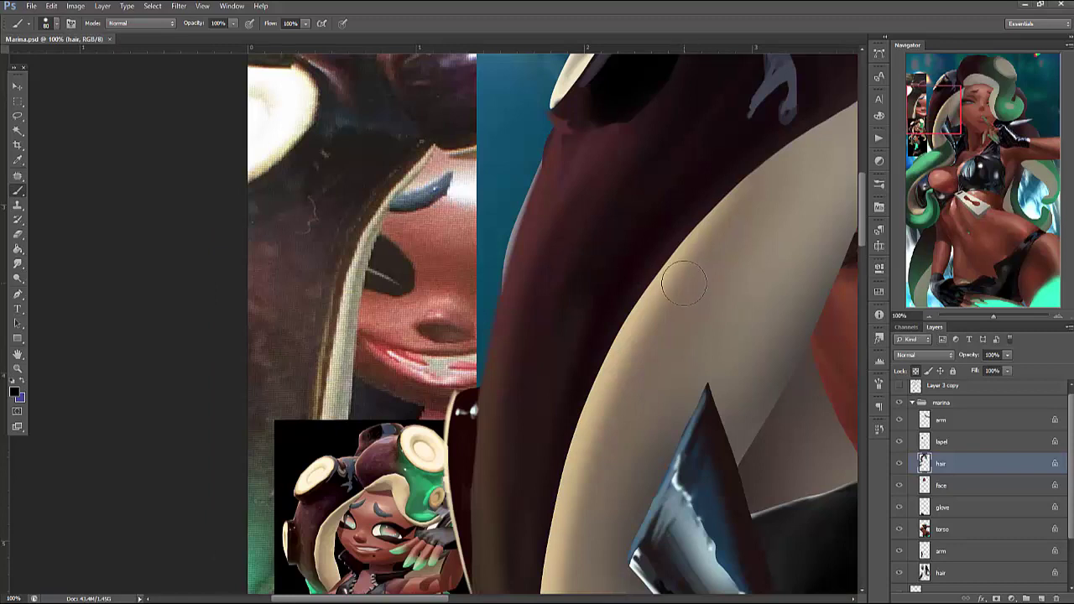
key("ctrl+minus")
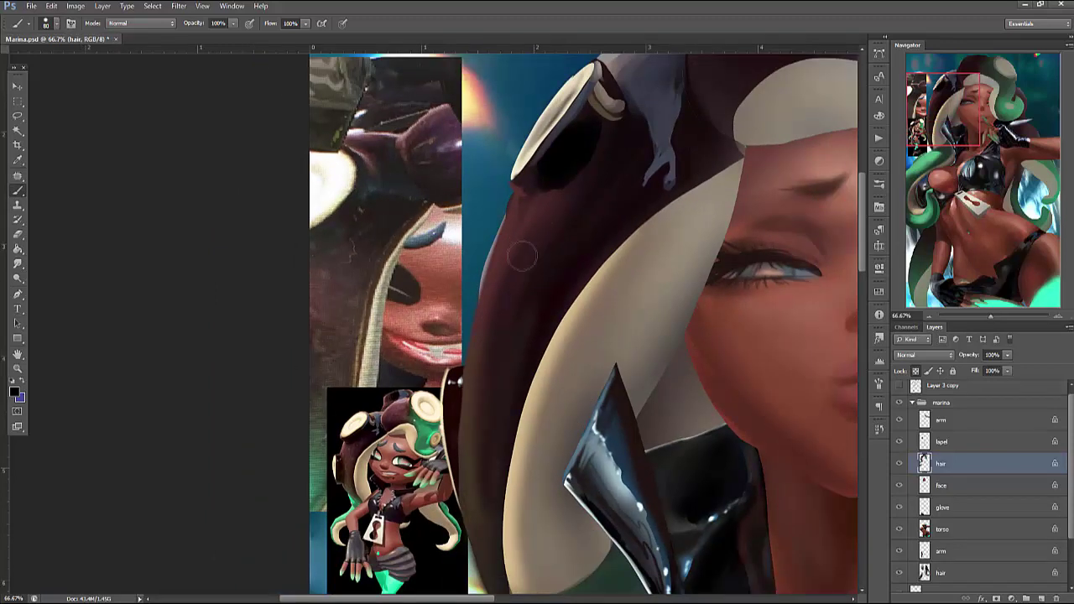
key("l")
mouse_move(507, 261)
left_mouse_down()
mouse_move(458, 470)
mouse_move(509, 213)
left_mouse_up()
key("b")
key("ctrl+d")
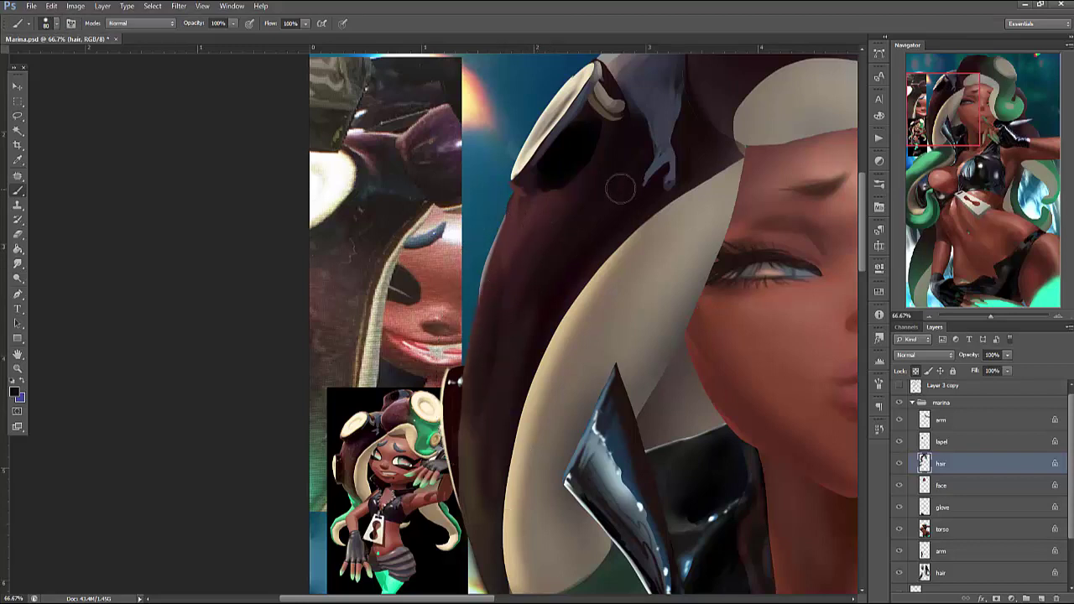
Lasso the long middle section of the dark tentacle and paint it dark brown with a 106 px brush
key("l")
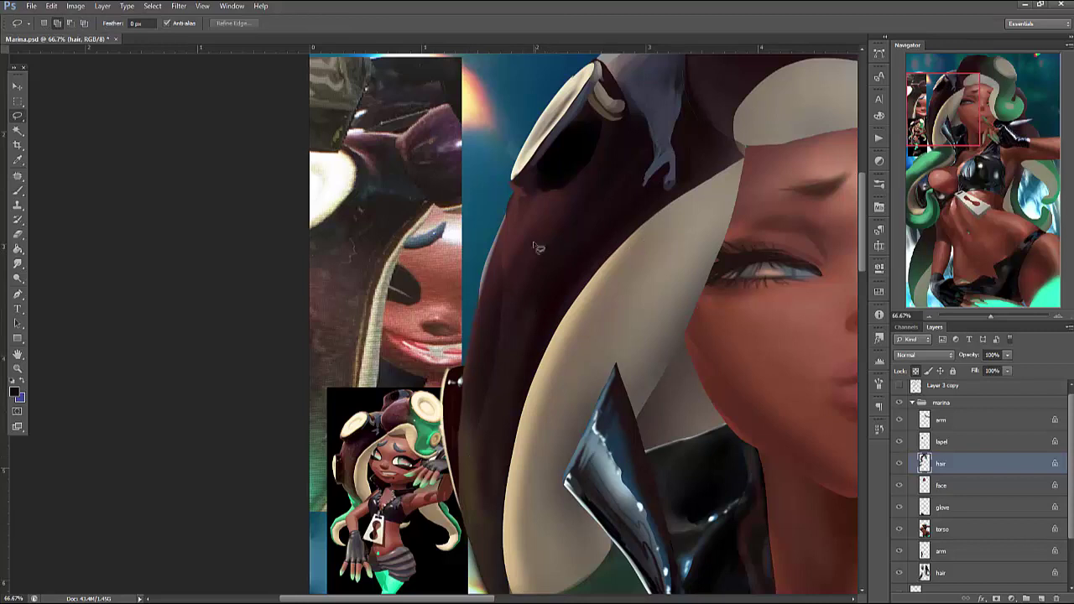
mouse_move(508, 256)
left_mouse_down()
mouse_move(573, 190)
mouse_move(602, 230)
mouse_move(514, 399)
mouse_move(490, 546)
mouse_move(470, 382)
left_mouse_up()
key("b")
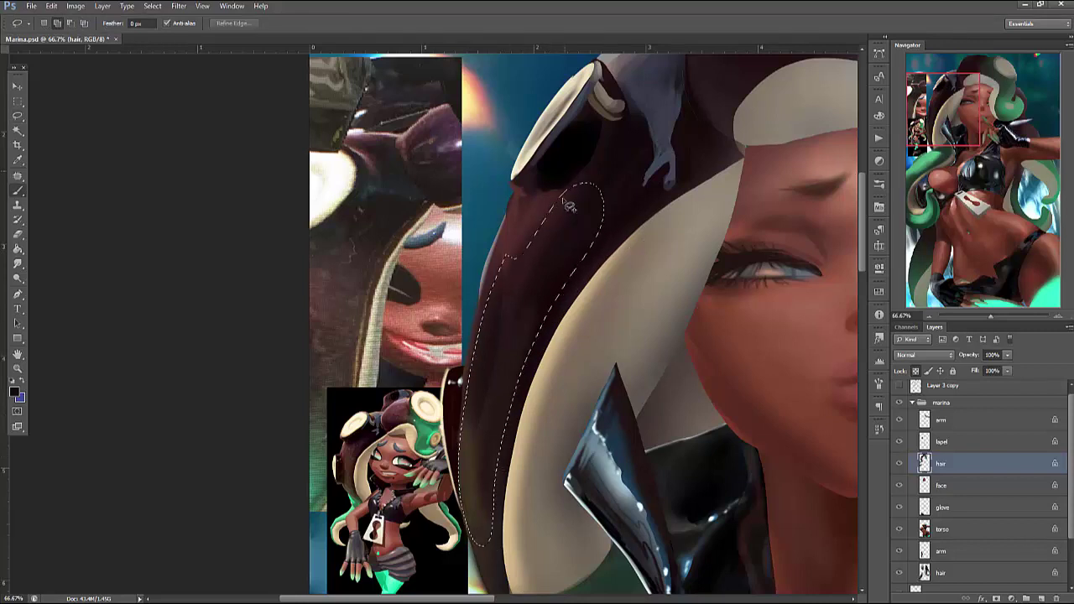
right_click(578, 285)
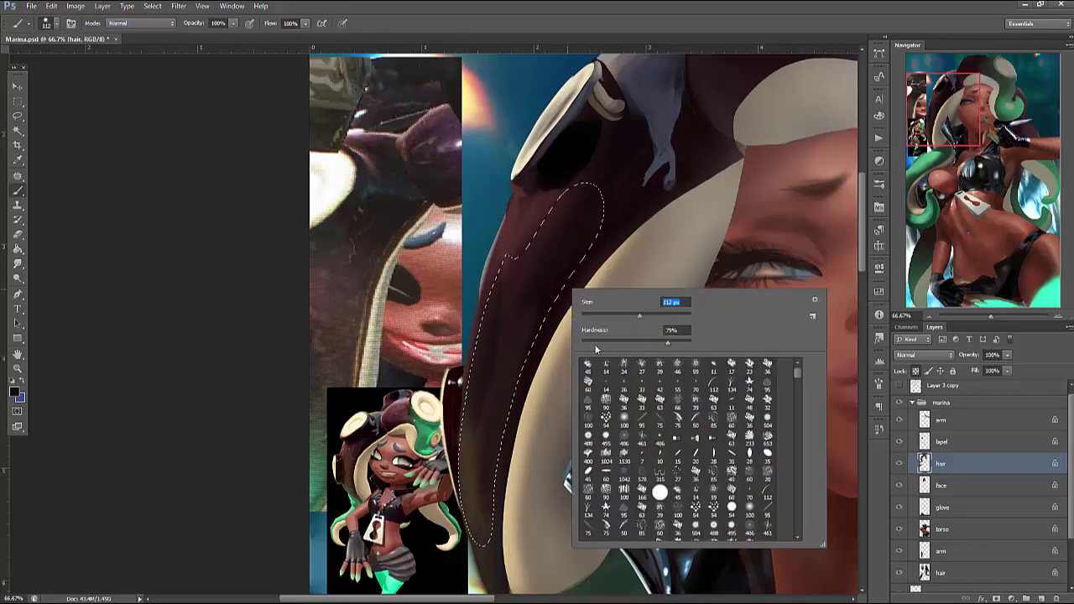
key("Escape")
right_click(599, 252)
left_click_drag(673, 282, 667, 283)
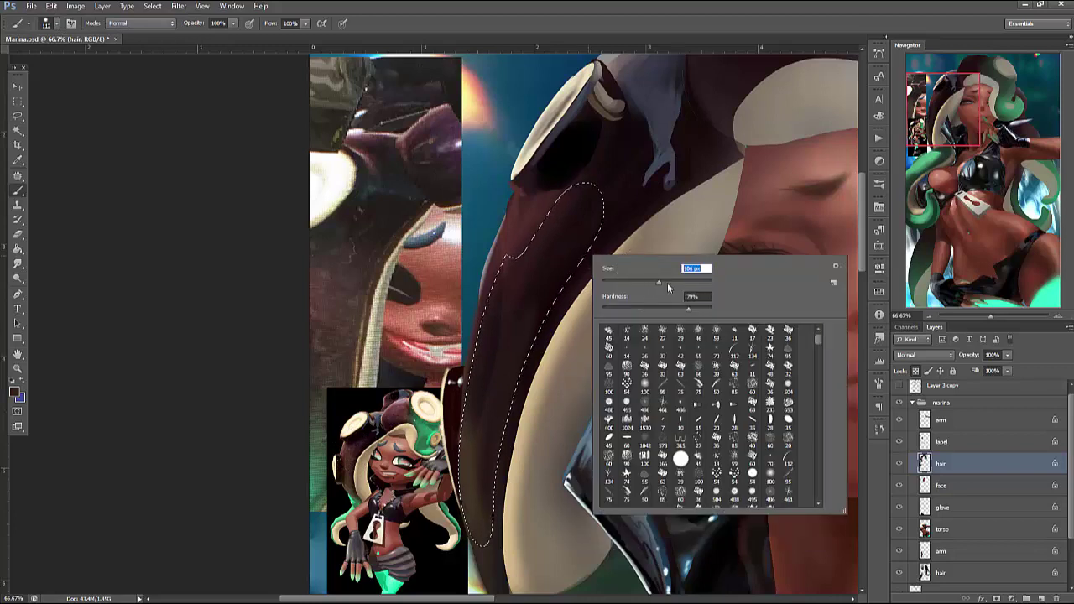
key("Return")
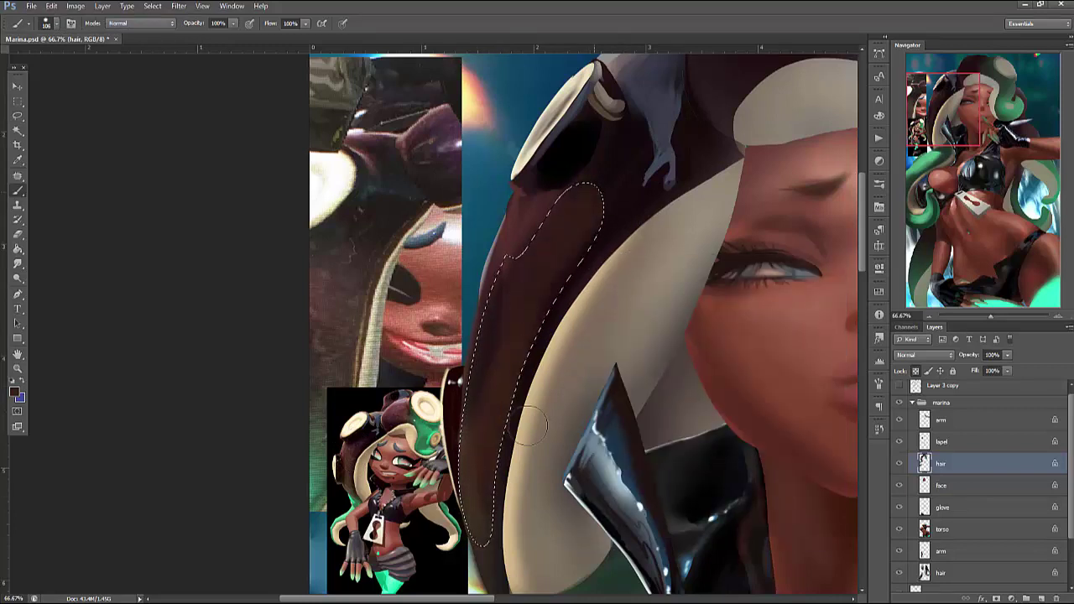
Reduce the brush to 58 px and touch up the black shading below the cream tip
right_click(617, 205)
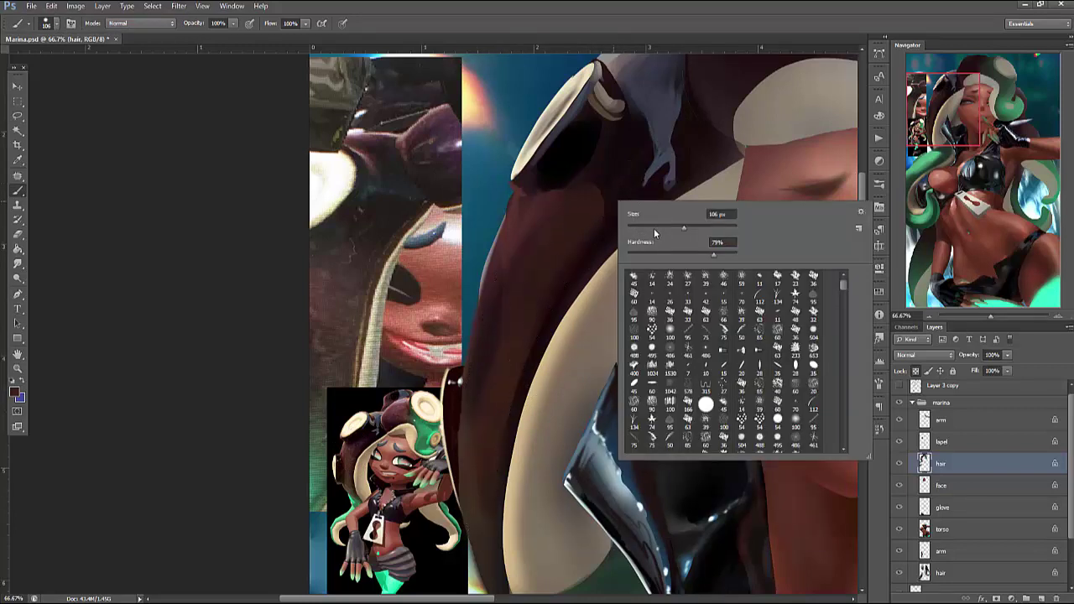
left_click_drag(655, 233, 651, 231)
key("Return")
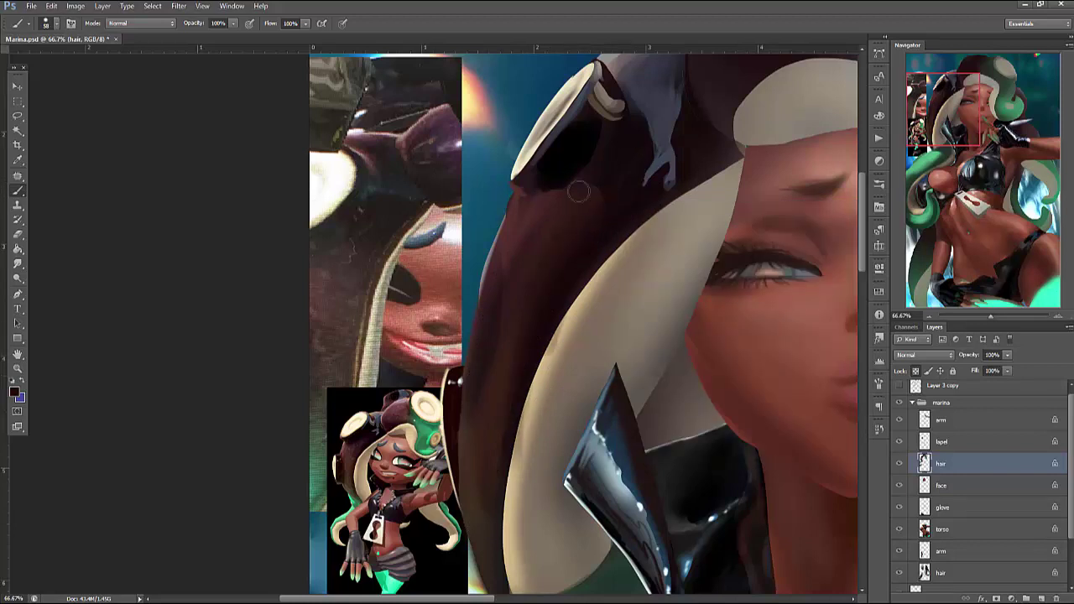
Sample the cream colour, set the brush to 8 px, and paint small bright highlights on the black area below the cream tip
key("bracketright")
key("bracketright")
key("bracketright")
key("bracketright")
key("bracketright")
key("bracketleft")
key("bracketleft")
key("bracketleft")
key("bracketleft")
key("bracketleft")
key("bracketleft")
key("bracketleft")
key("bracketleft")
key("bracketleft")
key("bracketleft")
right_click(638, 124)
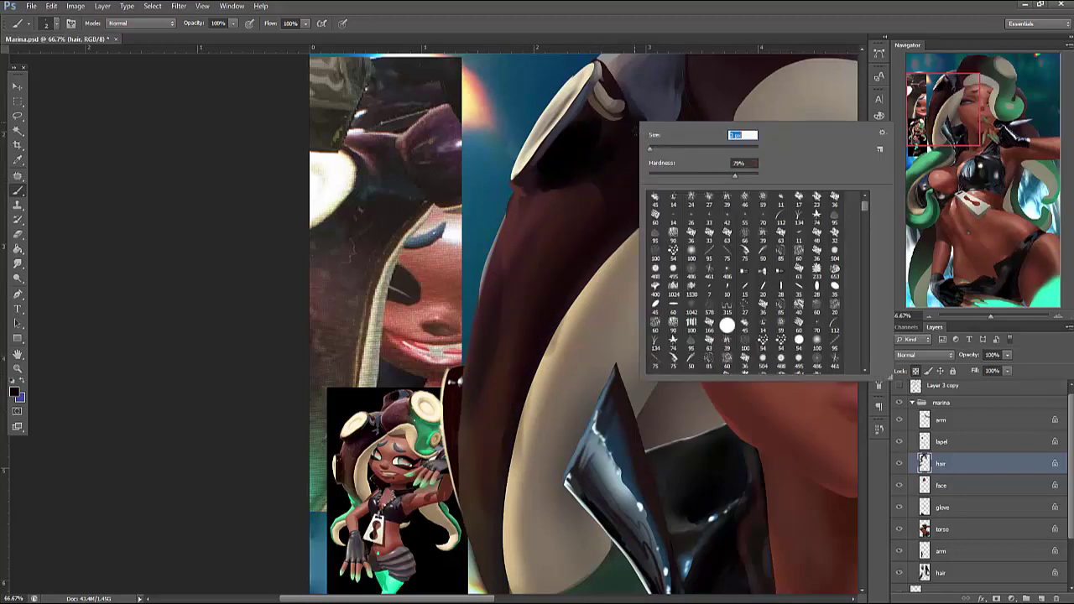
left_click(584, 67, "alt")
right_click(563, 162)
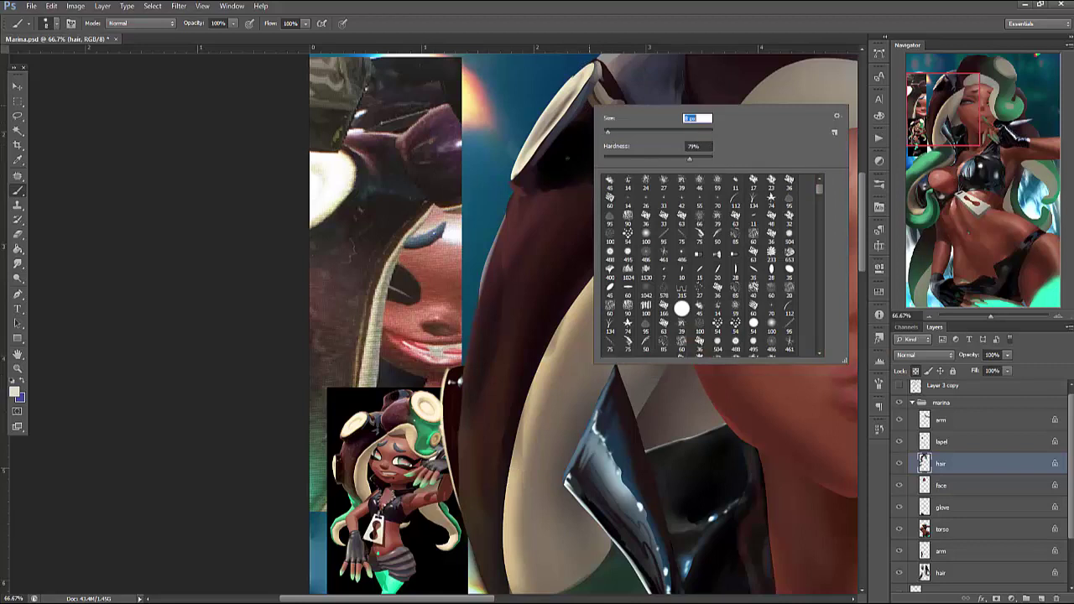
key("Return")
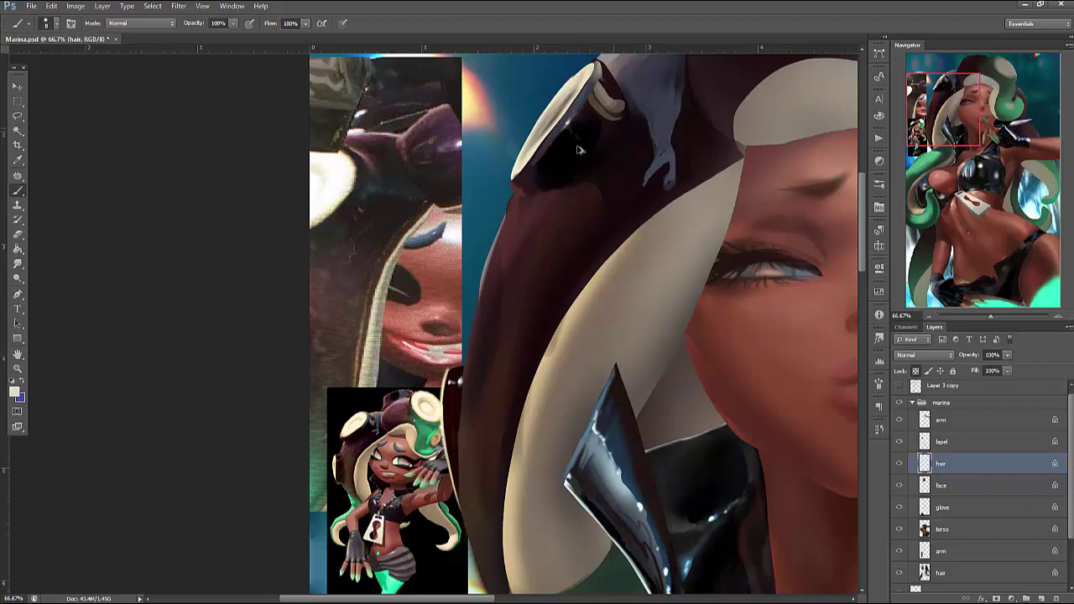
Enlarge the brush and paint saturated blue reflections across the dark hair on both sides of the blue-grey highlight
right_click(673, 120)
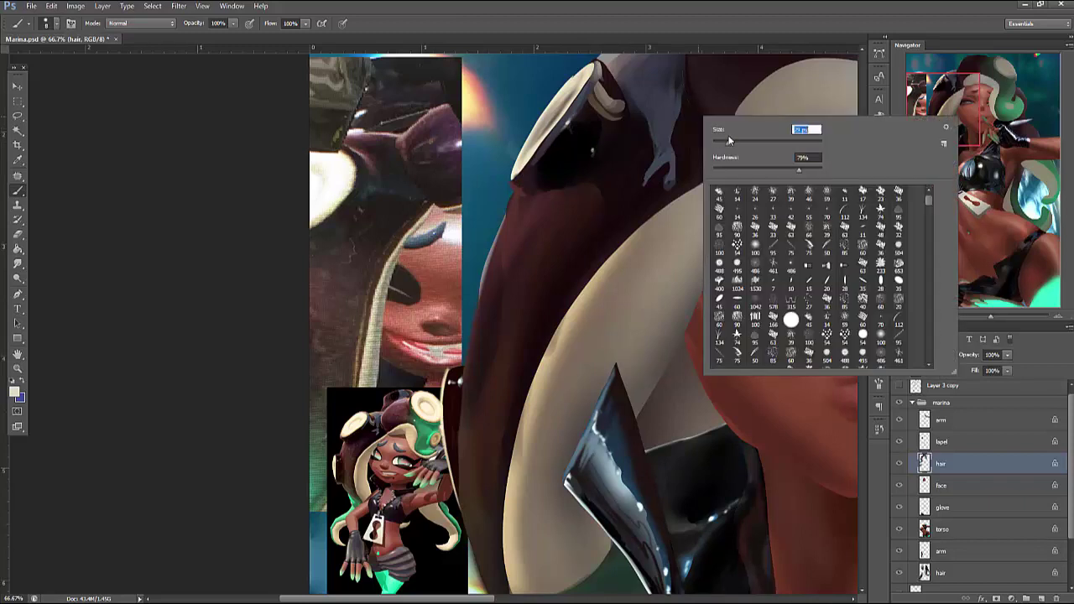
key("Escape")
left_click(588, 145, "alt")
mouse_move(607, 144)
left_mouse_down()
mouse_move(636, 173)
mouse_move(597, 168)
mouse_move(623, 185)
left_mouse_up()
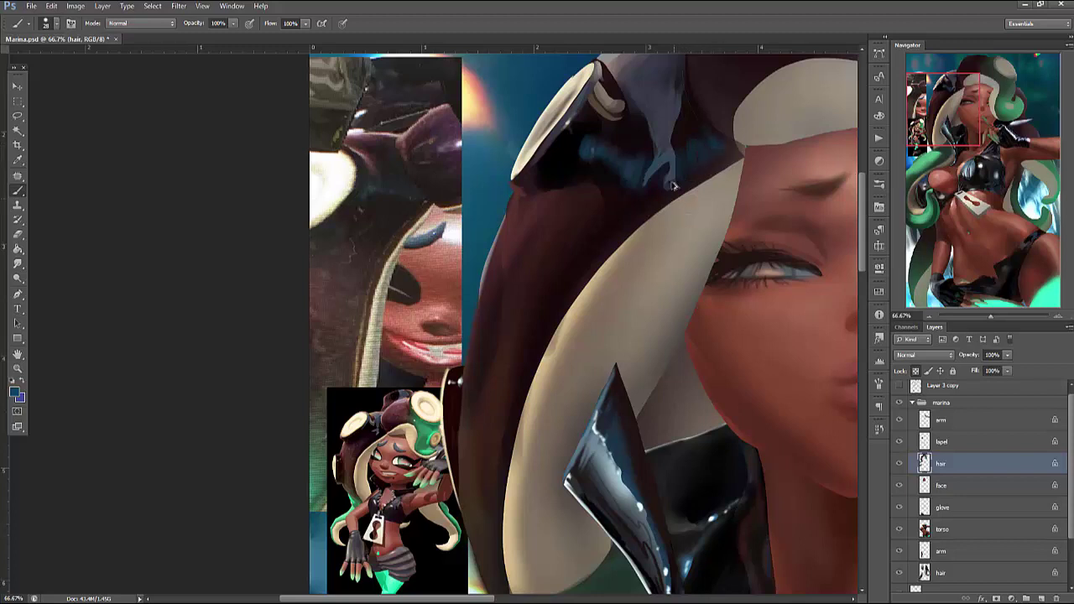
Touch up the blue reflections on the dark hair around the lower tip of the blue-grey highlight
left_click_drag(684, 122, 686, 134)
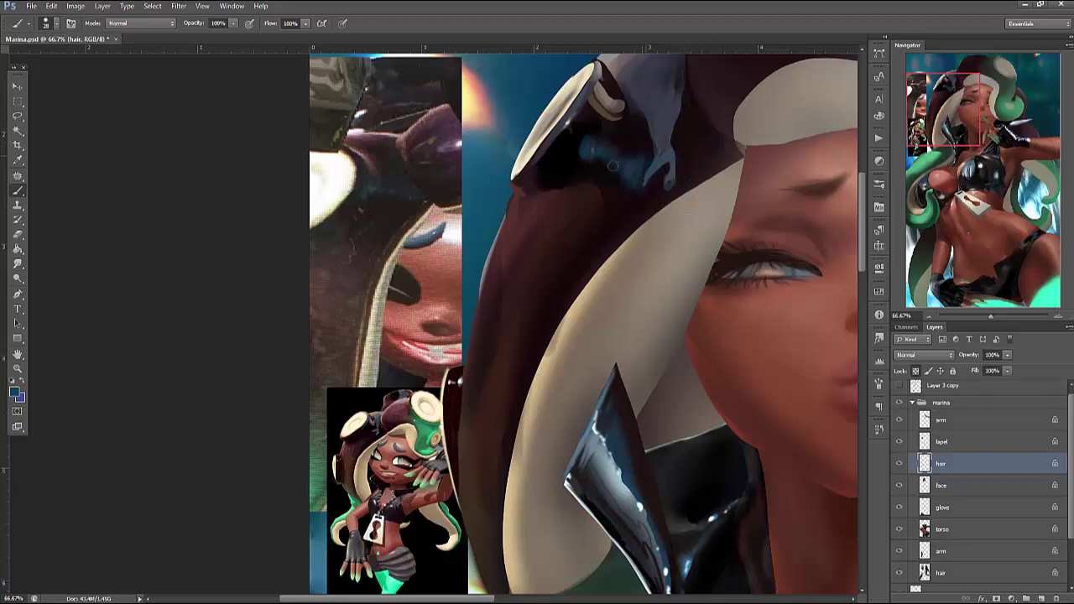
mouse_move(614, 181)
left_mouse_down()
mouse_move(634, 199)
mouse_move(643, 154)
left_mouse_up()
left_click_drag(742, 175, 751, 283)
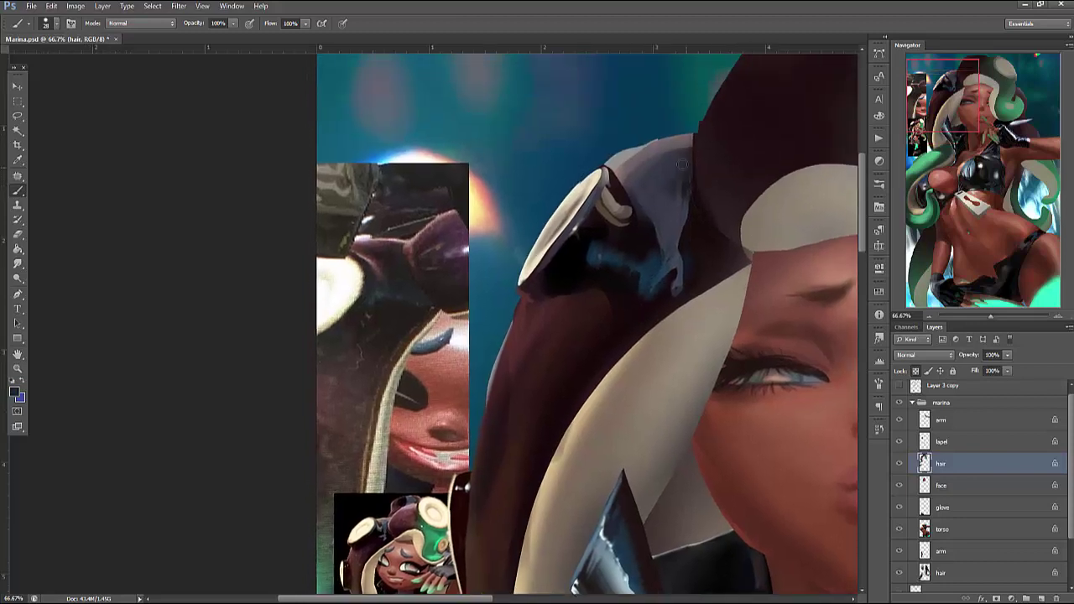
Lasso the upper rim of the blue-grey highlight and paint it with a pale cream tone
key("l")
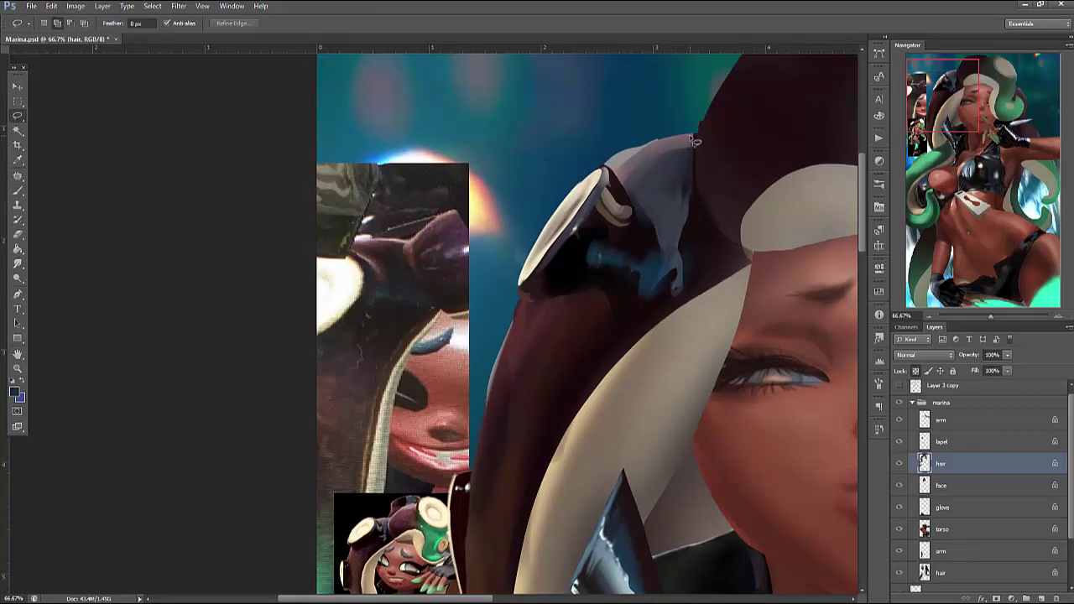
key("b")
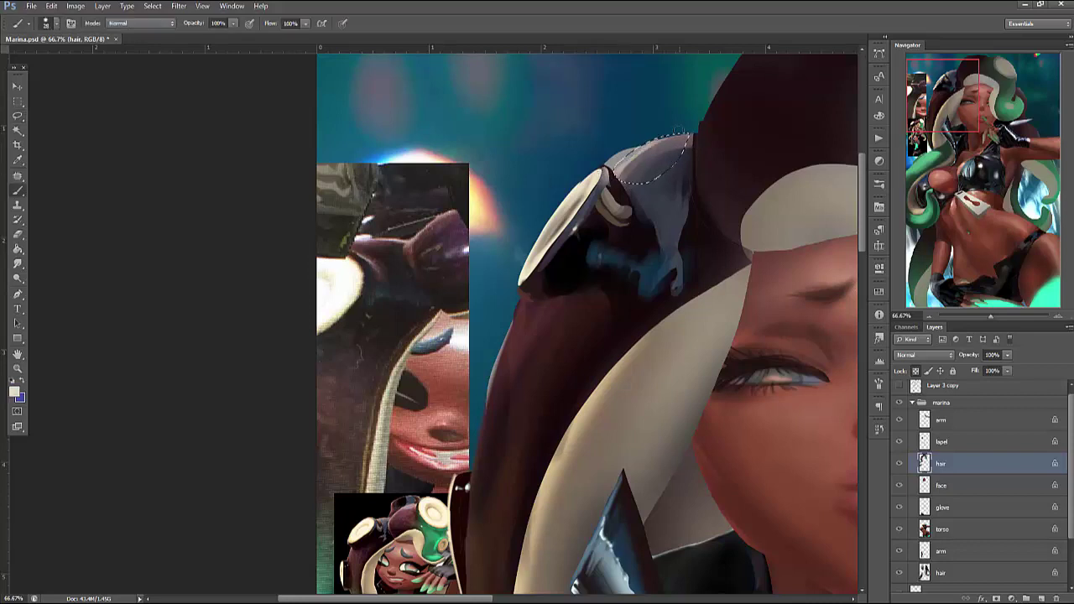
mouse_move(635, 154)
left_mouse_down()
mouse_move(659, 139)
mouse_move(684, 163)
left_mouse_up()
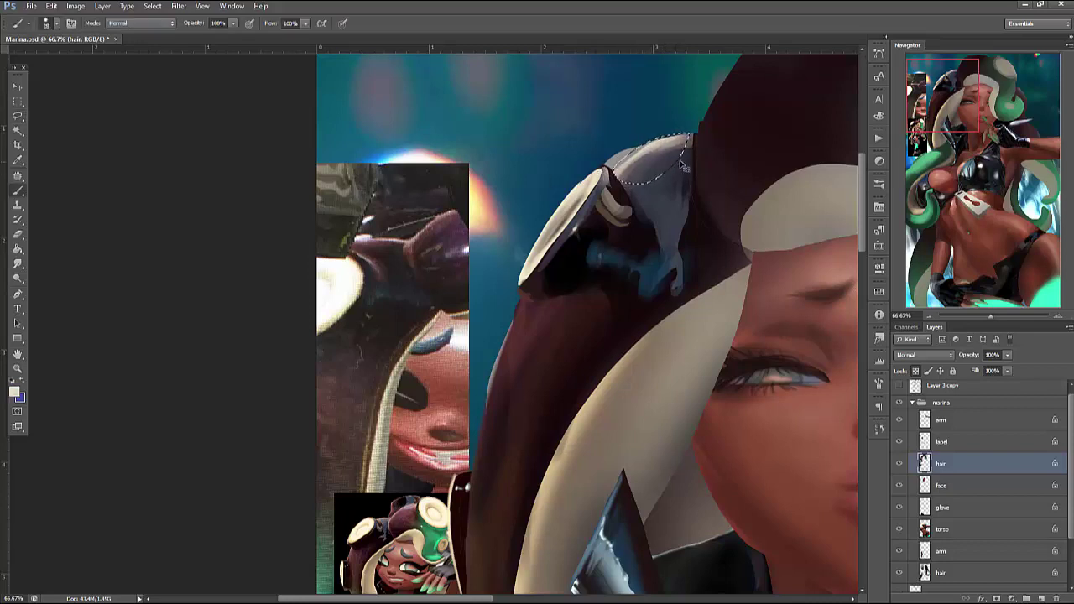
Lasso the blue-grey highlight up to the edge of the large dark tentacle and paint along that edge with a 73 px brush
key("l")
left_click_drag(754, 251, 667, 123)
key("b")
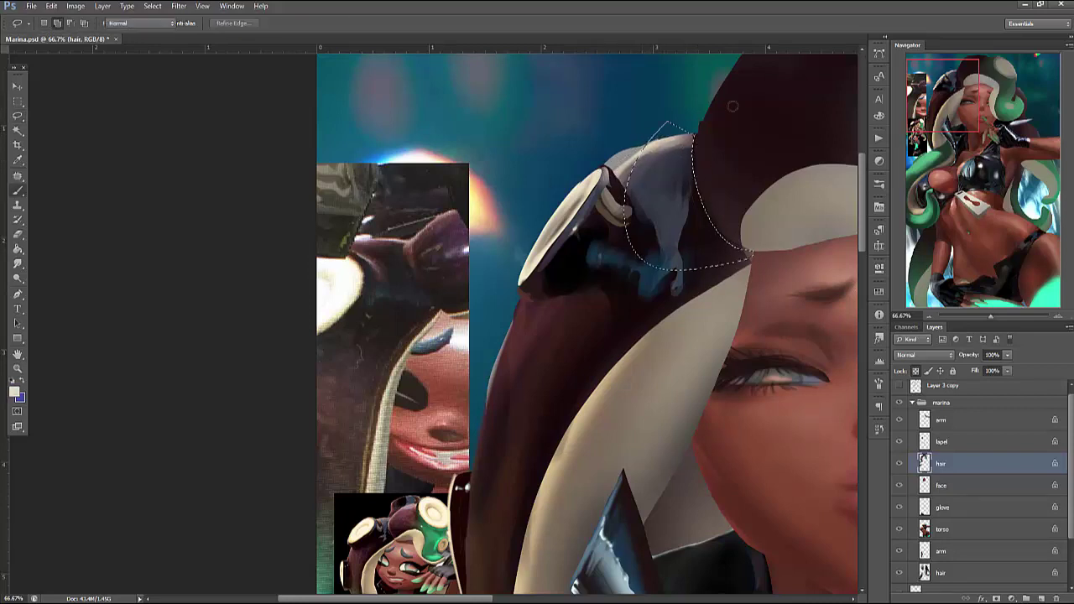
right_click(730, 130)
key("Return")
mouse_move(693, 245)
left_mouse_down()
mouse_move(660, 219)
mouse_move(662, 197)
mouse_move(685, 213)
mouse_move(709, 192)
left_mouse_up()
Lasso the centre of the blue-grey highlight, sample its tone, shade inside the selection, and deselect
key("l")
mouse_move(667, 158)
left_mouse_down()
mouse_move(687, 174)
mouse_move(680, 264)
mouse_move(667, 164)
mouse_move(680, 219)
mouse_move(675, 193)
mouse_move(696, 167)
mouse_move(681, 248)
left_mouse_up()
key("b")
left_click(667, 163, "alt")
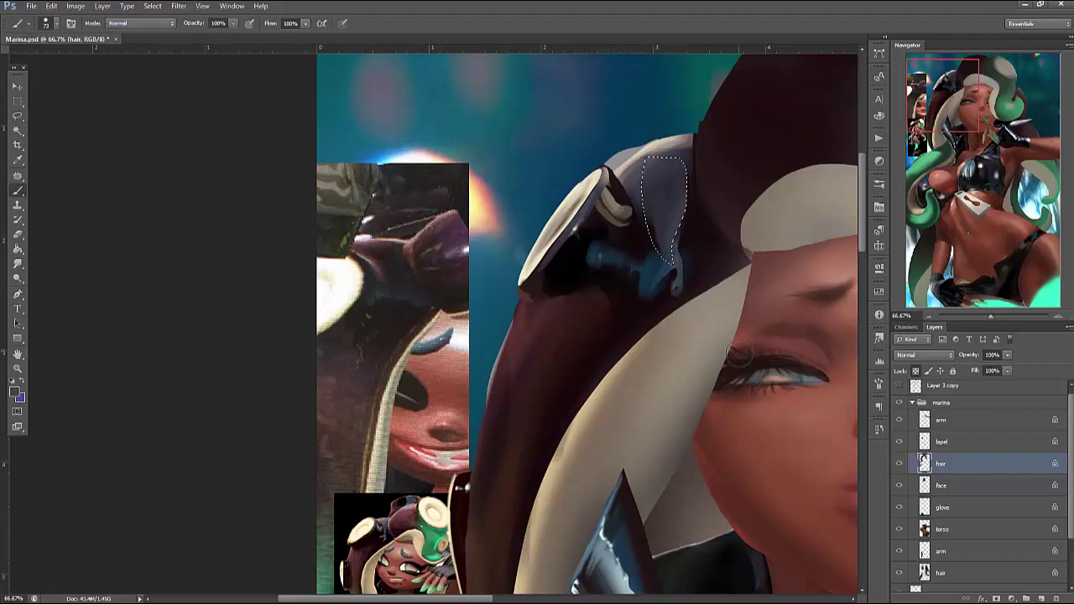
key("ctrl+d")
Lasso the outer section of the dark tentacle below the cream tip and paint a long blue-grey highlight down it
left_click_drag(703, 392, 718, 296)
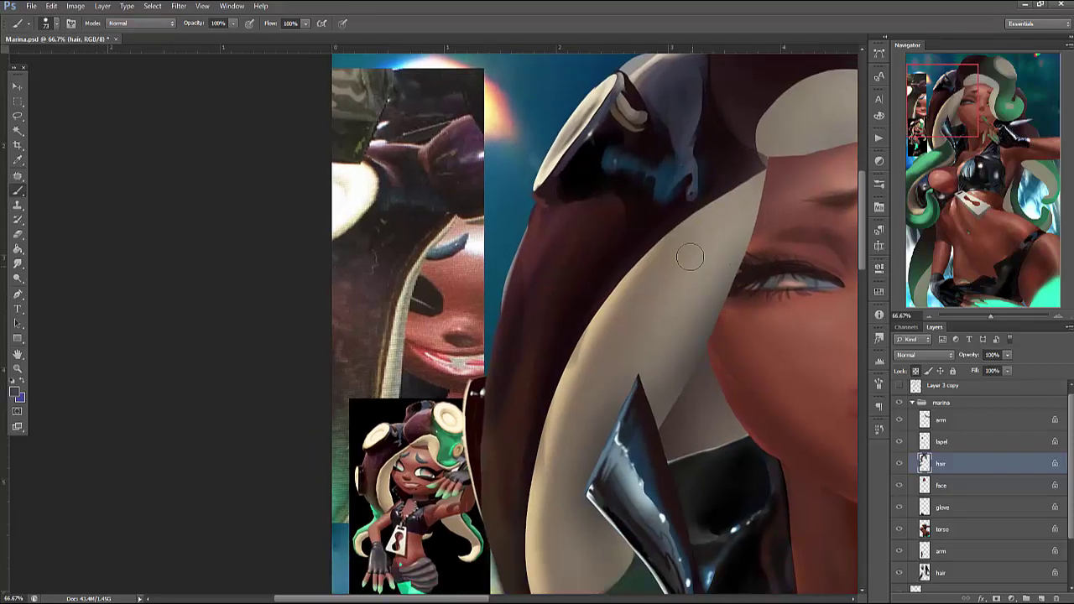
key("l")
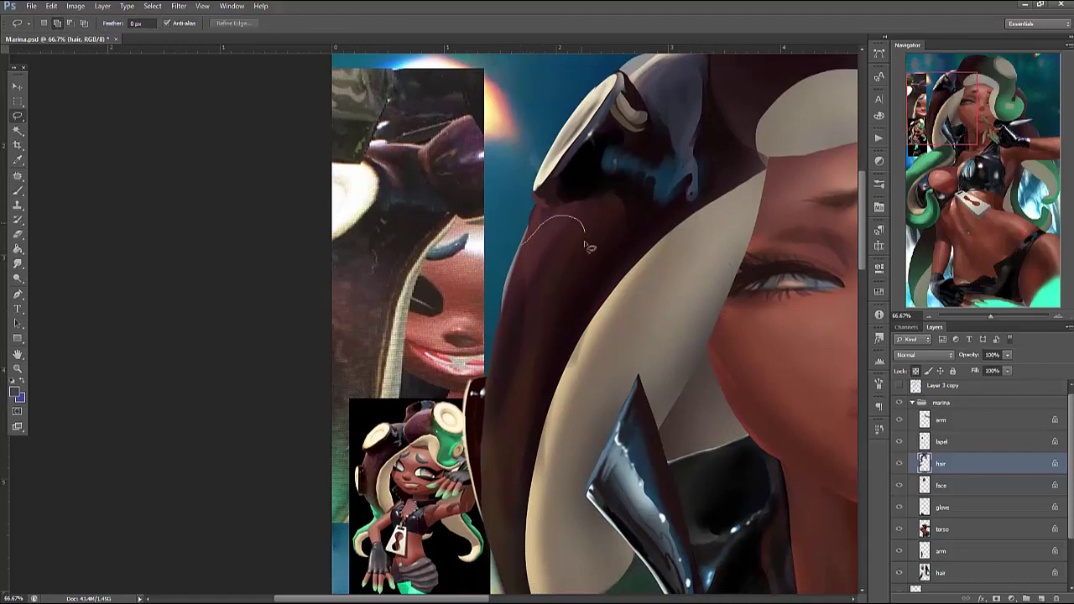
mouse_move(590, 247)
left_mouse_down()
mouse_move(504, 414)
mouse_move(545, 202)
mouse_move(453, 437)
mouse_move(470, 230)
left_mouse_up()
key("b")
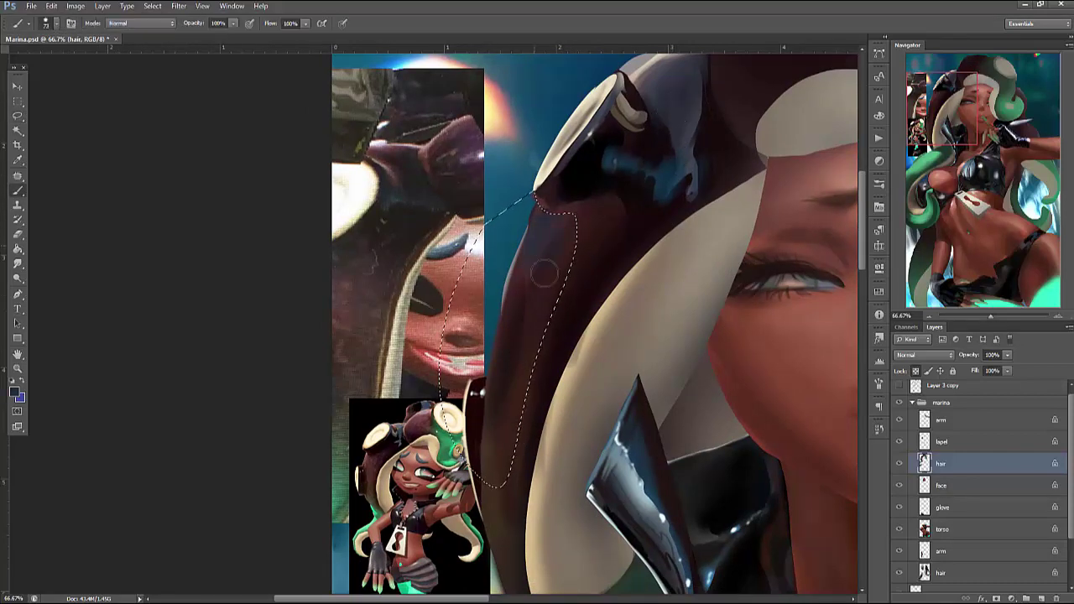
left_click(537, 220)
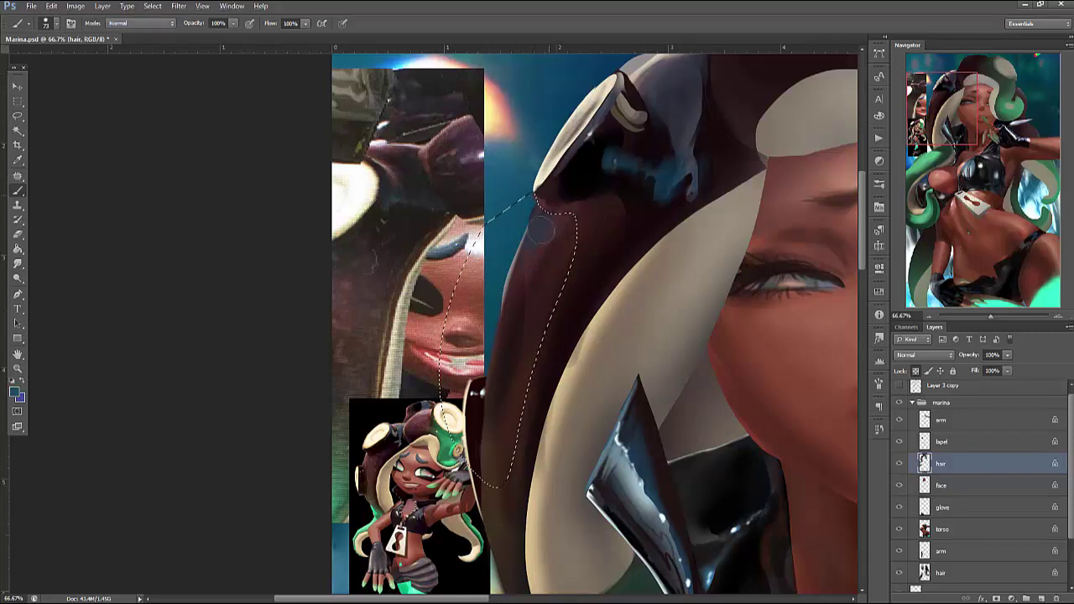
mouse_move(554, 250)
left_mouse_down()
mouse_move(544, 225)
mouse_move(559, 247)
mouse_move(561, 296)
mouse_move(550, 255)
mouse_move(557, 307)
mouse_move(530, 418)
mouse_move(590, 535)
left_mouse_up()
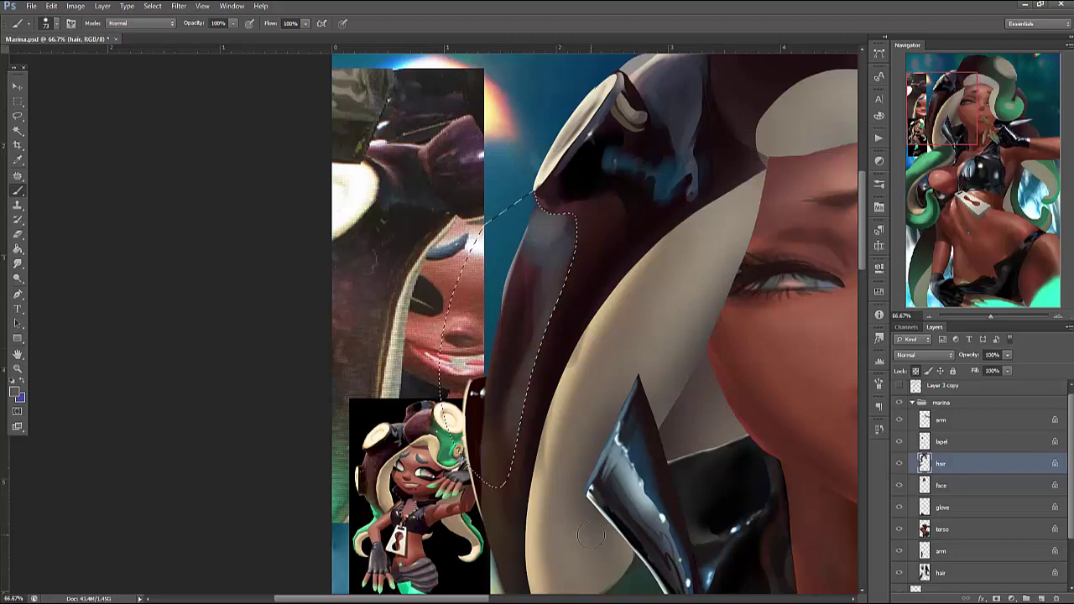
Reduce the brush to 17 px and refine the inner edge of the new highlight near its upper end
right_click(667, 197)
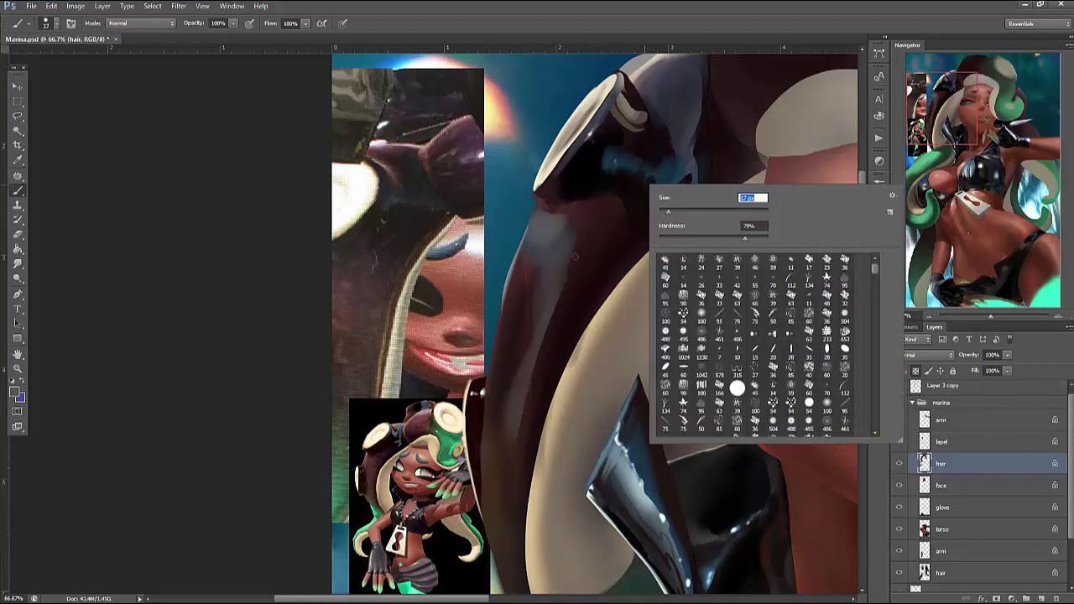
left_click(571, 258)
left_click_drag(556, 261, 580, 237)
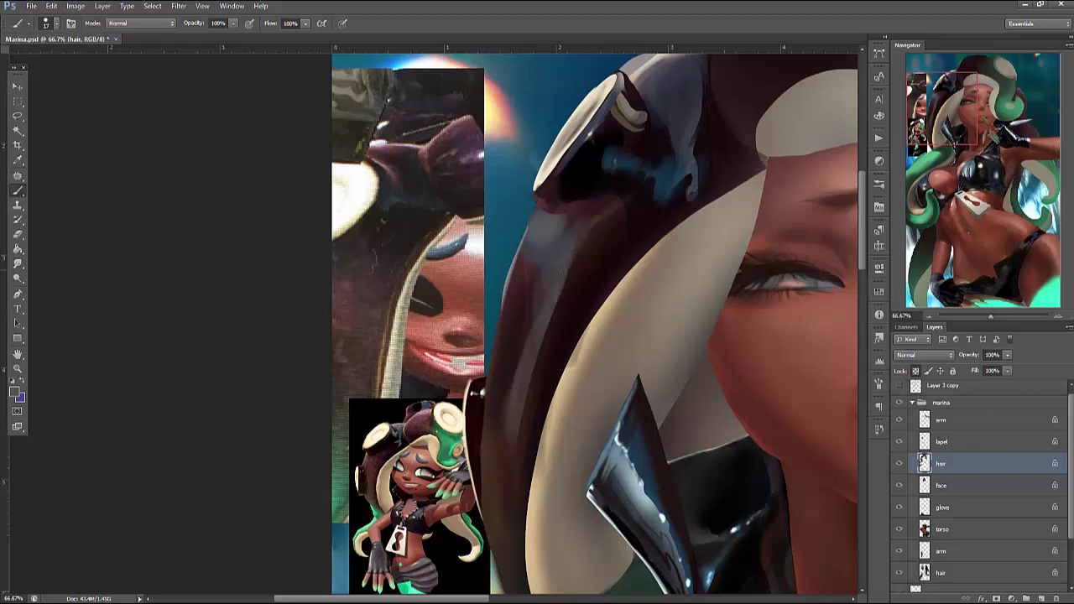
Set the brush to 53 px, sample the dark hair colours, and darken the tentacle around the long blue-grey highlight
right_click(579, 284)
left_click(554, 326)
left_click_drag(552, 326, 538, 393)
left_click(541, 355, "alt")
mouse_move(541, 354)
left_mouse_down()
mouse_move(527, 424)
mouse_move(506, 390)
left_mouse_up()
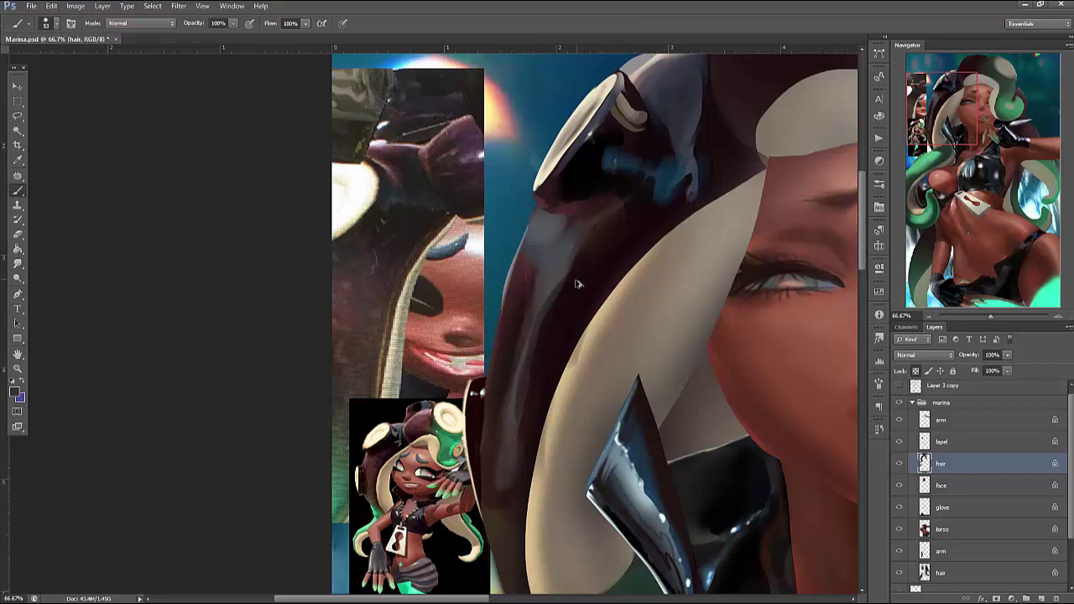
left_click_drag(574, 251, 529, 369)
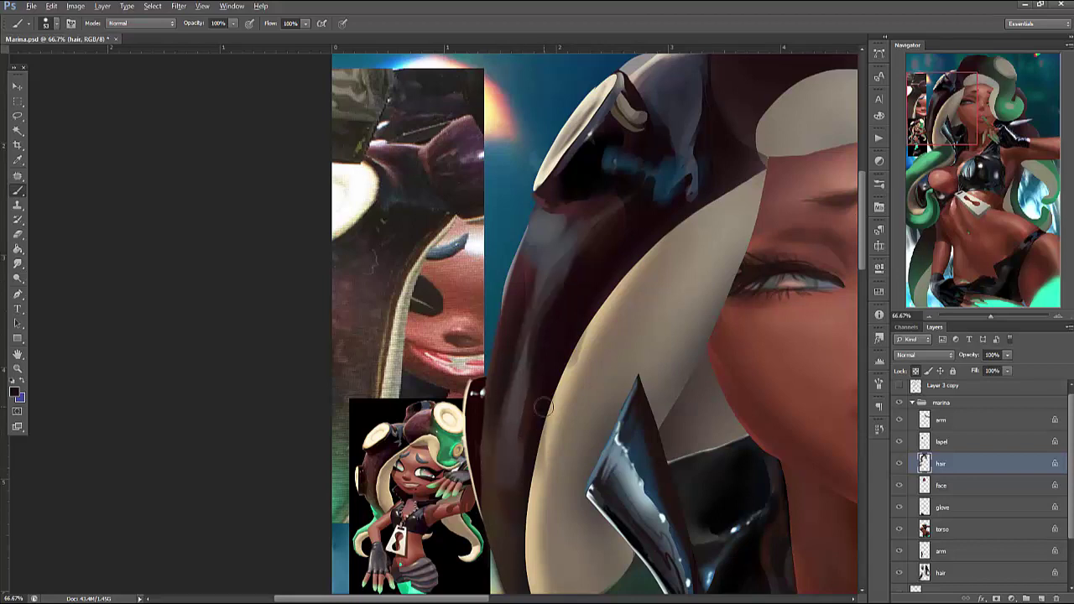
Set the brush to 21 px and extend the shading and soft highlight down the lower part of the dark tentacle
right_click(602, 279)
left_click(637, 310)
key("Return")
scroll(579, 277, "down", 5)
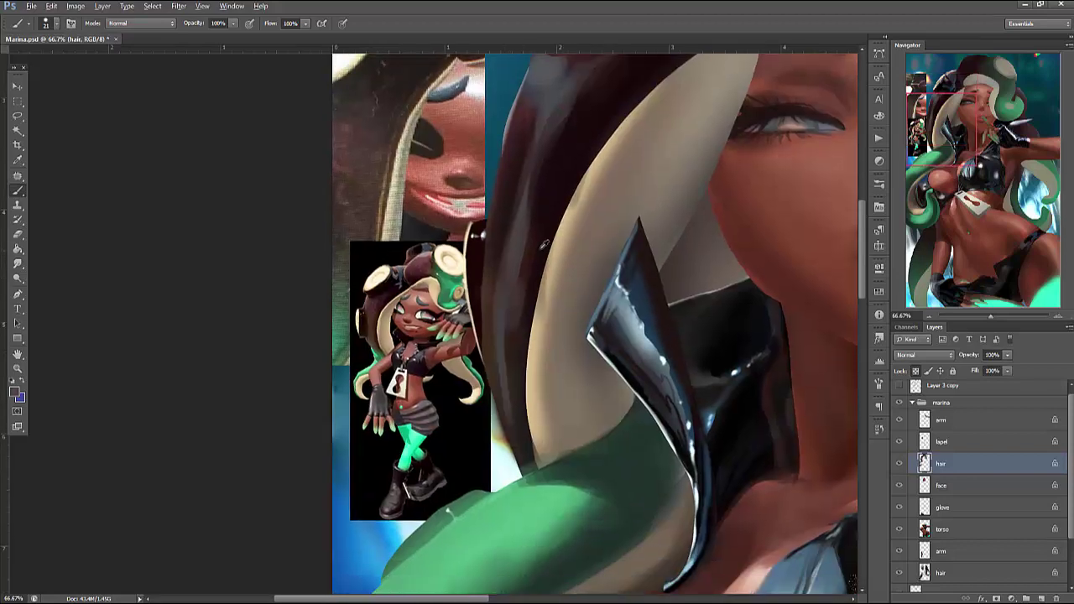
left_click_drag(506, 392, 503, 313)
left_click(503, 312, "alt")
Set the brush to 99 px and lasso a long, wavy highlight shape along the upper face of the green tentacle
left_click_drag(696, 457, 778, 247)
right_click(734, 291)
left_click(772, 310)
key("Return")
mouse_move(685, 282)
left_mouse_down()
mouse_move(520, 394)
mouse_move(419, 483)
mouse_move(672, 282)
mouse_move(642, 326)
mouse_move(545, 375)
left_mouse_up()
key("ctrl+z")
key("l")
left_click(644, 288)
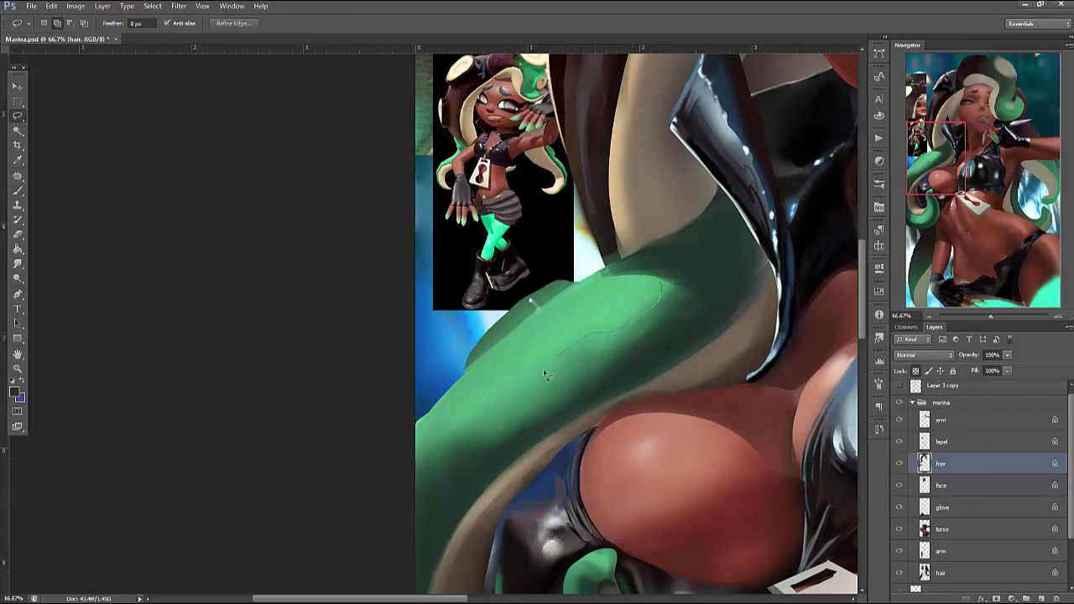
left_click_drag(642, 281, 643, 281)
Choose a muted grey-green foreground colour and try it at the upper end of the lassoed highlight shape
key("i")
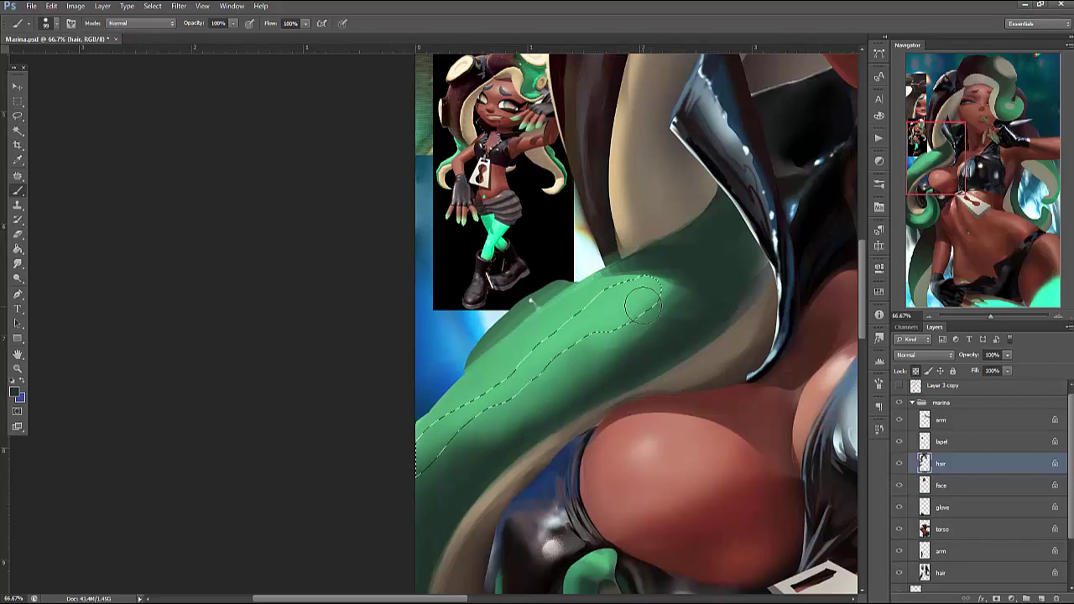
left_click(17, 392)
left_click(442, 222)
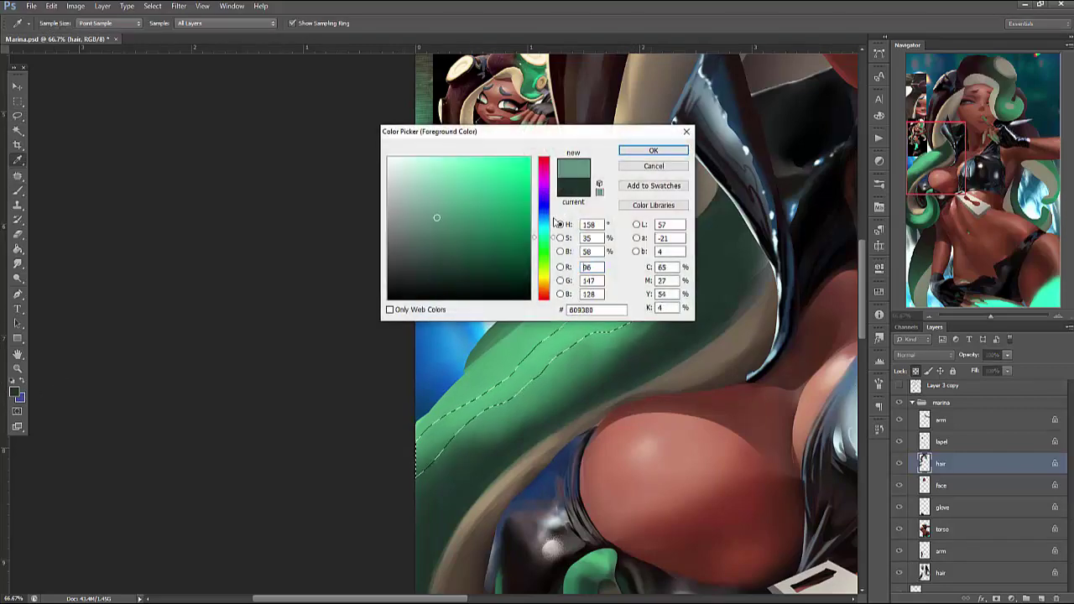
left_click(654, 150)
key("b")
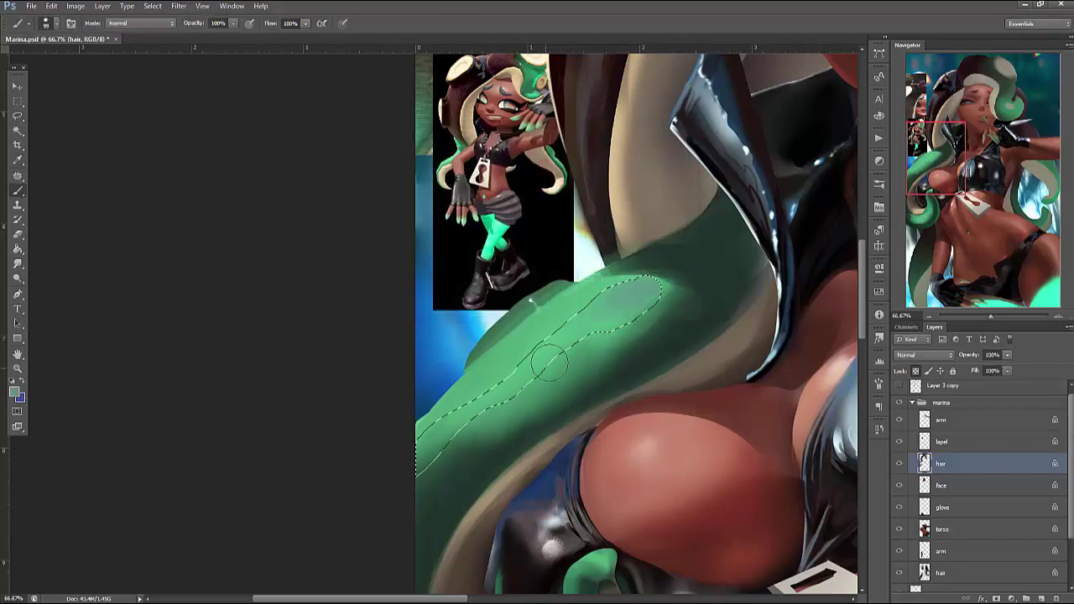
Set the foreground colour to pale teal #9fcfc7, fill the lassoed highlight shape with brush strokes, and deselect
left_click(16, 392)
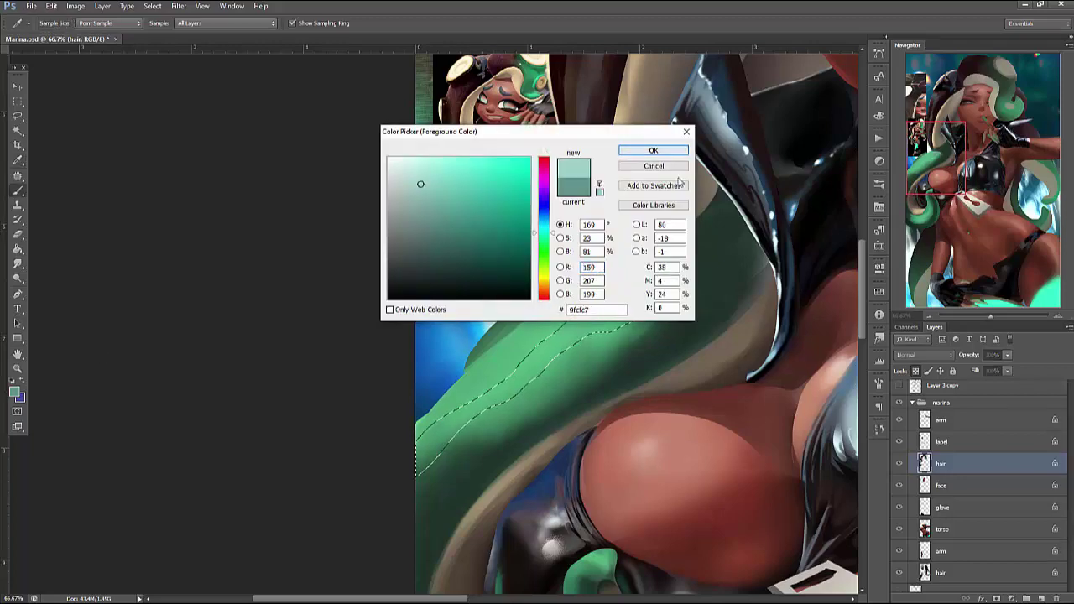
left_click(654, 150)
key("b")
mouse_move(655, 284)
left_mouse_down()
mouse_move(682, 274)
mouse_move(445, 449)
mouse_move(402, 468)
mouse_move(428, 495)
left_mouse_up()
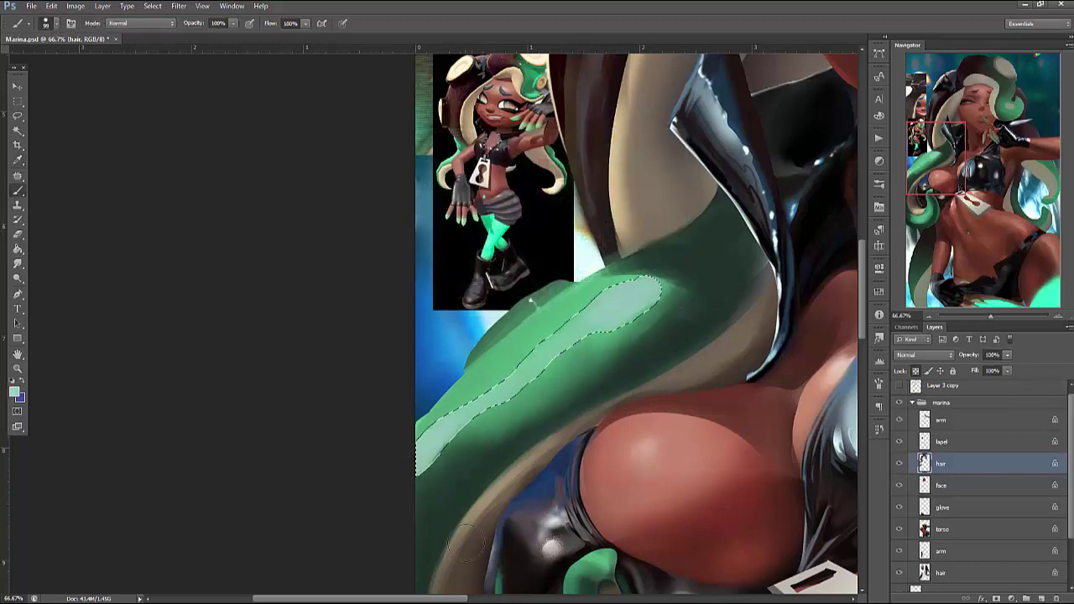
key("ctrl+d")
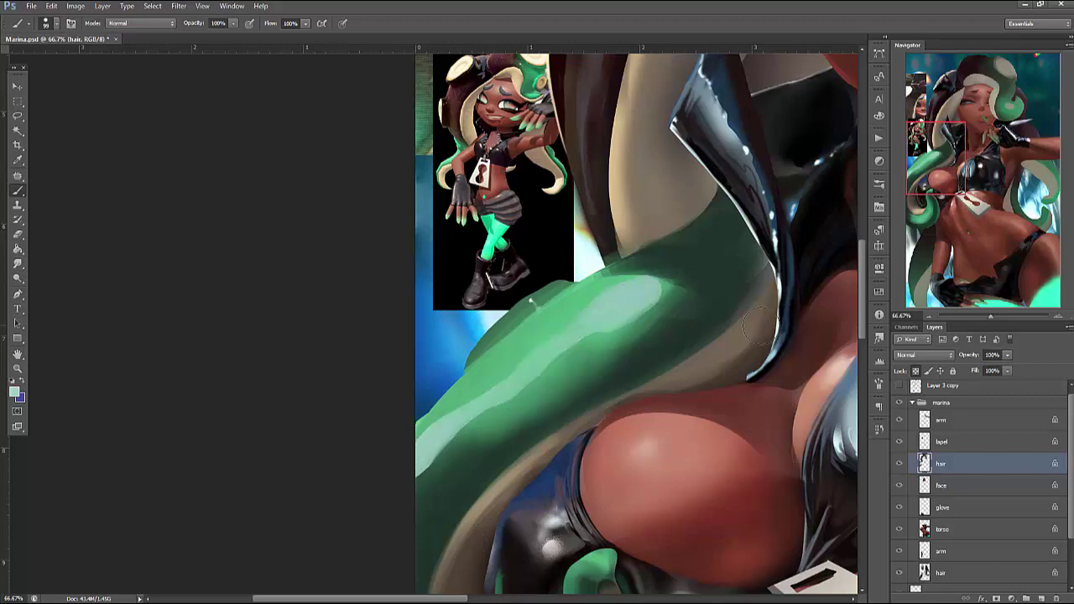
Sample the tentacle's mid green and paint lighter green strokes along the shaded side beneath the pale highlight
left_click_drag(751, 277, 670, 368)
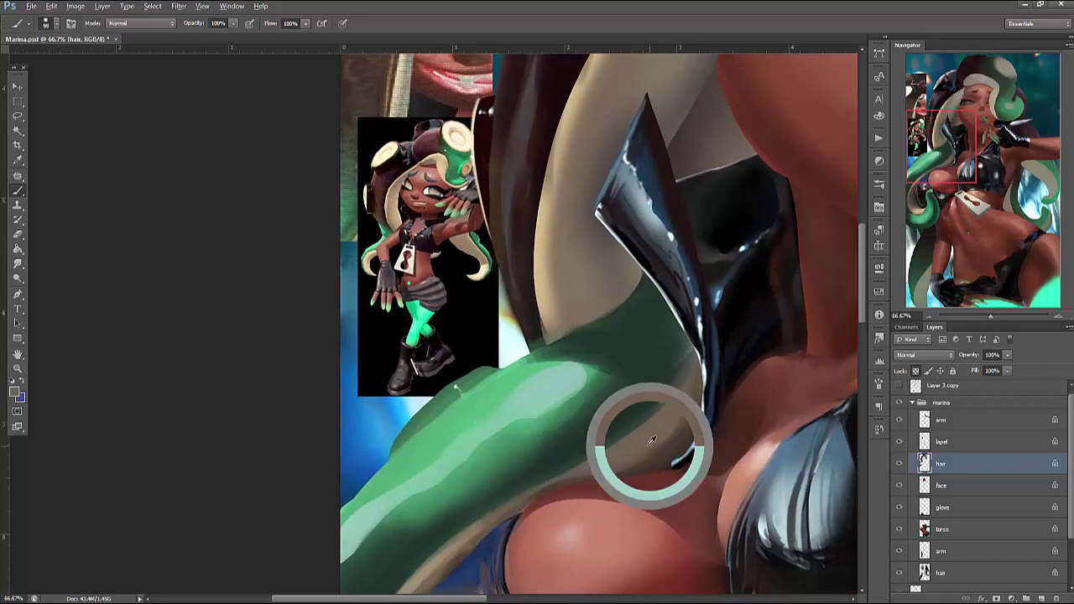
left_click_drag(759, 353, 759, 328)
key("ctrl+r")
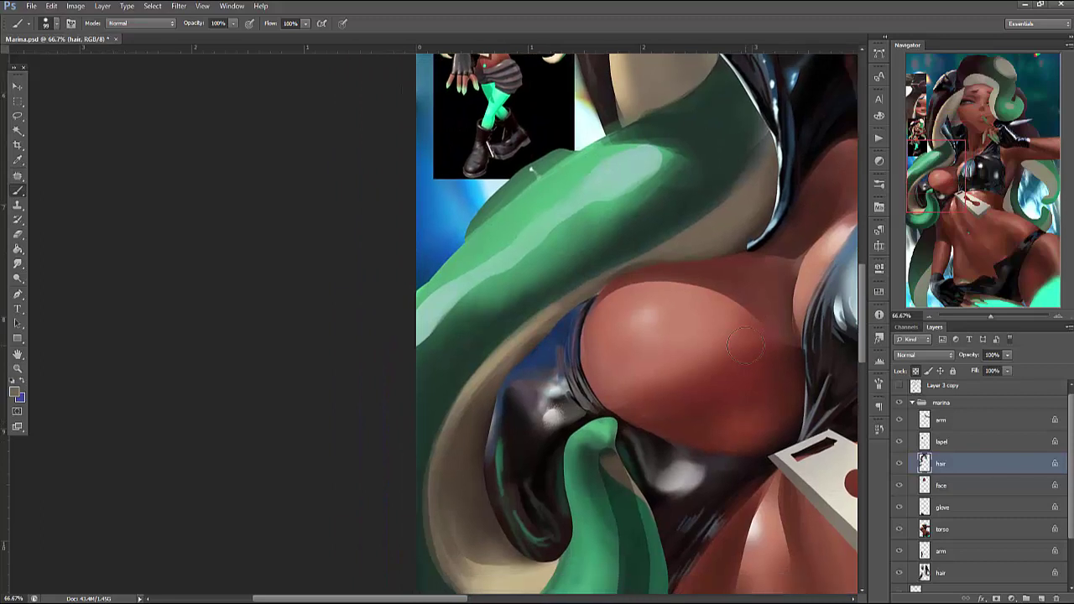
left_click(433, 324, "alt")
left_click_drag(445, 328, 663, 180)
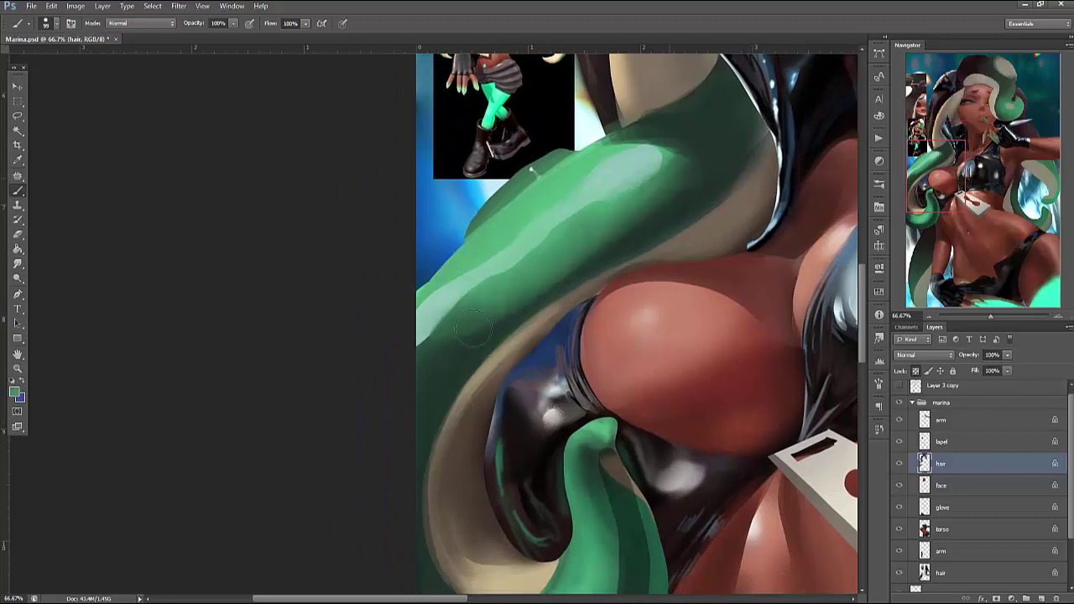
left_click_drag(479, 336, 680, 193)
mouse_move(436, 349)
left_mouse_down()
mouse_move(562, 290)
mouse_move(667, 177)
left_mouse_up()
left_click_drag(453, 323, 622, 193)
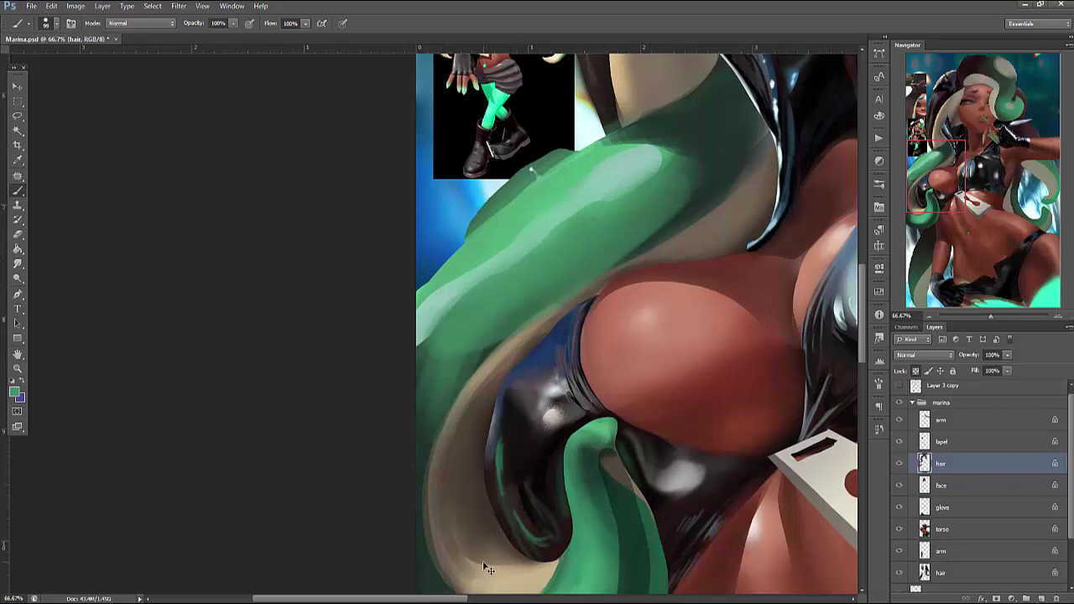
Step back through the last three green strokes and restore two of them to compare the tentacle's shading
key("ctrl+alt+z")
key("ctrl+alt+z")
key("ctrl+alt+z")
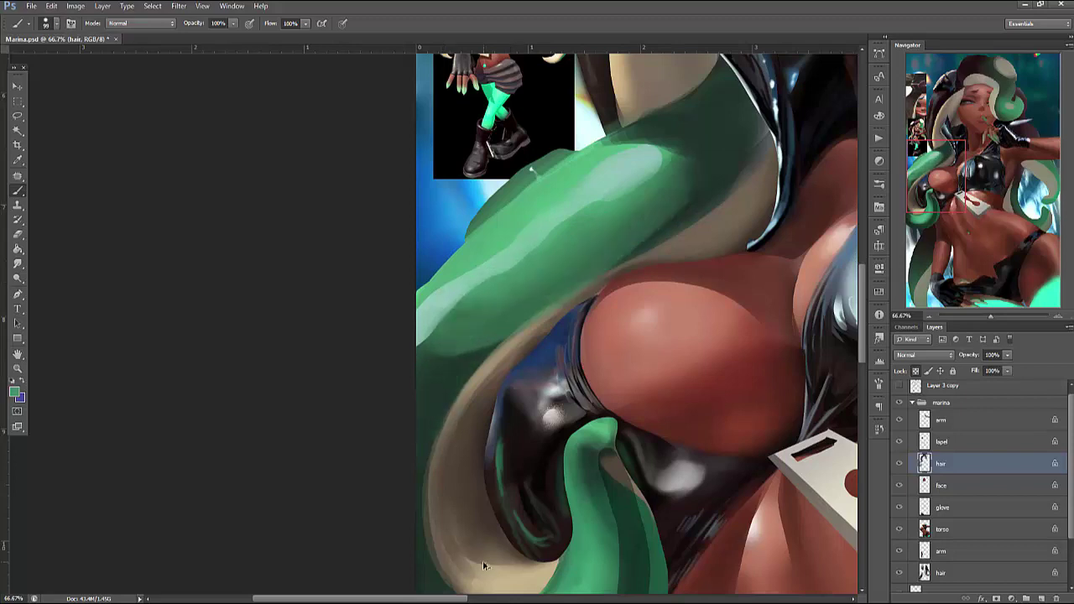
key("ctrl+shift+z")
key("ctrl+shift+z")
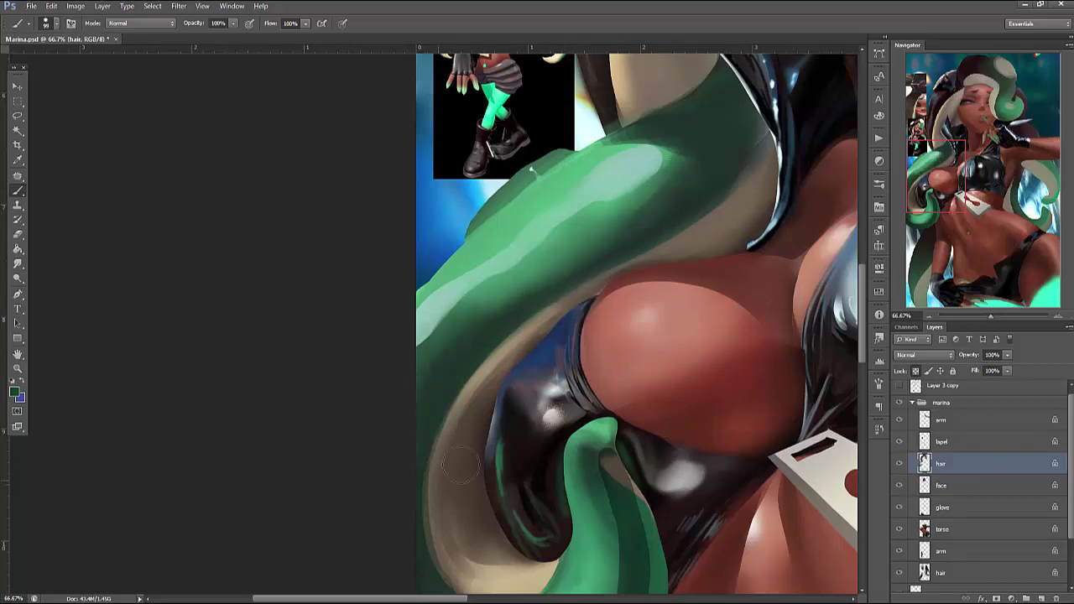
Expand the marina group and select its upper hair layer for work on the hair at the top of the head
scroll(663, 395, "up", 3)
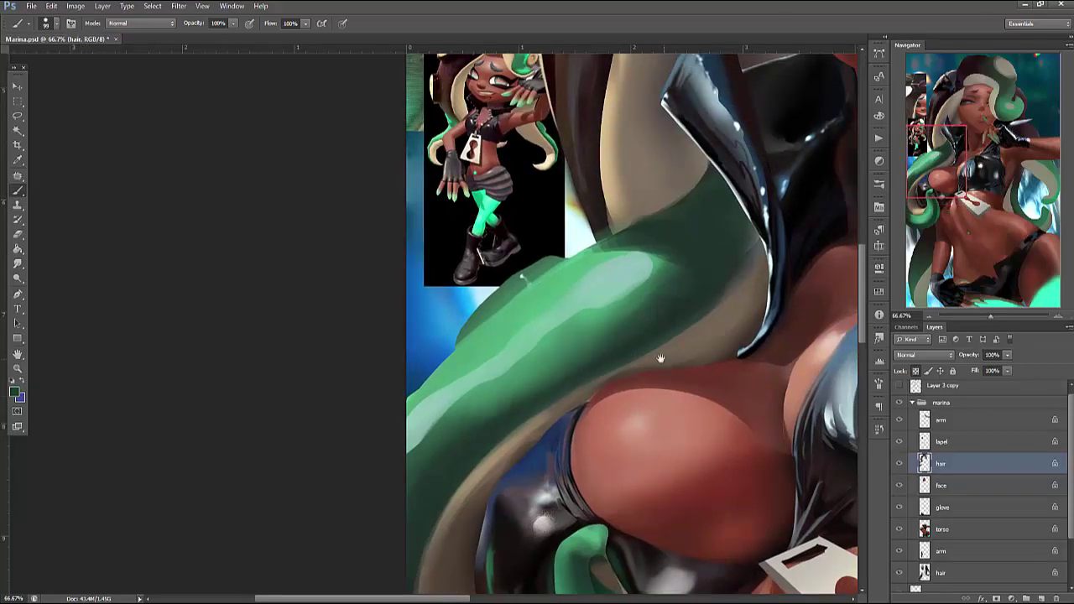
left_click_drag(661, 358, 581, 196)
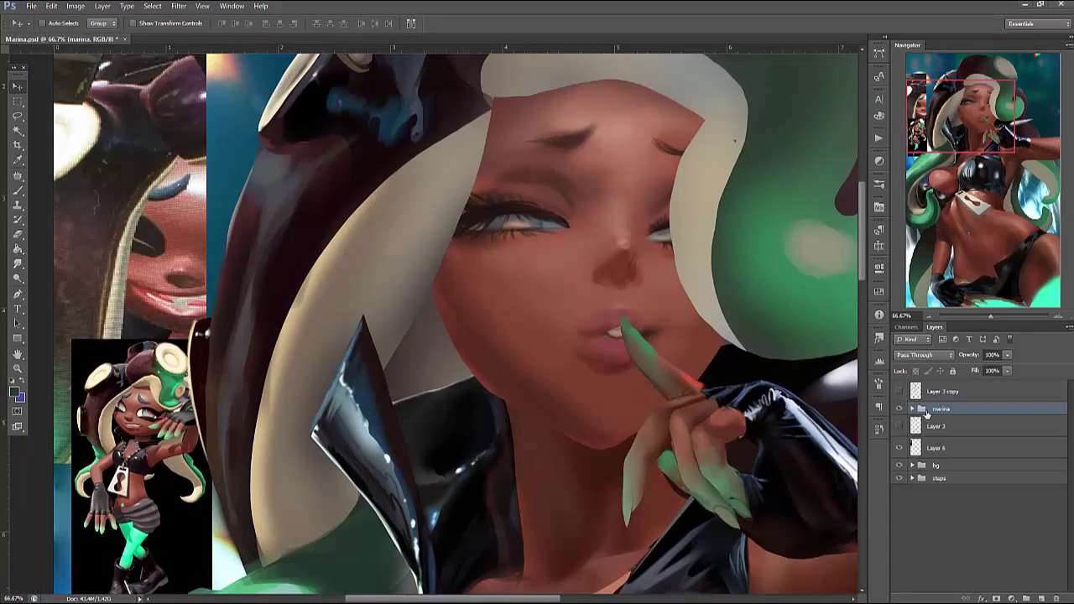
left_click(913, 409)
left_click(959, 467)
left_click_drag(764, 329, 379, 209)
left_click_drag(460, 222, 474, 225)
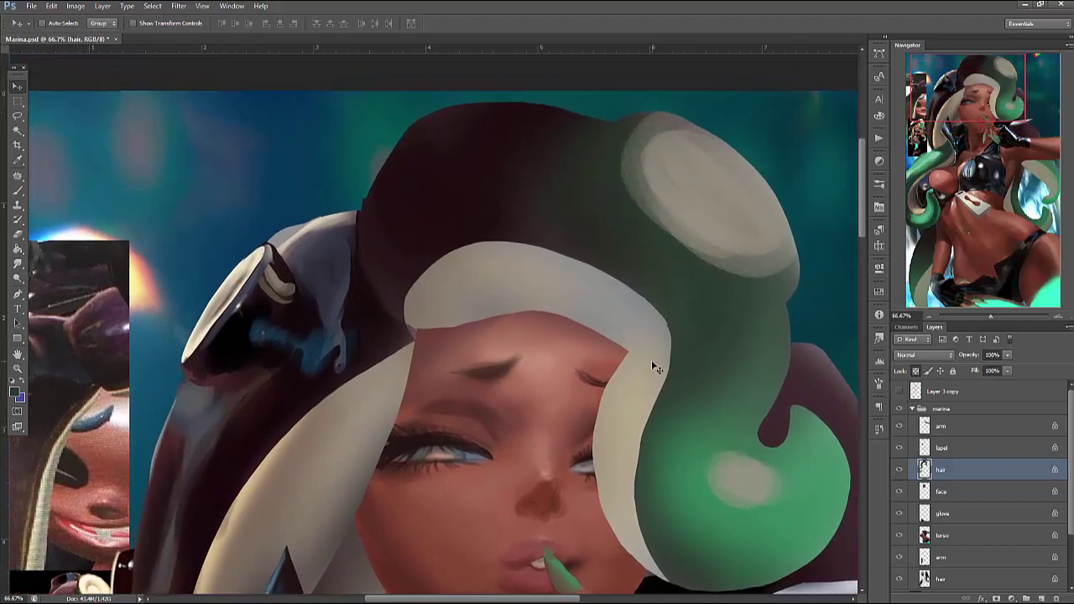
Lasso the dark upper hair roll, brush a soft grey-mauve rim along its outer edge, and save the document
key("l")
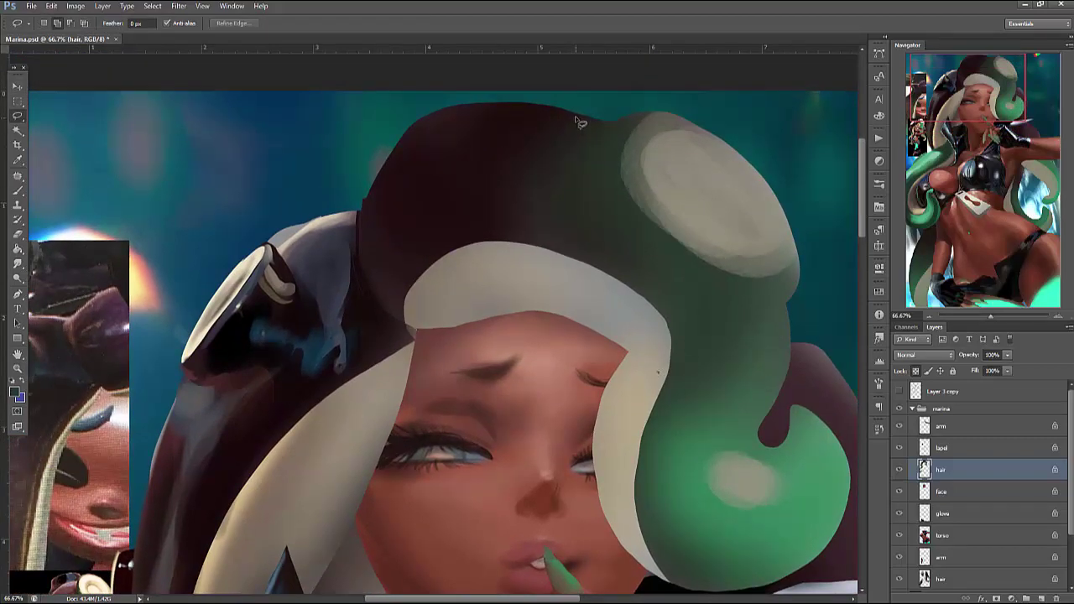
key("b")
right_click(500, 203)
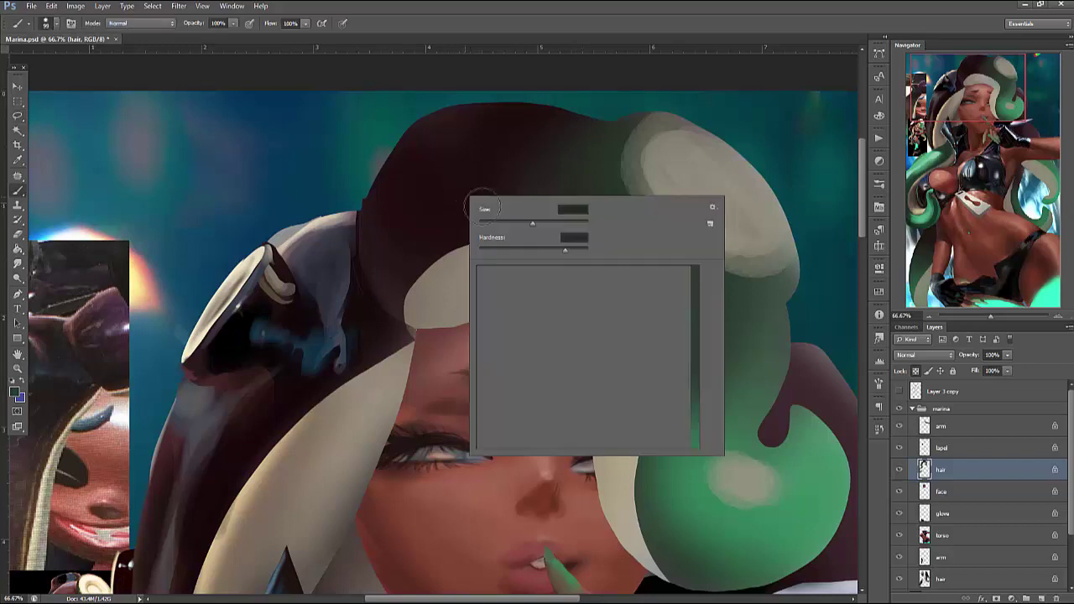
key("Return")
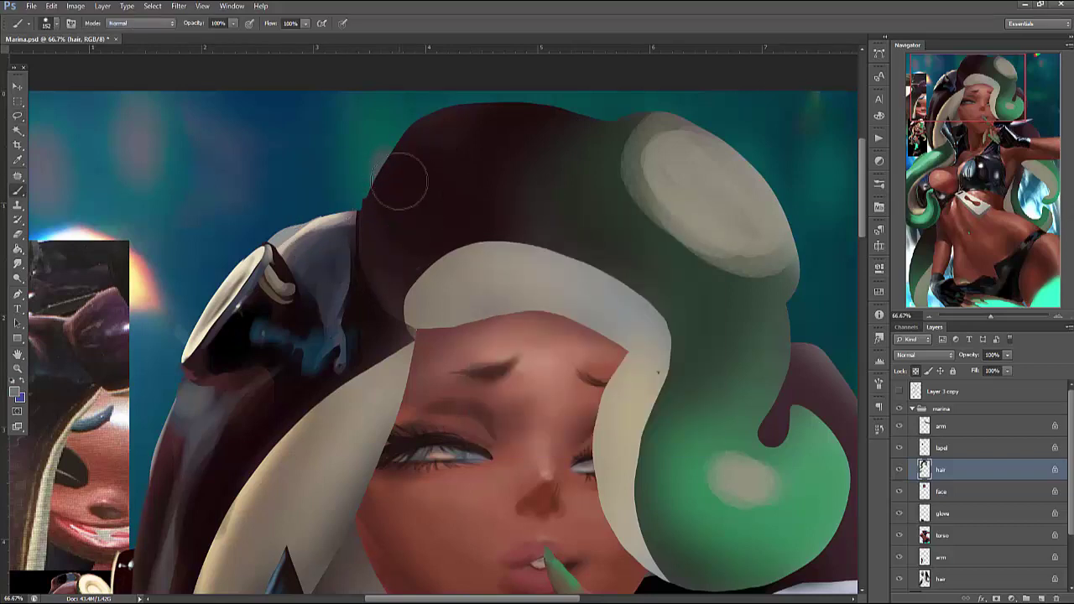
key("l")
mouse_move(366, 176)
left_mouse_down()
mouse_move(591, 304)
mouse_move(329, 178)
left_mouse_up()
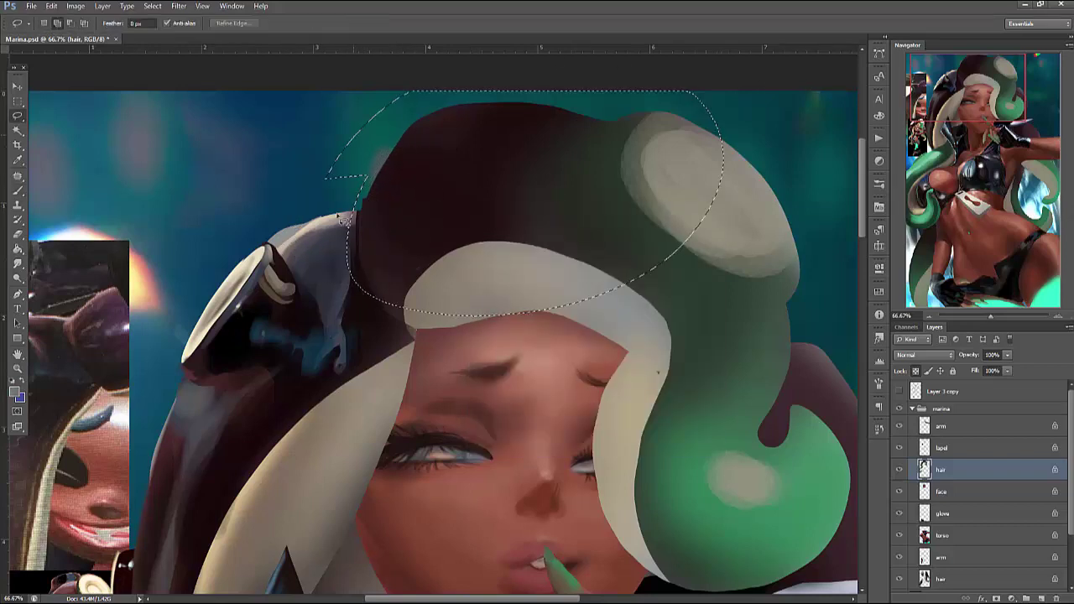
key("b")
key("ctrl+s")
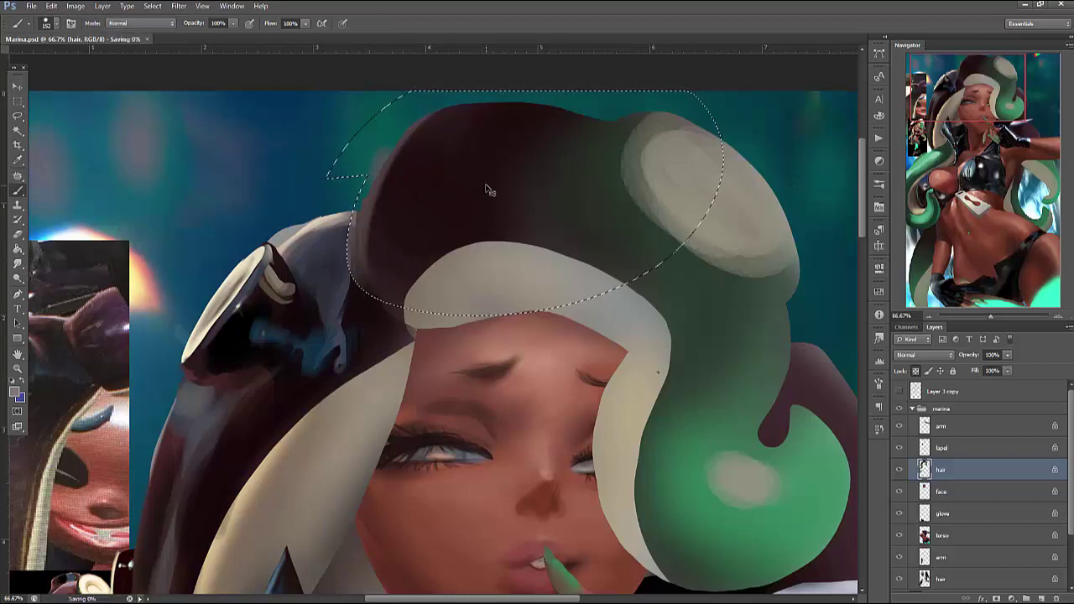
Enlarge the brush to 160 px, extend the soft mauve rim light along the top of the dark hair roll, and deselect
key("ctrl+d")
right_click(503, 176)
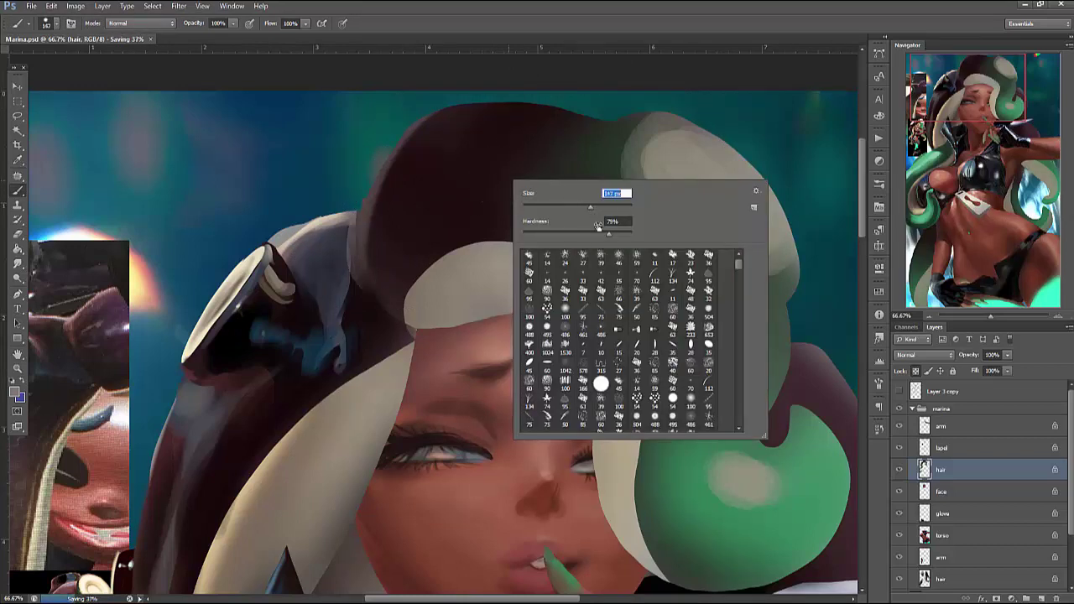
key("Return")
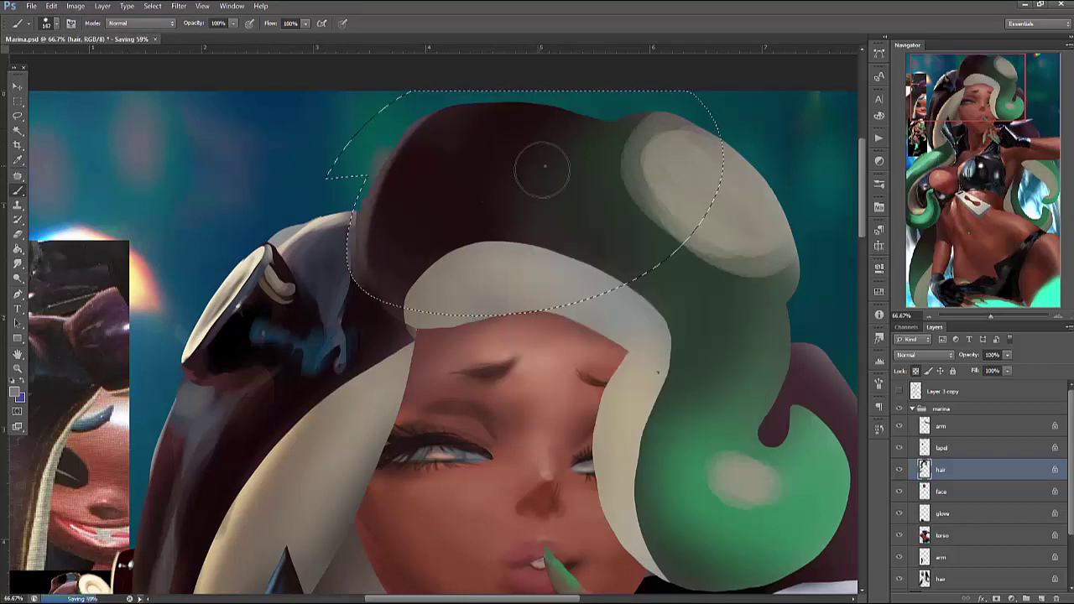
right_click(544, 167)
key("Return")
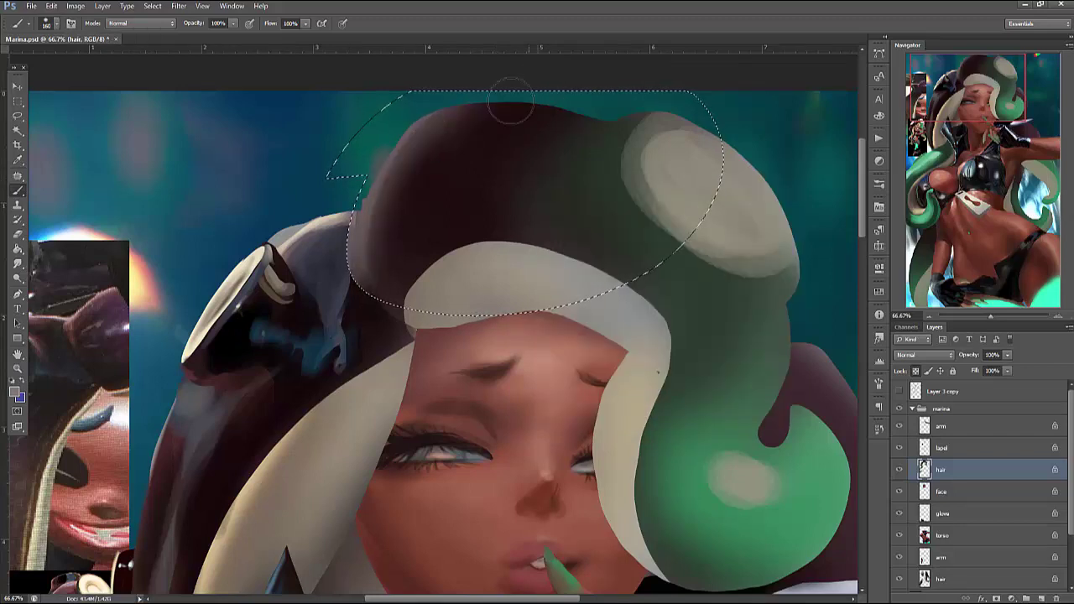
mouse_move(511, 102)
left_mouse_down()
mouse_move(406, 124)
mouse_move(680, 135)
mouse_move(479, 111)
mouse_move(572, 113)
mouse_move(394, 168)
left_mouse_up()
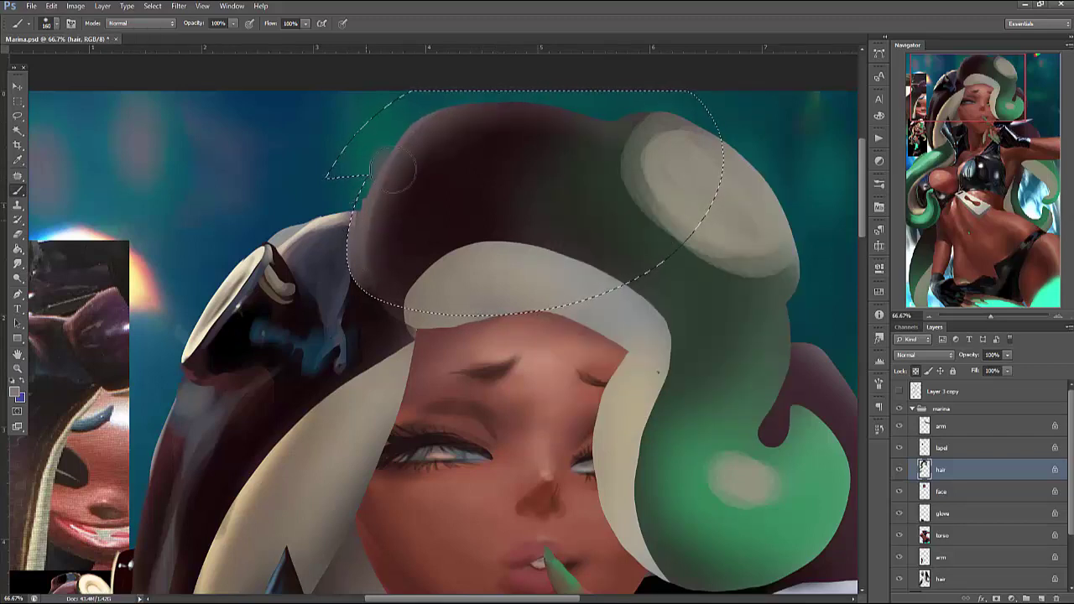
key("ctrl+d")
Lasso the dark hair inside the rim light with a jagged outer edge, darken it with black brushwork, and deselect
key("l")
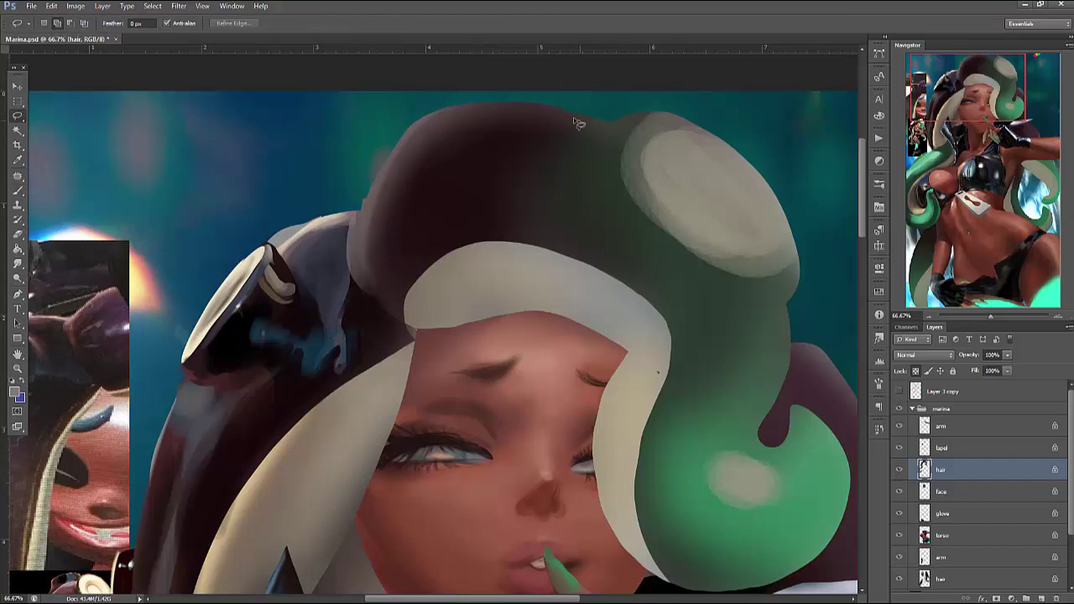
mouse_move(577, 123)
left_mouse_down()
mouse_move(528, 107)
mouse_move(443, 115)
mouse_move(404, 150)
left_mouse_up()
left_click_drag(363, 255, 401, 299)
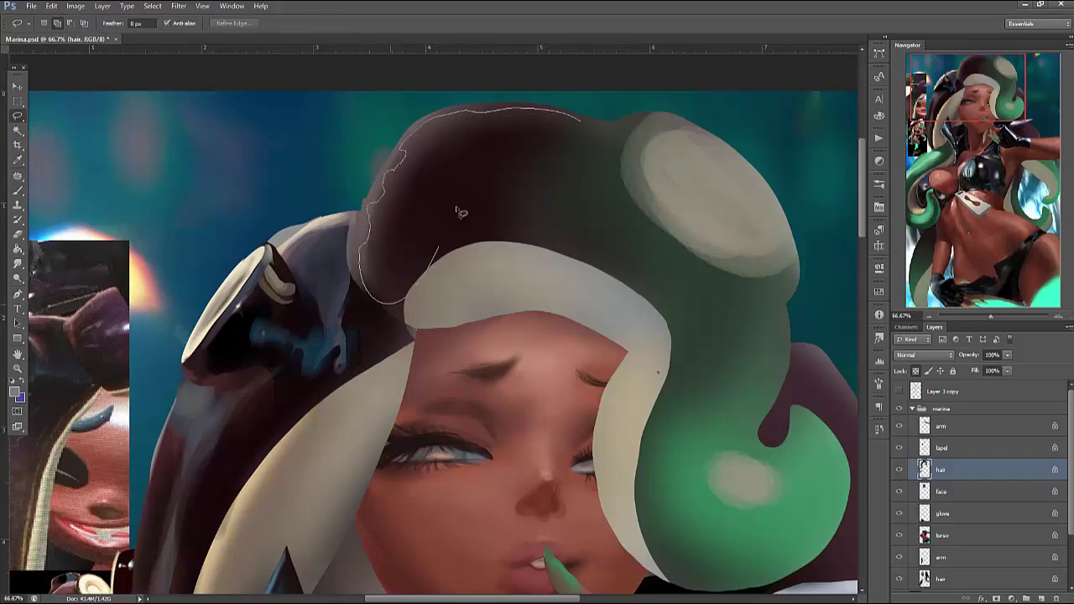
key("b")
left_click_drag(369, 231, 479, 84)
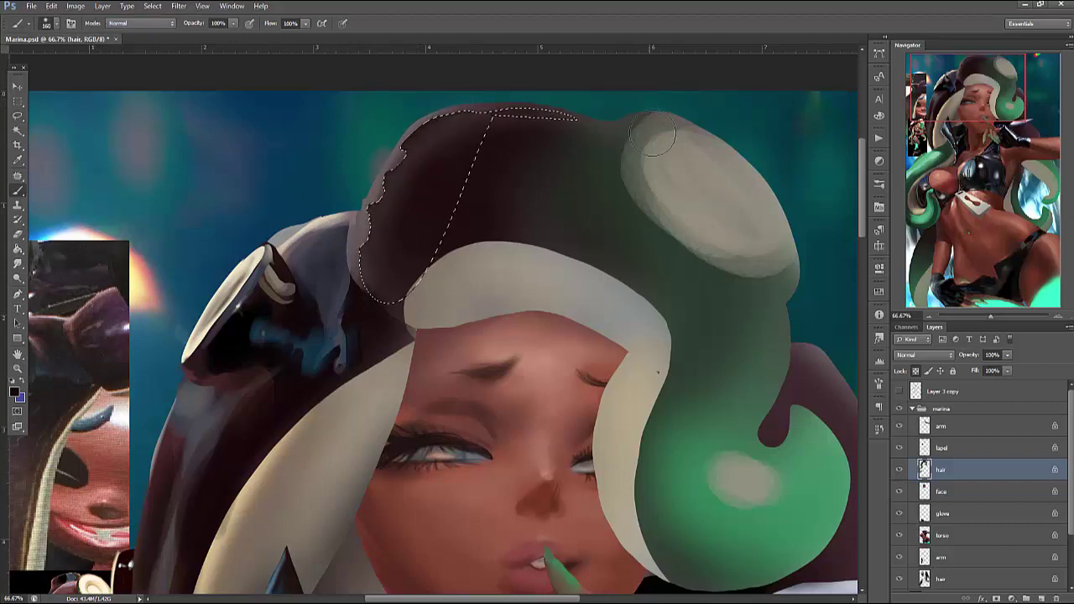
key("ctrl+d")
Lasso a jagged reflection shape across the dark hair roll, paint it with a soft blue-grey tone, and deselect
key("l")
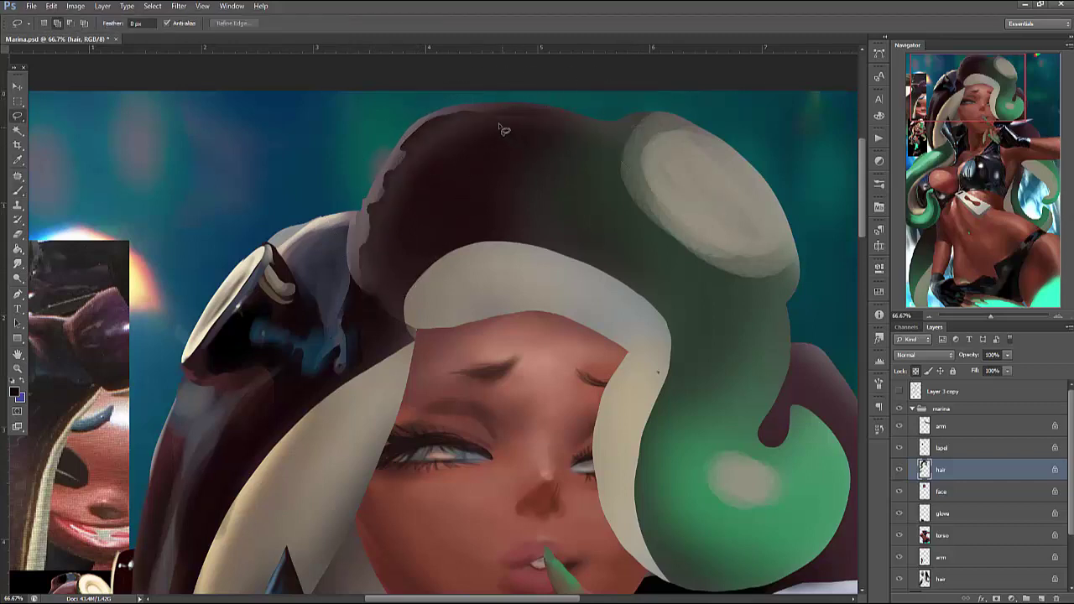
mouse_move(502, 120)
left_mouse_down()
mouse_move(426, 138)
mouse_move(376, 222)
mouse_move(393, 265)
left_mouse_up()
mouse_move(571, 113)
left_mouse_down()
mouse_move(478, 123)
mouse_move(410, 165)
mouse_move(385, 207)
left_mouse_up()
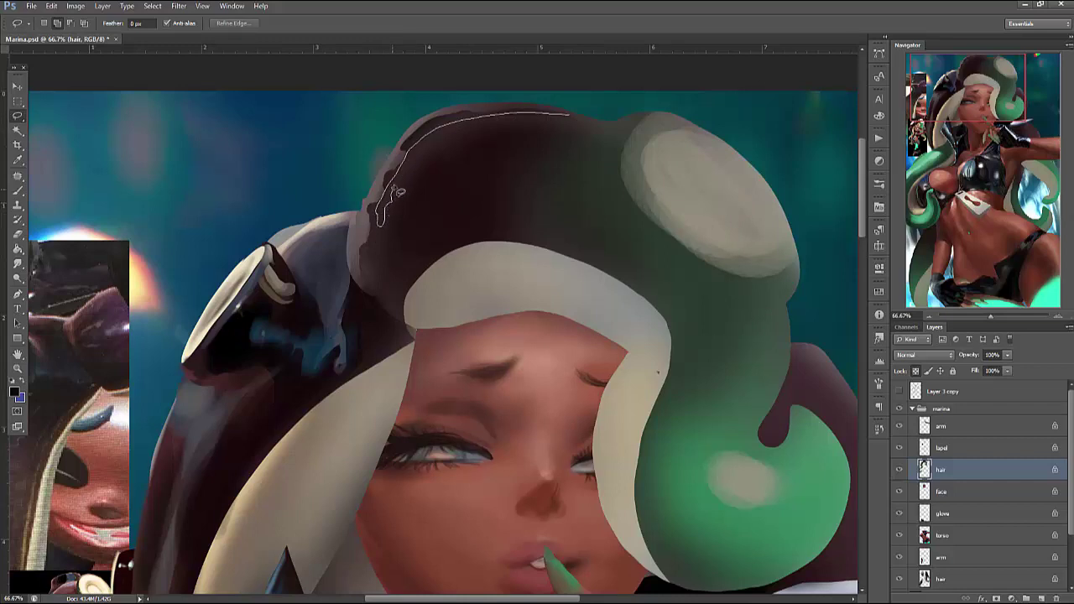
left_click_drag(421, 208, 400, 241)
mouse_move(475, 219)
left_mouse_down()
mouse_move(540, 221)
mouse_move(615, 180)
left_mouse_up()
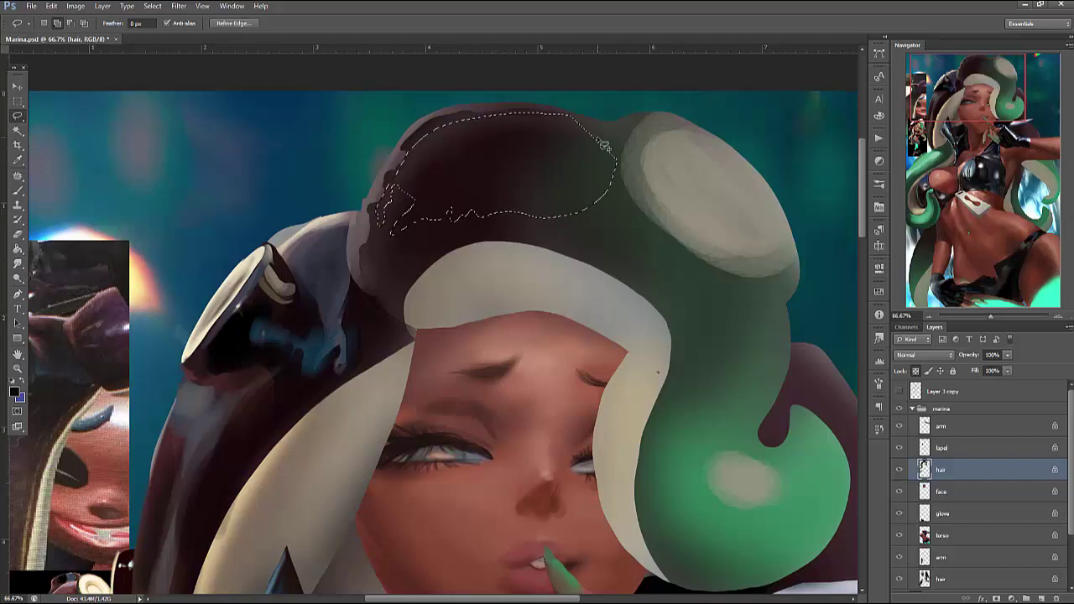
key("b")
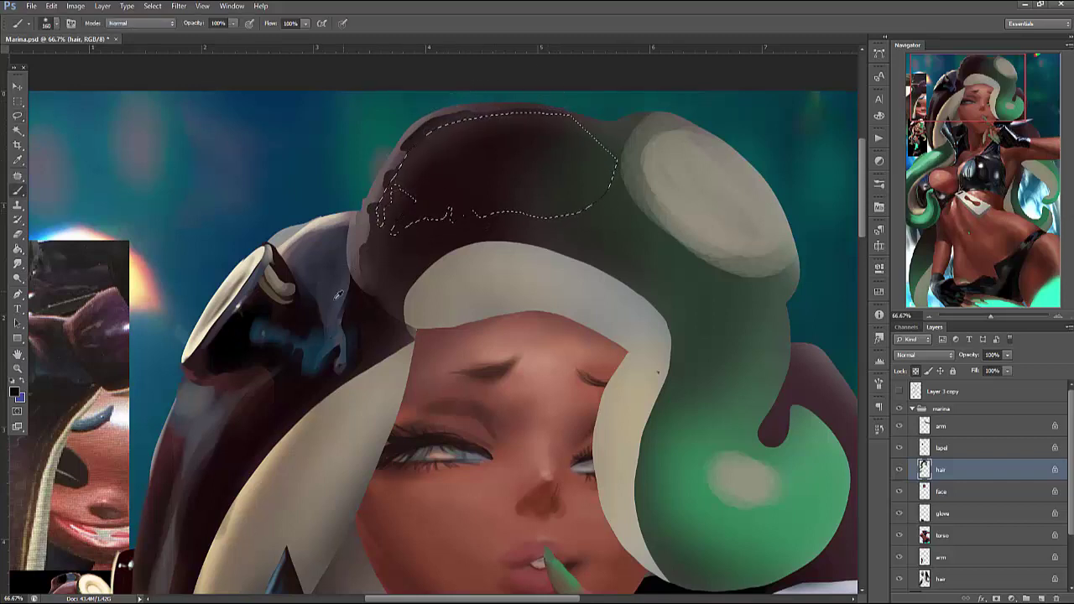
left_click(383, 242, "alt")
mouse_move(386, 151)
left_mouse_down()
mouse_move(439, 172)
mouse_move(439, 250)
mouse_move(405, 198)
mouse_move(459, 116)
mouse_move(497, 209)
mouse_move(530, 239)
mouse_move(419, 203)
mouse_move(575, 104)
mouse_move(431, 128)
mouse_move(442, 172)
mouse_move(449, 157)
mouse_move(444, 187)
mouse_move(507, 222)
mouse_move(552, 207)
mouse_move(558, 233)
mouse_move(485, 191)
mouse_move(514, 183)
mouse_move(578, 238)
mouse_move(425, 228)
mouse_move(413, 109)
mouse_move(432, 67)
left_mouse_up()
key("ctrl+d")
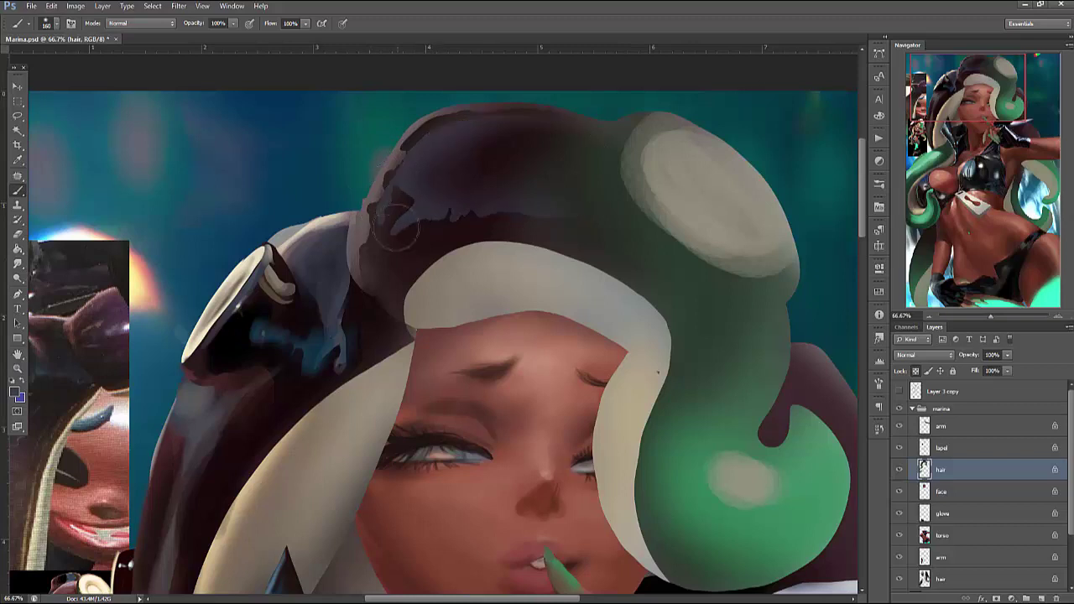
Lasso a thin strip along the hair roll's lower outer edge, paint a pinkish highlight in it with a smaller brush, and deselect
key("l")
left_click_drag(386, 290, 388, 306)
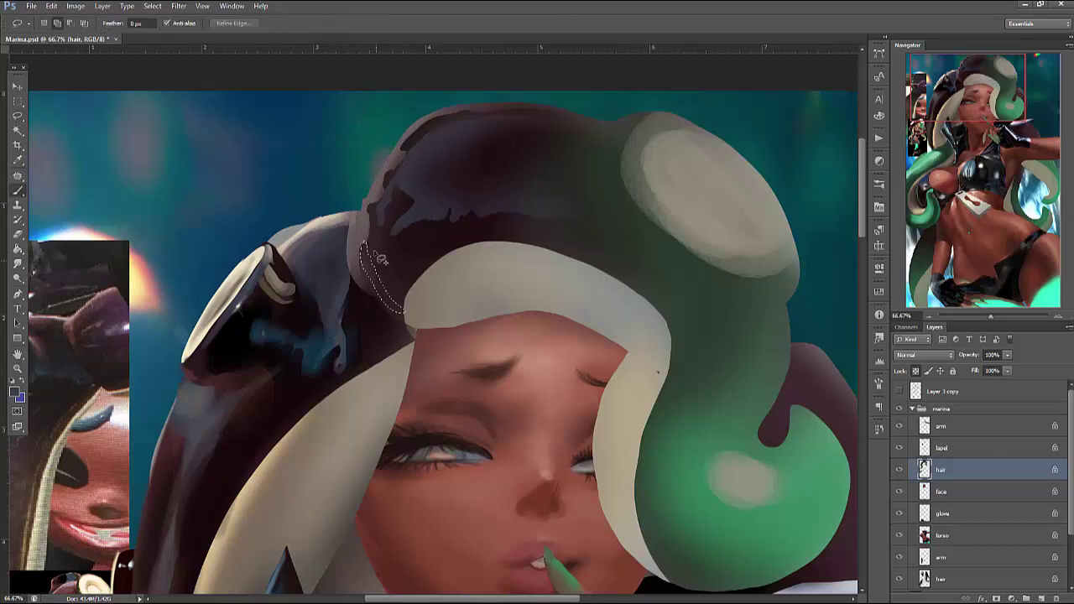
key("b")
right_click(395, 198)
left_click(187, 265)
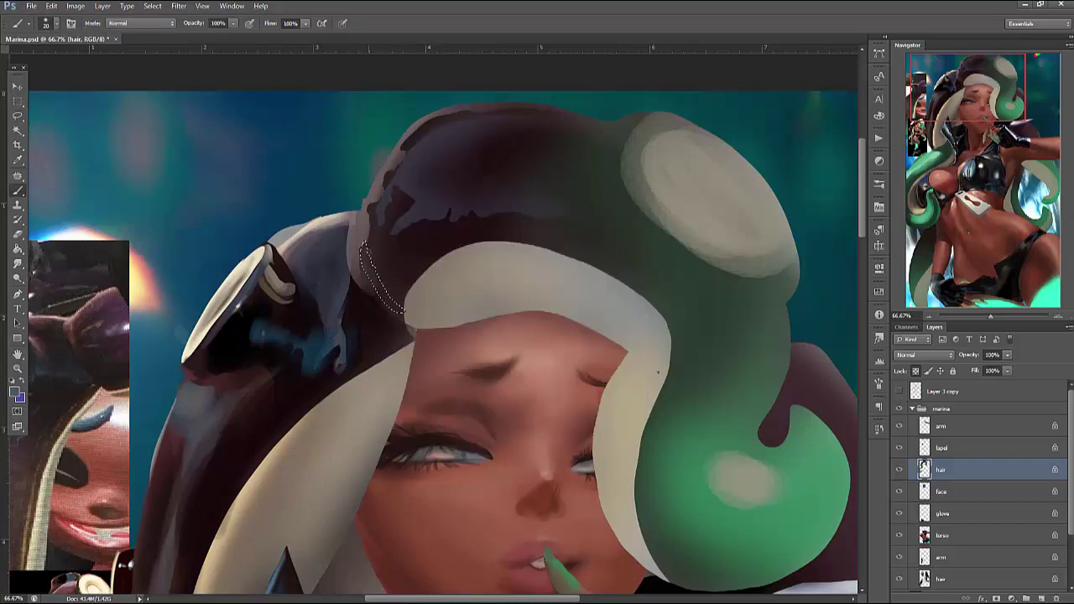
right_click(400, 205)
left_click_drag(416, 232, 411, 232)
key("Return")
key("ctrl+d")
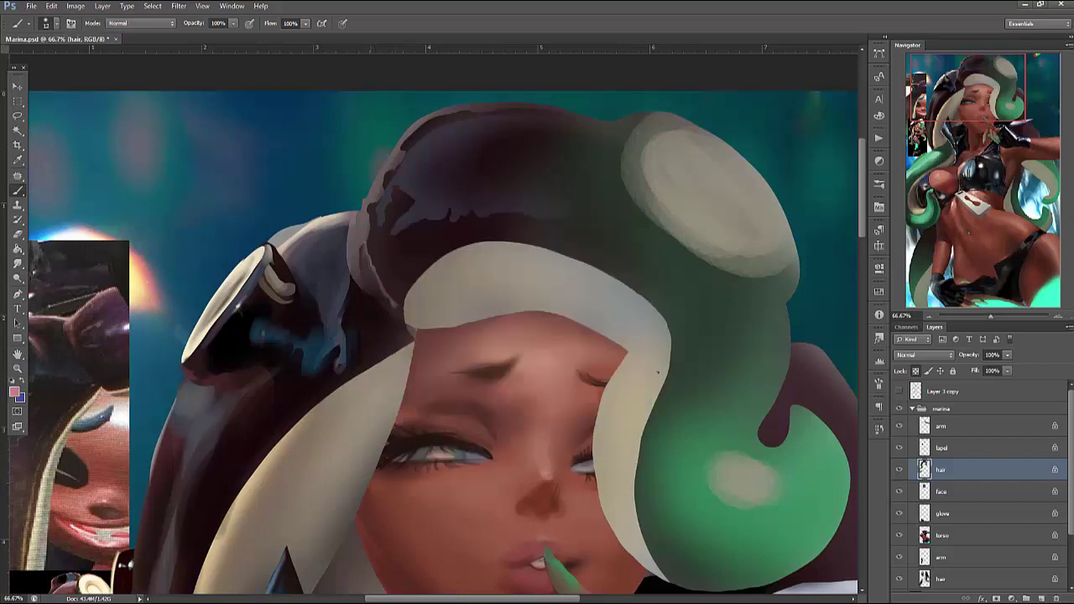
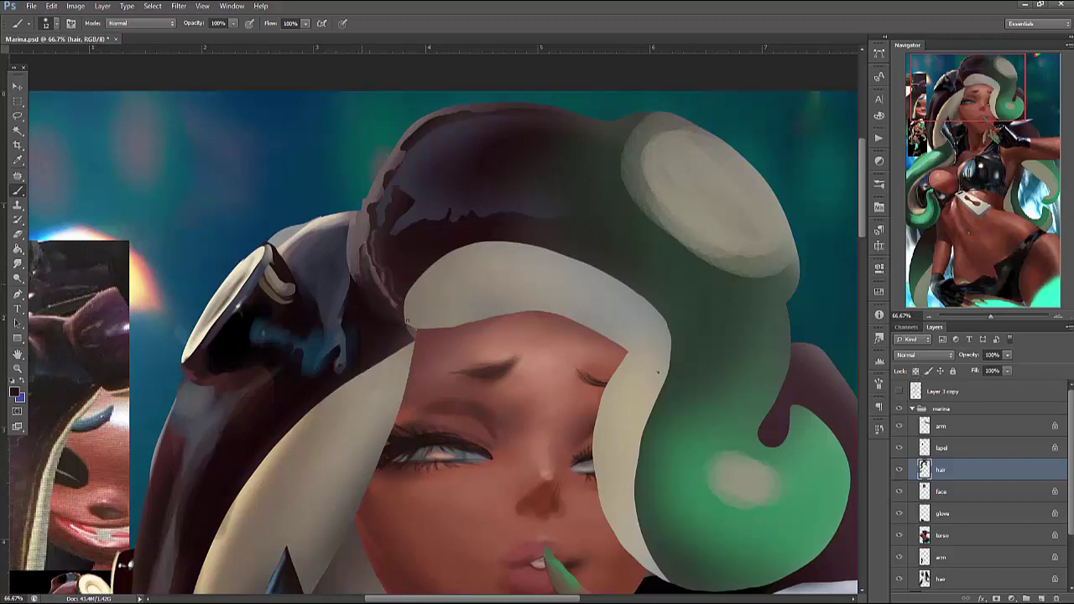
Lasso a ragged area of hair behind the large roll, brush dark teal and black shading into it, and deselect
left_click_drag(490, 227, 624, 236)
key("l")
left_click_drag(483, 233, 511, 343)
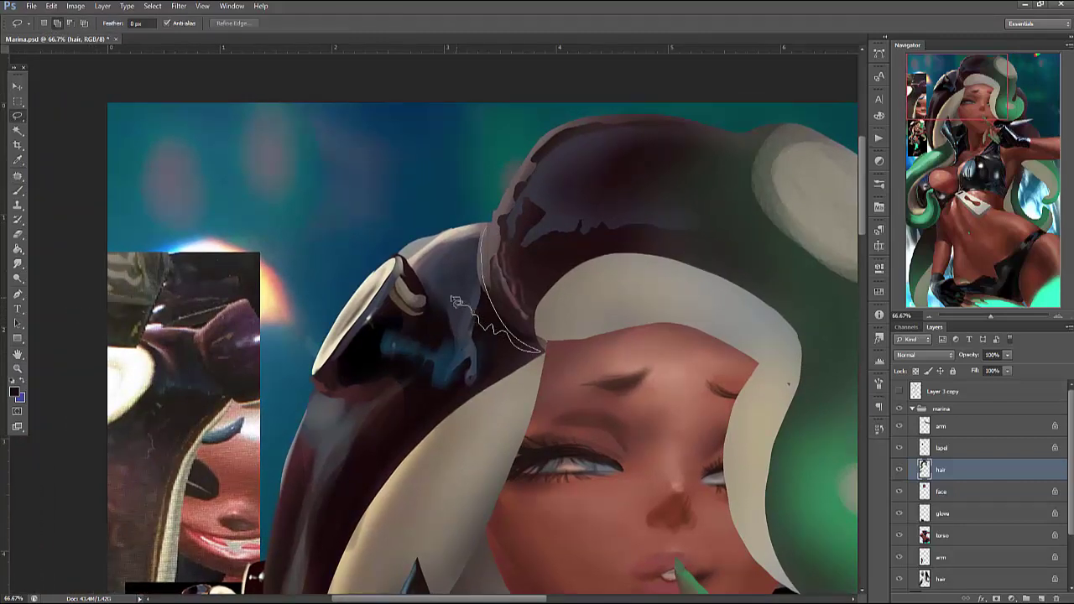
left_click_drag(485, 232, 484, 232)
key("b")
right_click(522, 202)
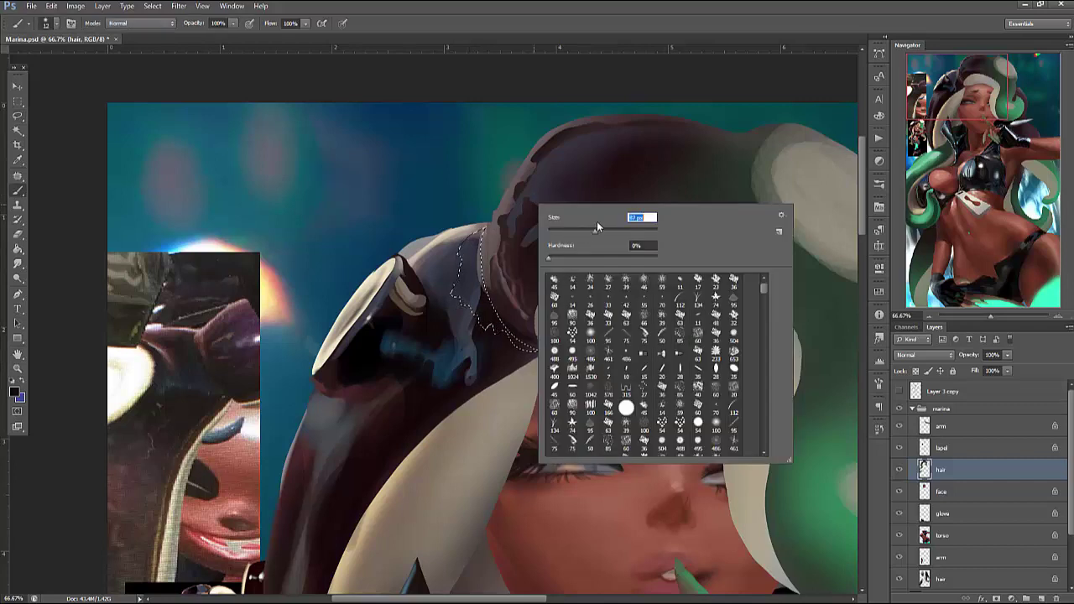
key("Escape")
mouse_move(483, 302)
left_mouse_down()
mouse_move(487, 318)
mouse_move(470, 277)
mouse_move(487, 323)
mouse_move(502, 313)
left_mouse_up()
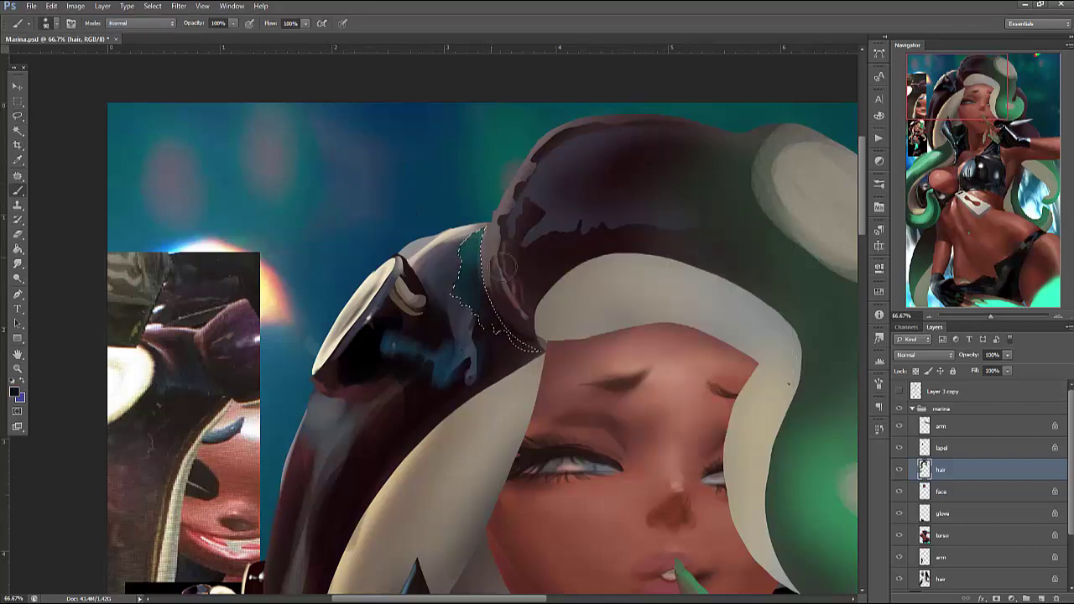
key("ctrl+d")
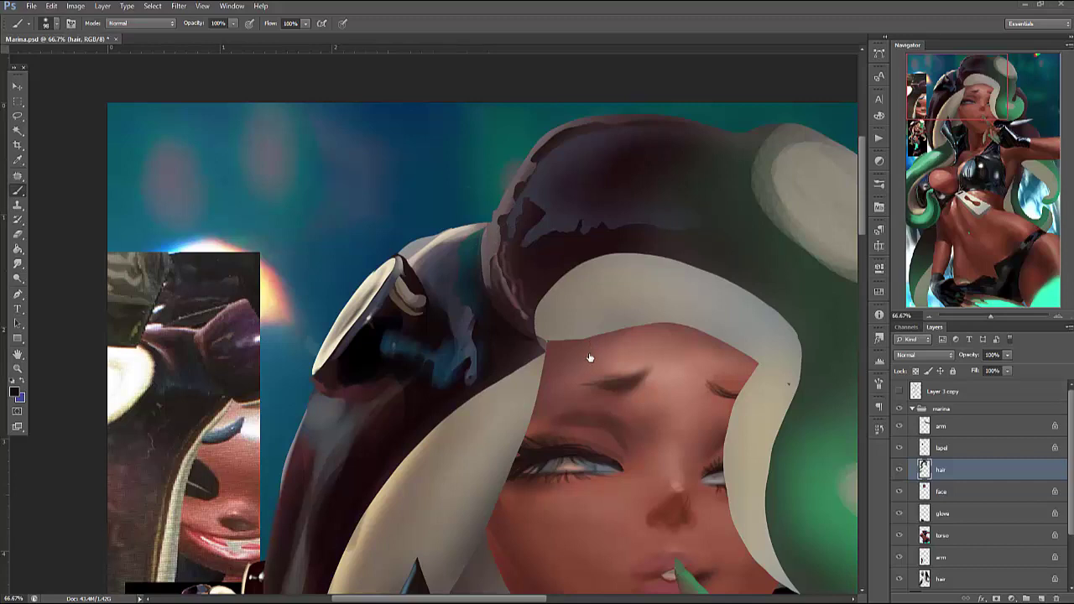
Lasso the narrow dark band behind the cream-rimmed tentacle tip, darken it with the brush, and deselect
left_click_drag(643, 291, 736, 281)
left_click(1063, 317)
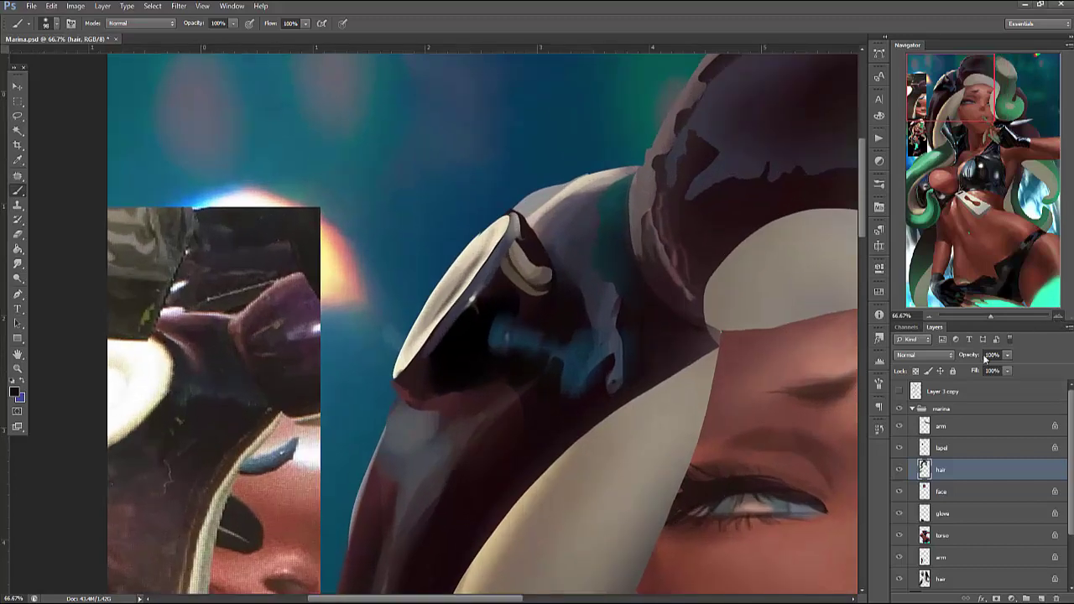
key("l")
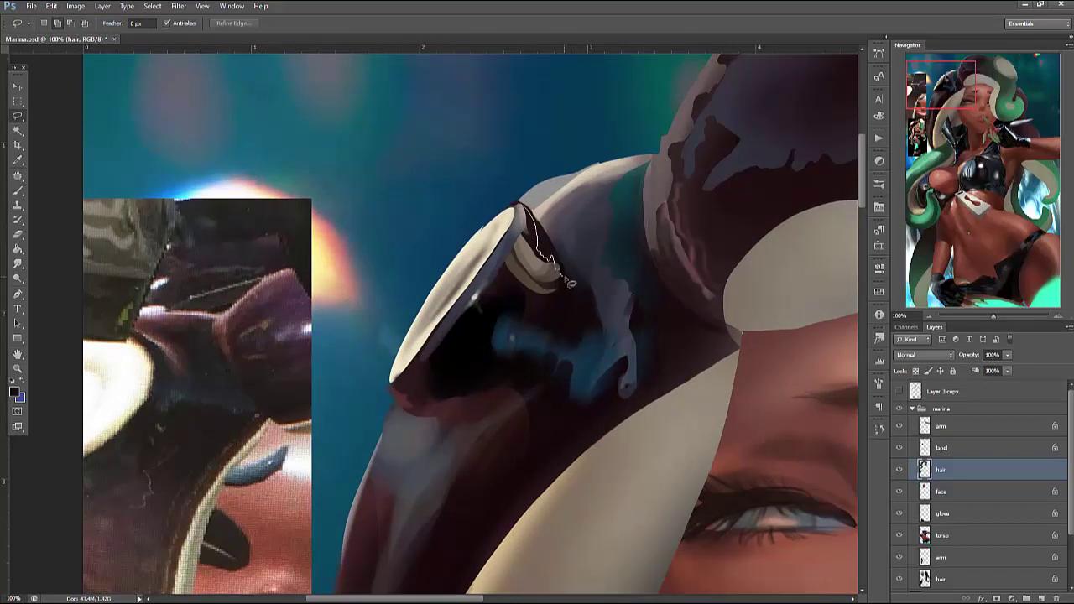
mouse_move(570, 283)
left_mouse_down()
mouse_move(551, 222)
mouse_move(524, 205)
left_mouse_up()
key("b")
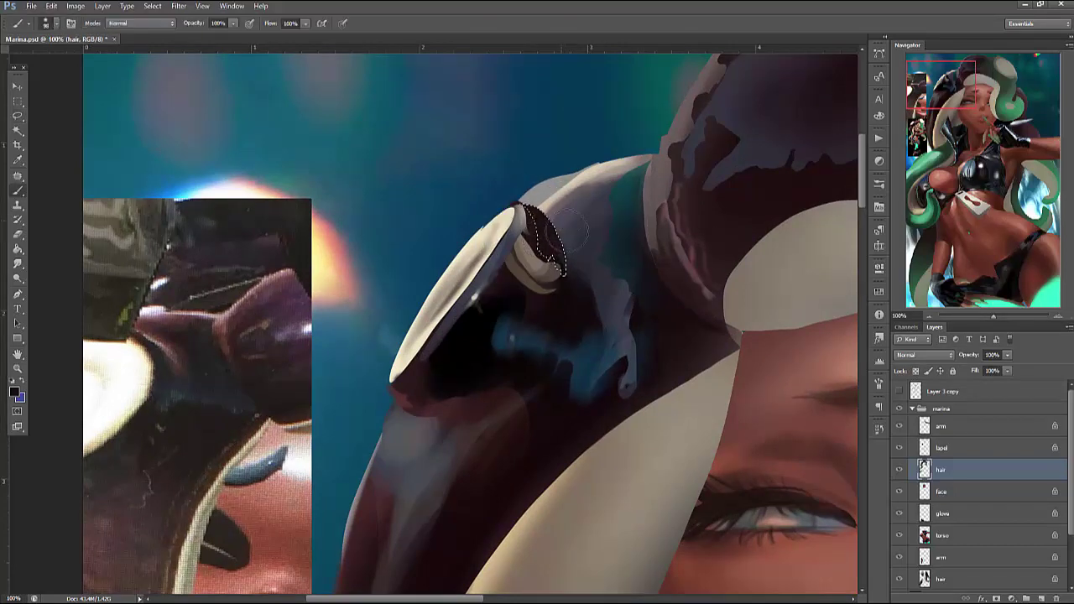
mouse_move(577, 232)
left_mouse_down()
mouse_move(547, 251)
mouse_move(524, 205)
left_mouse_up()
key("ctrl+d")
Select the dark band behind the cream rim, brush a sampled light tone along its outer edge, and deselect
key("l")
key("b")
right_click(552, 170)
key("Escape")
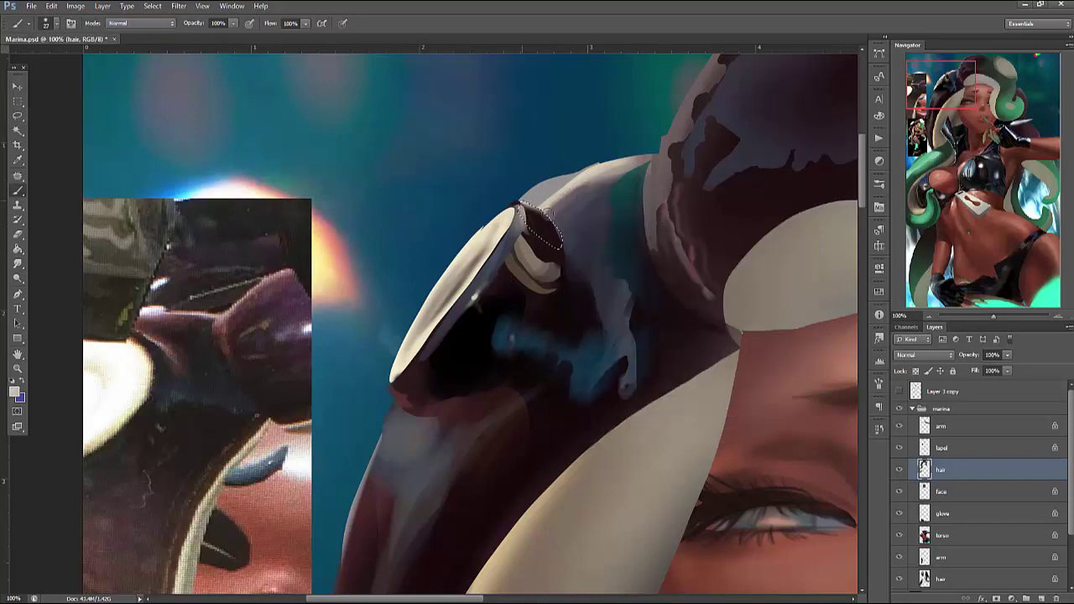
left_click(563, 225, "alt")
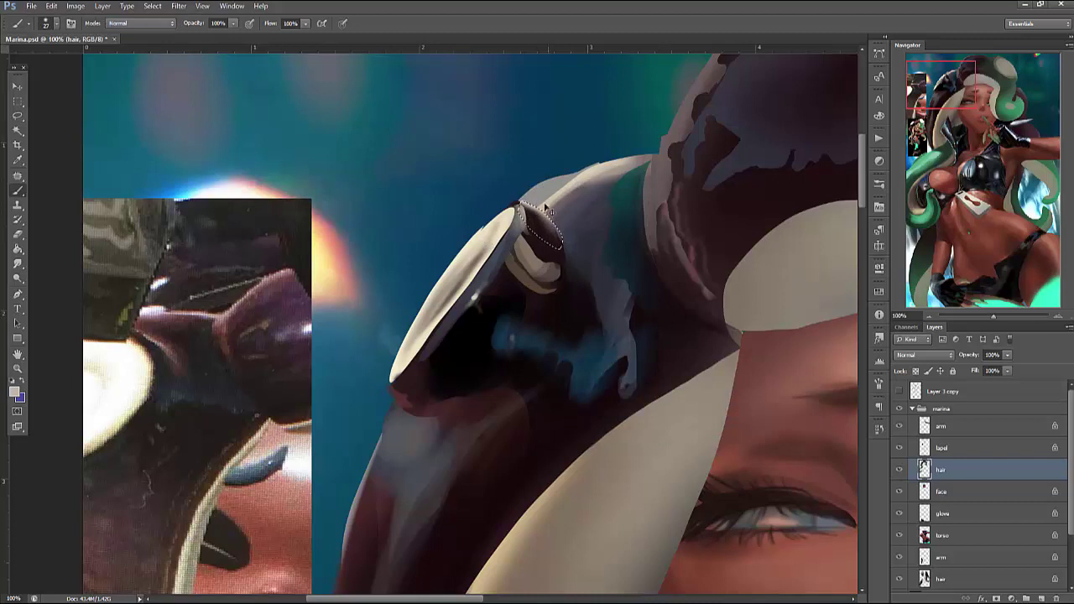
key("ctrl+d")
Lasso the hair just behind the tentacle tip's band, brush a soft black shadow into it, and deselect
key("l")
mouse_move(545, 207)
left_mouse_down()
mouse_move(581, 256)
mouse_move(602, 212)
mouse_move(598, 190)
mouse_move(542, 210)
mouse_move(573, 278)
mouse_move(567, 222)
mouse_move(587, 199)
mouse_move(583, 232)
left_mouse_up()
key("b")
right_click(625, 192)
key("Escape")
key("ctrl+d")
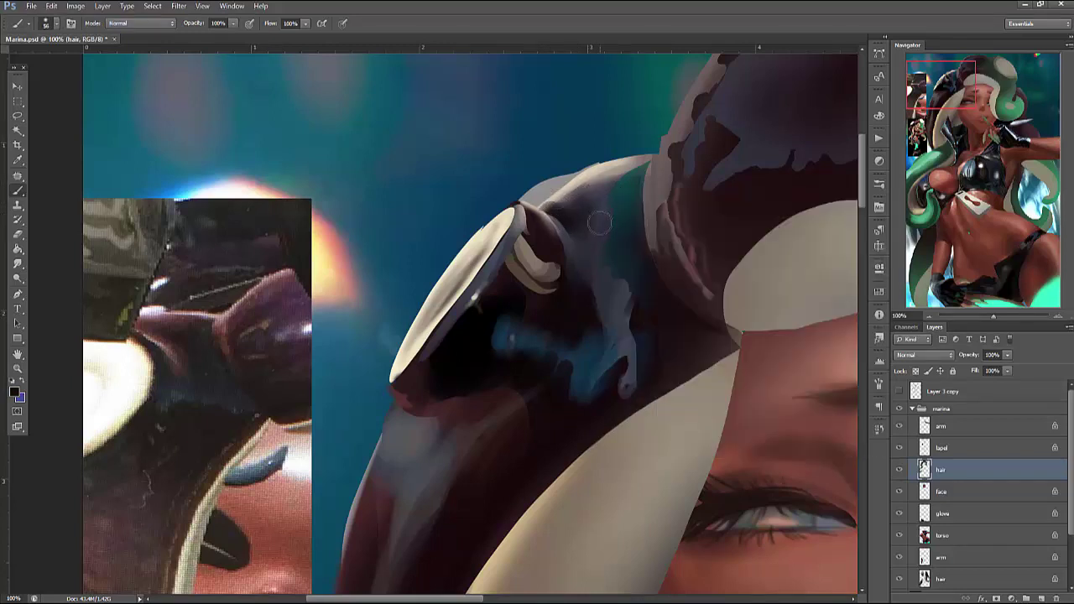
Set the brush to 14 px and brush sampled maroon shading along the inner edge of the cream tentacle tip
right_click(587, 217)
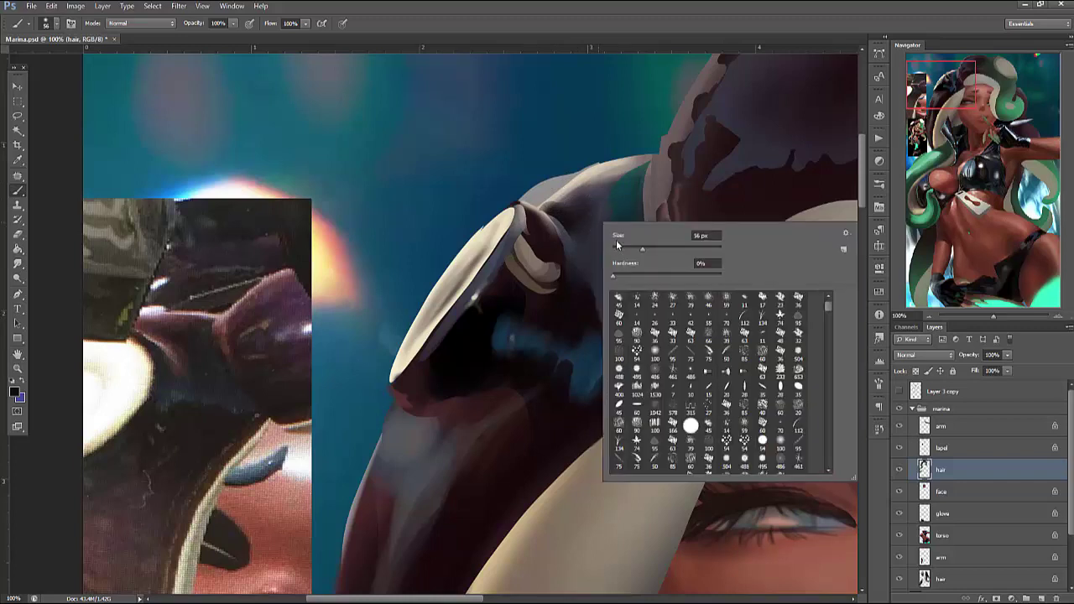
type("14")
key("Return")
left_click(677, 270, "alt")
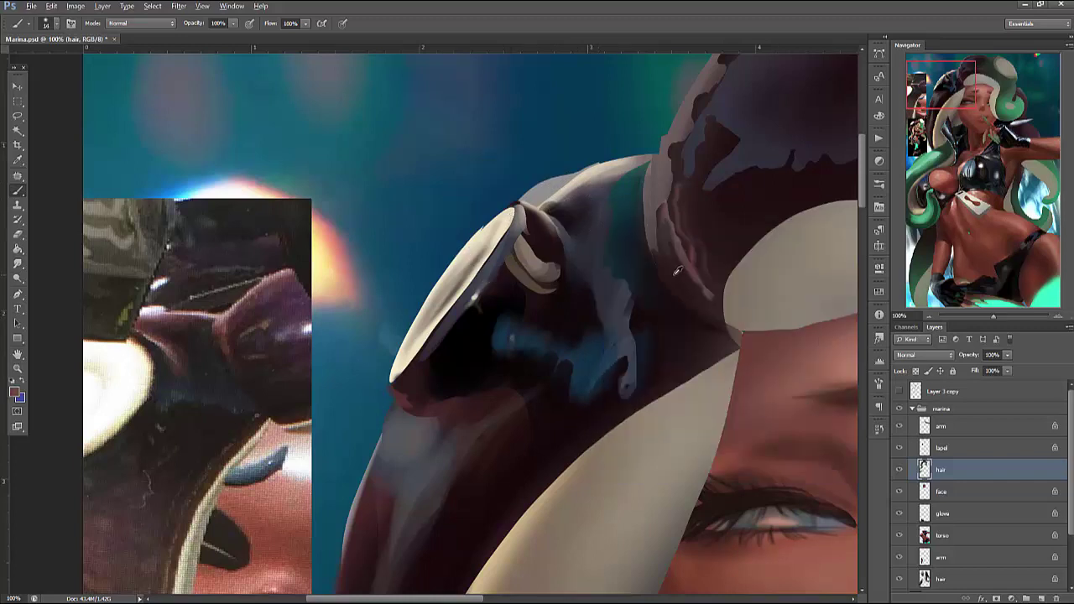
left_click_drag(512, 212, 438, 319)
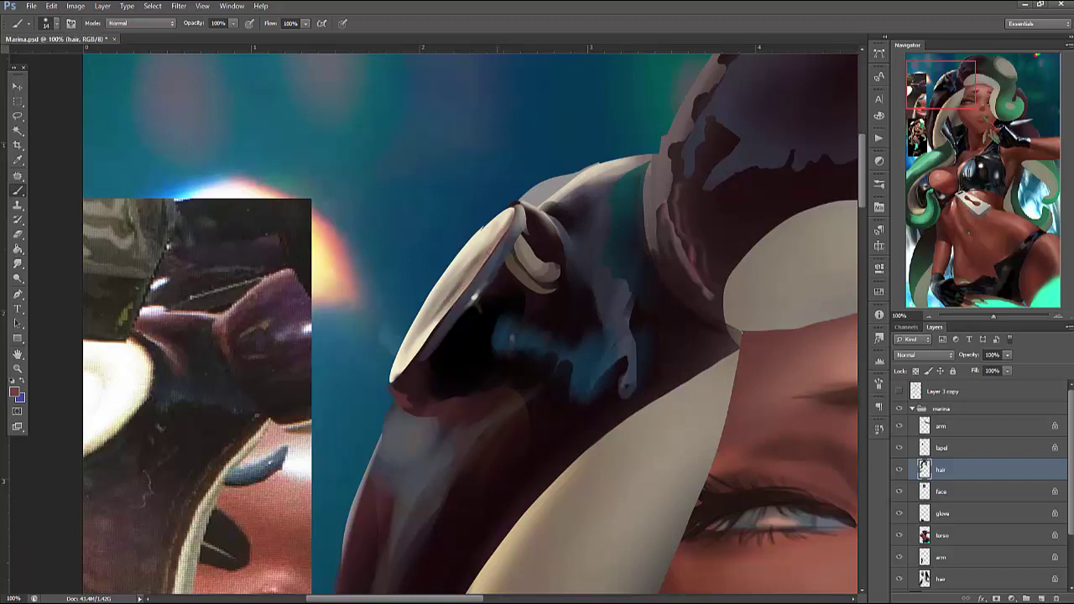
left_click_drag(477, 268, 406, 366)
left_click_drag(448, 310, 394, 380)
Soften the maroon shading into the cream face of the tentacle tip using light tones sampled from it
left_click(421, 340, "alt")
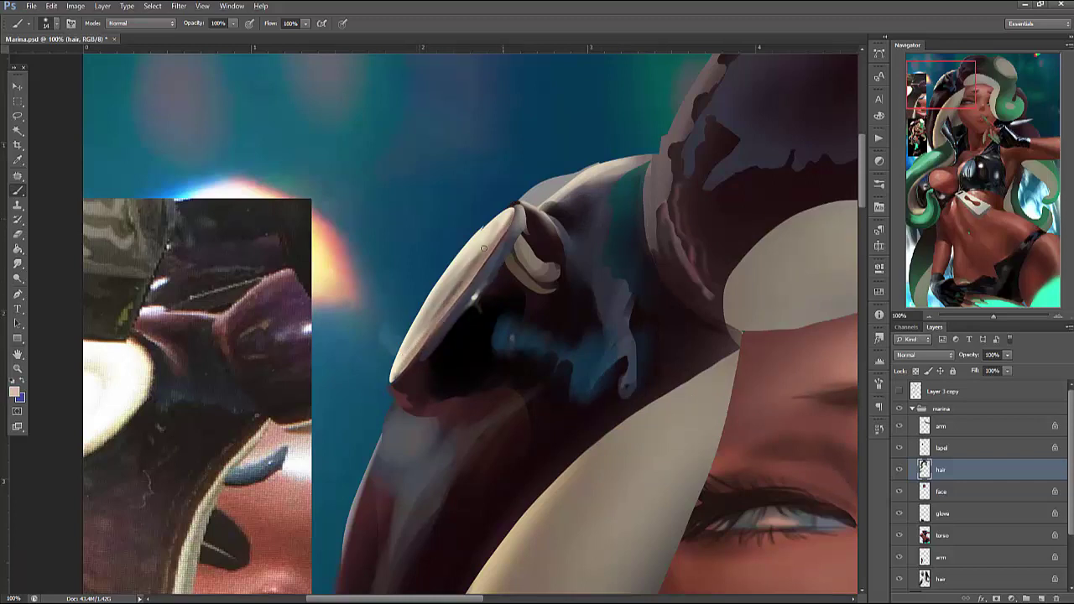
left_click(468, 274, "alt")
mouse_move(493, 229)
left_mouse_down()
mouse_move(443, 302)
mouse_move(450, 282)
left_mouse_up()
left_click(495, 231, "alt")
left_click_drag(485, 247, 481, 250)
Sample black, shrink the brush, and draw thin dark contour lines down the cream face of the tentacle tip
left_click(518, 275, "alt")
right_click(518, 274)
left_click_drag(554, 237, 534, 237)
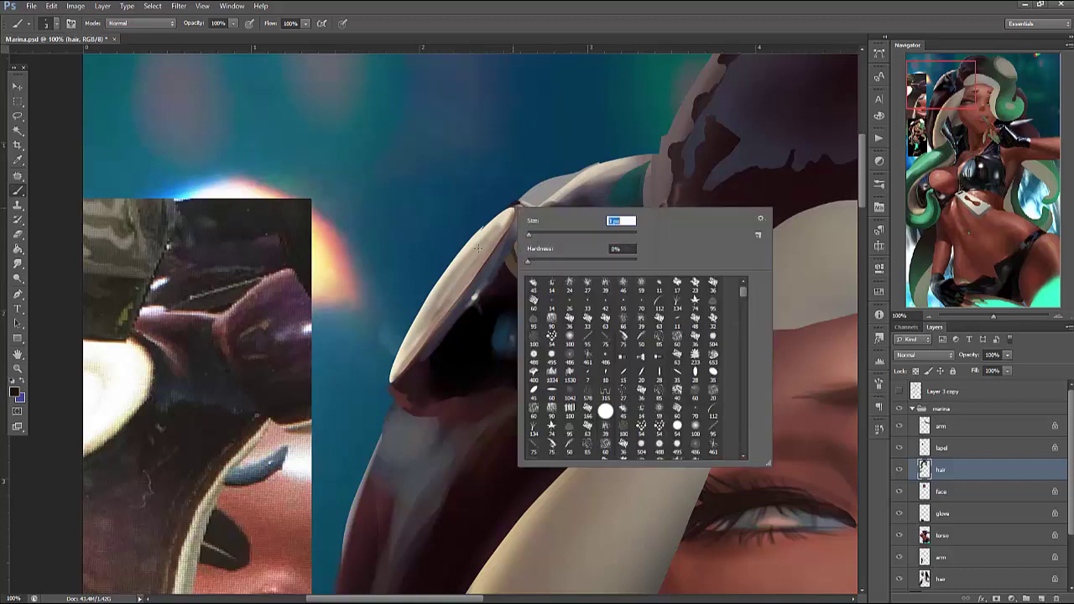
key("Return")
left_click_drag(464, 263, 429, 314)
left_click_drag(454, 282, 416, 340)
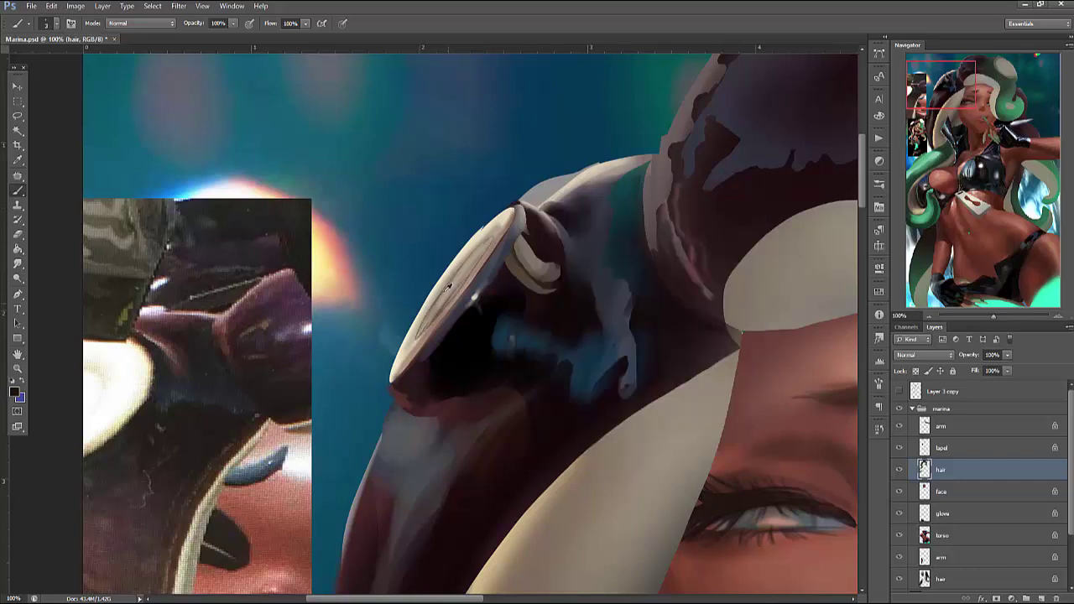
Lasso a narrow crescent along the outer edge of the cream tip, brush a dark rim into it, and deselect
left_click(500, 222, "alt")
left_click_drag(555, 311, 606, 314)
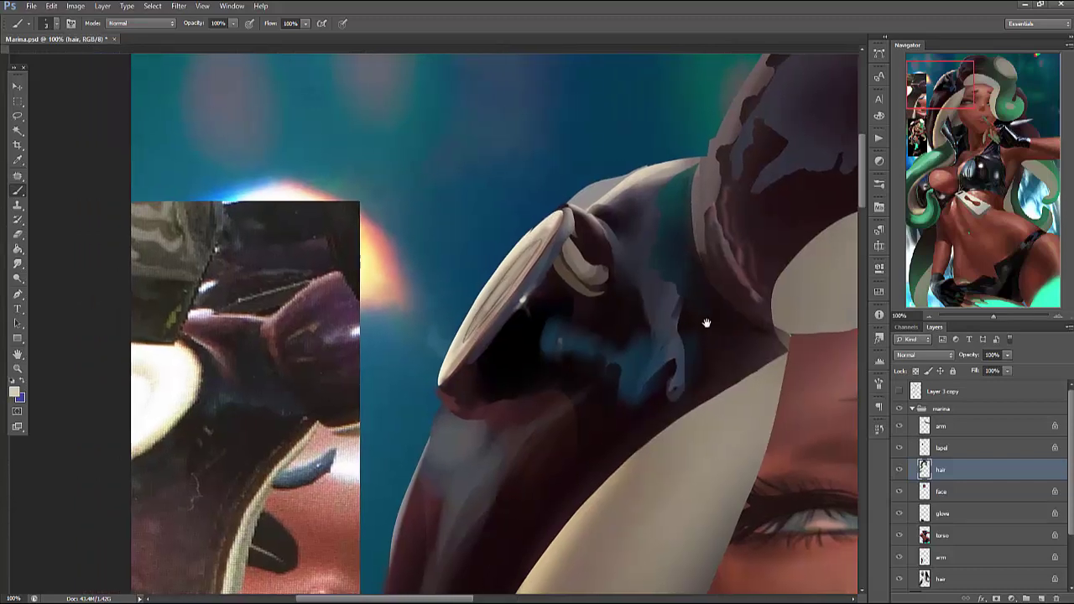
key("l")
mouse_move(570, 204)
left_mouse_down()
mouse_move(513, 248)
mouse_move(452, 348)
left_mouse_up()
left_click_drag(454, 400, 463, 340)
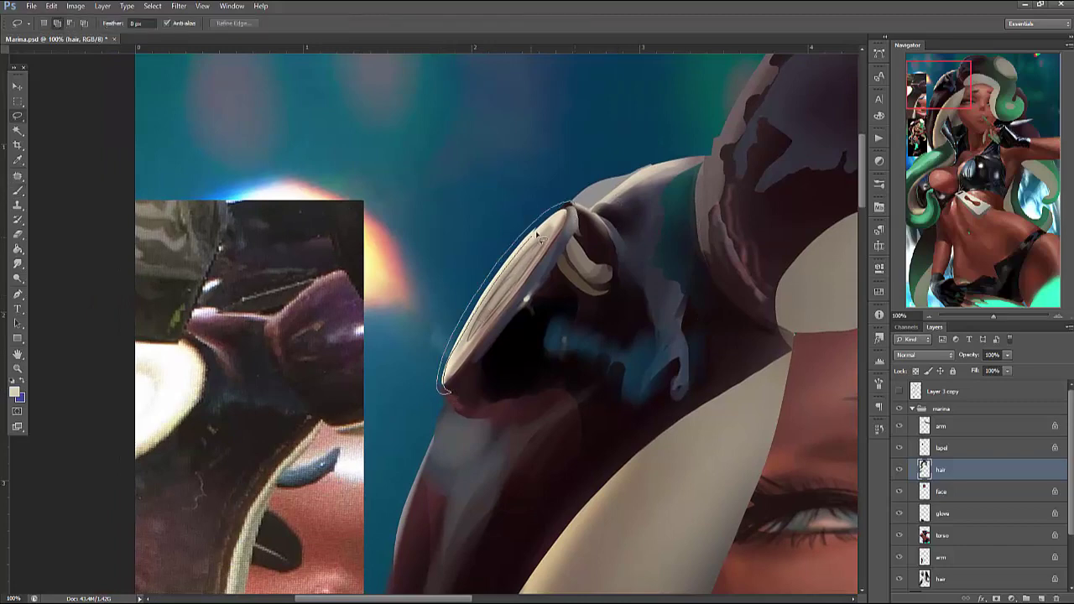
left_click_drag(579, 220, 577, 217)
key("b")
right_click(499, 261)
key("Escape")
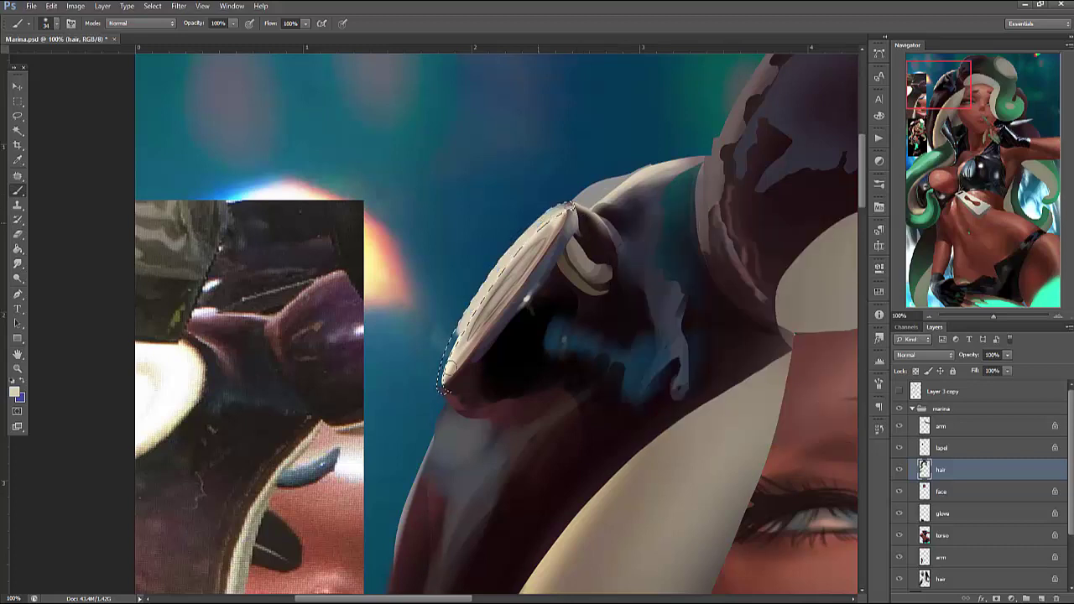
left_click(452, 387, "alt")
mouse_move(444, 390)
left_mouse_down()
mouse_move(606, 202)
mouse_move(517, 254)
mouse_move(482, 341)
mouse_move(492, 263)
mouse_move(450, 384)
left_mouse_up()
left_click(578, 236, "alt")
mouse_move(572, 209)
left_mouse_down()
mouse_move(529, 228)
mouse_move(579, 191)
left_mouse_up()
key("ctrl+d")
Brush thin grey highlights along the dark rim of the cream tip with a finer brush
right_click(585, 201)
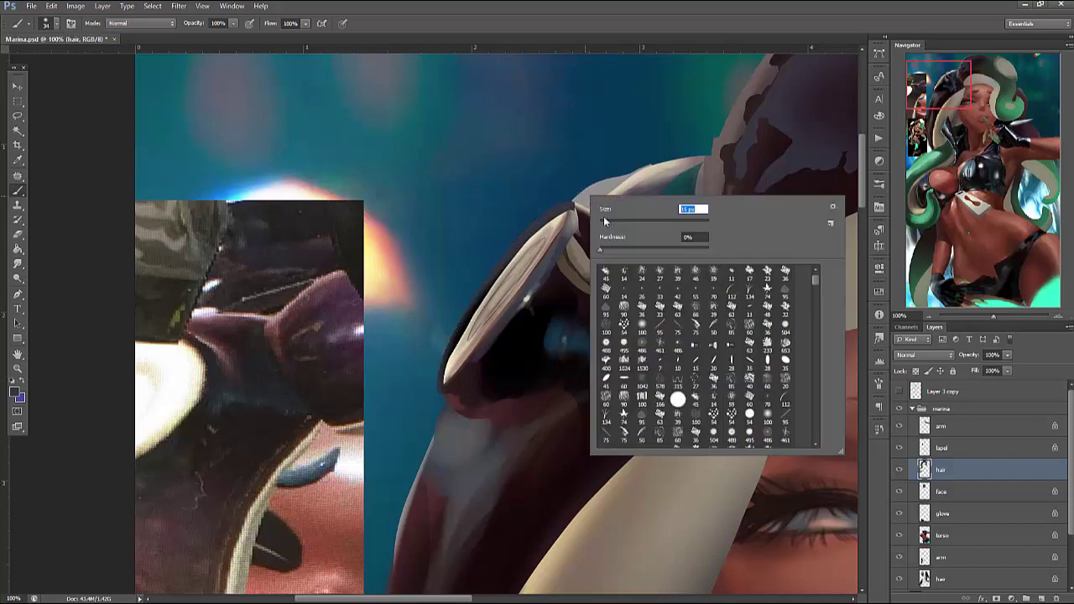
key("Escape")
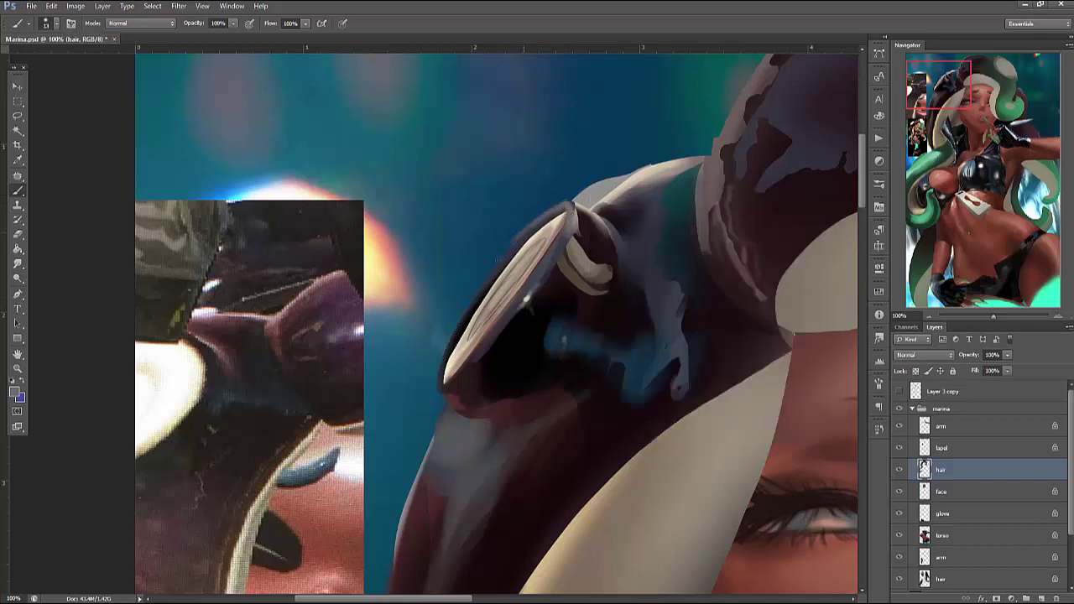
right_click(587, 194)
key("Escape")
left_click(407, 269, "alt")
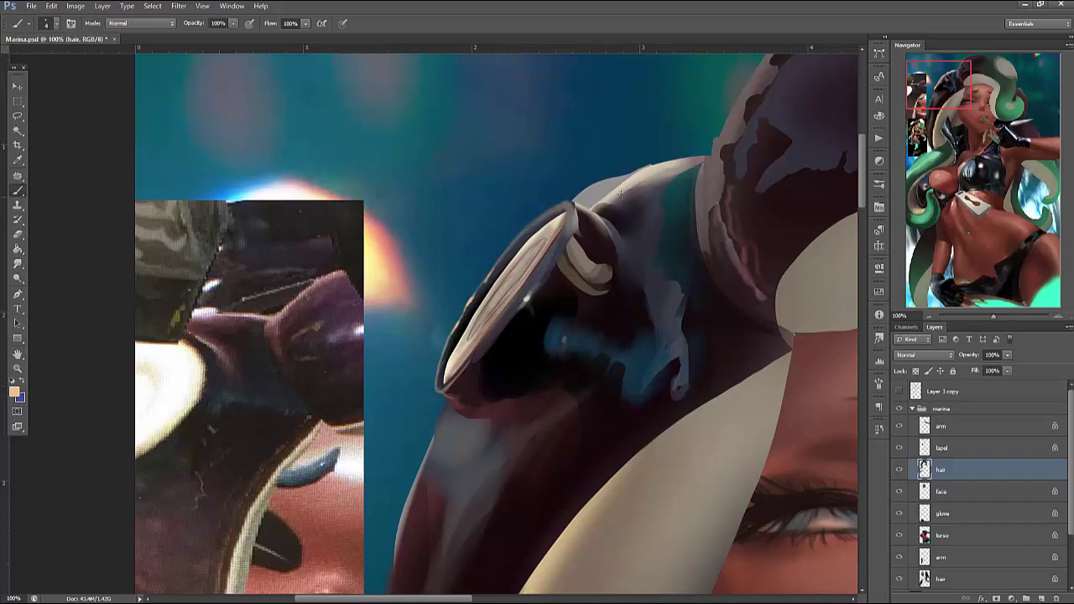
Lasso the underside of the tentacle tip, brush soft black shading into it, and deselect
key("l")
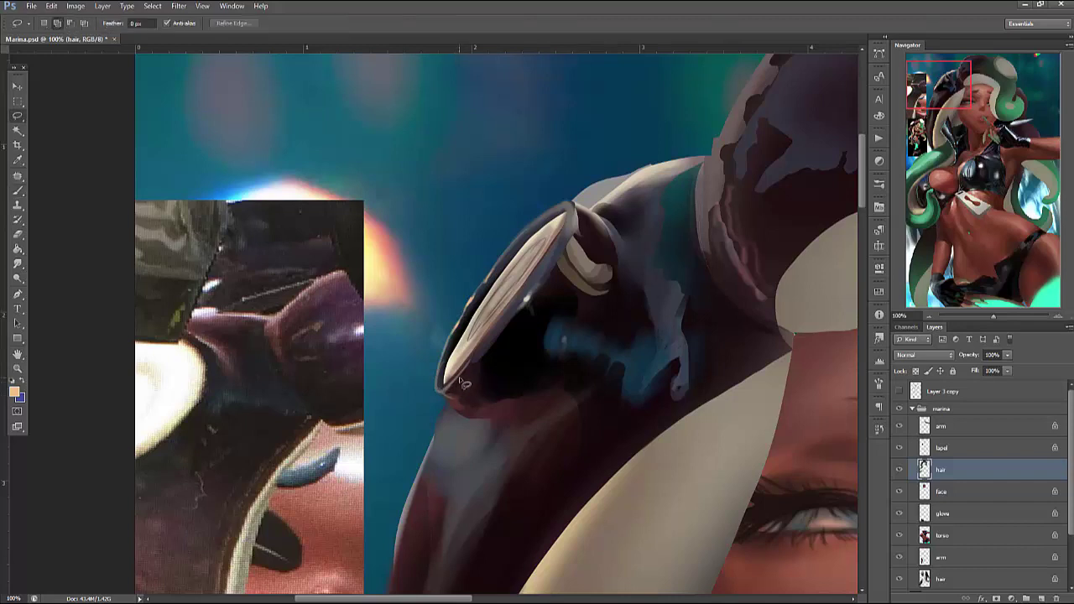
mouse_move(453, 410)
left_mouse_down()
mouse_move(439, 391)
mouse_move(495, 375)
left_mouse_up()
key("b")
right_click(491, 364)
left_click(485, 386, "alt")
left_click(485, 386, "alt")
left_click(483, 383, "alt")
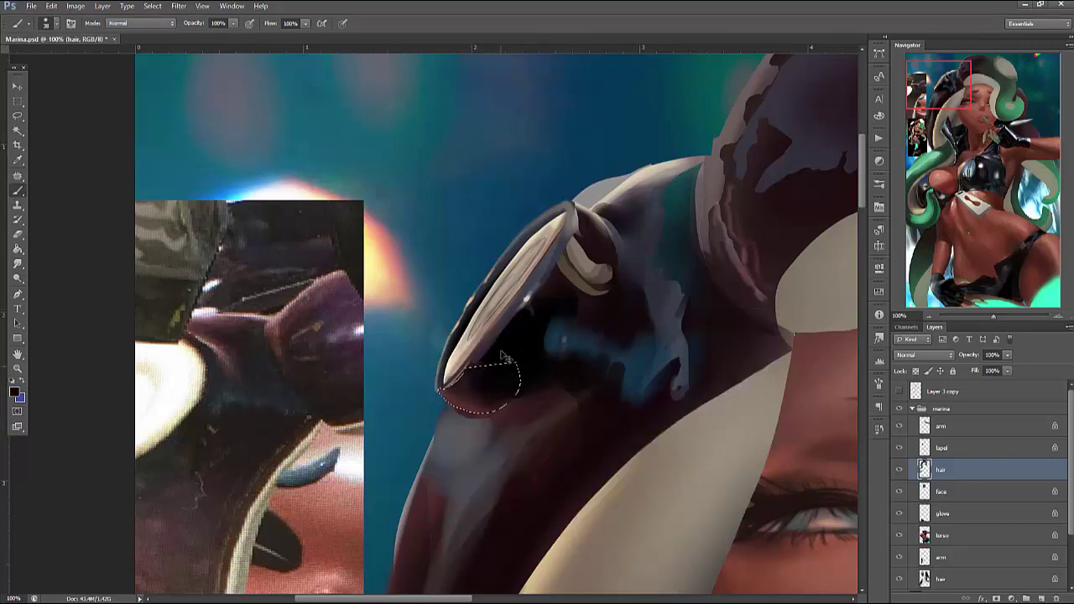
key("ctrl+d")
Lasso a small ragged patch in the black shadow behind the cream rim and brush it with sampled grey
key("l")
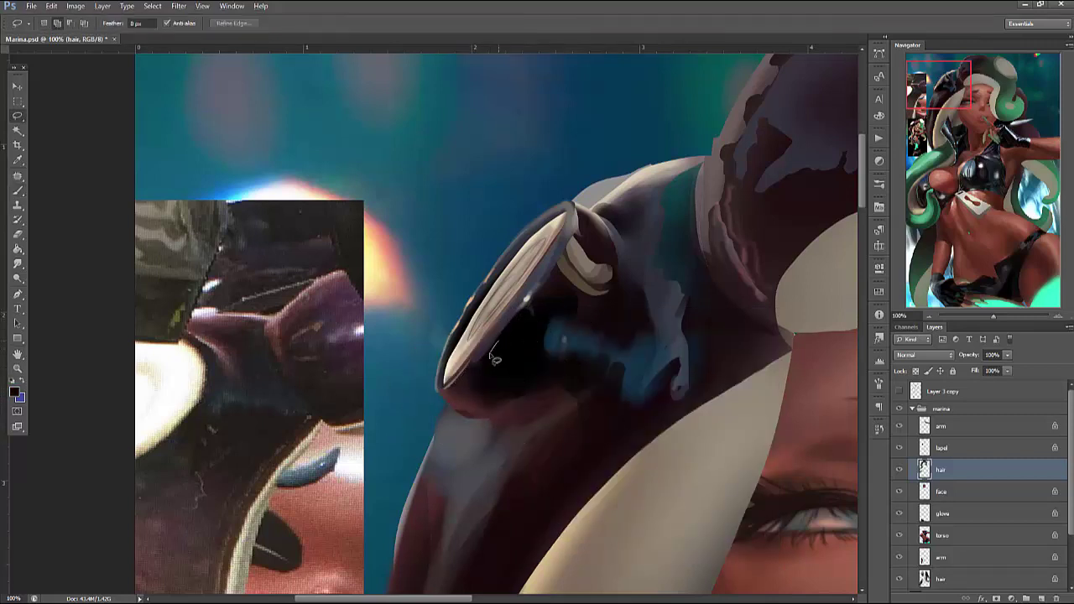
mouse_move(524, 383)
left_mouse_down()
mouse_move(537, 357)
mouse_move(497, 337)
mouse_move(524, 365)
left_mouse_up()
key("b")
left_click(508, 348, "alt")
left_click(512, 290, "alt")
right_click(522, 299)
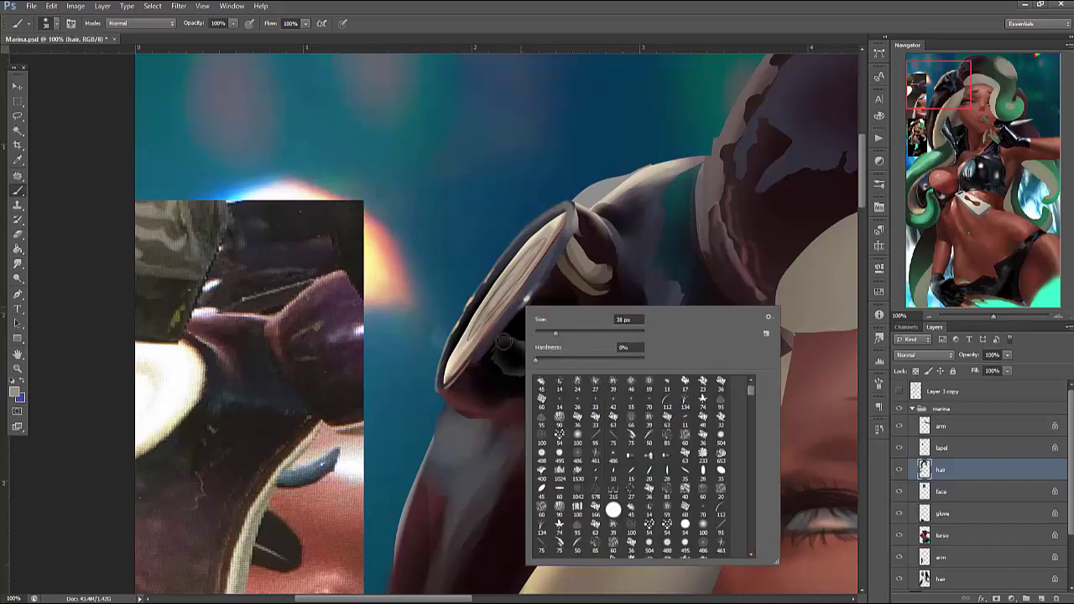
key("Escape")
Lasso the centre of the grey patch and brush it to form a ring-shaped reflection
key("l")
left_click(506, 353)
key("b")
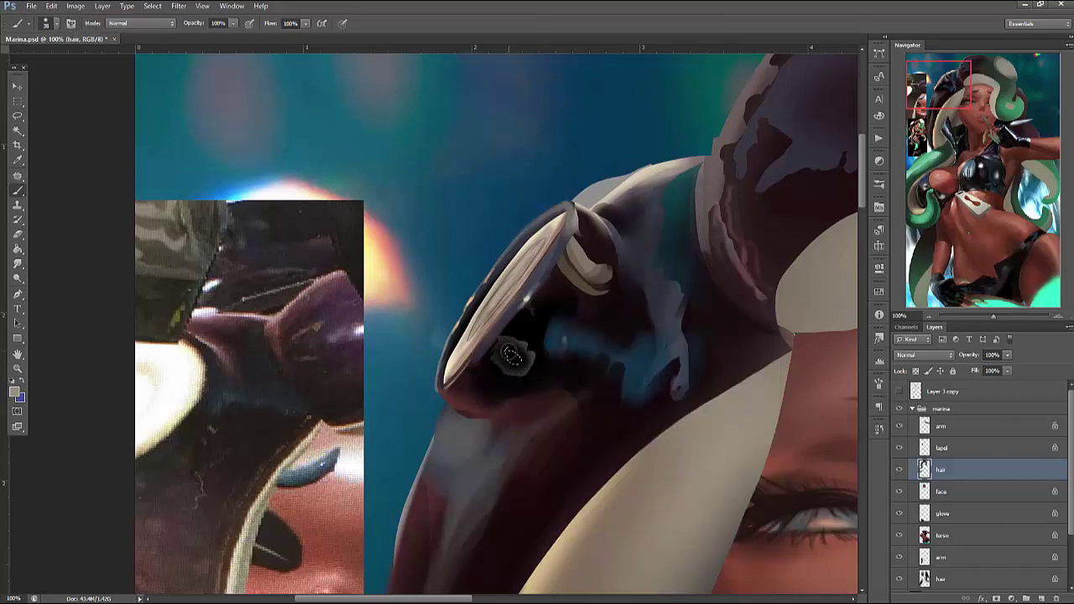
left_click_drag(508, 352, 516, 363)
Refine the ring-shaped reflection with dark and grey strokes from a smaller brush, adding tiny light specks nearby
right_click(562, 298)
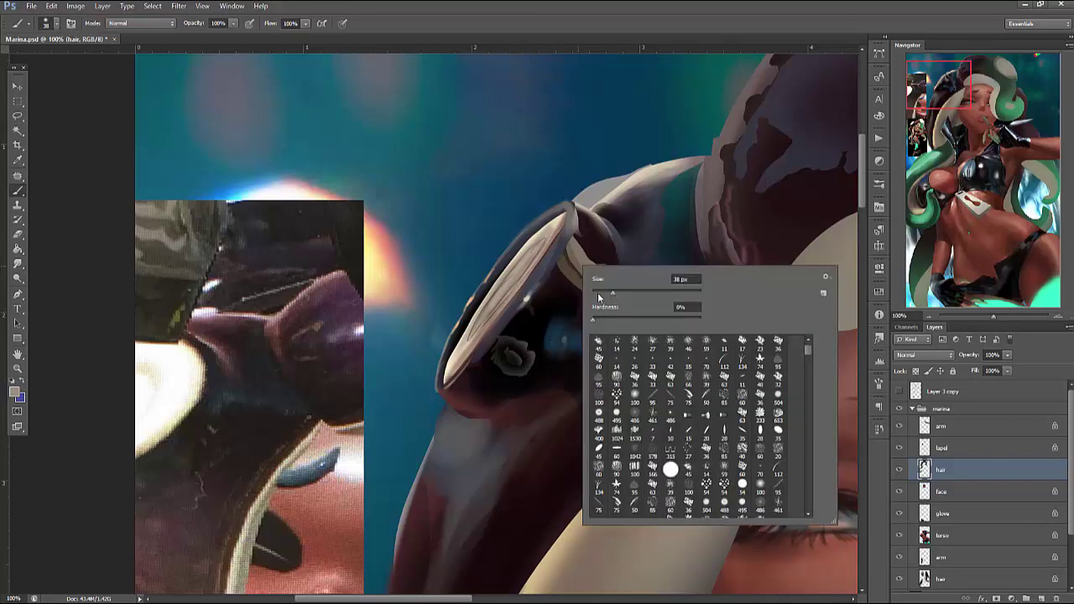
left_click_drag(598, 298, 604, 297)
key("Return")
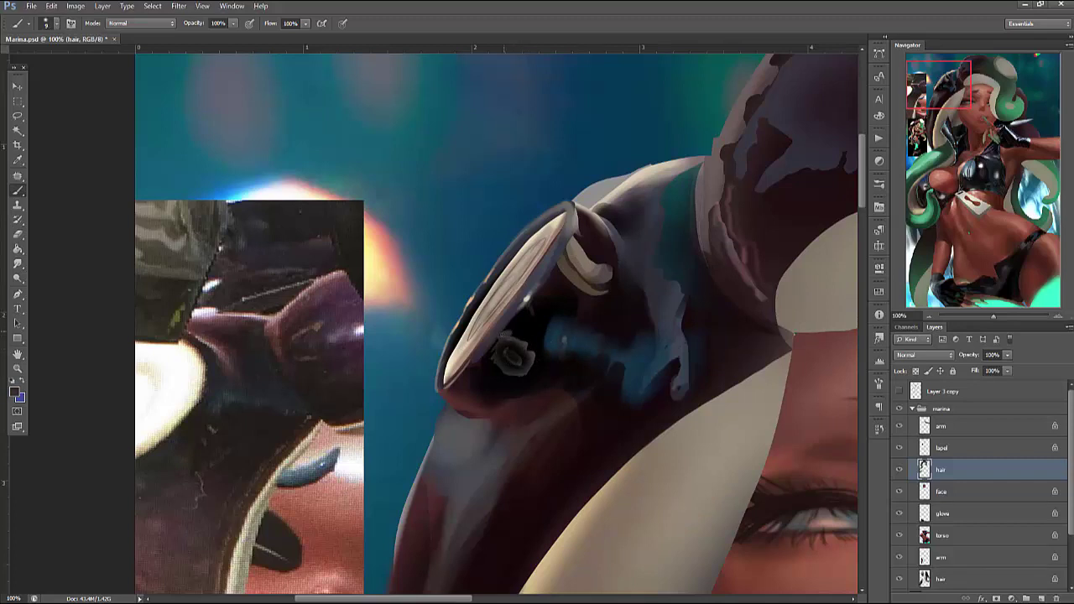
right_click(533, 260)
key("Escape")
Lasso drip-shaped patches down the dark hair below the cream tip and brush them with a bright blue
key("l")
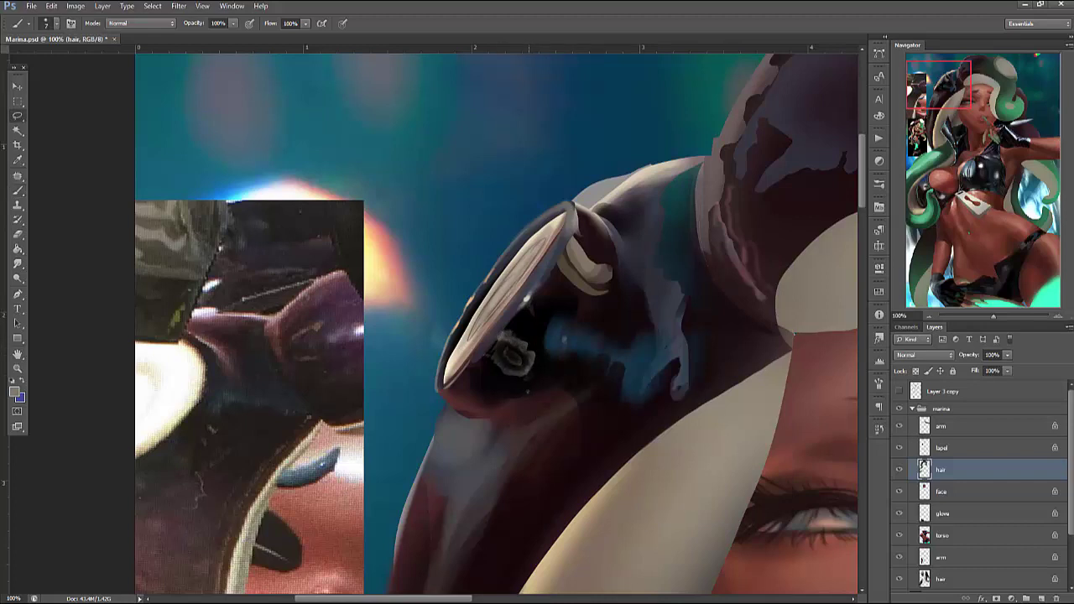
mouse_move(514, 404)
left_mouse_down()
mouse_move(548, 404)
mouse_move(559, 379)
mouse_move(526, 423)
mouse_move(475, 446)
mouse_move(504, 457)
mouse_move(456, 543)
mouse_move(479, 480)
mouse_move(474, 459)
mouse_move(432, 558)
left_mouse_up()
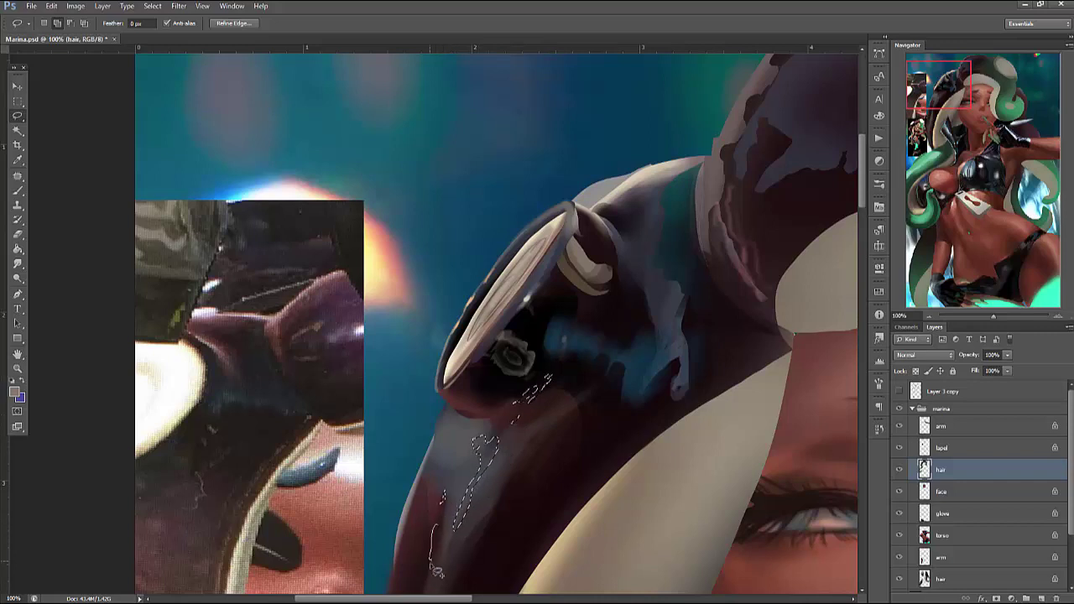
key("b")
right_click(592, 339)
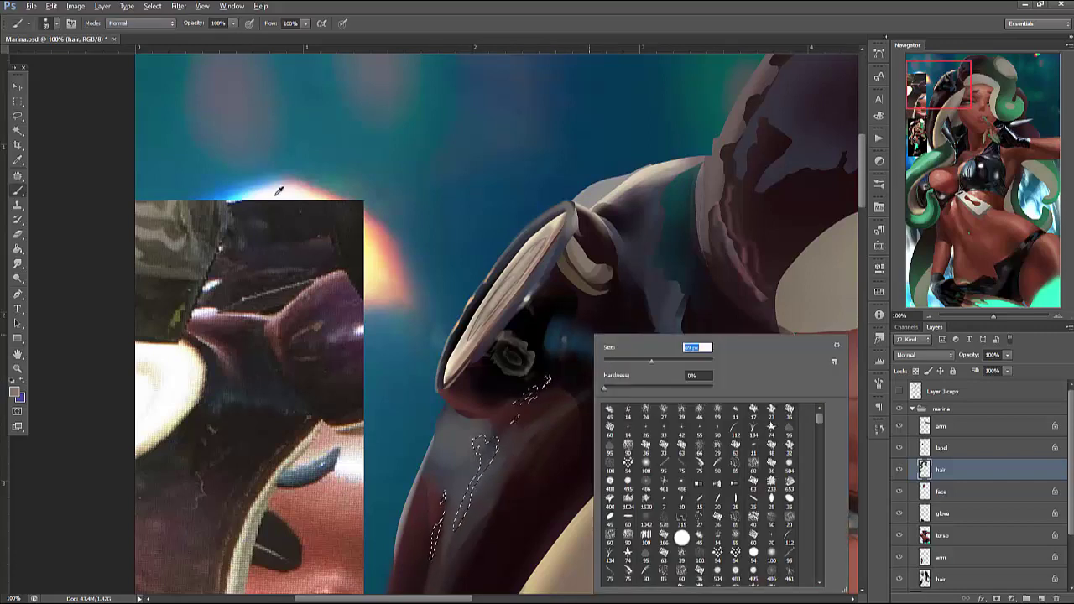
key("Return")
key("x")
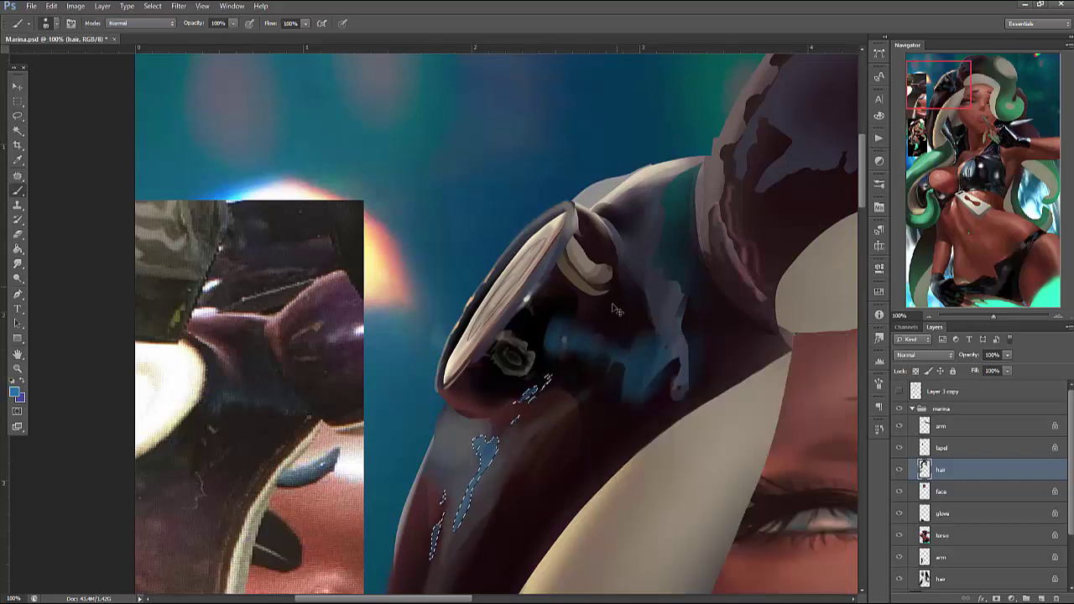
Choose a pale green foreground colour, brush it over the selected drip-shaped patches, and deselect
left_click(15, 391)
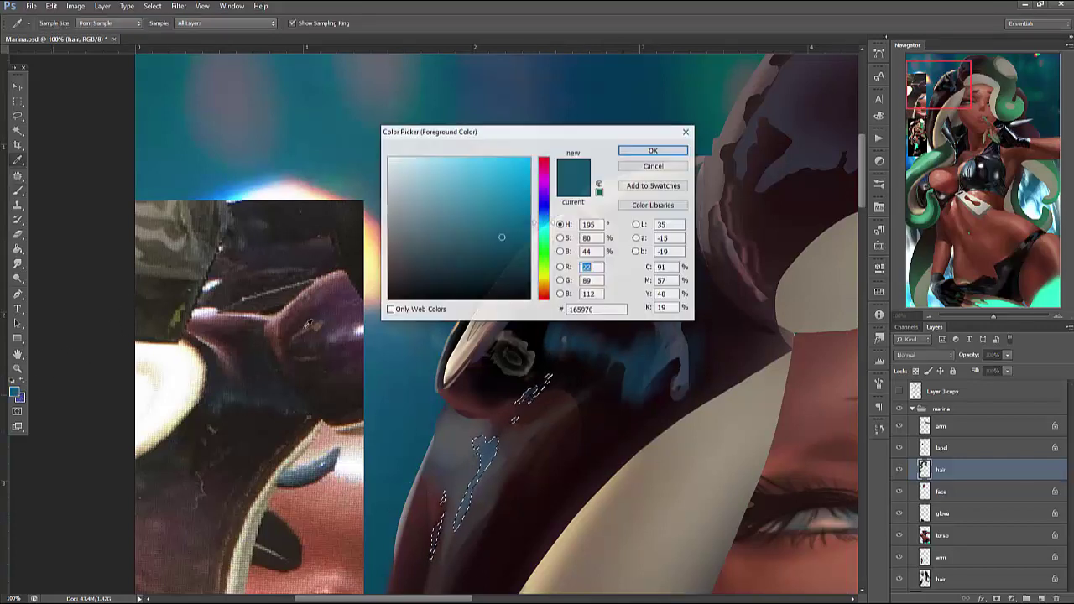
left_click(429, 199)
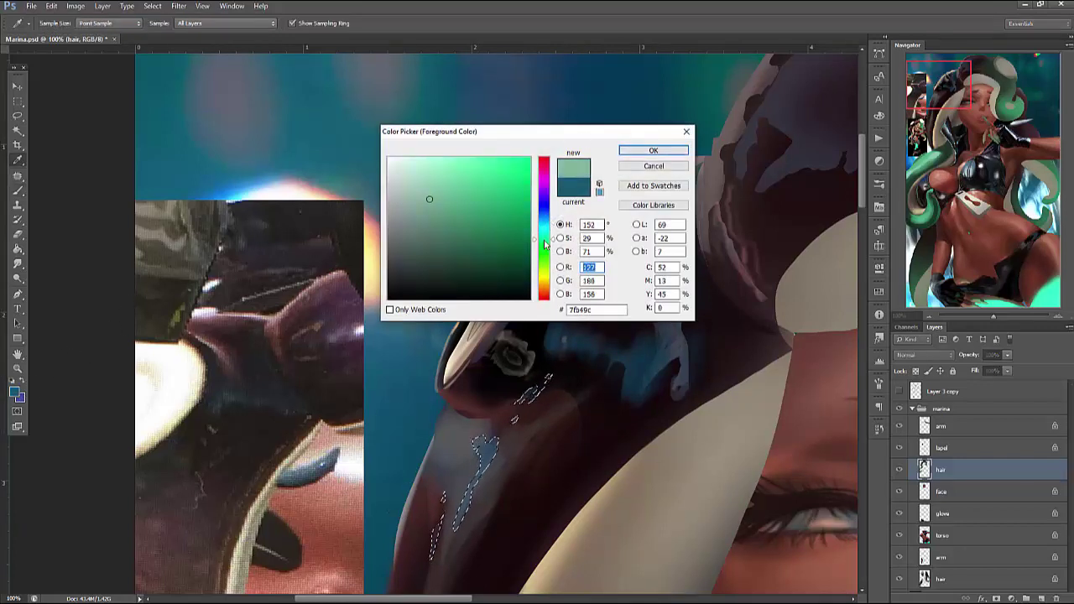
left_click(653, 151)
mouse_move(485, 445)
left_mouse_down()
mouse_move(470, 503)
mouse_move(438, 537)
mouse_move(436, 520)
mouse_move(444, 570)
left_mouse_up()
key("ctrl+d")
Lasso the outer side of the dark strand below the tip and brush a soft grey sheen along its edge
mouse_move(636, 395)
left_mouse_down()
mouse_move(738, 311)
mouse_move(748, 285)
left_mouse_up()
right_click(593, 323)
key("Return")
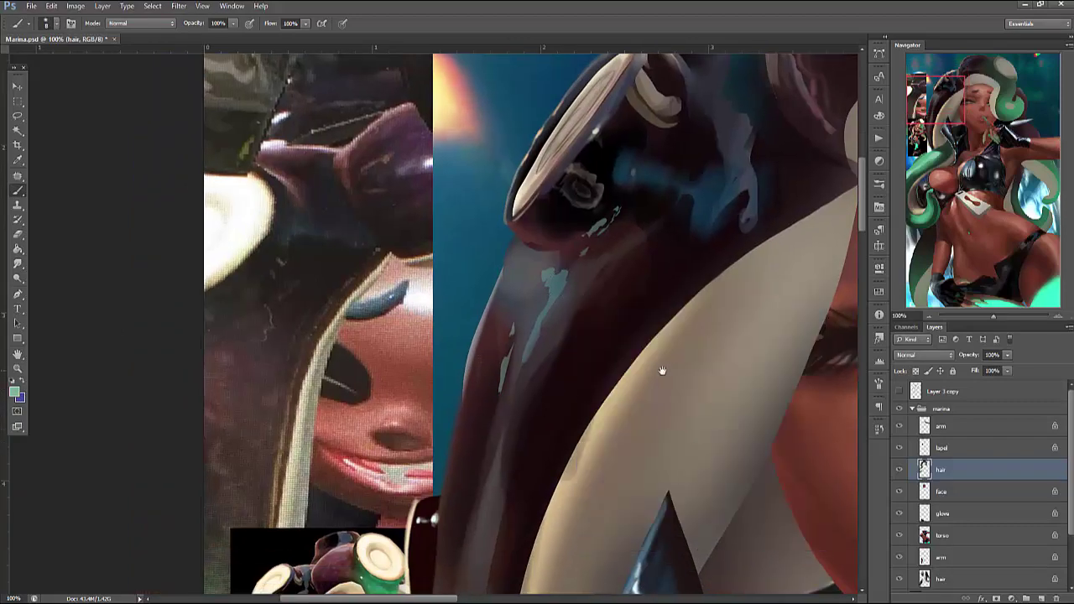
left_click_drag(662, 370, 710, 311)
key("l")
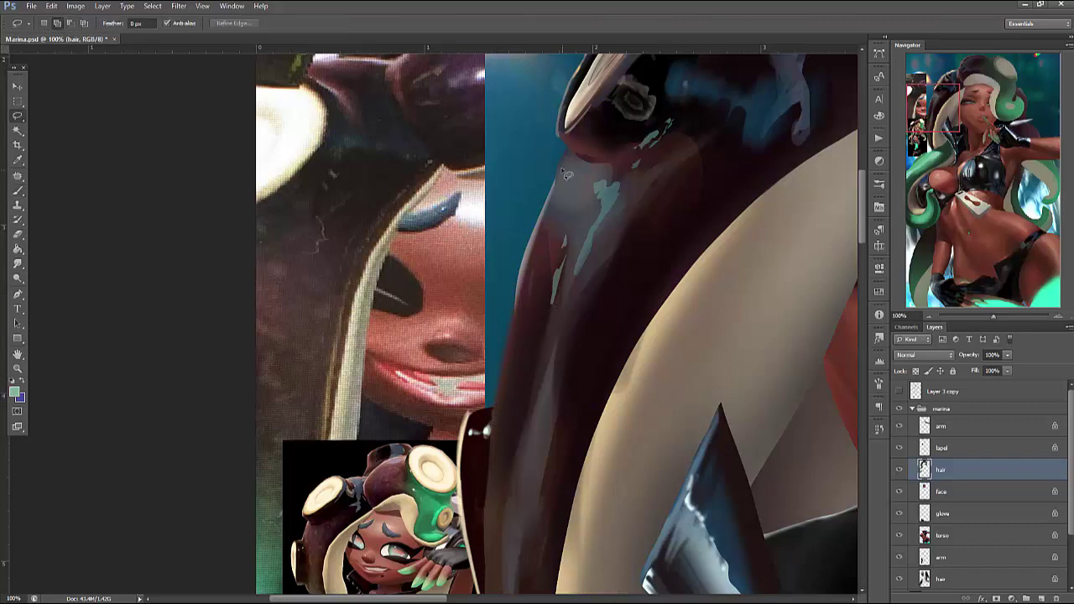
mouse_move(571, 148)
left_mouse_down()
mouse_move(541, 217)
mouse_move(604, 403)
left_mouse_up()
key("b")
right_click(603, 186)
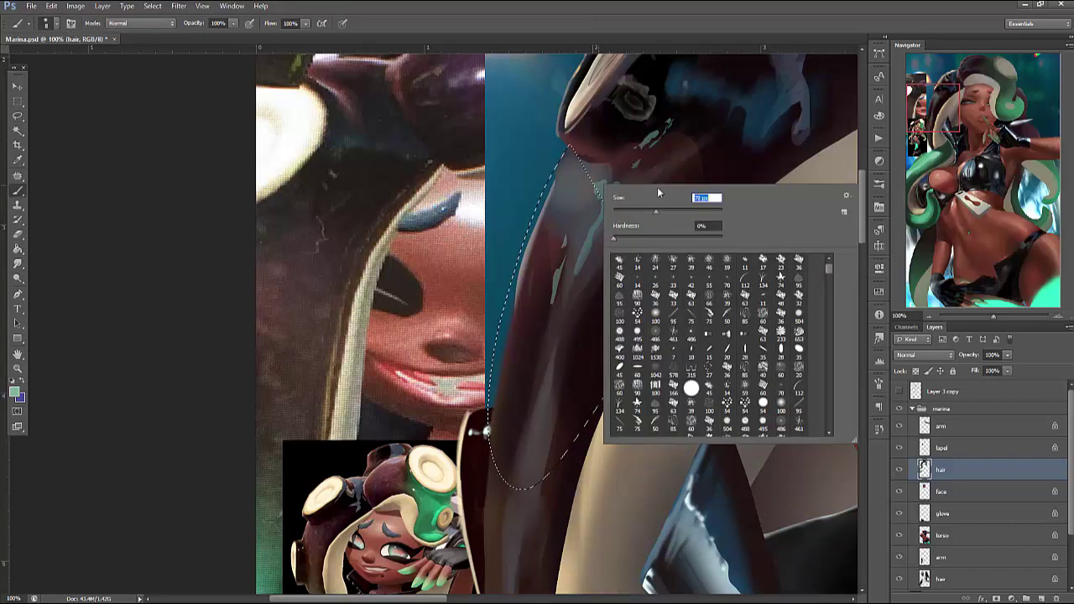
key("Return")
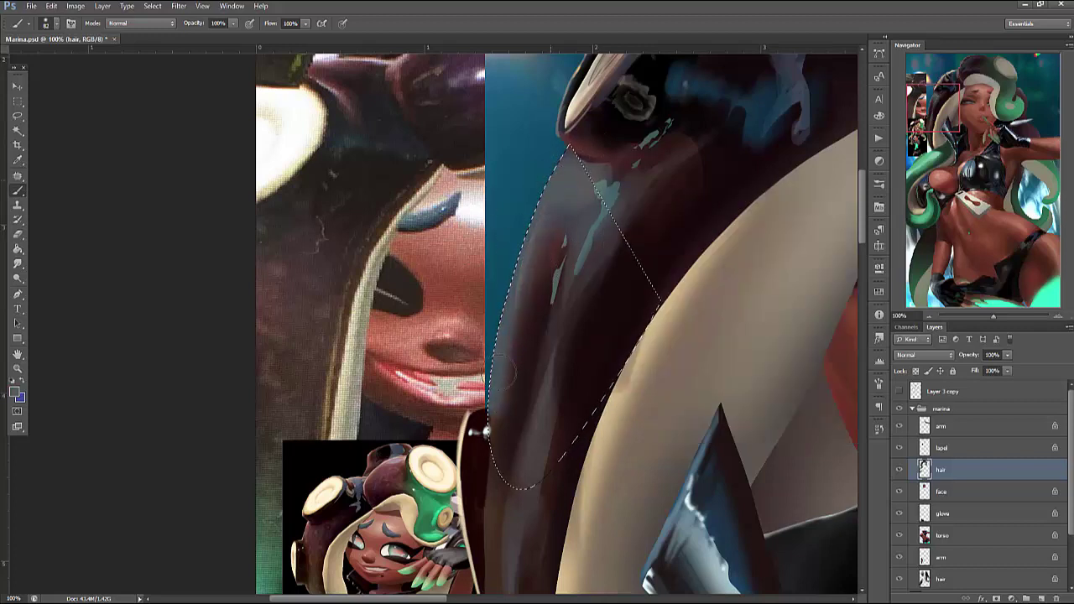
right_click(596, 228)
key("Return")
Brush fine dark and grey streaks down the selected strand's outer edge with a 10 px brush, and deselect
right_click(592, 166)
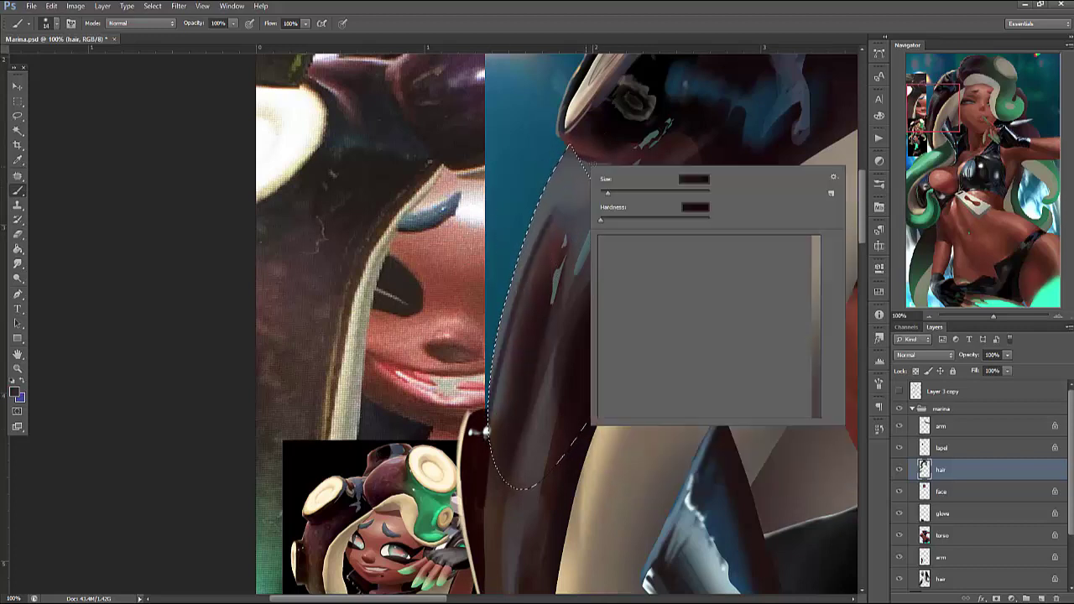
key("Return")
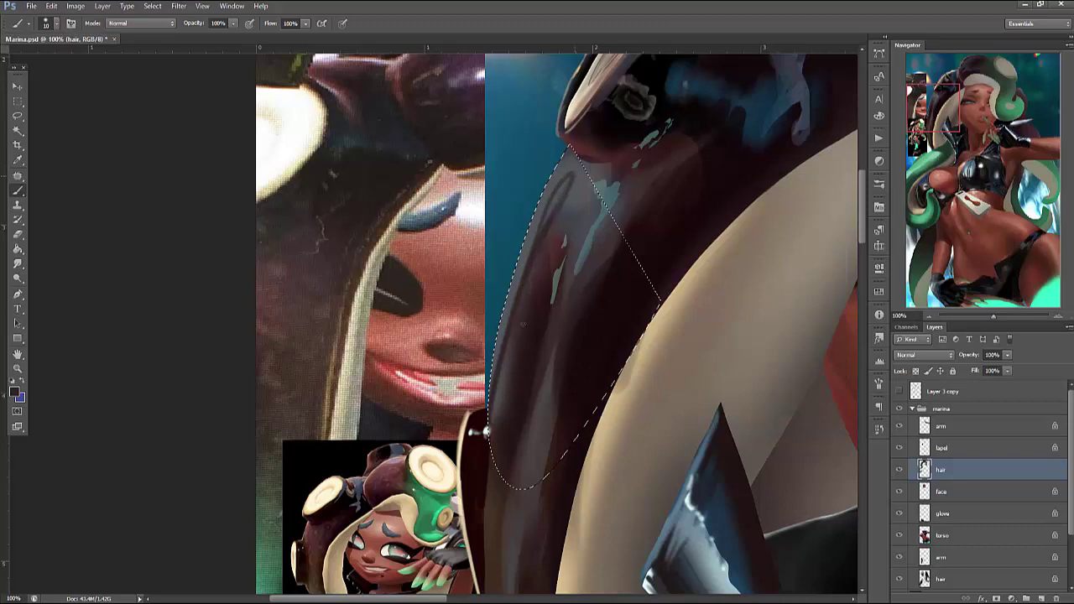
left_click_drag(522, 225, 523, 344)
left_click_drag(554, 220, 527, 294)
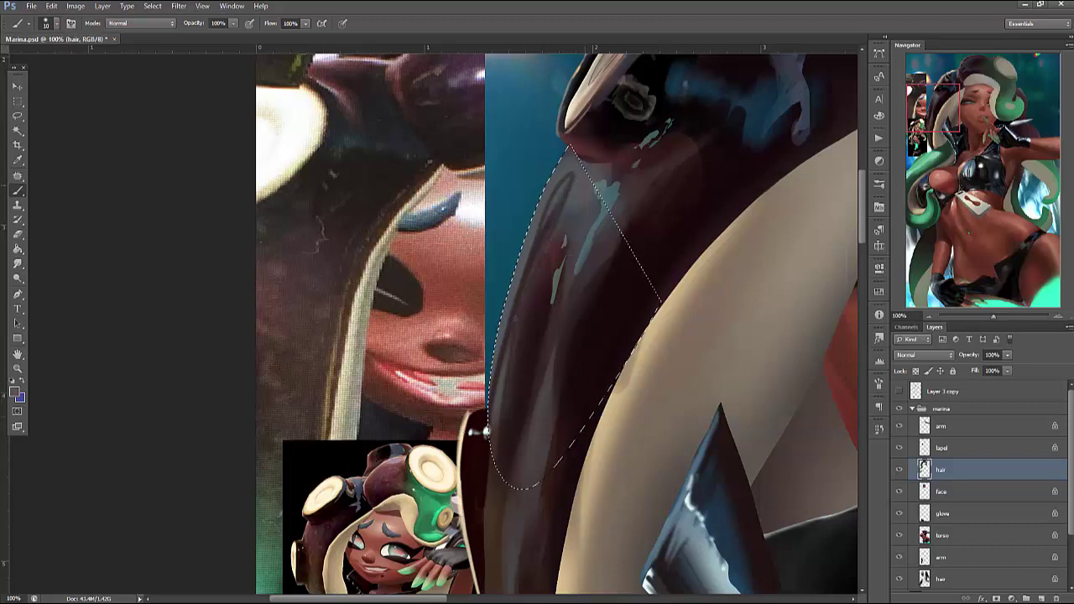
left_click_drag(541, 256, 513, 377)
left_click_drag(553, 164, 507, 369)
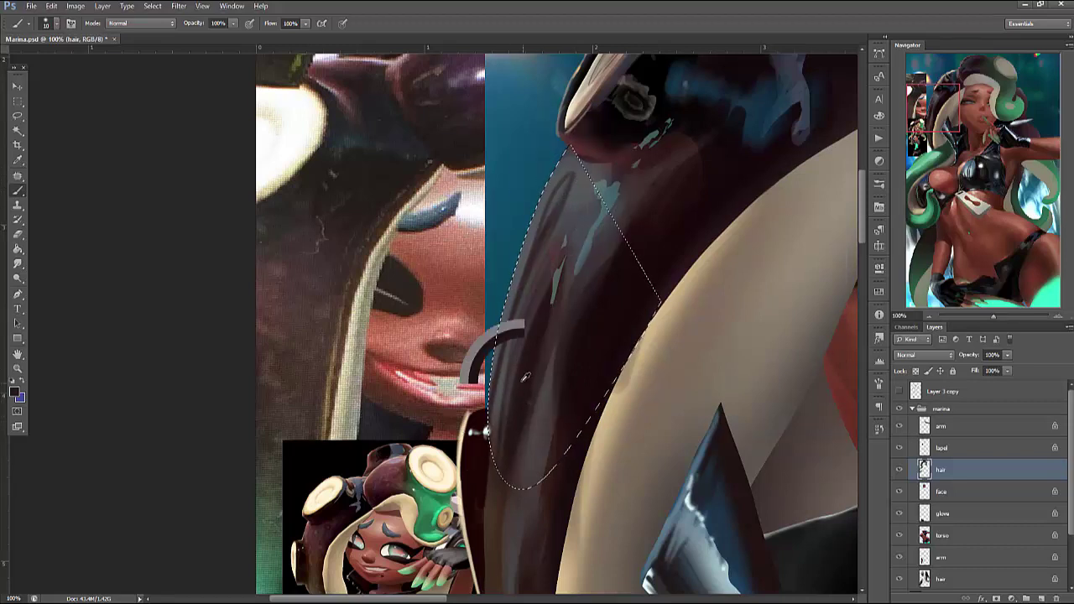
left_click_drag(527, 226, 503, 373)
left_click_drag(585, 146, 522, 262)
left_click_drag(587, 172, 514, 287)
key("ctrl+d")
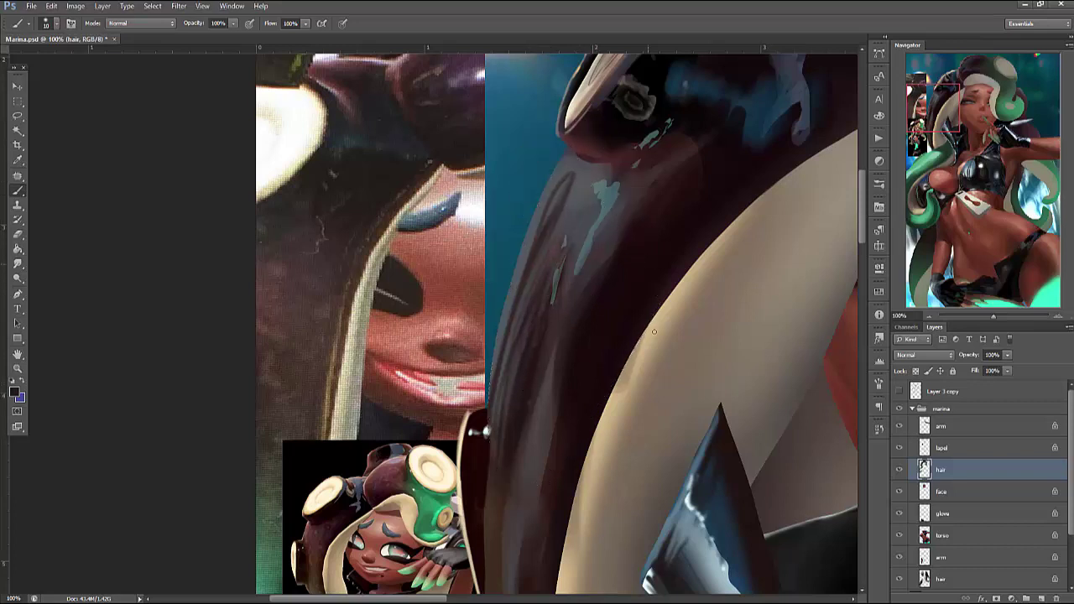
Lasso the lower outer part of the dark strand, darken it with black using a 137 px brush, and deselect
key("l")
mouse_move(493, 417)
left_mouse_down()
mouse_move(530, 477)
mouse_move(483, 516)
left_mouse_up()
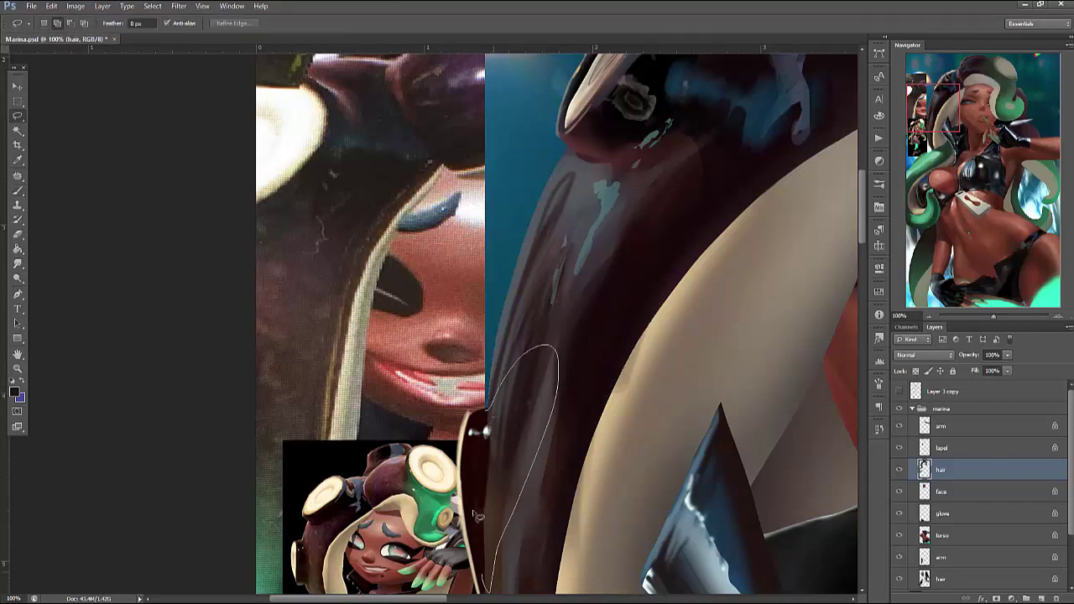
key("b")
right_click(640, 344)
key("Return")
mouse_move(545, 382)
left_mouse_down()
mouse_move(503, 537)
mouse_move(540, 359)
left_mouse_up()
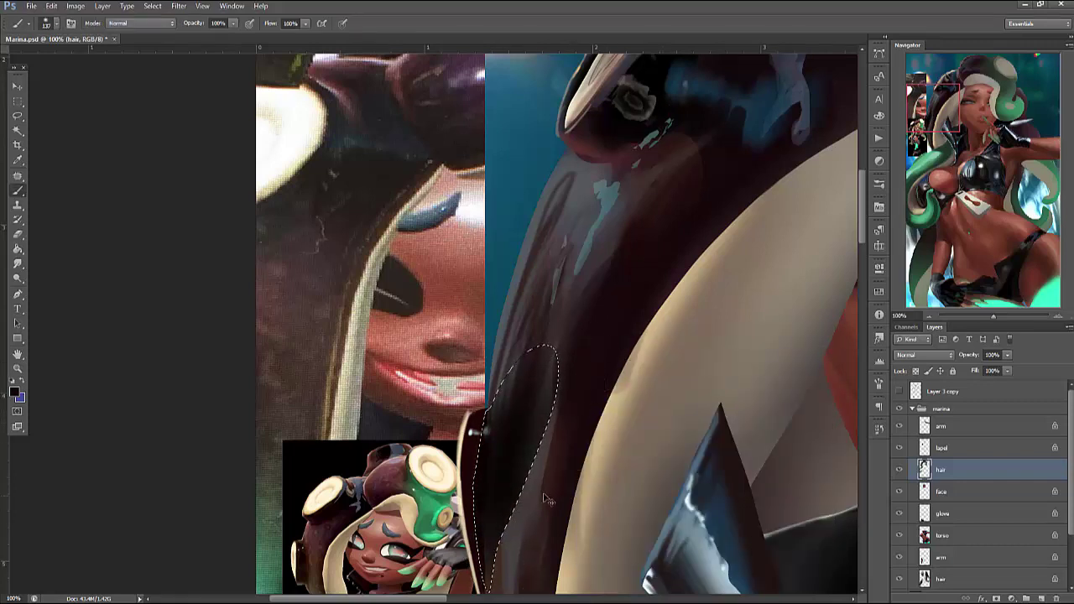
key("ctrl+d")
Lasso a narrow patch on the dark strand's outer edge beside the reference, brush it with teal sampled from the background, and deselect
left_click_drag(725, 423, 775, 321)
right_click(587, 317)
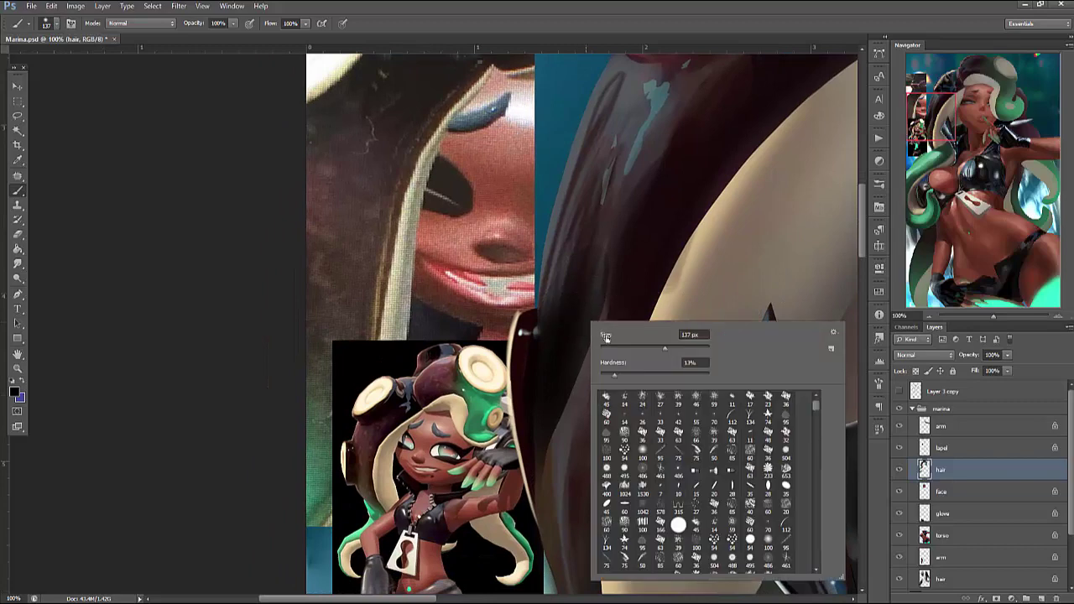
key("Return")
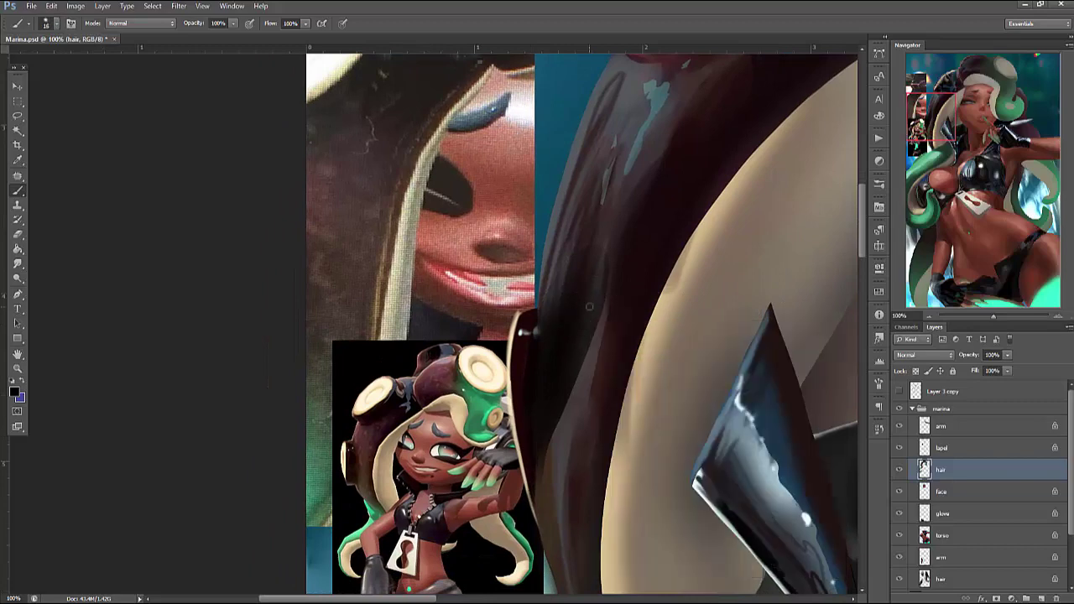
key("l")
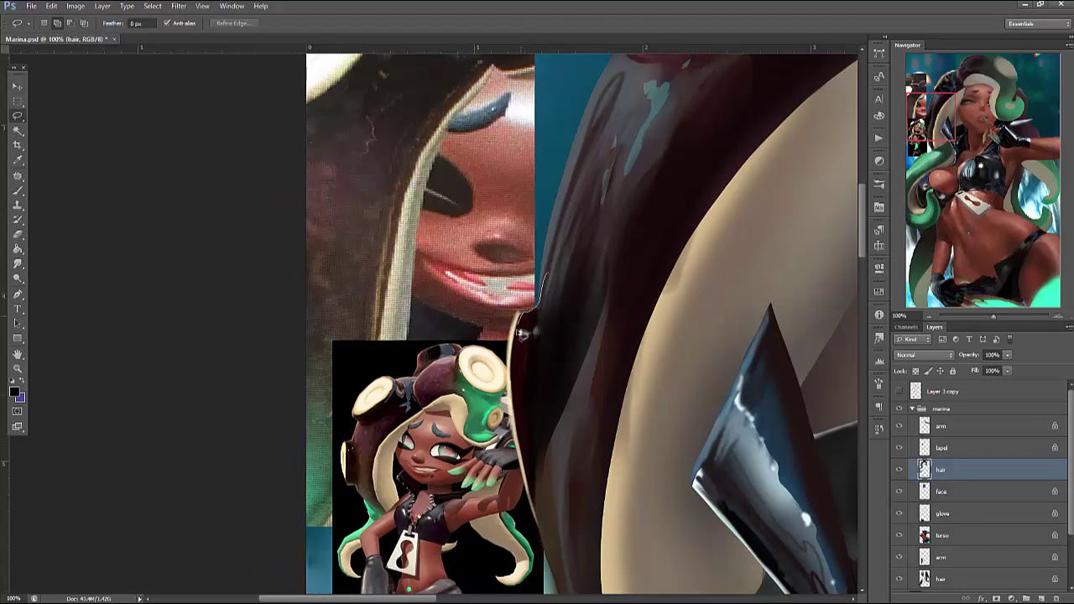
mouse_move(570, 313)
left_mouse_down()
mouse_move(569, 235)
mouse_move(539, 331)
mouse_move(527, 323)
mouse_move(524, 340)
mouse_move(550, 302)
mouse_move(537, 339)
mouse_move(558, 285)
mouse_move(554, 260)
left_mouse_up()
key("b")
right_click(640, 250)
key("Return")
left_click(550, 202, "alt")
mouse_move(546, 319)
left_mouse_down()
mouse_move(558, 252)
mouse_move(524, 340)
mouse_move(554, 244)
mouse_move(558, 329)
left_mouse_up()
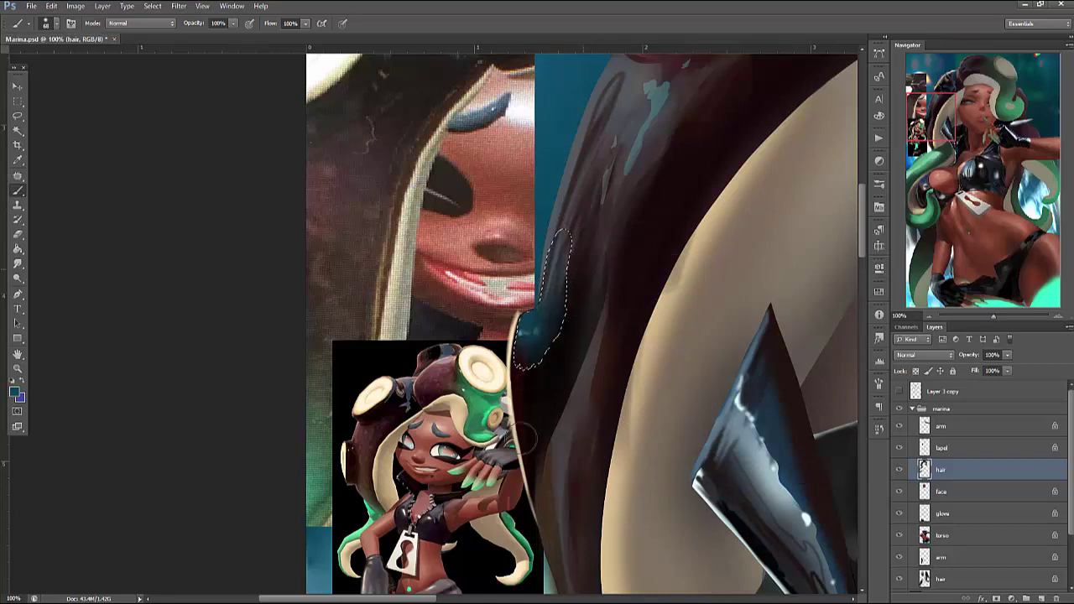
key("ctrl+d")
Lasso a thin sliver down the dark strand's outer edge and brush it with a pale rim highlight
key("l")
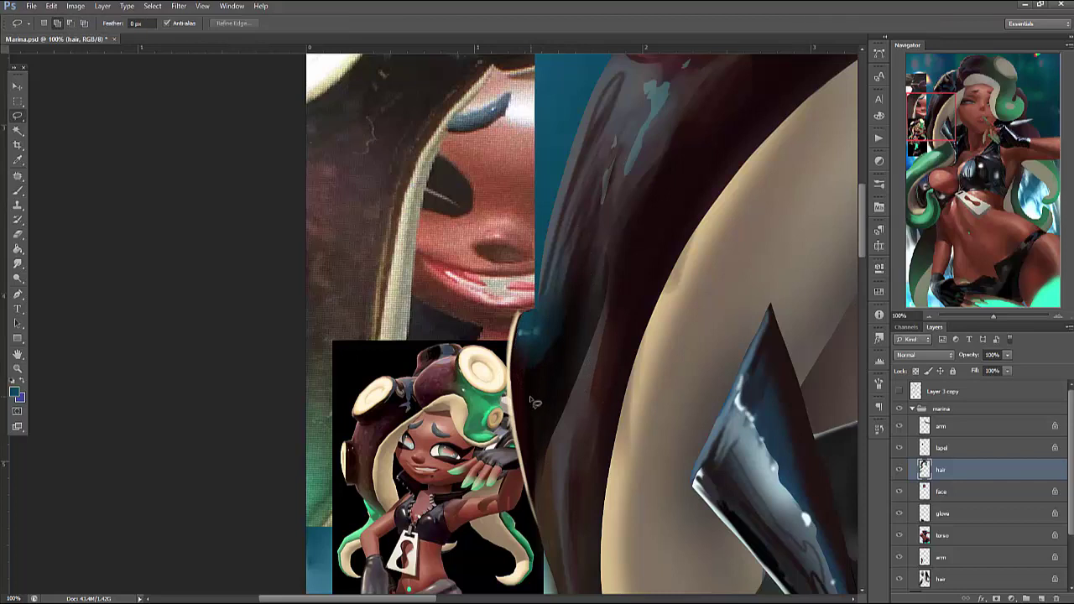
mouse_move(535, 403)
left_mouse_down()
mouse_move(537, 474)
mouse_move(543, 345)
mouse_move(533, 504)
mouse_move(534, 321)
left_mouse_up()
key("b")
left_click(500, 383, "alt")
Dot small white specular specks on the black part of the strand with a 4 px brush
right_click(588, 336)
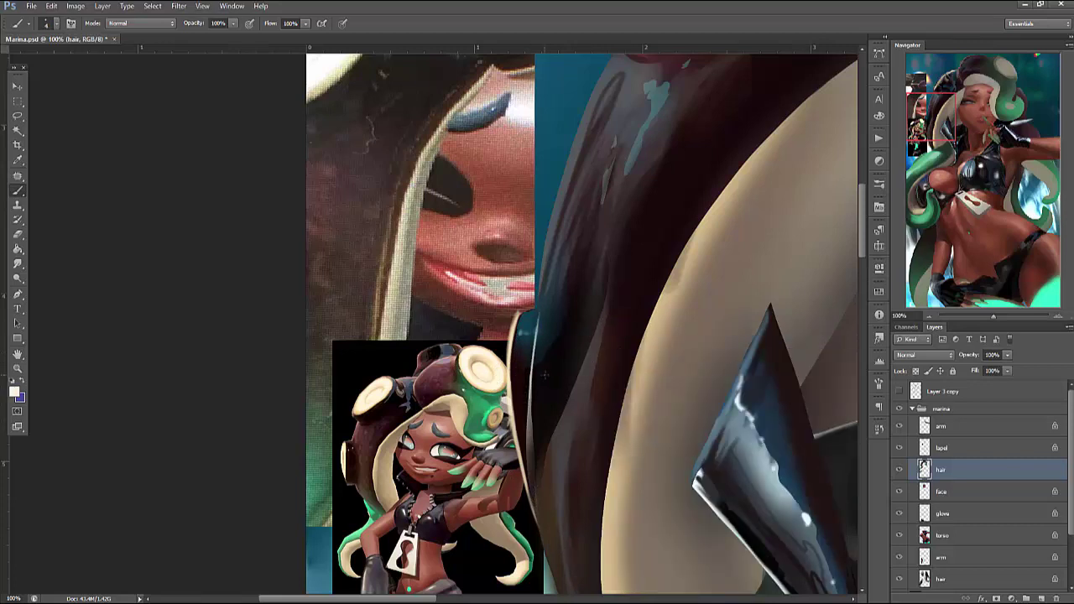
right_click(646, 245)
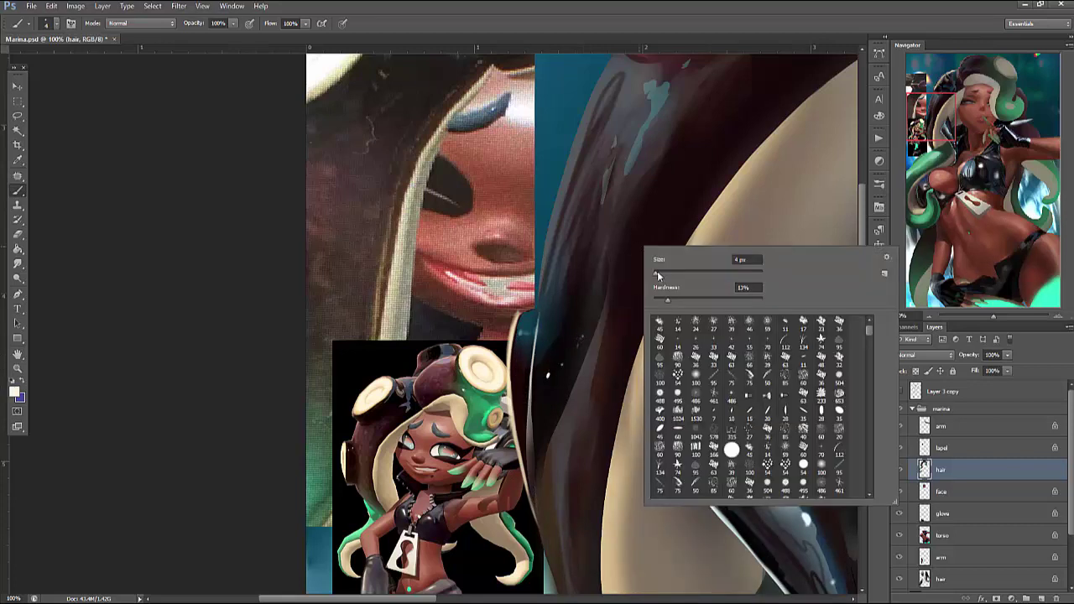
left_click(590, 350)
Try to paint a long thin white highlight line down the middle of the dark strand
right_click(593, 305)
left_click(690, 319)
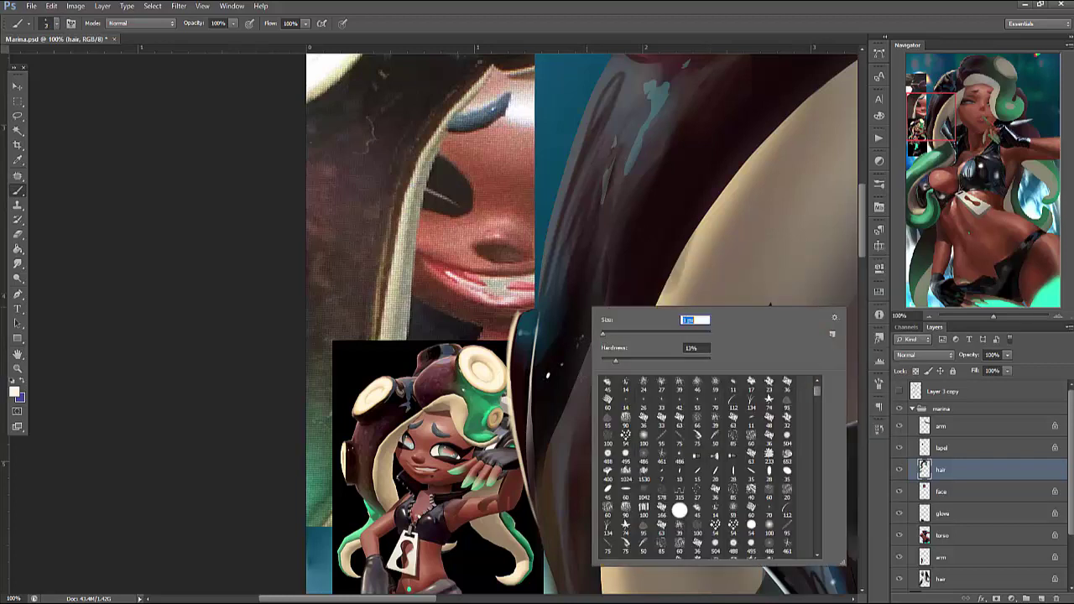
key("Return")
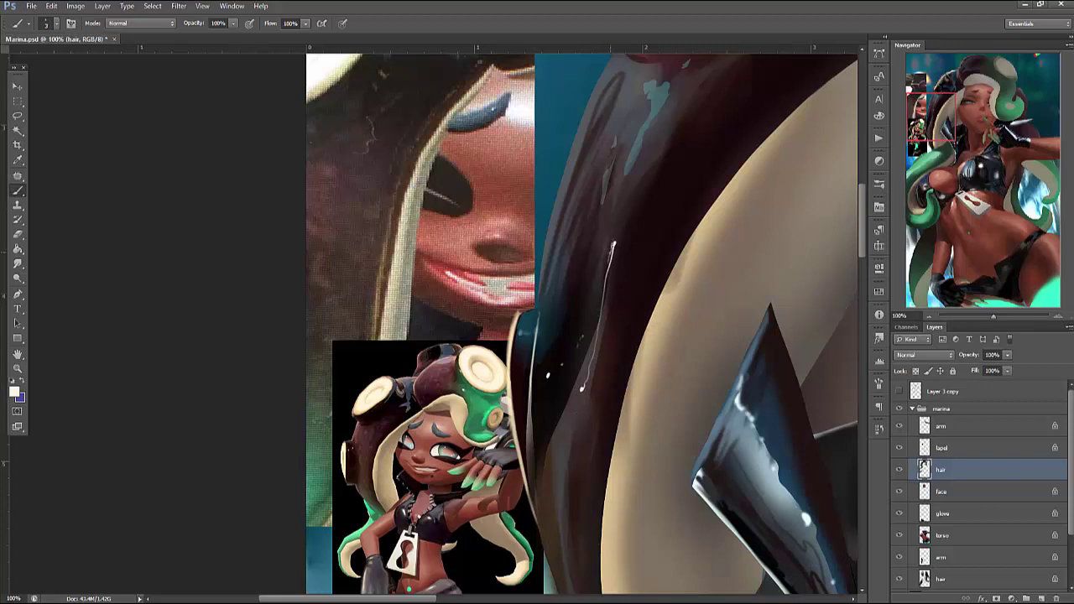
key("ctrl+z")
Lasso a long slender streak beside the cream inner edge, fill it with muted tan using a 100 px brush, and deselect
key("l")
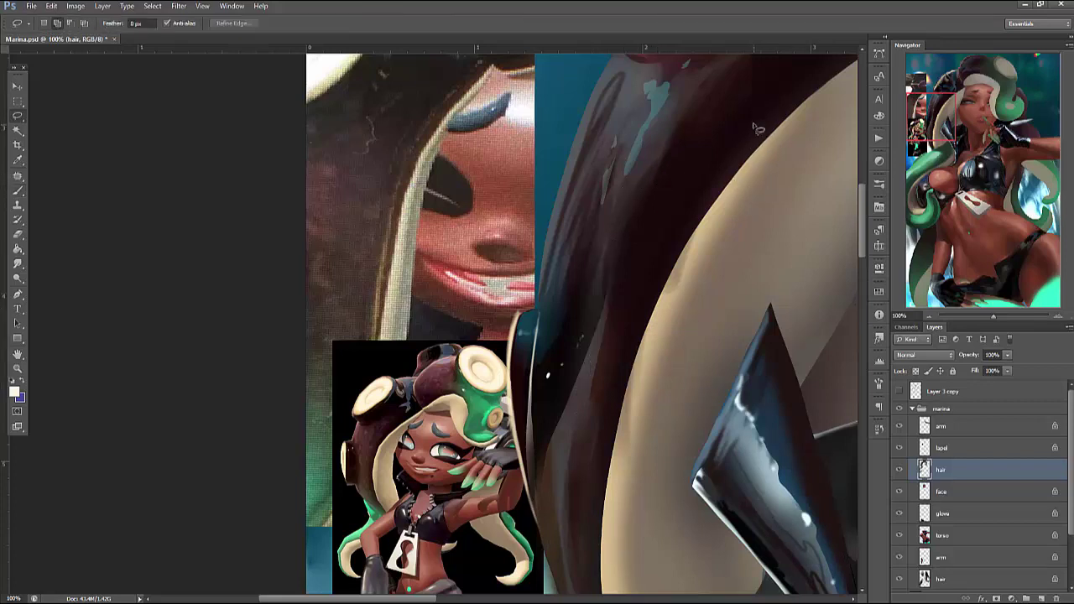
mouse_move(722, 125)
left_mouse_down()
mouse_move(613, 385)
mouse_move(686, 198)
mouse_move(754, 109)
mouse_move(599, 395)
left_mouse_up()
key("b")
right_click(763, 134)
type("100")
key("Return")
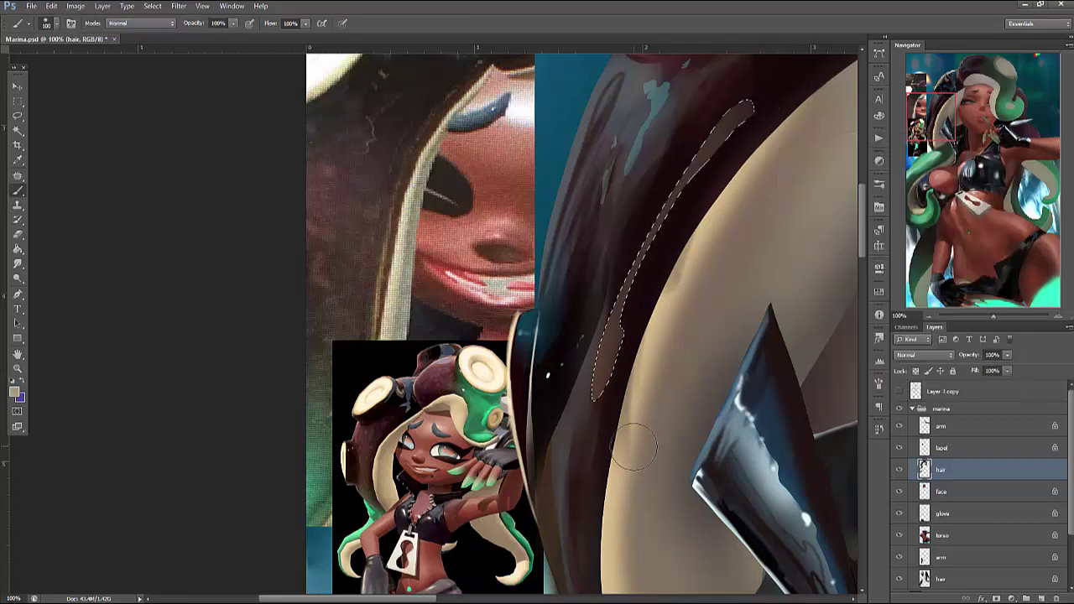
key("ctrl+d")
Sample the dark hair colour, trim the tan streak's lower end with an 11 px brush, and reduce the brush to 1 px
left_click(711, 151, "alt")
right_click(742, 189)
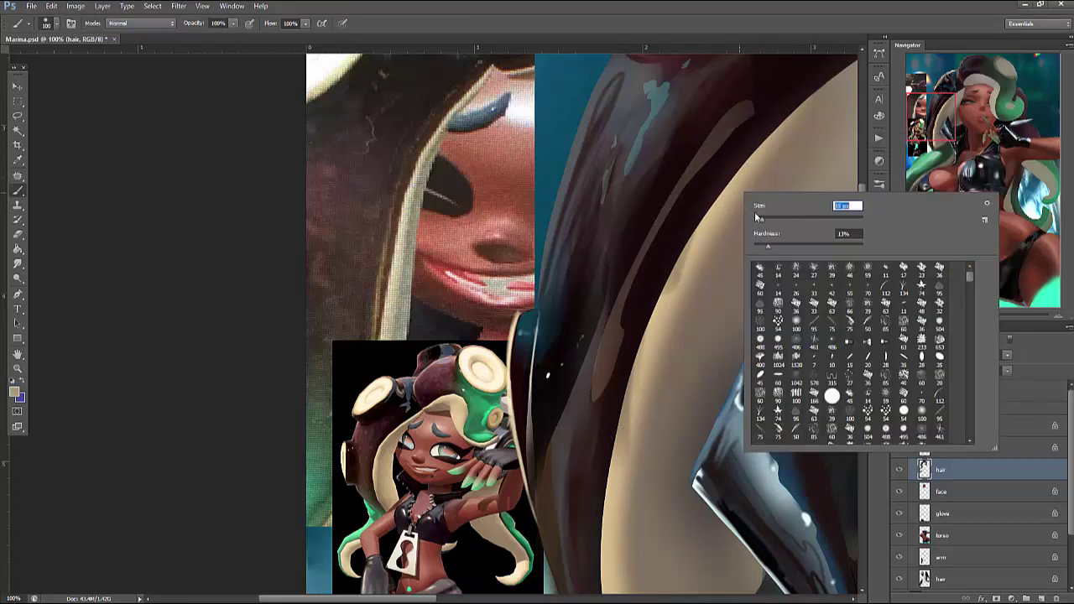
key("Return")
mouse_move(620, 352)
left_mouse_down()
mouse_move(595, 415)
mouse_move(590, 375)
left_mouse_up()
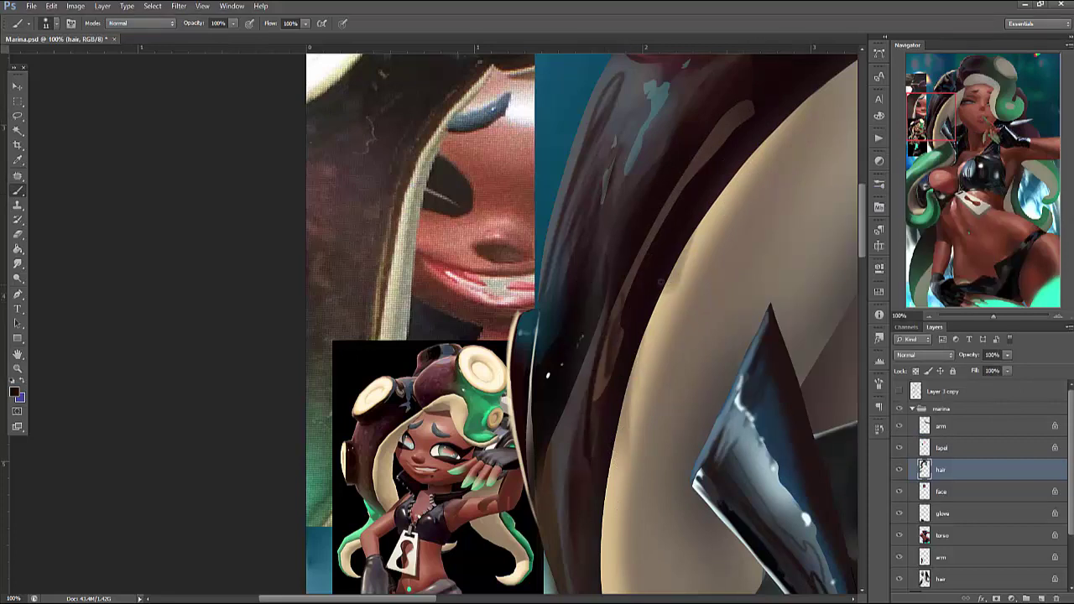
right_click(664, 280)
key("Return")
Brush thin tan highlight lines along the green tentacle's lower edge, next to its cream underside
key("ctrl+0")
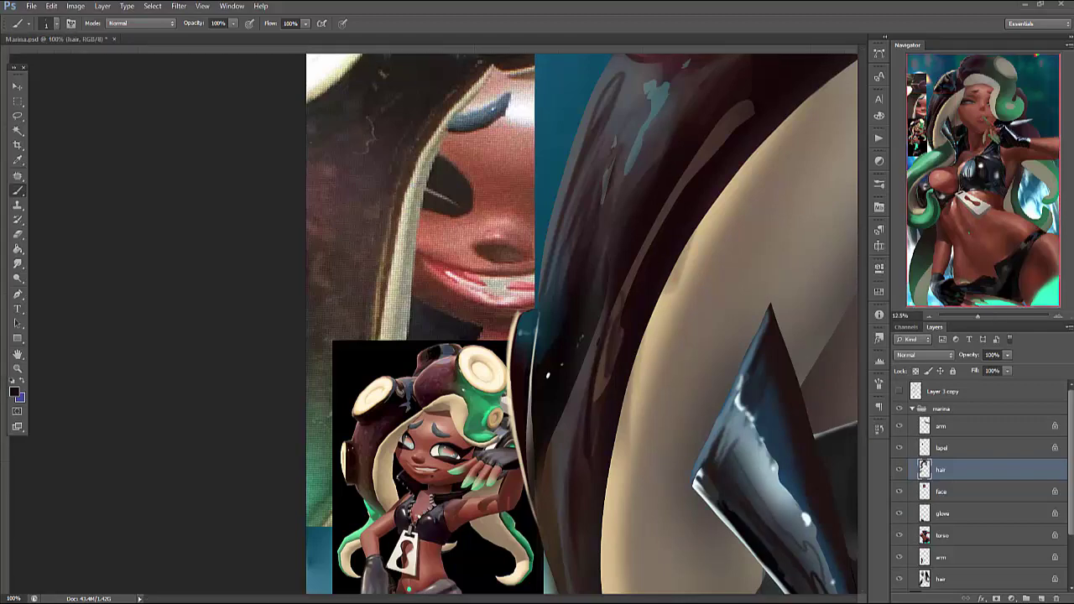
key("ctrl+plus")
key("ctrl+plus")
key("ctrl+plus")
key("ctrl+plus")
key("ctrl+r")
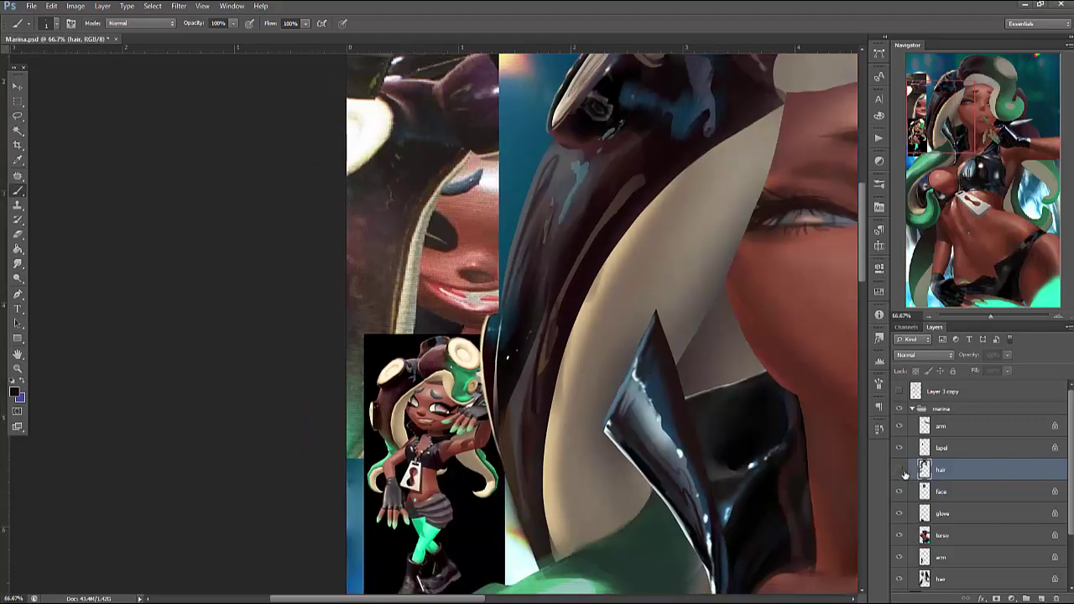
left_click_drag(752, 506, 823, 242)
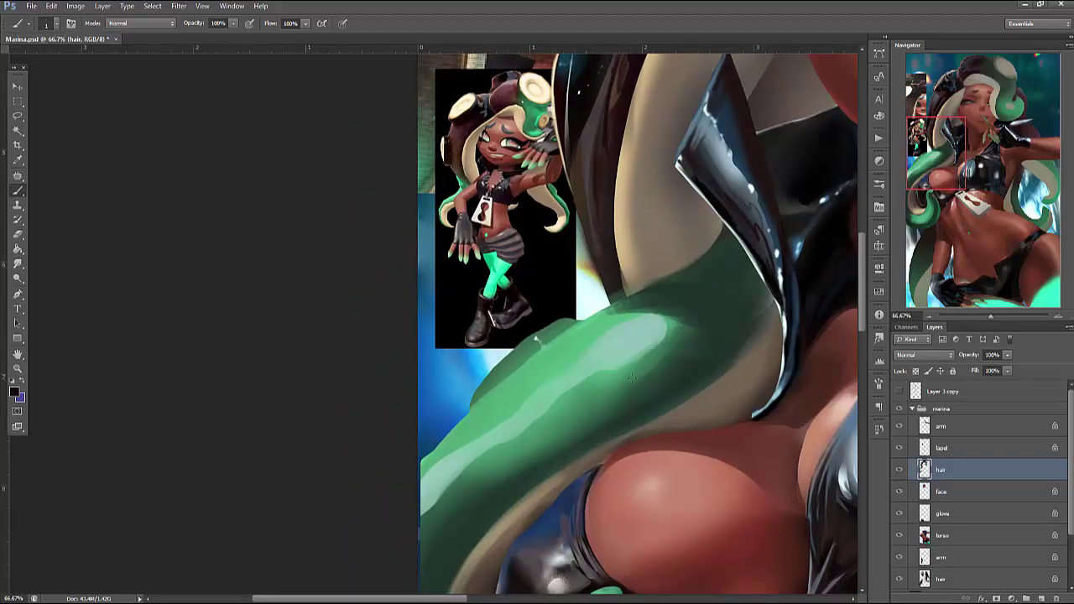
left_click_drag(738, 385, 772, 297)
right_click(747, 284)
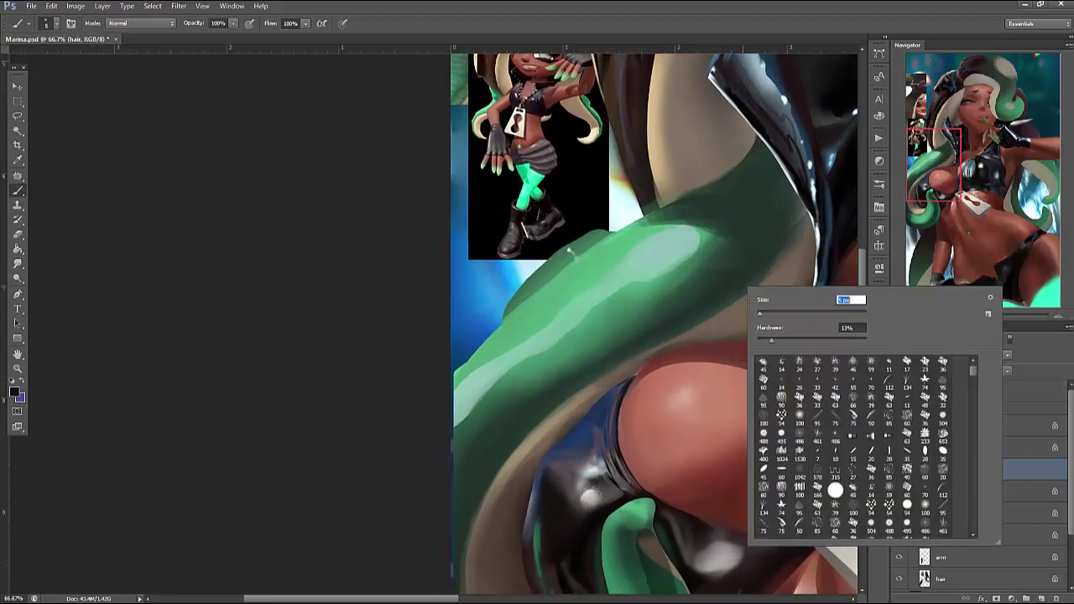
key("Escape")
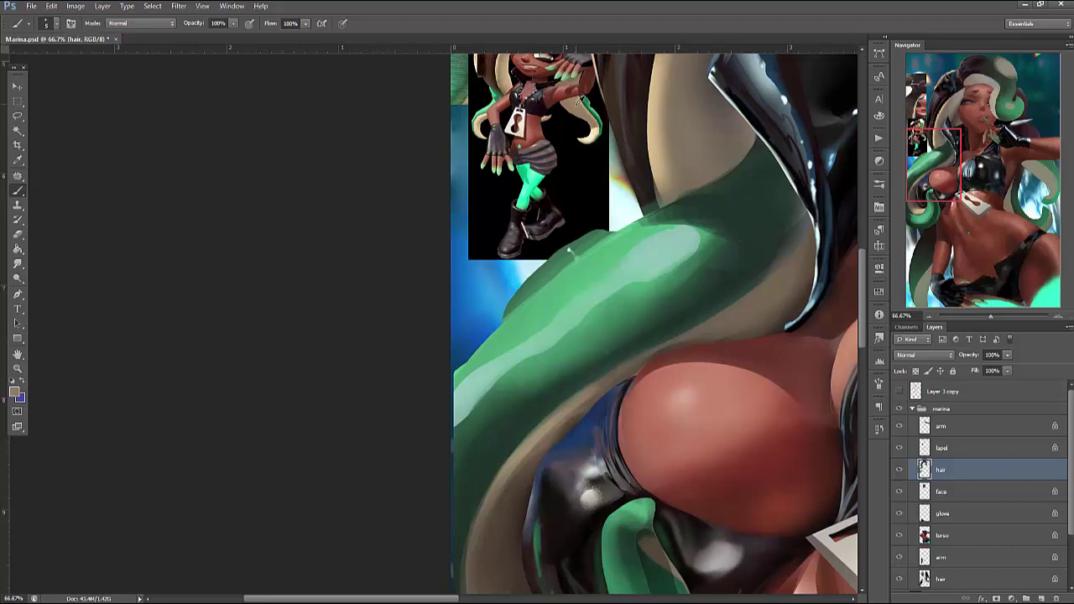
right_click(758, 223)
key("Escape")
right_click(789, 220)
key("Escape")
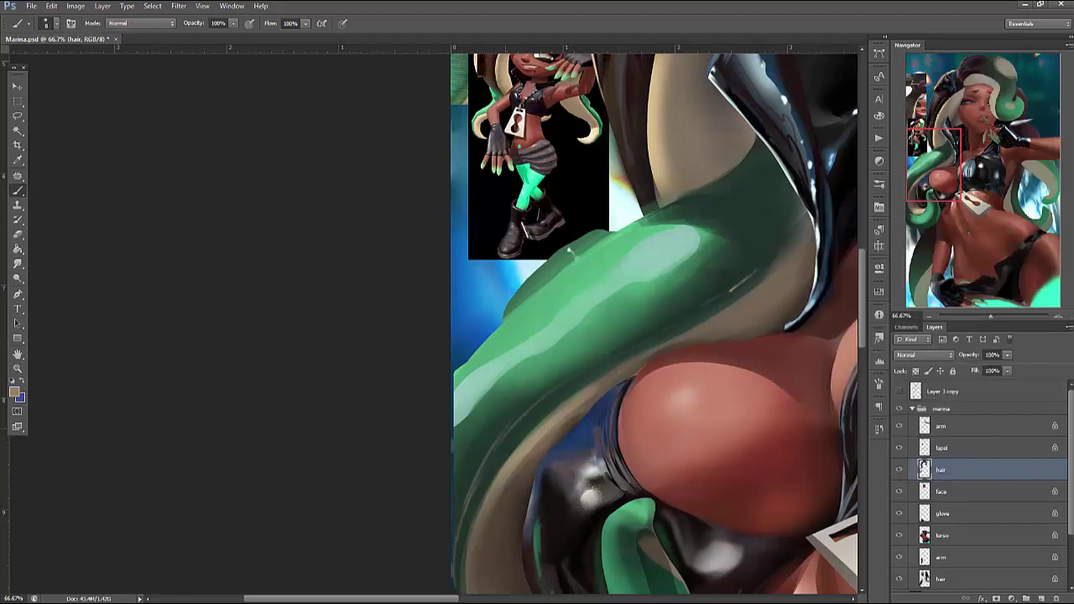
Extend the green tentacle's outer side and its pale mint highlight to the canvas edge, using sampled colours and a 23 px brush
left_click_drag(743, 383, 844, 280)
right_click(664, 255)
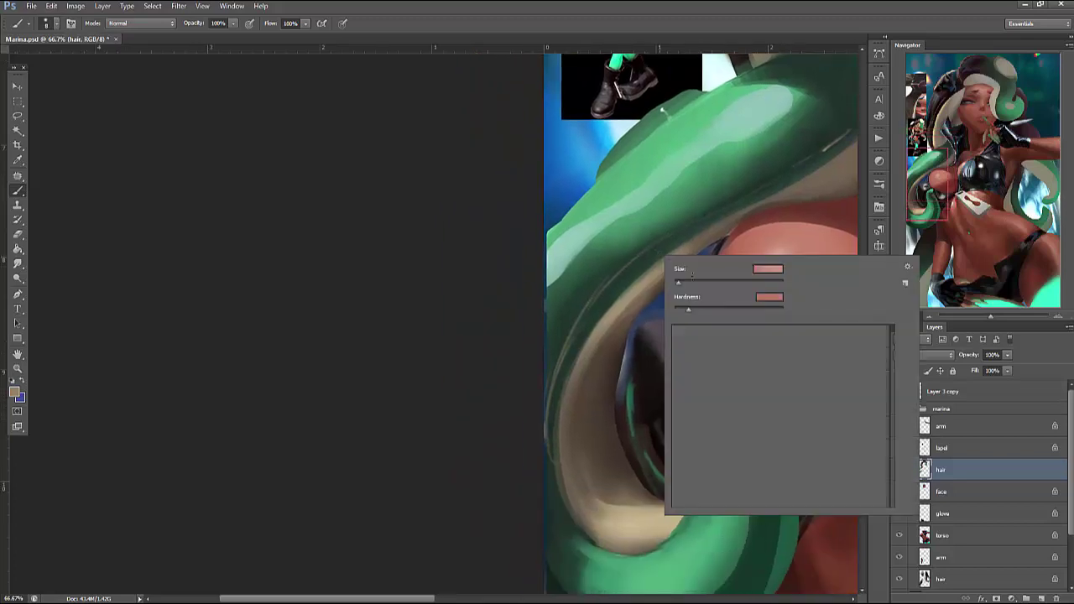
key("Escape")
left_click_drag(574, 250, 557, 294)
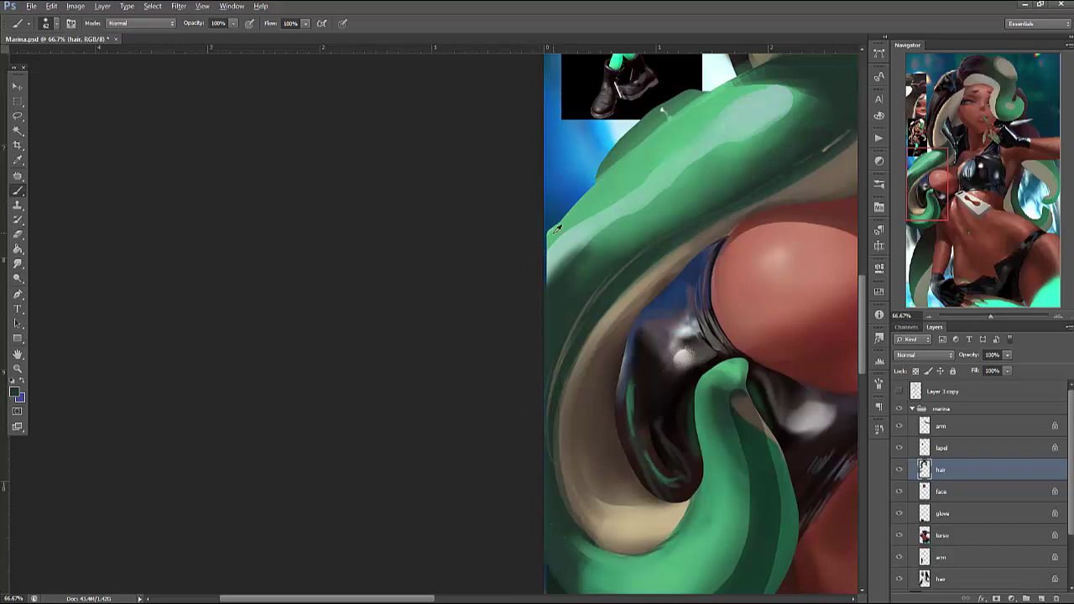
right_click(588, 212)
double_click(703, 250)
key("Return")
left_click(560, 255, "alt")
left_click(564, 268, "alt")
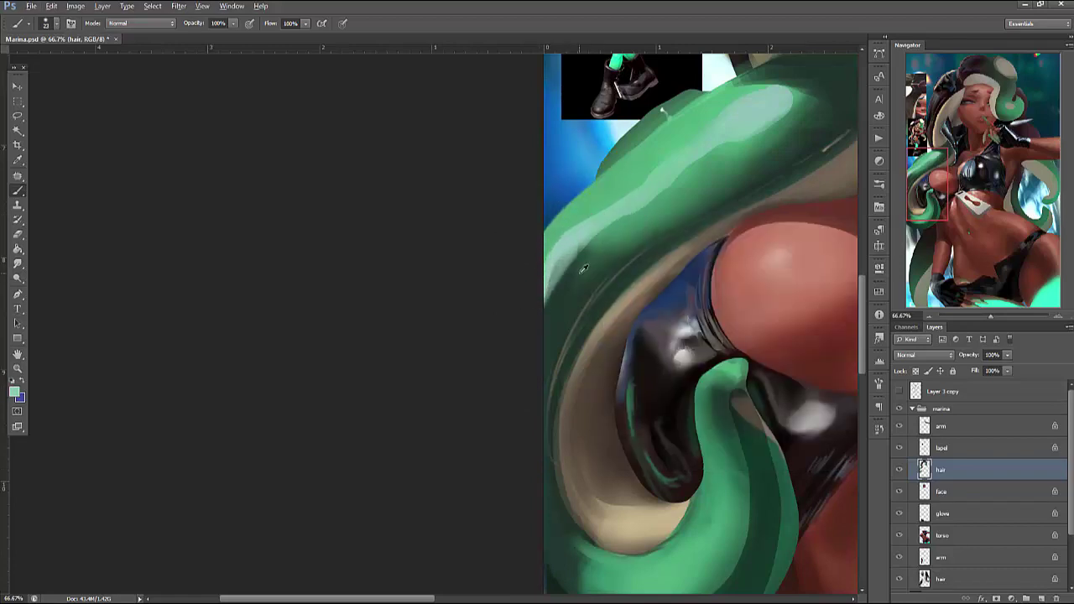
Lasso the green tentacle's front face, soften the end of its pale highlight with green using a 137 px brush, and deselect
left_click_drag(779, 130, 734, 411)
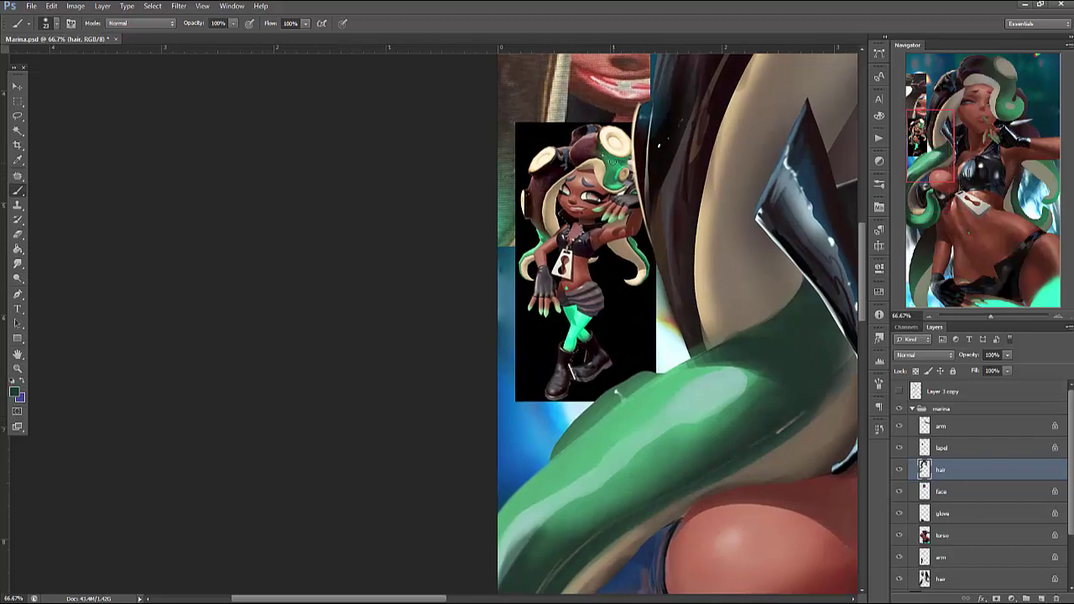
left_click(614, 174, "alt")
key("l")
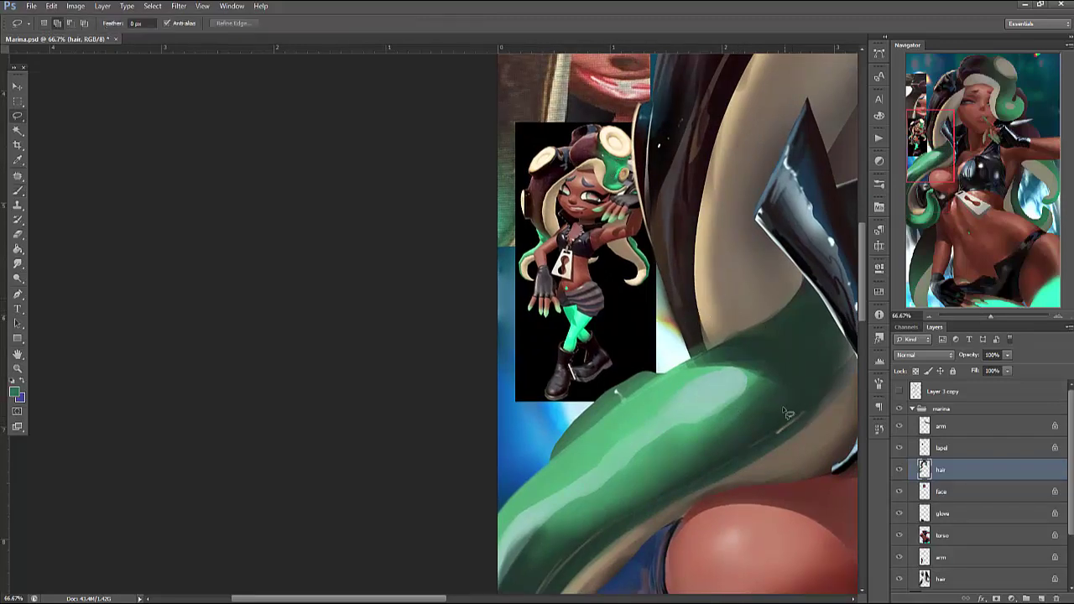
left_click_drag(802, 243, 768, 210)
mouse_move(816, 330)
left_mouse_down()
mouse_move(747, 403)
mouse_move(799, 286)
left_mouse_up()
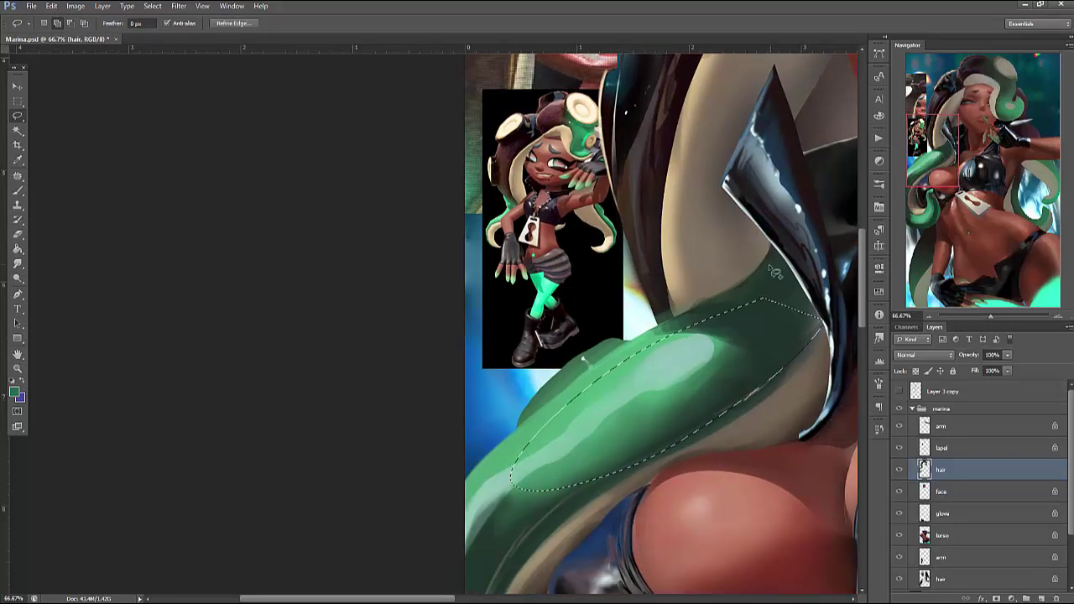
key("b")
right_click(790, 290)
key("Escape")
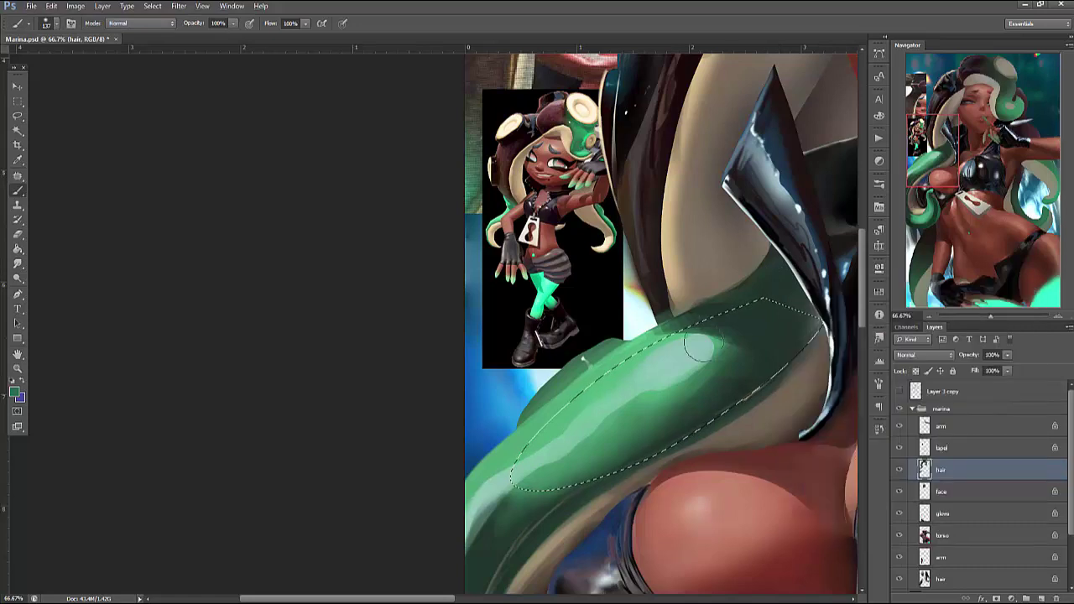
mouse_move(705, 352)
left_mouse_down()
mouse_move(695, 379)
mouse_move(641, 410)
mouse_move(792, 320)
mouse_move(630, 467)
mouse_move(753, 327)
mouse_move(706, 338)
left_mouse_up()
key("ctrl+d")
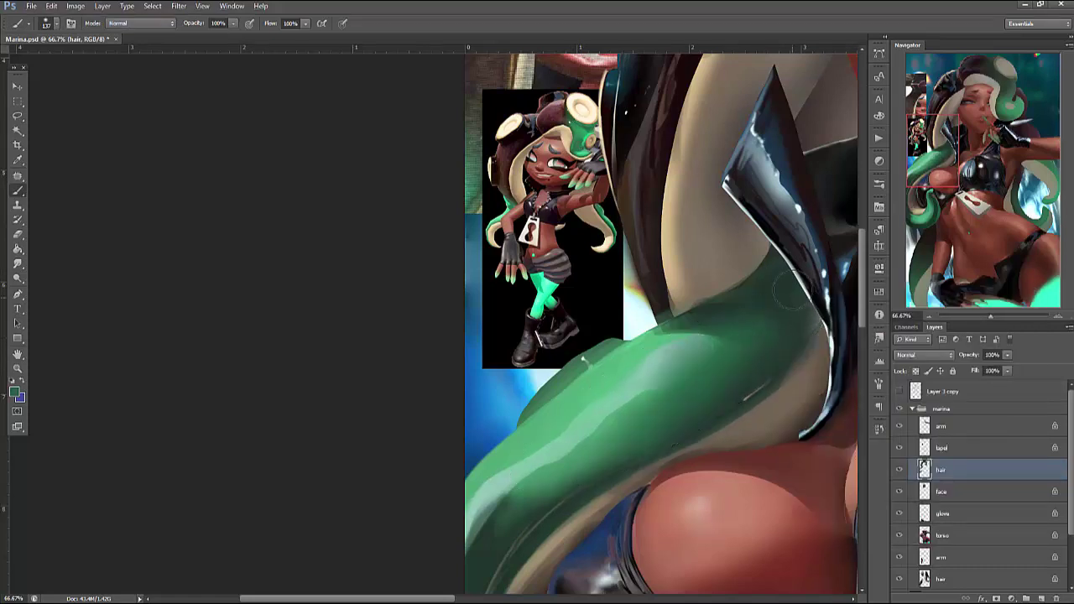
Lasso the tentacle's upper part below the lapel, shade it with soft dark brown, deselect, and blend green into the pale highlight
key("l")
mouse_move(777, 250)
left_mouse_down()
mouse_move(665, 334)
mouse_move(721, 453)
left_mouse_up()
left_click_drag(582, 359, 772, 252)
key("b")
left_click_drag(783, 302, 688, 352)
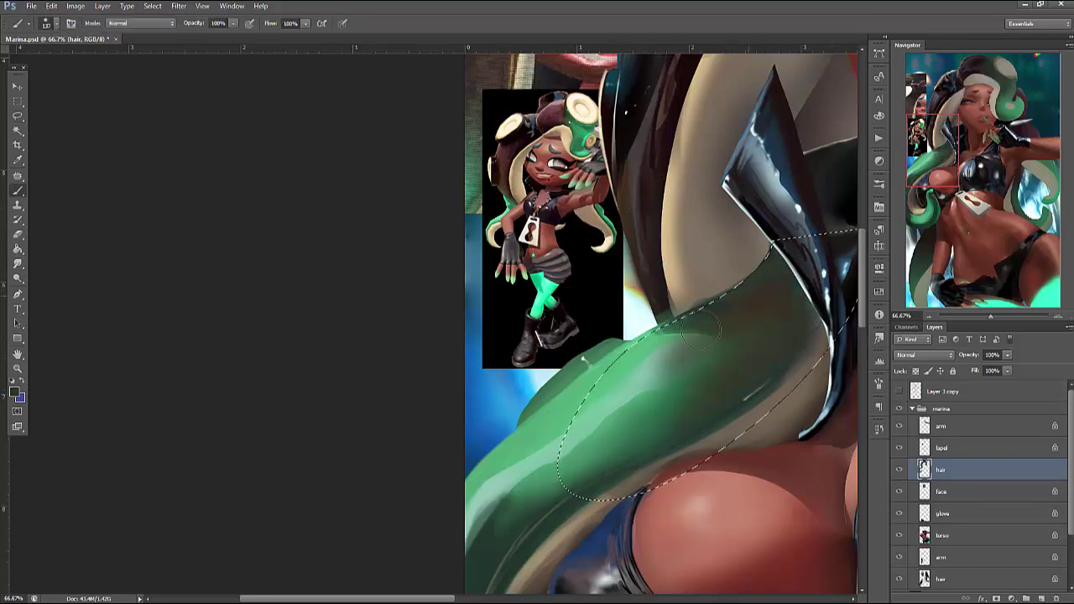
key("bracketright")
key("bracketright")
mouse_move(803, 252)
left_mouse_down()
mouse_move(797, 311)
mouse_move(687, 397)
left_mouse_up()
left_click(686, 397, "alt")
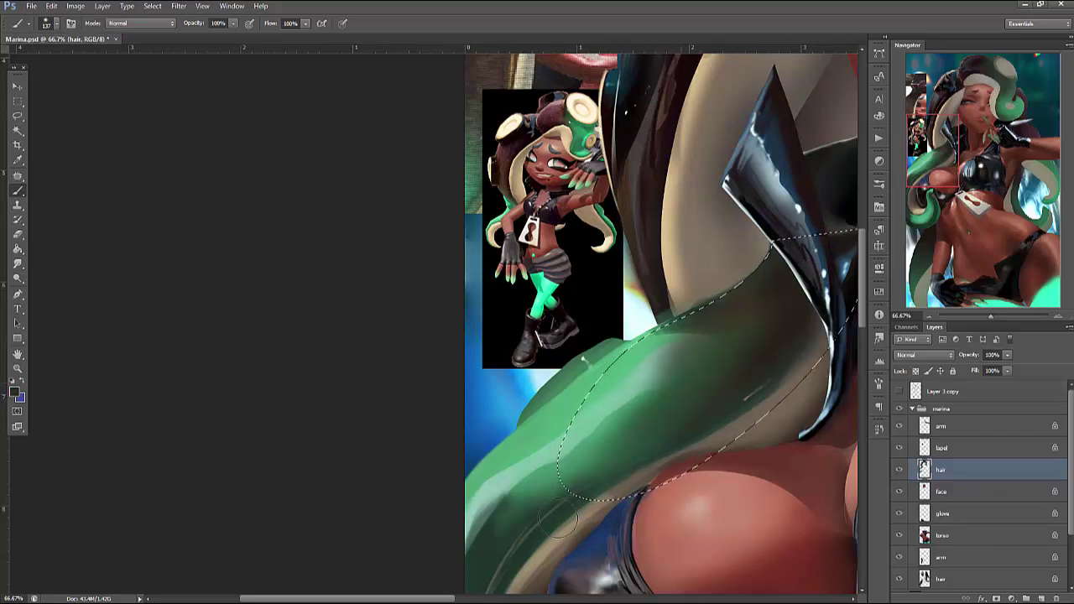
key("ctrl+d")
mouse_move(621, 420)
left_mouse_down()
mouse_move(537, 478)
mouse_move(475, 586)
left_mouse_up()
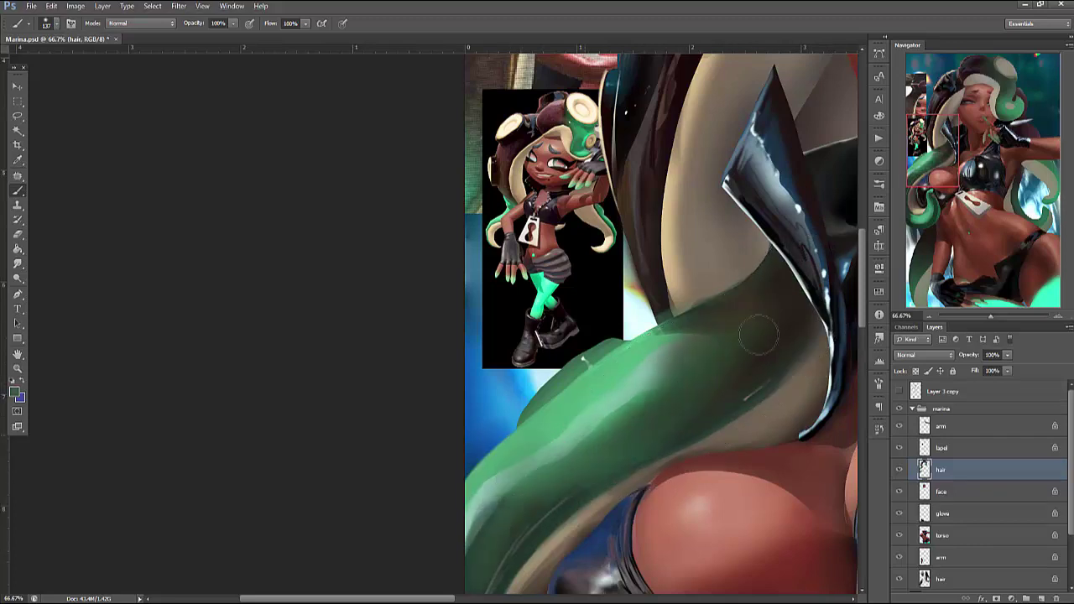
Brush a short pale highlight onto the green tentacle's dark upper part, near the lapel, with a small brush
right_click(780, 349)
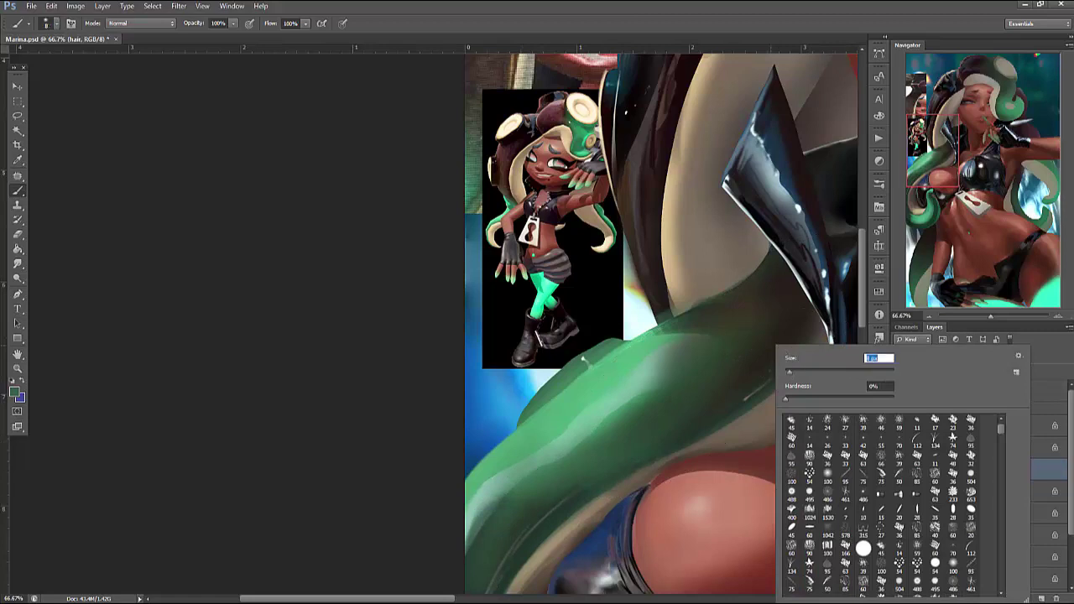
key("Return")
key("l")
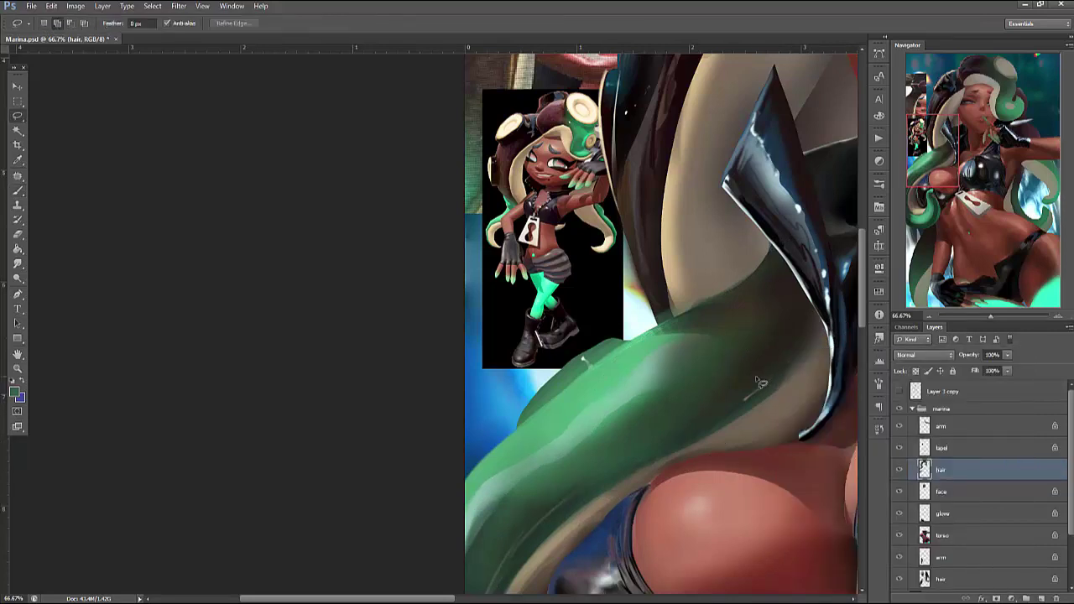
key("b")
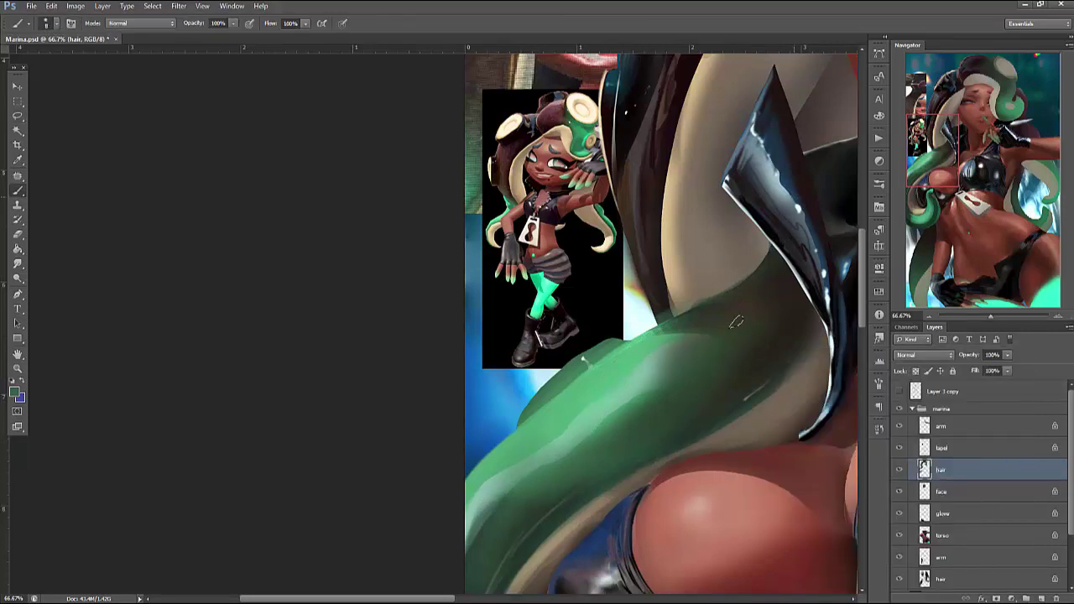
left_click(735, 323, "alt")
left_click_drag(744, 303, 640, 434)
Lasso a narrow highlight shape along the cream hair strand, above the lapel's tip, and a smaller one beside the tip
right_click(680, 201)
key("Escape")
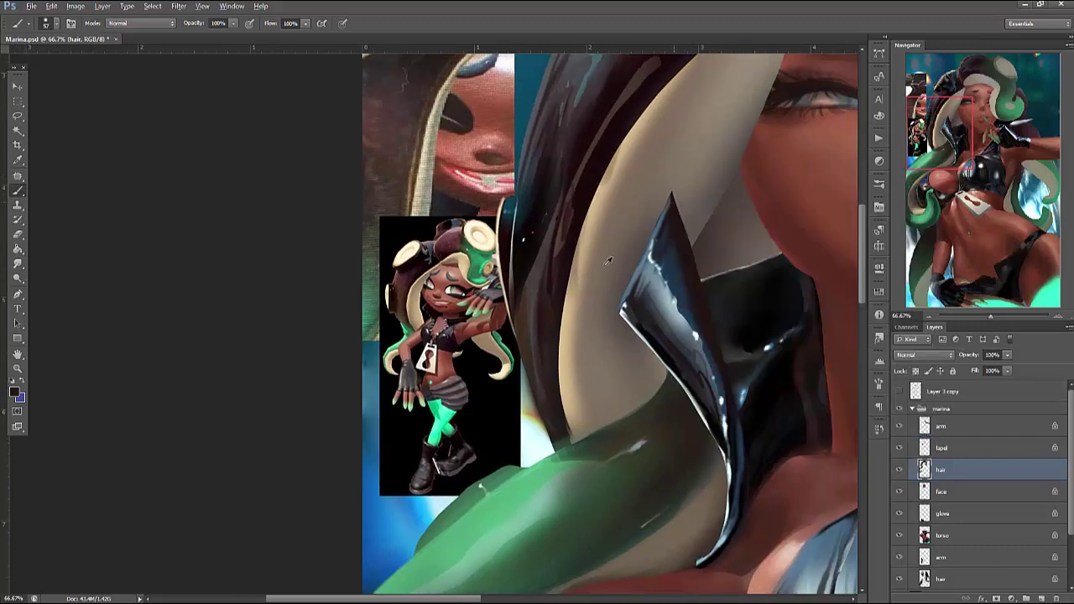
left_click(608, 261, "alt")
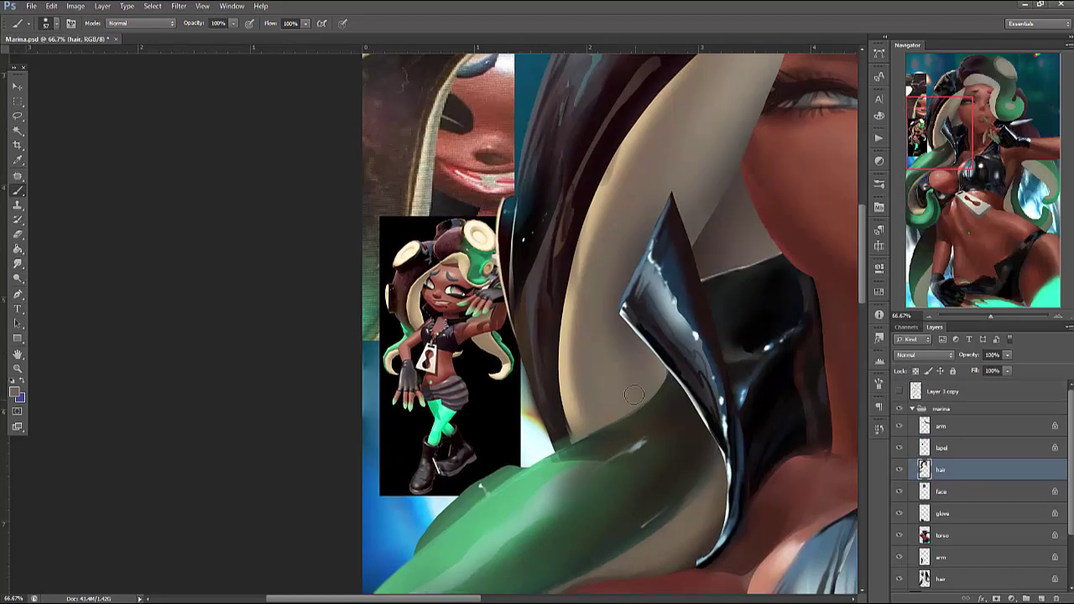
key("l")
scroll(705, 193, "up", 3)
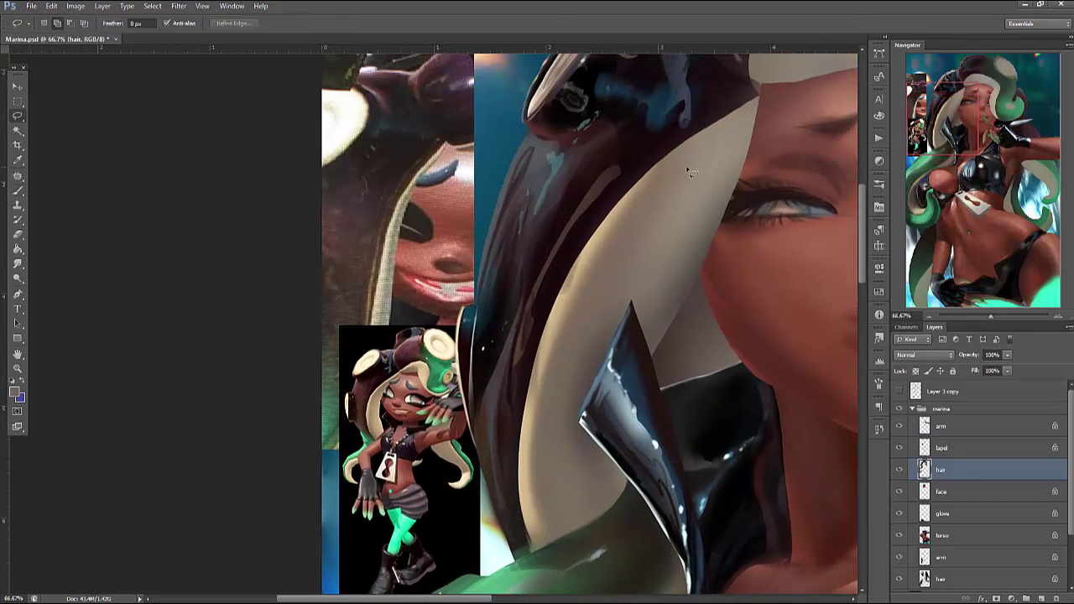
mouse_move(596, 326)
left_mouse_down()
mouse_move(701, 163)
mouse_move(692, 180)
left_mouse_up()
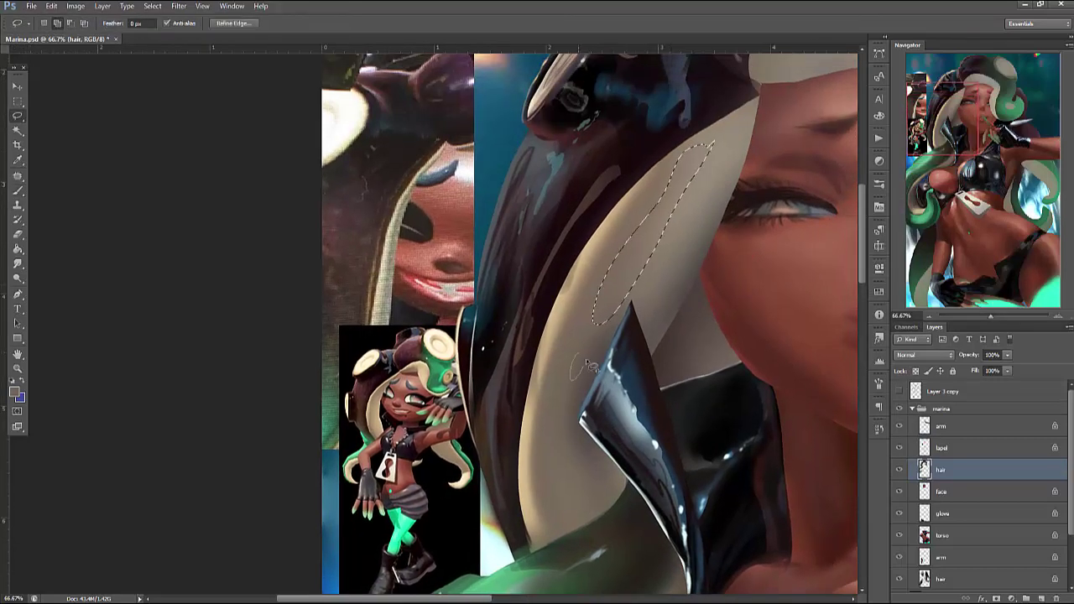
Paint pale lavender-blue (bdc5eb) highlights inside the lassoed shapes on the cream strand with a 121 px brush, and deselect
key("b")
right_click(779, 233)
key("Return")
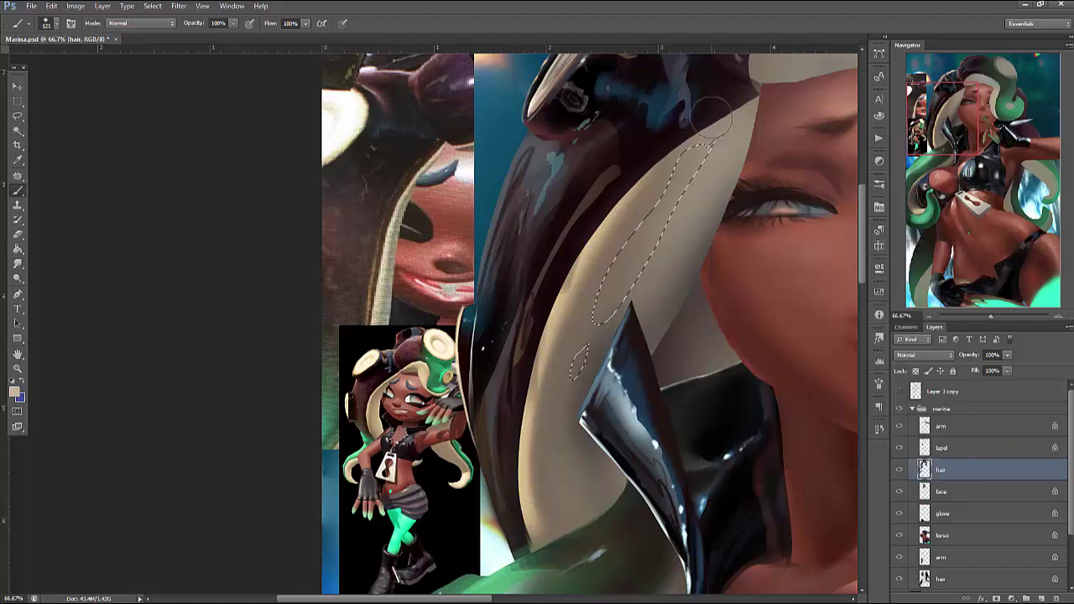
left_click(14, 391)
left_click(541, 214)
left_click(414, 170)
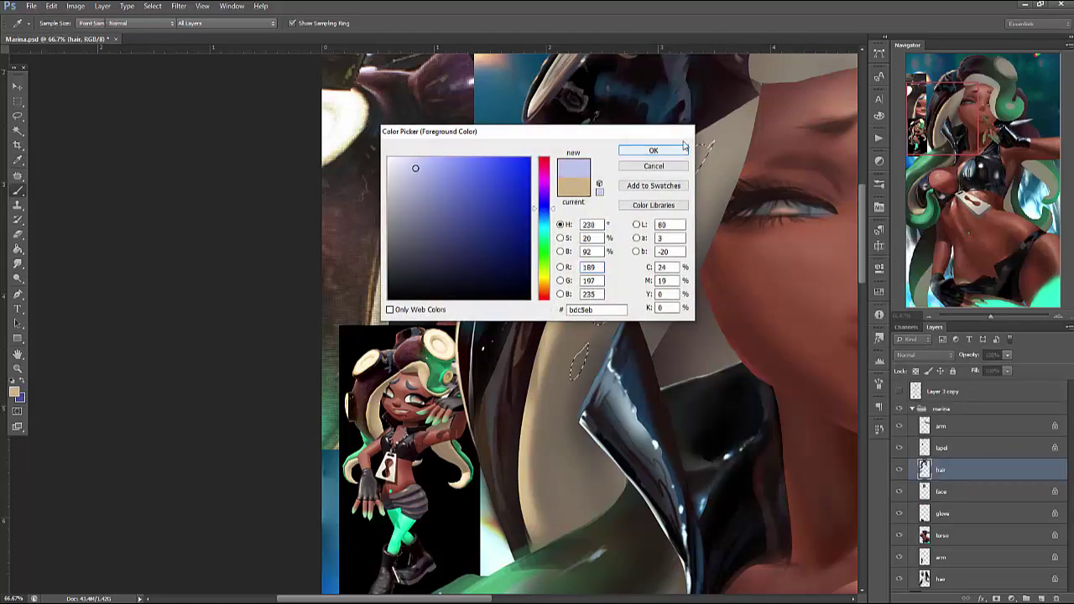
left_click(653, 150)
mouse_move(600, 306)
left_mouse_down()
mouse_move(696, 155)
mouse_move(598, 298)
mouse_move(671, 168)
mouse_move(579, 361)
left_mouse_up()
key("ctrl+d")
Refine the cream strand's lavender highlights into thinner glossy streaks with a 10 px brush
right_click(702, 208)
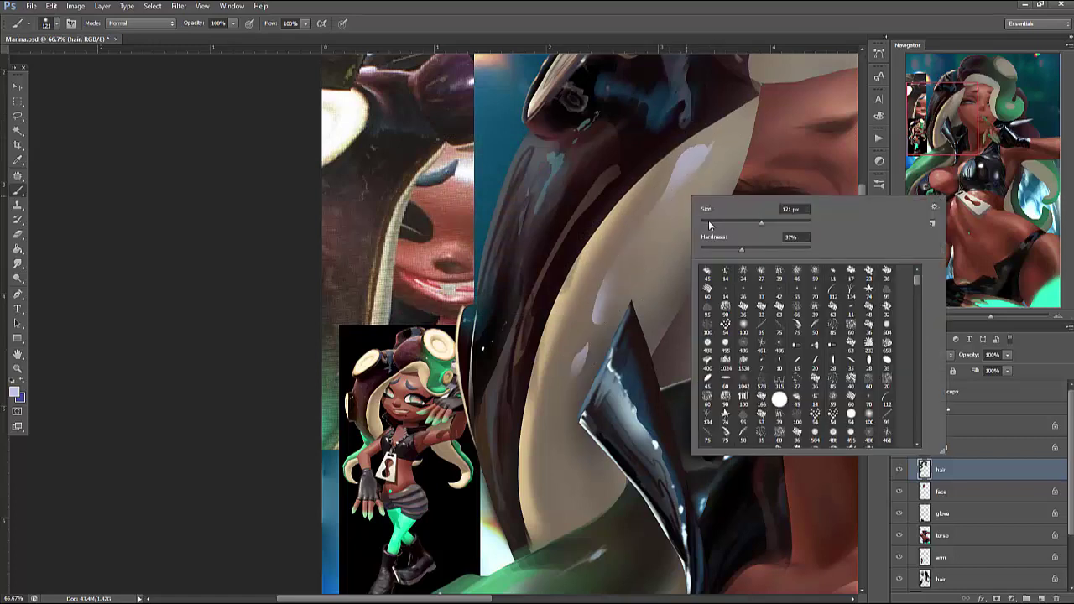
left_click_drag(708, 220, 702, 220)
key("Return")
mouse_move(696, 159)
left_mouse_down()
mouse_move(719, 124)
mouse_move(673, 189)
left_mouse_up()
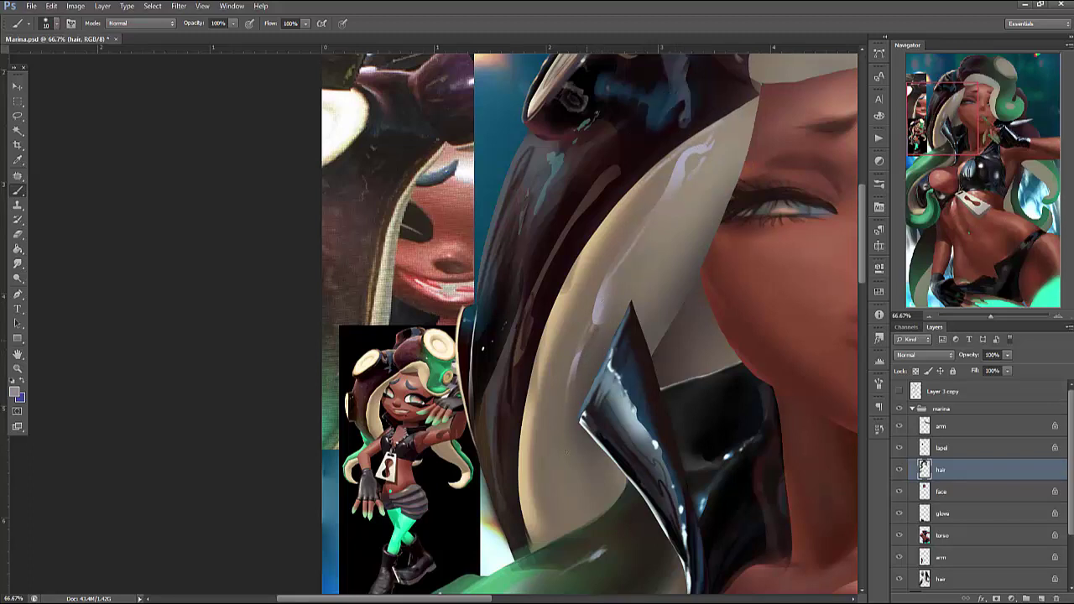
Paint reddish-brown reflected skin tones along the cream strand's inner edge beside the face, using sampled colours and a 26 px brush
left_click(778, 193, "alt")
right_click(766, 234)
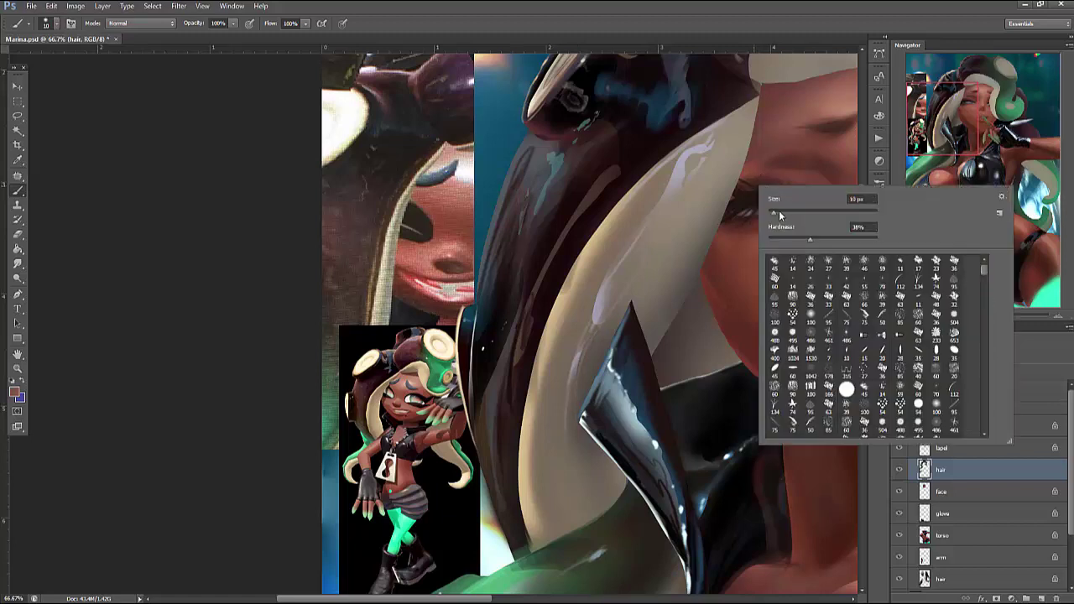
left_click_drag(777, 203, 783, 216)
key("Return")
left_click_drag(737, 127, 705, 210)
mouse_move(699, 250)
left_mouse_down()
mouse_move(700, 183)
mouse_move(723, 144)
mouse_move(703, 186)
left_mouse_up()
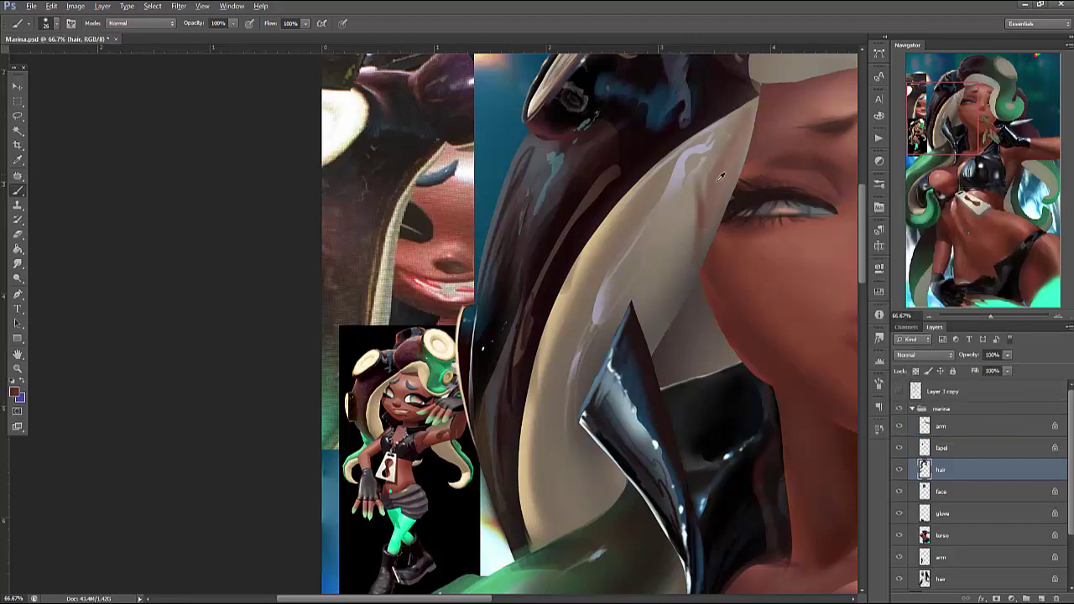
mouse_move(726, 138)
left_mouse_down()
mouse_move(695, 180)
mouse_move(700, 251)
left_mouse_up()
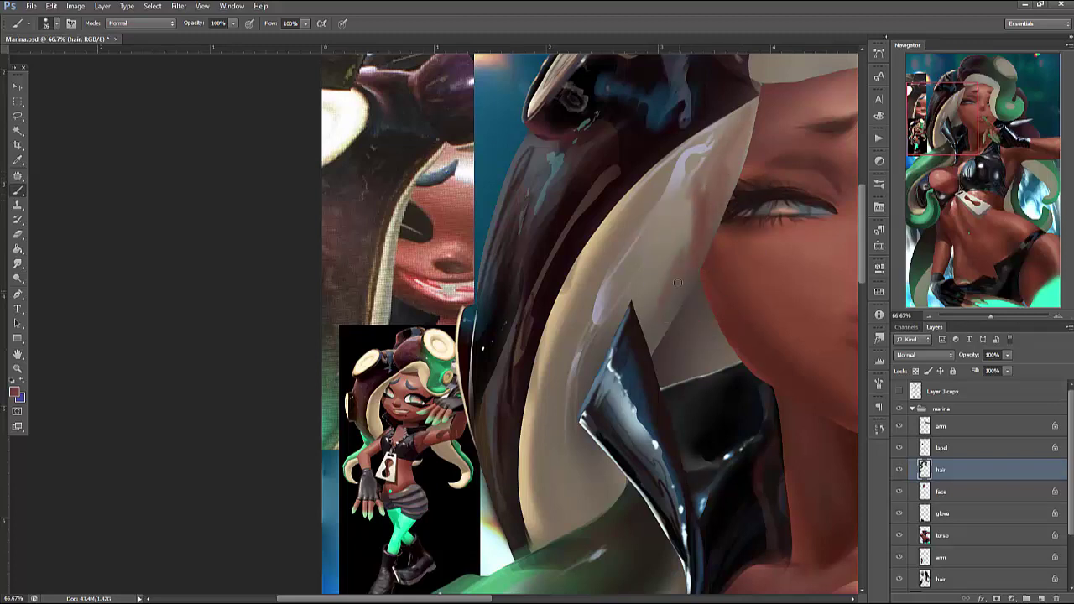
Shade the cream strand around the lapel's tip and toward the recess behind it with sampled dark tones, starting with a 9 px brush
left_click(646, 359, "alt")
right_click(664, 260)
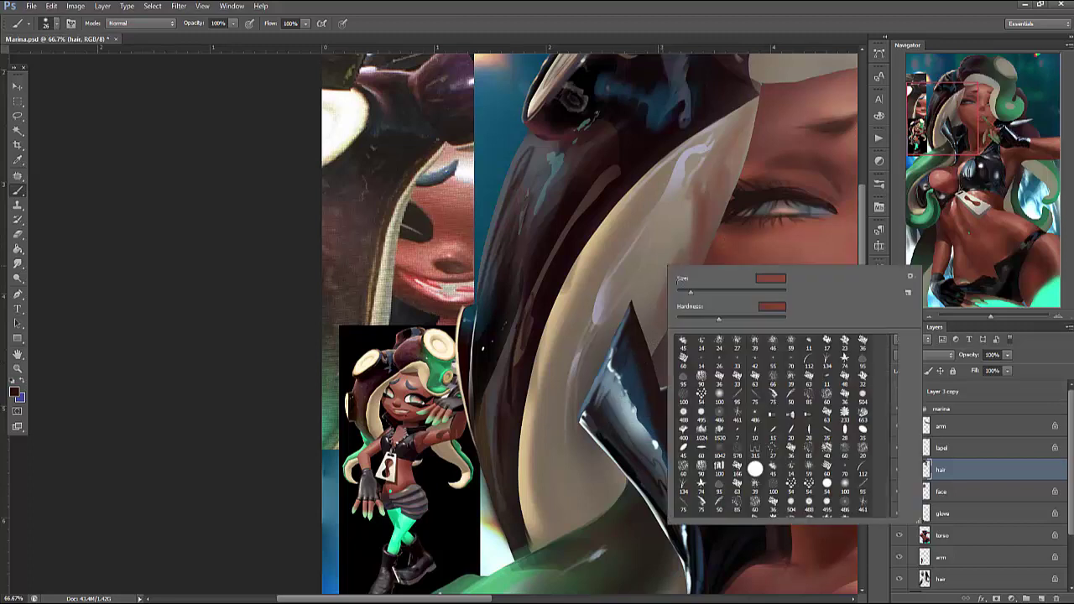
key("Return")
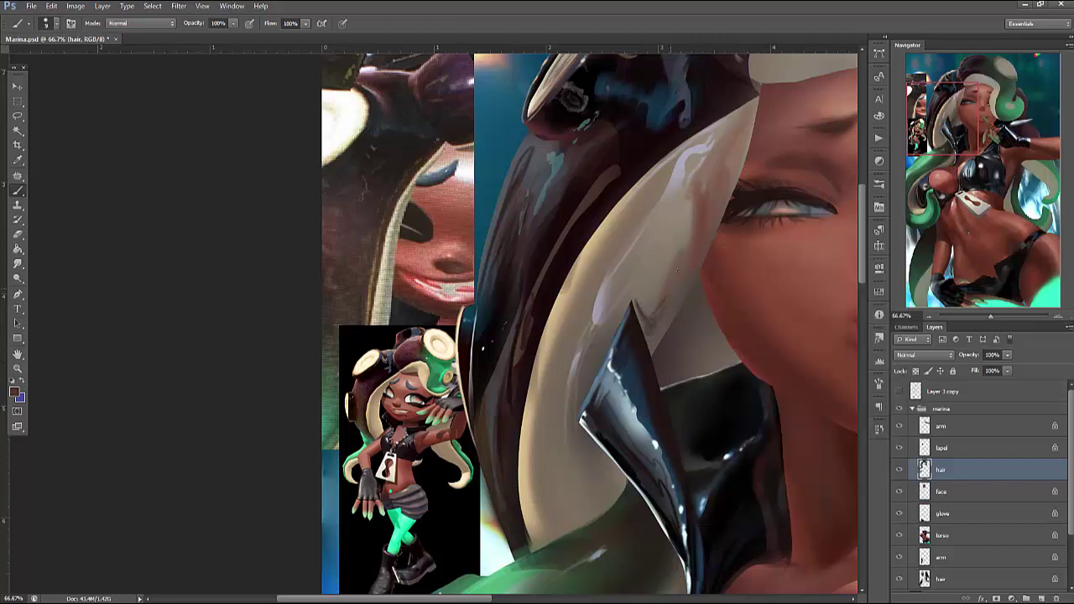
right_click(746, 222)
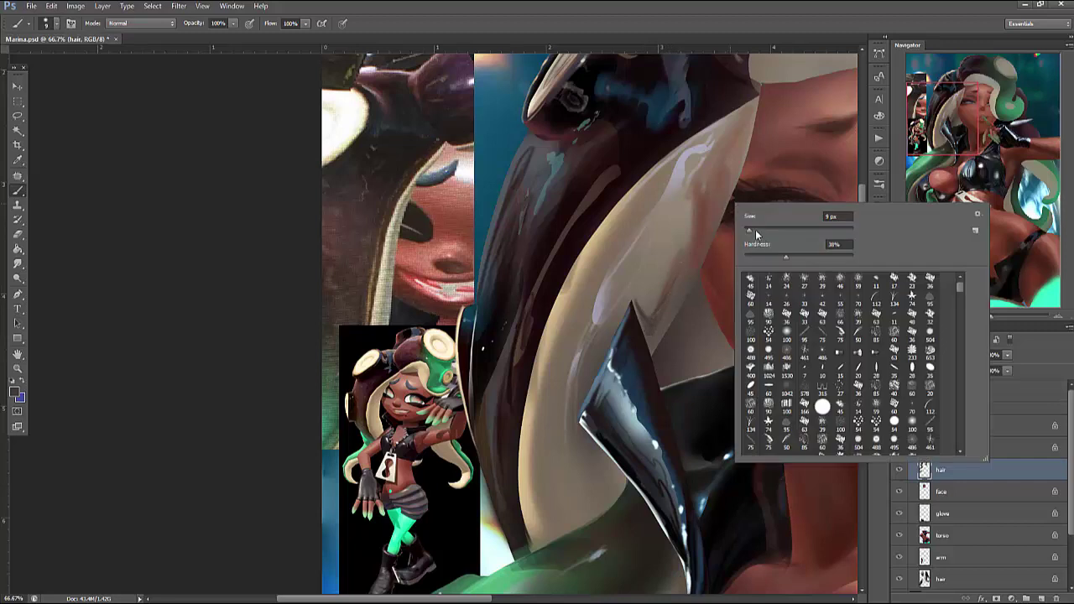
key("Return")
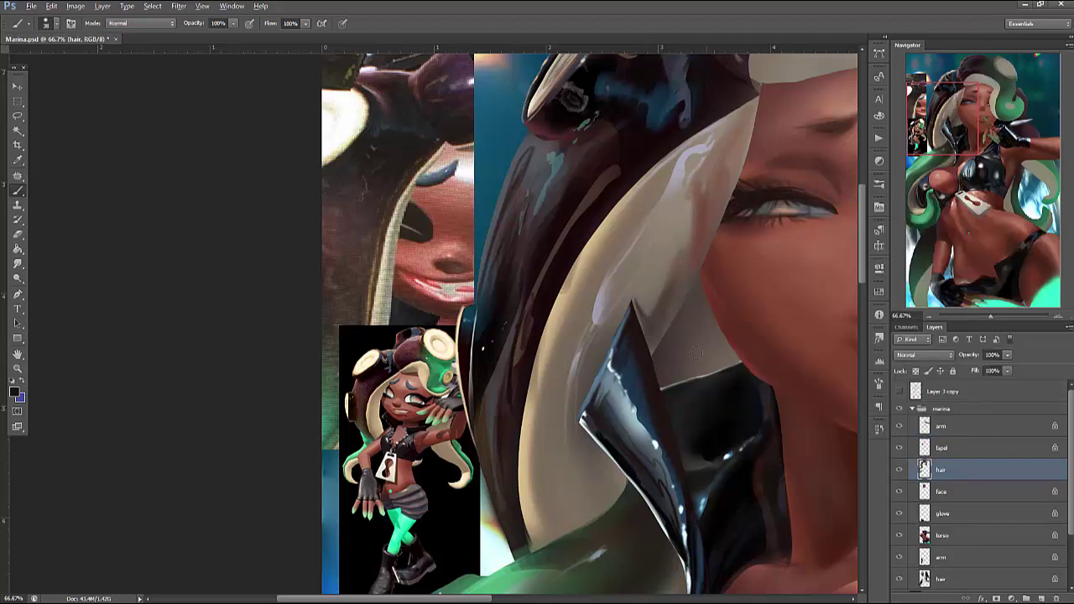
right_click(695, 354)
key("Return")
Brush muted grey-green reflections onto the cream strand's lower end and blend its outer side with sampled cream tones
right_click(681, 304)
key("Return")
mouse_move(609, 489)
left_mouse_down()
mouse_move(601, 454)
mouse_move(607, 470)
mouse_move(587, 514)
mouse_move(563, 533)
mouse_move(549, 466)
mouse_move(588, 501)
left_mouse_up()
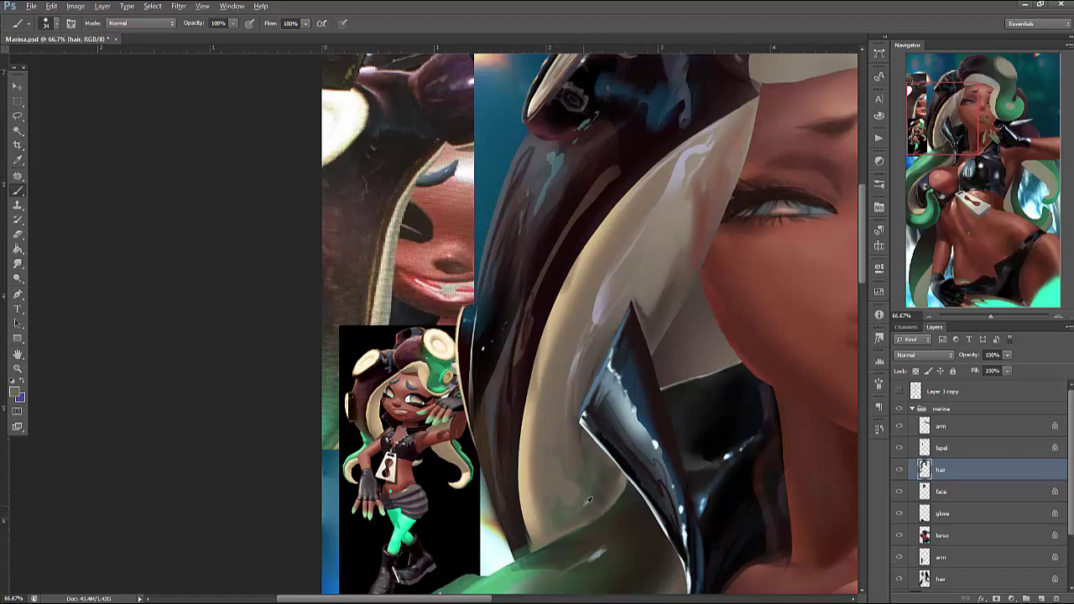
mouse_move(554, 446)
left_mouse_down()
mouse_move(566, 380)
mouse_move(614, 269)
left_mouse_up()
left_click(593, 278, "alt")
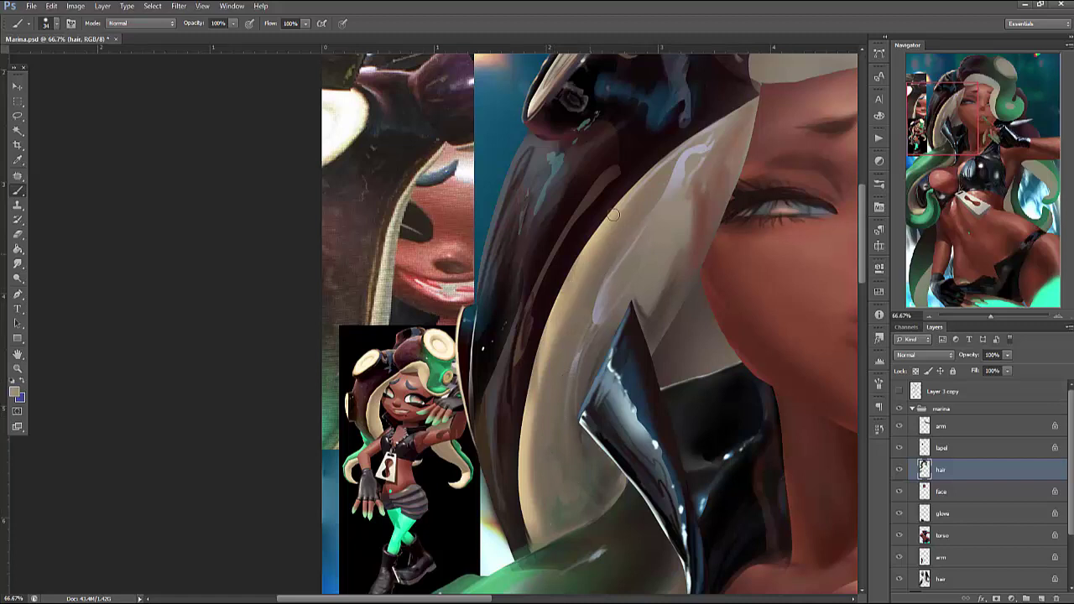
Lasso the cream strand's inner part with the adjoining face area, and set up a 174 px brush with the hair layer's transparent pixels locked
key("l")
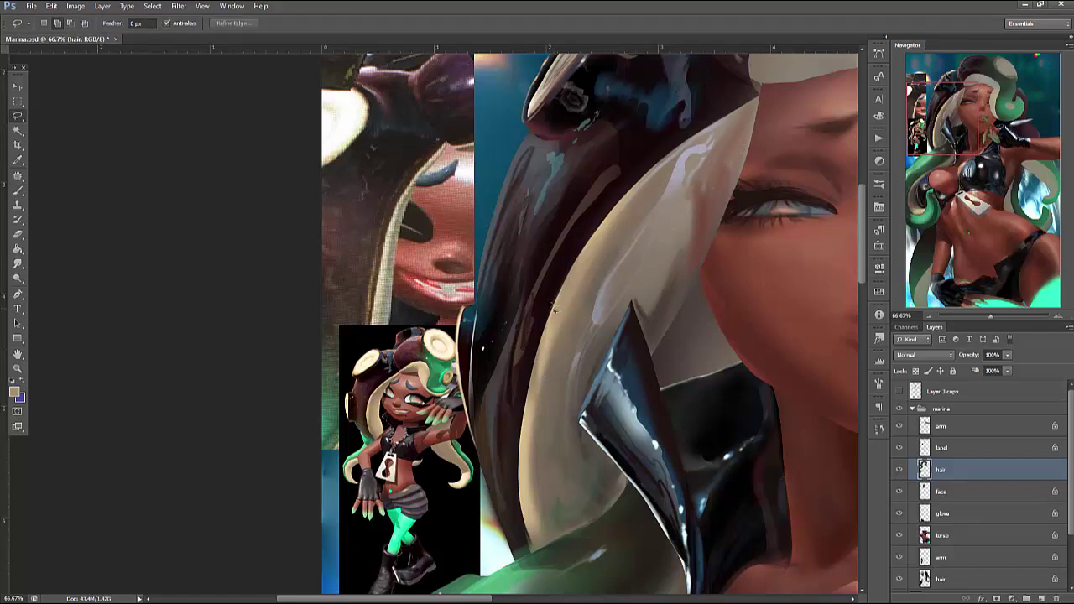
mouse_move(758, 113)
left_mouse_down()
mouse_move(571, 335)
mouse_move(760, 116)
left_mouse_up()
key("b")
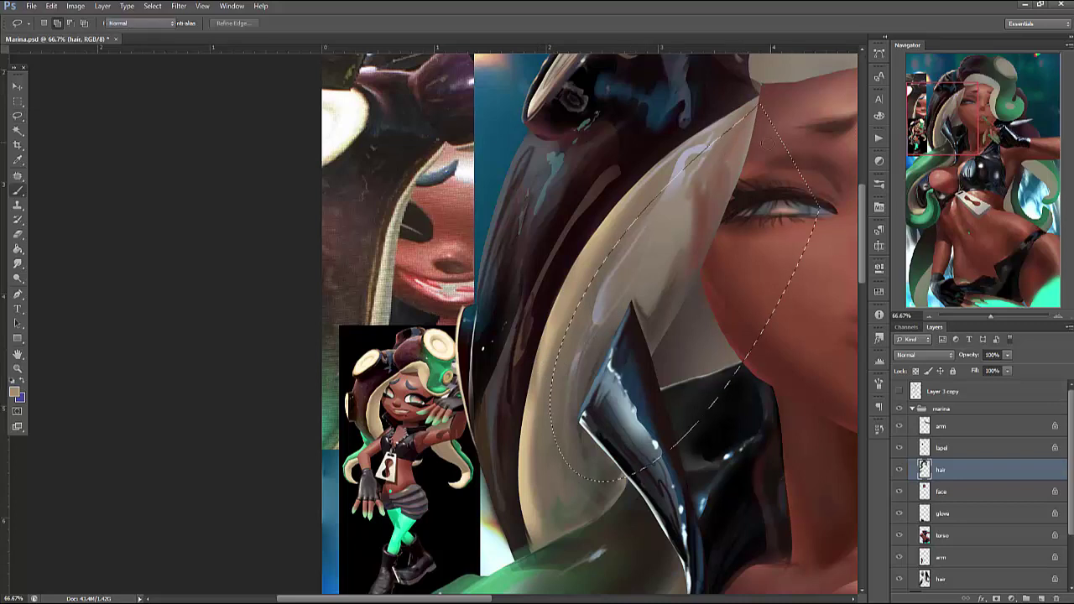
right_click(770, 156)
key("Return")
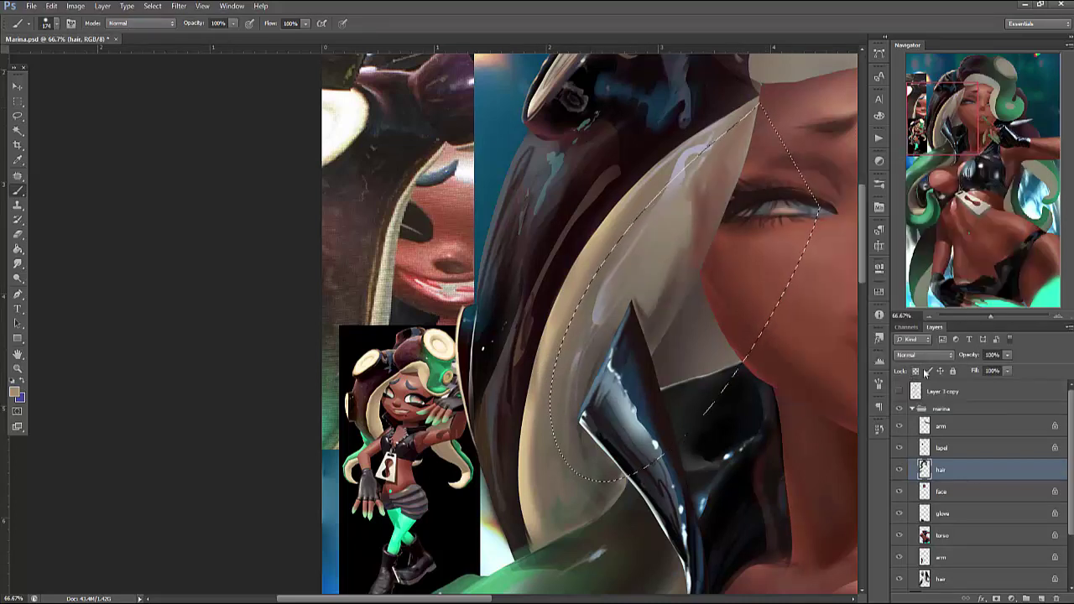
Try shading the selected inner part of the cream strand with a sampled darker tone, and undo the strokes
left_click(654, 285, "alt")
left_click_drag(655, 319, 671, 244)
mouse_move(717, 164)
left_mouse_down()
mouse_move(621, 310)
mouse_move(642, 247)
mouse_move(744, 141)
mouse_move(718, 128)
mouse_move(633, 319)
mouse_move(638, 220)
mouse_move(652, 181)
mouse_move(755, 97)
mouse_move(667, 340)
mouse_move(671, 228)
mouse_move(610, 478)
mouse_move(644, 411)
left_mouse_up()
key("ctrl+alt+z")
key("ctrl+alt+z")
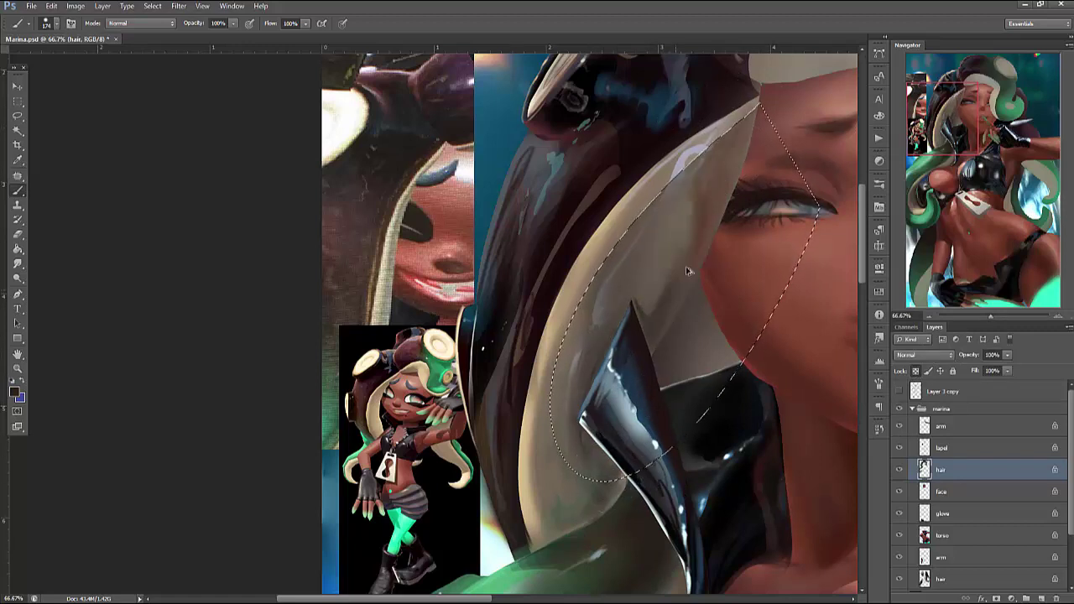
Blend sampled warm tan over the selected inner part of the cream strand, softening its reddish reflection, and deselect
left_click_drag(637, 319, 660, 201)
left_click(671, 181, "alt")
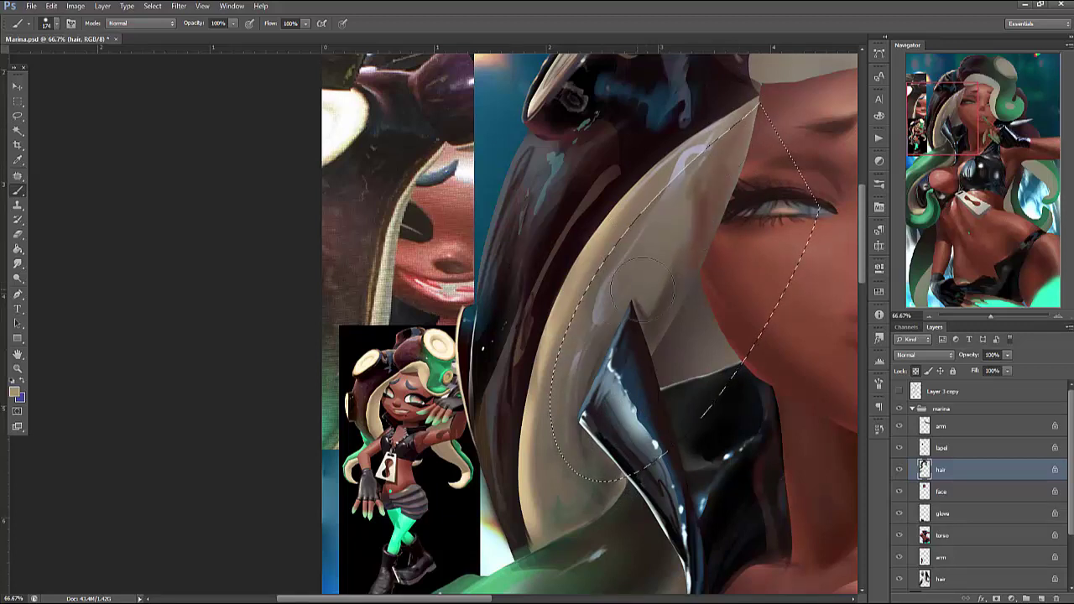
mouse_move(646, 336)
left_mouse_down()
mouse_move(739, 92)
mouse_move(761, 172)
mouse_move(613, 340)
mouse_move(588, 420)
left_mouse_up()
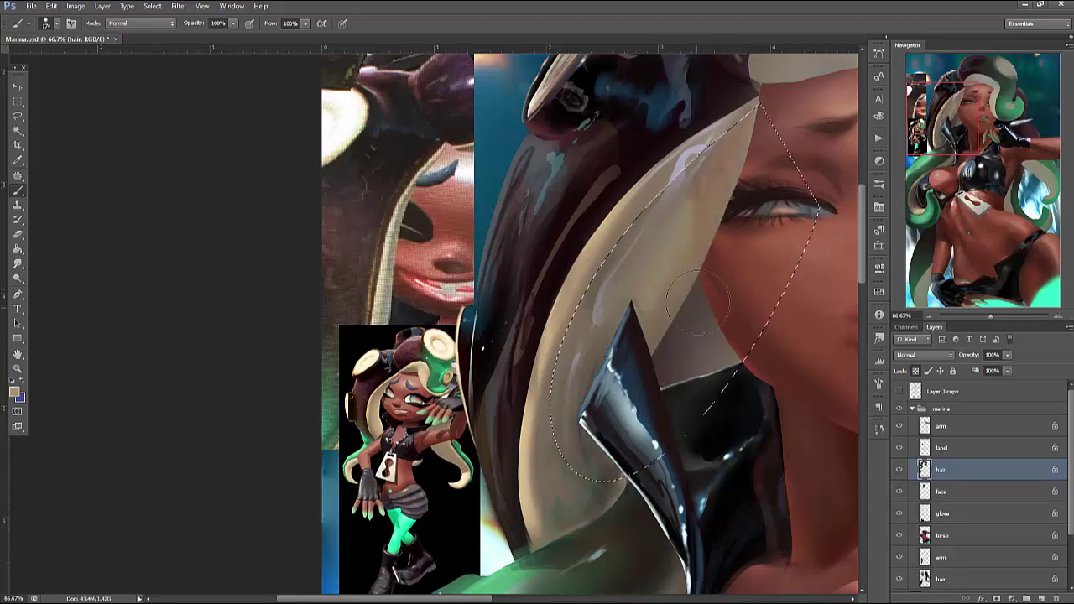
key("ctrl+d")
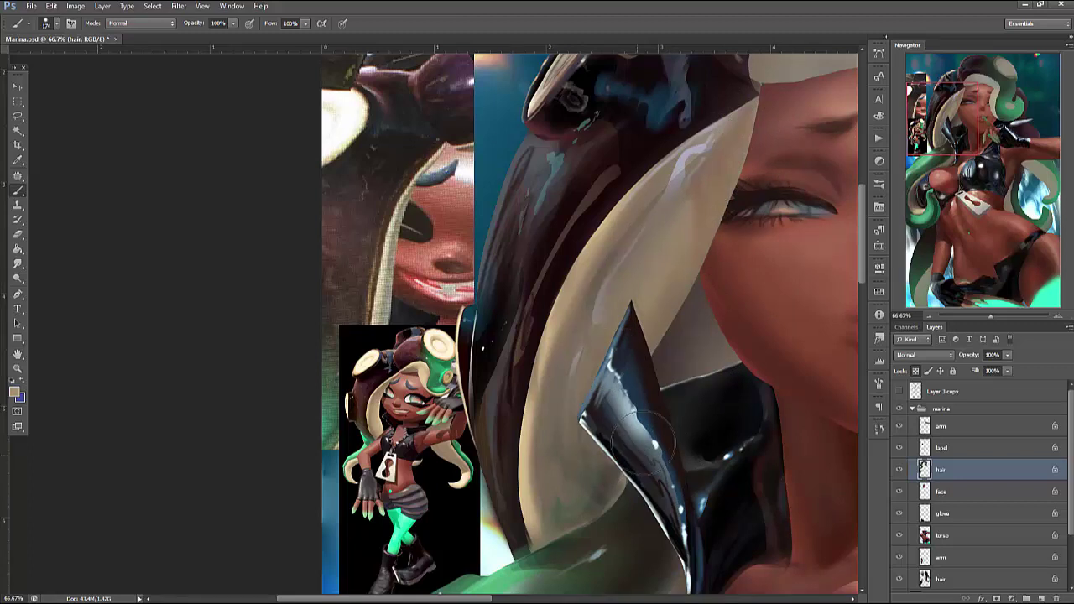
Lasso an oval along the green tentacle's middle, shade it with a sampled dark green, and deselect
left_click_drag(696, 506, 771, 253)
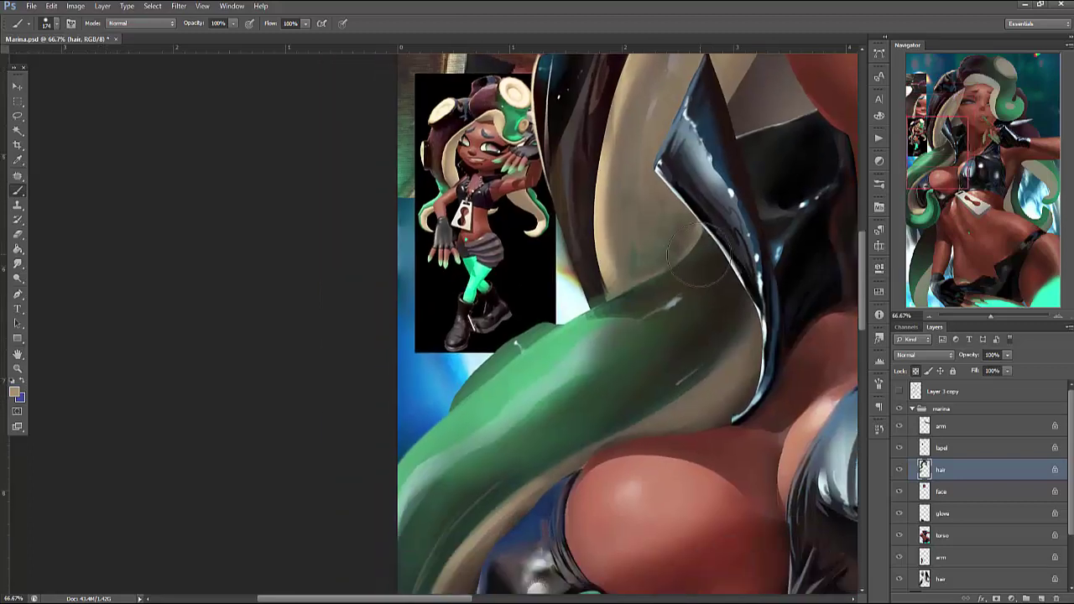
key("l")
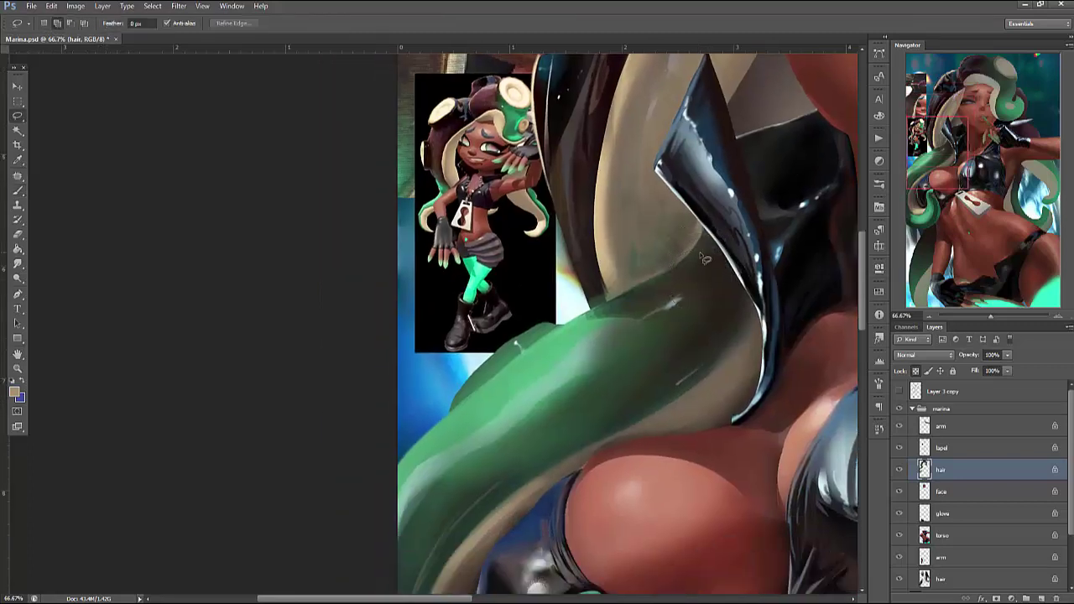
mouse_move(701, 357)
left_mouse_down()
mouse_move(709, 342)
mouse_move(699, 359)
left_mouse_up()
key("b")
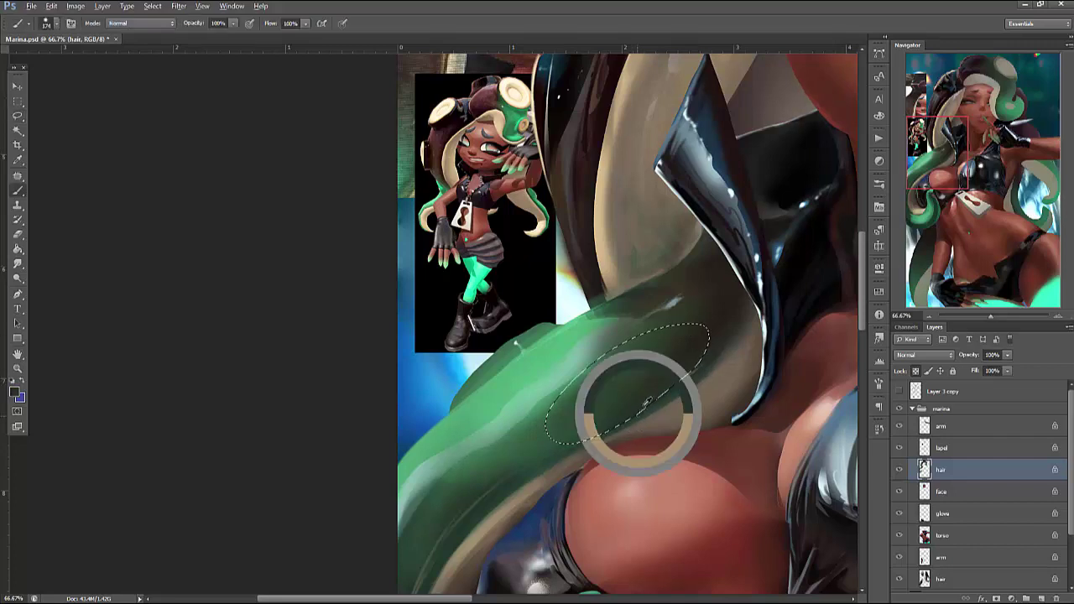
key("ctrl+d")
Lasso the area around the green tentacle's pale highlight, paint a blue reflection along its lower edge with a 100 px brush, and deselect
key("l")
left_click_drag(601, 314, 652, 322)
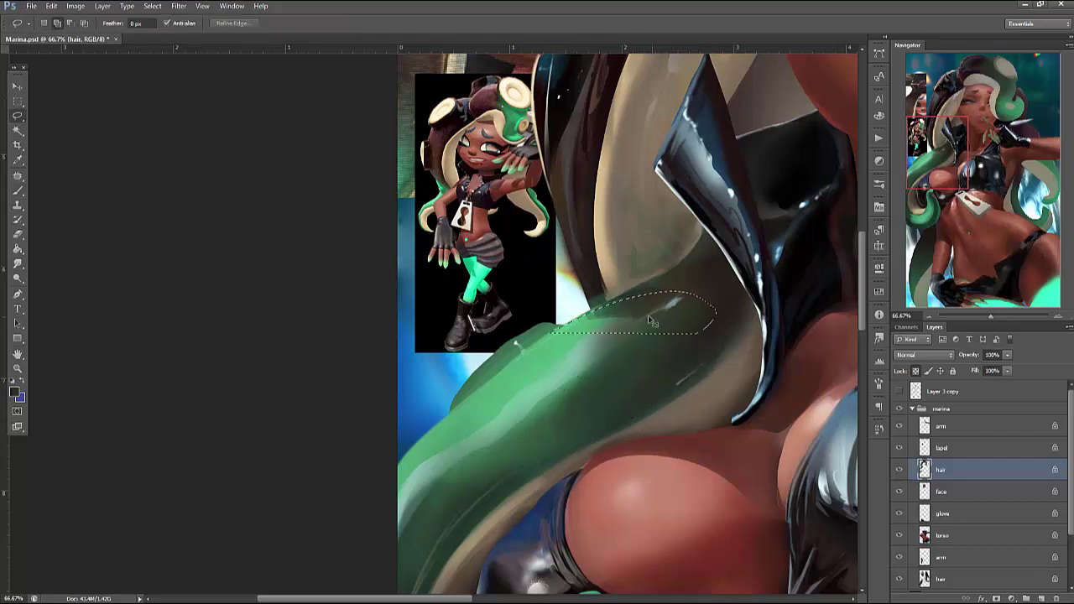
mouse_move(556, 339)
left_mouse_down()
mouse_move(679, 319)
mouse_move(566, 434)
mouse_move(466, 441)
left_mouse_up()
key("b")
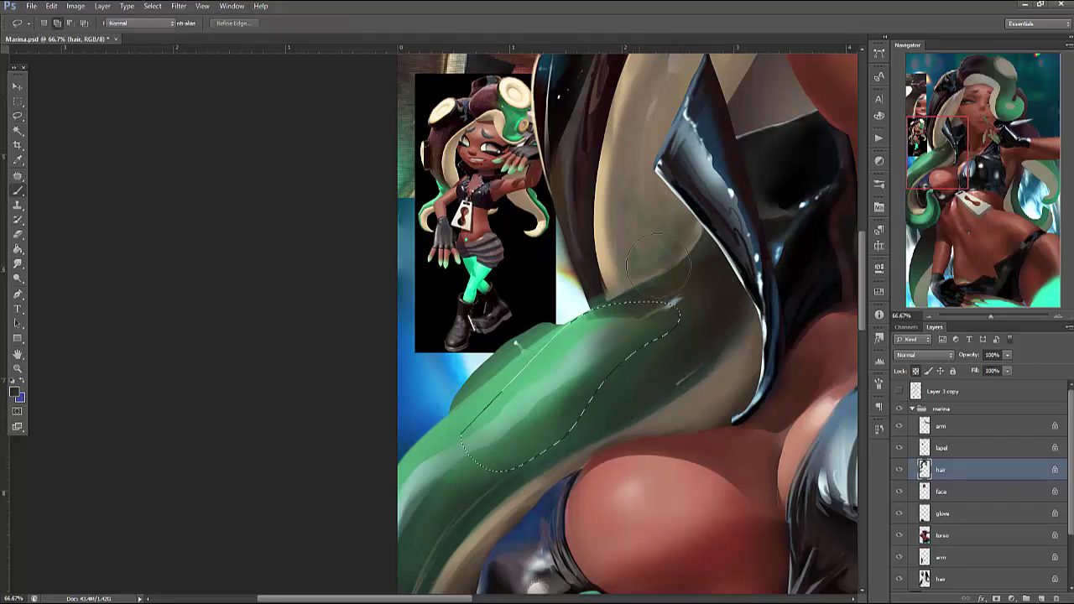
right_click(689, 281)
type("100")
key("Return")
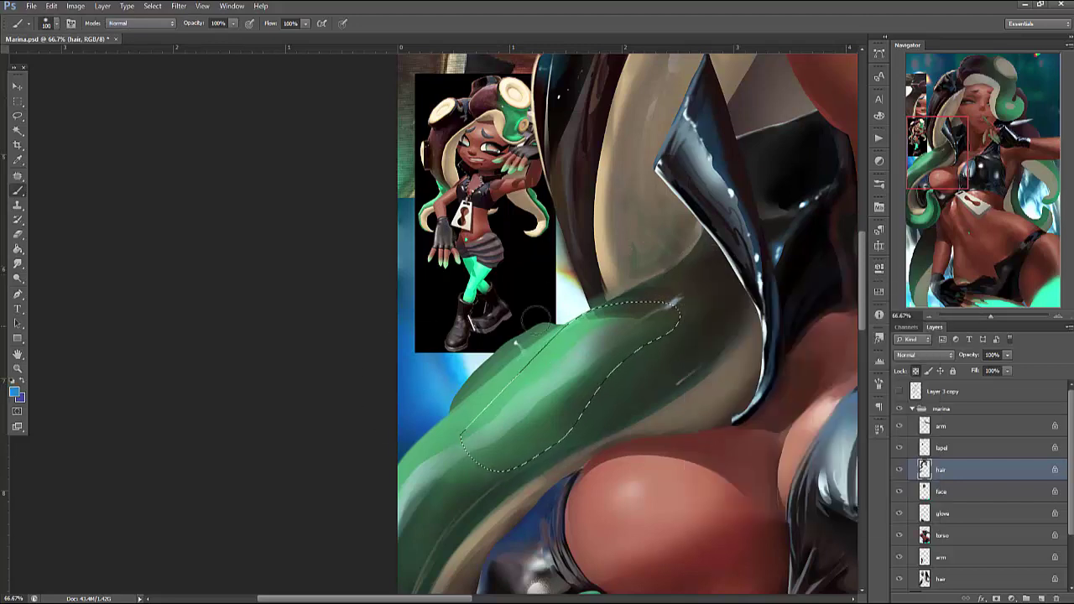
mouse_move(586, 408)
left_mouse_down()
mouse_move(626, 354)
mouse_move(608, 389)
mouse_move(554, 440)
left_mouse_up()
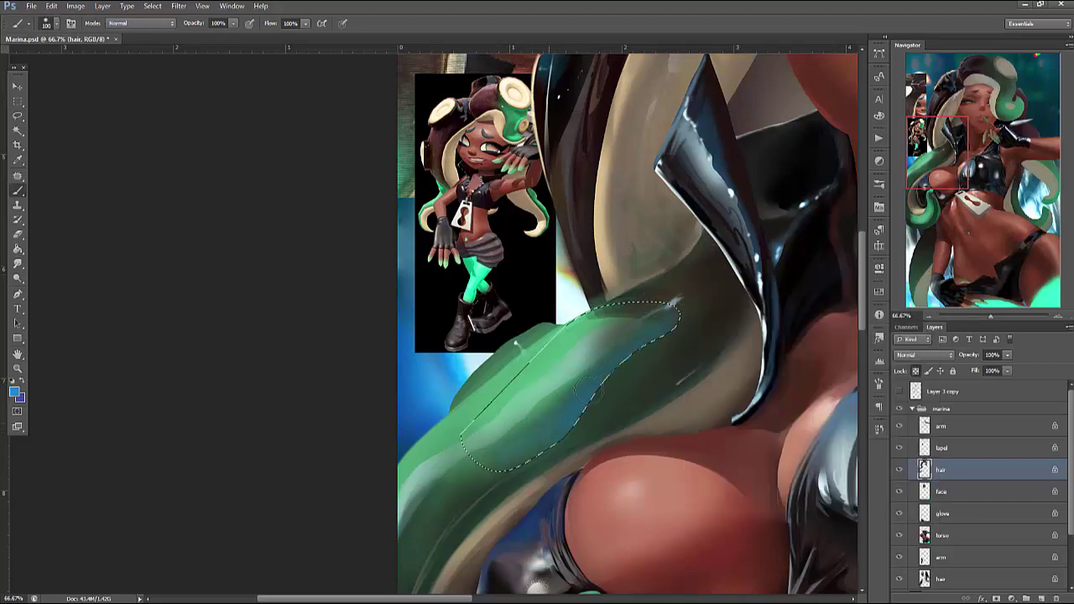
key("ctrl+d")
Lasso the areas below the green tentacle's blue reflection and around its upper tip, shading them with a sampled dark tone
key("l")
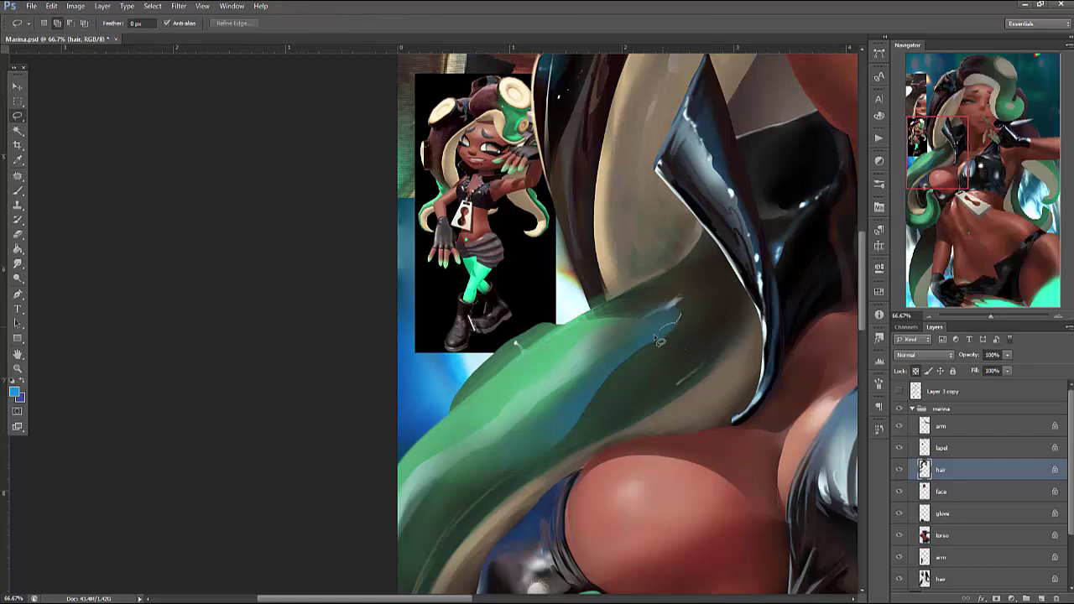
mouse_move(661, 342)
left_mouse_down()
mouse_move(601, 380)
mouse_move(636, 401)
left_mouse_up()
key("b")
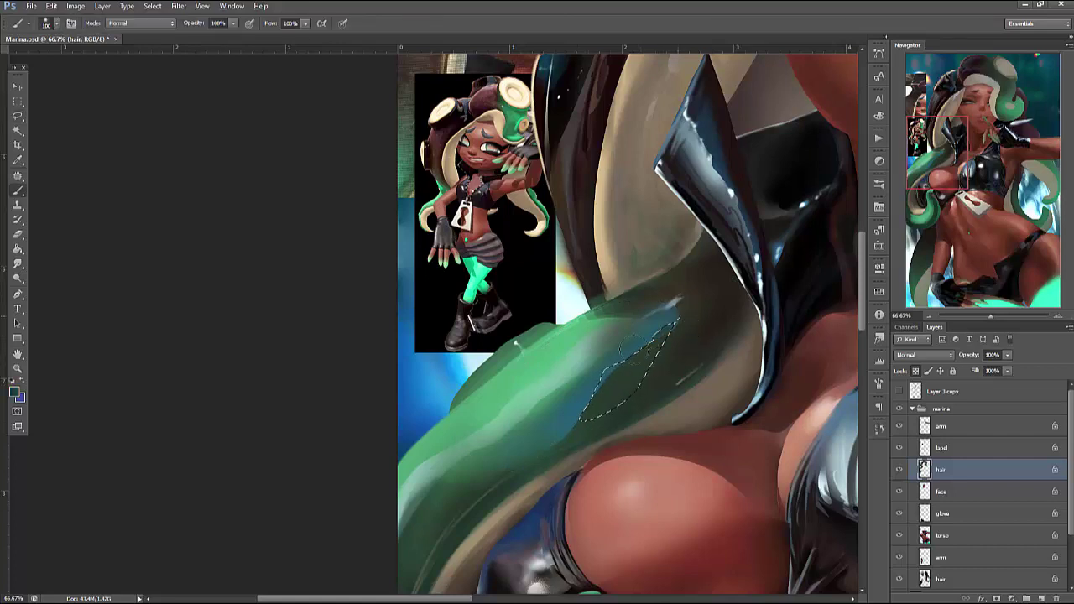
key("ctrl+d")
key("l")
mouse_move(676, 302)
left_mouse_down()
mouse_move(587, 329)
mouse_move(637, 300)
left_mouse_up()
key("b")
left_click_drag(595, 329, 679, 279)
Lasso a small jagged patch at the blue reflection's lower end, fill it with the dark tone, and deselect
key("l")
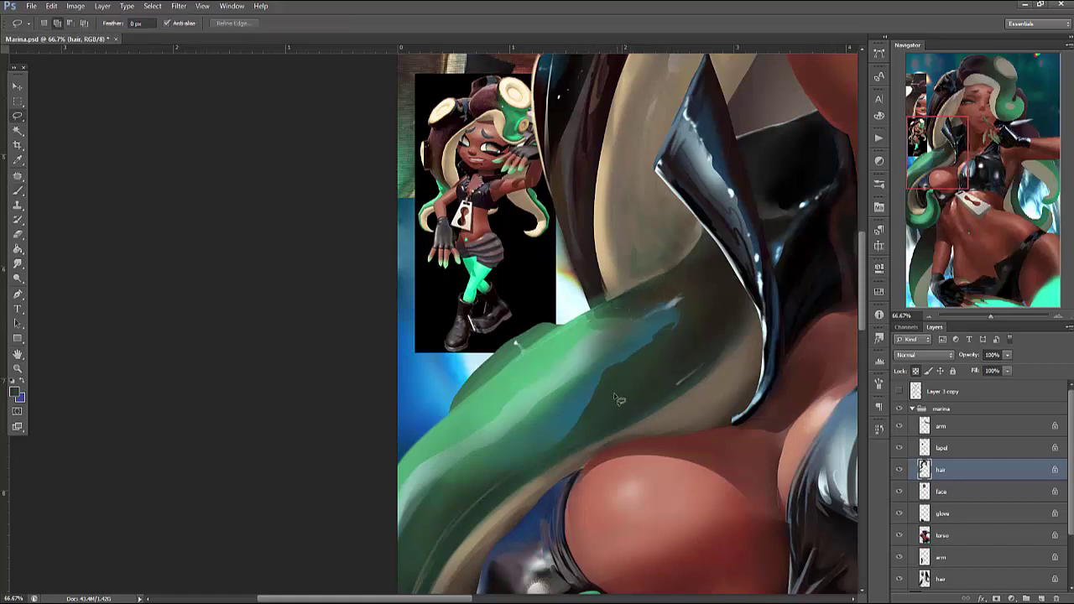
mouse_move(602, 394)
left_mouse_down()
mouse_move(576, 414)
mouse_move(587, 424)
mouse_move(599, 395)
left_mouse_up()
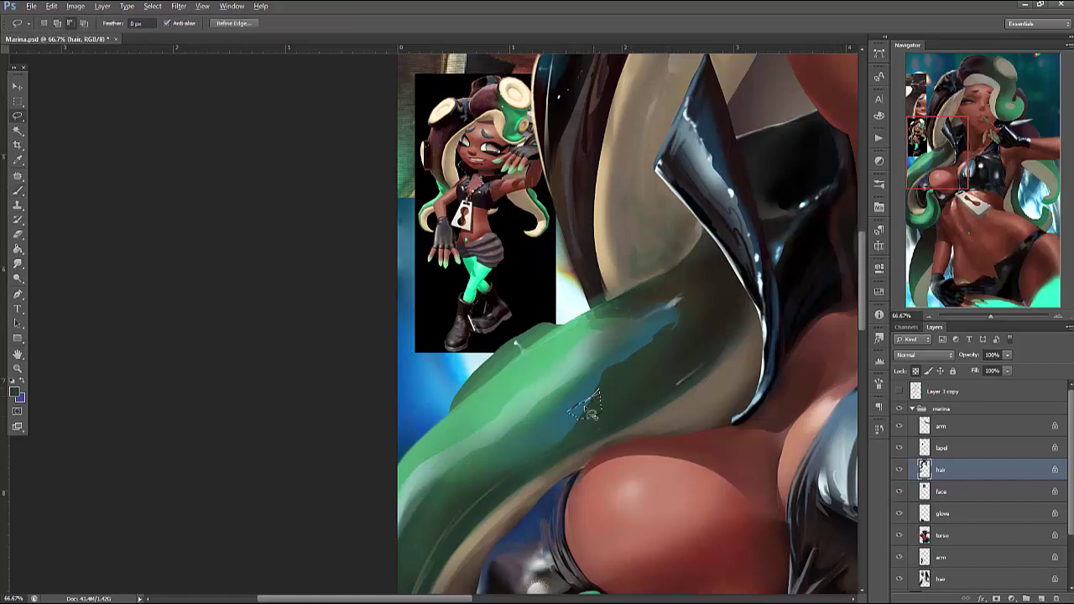
key("b")
left_click(599, 398)
key("ctrl+d")
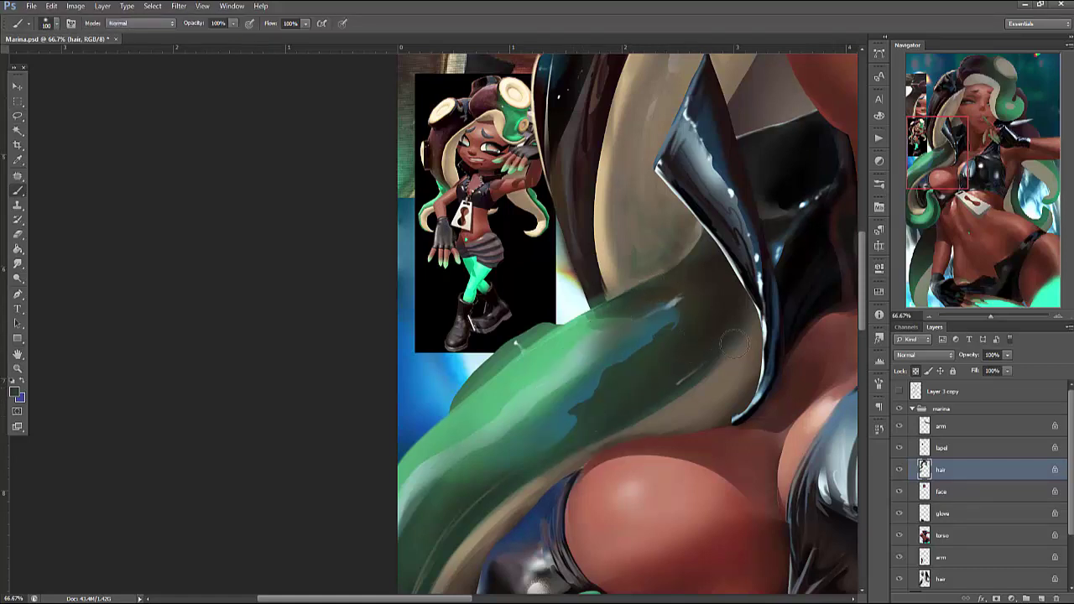
Lasso the green tentacle's long lit upper surface, brush its upper edge with a sampled bright green, and deselect
left_click_drag(770, 308, 565, 576)
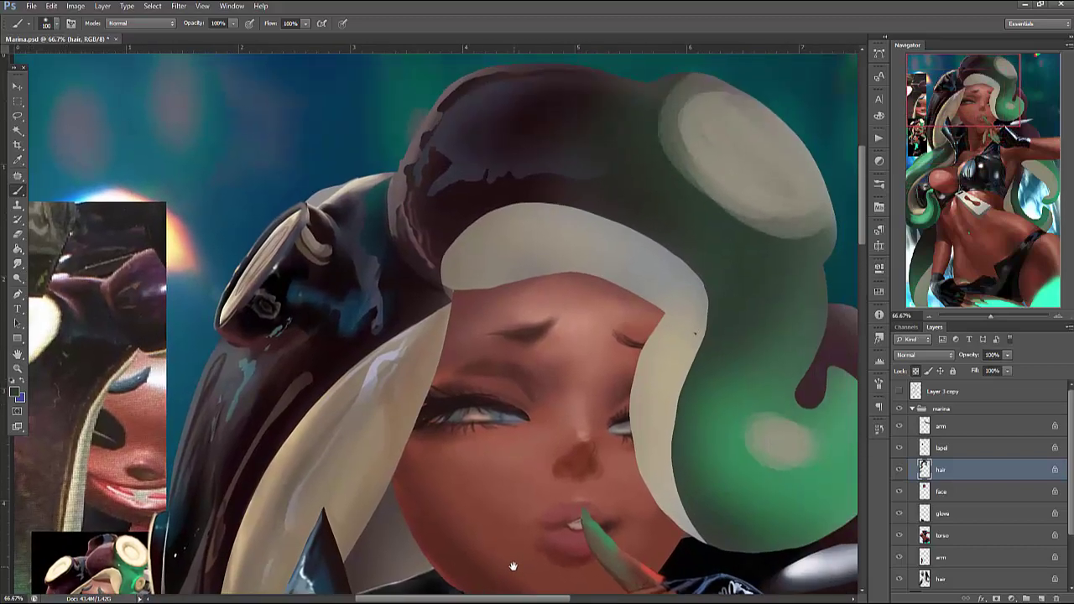
left_click_drag(613, 499, 678, 338)
key("l")
key("ctrl+r")
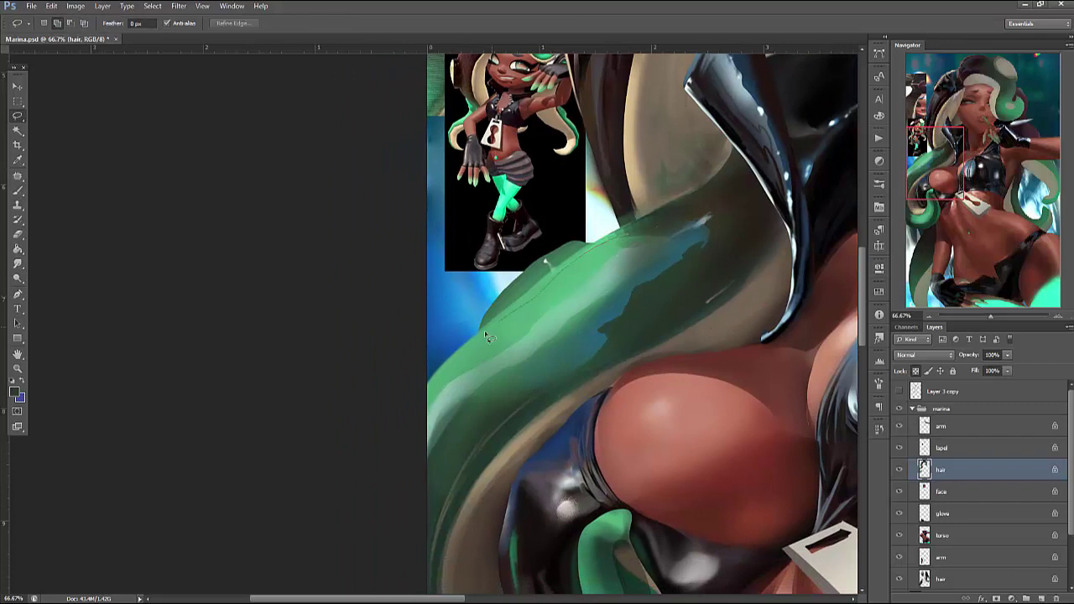
left_click_drag(485, 335, 430, 457)
key("b")
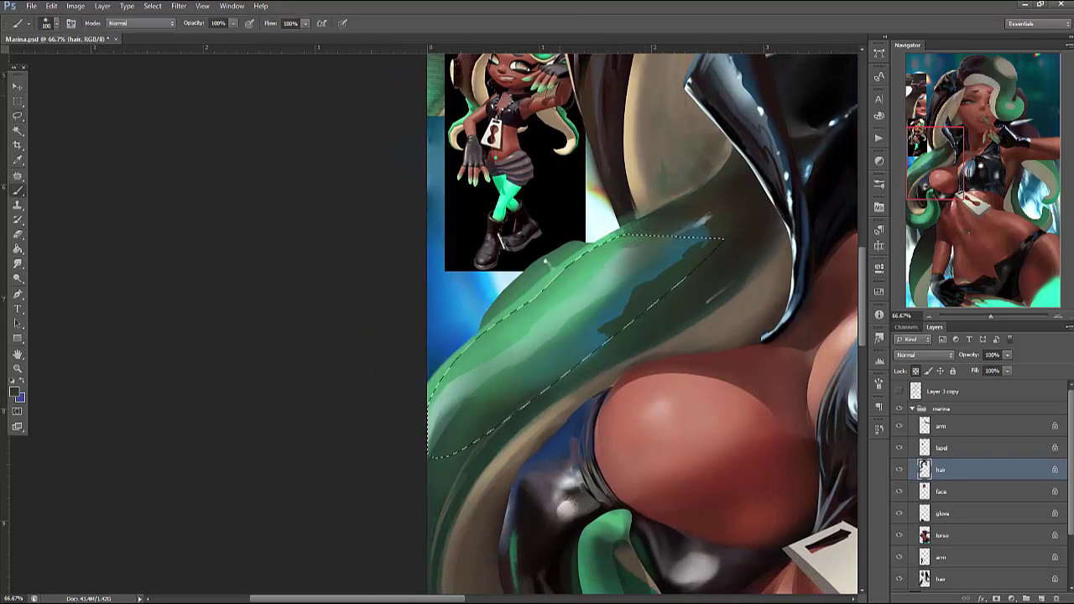
left_click(549, 285, "alt")
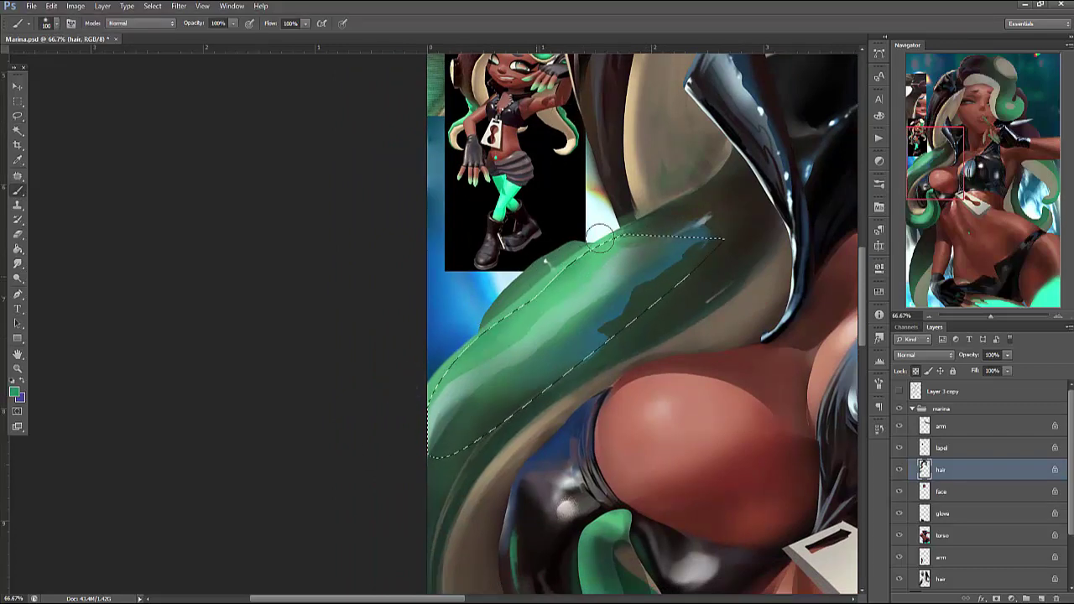
key("ctrl+d")
Lasso the crest of the tentacle bulge behind and paint white rim highlights along its outer edge with a fine brush
key("l")
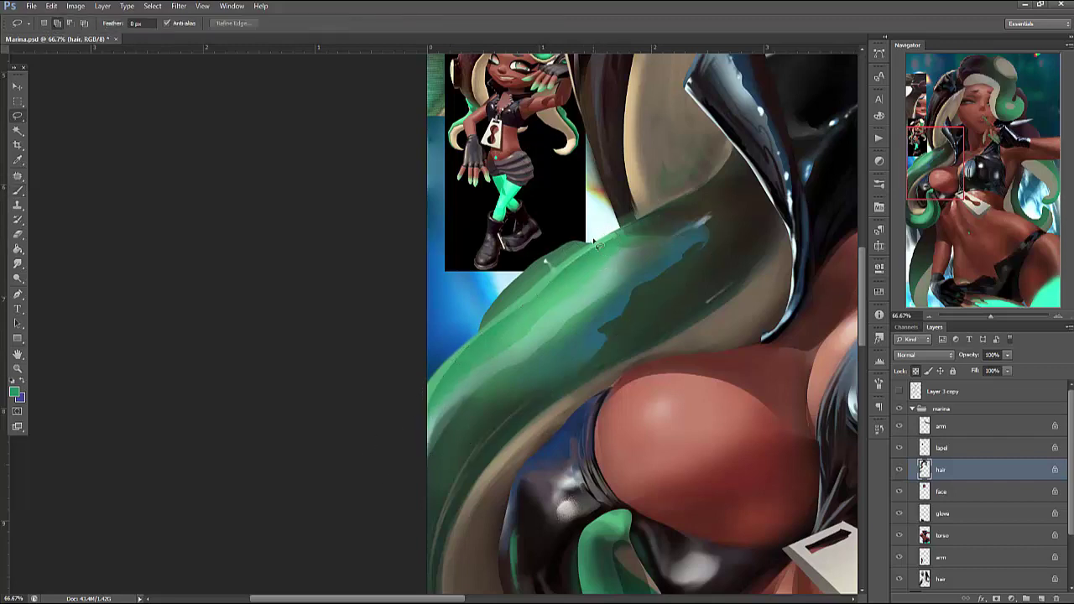
left_click_drag(593, 241, 562, 256)
key("b")
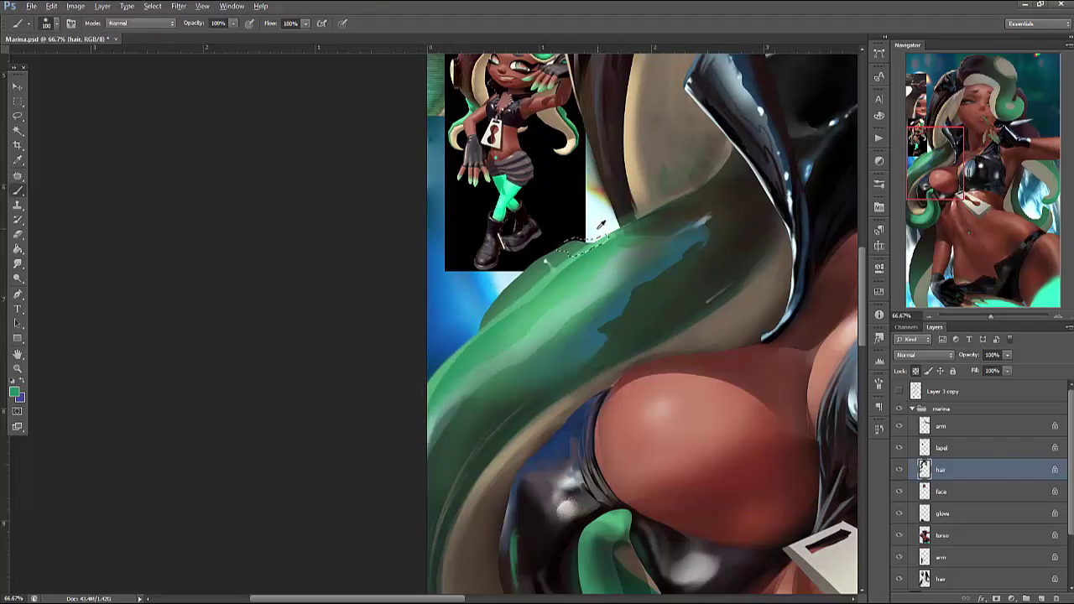
left_click(579, 238, "alt")
right_click(636, 186)
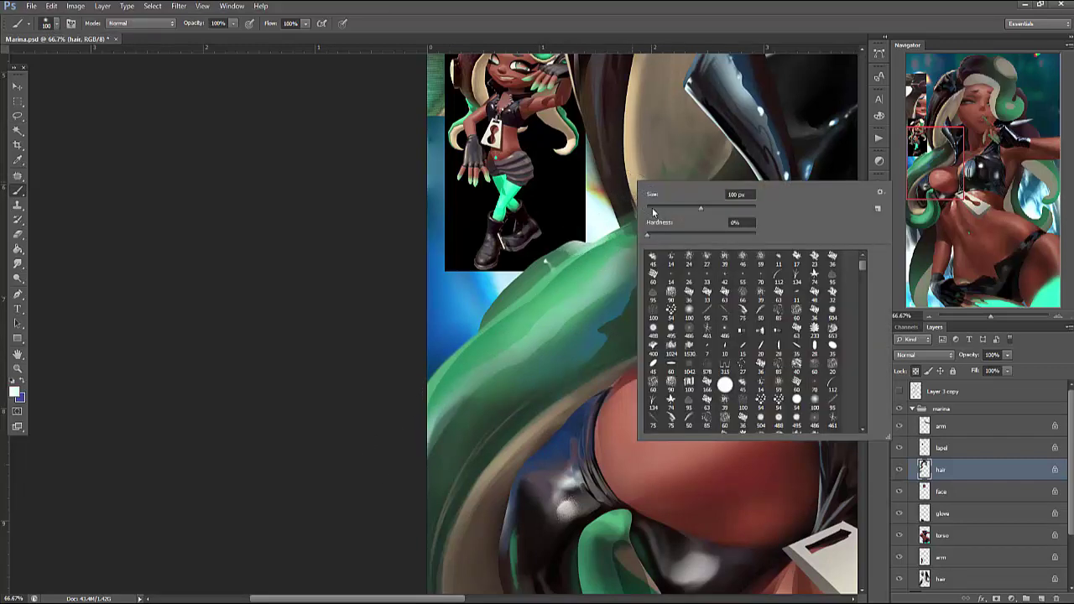
left_click(581, 249)
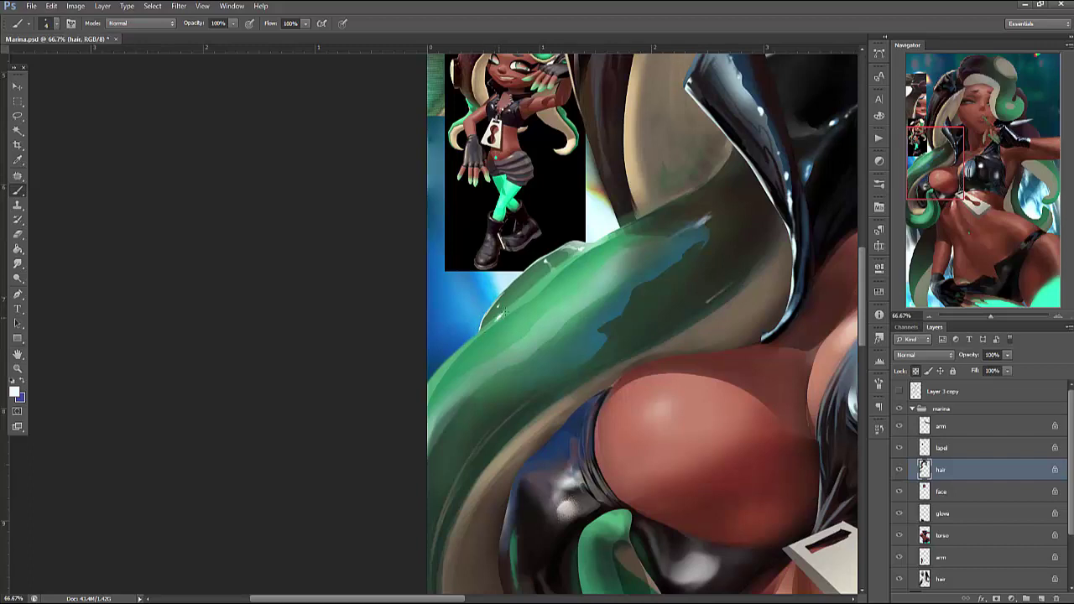
Set the brush size to 7 px and dab small white specular spots on the green tentacle's highlight
right_click(671, 205)
left_click_drag(696, 235, 686, 235)
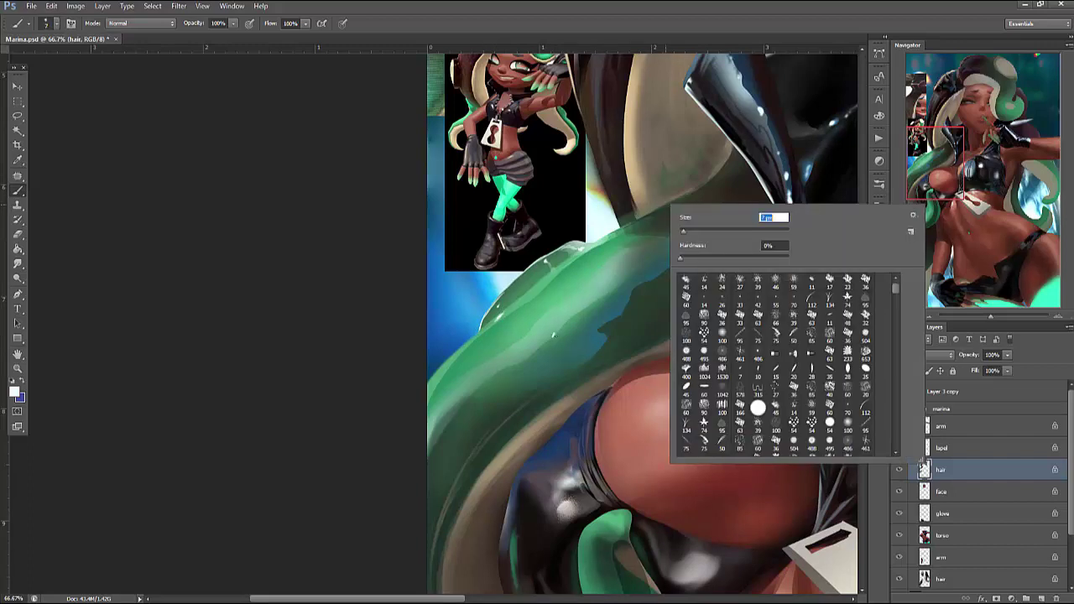
key("Return")
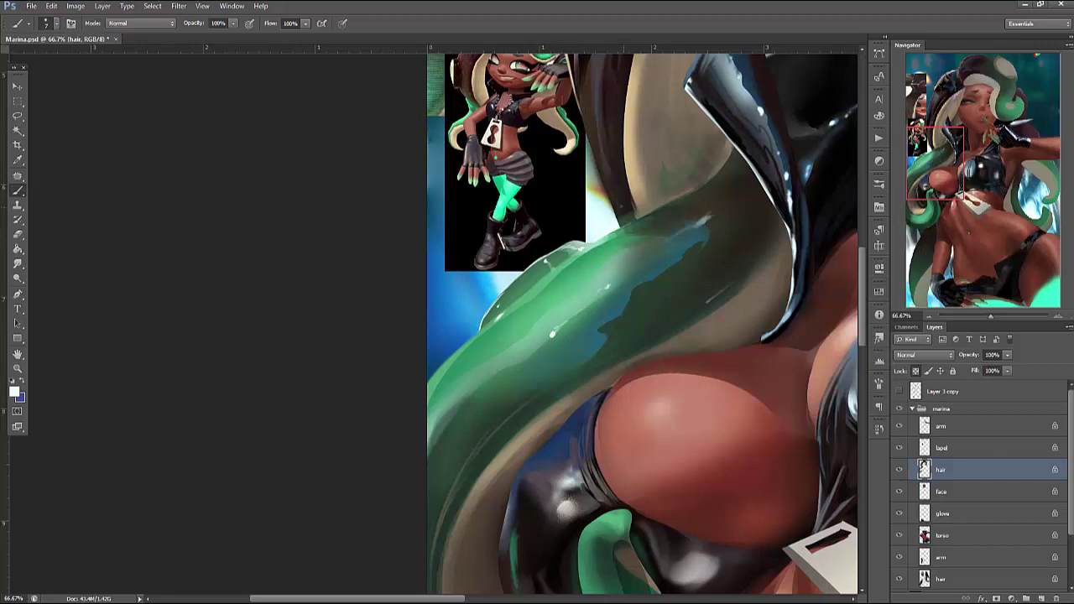
Lasso the green tentacle's upper highlight area, blend blue and white reflections into it with a 104 px brush, and deselect
key("l")
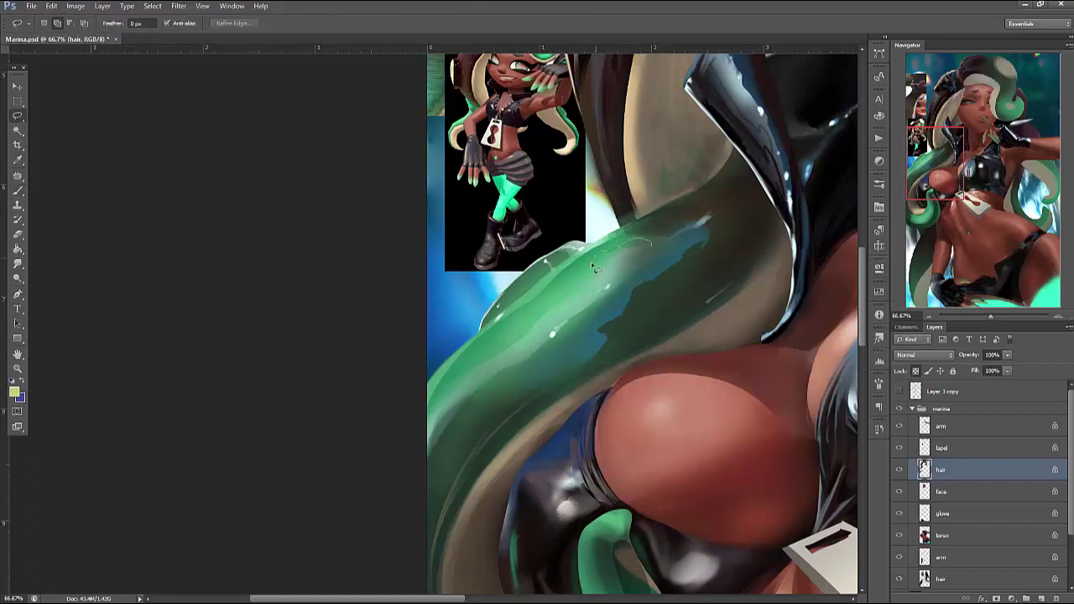
key("b")
right_click(718, 213)
key("Return")
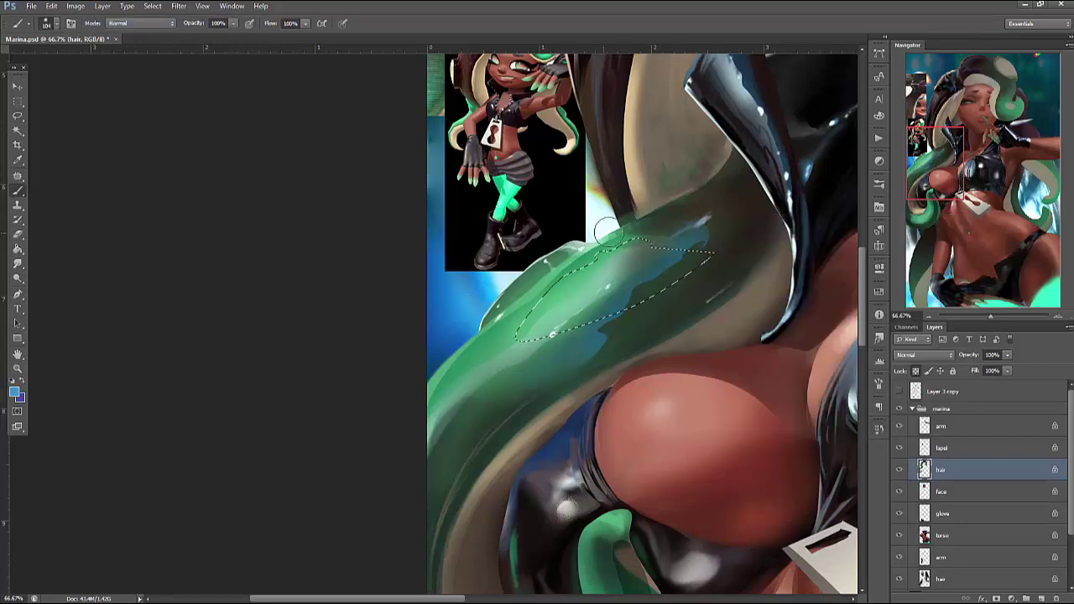
left_click(662, 225, "alt")
left_click(606, 252, "alt")
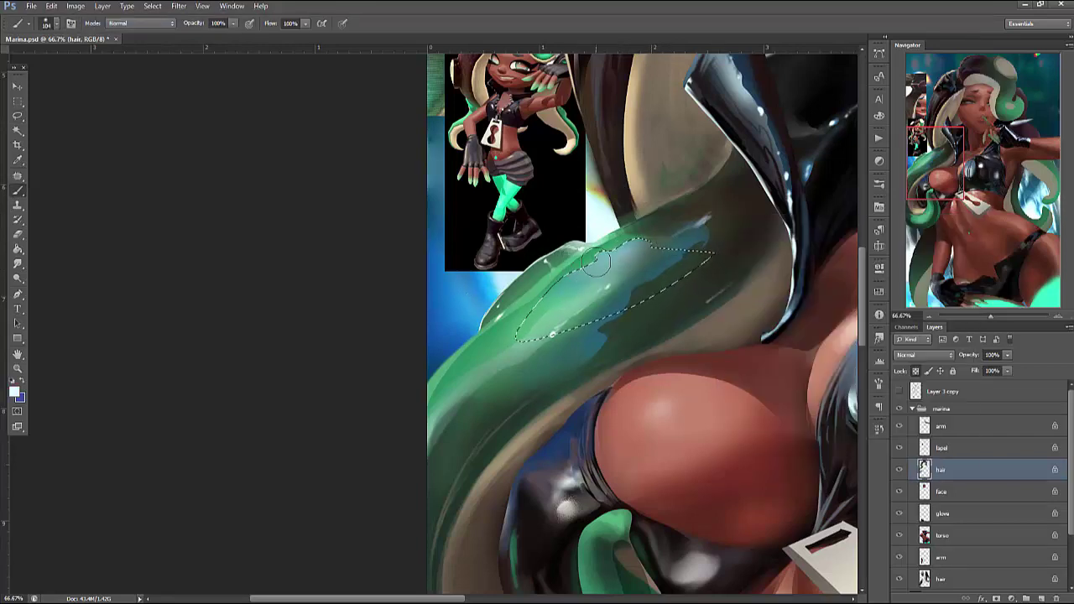
mouse_move(606, 256)
left_mouse_down()
mouse_move(699, 245)
mouse_move(641, 252)
mouse_move(649, 304)
left_mouse_up()
key("ctrl+d")
right_click(755, 258)
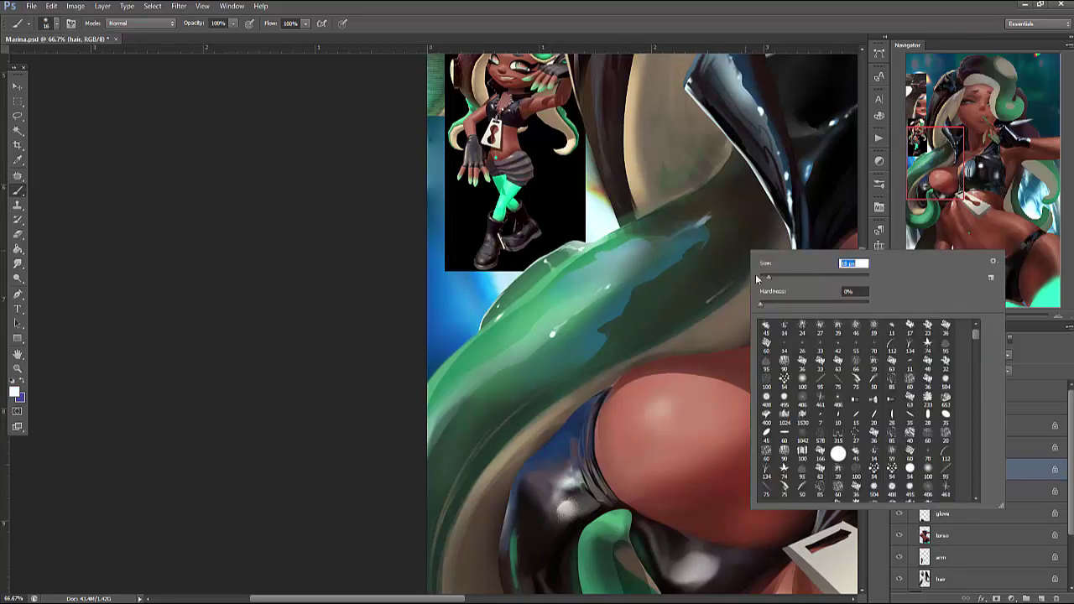
key("Escape")
Lasso a ragged shape along the tentacle's dark lower edge, brush a sampled tan reflection into it at 133 px, and deselect
key("l")
mouse_move(762, 267)
left_mouse_down()
mouse_move(776, 234)
mouse_move(758, 216)
mouse_move(722, 239)
mouse_move(700, 275)
mouse_move(697, 261)
mouse_move(664, 290)
mouse_move(702, 283)
mouse_move(678, 312)
mouse_move(697, 307)
mouse_move(643, 342)
left_mouse_up()
key("b")
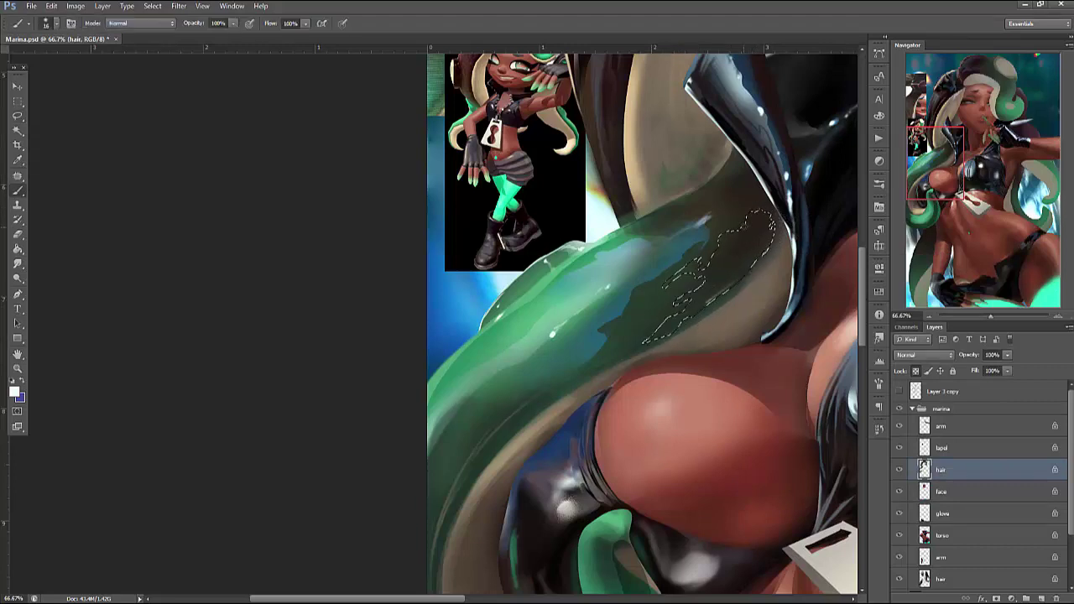
right_click(755, 225)
double_click(854, 241)
type("133")
key("Return")
mouse_move(677, 337)
left_mouse_down()
mouse_move(676, 281)
mouse_move(717, 306)
mouse_move(675, 281)
mouse_move(741, 217)
mouse_move(679, 311)
mouse_move(684, 276)
mouse_move(697, 302)
mouse_move(663, 290)
left_mouse_up()
key("ctrl+d")
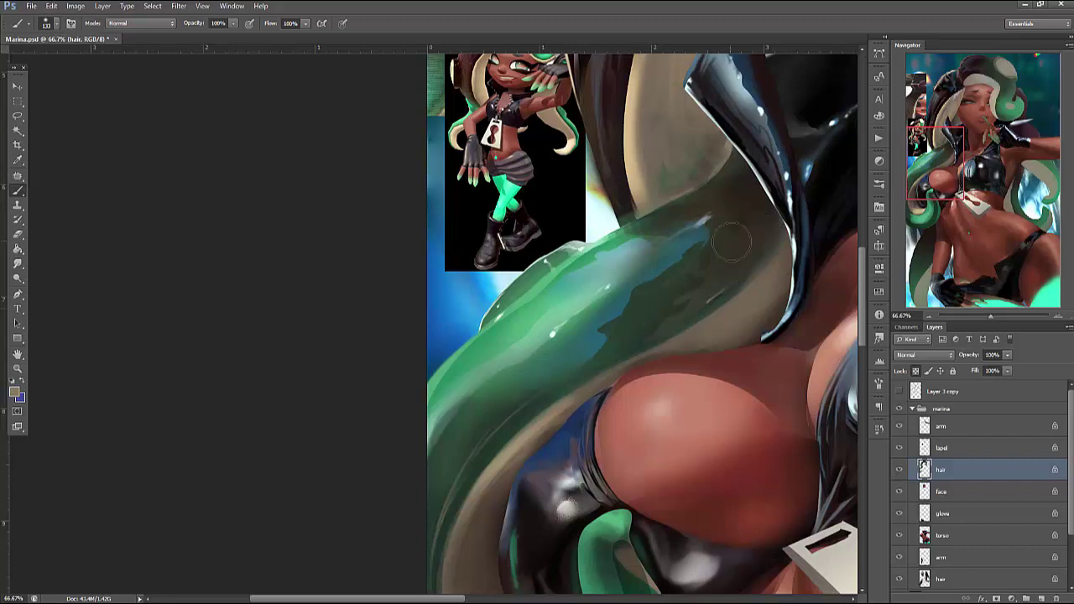
Reselect the ragged shape, paint a dark teal reflection inside it with a smaller brush, and deselect
key("ctrl+shift+d")
right_click(750, 227)
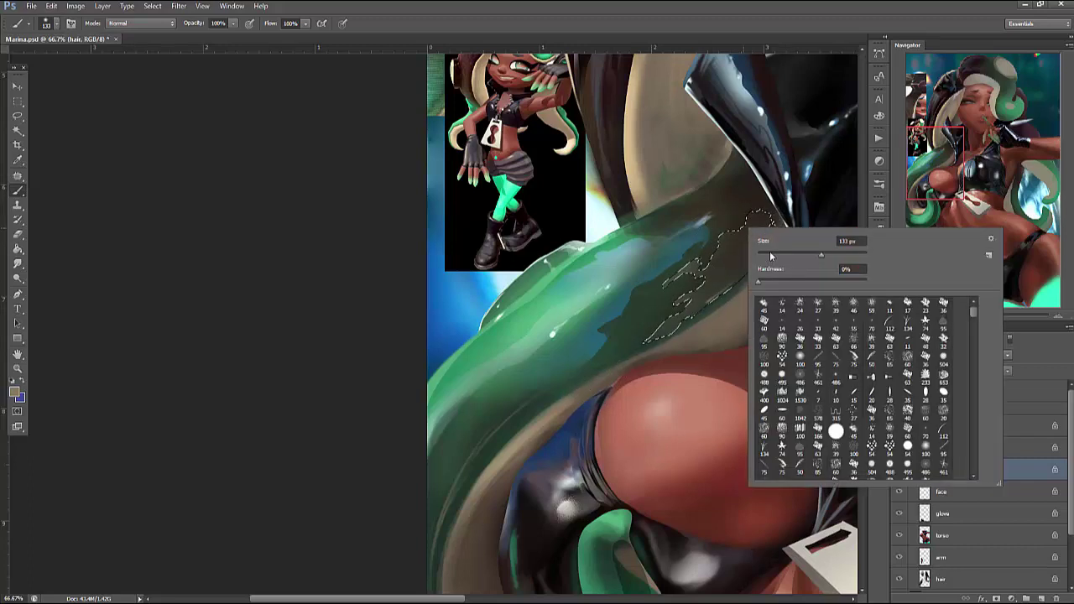
left_click(724, 243, "alt")
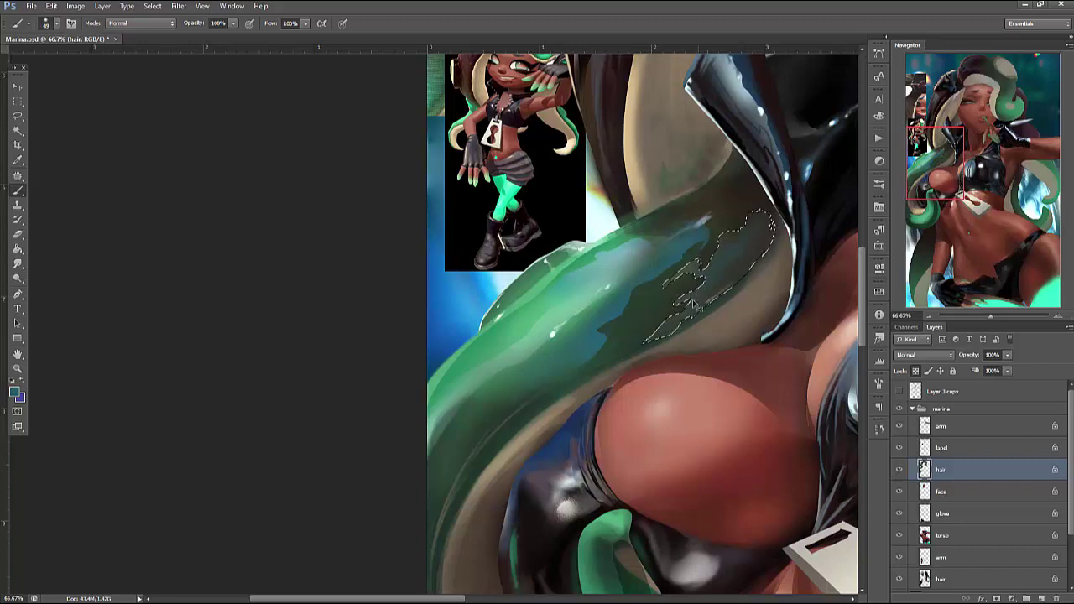
right_click(740, 254)
key("Escape")
key("ctrl+d")
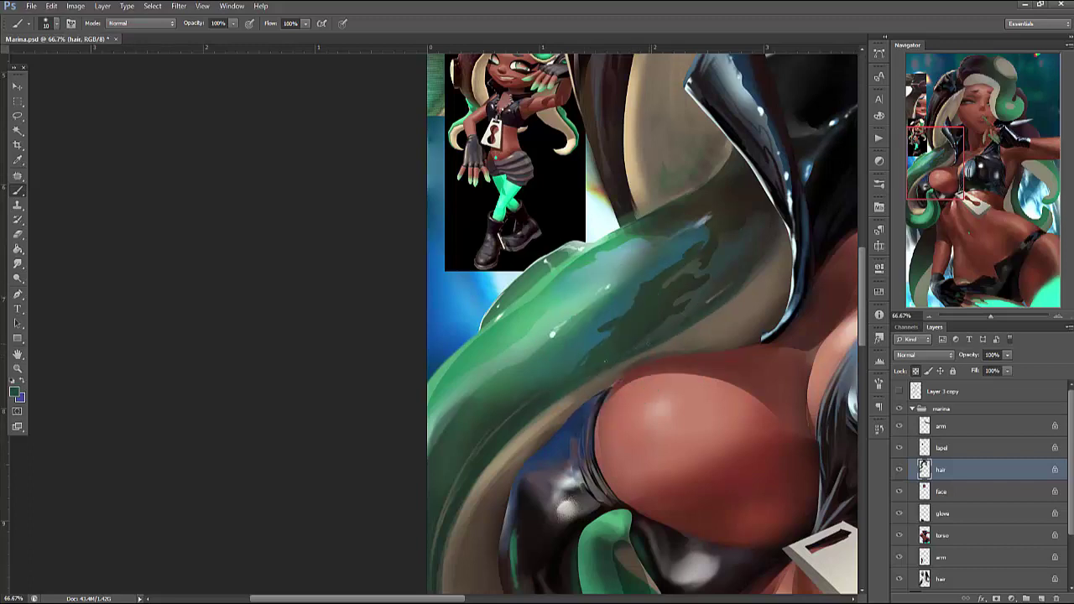
Sample the highlight's pale teal and add small reflected specks along the ragged dark patch with a fine brush
right_click(730, 255)
left_click(730, 255)
key("Return")
left_click(612, 276, "alt")
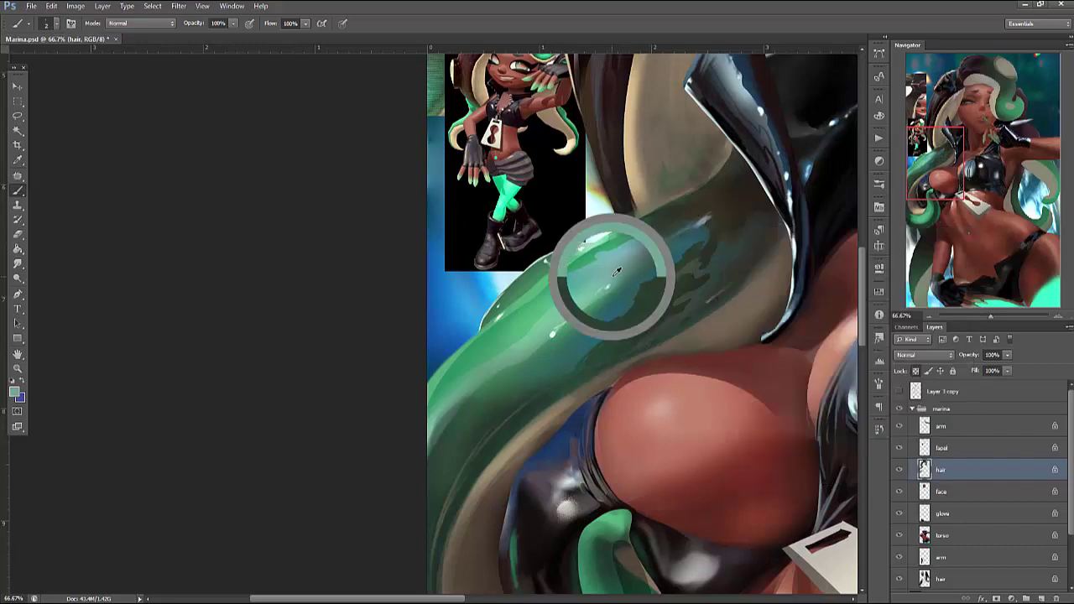
right_click(695, 256)
left_click_drag(695, 256, 700, 256)
key("Return")
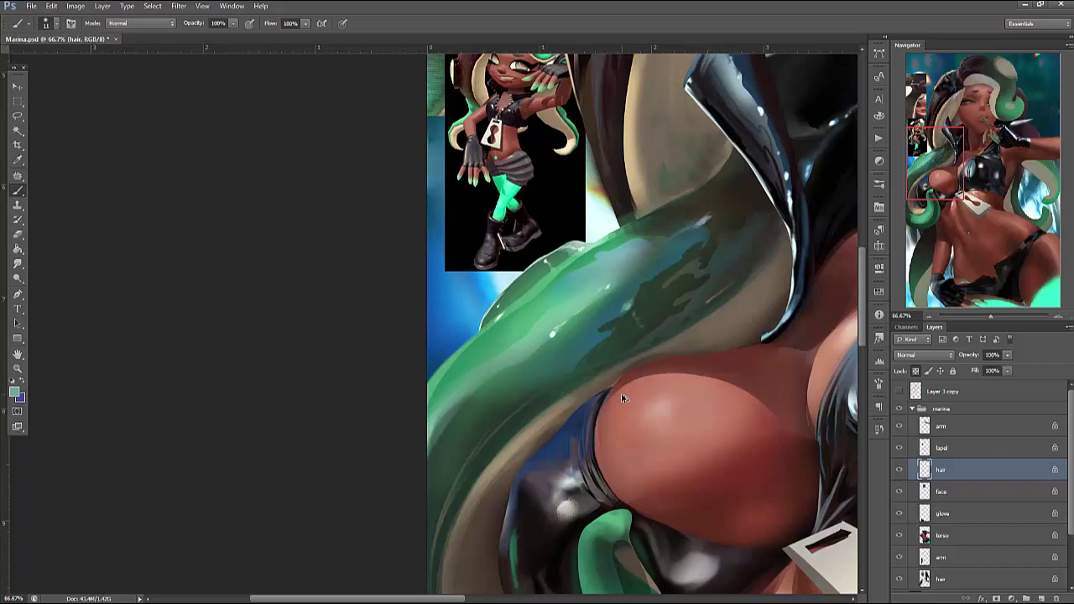
Enlarge the brush, lasso a ragged area on the tentacle's outer bend, shade it with a muted green, and deselect
left_click_drag(680, 407, 762, 242)
right_click(719, 289)
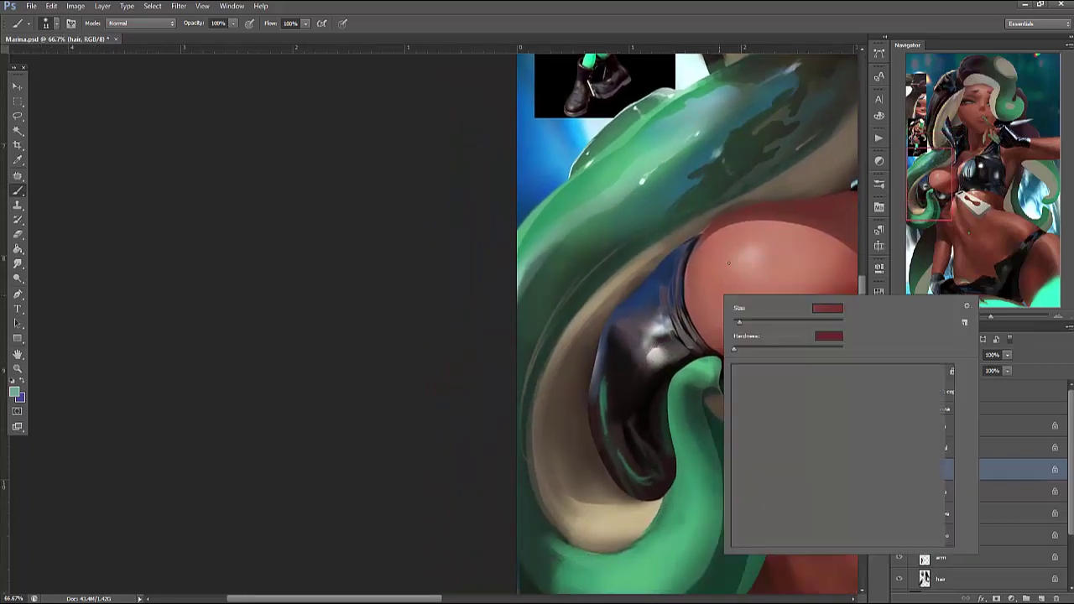
left_click_drag(738, 328, 774, 321)
key("Return")
key("l")
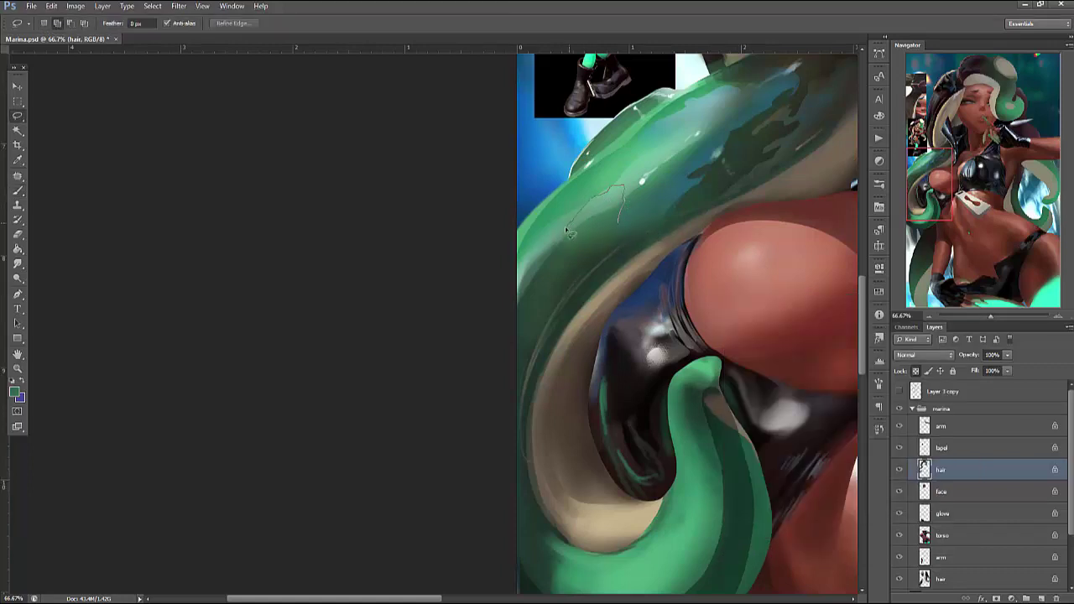
mouse_move(569, 233)
left_mouse_down()
mouse_move(547, 270)
mouse_move(625, 220)
mouse_move(642, 240)
mouse_move(554, 319)
mouse_move(538, 267)
mouse_move(524, 340)
left_mouse_up()
key("b")
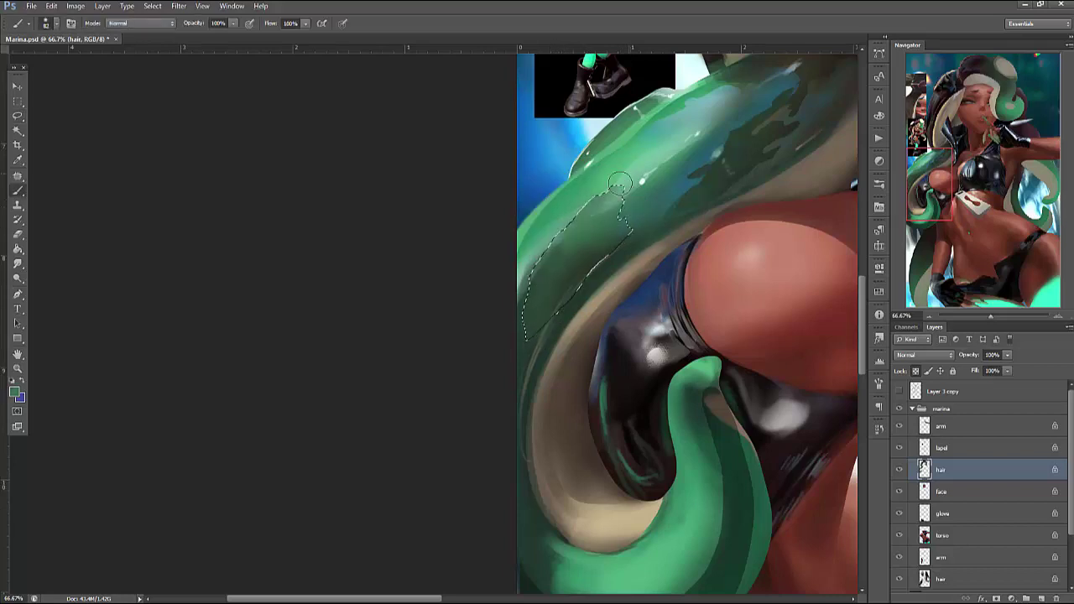
mouse_move(618, 183)
left_mouse_down()
mouse_move(599, 250)
mouse_move(566, 261)
mouse_move(595, 184)
mouse_move(543, 318)
mouse_move(577, 223)
mouse_move(595, 214)
mouse_move(585, 254)
left_mouse_up()
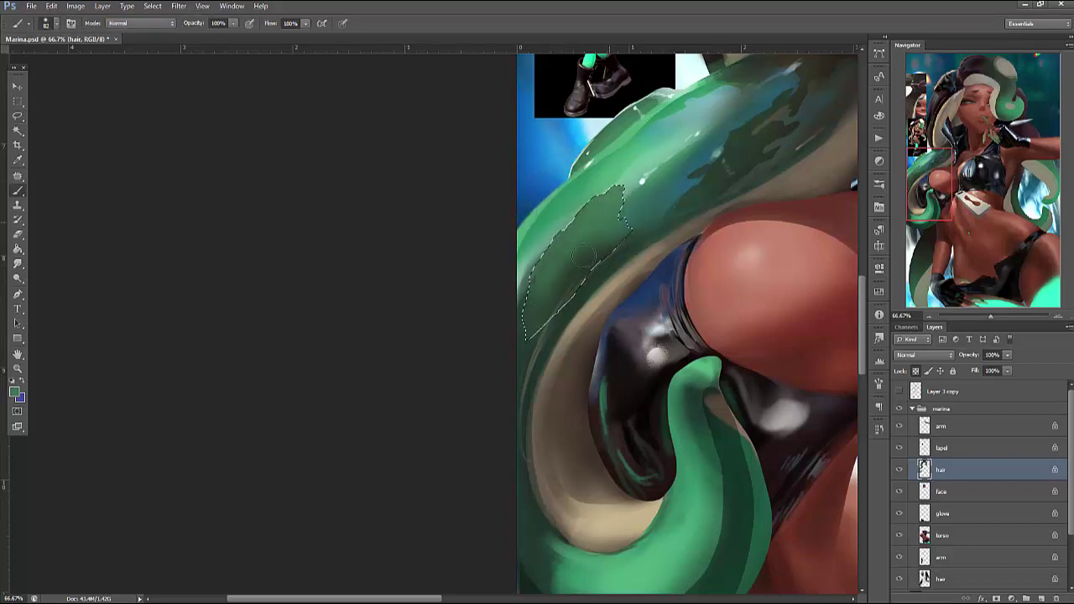
key("ctrl+d")
mouse_move(637, 172)
left_mouse_down()
mouse_move(622, 193)
mouse_move(625, 228)
left_mouse_up()
left_click_drag(528, 277, 546, 306)
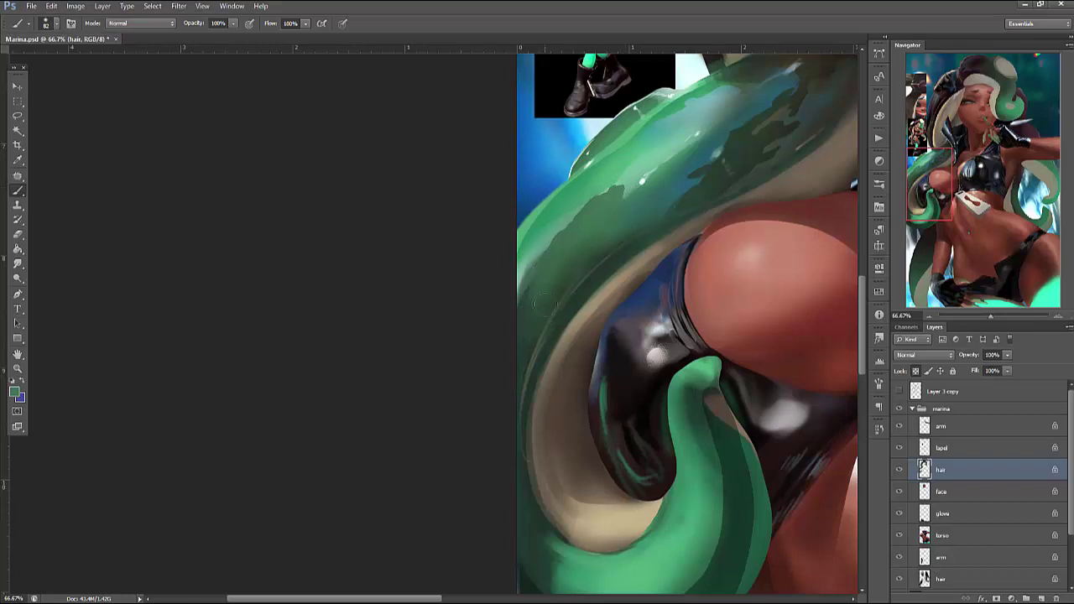
Lasso the tentacle's bend beside the cream edge, blend muted green over its thin pale streaks, and deselect
key("l")
mouse_move(642, 248)
left_mouse_down()
mouse_move(625, 239)
mouse_move(598, 290)
mouse_move(610, 239)
mouse_move(571, 315)
left_mouse_up()
key("b")
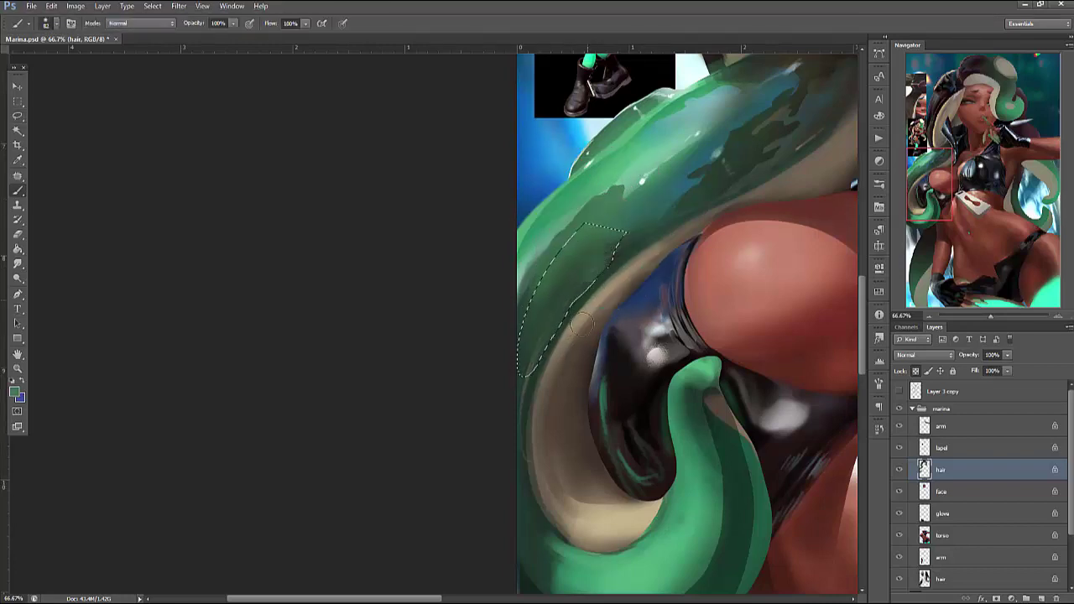
left_click_drag(591, 269, 554, 323)
left_click_drag(625, 226, 524, 369)
key("ctrl+d")
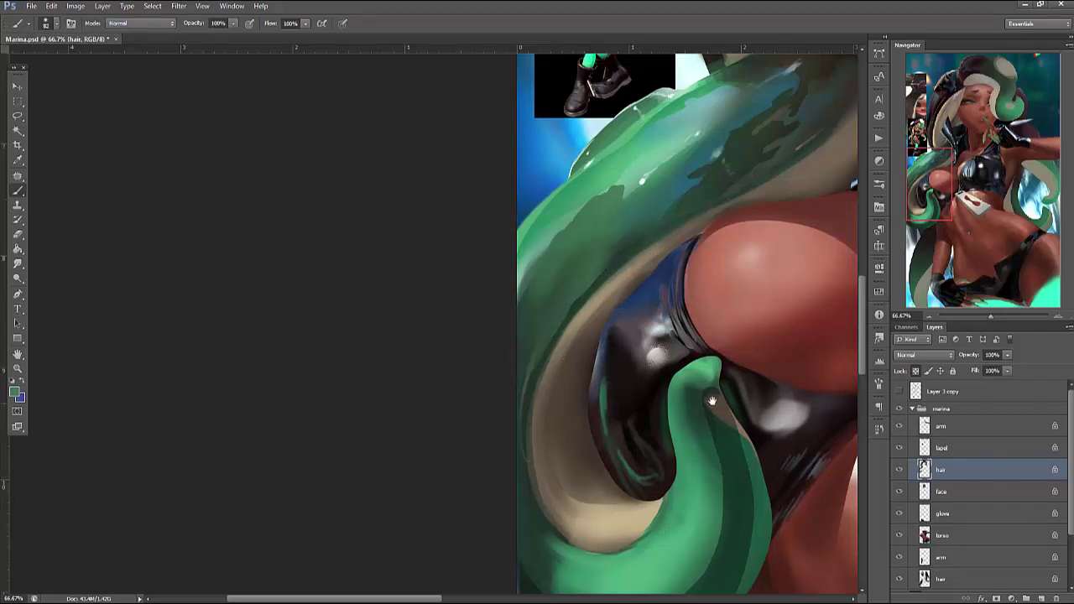
Lasso the lit cream area inside the tentacle's lower curl, brighten it with pale cream, and deselect
mouse_move(712, 402)
left_mouse_down()
mouse_move(695, 467)
mouse_move(696, 446)
mouse_move(750, 357)
mouse_move(639, 420)
left_mouse_up()
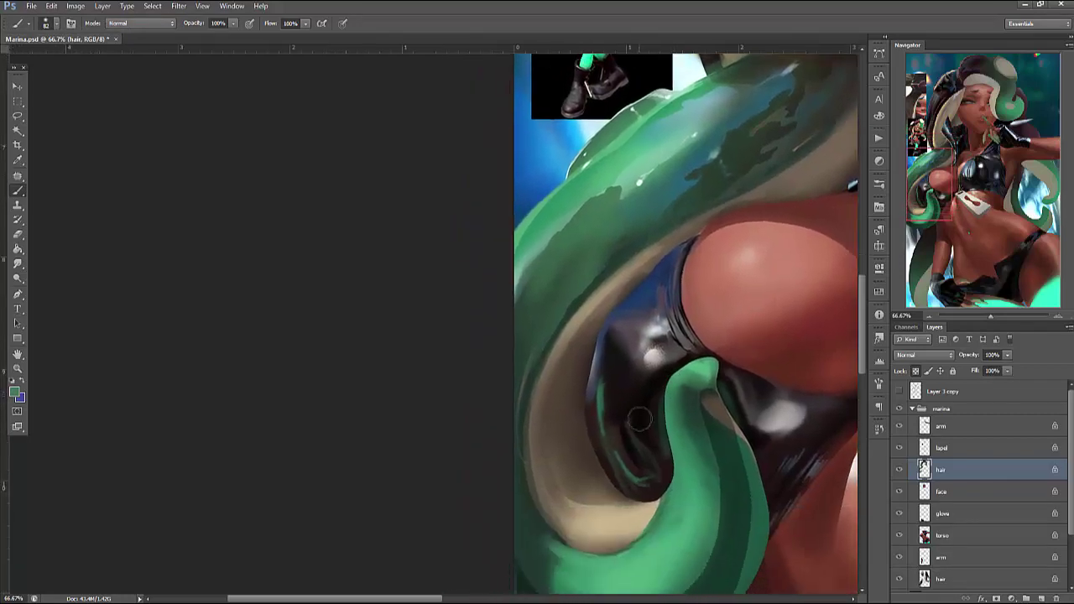
key("l")
key("b")
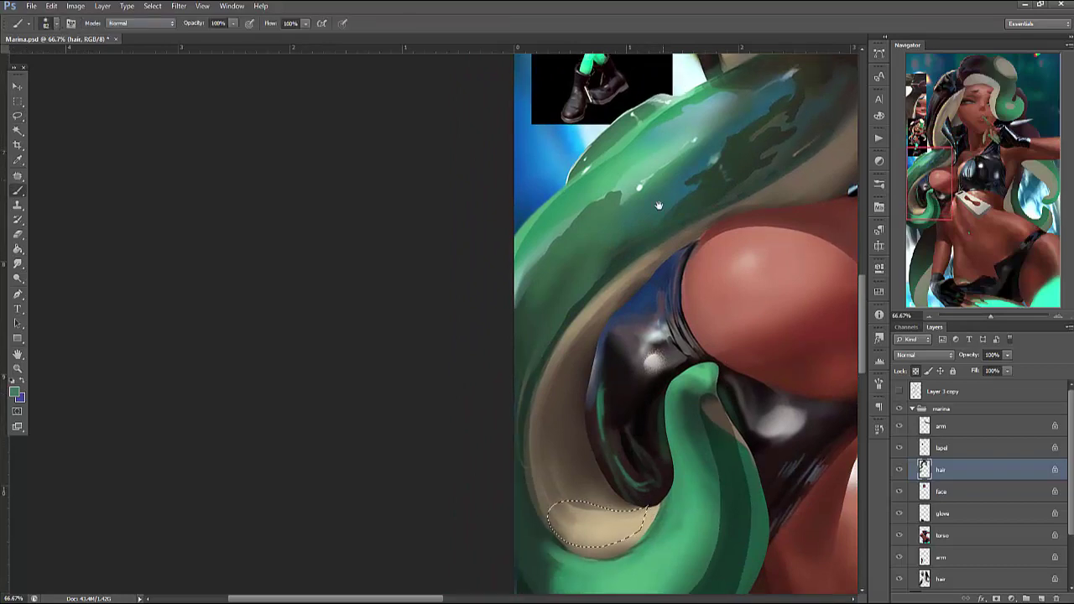
left_click_drag(660, 204, 643, 360)
left_click_drag(637, 277, 658, 124)
mouse_move(579, 504)
left_mouse_down()
mouse_move(621, 520)
mouse_move(646, 504)
mouse_move(604, 513)
mouse_move(562, 503)
mouse_move(612, 538)
left_mouse_up()
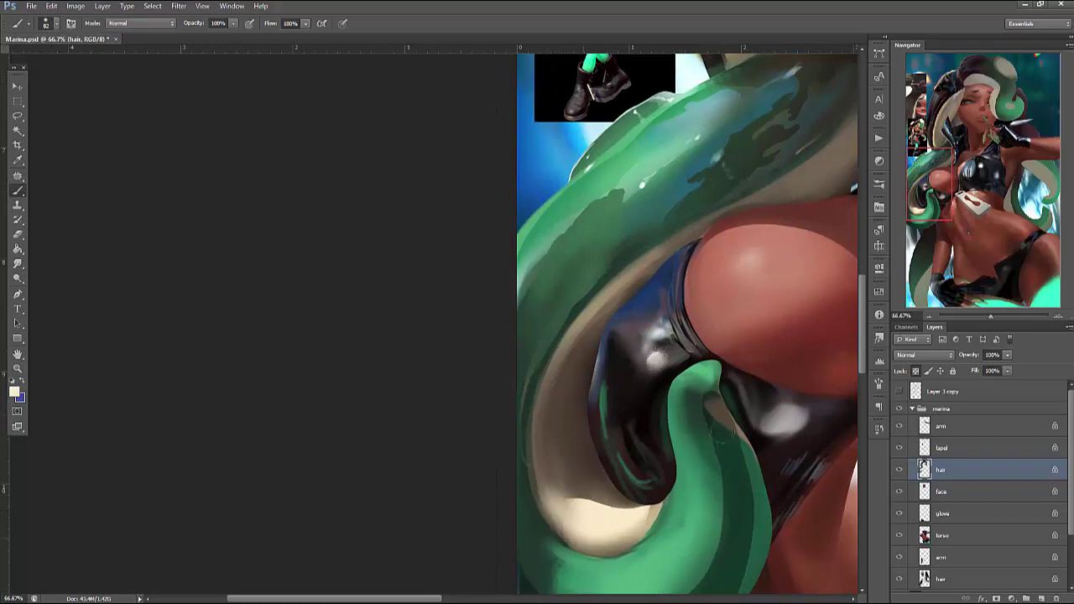
key("ctrl+d")
Lasso ragged highlight shapes and a small spot along the green curl's inner bend, paint them pale mint, and deselect
mouse_move(686, 463)
left_mouse_down()
mouse_move(727, 261)
mouse_move(730, 312)
left_mouse_up()
key("l")
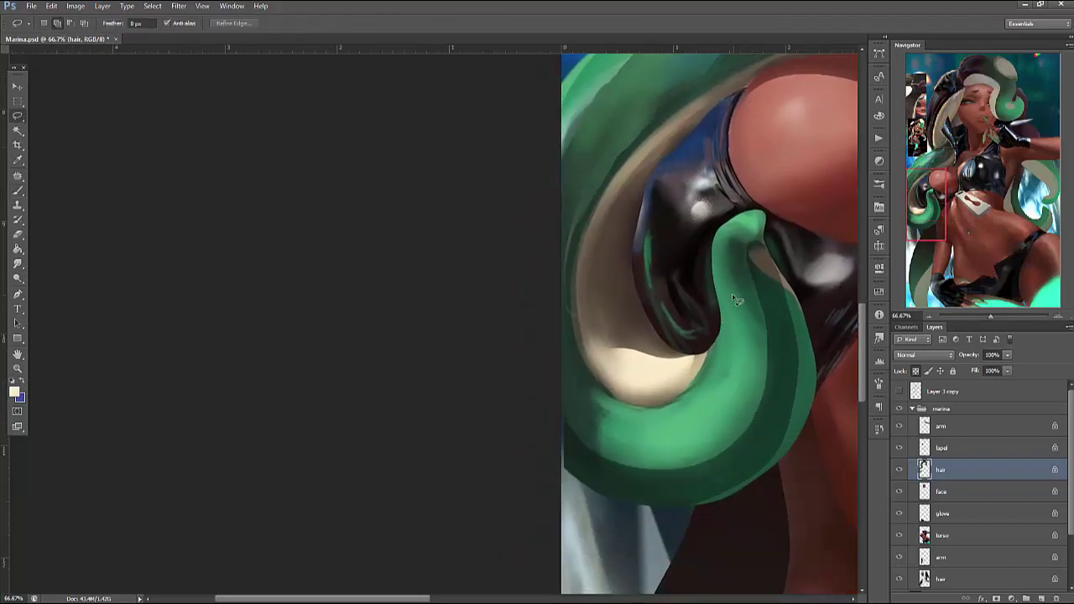
left_click_drag(745, 333, 740, 334)
mouse_move(633, 450)
left_mouse_down()
mouse_move(671, 444)
mouse_move(722, 357)
left_mouse_up()
left_click_drag(733, 330, 731, 332)
key("b")
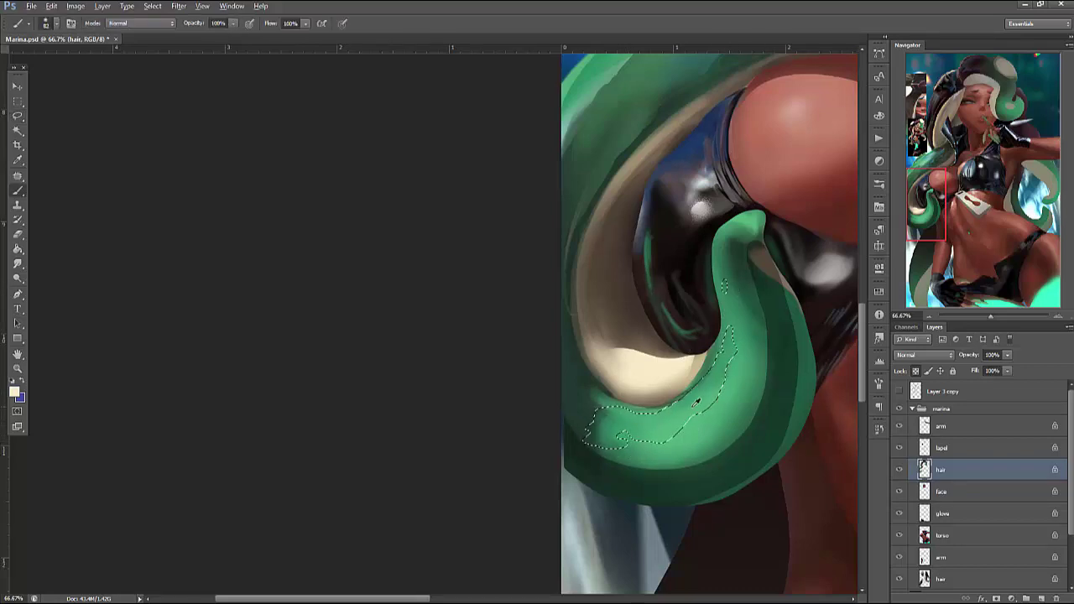
left_click(723, 287, "alt")
left_click(15, 392)
left_click(416, 170)
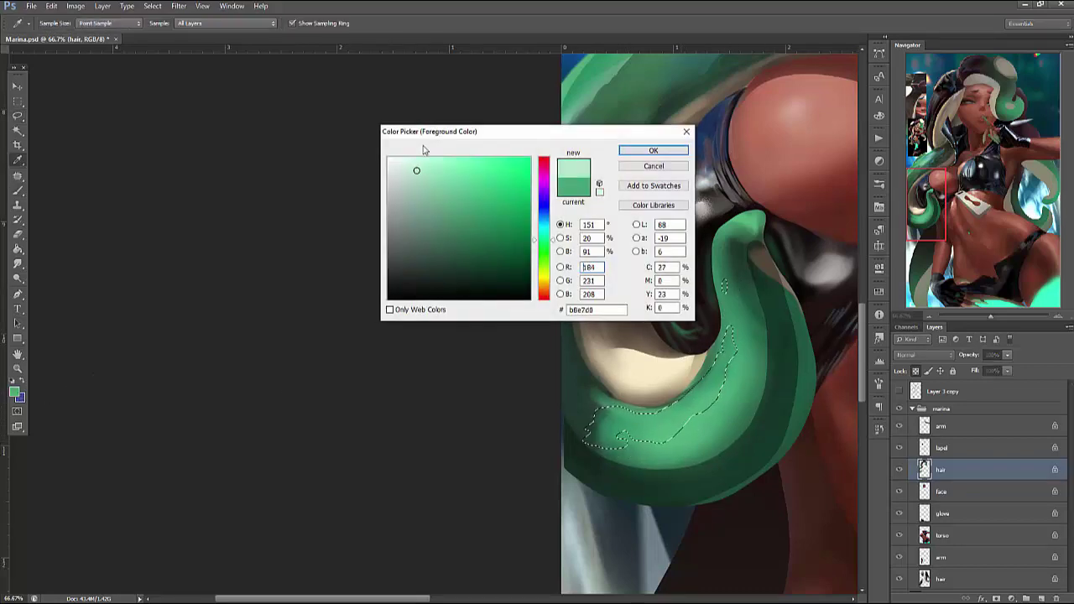
left_click(653, 151)
mouse_move(591, 426)
left_mouse_down()
mouse_move(630, 415)
mouse_move(617, 430)
mouse_move(676, 424)
mouse_move(730, 357)
mouse_move(732, 334)
left_mouse_up()
left_click_drag(724, 282, 725, 291)
mouse_move(731, 342)
left_mouse_down()
mouse_move(718, 373)
mouse_move(738, 310)
mouse_move(667, 426)
mouse_move(710, 373)
mouse_move(609, 410)
mouse_move(713, 373)
left_mouse_up()
key("ctrl+d")
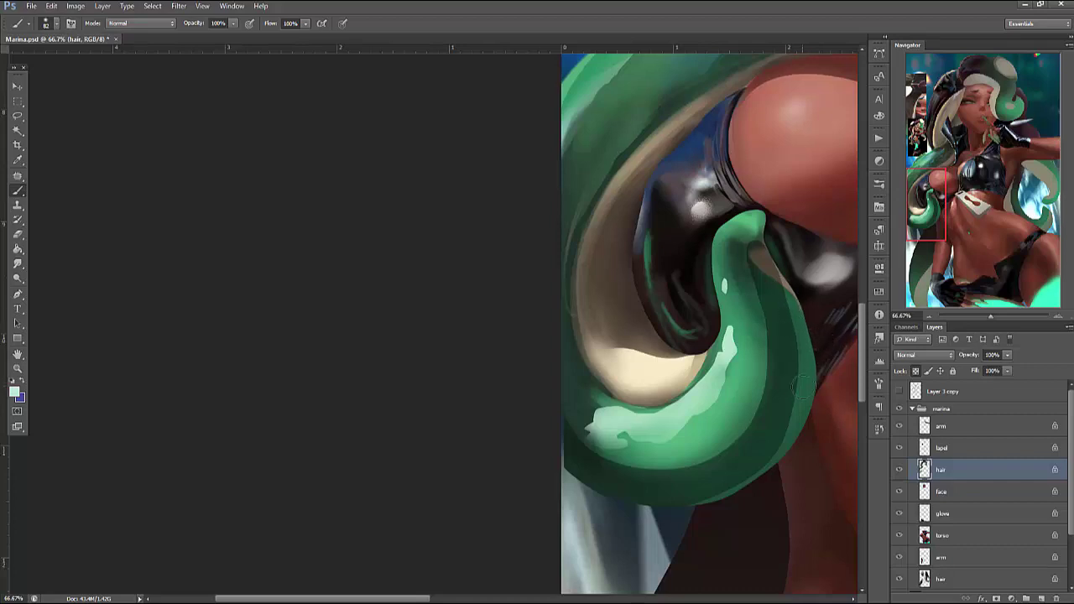
Paint a soft skin-toned reflected rim along the outer edge of the green curl beside the waist
key("l")
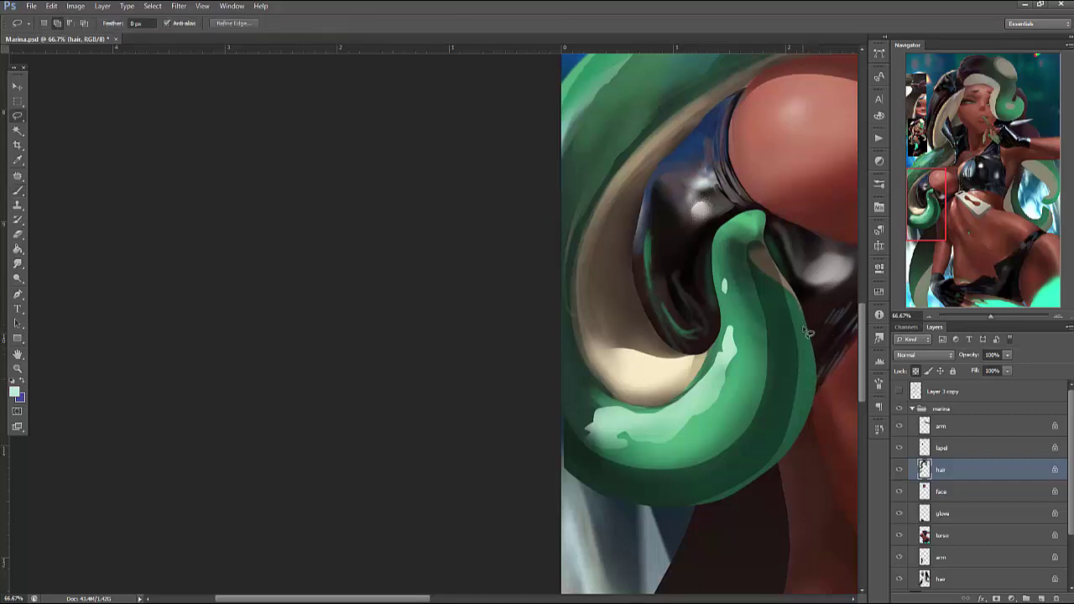
key("b")
scroll(790, 361, "right", 3)
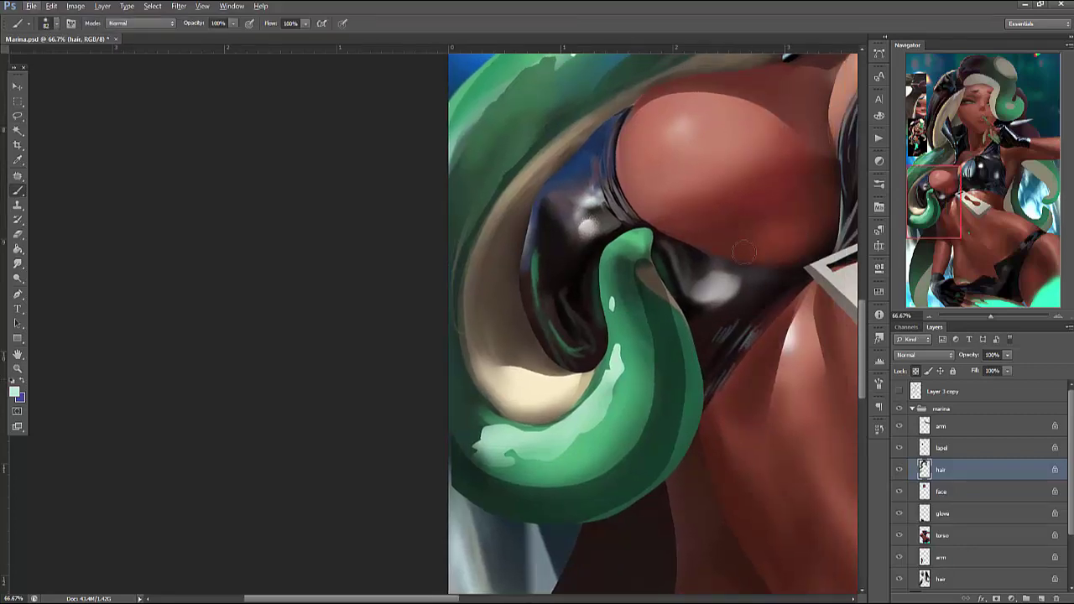
mouse_move(699, 369)
left_mouse_down()
mouse_move(676, 470)
mouse_move(592, 505)
left_mouse_up()
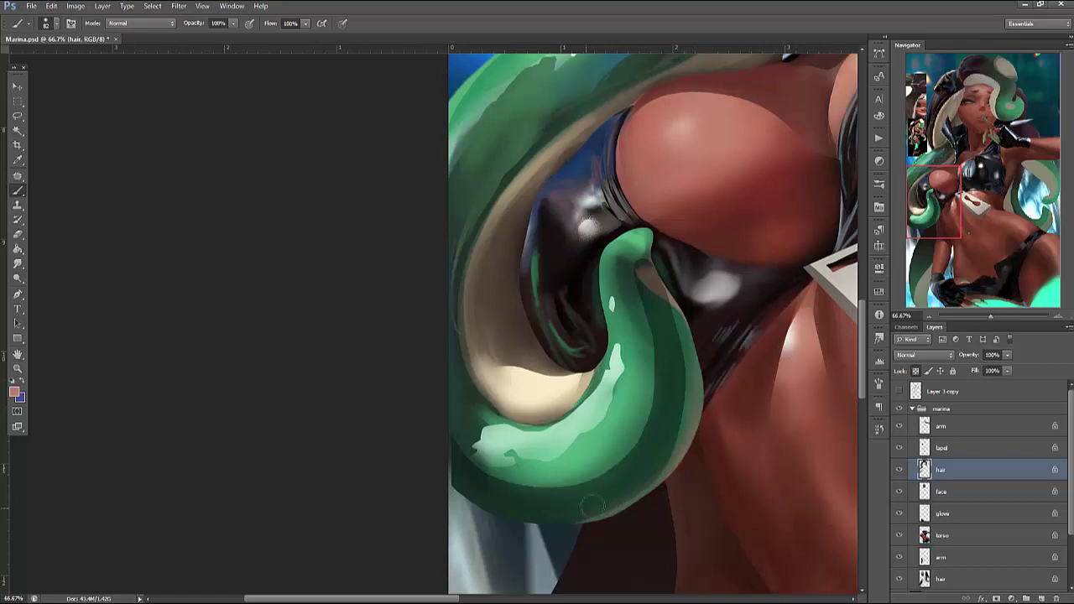
Pick a medium blue and brush a blue reflection just inside the curl's skin-toned rim
left_click(15, 394)
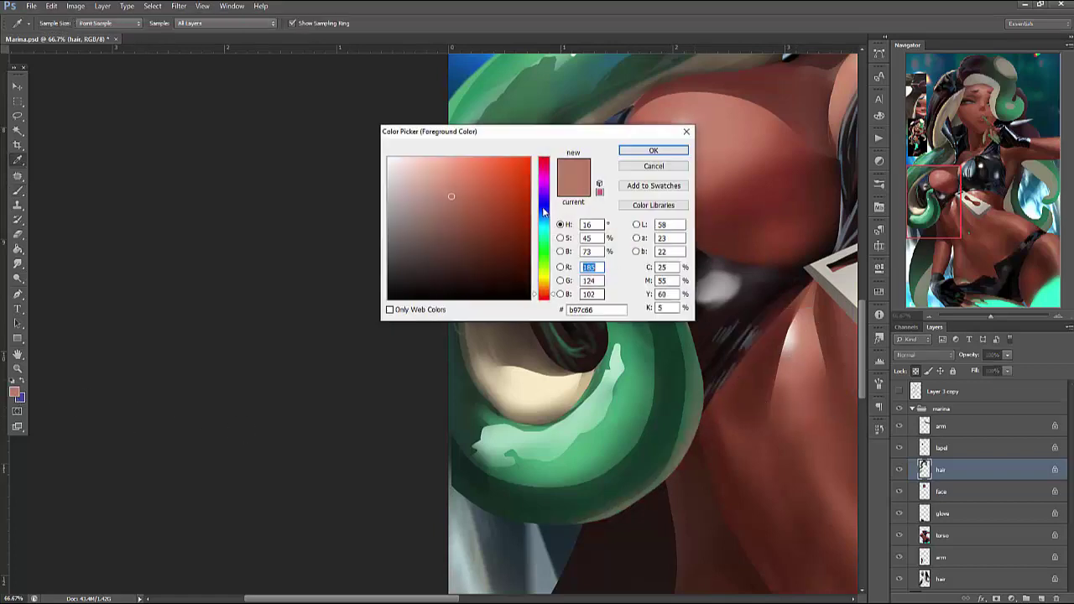
left_click(544, 212)
left_click(468, 180)
left_click(543, 218)
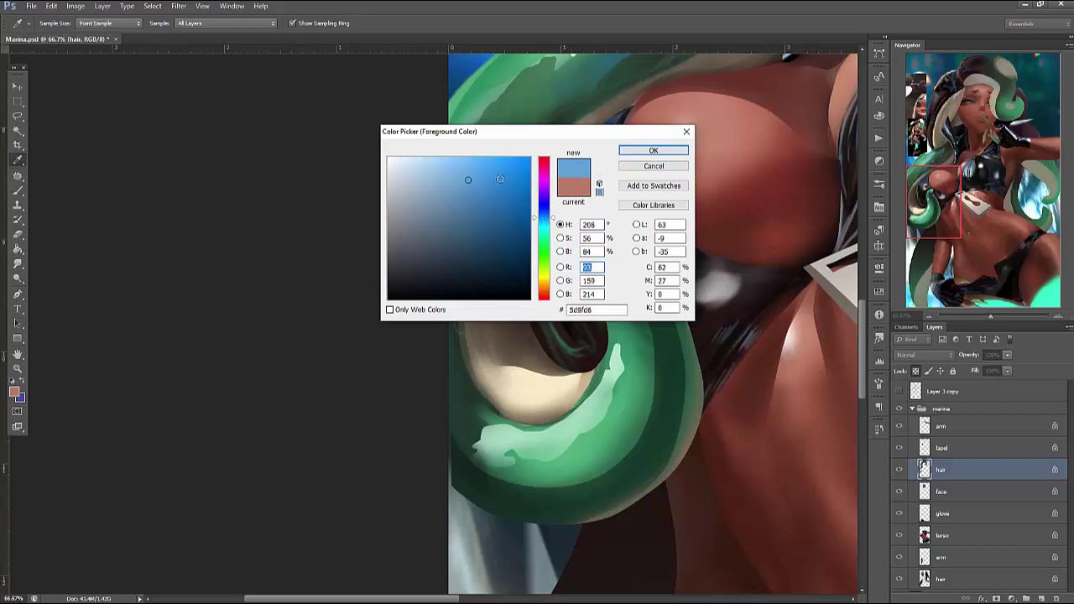
left_click(654, 150)
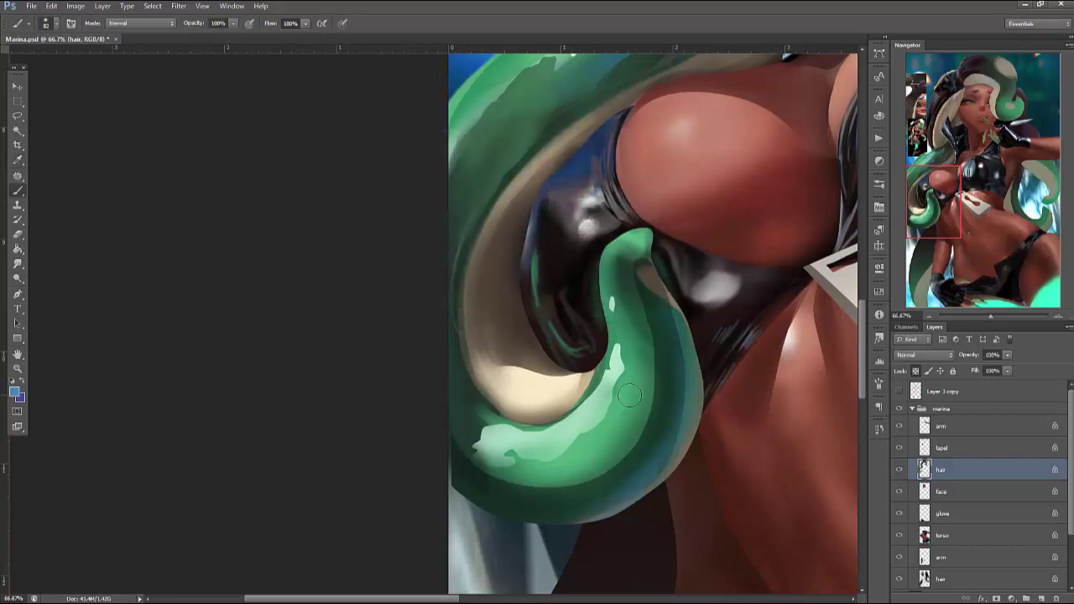
Lasso a jagged boundary along the curl's blue rim, sample dark teal and paint up to it, and deselect
key("l")
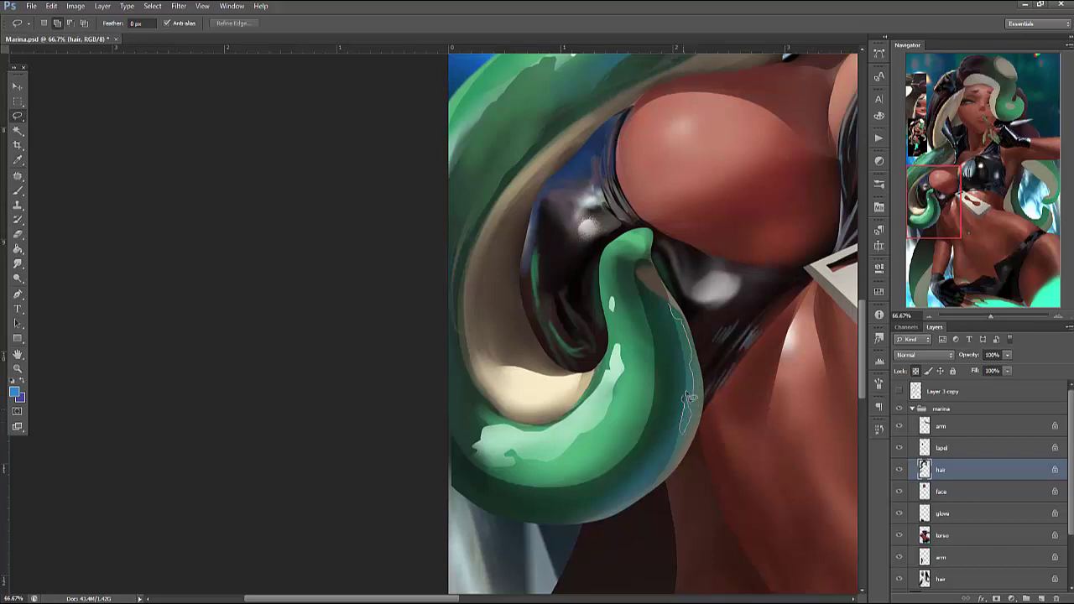
mouse_move(687, 396)
left_mouse_down()
mouse_move(674, 451)
mouse_move(592, 516)
left_mouse_up()
key("b")
left_click(663, 487, "alt")
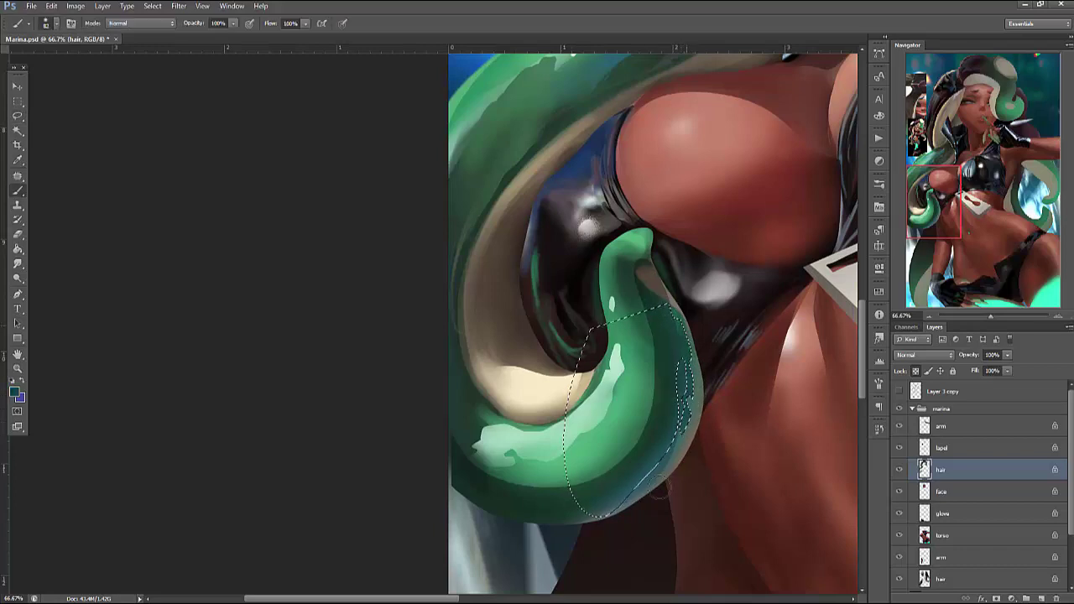
left_click_drag(663, 487, 681, 424)
key("ctrl+d")
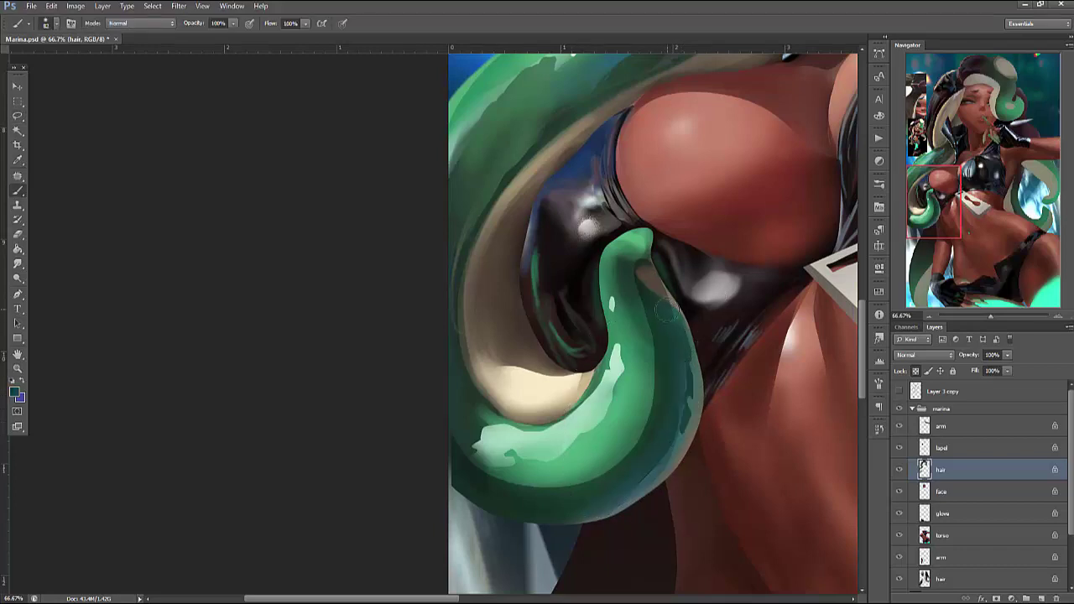
Lasso the shadowed outer side of the curl, paint a muted teal-blue reflection inside with a resized soft brush, and deselect
key("l")
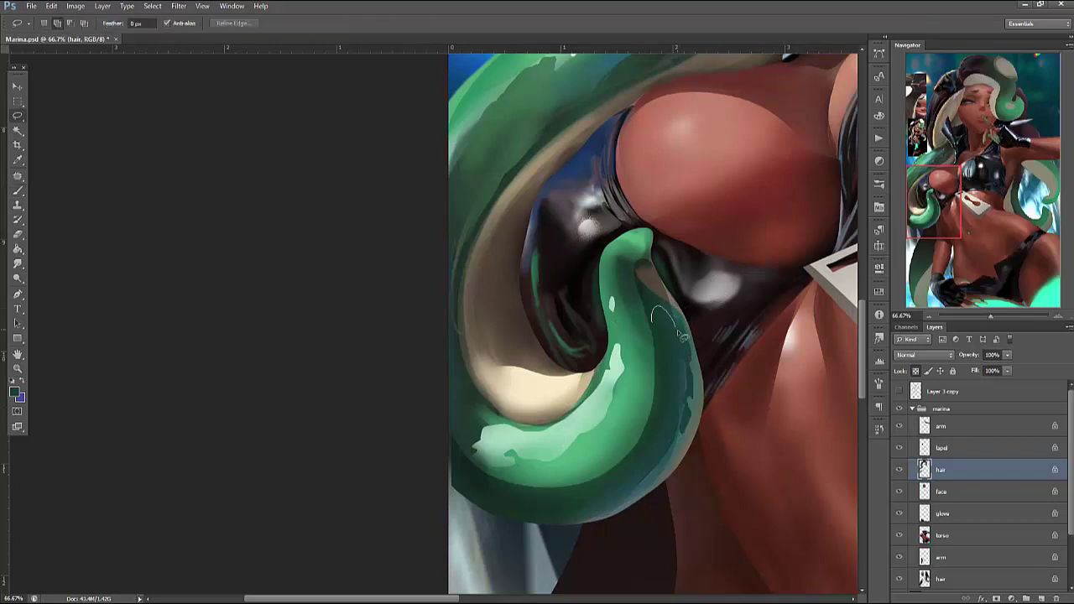
left_click_drag(623, 495, 592, 340)
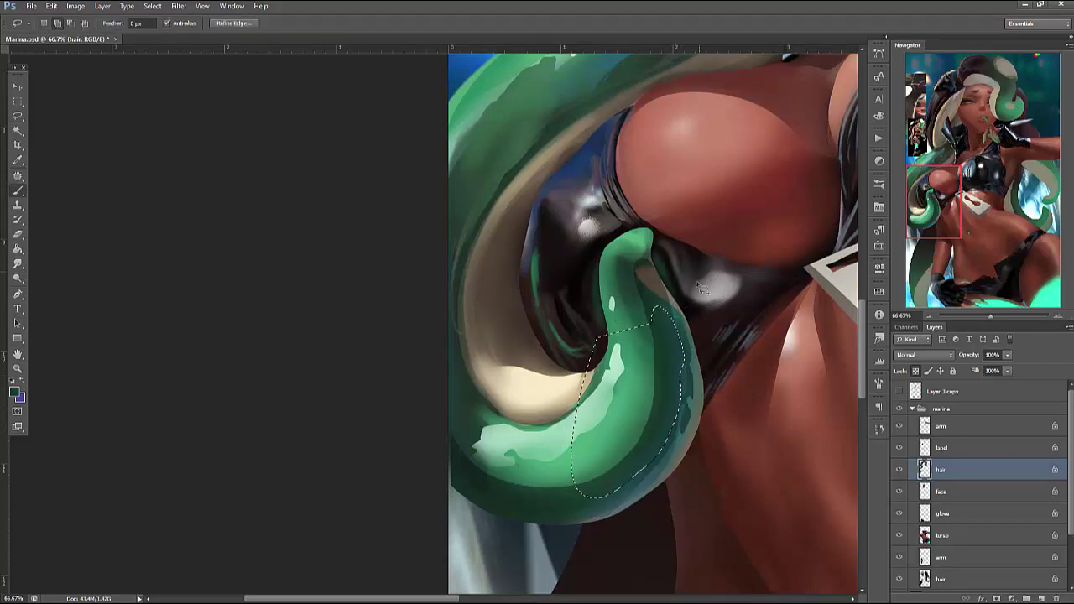
key("b")
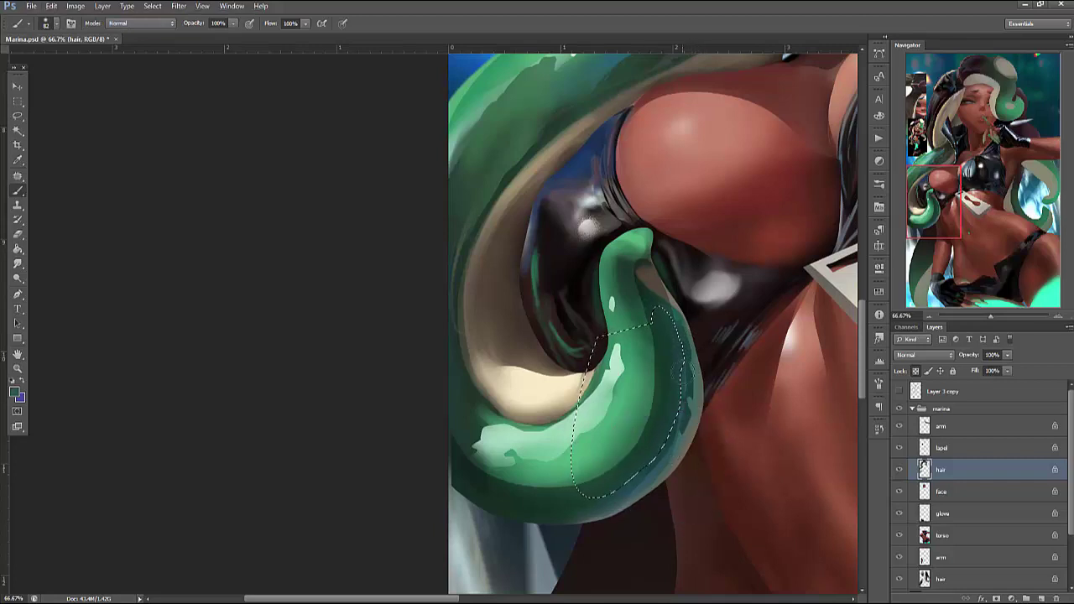
left_click(16, 391)
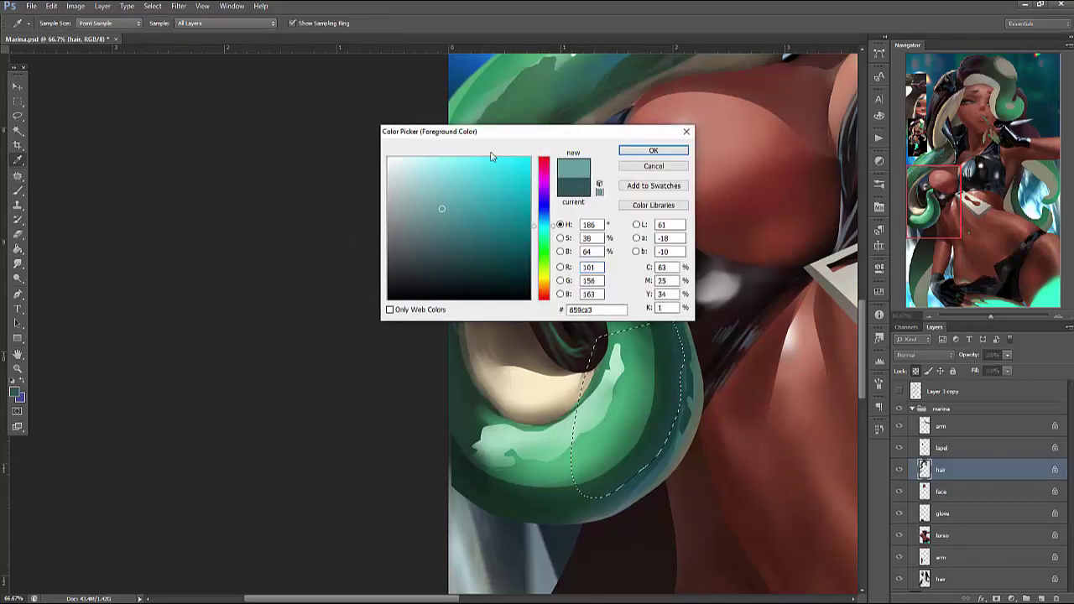
left_click_drag(438, 217, 439, 197)
left_click(546, 235)
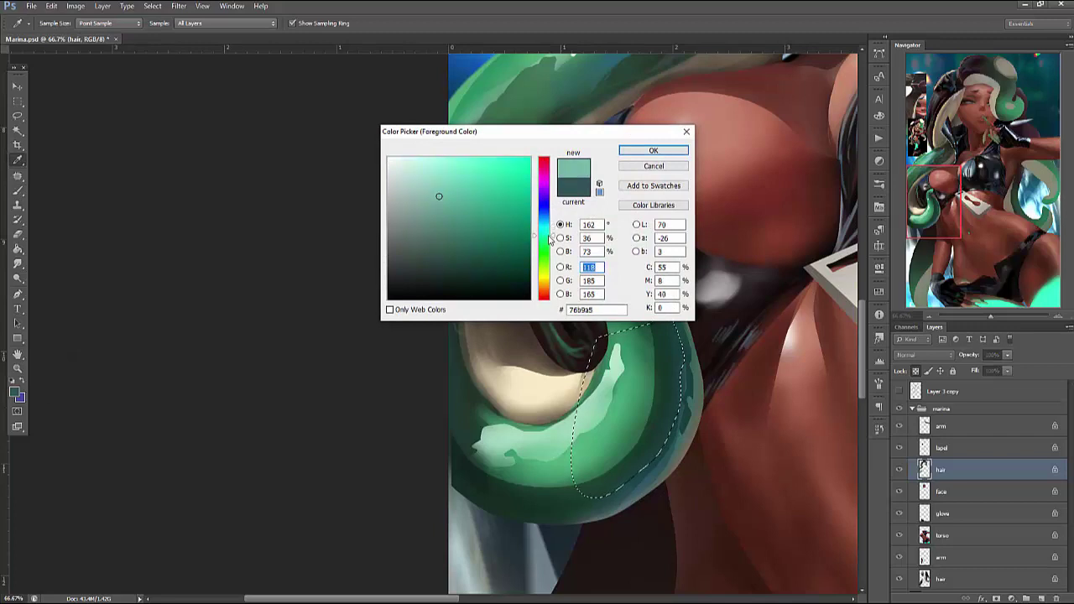
left_click(653, 150)
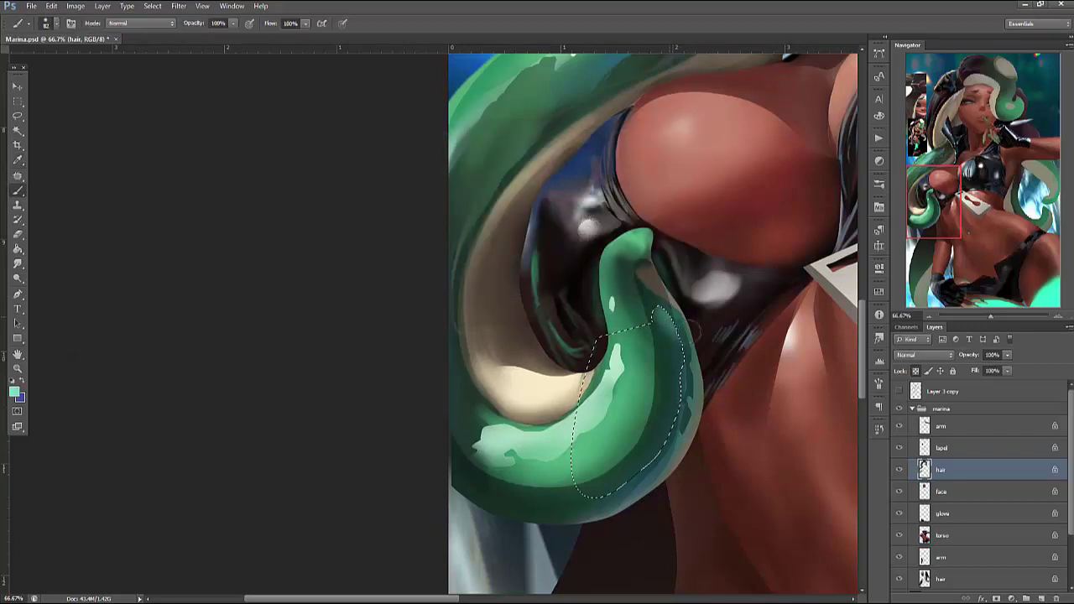
right_click(719, 280)
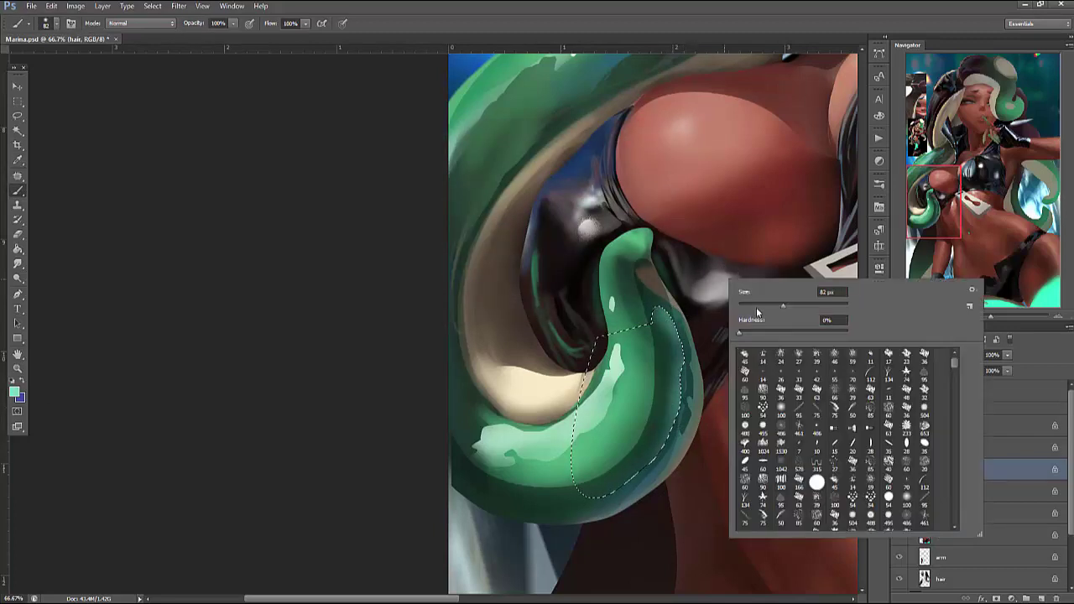
key("Escape")
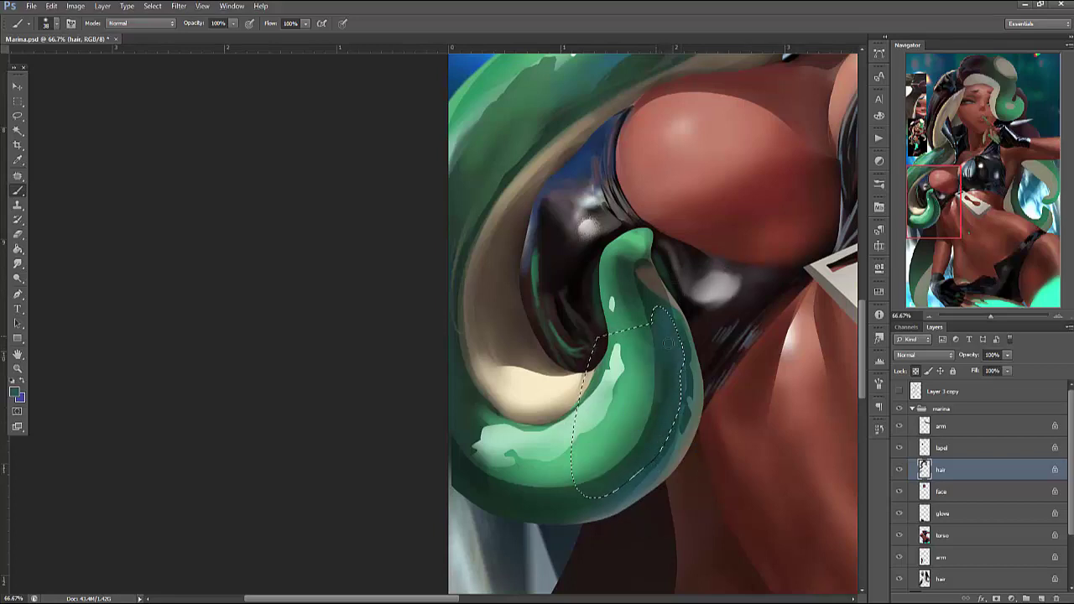
right_click(689, 306)
key("Return")
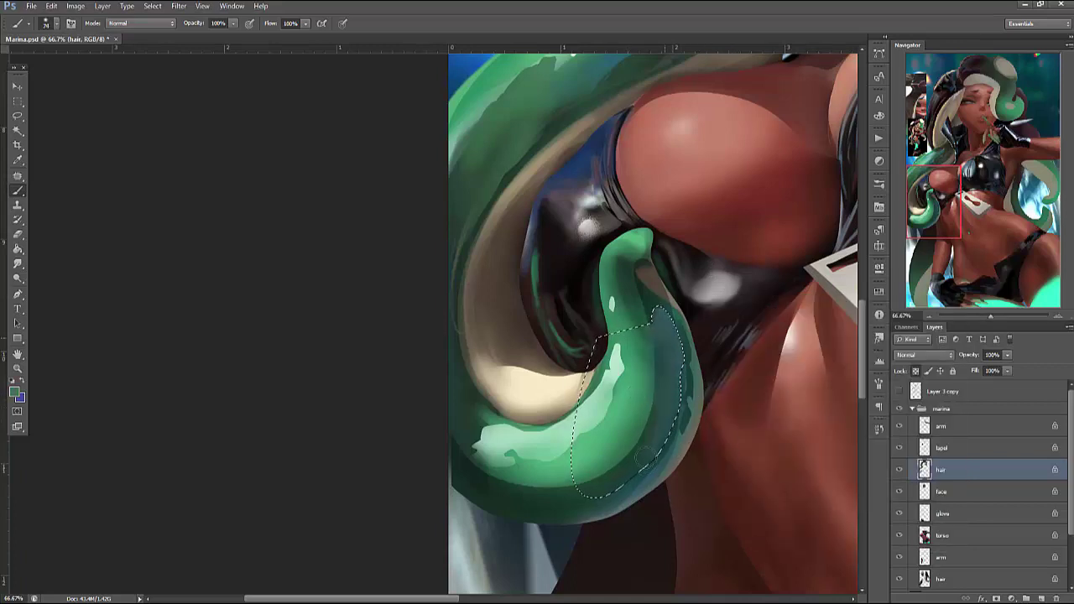
key("ctrl+d")
Lasso the lit side of the curl along the teal reflection's border, shade that edge dark green, and deselect
key("l")
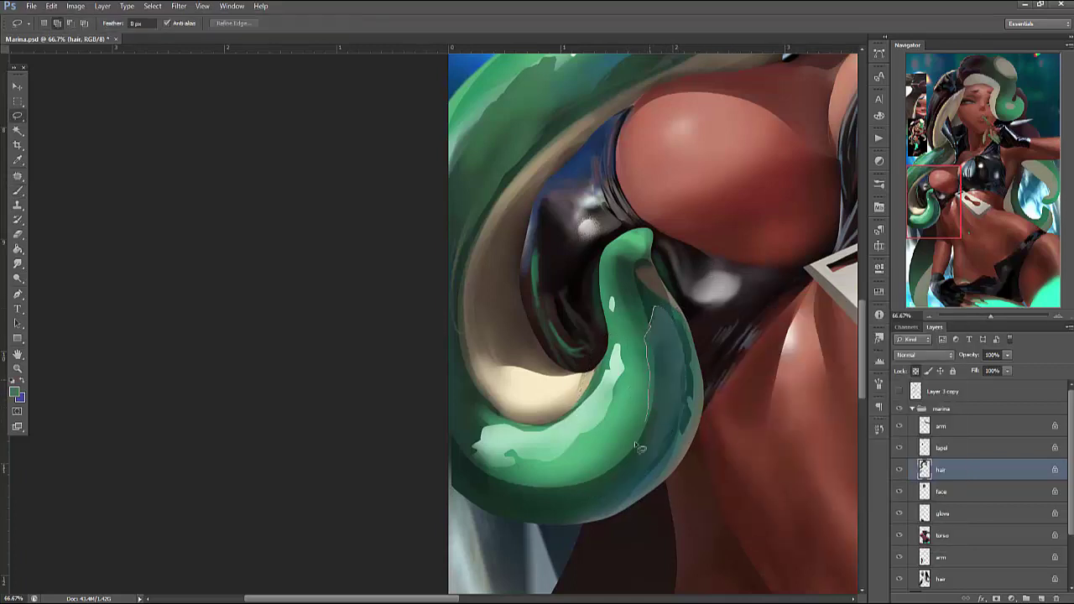
mouse_move(640, 449)
left_mouse_down()
mouse_move(537, 503)
mouse_move(624, 448)
mouse_move(570, 470)
mouse_move(611, 474)
left_mouse_up()
key("b")
key("bracketleft")
key("bracketleft")
key("bracketleft")
key("bracketleft")
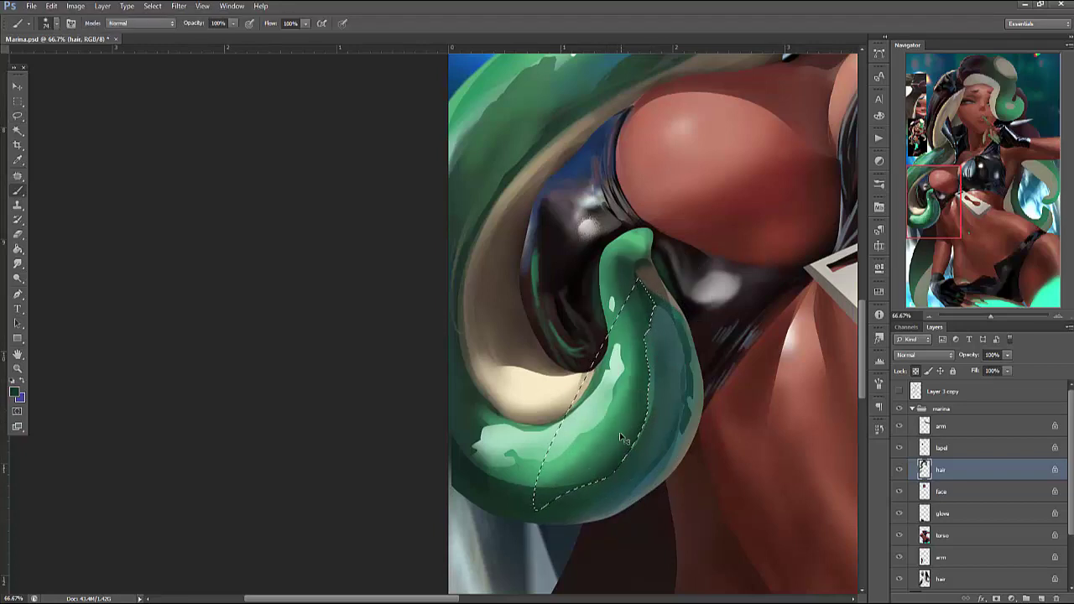
key("ctrl+d")
Roughen the teal reflection's inner edge with a lassoed dark green patch, deselect, and blend shading on the lower curl, undoing the last stroke
right_click(695, 337)
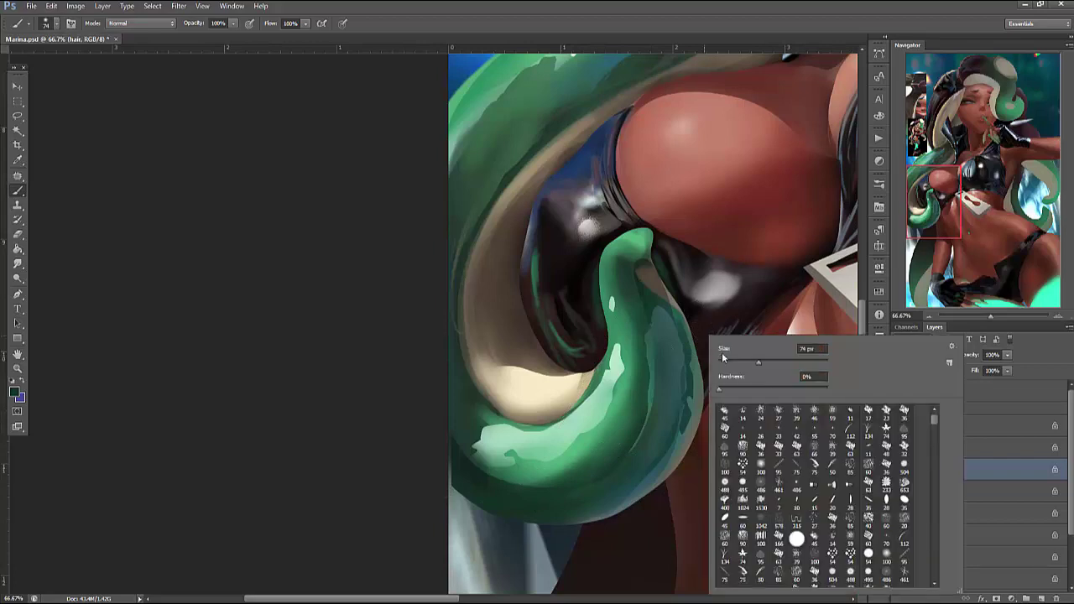
key("Return")
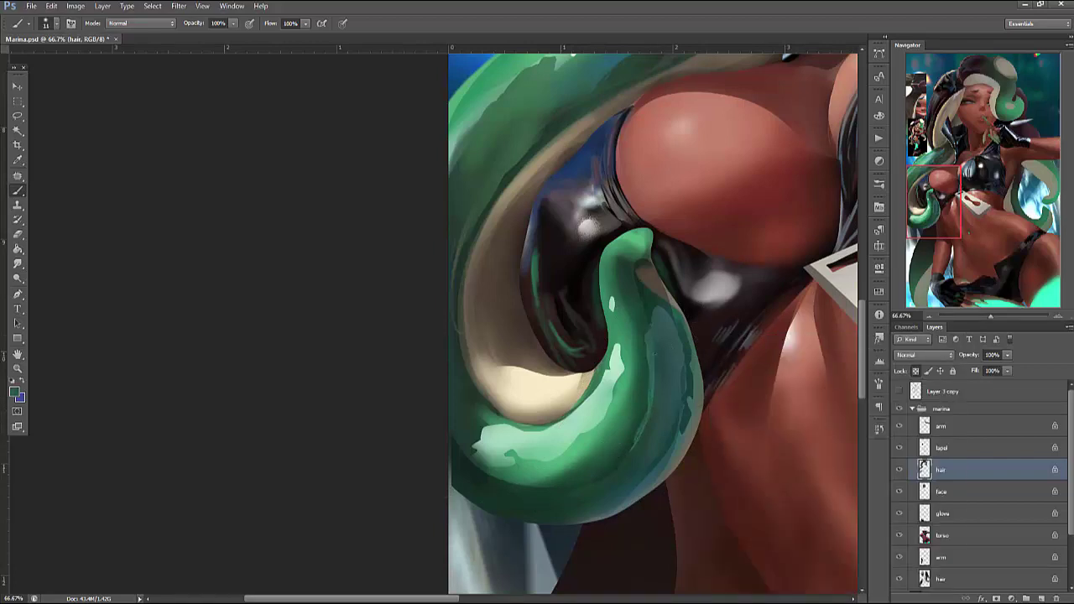
key("l")
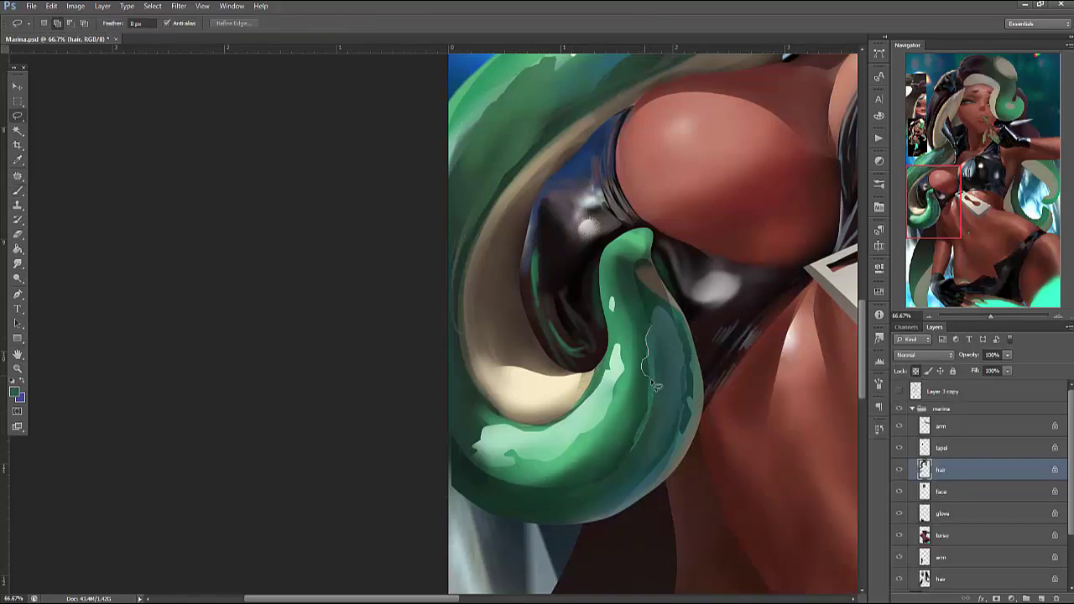
key("b")
mouse_move(635, 428)
left_mouse_down()
mouse_move(679, 422)
mouse_move(612, 459)
mouse_move(672, 380)
left_mouse_up()
right_click(709, 302)
key("Return")
key("ctrl+d")
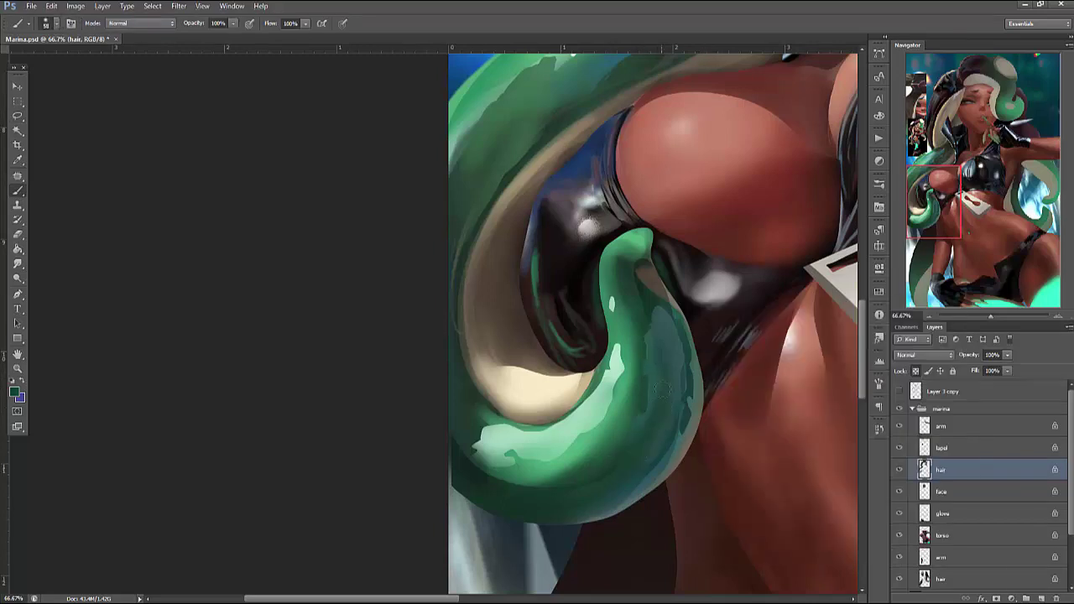
mouse_move(588, 481)
left_mouse_down()
mouse_move(443, 443)
mouse_move(518, 474)
mouse_move(672, 445)
left_mouse_up()
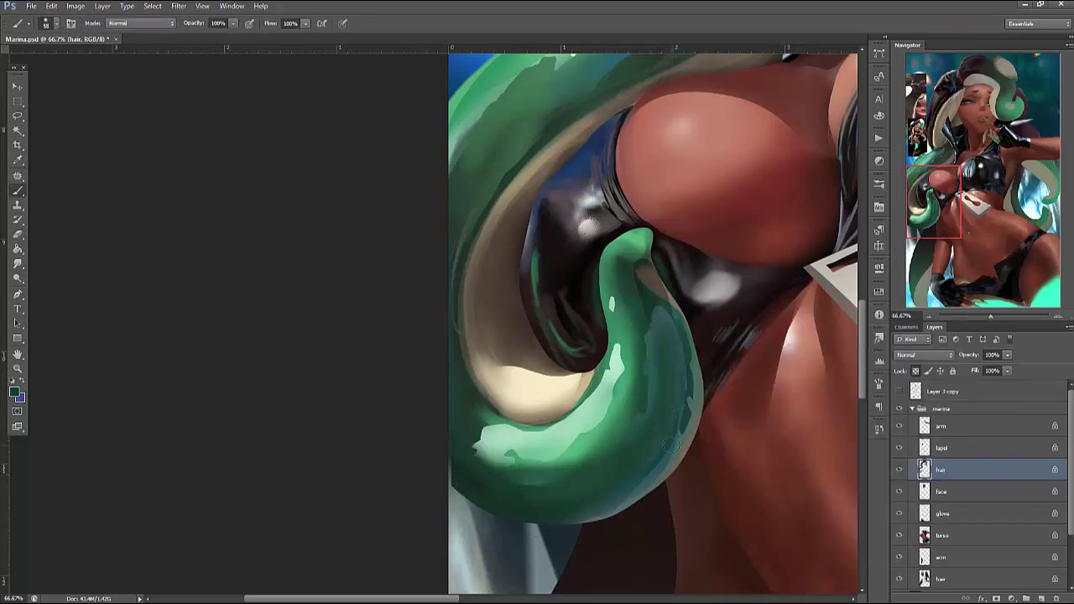
key("ctrl+z")
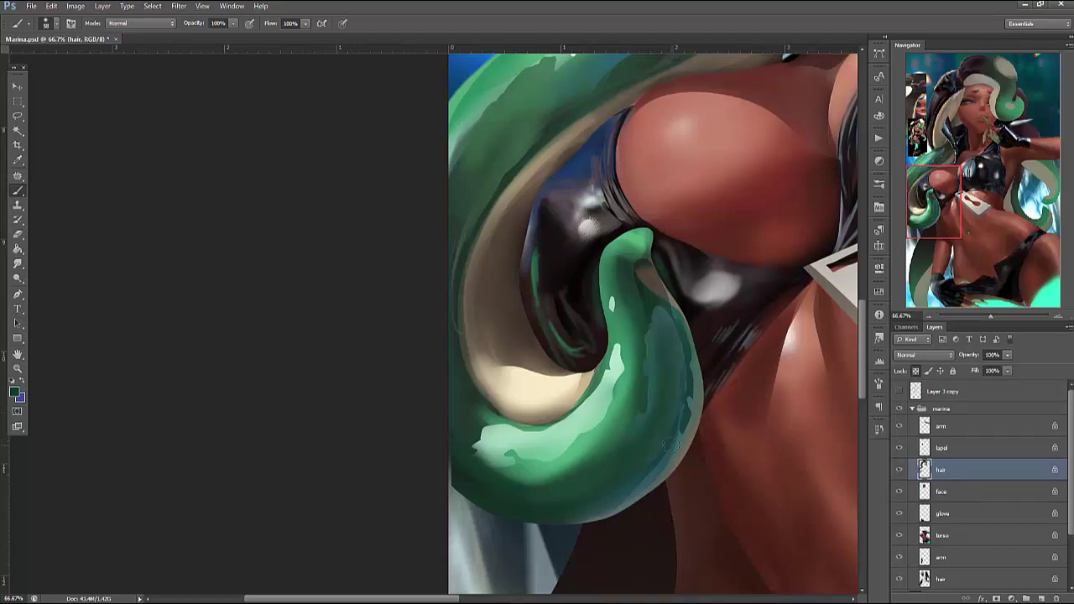
Review the curled tentacle and head at reduced zoom with the hair layer toggled, and flip the canvas horizontally to check the painting
left_click(930, 316)
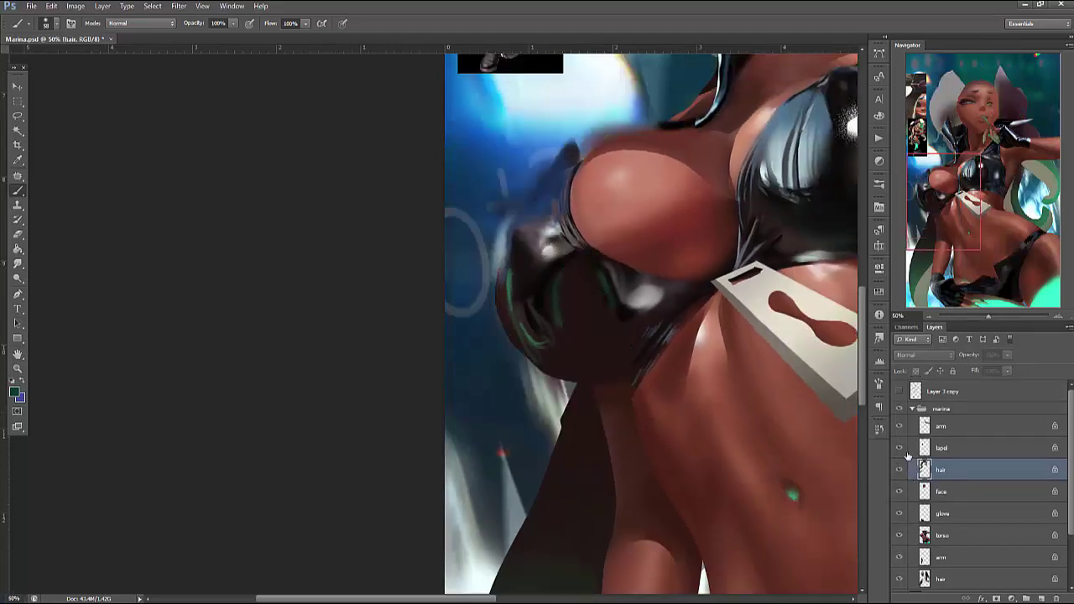
left_click_drag(754, 423, 730, 587)
mouse_move(638, 378)
left_mouse_down()
mouse_move(688, 470)
mouse_move(713, 579)
left_mouse_up()
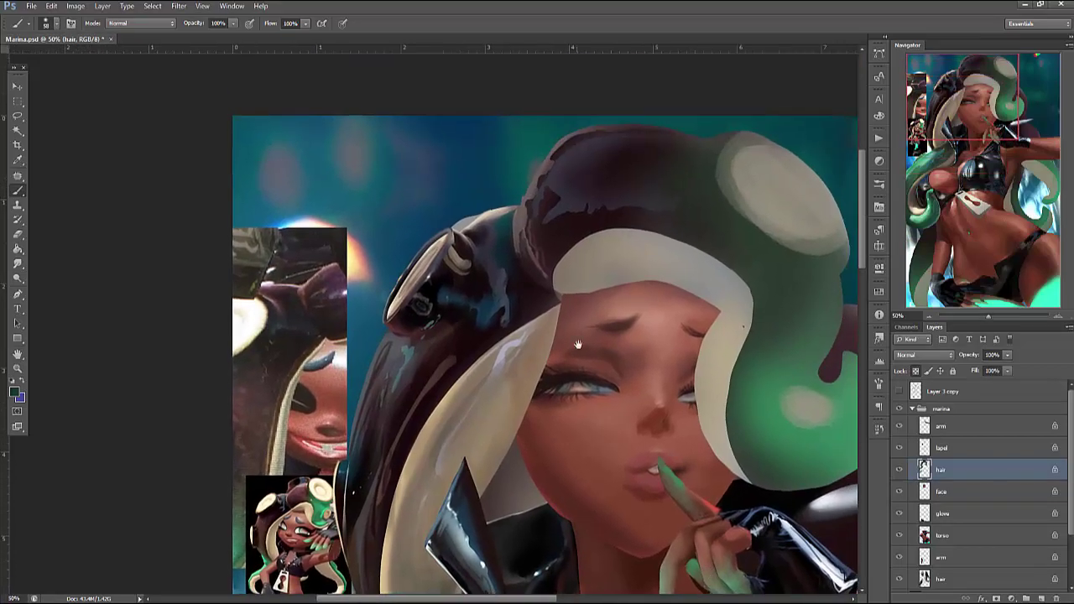
left_click_drag(577, 344, 699, 274)
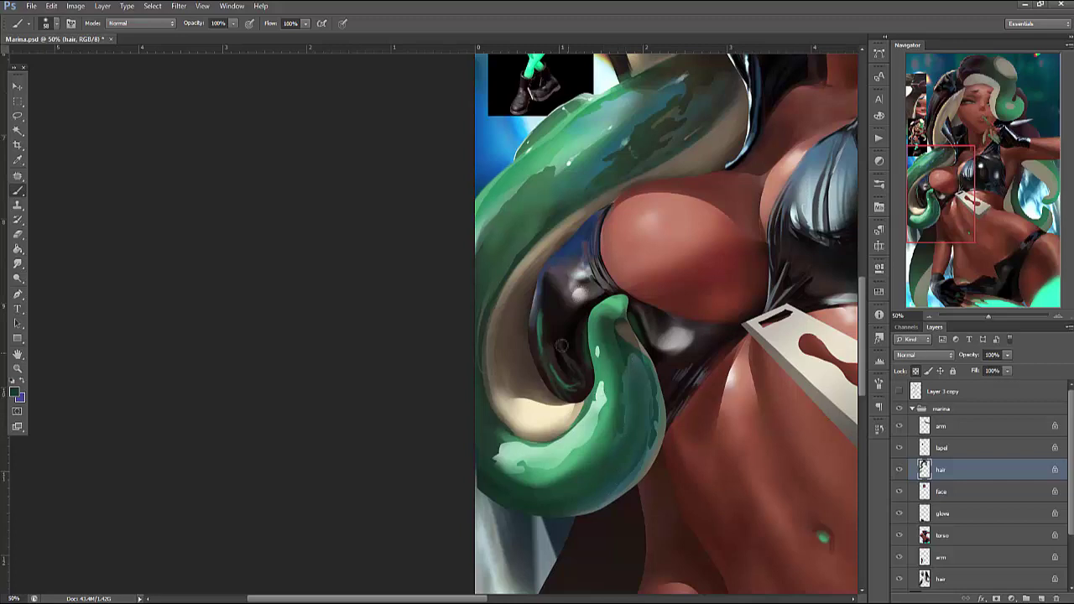
left_click(76, 6)
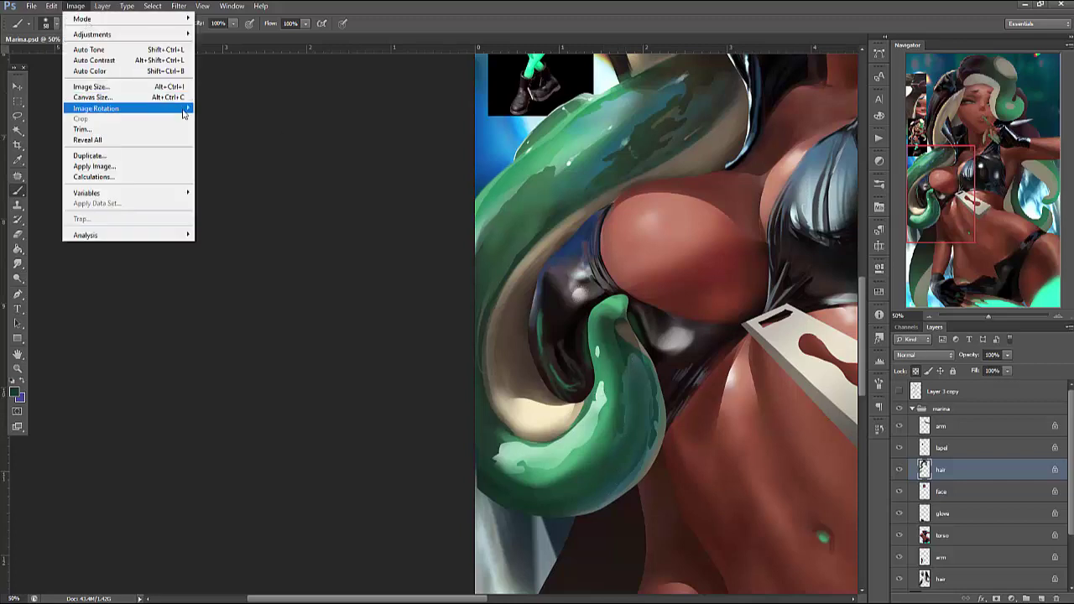
mouse_move(126, 109)
left_click(258, 159)
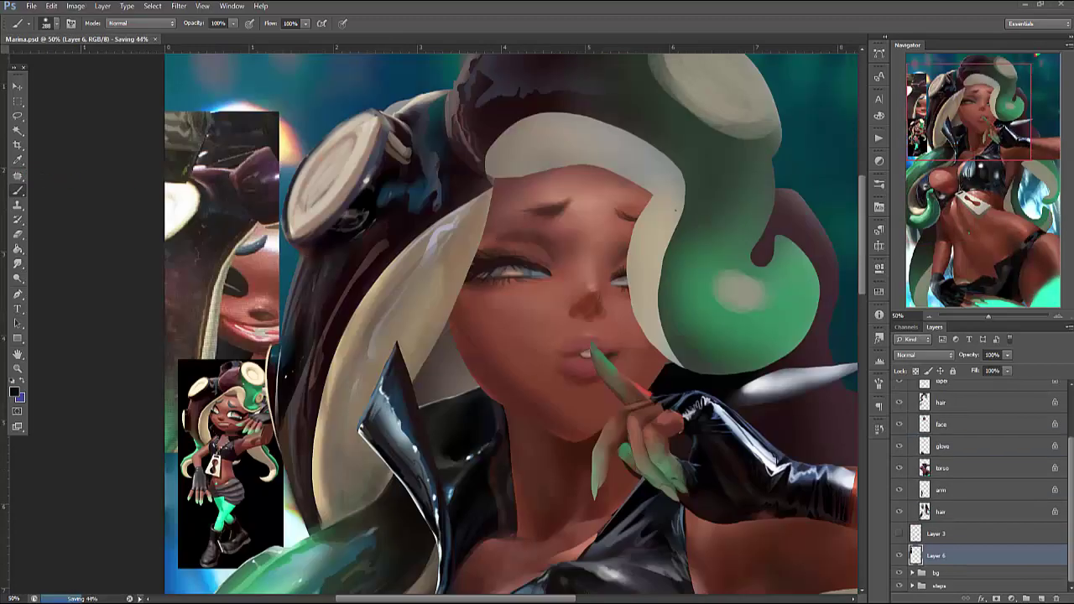
Select the hair layer above the face layer, check its contents by toggling visibility, and add a new layer directly above it
scroll(1061, 440, "up", 3)
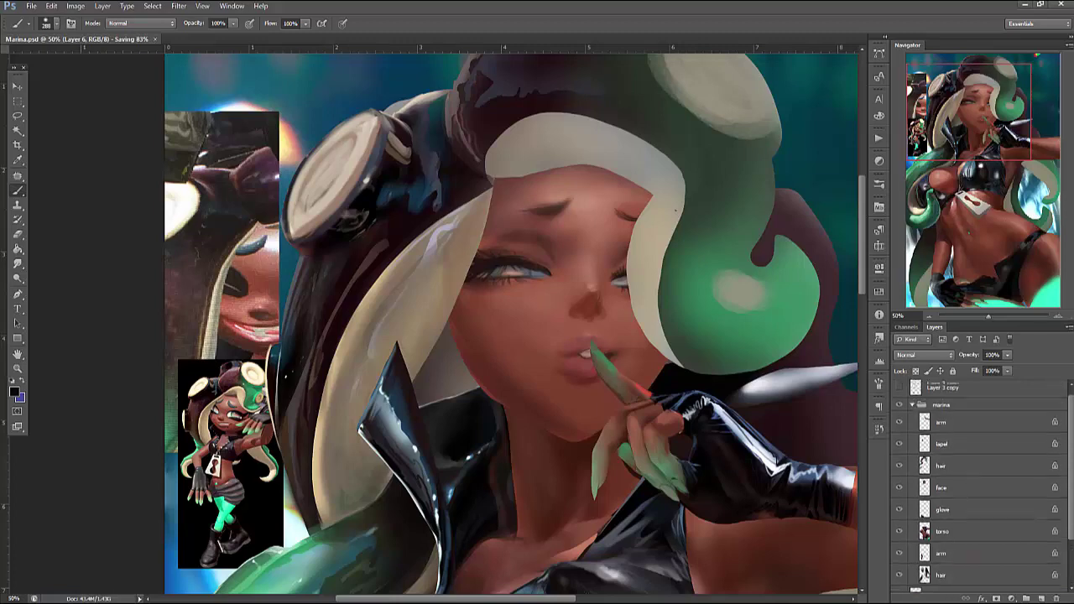
left_click_drag(743, 373, 705, 496)
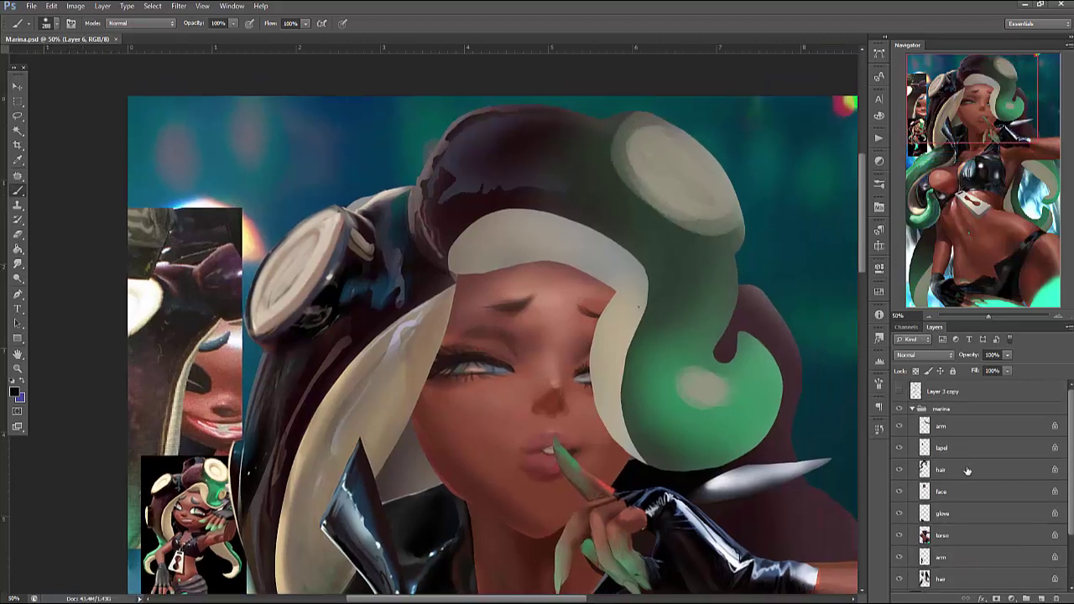
left_click(913, 471)
left_click(900, 469)
left_click(900, 469)
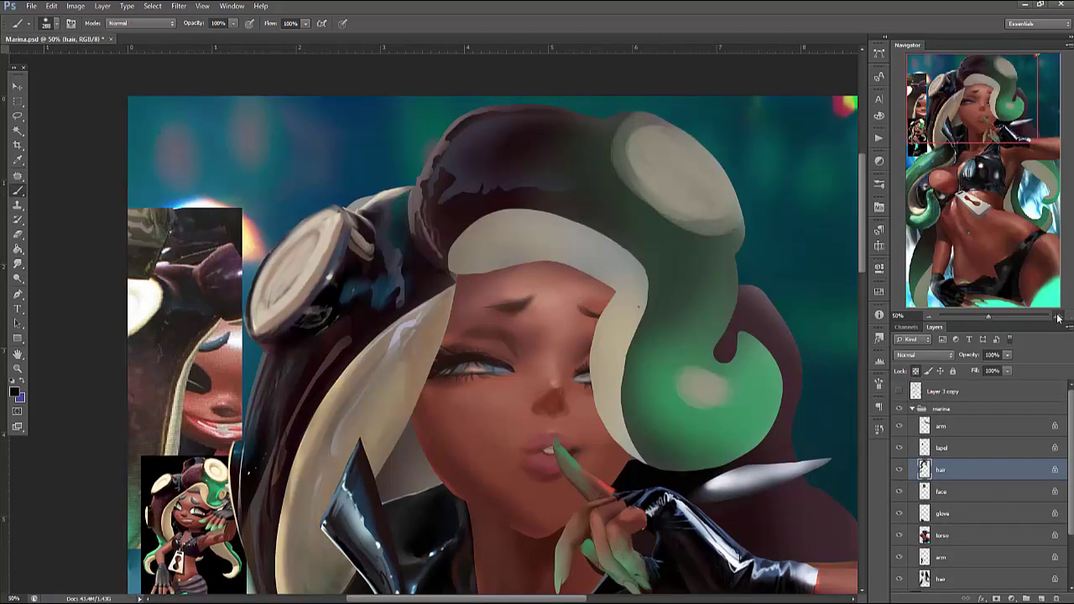
left_click(1059, 318)
scroll(747, 352, "up", 2)
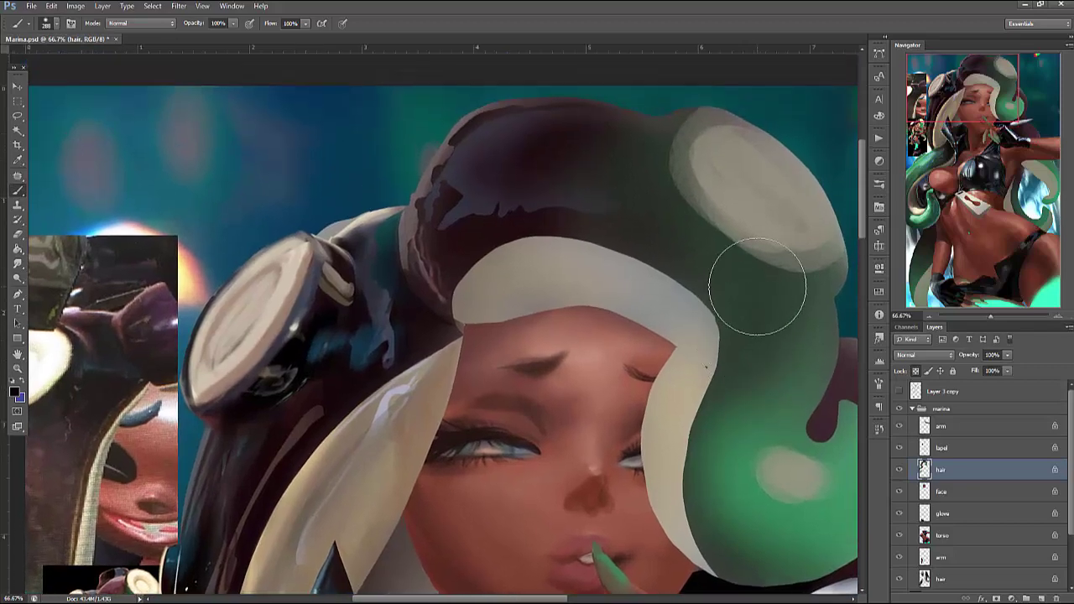
key("l")
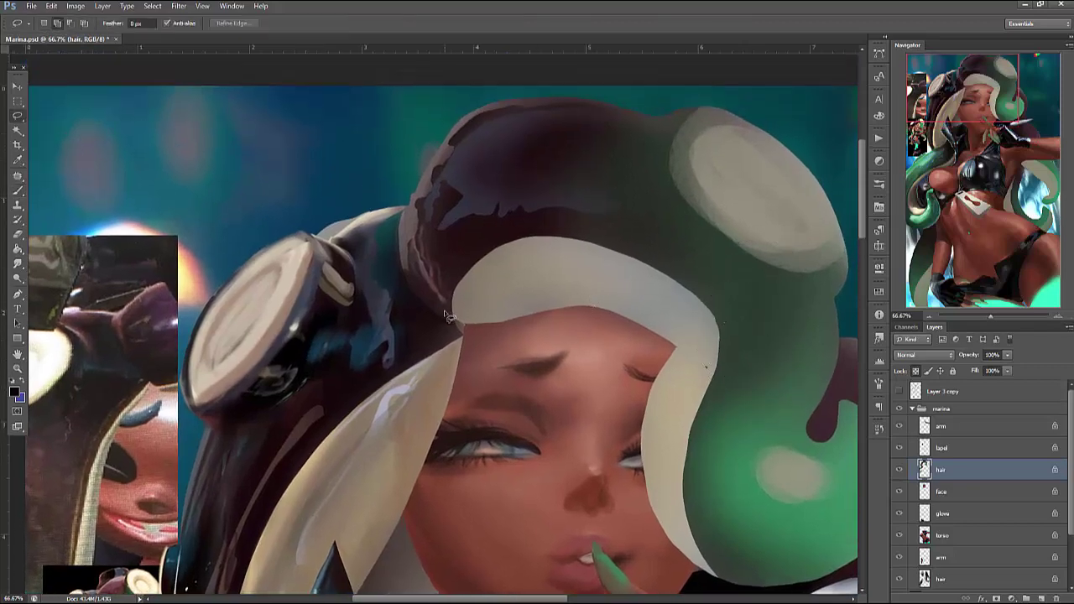
left_click(1042, 599)
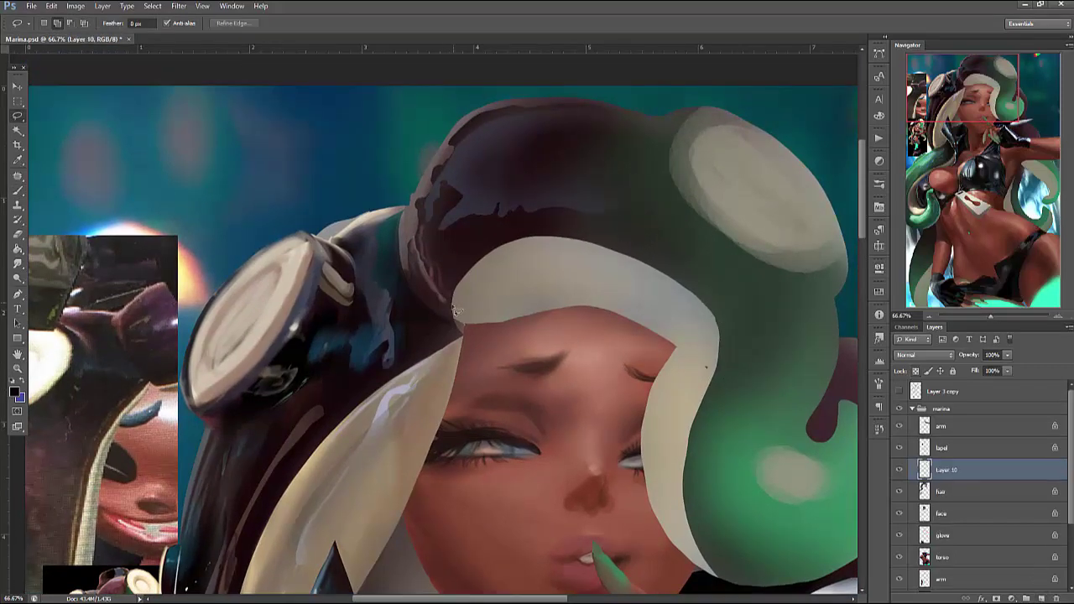
Lasso a curved band across the dark top hair and the cream fringe, fill its lower part with dark maroon, and deselect
left_click_drag(570, 275, 445, 315)
key("b")
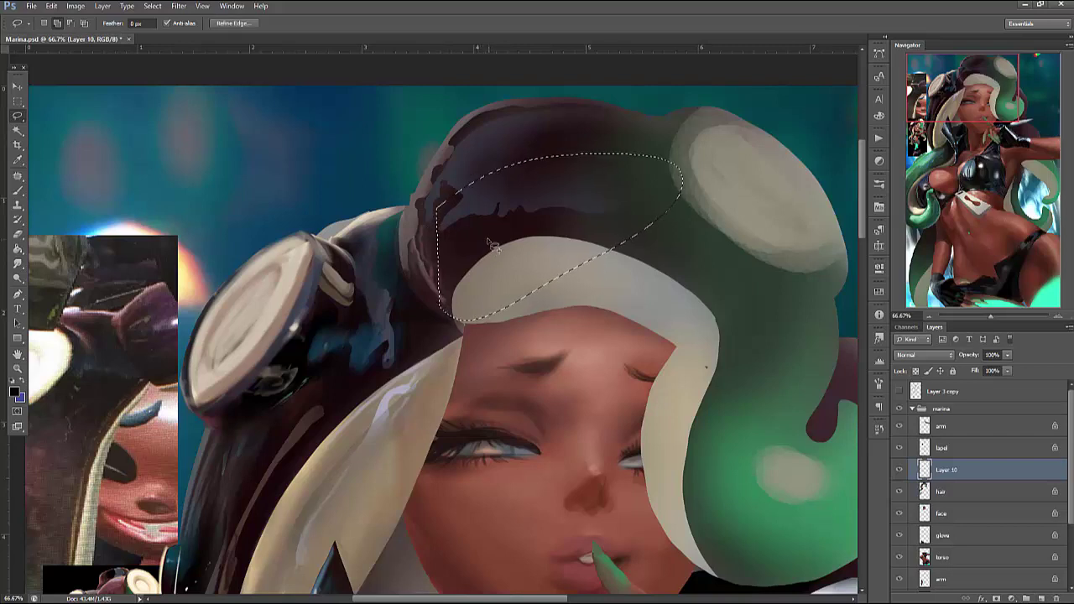
mouse_move(491, 235)
left_mouse_down()
mouse_move(503, 303)
mouse_move(481, 283)
mouse_move(699, 280)
mouse_move(599, 295)
mouse_move(536, 269)
mouse_move(661, 257)
left_mouse_up()
key("ctrl+d")
Reduce the brush size and extend the dark maroon shape with a thin tapered stroke above the cream fringe toward the green hair
right_click(611, 192)
key("Return")
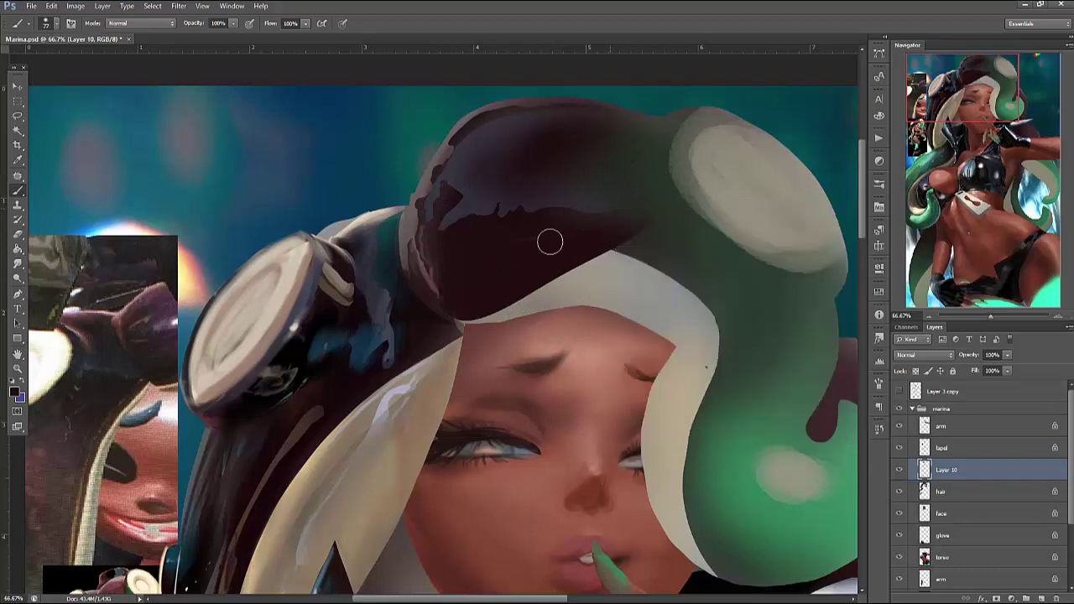
right_click(646, 210)
key("Return")
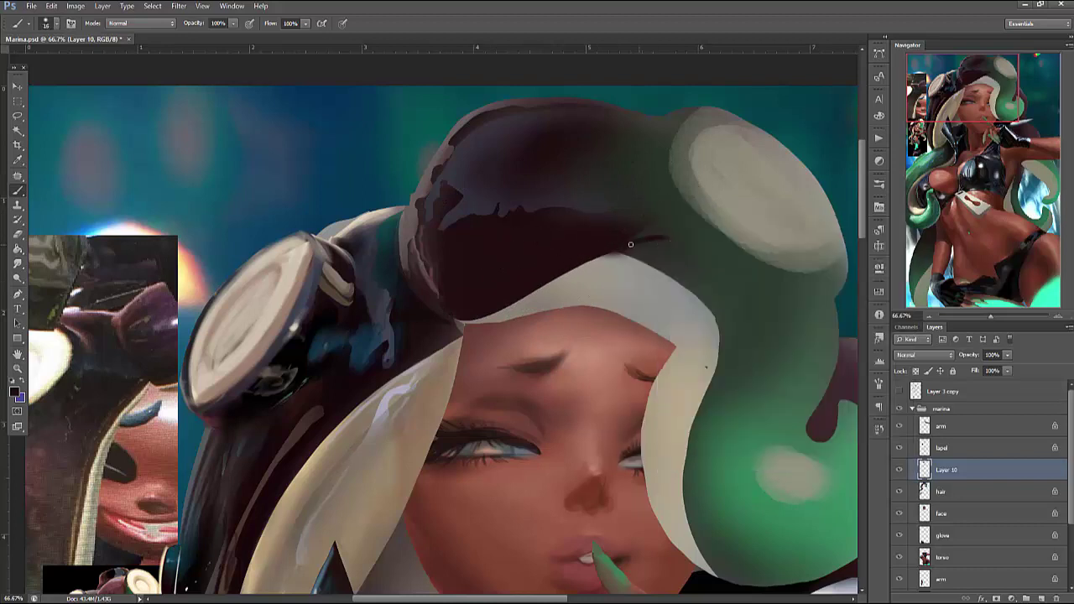
Blend the dark shading on the tentacle below the large sucker using a 57 px brush and sampled hair colors
right_click(617, 212)
mouse_move(697, 239)
left_mouse_down()
mouse_move(599, 243)
mouse_move(646, 226)
mouse_move(715, 260)
mouse_move(704, 223)
mouse_move(630, 235)
mouse_move(707, 250)
left_mouse_up()
key("Return")
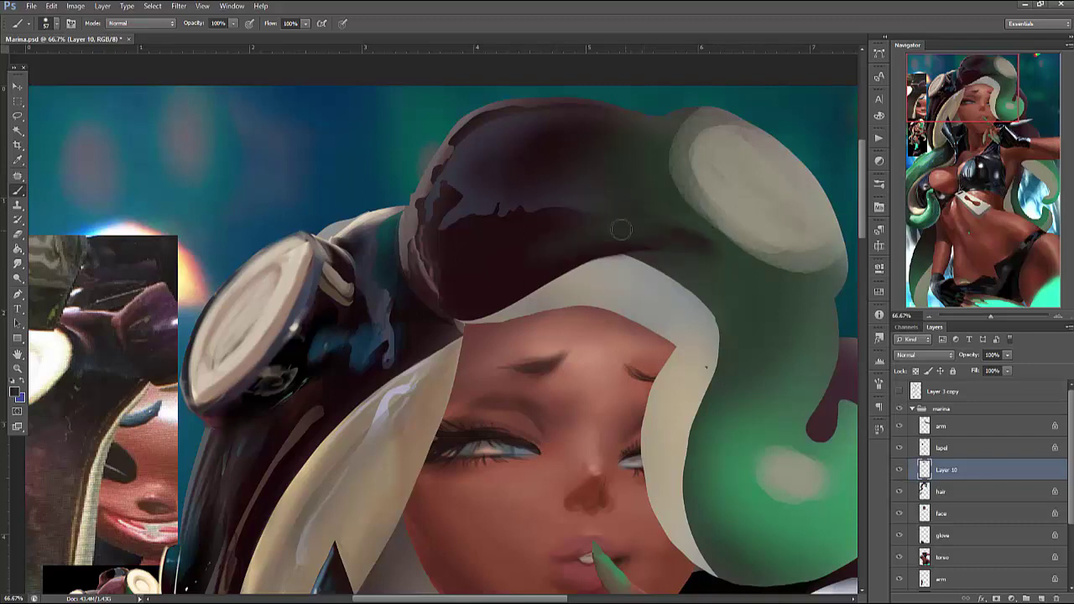
left_click(740, 260, "alt")
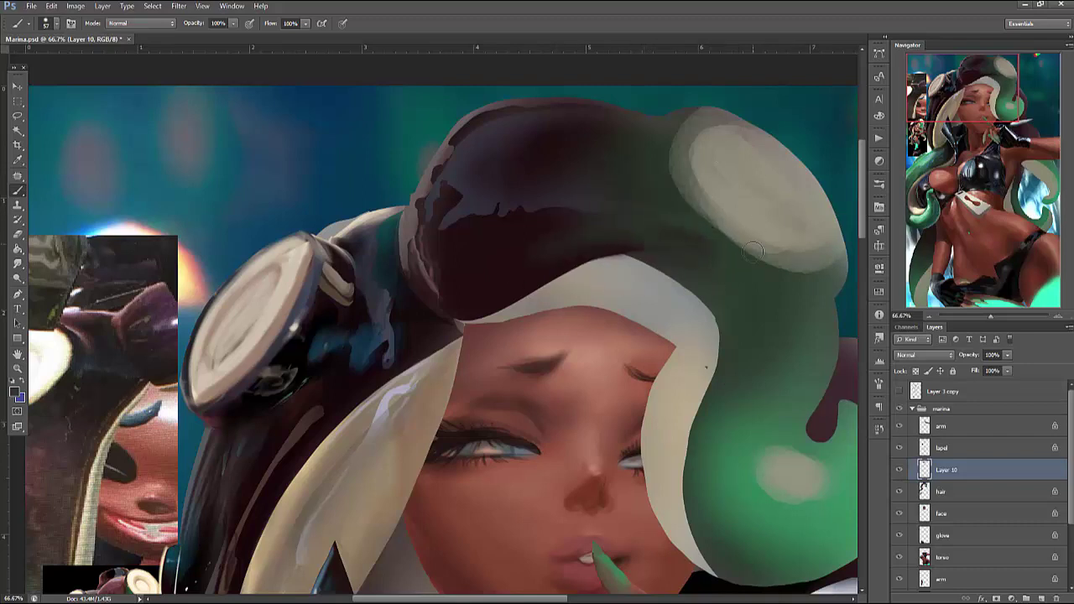
left_click_drag(752, 252, 670, 274)
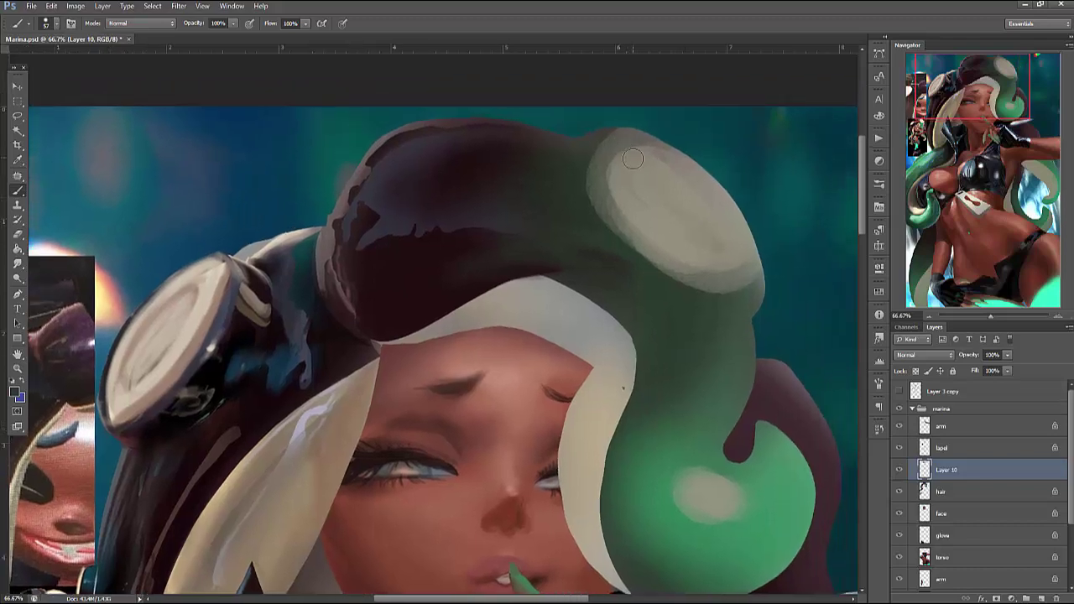
Lasso the hair area bordering the large sucker, paint a soft dark shadow along the sucker's edge with an 81 px brush, and deselect
key("l")
mouse_move(634, 127)
left_mouse_down()
mouse_move(601, 156)
mouse_move(636, 245)
left_mouse_up()
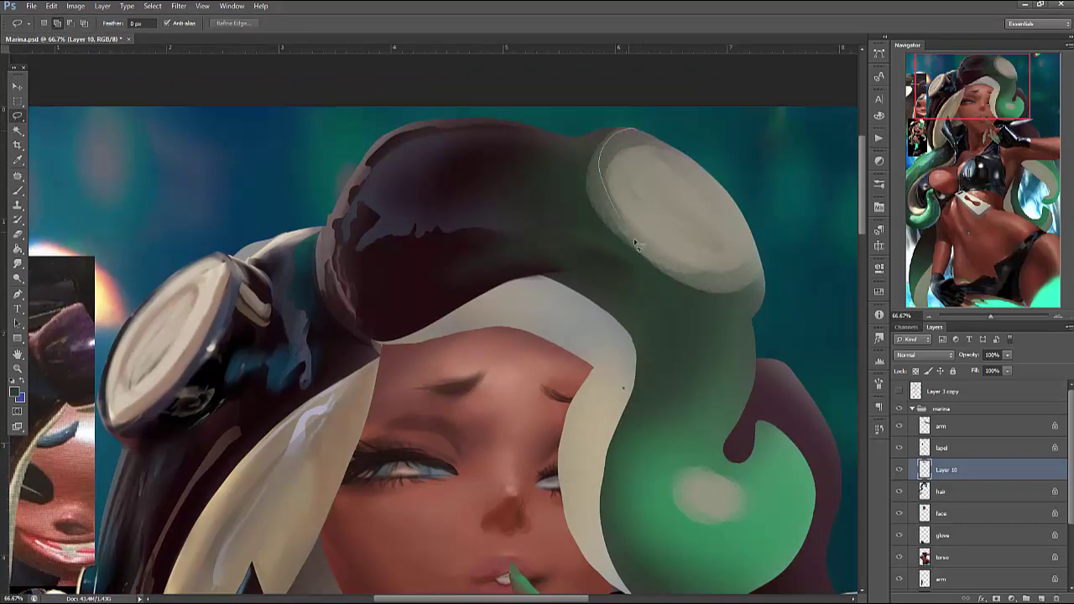
left_click_drag(734, 341, 554, 110)
key("b")
right_click(660, 145)
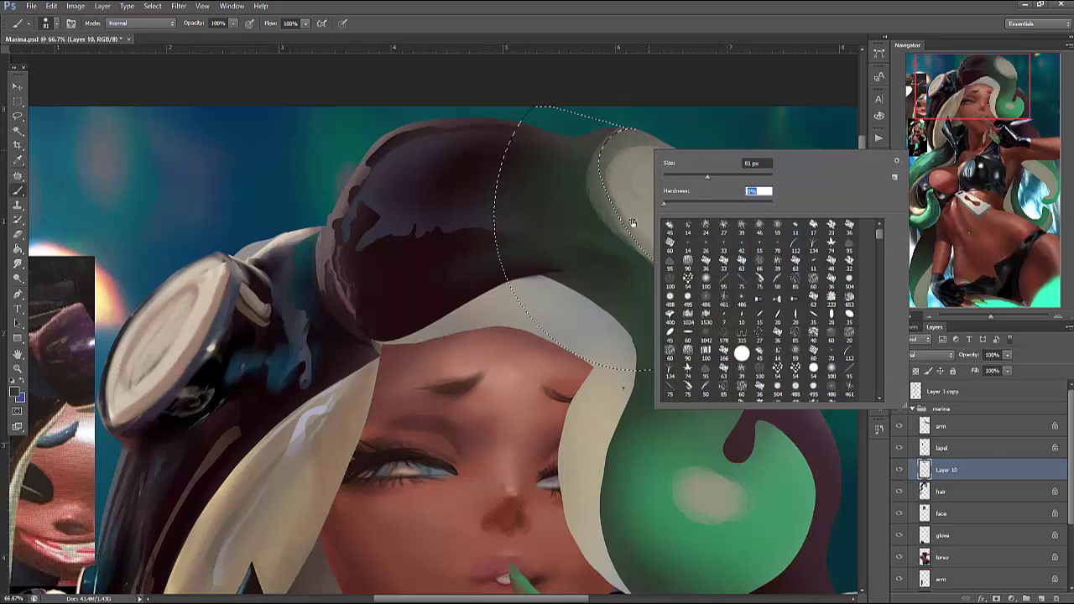
key("Return")
mouse_move(639, 171)
left_mouse_down()
mouse_move(614, 191)
mouse_move(596, 148)
mouse_move(692, 278)
mouse_move(604, 218)
left_mouse_up()
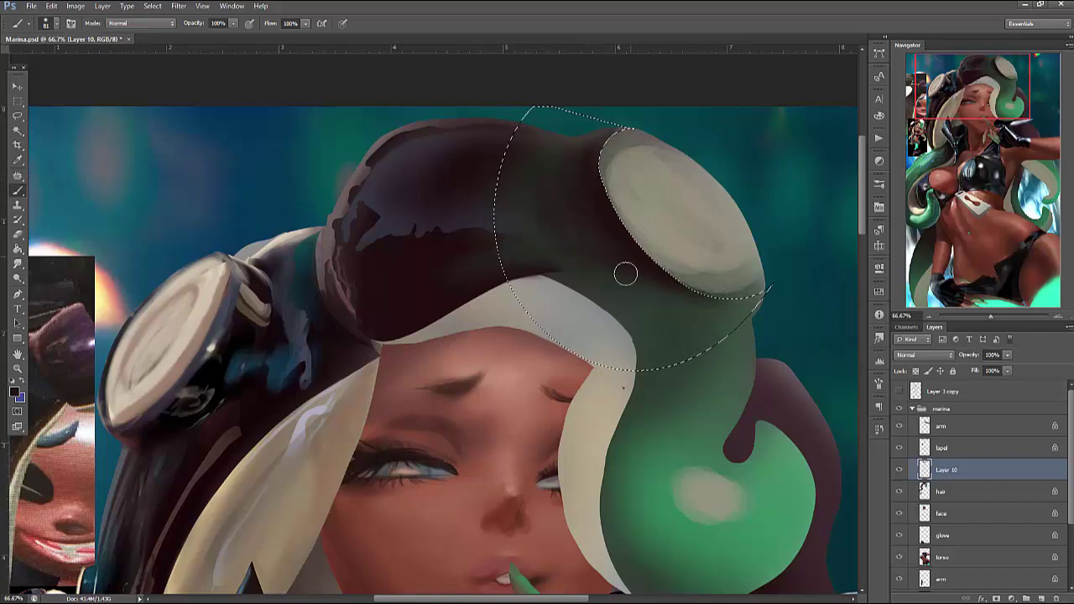
mouse_move(630, 278)
left_mouse_down()
mouse_move(731, 299)
mouse_move(631, 299)
mouse_move(696, 304)
left_mouse_up()
left_click(696, 304, "alt")
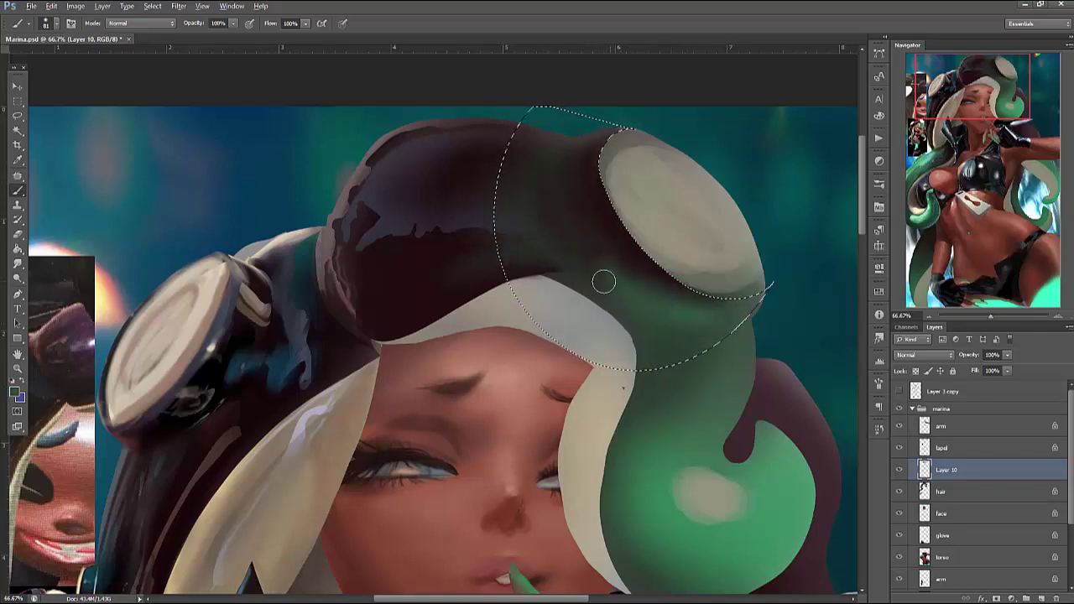
key("ctrl+d")
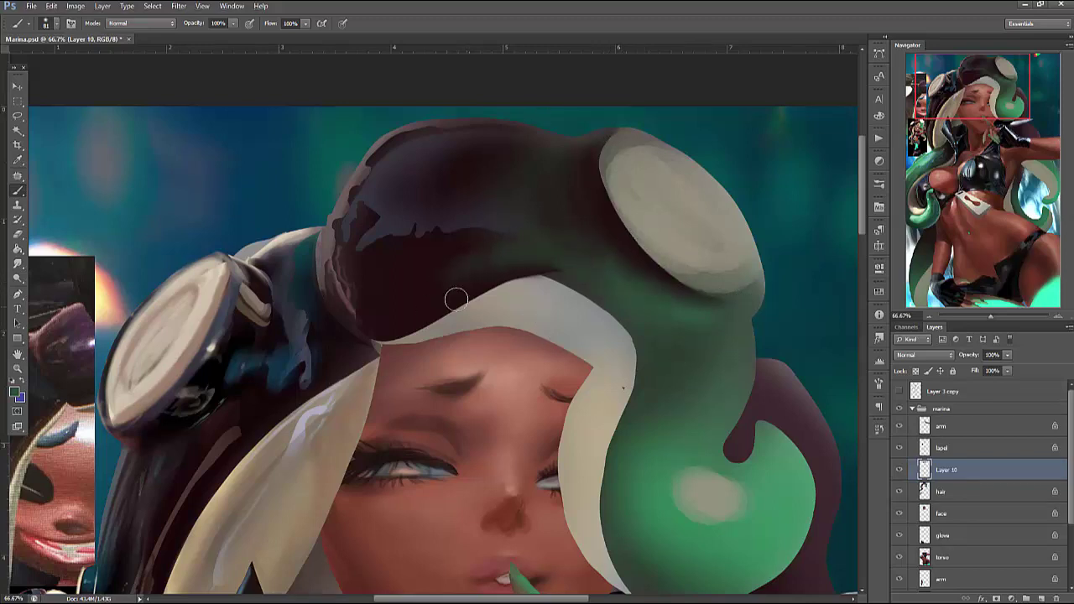
Paint soft dark shading down the green tentacle from the large sucker with a 137 px brush and a sampled dark hair color
left_click(435, 245, "alt")
right_click(662, 277)
key("Return")
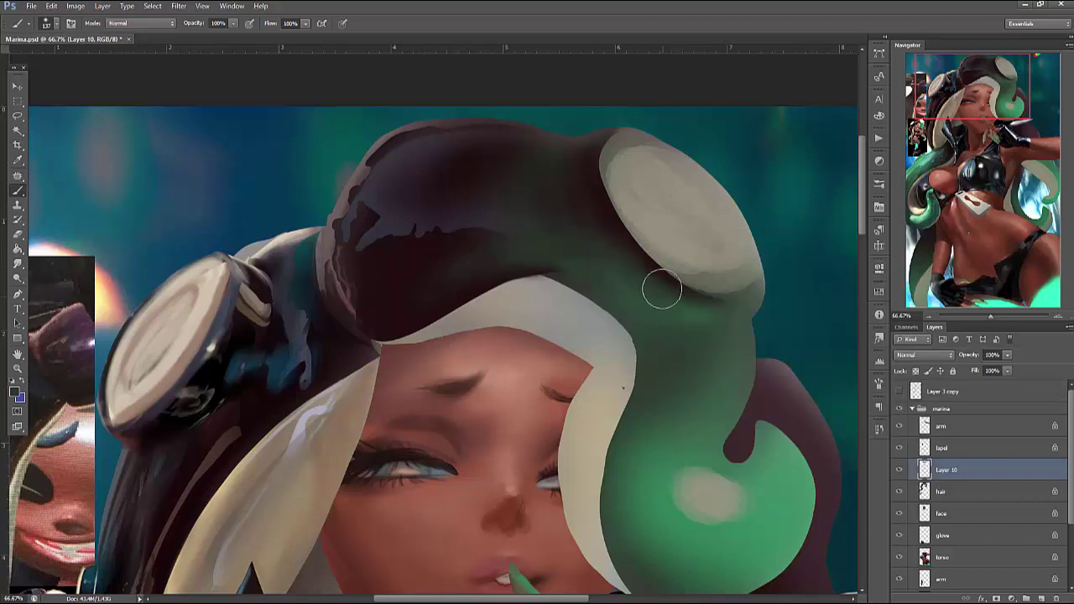
mouse_move(643, 260)
left_mouse_down()
mouse_move(659, 311)
mouse_move(663, 422)
mouse_move(649, 309)
mouse_move(630, 485)
left_mouse_up()
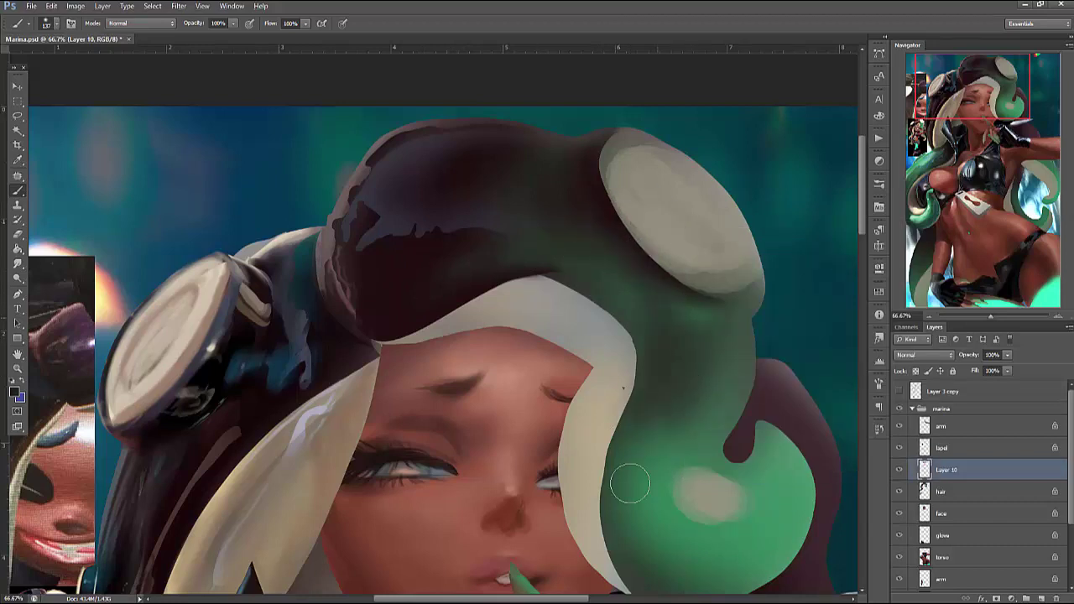
Choose a brighter green and paint soft highlights down the tentacle and around its curled tip
left_click(17, 391)
left_click(459, 205)
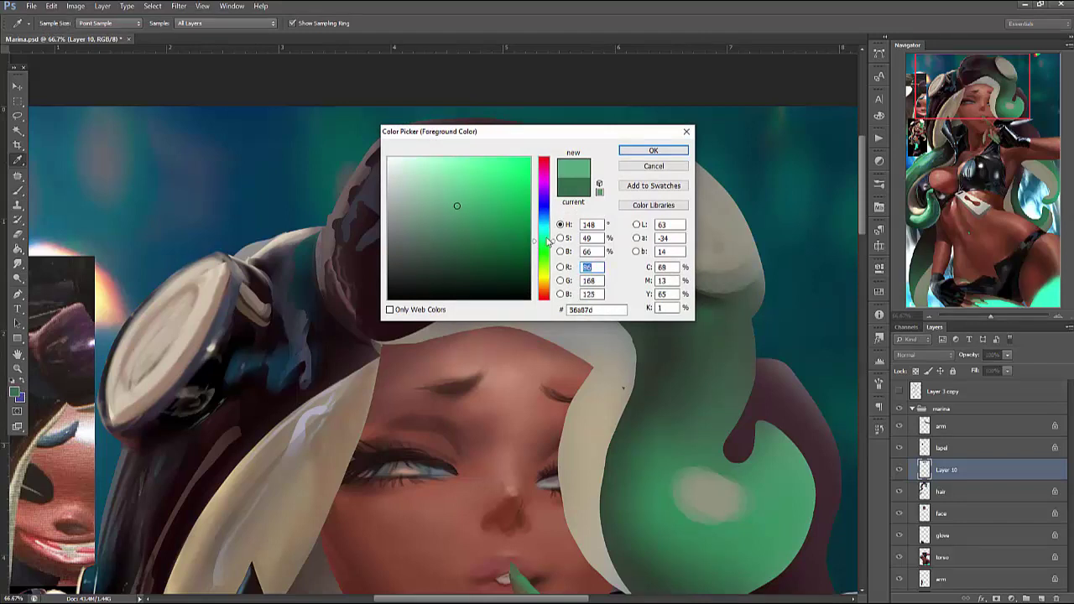
left_click(653, 150)
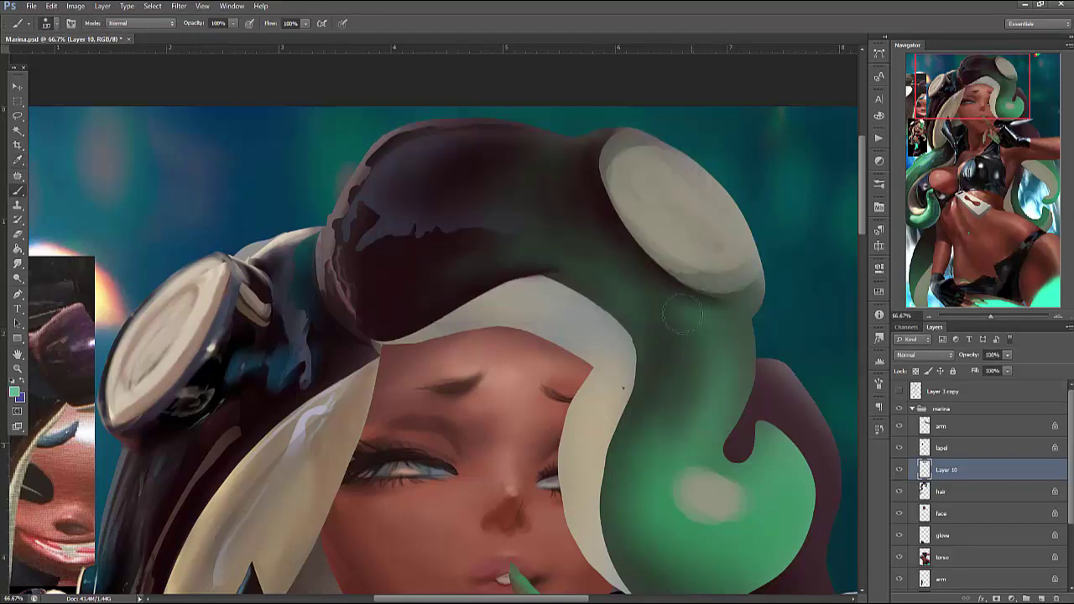
mouse_move(682, 315)
left_mouse_down()
mouse_move(691, 412)
mouse_move(699, 392)
mouse_move(672, 388)
mouse_move(674, 408)
mouse_move(659, 354)
mouse_move(653, 469)
mouse_move(716, 391)
mouse_move(723, 417)
mouse_move(697, 474)
mouse_move(698, 398)
mouse_move(718, 445)
mouse_move(699, 498)
mouse_move(678, 471)
mouse_move(701, 442)
mouse_move(720, 521)
mouse_move(683, 533)
mouse_move(762, 446)
mouse_move(712, 546)
left_mouse_up()
left_click_drag(772, 466, 767, 401)
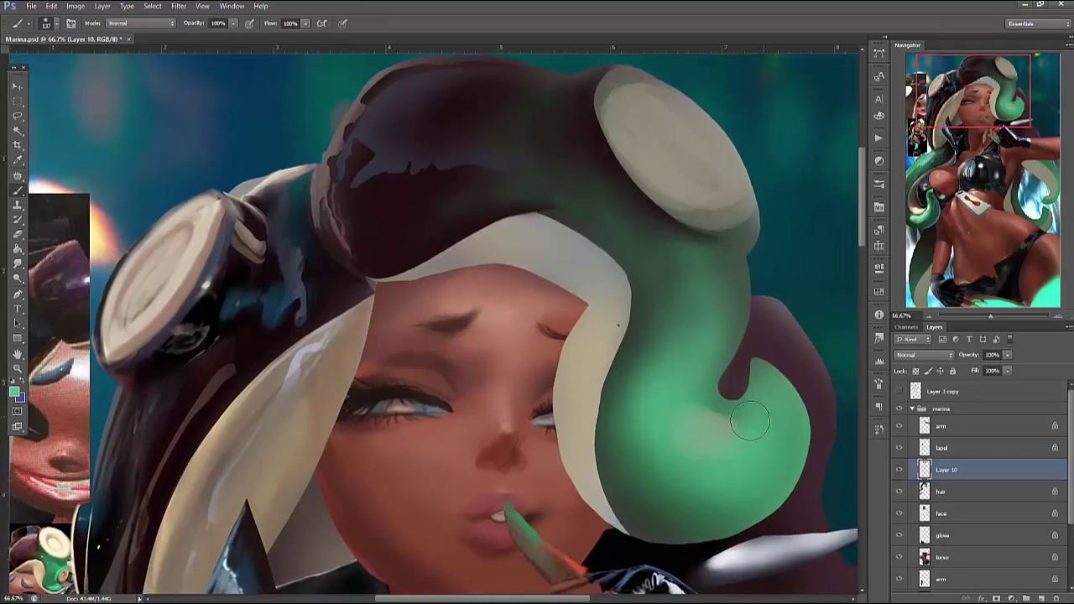
Lasso a small oval sucker above the tentacle's curl and paint it grey-beige, warming it with beige ab9f7a
key("l")
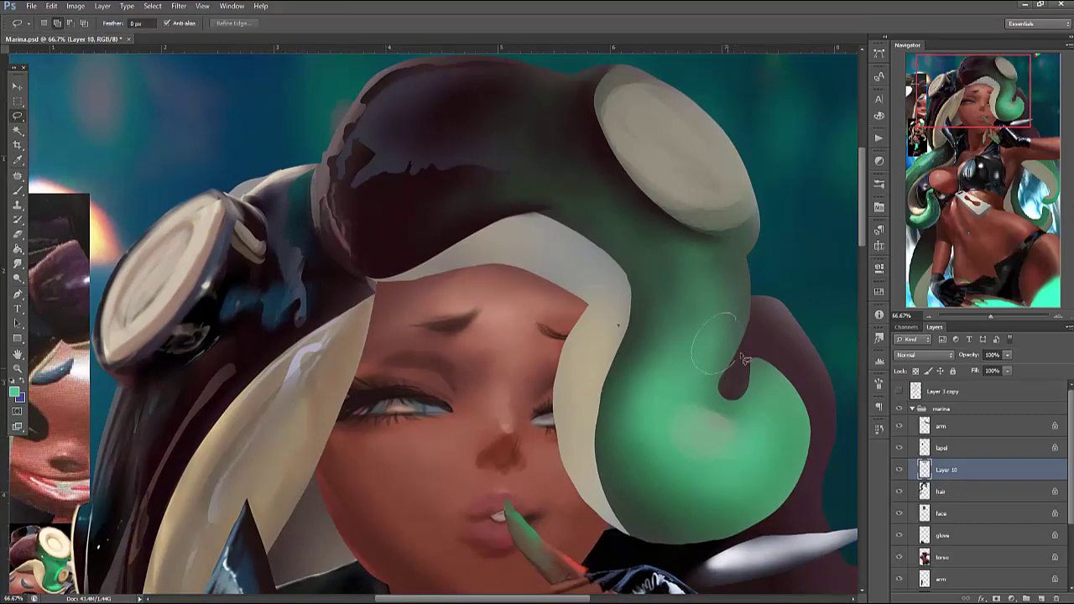
mouse_move(741, 319)
left_mouse_down()
mouse_move(681, 344)
mouse_move(697, 352)
mouse_move(713, 315)
mouse_move(705, 348)
mouse_move(722, 352)
left_mouse_up()
key("b")
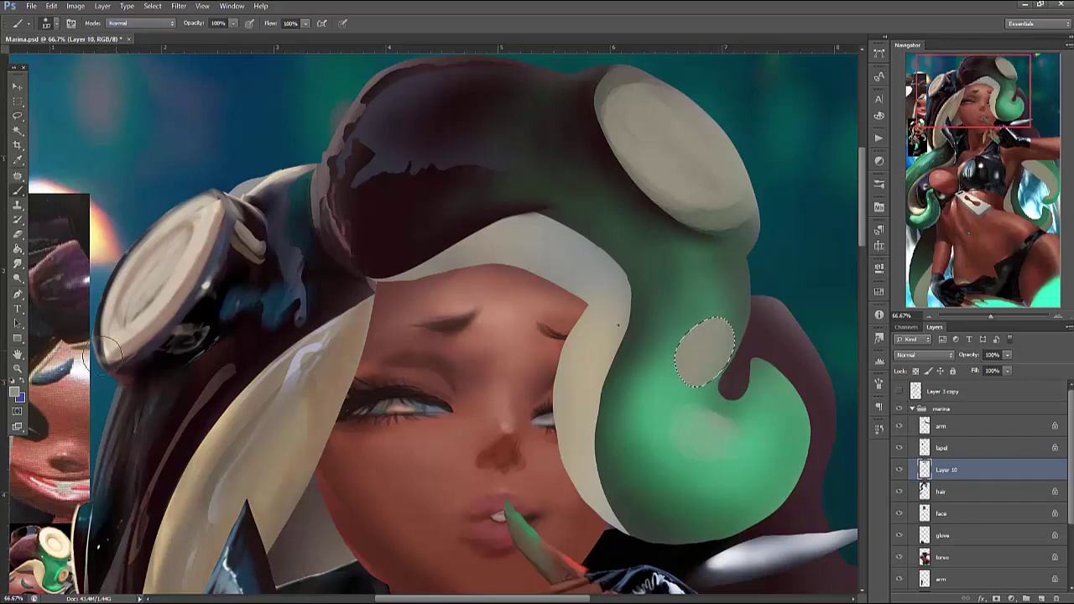
left_click(16, 391)
left_click(427, 206)
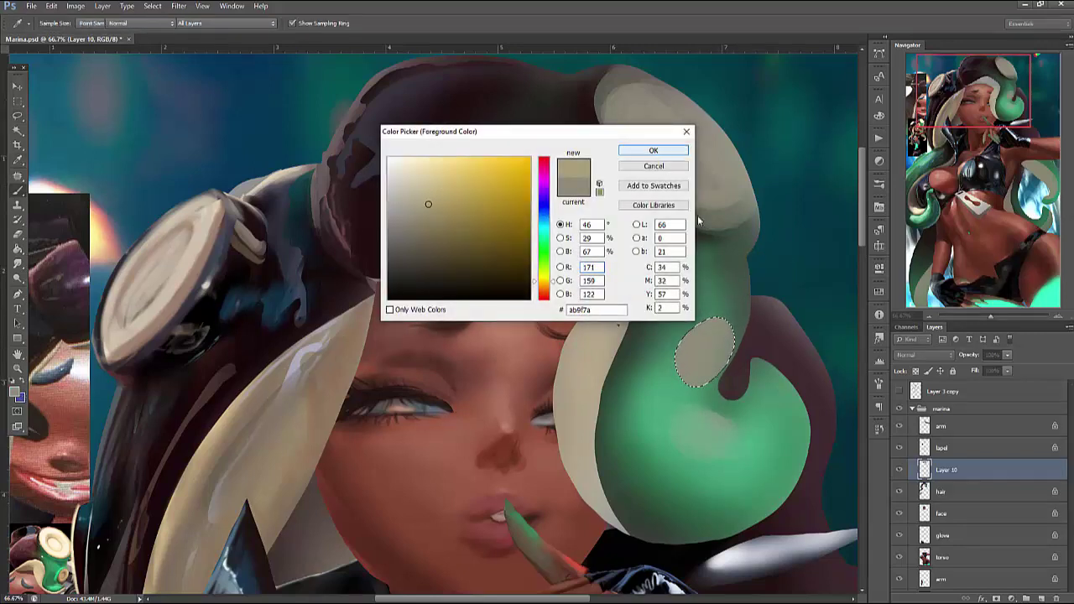
left_click(642, 149)
mouse_move(692, 362)
left_mouse_down()
mouse_move(731, 369)
mouse_move(684, 340)
mouse_move(664, 394)
left_mouse_up()
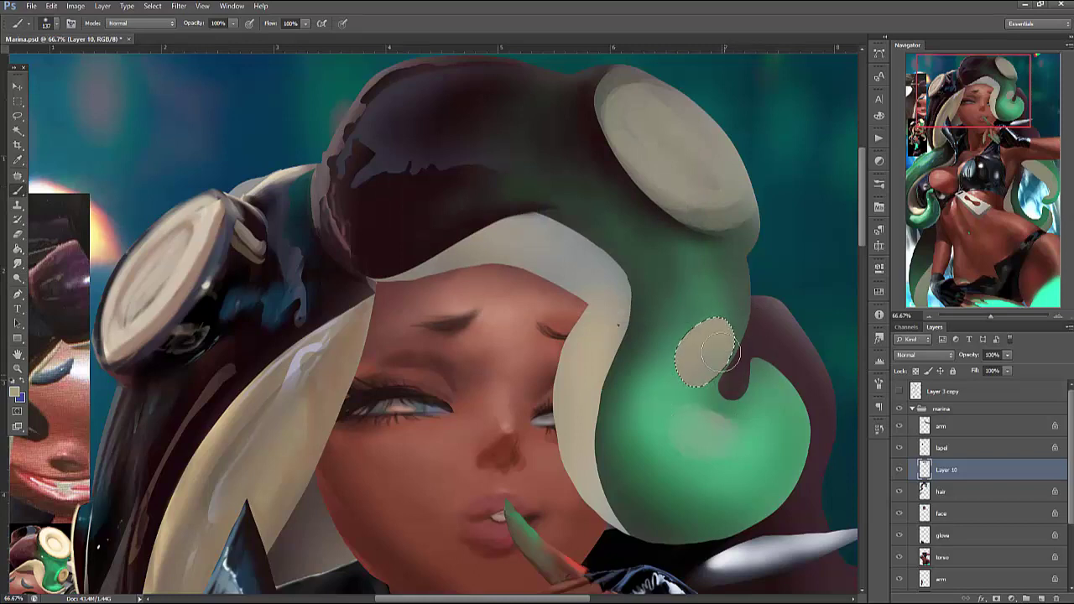
Reduce the brush to 63 px and paint warm beige over the face and rim of the large sucker
right_click(690, 116)
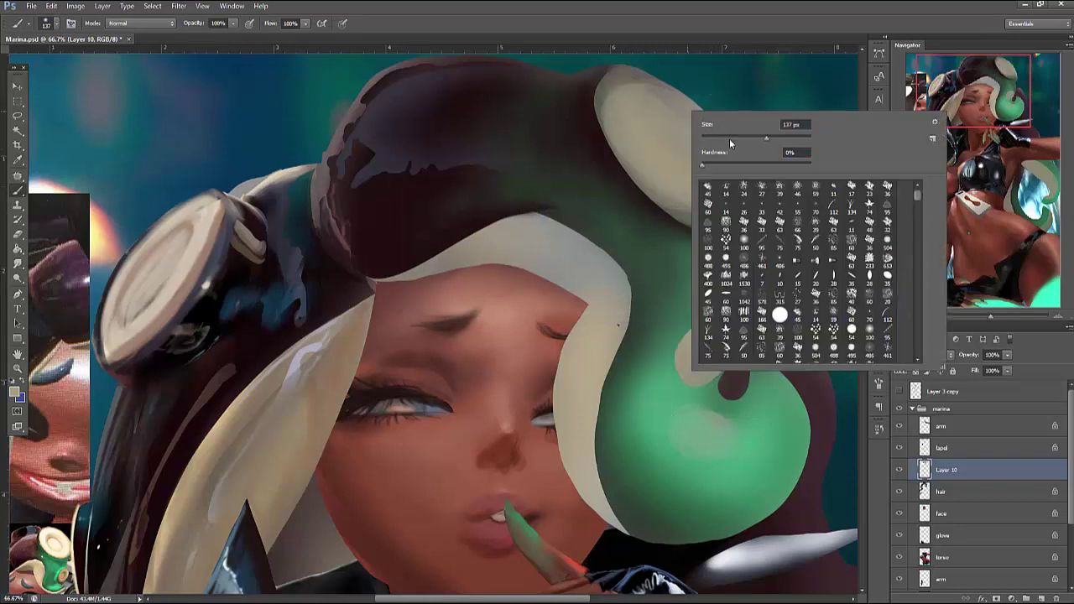
left_click_drag(730, 139, 715, 139)
key("Return")
left_click_drag(715, 189, 735, 217)
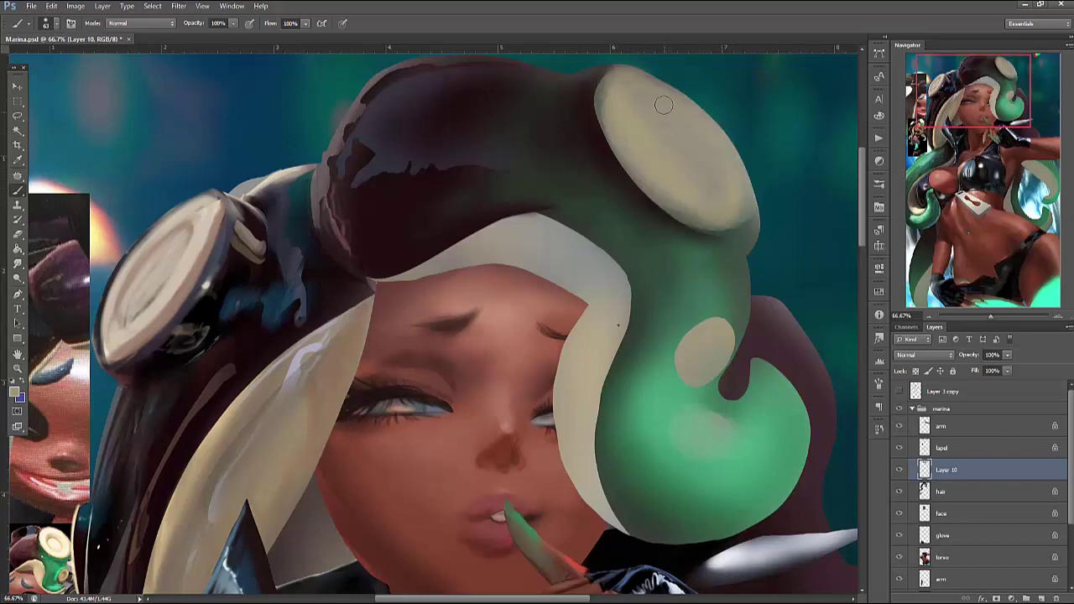
Draw inner rings on the large and small suckers with dark brown 544a2a and a 22 px brush
right_click(719, 120)
left_click(17, 392)
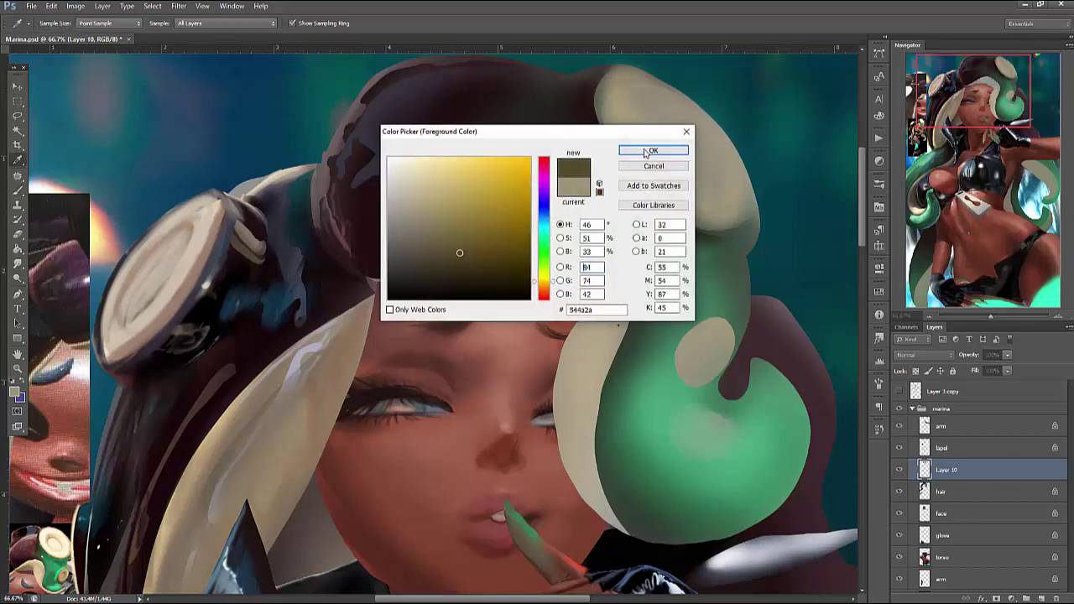
left_click(659, 149)
mouse_move(644, 124)
left_mouse_down()
mouse_move(682, 168)
mouse_move(642, 122)
mouse_move(706, 160)
left_mouse_up()
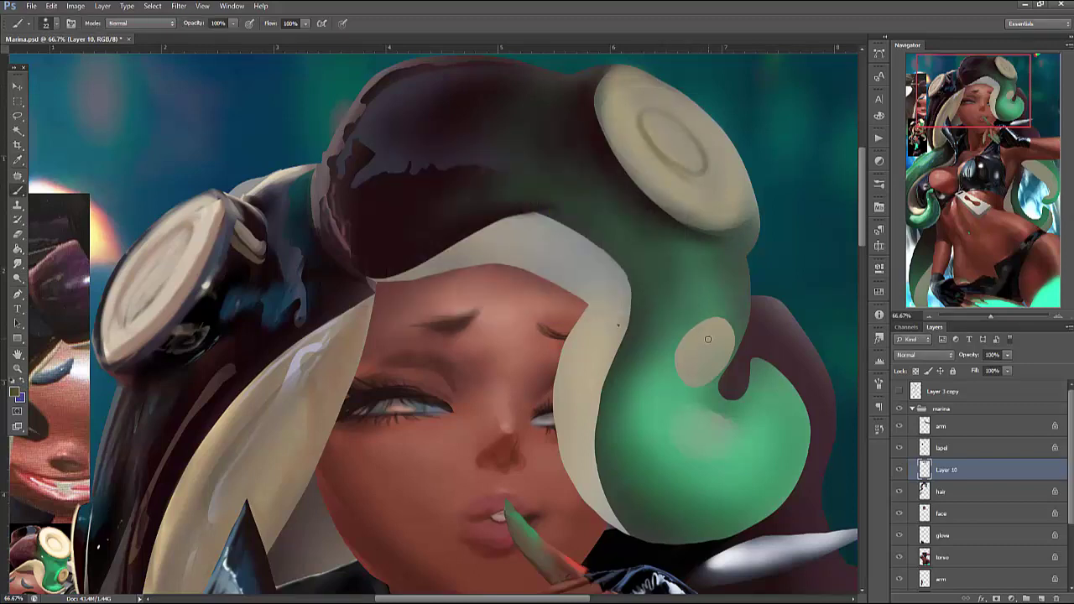
mouse_move(714, 333)
left_mouse_down()
mouse_move(686, 361)
mouse_move(721, 340)
mouse_move(717, 355)
mouse_move(709, 336)
mouse_move(715, 366)
left_mouse_up()
Soften the beige shading around the large sucker's inner ring with a 47 px brush
right_click(699, 86)
key("bracketright")
key("bracketright")
key("bracketright")
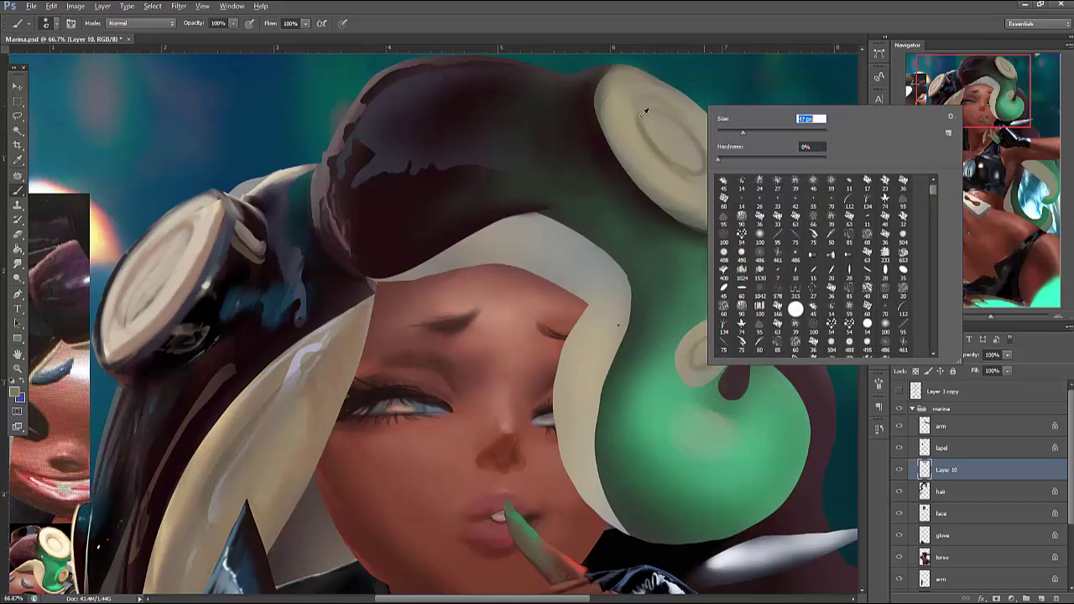
key("Return")
key("bracketleft")
key("bracketleft")
key("bracketleft")
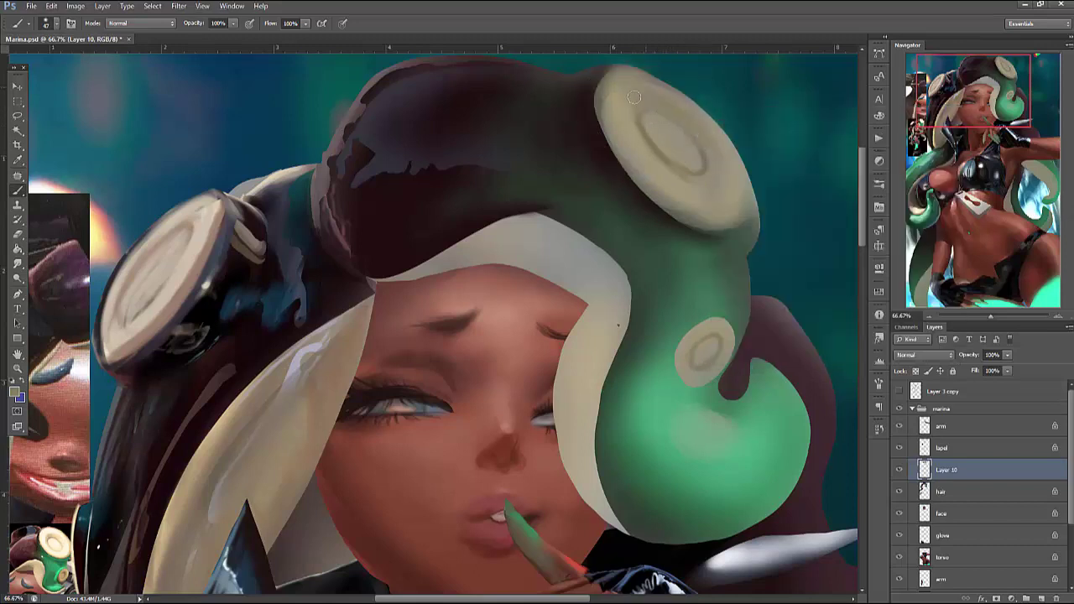
Refine the large sucker's inner ring and outer edge with a 17 px brush
right_click(738, 113)
left_click_drag(839, 137, 806, 137)
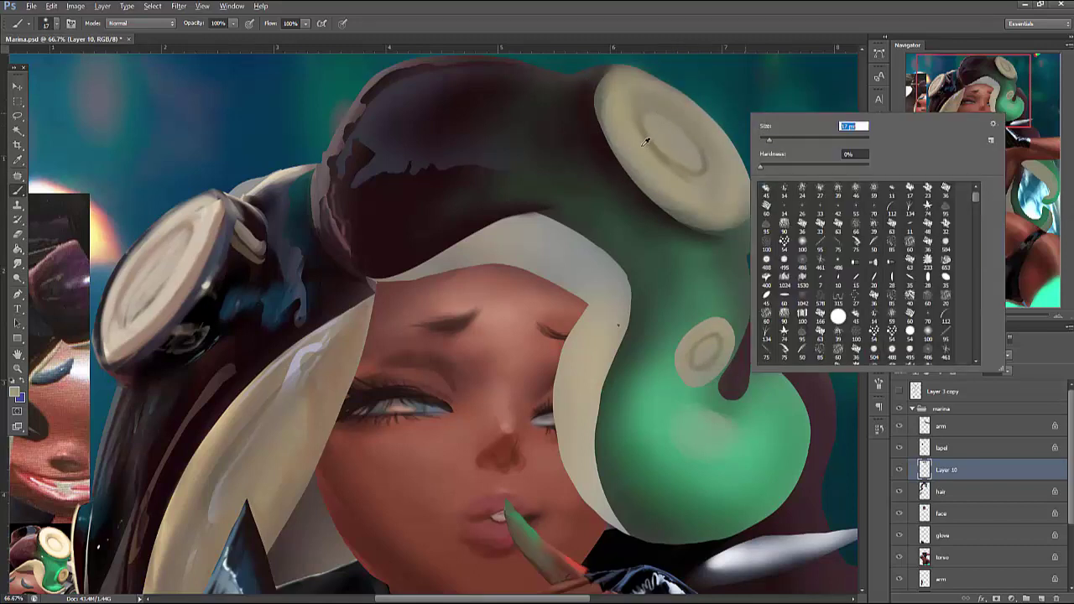
key("Return")
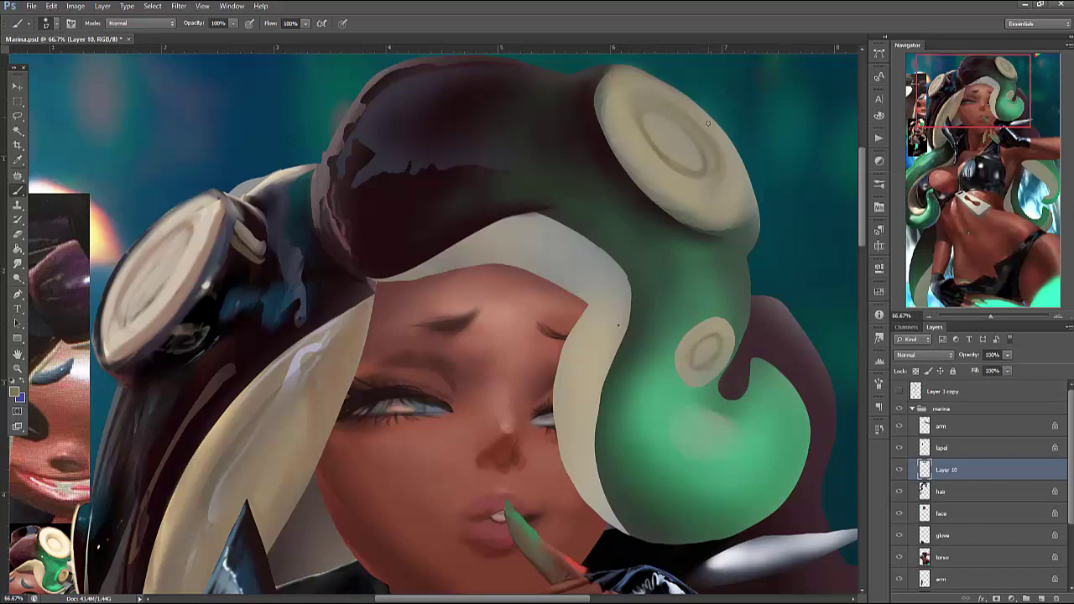
left_click_drag(747, 184, 727, 132)
Paint a reddish-brown rim in color 836048 along the upper outer edge of the large sucker
key("c")
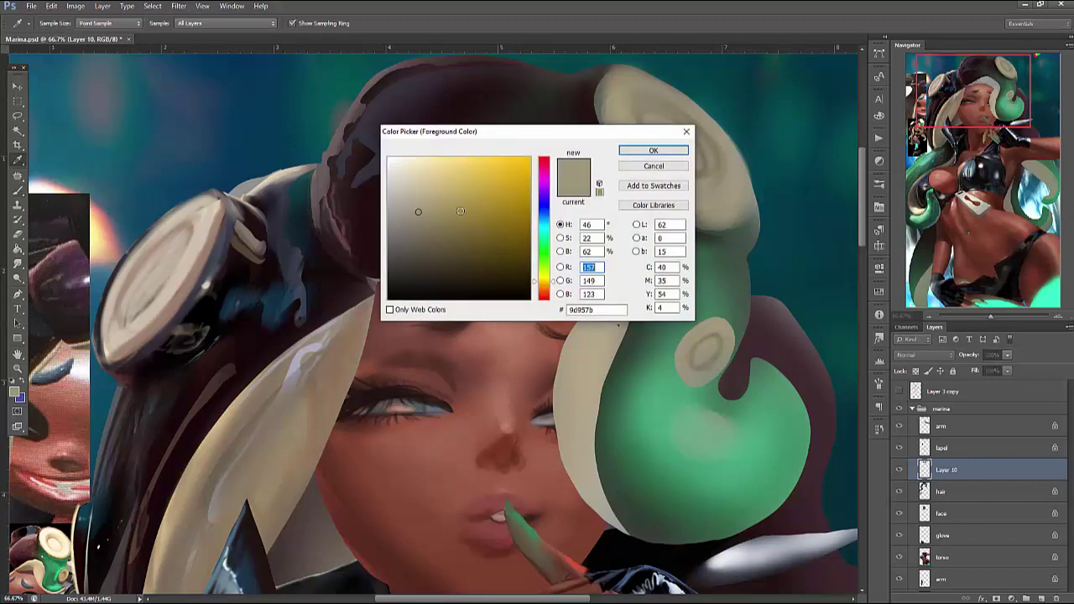
left_click(548, 289)
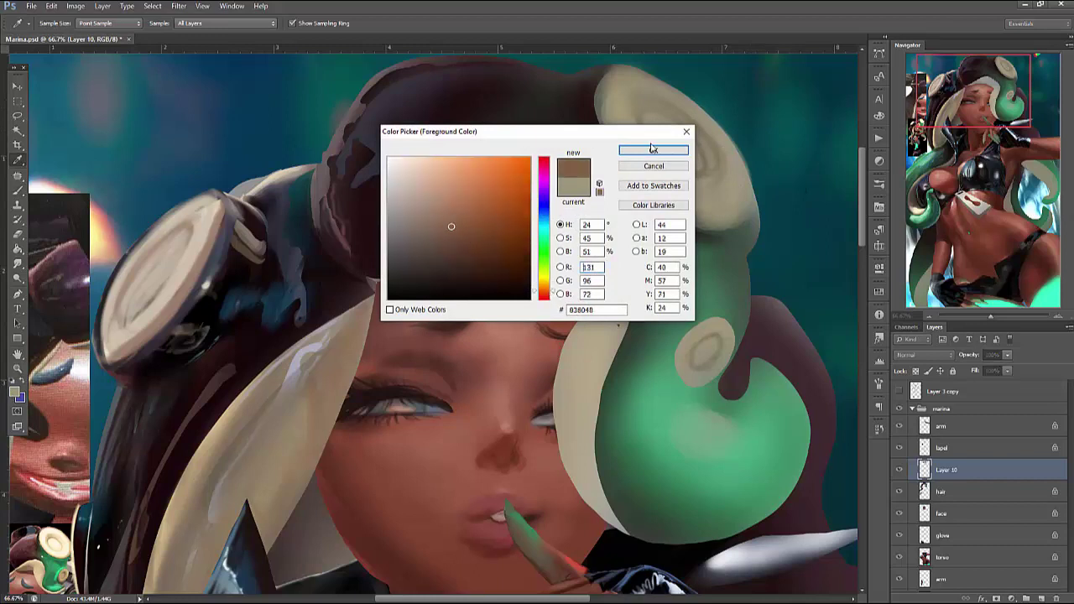
left_click(653, 150)
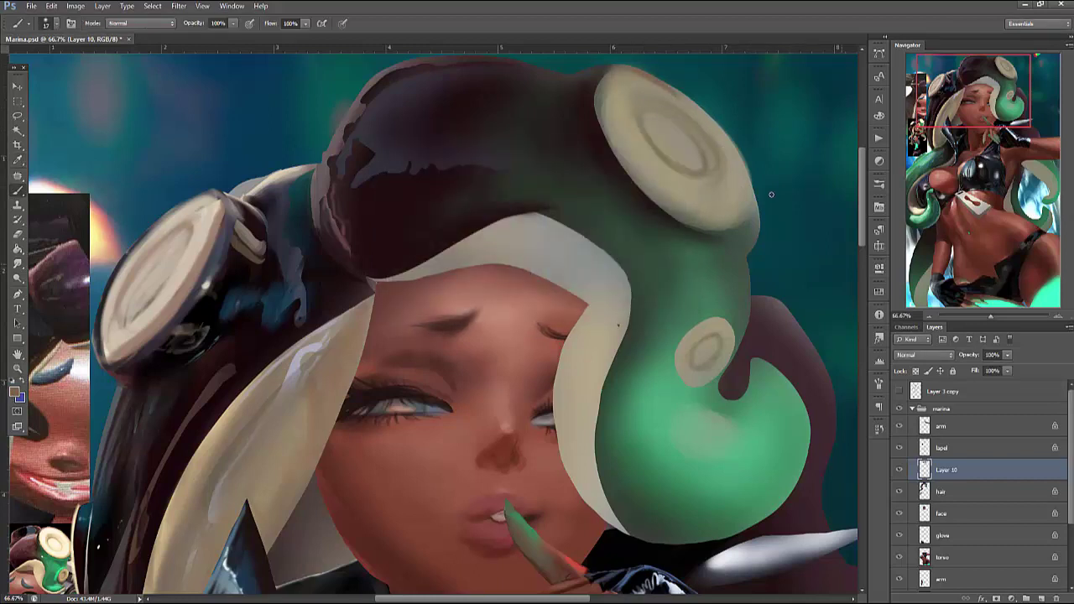
left_click_drag(648, 72, 711, 119)
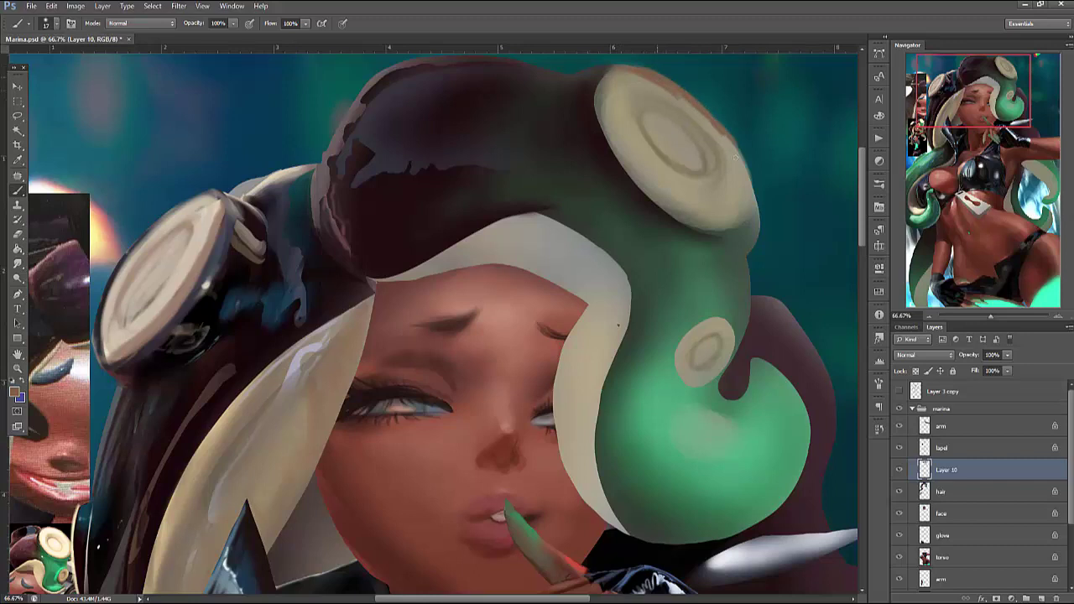
left_click_drag(735, 157, 743, 178)
Undo the last rim strokes and repaint a thinner brown rim around the large sucker's outer and lower edge
key("ctrl+z")
key("ctrl+z")
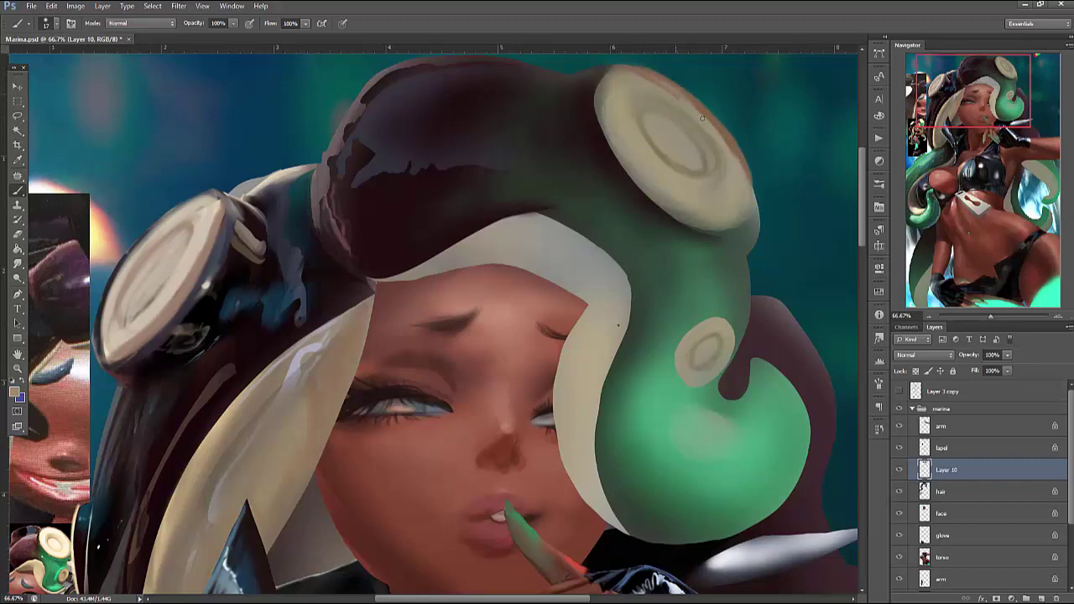
key("ctrl+z")
left_click_drag(755, 179, 751, 192)
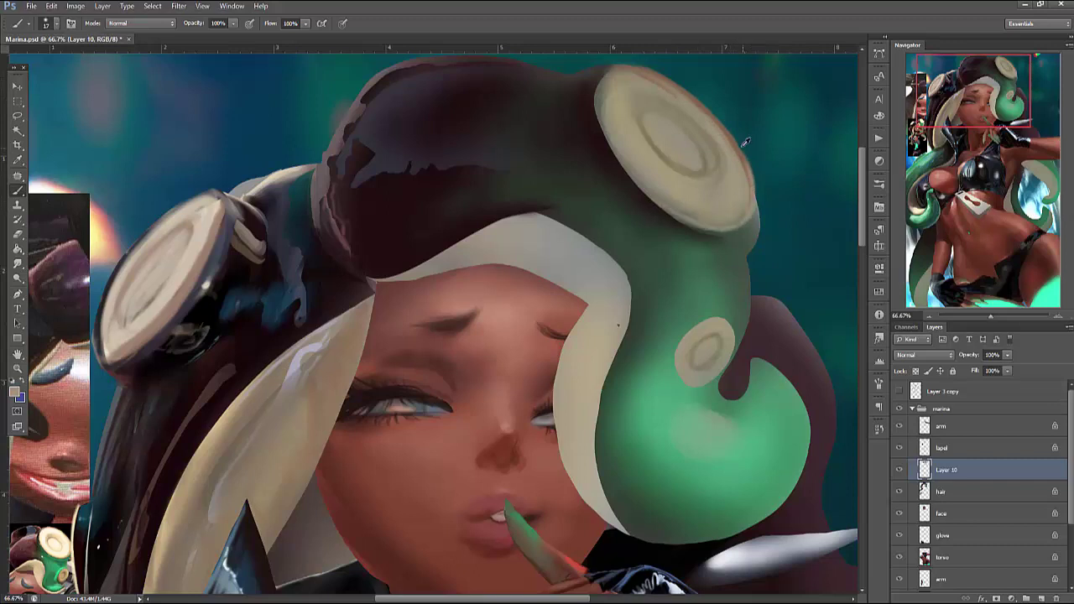
right_click(721, 226)
left_click(725, 223)
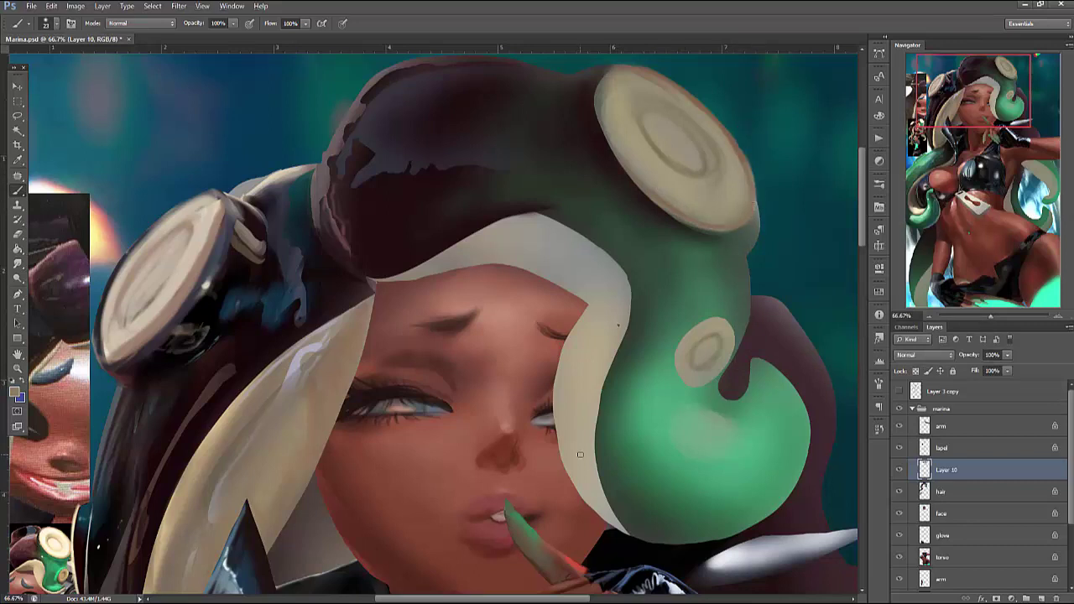
Paint a dark shadow on the tentacle hair beside the large sucker inside a lasso selection with a 101 px brush
right_click(622, 131)
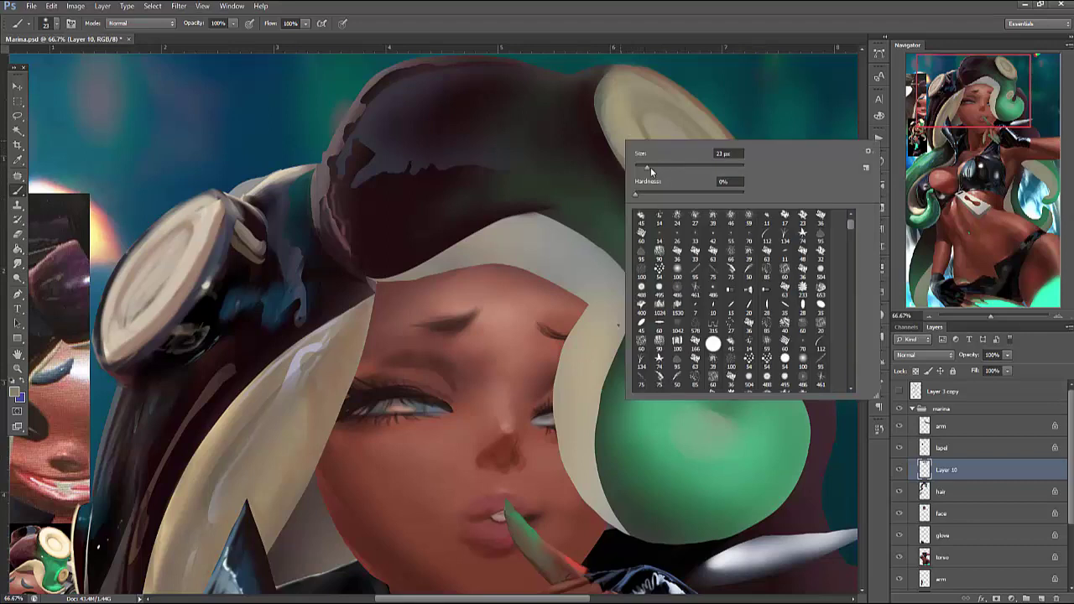
left_click(651, 171)
key("l")
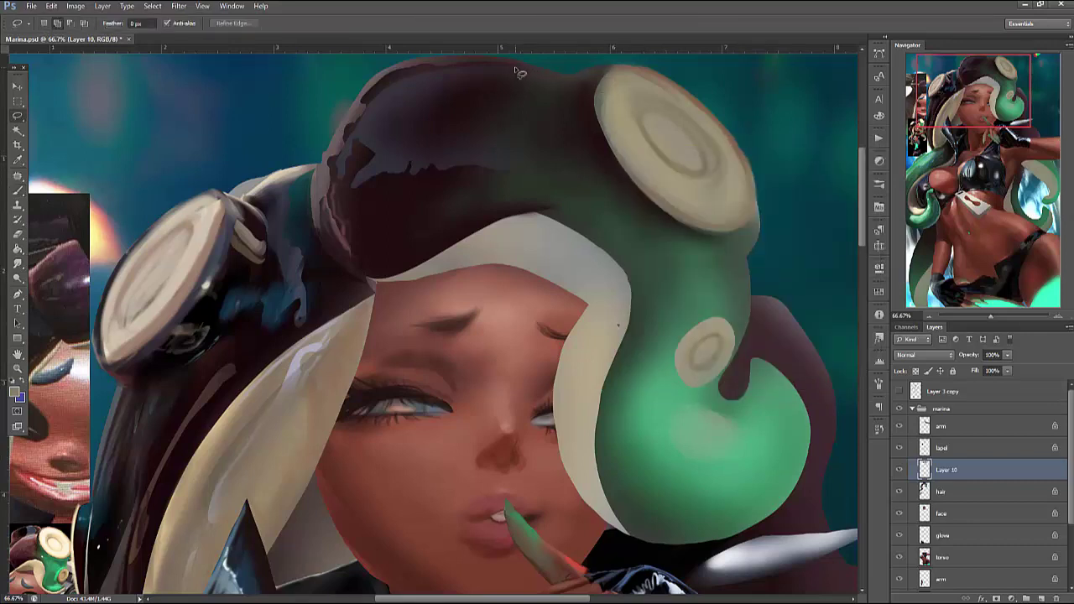
mouse_move(549, 80)
left_mouse_down()
mouse_move(520, 69)
mouse_move(508, 77)
mouse_move(533, 84)
mouse_move(567, 128)
left_mouse_up()
mouse_move(499, 72)
left_mouse_down()
mouse_move(537, 87)
mouse_move(551, 131)
mouse_move(625, 220)
mouse_move(619, 176)
left_mouse_up()
key("b")
right_click(611, 114)
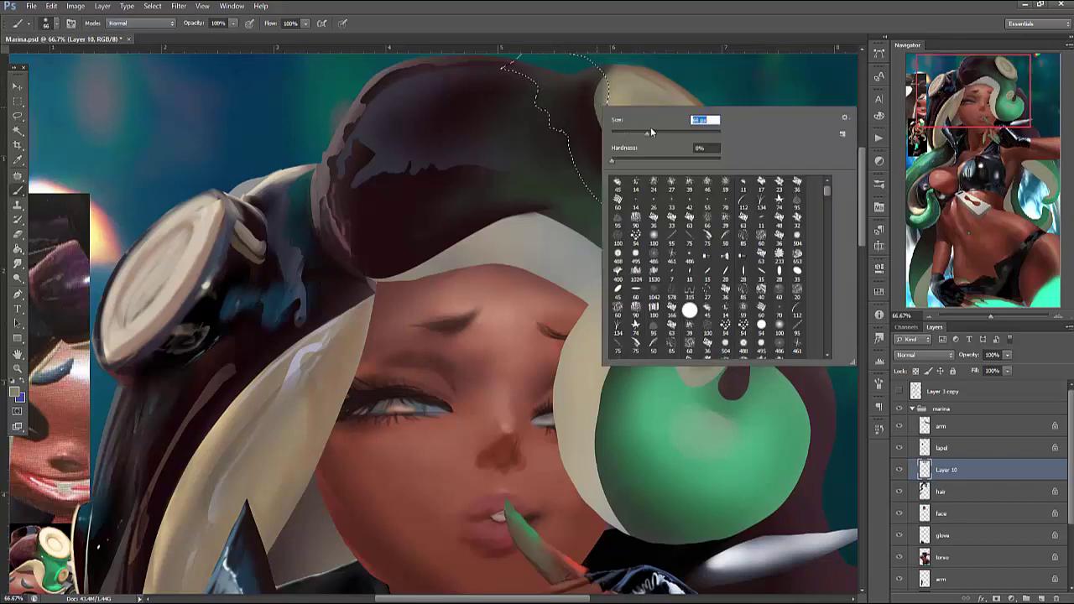
key("Return")
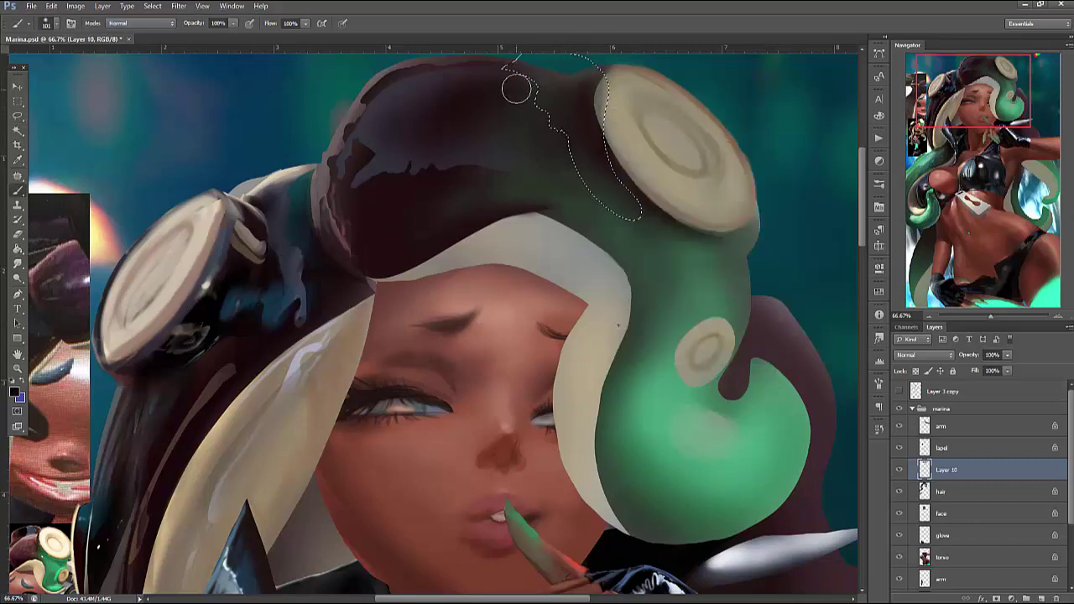
mouse_move(551, 84)
left_mouse_down()
mouse_move(571, 142)
mouse_move(594, 149)
mouse_move(547, 86)
mouse_move(582, 171)
mouse_move(627, 205)
left_mouse_up()
key("ctrl+d")
Outline the large sucker with a lasso selection and paint a thin teal rim along its shadowed side
key("l")
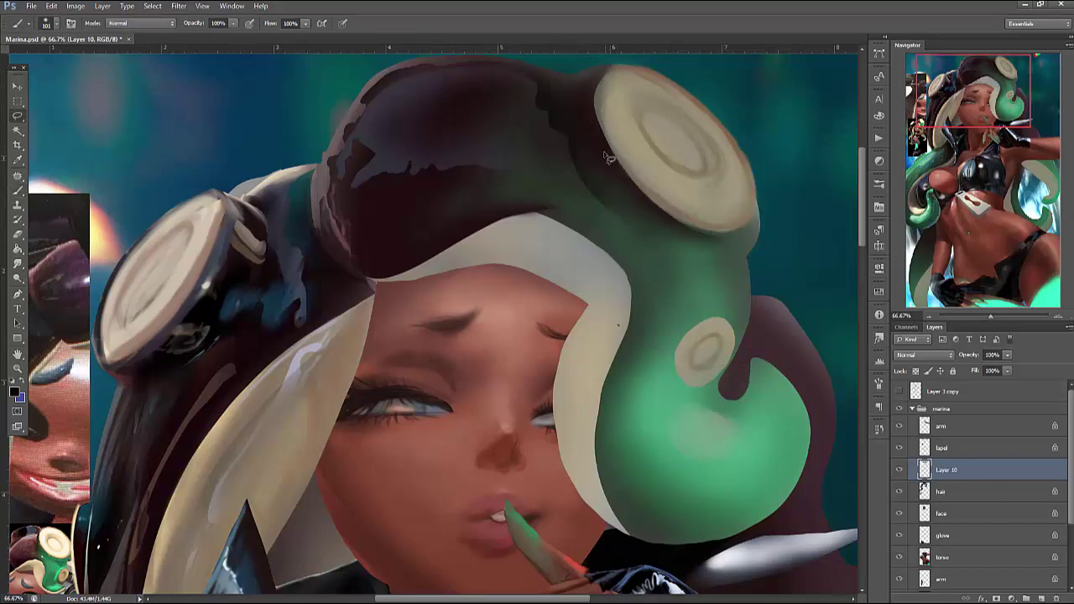
mouse_move(586, 93)
left_mouse_down()
mouse_move(617, 188)
mouse_move(713, 251)
mouse_move(676, 42)
left_mouse_up()
key("b")
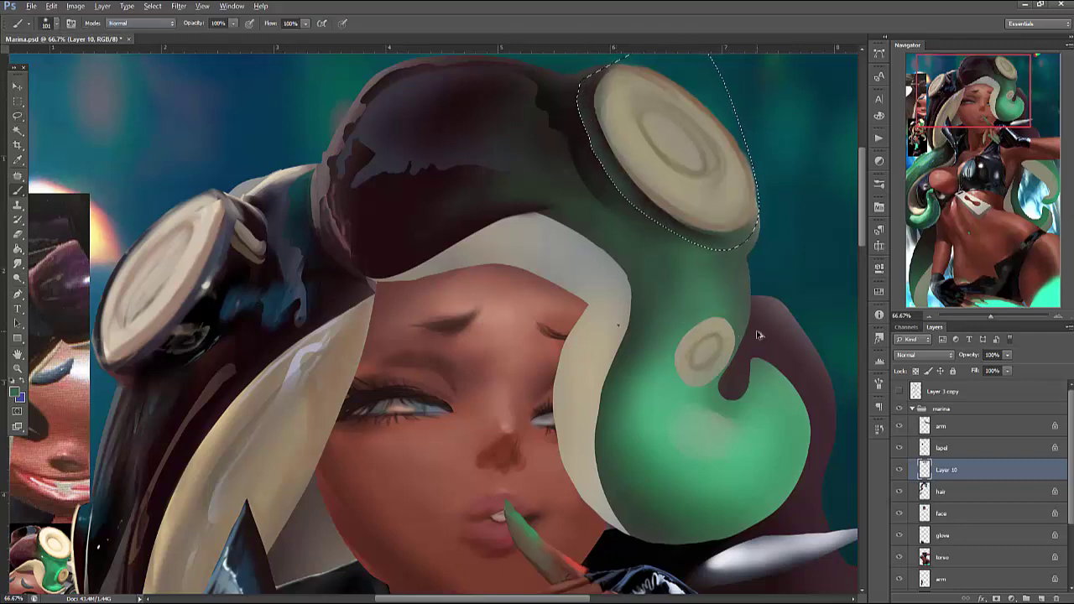
key("ctrl+d")
right_click(610, 137)
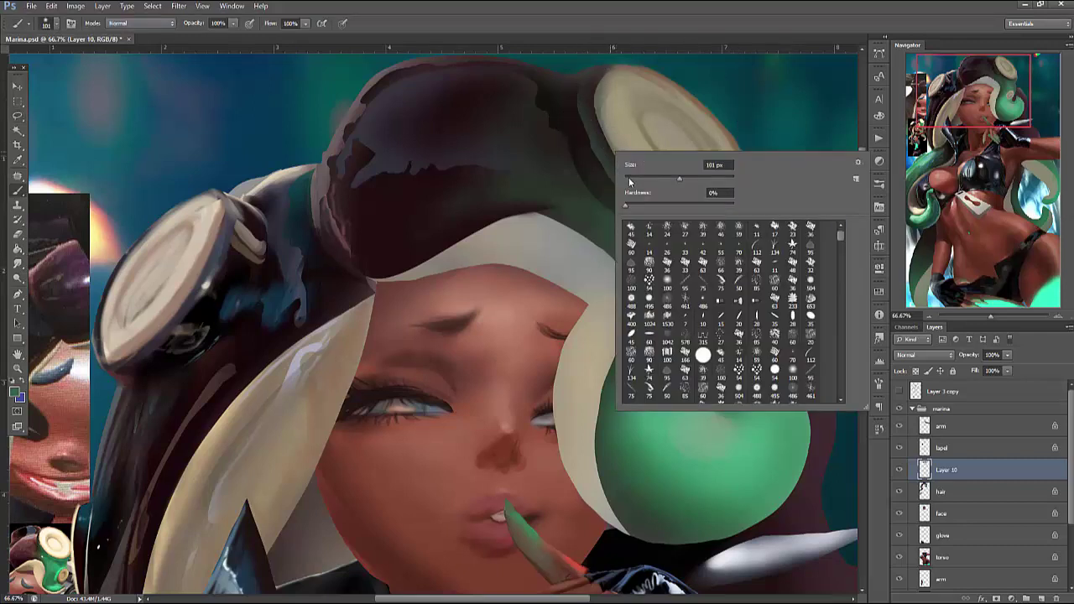
key("Escape")
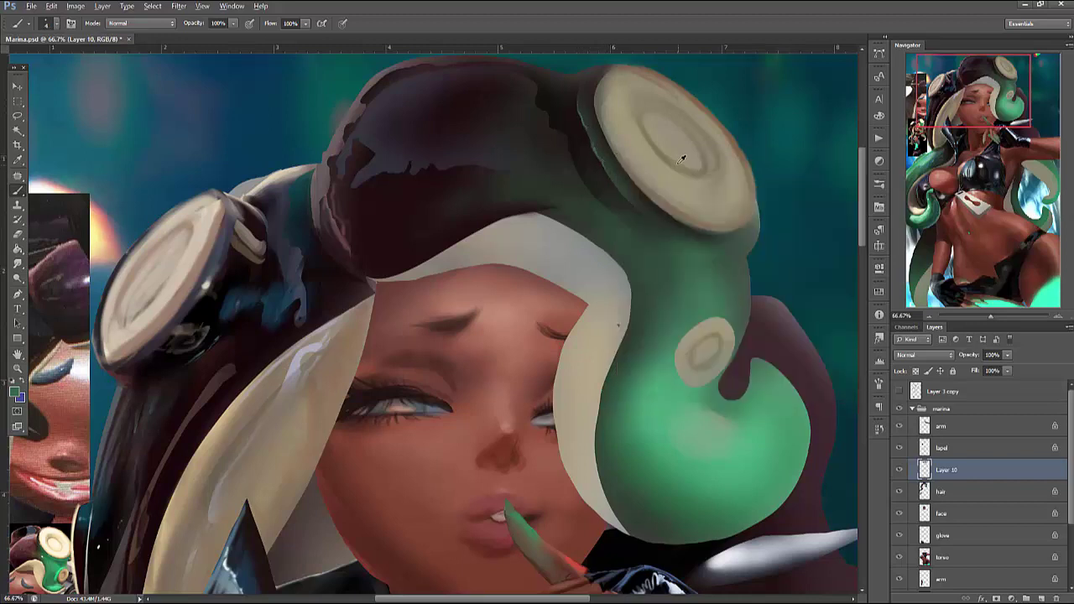
Darken the upper part of the large sucker's shadowed side with sampled near-black inside a narrow lasso selection
right_click(626, 107)
left_click(591, 132, "alt")
key("l")
mouse_move(642, 151)
left_mouse_down()
mouse_move(677, 172)
mouse_move(638, 183)
mouse_move(627, 235)
mouse_move(636, 144)
left_mouse_up()
key("b")
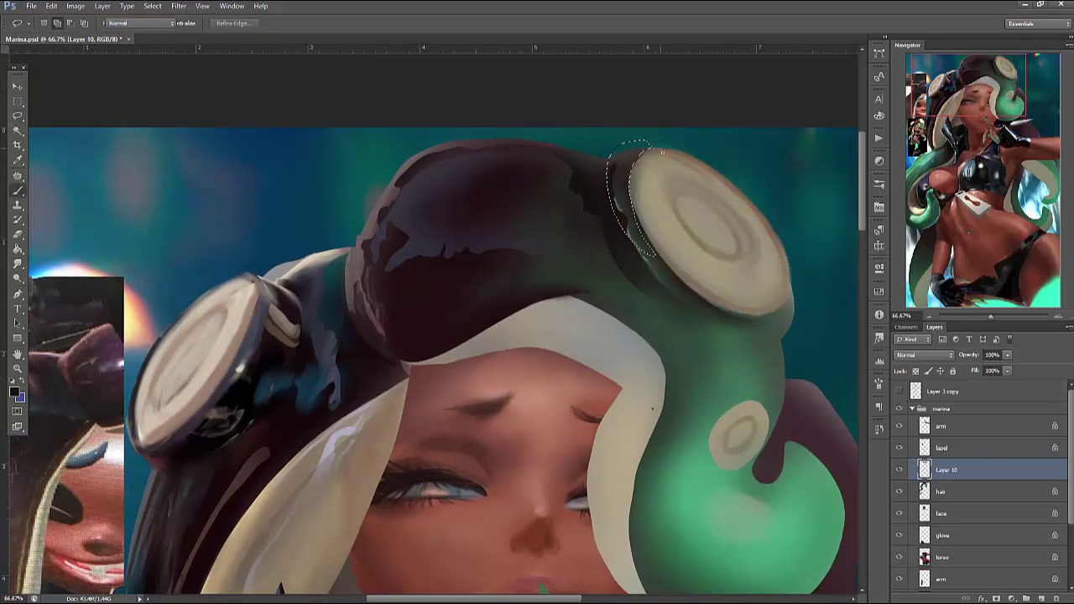
right_click(669, 154)
left_click_drag(683, 178, 722, 178)
key("Return")
left_click_drag(590, 192, 625, 164)
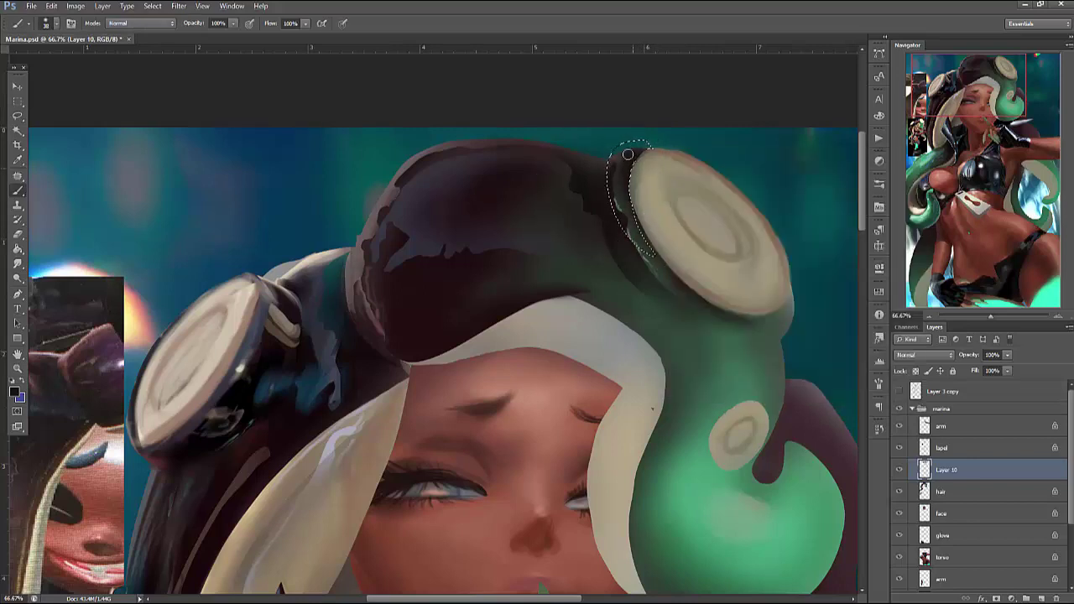
key("ctrl+d")
Lasso the top of the dark hair bulge and brush a lighter greyish-brown rim highlight along its upper edge
key("l")
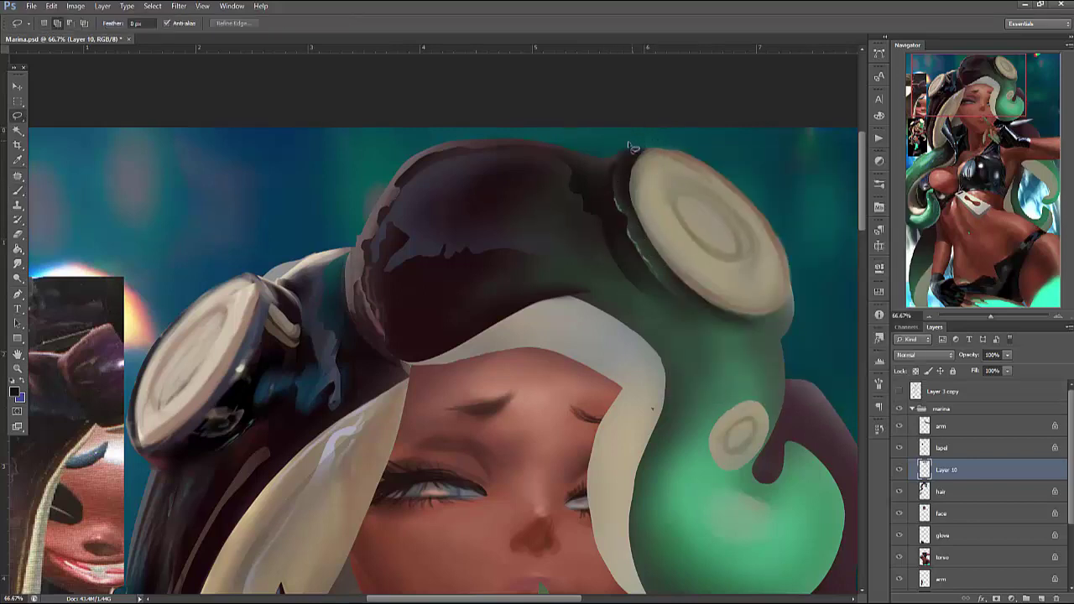
mouse_move(610, 166)
left_mouse_down()
mouse_move(546, 144)
mouse_move(461, 141)
mouse_move(597, 304)
left_mouse_up()
key("b")
left_click(483, 136, "alt")
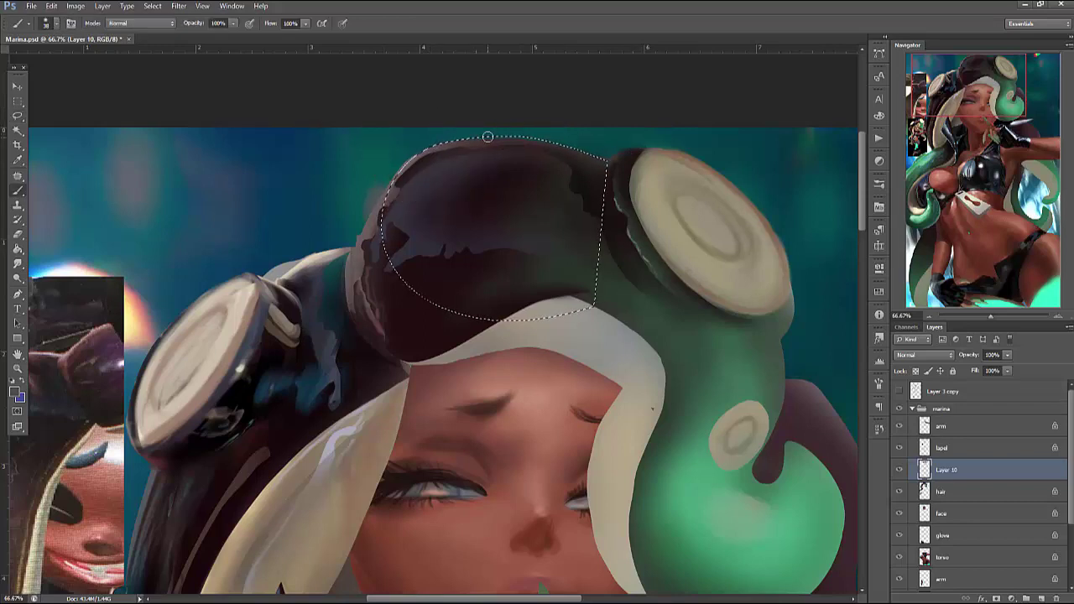
left_click(17, 391)
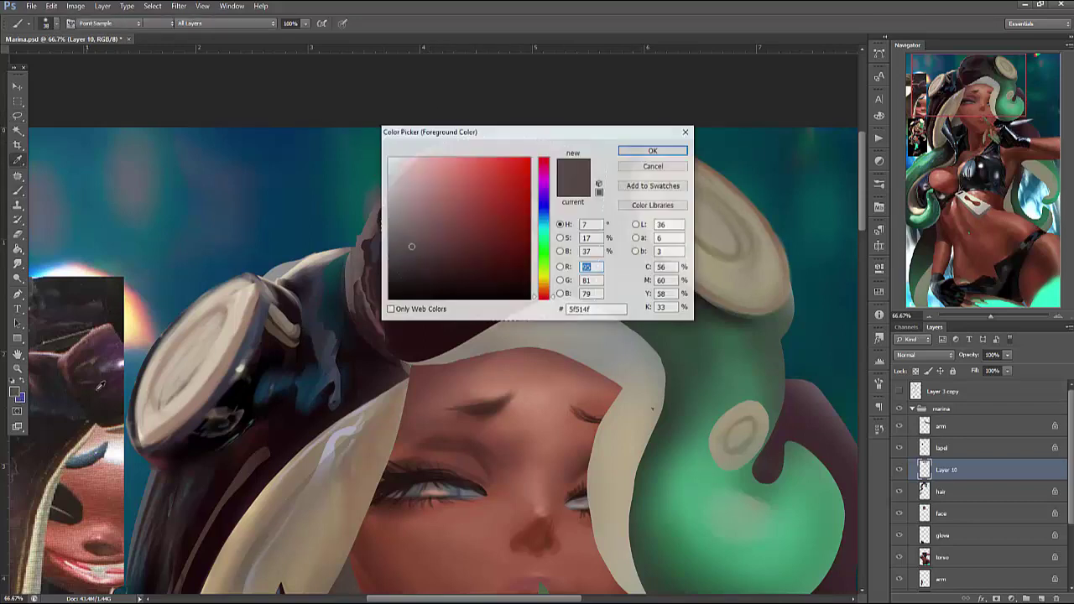
left_click(407, 214)
left_click(653, 150)
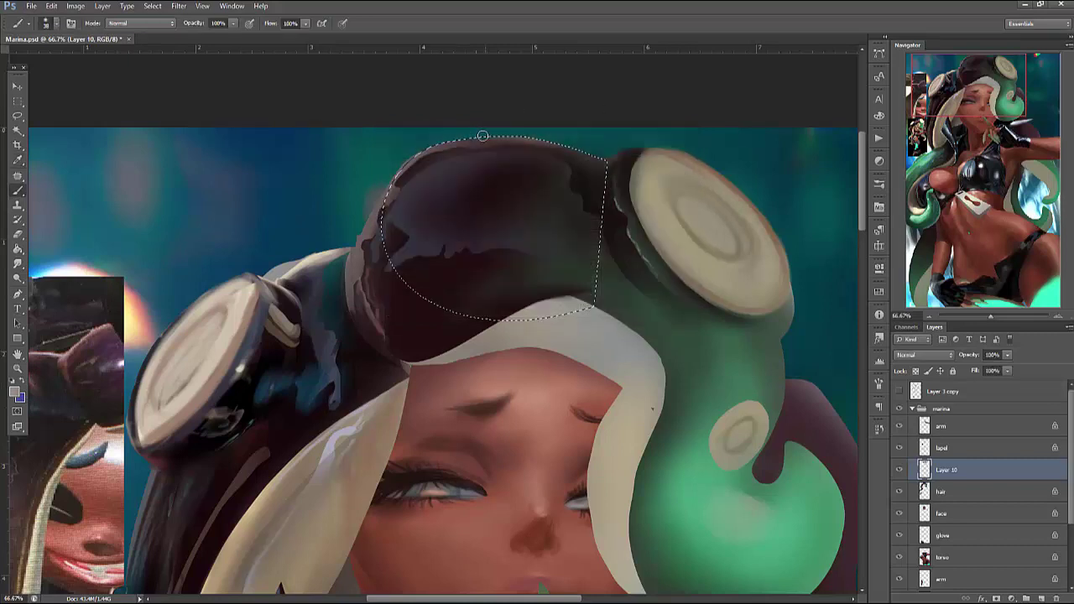
mouse_move(540, 134)
left_mouse_down()
mouse_move(611, 167)
mouse_move(601, 198)
mouse_move(579, 153)
mouse_move(601, 172)
mouse_move(503, 147)
left_mouse_up()
Refine the upper hair contour and the dark edge beside the large sucker with 14 px and 7 px brushes
right_click(671, 168)
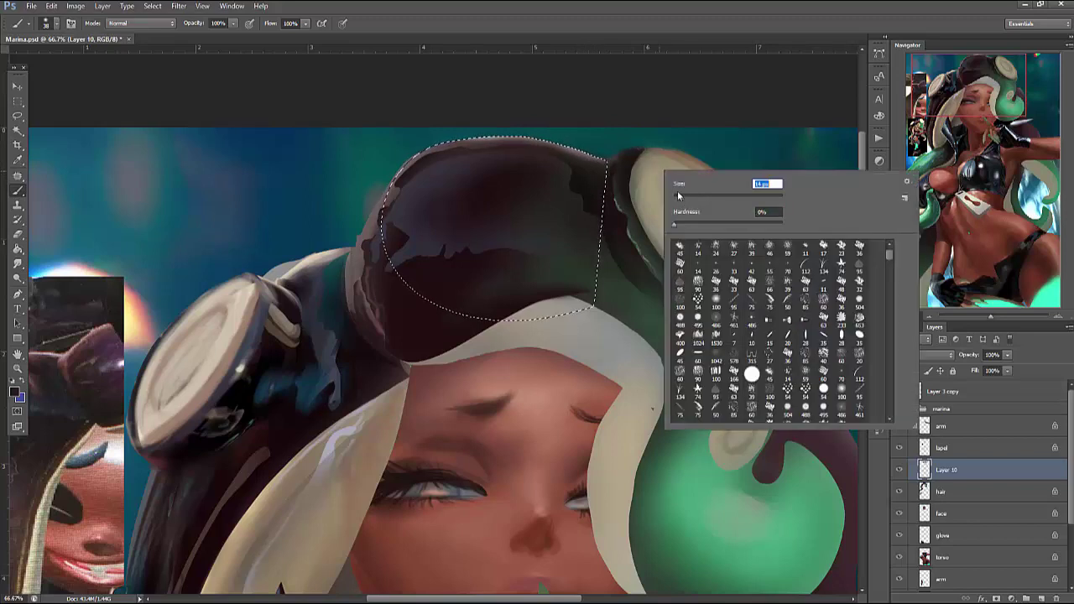
left_click(575, 149)
key("ctrl+d")
right_click(655, 166)
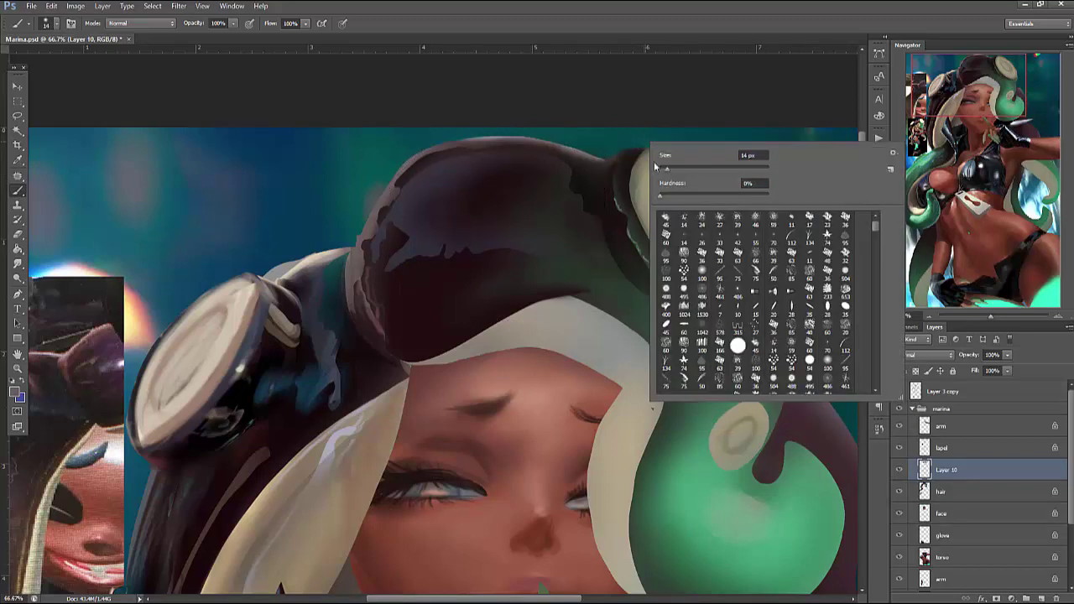
type("7")
key("Return")
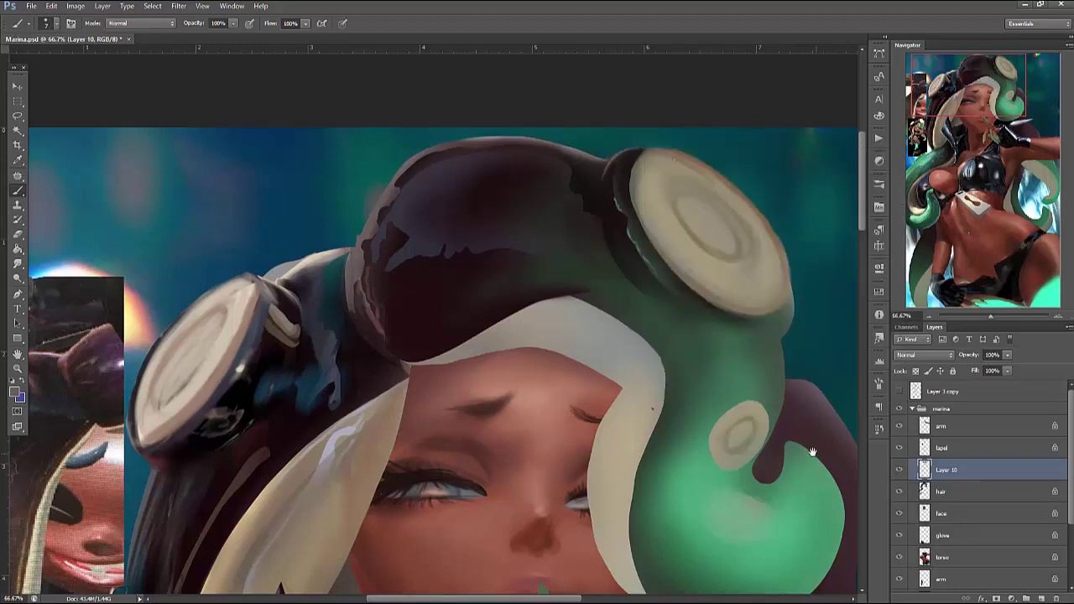
Choose a near-white color and dab small specular highlights on the tentacle just below the large sucker's edge with a fine brush
left_click_drag(812, 453, 747, 429)
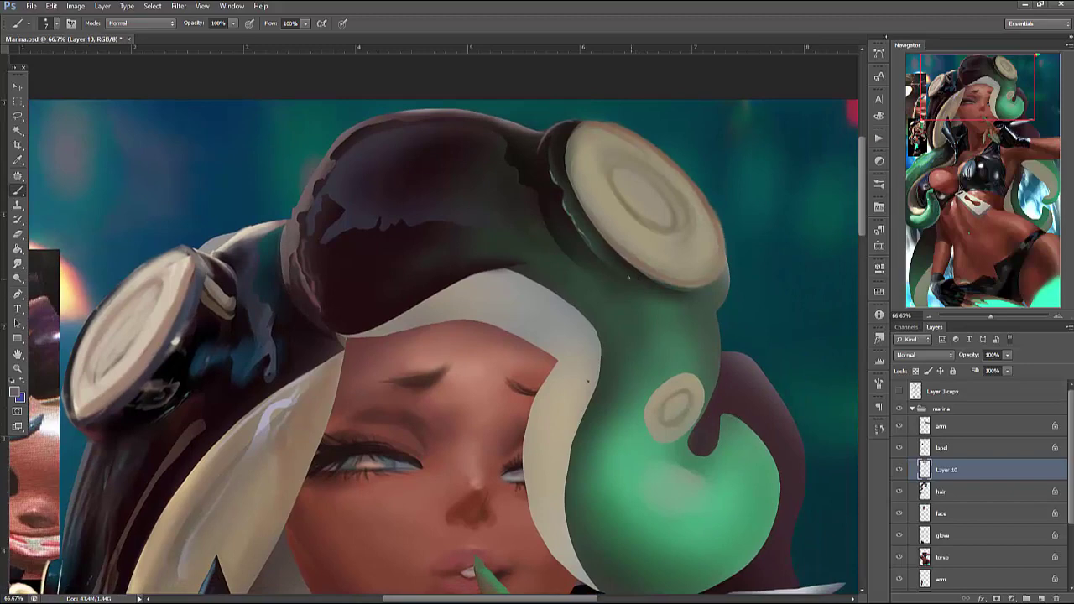
left_click(18, 394)
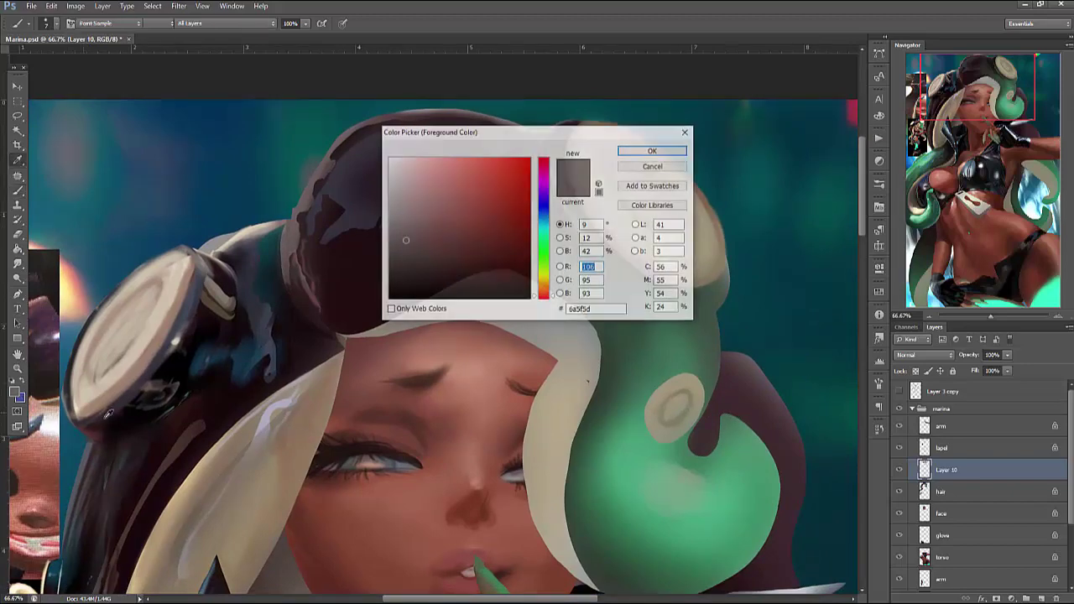
left_click(391, 169)
left_click(655, 150)
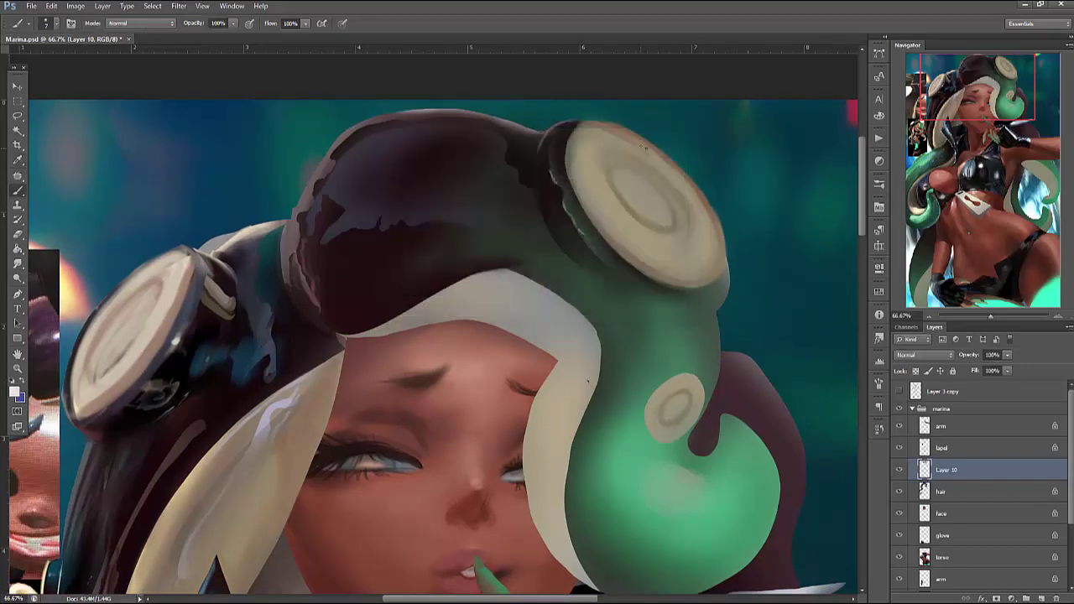
right_click(680, 184)
left_click_drag(681, 185, 657, 179)
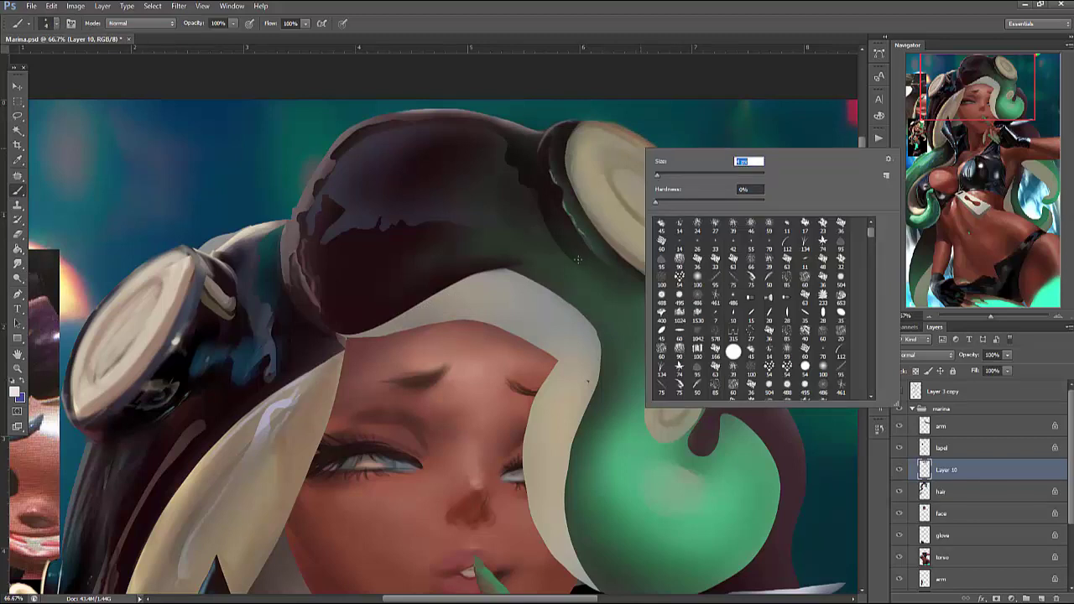
left_click(576, 261)
right_click(574, 263)
left_click(633, 200)
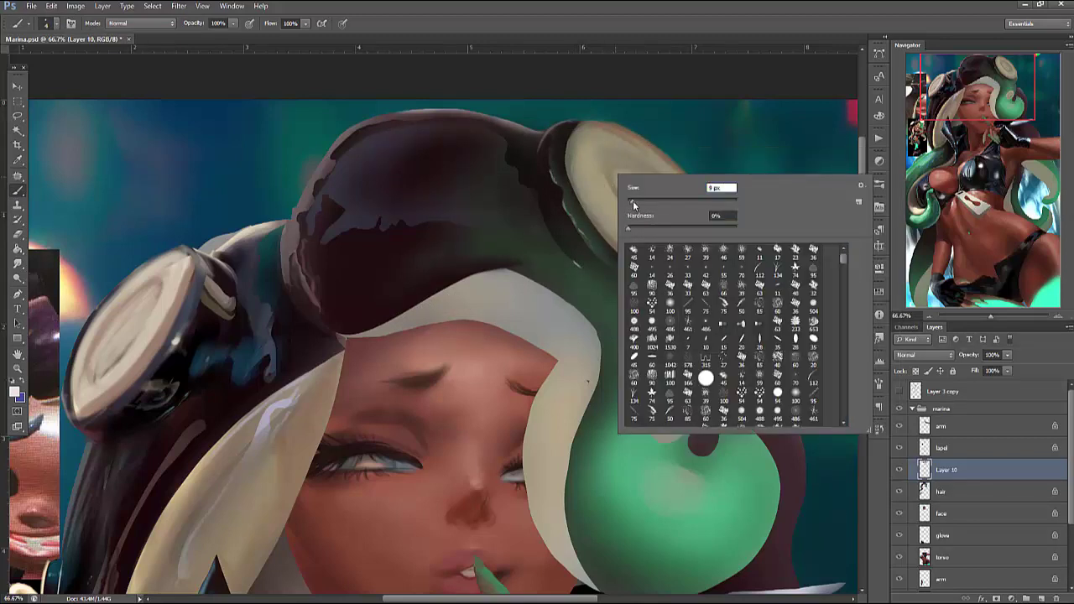
left_click(585, 271)
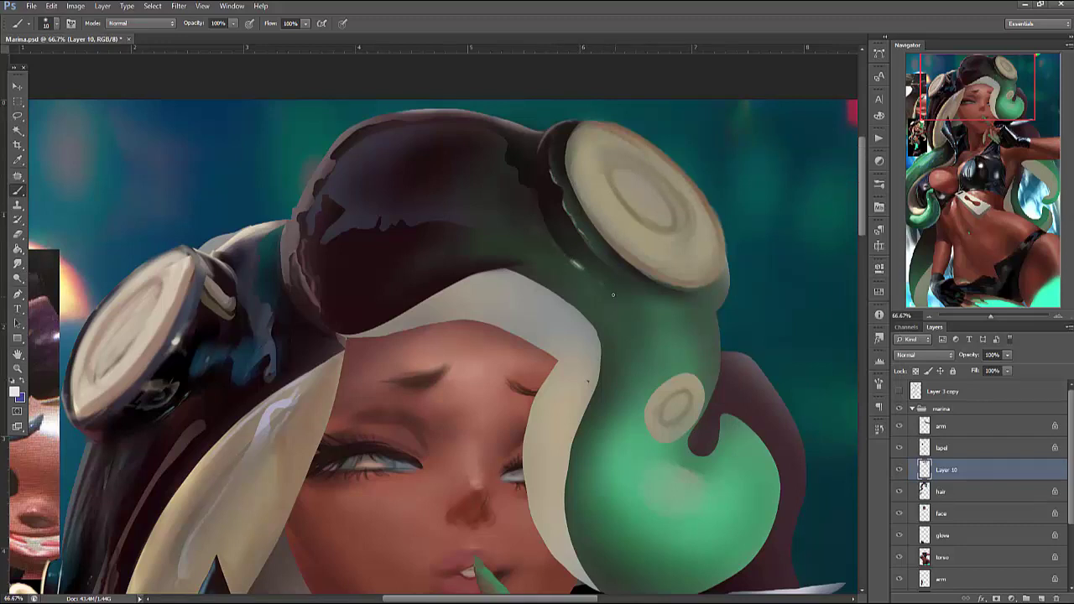
Blend the highlights below the large sucker into the green tentacle with a soft 30 px brush
right_click(648, 214)
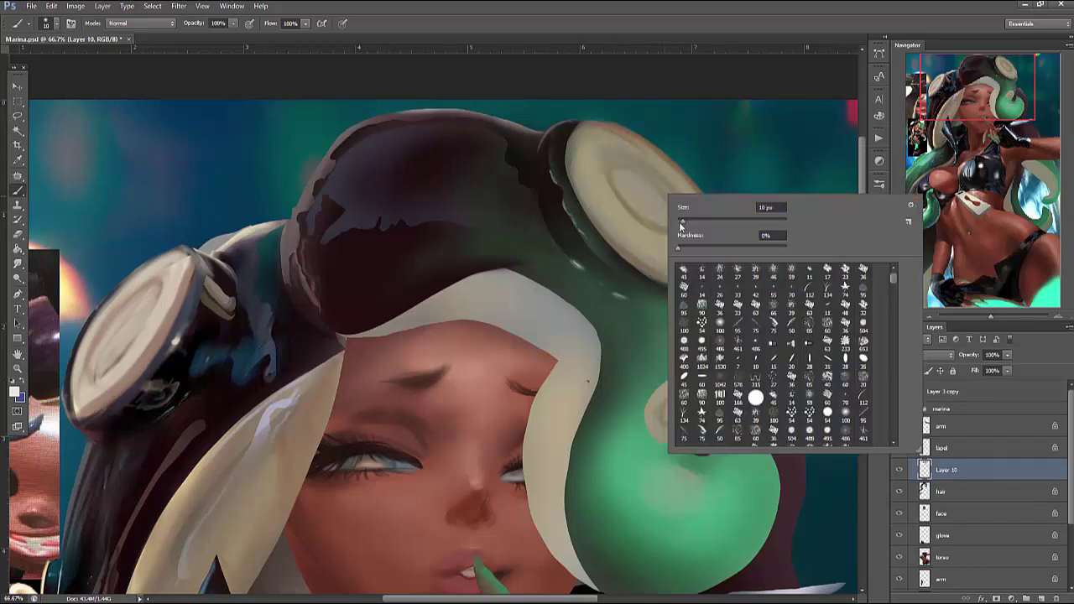
type("30")
key("Return")
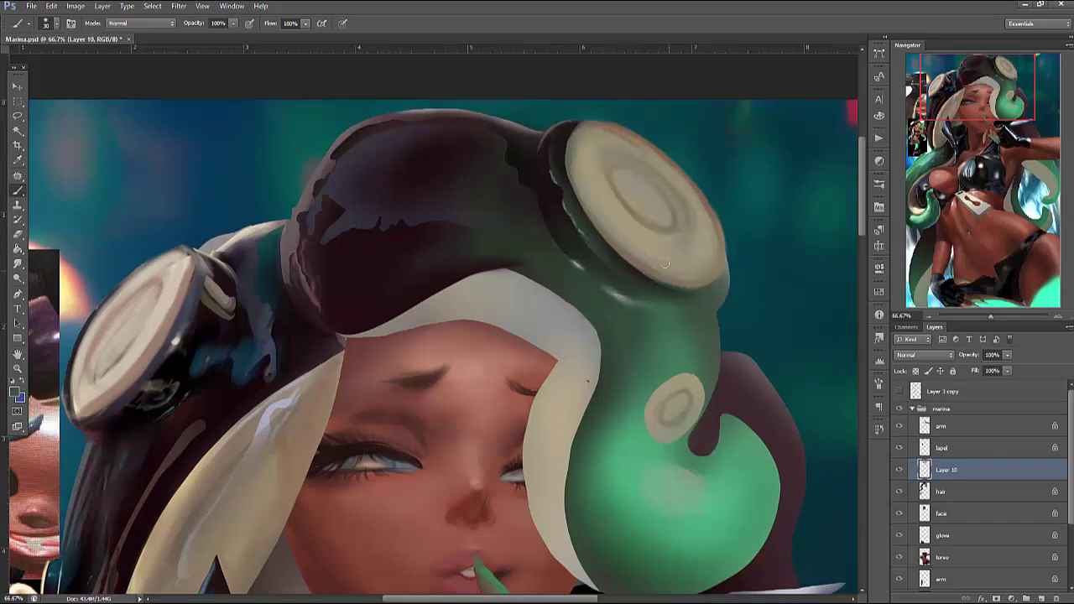
right_click(621, 176)
key("Escape")
Lasso a small irregular patch on the large sucker's dark side and fill it with a soft bluish-purple reflection using a 90 px brush
key("l")
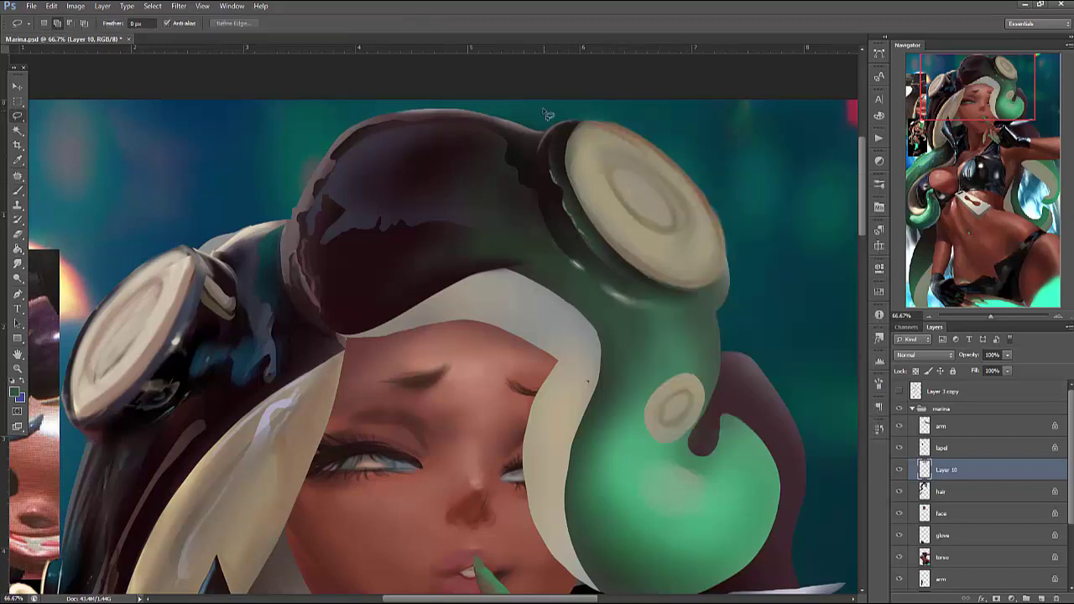
mouse_move(543, 207)
left_mouse_down()
mouse_move(547, 195)
mouse_move(554, 225)
left_mouse_up()
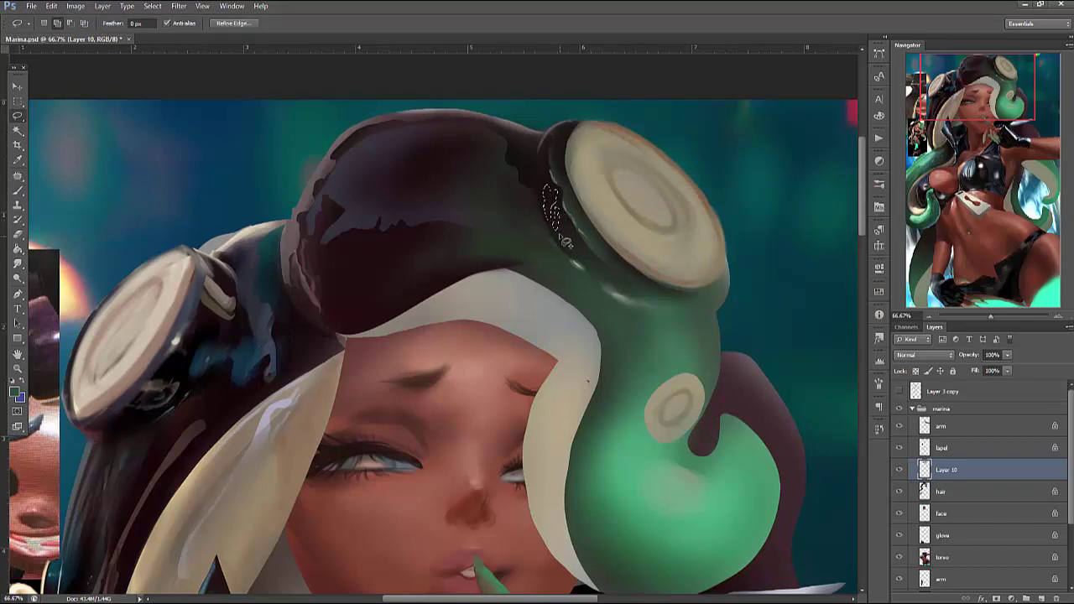
key("b")
right_click(571, 195)
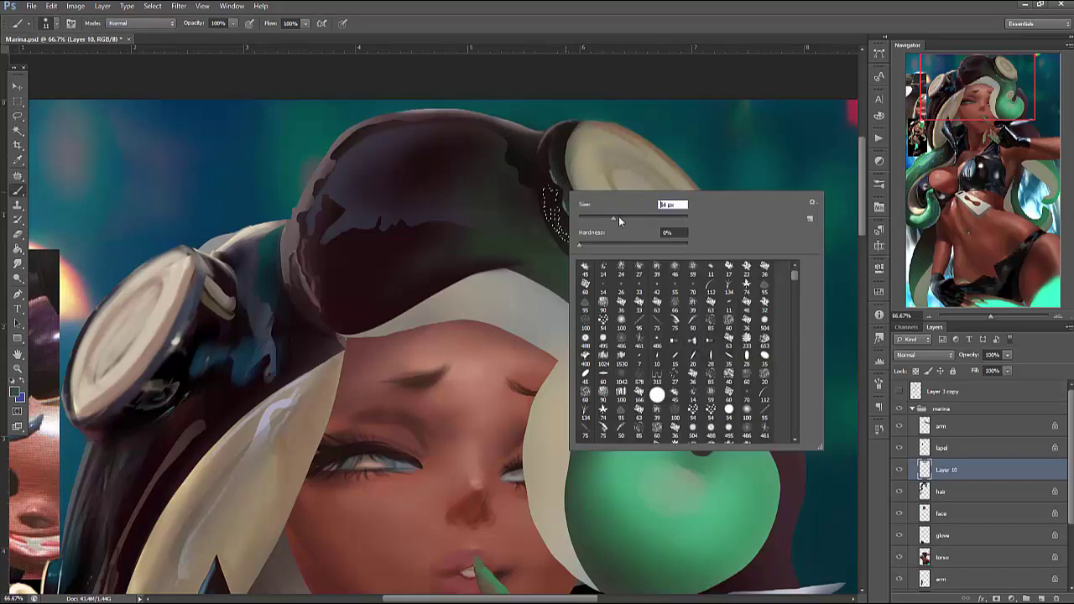
left_click(57, 323)
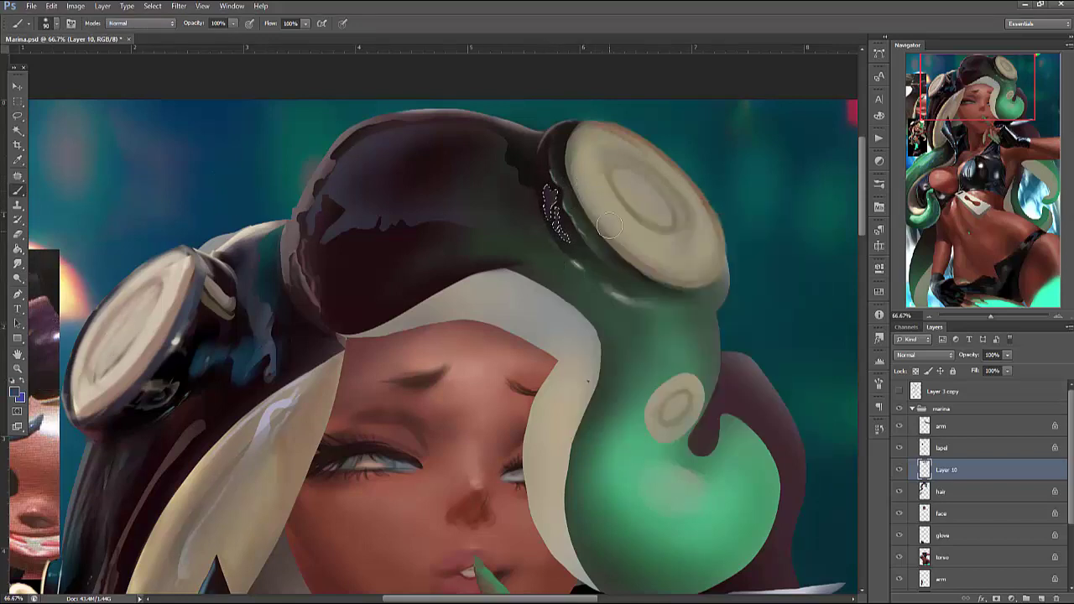
right_click(574, 195)
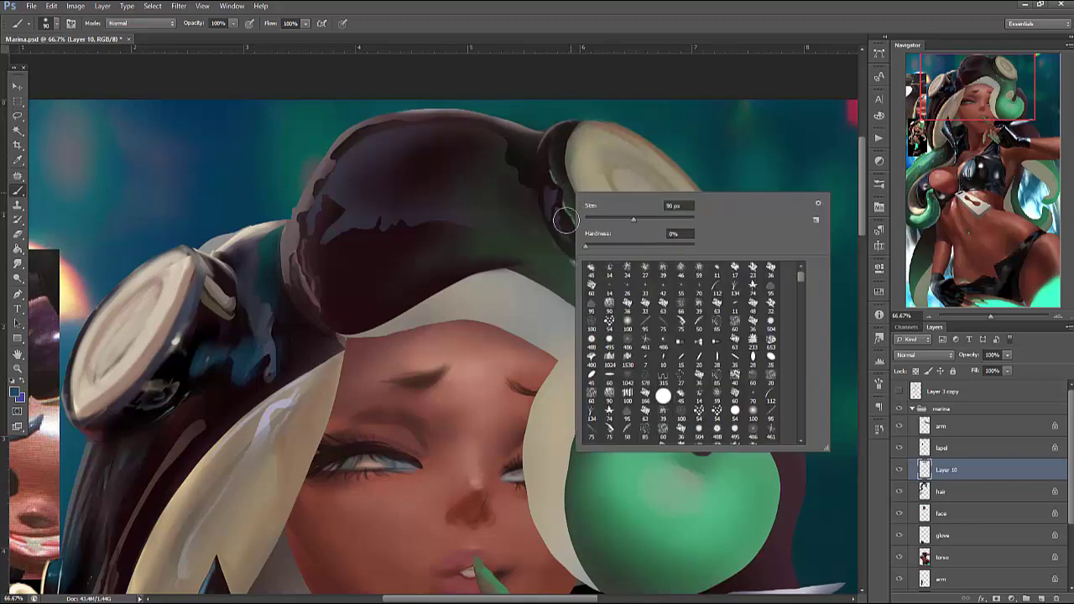
left_click(565, 220)
Add smaller bluish reflection shapes on the large sucker's dark side using lasso selections and sampled colors
key("l")
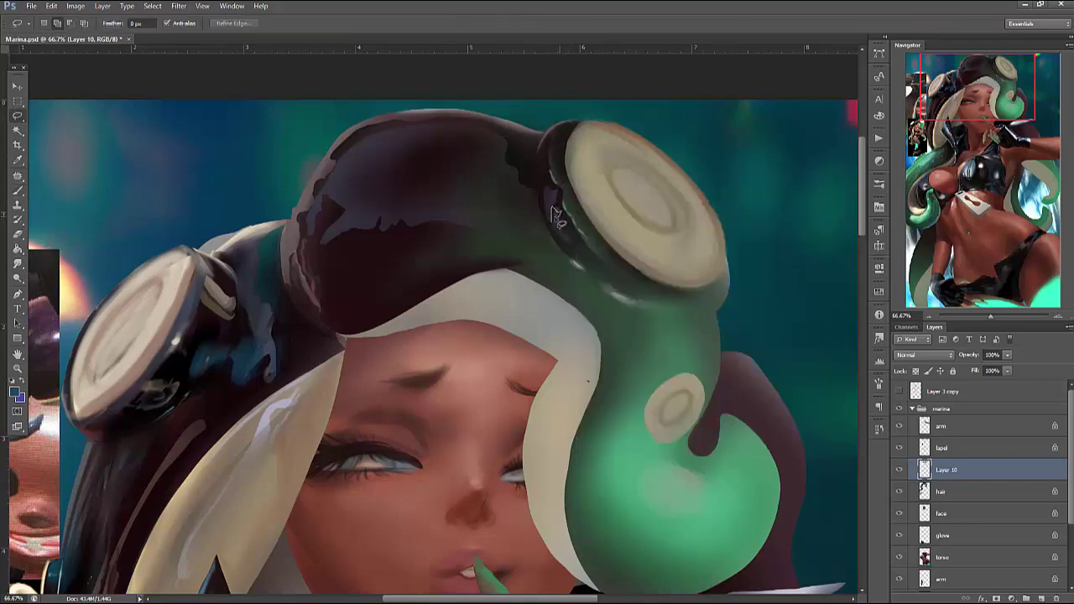
mouse_move(557, 216)
left_mouse_down()
mouse_move(564, 240)
mouse_move(547, 168)
mouse_move(542, 197)
mouse_move(553, 209)
left_mouse_up()
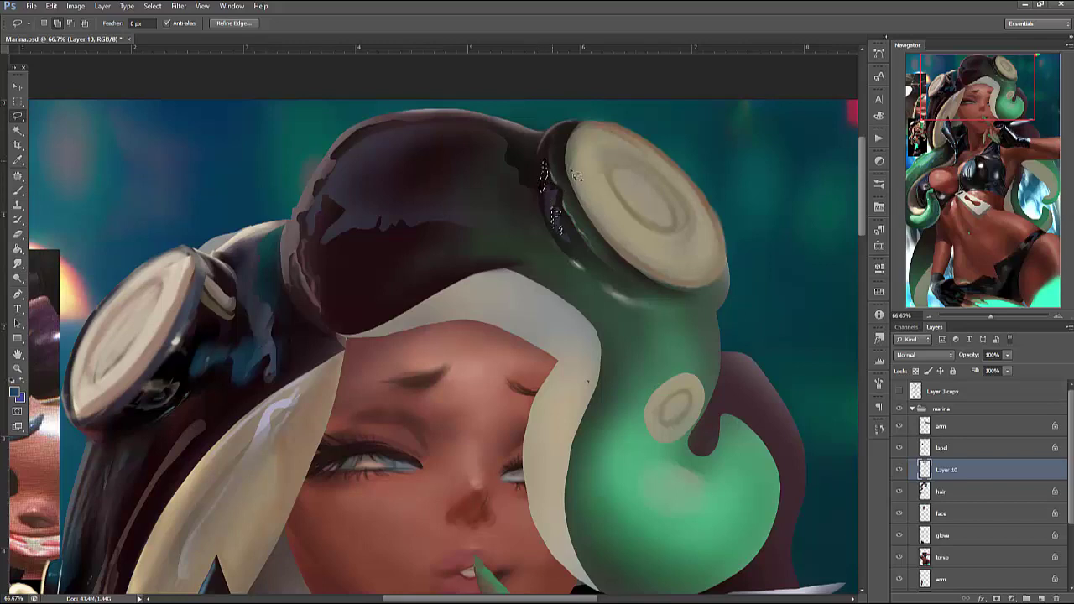
key("b")
right_click(638, 266)
key("Return")
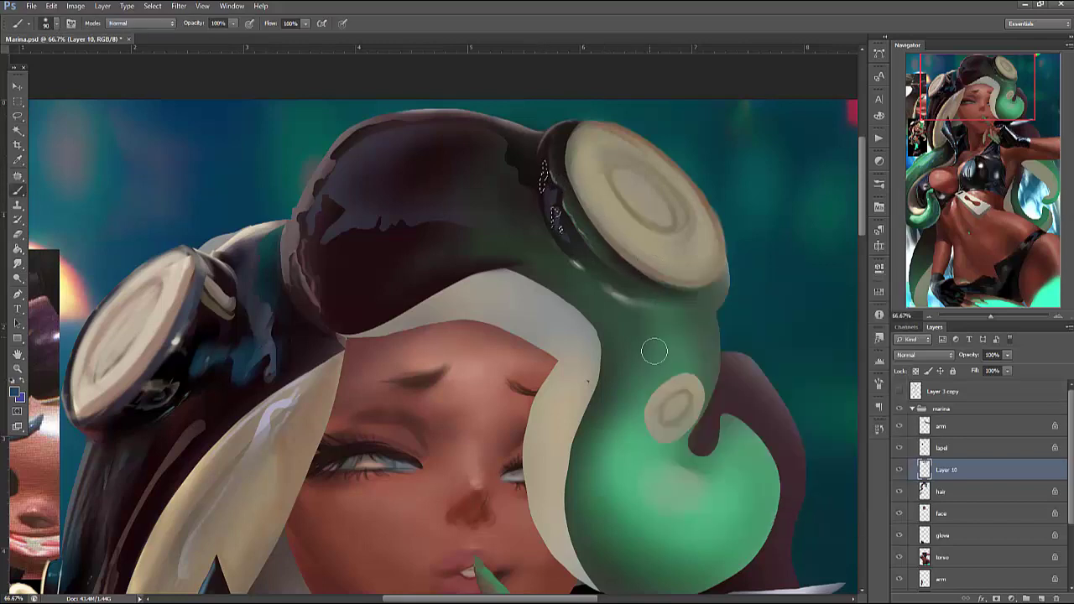
left_click(571, 201, "alt")
right_click(598, 171)
key("Return")
left_click(583, 177, "alt")
mouse_move(554, 214)
left_mouse_down()
mouse_move(607, 192)
mouse_move(556, 215)
left_mouse_up()
Refine the reflections and upper edge of the large sucker's dark side with sampled dark tones and a small brush
left_click(564, 192, "alt")
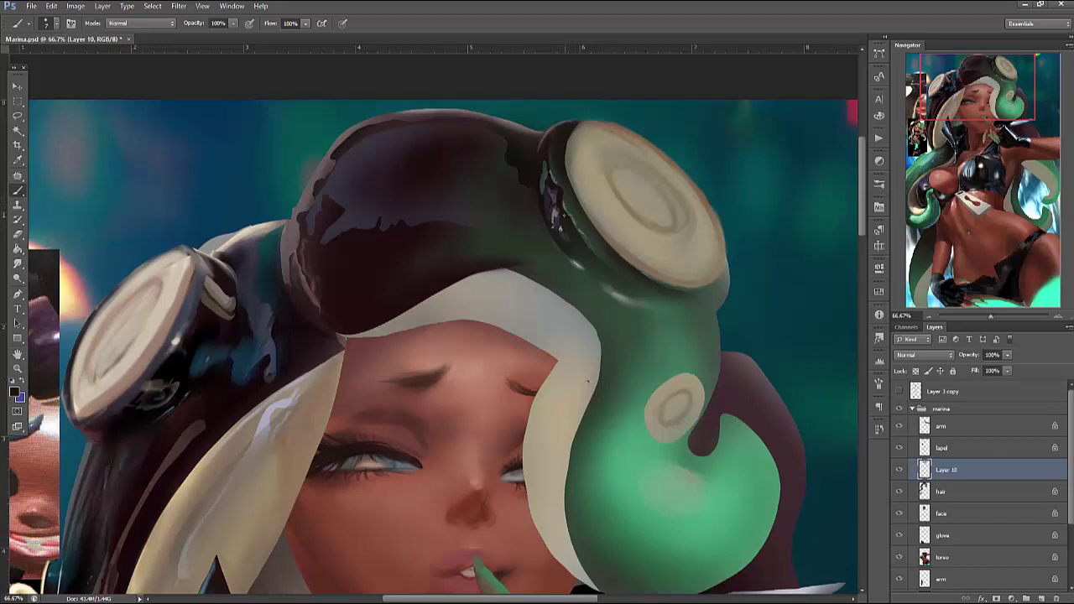
left_click(565, 224, "alt")
right_click(579, 172)
left_click(542, 162)
right_click(613, 125)
left_click(539, 153)
Lasso a narrow patch of dark hair beside the large sucker's upper edge and shade it with a small soft brush
key("l")
mouse_move(547, 155)
left_mouse_down()
mouse_move(496, 131)
mouse_move(531, 174)
left_mouse_up()
key("b")
right_click(561, 121)
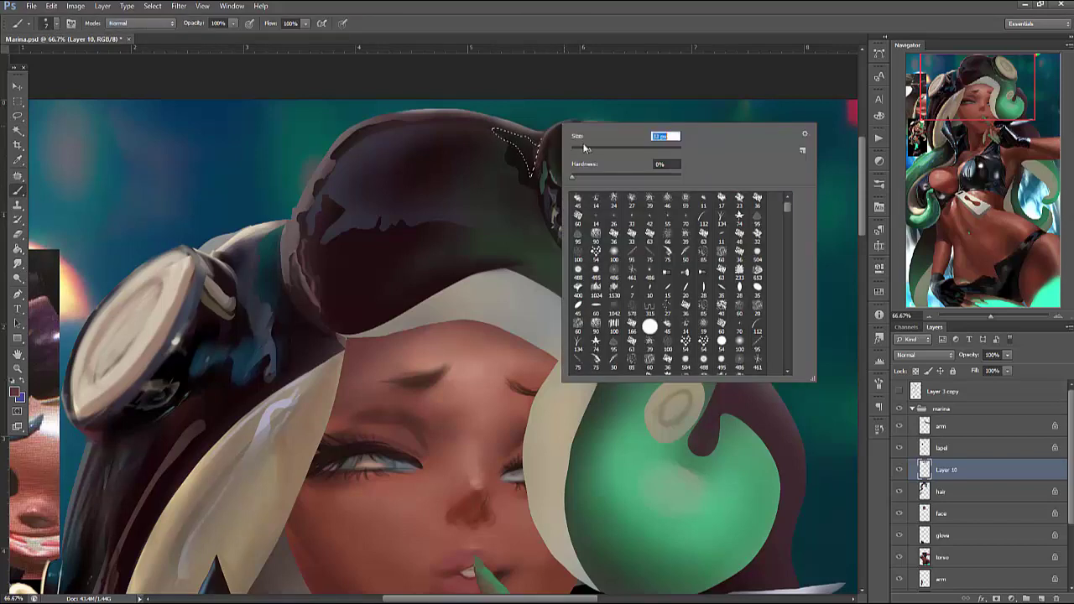
left_click(534, 156)
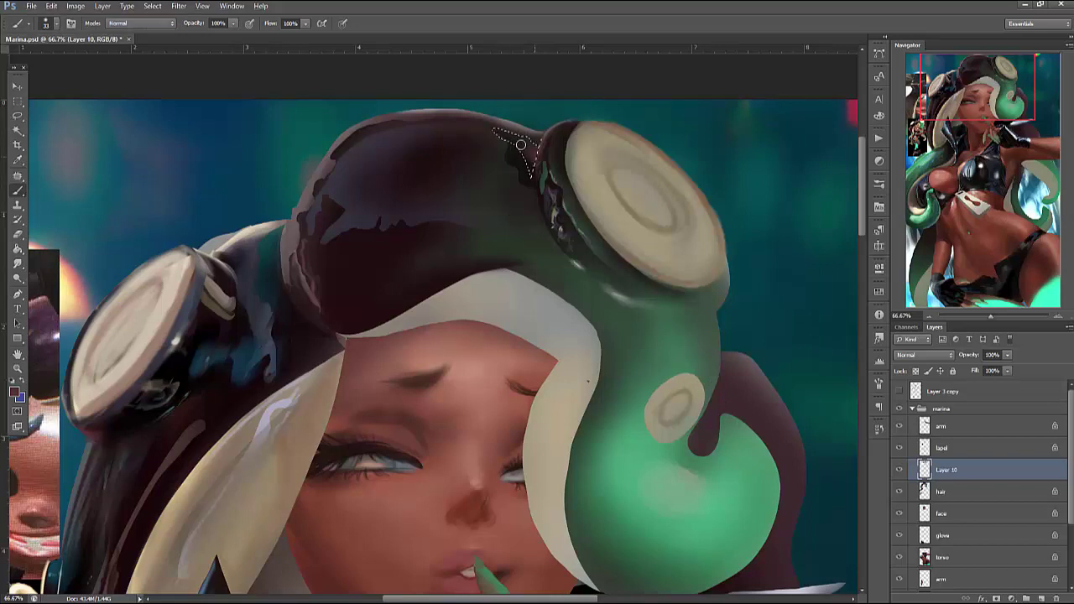
key("ctrl+d")
key("ctrl+shift+d")
right_click(558, 142)
left_click(544, 144)
key("ctrl+d")
Lasso a jagged-edged area of dark hair beside the large sucker and shade inside it with a soft 79 px brush
key("l")
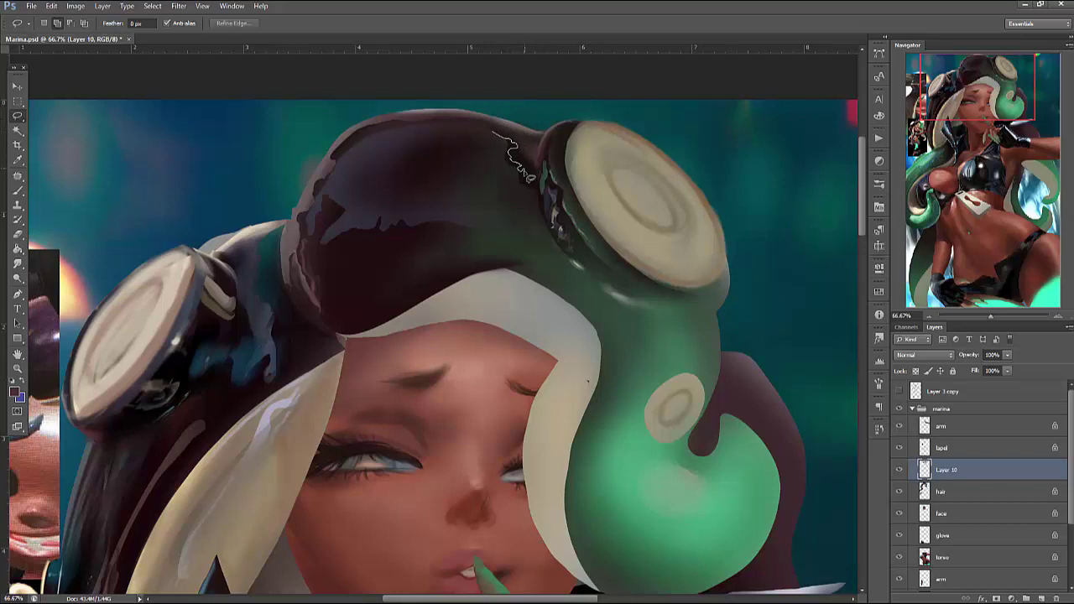
mouse_move(543, 192)
left_mouse_down()
mouse_move(617, 325)
mouse_move(405, 131)
left_mouse_up()
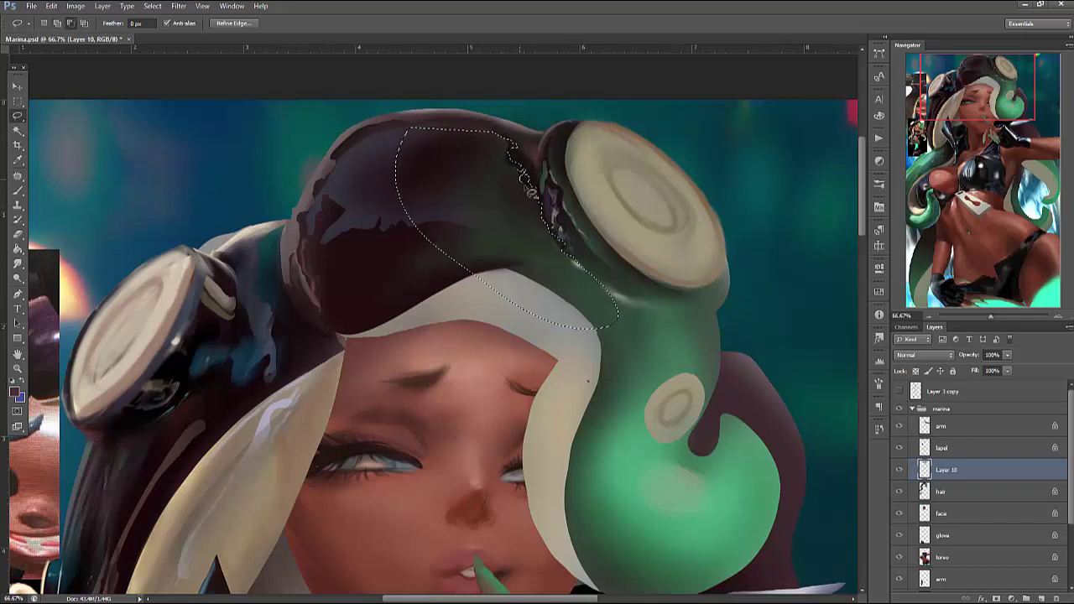
key("b")
right_click(601, 178)
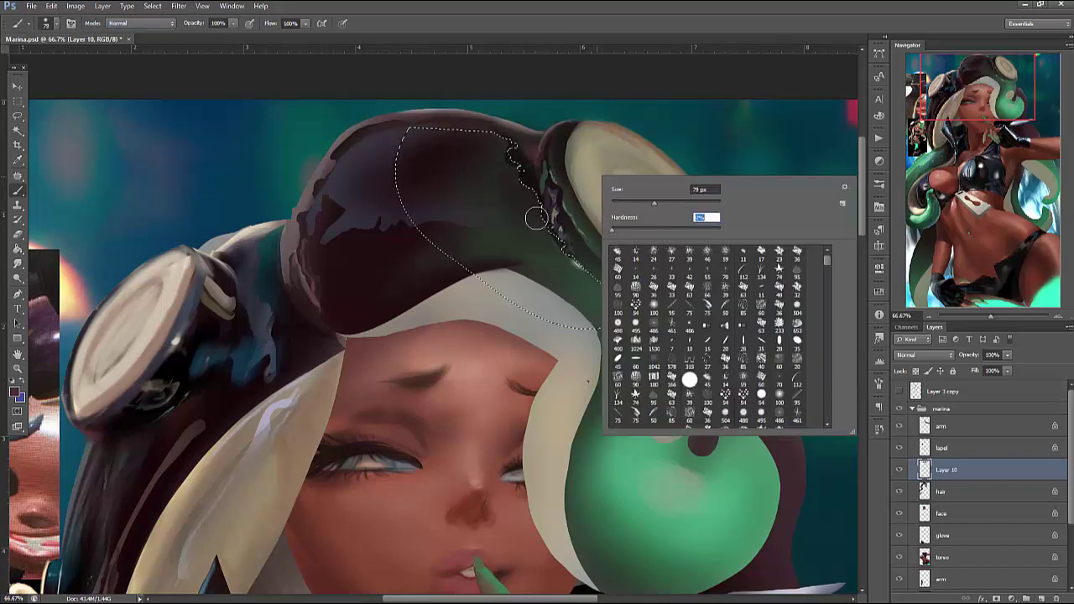
key("Return")
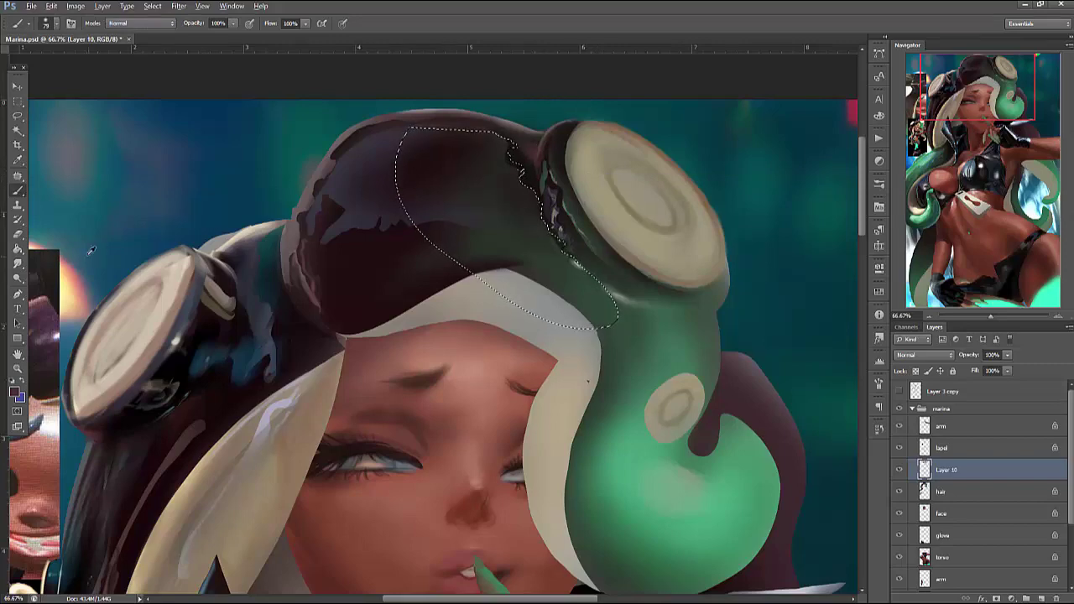
Paint a blue #498da6 reflection along the selection's jagged edge with a soft 40 px brush, and clear the selection
left_click(17, 393)
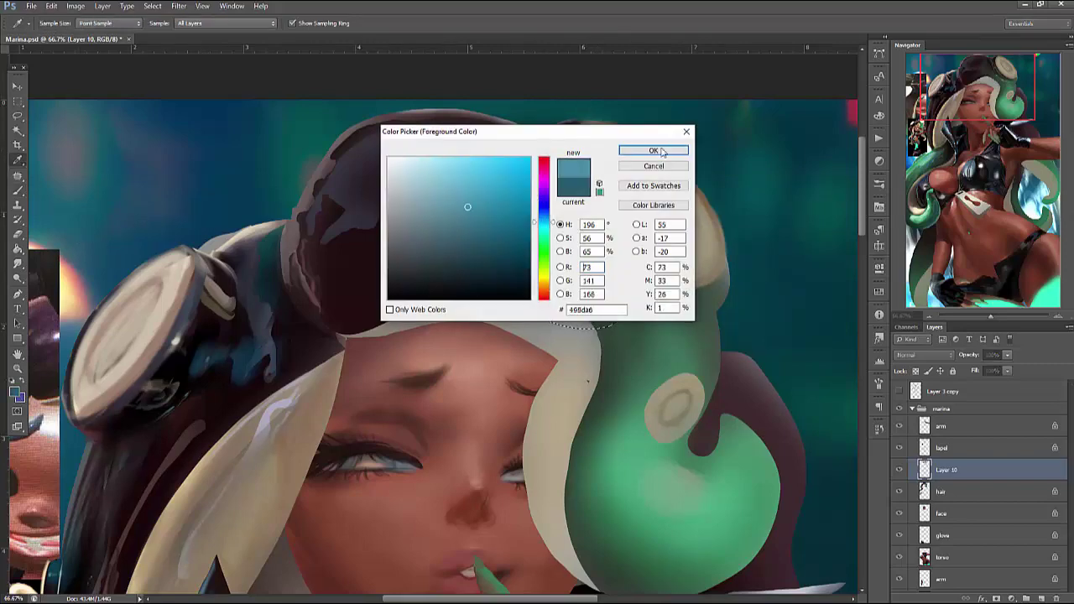
left_click(636, 150)
right_click(585, 139)
key("Return")
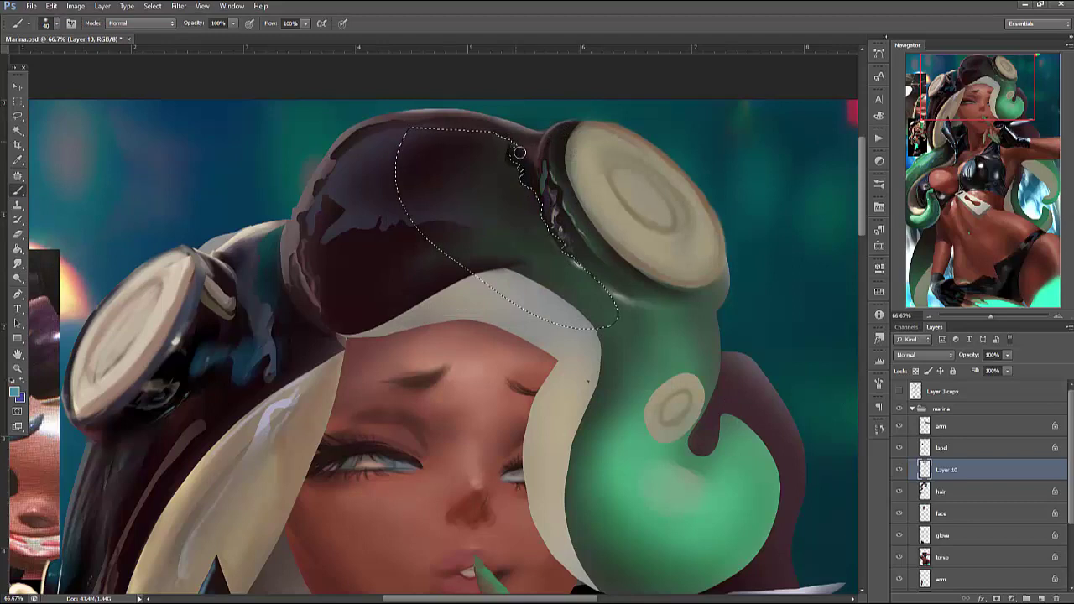
mouse_move(509, 153)
left_mouse_down()
mouse_move(544, 191)
mouse_move(553, 225)
mouse_move(510, 154)
left_mouse_up()
key("ctrl+d")
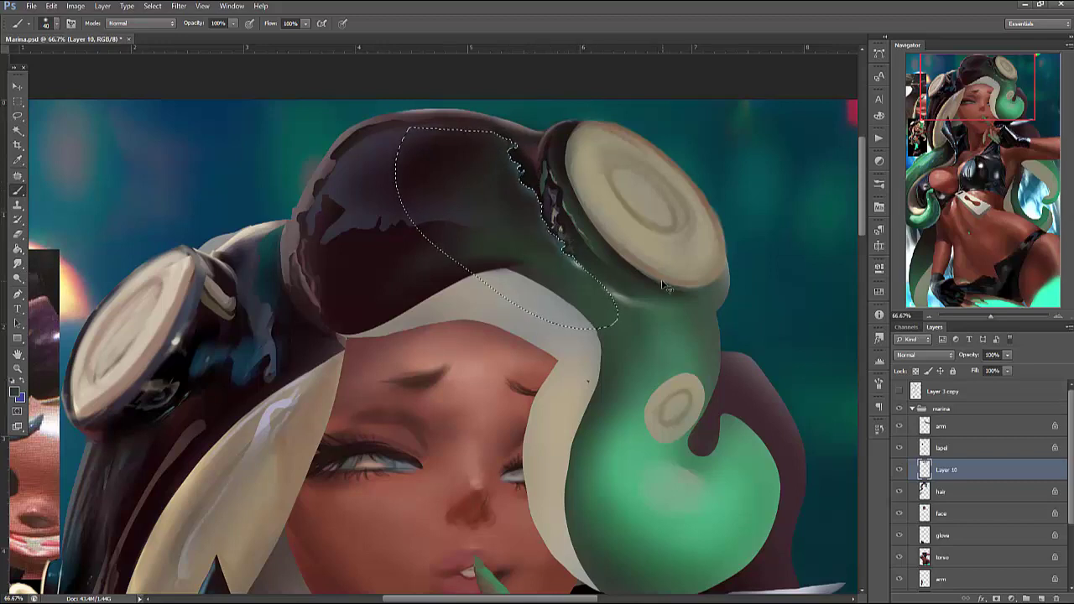
Refine the blue reflection beside the large sucker with sampled dark tones and a soft 19 px brush
right_click(614, 206)
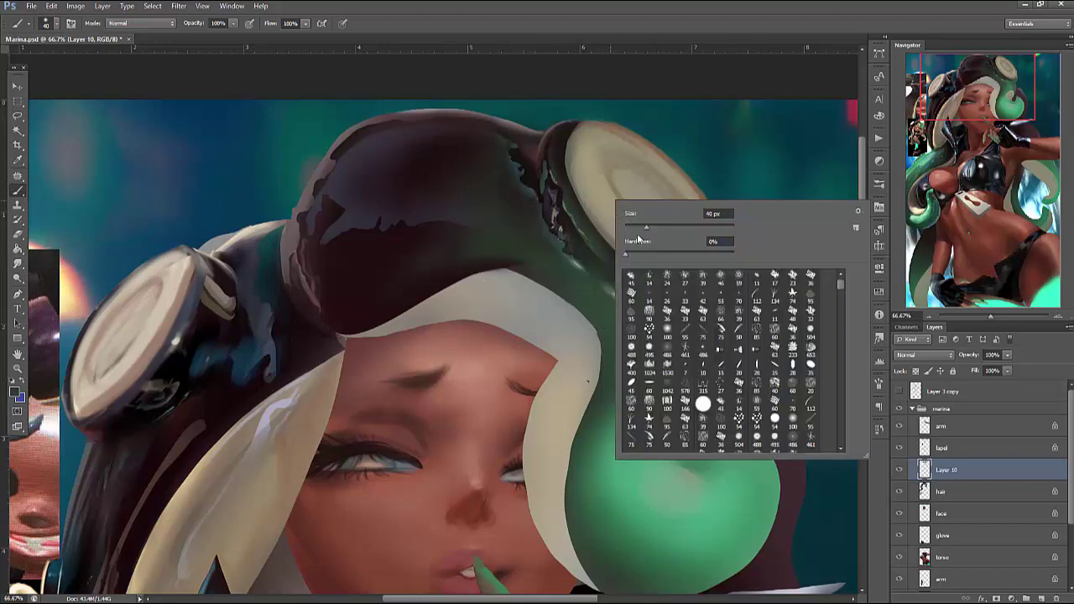
left_click(568, 240)
right_click(570, 191)
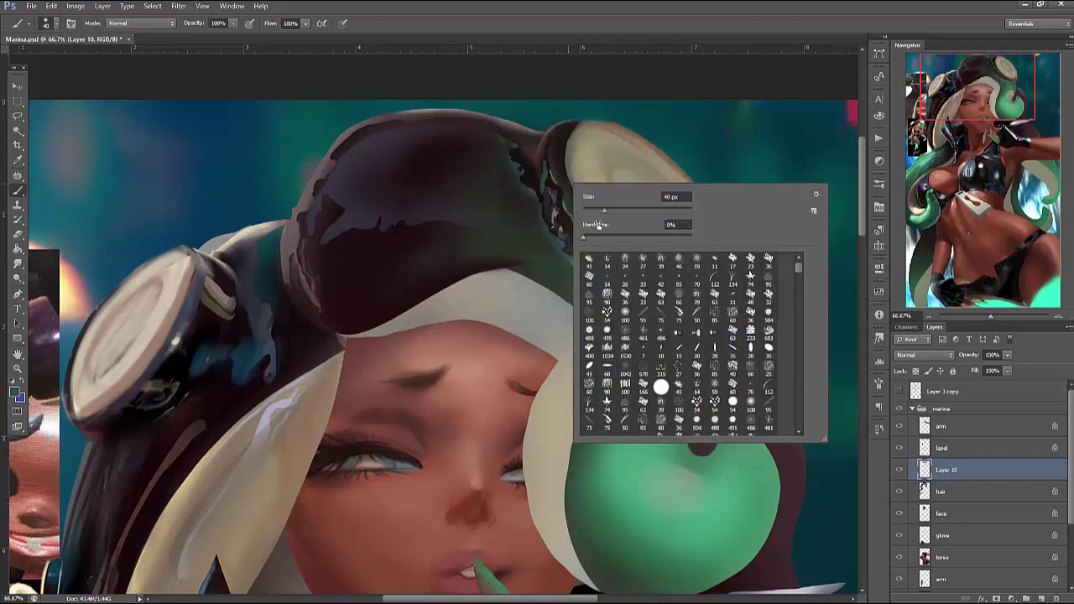
left_click(558, 226)
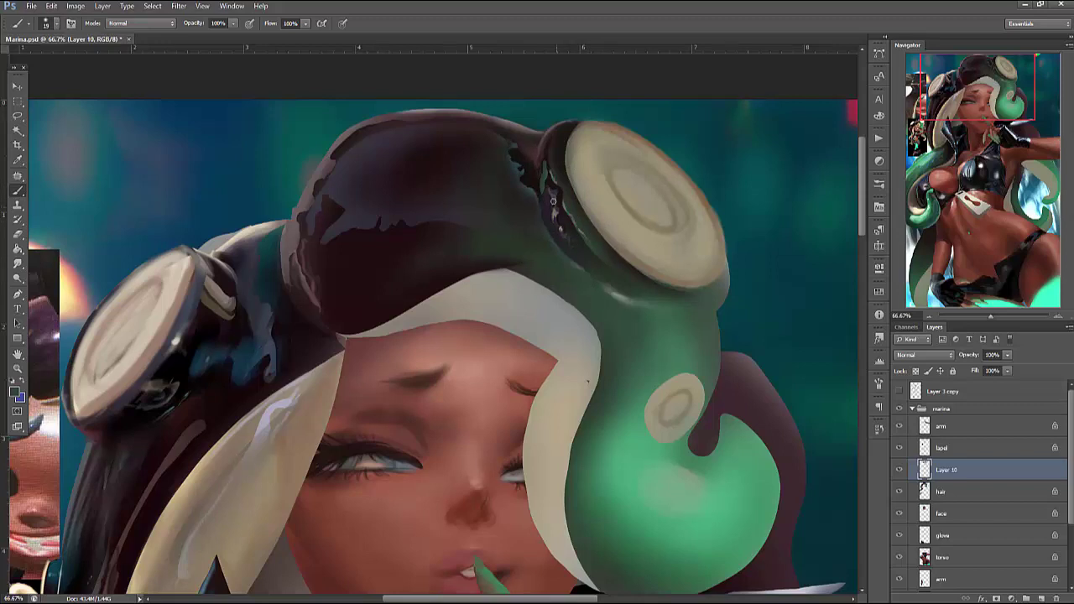
Lasso a shape with a ragged lower edge in the middle of the dark hair and fill it with a greyish-purple reflection using a soft 74 px brush
key("l")
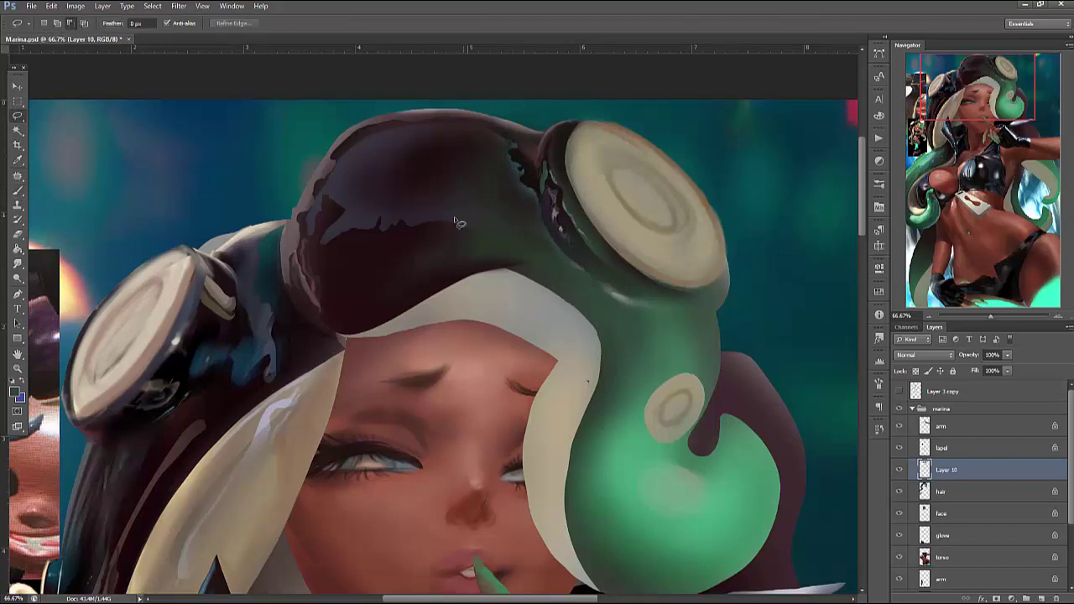
mouse_move(406, 216)
left_mouse_down()
mouse_move(436, 245)
mouse_move(475, 241)
mouse_move(474, 181)
mouse_move(432, 176)
left_mouse_up()
key("b")
right_click(491, 155)
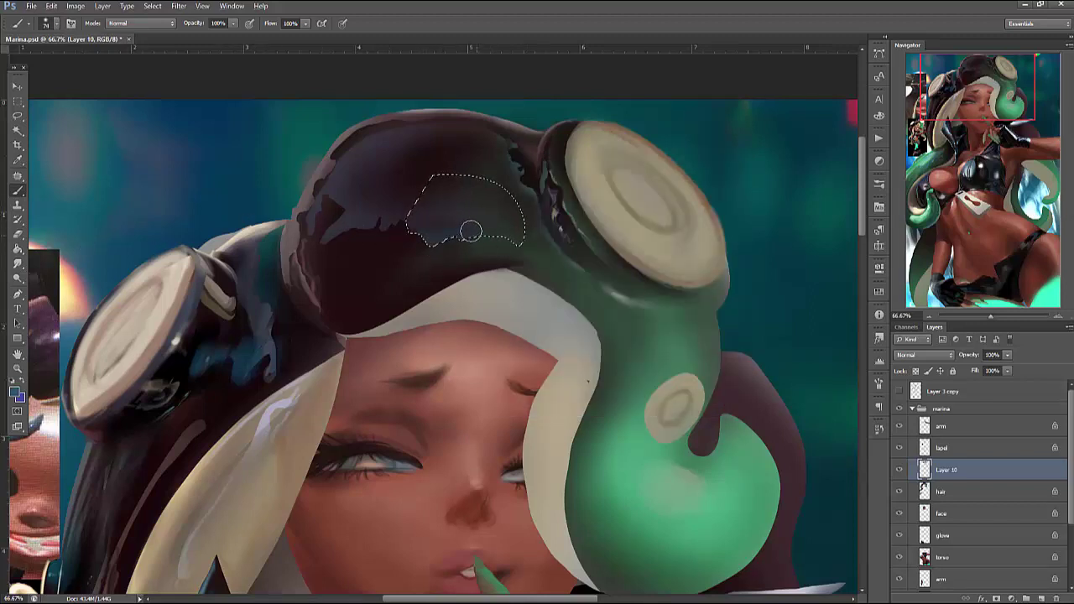
key("i")
left_click(447, 212)
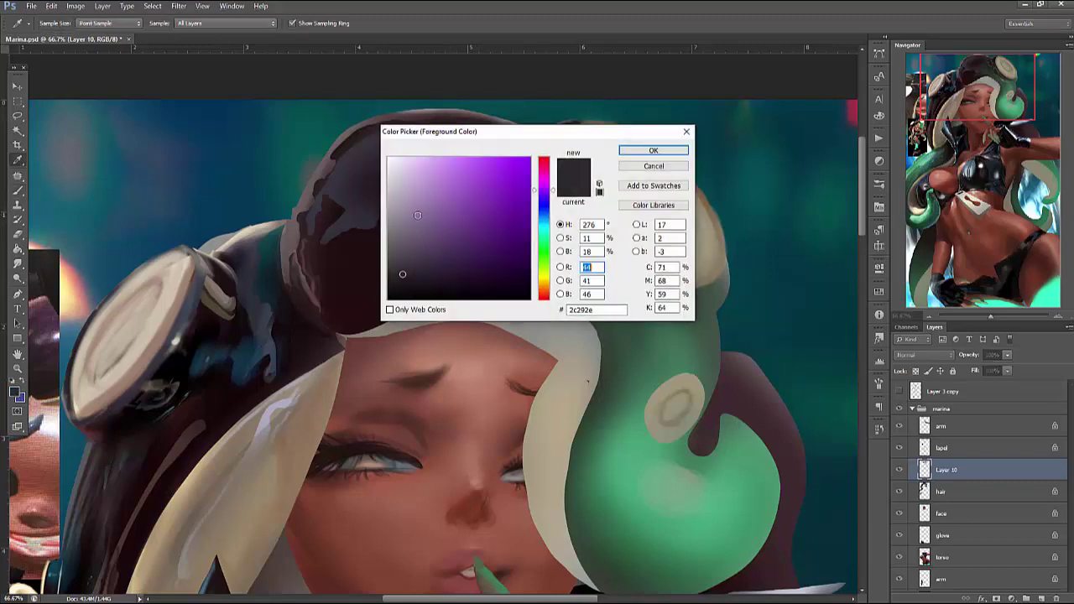
left_click(653, 150)
key("b")
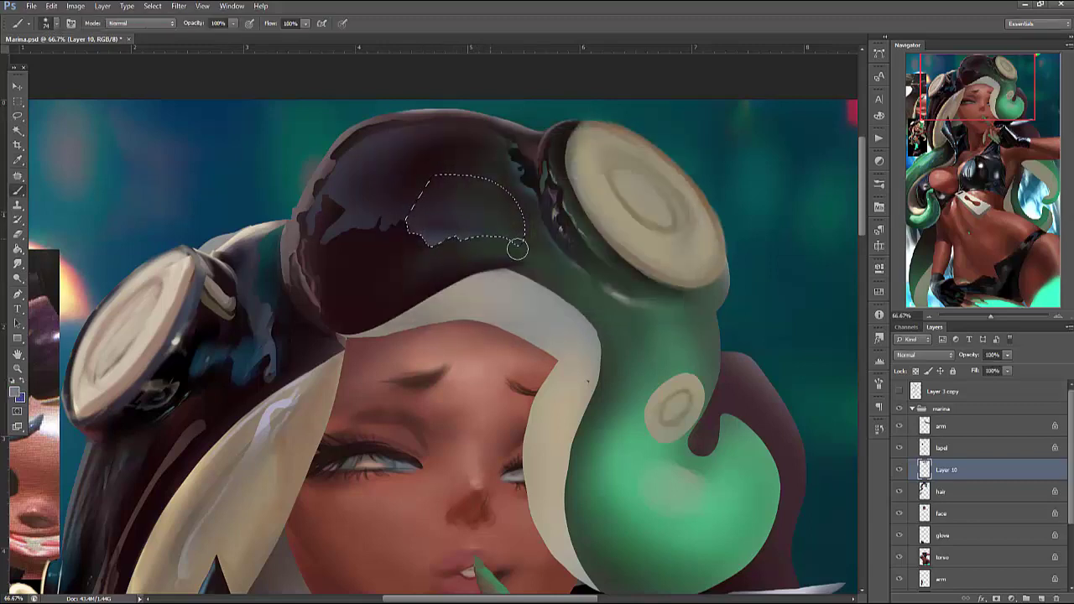
key("ctrl+d")
Glaze a dark magenta glow over the reflections and lower part of the dark hair with a large soft brush, blending in sampled darks
right_click(526, 173)
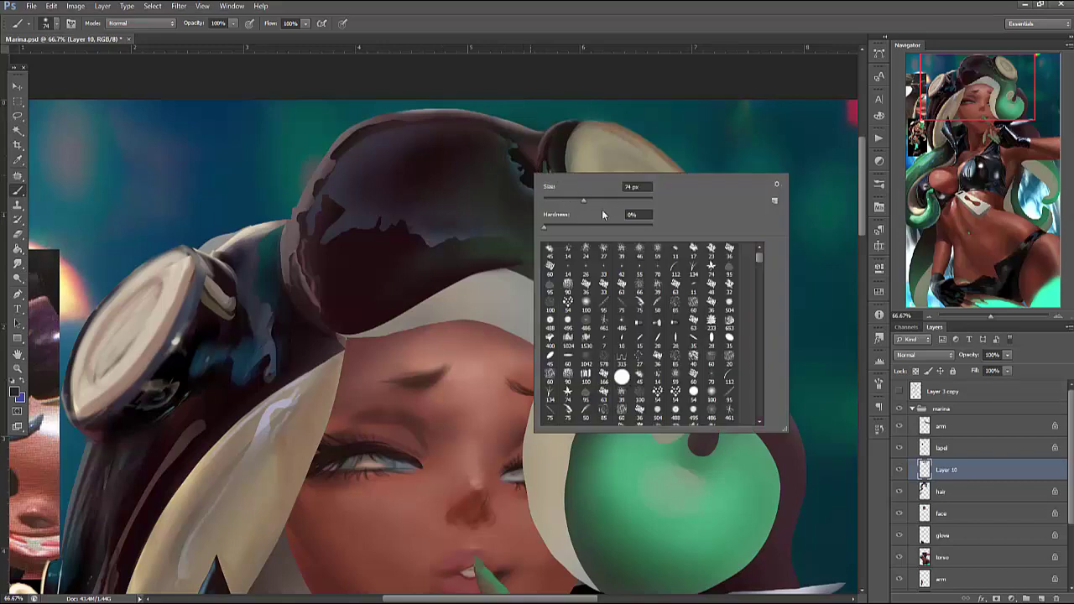
key("Return")
left_click(17, 391)
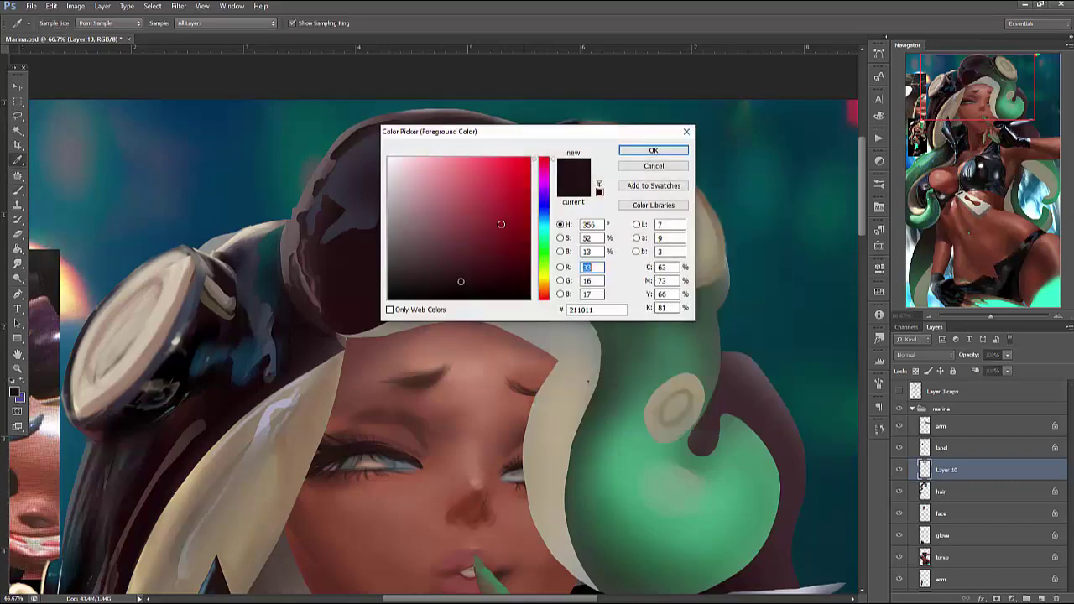
left_click(543, 183)
left_click(482, 246)
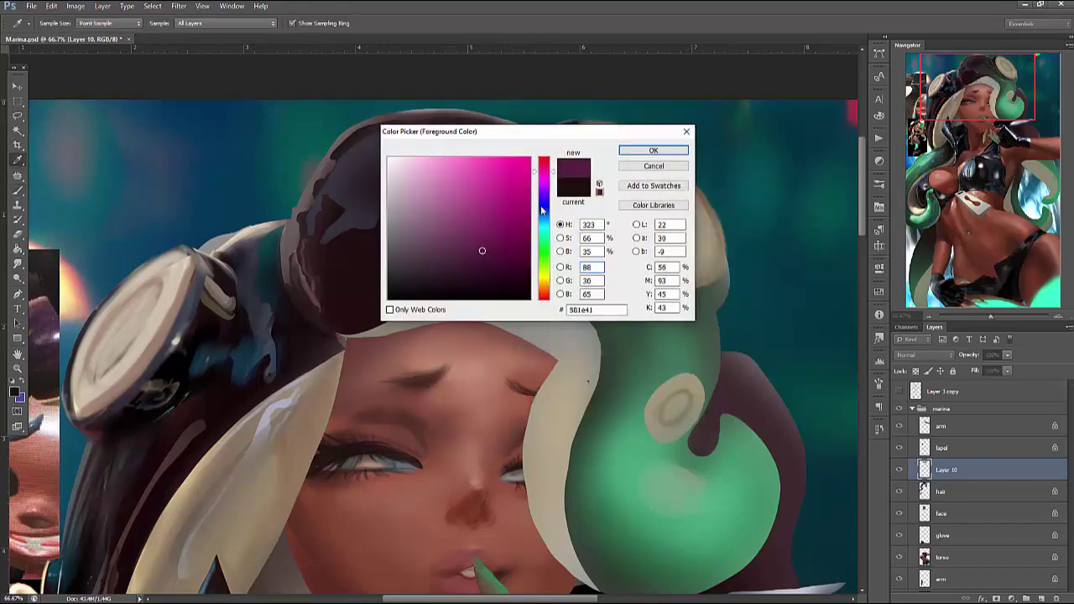
left_click(654, 150)
right_click(547, 159)
left_click_drag(650, 205, 660, 206)
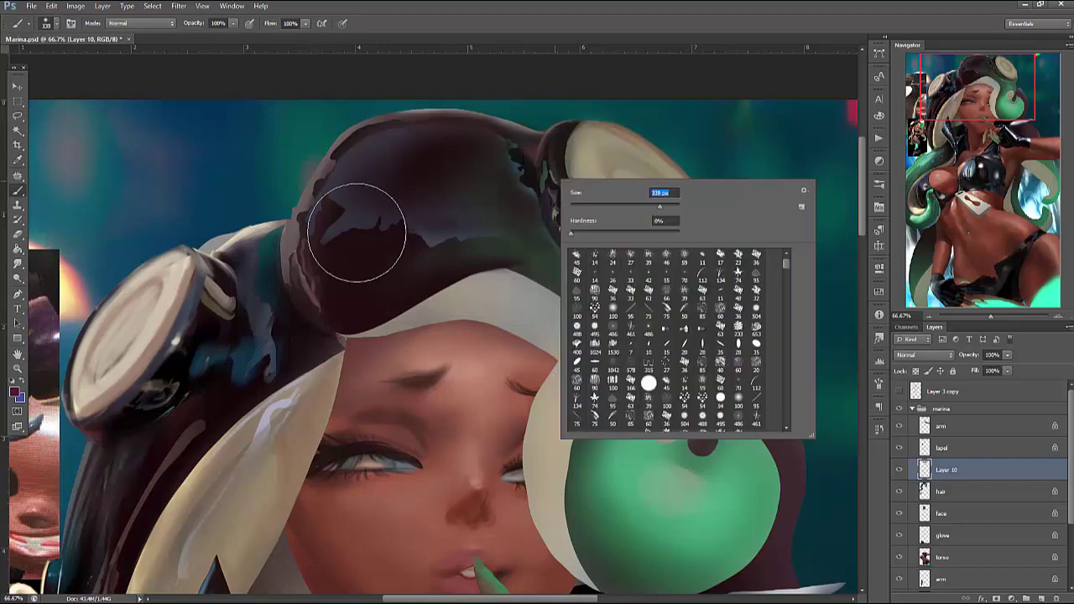
key("Return")
right_click(508, 190)
key("Return")
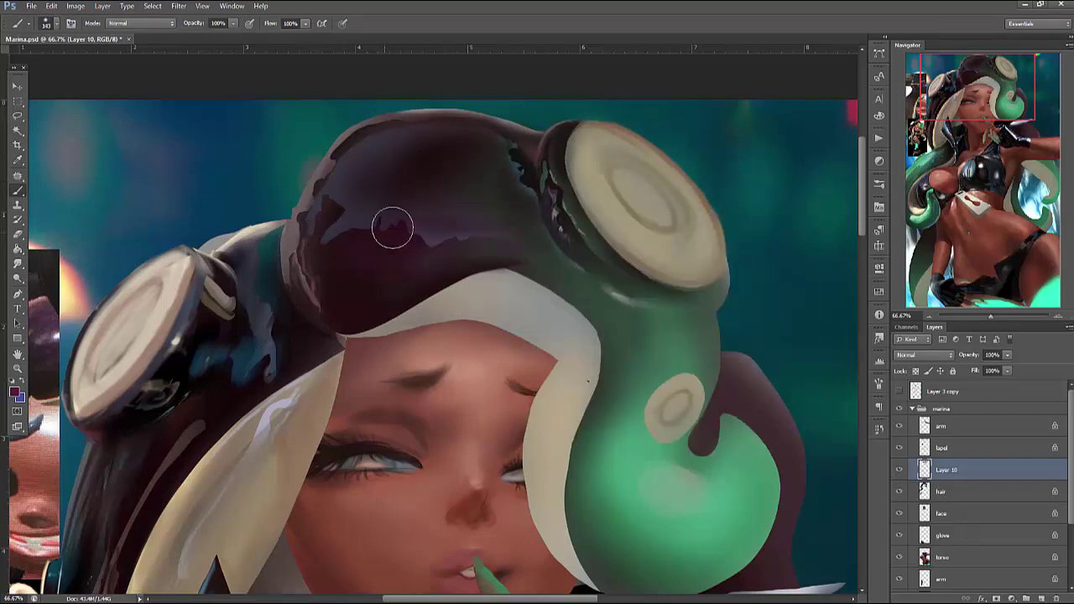
left_click_drag(395, 228, 501, 230)
mouse_move(395, 257)
left_mouse_down()
mouse_move(365, 232)
mouse_move(473, 223)
mouse_move(322, 223)
left_mouse_up()
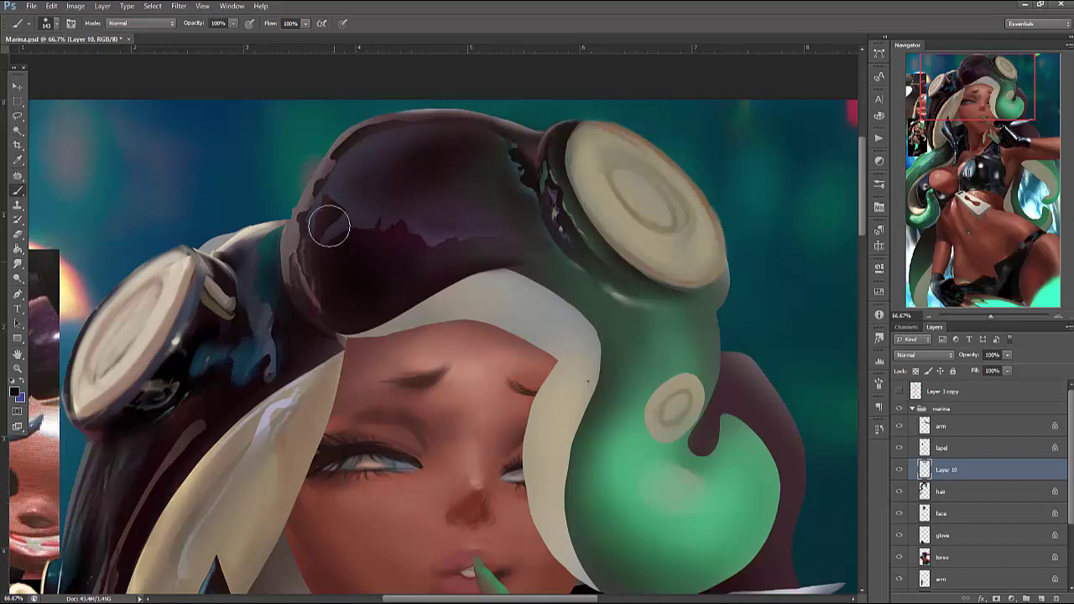
Deepen the lower shadow of the dark hair with near-black #0f0709 and a soft 42 px brush
right_click(499, 151)
type("42")
key("Return")
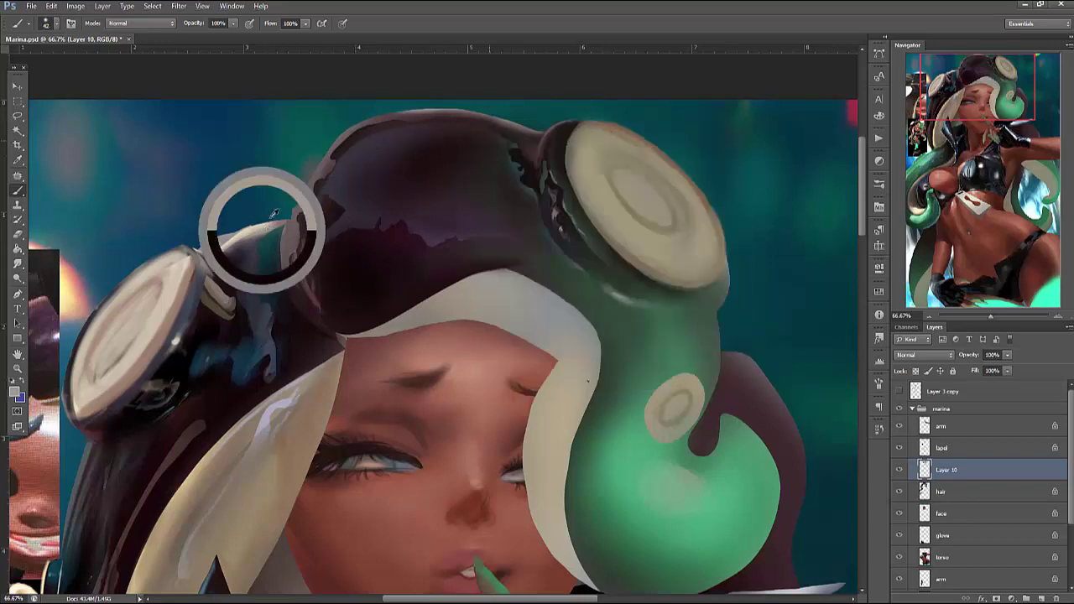
right_click(500, 172)
key("i")
left_click(15, 390)
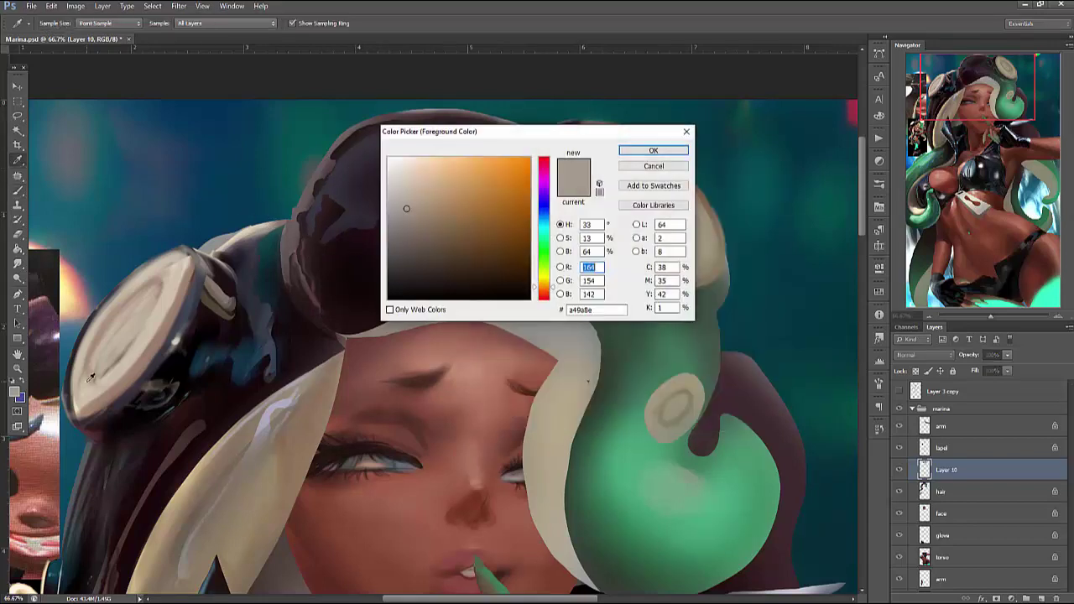
left_click(359, 260)
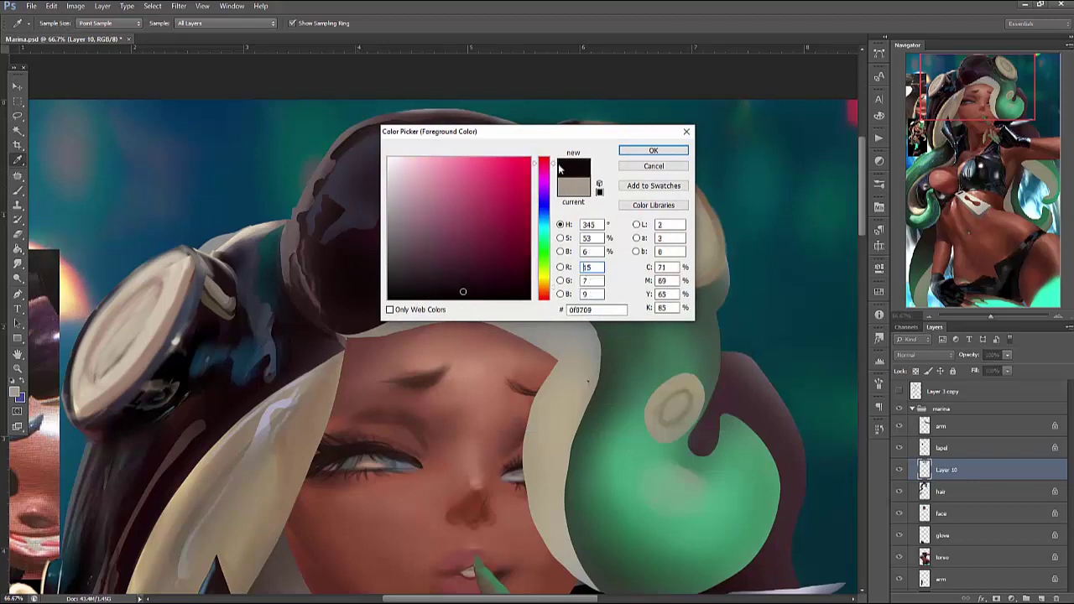
left_click(648, 151)
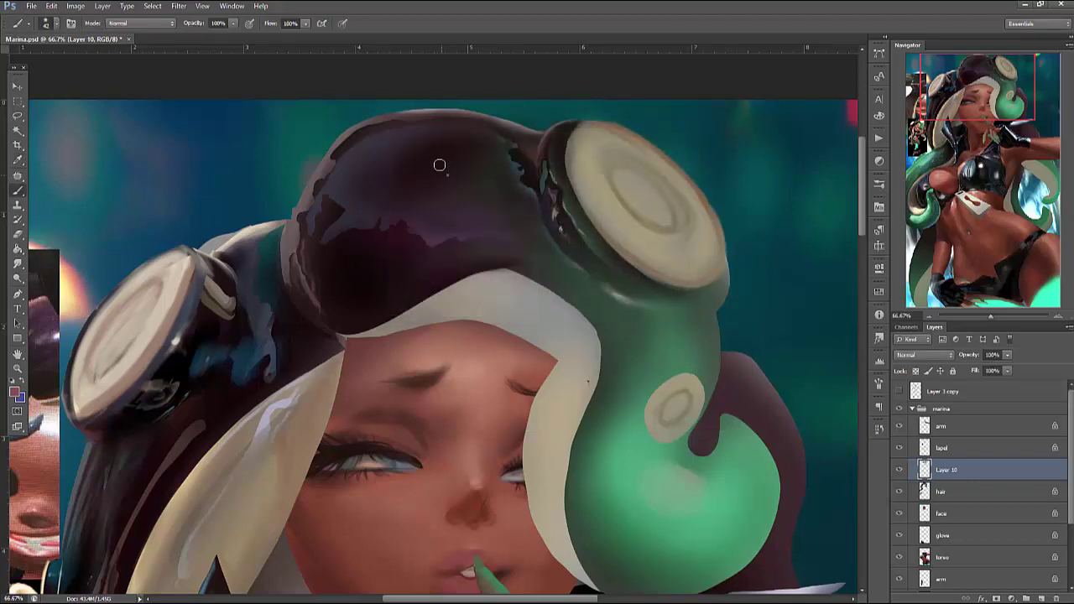
Add faint reddish tones to the upper part of the dark hair with a soft brush
right_click(446, 173)
key("Escape")
right_click(502, 155)
key("Escape")
left_click_drag(697, 416, 711, 352)
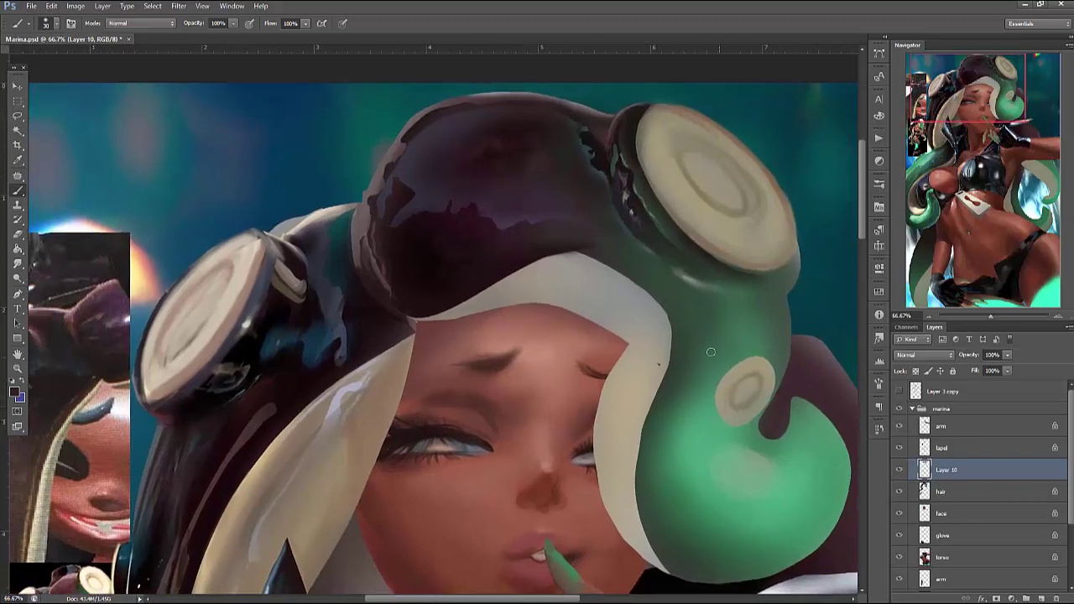
Compare the painting with and without Layer 10, and merge that layer into the hair layer
right_click(652, 220)
double_click(812, 239)
left_click(899, 471)
left_click(899, 471)
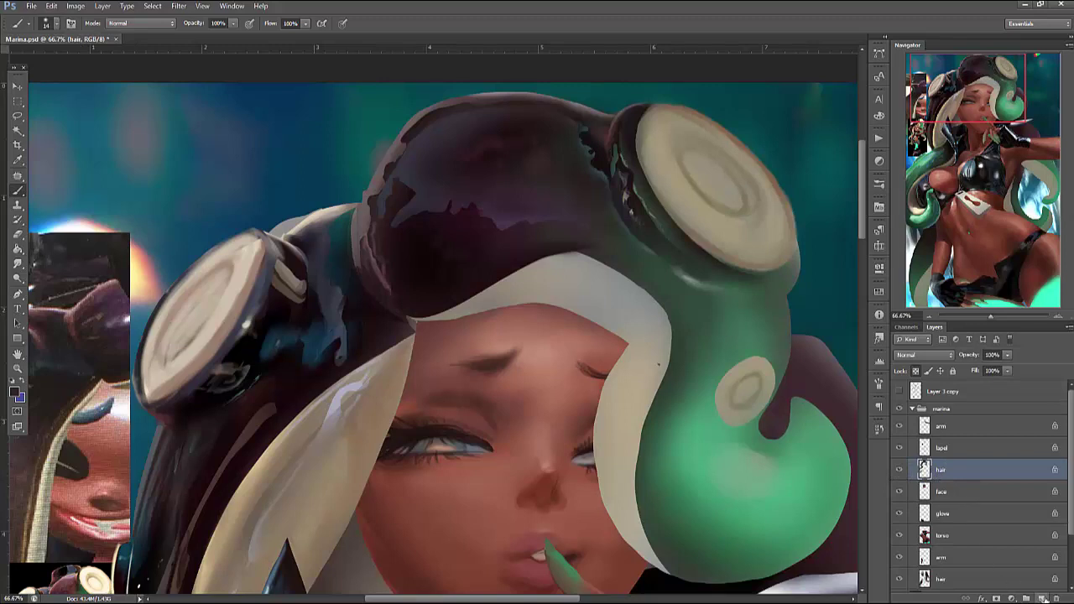
On a new layer, paint small grey highlights and a rim light along the dark hair's lower edge with 10 px and 14 px brushes
right_click(580, 199)
key("Escape")
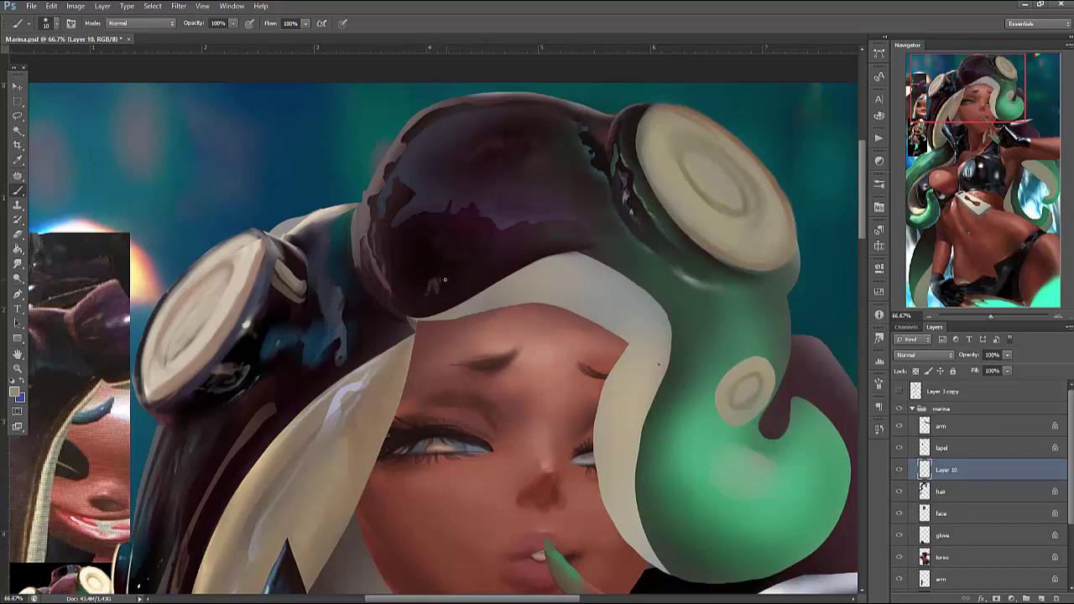
right_click(526, 186)
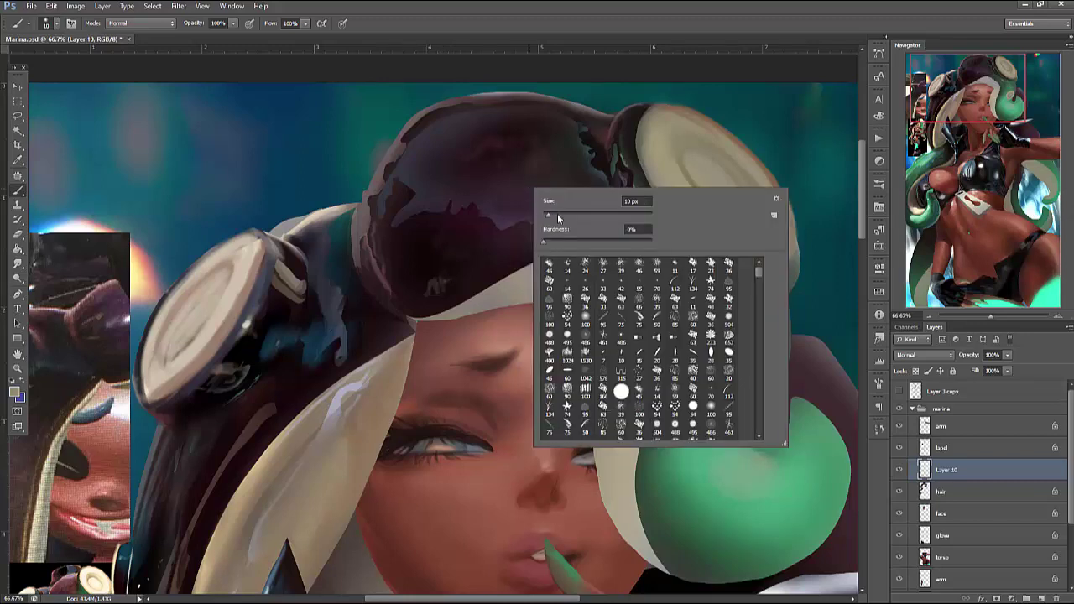
key("Return")
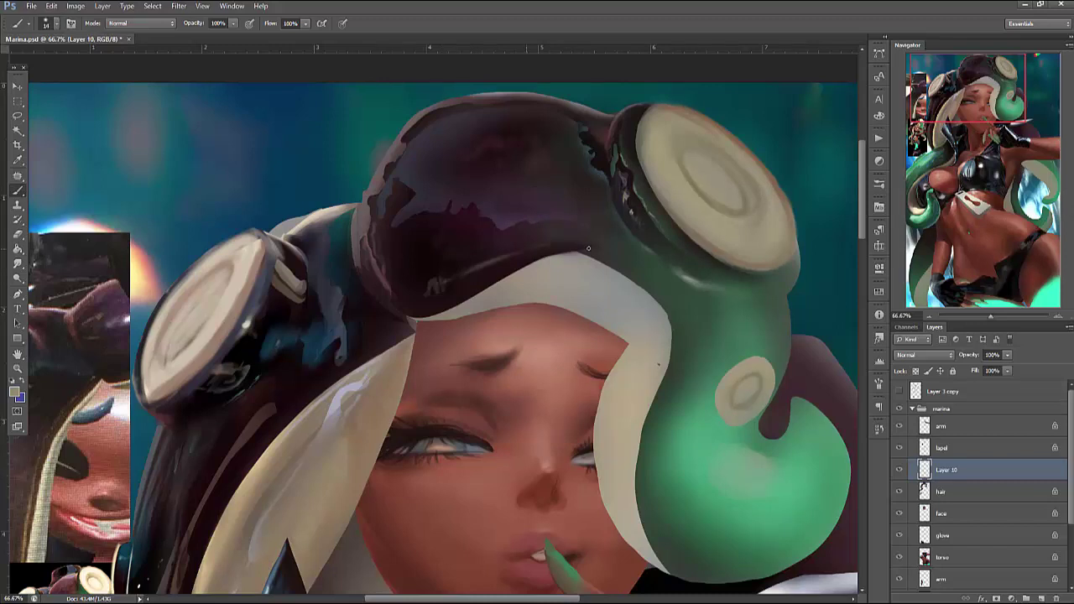
Extend and sharpen the rim light along the white fringe with a 6 px brush, and add near-white #fffefb glints below the large sucker
right_click(615, 223)
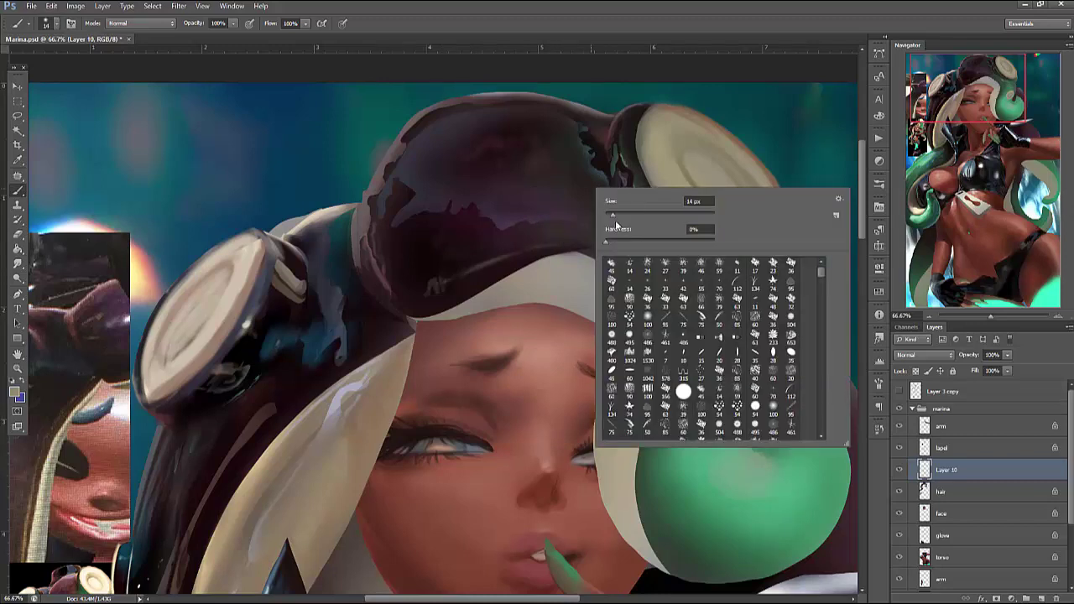
type("6")
key("Return")
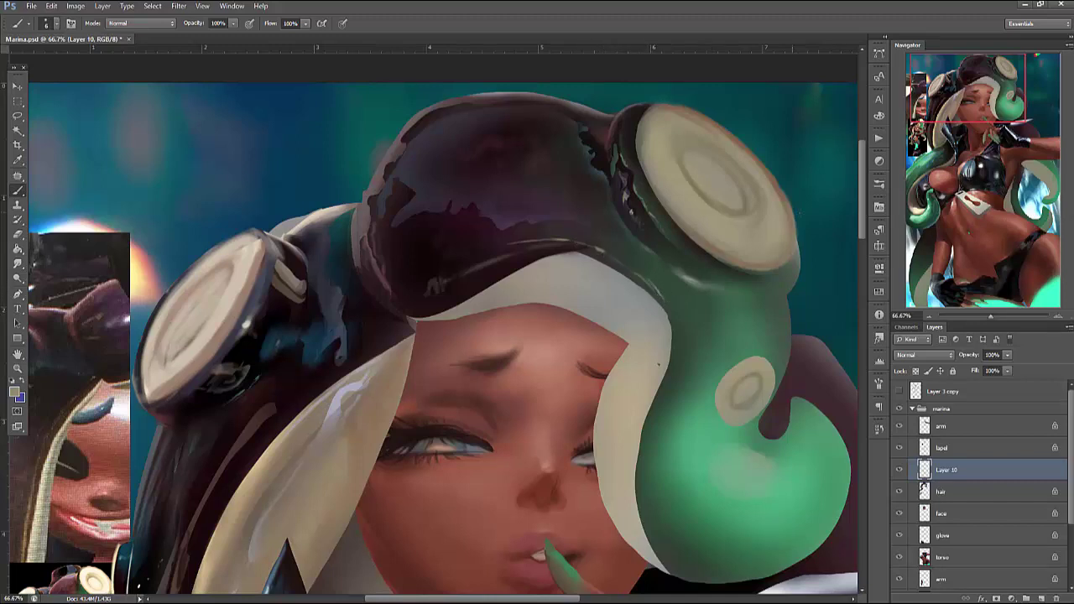
left_click(18, 394)
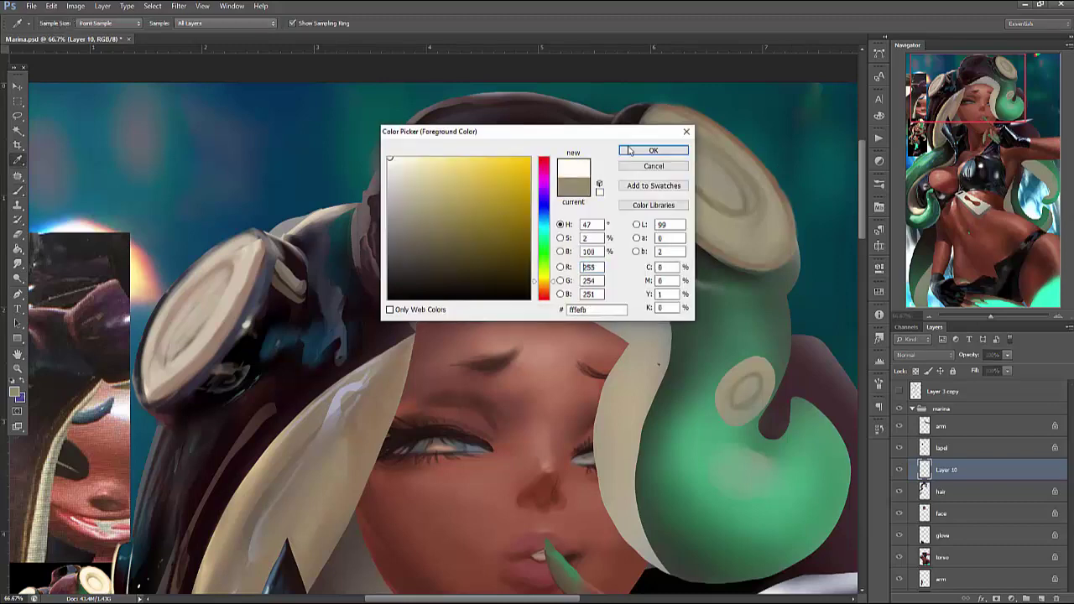
left_click(653, 151)
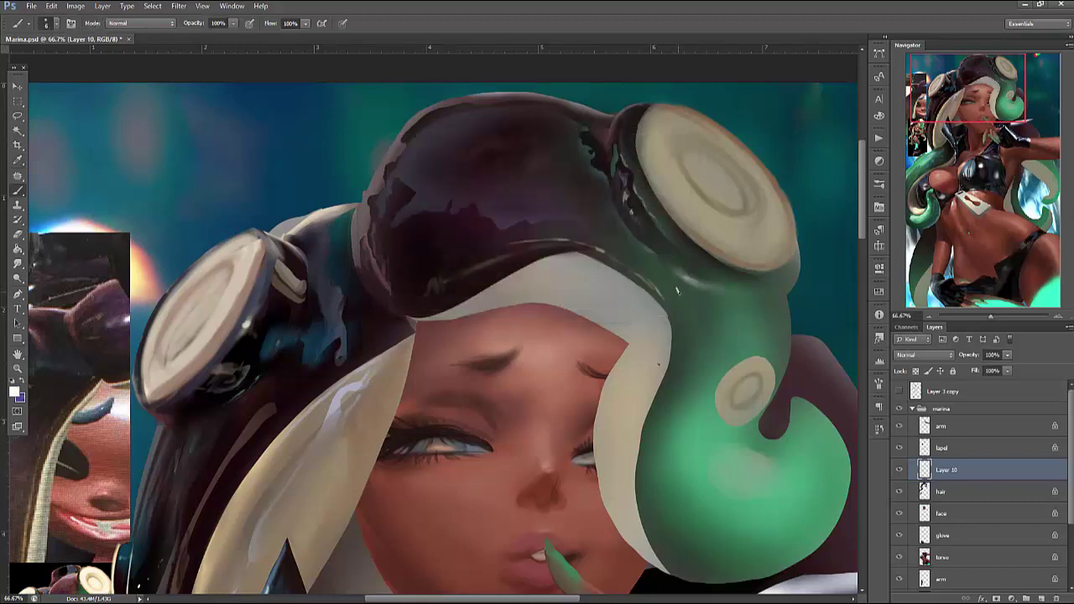
Paint fine grey rim highlights and a glint along the green tentacle's inner edge with an 11 px brush
right_click(678, 290)
key("Return")
right_click(718, 258)
left_click(710, 225, "alt")
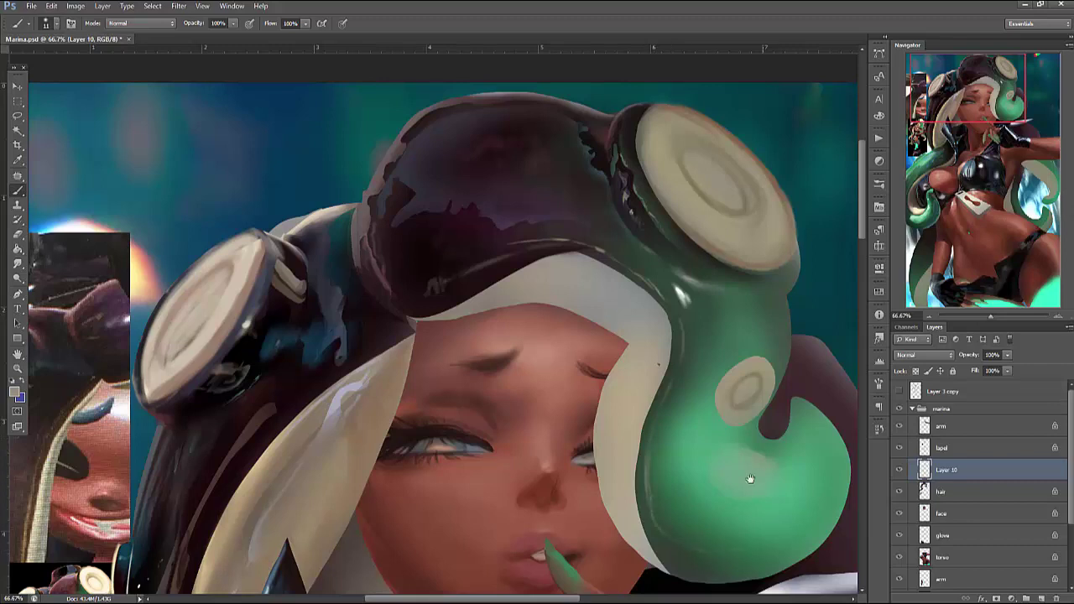
left_click_drag(750, 478, 728, 366)
right_click(696, 344)
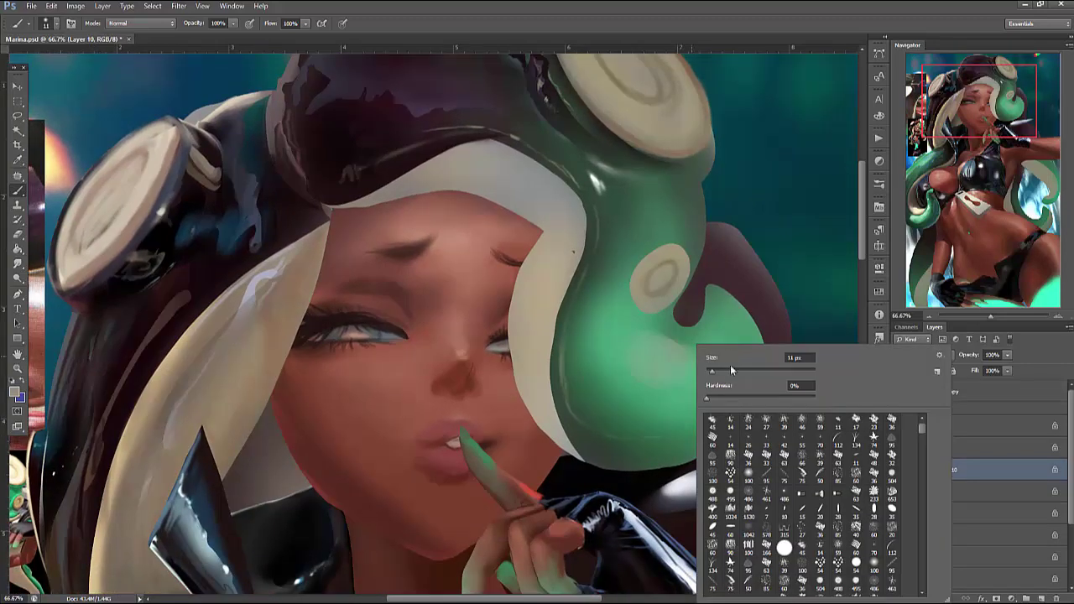
key("Escape")
Lasso the area beneath the green curl and paint its underside cream on the hair layer with a large brush
key("l")
mouse_move(550, 332)
left_mouse_down()
mouse_move(554, 375)
mouse_move(583, 439)
mouse_move(636, 451)
mouse_move(719, 435)
mouse_move(701, 490)
mouse_move(528, 330)
left_mouse_up()
key("b")
right_click(736, 293)
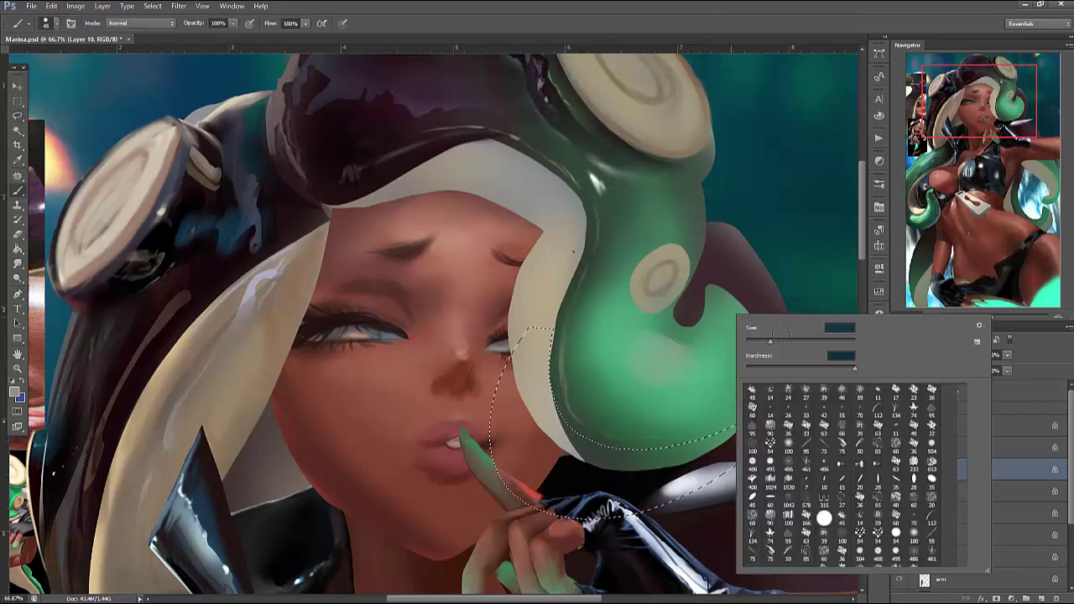
key("Escape")
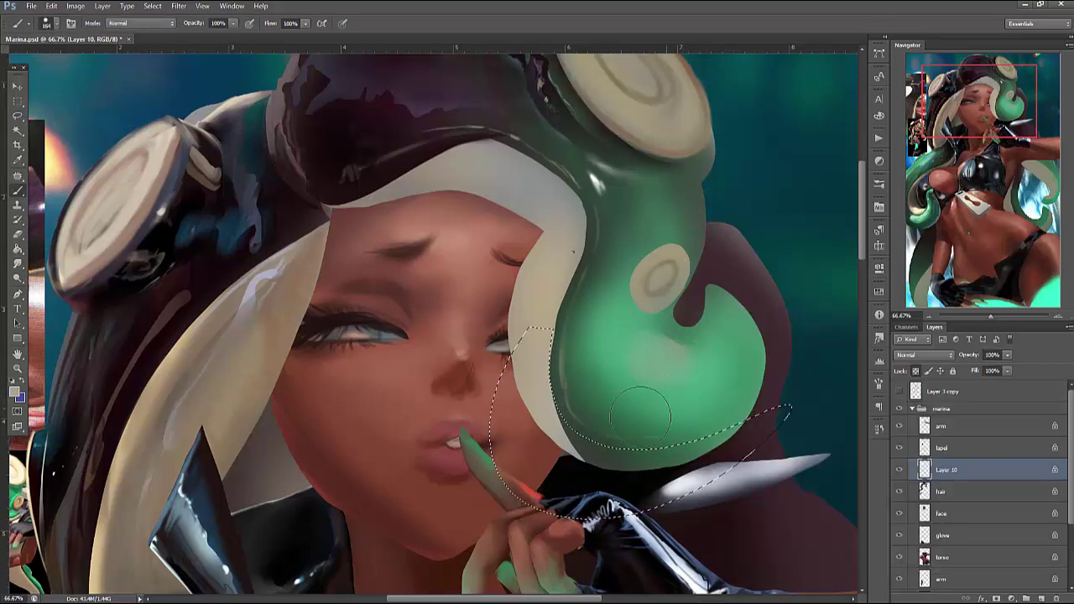
key("alt+bracketleft")
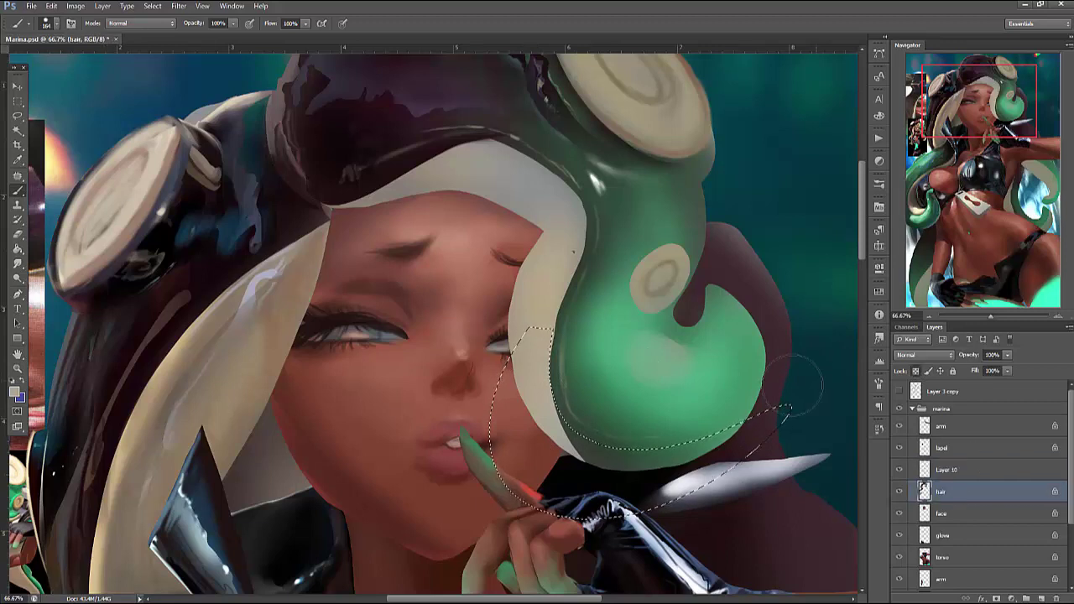
left_click_drag(570, 432, 722, 428)
key("ctrl+d")
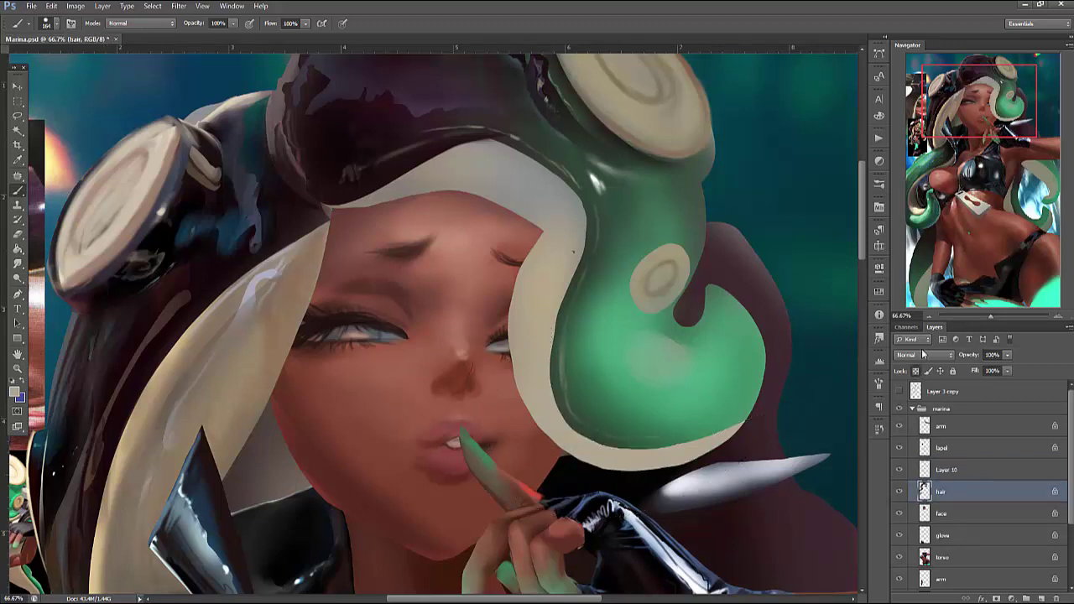
Extend the cream underside along the curl's outer edge and the inside of its tip with smaller hard brushes
right_click(777, 346)
left_click_drag(839, 370, 816, 366)
left_click(708, 451)
mouse_move(708, 450)
left_mouse_down()
mouse_move(772, 388)
mouse_move(724, 438)
mouse_move(749, 413)
mouse_move(768, 354)
mouse_move(746, 436)
mouse_move(761, 318)
left_mouse_up()
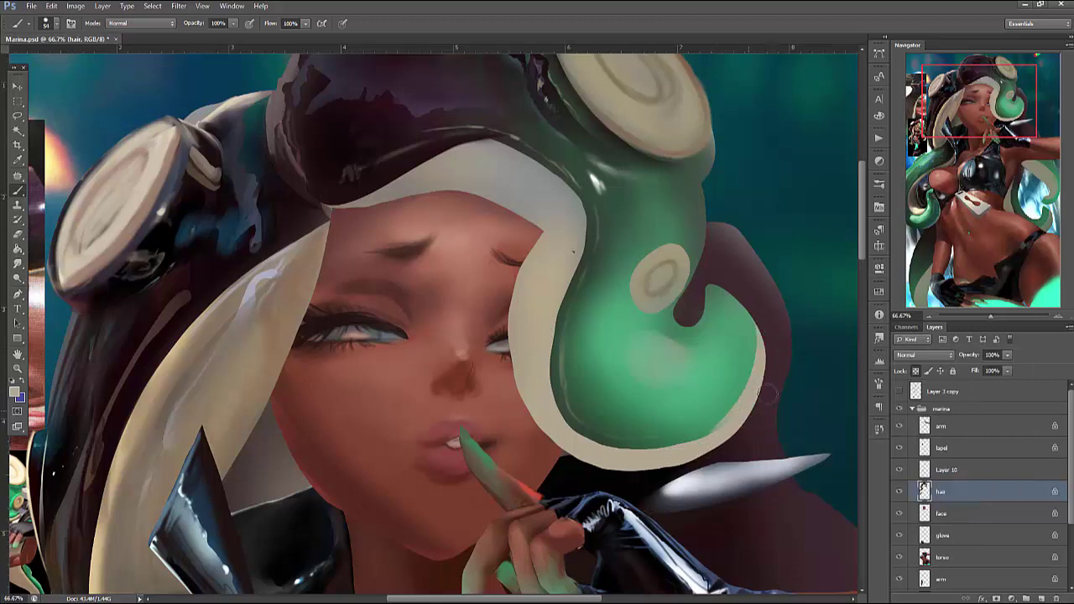
right_click(766, 250)
left_click(794, 300)
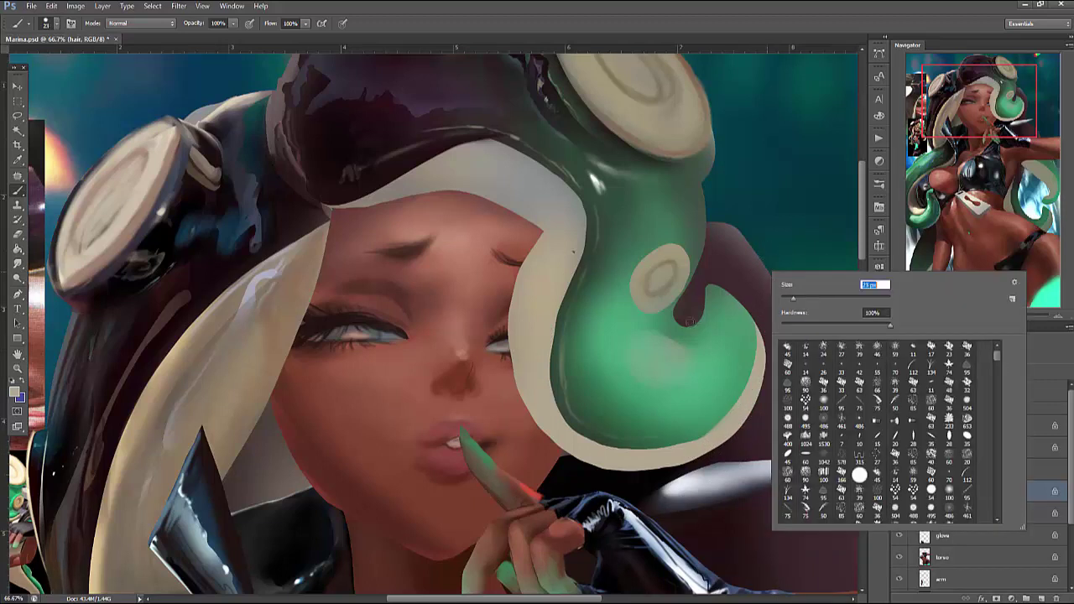
left_click(691, 322)
mouse_move(703, 319)
left_mouse_down()
mouse_move(704, 304)
mouse_move(736, 325)
left_mouse_up()
Sample the tentacle's green and repaint the curl's outer edge with a 48 px brush, thinning the cream band
left_click(724, 313, "alt")
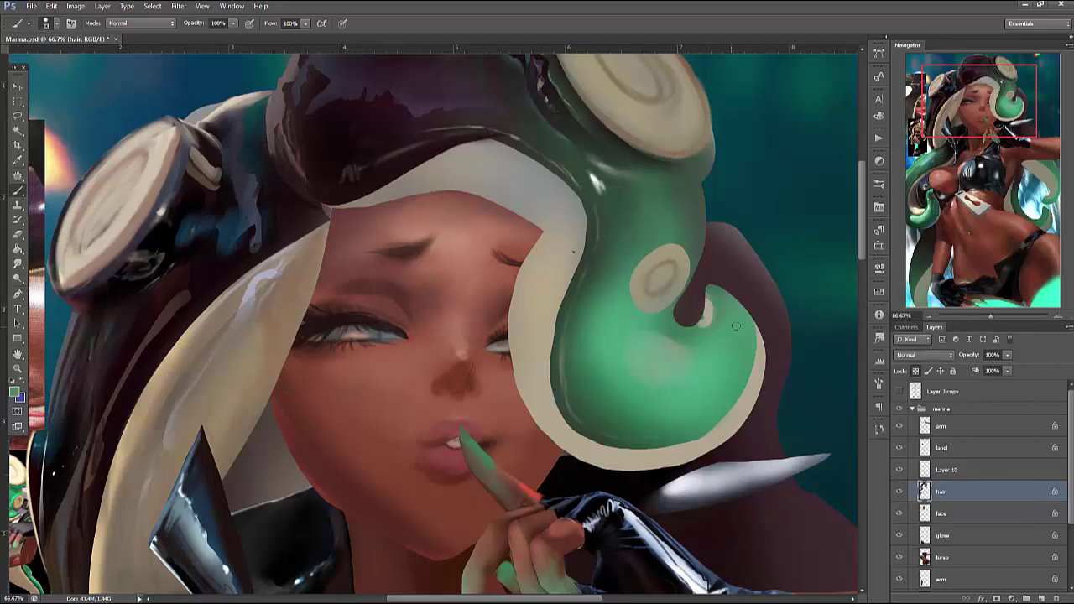
right_click(759, 308)
key("Return")
mouse_move(650, 445)
left_mouse_down()
mouse_move(726, 416)
mouse_move(758, 331)
left_mouse_up()
mouse_move(710, 393)
left_mouse_down()
mouse_move(752, 366)
mouse_move(732, 347)
left_mouse_up()
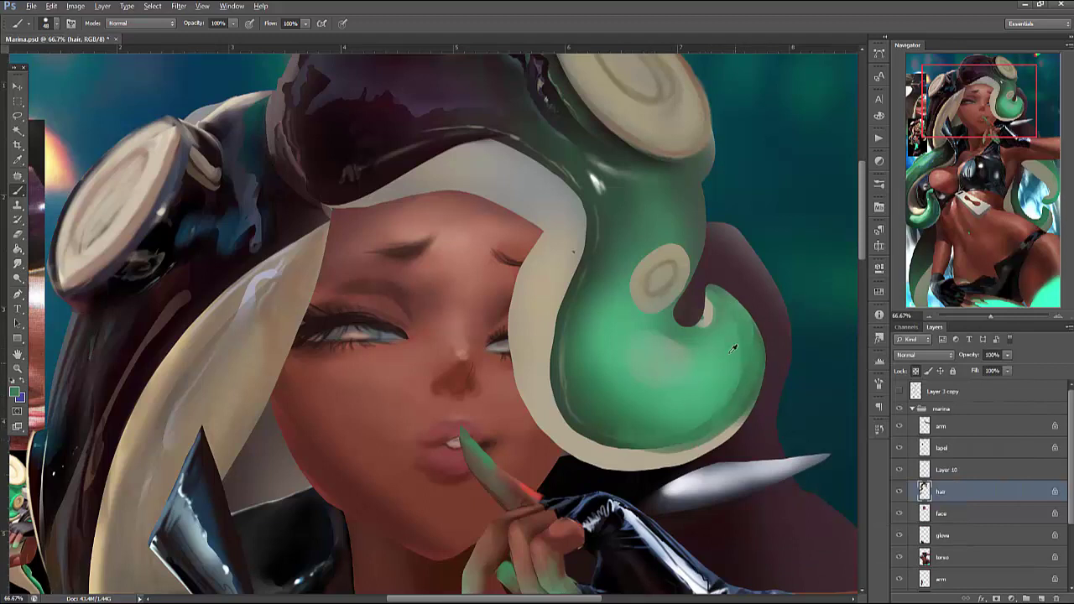
Unlock the hair layer's transparency and clean up the gap between the small sucker and the curl's tip using a lasso selection
left_click(915, 370)
key("l")
mouse_move(692, 328)
left_mouse_down()
mouse_move(701, 290)
mouse_move(690, 327)
left_mouse_up()
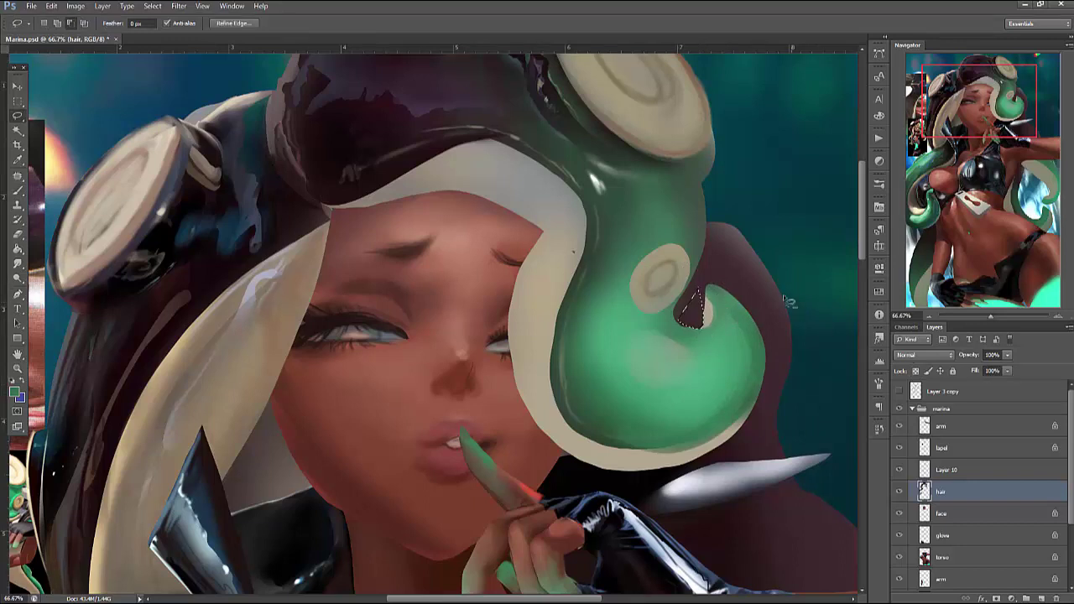
key("ctrl+d")
Lasso the end of the green curl and paint a soft dark green shadow along its inner bend
mouse_move(709, 312)
left_mouse_down()
mouse_move(597, 405)
mouse_move(767, 300)
left_mouse_up()
key("b")
right_click(765, 294)
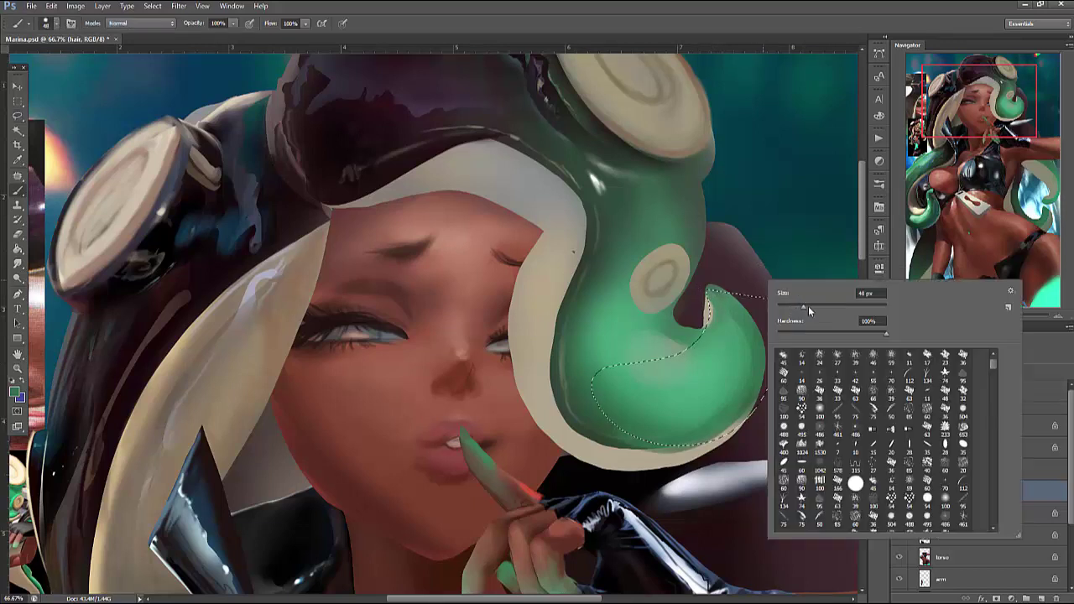
key("Return")
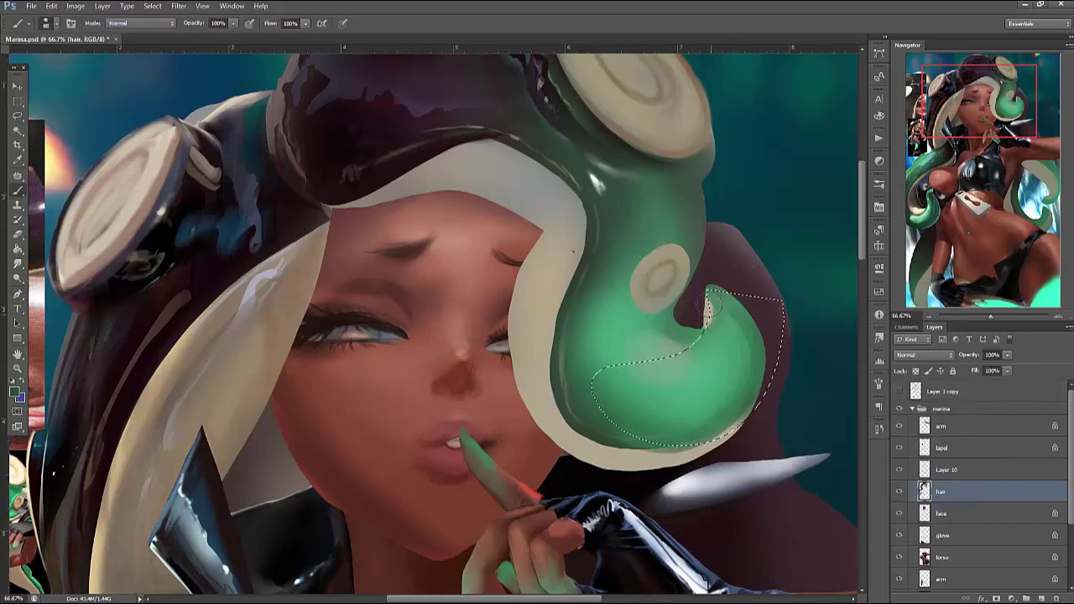
mouse_move(660, 376)
left_mouse_down()
mouse_move(701, 331)
mouse_move(684, 369)
mouse_move(688, 361)
left_mouse_up()
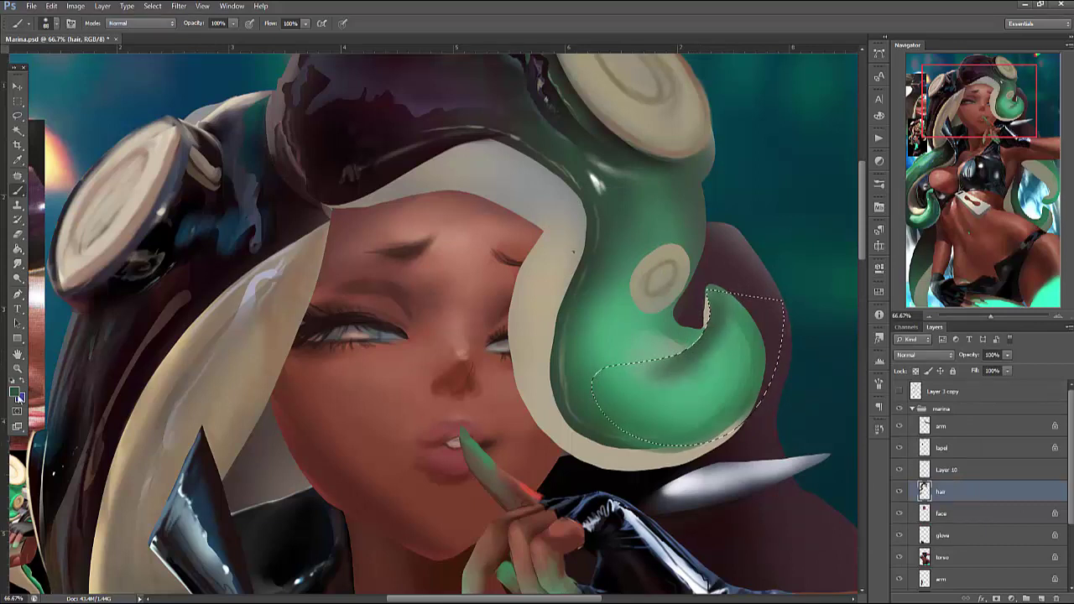
Glaze muted teal #4d8685 over the curl's shadow, and blend sampled green across the bend with the selection cleared
key("i")
left_click(15, 392)
left_click(544, 228)
left_click(476, 245)
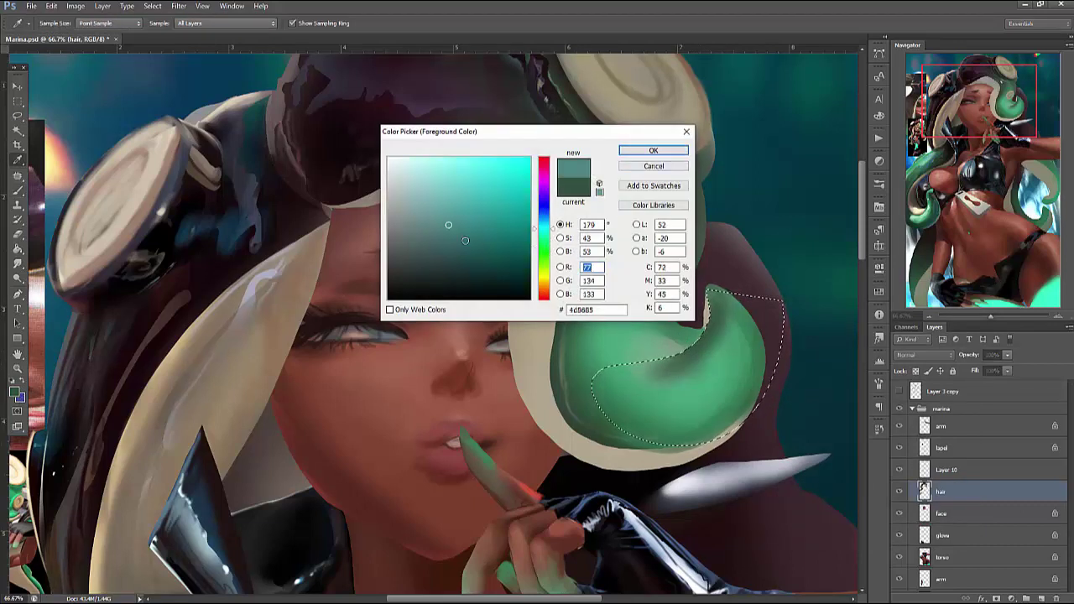
left_click(652, 151)
key("b")
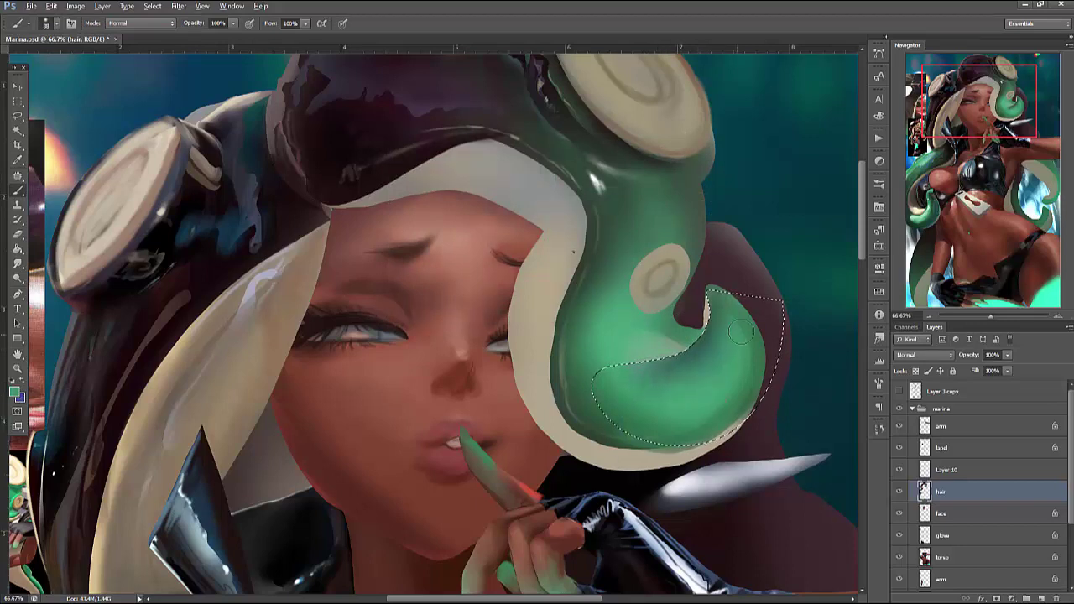
key("ctrl+d")
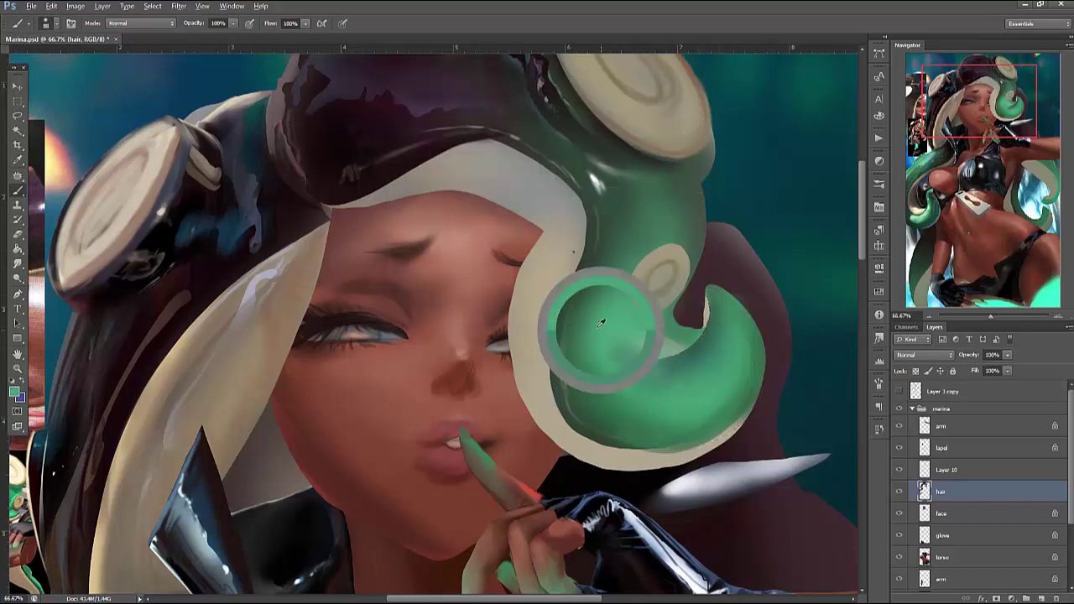
left_click_drag(587, 370, 629, 396)
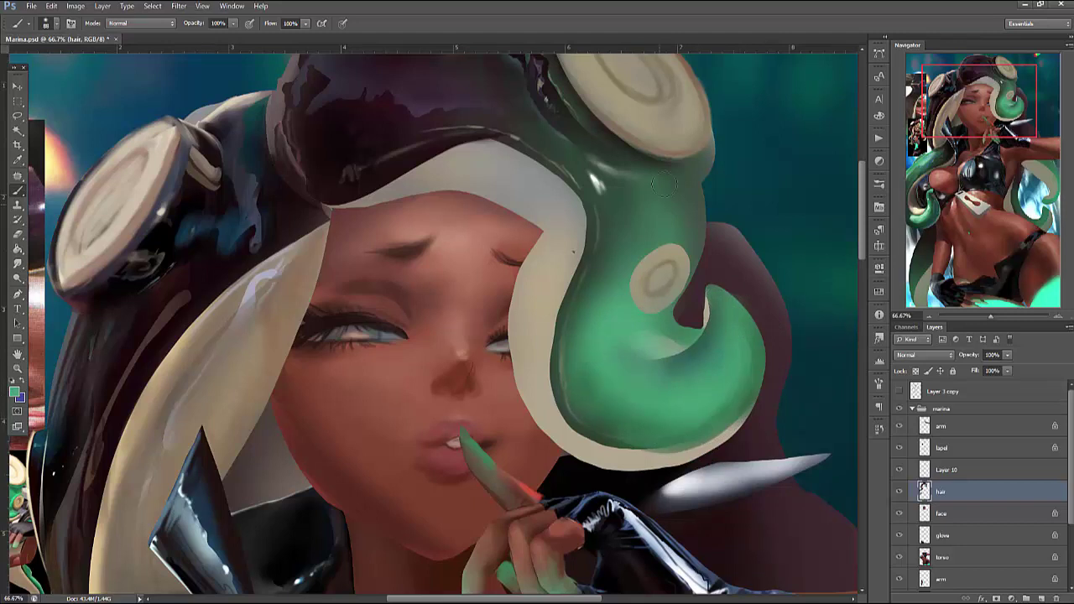
Paint faint purple #81459d tints over the upper green tentacle and the curl with a soft brush
left_click(16, 393)
left_click(544, 188)
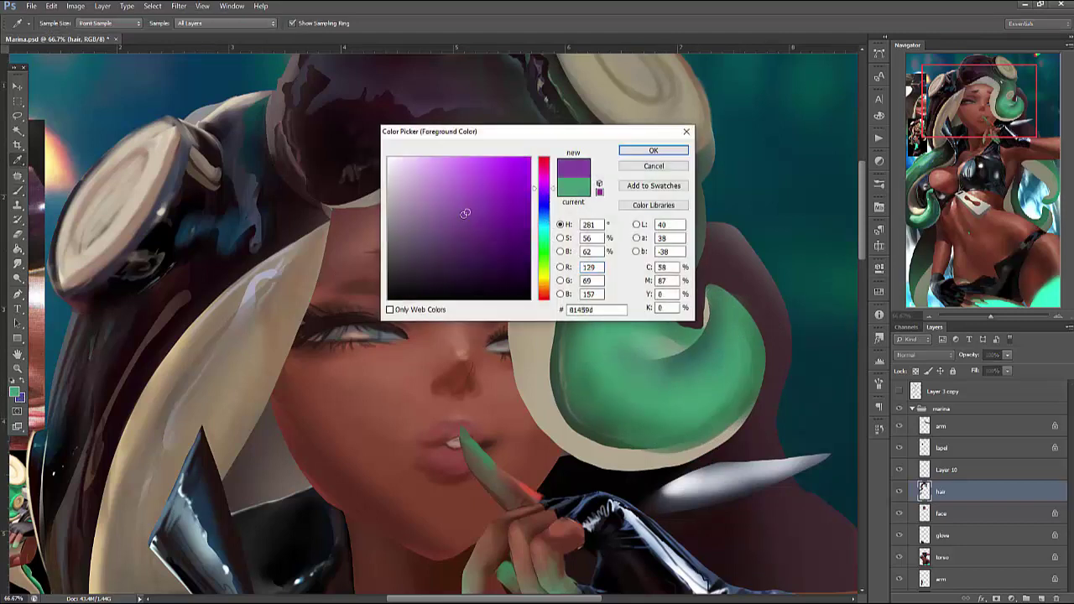
left_click(653, 151)
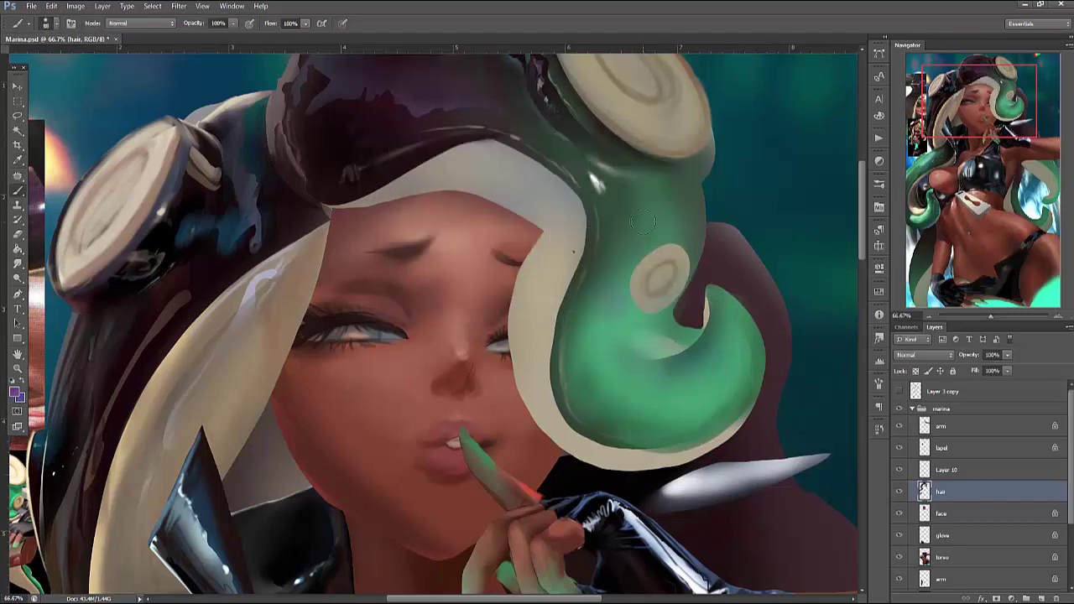
right_click(615, 351)
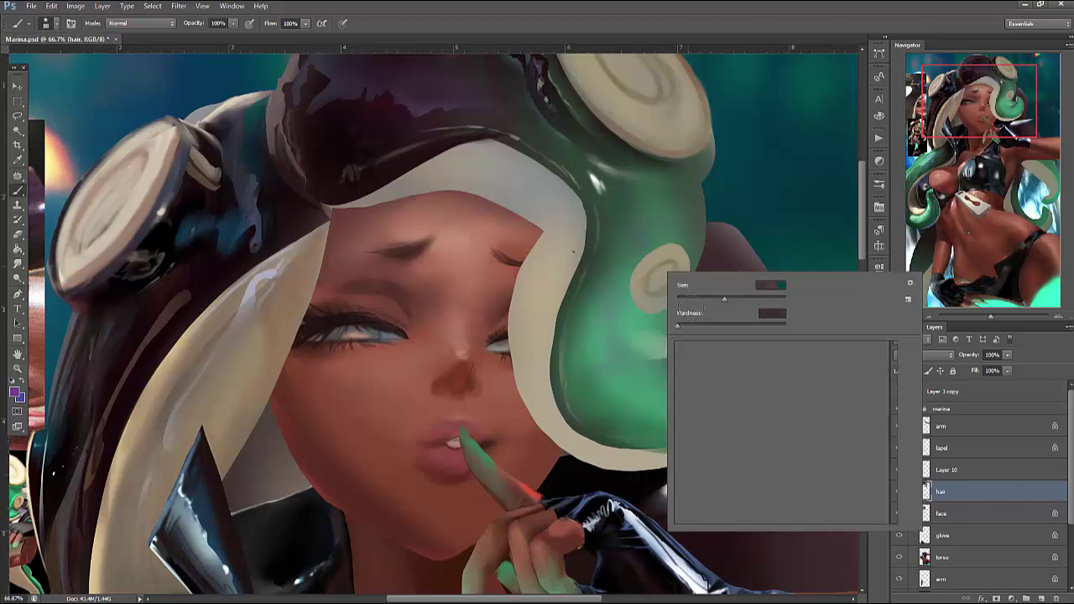
key("Return")
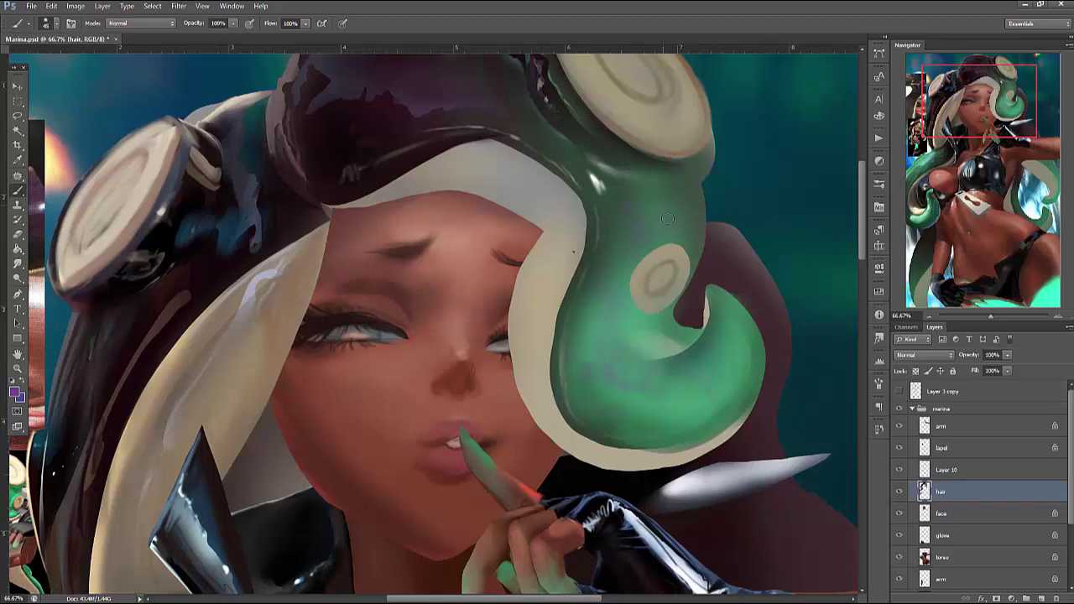
right_click(738, 164)
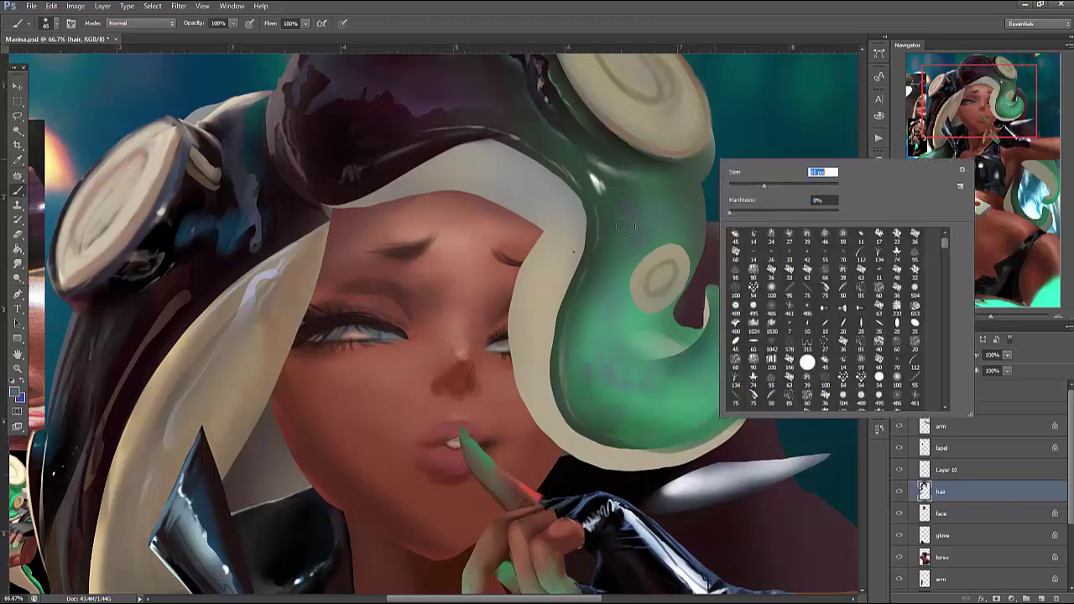
key("Return")
Lasso around the large sucker's lower rim and repaint the tentacle edge beside it with dark tones and a green rim
mouse_move(711, 112)
left_mouse_down()
mouse_move(697, 208)
mouse_move(711, 103)
left_mouse_up()
key("b")
mouse_move(672, 156)
left_mouse_down()
mouse_move(694, 104)
mouse_move(699, 136)
mouse_move(694, 123)
mouse_move(715, 138)
left_mouse_up()
key("ctrl+d")
key("l")
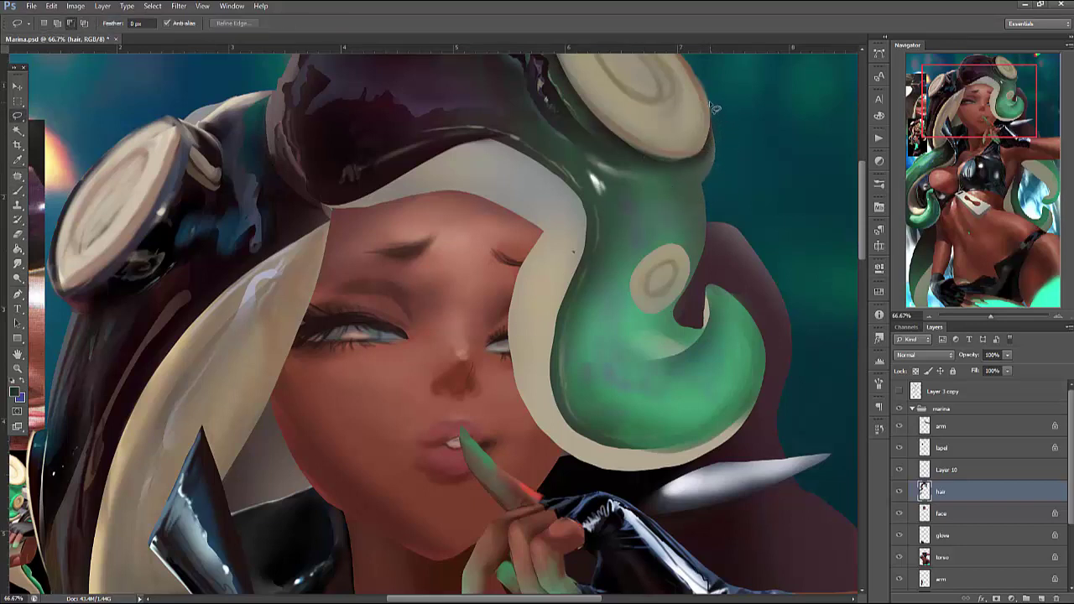
mouse_move(710, 101)
left_mouse_down()
mouse_move(719, 147)
mouse_move(704, 177)
mouse_move(663, 101)
left_mouse_up()
key("b")
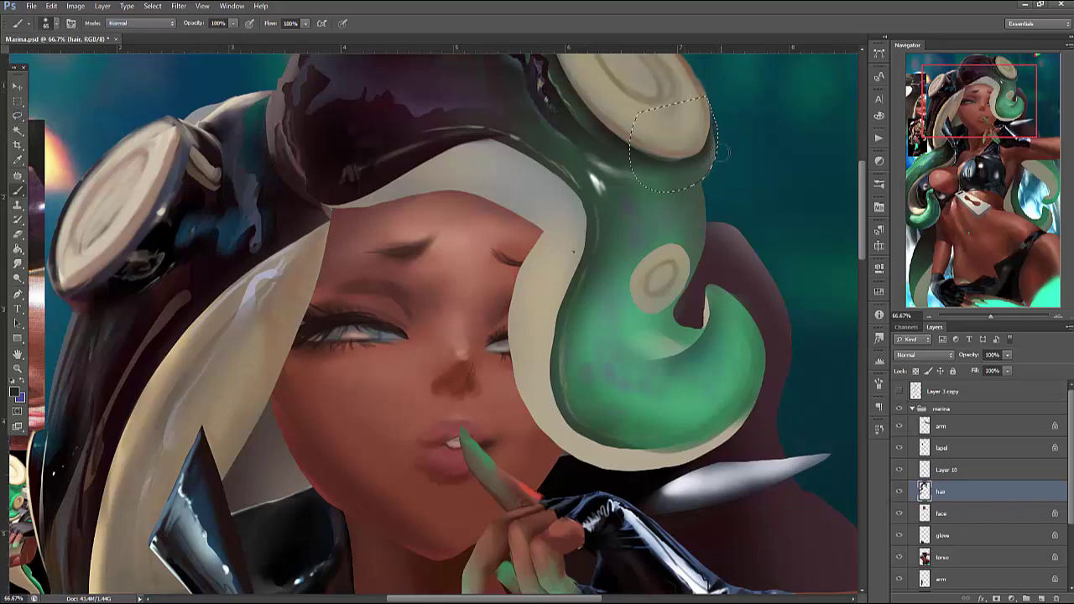
left_click(713, 126, "alt")
left_click_drag(717, 122, 713, 164)
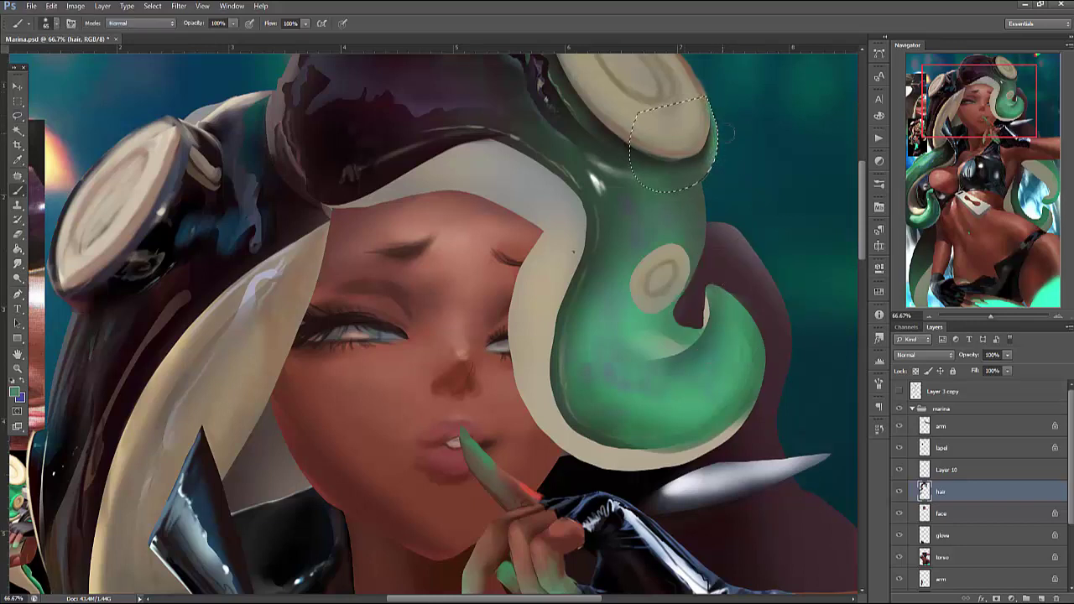
key("ctrl+d")
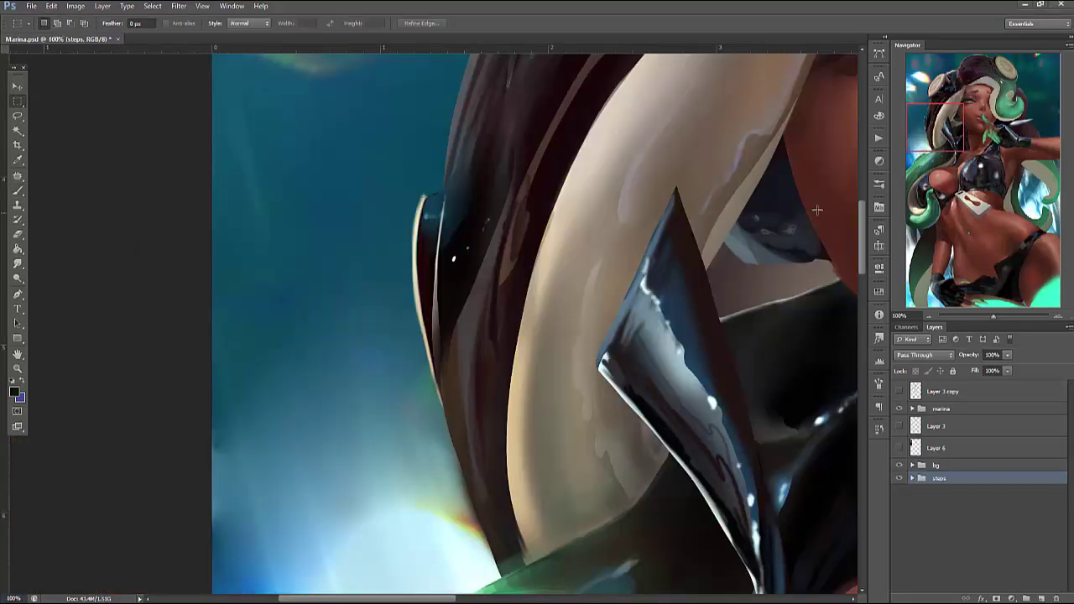
Expand the marina group, select Layer 11, and compare the face with and without that layer
left_click_drag(1017, 170, 999, 215)
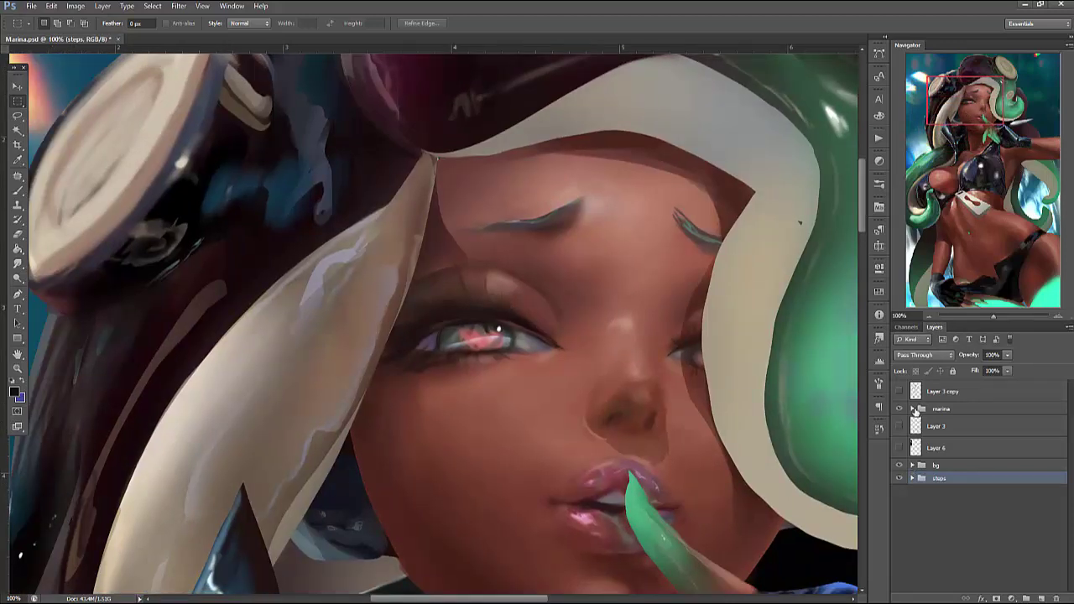
left_click(913, 409)
left_click(948, 513)
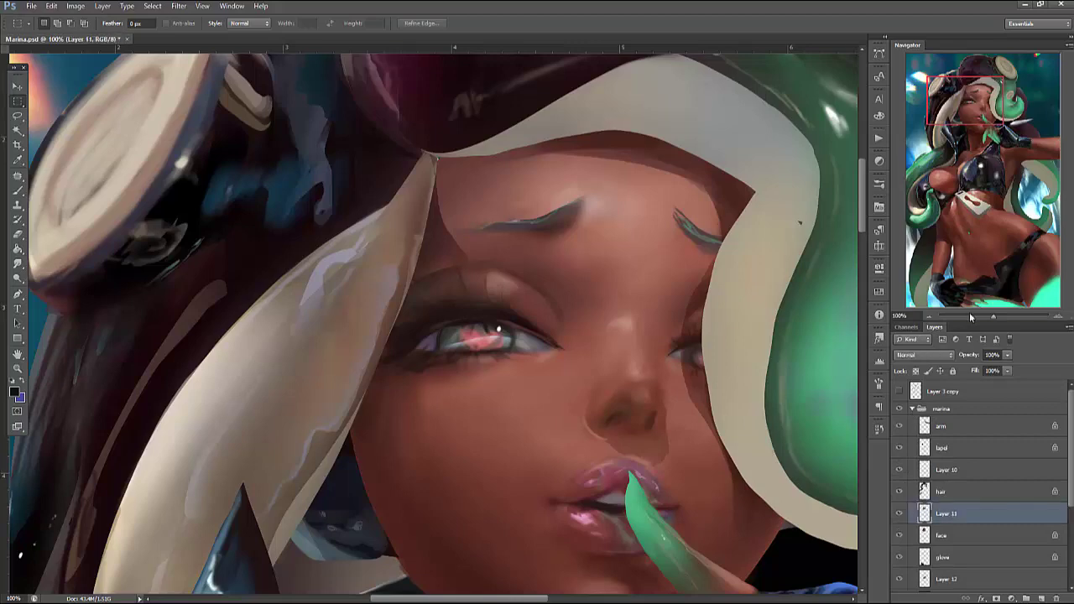
left_click(929, 318)
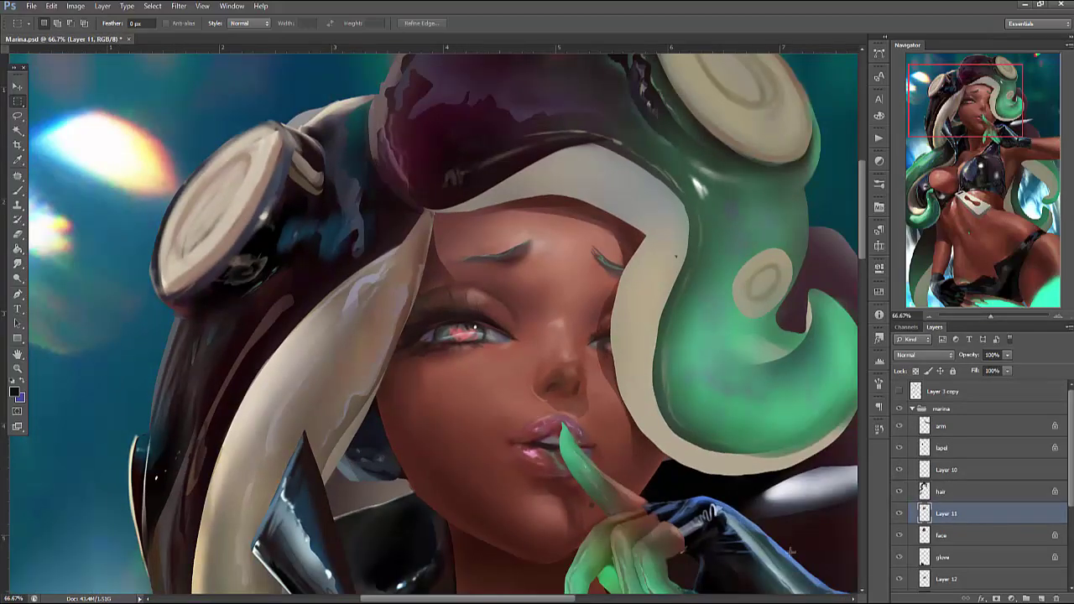
left_click(898, 513)
mouse_move(630, 571)
left_mouse_down()
mouse_move(684, 470)
mouse_move(687, 502)
left_mouse_up()
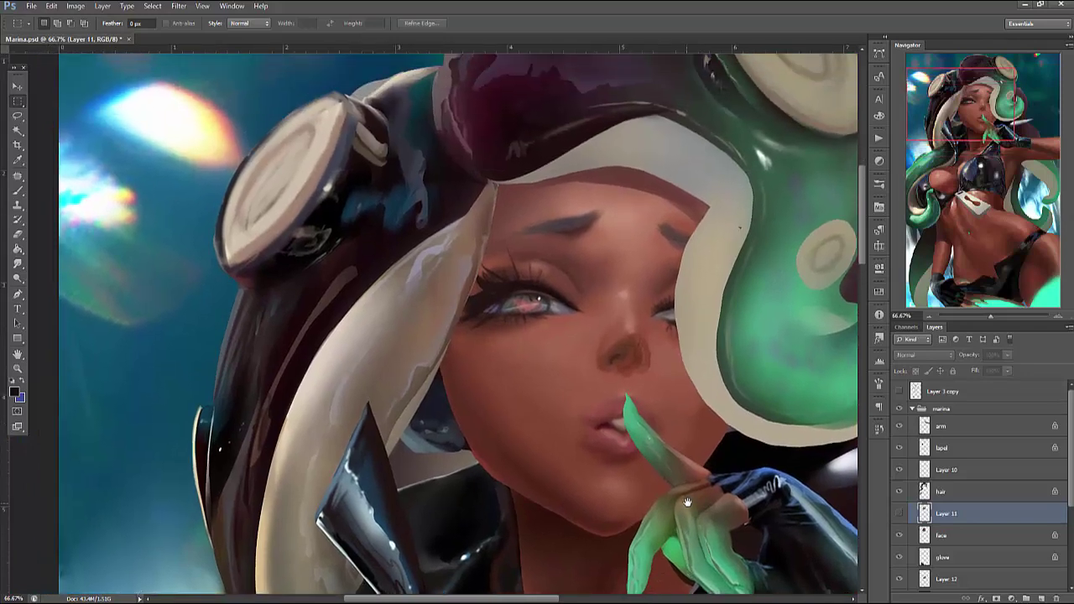
left_click(899, 514)
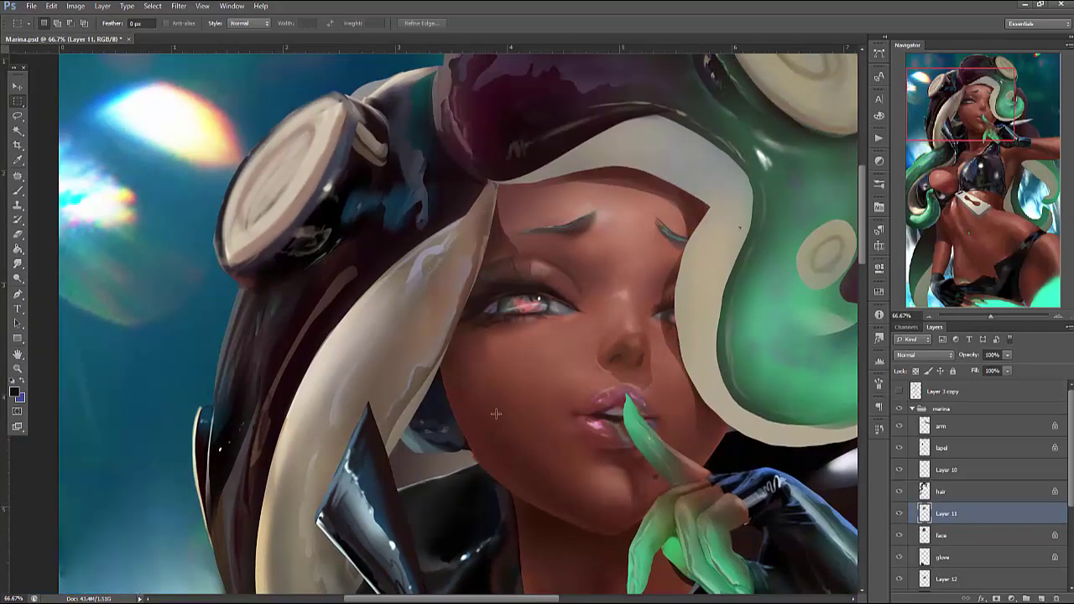
Zoom in on the face and show the Layer 6 reference images beside it
left_click(1060, 317)
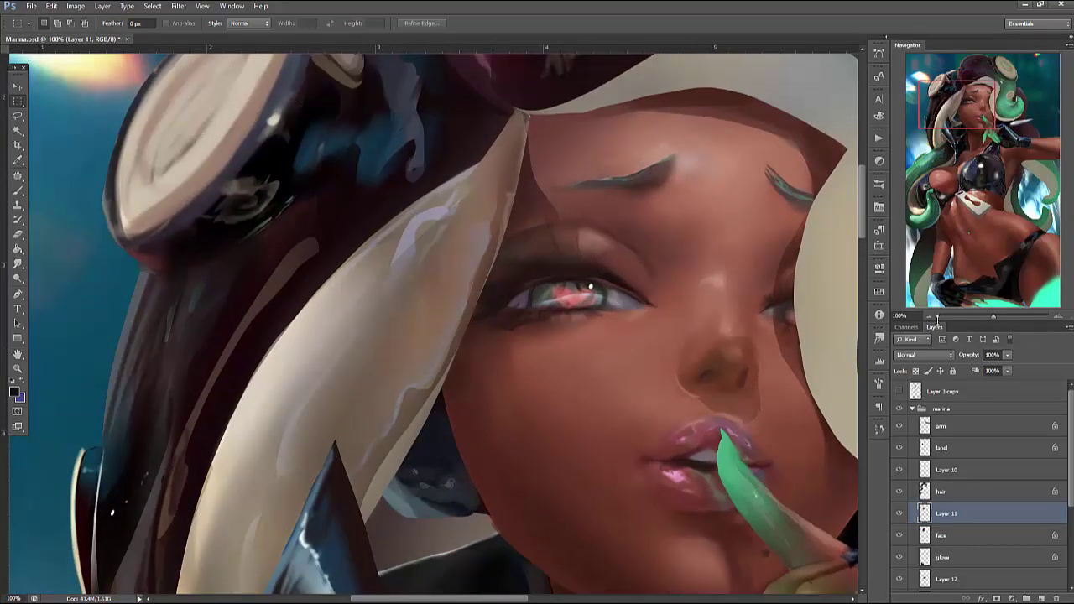
scroll(990, 487, "down", 3)
scroll(925, 519, "up", 1)
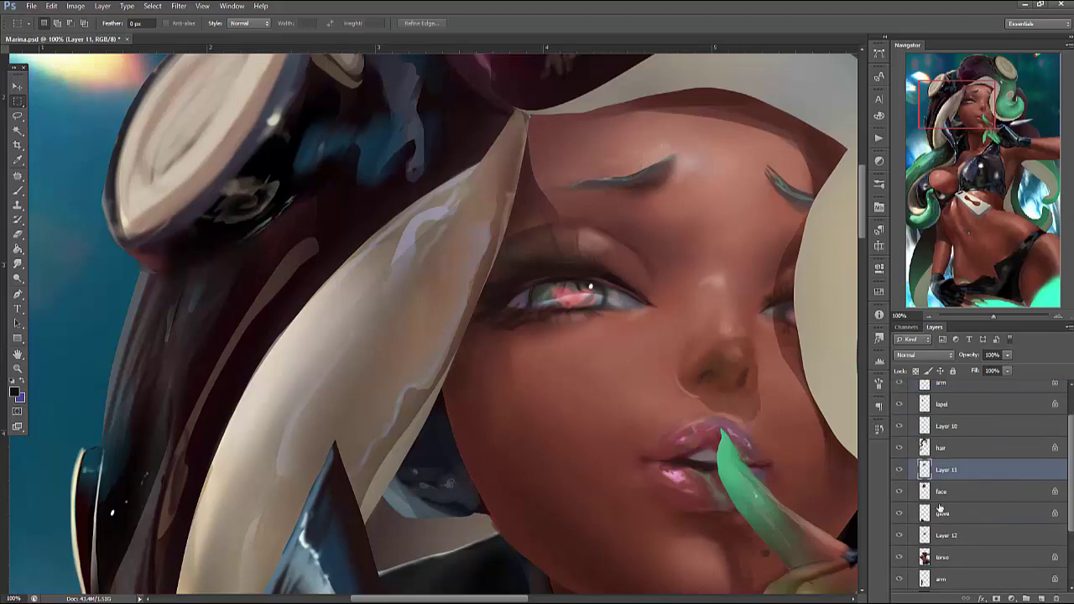
scroll(926, 520, "down", 1)
left_click(900, 556)
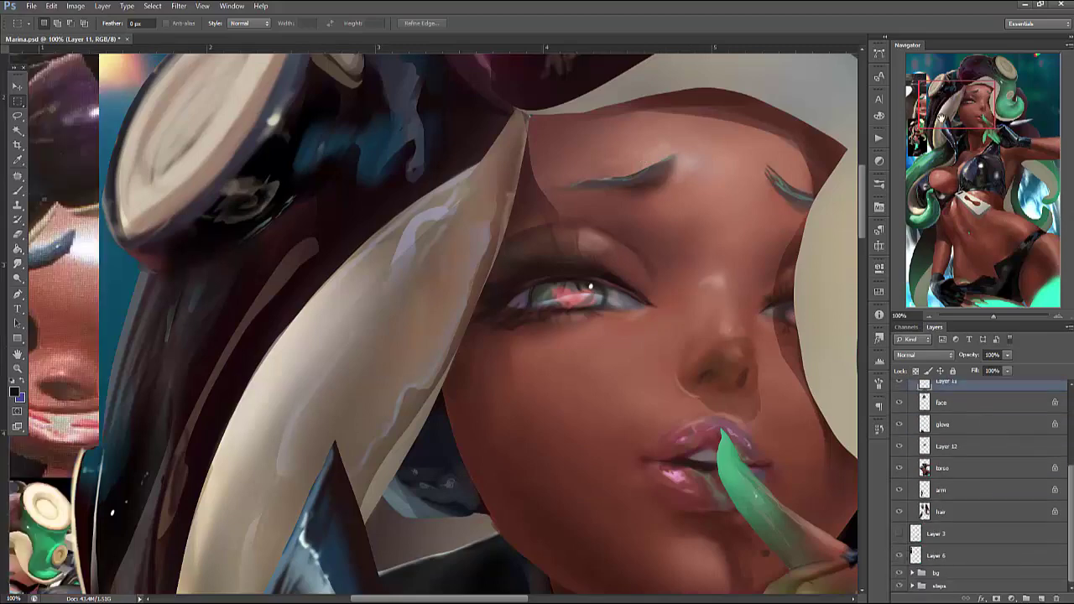
Check the face, hair and torso against the reference images, and merge Layer 11 down into the face layer
left_click_drag(191, 425, 486, 287)
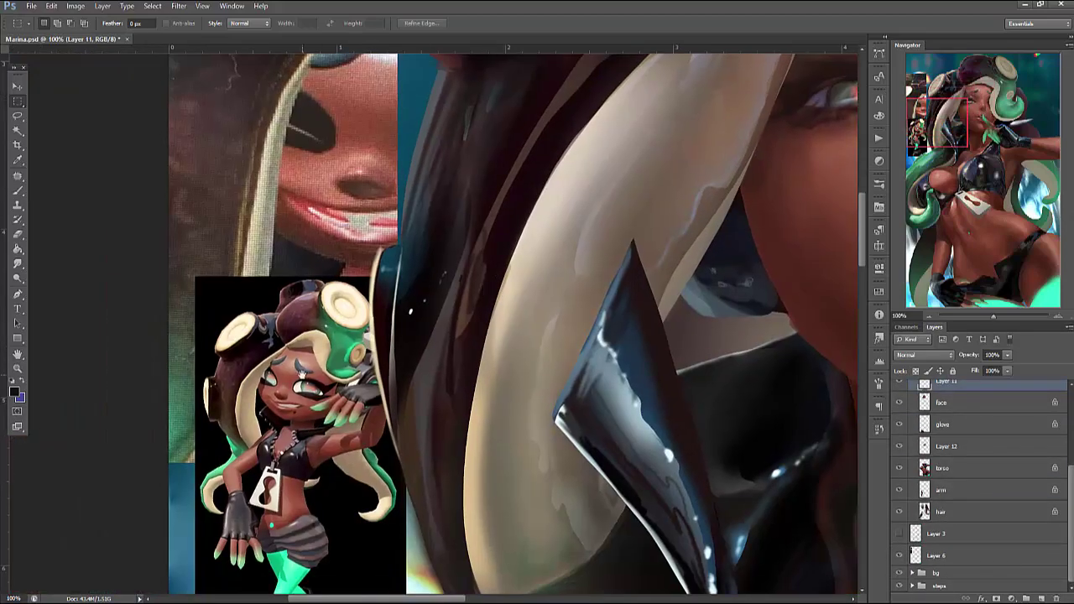
left_click_drag(369, 350, 246, 388)
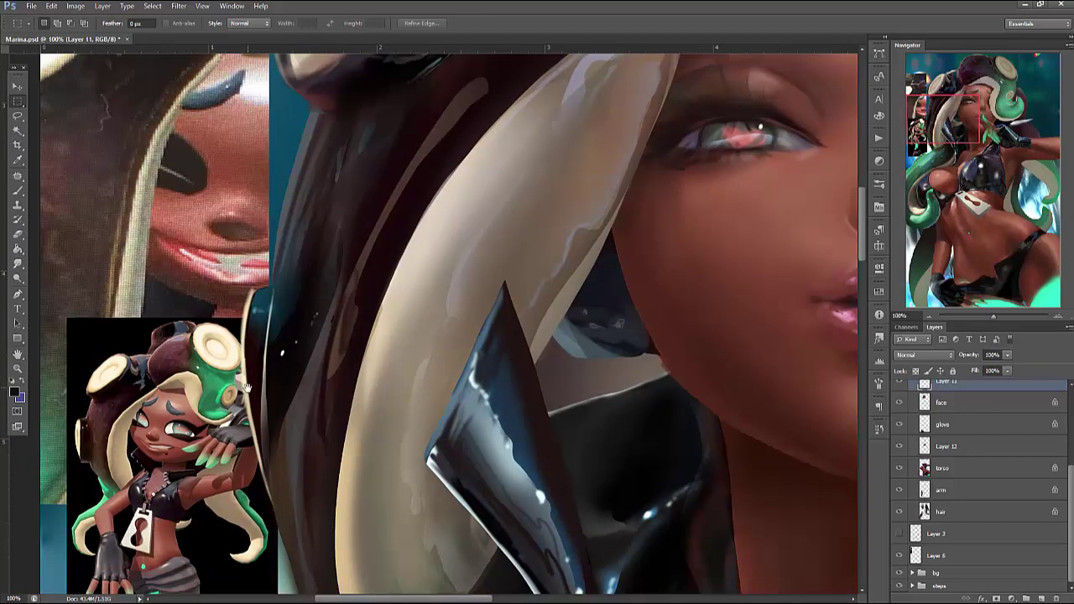
left_click(930, 316)
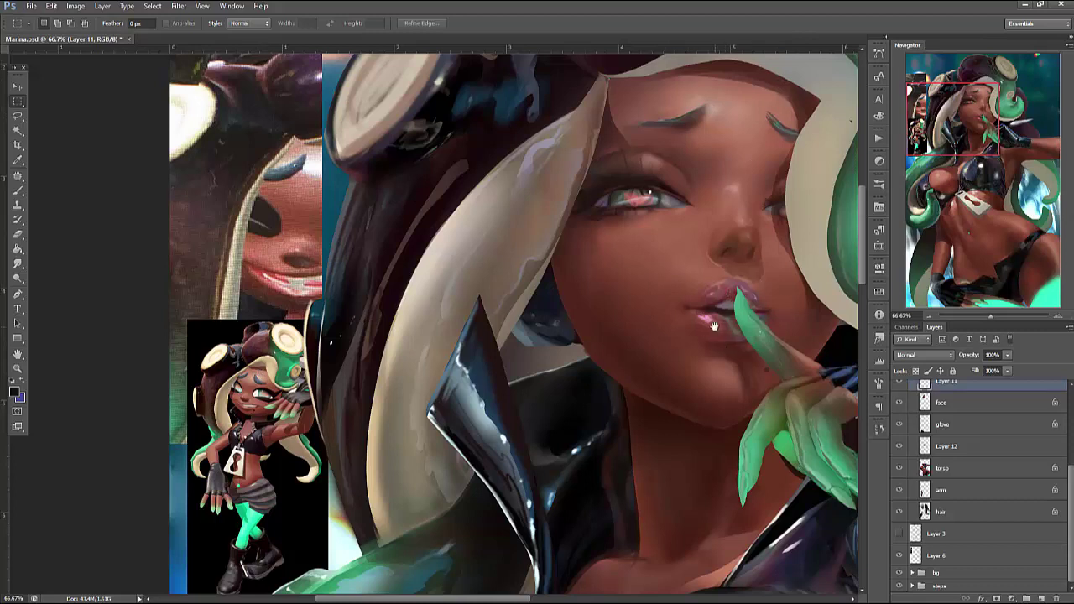
left_click_drag(714, 325, 661, 349)
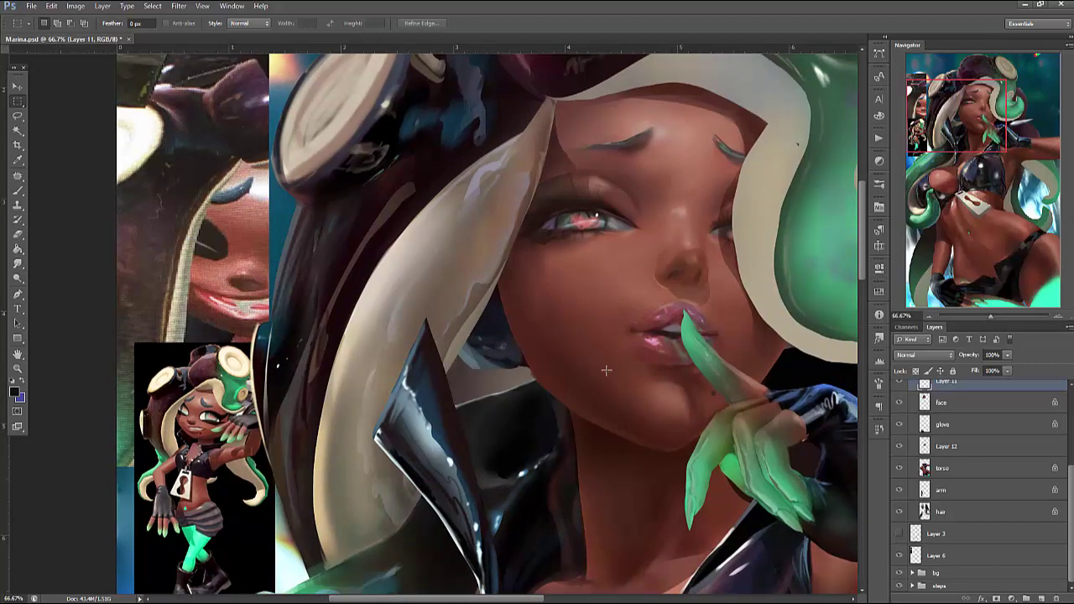
left_click_drag(610, 394, 539, 459)
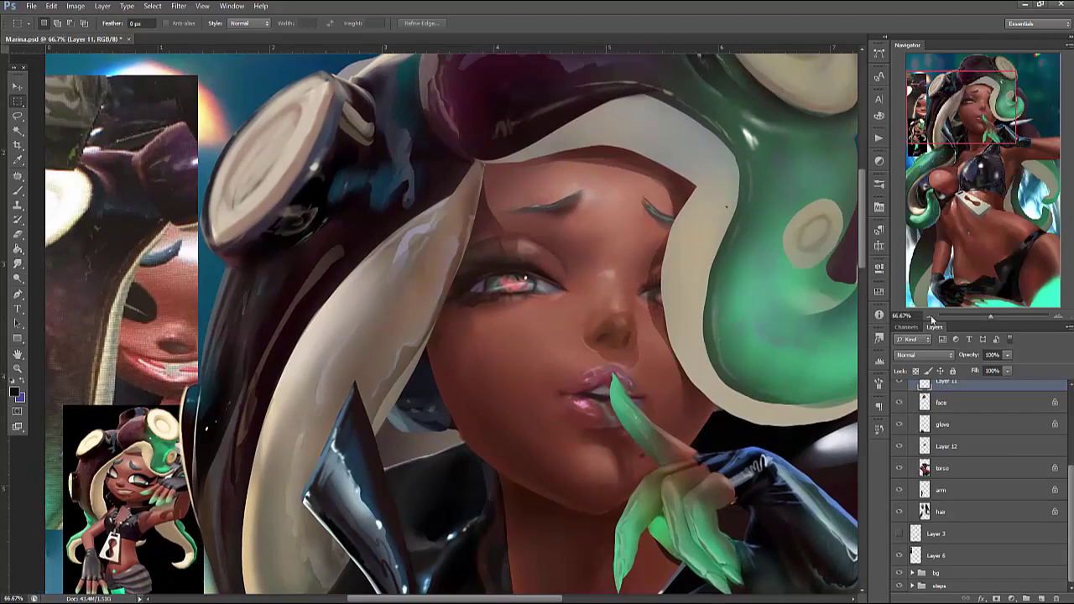
left_click(932, 320)
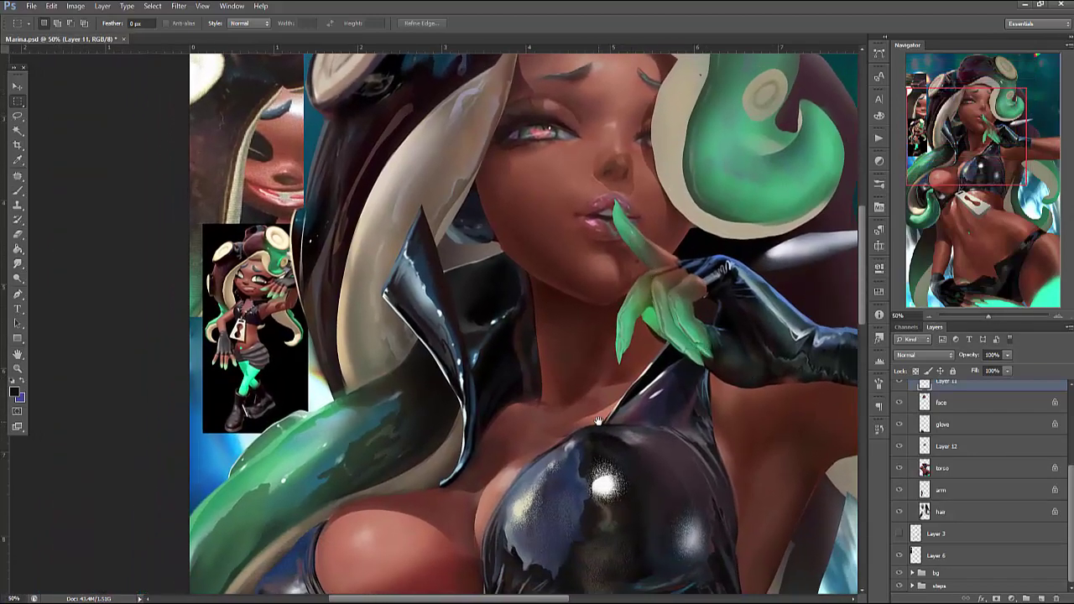
left_click_drag(599, 420, 675, 227)
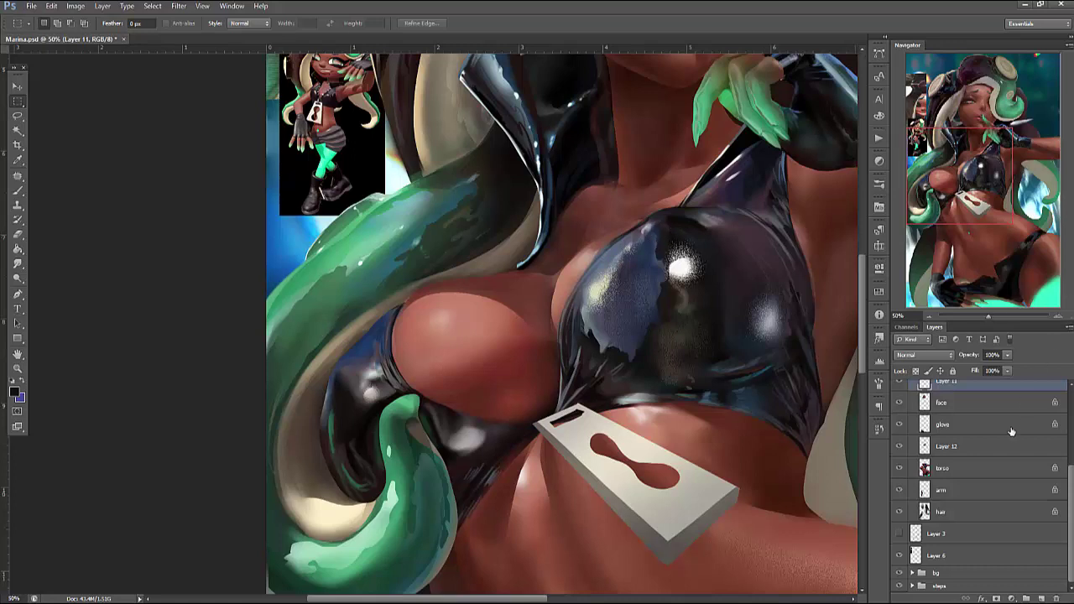
scroll(953, 407, "up", 1)
key("ctrl+e")
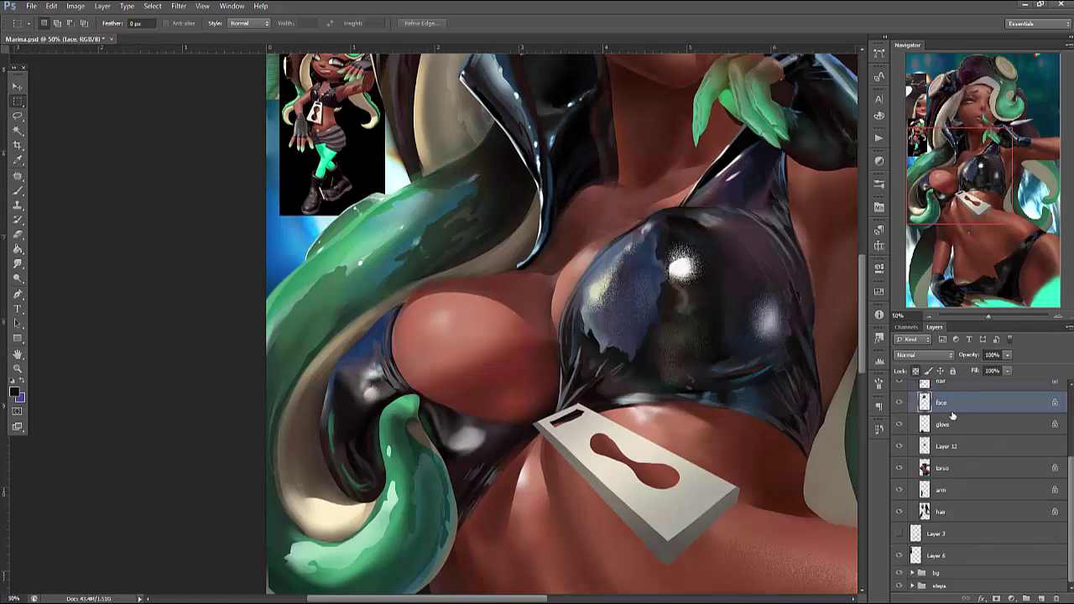
Select Layer 12 and compare the torso and top with and without that layer
left_click(905, 447)
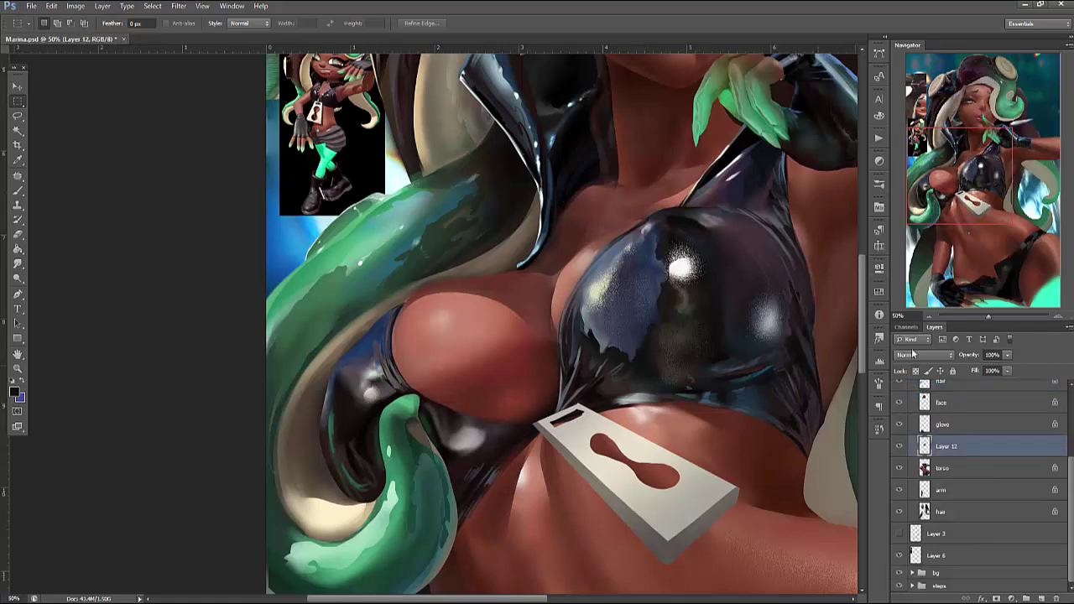
left_click(1057, 317)
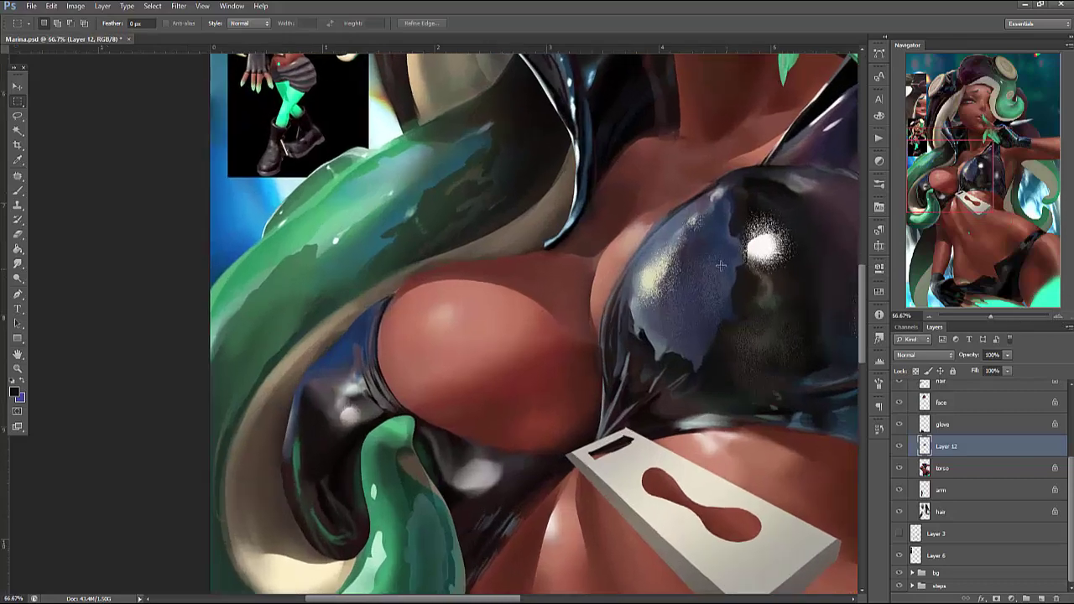
left_click_drag(776, 277, 718, 353)
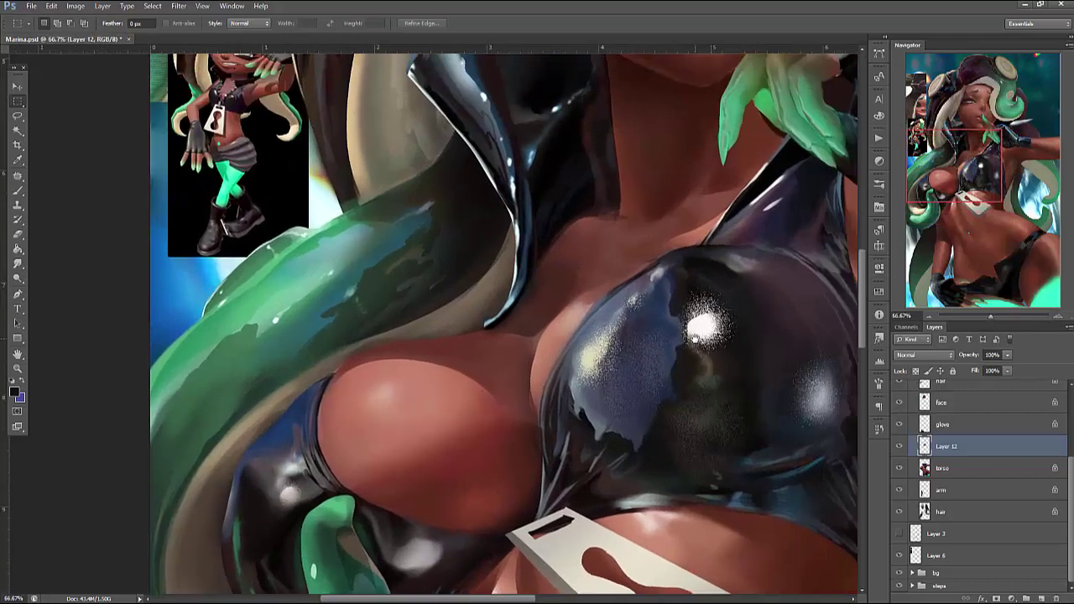
left_click_drag(591, 243, 587, 327)
left_click_drag(574, 122, 527, 483)
left_click_drag(482, 235, 520, 288)
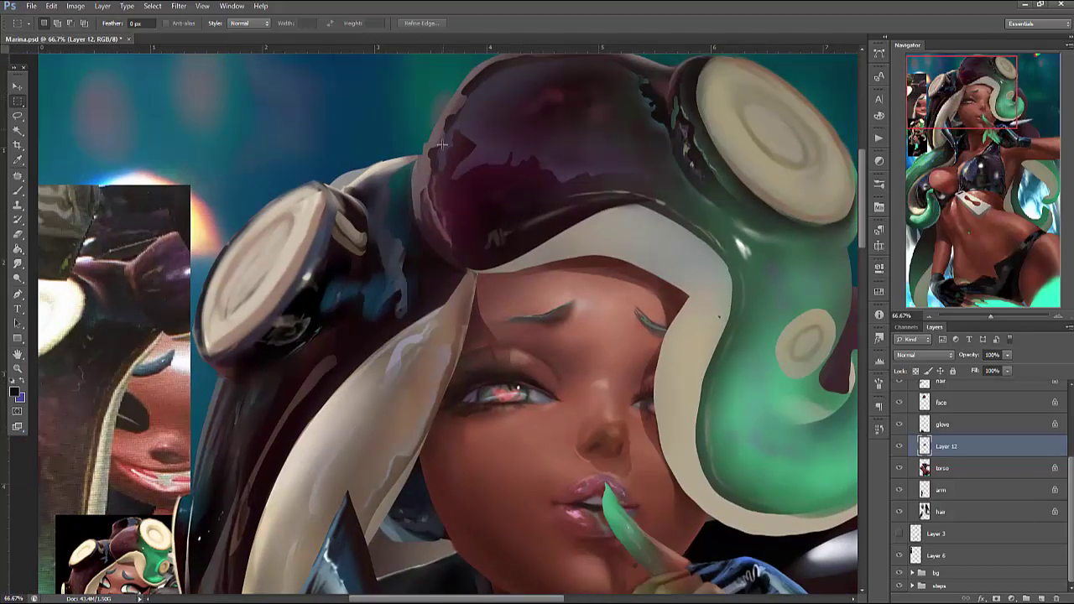
left_click_drag(610, 444, 608, 412)
left_click_drag(603, 454, 623, 401)
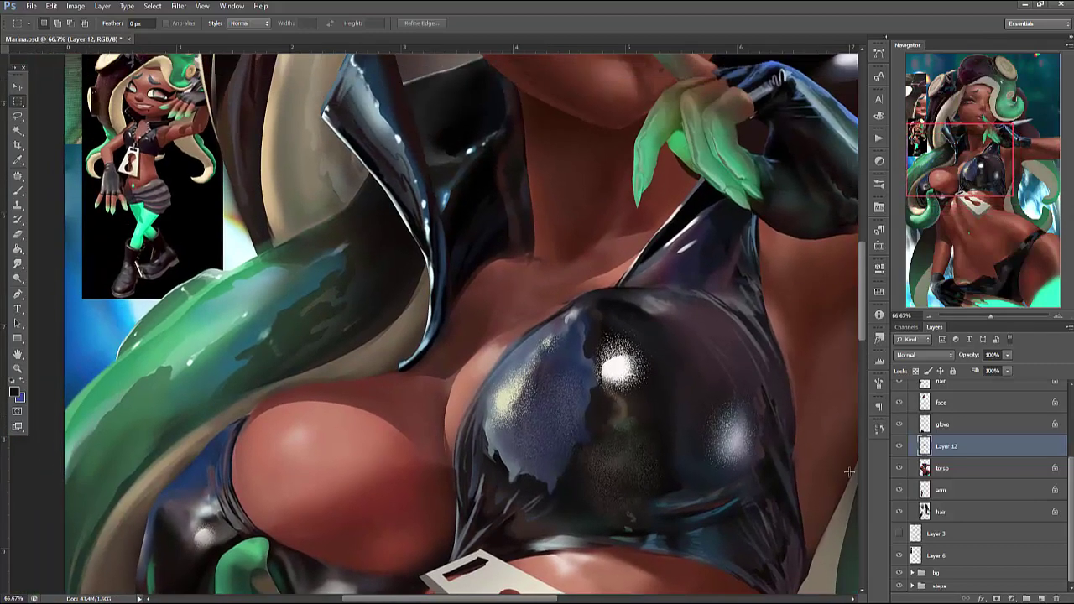
left_click(899, 447)
left_click(900, 447)
Examine the full-body reference image beside the painting at 200% zoom
left_click_drag(562, 271, 538, 306)
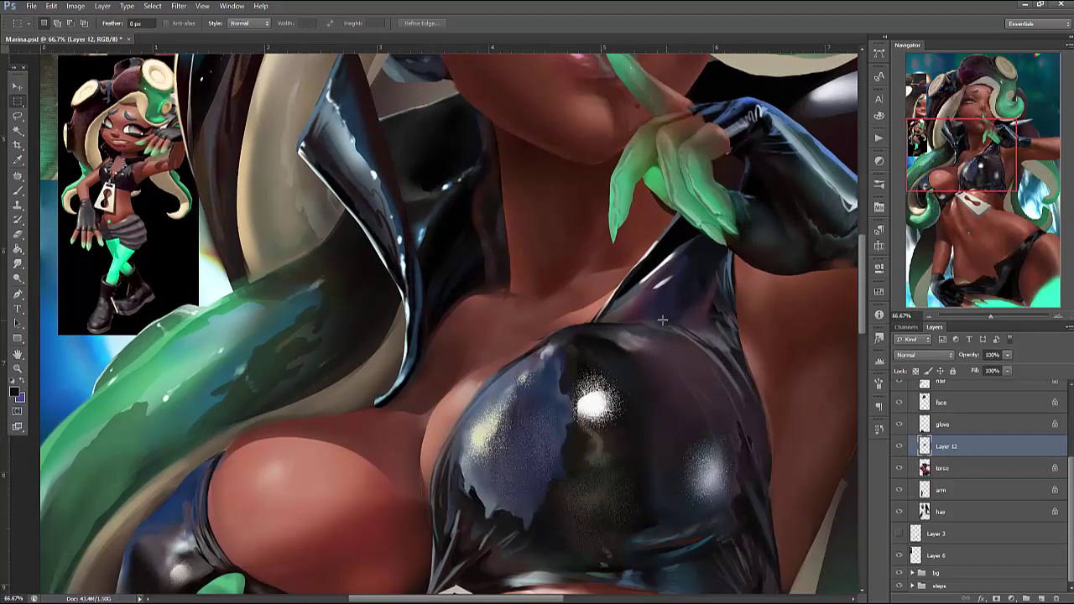
left_click_drag(610, 270, 678, 371)
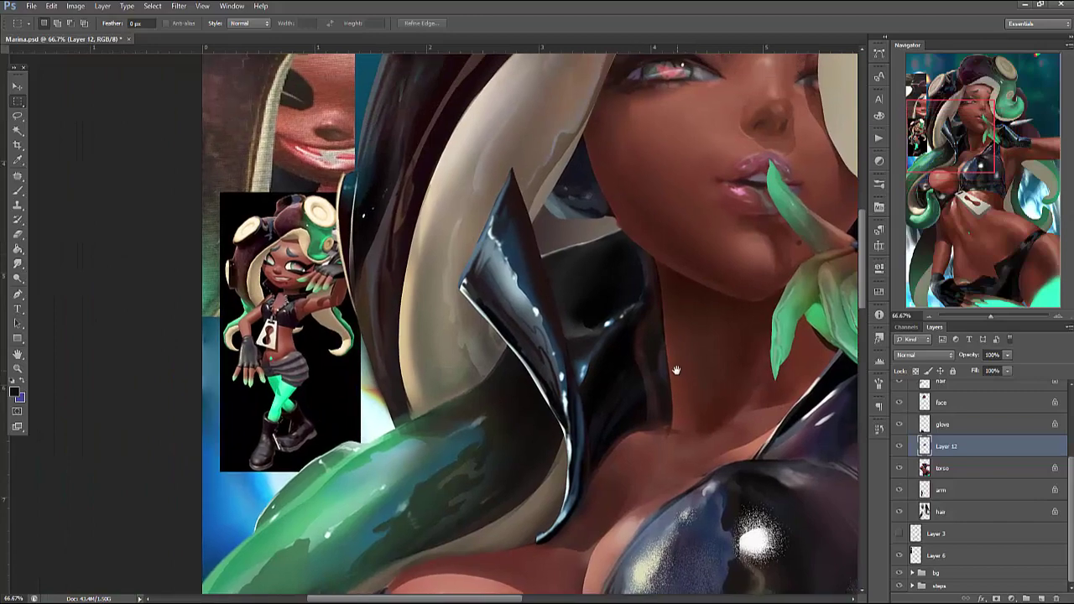
left_click(1058, 316)
left_click(1057, 316)
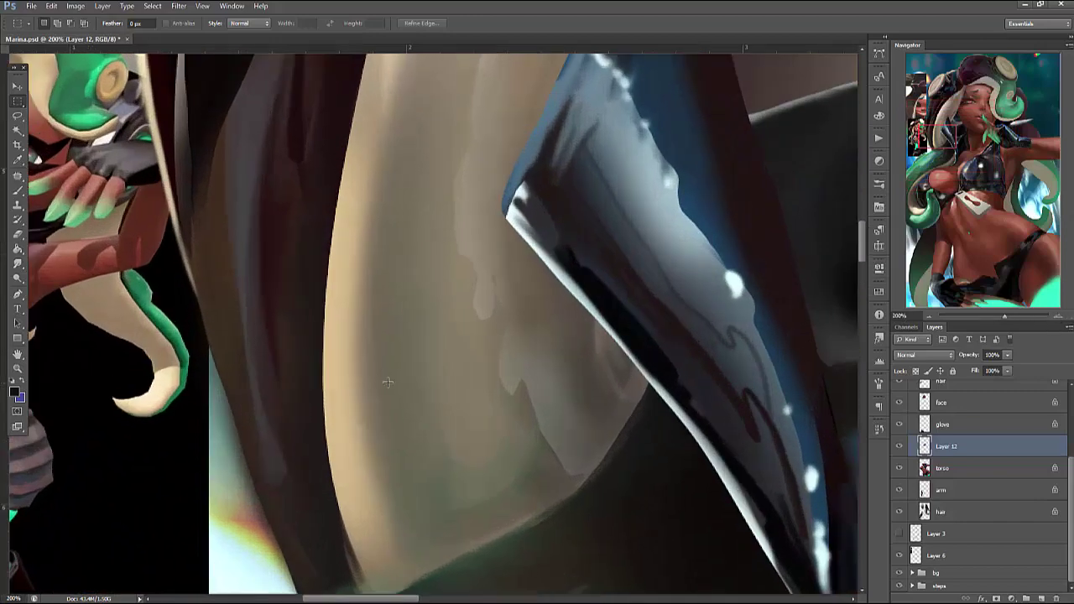
left_click(923, 131)
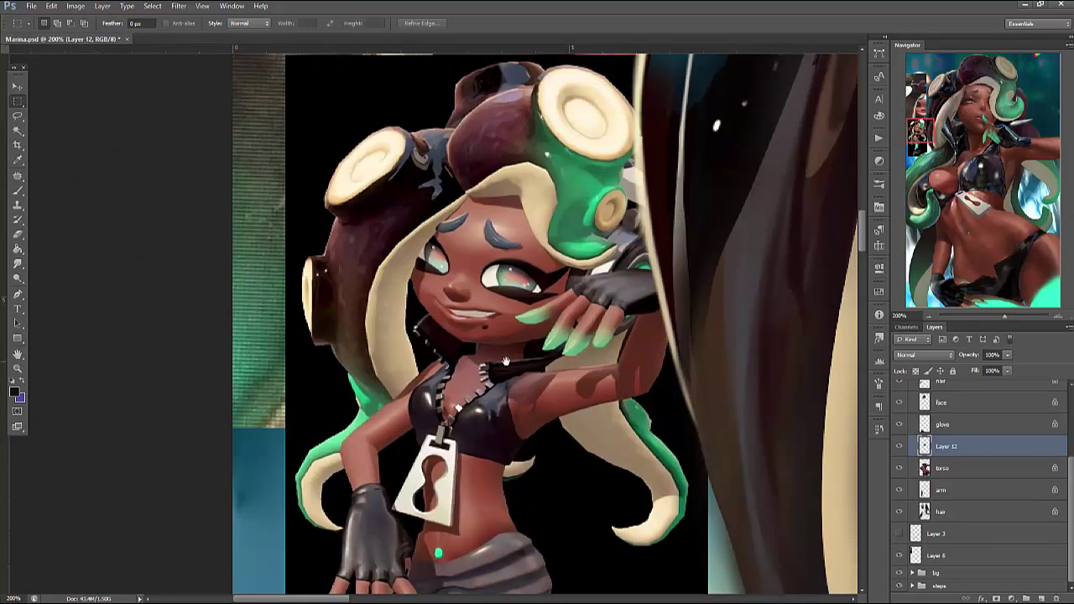
left_click_drag(490, 409, 496, 406)
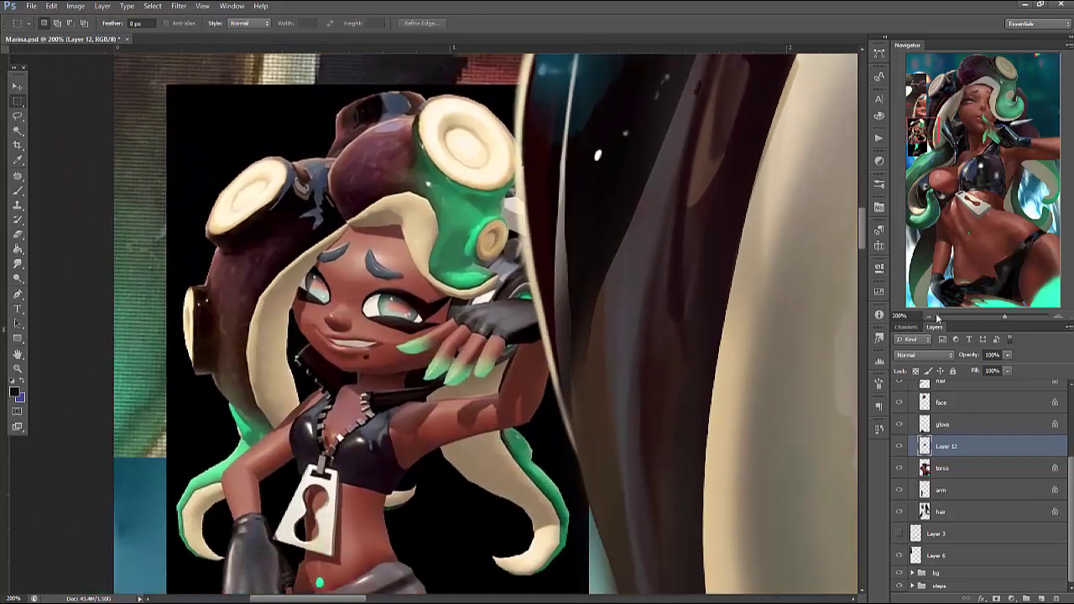
left_click(929, 318)
left_click(929, 318)
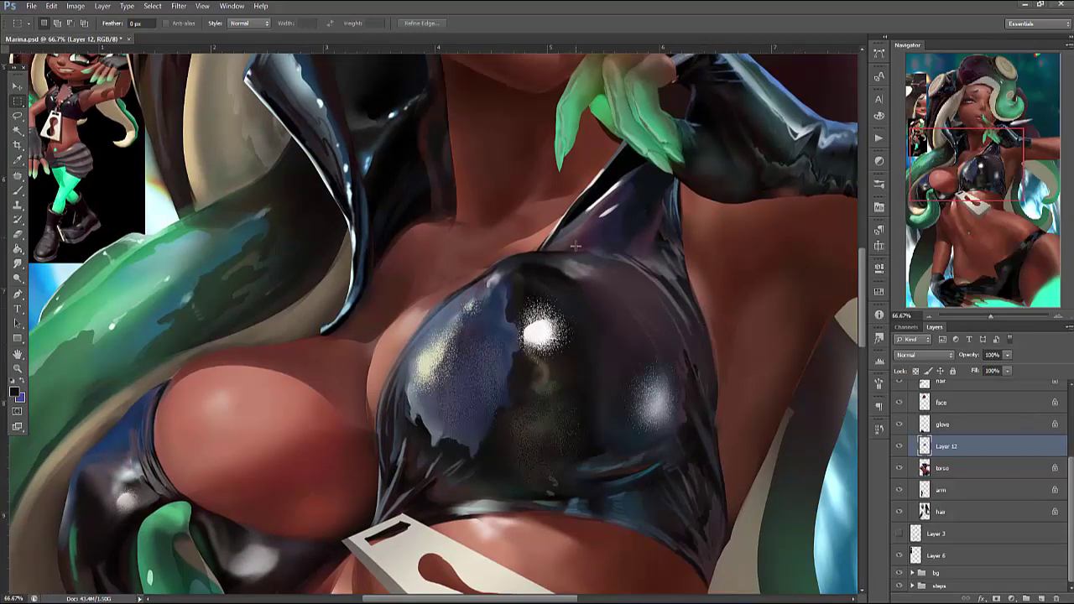
Compare the top once more with and without Layer 12, and merge it down into the torso layer
left_click_drag(1025, 147, 1026, 80)
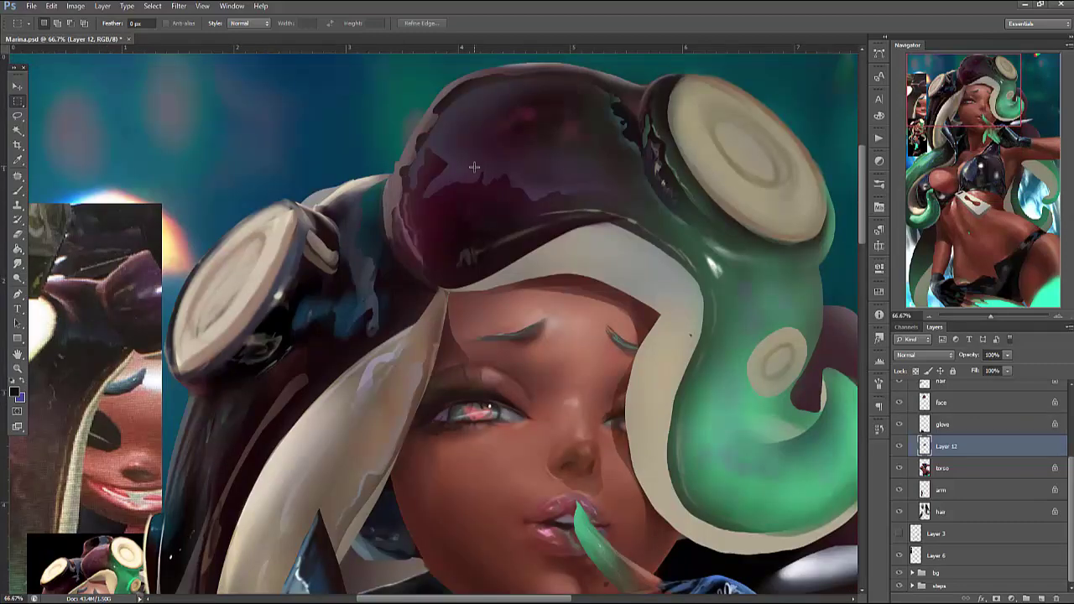
scroll(473, 115, "down", 10)
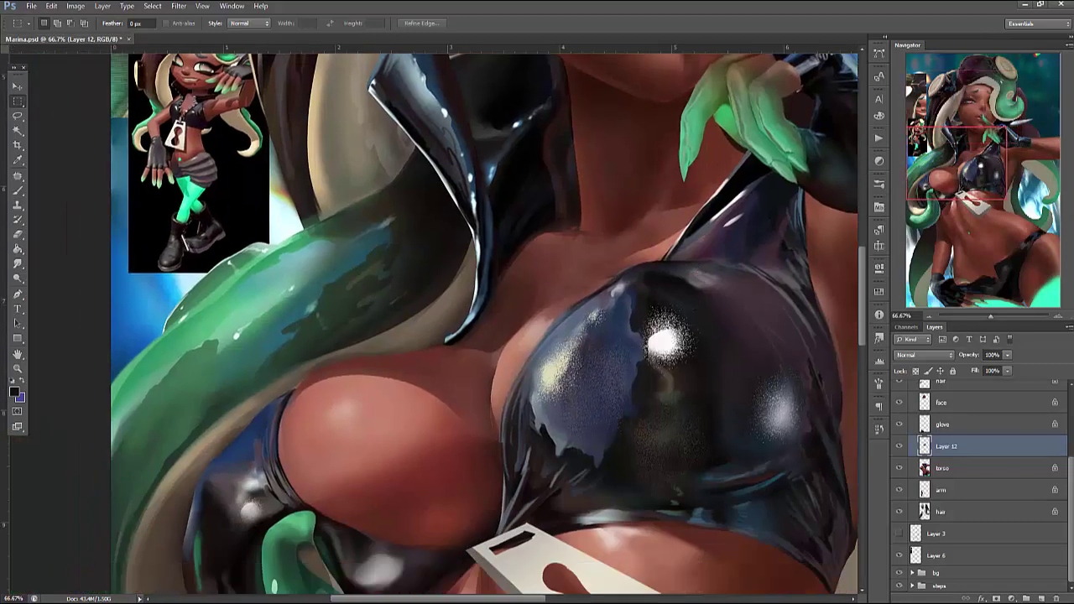
left_click_drag(653, 252, 452, 283)
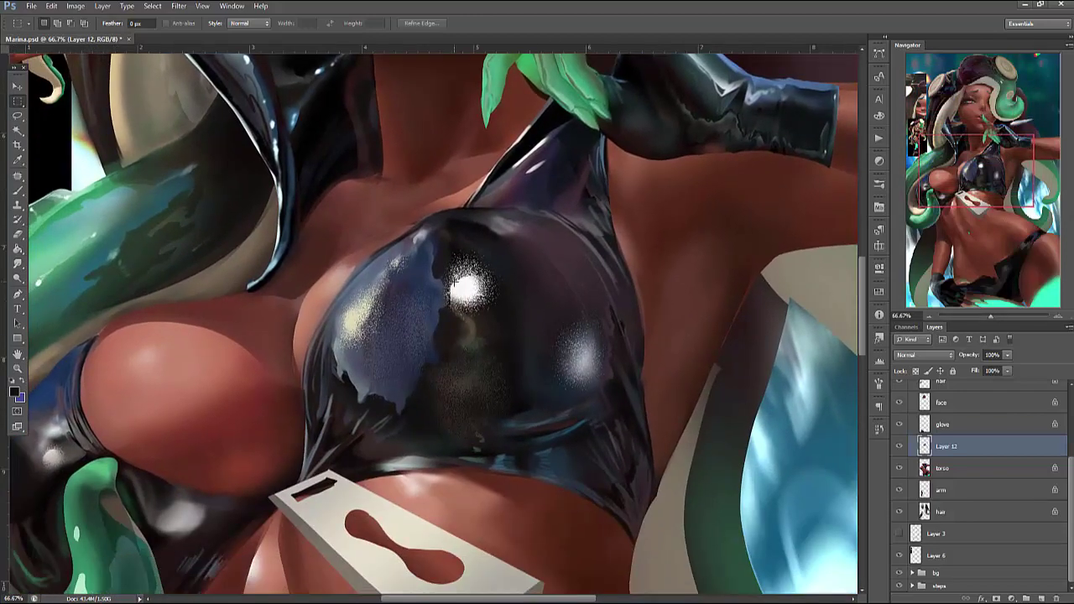
scroll(438, 348, "left", 5)
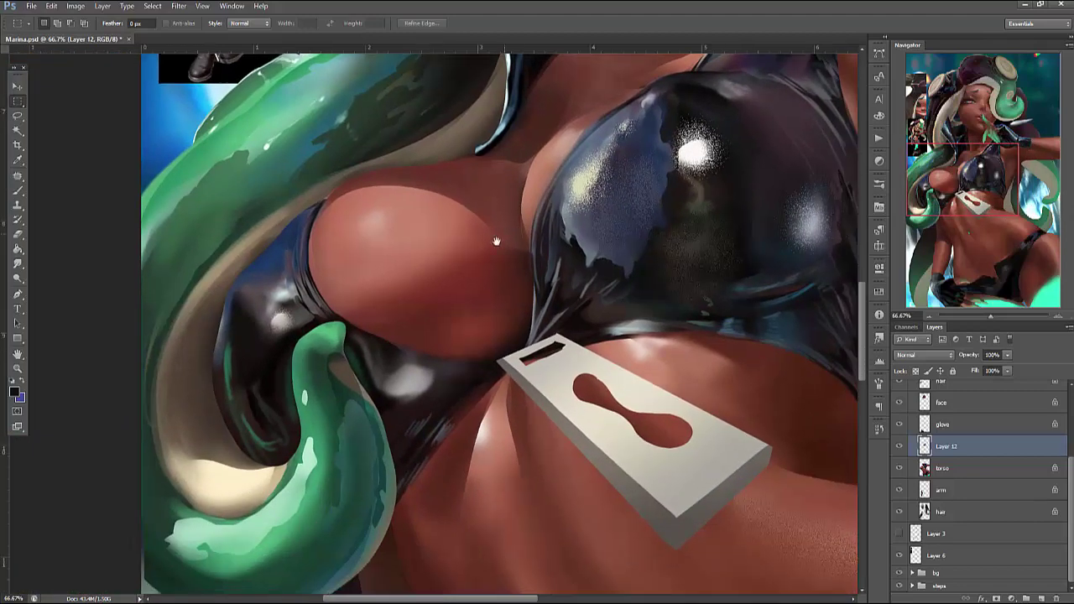
scroll(426, 347, "up", 2)
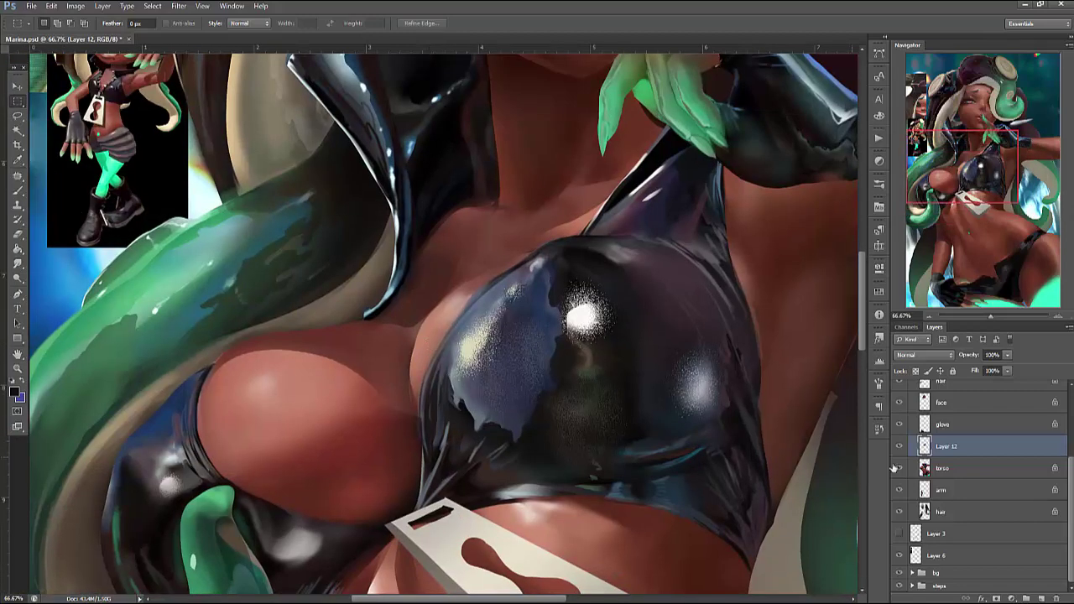
scroll(666, 408, "down", 3)
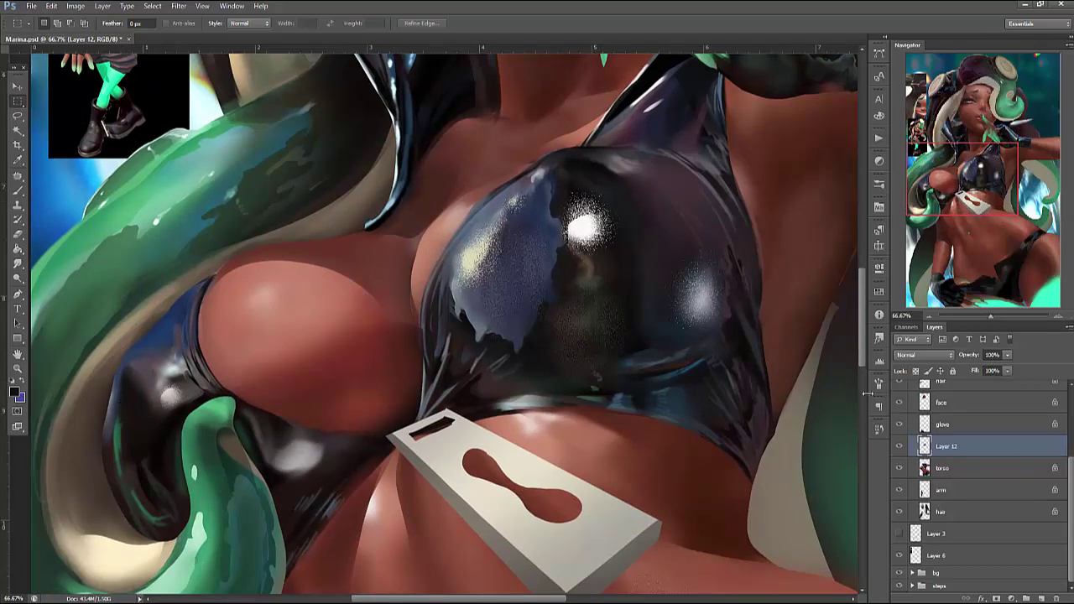
left_click(900, 446)
left_click(900, 446)
key("ctrl+e")
Copy the large sucker from the upper hair layer to a new layer and transform it to reach slightly farther over the tentacle's outer edge
left_click_drag(966, 193, 1002, 104)
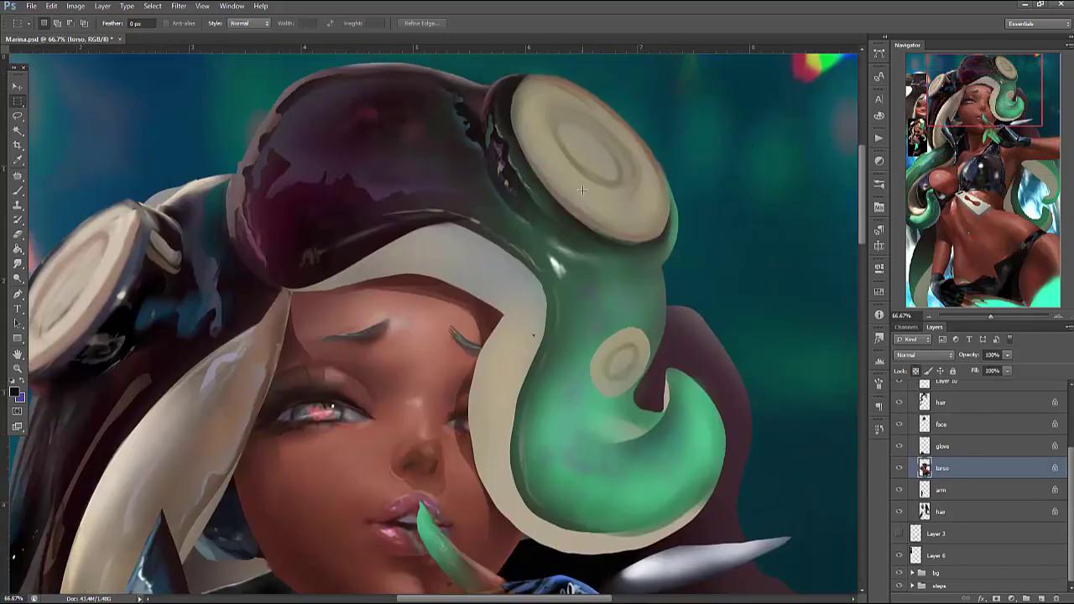
scroll(965, 466, "up", 4)
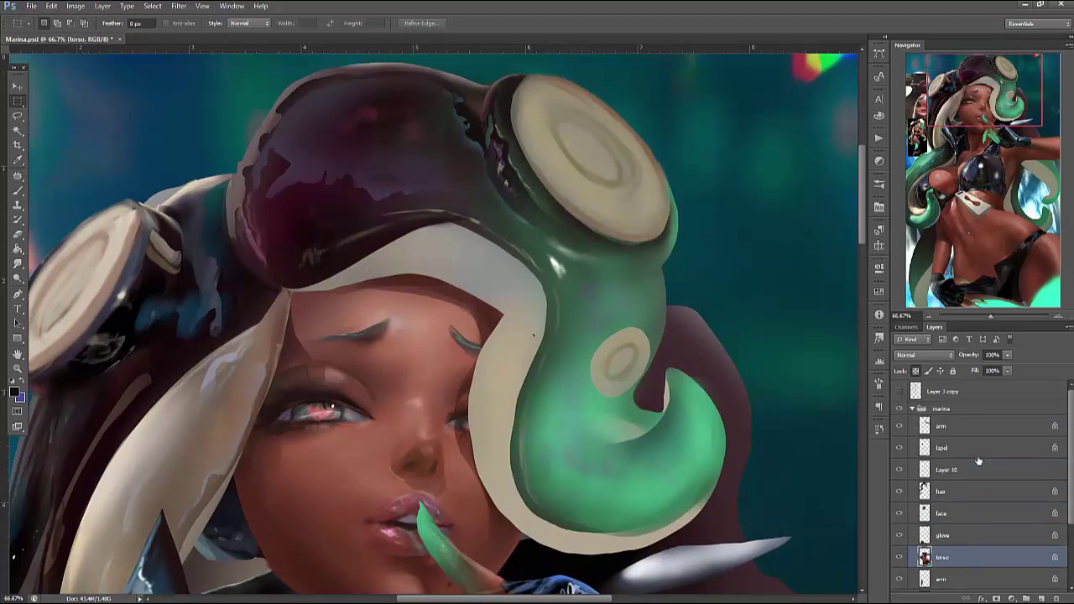
left_click(949, 495)
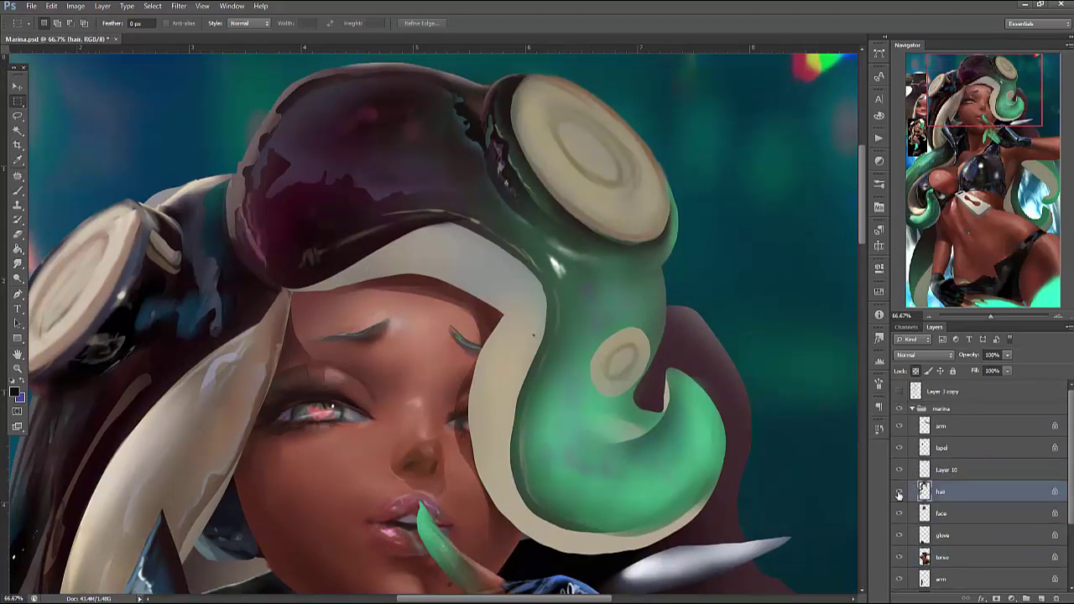
left_click(898, 495)
left_click(898, 495)
key("shift+m")
mouse_move(491, 65)
left_mouse_down()
mouse_move(688, 163)
mouse_move(693, 256)
mouse_move(644, 245)
left_mouse_up()
key("ctrl+j")
key("ctrl+t")
right_click(617, 174)
left_click(663, 255)
key("Return")
Lasso around the reshaped sucker's lower rim and paint the tentacle beneath it with sampled green, using the brush in Normal mode
key("l")
mouse_move(680, 194)
left_mouse_down()
mouse_move(649, 267)
mouse_move(706, 202)
mouse_move(681, 253)
left_mouse_up()
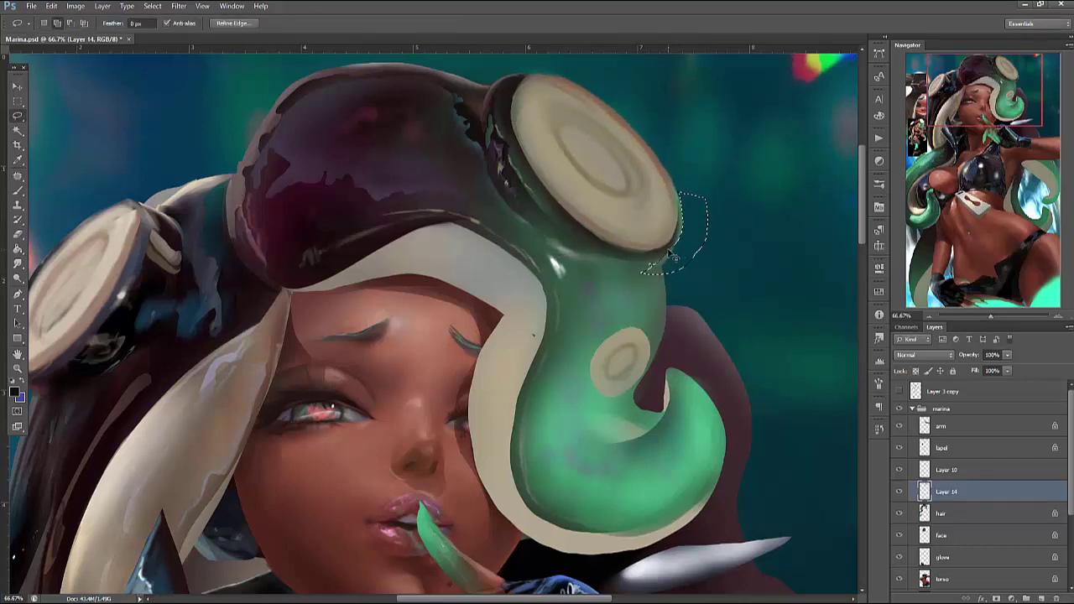
key("ctrl+d")
key("ctrl+shift+d")
key("b")
right_click(684, 234)
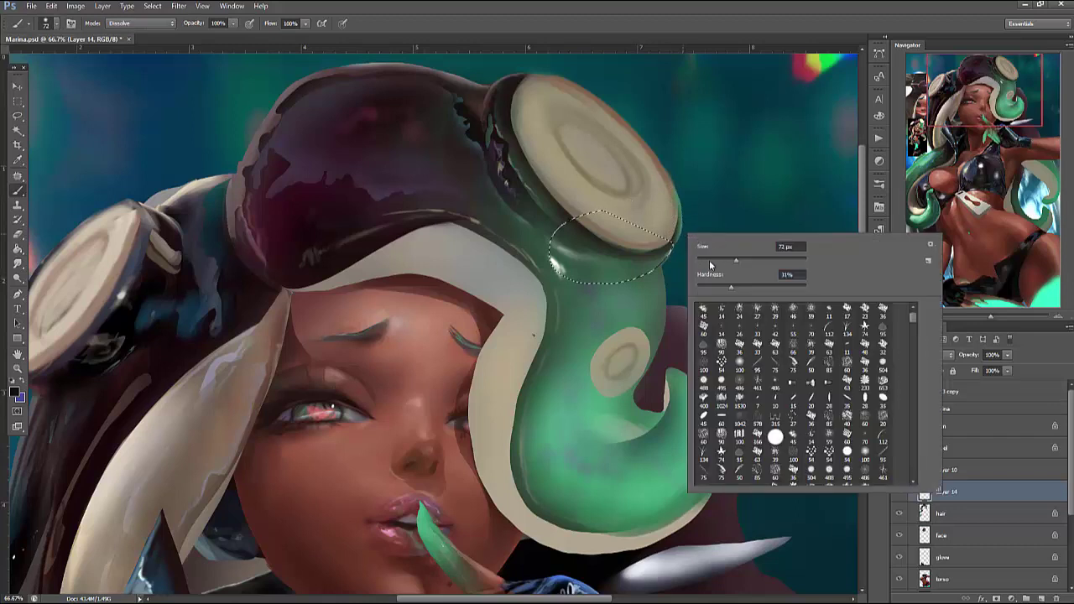
left_click(611, 429, "alt")
mouse_move(621, 279)
left_mouse_down()
mouse_move(662, 268)
mouse_move(663, 255)
mouse_move(633, 277)
mouse_move(632, 302)
left_mouse_up()
left_click(140, 23)
left_click(144, 34)
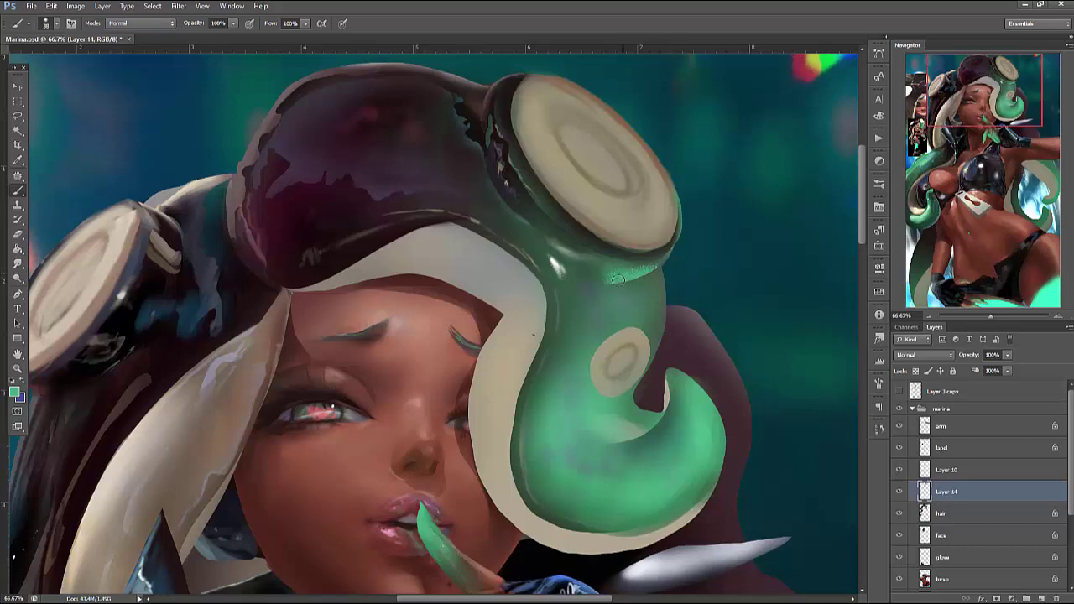
key("ctrl+d")
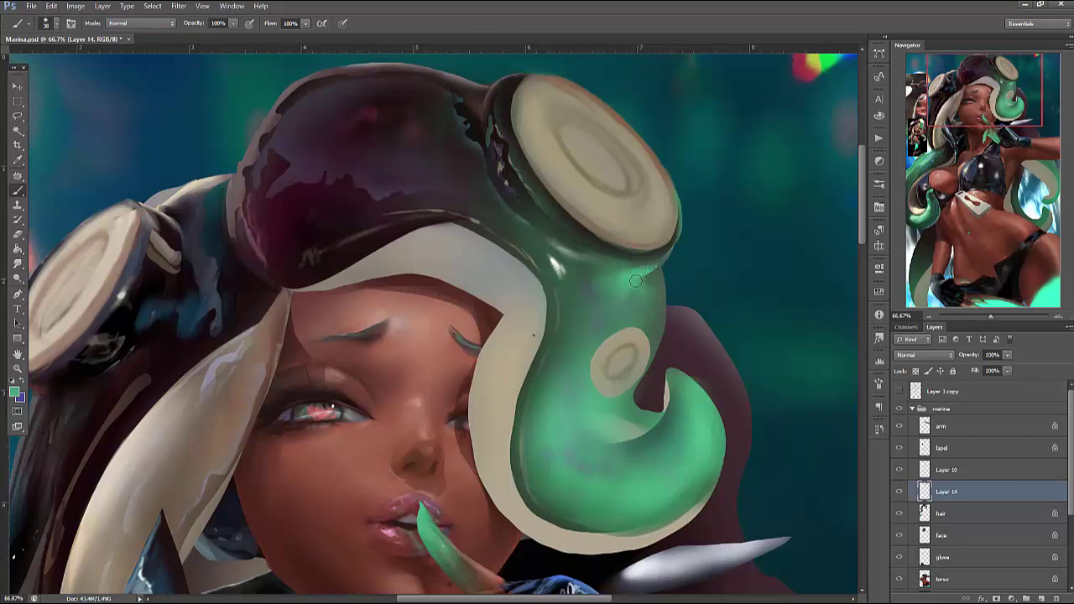
Lasso the tentacle edge above the small sucker and the patch beneath it, and set the brush to purple #a480c9
left_click(621, 280, "alt")
key("l")
mouse_move(664, 271)
left_mouse_down()
mouse_move(667, 326)
mouse_move(652, 354)
mouse_move(613, 294)
left_mouse_up()
mouse_move(645, 398)
left_mouse_down()
mouse_move(656, 428)
mouse_move(627, 393)
left_mouse_up()
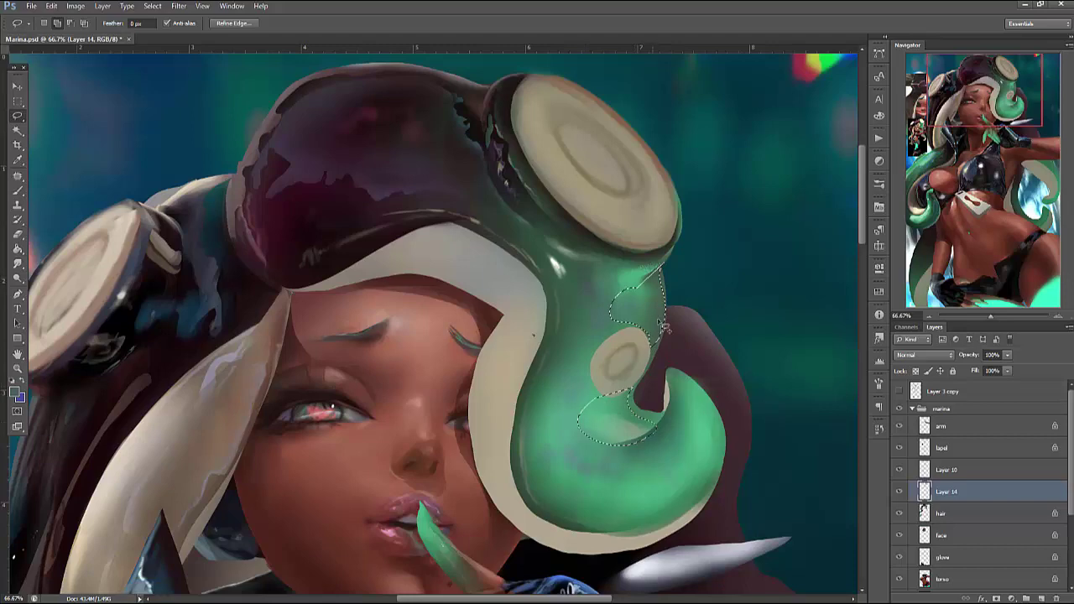
key("b")
right_click(682, 299)
left_click(17, 394)
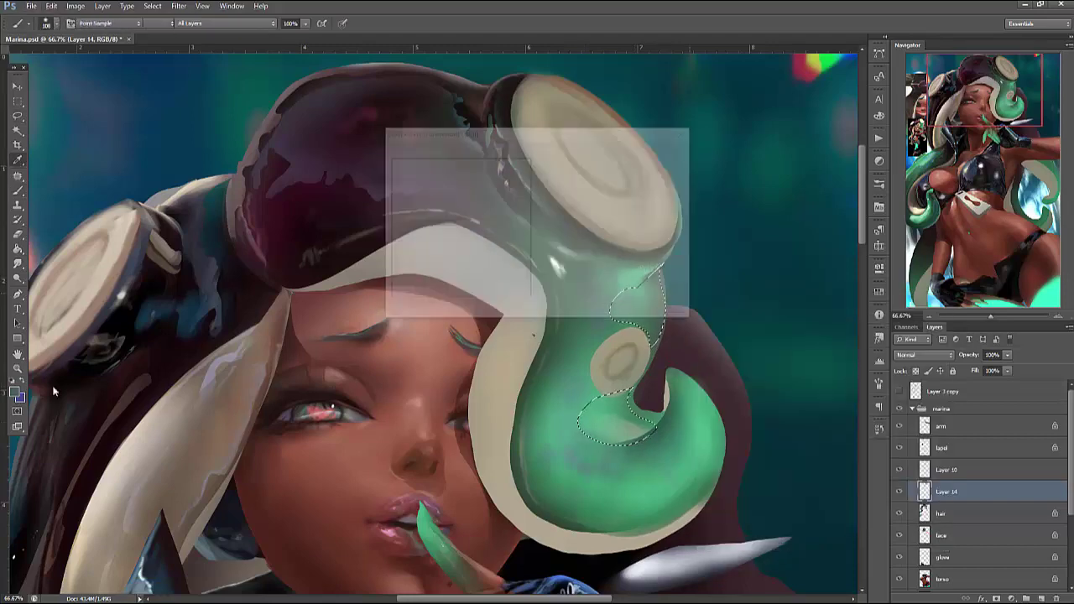
left_click_drag(547, 212, 547, 198)
left_click(453, 206)
left_click(653, 150)
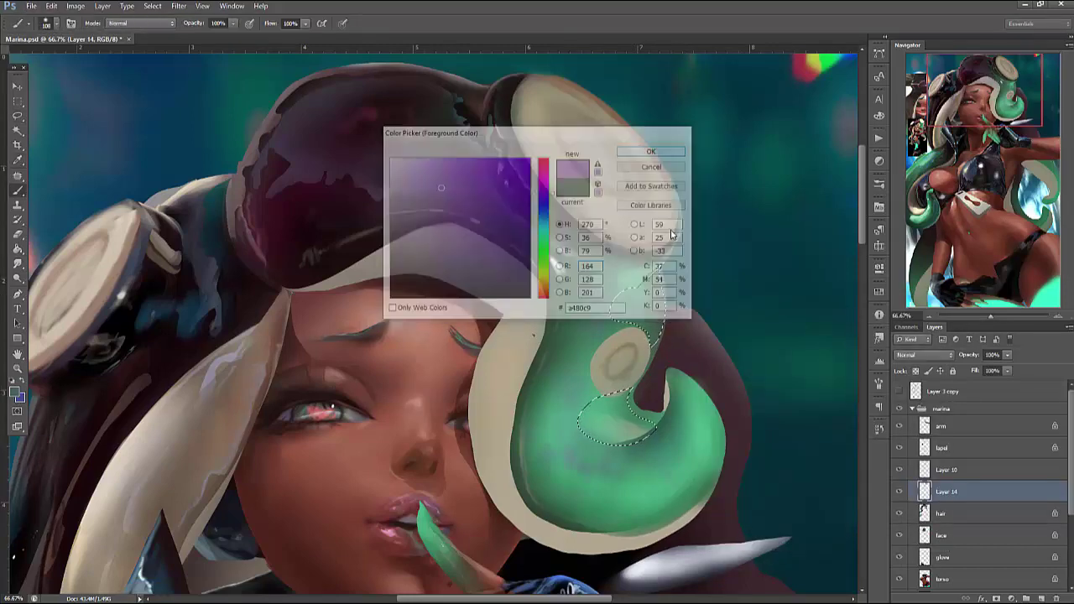
Pick a more saturated violet, tint the two selected patches beside the small sucker with it, and clear the selection
right_click(680, 333)
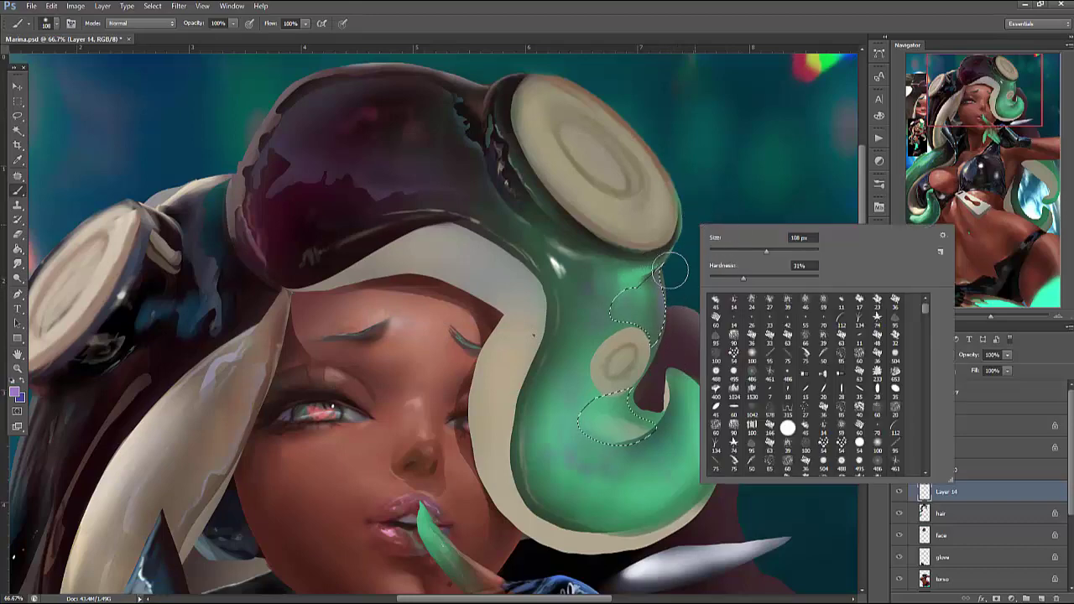
key("Escape")
left_click(17, 395)
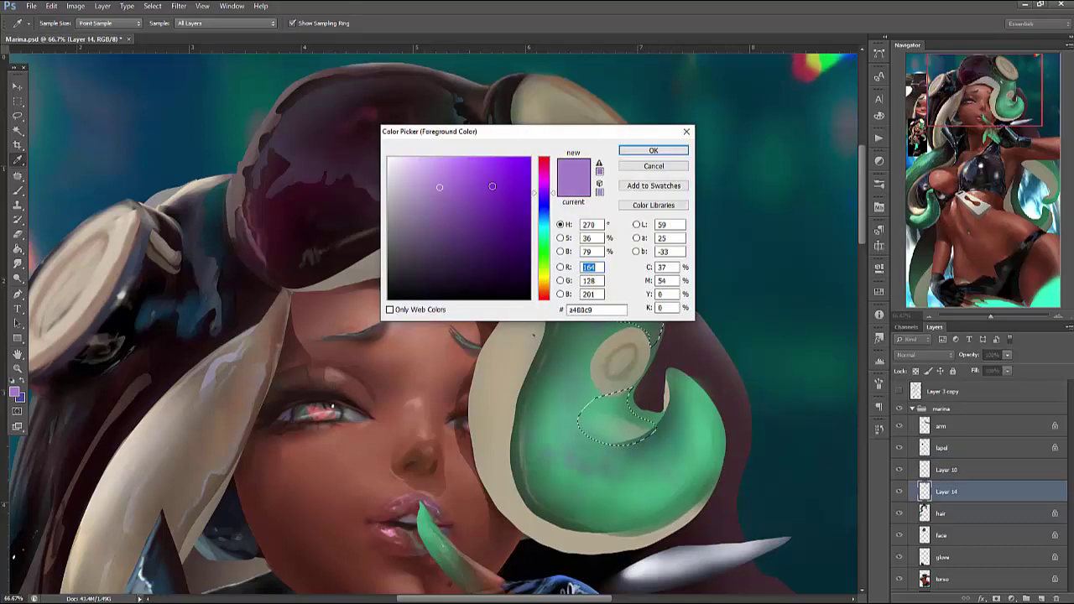
left_click(493, 186)
left_click(653, 153)
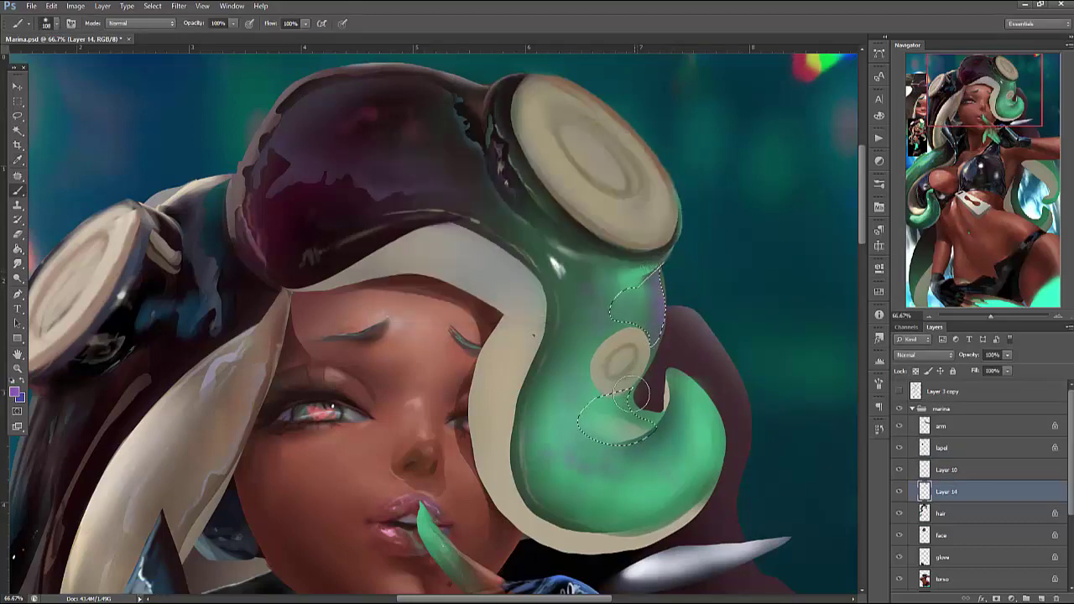
right_click(678, 315)
left_click(712, 336)
key("Return")
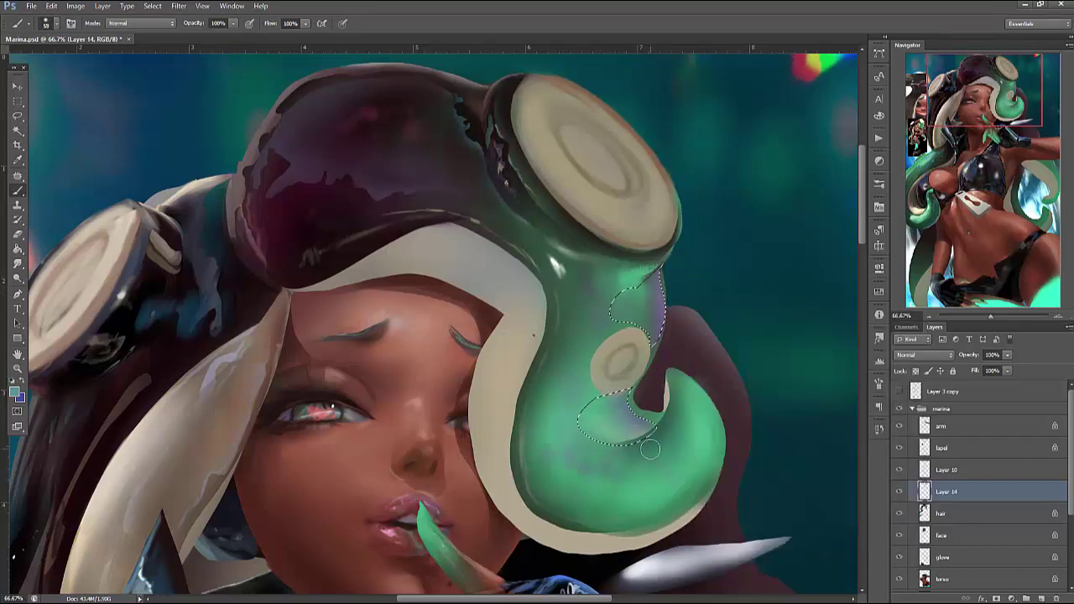
key("ctrl+d")
Blend colours sampled from the tentacle into the area between the large and small suckers, varying the brush size
right_click(644, 256)
key("Escape")
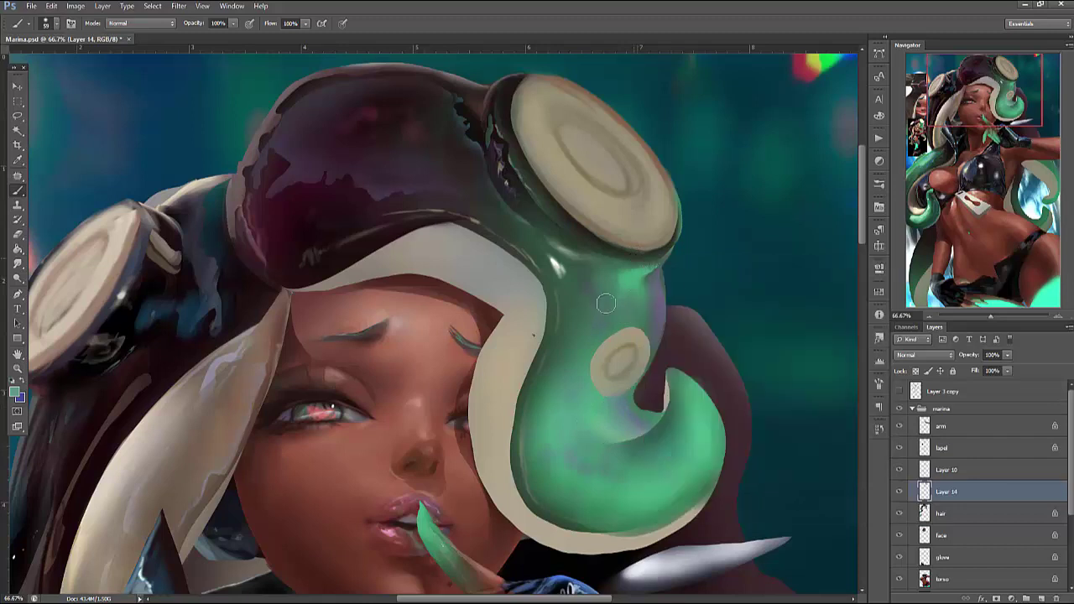
right_click(643, 260)
key("Escape")
left_click(600, 360, "alt")
left_click(598, 220, "alt")
right_click(661, 268)
key("Return")
right_click(666, 252)
key("Return")
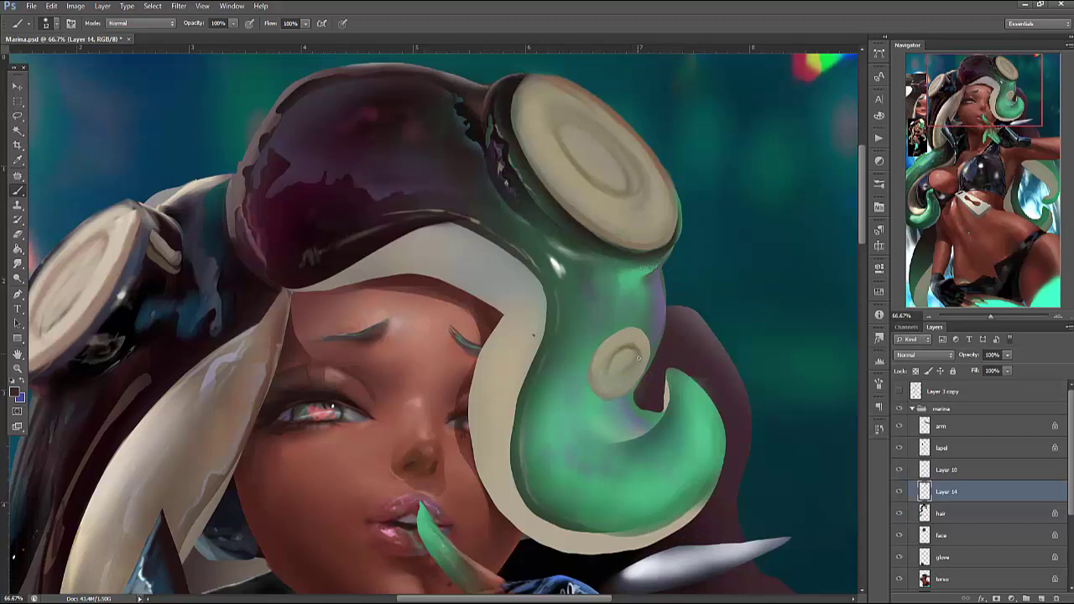
Repaint the small sucker's face and rim with sampled tones and outline its inner side with a fine brush
left_click(633, 362, "alt")
mouse_move(621, 359)
left_mouse_down()
mouse_move(633, 355)
mouse_move(611, 369)
mouse_move(624, 376)
left_mouse_up()
left_click(600, 379, "alt")
right_click(686, 299)
left_click(625, 332)
right_click(679, 319)
left_click(623, 335)
left_click_drag(601, 341, 599, 402)
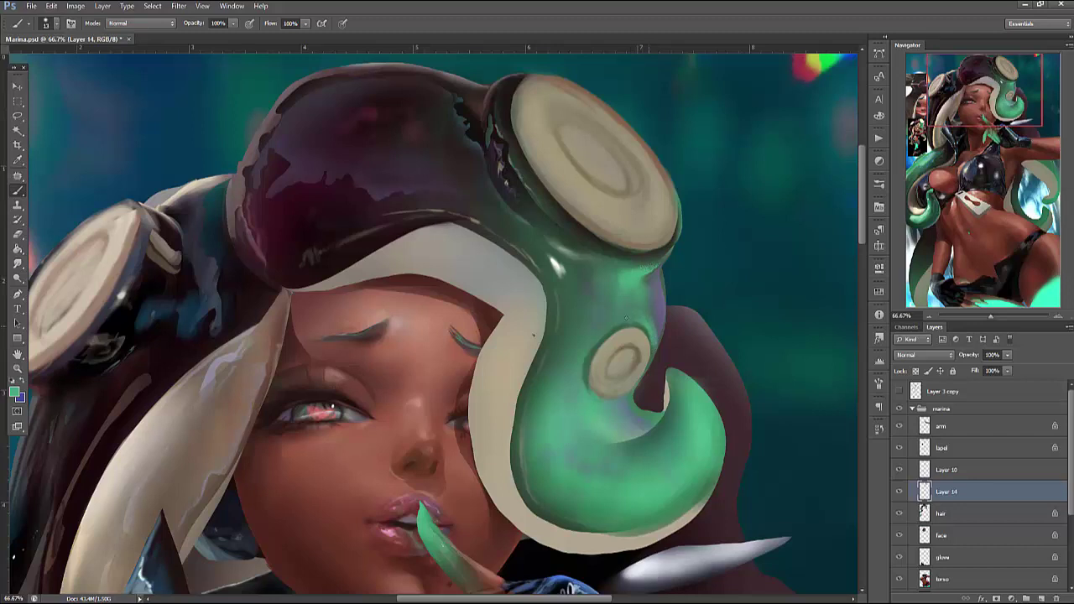
Lasso around the small sucker, shade the green tentacle surface surrounding it, and clear the selection
left_click(623, 319, "alt")
key("l")
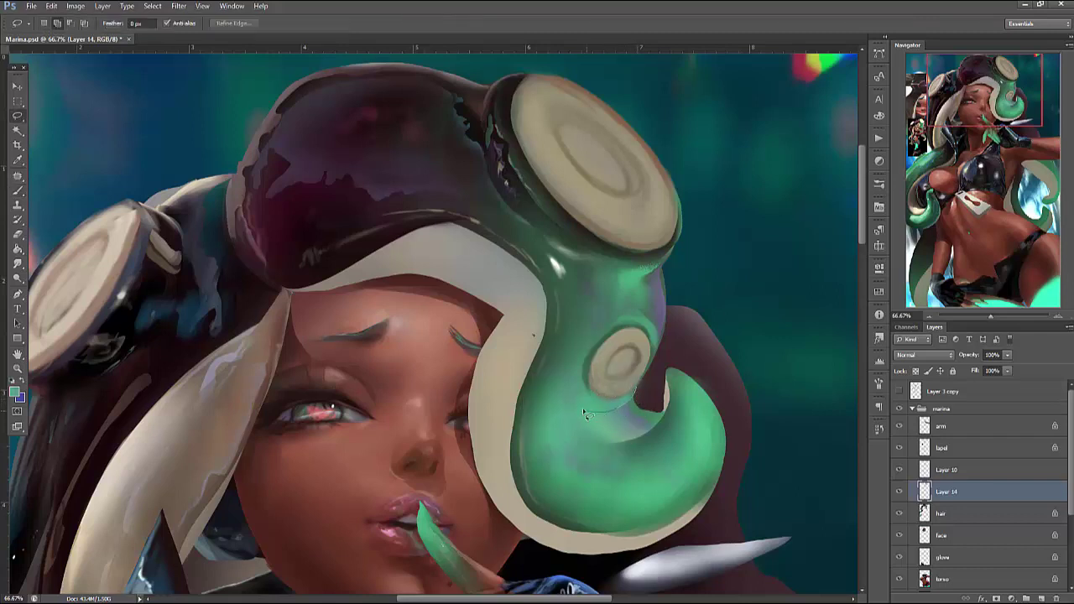
left_click_drag(585, 414, 588, 411)
key("b")
right_click(663, 317)
key("Return")
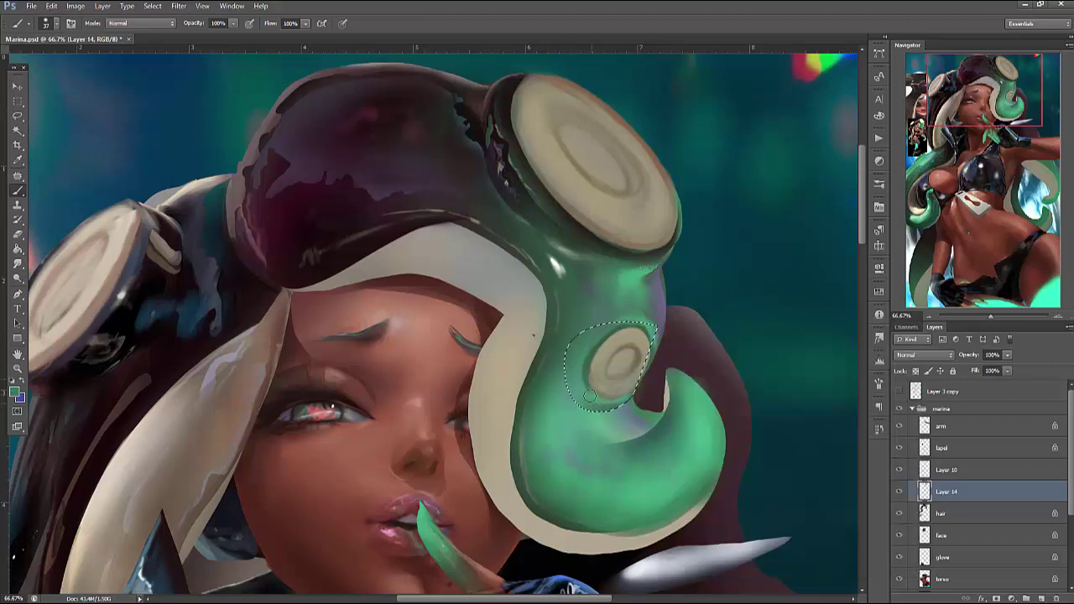
key("ctrl+d")
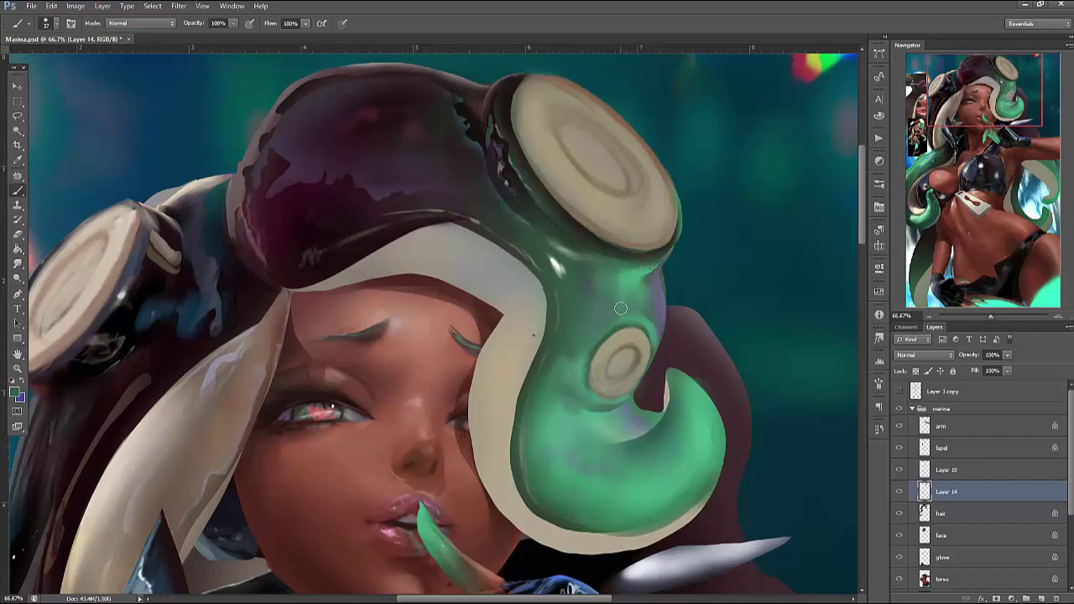
Copy the small sucker with its green surround to a new layer and transform it toward the tentacle's outer edge
key("l")
mouse_move(646, 318)
left_mouse_down()
mouse_move(574, 359)
mouse_move(588, 413)
left_mouse_up()
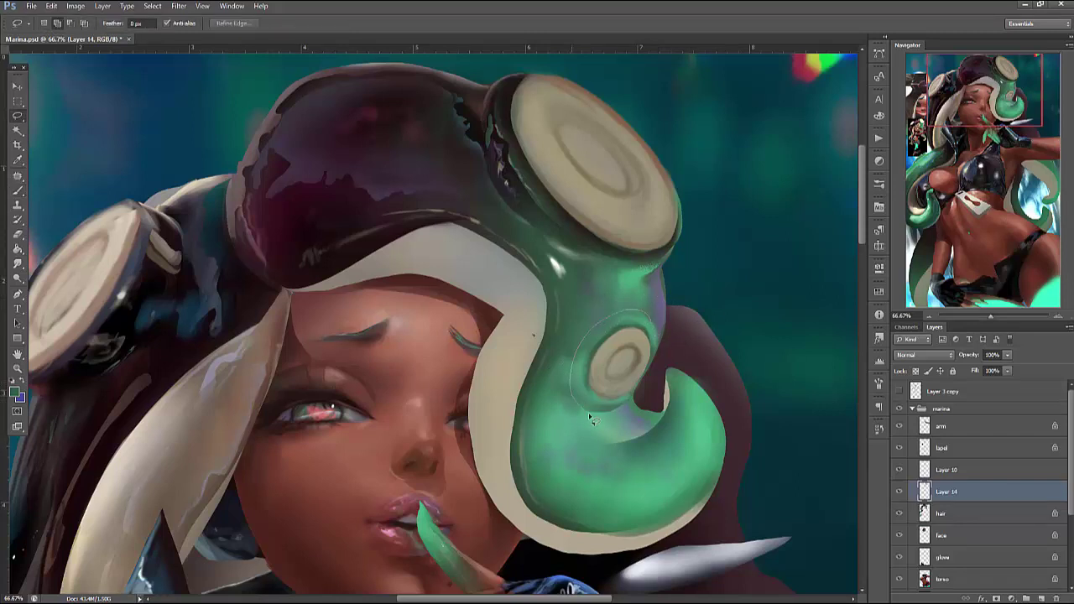
mouse_move(652, 382)
left_mouse_down()
mouse_move(665, 323)
mouse_move(646, 317)
left_mouse_up()
key("ctrl+j")
key("ctrl+t")
left_click_drag(644, 365, 657, 380)
key("Return")
Lasso and delete the part of the copied small sucker that spills beyond the tentacle's outer edge
key("l")
mouse_move(663, 312)
left_mouse_down()
mouse_move(667, 386)
mouse_move(682, 320)
mouse_move(693, 352)
left_mouse_up()
key("Delete")
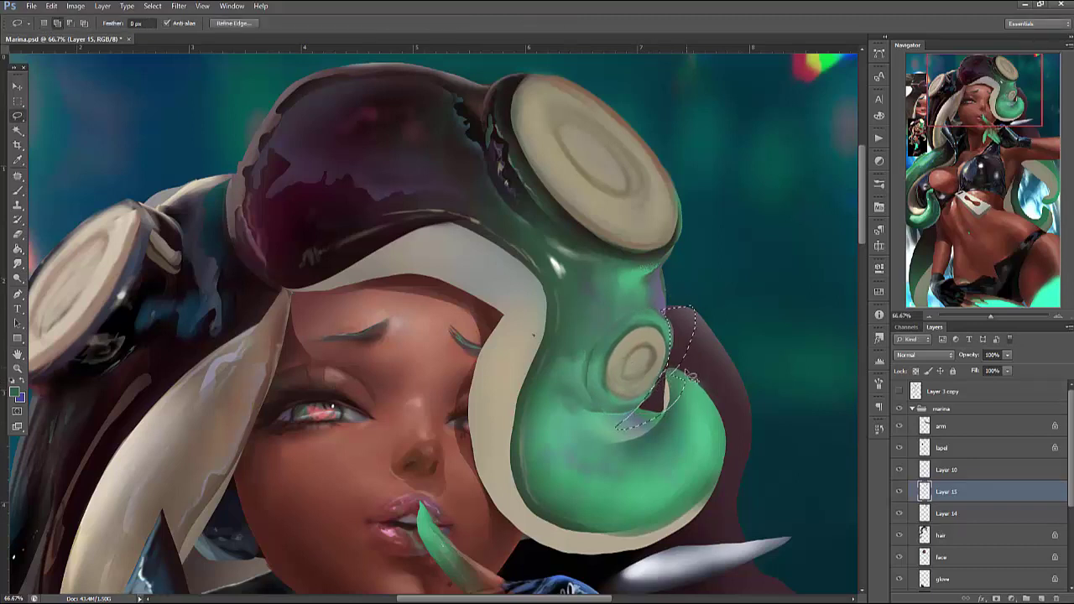
key("ctrl+d")
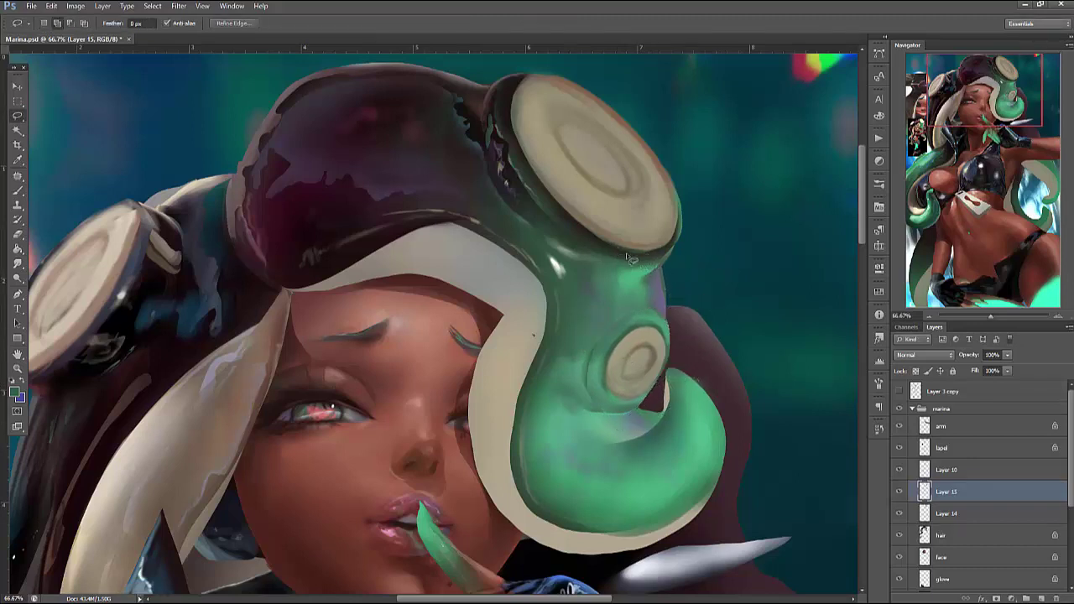
Retouch the lassoed tentacle edge above the moved sucker and blend sampled greens into the surface around it
mouse_move(666, 324)
left_mouse_down()
mouse_move(644, 281)
mouse_move(667, 274)
mouse_move(646, 289)
mouse_move(658, 315)
mouse_move(696, 287)
left_mouse_up()
key("b")
right_click(680, 269)
key("Return")
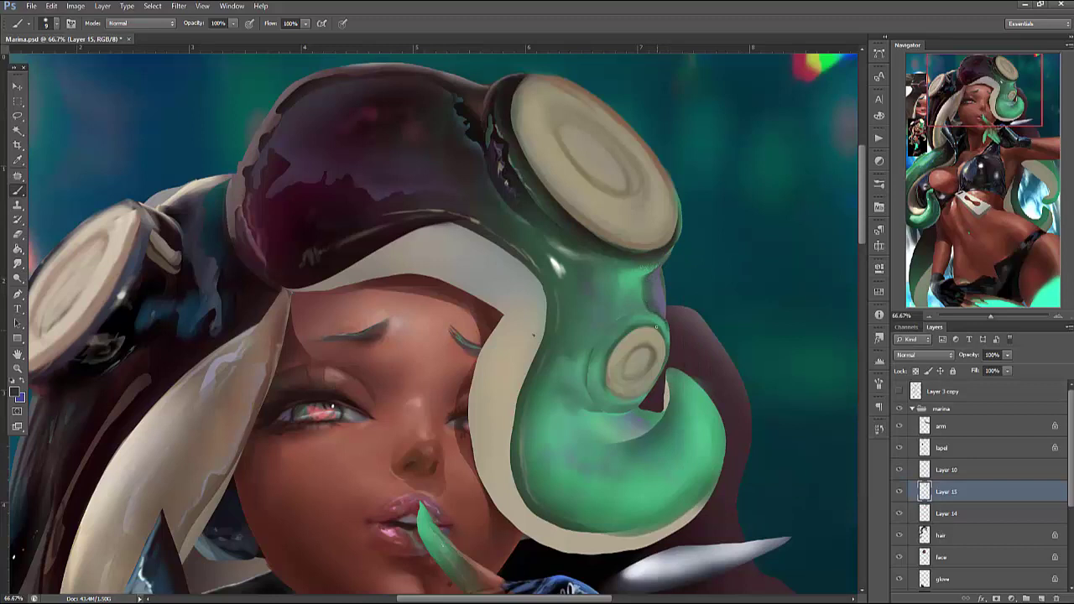
right_click(661, 270)
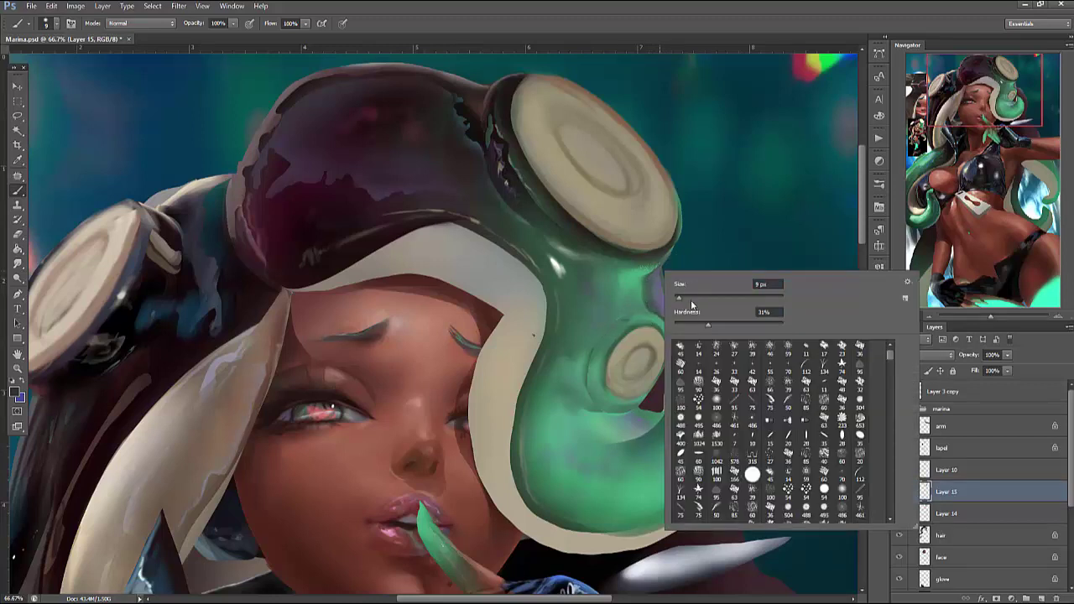
key("Return")
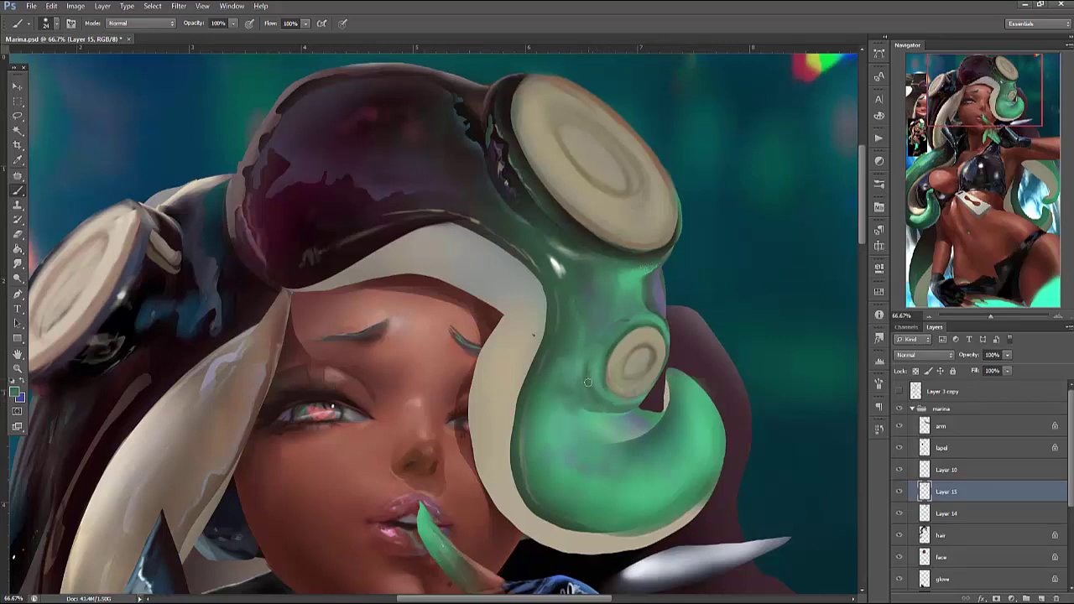
left_click(610, 426, "alt")
left_click(592, 378, "alt")
left_click(593, 378, "alt")
left_click(586, 382, "alt")
Refine the small sucker's rings and centre with sampled cream tones and a brush of about 11 px
left_click(642, 346, "alt")
mouse_move(637, 335)
left_mouse_down()
mouse_move(611, 367)
mouse_move(629, 395)
left_mouse_up()
left_click(640, 340, "alt")
left_click_drag(638, 341, 626, 382)
right_click(688, 267)
left_click_drag(807, 282, 788, 282)
left_click(619, 351)
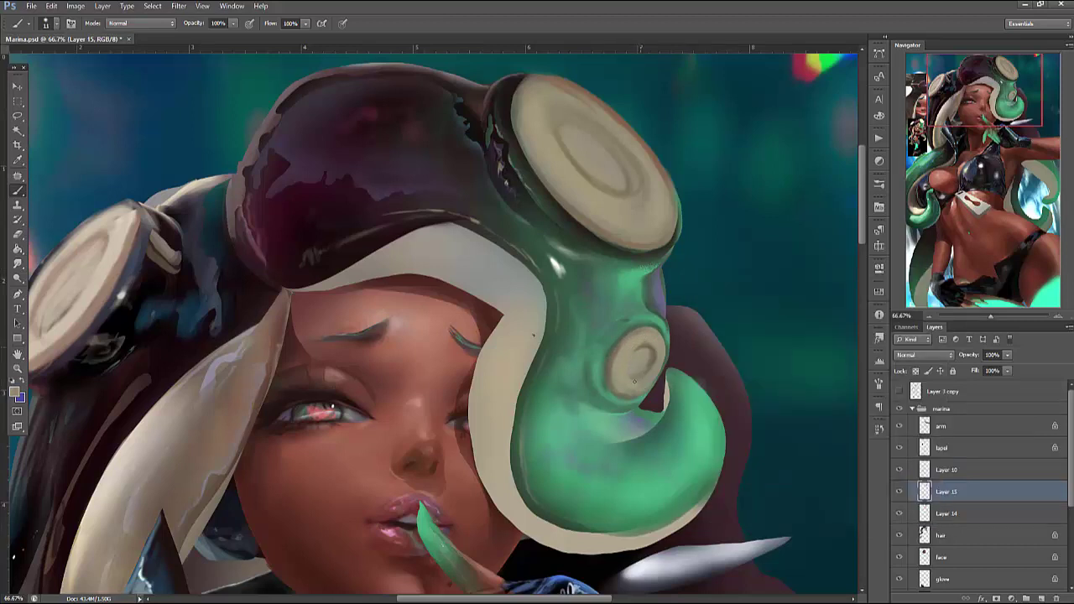
left_click_drag(650, 344, 627, 352)
left_click(652, 342, "alt")
left_click(638, 381, "alt")
Define the small sucker's outer rim with sampled dark and green tones
left_click(667, 344, "alt")
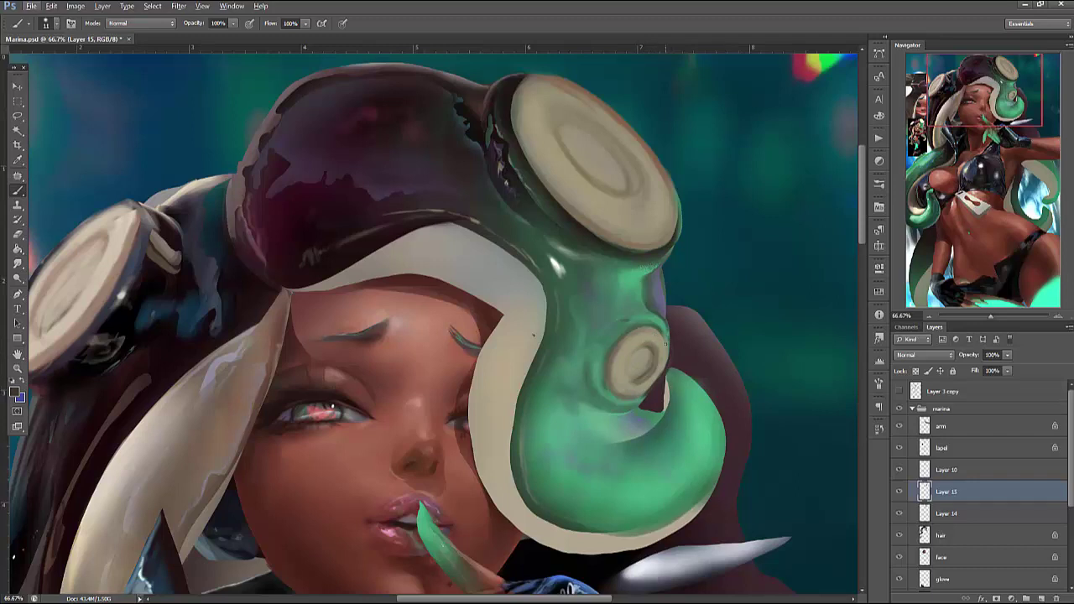
left_click(680, 351, "alt")
left_click_drag(645, 394, 663, 375)
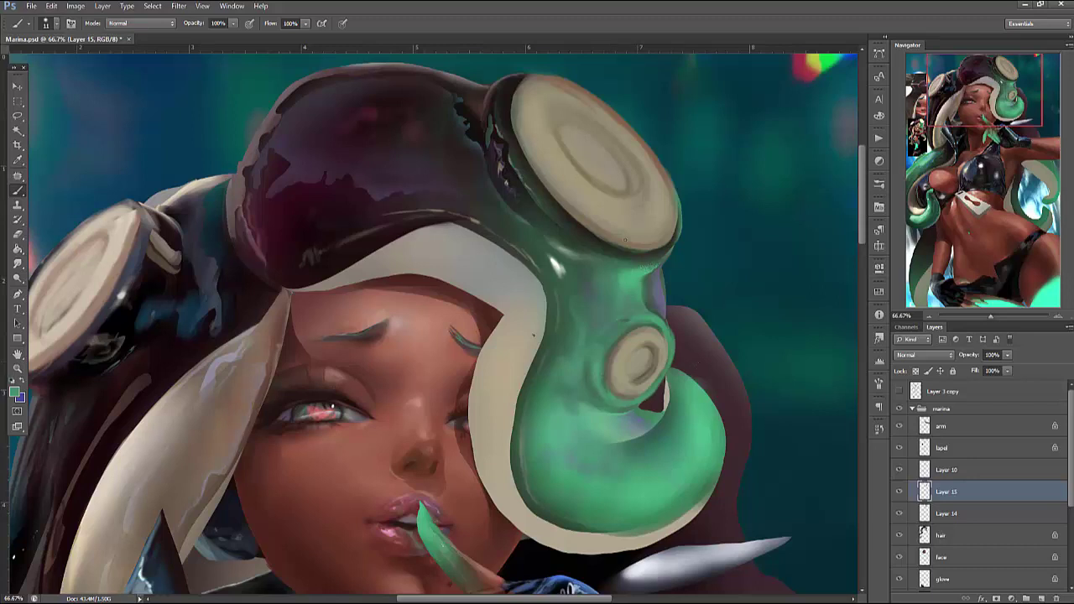
Paint small glossy white highlights along the lower curve of the green tentacle with a fine brush
right_click(681, 248)
key("Return")
left_click_drag(676, 313, 666, 245)
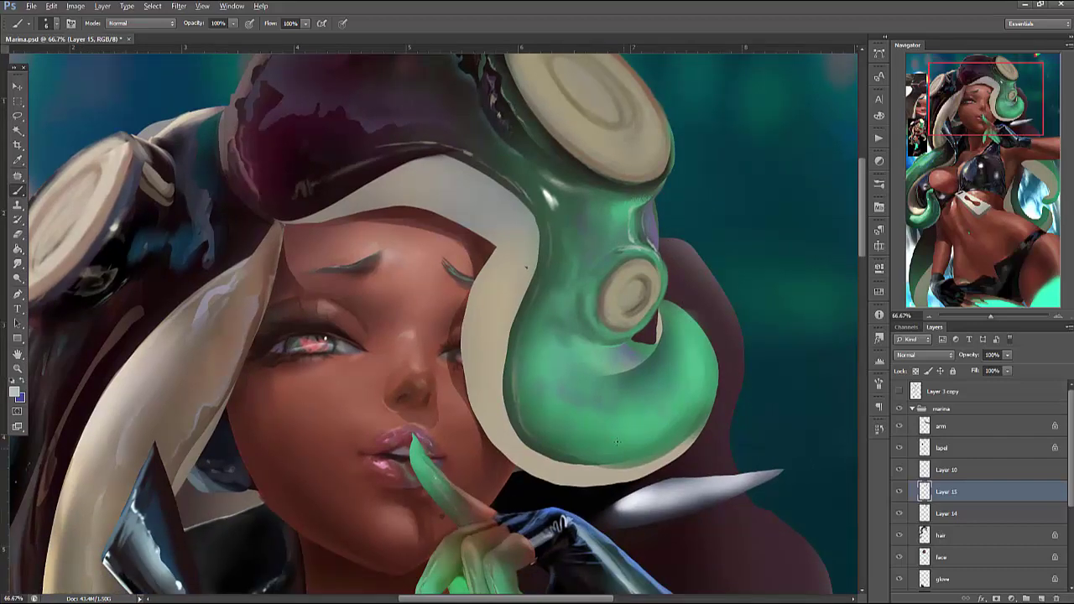
left_click(19, 393)
left_click(646, 151)
Lasso the tentacle's curled tip, darken its upper edge, blend it with sampled green, and clear the selection
key("l")
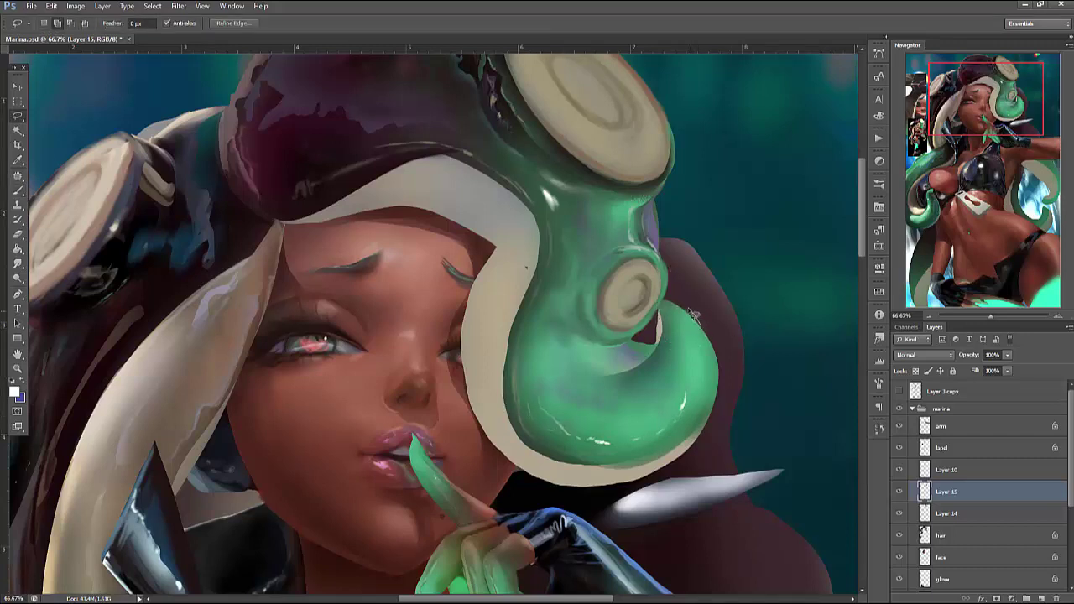
mouse_move(701, 328)
left_mouse_down()
mouse_move(657, 299)
mouse_move(667, 401)
left_mouse_up()
key("b")
right_click(663, 306)
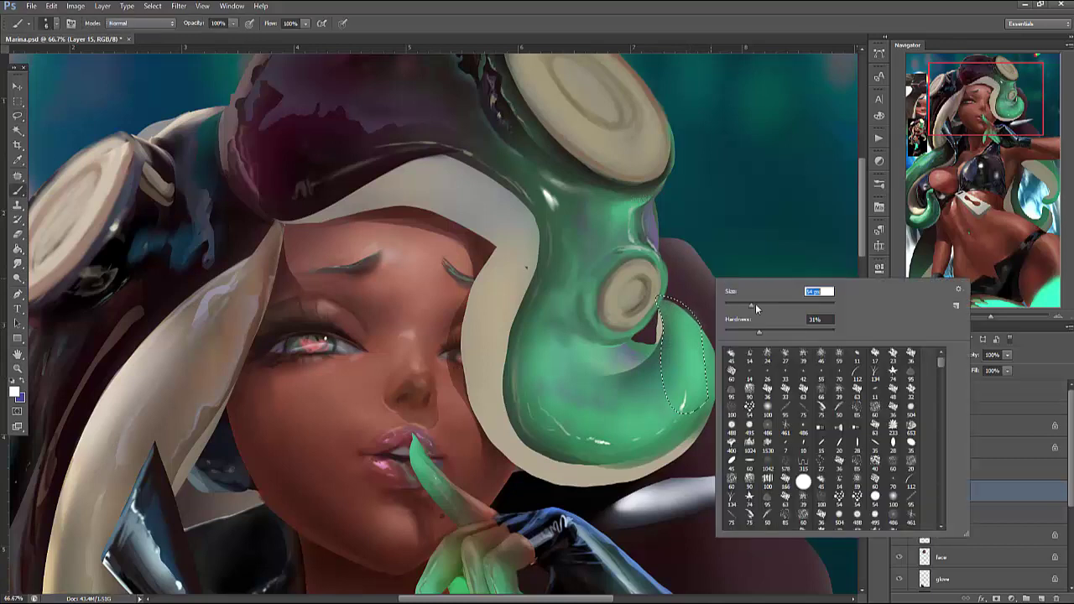
key("Escape")
mouse_move(661, 309)
left_mouse_down()
mouse_move(678, 293)
mouse_move(681, 319)
mouse_move(718, 343)
left_mouse_up()
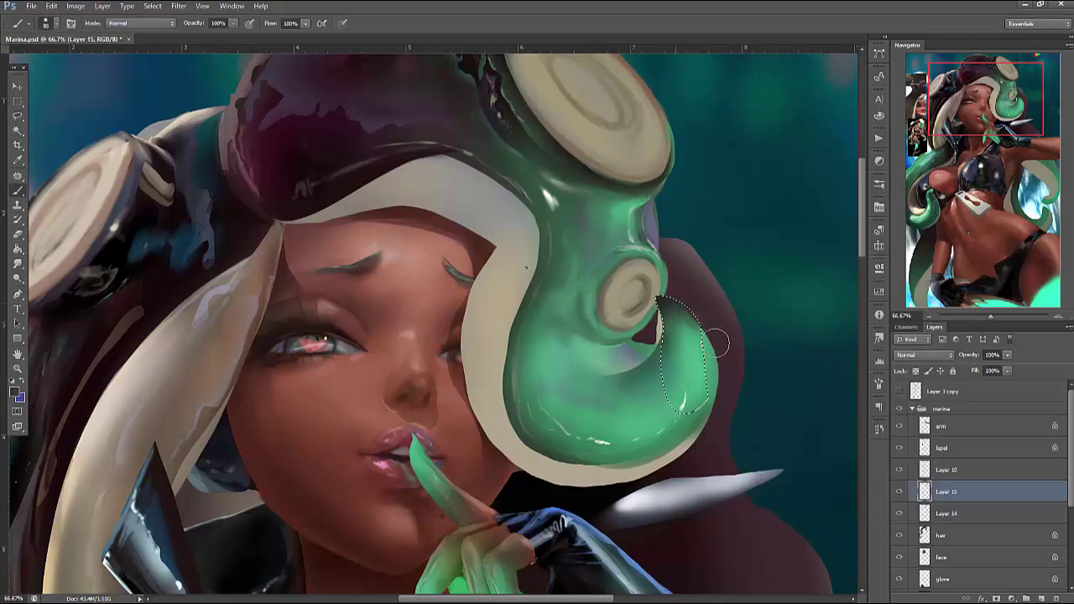
left_click(677, 360, "alt")
right_click(720, 291)
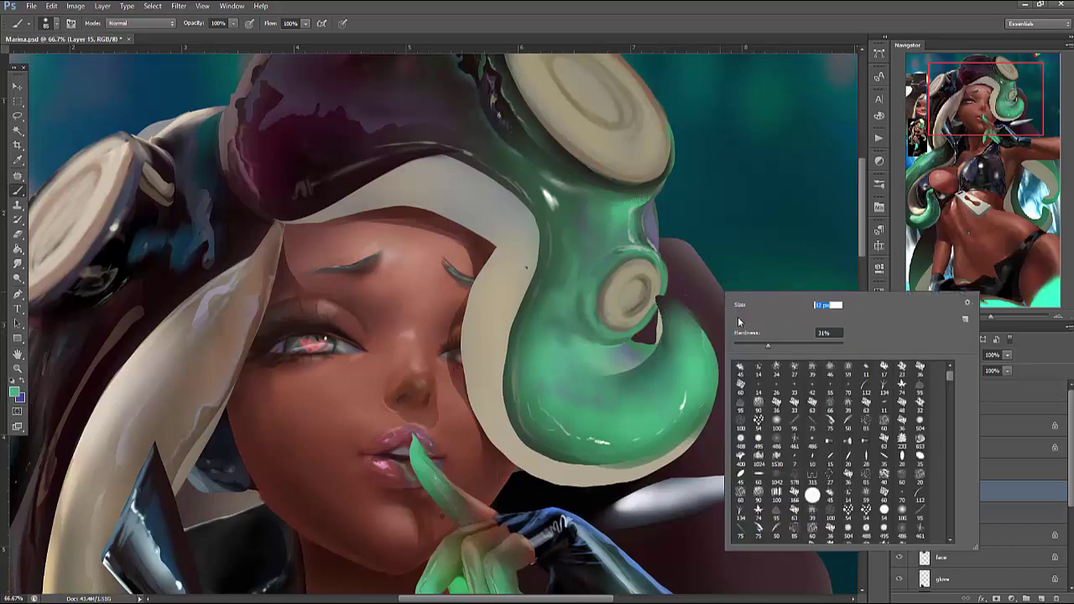
key("Escape")
key("ctrl+d")
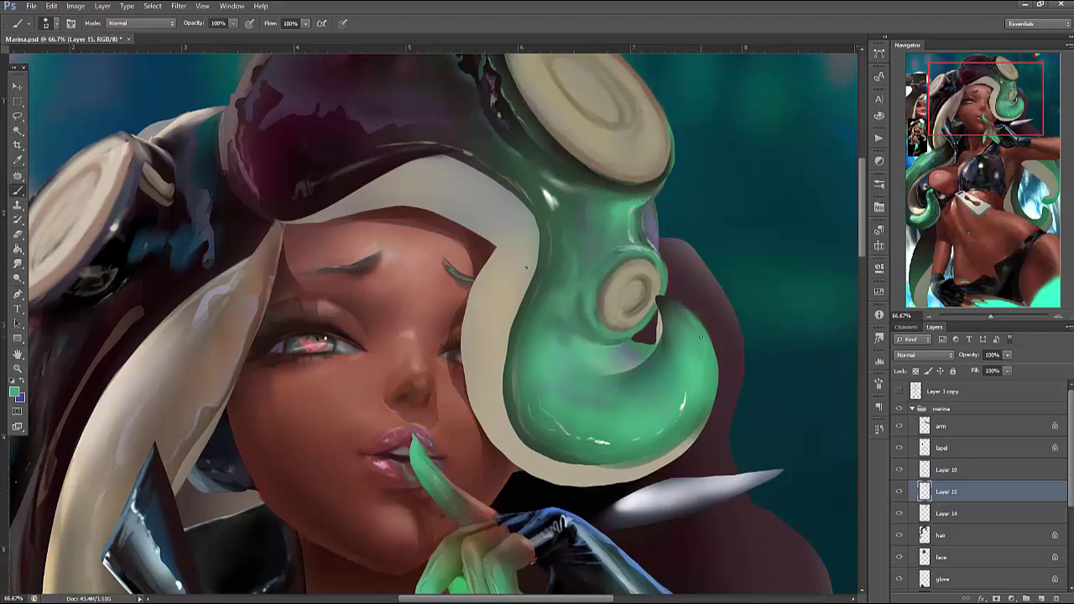
left_click(570, 449, "alt")
Lasso the bend of the cream underside above the forehead, shade it with a soft greyish tone, and deselect
scroll(727, 323, "up", 1)
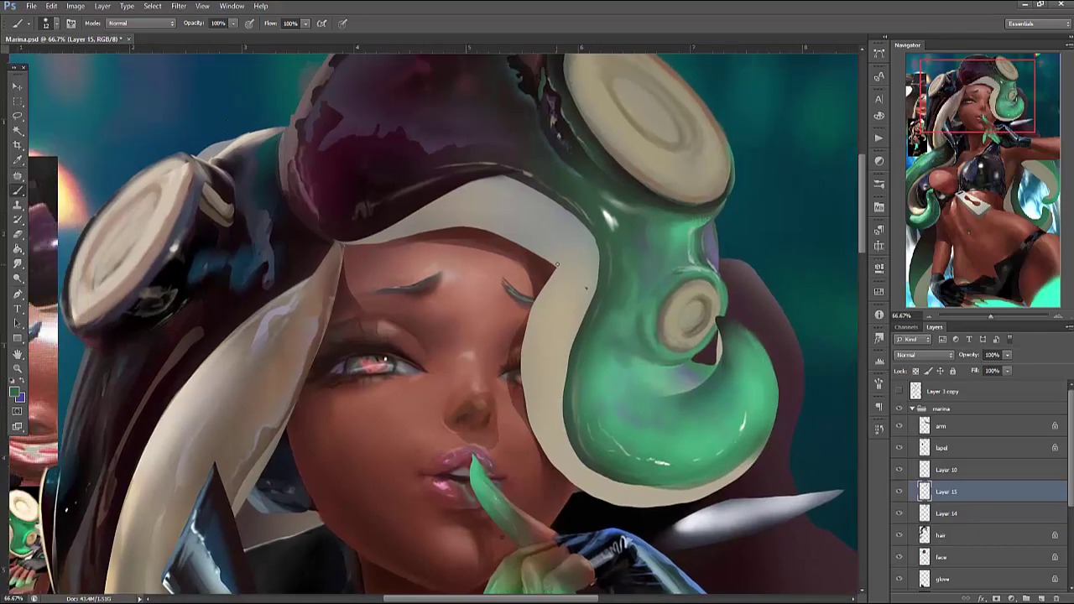
key("l")
mouse_move(529, 248)
left_mouse_down()
mouse_move(590, 311)
mouse_move(536, 209)
mouse_move(631, 263)
left_mouse_up()
key("b")
right_click(599, 243)
key("Return")
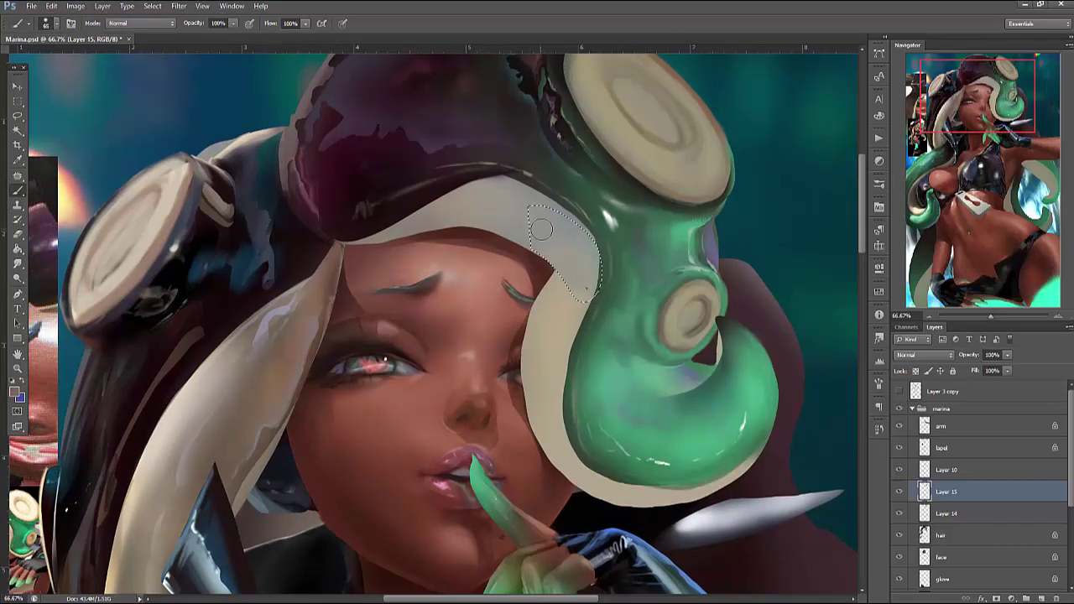
left_click_drag(542, 229, 592, 286)
key("ctrl+d")
Shade the cream underside from the forehead down around the curl with a smaller brush to give its edge thickness
mouse_move(562, 244)
left_mouse_down()
mouse_move(494, 215)
mouse_move(449, 211)
mouse_move(567, 237)
left_mouse_up()
mouse_move(416, 217)
left_mouse_down()
mouse_move(481, 214)
mouse_move(562, 239)
mouse_move(583, 281)
mouse_move(575, 334)
mouse_move(550, 373)
mouse_move(544, 312)
mouse_move(554, 401)
mouse_move(533, 419)
left_mouse_up()
right_click(613, 303)
left_click_drag(650, 330, 628, 330)
left_click(553, 283)
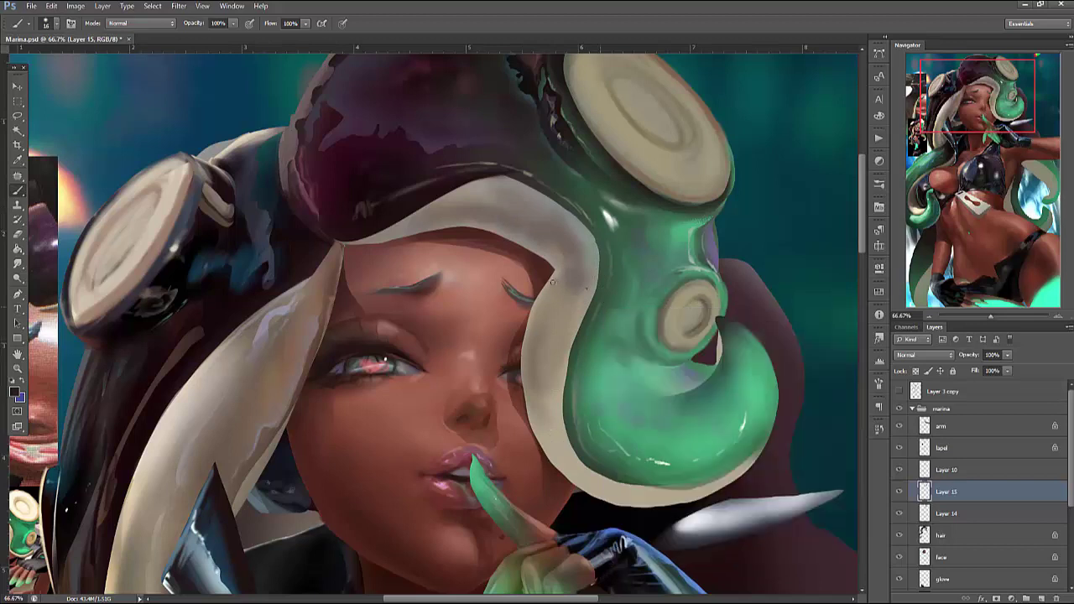
mouse_move(552, 283)
left_mouse_down()
mouse_move(530, 352)
mouse_move(532, 406)
mouse_move(561, 474)
left_mouse_up()
left_click_drag(539, 418, 597, 493)
left_click_drag(589, 483, 648, 505)
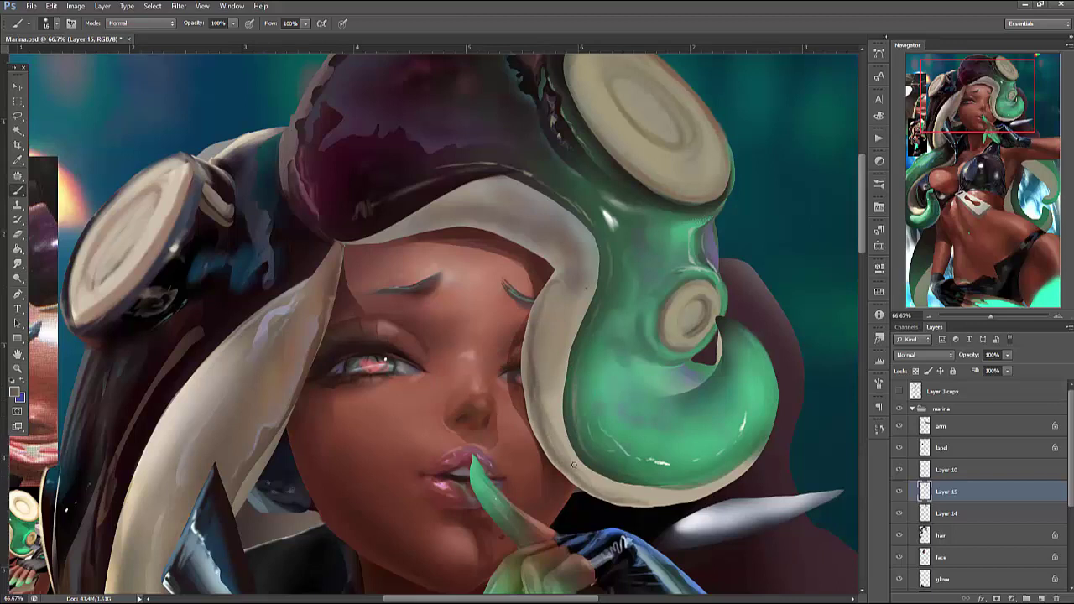
mouse_move(574, 464)
left_mouse_down()
mouse_move(660, 501)
mouse_move(722, 487)
mouse_move(666, 501)
mouse_move(728, 480)
mouse_move(655, 497)
mouse_move(598, 482)
mouse_move(684, 490)
mouse_move(724, 478)
left_mouse_up()
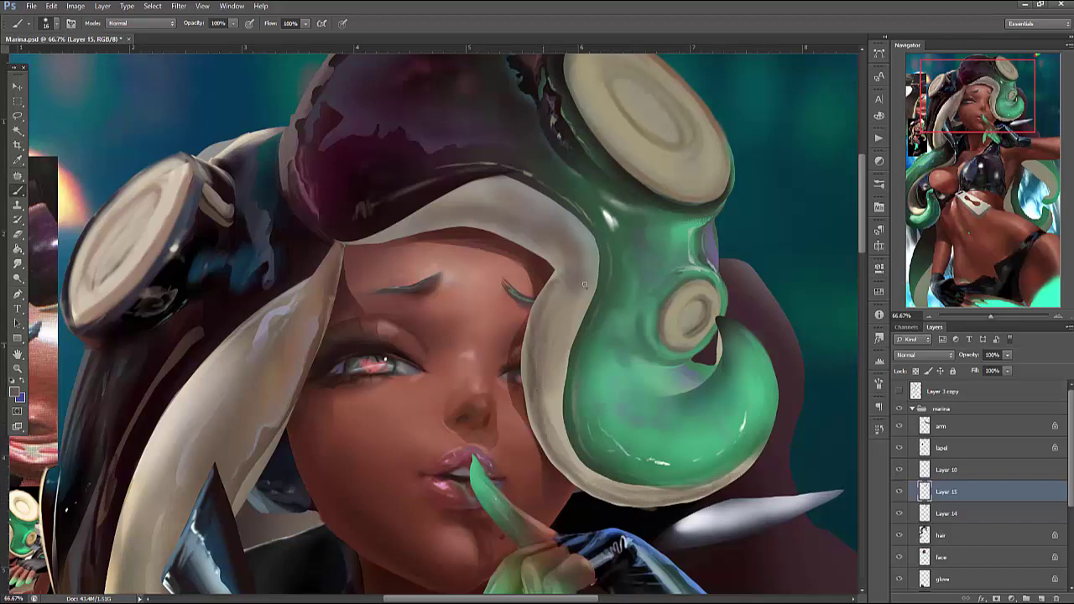
Blend the shading on the cream underside beside the cheek with sampled cream and grey tones, using a 23 px brush
left_click(549, 341, "alt")
left_click(552, 330, "alt")
left_click_drag(546, 367, 546, 394)
left_click(554, 418, "alt")
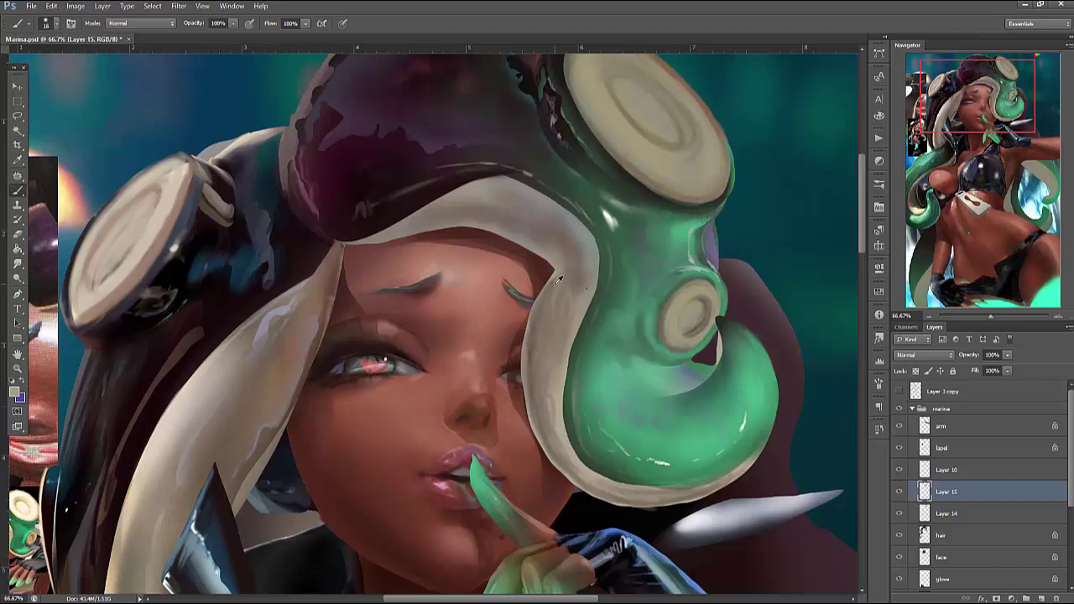
left_click(583, 283, "alt")
right_click(651, 271)
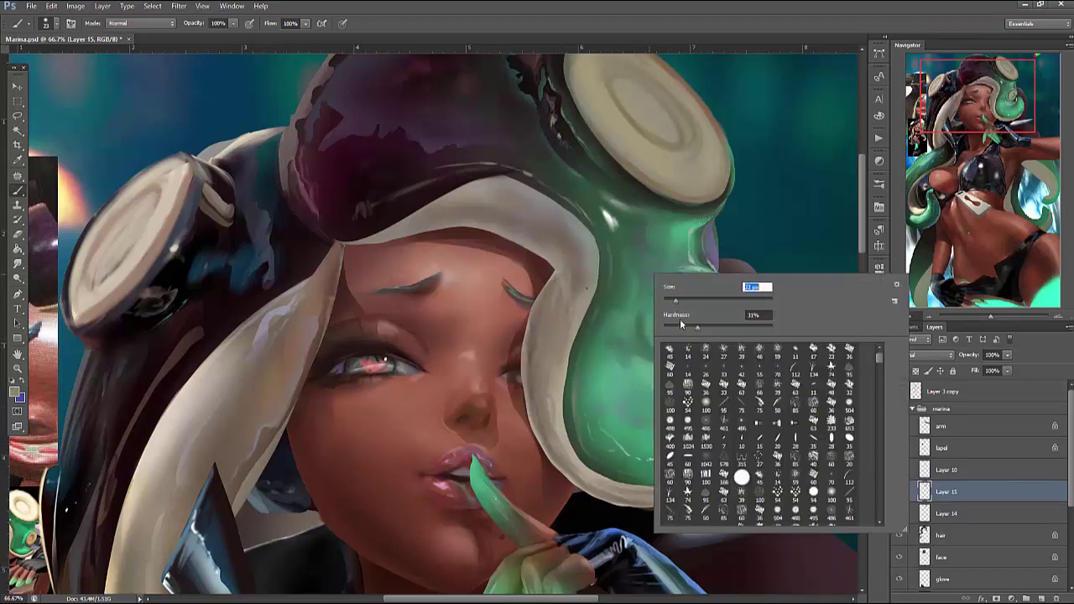
key("Return")
left_click(562, 417, "alt")
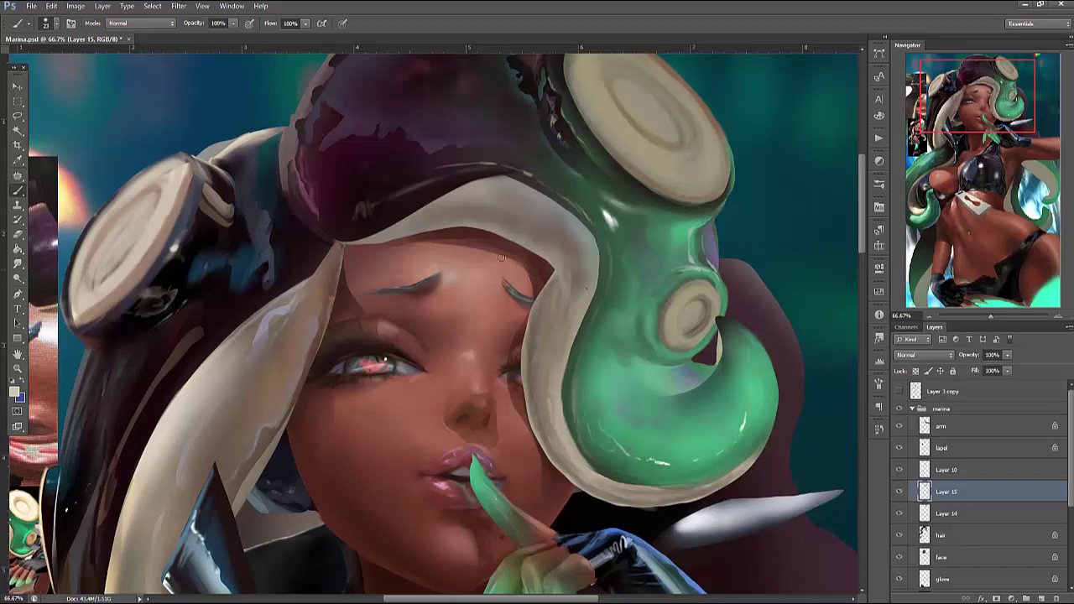
Paint a light rim along the cream underside where it meets the green tentacle, using a 15 px brush
right_click(631, 264)
left_click(560, 384)
mouse_move(561, 359)
left_mouse_down()
mouse_move(558, 412)
mouse_move(598, 478)
mouse_move(634, 490)
left_mouse_up()
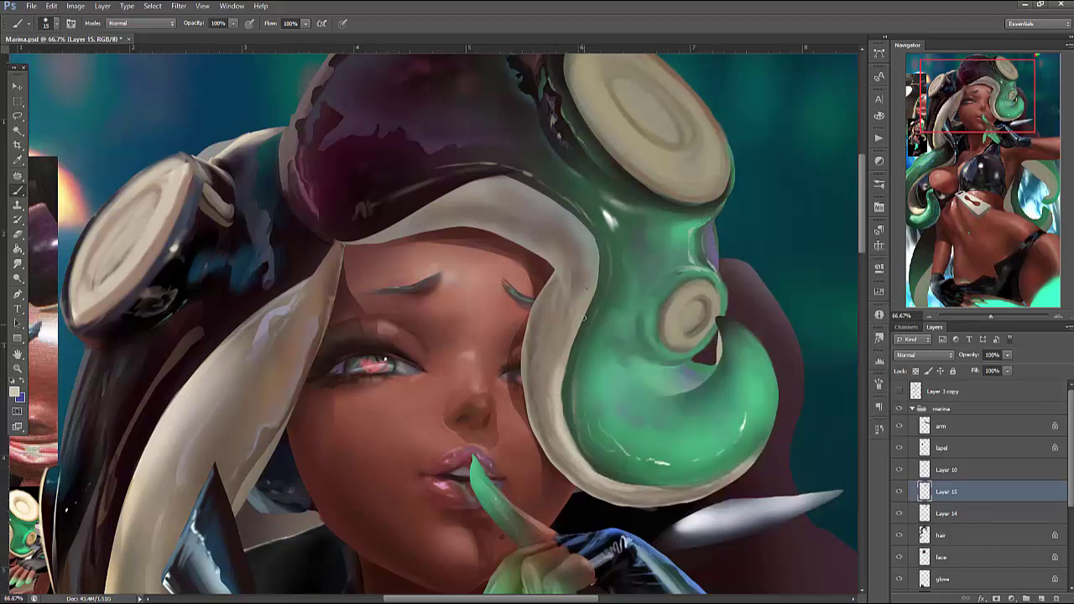
mouse_move(561, 359)
left_mouse_down()
mouse_move(589, 236)
mouse_move(588, 290)
mouse_move(584, 235)
mouse_move(595, 239)
mouse_move(532, 192)
mouse_move(577, 232)
mouse_move(588, 285)
left_mouse_up()
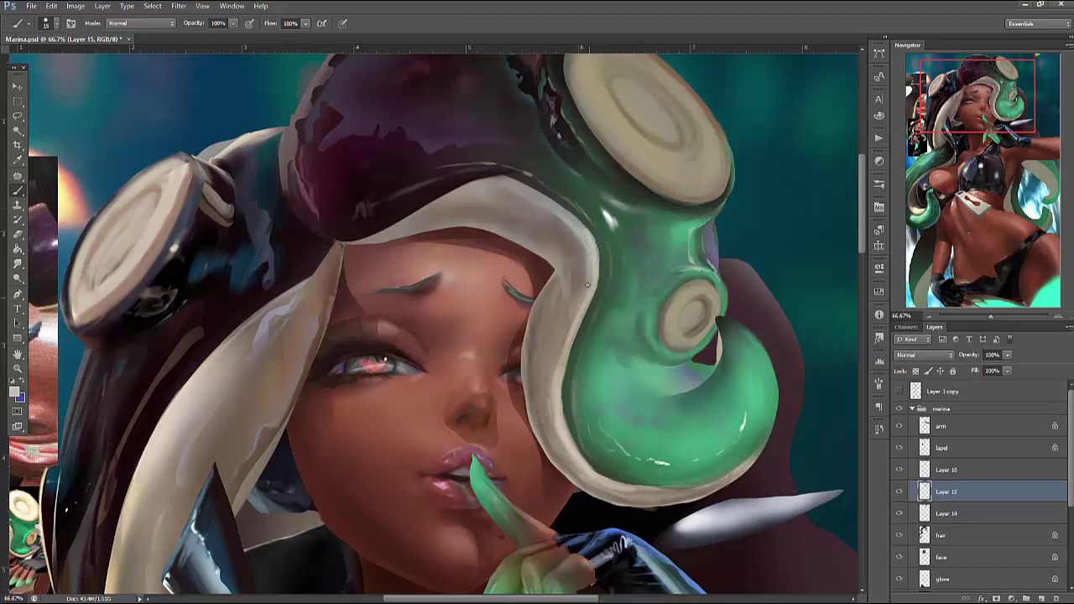
Tint the cream underside from the forehead around the curl, and the adjoining green edge, with warm tan #c8a96d
right_click(636, 231)
key("Return")
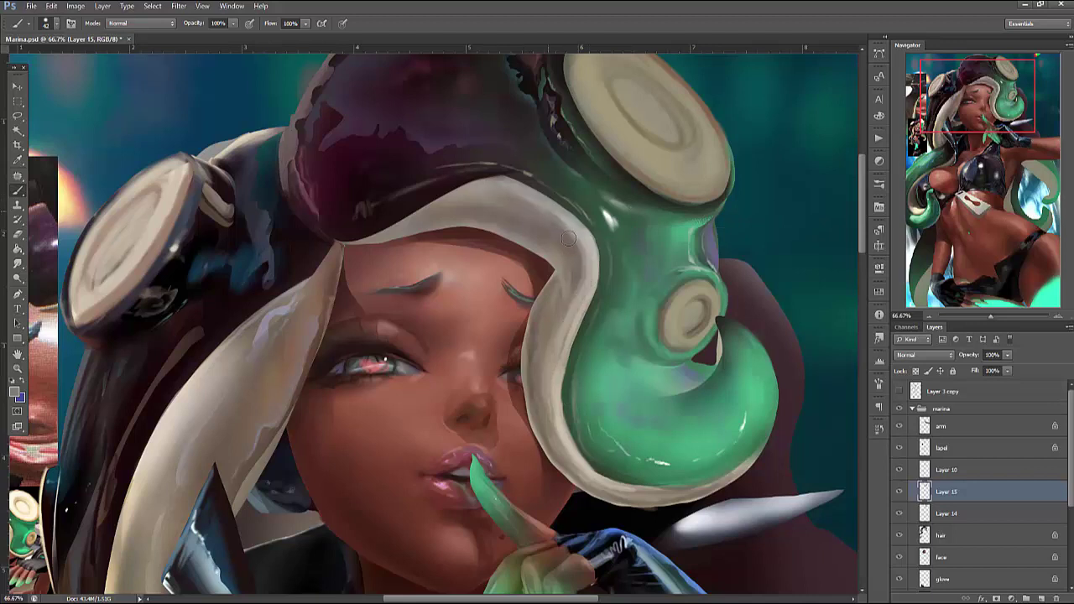
left_click(16, 391)
left_click(485, 242)
left_click(544, 289)
left_click(452, 187)
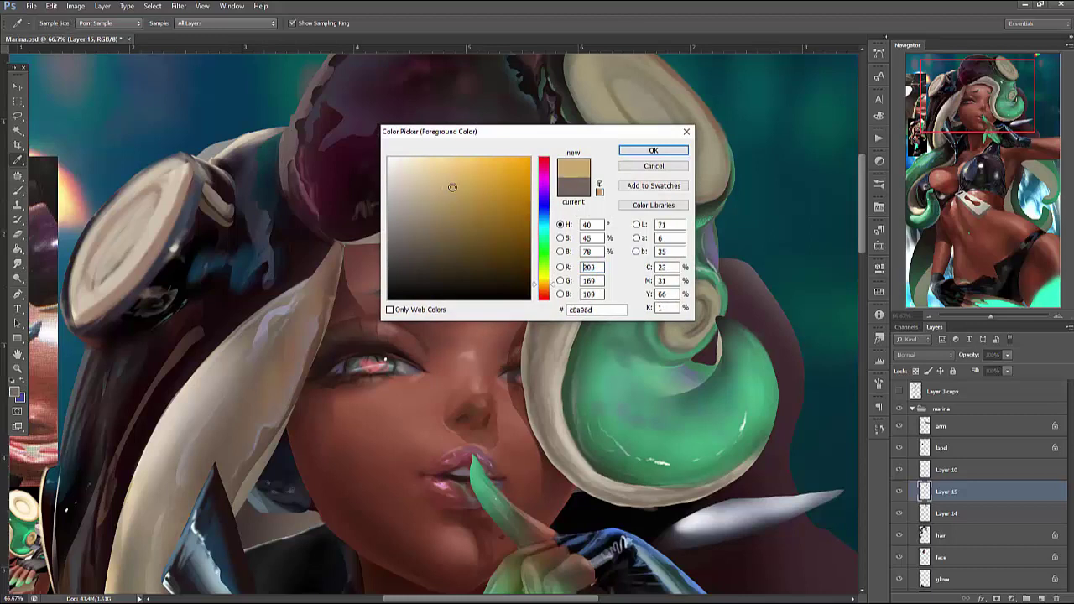
left_click(653, 150)
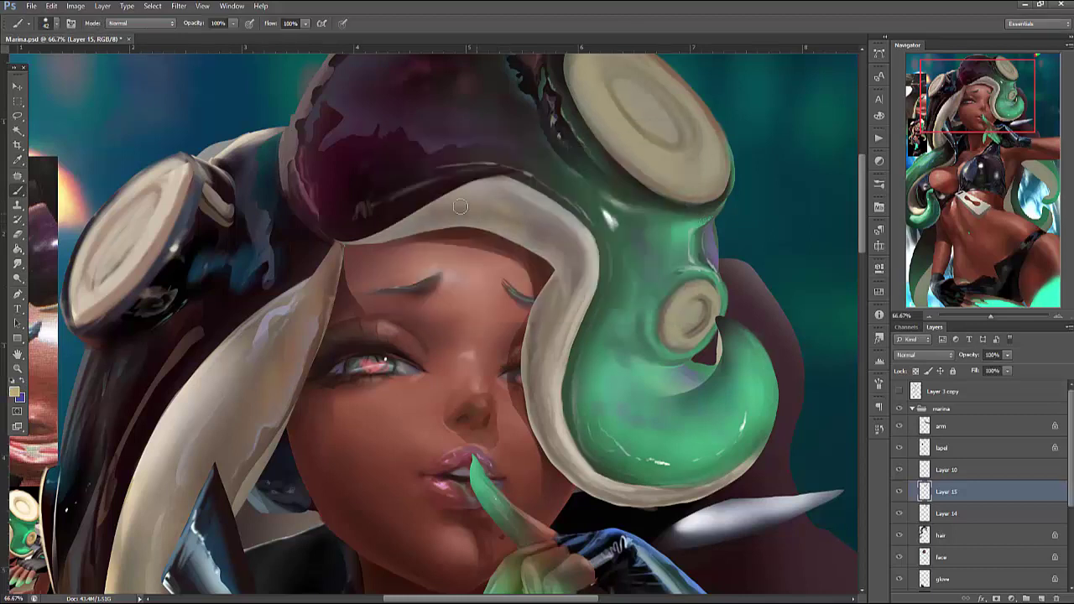
mouse_move(537, 205)
left_mouse_down()
mouse_move(543, 248)
mouse_move(579, 259)
left_mouse_up()
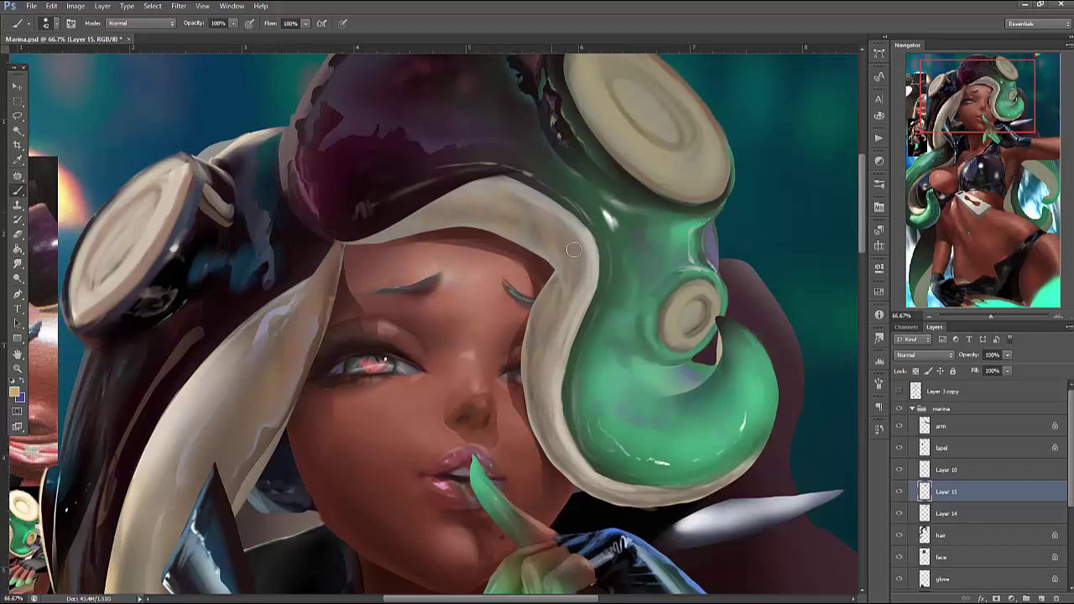
left_click_drag(574, 249, 568, 299)
mouse_move(529, 361)
left_mouse_down()
mouse_move(537, 395)
mouse_move(574, 469)
mouse_move(623, 494)
mouse_move(688, 478)
left_mouse_up()
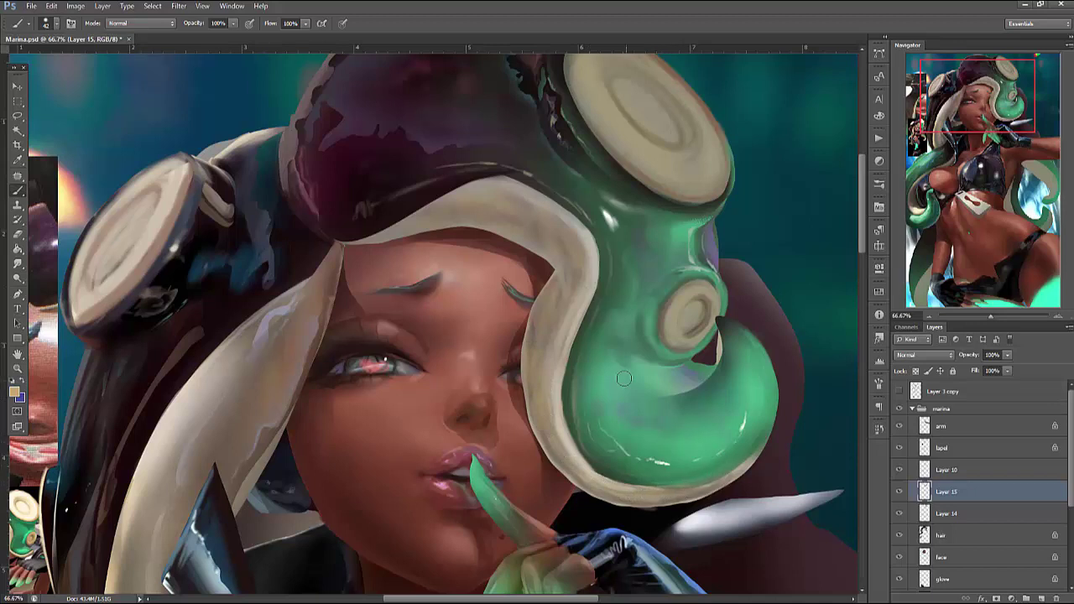
mouse_move(568, 393)
left_mouse_down()
mouse_move(574, 430)
mouse_move(570, 394)
mouse_move(609, 461)
mouse_move(667, 470)
left_mouse_up()
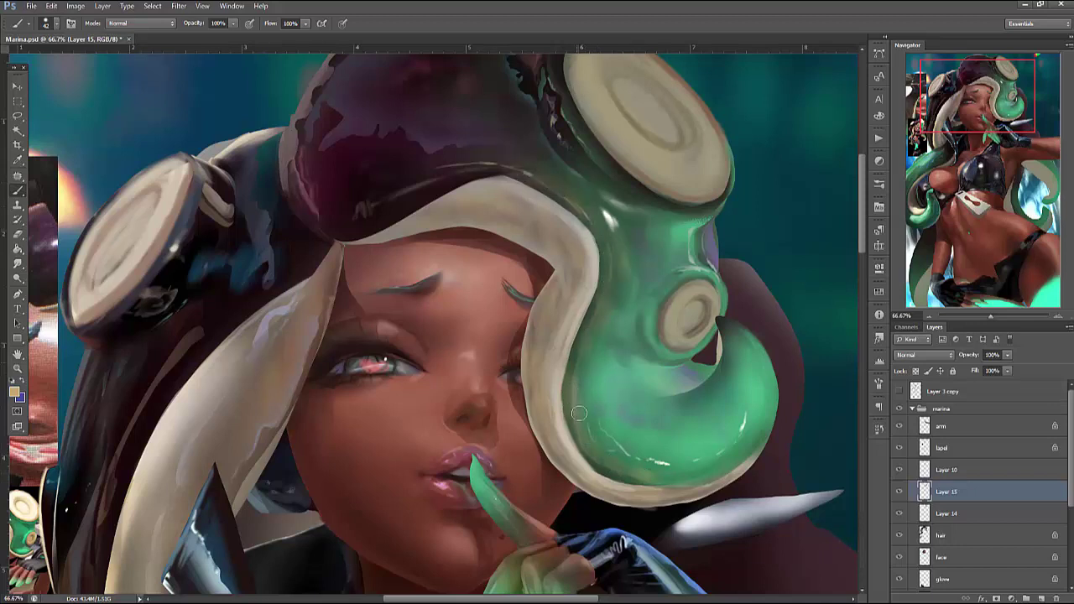
mouse_move(668, 463)
left_mouse_down()
mouse_move(681, 472)
mouse_move(678, 449)
left_mouse_up()
Paint thin light fold lines across the green tentacle where it curls below the small sucker
right_click(752, 311)
left_click(709, 376, "alt")
right_click(730, 386)
left_click(679, 377)
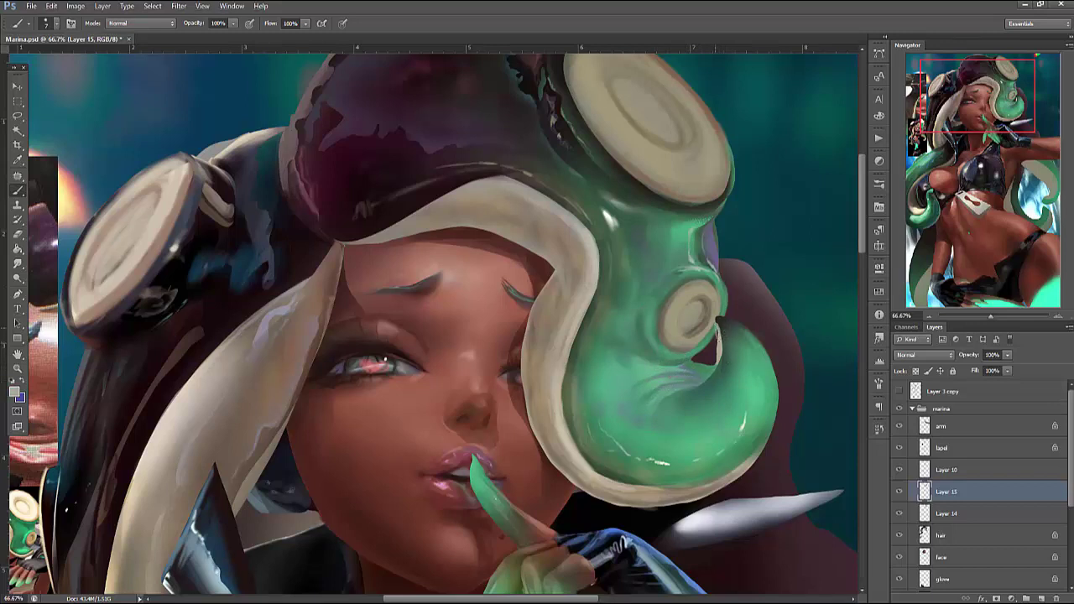
Paint the cream edge inside the small dark gap of the tentacle's curl with sampled tones
left_click(703, 357, "alt")
left_click(700, 363, "alt")
left_click(702, 365, "alt")
Lasso the dark gap inside the curl, merge Layer 15 down into Layer 14, and clear the selection
key("l")
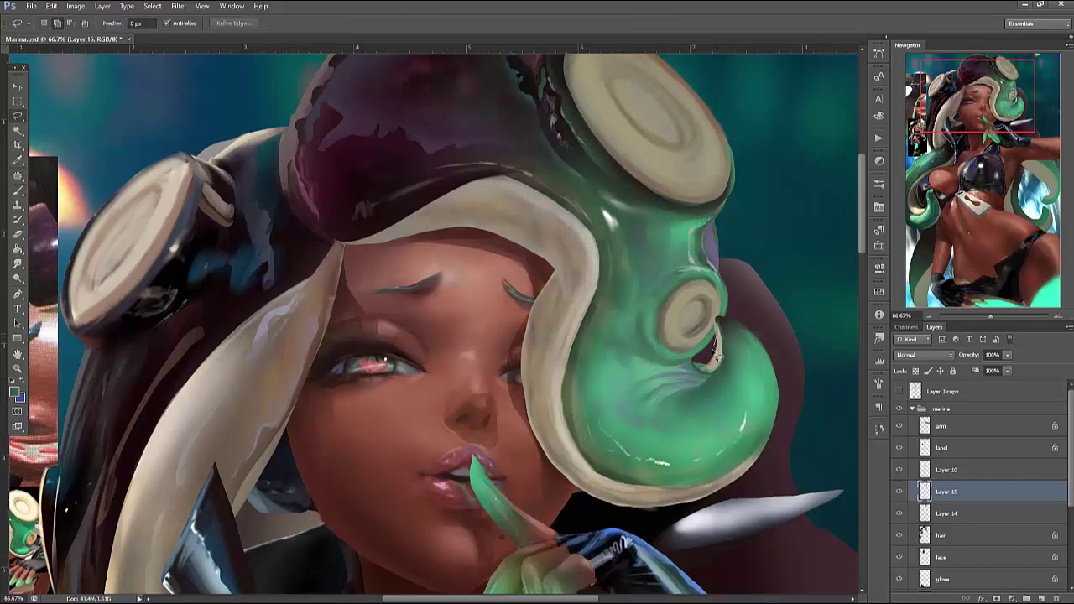
left_click_drag(701, 363, 703, 369)
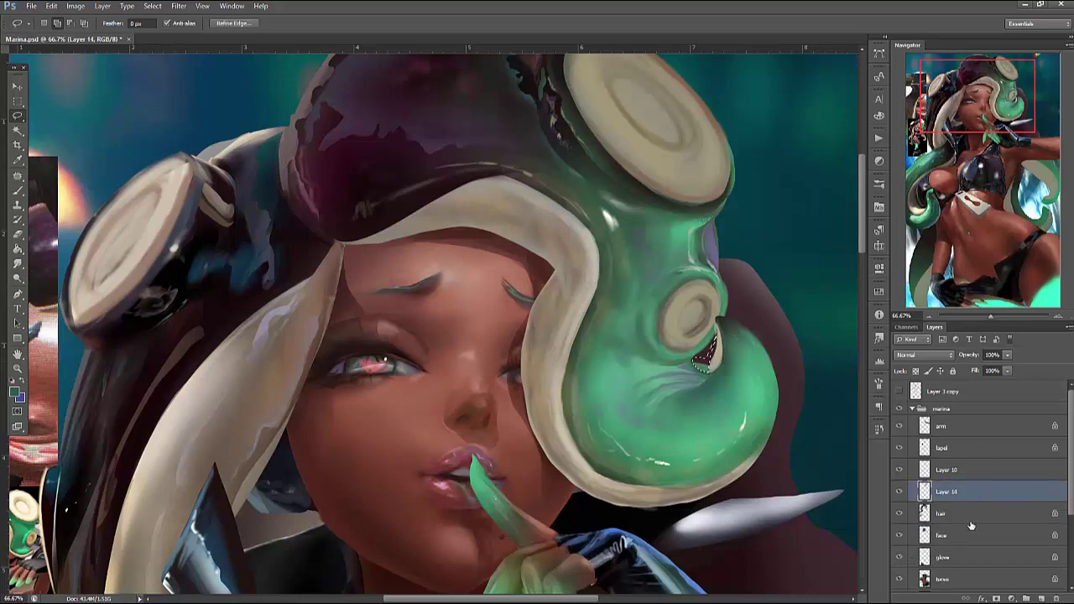
key("ctrl+e")
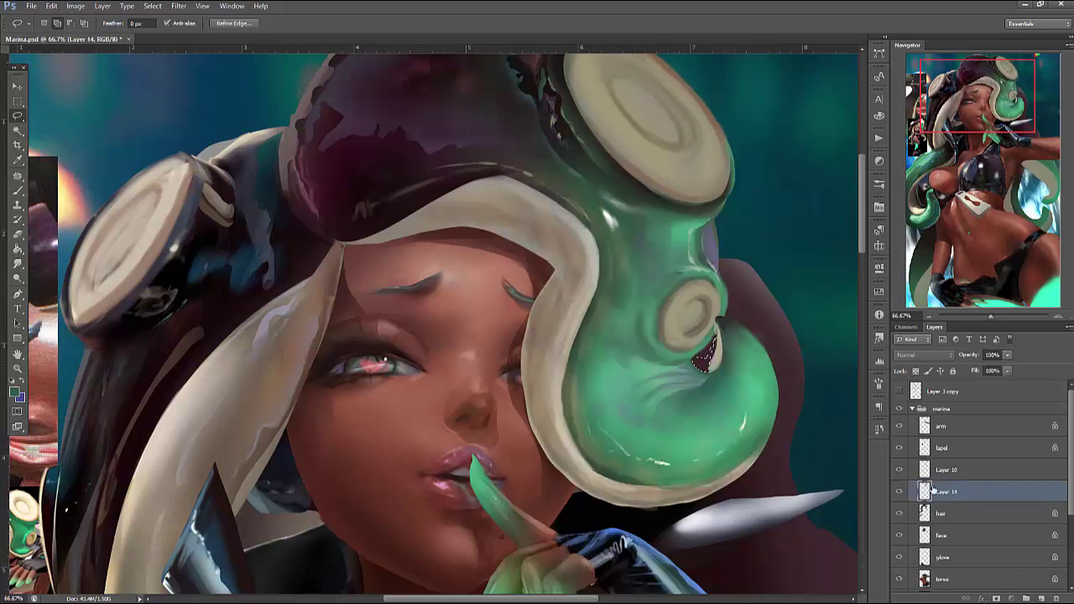
key("ctrl+d")
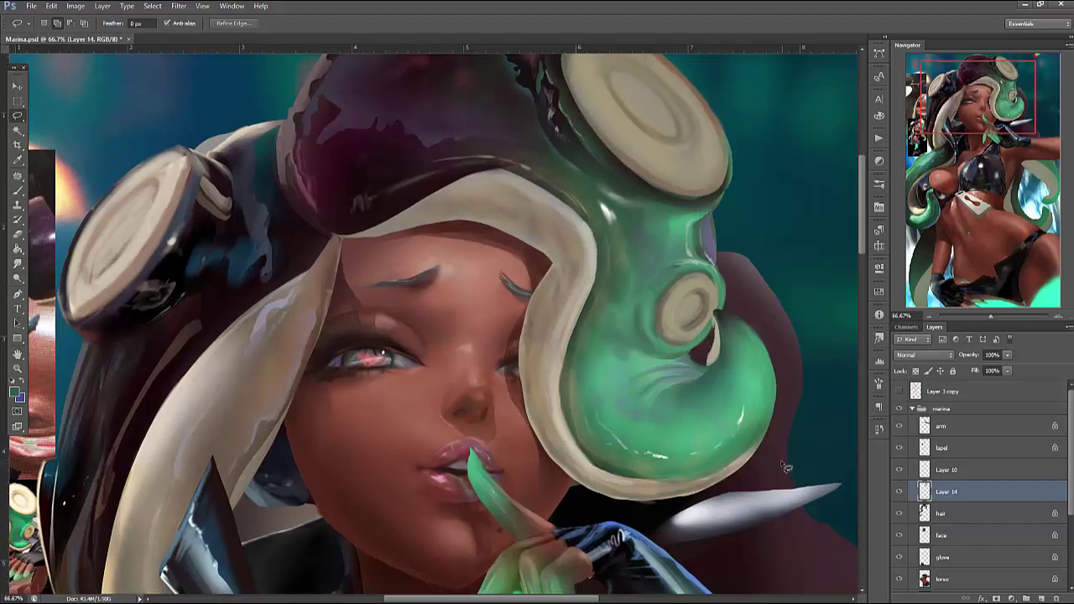
Lasso the outer edge of the tentacle's curled tip and choose muted purple #8e85ab to tint it
key("b")
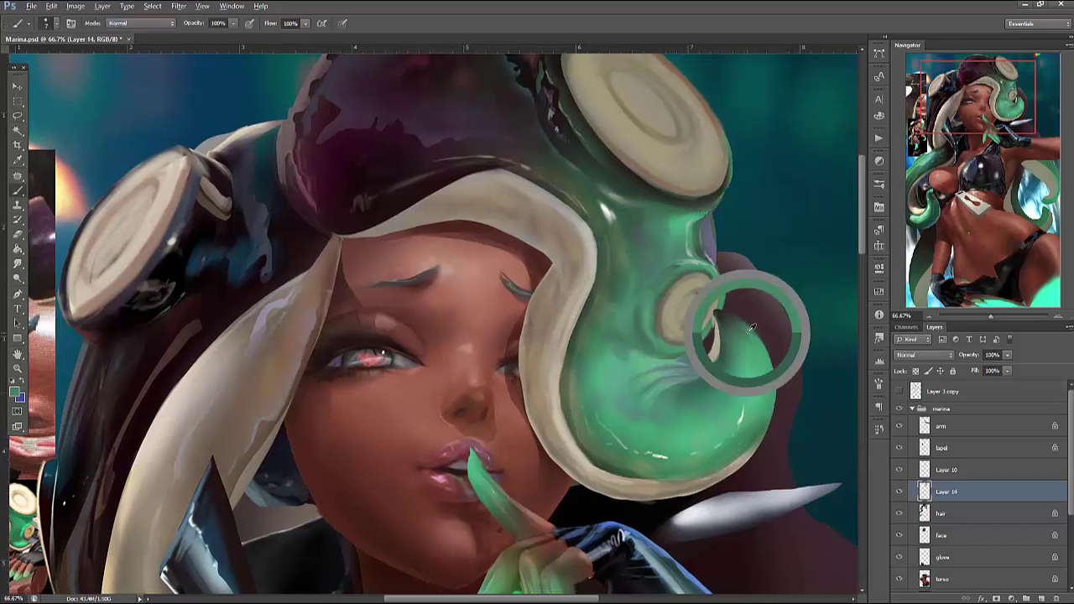
key("bracketleft")
key("bracketleft")
key("bracketleft")
key("l")
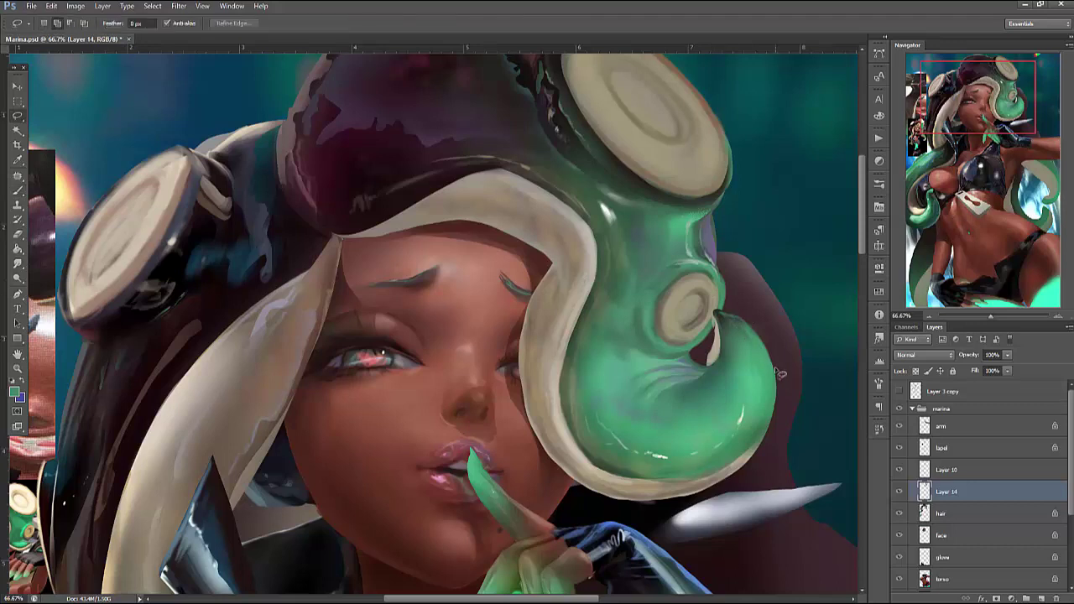
mouse_move(718, 317)
left_mouse_down()
mouse_move(774, 382)
mouse_move(778, 413)
mouse_move(761, 429)
left_mouse_up()
key("b")
right_click(772, 294)
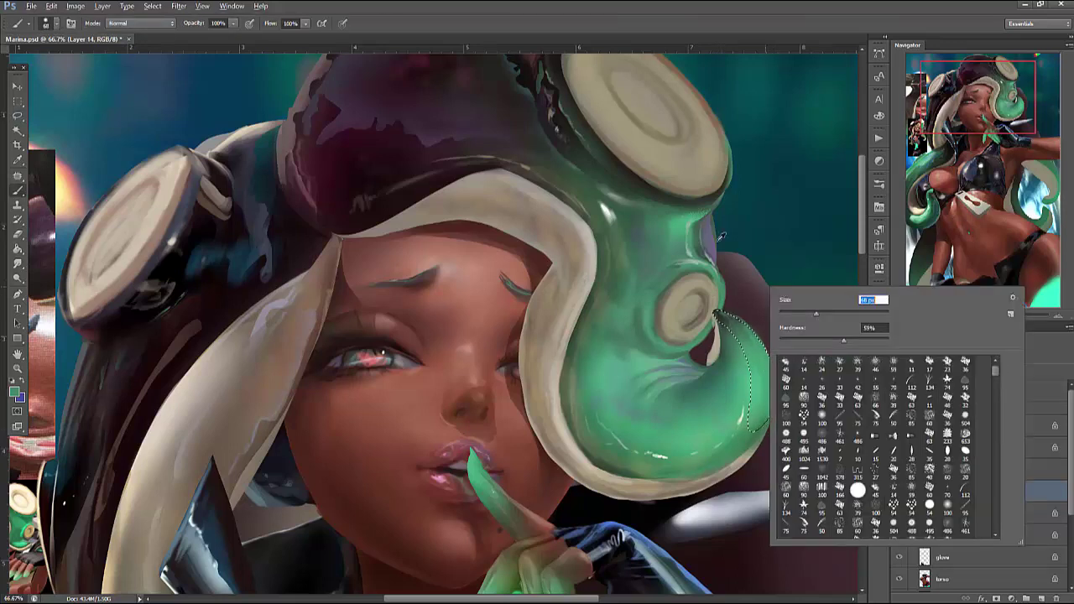
left_click(16, 391)
left_click(419, 206)
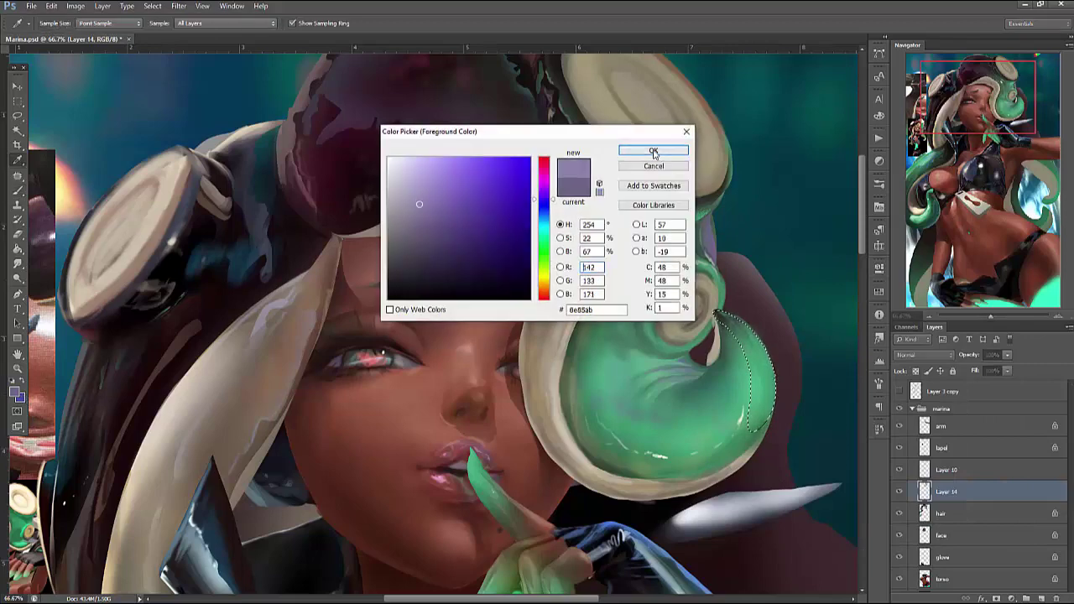
left_click(653, 151)
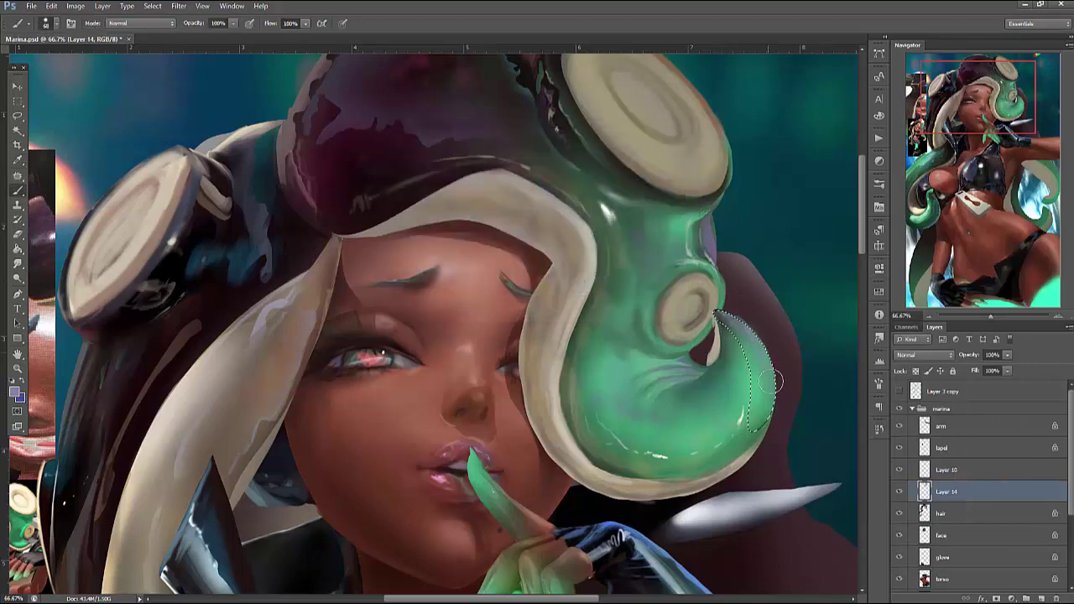
Paint the purple tint along the curled tip's outer edge with a 26 px brush and no active selection
right_click(802, 300)
left_click_drag(832, 326, 828, 328)
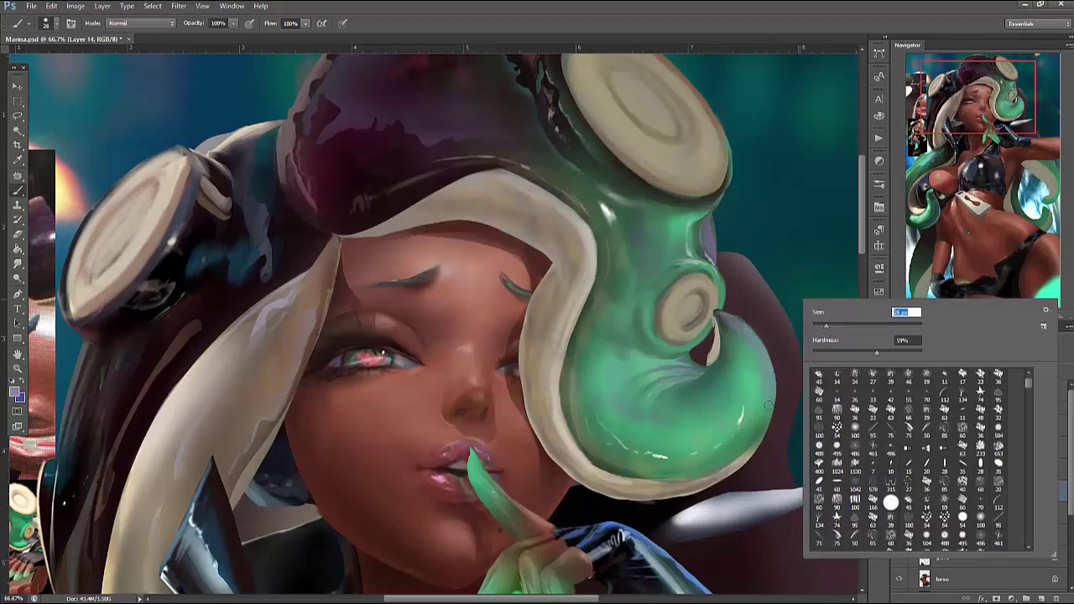
left_click(760, 418)
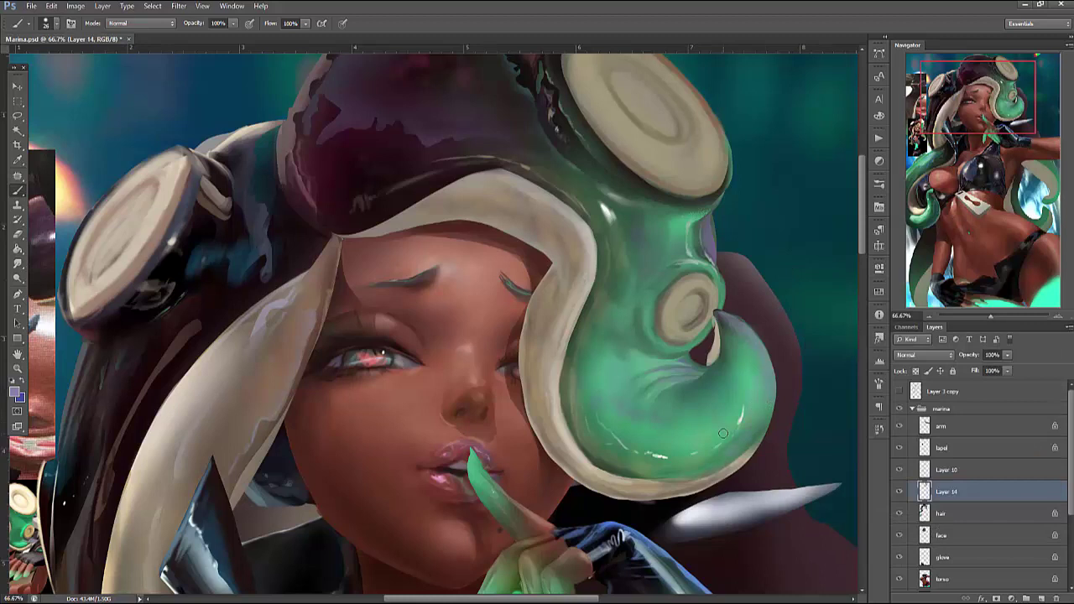
Paint thin light highlights down the green tentacle's inner edge with a 3 px brush
right_click(679, 282)
left_click_drag(719, 316, 706, 316)
left_click(602, 291)
Toggle Layer 14 off and on to compare, and try merging it down into the hair layer
left_click(900, 491)
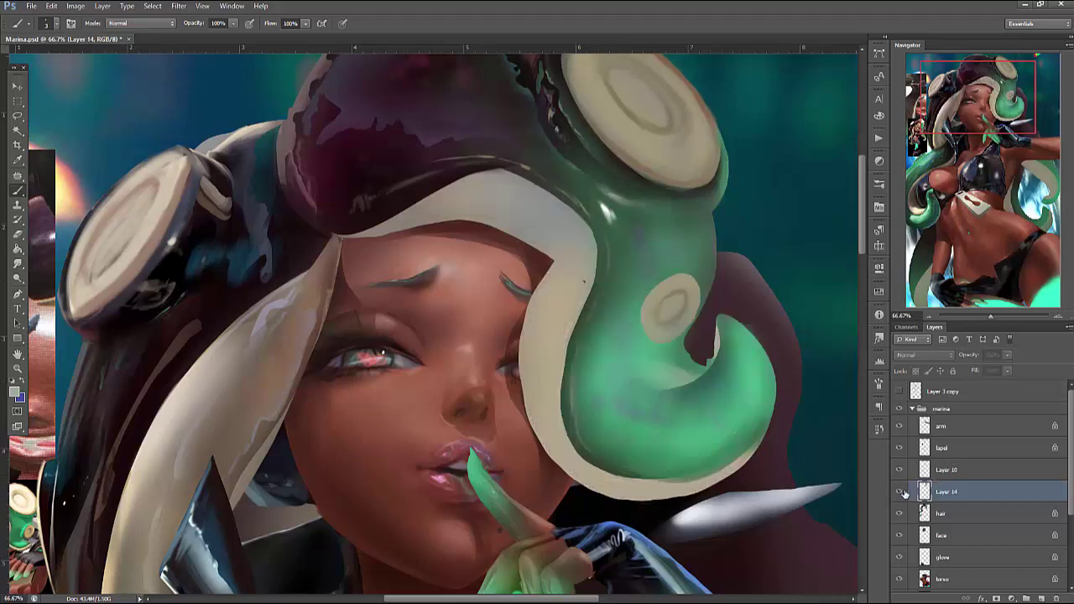
left_click(899, 492)
key("ctrl+e")
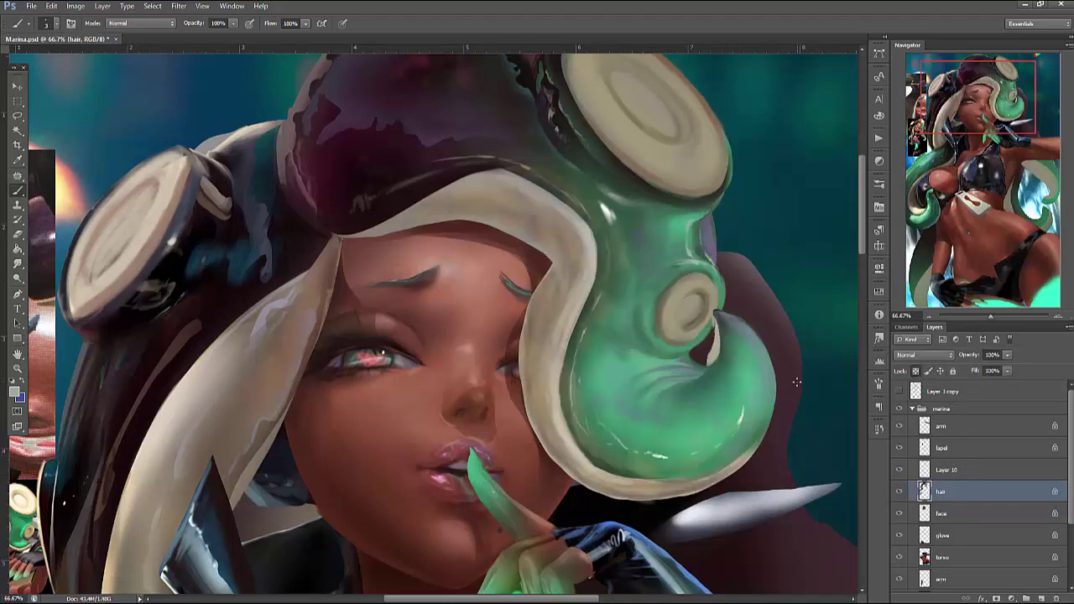
key("ctrl+z")
Lasso an irregular, drip-shaped reflection area down the green tentacle beside the small sucker
key("l")
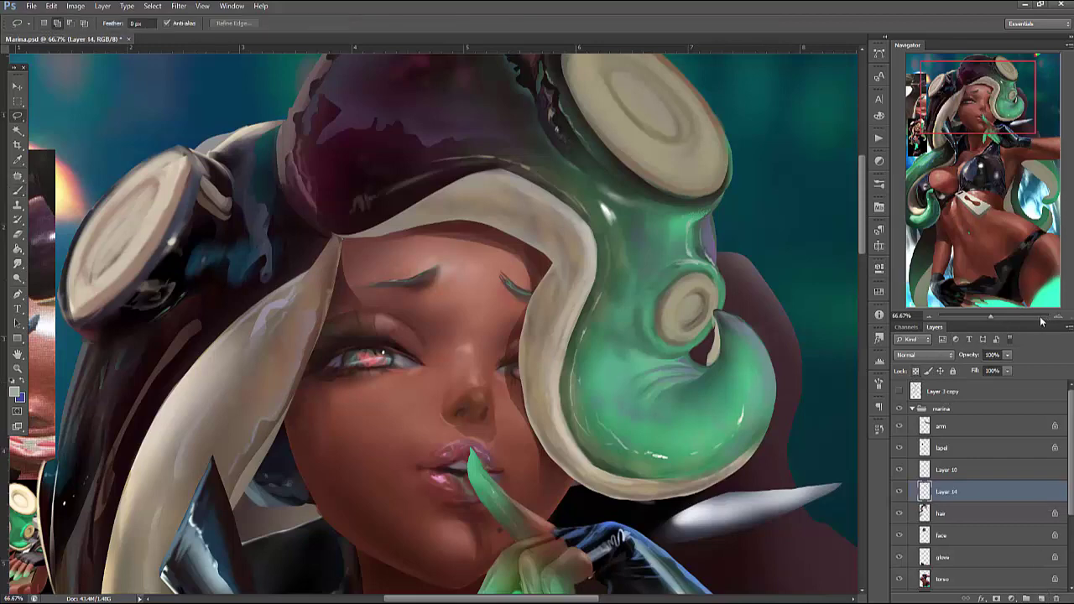
scroll(630, 445, "up", 1)
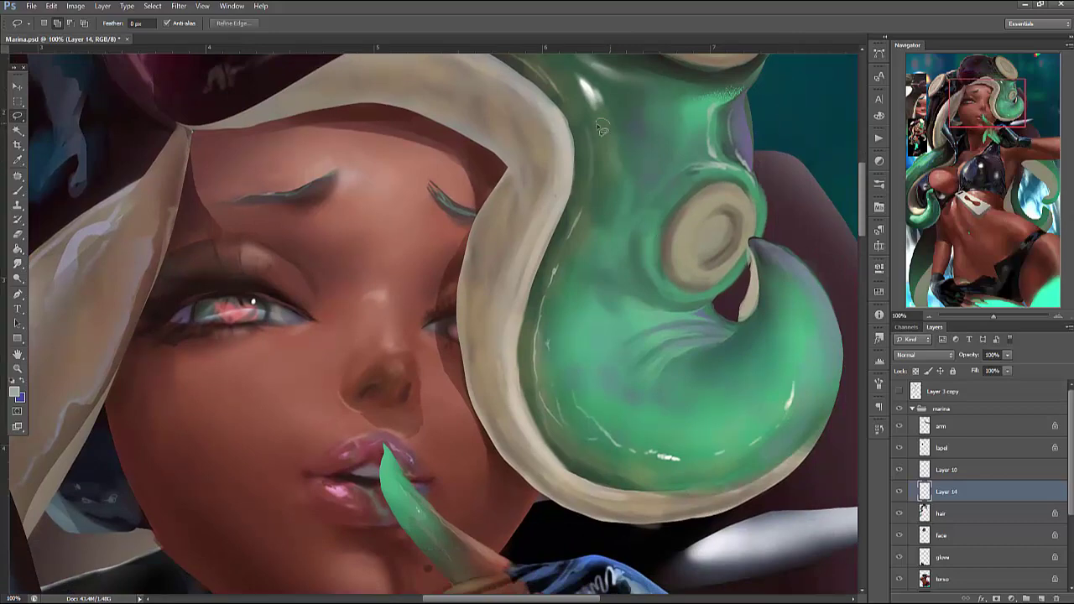
mouse_move(594, 144)
left_mouse_down()
mouse_move(587, 232)
mouse_move(562, 307)
left_mouse_up()
mouse_move(627, 273)
left_mouse_down()
mouse_move(628, 248)
mouse_move(653, 270)
mouse_move(649, 225)
mouse_move(664, 198)
mouse_move(642, 230)
mouse_move(632, 222)
mouse_move(616, 131)
left_mouse_up()
Paint a pale lavender sheen along the edges of the lassoed reflection with a 32 px brush at 0% hardness
key("b")
right_click(684, 205)
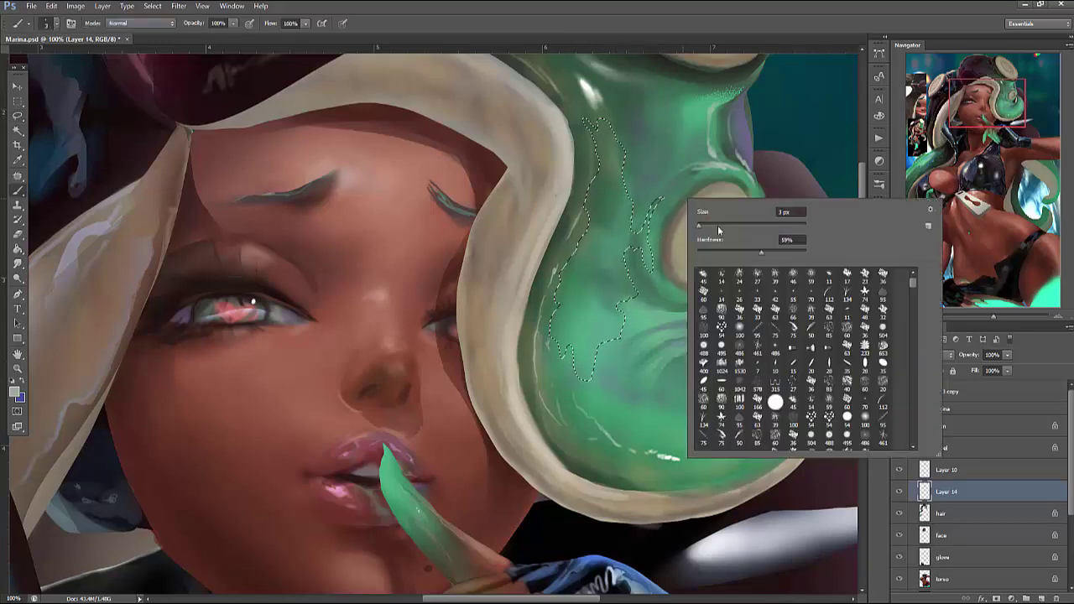
key("Return")
left_click(15, 391)
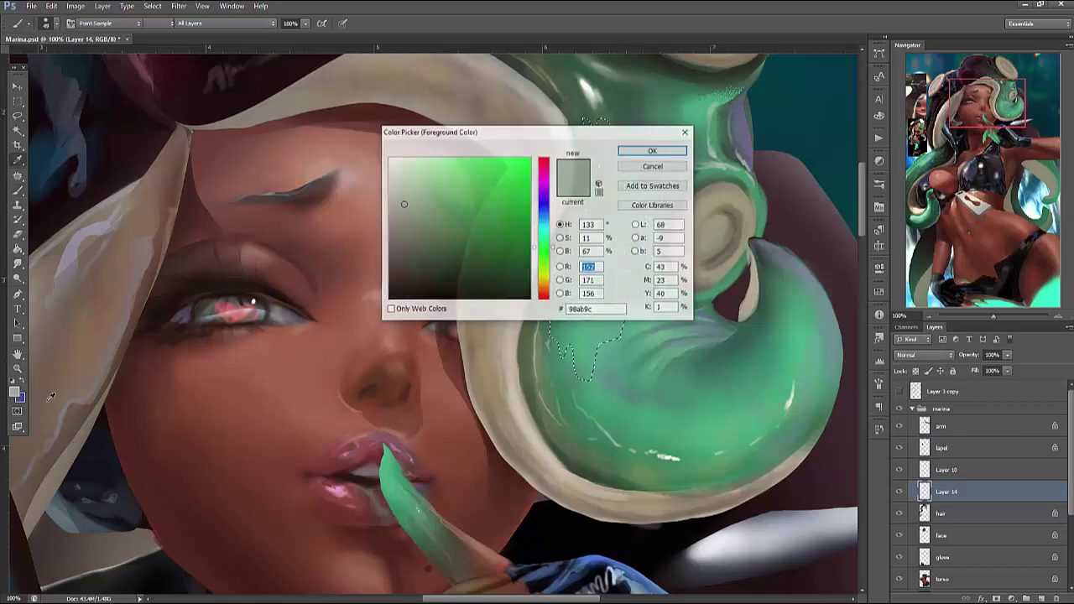
left_click(544, 210)
left_click(427, 157)
left_click(671, 154)
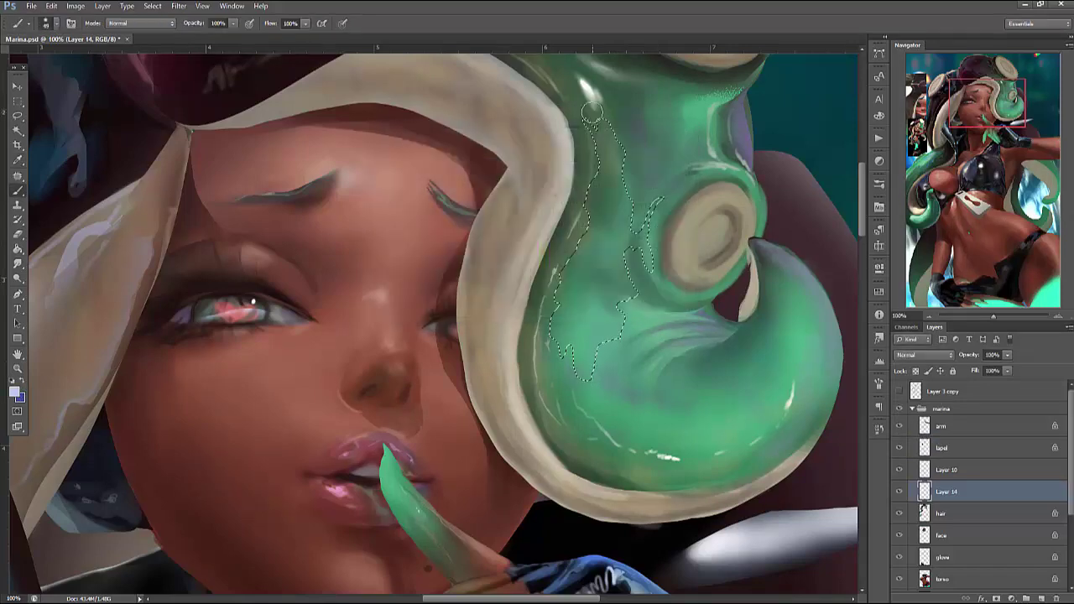
right_click(638, 120)
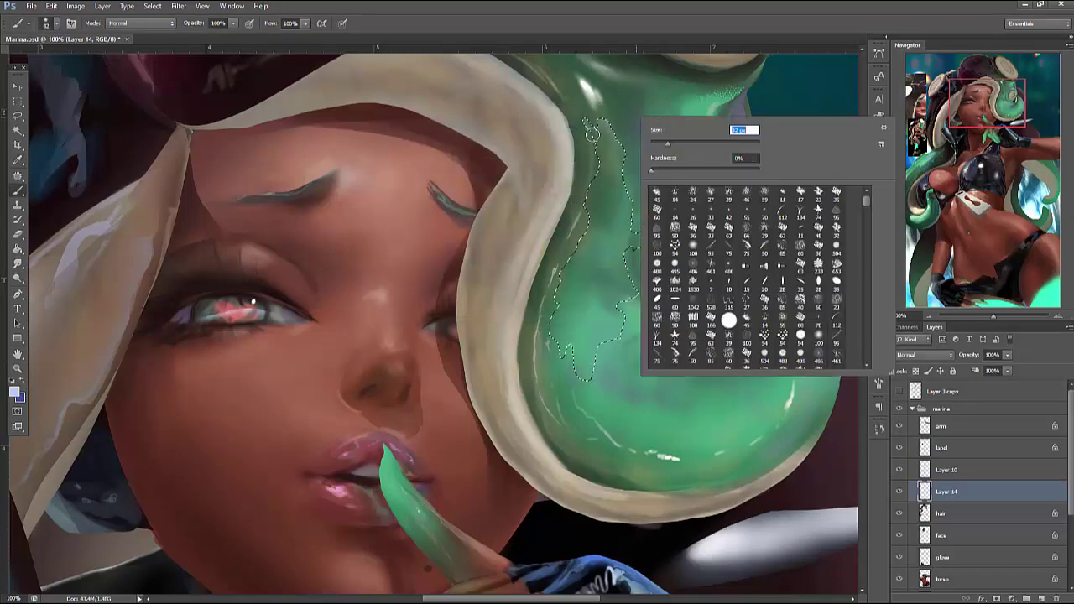
key("Return")
mouse_move(573, 241)
left_mouse_down()
mouse_move(554, 331)
mouse_move(588, 384)
mouse_move(627, 329)
left_mouse_up()
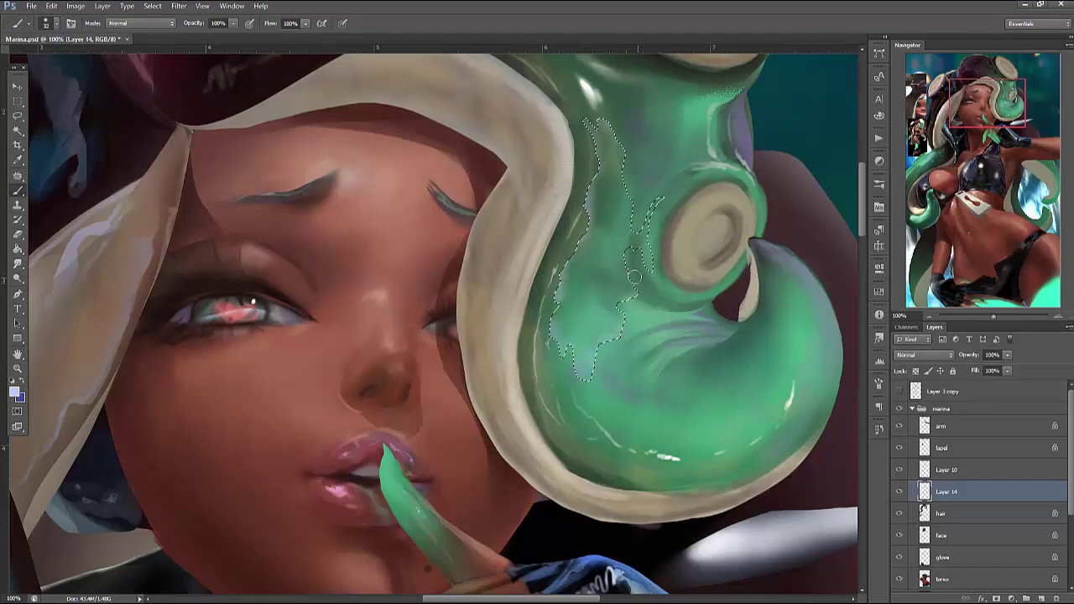
mouse_move(636, 277)
left_mouse_down()
mouse_move(662, 202)
mouse_move(640, 228)
mouse_move(624, 165)
mouse_move(623, 199)
mouse_move(626, 207)
mouse_move(623, 166)
mouse_move(640, 186)
mouse_move(661, 154)
left_mouse_up()
Fill the upper part of the lassoed reflection with the pale lavender using a larger soft brush
right_click(661, 160)
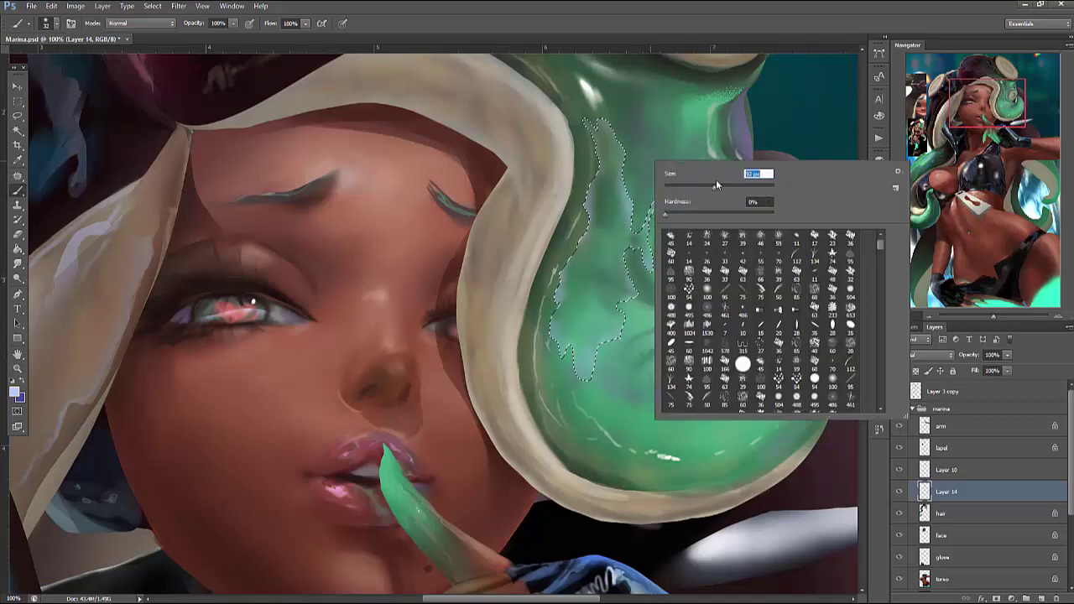
key("Return")
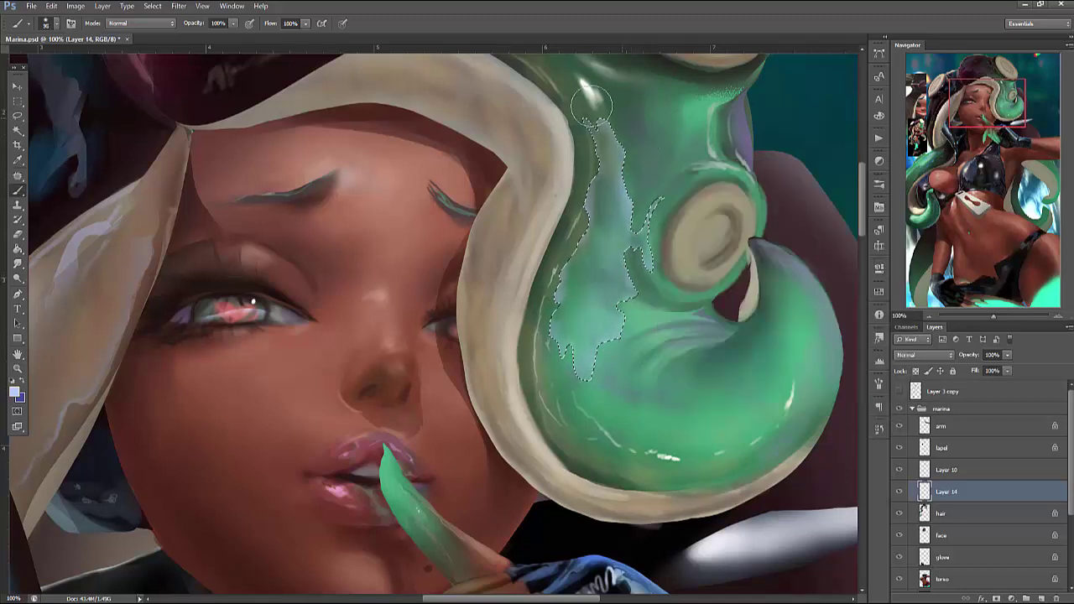
mouse_move(591, 104)
left_mouse_down()
mouse_move(643, 235)
mouse_move(633, 327)
mouse_move(592, 388)
mouse_move(587, 276)
mouse_move(622, 151)
left_mouse_up()
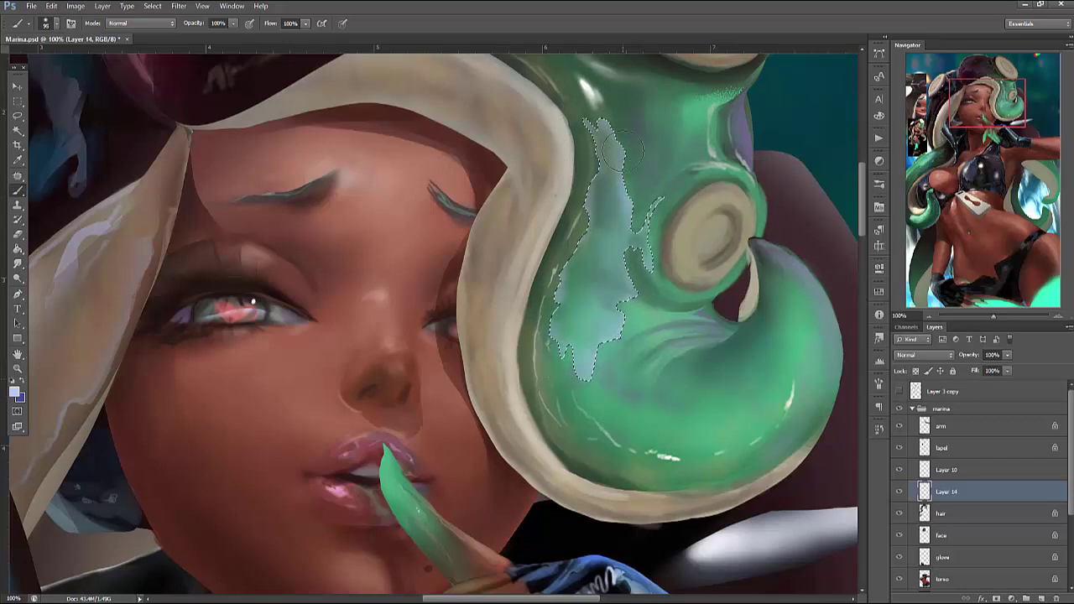
Deselect the reflection and shift Layer 14's midtones with Color Balance to -20, -73 and +76
key("ctrl+d")
left_click(76, 6)
mouse_move(180, 35)
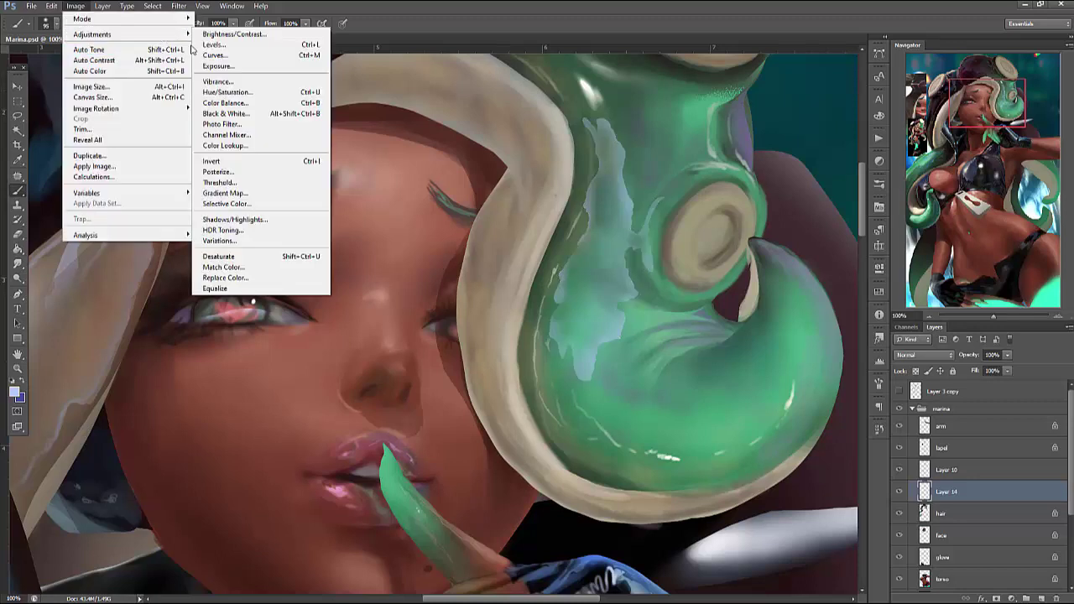
left_click(225, 102)
left_click_drag(760, 282, 719, 295)
left_click_drag(803, 281, 753, 287)
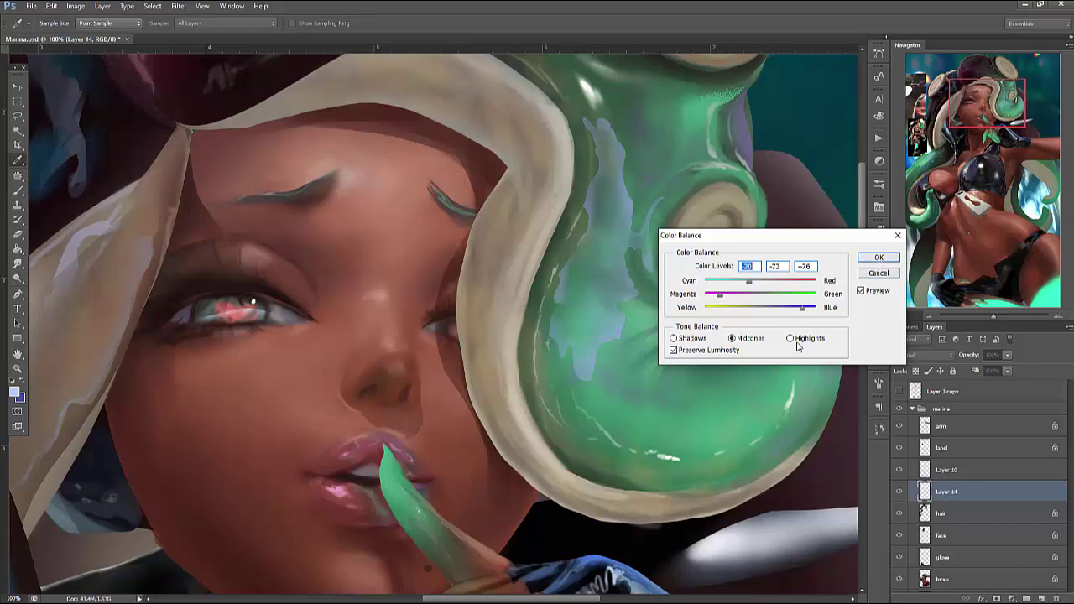
Set the Color Balance highlights of Layer 14 to -14, +26 and +56 and apply the adjustment
left_click(790, 339)
left_click_drag(759, 283, 714, 281)
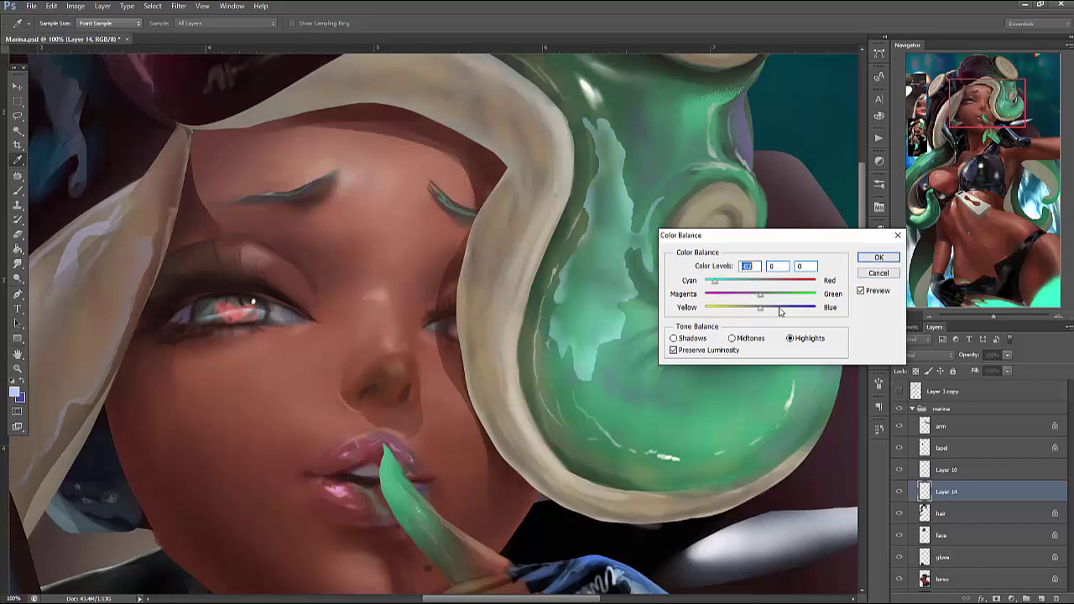
mouse_move(779, 311)
left_mouse_down()
mouse_move(809, 312)
mouse_move(775, 296)
mouse_move(779, 287)
mouse_move(743, 287)
left_mouse_up()
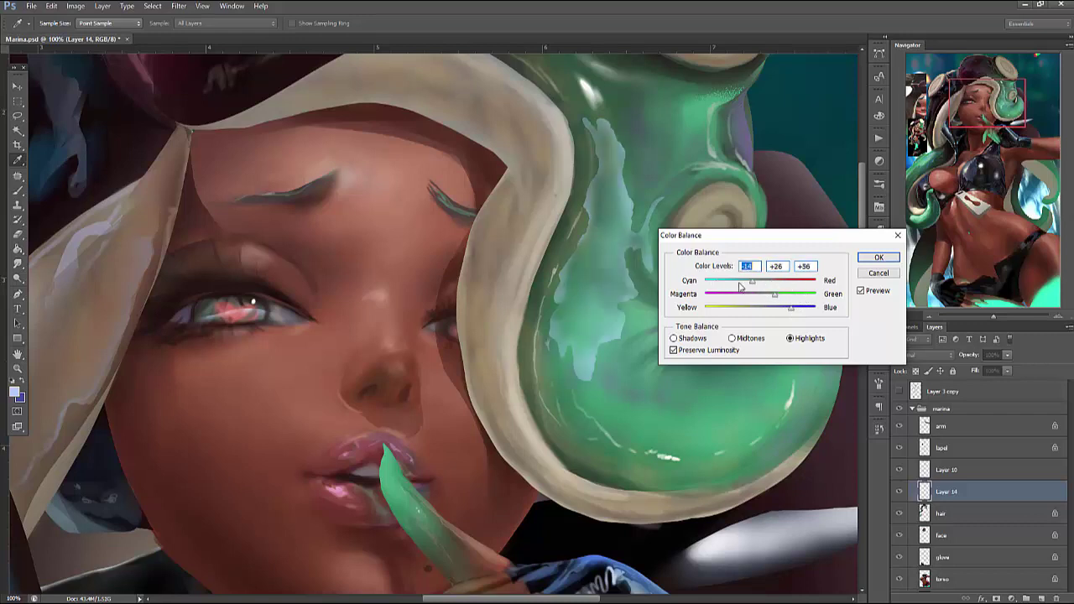
left_click(879, 257)
Draw thin, wavy pale-green reflection lines along the inner folds of the tentacle's curl with a 3 px brush
key("b")
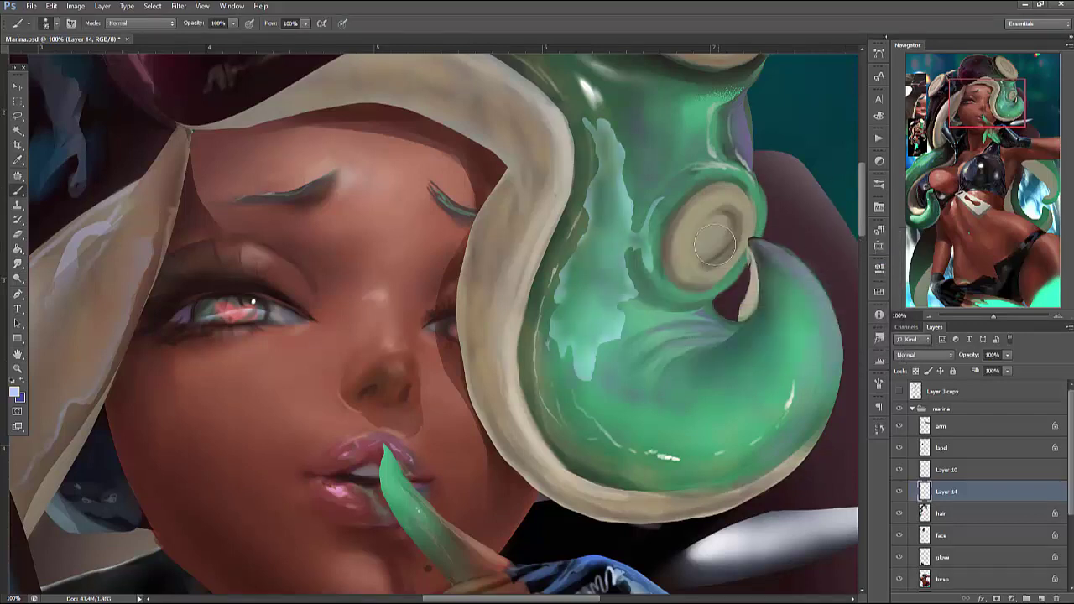
right_click(647, 293)
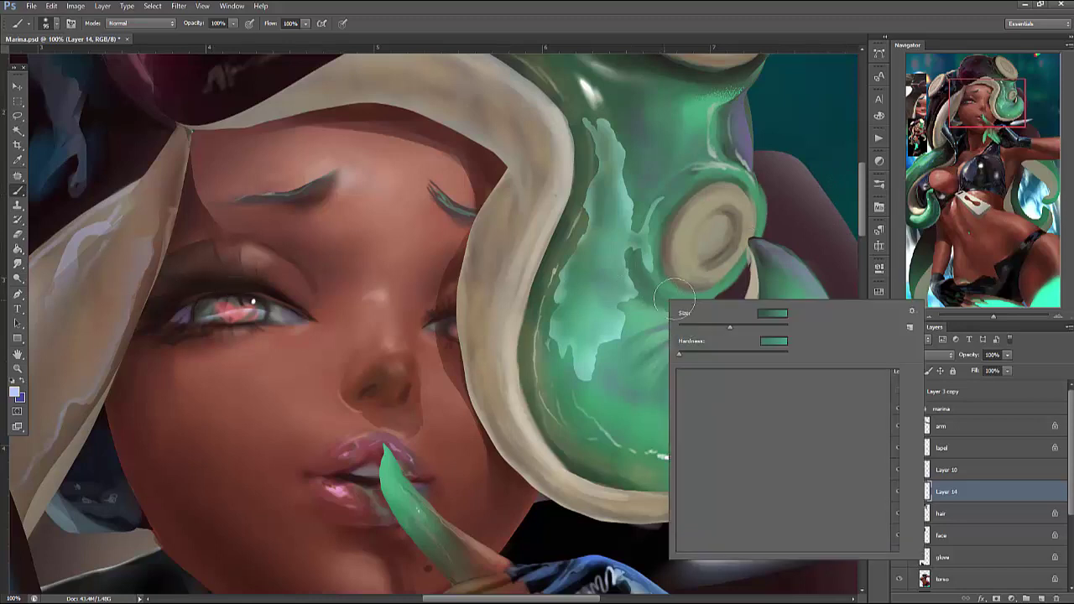
left_click_drag(767, 328, 621, 332)
right_click(653, 265)
right_click(677, 269)
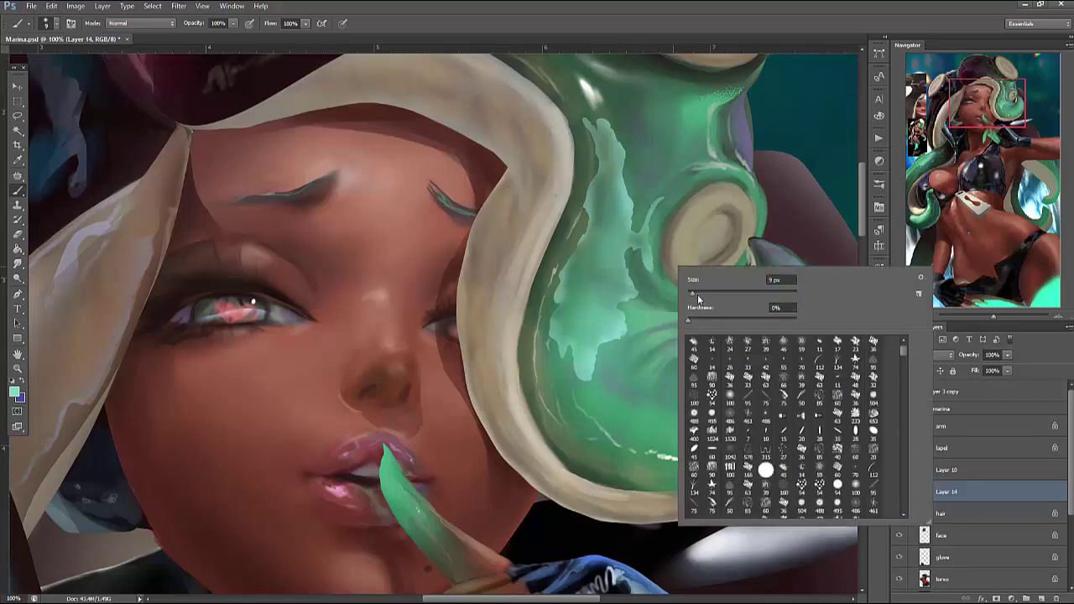
left_click_drag(739, 296, 627, 329)
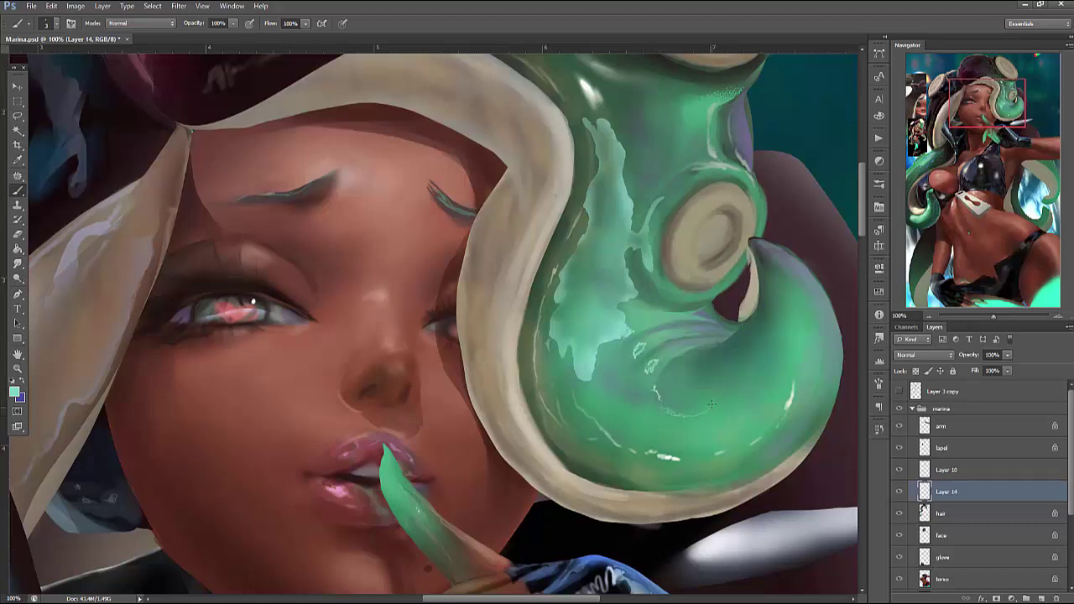
Lasso the hollow inside the tentacle's curl with a jagged outer edge, paint dark green shading in it, and deselect
key("l")
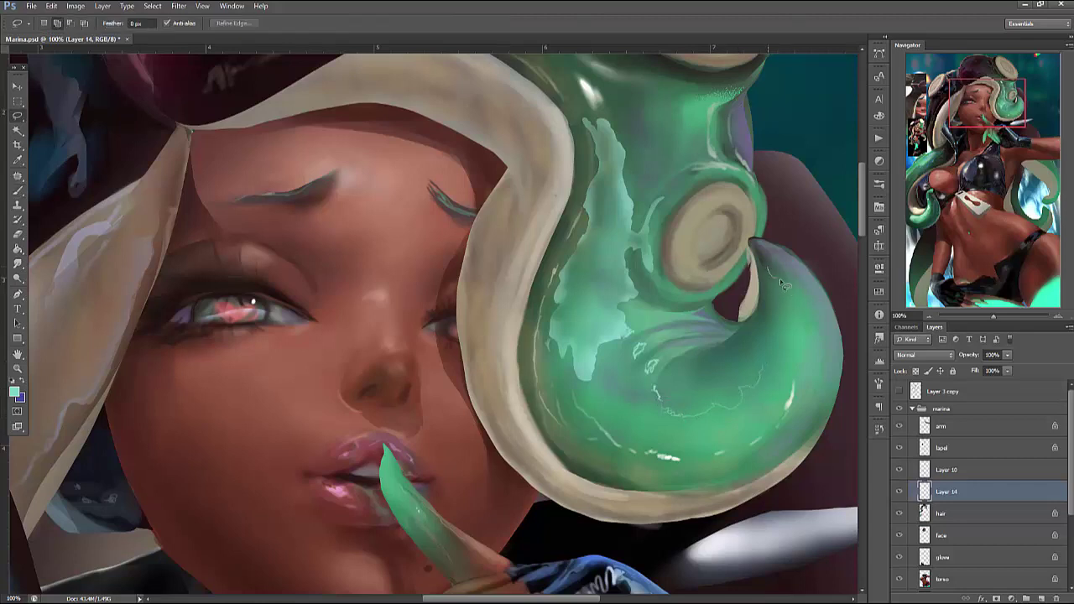
mouse_move(794, 301)
left_mouse_down()
mouse_move(785, 329)
mouse_move(709, 387)
left_mouse_up()
key("b")
right_click(785, 268)
key("Return")
mouse_move(782, 349)
left_mouse_down()
mouse_move(787, 291)
mouse_move(747, 389)
mouse_move(750, 356)
mouse_move(713, 378)
left_mouse_up()
key("ctrl+d")
Lasso a narrow strip along the curl's inner edge, paint a sampled pale green sheen in it at 15 px, and deselect
key("l")
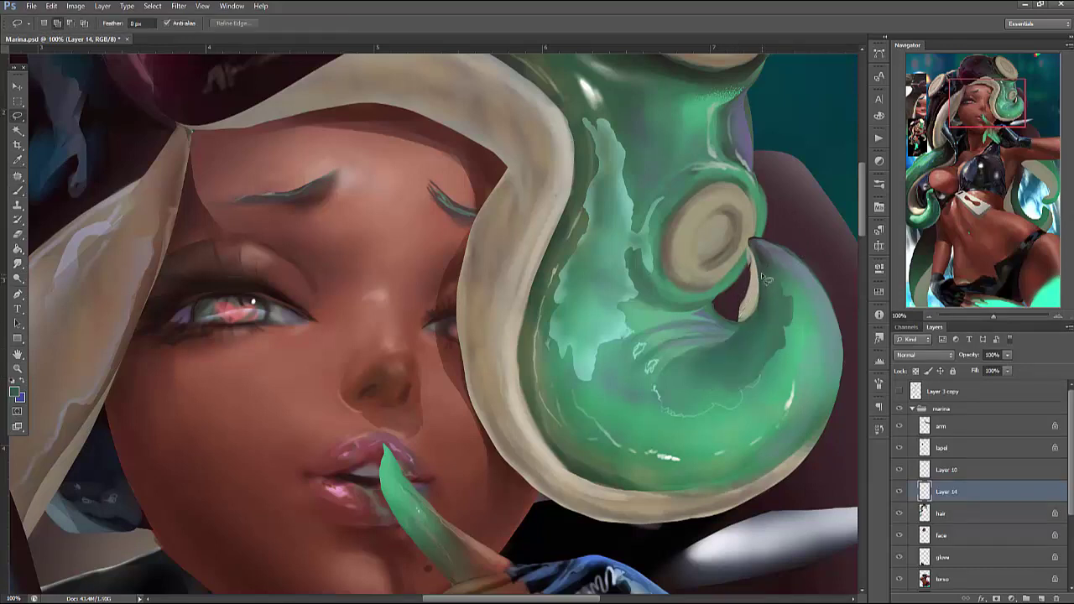
mouse_move(760, 311)
left_mouse_down()
mouse_move(732, 348)
mouse_move(713, 344)
mouse_move(769, 329)
left_mouse_up()
left_click_drag(769, 277, 756, 250)
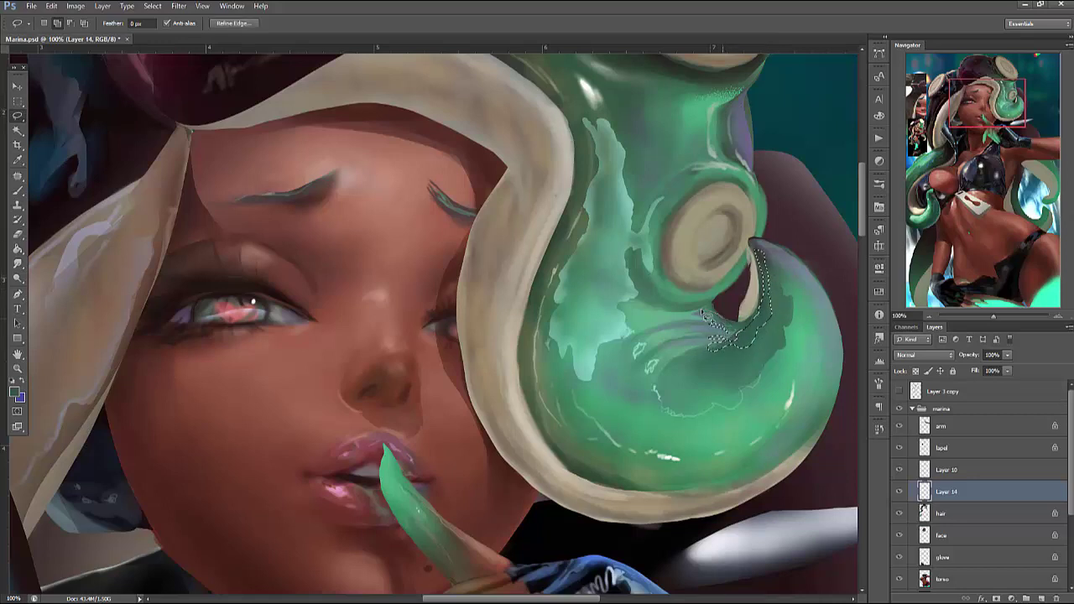
key("b")
left_click(802, 230, "alt")
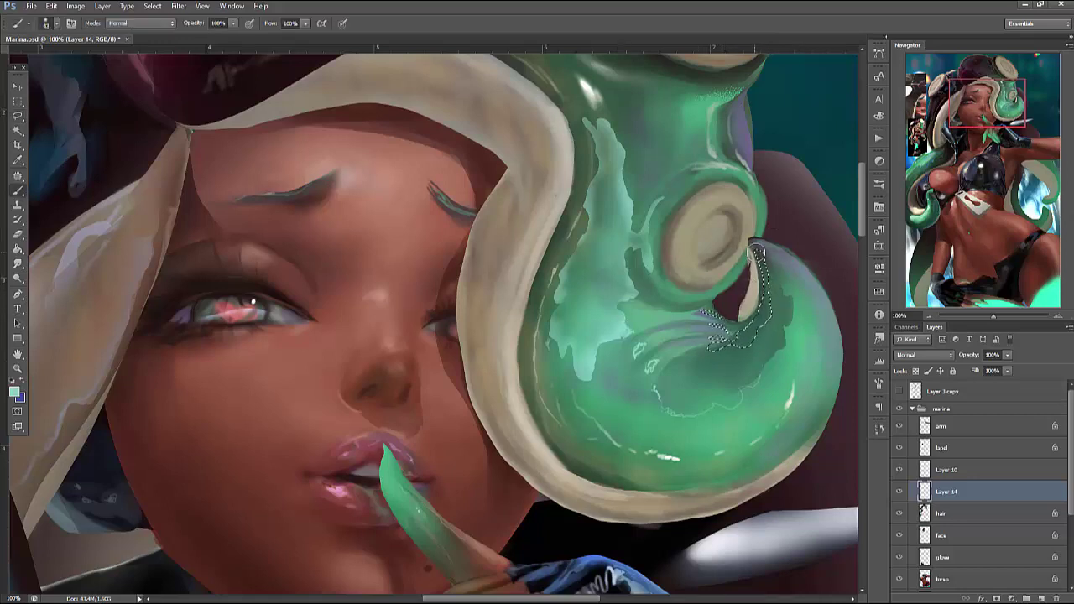
right_click(755, 252)
key("Return")
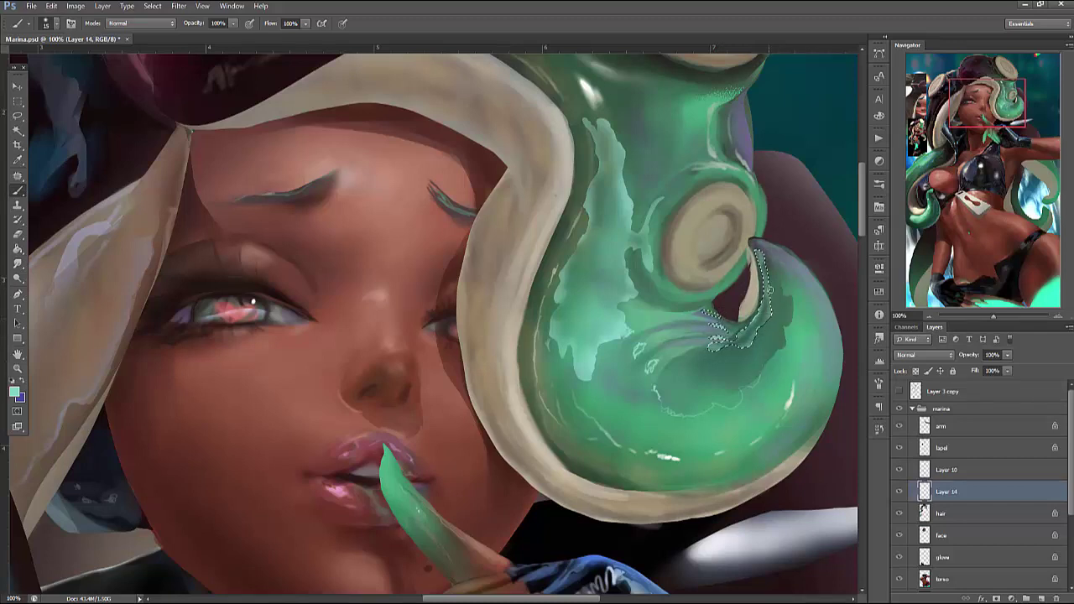
key("ctrl+d")
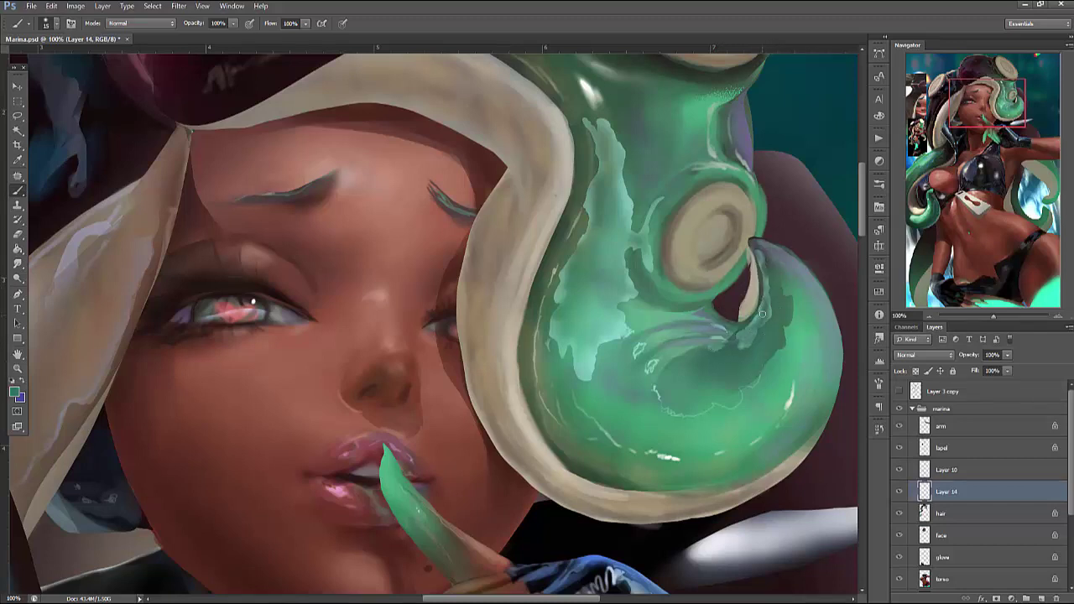
Lasso a curved area around the outside of the small sucker, shade its edge dark green with a 13 px brush, and deselect
key("l")
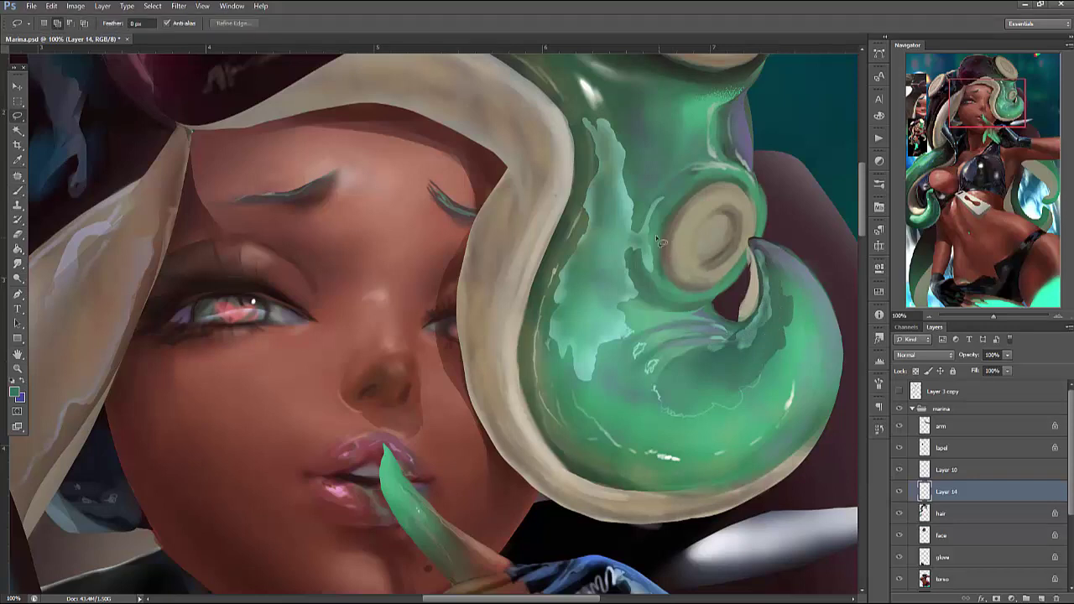
key("b")
right_click(641, 249)
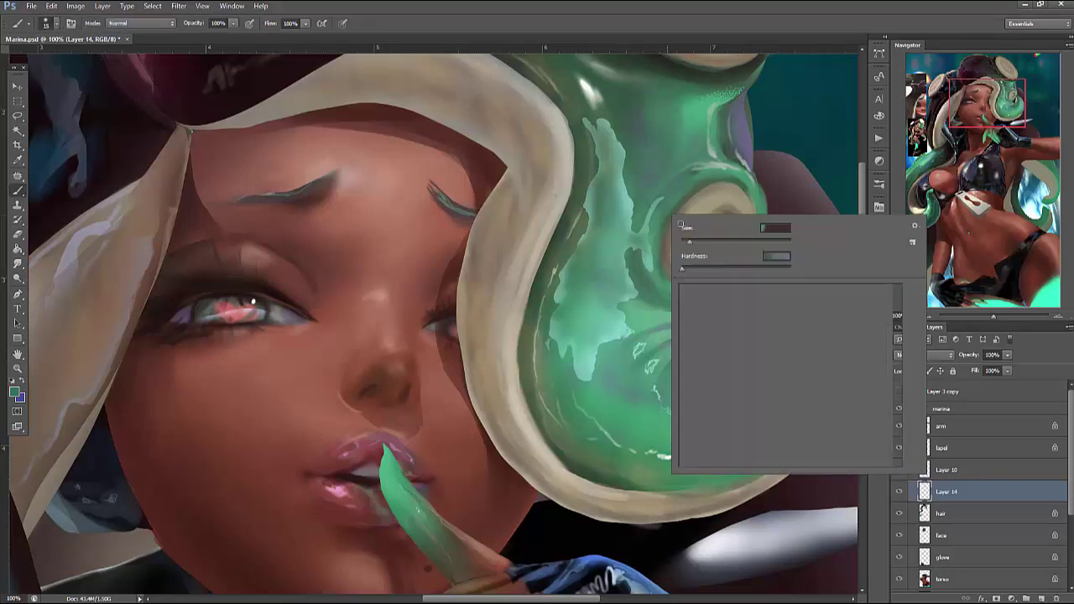
key("Escape")
key("l")
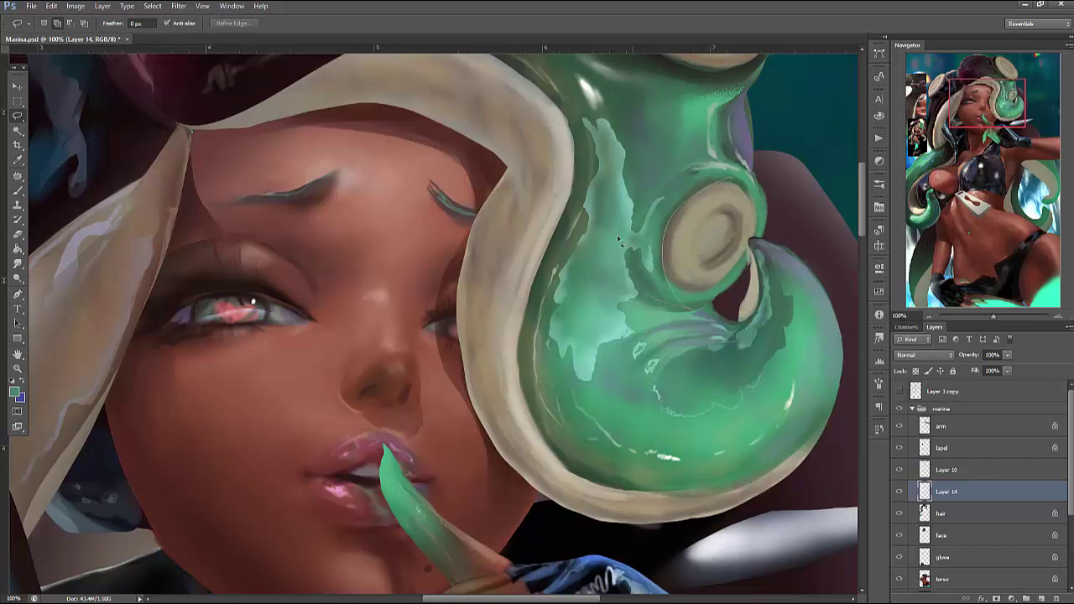
left_click_drag(618, 240, 696, 192)
key("b")
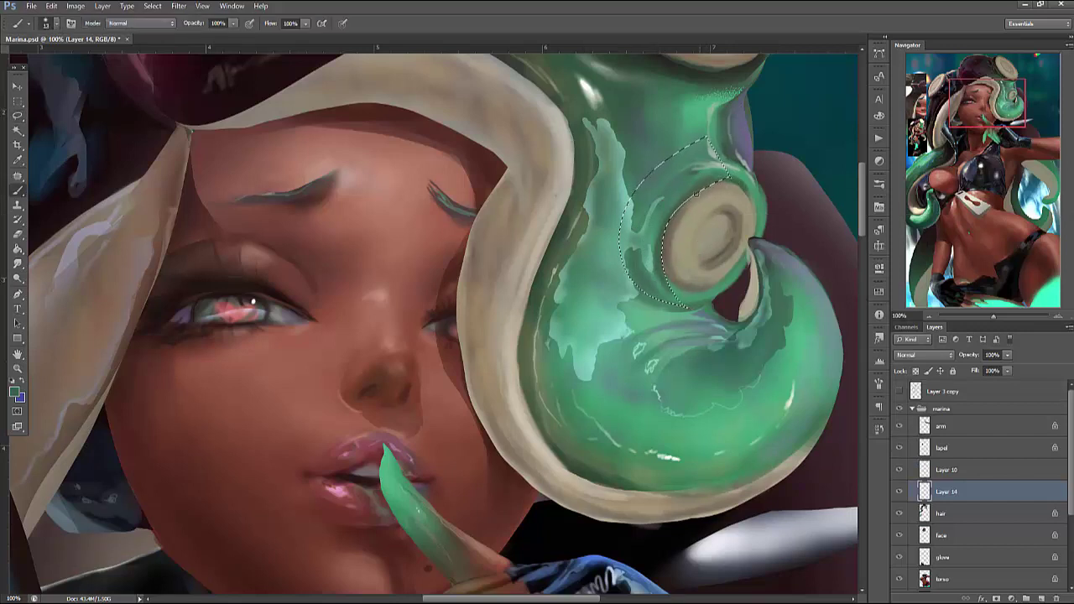
key("ctrl+d")
Lasso patches above and beside the small sucker, fill them with a brighter green, deselect, and refine the rim at 11 px
key("l")
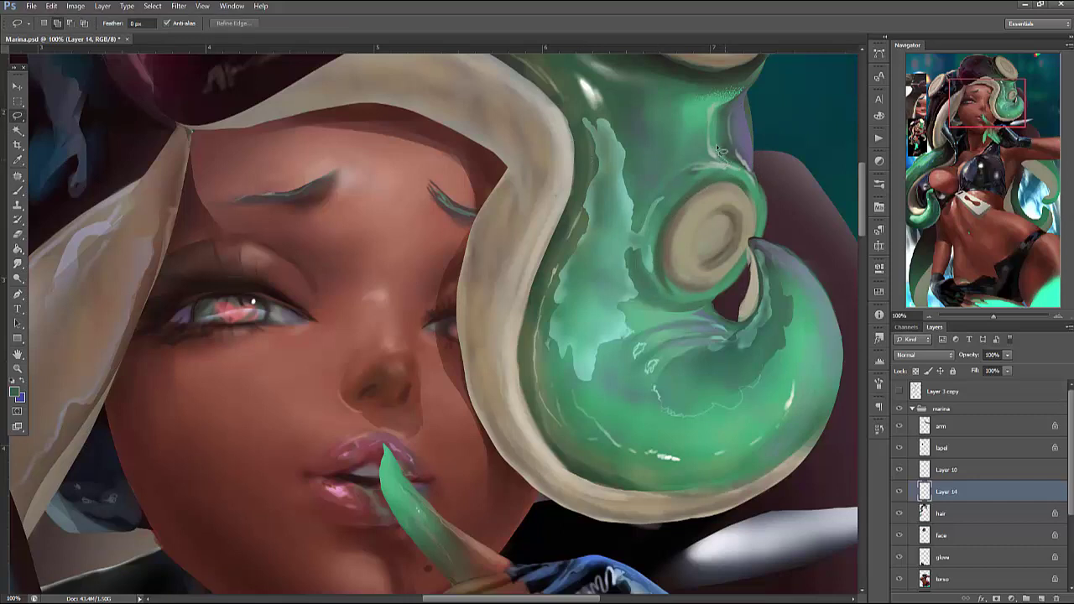
left_click_drag(733, 174, 728, 172)
key("b")
right_click(704, 185)
key("Escape")
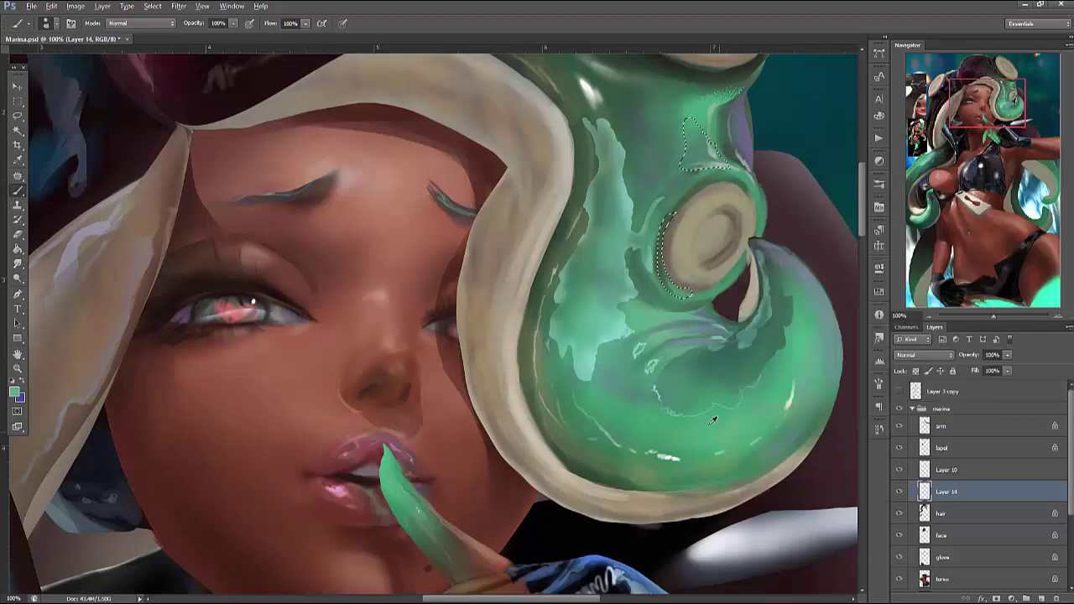
left_click(15, 391)
left_click(475, 179)
left_click(645, 149)
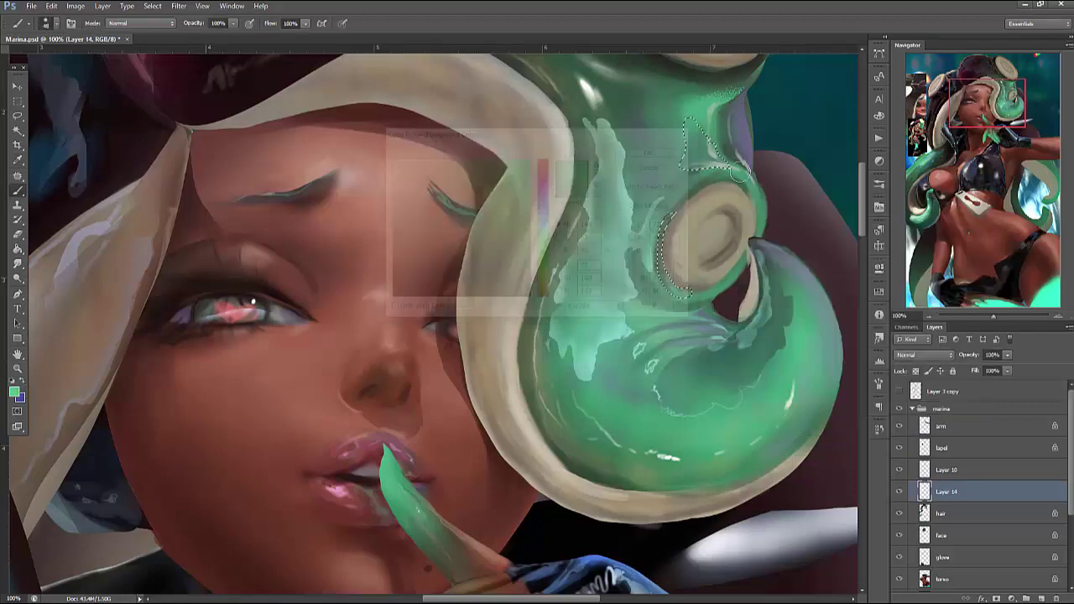
mouse_move(696, 167)
left_mouse_down()
mouse_move(705, 138)
mouse_move(709, 156)
mouse_move(665, 243)
mouse_move(698, 270)
left_mouse_up()
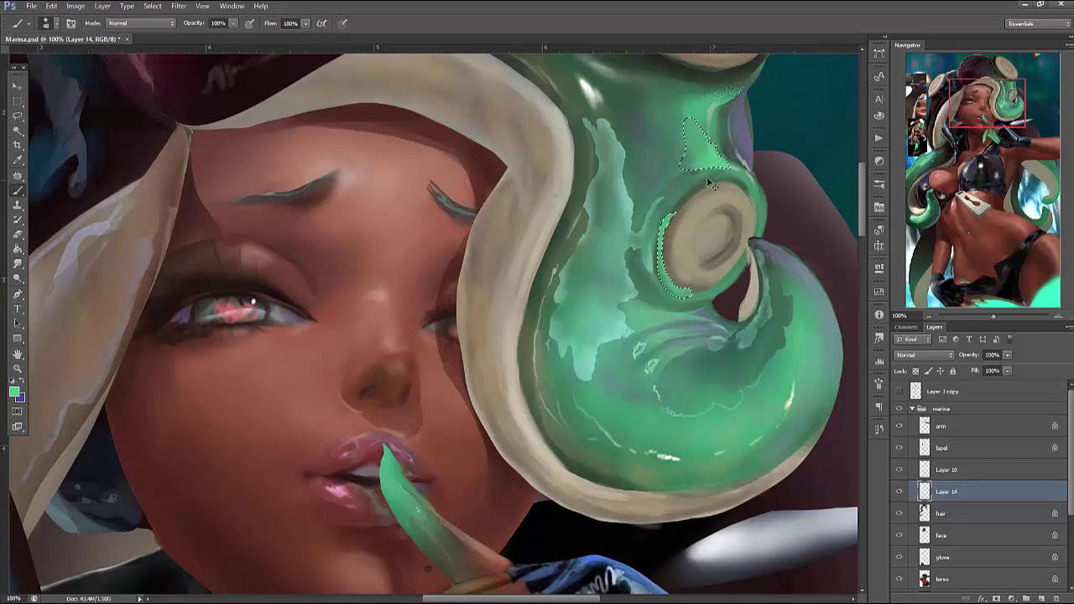
key("ctrl+d")
right_click(733, 155)
left_click(675, 208)
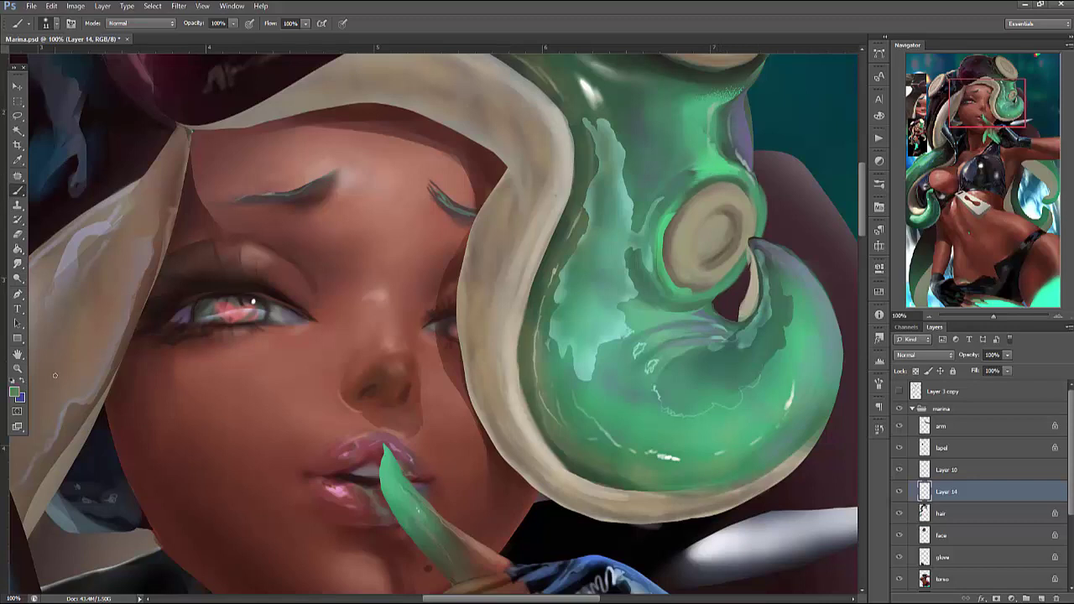
Speckle white highlights on the tentacle's upper glint, long reflection and sucker rim with Dissolve-mode brushes of 24 and 11 px
left_click(15, 391)
left_click(647, 149)
right_click(741, 156)
left_click(589, 90)
left_click(141, 23)
left_click(134, 42)
right_click(590, 90)
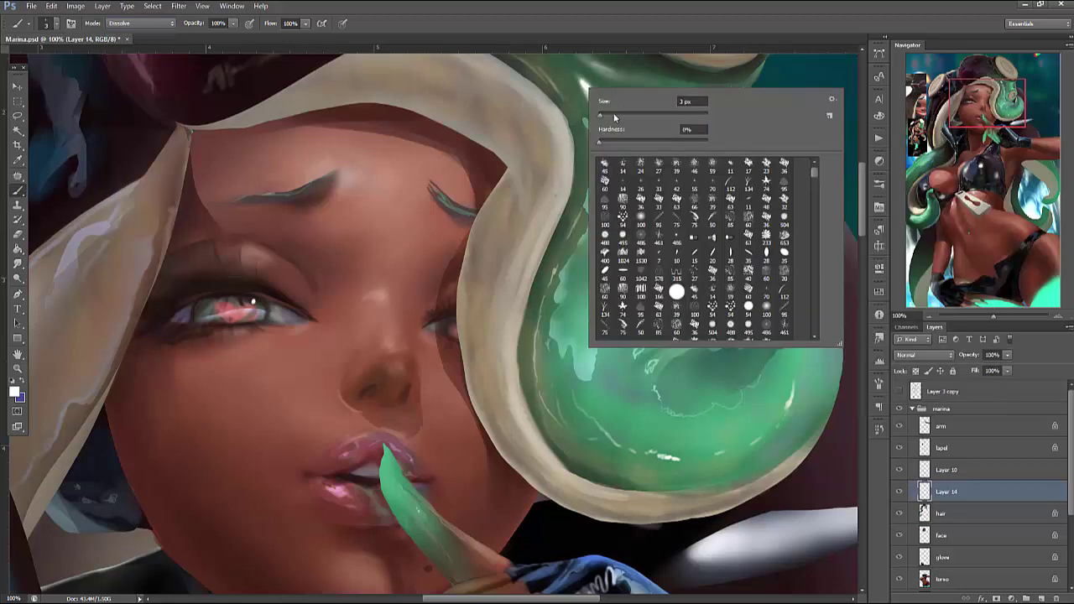
left_click(615, 117)
key("Return")
left_click_drag(602, 119, 610, 154)
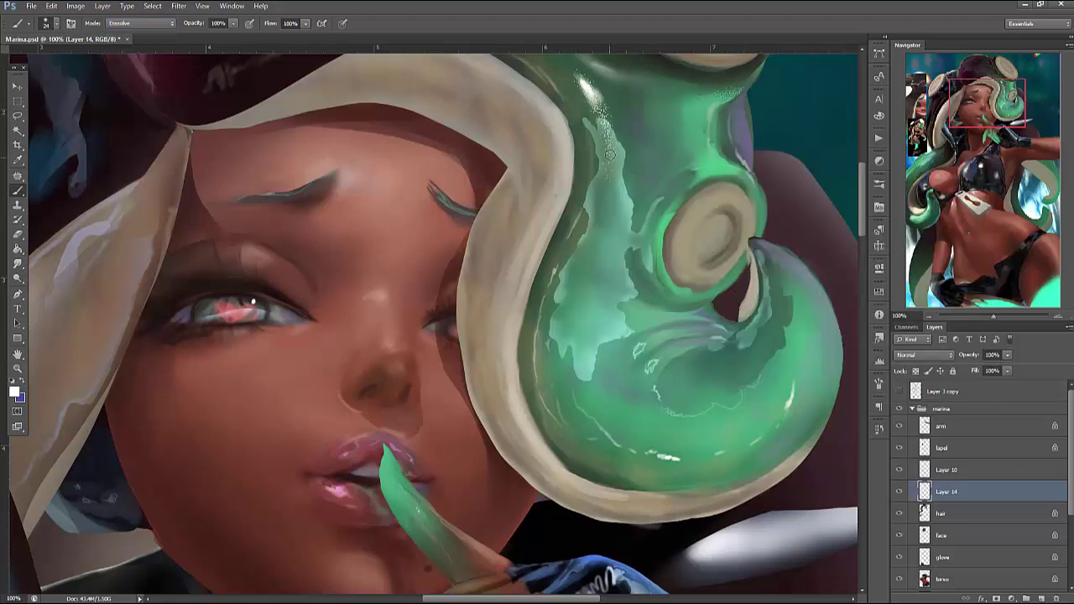
right_click(642, 168)
key("Return")
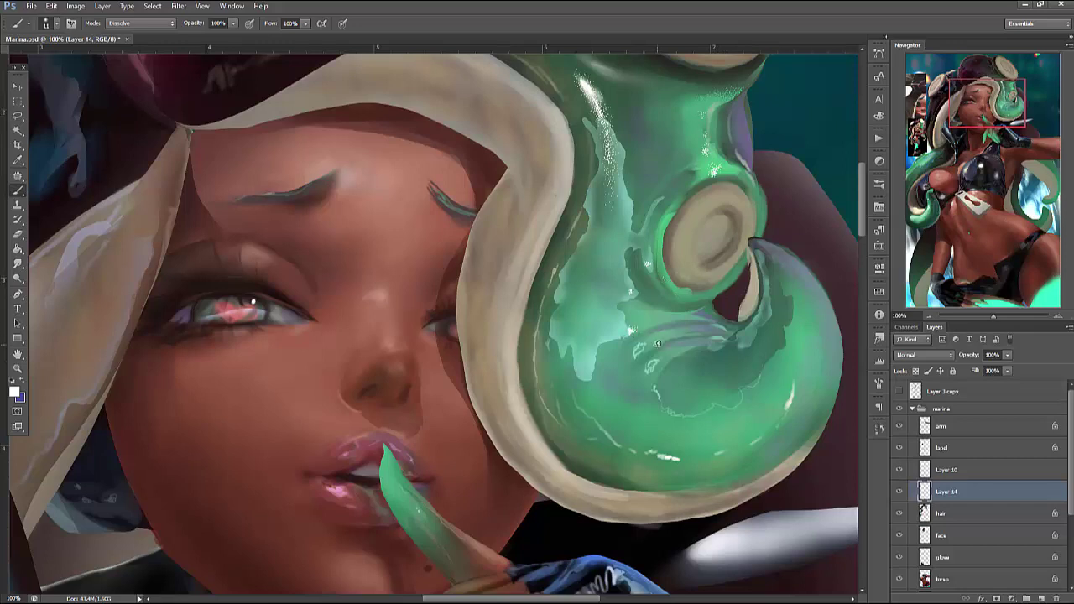
Scatter white Dissolve speckles along the lower curve of the tentacle with a 63 px brush
right_click(712, 440)
key("Return")
right_click(742, 305)
key("Return")
mouse_move(630, 453)
left_mouse_down()
mouse_move(750, 434)
mouse_move(829, 334)
mouse_move(778, 409)
mouse_move(796, 338)
mouse_move(795, 400)
mouse_move(692, 445)
mouse_move(688, 380)
mouse_move(712, 450)
mouse_move(705, 427)
mouse_move(734, 431)
mouse_move(669, 437)
mouse_move(704, 449)
mouse_move(790, 378)
left_mouse_up()
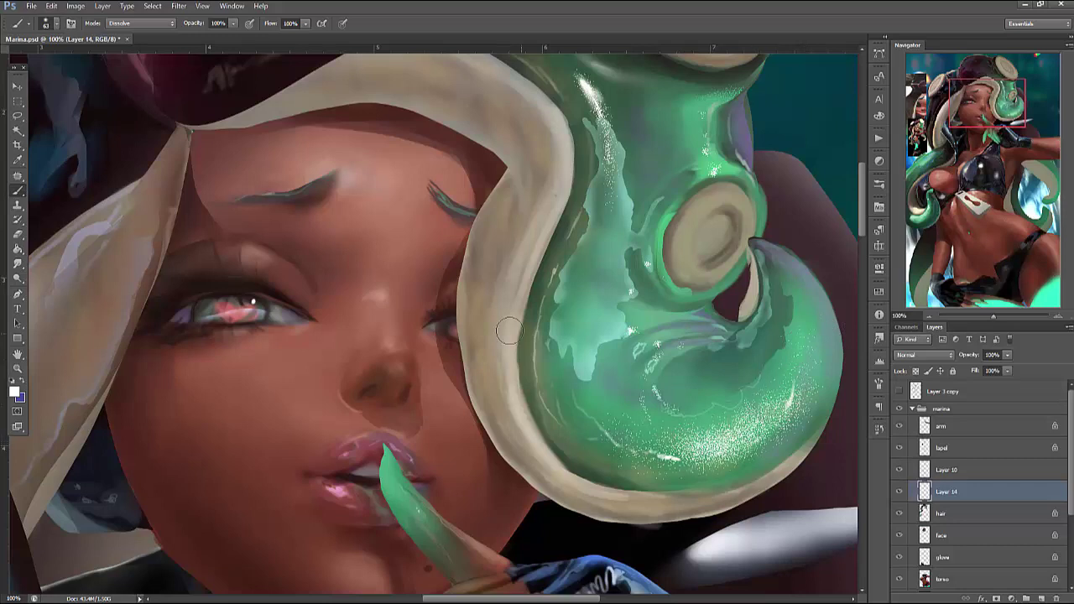
Trim the white speckles on the tentacle's lower curve into a narrower band with a 23 px soft eraser
key("e")
right_click(722, 327)
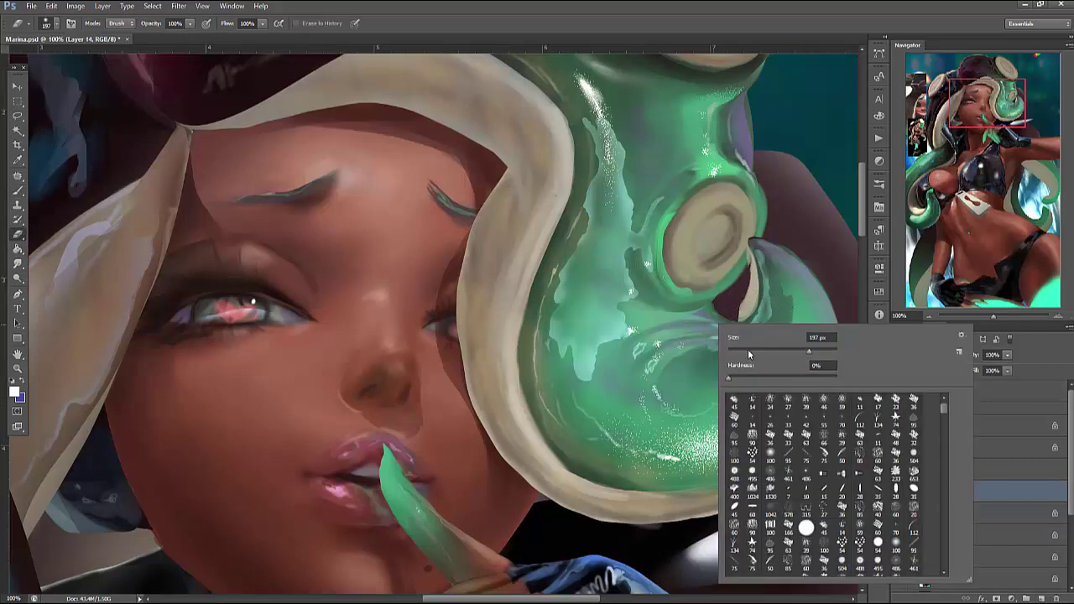
left_click(697, 428)
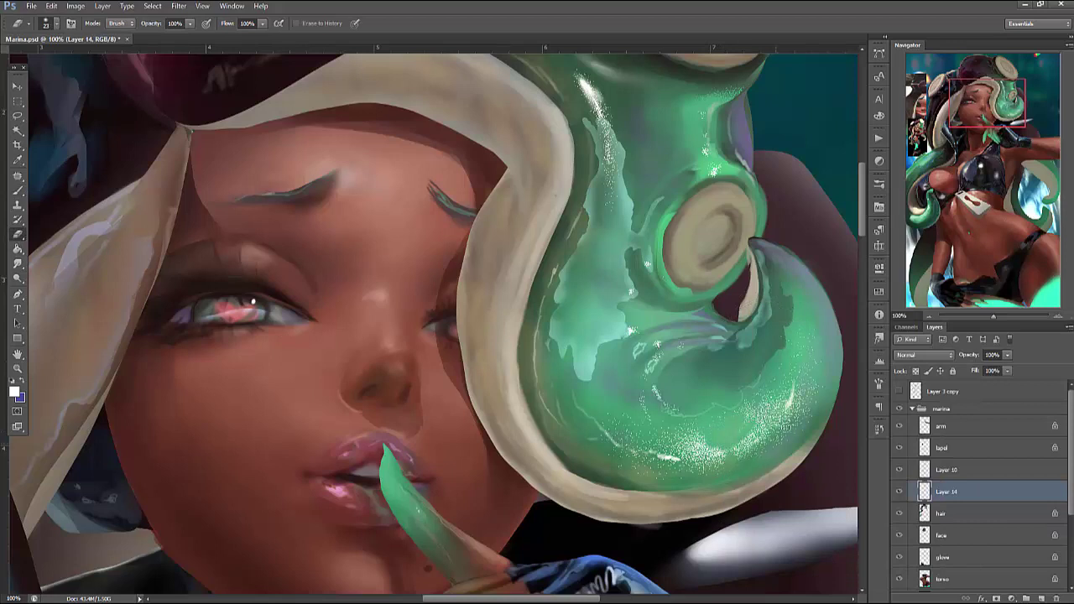
mouse_move(786, 427)
left_mouse_down()
mouse_move(763, 412)
mouse_move(685, 439)
mouse_move(743, 438)
mouse_move(642, 412)
left_mouse_up()
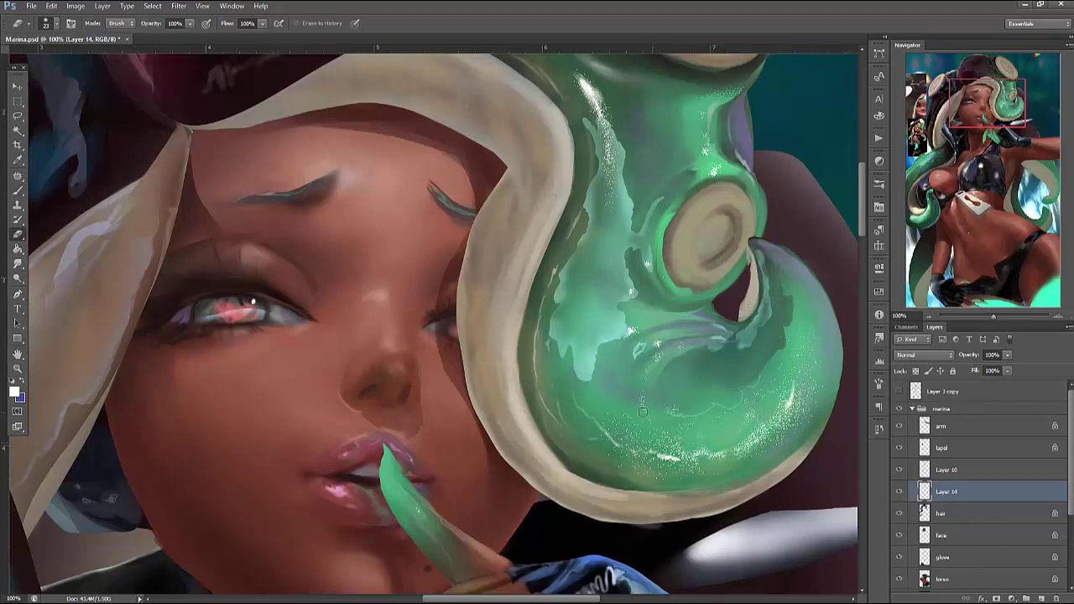
Fade the lower part of the long drip-shaped reflection with a 106 px eraser at 0% hardness
right_click(653, 240)
left_click(771, 237)
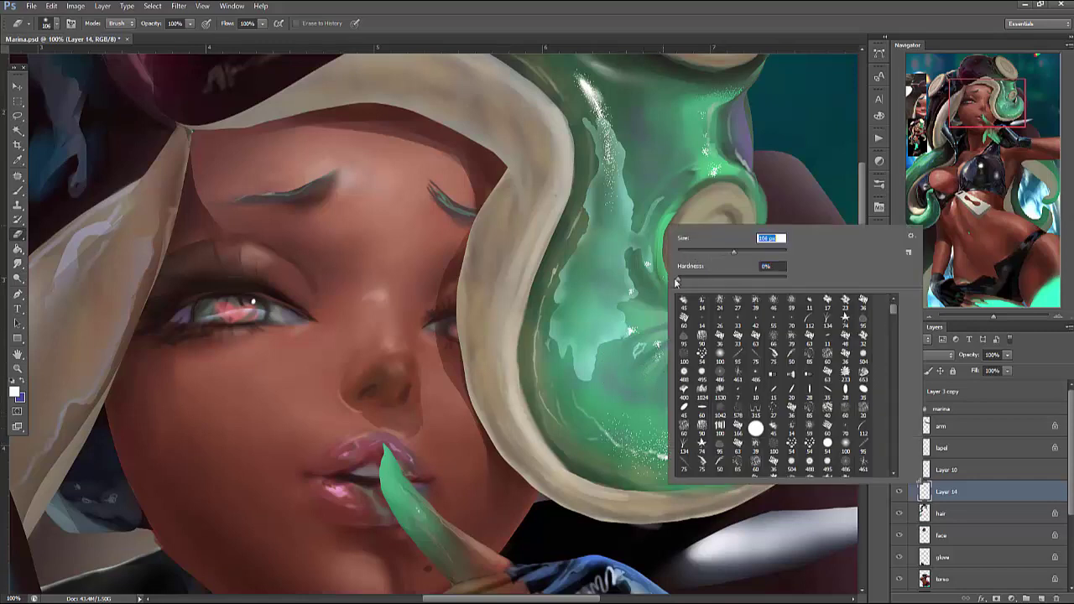
type("106")
key("Return")
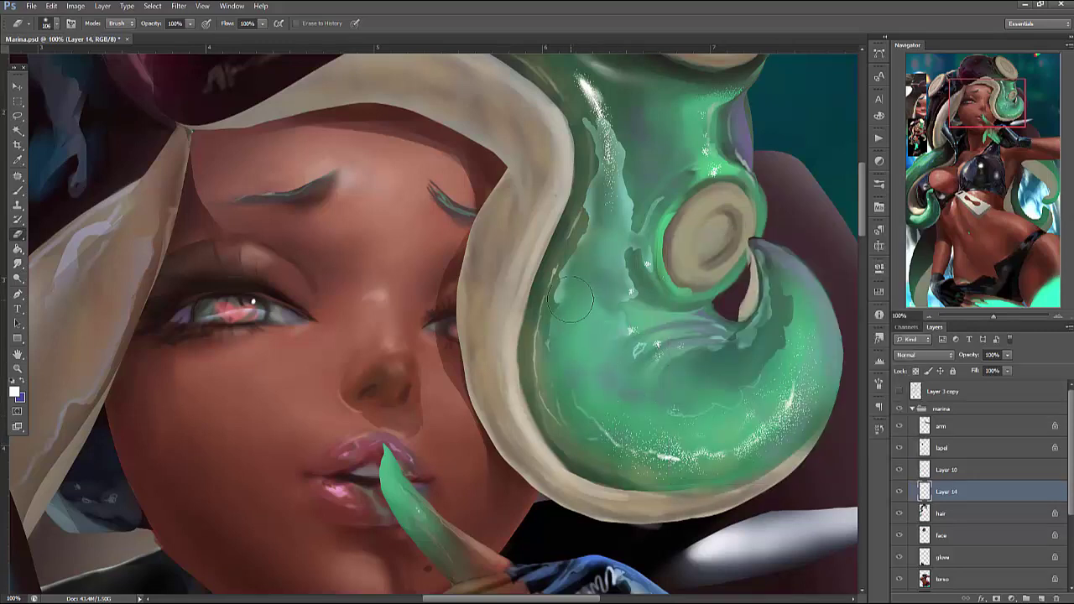
Select the tentacle's curled tip with the Lasso, sample its green and shade its outer edge with a Normal-mode brush
key("l")
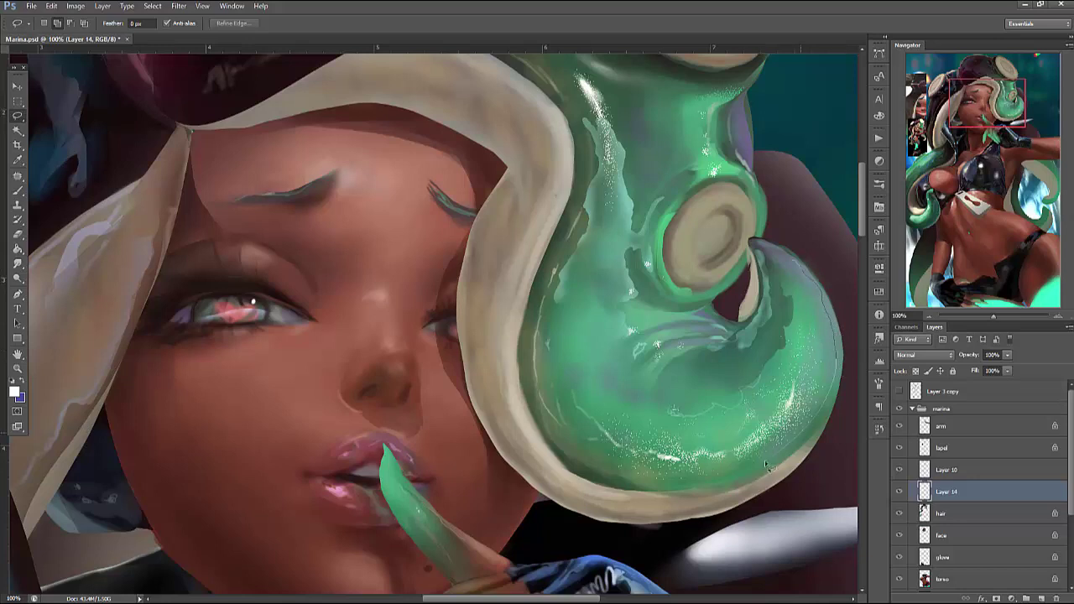
key("b")
left_click(809, 271, "alt")
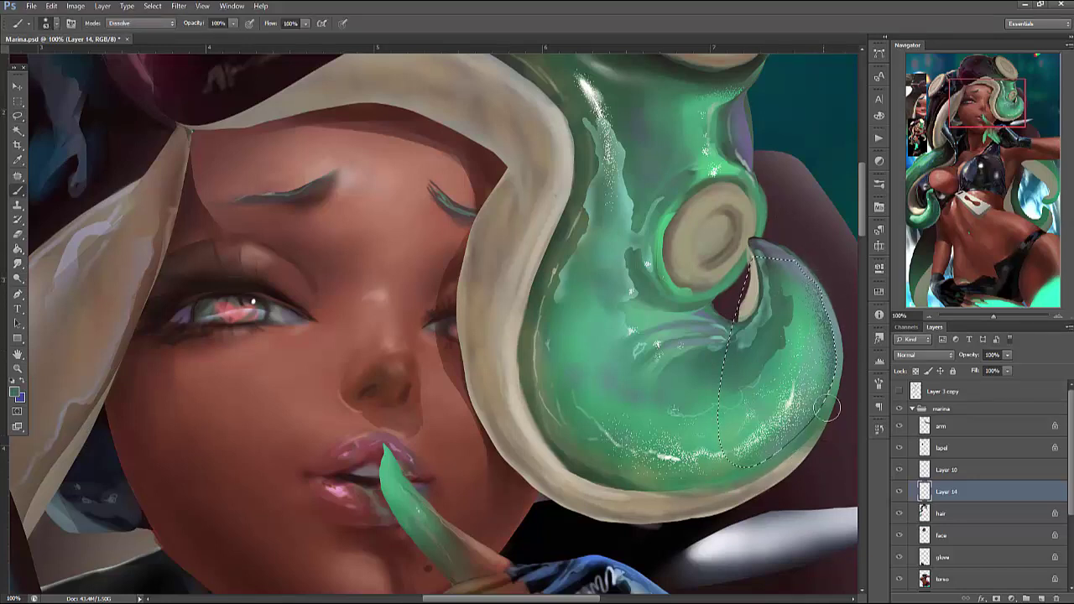
left_click(152, 22)
left_click(138, 23)
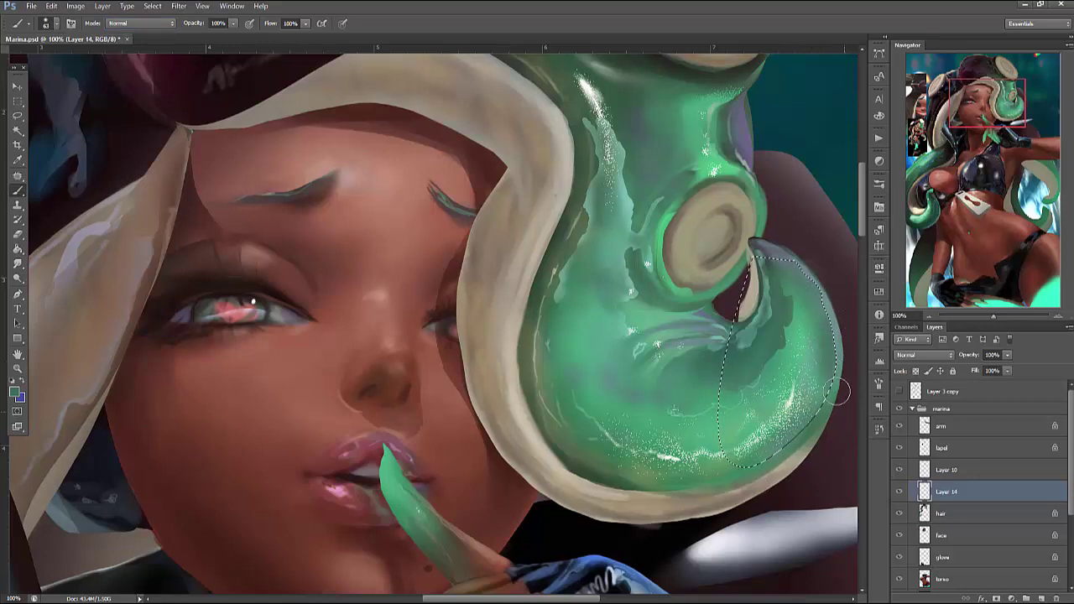
key("ctrl+d")
Lasso a narrow crescent along the curled tip's outer side and brush a soft light-teal reflection inside it
key("l")
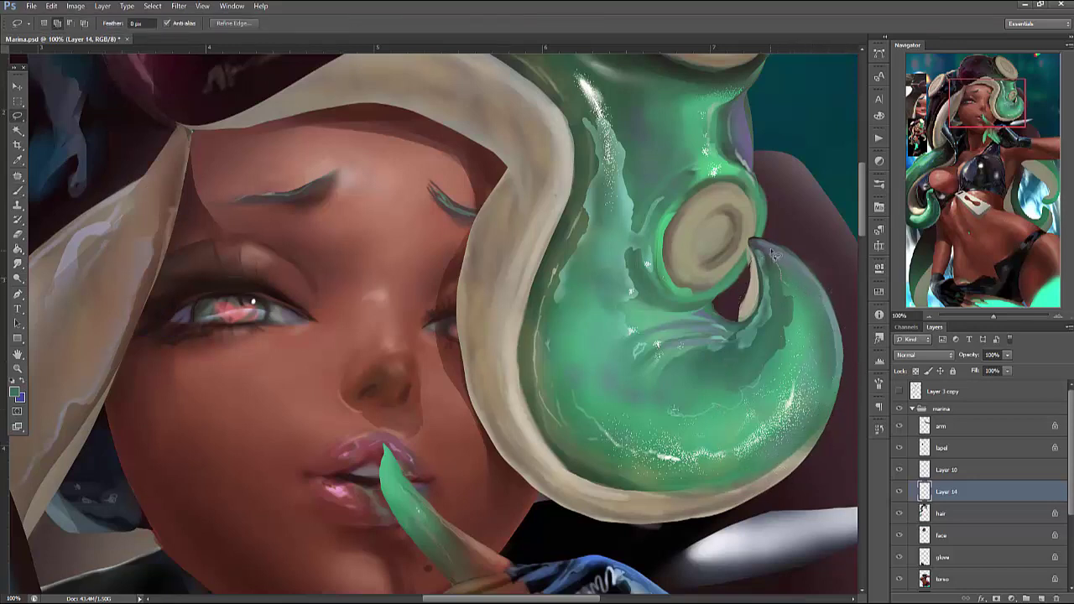
left_click_drag(800, 283, 802, 299)
mouse_move(835, 370)
left_mouse_down()
mouse_move(790, 390)
mouse_move(795, 327)
left_mouse_up()
key("b")
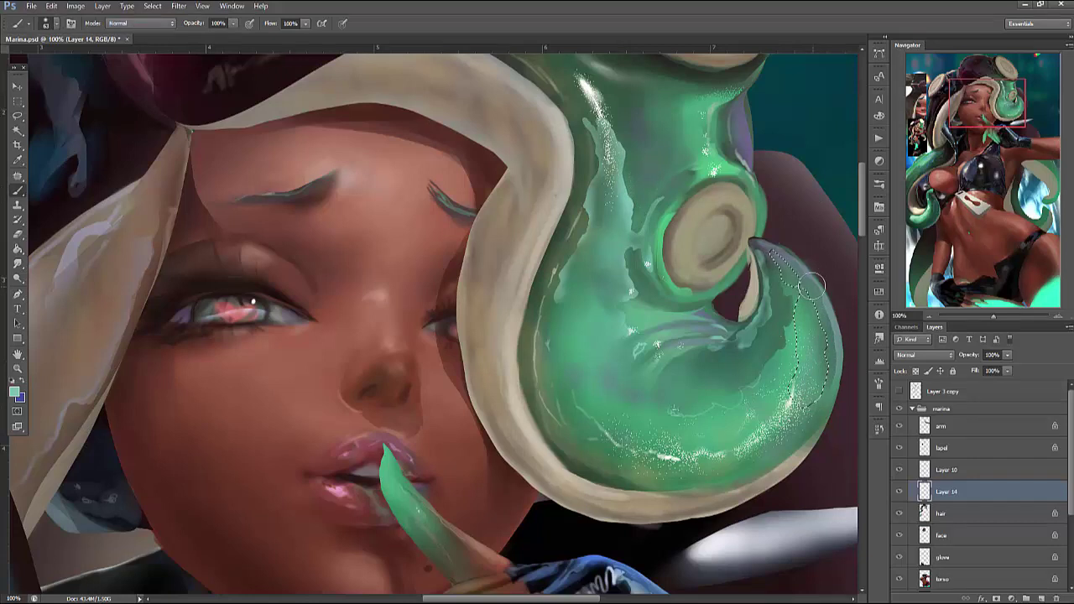
mouse_move(779, 241)
left_mouse_down()
mouse_move(824, 295)
mouse_move(844, 348)
mouse_move(832, 340)
mouse_move(839, 387)
left_mouse_up()
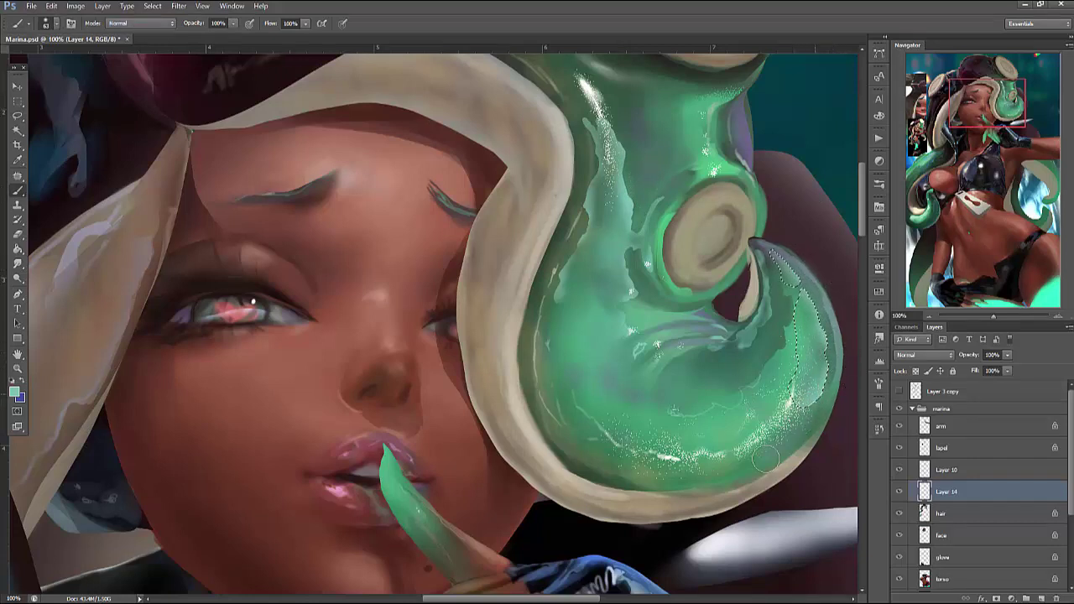
key("ctrl+d")
Compare the painting with and without Layer 14, then merge that layer down into the hair layer
left_click(931, 317)
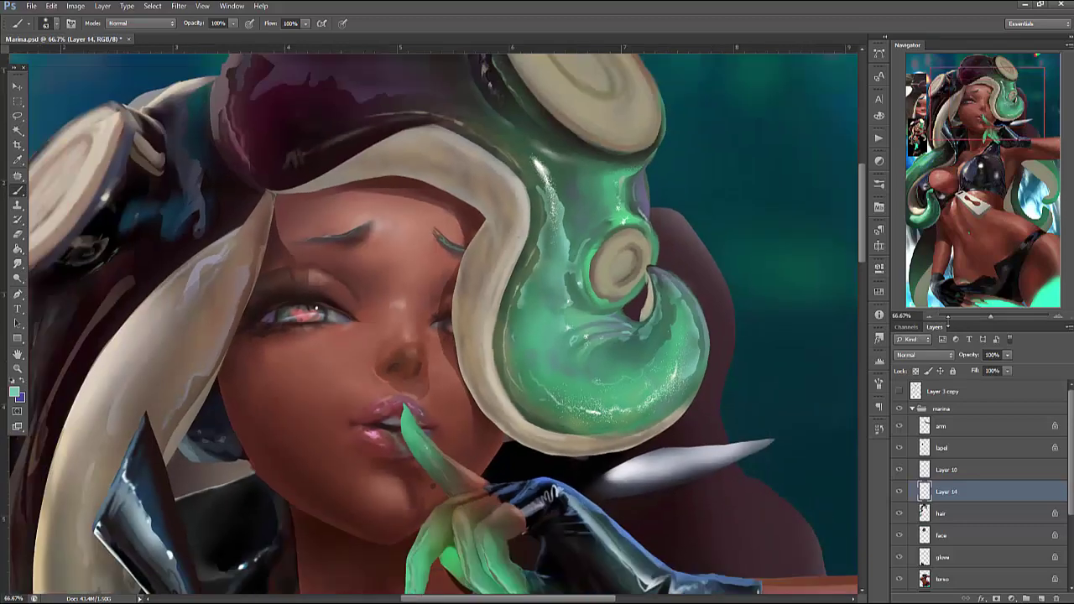
left_click(900, 492)
left_click(900, 492)
key("ctrl+e")
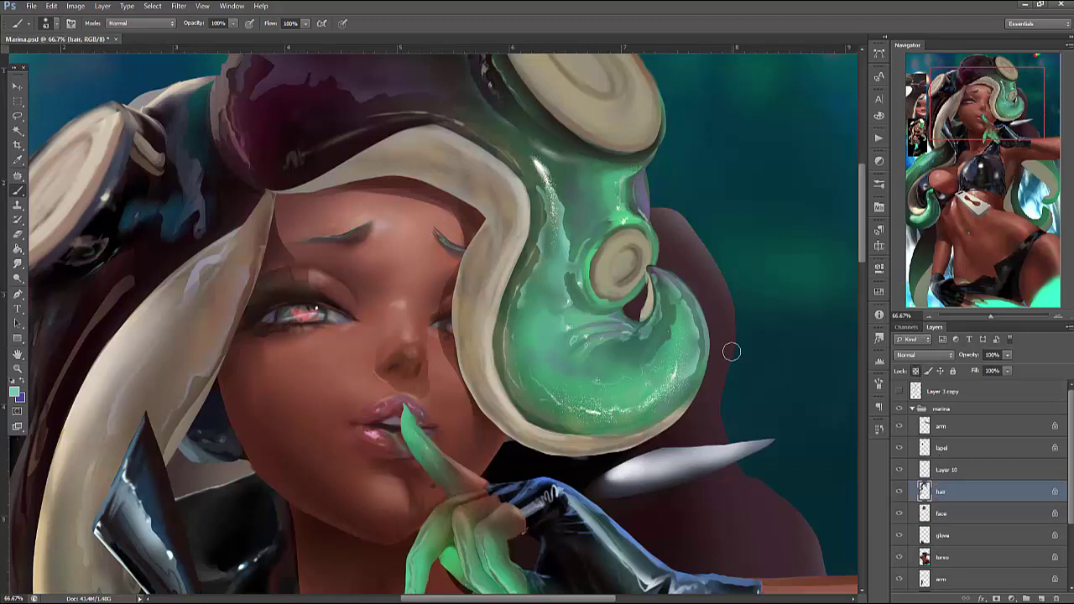
Touch up the cream rim under the curl and shade a lassoed area of the cream underside above the forehead with a 141 px brush
mouse_move(539, 448)
left_mouse_down()
mouse_move(491, 377)
mouse_move(537, 420)
mouse_move(496, 370)
mouse_move(610, 441)
left_mouse_up()
right_click(562, 453)
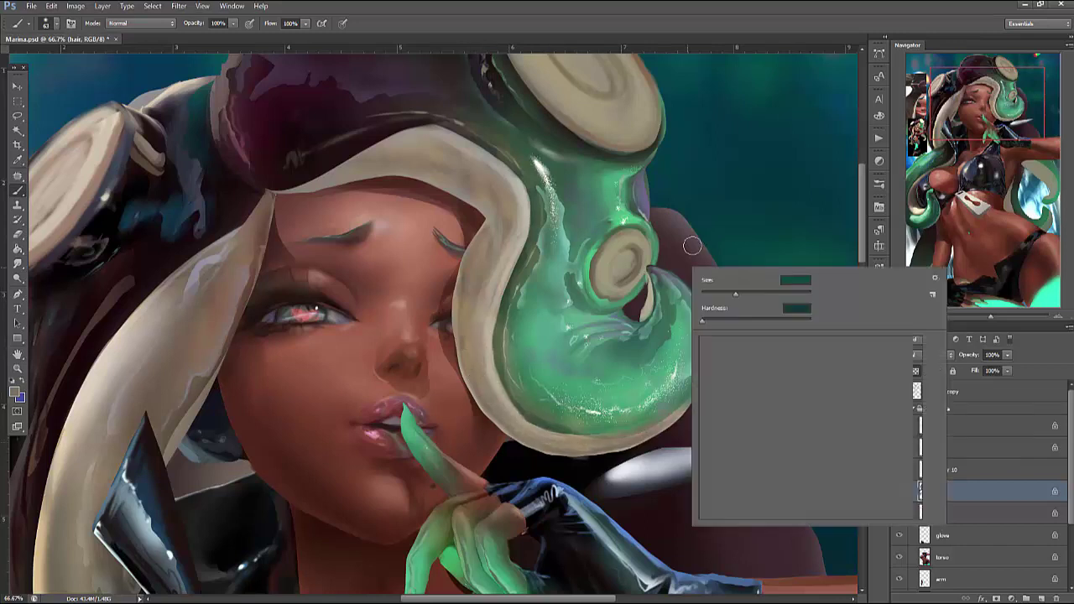
left_click_drag(747, 288, 763, 288)
key("Return")
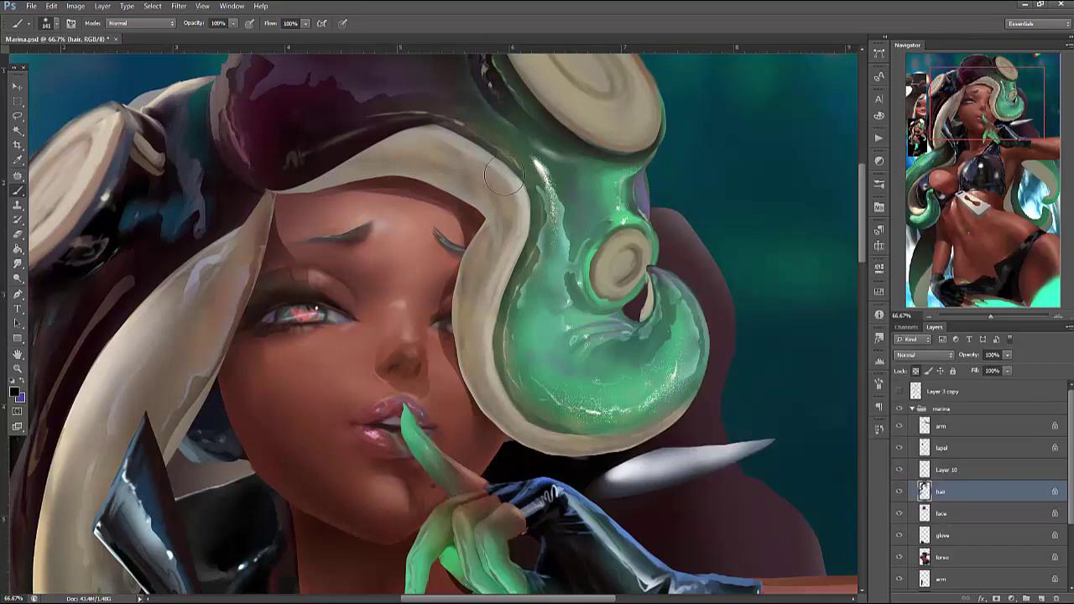
key("l")
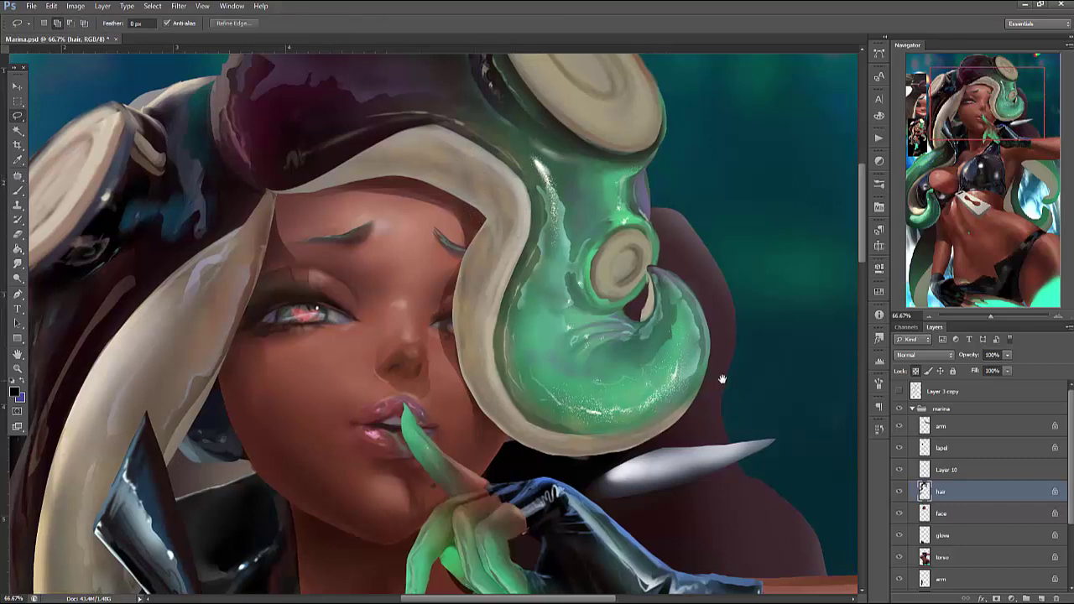
left_click_drag(714, 377, 782, 383)
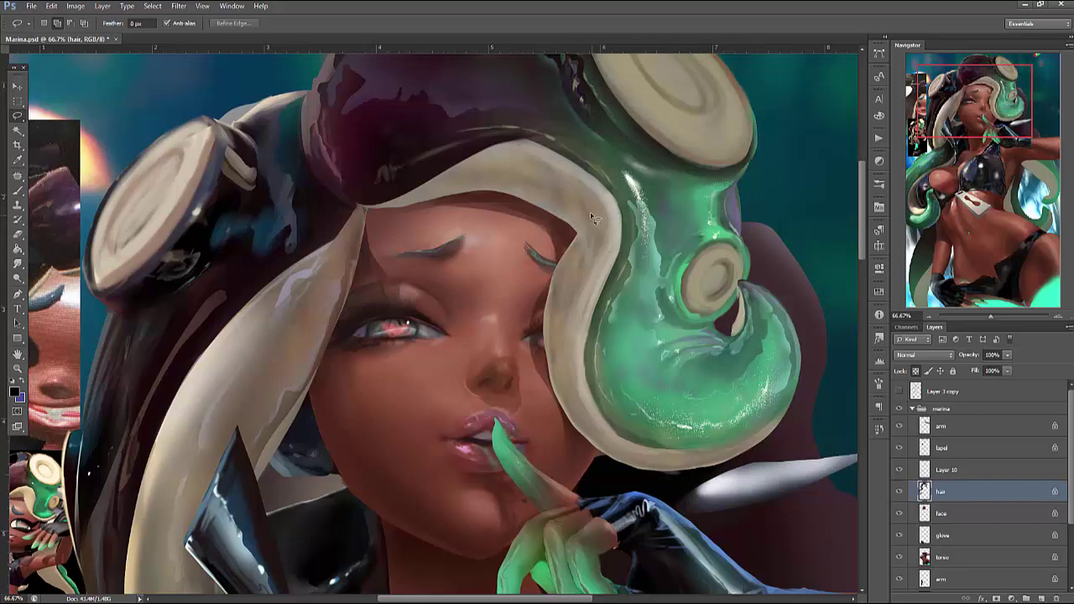
mouse_move(514, 309)
left_mouse_down()
mouse_move(453, 244)
mouse_move(470, 160)
mouse_move(527, 145)
left_mouse_up()
key("b")
mouse_move(422, 152)
left_mouse_down()
mouse_move(436, 202)
mouse_move(453, 178)
mouse_move(515, 155)
mouse_move(503, 148)
mouse_move(609, 224)
mouse_move(560, 297)
mouse_move(599, 210)
mouse_move(567, 223)
mouse_move(476, 177)
mouse_move(614, 222)
mouse_move(584, 208)
mouse_move(564, 269)
left_mouse_up()
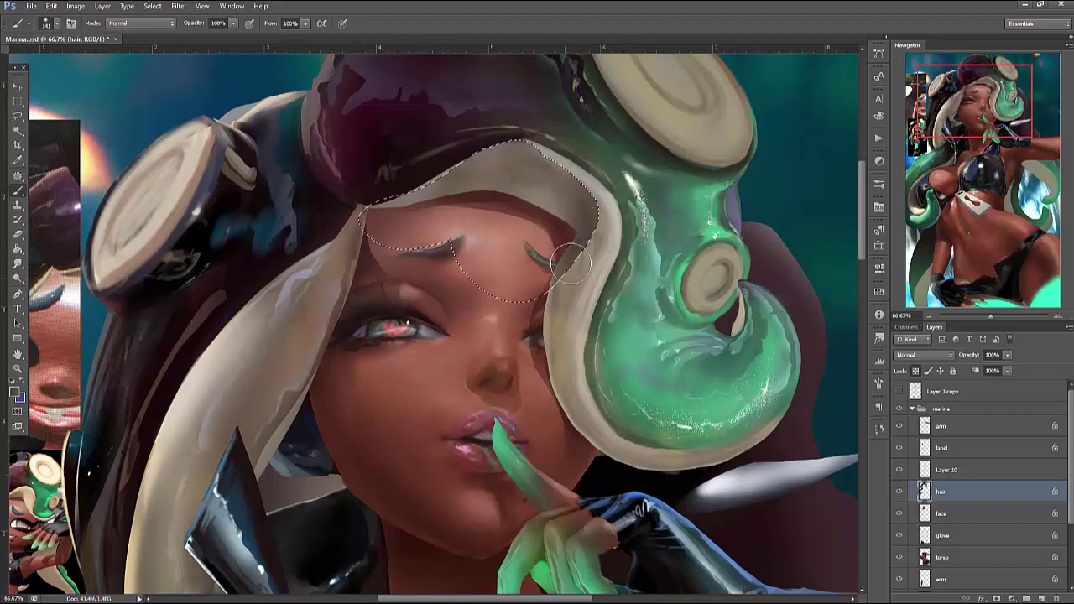
key("ctrl+d")
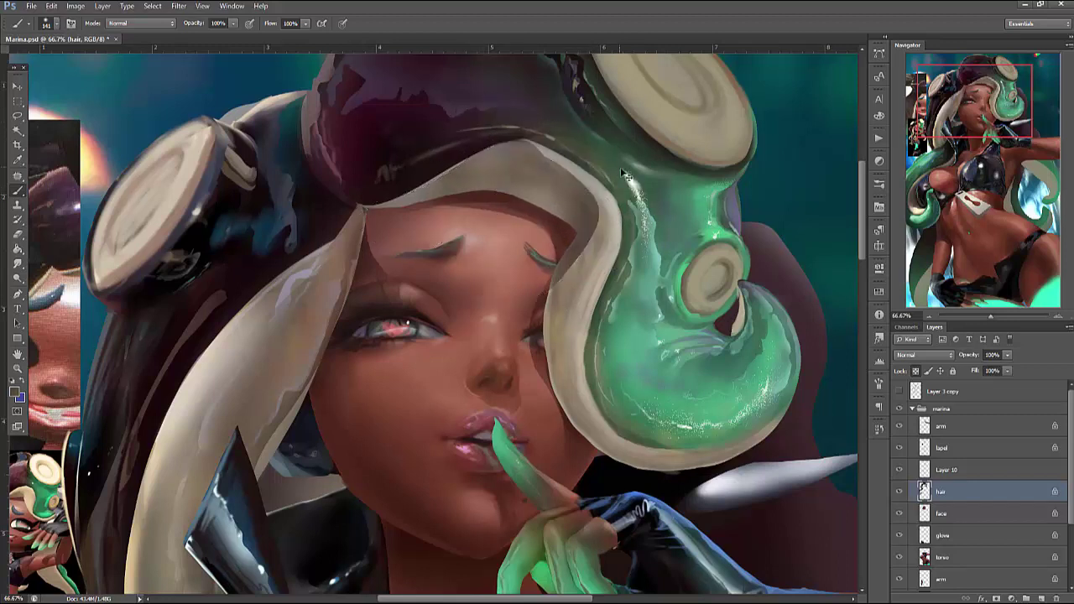
Blend the bend of the cream band above the right brow with a 24 px brush
right_click(621, 191)
left_click(650, 215)
key("Return")
left_click_drag(556, 298, 564, 291)
left_click_drag(589, 185, 588, 234)
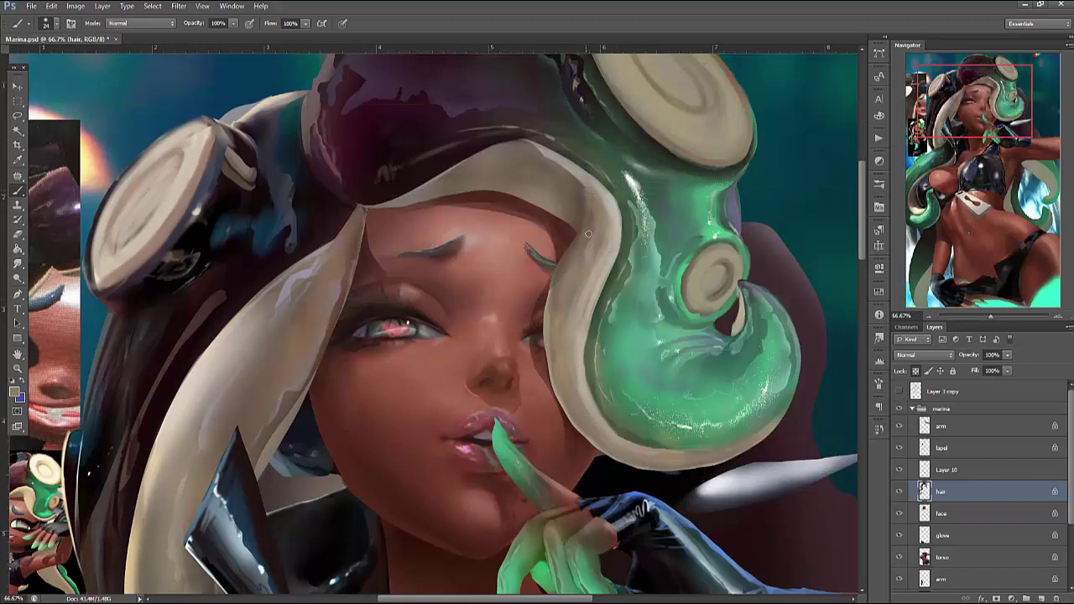
Deepen the shading of the cream underside along the hairline with sampled dark tones and a 73 px brush
left_click(599, 196, "alt")
right_click(604, 154)
left_click(644, 191)
left_click(508, 237, "alt")
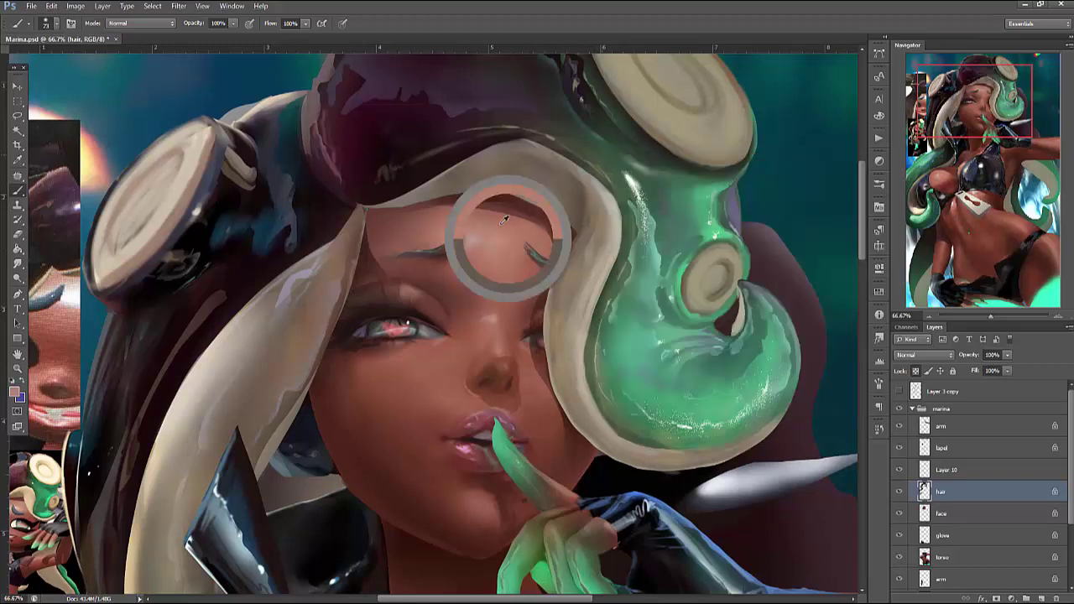
left_click(408, 198, "alt")
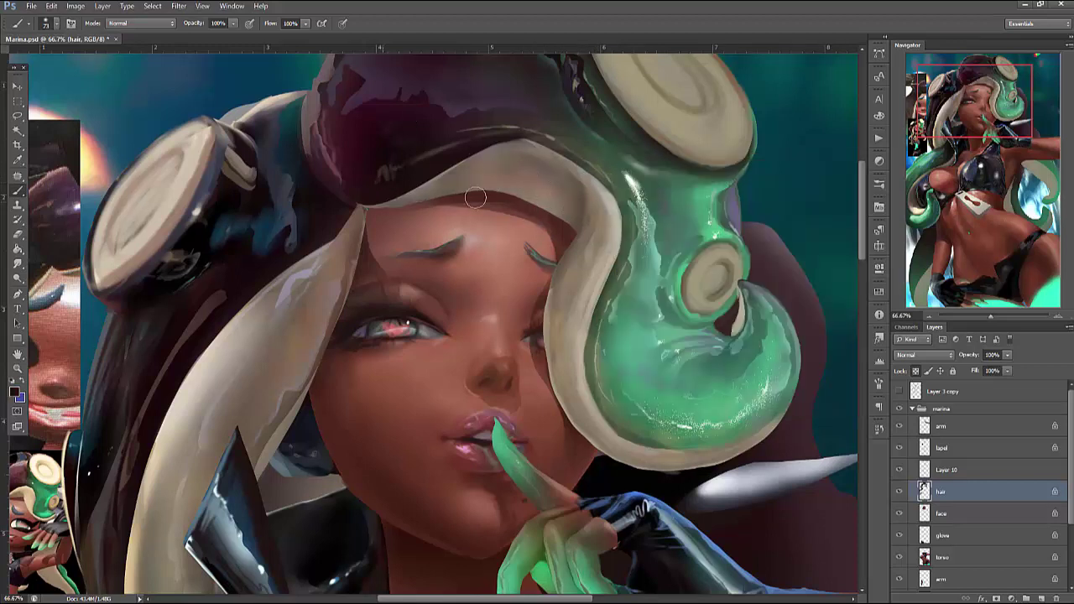
mouse_move(363, 209)
left_mouse_down()
mouse_move(504, 202)
mouse_move(472, 196)
mouse_move(554, 227)
mouse_move(522, 180)
left_mouse_up()
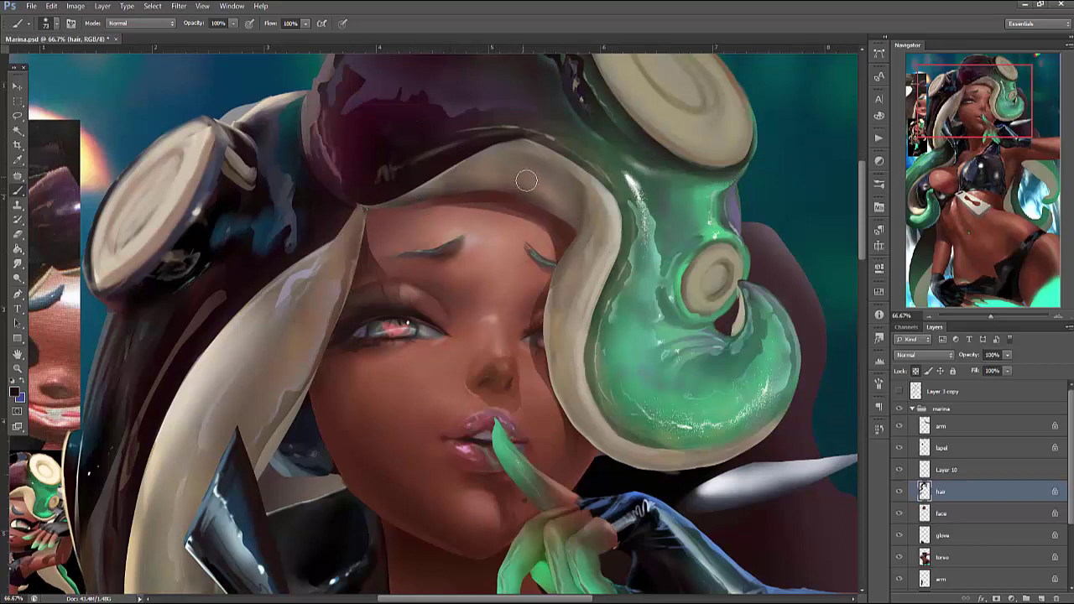
left_click(509, 176, "alt")
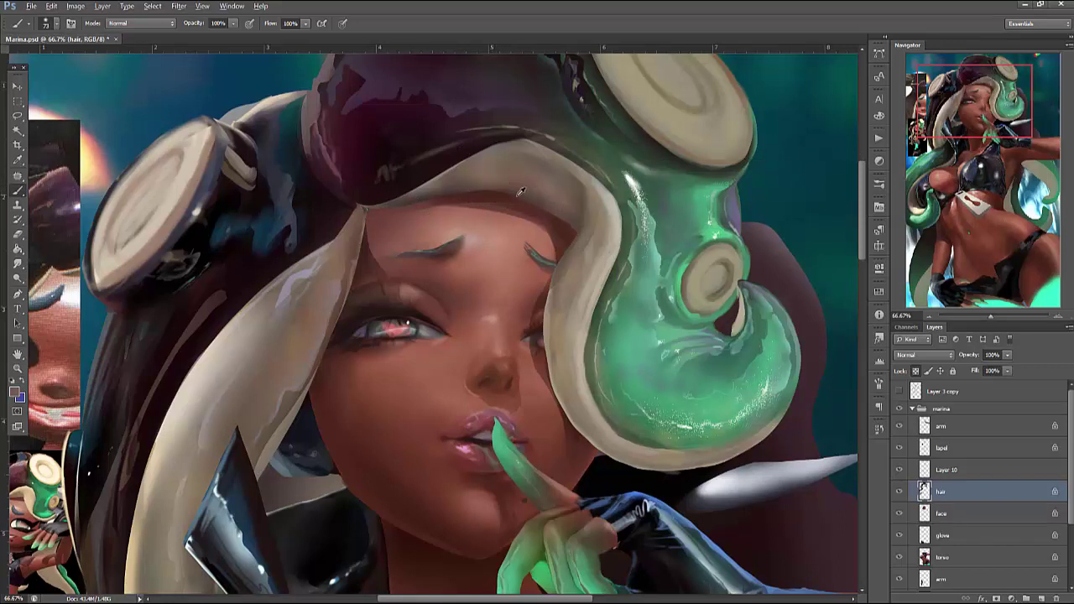
left_click(579, 205, "alt")
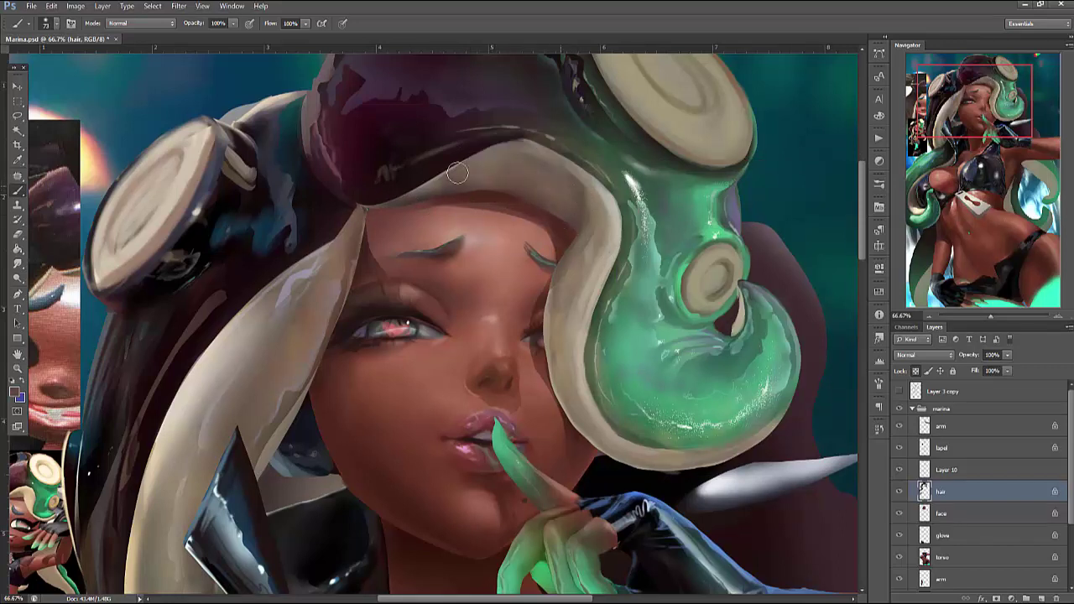
Smooth the cream band beside the half-hidden eye with a sampled cream tone and a 77 px brush
right_click(593, 123)
left_click(642, 166)
key("Return")
left_click(576, 254, "alt")
right_click(633, 262)
key("Return")
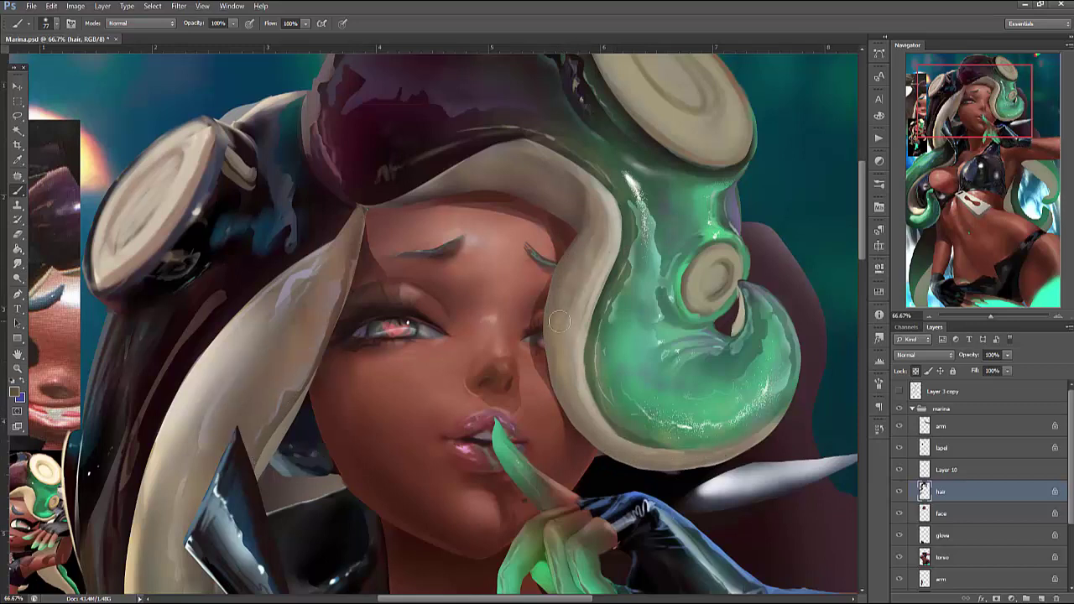
Lasso the descending cream band from its bend to the lower curve and brush soft shading down its length
key("l")
mouse_move(582, 255)
left_mouse_down()
mouse_move(552, 364)
mouse_move(695, 458)
mouse_move(663, 189)
left_mouse_up()
key("b")
left_click(591, 216, "alt")
mouse_move(591, 217)
left_mouse_down()
mouse_move(554, 353)
mouse_move(579, 437)
mouse_move(588, 243)
mouse_move(560, 403)
left_mouse_up()
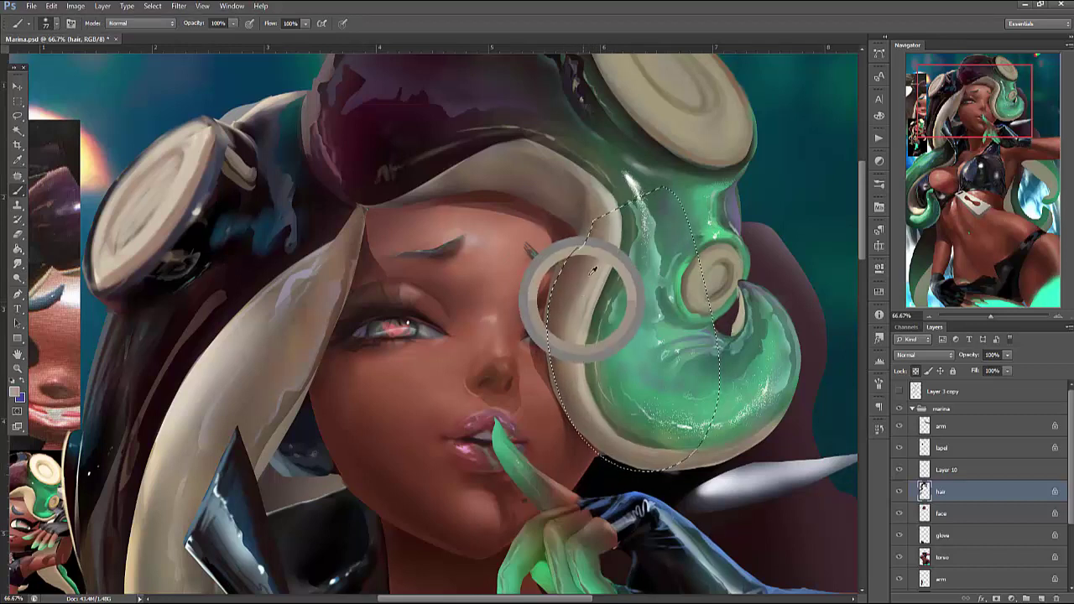
key("ctrl+d")
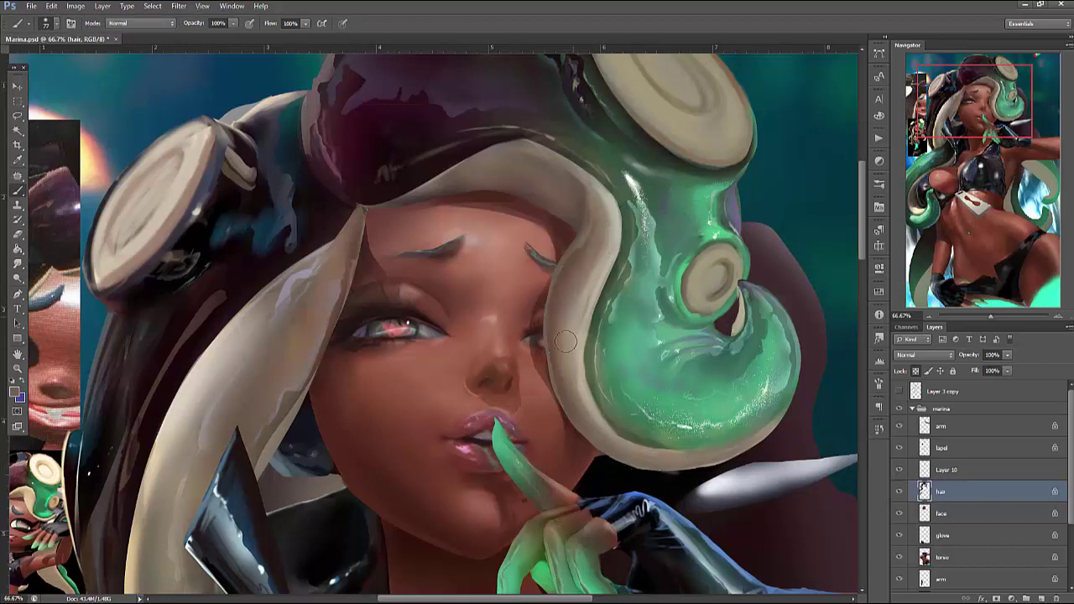
Lasso an irregular reflection on the cream underside above the forehead and paint it in light grey, detailing with a 7 px brush
key("l")
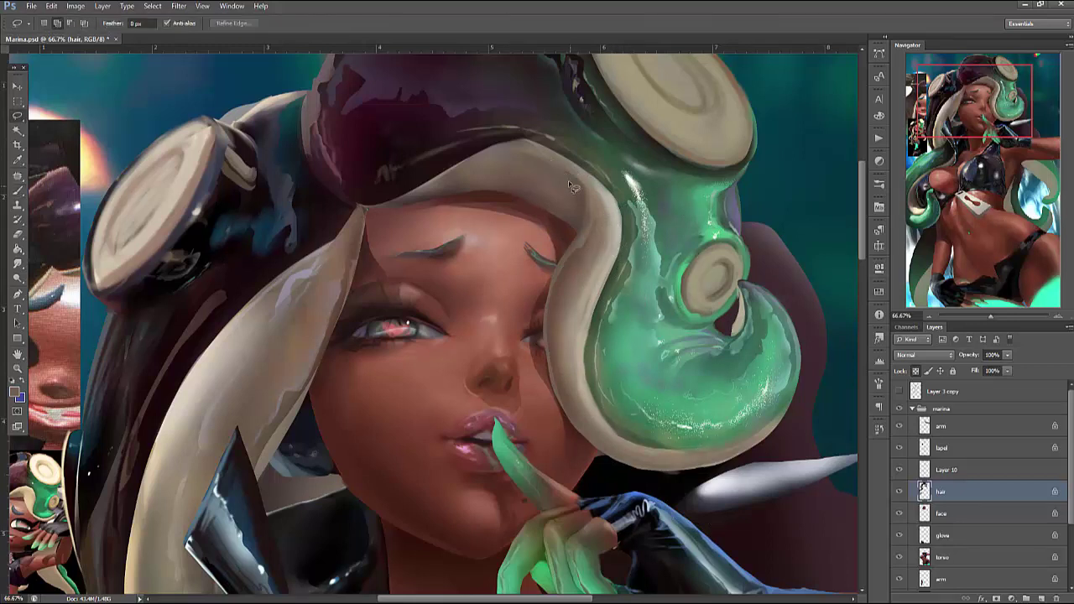
mouse_move(504, 183)
left_mouse_down()
mouse_move(561, 202)
mouse_move(482, 178)
mouse_move(554, 160)
left_mouse_up()
key("b")
right_click(587, 142)
left_click(534, 183)
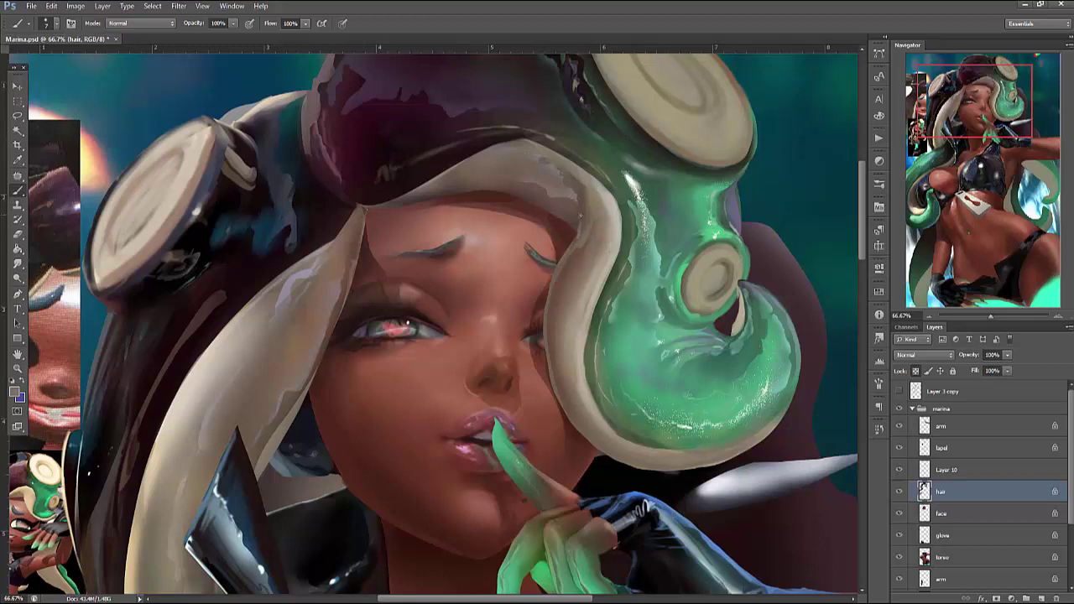
left_click(579, 219, "alt")
Lasso the green body of the curl and darken its lower outer edge with a dark green 92 px brush
key("l")
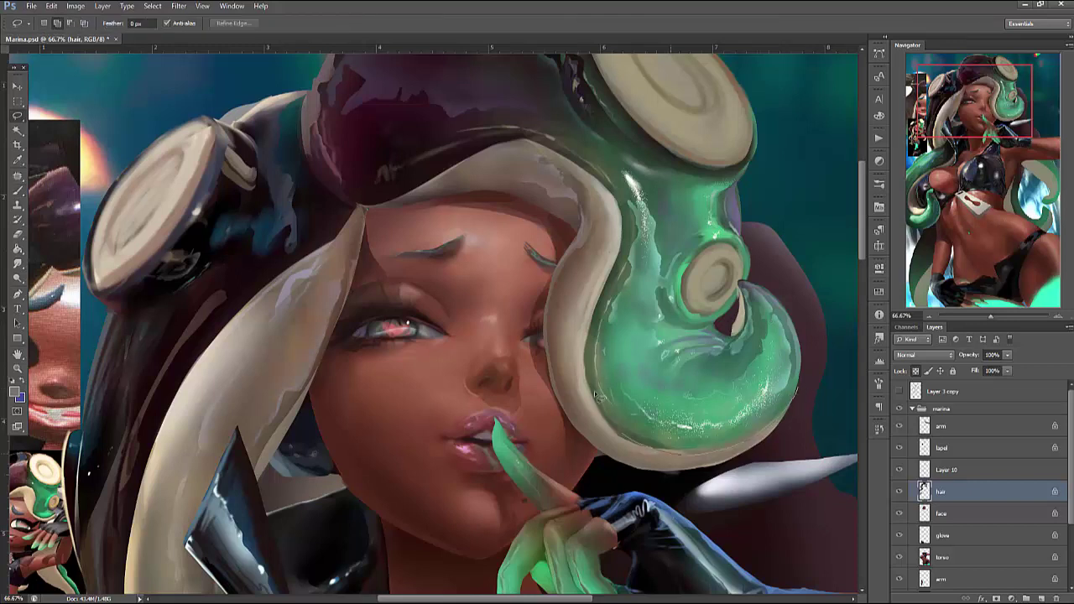
left_click_drag(597, 395, 601, 401)
key("b")
right_click(782, 309)
key("Return")
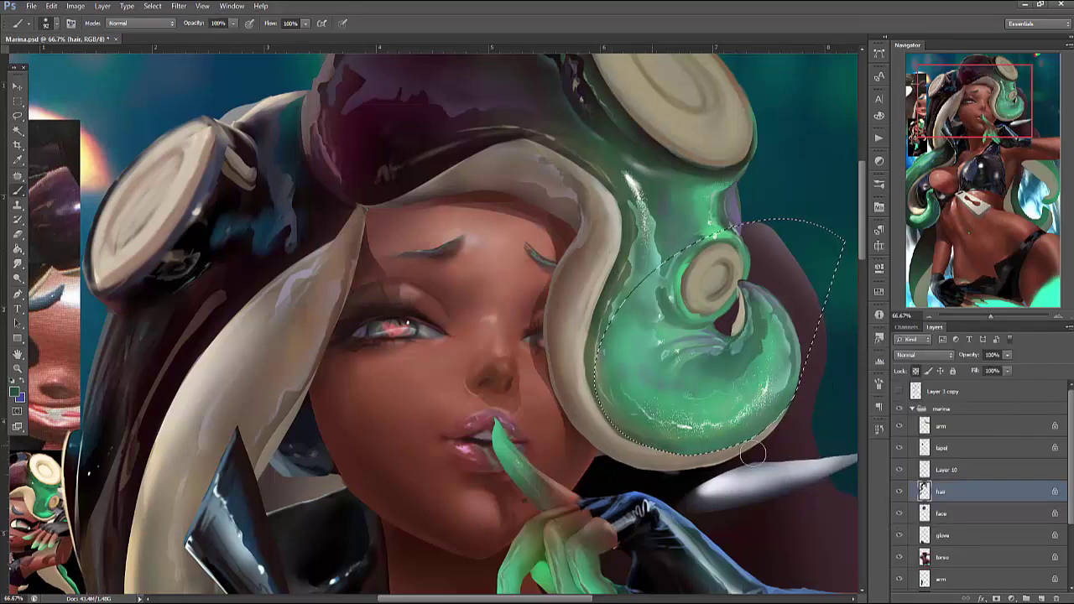
key("ctrl+d")
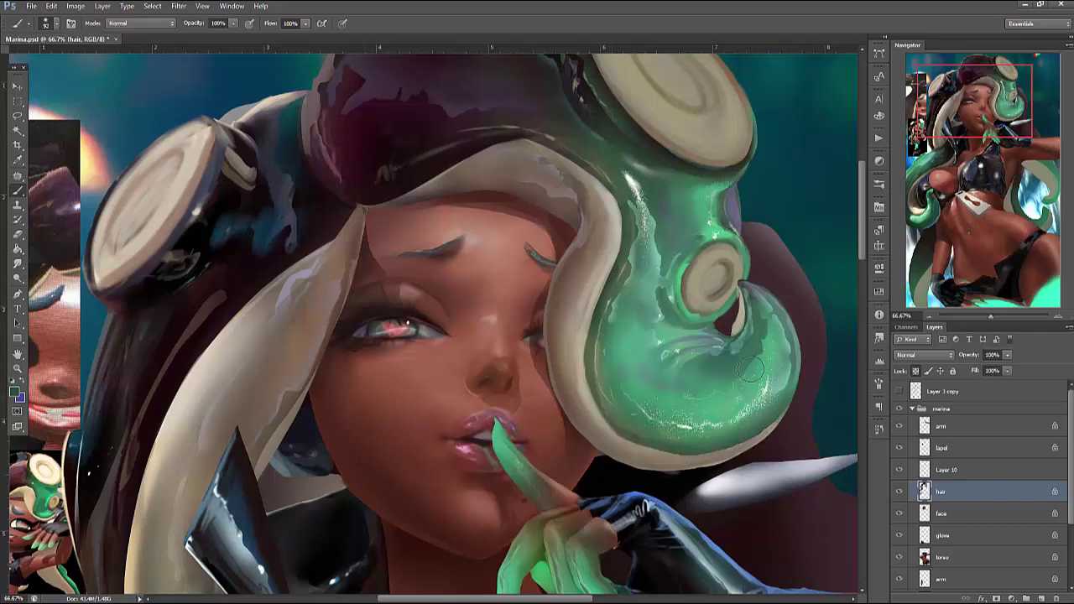
Lasso the lower part of the curl and shade its outer rim with a black 92 px brush
key("l")
mouse_move(781, 432)
left_mouse_down()
mouse_move(663, 488)
mouse_move(778, 442)
left_mouse_up()
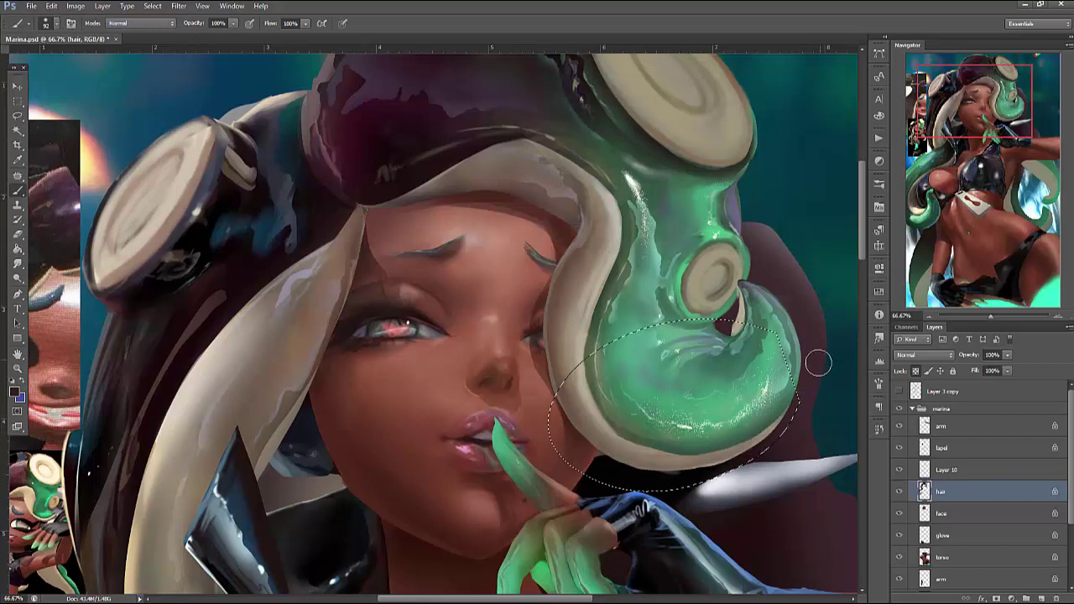
mouse_move(803, 400)
left_mouse_down()
mouse_move(792, 419)
mouse_move(795, 362)
left_mouse_up()
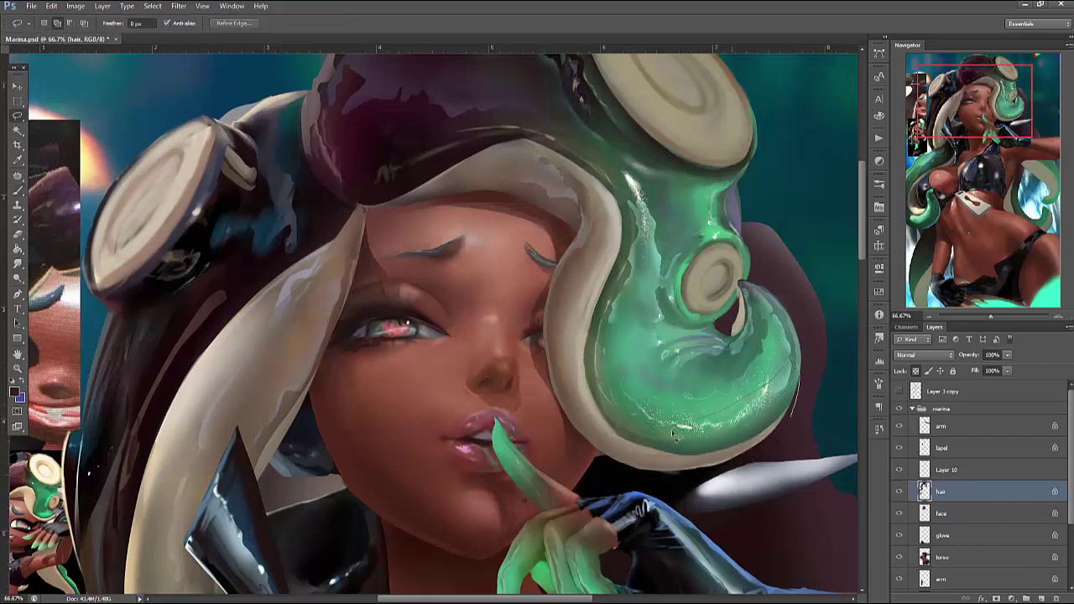
Copy a lassoed patch of the curl's lower outer side to a new layer and lower its brightness to -83
mouse_move(671, 433)
left_mouse_down()
mouse_move(743, 437)
mouse_move(771, 402)
mouse_move(785, 421)
mouse_move(756, 399)
mouse_move(713, 443)
left_mouse_up()
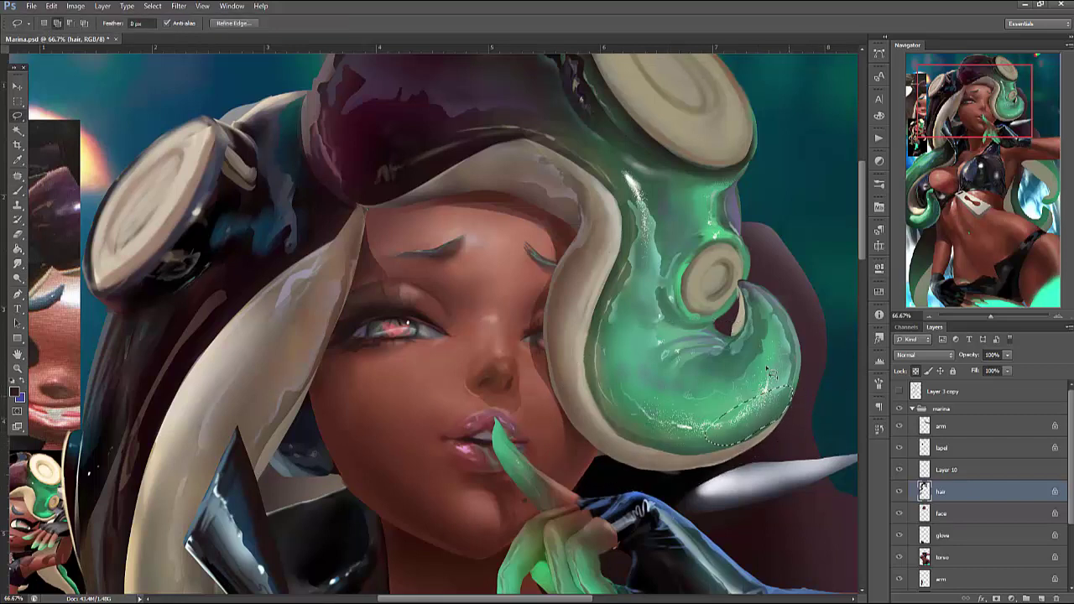
key("ctrl+j")
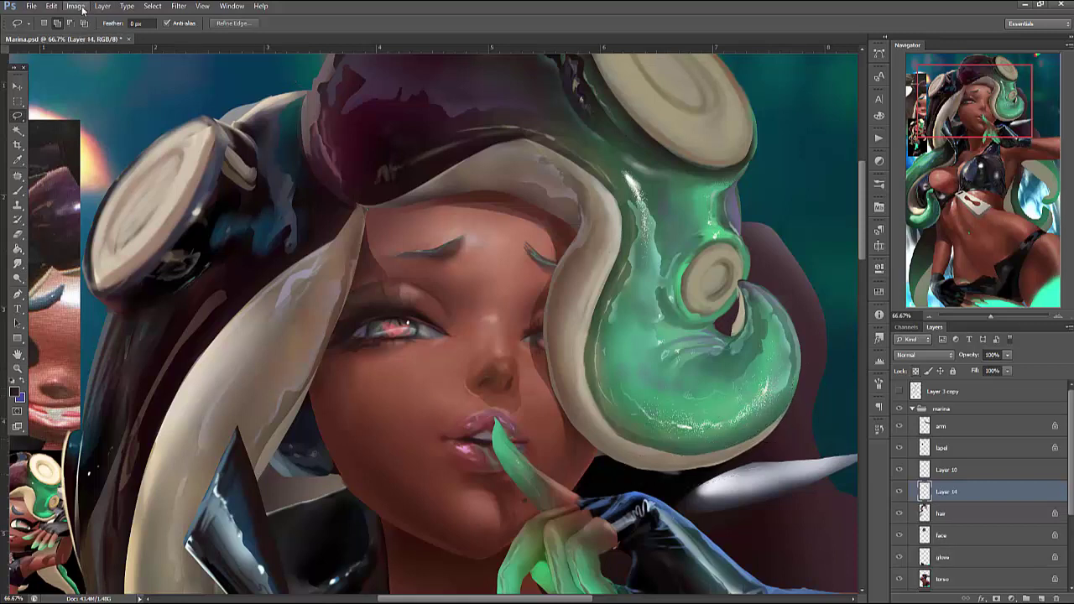
left_click(82, 8)
mouse_move(117, 32)
left_click(235, 33)
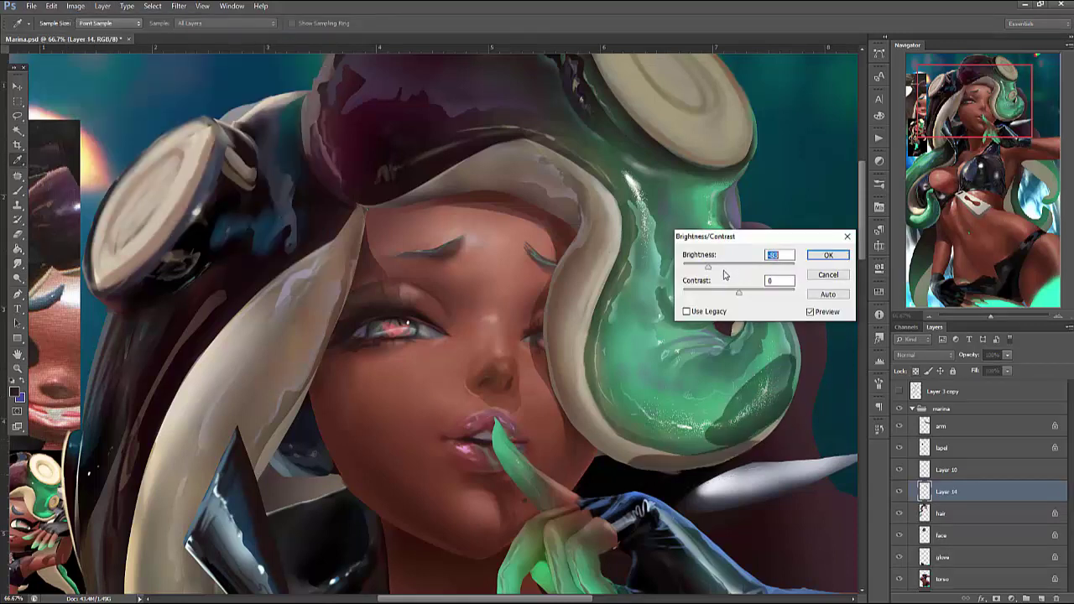
key("Return")
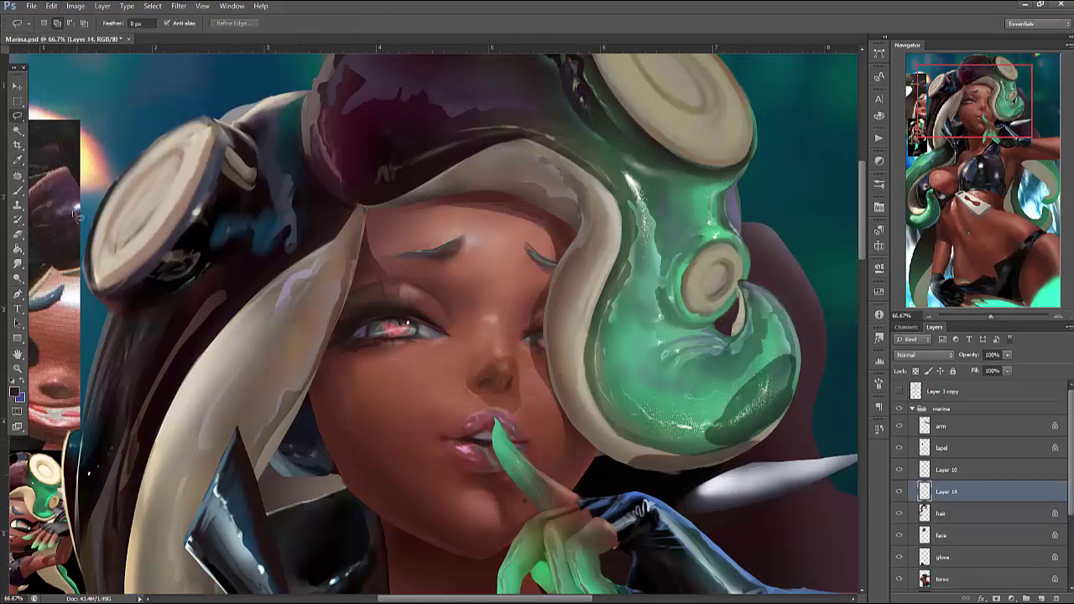
Blend the inner edge of the darkened patch on the green curl with a soft 47 px eraser, finishing at 17 px
key("e")
right_click(747, 257)
left_click(713, 420)
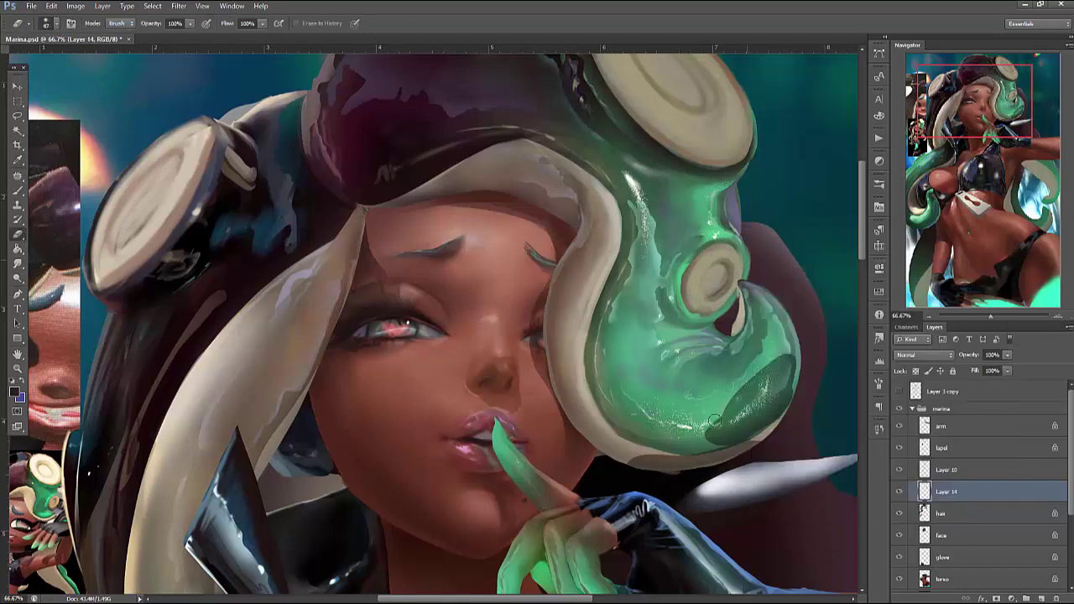
mouse_move(714, 419)
left_mouse_down()
mouse_move(759, 364)
mouse_move(773, 369)
mouse_move(787, 352)
mouse_move(766, 382)
mouse_move(775, 395)
mouse_move(709, 432)
left_mouse_up()
right_click(739, 311)
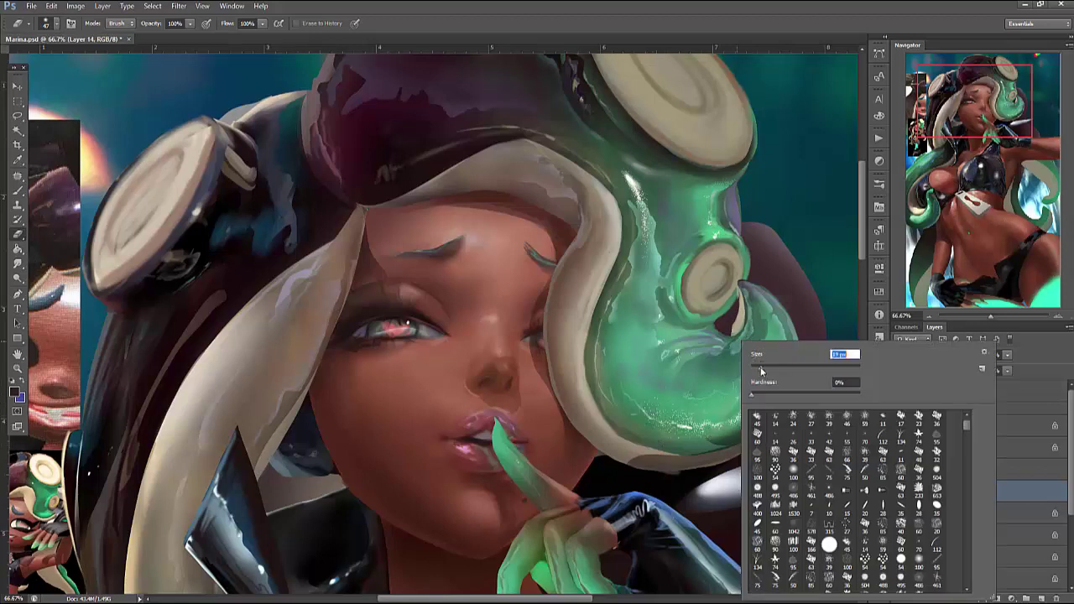
left_click(633, 463)
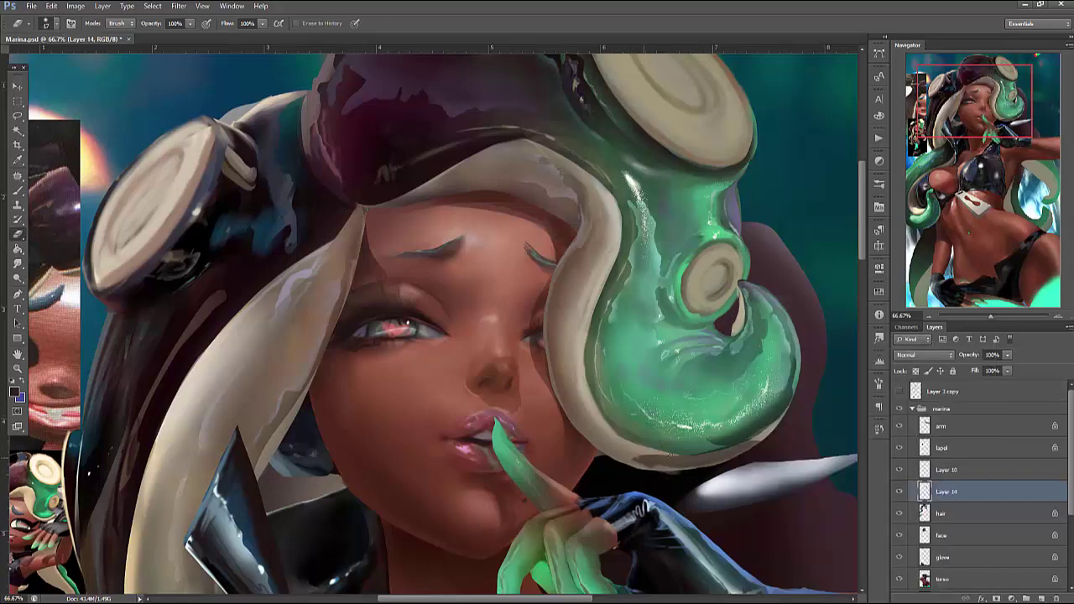
Fade the darkened patch along the cream rim under the curl with a 40 px eraser, and merge it into the hair layer
right_click(770, 339)
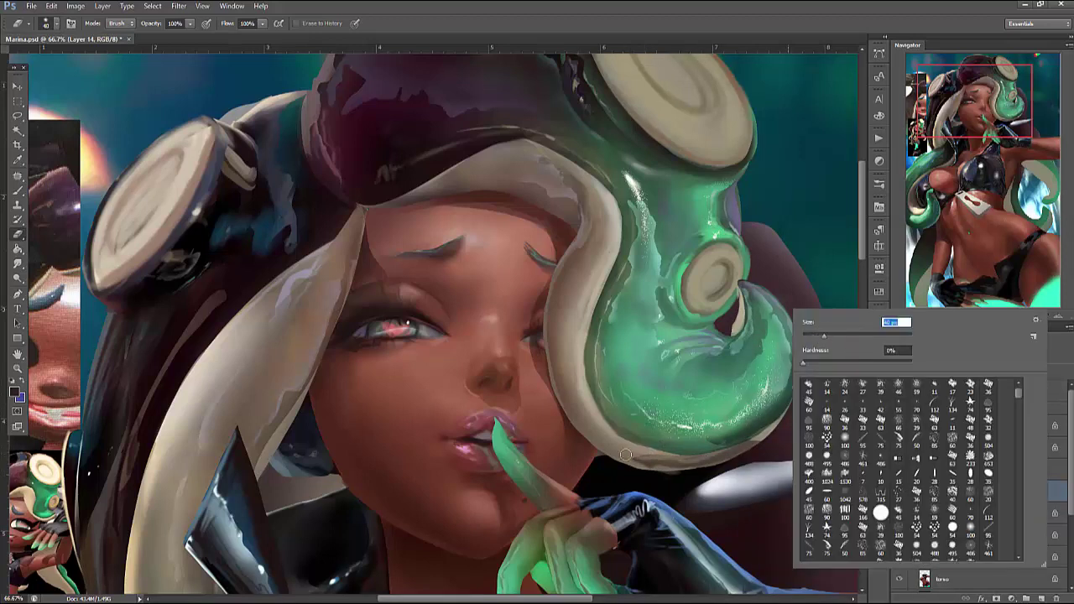
left_click(626, 455)
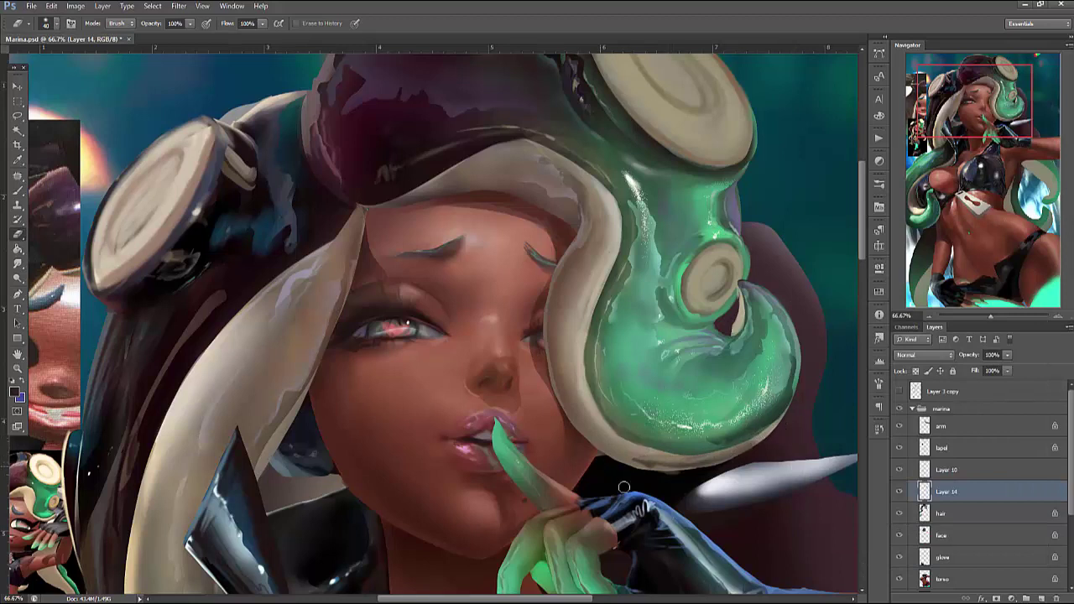
left_click_drag(642, 468, 672, 461)
left_click_drag(1007, 358, 1021, 368)
key("ctrl+e")
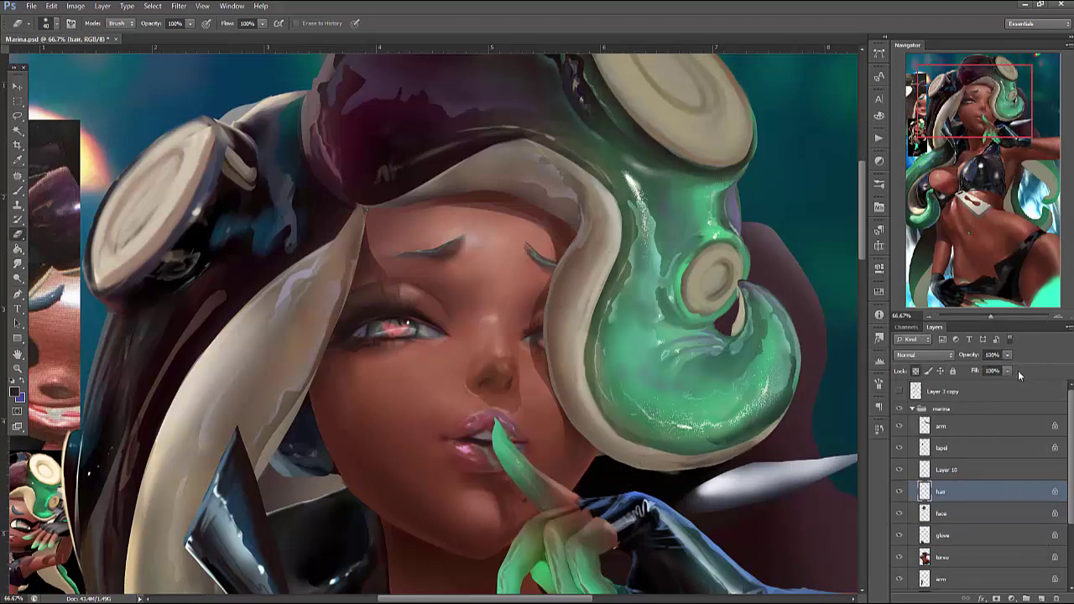
Copy the lassoed green curl area to a new layer and set its brightness to 14 and contrast to 68
key("l")
left_click_drag(821, 376, 754, 411)
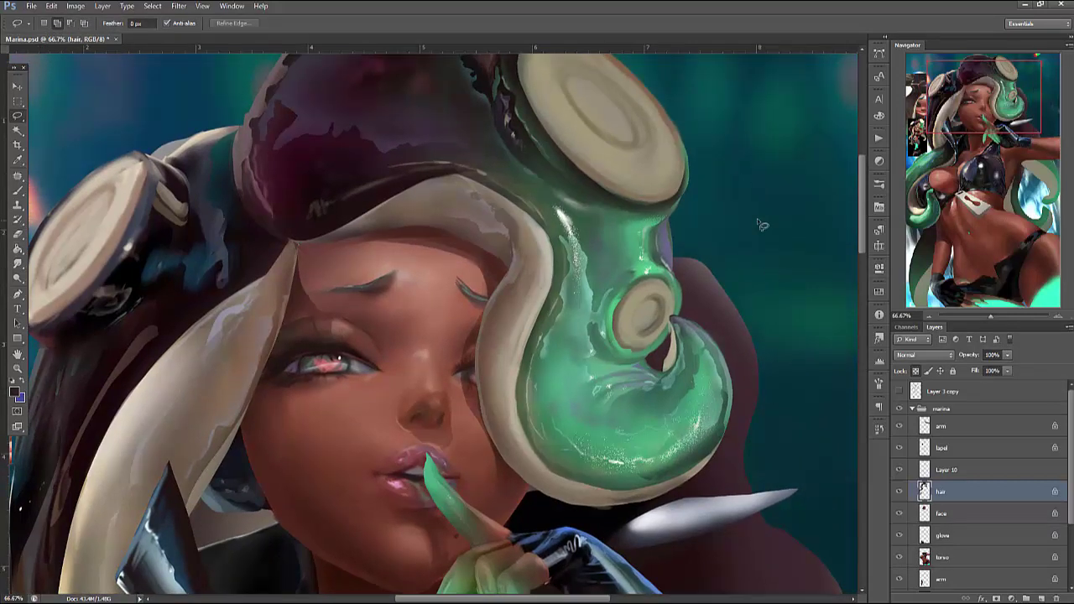
mouse_move(754, 219)
left_mouse_down()
mouse_move(589, 69)
mouse_move(764, 502)
mouse_move(760, 470)
left_mouse_up()
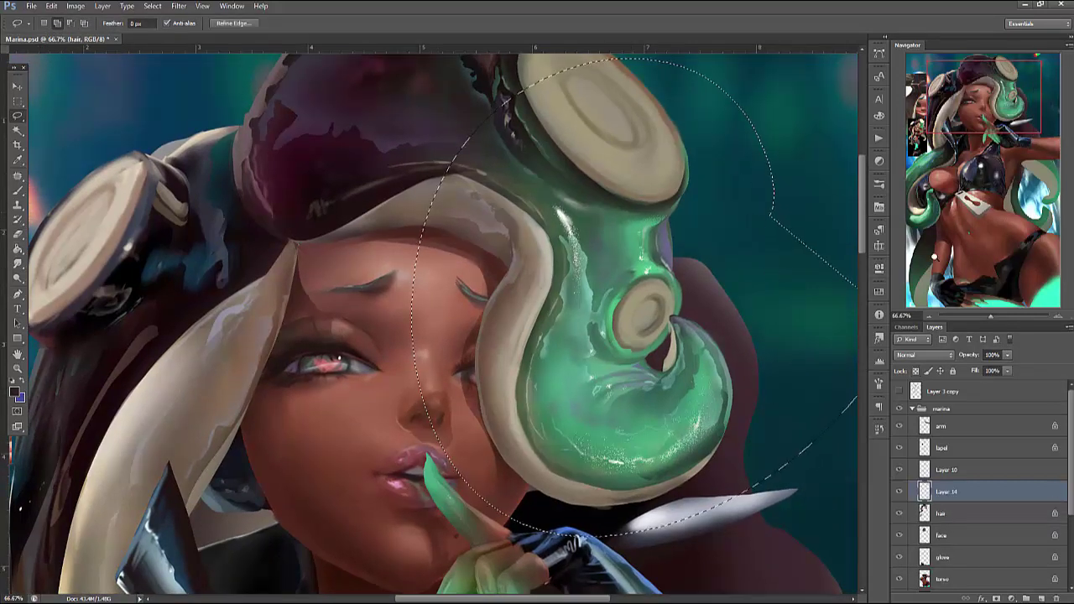
key("ctrl+j")
left_click(73, 7)
left_click(222, 34)
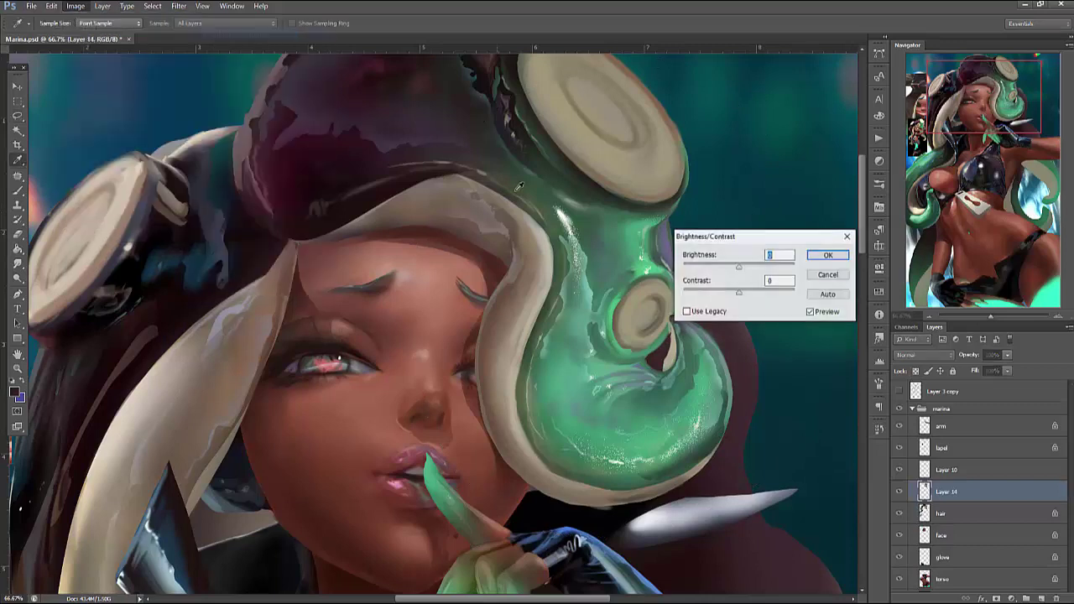
left_click_drag(756, 268, 747, 270)
left_click(828, 255)
key("l")
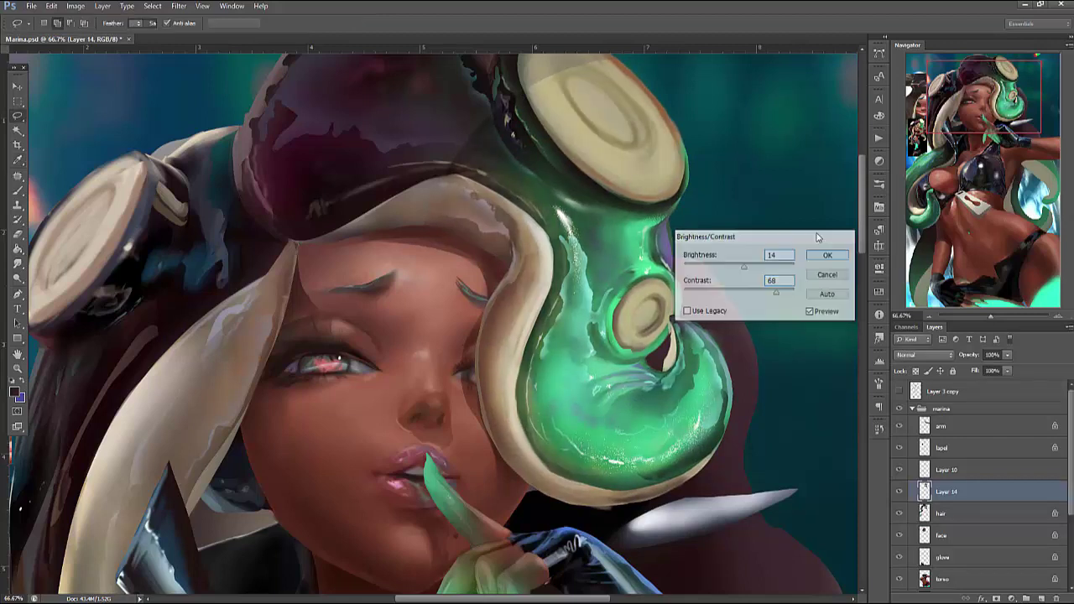
Soften the edges of the brightened curl copy over the sucker and dark hair with a 172 px eraser
key("e")
right_click(578, 121)
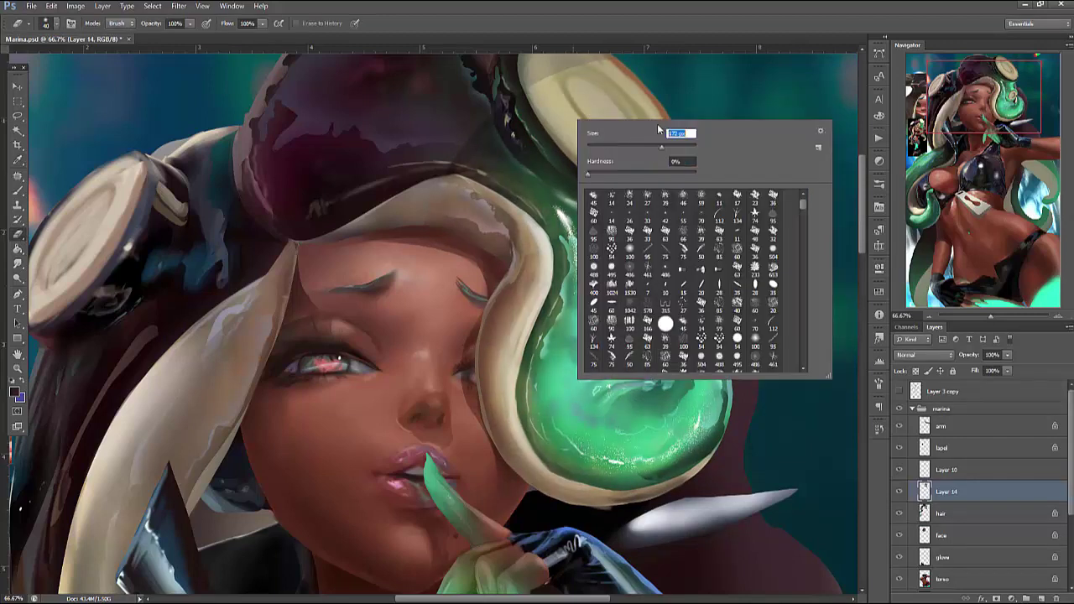
key("Return")
Shift the curl copy's midtone color balance toward blue and cyan
left_click(76, 6)
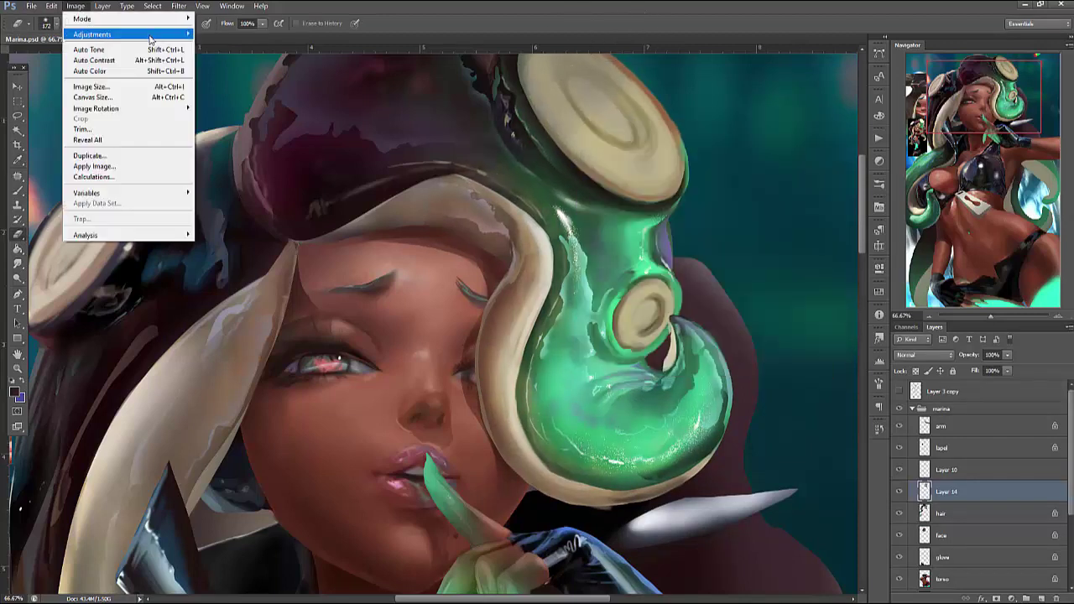
mouse_move(151, 37)
left_click(237, 104)
left_click(770, 308)
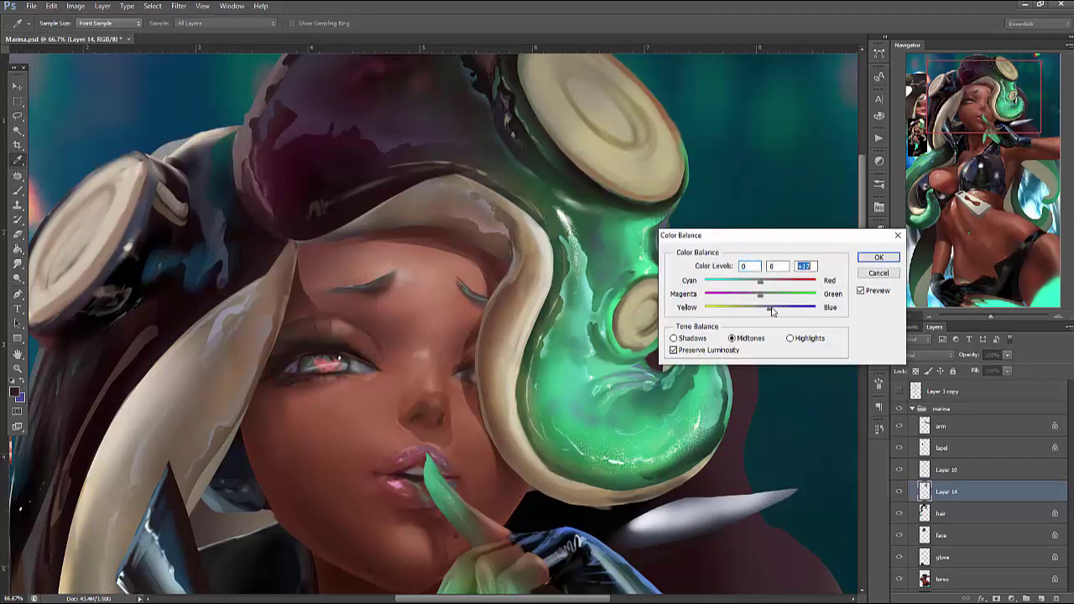
left_click_drag(745, 284, 748, 285)
left_click(865, 275)
Try fading the color-shifted copy across the curl's body and outer edge with a soft 226 px eraser
key("e")
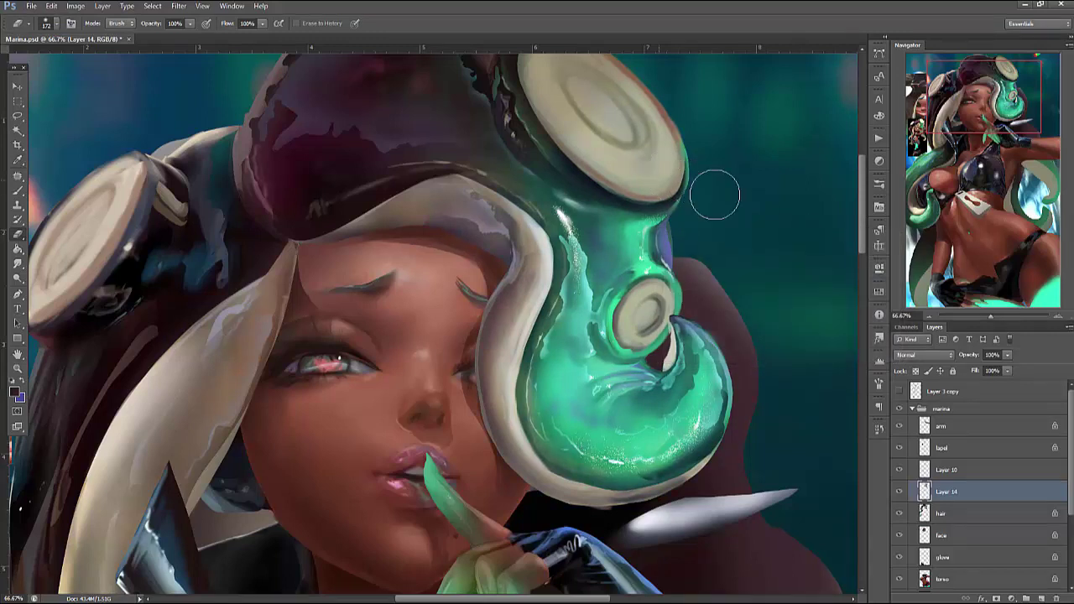
right_click(705, 193)
key("Escape")
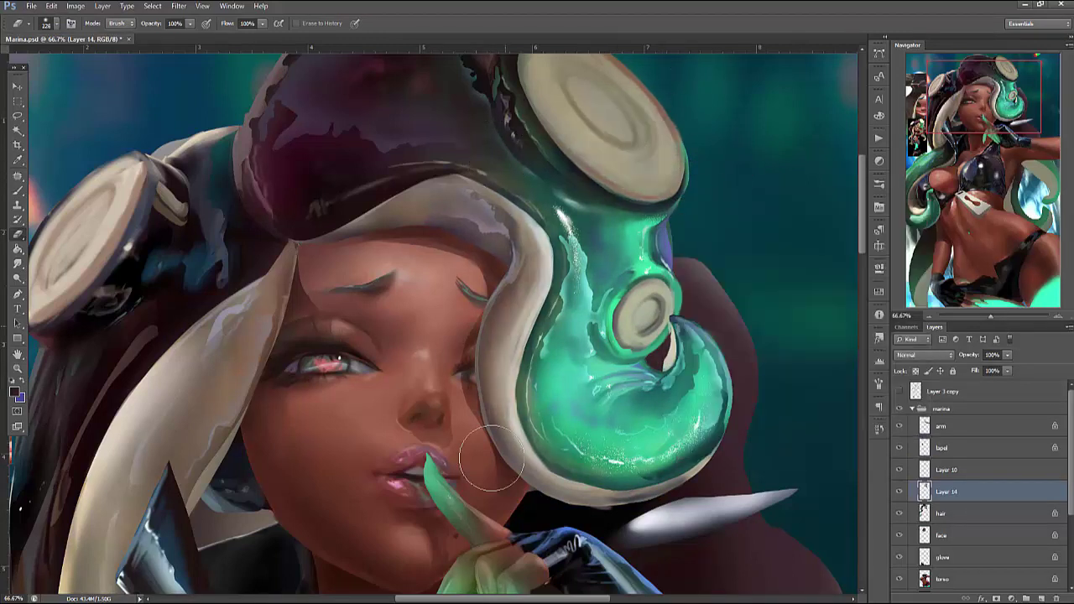
mouse_move(581, 218)
left_mouse_down()
mouse_move(569, 408)
mouse_move(667, 405)
mouse_move(688, 379)
mouse_move(663, 377)
left_mouse_up()
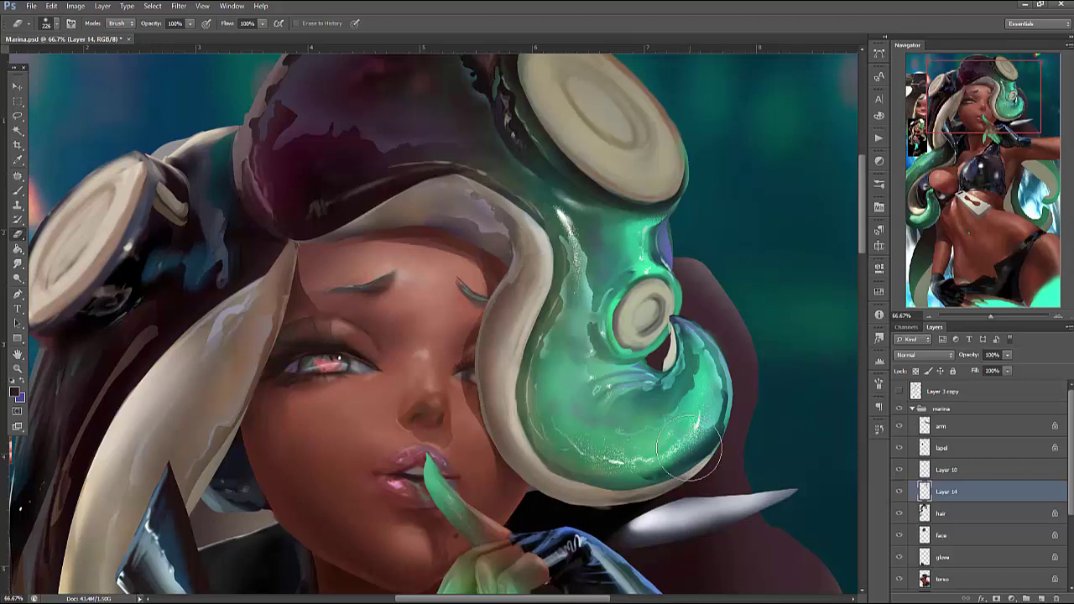
left_click_drag(698, 440, 712, 376)
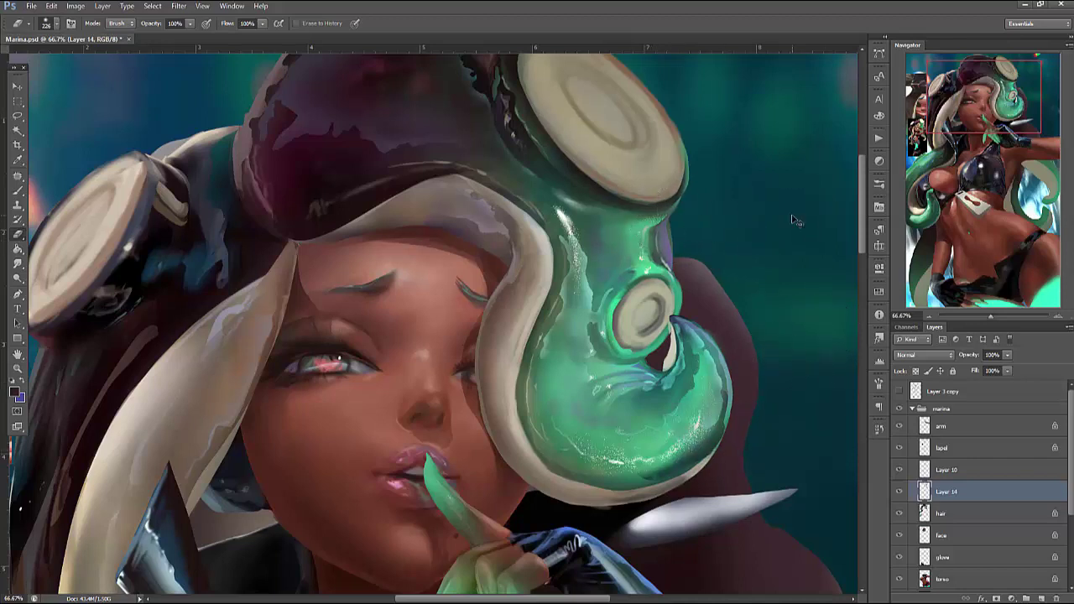
Undo the heavy erasing on the curl copy and merge the copy into the hair layer
key("ctrl+z")
key("ctrl+alt+z")
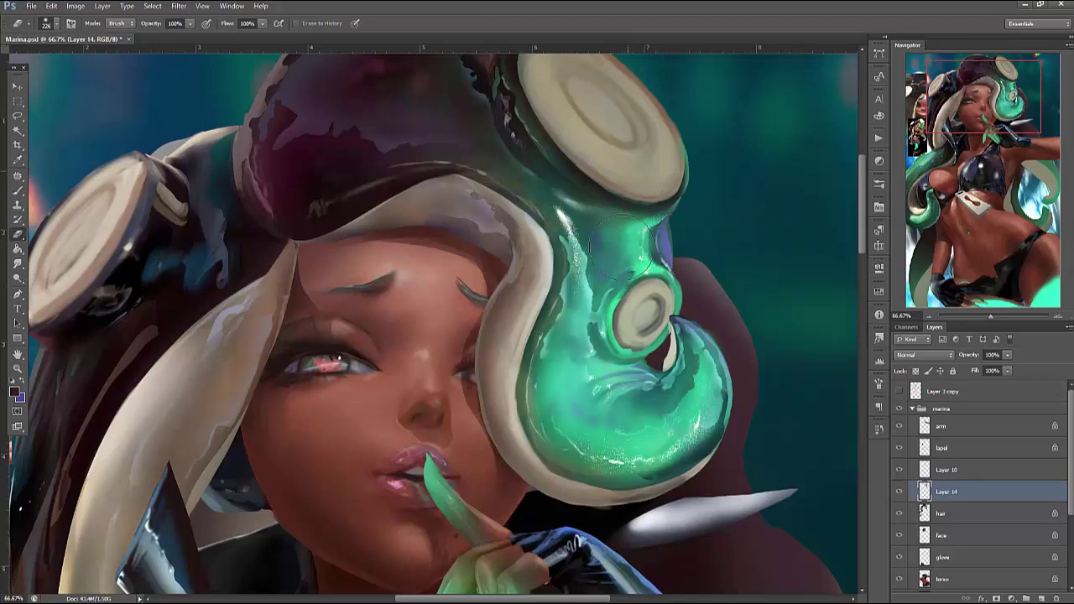
key("ctrl+alt+z")
key("ctrl+alt+z")
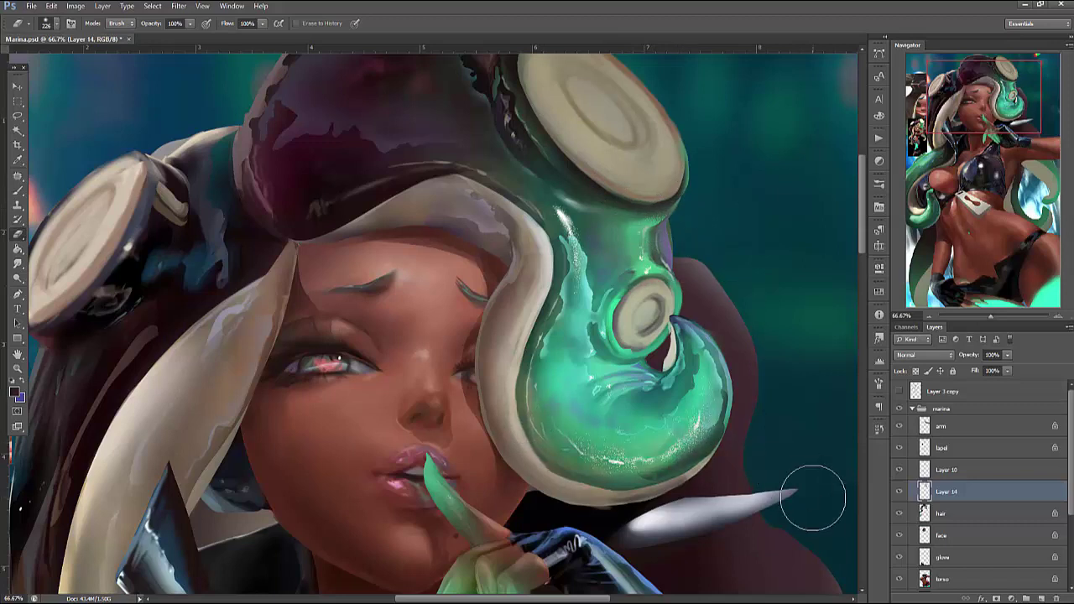
key("ctrl+e")
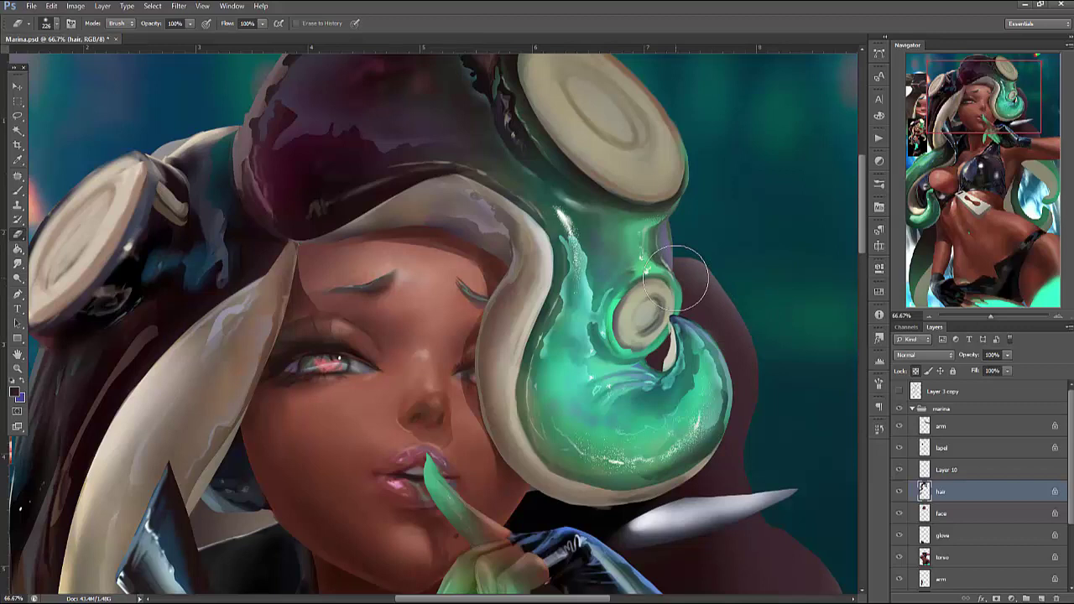
Paint small light grey highlights on the inner rings of the large and small suckers with a fine brush
key("b")
right_click(671, 139)
key("Return")
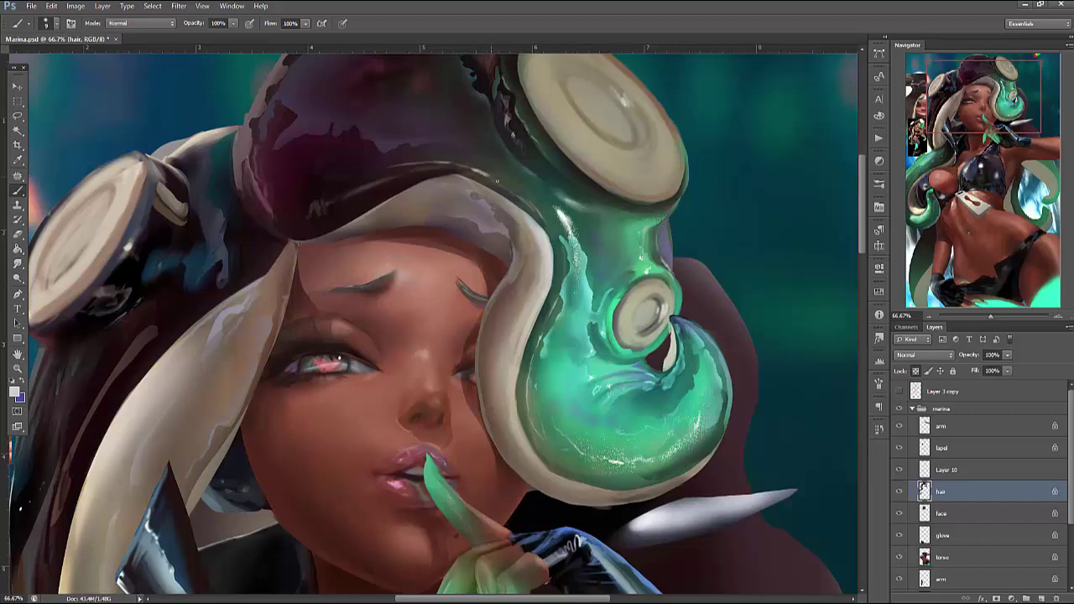
Paint a blue 4a52b7 reflection with a large soft brush on the outer edge of the green tentacle curling beside the waist
left_click_drag(661, 462, 784, 432)
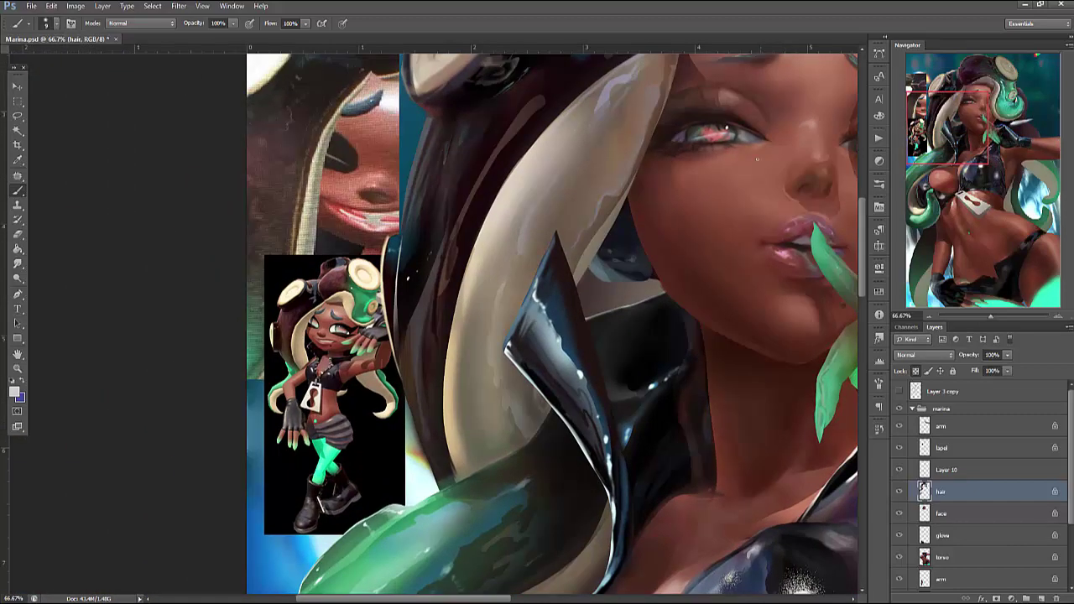
mouse_move(757, 158)
left_mouse_down()
mouse_move(695, 300)
mouse_move(723, 279)
mouse_move(658, 239)
left_mouse_up()
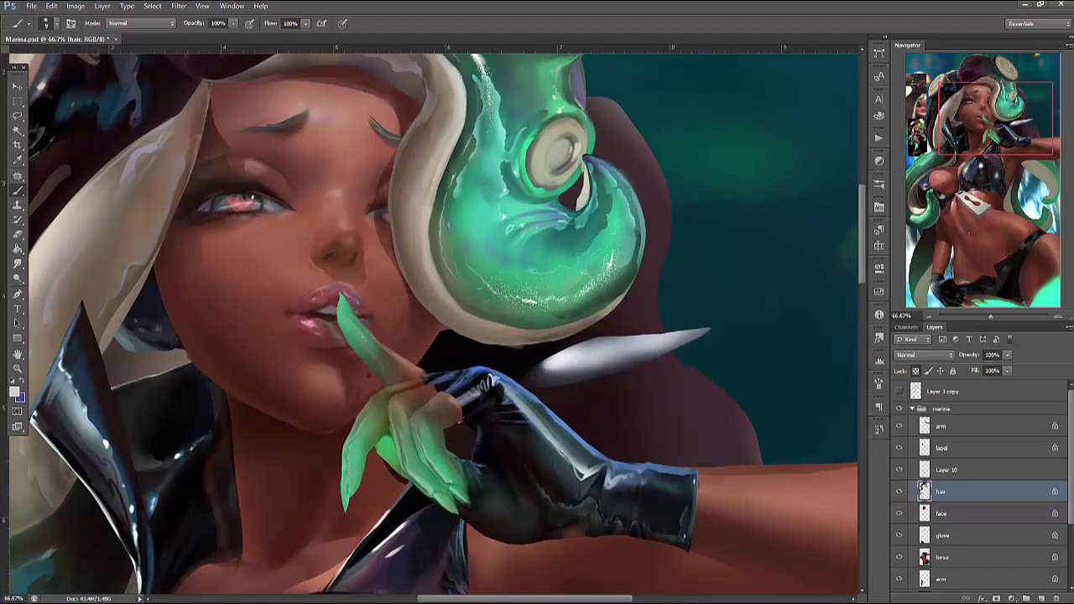
left_click_drag(540, 245, 439, 307)
left_click_drag(1008, 112, 981, 189)
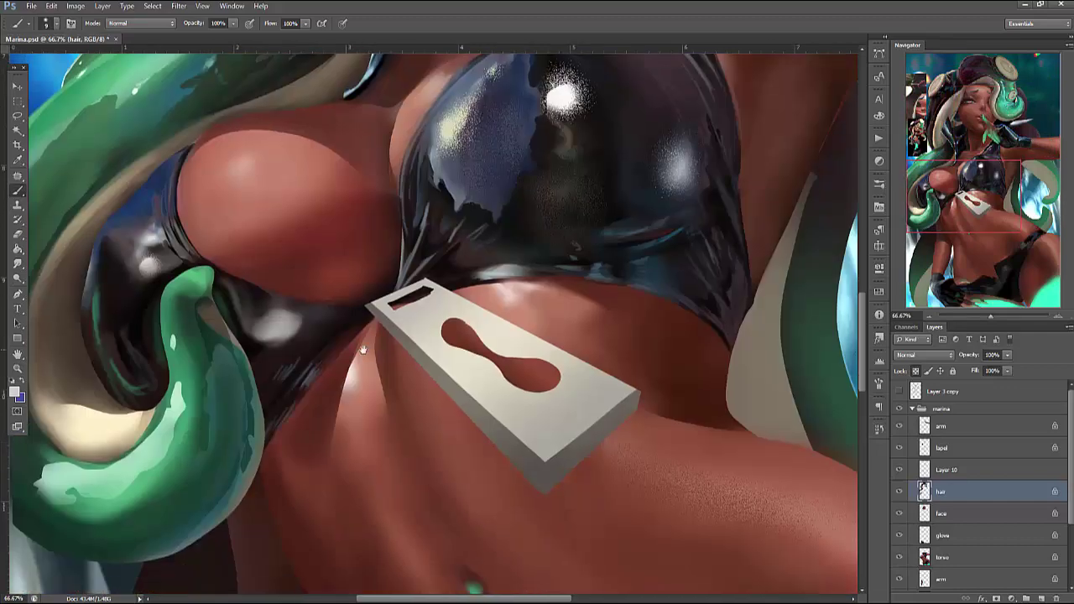
left_click_drag(206, 364, 531, 313)
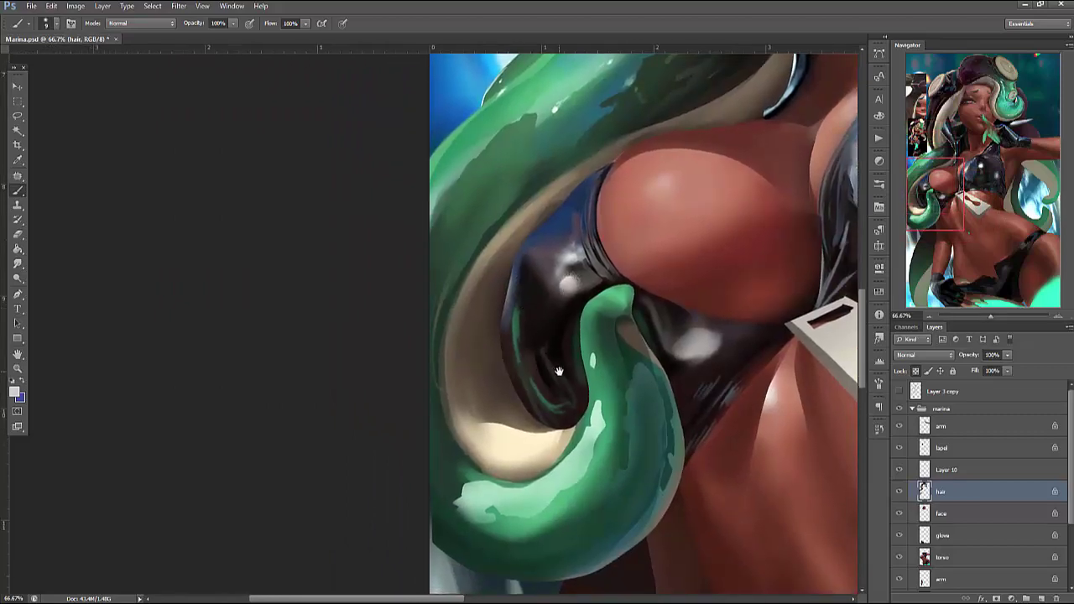
mouse_move(559, 371)
left_mouse_down()
mouse_move(502, 433)
mouse_move(526, 409)
mouse_move(542, 338)
left_mouse_up()
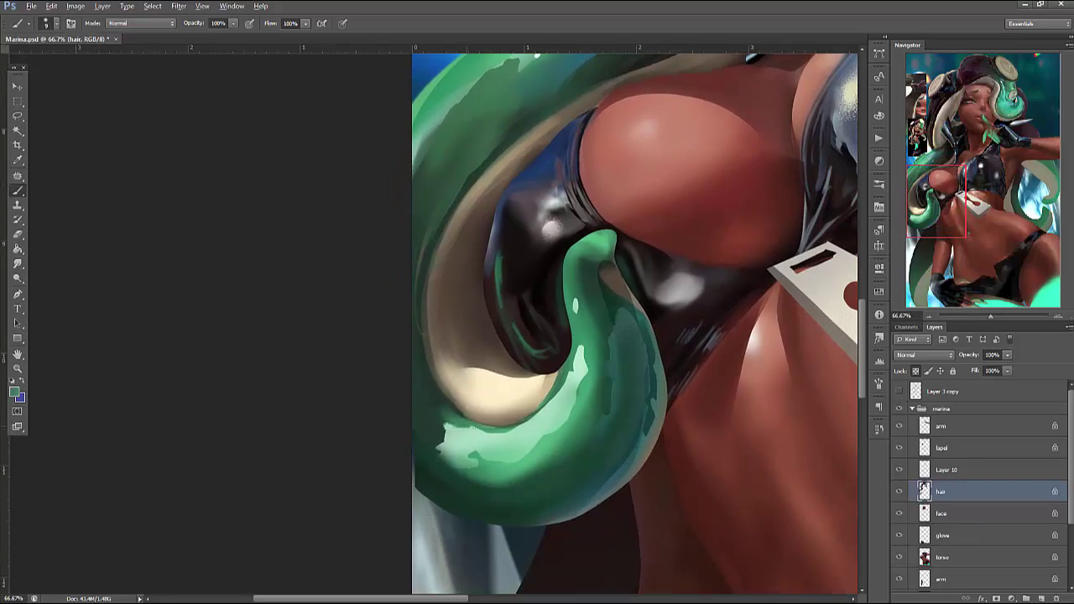
right_click(515, 302)
key("Escape")
key("i")
left_click(557, 148)
left_click(14, 391)
left_click_drag(546, 216, 545, 209)
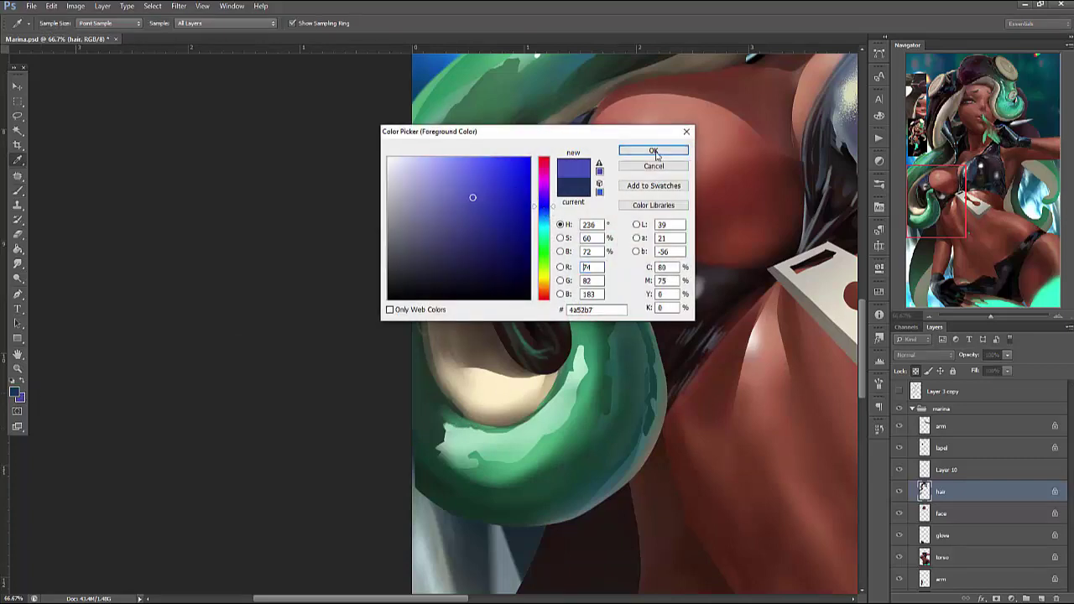
left_click(652, 150)
mouse_move(409, 413)
left_mouse_down()
mouse_move(483, 498)
mouse_move(445, 490)
mouse_move(384, 389)
mouse_move(444, 494)
mouse_move(406, 312)
mouse_move(434, 436)
left_mouse_up()
left_click(428, 453, "alt")
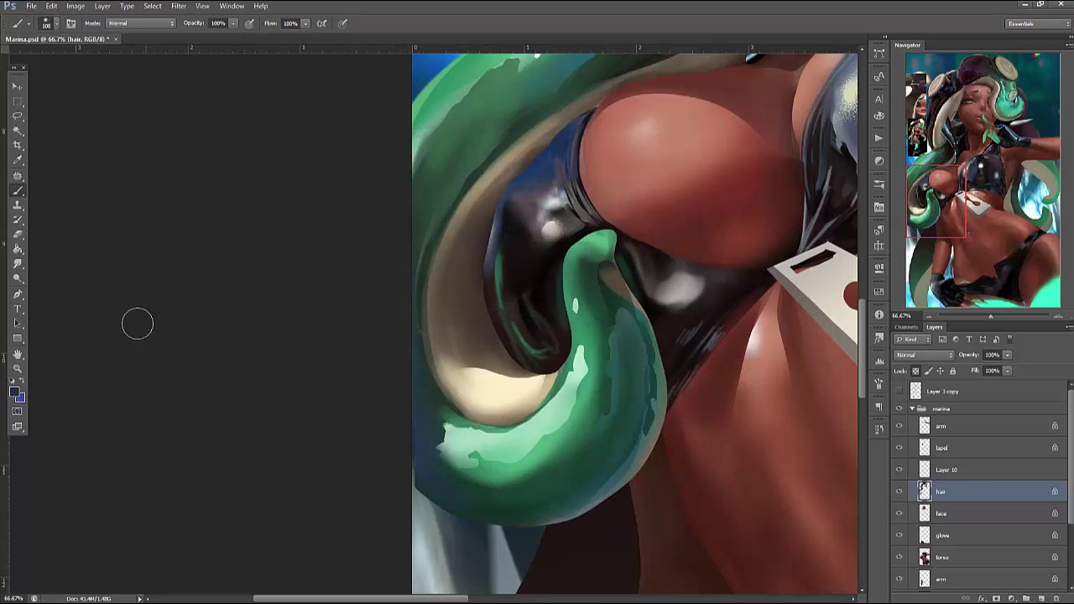
Choose purple 9a4ecb and tint the lower outer edge of the tentacle curl beside the waist
key("i")
left_click(15, 391)
left_click(545, 193)
left_click(475, 178)
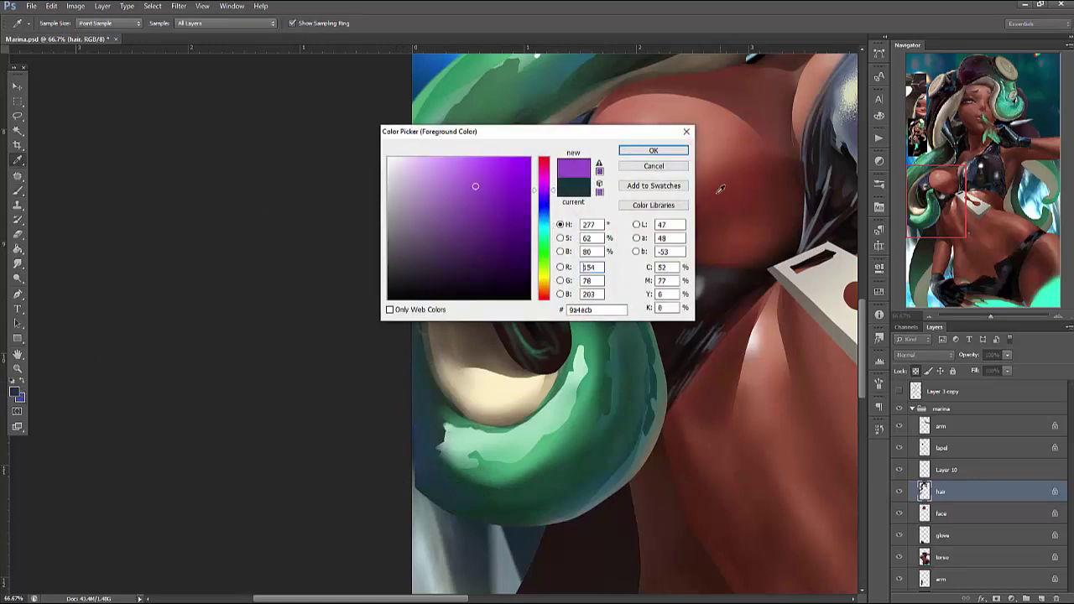
left_click(653, 150)
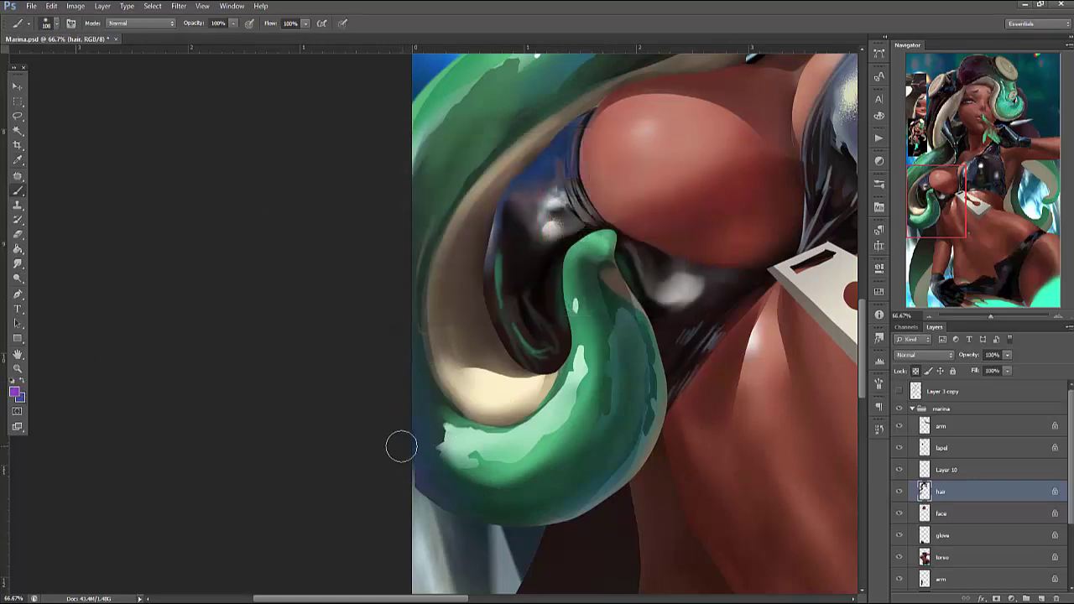
Lasso the upper body of the green tentacle below the reference figure and paint purple rim light along the tentacles' outer edges
left_click_drag(606, 347, 715, 600)
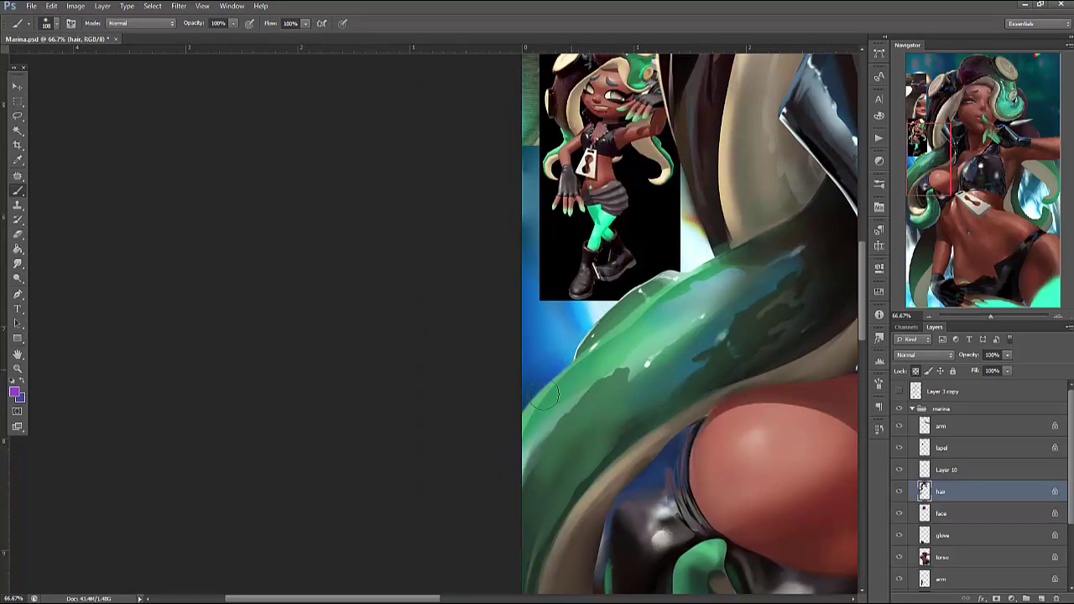
key("l")
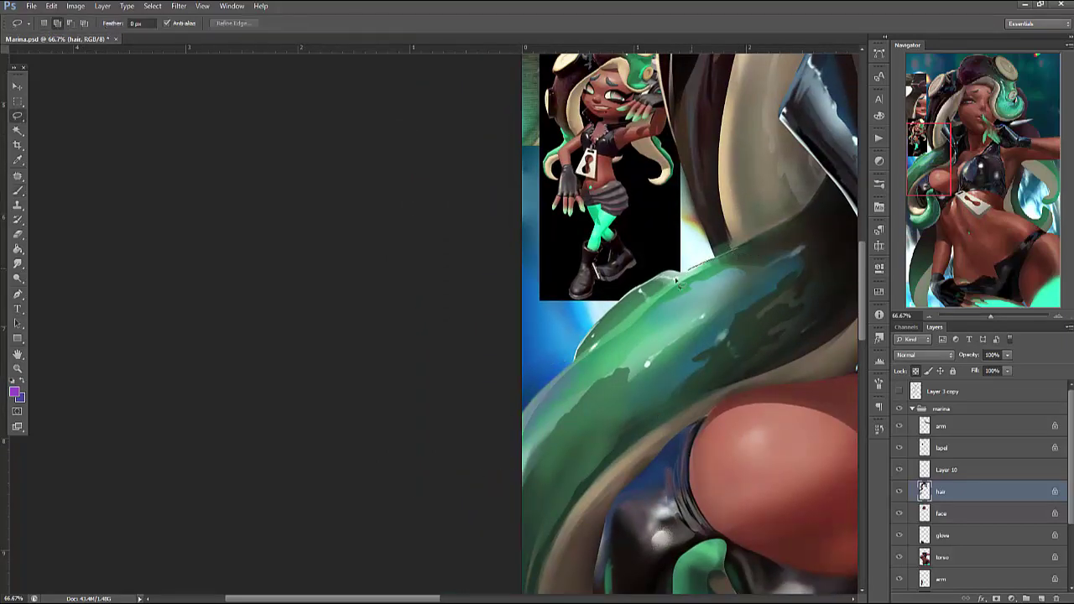
mouse_move(677, 282)
left_mouse_down()
mouse_move(549, 432)
mouse_move(734, 252)
left_mouse_up()
key("b")
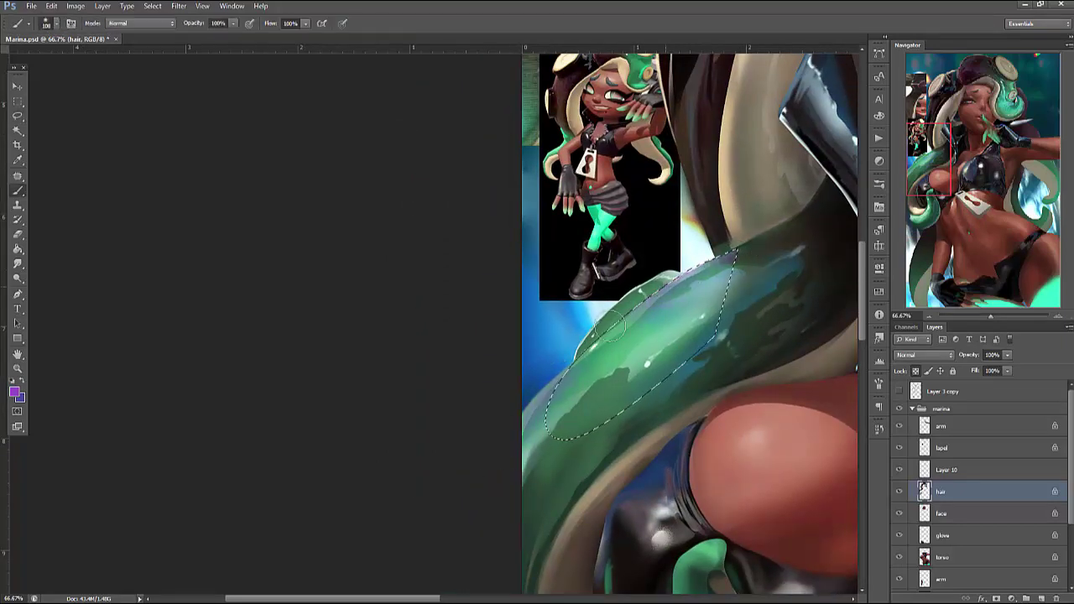
key("ctrl+d")
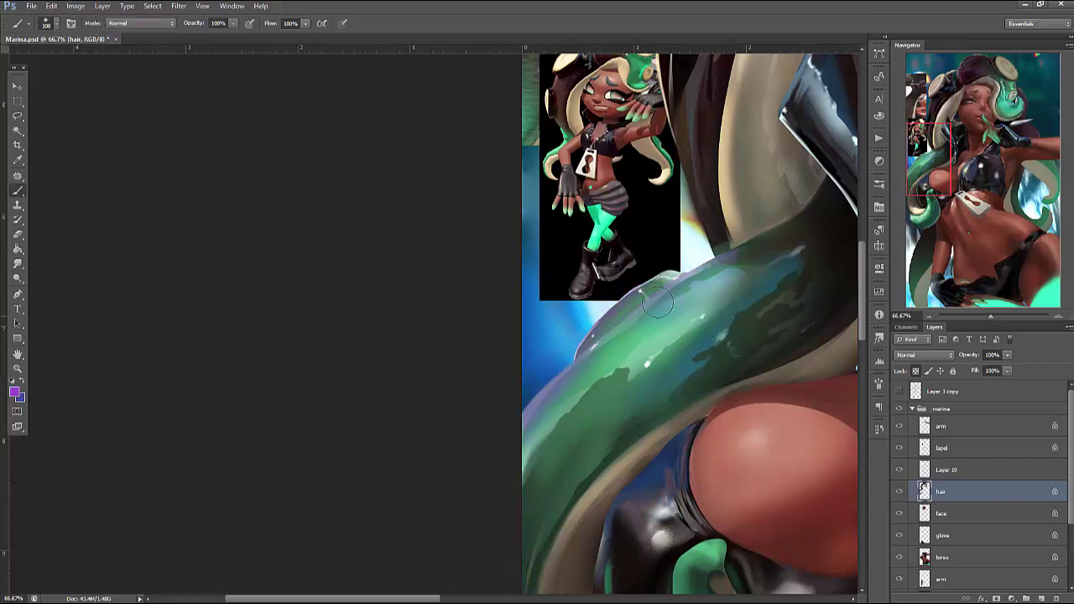
Lasso the dark upper end of the green tentacle and tint it purple where it passes under the collar
key("l")
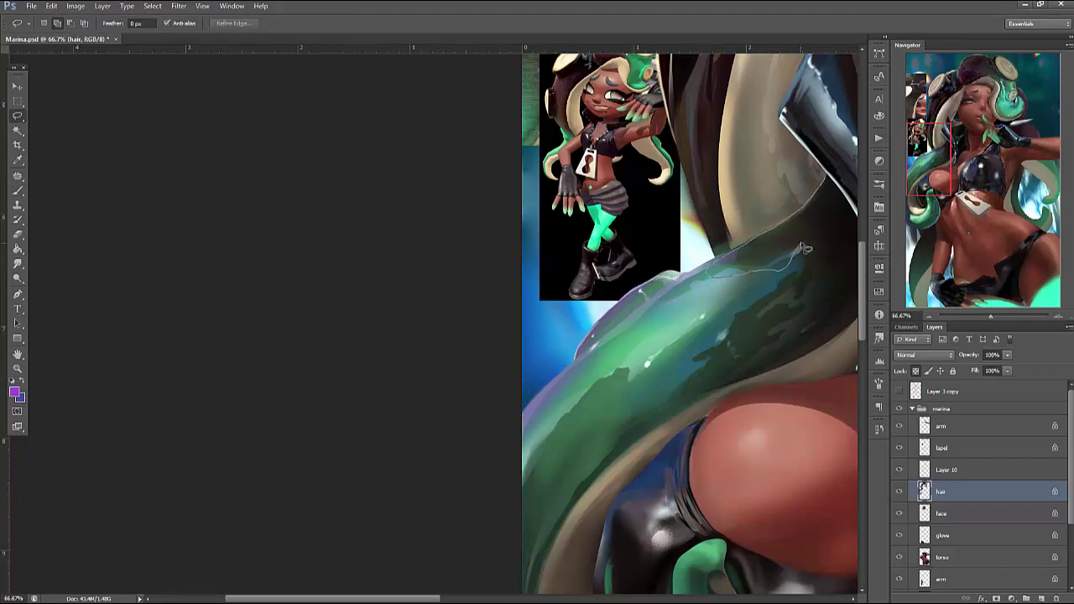
key("b")
mouse_move(852, 210)
left_mouse_down()
mouse_move(814, 163)
mouse_move(801, 235)
left_mouse_up()
left_click_drag(718, 509, 619, 597)
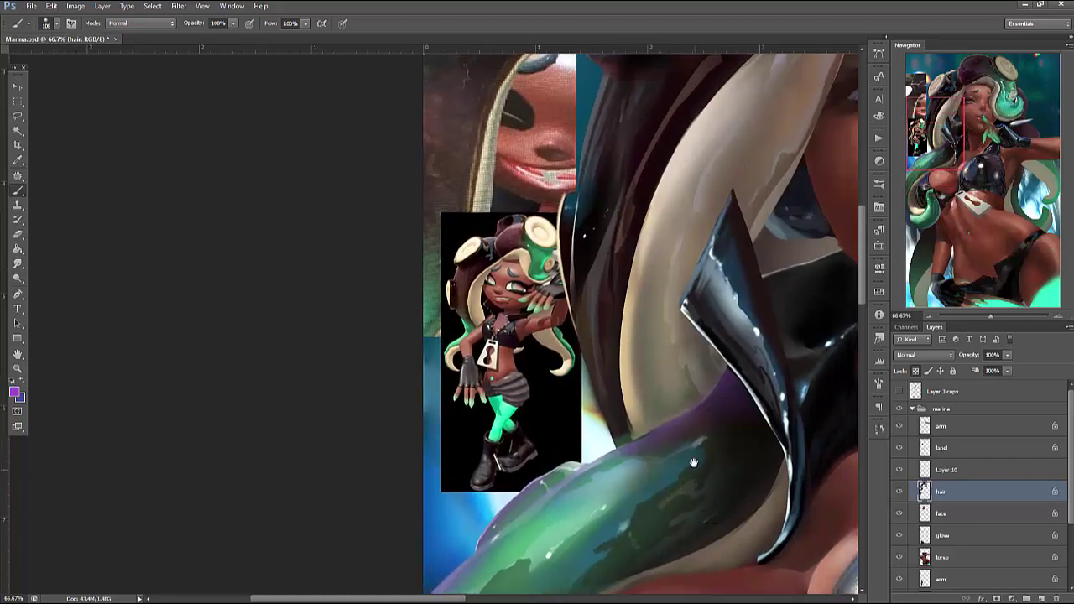
left_click_drag(699, 285, 695, 377)
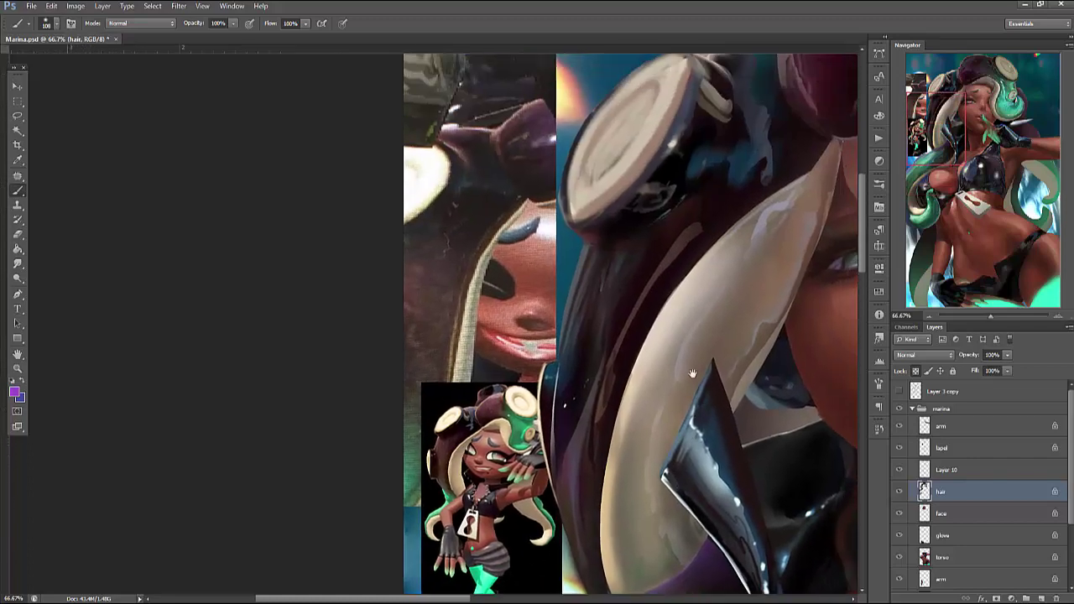
Paint muted pinkish light along the outer side of the dark tentacle hanging beside the face, using a sampled colour
left_click(580, 238, "alt")
left_click_drag(576, 302, 576, 437)
mouse_move(600, 269)
left_mouse_down()
mouse_move(604, 389)
mouse_move(589, 387)
left_mouse_up()
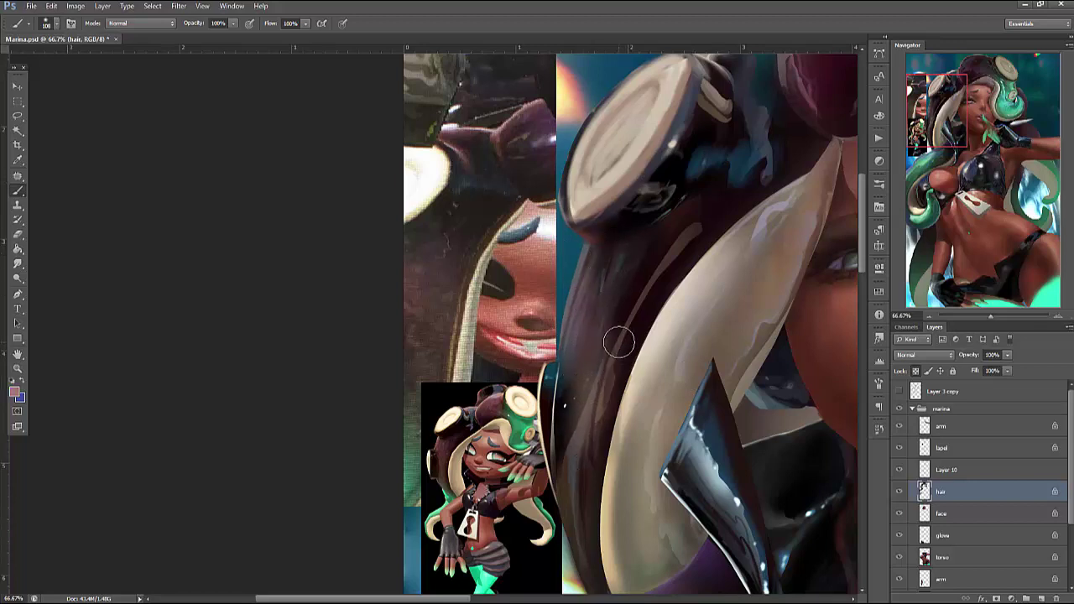
Lasso the middle of the dark tentacle beside the face and darken its pale streaks with a sampled dark brown
key("l")
mouse_move(604, 267)
left_mouse_down()
mouse_move(627, 339)
mouse_move(650, 267)
left_mouse_up()
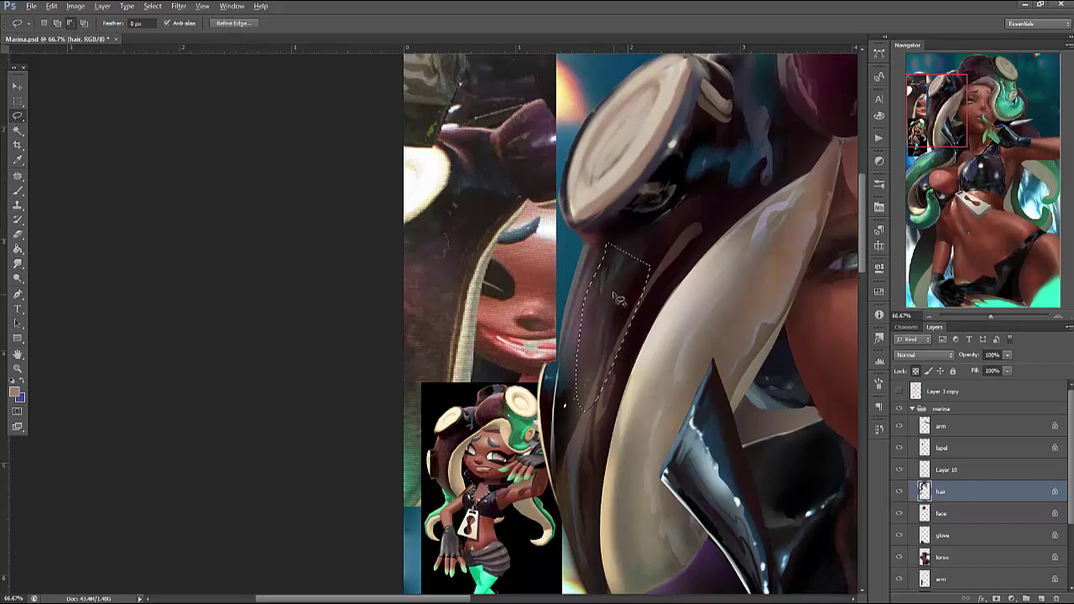
key("b")
left_click(598, 392, "alt")
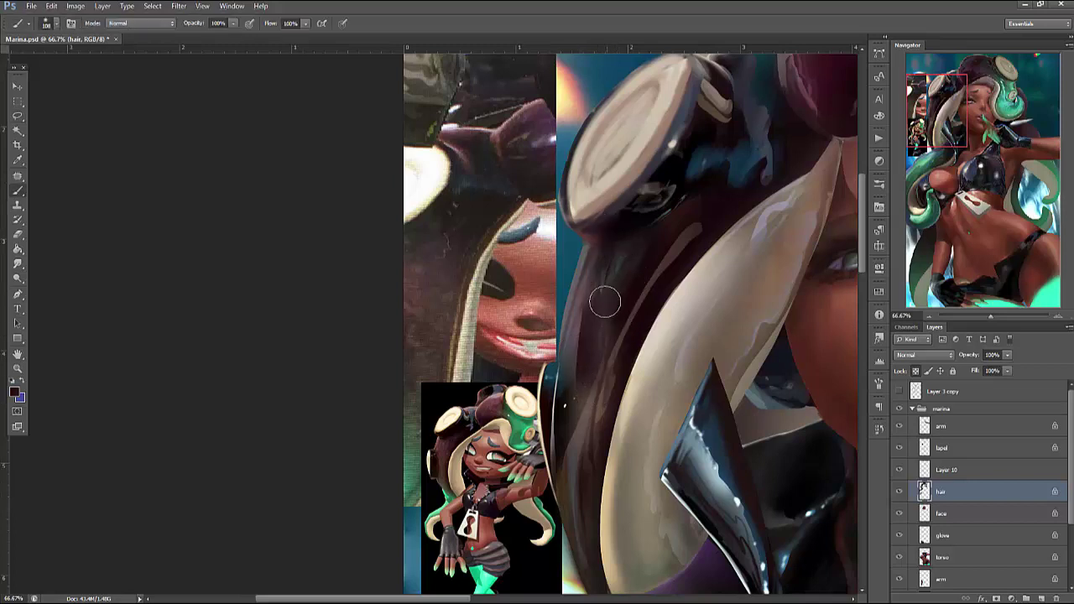
key("ctrl+d")
left_click_drag(630, 353, 636, 284)
Lasso the outer side of the dark tentacle and paint over the remaining light streaks with the dark tone
key("l")
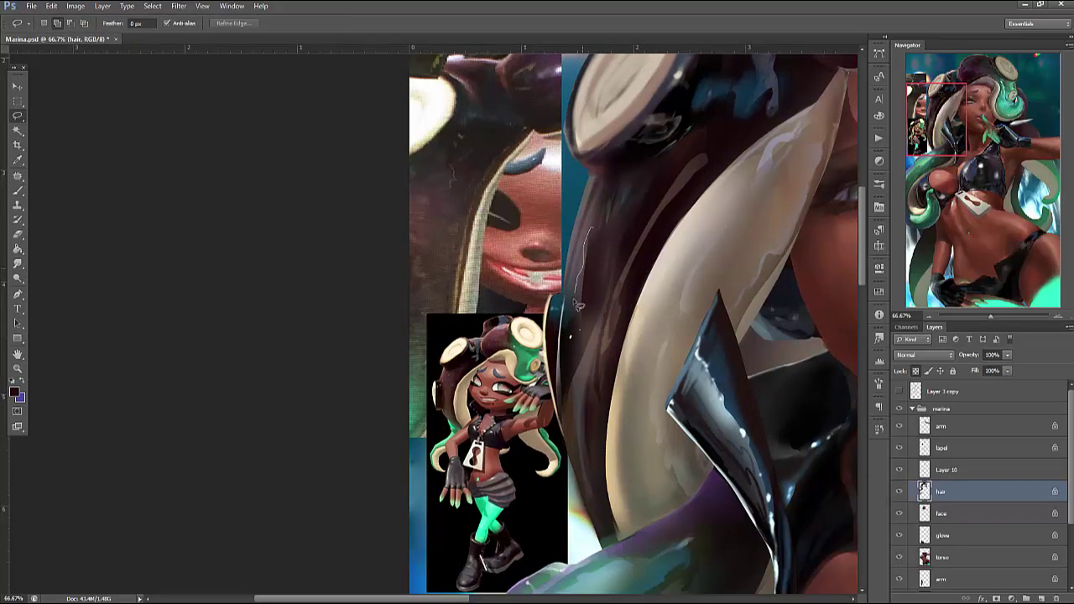
mouse_move(579, 339)
left_mouse_down()
mouse_move(623, 307)
mouse_move(592, 233)
mouse_move(582, 283)
mouse_move(590, 400)
mouse_move(607, 435)
left_mouse_up()
key("b")
key("ctrl+h")
Lasso a long wavy reflection shape down the dark tentacle and paint it dark blue with a 77 px soft brush
key("l")
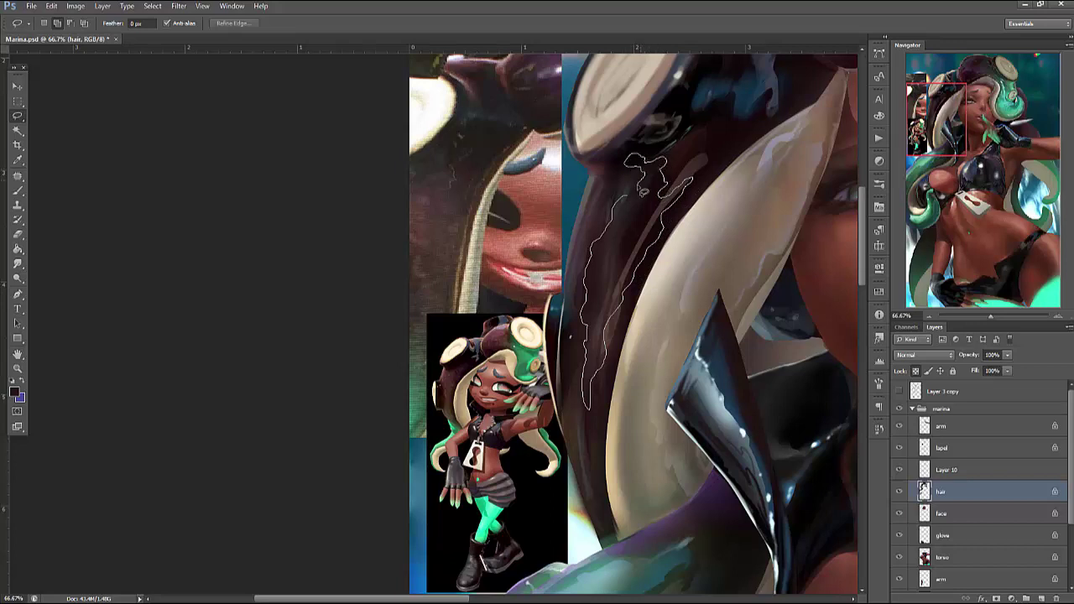
left_click_drag(642, 191, 639, 188)
key("b")
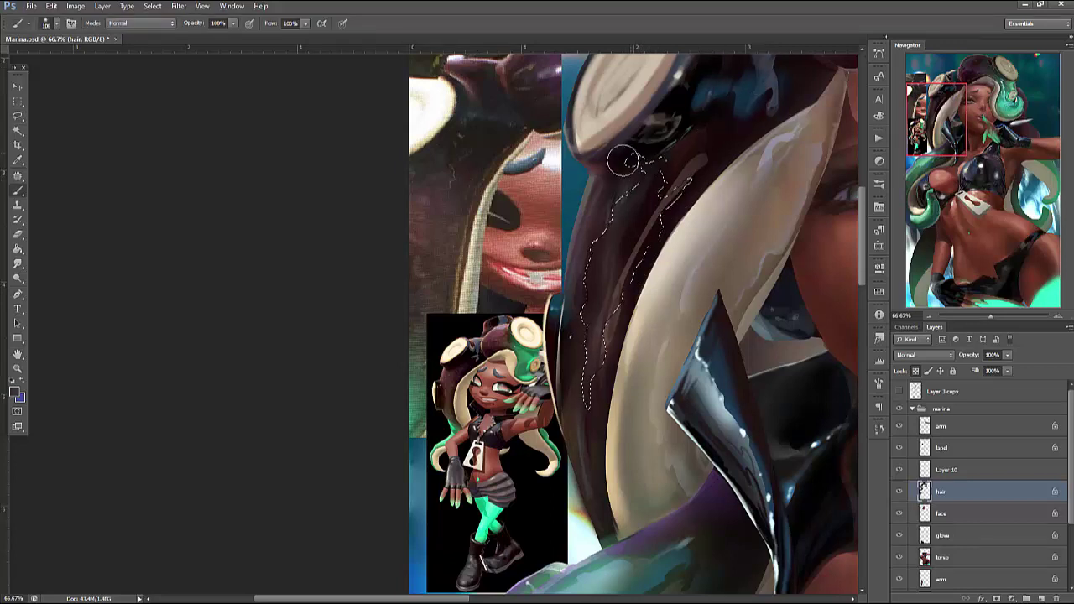
right_click(626, 161)
key("Return")
right_click(688, 177)
key("Return")
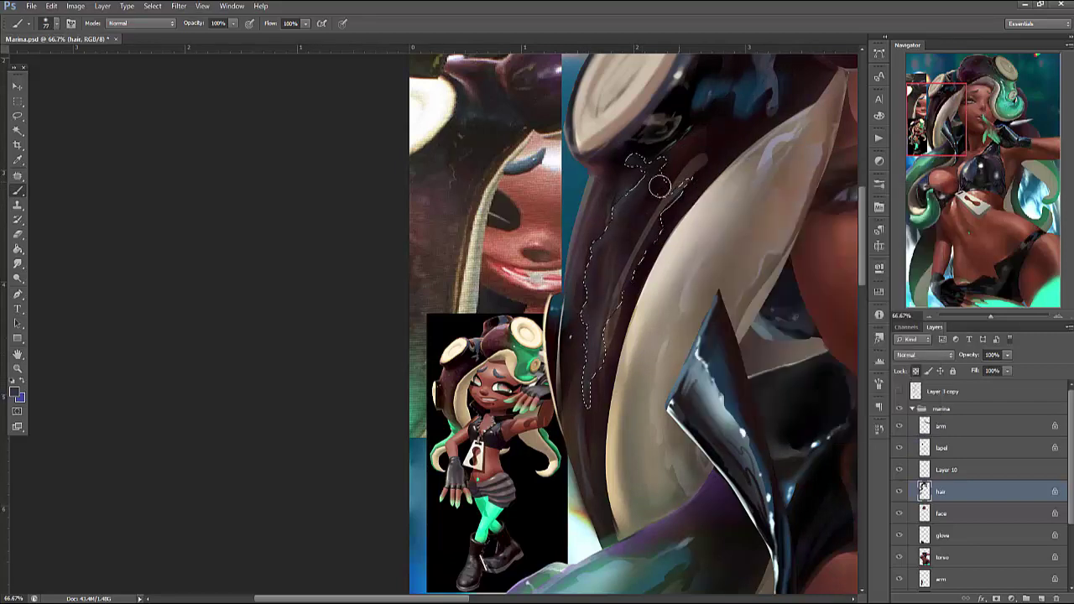
mouse_move(631, 248)
left_mouse_down()
mouse_move(610, 277)
mouse_move(640, 239)
left_mouse_up()
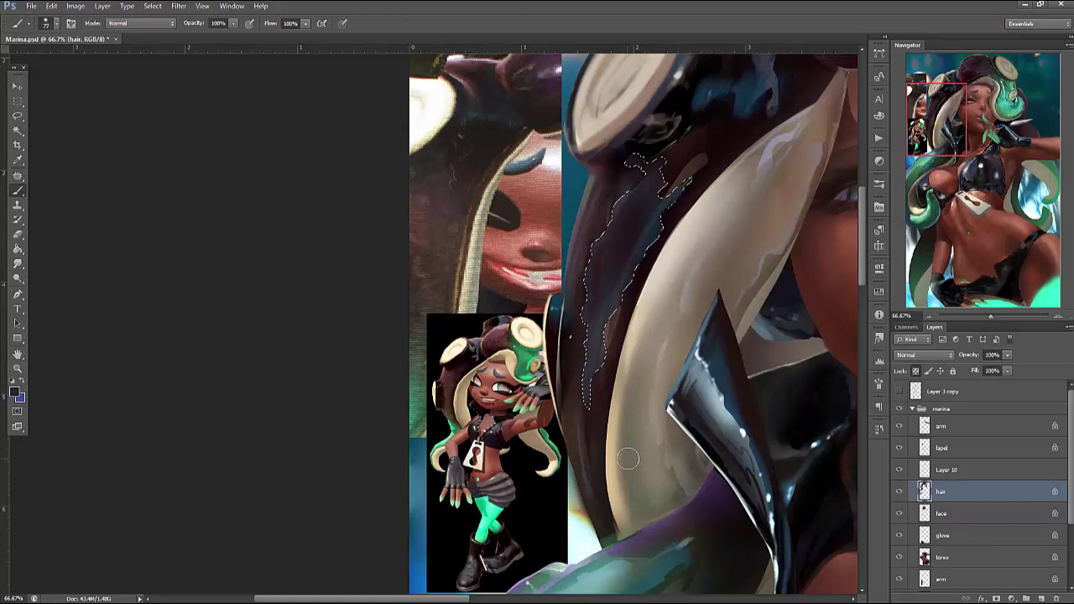
Build up lighter blue-grey tones inside the selected wavy reflection on the dark tentacle
key("ctrl+minus")
key("ctrl+minus")
key("ctrl+minus")
key("ctrl+plus")
key("ctrl+plus")
key("ctrl+plus")
mouse_move(602, 329)
left_mouse_down()
mouse_move(614, 222)
mouse_move(584, 363)
mouse_move(574, 342)
left_mouse_up()
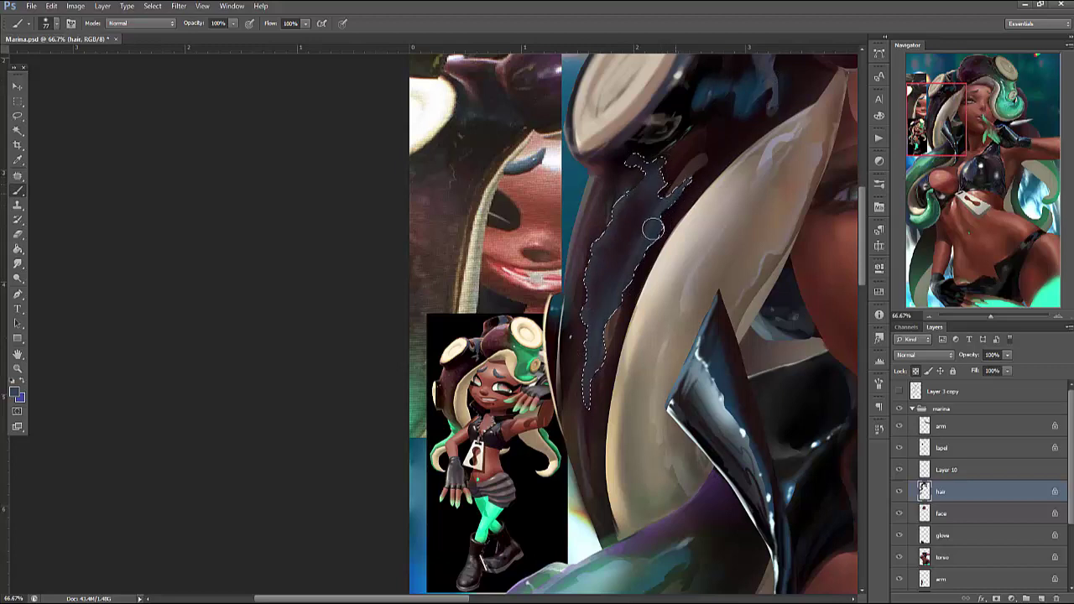
mouse_move(653, 228)
left_mouse_down()
mouse_move(619, 313)
mouse_move(603, 425)
left_mouse_up()
Refine the edges and surrounding tones of the blue reflection with soft 15 px and 30 px brushes
right_click(732, 156)
left_click_drag(742, 167, 680, 168)
key("Return")
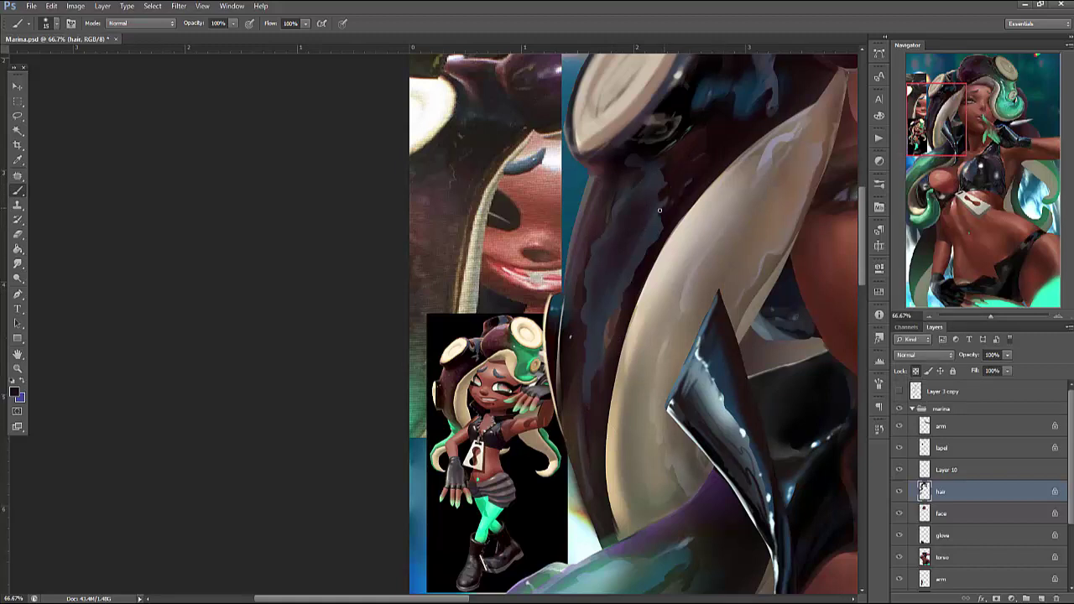
right_click(737, 166)
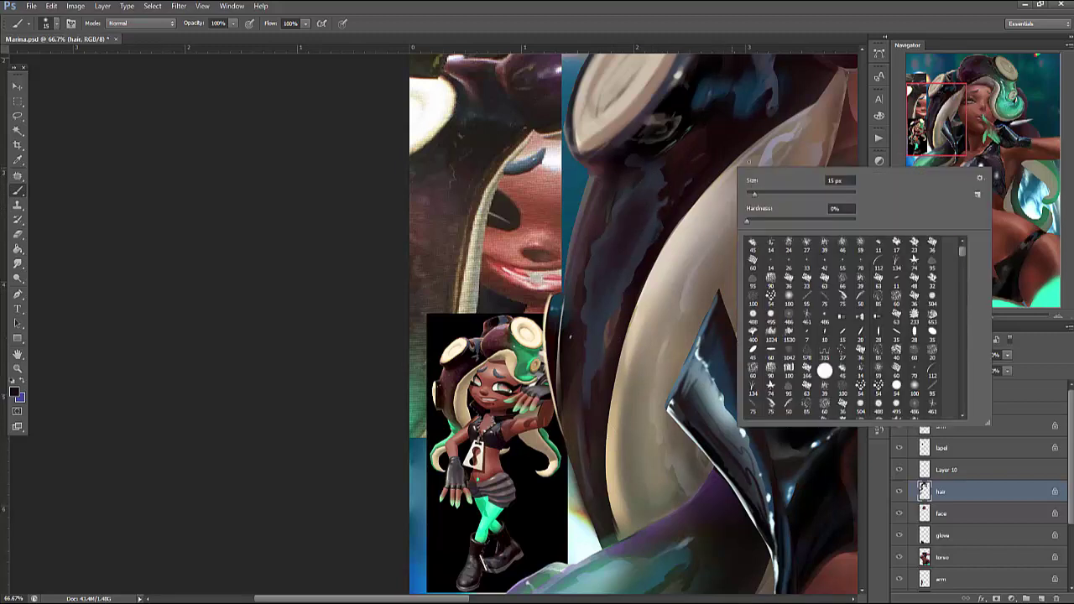
left_click(751, 151, "alt")
right_click(757, 151)
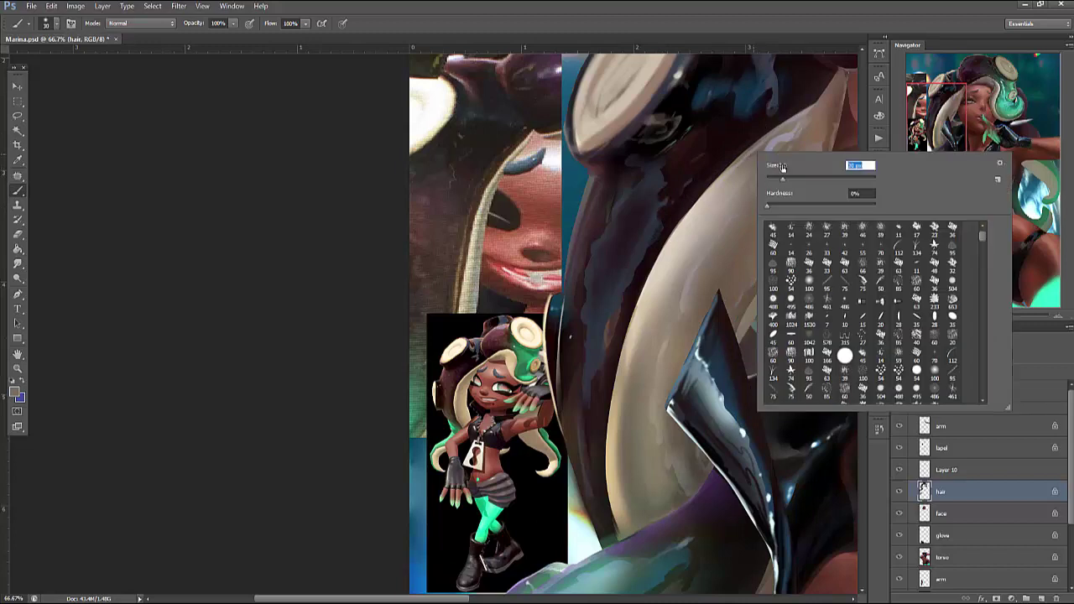
key("Return")
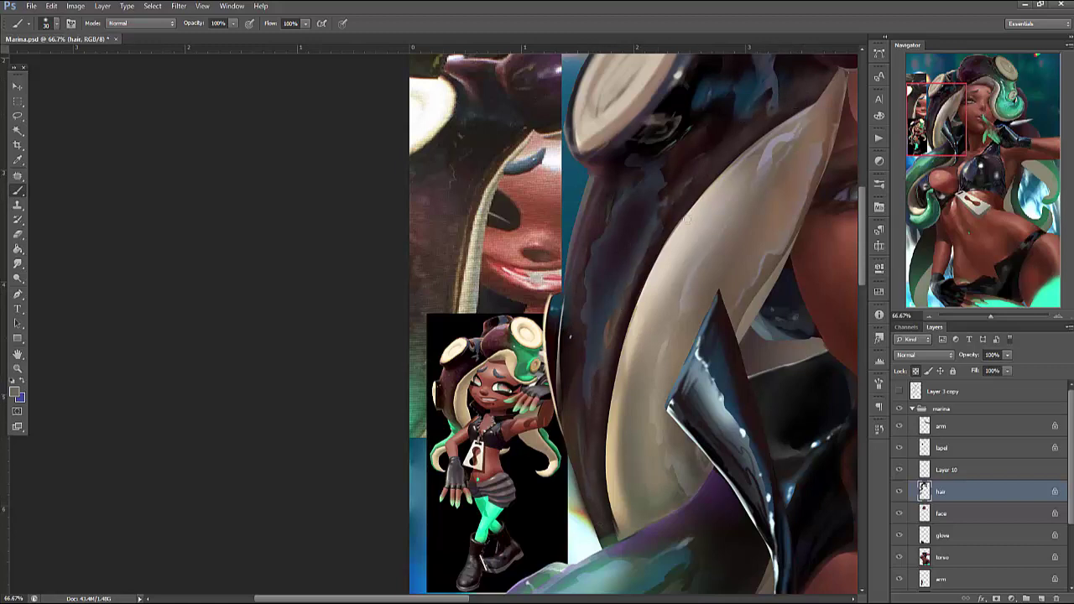
Paint fine beige highlight dashes with a 1 to 4 px brush along the dark tentacle's edge beside its cream underside
right_click(684, 217)
left_click_drag(700, 243, 696, 248)
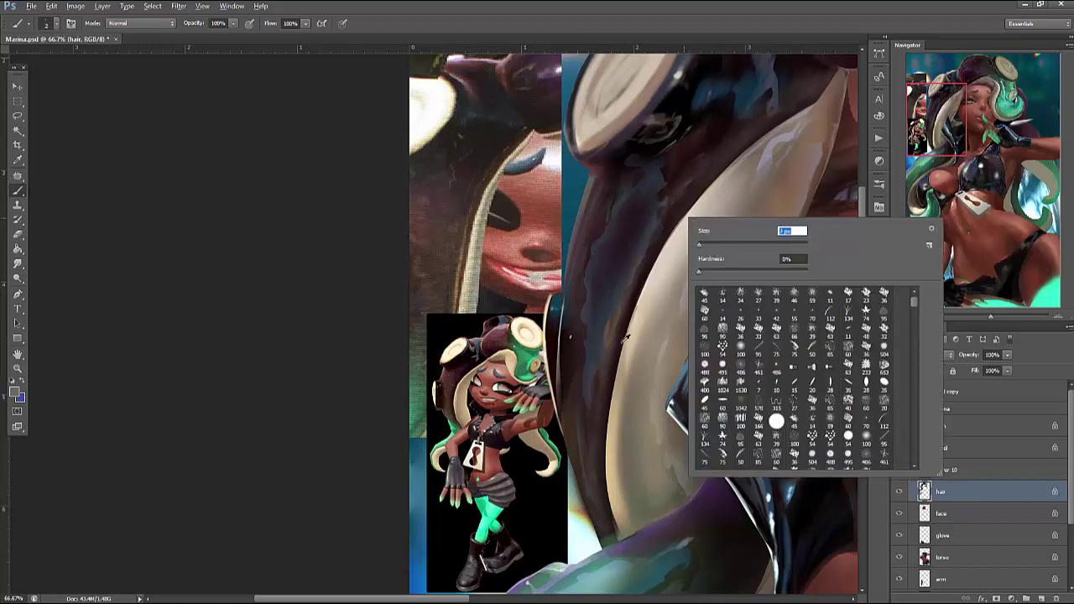
key("Return")
right_click(713, 217)
left_click_drag(723, 245, 720, 246)
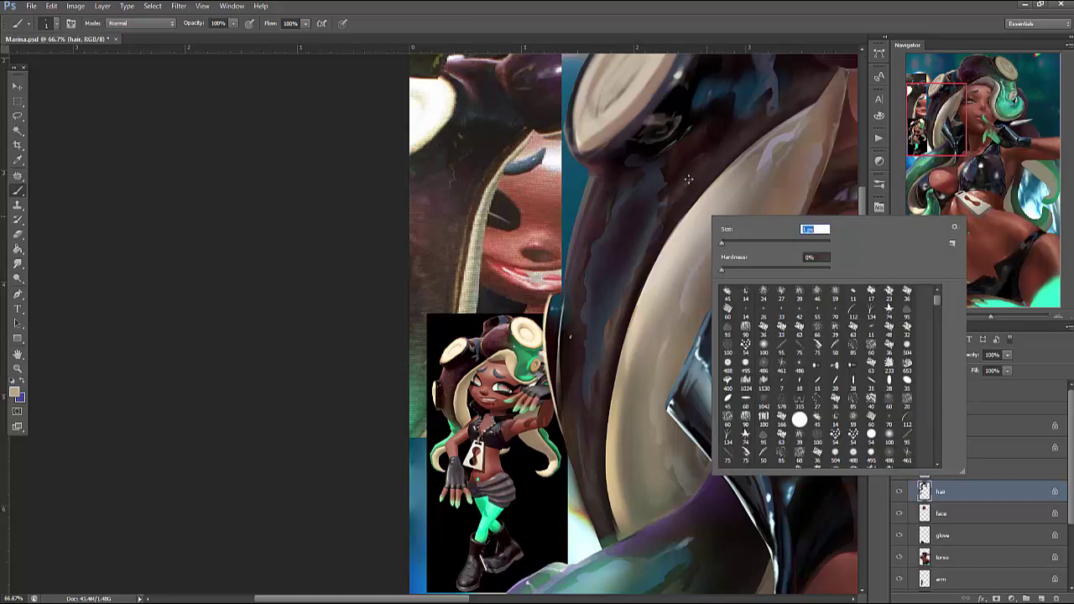
left_click(691, 180)
right_click(764, 112)
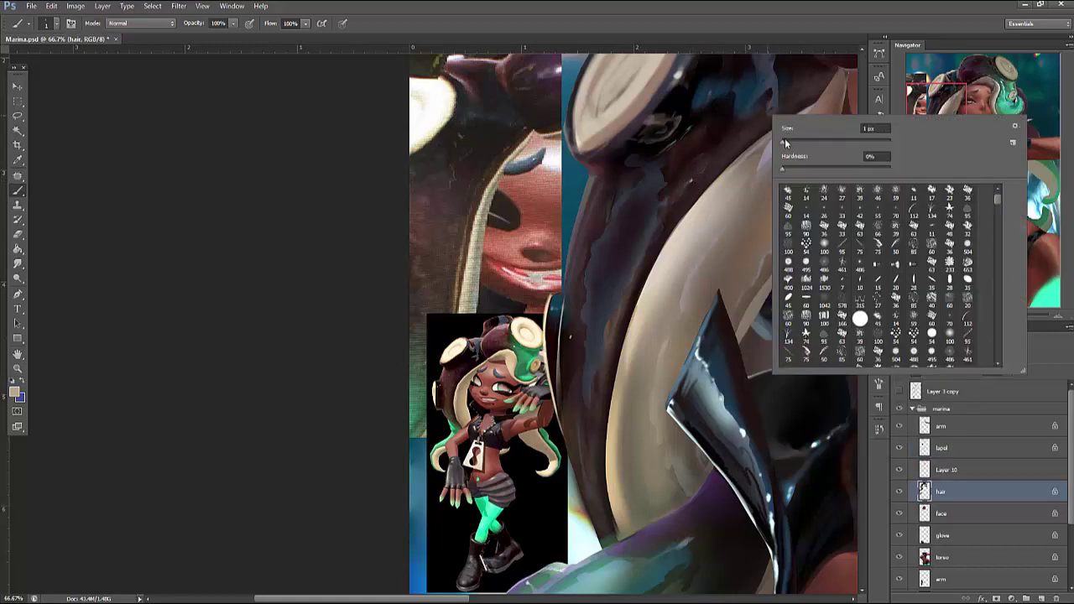
left_click_drag(780, 138, 787, 138)
left_click(707, 169)
right_click(756, 107)
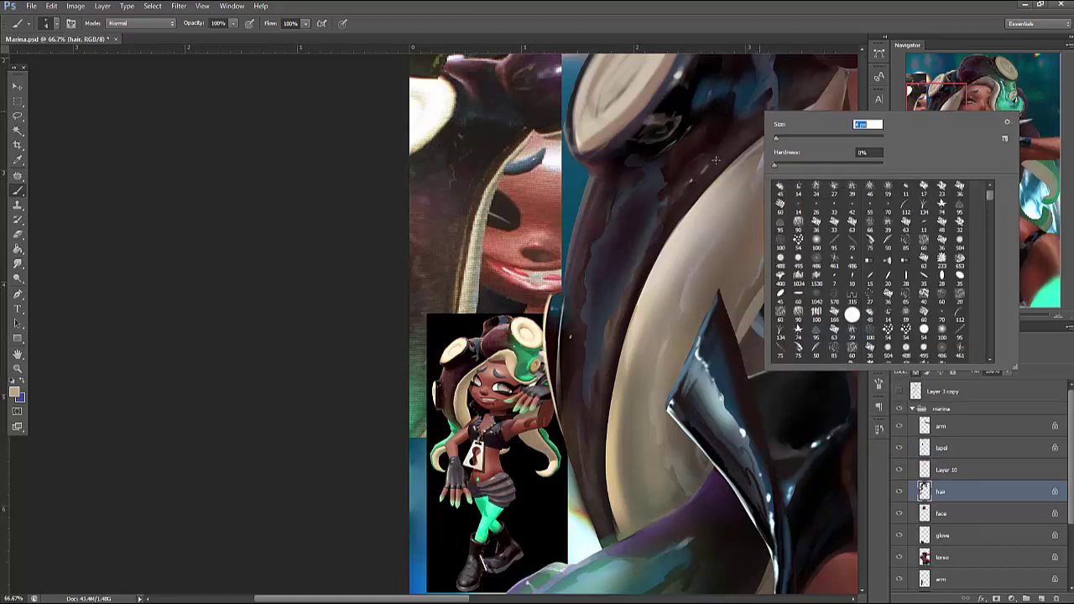
left_click(717, 158)
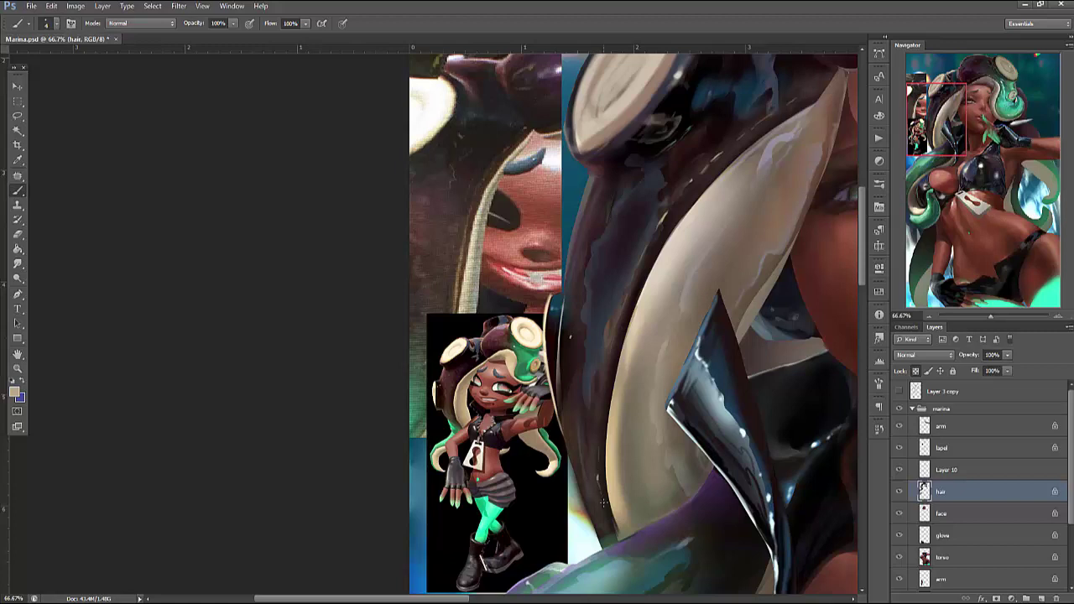
Lasso the dark tentacle's outer edge below the sucker and paint greyish rim light with 29 px and 6 px brushes
left_click_drag(740, 456, 761, 408)
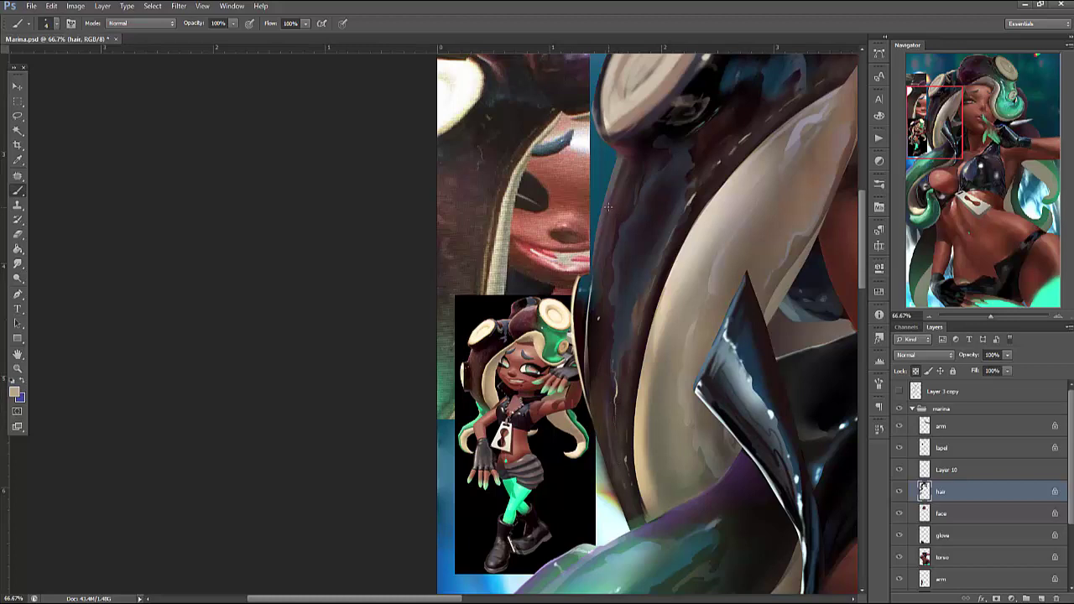
key("l")
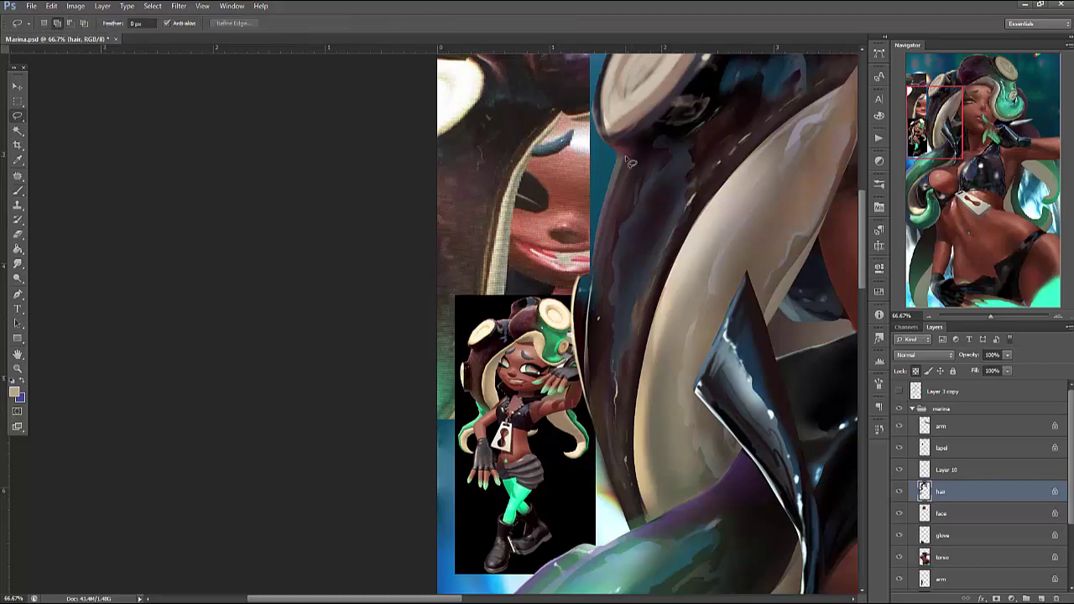
mouse_move(633, 159)
left_mouse_down()
mouse_move(604, 260)
mouse_move(569, 193)
left_mouse_up()
key("b")
right_click(668, 127)
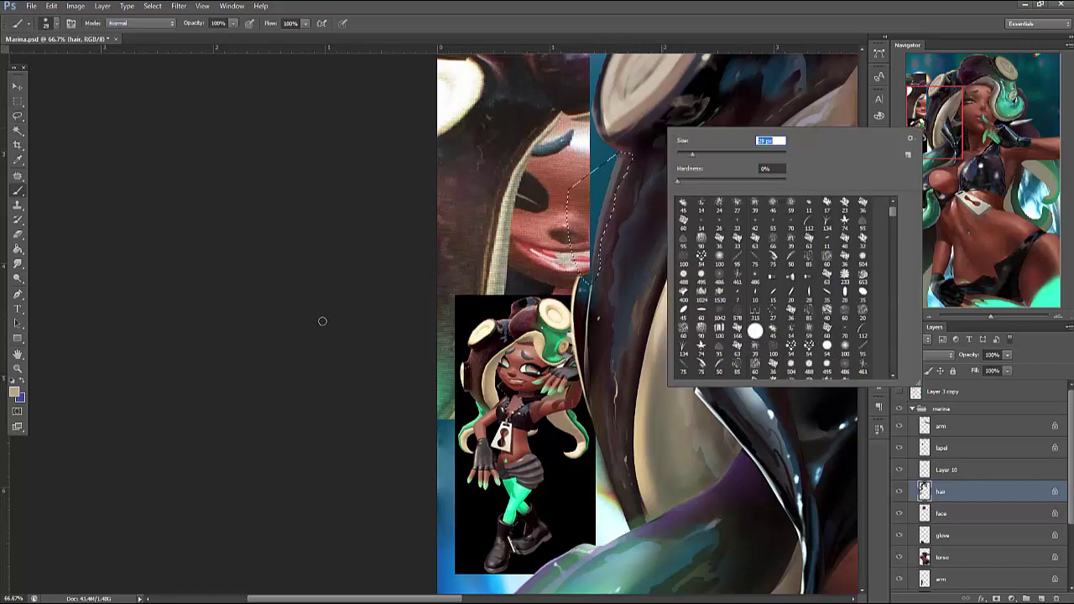
left_click(625, 160, "alt")
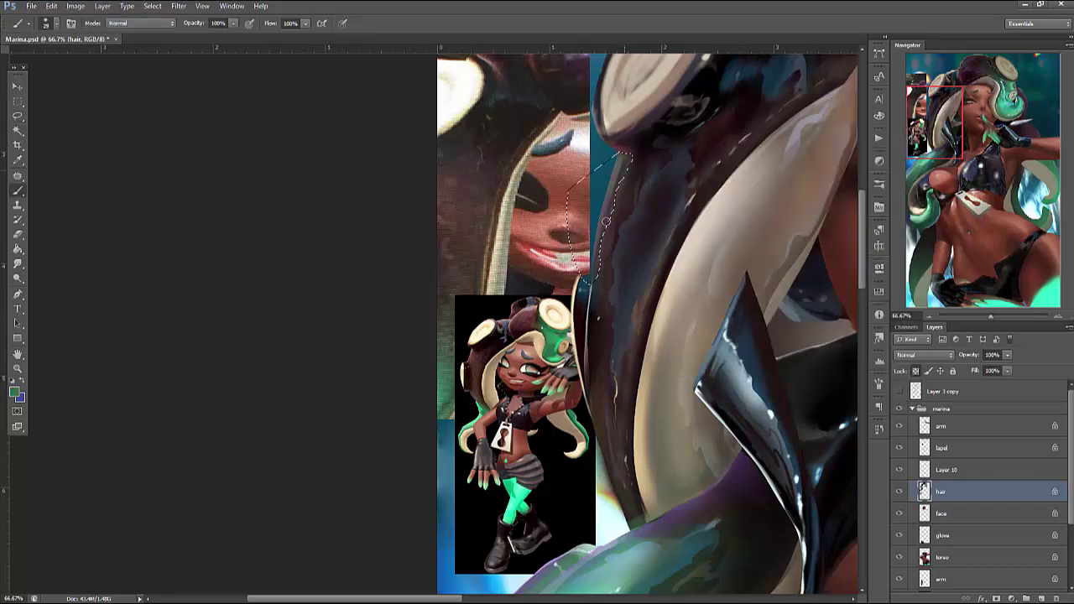
left_click(592, 269, "alt")
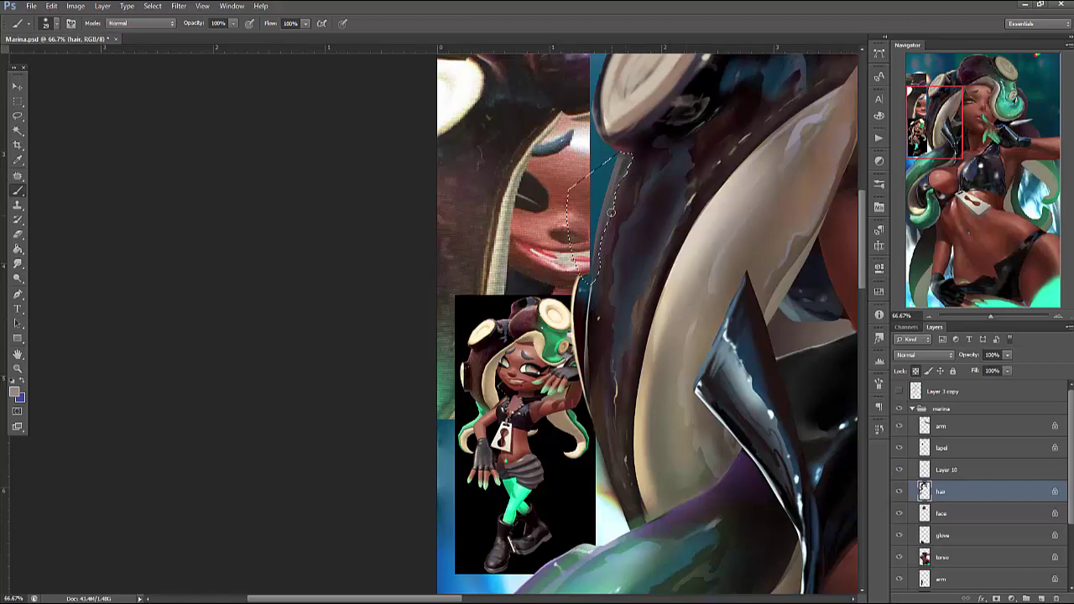
key("ctrl+d")
right_click(663, 159)
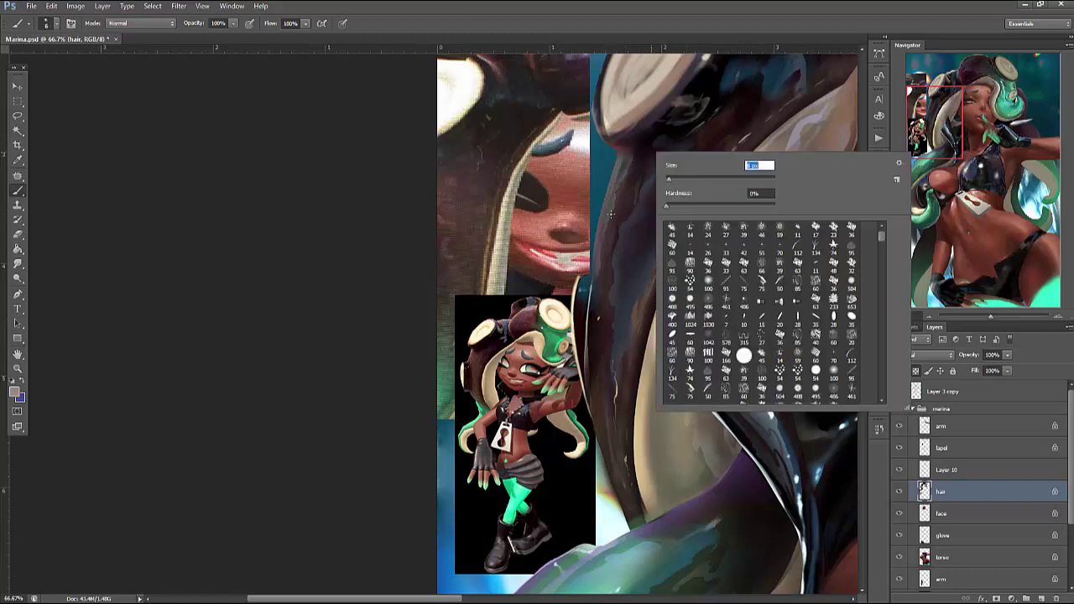
key("Return")
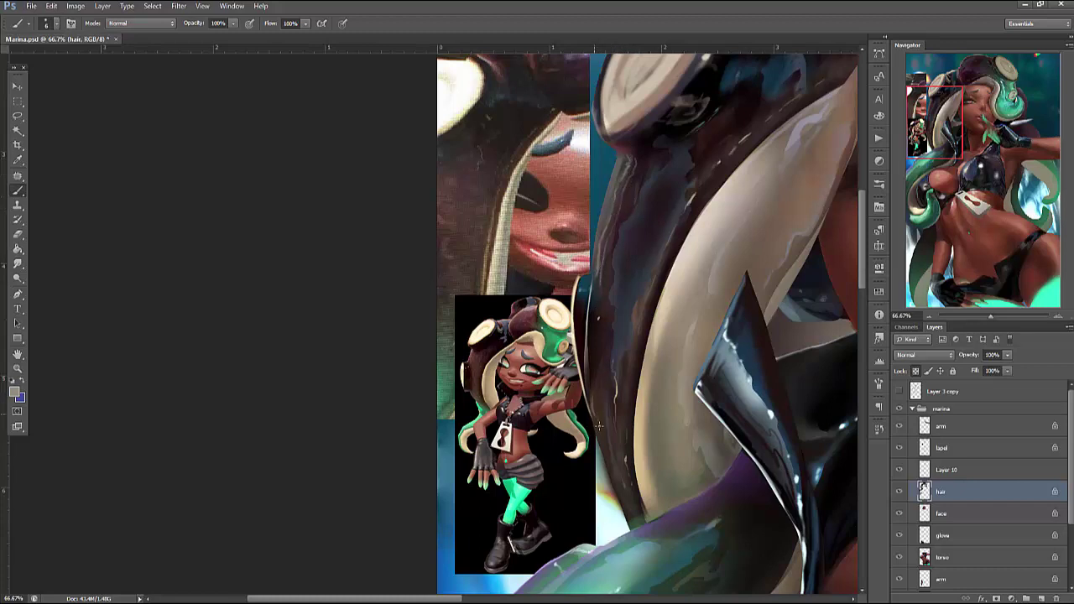
Lasso a narrow strip on the lower outer edge of the dark tentacle and paint a thin grey reflection there
key("l")
mouse_move(594, 393)
left_mouse_down()
mouse_move(592, 420)
mouse_move(633, 529)
mouse_move(601, 394)
left_mouse_up()
key("b")
right_click(600, 394)
key("Escape")
key("ctrl+h")
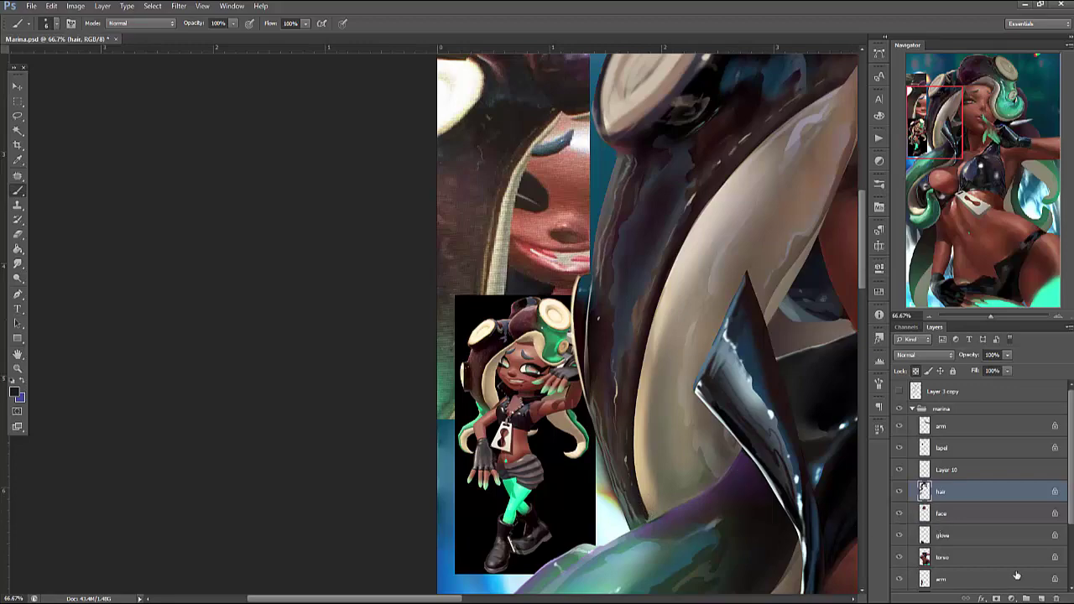
Hide the reference images on Layer 6 and save the painting
left_click_drag(939, 148, 975, 187)
left_click_drag(671, 375, 593, 315)
scroll(928, 544, "down", 3)
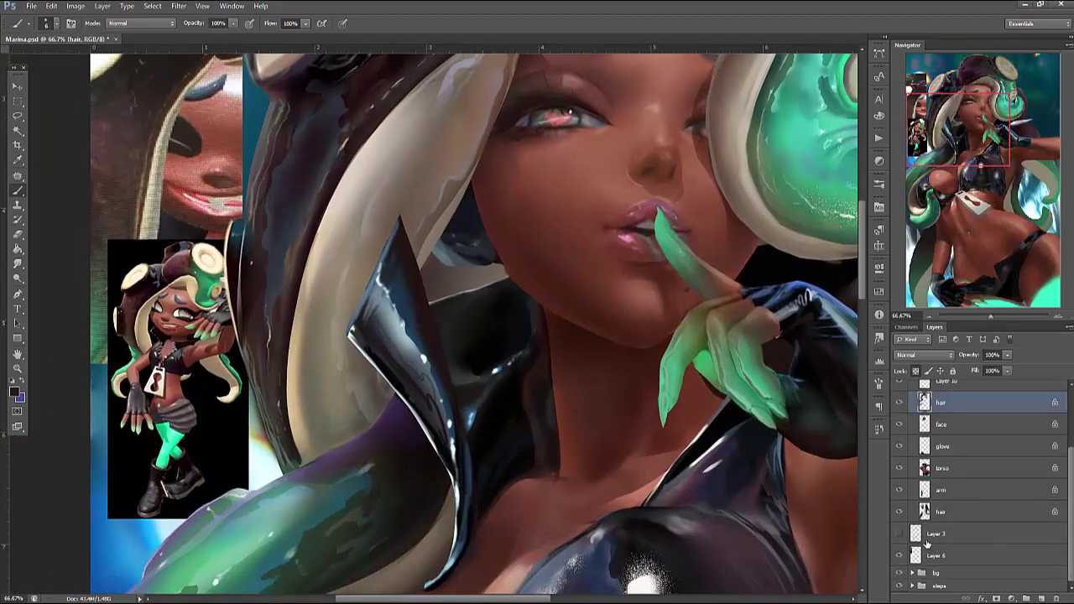
left_click(900, 555)
scroll(513, 318, "down", 3)
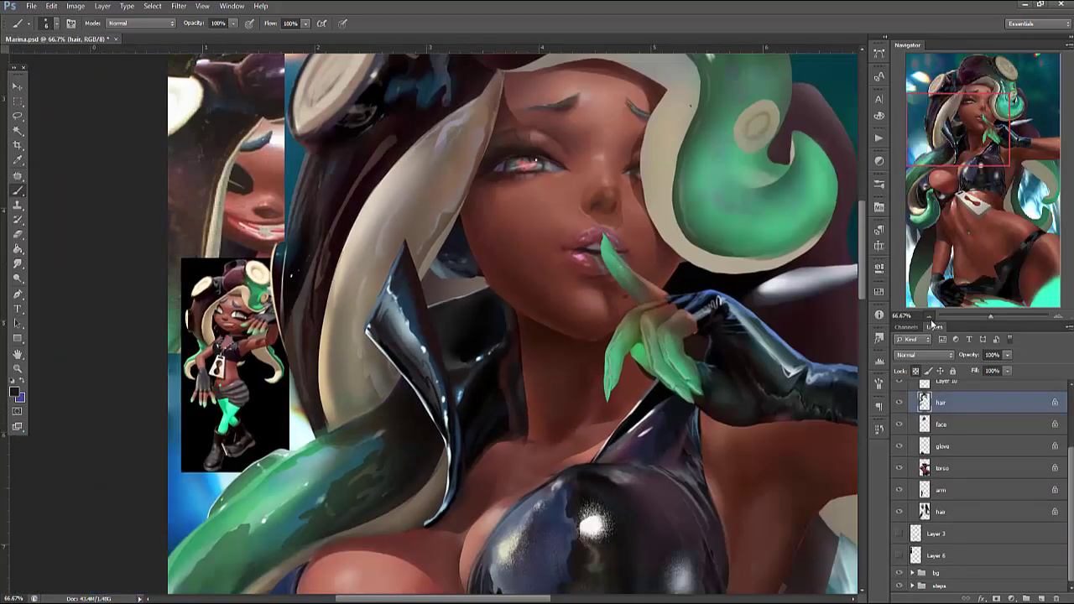
key("ctrl+s")
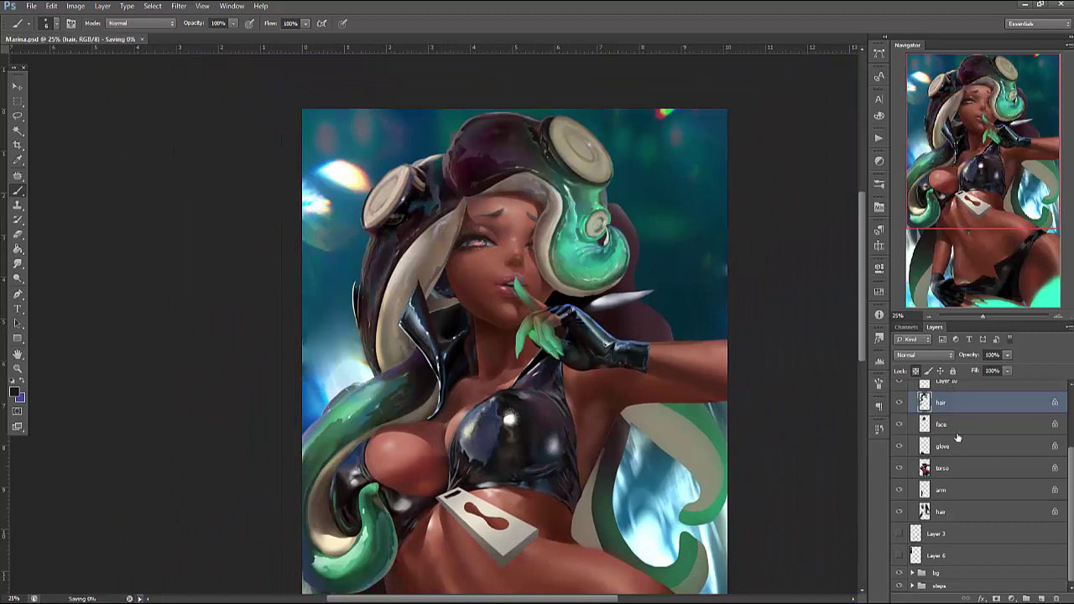
scroll(635, 326, "down", 5)
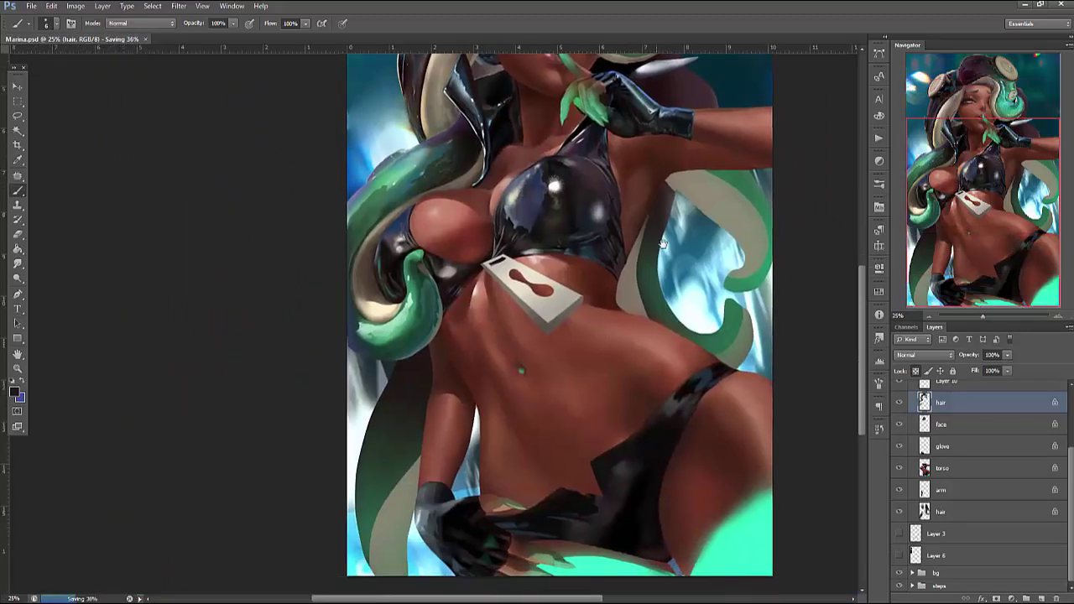
left_click_drag(662, 243, 606, 400)
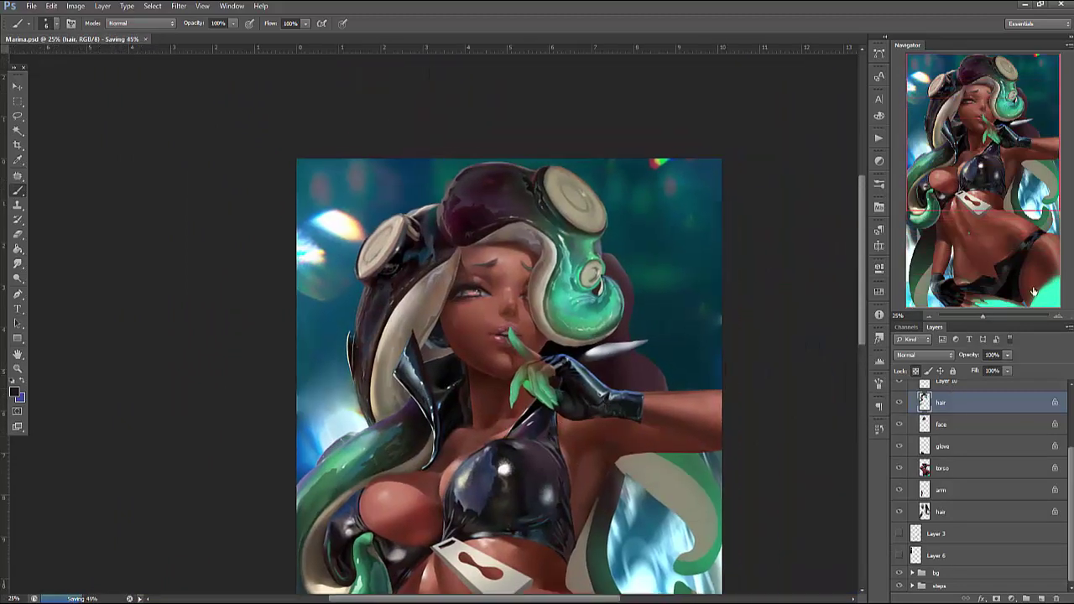
left_click(1060, 316)
left_click(1061, 316)
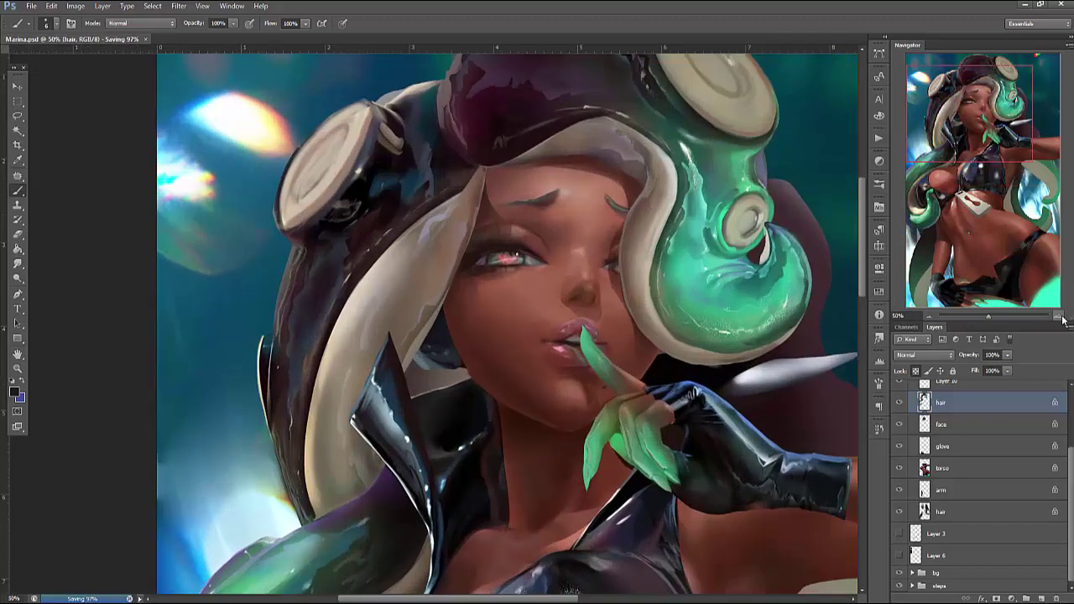
Paint a dark shadow stroke on the lower hair layer along the upper edge of the purple back hair behind the green tentacle
left_click_drag(758, 369, 692, 379)
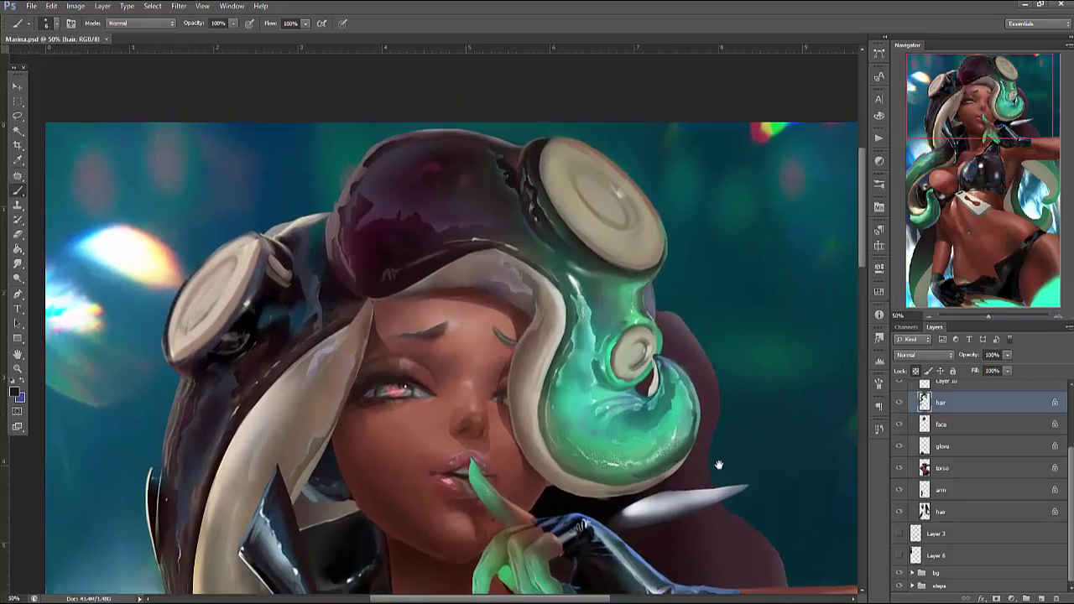
left_click_drag(705, 442, 699, 435)
key("ctrl+minus")
key("ctrl+minus")
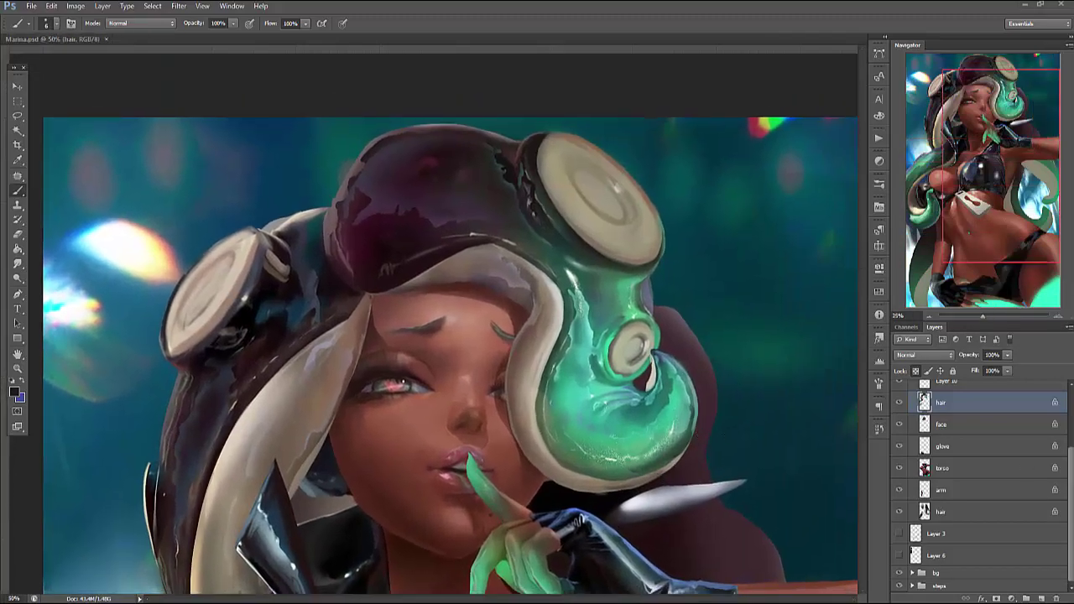
left_click(805, 457, "ctrl")
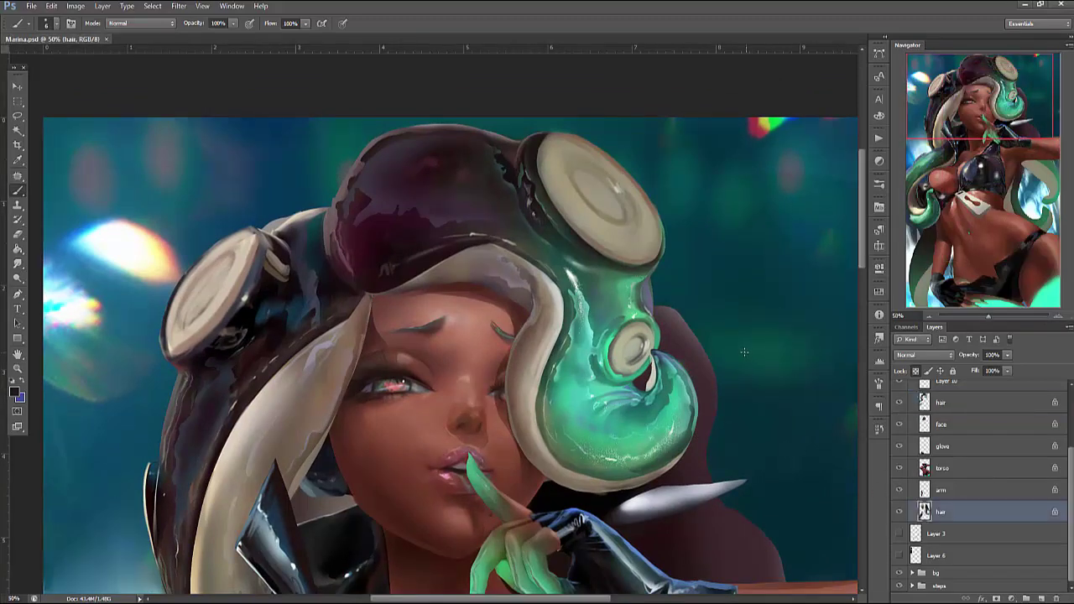
left_click_drag(741, 396, 701, 369)
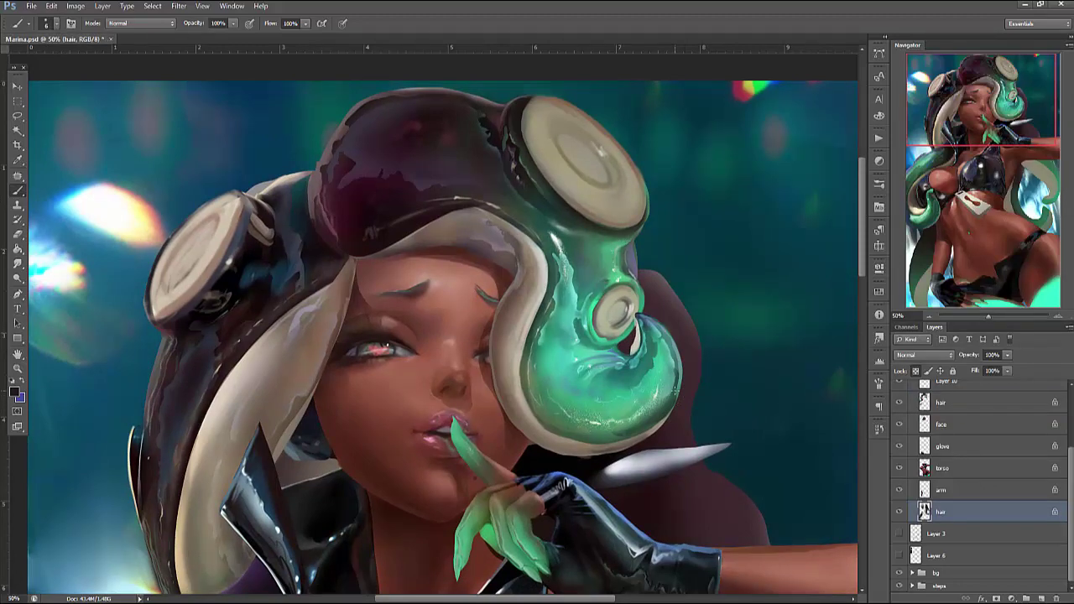
right_click(669, 278)
key("Escape")
mouse_move(652, 297)
left_mouse_down()
mouse_move(668, 334)
mouse_move(654, 281)
mouse_move(668, 361)
left_mouse_up()
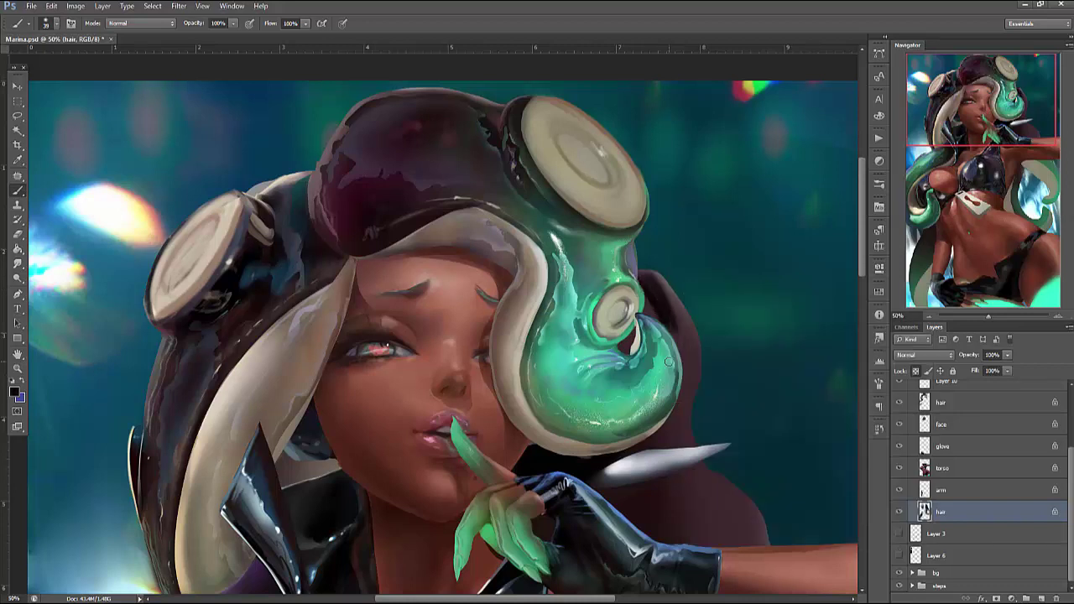
Lasso the dark side tentacle with its round sucker and cream underside on the upper hair layer, extending the selection down to the shoulder
left_click(987, 407)
key("l")
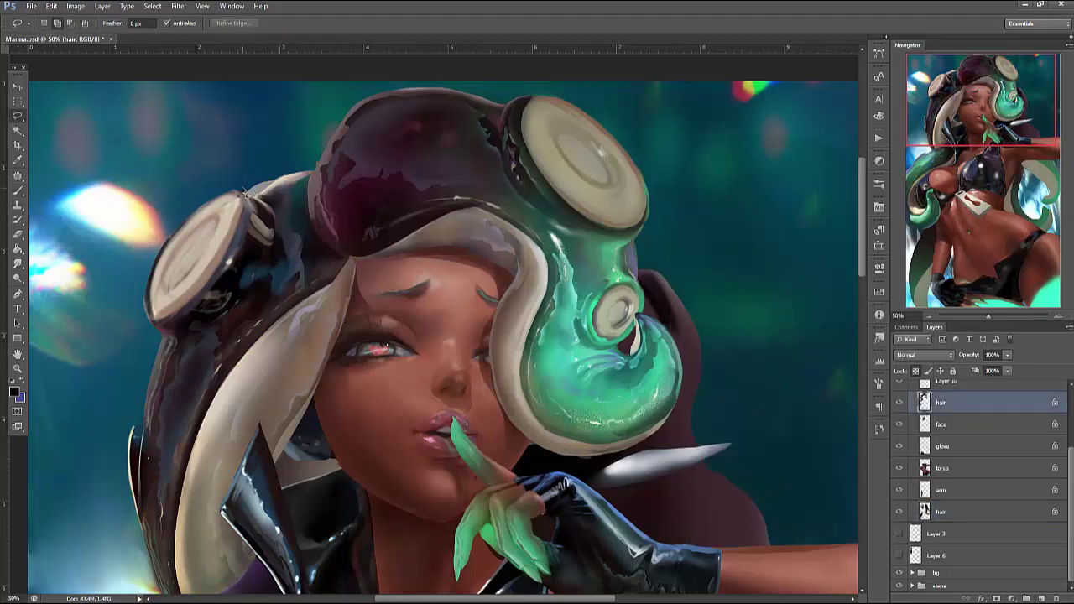
mouse_move(243, 191)
left_mouse_down()
mouse_move(135, 300)
mouse_move(178, 545)
mouse_move(334, 239)
left_mouse_up()
left_click_drag(334, 239, 365, 181)
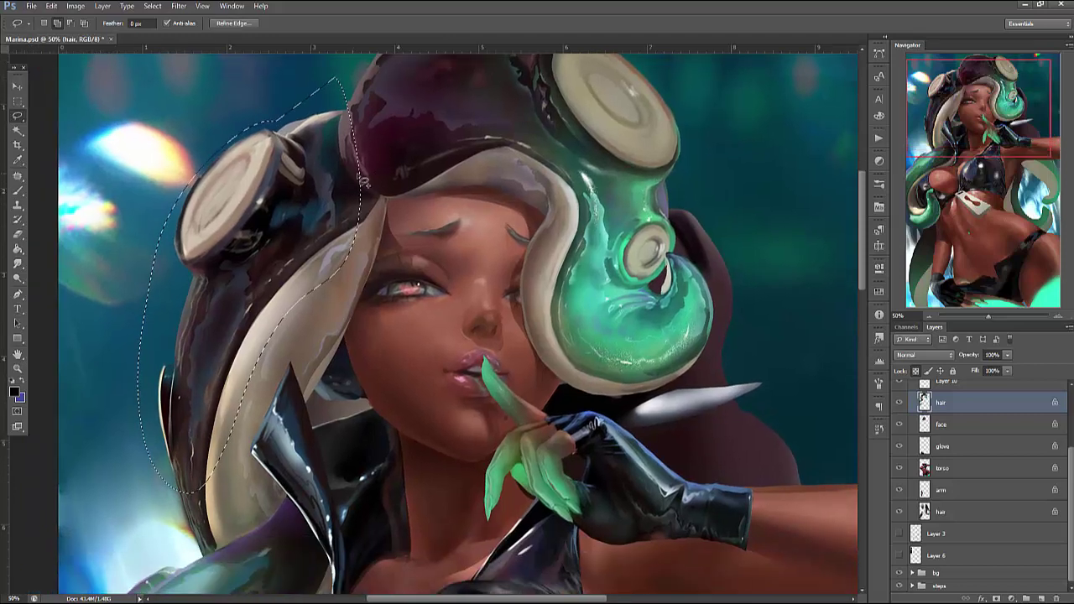
mouse_move(147, 327)
left_mouse_down()
mouse_move(124, 403)
mouse_move(143, 520)
mouse_move(239, 545)
left_mouse_up()
Copy the selected hair from both hair layers onto a new layer and mirror it horizontally onto the opposite side of the head
left_click(965, 511, "ctrl")
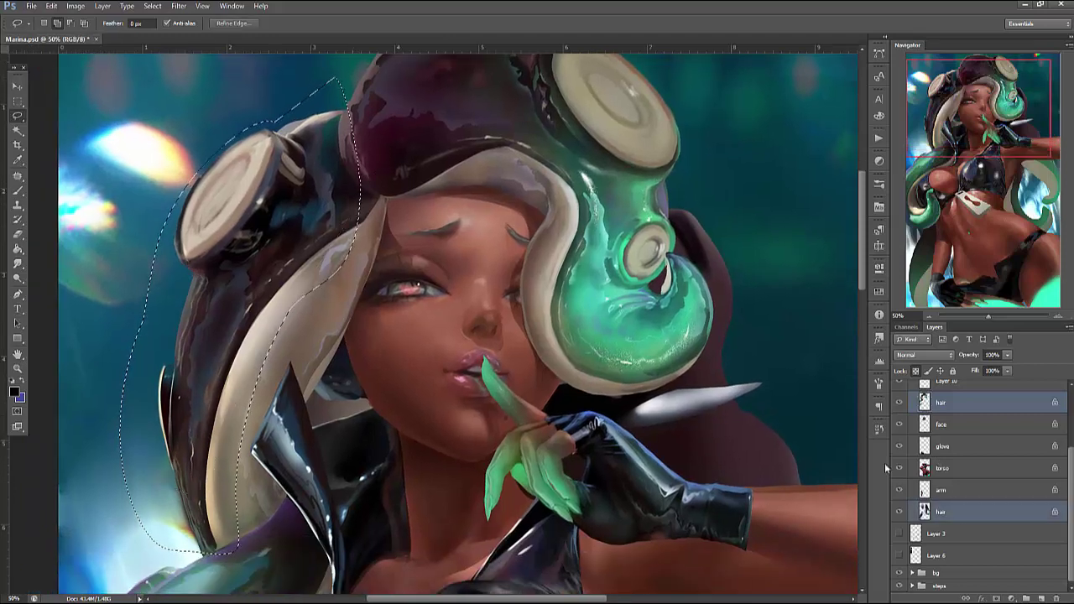
key("ctrl+j")
key("ctrl+t")
mouse_move(163, 329)
left_mouse_down()
mouse_move(420, 329)
mouse_move(741, 407)
mouse_move(797, 362)
mouse_move(804, 371)
left_mouse_up()
key("Return")
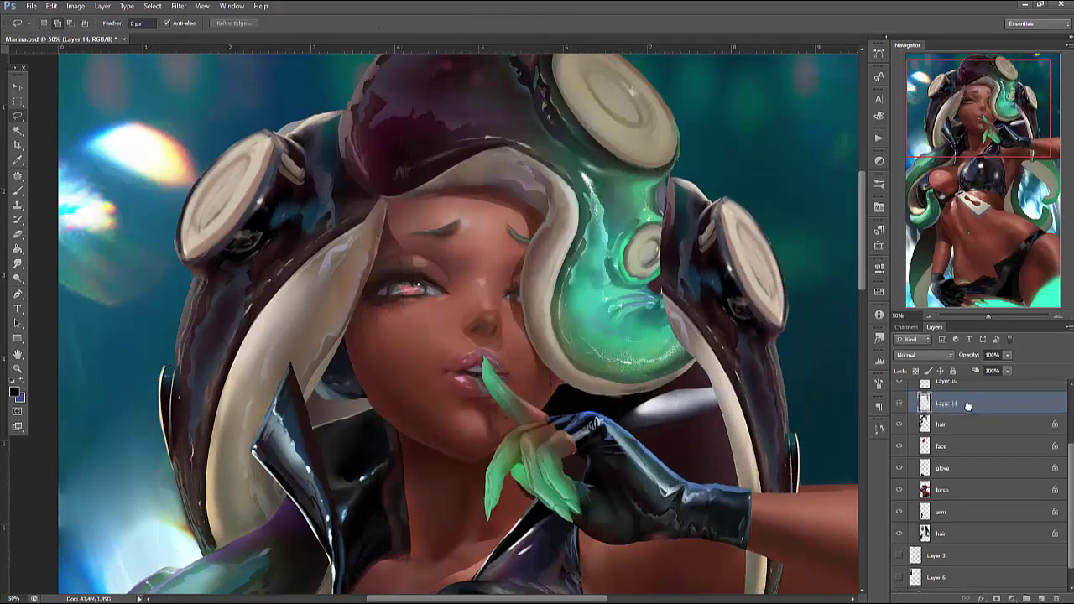
Move Layer 14 below the arm layer, clip it to the lower hair layer, and reposition its contents with a free transform
left_click_drag(967, 406, 965, 520)
key("ctrl+t")
mouse_move(743, 428)
left_mouse_down()
mouse_move(726, 444)
mouse_move(760, 415)
left_mouse_up()
key("Return")
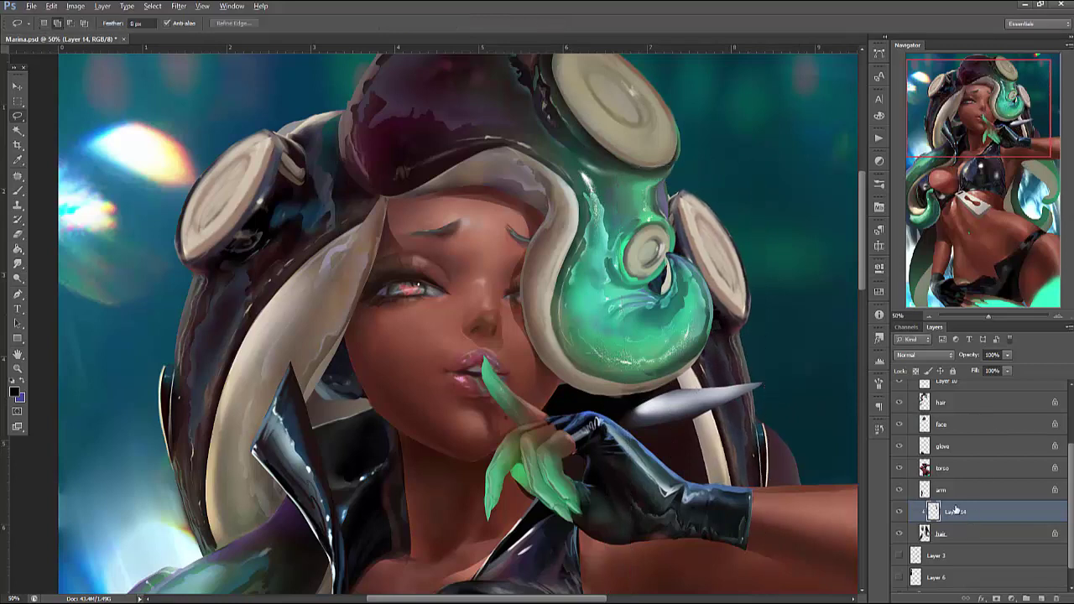
Warp the Layer 14 hair piece so it follows the back hair behind the green curl
key("ctrl+t")
right_click(800, 322)
left_click(815, 407)
left_click_drag(743, 252, 730, 219)
left_click_drag(759, 514, 748, 205)
left_click_drag(706, 176, 781, 289)
left_click_drag(798, 437, 695, 261)
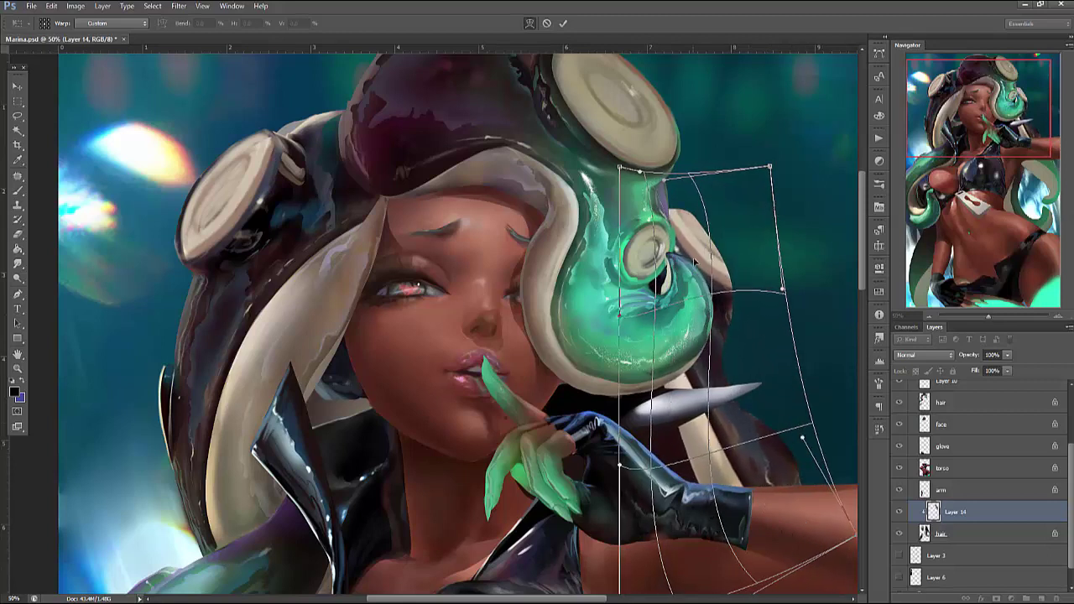
key("Return")
Clean up the warped hair piece with the Eraser and retouch the dark back hair with colours sampled from the painting
key("e")
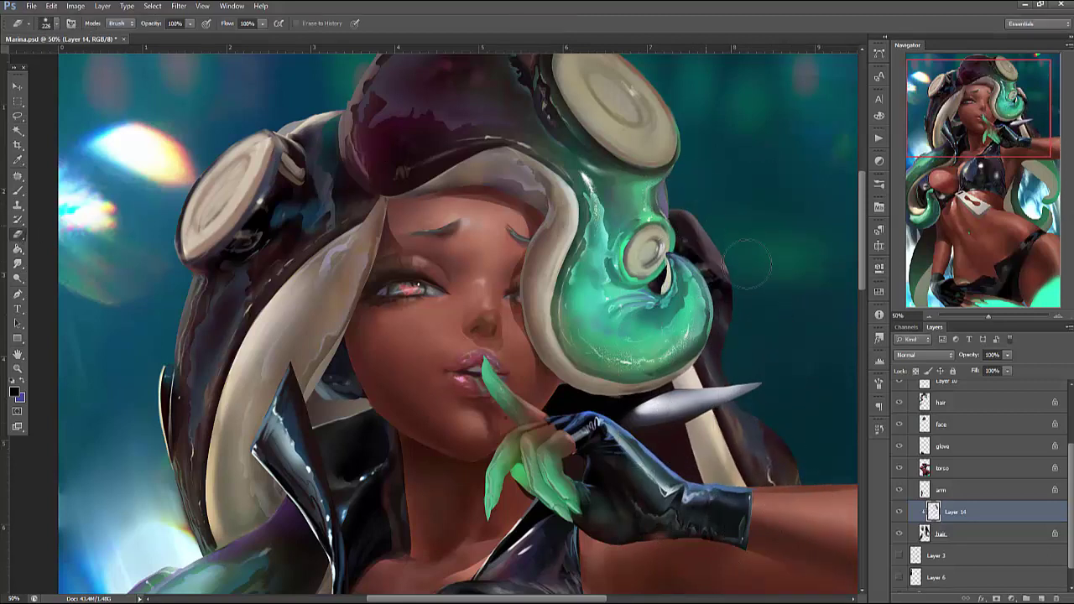
left_click_drag(685, 369, 667, 268)
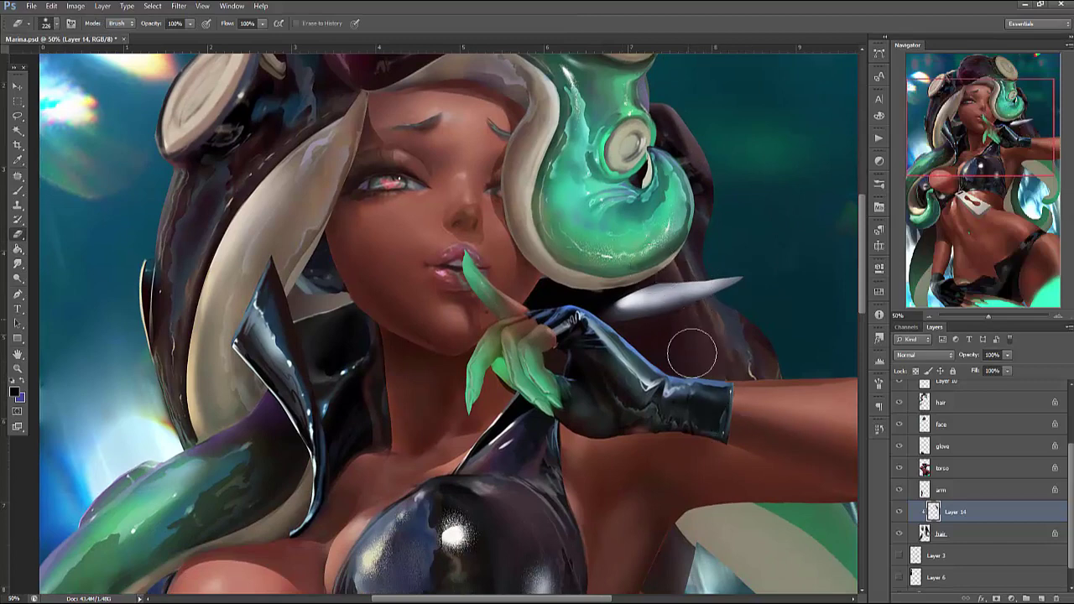
left_click_drag(762, 489, 726, 510)
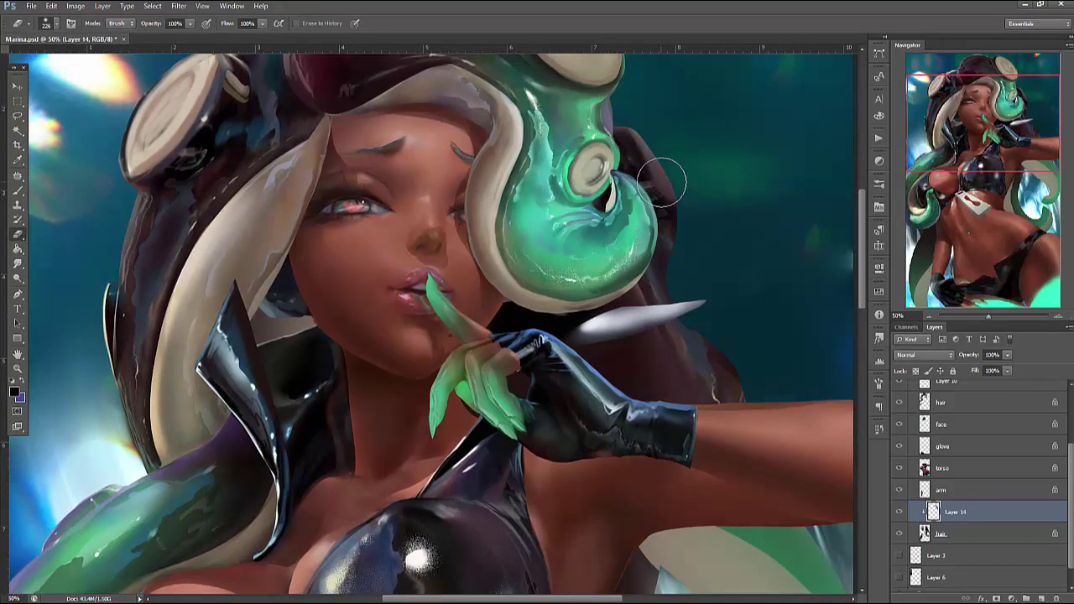
key("b")
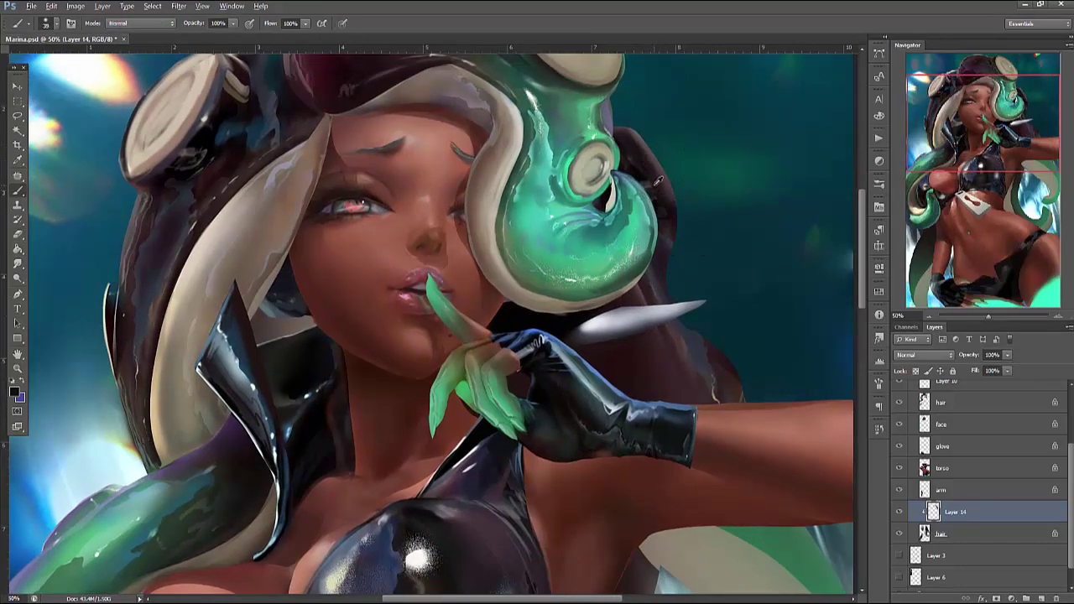
left_click(659, 179, "alt")
left_click(713, 331, "alt")
mouse_move(712, 334)
left_mouse_down()
mouse_move(695, 361)
mouse_move(710, 377)
left_mouse_up()
Paint thin highlights along the outer edges of the dark back hair above the arm using 7 px and 13 px brushes
right_click(723, 267)
left_click(659, 267)
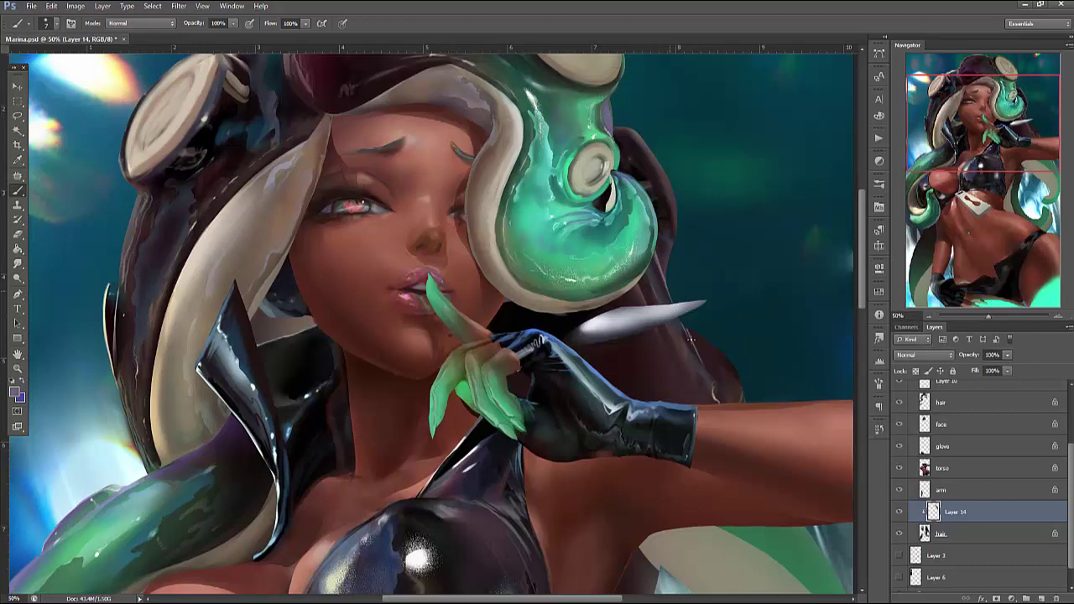
right_click(713, 238)
key("Return")
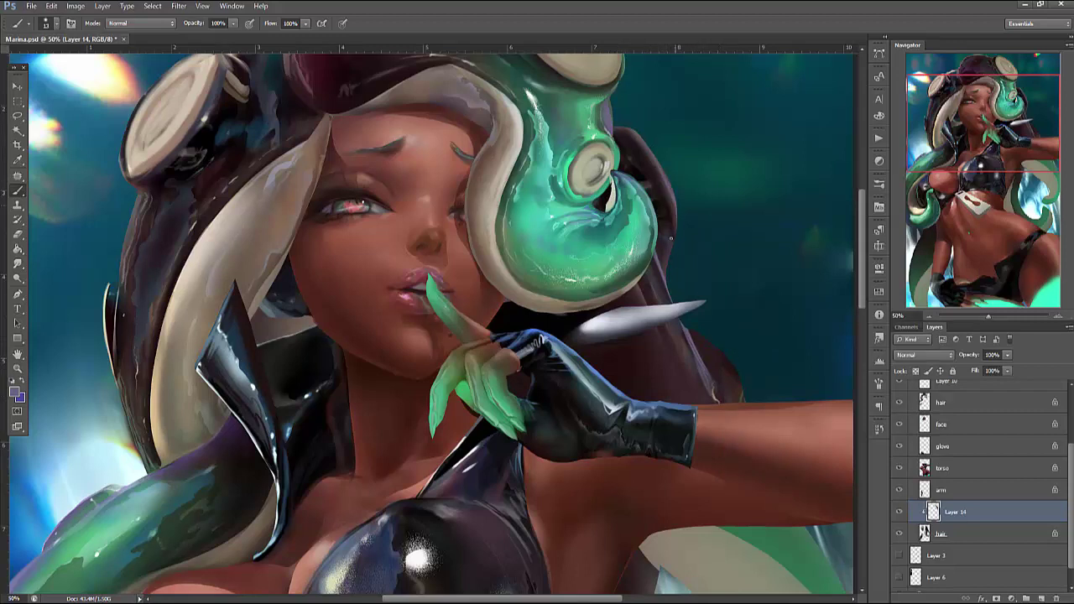
scroll(739, 238, "down", 3)
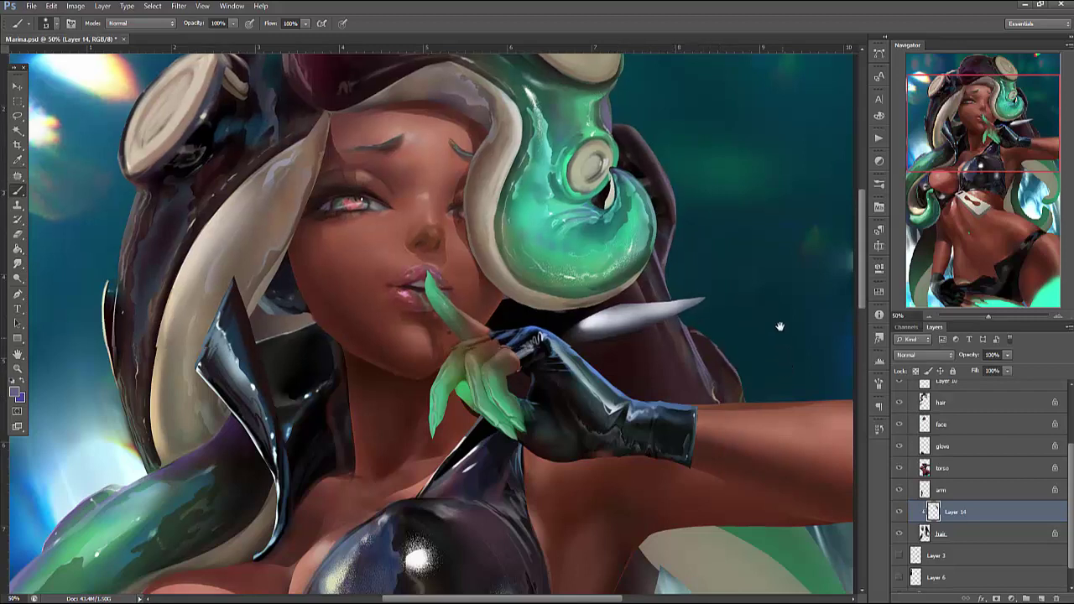
right_click(739, 239)
key("Return")
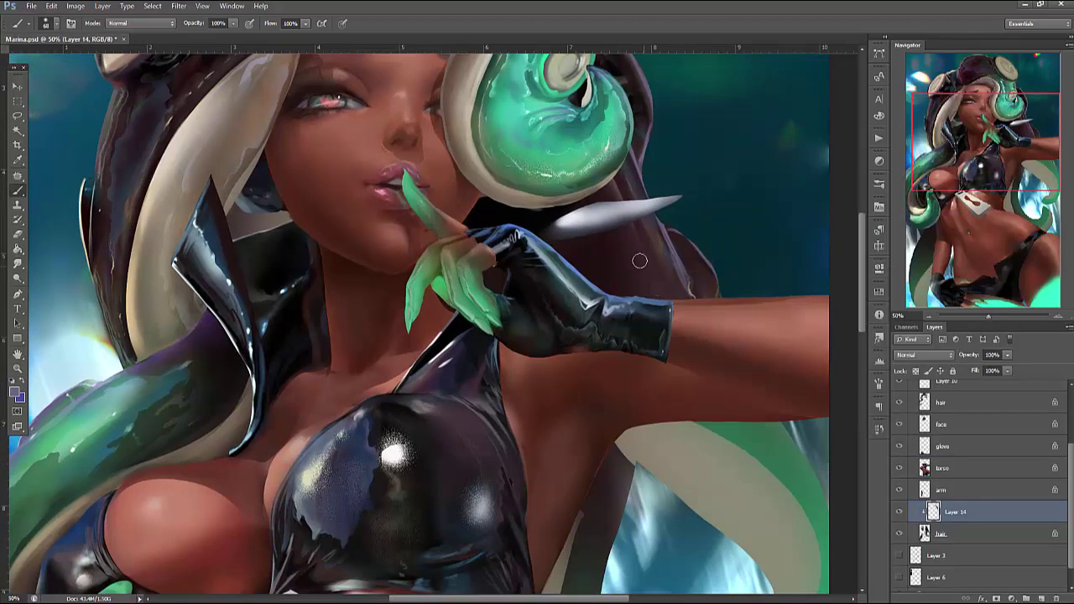
Lasso the beige tentacle beneath the raised arm and shade it grey-brown with a 164 px brush
key("l")
mouse_move(567, 171)
left_mouse_down()
mouse_move(650, 366)
mouse_move(503, 346)
left_mouse_up()
left_click_drag(481, 291, 462, 151)
key("b")
right_click(723, 126)
key("Return")
left_click_drag(579, 243, 608, 290)
left_click_drag(571, 223, 576, 247)
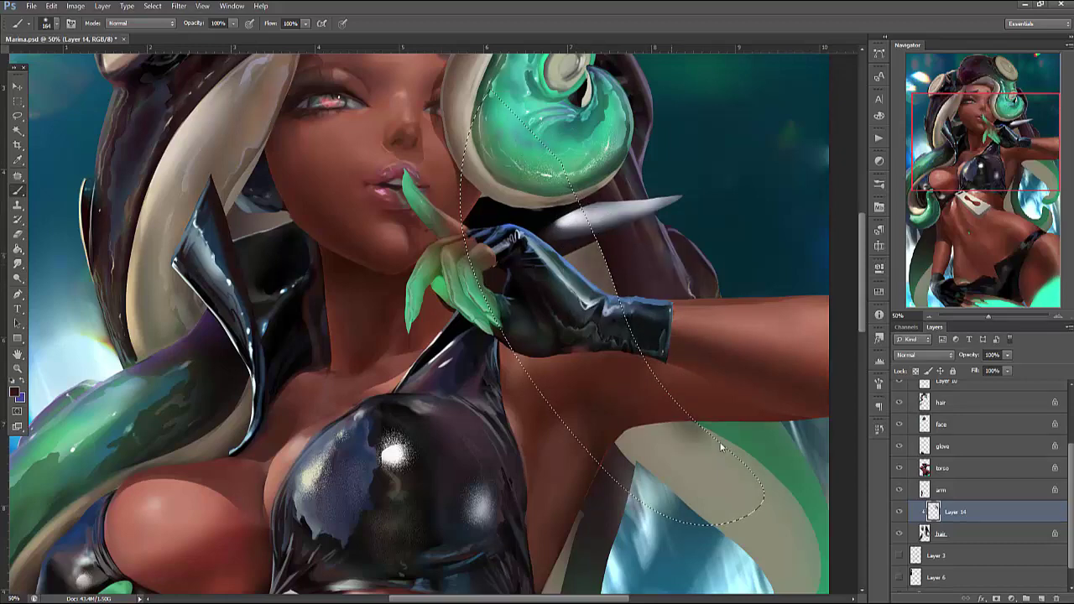
key("ctrl+d")
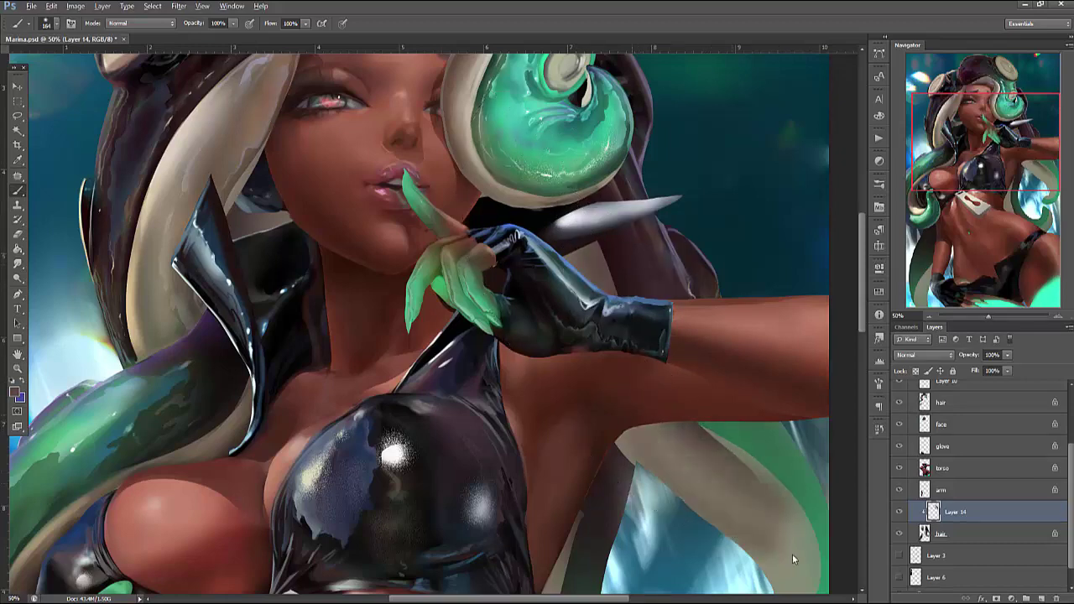
left_click_drag(793, 579, 755, 565)
left_click_drag(760, 501, 702, 368)
Lasso the lower half of the beige tentacle and paint it with a cream tone sampled from the hair beside the face
key("l")
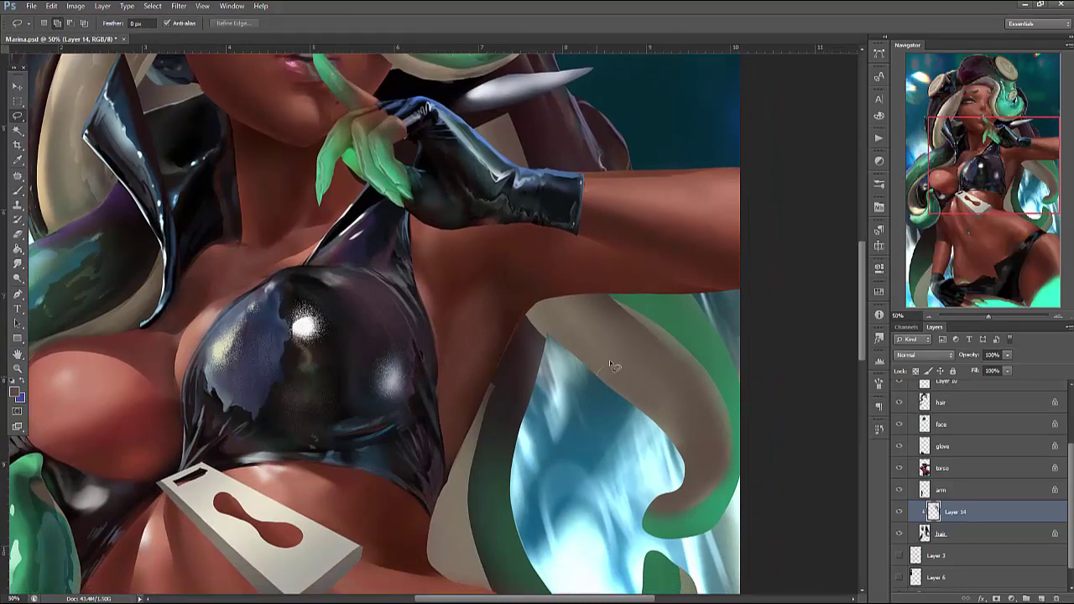
left_click_drag(609, 360, 678, 358)
mouse_move(620, 418)
left_mouse_down()
mouse_move(624, 356)
mouse_move(616, 384)
mouse_move(663, 339)
left_mouse_up()
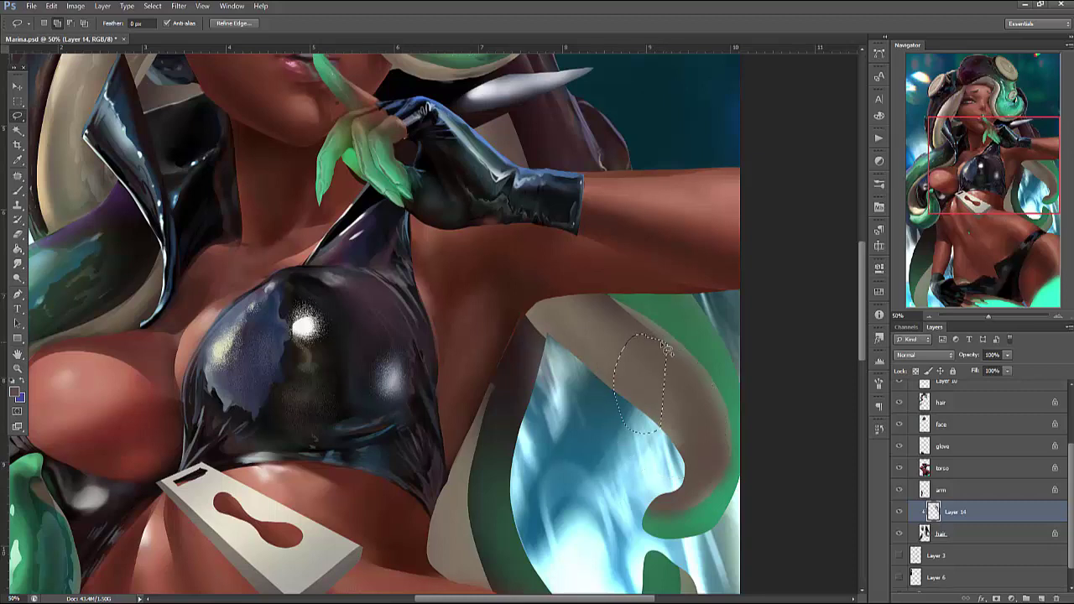
mouse_move(664, 343)
left_mouse_down()
mouse_move(677, 355)
mouse_move(642, 400)
mouse_move(676, 355)
left_mouse_up()
key("b")
left_click_drag(248, 67, 361, 184)
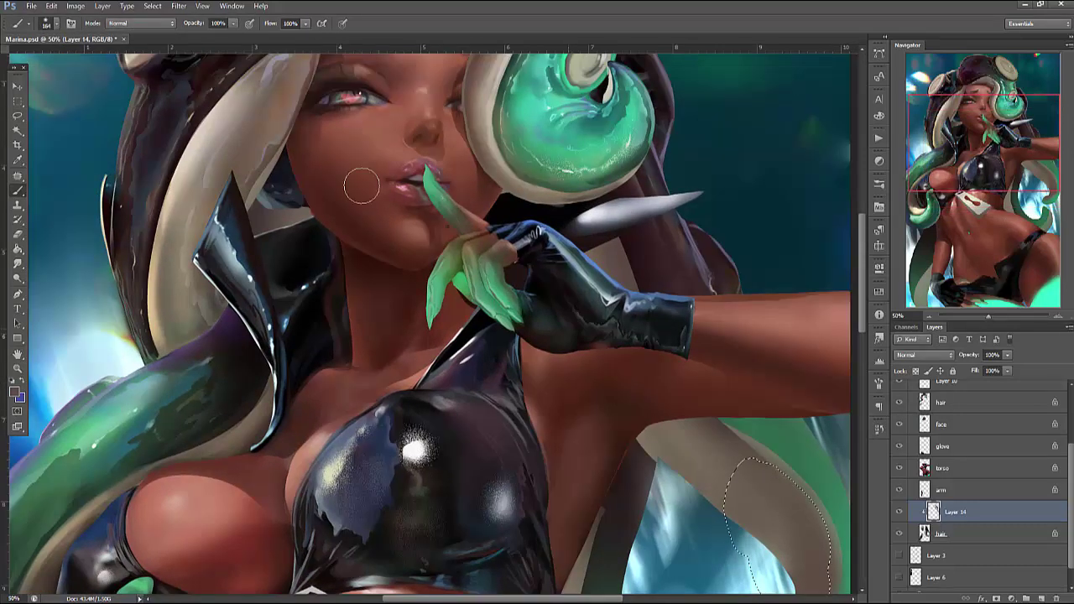
left_click(159, 277, "alt")
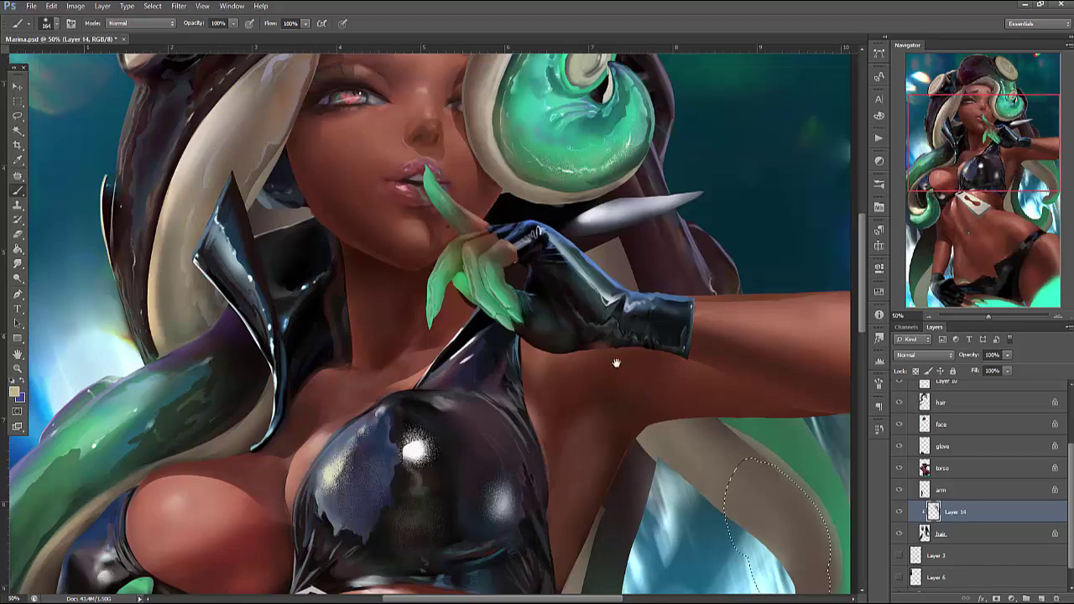
left_click_drag(616, 362, 514, 233)
mouse_move(643, 324)
left_mouse_down()
mouse_move(717, 402)
mouse_move(702, 485)
mouse_move(726, 461)
mouse_move(710, 376)
mouse_move(712, 470)
left_mouse_up()
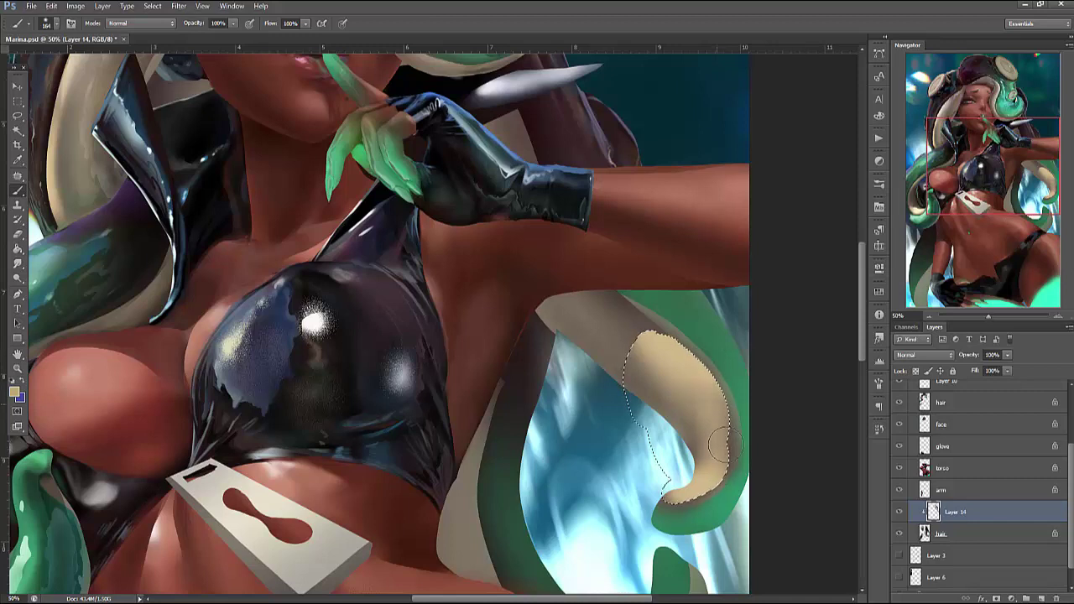
key("ctrl+d")
Lasso the tentacle's green outer edge beneath the arm and darken it with a sampled dark tone and a 71 px brush
key("l")
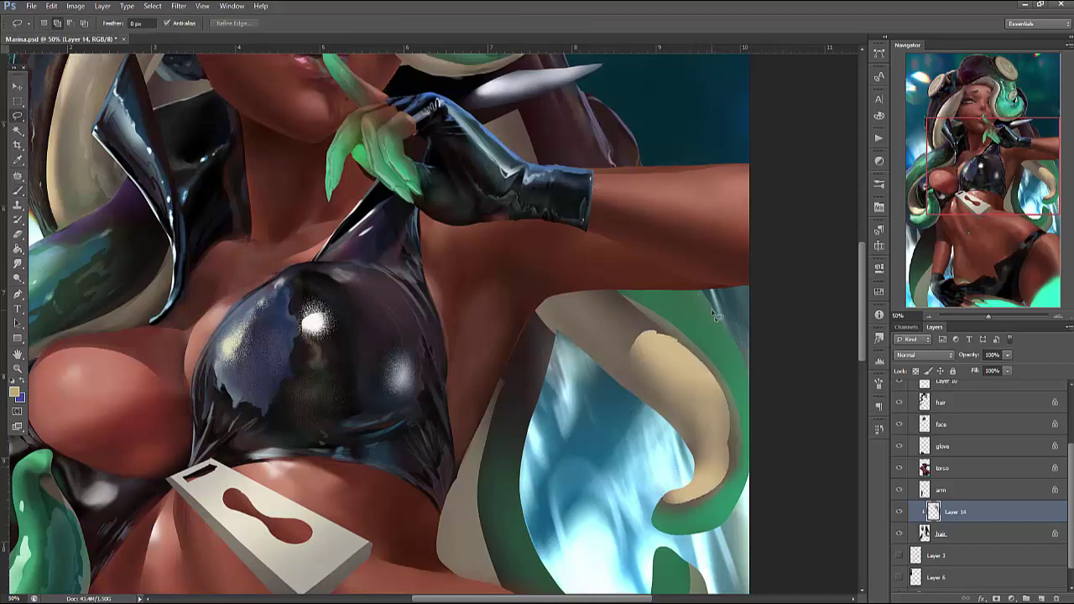
left_click_drag(763, 486, 646, 309)
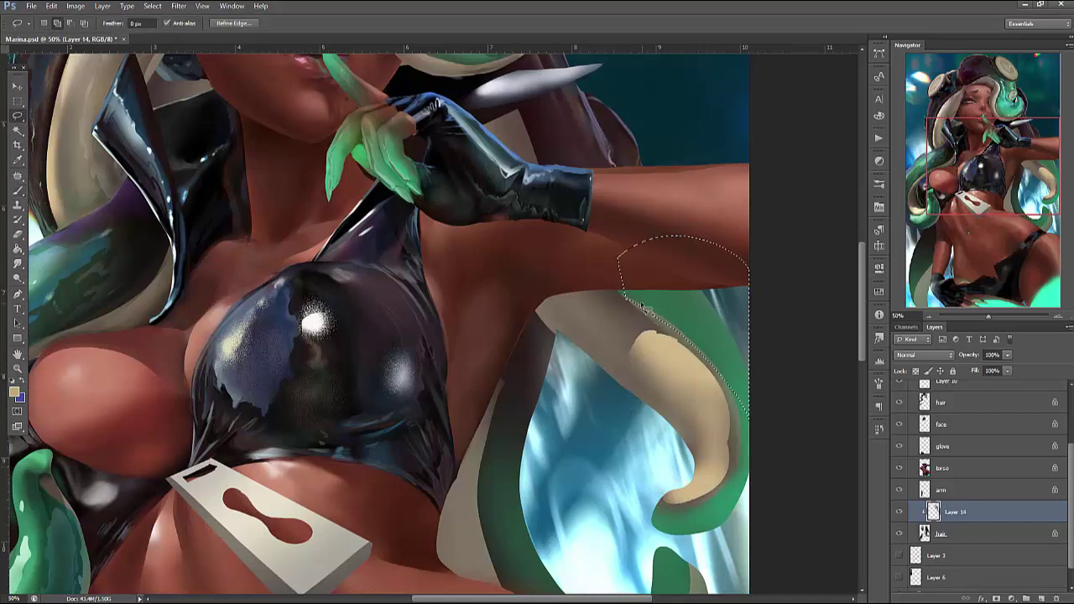
key("b")
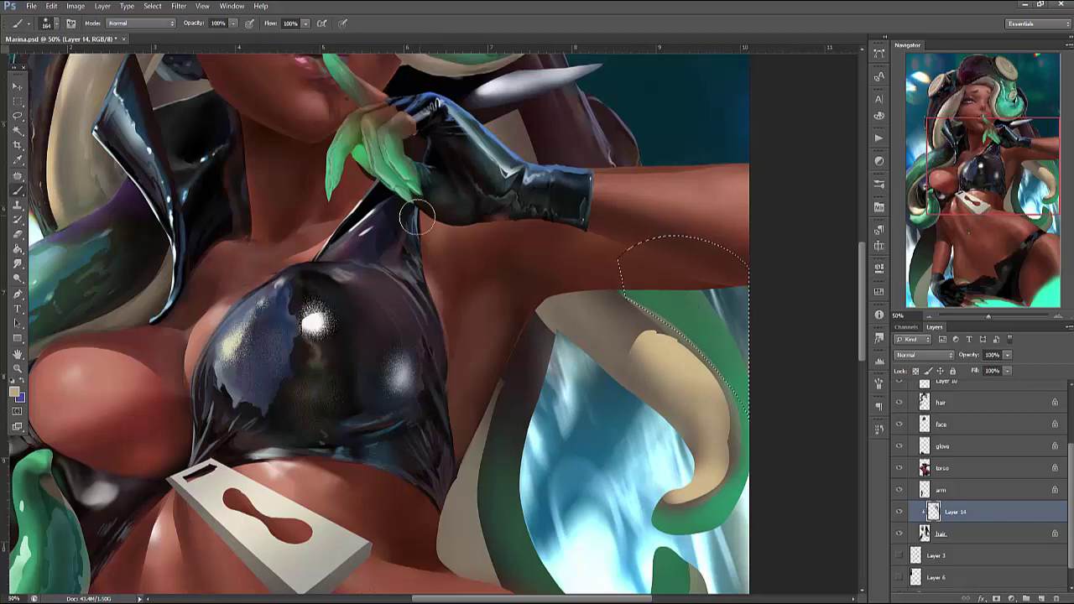
left_click(76, 292, "alt")
right_click(700, 361)
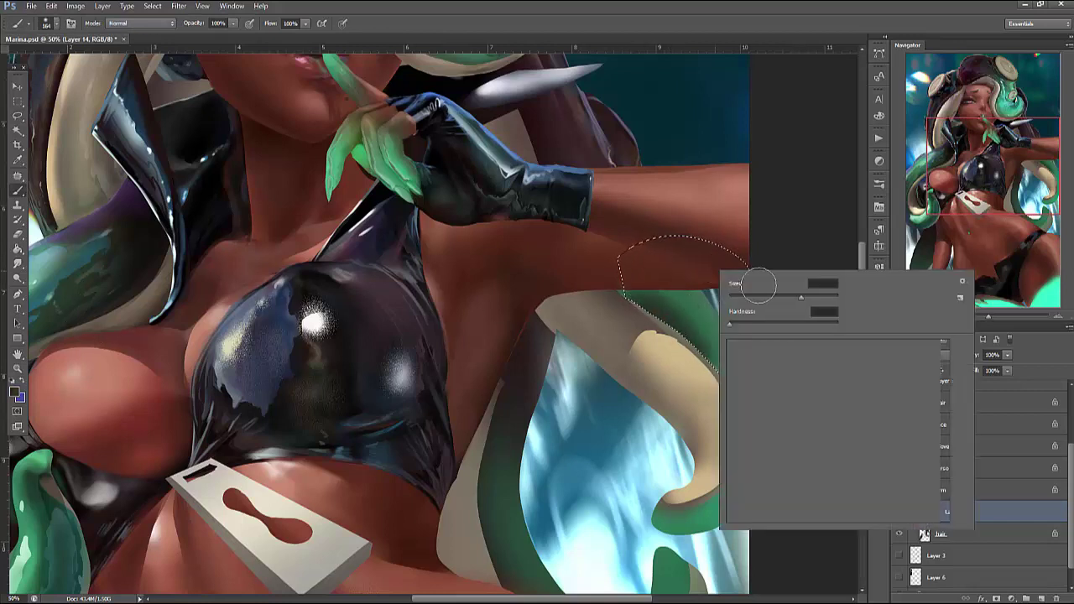
left_click_drag(797, 352, 759, 352)
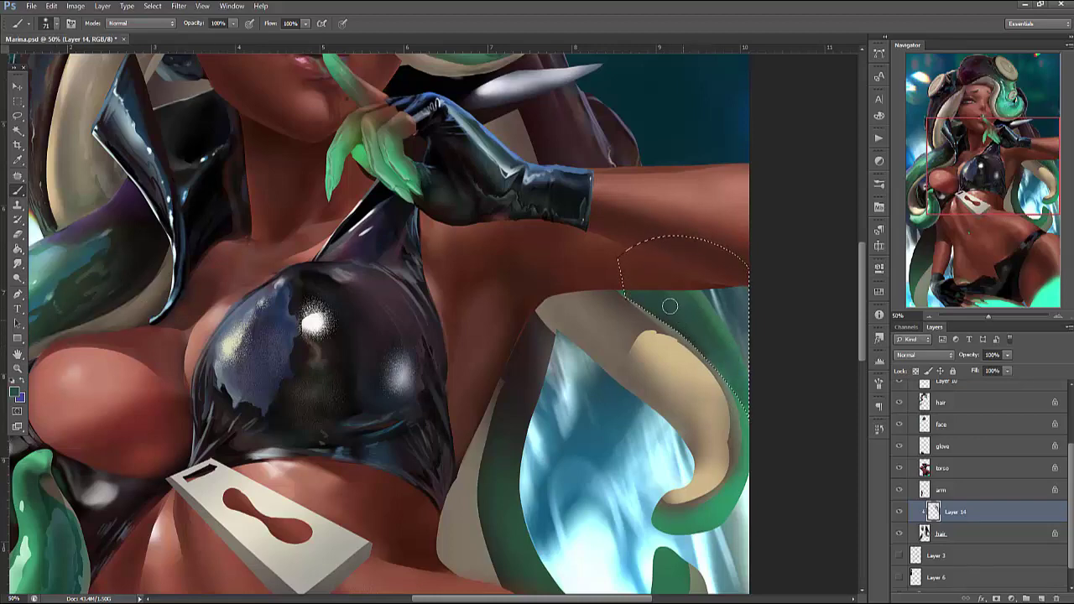
Deepen the shading inside the selected green edge using 147 px and 55 px brushes, and deselect
mouse_move(491, 252)
left_mouse_down()
mouse_move(504, 358)
mouse_move(468, 370)
mouse_move(574, 214)
mouse_move(314, 135)
left_mouse_up()
right_click(679, 260)
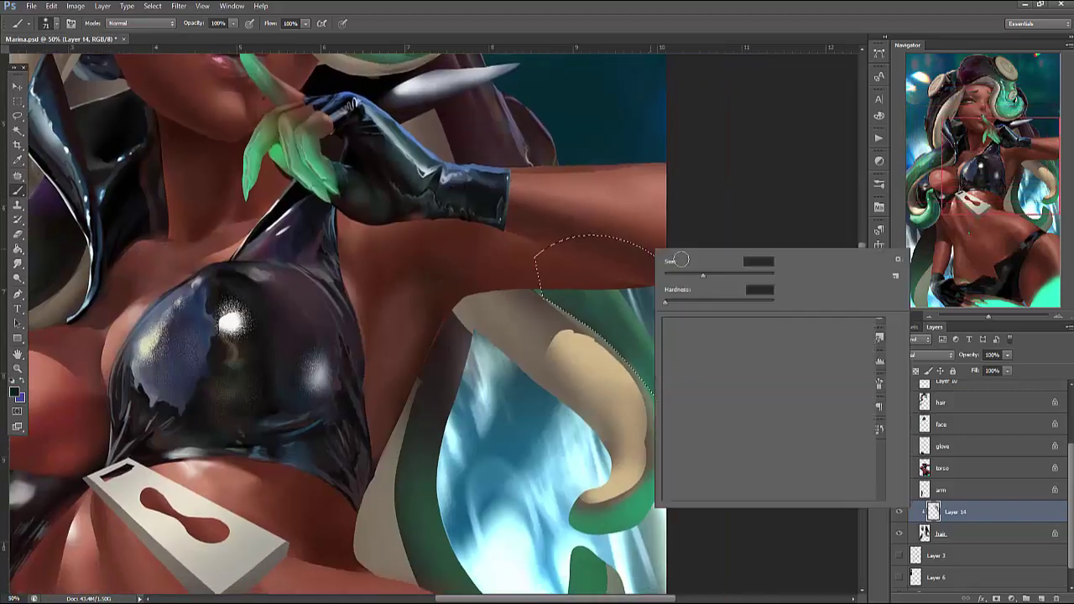
type("147")
key("Return")
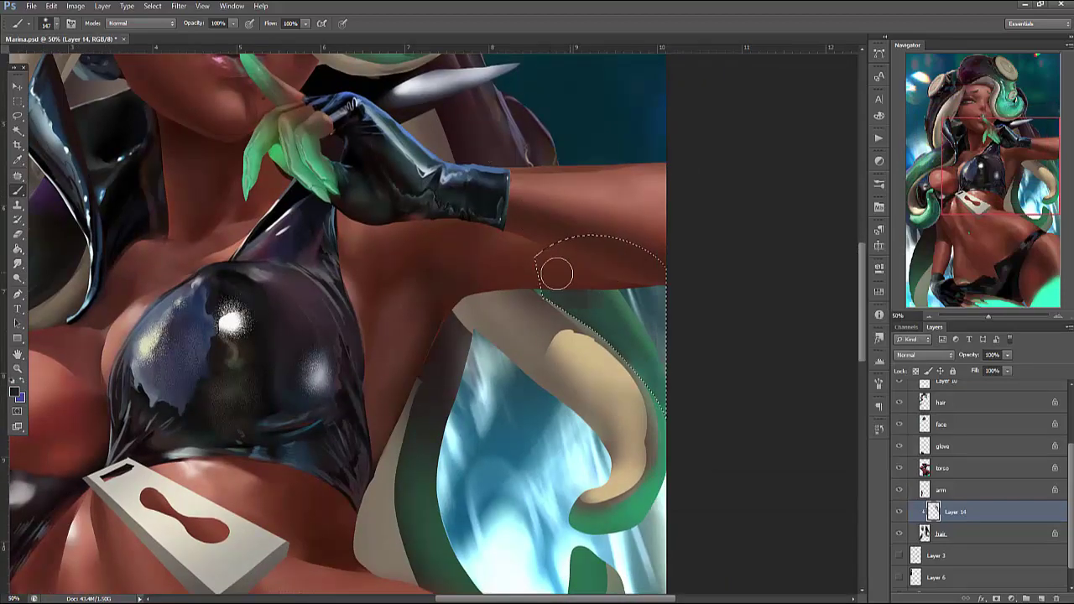
right_click(636, 225)
type("55")
key("Return")
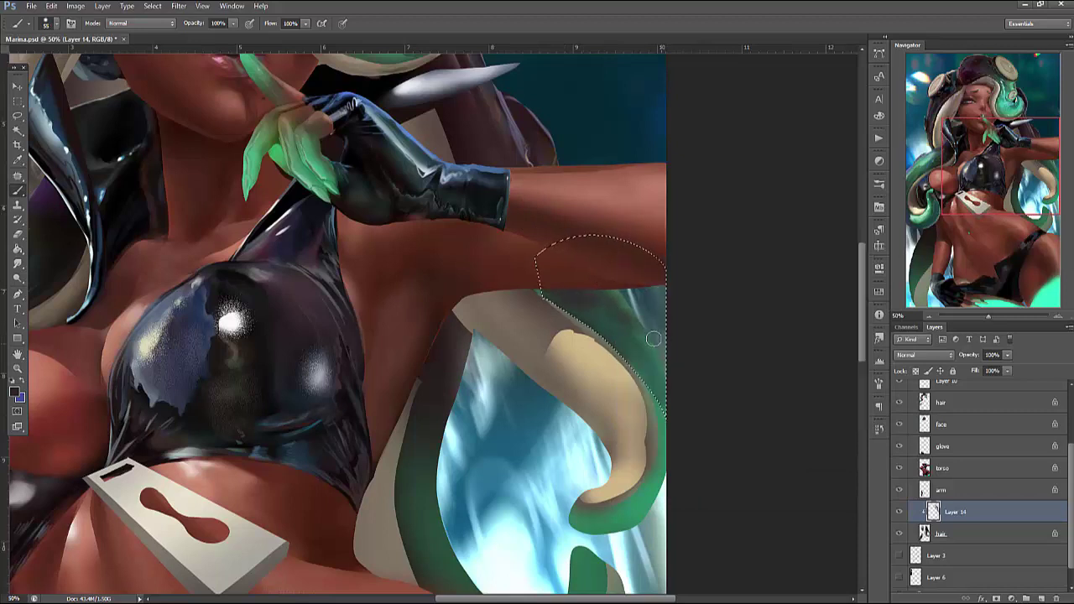
key("ctrl+d")
Repaint the tentacle's lower edge with its sampled green and merge Layer 14 into the hair layer
left_click(661, 431, "alt")
left_click_drag(618, 480, 577, 504)
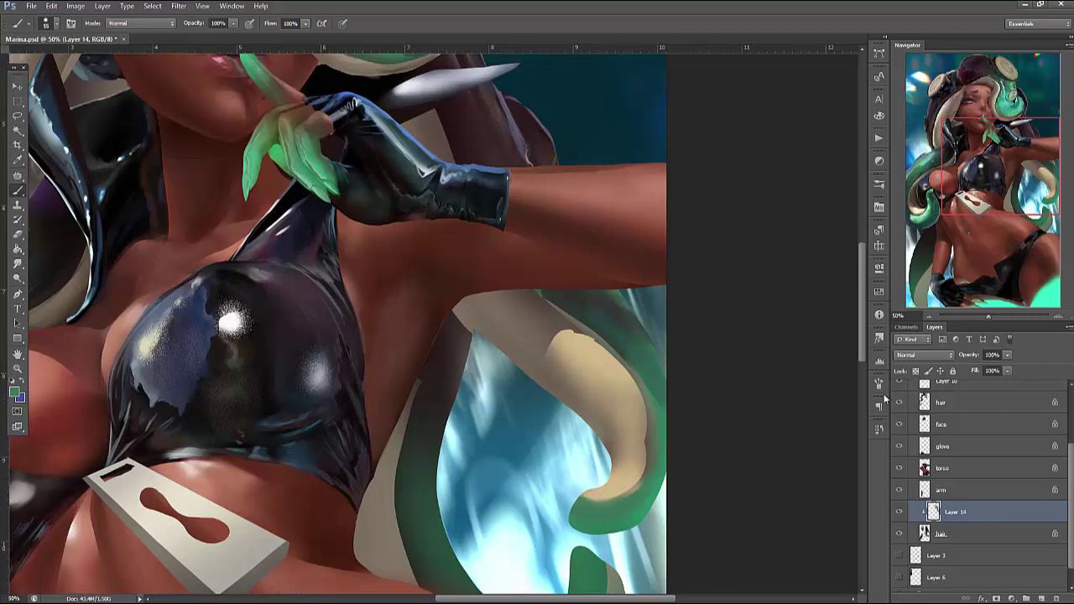
key("ctrl+e")
Unlock the hair layer's transparency, lasso the curled tentacle tip, and fill it out with a dark tone using a 116 px brush
key("l")
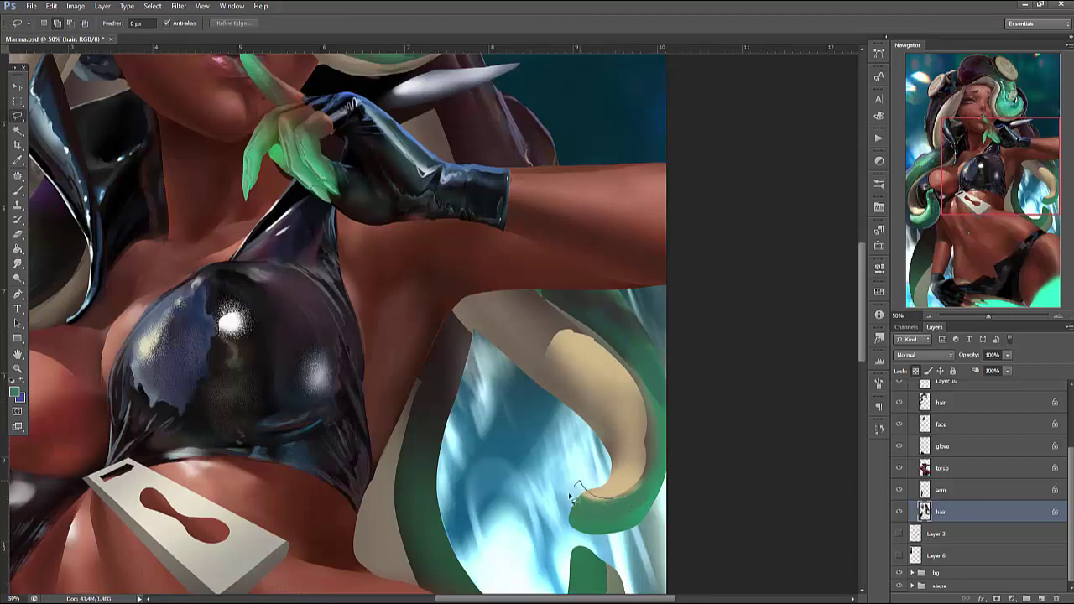
mouse_move(570, 497)
left_mouse_down()
mouse_move(586, 533)
mouse_move(577, 489)
mouse_move(575, 517)
mouse_move(618, 525)
mouse_move(598, 497)
left_mouse_up()
key("ctrl+d")
key("b")
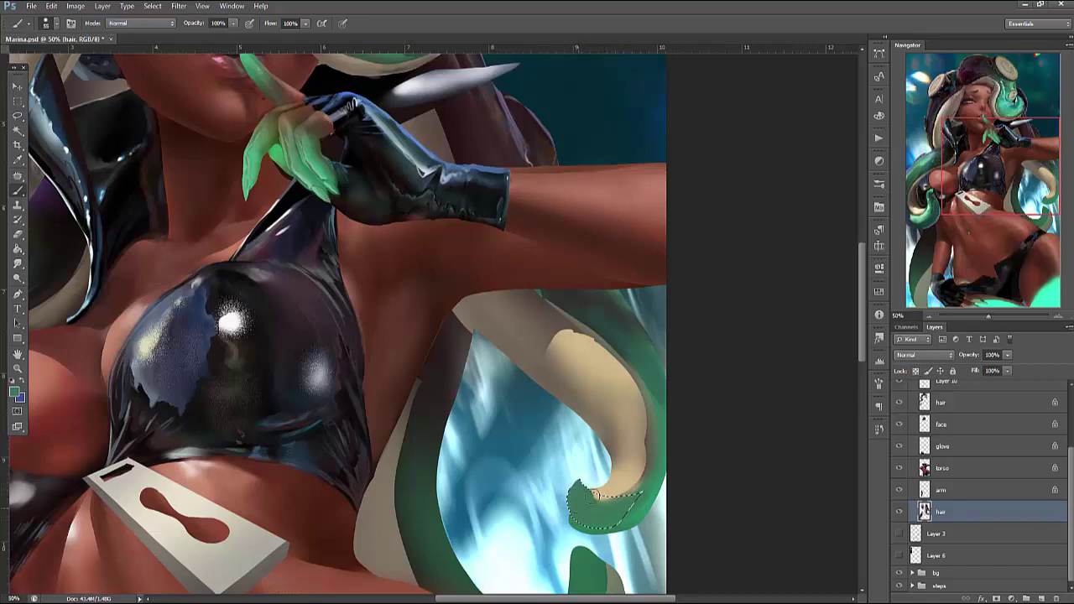
right_click(645, 375)
left_click(585, 388)
left_click_drag(586, 126, 662, 475)
mouse_move(594, 508)
left_mouse_down()
mouse_move(529, 144)
mouse_move(565, 131)
left_mouse_up()
mouse_move(659, 441)
left_mouse_down()
mouse_move(623, 456)
mouse_move(626, 428)
mouse_move(647, 452)
mouse_move(632, 454)
mouse_move(641, 479)
left_mouse_up()
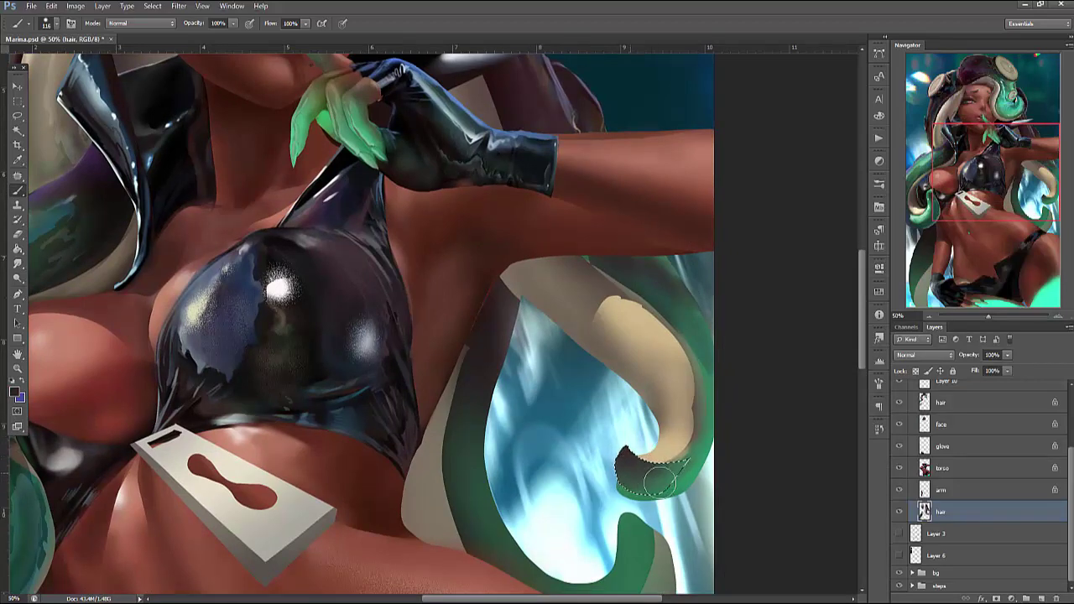
key("ctrl+d")
Lasso around the outside of the curled tentacle tip to trim its edge, and clear the selection
key("l")
mouse_move(662, 506)
left_mouse_down()
mouse_move(587, 457)
mouse_move(714, 487)
left_mouse_up()
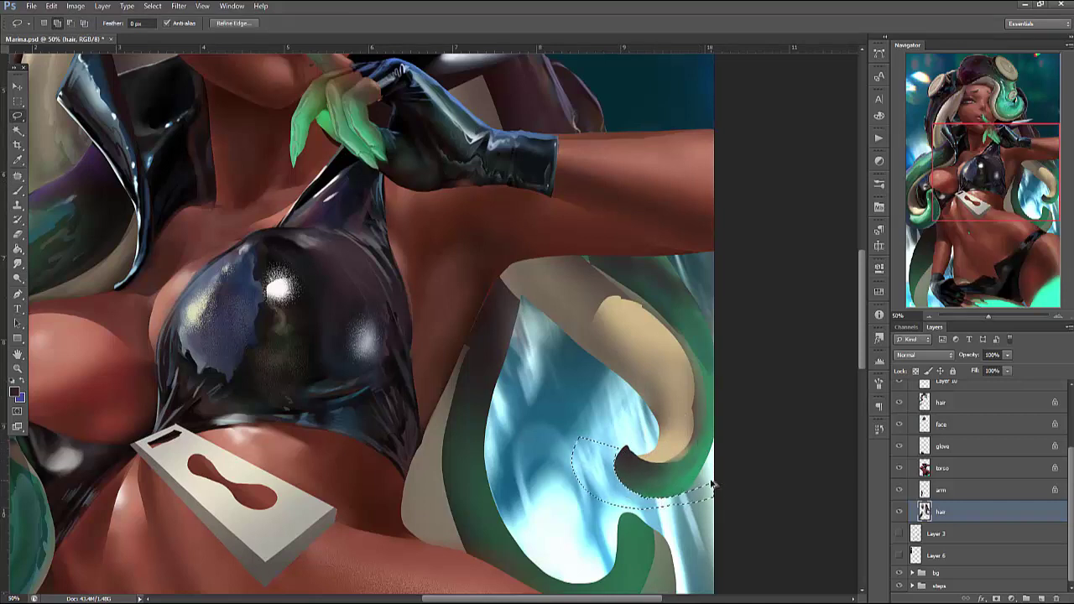
key("ctrl+d")
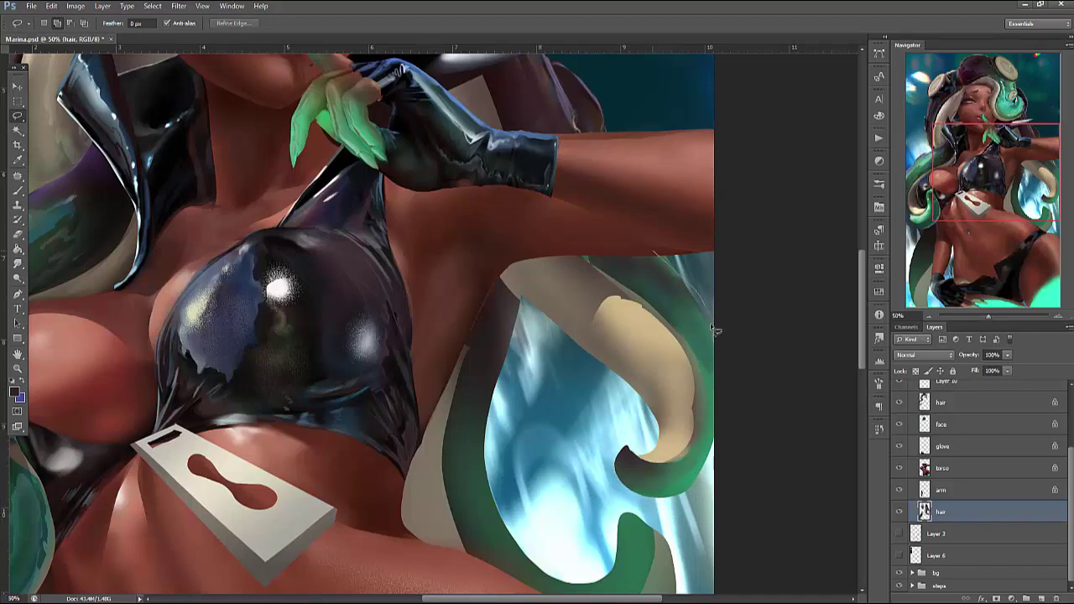
Lasso the tentacle's outer edge beneath the raised arm and paint a violet rim light along it, starting from a 26 px brush
left_click_drag(626, 300, 615, 261)
key("b")
right_click(687, 282)
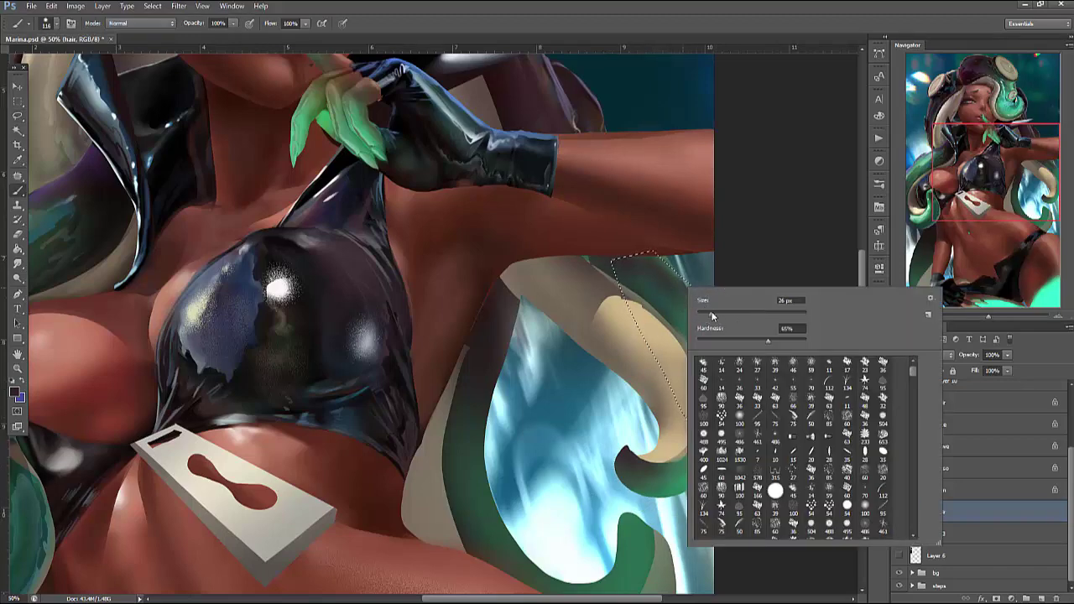
left_click(681, 341)
left_click_drag(680, 342, 723, 505)
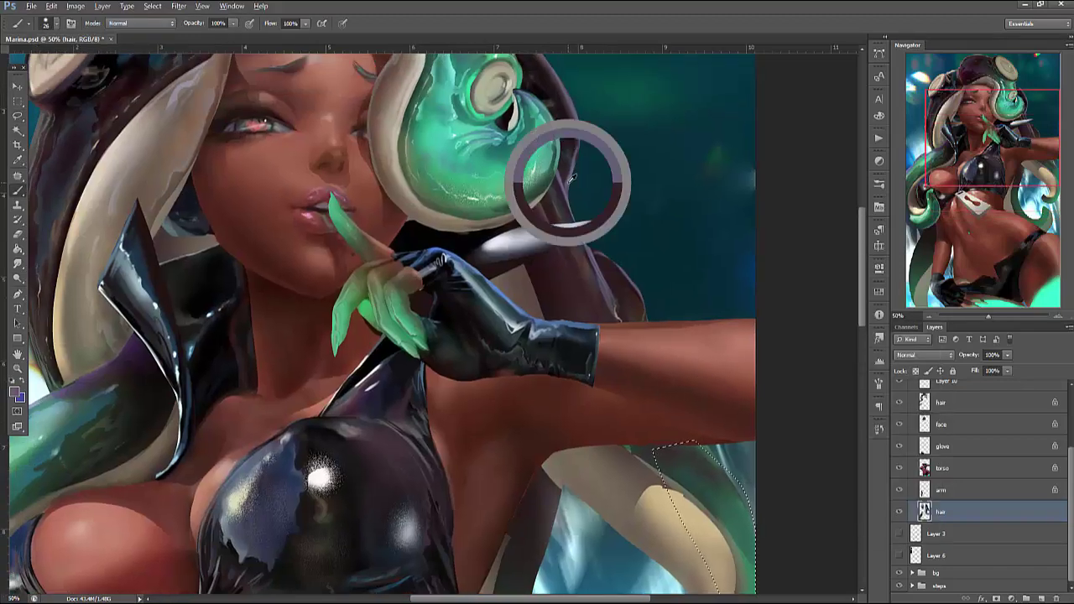
left_click_drag(737, 407, 668, 293)
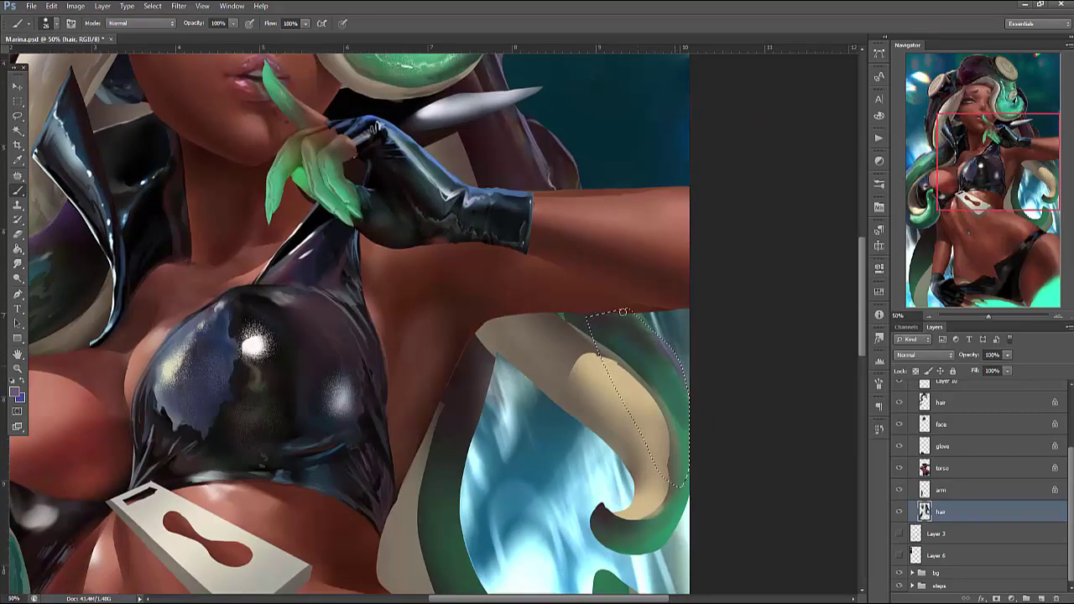
left_click(17, 392)
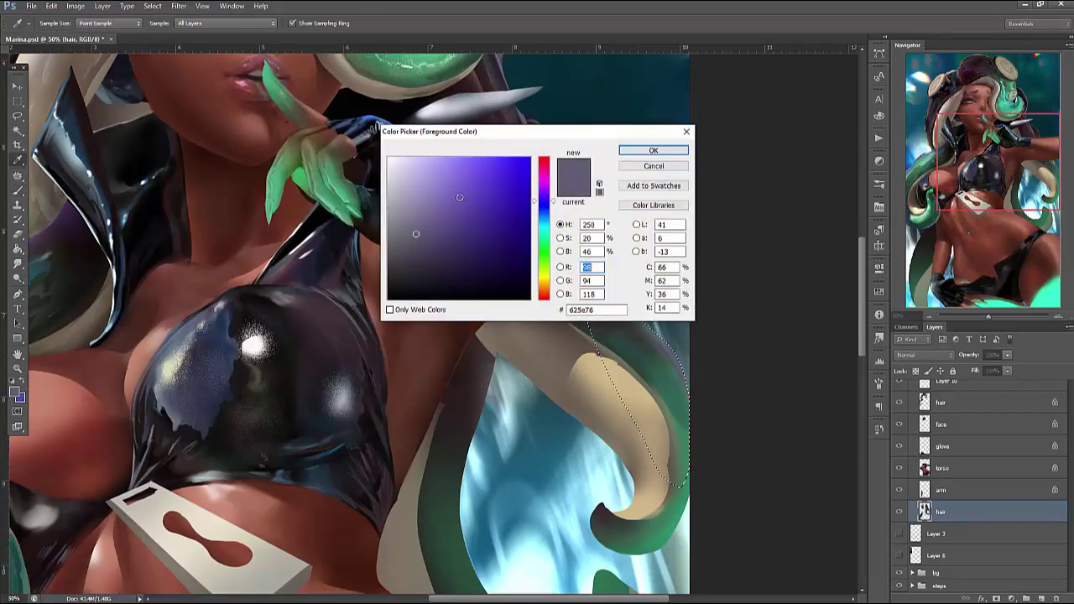
left_click(640, 153)
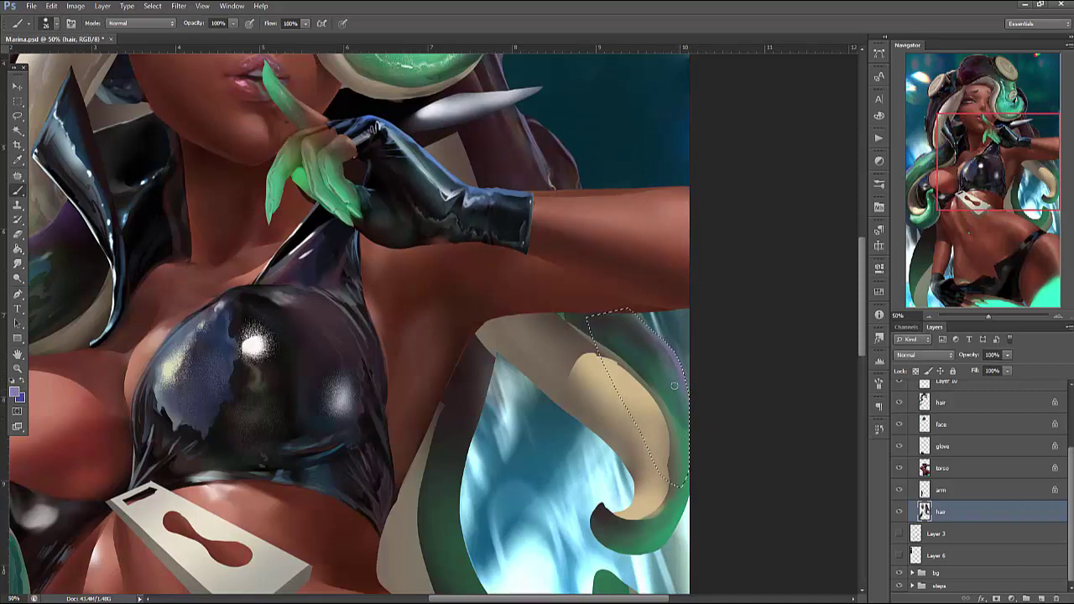
right_click(675, 315)
key("Return")
Lasso the strip just outside the tentacle's violet edge to trim the contour, and clear the selection
key("l")
left_click_drag(719, 424, 720, 436)
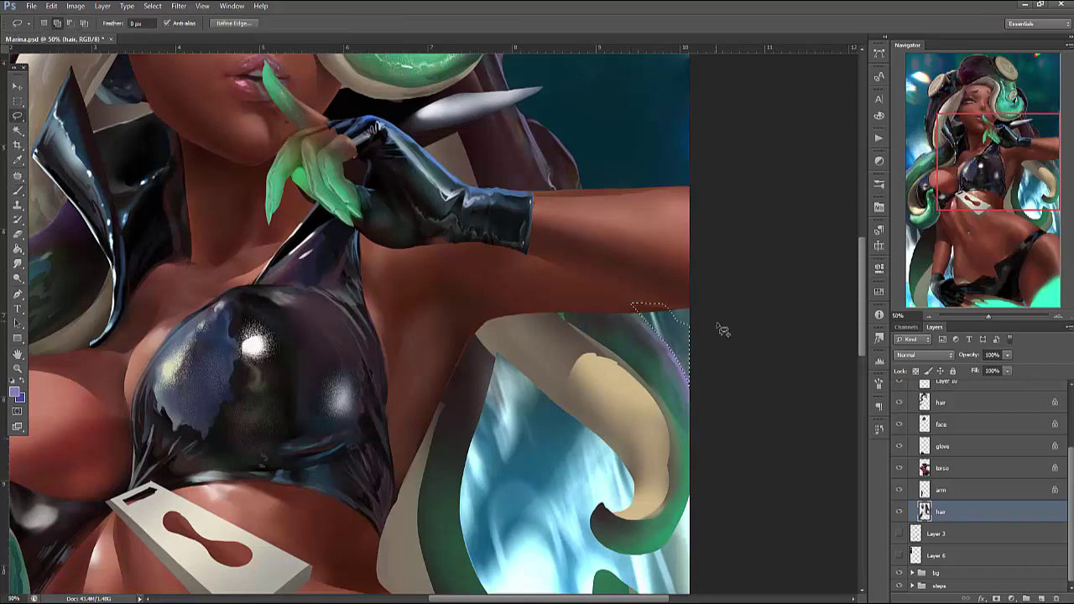
left_click_drag(672, 304, 730, 383)
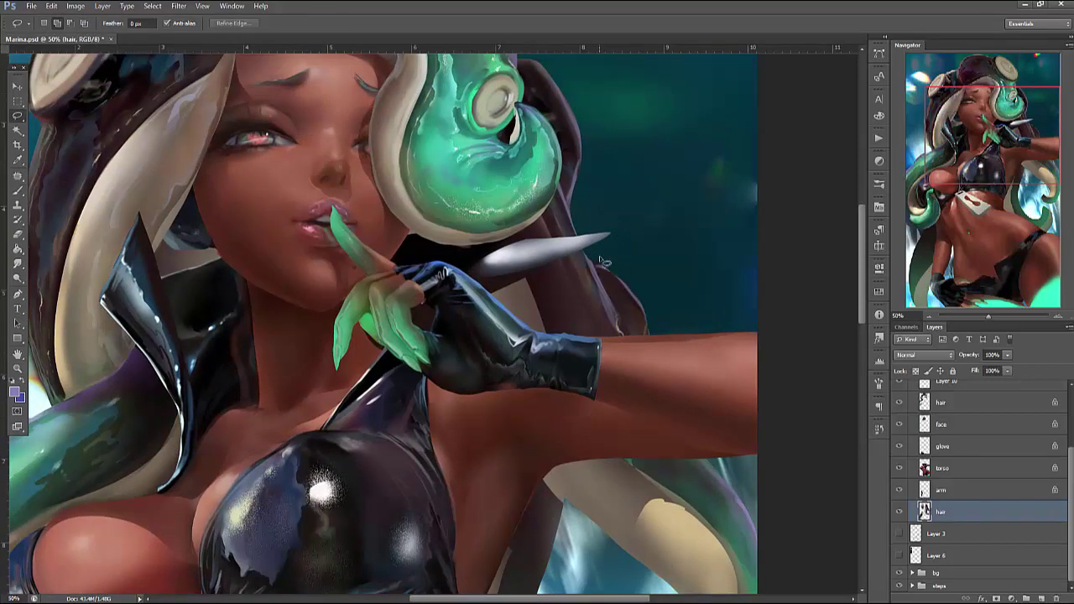
Lasso the dark hair lobe above the forearm, touch it up with a 37 px brush, and deselect
left_click_drag(617, 269, 625, 334)
key("b")
right_click(644, 269)
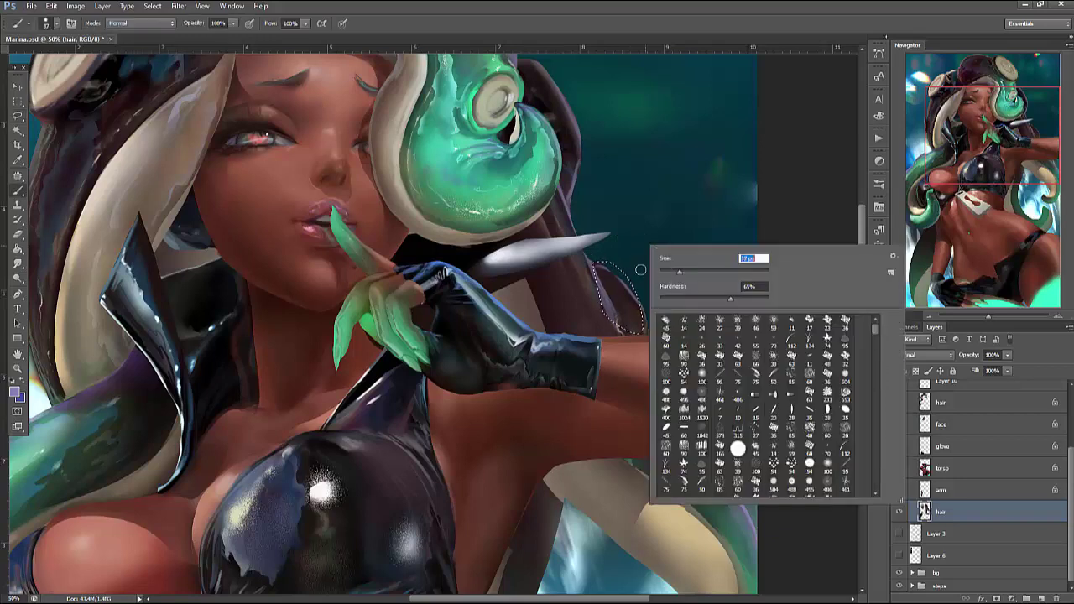
key("Escape")
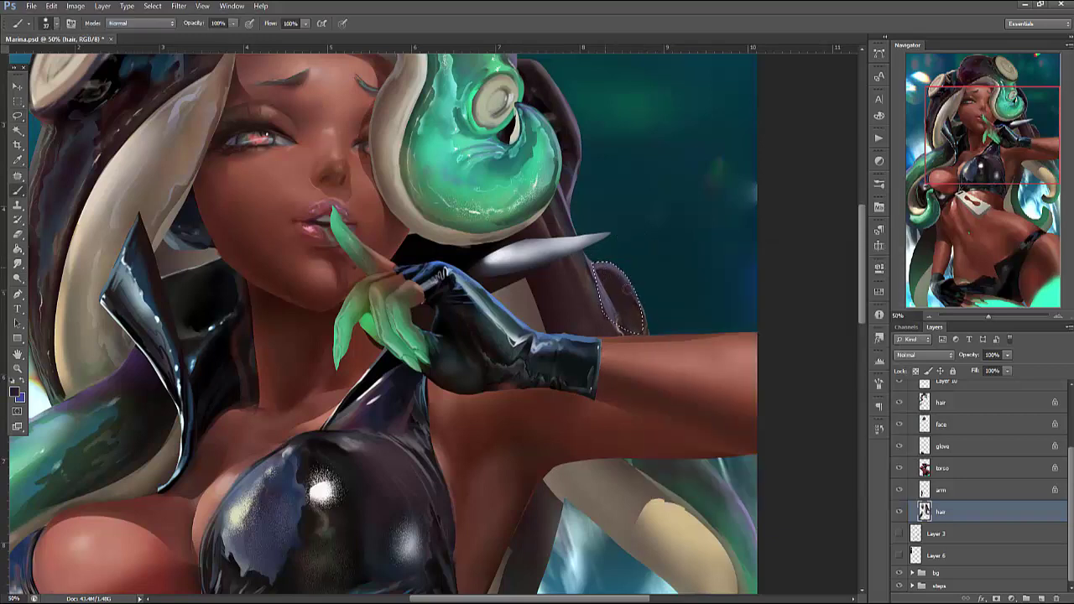
key("ctrl+d")
Paint out the dark hair's edge beside the green curl and lasso along its outside to clean up the contour
mouse_move(571, 125)
left_mouse_down()
mouse_move(577, 193)
mouse_move(570, 122)
mouse_move(577, 163)
left_mouse_up()
key("l")
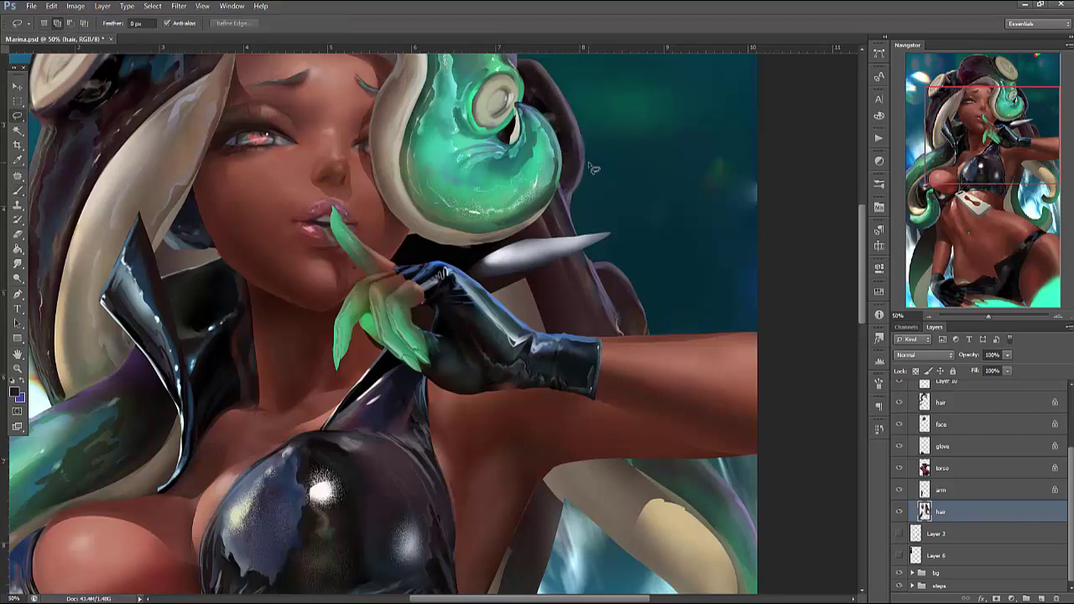
mouse_move(576, 217)
left_mouse_down()
mouse_move(605, 213)
mouse_move(647, 294)
mouse_move(634, 288)
mouse_move(659, 266)
mouse_move(720, 359)
mouse_move(671, 241)
left_mouse_up()
left_click_drag(586, 116, 586, 186)
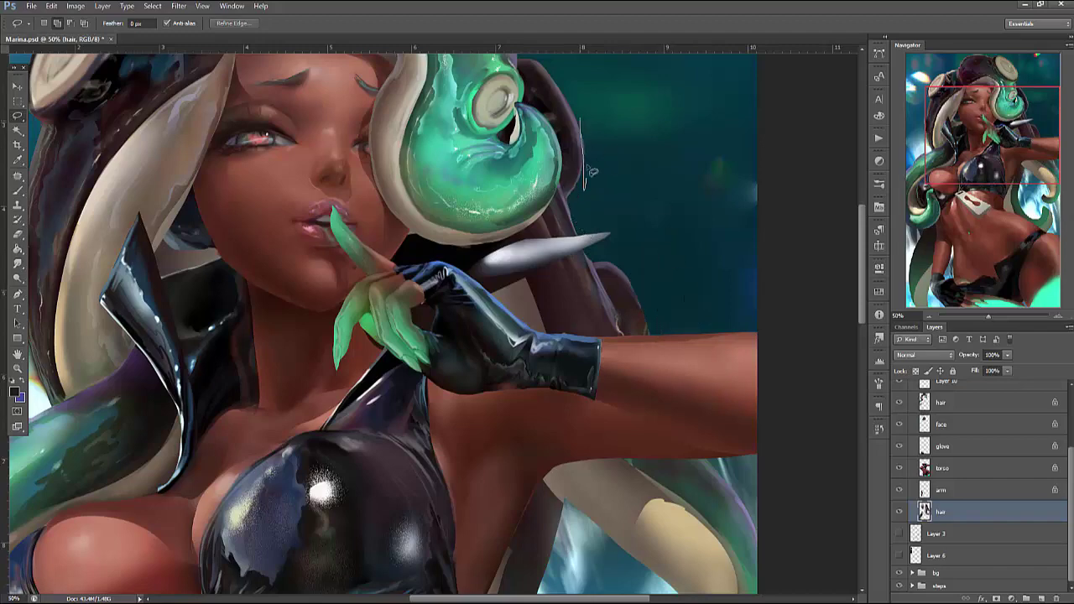
Brighten the violet rim light along the tentacle's outer edge beneath the raised arm
scroll(755, 315, "down", 5)
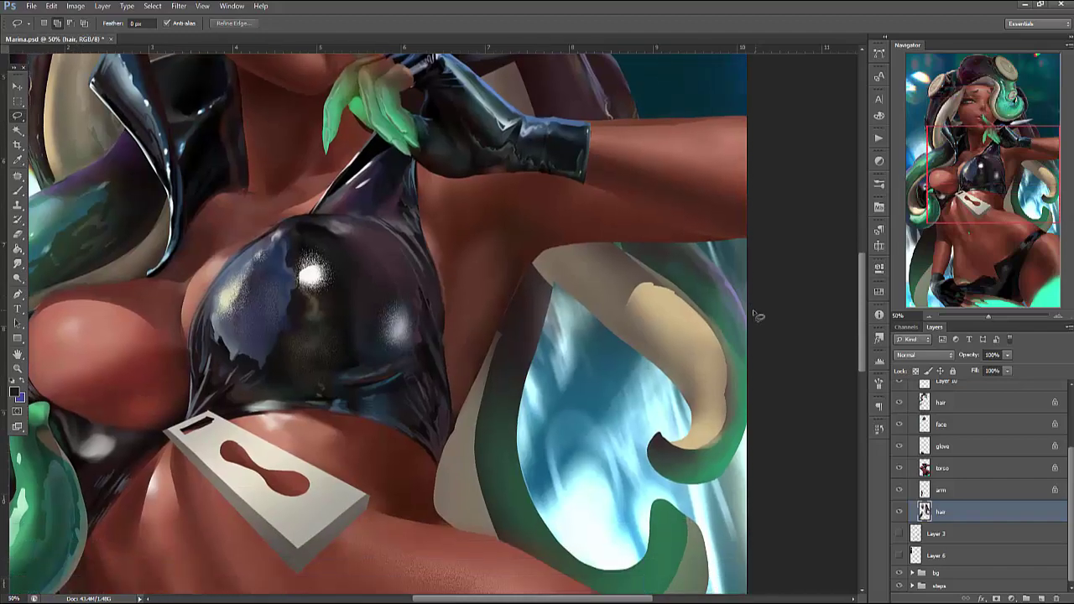
key("b")
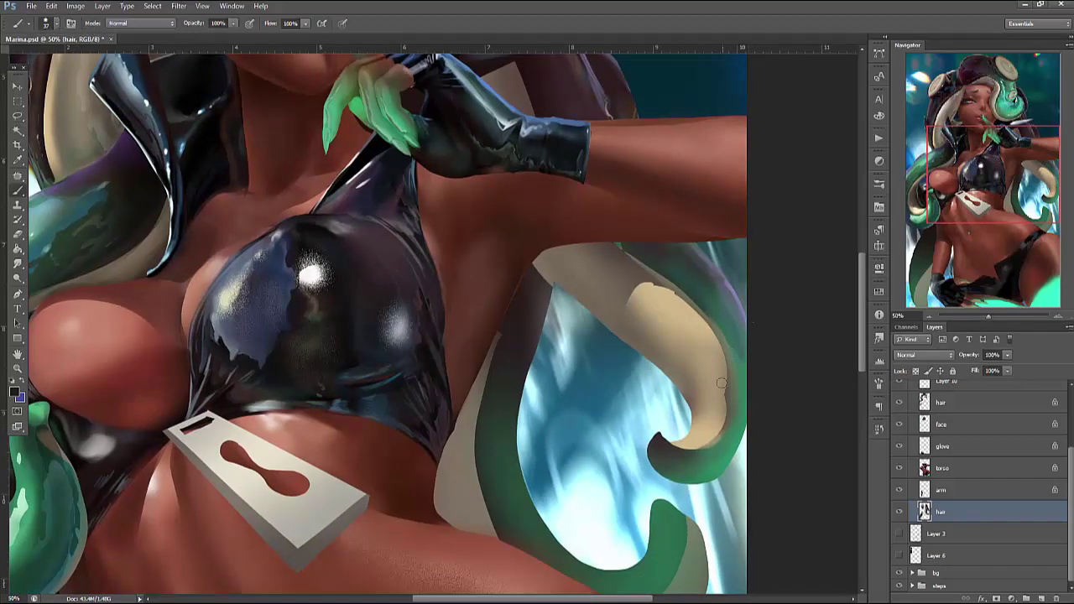
right_click(710, 261)
left_click(546, 261)
Lasso the lower edge of the curled tentacle and touch it up with its green tone
key("l")
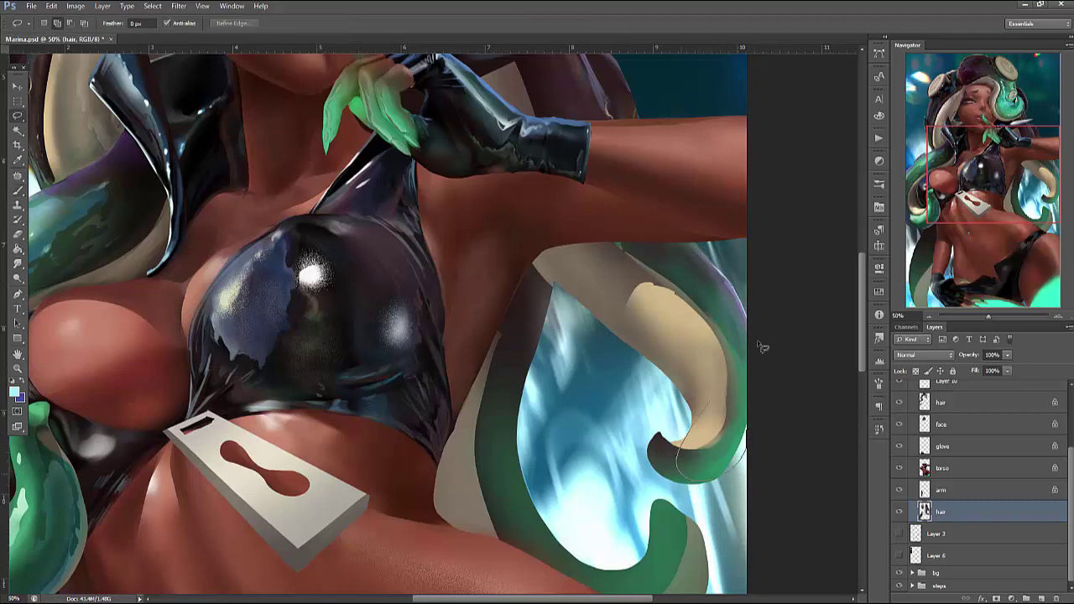
key("b")
right_click(762, 347)
key("Return")
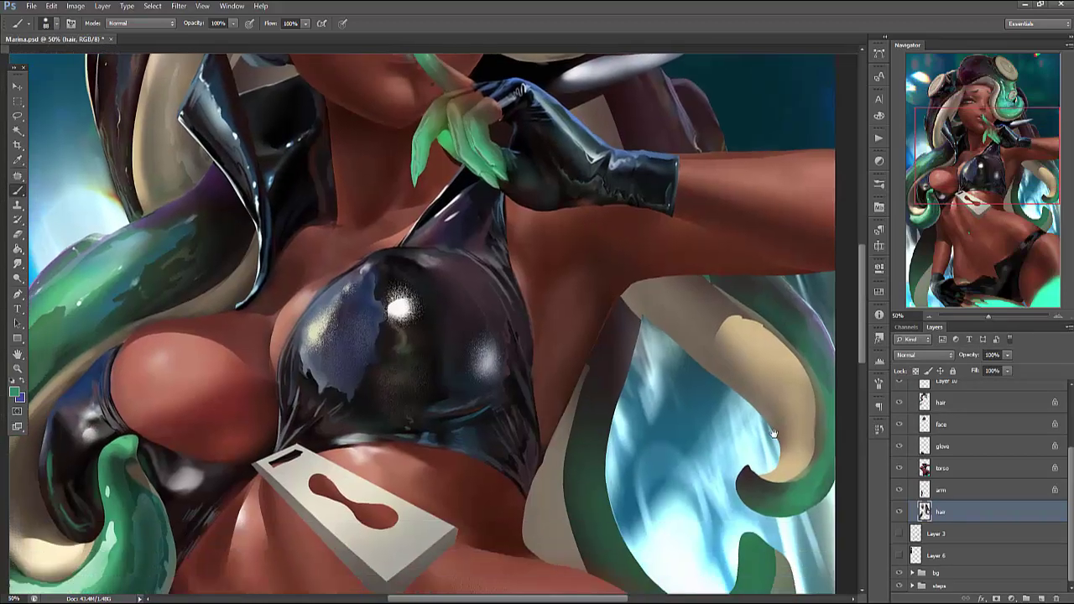
Lasso the upper end of the dark strand beside the armpit and fill it out with a sampled dark tone
left_click_drag(773, 432, 724, 226)
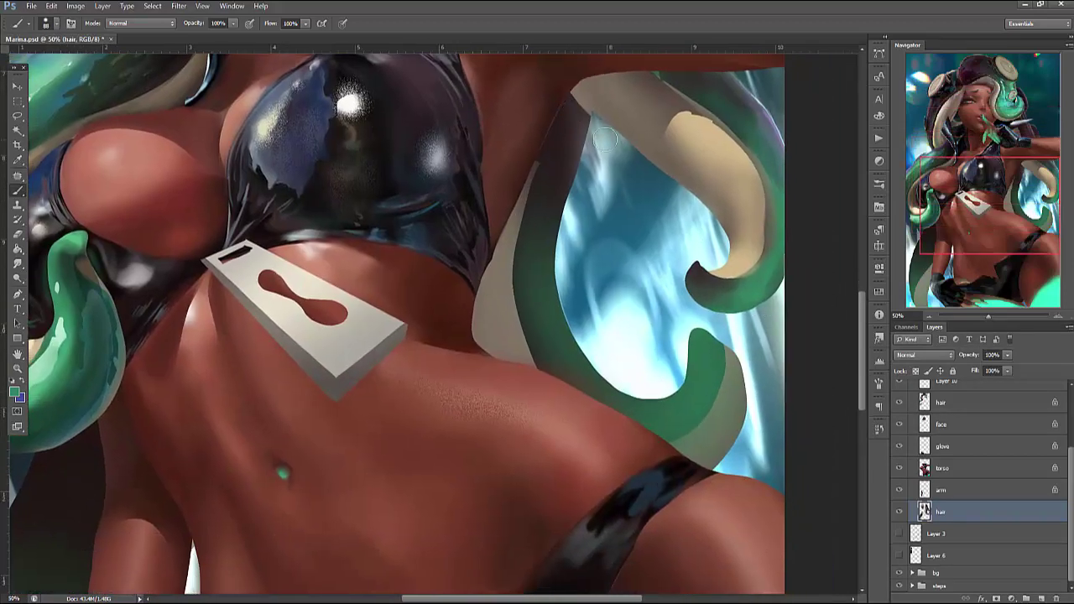
key("l")
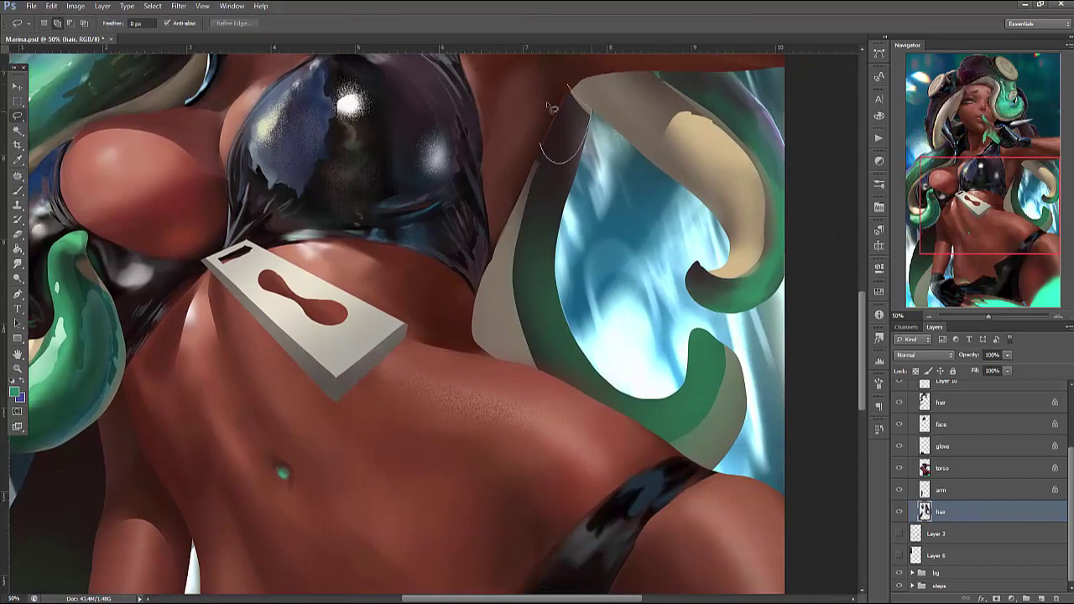
key("b")
left_click(565, 89, "alt")
left_click_drag(566, 89, 552, 126)
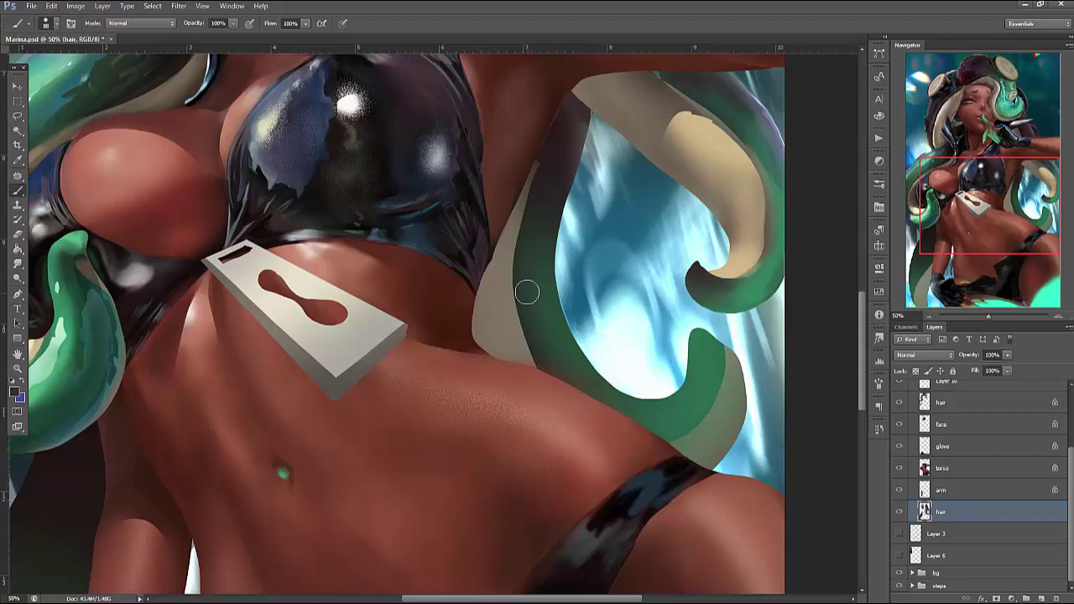
Widen the lower tentacle's beige underside over the green band, and spread sampled green across its blunt end
mouse_move(518, 372)
left_mouse_down()
mouse_move(473, 283)
mouse_move(494, 296)
mouse_move(503, 243)
left_mouse_up()
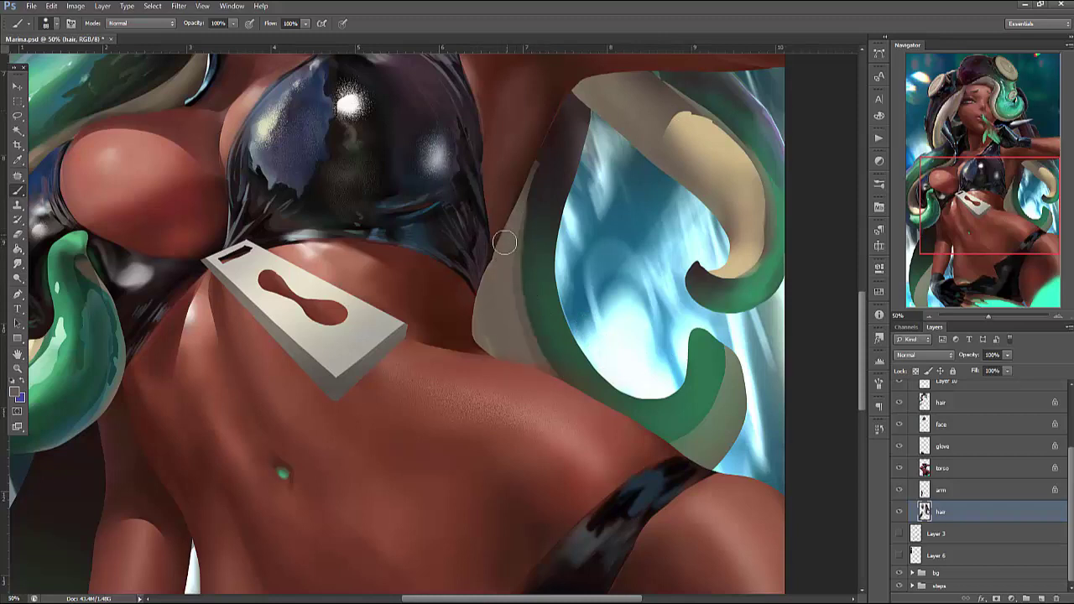
left_click(647, 419, "alt")
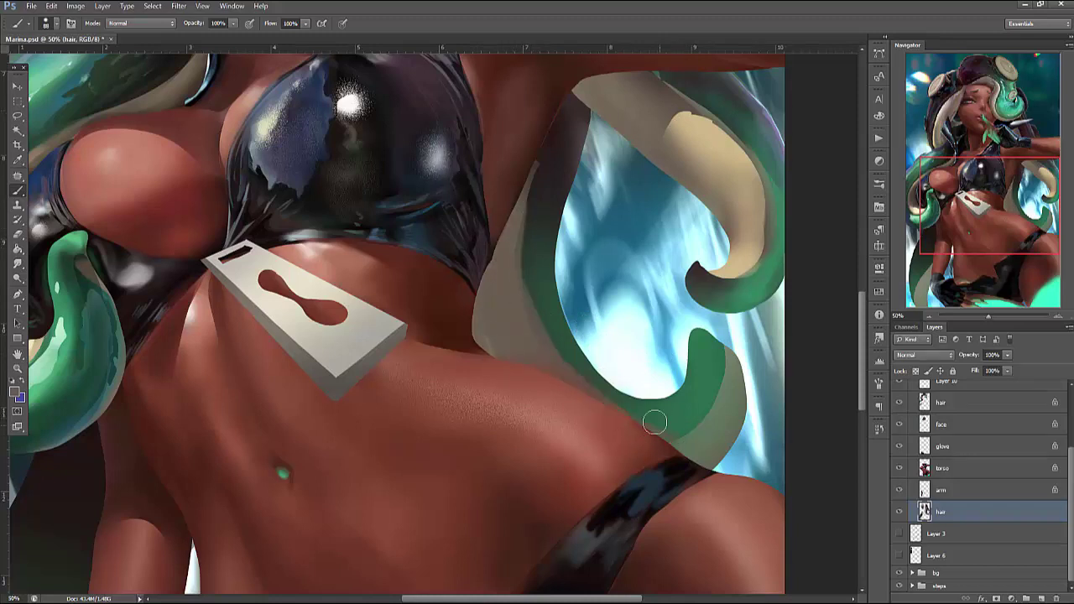
mouse_move(647, 420)
left_mouse_down()
mouse_move(675, 432)
mouse_move(632, 409)
mouse_move(739, 368)
mouse_move(692, 413)
mouse_move(715, 351)
left_mouse_up()
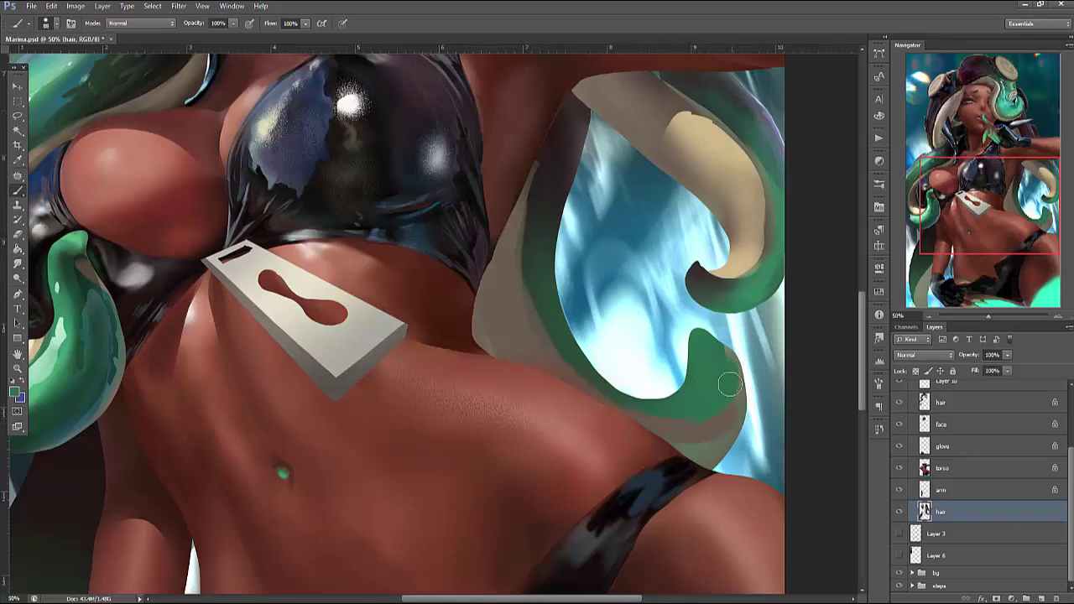
Lasso a pointed tip at the end of the lower tentacle, fill it with a dark tone, and deselect
key("l")
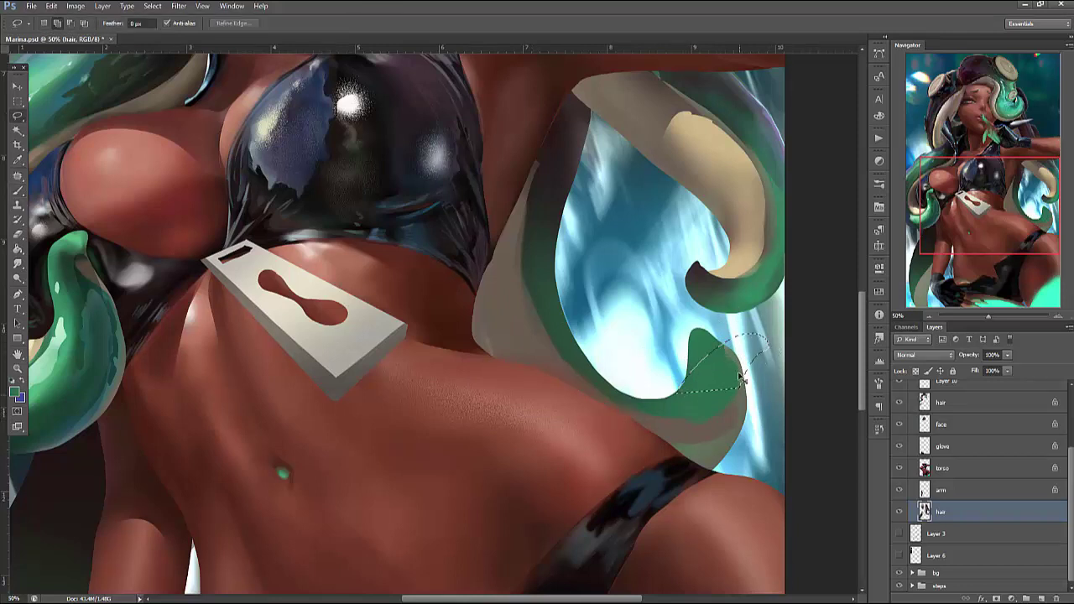
mouse_move(742, 378)
left_mouse_down()
mouse_move(720, 346)
mouse_move(762, 333)
mouse_move(733, 406)
mouse_move(769, 319)
mouse_move(750, 367)
mouse_move(693, 378)
mouse_move(721, 379)
mouse_move(750, 352)
mouse_move(718, 340)
left_mouse_up()
key("b")
key("ctrl+d")
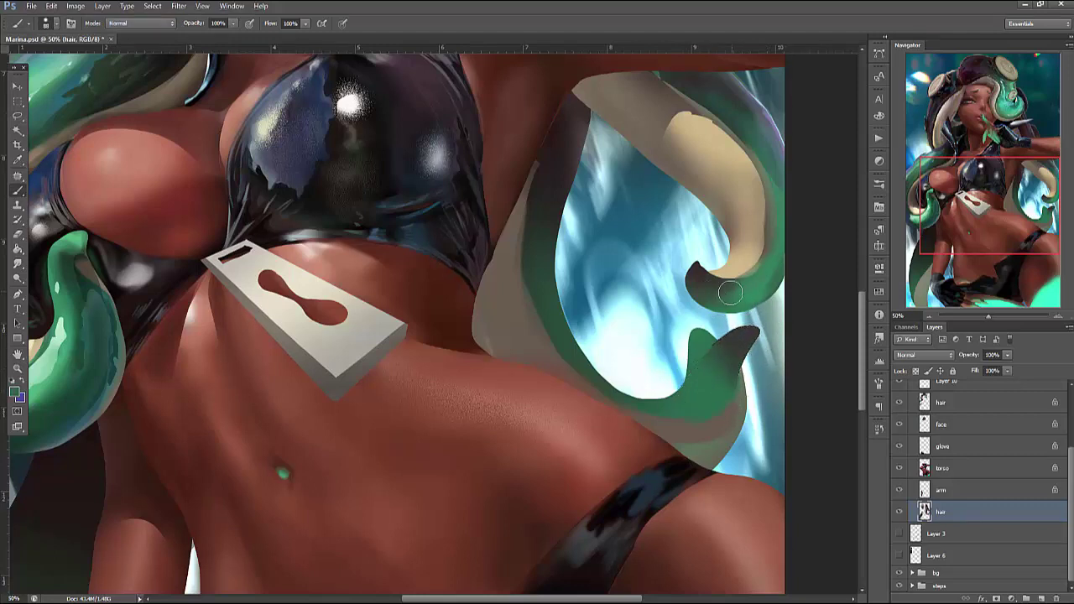
Lasso the old rounded bump beside the new tentacle tip, remove it to leave a smooth inner curve, and deselect
key("l")
mouse_move(661, 378)
left_mouse_down()
mouse_move(723, 346)
mouse_move(690, 387)
mouse_move(747, 371)
left_mouse_up()
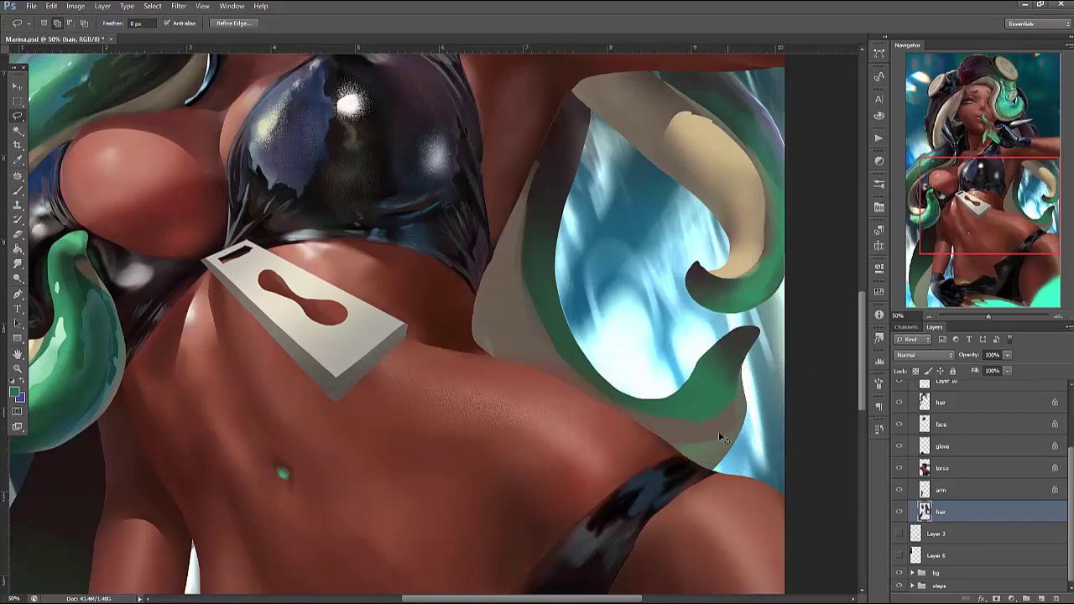
key("ctrl+d")
Shift the foreground brown to an olive-yellow hue and shade the lower tentacle's beige underside and its transition to green
mouse_move(596, 487)
left_mouse_down()
mouse_move(637, 537)
mouse_move(707, 487)
mouse_move(730, 370)
left_mouse_up()
key("b")
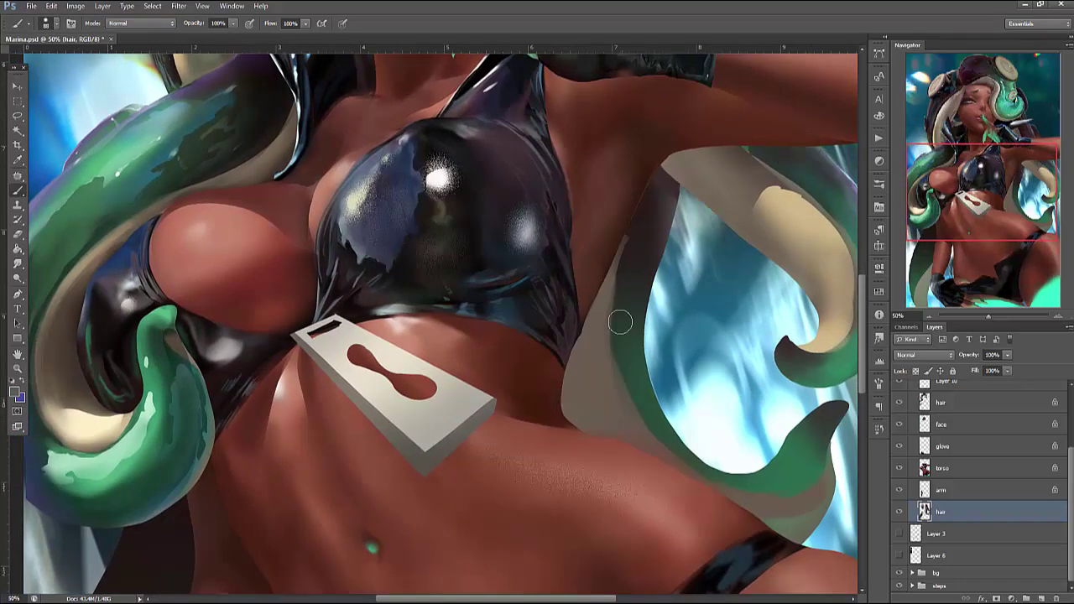
left_click(15, 390)
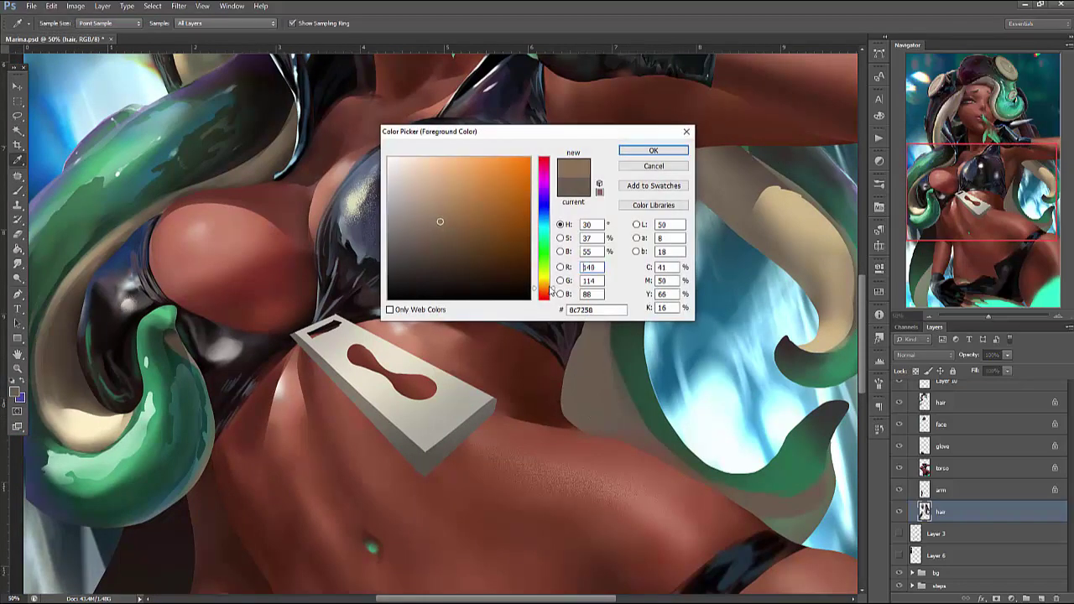
left_click_drag(547, 271, 547, 250)
left_click(653, 151)
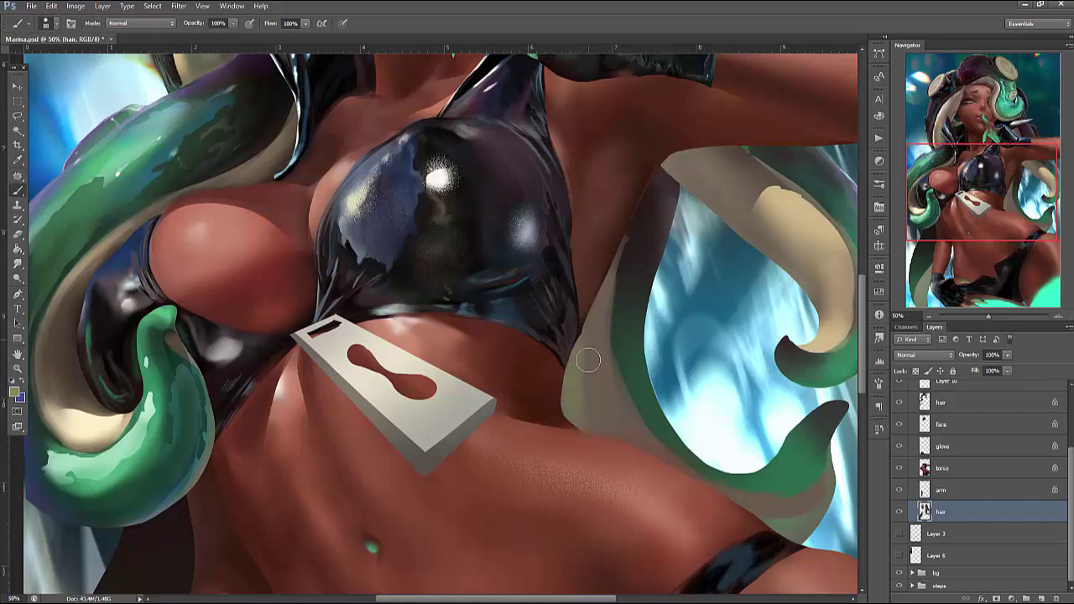
mouse_move(609, 415)
left_mouse_down()
mouse_move(621, 351)
mouse_move(655, 450)
mouse_move(632, 461)
left_mouse_up()
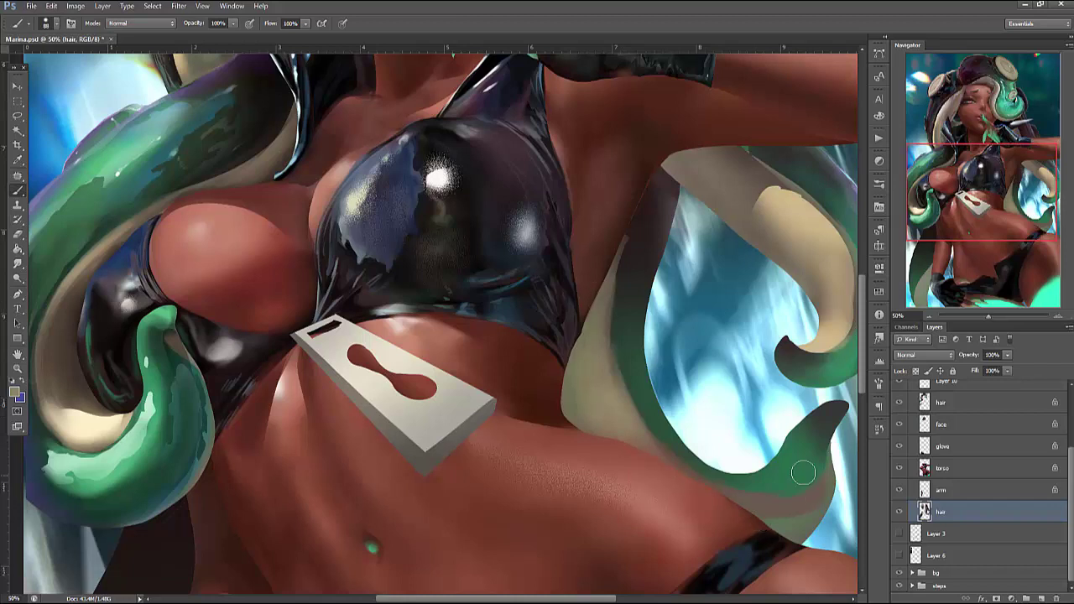
mouse_move(803, 473)
left_mouse_down()
mouse_move(715, 497)
mouse_move(807, 501)
mouse_move(822, 487)
mouse_move(819, 473)
mouse_move(756, 480)
left_mouse_up()
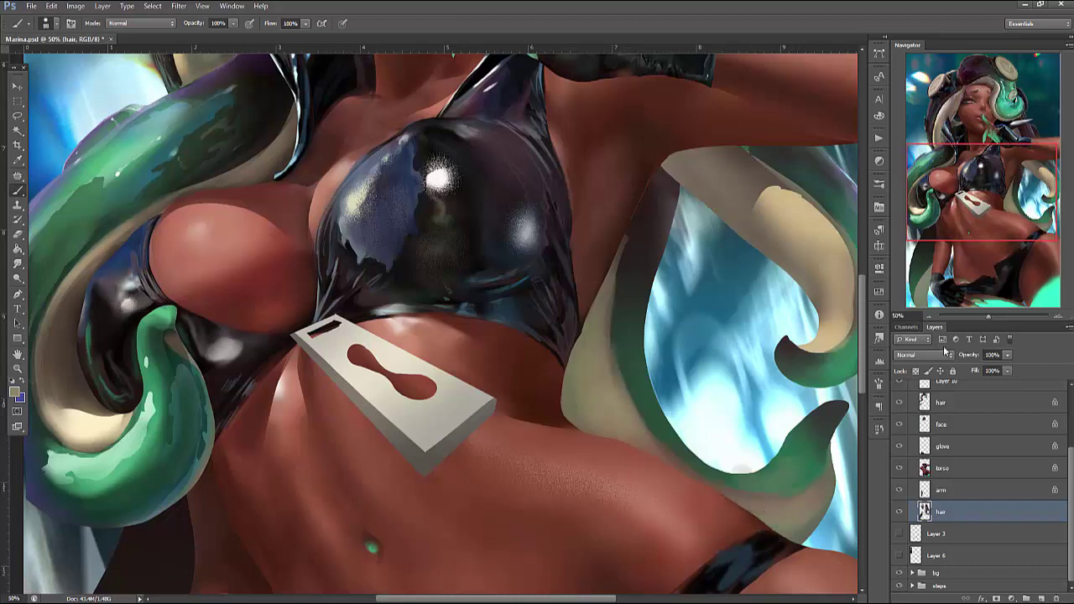
Lock the hair layer's transparency and paint muted violet light along the strand's inner edge and the new tentacle tip
left_click_drag(765, 369, 700, 439)
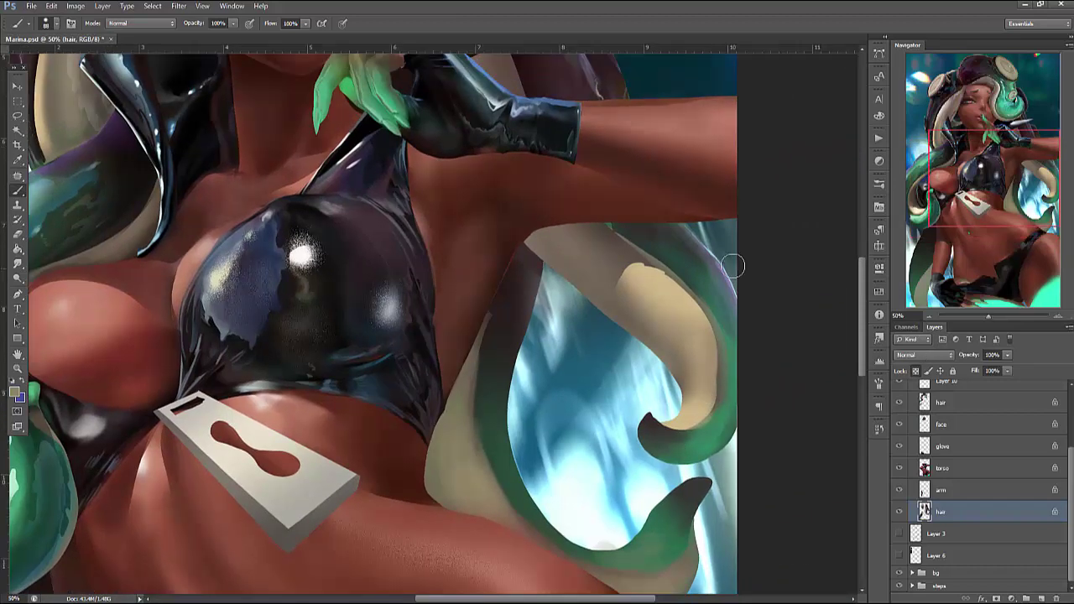
right_click(623, 328)
key("Return")
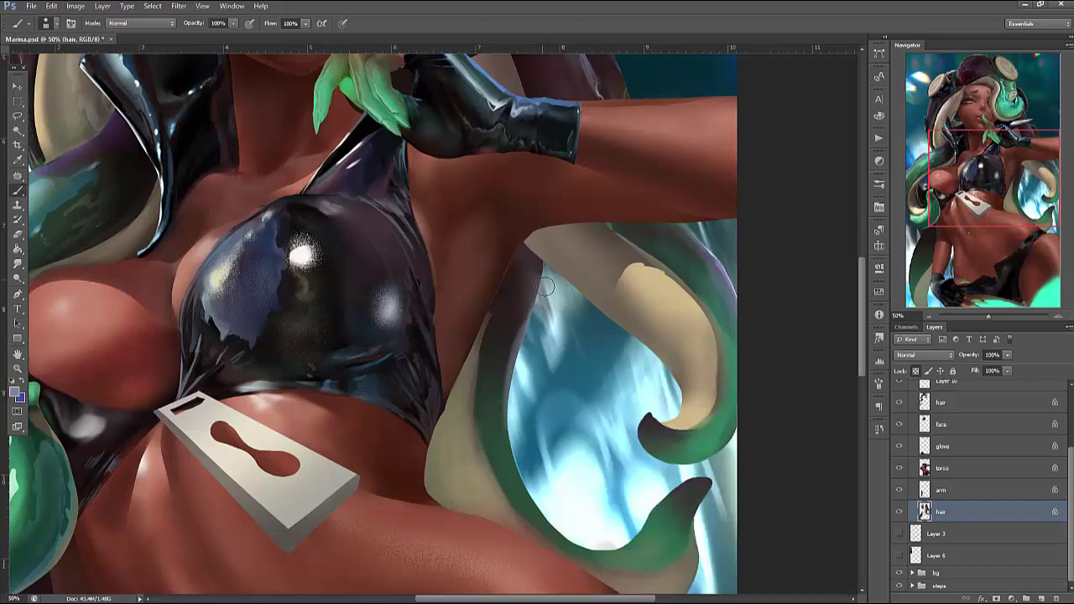
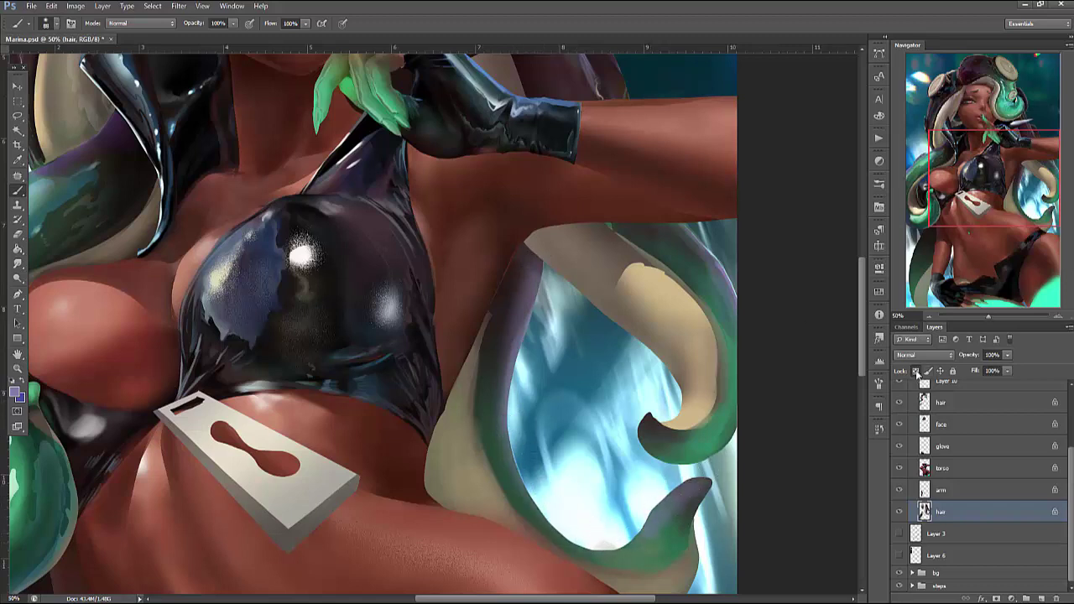
Lasso a small rounded sucker bump on the inner edge of the long strand, fill it with muted dark green, and deselect
key("l")
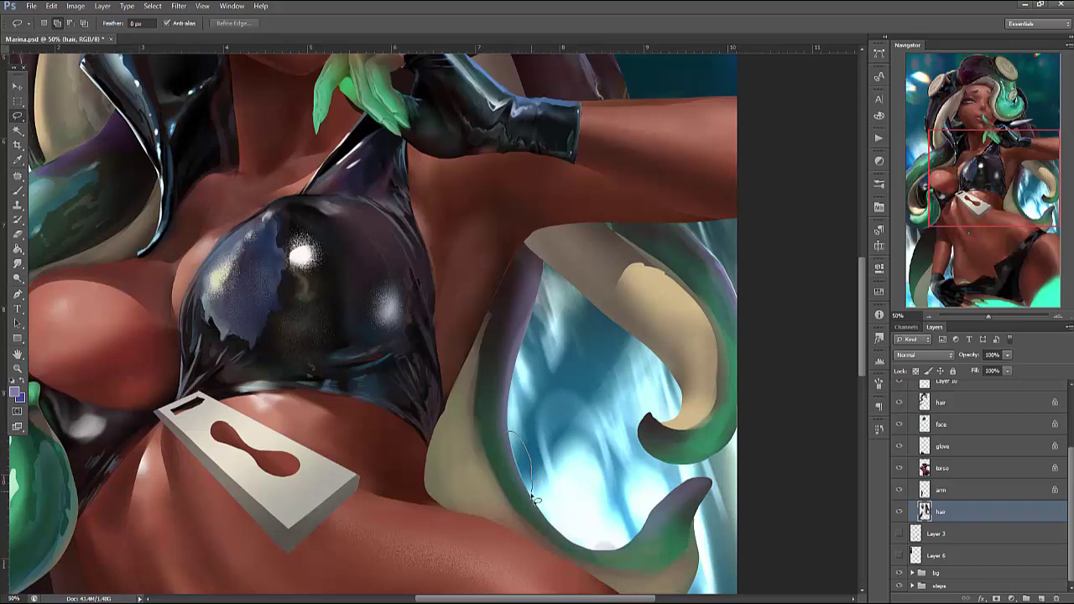
left_click_drag(518, 465, 510, 435)
key("b")
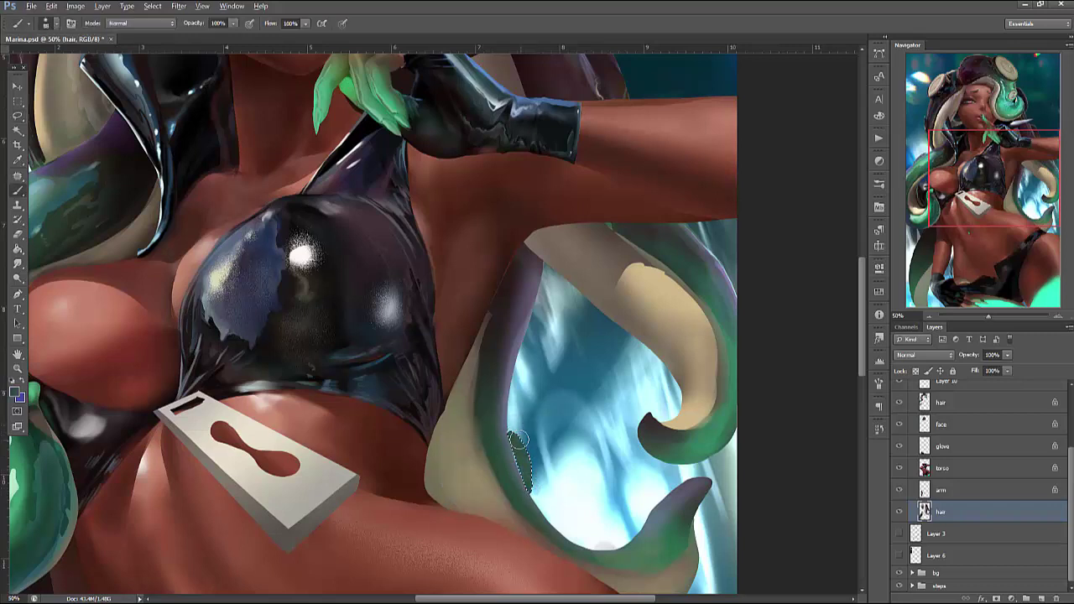
right_click(585, 375)
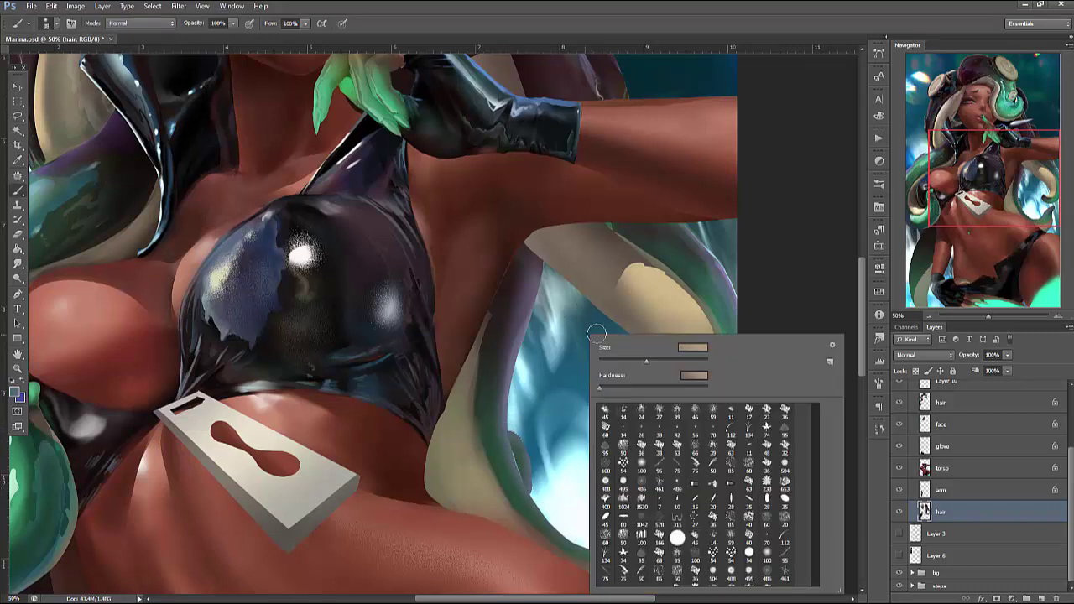
key("Return")
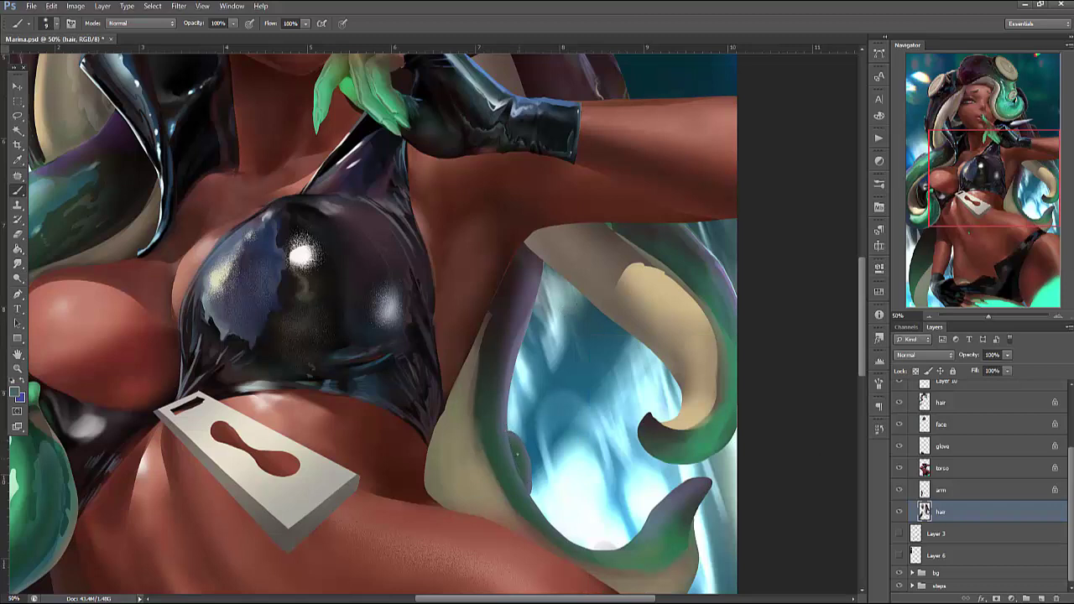
Lasso an oval near the lower tentacle's tip and paint it as a beige ringed sucker with a shaded rim
key("l")
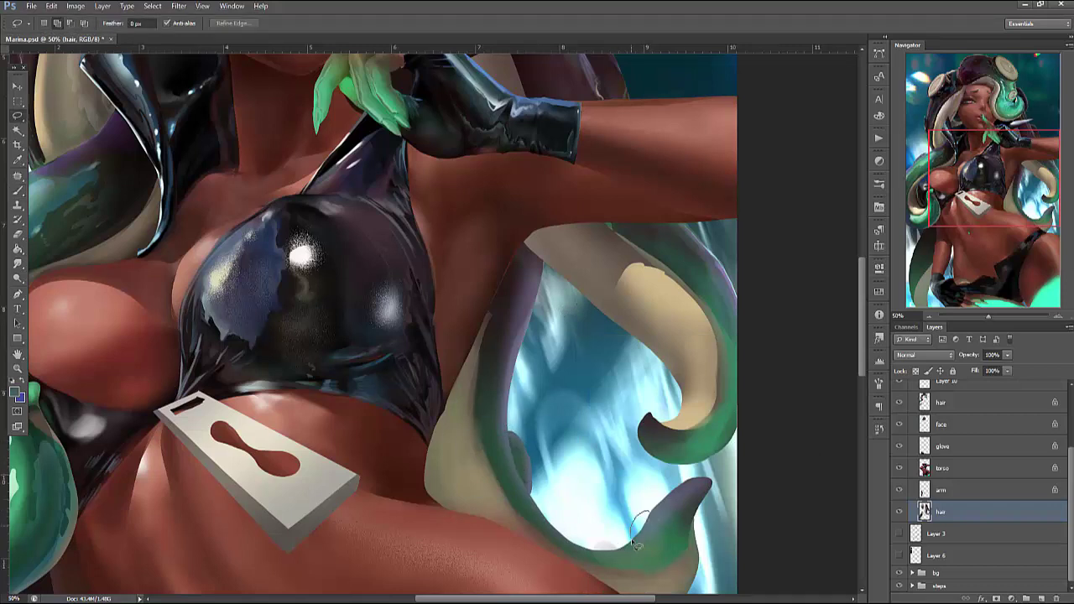
left_click_drag(671, 519, 636, 543)
key("b")
right_click(657, 507)
key("Return")
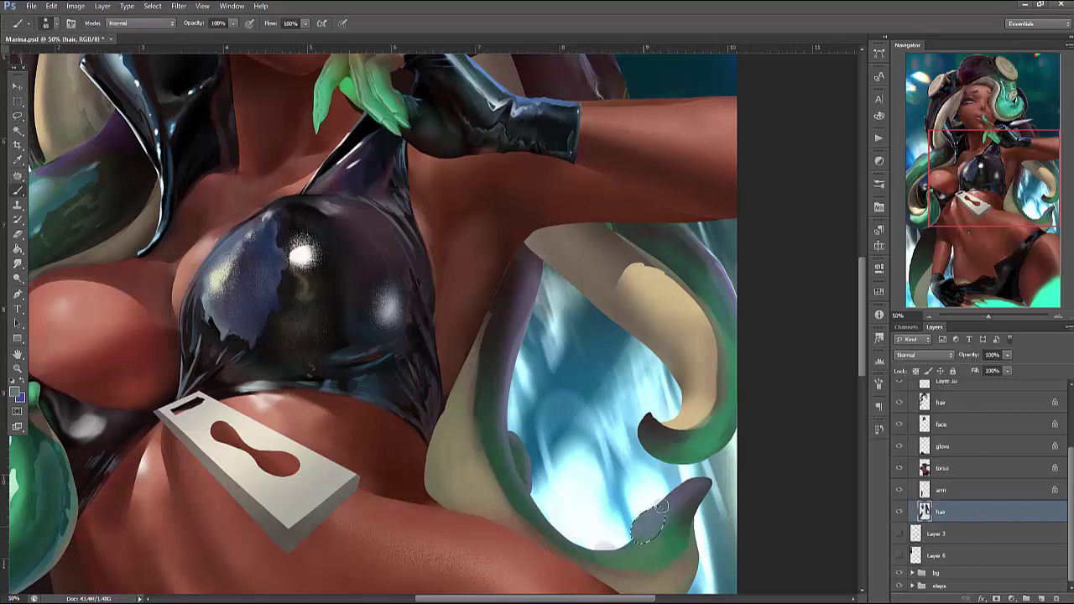
right_click(649, 522)
key("Return")
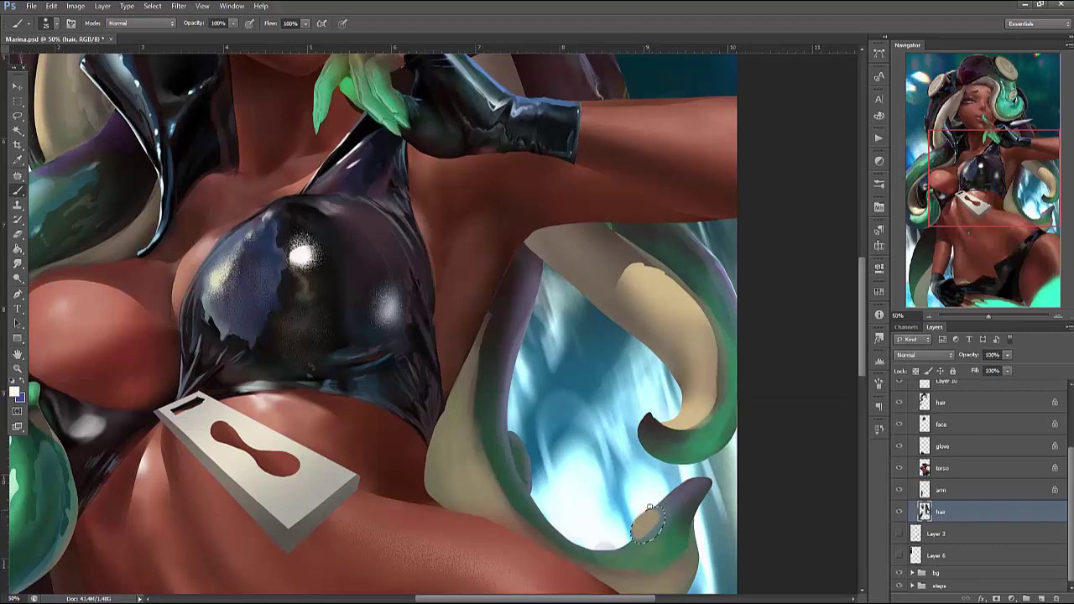
right_click(673, 442)
key("Return")
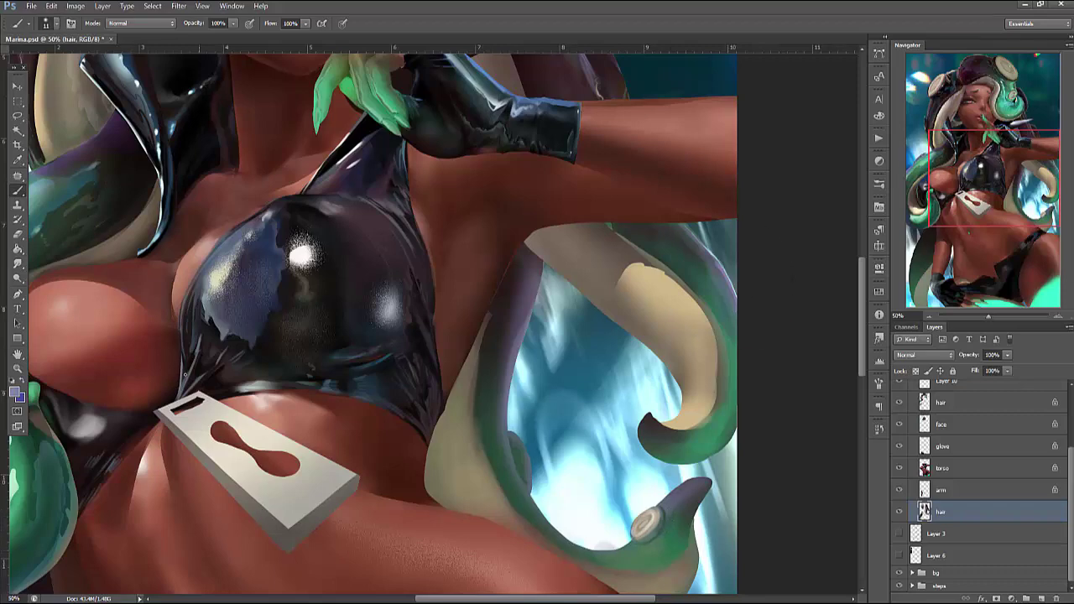
Choose a lighter violet and paint a rim light on the tentacle edge just below the new sucker
left_click(19, 395)
left_click(435, 171)
left_click(640, 148)
left_click(1057, 315)
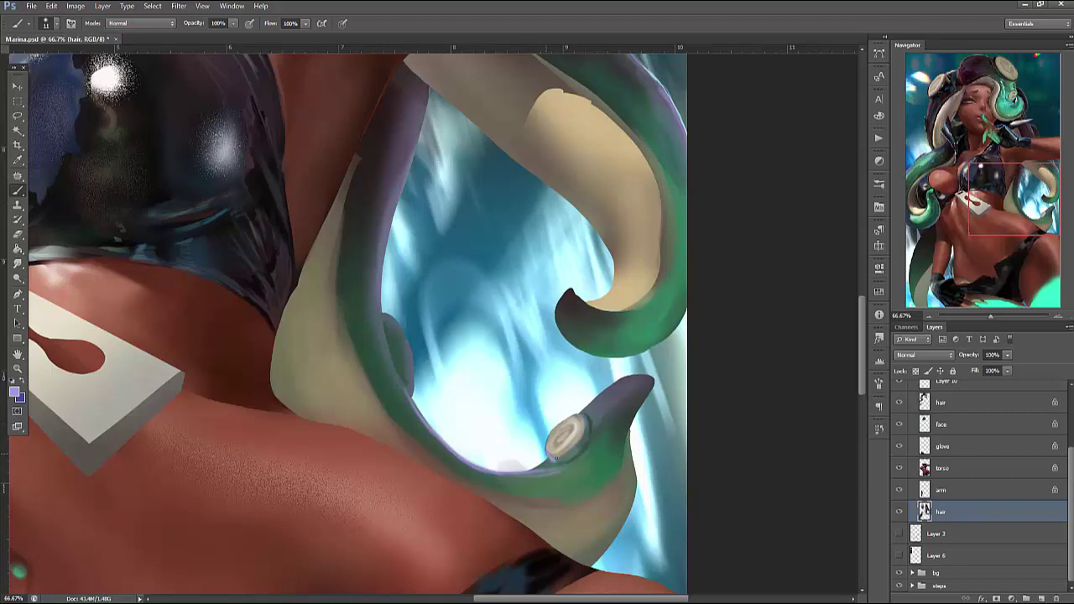
key("l")
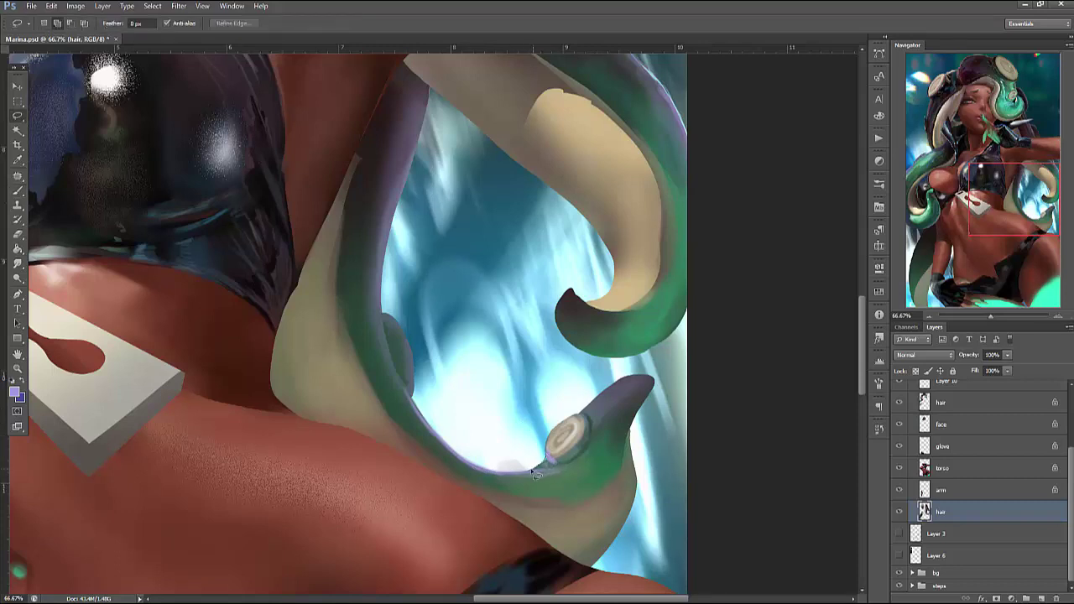
key("b")
right_click(537, 475)
key("Return")
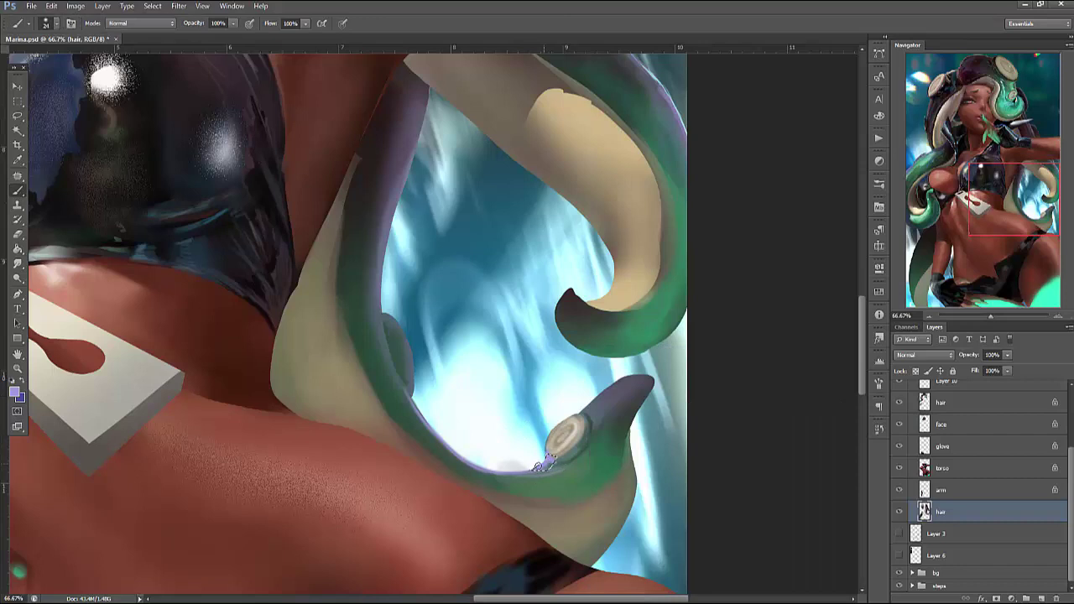
Lasso the inner edge of the lower tentacle's tip above the sucker, paint pale wavy highlights there, and deselect
key("x")
right_click(590, 364)
key("Return")
key("l")
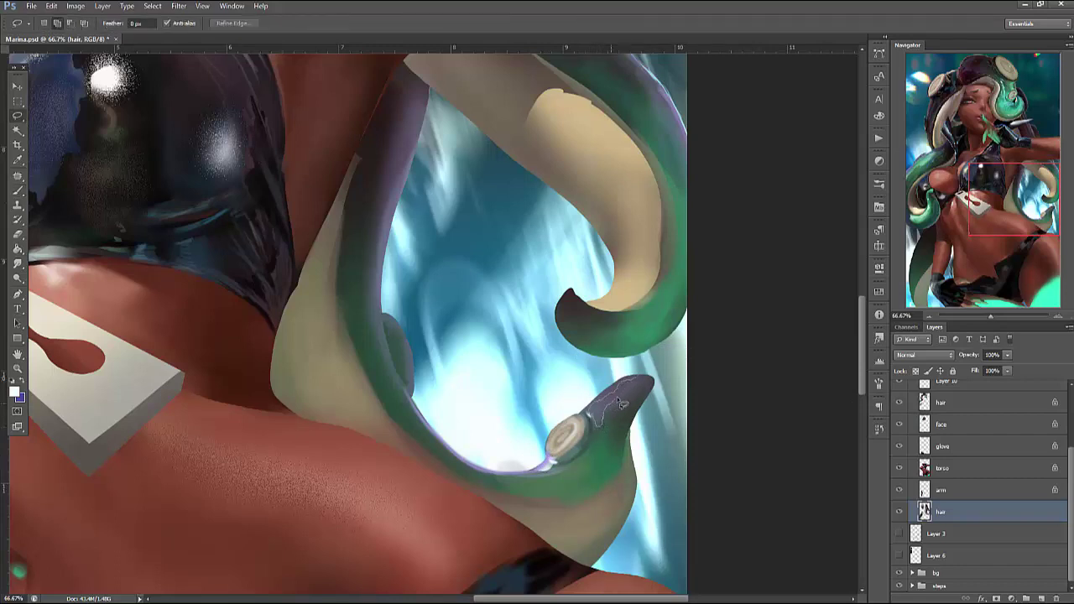
left_click_drag(616, 405, 592, 415)
key("b")
right_click(594, 413)
key("Return")
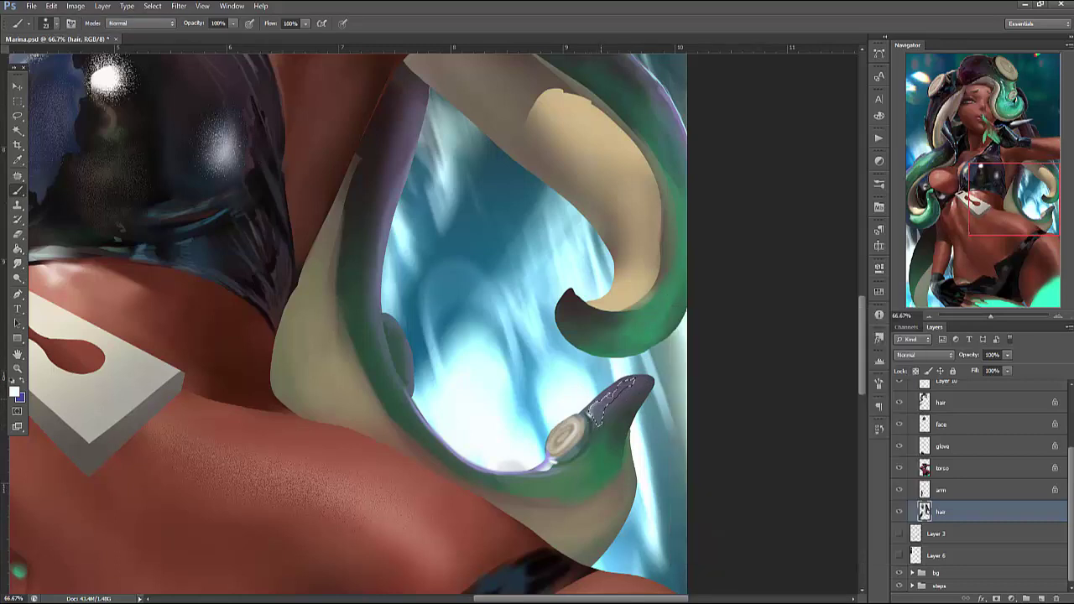
key("ctrl+d")
Set the foreground to a bright saturated green and brighten the lower tentacle's tip and the outer band of the upper curl
right_click(657, 326)
key("Return")
left_click(15, 391)
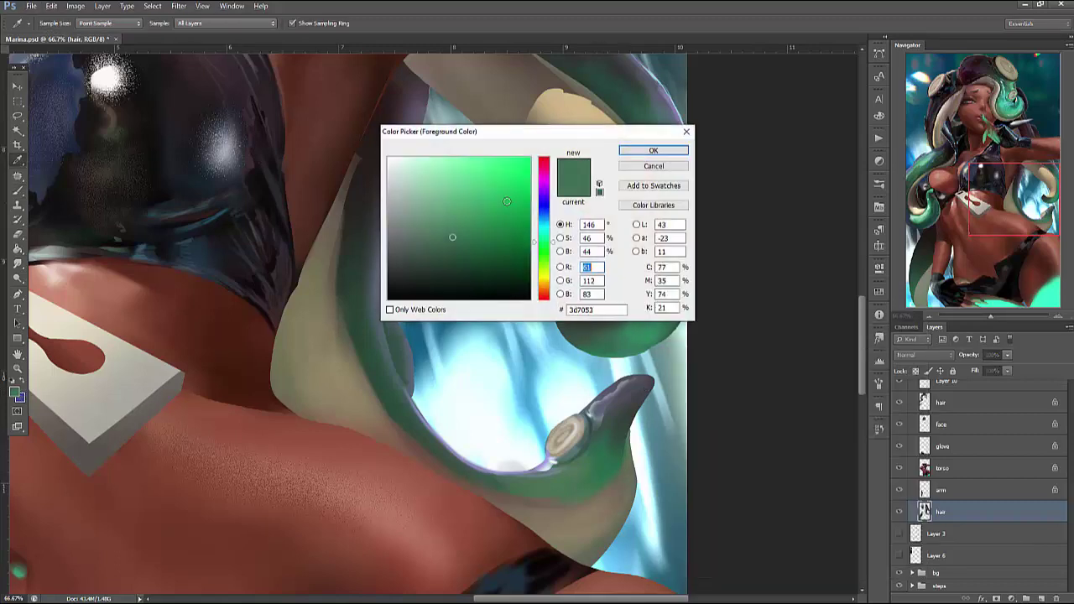
left_click_drag(552, 236, 551, 233)
left_click(499, 184)
left_click(652, 150)
mouse_move(621, 394)
left_mouse_down()
mouse_move(614, 409)
mouse_move(626, 384)
mouse_move(604, 438)
left_mouse_up()
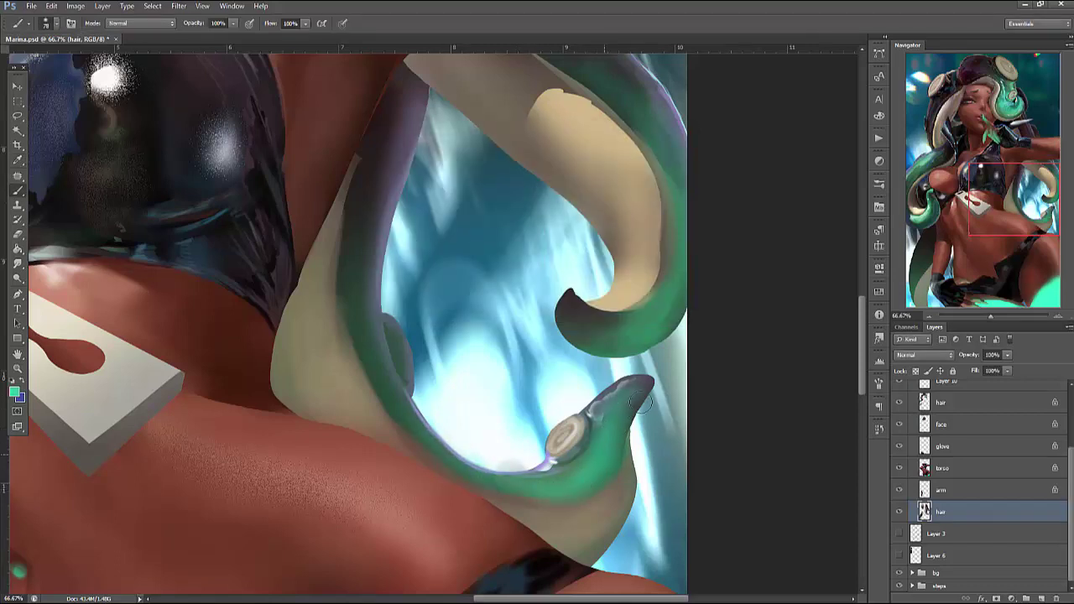
mouse_move(574, 310)
left_mouse_down()
mouse_move(628, 329)
mouse_move(676, 283)
mouse_move(667, 163)
mouse_move(671, 172)
left_mouse_up()
left_click(678, 215, "alt")
left_click_drag(670, 297, 612, 338)
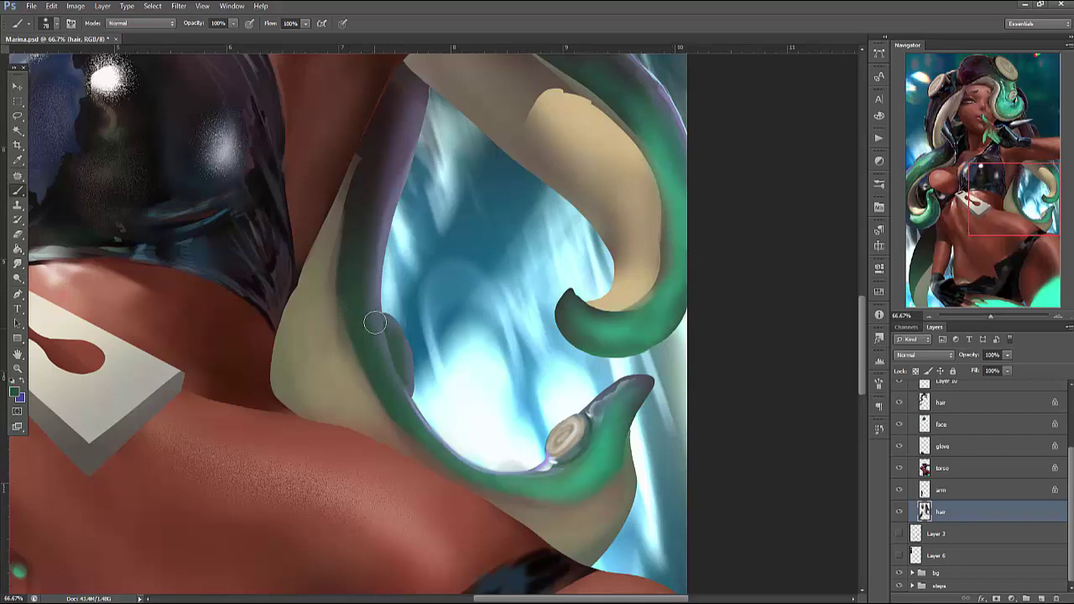
Clean up the boundary between the long strand's beige underside and its dark green band with a 19 px brush
right_click(391, 278)
type("37")
key("Return")
right_click(417, 270)
left_click_drag(440, 303, 433, 303)
key("Tab")
key("Return")
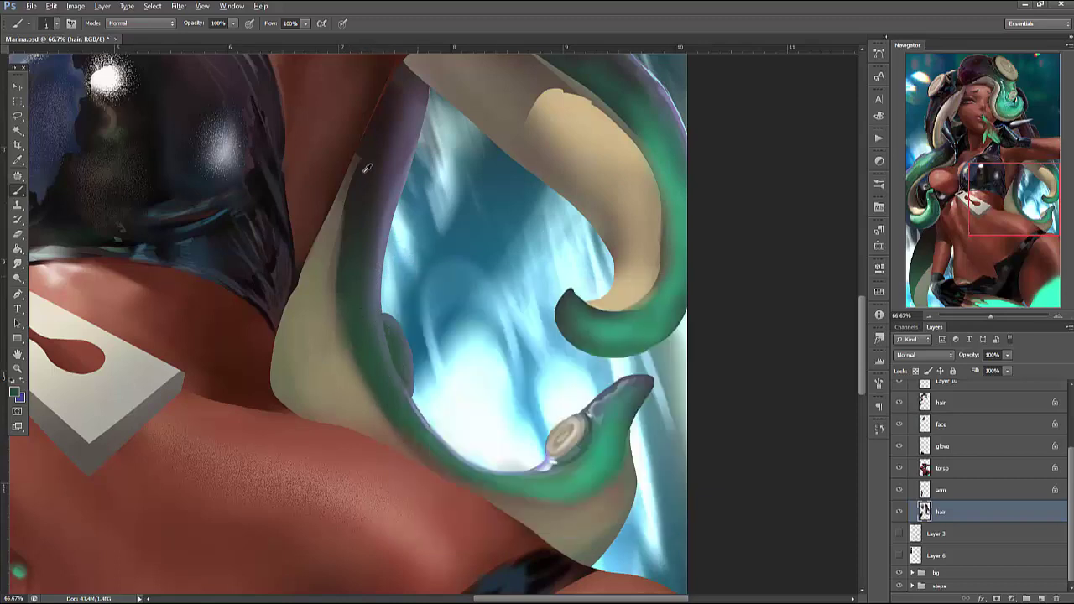
right_click(386, 155)
type("19")
key("Tab")
key("Return")
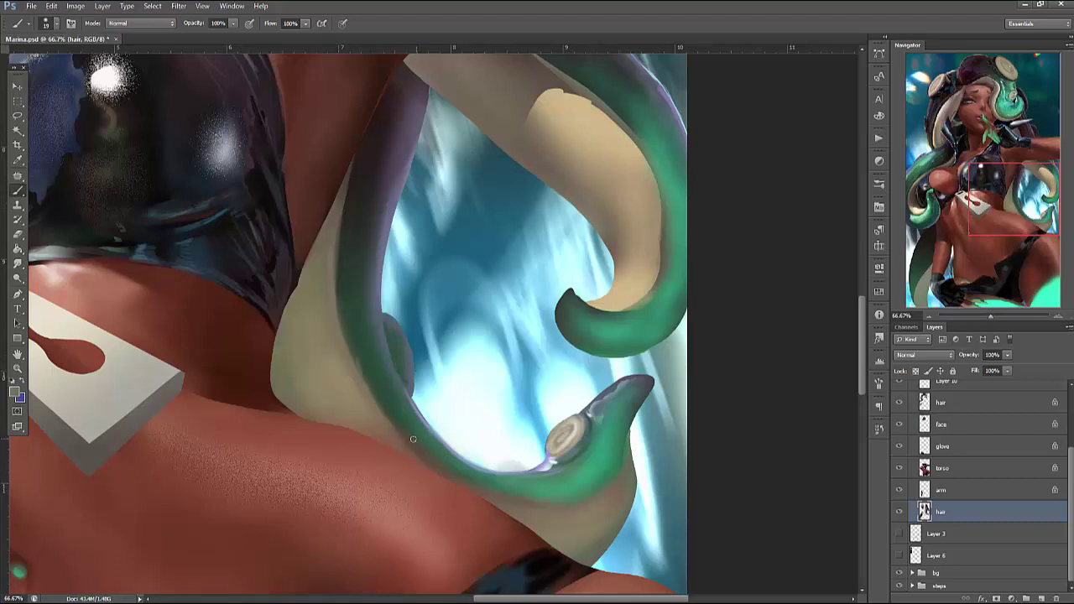
left_click_drag(391, 396, 445, 456)
Lasso the lower part of the long strand's beige underside and paint light cream strokes inside the selection
key("l")
left_click(311, 401)
left_click_drag(417, 461, 344, 458)
right_click(384, 309)
key("Escape")
key("b")
right_click(426, 335)
left_click_drag(428, 335, 438, 336)
key("Return")
mouse_move(323, 373)
left_mouse_down()
mouse_move(328, 312)
mouse_move(319, 394)
mouse_move(336, 327)
mouse_move(348, 335)
left_mouse_up()
left_click(370, 383, "alt")
left_click_drag(370, 384, 348, 333)
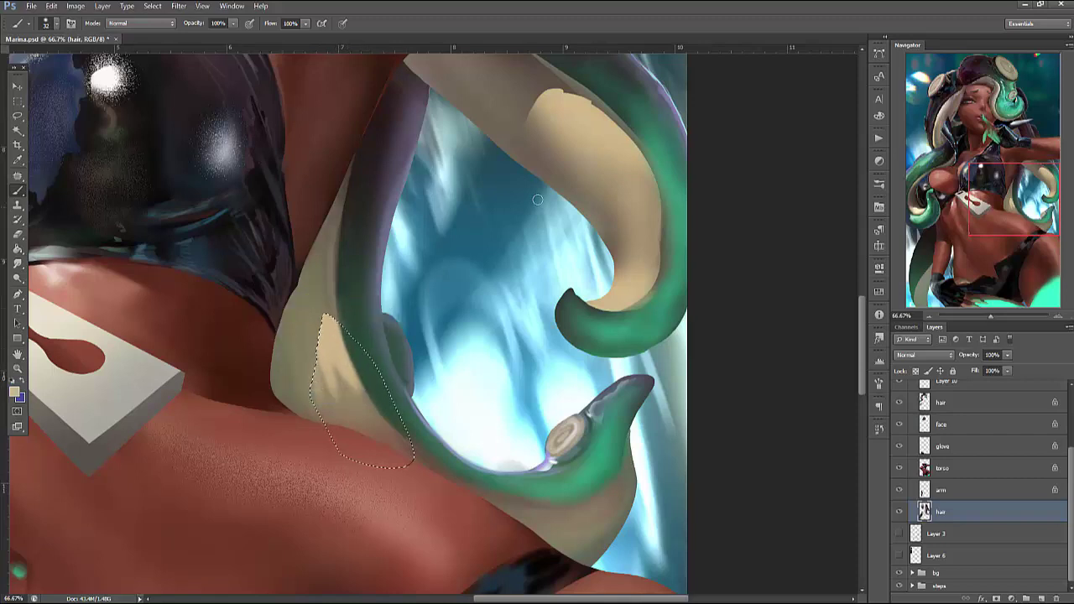
Paint a bright green accent beside the cream patch, deselect, blend the underside's shading with a larger brush, and save the file
left_click(678, 176, "alt")
mouse_move(359, 335)
left_mouse_down()
mouse_move(368, 385)
mouse_move(347, 344)
mouse_move(354, 330)
mouse_move(397, 415)
mouse_move(335, 311)
left_mouse_up()
left_click(336, 339, "alt")
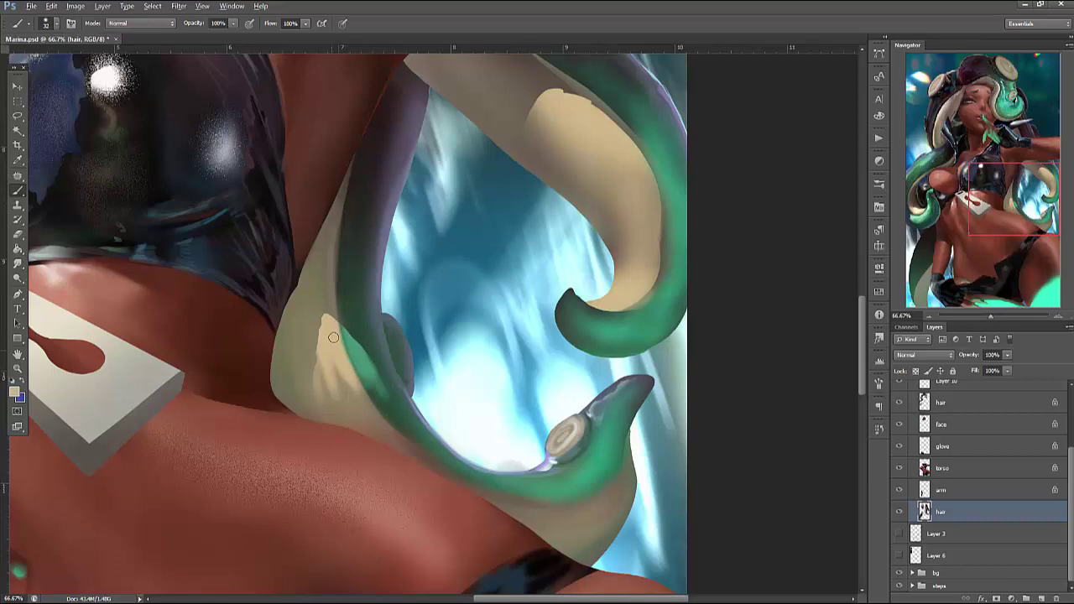
right_click(342, 351)
key("Return")
left_click(368, 350, "alt")
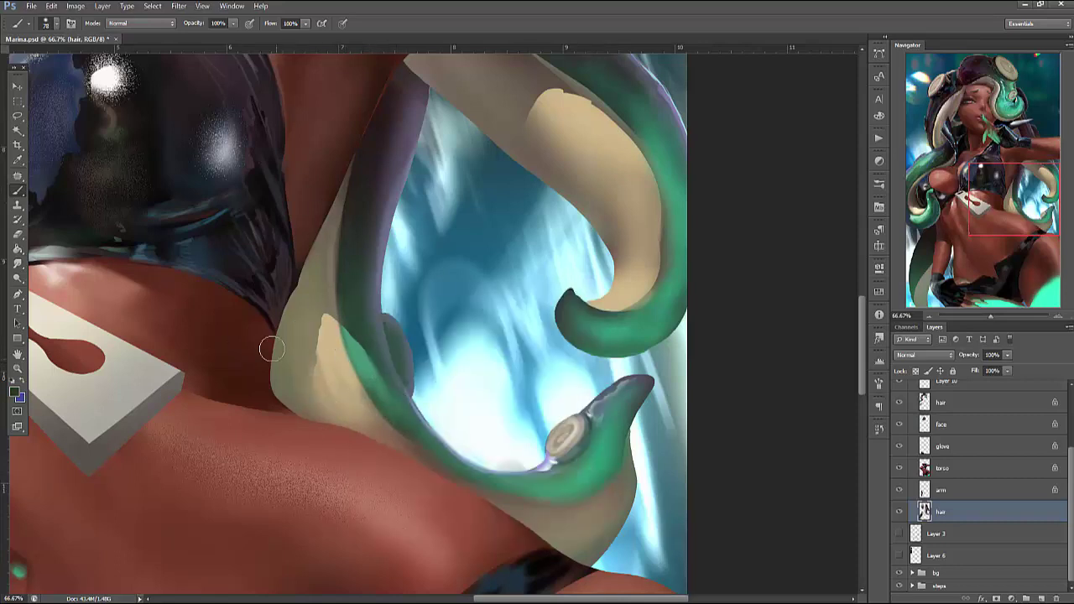
mouse_move(382, 444)
left_mouse_down()
mouse_move(435, 483)
mouse_move(479, 494)
mouse_move(445, 462)
mouse_move(570, 525)
left_mouse_up()
key("ctrl+s")
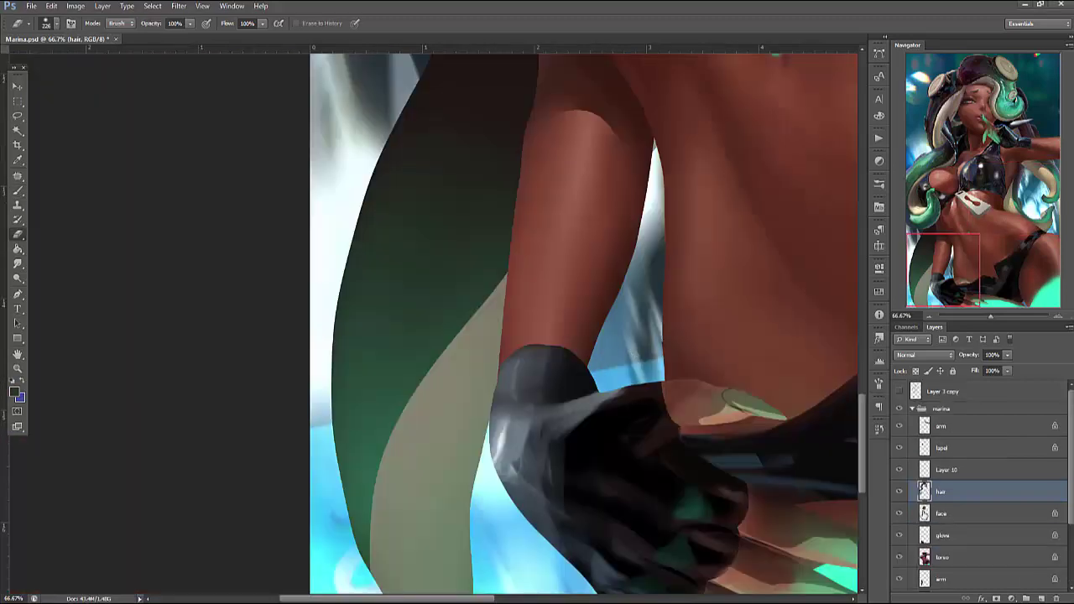
Toggle the two hair layers' visibility to identify the one holding the lower tentacle behind the gloved arm, and activate the lower hair layer
left_click(900, 494)
left_click(901, 494)
scroll(975, 533, "down", 2)
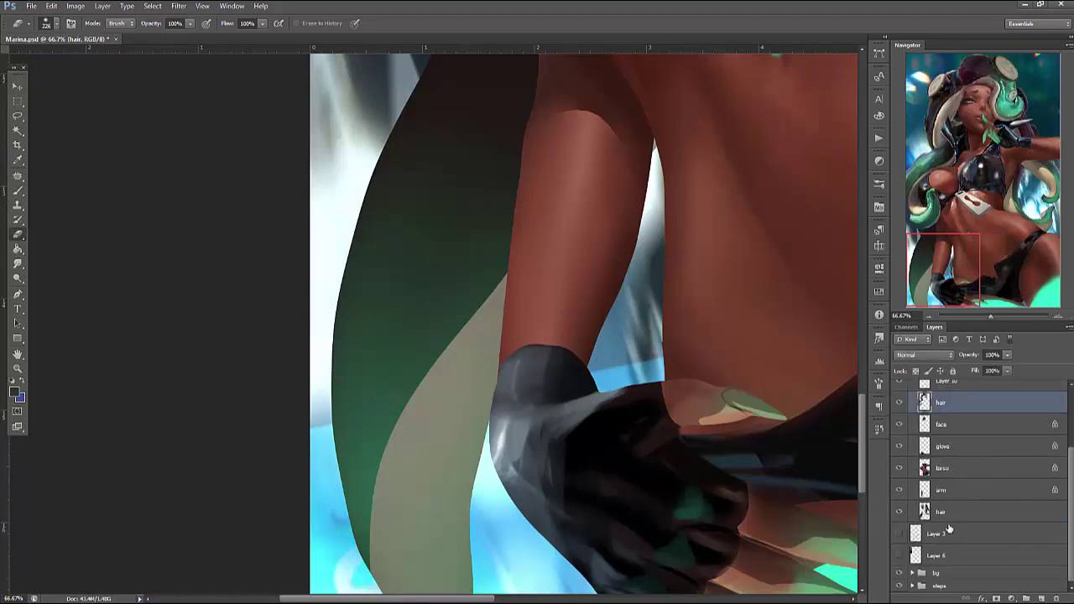
left_click(941, 512)
left_click(900, 511)
left_click(900, 511)
Lasso the finished coiled green tentacle beside the chest and copy it from the upper hair layer to a new layer
mouse_move(557, 293)
left_mouse_down()
mouse_move(626, 429)
mouse_move(618, 319)
left_mouse_up()
mouse_move(789, 293)
left_mouse_down()
mouse_move(703, 266)
mouse_move(789, 369)
left_mouse_up()
key("l")
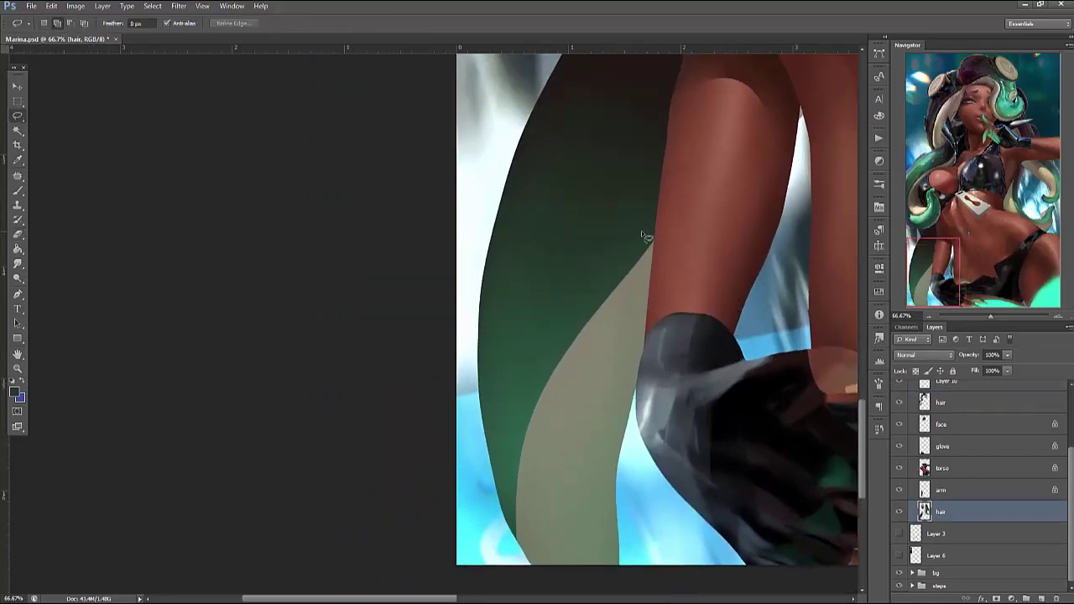
left_click_drag(934, 243, 1016, 139)
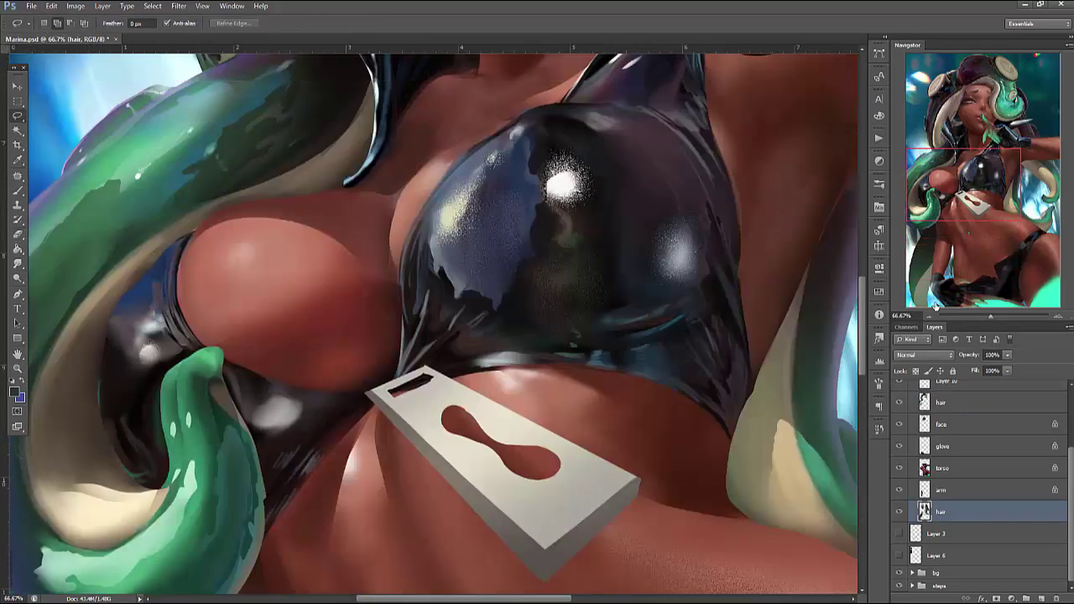
key("ctrl+minus")
left_click_drag(773, 247, 885, 197)
left_click_drag(495, 151, 558, 178)
mouse_move(663, 105)
left_mouse_down()
mouse_move(508, 136)
mouse_move(440, 386)
mouse_move(670, 125)
left_mouse_up()
left_click_drag(521, 501, 401, 520)
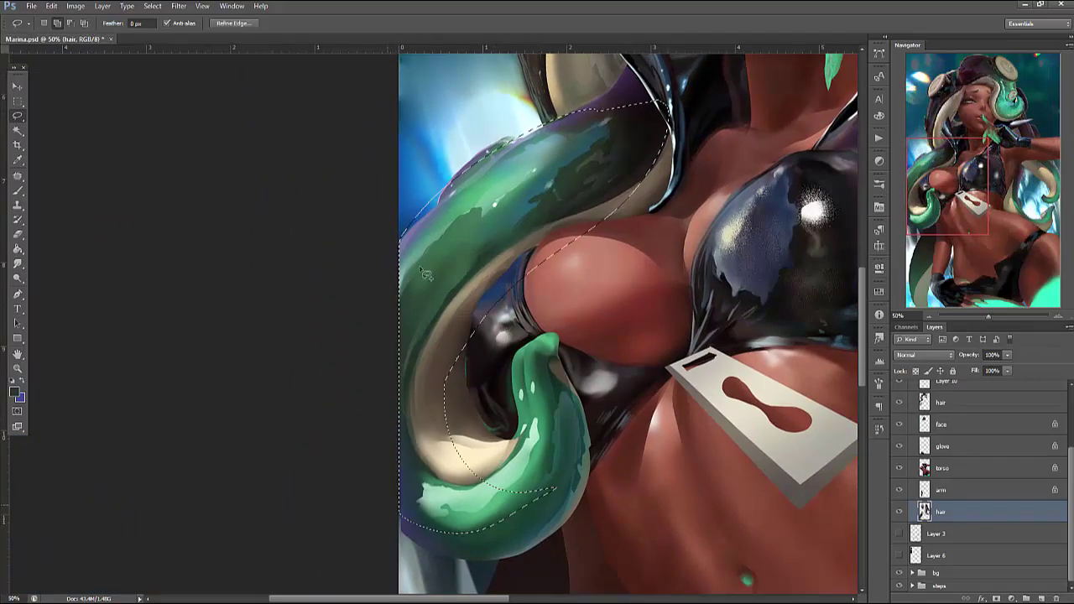
key("ctrl+j")
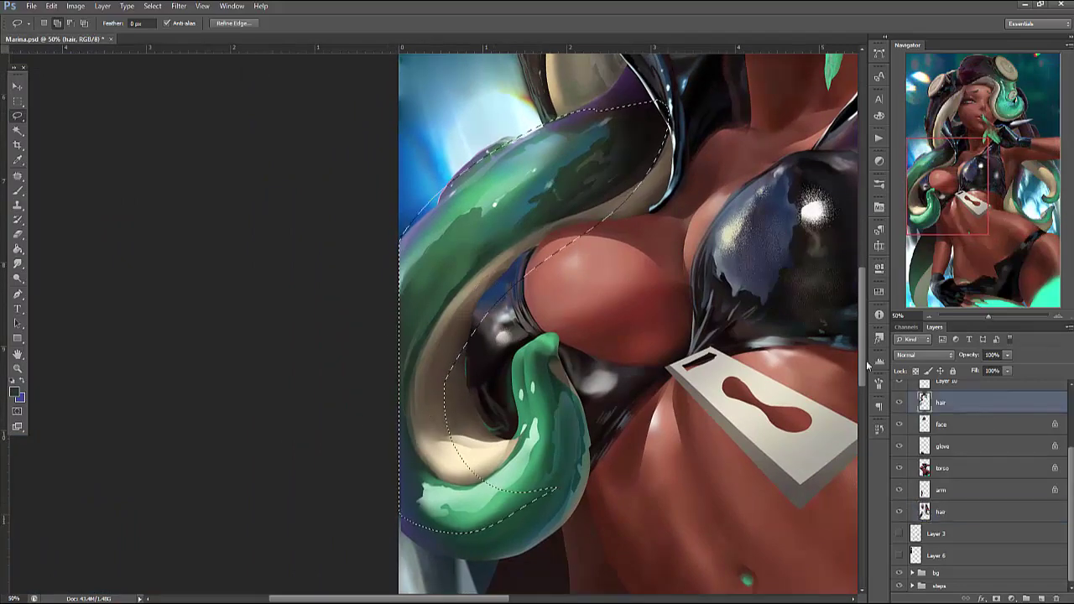
Move the copied tentacle over the plain one behind the gloved arm, clip it to the lower hair layer, and set its opacity to 70%
key("ctrl+t")
left_click_drag(537, 319, 683, 392)
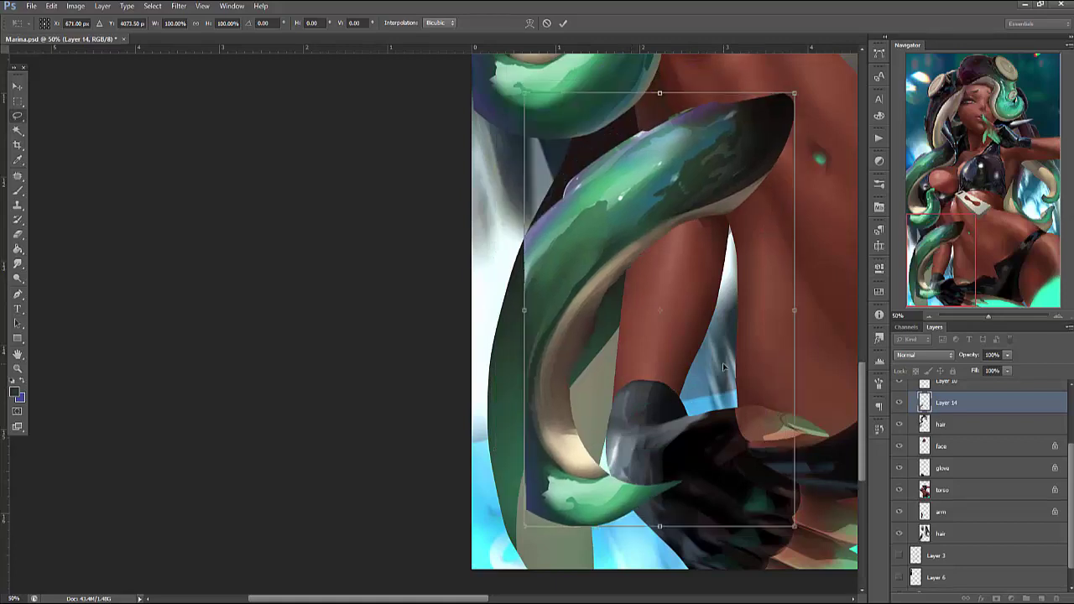
key("Return")
left_click_drag(991, 405, 965, 519)
key("ctrl+alt+g")
key("7")
Rotate the clipped tentacle copy and reshape it to follow the curve of the plain tentacle beneath
key("ctrl+t")
left_click_drag(831, 362, 827, 252)
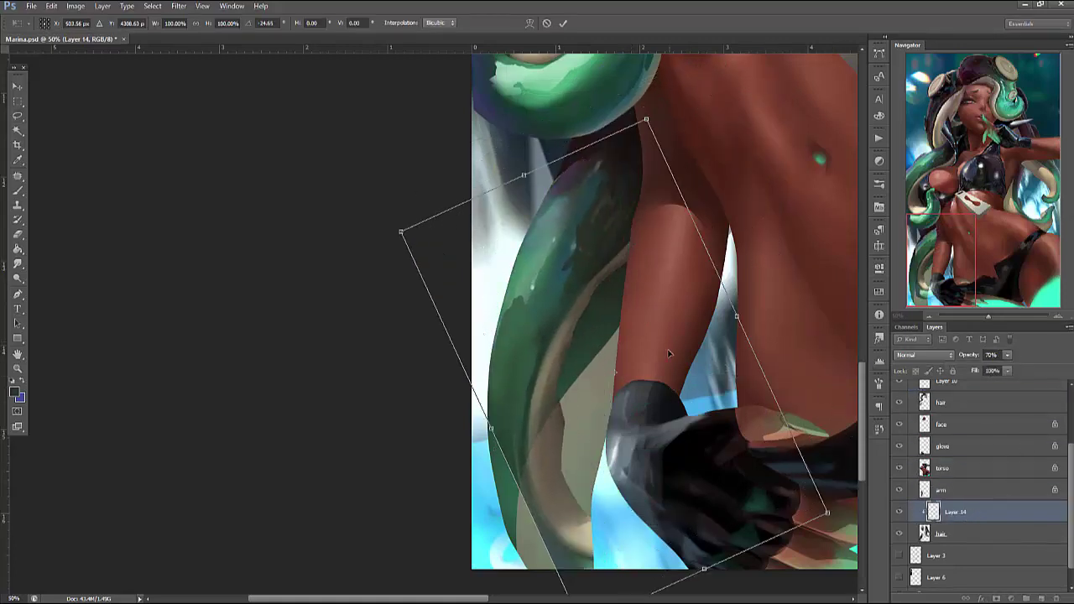
right_click(636, 267)
left_click(672, 349)
left_click_drag(620, 185, 546, 260)
left_click_drag(587, 544, 618, 395)
left_click_drag(644, 485, 599, 525)
key("Return")
Darken the clipped tentacle copy with Brightness/Contrast, using brightness -64 and contrast 12
key("e")
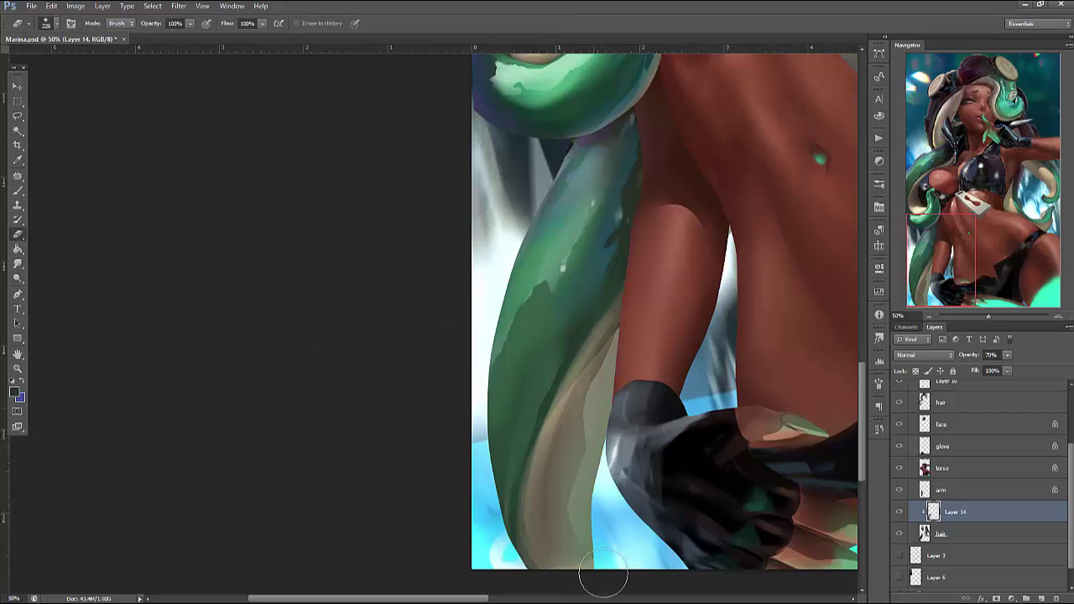
left_click(76, 6)
mouse_move(163, 35)
left_click(243, 35)
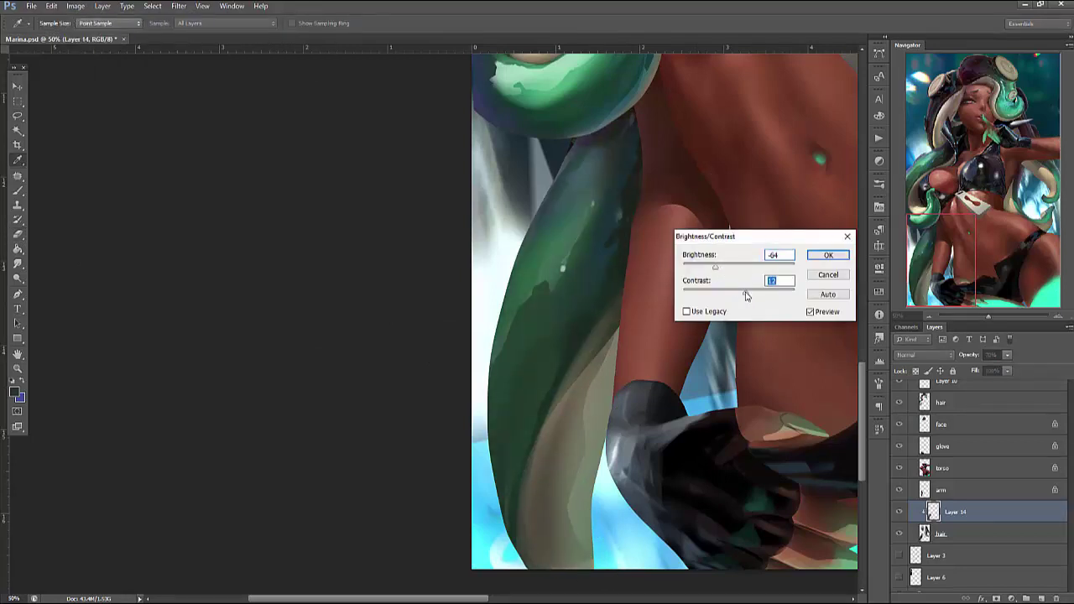
key("Return")
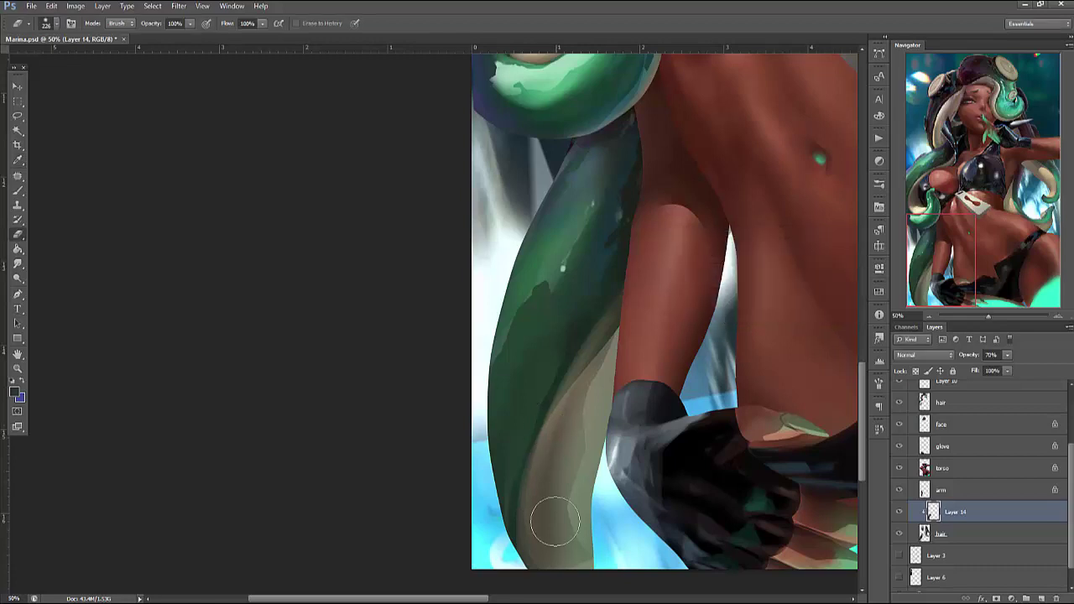
Sample bright blue from the background and glaze it over the tentacle's outer side with a 178 px brush
key("b")
left_click(491, 499, "alt")
right_click(579, 324)
type("178")
key("Return")
left_click_drag(479, 419, 563, 272)
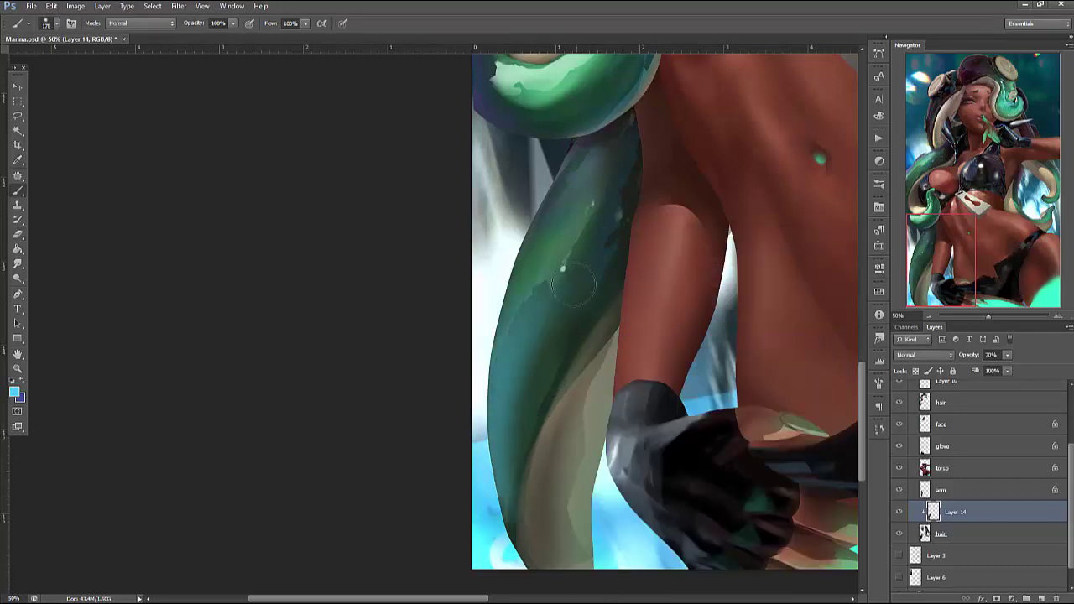
Pick a light pink with hue 305 and glaze it along the tentacle's outer edge with a 110 px brush
key("i")
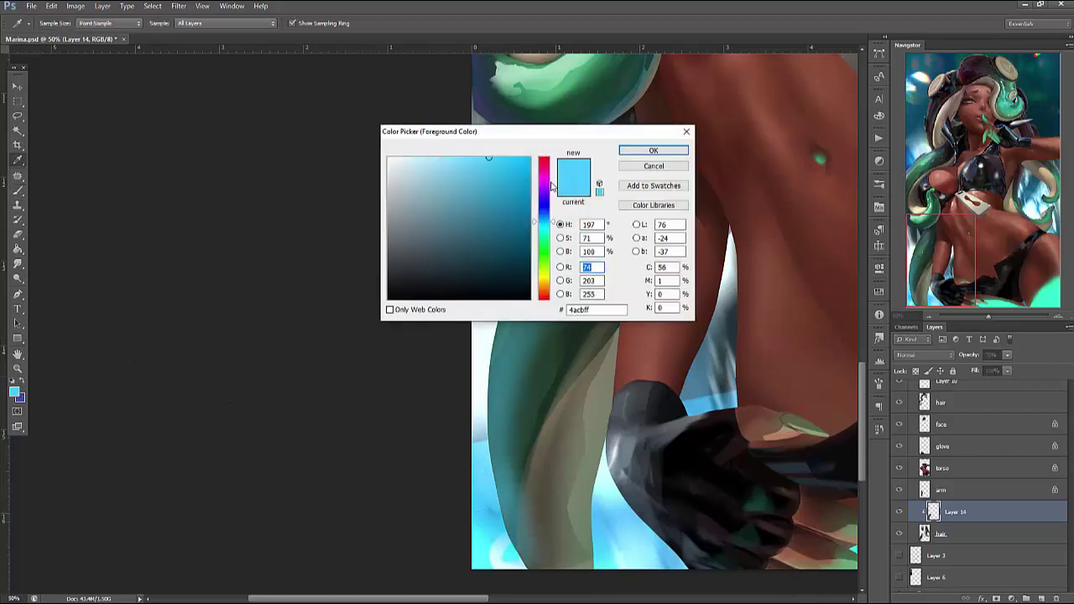
left_click_drag(544, 221, 544, 178)
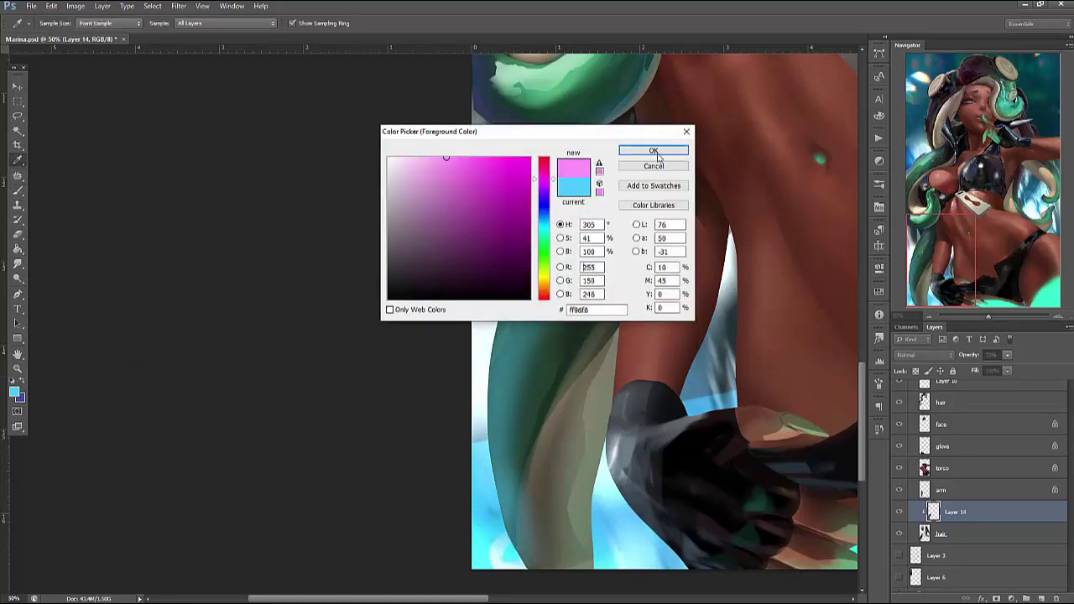
left_click(654, 150)
right_click(599, 202)
left_click(584, 136)
left_click_drag(585, 136, 531, 224)
left_click_drag(585, 166, 490, 337)
Sample the tentacle's blue-green, shift its hue to olive, and glaze it over the green side and pale underside
left_click(532, 488, "alt")
left_click(15, 392)
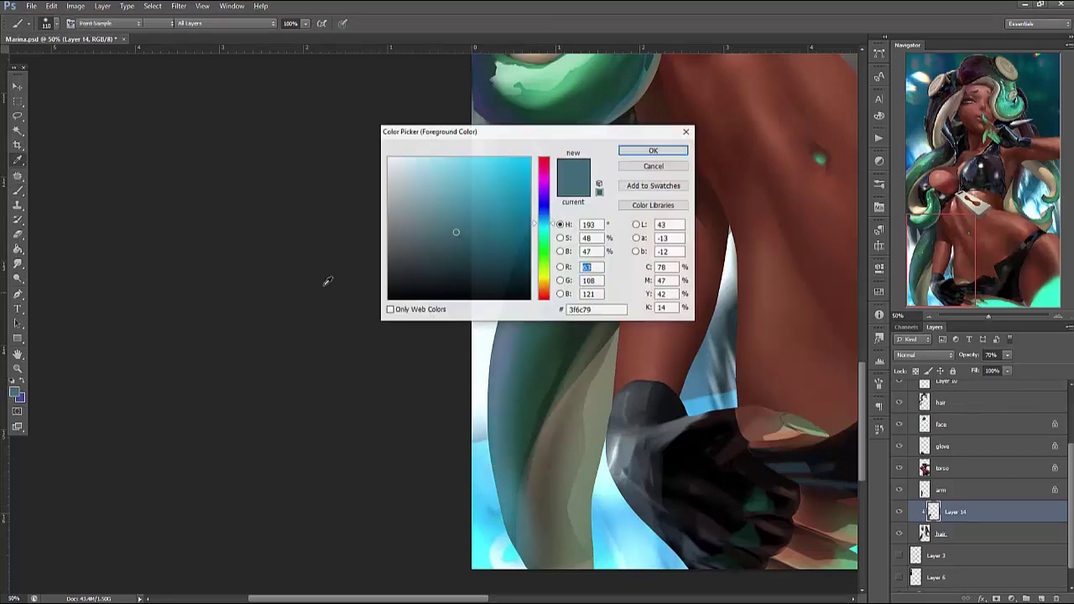
left_click(545, 269)
left_click(653, 150)
mouse_move(529, 362)
left_mouse_down()
mouse_move(552, 373)
mouse_move(546, 339)
mouse_move(537, 356)
mouse_move(609, 267)
mouse_move(540, 406)
mouse_move(625, 192)
left_mouse_up()
left_click(563, 435, "alt")
mouse_move(604, 352)
left_mouse_down()
mouse_move(585, 576)
mouse_move(600, 579)
left_mouse_up()
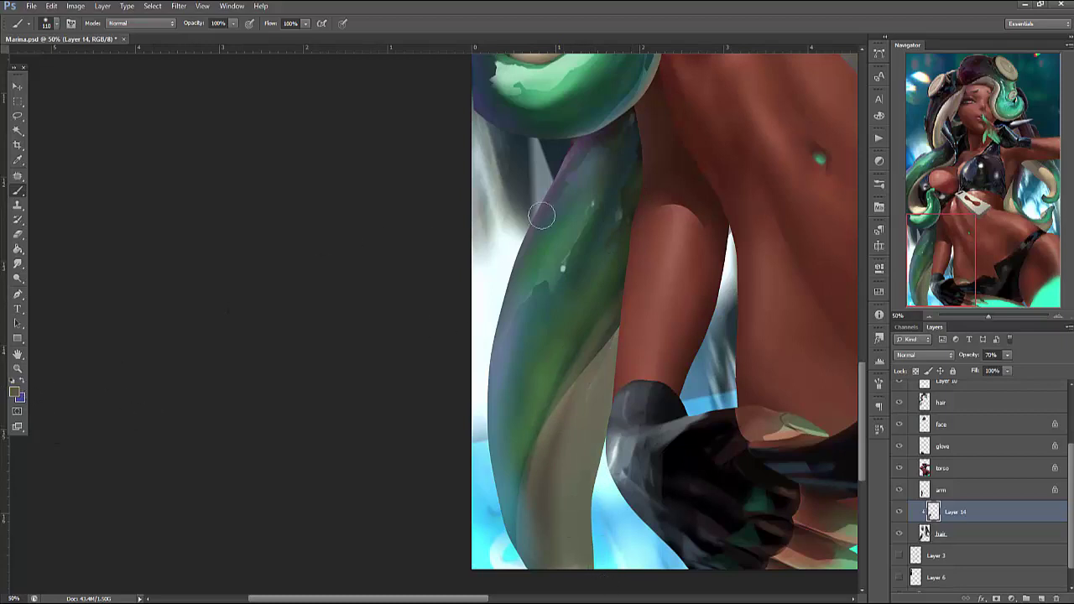
Warm the pale underside with the yellow cab158 and tint its edge beside the glove with a sampled blue-grey
left_click(15, 392)
left_click(467, 187)
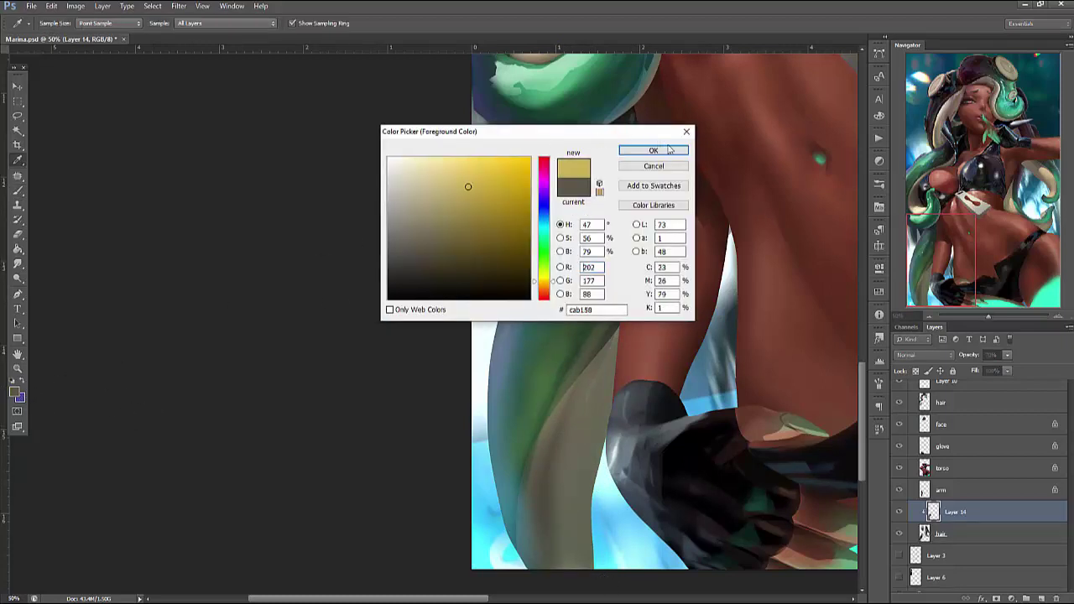
left_click(637, 149)
mouse_move(587, 388)
left_mouse_down()
mouse_move(544, 489)
mouse_move(556, 531)
mouse_move(581, 544)
mouse_move(584, 577)
mouse_move(547, 530)
mouse_move(610, 431)
left_mouse_up()
left_click(610, 528, "alt")
left_click_drag(590, 478, 591, 554)
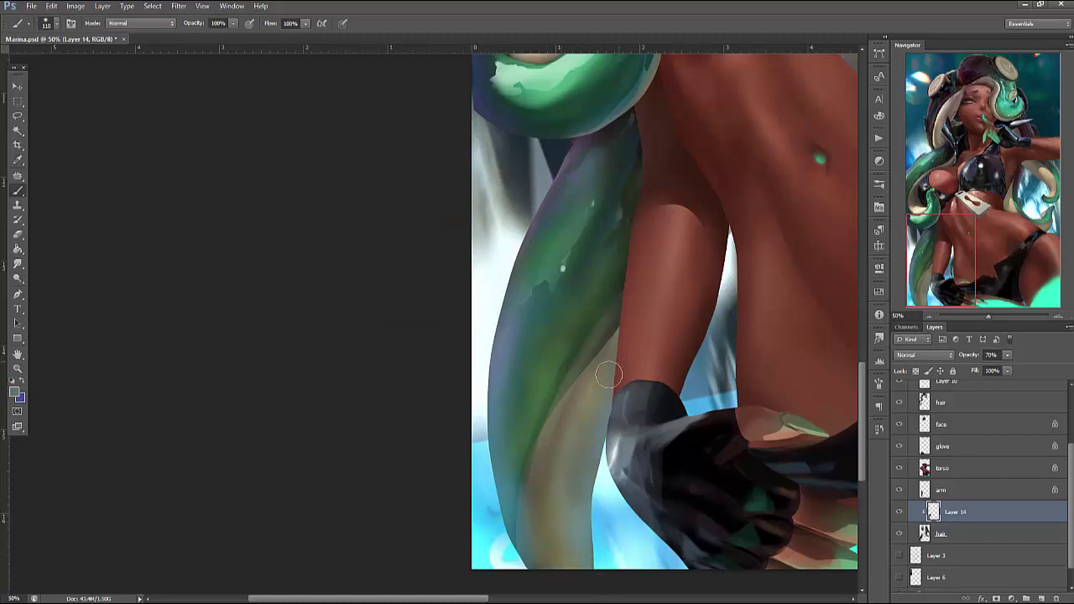
Erase the excess paint on the tentacle's pale underside from the clipped copy, undoing strokes that remove too much
left_click(17, 235)
left_click_drag(574, 394, 546, 570)
left_click_drag(615, 423, 591, 401)
key("ctrl+alt+z")
key("ctrl+alt+z")
left_click_drag(571, 445, 546, 508)
left_click_drag(547, 412, 512, 386)
key("ctrl+alt+z")
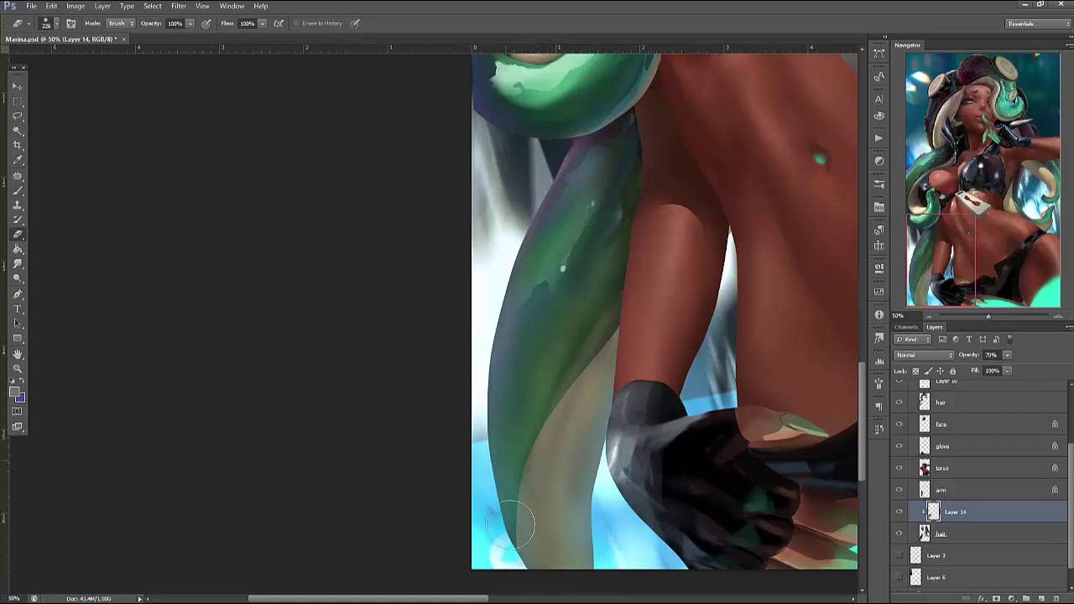
Merge the clipped copy into the lower hair layer and widen the pale underside's lower end with a filled freehand selection
key("ctrl+e")
key("l")
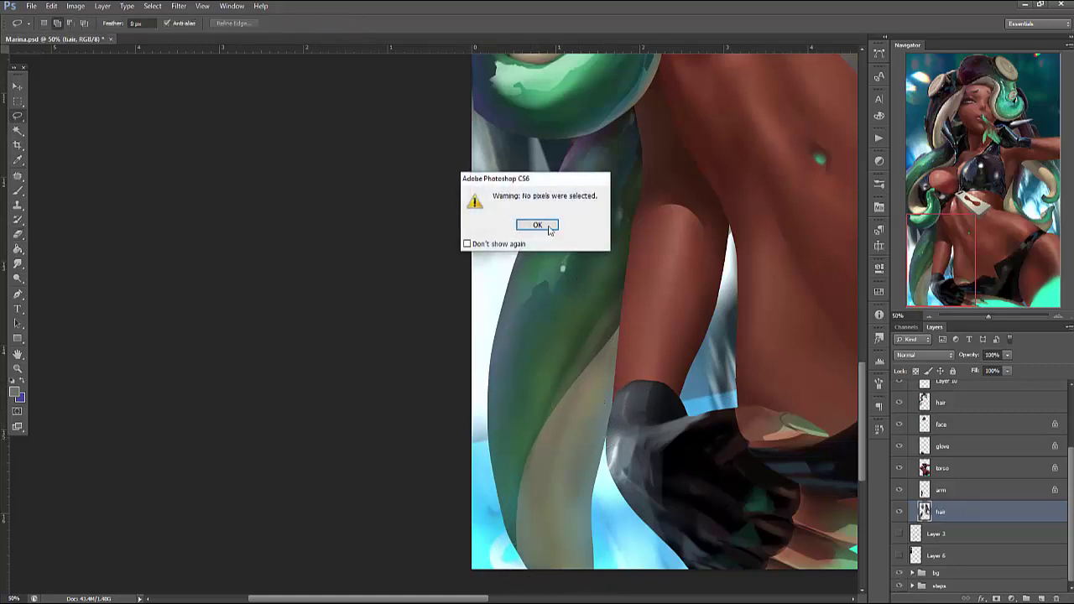
key("Return")
left_click_drag(636, 567, 553, 419)
key("e")
left_click(588, 487, "alt")
key("Return")
key("b")
mouse_move(579, 478)
left_mouse_down()
mouse_move(612, 537)
mouse_move(604, 503)
mouse_move(579, 495)
mouse_move(564, 507)
left_mouse_up()
key("ctrl+d")
Select the lower end of the tentacle's green side freehand and fill it out with green up to the pale underside
key("l")
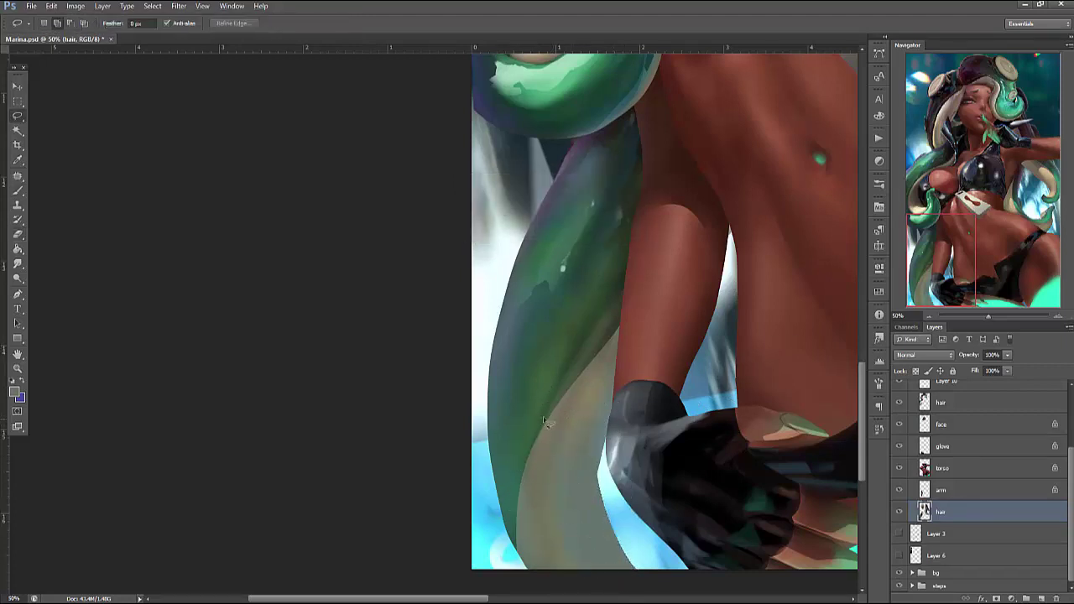
left_click_drag(570, 594, 497, 443)
key("b")
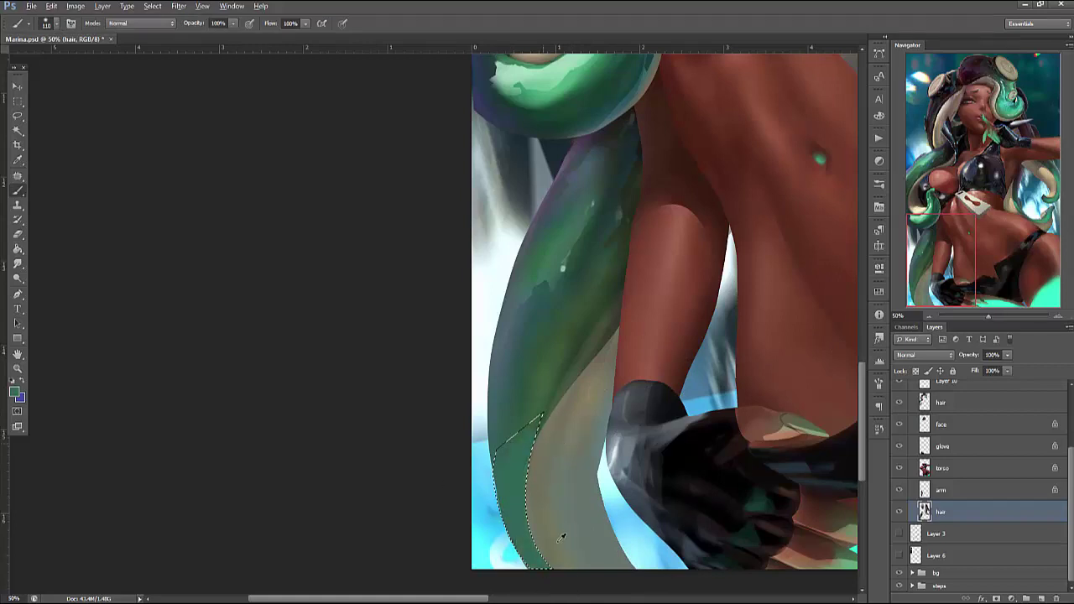
key("ctrl+d")
Lasso the large sucker on the head's hair and copy it to a new layer directly above the lower hair layer
key("l")
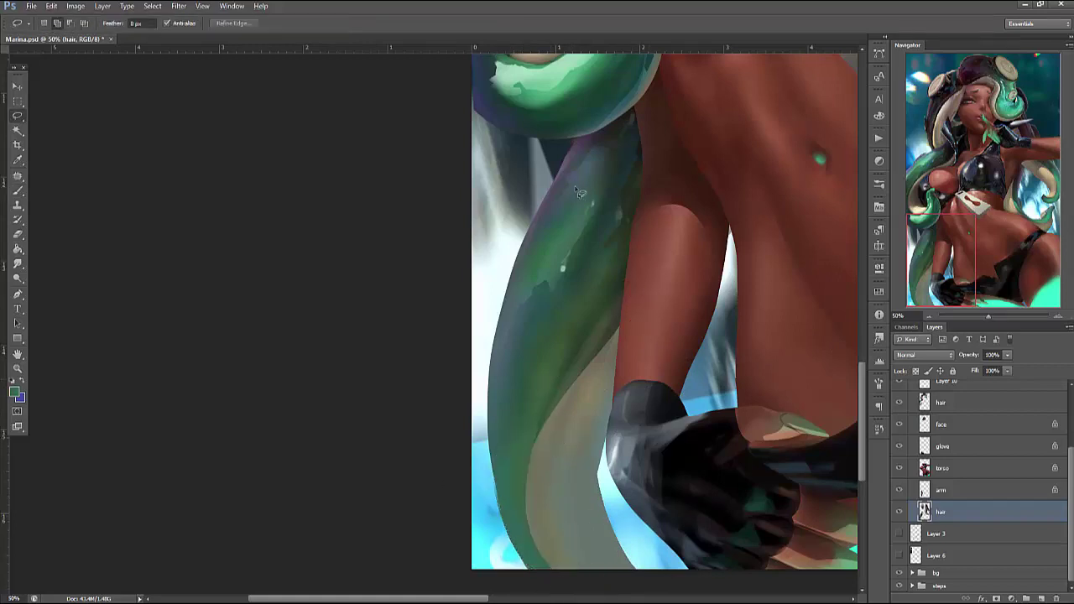
left_click_drag(494, 280, 503, 334)
left_click(545, 207)
left_click_drag(543, 204, 545, 207)
left_click(546, 209)
mouse_move(713, 223)
left_mouse_down()
mouse_move(629, 506)
mouse_move(520, 600)
mouse_move(540, 538)
mouse_move(621, 525)
left_mouse_up()
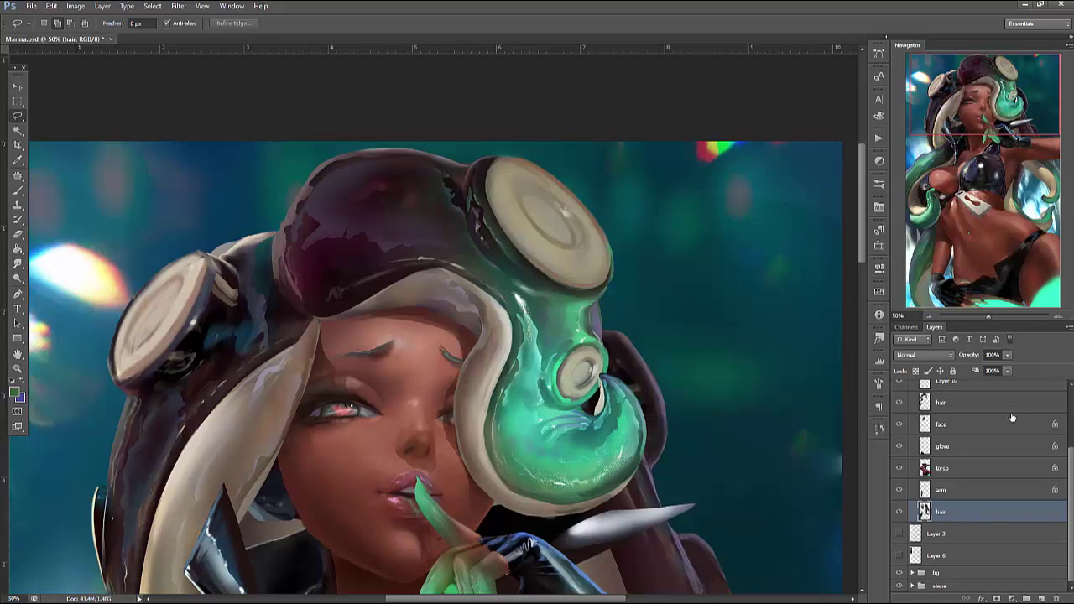
left_click(974, 402)
mouse_move(513, 136)
left_mouse_down()
mouse_move(438, 206)
mouse_move(635, 94)
left_mouse_up()
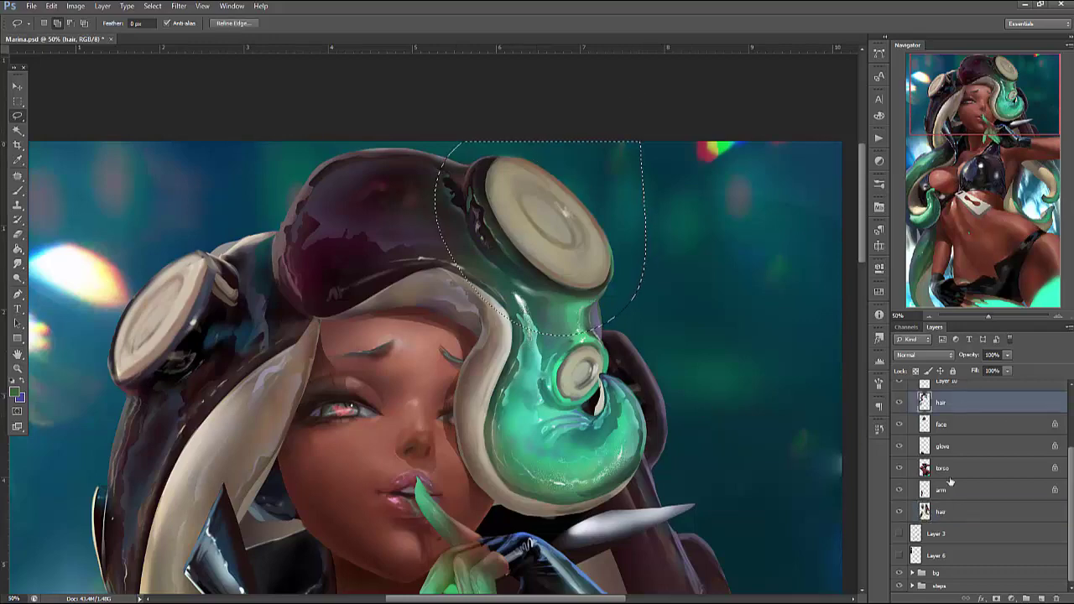
left_click(940, 511)
key("ctrl+j")
Scale and rotate the copied sucker onto the tentacle's outer edge beside the arm and erase its surplus surroundings
key("ctrl+t")
mouse_move(536, 350)
left_mouse_down()
mouse_move(427, 577)
mouse_move(617, 270)
mouse_move(509, 333)
mouse_move(485, 570)
mouse_move(623, 134)
mouse_move(556, 297)
left_mouse_up()
left_click_drag(628, 336, 331, 443)
left_click_drag(386, 353, 438, 304)
left_click_drag(502, 198, 492, 323)
key("Return")
key("e")
mouse_move(492, 324)
left_mouse_down()
mouse_move(463, 392)
mouse_move(425, 411)
mouse_move(411, 401)
mouse_move(472, 431)
left_mouse_up()
mouse_move(510, 279)
left_mouse_down()
mouse_move(504, 342)
mouse_move(427, 417)
left_mouse_up()
Warp the copied sucker so that it narrows and follows the curve of the tentacle's outer edge
key("ctrl+t")
right_click(468, 311)
left_click(495, 393)
left_click_drag(426, 277, 412, 378)
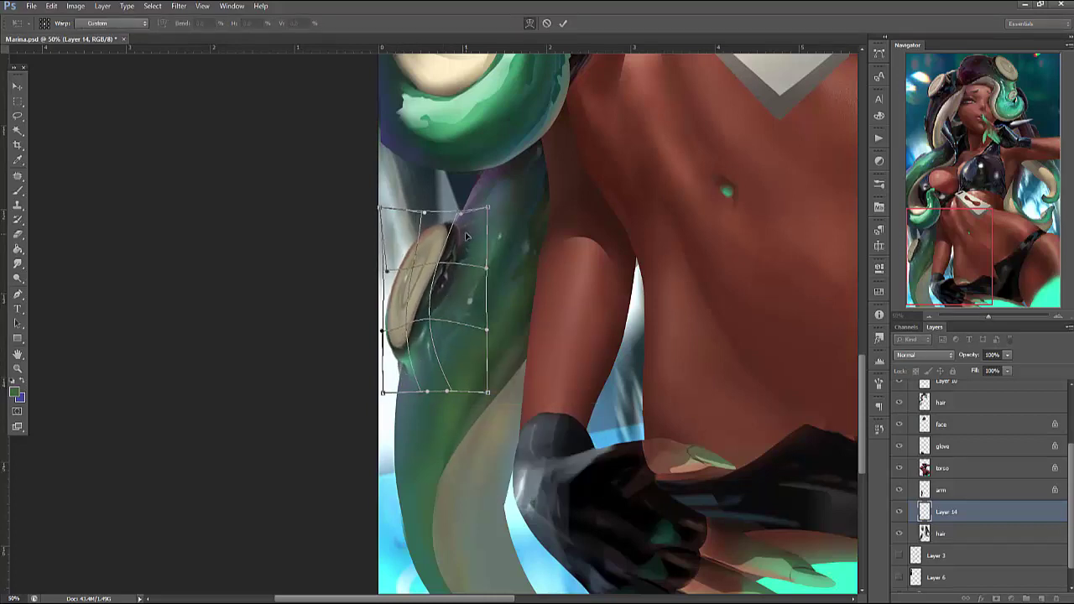
left_click_drag(458, 248, 457, 236)
key("Return")
key("e")
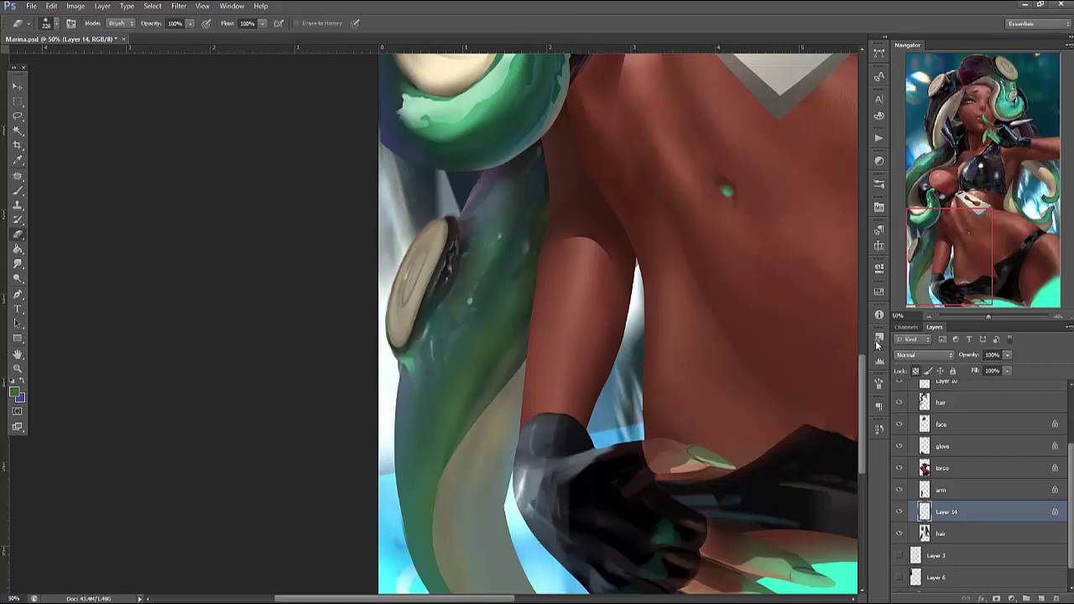
Try to tint the sucker's dark folds green with the brush in Color mode
key("b")
left_click(131, 27)
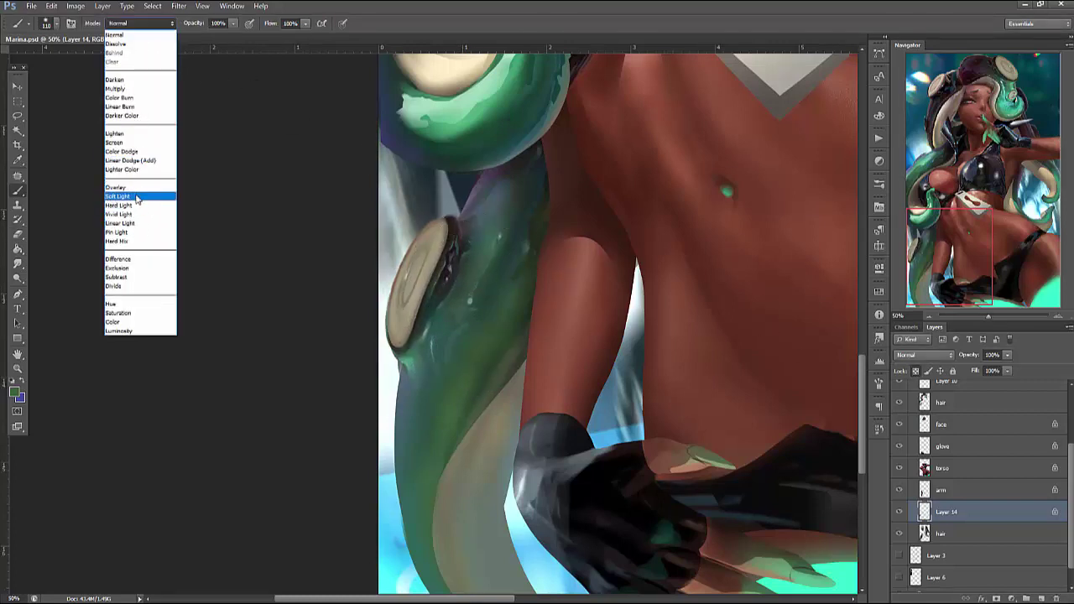
left_click(139, 322)
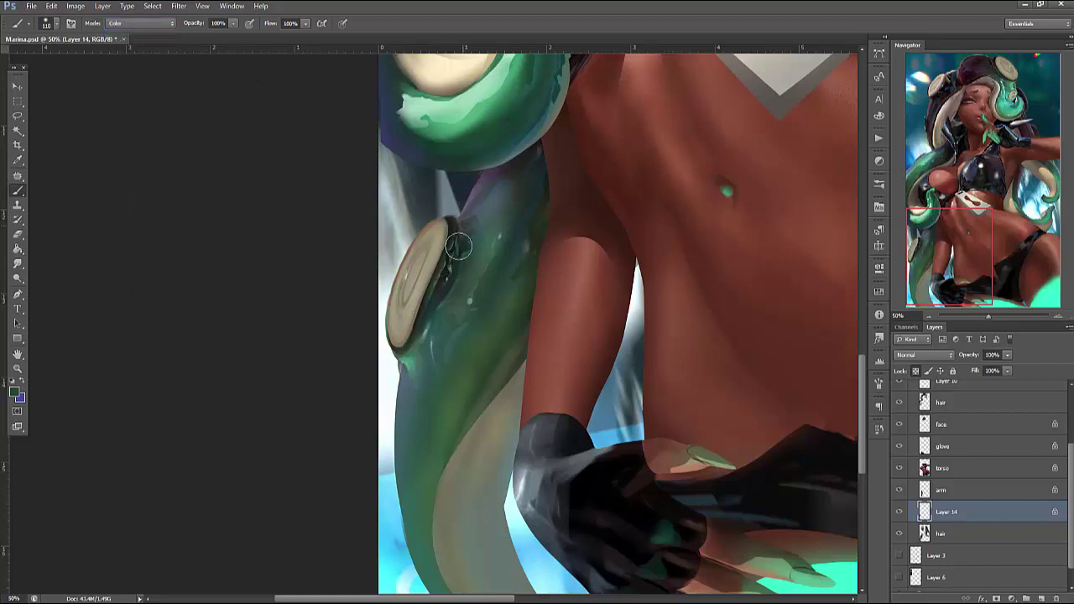
left_click(139, 23)
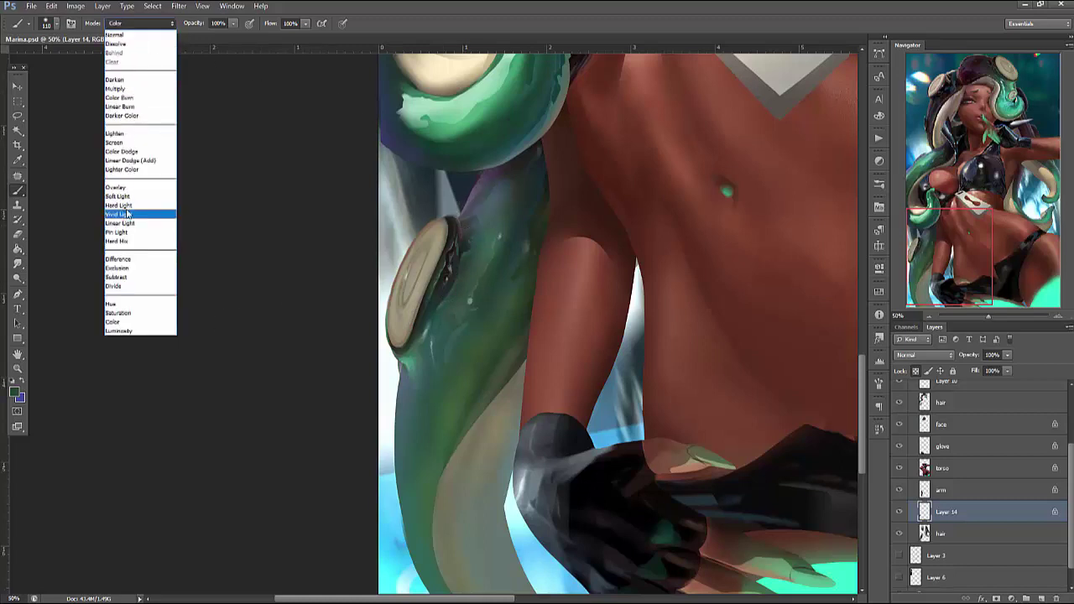
left_click(343, 161)
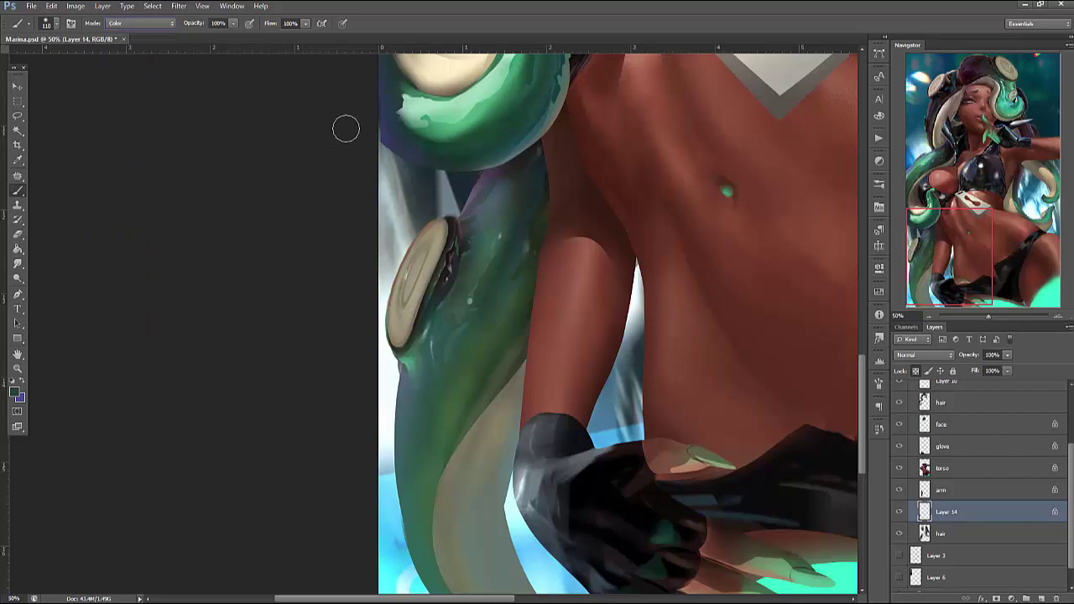
Shift the copied sucker toward green with Color Balance midtones of -41 cyan/red and +37 magenta/green
left_click(76, 6)
mouse_move(101, 29)
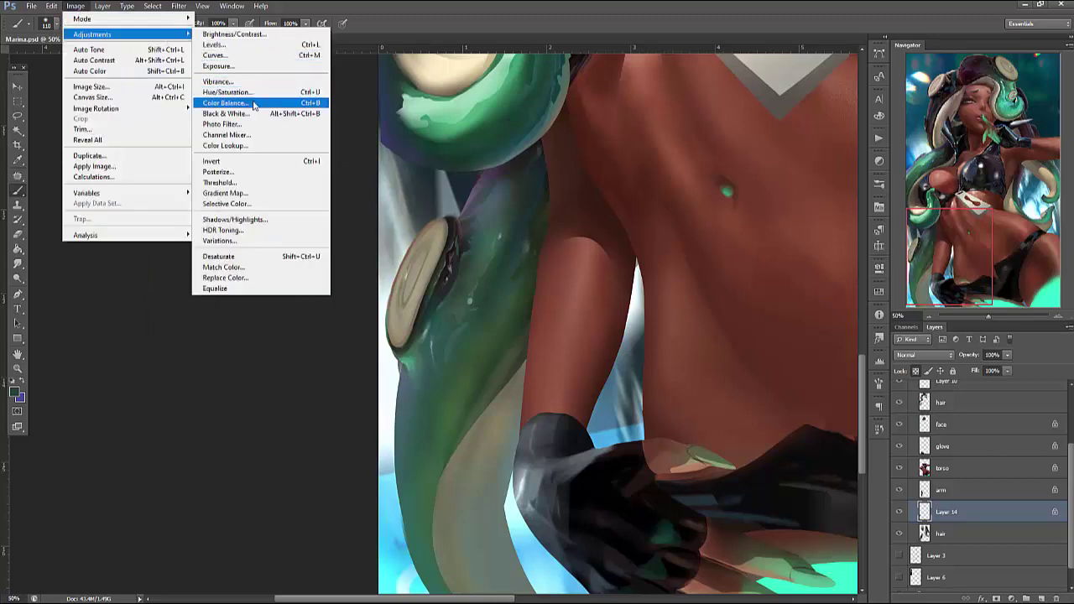
left_click(243, 101)
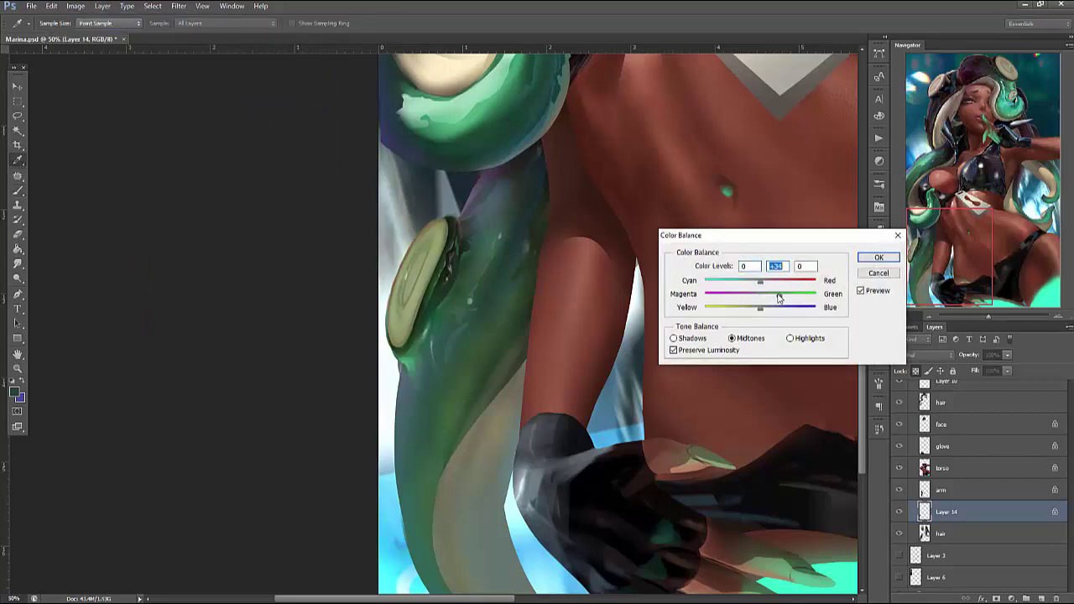
left_click_drag(760, 281, 747, 281)
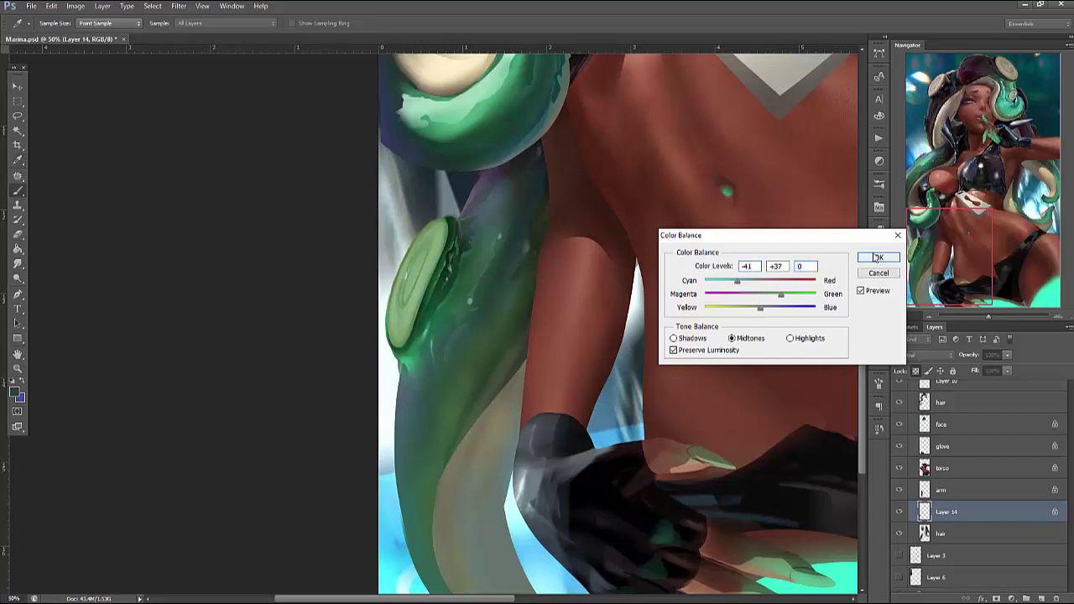
key("Return")
Recolour the sucker's face with a sampled beige in Color mode, and return the brush mode to Normal
key("b")
left_click_drag(499, 205, 468, 195)
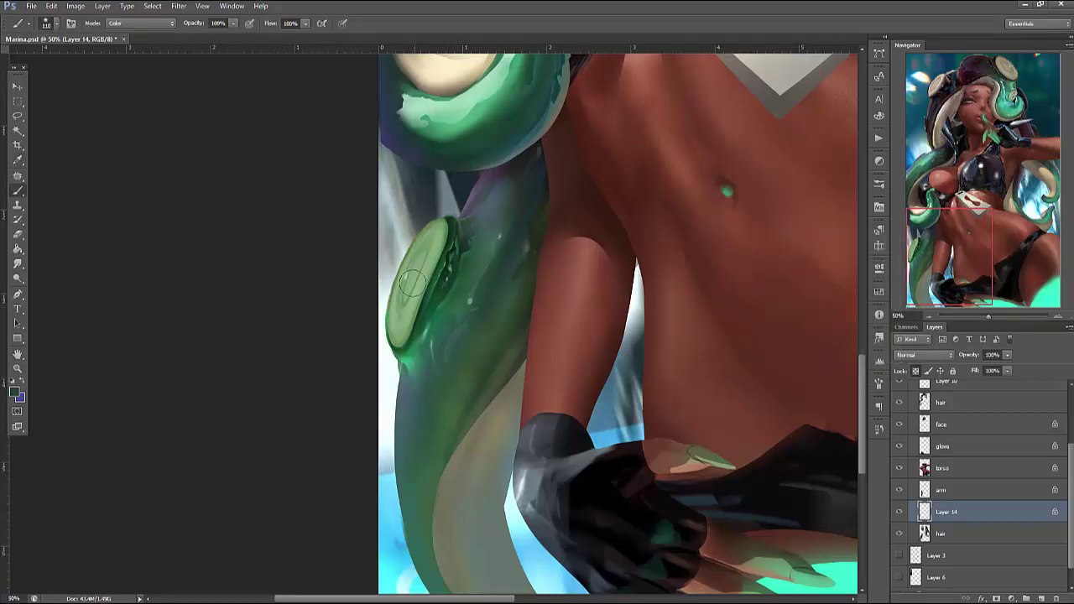
left_click(143, 24)
left_click(450, 78)
right_click(453, 196)
key("Return")
left_click(148, 28)
left_click(160, 41)
Lasso the sucker's face around its inner ring and brighten it with Brightness/Contrast
key("l")
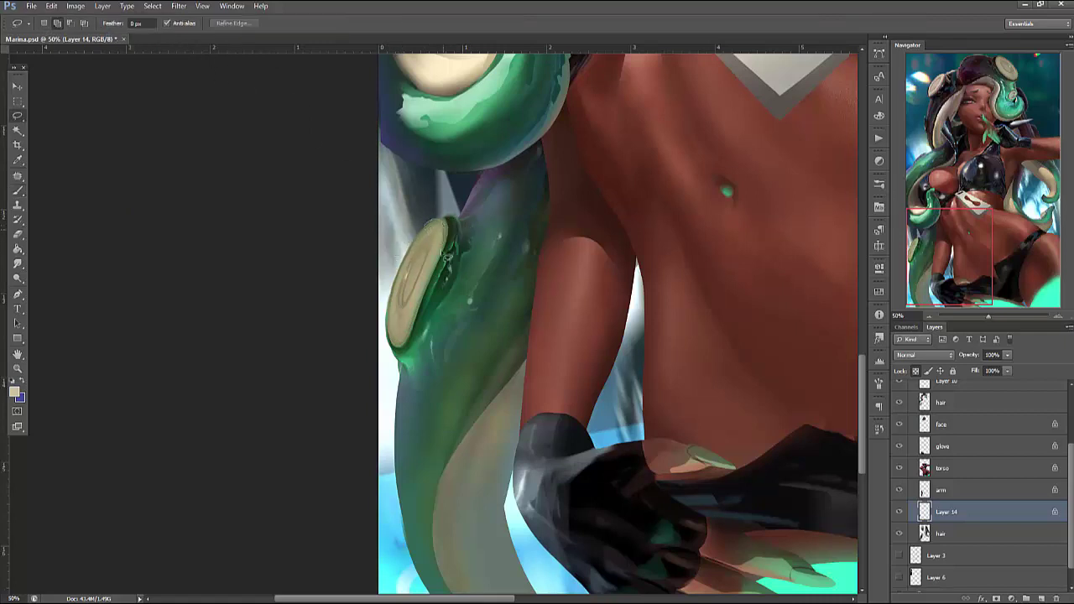
left_click_drag(410, 307, 422, 254)
mouse_move(400, 347)
left_mouse_down()
mouse_move(390, 273)
mouse_move(401, 353)
mouse_move(413, 230)
mouse_move(428, 212)
mouse_move(426, 239)
left_mouse_up()
left_click(76, 6)
mouse_move(101, 33)
left_click(252, 33)
left_click_drag(738, 267, 761, 267)
left_click(828, 256)
Define the sucker's inner ring and rim with sampled tones, using a 21 px brush
key("l")
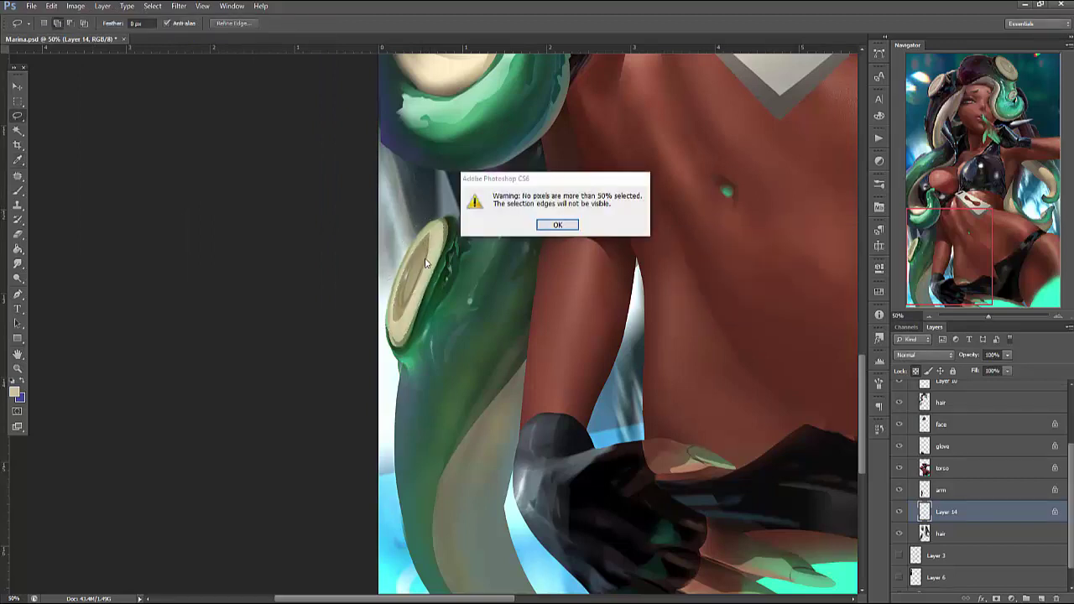
key("Return")
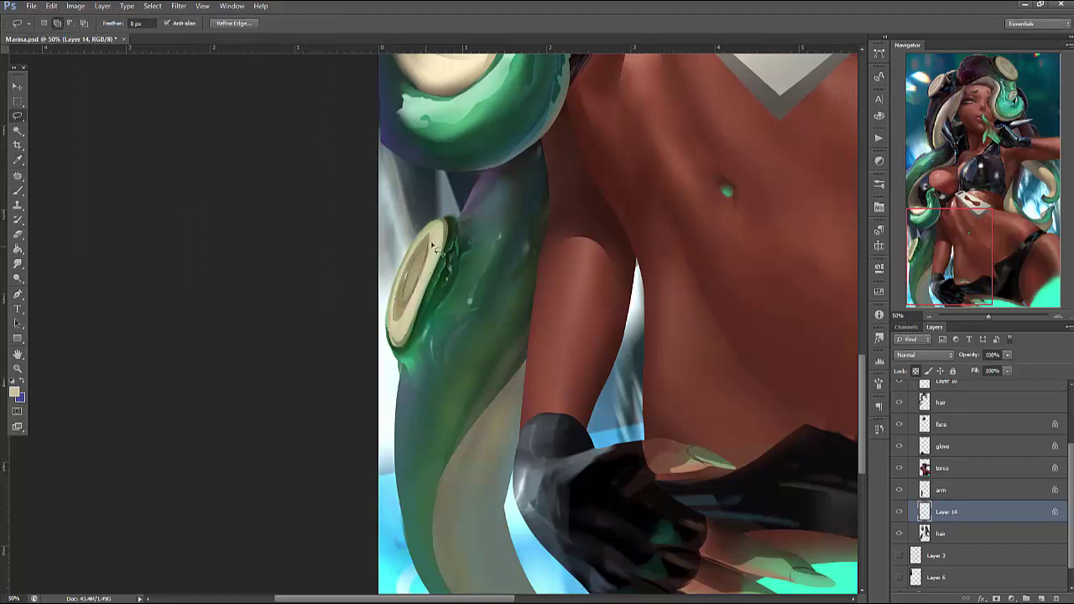
key("b")
right_click(435, 217)
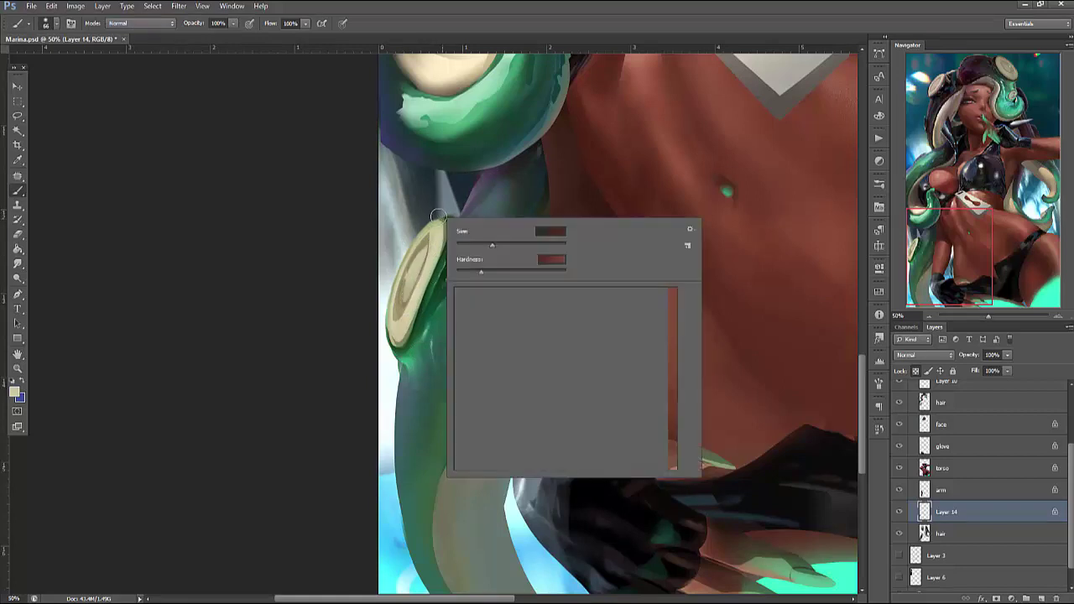
type("10")
key("Return")
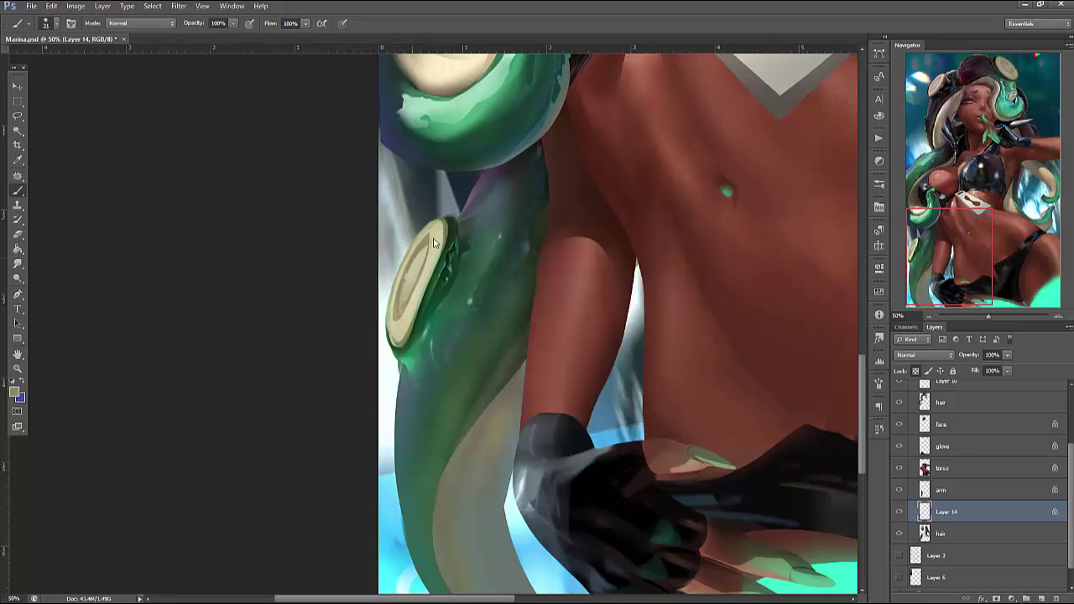
left_click(395, 311)
Select strips along the tentacle's outer edge above and below the sucker and shade them dark with an 85 px brush
left_click_drag(621, 378, 686, 304)
key("l")
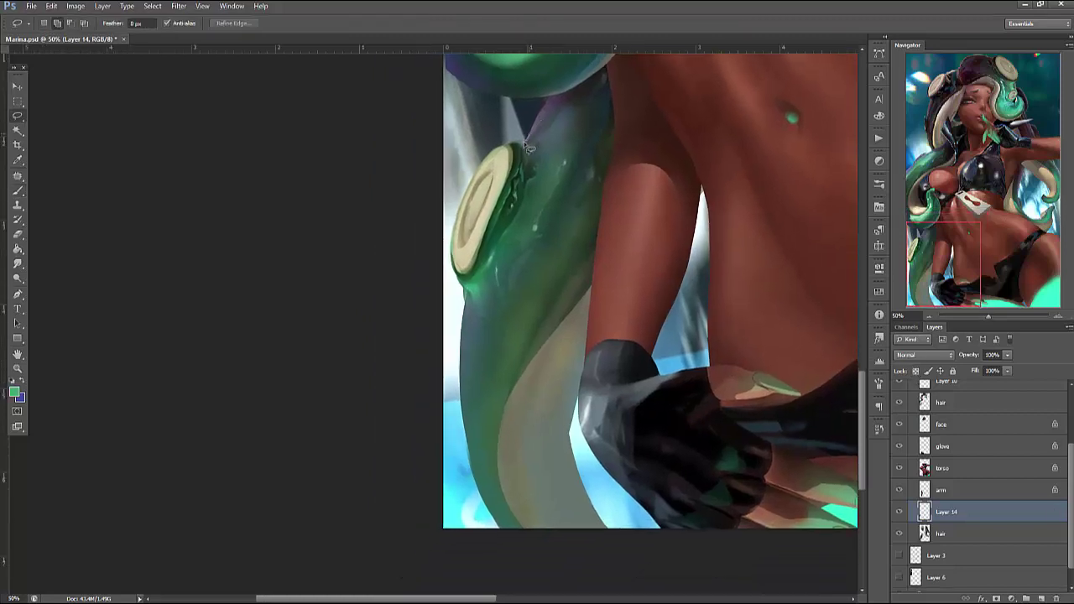
left_click_drag(560, 106, 557, 104)
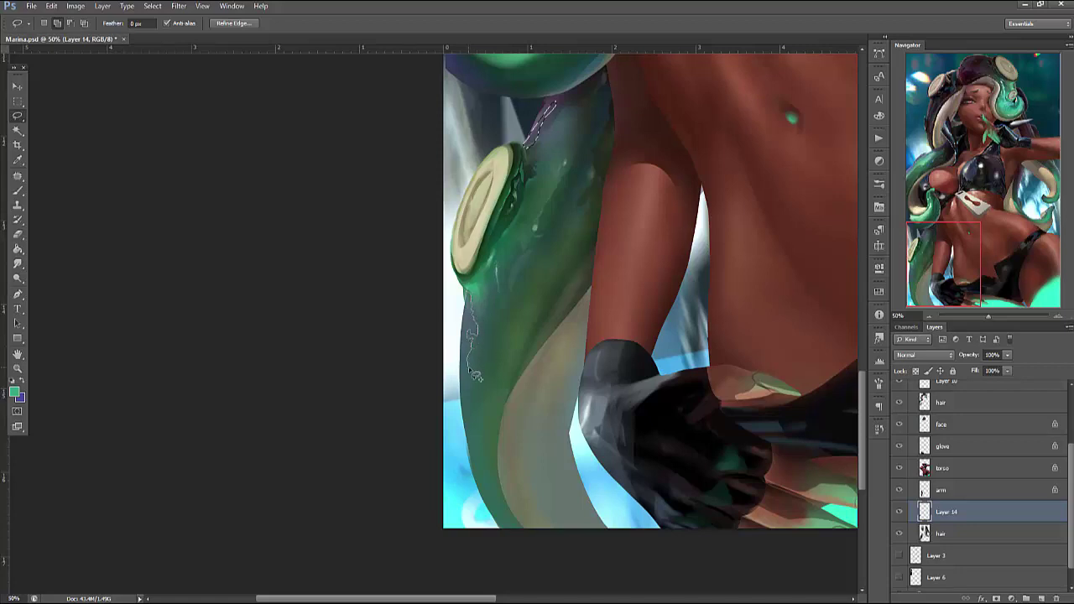
left_click_drag(483, 468, 495, 529)
key("b")
right_click(508, 205)
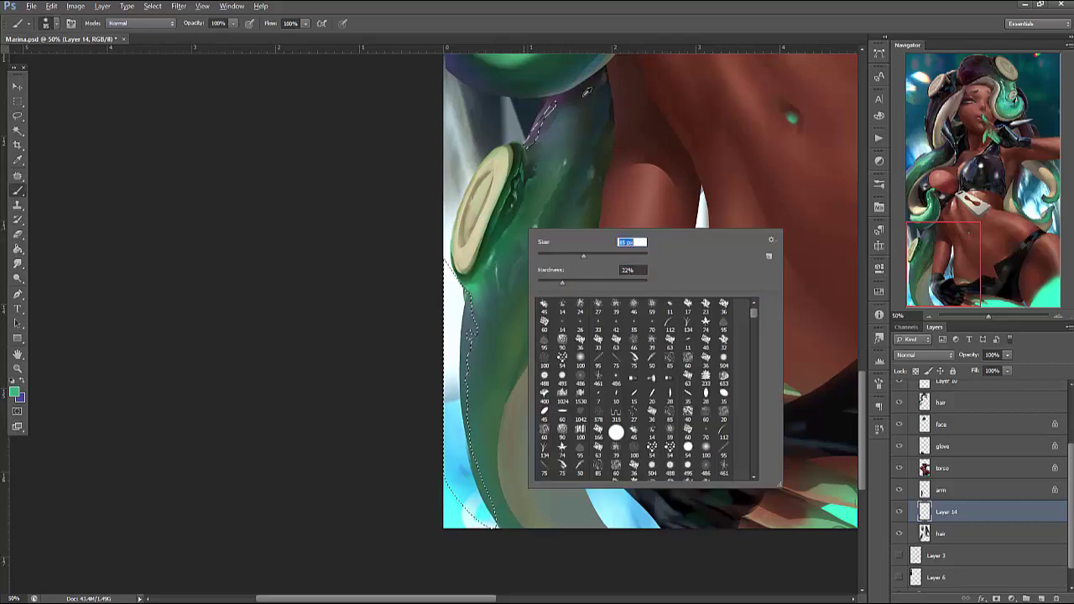
key("Return")
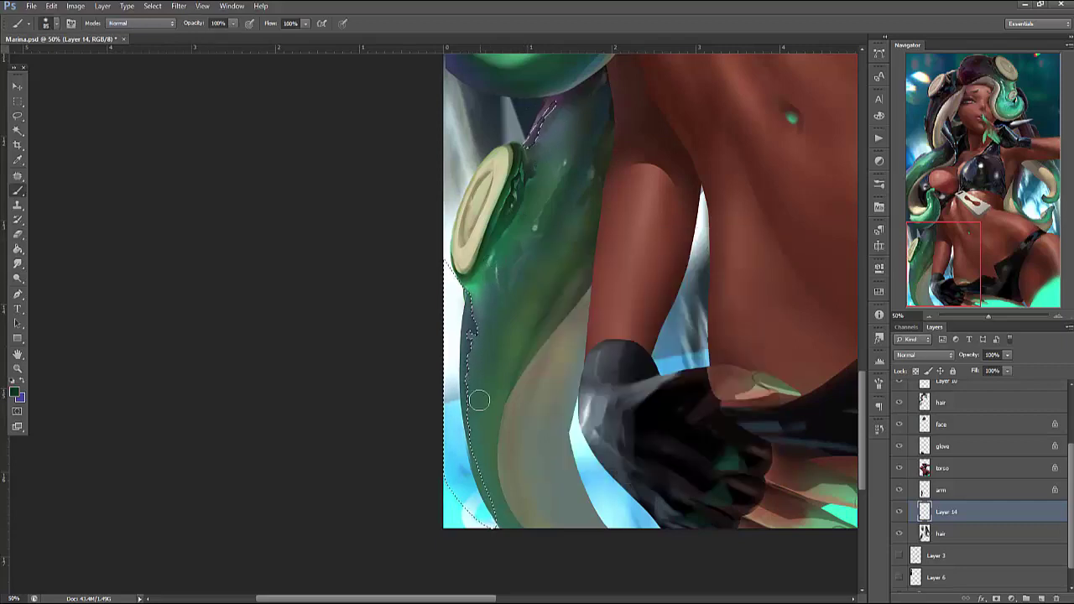
key("ctrl+d")
Select a thin strip along the tentacle's outer edge and paint a white rim light in it with a 19 px brush
key("l")
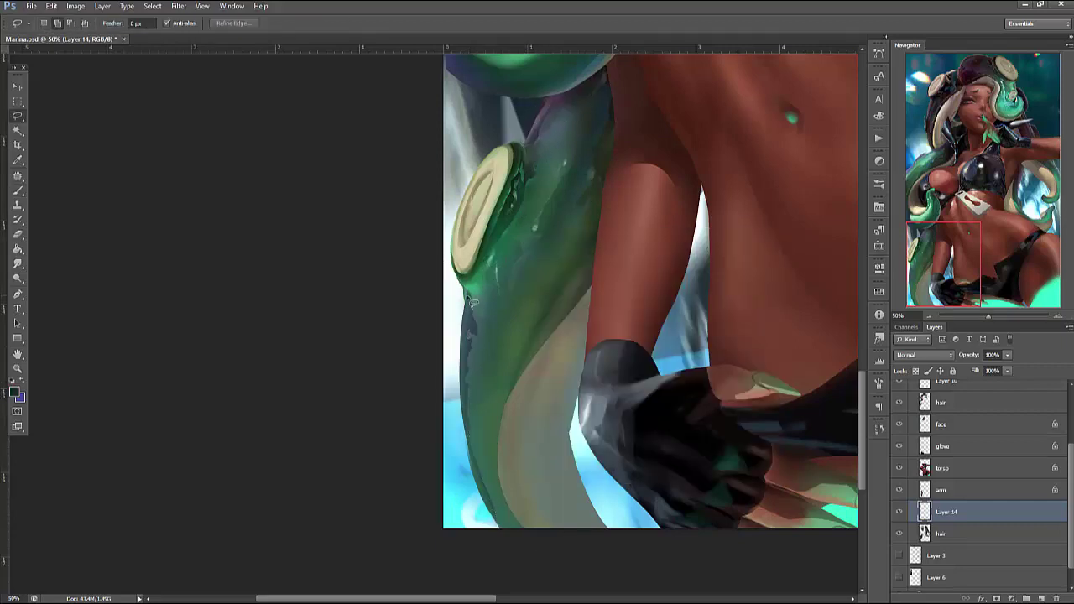
mouse_move(442, 422)
left_mouse_down()
mouse_move(520, 164)
mouse_move(544, 113)
left_mouse_up()
key("b")
left_click(494, 248, "alt")
right_click(494, 248)
key("Return")
left_click_drag(465, 298, 467, 415)
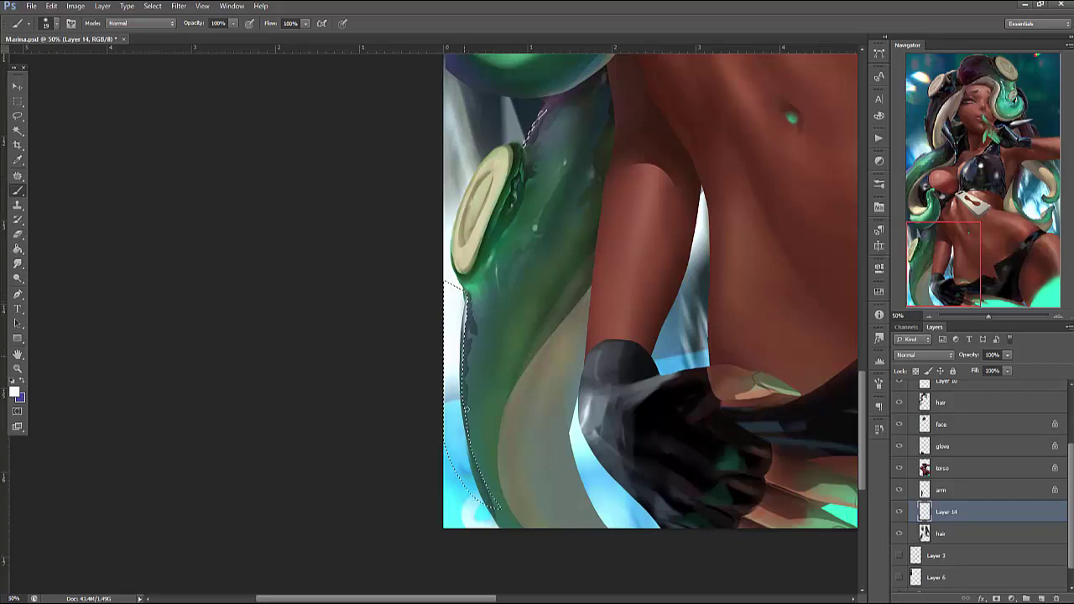
key("ctrl+d")
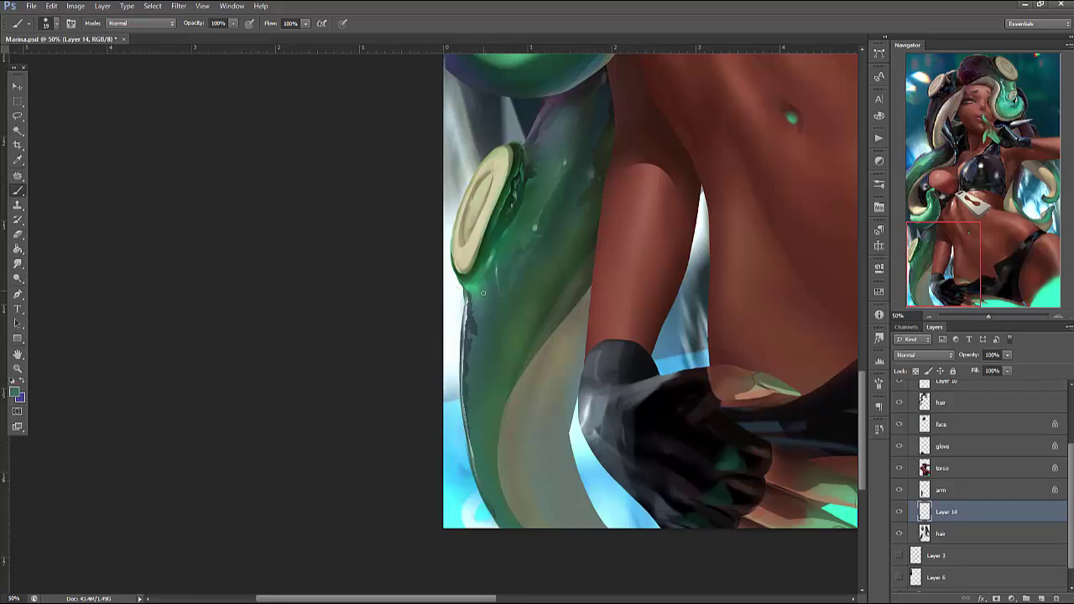
Lasso the area of the tentacle just below the sucker and shade it green with a 50 px brush
key("l")
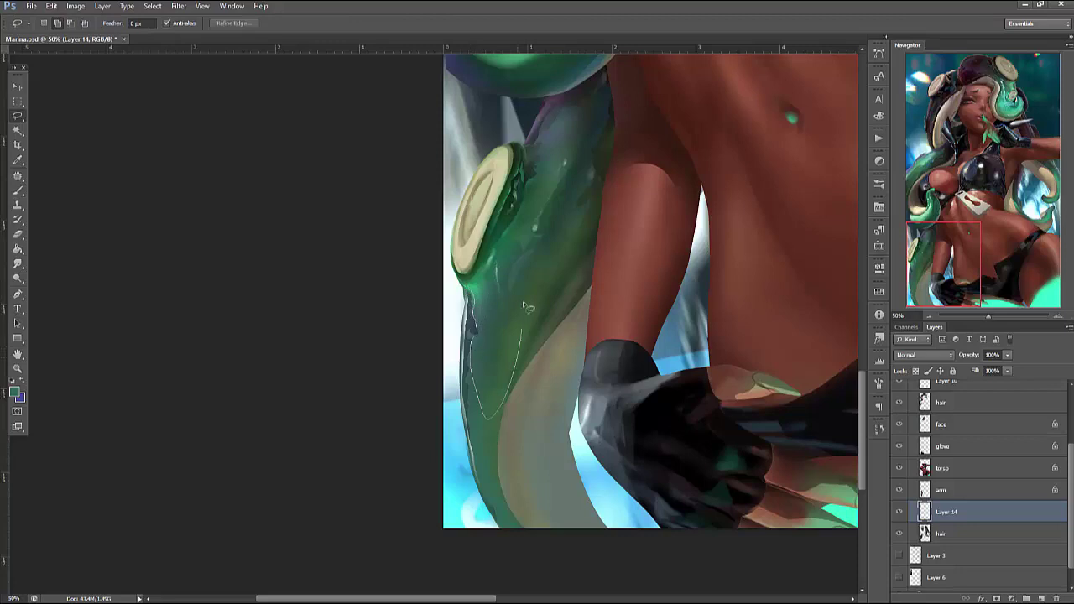
left_click_drag(518, 371, 470, 283)
key("b")
right_click(507, 270)
key("Escape")
left_click_drag(475, 386, 476, 398)
key("bracketright")
key("bracketleft")
key("bracketleft")
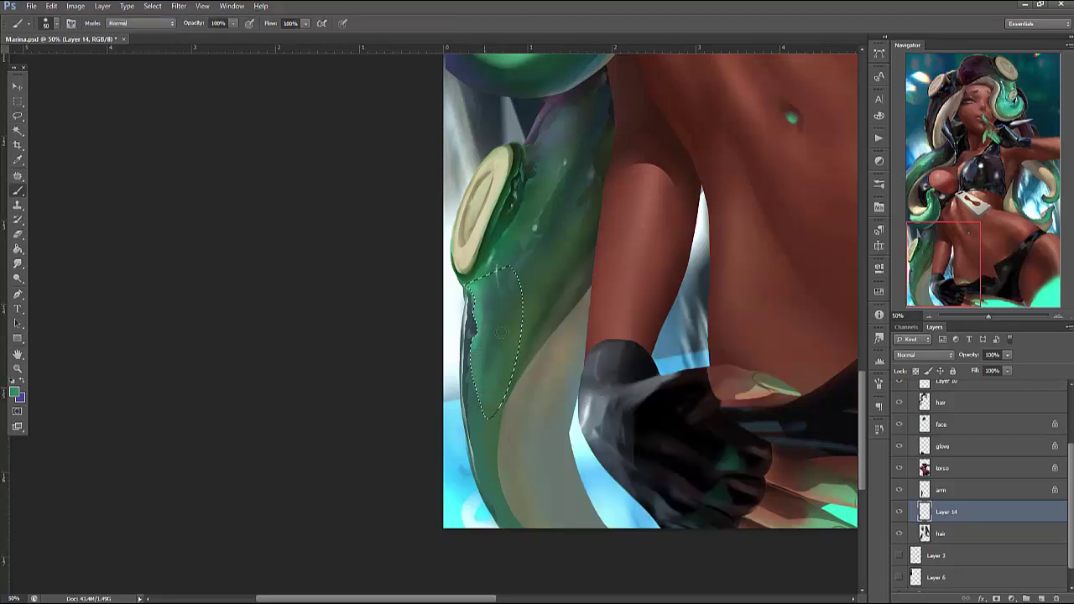
key("ctrl+d")
Sample dark tones beside the sucker and refine its shadowed side with a 15 px brush
right_click(506, 271)
key("Escape")
left_click(529, 149, "alt")
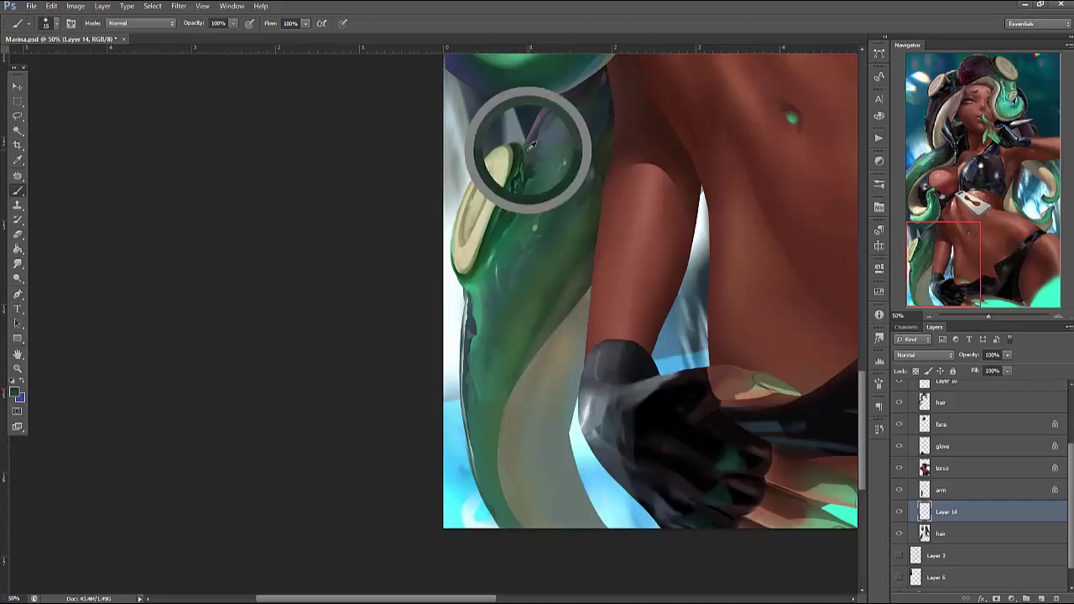
left_click(522, 187, "alt")
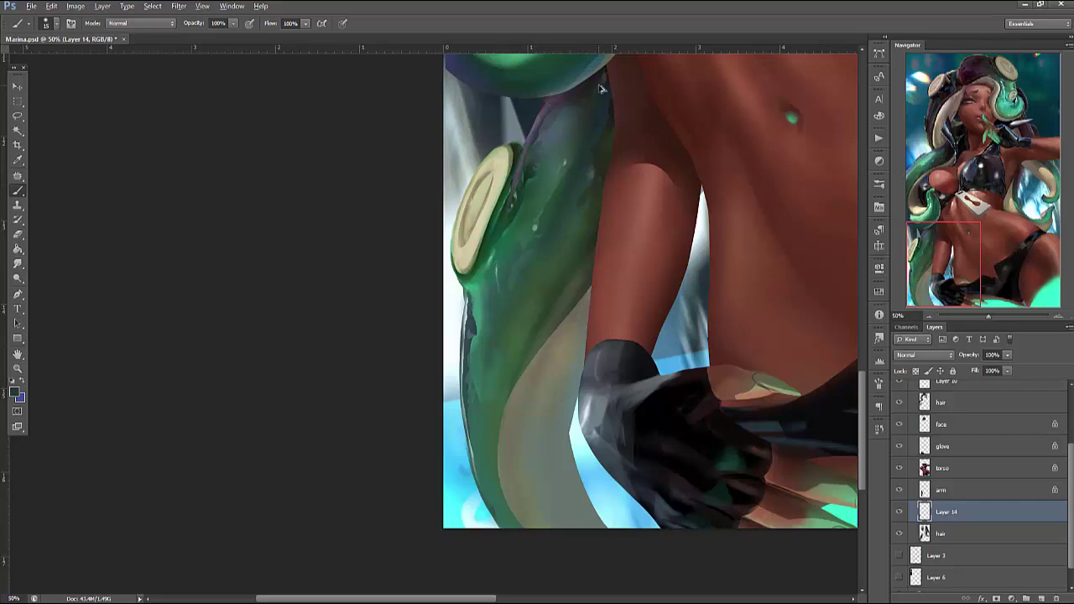
left_click_drag(520, 159, 517, 213)
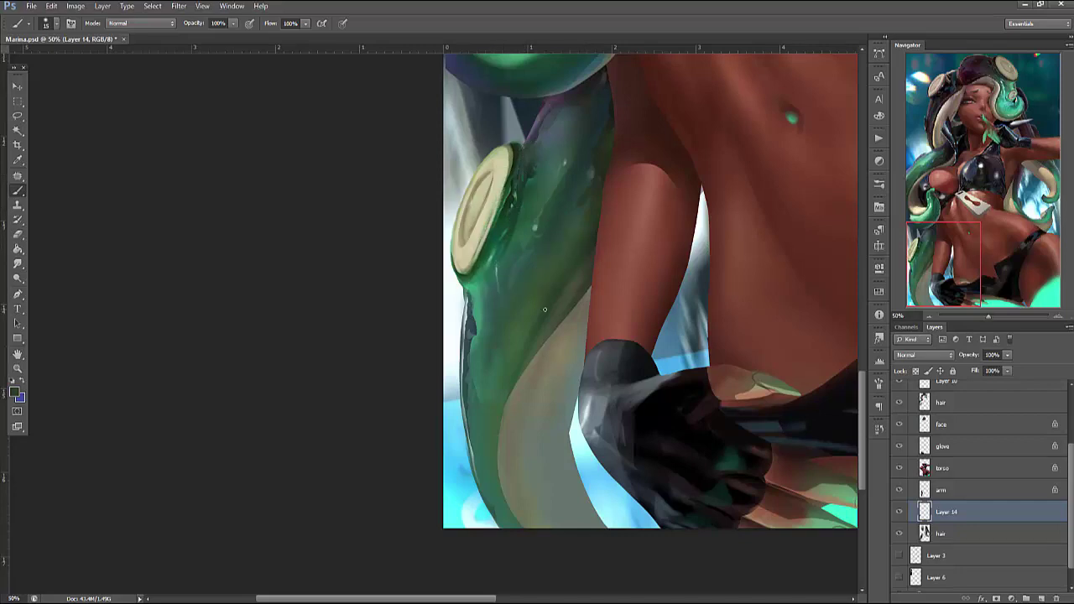
Lasso the tentacle's green lower half along the pale underside and shade that edge dark with an 80 px brush
key("l")
left_click_drag(570, 562, 547, 224)
key("b")
right_click(639, 204)
double_click(739, 216)
key("Return")
mouse_move(537, 432)
left_mouse_down()
mouse_move(530, 305)
mouse_move(542, 548)
mouse_move(546, 343)
mouse_move(549, 532)
mouse_move(561, 545)
mouse_move(527, 528)
mouse_move(511, 381)
left_mouse_up()
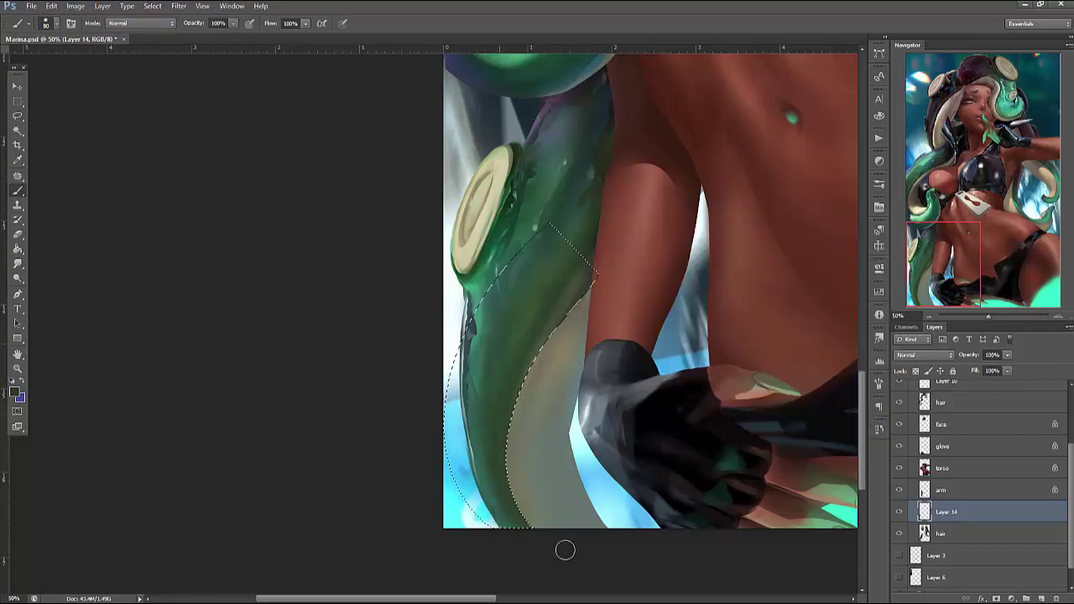
key("ctrl+d")
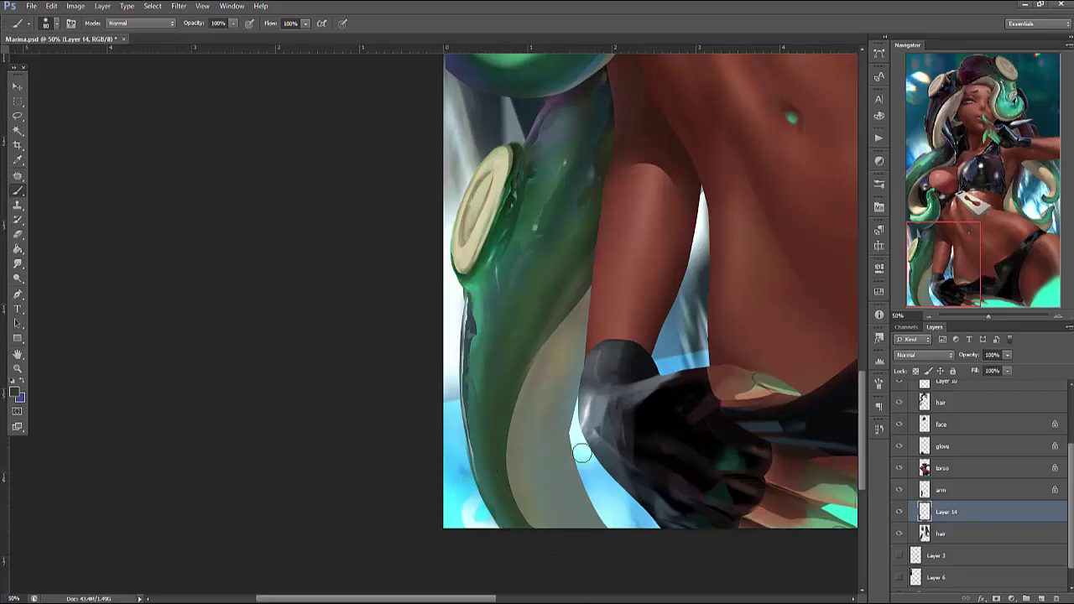
Lasso the wedge between the tentacle and the glove and paint the tentacle's far edge dark green
key("l")
mouse_move(575, 447)
left_mouse_down()
mouse_move(652, 545)
mouse_move(576, 432)
left_mouse_up()
key("b")
right_click(618, 367)
key("Escape")
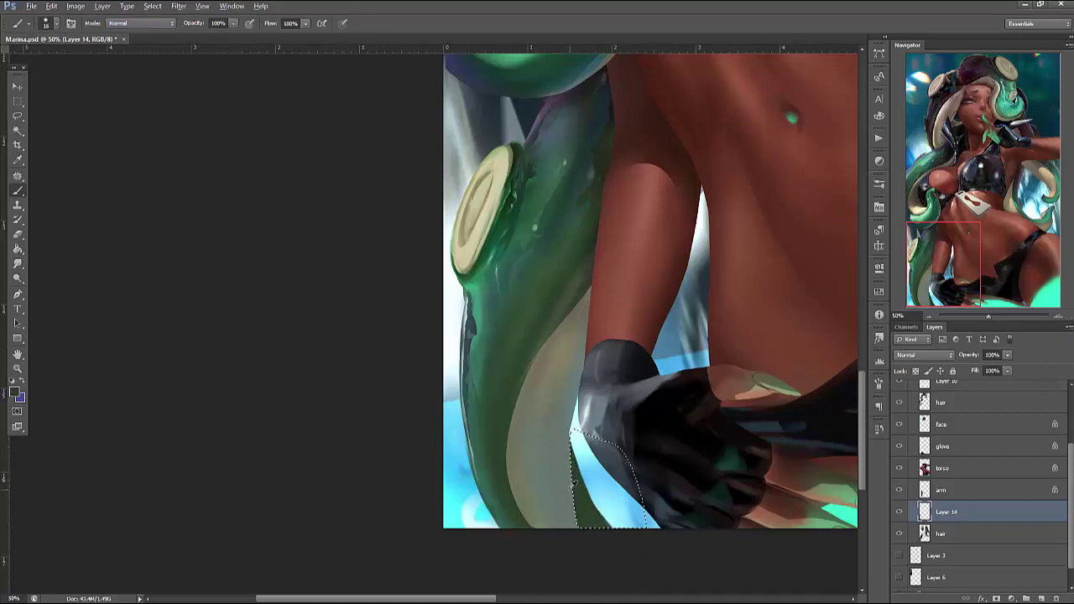
Select the tentacle's pale underside and lighten its lower part with a 110 px brush
left_click_drag(578, 531, 568, 465)
right_click(672, 336)
key("Escape")
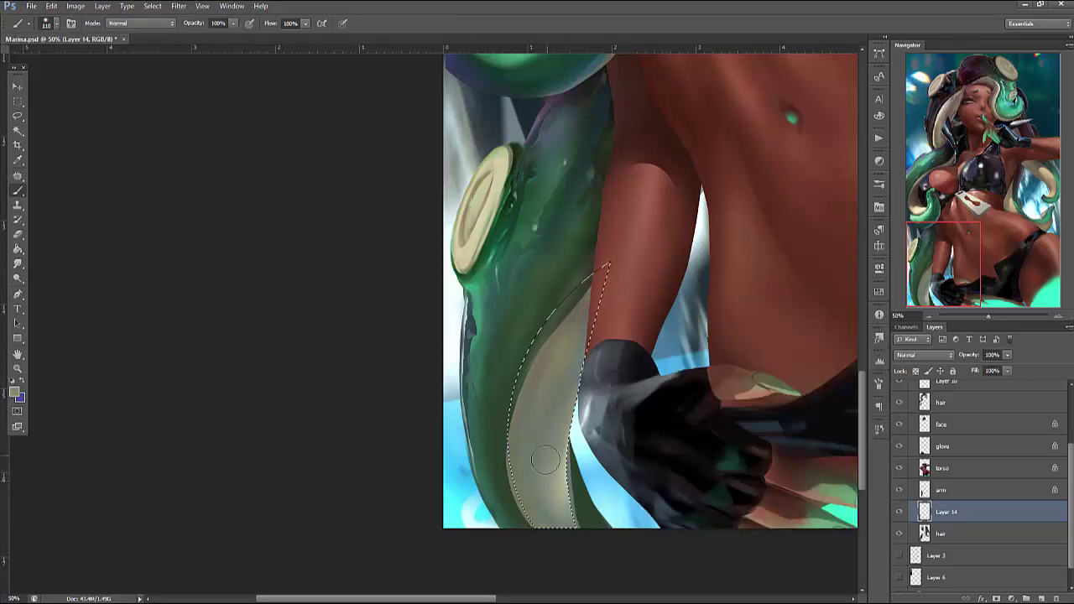
key("ctrl+d")
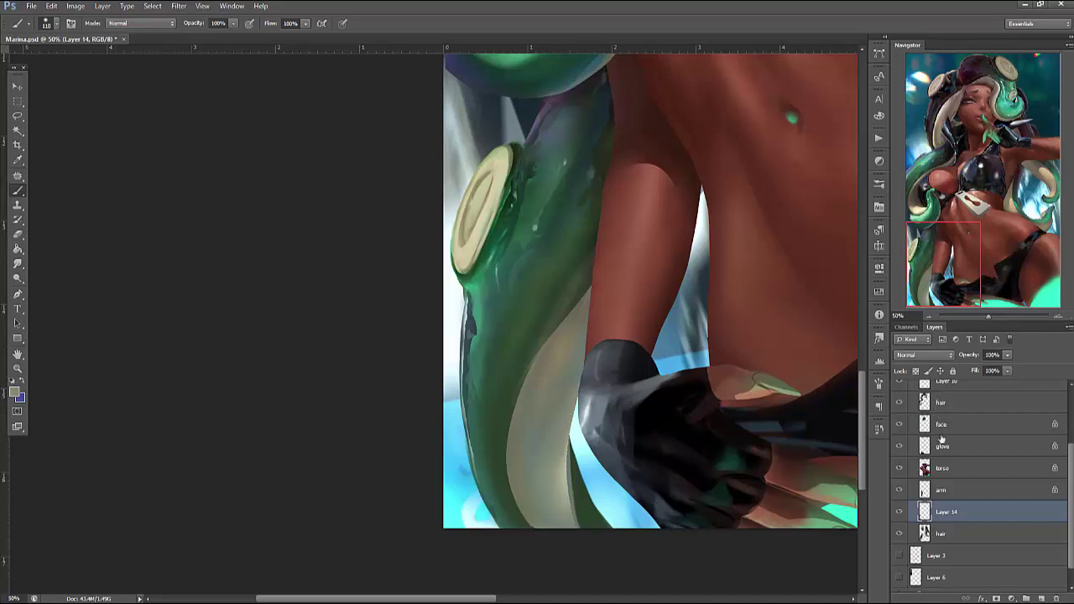
Toggle Layer 14 to compare its effect and merge it down into the hair layer
left_click(900, 512)
left_click(900, 512)
key("ctrl+e")
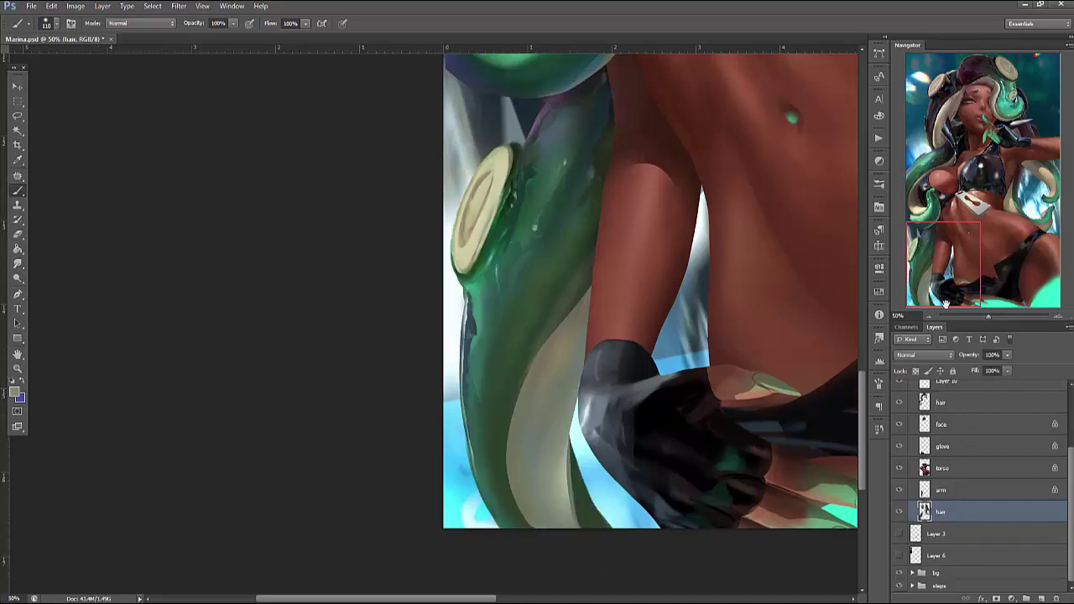
Lasso the whole tentacle behind the gloved arm and shift its tones with Color Balance
left_click(929, 317)
key("l")
mouse_move(552, 63)
left_mouse_down()
mouse_move(413, 178)
mouse_move(729, 115)
mouse_move(642, 92)
mouse_move(684, 277)
mouse_move(637, 458)
mouse_move(379, 431)
mouse_move(320, 63)
left_mouse_up()
left_click(75, 6)
mouse_move(151, 34)
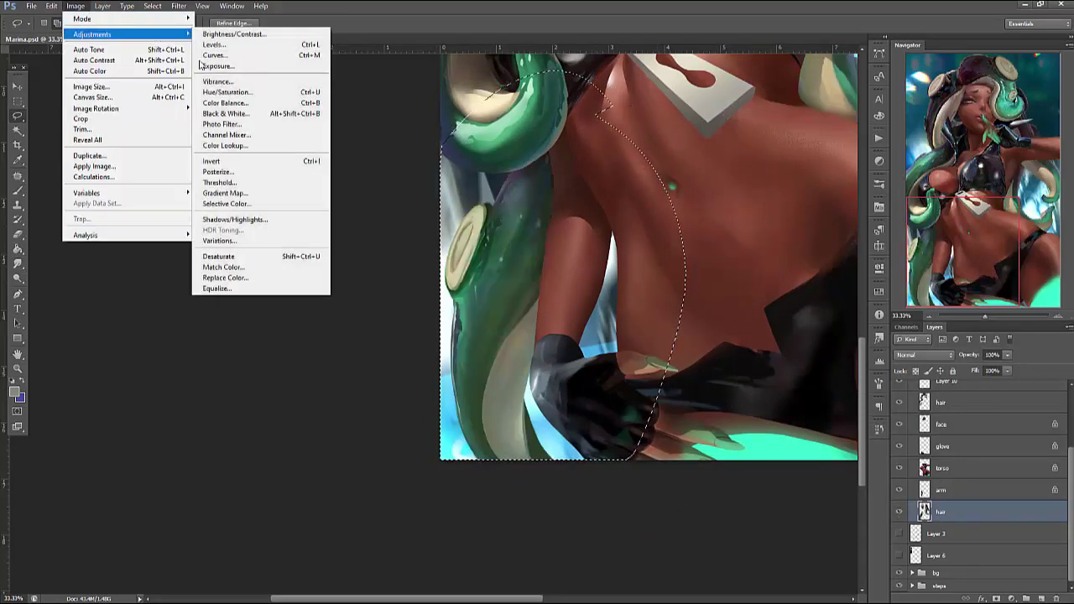
left_click(245, 104)
left_click_drag(760, 281, 769, 309)
left_click(877, 257)
key("l")
key("ctrl+d")
Lasso the tentacle area beside the sucker, copy it to a new layer and brighten it with Brightness/Contrast
key("ctrl+equal")
mouse_move(625, 408)
left_mouse_down()
mouse_move(650, 401)
mouse_move(705, 442)
left_mouse_up()
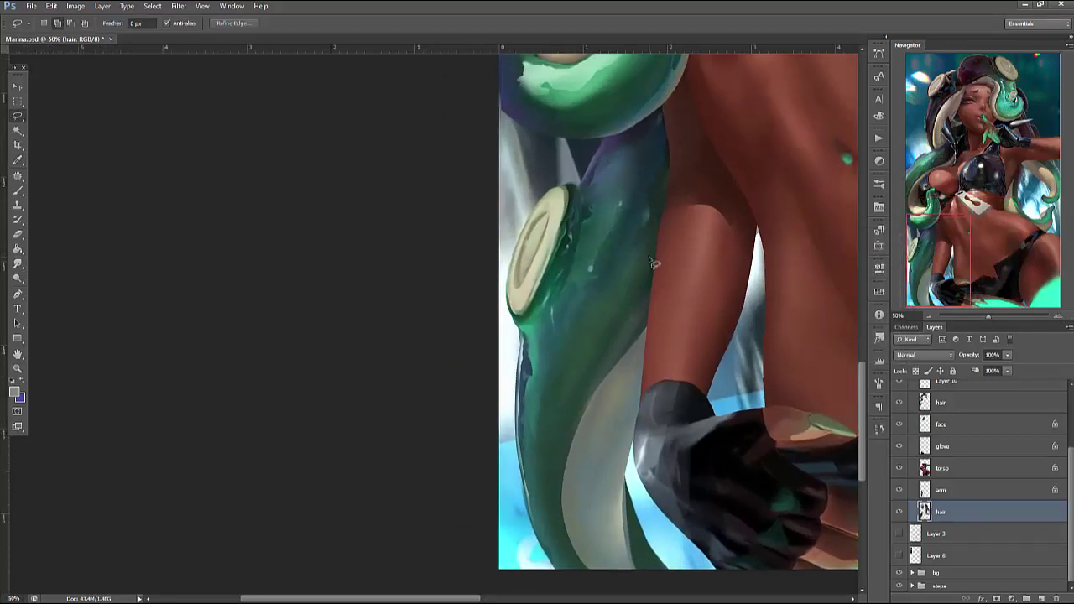
mouse_move(642, 225)
left_mouse_down()
mouse_move(523, 419)
mouse_move(450, 381)
mouse_move(592, 183)
left_mouse_up()
left_click(594, 187)
mouse_move(573, 190)
left_mouse_down()
mouse_move(578, 281)
mouse_move(585, 210)
left_mouse_up()
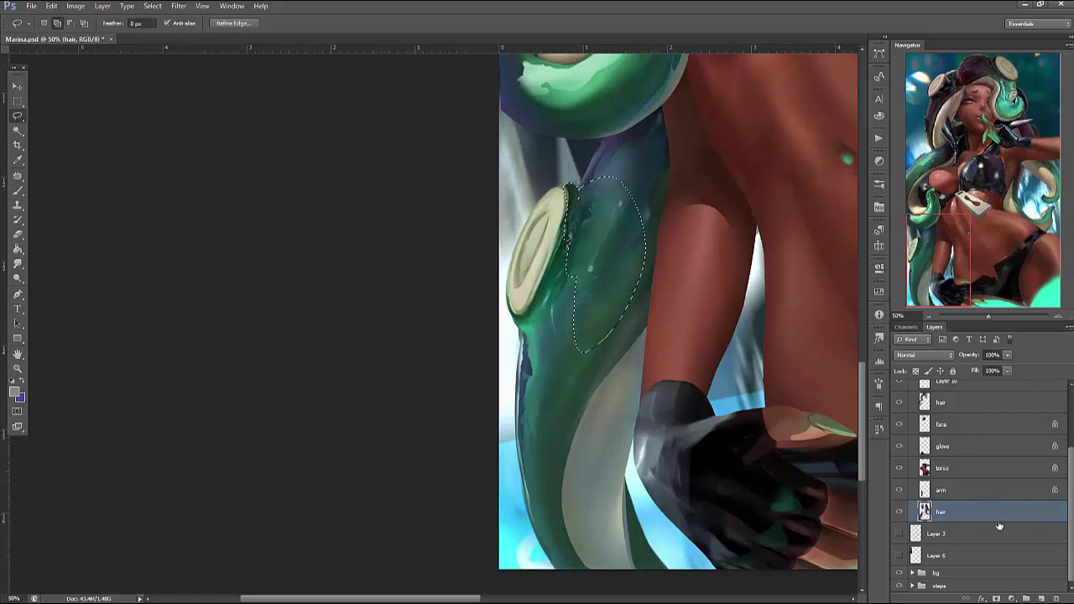
key("ctrl+j")
left_click(75, 6)
mouse_move(126, 33)
left_click(230, 32)
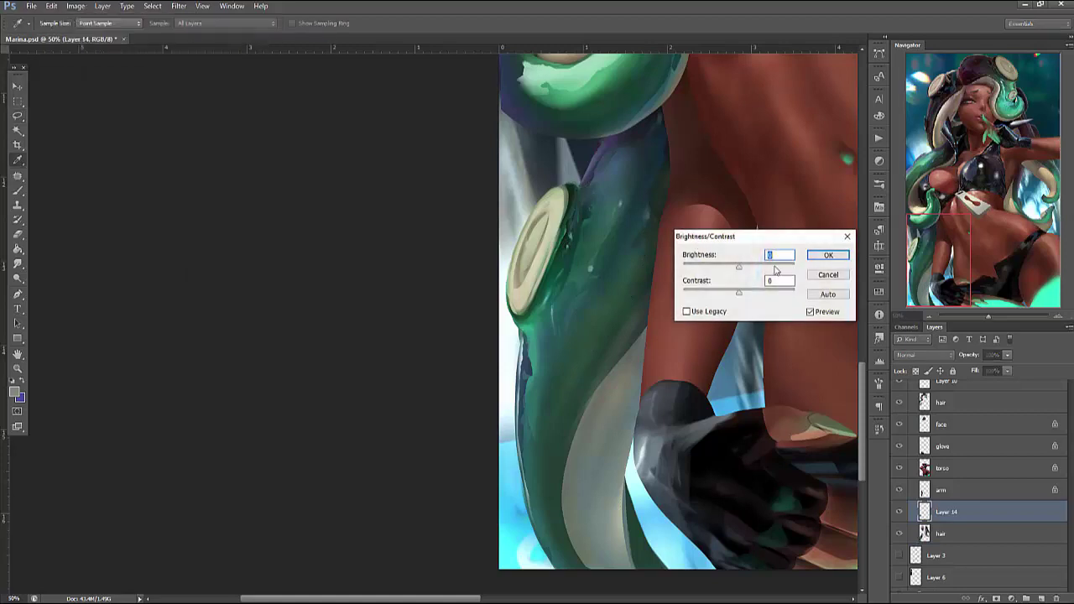
left_click(844, 257)
Fade the brightened patch's lower and outer parts with a soft 145 px eraser
key("e")
right_click(618, 159)
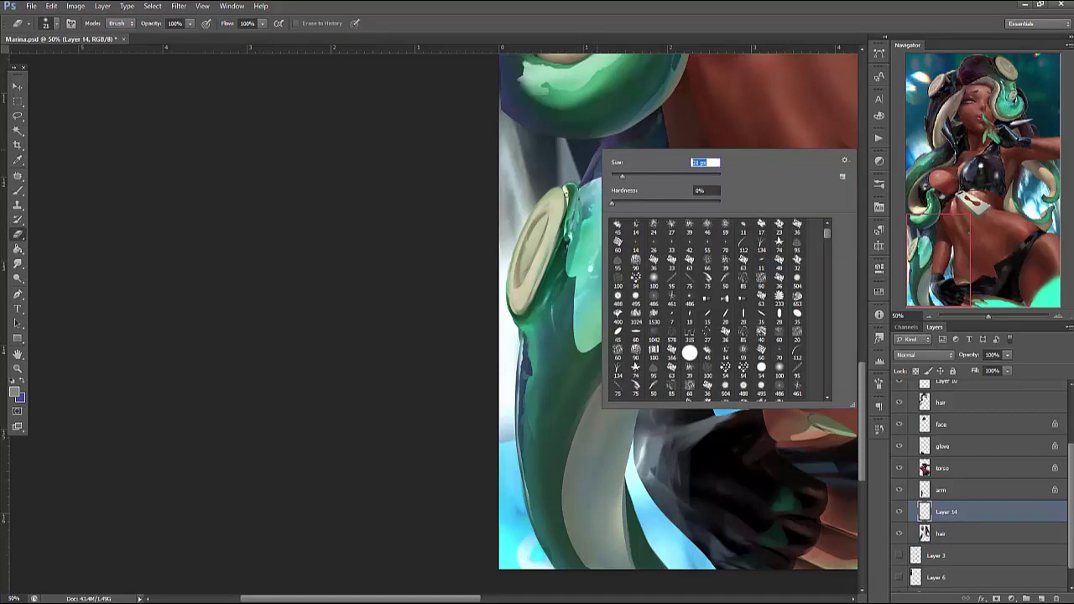
key("Return")
right_click(635, 180)
type("145")
key("Return")
mouse_move(587, 243)
left_mouse_down()
mouse_move(591, 352)
mouse_move(642, 270)
left_mouse_up()
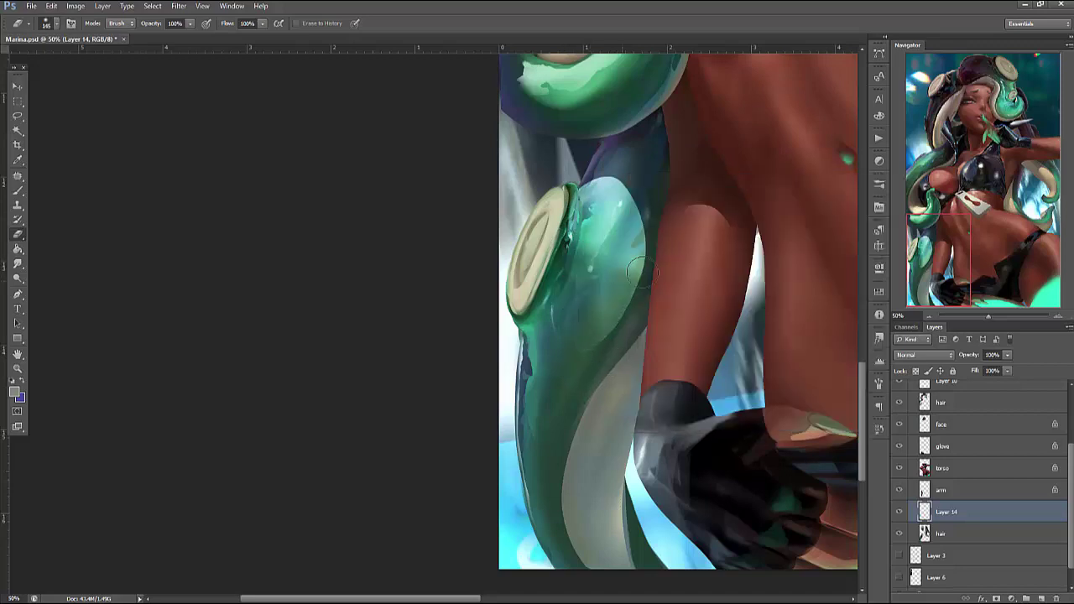
Lasso the tentacle's middle section and blend the bright patch into the green body with a 101 px brush
key("l")
mouse_move(643, 219)
left_mouse_down()
mouse_move(639, 302)
mouse_move(590, 369)
mouse_move(617, 164)
mouse_move(640, 261)
mouse_move(640, 207)
mouse_move(593, 241)
mouse_move(574, 316)
mouse_move(605, 350)
mouse_move(596, 222)
mouse_move(578, 318)
mouse_move(616, 298)
mouse_move(602, 268)
mouse_move(650, 268)
mouse_move(601, 375)
mouse_move(575, 388)
mouse_move(564, 417)
left_mouse_up()
key("b")
right_click(657, 182)
key("Return")
key("ctrl+d")
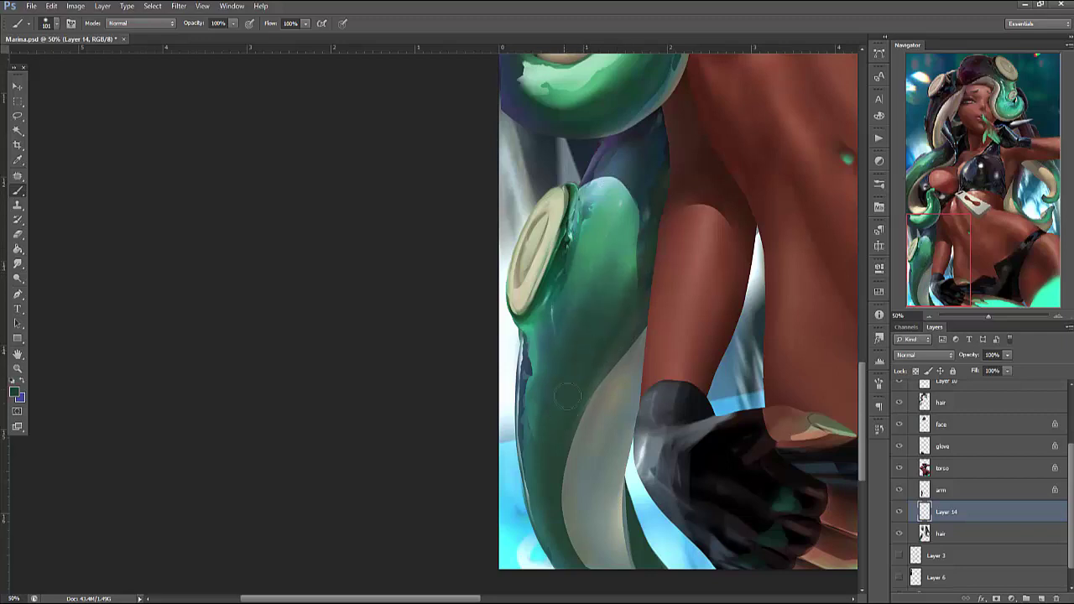
Lasso the sucker's face and shade it darker with a 101 px brush
key("l")
mouse_move(520, 312)
left_mouse_down()
mouse_move(560, 187)
mouse_move(521, 312)
left_mouse_up()
key("b")
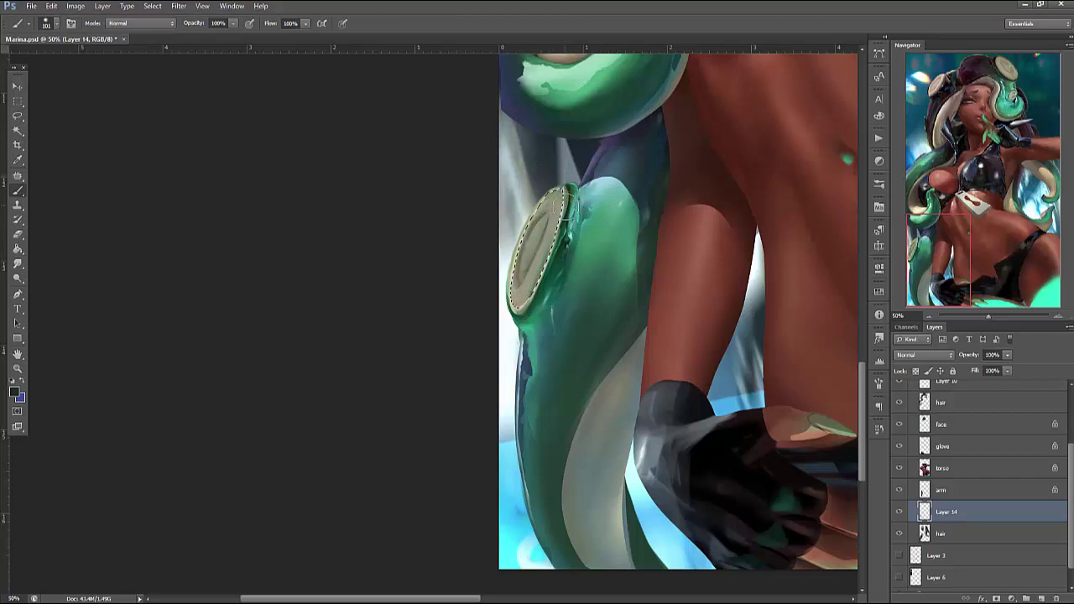
key("ctrl+h")
right_click(622, 209)
key("Escape")
Lasso the strip between the sucker and the tentacle and paint it with a sampled light blue
key("l")
left_click_drag(579, 188, 574, 220)
key("b")
left_click(596, 194, "alt")
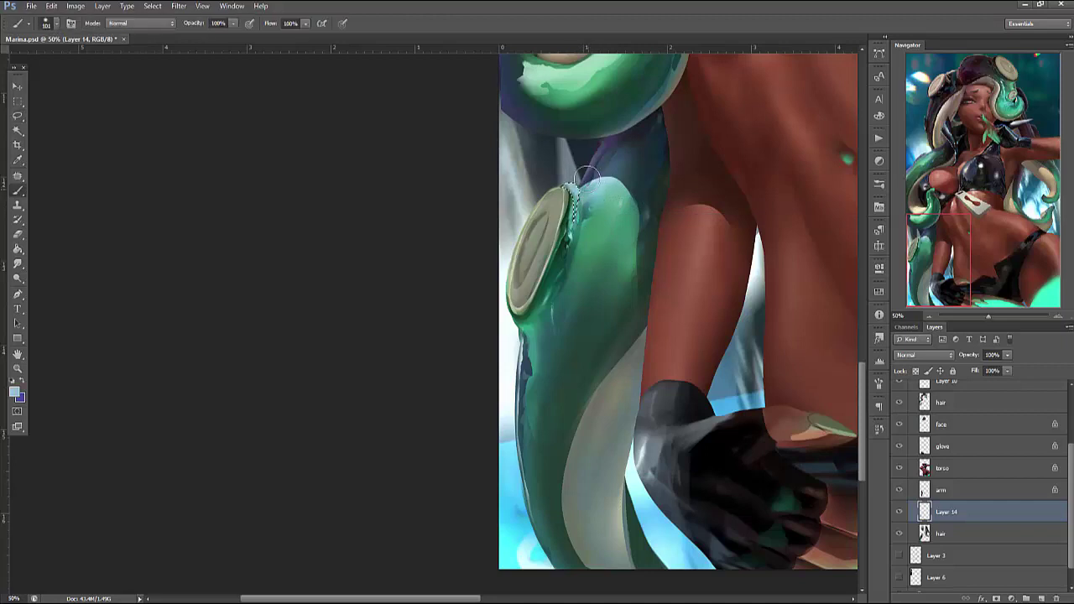
right_click(606, 178)
key("Escape")
Set the foreground colour to ccd4bb and highlight the sucker's rim with a 19 px brush
left_click(15, 392)
left_click(403, 180)
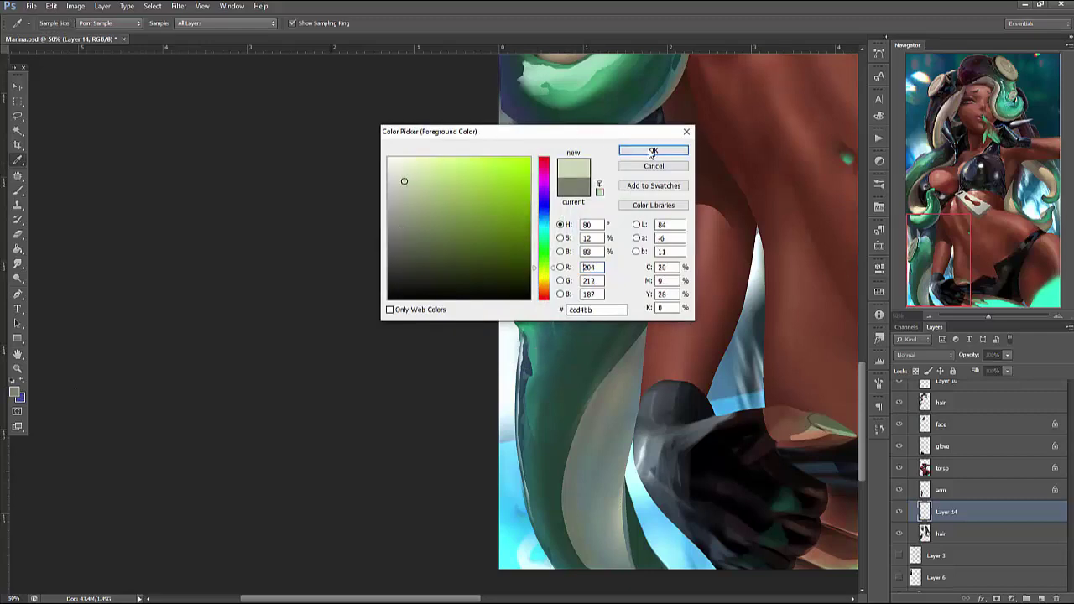
left_click(643, 147)
right_click(642, 147)
key("Escape")
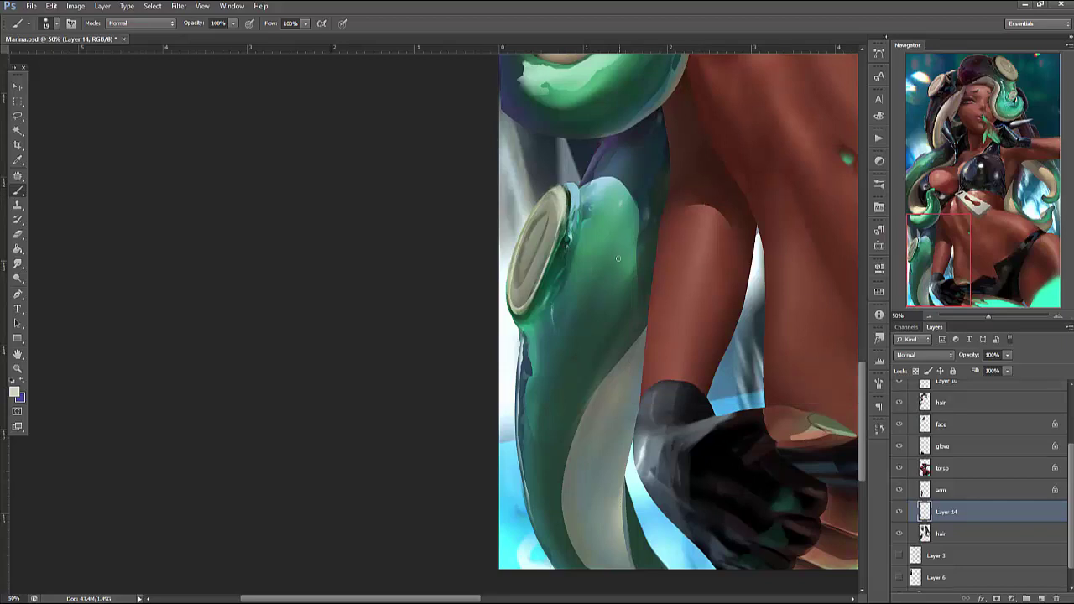
Mark a small highlight on the bright patch, then set the brush to Dissolve mode with a warm near-white colour
key("l")
mouse_move(626, 194)
left_mouse_down()
mouse_move(635, 206)
mouse_move(619, 222)
mouse_move(618, 204)
left_mouse_up()
key("b")
left_click(139, 22)
left_click(128, 38)
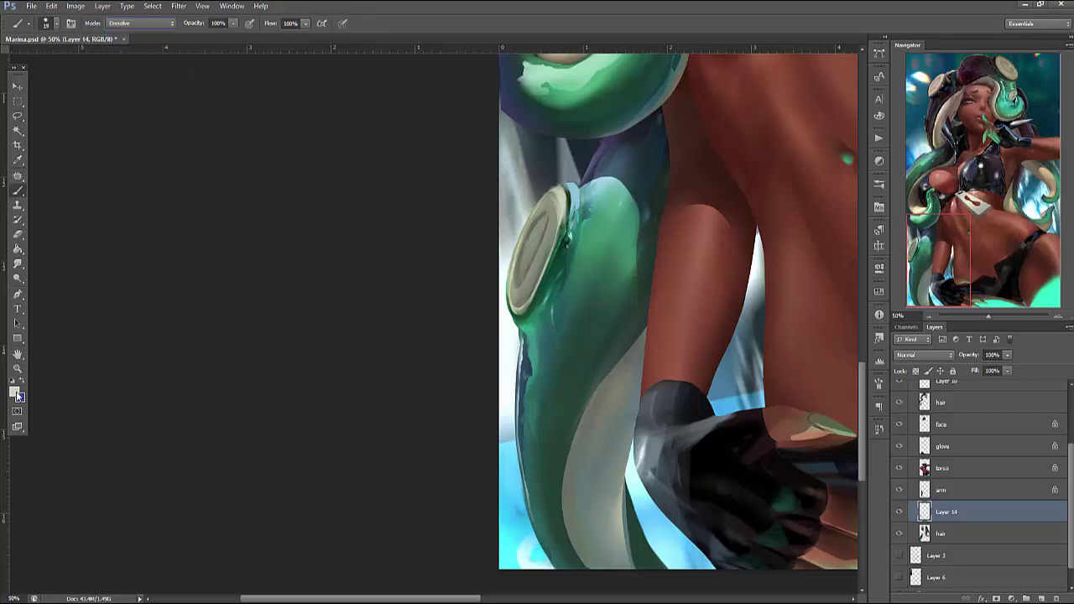
left_click(16, 393)
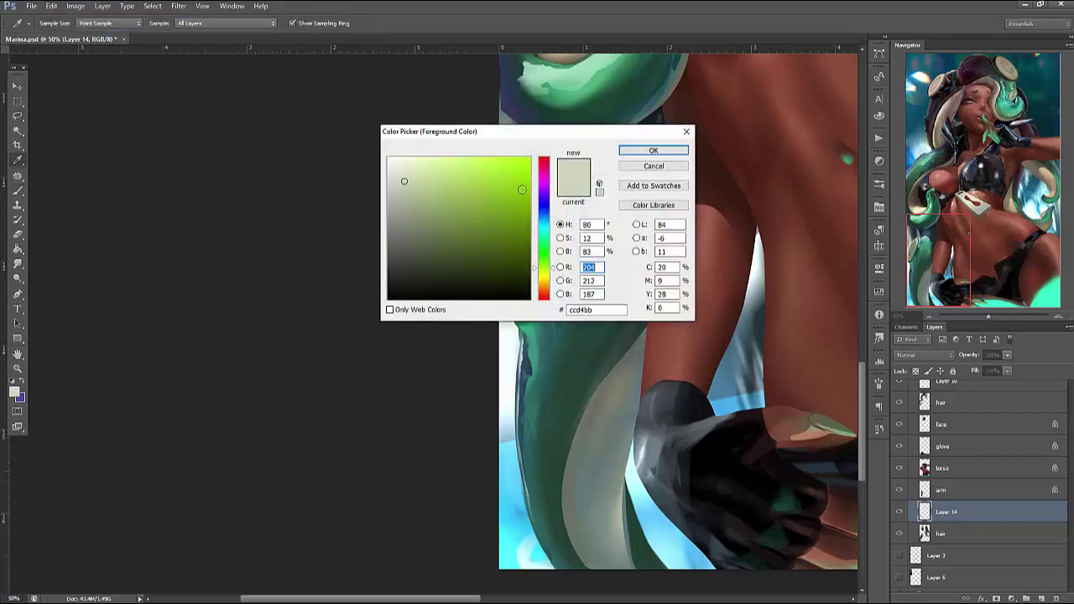
left_click(543, 287)
left_click(408, 159)
left_click(654, 150)
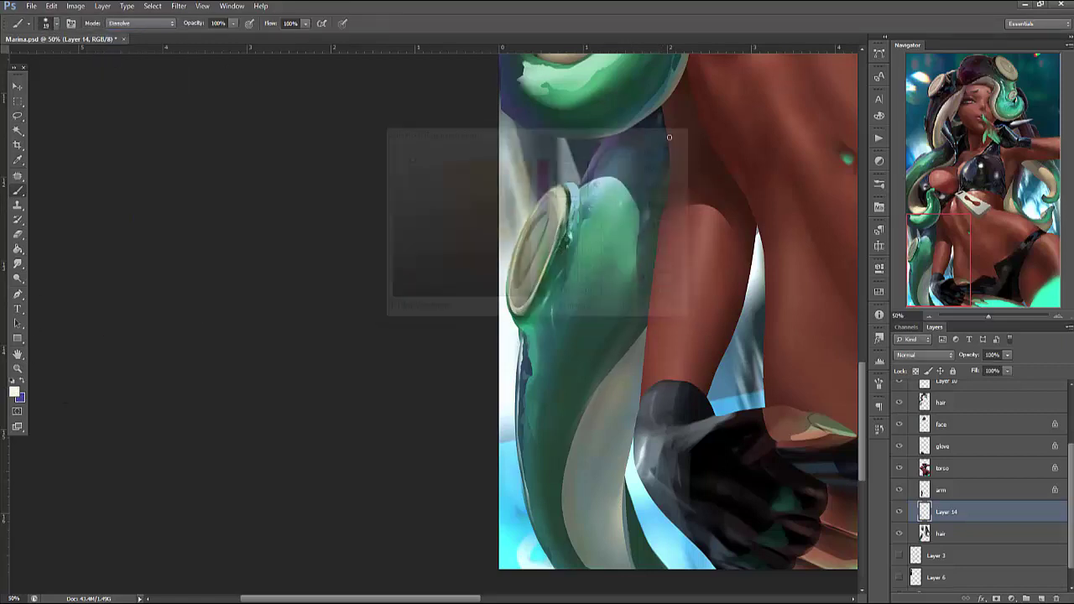
Paint speckled highlights from the top of the bright patch down the tentacle, enlarging the Dissolve brush to 56 px
right_click(676, 140)
left_click(625, 199)
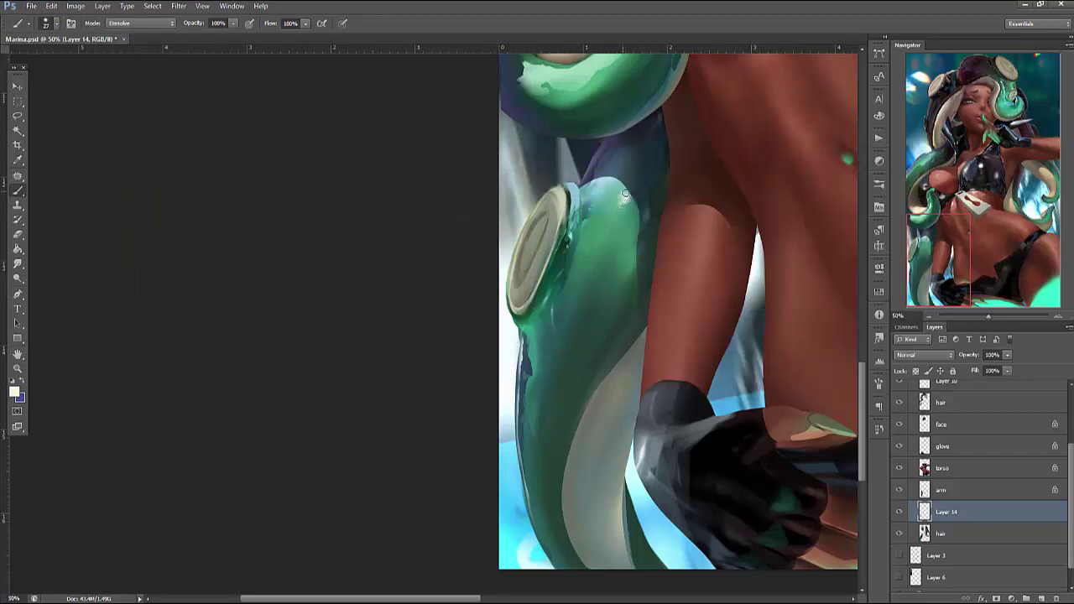
right_click(672, 146)
left_click_drag(702, 156, 714, 160)
left_click_drag(623, 195, 582, 289)
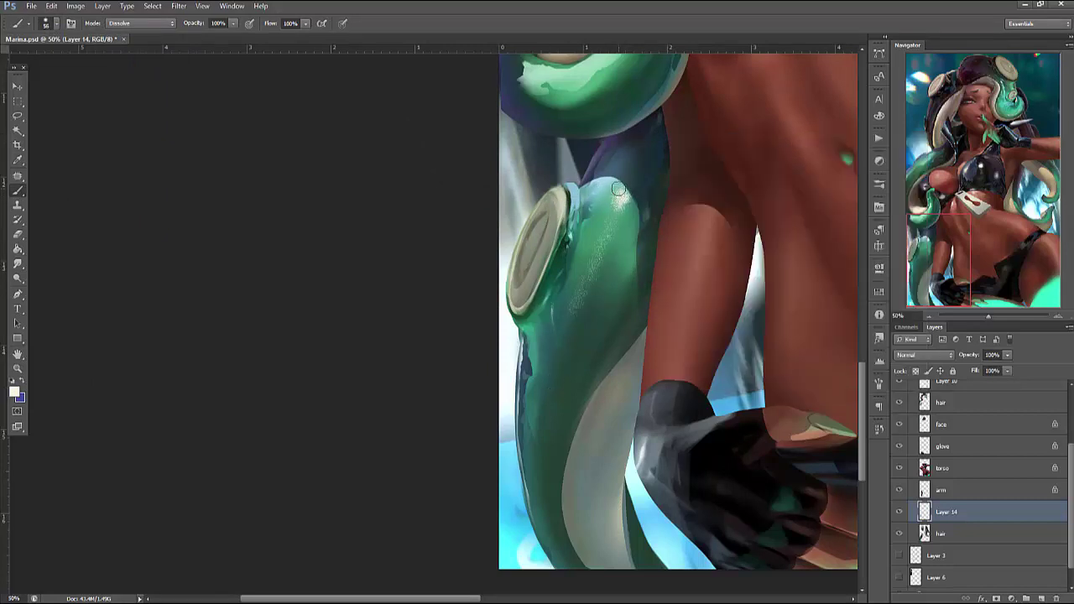
Add finer speckles and a small bright dot along the tentacle's highlight with a smaller Dissolve brush
right_click(661, 159)
key("Return")
right_click(656, 167)
key("Return")
left_click(608, 230)
right_click(676, 254)
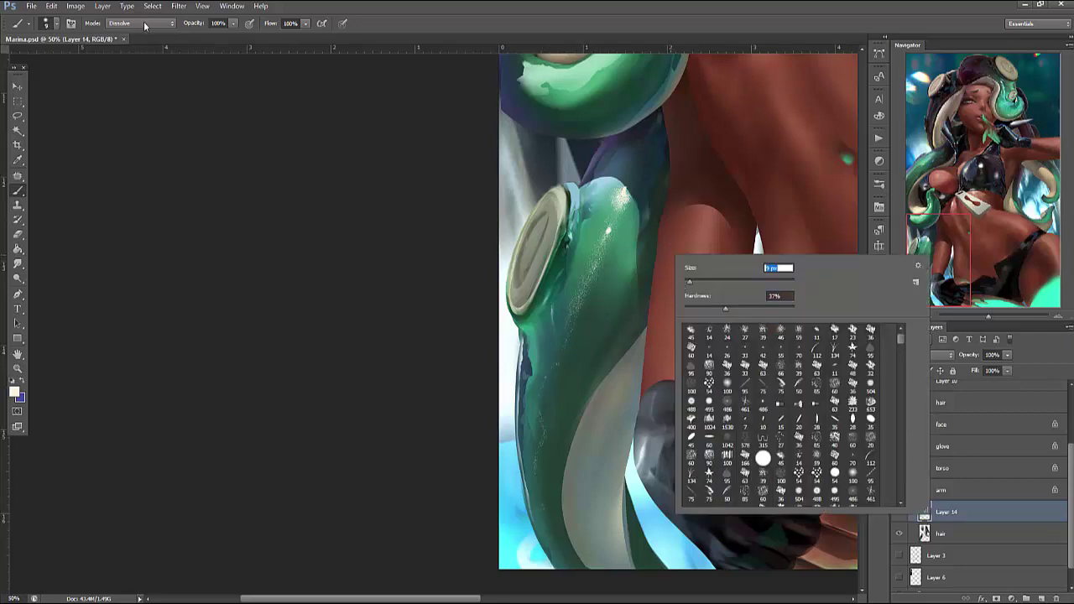
Return the brush to Normal mode and paint a thin line in a sampled tone along the underside's upper edge
left_click(145, 23)
left_click(139, 24)
right_click(648, 257)
key("Return")
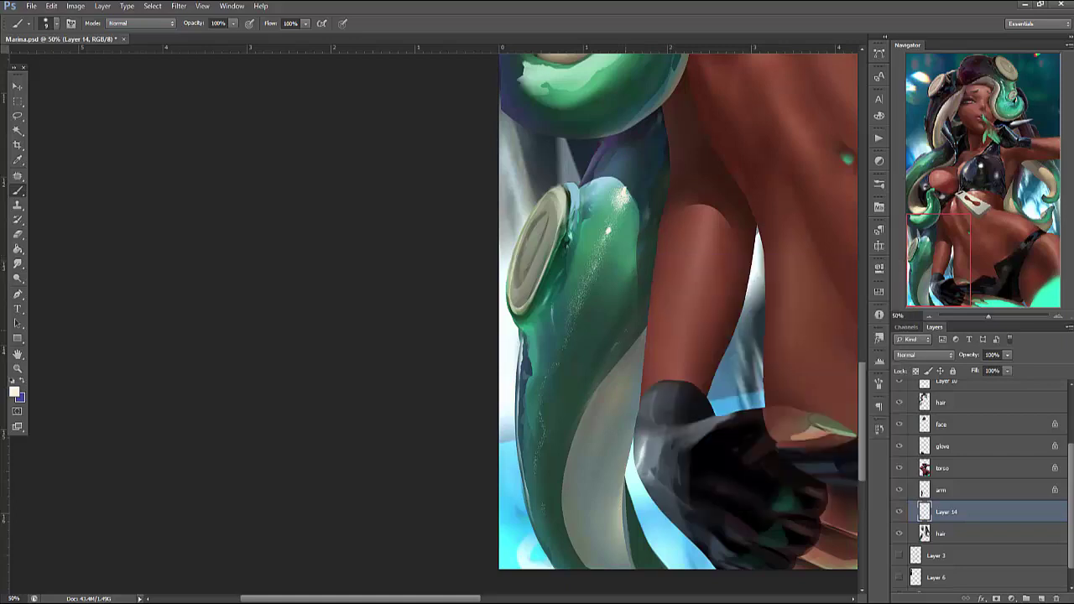
left_click(618, 344, "alt")
Lasso the tentacle's pale underside and shade it with a dark grey tone using a soft 139 px brush
key("l")
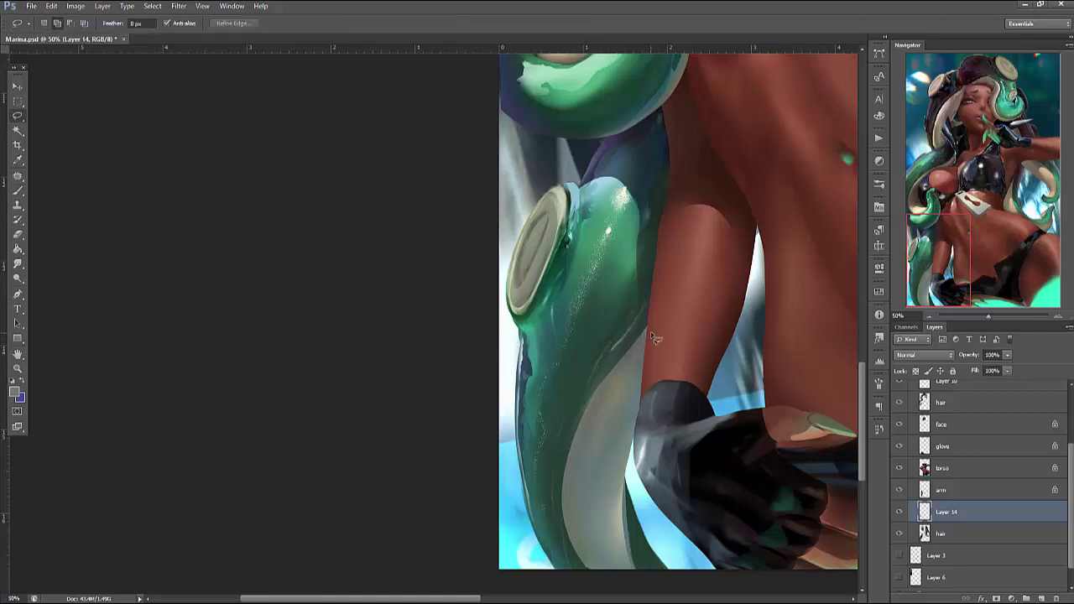
mouse_move(604, 510)
left_mouse_down()
mouse_move(587, 570)
mouse_move(549, 470)
left_mouse_up()
key("b")
right_click(686, 322)
key("Tab")
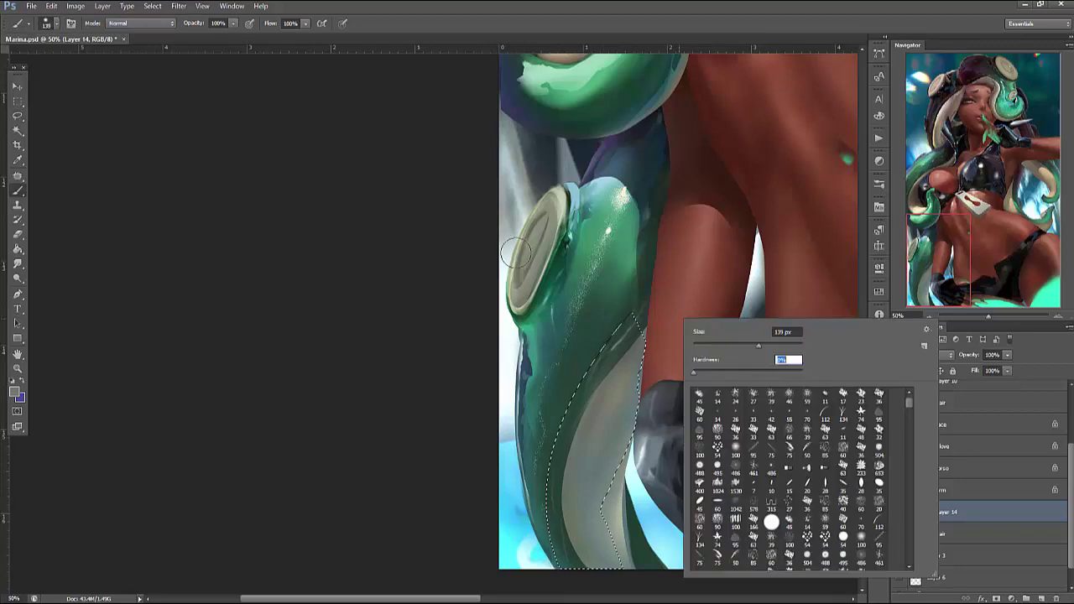
key("Return")
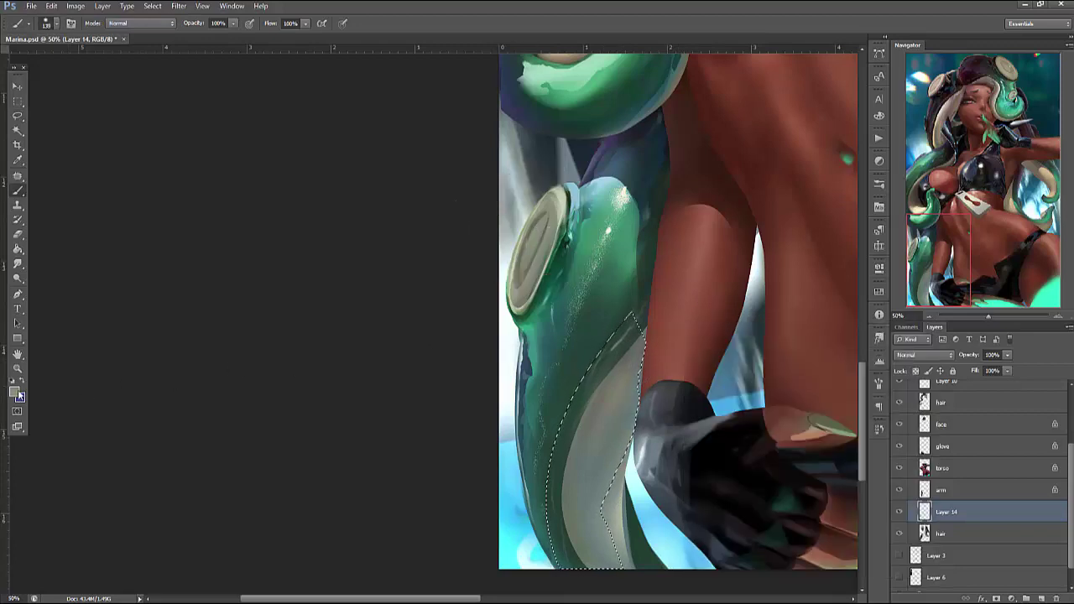
left_click(15, 391)
left_click(415, 253)
left_click(551, 298)
left_click(637, 149)
mouse_move(629, 407)
left_mouse_down()
mouse_move(596, 545)
mouse_move(584, 486)
mouse_move(606, 420)
left_mouse_up()
key("ctrl+d")
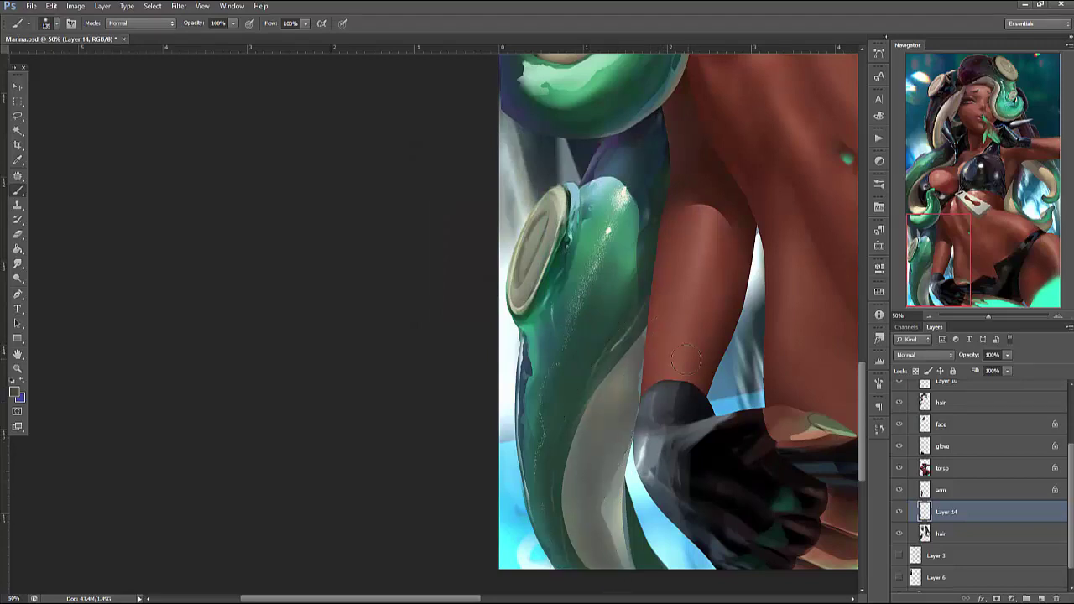
Lasso the pale underside of the lower tentacle beside the glove and choose a light beige foreground colour
key("l")
left_click_drag(578, 445, 579, 424)
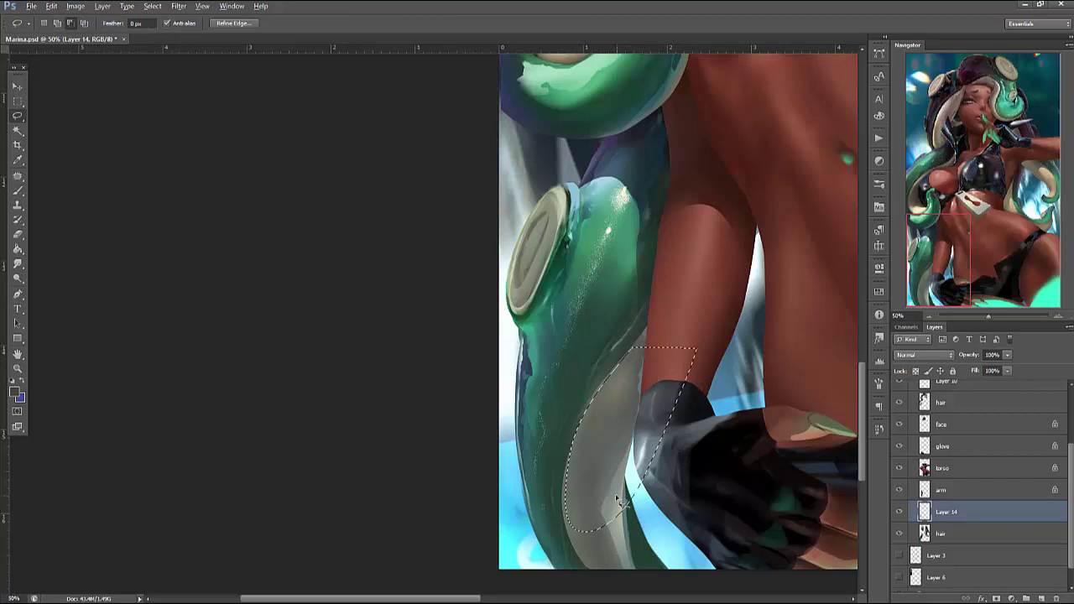
key("b")
key("shift+c")
left_click(428, 186)
left_click(543, 281)
left_click(419, 177)
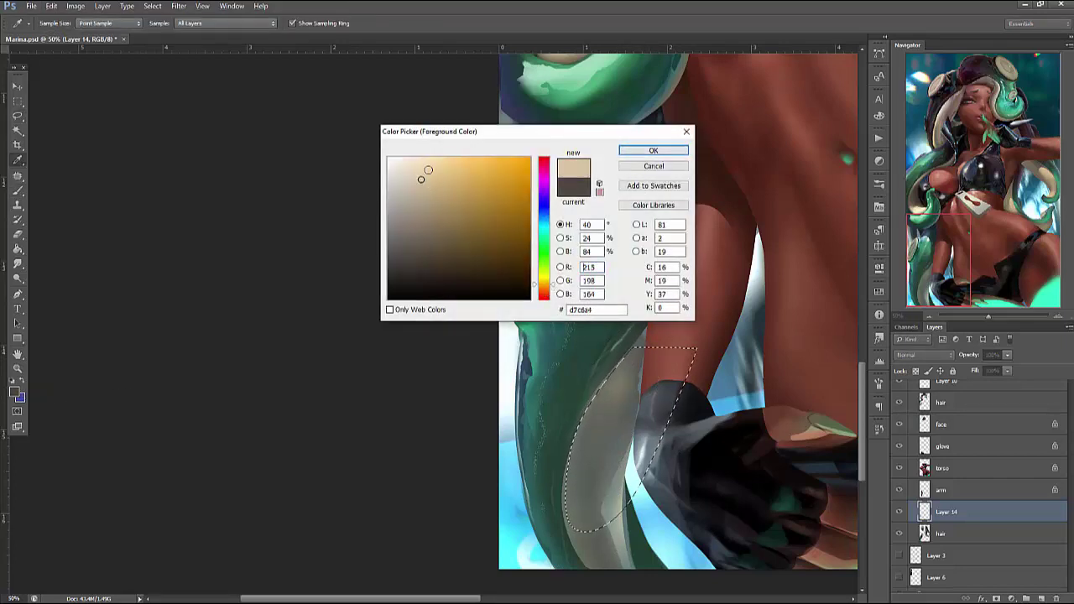
left_click(653, 150)
Resize the soft brush, paint beige light along the selected underside, deselect and save the document
right_click(744, 238)
left_click(847, 251)
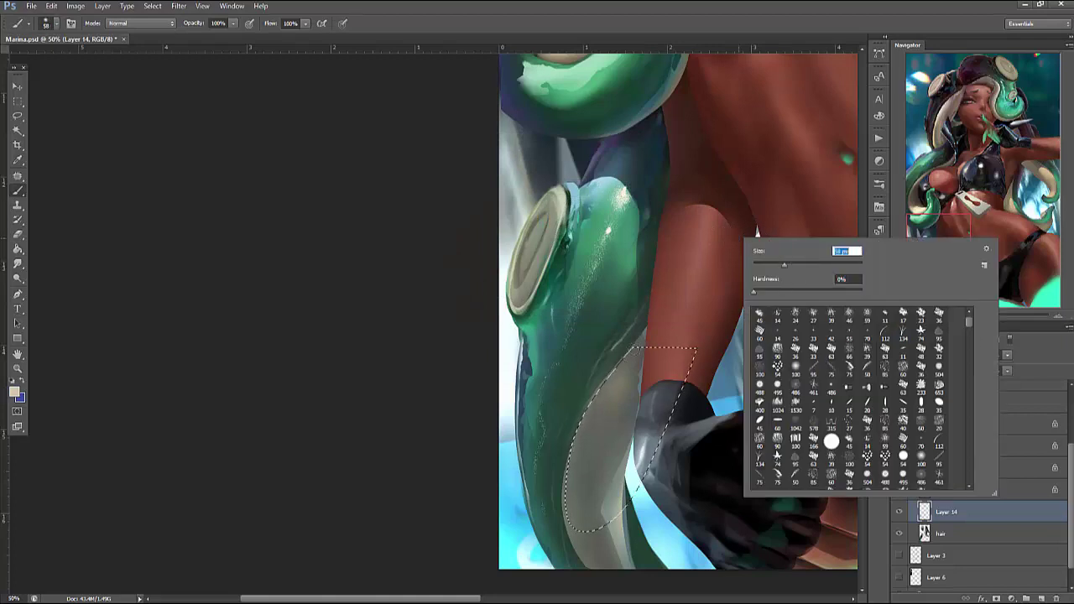
type("59")
key("Return")
left_click_drag(611, 388, 572, 505)
key("ctrl+d")
key("ctrl+s")
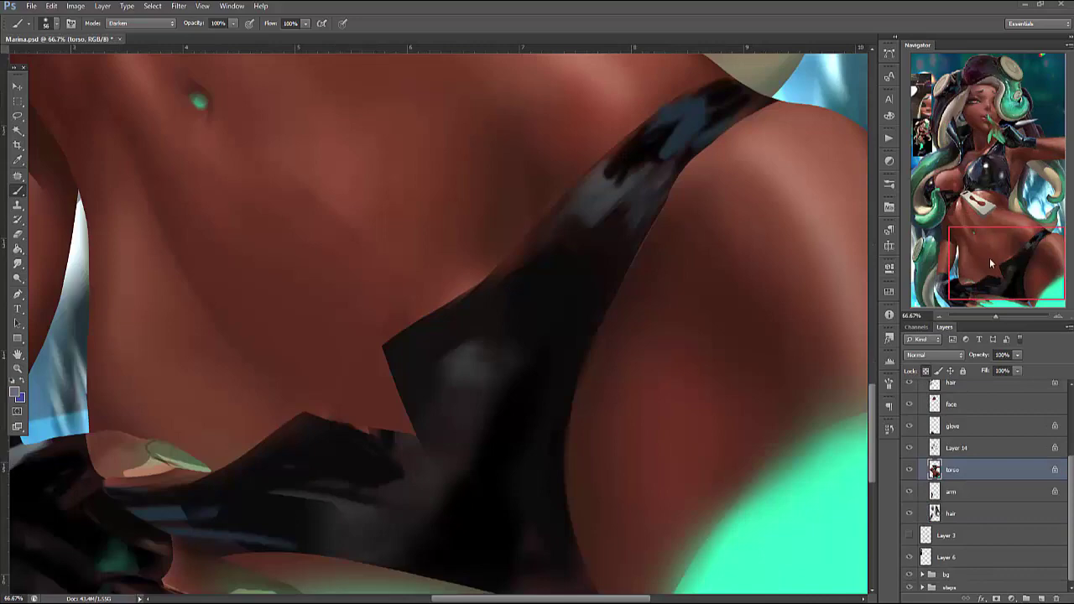
Compare the chest shading with the torso layer and Layer 14 hidden and shown
left_click_drag(993, 274, 970, 188)
left_click_drag(587, 511, 680, 419)
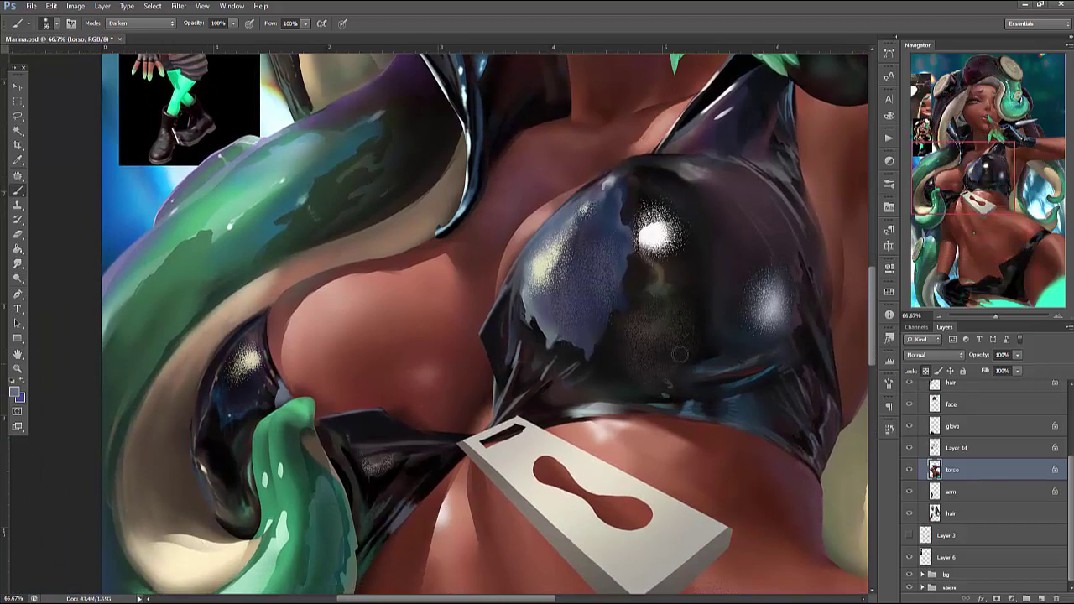
left_click(908, 470)
left_click(909, 471)
left_click(954, 449)
left_click(909, 449)
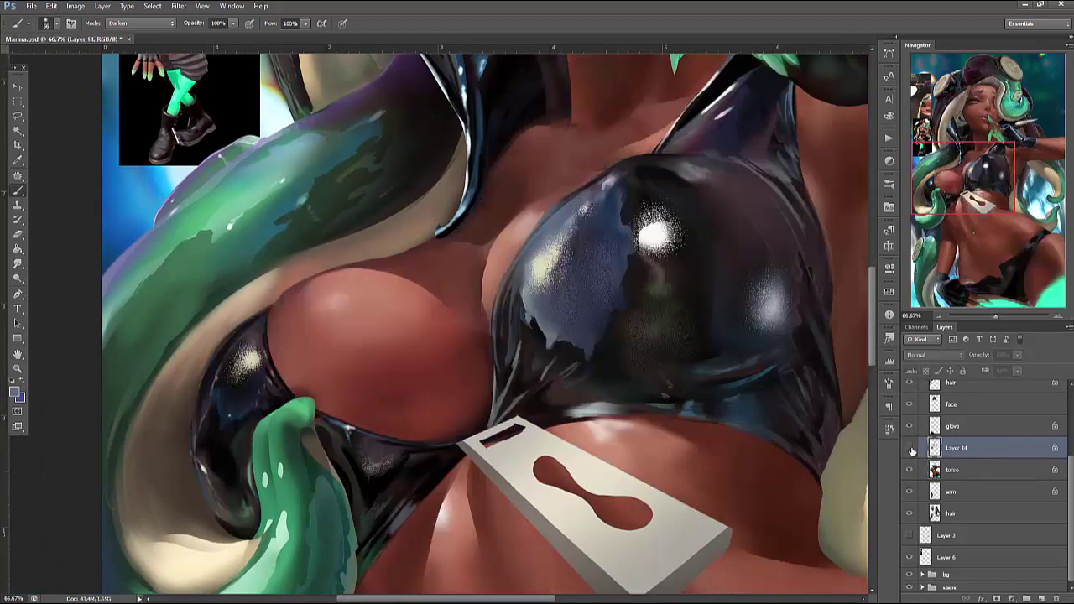
left_click(909, 449)
left_click(909, 449)
left_click(910, 449)
Check the chest, curled tentacle and hip areas, and merge Layer 14 down into the torso layer
scroll(593, 380, "up", 5)
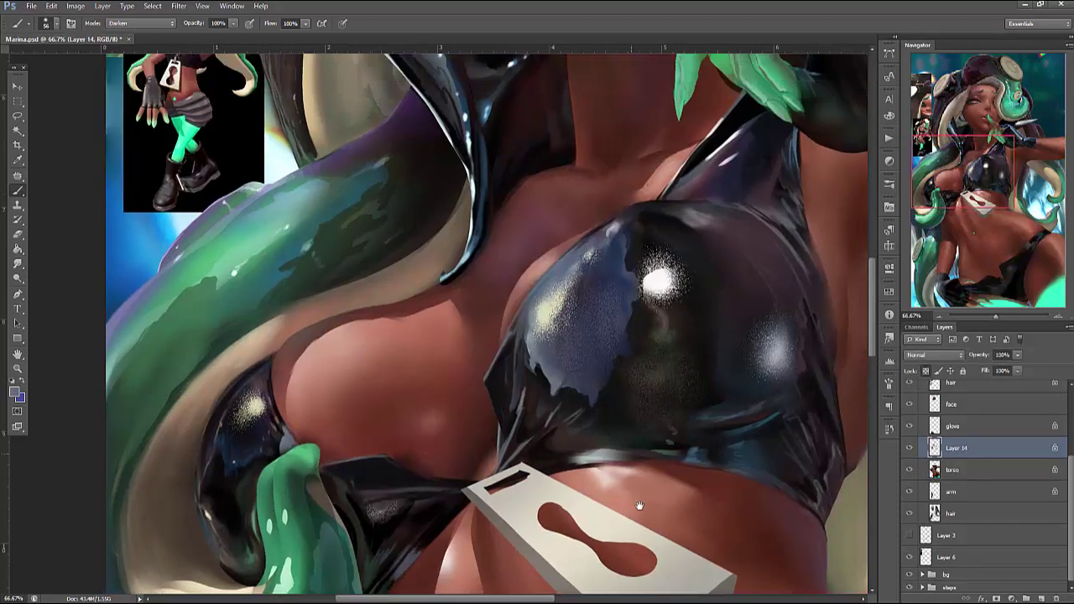
scroll(561, 487, "down", 5)
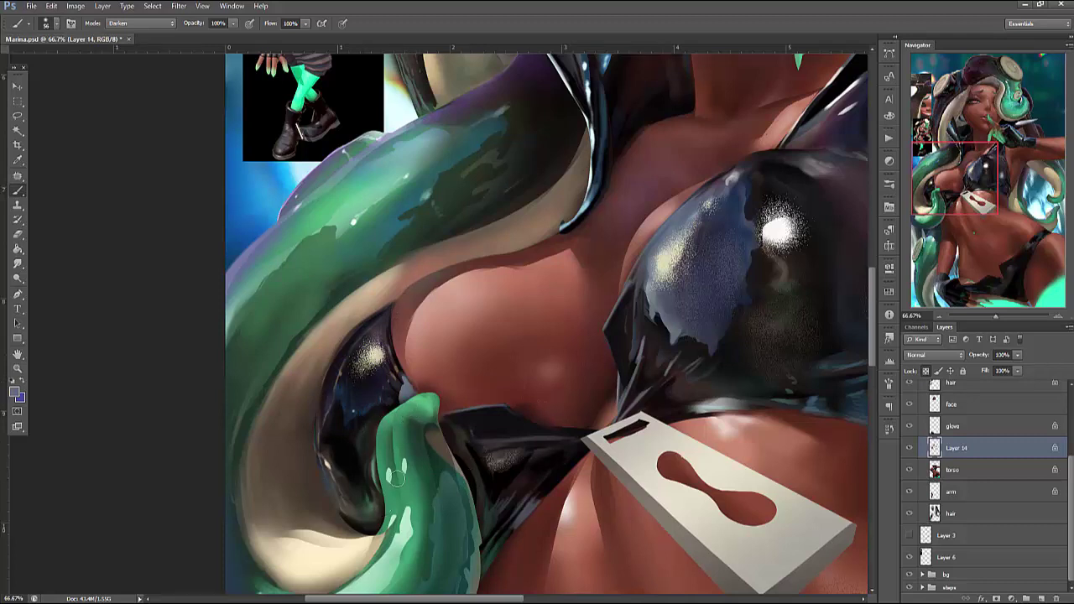
left_click_drag(453, 455, 570, 401)
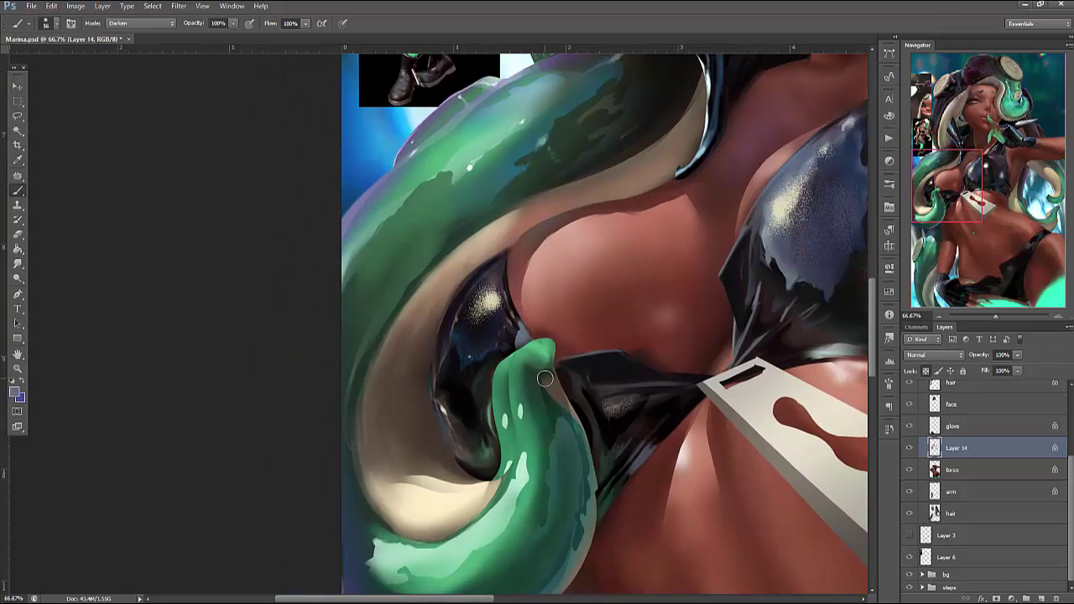
left_click_drag(632, 462, 656, 331)
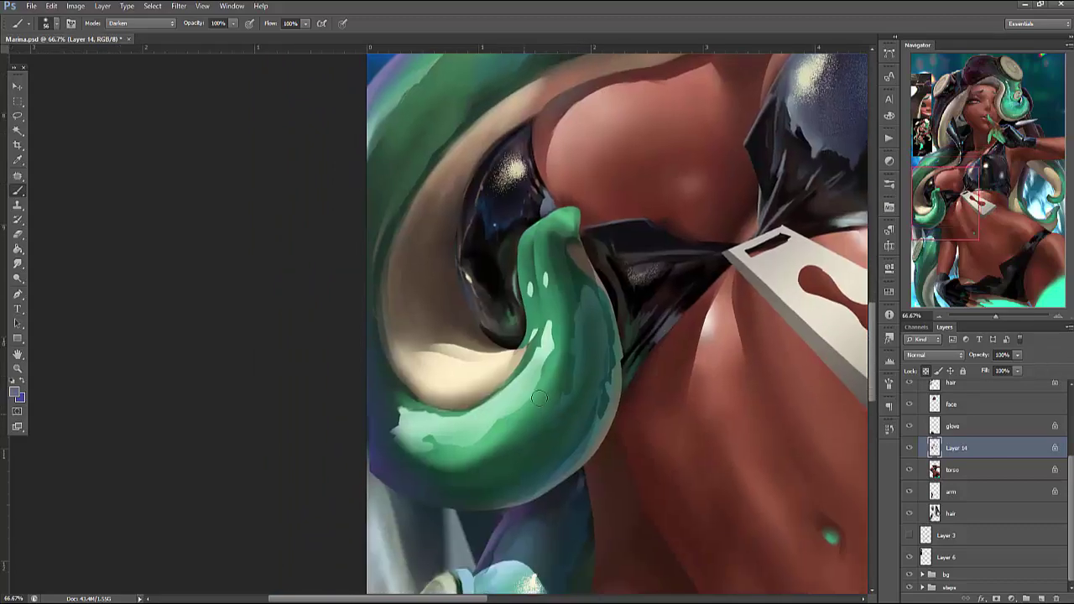
left_click_drag(960, 205, 1054, 255)
mouse_move(761, 525)
left_mouse_down()
mouse_move(786, 377)
mouse_move(710, 338)
mouse_move(613, 364)
mouse_move(750, 360)
mouse_move(561, 576)
left_mouse_up()
key("ctrl+e")
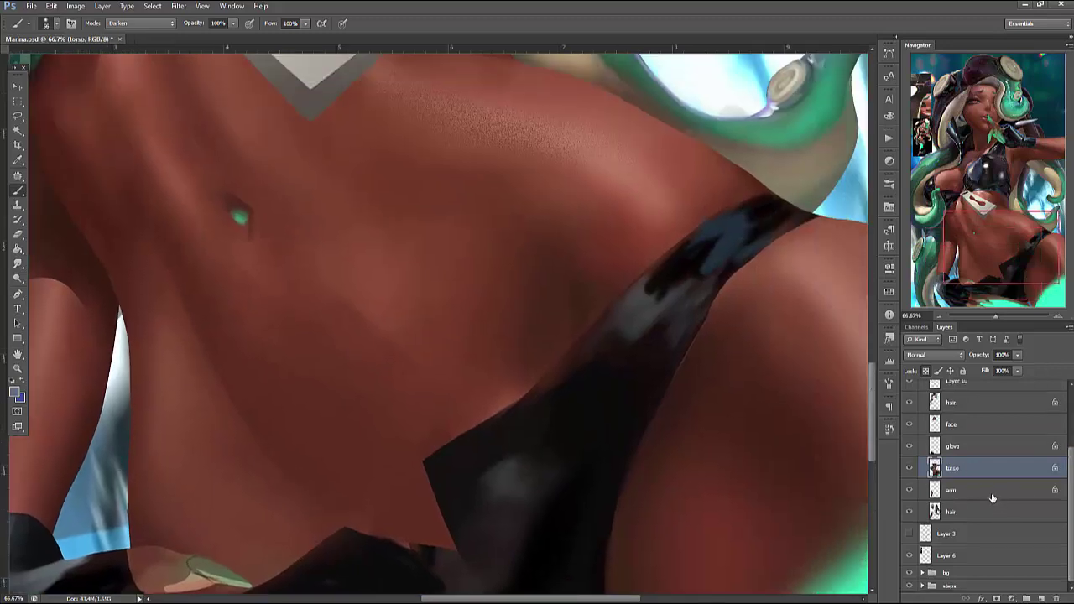
Add a layer above torso, lasso the bikini bottom's hip strap and darken its upper edge with sampled black in Darken mode
left_click(1041, 598)
scroll(776, 436, "down", 1)
key("l")
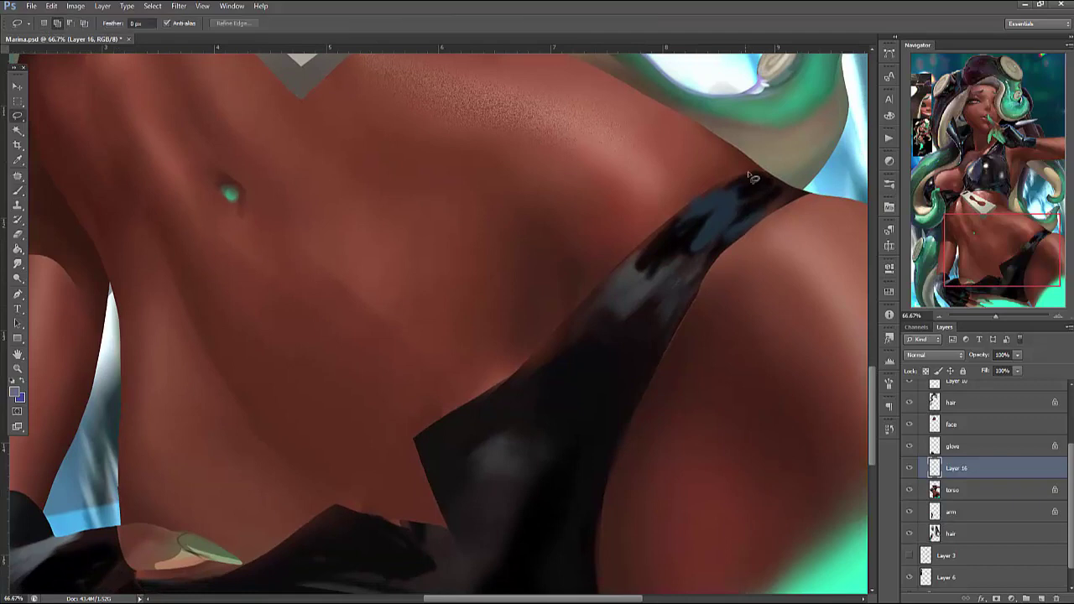
left_click_drag(711, 196, 742, 260)
key("b")
left_click(541, 373, "alt")
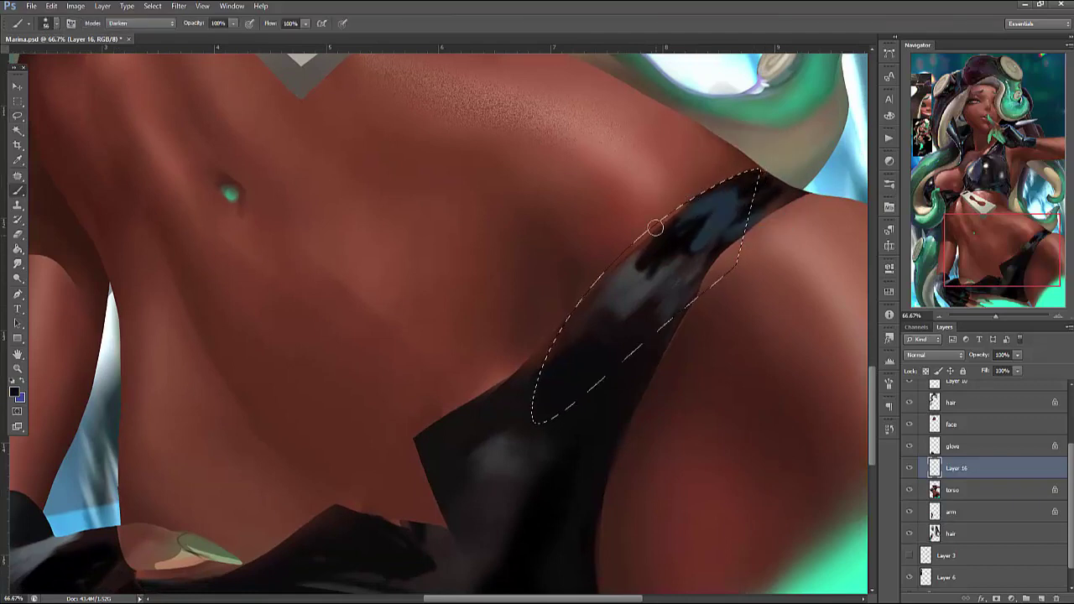
mouse_move(555, 353)
left_mouse_down()
mouse_move(597, 338)
mouse_move(643, 283)
mouse_move(647, 225)
mouse_move(630, 257)
mouse_move(731, 249)
left_mouse_up()
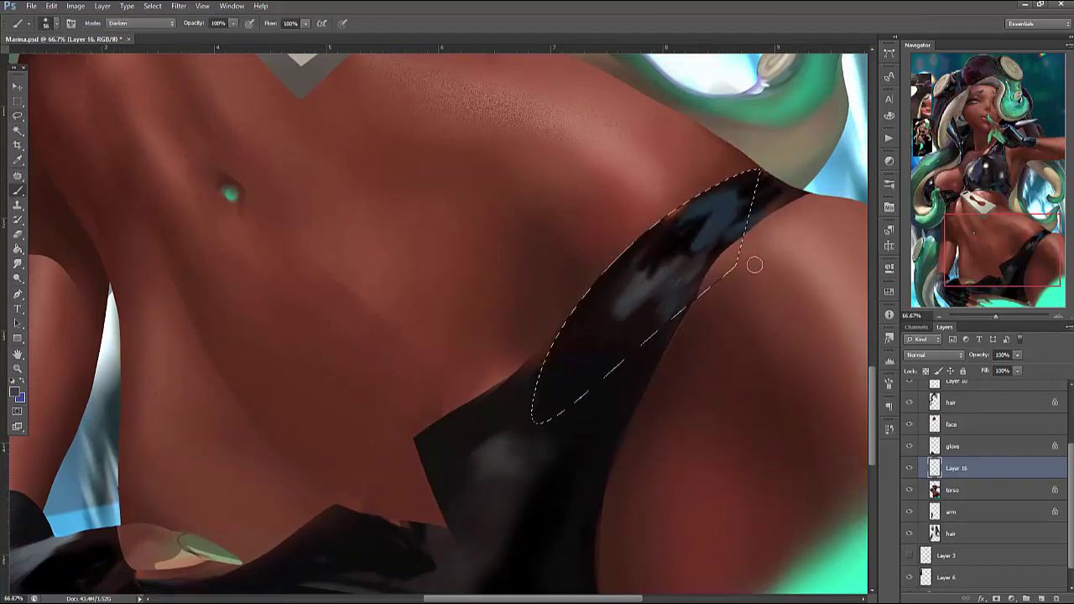
Return the brush to Normal mode, paint dark tones over the strap's grey highlight and deselect
left_click(140, 22)
left_click(148, 36)
mouse_move(635, 264)
left_mouse_down()
mouse_move(626, 298)
mouse_move(603, 288)
mouse_move(612, 323)
left_mouse_up()
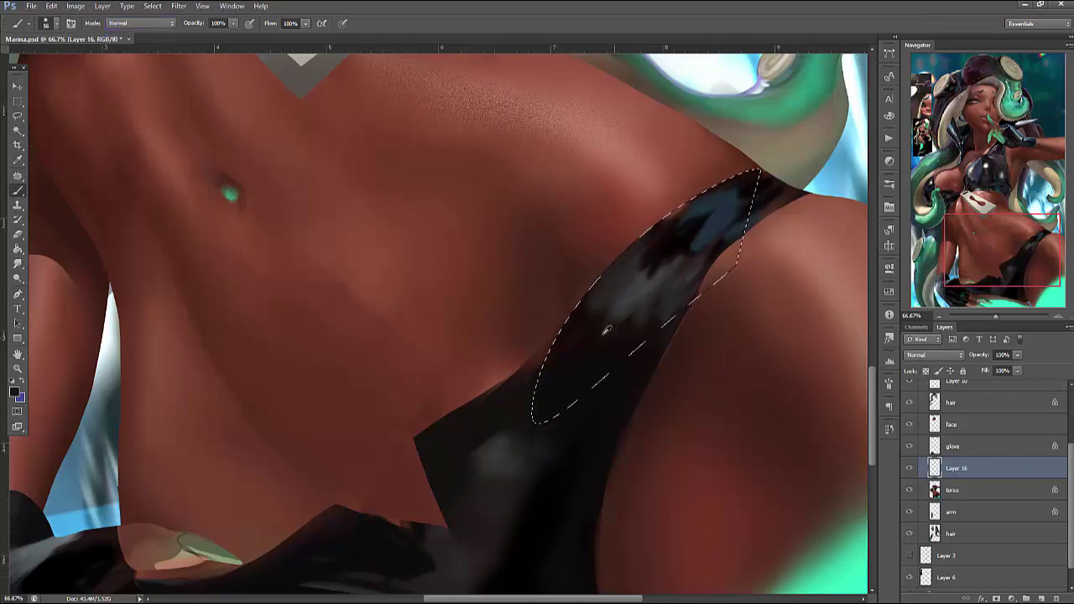
key("l")
key("ctrl+d")
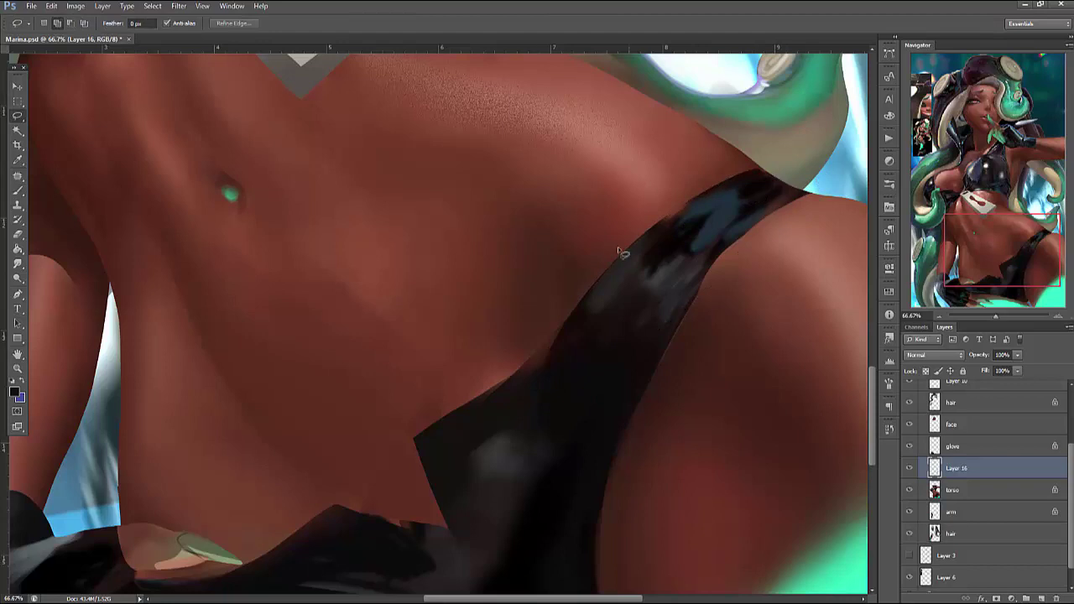
Choose purple #5d35c4 as the foreground colour and tint the hip strap with it
left_click(24, 382)
left_click(15, 391)
left_click(492, 186)
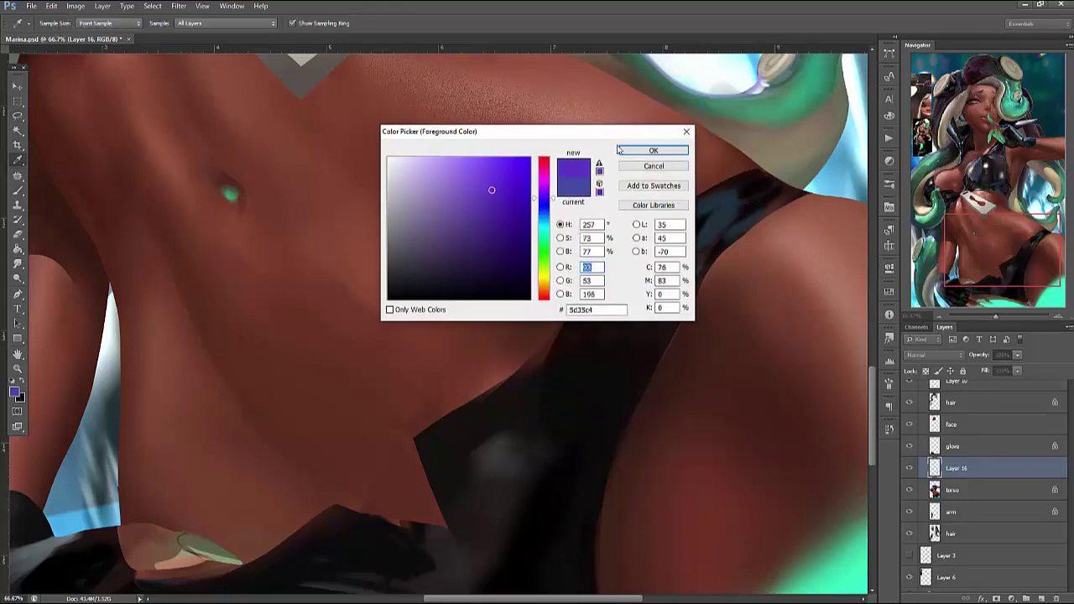
left_click(654, 150)
key("b")
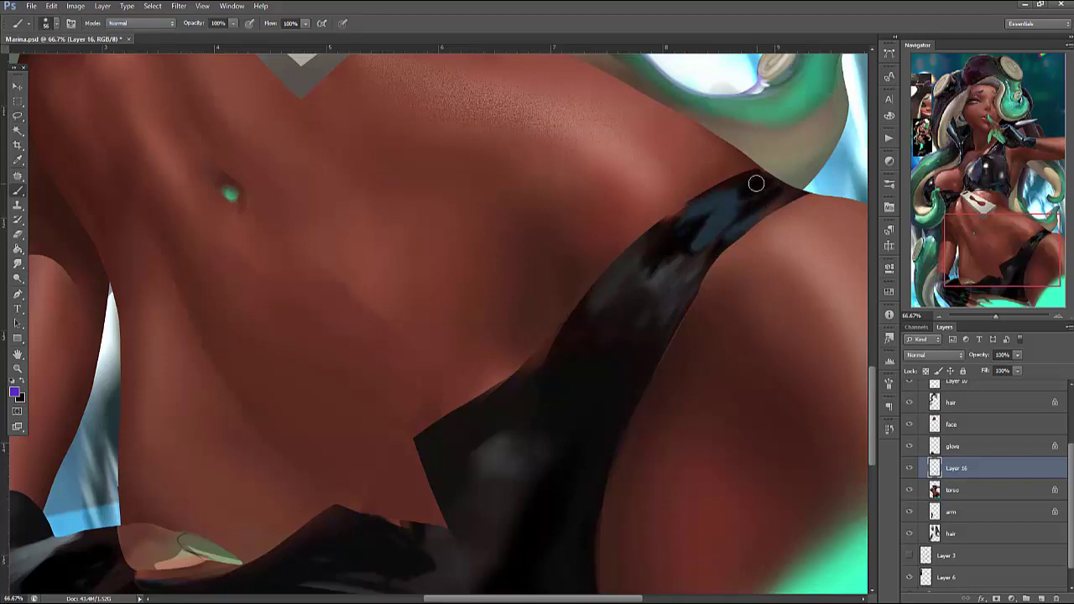
mouse_move(767, 179)
left_mouse_down()
mouse_move(742, 203)
mouse_move(788, 199)
left_mouse_up()
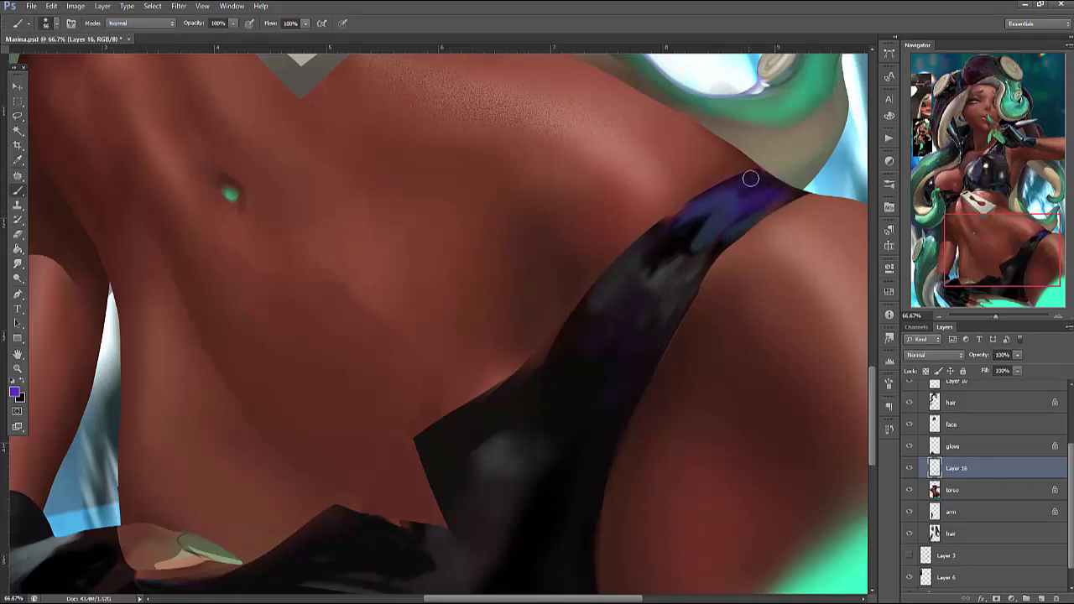
Choose tan #c89d64, lasso the strap's outer end and paint a lighter patch with dark sampled tones around it
left_click(15, 391)
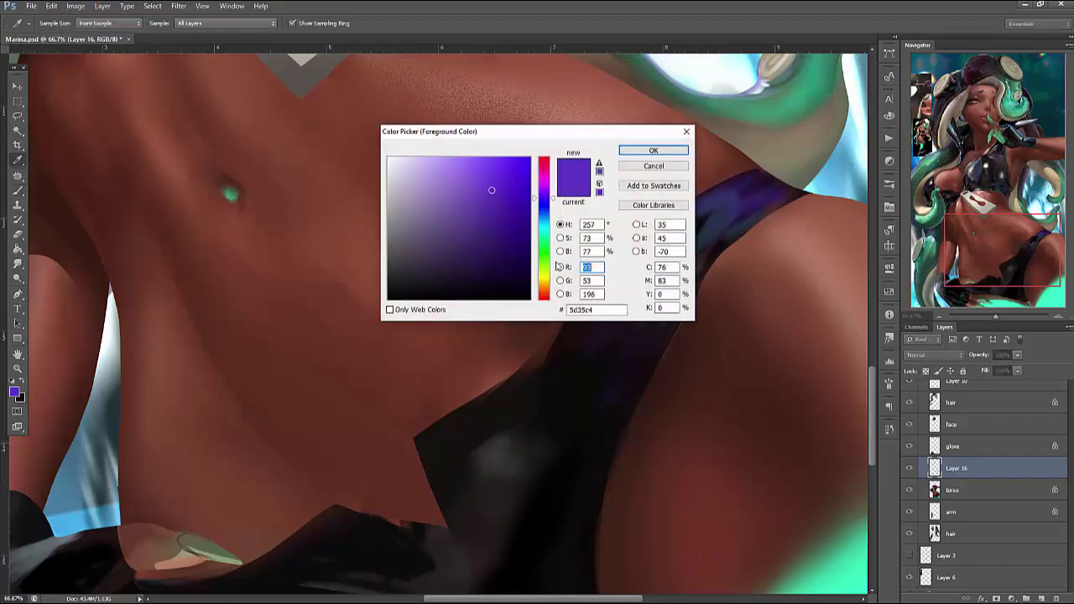
left_click(541, 280)
left_click(458, 188)
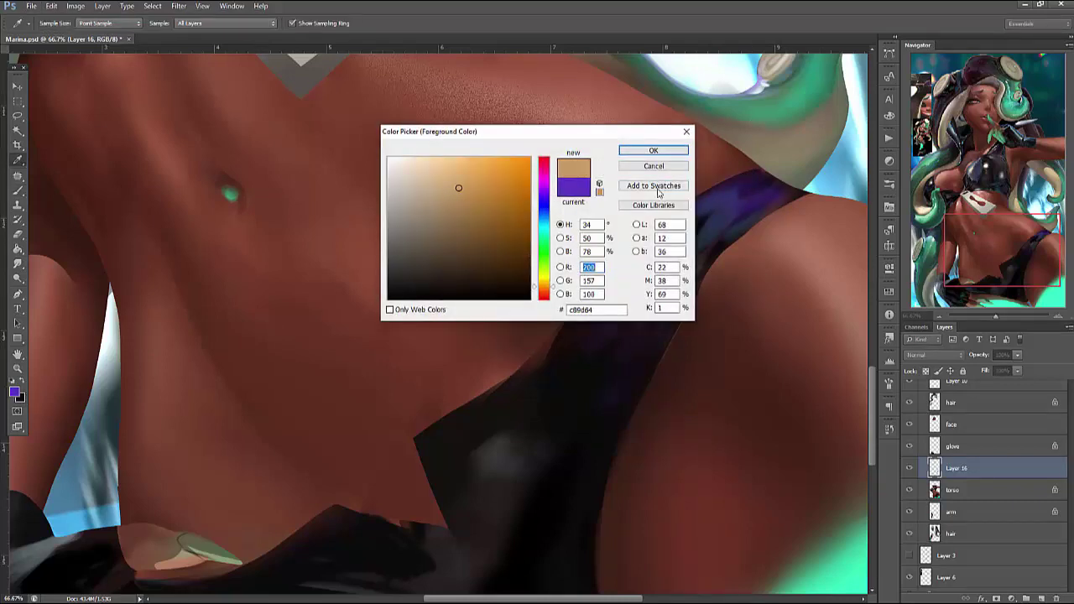
left_click(653, 151)
key("l")
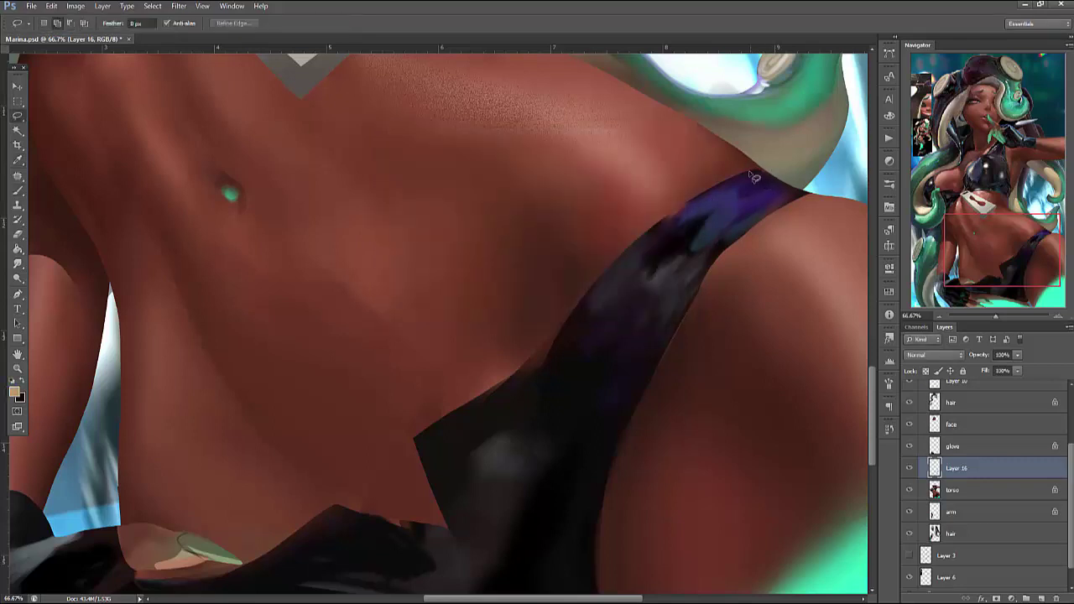
left_click_drag(798, 200, 679, 256)
key("b")
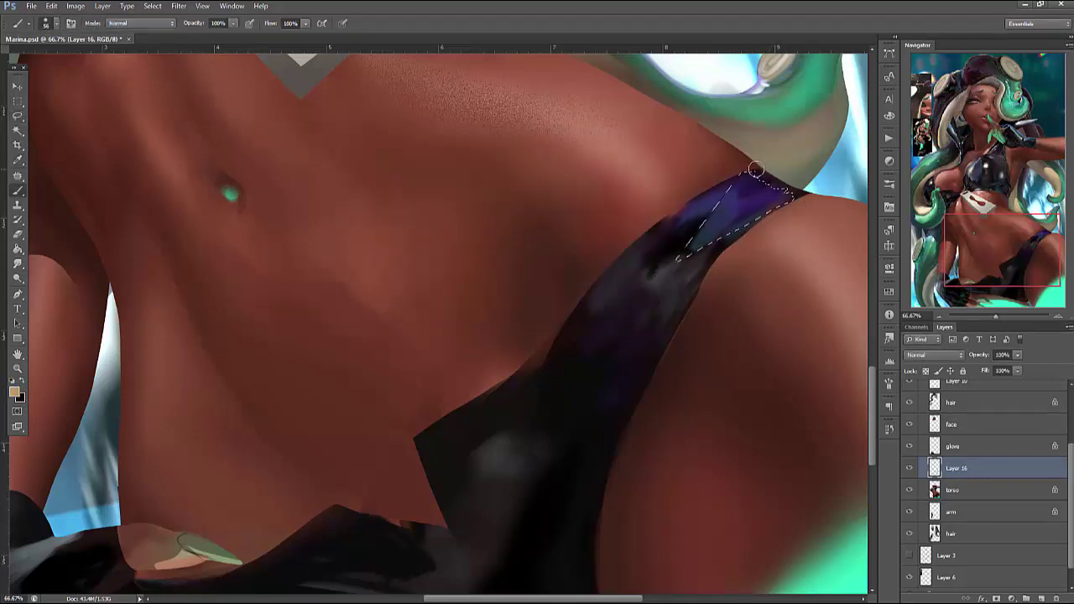
left_click(787, 202, "alt")
mouse_move(765, 205)
left_mouse_down()
mouse_move(751, 189)
mouse_move(753, 204)
left_mouse_up()
key("ctrl+d")
mouse_move(709, 234)
left_mouse_down()
mouse_move(713, 203)
mouse_move(711, 230)
mouse_move(735, 221)
mouse_move(709, 209)
mouse_move(679, 227)
mouse_move(728, 220)
left_mouse_up()
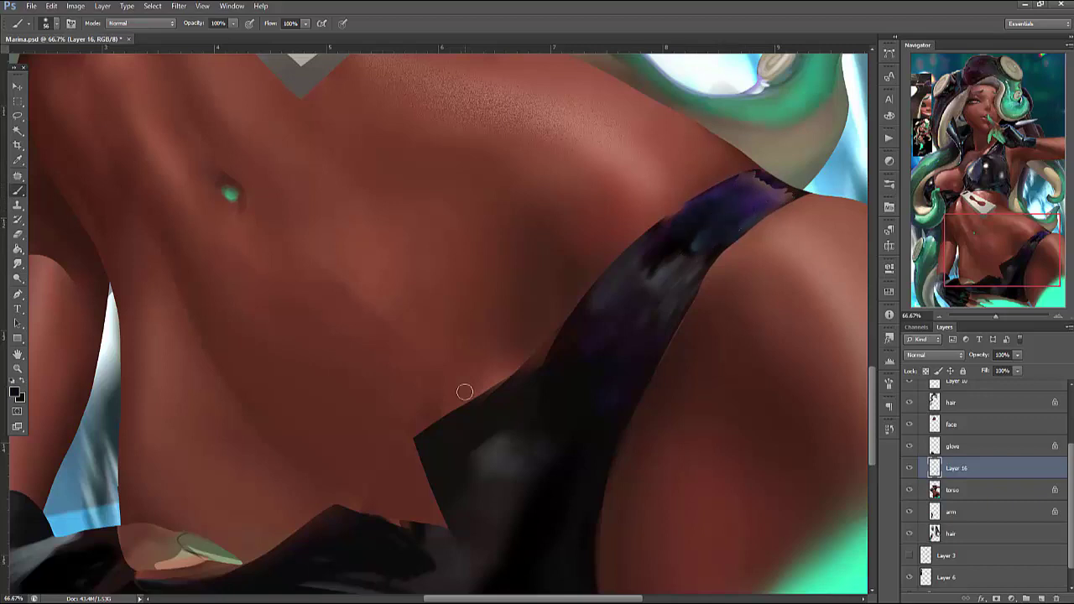
Choose a dark navy colour, blend it over the hip strap's blue and grey patches, and adjust the brush size
left_click(16, 393)
left_click(506, 263)
left_click(635, 149)
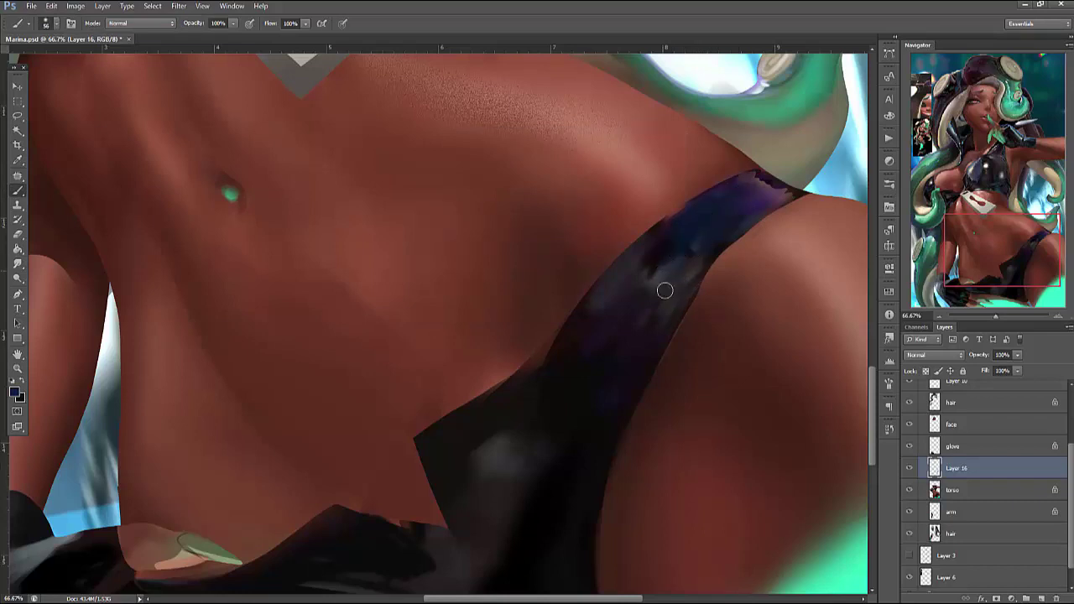
mouse_move(754, 189)
left_mouse_down()
mouse_move(626, 281)
mouse_move(671, 276)
mouse_move(664, 319)
mouse_move(700, 215)
mouse_move(676, 253)
mouse_move(696, 272)
left_mouse_up()
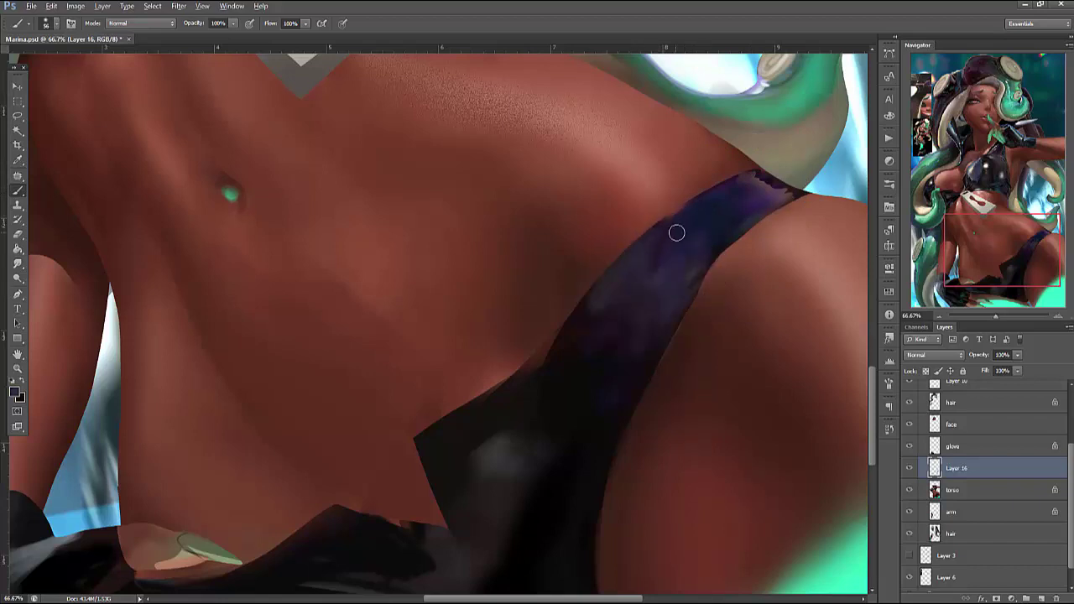
right_click(744, 198)
left_click_drag(763, 229, 758, 224)
right_click(778, 165)
key("Return")
Lasso the middle section of the hip strap and set the foreground colour to black #000000
key("l")
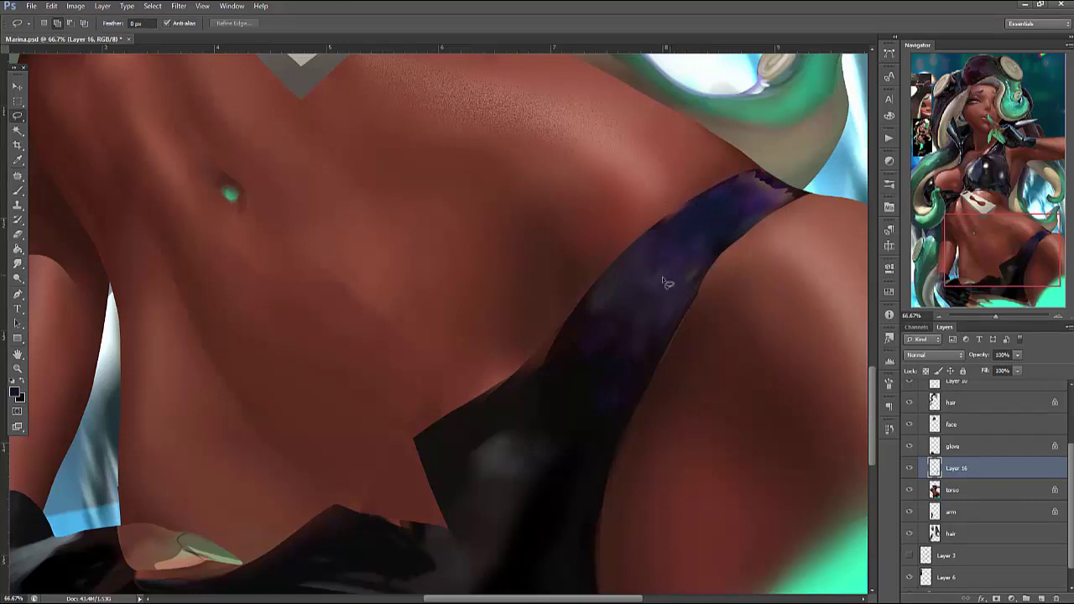
mouse_move(678, 216)
left_mouse_down()
mouse_move(618, 431)
mouse_move(713, 252)
mouse_move(587, 466)
left_mouse_up()
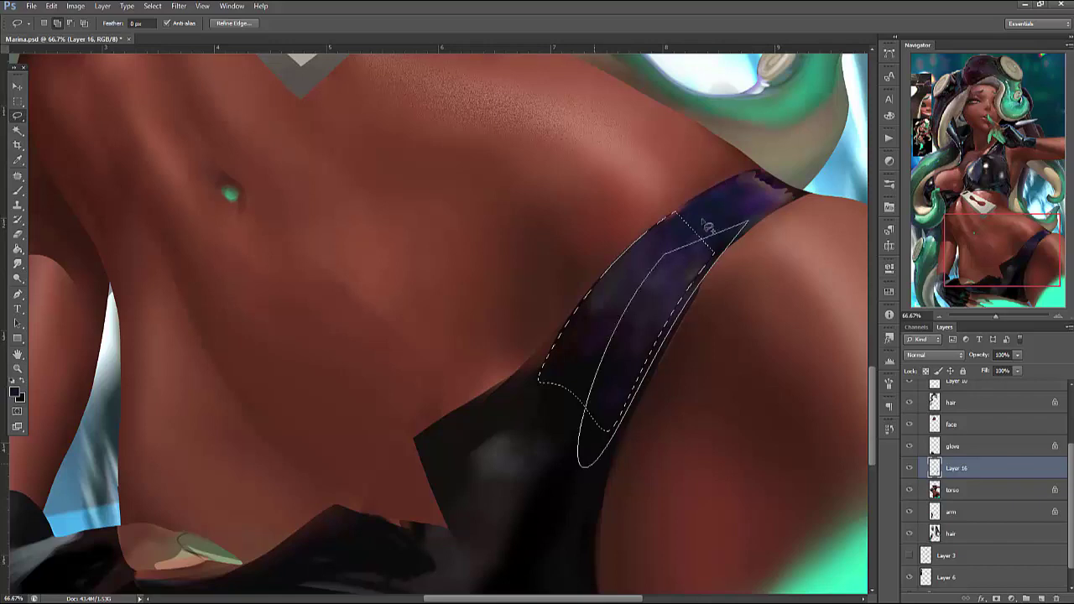
left_click(15, 391)
left_click(721, 202)
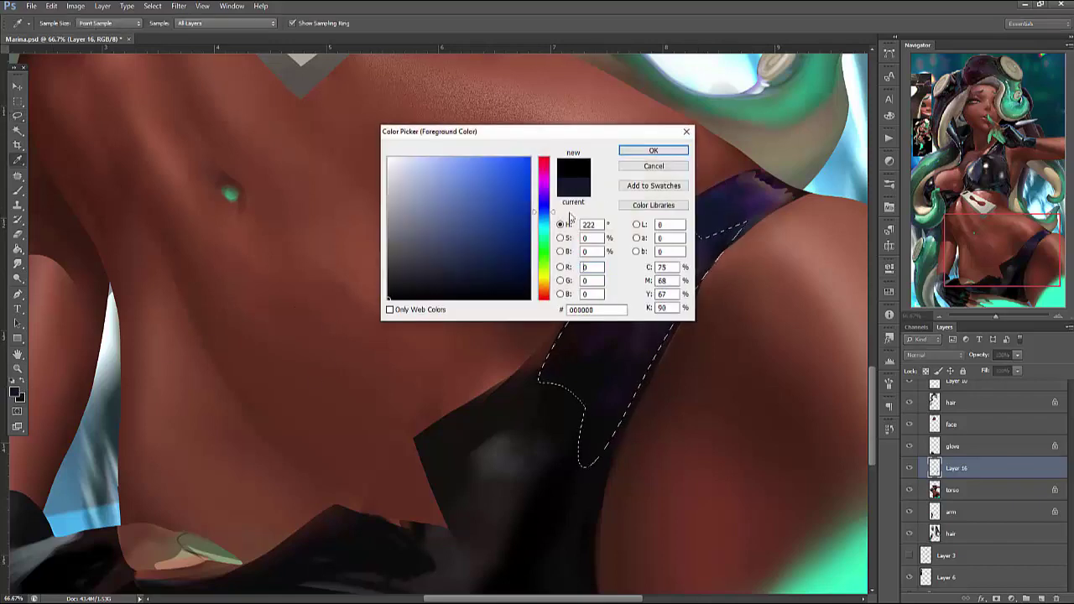
left_click(652, 150)
Paint a jagged black reflection inside the selected strap section, resize the brush to 28 px and deselect
right_click(691, 216)
key("Escape")
key("b")
right_click(669, 265)
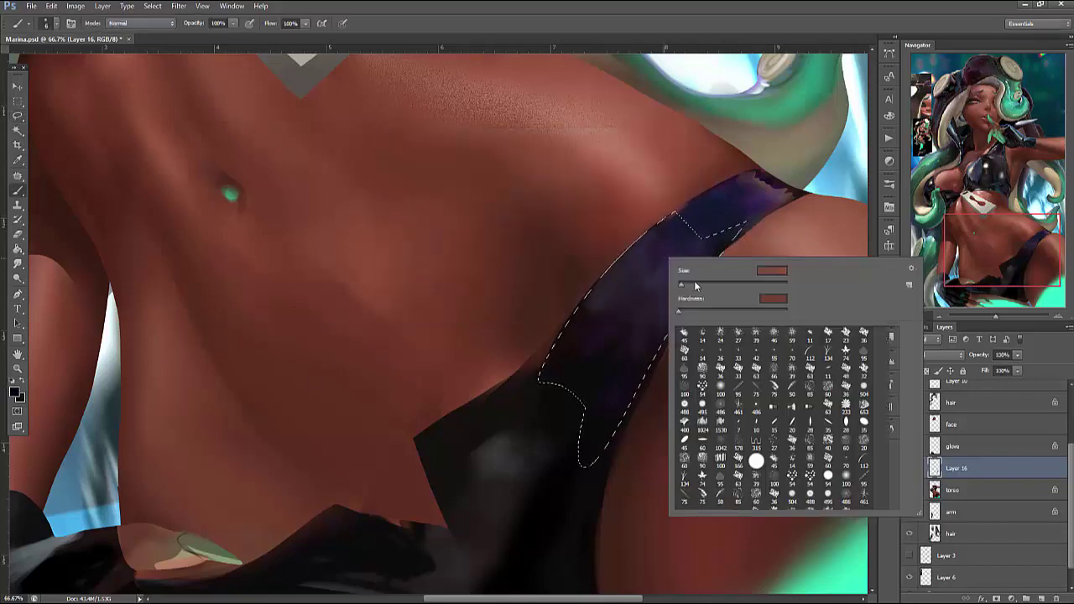
key("Return")
mouse_move(625, 250)
left_mouse_down()
mouse_move(601, 306)
mouse_move(604, 334)
mouse_move(618, 323)
mouse_move(624, 367)
mouse_move(650, 355)
mouse_move(623, 369)
left_mouse_up()
right_click(692, 226)
key("Return")
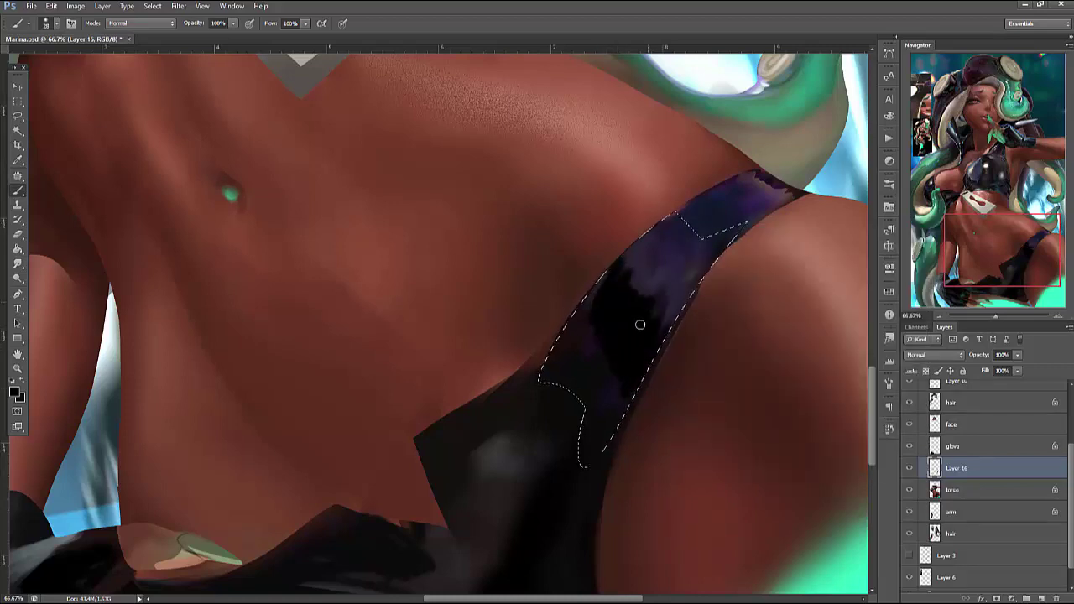
key("ctrl+d")
Paint black along the bikini bottom's upper edge and outline its pointed front flap with a 19 px brush
mouse_move(623, 305)
left_mouse_down()
mouse_move(583, 319)
mouse_move(556, 359)
mouse_move(589, 313)
mouse_move(500, 402)
left_mouse_up()
left_click_drag(672, 395, 736, 341)
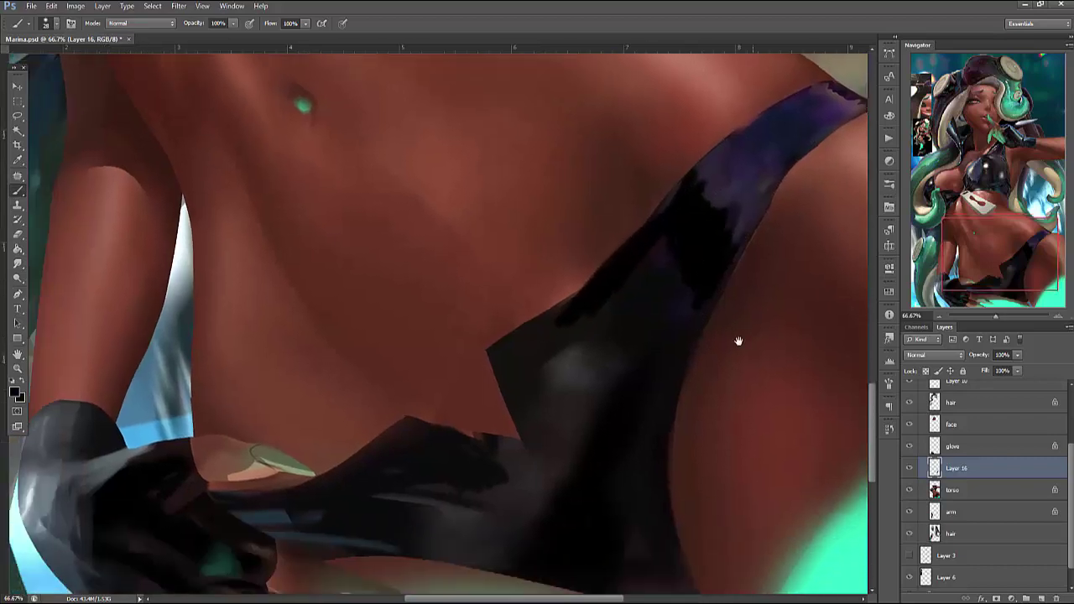
right_click(606, 290)
key("Return")
left_click_drag(500, 357, 530, 460)
mouse_move(429, 430)
left_mouse_down()
mouse_move(504, 446)
mouse_move(468, 440)
mouse_move(533, 409)
mouse_move(529, 441)
mouse_move(569, 337)
left_mouse_up()
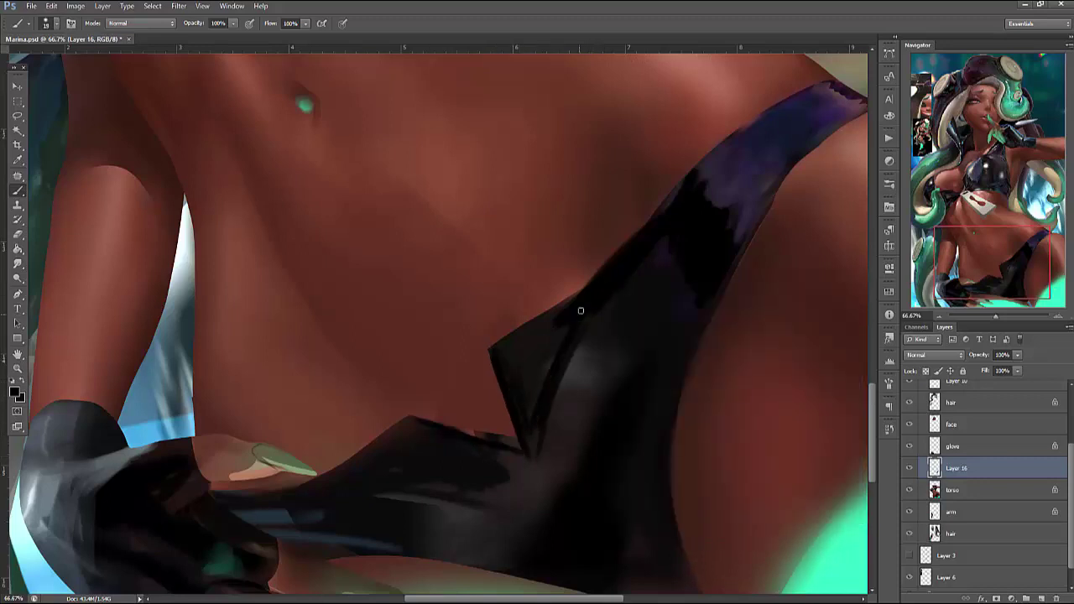
Darken the flap's upper edge and paint thin grey highlight streaks along the fold running up to the strap
mouse_move(504, 343)
left_mouse_down()
mouse_move(628, 252)
mouse_move(593, 293)
mouse_move(605, 292)
mouse_move(584, 313)
mouse_move(635, 257)
mouse_move(572, 373)
left_mouse_up()
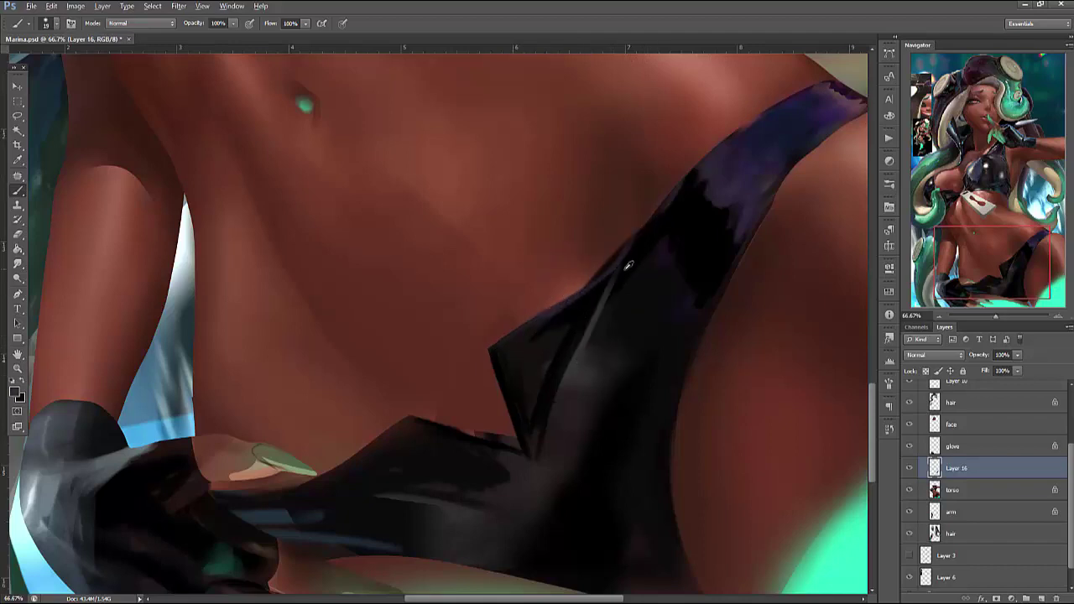
left_click_drag(620, 296, 574, 386)
left_click_drag(676, 211, 592, 388)
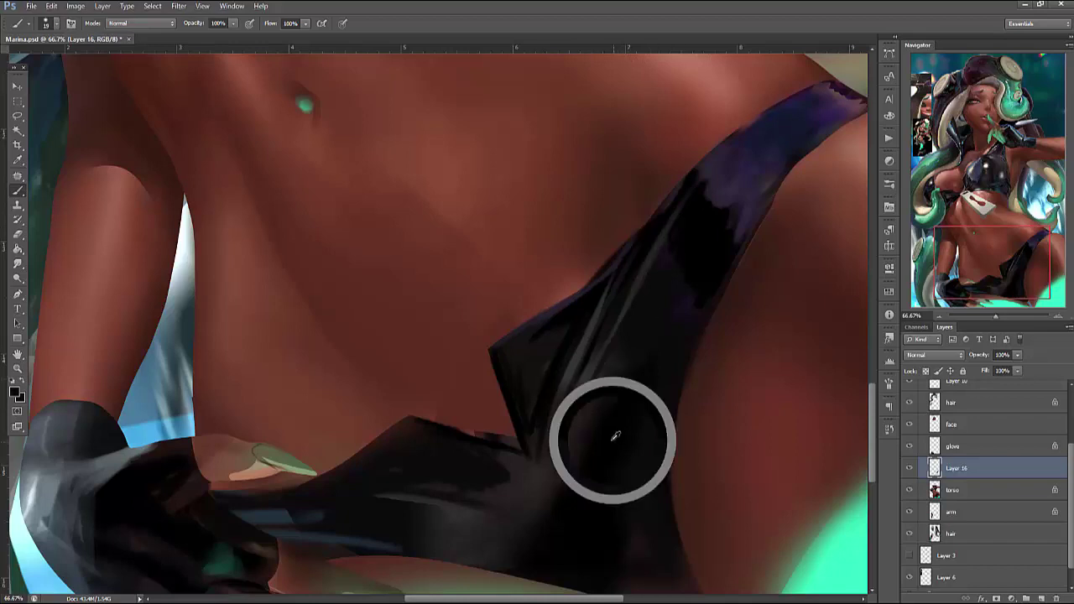
Blend the lower ends of the grey highlight streaks into the dark fold beside the front flap
left_click_drag(627, 304, 556, 413)
left_click_drag(560, 337, 544, 443)
scroll(633, 316, "down", 5)
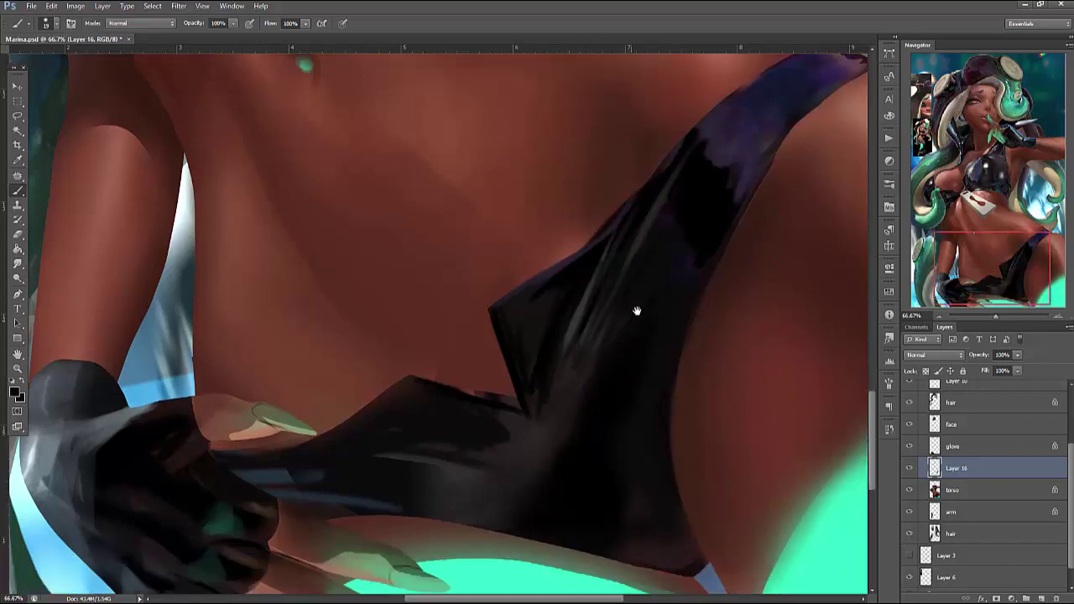
Sample the turquoise background colour and lasso the reflection area of the waistband and the inside of the pointed flap
left_click(590, 446, "alt")
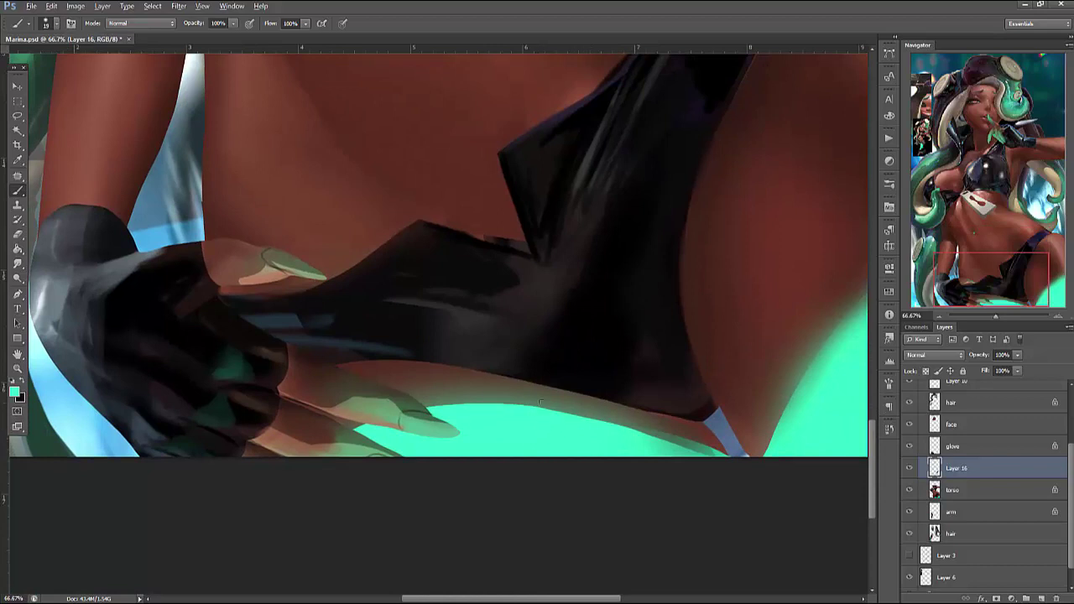
right_click(527, 180)
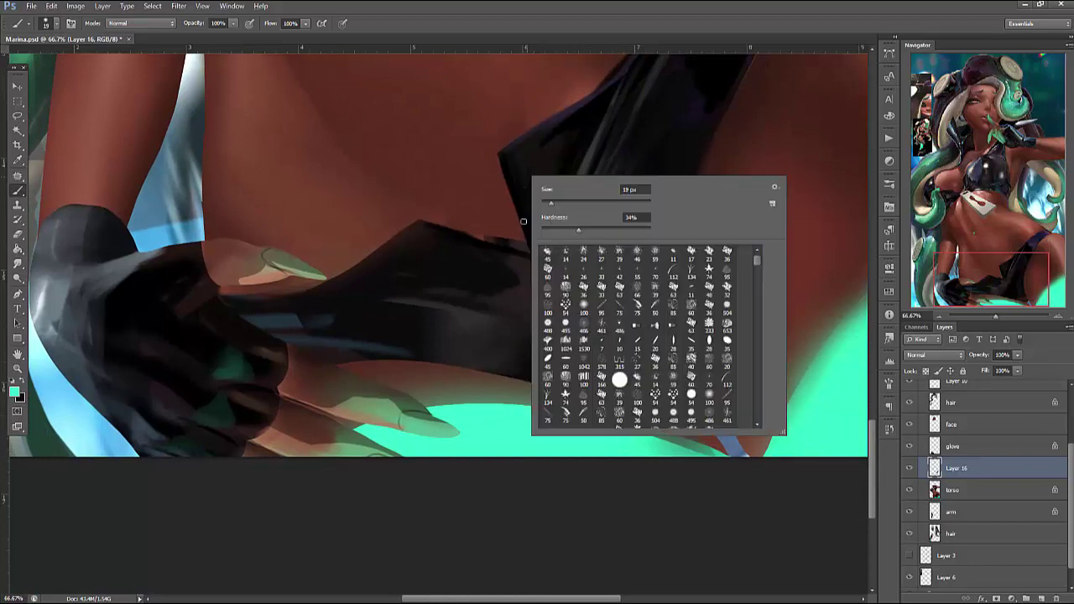
key("Return")
key("l")
mouse_move(399, 271)
left_mouse_down()
mouse_move(358, 302)
mouse_move(518, 289)
left_mouse_up()
left_click_drag(579, 132, 514, 170)
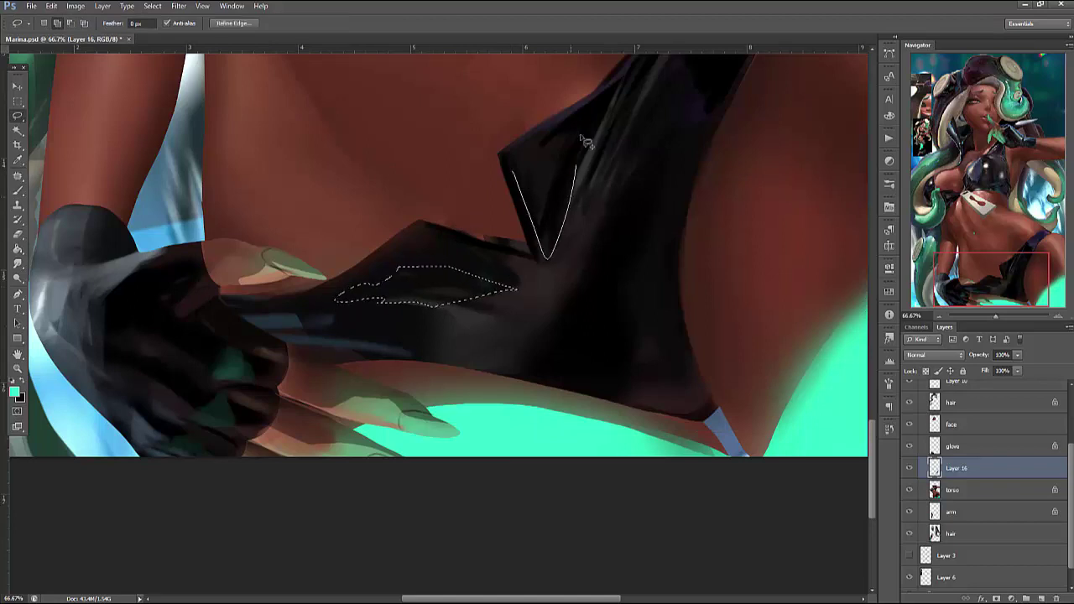
Paint soft teal reflections inside both selections with a 156 px brush and deselect
key("b")
right_click(610, 139)
left_click_drag(657, 168, 705, 179)
left_click_drag(377, 297, 408, 302)
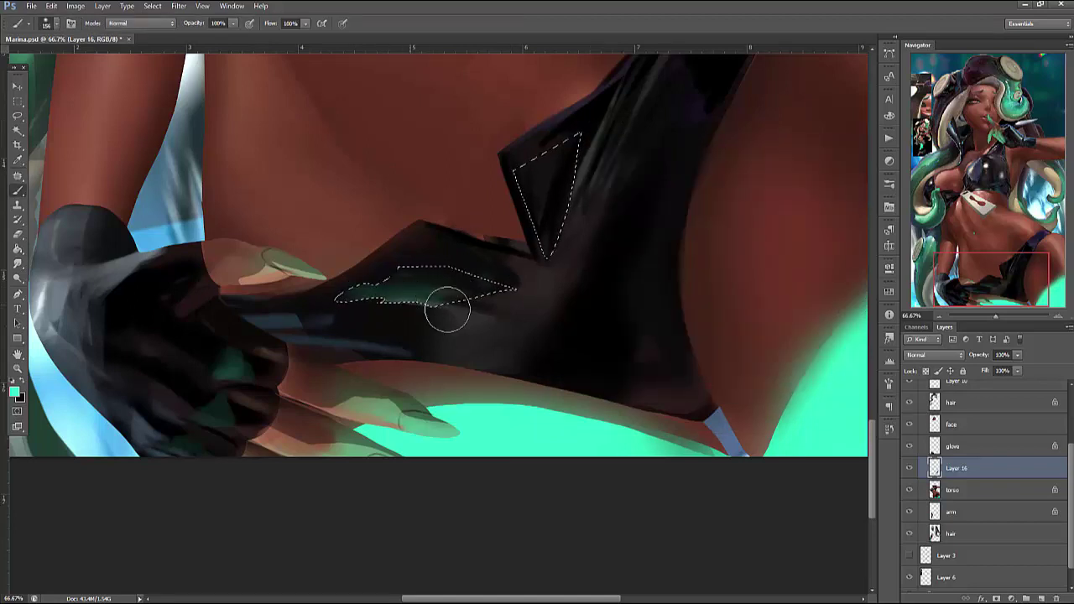
left_click_drag(561, 155, 576, 232)
key("ctrl+d")
Lasso the lower centre of the bikini bottom, paint a soft teal reflection inside it and deselect
key("l")
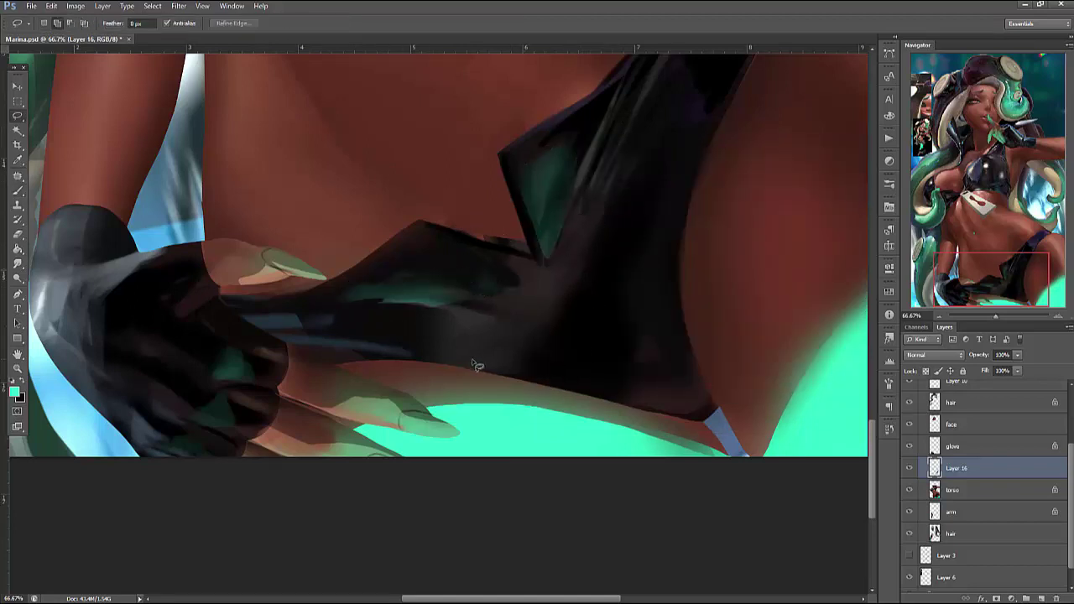
mouse_move(474, 370)
left_mouse_down()
mouse_move(683, 411)
mouse_move(706, 397)
mouse_move(659, 281)
mouse_move(548, 356)
mouse_move(556, 374)
mouse_move(583, 359)
mouse_move(672, 412)
mouse_move(573, 354)
mouse_move(604, 332)
mouse_move(687, 399)
mouse_move(540, 328)
left_mouse_up()
key("b")
key("ctrl+d")
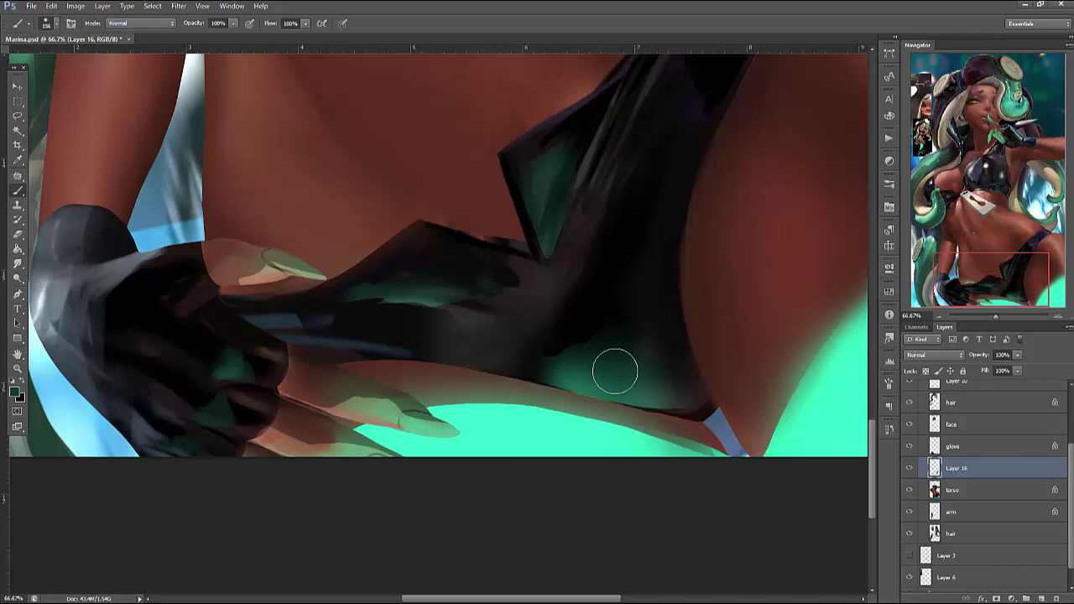
Darken the central fold with an 82 px brush and paint dark strokes over the inner edge of the lower teal reflection
right_click(663, 240)
left_click_drag(760, 256, 729, 256)
key("Return")
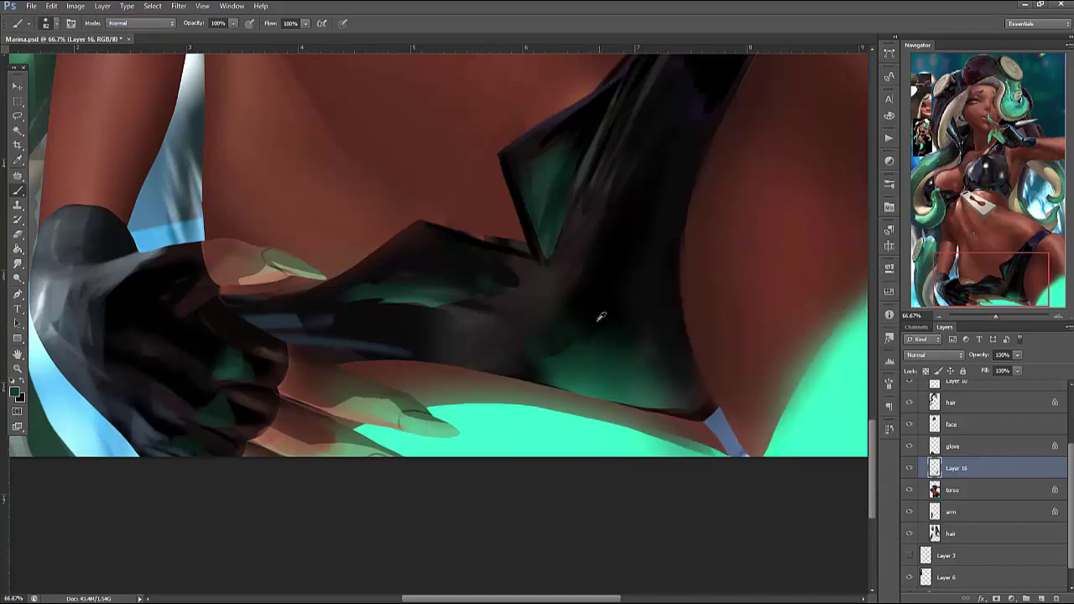
mouse_move(615, 236)
left_mouse_down()
mouse_move(537, 273)
mouse_move(606, 311)
left_mouse_up()
right_click(653, 220)
key("Return")
left_click_drag(558, 380, 590, 349)
right_click(642, 220)
key("Return")
Draw a thin dark seam line through the lower teal reflection to the bottom corner with a small soft brush
right_click(636, 212)
left_click_drag(665, 242, 652, 242)
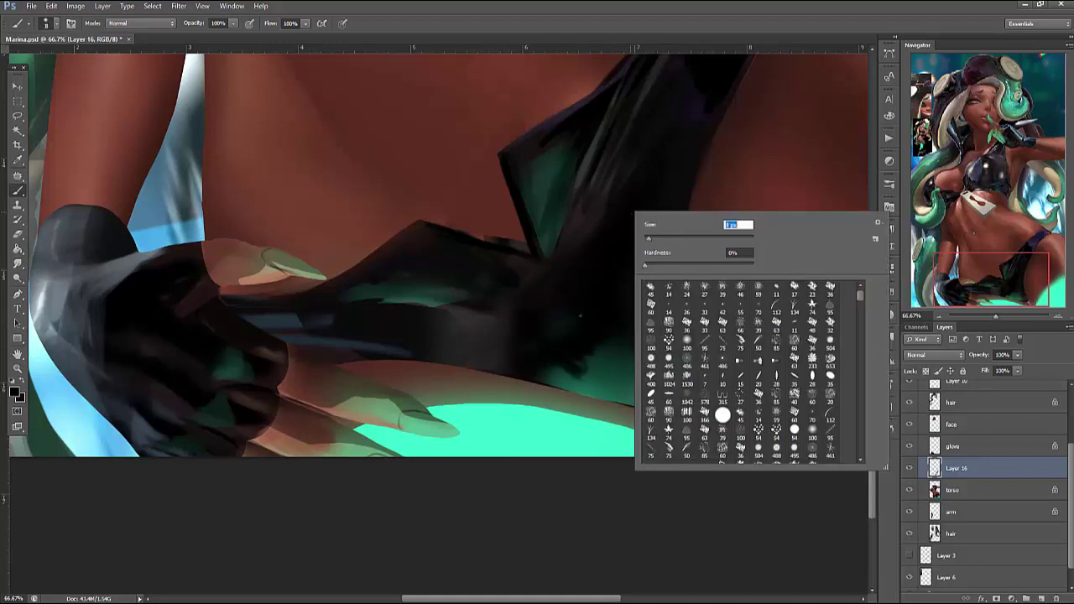
key("Return")
left_click_drag(635, 373, 710, 412)
left_click(647, 395, "alt")
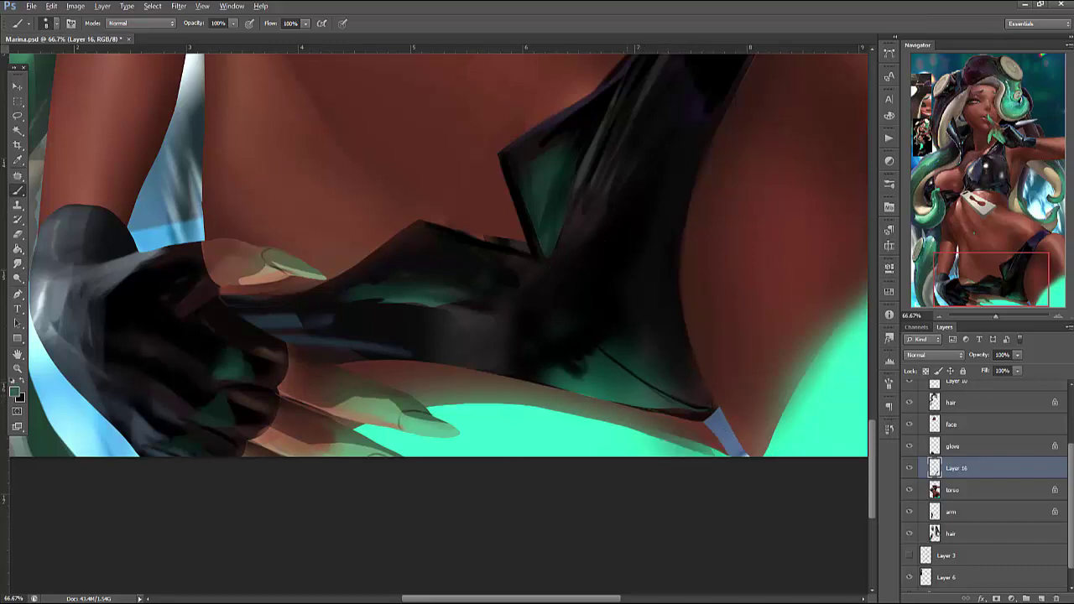
Cover the reddish gaps along the waistband's upper edge and outline that edge in black from the peak towards the hand
right_click(630, 244)
key("Return")
left_click_drag(463, 239, 495, 239)
left_click(495, 238, "alt")
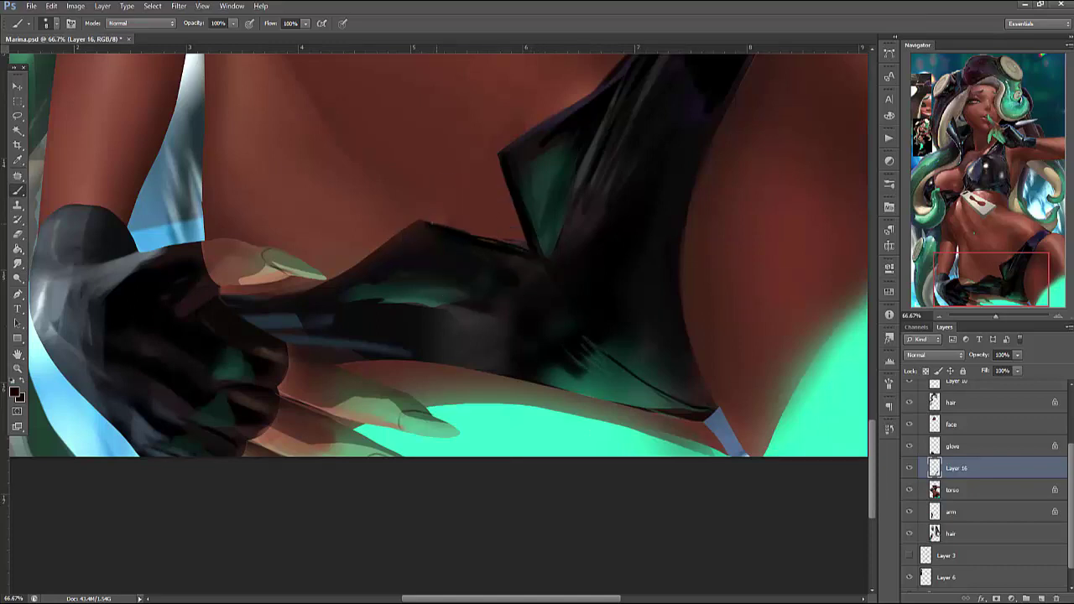
left_click_drag(423, 223, 326, 279)
Break up the blue reflection beside the gloved hand with dark and blue strokes using a 22 px brush
right_click(682, 256)
key("Return")
mouse_move(272, 317)
left_mouse_down()
mouse_move(348, 315)
mouse_move(266, 312)
mouse_move(363, 326)
mouse_move(282, 342)
mouse_move(294, 353)
mouse_move(435, 347)
mouse_move(354, 360)
mouse_move(416, 347)
mouse_move(340, 344)
mouse_move(351, 307)
mouse_move(297, 307)
left_mouse_up()
left_click(436, 349, "alt")
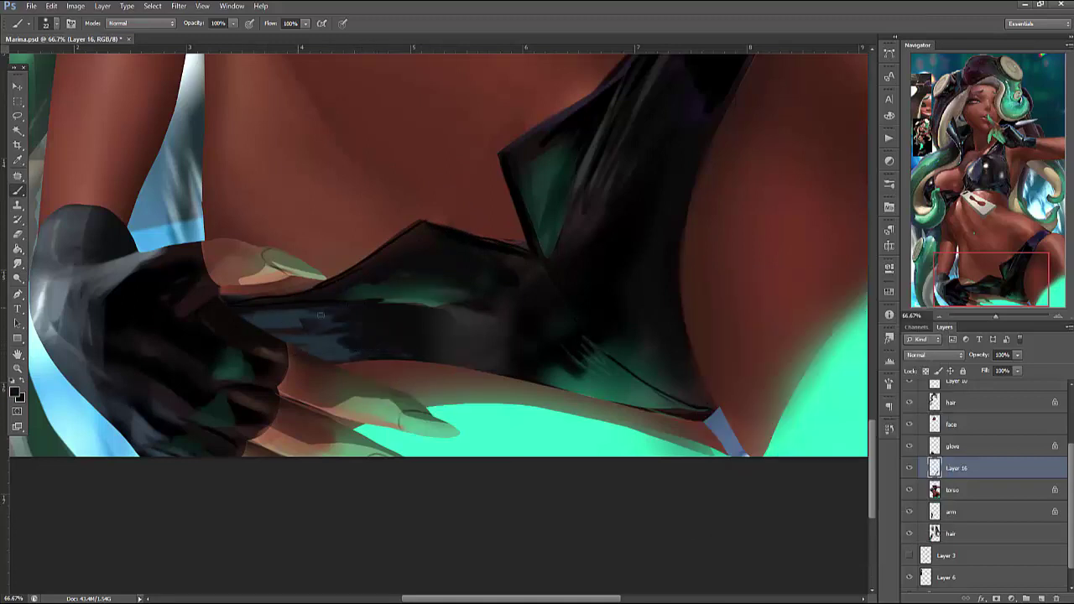
Set the foreground colour to tan #b8a07b and paint highlight streaks across the upper hip strap with an 11 px brush
mouse_move(751, 380)
left_mouse_down()
mouse_move(731, 461)
mouse_move(675, 529)
left_mouse_up()
right_click(701, 166)
key("Return")
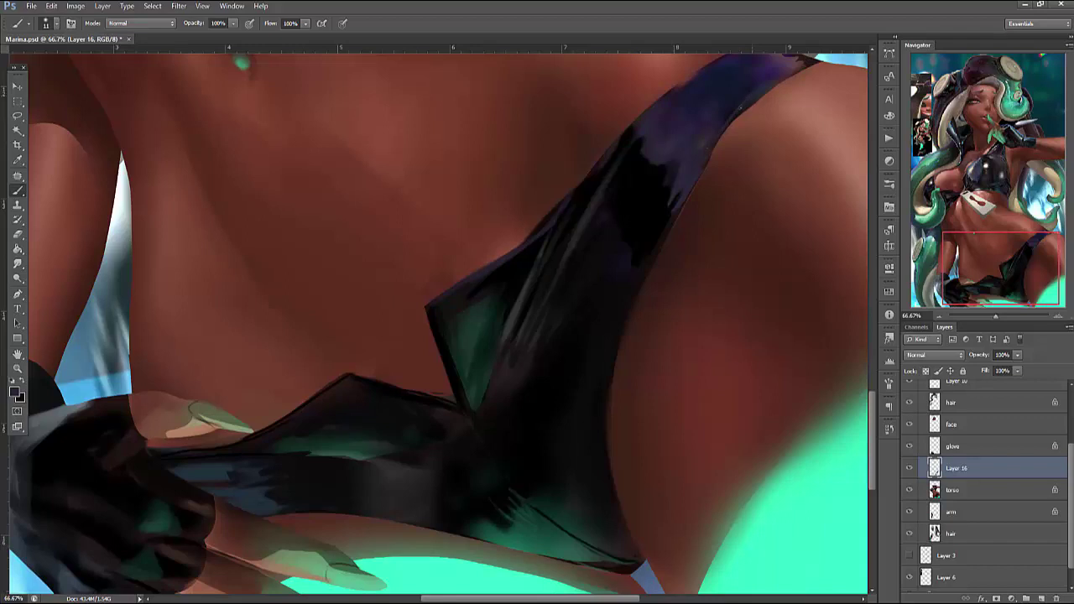
left_click_drag(755, 299, 730, 427)
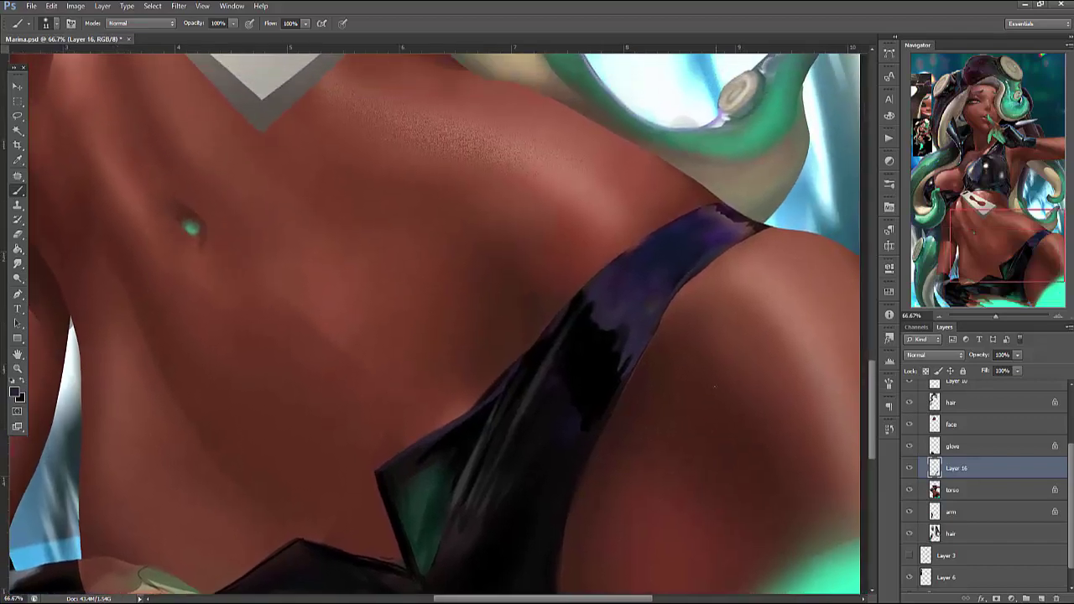
left_click(18, 392)
left_click(544, 285)
left_click(434, 197)
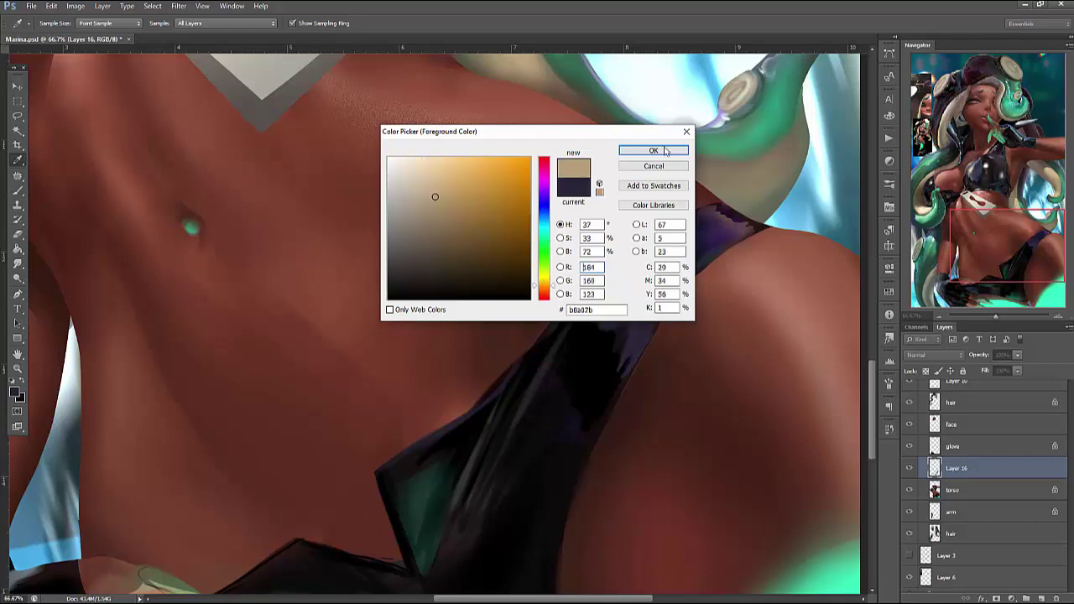
left_click(653, 150)
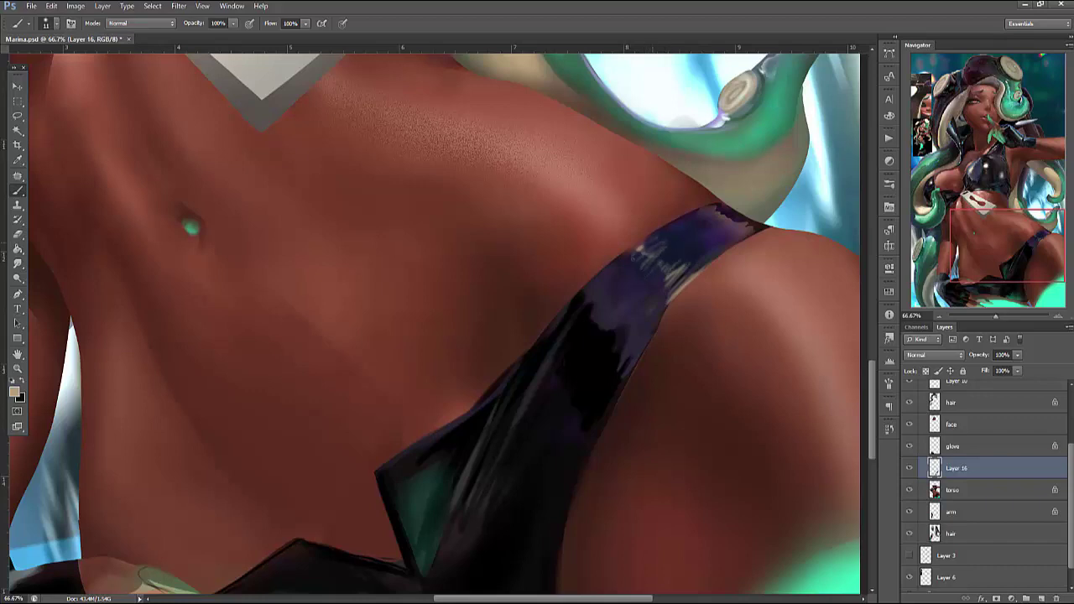
Lasso the middle of the hip strap, soften its blue reflection against the black area and deselect
right_click(725, 206)
key("Return")
key("l")
mouse_move(611, 327)
left_mouse_down()
mouse_move(622, 373)
mouse_move(640, 353)
mouse_move(639, 370)
mouse_move(667, 284)
left_mouse_up()
key("b")
left_click(651, 251, "alt")
mouse_move(598, 299)
left_mouse_down()
mouse_move(600, 317)
mouse_move(624, 329)
mouse_move(616, 357)
mouse_move(604, 311)
mouse_move(625, 336)
mouse_move(604, 303)
mouse_move(588, 319)
mouse_move(597, 289)
mouse_move(625, 329)
mouse_move(625, 373)
left_mouse_up()
key("ctrl+d")
left_click(602, 347, "alt")
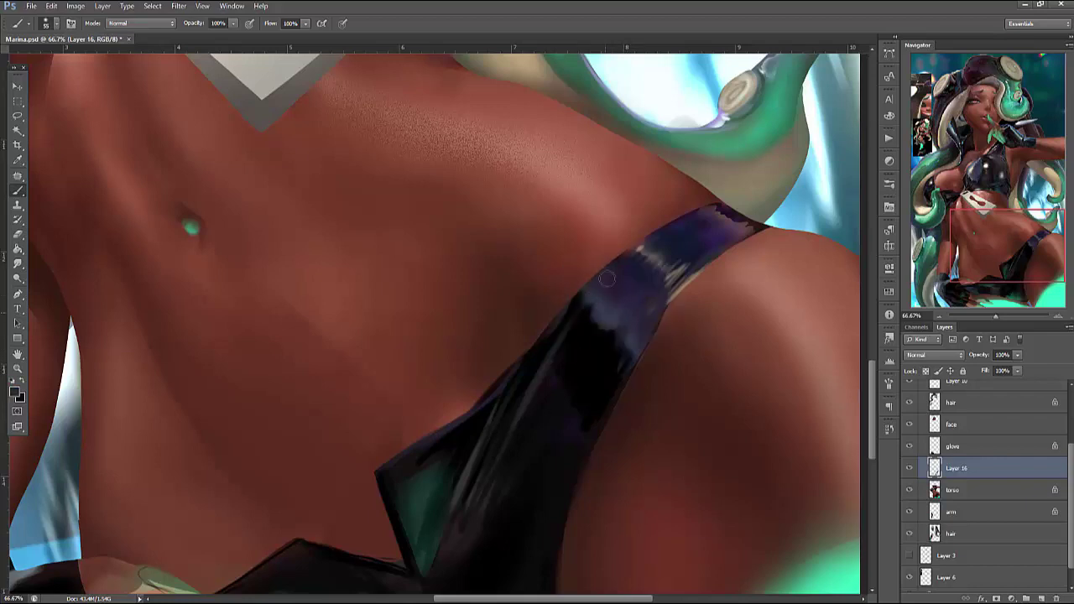
Draw thin seam lines and edge highlights along the hip strap, front flap and waistband edge with a 7 px brush
right_click(778, 180)
left_click(780, 172, "alt")
right_click(750, 178)
key("Escape")
left_click(558, 334, "alt")
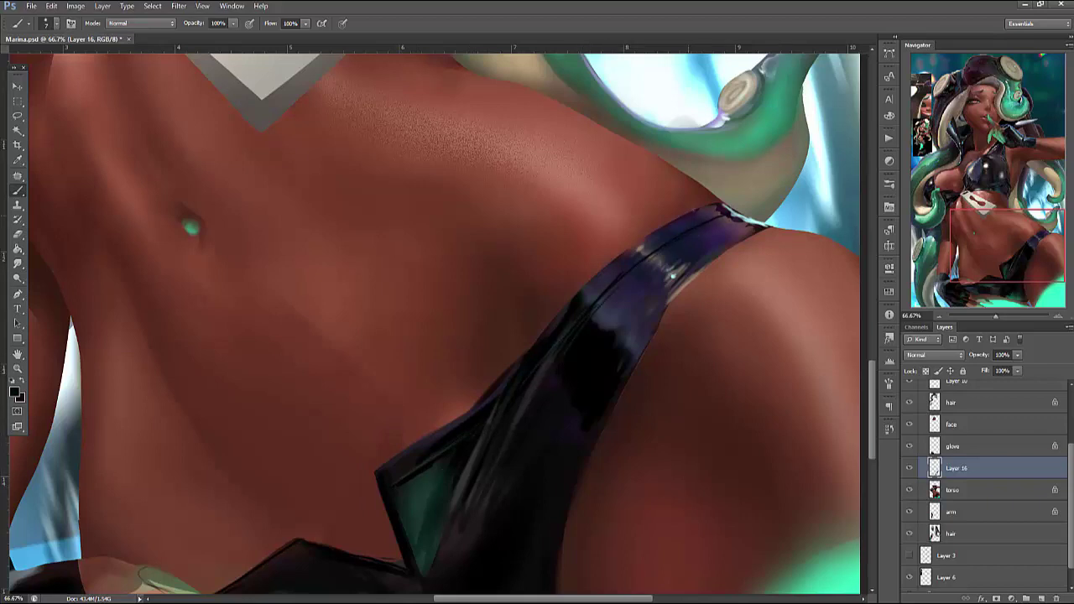
left_click_drag(480, 466, 520, 355)
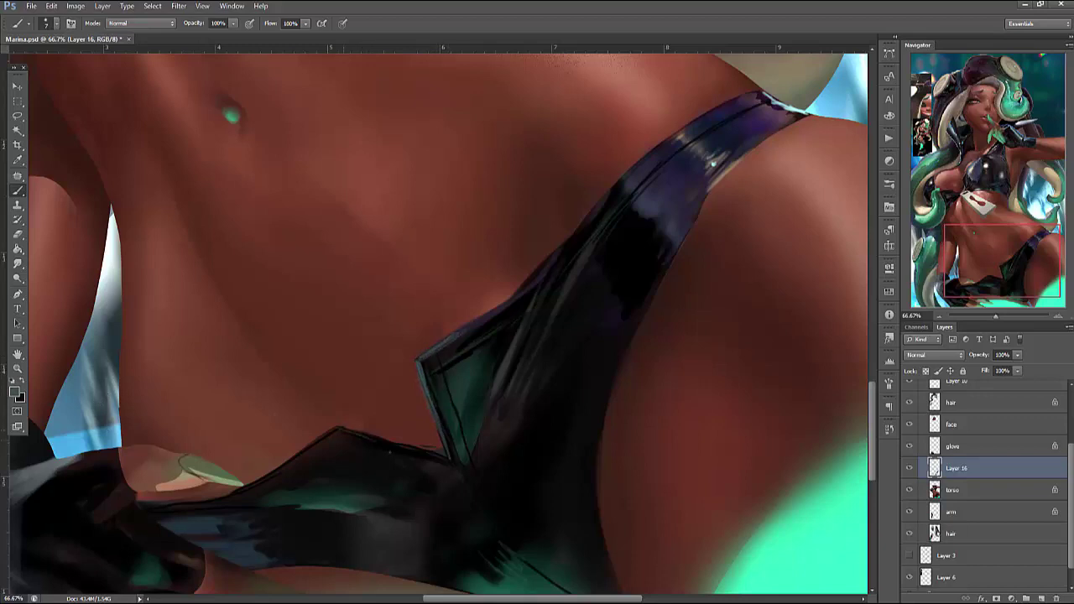
left_click_drag(277, 454, 302, 464)
Darken the upper inner corner of the flap's teal reflection and extend its lower tip into the fold with a 27 px brush
left_click_drag(712, 438, 719, 366)
right_click(680, 248)
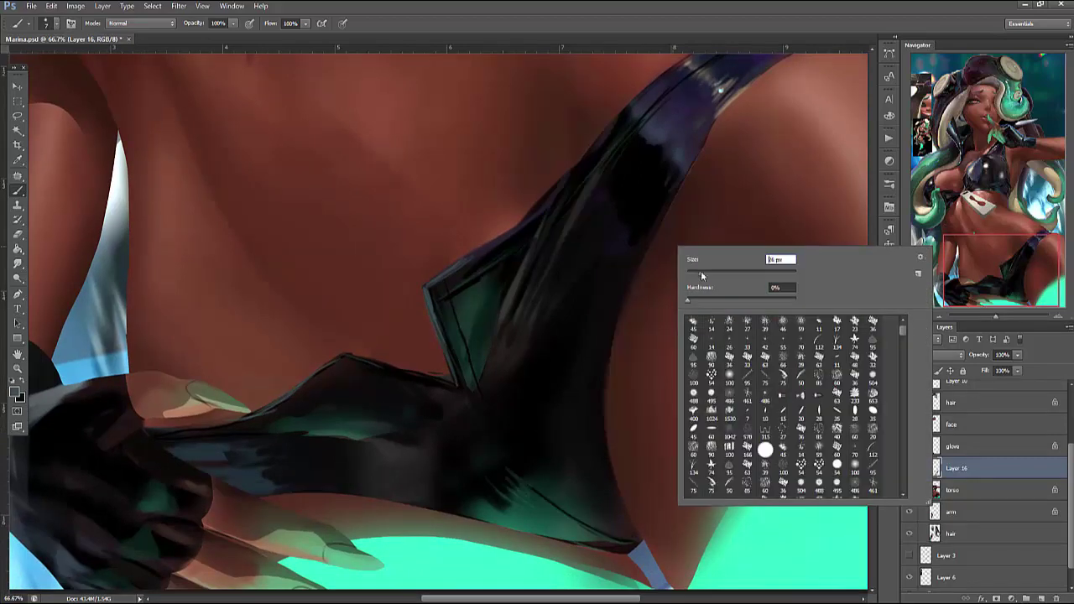
key("Return")
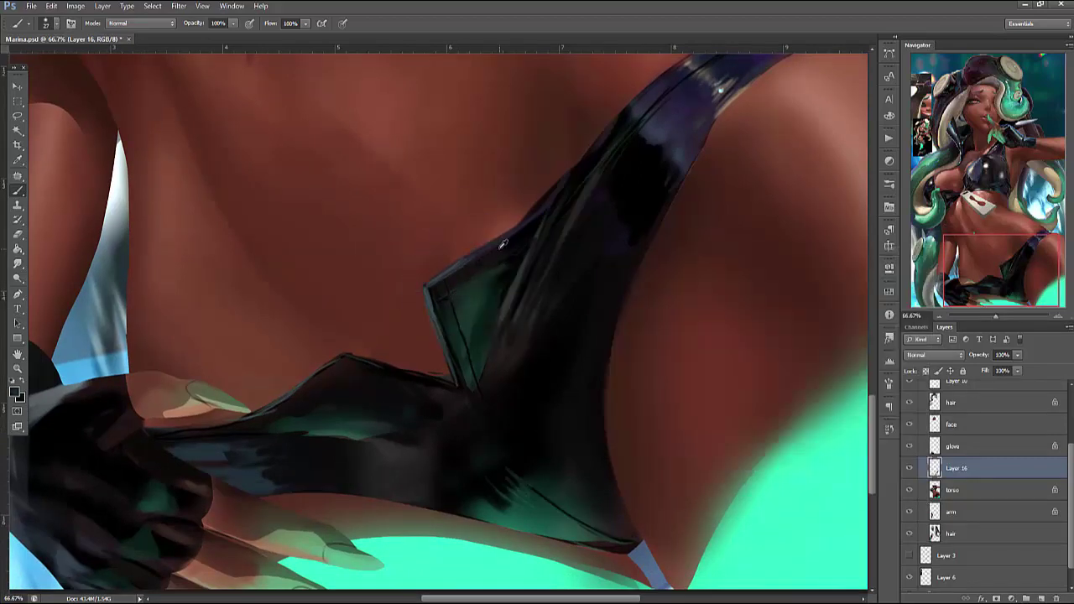
left_click_drag(525, 240, 478, 299)
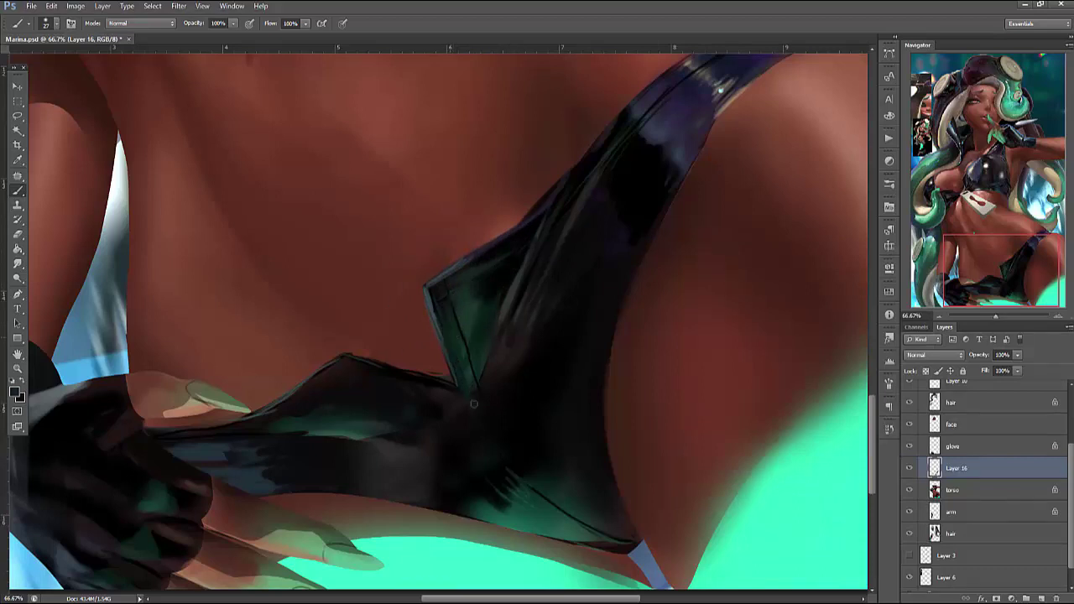
mouse_move(468, 367)
left_mouse_down()
mouse_move(476, 326)
mouse_move(513, 403)
left_mouse_up()
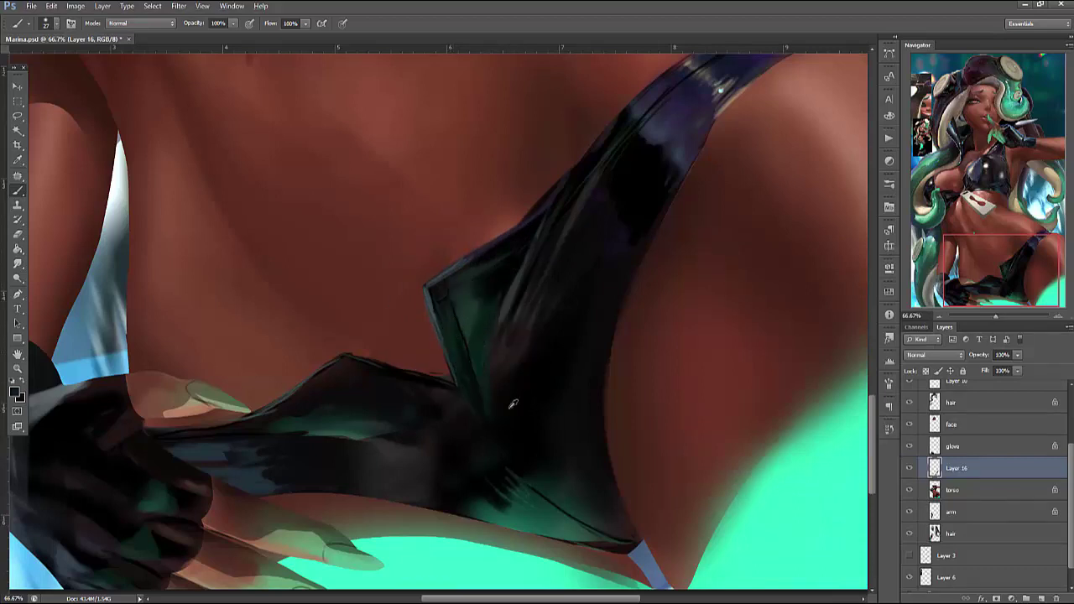
Sample the colours around the flap and paint dark streaks over the grey highlight where the flap meets the fold
right_click(514, 239)
key("Escape")
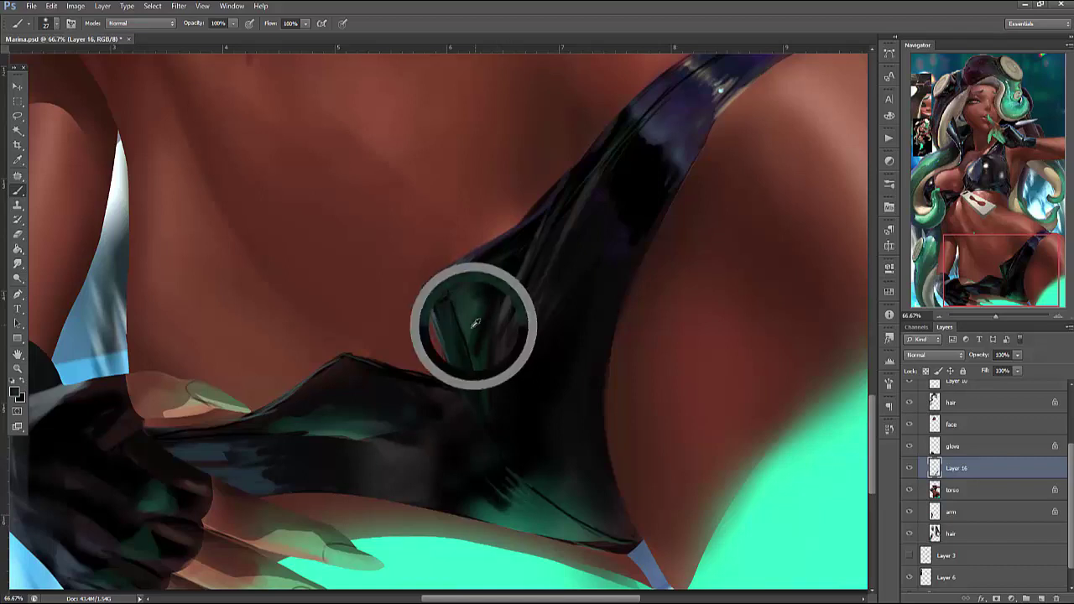
left_click(491, 337, "alt")
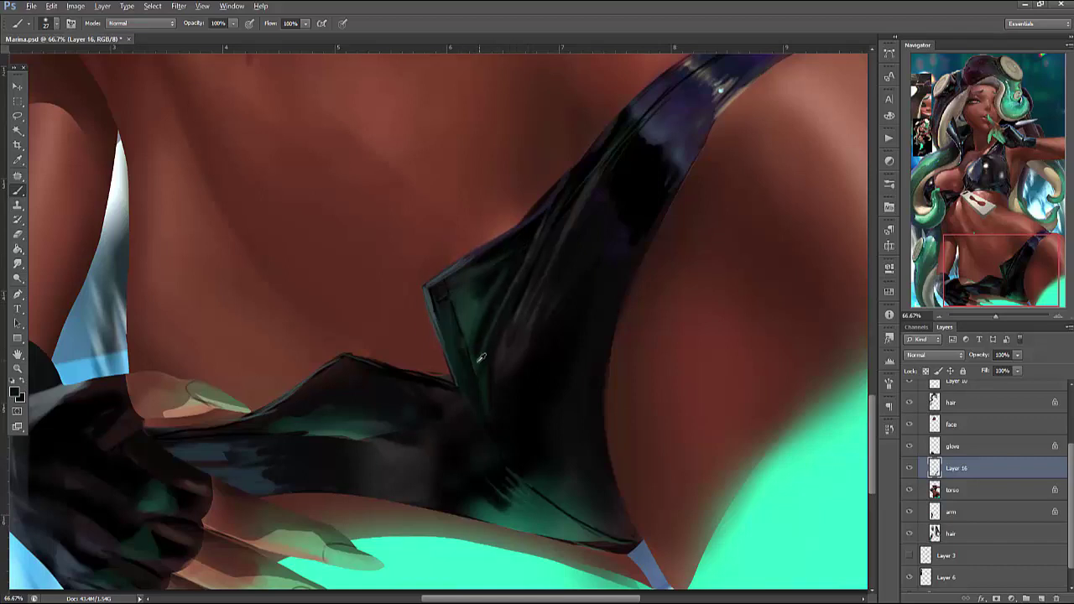
left_click_drag(511, 386, 506, 339)
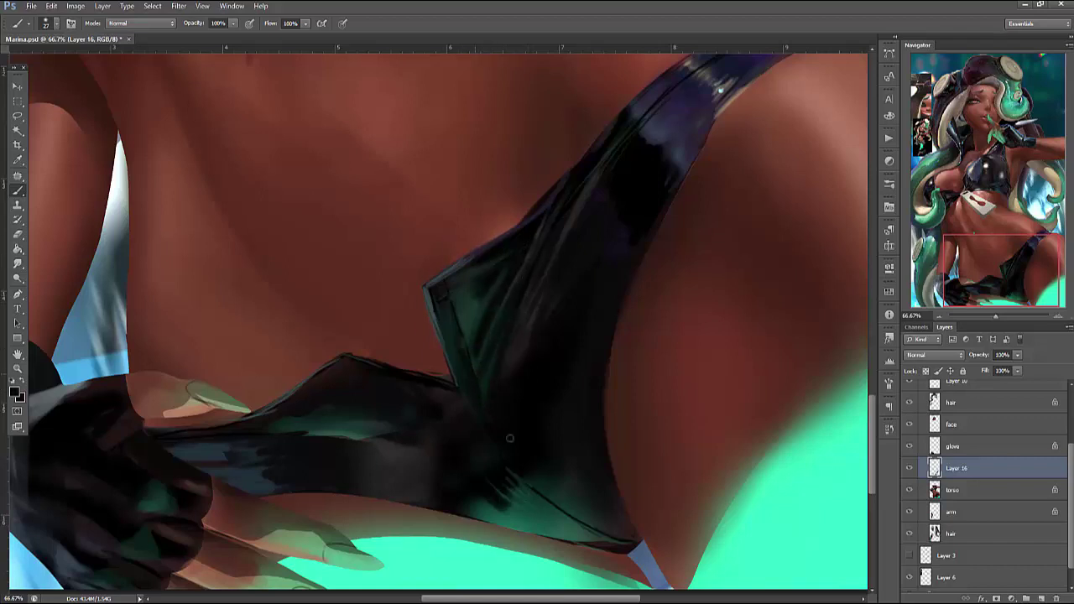
Paint a dark blue-purple sheen along the waistband below its upper edge
right_click(659, 126)
key("Escape")
mouse_move(351, 370)
left_mouse_down()
mouse_move(341, 391)
mouse_move(431, 401)
mouse_move(435, 389)
left_mouse_up()
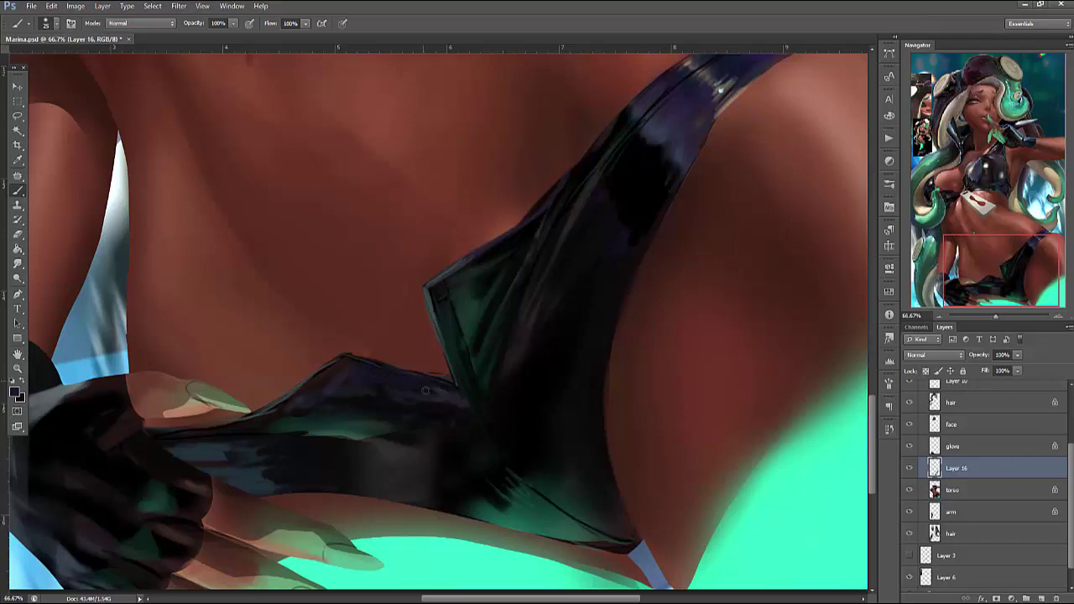
Paint dark purple streaks along the leg-side edge of the strap and refine the waistband sheen with a 12 px brush
right_click(628, 222)
key("Return")
right_click(653, 209)
key("Return")
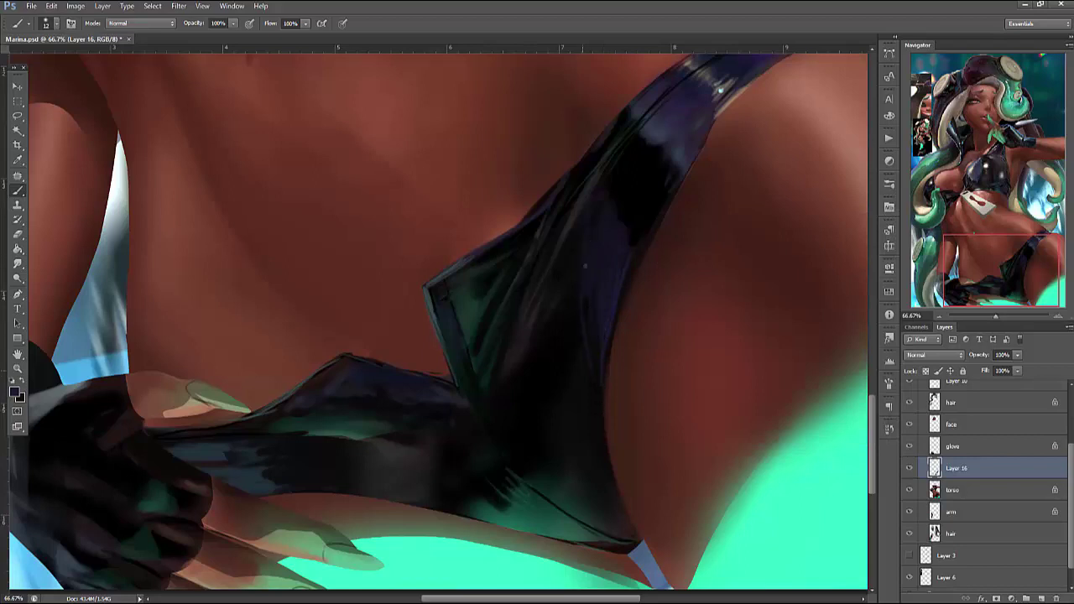
Sketch a wavy purple reflection outline down the central fold and across the lower waistband with a 10 px brush
right_click(626, 286)
key("Return")
left_click_drag(508, 443, 529, 447)
right_click(579, 293)
key("Return")
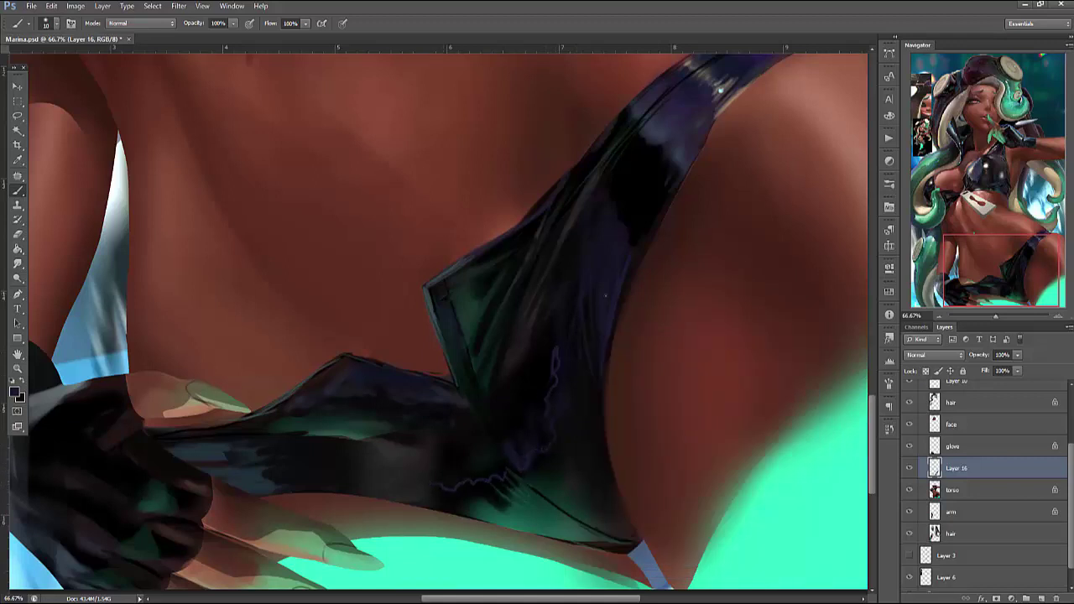
Lasso the central fold along the wavy purple outline, shade the selection and deselect
key("l")
mouse_move(504, 325)
left_mouse_down()
mouse_move(558, 420)
mouse_move(514, 480)
left_mouse_up()
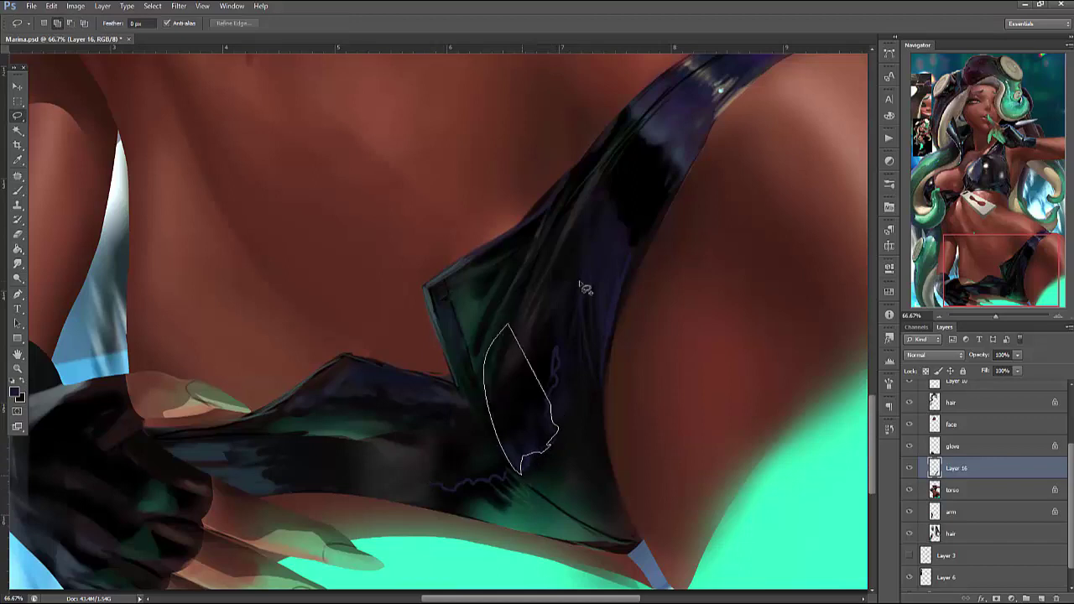
key("b")
right_click(606, 318)
key("Return")
key("ctrl+d")
Adjust the brush size, blend the purple reflection into the fold and paint black over the outline's waistband end
key("bracketright")
key("bracketright")
key("bracketright")
key("bracketright")
key("bracketright")
key("bracketright")
key("bracketright")
key("bracketright")
key("bracketleft")
key("bracketleft")
key("bracketleft")
key("bracketleft")
right_click(594, 290)
key("Return")
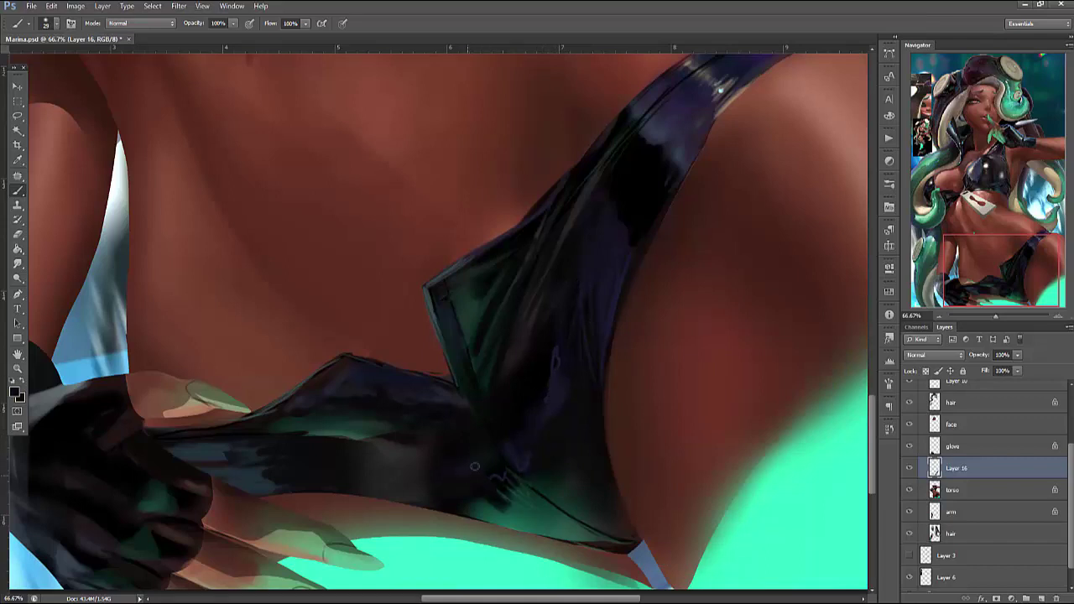
Lasso jagged fold shapes on the waistband beside the central fold, shade them with a 97 px brush and deselect
key("l")
mouse_move(367, 440)
left_mouse_down()
mouse_move(436, 446)
mouse_move(386, 455)
mouse_move(494, 448)
mouse_move(474, 464)
mouse_move(410, 457)
left_mouse_up()
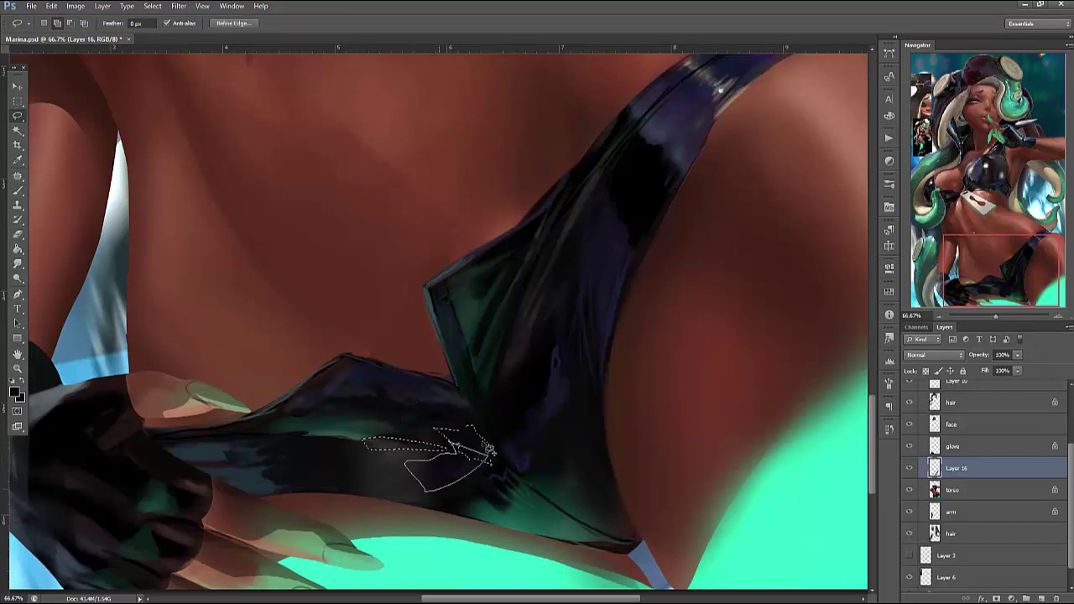
key("b")
right_click(578, 342)
key("Return")
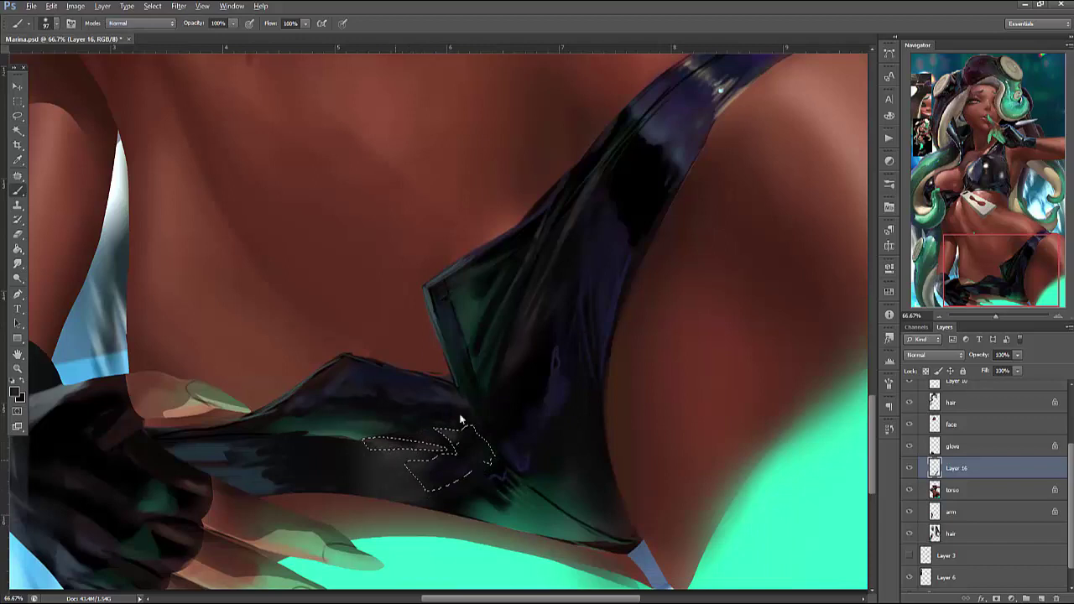
key("ctrl+d")
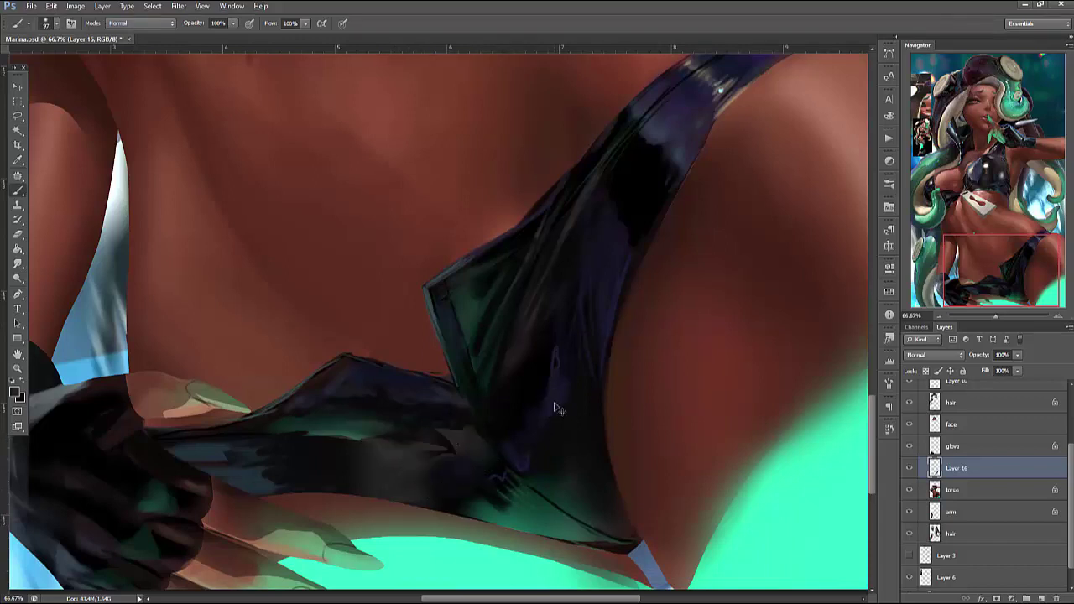
left_click_drag(790, 442, 780, 424)
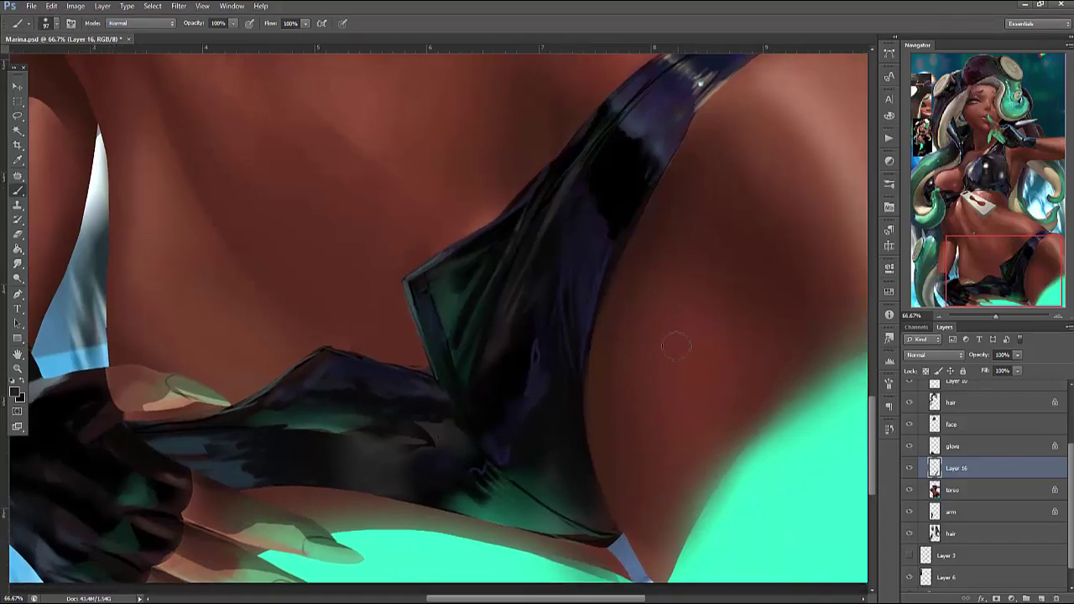
Paint a thin teal rim light along the thigh edge and a bright teal accent on the lower seam with a 7 px brush
right_click(680, 199)
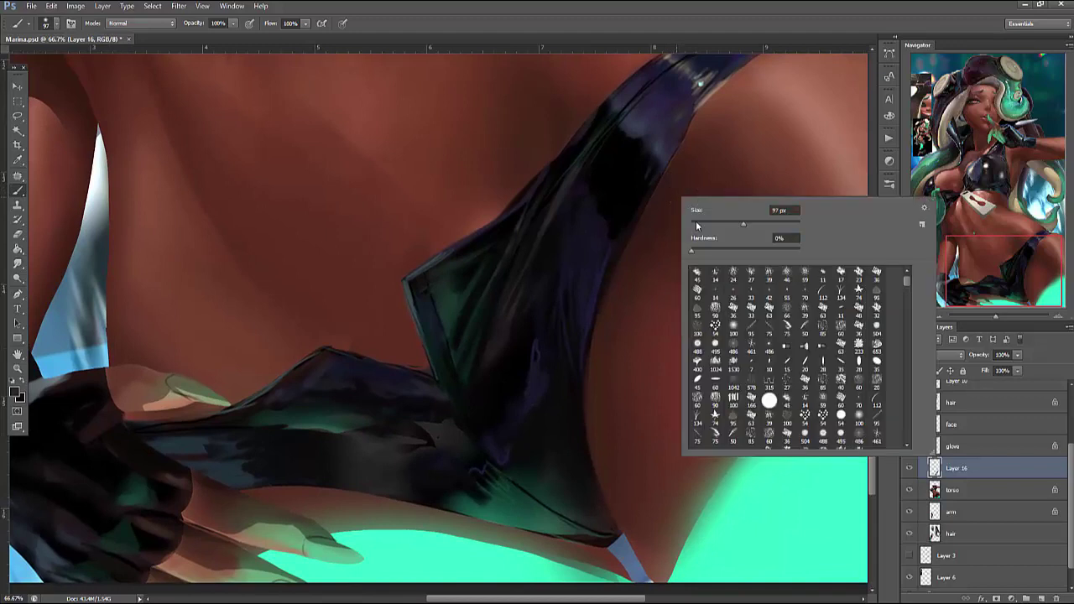
key("Return")
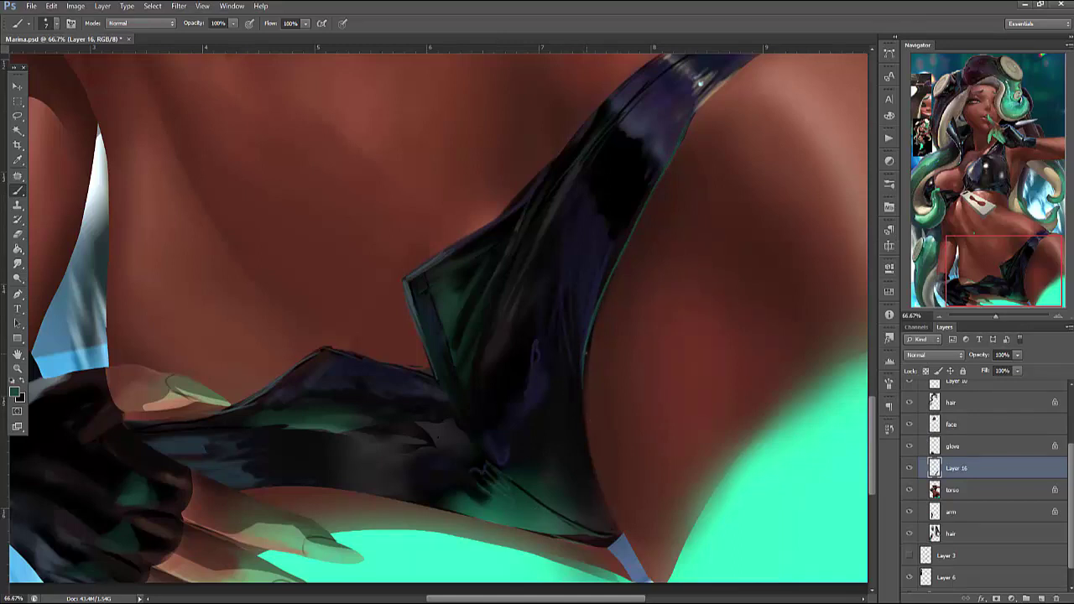
left_click(580, 419, "alt")
left_click_drag(522, 492, 564, 522)
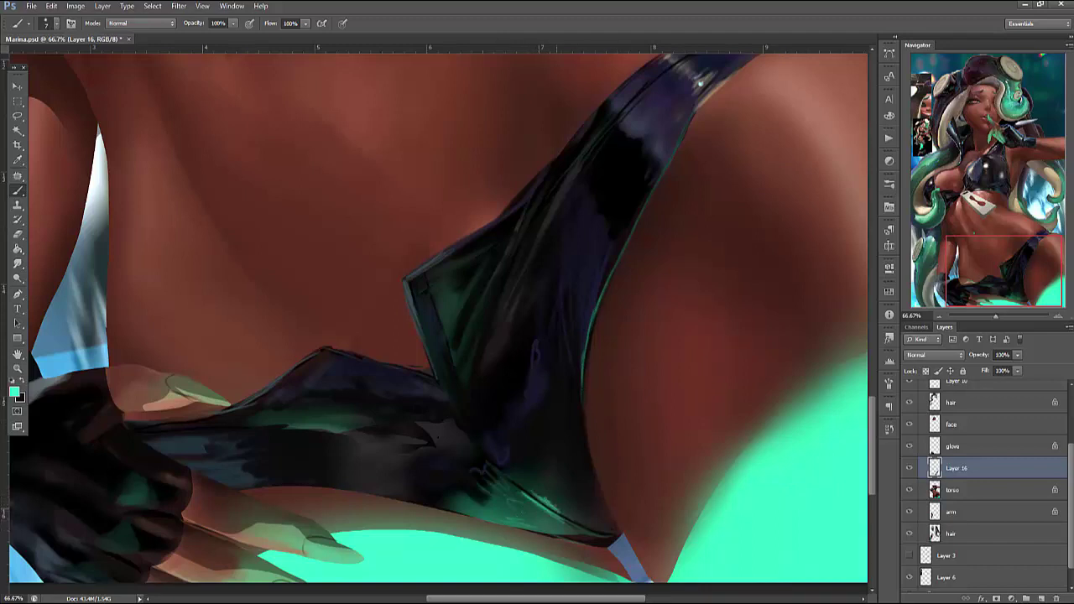
Blend sampled teal and black tones around the seam at the bikini's lower corner with a 29 px brush
left_click(545, 417, "alt")
right_click(604, 315)
mouse_move(497, 515)
left_mouse_down()
mouse_move(539, 517)
mouse_move(502, 510)
mouse_move(556, 531)
mouse_move(534, 514)
mouse_move(584, 500)
mouse_move(546, 485)
mouse_move(561, 471)
mouse_move(549, 493)
mouse_move(581, 496)
mouse_move(601, 530)
left_mouse_up()
left_click(549, 495, "alt")
left_click(585, 519, "alt")
left_click(568, 494, "alt")
left_click_drag(554, 500, 592, 520)
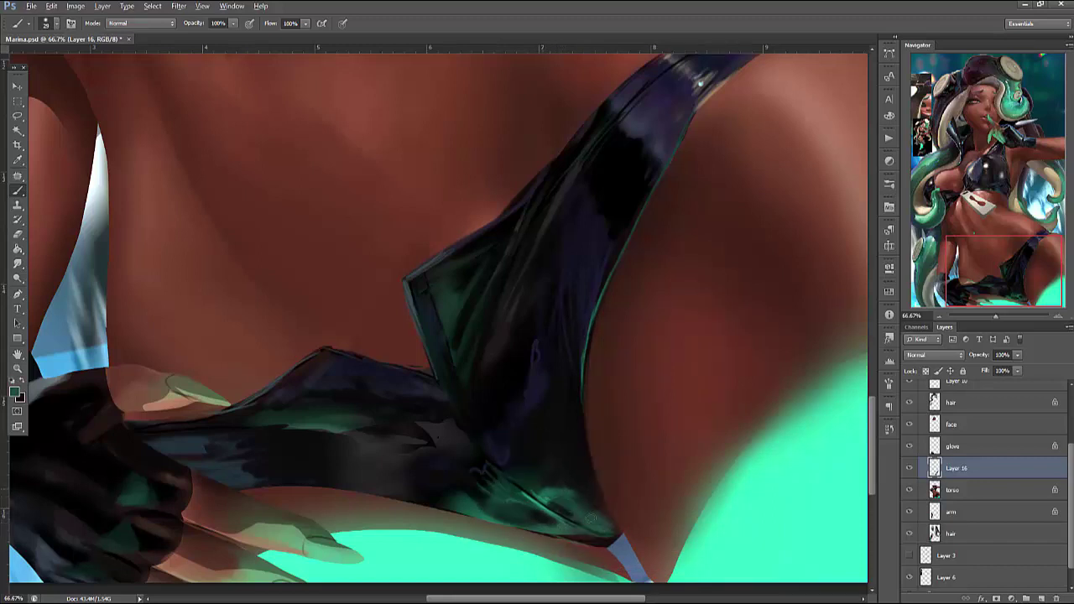
left_click(562, 495, "alt")
left_click_drag(549, 491, 604, 521)
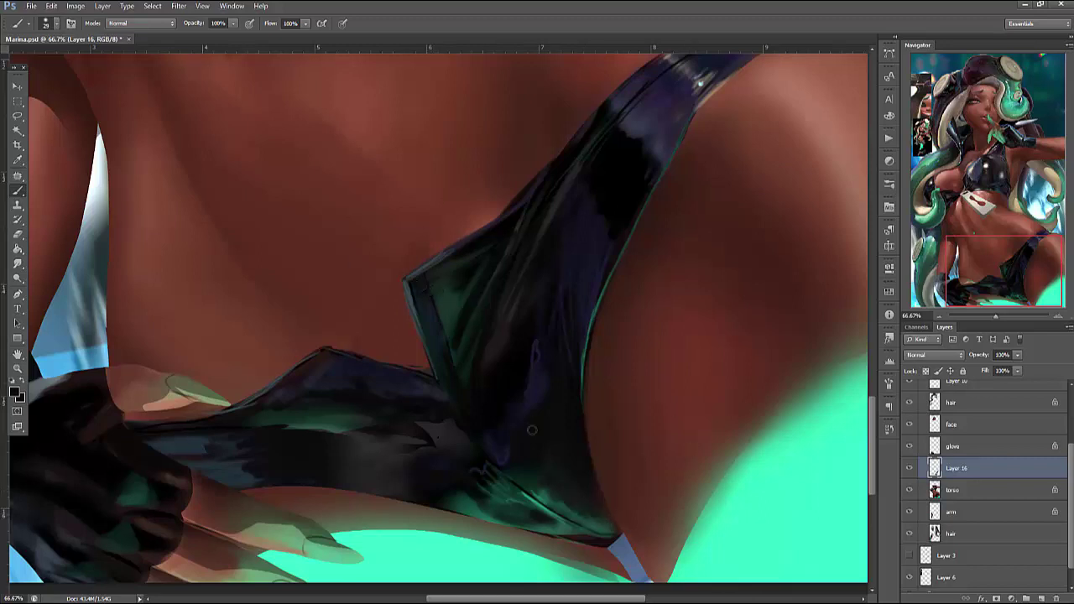
Lasso an irregular patch above the lower corner beside the thigh edge, shade it grey and deselect
key("l")
mouse_move(582, 461)
left_mouse_down()
mouse_move(553, 456)
mouse_move(550, 481)
mouse_move(598, 504)
left_mouse_up()
key("b")
left_click_drag(550, 453, 569, 495)
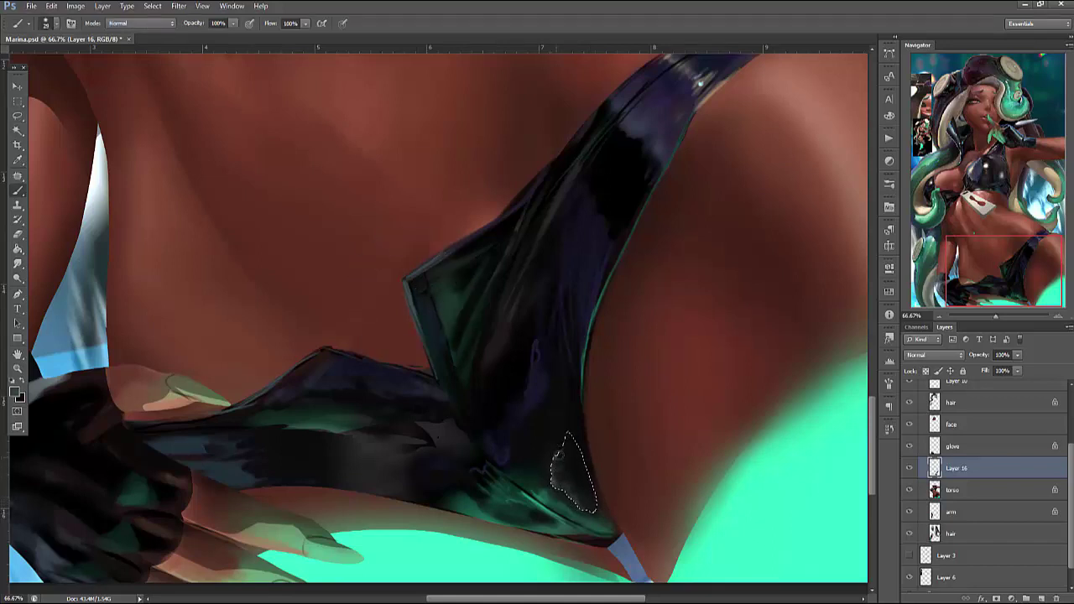
left_click_drag(566, 430, 581, 461)
key("ctrl+d")
Reduce the brush to about 13 px and paint small grey and black accents around the grey patch and along the thigh edge
right_click(588, 501)
key("Escape")
right_click(591, 502)
key("Escape")
left_click(578, 423, "alt")
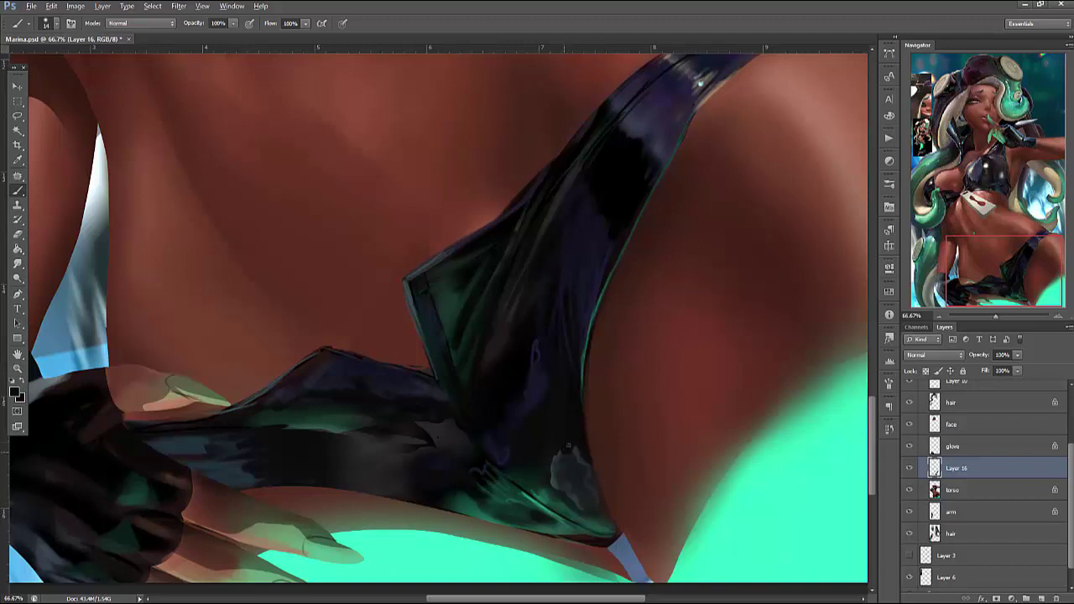
right_click(589, 465)
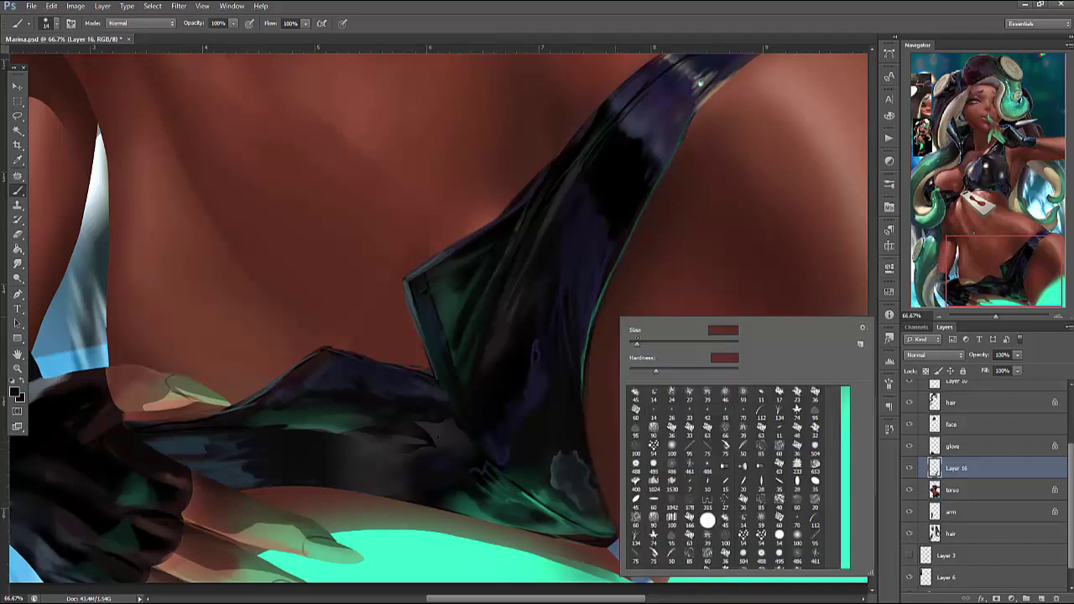
key("Escape")
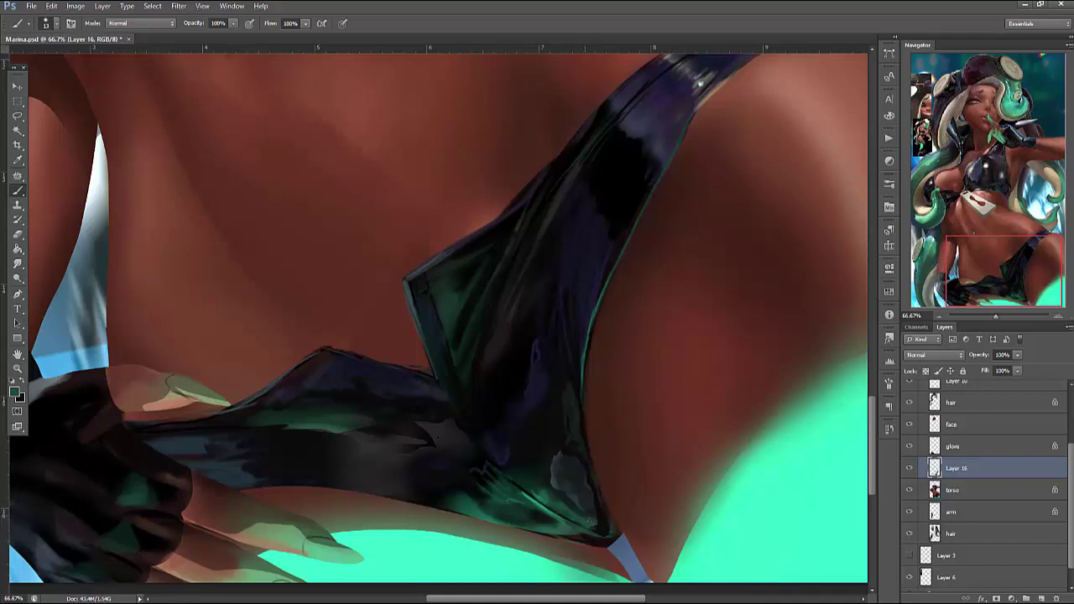
left_click(610, 535, "alt")
Blend the grey patch into the black fabric with a 43 px brush, and reduce the brush to 16 px
right_click(705, 272)
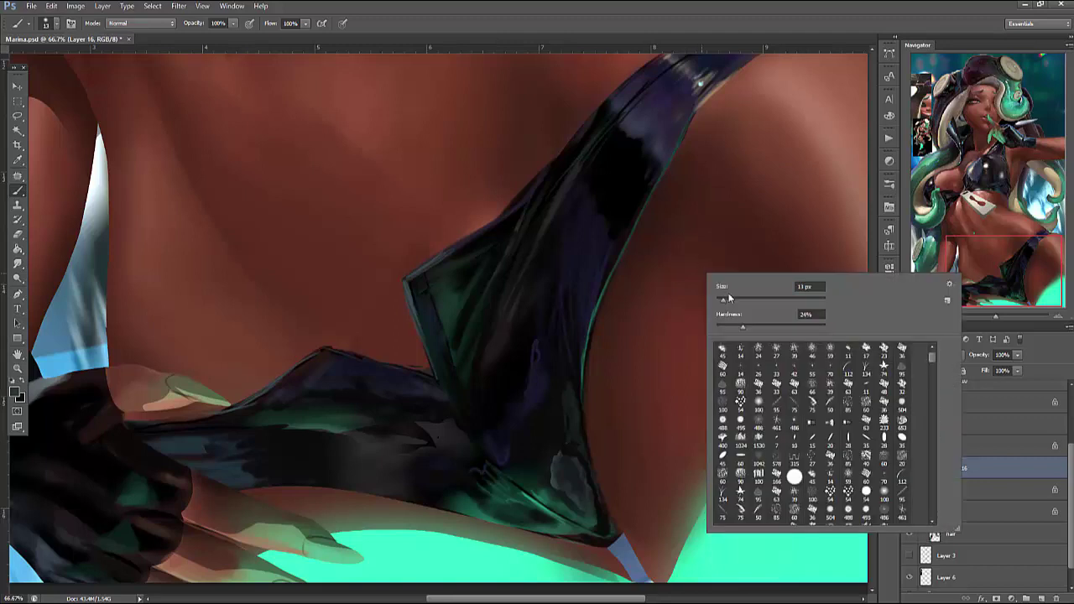
key("Return")
mouse_move(568, 496)
left_mouse_down()
mouse_move(550, 464)
mouse_move(546, 479)
left_mouse_up()
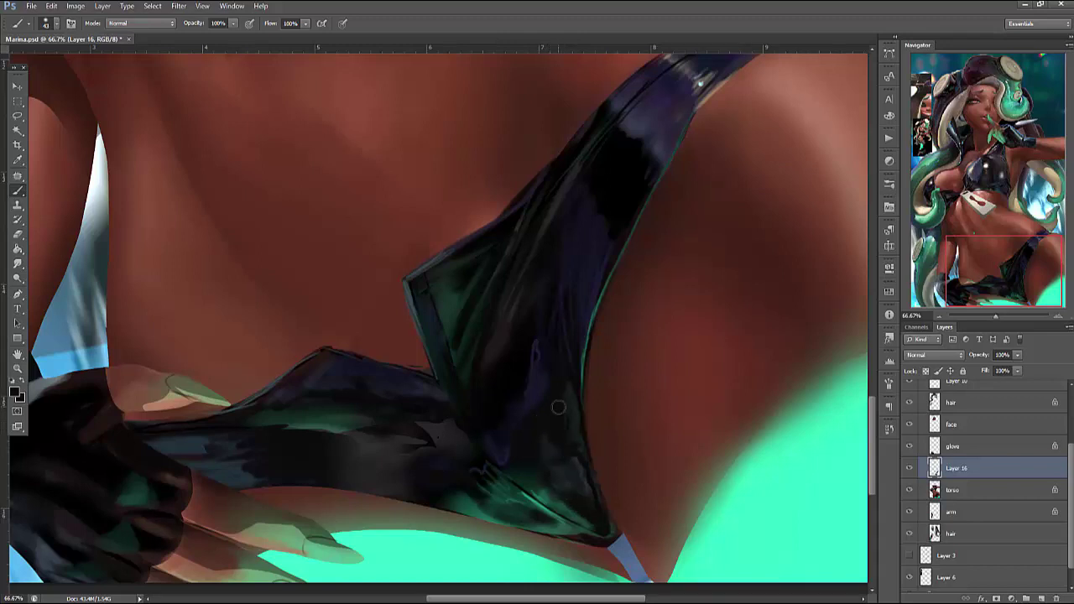
right_click(397, 399)
key("Return")
Lasso a tapering shape on the central fold and a jagged shape on the lower waistband, and set the brush to 133 px
left_click_drag(688, 327, 743, 439)
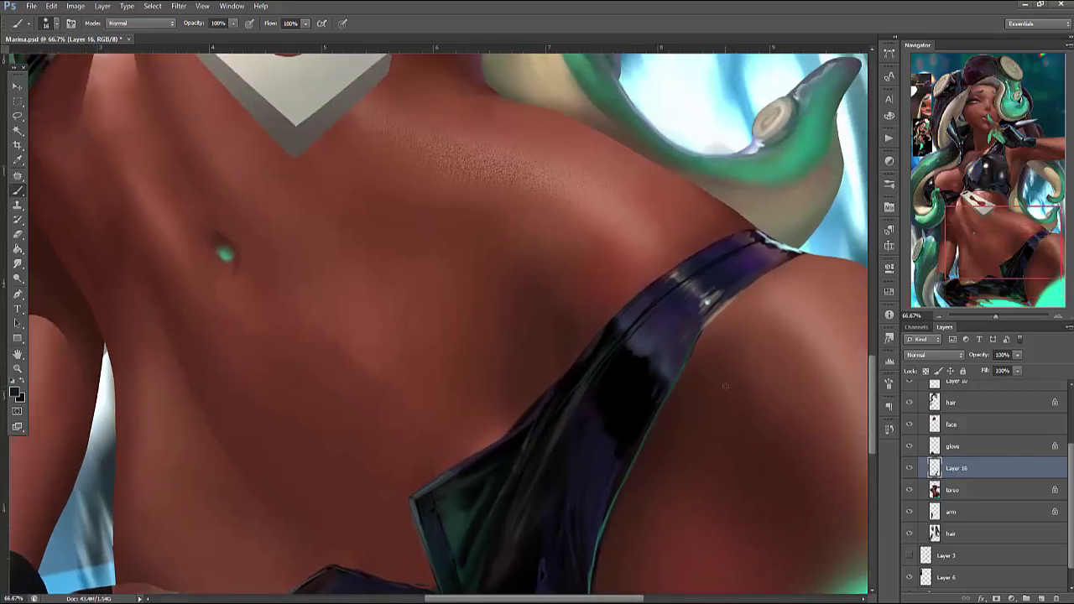
key("ctrl+minus")
key("ctrl+minus")
key("ctrl+minus")
key("ctrl+minus")
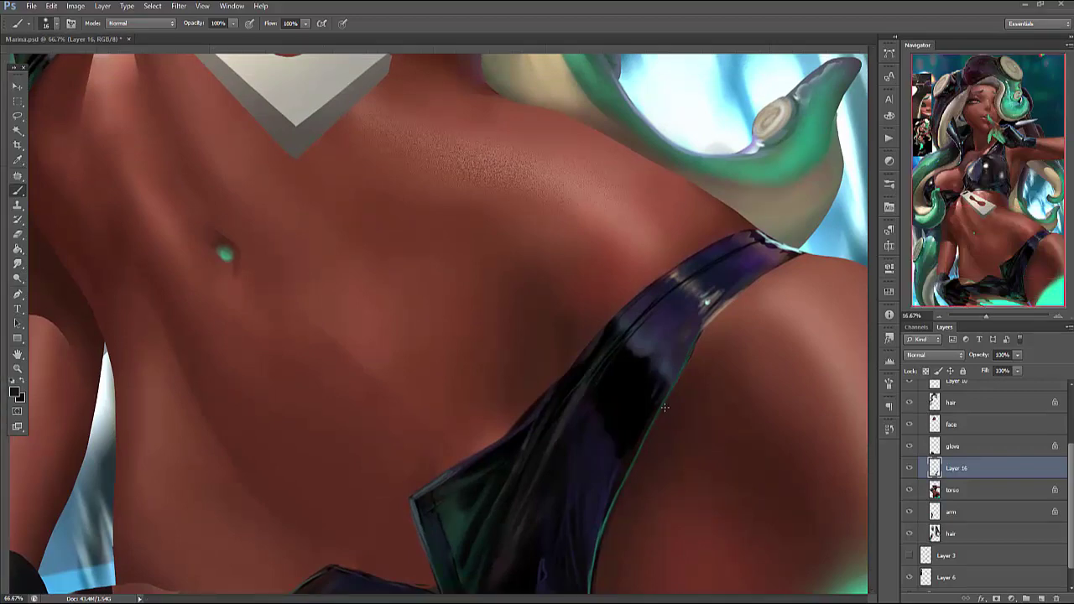
key("l")
scroll(691, 473, "down", 5)
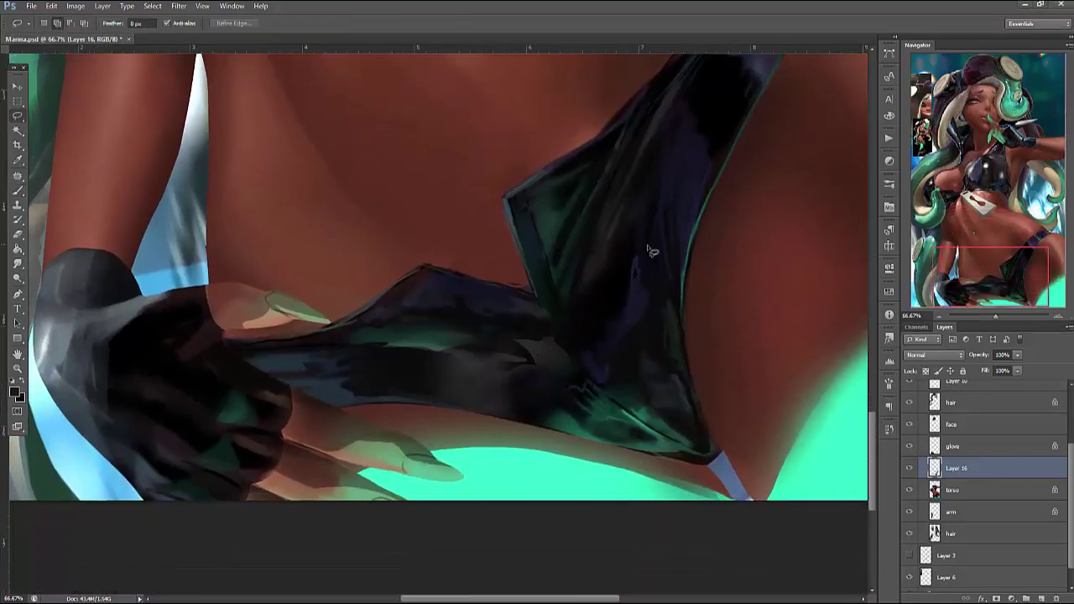
mouse_move(664, 270)
left_mouse_down()
mouse_move(650, 218)
mouse_move(644, 270)
mouse_move(588, 359)
mouse_move(671, 423)
mouse_move(667, 281)
left_mouse_up()
mouse_move(579, 371)
left_mouse_down()
mouse_move(494, 401)
mouse_move(621, 427)
left_mouse_up()
key("b")
right_click(710, 243)
key("Return")
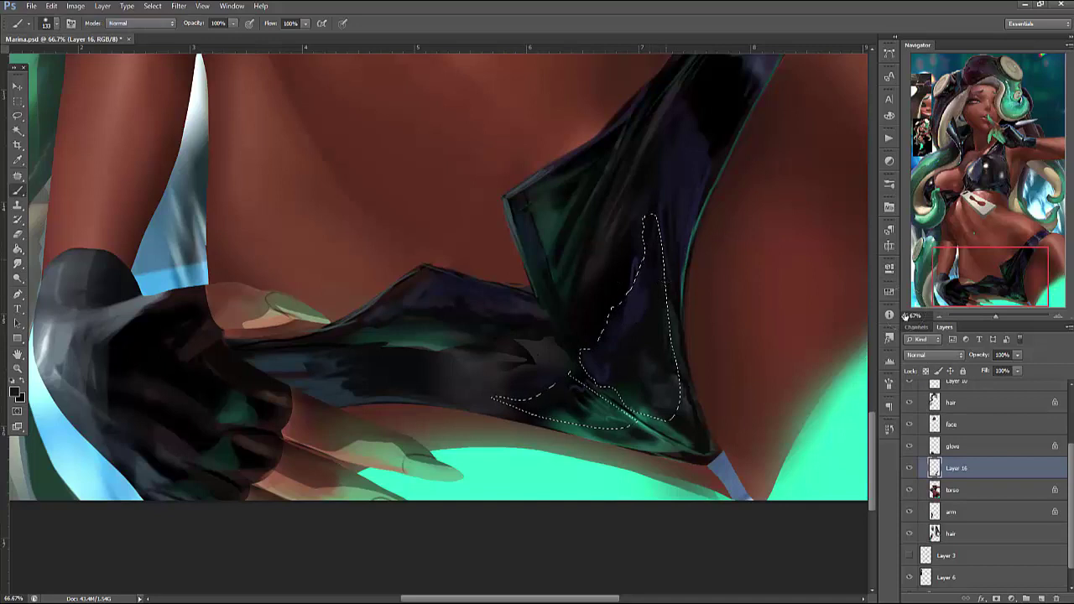
Add a new layer, shade the selected fold shapes with sampled grey and teal tones, and deselect
left_click(1041, 598)
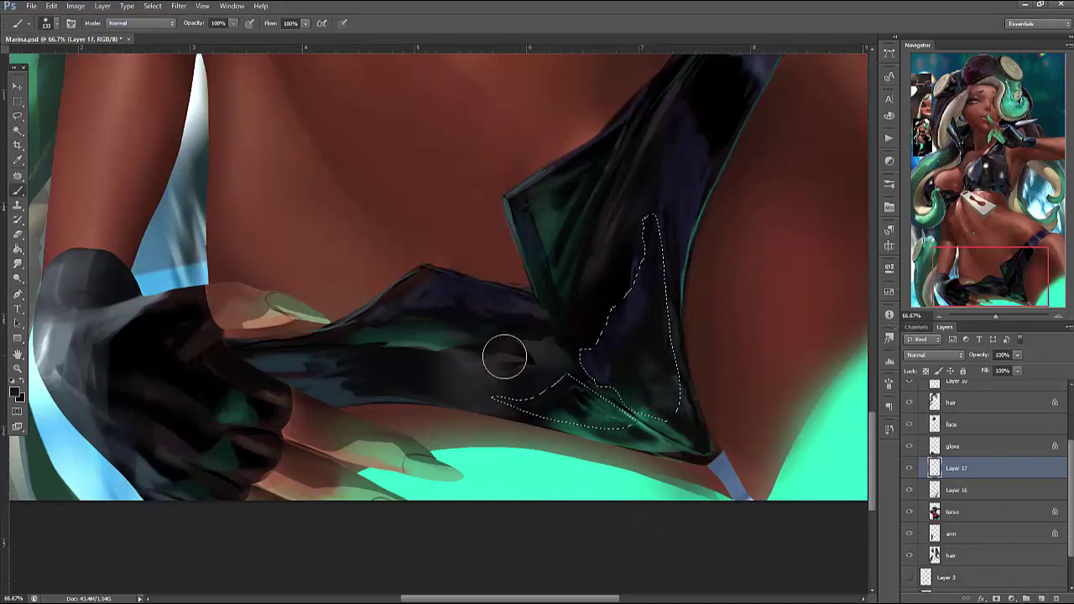
mouse_move(676, 343)
left_mouse_down()
mouse_move(552, 384)
mouse_move(664, 240)
mouse_move(587, 355)
mouse_move(630, 308)
left_mouse_up()
left_click(819, 412, "alt")
mouse_move(587, 402)
left_mouse_down()
mouse_move(676, 331)
mouse_move(628, 427)
mouse_move(647, 375)
mouse_move(604, 398)
left_mouse_up()
left_click(72, 343, "alt")
mouse_move(546, 426)
left_mouse_down()
mouse_move(609, 274)
mouse_move(641, 312)
mouse_move(666, 288)
mouse_move(649, 243)
mouse_move(664, 277)
left_mouse_up()
key("ctrl+d")
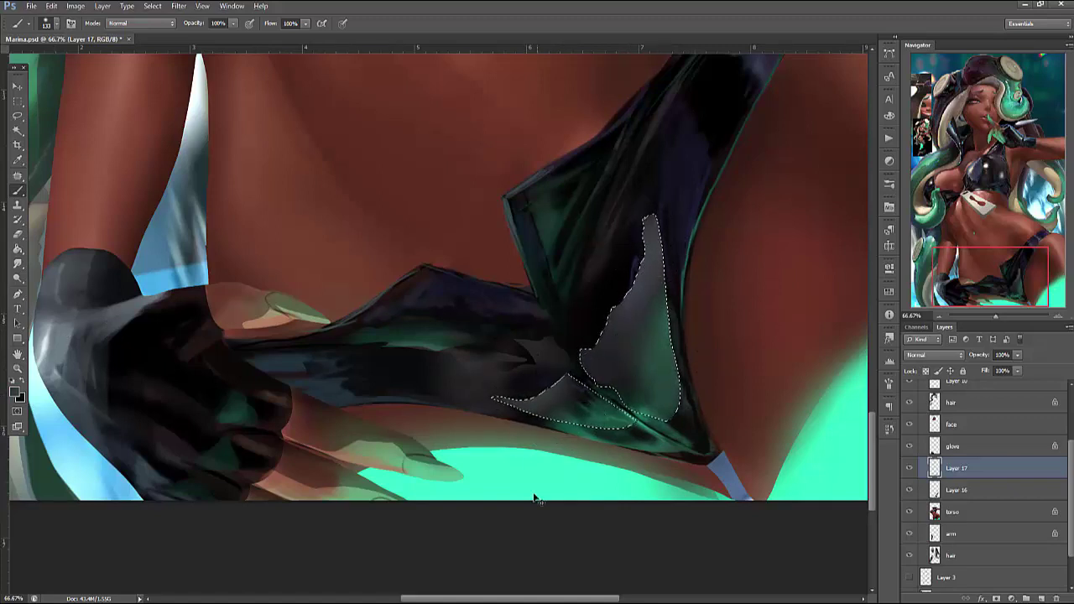
Break up the upper tip of the grey fold reflection with thin tapering strokes, starting with a 3 px brush
right_click(702, 218)
left_click_drag(831, 251, 717, 250)
left_click(663, 206)
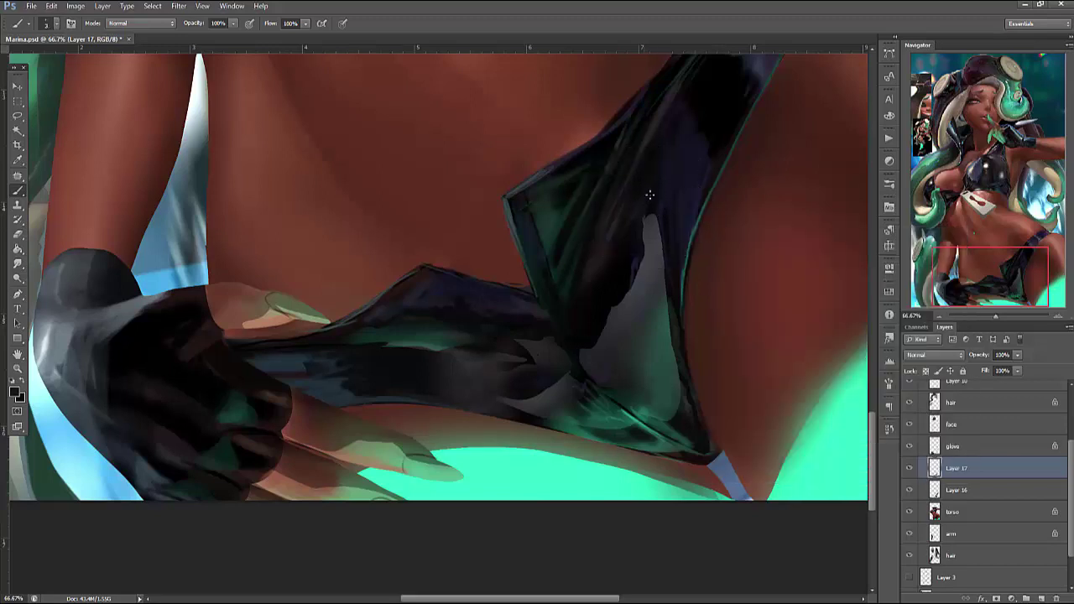
right_click(687, 169)
left_click_drag(698, 202, 706, 201)
left_click(638, 263)
mouse_move(637, 289)
left_mouse_down()
mouse_move(660, 235)
mouse_move(647, 304)
left_mouse_up()
mouse_move(666, 245)
left_mouse_down()
mouse_move(667, 341)
mouse_move(685, 216)
mouse_move(709, 266)
mouse_move(662, 243)
left_mouse_up()
Refine the lower fold edge and darken the jagged grey waistband shape with a 14 px brush
right_click(691, 232)
left_click(650, 264)
left_click_drag(585, 358, 610, 333)
mouse_move(576, 377)
left_mouse_down()
mouse_move(557, 386)
mouse_move(575, 424)
left_mouse_up()
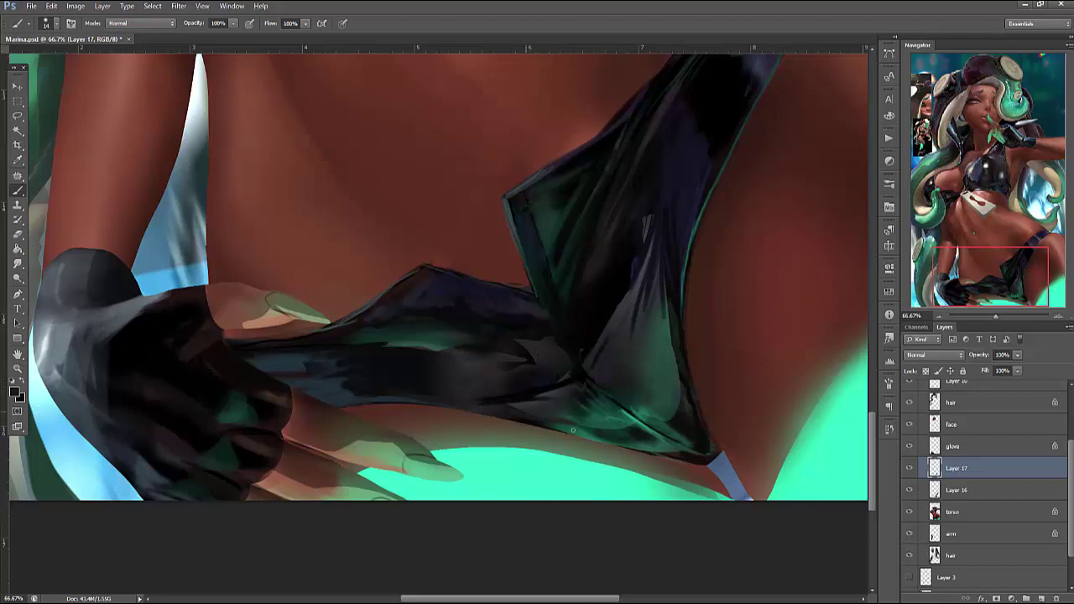
key("l")
mouse_move(513, 407)
left_mouse_down()
mouse_move(554, 430)
mouse_move(682, 393)
mouse_move(513, 406)
left_mouse_up()
key("b")
right_click(690, 334)
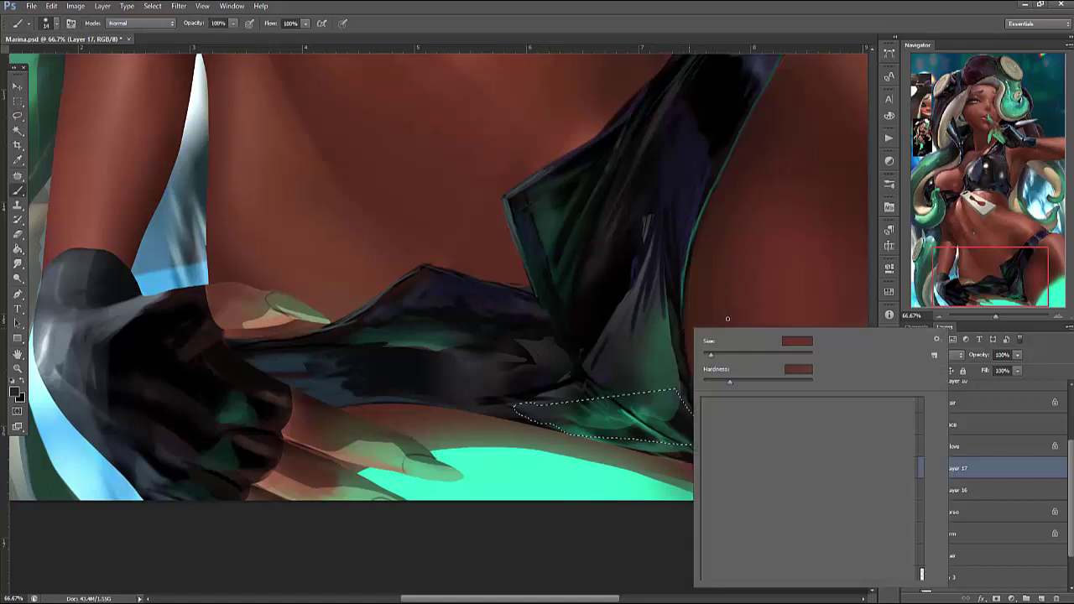
left_click(88, 460, "alt")
mouse_move(523, 412)
left_mouse_down()
mouse_move(559, 401)
mouse_move(566, 375)
mouse_move(609, 372)
mouse_move(589, 413)
mouse_move(644, 367)
mouse_move(717, 384)
left_mouse_up()
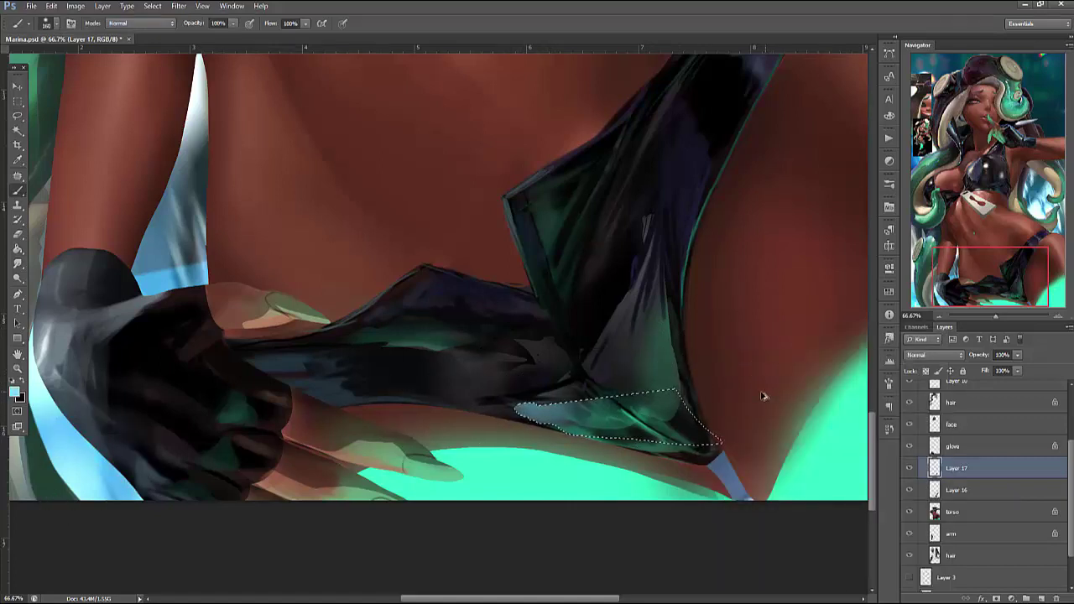
key("ctrl+alt+z")
key("ctrl+alt+z")
key("ctrl+alt+z")
Lasso the teal reflection on the upper waistband and paint dark teal streaks across it with a 17 px brush
key("l")
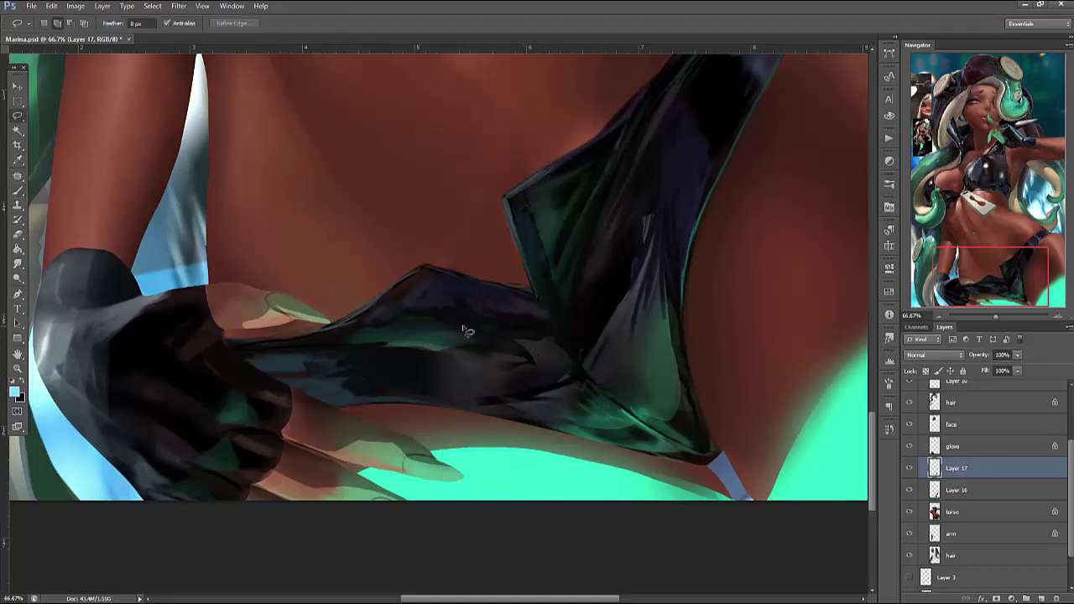
mouse_move(473, 329)
left_mouse_down()
mouse_move(404, 347)
mouse_move(431, 372)
mouse_move(466, 330)
left_mouse_up()
key("b")
right_click(455, 294)
left_click(388, 326, "alt")
left_click(419, 341, "alt")
right_click(453, 274)
key("Return")
Extend the teal streaks across the middle of the waistband with sampled colors and a 20 px brush
right_click(534, 310)
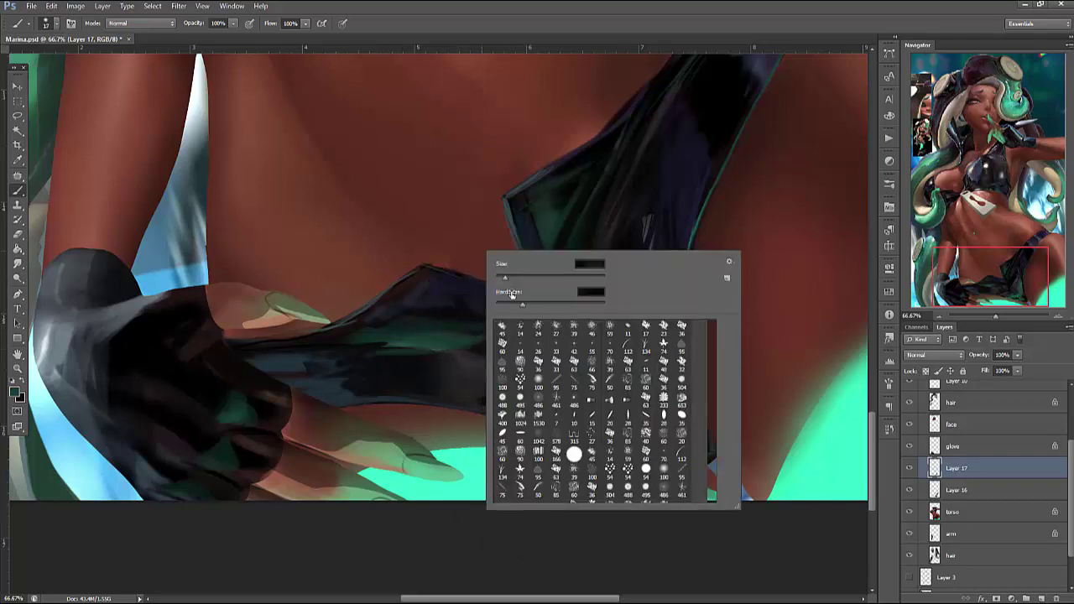
key("Return")
left_click(443, 342, "alt")
left_click(412, 329, "alt")
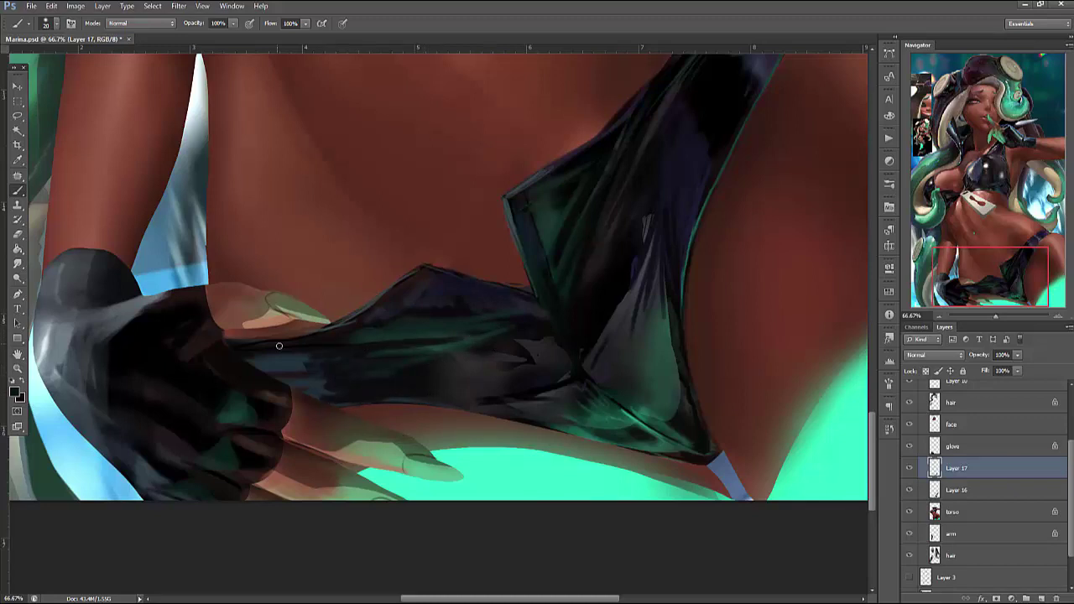
Repaint the waistband's upper edge beside the glove and sample a light cyan for its highlights
left_click_drag(222, 338, 306, 346)
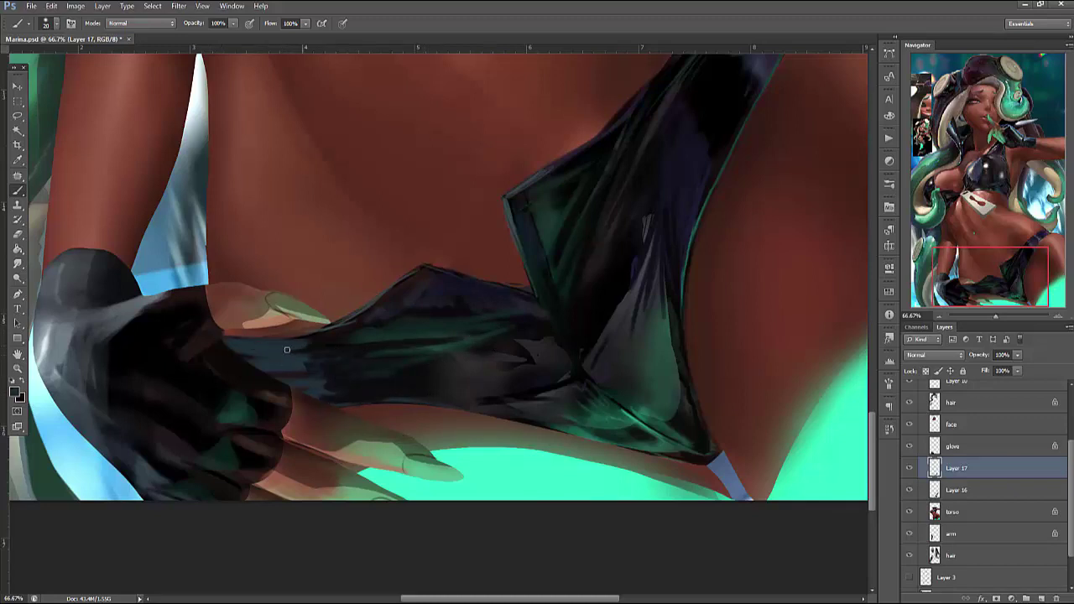
right_click(303, 234)
left_click(285, 273, "alt")
left_click(122, 451, "alt")
right_click(280, 264)
Add thin light cyan highlight strokes to the blue waistband reflection beside the glove with a fine brush
left_click(271, 350)
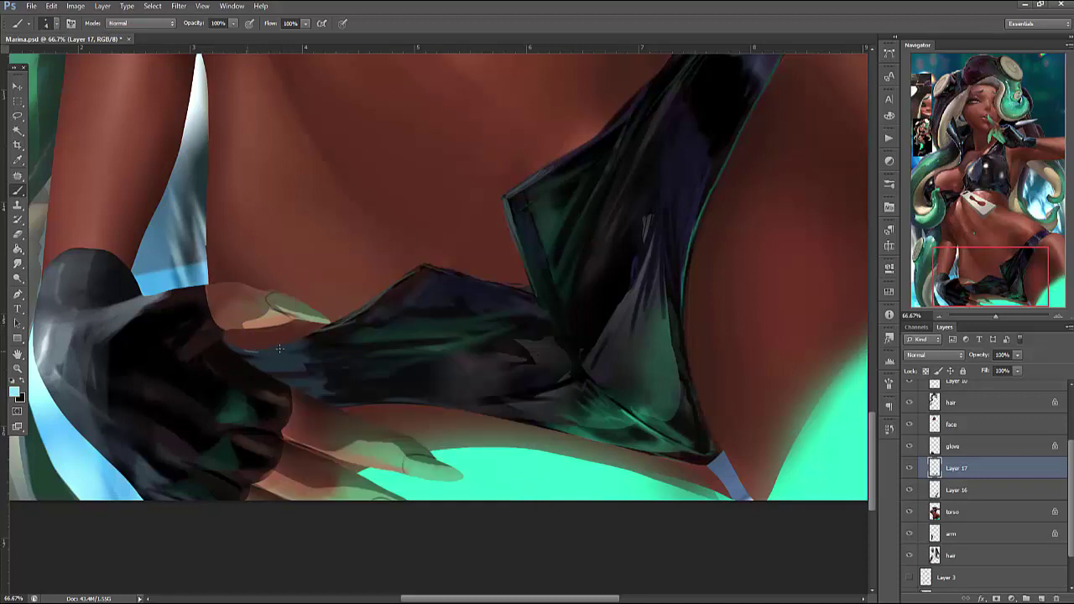
right_click(311, 287)
left_click(281, 354)
right_click(302, 308)
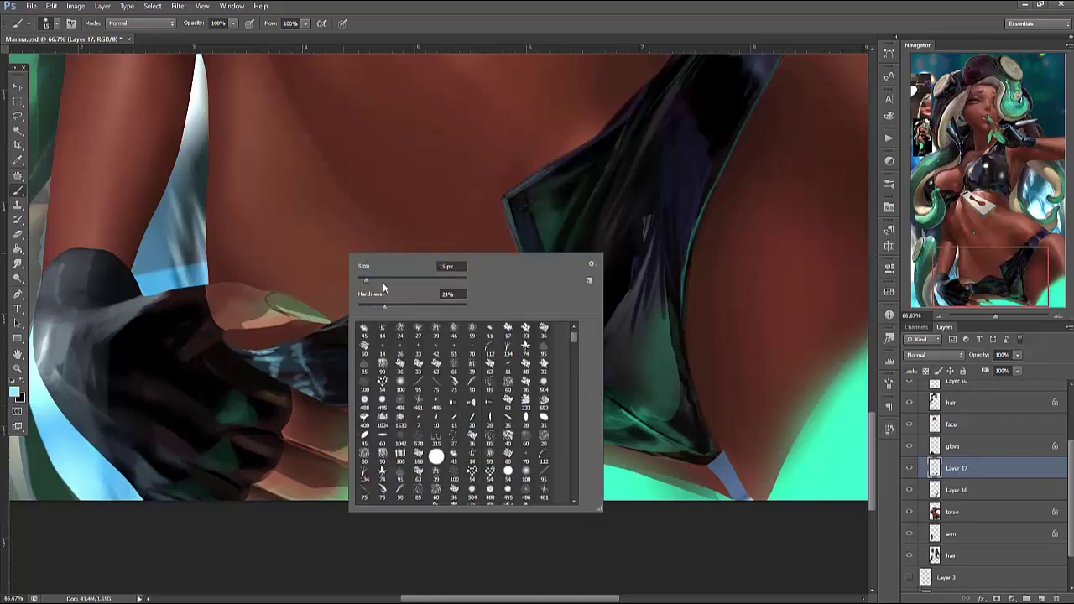
Enlarge the brush and blend the cyan strokes into a soft blue reflection spreading along the waistband from the glove
key("Return")
mouse_move(334, 363)
left_mouse_down()
mouse_move(263, 366)
mouse_move(303, 354)
mouse_move(321, 393)
left_mouse_up()
left_click(316, 348, "alt")
left_click(304, 355, "alt")
left_click(311, 353, "alt")
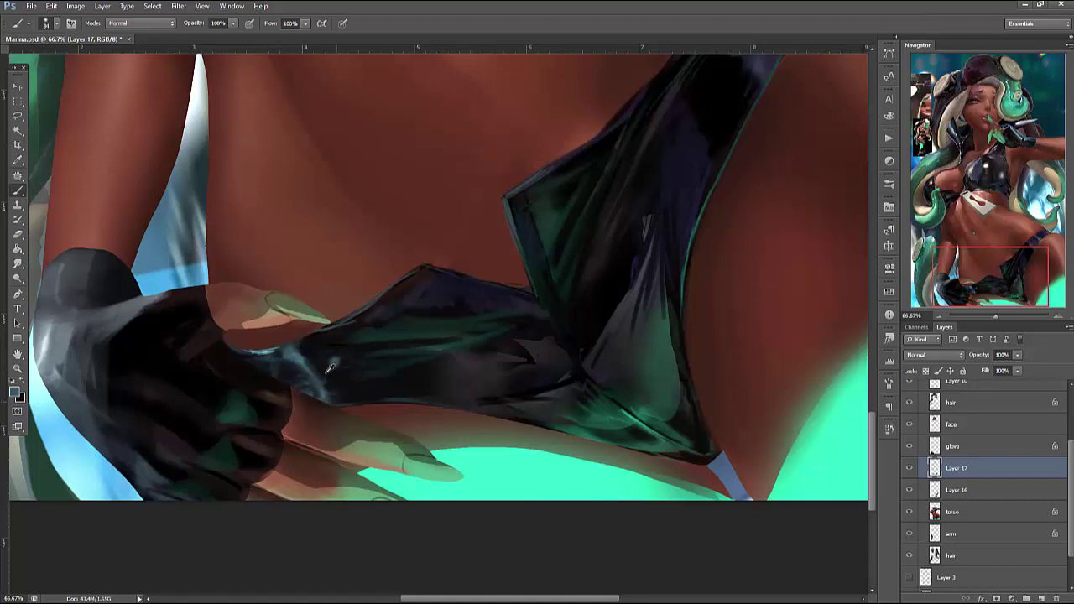
left_click_drag(240, 357, 277, 376)
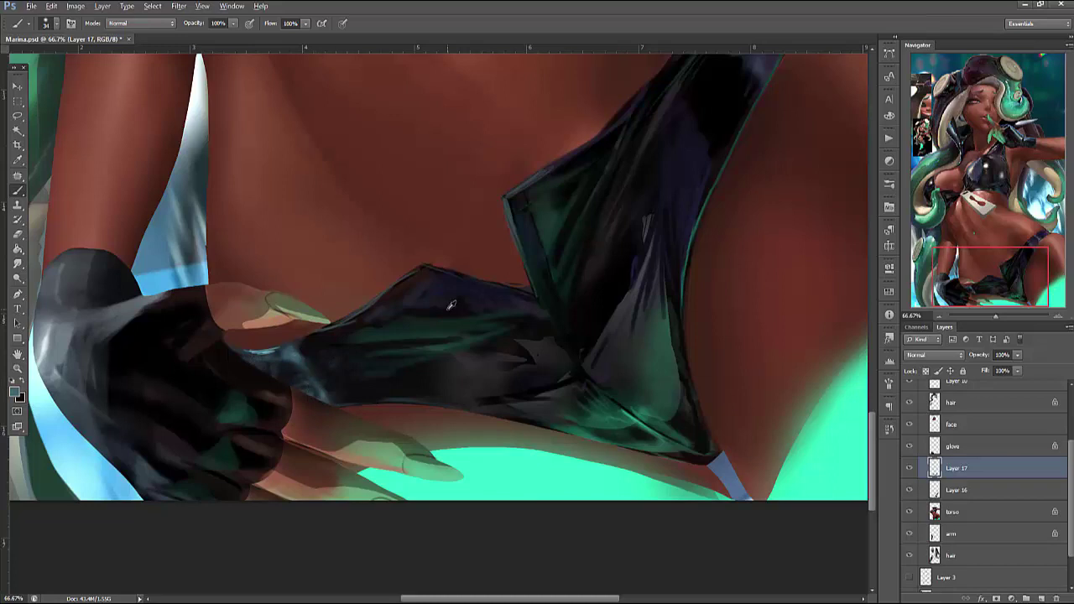
mouse_move(287, 367)
left_mouse_down()
mouse_move(336, 346)
mouse_move(308, 347)
mouse_move(320, 360)
mouse_move(323, 399)
mouse_move(374, 377)
left_mouse_up()
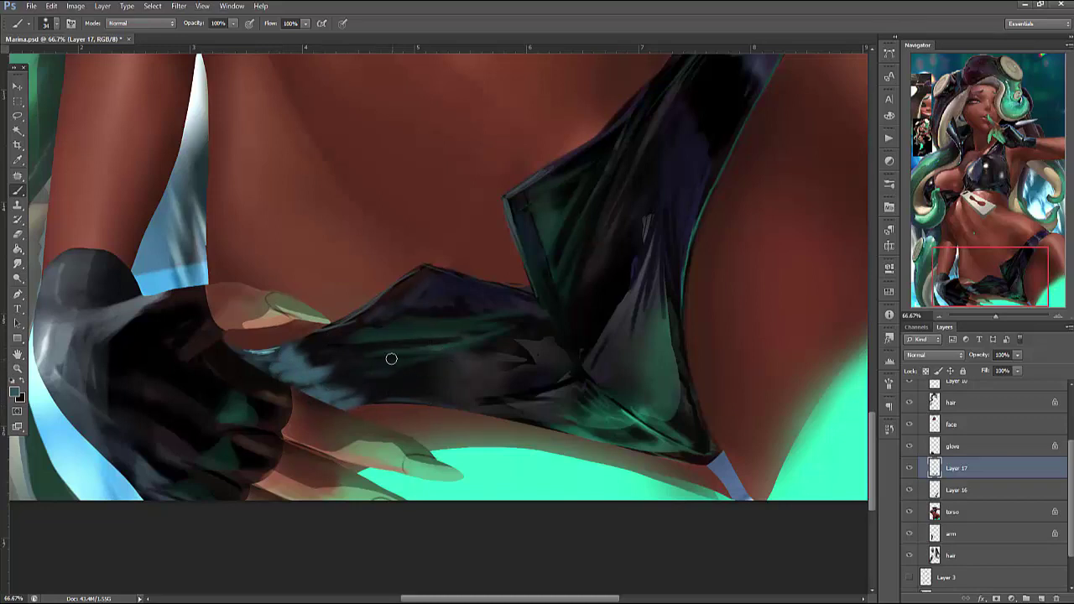
Lasso a pointed reflection shape on the middle of the waistband, shade it grey-blue with a 70 px brush and deselect
right_click(428, 362)
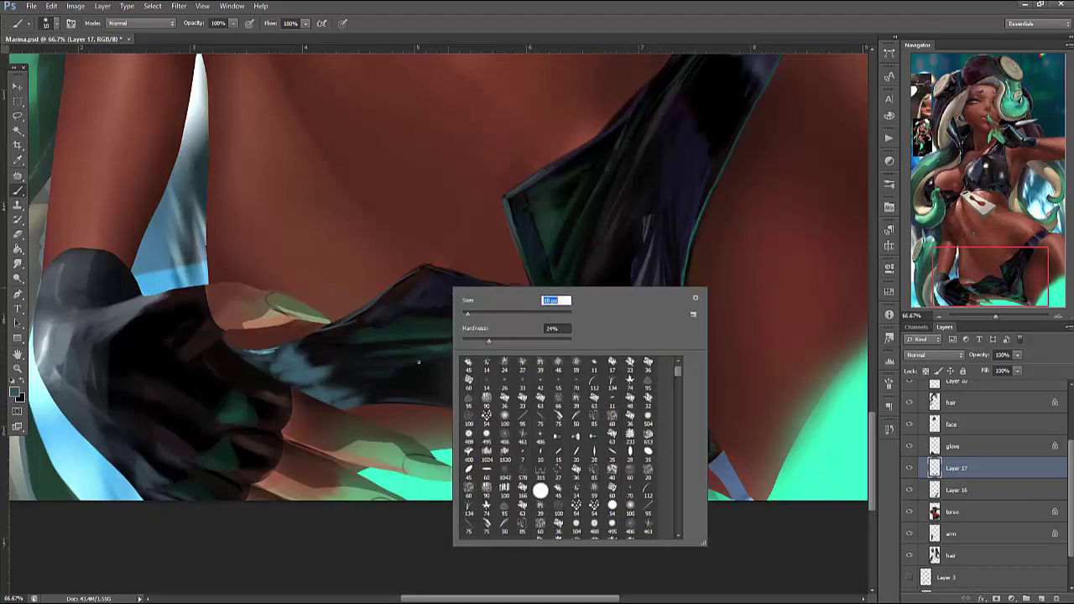
type("10")
key("Return")
key("l")
mouse_move(448, 352)
left_mouse_down()
mouse_move(412, 371)
mouse_move(461, 398)
mouse_move(530, 344)
left_mouse_up()
key("b")
right_click(513, 293)
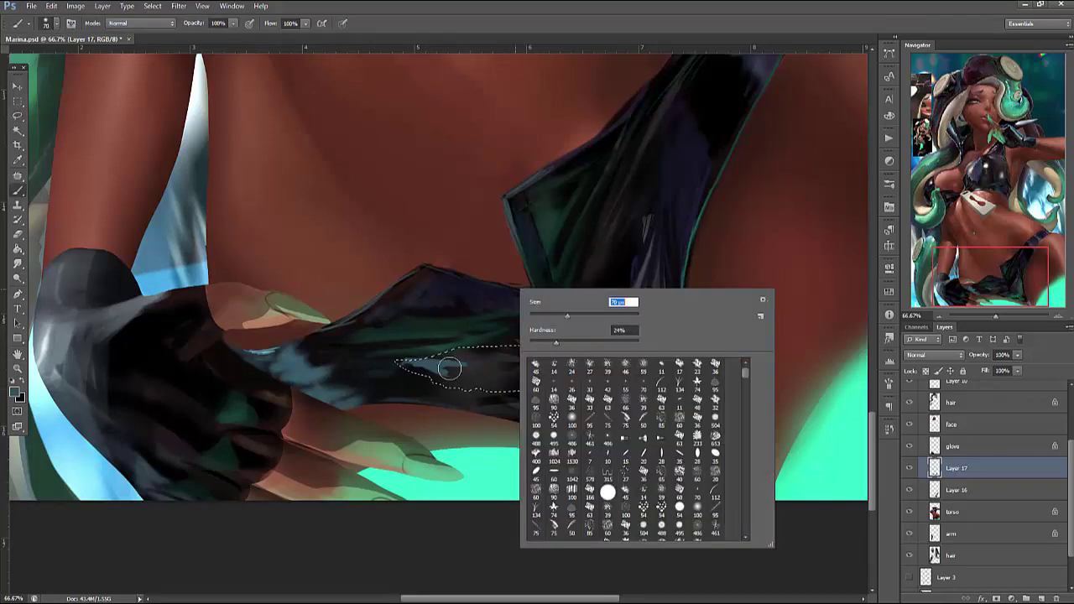
key("Return")
mouse_move(467, 374)
left_mouse_down()
mouse_move(577, 375)
mouse_move(437, 350)
mouse_move(442, 367)
mouse_move(529, 359)
mouse_move(418, 369)
mouse_move(527, 386)
mouse_move(397, 392)
mouse_move(560, 392)
mouse_move(420, 387)
left_mouse_up()
key("ctrl+d")
Clean up the reflection's lower edge on the waistband in black with an 11 px brush
right_click(537, 277)
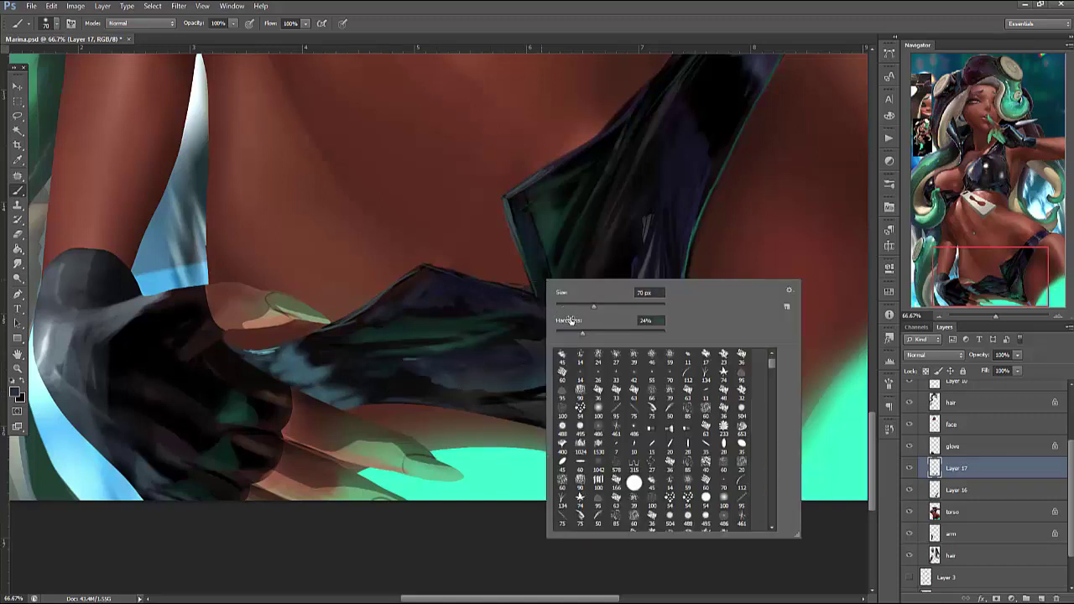
key("Return")
left_click(401, 393)
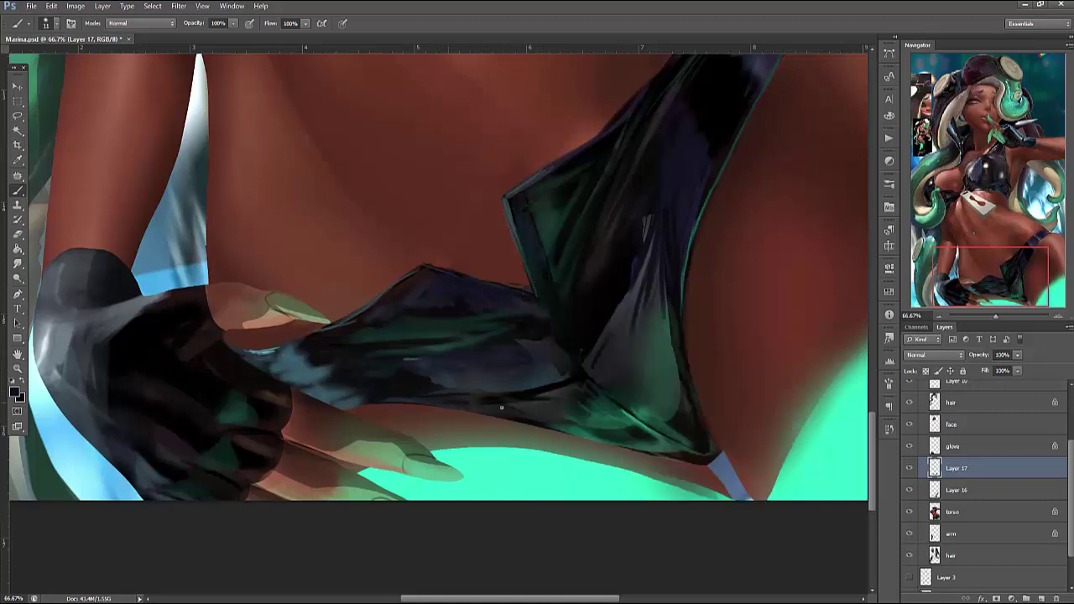
Try small white highlight specks on the grey-blue waistband reflection with an 8 px brush
left_click(20, 397)
left_click(640, 150)
right_click(554, 265)
key("Return")
left_click_drag(705, 431, 690, 396)
right_click(557, 292)
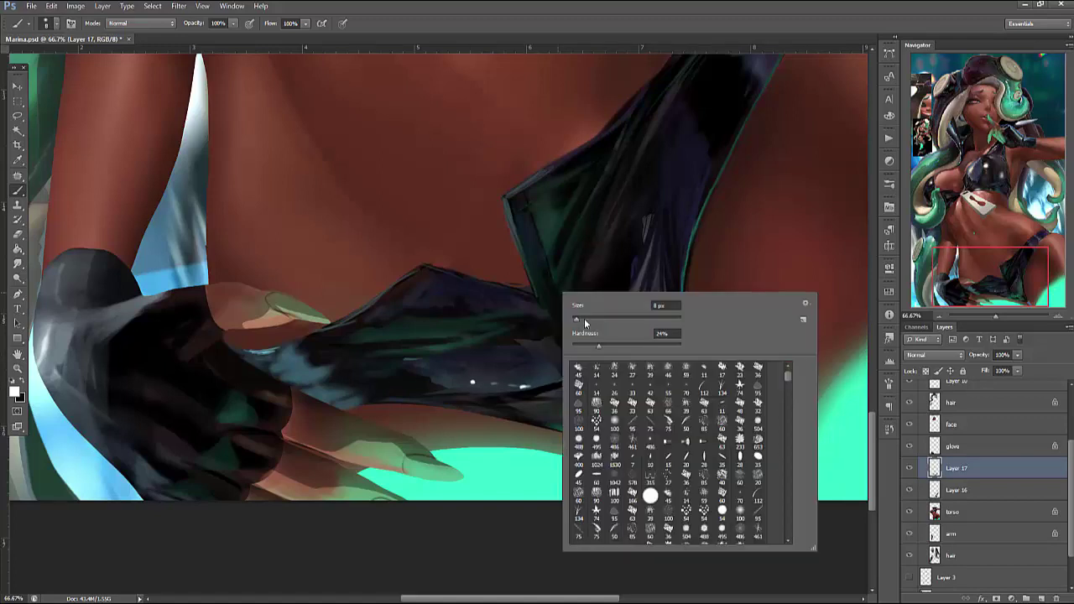
key("Return")
mouse_move(520, 382)
left_mouse_down()
mouse_move(566, 404)
mouse_move(507, 388)
left_mouse_up()
Paint over the specks on the waistband reflection with a 41 px brush, blending in grey-blue and black, and touch up the bottom's lower corner
left_click(528, 391, "alt")
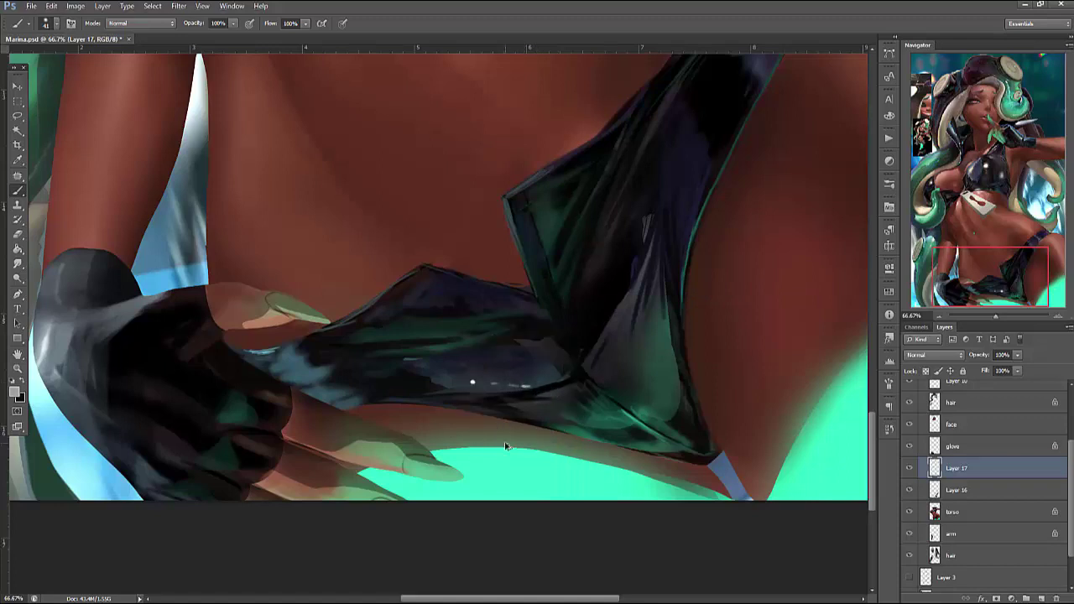
mouse_move(438, 385)
left_mouse_down()
mouse_move(563, 392)
mouse_move(595, 368)
mouse_move(534, 383)
mouse_move(567, 398)
mouse_move(539, 405)
mouse_move(527, 405)
mouse_move(564, 404)
mouse_move(585, 375)
left_mouse_up()
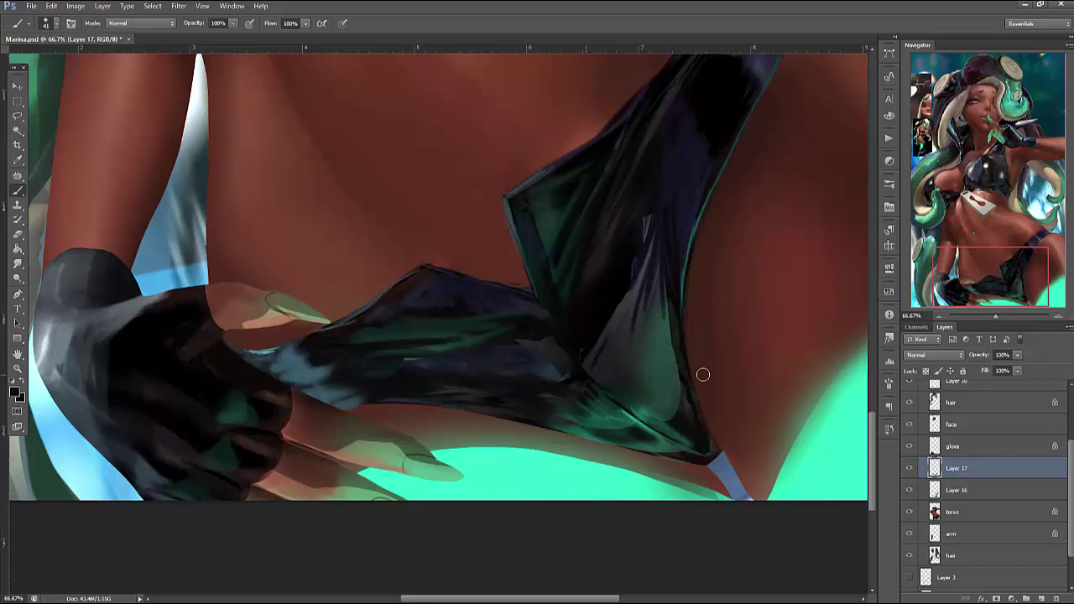
mouse_move(683, 427)
left_mouse_down()
mouse_move(683, 402)
mouse_move(676, 429)
left_mouse_up()
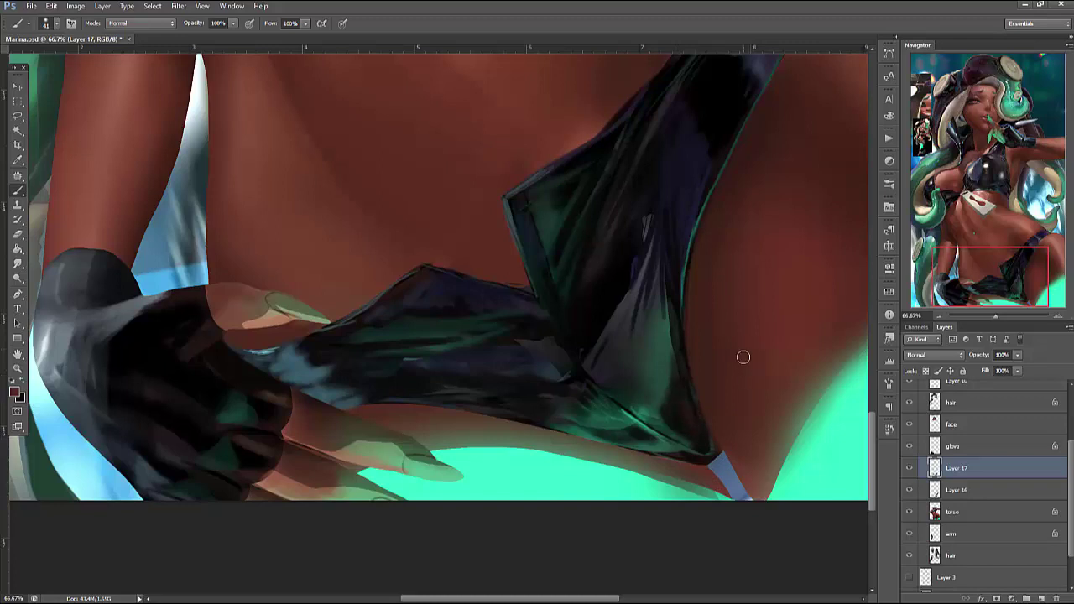
Lasso two small reflection shapes across the seam of the hip strap and shade them light blue with a 41 px brush
scroll(739, 355, "up", 5)
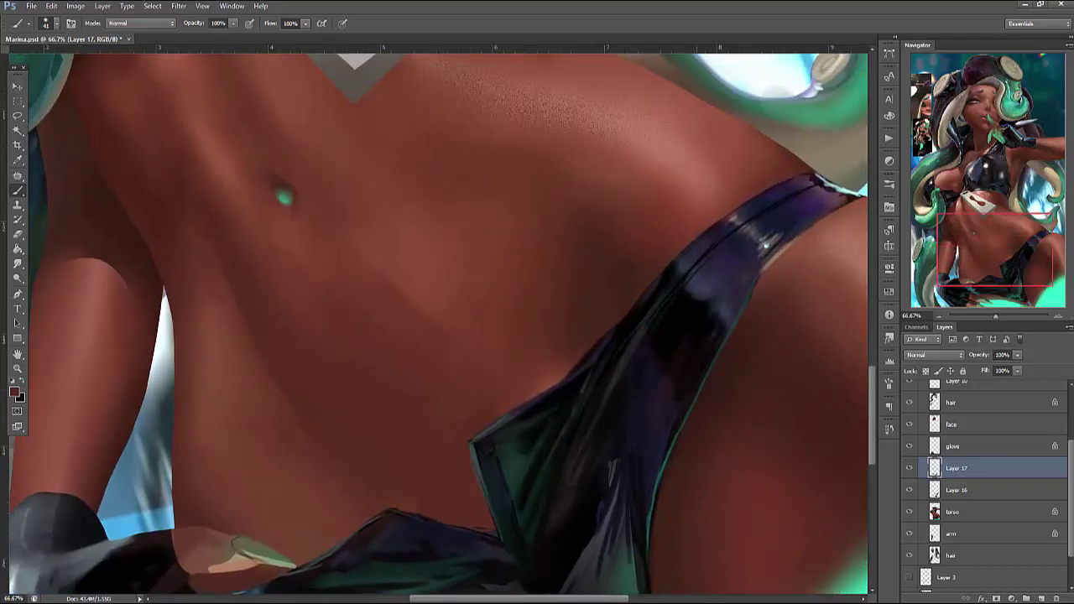
key("l")
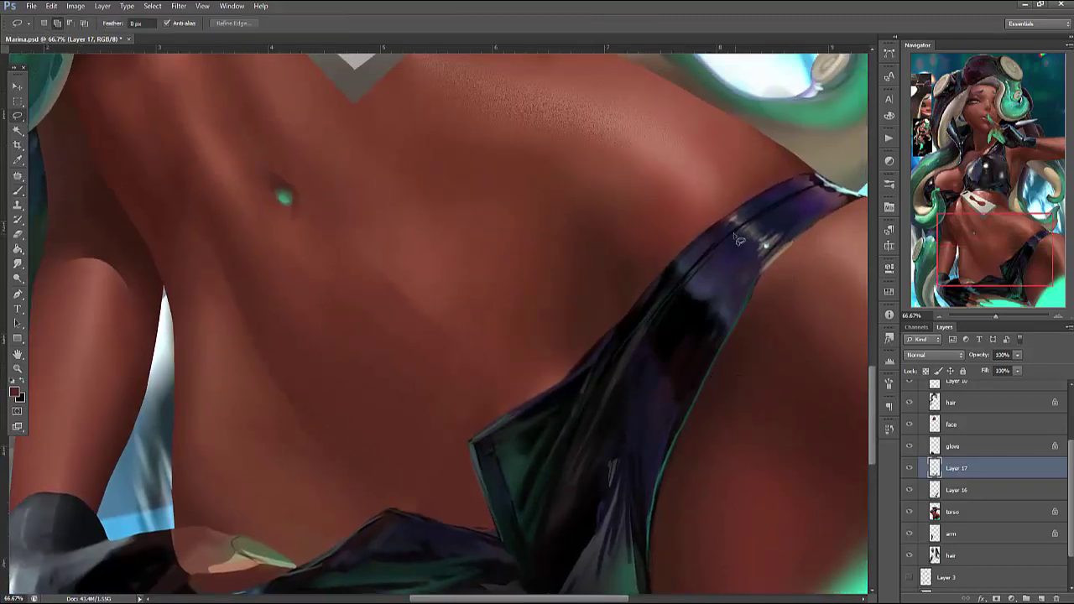
left_click_drag(704, 257, 715, 270)
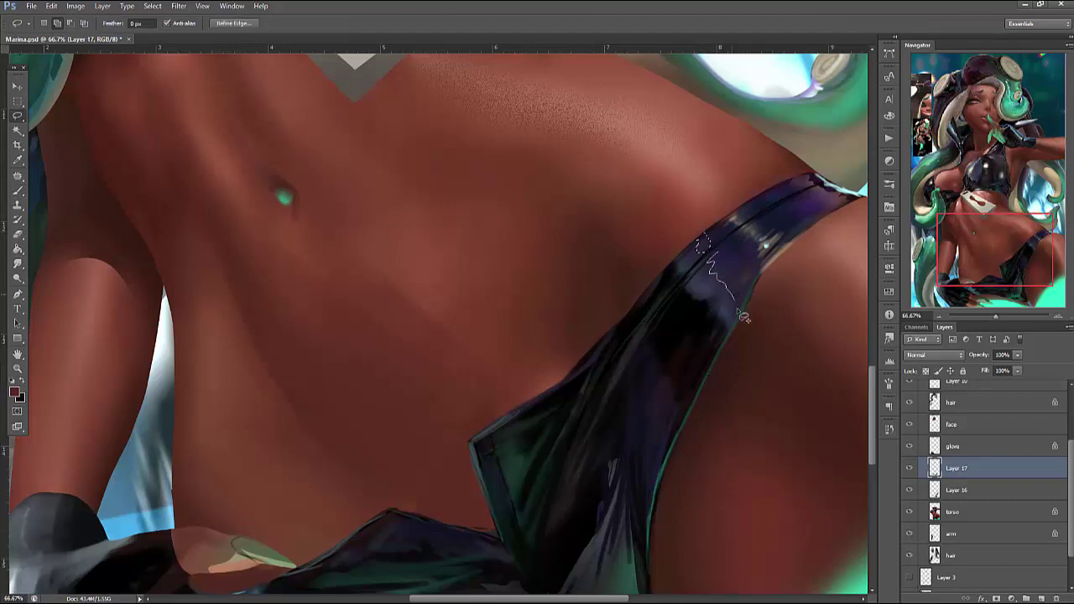
key("b")
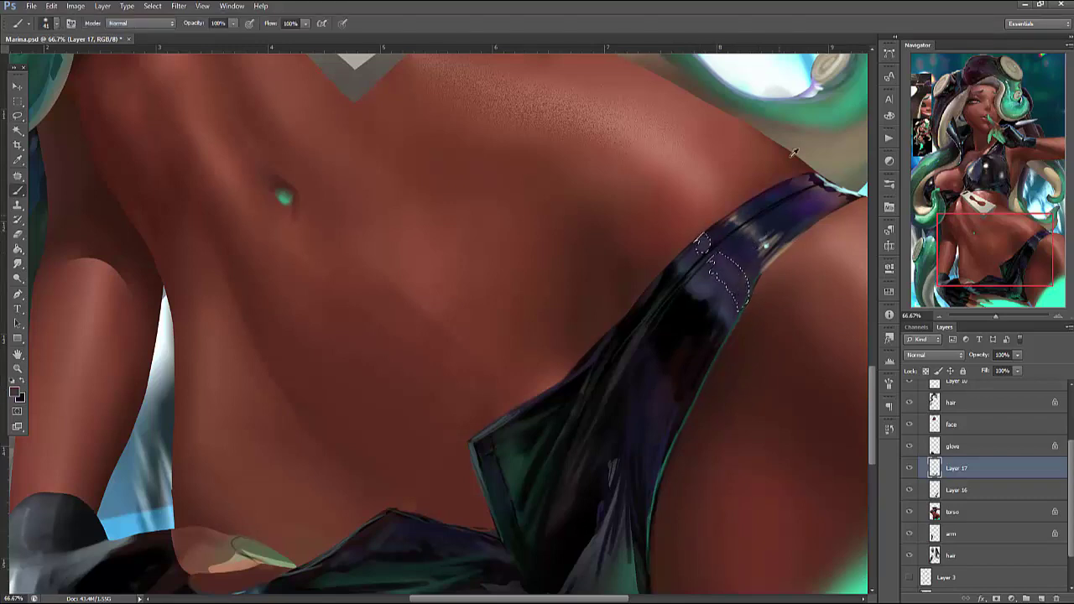
left_click(697, 225, "alt")
mouse_move(703, 244)
left_mouse_down()
mouse_move(723, 277)
mouse_move(737, 273)
left_mouse_up()
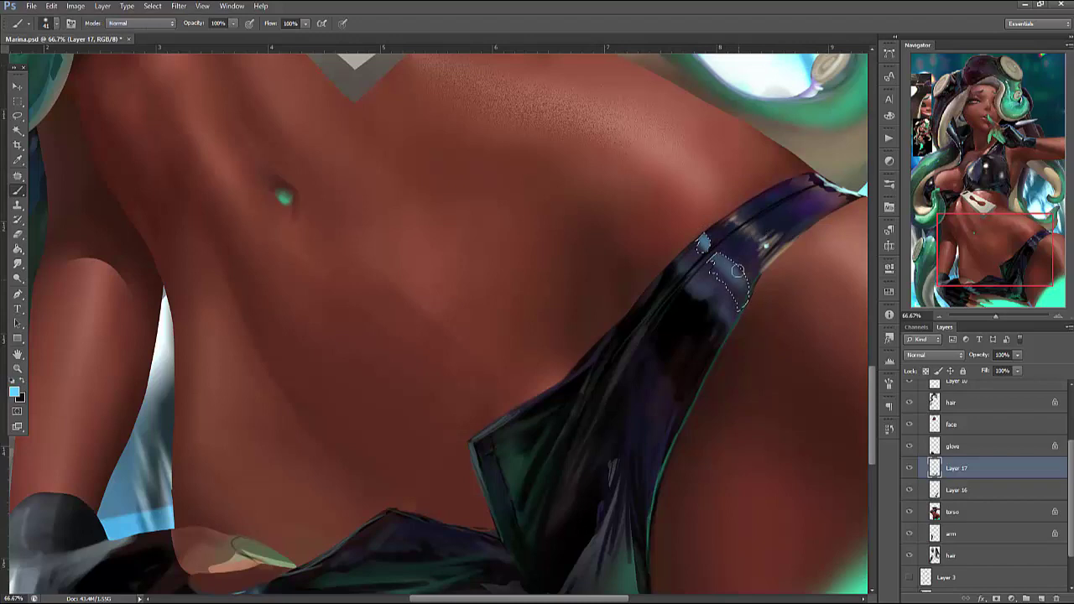
Blend the light blue shapes and extend muted blue reflections along the hip strap with a 19 px brush
right_click(757, 199)
left_click(722, 252, "alt")
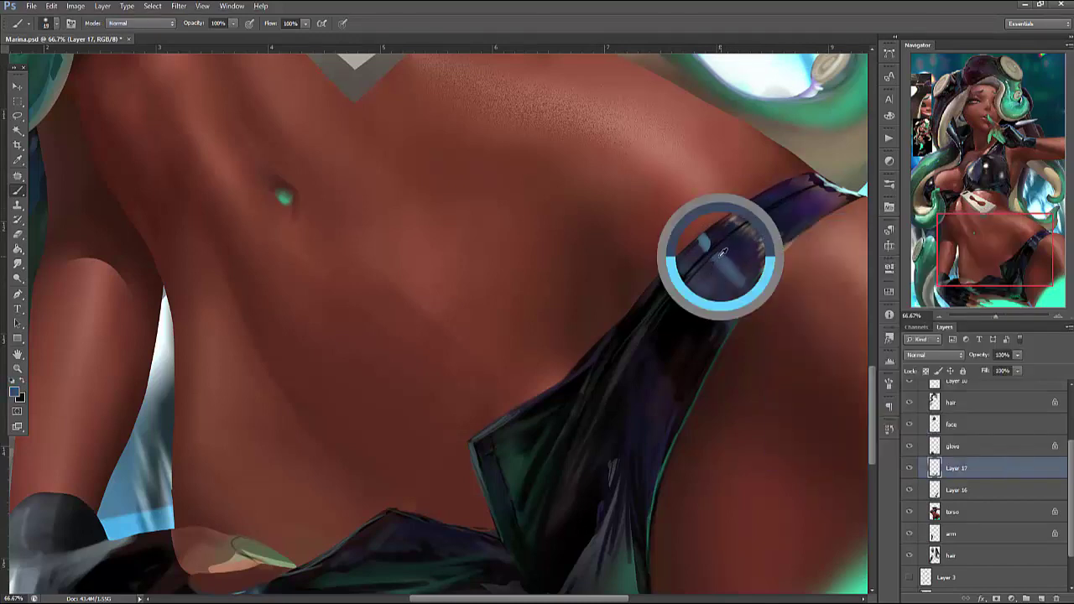
left_click_drag(740, 275, 731, 264)
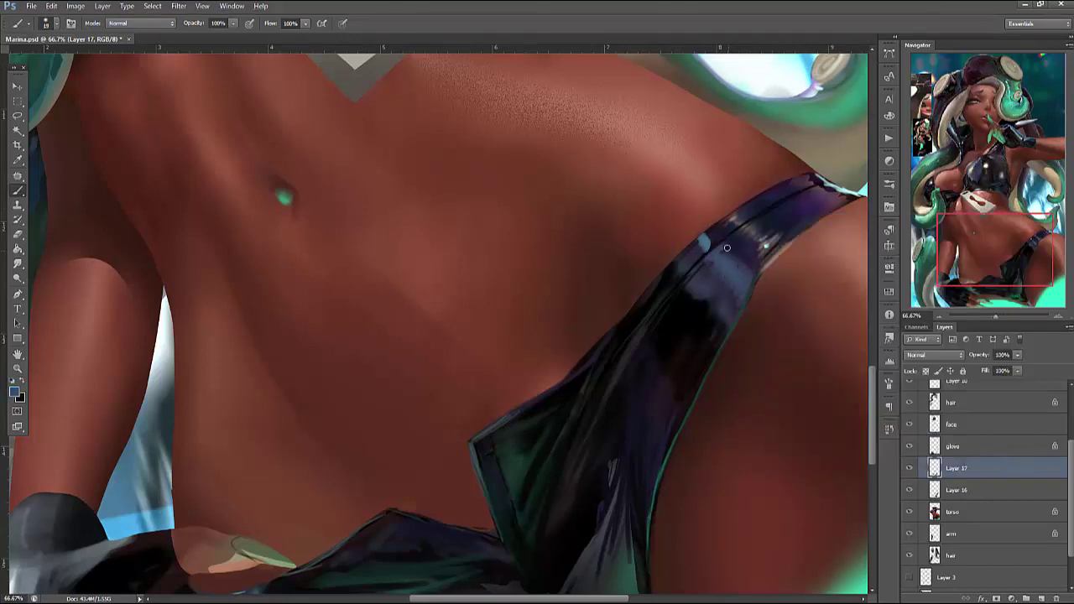
left_click_drag(770, 228, 770, 246)
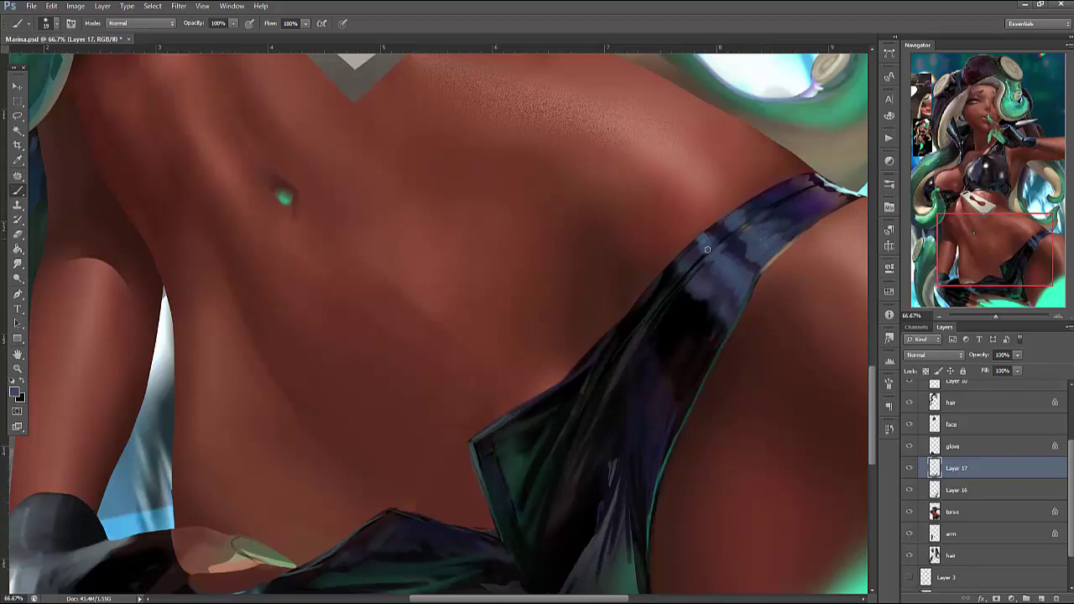
left_click_drag(713, 242, 775, 249)
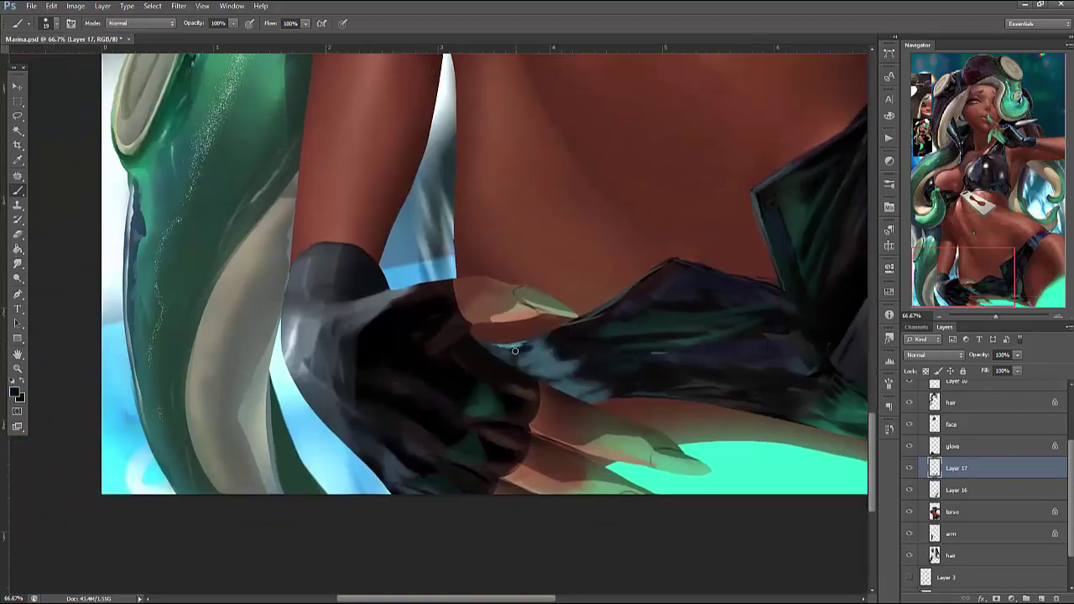
Darken and break up the blue waistband reflection beside the glove with 57 px and 26 px brushes, and save the file
right_click(577, 288)
left_click_drag(687, 284, 713, 284)
left_click(581, 338)
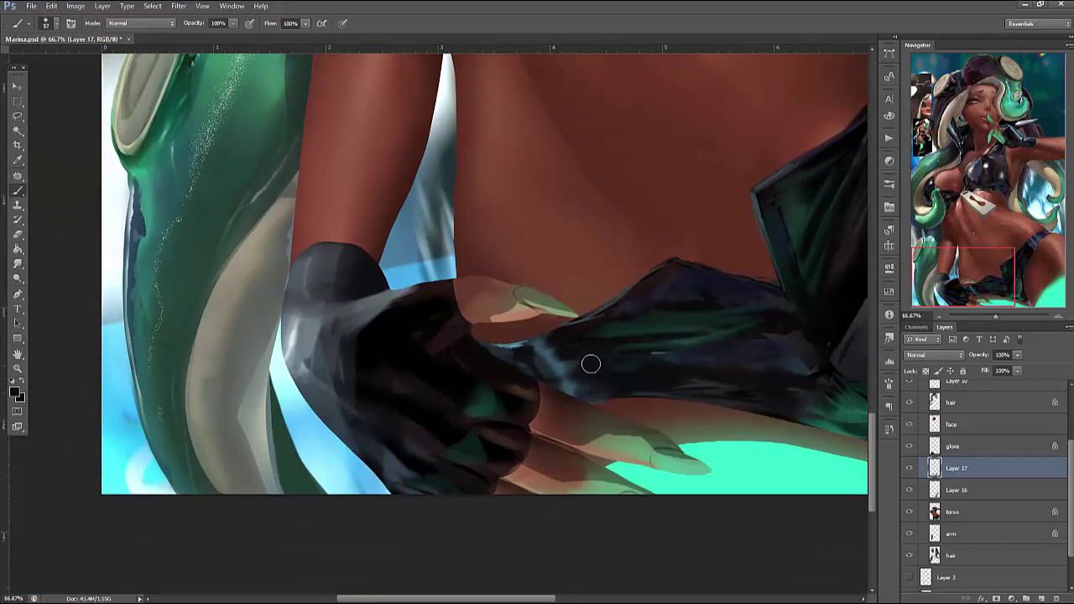
right_click(611, 277)
left_click(565, 351)
right_click(597, 274)
left_click_drag(720, 303, 702, 303)
key("Return")
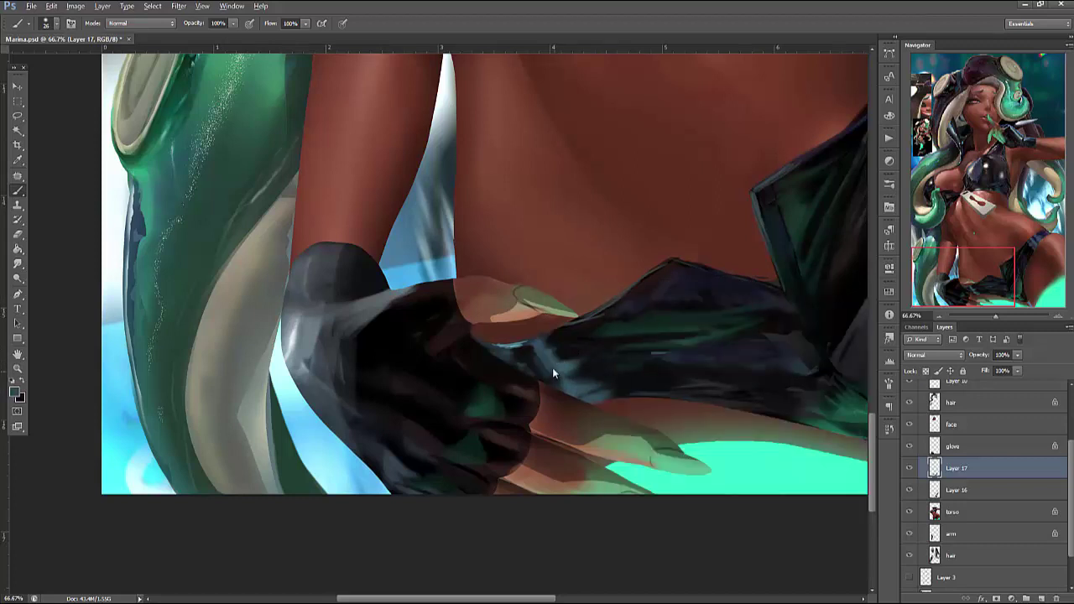
left_click_drag(521, 358, 478, 344)
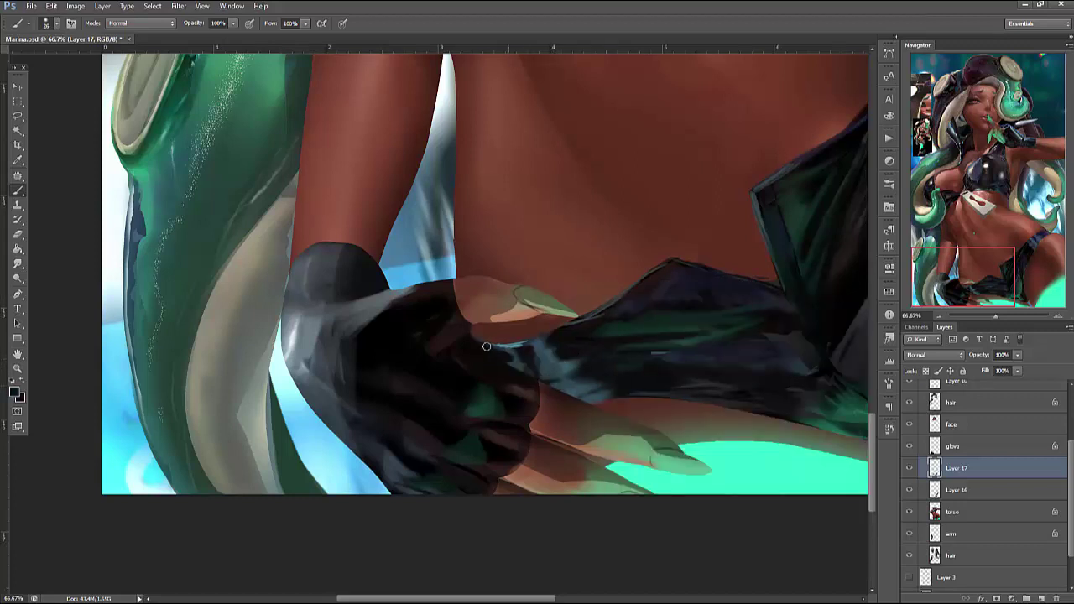
key("ctrl+s")
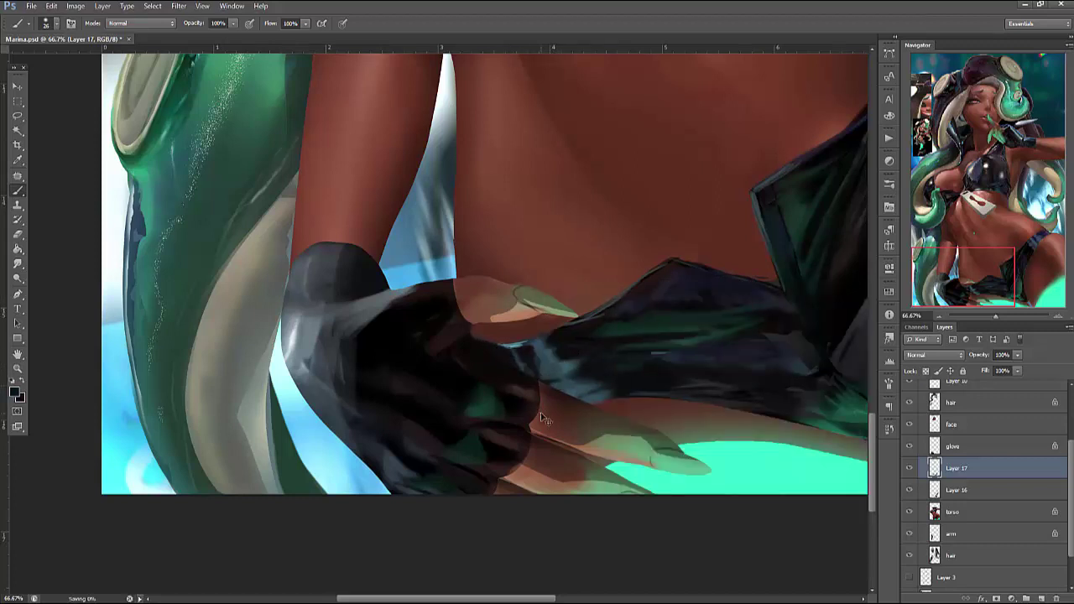
Lasso the upper end of the hip strap and set the brush to Dissolve mode
left_click_drag(740, 254, 515, 352)
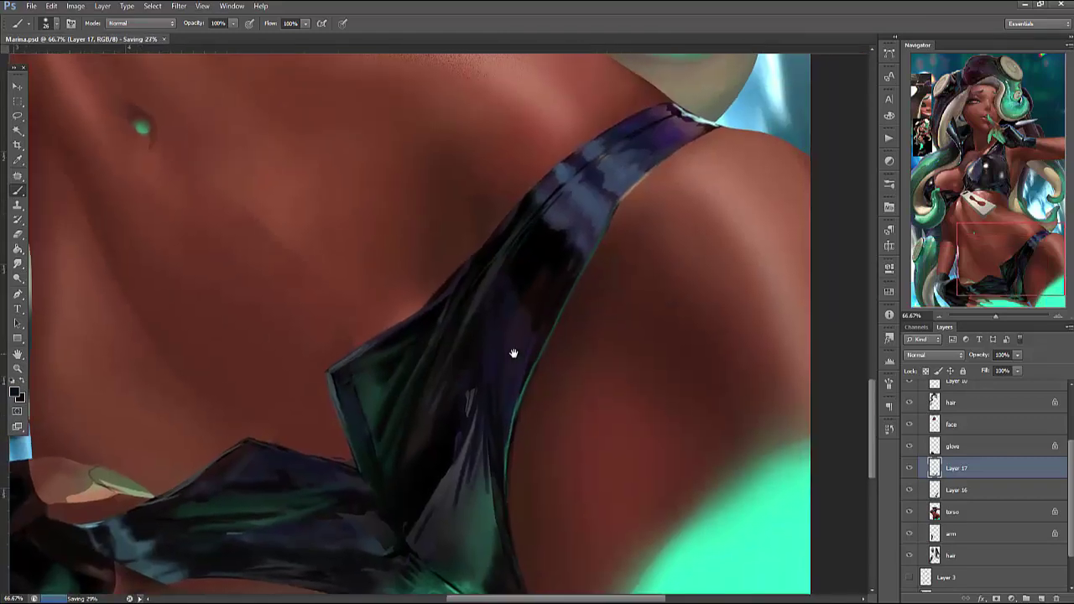
left_click_drag(706, 220, 719, 353)
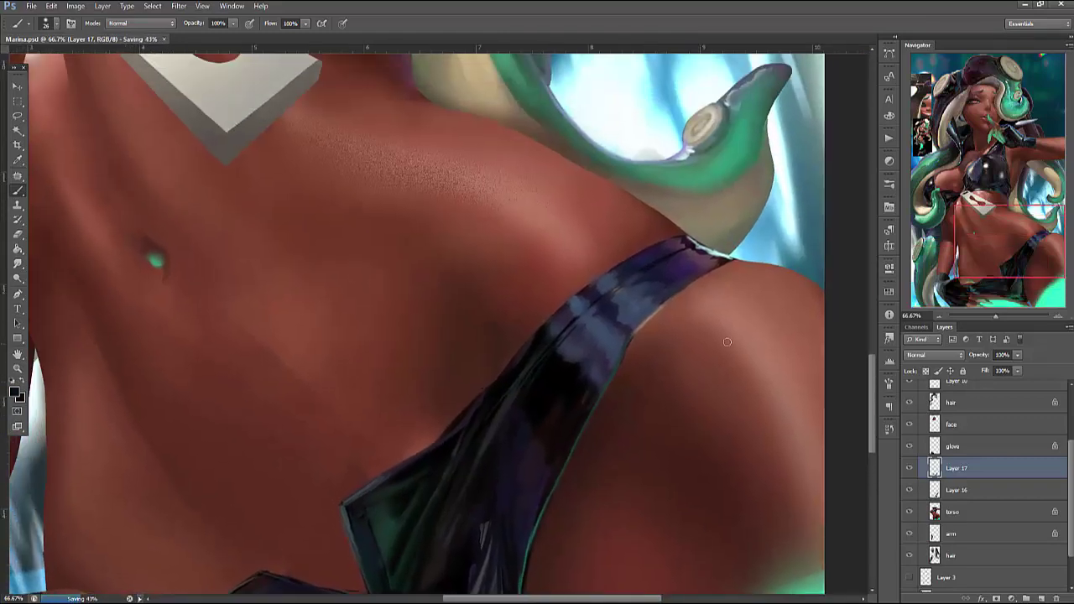
key("l")
left_click_drag(728, 273, 713, 229)
key("b")
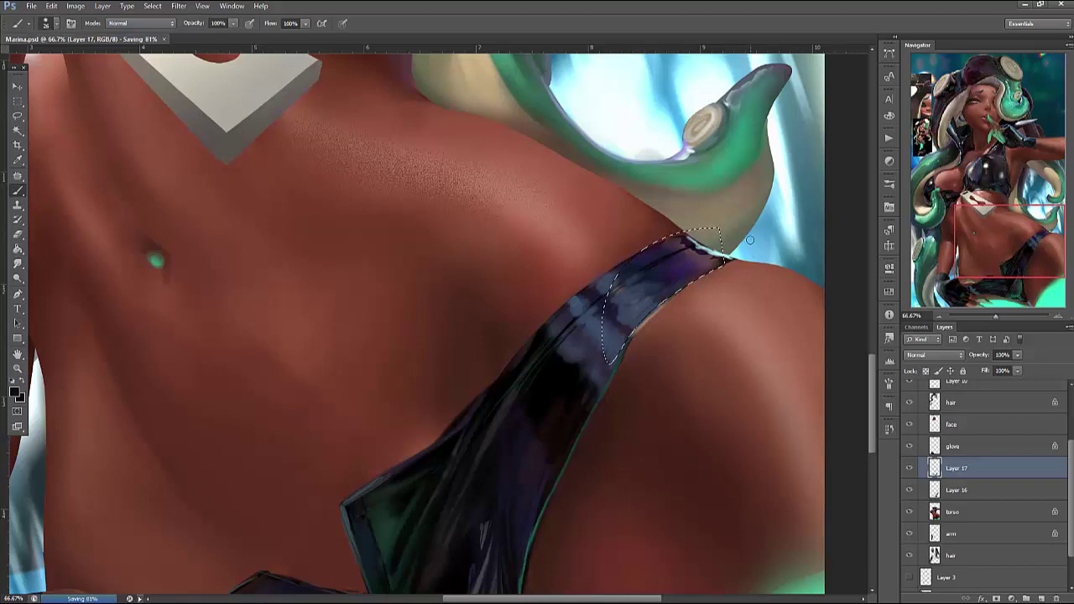
left_click(134, 23)
scroll(131, 46, "up", 2)
left_click(132, 42)
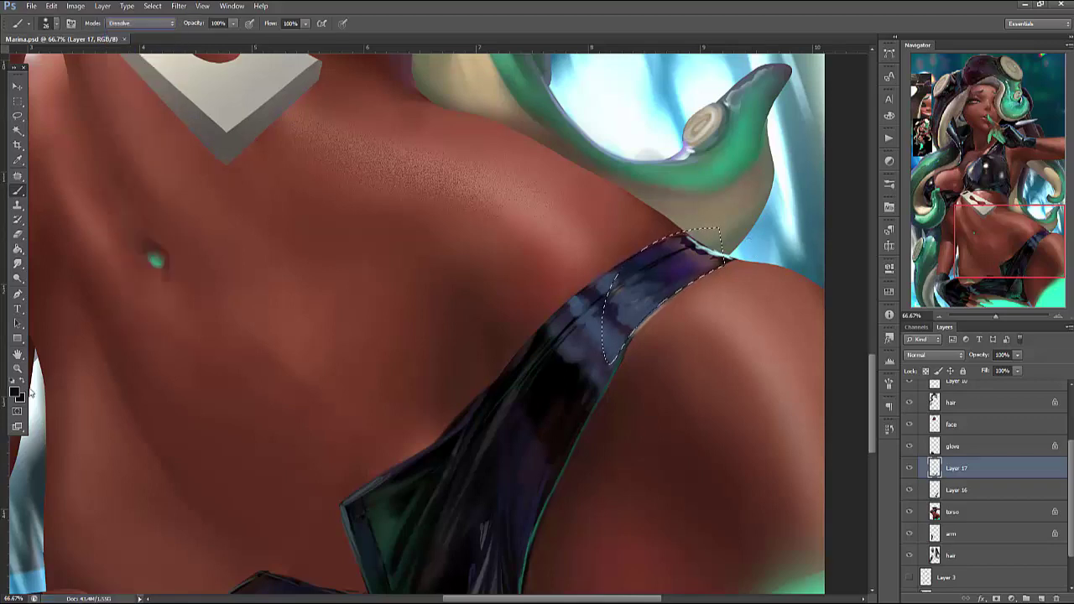
Paint a speckled white highlight inside the selection at the strap's lower edge and deselect
key("i")
left_click(16, 392)
left_click(243, 92)
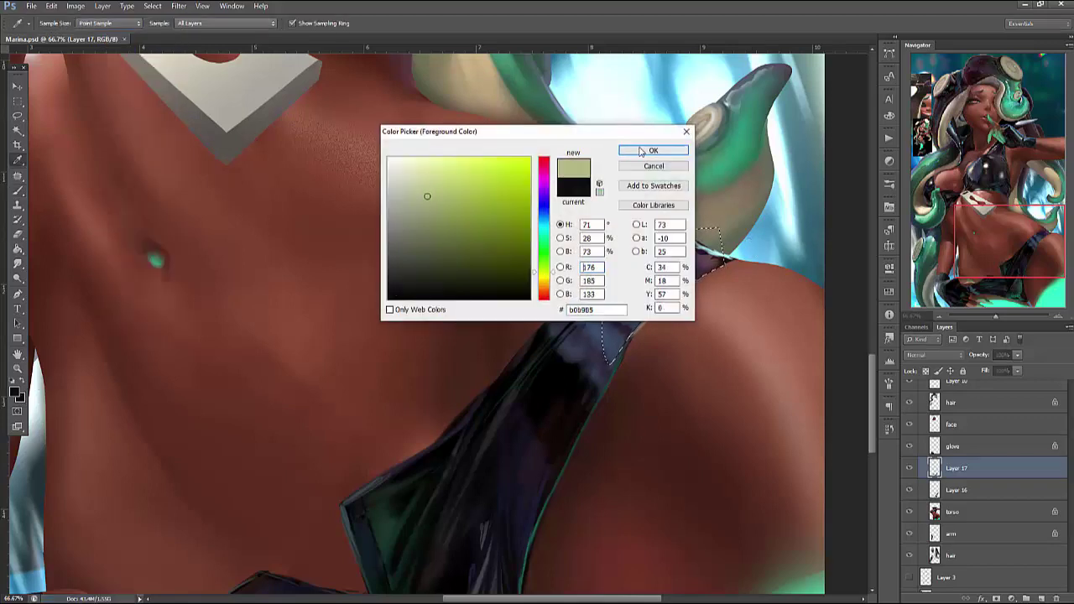
left_click(653, 151)
key("b")
right_click(732, 193)
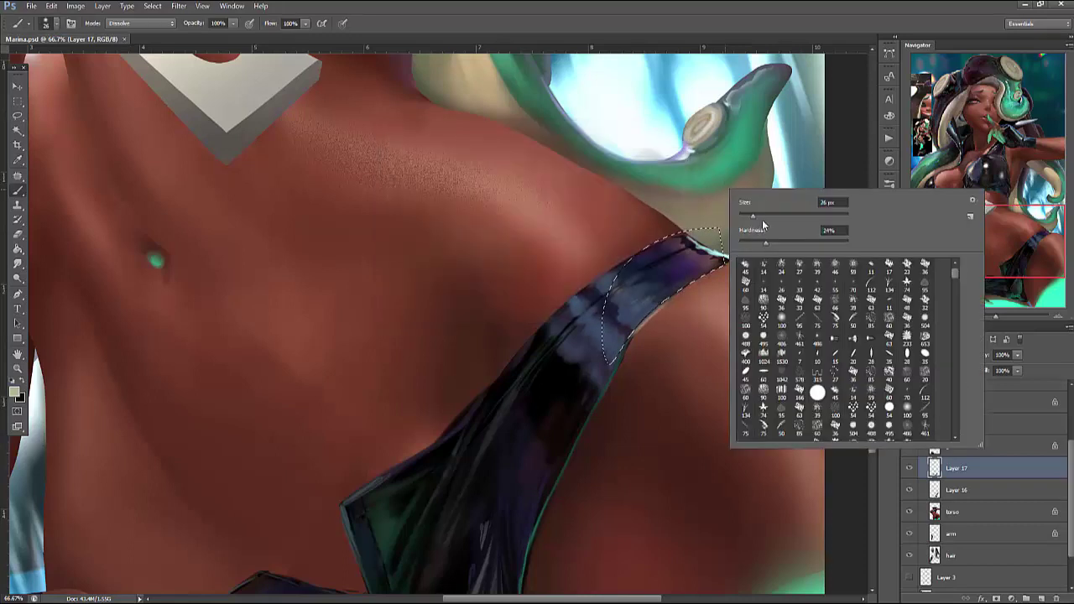
key("Escape")
mouse_move(695, 301)
left_mouse_down()
mouse_move(676, 327)
mouse_move(694, 237)
mouse_move(671, 319)
mouse_move(678, 284)
left_mouse_up()
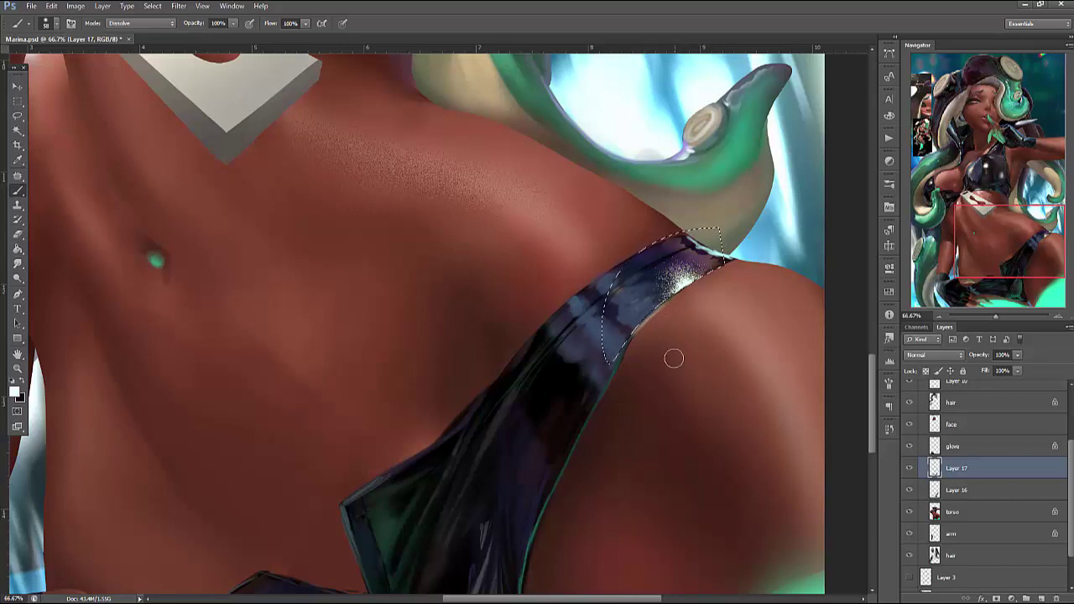
key("ctrl+d")
Return the brush to Normal mode and clean up the hip strap's edge along the thigh in black at 10 px
left_click(138, 23)
left_click(126, 37)
right_click(729, 222)
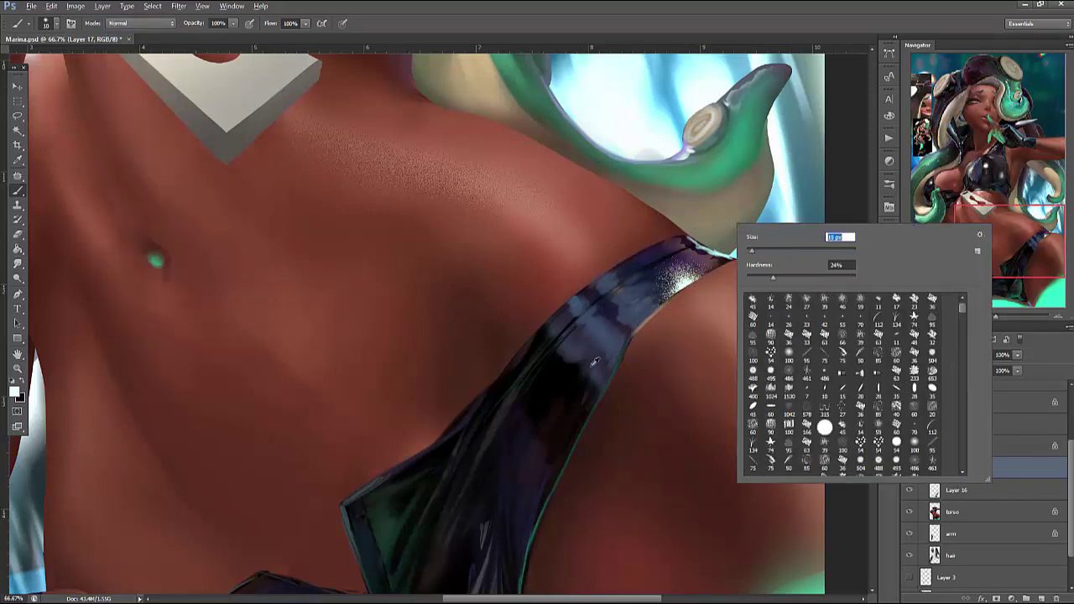
key("Return")
key("x")
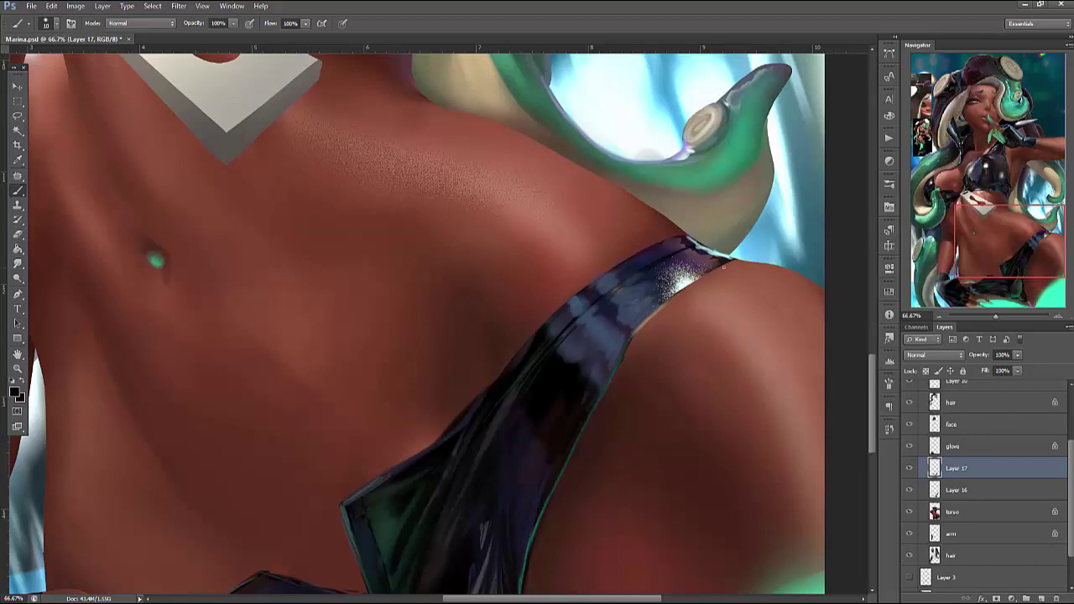
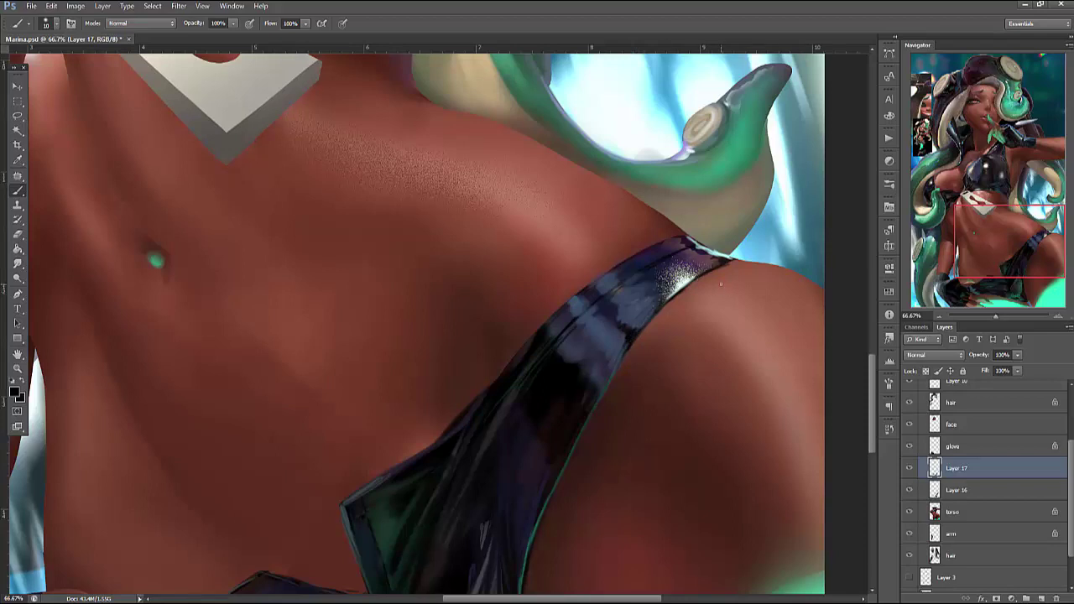
Tone down the speckled strap highlight in black with a 46 px brush and save the file
right_click(679, 250)
left_click(671, 275)
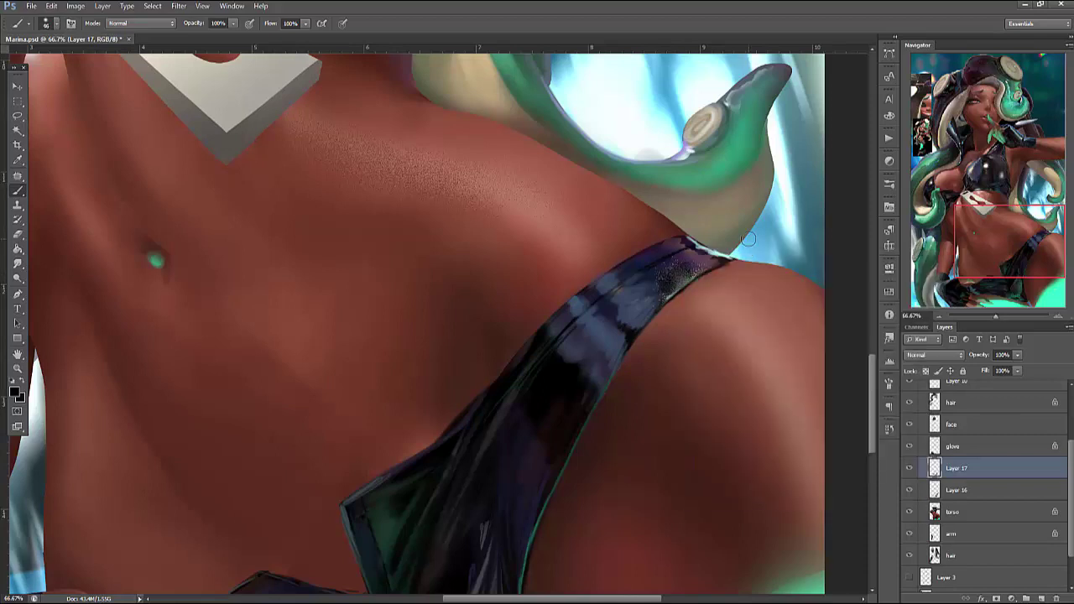
key("ctrl+s")
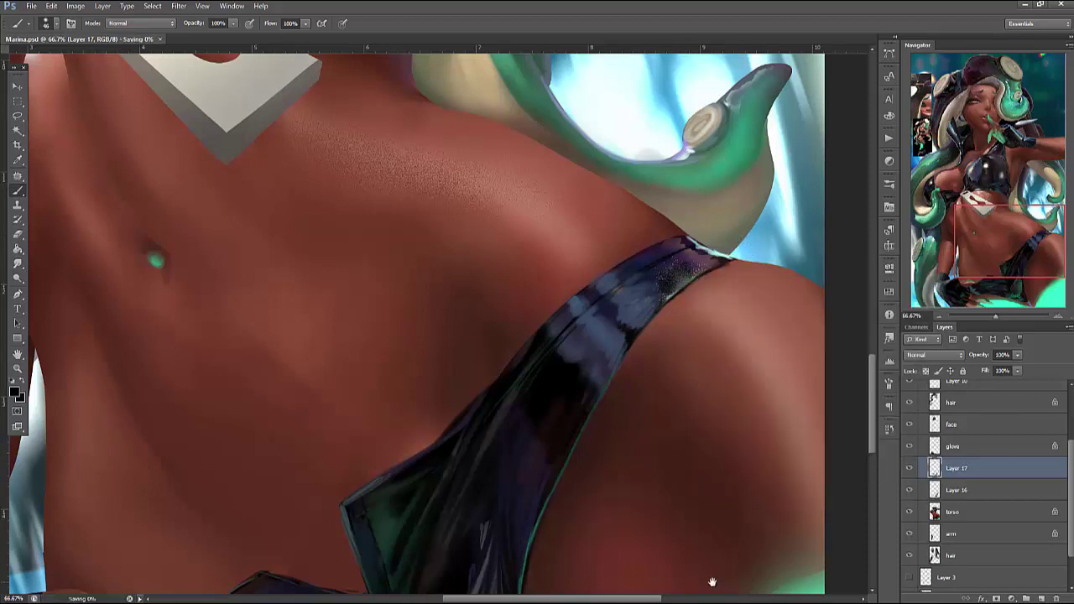
Merge Layer 17 down into Layer 16 and save the file
left_click_drag(720, 582, 690, 401)
left_click_drag(726, 479, 820, 557)
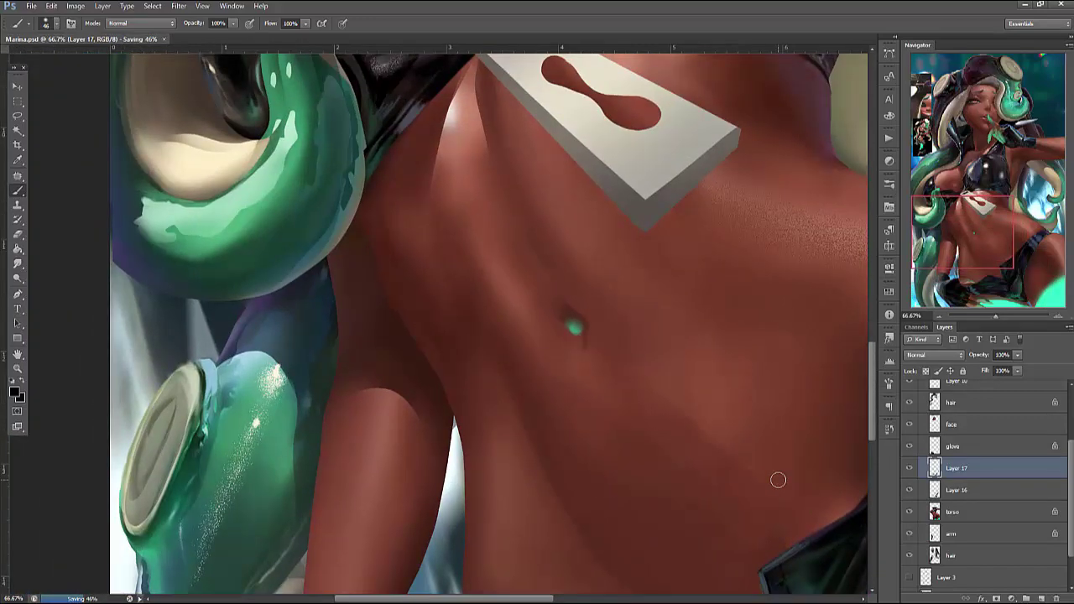
key("ctrl+e")
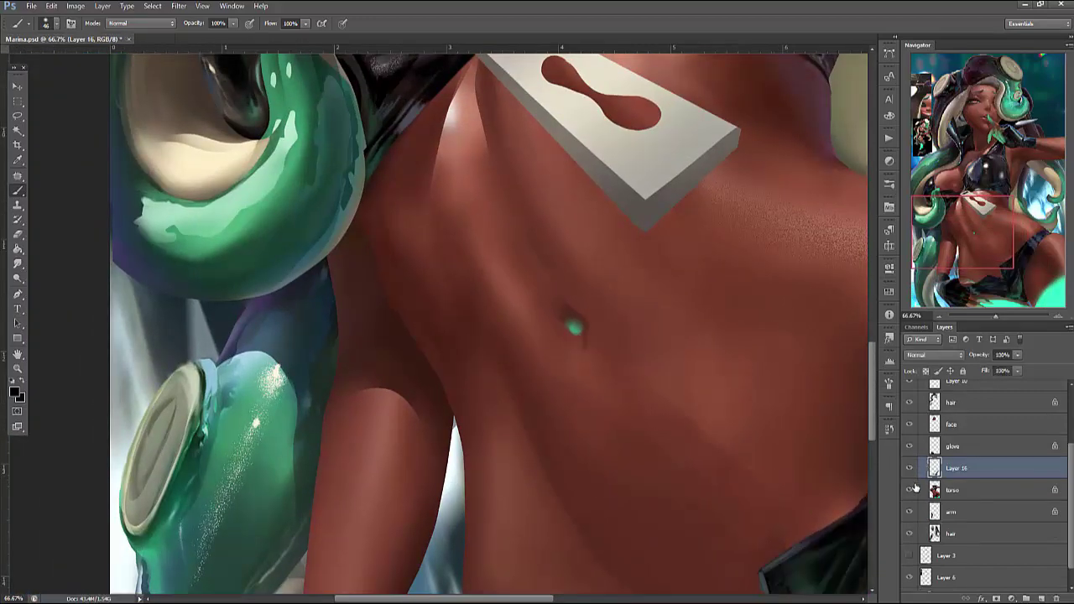
left_click(941, 318)
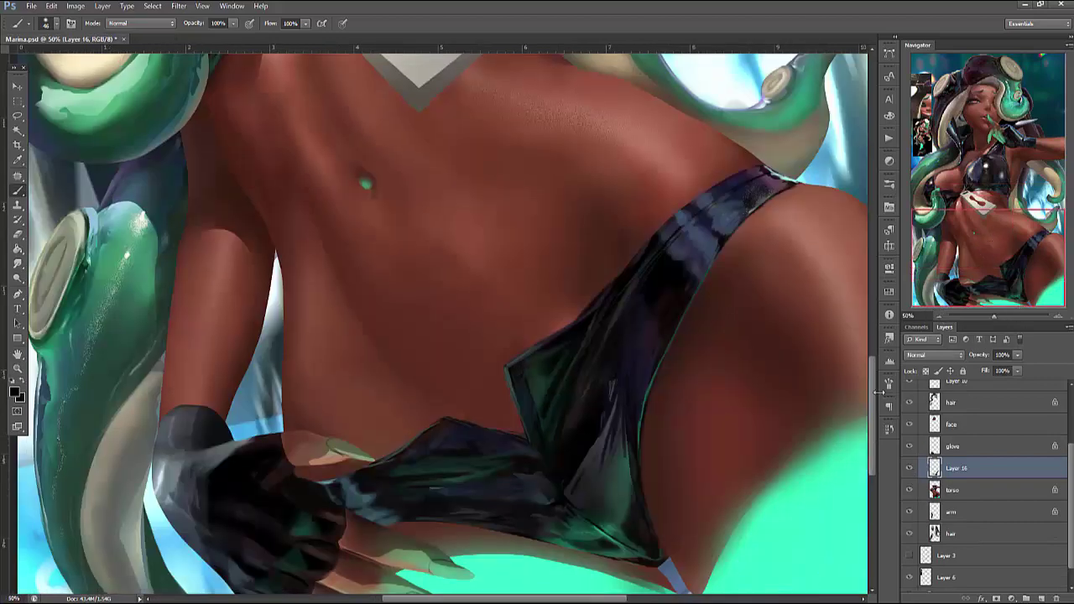
key("ctrl+s")
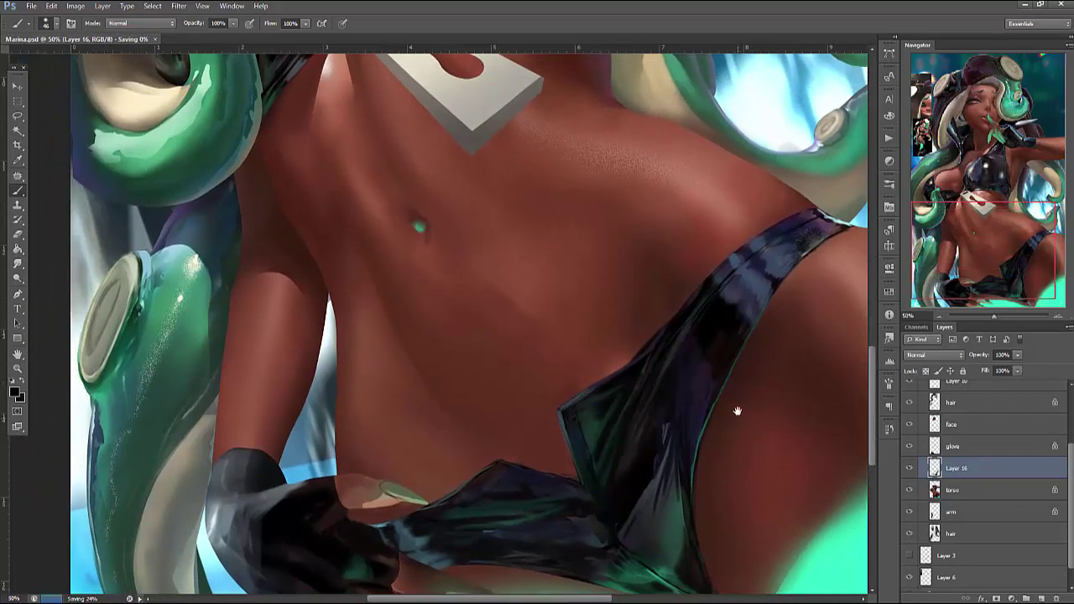
Paint the shadow below the hip highlight beside the bikini strap using skin tones sampled nearby
right_click(730, 248)
left_click(652, 283, "alt")
left_click(695, 256, "alt")
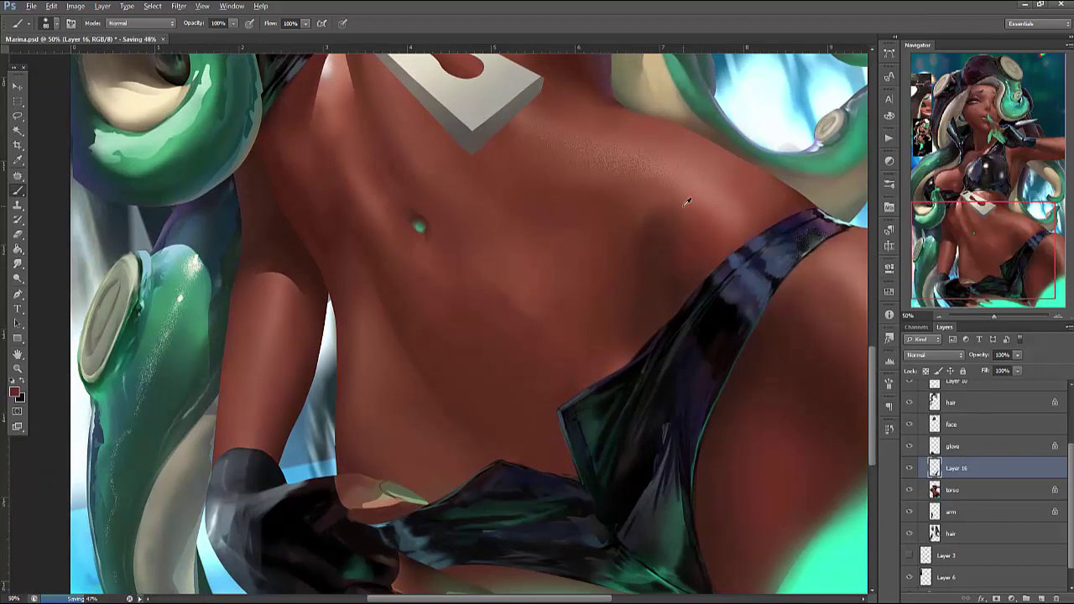
left_click(629, 226, "alt")
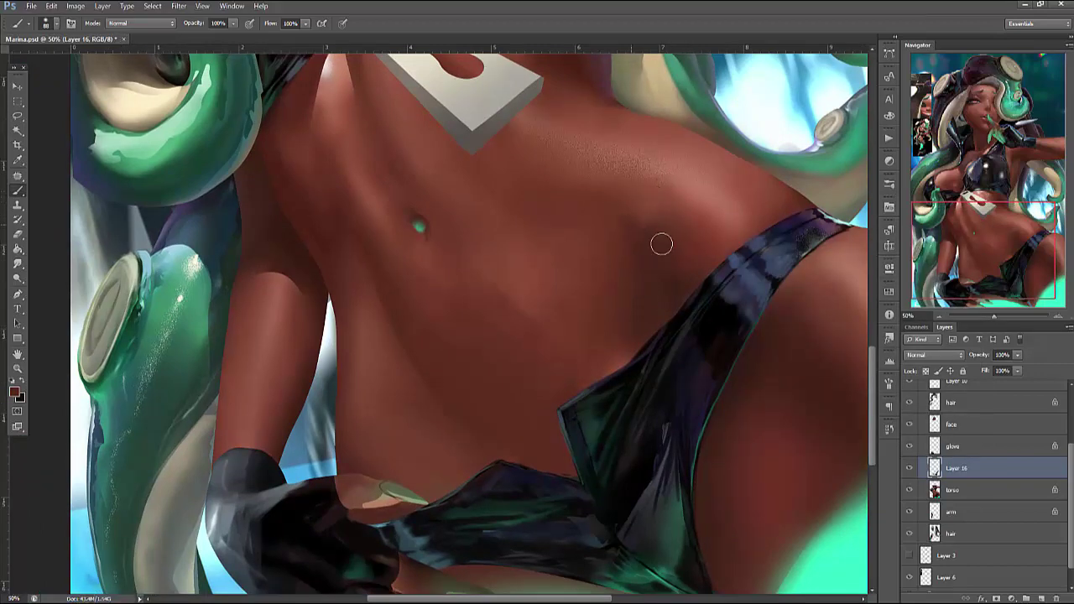
left_click(648, 225, "alt")
Brighten and smooth the hip highlight with a 162 px brush in sampled skin tones, softening its grainy edge toward the belly
right_click(740, 125)
left_click_drag(809, 135, 822, 135)
left_click(655, 135)
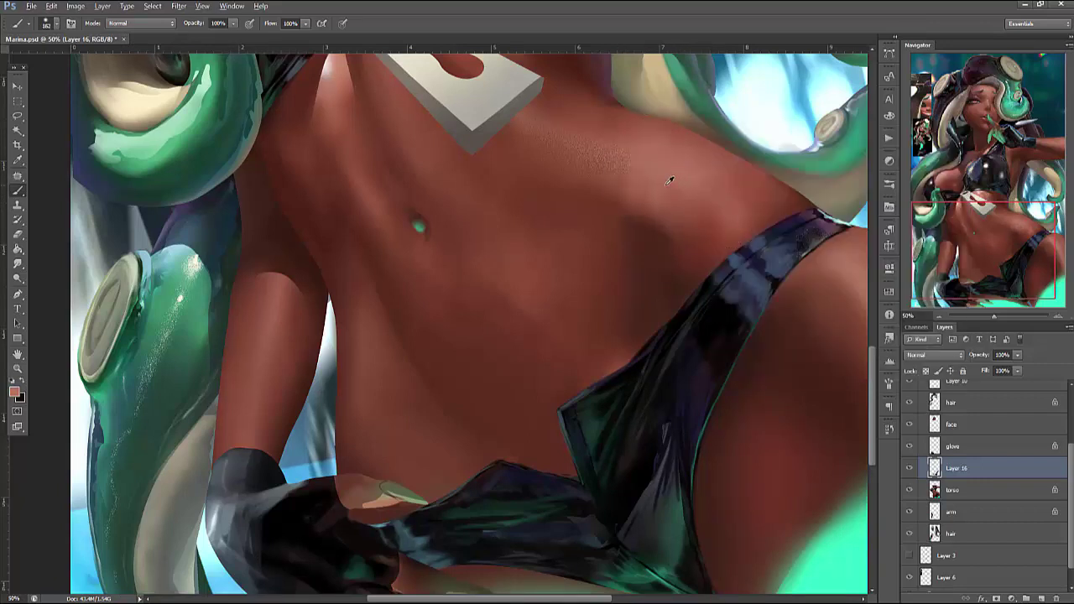
left_click(590, 198, "alt")
mouse_move(636, 120)
left_mouse_down()
mouse_move(576, 163)
mouse_move(641, 175)
left_mouse_up()
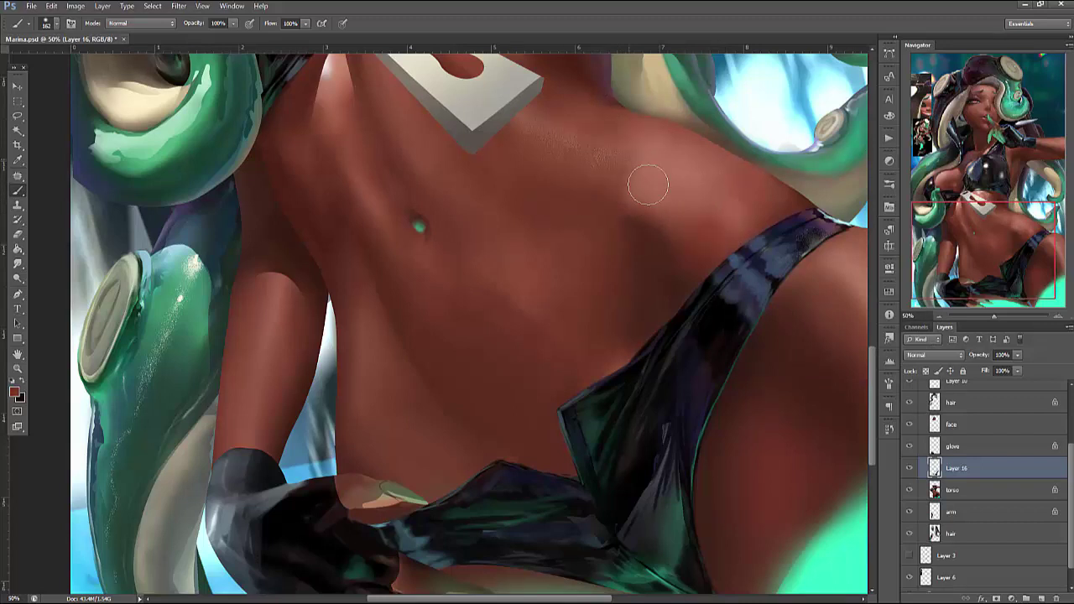
left_click(649, 149, "alt")
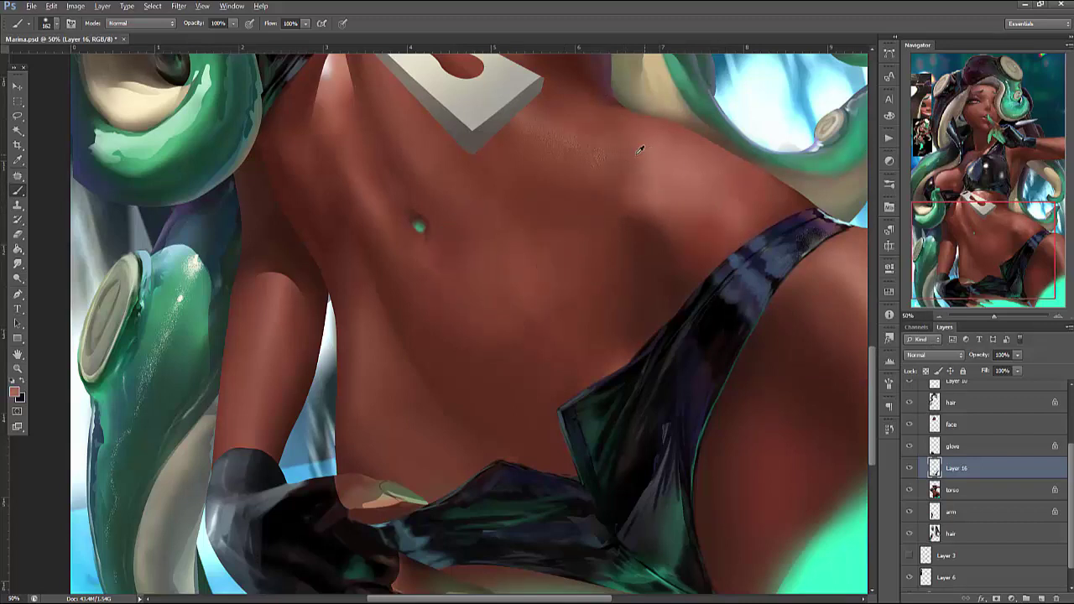
Lasso a rounded area beside and below the navel, paint lighter skin inside it with a 121 px brush, and deselect
right_click(590, 176)
key("Escape")
key("l")
mouse_move(444, 225)
left_mouse_down()
mouse_move(452, 351)
mouse_move(447, 223)
mouse_move(427, 240)
mouse_move(465, 293)
mouse_move(434, 252)
mouse_move(471, 271)
left_mouse_up()
key("b")
right_click(543, 209)
key("Escape")
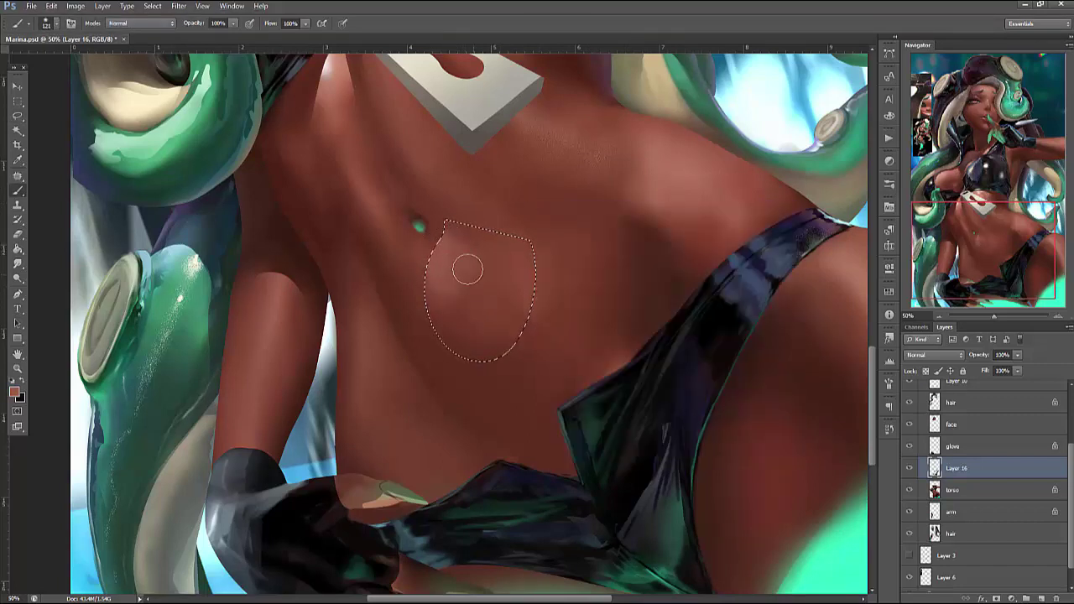
key("ctrl+d")
Blend the edges of the light patch below the navel into the belly with sampled skin tones
left_click(453, 208, "alt")
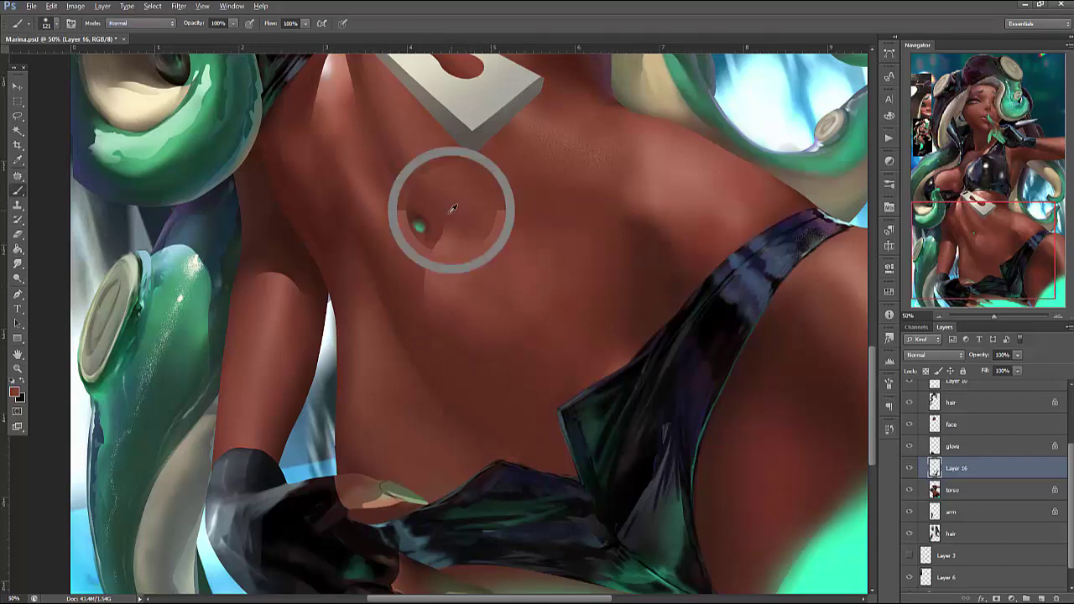
left_click(446, 243, "alt")
mouse_move(444, 277)
left_mouse_down()
mouse_move(498, 249)
mouse_move(476, 331)
mouse_move(466, 320)
mouse_move(504, 316)
left_mouse_up()
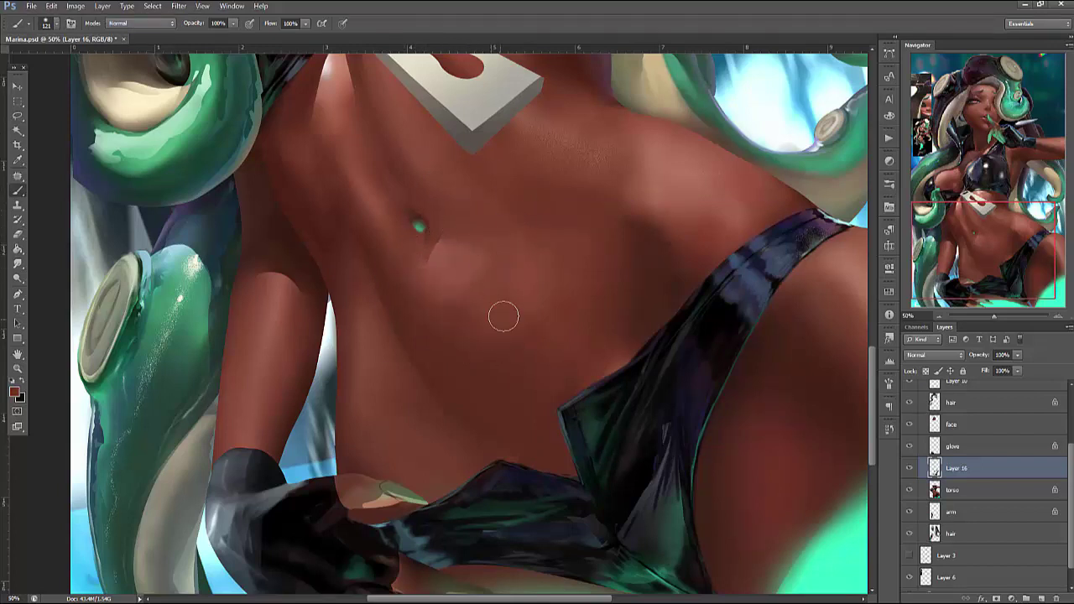
Shade the side of the upper abdomen beneath the ribs in a dark skin tone with a 187 px brush
mouse_move(554, 223)
left_mouse_down()
mouse_move(584, 336)
mouse_move(612, 363)
left_mouse_up()
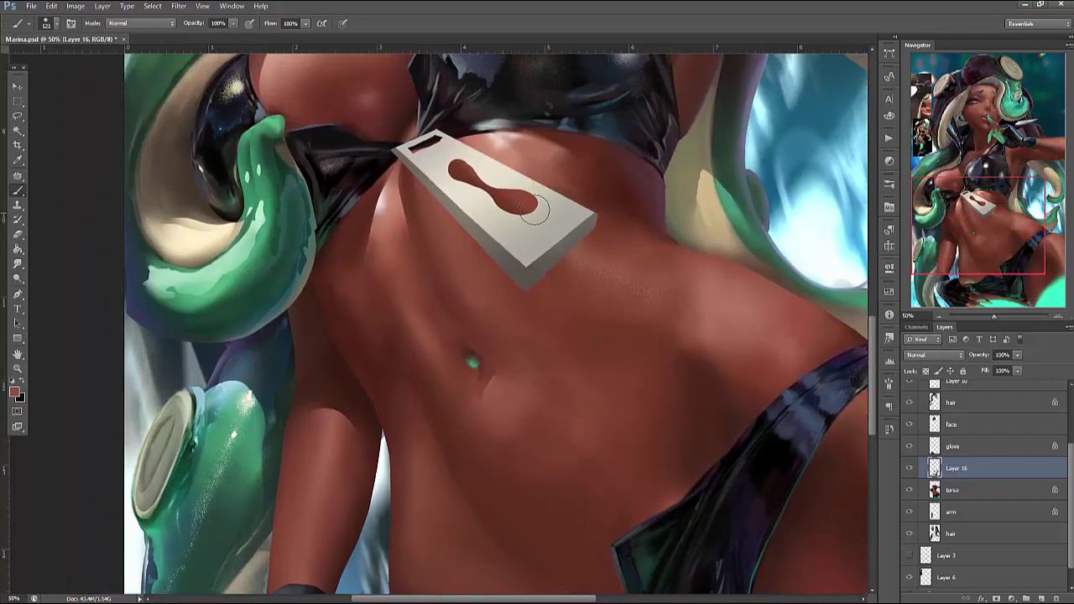
right_click(530, 225)
type("180")
key("Return")
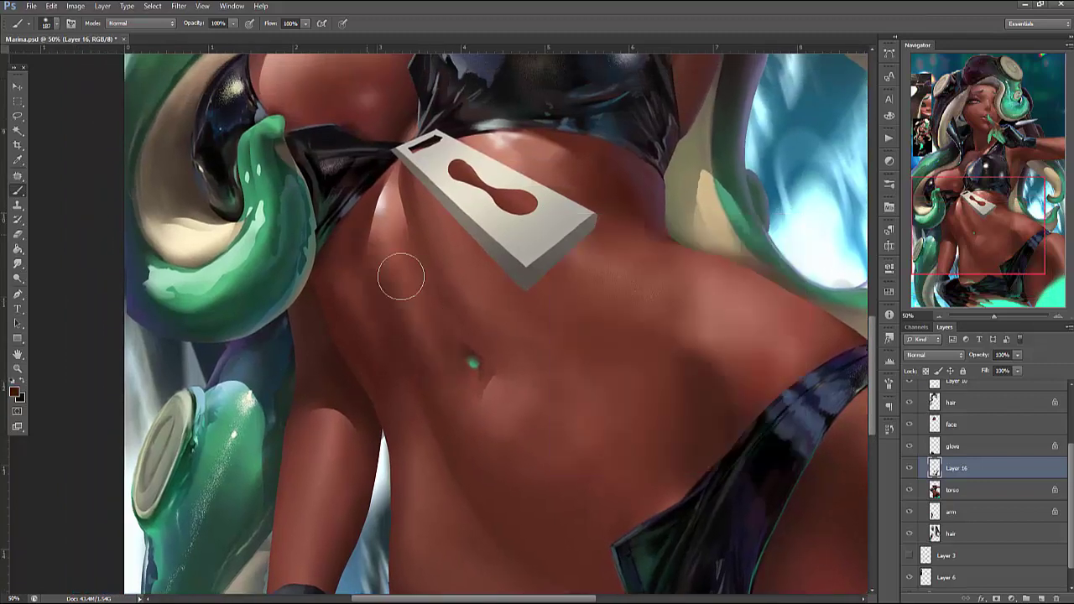
Darken the skin around the white plate and above the navel with a soft 391 px brush at 0% hardness
right_click(442, 274)
key("Tab")
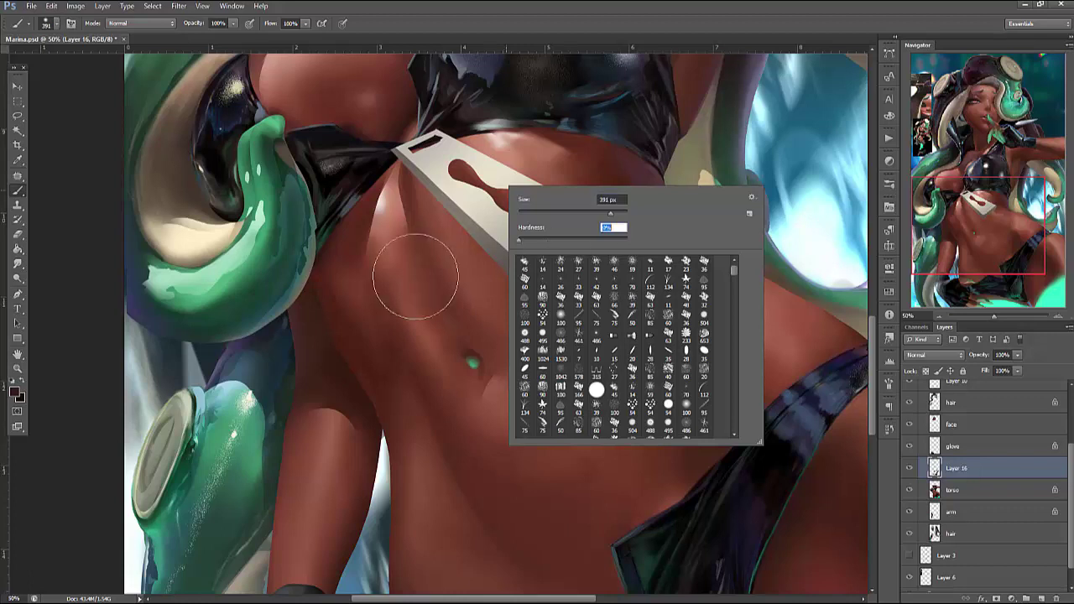
key("Return")
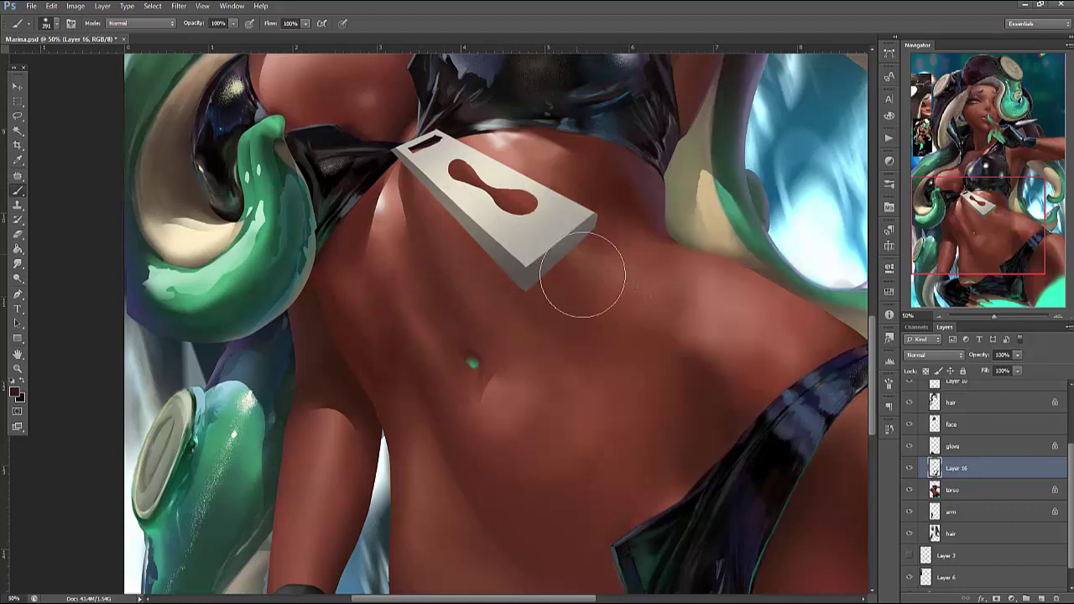
left_click_drag(532, 330, 544, 252)
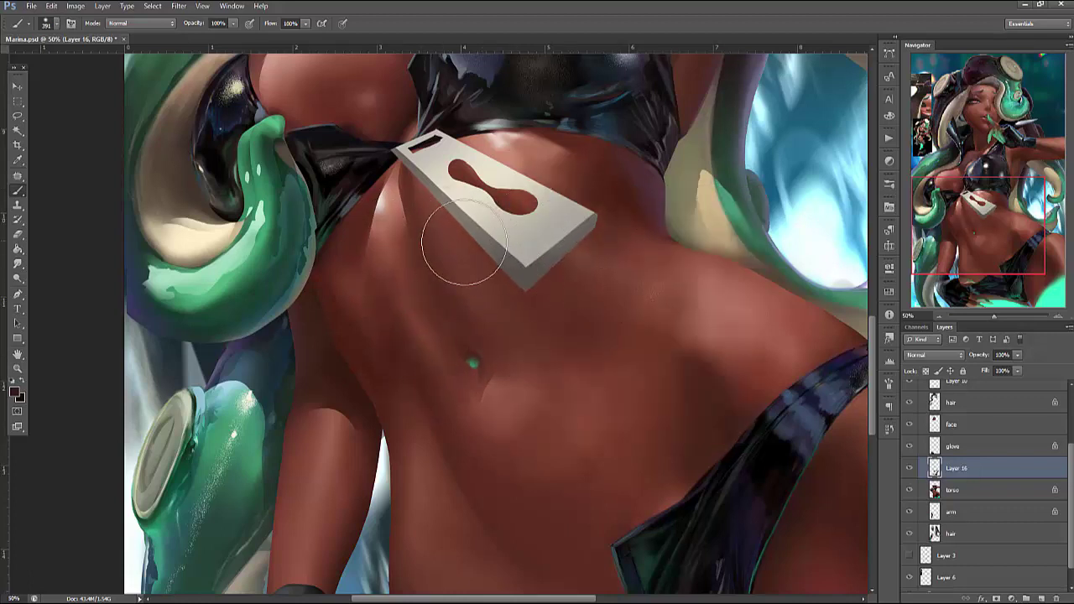
Refine the rib and upper belly shading with smaller soft brushes up to 123 px, and save the file
right_click(567, 224)
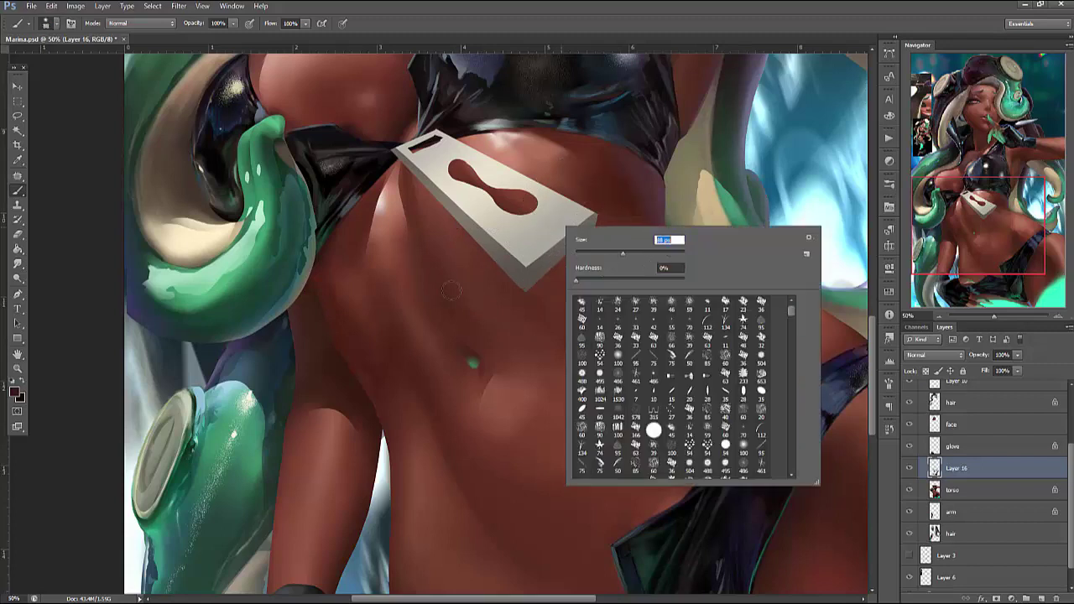
key("Return")
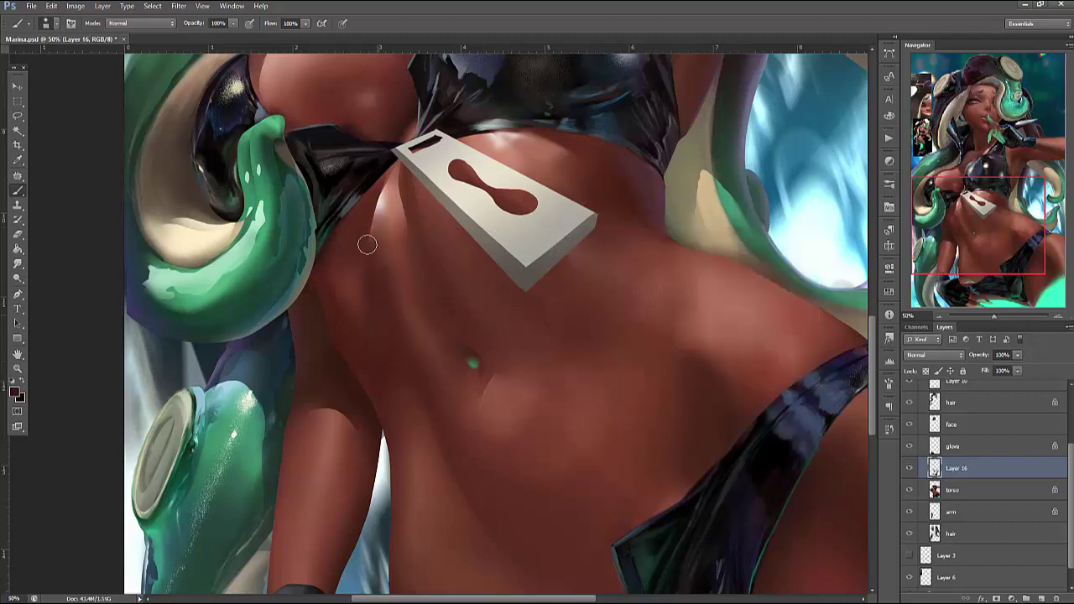
right_click(577, 130)
key("Return")
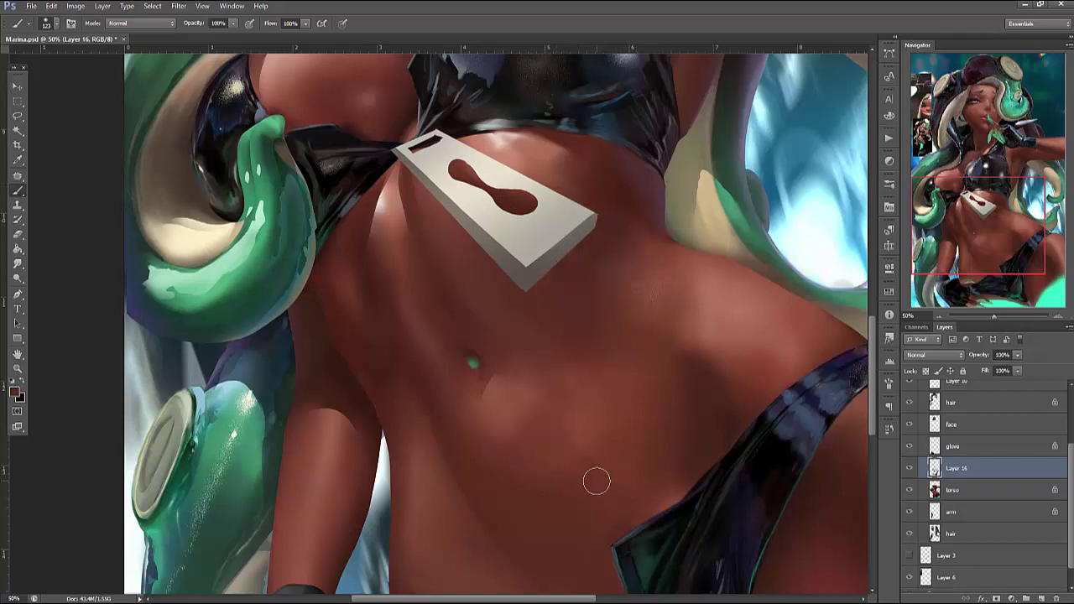
key("ctrl+s")
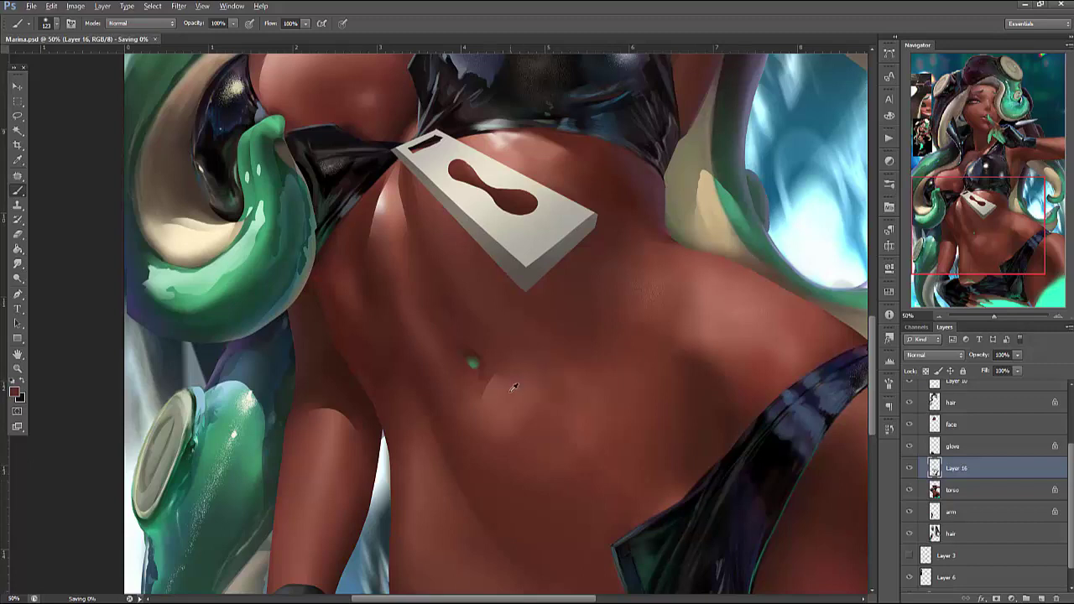
Lasso the rounded area beside the navel again, paint its edge with a 77 px brush, and deselect
key("l")
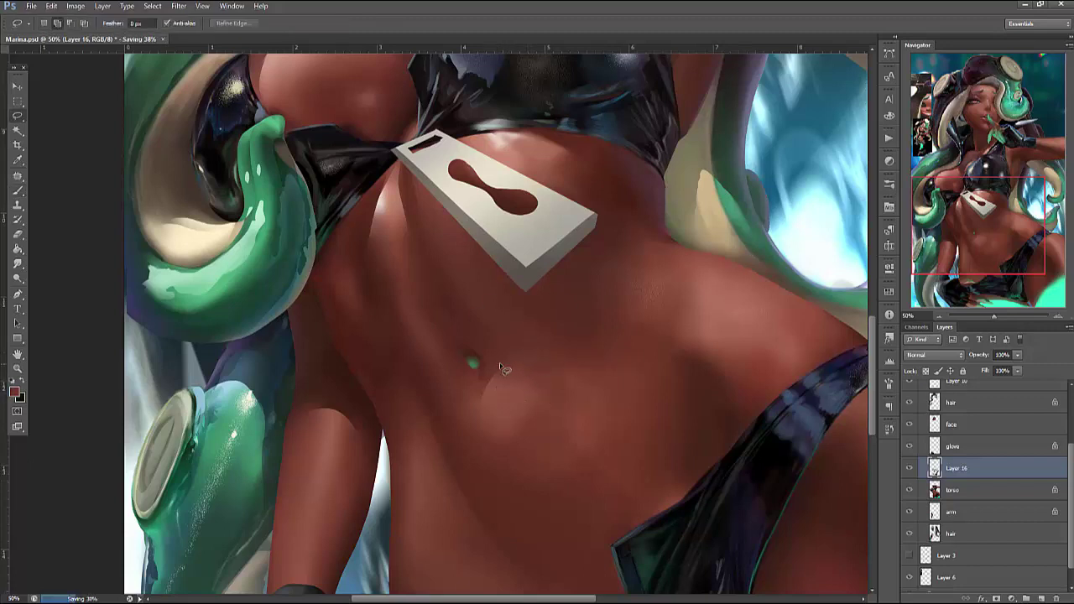
left_click_drag(492, 393, 525, 361)
key("b")
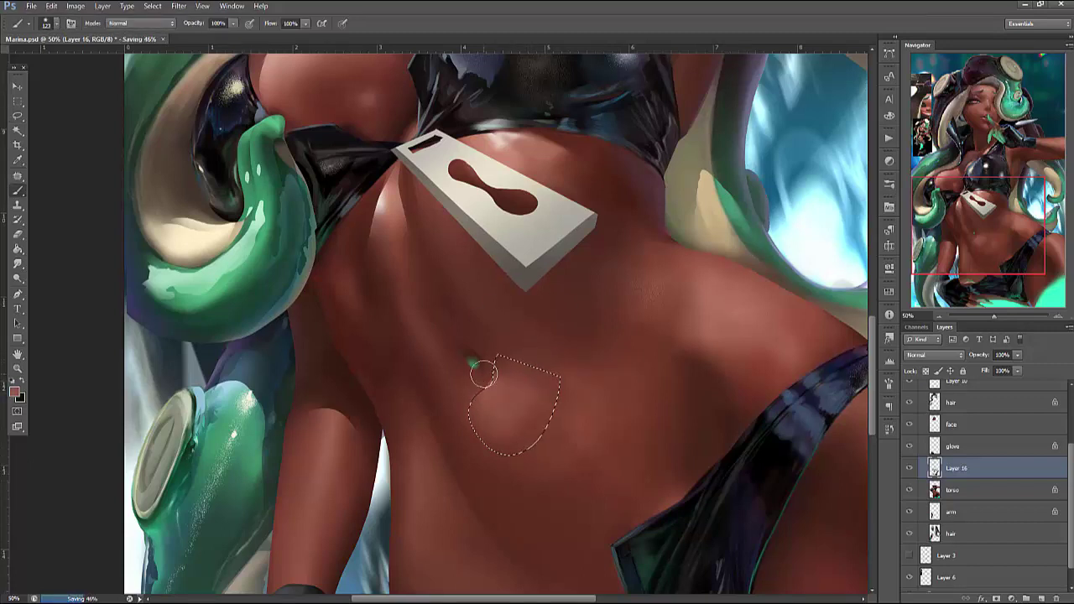
right_click(474, 183)
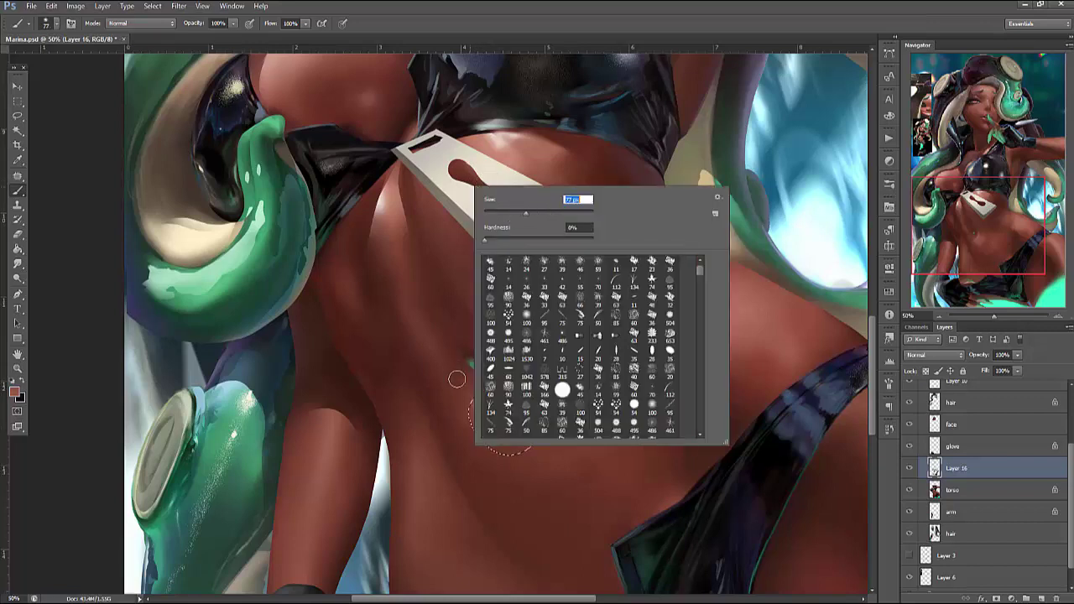
double_click(529, 359)
key("ctrl+d")
Shade the lower belly with a 166 px brush inside a lasso selection along the bikini's upper edge, and deselect
right_click(587, 329)
left_click_drag(676, 344, 690, 344)
key("Return")
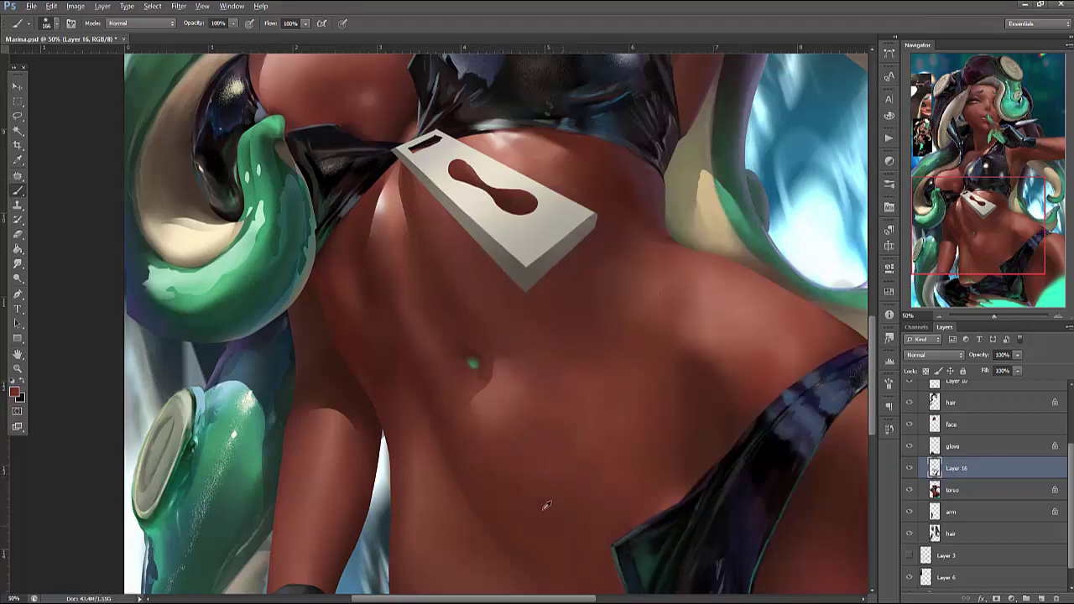
left_click_drag(763, 471, 748, 363)
key("l")
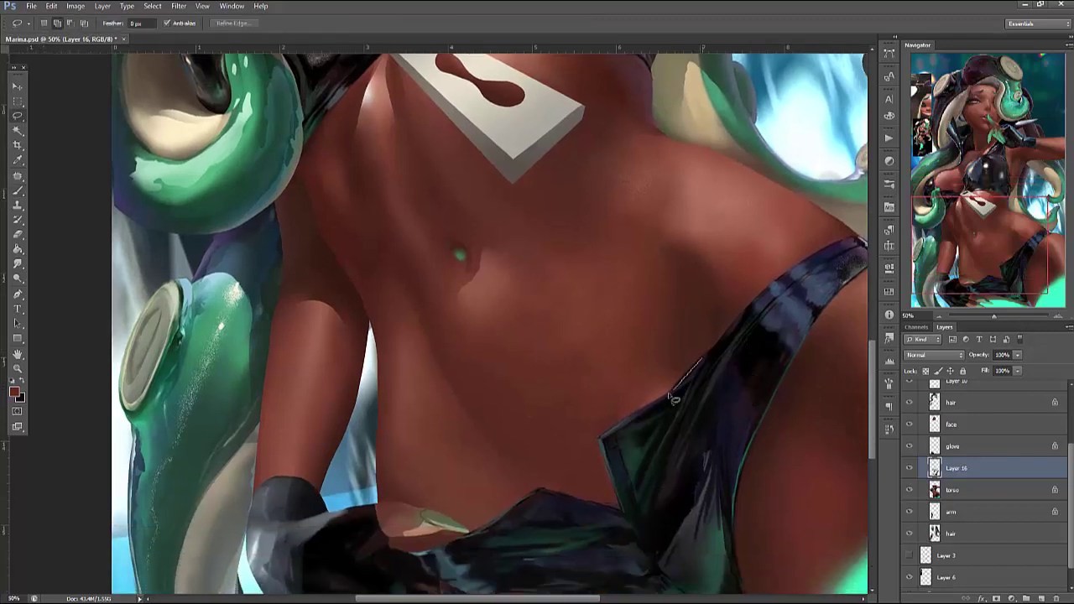
left_click_drag(606, 507, 704, 359)
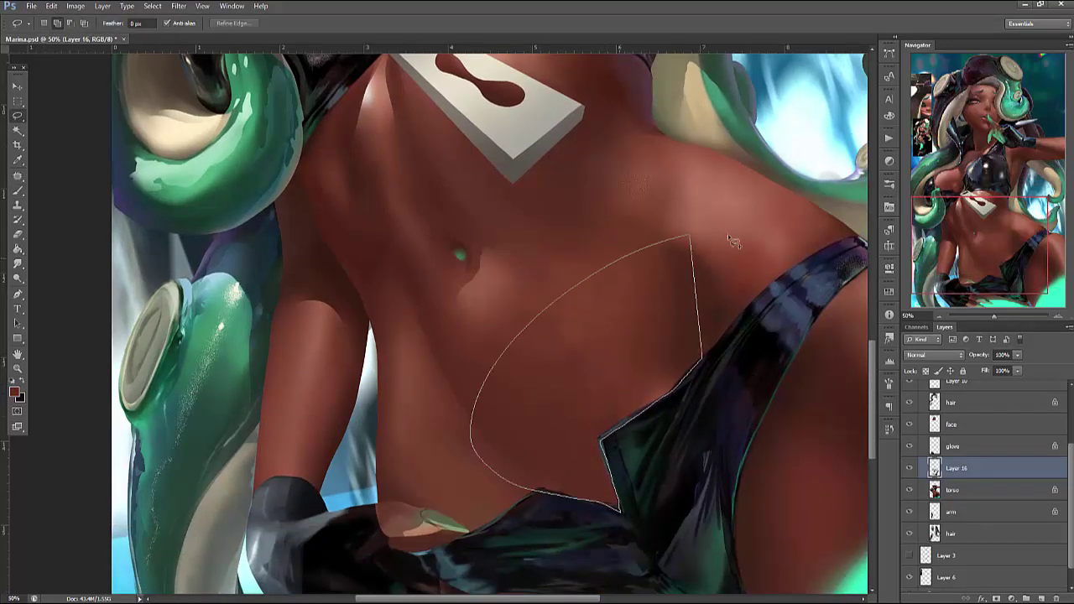
key("b")
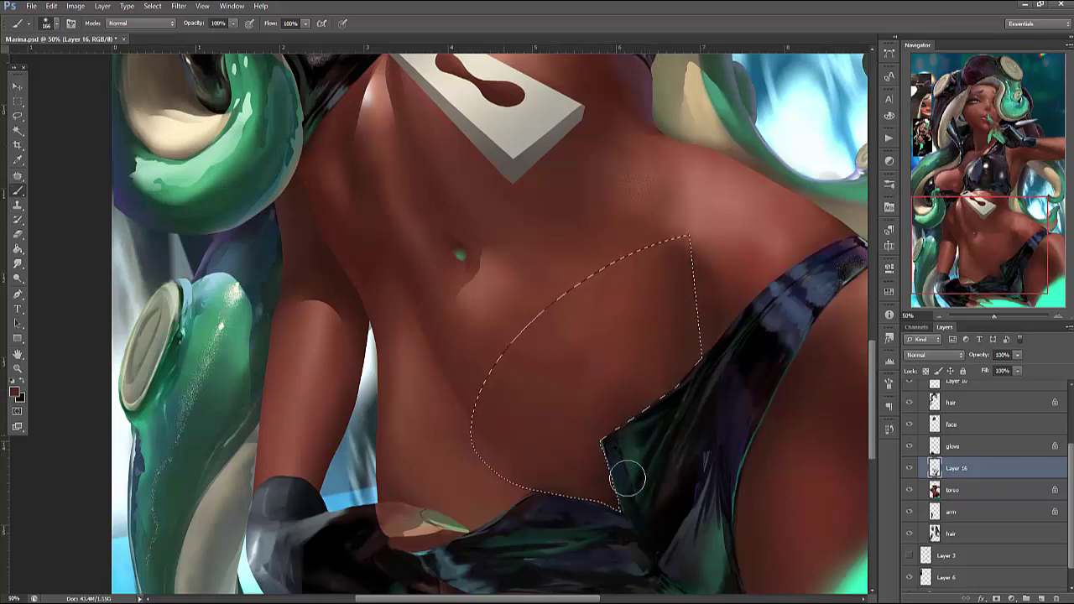
key("ctrl+d")
Lasso the lower belly above the bikini front, shade inside the selection, and deselect
key("l")
mouse_move(437, 561)
left_mouse_down()
mouse_move(612, 345)
mouse_move(542, 489)
left_mouse_up()
key("b")
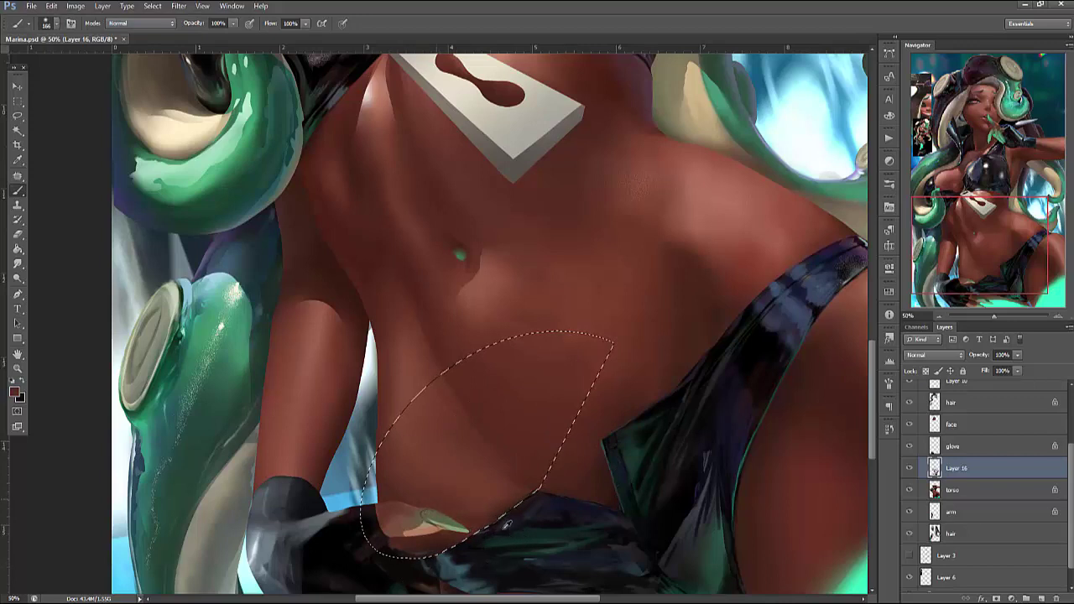
key("ctrl+d")
Lasso a narrow strip along the waist beside the gloved arm, darken it in dark red, and deselect
key("l")
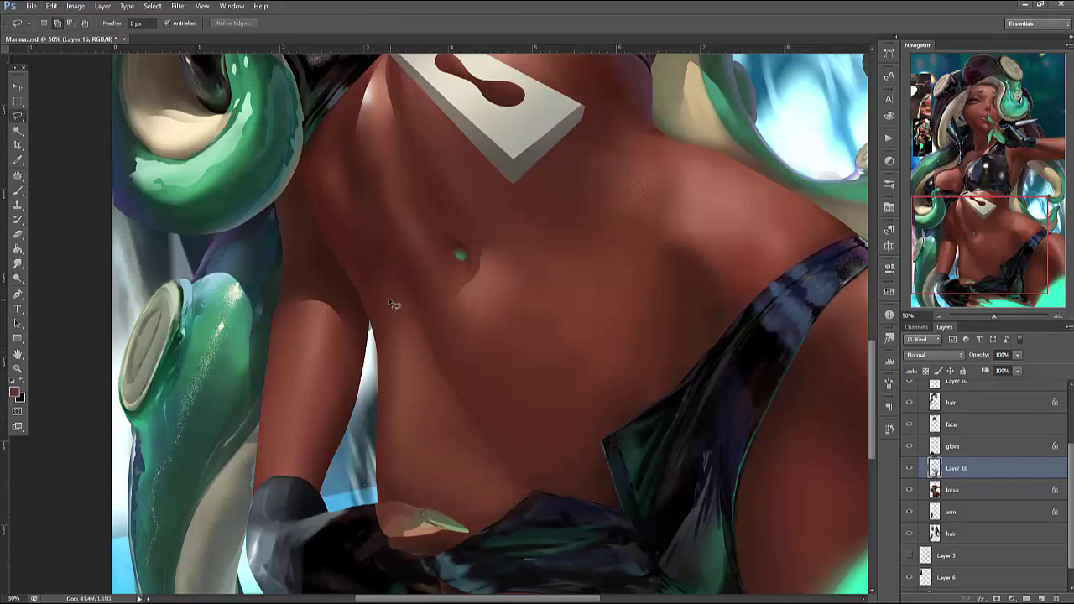
left_click_drag(382, 477, 357, 266)
key("b")
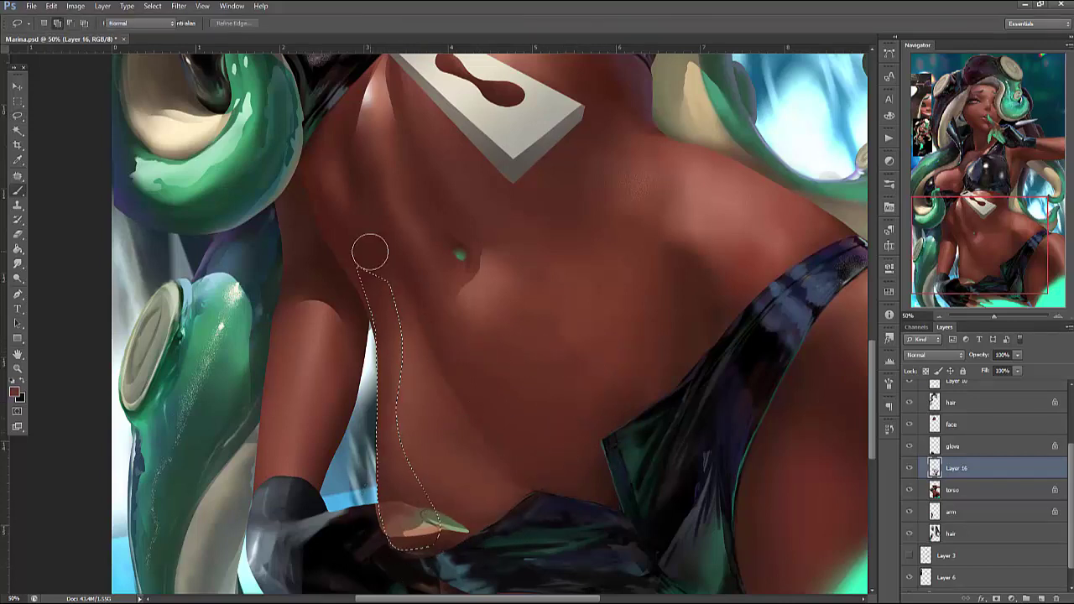
key("ctrl+d")
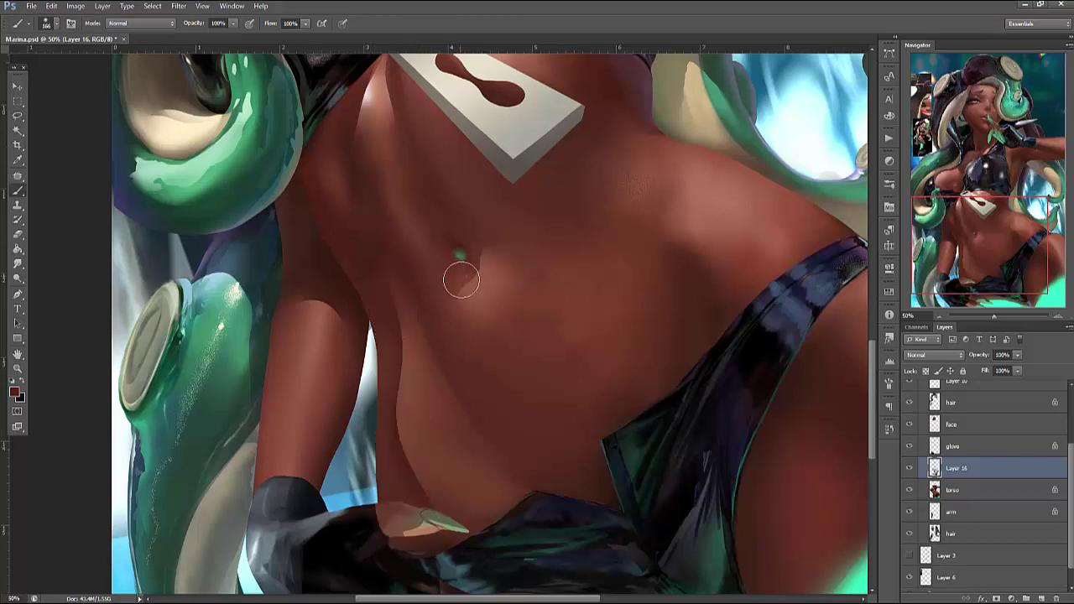
Soften the hard edge of the waist shadow into the belly, starting with a 53 px brush and then enlarging it
right_click(463, 275)
key("Return")
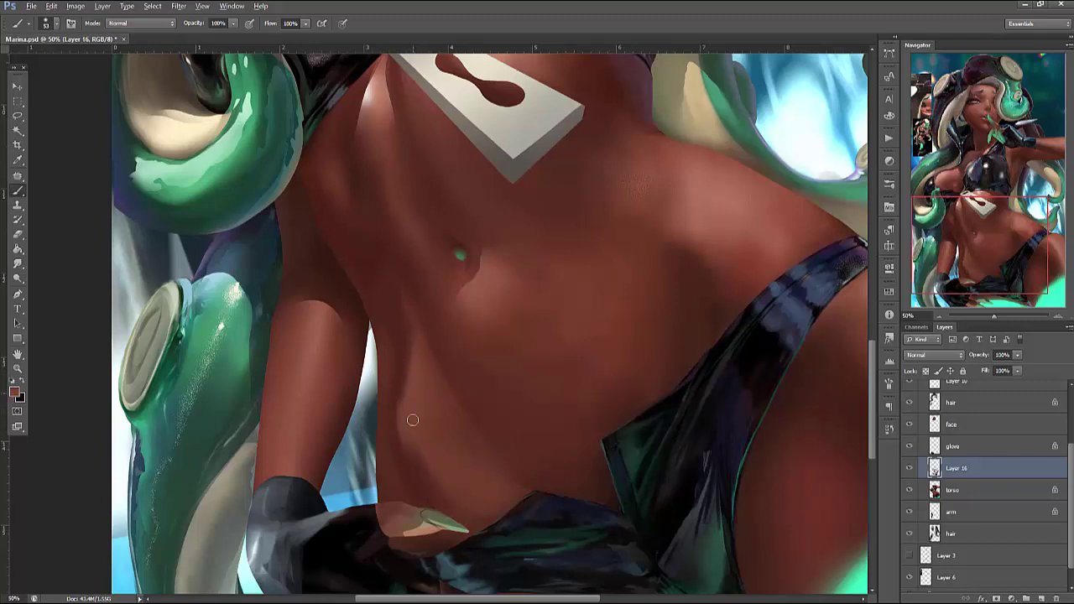
right_click(453, 271)
left_click_drag(487, 295, 502, 296)
key("Return")
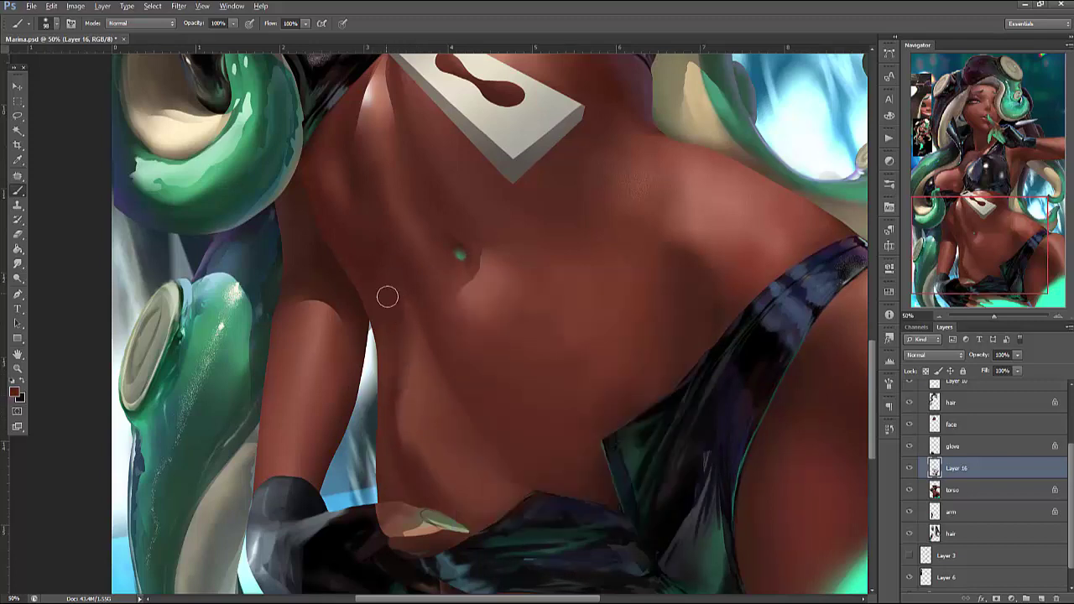
Lasso a diagonal strip from the waist toward the lower belly, darken it, and deselect
key("l")
mouse_move(400, 275)
left_mouse_down()
mouse_move(495, 447)
mouse_move(399, 276)
left_mouse_up()
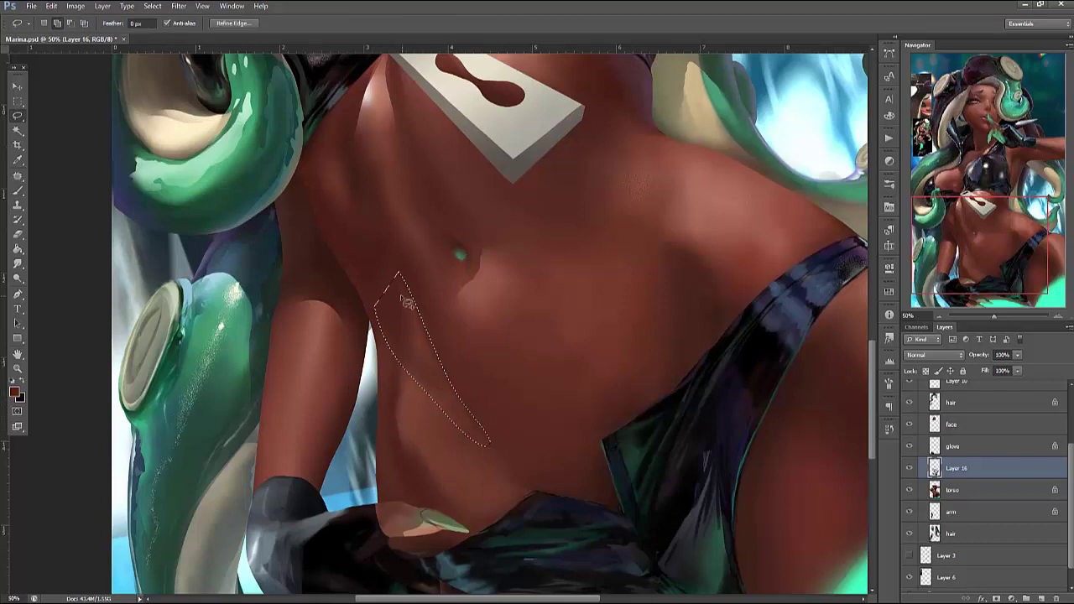
key("b")
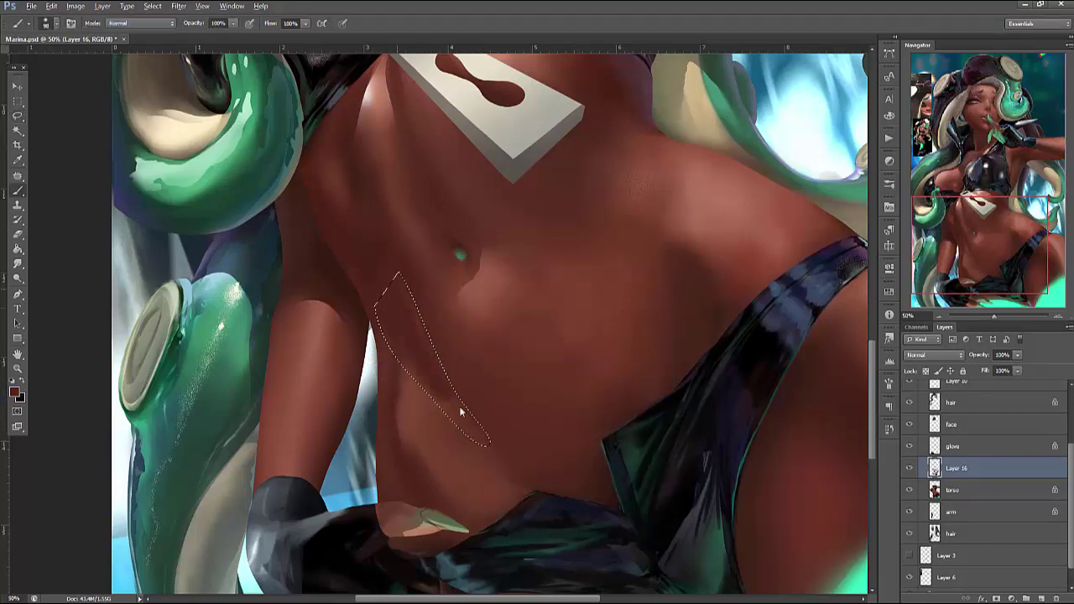
key("ctrl+d")
Soften the diagonal shadow running from the waist to the lower belly with a 92 px brush and sampled skin tones
right_click(502, 277)
left_click_drag(620, 289, 594, 289)
key("Return")
right_click(497, 411)
left_click_drag(597, 336, 626, 335)
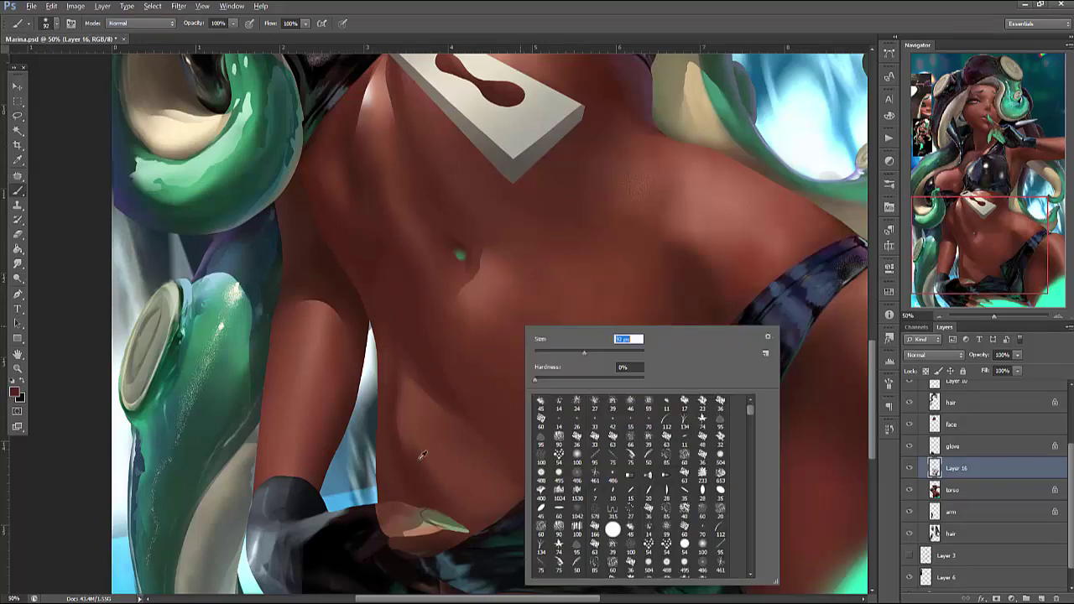
key("Return")
left_click(418, 412, "alt")
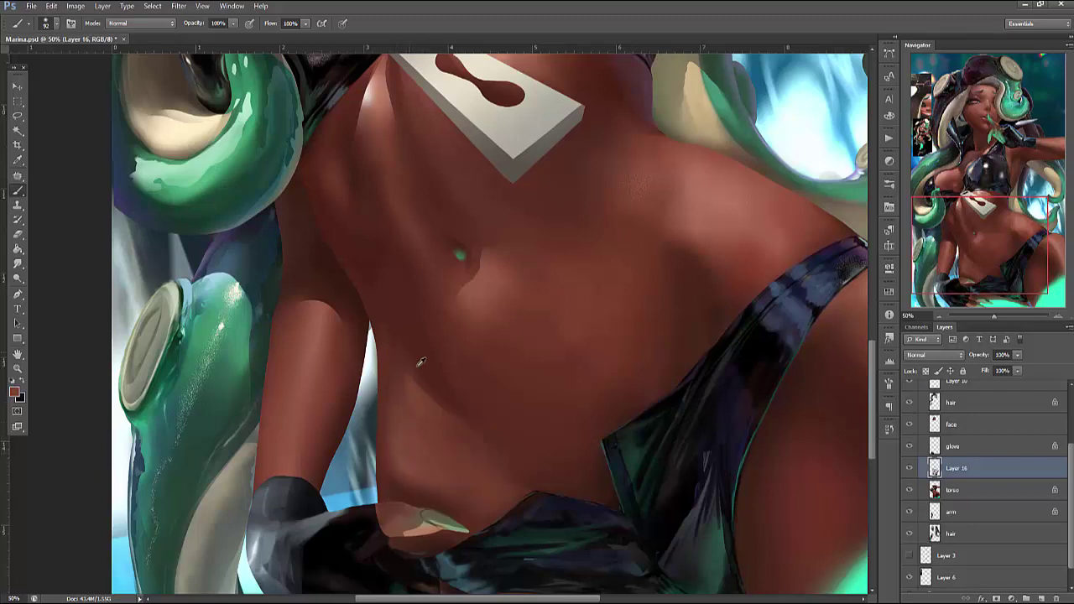
left_click(419, 536, "alt")
Smooth the lower belly skin between the waist shadow and the bikini front, readjusting the brush size
right_click(644, 317)
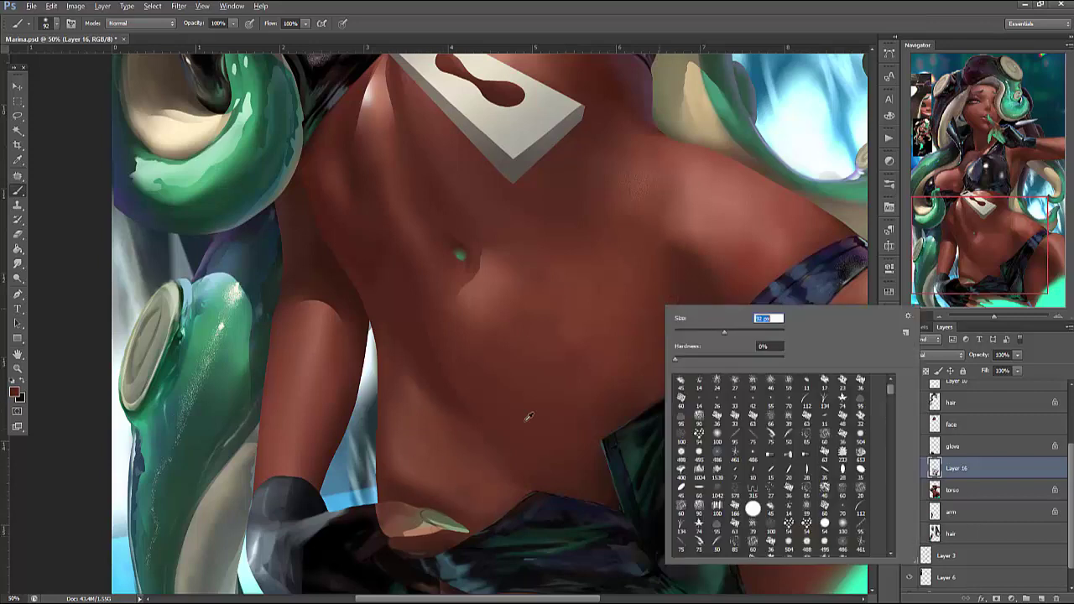
left_click(537, 411)
left_click_drag(407, 521, 417, 543)
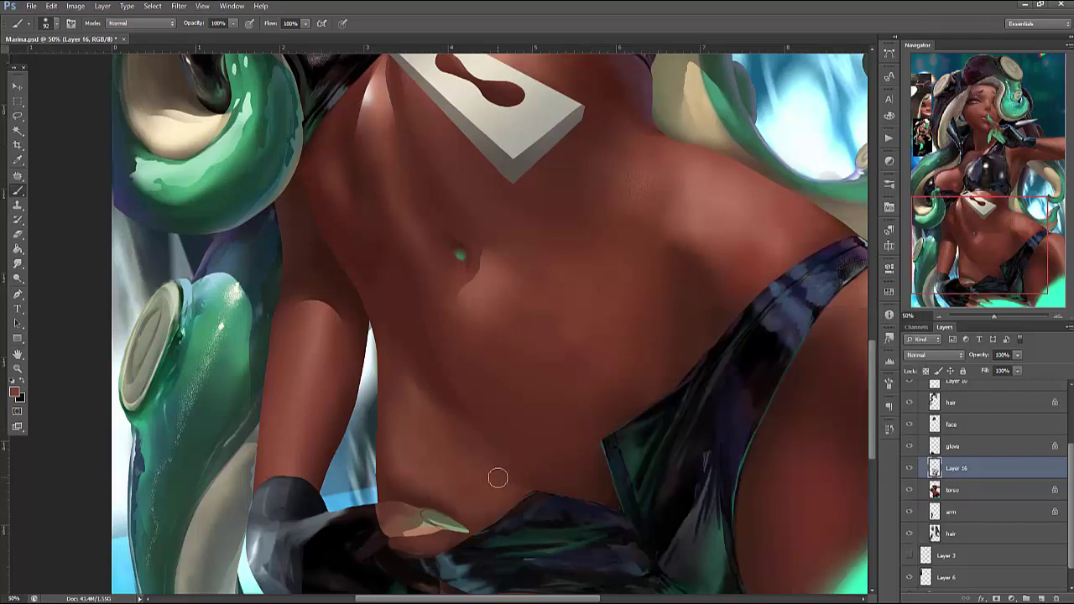
right_click(519, 255)
left_click(436, 377)
Lasso a diagonal strip across the belly, shade and deselect it, soften it at 102 px, and compare with Layer 16 hidden
key("l")
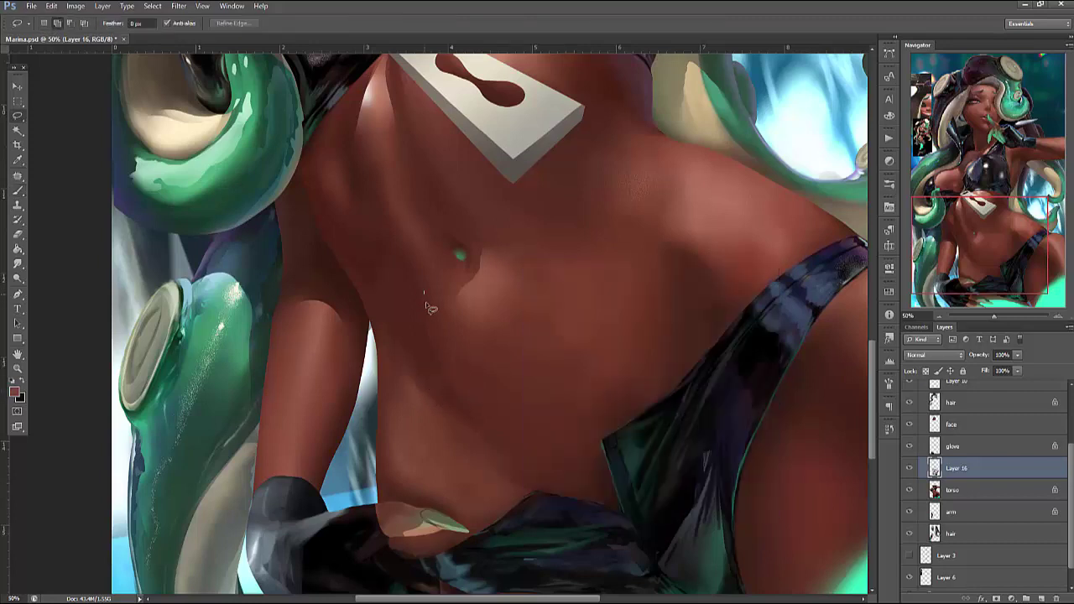
mouse_move(575, 468)
left_mouse_down()
mouse_move(495, 451)
mouse_move(394, 277)
left_mouse_up()
key("b")
key("ctrl+d")
right_click(505, 300)
left_click_drag(554, 314, 572, 314)
left_click(451, 341)
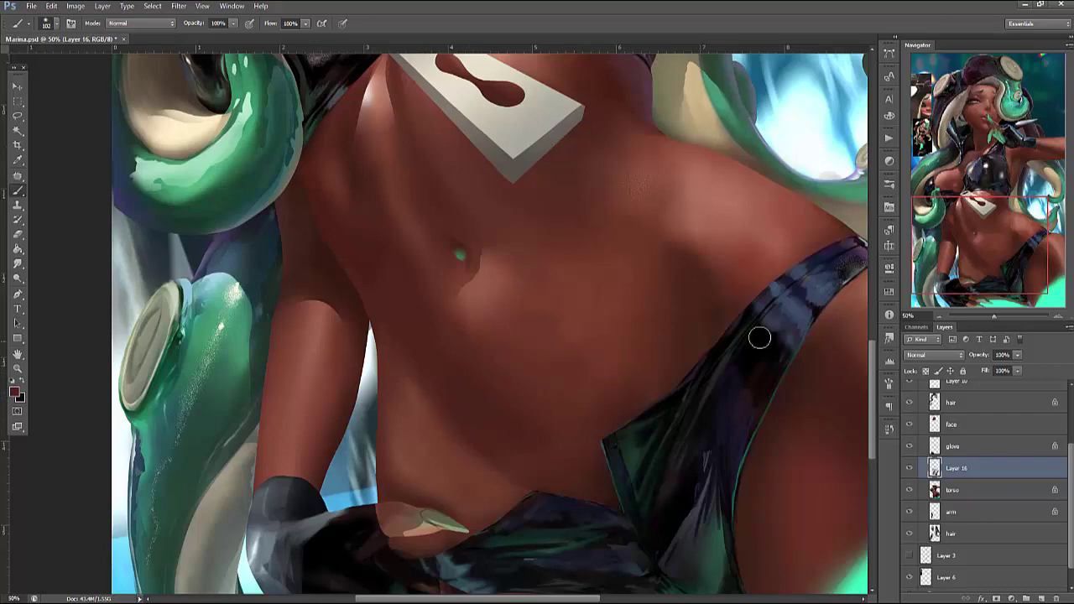
left_click(909, 469)
left_click(910, 469)
Smooth the upper belly skin around the hanging tag with a 160 px brush, and refine the shading with a smaller one
scroll(847, 447, "up", 3)
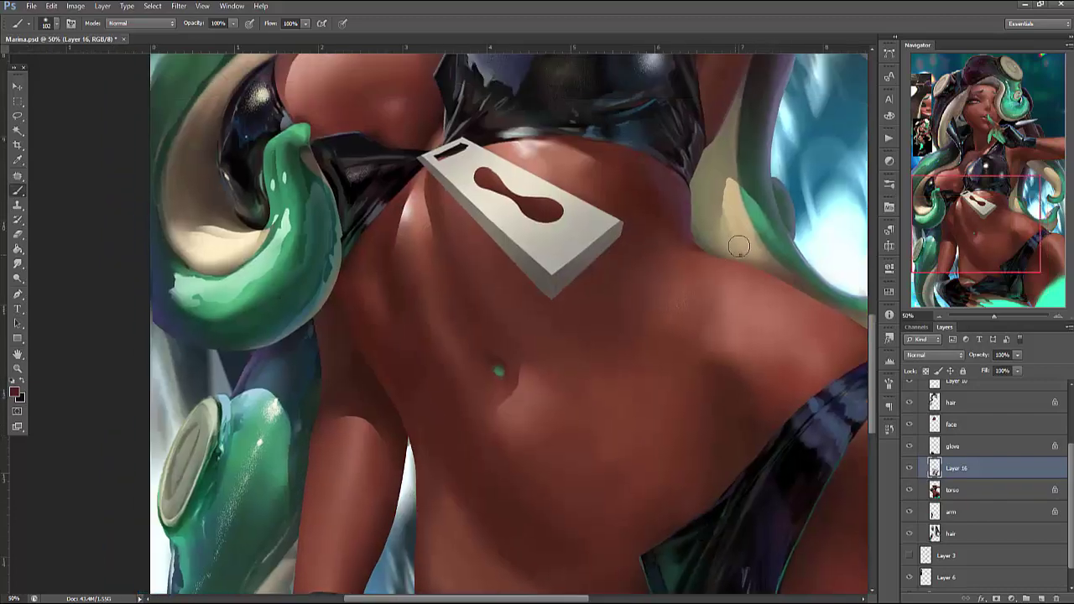
right_click(738, 249)
key("Return")
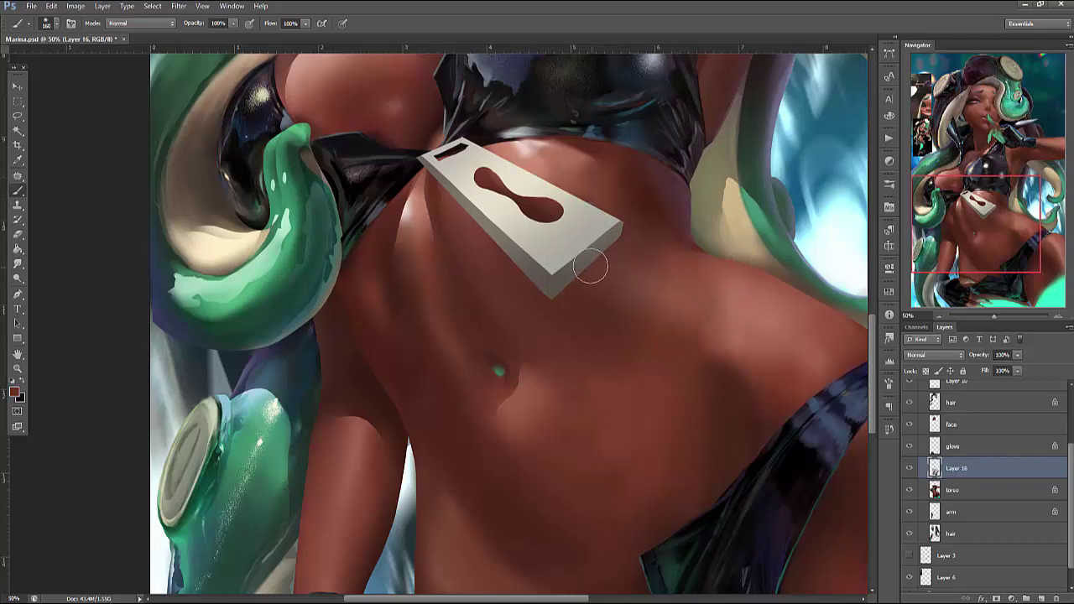
right_click(458, 227)
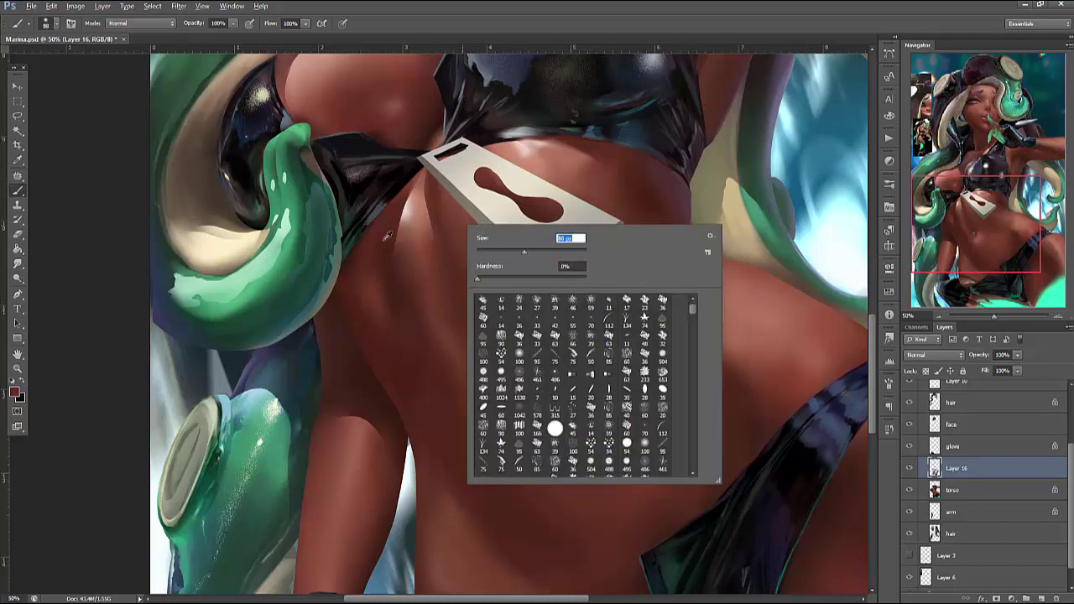
key("Return")
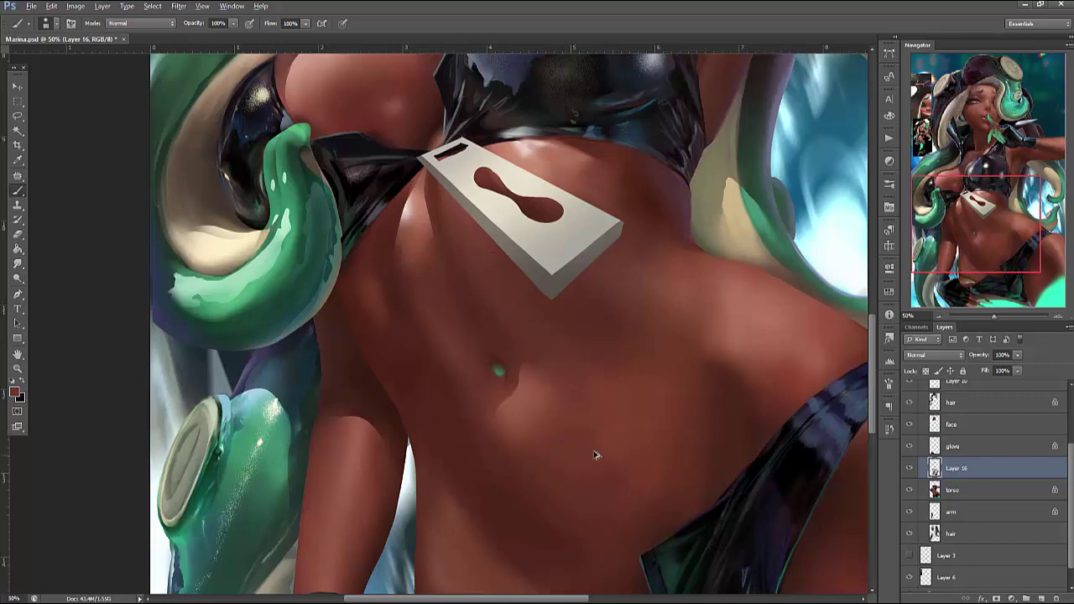
Check the belly shading with Layer 16 hidden and shown, and flip the whole canvas horizontally
left_click(910, 468)
left_click(910, 468)
left_click(941, 314)
left_click(941, 315)
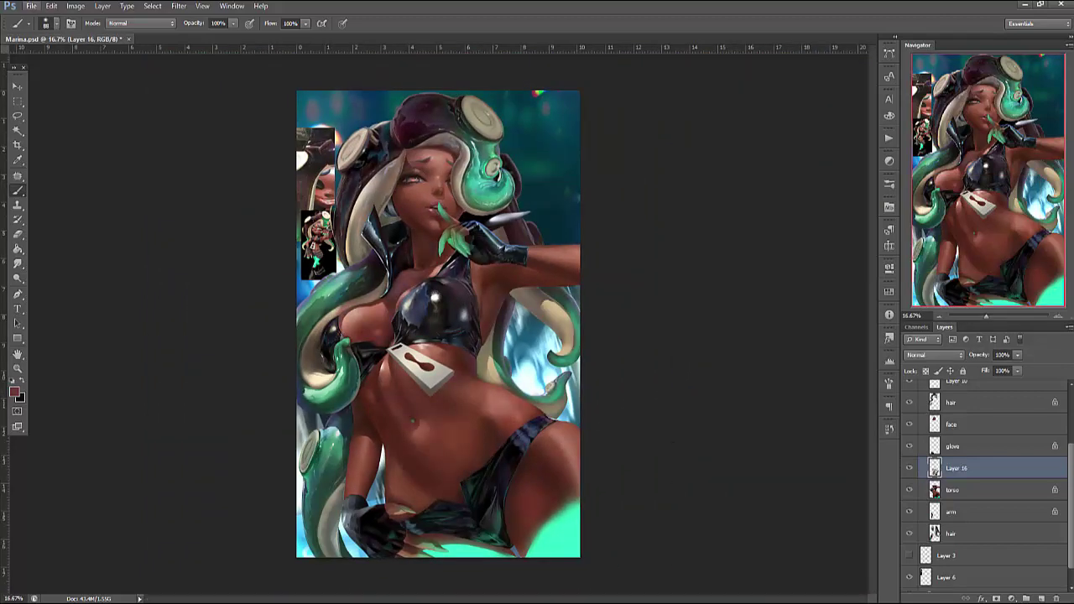
left_click(84, 7)
mouse_move(173, 113)
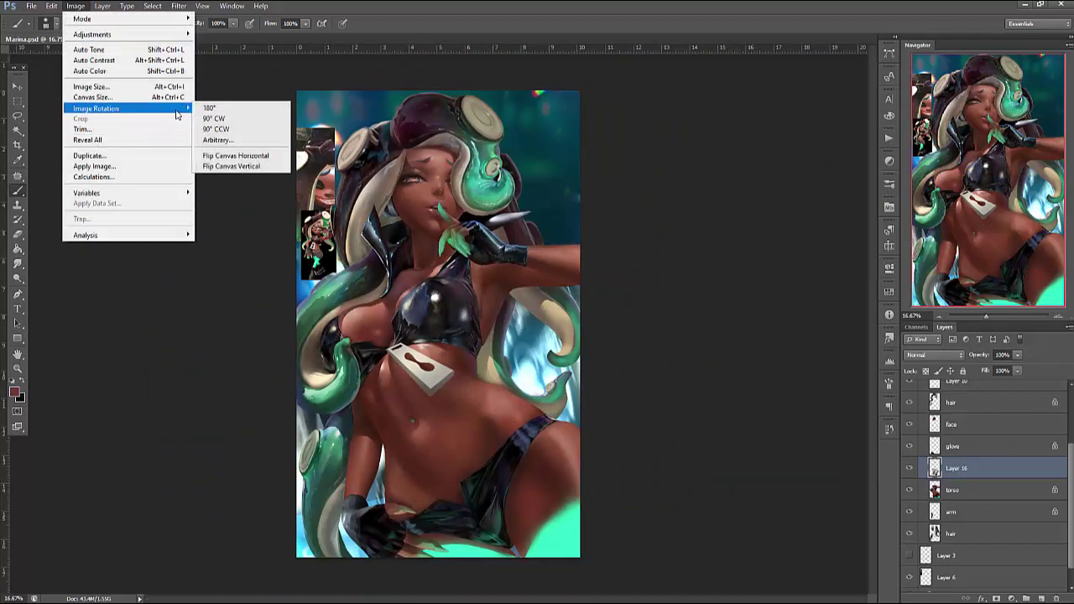
left_click(238, 155)
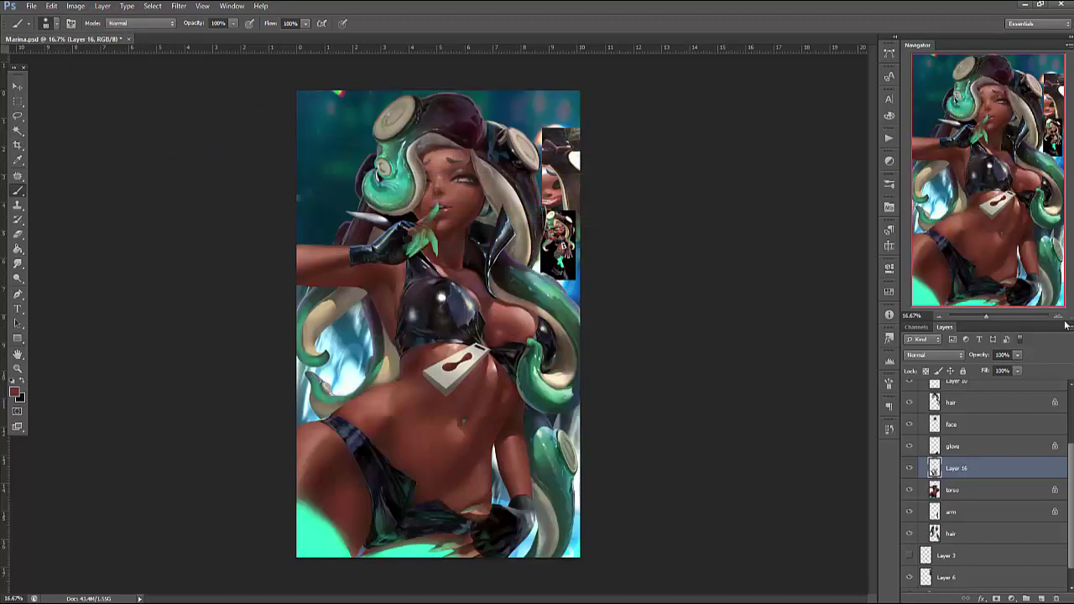
Examine the mirrored hip and belly shading with Layer 16 hidden and shown
scroll(647, 390, "up", 3)
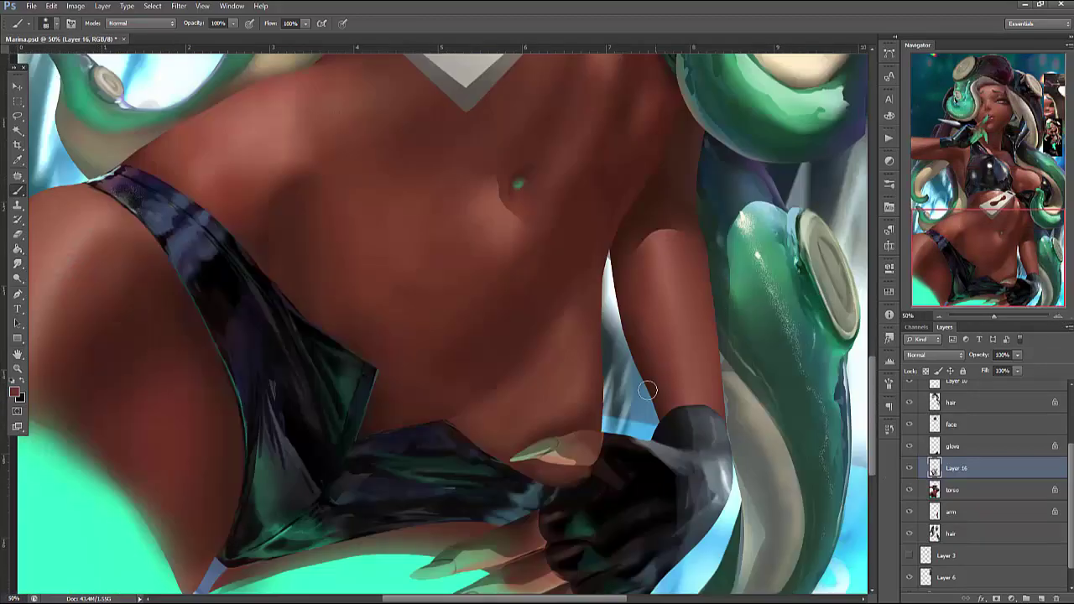
left_click_drag(537, 280, 726, 344)
left_click(909, 468)
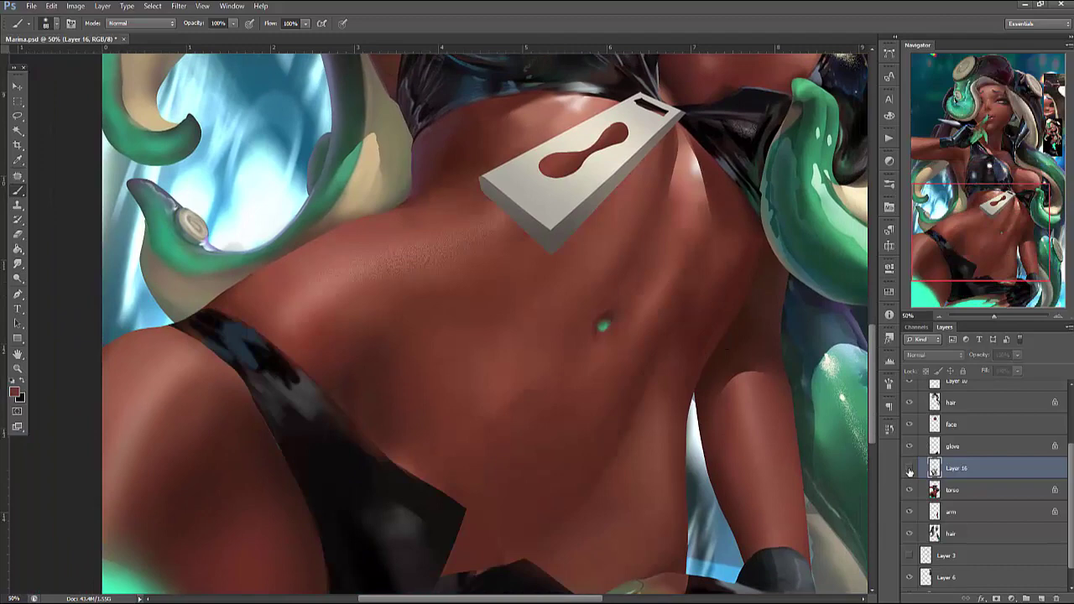
left_click(908, 469)
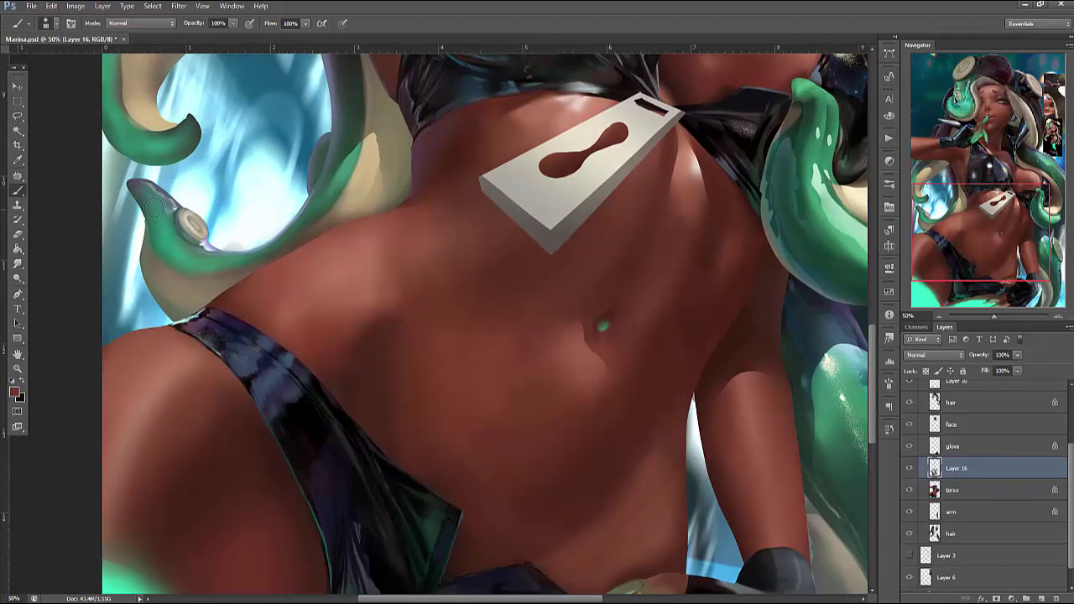
Erase Layer 16 over the hip highlight with a 349 px eraser to restore the textured skin underneath
right_click(472, 238)
key("Escape")
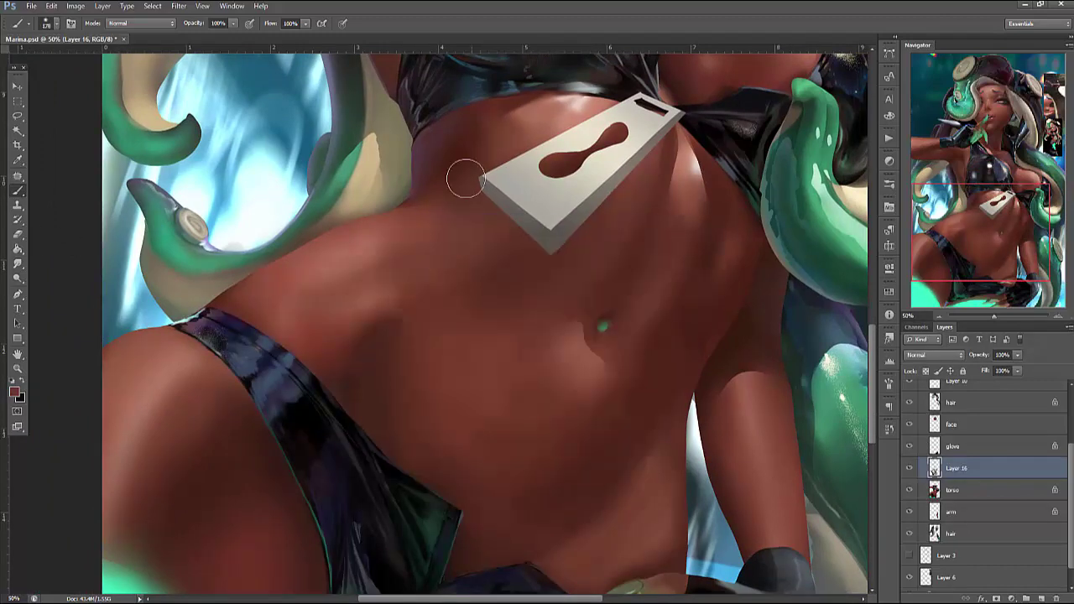
left_click(18, 234)
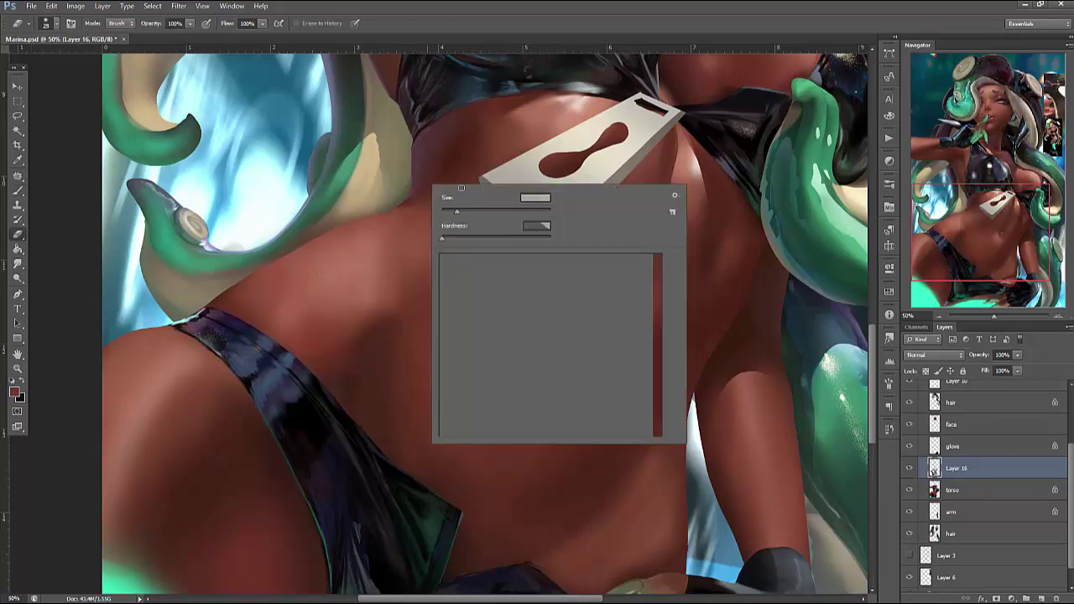
right_click(428, 185)
left_click(504, 215)
key("Escape")
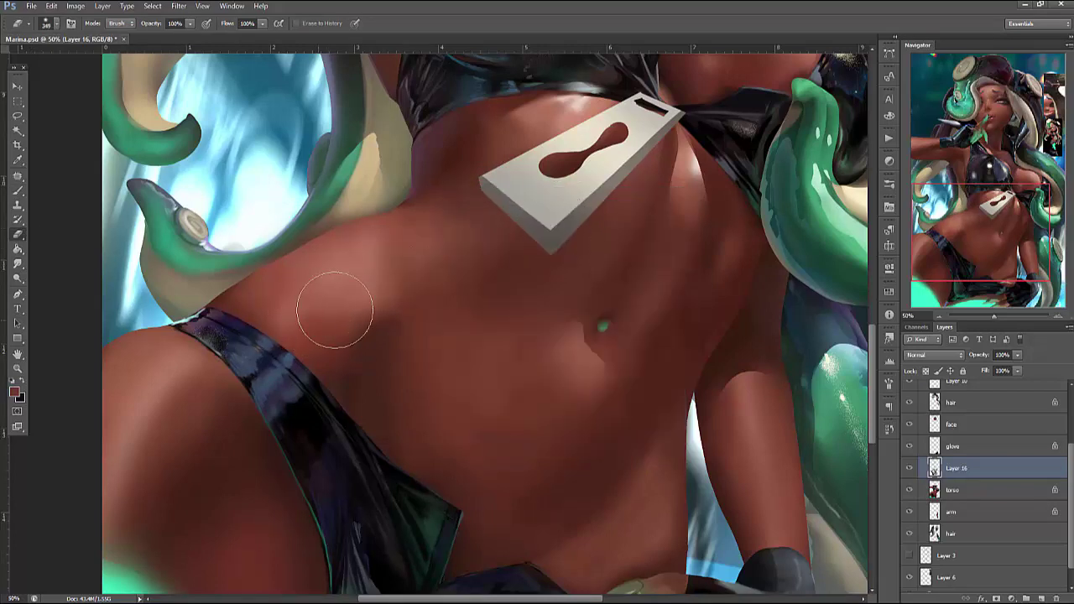
left_click_drag(473, 233, 329, 293)
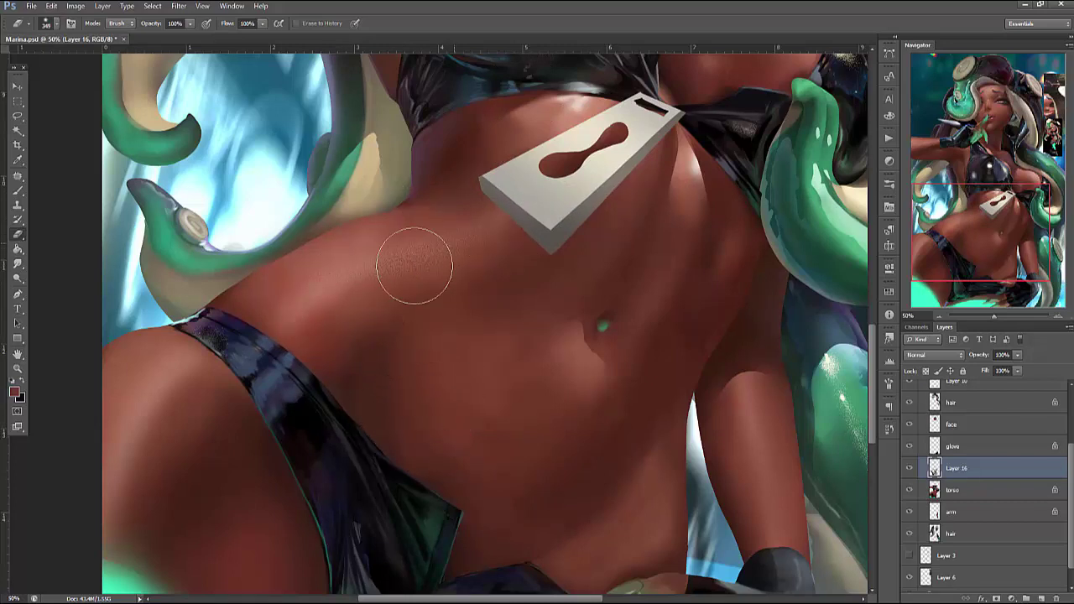
Paint the upper thigh beside the bikini strap with a 391 px brush and skin tone sampled from the hip
left_click_drag(762, 475, 798, 395)
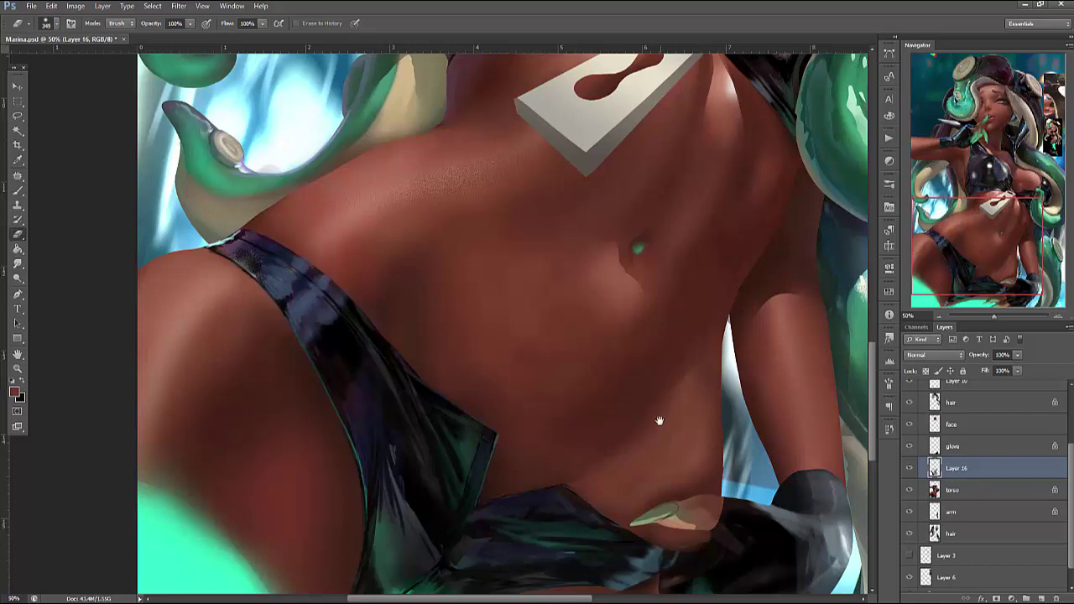
left_click_drag(660, 420, 779, 362)
key("b")
right_click(491, 231)
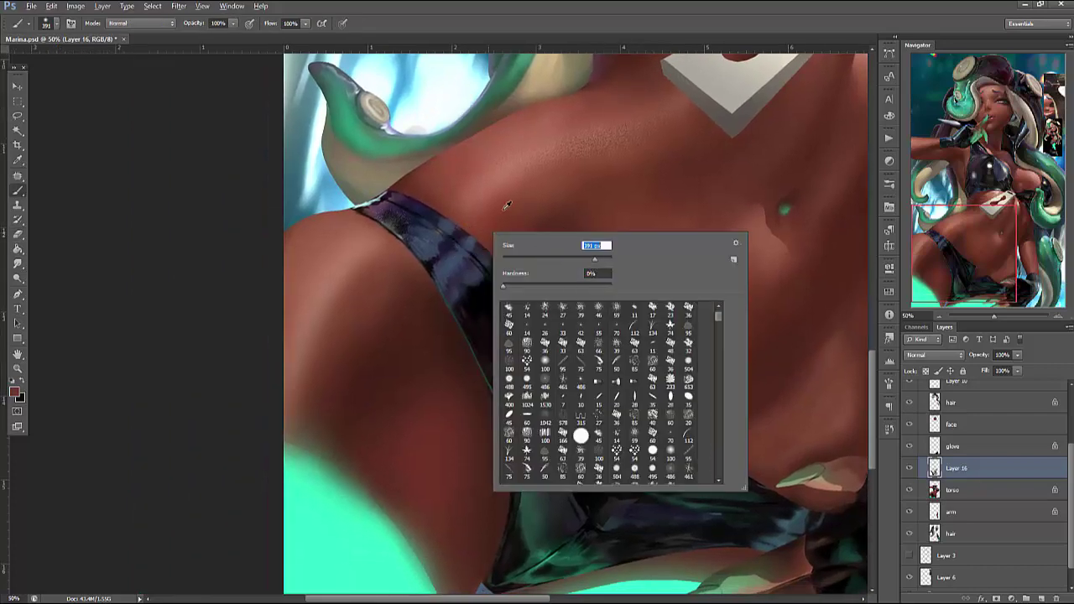
key("Escape")
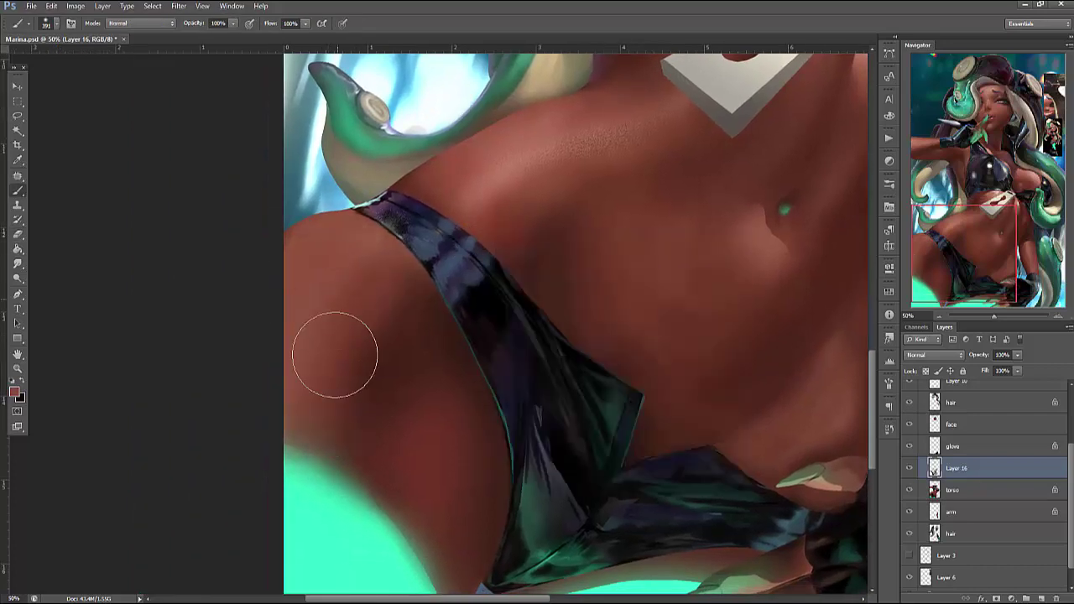
left_click_drag(337, 305, 395, 300)
left_click(495, 168, "alt")
mouse_move(364, 252)
left_mouse_down()
mouse_move(357, 340)
mouse_move(412, 280)
mouse_move(343, 271)
mouse_move(377, 305)
mouse_move(336, 403)
left_mouse_up()
Lasso the rounded upper thigh, lighten it in light skin tone, and continue blending after toggling the selection
key("l")
mouse_move(370, 214)
left_mouse_down()
mouse_move(419, 427)
mouse_move(285, 493)
left_mouse_up()
key("b")
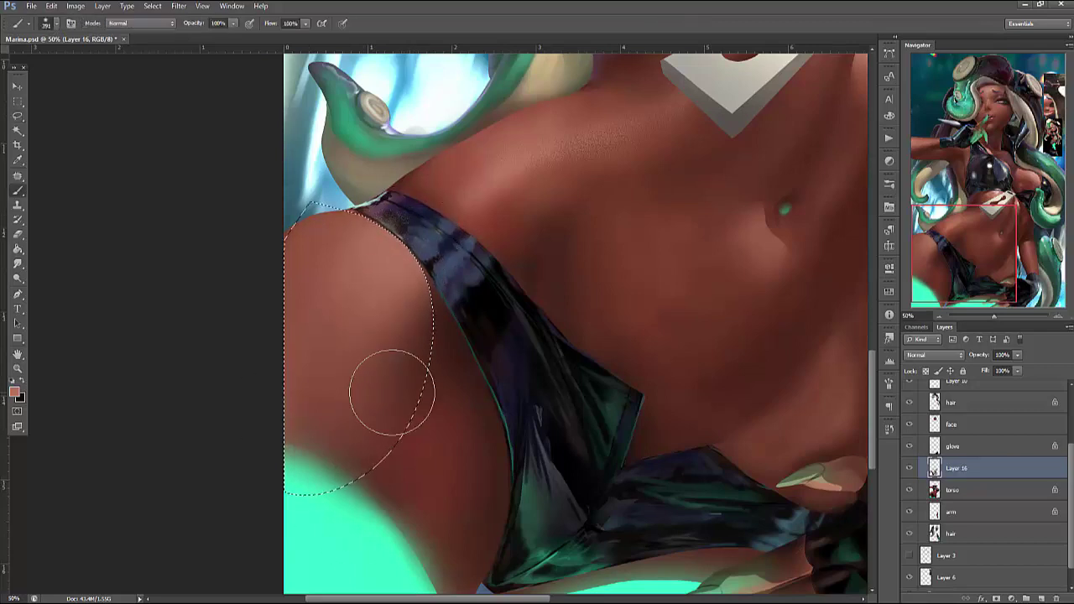
key("ctrl+d")
key("ctrl+shift+d")
mouse_move(394, 369)
left_mouse_down()
mouse_move(399, 227)
mouse_move(394, 269)
left_mouse_up()
left_click_drag(378, 453, 398, 550)
Lasso a larger area of the thigh, brush skin tone from its inner side toward the upper part, and deselect
key("l")
mouse_move(351, 277)
left_mouse_down()
mouse_move(445, 511)
mouse_move(281, 588)
left_mouse_up()
key("b")
mouse_move(420, 353)
left_mouse_down()
mouse_move(377, 347)
mouse_move(415, 400)
mouse_move(400, 407)
mouse_move(454, 477)
mouse_move(420, 546)
mouse_move(369, 285)
left_mouse_up()
key("ctrl+d")
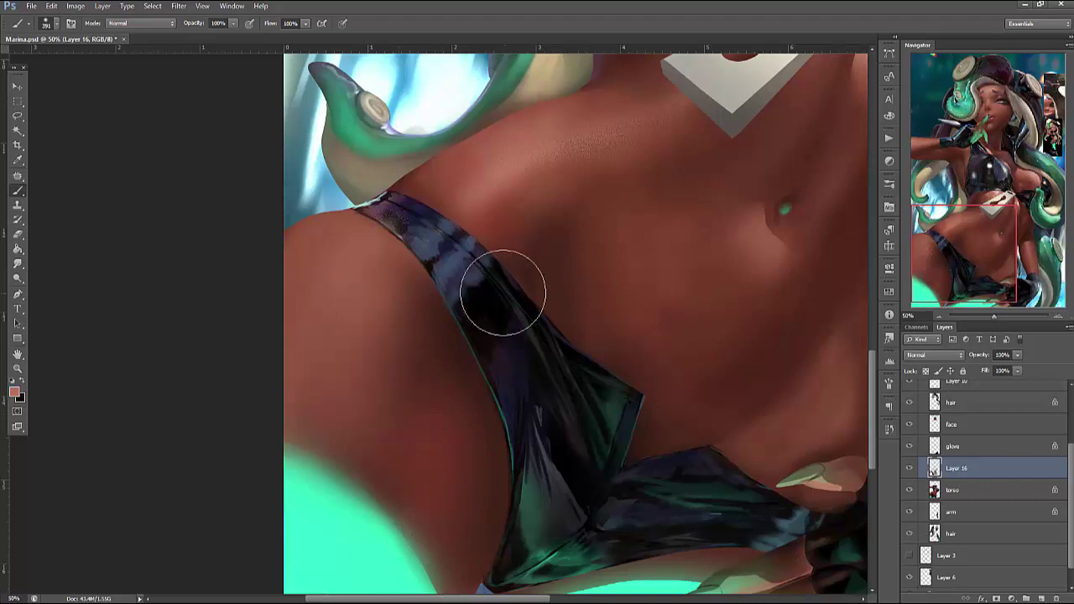
Lasso along the thigh's outer upper edge, trim the skin outside the contour, return to Layer 16, and deselect
key("l")
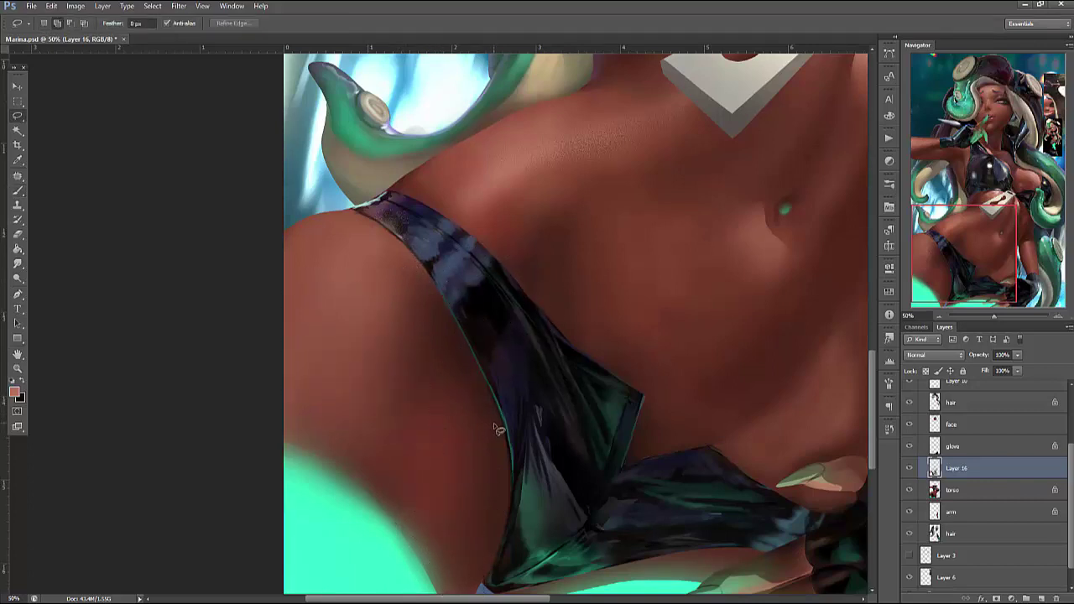
left_click_drag(344, 218, 449, 143)
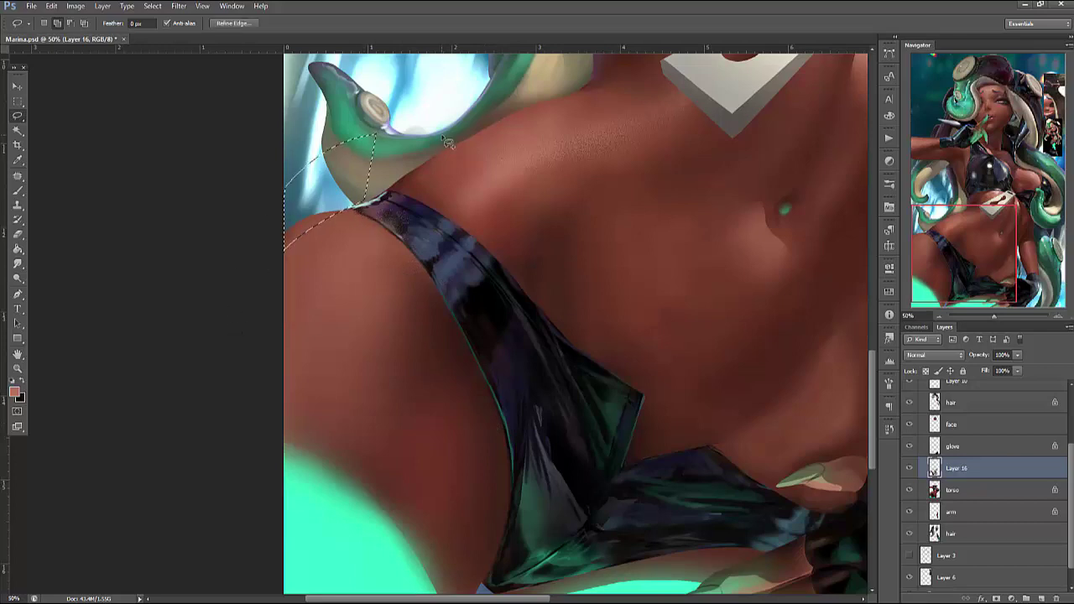
left_click(965, 491)
left_click(972, 477)
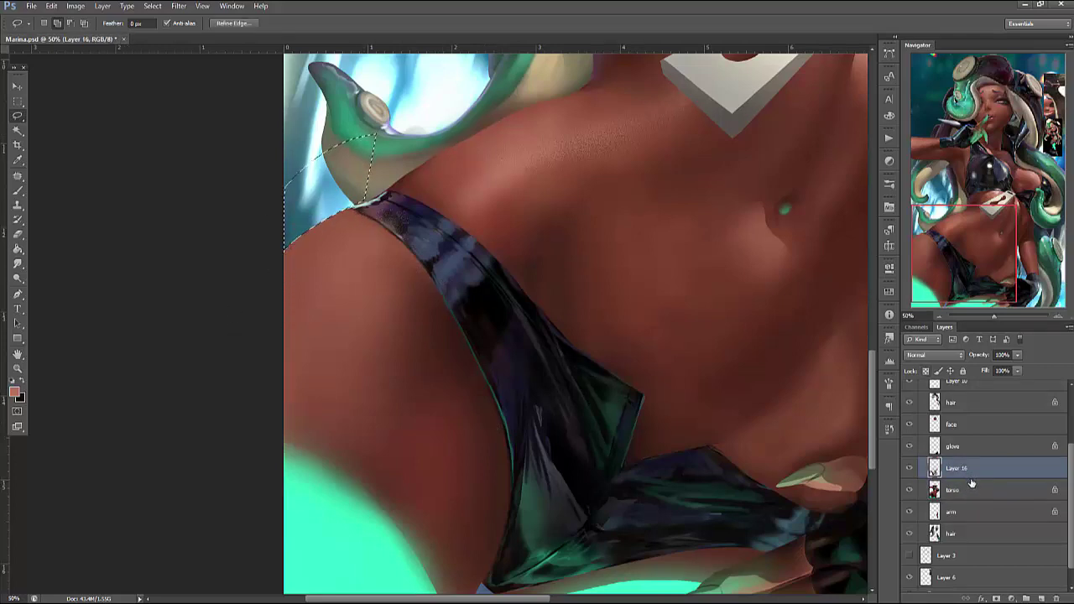
key("ctrl+d")
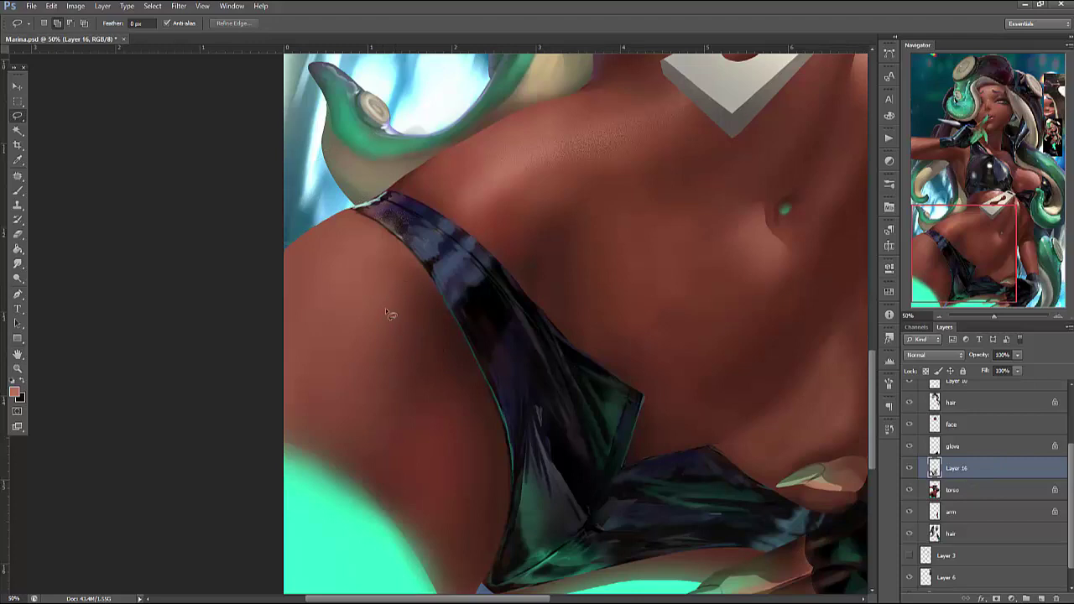
Lasso the front of the thigh with a curved inner edge, lighten the skin inside, and deselect
left_click_drag(474, 454, 293, 308)
key("b")
mouse_move(469, 362)
left_mouse_down()
mouse_move(453, 344)
mouse_move(403, 350)
mouse_move(412, 300)
mouse_move(437, 395)
mouse_move(491, 510)
mouse_move(420, 503)
mouse_move(499, 563)
left_mouse_up()
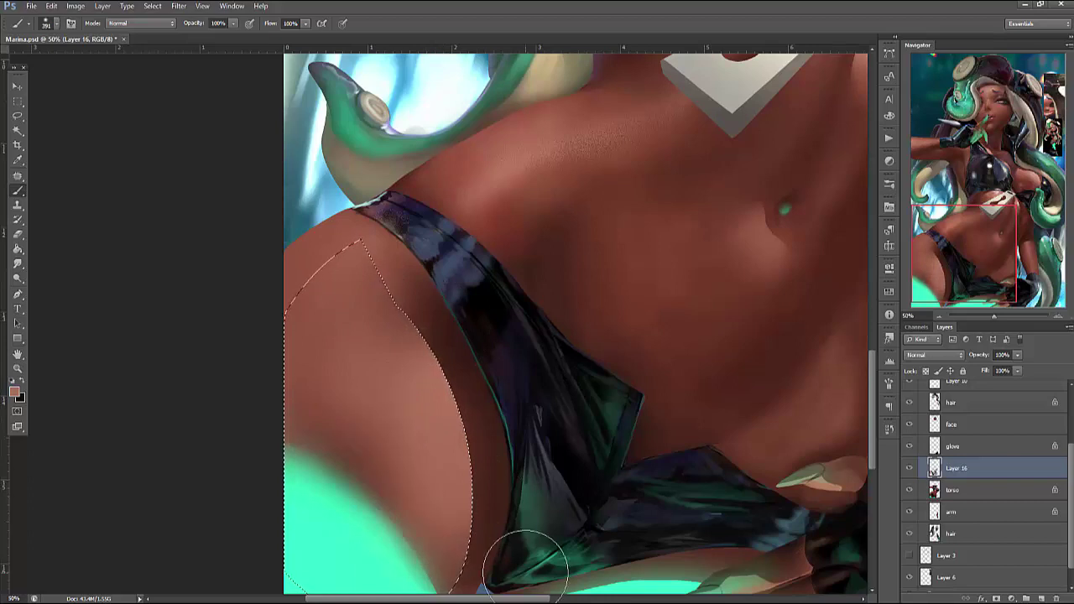
key("ctrl+d")
Lasso a rounded shape over the lower thigh, fill it with the sampled turquoise using the brush, and deselect
left_click_drag(695, 430, 727, 352)
key("l")
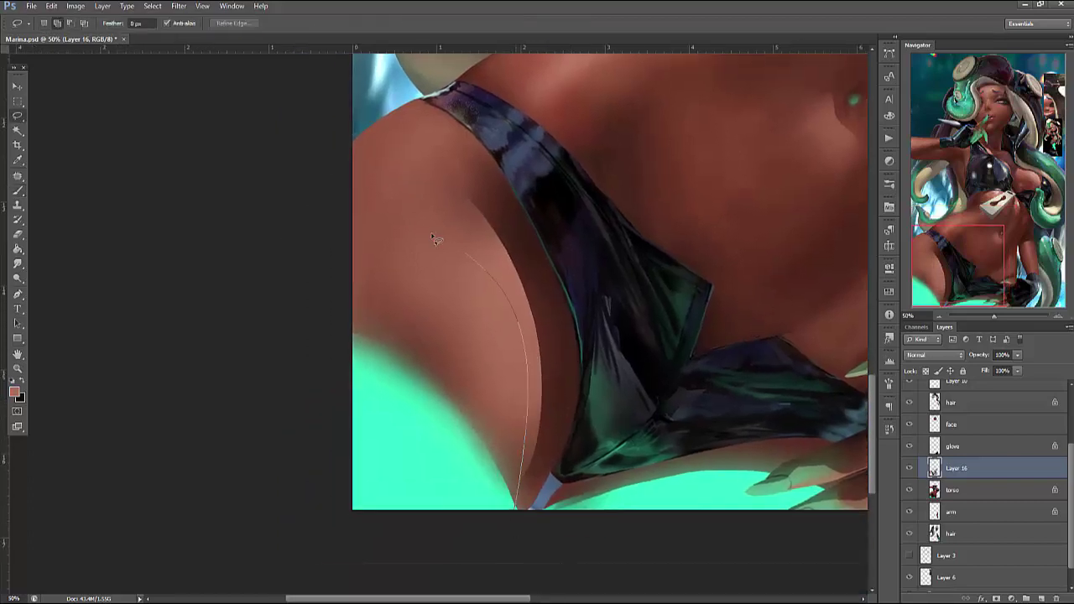
left_click_drag(464, 251, 327, 327)
key("b")
left_click(432, 443, "alt")
mouse_move(431, 444)
left_mouse_down()
mouse_move(492, 355)
mouse_move(353, 275)
left_mouse_up()
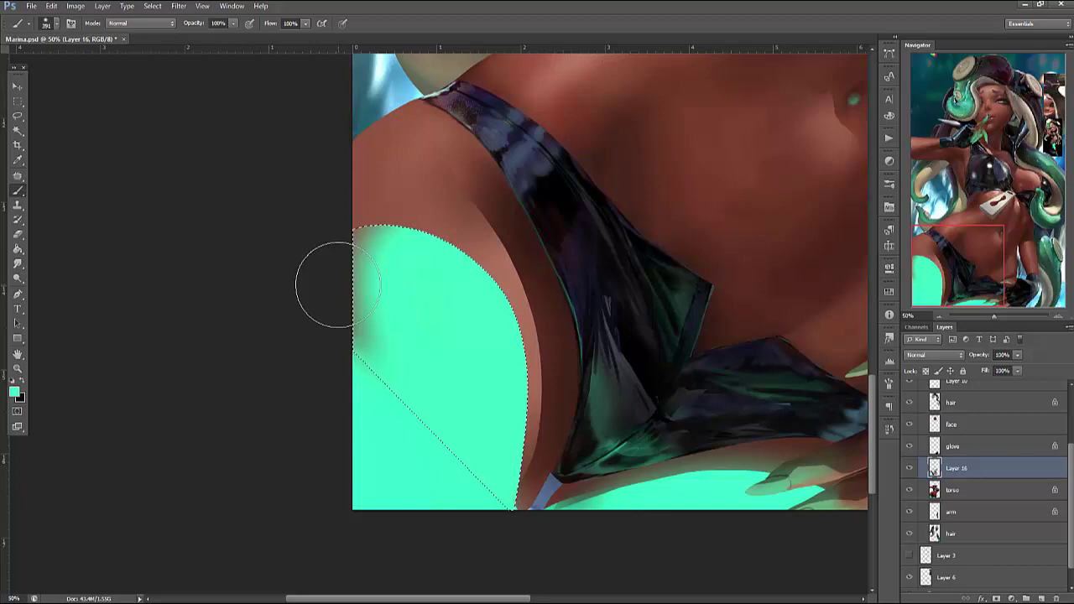
key("ctrl+d")
Lasso the thigh up to the bikini's leg opening, brush lighter skin tone along its inner edge with a size 176 brush, and deselect
key("l")
left_click_drag(547, 501, 382, 172)
key("b")
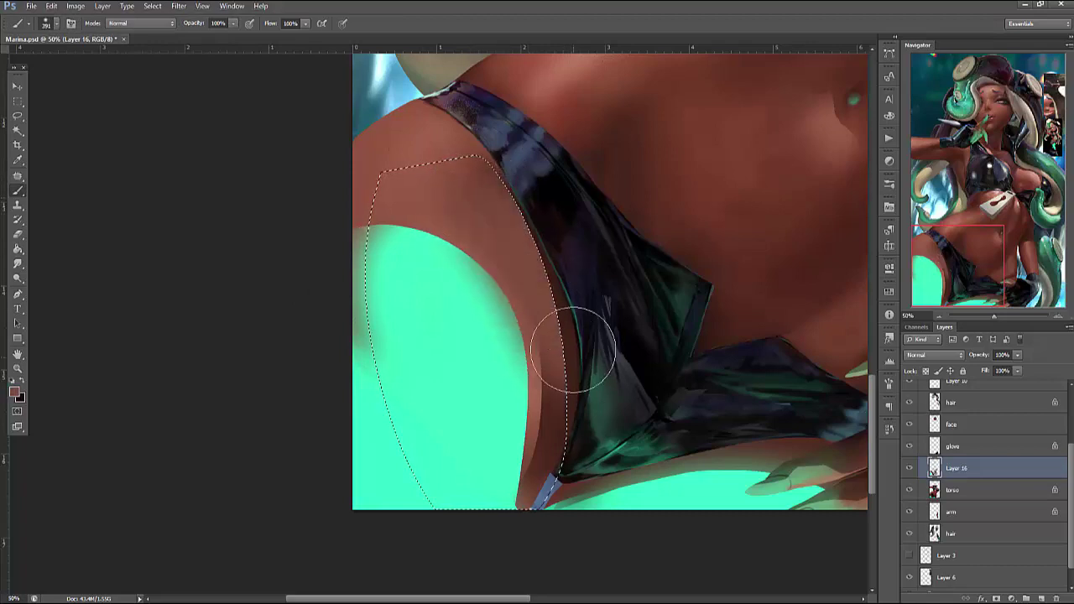
right_click(587, 193)
key("Return")
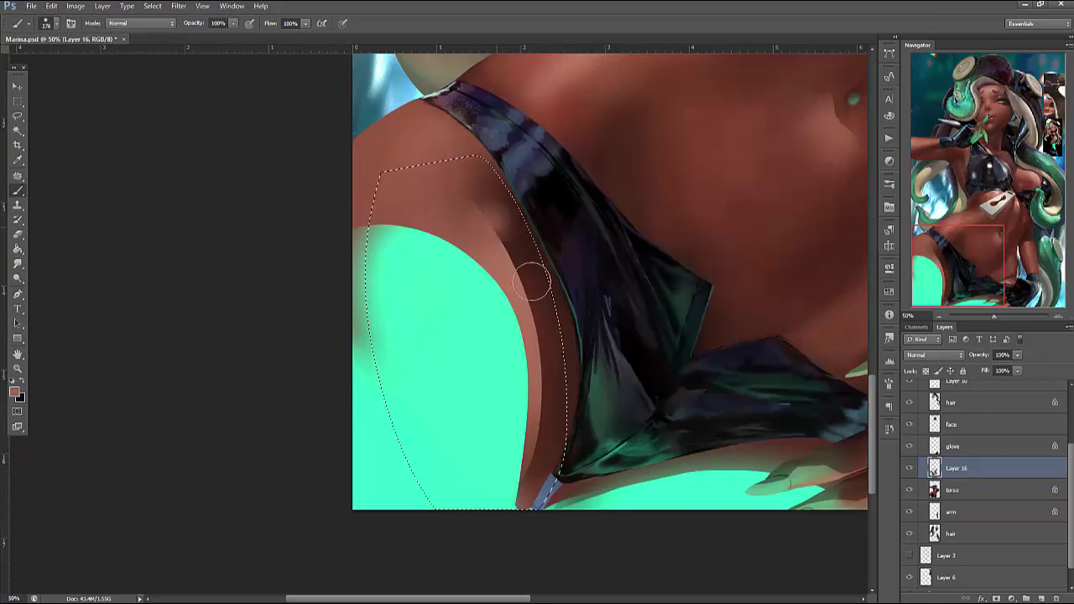
mouse_move(547, 268)
left_mouse_down()
mouse_move(549, 393)
mouse_move(562, 383)
mouse_move(539, 473)
mouse_move(546, 461)
mouse_move(558, 476)
mouse_move(559, 321)
mouse_move(548, 355)
left_mouse_up()
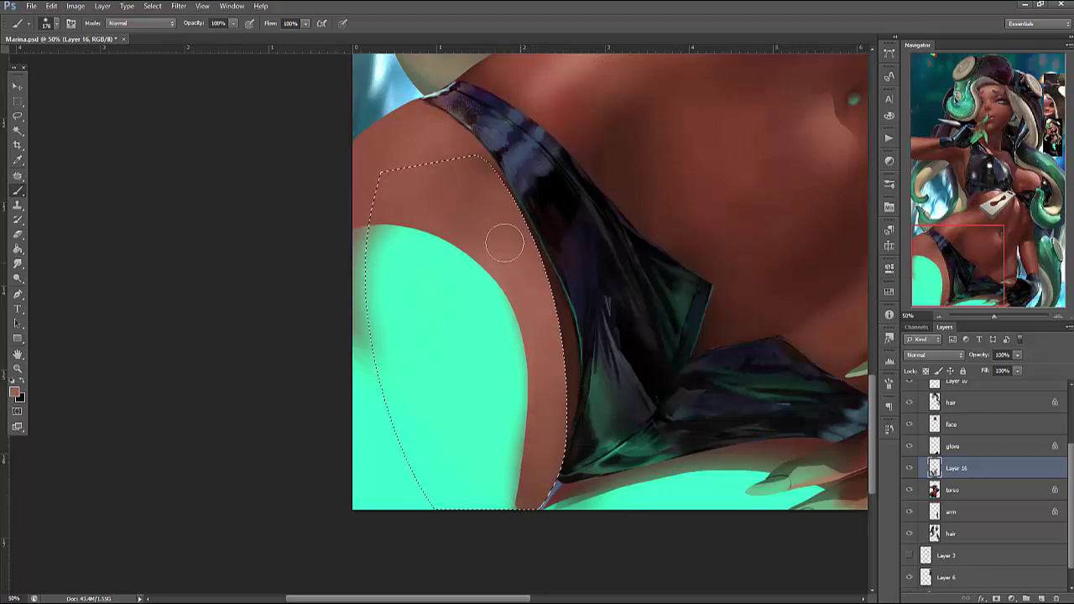
key("ctrl+d")
Lasso the thigh with a rounder edge reaching the bikini strap, blend skin tone along that contour, and deselect
key("l")
left_click_drag(523, 204, 340, 264)
key("b")
mouse_move(547, 271)
left_mouse_down()
mouse_move(539, 372)
mouse_move(563, 450)
mouse_move(562, 386)
left_mouse_up()
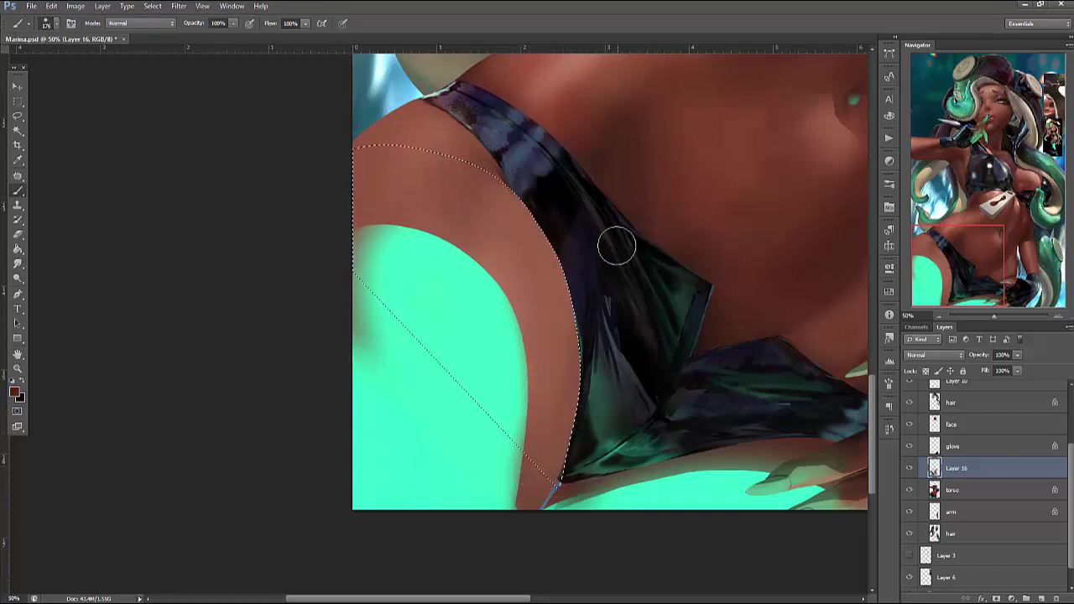
mouse_move(434, 175)
left_mouse_down()
mouse_move(553, 205)
mouse_move(360, 184)
mouse_move(425, 180)
mouse_move(449, 195)
left_mouse_up()
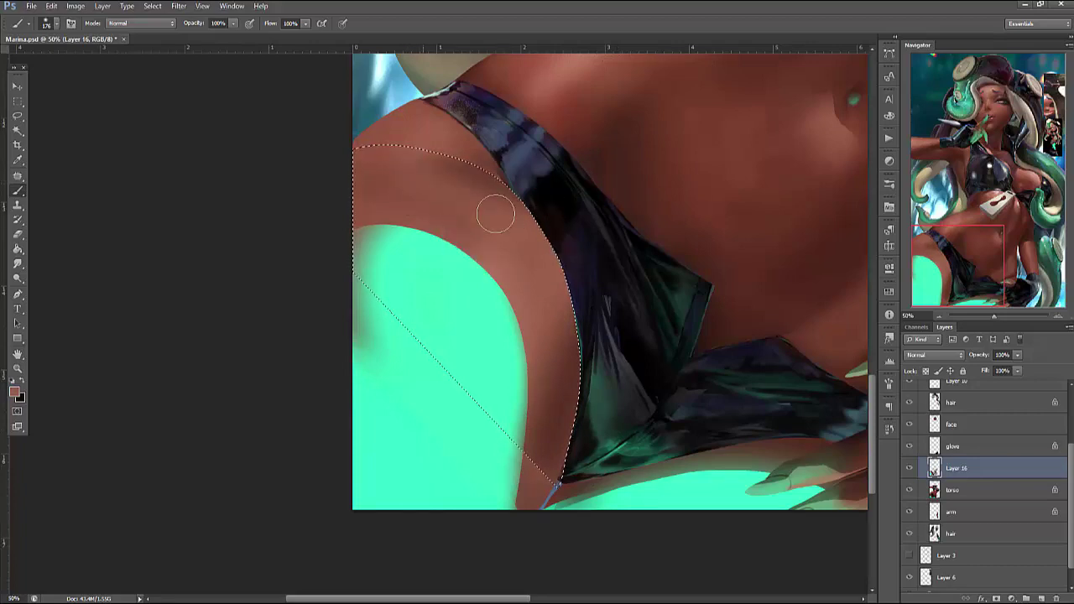
key("ctrl+d")
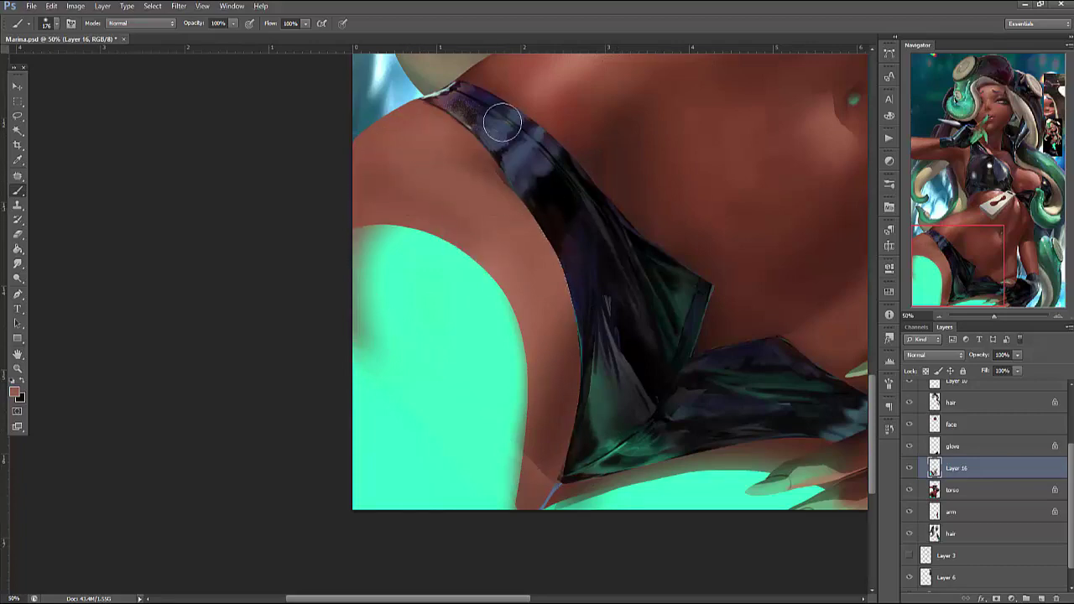
Paint the skin strip between the thigh and hip strap with a dark bikini tone to widen the strap
key("l")
key("b")
left_click(461, 159, "alt")
mouse_move(462, 160)
left_mouse_down()
mouse_move(448, 148)
mouse_move(499, 181)
left_mouse_up()
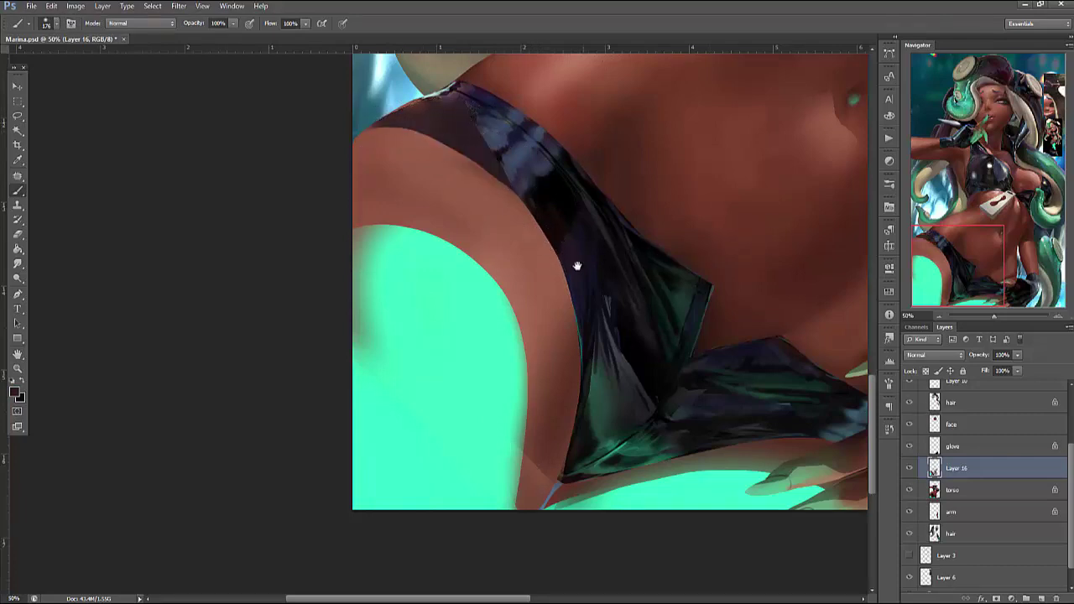
Flip the canvas horizontally and toggle Layer 16 off and on to compare the reworked thigh and bikini
left_click_drag(587, 260, 458, 403)
left_click(75, 6)
mouse_move(168, 108)
left_click(242, 156)
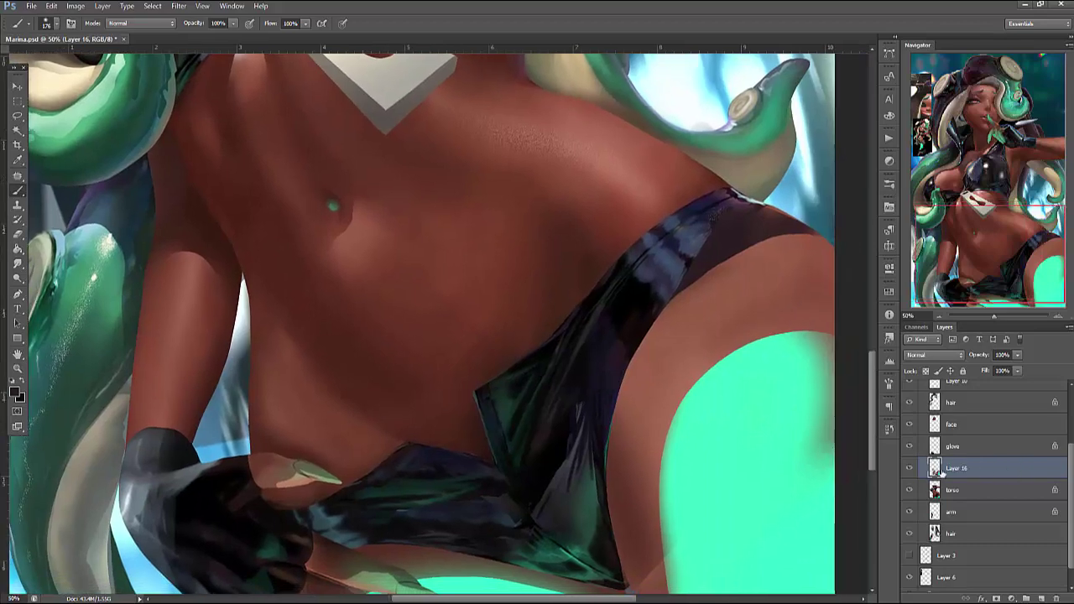
left_click(911, 470)
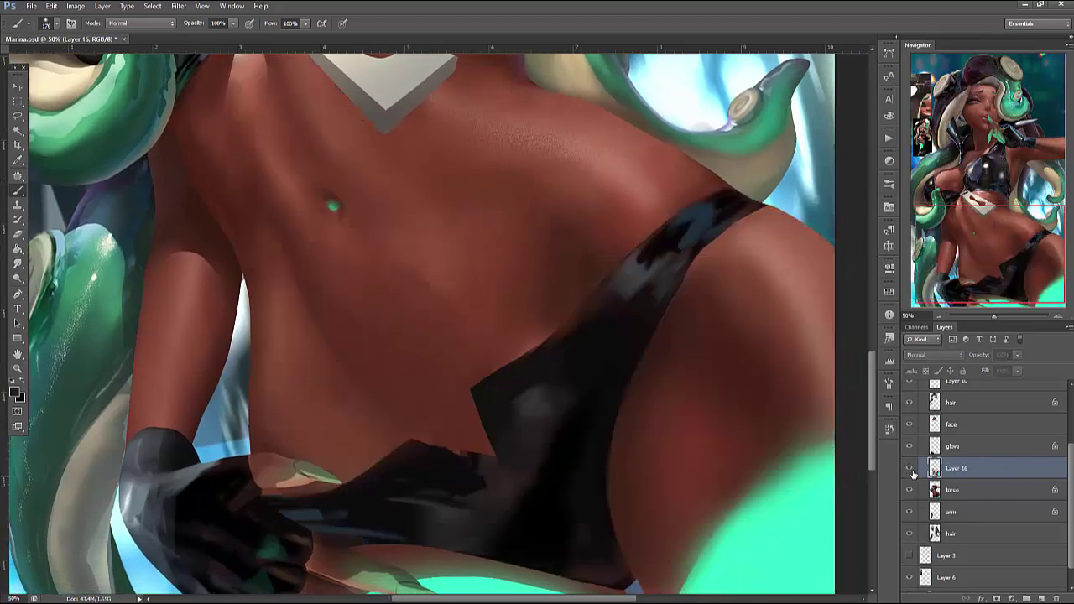
left_click(910, 469)
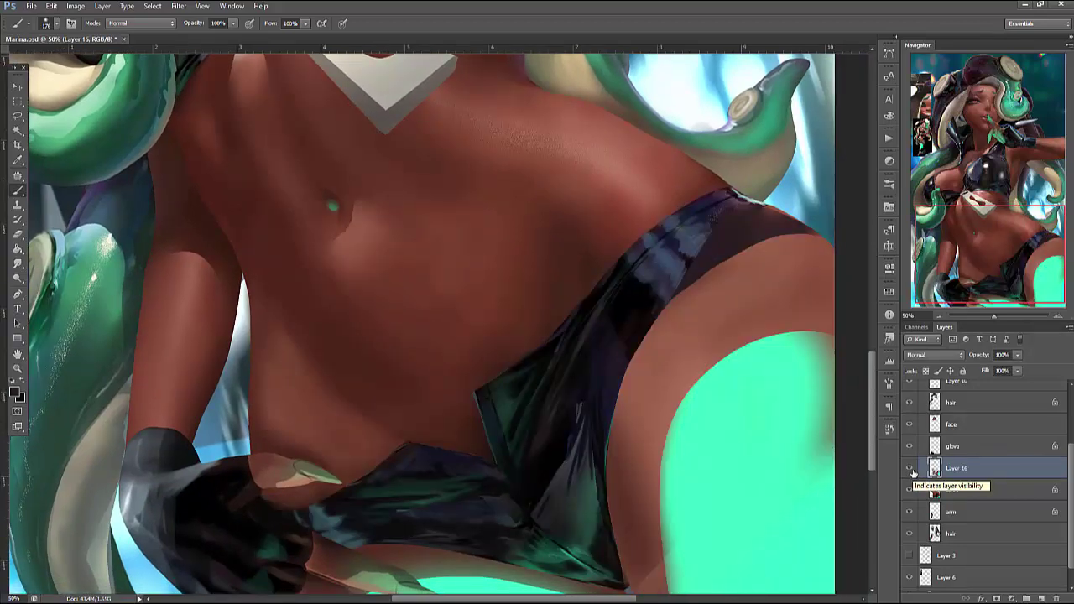
On the torso layer, lasso along the waist and hip contour beside the gloved arm and delete the area outside it
left_click_drag(707, 286, 757, 430)
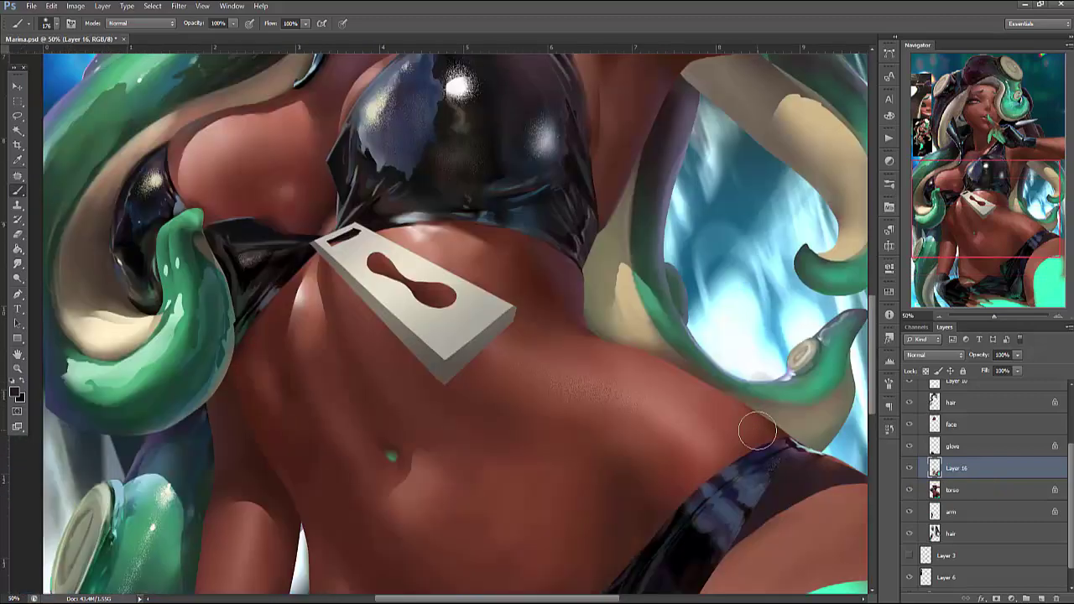
left_click_drag(700, 402, 757, 289)
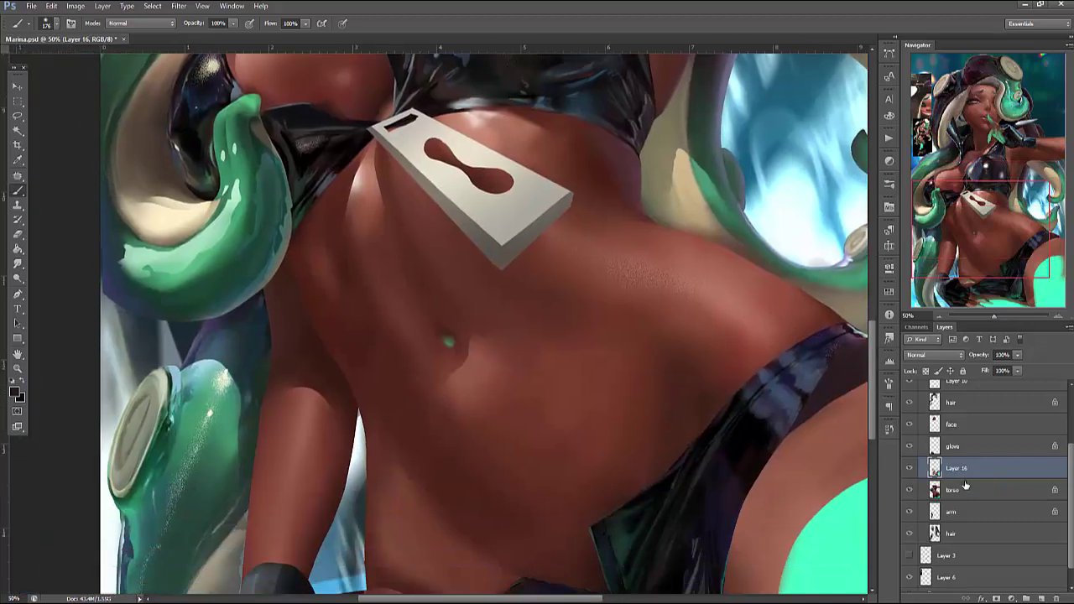
key("alt+bracketleft")
key("l")
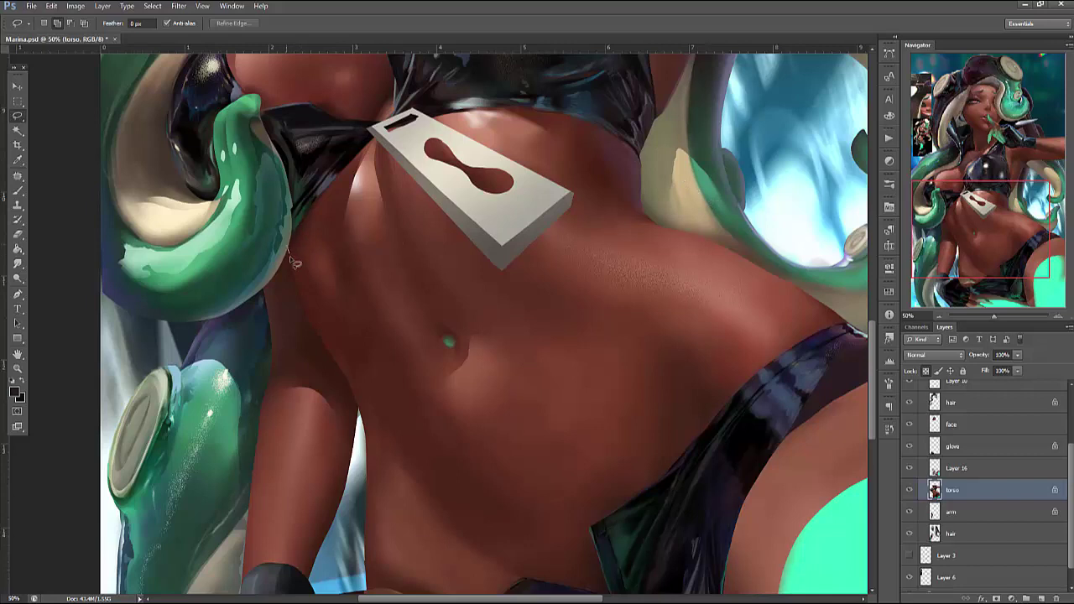
mouse_move(366, 474)
left_mouse_down()
mouse_move(247, 289)
mouse_move(290, 248)
left_mouse_up()
left_click_drag(444, 287, 494, 140)
mouse_move(426, 313)
left_mouse_down()
mouse_move(453, 502)
mouse_move(336, 432)
mouse_move(353, 418)
left_mouse_up()
left_click_drag(448, 484, 455, 377)
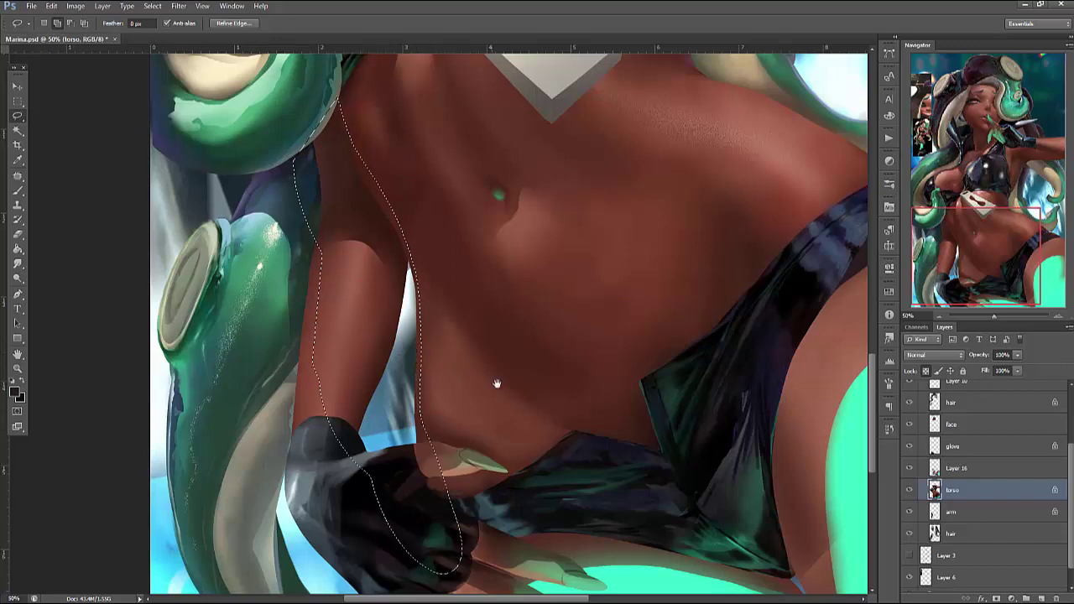
scroll(556, 302, "down", 3)
key("Delete")
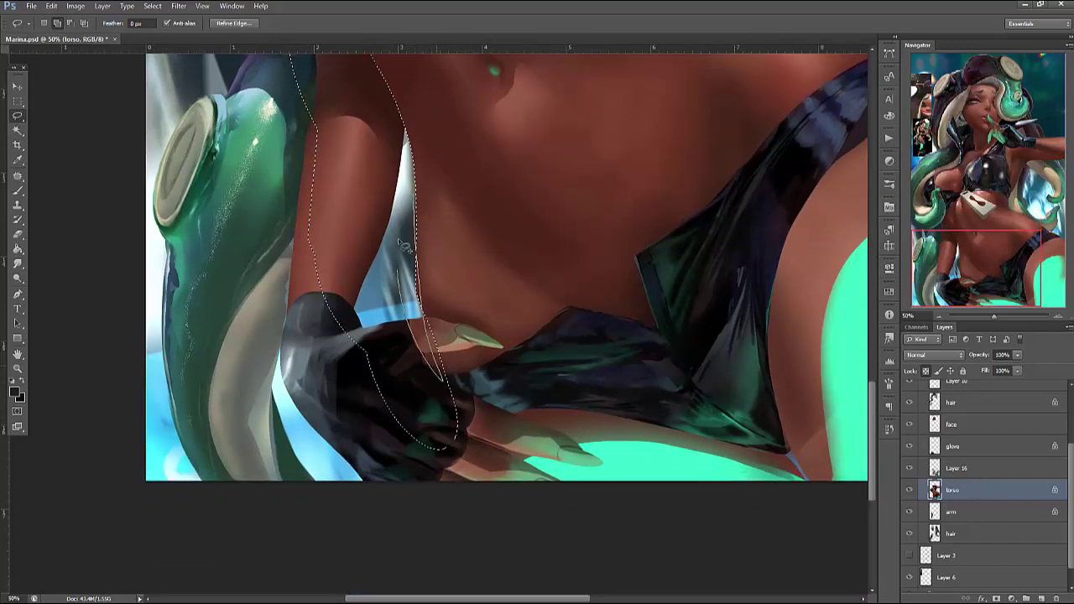
Make Layer 16 the active layer, clear the current selection, and compare the painting with that layer hidden and shown
left_click(959, 474)
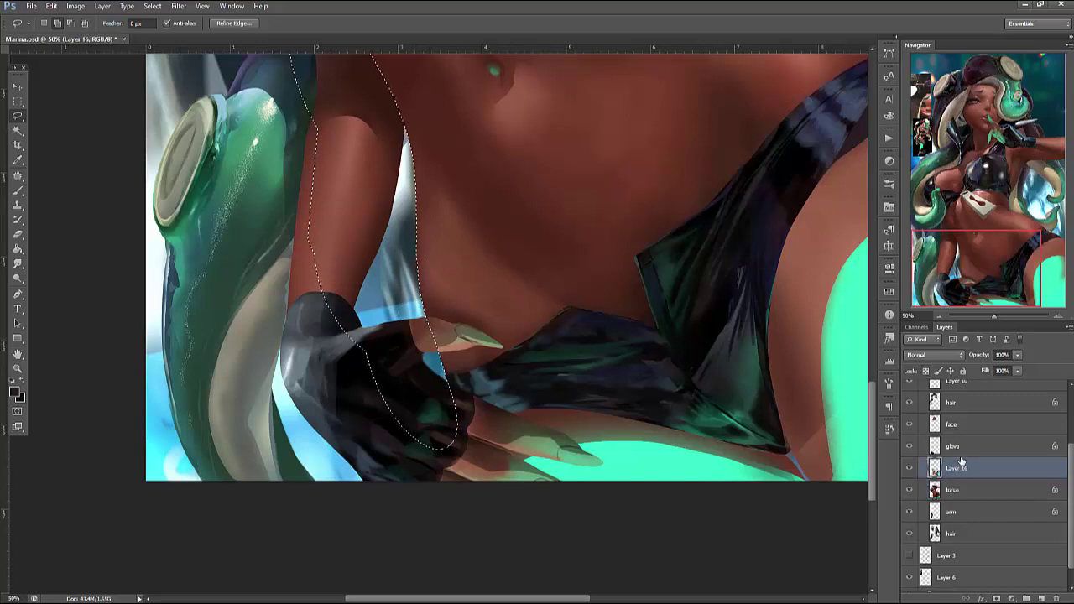
key("ctrl+d")
left_click_drag(810, 438, 669, 534)
left_click(910, 468)
left_click(910, 467)
Trim the figure's waist and hip contour beside the curled tentacle using lasso selections, then clear the selection
left_click_drag(564, 299, 530, 297)
left_click_drag(618, 352, 534, 312)
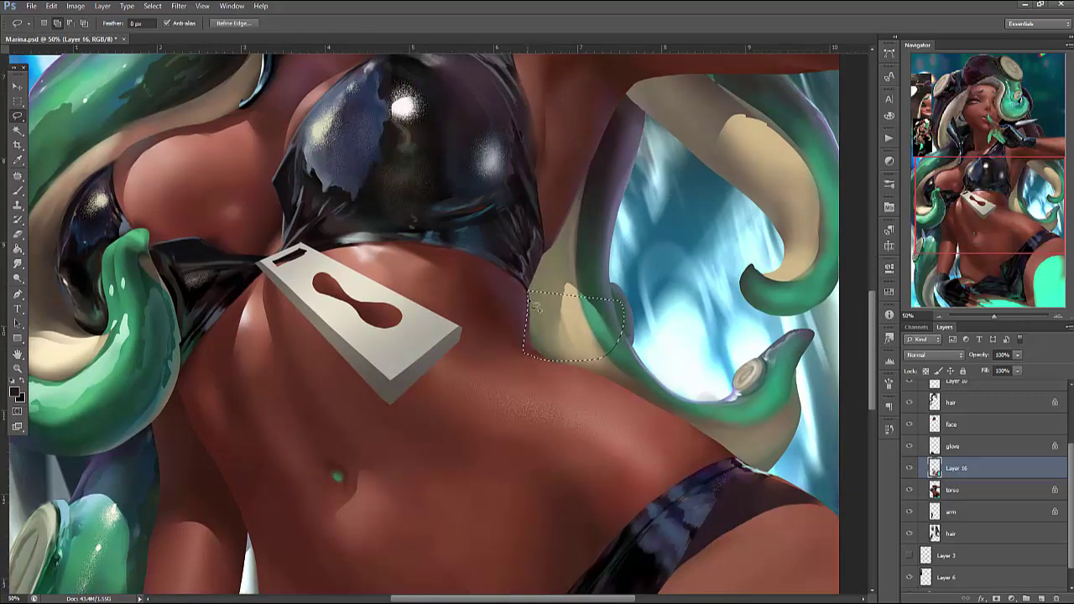
mouse_move(700, 419)
left_mouse_down()
mouse_move(522, 345)
mouse_move(534, 301)
left_mouse_up()
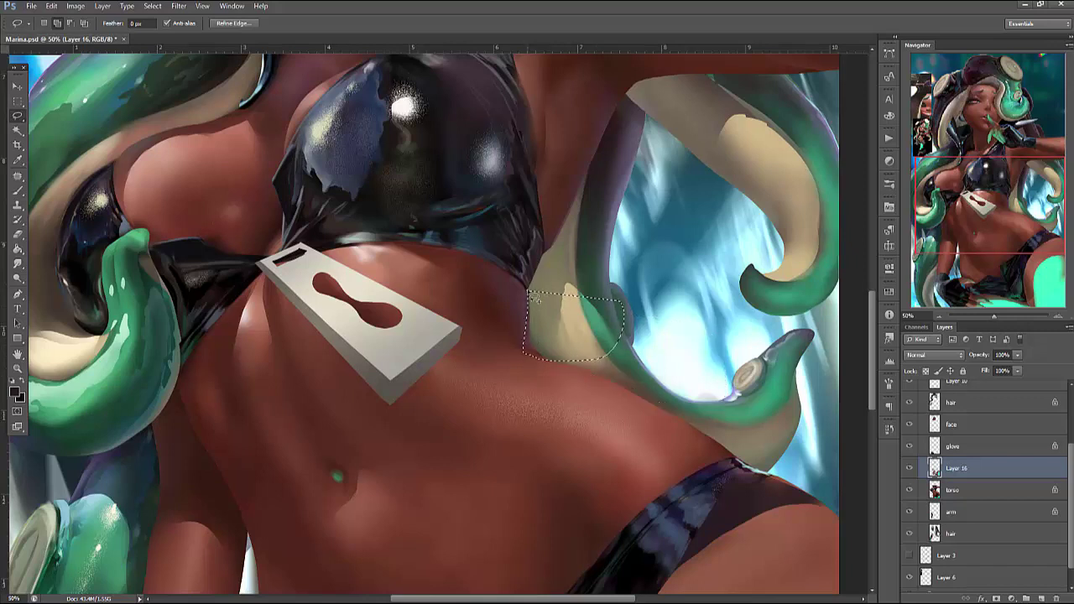
left_click(533, 310)
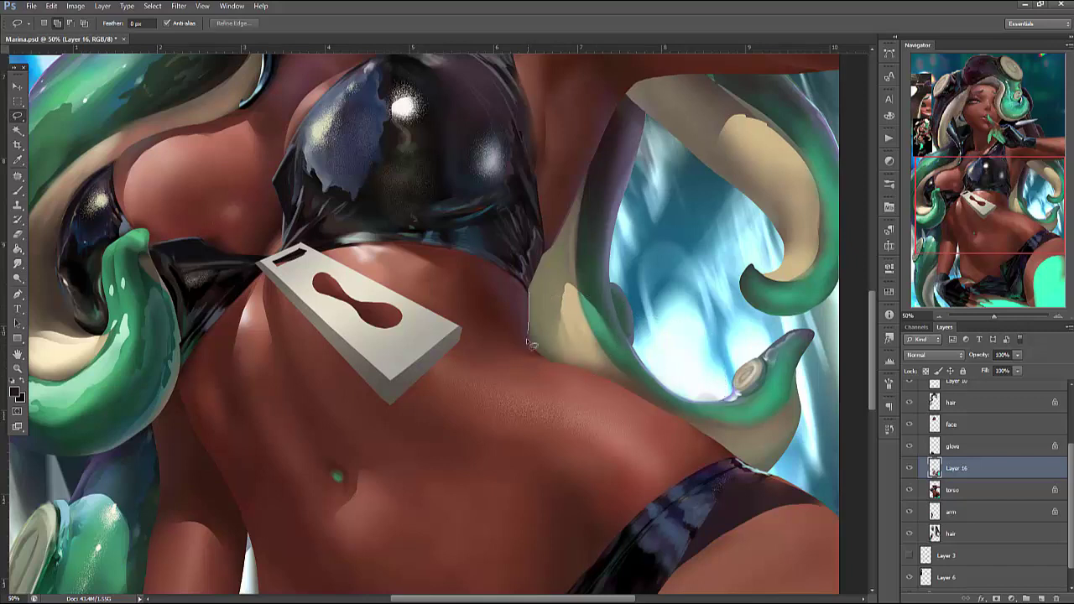
left_click_drag(581, 381, 547, 375)
mouse_move(621, 401)
left_mouse_down()
mouse_move(809, 432)
mouse_move(790, 378)
left_mouse_up()
left_click(973, 489)
left_click(978, 467)
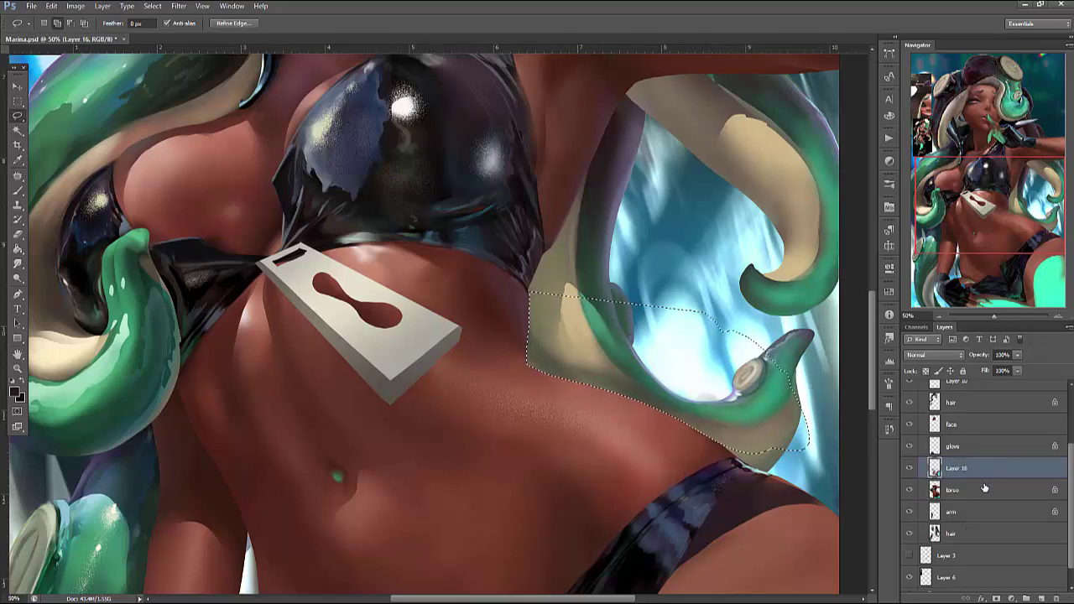
key("ctrl+d")
Compare the shorts and thigh with Layer 16 hidden and shown
scroll(638, 576, "down", 6)
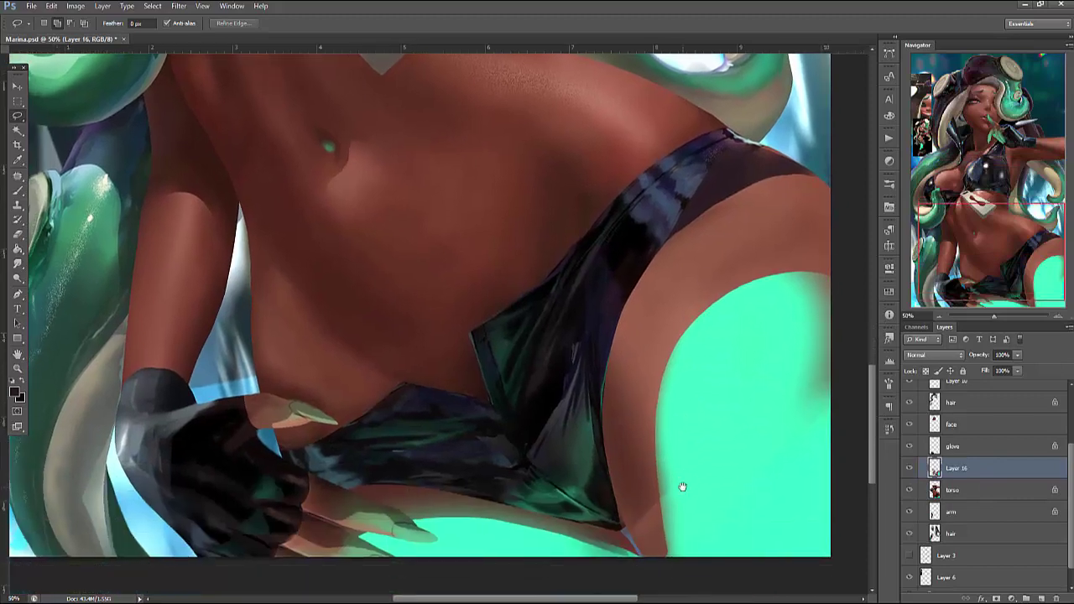
left_click(909, 468)
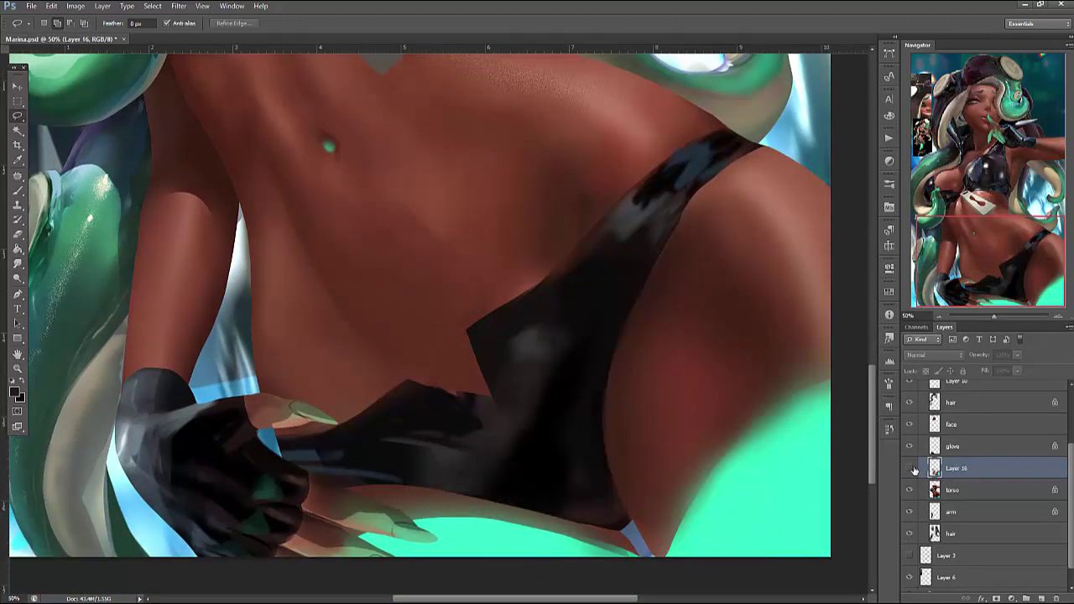
left_click(910, 469)
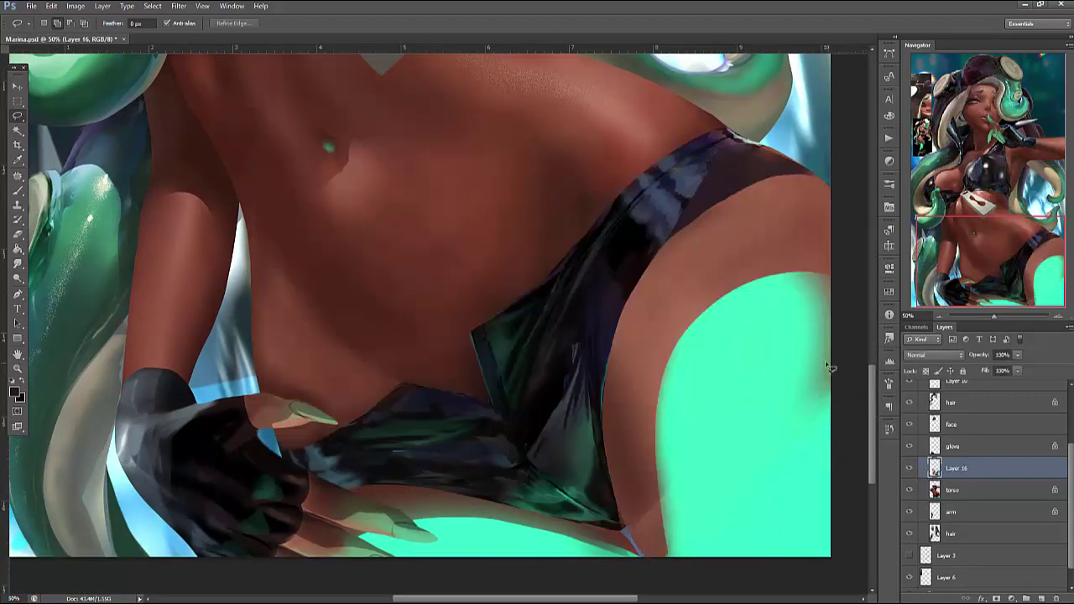
Try replacing the paint in a lassoed sliver between the shorts' lower edge and the inner thigh
left_click_drag(600, 480, 607, 468)
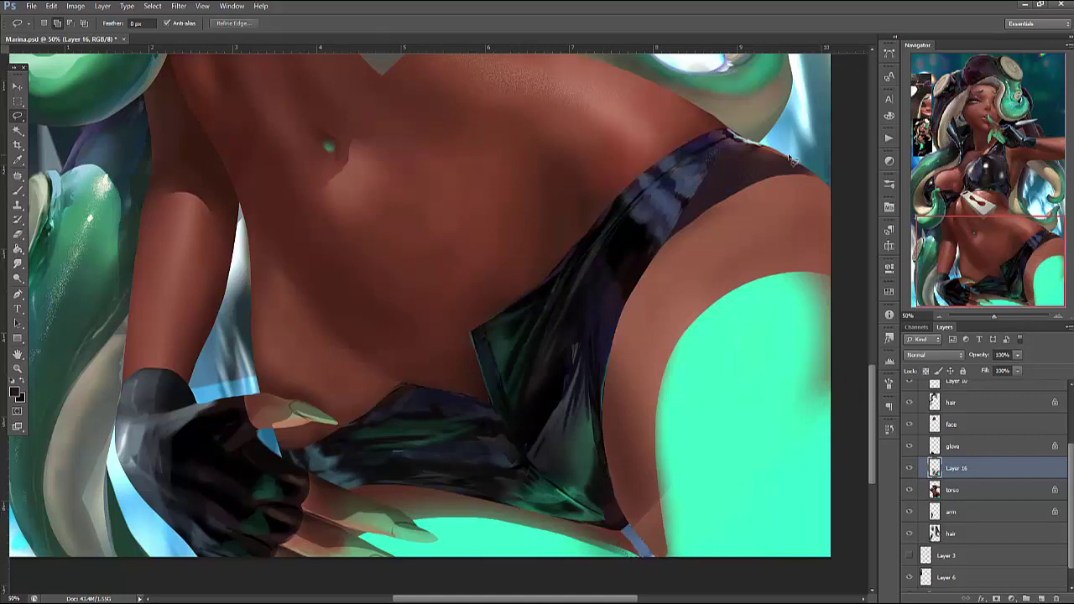
mouse_move(607, 401)
left_mouse_down()
mouse_move(617, 512)
mouse_move(602, 460)
left_mouse_up()
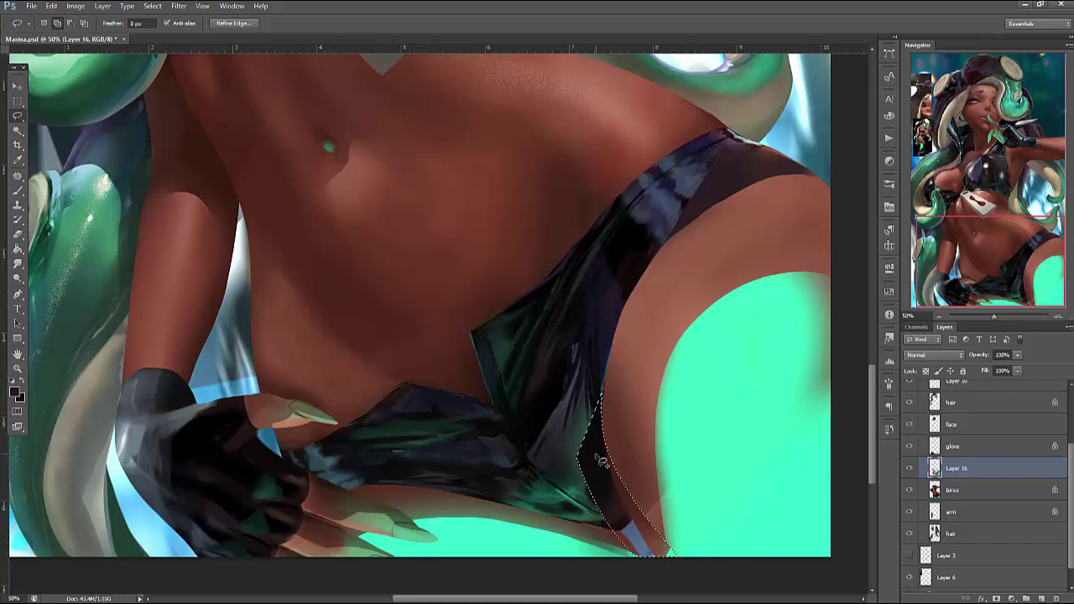
key("alt+BackSpace")
key("ctrl+d")
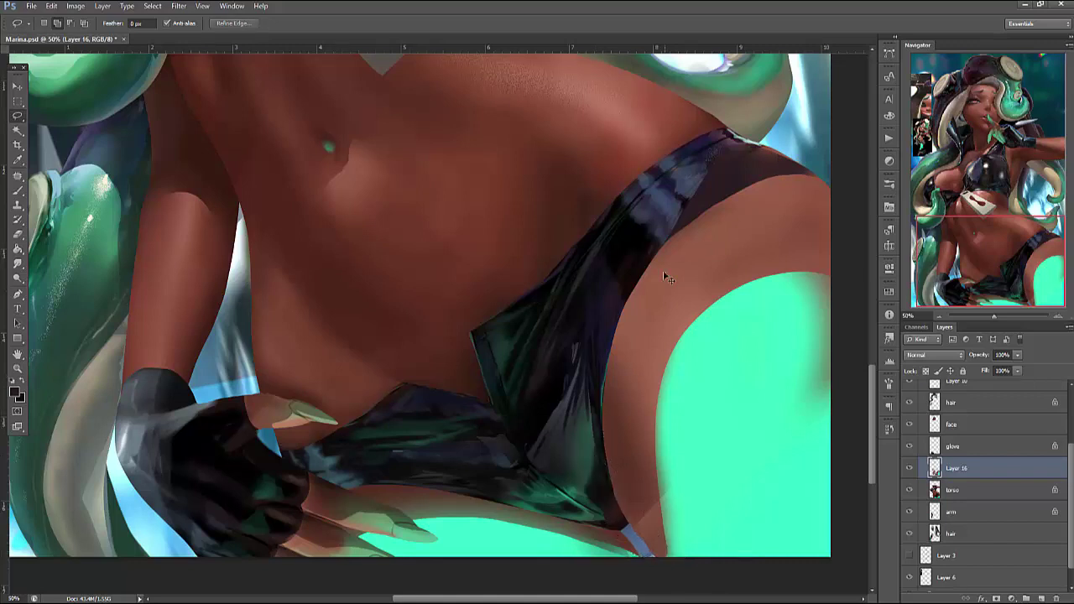
Brush a darker skin shadow along the inner thigh beside the shorts' edge and clear the selection
key("b")
mouse_move(654, 547)
left_mouse_down()
mouse_move(680, 231)
mouse_move(620, 439)
mouse_move(642, 409)
mouse_move(653, 524)
left_mouse_up()
key("ctrl+d")
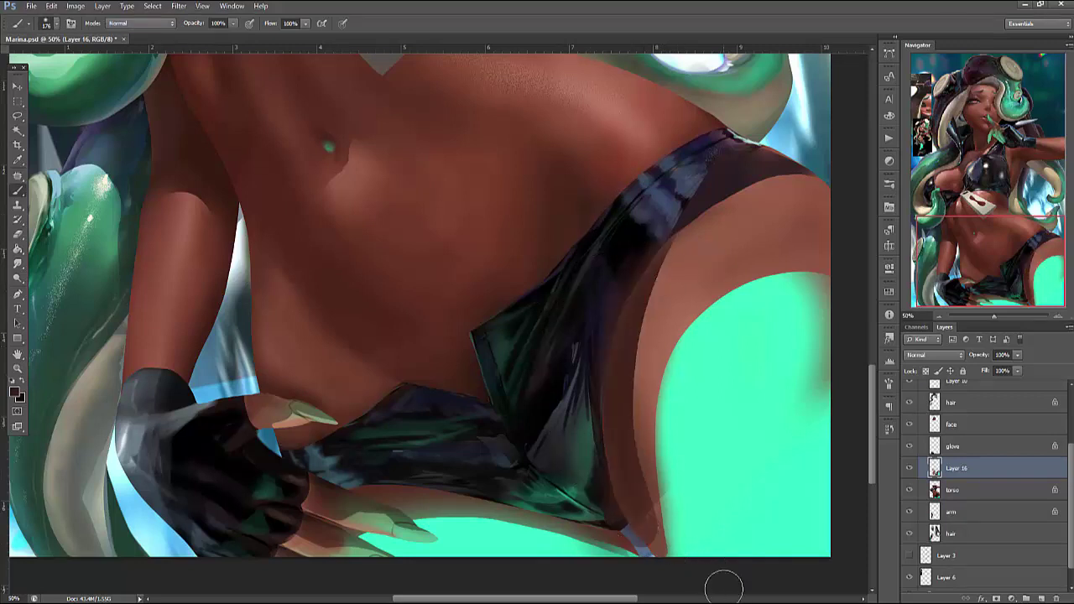
Lasso the top of the raised thigh below the waistband and shade its outer end with a darker skin tone
key("l")
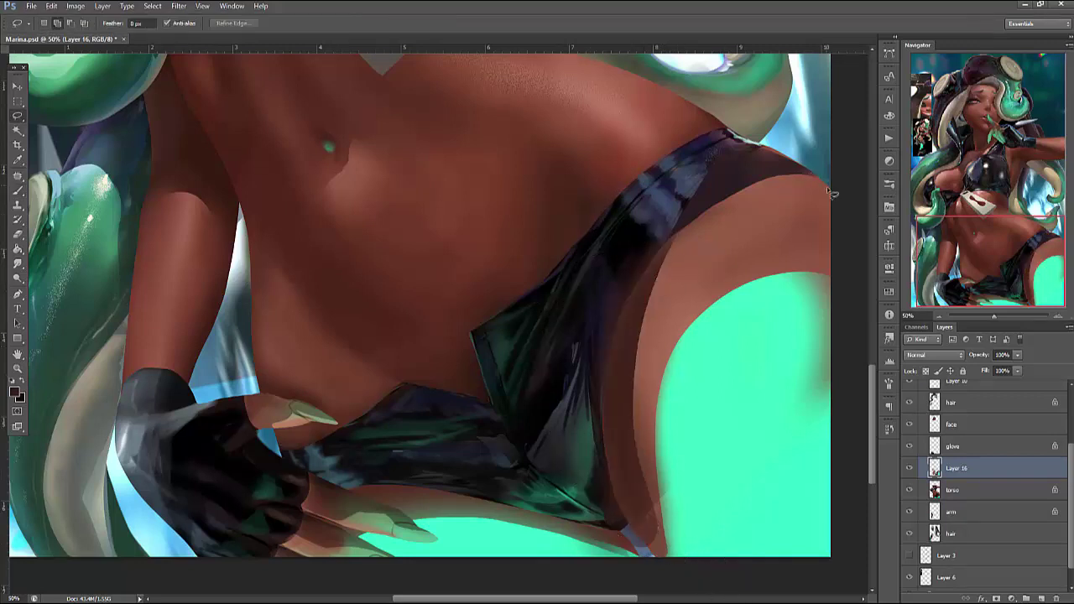
mouse_move(780, 168)
left_mouse_down()
mouse_move(830, 210)
mouse_move(810, 170)
mouse_move(855, 221)
mouse_move(741, 187)
mouse_move(831, 259)
left_mouse_up()
key("b")
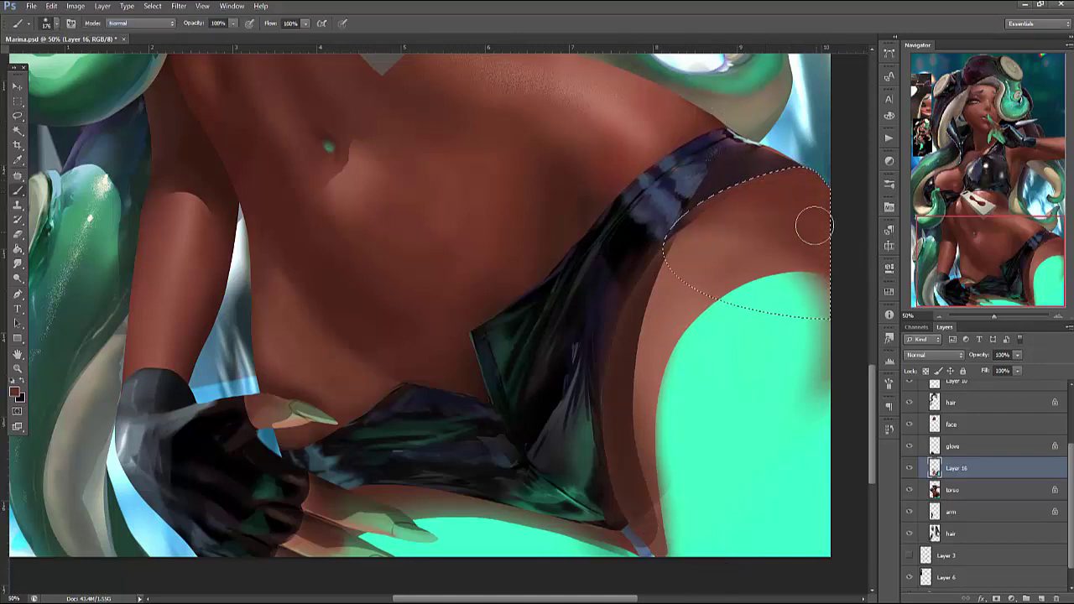
left_click(695, 268, "alt")
key("ctrl+d")
Lasso the mint stocking on the raised thigh and brush in lighter mint highlights and a darker green shadow near its base
key("l")
mouse_move(701, 310)
left_mouse_down()
mouse_move(705, 403)
mouse_move(731, 365)
left_mouse_up()
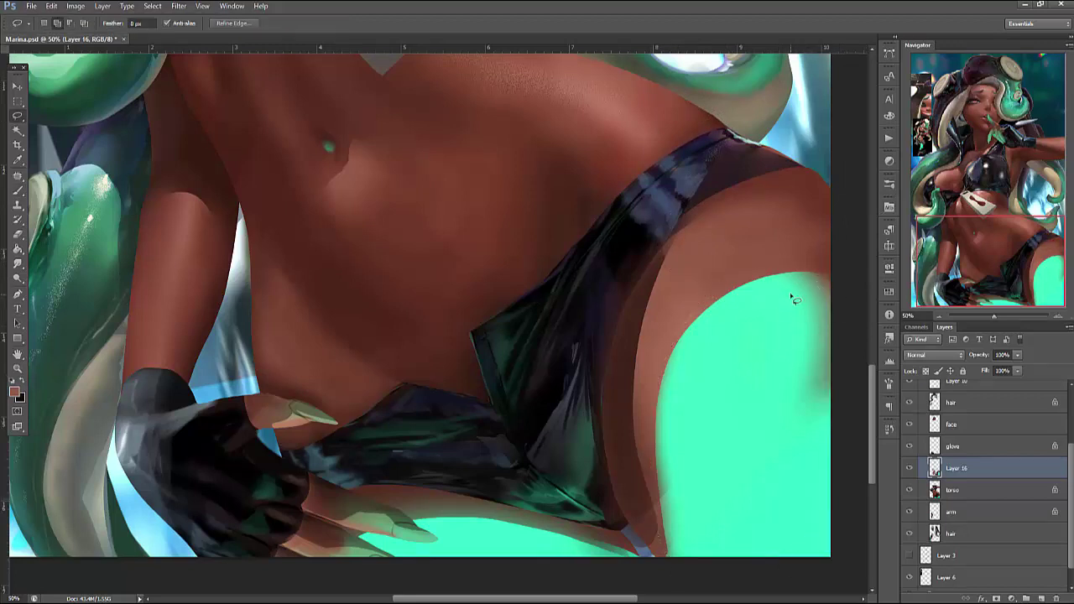
key("b")
key("x")
mouse_move(742, 306)
left_mouse_down()
mouse_move(714, 407)
mouse_move(747, 537)
mouse_move(767, 436)
mouse_move(767, 494)
mouse_move(730, 520)
mouse_move(743, 546)
mouse_move(762, 516)
mouse_move(722, 552)
mouse_move(794, 462)
mouse_move(723, 523)
mouse_move(724, 509)
mouse_move(813, 493)
mouse_move(719, 503)
mouse_move(850, 477)
mouse_move(846, 506)
mouse_move(850, 450)
mouse_move(812, 396)
left_mouse_up()
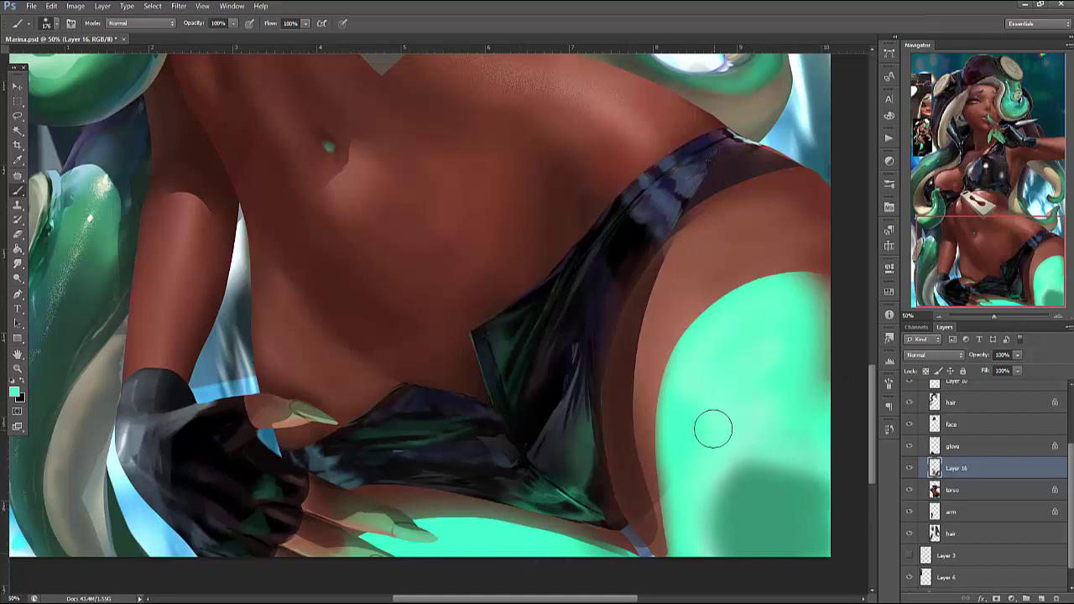
Try brushing inside a lassoed area along the lower thigh below the shorts, and undo the stroke
key("l")
left_click_drag(470, 552, 608, 546)
key("b")
mouse_move(423, 567)
left_mouse_down()
mouse_move(466, 543)
mouse_move(613, 563)
mouse_move(664, 582)
left_mouse_up()
key("ctrl+z")
key("ctrl+d")
key("l")
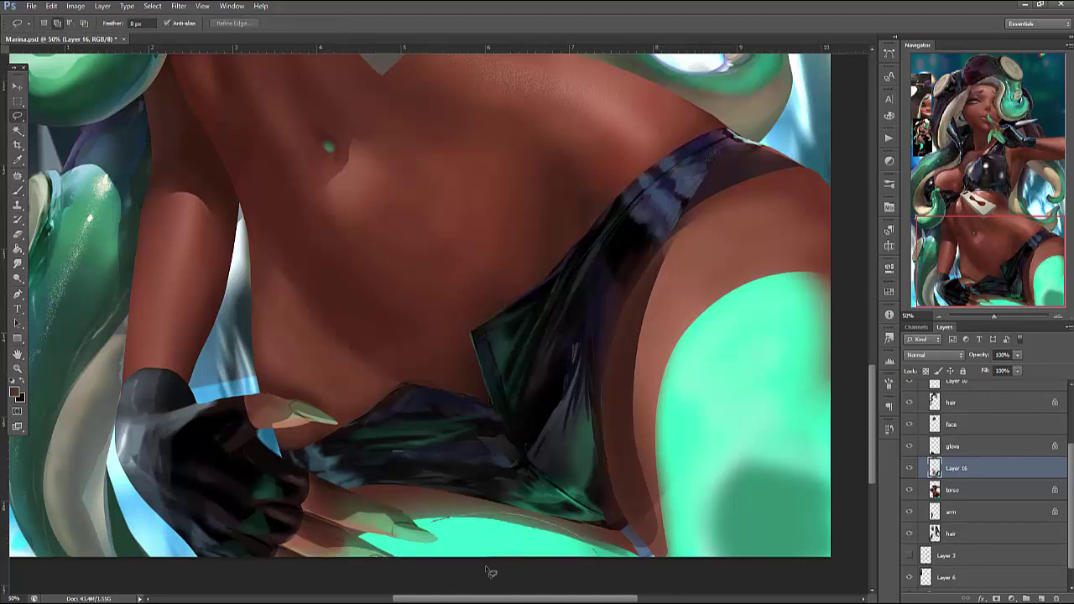
Reshape the stocking's end on the lower thigh on Layer 16, using sampled mint and reddish-brown skin tones
key("b")
left_click(504, 537, "alt")
key("l")
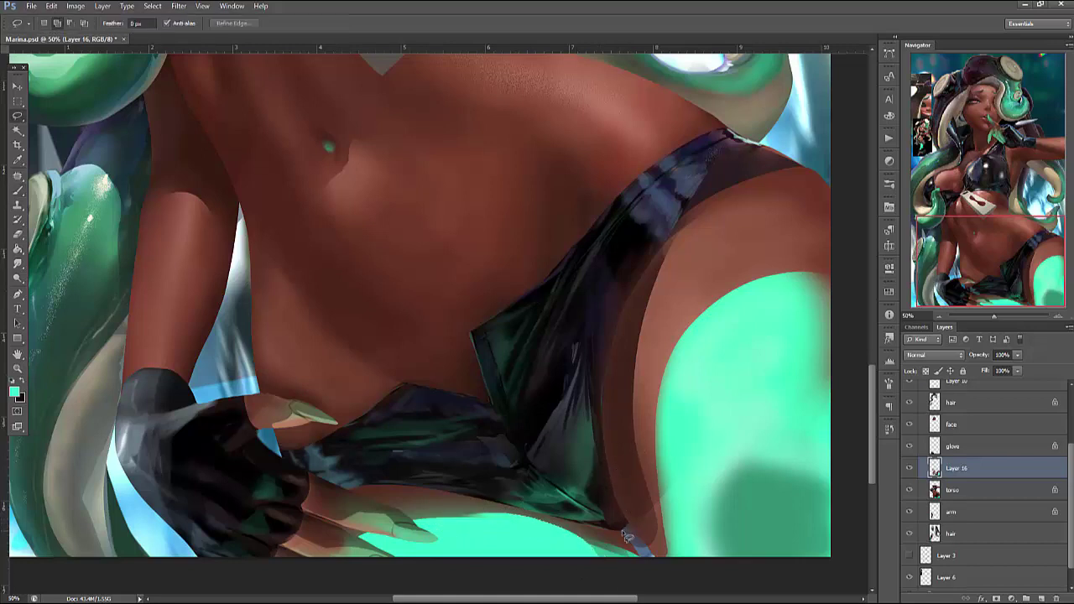
left_click(976, 490)
left_click(990, 477)
key("b")
left_click(621, 537, "alt")
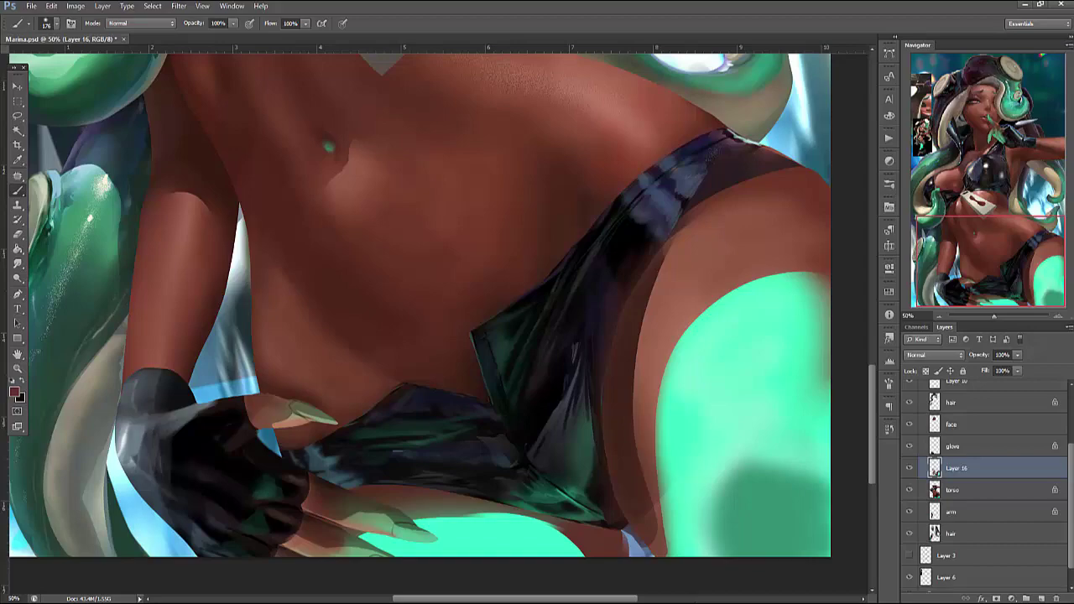
Flip the whole canvas horizontally
left_click_drag(1024, 251, 1015, 141)
left_click(938, 316)
left_click(937, 316)
left_click(937, 316)
left_click(937, 316)
left_click(938, 316)
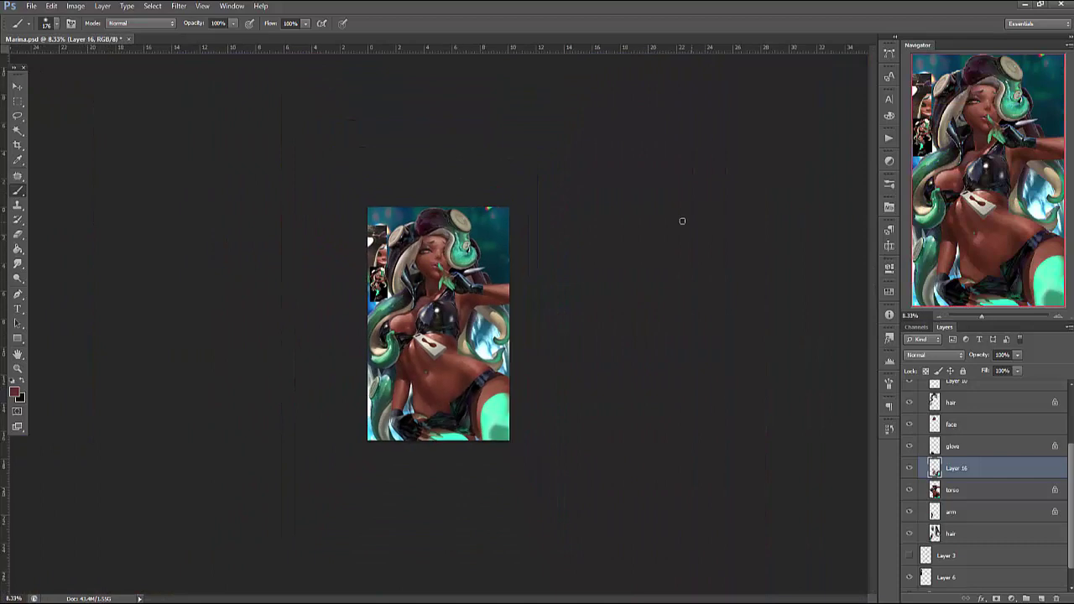
left_click(75, 6)
mouse_move(172, 108)
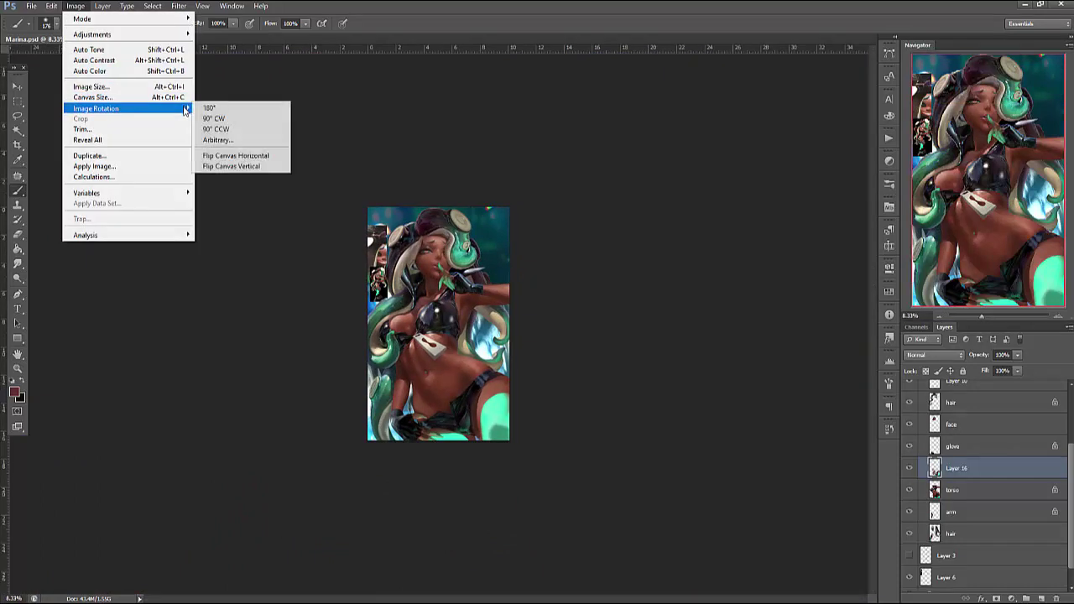
left_click(235, 155)
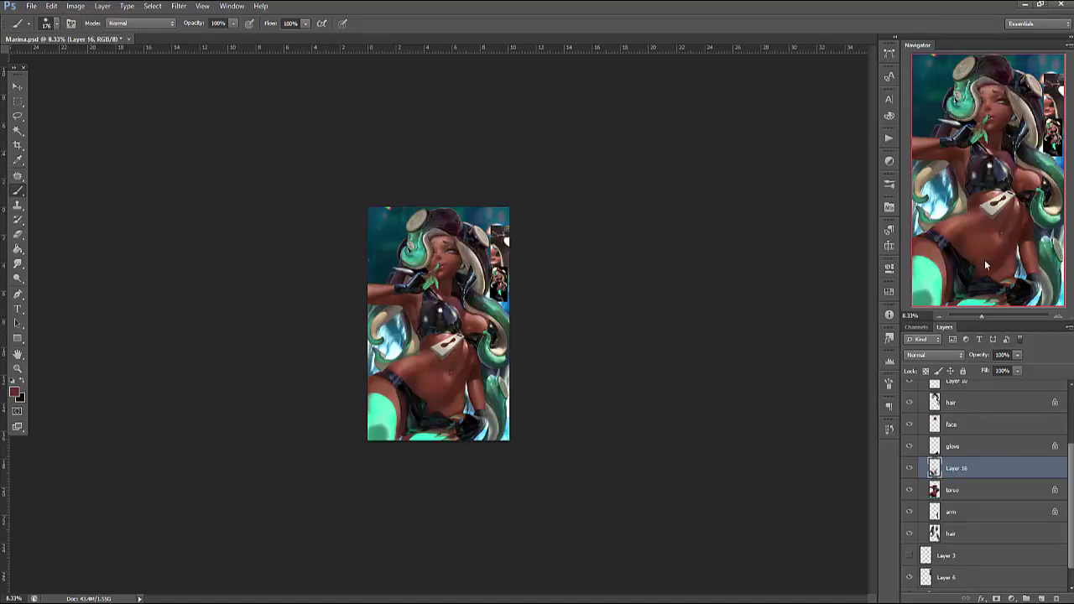
Check the flipped composition with Layer 16 hidden and shown
left_click(1056, 316)
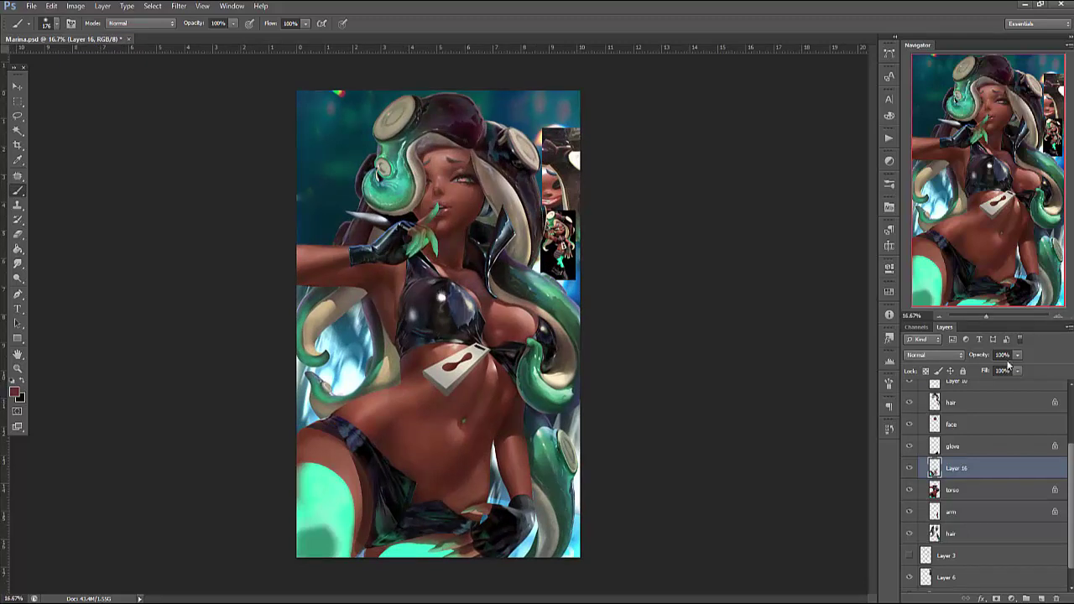
left_click(909, 466)
left_click(909, 467)
Brush a glow over both stockings with sampled mint, using a soft 391 px brush in Color Dodge mode
right_click(452, 344)
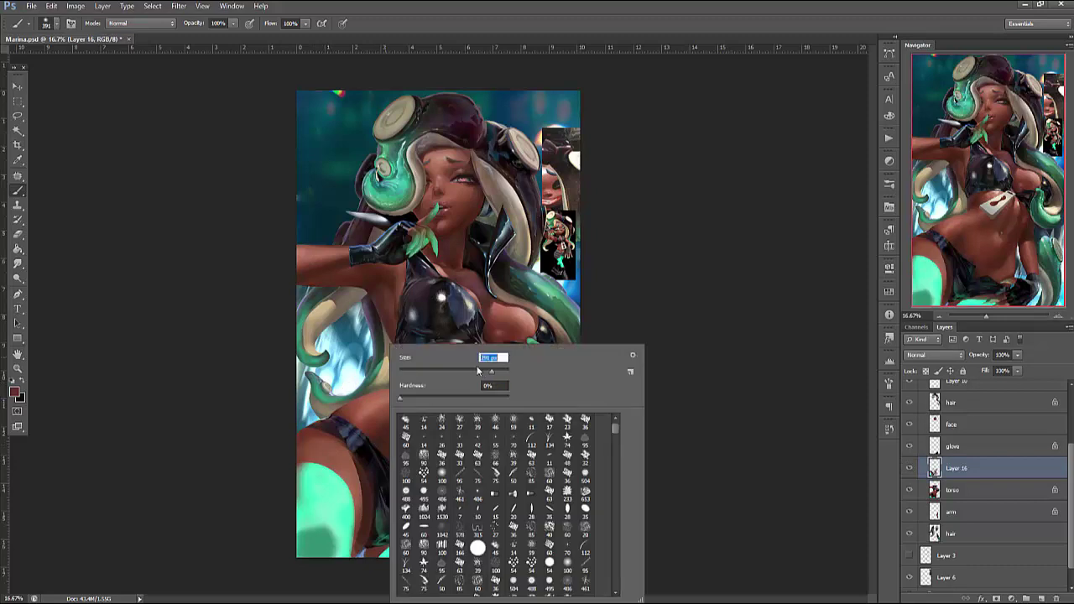
left_click(317, 477, "alt")
left_click(141, 23)
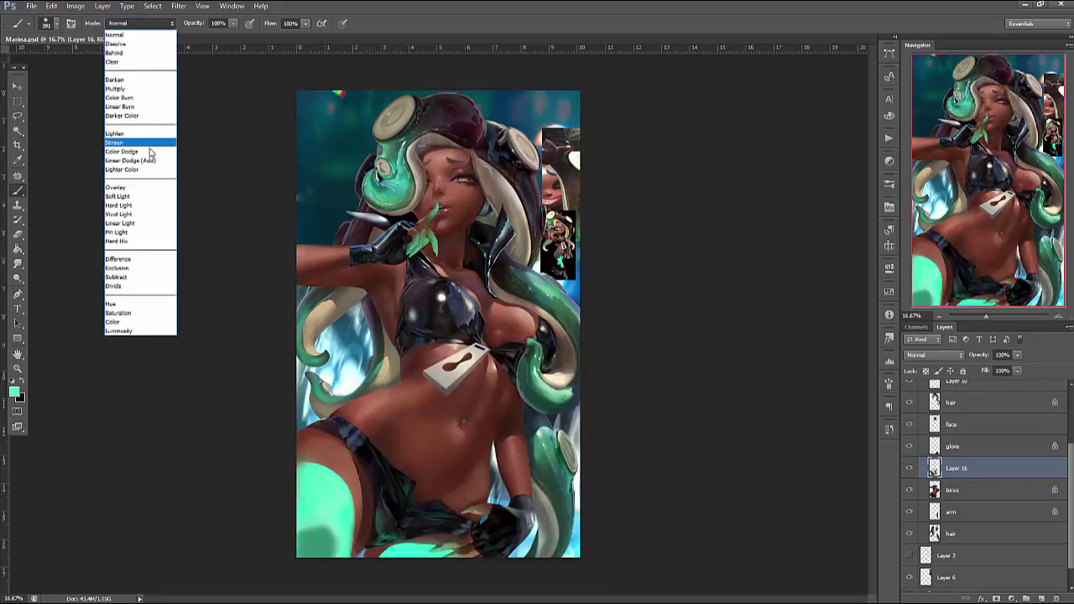
left_click(151, 151)
mouse_move(323, 478)
left_mouse_down()
mouse_move(346, 515)
mouse_move(305, 459)
mouse_move(332, 512)
left_mouse_up()
left_click_drag(403, 560, 472, 569)
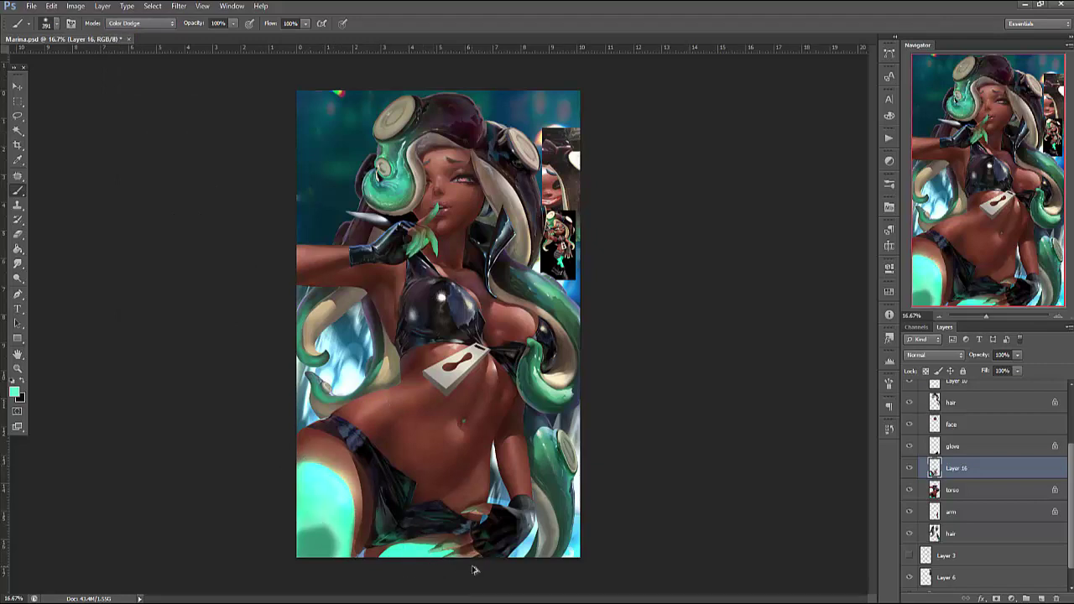
Return the brush to Normal mode and paint over the lower part of the raised thigh's stocking
left_click(141, 23)
left_click(126, 35)
mouse_move(333, 513)
left_mouse_down()
mouse_move(344, 478)
mouse_move(353, 537)
left_mouse_up()
Try darkening the raised thigh with a tone sampled near the waistband, and undo the last strokes
left_click(317, 426, "alt")
mouse_move(317, 427)
left_mouse_down()
mouse_move(370, 504)
mouse_move(337, 450)
mouse_move(360, 471)
mouse_move(374, 524)
left_mouse_up()
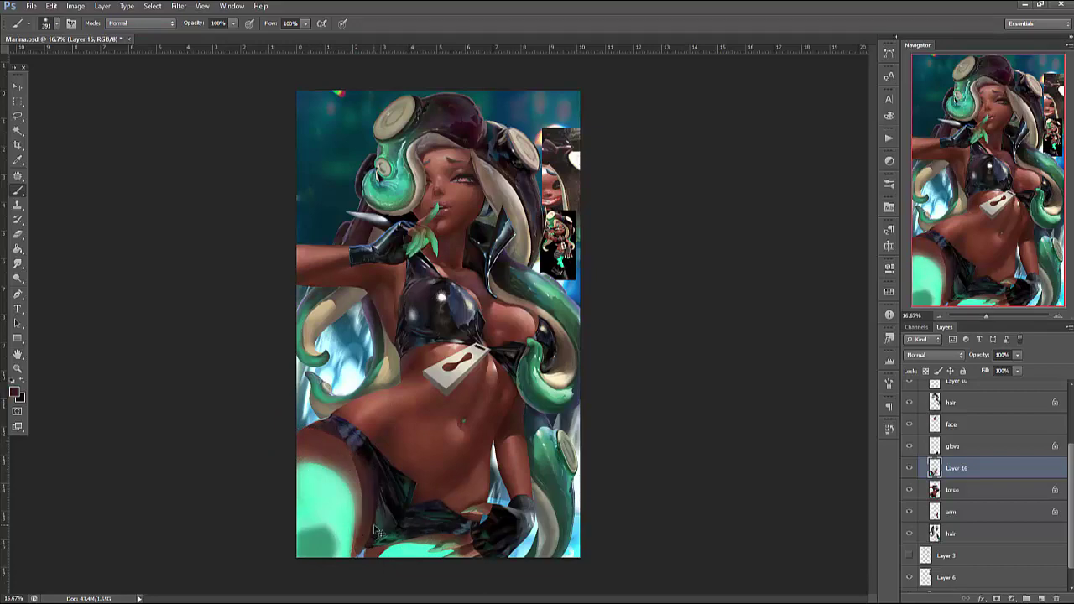
key("ctrl+alt+z")
key("ctrl+alt+z")
Lock transparent pixels on the hair layer below the arm layer and paint the tentacle's underside with sampled beige at 125 px
left_click(1058, 316)
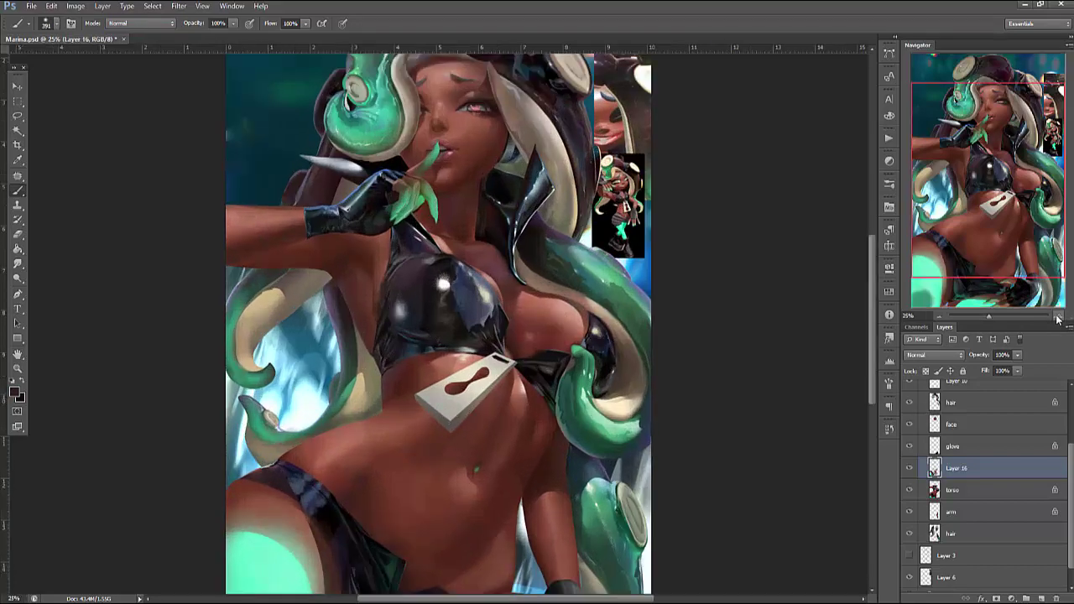
left_click(1058, 316)
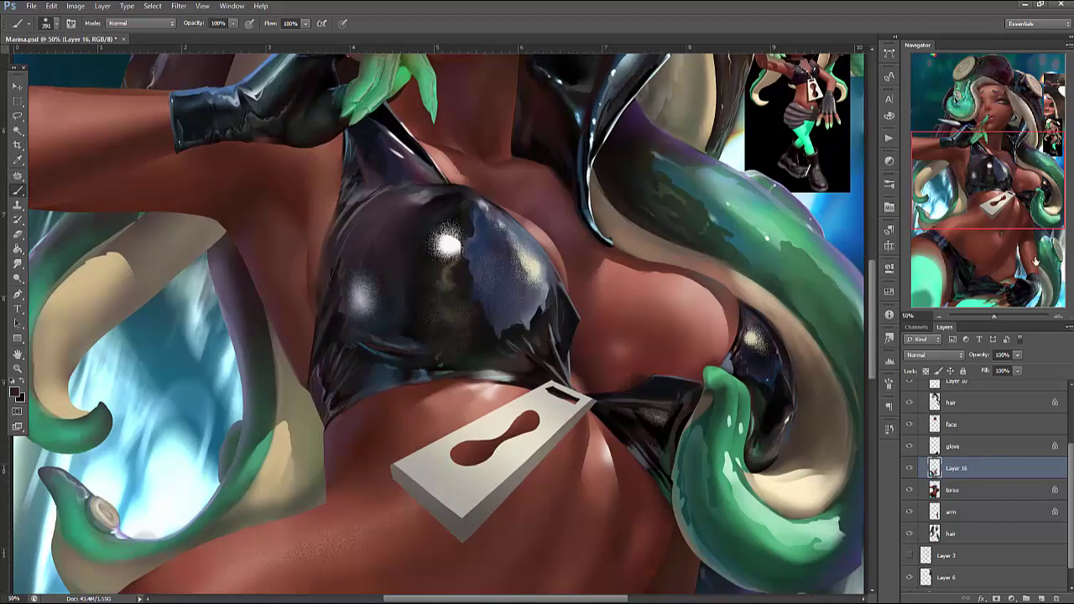
left_click_drag(1028, 225, 1007, 245)
left_click_drag(567, 483, 782, 502)
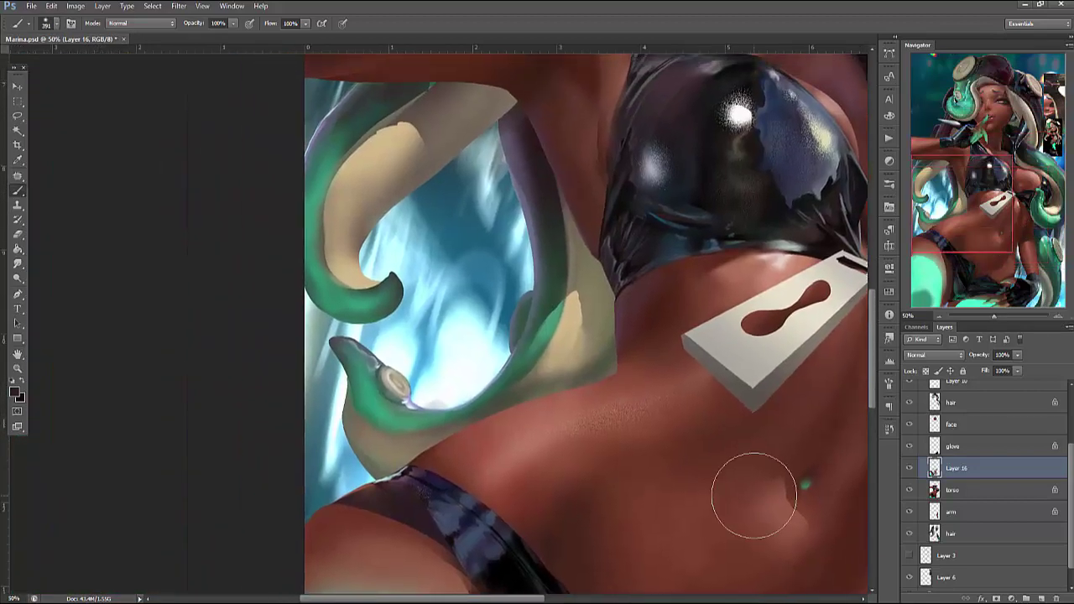
left_click(940, 537)
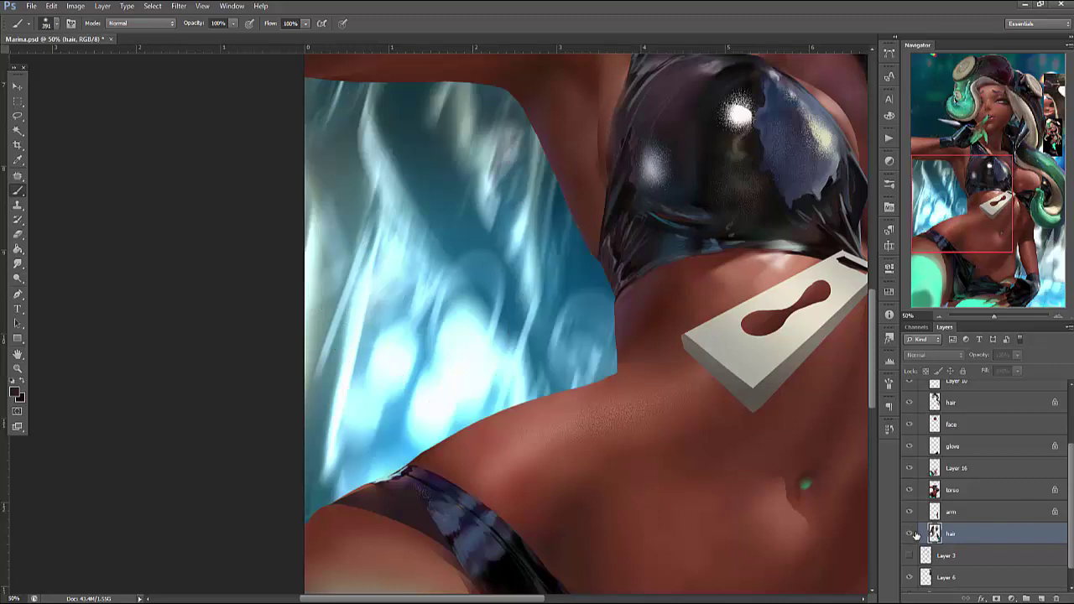
left_click(927, 371)
left_click(576, 349, "alt")
right_click(571, 344)
key("Return")
mouse_move(563, 355)
left_mouse_down()
mouse_move(577, 369)
mouse_move(599, 291)
mouse_move(582, 407)
mouse_move(636, 481)
left_mouse_up()
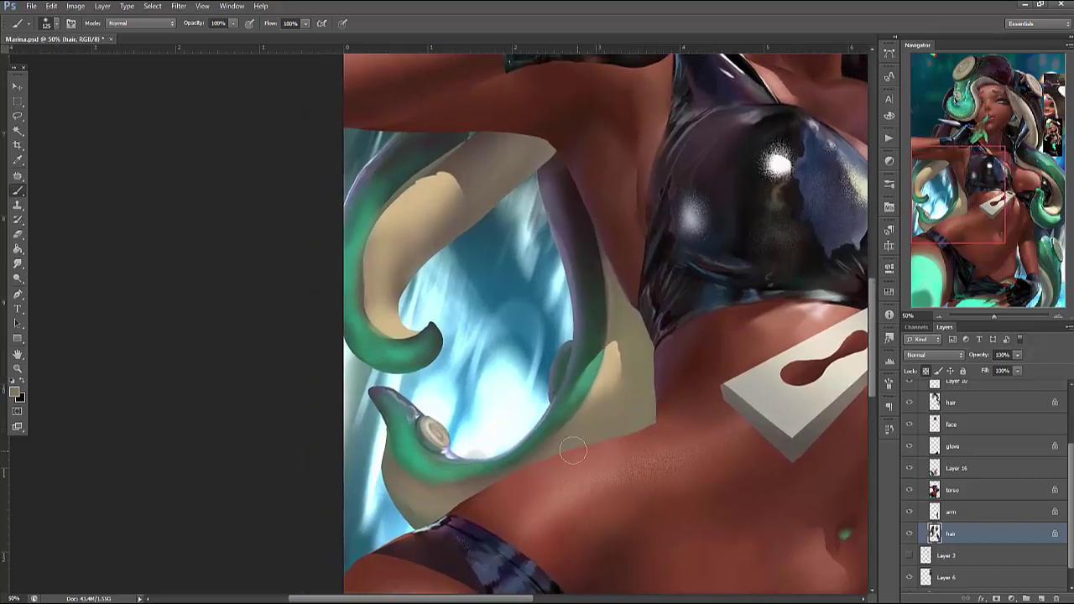
Lasso the lower curled tentacle beside the waist, raise its contrast with Brightness/Contrast, and clear the selection
key("l")
mouse_move(327, 459)
left_mouse_down()
mouse_move(595, 506)
mouse_move(680, 174)
mouse_move(549, 163)
left_mouse_up()
left_click(220, 35)
left_click_drag(760, 292, 767, 292)
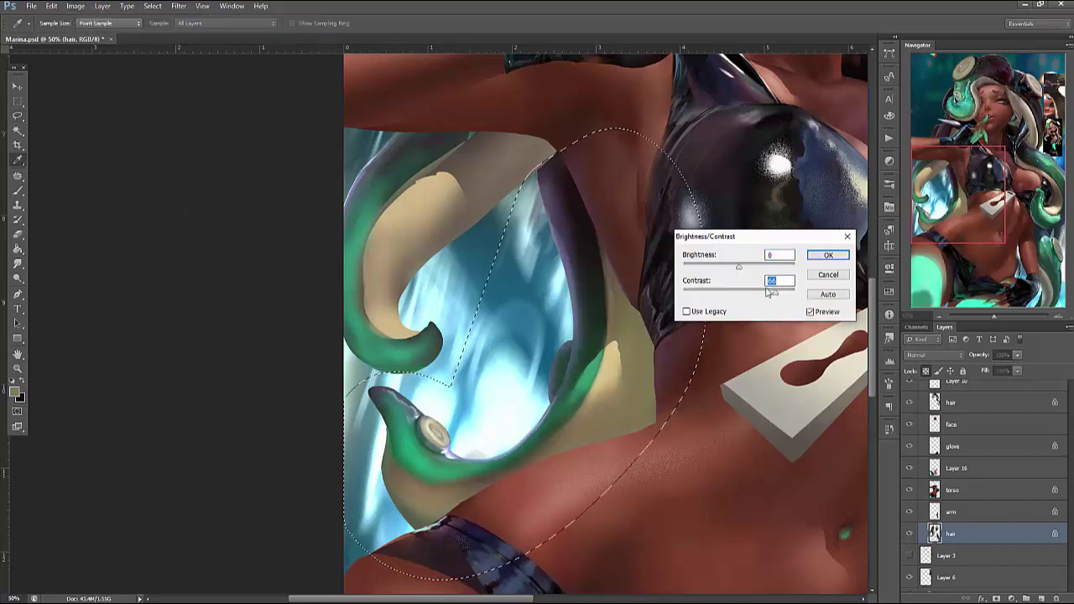
key("Return")
key("ctrl+d")
Return to Layer 16 and compare the shorts and thigh with that layer hidden and shown
left_click_drag(674, 448, 737, 349)
scroll(737, 349, "down", 10)
scroll(746, 420, "right", 5)
left_click(960, 469)
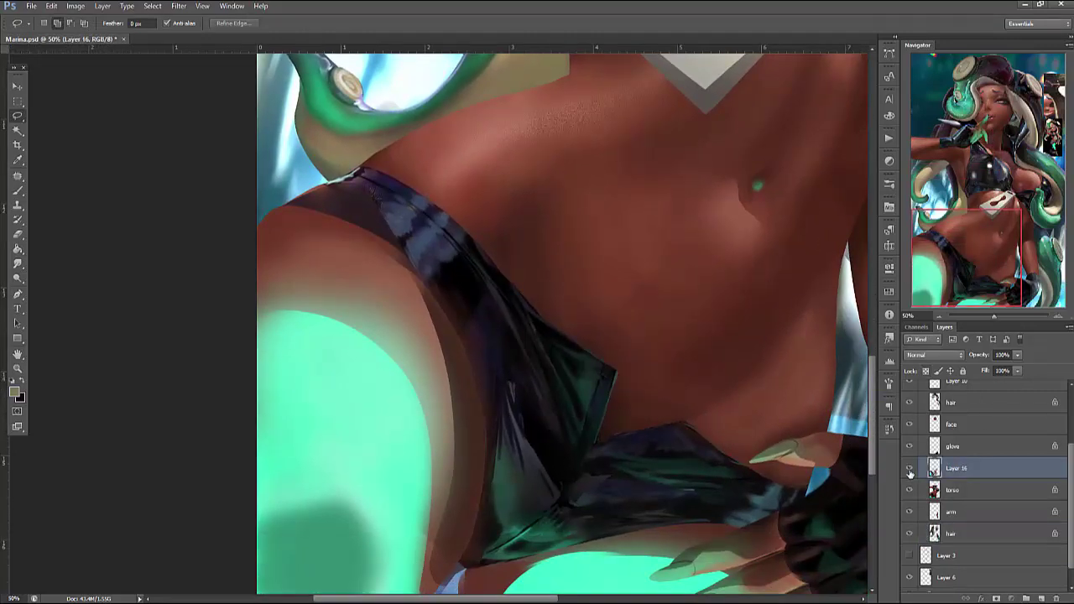
left_click(909, 470)
left_click(910, 470)
left_click(909, 469)
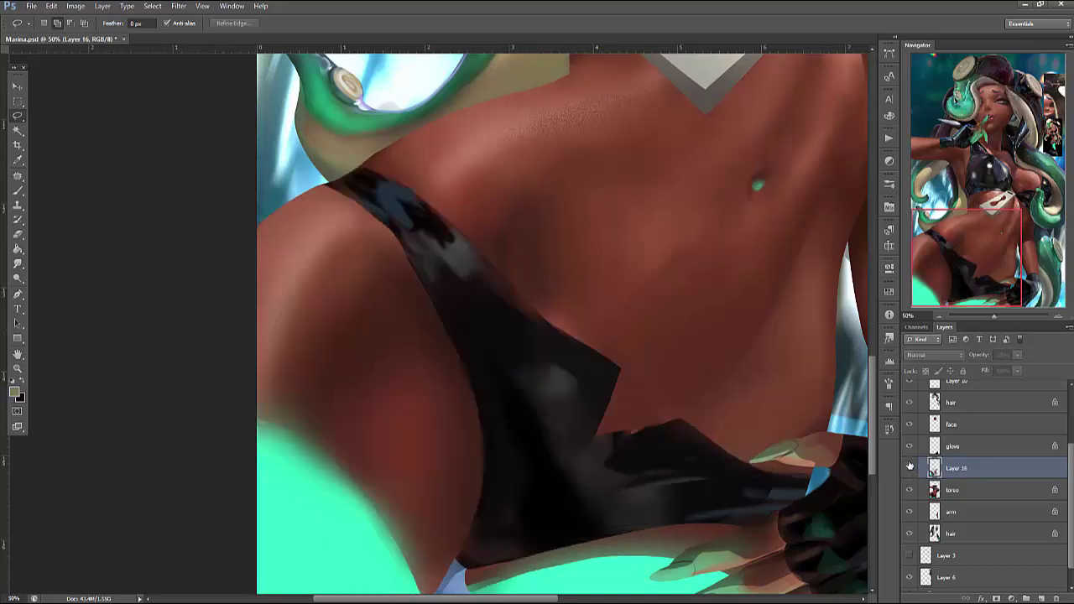
Lasso the gap between the thighs below the shorts' crotch on Layer 16, delete its contents and save the file
left_click(910, 468)
left_click(910, 467)
left_click(910, 467)
left_click_drag(682, 486, 781, 386)
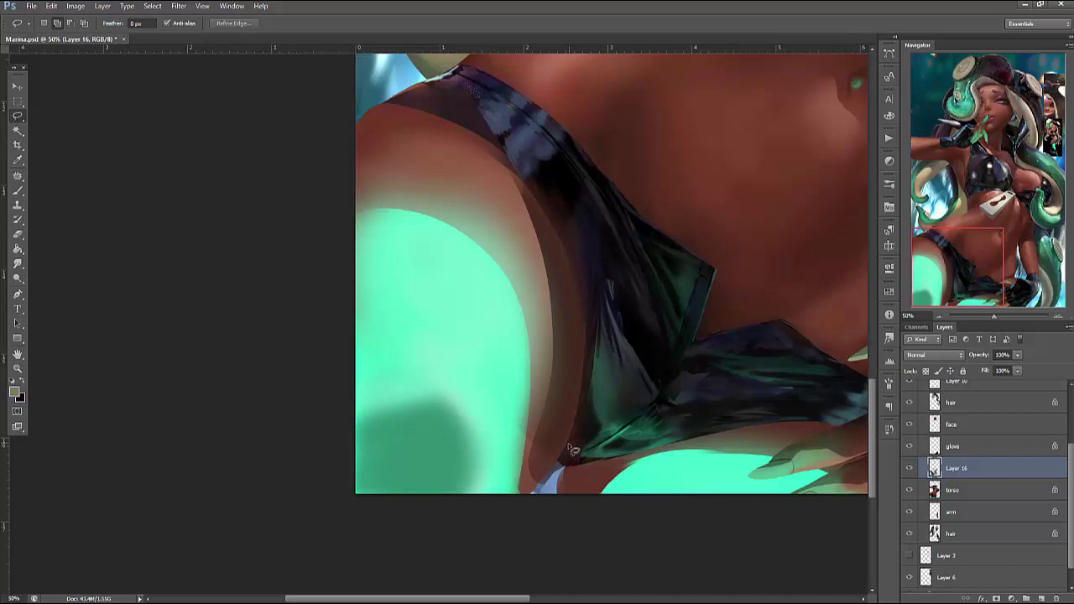
left_click_drag(551, 528, 587, 522)
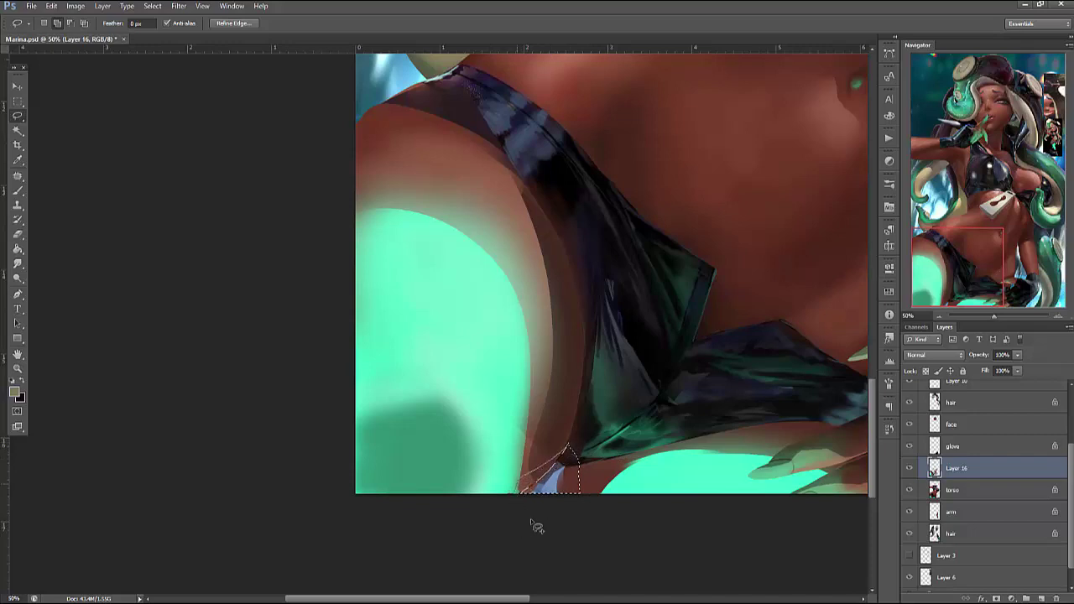
key("Delete")
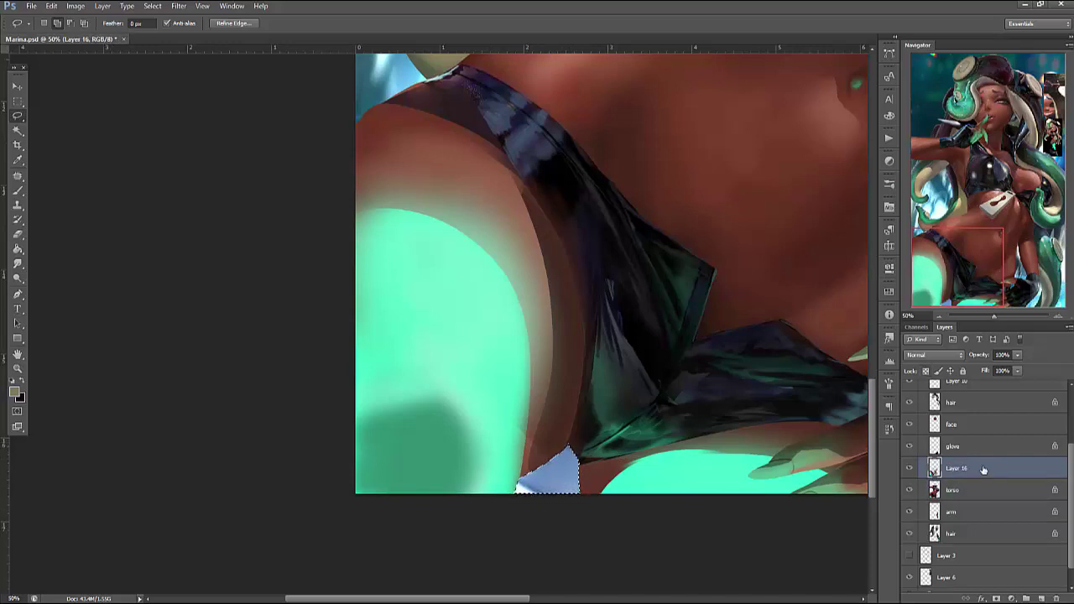
key("ctrl+s")
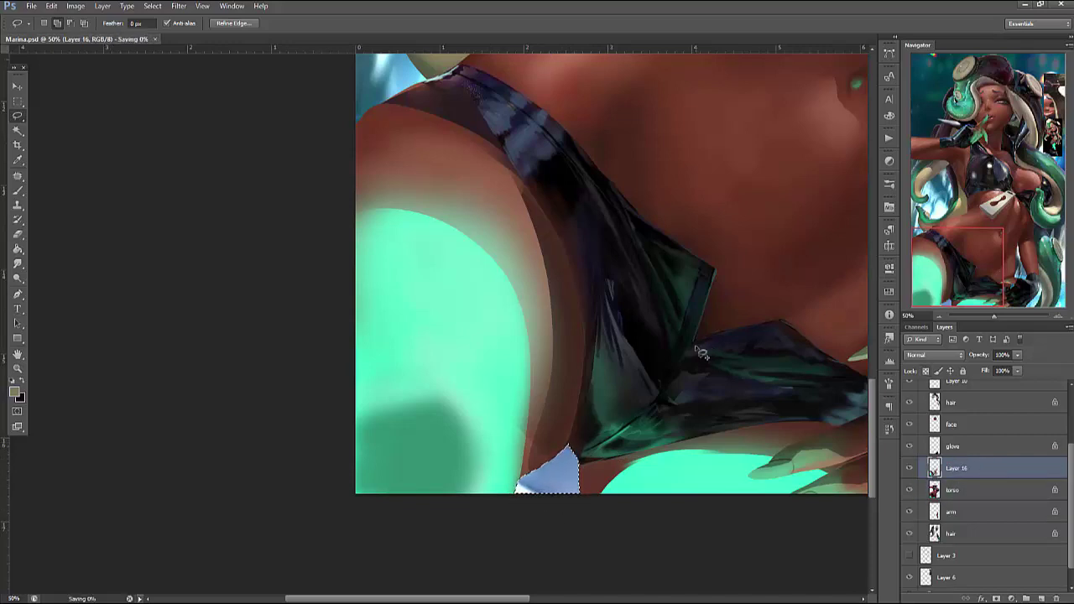
Lasso a small triangle at the lower corner of the shorts' crotch, fill it with dark paint, deselect and save
left_click_drag(593, 257, 595, 261)
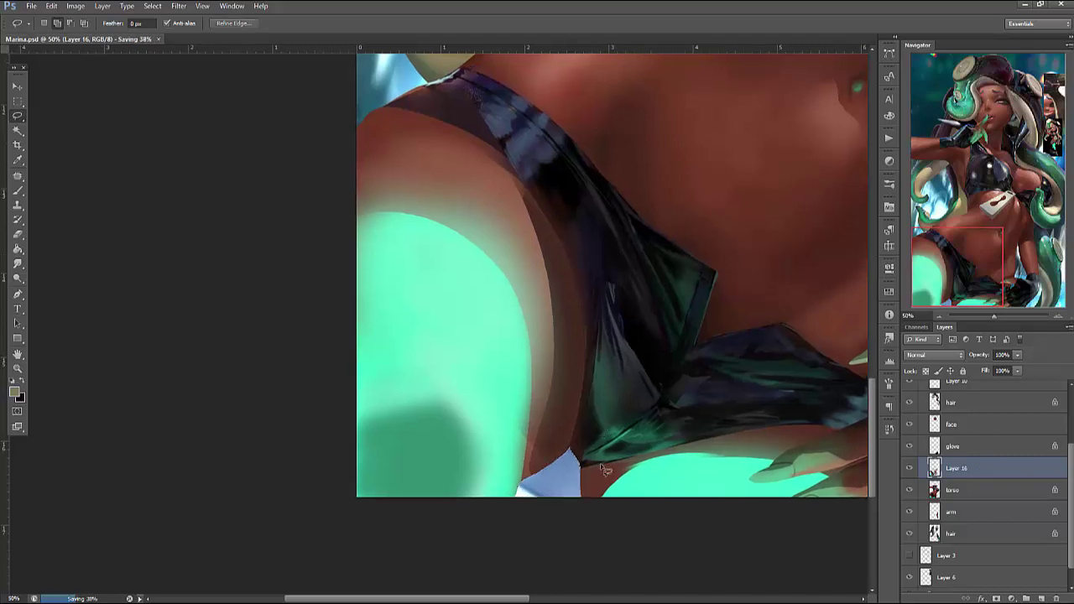
mouse_move(562, 464)
left_mouse_down()
mouse_move(580, 422)
mouse_move(600, 461)
left_mouse_up()
key("b")
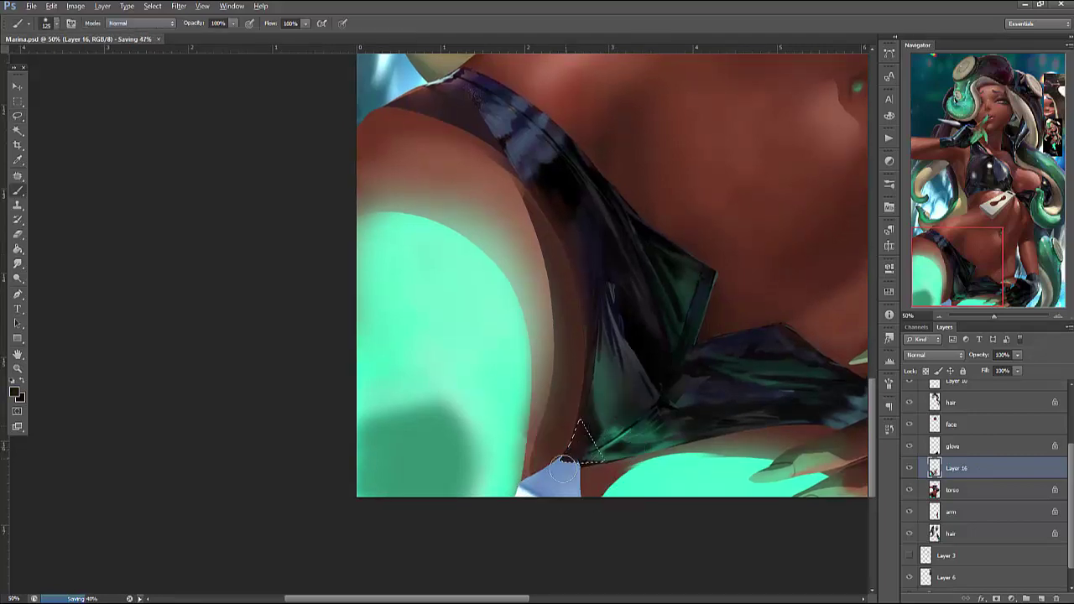
key("ctrl+d")
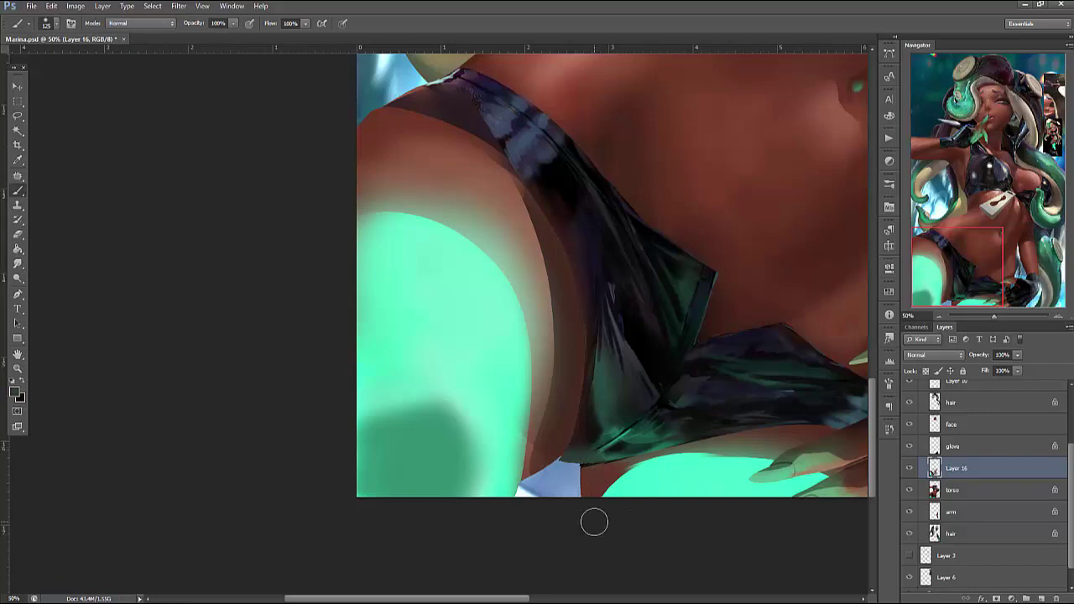
key("ctrl+s")
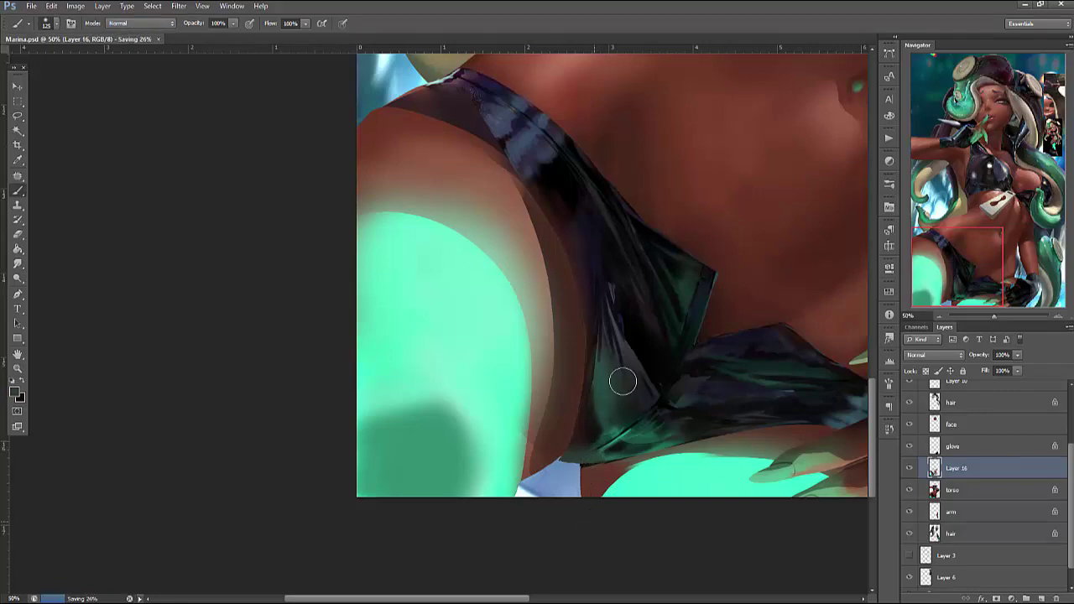
Copy the raised thigh from the torso layer onto a new layer above Layer 16 and lower its opacity to 83%
key("l")
left_click_drag(692, 360, 355, 457)
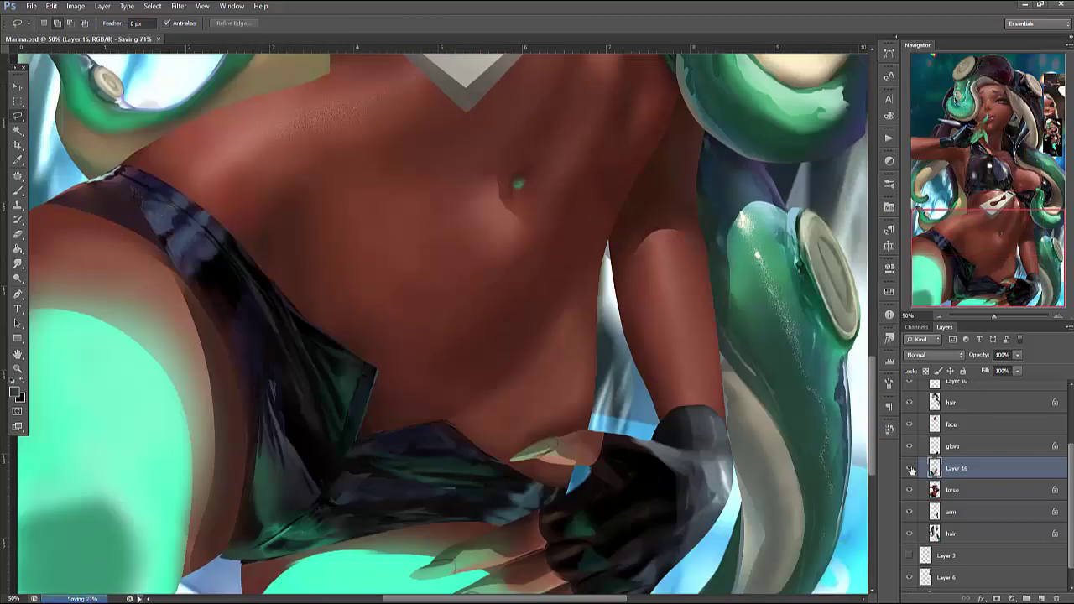
left_click(910, 467)
left_click_drag(151, 261, 377, 208)
key("alt+bracketleft")
mouse_move(371, 157)
left_mouse_down()
mouse_move(479, 492)
mouse_move(356, 167)
mouse_move(369, 157)
left_mouse_up()
left_click(910, 467)
key("ctrl+j")
key("ctrl+t")
key("Return")
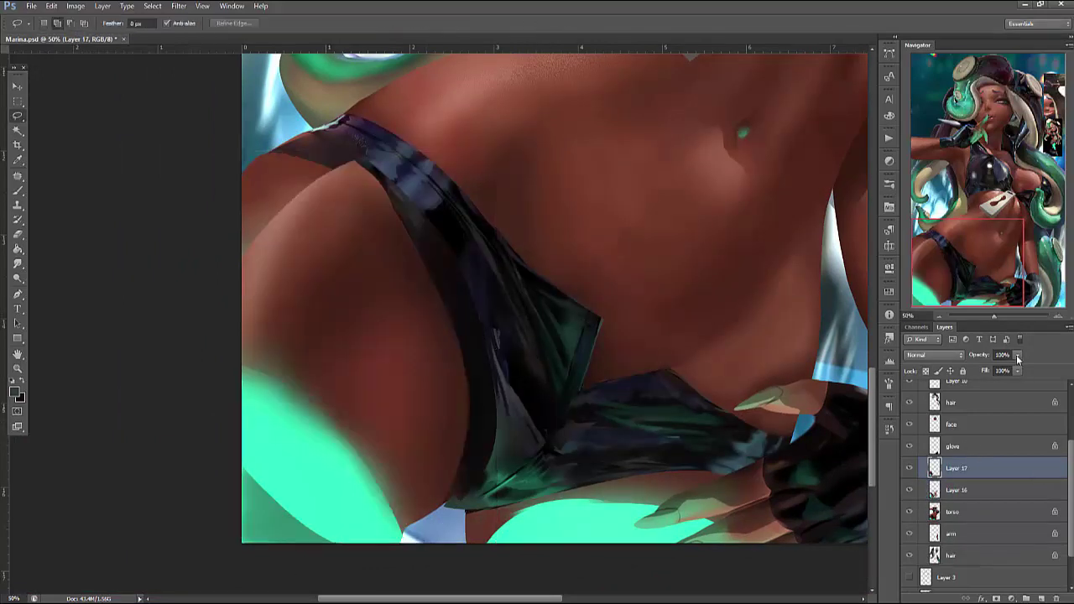
left_click_drag(1018, 359, 1004, 361)
Warp the copied thigh so its contour and stocking edge follow the repainted raised thigh underneath
key("ctrl+t")
right_click(417, 316)
left_click(419, 401)
left_click_drag(402, 398, 347, 334)
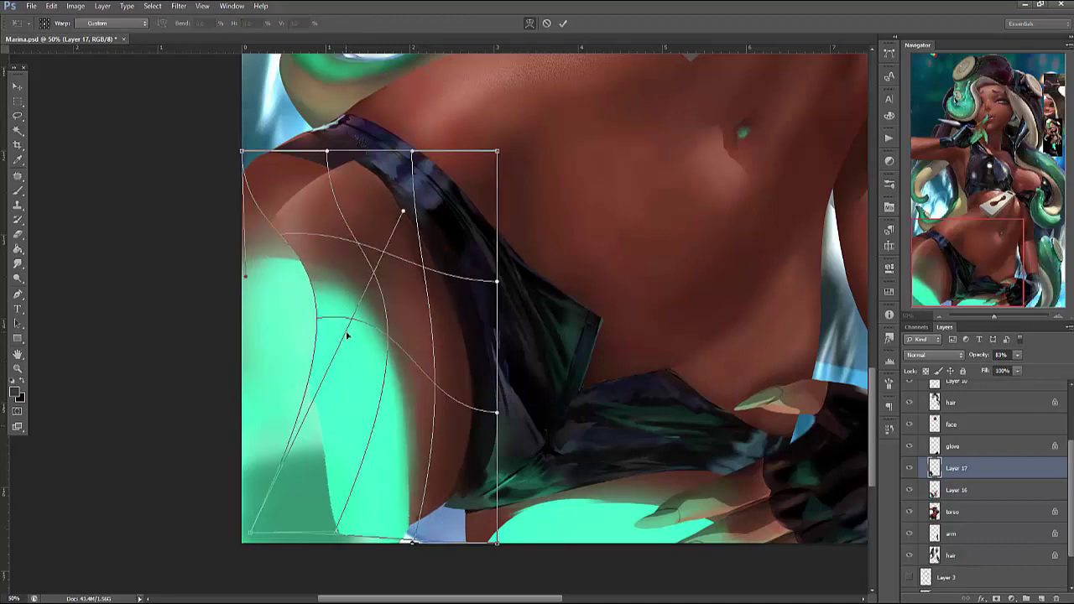
left_click_drag(336, 534, 373, 486)
left_click_drag(411, 542, 376, 526)
left_click_drag(433, 408, 464, 403)
left_click_drag(376, 526, 391, 560)
left_click_drag(376, 208, 334, 159)
left_click_drag(245, 276, 231, 262)
left_click_drag(404, 501, 430, 472)
key("Return")
Try erasing parts of the warped thigh copy, delete its layer, and compare Layer 16 hidden and shown
key("e")
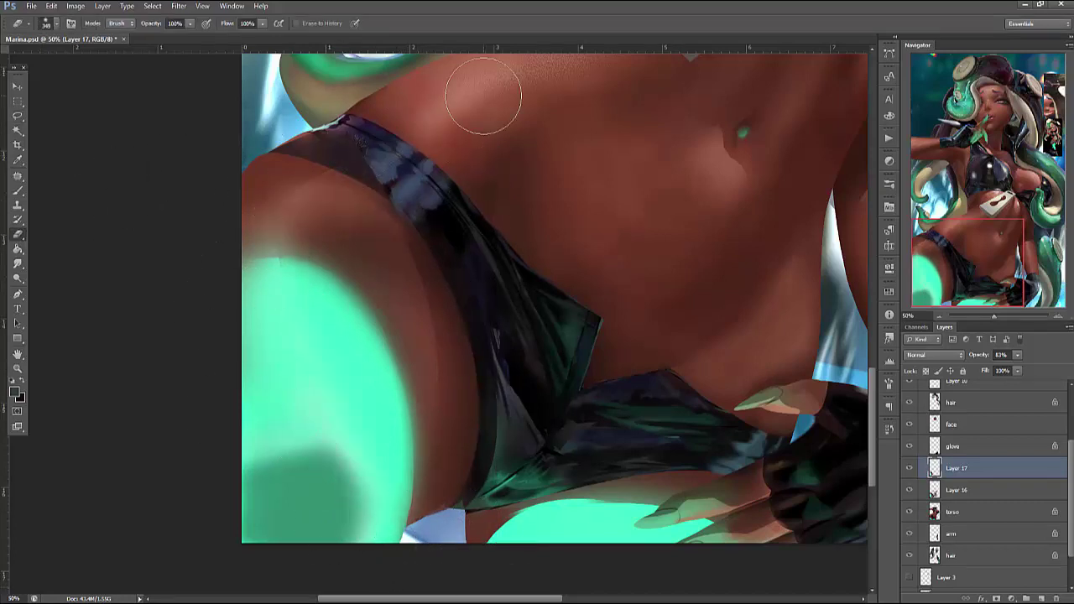
left_click_drag(1018, 354, 1027, 367)
mouse_move(317, 267)
left_mouse_down()
mouse_move(336, 355)
mouse_move(377, 243)
mouse_move(411, 386)
left_mouse_up()
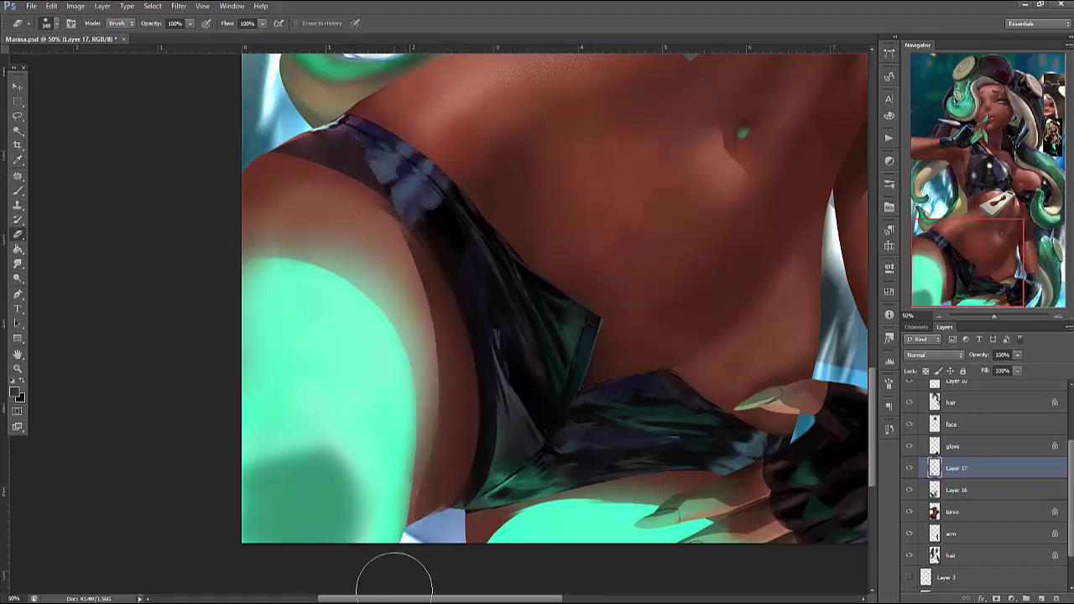
key("ctrl+z")
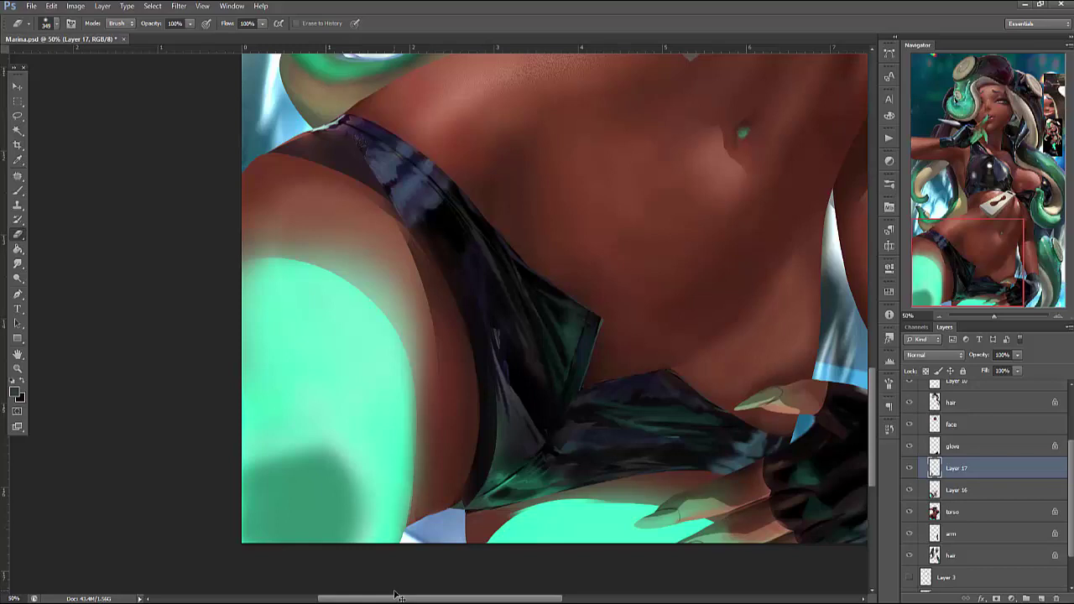
key("Delete")
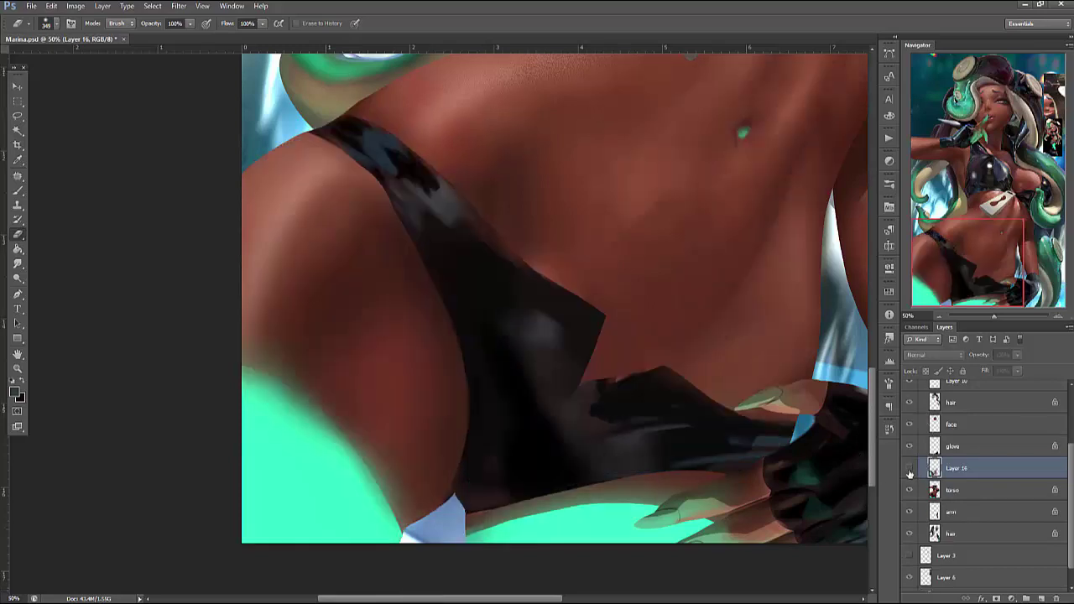
left_click(908, 470)
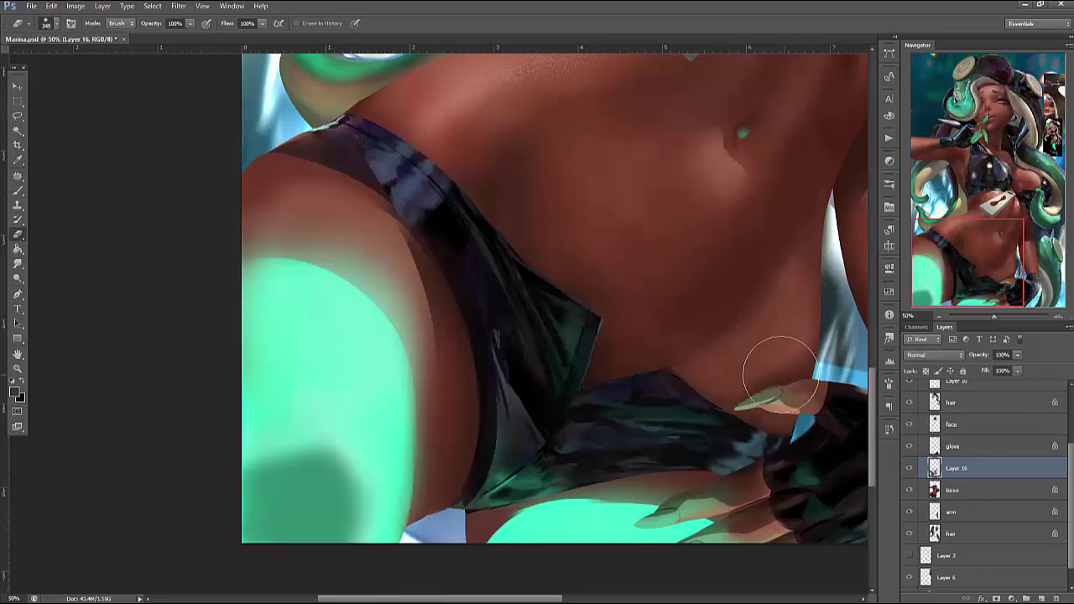
Paint over the dark patch on the raised thigh's stocking with sampled greens at 125 px on Layer 16
key("b")
left_click(302, 451, "alt")
mouse_move(268, 503)
left_mouse_down()
mouse_move(293, 453)
mouse_move(271, 422)
mouse_move(256, 478)
left_mouse_up()
left_click(333, 425, "alt")
left_click_drag(336, 428, 361, 516)
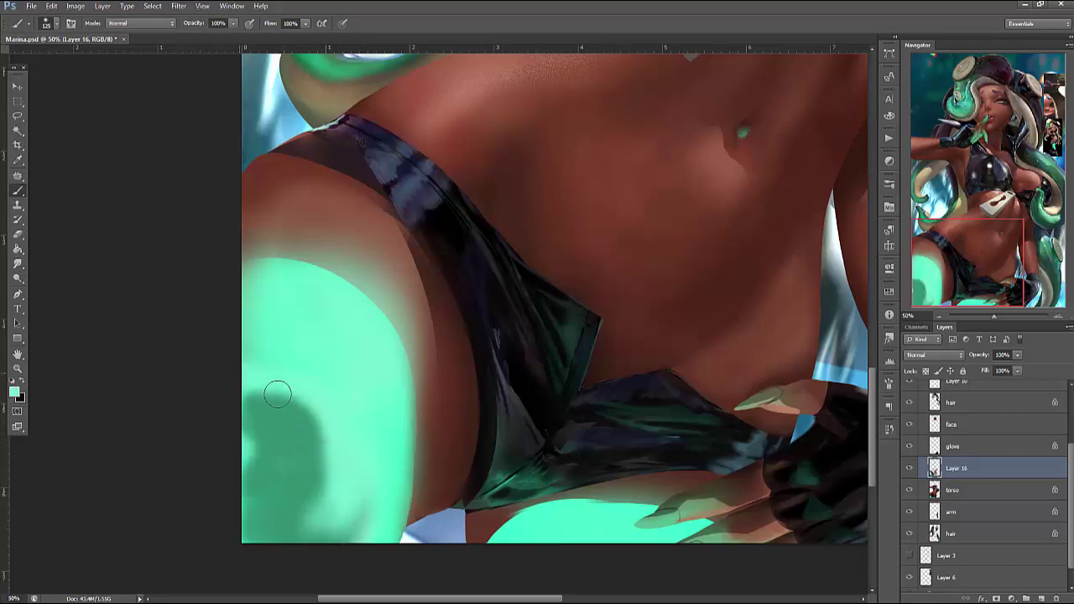
Enlarge the brush and reshape the stocking's dark patch with sampled dark green and light mint strokes
right_click(364, 285)
left_click(298, 409)
left_click_drag(324, 427, 277, 437)
left_click(288, 442, "alt")
left_click_drag(256, 390, 217, 458)
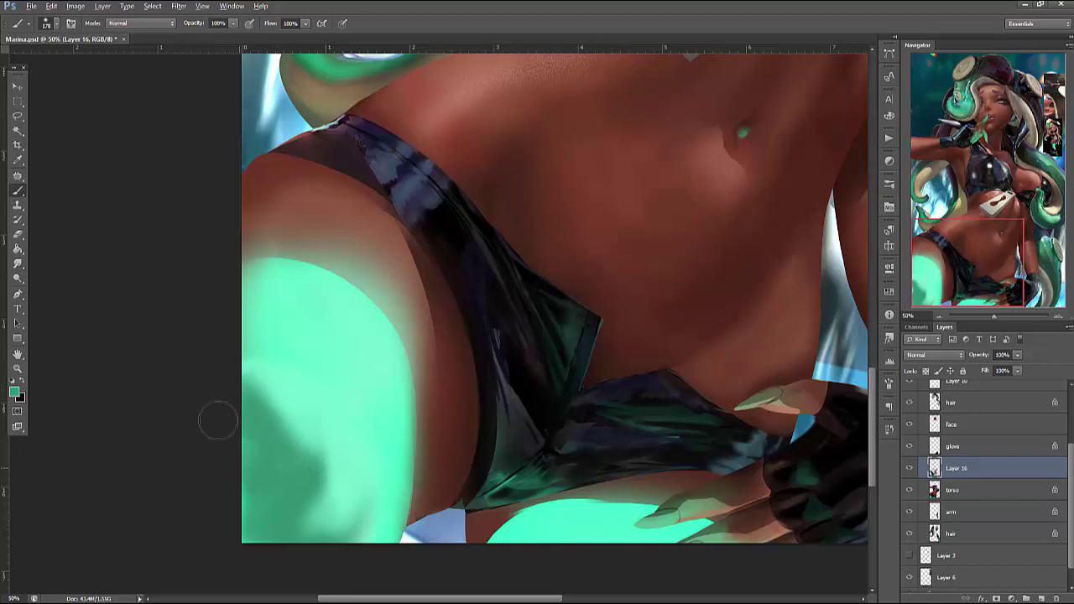
left_click_drag(286, 376, 252, 453)
left_click(336, 417, "alt")
mouse_move(335, 420)
left_mouse_down()
mouse_move(285, 408)
mouse_move(333, 453)
mouse_move(319, 488)
left_mouse_up()
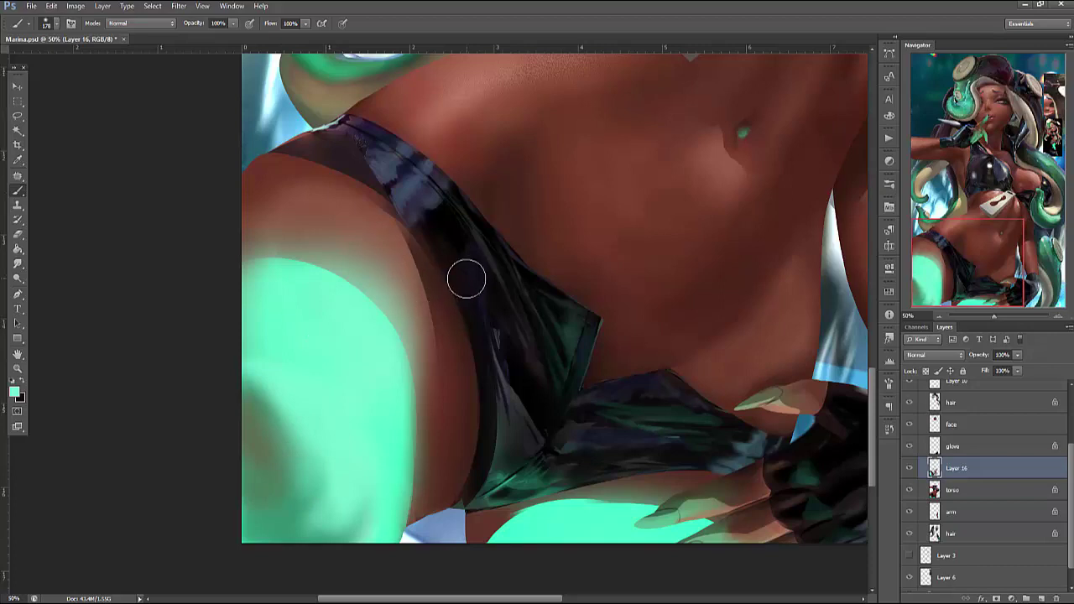
Try extending the stocking's upper edge with mint inside a lasso selection, then undo the stocking repaint and deselect
key("l")
left_click_drag(327, 256, 248, 401)
key("b")
mouse_move(297, 288)
left_mouse_down()
mouse_move(338, 278)
mouse_move(366, 314)
left_mouse_up()
left_click_drag(304, 240, 371, 434)
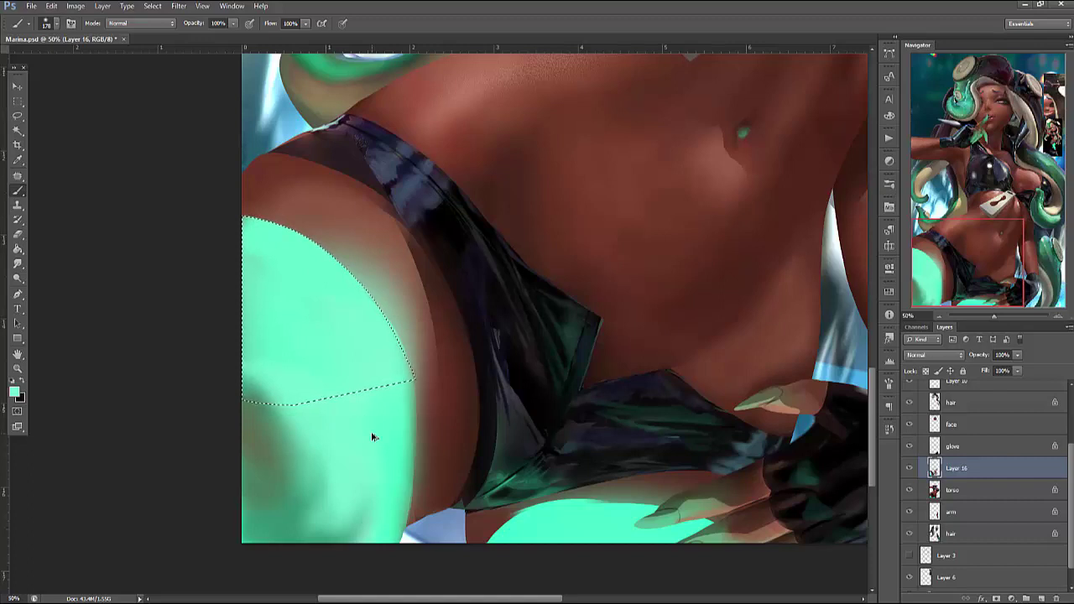
key("ctrl+z")
key("ctrl+d")
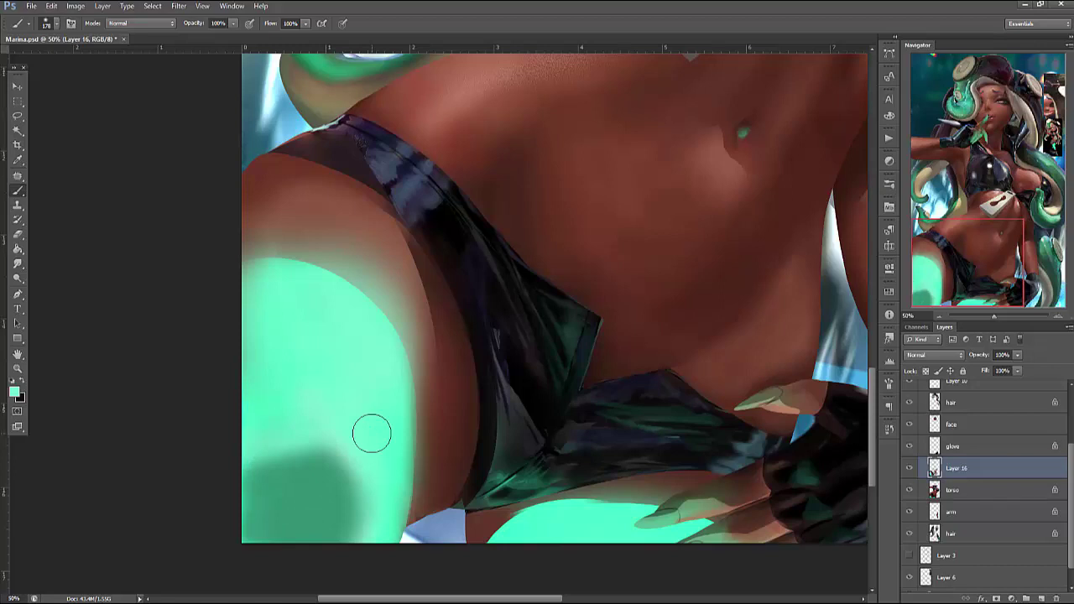
Try erasing Layer 16's paint along the raised thigh's upper edge and waistband, and undo the erasing
left_click(18, 235)
mouse_move(276, 179)
left_mouse_down()
mouse_move(422, 188)
mouse_move(293, 136)
mouse_move(448, 300)
mouse_move(539, 352)
left_mouse_up()
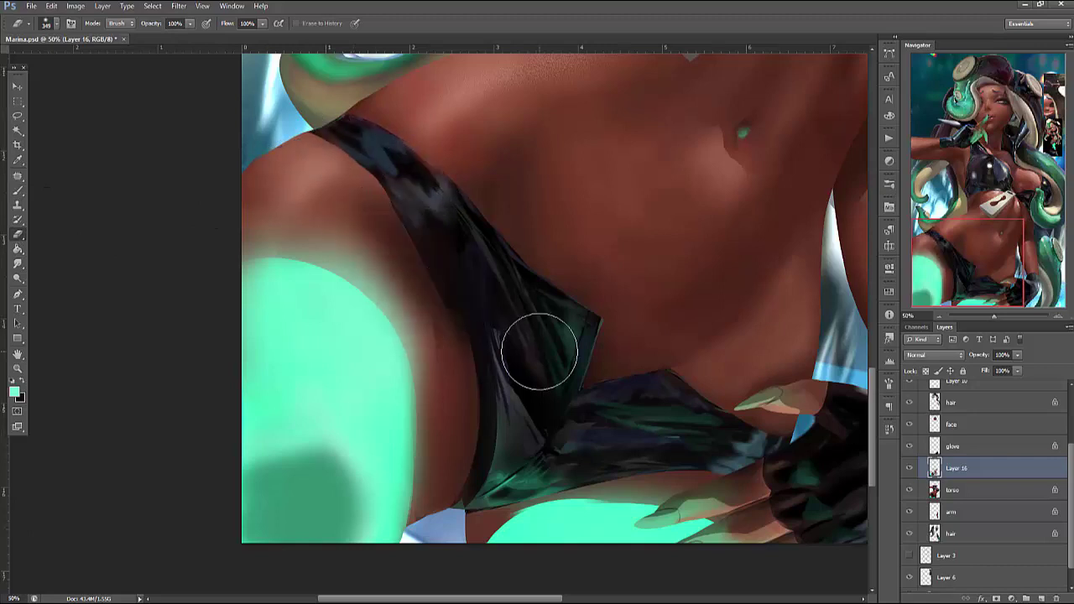
key("ctrl+alt+z")
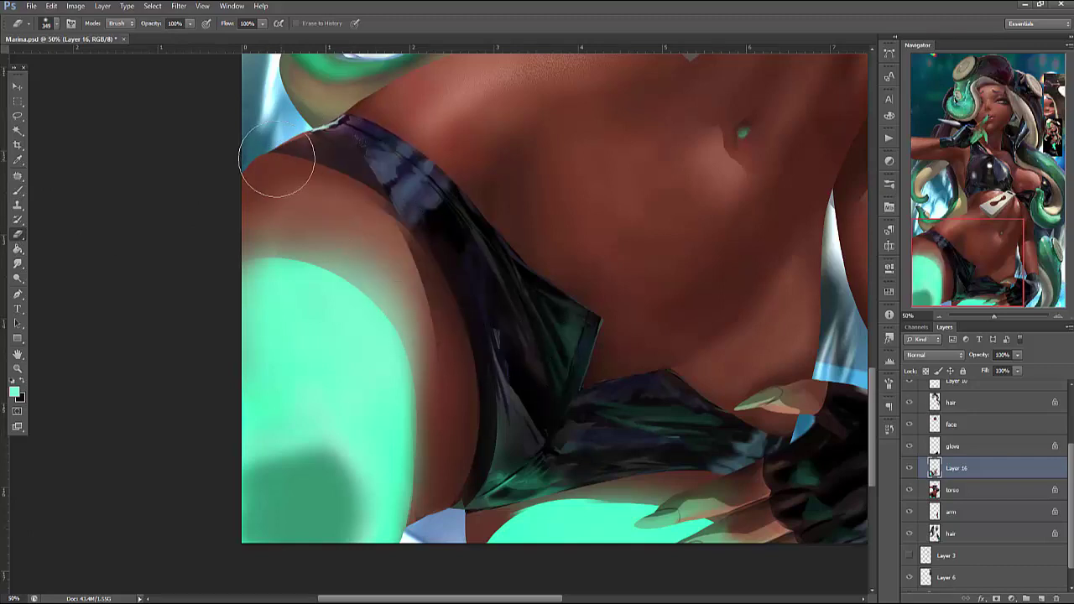
key("ctrl+alt+z")
Erase Layer 16's repaint over the raised thigh and stocking, keeping the paint along the inner thigh beside the shorts
mouse_move(256, 362)
left_mouse_down()
mouse_move(393, 384)
mouse_move(343, 367)
mouse_move(377, 393)
mouse_move(409, 268)
mouse_move(454, 411)
left_mouse_up()
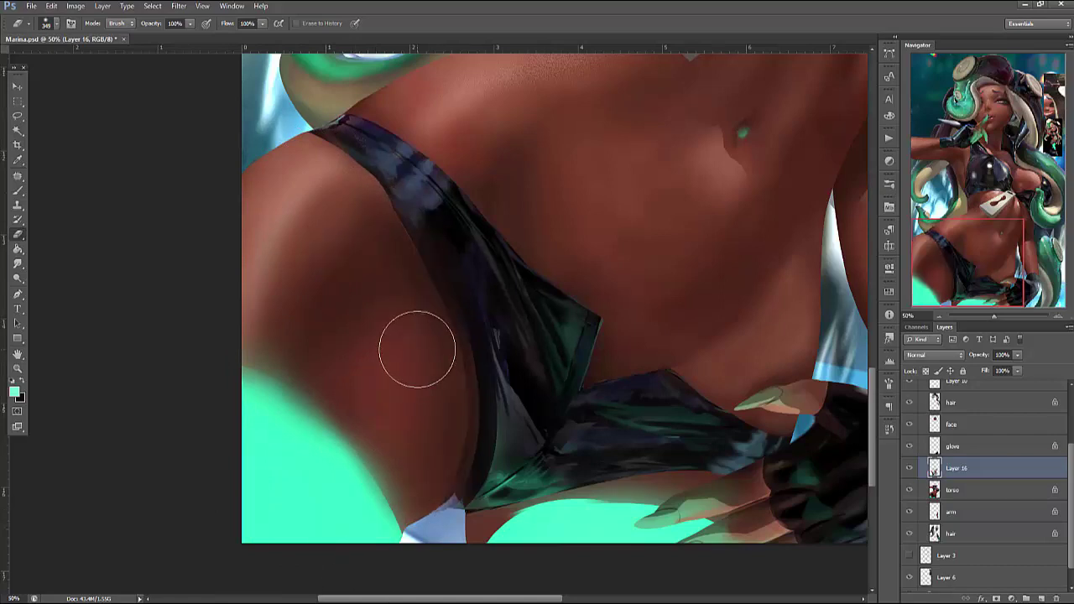
key("ctrl+alt+z")
key("ctrl+alt+z")
mouse_move(360, 240)
left_mouse_down()
mouse_move(372, 467)
mouse_move(236, 320)
mouse_move(352, 283)
mouse_move(307, 537)
mouse_move(382, 202)
mouse_move(387, 326)
left_mouse_up()
key("ctrl+alt+z")
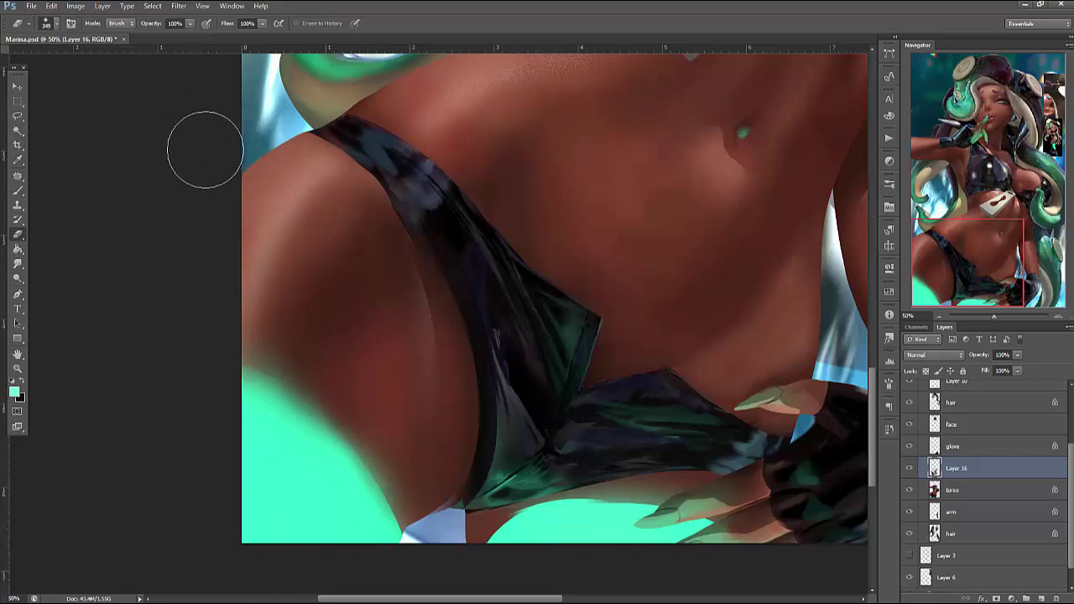
Try painting a taller mint stocking on the torso layer inside a lasso selection, then undo it and deselect
key("l")
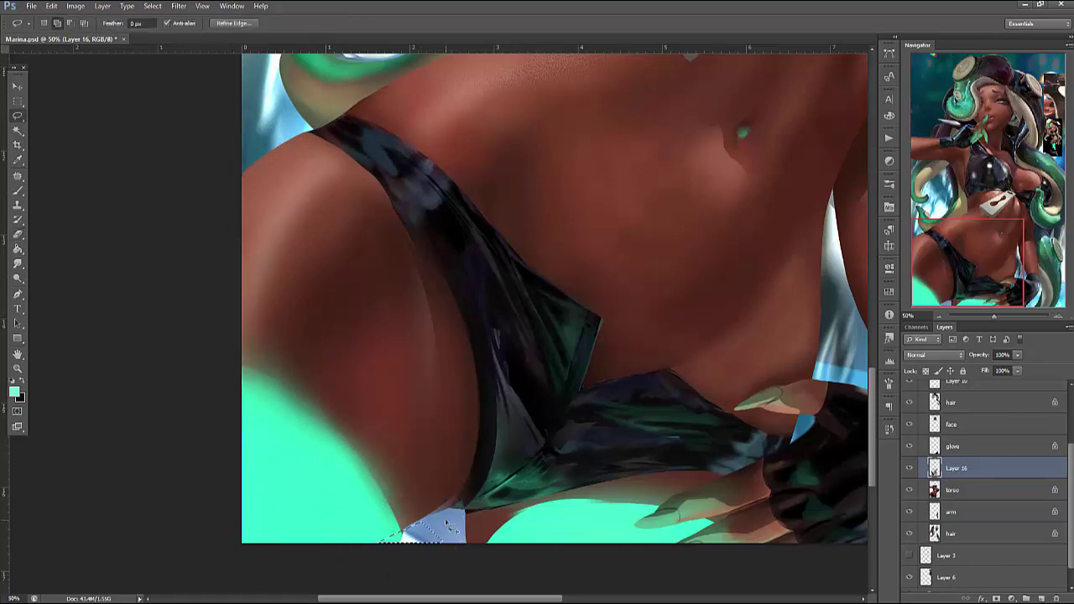
left_click(978, 495)
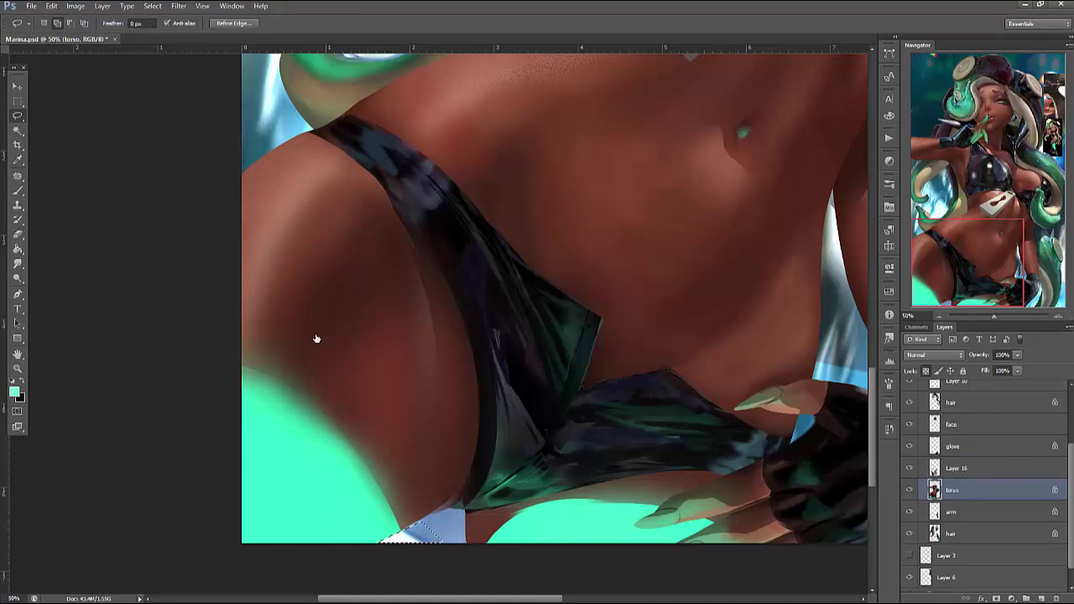
mouse_move(286, 267)
left_mouse_down()
mouse_move(352, 378)
mouse_move(384, 554)
mouse_move(252, 571)
left_mouse_up()
key("b")
mouse_move(283, 337)
left_mouse_down()
mouse_move(297, 443)
mouse_move(276, 399)
mouse_move(369, 495)
mouse_move(367, 418)
mouse_move(301, 319)
left_mouse_up()
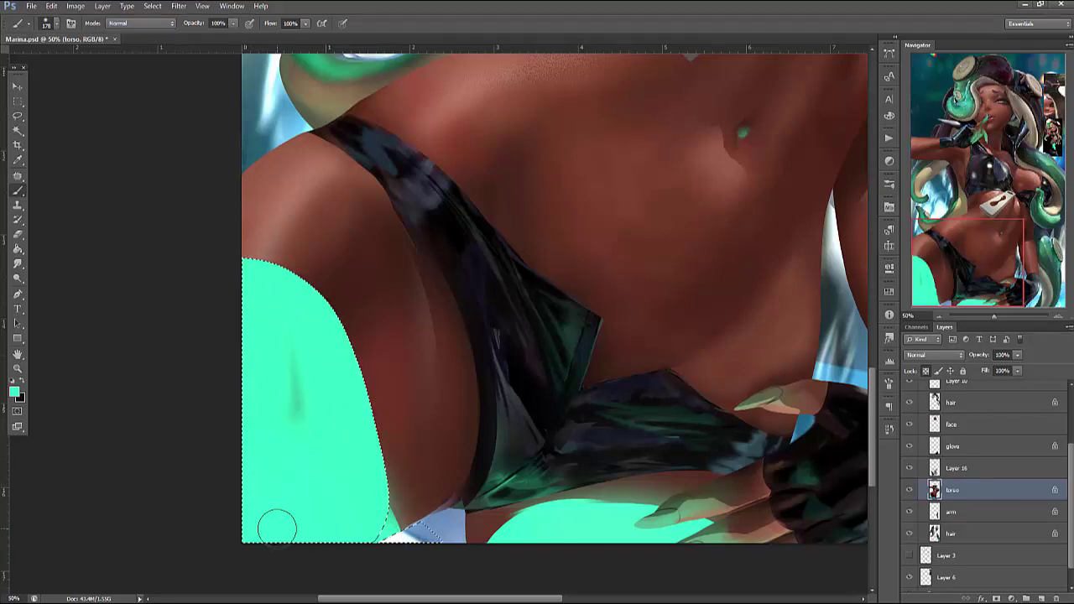
key("ctrl+z")
key("ctrl+d")
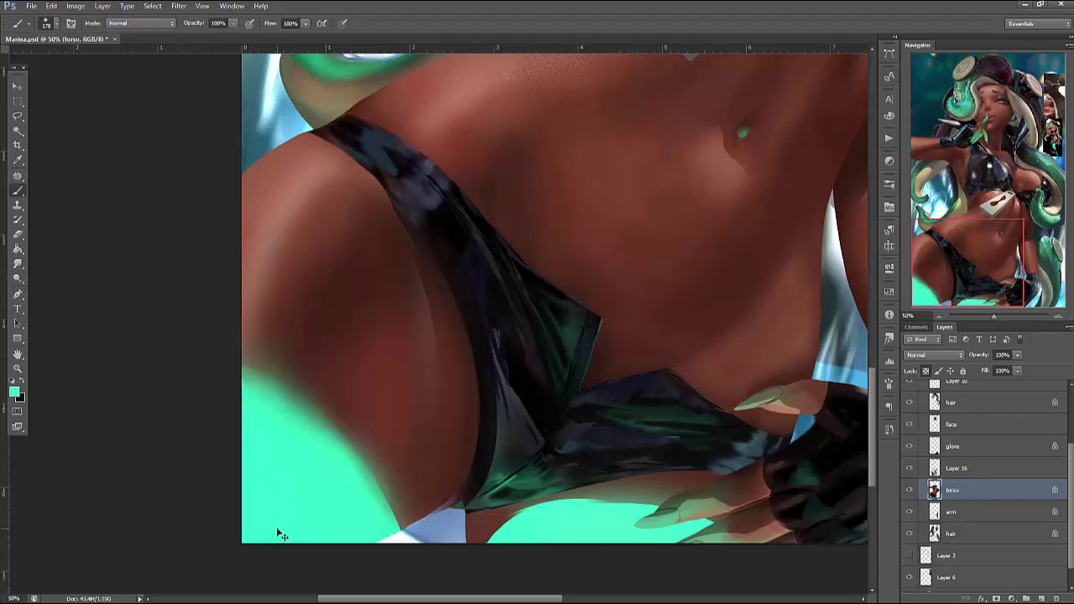
Lasso the raised thigh's lower inner part, fill it with dark reddish-brown skin tone on Layer 16 and deselect
key("l")
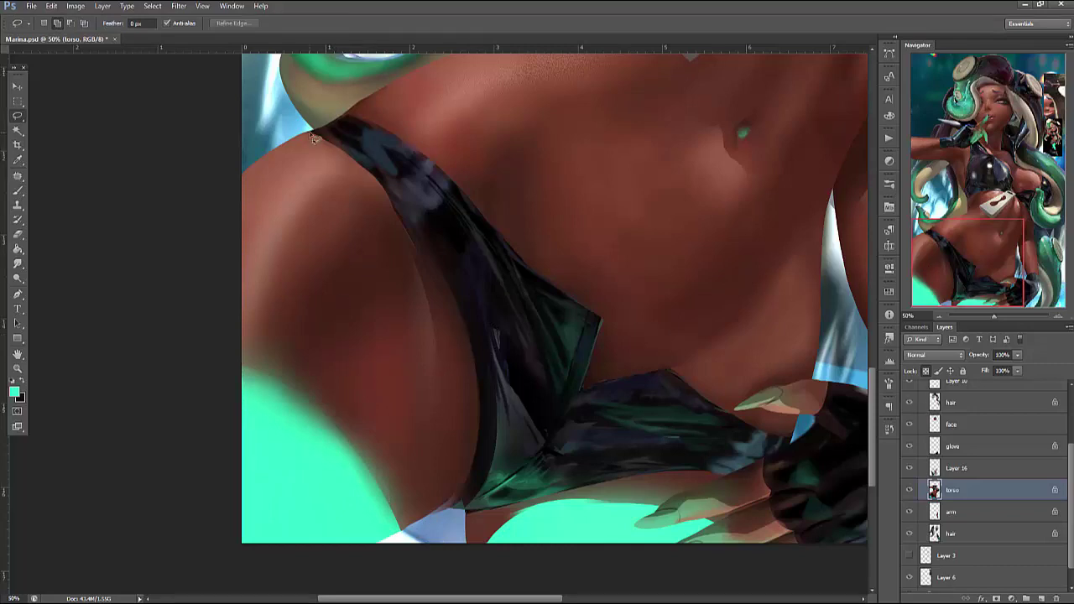
left_click_drag(407, 589, 415, 348)
key("b")
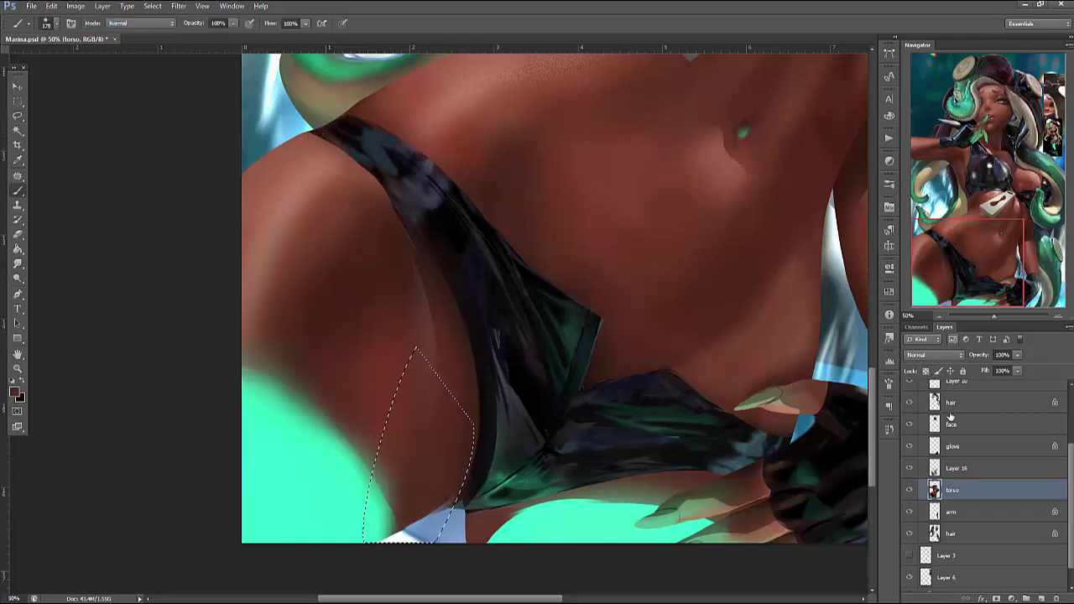
key("alt+bracketright")
mouse_move(536, 485)
left_mouse_down()
mouse_move(419, 478)
mouse_move(445, 475)
mouse_move(461, 513)
mouse_move(450, 445)
mouse_move(425, 447)
mouse_move(402, 477)
left_mouse_up()
key("ctrl+d")
Lasso the stocking's lower edge beside the inner thigh, fill it with mint green and deselect
key("l")
mouse_move(403, 562)
left_mouse_down()
mouse_move(260, 445)
mouse_move(394, 546)
left_mouse_up()
key("b")
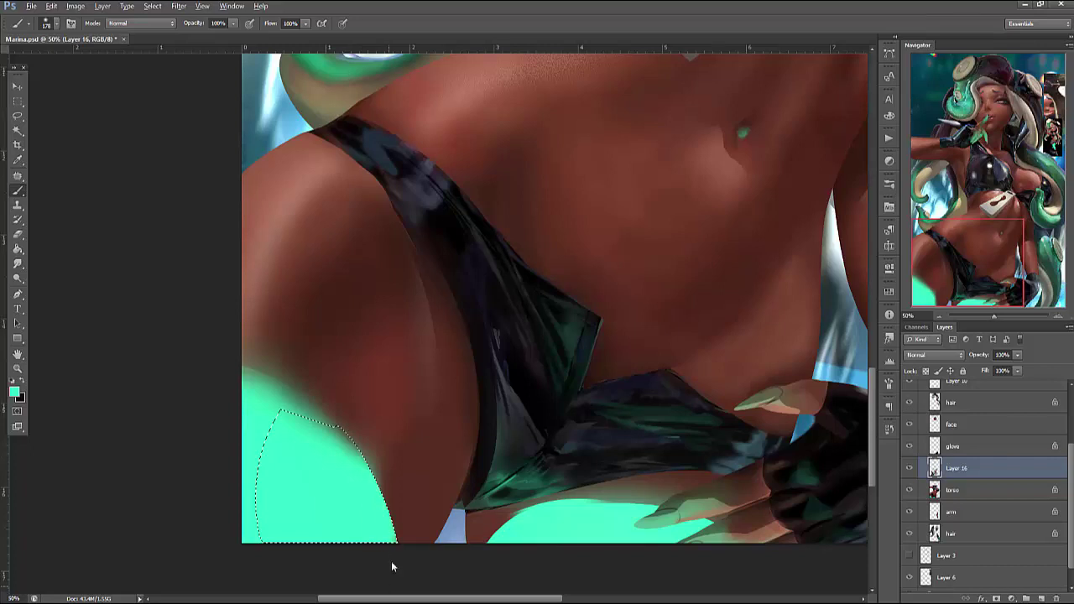
key("ctrl+d")
Adjust the brush size and soften the raised thigh's shading with sampled reddish and lighter brown skin tones
key("bracketright")
key("bracketright")
key("bracketright")
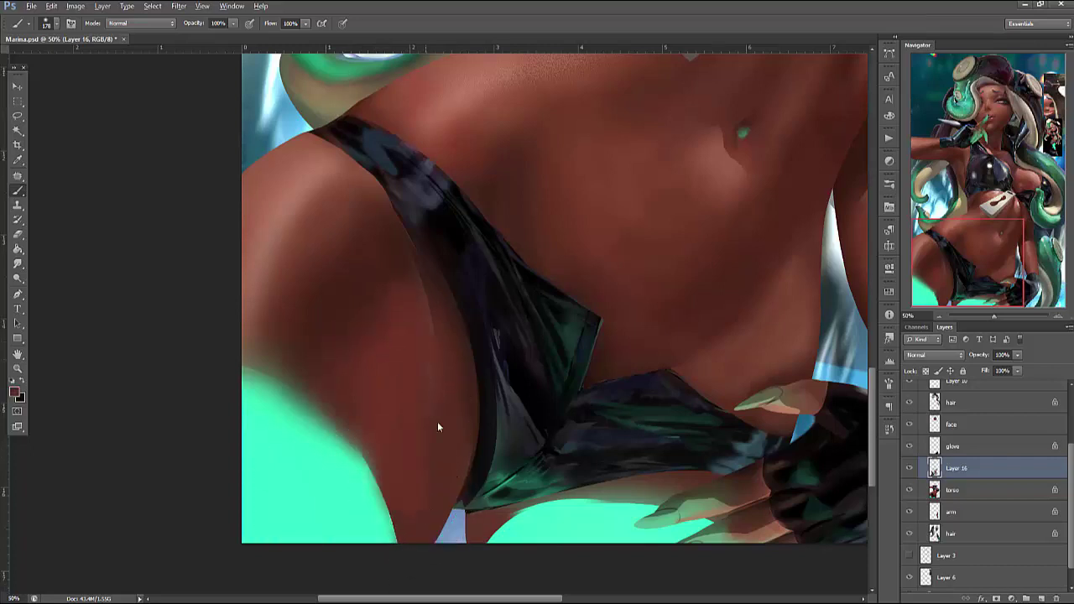
mouse_move(281, 204)
left_mouse_down()
mouse_move(264, 265)
mouse_move(310, 183)
mouse_move(306, 259)
mouse_move(332, 416)
mouse_move(366, 201)
mouse_move(356, 253)
left_mouse_up()
key("bracketright")
key("bracketright")
key("bracketright")
key("bracketleft")
key("bracketleft")
key("bracketleft")
Lasso around the raised thigh's stocking edge, clear the selection and flip the canvas horizontally
key("l")
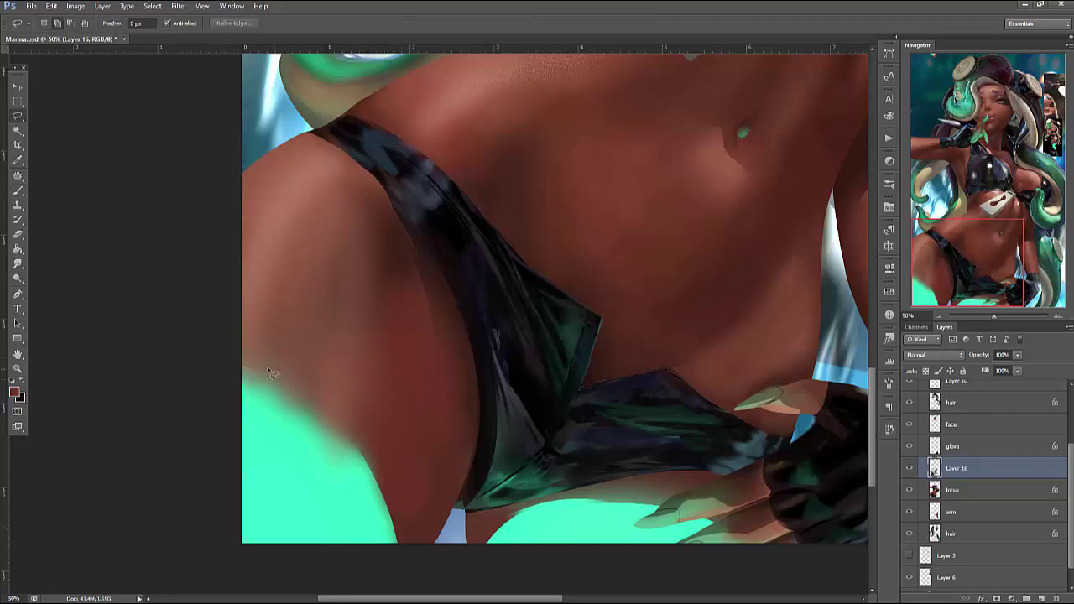
left_click_drag(406, 447, 401, 537)
mouse_move(263, 307)
left_mouse_down()
mouse_move(432, 479)
mouse_move(200, 455)
left_mouse_up()
key("ctrl+d")
left_click(76, 6)
left_click(240, 153)
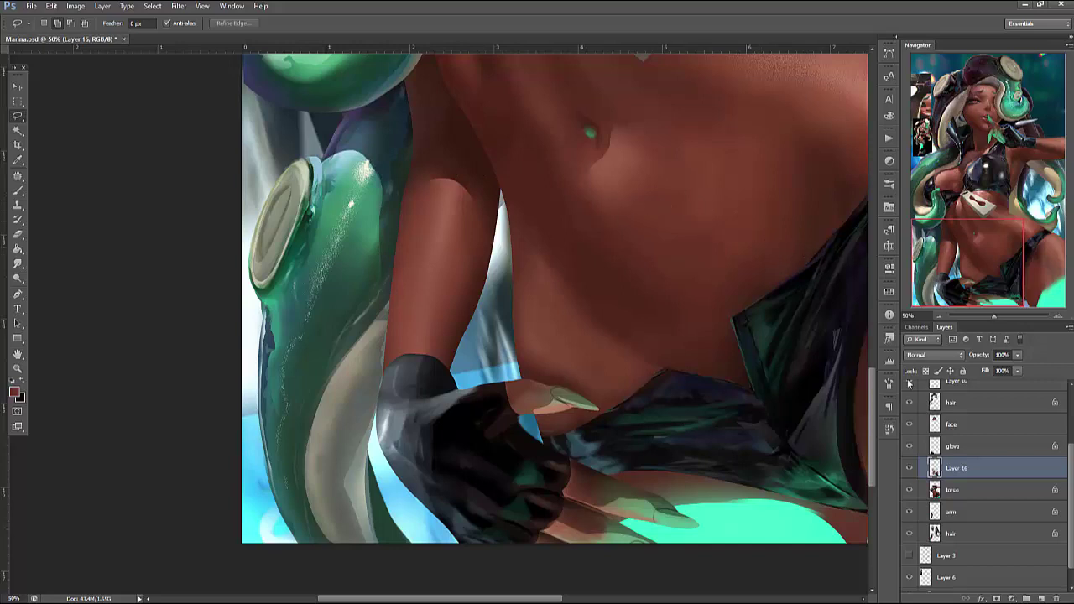
Revert the painting through its history to the first lasso state after the Brightness/Contrast adjustment, and drop that selection
left_click(889, 429)
left_click(805, 536)
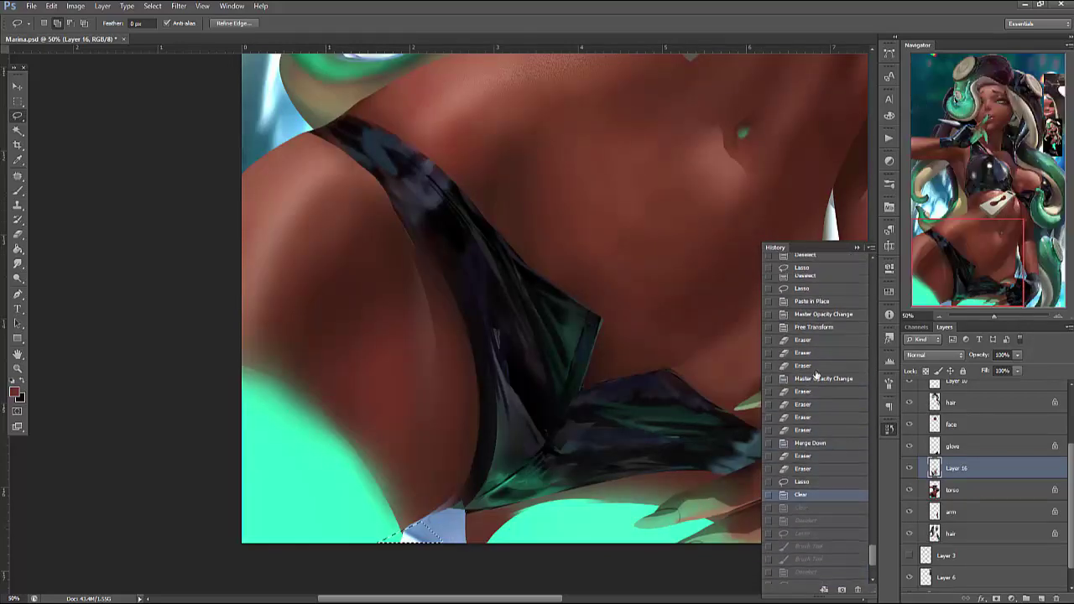
left_click(808, 291)
scroll(804, 322, "up", 4)
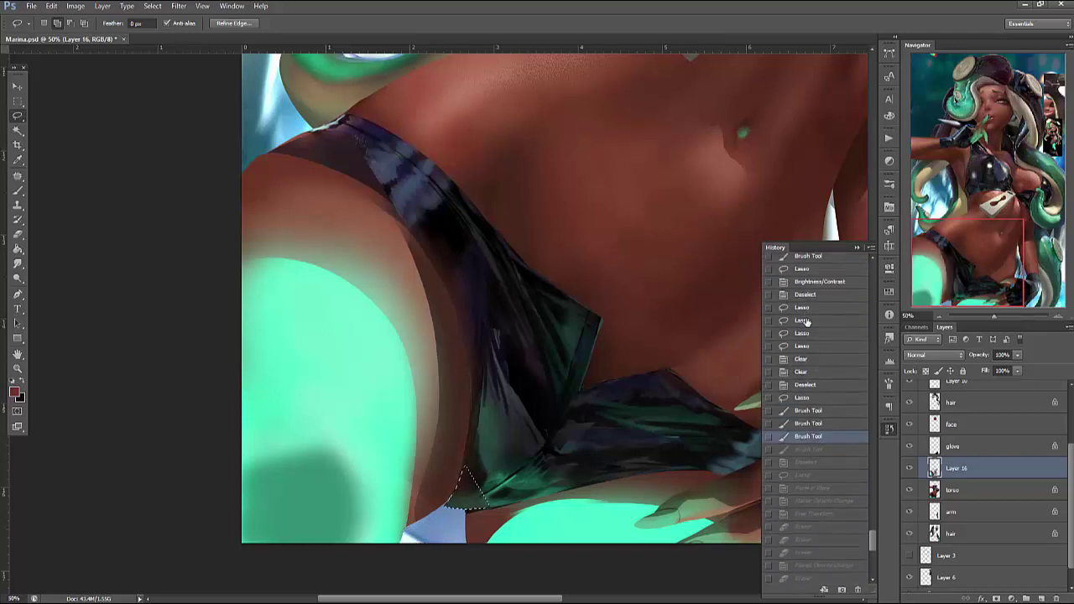
scroll(805, 295, "up", 3)
left_click(818, 320)
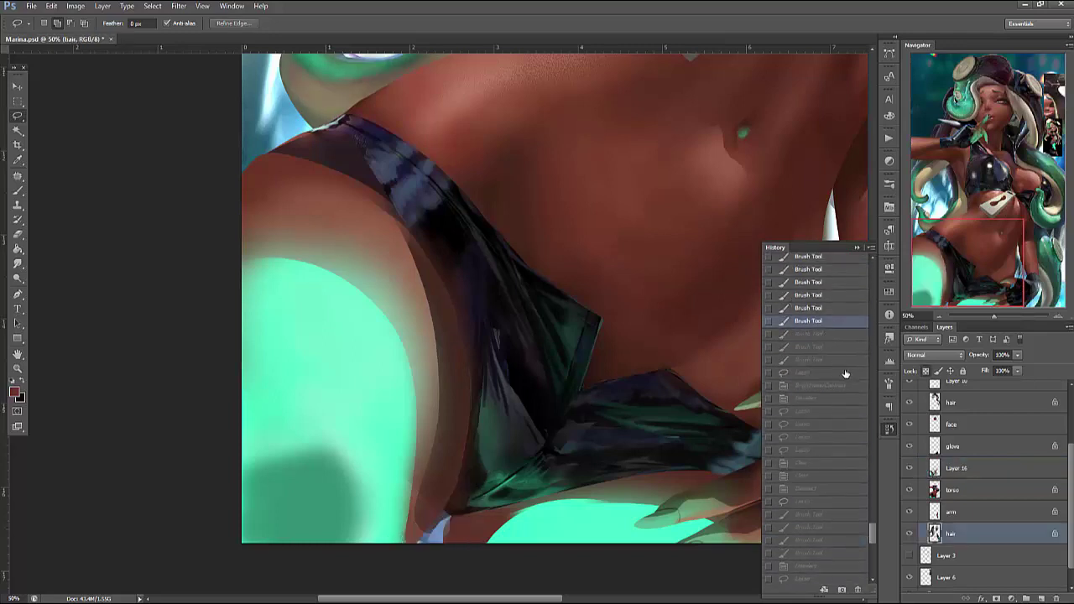
scroll(838, 339, "down", 5)
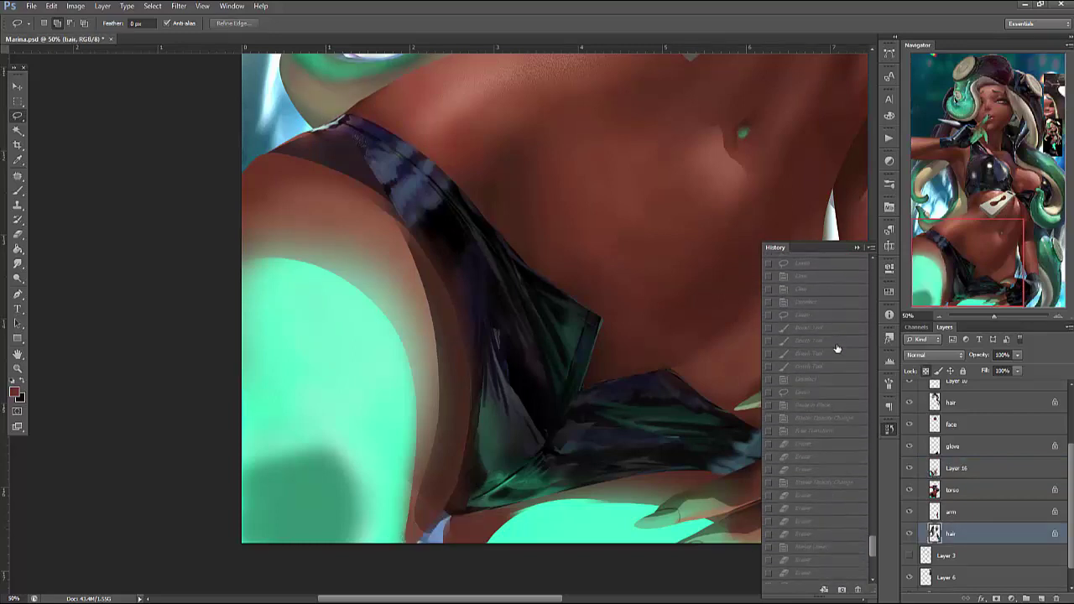
left_click(843, 457)
scroll(840, 470, "down", 3)
scroll(839, 474, "down", 3)
left_click(837, 500)
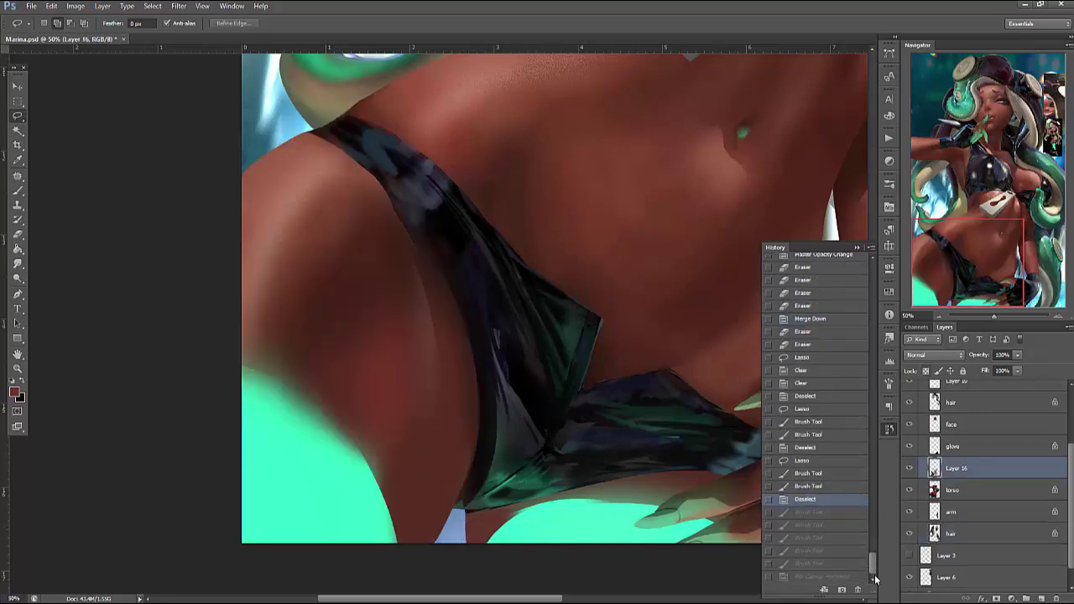
scroll(847, 453, "up", 5)
left_click(839, 422)
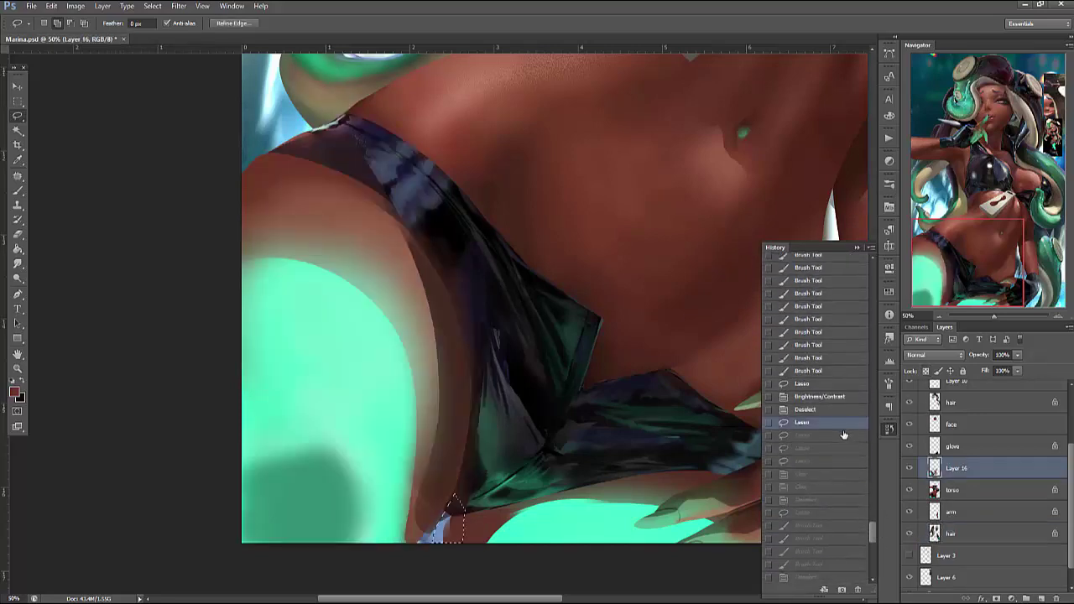
left_click(870, 248)
key("ctrl+d")
Lasso and clear the gap between the thighs below the shorts on Layer 16, merge the layer into torso and save
left_click(910, 468)
left_click(910, 467)
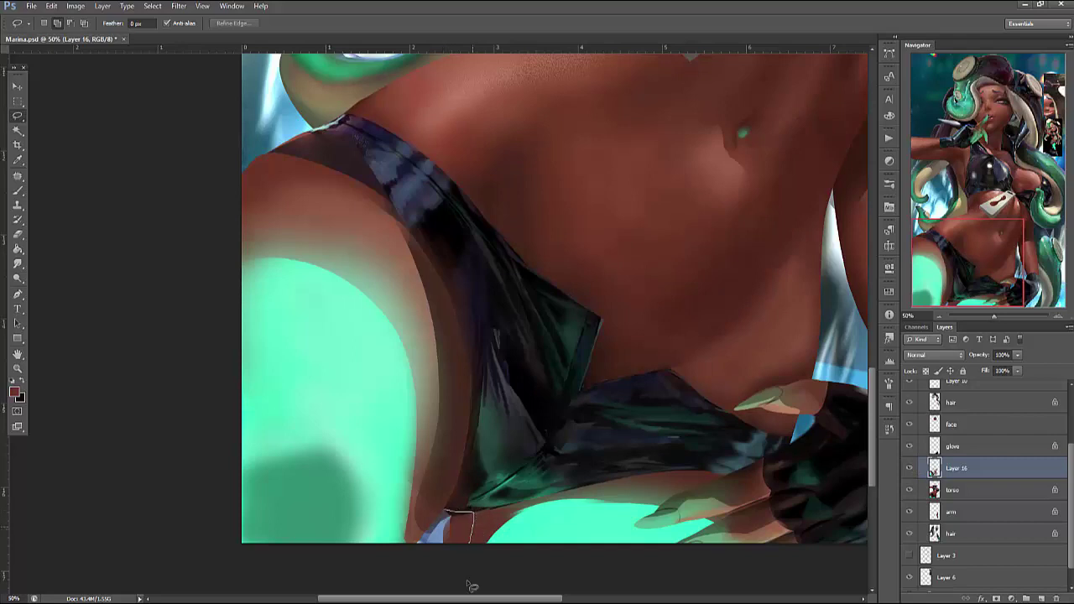
left_click(966, 472)
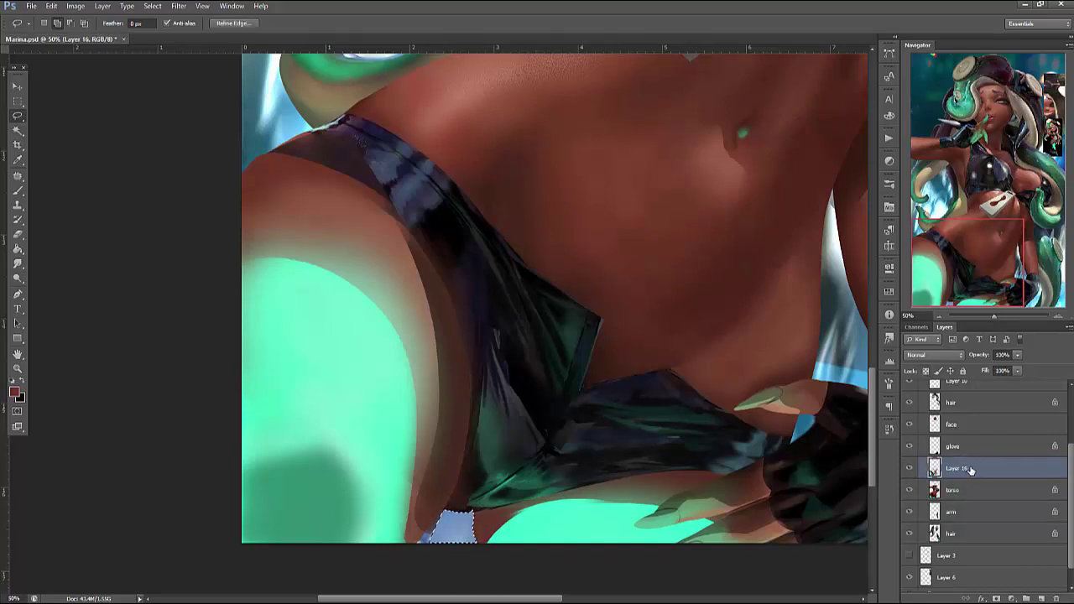
key("ctrl+s")
left_click(911, 470)
left_click(911, 470)
key("ctrl+e")
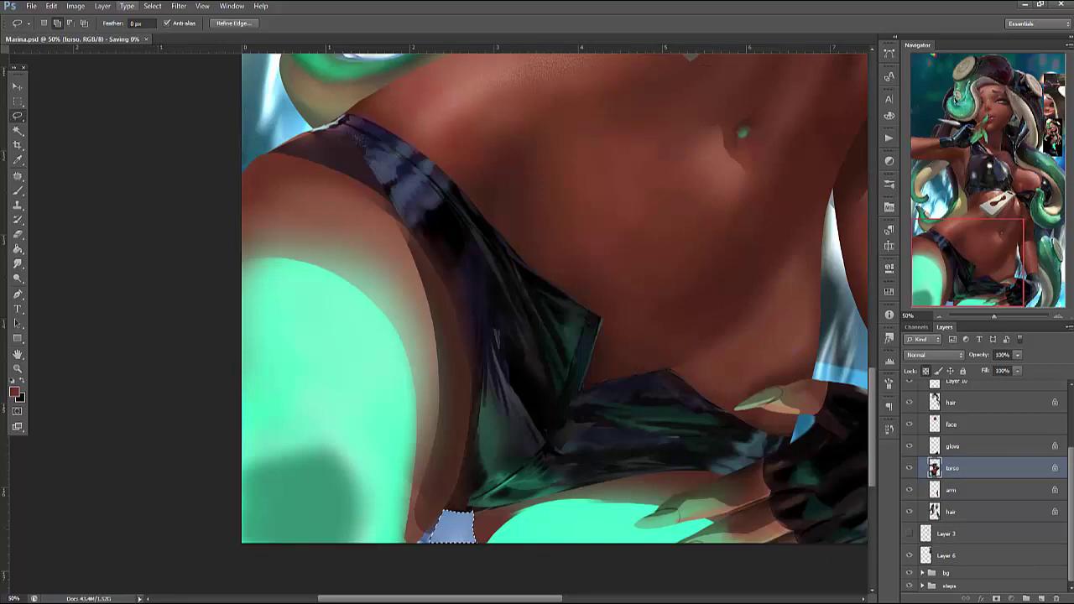
Flip the canvas horizontally, expand the marina group, check the arm and glove layers by toggling their visibility, and select glove
left_click(75, 6)
left_click(93, 60)
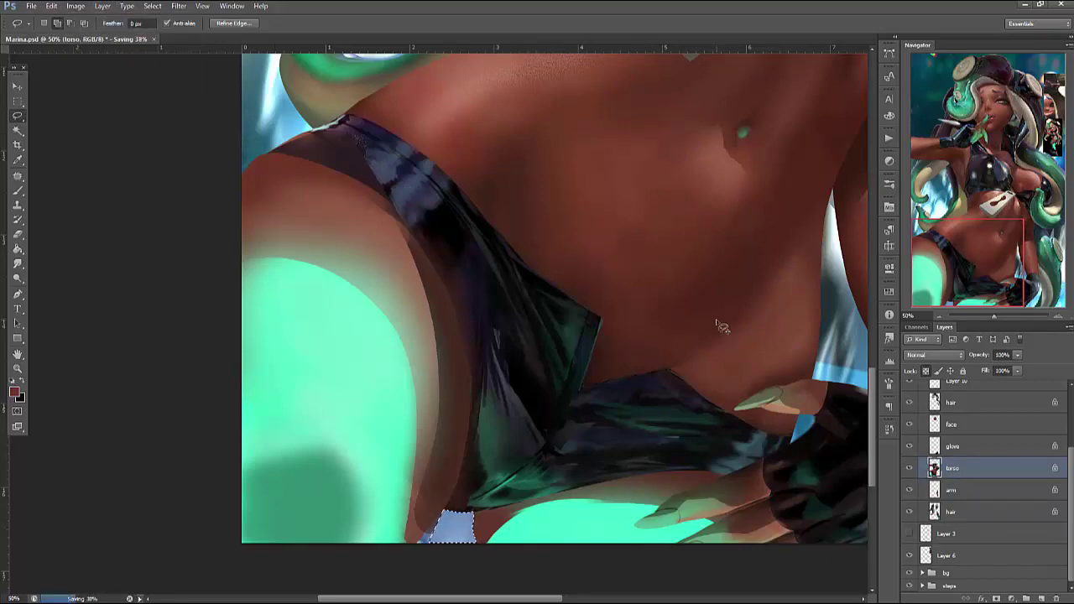
left_click_drag(625, 408, 583, 414)
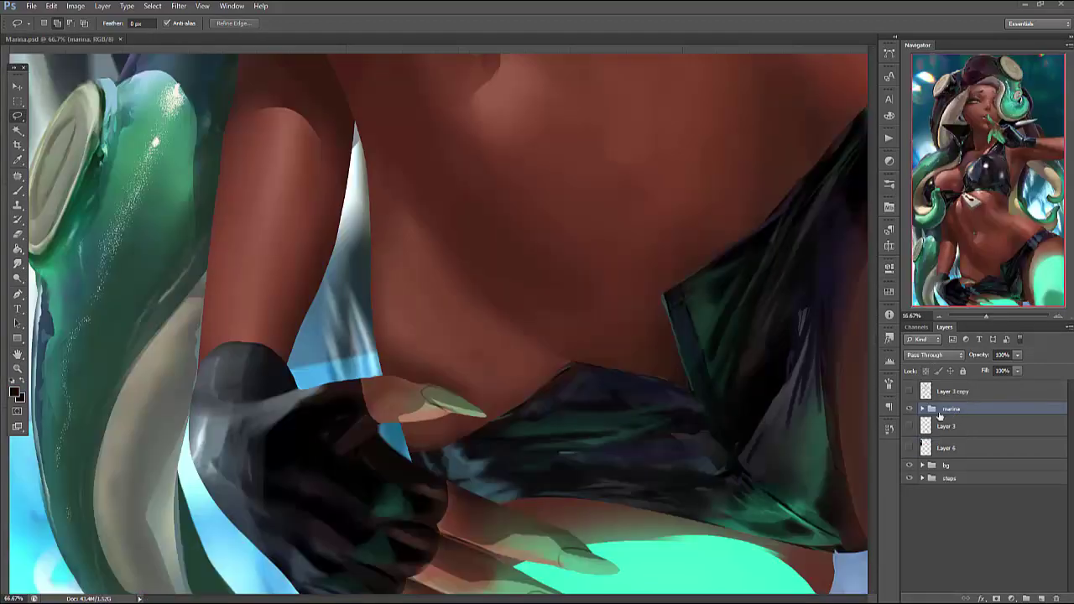
left_click(925, 408)
scroll(965, 470, "down", 2)
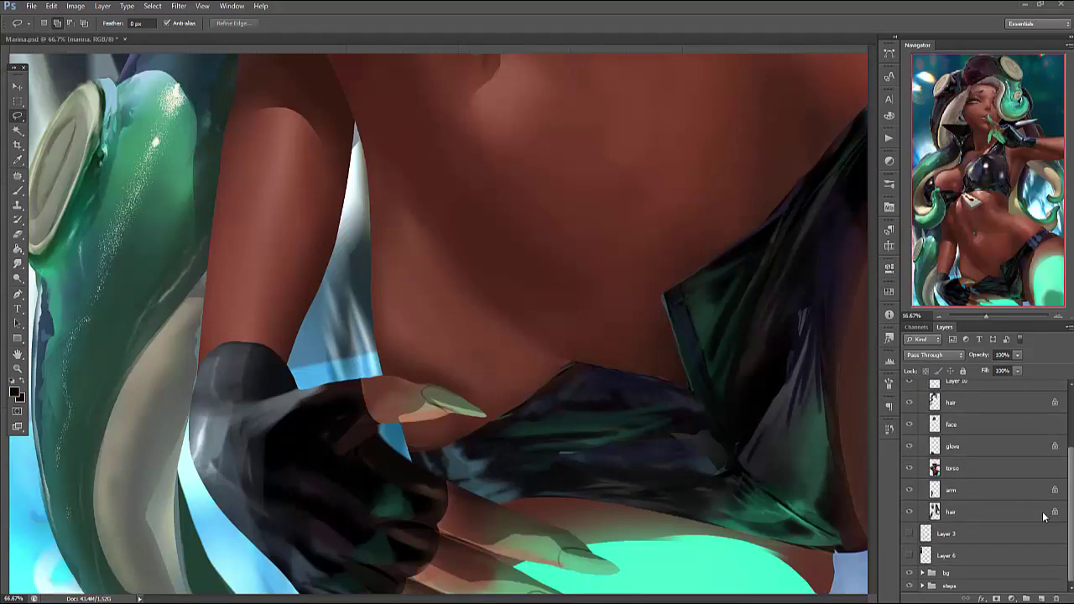
left_click(933, 491)
left_click(910, 490)
left_click(910, 490)
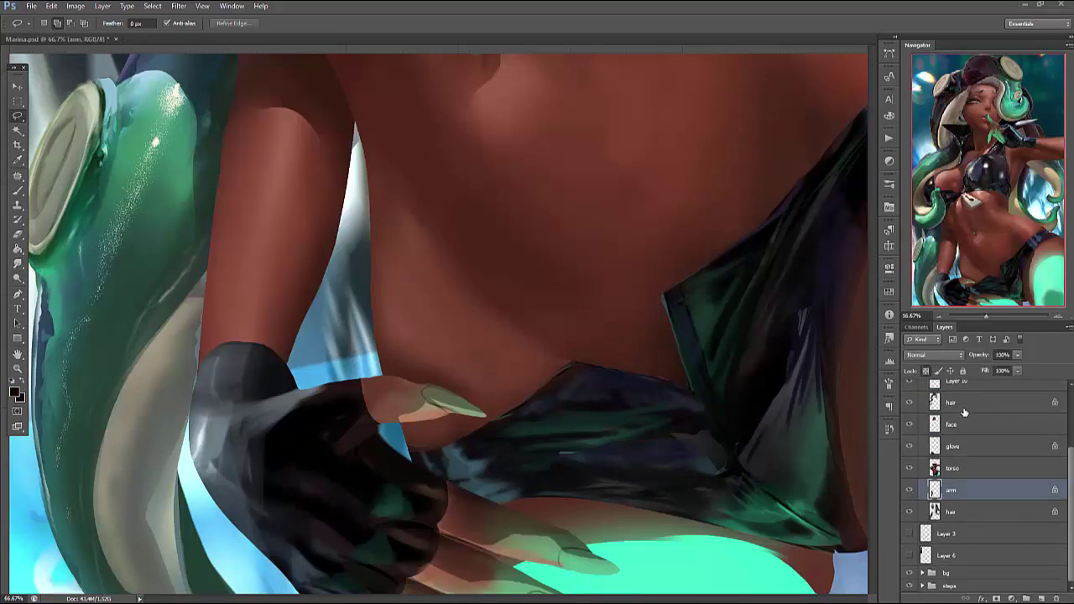
left_click(956, 446)
left_click(910, 446)
left_click(909, 446)
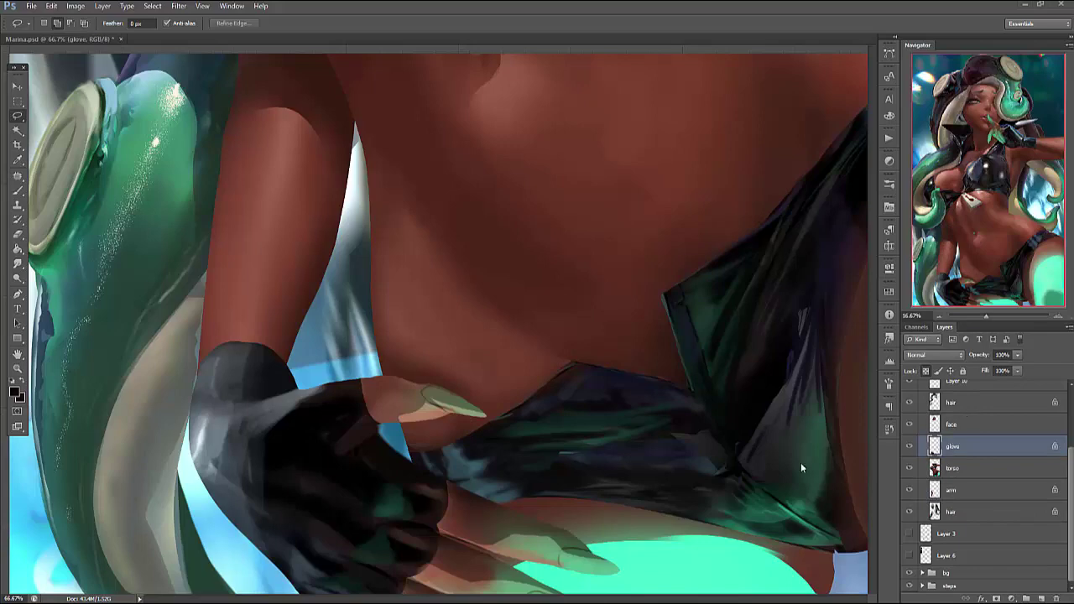
Rotate the view about 28°, lasso along the glove's outer edge beside the tentacle, clear the excess, deselect and save
key("r")
left_click_drag(634, 417, 673, 414)
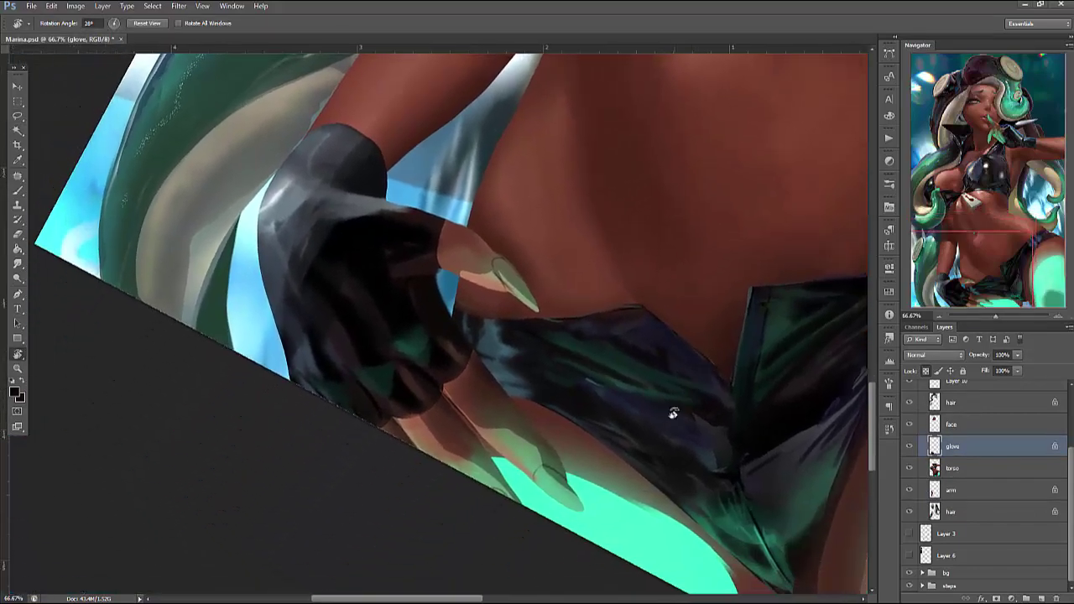
left_click(1057, 316)
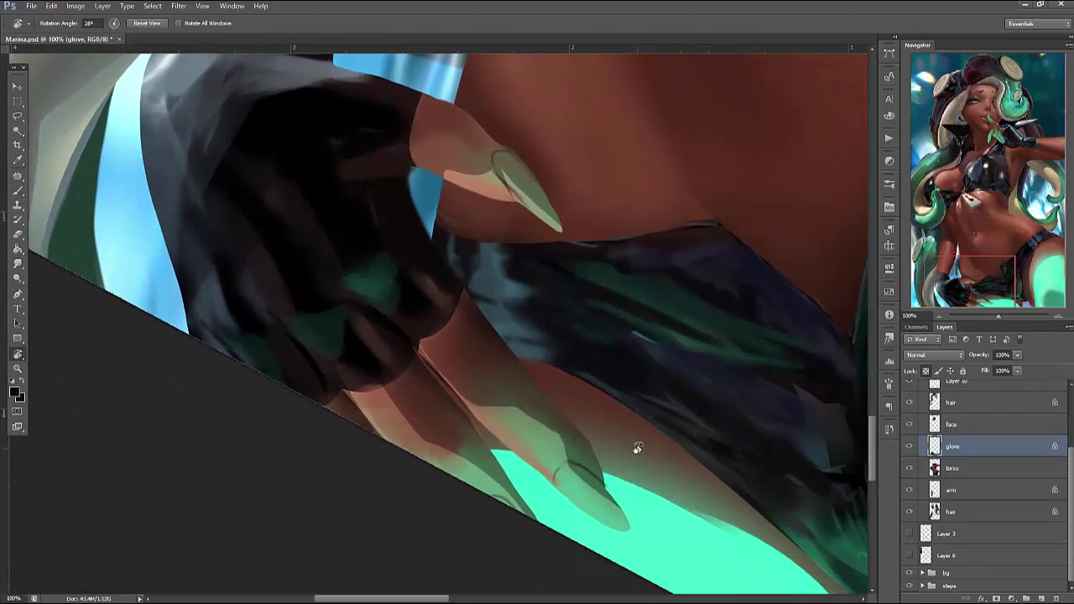
left_click_drag(660, 309, 720, 356)
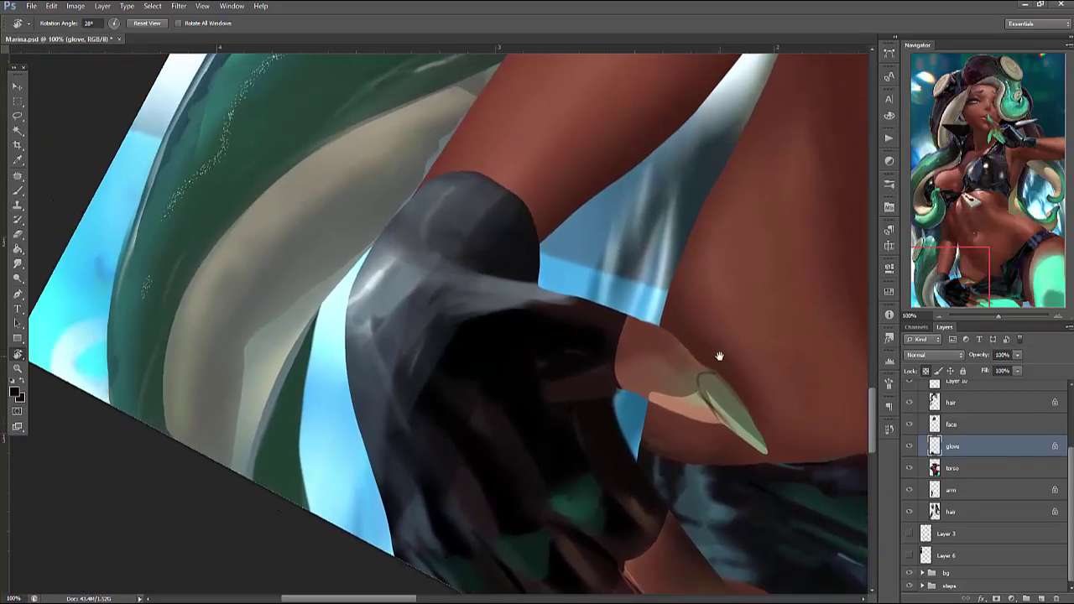
key("l")
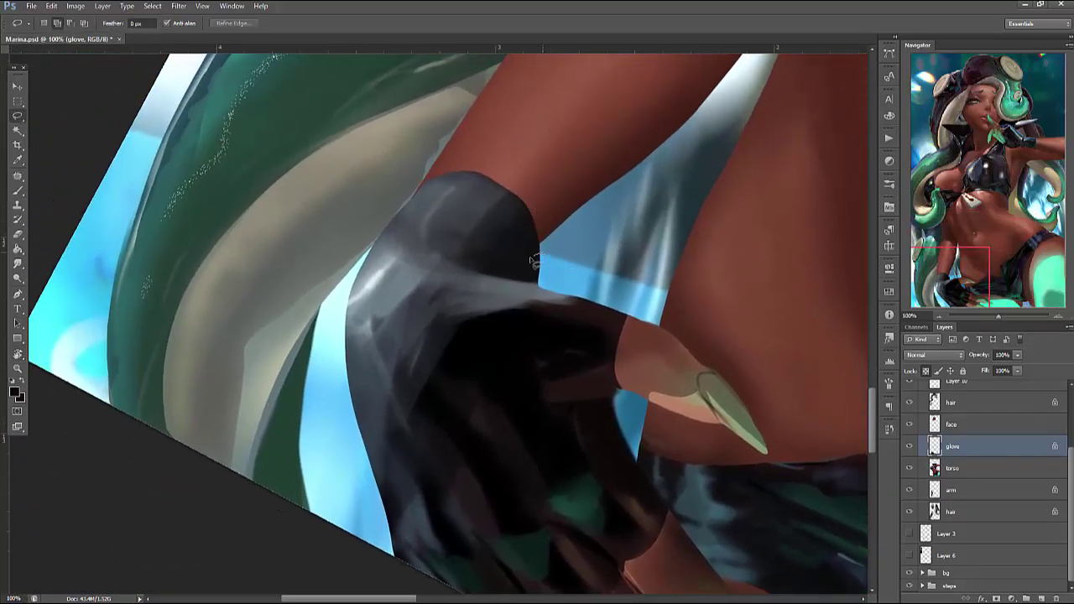
mouse_move(567, 300)
left_mouse_down()
mouse_move(414, 192)
mouse_move(381, 238)
mouse_move(294, 470)
mouse_move(388, 117)
left_mouse_up()
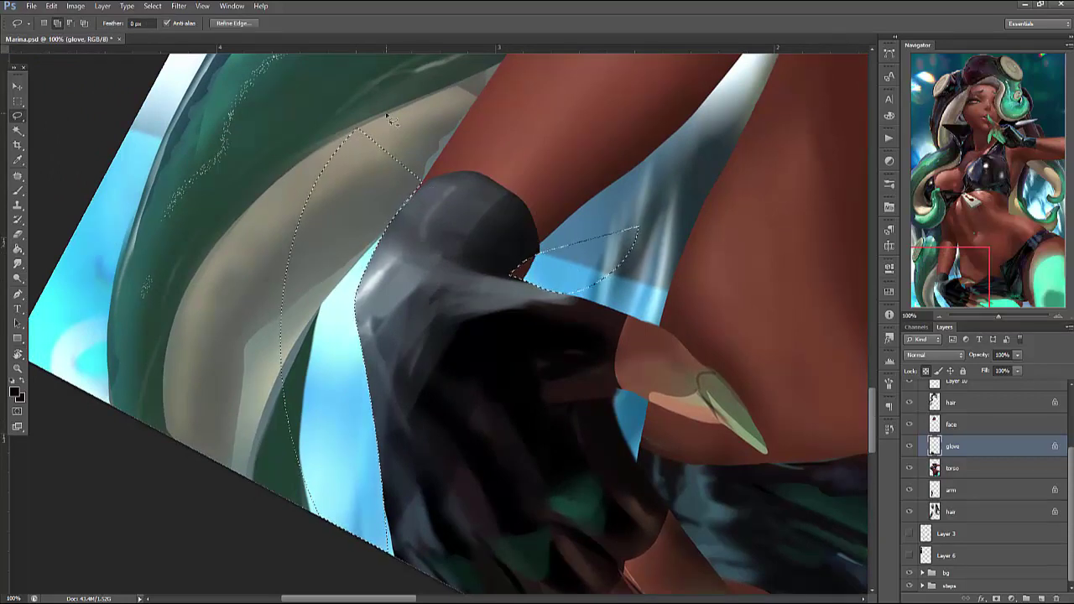
key("ctrl+d")
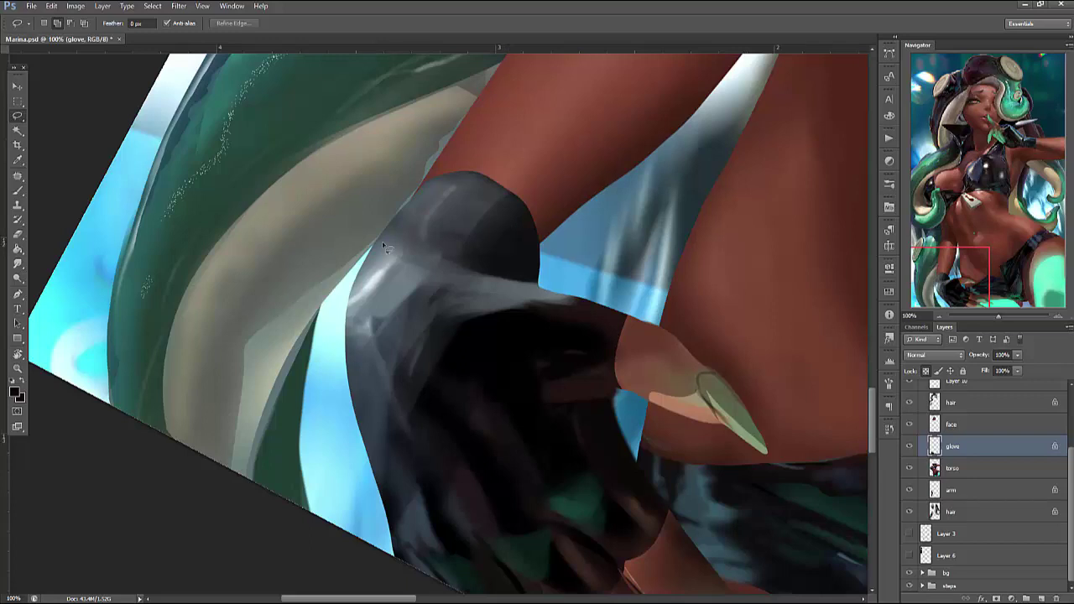
mouse_move(424, 192)
left_mouse_down()
mouse_move(369, 411)
mouse_move(315, 165)
left_mouse_up()
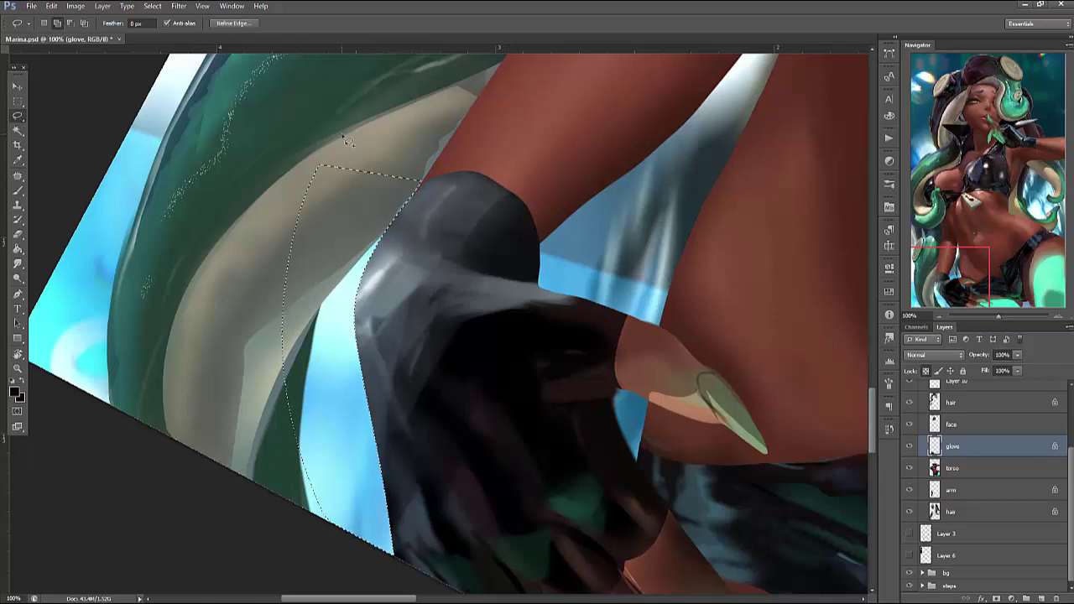
key("ctrl+d")
key("ctrl+s")
Lasso the glove area below the thumb, brush in a muted dark-blue sheen from sampled tones and deselect
left_click_drag(663, 458, 786, 368)
key("b")
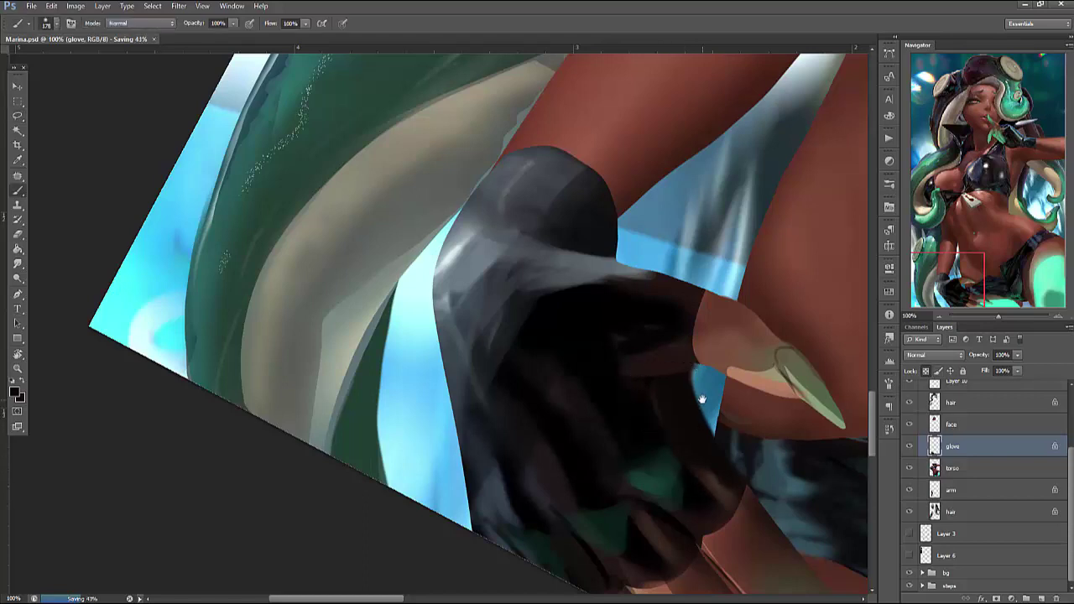
left_click_drag(701, 333, 671, 283)
right_click(671, 283)
key("Return")
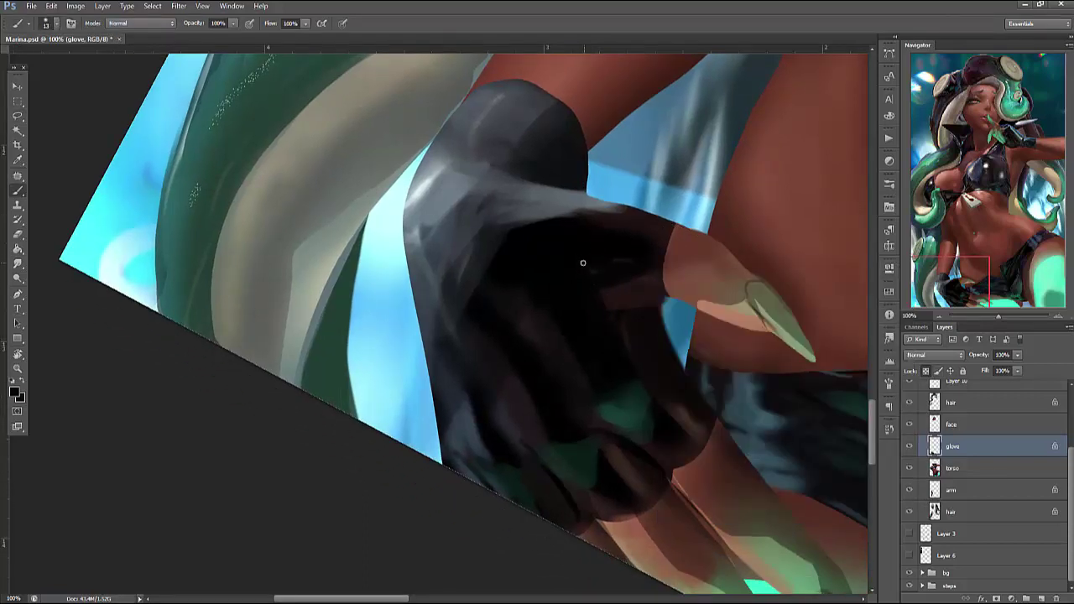
key("l")
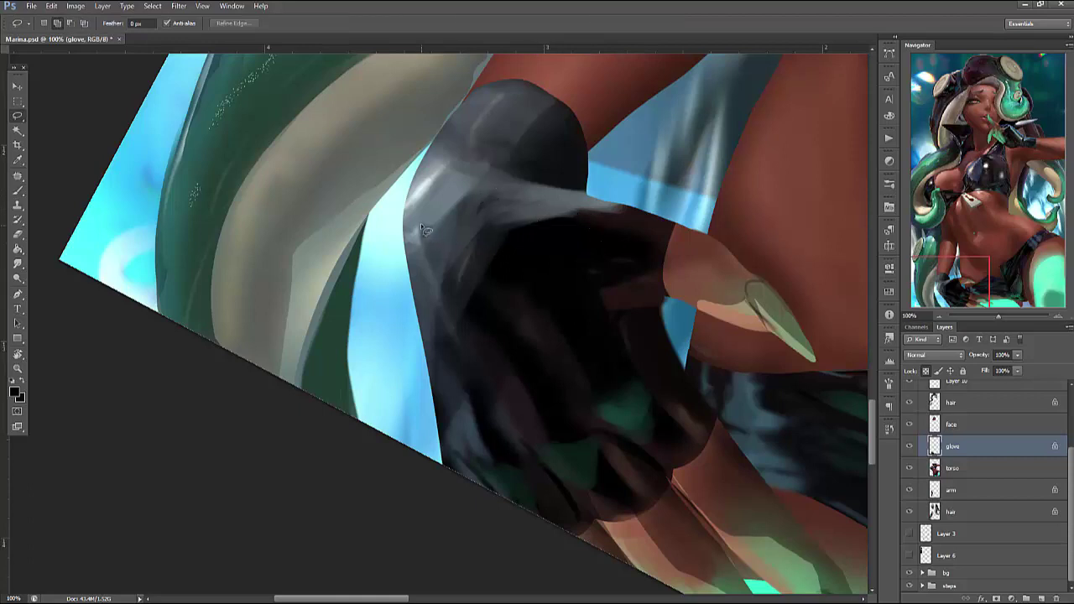
left_click_drag(428, 298, 453, 442)
mouse_move(517, 227)
left_mouse_down()
mouse_move(565, 220)
mouse_move(657, 255)
mouse_move(592, 328)
mouse_move(649, 218)
mouse_move(529, 227)
mouse_move(608, 224)
mouse_move(624, 236)
mouse_move(569, 215)
mouse_move(668, 243)
mouse_move(527, 221)
mouse_move(641, 260)
mouse_move(611, 235)
mouse_move(504, 240)
mouse_move(584, 240)
mouse_move(574, 224)
mouse_move(648, 243)
mouse_move(596, 228)
mouse_move(651, 254)
mouse_move(585, 251)
mouse_move(576, 265)
mouse_move(589, 273)
mouse_move(614, 250)
mouse_move(647, 293)
left_mouse_up()
key("b")
right_click(597, 183)
key("Escape")
left_click(463, 235, "alt")
left_click(582, 235, "alt")
left_click(587, 240, "alt")
key("ctrl+d")
Lasso the glove's cuff and upper thumb, and darken them with a soft reddish-brown tone
right_click(624, 196)
left_click(646, 222)
key("Return")
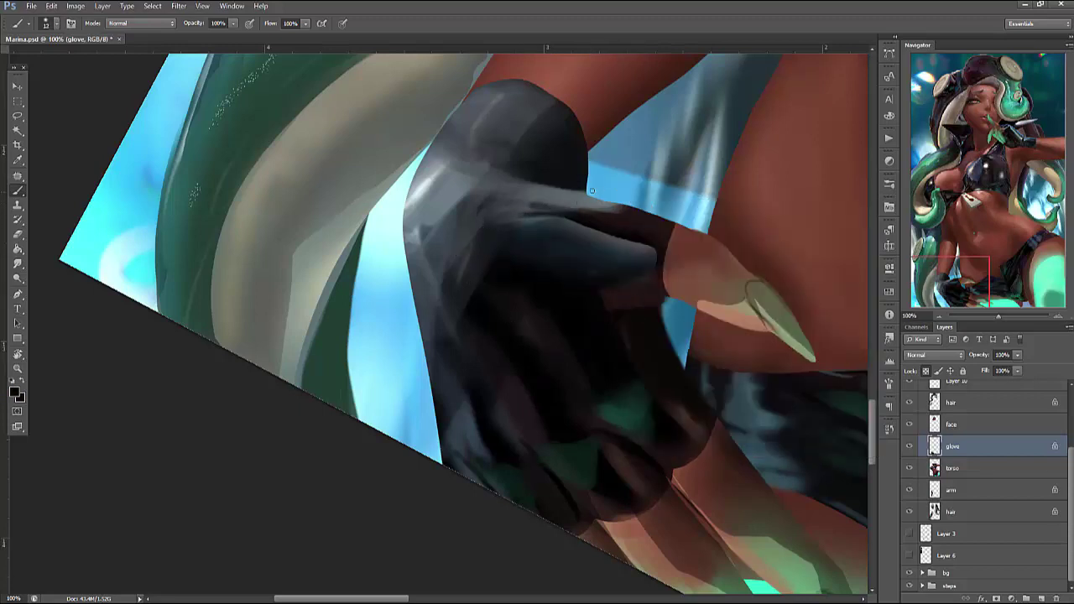
key("l")
right_click(625, 123)
left_click(654, 132)
key("ctrl+shift+d")
right_click(606, 195)
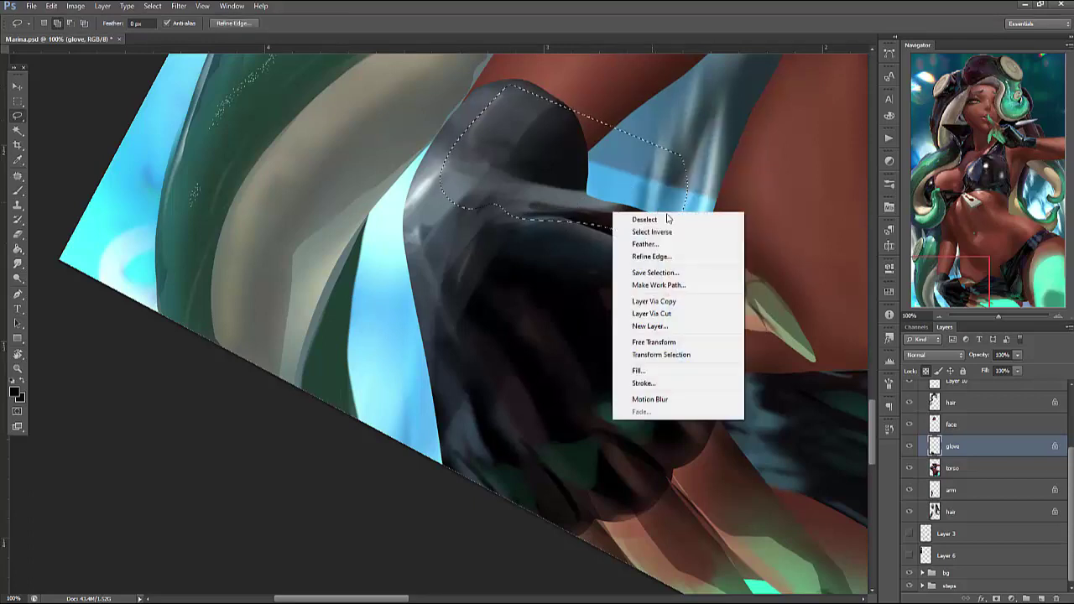
key("Escape")
key("b")
right_click(609, 172)
key("Escape")
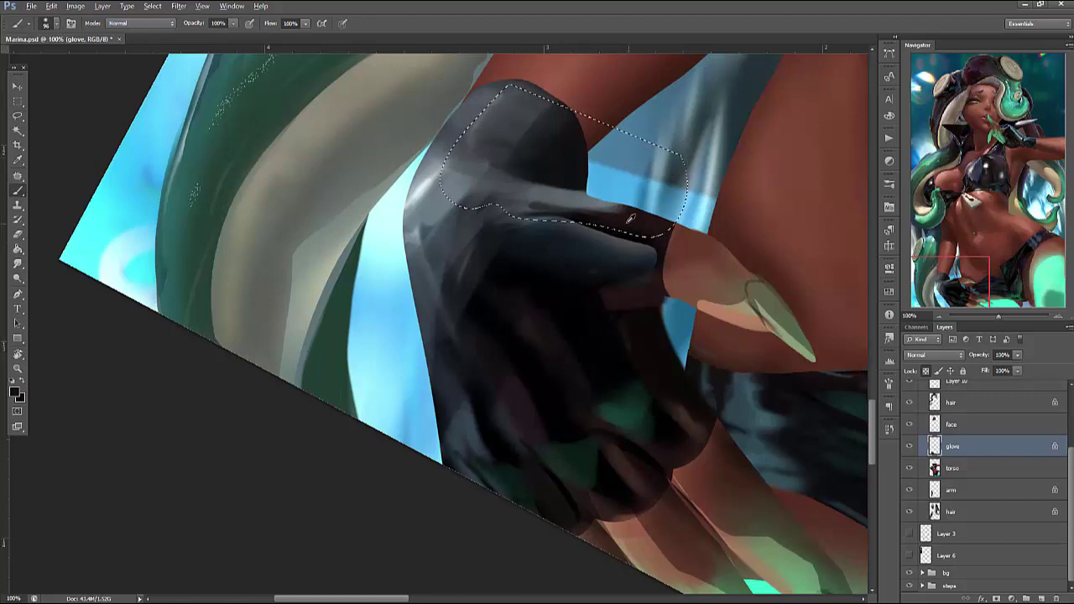
mouse_move(491, 196)
left_mouse_down()
mouse_move(479, 138)
mouse_move(513, 111)
mouse_move(513, 175)
mouse_move(657, 241)
mouse_move(573, 209)
mouse_move(629, 228)
mouse_move(635, 199)
left_mouse_up()
Set the brush to 14 px, touch up the thumb opening's edge and sketch dark zigzag folds across the cuff
right_click(635, 199)
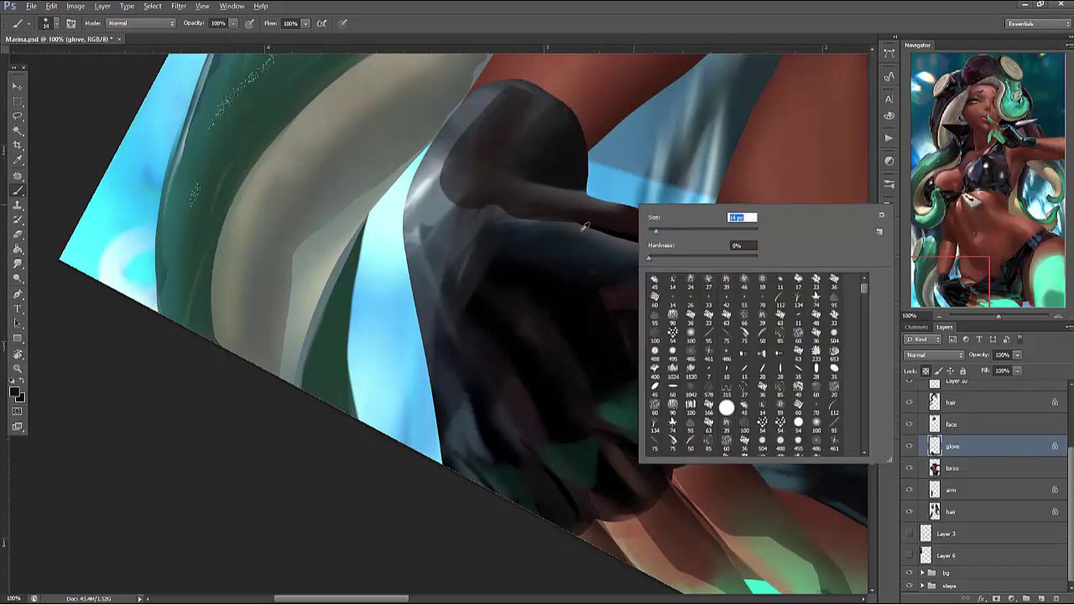
key("Escape")
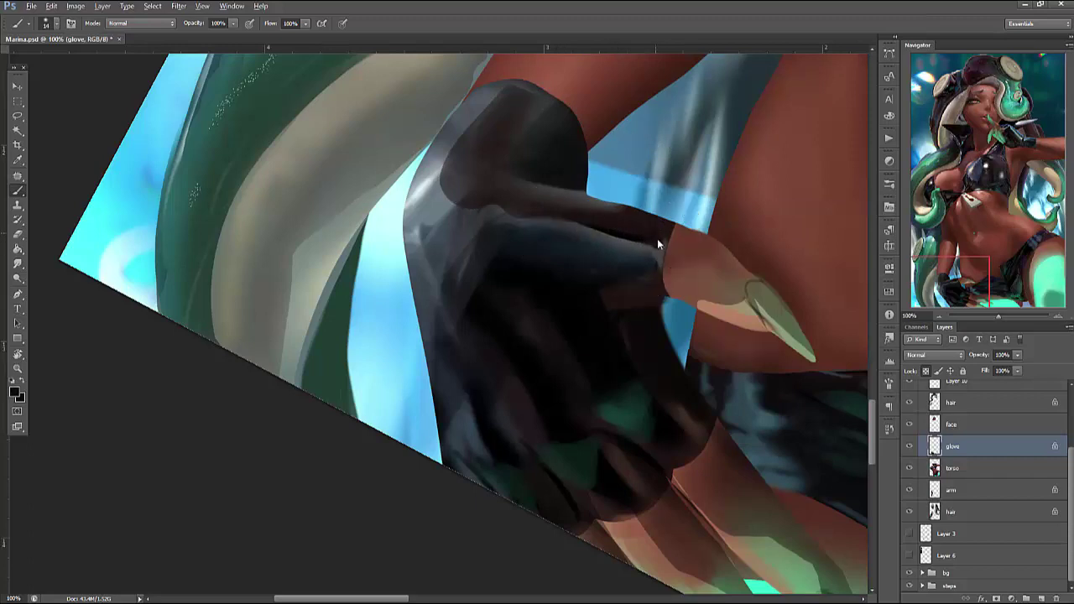
mouse_move(454, 183)
left_mouse_down()
mouse_move(506, 195)
mouse_move(460, 160)
mouse_move(496, 147)
mouse_move(513, 126)
mouse_move(508, 107)
mouse_move(553, 133)
mouse_move(558, 121)
mouse_move(582, 154)
left_mouse_up()
Paint blue zigzag reflections on the cuff with an 11 px brush, and add pale sampled highlights along its outer edge
right_click(579, 99)
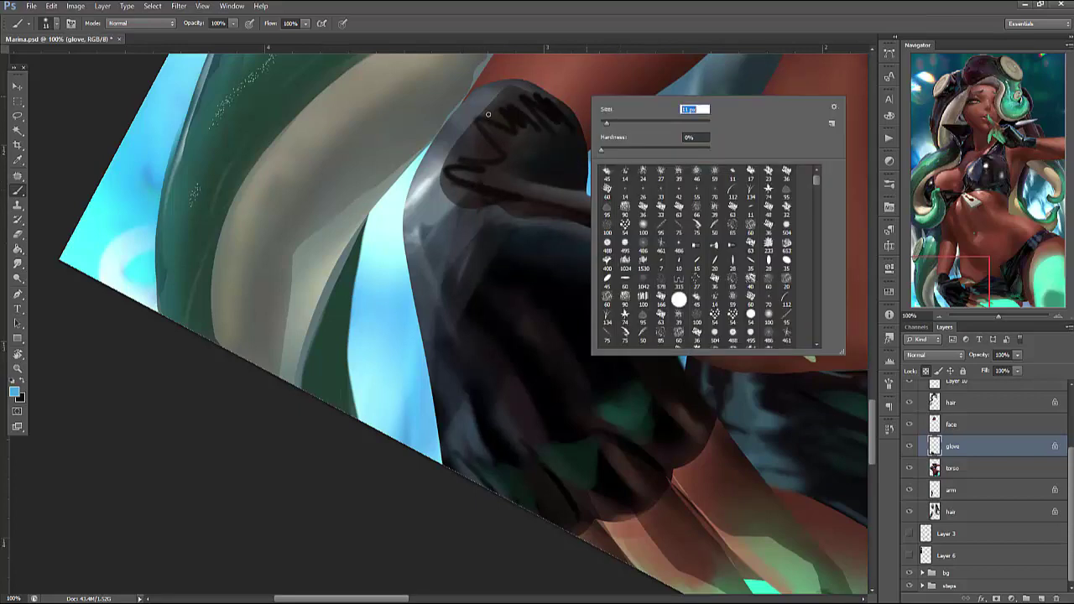
left_click_drag(485, 110, 496, 114)
key("l")
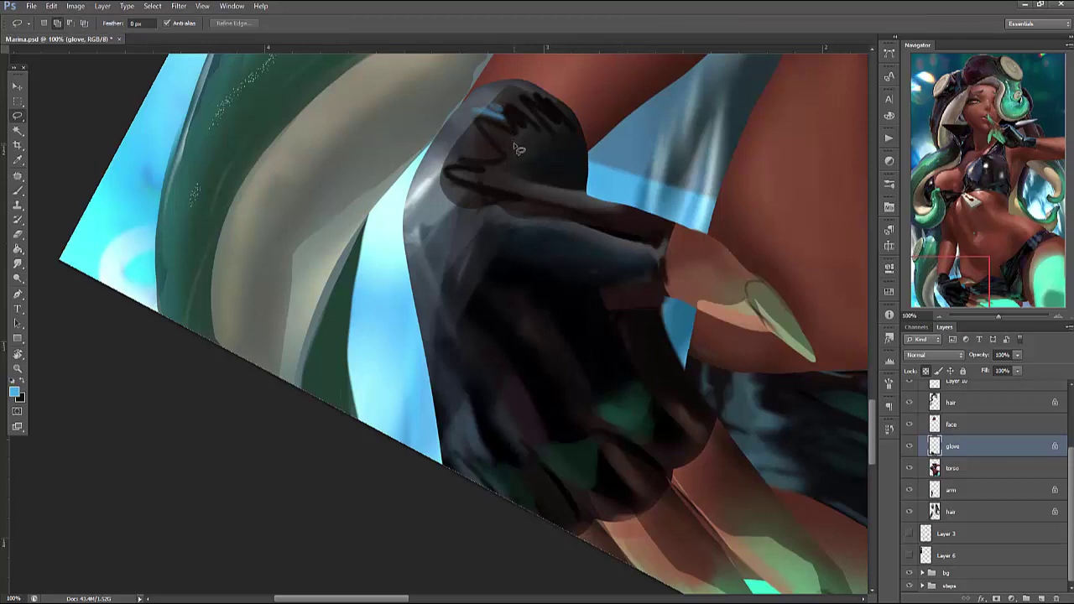
key("b")
left_click_drag(537, 136, 559, 110)
left_click(450, 146, "alt")
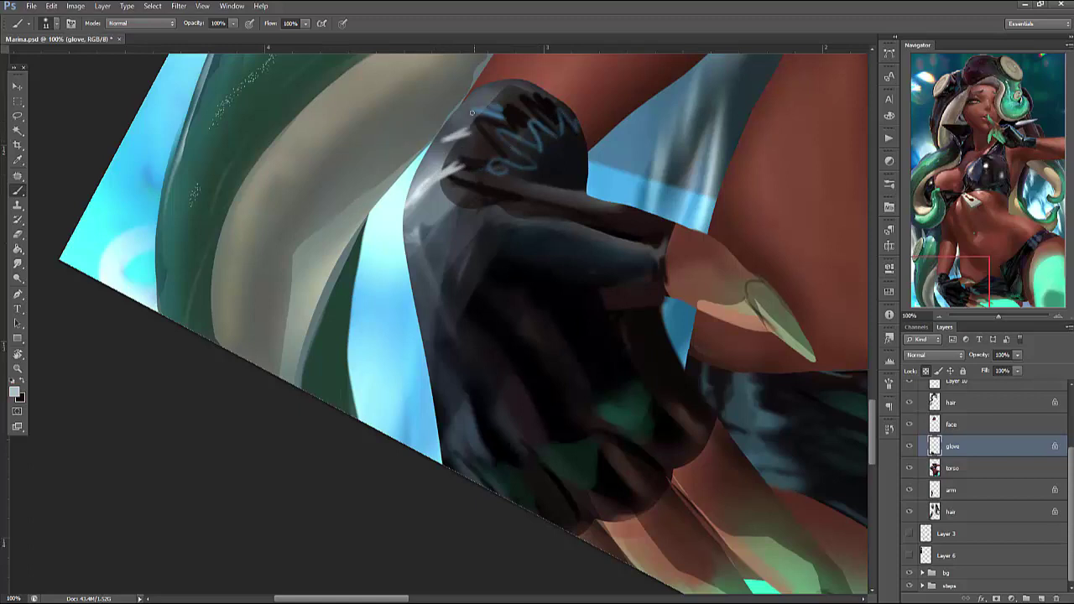
Lasso a jagged fold shape along the cuff's outer side, brush it with a light grey highlight and deselect
key("l")
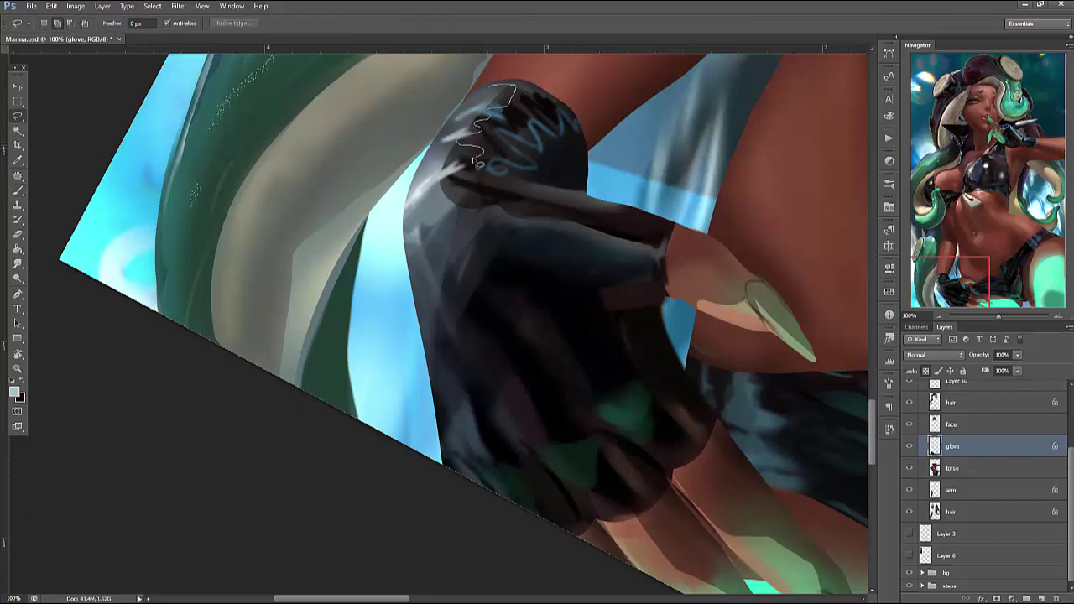
key("b")
mouse_move(462, 230)
left_mouse_down()
mouse_move(436, 99)
mouse_move(462, 193)
mouse_move(458, 134)
mouse_move(473, 219)
mouse_move(483, 180)
mouse_move(430, 118)
mouse_move(416, 144)
mouse_move(491, 141)
mouse_move(502, 126)
left_mouse_up()
right_click(457, 113)
key("Return")
key("x")
key("ctrl+d")
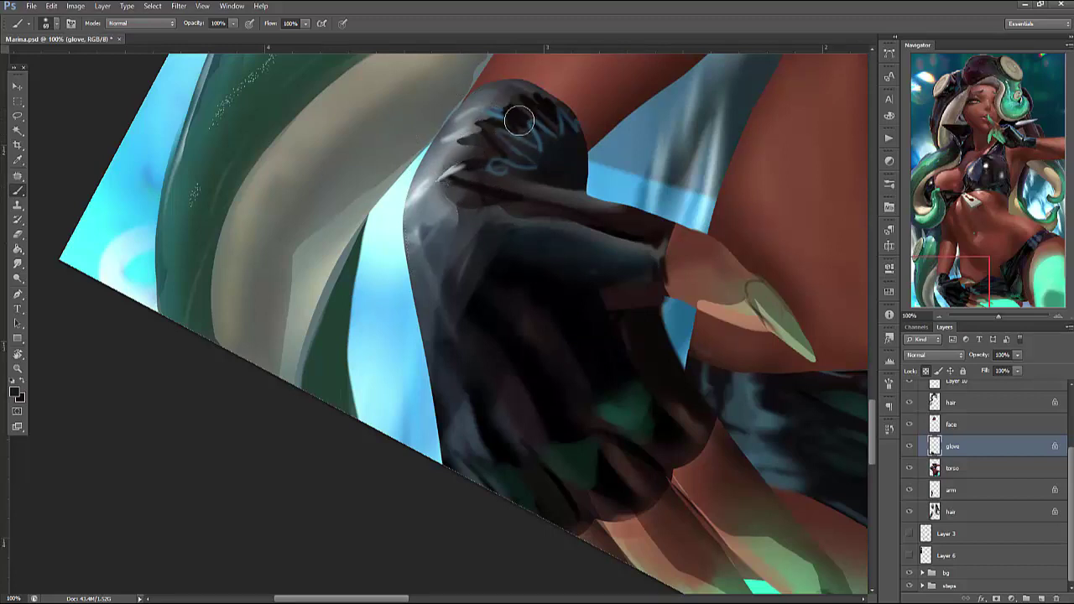
Paint light folds along the cuff's outer side with a 13 px brush, using greys sampled from the glove
right_click(508, 133)
left_click(484, 136)
left_click(480, 150, "alt")
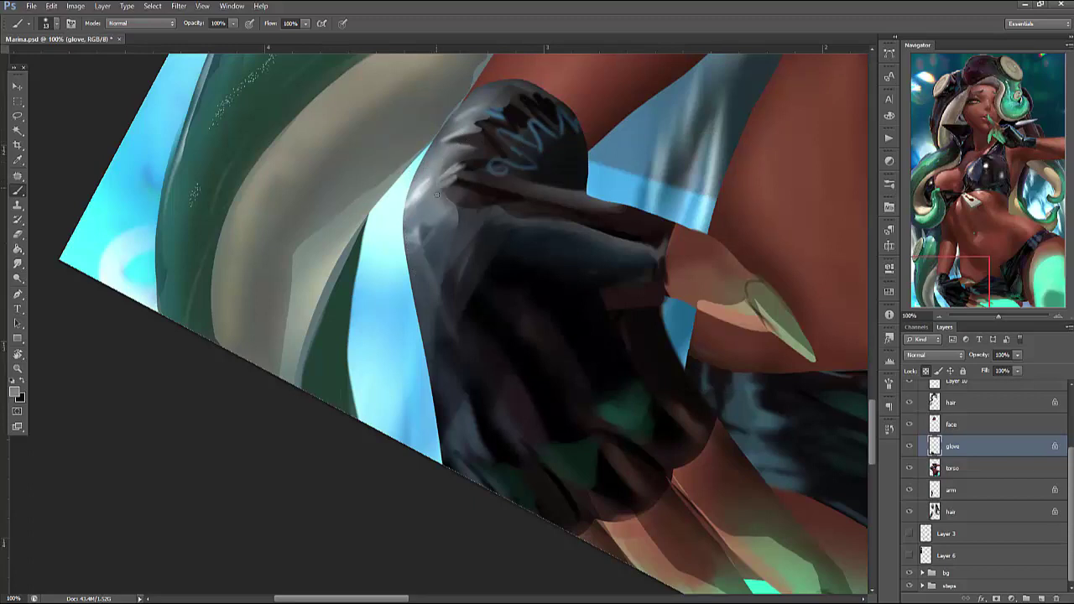
left_click(460, 206, "alt")
Lasso a tall strip along the back of the glove, brush it with soft dark grey tones at 69 px and deselect
key("l")
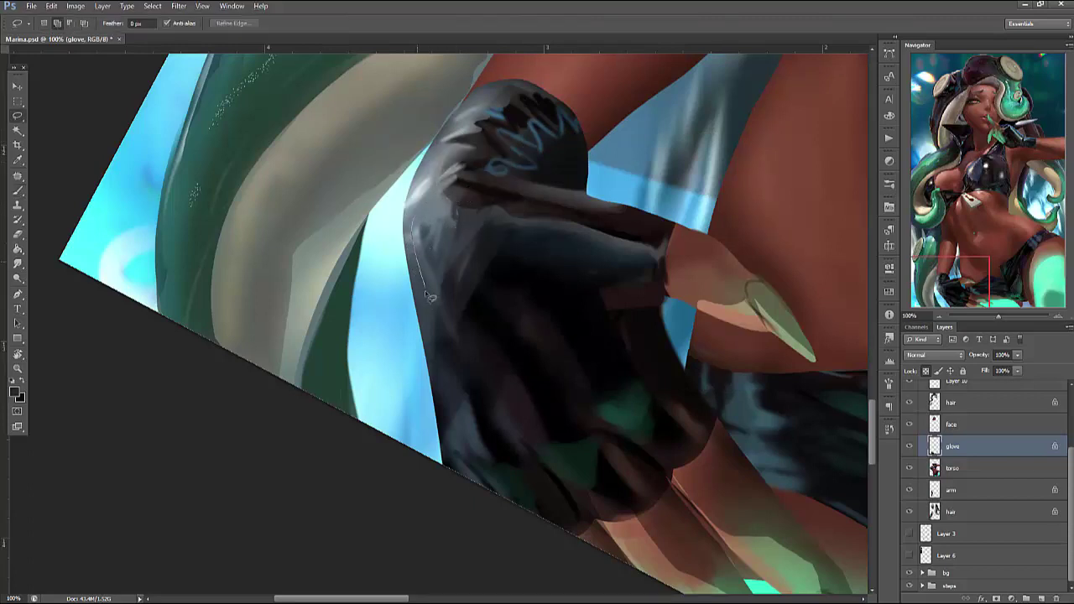
mouse_move(443, 378)
left_mouse_down()
mouse_move(499, 483)
mouse_move(507, 223)
left_mouse_up()
key("b")
right_click(529, 218)
left_click(599, 191)
mouse_move(420, 233)
left_mouse_down()
mouse_move(451, 448)
mouse_move(467, 462)
left_mouse_up()
right_click(509, 300)
left_click(438, 251)
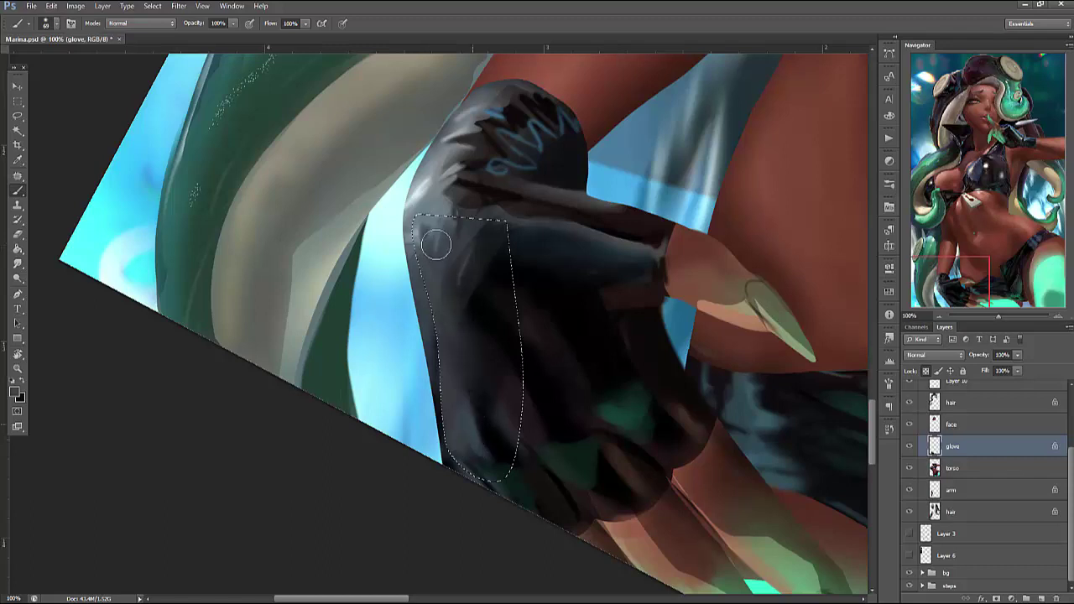
key("ctrl+d")
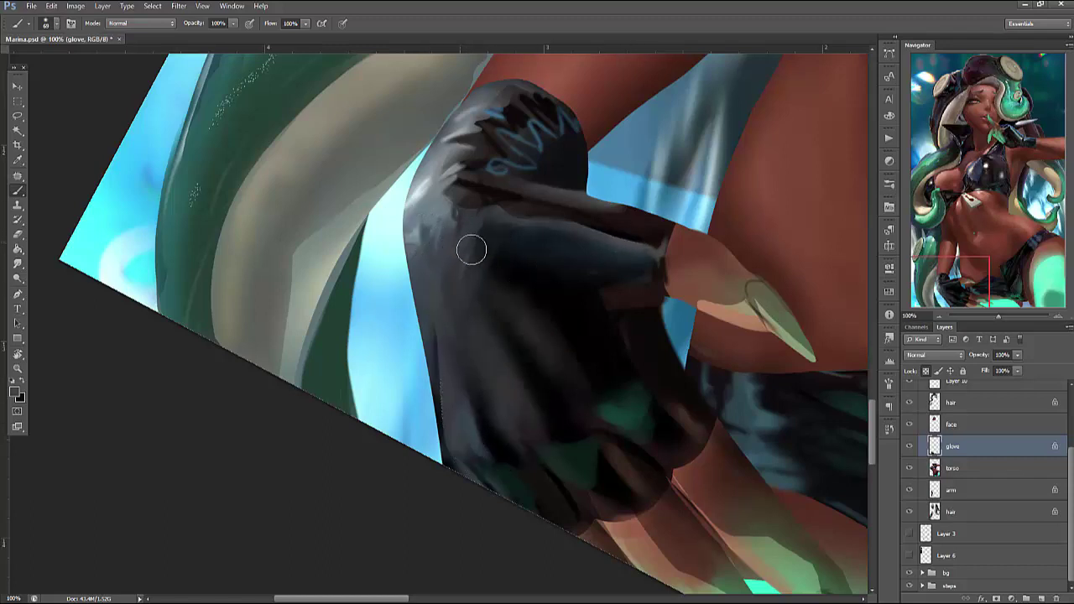
Blend the folds on the back of the glove with a sampled dark tone, then set a 30 px brush and sample grey
left_click(618, 367, "alt")
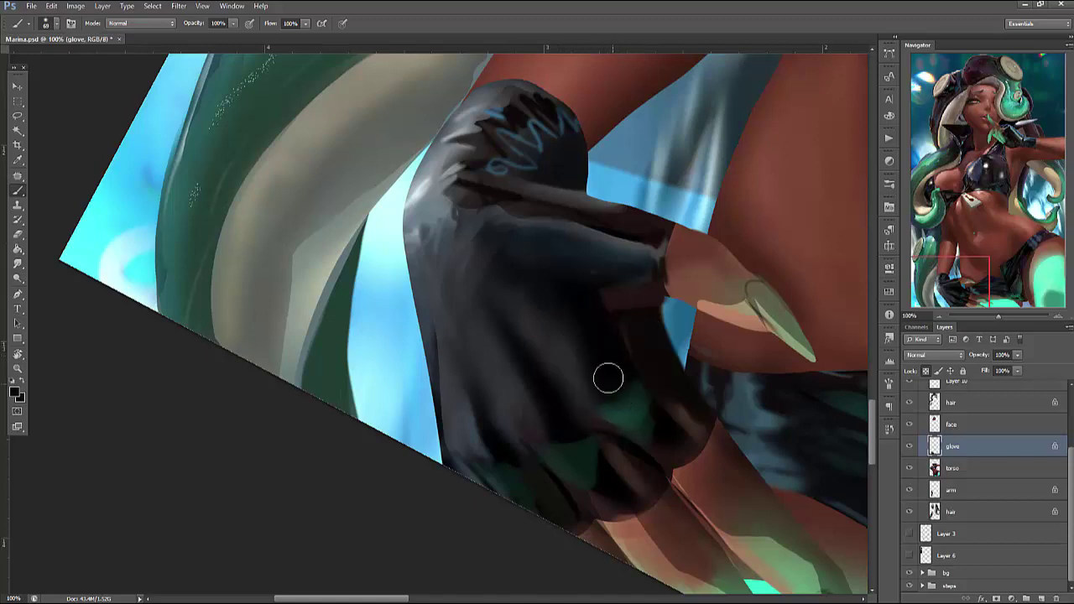
right_click(589, 268)
left_click(617, 296)
left_click(455, 383, "alt")
Examine the glove on the Marina reference image and compare it with the painted hand
left_click_drag(979, 261, 943, 158)
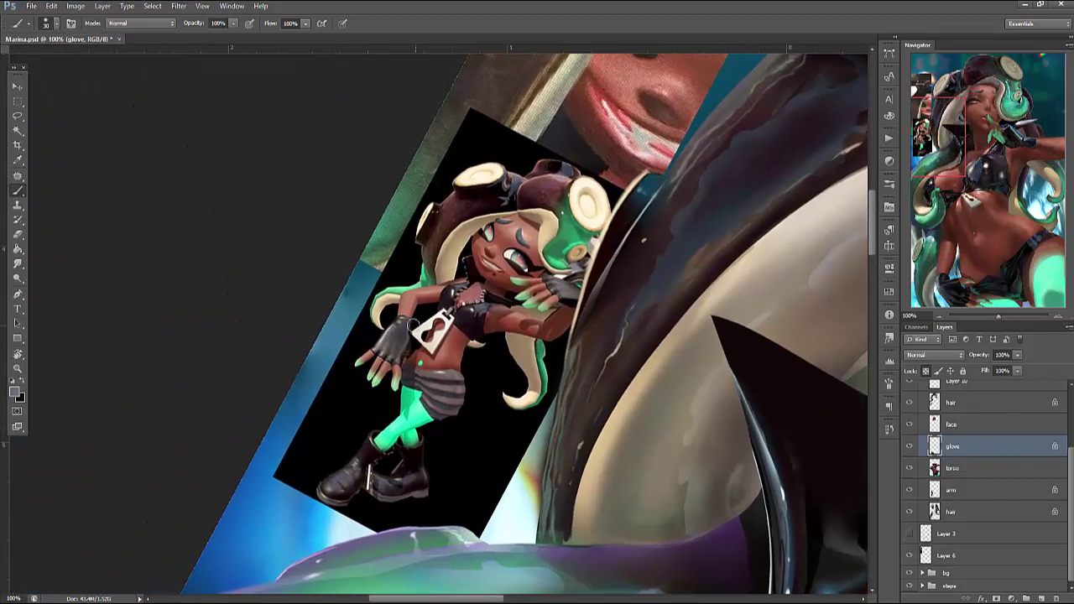
key("r")
mouse_move(401, 356)
left_mouse_down()
mouse_move(470, 361)
mouse_move(436, 369)
mouse_move(408, 336)
mouse_move(537, 168)
mouse_move(688, 276)
mouse_move(834, 241)
left_mouse_up()
key("b")
left_click_drag(948, 110, 953, 160)
left_click(940, 314)
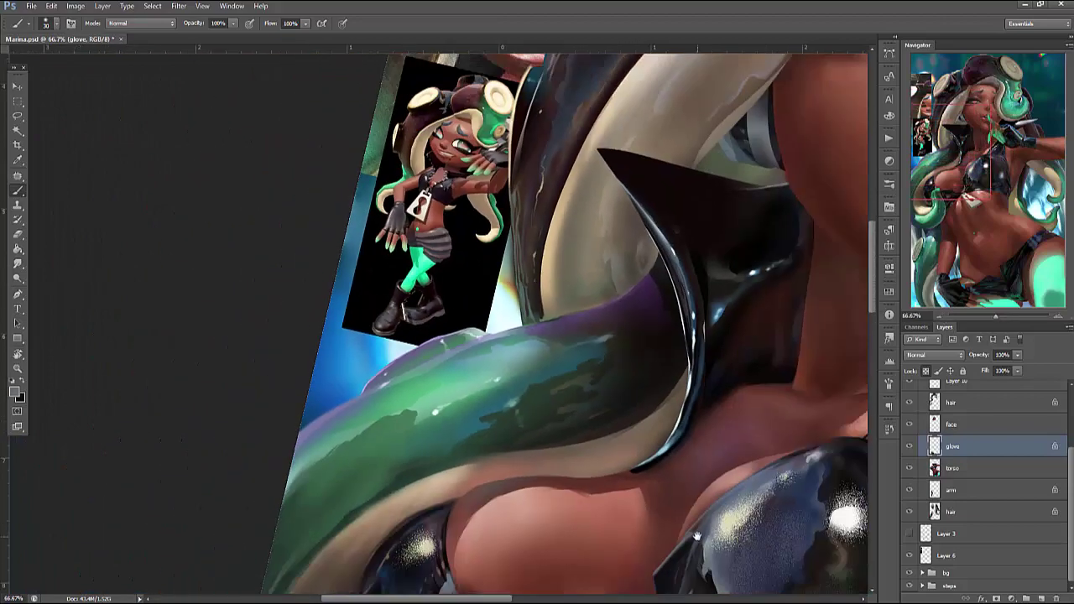
left_click_drag(696, 536, 701, 432)
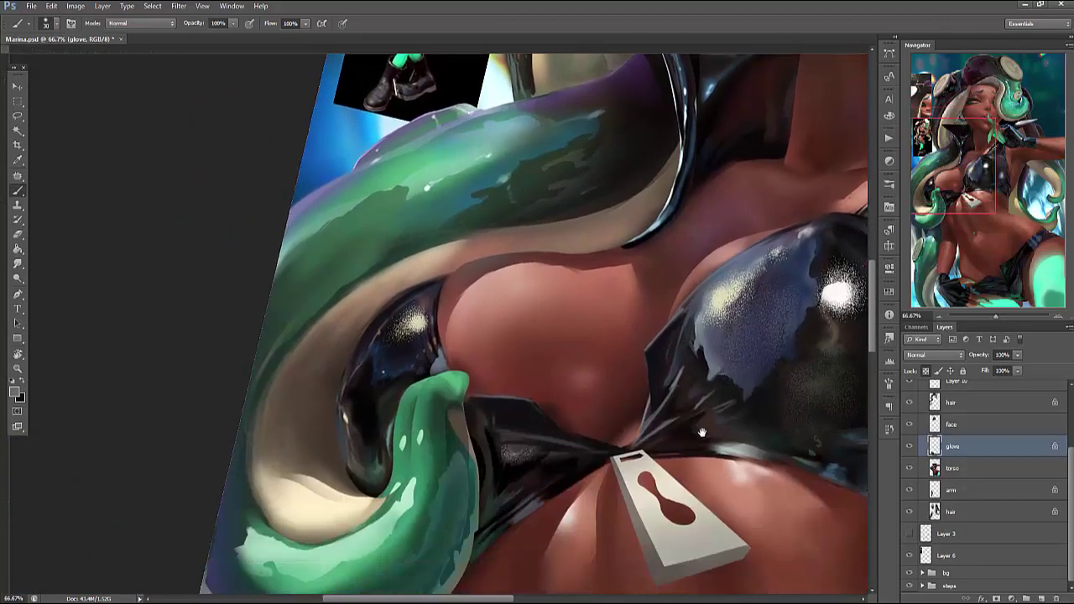
scroll(702, 432, "down", 12)
scroll(750, 445, "left", 5)
key("l")
scroll(437, 344, "up", 15)
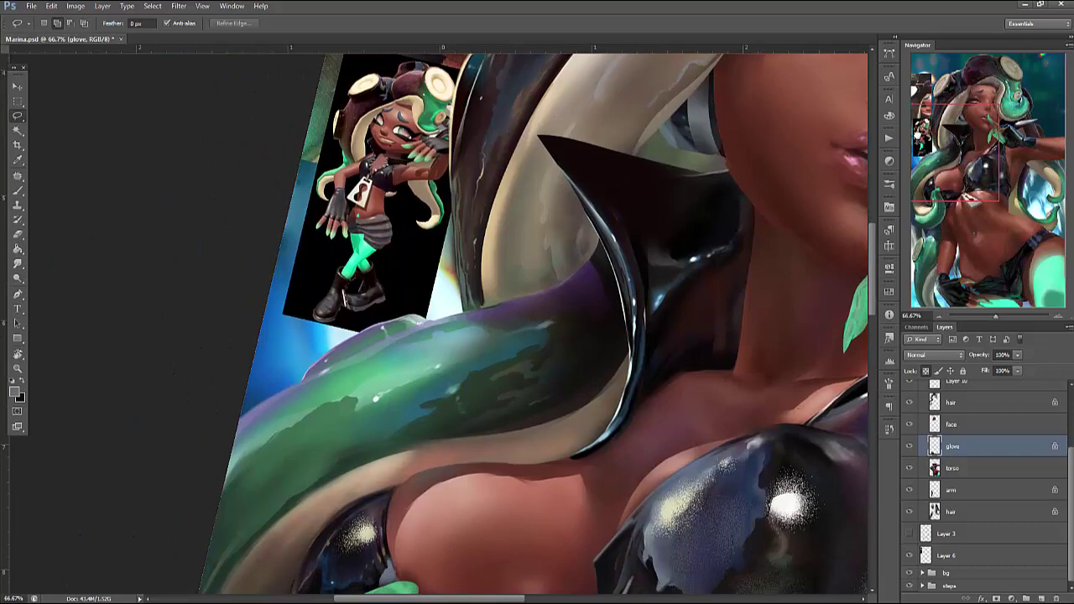
scroll(579, 382, "down", 15)
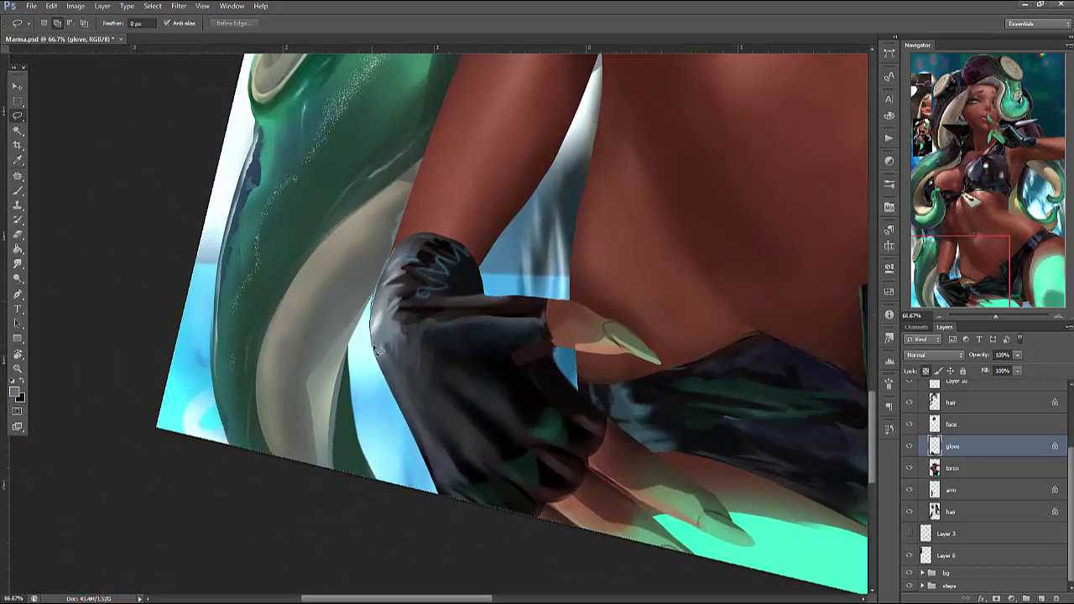
Lasso along the glove's outer edge, darken it into a rim and add thin grey fold highlights with a 7 px brush
mouse_move(410, 420)
left_mouse_down()
mouse_move(433, 489)
mouse_move(468, 509)
left_mouse_up()
key("b")
mouse_move(401, 250)
left_mouse_down()
mouse_move(387, 310)
mouse_move(394, 361)
mouse_move(453, 491)
left_mouse_up()
right_click(491, 282)
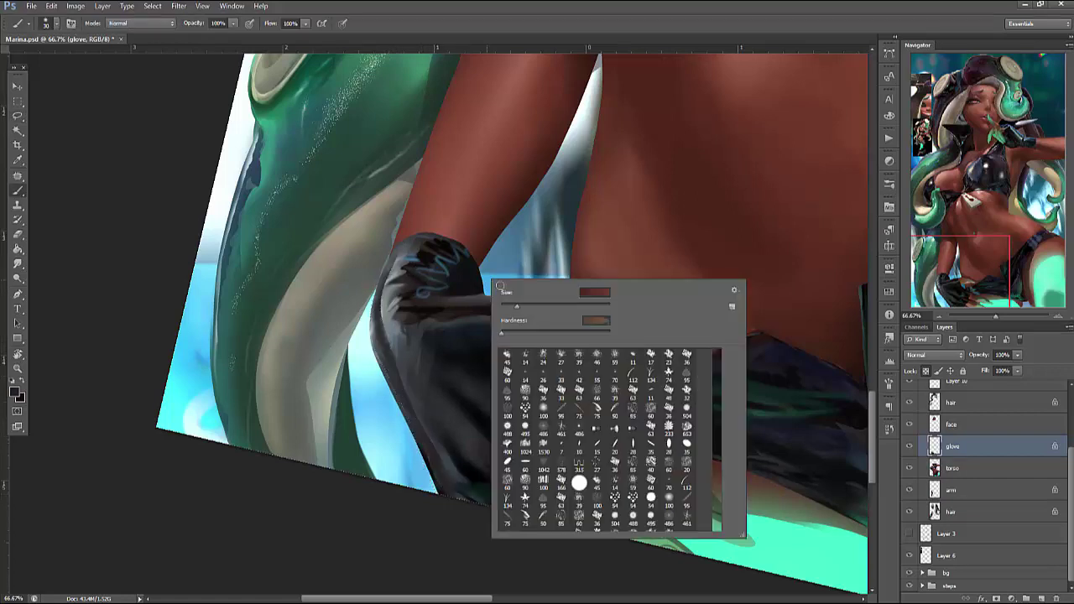
key("Return")
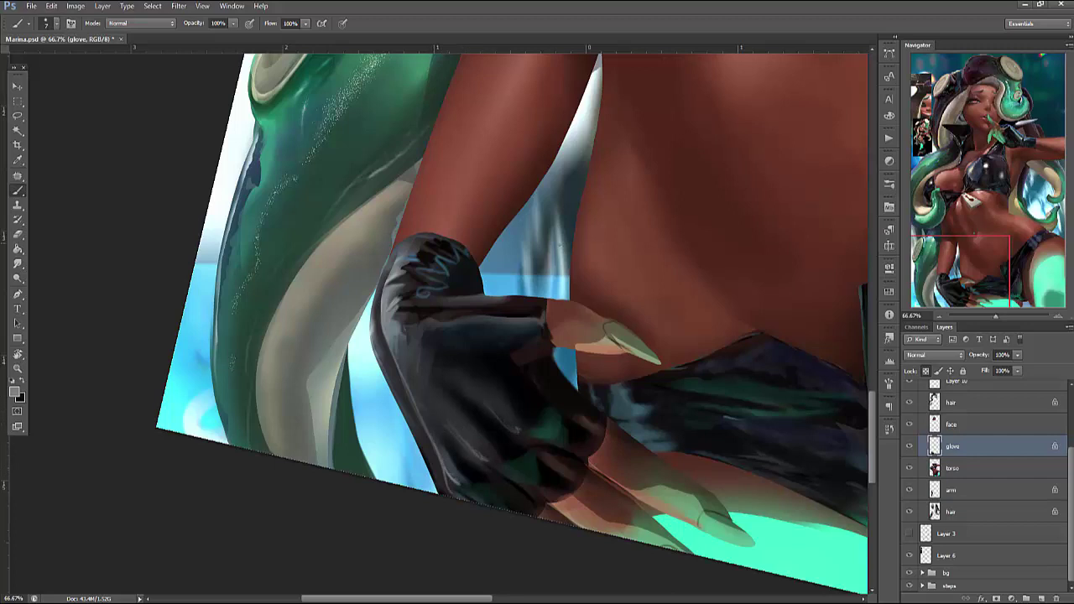
Brush a soft grey highlight onto the glove's outer knuckle area with a 41 px brush
right_click(600, 270)
key("Return")
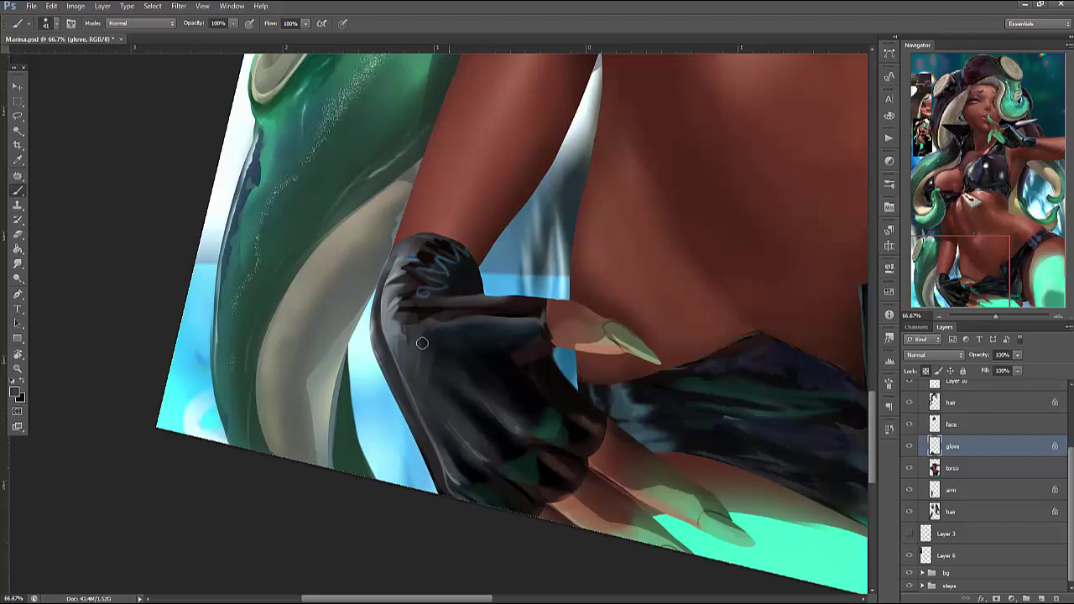
left_click_drag(384, 325, 395, 366)
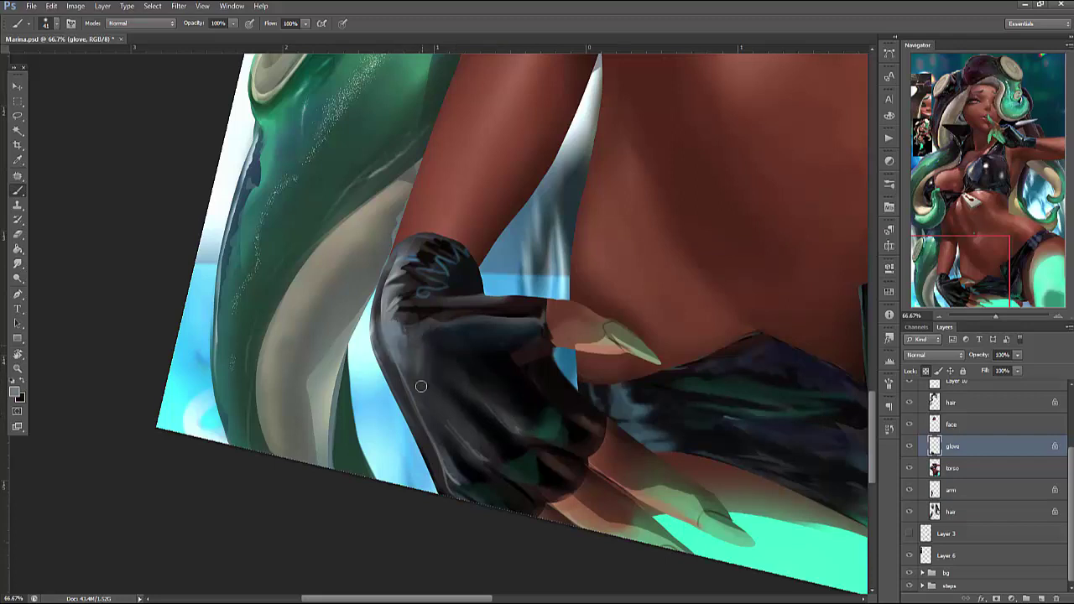
Refine the cuff's dark folds and blue reflections with a 10 px brush
right_click(444, 294)
type("10")
key("Return")
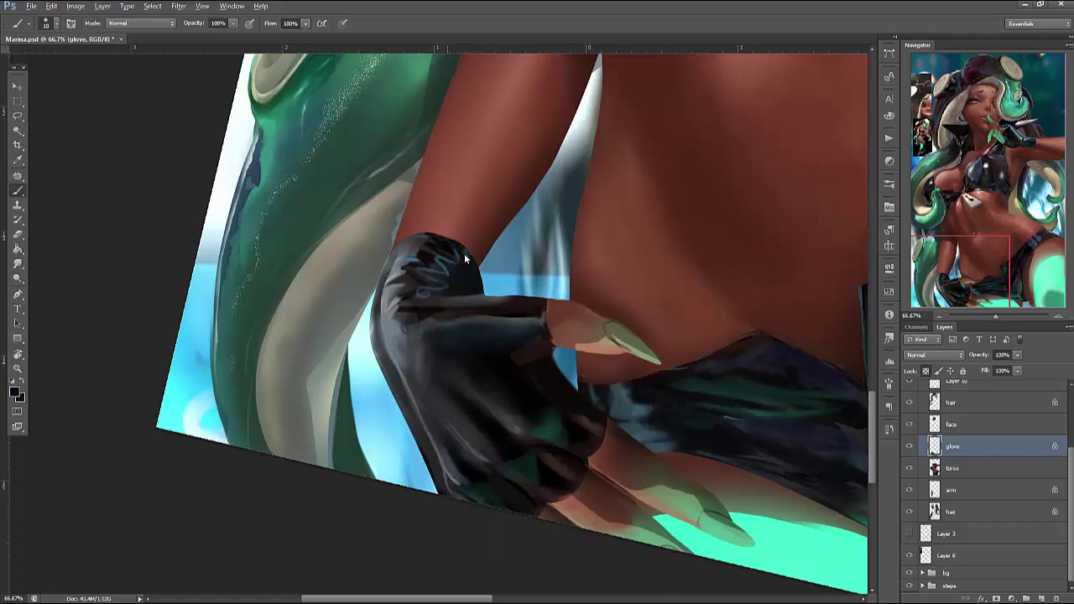
key("l")
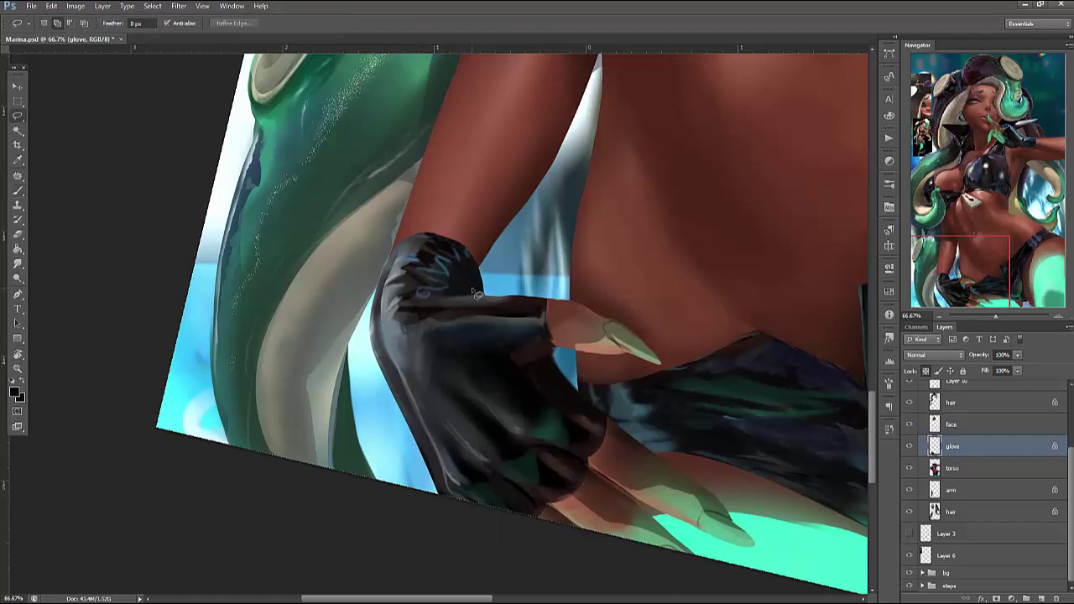
key("b")
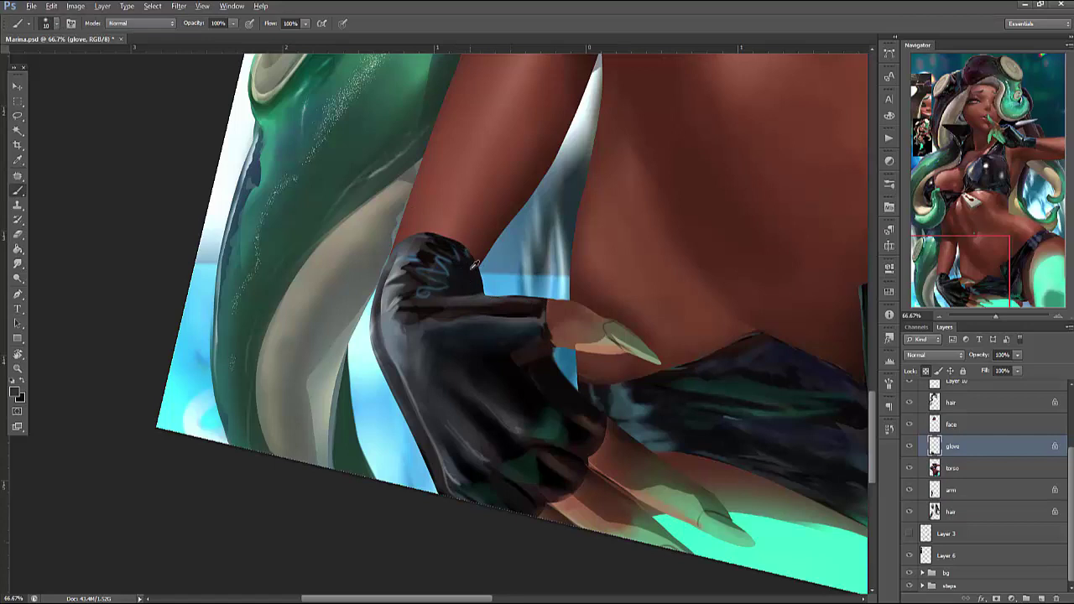
left_click(1064, 317)
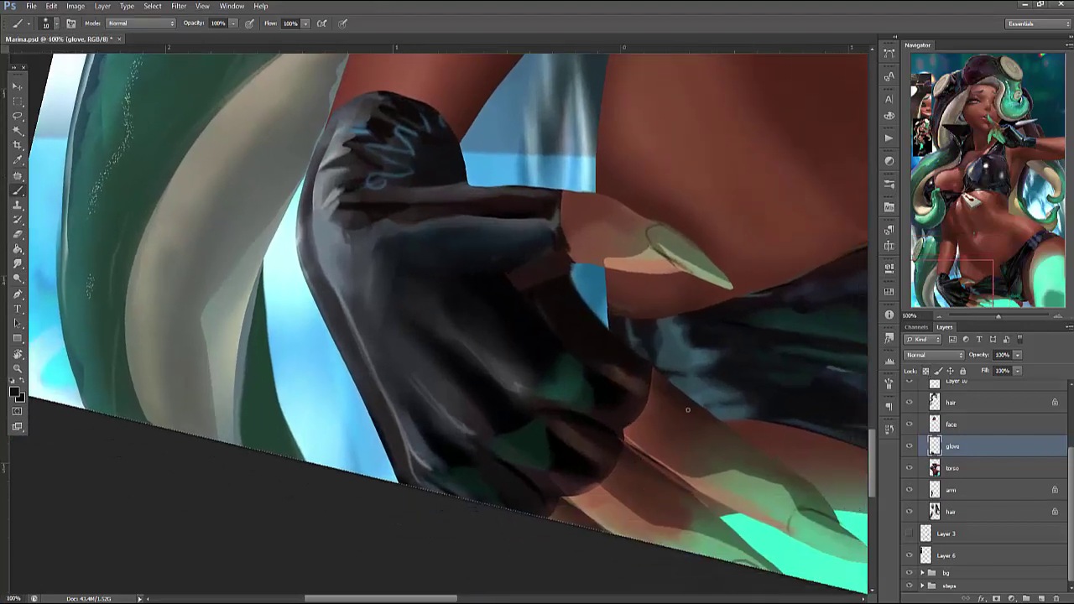
Lasso the excess paint along both sides of the index finger on the glove layer, delete it and deselect
key("l")
mouse_move(604, 294)
left_mouse_down()
mouse_move(571, 256)
mouse_move(502, 243)
mouse_move(652, 388)
mouse_move(470, 220)
left_mouse_up()
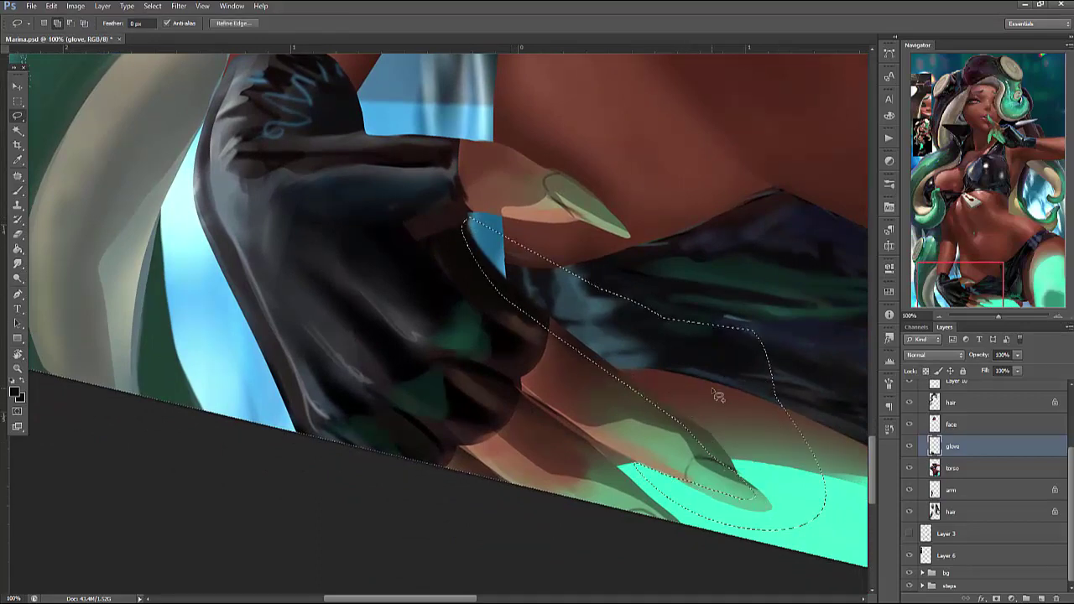
key("Delete")
key("ctrl+d")
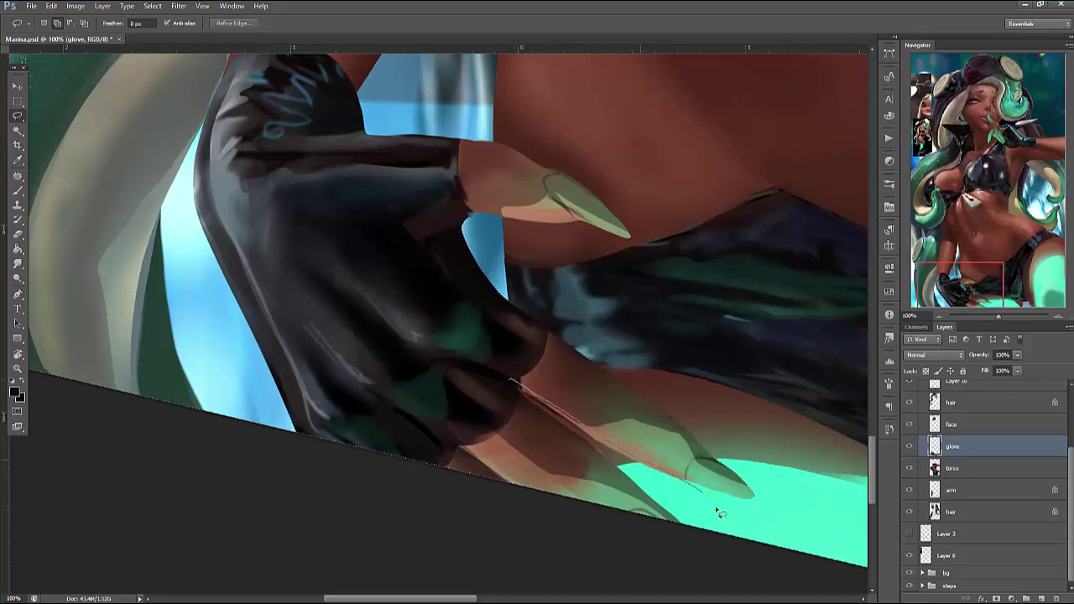
mouse_move(577, 432)
left_mouse_down()
mouse_move(747, 516)
mouse_move(693, 475)
left_mouse_up()
key("ctrl+d")
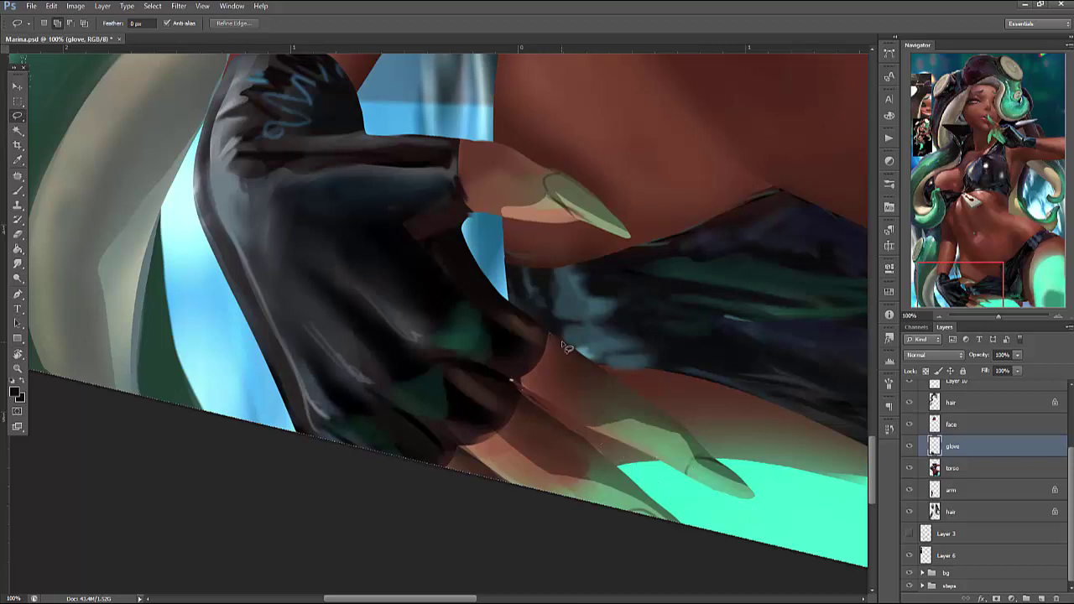
Lasso the glove's edge in the gap below the thumb and fill it with dark paint using a 60 px brush
left_click_drag(477, 213, 446, 217)
right_click(511, 204)
key("Escape")
key("b")
right_click(510, 206)
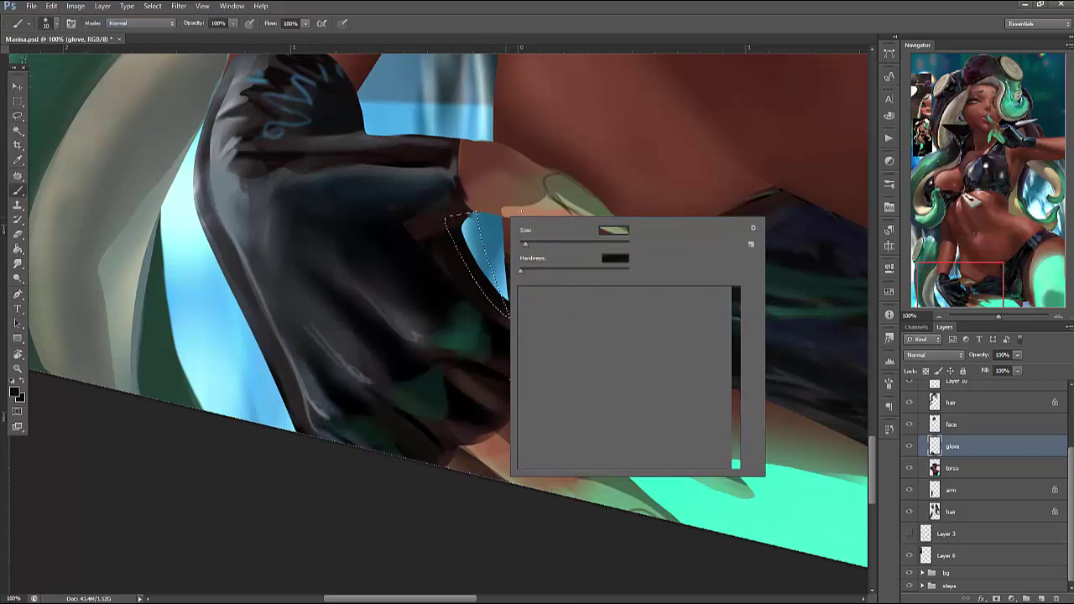
key("Escape")
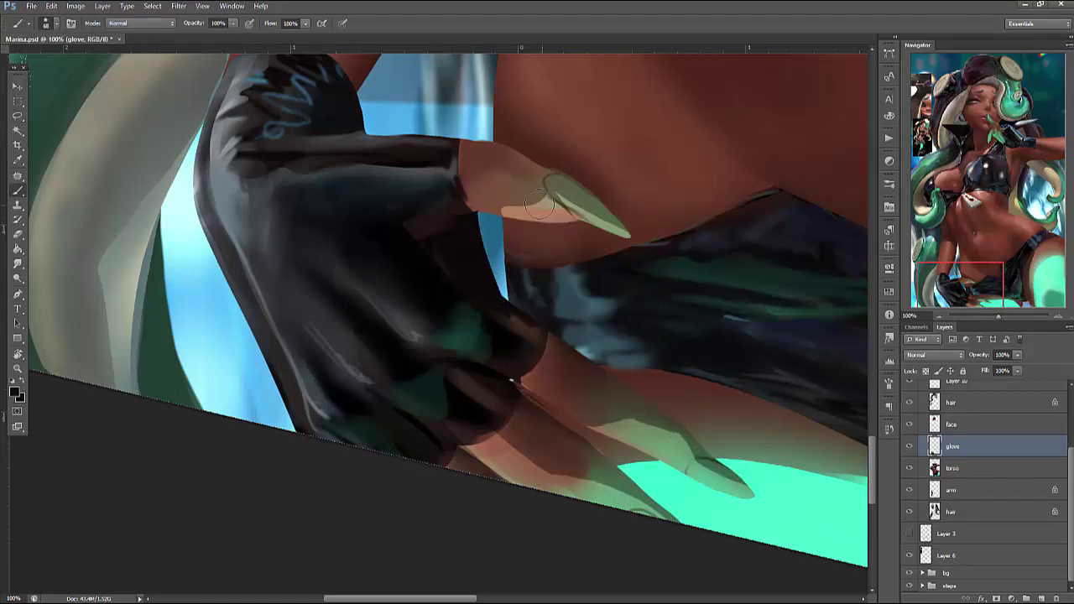
Lasso around the underside and nail of the thumb, delete the excess paint and deselect
key("l")
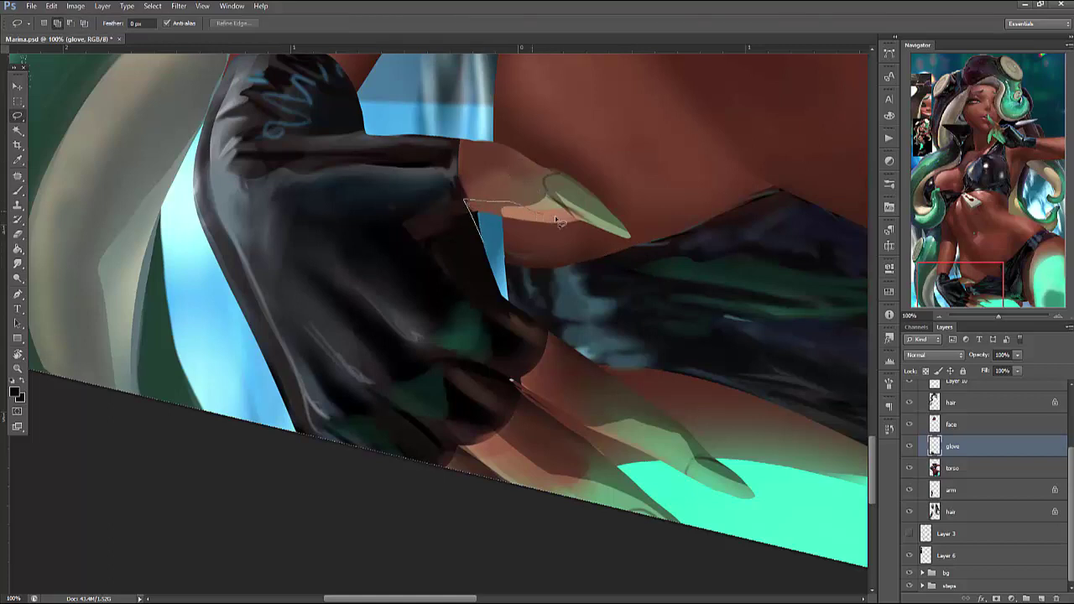
mouse_move(592, 180)
left_mouse_down()
mouse_move(650, 269)
mouse_move(504, 252)
left_mouse_up()
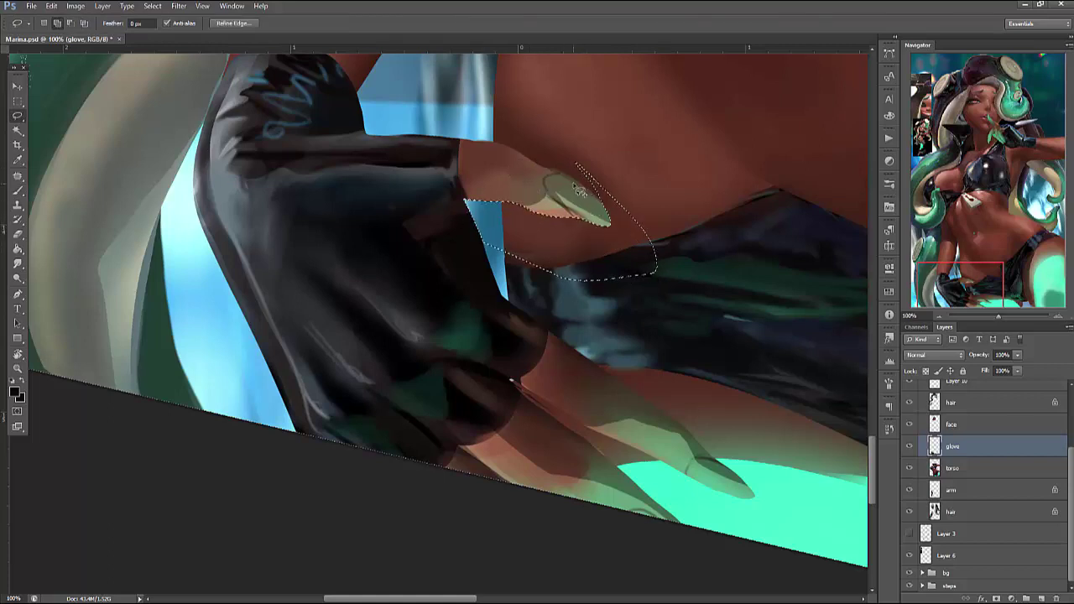
mouse_move(593, 189)
left_mouse_down()
mouse_move(610, 240)
mouse_move(576, 179)
mouse_move(618, 173)
mouse_move(669, 306)
left_mouse_up()
key("ctrl+d")
Lasso the area where the thumb meets the cuff, brush it with soft dark grey and deselect
left_click_drag(469, 343, 409, 334)
key("b")
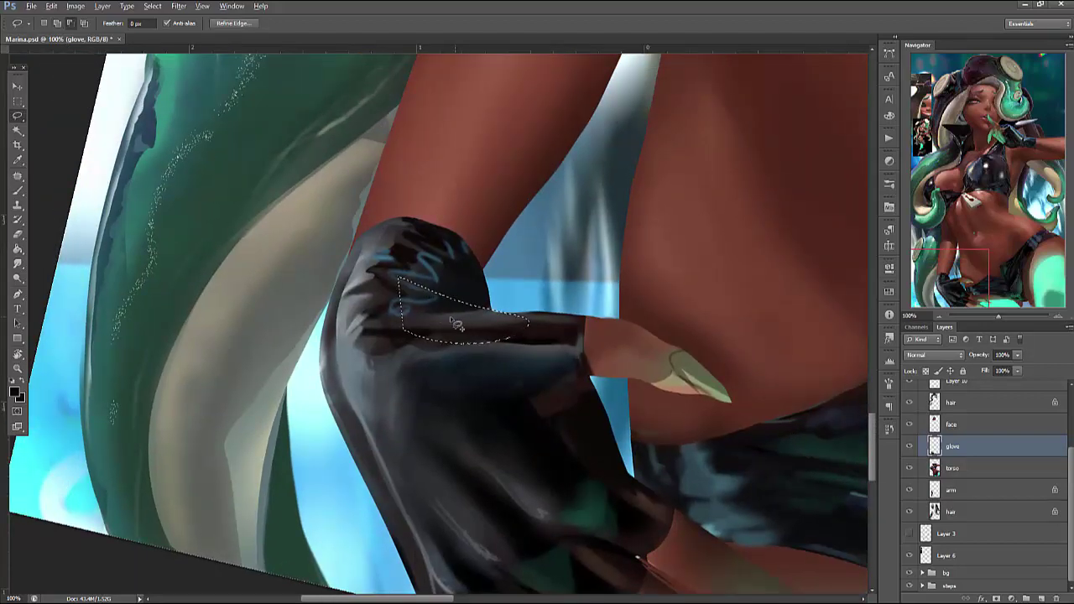
key("ctrl+d")
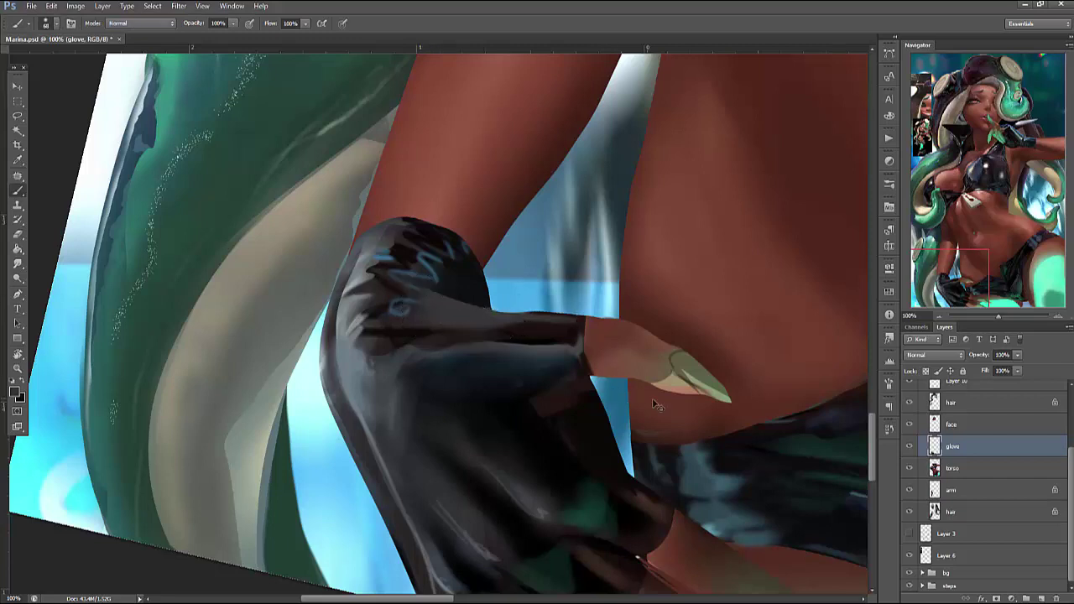
Lasso a raised contour over the glove's thumb and fill it with dark paint to thicken the thumb's upper edge
key("l")
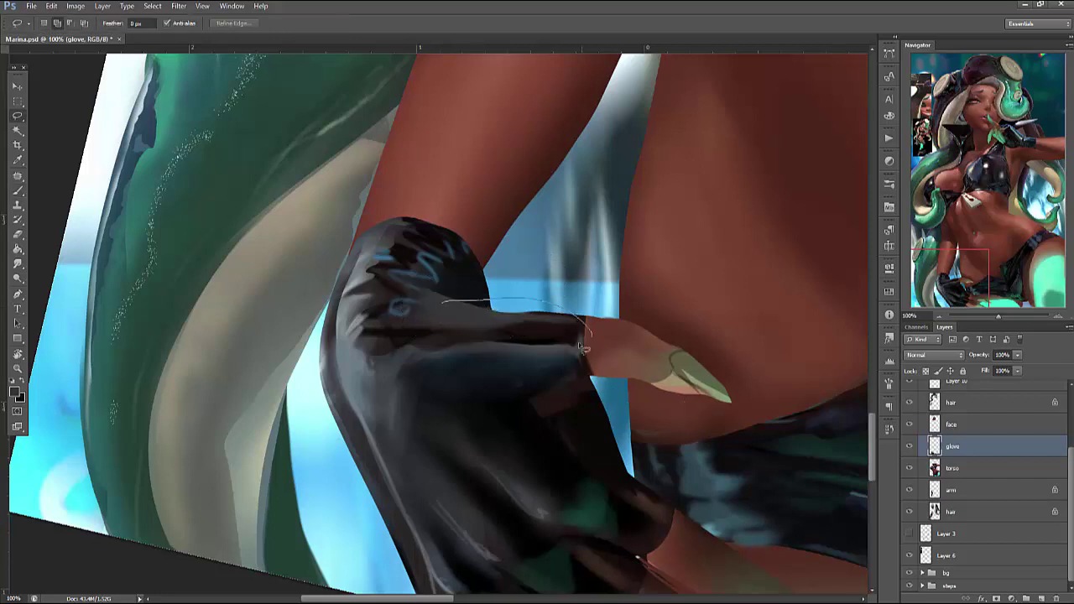
left_click_drag(584, 348, 470, 359)
key("b")
key("ctrl+d")
key("l")
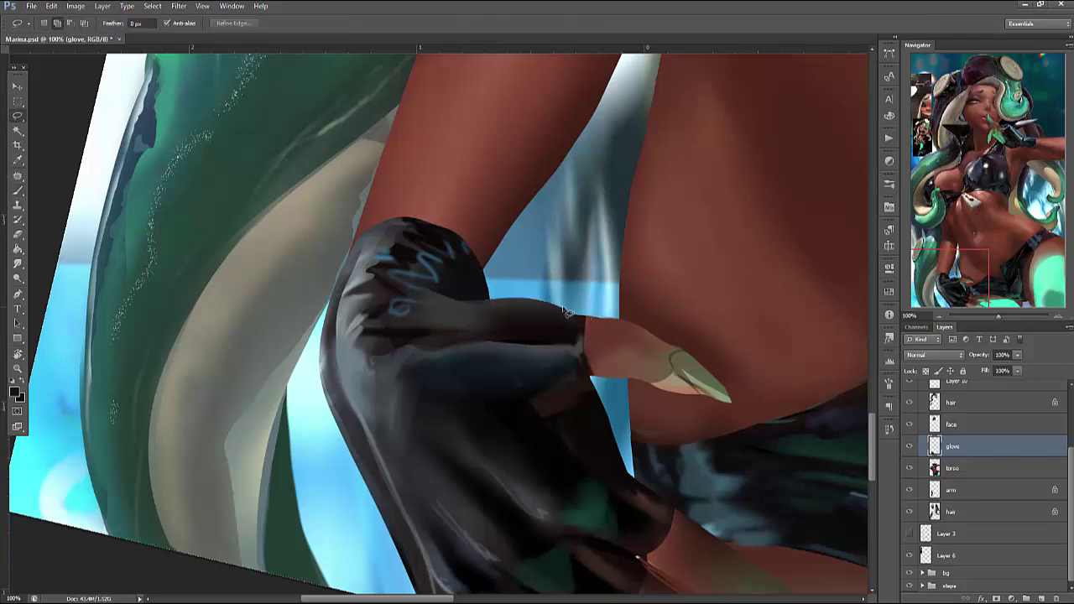
key("b")
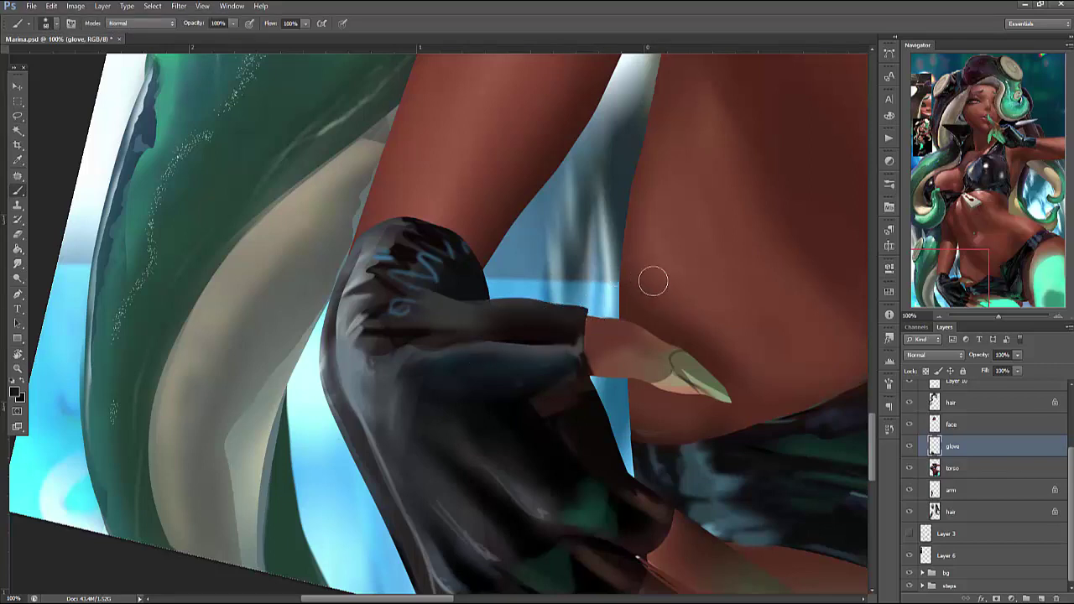
Extend the bare thumb's upper edge with sampled skin tone using a 28 px brush, and reshape its outline with lasso selections
right_click(658, 284)
left_click_drag(670, 307, 683, 310)
key("Return")
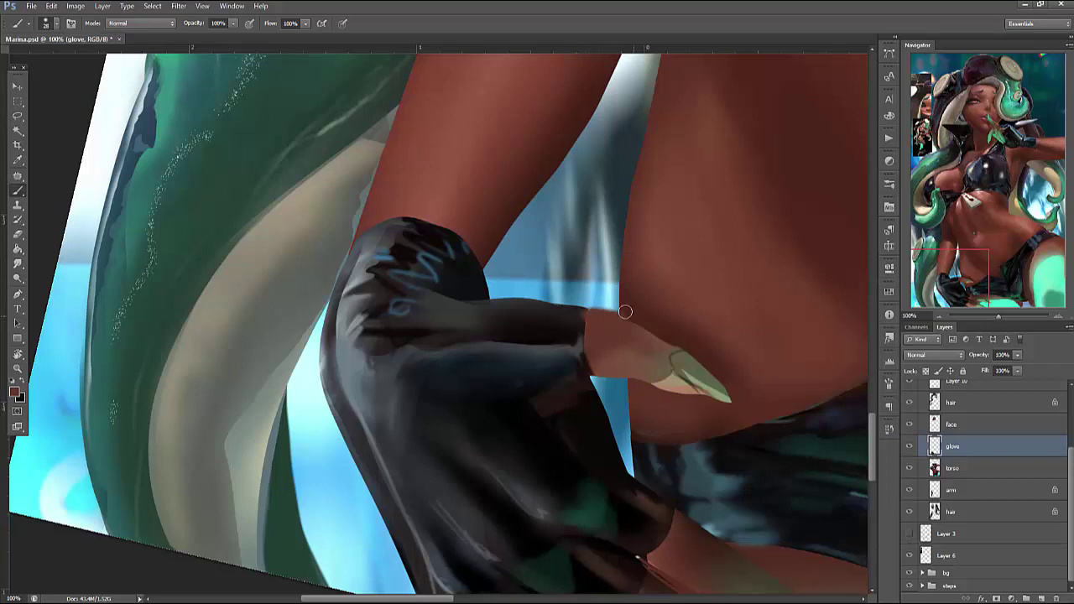
key("l")
mouse_move(511, 292)
left_mouse_down()
mouse_move(692, 331)
mouse_move(675, 287)
mouse_move(637, 331)
left_mouse_up()
mouse_move(701, 375)
left_mouse_down()
mouse_move(691, 341)
mouse_move(725, 394)
mouse_move(688, 362)
mouse_move(741, 389)
mouse_move(722, 334)
mouse_move(675, 276)
left_mouse_up()
key("ctrl+h")
key("b")
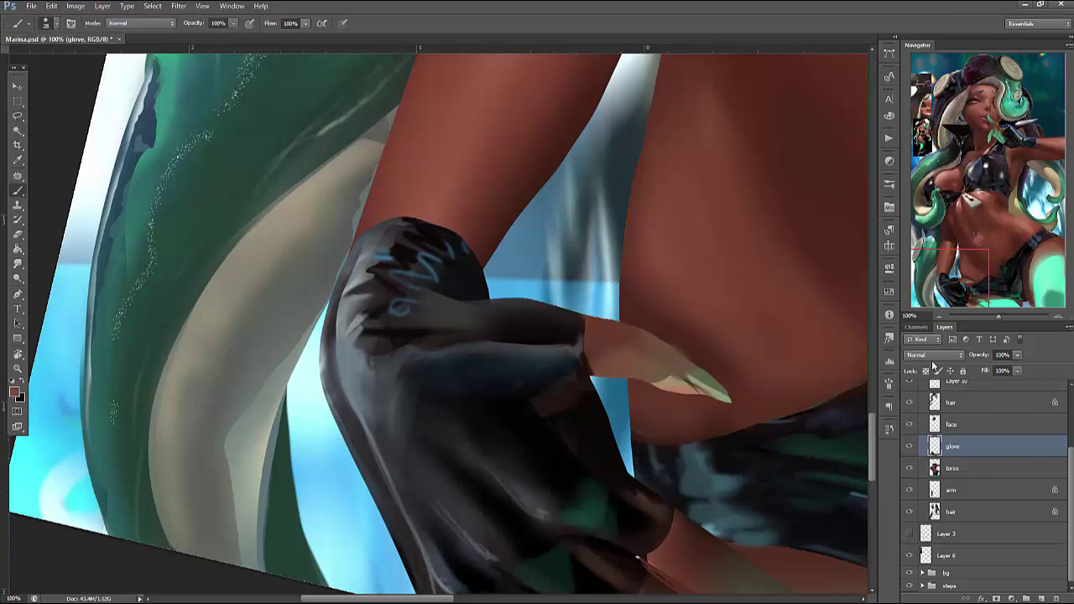
Set a large 191 px brush, pick a teal green and paint it softly over the thumb tip and fingertips
mouse_move(821, 433)
left_mouse_down()
mouse_move(755, 376)
mouse_move(767, 336)
left_mouse_up()
right_click(766, 336)
left_click_drag(829, 357, 843, 357)
key("Return")
left_click(721, 515, "alt")
mouse_move(591, 230)
left_mouse_down()
mouse_move(558, 207)
mouse_move(638, 268)
left_mouse_up()
key("ctrl+z")
left_click(15, 391)
left_click(654, 150)
mouse_move(575, 204)
left_mouse_down()
mouse_move(611, 241)
mouse_move(532, 176)
mouse_move(611, 231)
left_mouse_up()
mouse_move(647, 419)
left_mouse_down()
mouse_move(708, 576)
mouse_move(635, 456)
left_mouse_up()
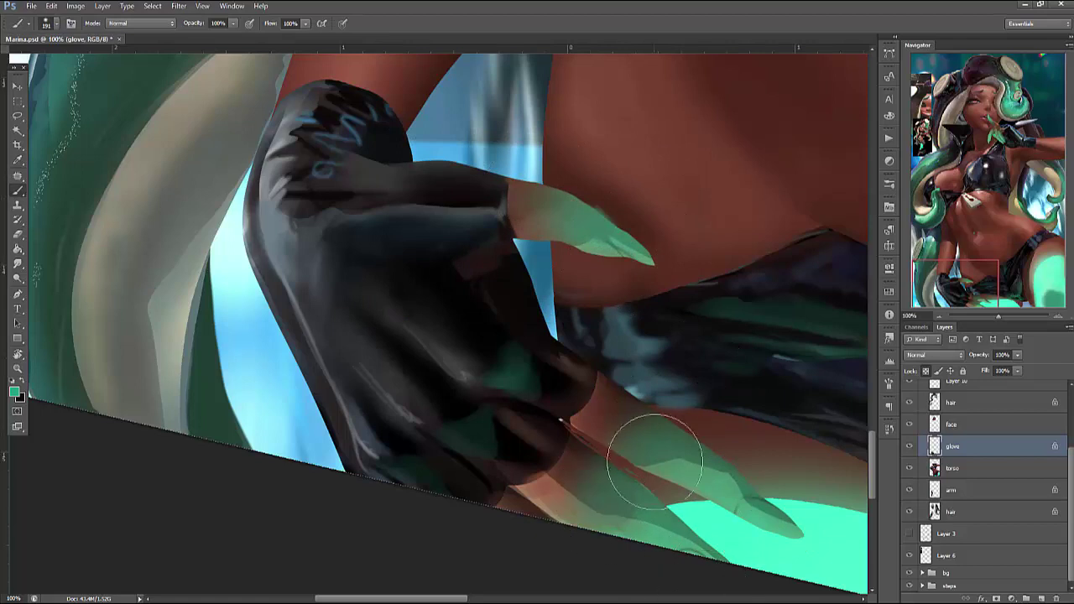
Lasso the gaps between the fingers below the glove and delete the paint inside them
key("l")
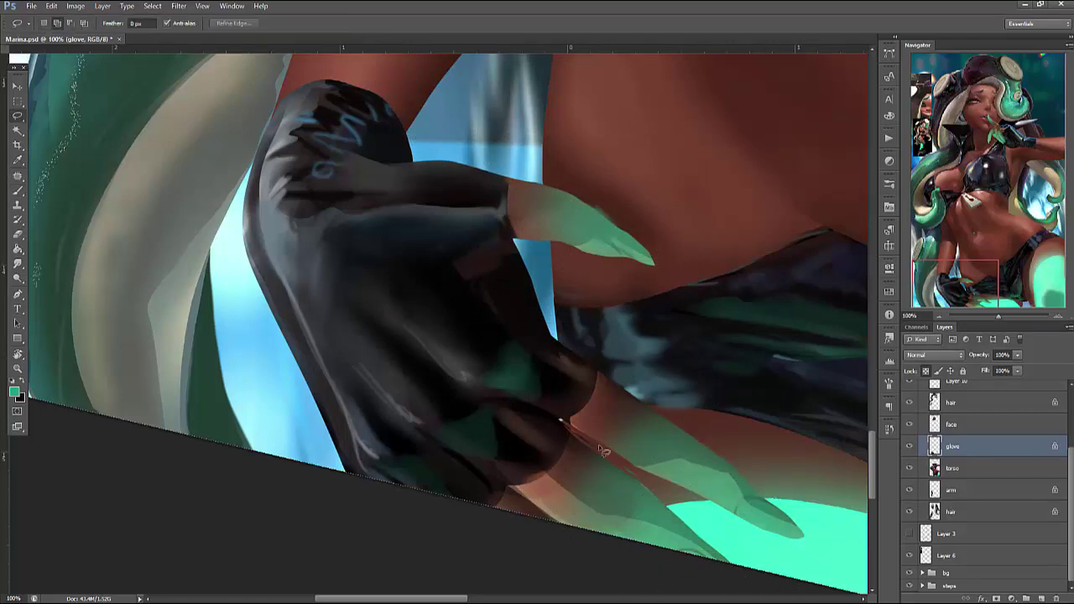
mouse_move(661, 522)
left_mouse_down()
mouse_move(654, 488)
mouse_move(554, 432)
left_mouse_up()
key("Delete")
key("ctrl+d")
left_click_drag(495, 476, 604, 574)
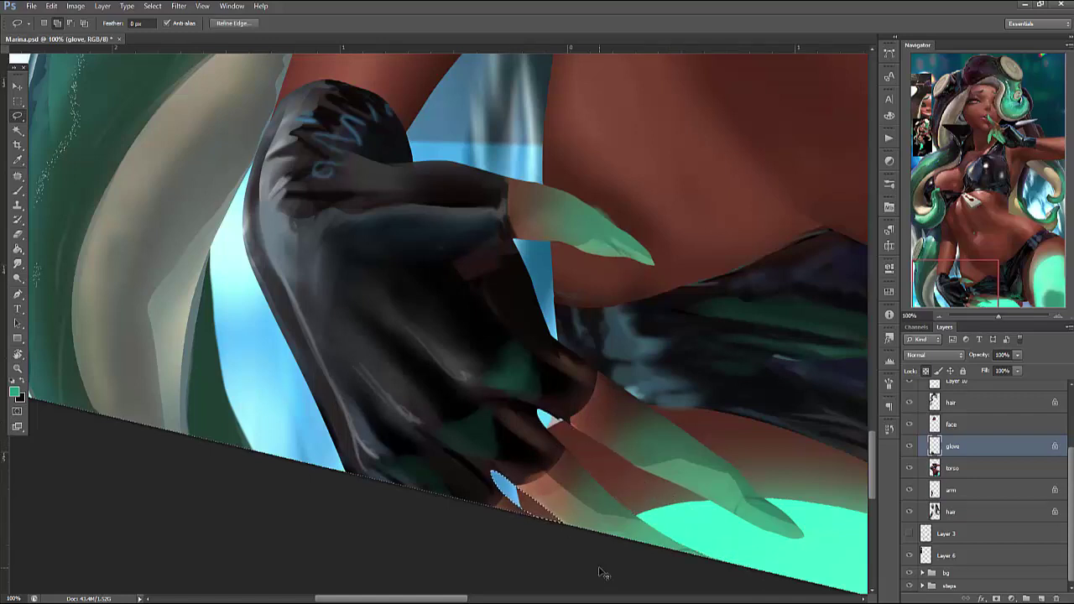
Deselect, paint sampled dark over the lower finger's cuff edge, and add green streaks along the glove's finger openings with an 11 px brush
left_click(602, 574)
key("b")
left_click(530, 428, "alt")
left_click_drag(531, 428, 554, 418)
right_click(611, 312)
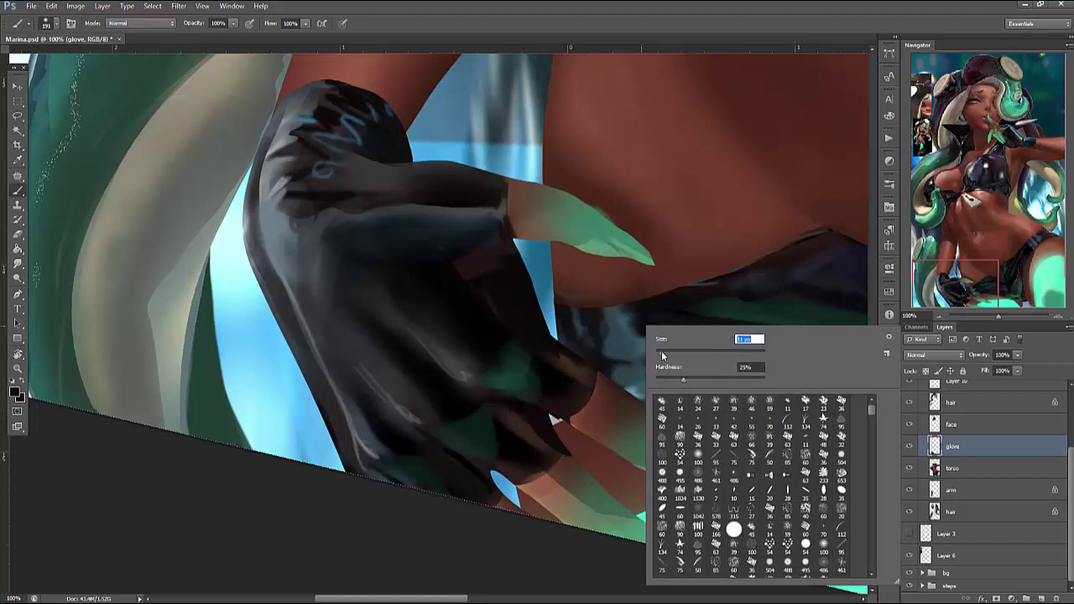
left_click(661, 352)
left_click(579, 417, "alt")
left_click_drag(530, 389, 568, 410)
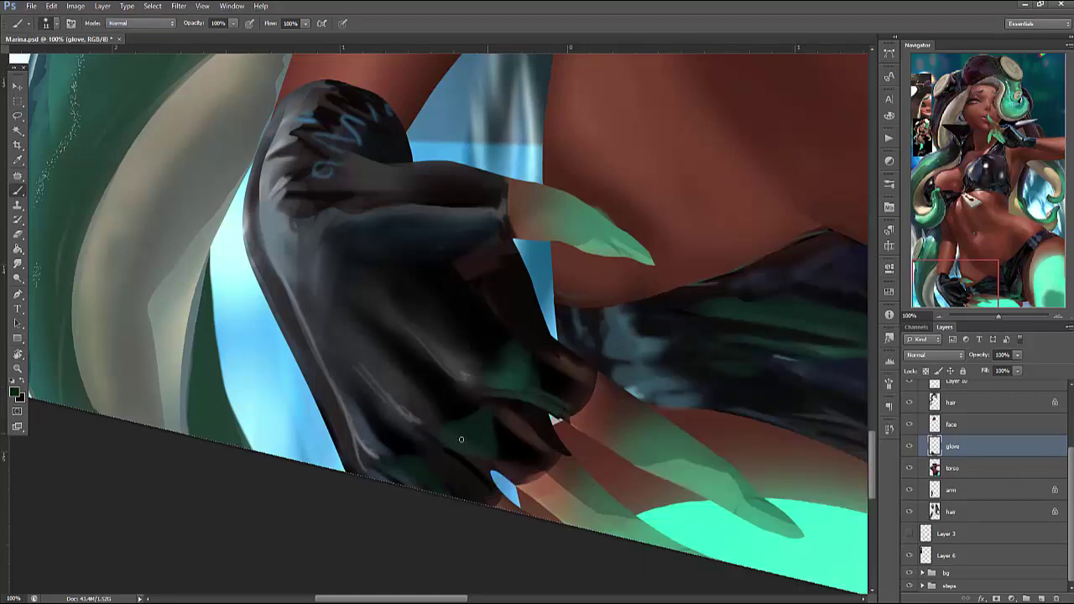
Paint thin green and dark accents on the glove's finger openings using sampled colours and a 4 px brush
left_click(515, 441, "alt")
left_click(672, 523, "alt")
right_click(579, 453)
left_click(682, 357)
left_click(523, 429)
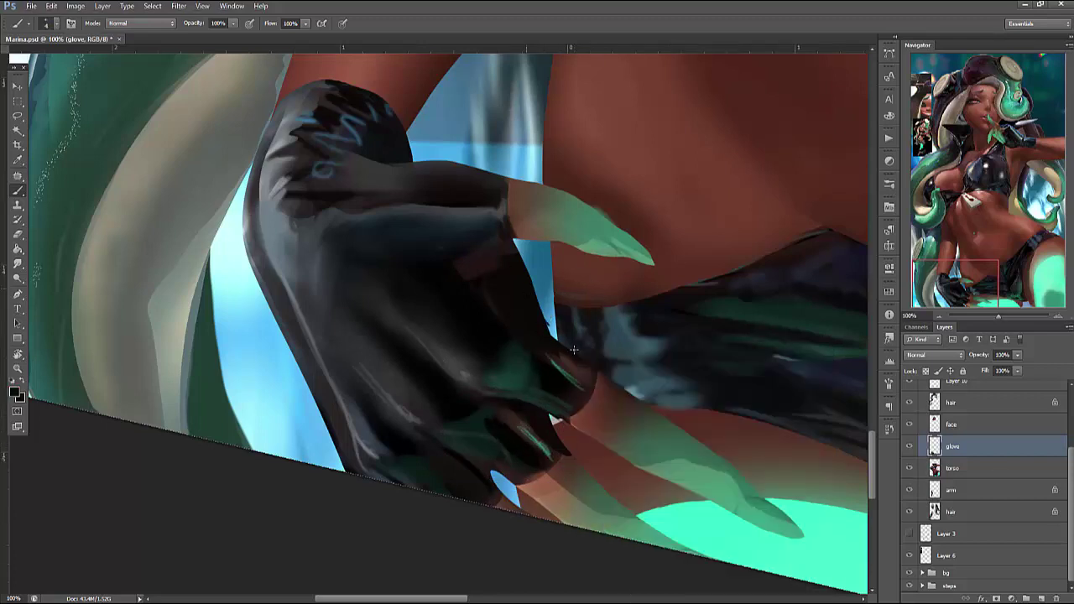
Try to shift the lassoed bare fingers and glove openings with a free transform, undo the move and deselect
key("l")
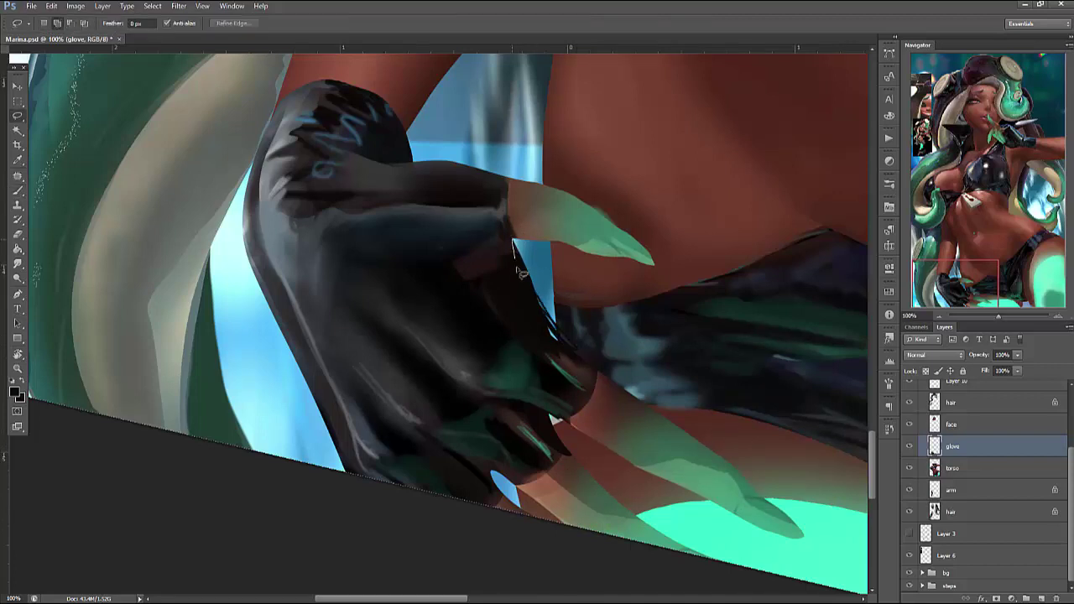
mouse_move(596, 363)
left_mouse_down()
mouse_move(551, 432)
mouse_move(863, 557)
mouse_move(844, 410)
left_mouse_up()
key("ctrl+t")
mouse_move(768, 475)
left_mouse_down()
mouse_move(755, 483)
mouse_move(767, 495)
left_mouse_up()
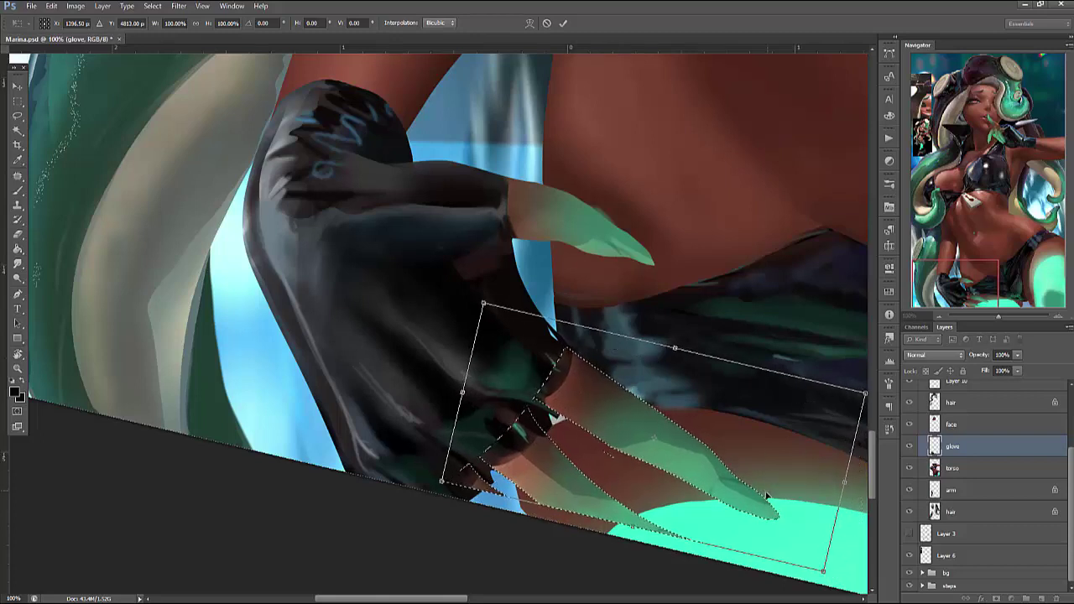
key("Return")
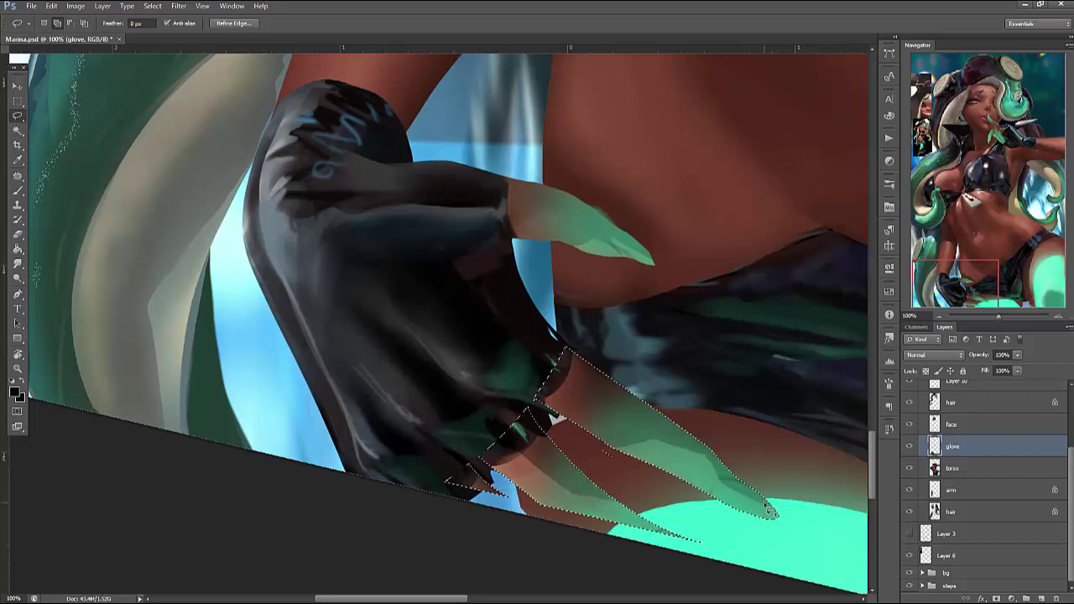
key("ctrl+z")
key("ctrl+d")
Lasso the whole thumb and transform it so it angles downward and curves over the waistband
mouse_move(410, 168)
left_mouse_down()
mouse_move(393, 254)
mouse_move(713, 252)
mouse_move(625, 148)
left_mouse_up()
key("ctrl+t")
right_click(576, 197)
left_click(617, 229)
left_click_drag(663, 210, 606, 271)
right_click(606, 270)
left_click(645, 355)
mouse_move(537, 285)
left_mouse_down()
mouse_move(581, 237)
mouse_move(632, 257)
mouse_move(593, 268)
mouse_move(397, 155)
mouse_move(474, 205)
mouse_move(411, 172)
mouse_move(466, 208)
mouse_move(665, 309)
left_mouse_up()
key("Return")
key("ctrl+t")
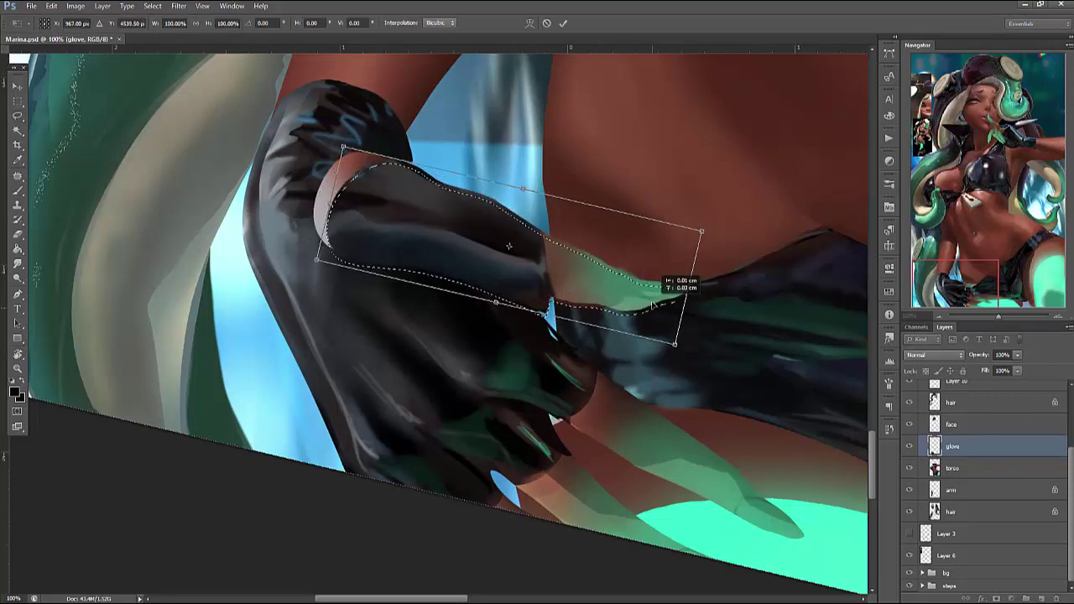
key("Return")
Deselect and paint sampled dark glove tones with a 44 px brush over the gap at the thumb's base, blending it into the palm
key("ctrl+d")
key("b")
right_click(479, 177)
key("Return")
mouse_move(361, 168)
left_mouse_down()
mouse_move(348, 163)
mouse_move(332, 218)
left_mouse_up()
left_click(399, 183, "alt")
mouse_move(390, 126)
left_mouse_down()
mouse_move(355, 138)
mouse_move(374, 187)
left_mouse_up()
left_click(340, 252, "alt")
left_click_drag(336, 252, 407, 210)
left_click(469, 241, "alt")
mouse_move(469, 240)
left_mouse_down()
mouse_move(408, 268)
mouse_move(472, 269)
mouse_move(450, 294)
left_mouse_up()
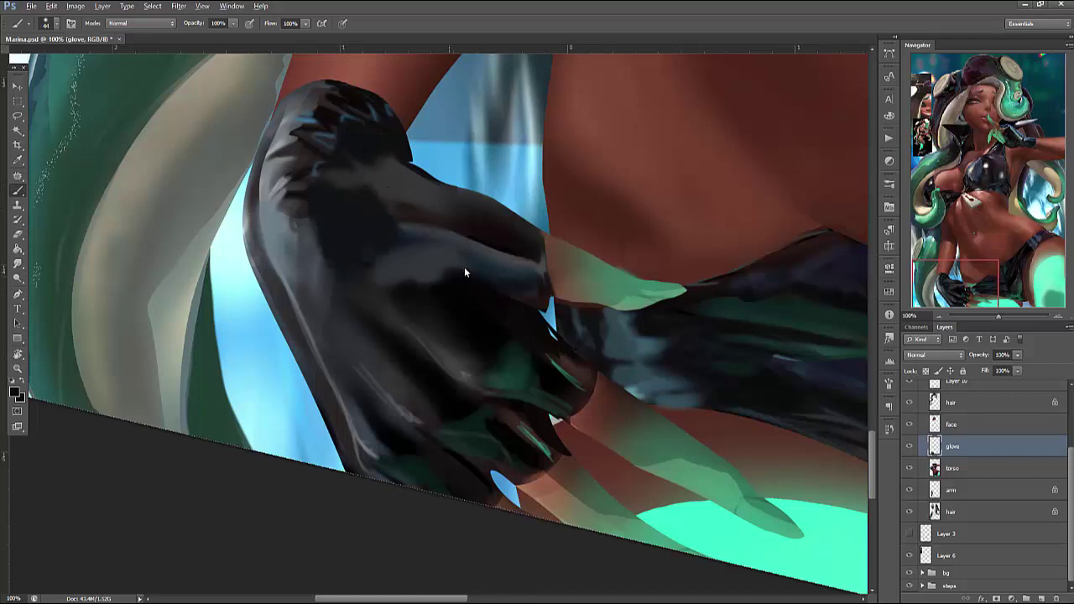
Darken the glove beneath the thumb, and use a 13 px brush with sampled grey to paint folds on the gloved thumb
mouse_move(514, 309)
left_mouse_down()
mouse_move(426, 296)
mouse_move(443, 277)
mouse_move(474, 290)
mouse_move(433, 202)
mouse_move(557, 355)
left_mouse_up()
left_click_drag(524, 290, 482, 340)
left_click_drag(411, 276, 496, 319)
mouse_move(462, 241)
left_mouse_down()
mouse_move(441, 257)
mouse_move(556, 336)
left_mouse_up()
right_click(546, 250)
left_click(483, 254)
left_click(498, 250, "alt")
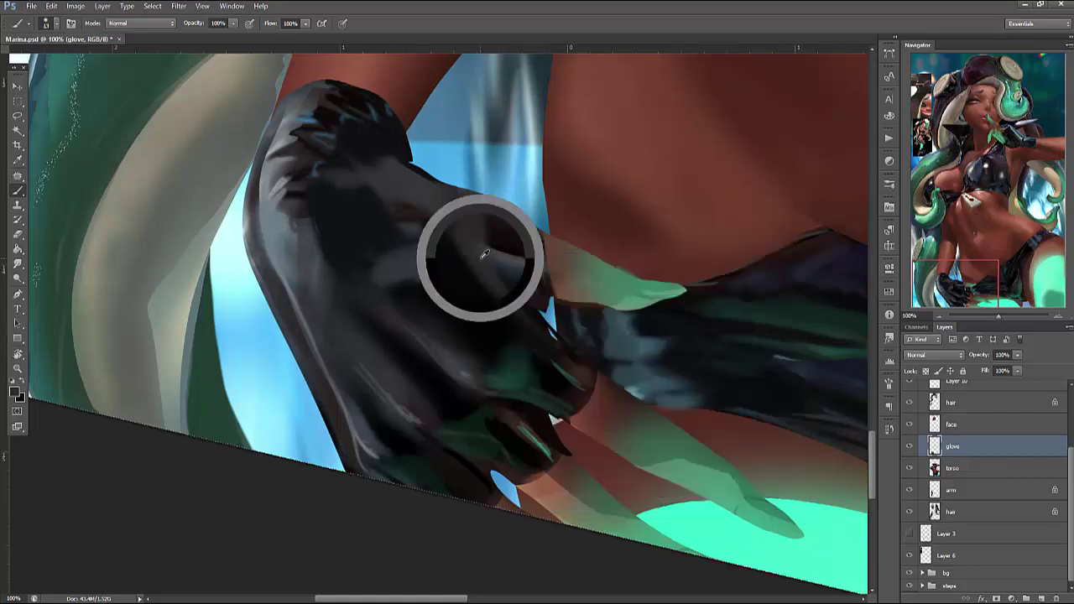
left_click_drag(482, 238, 483, 209)
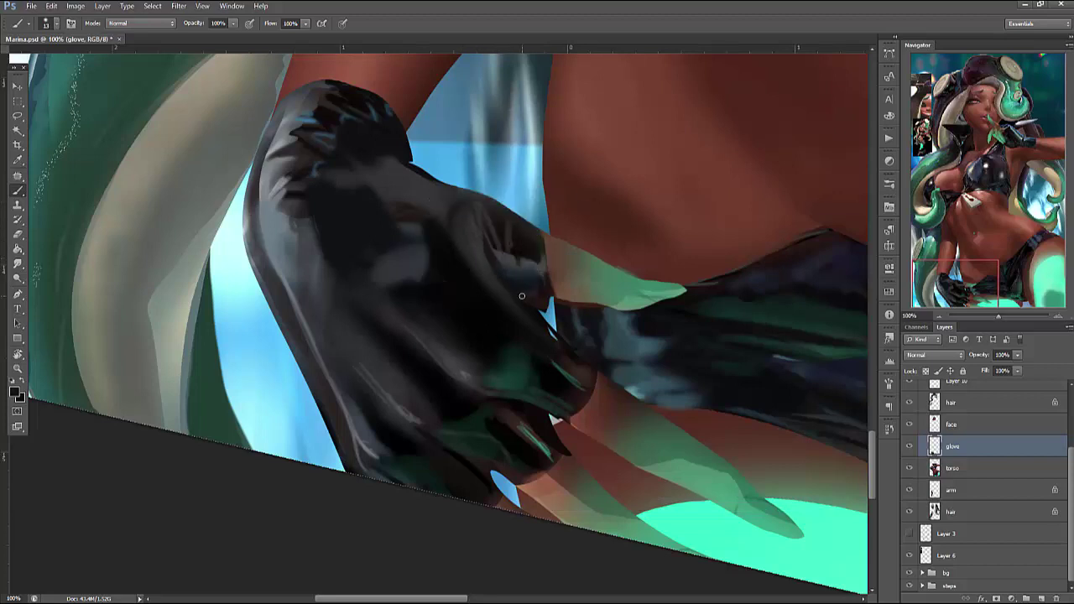
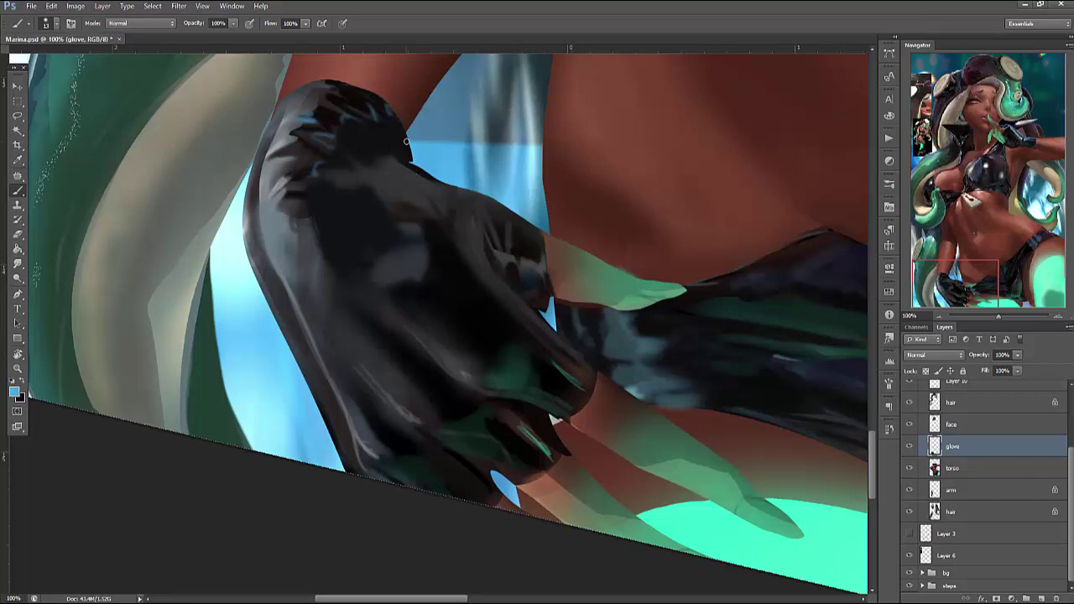
Lasso a jagged shape on the thumb's upper side, paint a soft blue reflection inside it with a 17 px brush, and deselect
key("l")
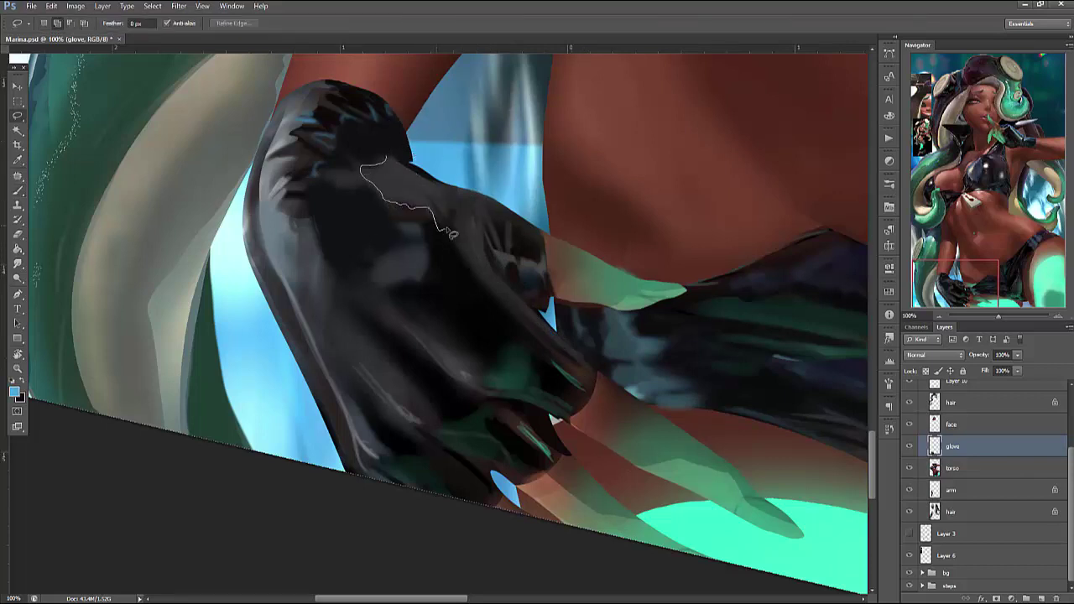
left_click_drag(484, 215, 516, 216)
key("b")
right_click(433, 182)
left_click(415, 174)
mouse_move(415, 174)
left_mouse_down()
mouse_move(370, 165)
mouse_move(408, 192)
left_mouse_up()
right_click(438, 136)
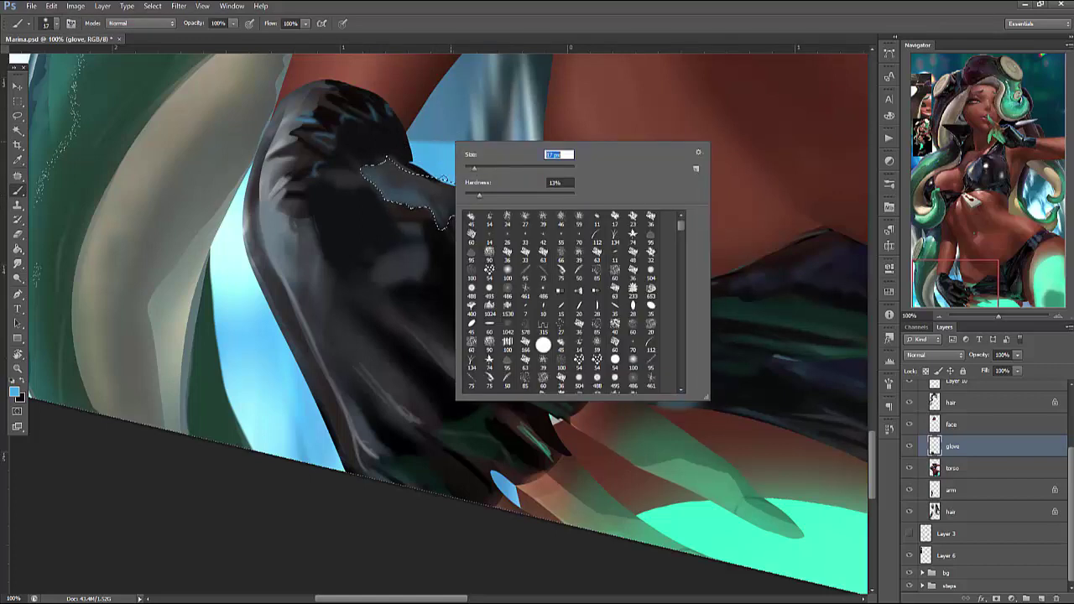
left_click(451, 223)
mouse_move(451, 222)
left_mouse_down()
mouse_move(402, 193)
mouse_move(415, 180)
mouse_move(399, 188)
mouse_move(384, 169)
mouse_move(440, 215)
mouse_move(450, 202)
mouse_move(457, 216)
mouse_move(457, 197)
mouse_move(444, 220)
left_mouse_up()
left_click(390, 168, "alt")
left_click(453, 223, "alt")
left_click(480, 161, "alt")
key("ctrl+d")
Lasso the gloved thumb's upper part, paint blue-grey highlights and jagged folds inside with a brush reduced to 10 px, and deselect
key("l")
key("b")
mouse_move(507, 212)
left_mouse_down()
mouse_move(382, 191)
mouse_move(474, 189)
mouse_move(503, 204)
left_mouse_up()
left_click(453, 181, "alt")
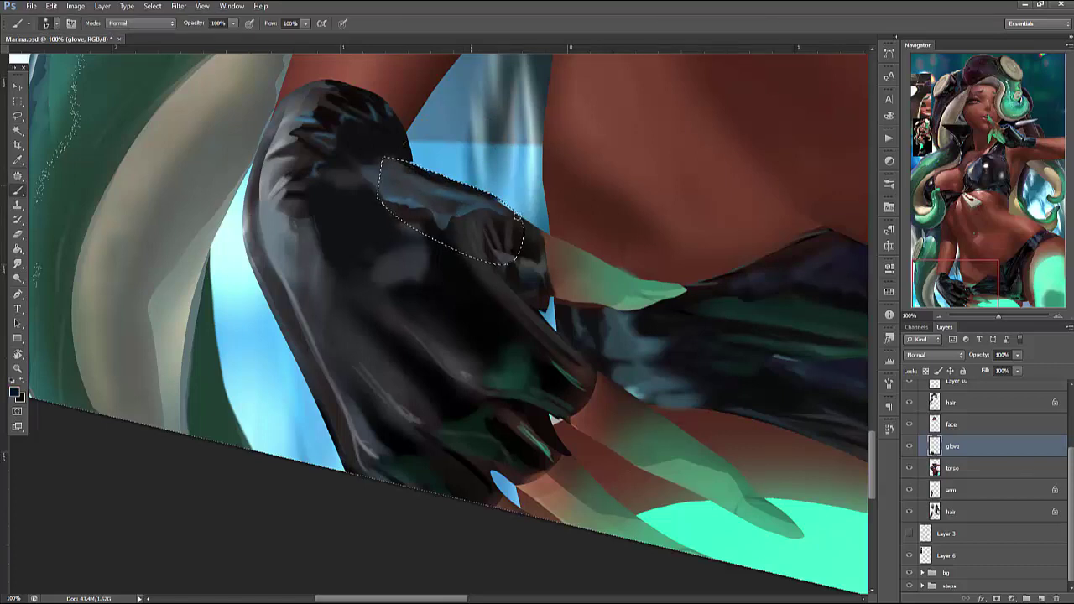
right_click(502, 191)
key("Return")
key("ctrl+d")
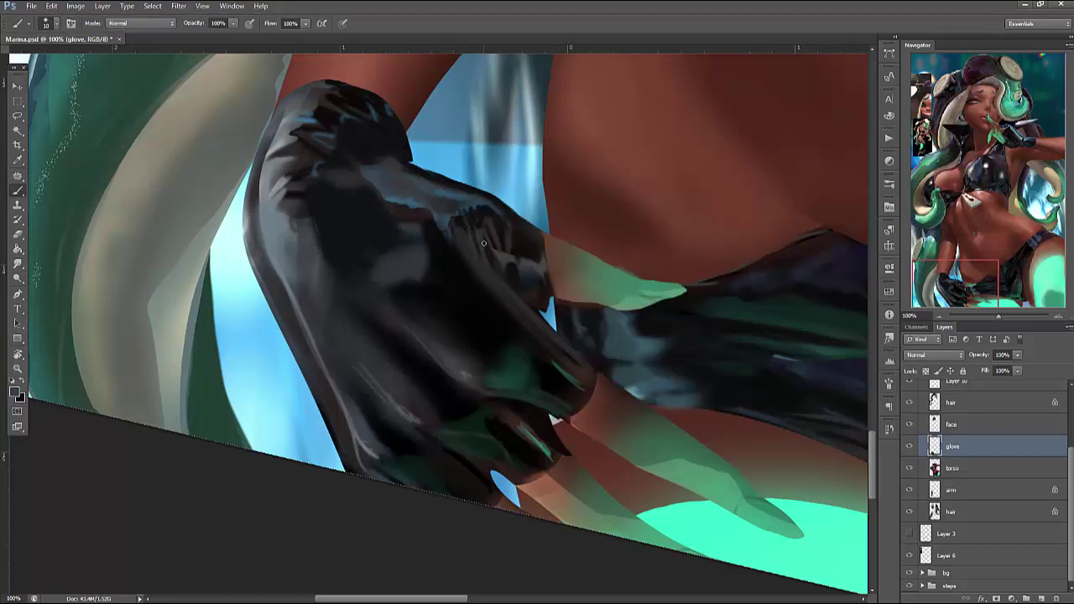
Add fine jagged crease strokes near the glove's thumb opening with a 4 px brush and sampled dark tones
right_click(524, 184)
key("Return")
right_click(532, 185)
key("Return")
left_click(540, 251, "alt")
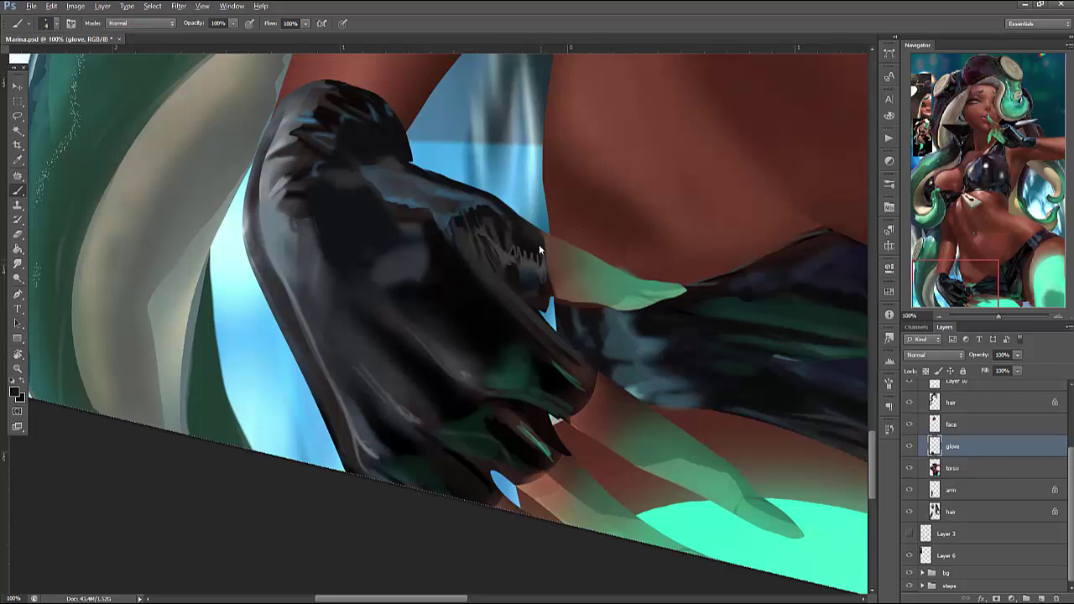
Lasso the bare thumb, paint its base with skin tone using a 54 px brush, and clear the dark sliver beneath the thumb
key("l")
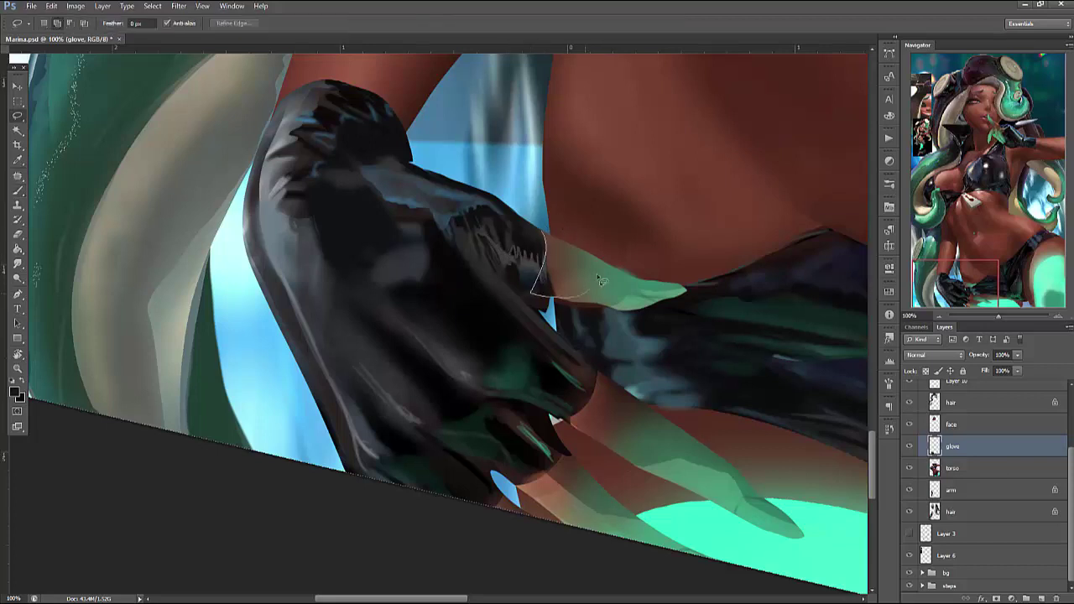
key("b")
right_click(595, 229)
key("Return")
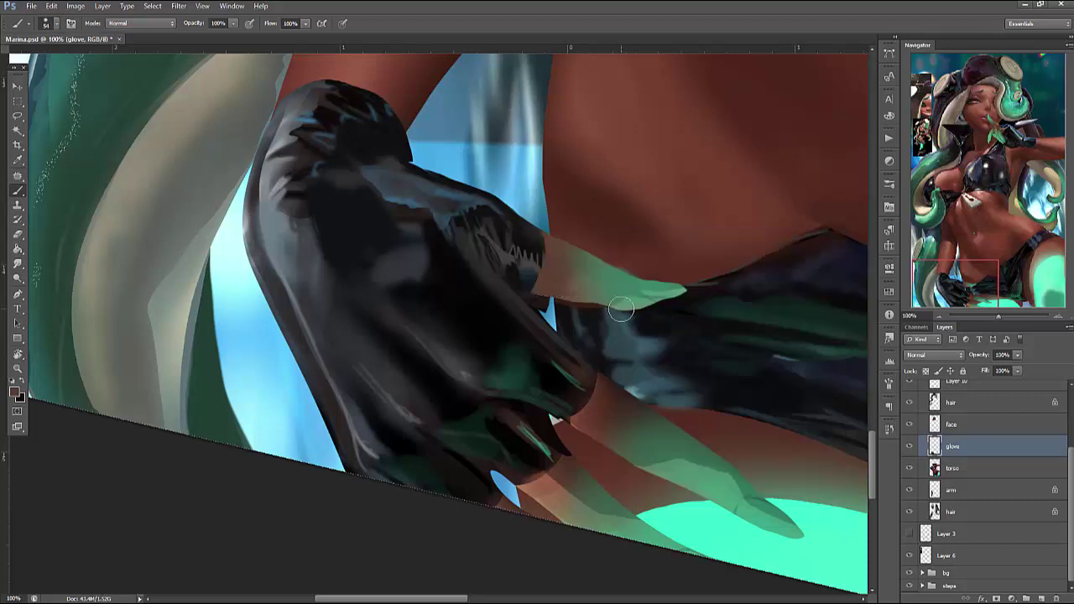
right_click(667, 280)
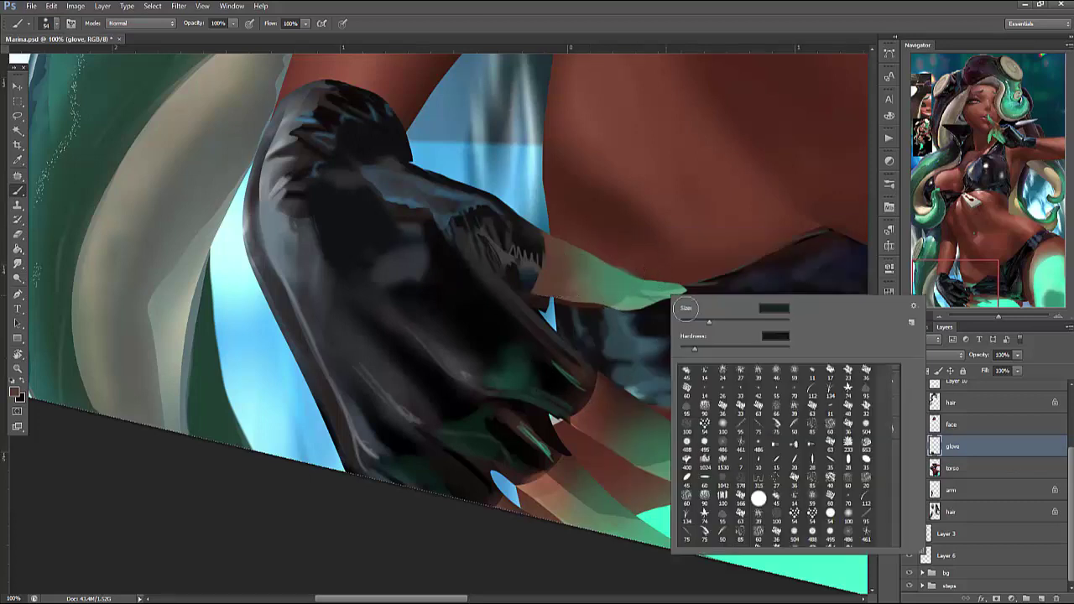
key("Escape")
key("l")
mouse_move(528, 300)
left_mouse_down()
mouse_move(622, 352)
mouse_move(659, 354)
mouse_move(660, 382)
left_mouse_up()
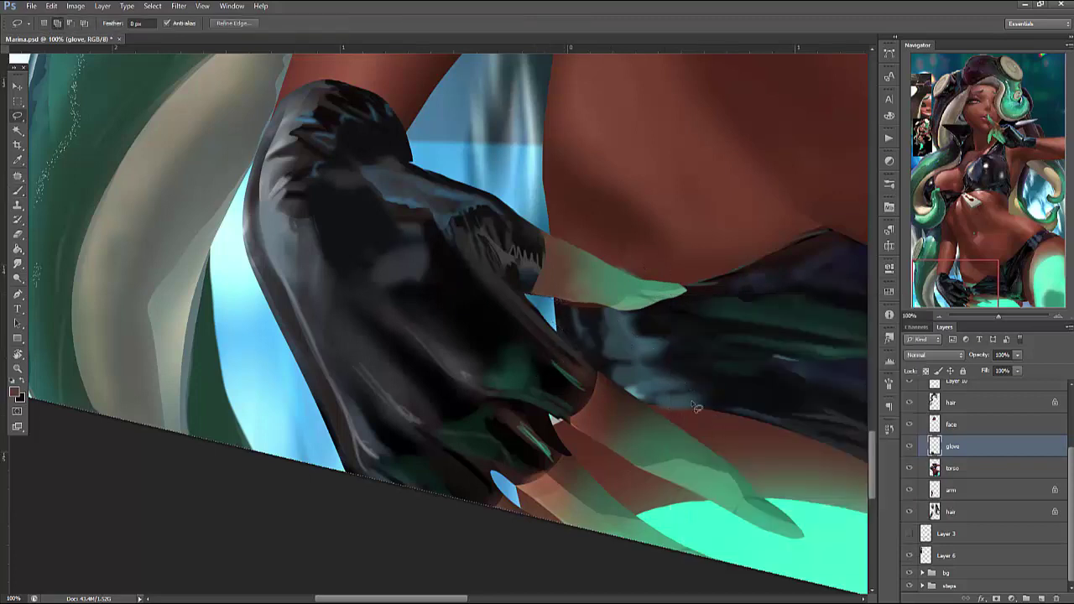
Refine the upper finger's green tip with a small brush and sampled green
left_click_drag(714, 416, 689, 397)
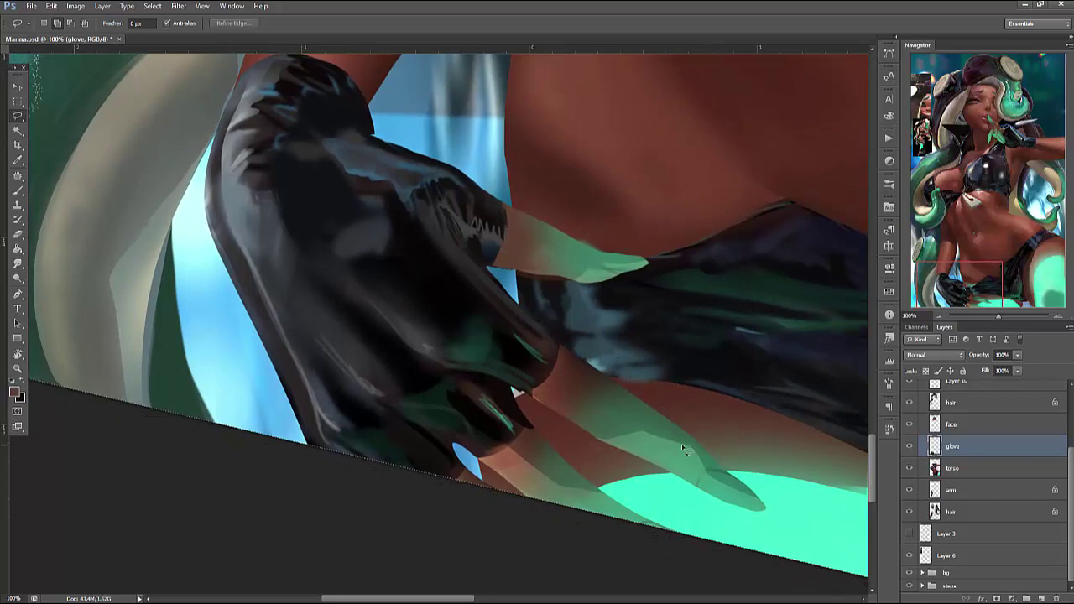
key("b")
right_click(733, 355)
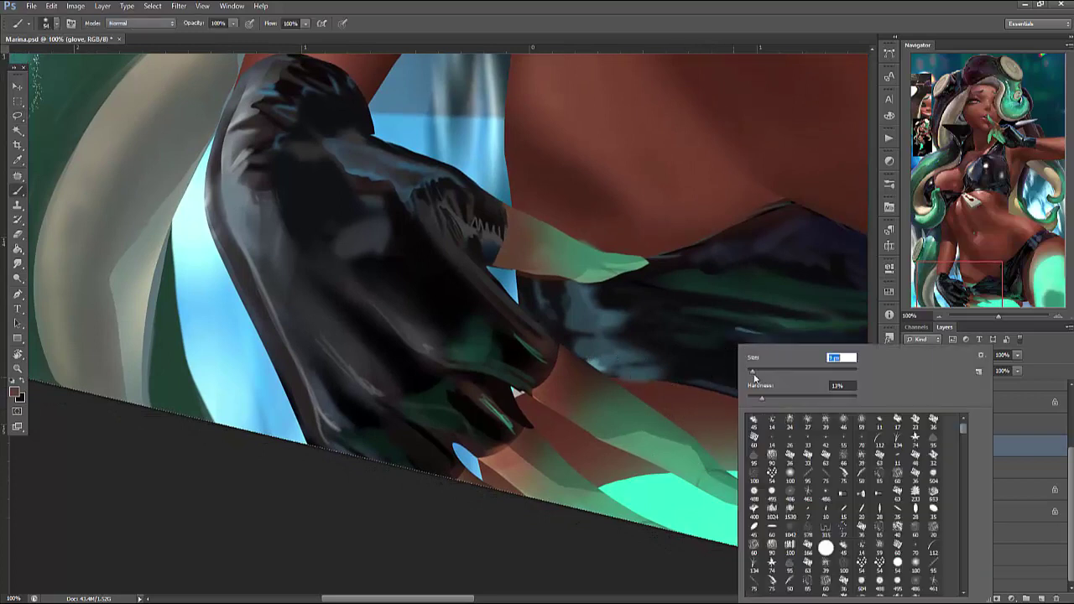
key("Escape")
left_click(729, 481, "alt")
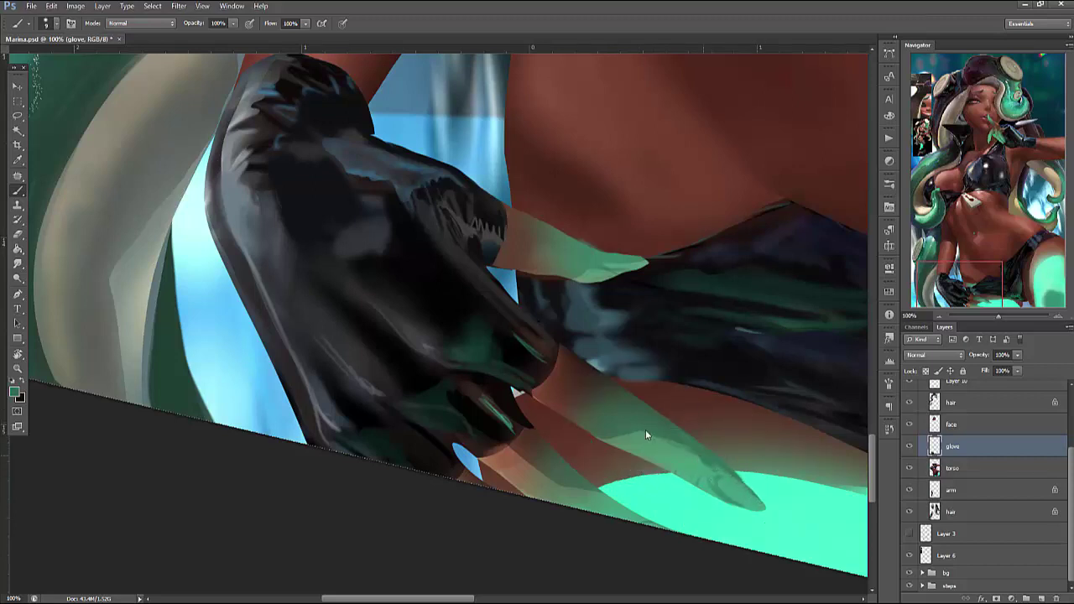
Shade the two bare fingers with a 41 px brush, blending sampled reddish-brown at their bases into green toward the tips
right_click(625, 323)
left_click(568, 377, "alt")
mouse_move(612, 436)
left_mouse_down()
mouse_move(647, 424)
mouse_move(738, 496)
left_mouse_up()
left_click(587, 400)
left_click_drag(629, 499, 607, 506)
left_click(526, 451, "alt")
left_click_drag(526, 453, 554, 493)
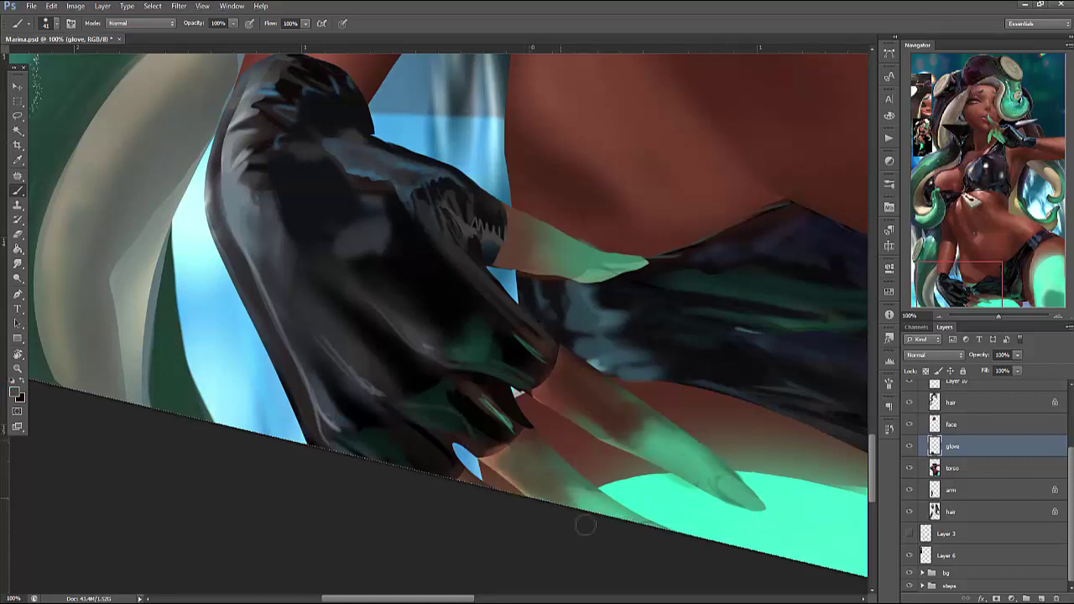
left_click(632, 411, "alt")
mouse_move(625, 432)
left_mouse_down()
mouse_move(659, 452)
mouse_move(727, 483)
left_mouse_up()
left_click_drag(617, 394, 739, 502)
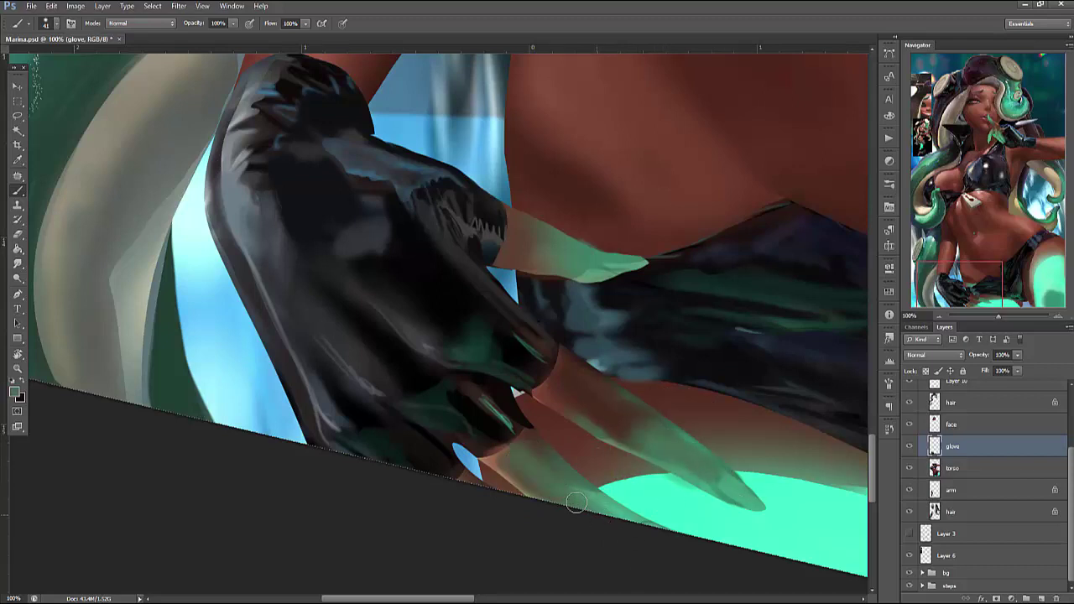
Paint sampled dark shadows between the glove's lower finger openings with a 14 px brush
right_click(566, 322)
left_click(436, 437, "alt")
right_click(454, 322)
left_click(447, 440)
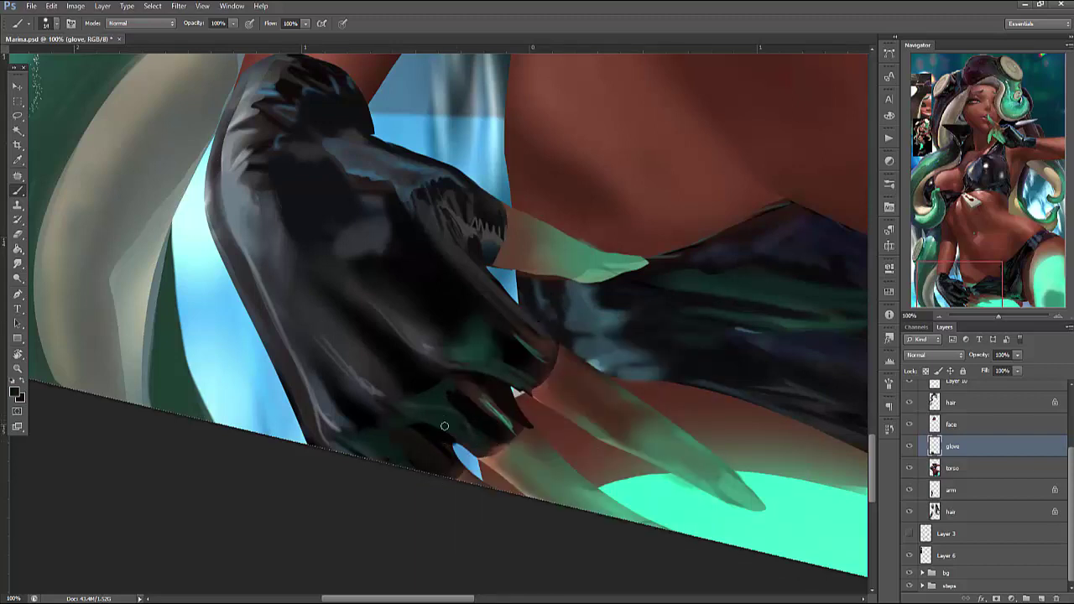
mouse_move(421, 420)
left_mouse_down()
mouse_move(481, 454)
mouse_move(434, 417)
mouse_move(467, 433)
left_mouse_up()
Paint a soft blue-teal reflection across the glove's knuckles above the finger openings with a 56 px brush
left_click(424, 421, "alt")
right_click(466, 363)
key("Return")
left_click(446, 362, "alt")
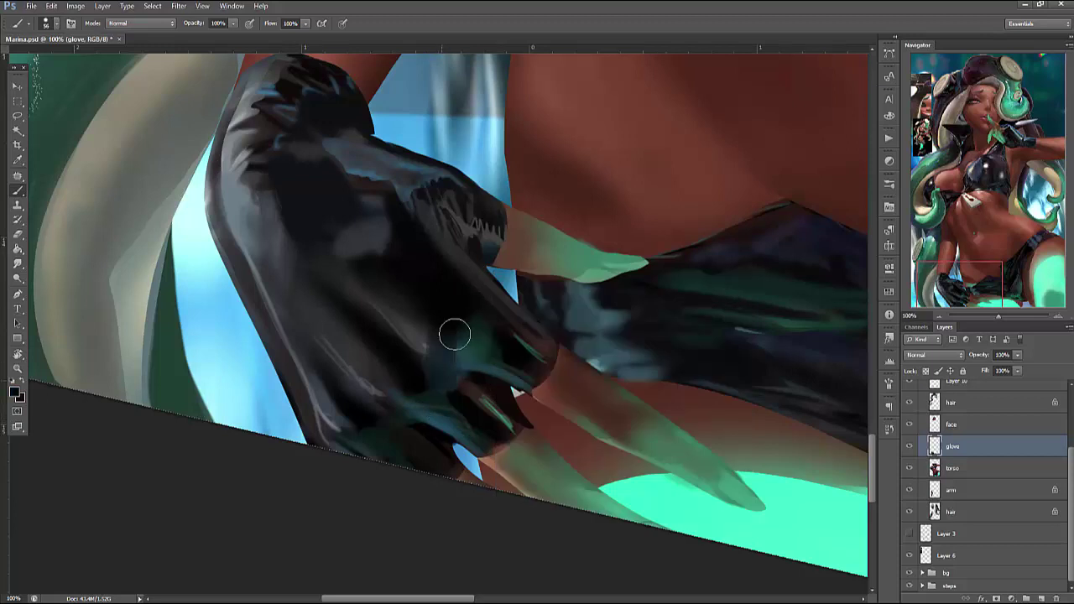
Set the brush size to 21 px and paint dark folds along the glove's lower edge
left_click(350, 343, "alt")
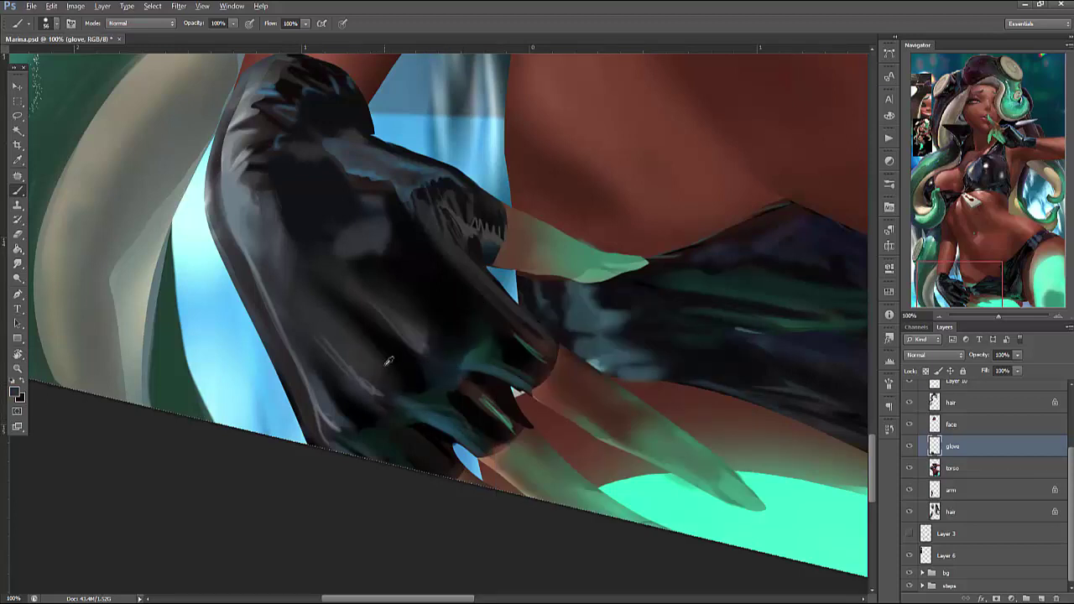
right_click(369, 289)
type("21")
key("Return")
mouse_move(356, 392)
left_mouse_down()
mouse_move(385, 420)
mouse_move(342, 403)
mouse_move(347, 419)
mouse_move(333, 402)
mouse_move(363, 426)
mouse_move(381, 420)
mouse_move(432, 467)
mouse_move(447, 441)
left_mouse_up()
left_click(327, 401, "alt")
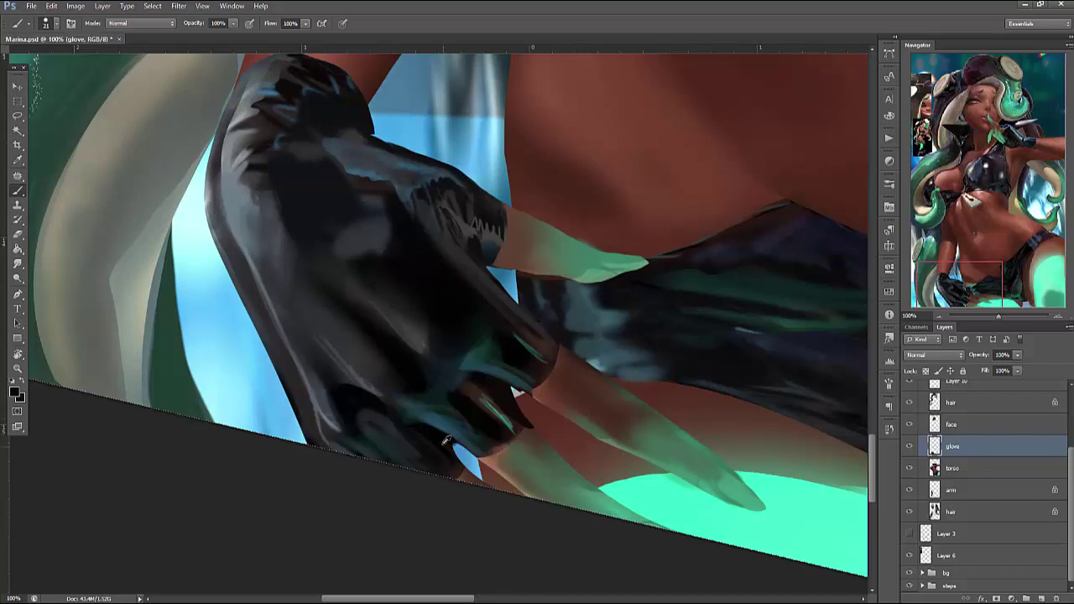
Paint sampled dark tones over the streaks and cuff edges of the glove's two finger openings
left_click_drag(490, 386, 504, 416)
left_click(492, 372, "alt")
left_click(532, 366, "alt")
mouse_move(532, 367)
left_mouse_down()
mouse_move(532, 355)
mouse_move(543, 377)
mouse_move(560, 353)
left_mouse_up()
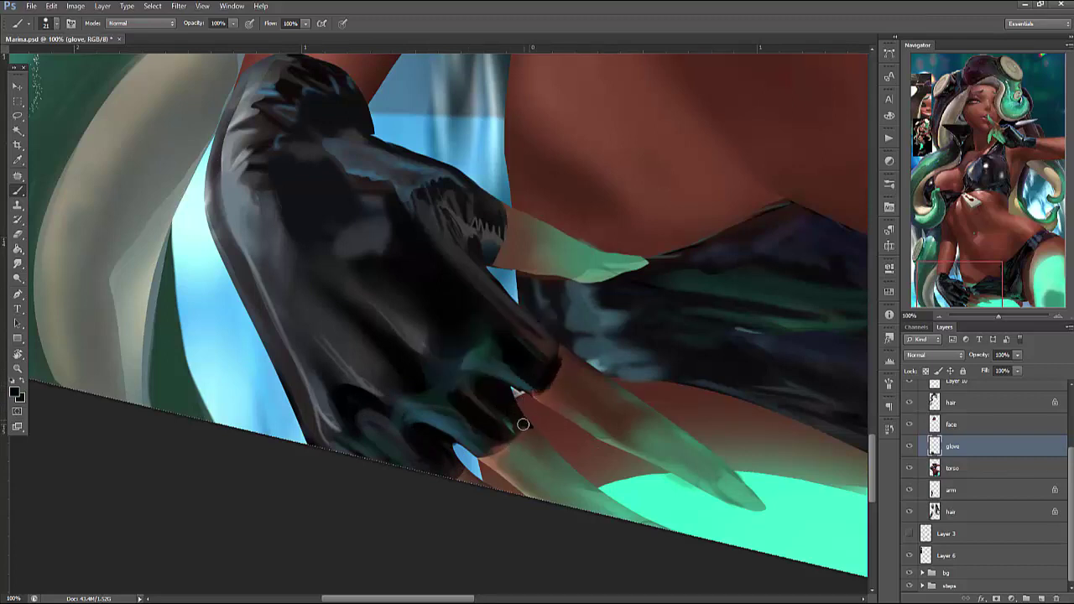
left_click_drag(524, 420, 492, 428)
Paint sampled teal and grey over the glove's lowest edge, and tone down the light streak along the upper finger with dark
left_click(400, 454, "alt")
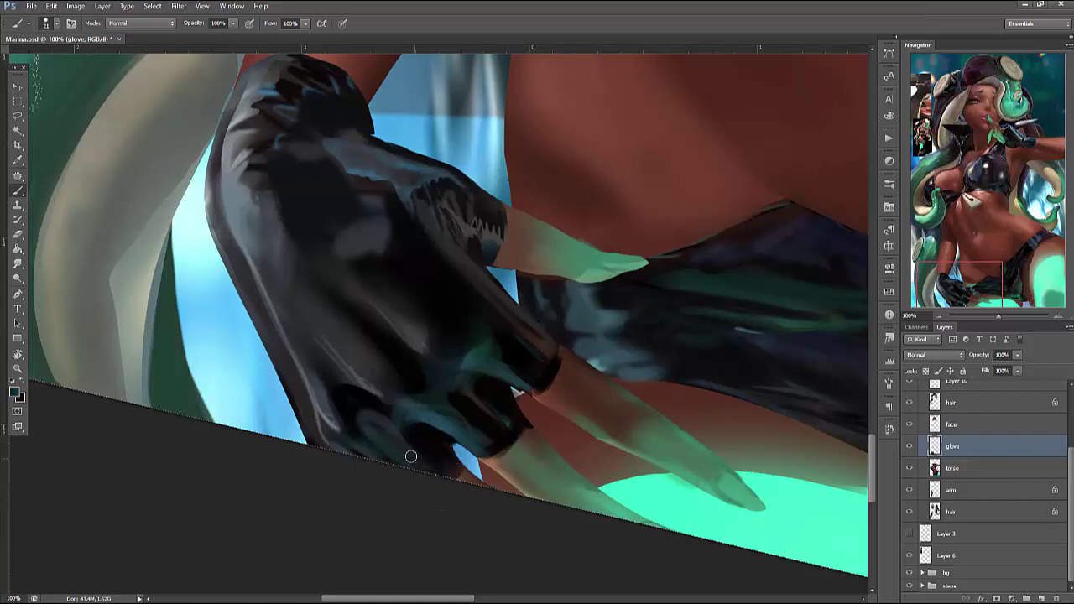
left_click_drag(346, 448, 380, 448)
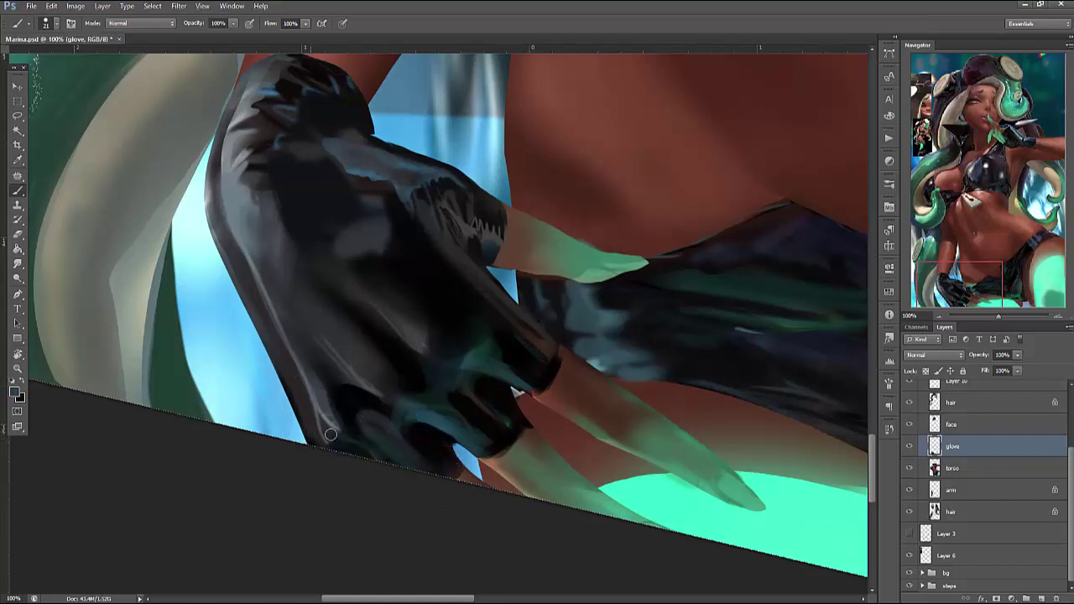
left_click_drag(312, 433, 372, 451)
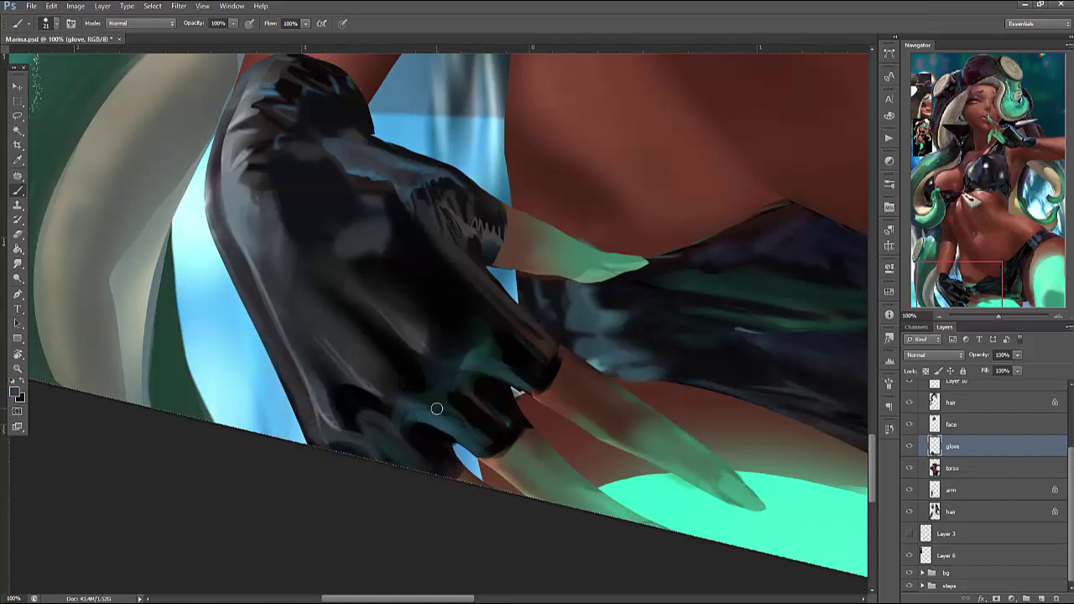
left_click(523, 341, "alt")
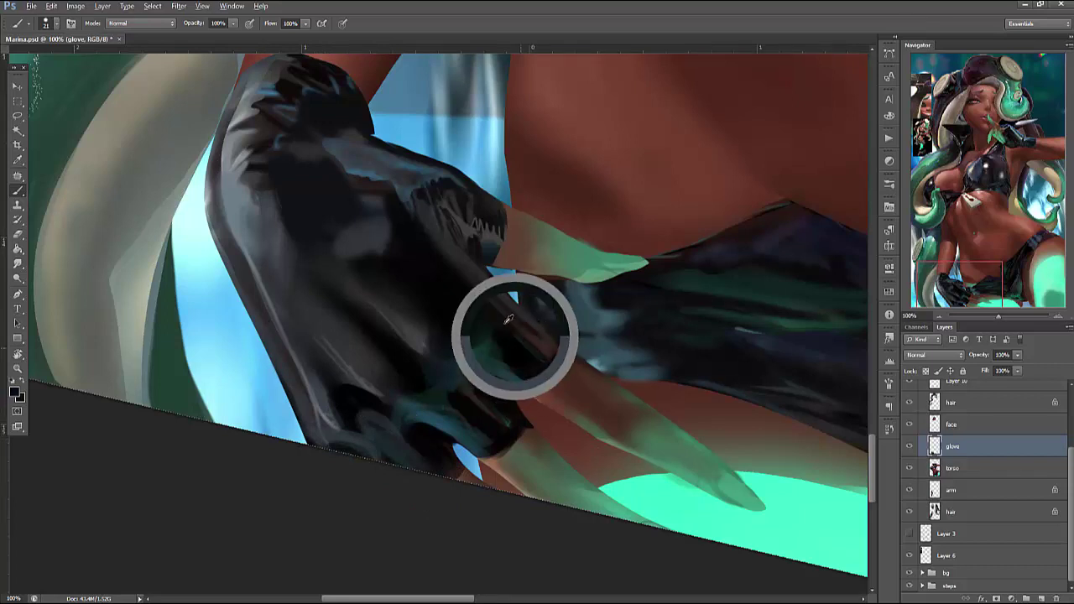
left_click_drag(726, 331, 752, 355)
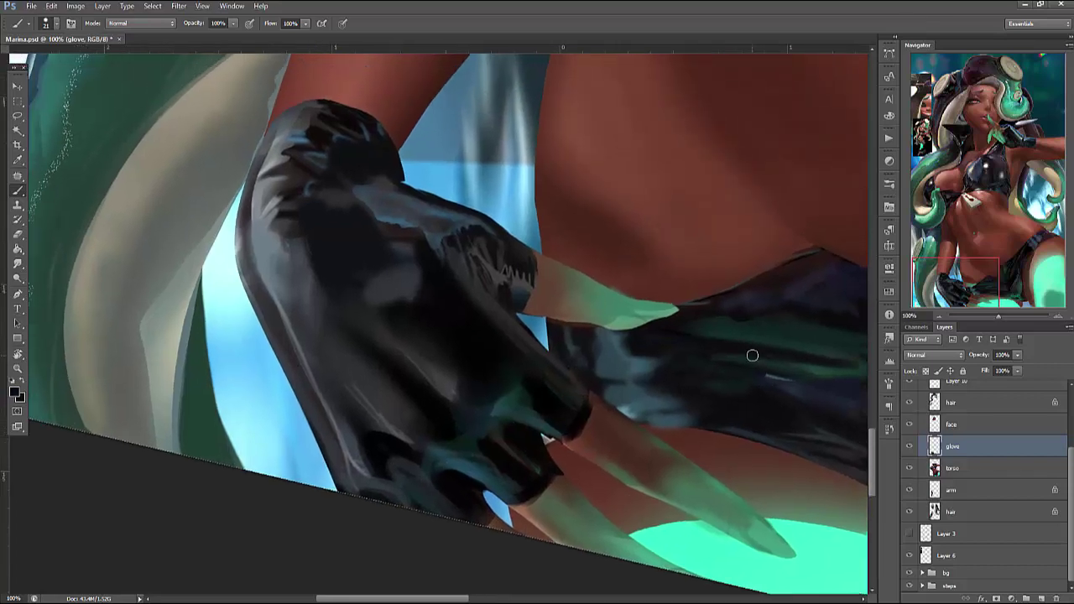
Select the end of the upper bare finger on the glove layer and reshape it with a free transform and warp
key("l")
mouse_move(655, 412)
left_mouse_down()
mouse_move(839, 579)
mouse_move(659, 412)
left_mouse_up()
key("ctrl+t")
mouse_move(780, 520)
left_mouse_down()
mouse_move(763, 550)
mouse_move(770, 526)
left_mouse_up()
right_click(730, 462)
left_click(755, 364)
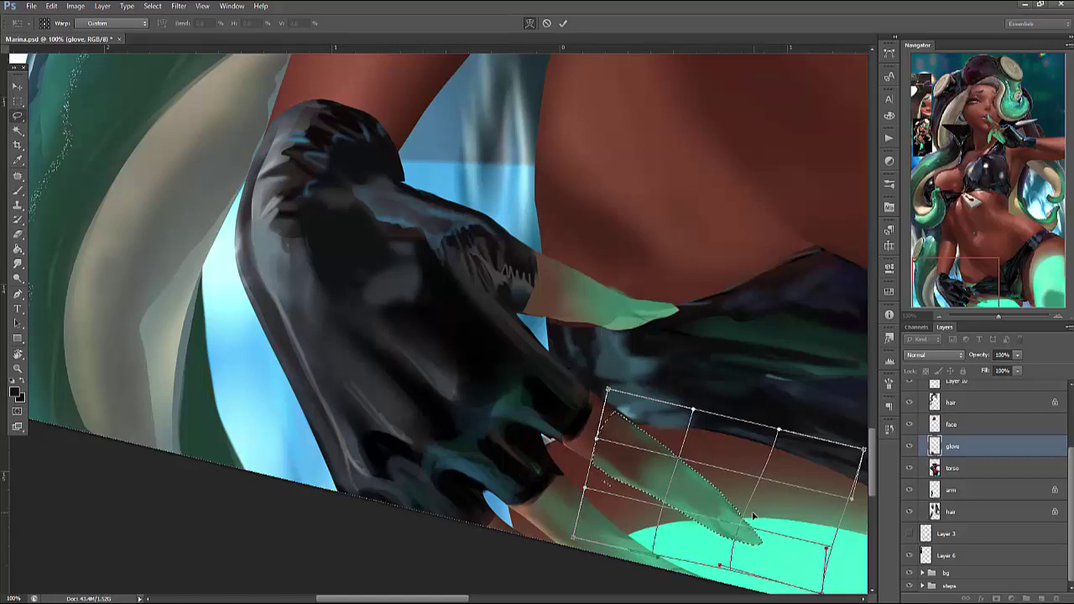
key("Return")
key("ctrl+d")
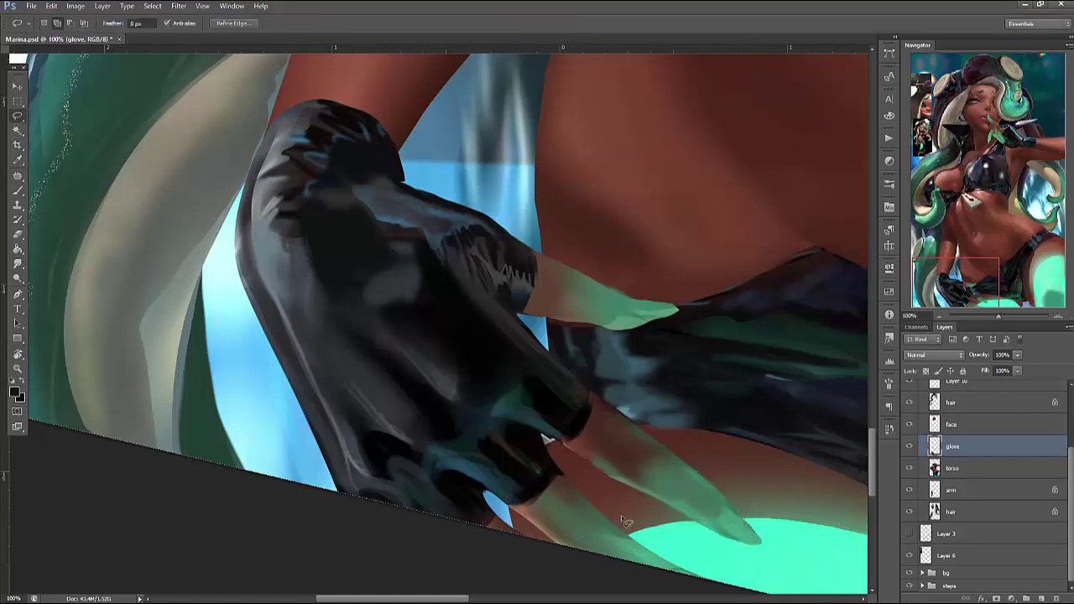
Select the glove below its wrist cuff together with the fingers, scale it to about 112.5%, and save the file
mouse_move(619, 520)
left_mouse_down()
mouse_move(678, 547)
mouse_move(780, 558)
left_mouse_up()
left_click(420, 193)
mouse_move(334, 173)
left_mouse_down()
mouse_move(453, 519)
mouse_move(751, 273)
mouse_move(738, 267)
left_mouse_up()
key("ctrl+t")
left_click_drag(522, 372, 401, 345)
left_click_drag(758, 266, 818, 261)
left_click_drag(752, 315, 749, 310)
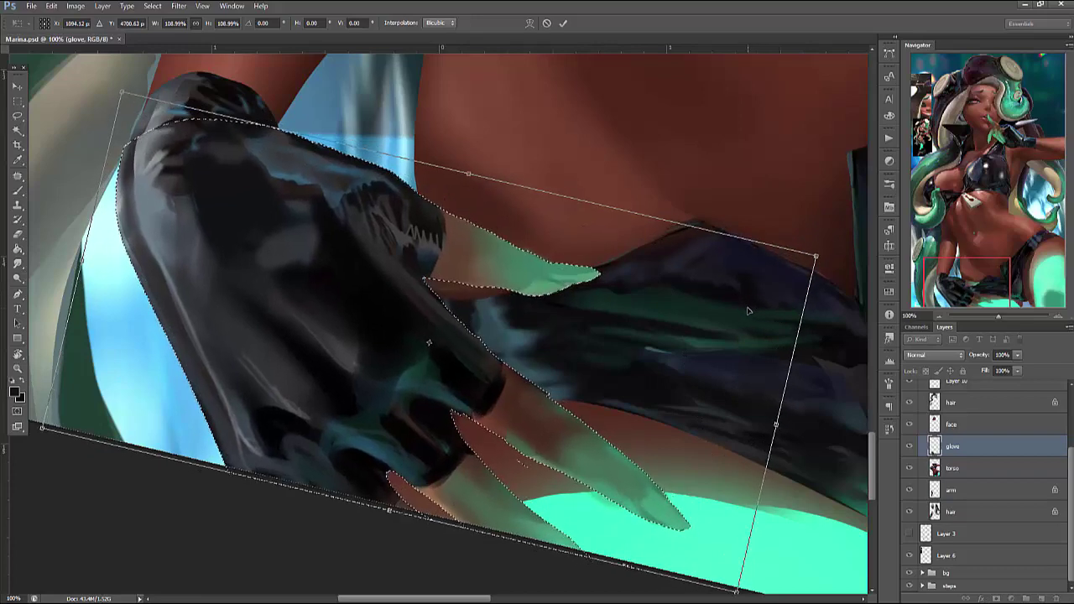
left_click_drag(815, 252, 843, 261)
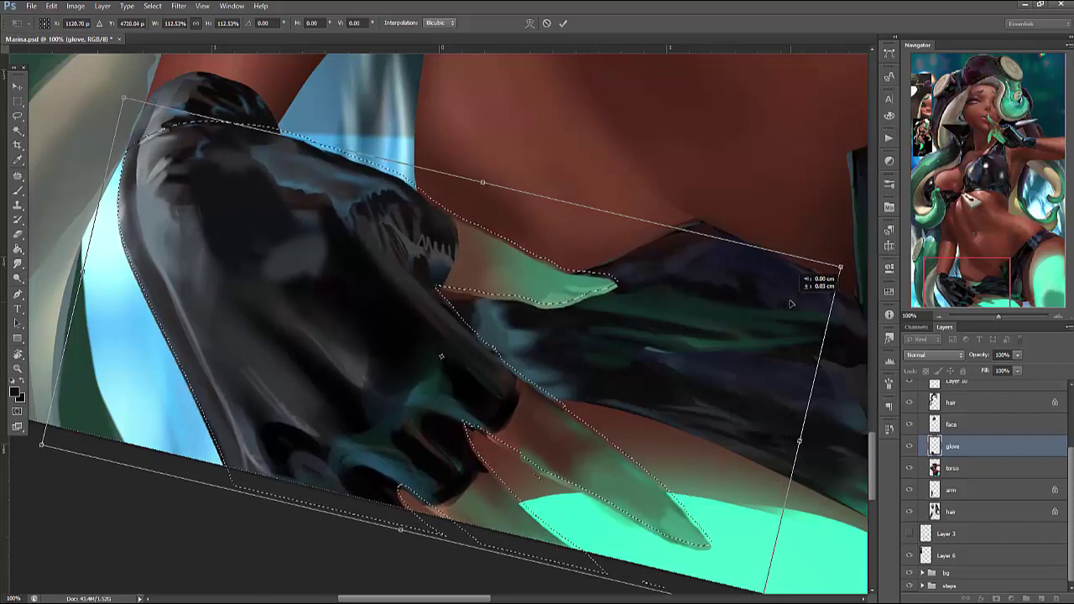
key("Return")
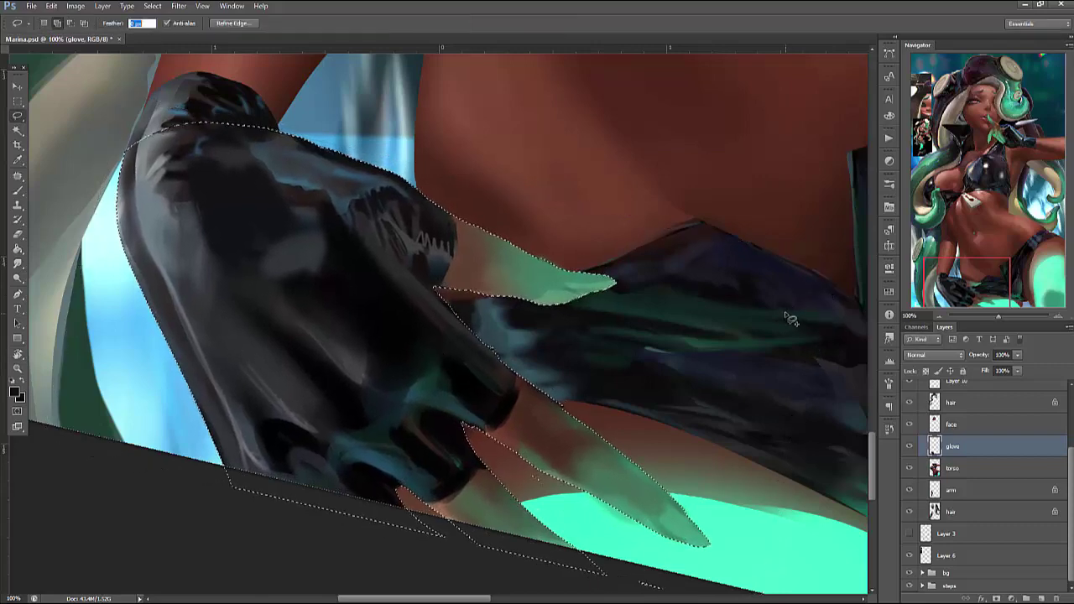
key("ctrl+d")
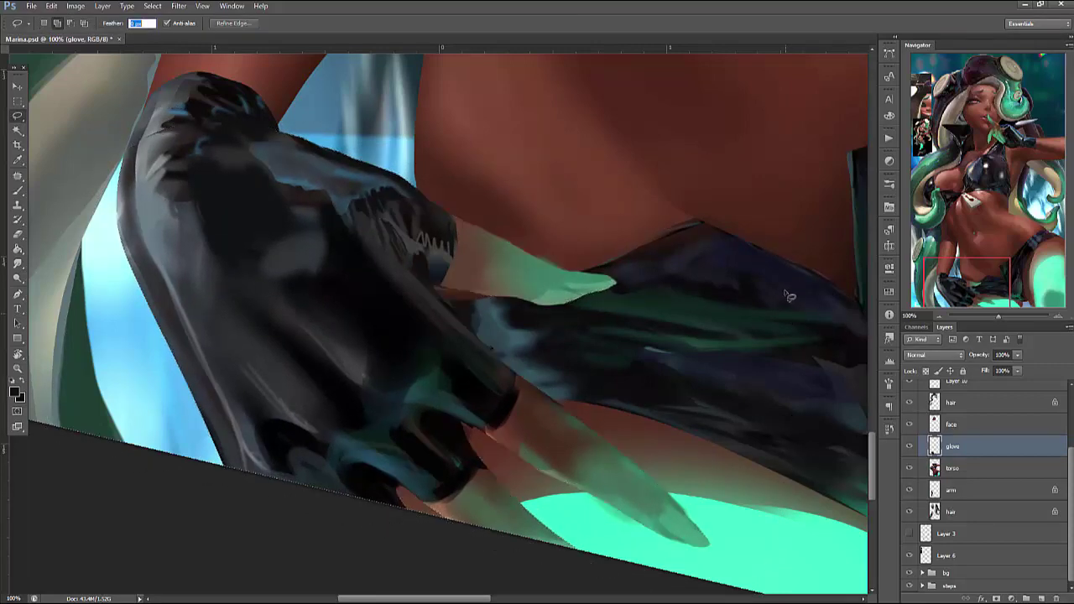
key("ctrl+s")
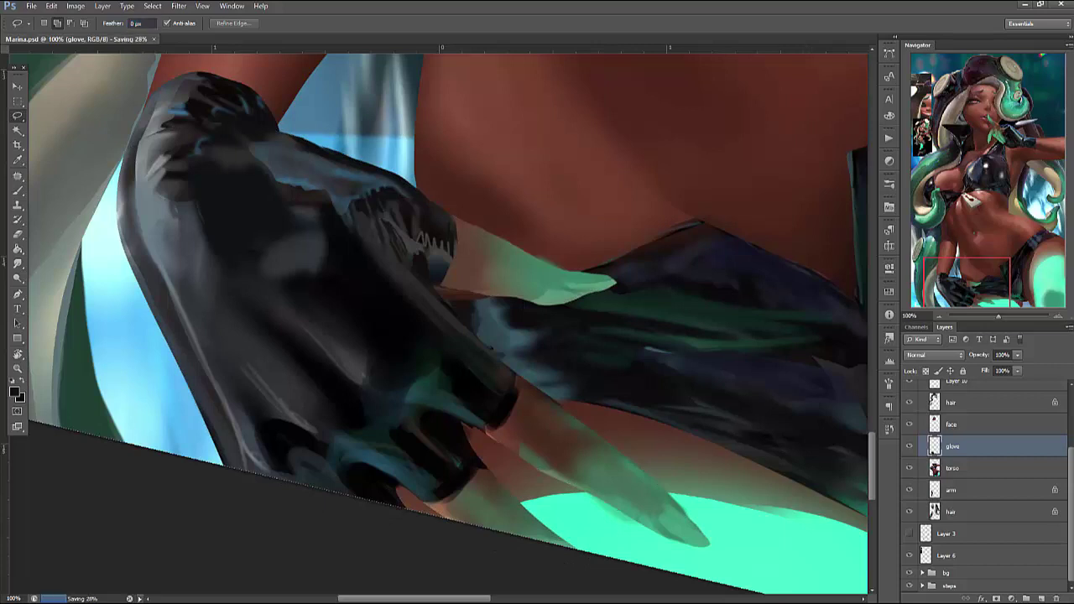
left_click(909, 447)
left_click(910, 446)
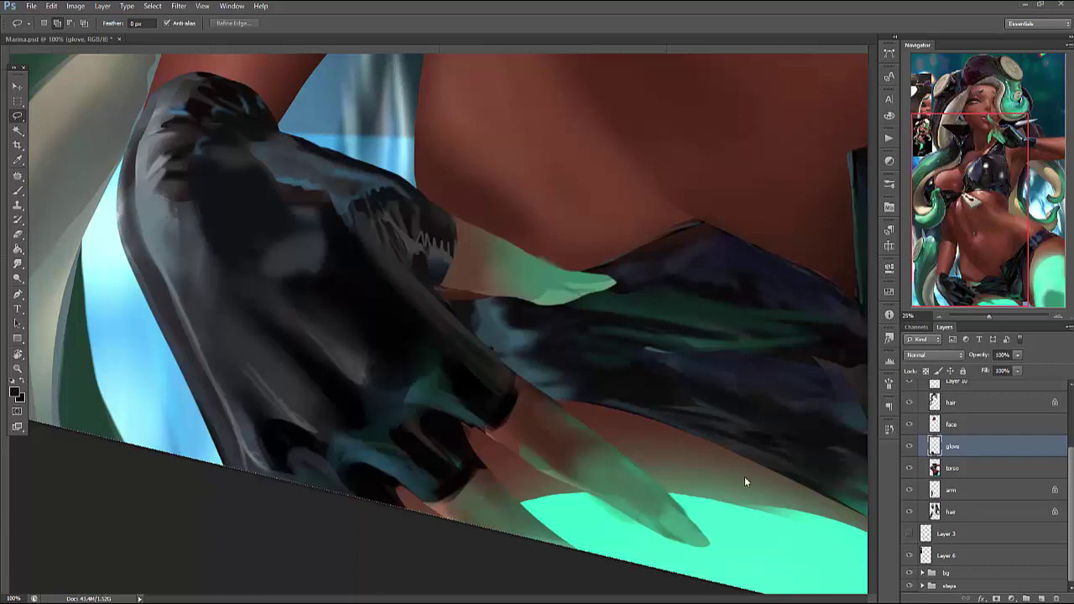
Paint dark over the grey highlight in the middle of the glove with an 87 px brush
mouse_move(652, 469)
left_mouse_down()
mouse_move(672, 500)
mouse_move(698, 486)
mouse_move(719, 438)
mouse_move(637, 335)
left_mouse_up()
key("r")
key("b")
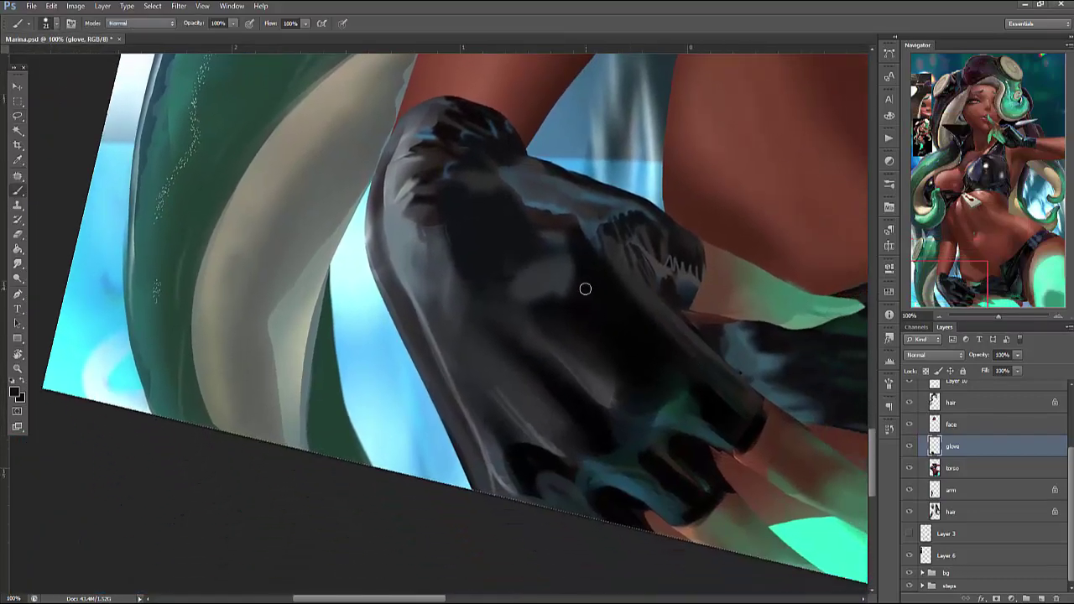
right_click(587, 287)
key("Return")
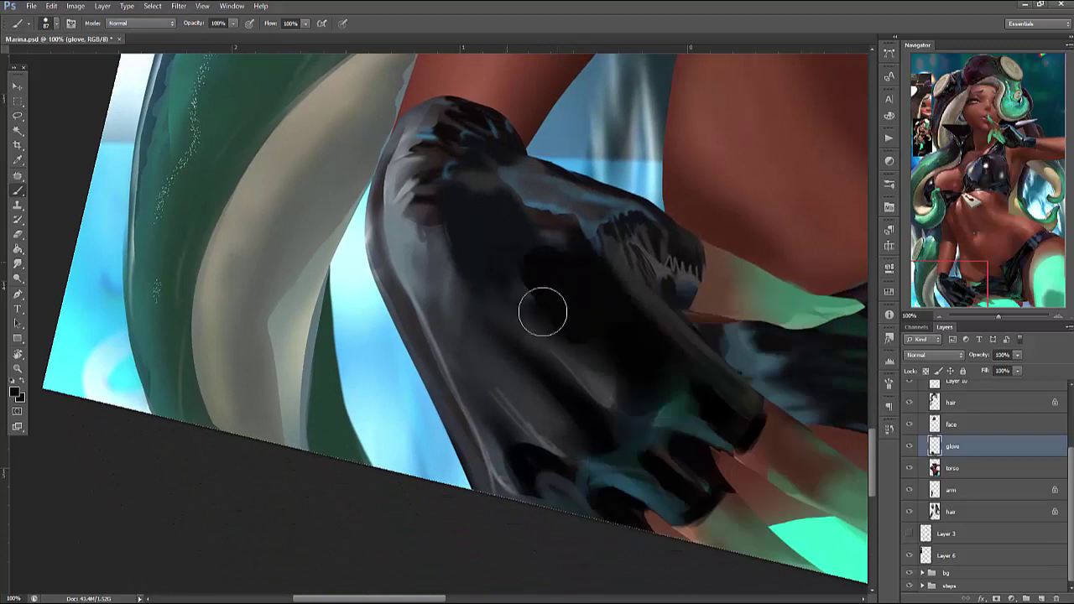
Reset the view rotation to 0° and flip the whole canvas horizontally
key("r")
left_click(156, 24)
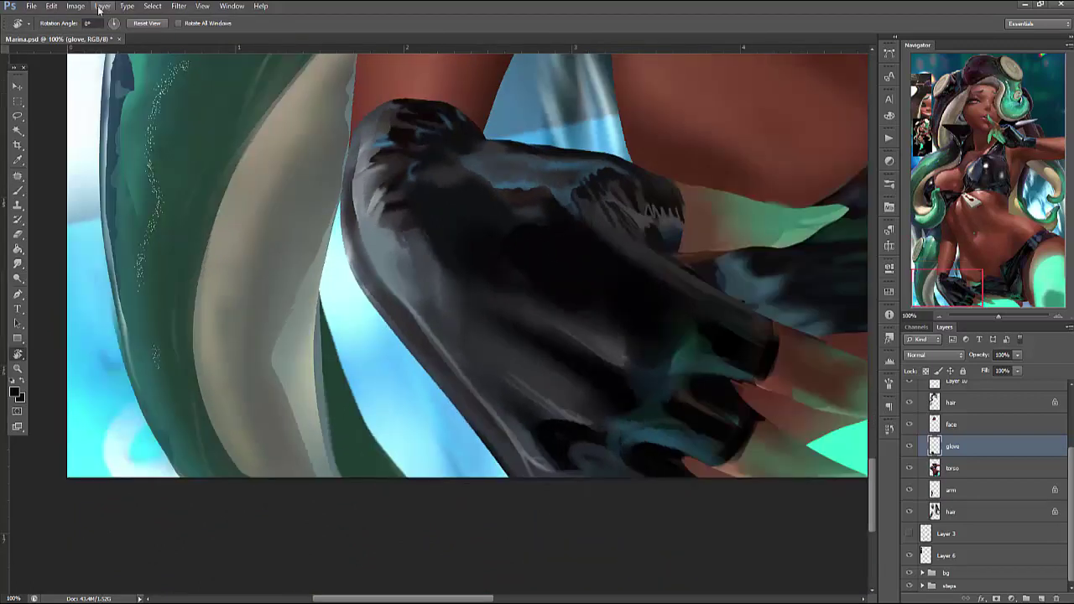
left_click(76, 6)
mouse_move(180, 108)
left_click(265, 157)
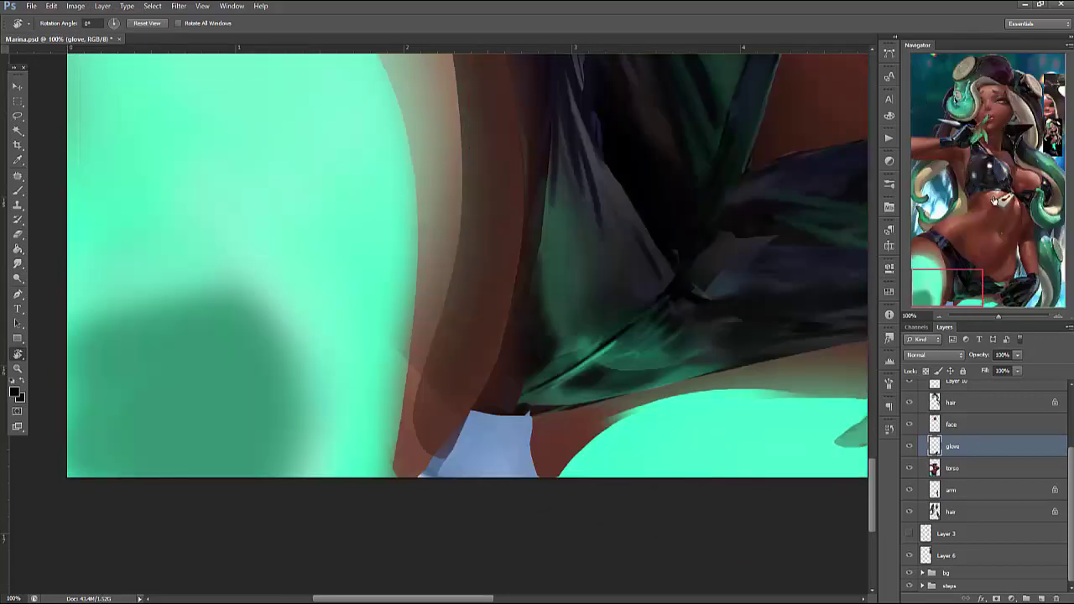
left_click_drag(983, 283, 1021, 283)
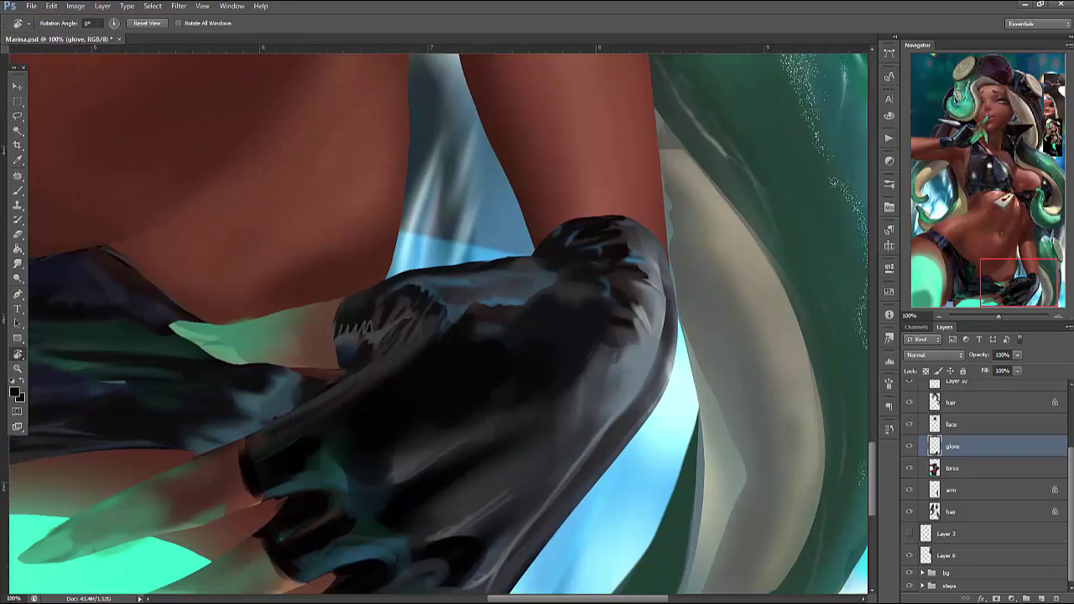
key("ctrl+minus")
key("ctrl+minus")
key("ctrl+minus")
key("ctrl+minus")
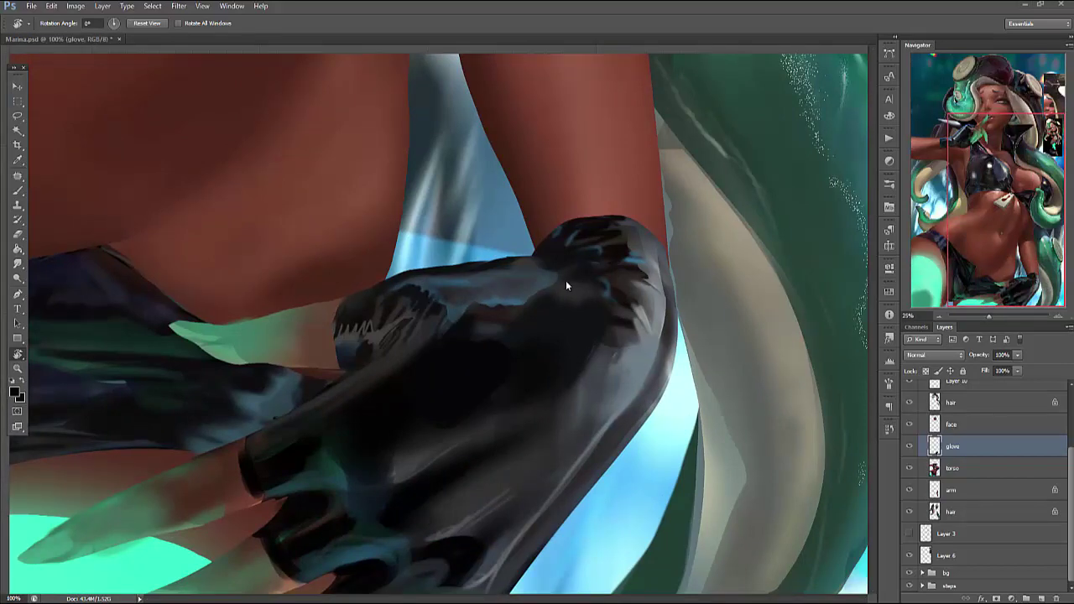
Select a narrow strip along the glove's outer edge and paint a sampled light-blue rim reflection inside it with a softened 30 px brush
mouse_move(652, 326)
left_mouse_down()
mouse_move(635, 383)
mouse_move(710, 377)
mouse_move(663, 369)
mouse_move(753, 384)
mouse_move(753, 425)
left_mouse_up()
key("b")
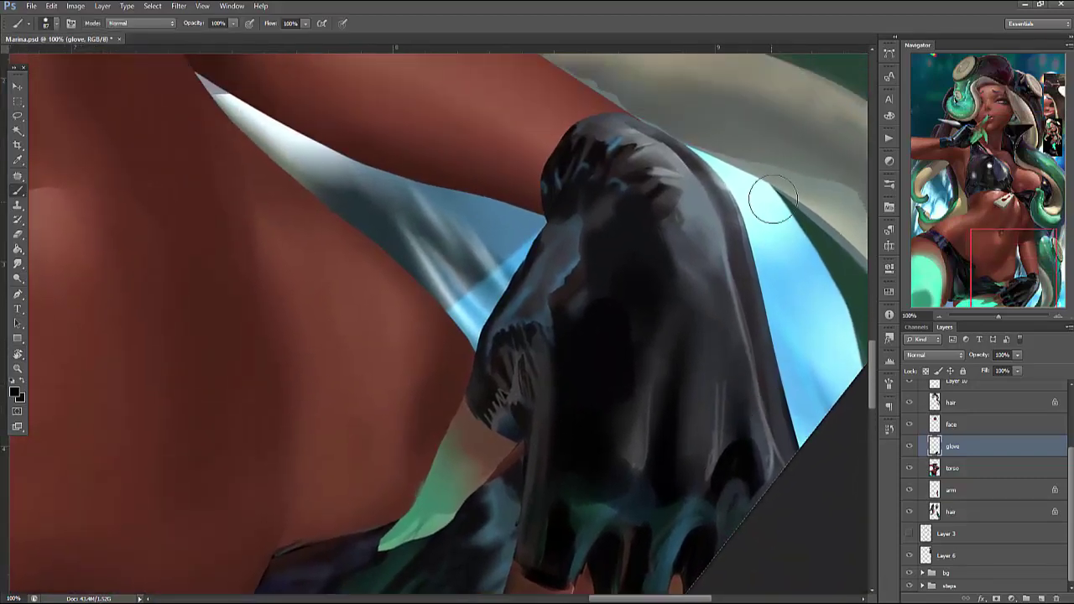
right_click(787, 201)
key("Escape")
key("l")
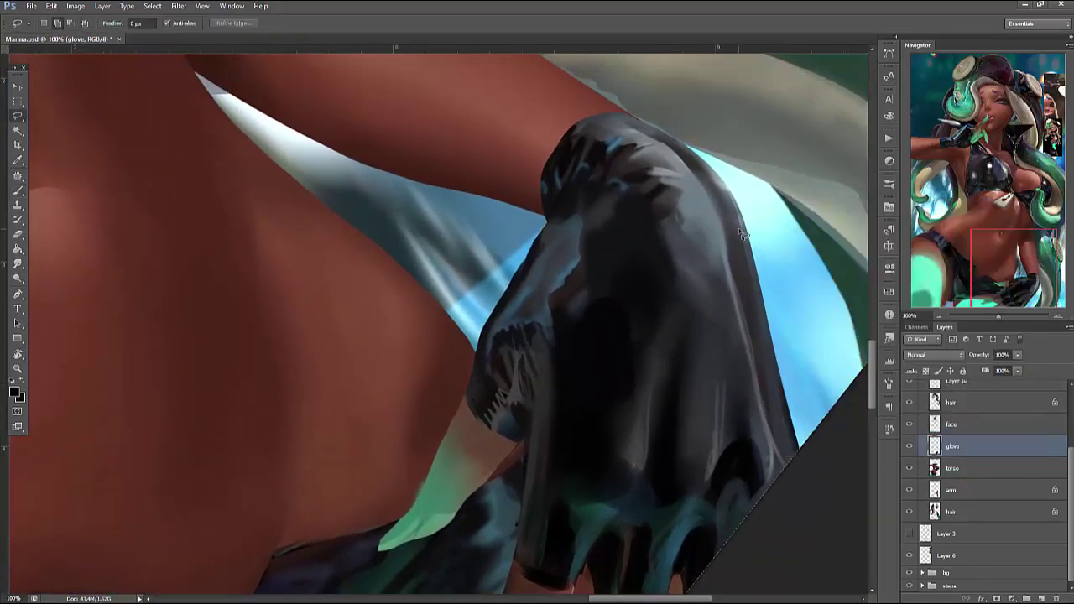
left_click_drag(737, 258, 737, 254)
key("b")
left_click(791, 319, "alt")
right_click(790, 265)
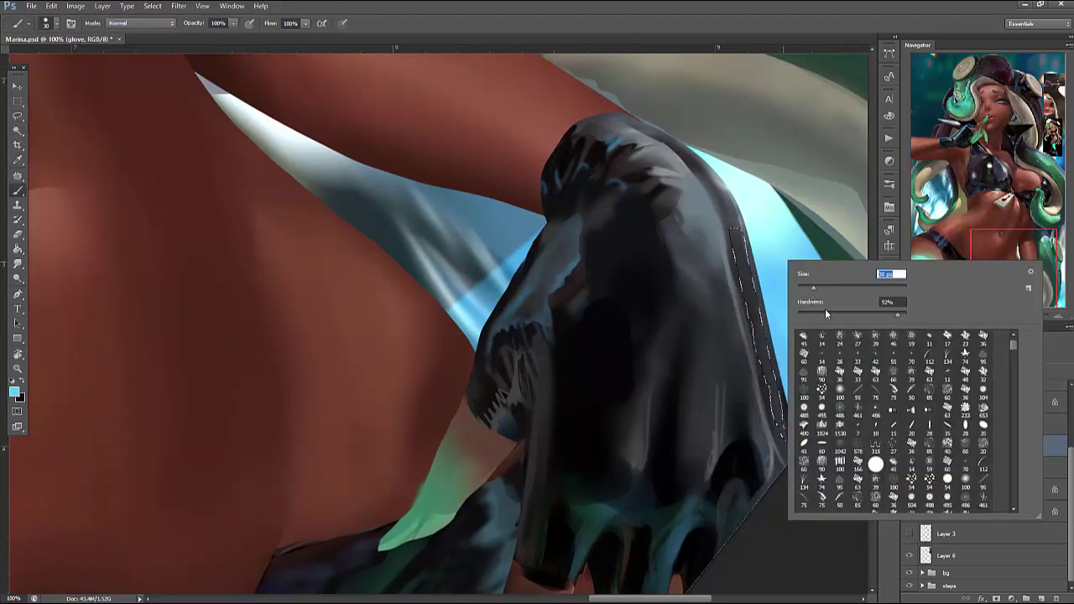
left_click_drag(829, 313, 821, 313)
key("Return")
left_click_drag(732, 234, 787, 456)
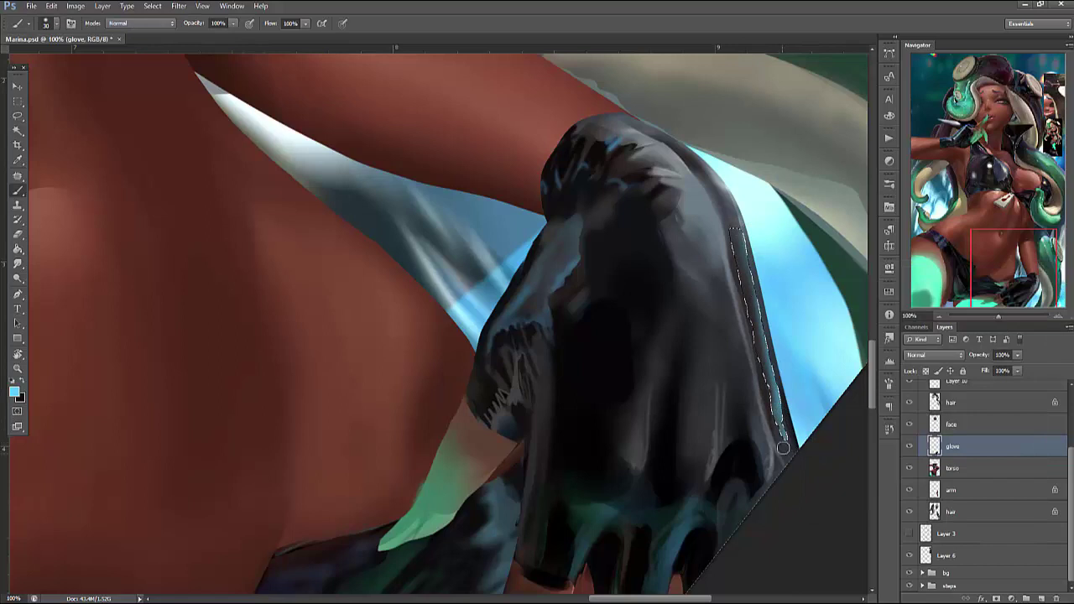
left_click_drag(730, 248, 744, 320)
left_click_drag(734, 225, 773, 438)
key("ctrl+d")
Select the glove's outer back panel down to the knuckle folds and ready a 125 px brush with 0% hardness
key("l")
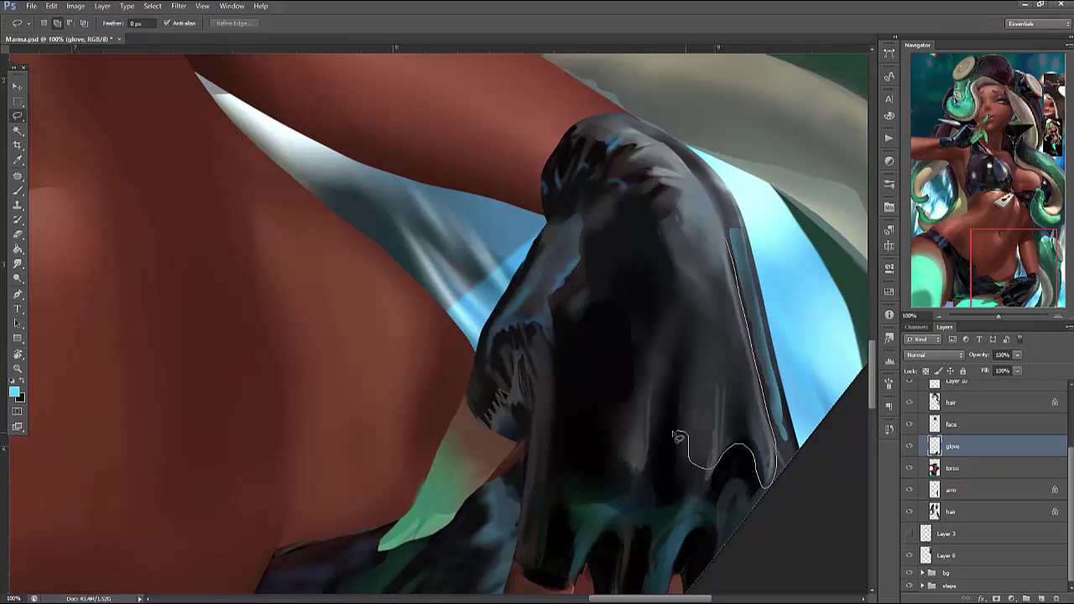
left_click_drag(661, 387, 682, 249)
key("b")
right_click(752, 263)
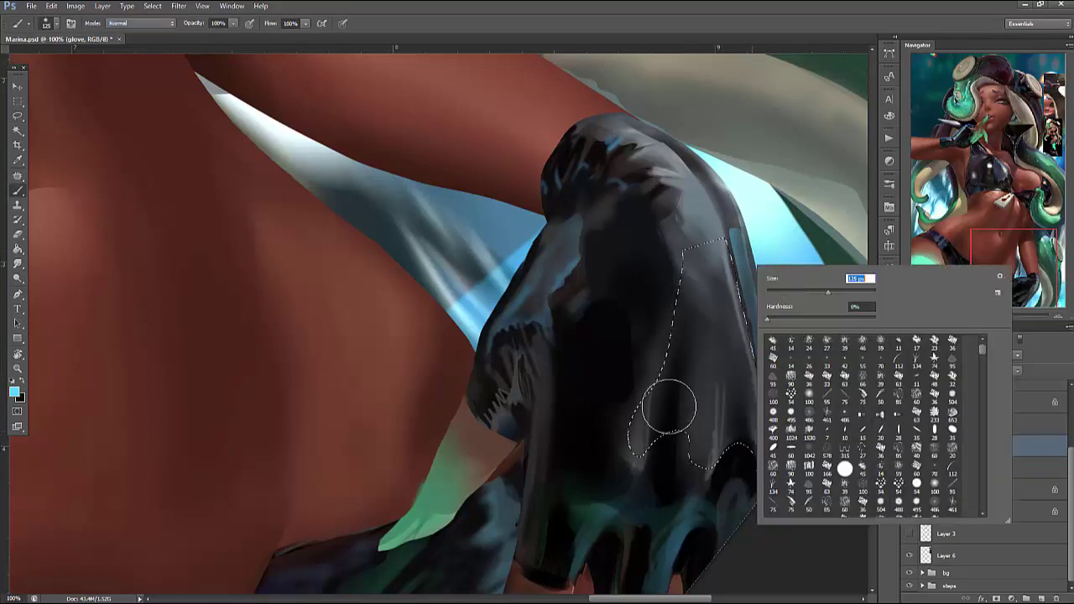
left_click(676, 411)
mouse_move(680, 419)
left_mouse_down()
mouse_move(780, 505)
mouse_move(719, 412)
mouse_move(645, 386)
mouse_move(709, 386)
left_mouse_up()
key("ctrl+alt+z")
key("ctrl+alt+z")
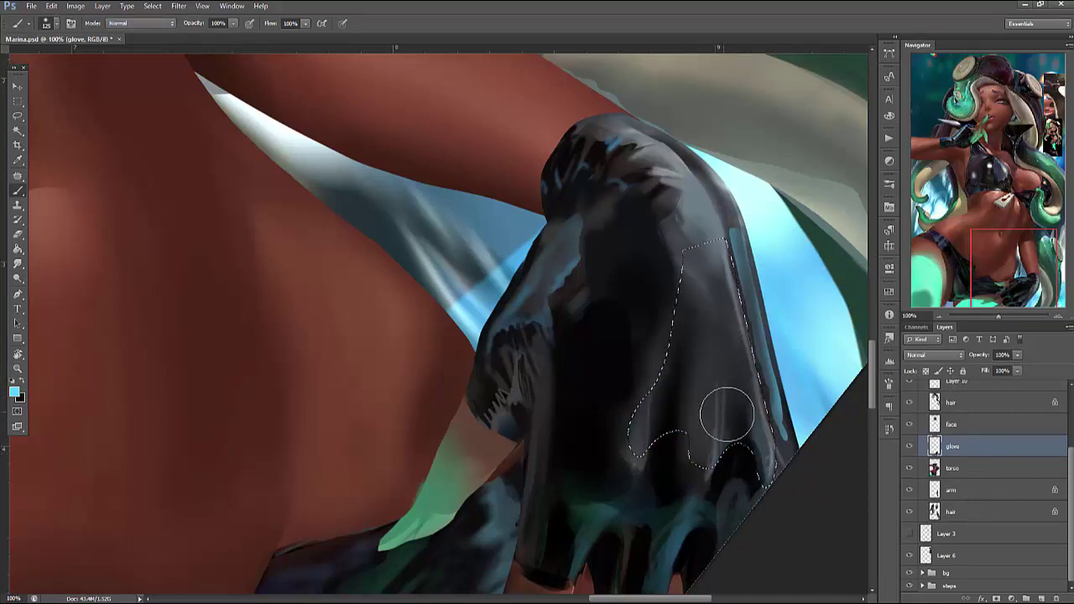
Extend the panel selection farther down toward the knuckles and paint soft blue and grey reflections along its lower edge, resizing the brush to 52 px
key("l")
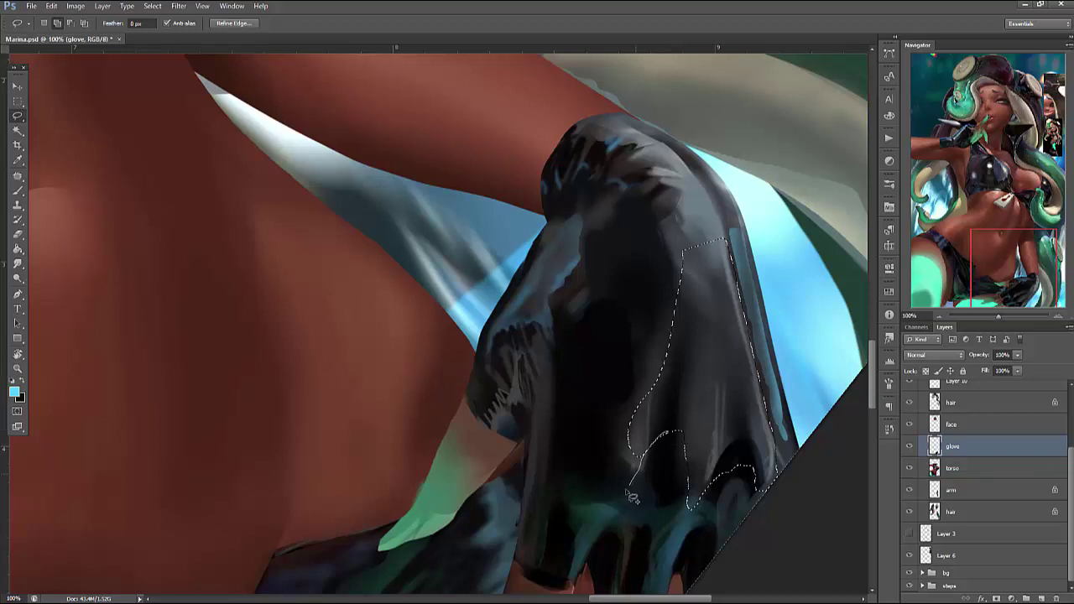
key("b")
mouse_move(622, 450)
left_mouse_down()
mouse_move(628, 440)
mouse_move(679, 556)
mouse_move(726, 498)
mouse_move(749, 537)
left_mouse_up()
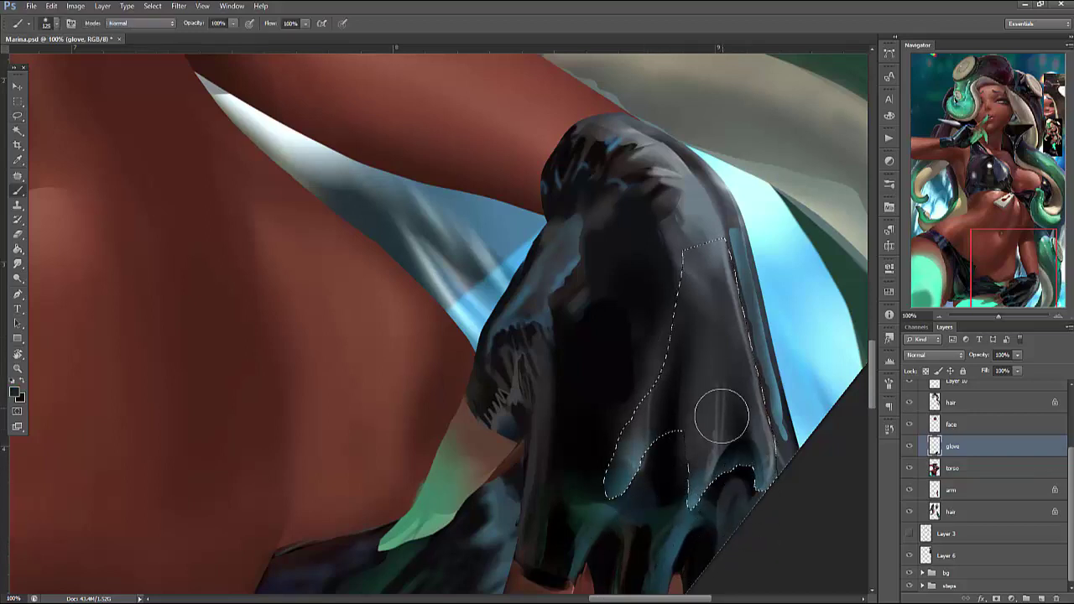
right_click(787, 317)
key("Return")
key("bracketright")
key("bracketright")
key("bracketright")
key("bracketright")
key("bracketright")
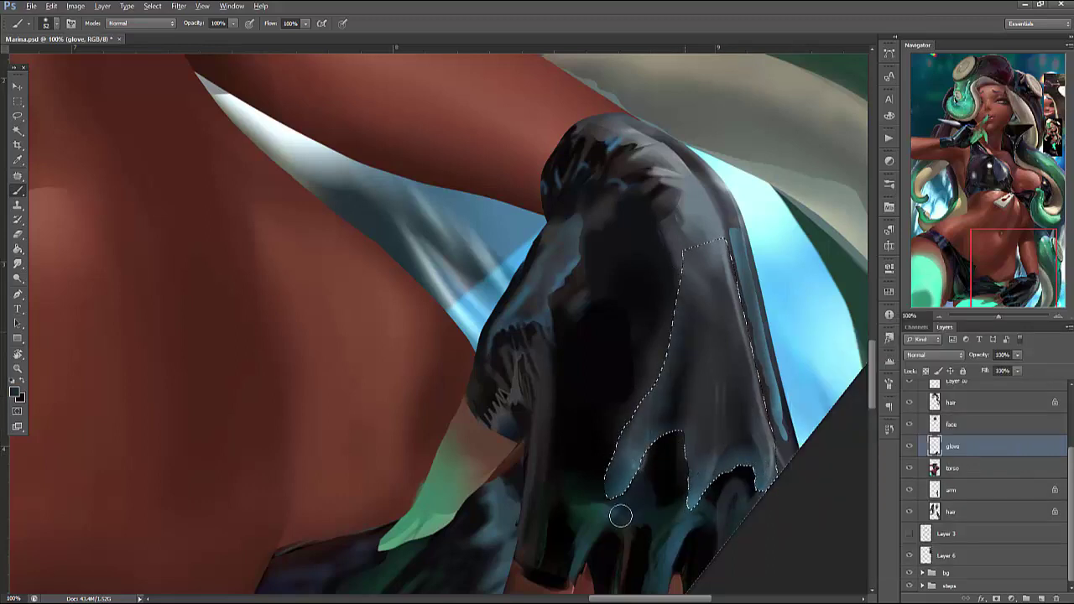
Choose a warm grey and paint a soft highlight down the outer edge of the selected glove panel
left_click(20, 396)
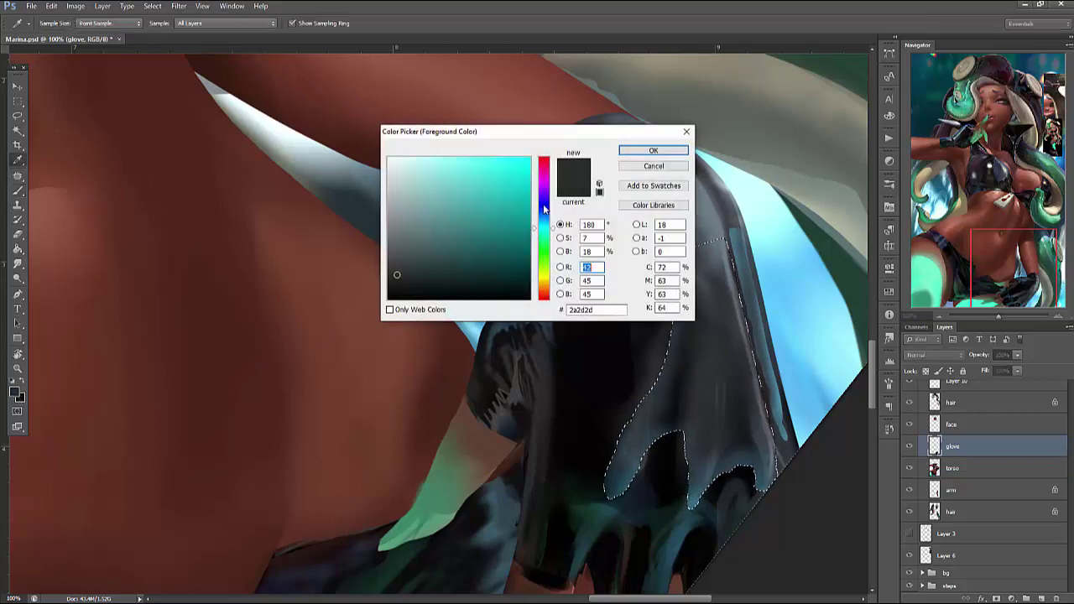
left_click(544, 289)
left_click(432, 225)
left_click(652, 151)
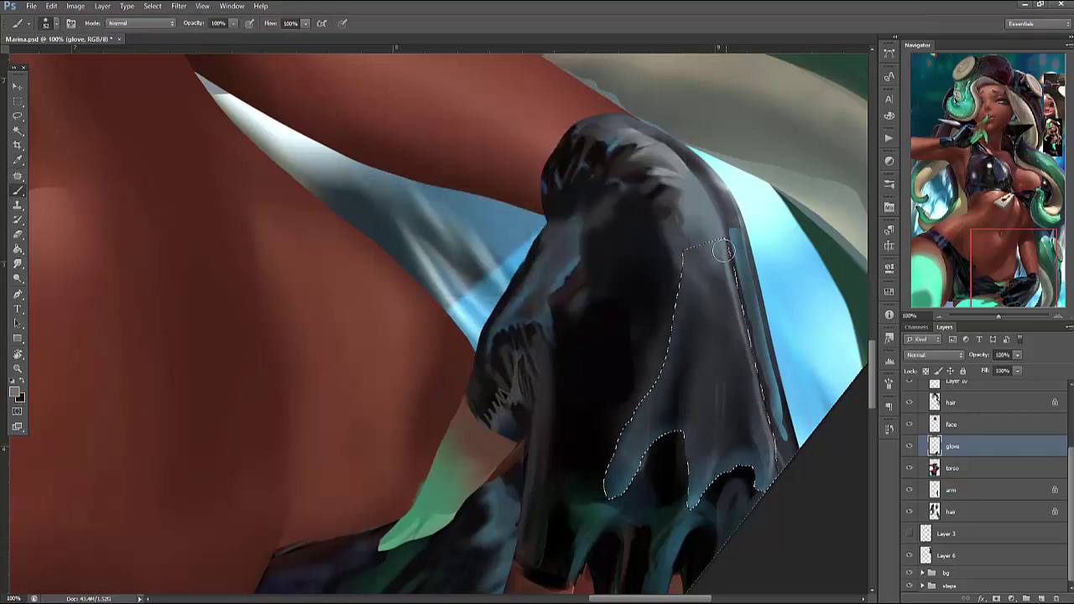
left_click_drag(731, 307, 775, 492)
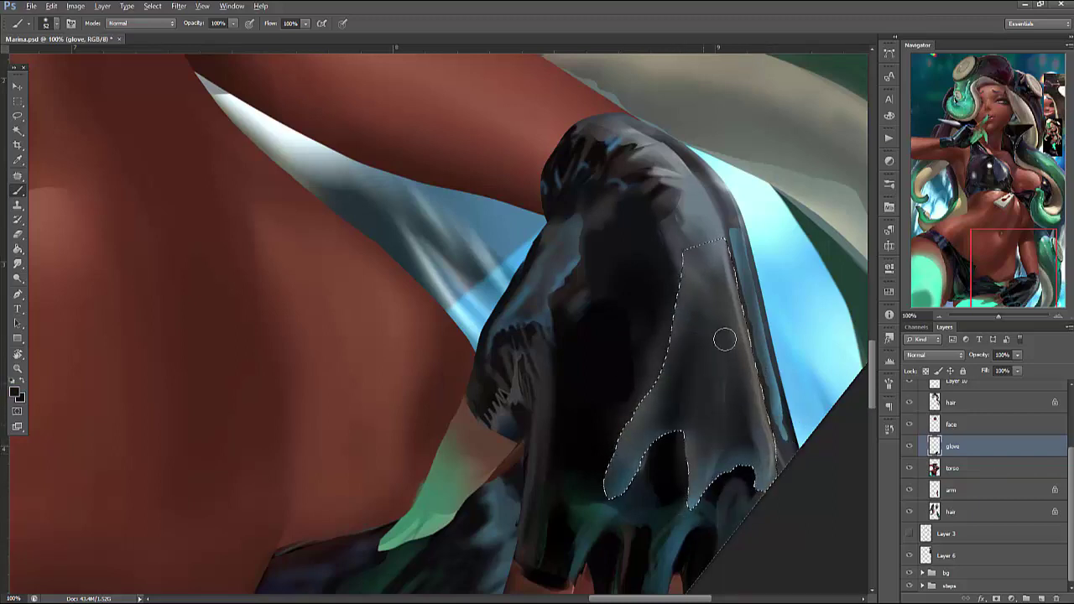
Choose the dark blue #17475b, paint it softly across the lower part of the glove panel with a 94 px brush, and deselect
right_click(696, 262)
key("Return")
left_click(17, 392)
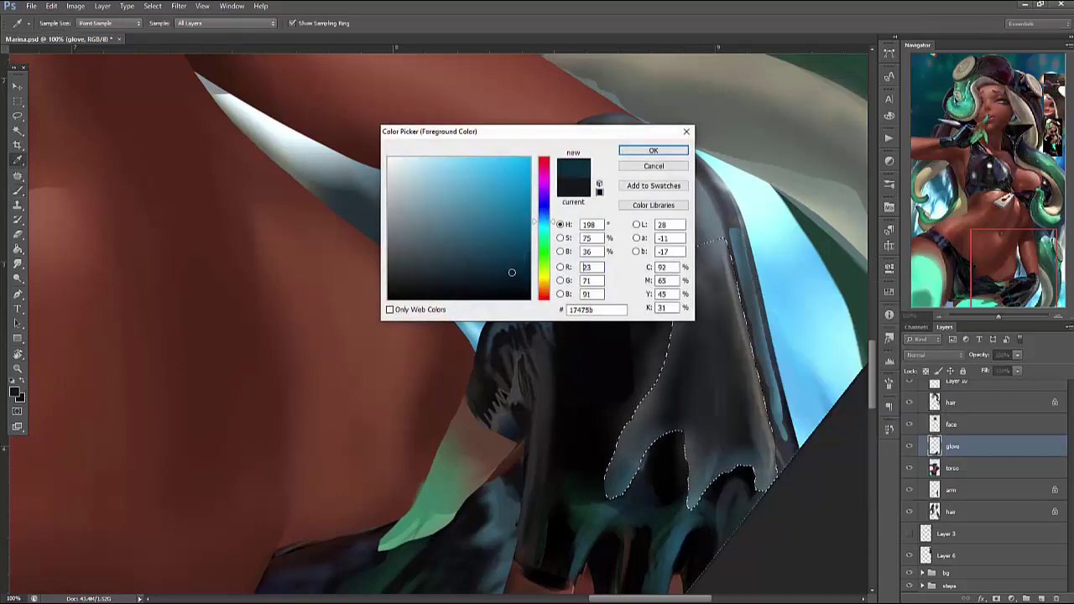
left_click(653, 151)
mouse_move(730, 447)
left_mouse_down()
mouse_move(685, 360)
mouse_move(640, 430)
mouse_move(675, 425)
mouse_move(645, 423)
mouse_move(663, 371)
left_mouse_up()
left_click_drag(613, 438, 656, 409)
key("ctrl+d")
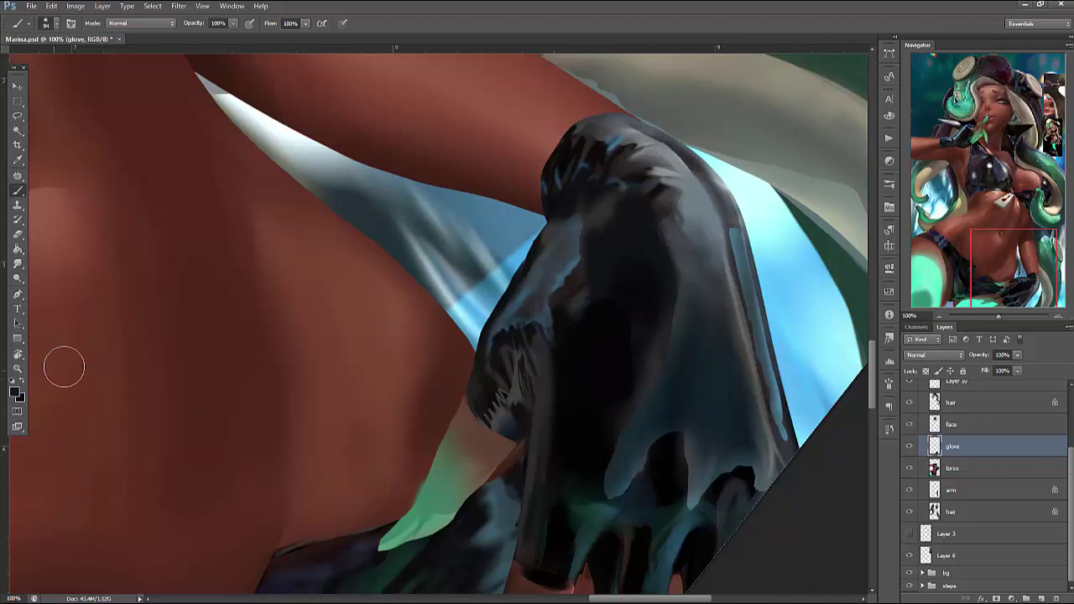
Select the glove's inner back and thumb area, paint a soft dark purple reflection over its black centre, and deselect
key("l")
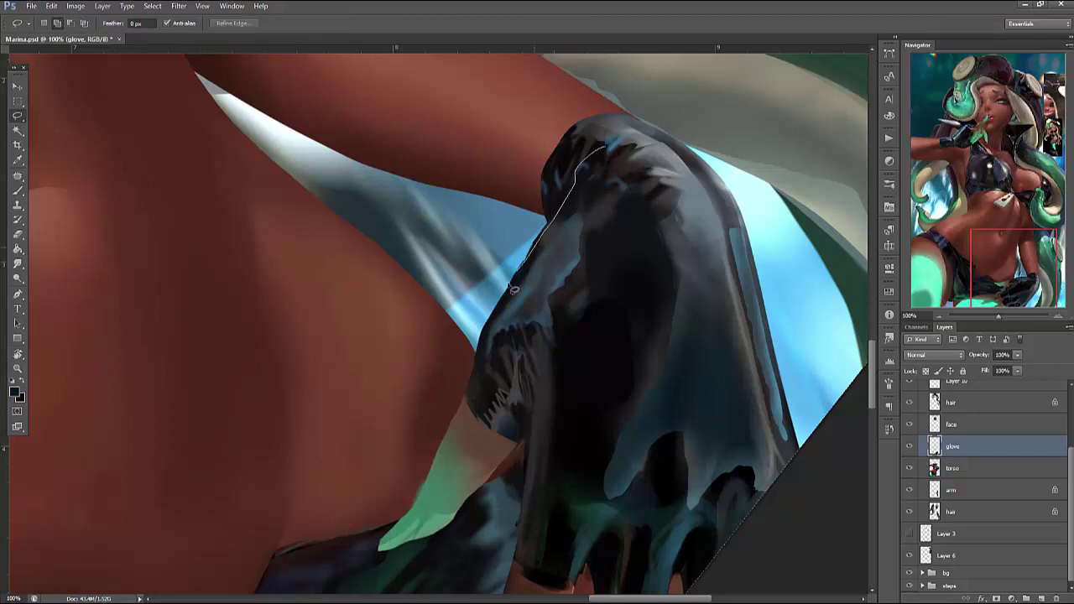
left_click_drag(477, 430, 704, 210)
key("i")
left_click(15, 393)
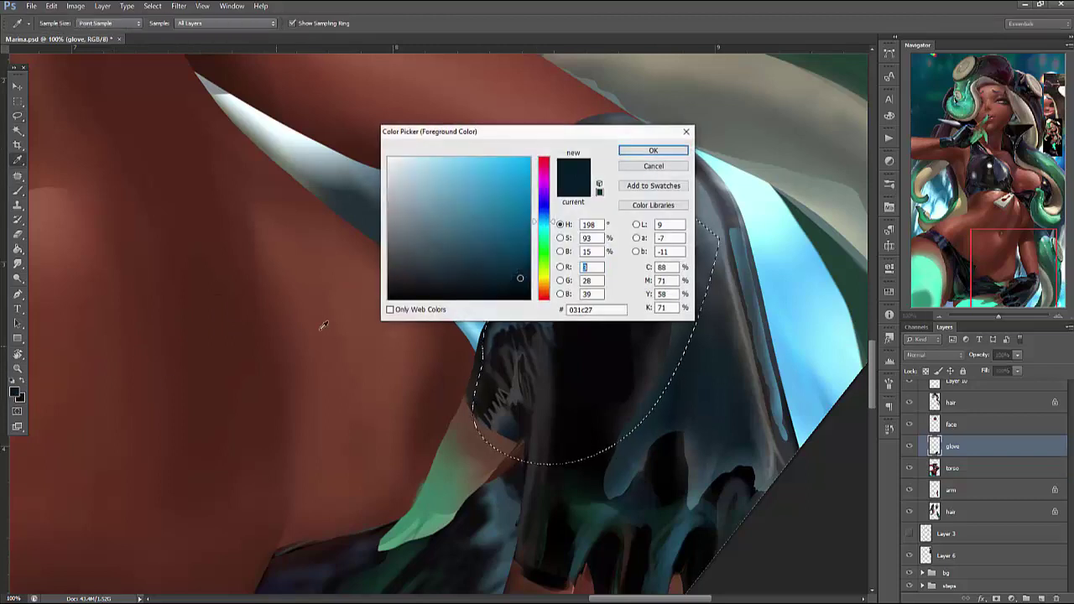
left_click(490, 227)
mouse_move(547, 197)
left_mouse_down()
mouse_move(542, 261)
mouse_move(595, 204)
mouse_move(606, 241)
mouse_move(580, 186)
mouse_move(651, 297)
mouse_move(557, 330)
mouse_move(556, 344)
mouse_move(622, 299)
mouse_move(596, 325)
mouse_move(590, 354)
mouse_move(613, 275)
mouse_move(632, 273)
mouse_move(621, 367)
left_mouse_up()
left_click(652, 150)
key("b")
key("ctrl+d")
Blend the purple reflection into the thumb's blue sheen and the dark folds beside it, using a 54 px brush
right_click(691, 252)
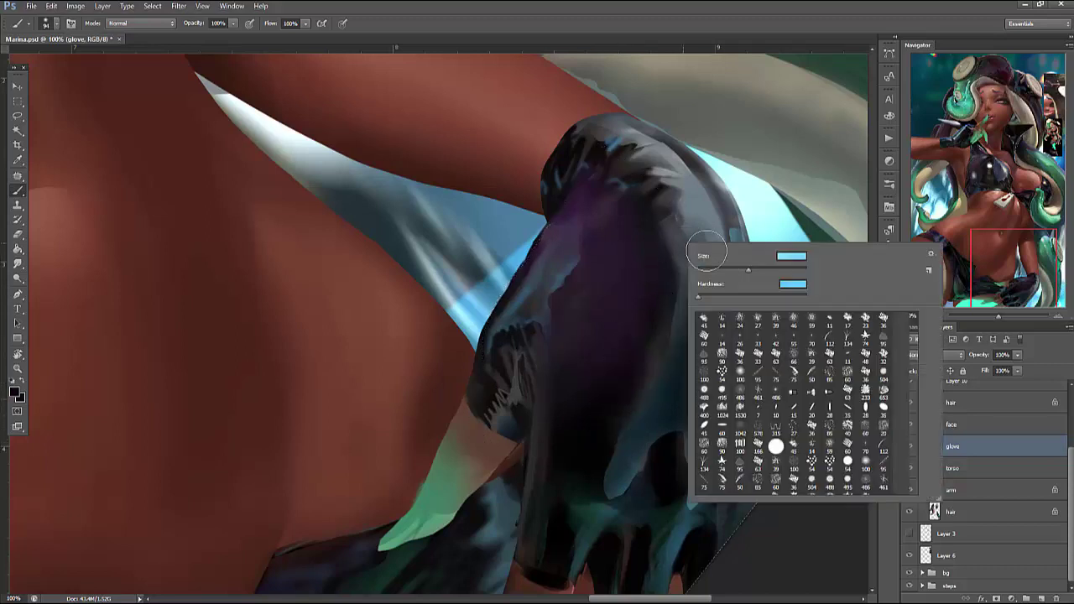
key("Return")
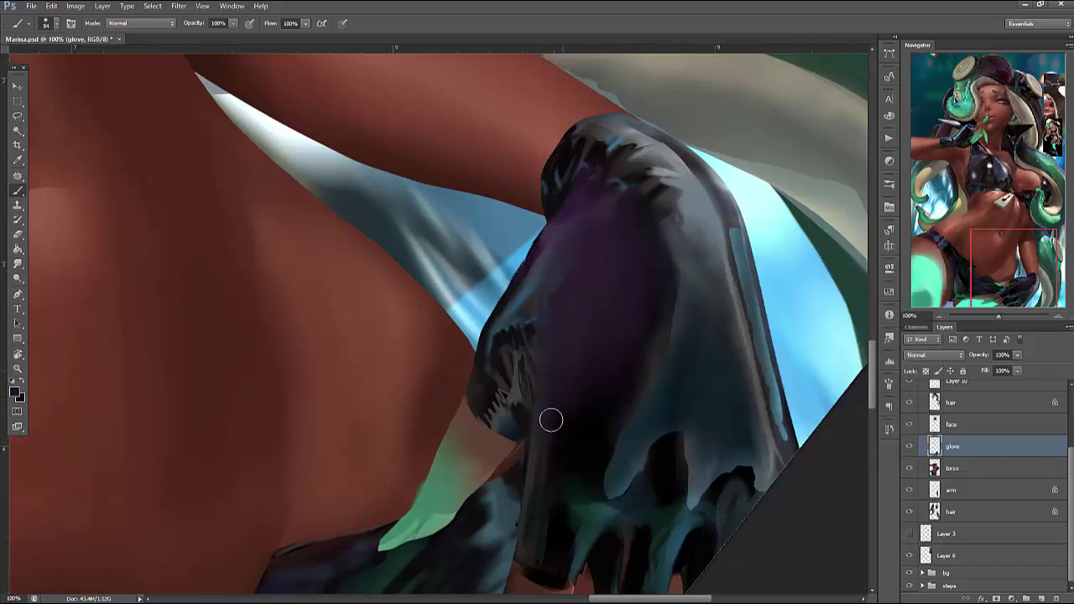
left_click_drag(598, 405, 645, 345)
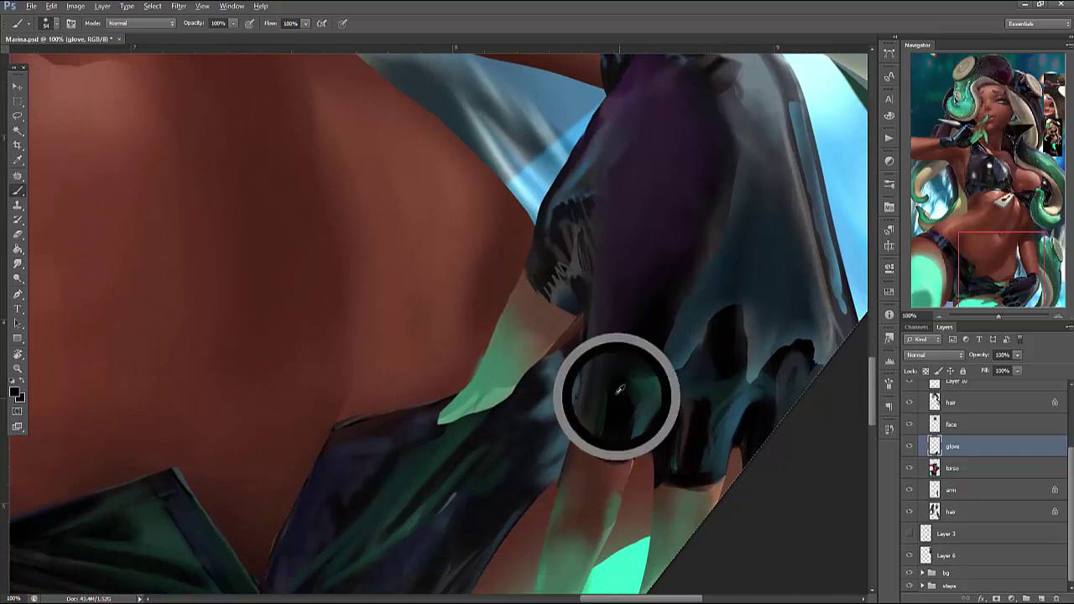
Paint a dark purple reflection into the black fold over the middle finger's knuckle and soften the shadows around it
left_click(635, 401, "alt")
right_click(718, 262)
key("Return")
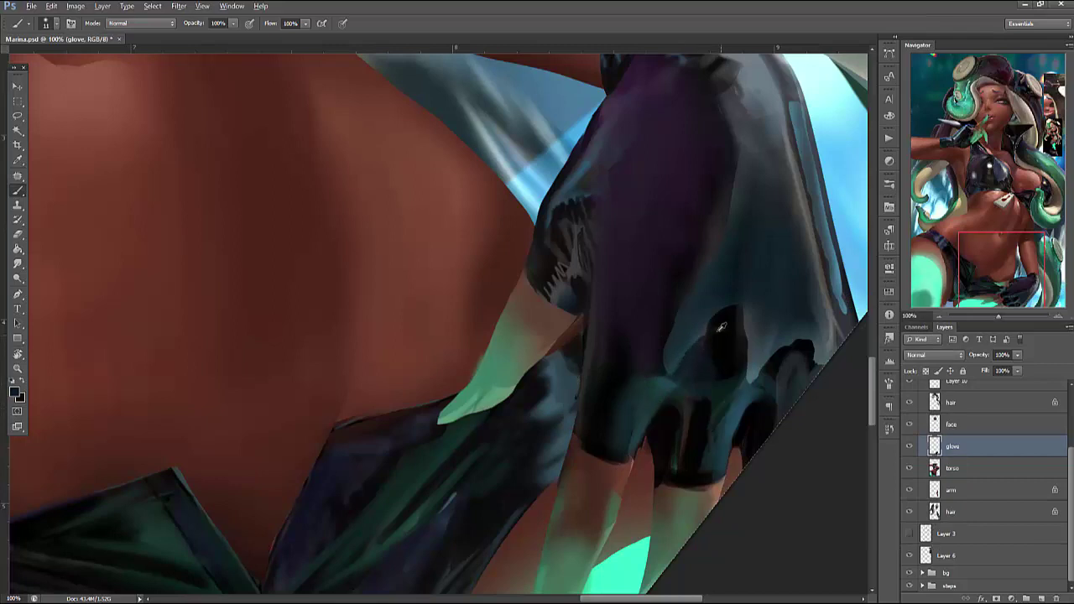
right_click(737, 313)
key("Return")
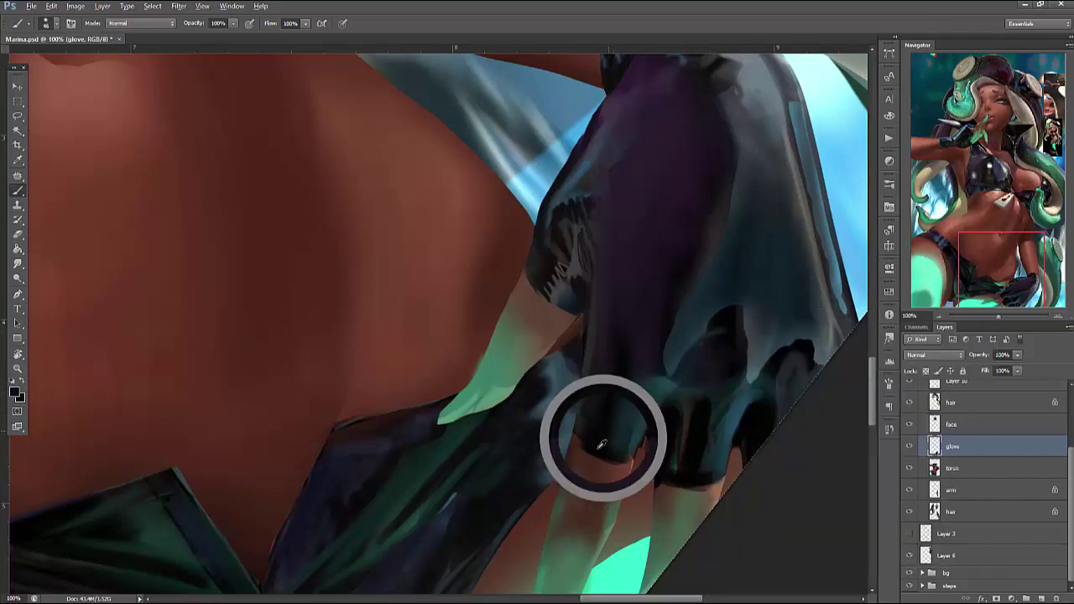
right_click(620, 190)
key("Return")
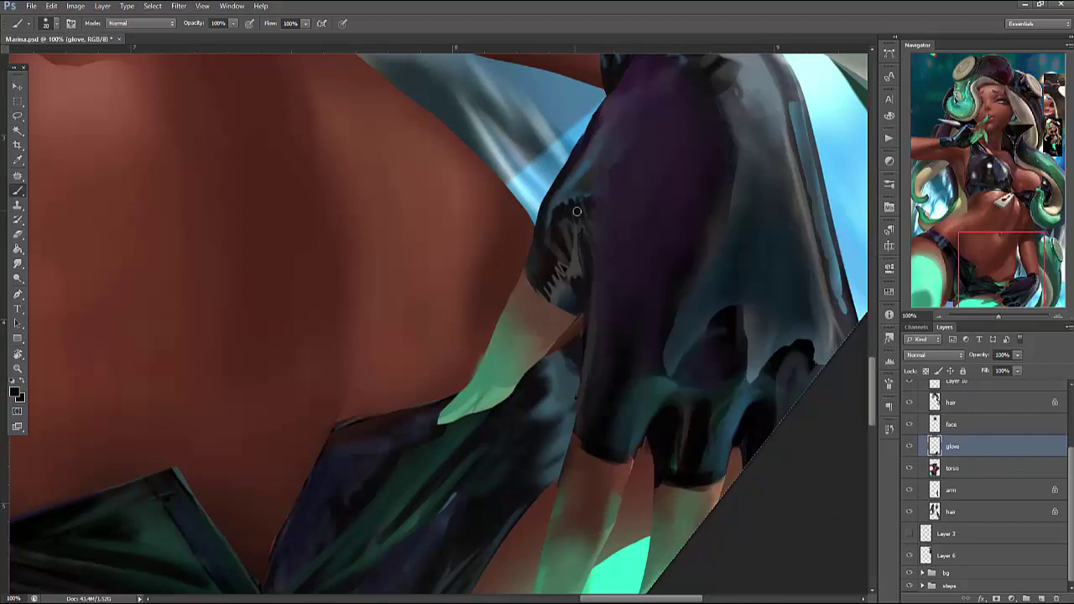
Soften the purple reflection across the back of the glove with a 54 px brush
right_click(725, 176)
type("54")
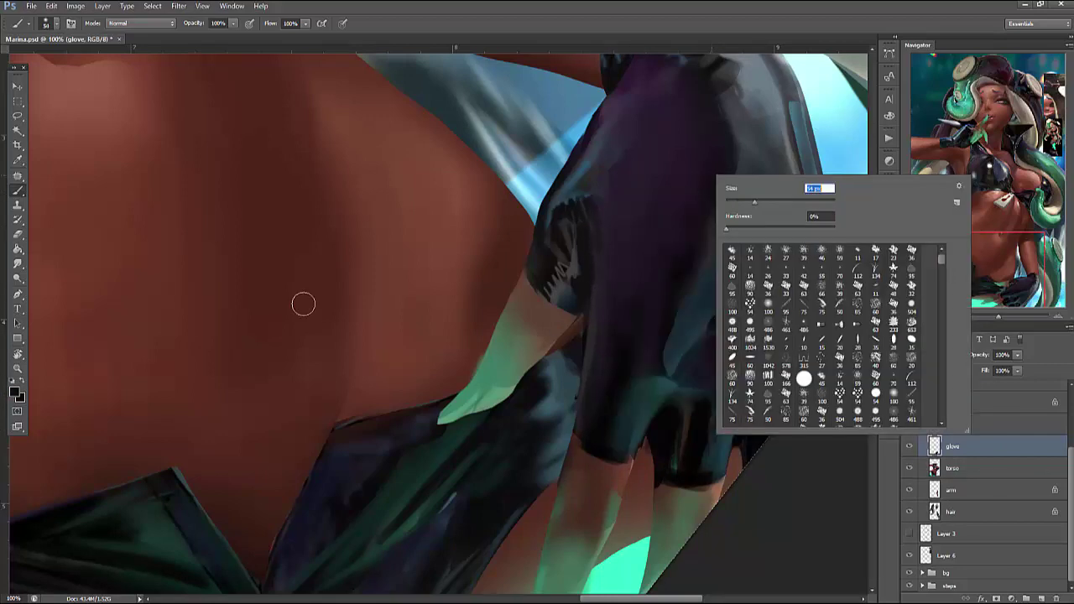
left_click(17, 395)
left_click(635, 148)
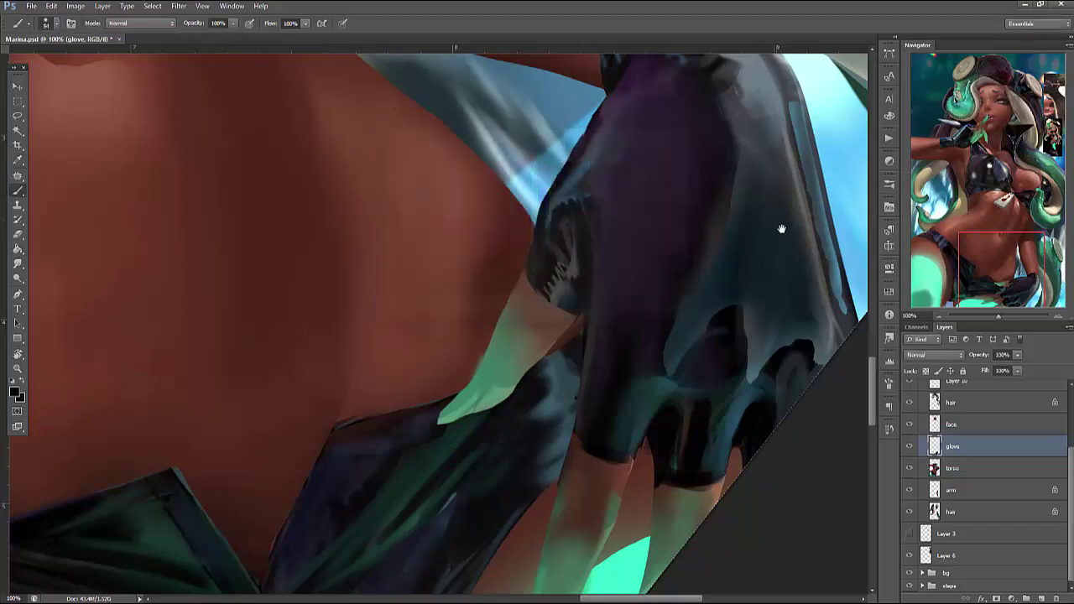
Define the folds below the wrist with a 9 px brush and darken the purple beneath them with a 55 px brush
left_click_drag(774, 218, 796, 248)
right_click(782, 227)
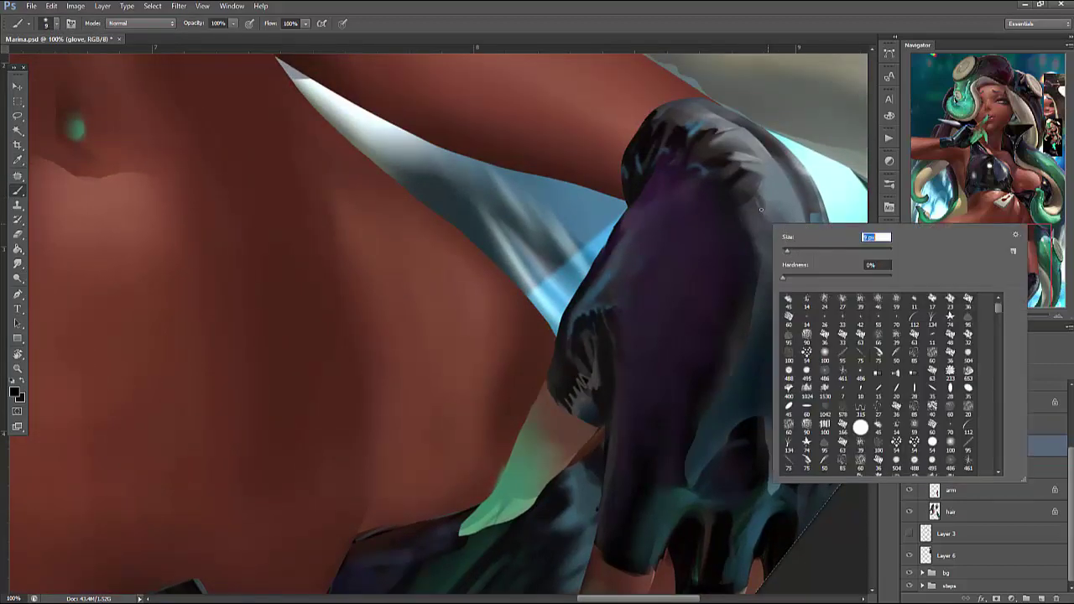
key("Return")
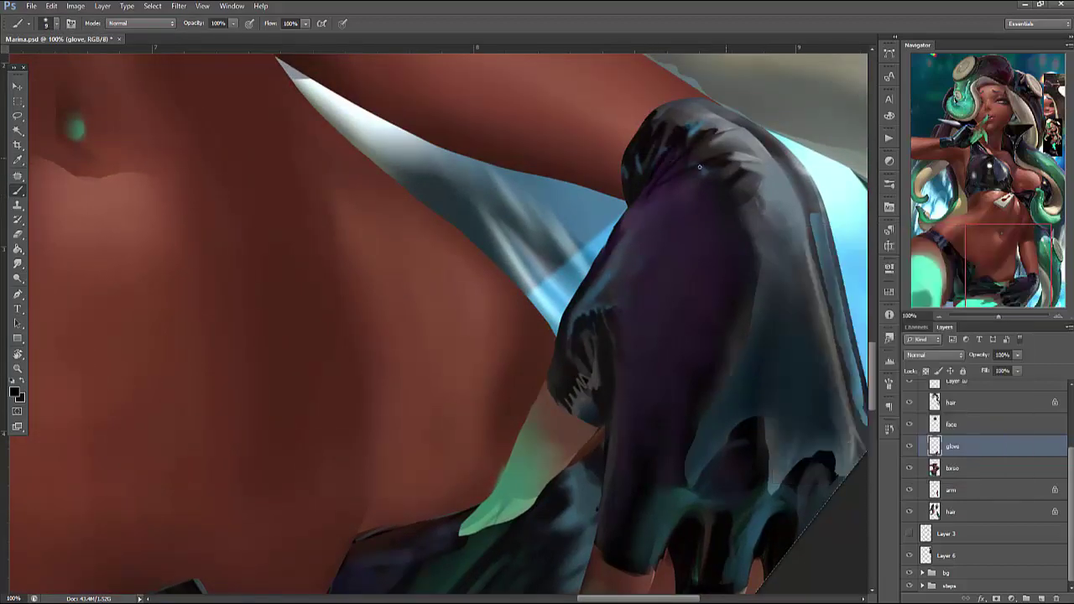
right_click(755, 134)
key("Return")
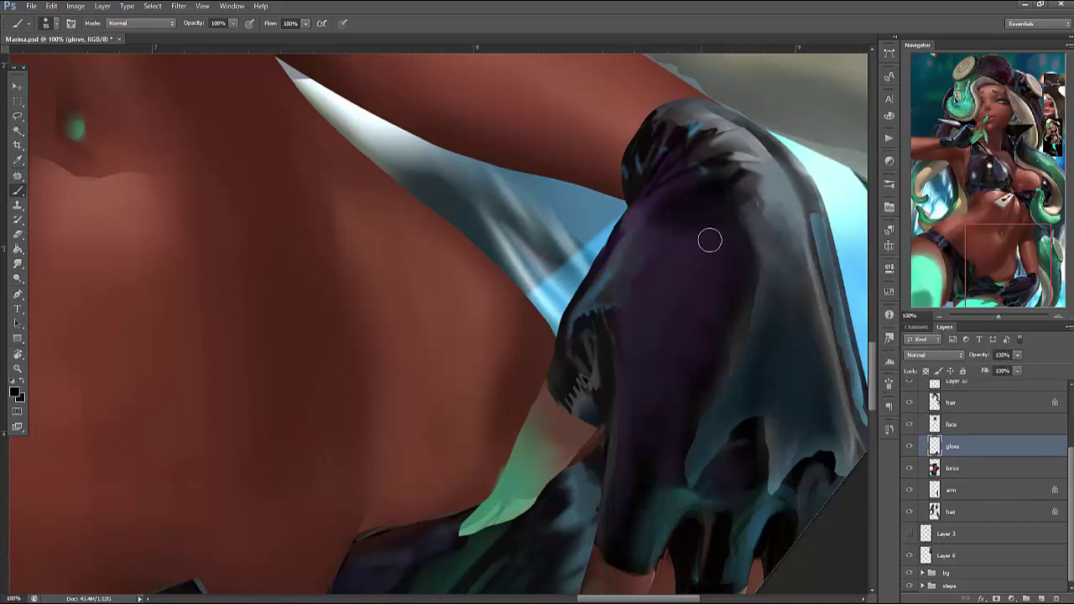
Paint a soft black fold through the purple area, running from below the wrist down between the first two fingers
right_click(759, 186)
key("Return")
left_click_drag(722, 205, 663, 223)
mouse_move(721, 181)
left_mouse_down()
mouse_move(730, 206)
mouse_move(672, 218)
mouse_move(729, 210)
mouse_move(717, 224)
mouse_move(714, 327)
mouse_move(744, 266)
mouse_move(676, 409)
mouse_move(673, 445)
mouse_move(676, 393)
left_mouse_up()
right_click(753, 253)
key("Return")
Paint a sampled blue sheen down the index finger's knuckle with a 17 px brush and add black shadow strokes beside it
right_click(752, 307)
left_click_drag(772, 344, 765, 344)
key("Return")
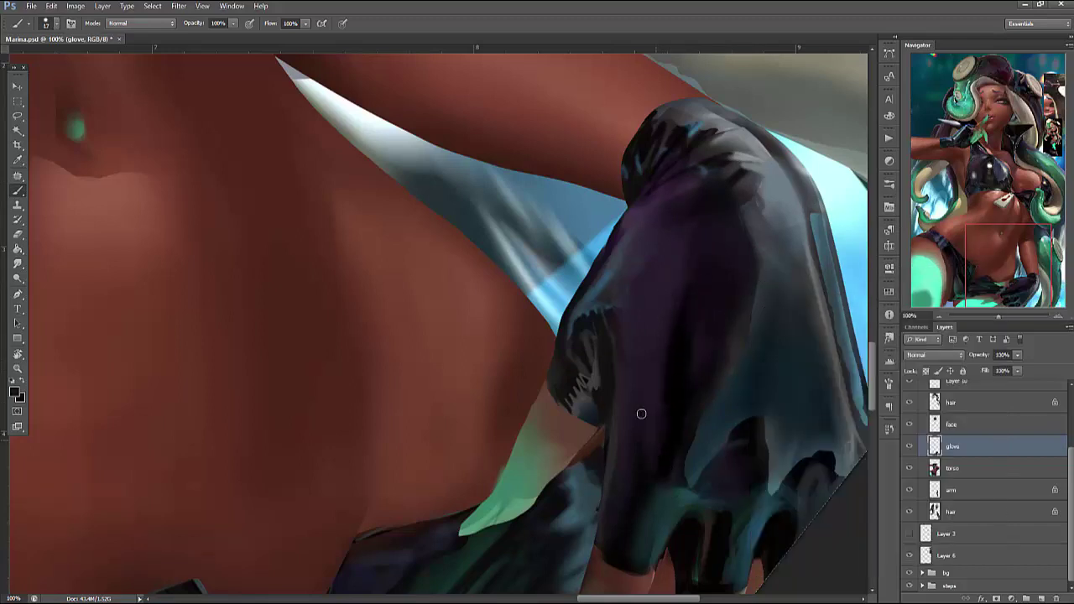
left_click(608, 309, "alt")
mouse_move(647, 330)
left_mouse_down()
mouse_move(662, 404)
mouse_move(653, 459)
left_mouse_up()
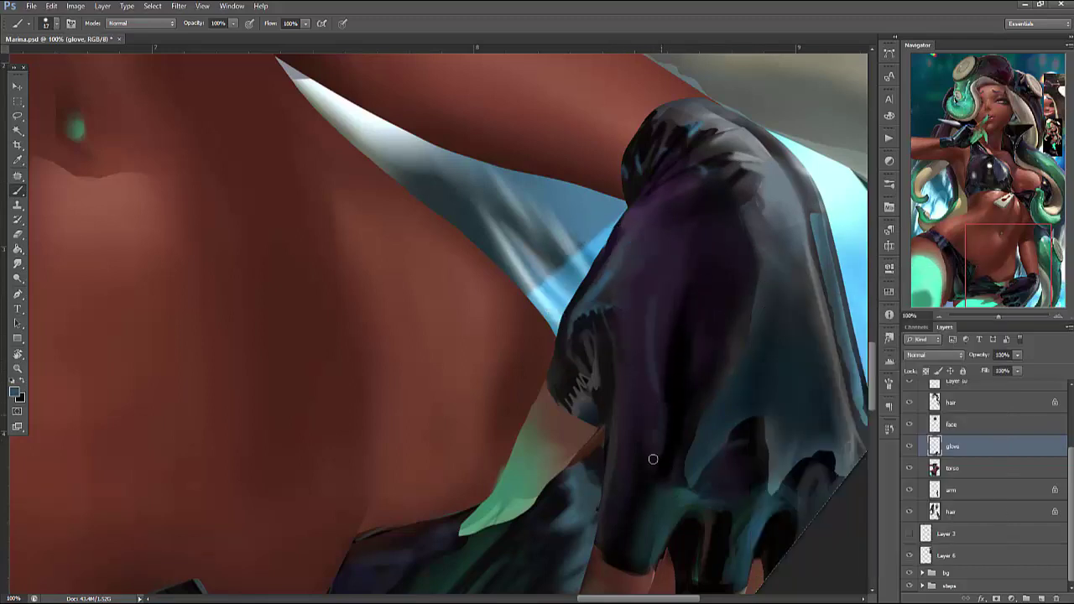
left_click_drag(656, 377, 652, 439)
left_click(680, 384, "alt")
left_click_drag(621, 480, 610, 525)
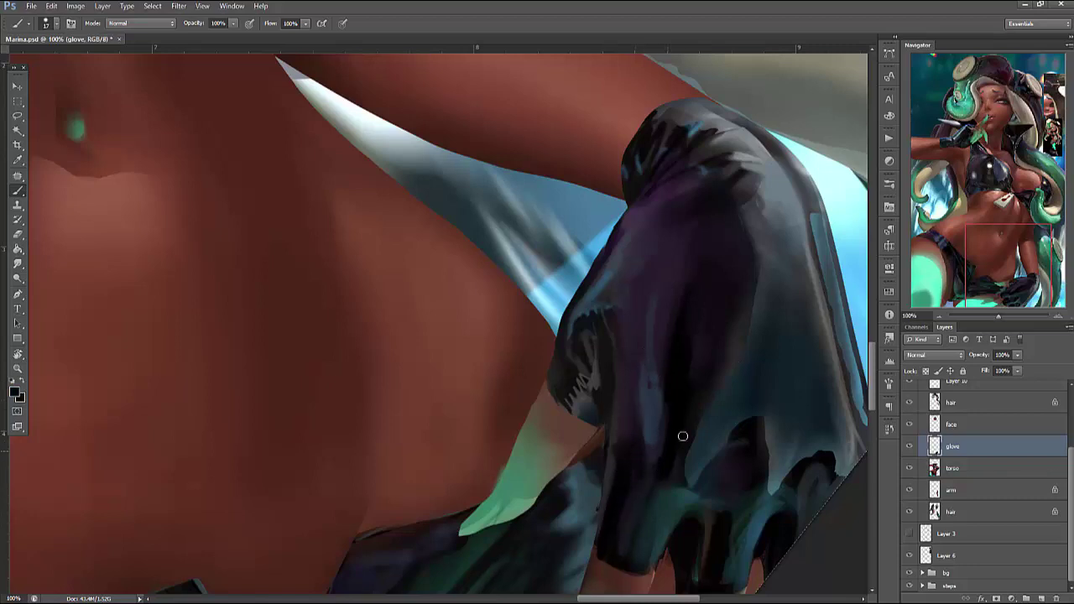
Rework the dark and blue-grey shading on the index finger's glove cuff with an 11 px brush
scroll(798, 360, "down", 3)
right_click(731, 343)
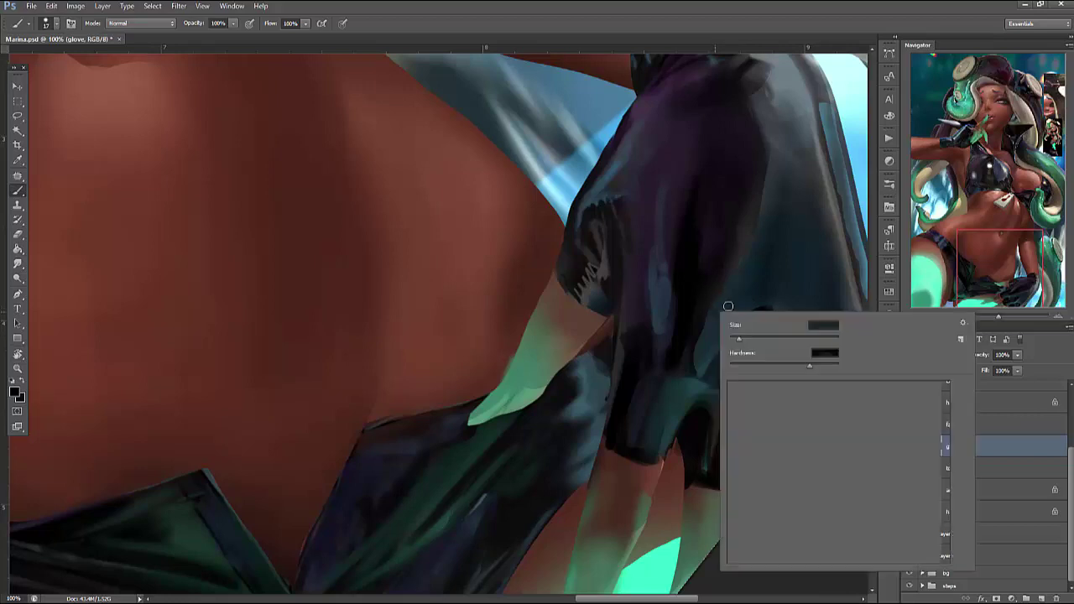
left_click(618, 416)
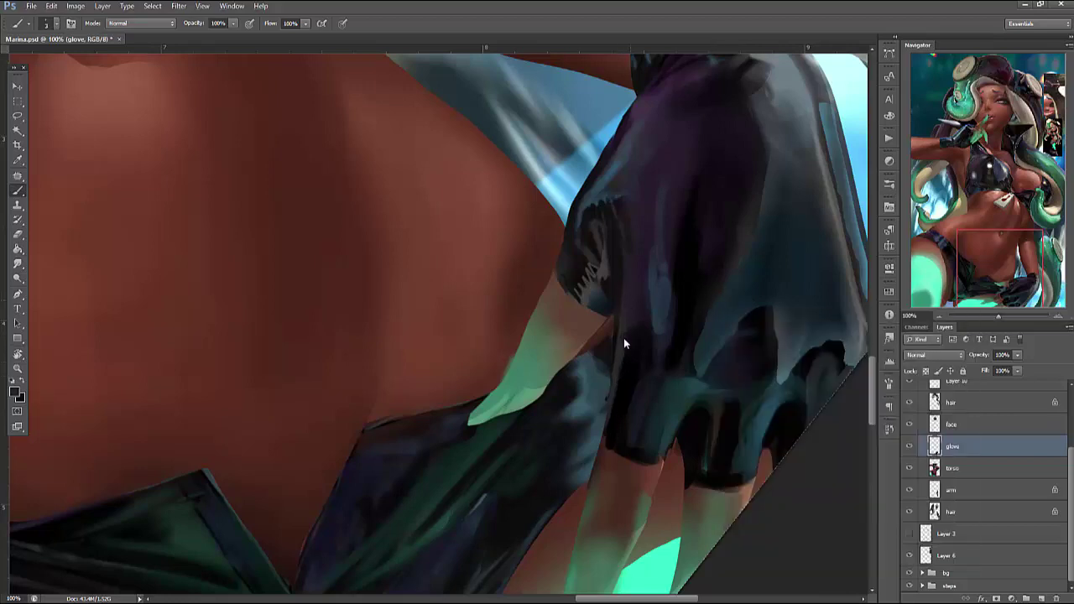
right_click(666, 310)
left_click(616, 427)
left_click_drag(645, 438, 676, 390)
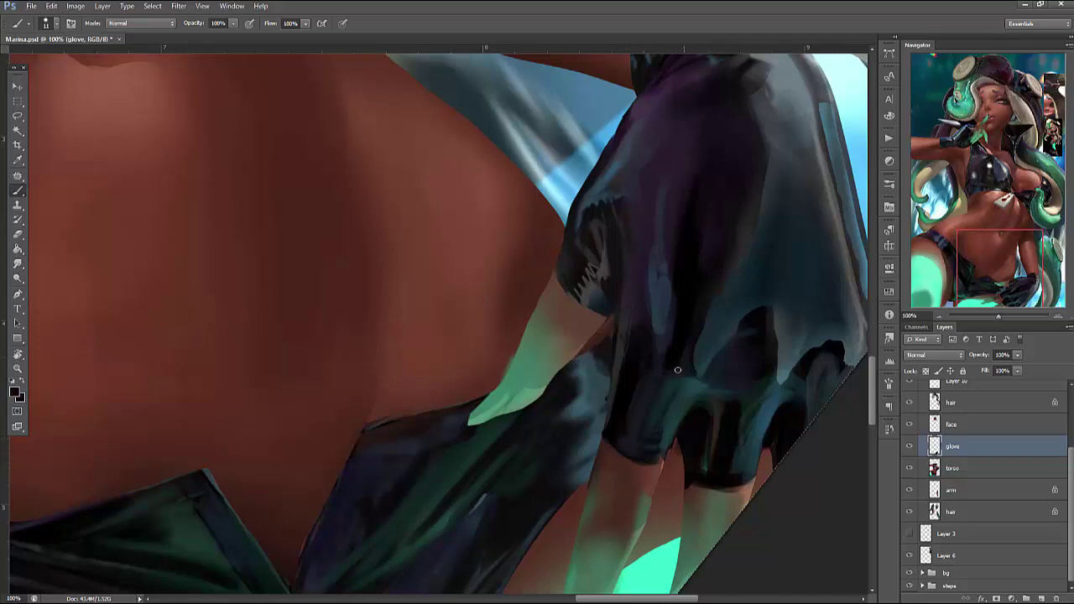
Paint a small grey highlight near the edge of the index finger's cuff with a 7 px brush and blend it
right_click(750, 278)
key("Return")
right_click(638, 384)
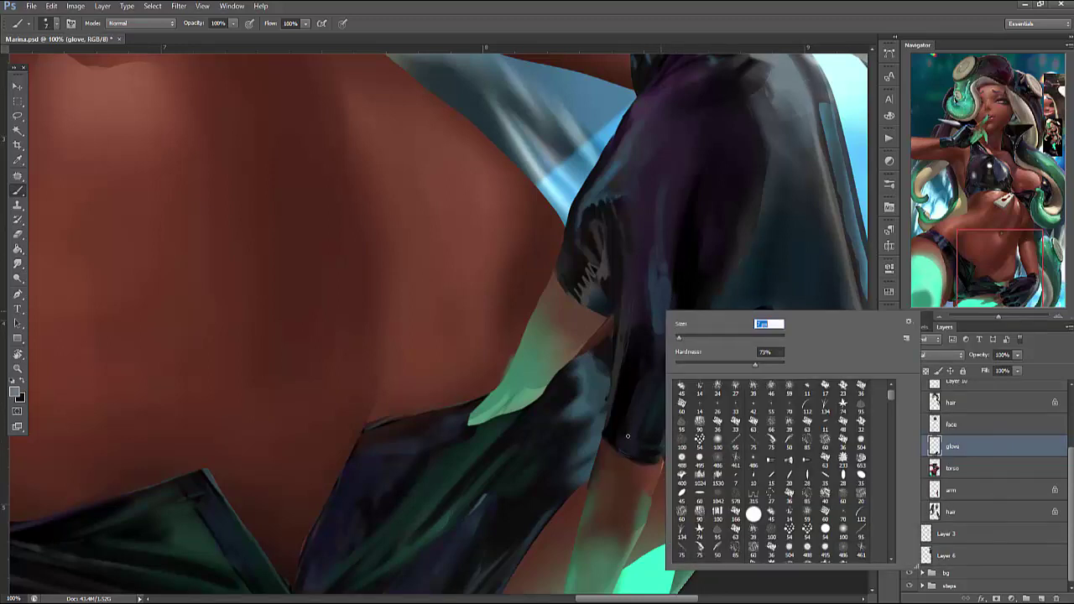
key("Return")
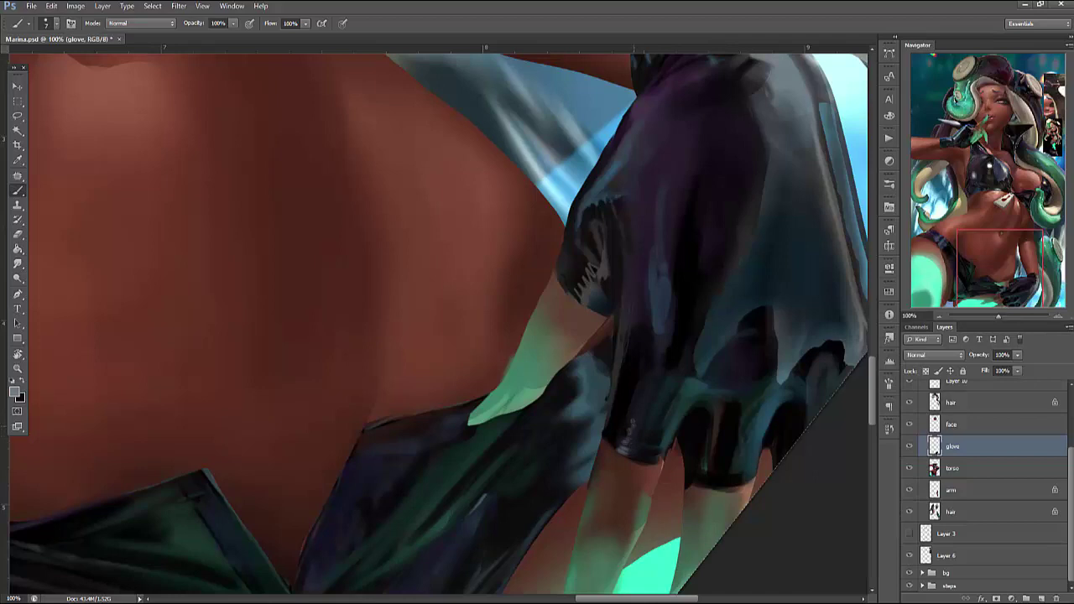
right_click(691, 277)
key("Return")
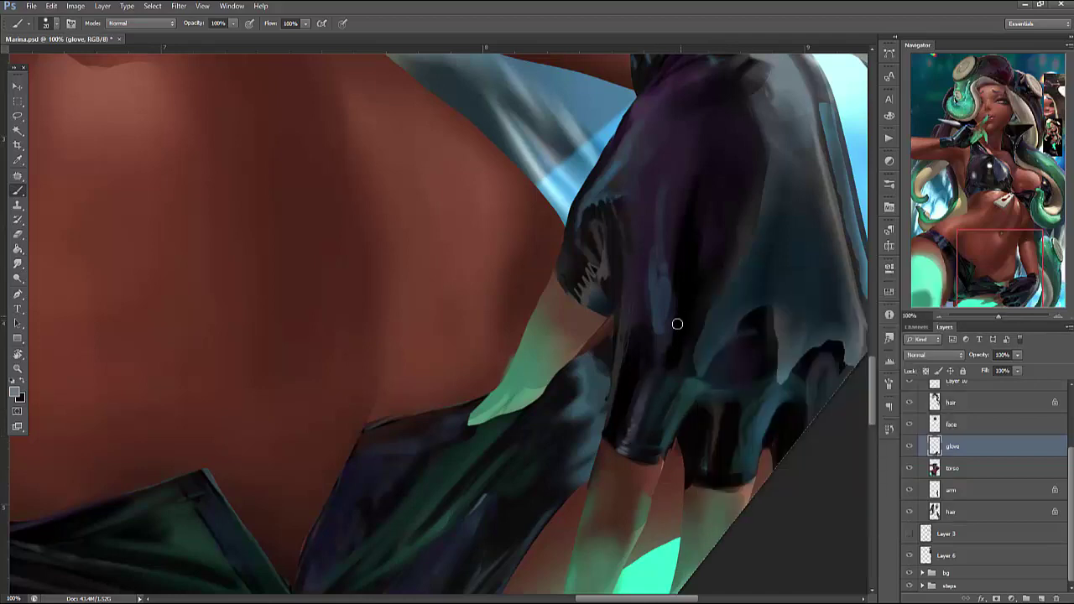
Extend the grey highlight up the index finger's glove section toward the knuckle, using a 10 px brush
left_click(640, 374, "alt")
left_click_drag(640, 374, 652, 401)
right_click(679, 288)
key("Return")
right_click(668, 339)
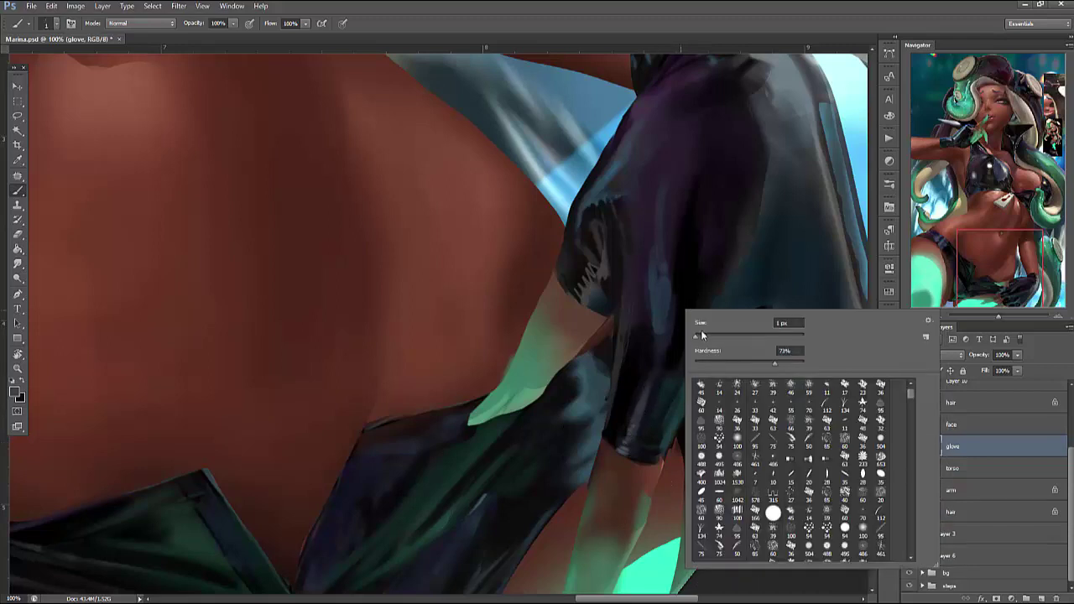
type("10")
key("Return")
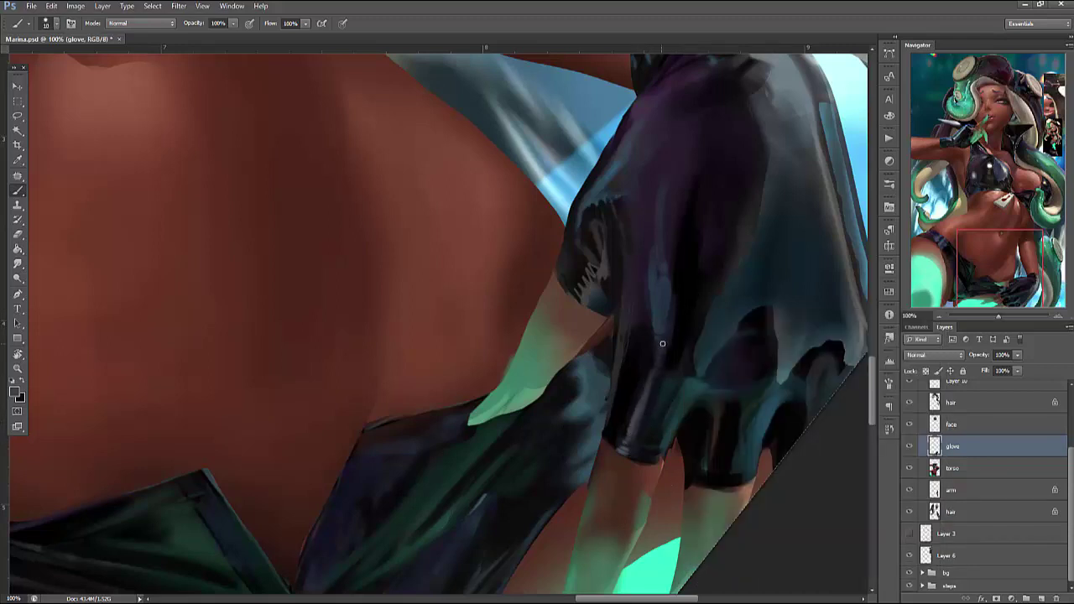
Paint a grey highlight down the middle finger's glove section, touch up the ring finger, and blend the highlight with a larger brush
left_click_drag(719, 434, 711, 480)
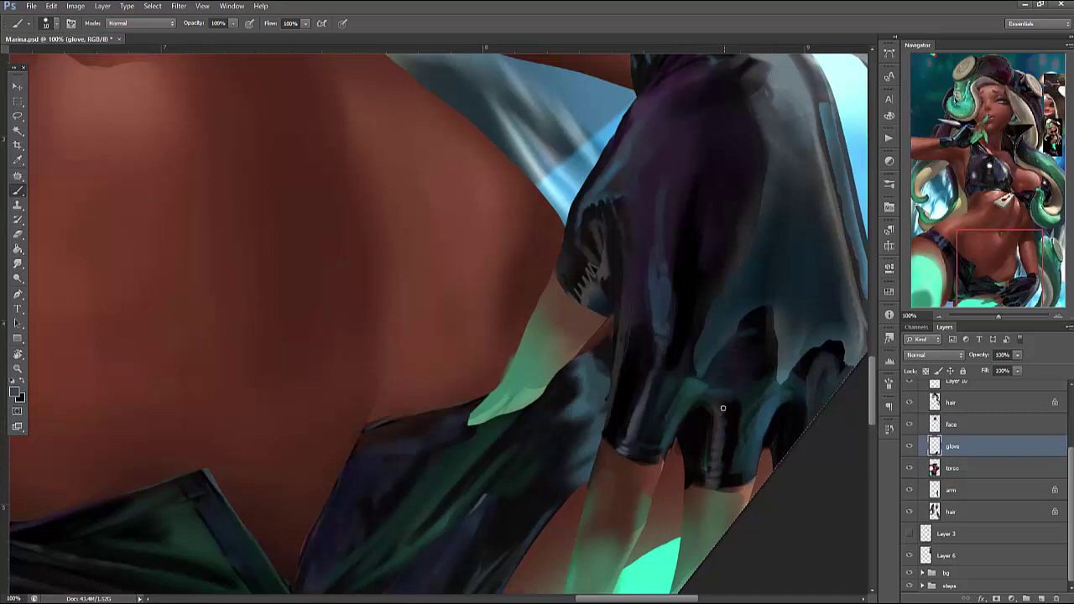
left_click(791, 415)
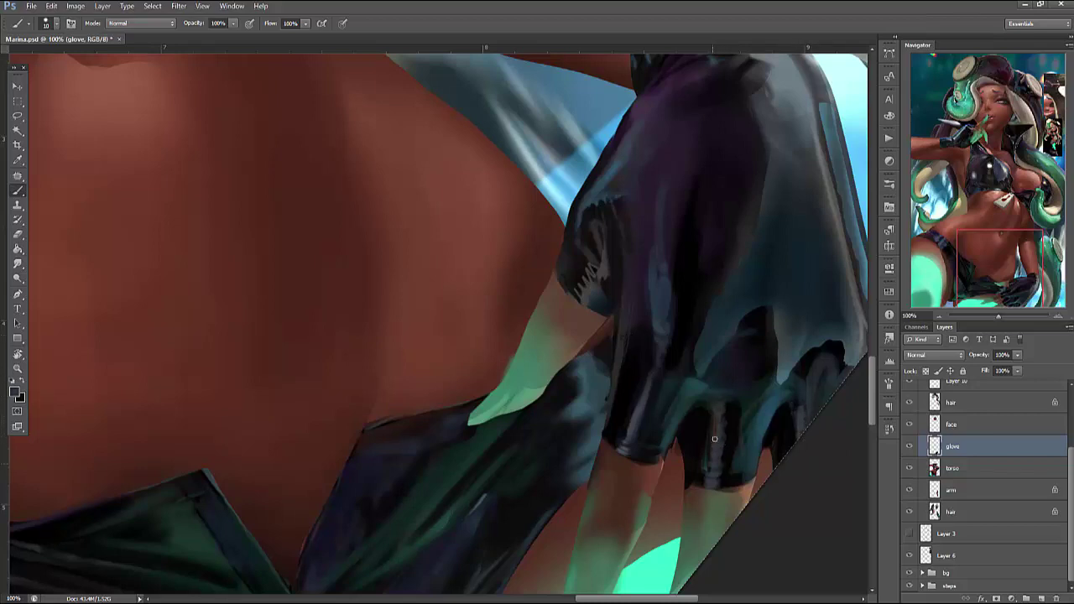
left_click_drag(726, 417, 741, 323)
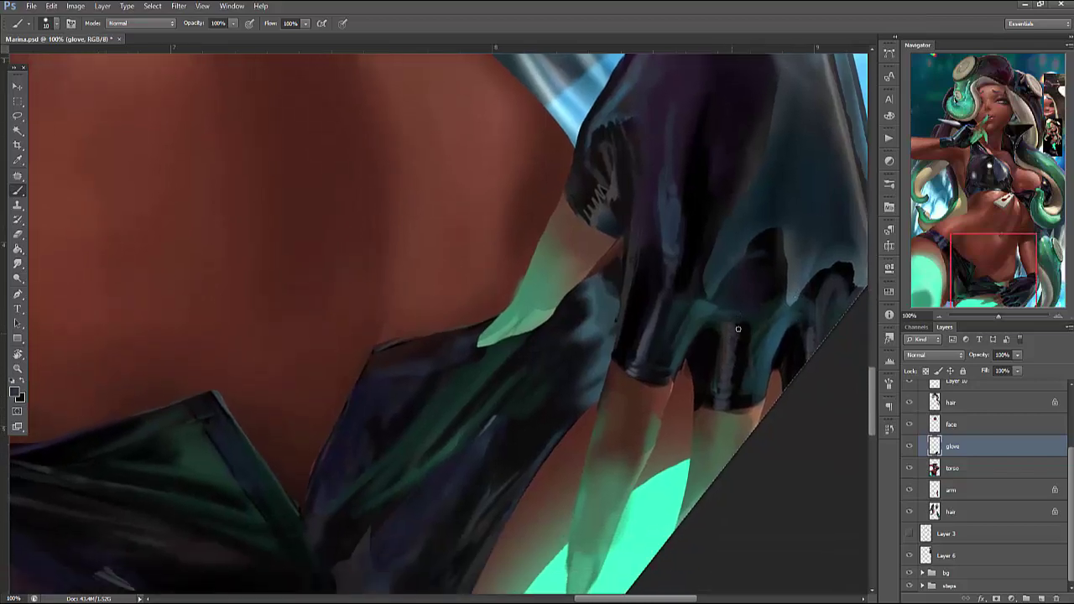
right_click(734, 311)
type("20")
key("Return")
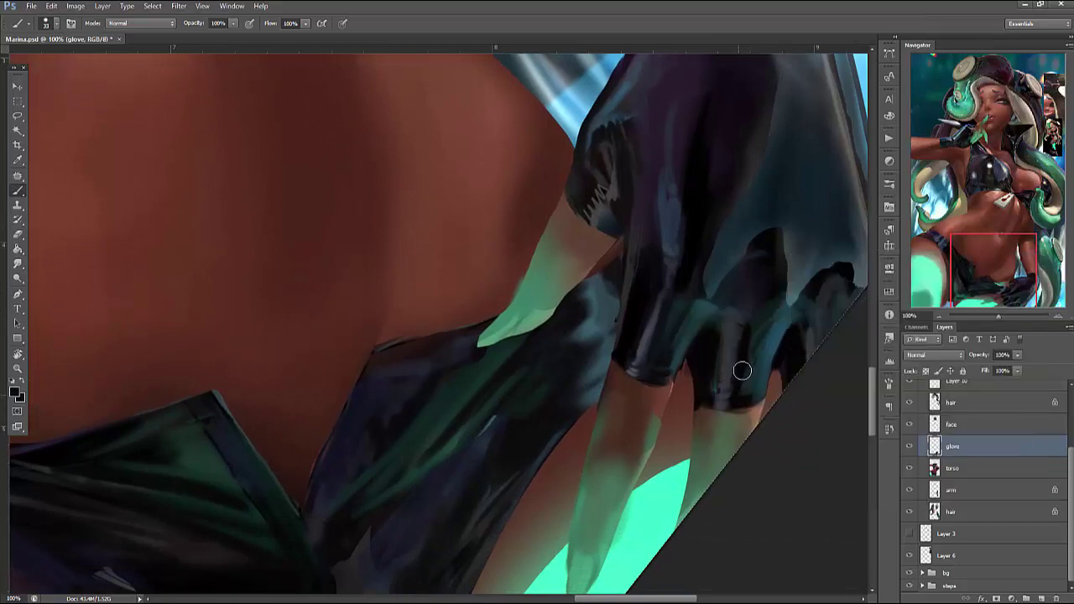
mouse_move(707, 408)
left_mouse_down()
mouse_move(720, 366)
mouse_move(743, 377)
mouse_move(719, 360)
mouse_move(739, 349)
left_mouse_up()
Select the stray glove edges around the middle finger's cuff, delete them, and deselect
key("l")
mouse_move(680, 388)
left_mouse_down()
mouse_move(693, 360)
mouse_move(688, 419)
mouse_move(695, 360)
left_mouse_up()
mouse_move(791, 395)
left_mouse_down()
mouse_move(760, 412)
mouse_move(784, 405)
left_mouse_up()
key("Delete")
key("ctrl+d")
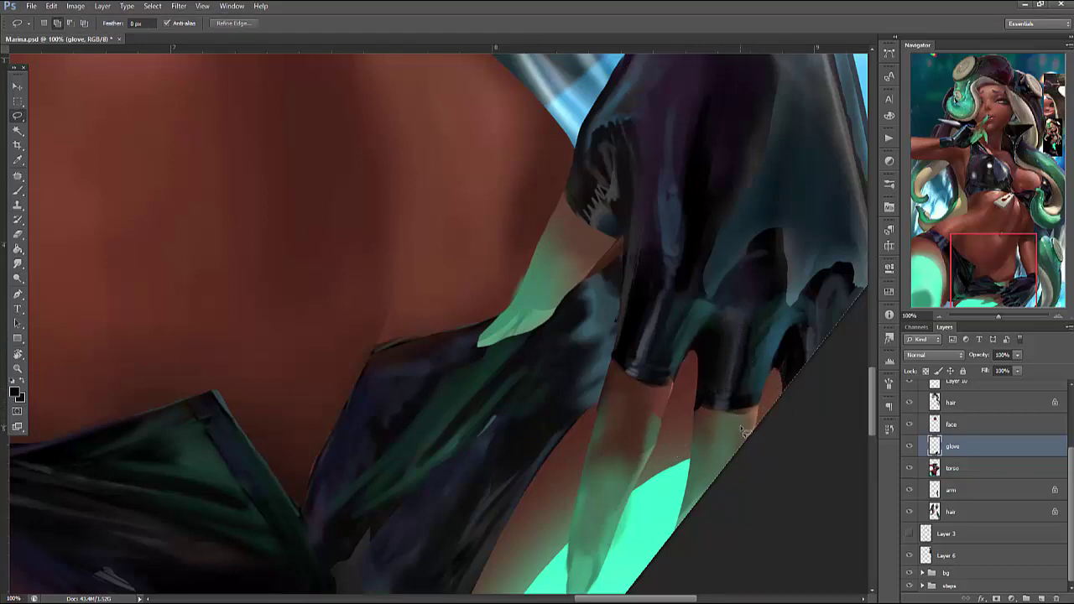
Blend purple and blue reflections over the middle finger's knuckle and glove section
scroll(695, 457, "down", 3)
key("b")
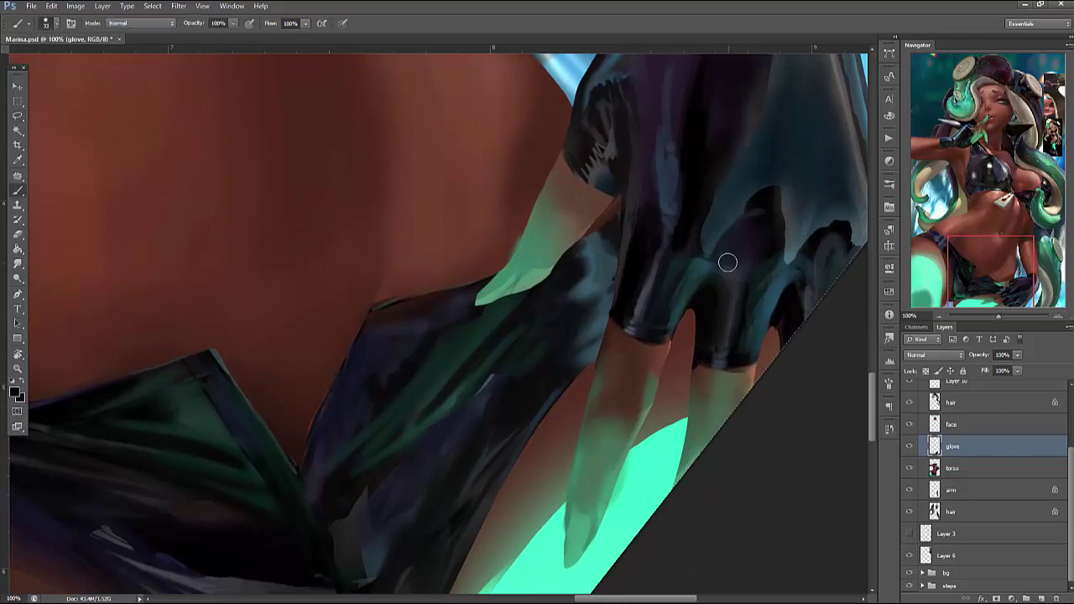
right_click(728, 256)
key("Return")
Sample the bright mint green and paint a light reflection on the index finger's nail
left_click_drag(716, 404, 770, 337)
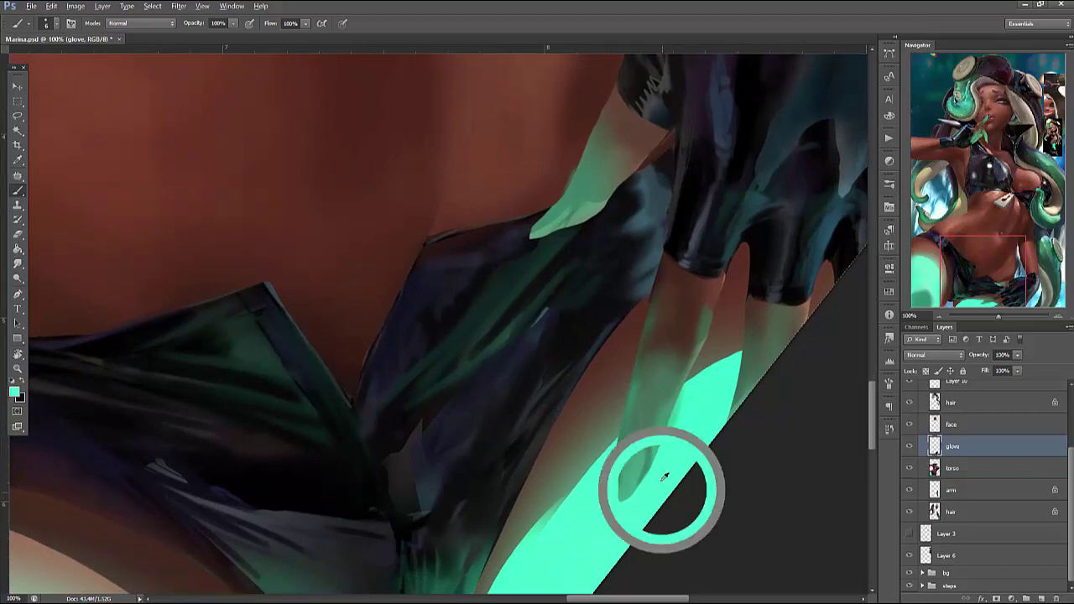
right_click(674, 384)
key("bracketright")
key("bracketright")
key("Escape")
left_click(667, 408, "alt")
Blend sampled browns and greens along the bare index finger to shade its joints, using a 22 px brush
left_click(665, 344, "alt")
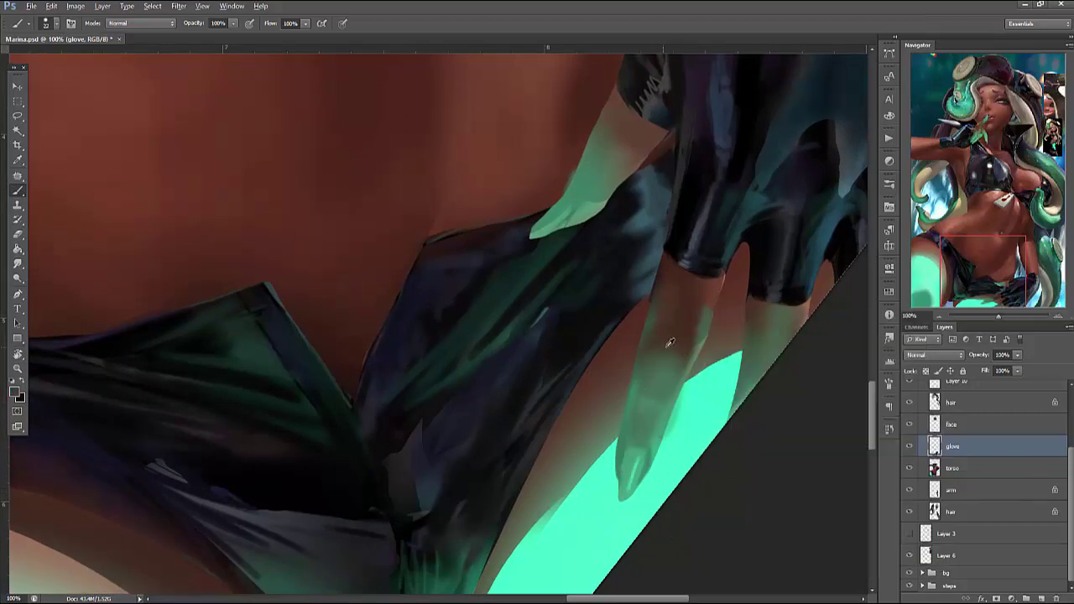
left_click(663, 354, "alt")
left_click(644, 341, "alt")
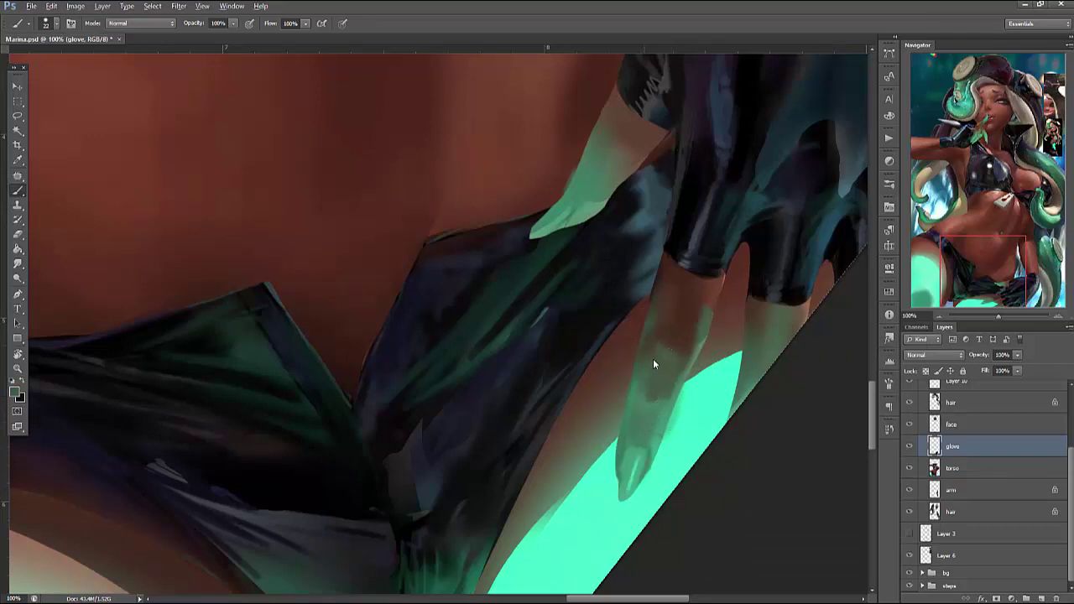
left_click(680, 347, "alt")
left_click(679, 346, "alt")
left_click(660, 386, "alt")
mouse_move(676, 428)
left_mouse_down()
mouse_move(658, 418)
mouse_move(634, 433)
left_mouse_up()
left_click(660, 387, "alt")
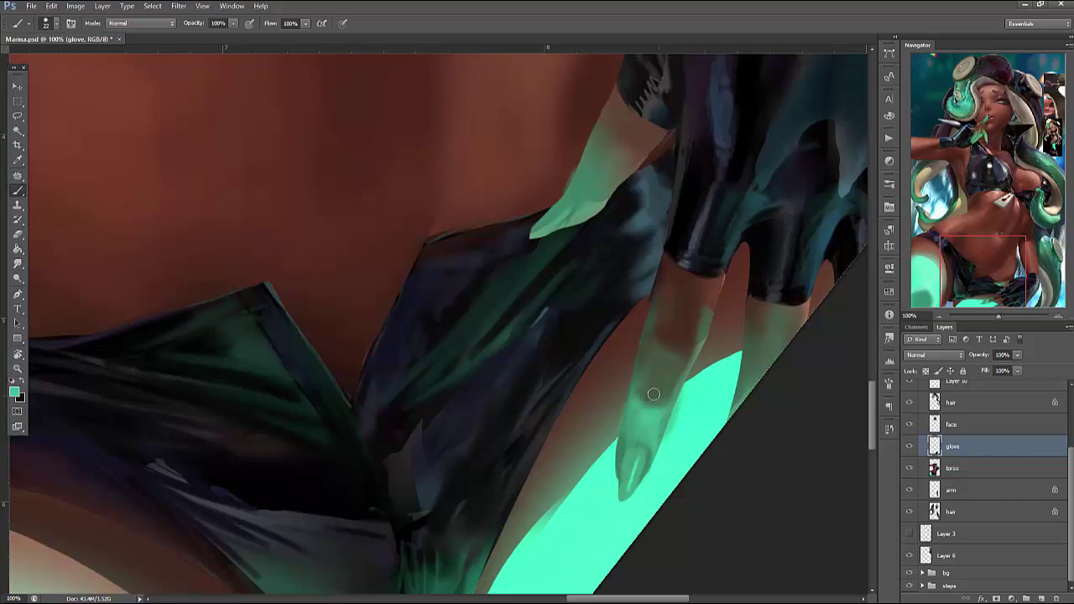
Shade the index finger below the cuff with sampled dark brown, clean up its side edge with a freehand selection, and deselect
right_click(711, 269)
left_click_drag(738, 309, 759, 309)
key("Return")
left_click(678, 278, "alt")
right_click(742, 256)
key("Escape")
key("l")
mouse_move(726, 269)
left_mouse_down()
mouse_move(707, 320)
mouse_move(735, 311)
mouse_move(732, 328)
mouse_move(741, 322)
mouse_move(733, 274)
left_mouse_up()
key("ctrl+d")
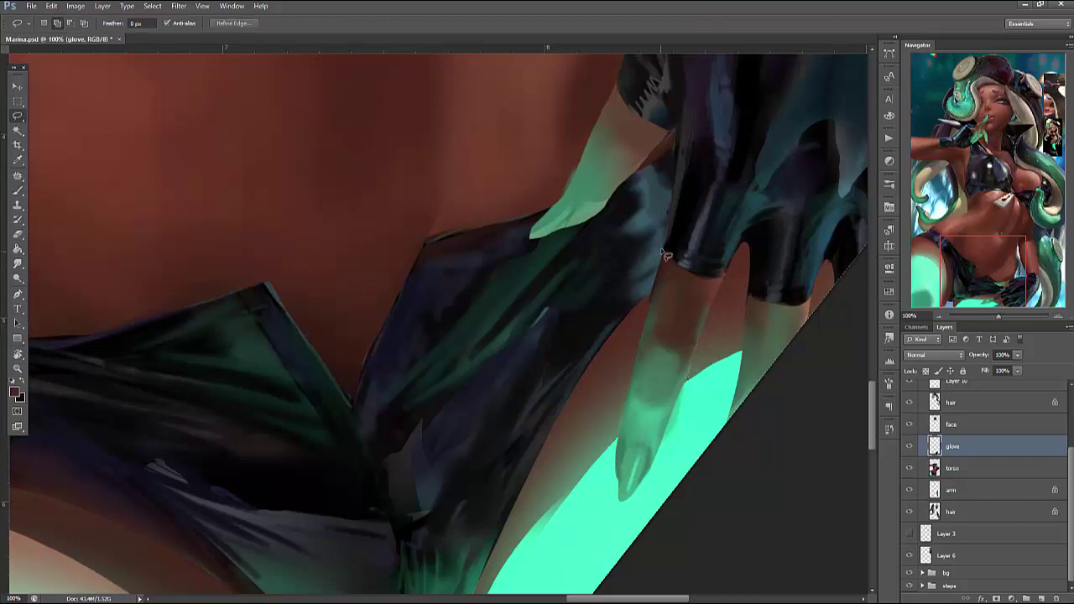
Clean up the glove's edge beside the shorts and the gap between the index and middle fingers using freehand selections, and deselect
left_click_drag(660, 288, 663, 235)
mouse_move(659, 153)
left_mouse_down()
mouse_move(679, 124)
mouse_move(678, 191)
mouse_move(645, 273)
left_mouse_up()
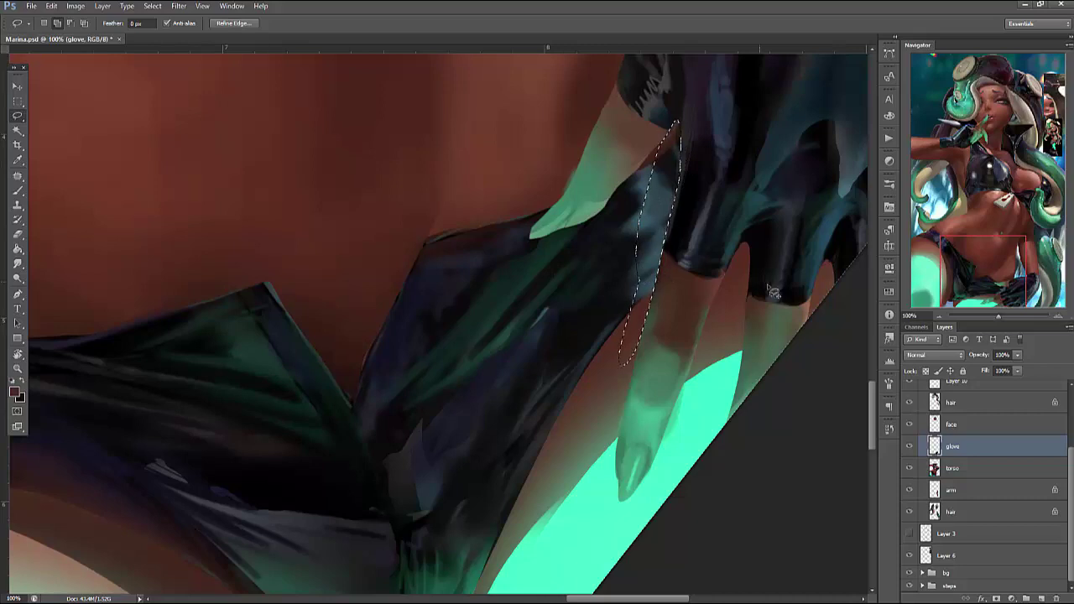
mouse_move(751, 260)
left_mouse_down()
mouse_move(712, 401)
mouse_move(743, 273)
left_mouse_up()
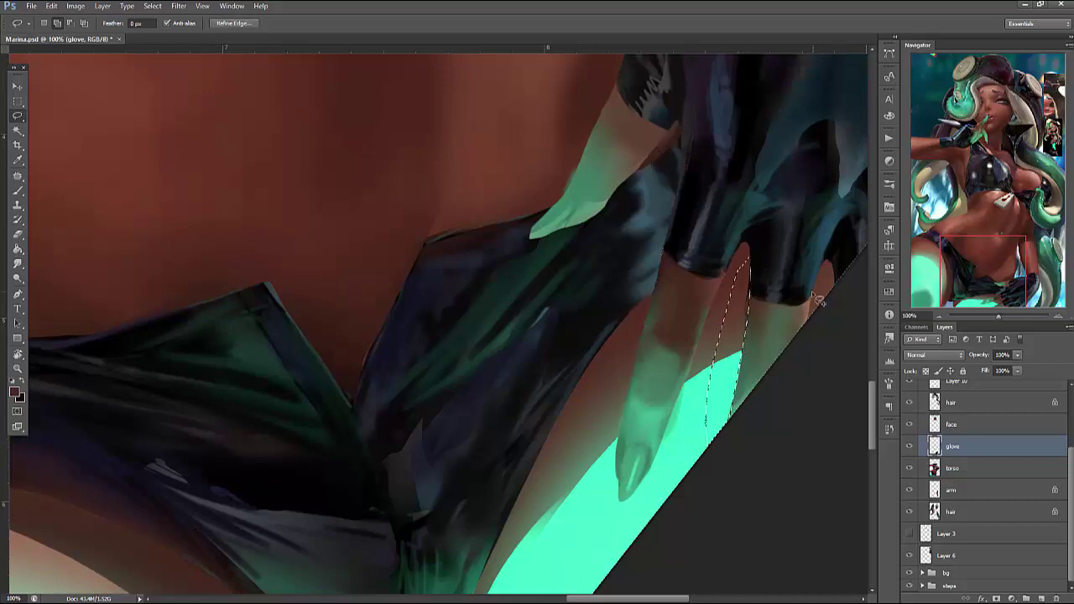
key("ctrl+d")
Select the upper side of the bare thumb, paint a muted green-brown shadow along it, and deselect
scroll(728, 410, "up", 5)
mouse_move(714, 349)
left_mouse_down()
mouse_move(705, 376)
mouse_move(712, 347)
left_mouse_up()
mouse_move(647, 312)
left_mouse_down()
mouse_move(578, 462)
mouse_move(656, 381)
left_mouse_up()
key("b")
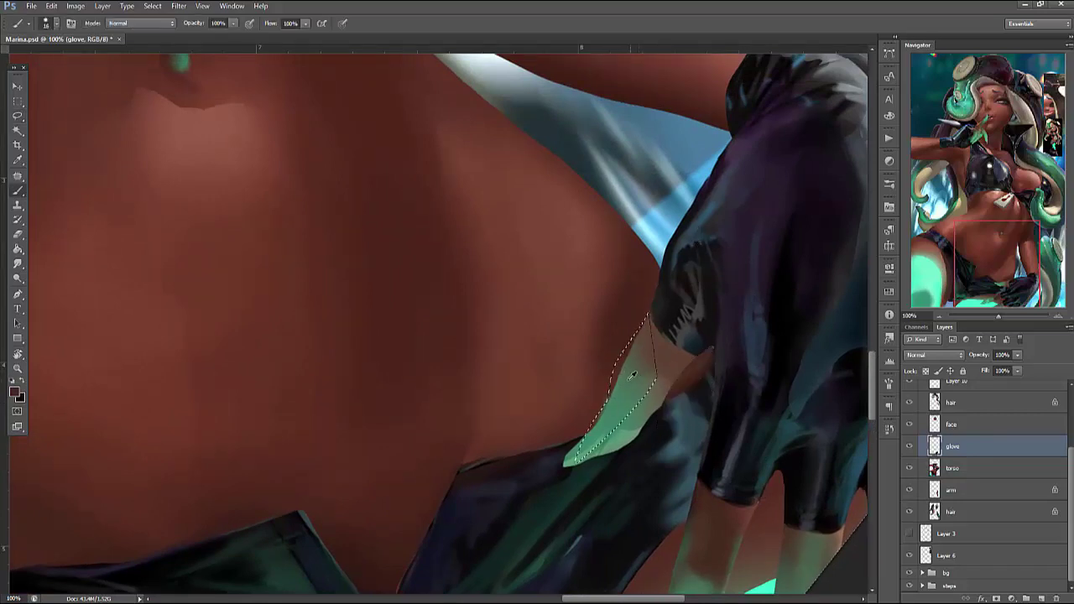
mouse_move(640, 331)
left_mouse_down()
mouse_move(598, 417)
mouse_move(617, 414)
mouse_move(579, 447)
mouse_move(658, 345)
mouse_move(687, 370)
mouse_move(634, 457)
mouse_move(690, 362)
left_mouse_up()
key("ctrl+d")
Select the outer edge of the thumb's tip and trim it to a narrower, more pointed shape
key("l")
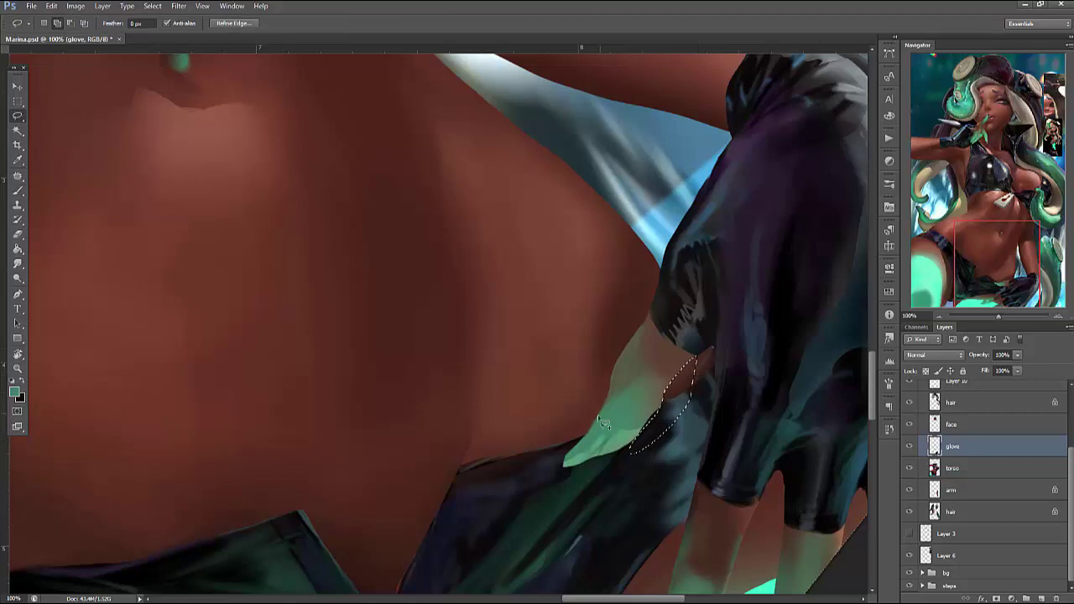
mouse_move(599, 411)
left_mouse_down()
mouse_move(575, 508)
mouse_move(592, 376)
mouse_move(588, 470)
left_mouse_up()
key("b")
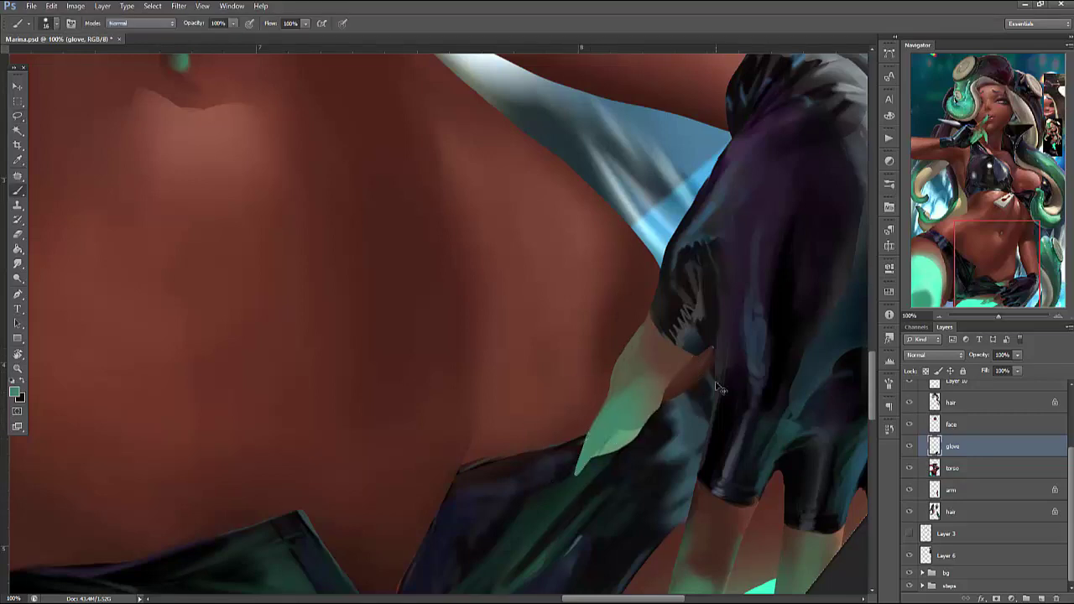
Lock the glove layer's transparent pixels and blend sampled brown and green tones over the bare thumb with a 45 px brush
left_click_drag(740, 455, 769, 417)
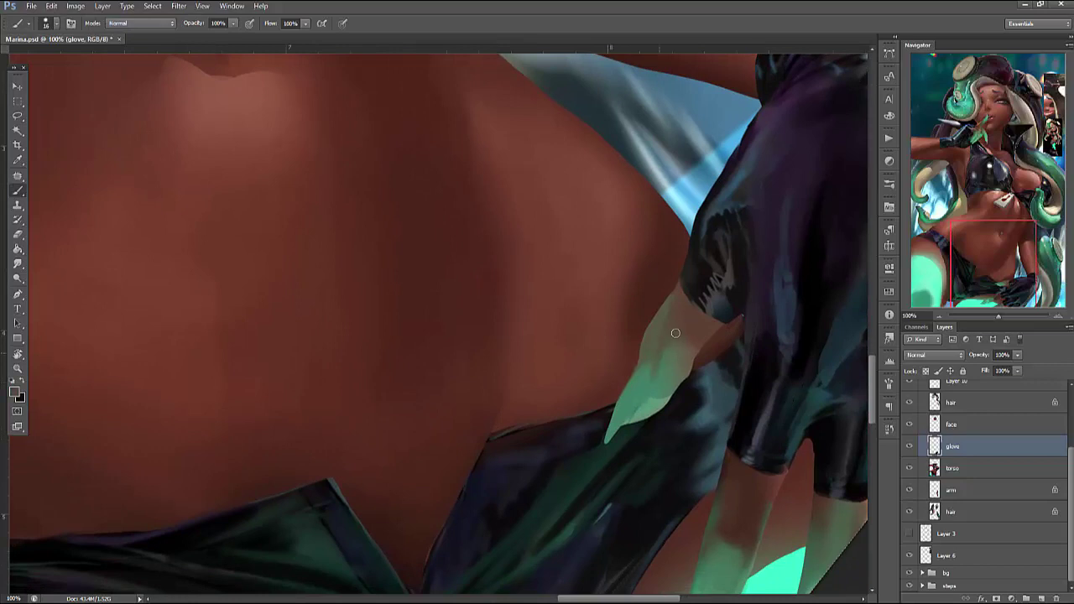
left_click(926, 372)
right_click(739, 282)
key("Return")
left_click(678, 323, "alt")
left_click(697, 283, "alt")
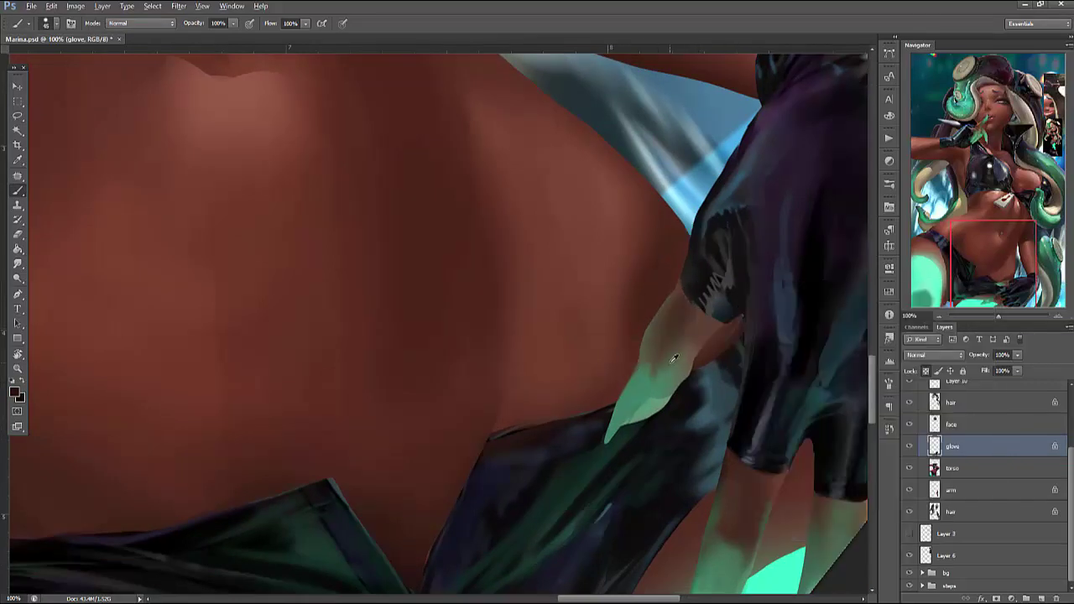
left_click(646, 401, "alt")
left_click(652, 394, "alt")
left_click(646, 391, "alt")
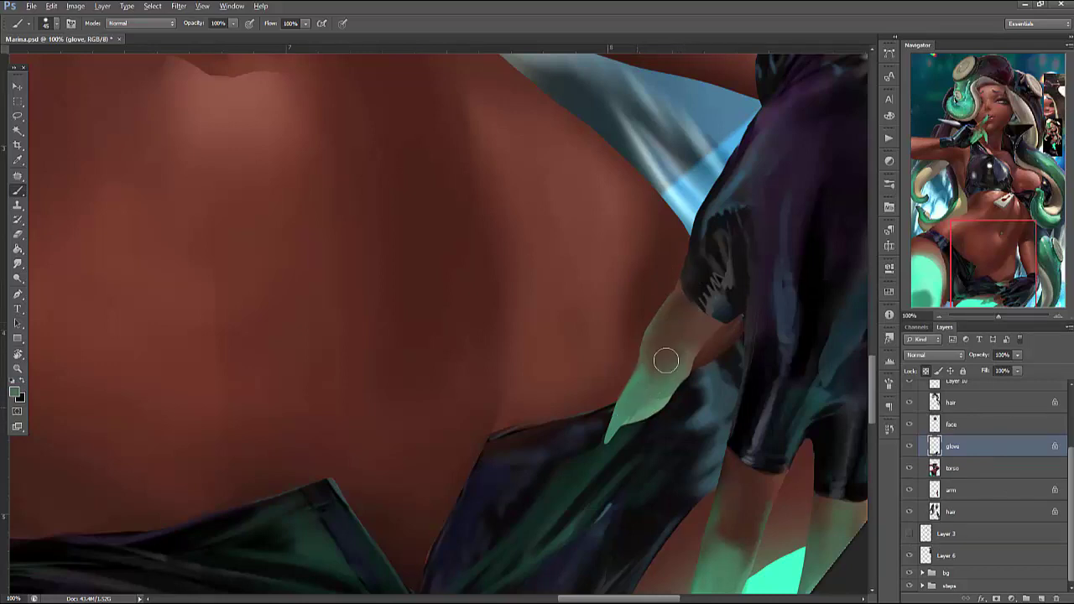
Smooth the thumb's brown-to-green transition with sampled colours and paint a bright green nail highlight near its tip with a fine brush
scroll(756, 419, "down", 3)
left_click(741, 460, "alt")
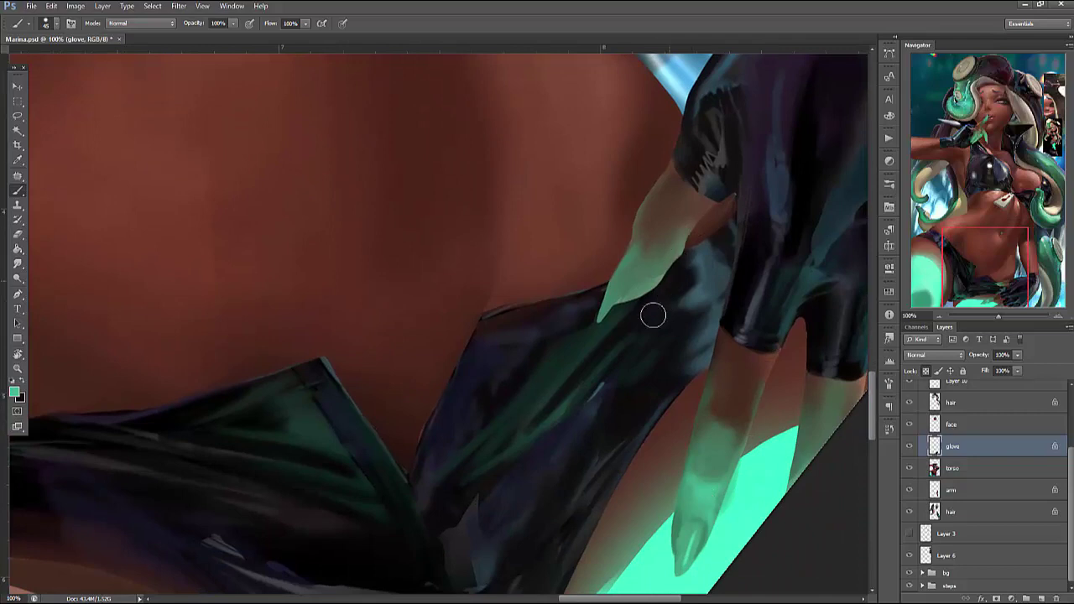
left_click(667, 225, "alt")
left_click(672, 217, "alt")
key("l")
mouse_move(704, 221)
left_mouse_down()
mouse_move(665, 304)
mouse_move(709, 226)
left_mouse_up()
key("b")
right_click(659, 265)
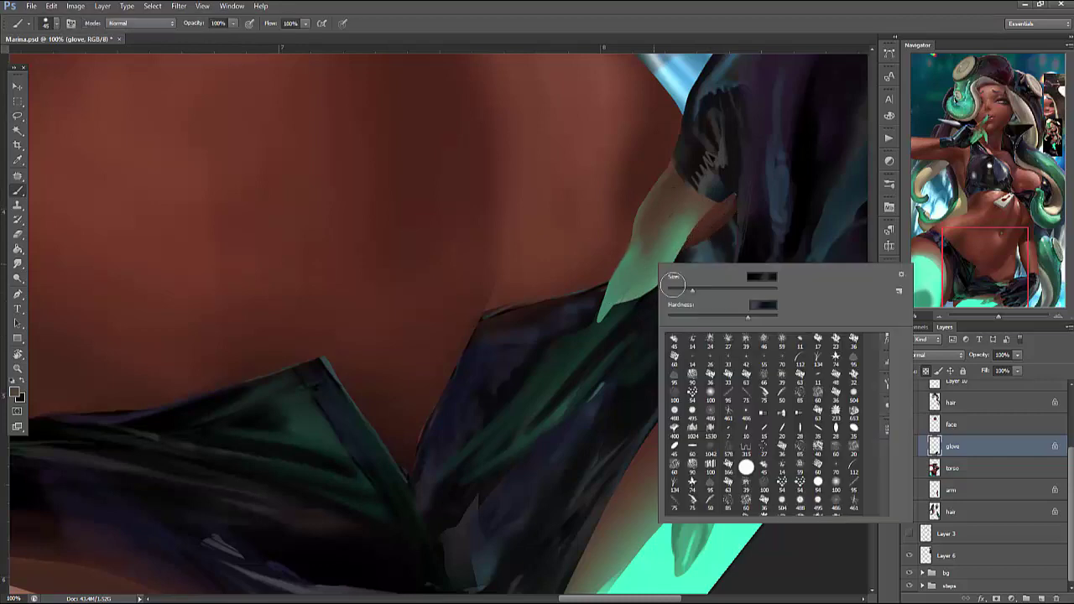
key("Return")
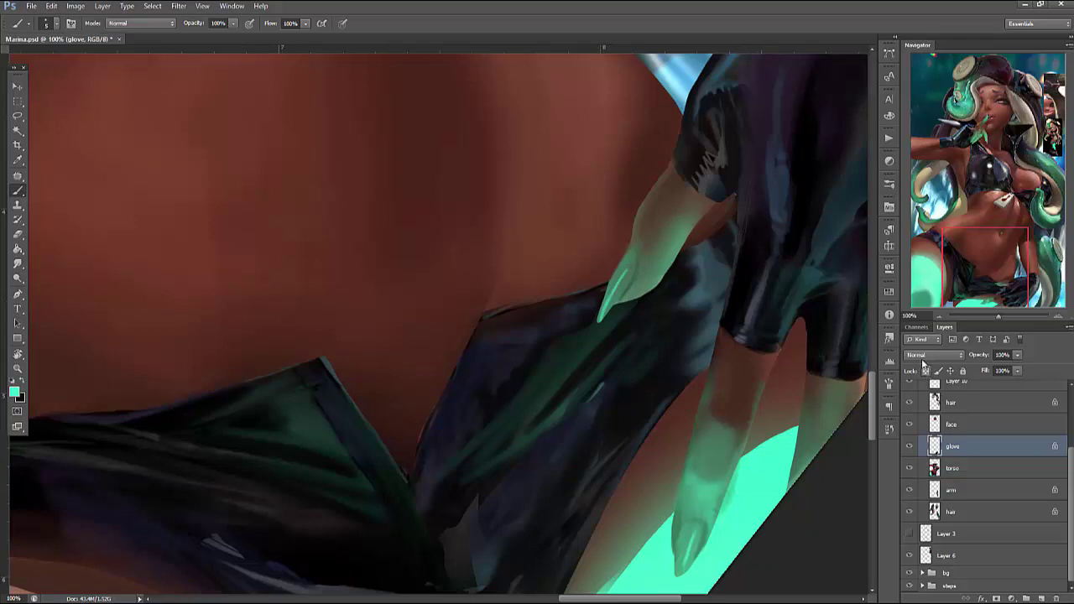
Set the brush to 31 px and brighten the pointed tip of the thumb with bright mint green
right_click(926, 373)
type("31")
key("Return")
left_click(926, 372)
left_click_drag(677, 571, 688, 539)
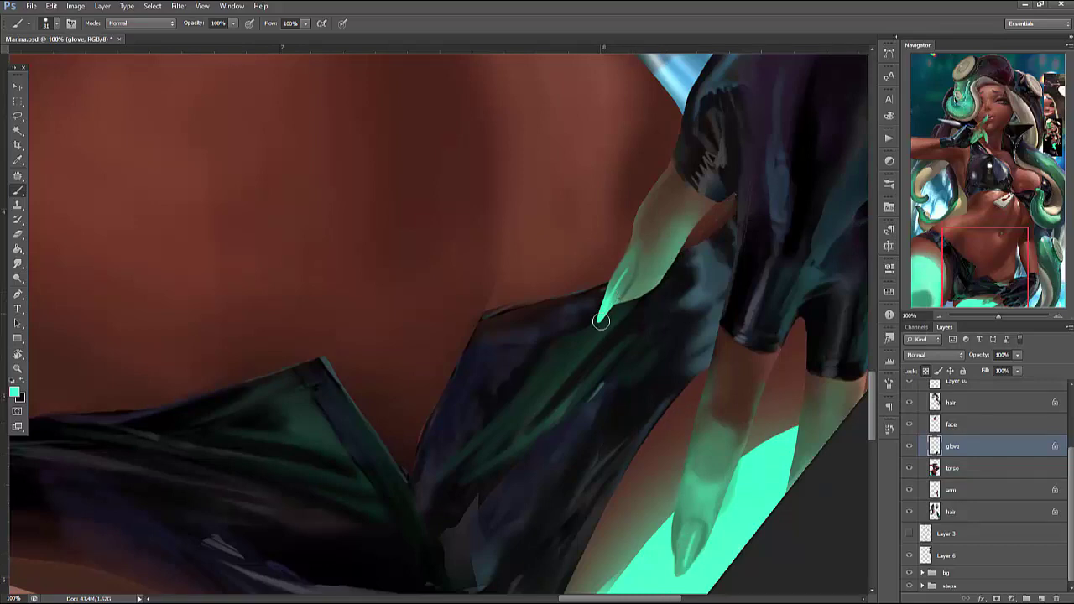
Blend sampled skin and shadow tones into the bare index and middle fingers just below their glove cuffs
left_click_drag(801, 475, 824, 405)
left_click(820, 392, "alt")
left_click(747, 359, "alt")
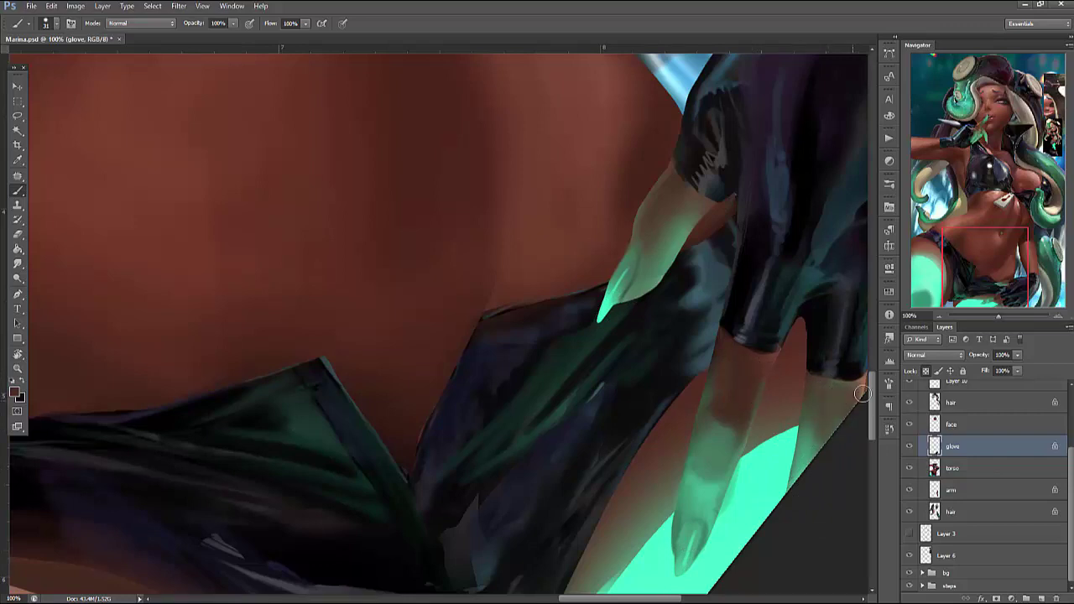
left_click(768, 342, "alt")
left_click(765, 349, "alt")
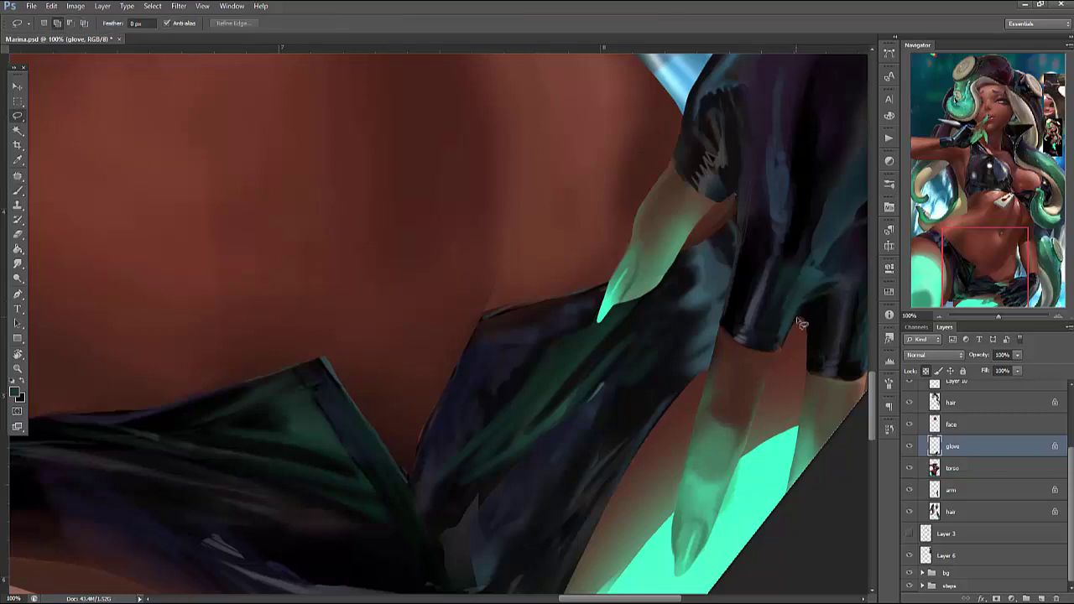
Select the two gaps between the gloved fingers and paint bright mint green light into their upper ends
left_click(792, 342, "alt")
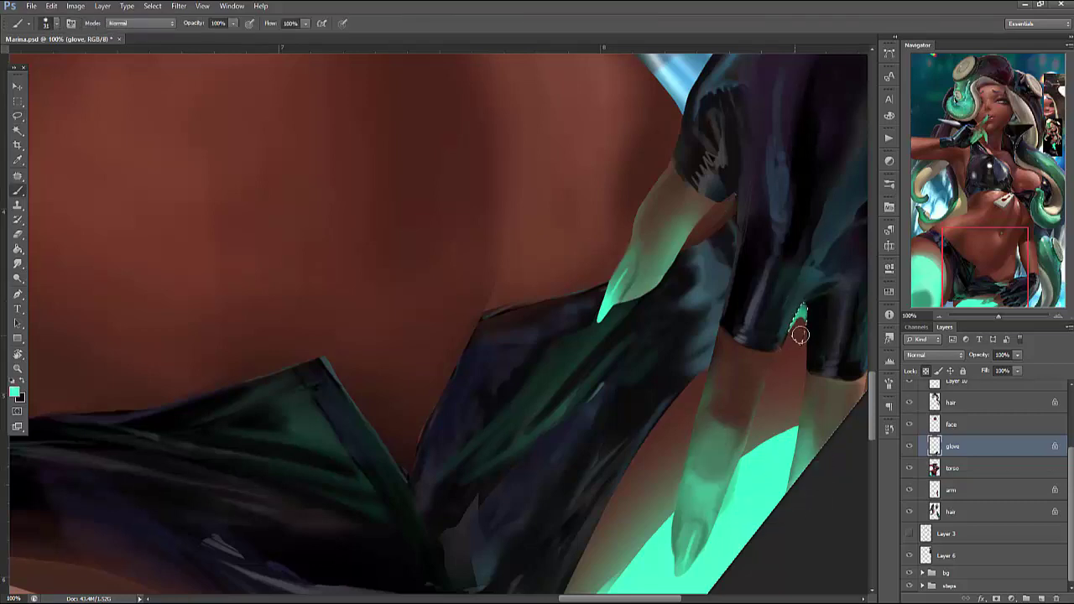
left_click_drag(766, 525, 627, 575)
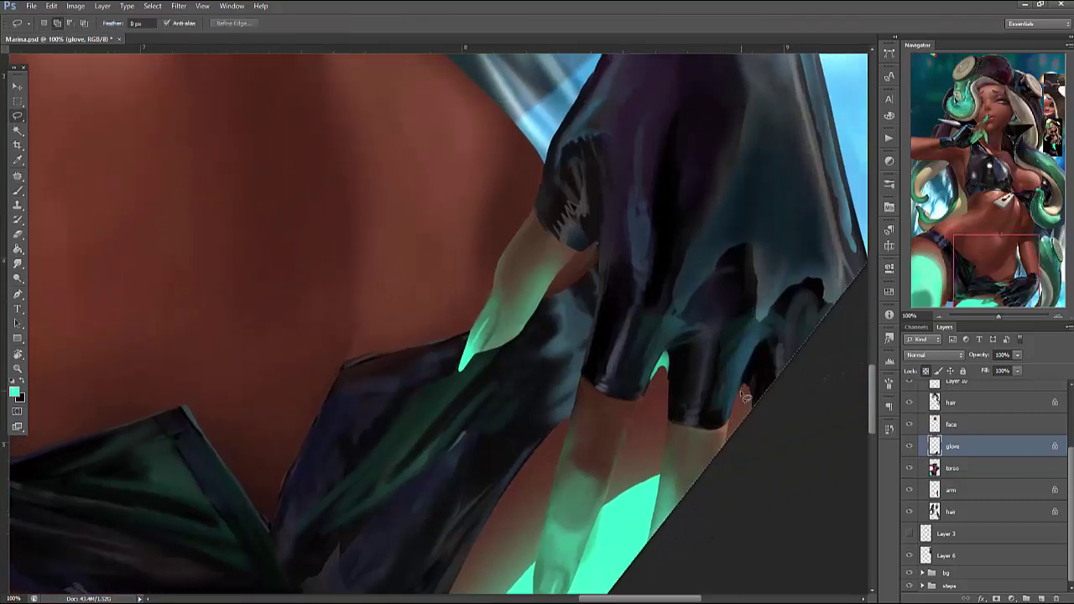
left_click_drag(755, 412, 742, 369)
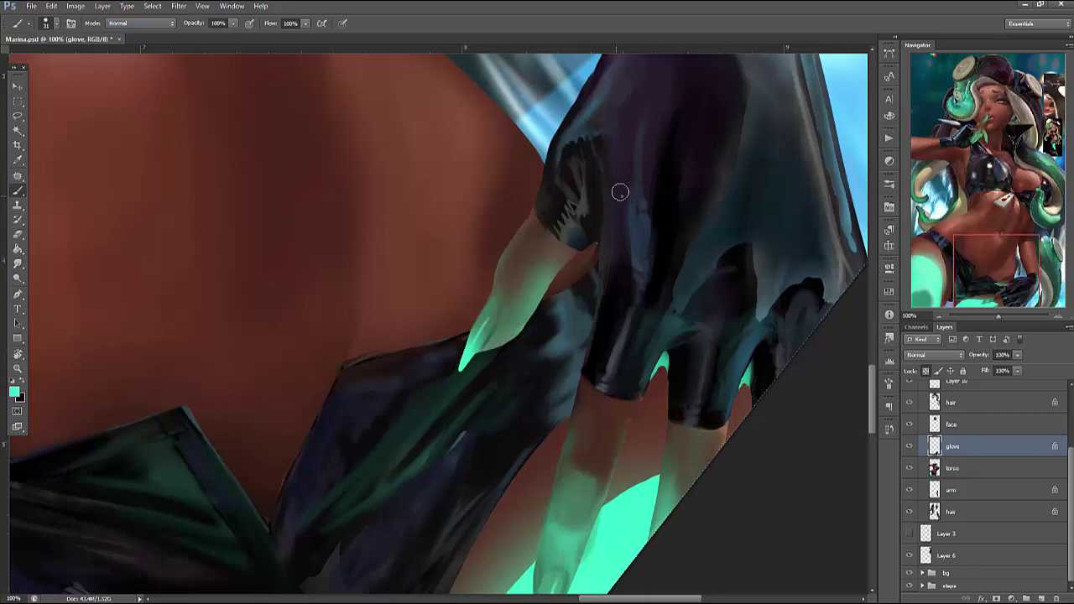
Paint a thin green rim on the glove's edge beside the thumb cuff and refine the finger gaps with a small brush
right_click(621, 196)
left_click_drag(602, 267, 606, 219)
left_click(604, 194, "alt")
left_click(664, 357, "alt")
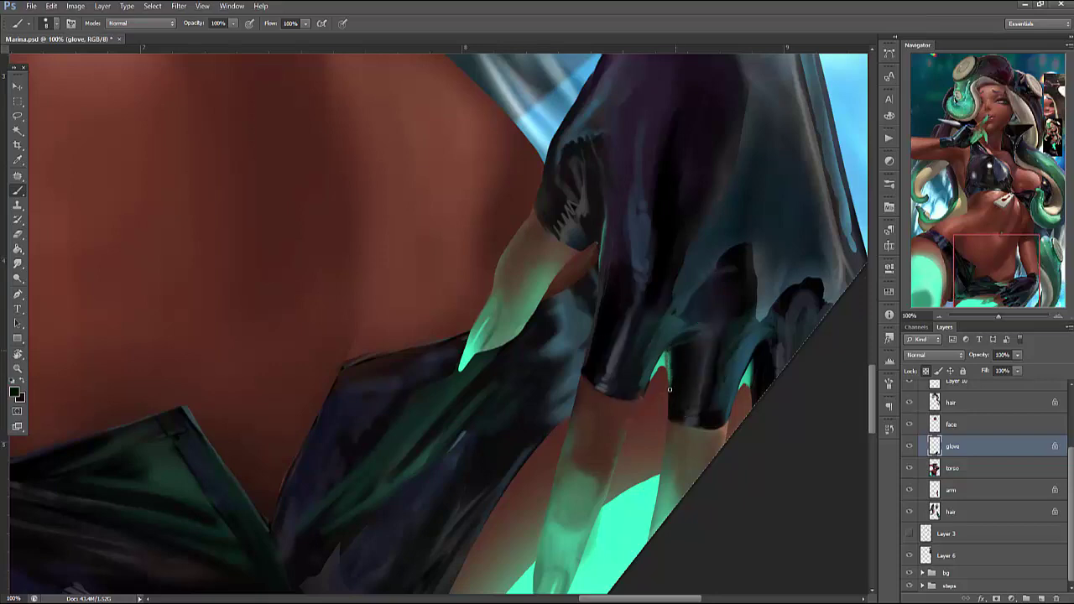
left_click(753, 383, "alt")
left_click_drag(742, 421, 767, 371)
Trim the bright green shapes in both finger gaps down to thin rims using freehand selections
key("l")
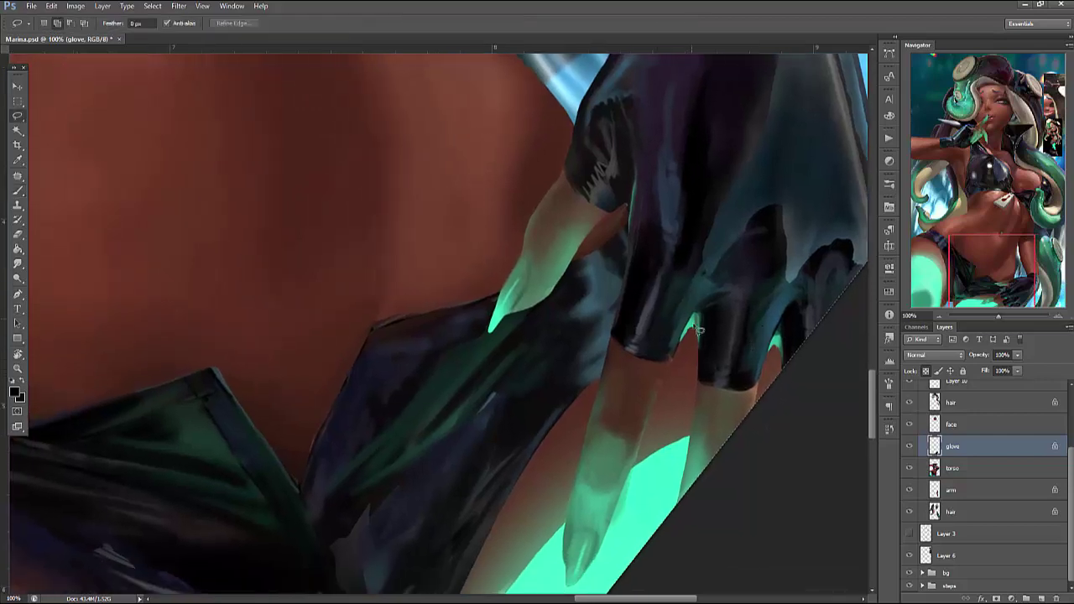
mouse_move(693, 329)
left_mouse_down()
mouse_move(676, 370)
mouse_move(693, 327)
left_mouse_up()
left_click_drag(770, 339, 788, 367)
key("ctrl+h")
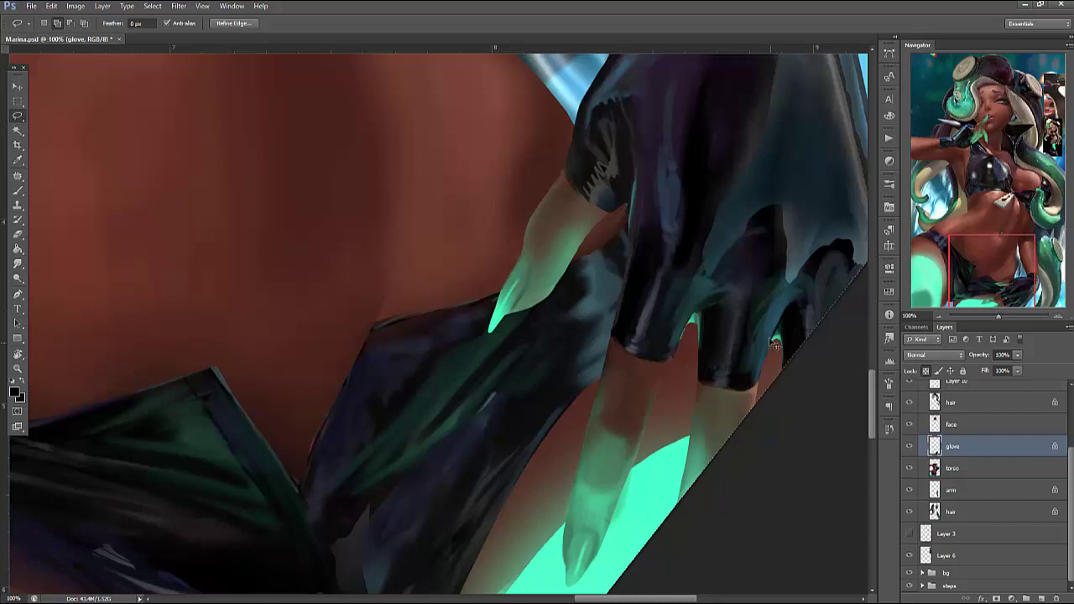
Paint thin bright green rim lights along the edges of the fingers and their gaps with a 3 px brush, undoing the last stroke
key("b")
left_click_drag(708, 342, 702, 270)
right_click(735, 274)
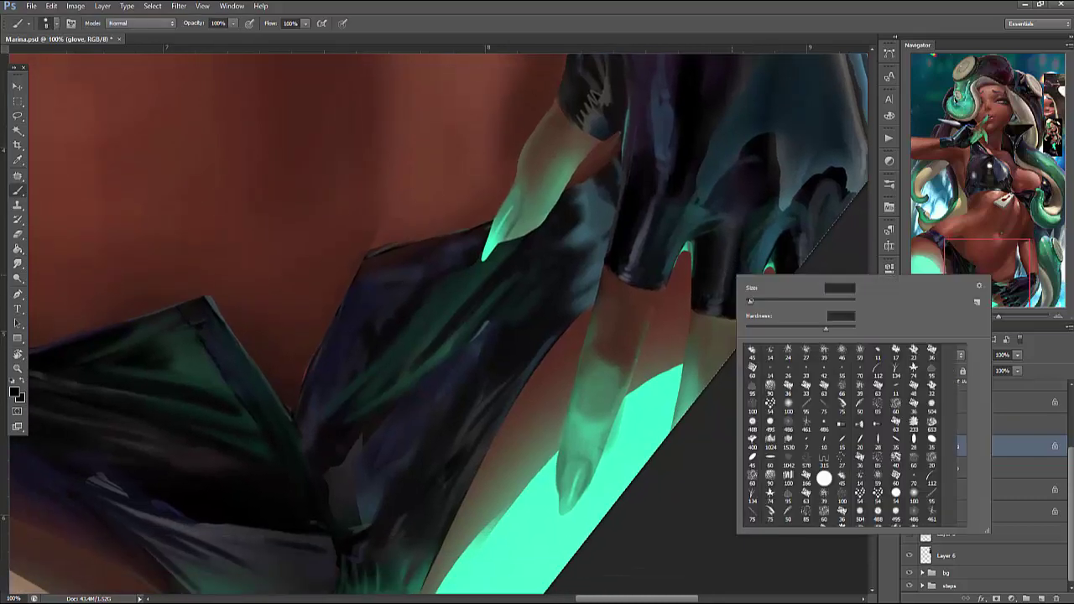
left_click(667, 391, "alt")
right_click(714, 225)
key("Return")
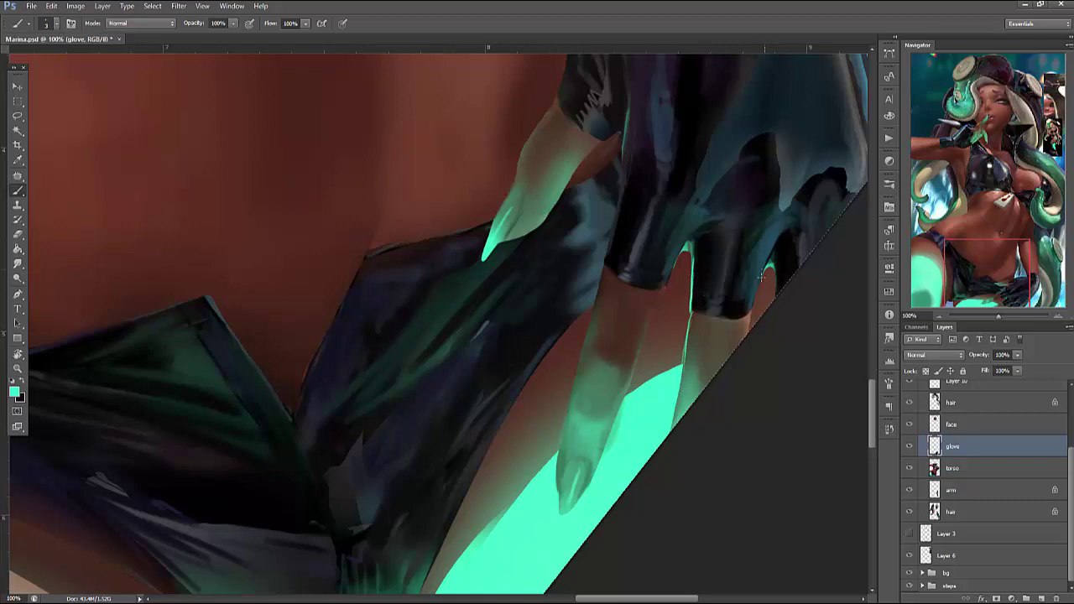
left_click_drag(677, 255, 683, 250)
left_click_drag(663, 292, 639, 360)
left_click_drag(654, 312, 629, 393)
left_click_drag(623, 181, 608, 257)
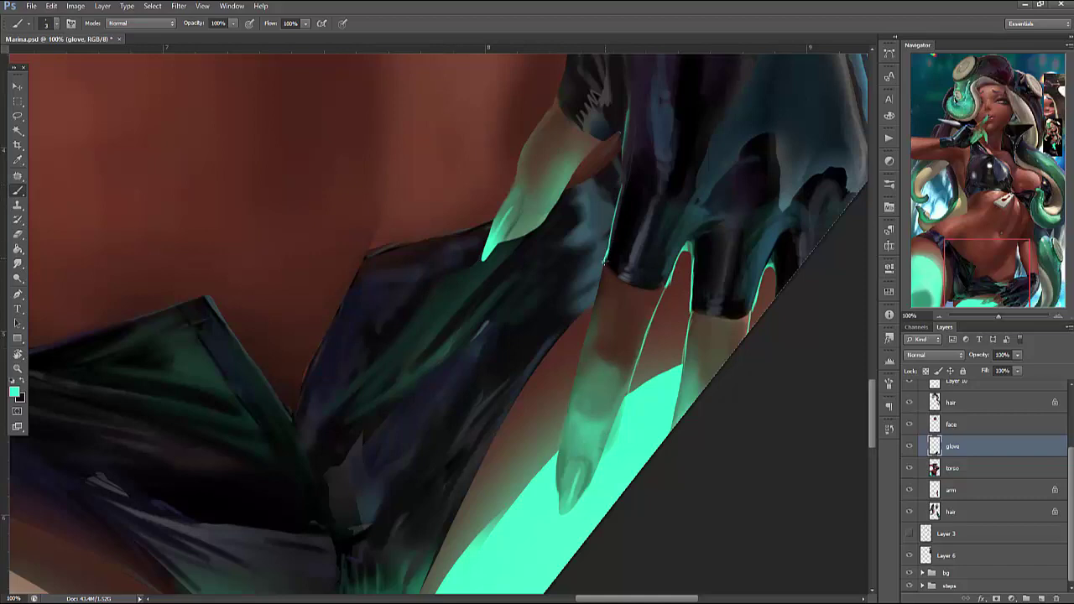
key("ctrl+z")
Paint green reflected light along the thumb cuff's lower edge and on the glove beside the outermost finger gap
right_click(634, 92)
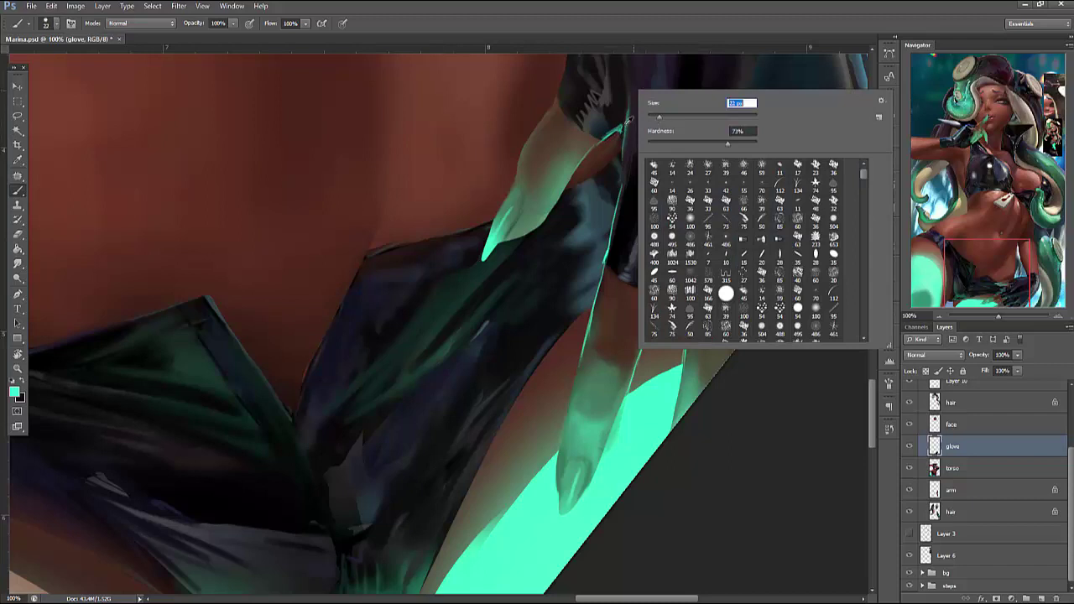
key("Return")
left_click(616, 122, "alt")
mouse_move(613, 126)
left_mouse_down()
mouse_move(625, 122)
mouse_move(625, 134)
left_mouse_up()
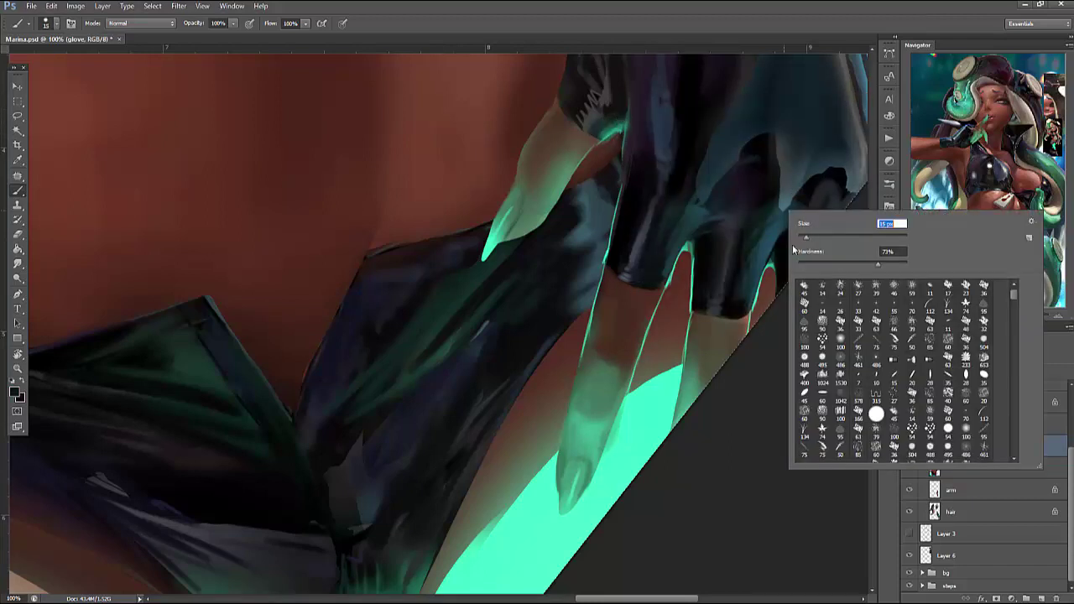
left_click(769, 256, "alt")
mouse_move(779, 296)
left_mouse_down()
mouse_move(791, 255)
mouse_move(784, 277)
left_mouse_up()
left_click(792, 256, "alt")
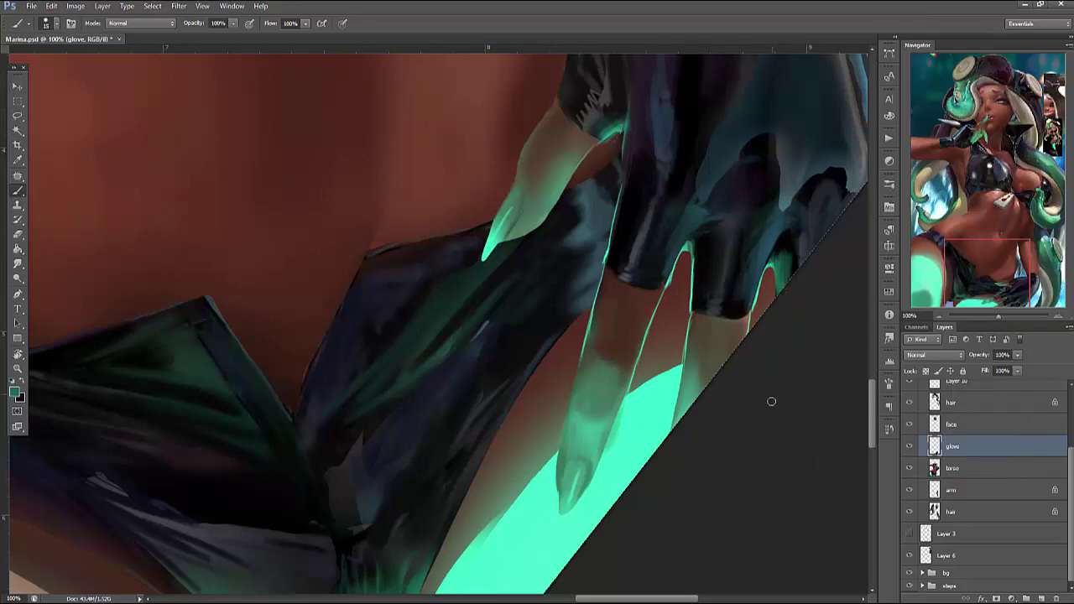
mouse_move(766, 358)
left_mouse_down()
mouse_move(758, 168)
mouse_move(727, 282)
mouse_move(636, 383)
mouse_move(660, 360)
mouse_move(669, 295)
left_mouse_up()
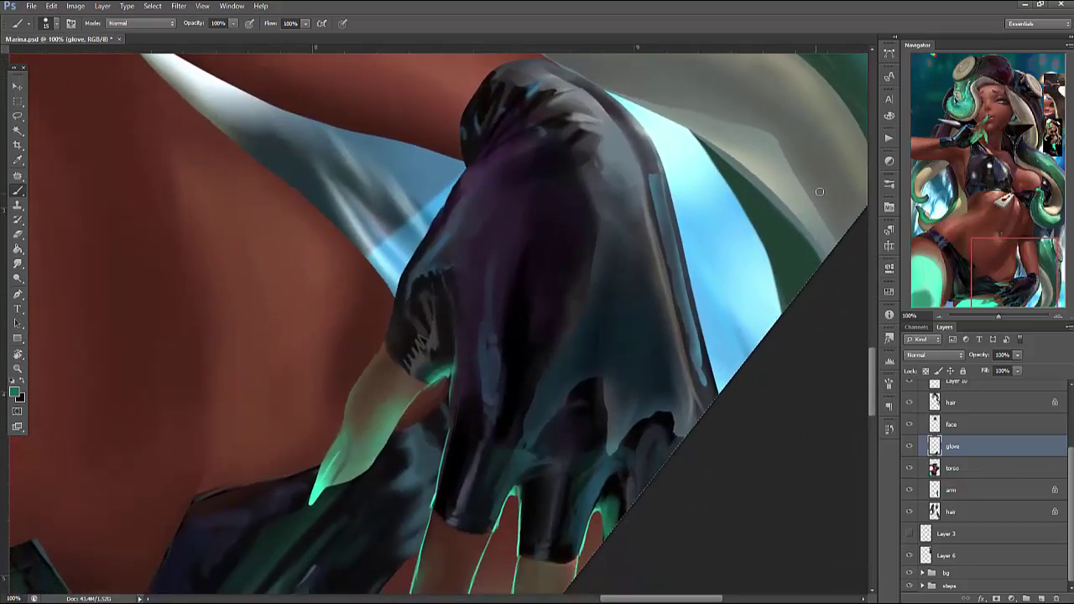
key("ctrl+minus")
key("ctrl+minus")
key("ctrl+minus")
key("ctrl+minus")
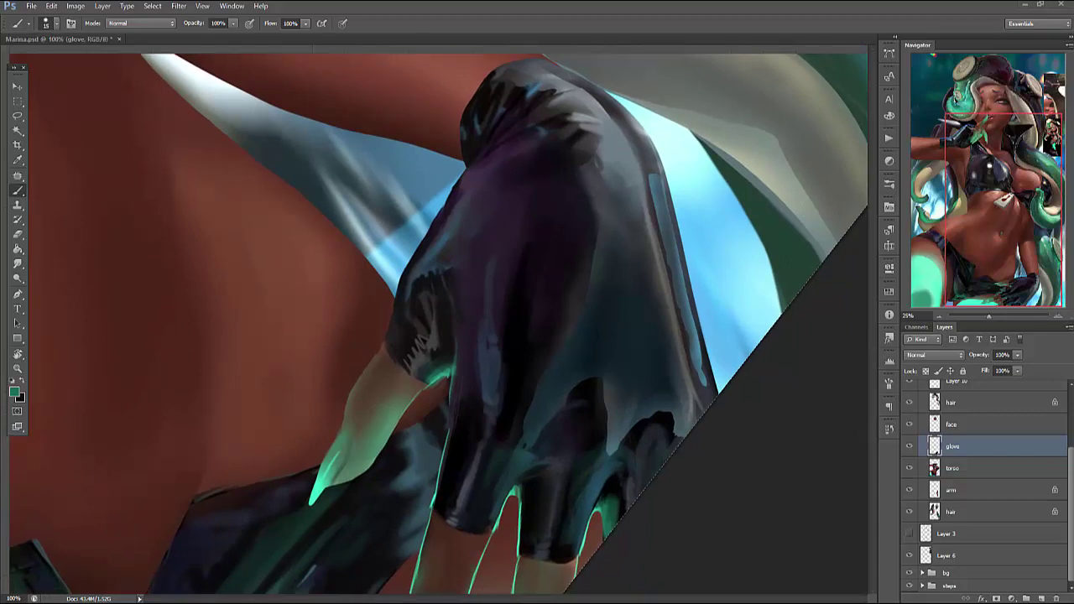
key("ctrl+1")
Set the brush to Dissolve mode at 37 px and 20% hardness, and paint grainy sampled tones over the back of the glove
right_click(492, 300)
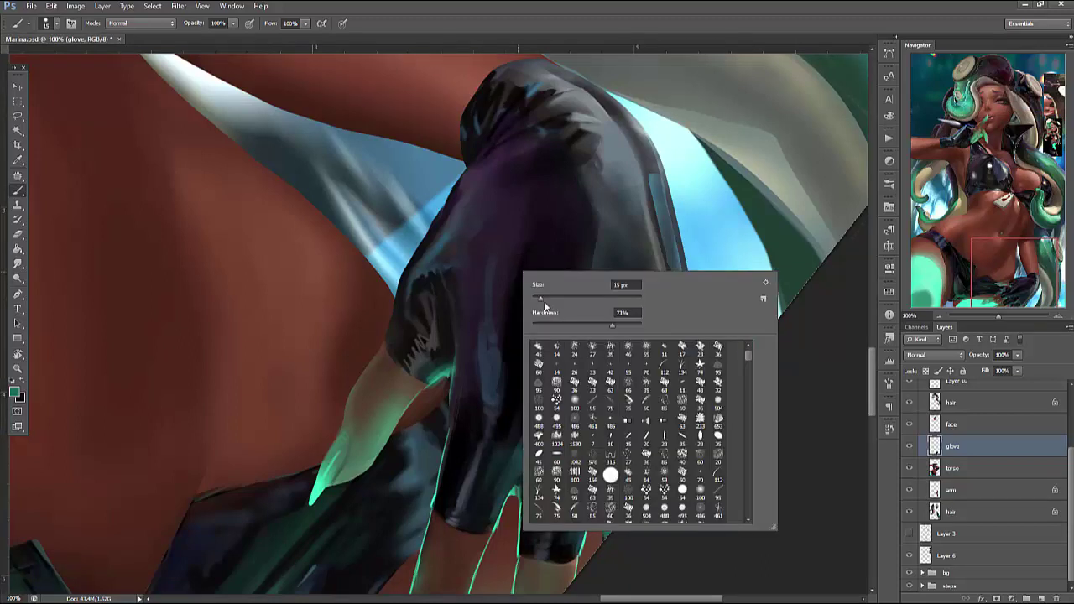
left_click(139, 23)
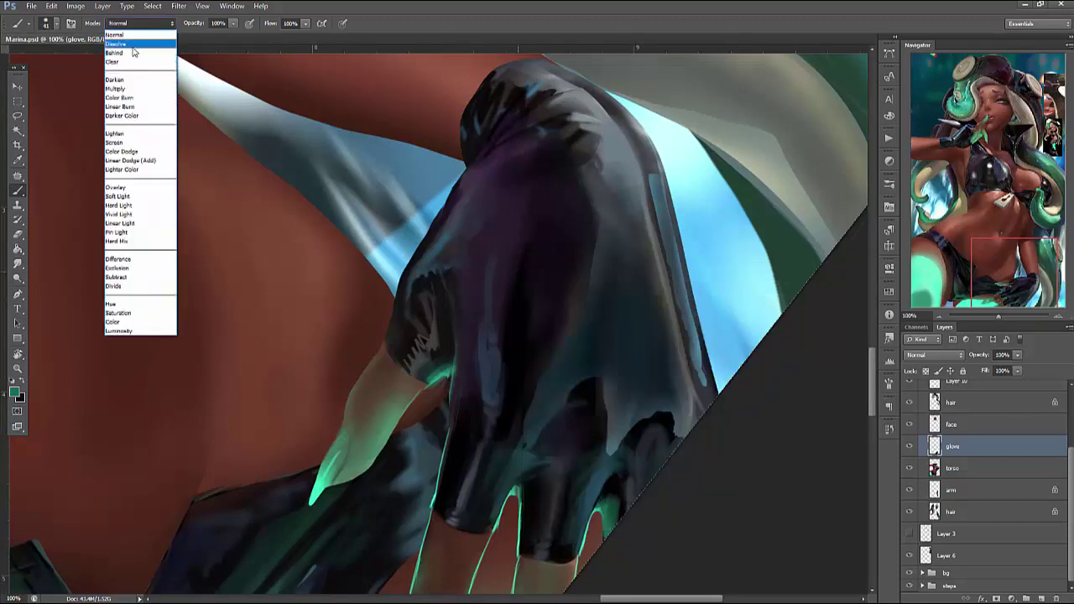
left_click(117, 43)
right_click(533, 201)
left_click_drag(574, 235, 562, 232)
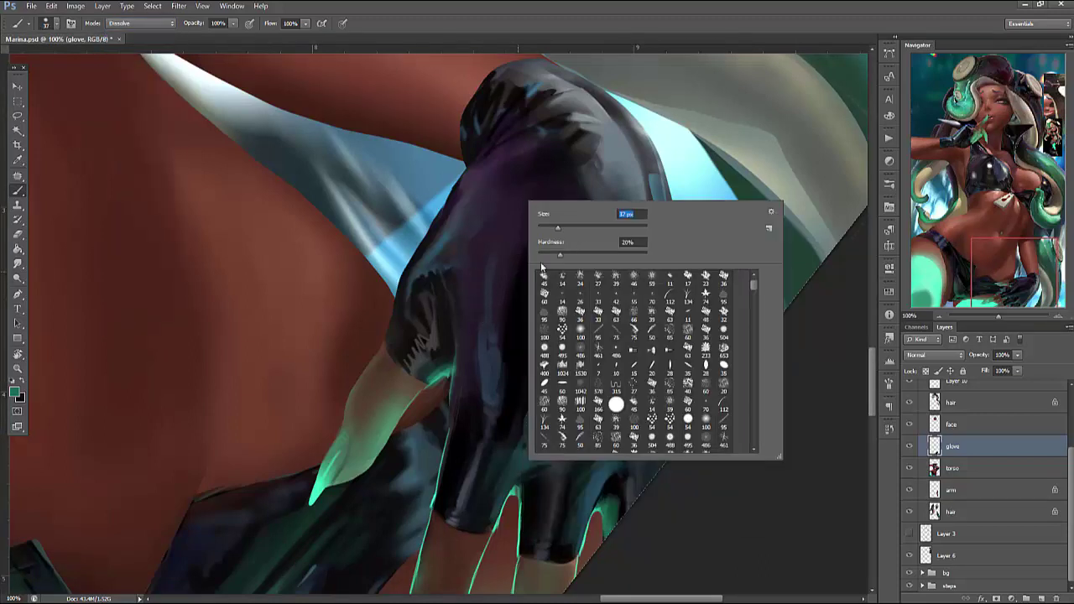
key("Return")
left_click(497, 378)
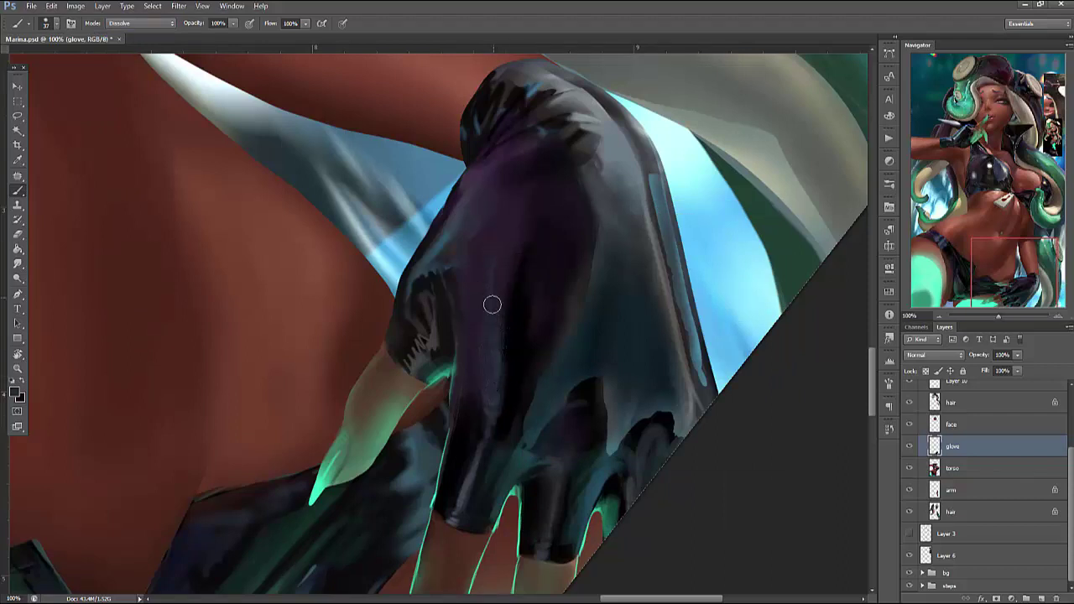
left_click_drag(446, 235, 476, 197)
left_click(461, 235, "alt")
left_click(606, 178, "alt")
mouse_move(612, 171)
left_mouse_down()
mouse_move(633, 194)
mouse_move(616, 181)
mouse_move(621, 234)
left_mouse_up()
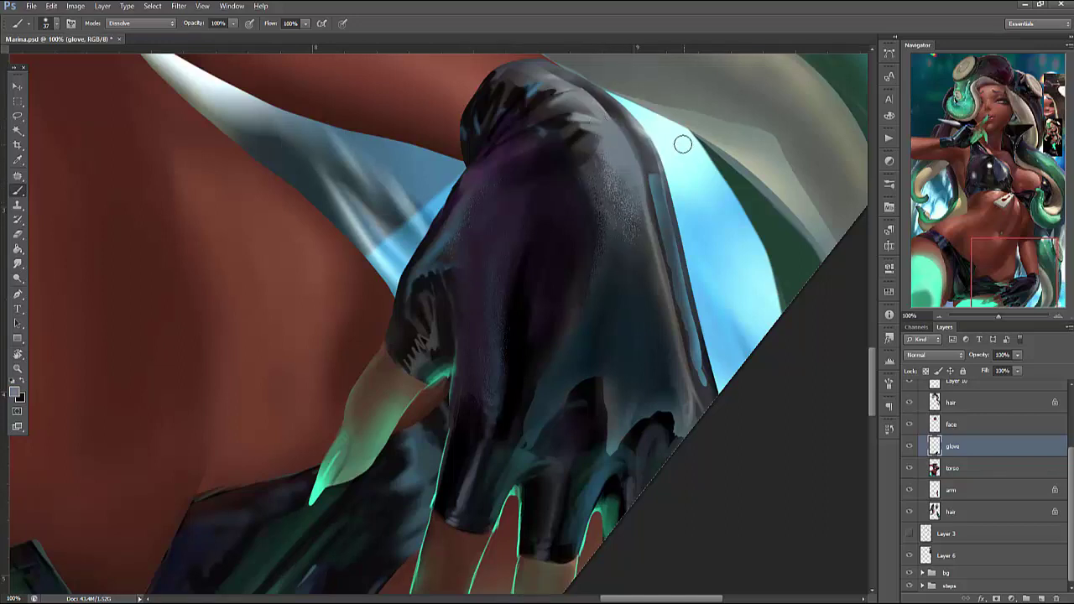
Select the upper folds and back of the glove, and paint grainy near-white highlights along their upper edges
left_click(654, 238, "alt")
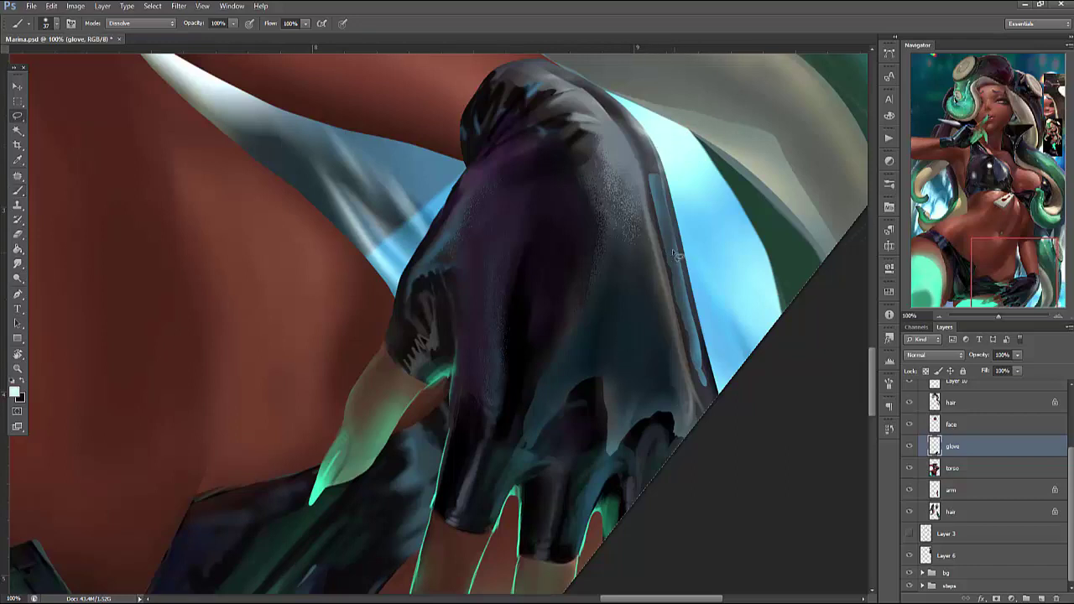
key("l")
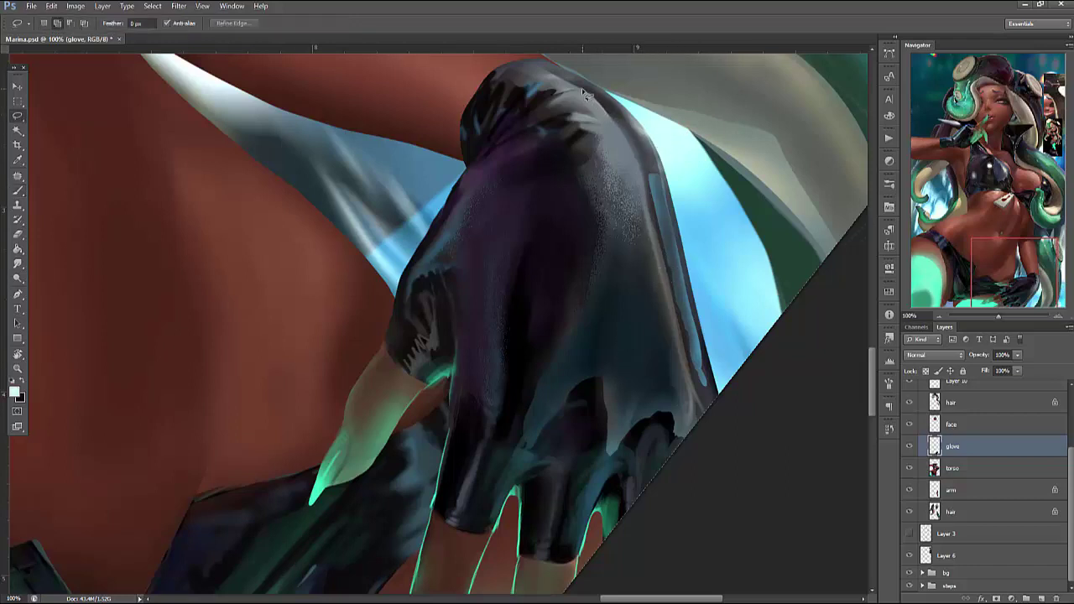
mouse_move(654, 205)
left_mouse_down()
mouse_move(554, 180)
mouse_move(587, 96)
mouse_move(529, 67)
mouse_move(597, 105)
mouse_move(585, 88)
mouse_move(609, 109)
mouse_move(600, 143)
mouse_move(625, 134)
mouse_move(638, 160)
left_mouse_up()
key("b")
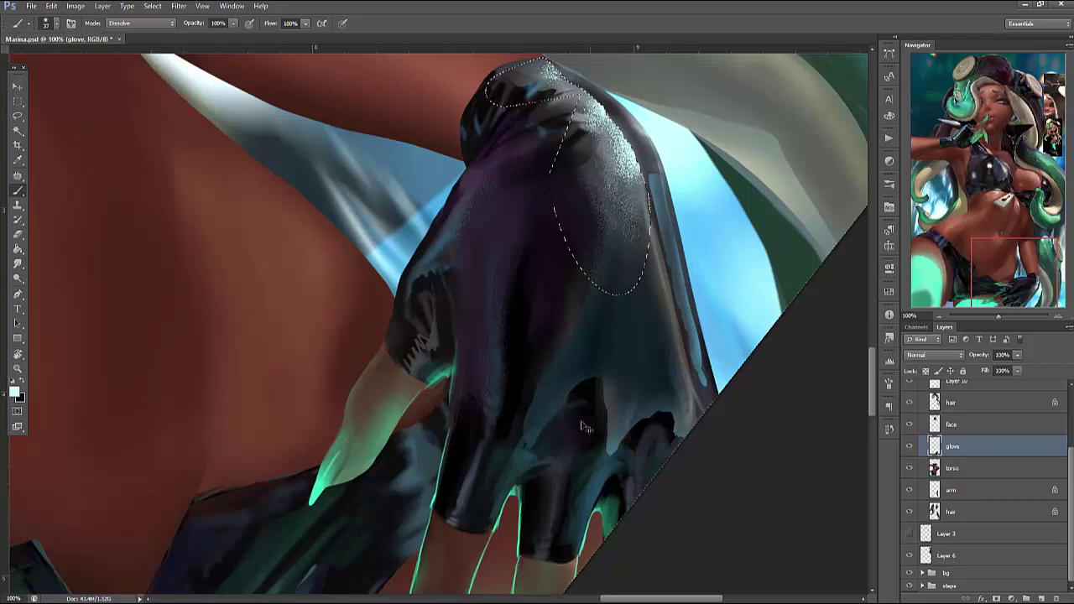
Undo the grainy near-white strokes on the back of the glove and deselect
key("ctrl+alt+z")
key("ctrl+alt+z")
key("ctrl+alt+z")
key("ctrl+alt+z")
key("ctrl+alt+z")
key("ctrl+alt+z")
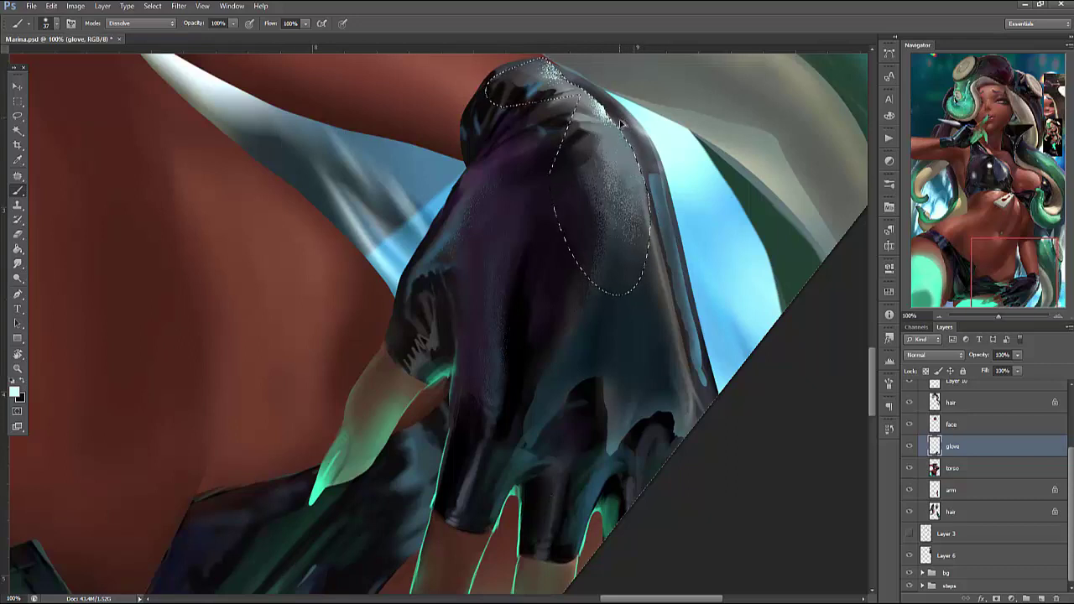
key("ctrl+alt+z")
left_click_drag(625, 164, 623, 168)
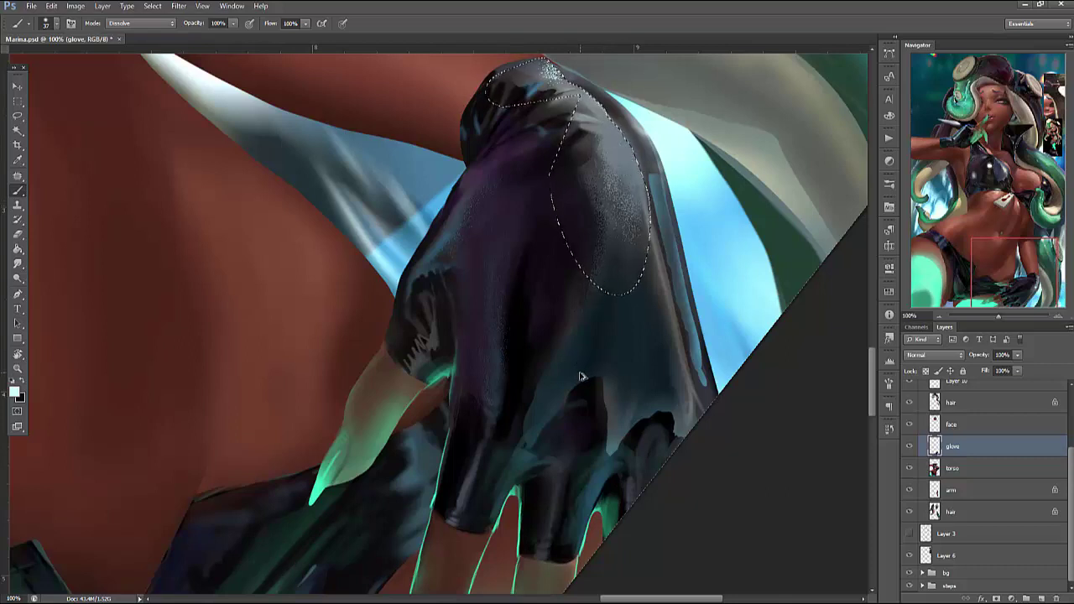
key("ctrl+d")
key("l")
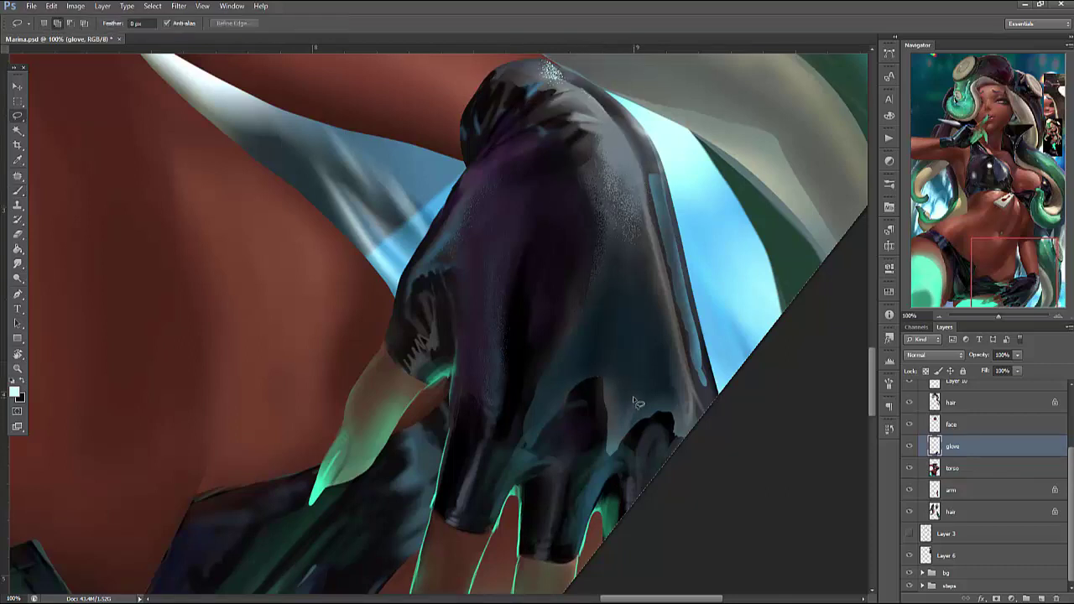
key("b")
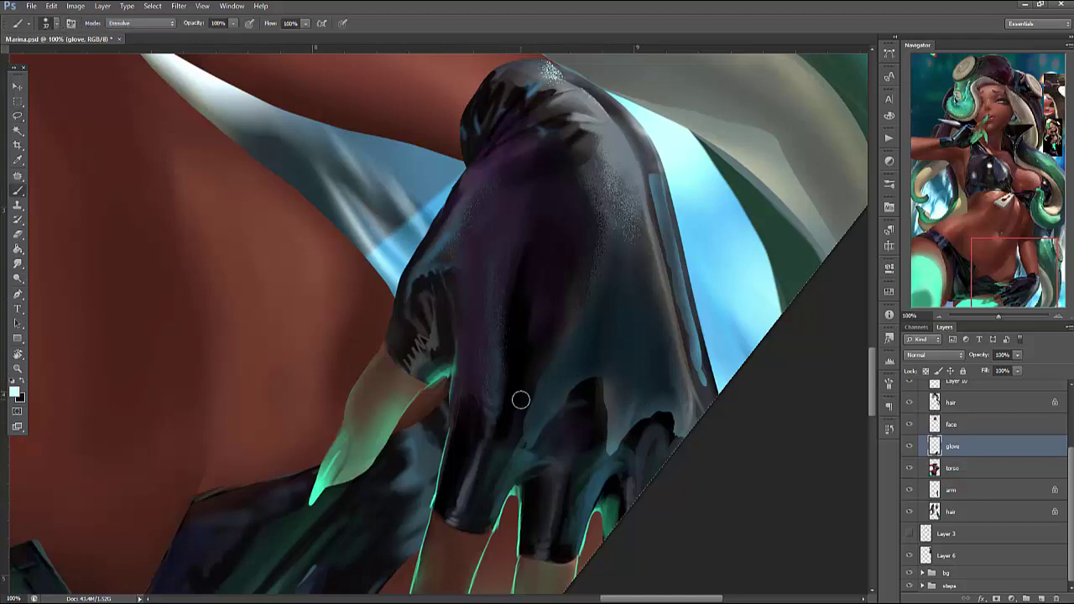
Paint grainy pale cream highlights on the glove's index knuckle and thumb cuff, using Dissolve brushes of 20 px and 11 px
right_click(501, 410)
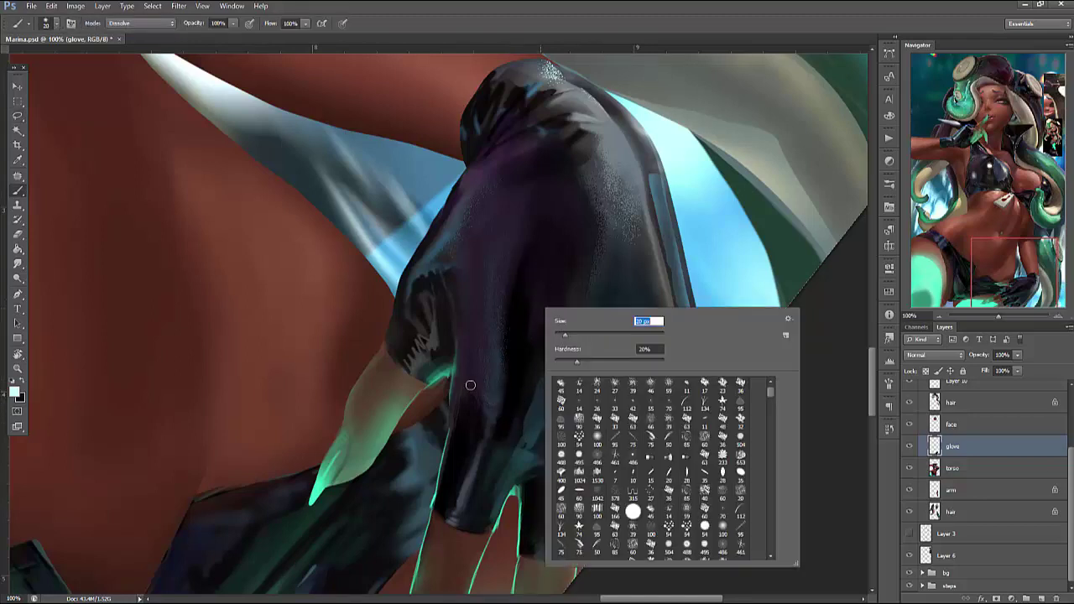
left_click(15, 391)
left_click(544, 275)
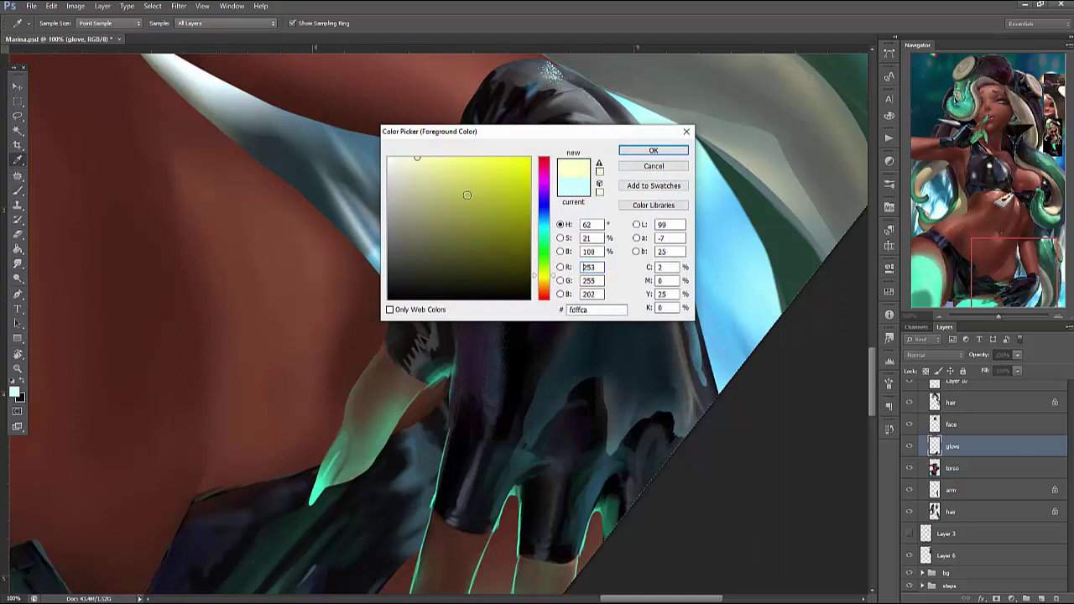
left_click_drag(544, 287, 544, 292)
left_click(653, 150)
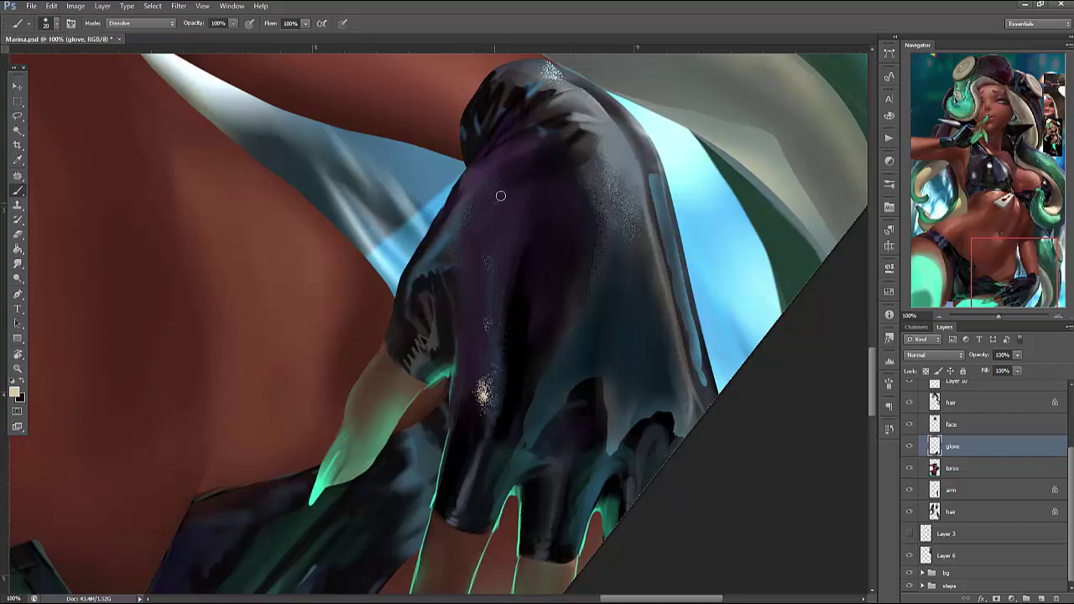
right_click(513, 296)
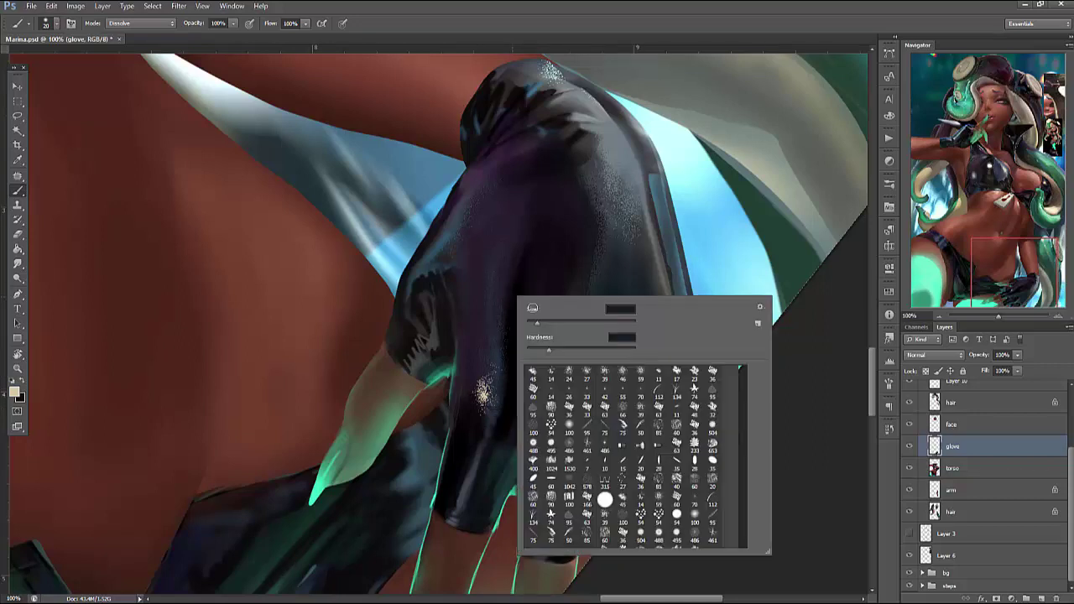
key("Return")
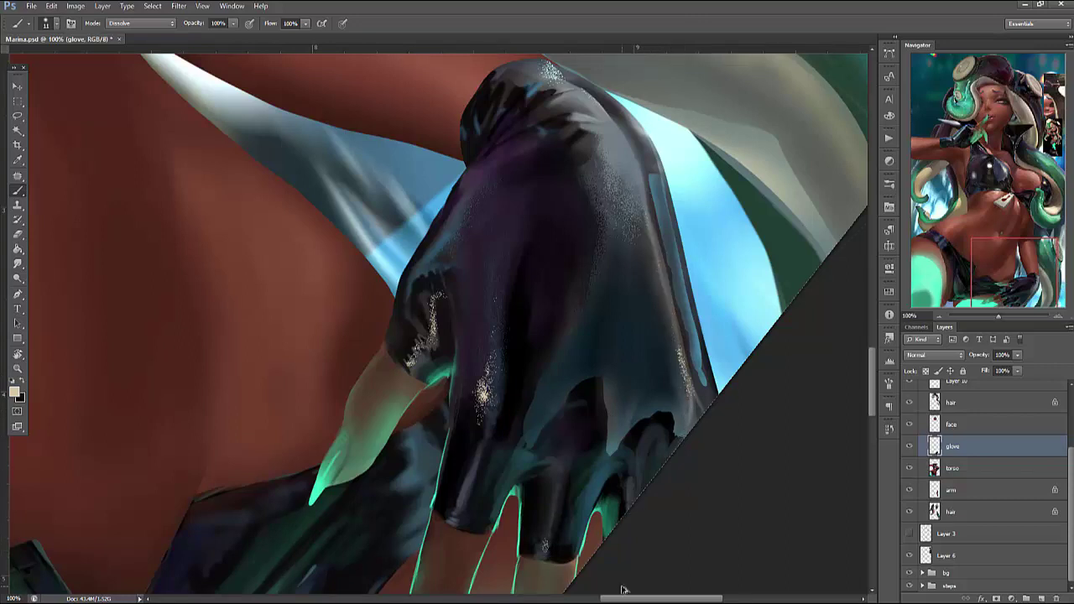
Set the brush to Normal mode at 3 px and reset the canvas rotation
left_click(156, 23)
left_click(142, 34)
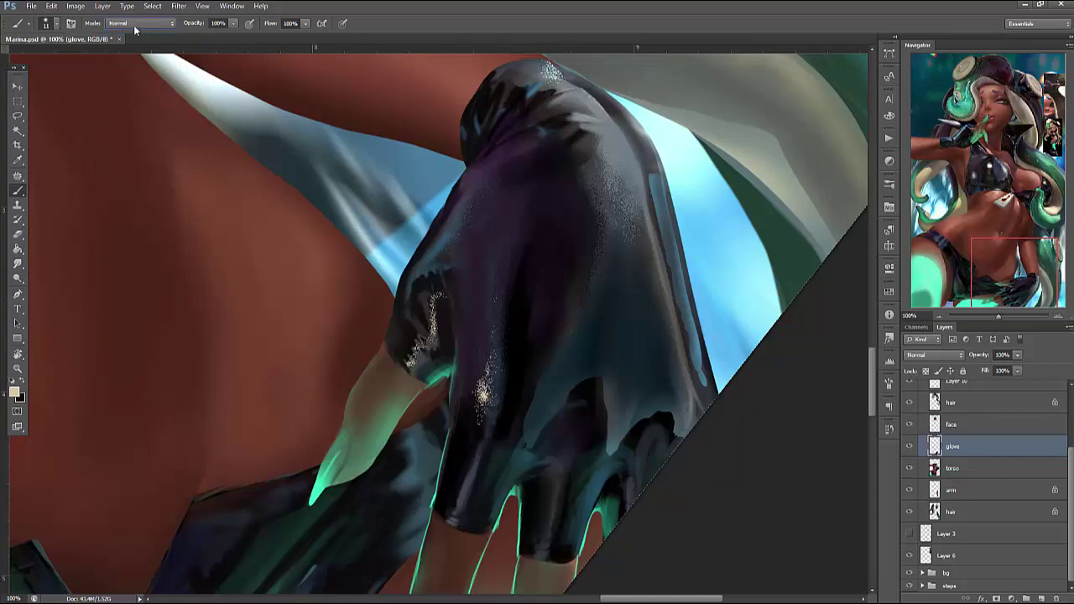
left_click(134, 28)
left_click(304, 128)
key("r")
left_click(149, 24)
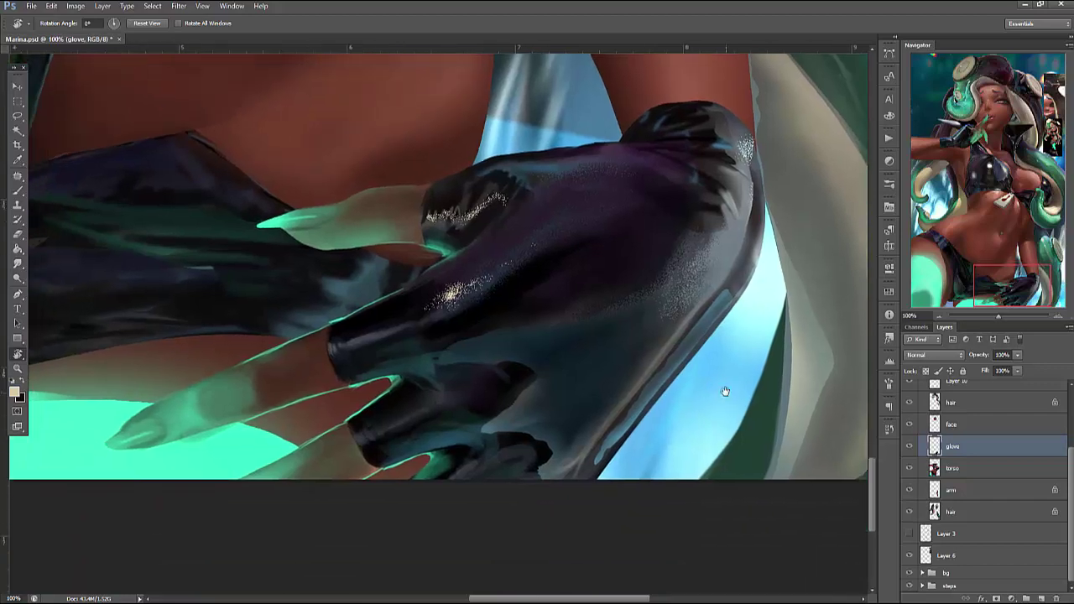
key("b")
right_click(700, 285)
key("Return")
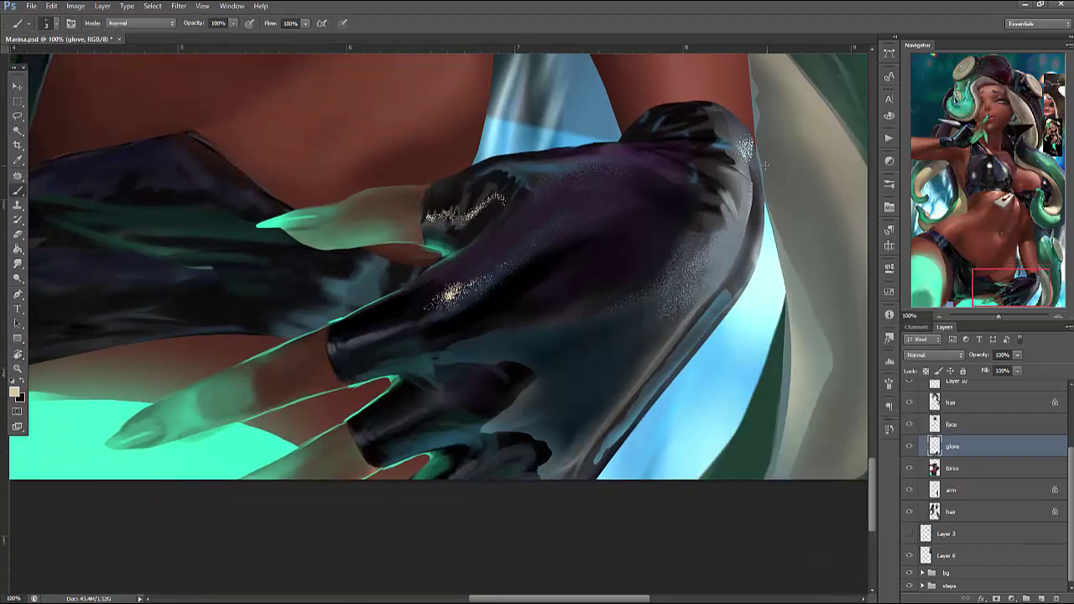
Select the glove's wrist cuff and extend its dark outer edge with a 37 px brush
key("l")
scroll(711, 186, "up", 5)
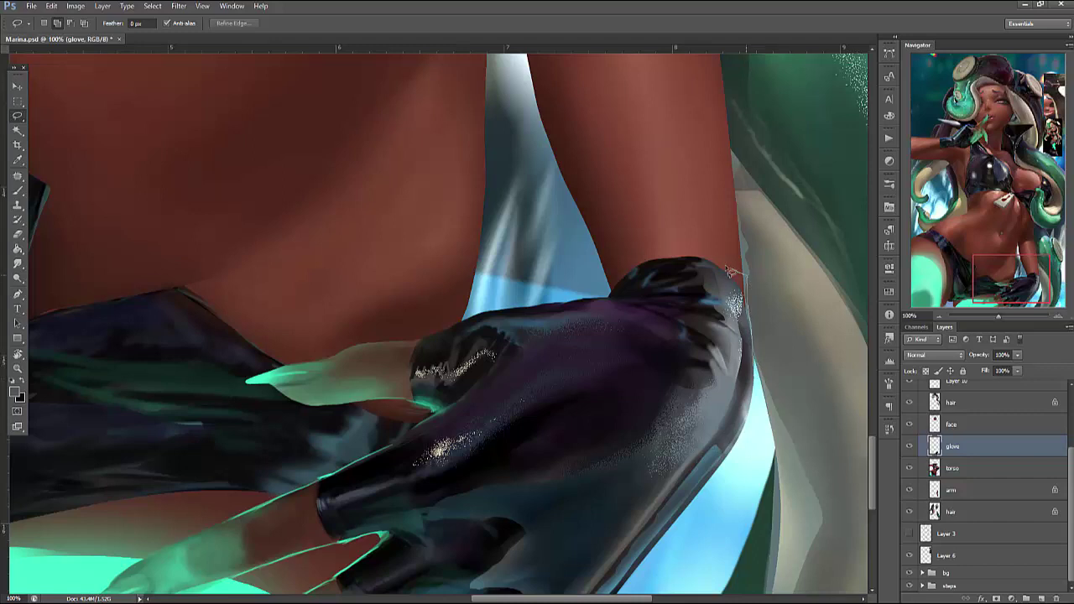
mouse_move(729, 270)
left_mouse_down()
mouse_move(690, 257)
mouse_move(630, 273)
mouse_move(611, 294)
left_mouse_up()
key("b")
right_click(760, 245)
left_click(850, 285)
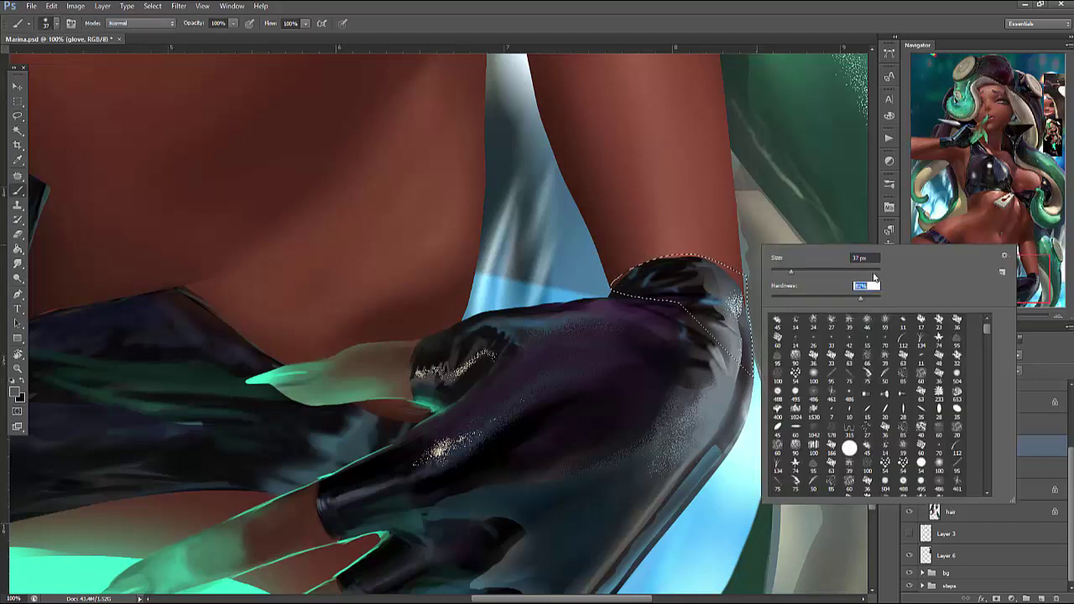
key("Return")
mouse_move(735, 272)
left_mouse_down()
mouse_move(710, 269)
mouse_move(710, 283)
mouse_move(696, 283)
mouse_move(735, 284)
mouse_move(730, 304)
mouse_move(740, 286)
mouse_move(742, 342)
mouse_move(753, 271)
left_mouse_up()
key("ctrl+d")
mouse_move(720, 323)
left_mouse_down()
mouse_move(676, 335)
mouse_move(718, 337)
mouse_move(716, 304)
mouse_move(737, 331)
mouse_move(668, 365)
mouse_move(727, 355)
mouse_move(757, 414)
left_mouse_up()
left_click_drag(817, 482, 844, 369)
left_click(753, 287, "alt")
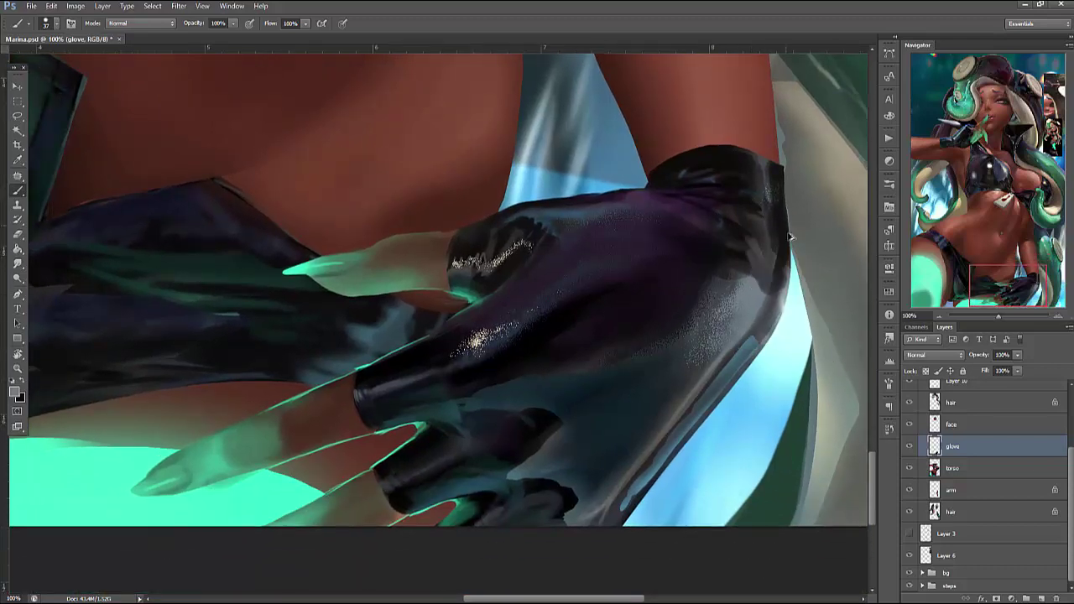
Paint dark purple over the wrist cuff's inner folds with a 42 px brush
key("ctrl+shift+d")
right_click(805, 207)
key("Return")
mouse_move(805, 207)
left_mouse_down()
mouse_move(749, 210)
mouse_move(703, 164)
mouse_move(729, 154)
mouse_move(676, 175)
mouse_move(692, 193)
mouse_move(729, 185)
mouse_move(647, 197)
mouse_move(677, 187)
mouse_move(663, 185)
mouse_move(687, 164)
mouse_move(654, 171)
left_mouse_up()
right_click(725, 130)
left_click_drag(748, 149, 781, 150)
key("Return")
mouse_move(678, 163)
left_mouse_down()
mouse_move(712, 161)
mouse_move(692, 178)
left_mouse_up()
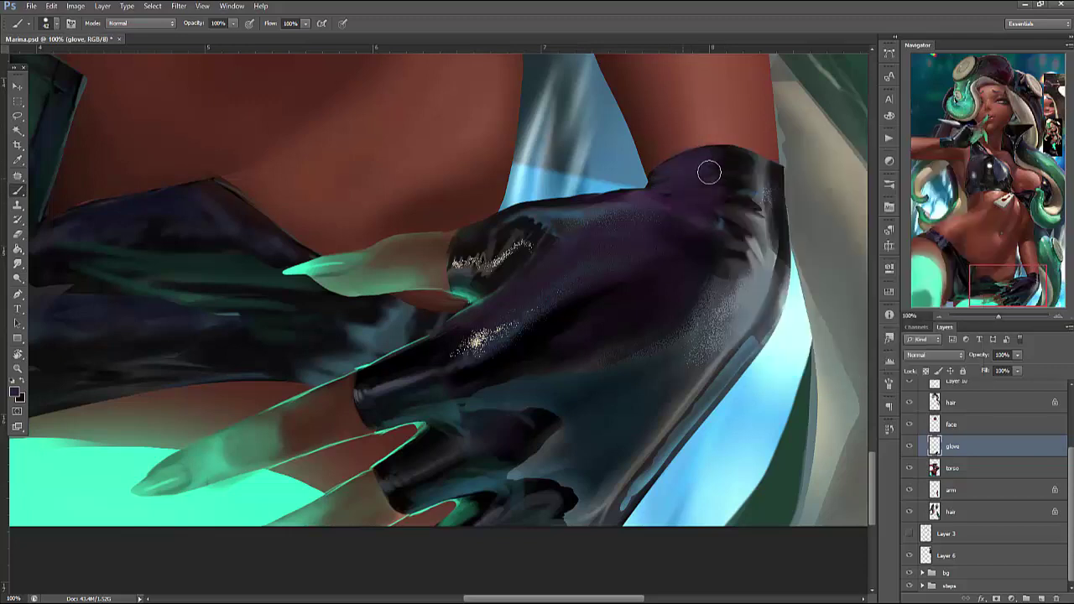
Paint a stroke across the back of the glove below the cuff and undo the latest strokes
mouse_move(695, 240)
left_mouse_down()
mouse_move(643, 202)
mouse_move(722, 217)
mouse_move(761, 275)
mouse_move(752, 251)
mouse_move(752, 261)
mouse_move(715, 242)
mouse_move(747, 200)
mouse_move(772, 252)
left_mouse_up()
key("ctrl+alt+z")
key("ctrl+alt+z")
key("ctrl+alt+z")
key("ctrl+alt+z")
Paint blue-grey reflections along the glove's upper edge and across the wrist cuff with 19 px and 11 px brushes
right_click(712, 173)
left_click_drag(738, 198, 637, 194)
left_click(610, 204)
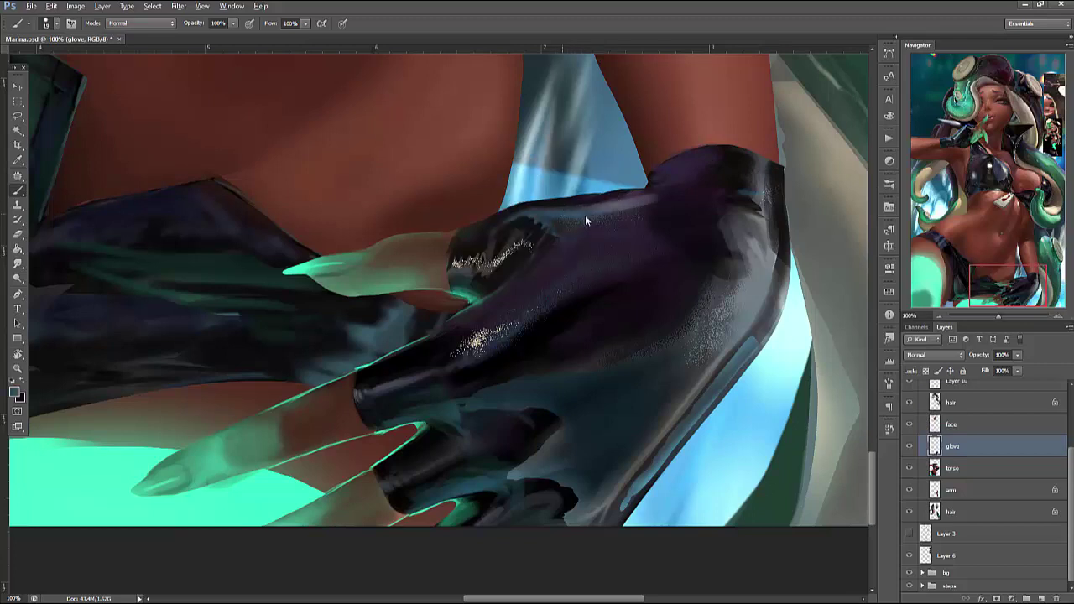
right_click(658, 133)
left_click(638, 192)
mouse_move(713, 174)
left_mouse_down()
mouse_move(678, 164)
mouse_move(735, 151)
left_mouse_up()
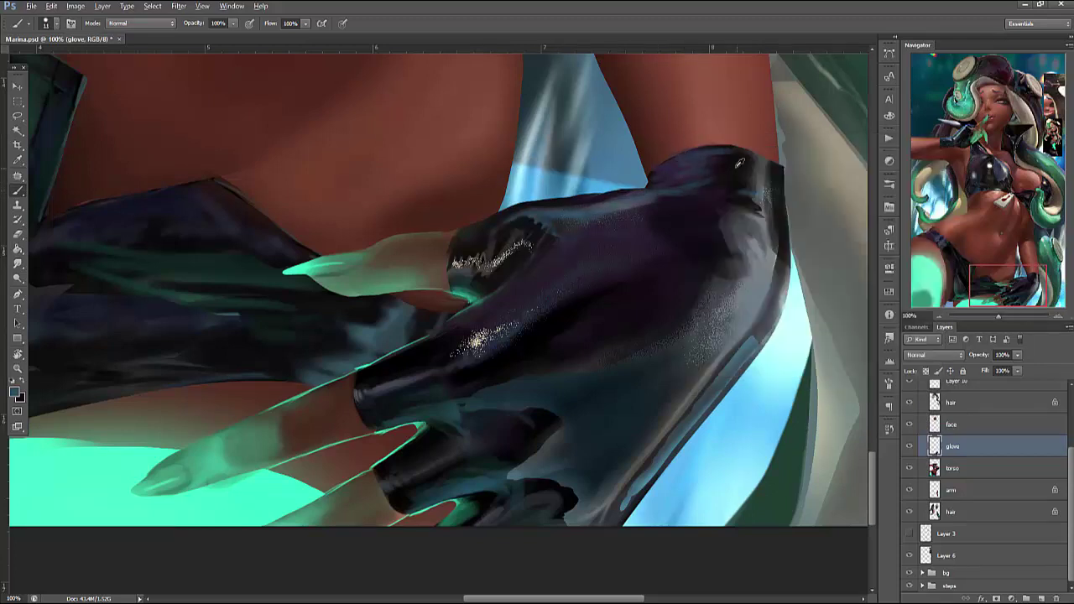
Select a narrow strip down the outer side of the wrist cuff, paint it with a 46 px brush and deselect
left_click(695, 182, "alt")
right_click(792, 147)
key("Escape")
key("l")
mouse_move(791, 172)
left_mouse_down()
mouse_move(777, 244)
mouse_move(755, 168)
mouse_move(766, 252)
mouse_move(780, 180)
mouse_move(765, 277)
left_mouse_up()
key("b")
key("x")
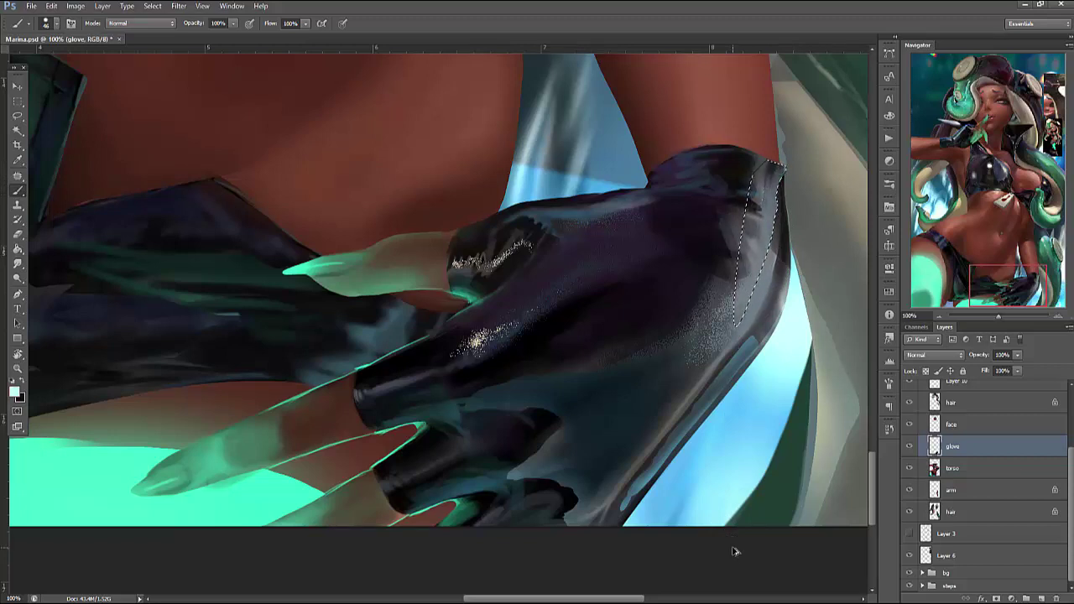
key("ctrl+d")
Paint fine grey fold streaks on the outer side of the wrist cuff with a 7 px brush and sampled tones
right_click(787, 183)
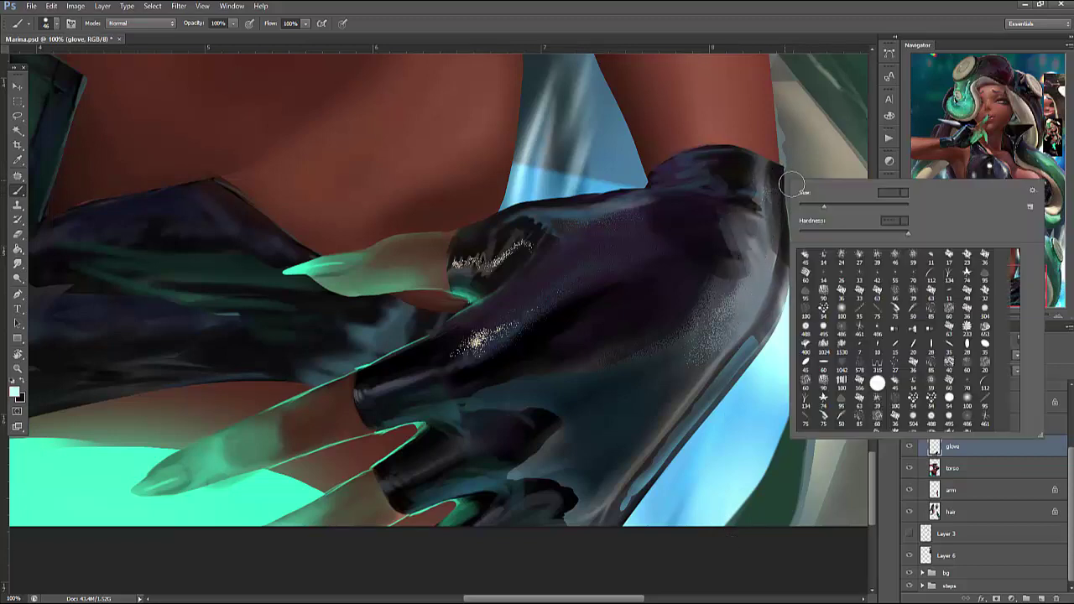
key("Escape")
left_click(758, 164, "alt")
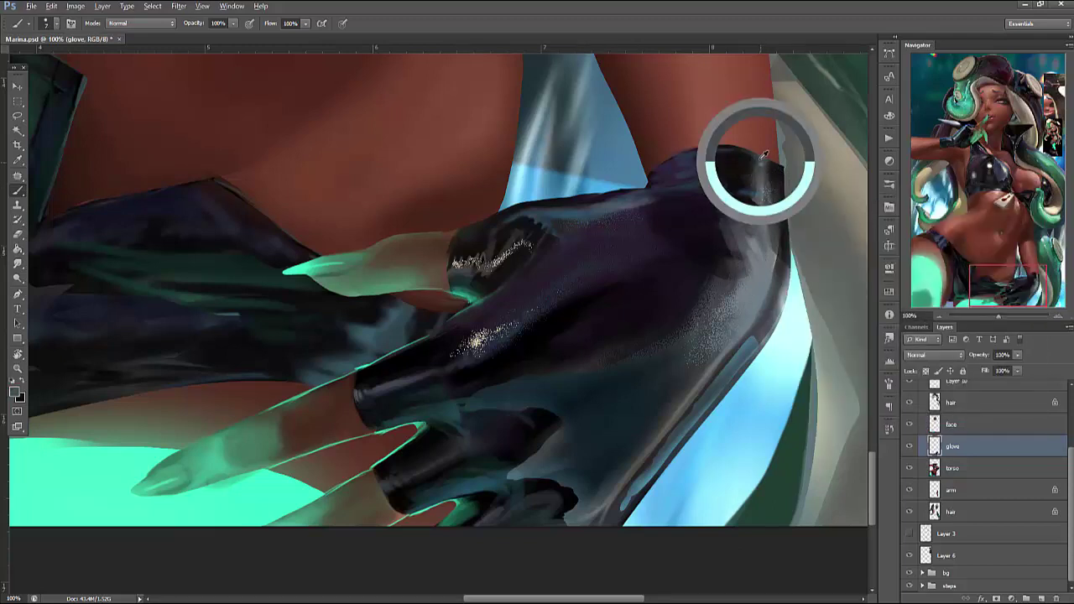
left_click(770, 225, "alt")
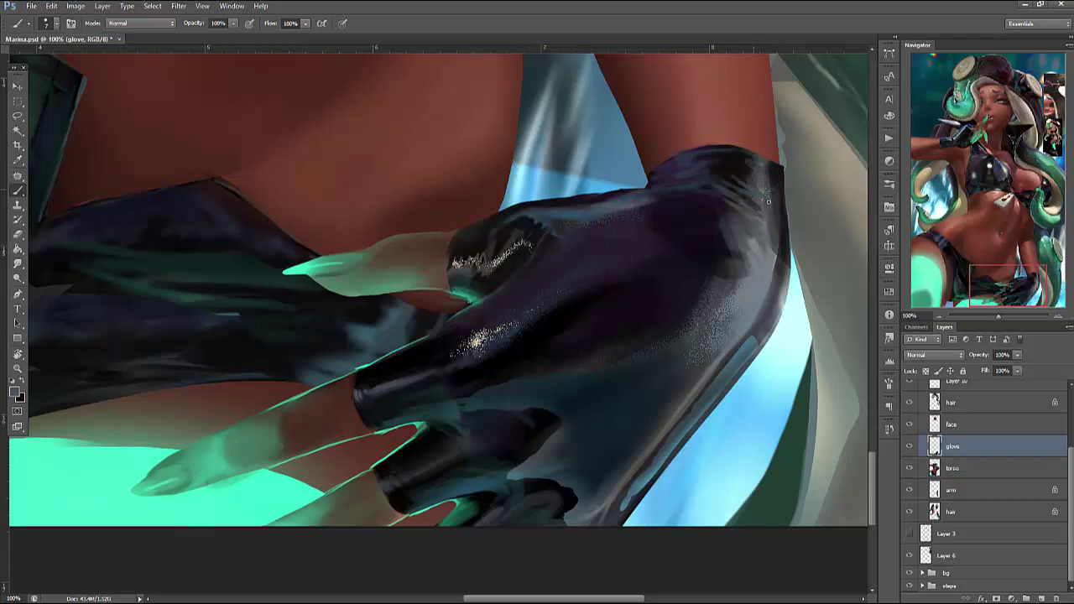
right_click(767, 143)
key("Escape")
Select the outer back of the glove, darken its grainy grey highlight with a 156 px black brush, and deselect
left_click(709, 200, "alt")
key("l")
mouse_move(789, 176)
left_mouse_down()
mouse_move(782, 216)
mouse_move(607, 343)
mouse_move(579, 488)
left_mouse_up()
key("b")
right_click(709, 251)
key("Tab")
key("Return")
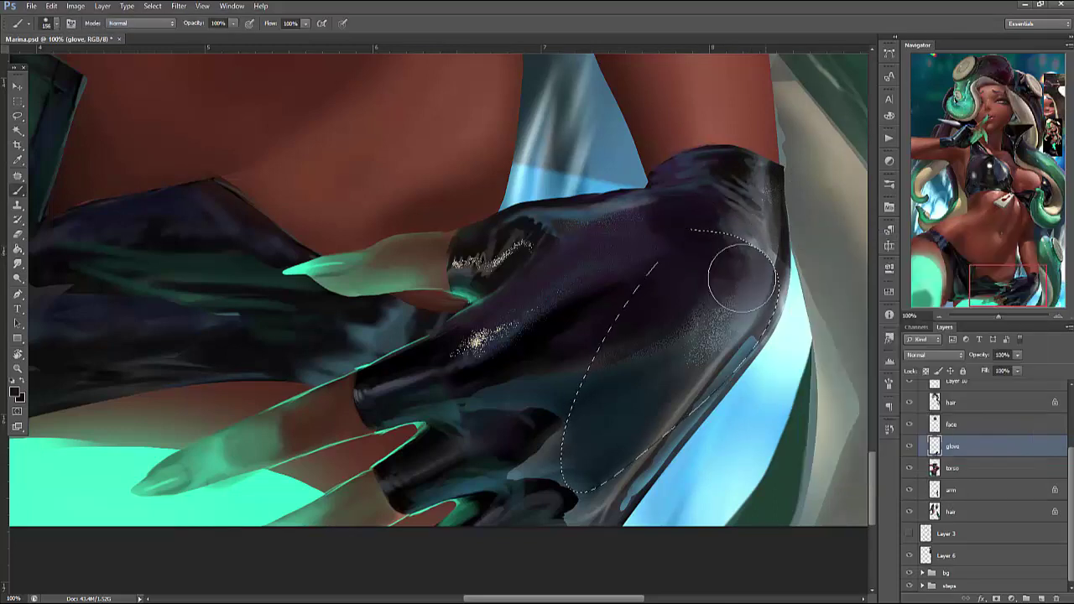
mouse_move(777, 277)
left_mouse_down()
mouse_move(696, 419)
mouse_move(803, 394)
mouse_move(793, 391)
mouse_move(675, 517)
left_mouse_up()
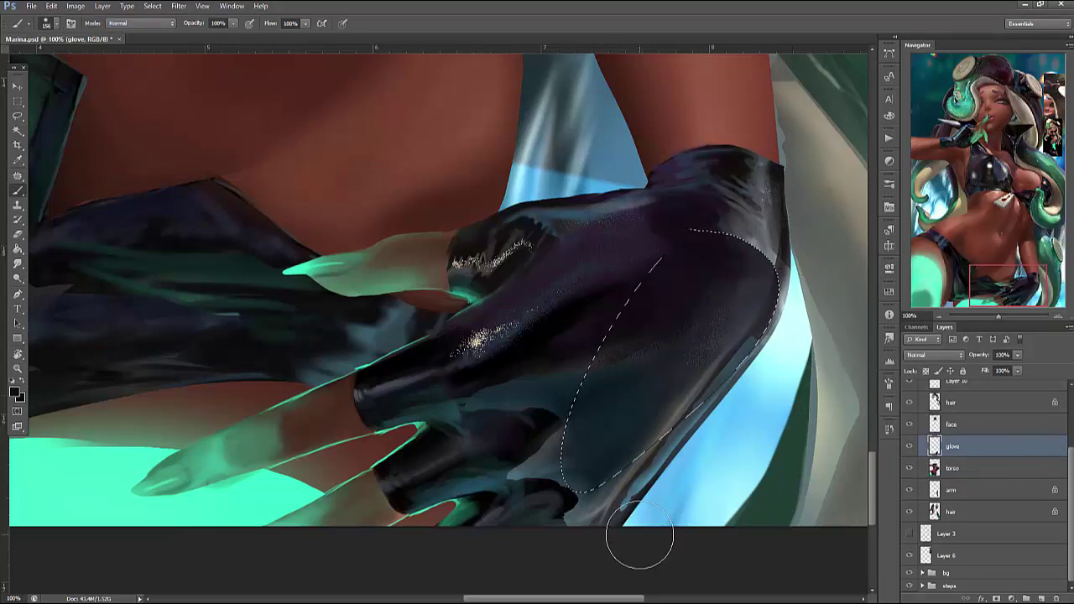
key("ctrl+d")
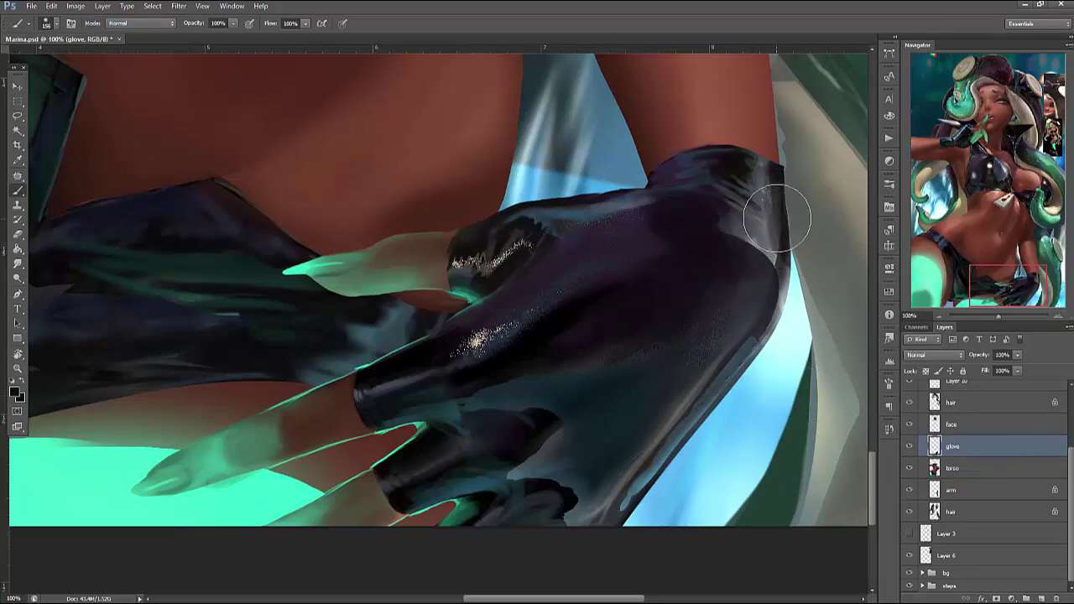
Select the patch between the wrist cuff and the outer back of the glove, paint grey into it with a soft 13 px brush, and deselect
key("l")
left_click_drag(772, 165, 782, 252)
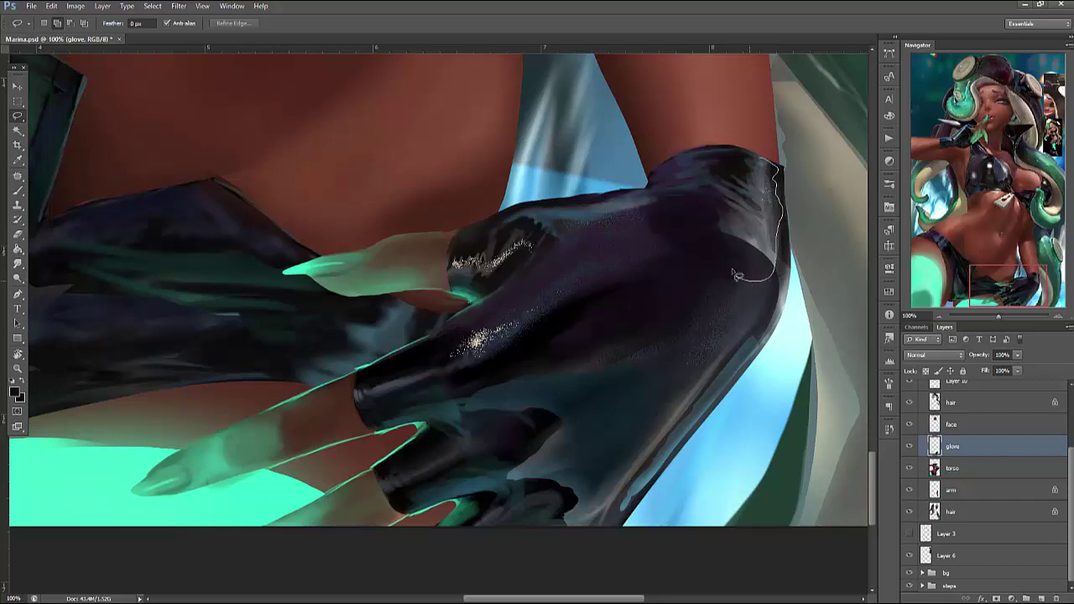
left_click_drag(742, 283, 738, 282)
key("b")
right_click(805, 177)
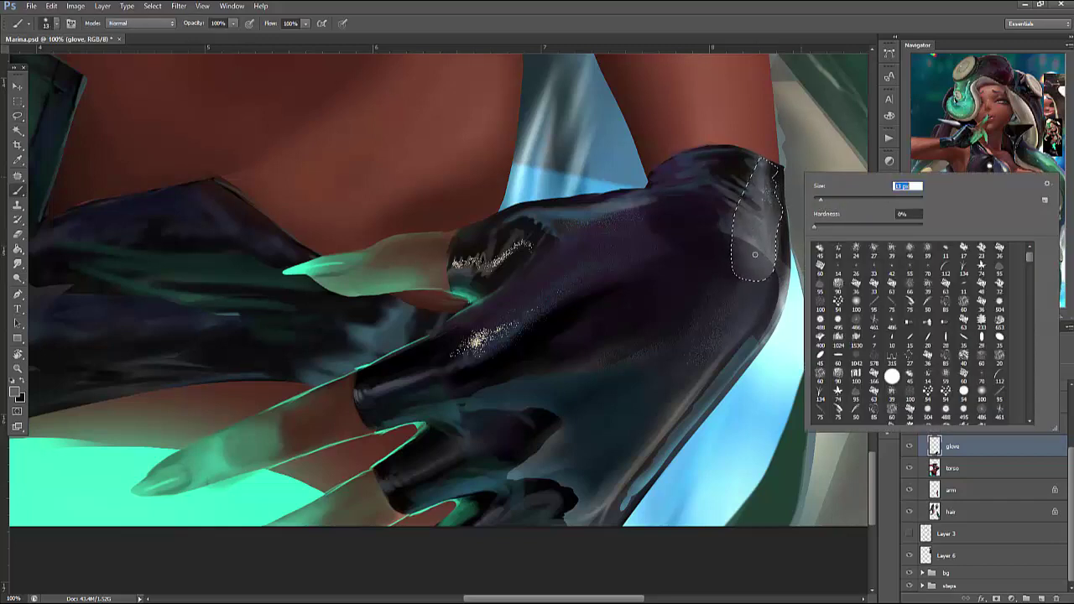
key("Escape")
mouse_move(747, 164)
left_mouse_down()
mouse_move(760, 235)
mouse_move(785, 231)
left_mouse_up()
key("ctrl+d")
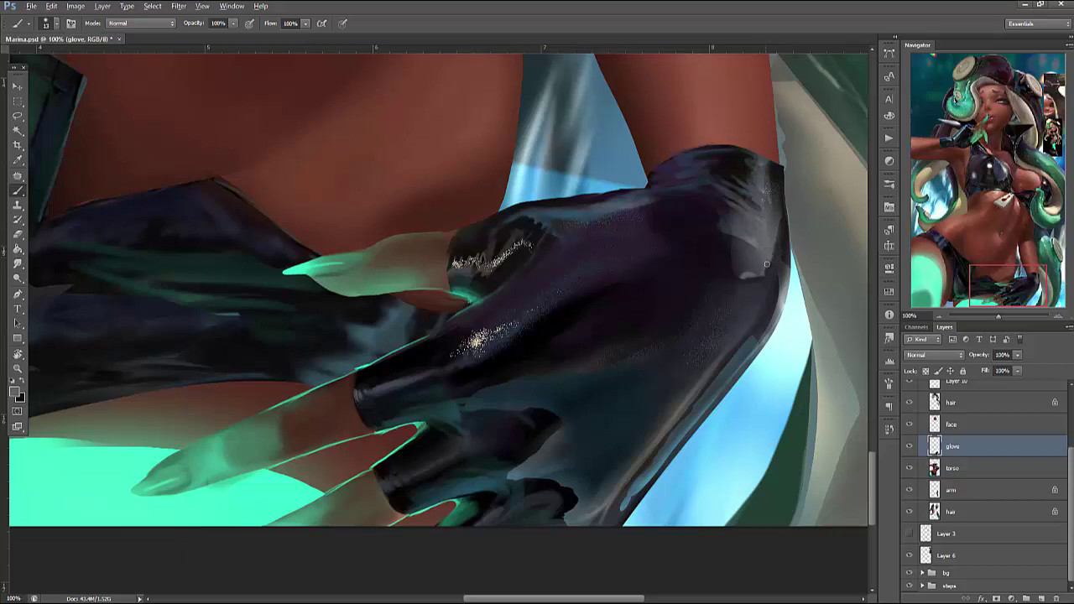
Blend the grey wrist highlight smoothly into the dark back of the glove with a soft 65 px brush and sampled tones
right_click(752, 150)
key("Escape")
right_click(728, 227)
left_click_drag(819, 159, 837, 159)
key("Escape")
left_click(731, 269, "alt")
mouse_move(731, 269)
left_mouse_down()
mouse_move(755, 281)
mouse_move(760, 273)
mouse_move(751, 305)
mouse_move(733, 293)
left_mouse_up()
left_click(755, 269, "alt")
left_click(733, 293, "alt")
left_click_drag(727, 209, 750, 251)
left_click(743, 294, "alt")
left_click(764, 300, "alt")
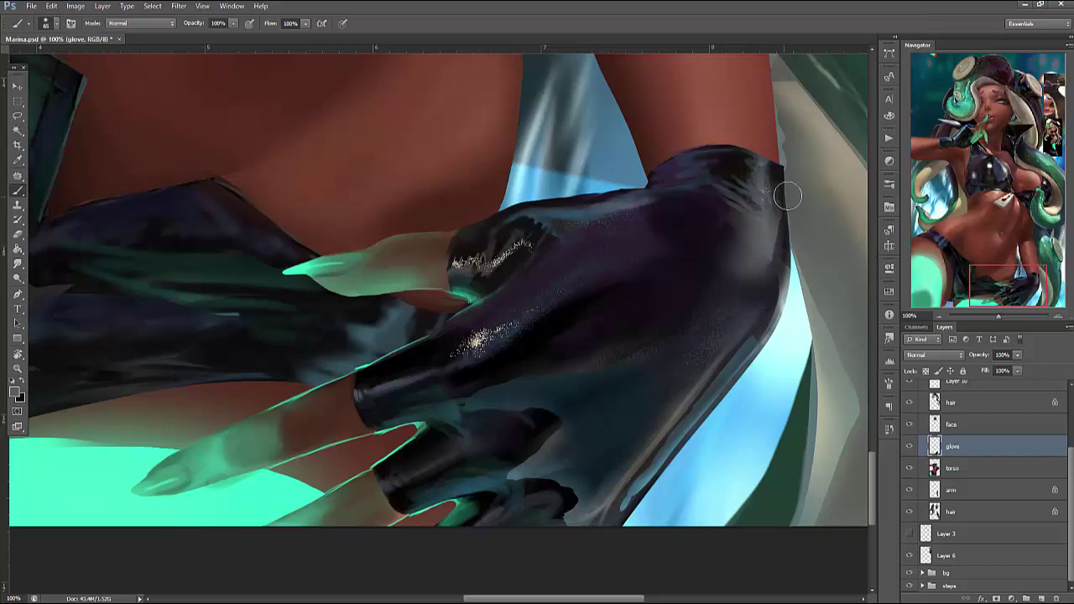
Paint a thin near-white rim highlight down the outer edge of the wrist and glove with a 5 px brush
right_click(801, 189)
left_click(793, 284, "alt")
right_click(793, 283)
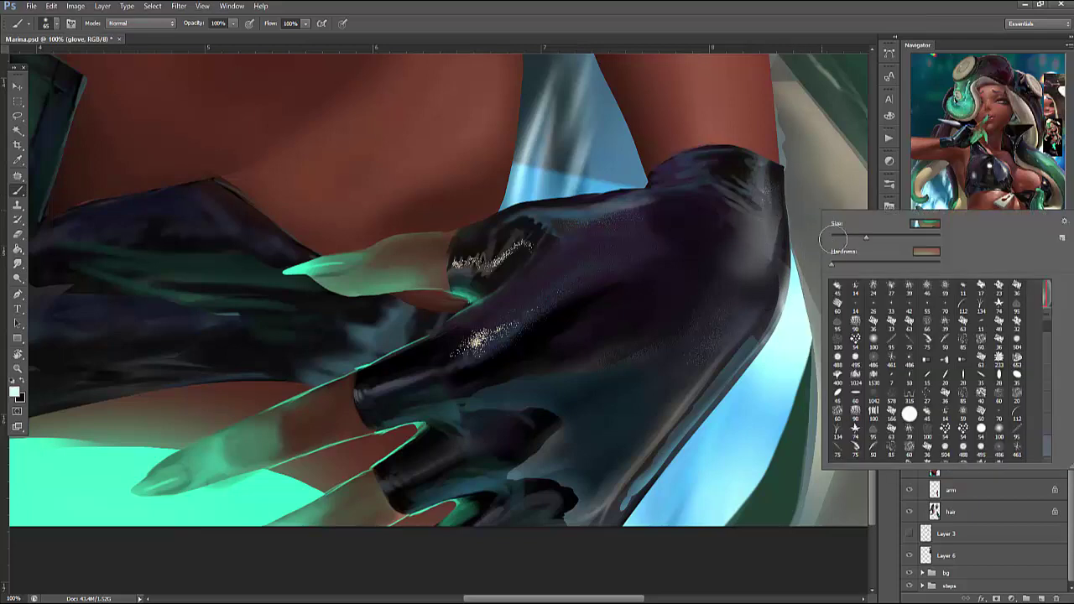
left_click(785, 201)
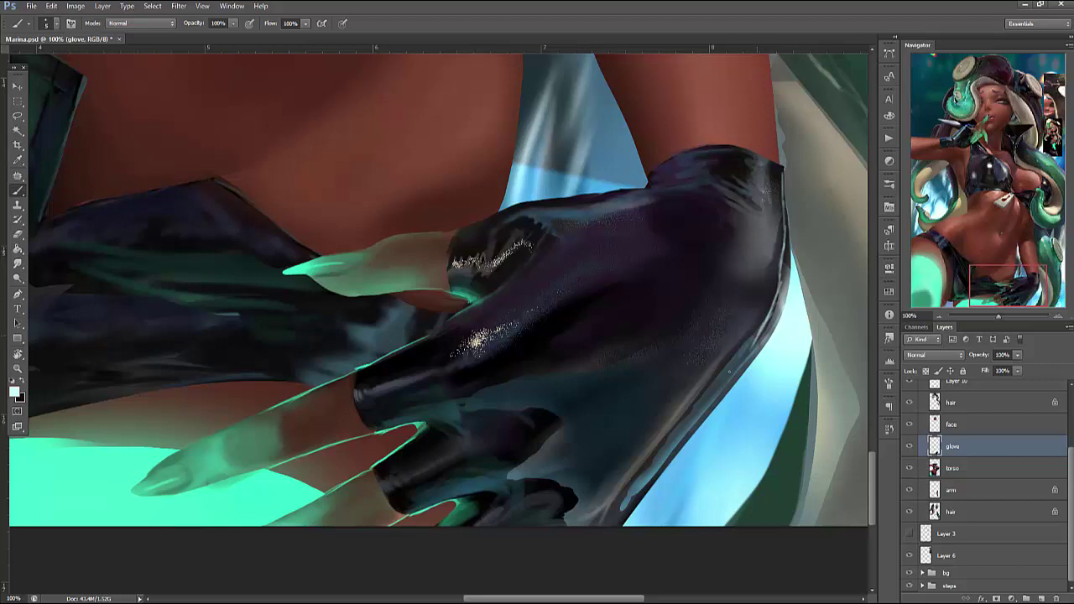
Paint thin fold lines across the wrist cuff and a light blue rim along the upper edge of the glove and thumb
left_click(641, 202, "alt")
left_click(709, 193, "alt")
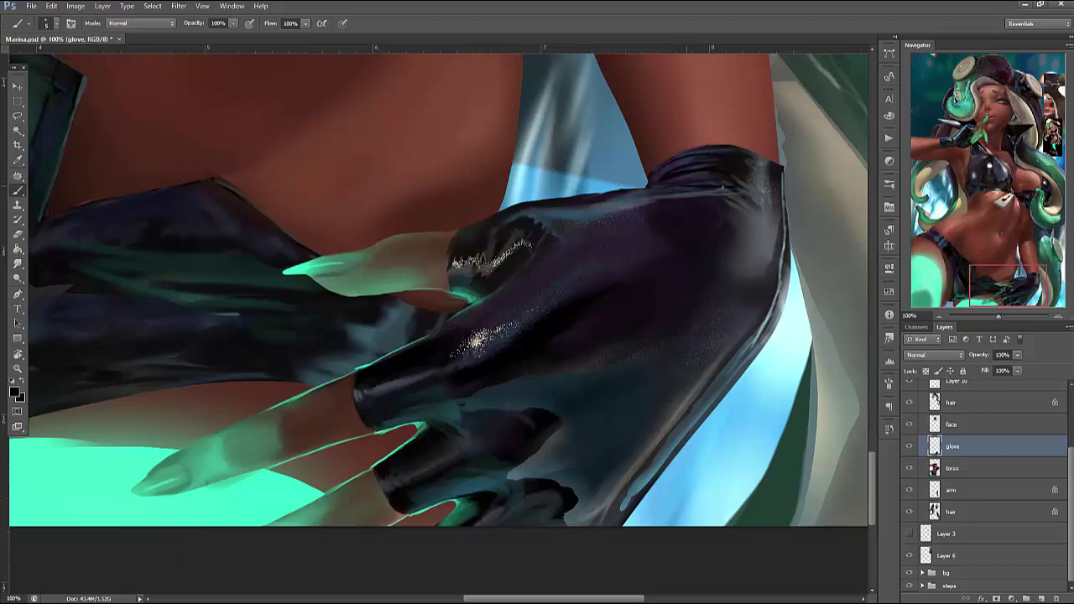
left_click_drag(641, 258, 833, 233)
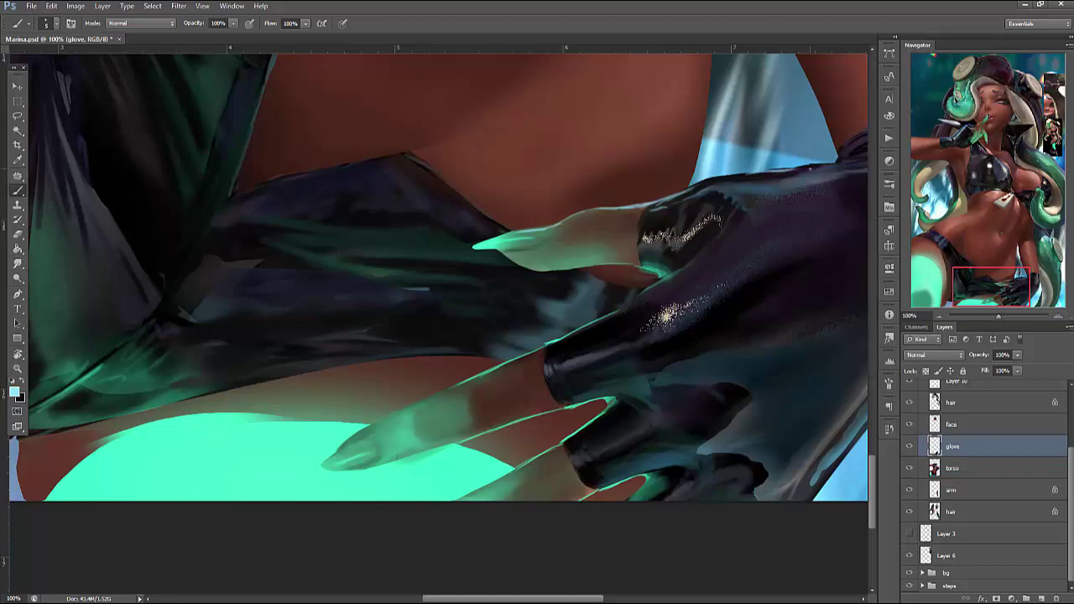
Save the file, and on the arm layer outline the arm's inner edge beside the torso gap and deselect
key("ctrl+s")
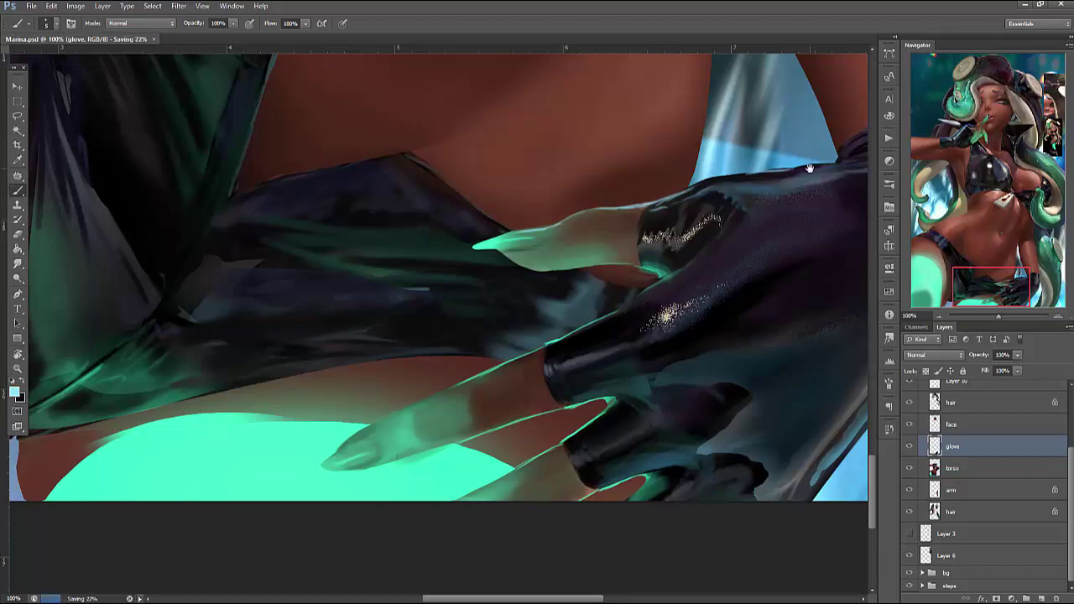
mouse_move(1029, 269)
left_mouse_down()
mouse_move(1034, 227)
mouse_move(1032, 264)
mouse_move(1028, 253)
left_mouse_up()
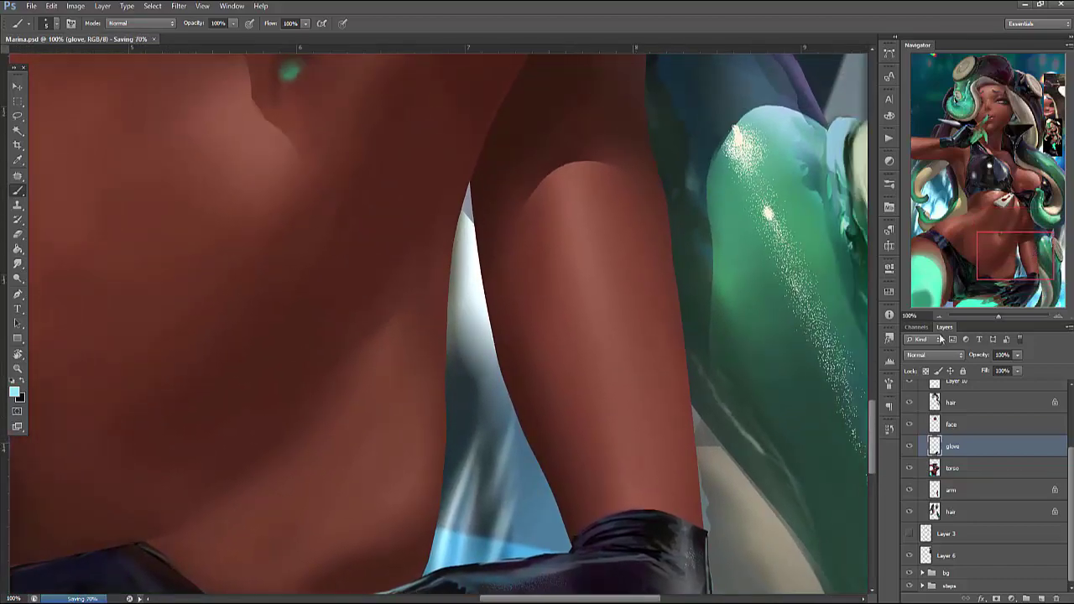
left_click(951, 489)
key("l")
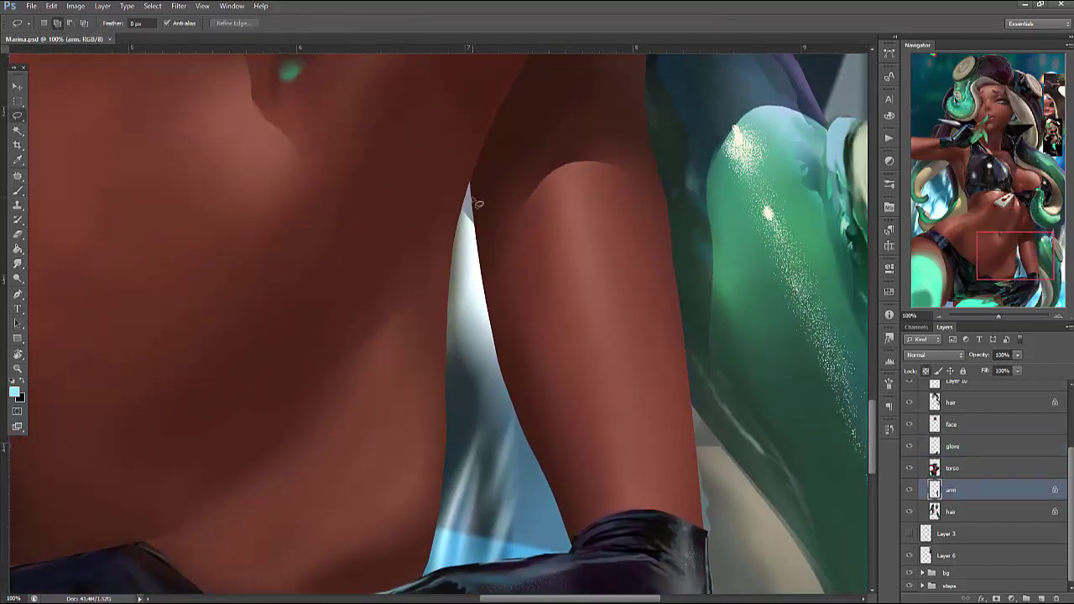
mouse_move(467, 180)
left_mouse_down()
mouse_move(576, 516)
mouse_move(510, 210)
mouse_move(475, 221)
left_mouse_up()
mouse_move(468, 181)
left_mouse_down()
mouse_move(501, 336)
mouse_move(427, 216)
mouse_move(467, 181)
left_mouse_up()
key("ctrl+d")
Enclose the outer side of the forearm with the Lasso, shade it with a 36 px brush in a dark skin tone, and deselect
mouse_move(651, 91)
left_mouse_down()
mouse_move(685, 445)
mouse_move(643, 77)
left_mouse_up()
right_click(660, 112)
left_click(644, 143)
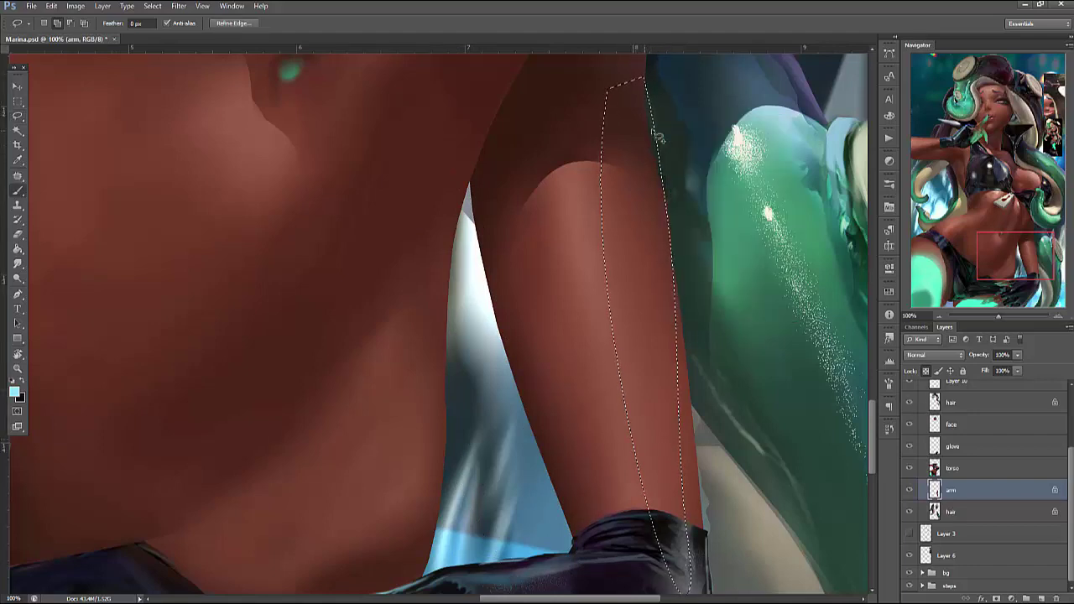
key("b")
right_click(688, 138)
key("Tab")
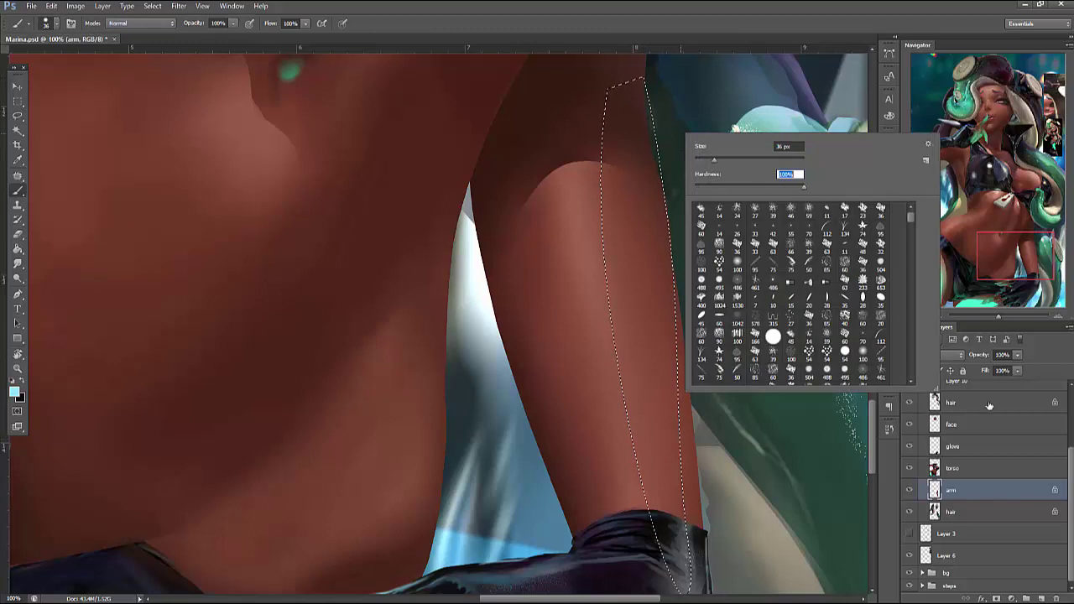
key("Return")
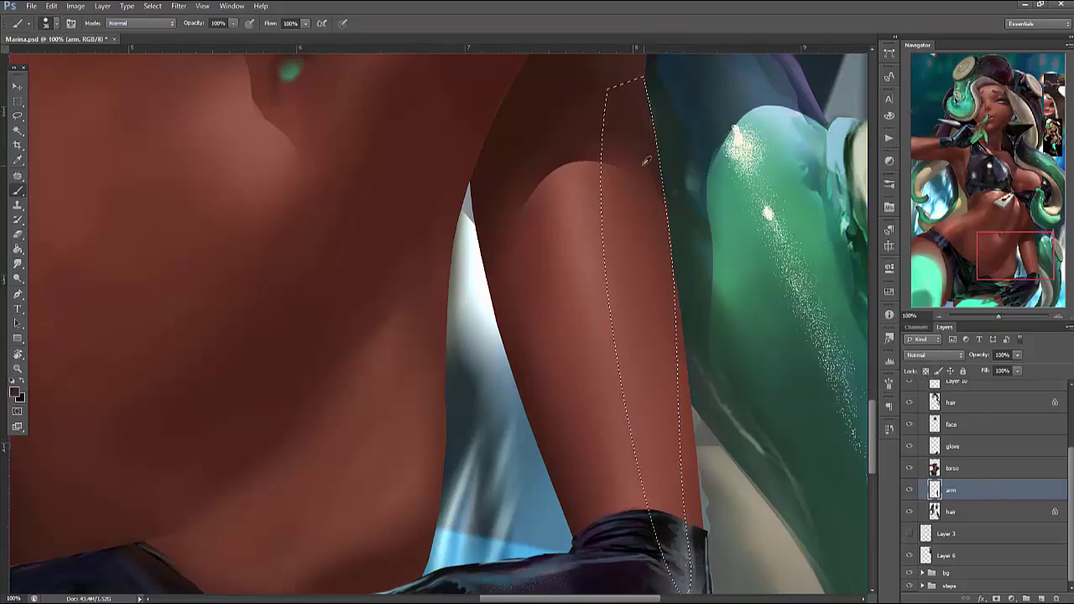
key("ctrl+d")
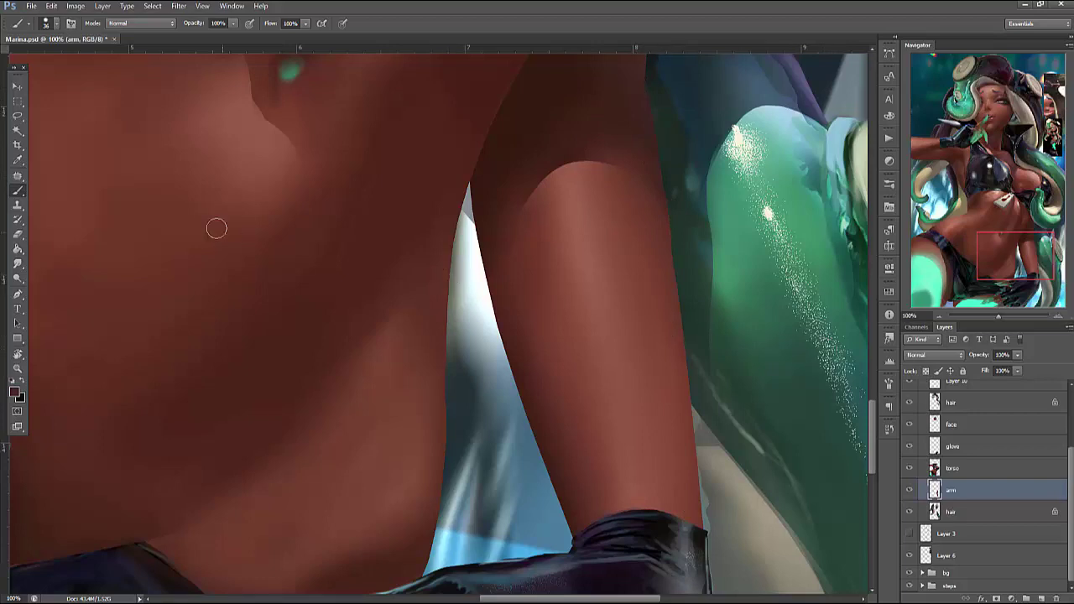
Outline the strip just outside the forearm's outer edge with the Lasso to clean up the contour, deselect, and save the file
left_click(18, 116)
mouse_move(671, 183)
left_mouse_down()
mouse_move(728, 437)
mouse_move(745, 281)
mouse_move(755, 288)
left_mouse_up()
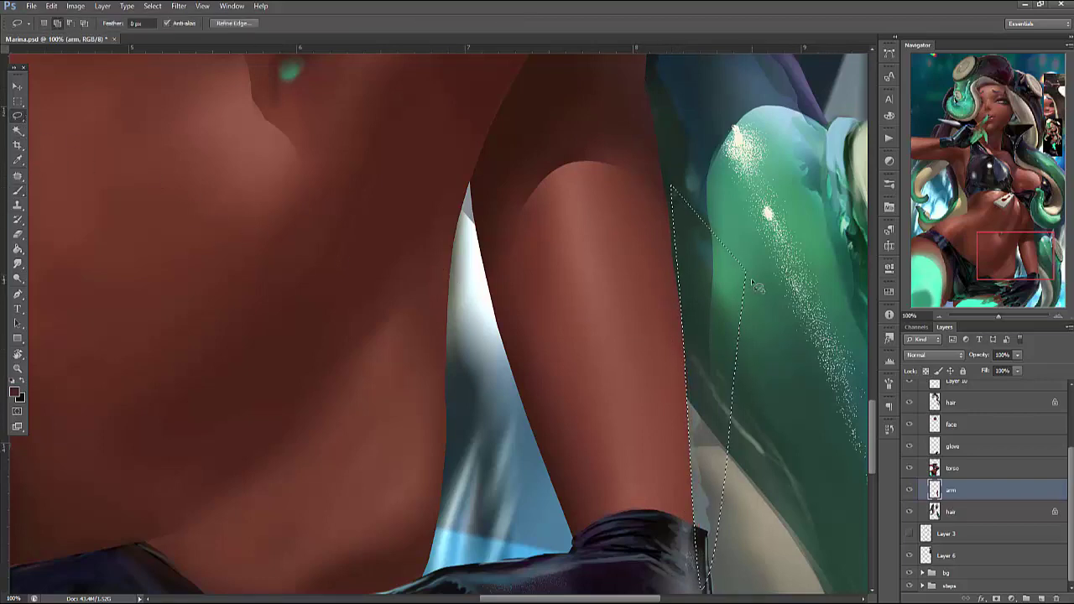
scroll(738, 336, "right", 1)
key("ctrl+d")
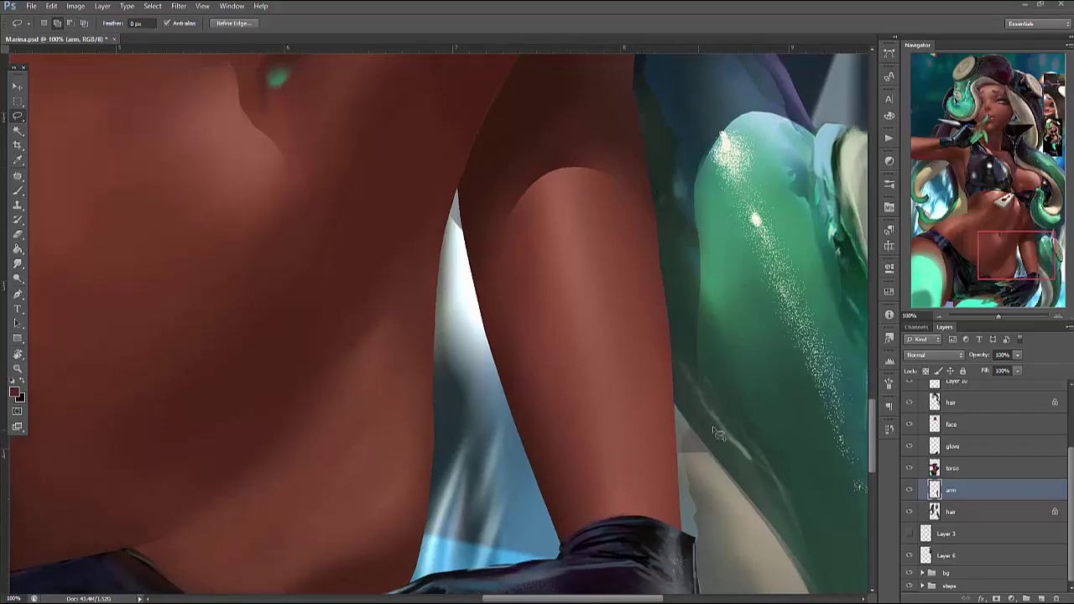
key("ctrl+s")
Add a new empty layer above the torso layer for painting the abdomen details
left_click_drag(1017, 279, 958, 175)
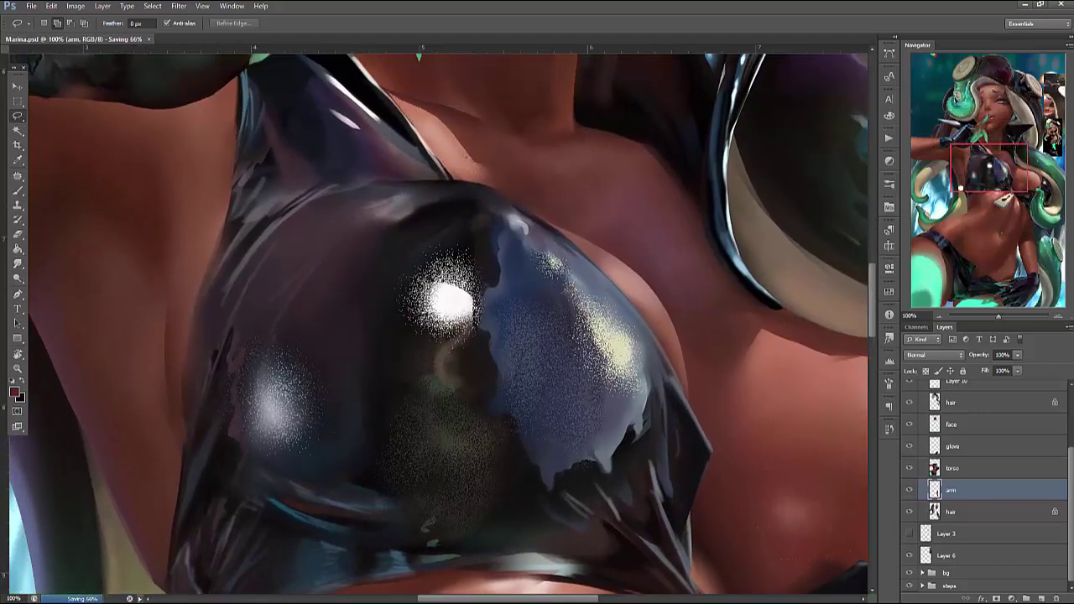
left_click_drag(995, 166, 990, 232)
key("r")
left_click_drag(753, 334, 785, 313)
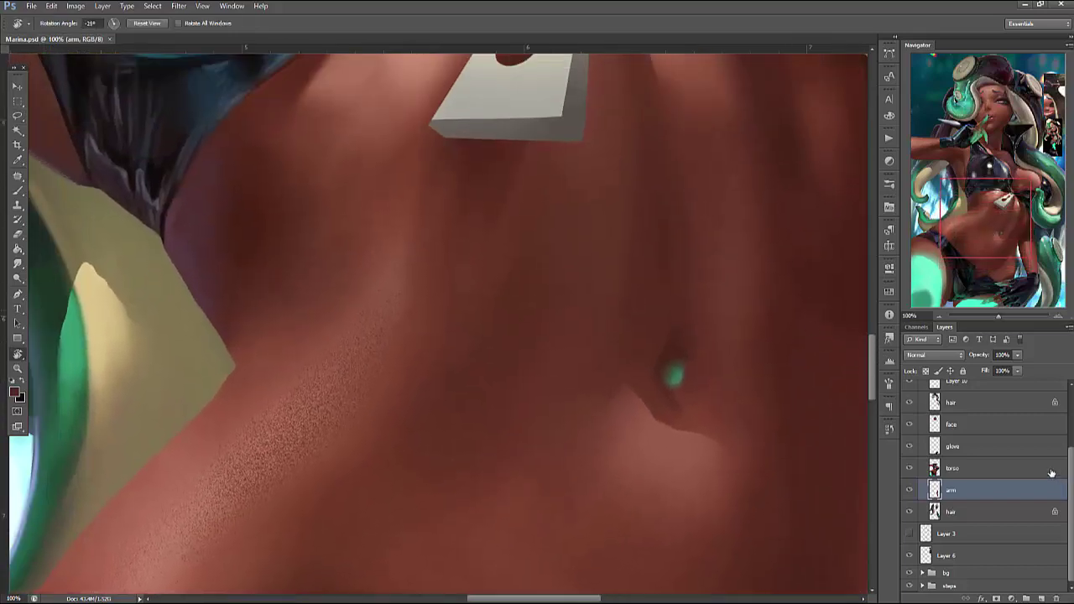
left_click(976, 467)
left_click(1042, 598)
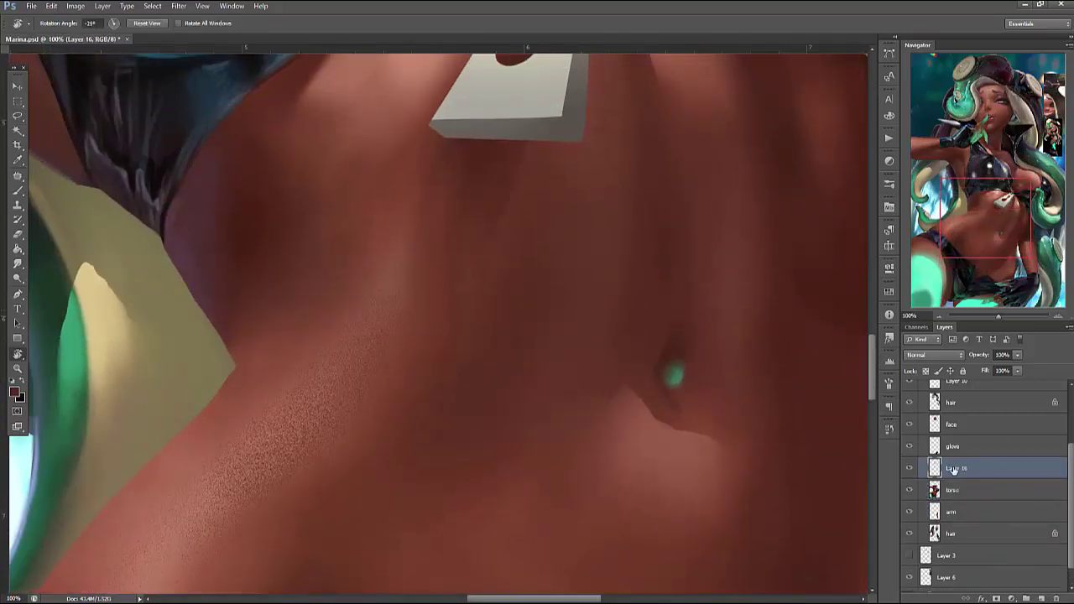
Choose a dark tone and darken the recess around the green navel jewel with a small brush
key("b")
right_click(688, 319)
key("Return")
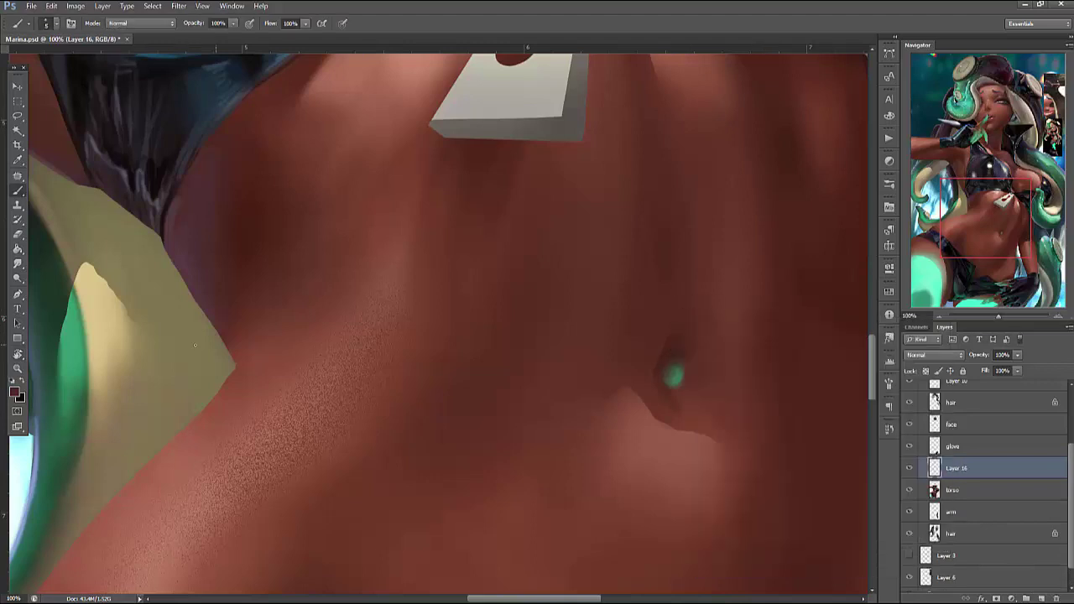
left_click(16, 391)
left_click(501, 282)
left_click(643, 149)
right_click(689, 284)
left_click_drag(720, 305, 730, 305)
key("Return")
Paint the navel jewel as a fuller green oval using greens sampled from it and a brush of about 16 px
left_click(676, 368, "alt")
left_click_drag(675, 368, 670, 376)
right_click(681, 271)
left_click_drag(727, 304, 715, 304)
key("Return")
left_click_drag(670, 363, 663, 378)
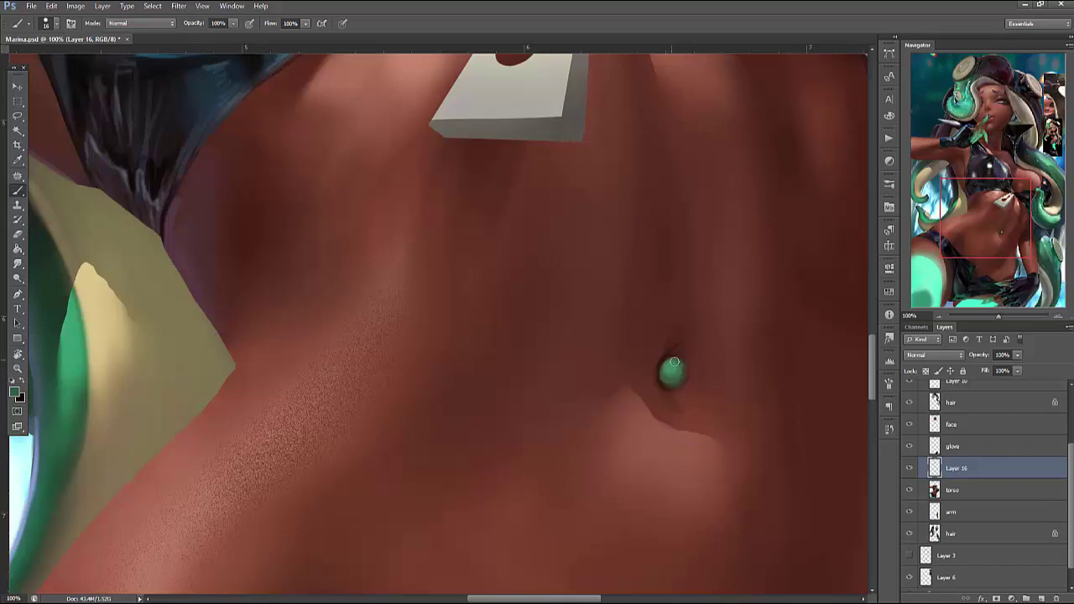
left_click_drag(667, 368, 680, 379)
Shade the skin above and below the navel jewel with sampled dark and reddish tones, varying the size of a small brush
left_click(658, 368, "alt")
right_click(707, 293)
type("3")
key("Return")
left_click(673, 350, "alt")
right_click(708, 291)
type("14")
key("Return")
right_click(721, 288)
type("20")
key("Return")
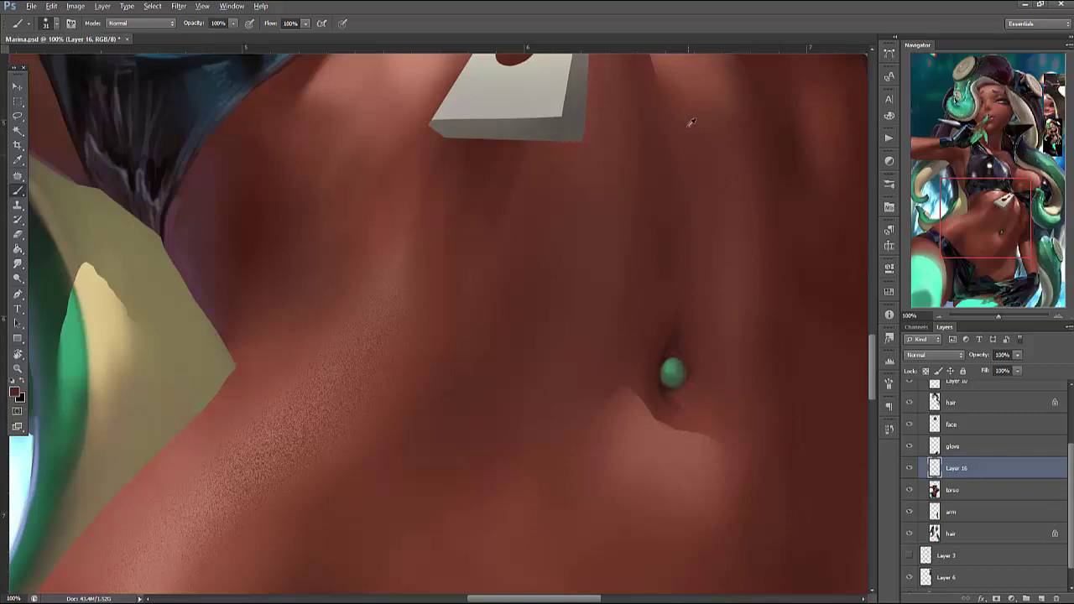
left_click(684, 402, "alt")
left_click(686, 406, "alt")
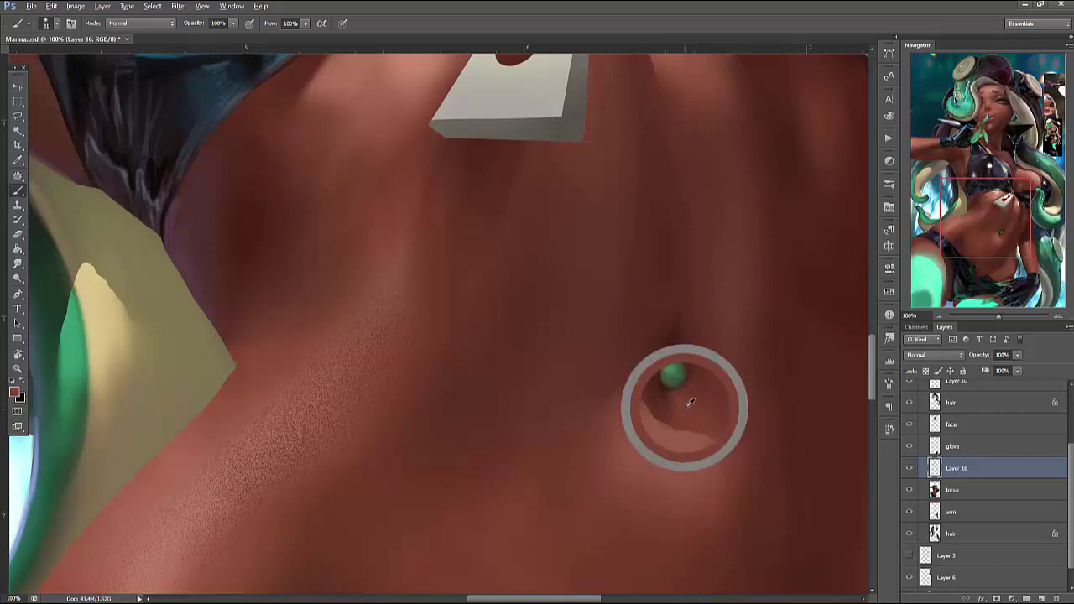
Select around the top of the navel jewel to refine its upper edge, deselect, and retouch the skin above it with a smaller brush
key("l")
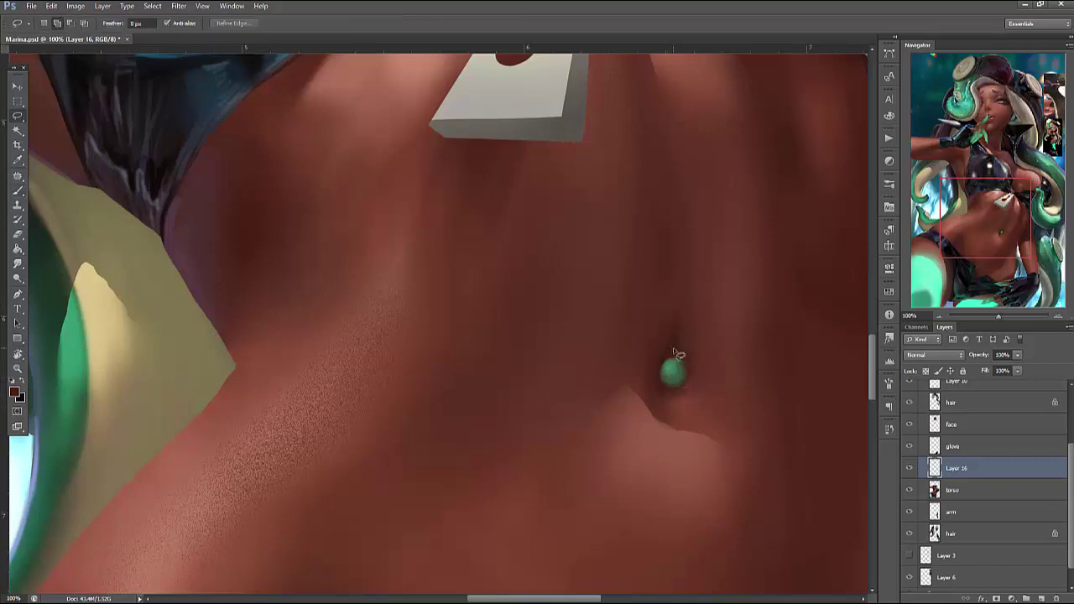
left_click_drag(664, 353, 690, 379)
key("b")
key("ctrl+d")
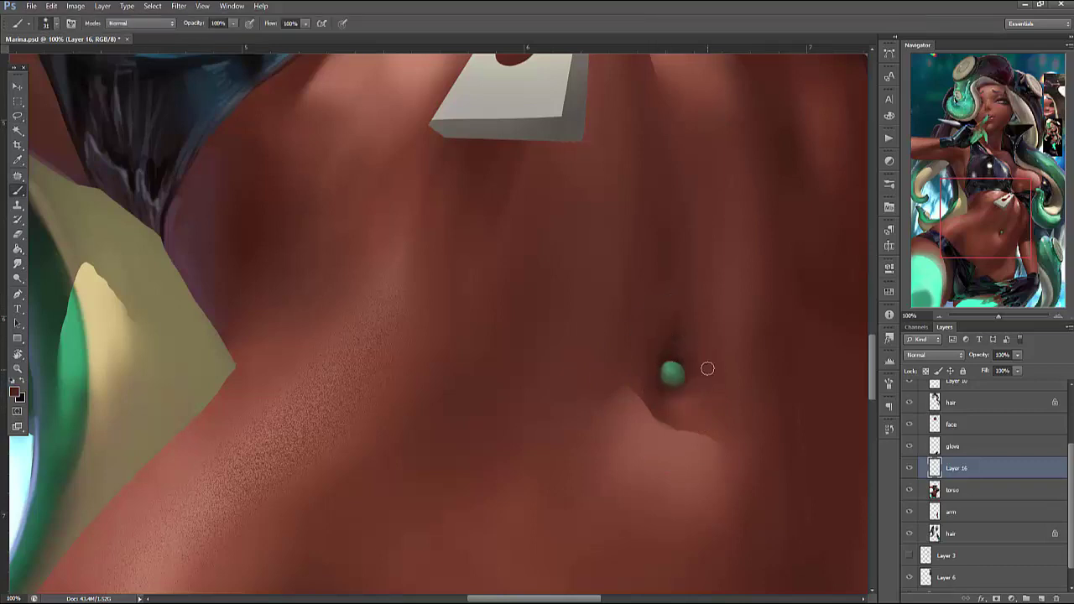
right_click(717, 281)
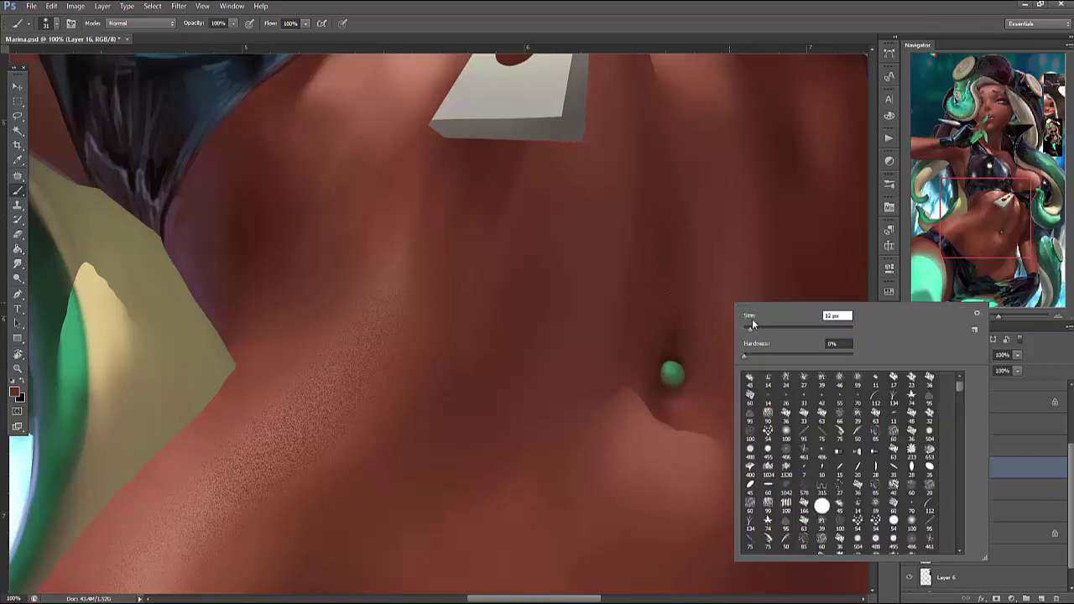
key("Return")
left_click(666, 351)
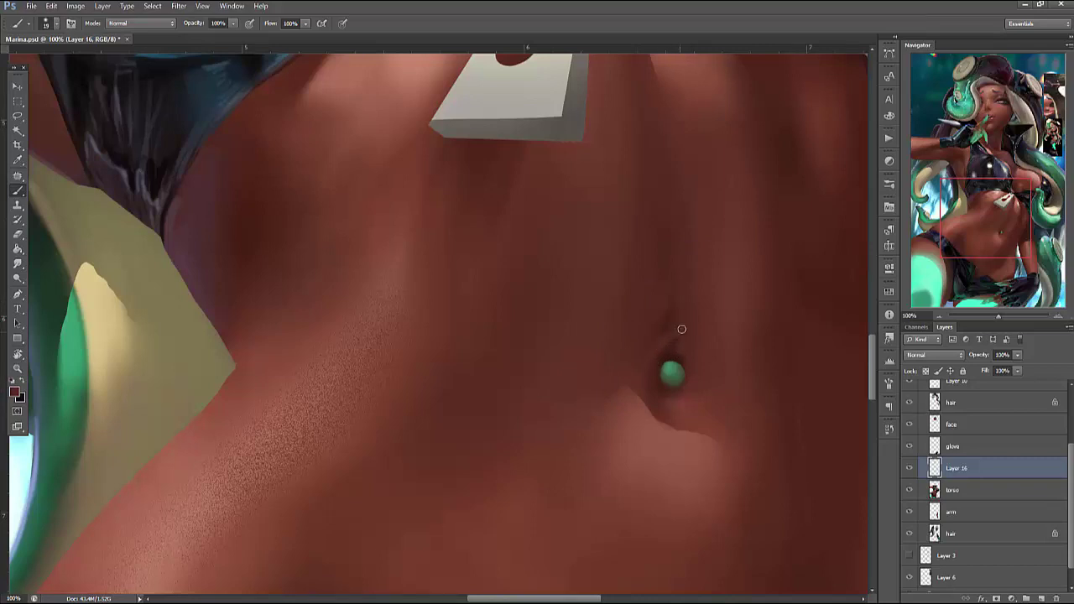
Soften the skin fold directly above the navel with sampled tones and deepen the vertical crease
right_click(714, 249)
key("Return")
left_click_drag(640, 369, 669, 345, "alt")
right_click(702, 305)
key("Return")
Lasso a round area over the navel jewel, paint a brighter green glow with darker shading around it, and deselect
key("l")
left_click_drag(711, 372, 685, 347)
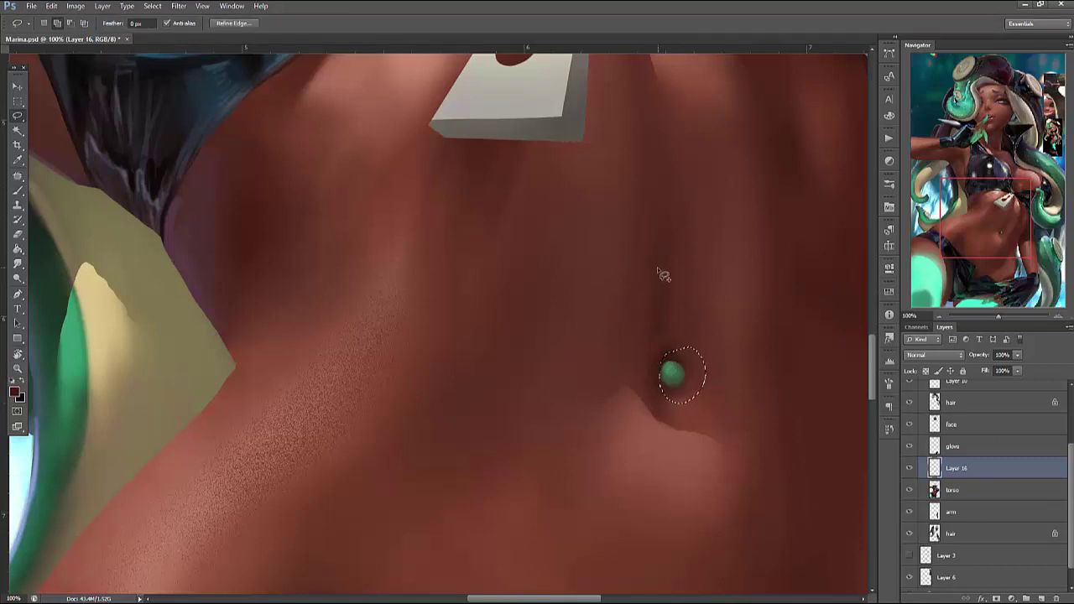
key("b")
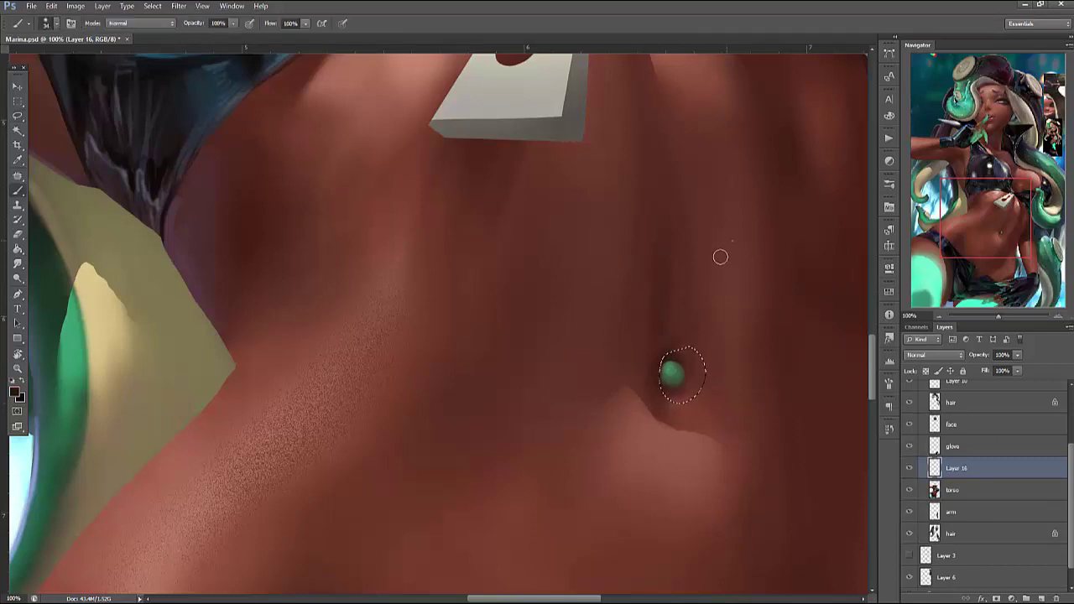
right_click(719, 256)
key("Return")
key("x")
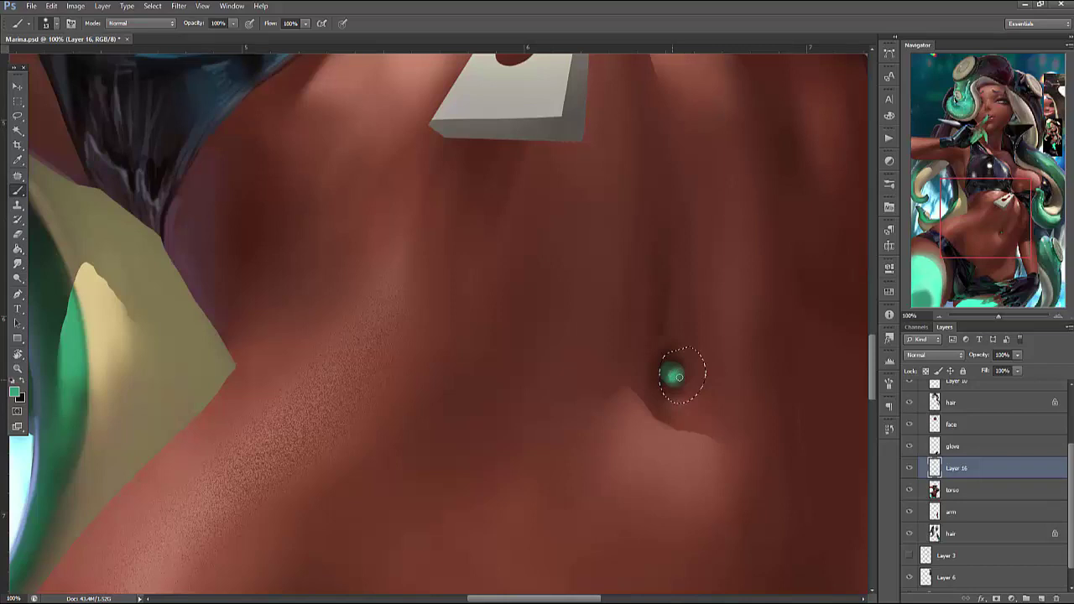
left_click(685, 356, "alt")
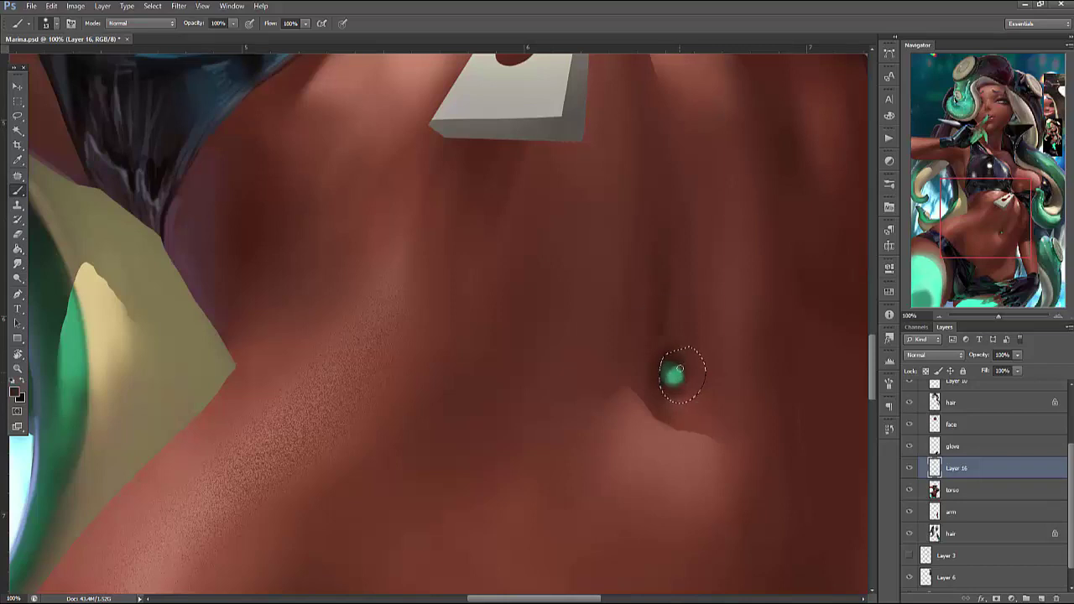
key("ctrl+d")
right_click(693, 305)
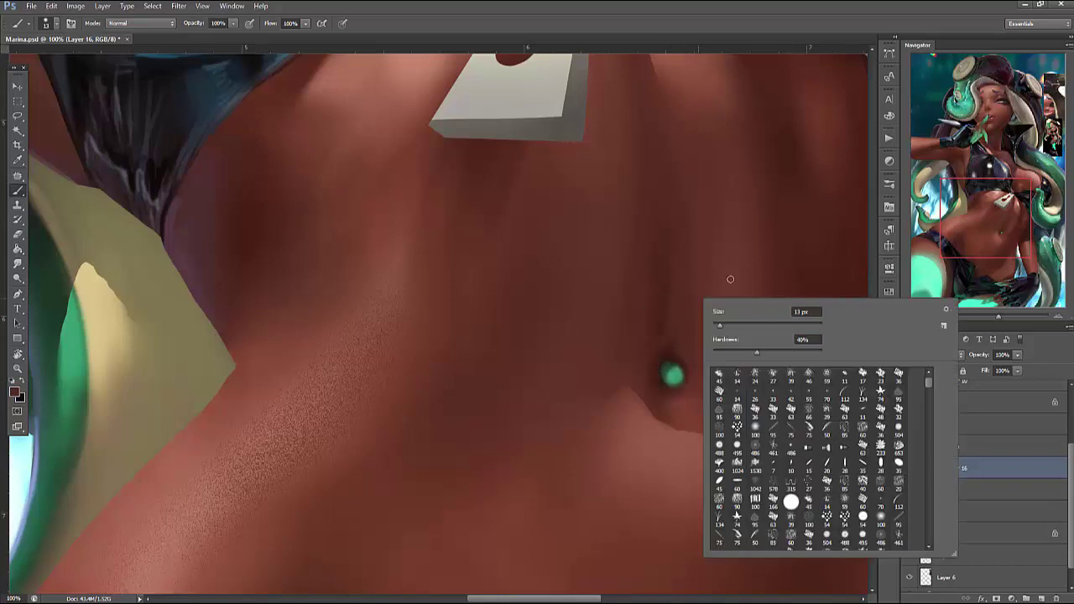
left_click(690, 350)
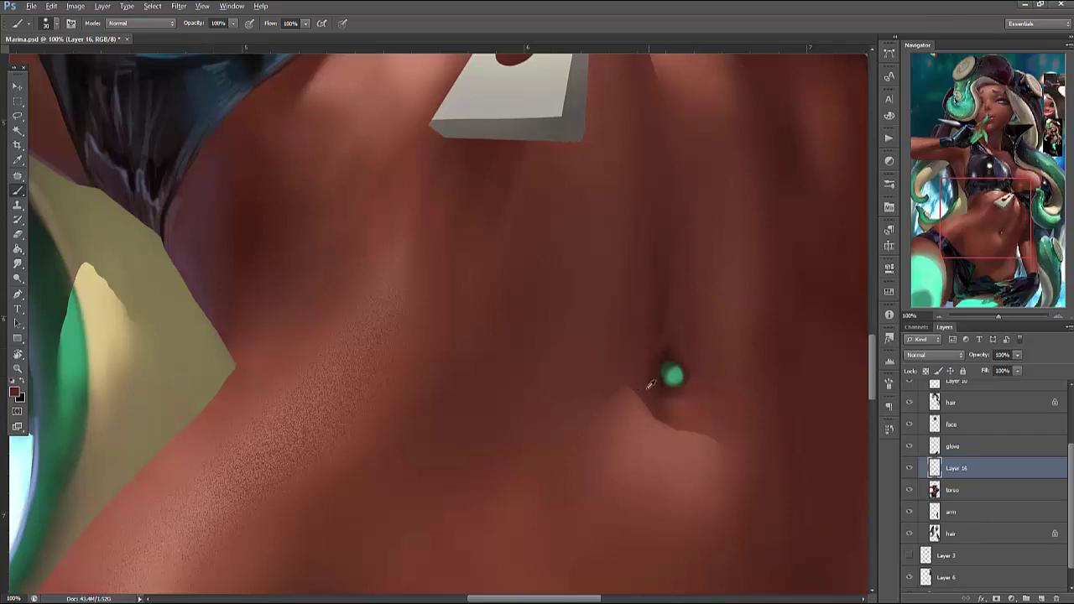
Enclose the side of the ribcage below the black top with the Lasso and set a 63 px brush
left_click_drag(649, 305, 436, 269)
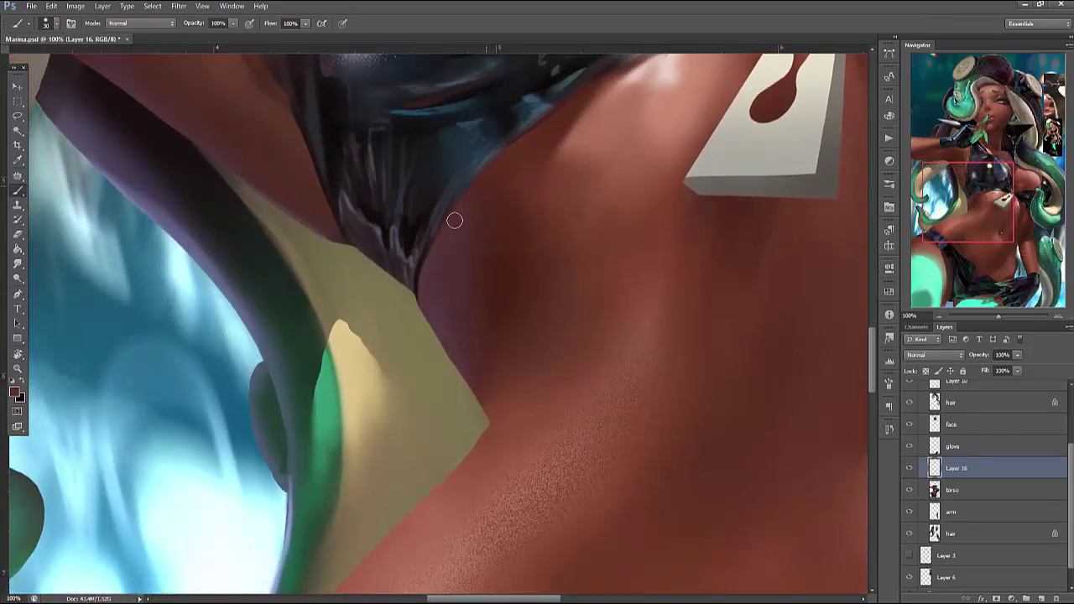
right_click(473, 273)
key("Return")
key("l")
mouse_move(461, 195)
left_mouse_down()
mouse_move(618, 355)
mouse_move(537, 252)
left_mouse_up()
key("b")
right_click(489, 238)
key("Return")
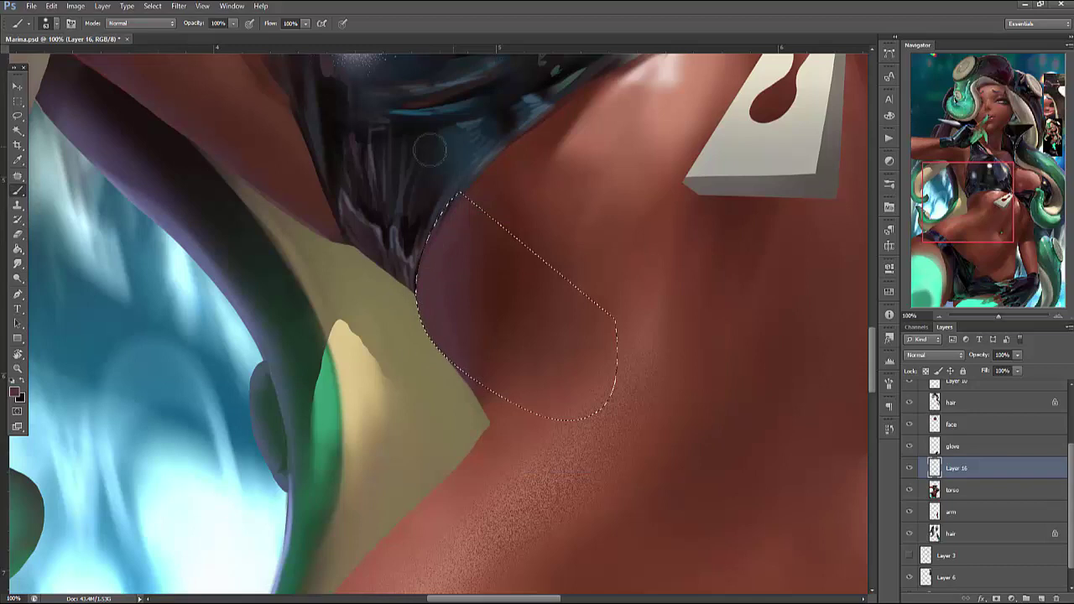
Paint muted purple reflected light along the ribcage's outer edge, blend it inward with sampled skin tones, and deselect
left_click(14, 391)
left_click(436, 227)
left_click(543, 186)
left_click(475, 224)
left_click(653, 150)
mouse_move(457, 364)
left_mouse_down()
mouse_move(428, 315)
mouse_move(448, 291)
mouse_move(432, 271)
mouse_move(488, 329)
mouse_move(457, 259)
mouse_move(481, 365)
mouse_move(430, 279)
mouse_move(480, 352)
mouse_move(508, 265)
mouse_move(490, 313)
mouse_move(492, 372)
left_mouse_up()
left_click(437, 344, "alt")
mouse_move(504, 274)
left_mouse_down()
mouse_move(473, 270)
mouse_move(470, 294)
mouse_move(506, 348)
left_mouse_up()
left_click(506, 347, "alt")
left_click_drag(433, 251, 426, 293)
left_click(489, 232, "alt")
key("ctrl+d")
Select the lower tip of the black top with the Lasso, paint a black (000000) line along its hem against the skin, and deselect
mouse_move(470, 341)
left_mouse_down()
mouse_move(655, 391)
mouse_move(655, 279)
left_mouse_up()
right_click(675, 225)
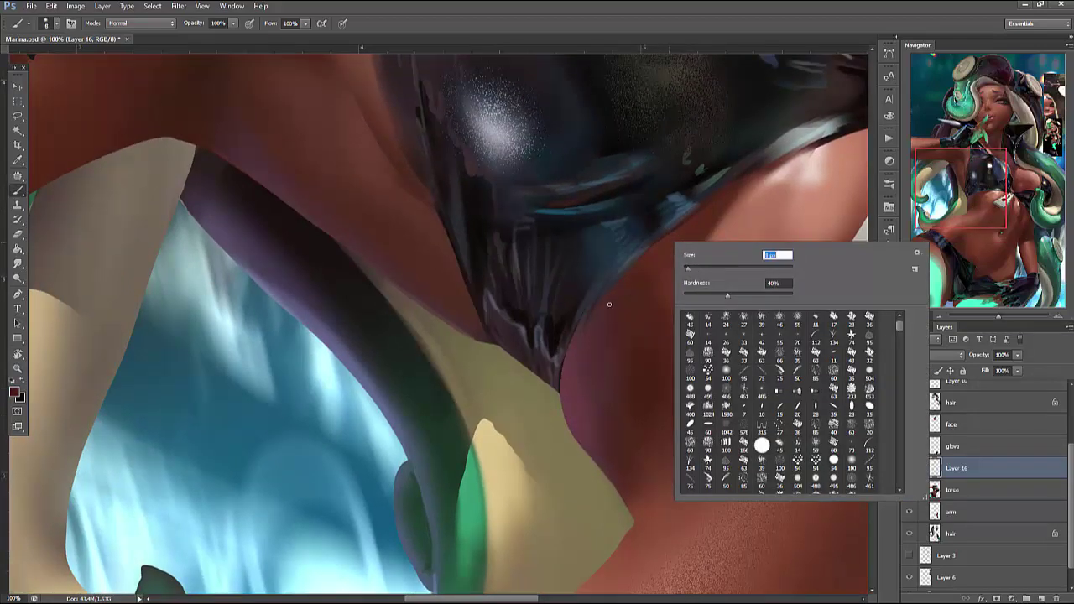
key("Escape")
key("l")
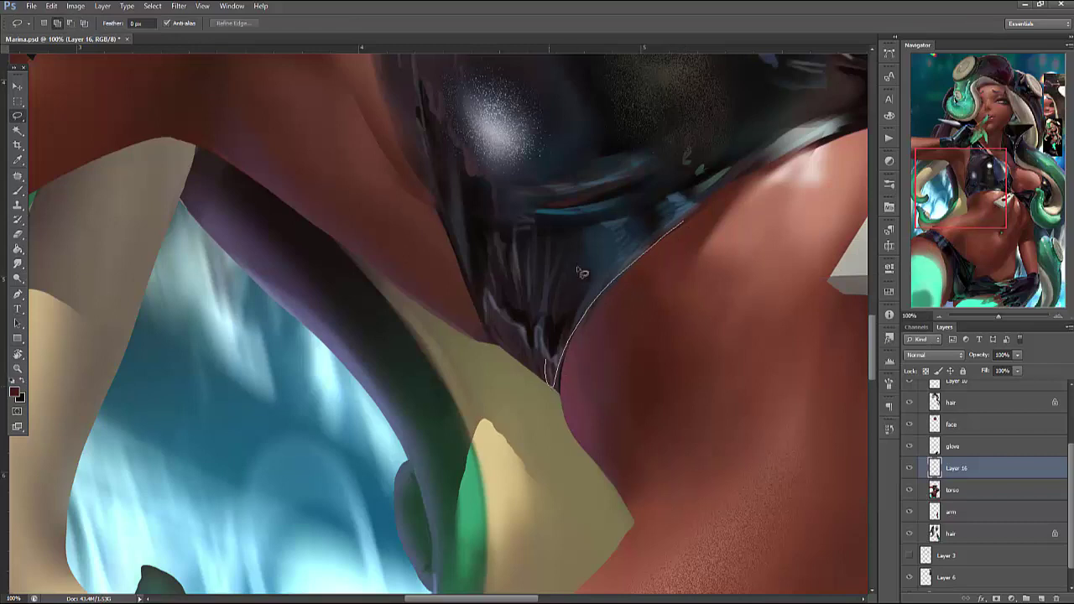
mouse_move(693, 210)
left_mouse_down()
mouse_move(579, 344)
mouse_move(695, 109)
mouse_move(604, 193)
left_mouse_up()
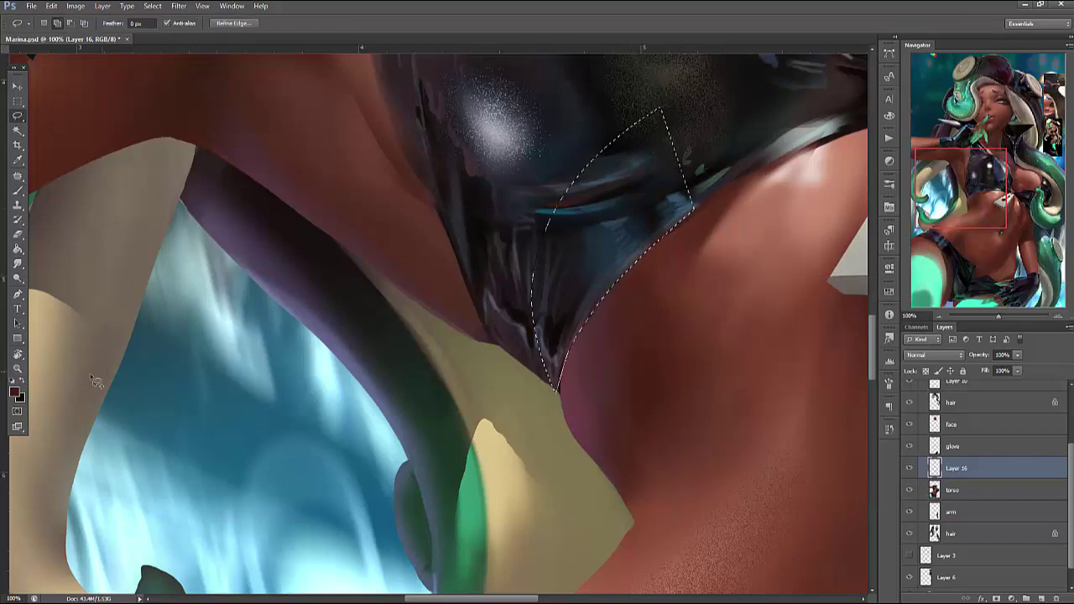
left_click(14, 392)
left_click(389, 299)
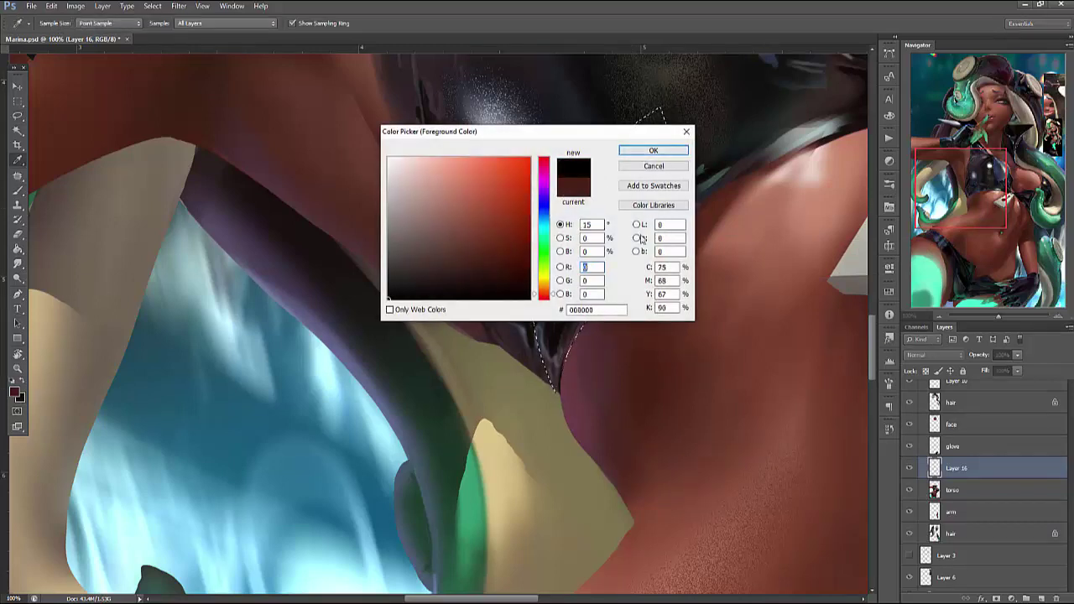
left_click(653, 150)
key("b")
mouse_move(663, 143)
left_mouse_down()
mouse_move(647, 252)
mouse_move(607, 290)
left_mouse_up()
key("ctrl+d")
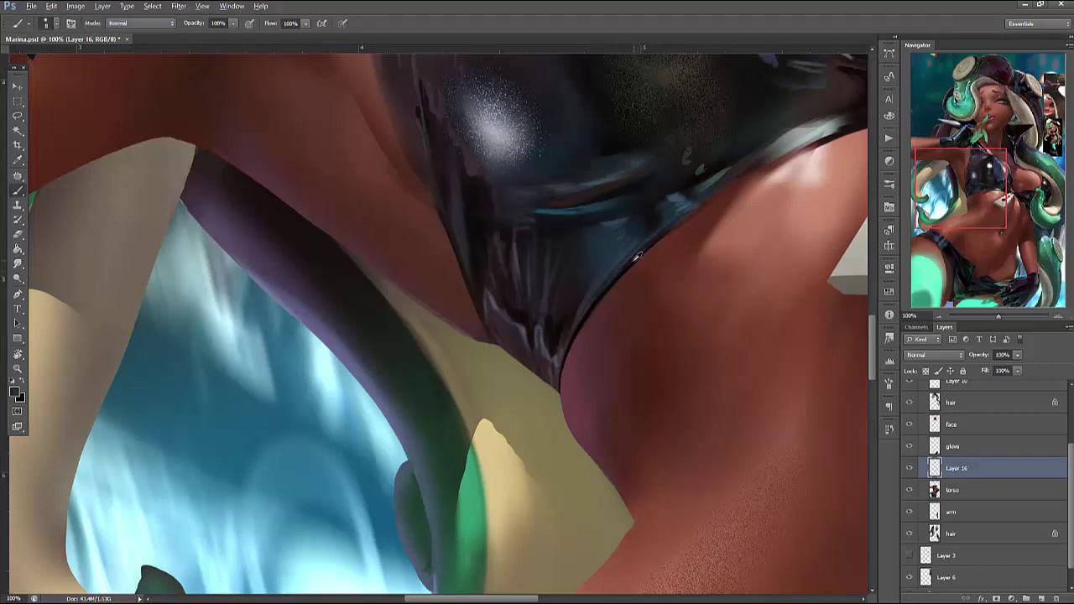
Extend the thin dark outline along the top's lower hem and its other edge beside the arm, and save the file
left_click(702, 195, "alt")
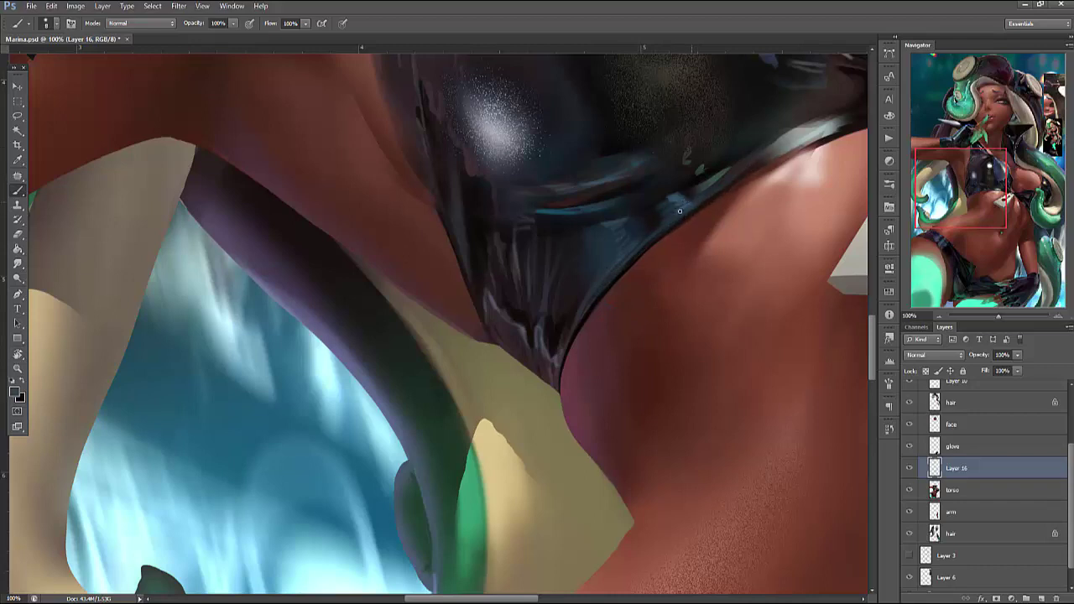
left_click_drag(716, 196, 687, 214)
left_click_drag(730, 187, 826, 134)
mouse_move(449, 190)
left_mouse_down()
mouse_move(486, 339)
mouse_move(458, 270)
mouse_move(507, 350)
left_mouse_up()
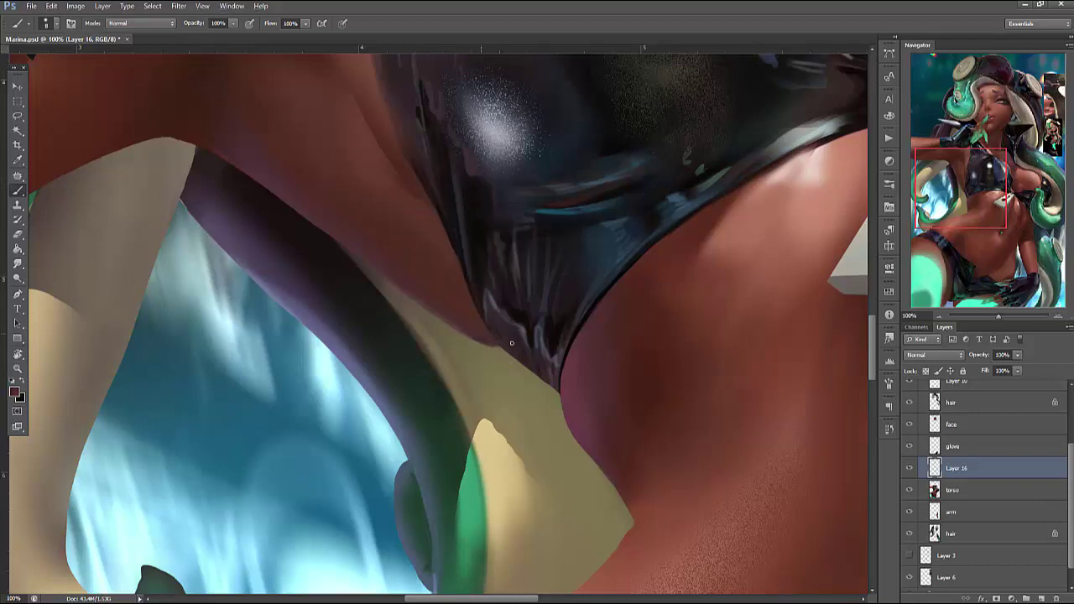
key("ctrl+s")
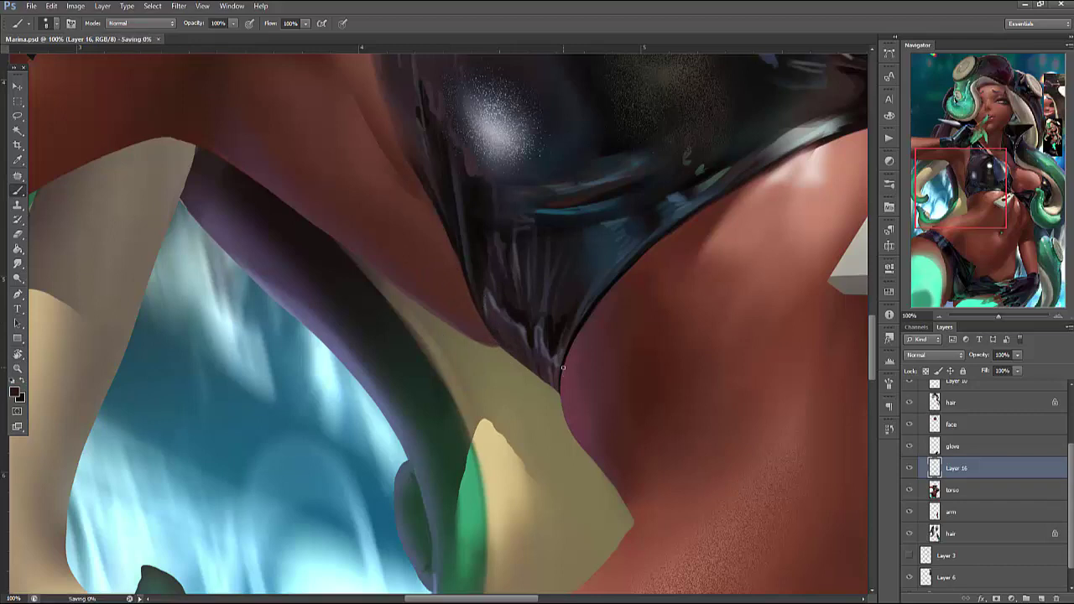
Refine the dark outline at the pointed lower tip of the black top and save the file
mouse_move(704, 408)
left_mouse_down()
mouse_move(659, 444)
mouse_move(736, 427)
left_mouse_up()
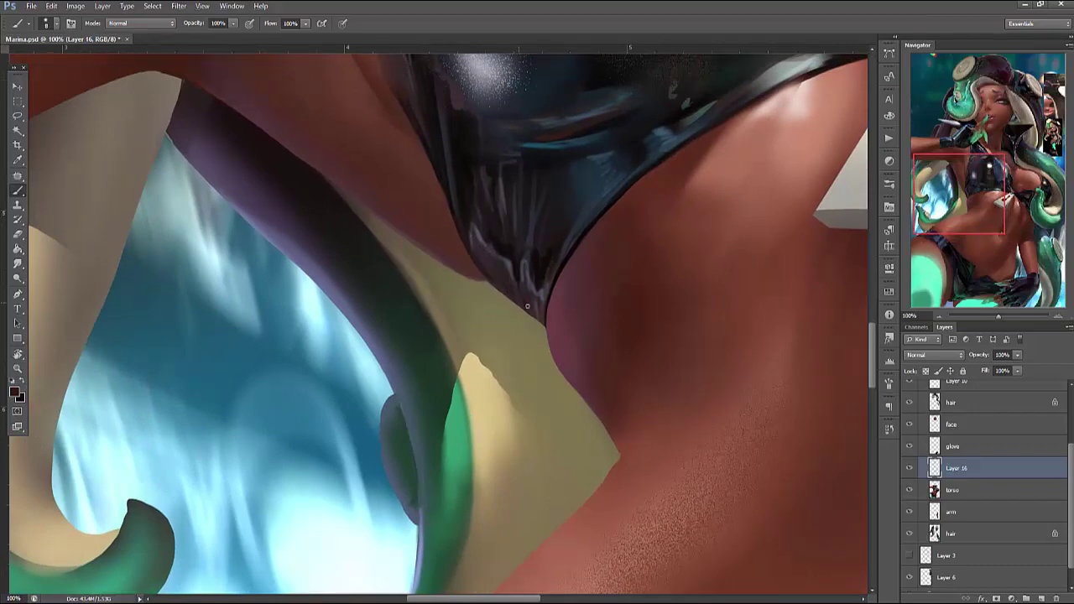
left_click_drag(787, 516, 789, 479)
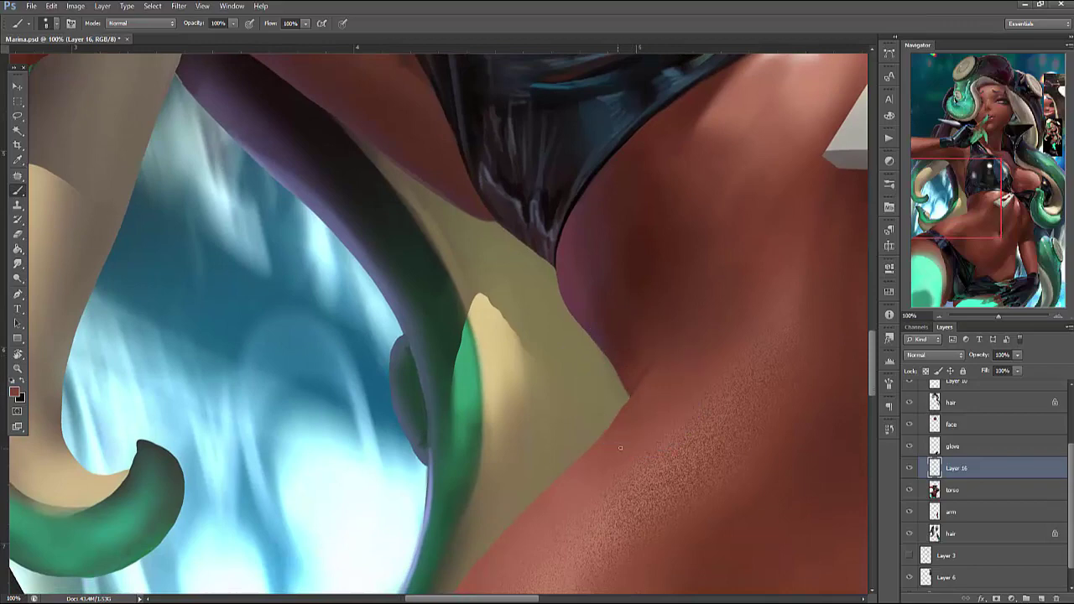
key("ctrl+s")
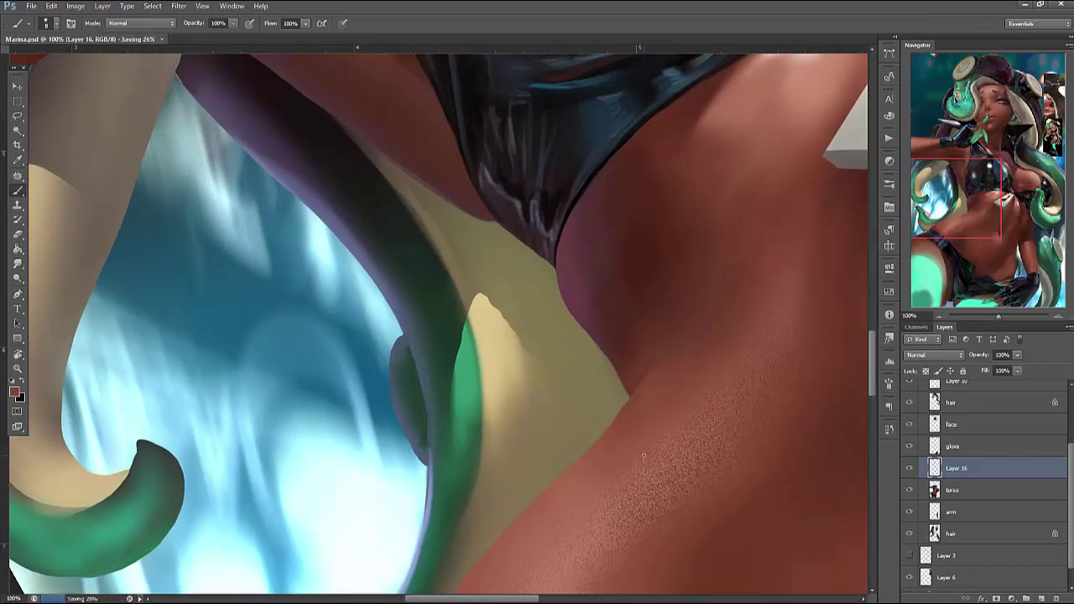
Smooth the skin shading across the ribcage and upper abdomen with a 106 px soft brush and sampled skin tones
left_click_drag(988, 218, 1026, 223)
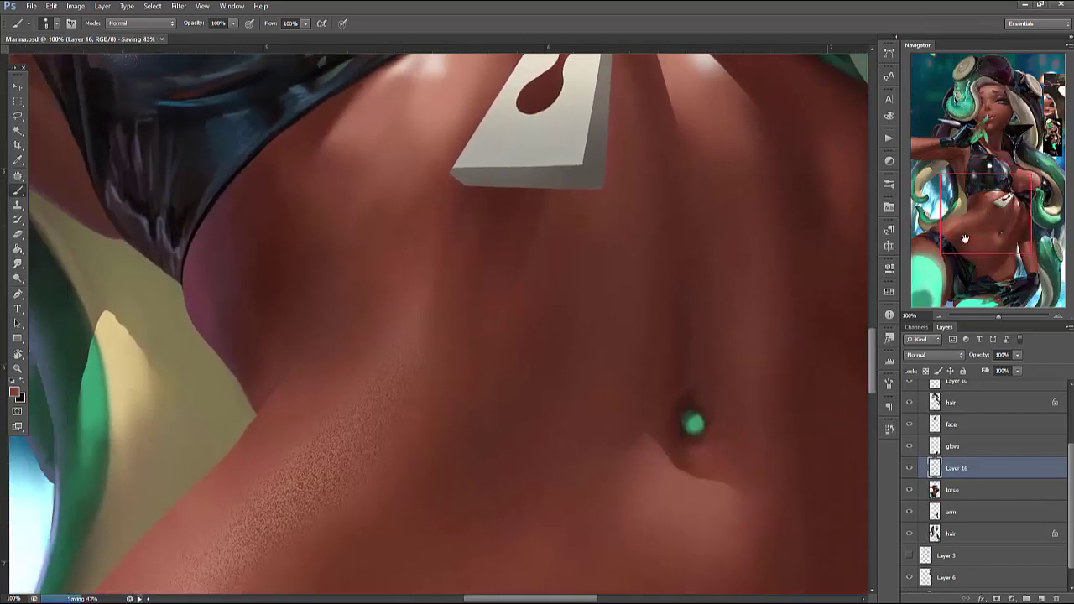
right_click(633, 220)
key("Escape")
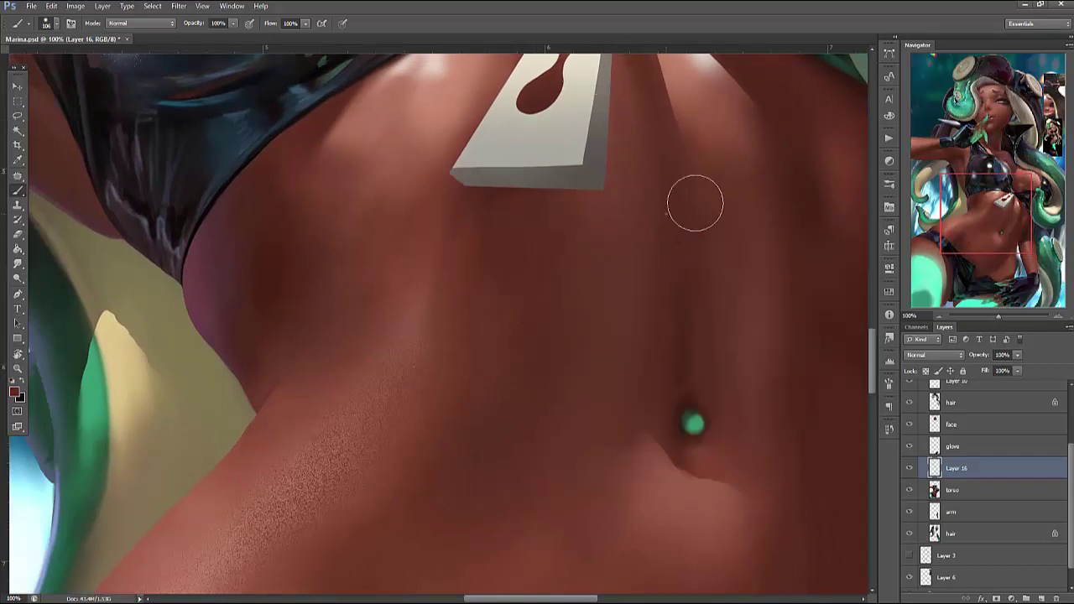
right_click(671, 219)
key("Escape")
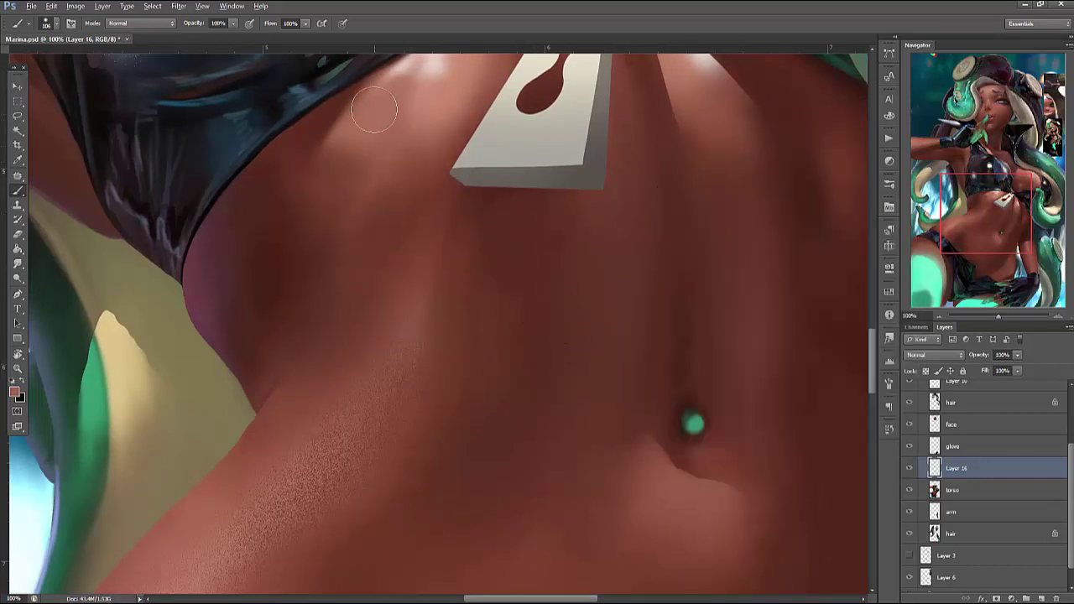
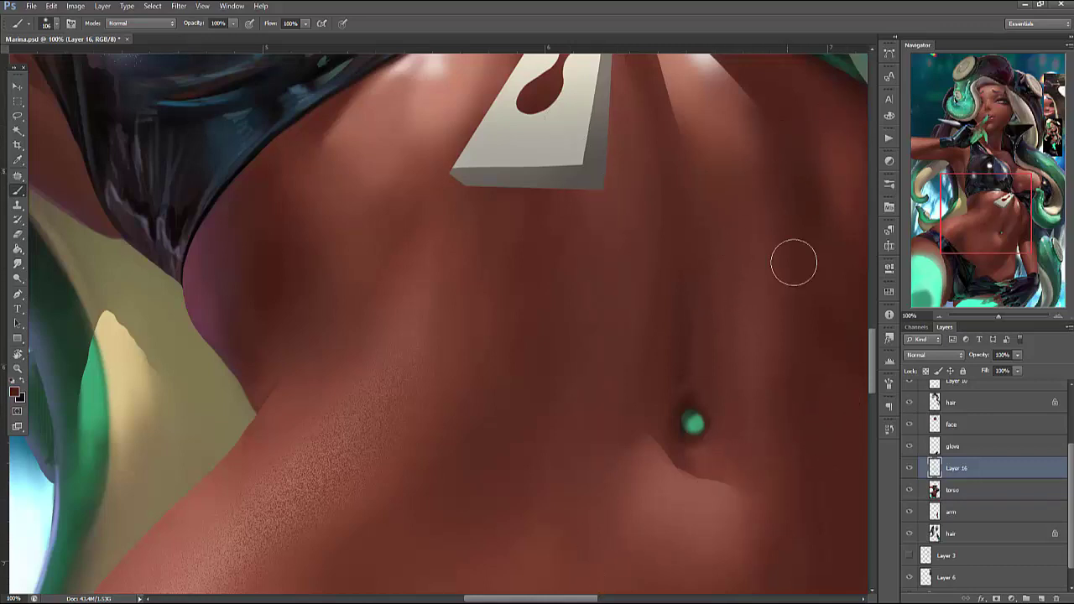
Deepen the vertical shadow line above the navel with a 64 px soft brush
right_click(788, 183)
left_click_drag(906, 229, 876, 229)
left_click(675, 230)
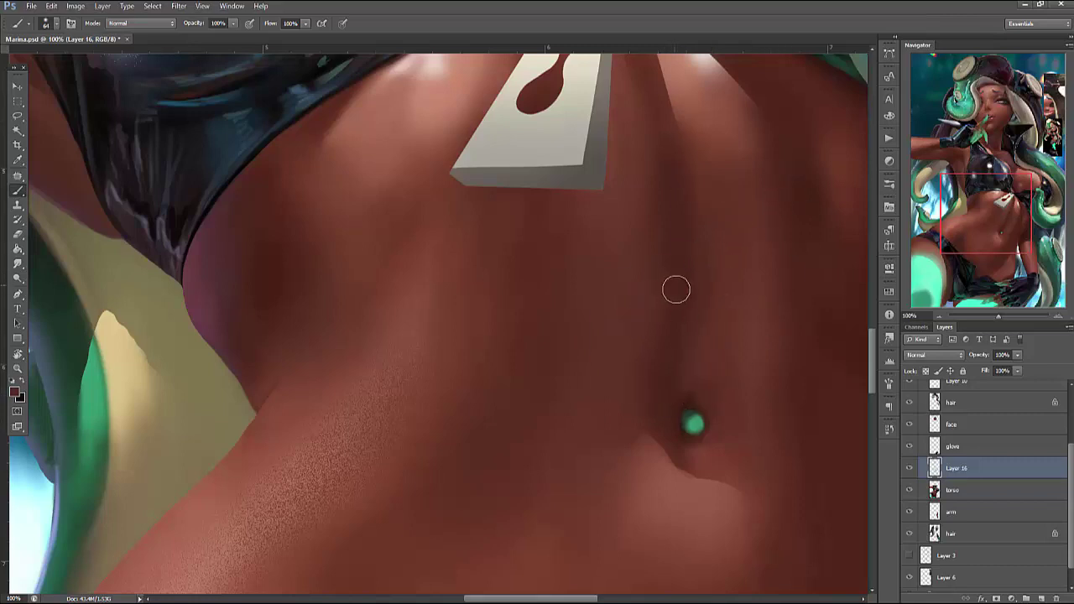
right_click(711, 248)
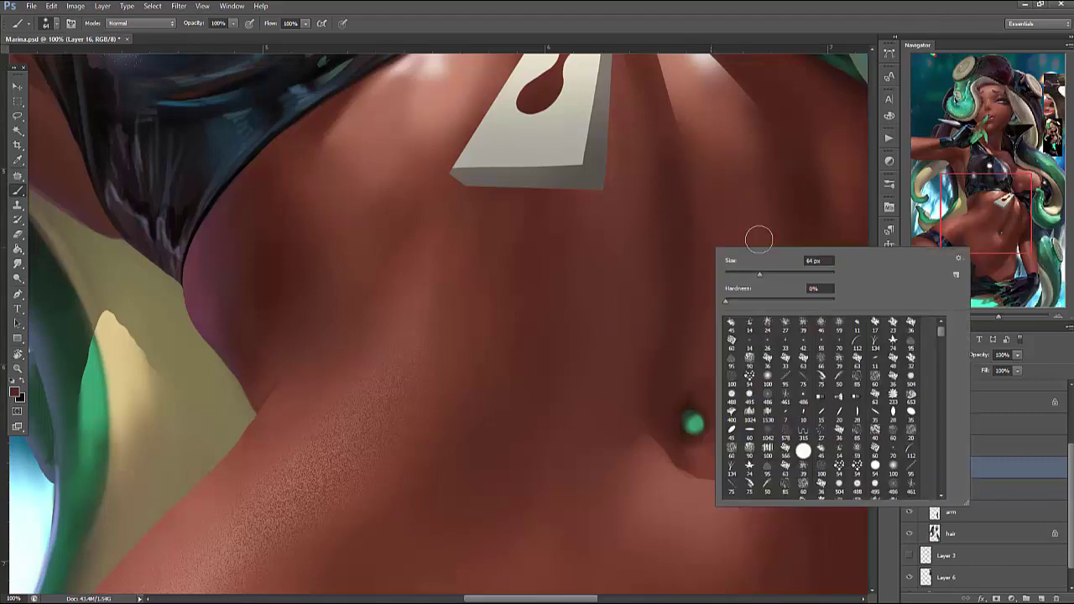
left_click(696, 225)
Enlarge the soft brush to 127 px and choose a muted purple as the foreground color
right_click(705, 269)
left_click_drag(745, 283, 753, 301)
key("Return")
scroll(772, 366, "down", 2)
scroll(811, 405, "up", 2)
key("i")
left_click(16, 392)
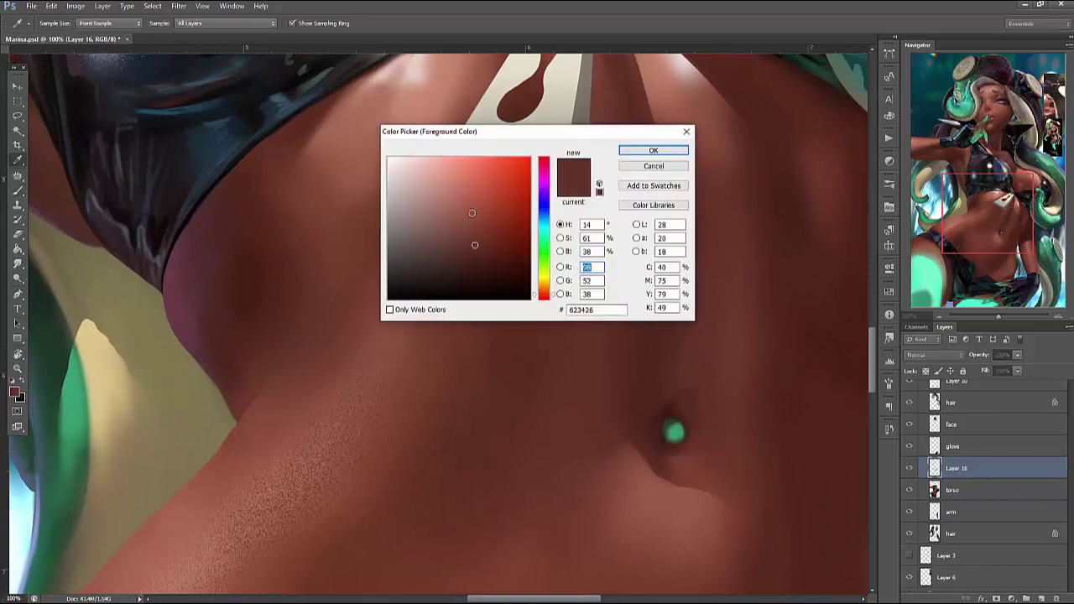
left_click(547, 198)
left_click(420, 211)
left_click(654, 150)
key("b")
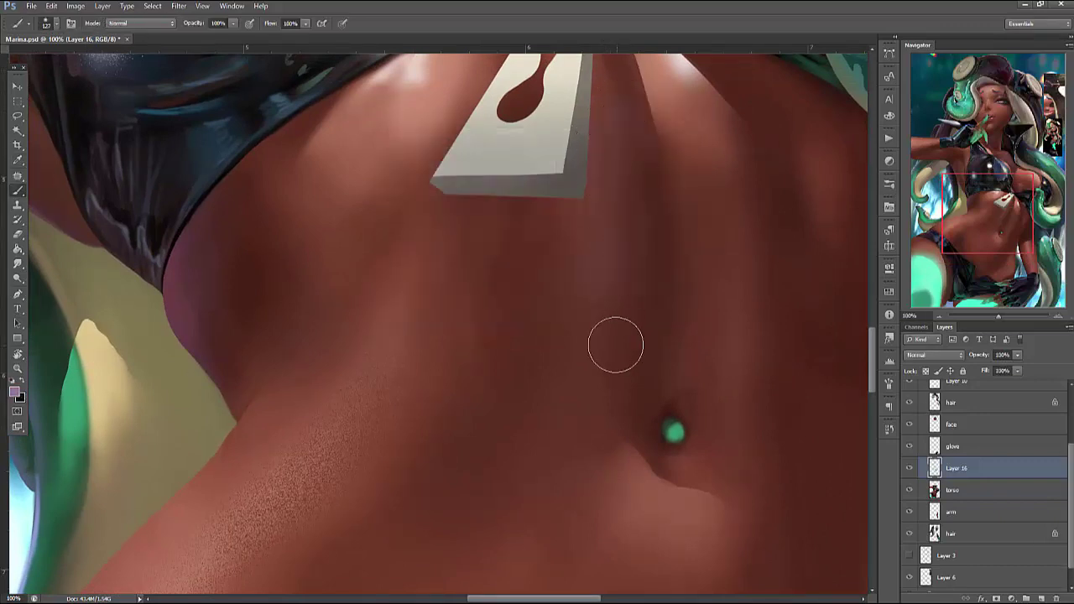
Darken the foreground purple, glaze it down the abdomen beside the center line, and blend with a sampled skin tone
left_click(16, 392)
left_click(444, 240)
left_click(652, 151)
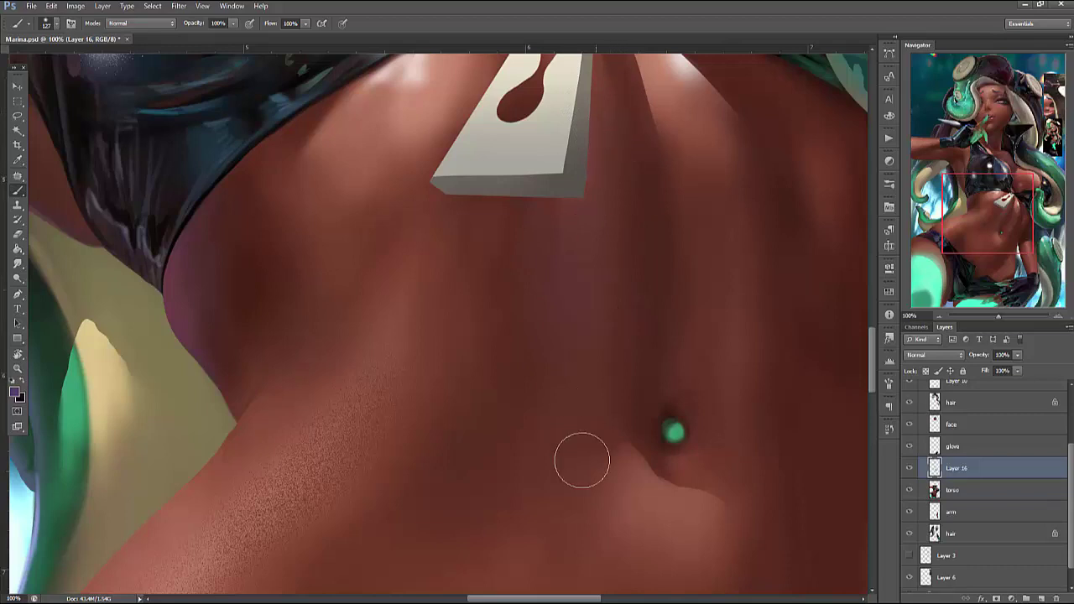
left_click(612, 378, "alt")
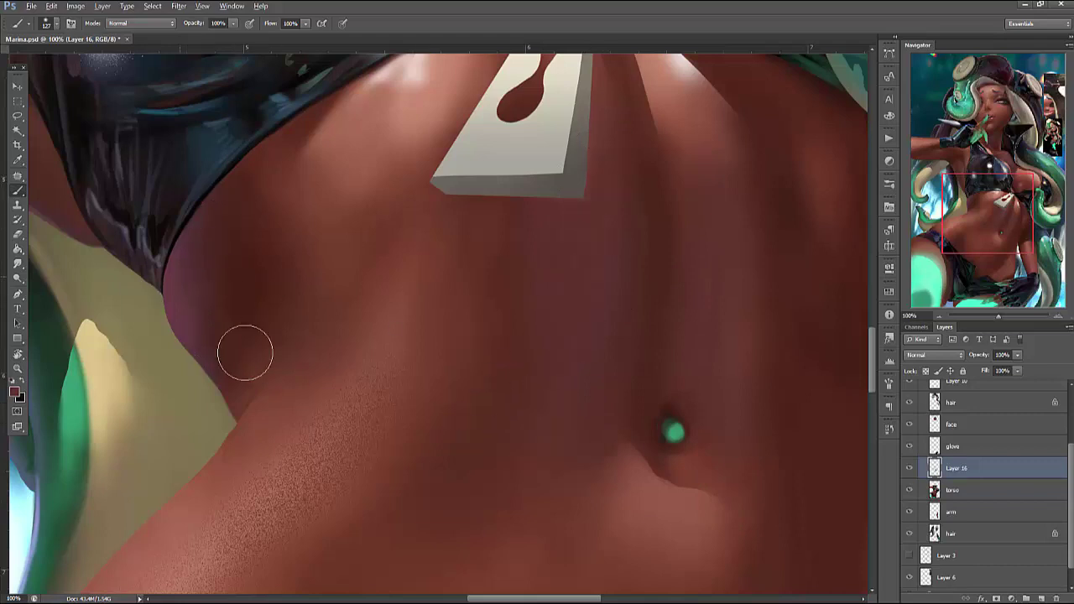
Shade the lower abdomen below the navel with a 199 px soft brush, blending muted purple into sampled dark red-brown skin tones
left_click_drag(767, 546, 712, 307)
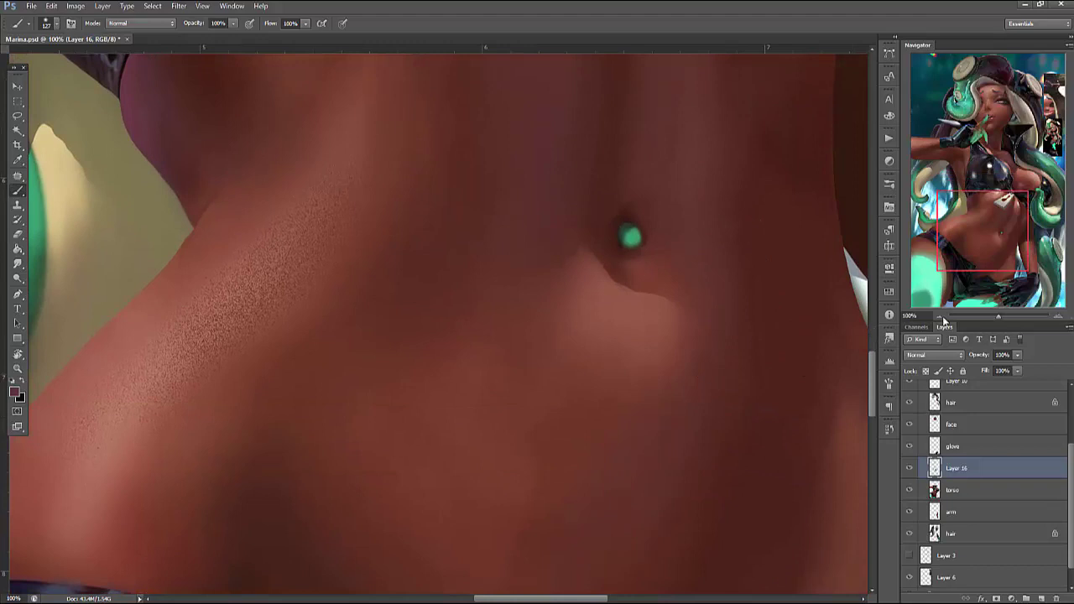
right_click(683, 319)
type("199")
key("Return")
left_click_drag(674, 377, 671, 249)
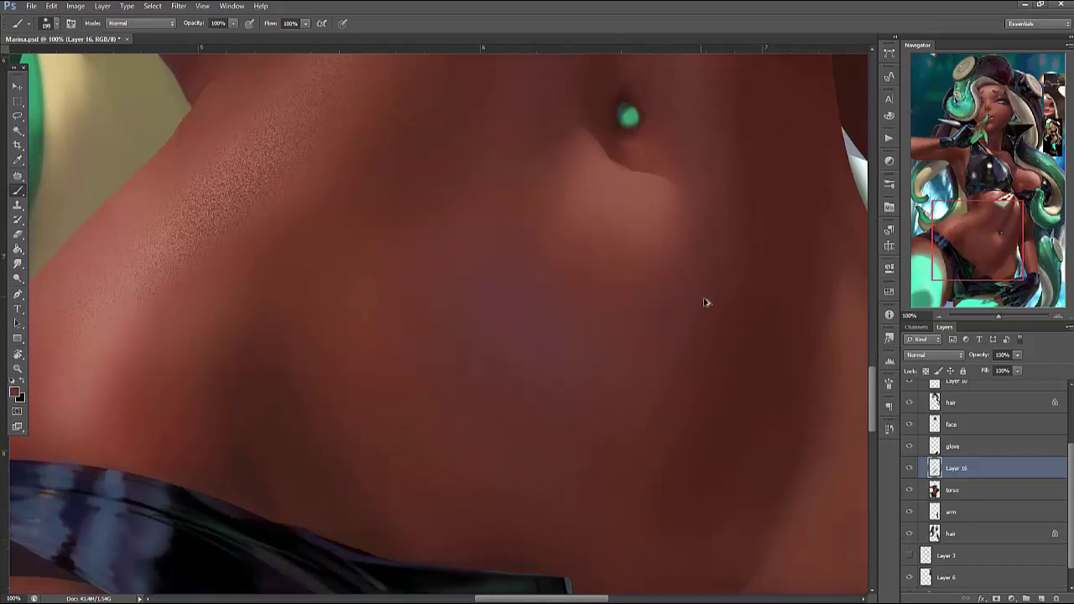
mouse_move(618, 300)
left_mouse_down()
mouse_move(576, 328)
mouse_move(636, 323)
left_mouse_up()
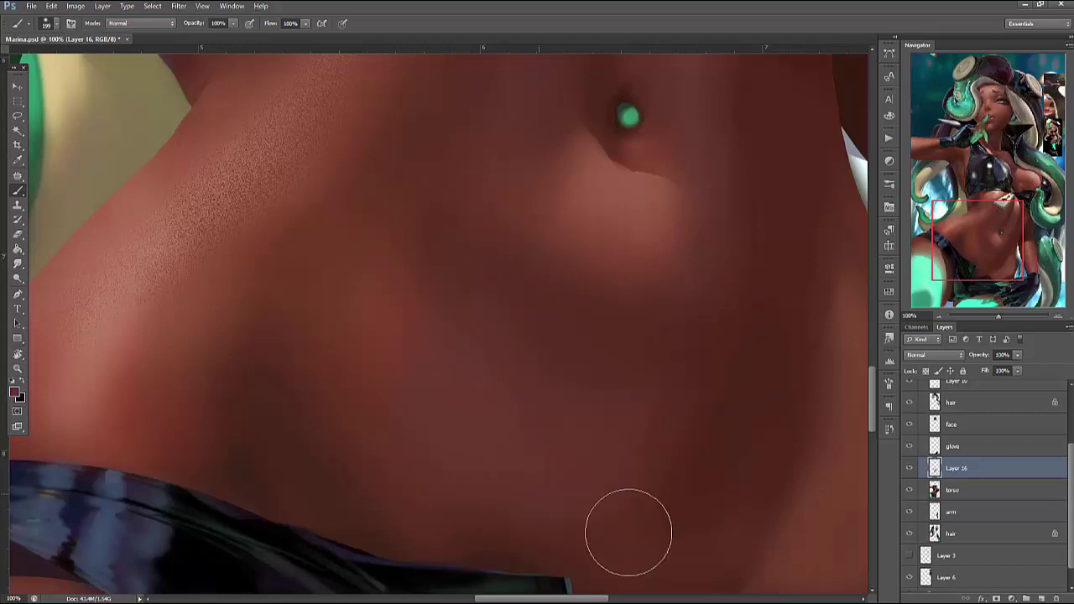
left_click(621, 317, "alt")
left_click(688, 312, "alt")
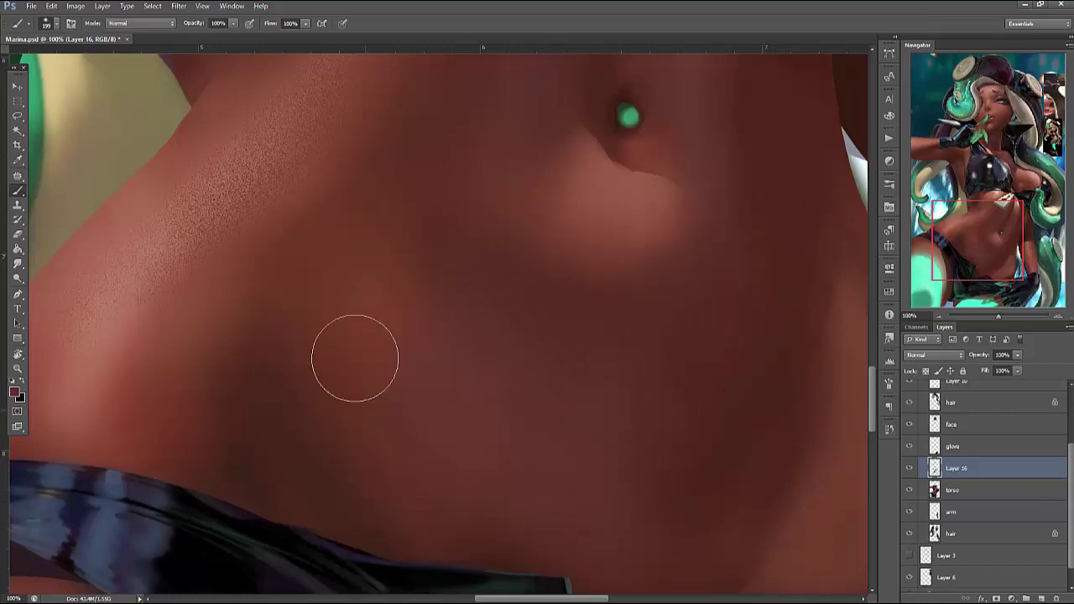
Enclose the raised skin just below the navel with the Lasso and set a 78 px soft brush
left_click_drag(755, 399, 756, 463)
scroll(756, 463, "up", 5)
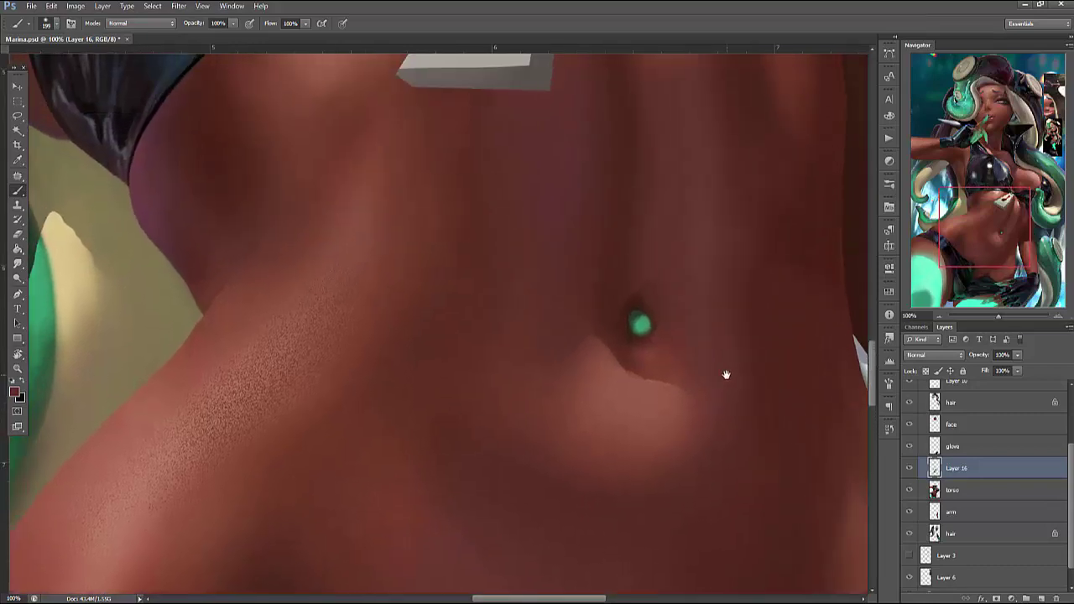
key("l")
mouse_move(601, 350)
left_mouse_down()
mouse_move(632, 376)
mouse_move(571, 485)
mouse_move(572, 317)
left_mouse_up()
key("b")
right_click(702, 278)
left_click_drag(739, 307, 726, 306)
left_click(624, 372)
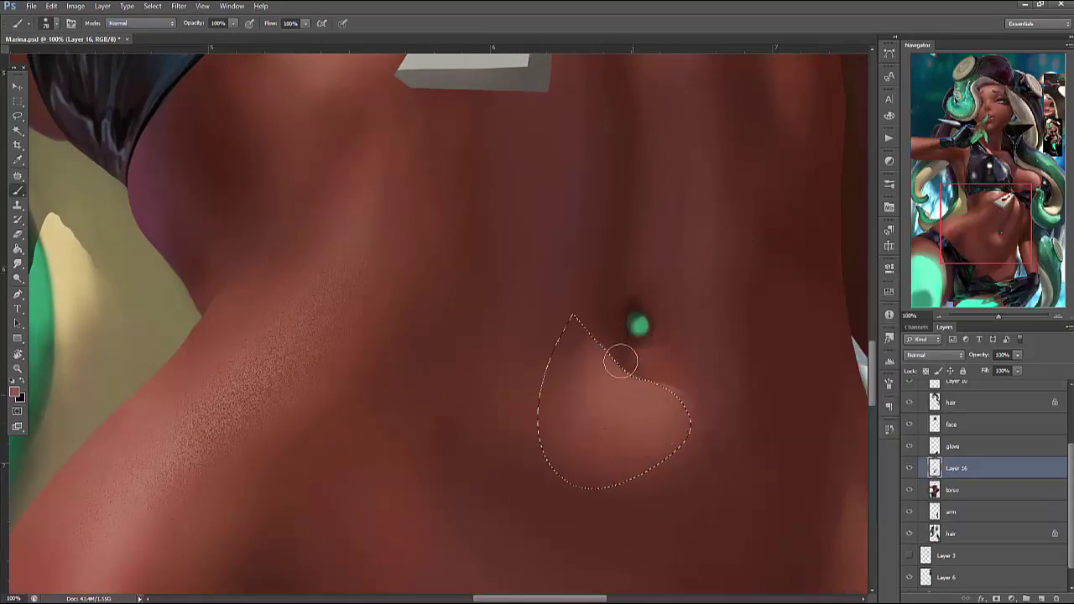
Brighten the upper part of the selected area below the navel with a light sampled skin tone, and deselect
scroll(713, 378, "up", 12)
left_click(590, 335, "alt")
scroll(590, 335, "down", 12)
mouse_move(612, 394)
left_mouse_down()
mouse_move(637, 407)
mouse_move(593, 377)
mouse_move(617, 447)
left_mouse_up()
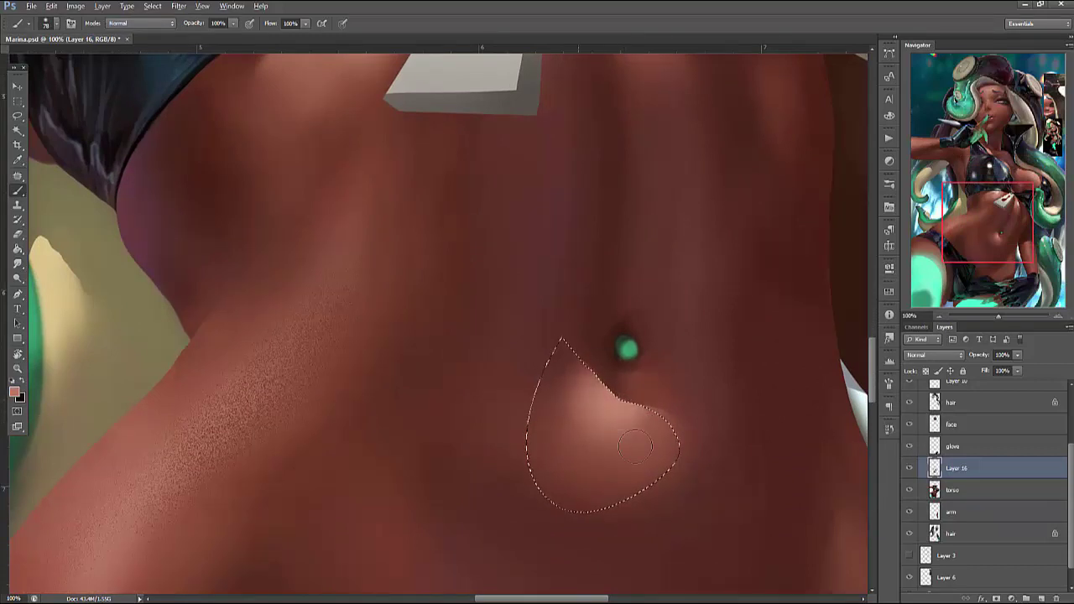
key("ctrl+d")
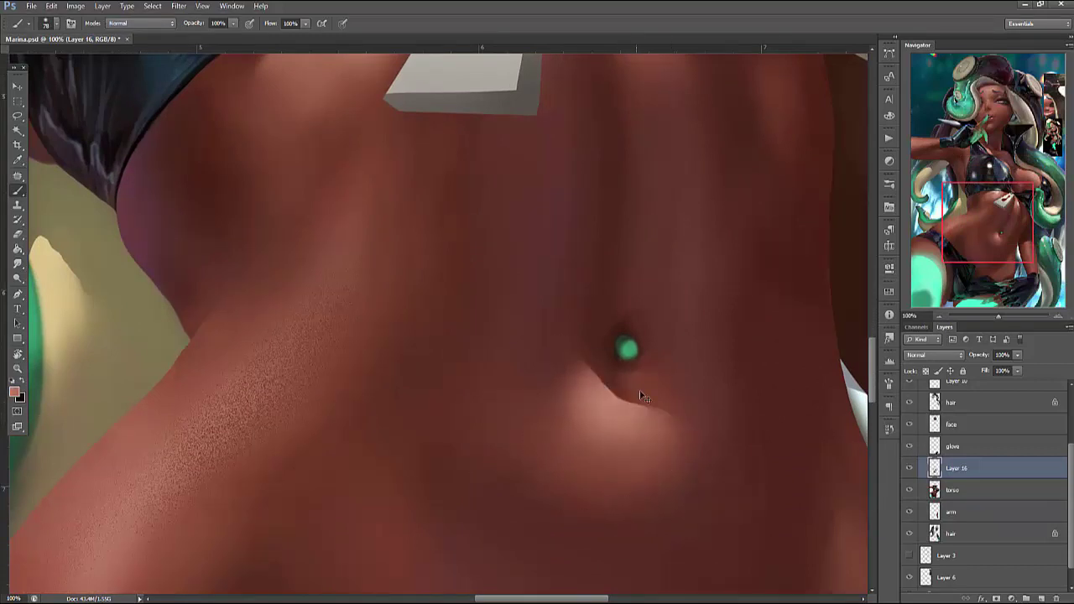
Choose a 52 px speckled brush and break up the crease below the navel with sampled dark and light skin tones
right_click(703, 335)
key("Return")
right_click(685, 338)
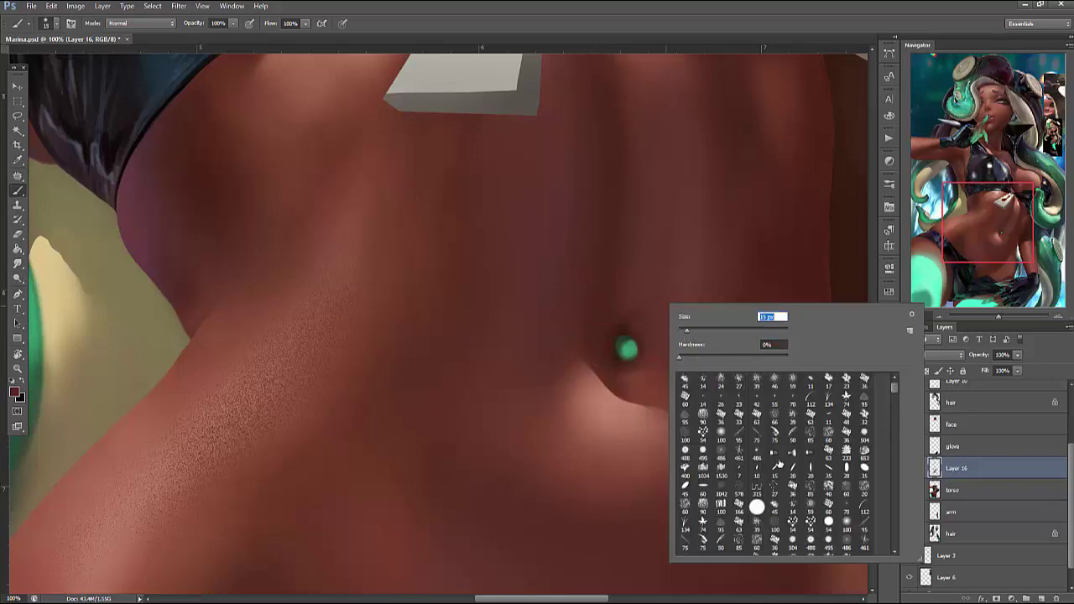
left_click(793, 522)
key("Return")
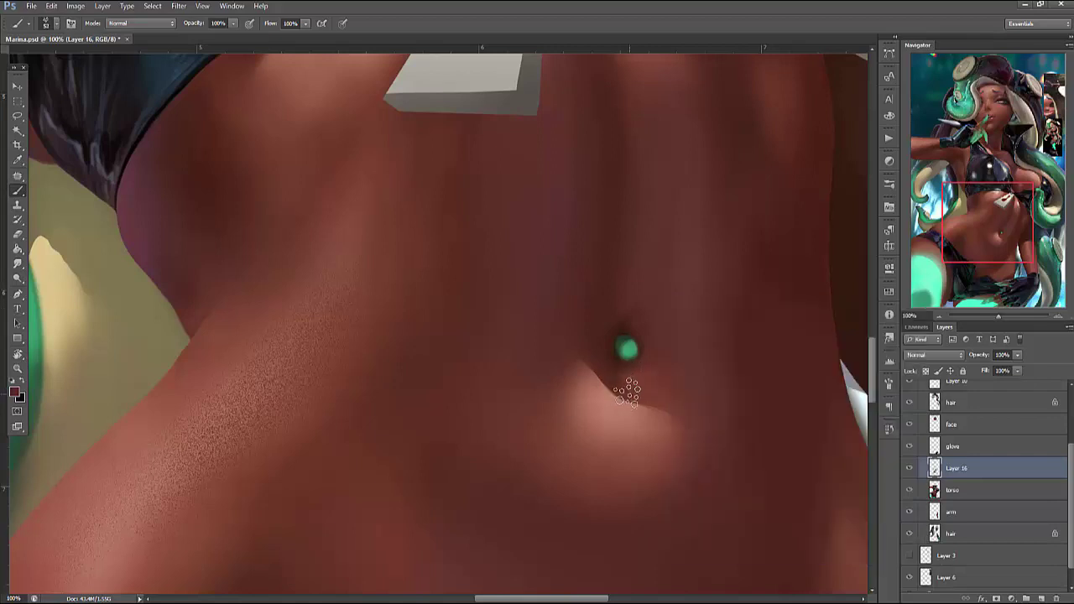
left_click_drag(606, 399, 668, 412)
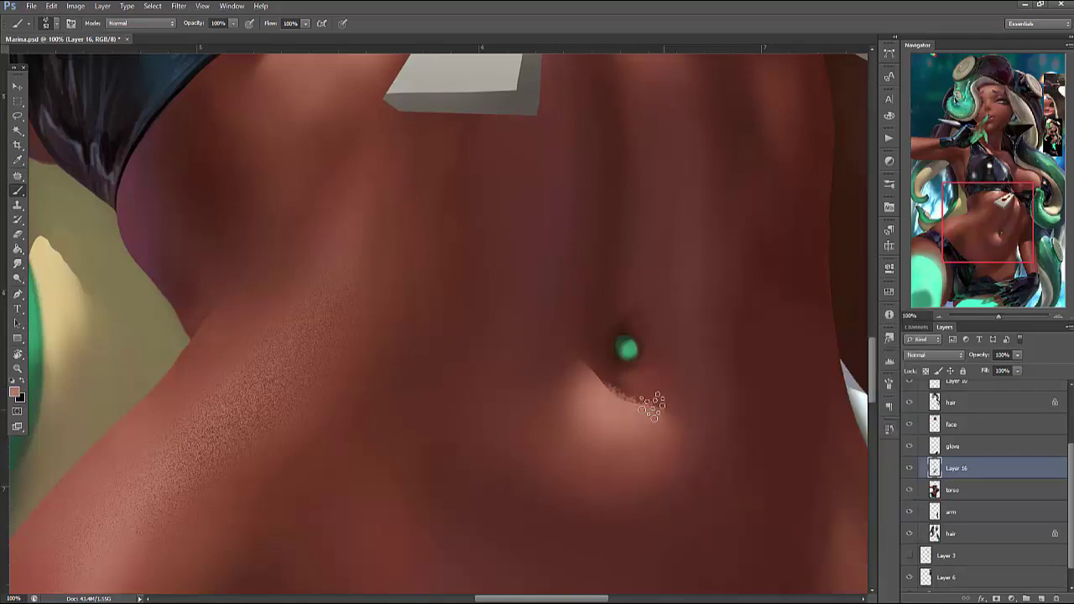
left_click(660, 425, "alt")
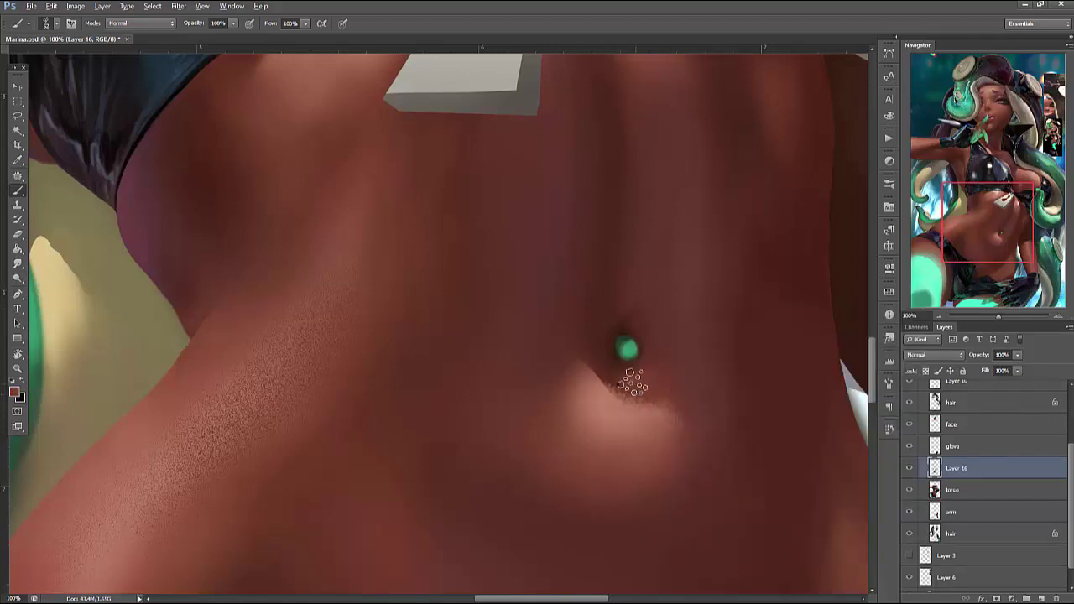
left_click(615, 402, "alt")
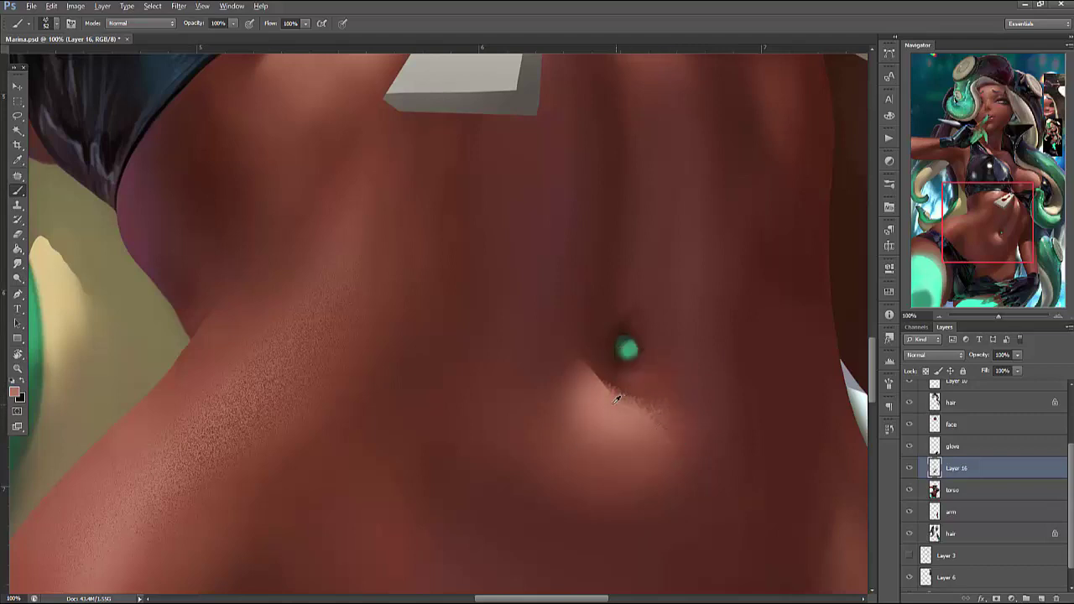
left_click_drag(646, 415, 712, 417)
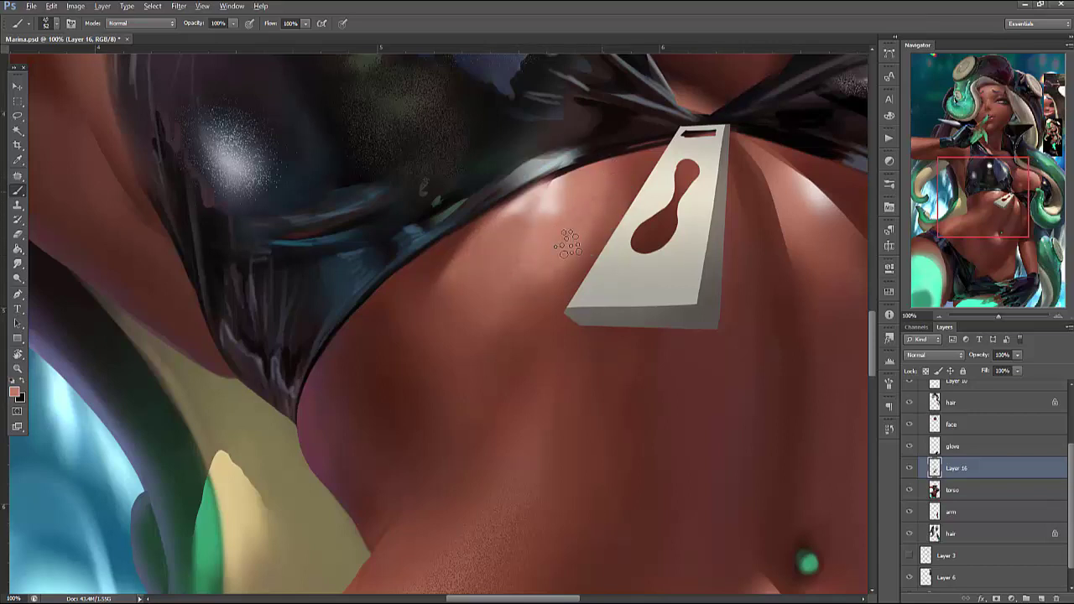
Stipple light skin texture around the highlight below the black top, beside the white zipper pull
scroll(796, 343, "right", 4)
scroll(693, 492, "up", 2)
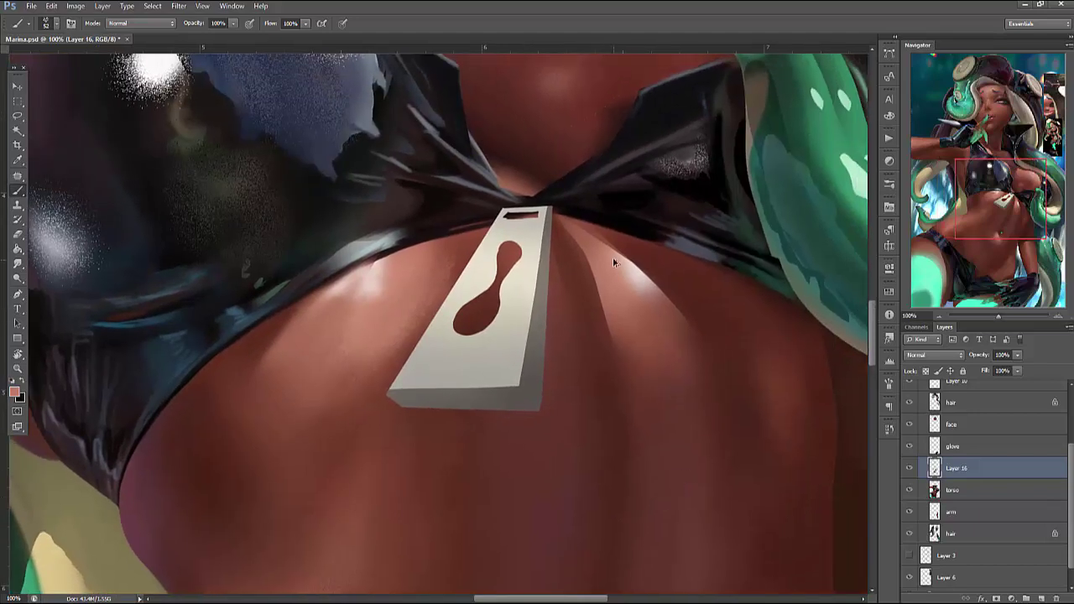
left_click_drag(632, 307, 635, 352)
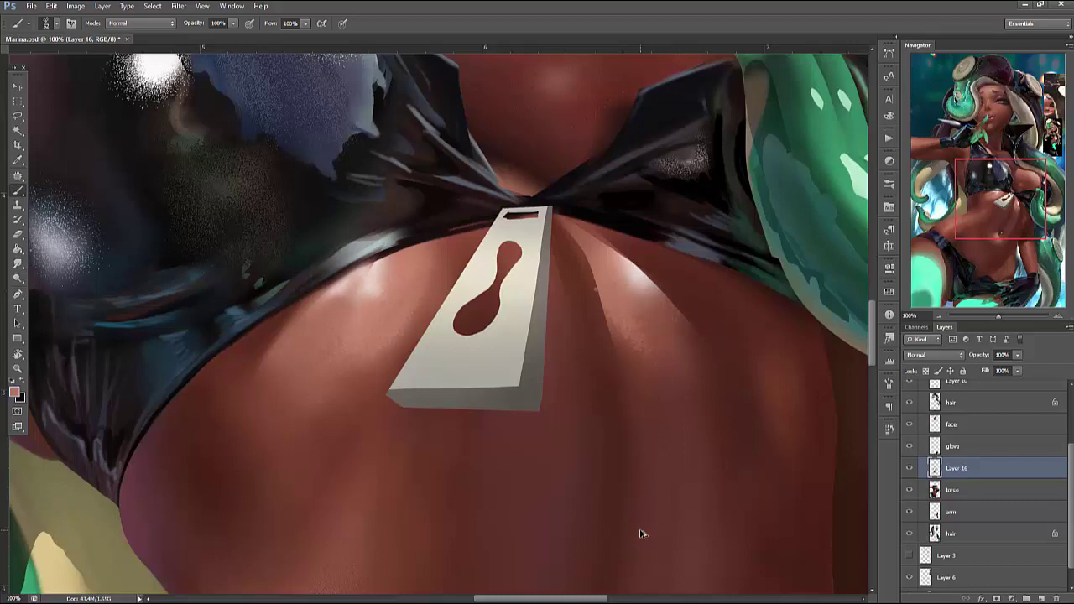
Paint a bright pale pink speckled highlight along the crest of the hip above the shorts
key("ctrl+minus")
key("ctrl+minus")
key("ctrl+minus")
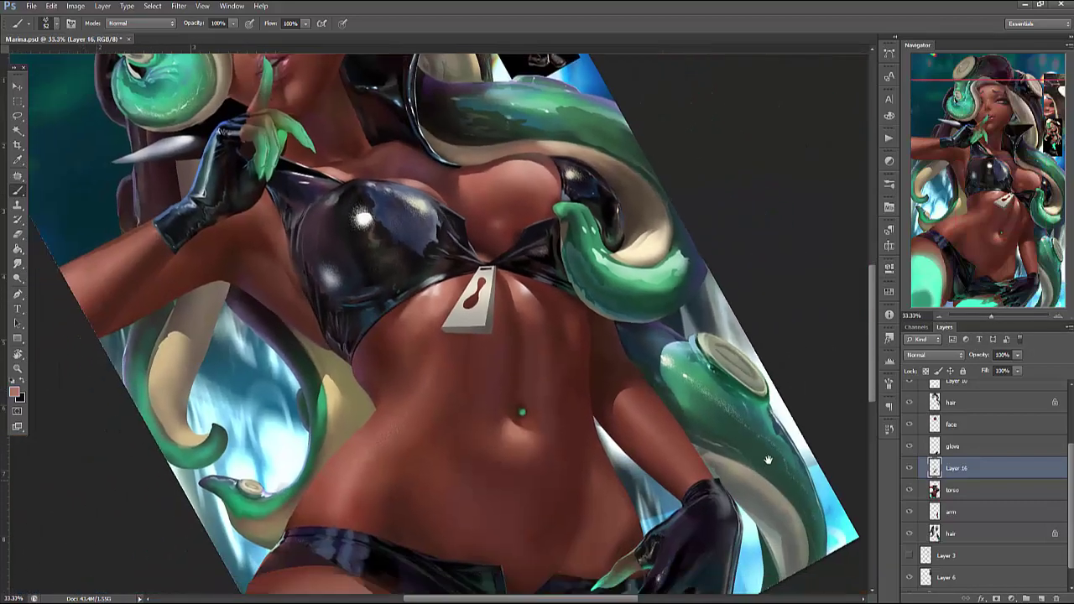
left_click_drag(768, 460, 826, 419)
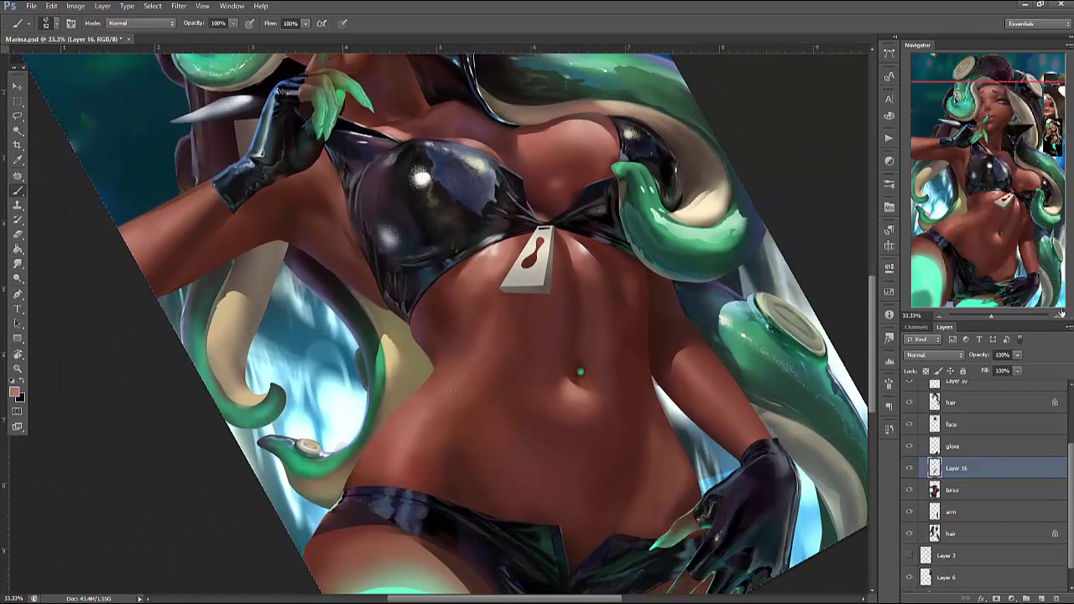
key("ctrl+plus")
key("ctrl+plus")
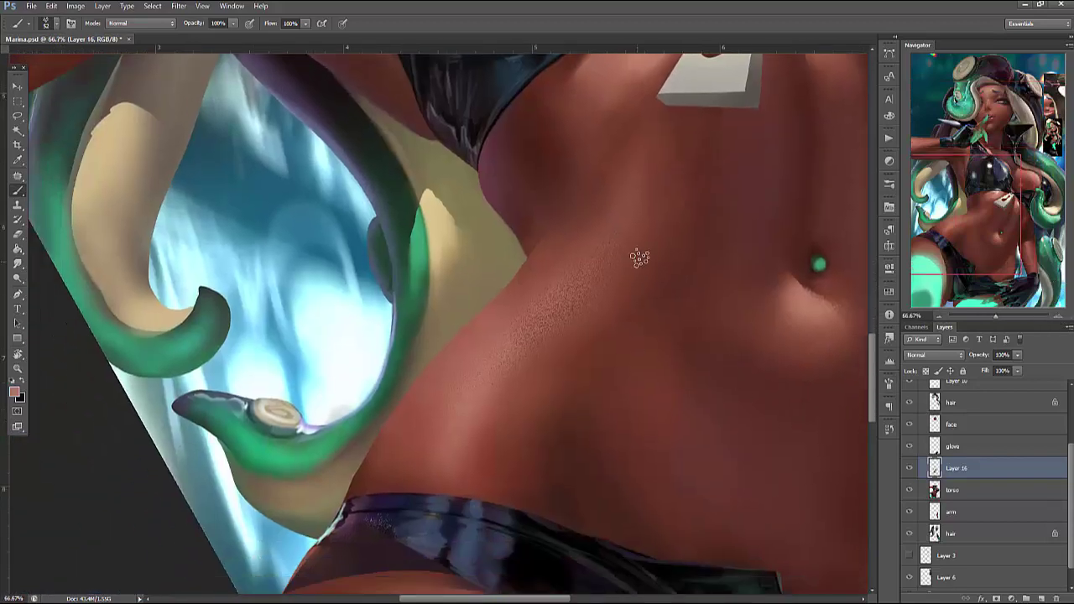
mouse_move(639, 258)
left_mouse_down()
mouse_move(741, 377)
mouse_move(643, 201)
mouse_move(729, 282)
mouse_move(738, 271)
left_mouse_up()
mouse_move(631, 338)
left_mouse_down()
mouse_move(610, 364)
mouse_move(630, 344)
left_mouse_up()
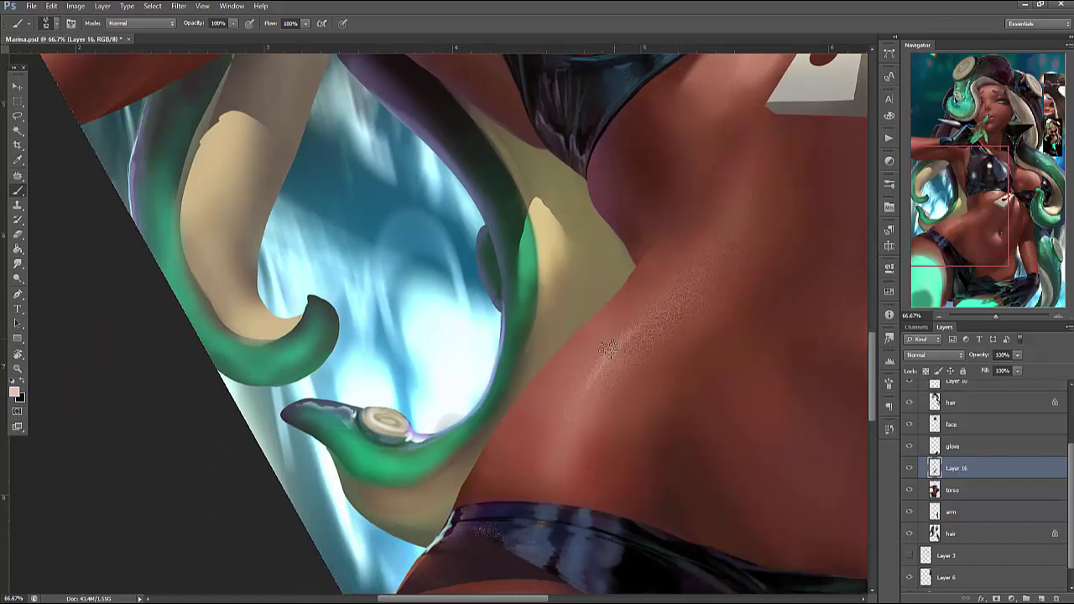
left_click_drag(596, 379, 622, 344)
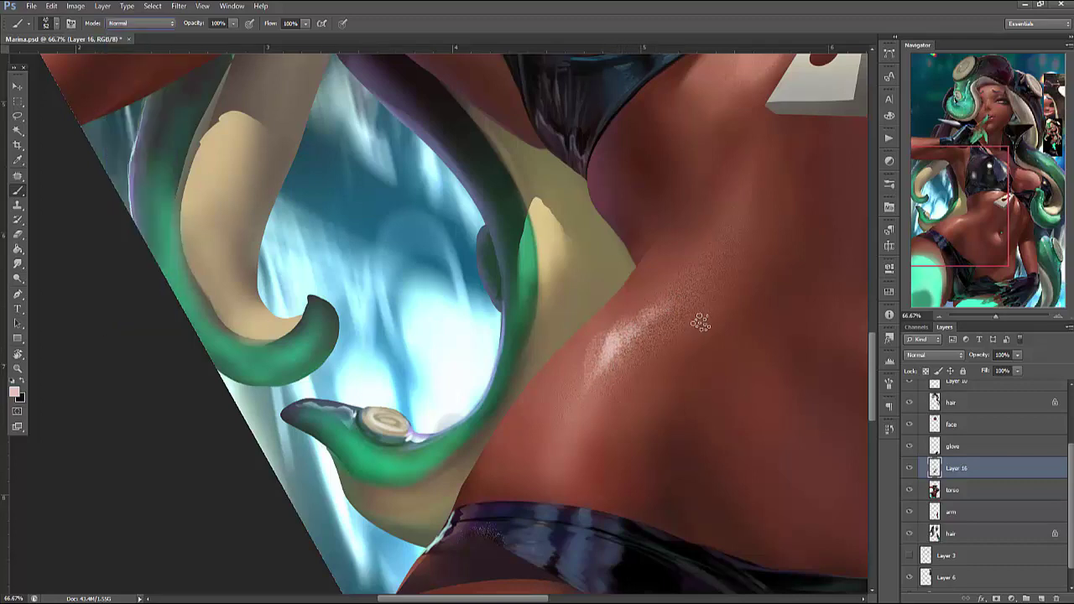
Enclose the hip area above the shorts with the Lasso and set a 189 px soft brush
key("l")
left_click_drag(804, 435, 697, 256)
key("b")
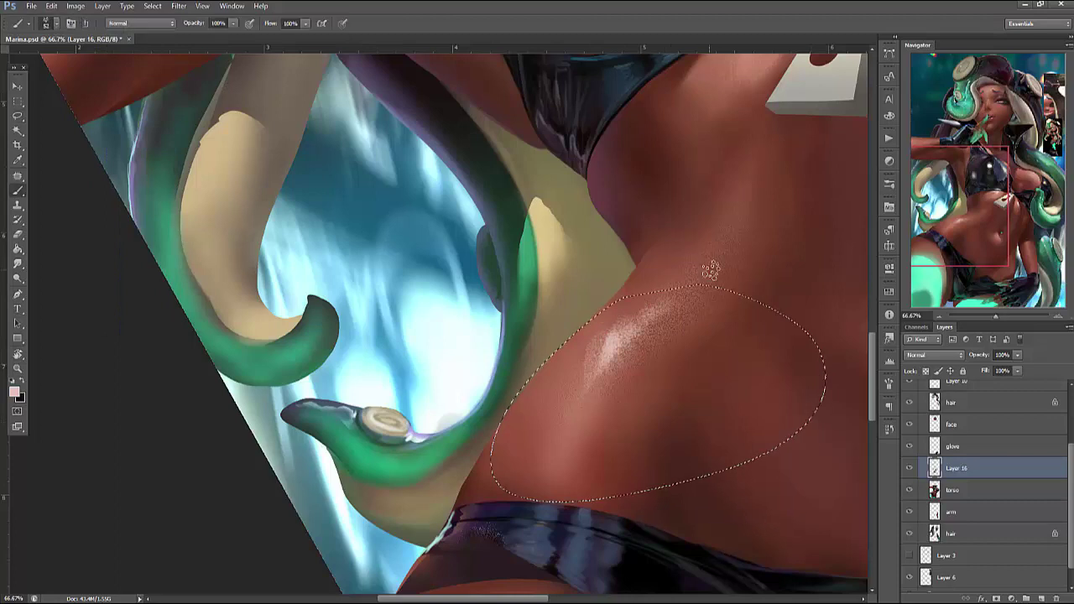
right_click(723, 283)
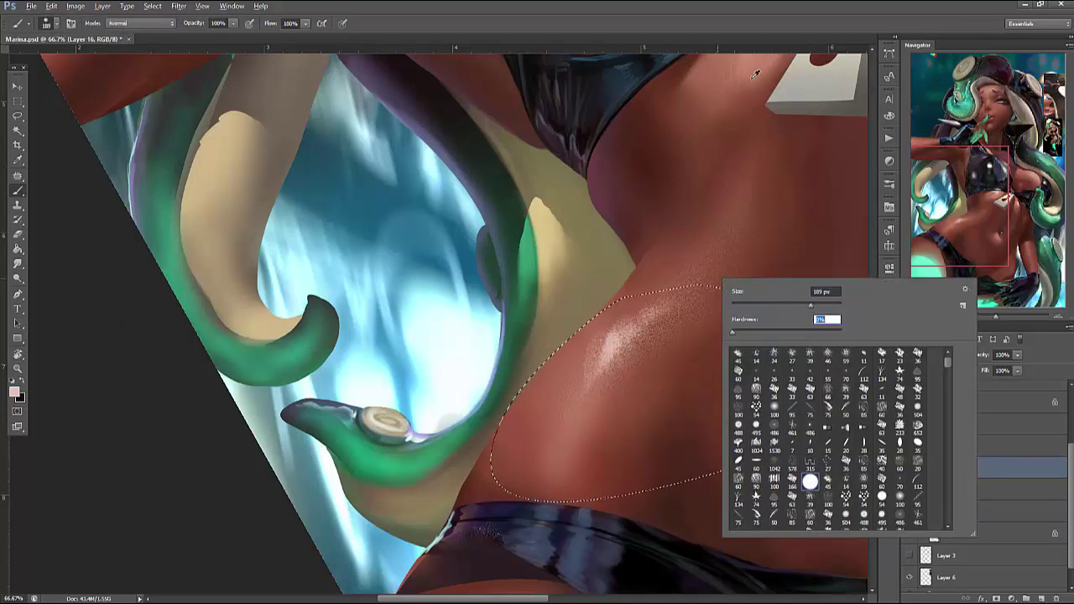
Paint over the bright hip highlight with softer skin tones, clear the selection and shade the hip with sampled colours
key("Return")
mouse_move(629, 269)
left_mouse_down()
mouse_move(542, 371)
mouse_move(709, 283)
mouse_move(653, 270)
mouse_move(589, 333)
mouse_move(576, 397)
mouse_move(607, 334)
mouse_move(651, 298)
mouse_move(567, 352)
left_mouse_up()
key("ctrl+d")
left_click(632, 442, "alt")
left_click(681, 476, "alt")
mouse_move(680, 476)
left_mouse_down()
mouse_move(652, 451)
mouse_move(673, 392)
mouse_move(641, 436)
mouse_move(691, 377)
left_mouse_up()
left_click(668, 292, "alt")
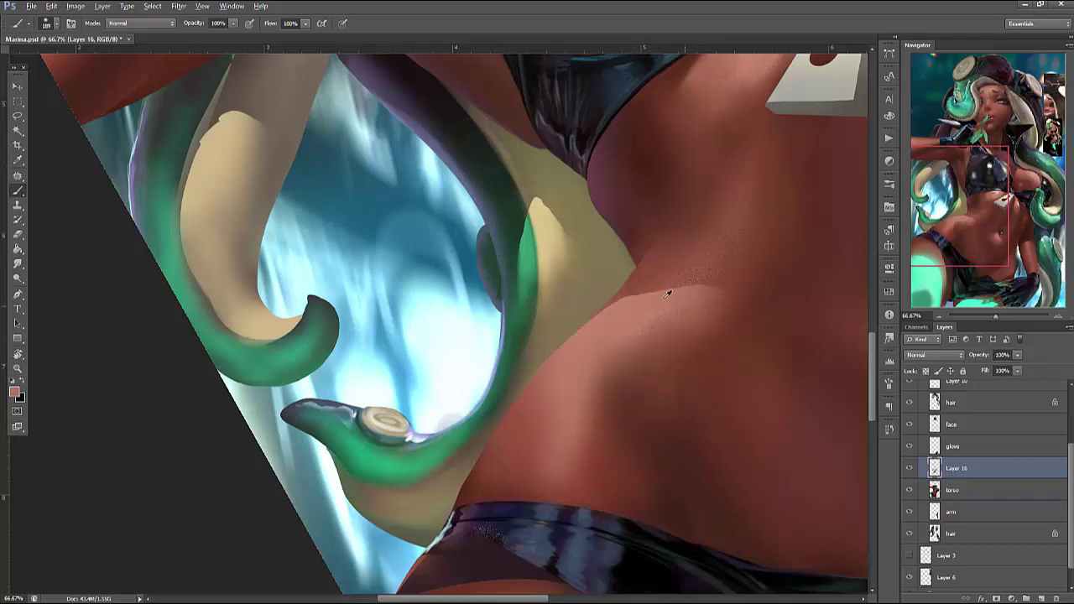
Darken the waist just above the hip edge inside a lasso selection, deselect and refine the edge with an 81 px brush
left_click(783, 335, "alt")
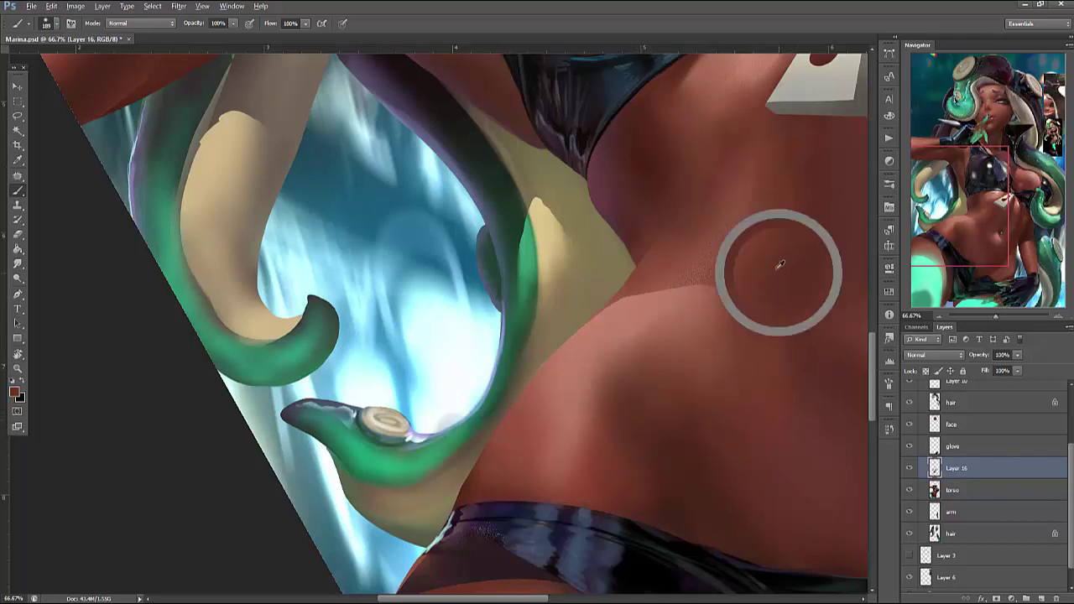
left_click(625, 324, "alt")
key("l")
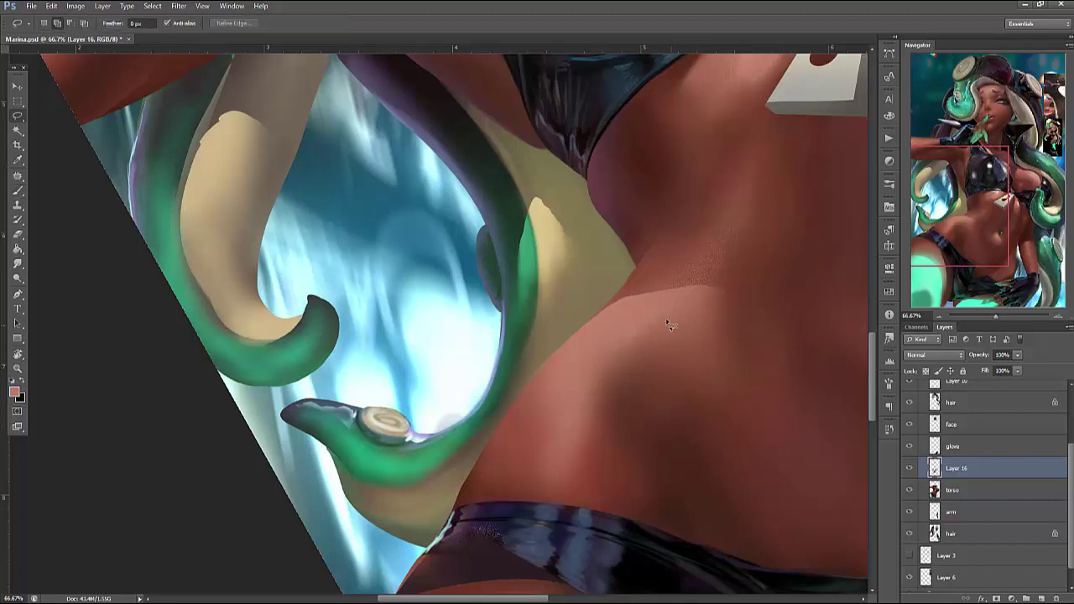
key("b")
mouse_move(757, 288)
left_mouse_down()
mouse_move(671, 235)
mouse_move(618, 246)
mouse_move(635, 319)
mouse_move(674, 256)
mouse_move(654, 281)
mouse_move(646, 271)
left_mouse_up()
key("ctrl+d")
right_click(776, 270)
key("Return")
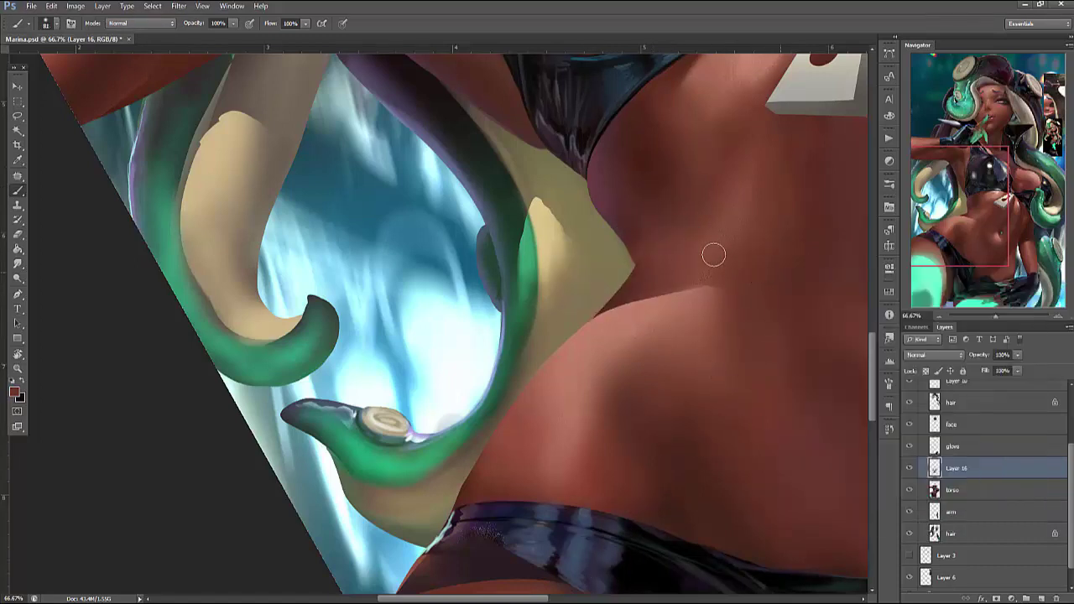
Choose a muted violet foreground colour and try a soft highlight streak down the side of the waist
scroll(590, 390, "up", 5)
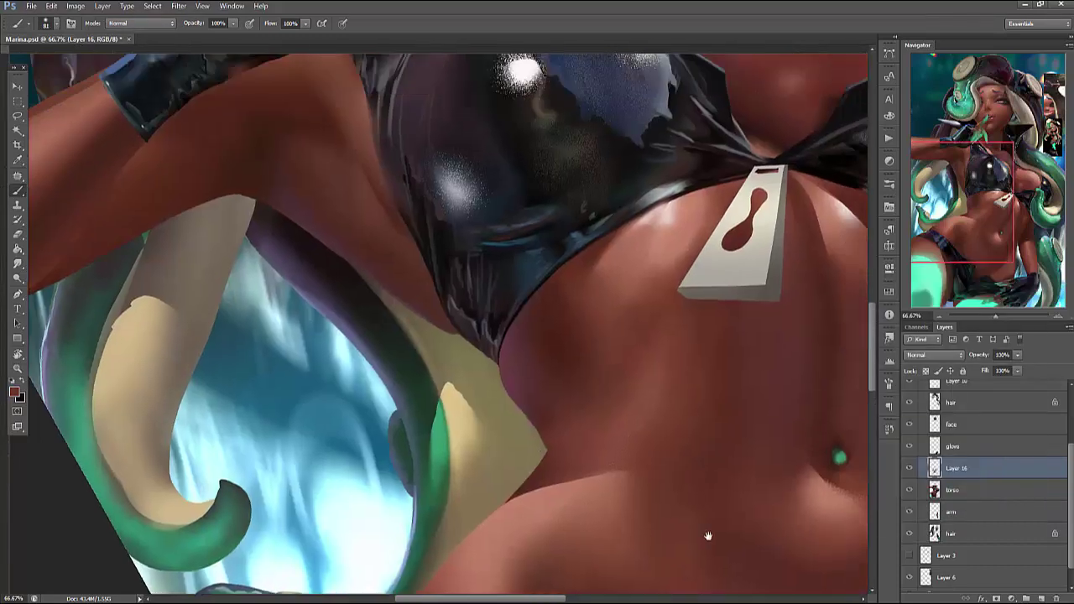
left_click(626, 405, "alt")
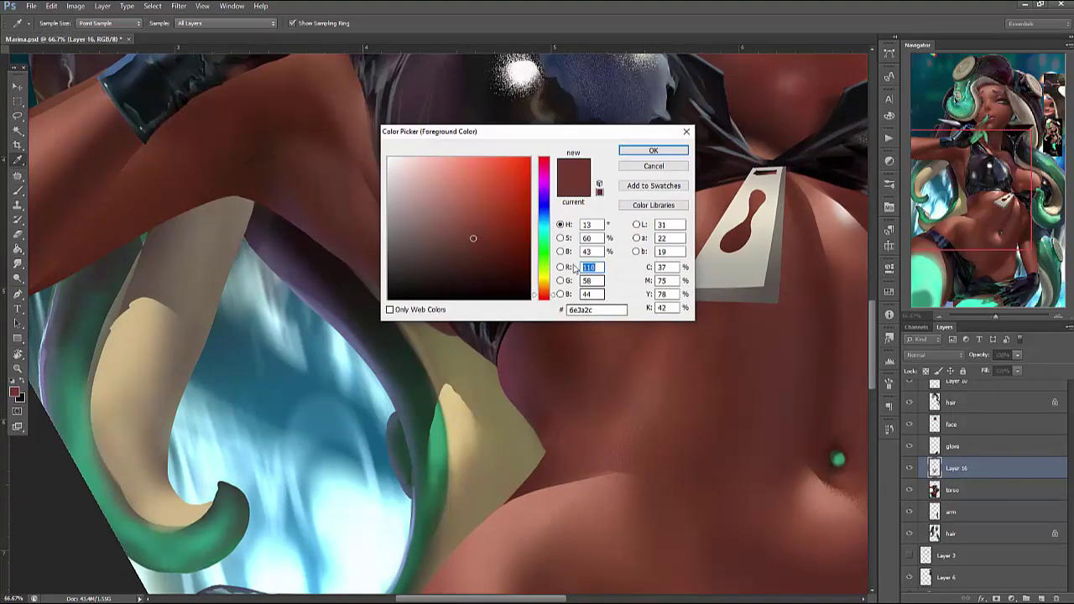
left_click_drag(547, 195, 546, 208)
left_click(433, 195)
left_click(653, 151)
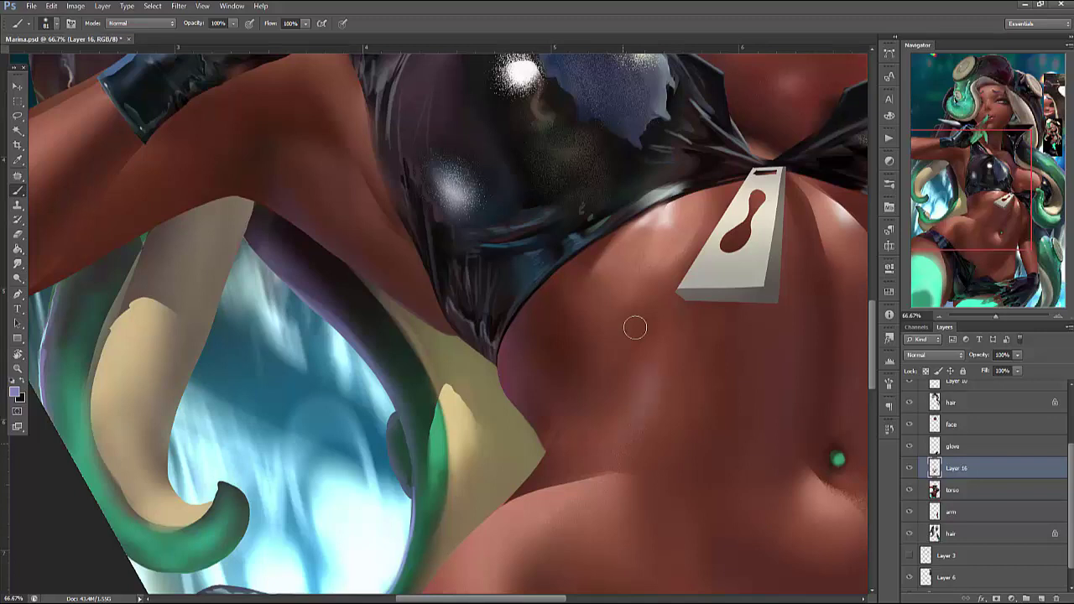
Set the brush to Dissolve mode at 129 px and paint a speckled highlight down the side of the waist
left_click(141, 23)
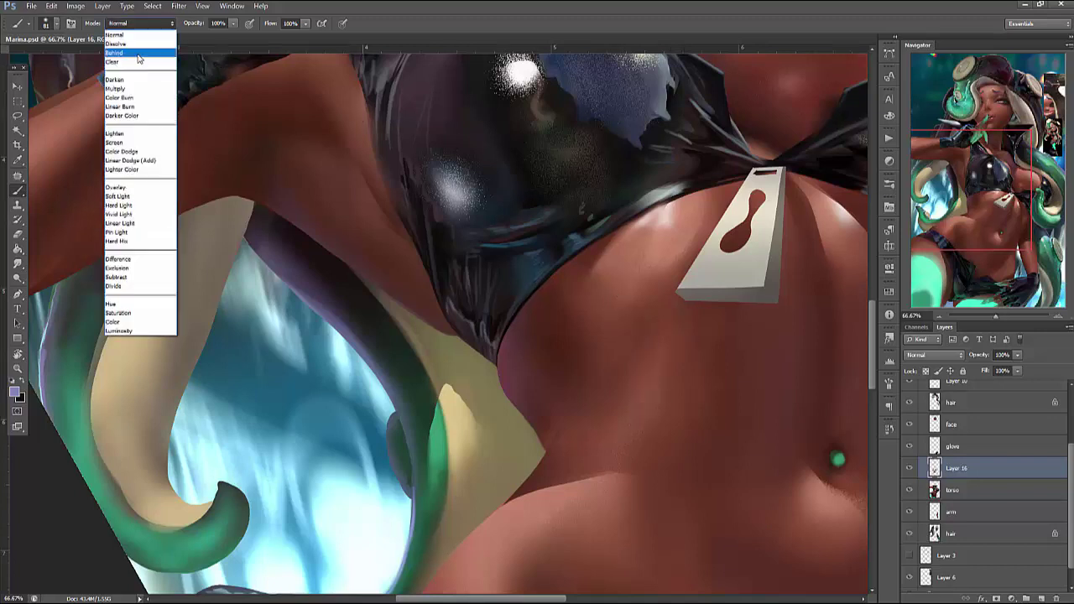
left_click(135, 31)
right_click(724, 250)
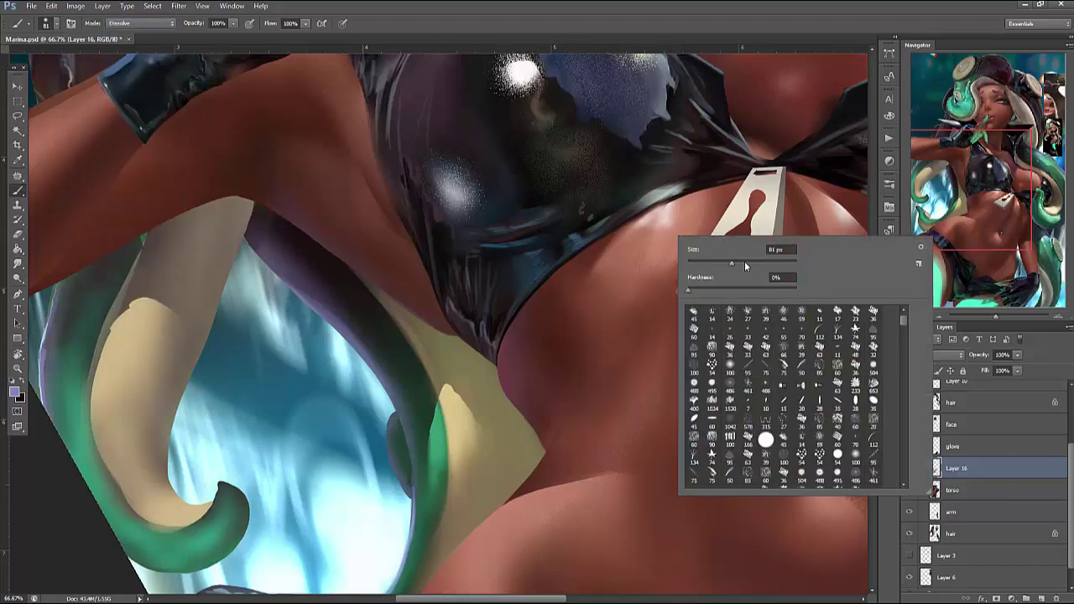
left_click(615, 440)
mouse_move(599, 311)
left_mouse_down()
mouse_move(623, 325)
mouse_move(630, 458)
left_mouse_up()
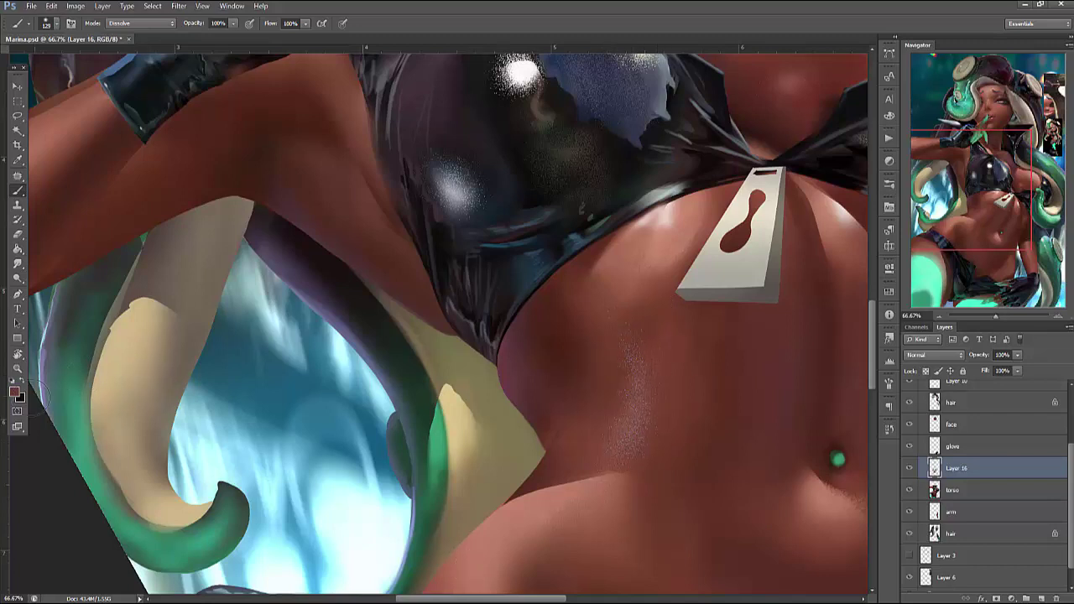
Set the foreground colour to the greyish blue #547690 and build up the speckled waist highlight
left_click(17, 392)
left_click(544, 218)
left_click(446, 219)
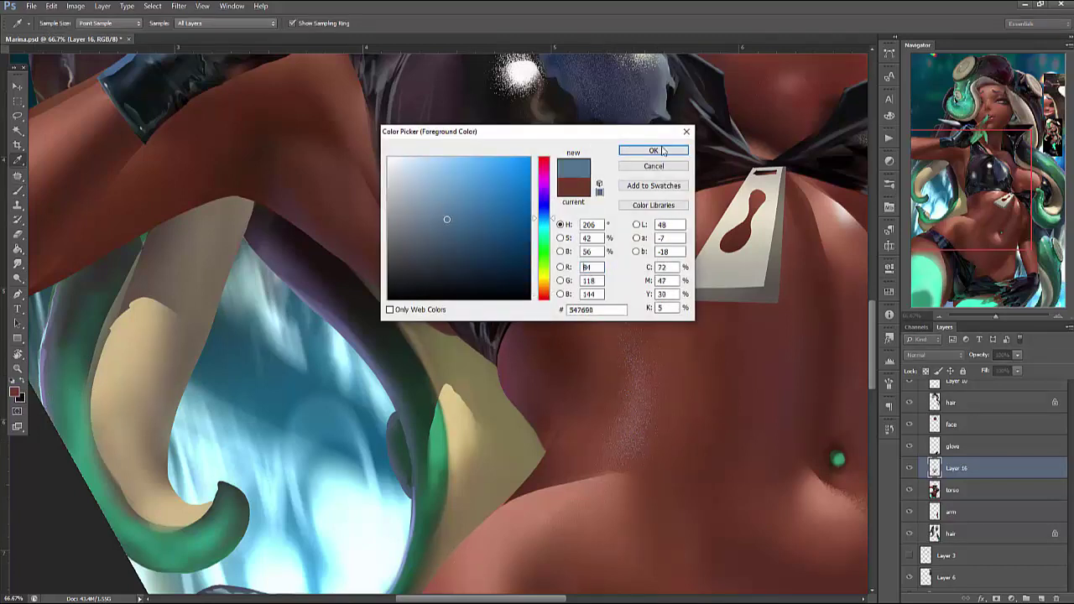
left_click(653, 151)
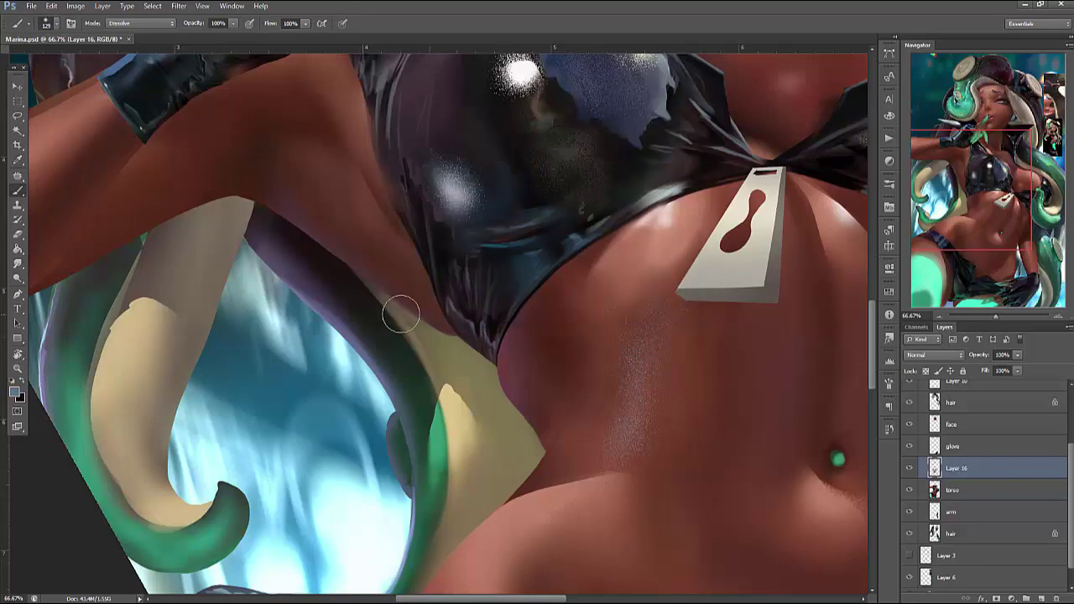
Choose a lighter blue-grey colour and paint a thinner speckled streak through the waist highlight with a 40 px brush
left_click(15, 392)
left_click(654, 151)
key("b")
right_click(671, 302)
key("Escape")
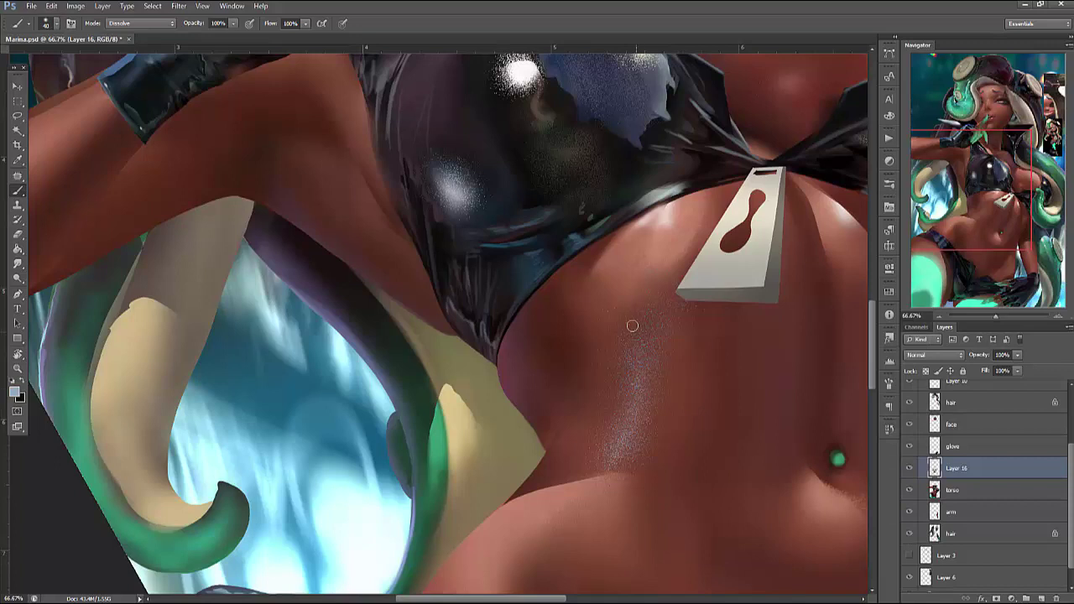
mouse_move(646, 324)
left_mouse_down()
mouse_move(638, 297)
mouse_move(642, 415)
mouse_move(639, 384)
mouse_move(651, 376)
mouse_move(640, 435)
left_mouse_up()
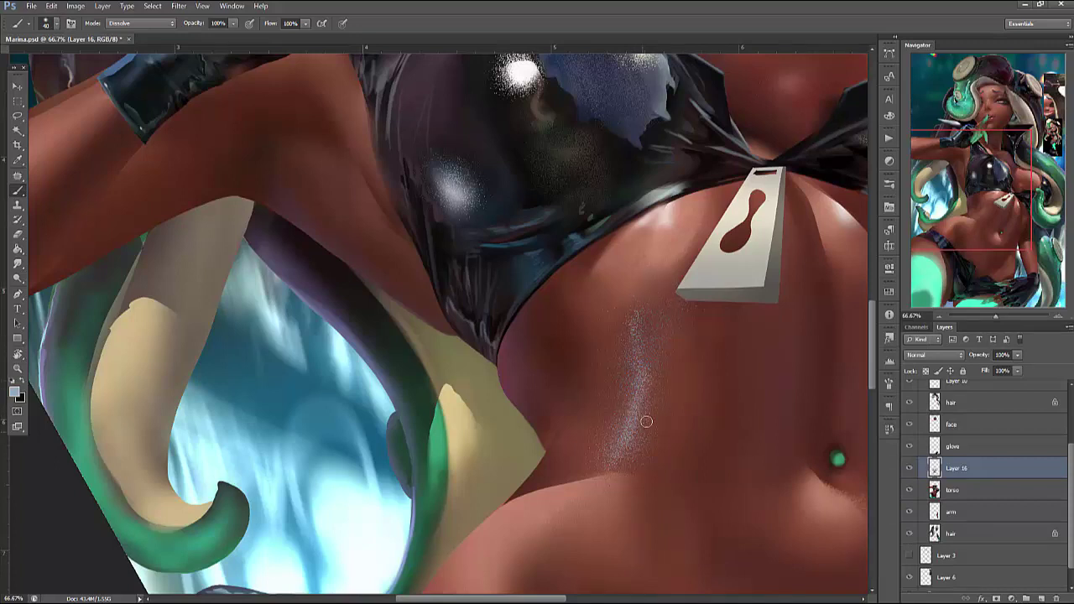
Return the brush to Normal mode at 97 px and blend the speckled waist highlight using sampled skin tones
left_click(143, 24)
left_click(125, 22)
right_click(672, 235)
key("Escape")
key("ctrl+z")
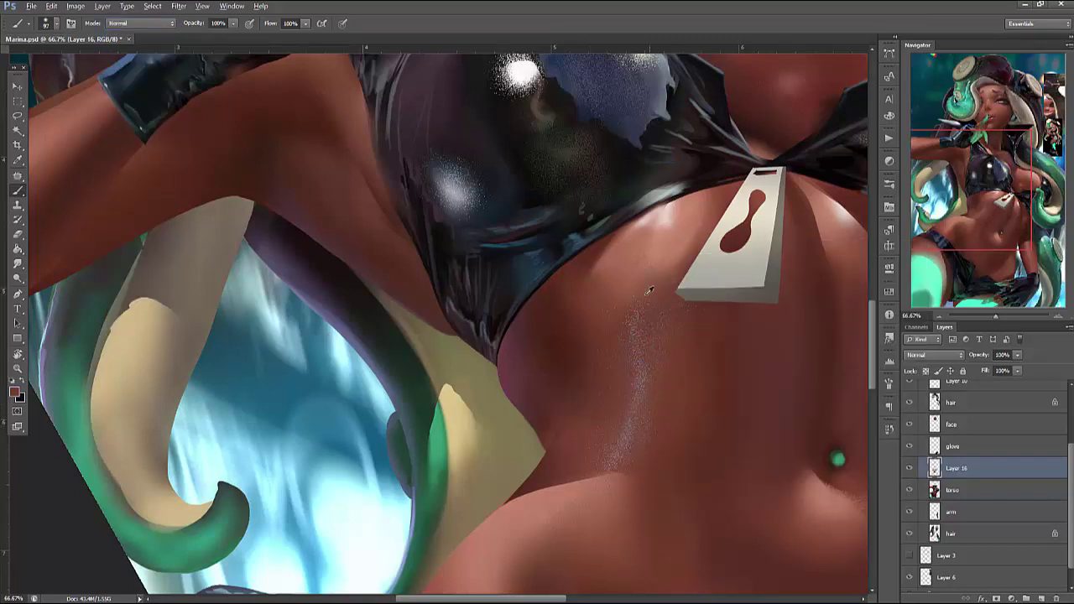
left_click(649, 290, "alt")
left_click(570, 283, "alt")
left_click(643, 283, "alt")
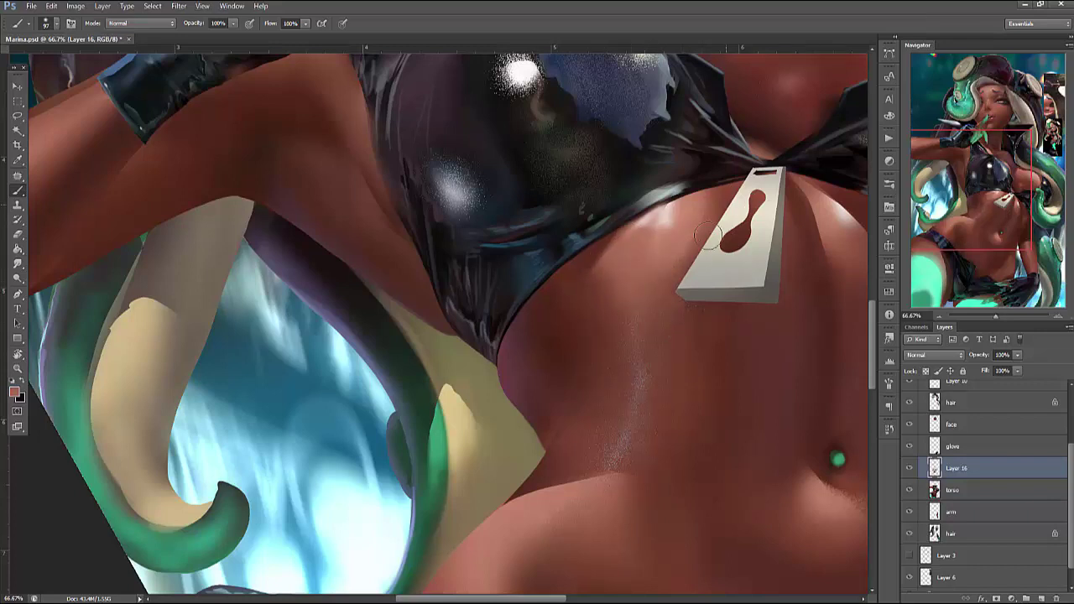
Deepen the shadowed crease between the hip and abdomen with a dark skin tone, reducing the brush to 80 px
key("l")
left_click_drag(810, 293, 782, 276)
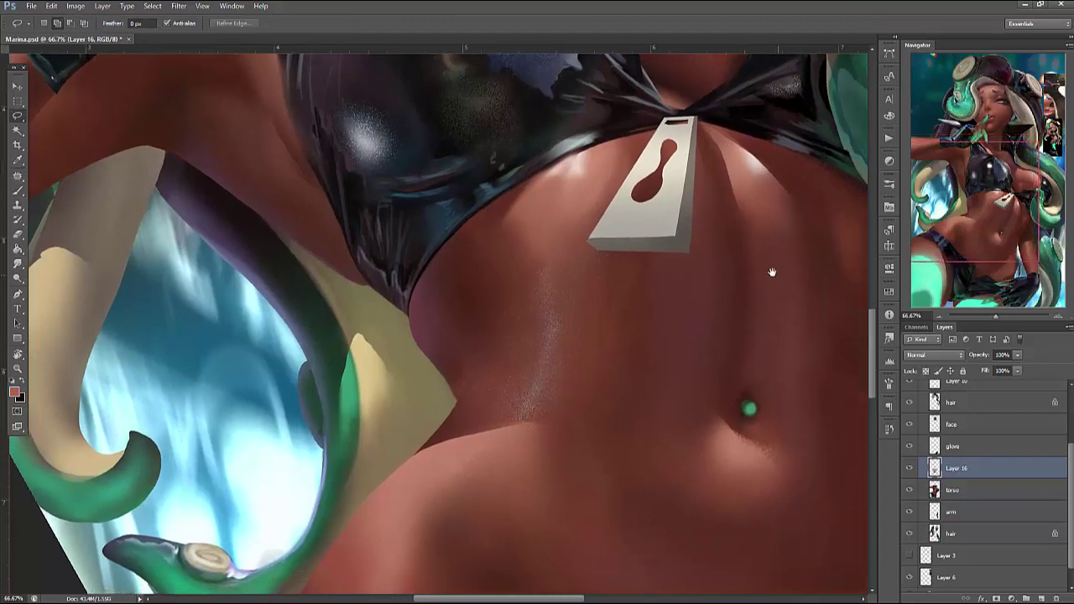
key("b")
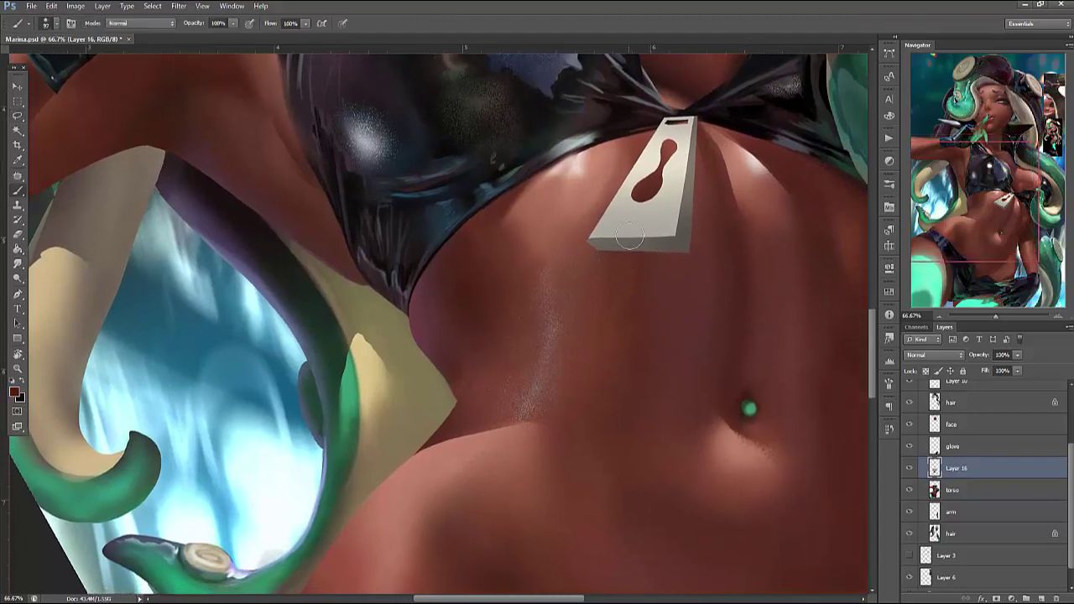
left_click_drag(684, 400, 738, 250)
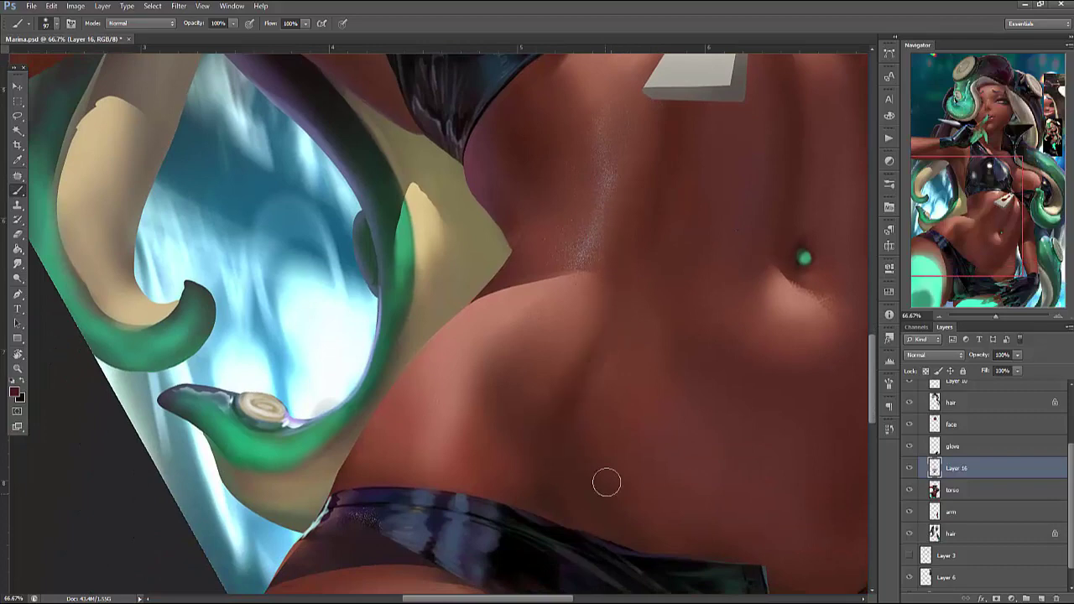
right_click(645, 304)
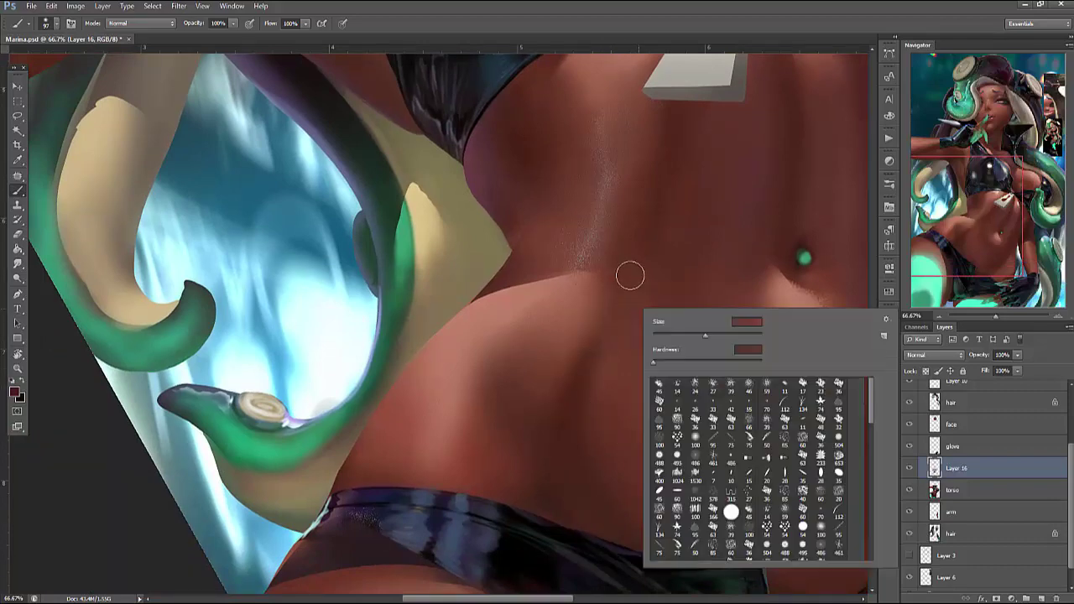
left_click(684, 336)
key("Return")
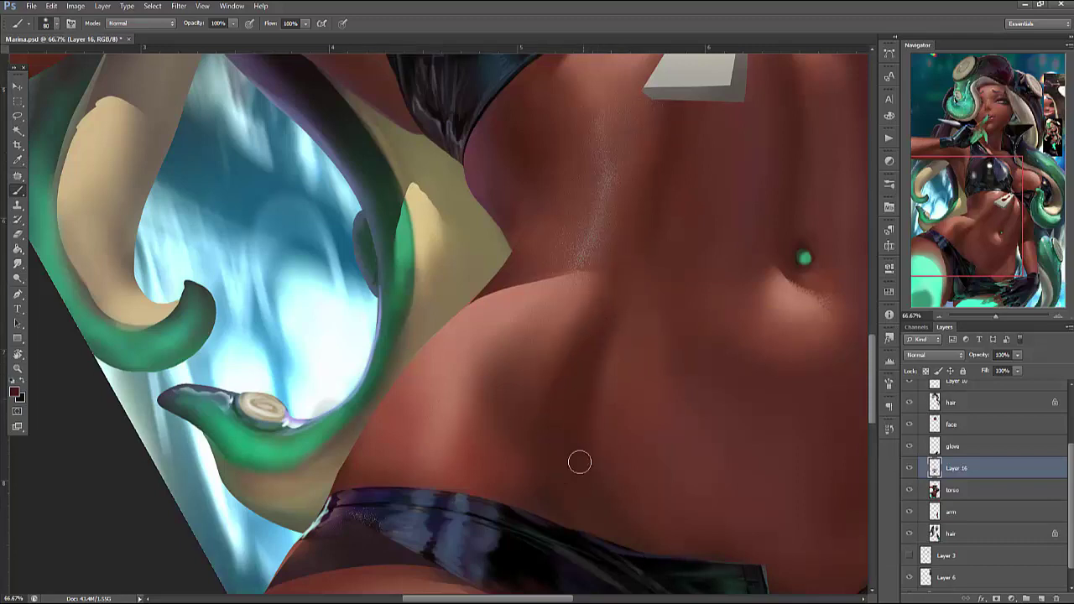
Lighten the central abdomen below the zipper pull with sampled skin tones, enlarging the brush to 110 px
scroll(775, 408, "up", 2)
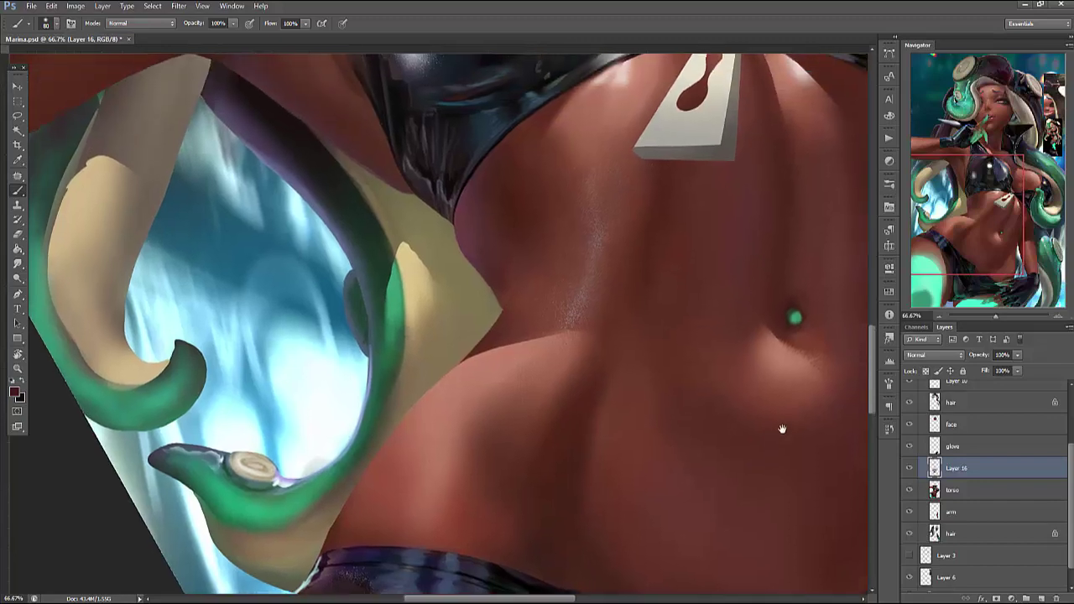
left_click(618, 219, "alt")
key("bracketleft")
key("bracketleft")
key("bracketleft")
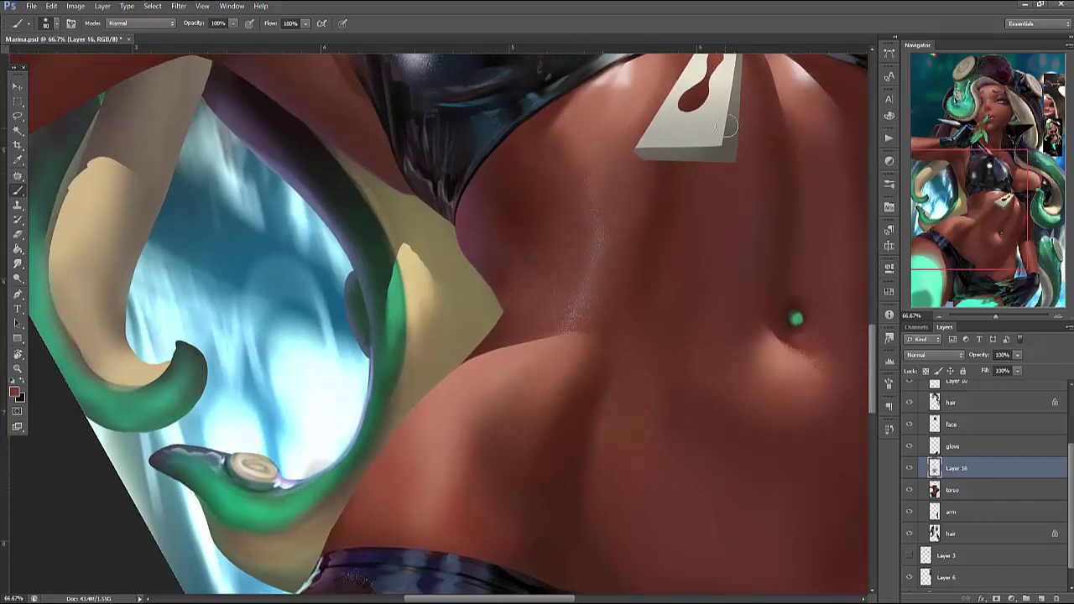
left_click(607, 142, "alt")
left_click(600, 132, "alt")
mouse_move(720, 165)
left_mouse_down()
mouse_move(700, 232)
mouse_move(731, 159)
left_mouse_up()
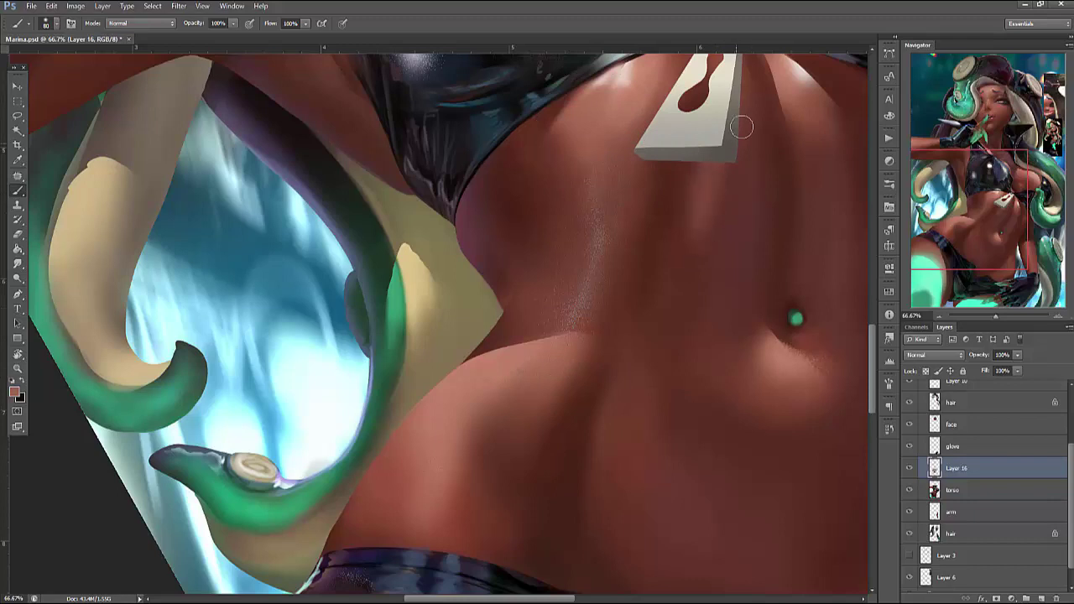
right_click(768, 205)
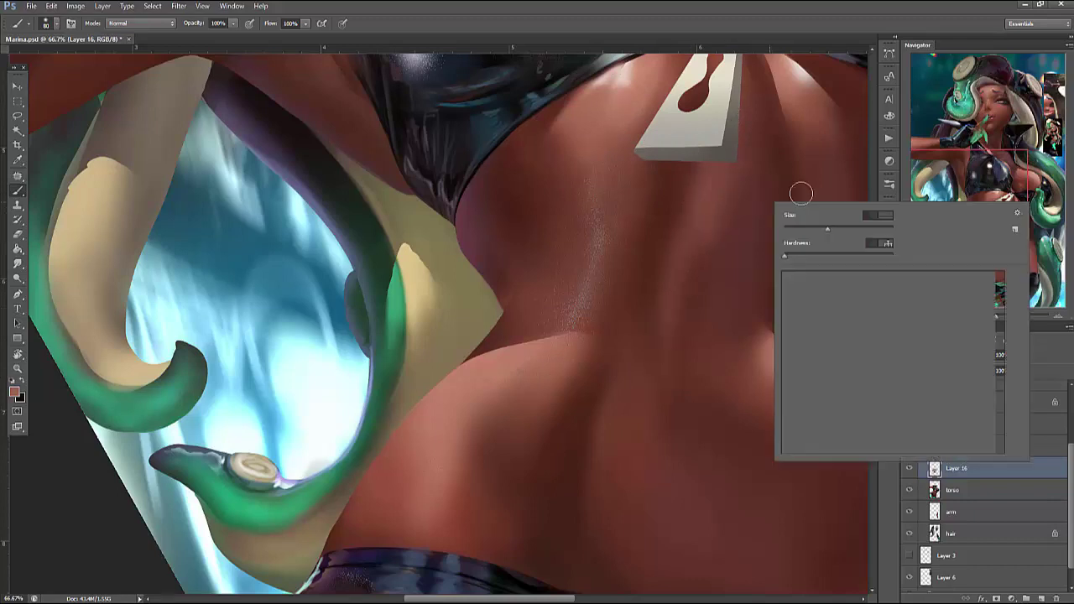
key("Escape")
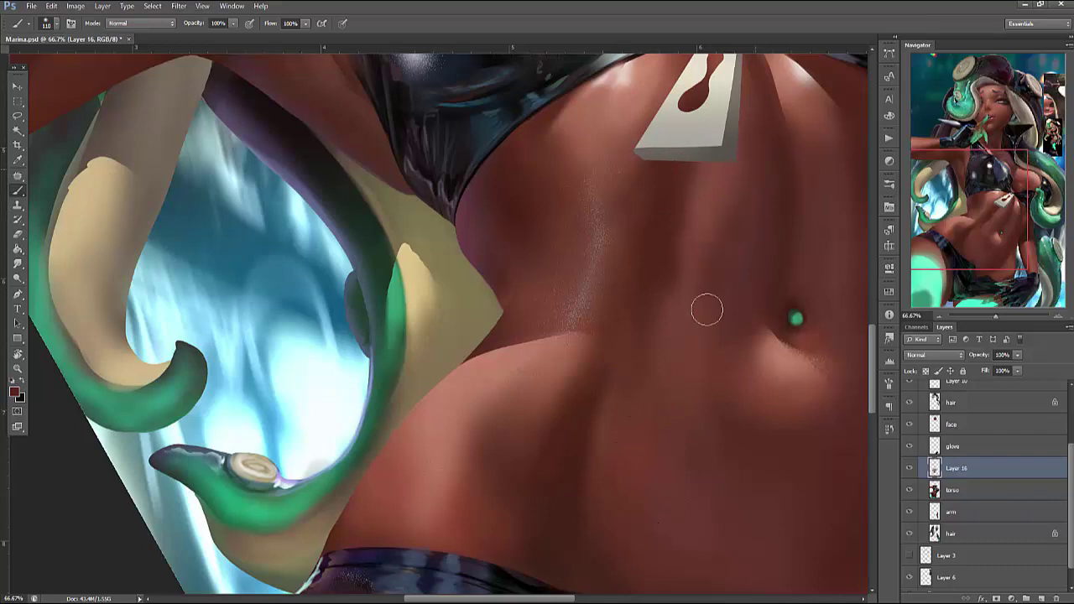
Lasso the long abdominal area beside the navel, below the top's knot, and shade the muscle inside the selection
scroll(688, 336, "up", 3)
scroll(688, 336, "right", 3)
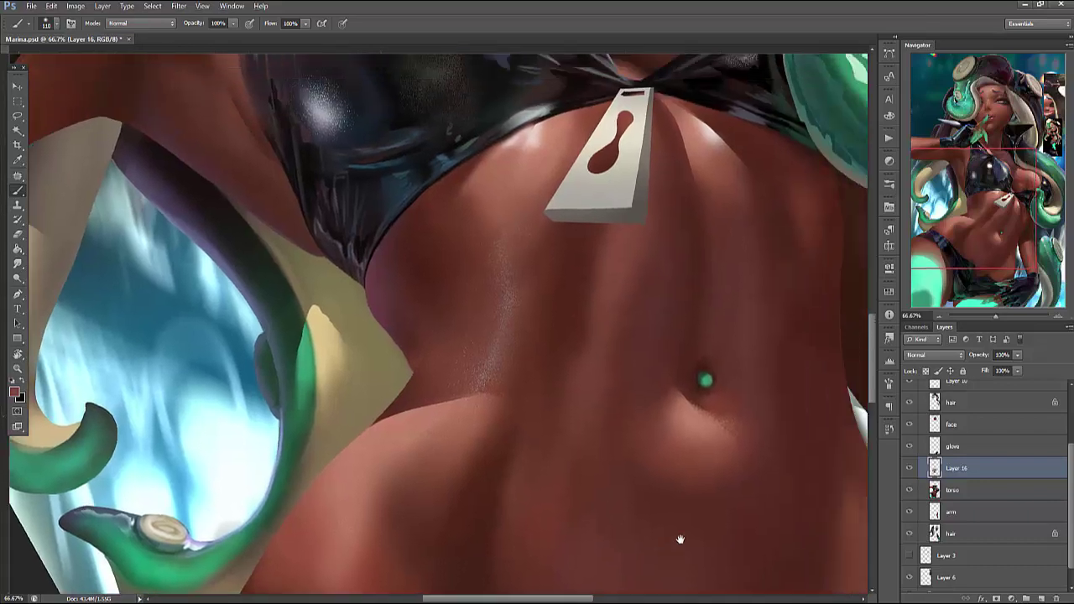
key("l")
mouse_move(677, 212)
left_mouse_down()
mouse_move(690, 395)
mouse_move(673, 202)
left_mouse_up()
key("b")
mouse_move(704, 240)
left_mouse_down()
mouse_move(685, 327)
mouse_move(699, 389)
left_mouse_up()
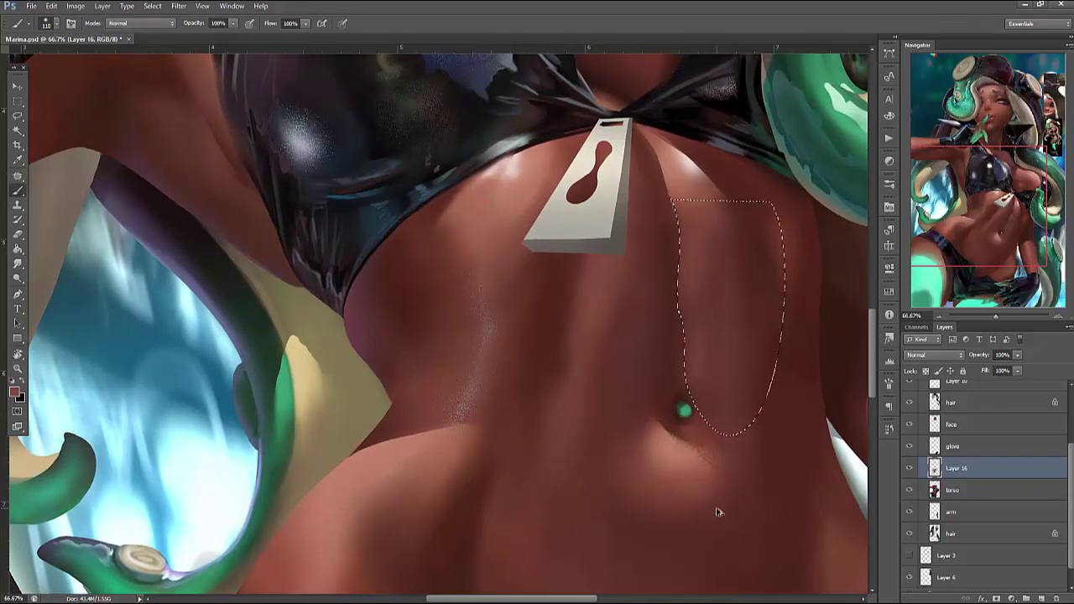
Reset the canvas rotation and compare the torso with Layer 16 hidden and shown
key("r")
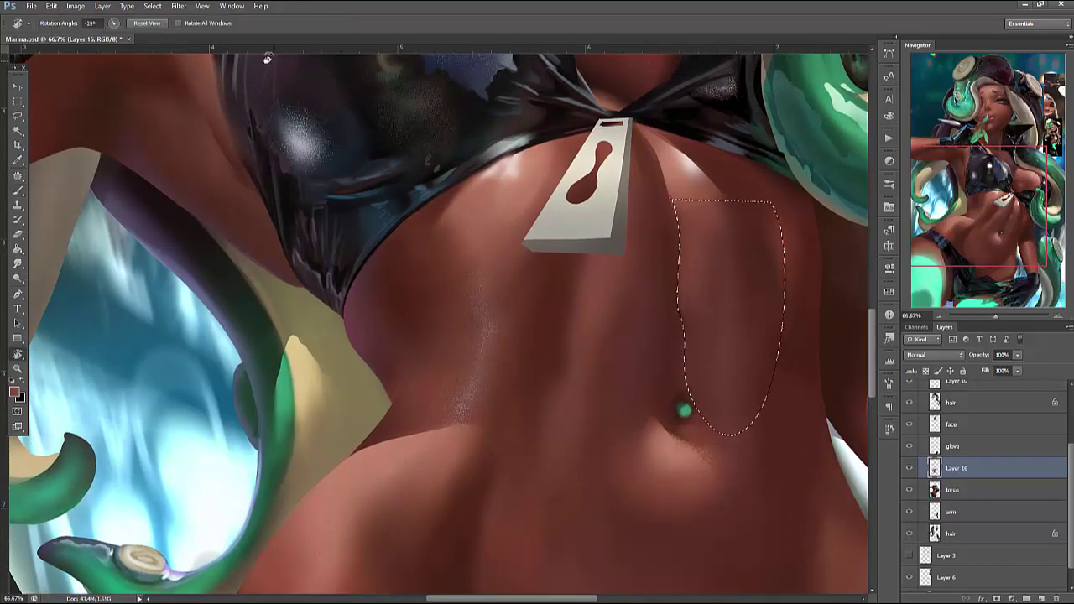
left_click(147, 24)
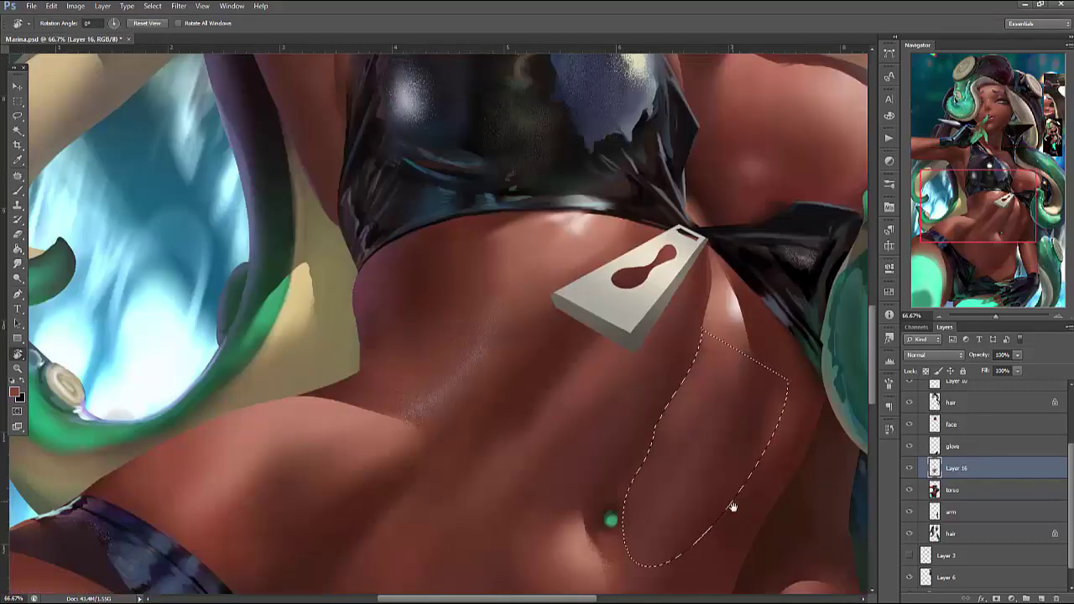
scroll(743, 436, "down", 3)
left_click(910, 468)
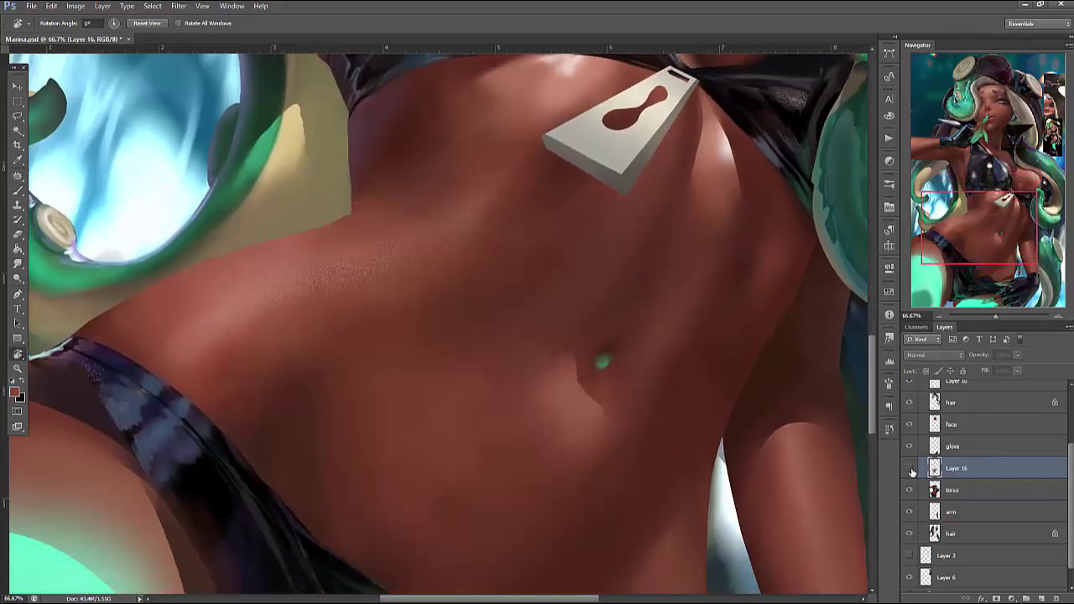
left_click(910, 470)
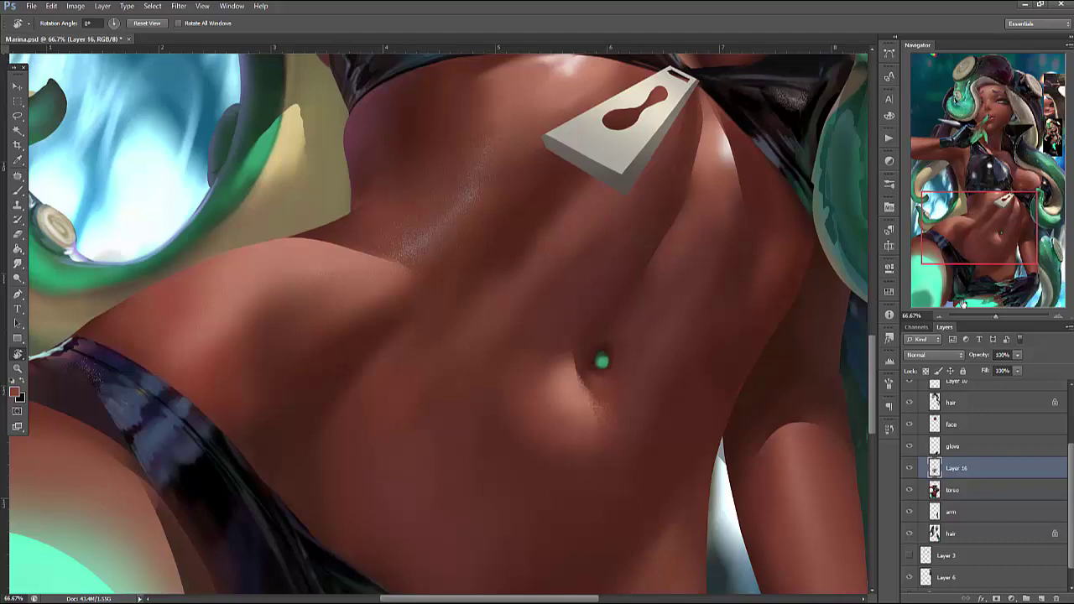
Reduce the opacity of Layer 16 to about 53% while viewing the whole torso at 33.33%
left_click(940, 316)
left_click(1017, 355)
left_click_drag(1001, 367, 993, 366)
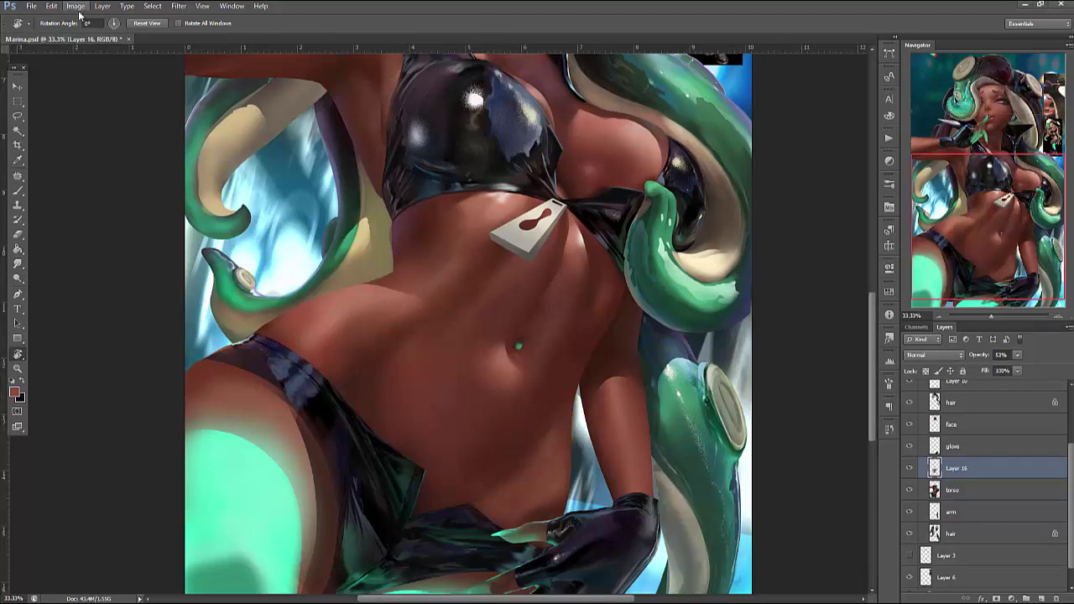
Flip the whole canvas horizontally
left_click(78, 10)
mouse_move(147, 109)
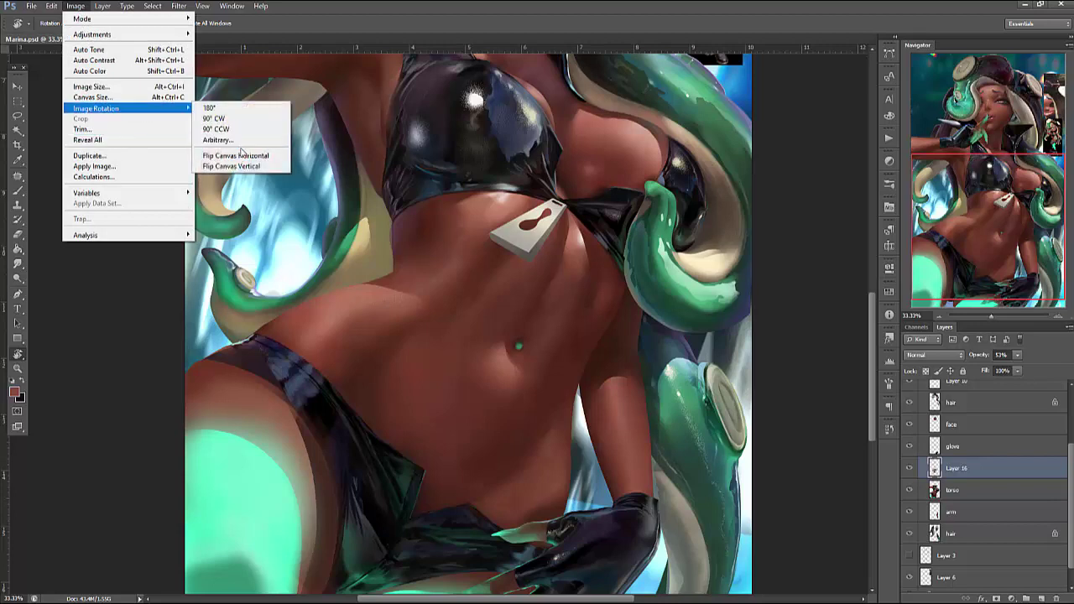
key("Escape")
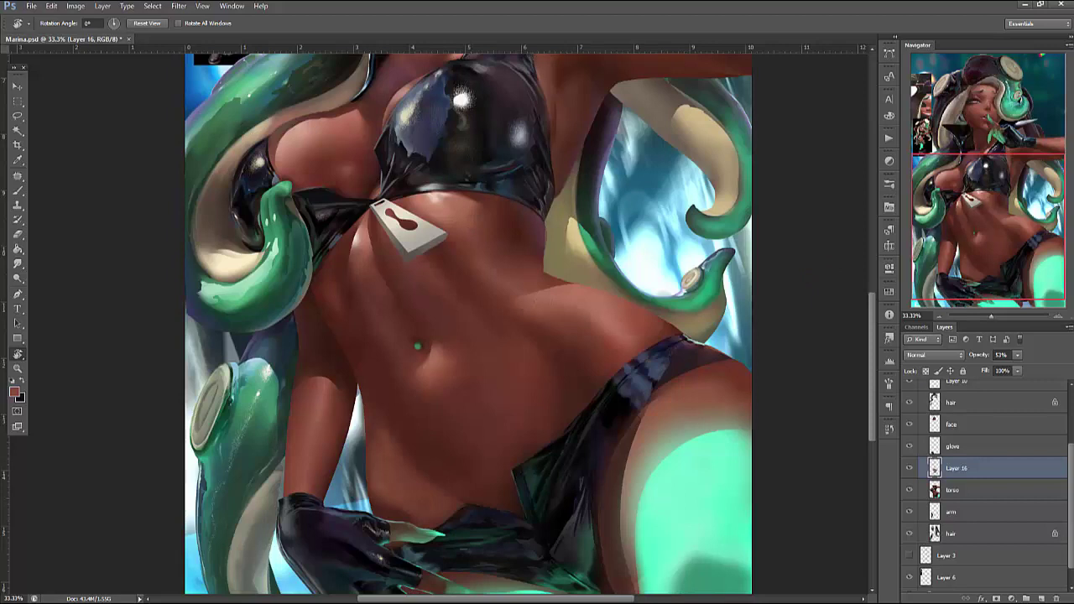
Check the whole painting, return to the torso at 33.33% and compare it with Layer 16 hidden and shown
left_click(993, 318)
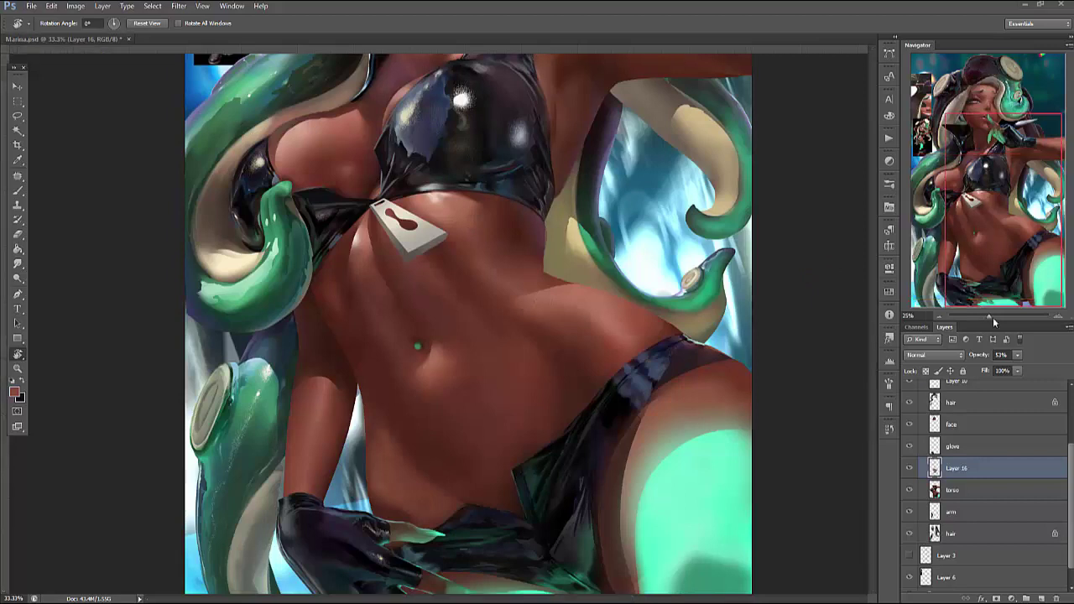
left_click(940, 317)
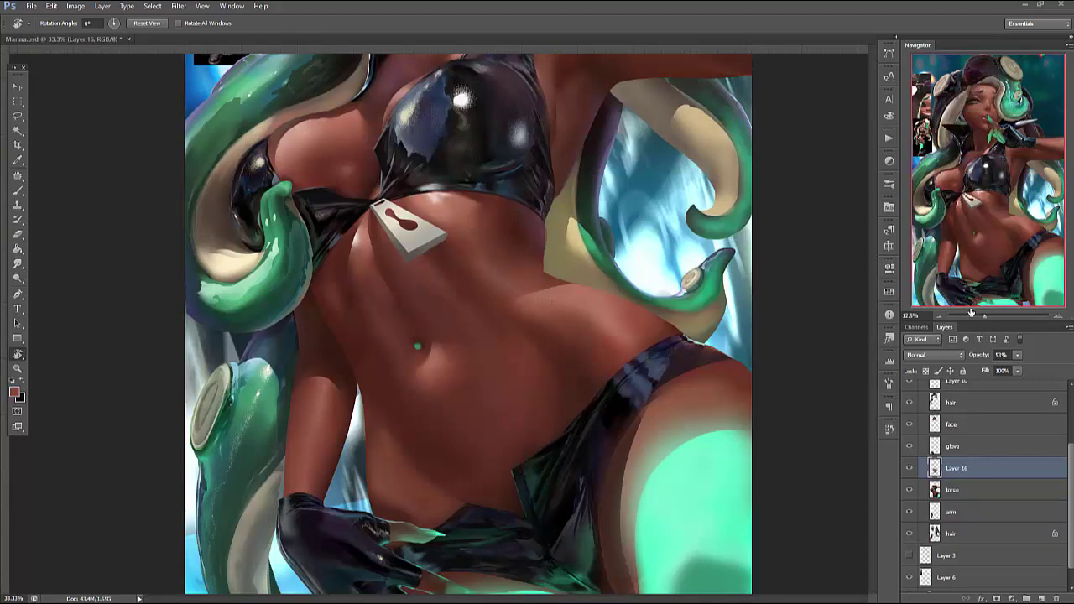
left_click(1059, 317)
left_click(1058, 317)
key("ctrl+r")
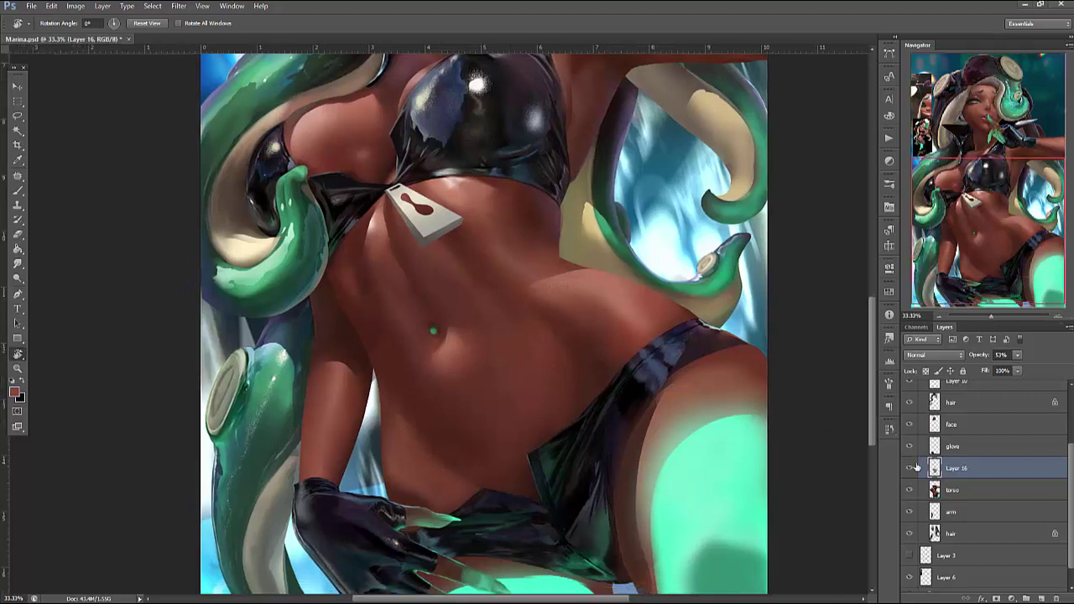
left_click(910, 468)
left_click(910, 468)
Copy a lassoed area of the abdomen above the navel to a new layer, blend it with the eraser and merge it into Layer 16
left_click(1059, 317)
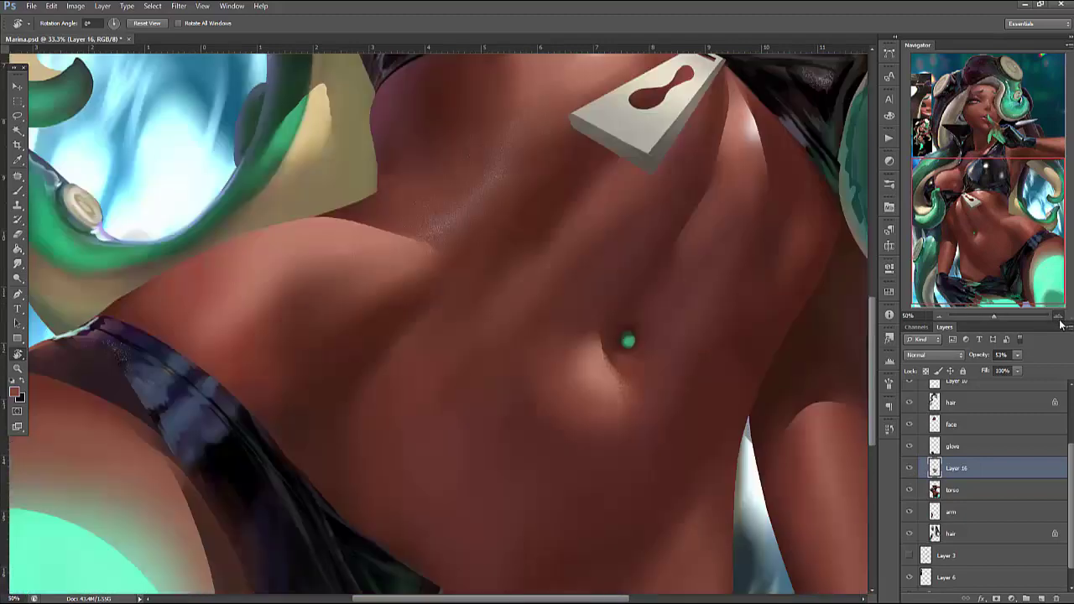
key("l")
mouse_move(365, 215)
left_mouse_down()
mouse_move(509, 330)
mouse_move(499, 220)
left_mouse_up()
key("ctrl+j")
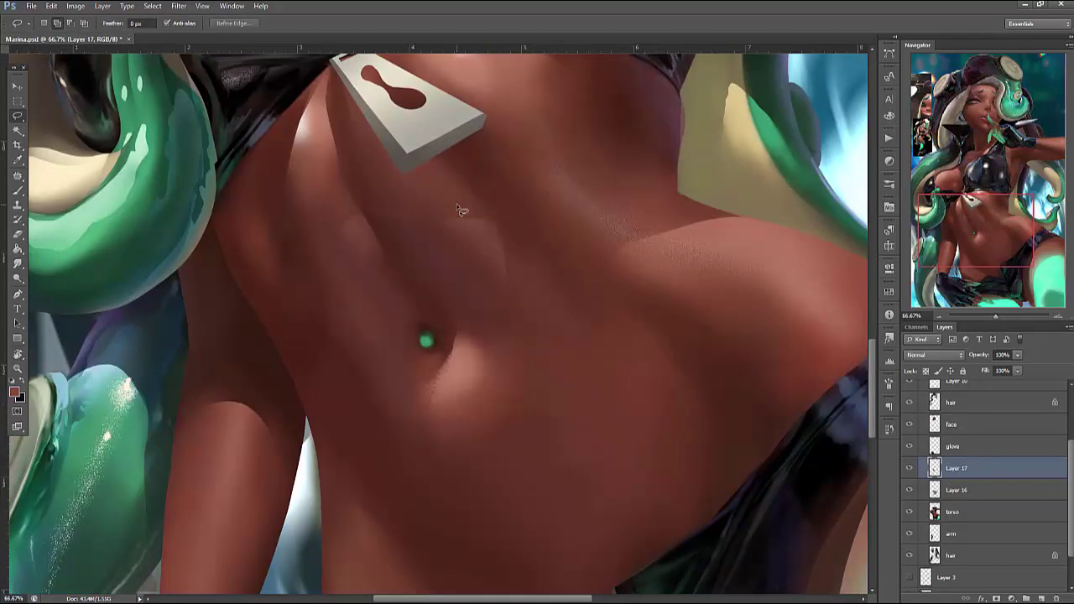
key("e")
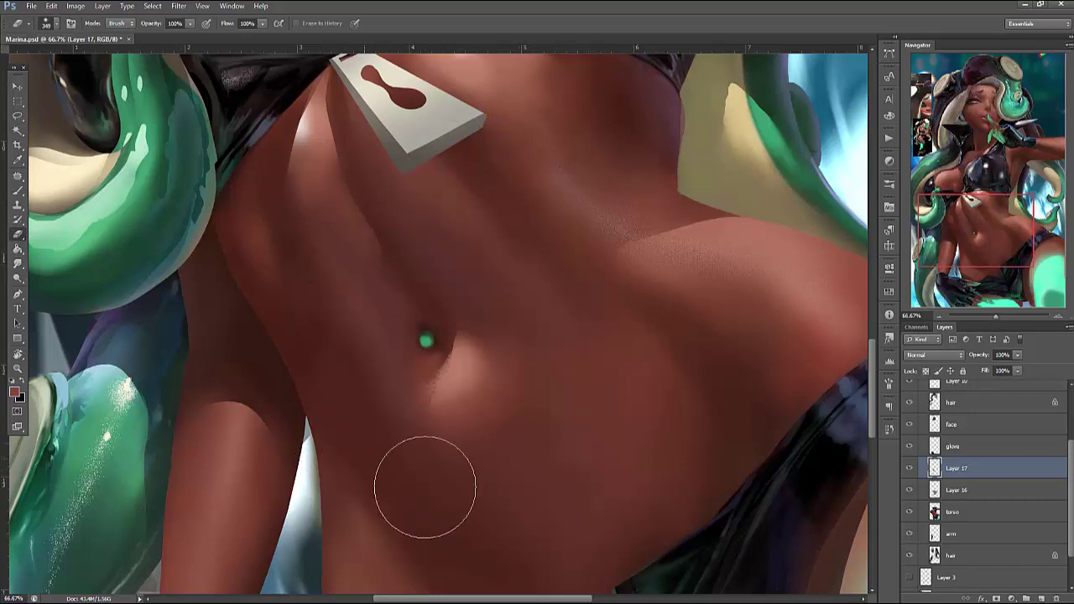
key("ctrl+e")
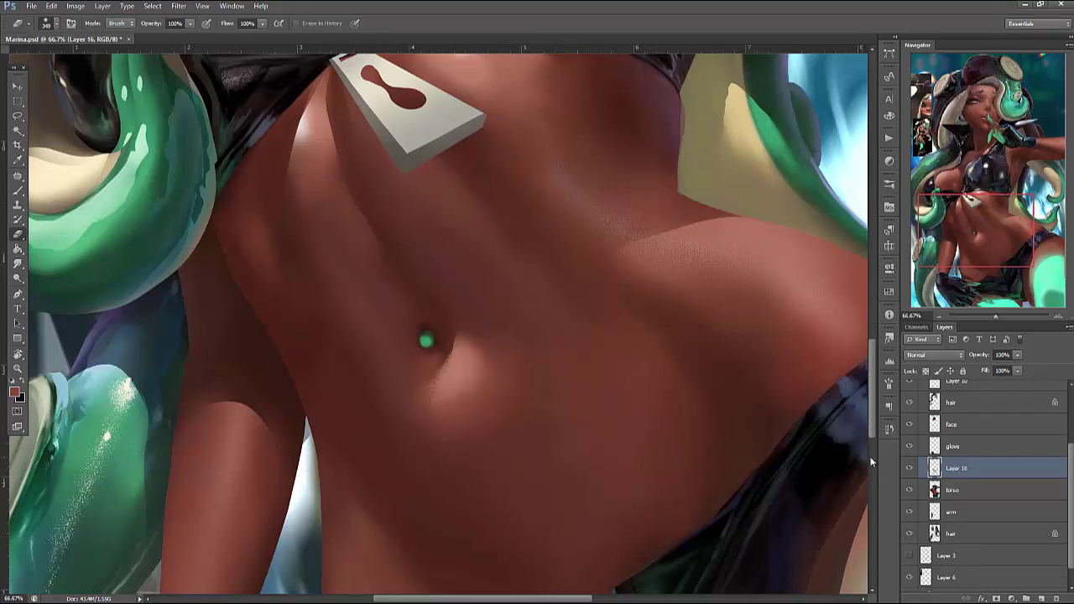
Compare the abdomen's shading with Layer 16 hidden and shown
left_click(910, 471)
left_click(910, 470)
left_click(910, 470)
left_click(910, 470)
Copy a lassoed area of skin around the ribs below the top to a new layer and merge it back into Layer 16
left_click_drag(608, 60, 591, 266)
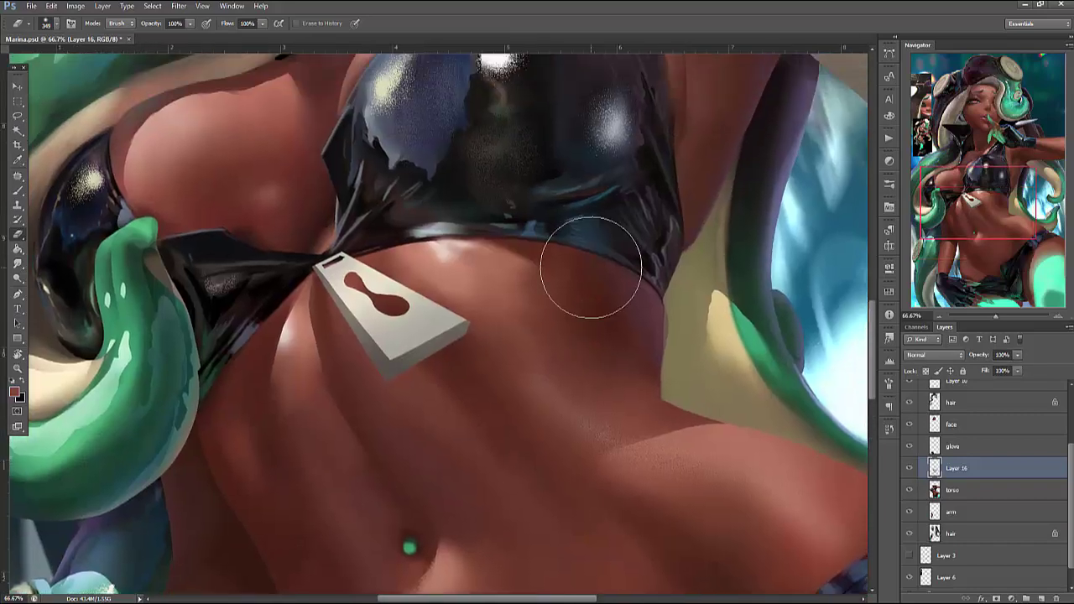
key("l")
mouse_move(691, 62)
left_mouse_down()
mouse_move(568, 361)
mouse_move(806, 243)
left_mouse_up()
key("ctrl+j")
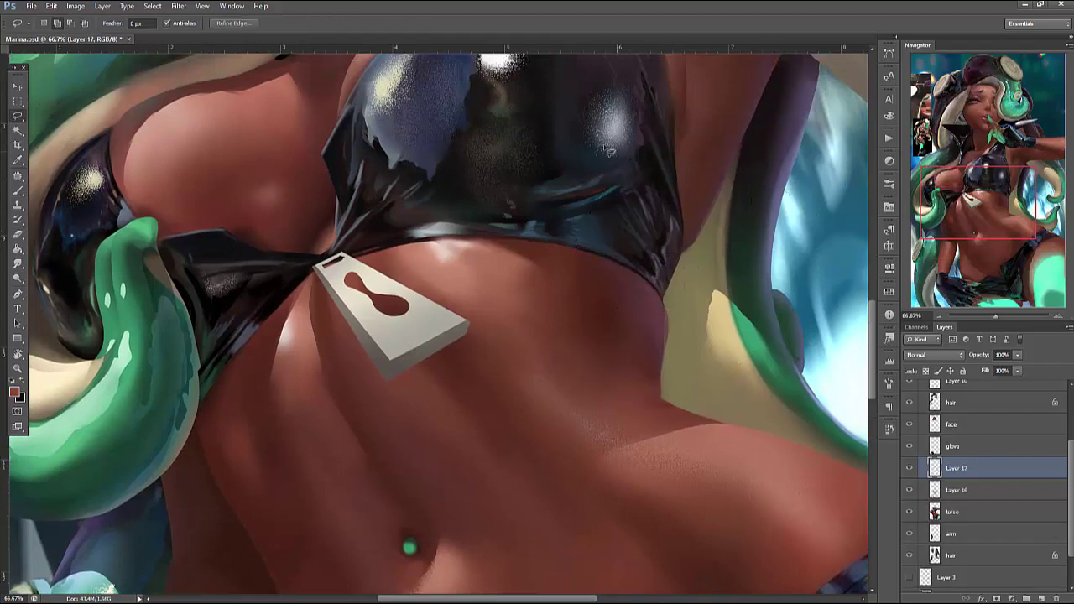
key("b")
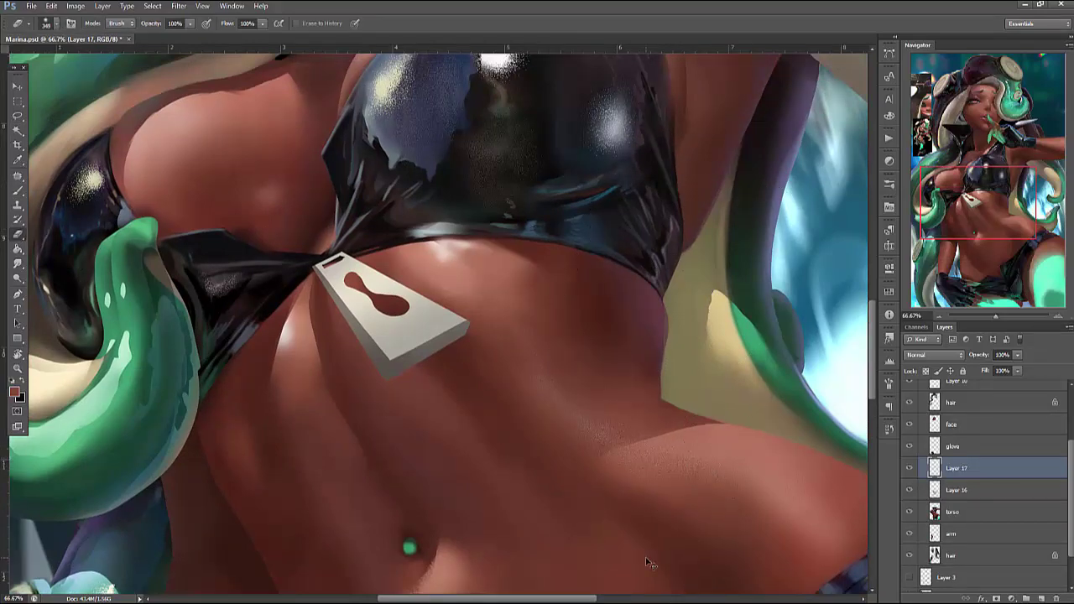
key("ctrl+e")
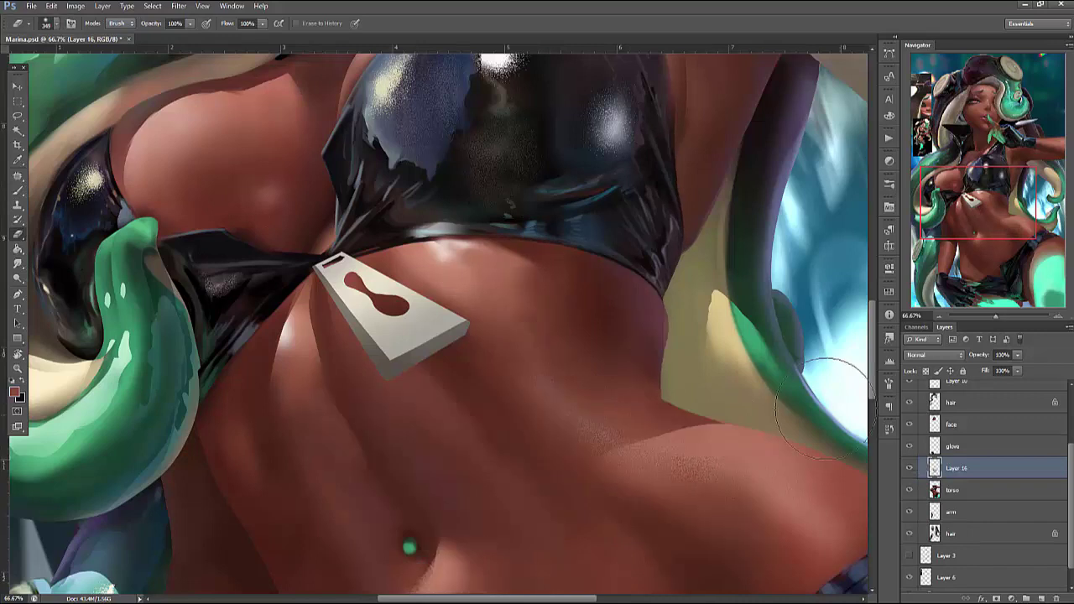
Lasso the outer edge of the ribs below the top, clear the selection, merge the working layer down and save the painting
key("l")
left_click_drag(665, 304, 686, 309)
key("ctrl+d")
mouse_move(1025, 224)
left_mouse_down()
mouse_move(1017, 264)
mouse_move(1017, 213)
left_mouse_up()
key("ctrl+e")
key("ctrl+s")
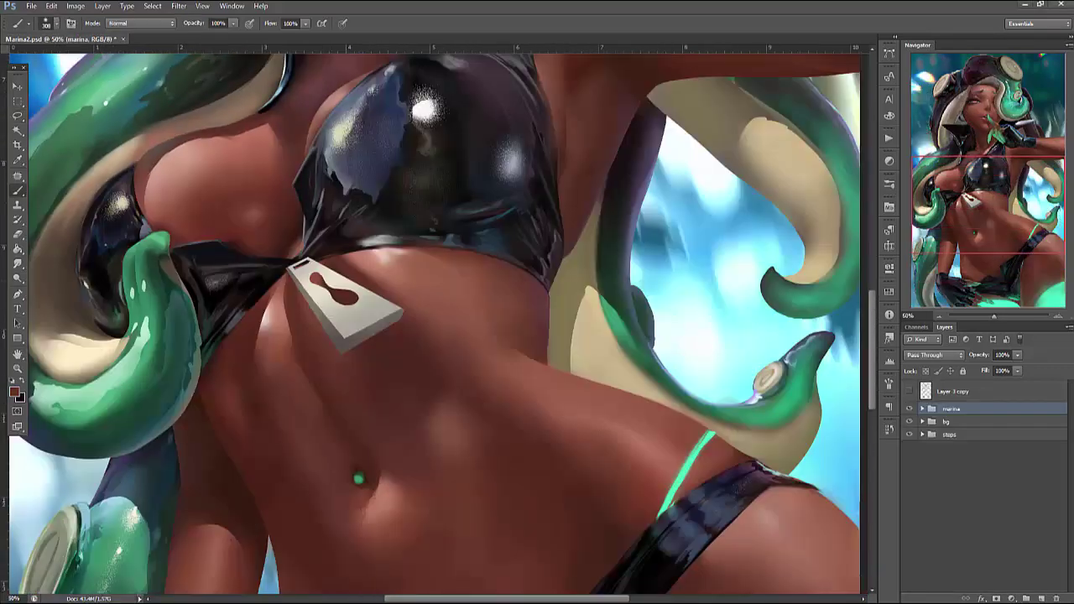
Expand the marina group and examine the chest, abdomen, hips and thigh of the painting at 50% and 33.33%
left_click_drag(990, 171, 987, 253)
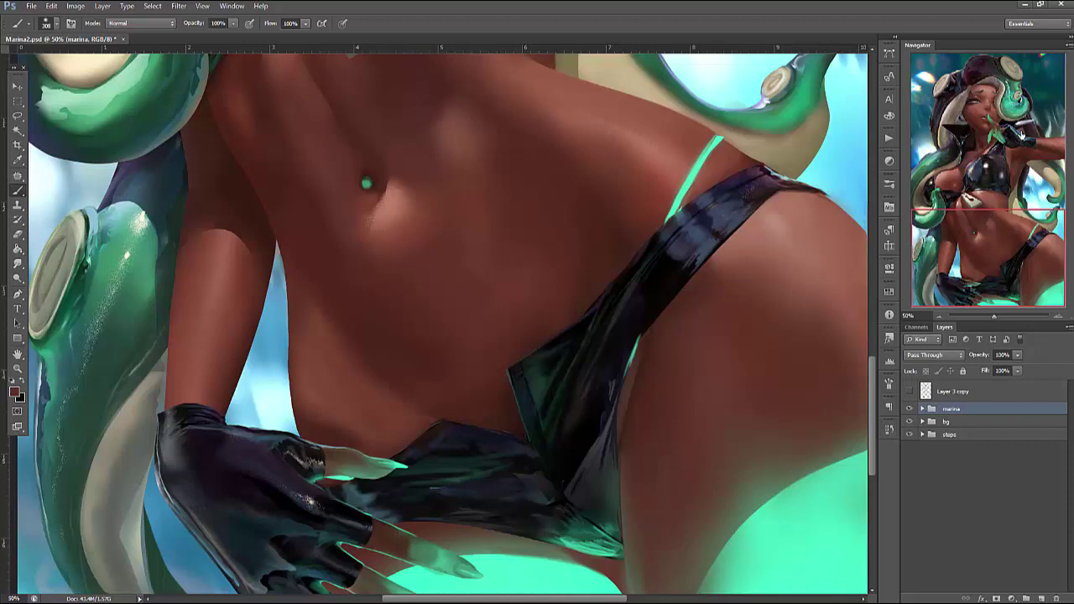
left_click_drag(997, 243, 954, 271)
left_click(921, 409)
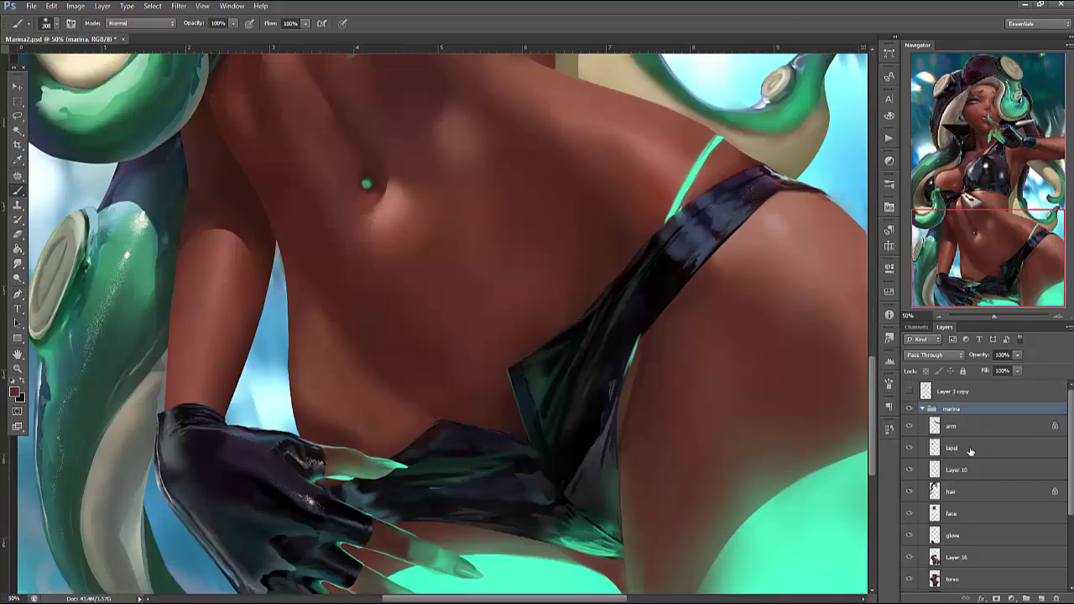
left_click_drag(993, 220, 950, 134)
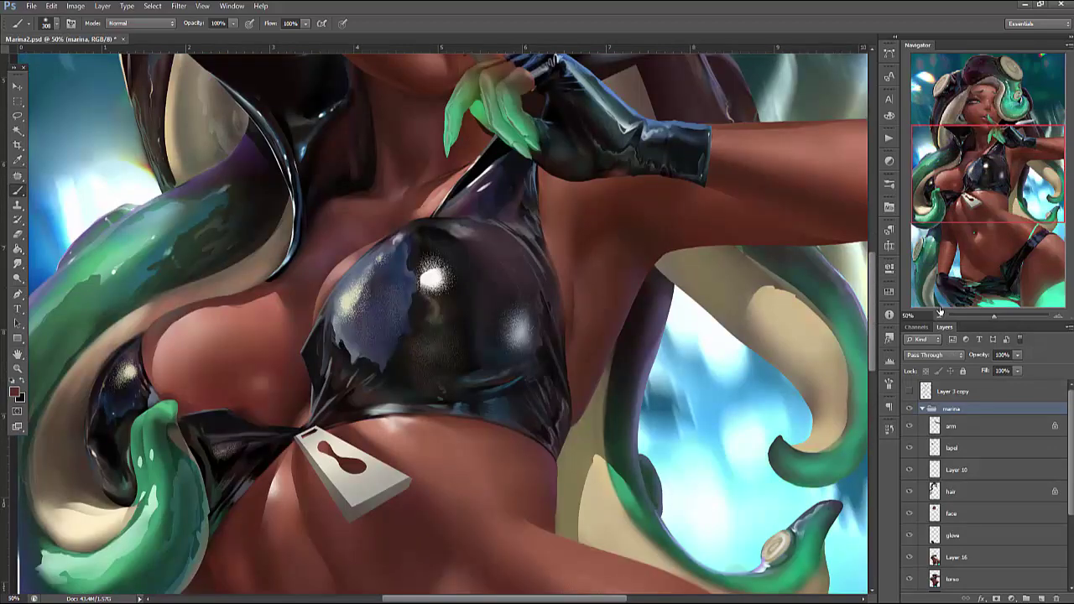
left_click(939, 317)
mouse_move(537, 522)
left_mouse_down()
mouse_move(701, 461)
mouse_move(684, 481)
left_mouse_up()
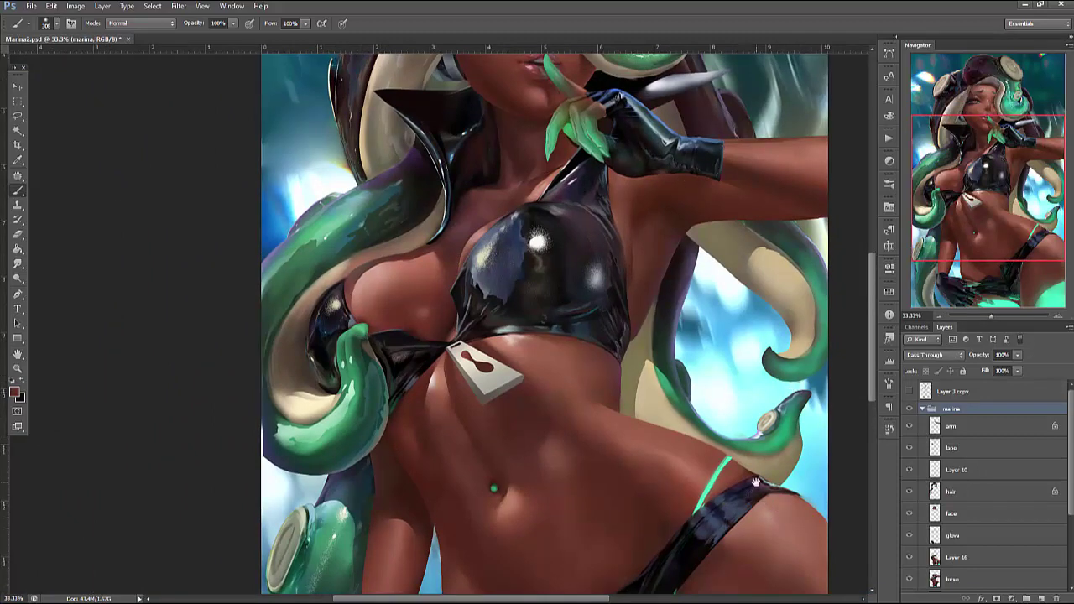
left_click_drag(756, 484, 768, 298)
left_click_drag(707, 411, 697, 341)
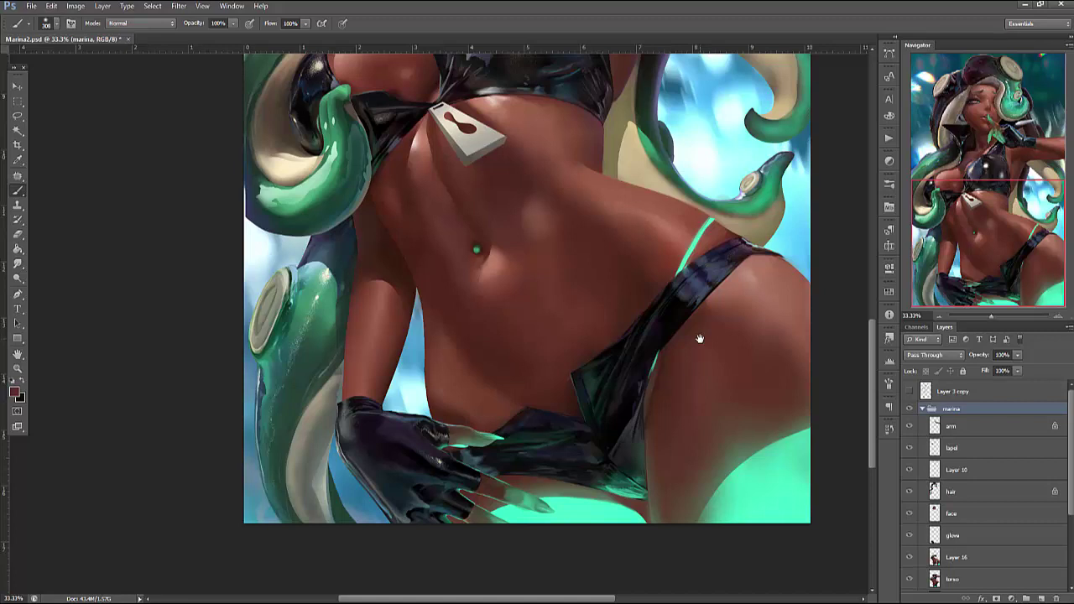
Compare the lower torso and thigh with Layer 16 of the marina group hidden and shown
scroll(969, 489, "down", 1)
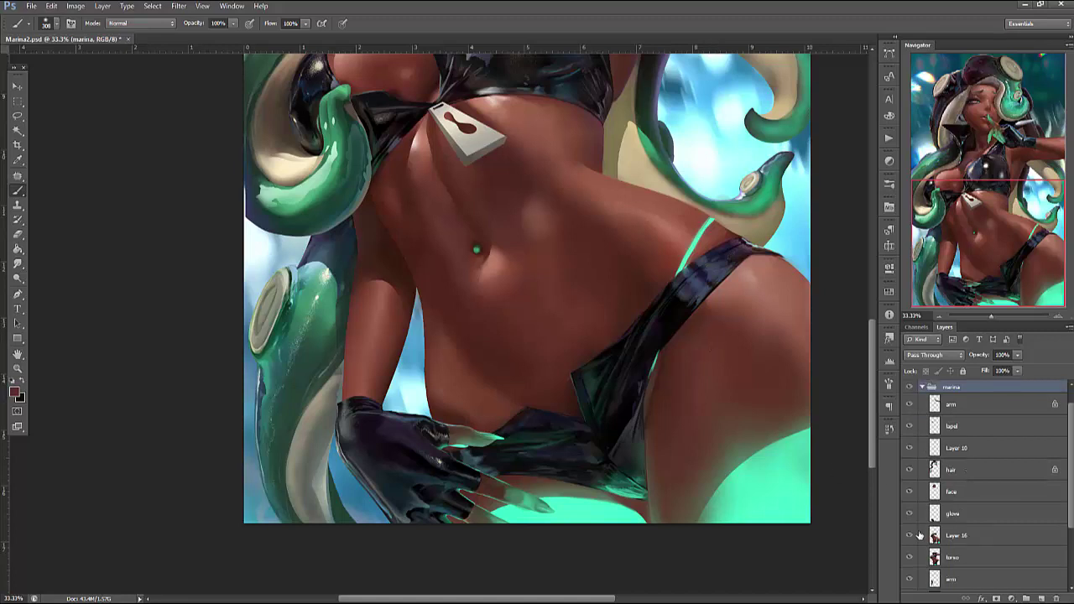
left_click(909, 535)
left_click(909, 535)
left_click(455, 528)
left_click(569, 228)
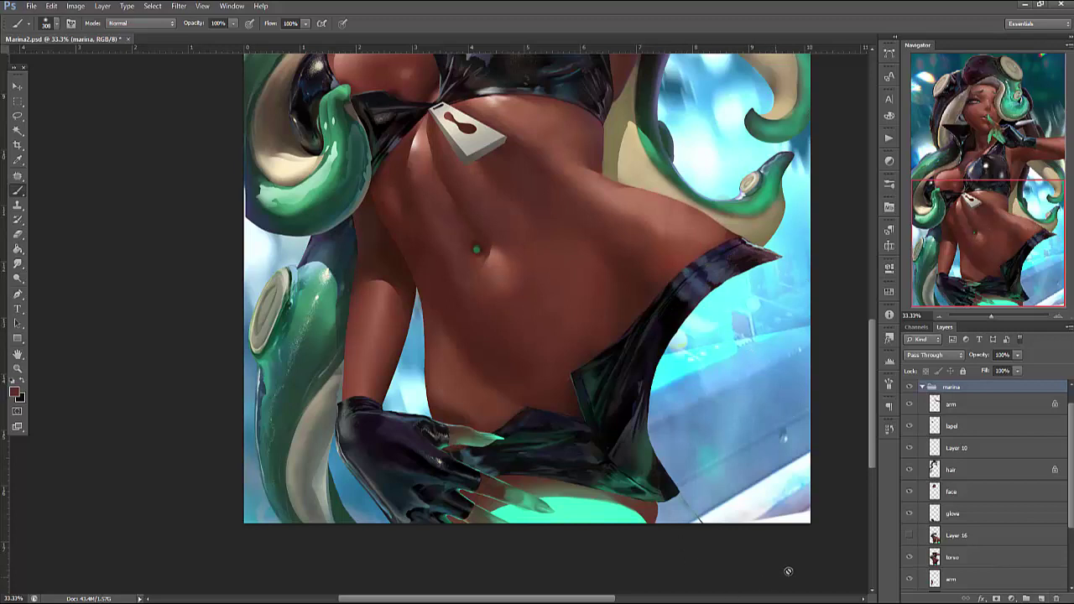
left_click(909, 537)
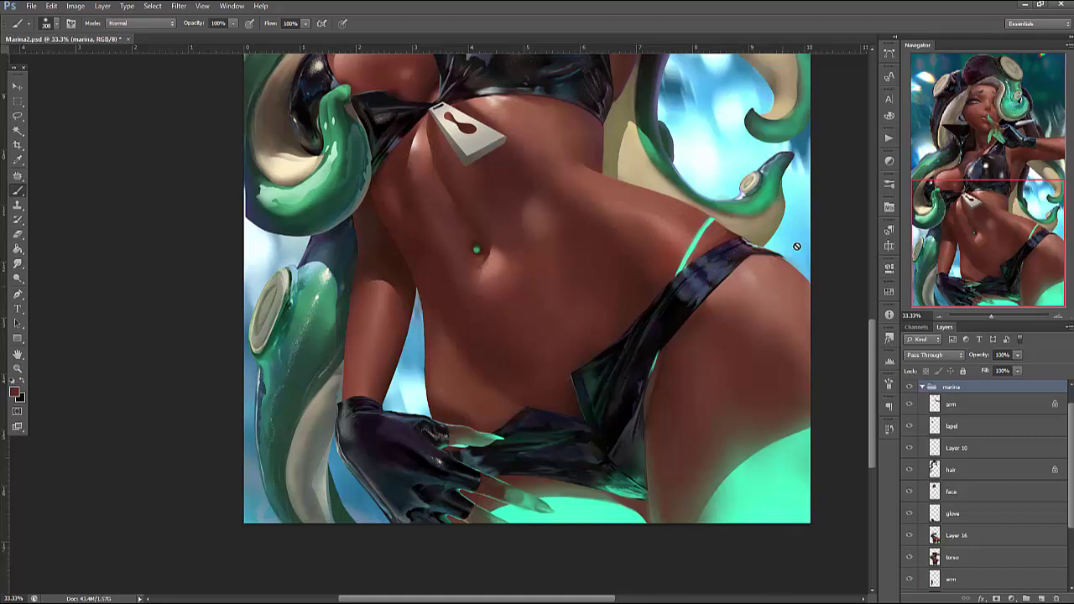
Collapse the marina group and compare the painting with the marina and bg groups hidden and shown
left_click(924, 386)
left_click(909, 411)
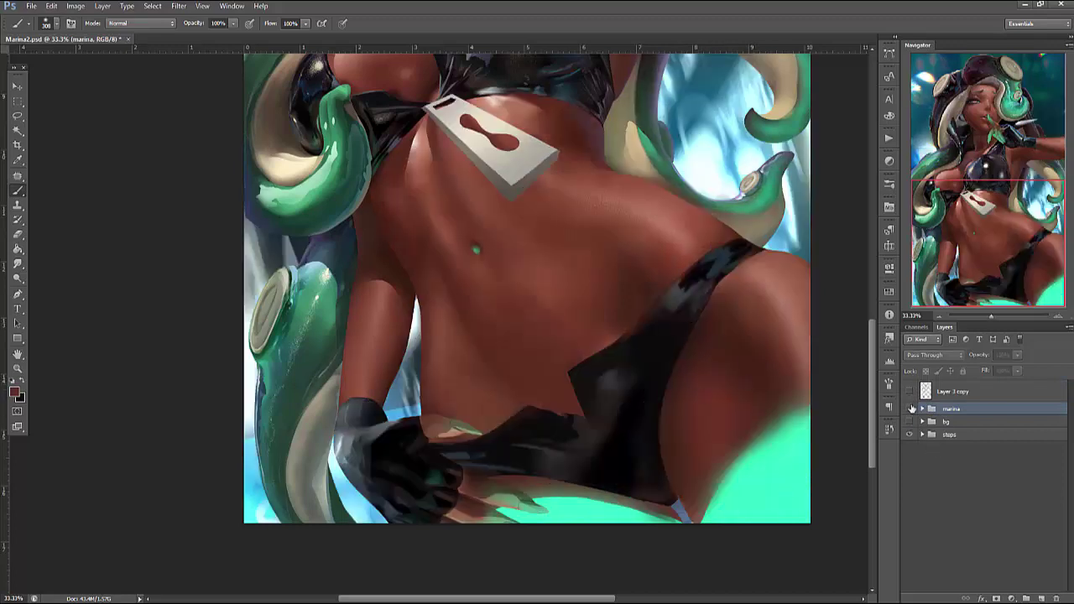
left_click(910, 408)
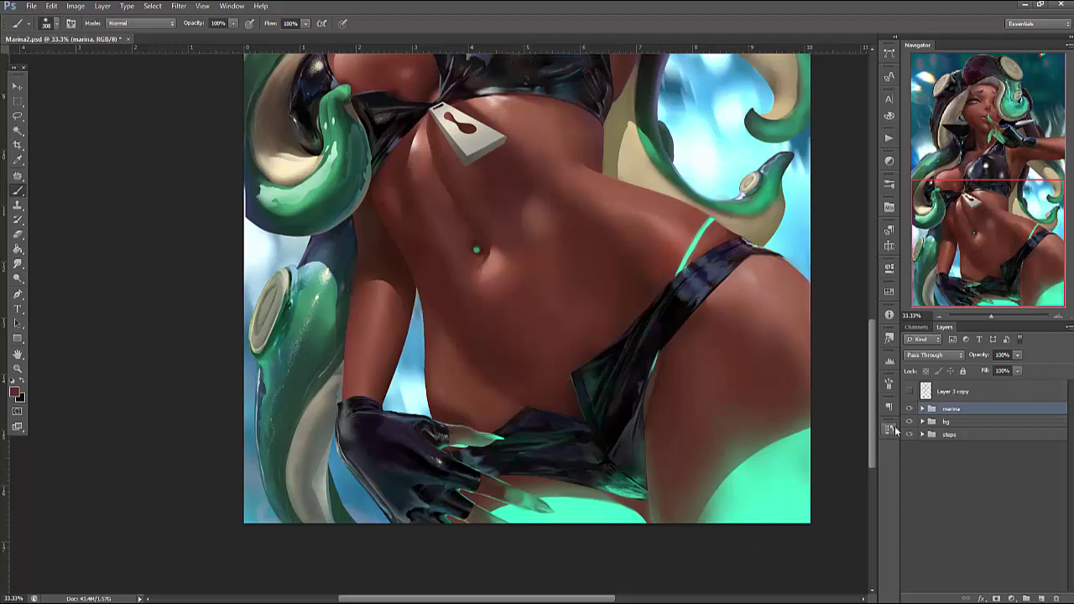
left_click_drag(976, 262, 975, 245)
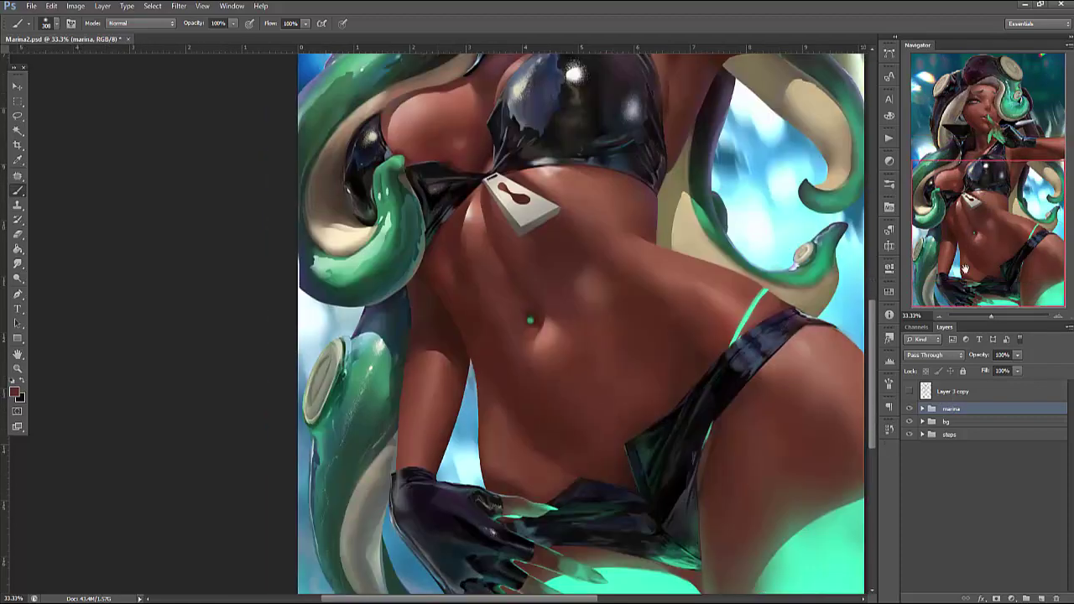
left_click(939, 317)
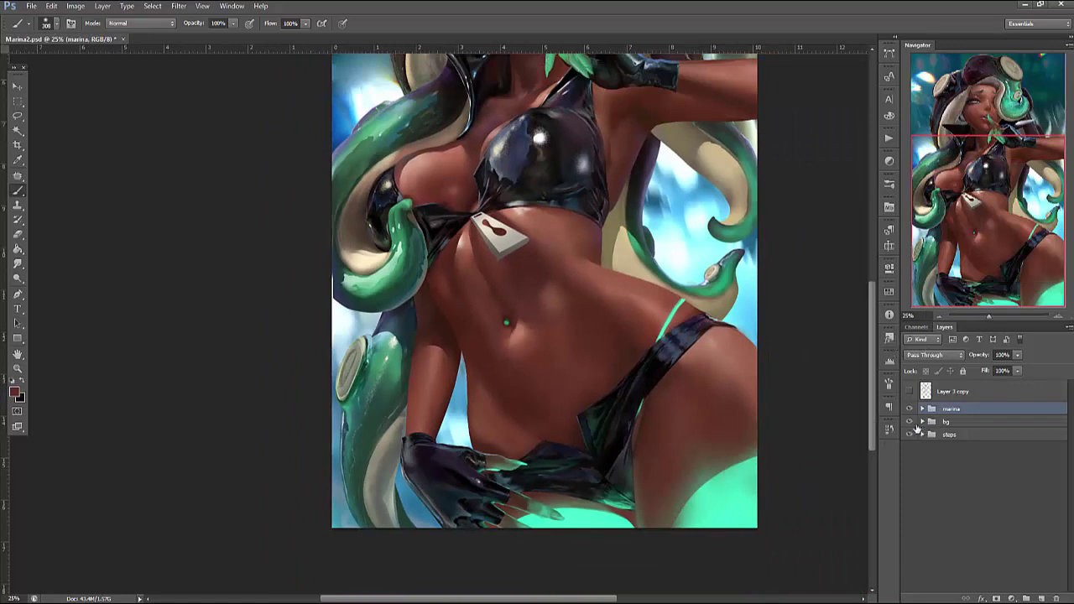
Expand the marina group and compare the figure at 25% with Layer 16 hidden and shown
left_click(923, 409)
scroll(908, 487, "down", 2)
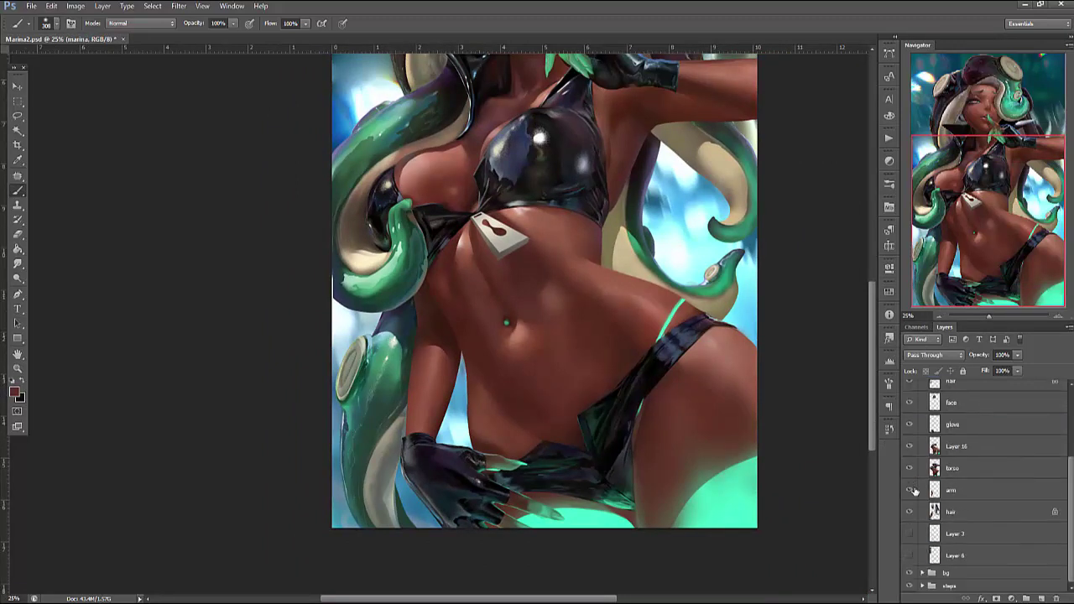
left_click(908, 447)
left_click(909, 446)
Select Layer 16 and compare the skin around the navel at 66.67% with the layer hidden and shown
key("ctrl+plus")
key("ctrl+plus")
key("ctrl+plus")
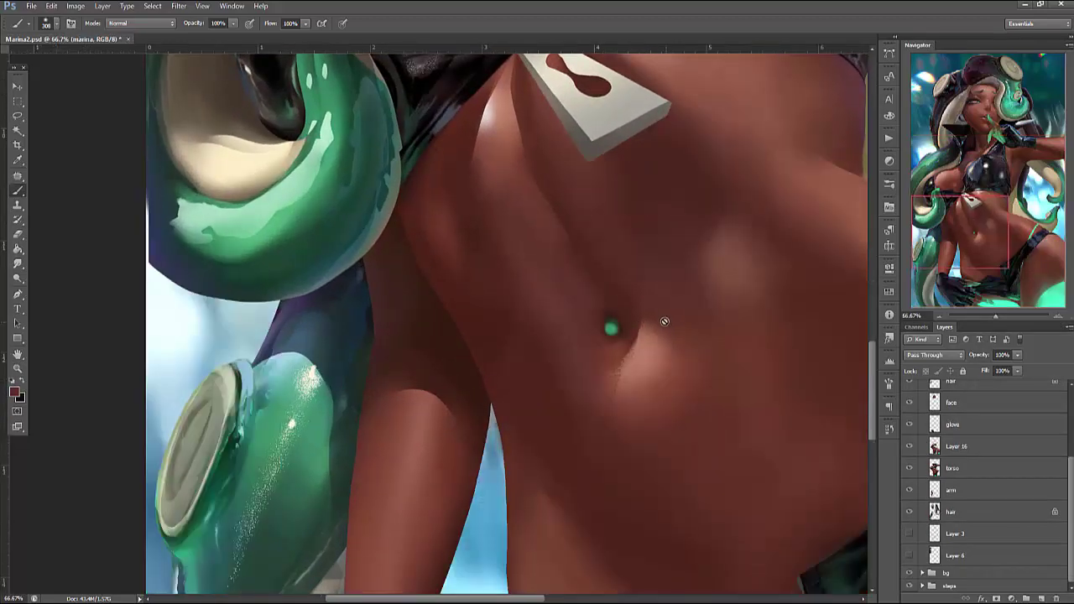
left_click(918, 451)
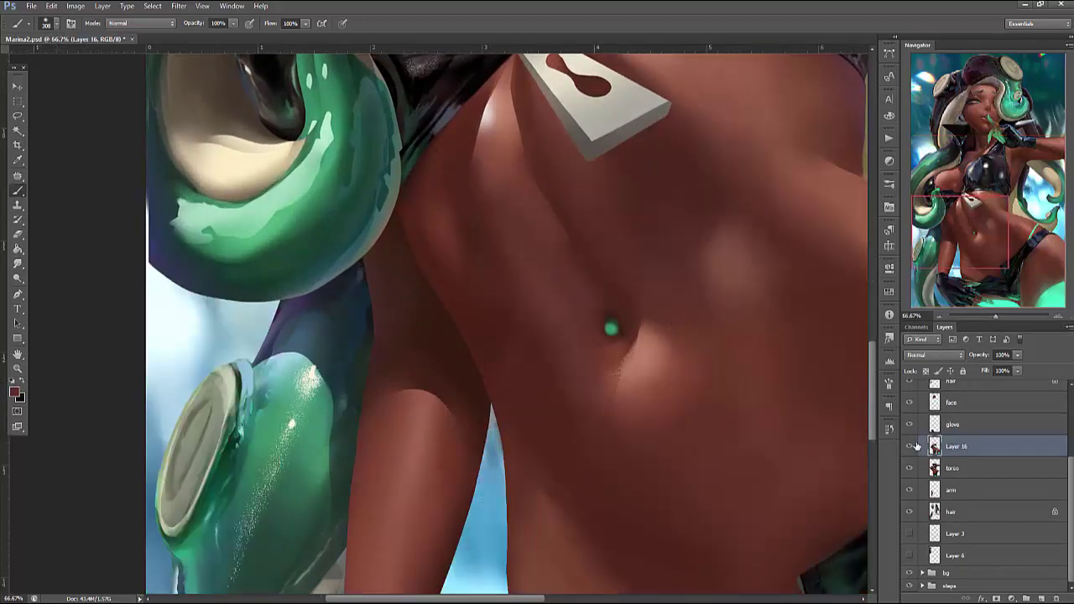
left_click(910, 444)
left_click(909, 446)
left_click(908, 444)
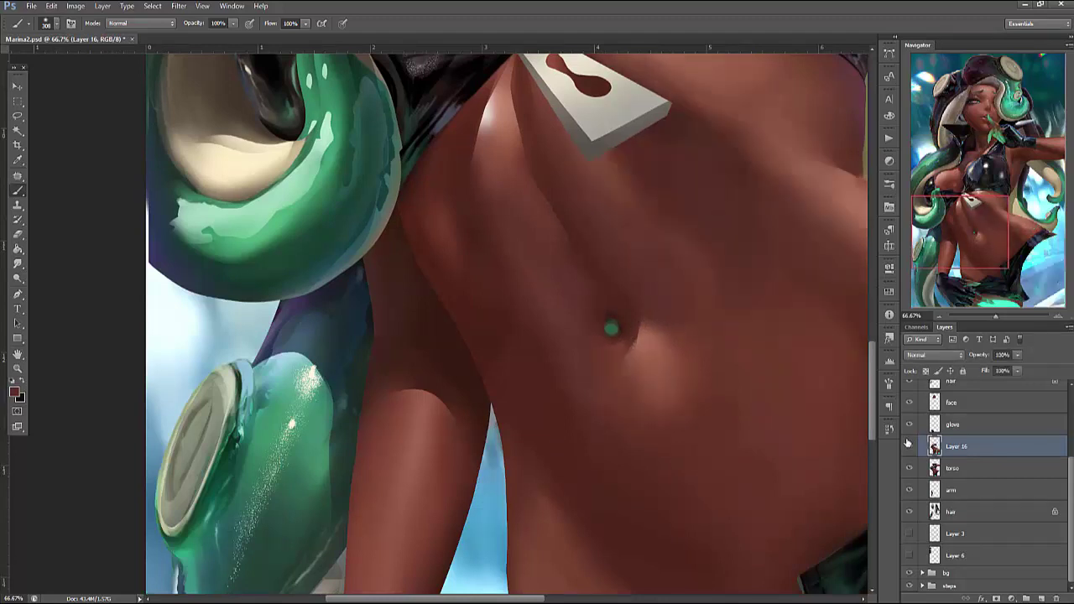
Examine the abdomen, hip and upper thigh up close at 66.67%
left_click_drag(789, 338, 660, 365)
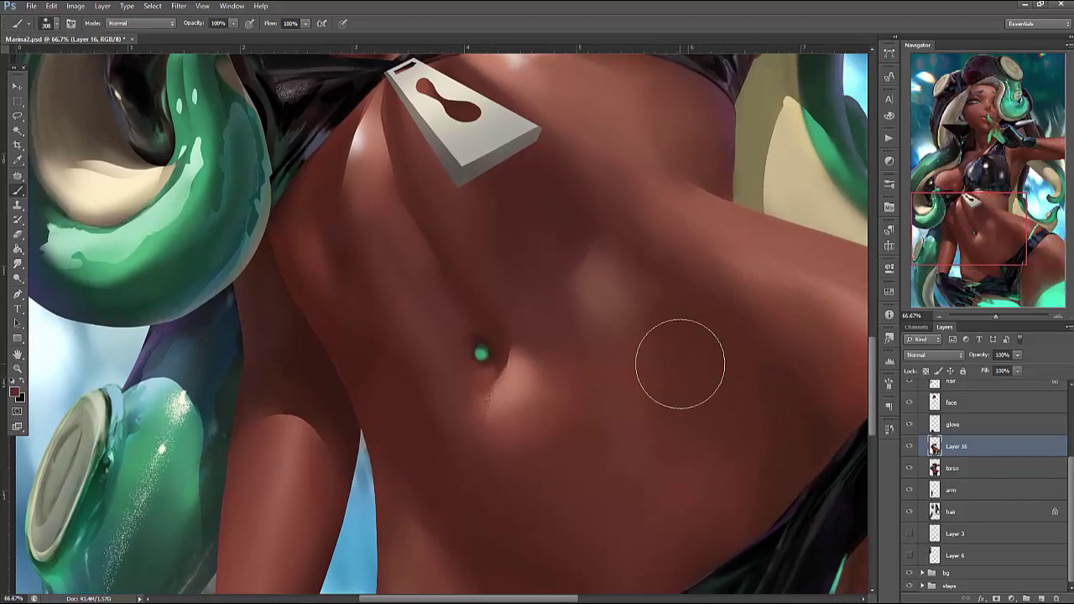
left_click(17, 234)
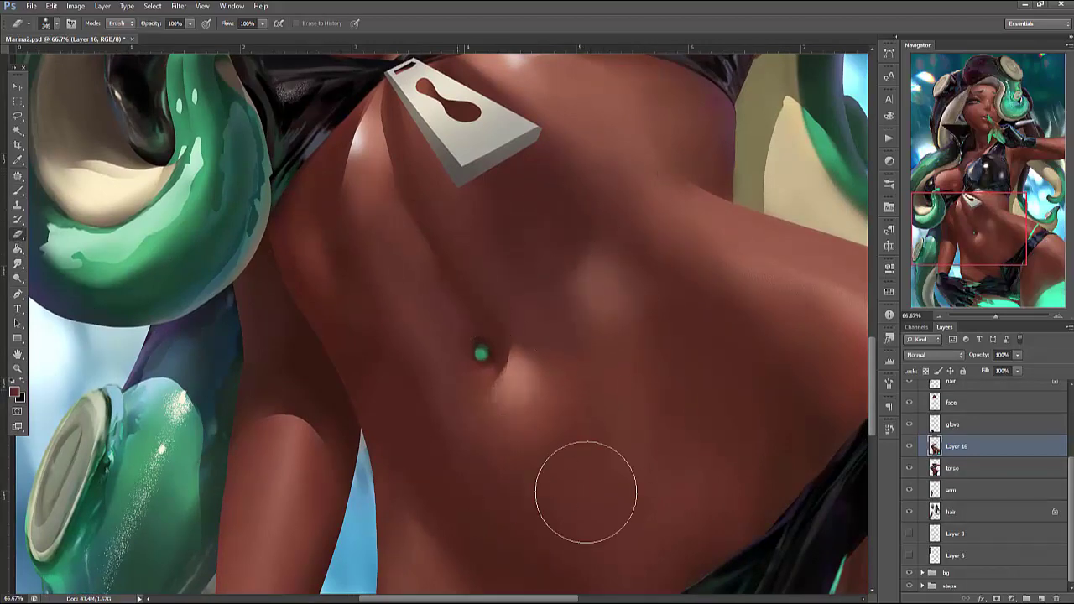
left_click_drag(748, 498, 529, 341)
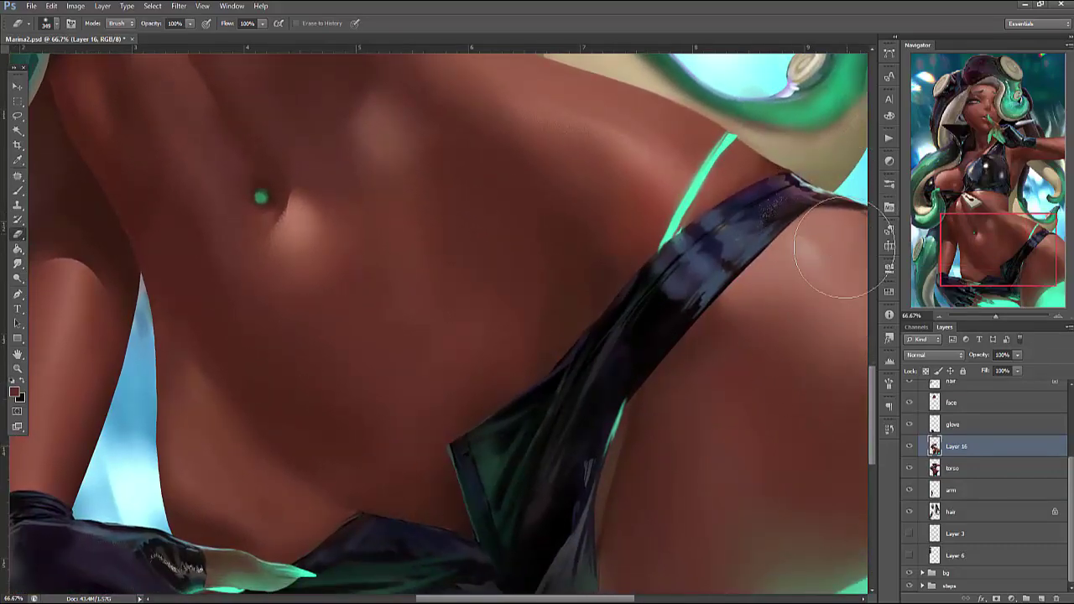
scroll(764, 308, "down", 5)
scroll(575, 438, "up", 5)
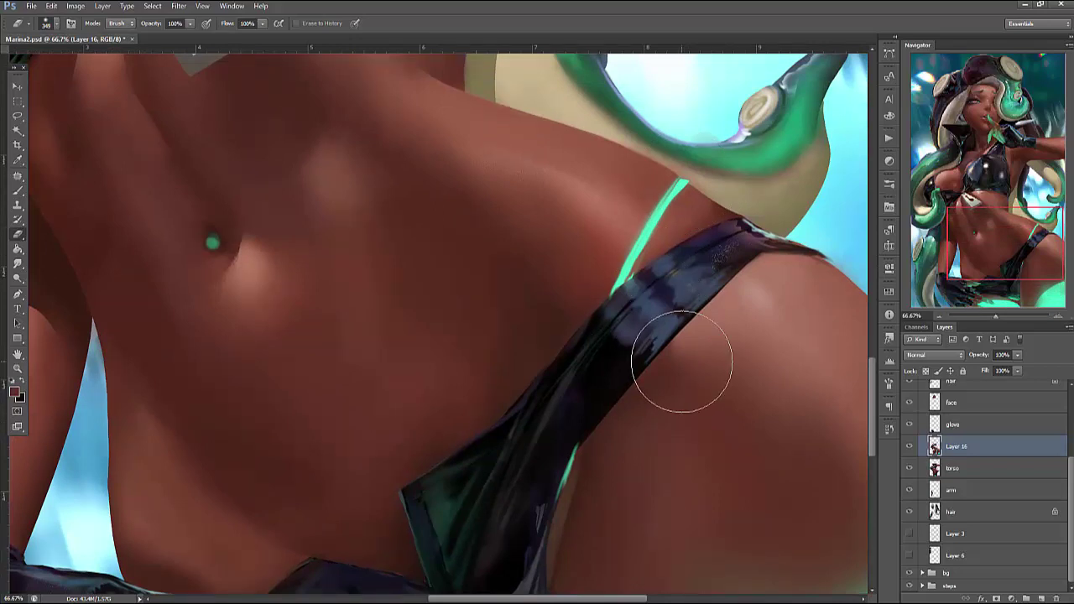
left_click_drag(720, 405, 784, 451)
Touch up the green strap at the hip using a 9 px brush at 100% hardness and colours sampled around it
key("b")
right_click(766, 266)
mouse_move(788, 286)
left_mouse_down()
mouse_move(774, 286)
mouse_move(892, 288)
left_mouse_up()
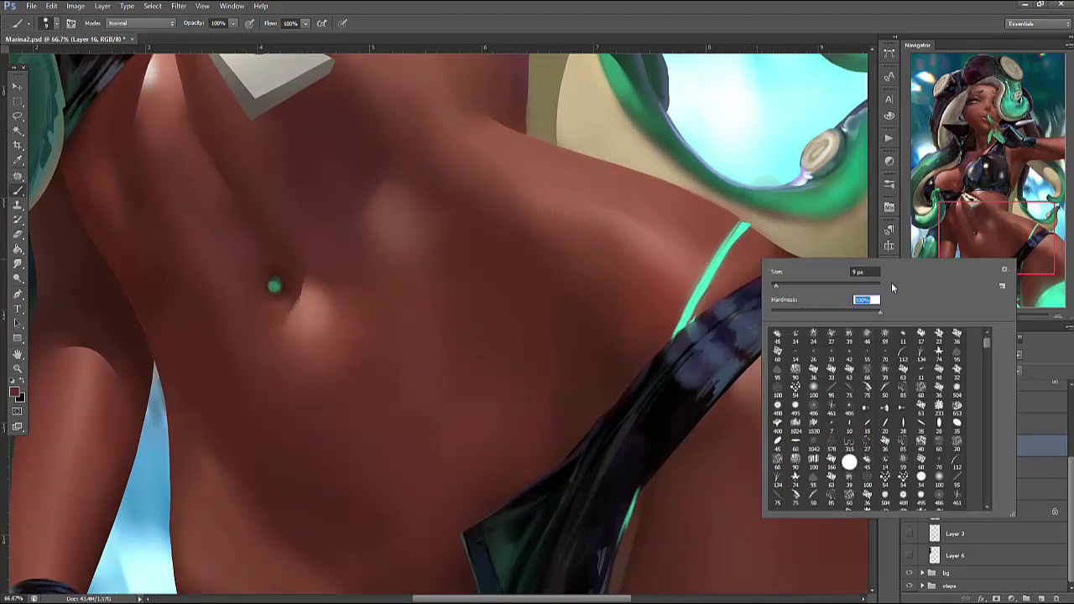
left_click(743, 222, "alt")
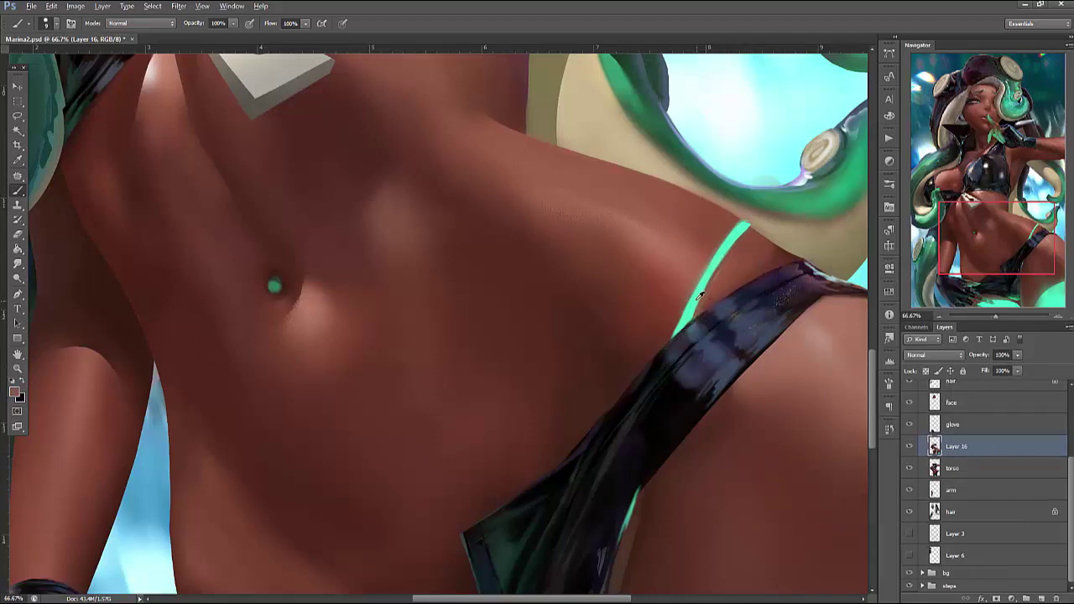
left_click(738, 229, "alt")
Clean up the bikini bottom's edge along the inner thigh with sampled dark tones, enlarging the brush to 40 px
left_click_drag(805, 496, 834, 256)
left_click(667, 273, "alt")
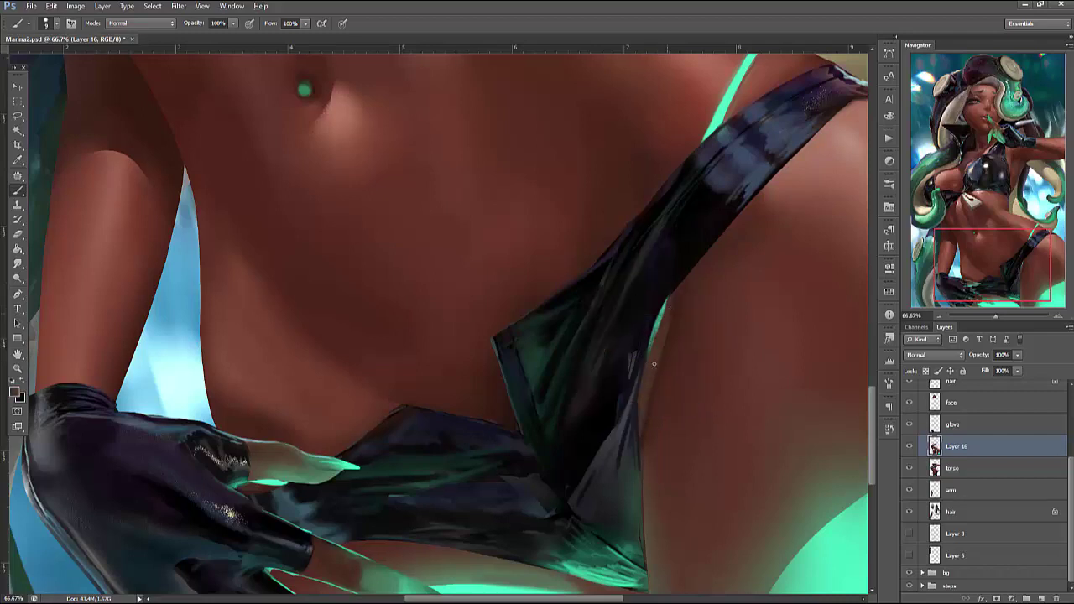
left_click_drag(653, 550, 678, 374)
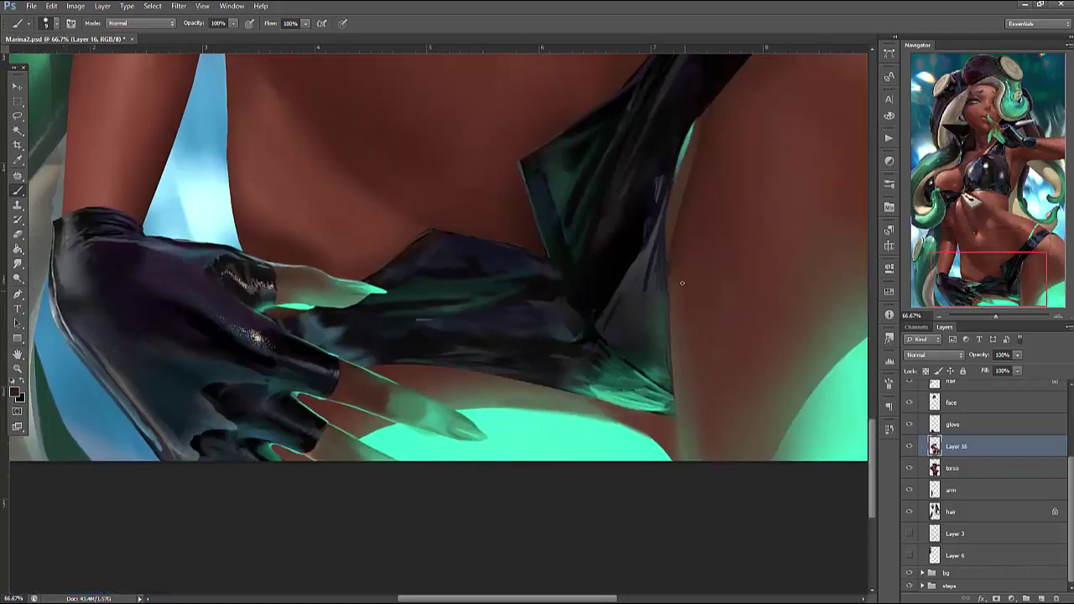
right_click(663, 252)
key("Return")
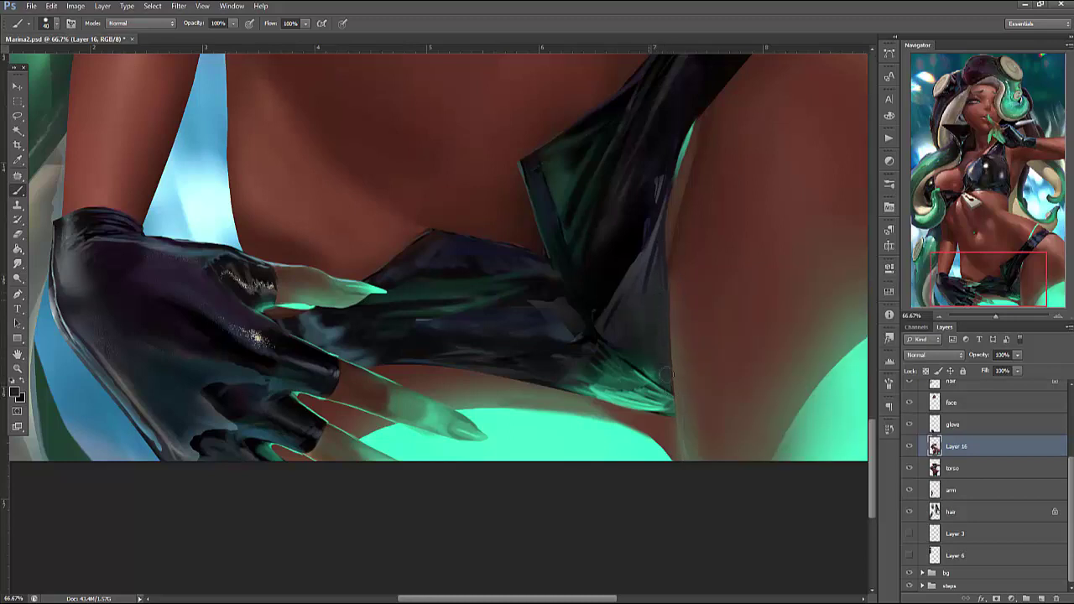
Lasso the small wedge below the bikini bottom's lower corner and paint it with sampled skin colour, using an 86 px brush
scroll(780, 446, "up", 2)
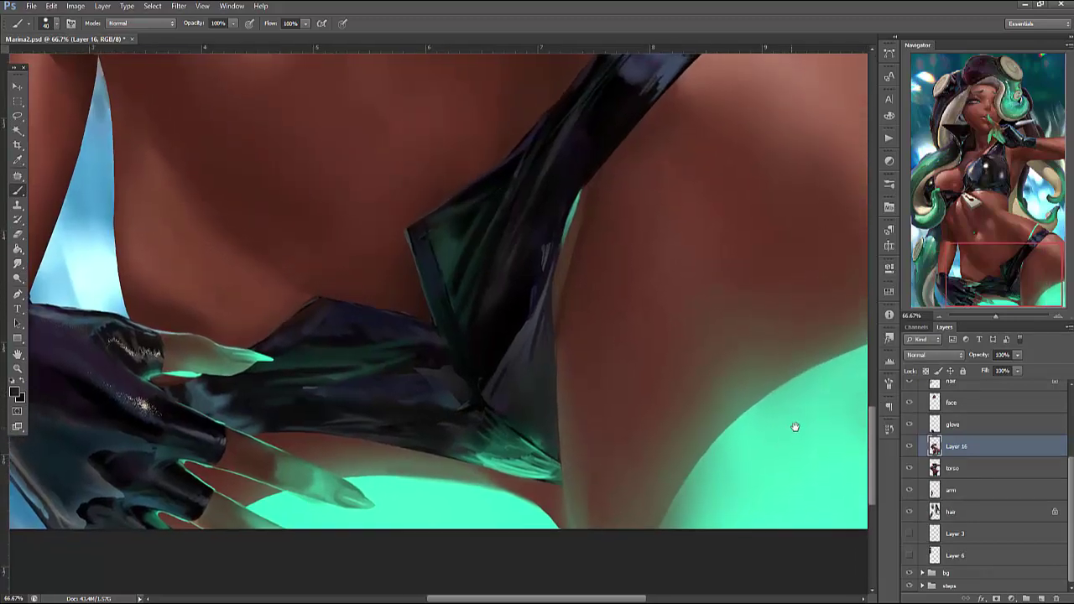
scroll(805, 422, "down", 2)
key("l")
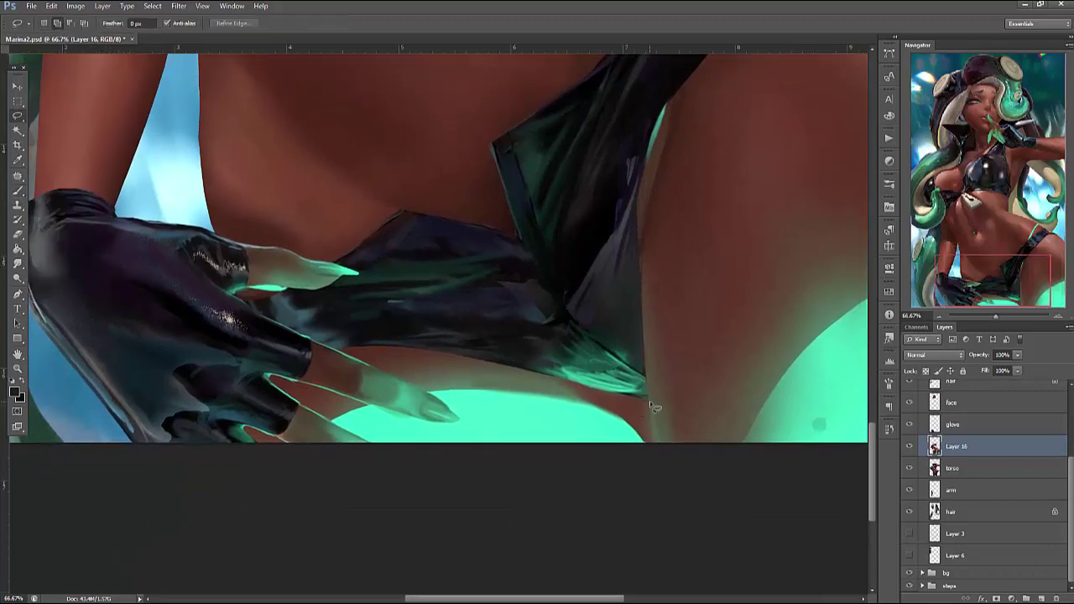
mouse_move(649, 401)
left_mouse_down()
mouse_move(635, 404)
mouse_move(651, 438)
left_mouse_up()
key("b")
left_click(658, 437, "alt")
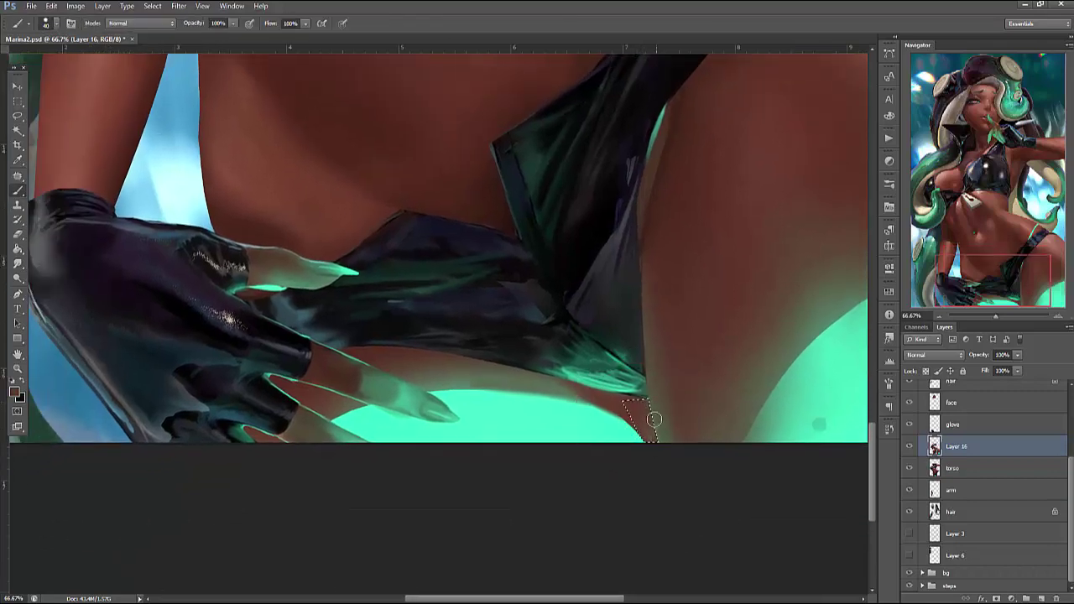
right_click(679, 292)
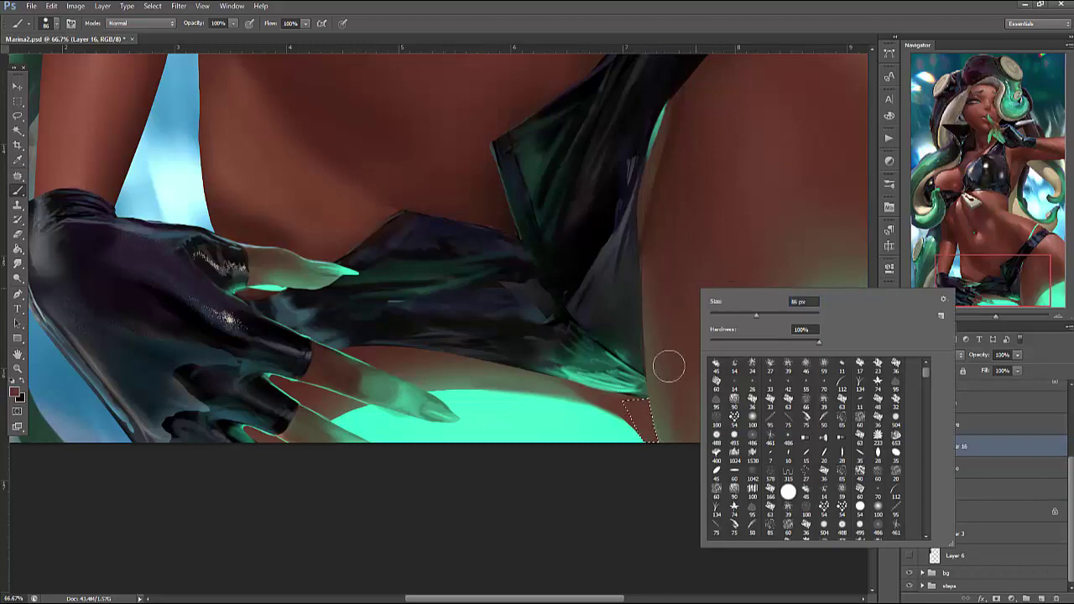
left_click(693, 359)
left_click_drag(791, 336, 813, 363)
Sample the bright green on the thigh and repaint the green-lit area, enlarging the brush to 182 px
left_click(758, 434, "alt")
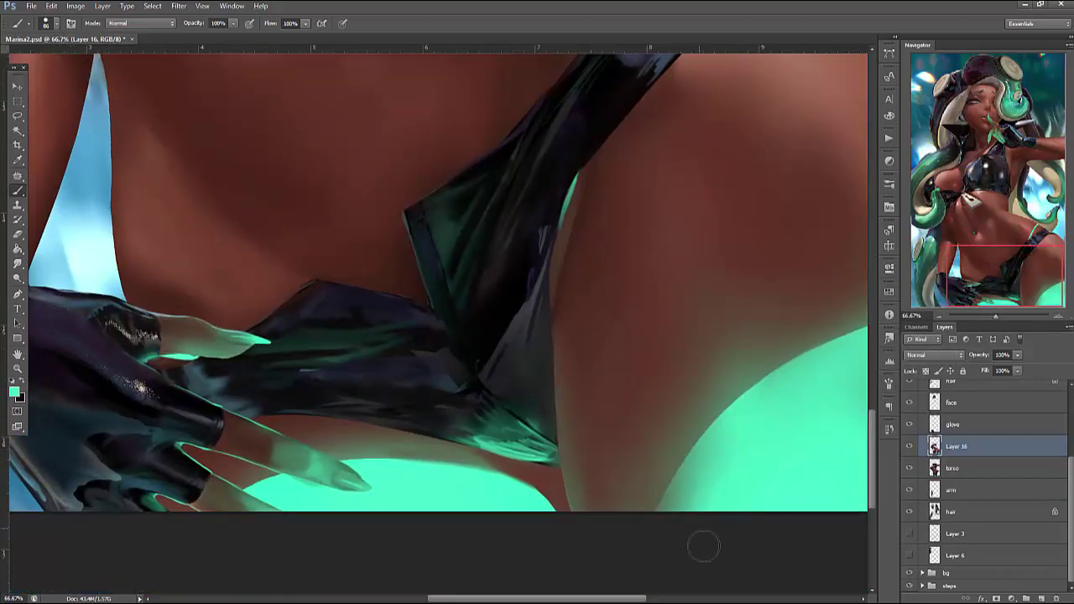
left_click_drag(662, 507, 730, 431)
right_click(797, 302)
mouse_move(910, 329)
left_mouse_down()
mouse_move(878, 329)
mouse_move(883, 369)
left_mouse_up()
left_click(710, 443)
right_click(800, 327)
left_click(746, 475)
left_click_drag(813, 446, 743, 492)
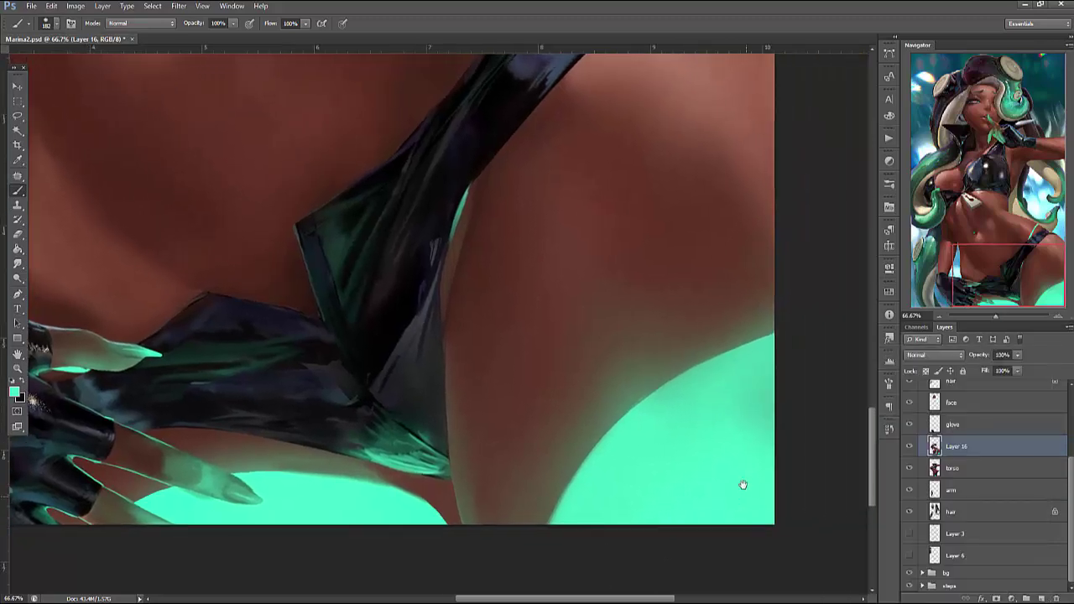
Spread a soft green glow from the lit area onto the thigh with a 401 px brush in sampled green
right_click(743, 372)
left_click(576, 528)
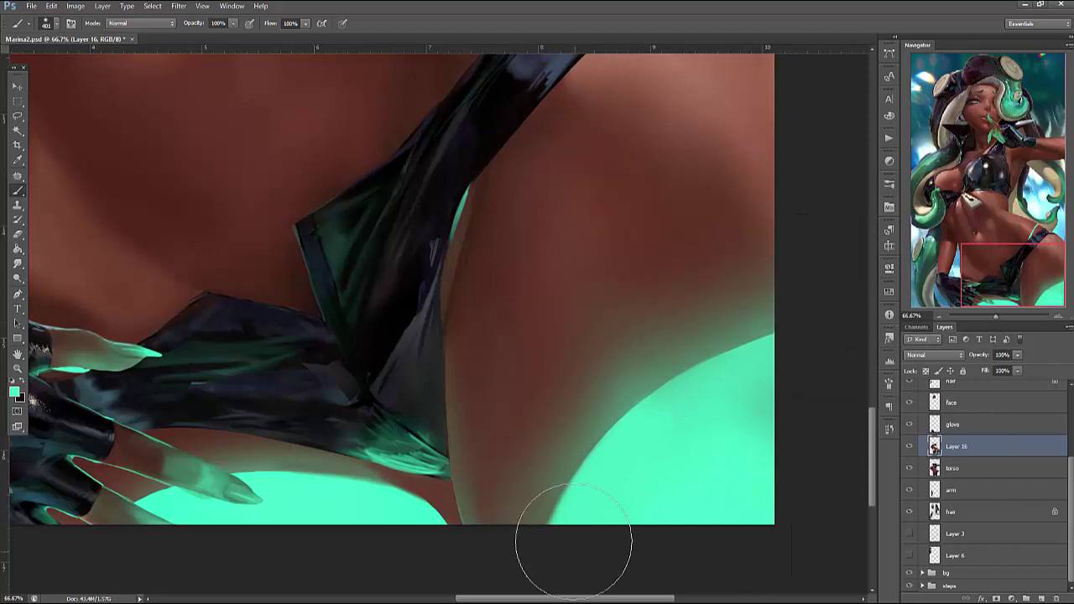
left_click(537, 358, "alt")
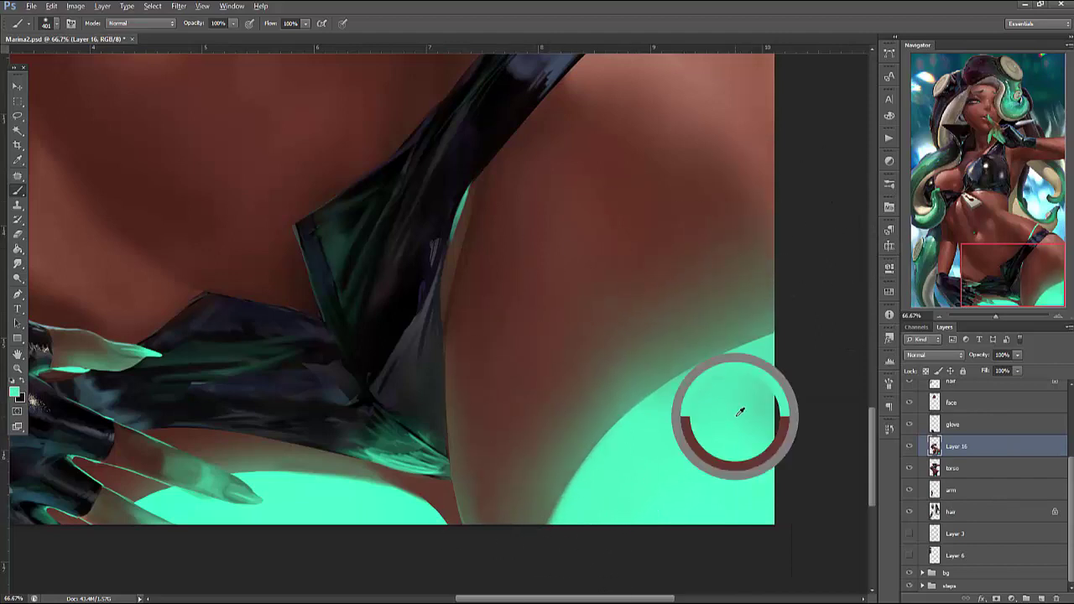
left_click(700, 491, "alt")
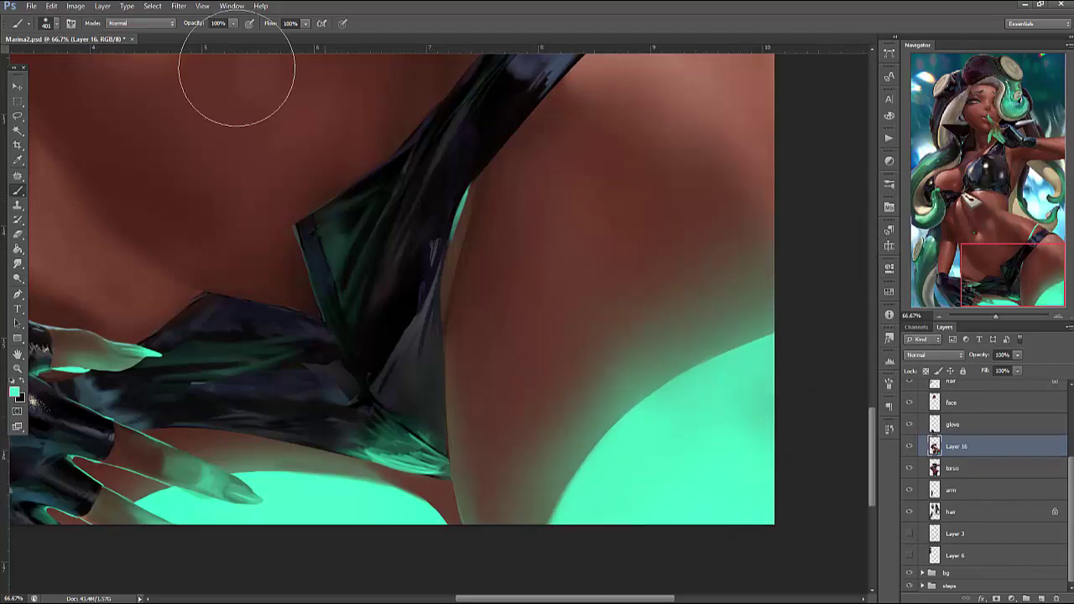
Switch the brush to Overlay mode, intensify the green glow on the thigh, and undo the last stroke
left_click(138, 23)
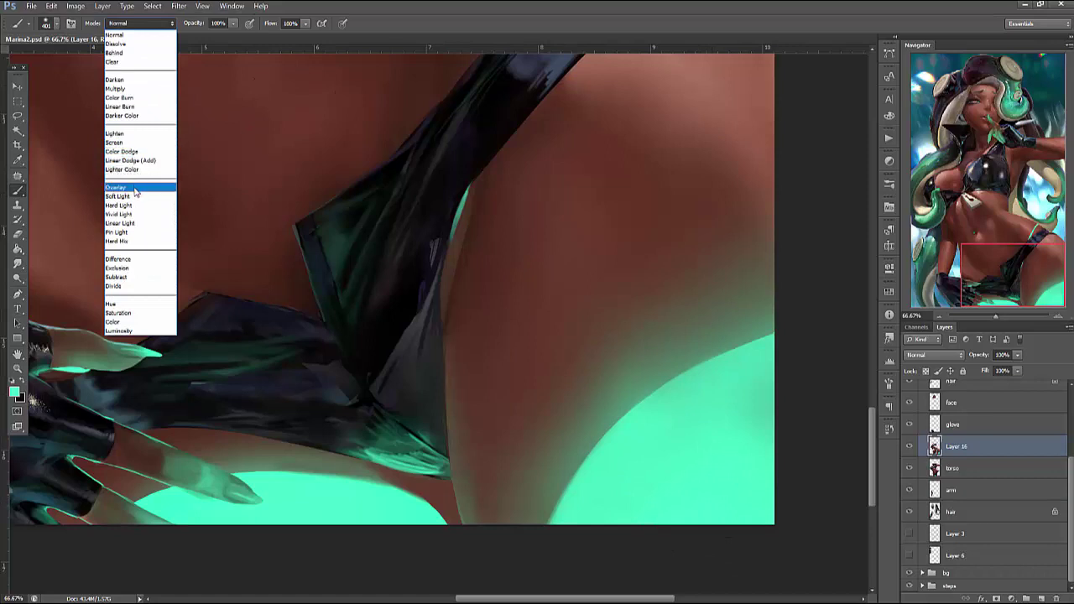
left_click(134, 191)
left_click_drag(686, 487, 647, 472)
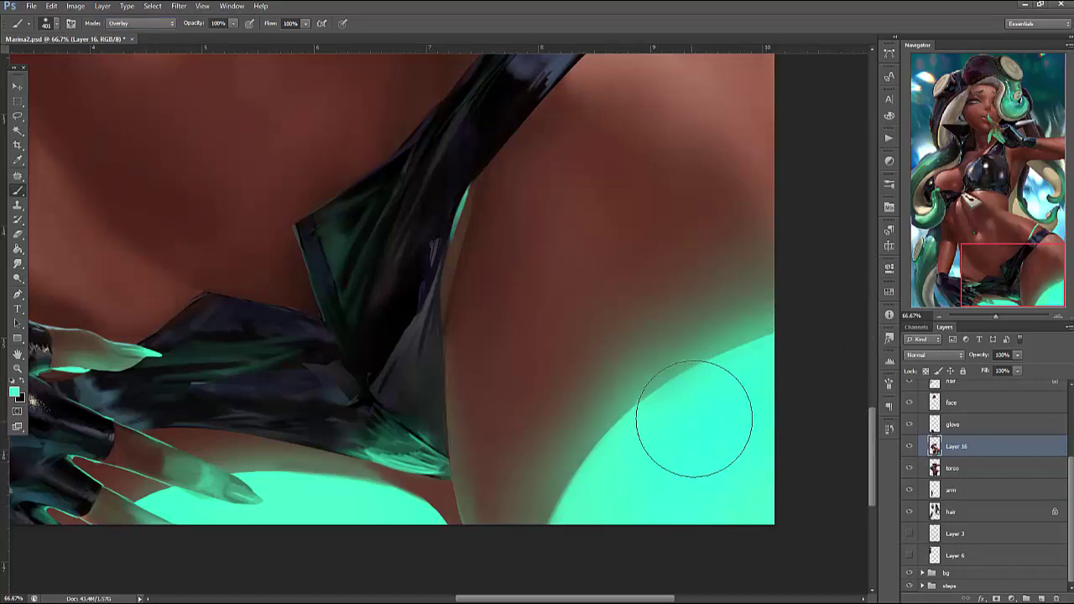
key("ctrl+z")
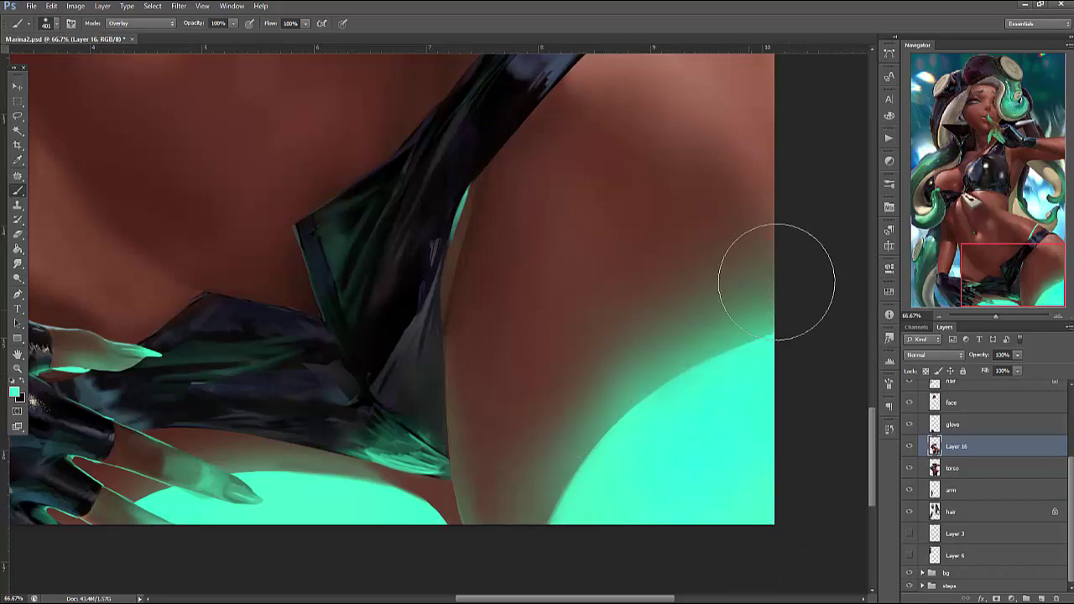
Brighten the green light around the gloved hand's fingers in Overlay mode and return the brush to Normal mode
left_click_drag(363, 485, 587, 456)
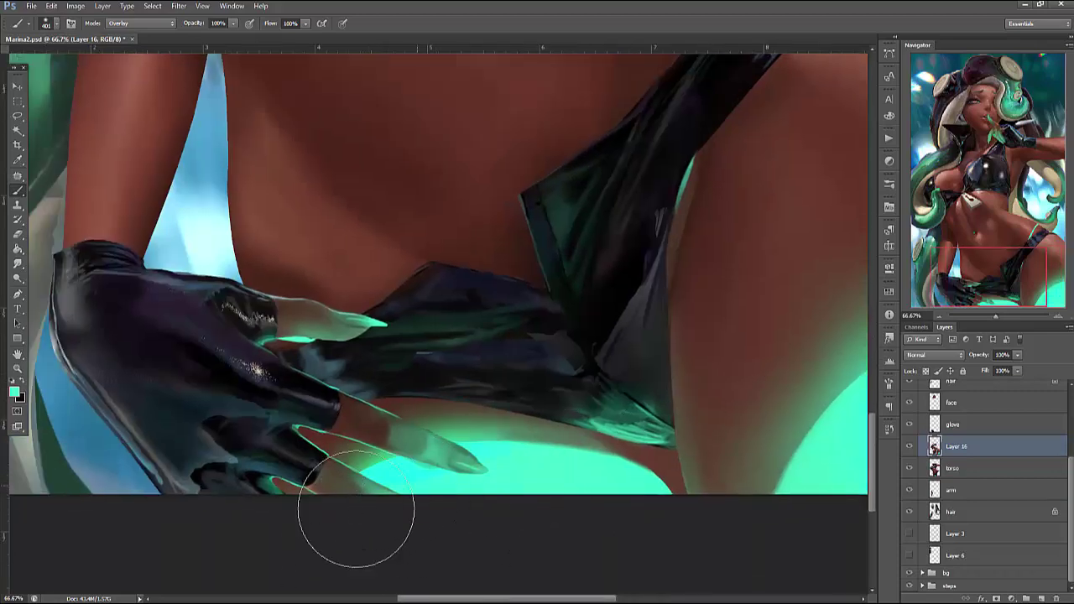
left_click_drag(374, 445, 337, 466)
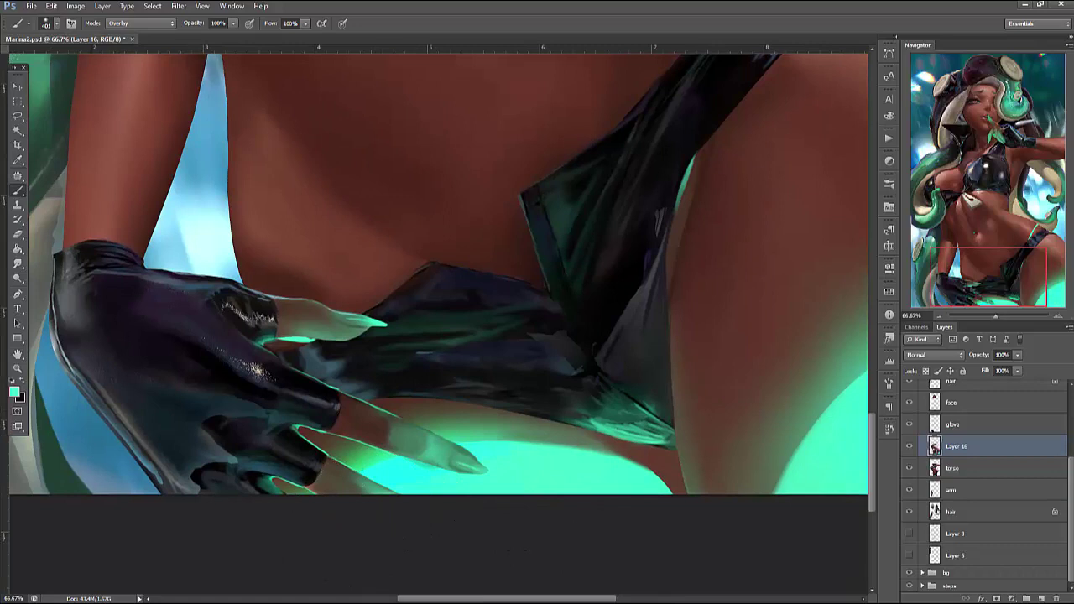
left_click_drag(836, 448, 677, 507)
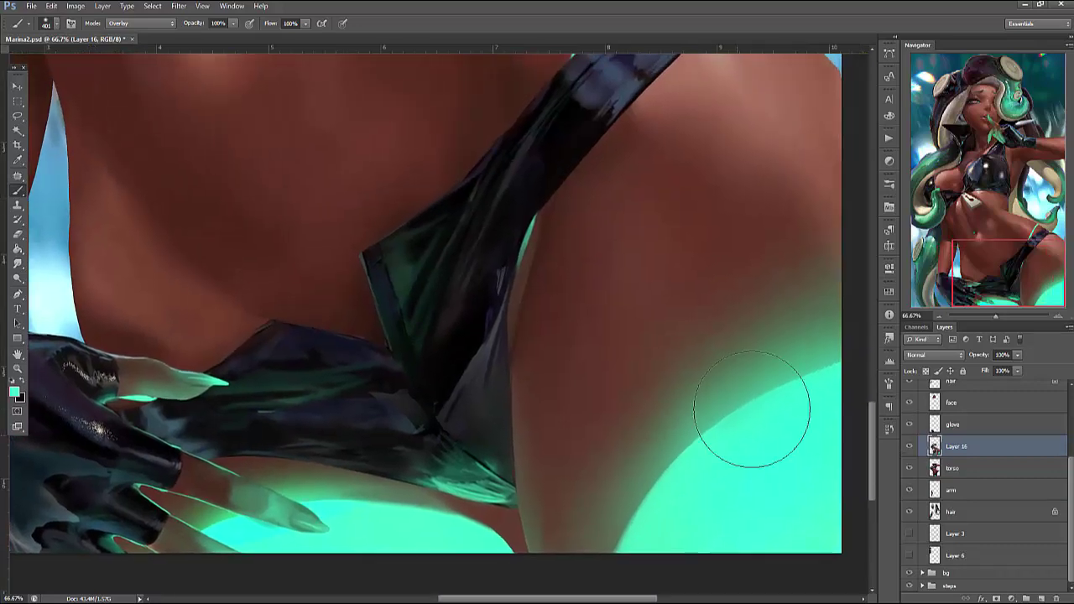
left_click(147, 24)
left_click(147, 35)
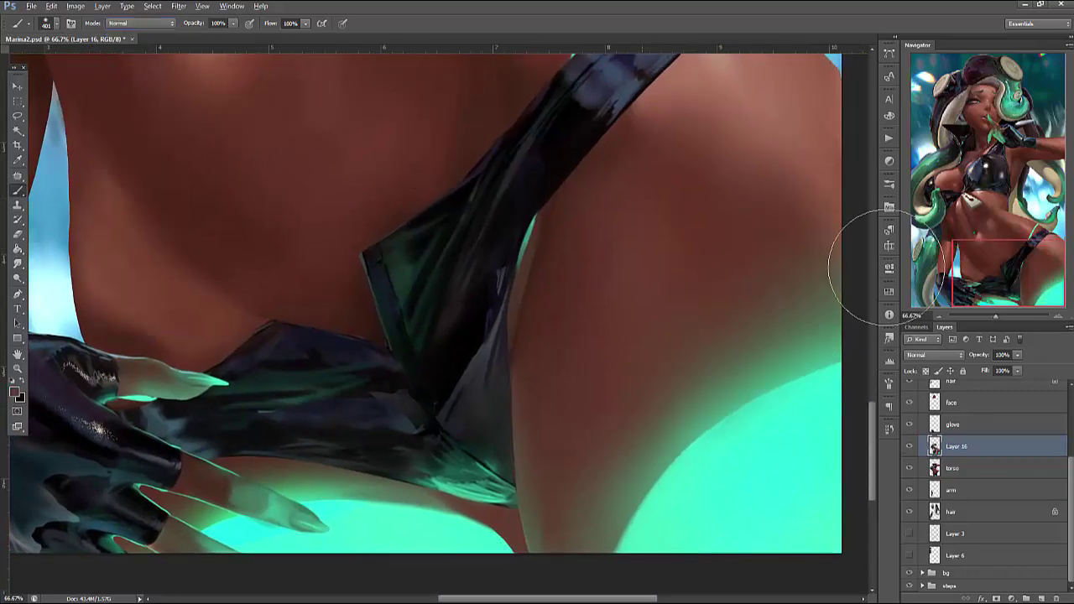
Compare the abdomen and hip with Layer 16 hidden and shown
mouse_move(780, 298)
left_mouse_down()
mouse_move(739, 449)
mouse_move(735, 541)
left_mouse_up()
left_click(910, 446)
left_click(909, 447)
left_click(910, 446)
left_click(911, 446)
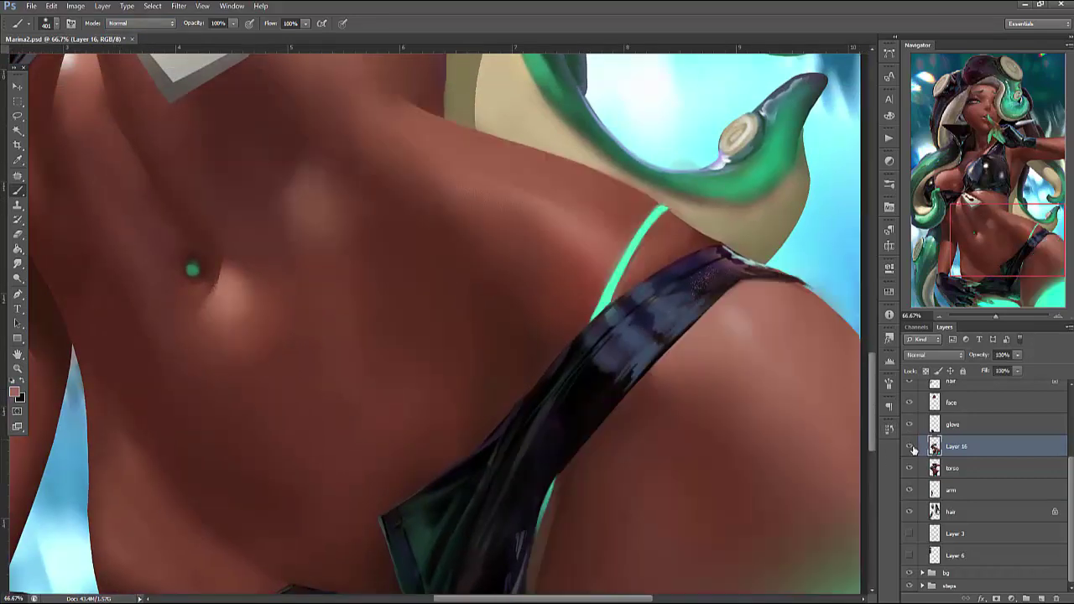
left_click(910, 450)
left_click(910, 451)
Rename Layer 16 to "torso paintover" and save the document
double_click(956, 450)
type("torso paintover")
key("Return")
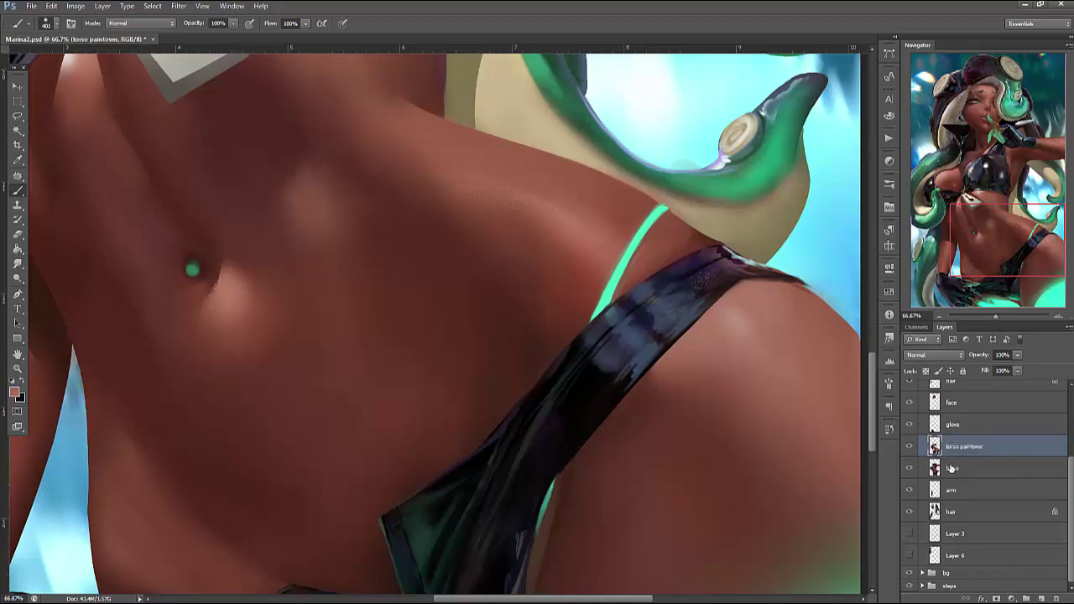
key("ctrl+s")
Select Layer 10 in the marina group and merge it with the lapel layer
left_click_drag(1013, 222, 975, 185)
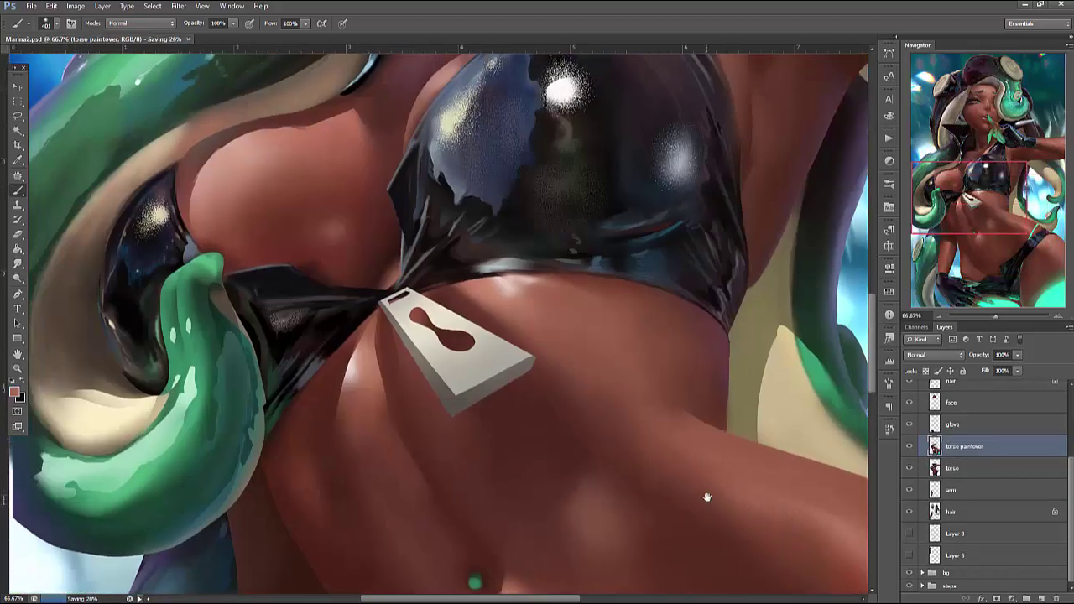
scroll(714, 498, "left", 3)
scroll(990, 470, "up", 4)
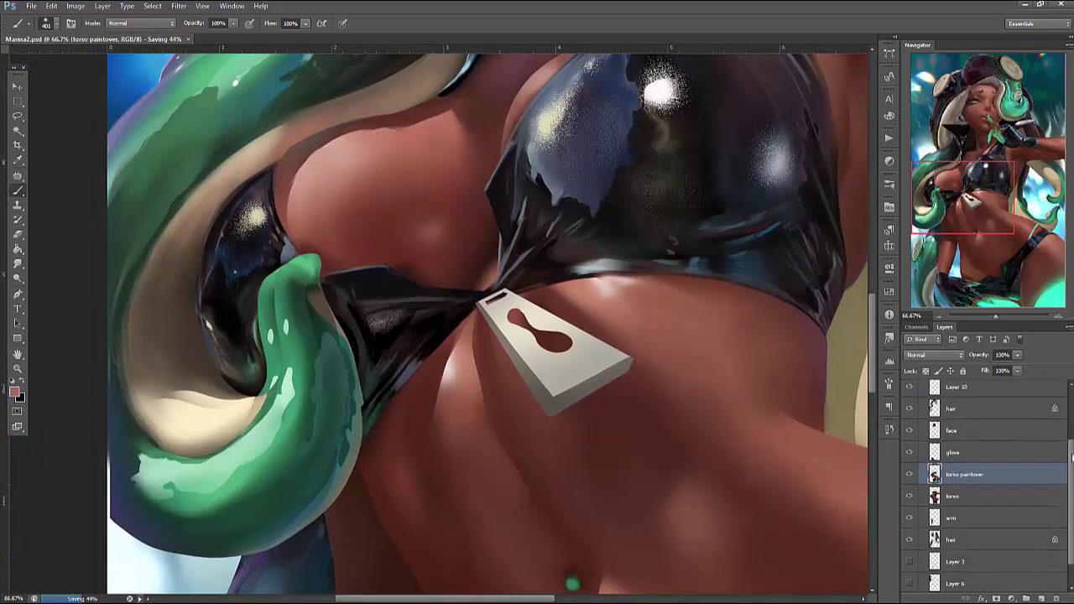
left_click(961, 441)
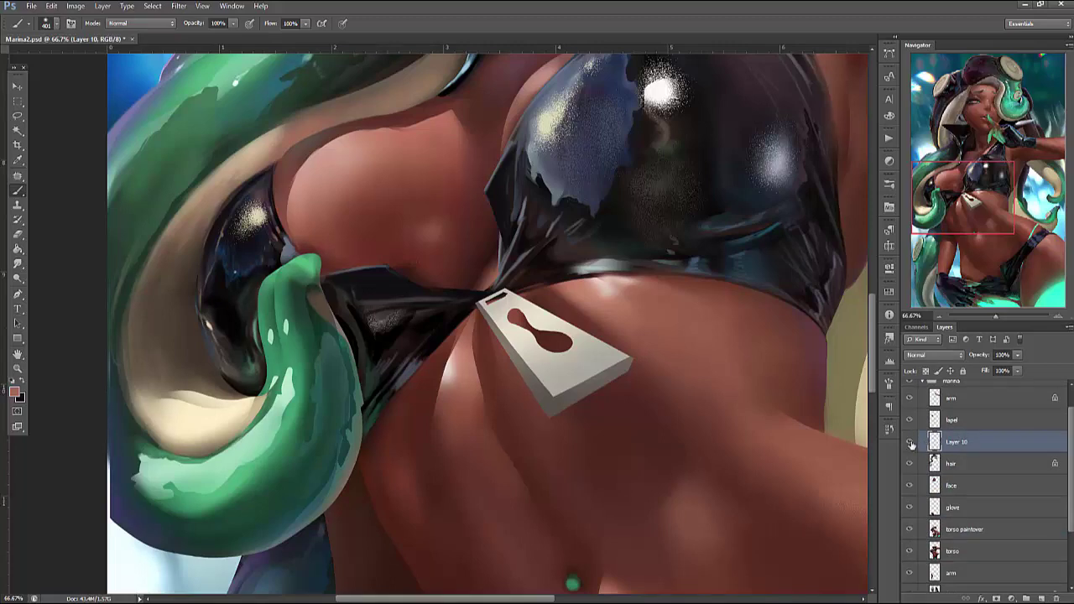
left_click_drag(964, 197, 911, 75)
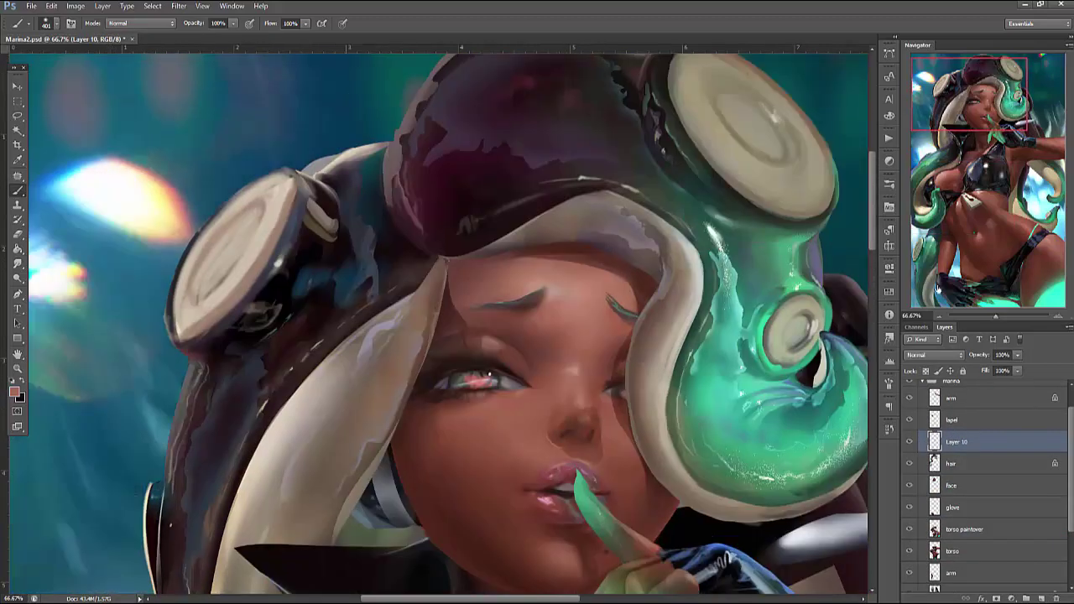
left_click_drag(969, 442, 975, 423)
key("ctrl+e")
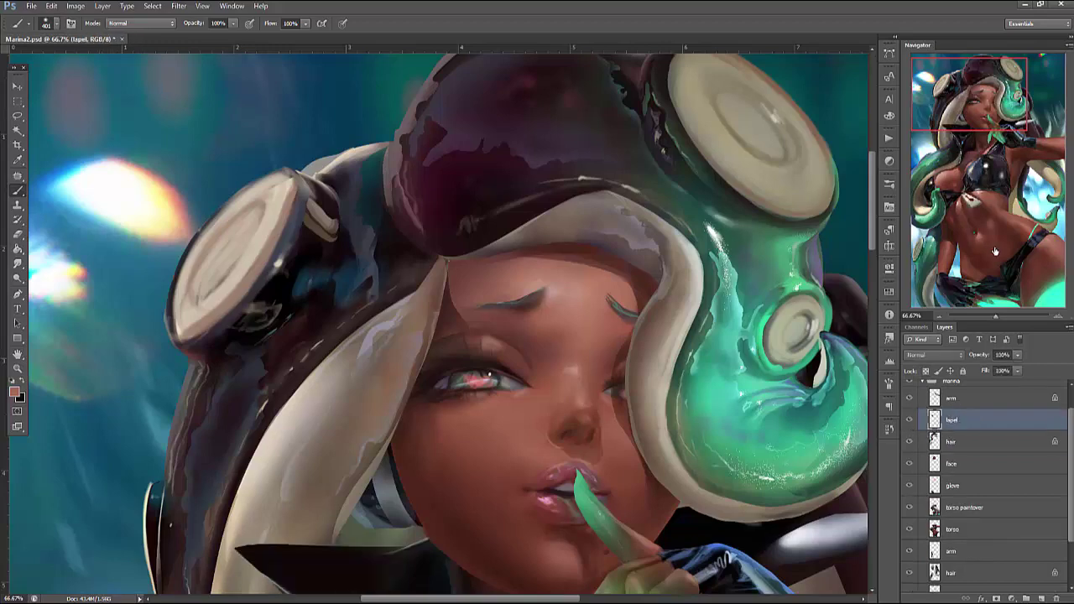
Compare the collar around the neck with the lapel layer hidden and shown
scroll(983, 292, "down", 5)
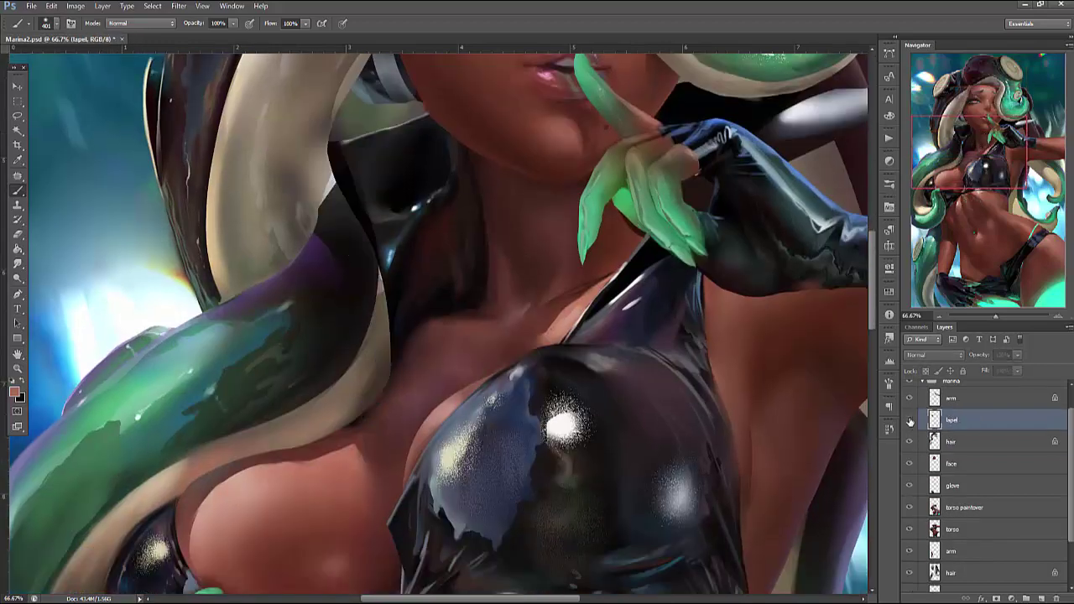
left_click(910, 420)
mouse_move(726, 511)
left_mouse_down()
mouse_move(894, 522)
mouse_move(931, 560)
left_mouse_up()
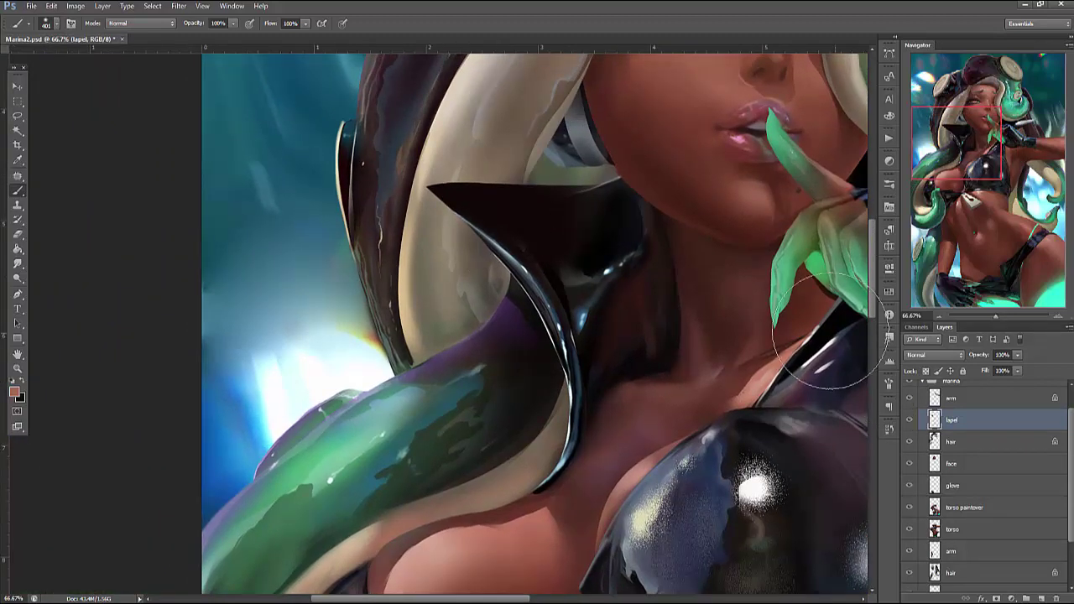
mouse_move(478, 194)
left_mouse_down()
mouse_move(564, 377)
mouse_move(562, 435)
mouse_move(550, 327)
mouse_move(465, 244)
mouse_move(535, 215)
left_mouse_up()
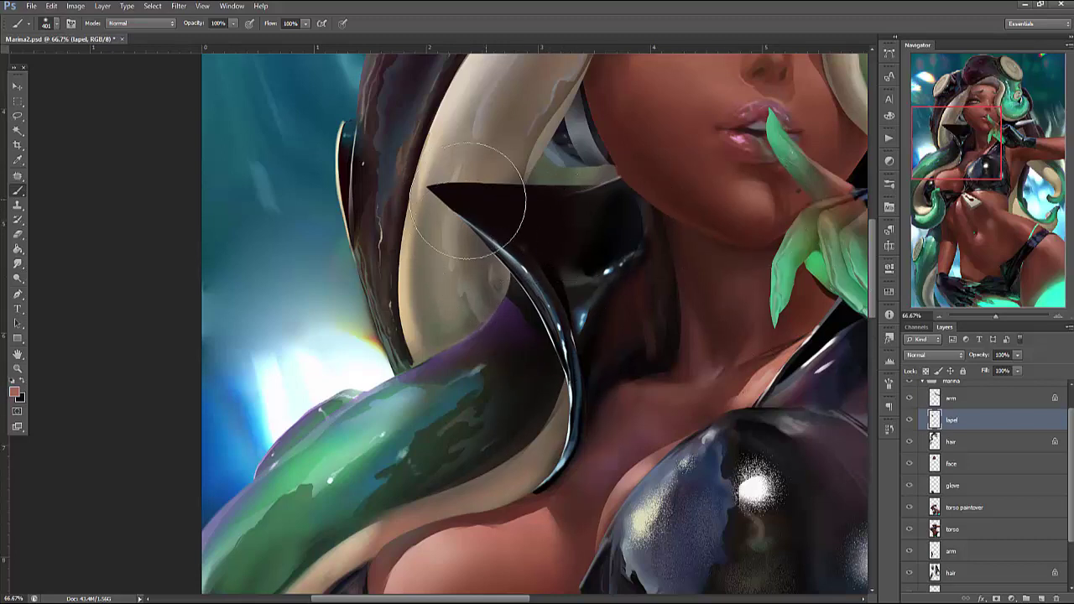
left_click(909, 420)
left_click(909, 420)
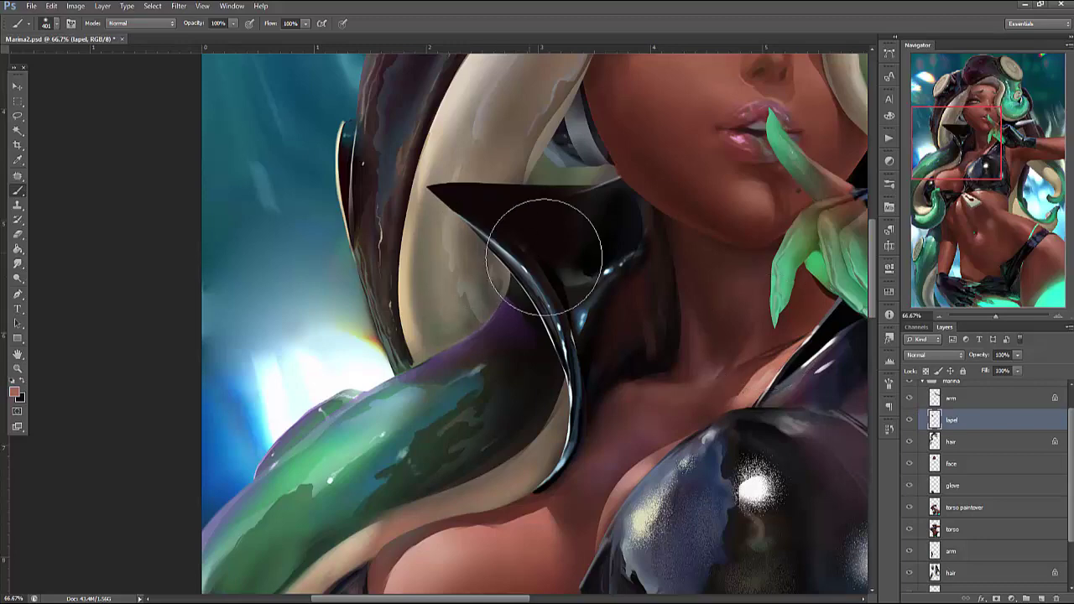
Repaint the thin highlight along the lapel's pointed outer edge with a 10 px brush, sampling colours from the edge
scroll(755, 491, "down", 5)
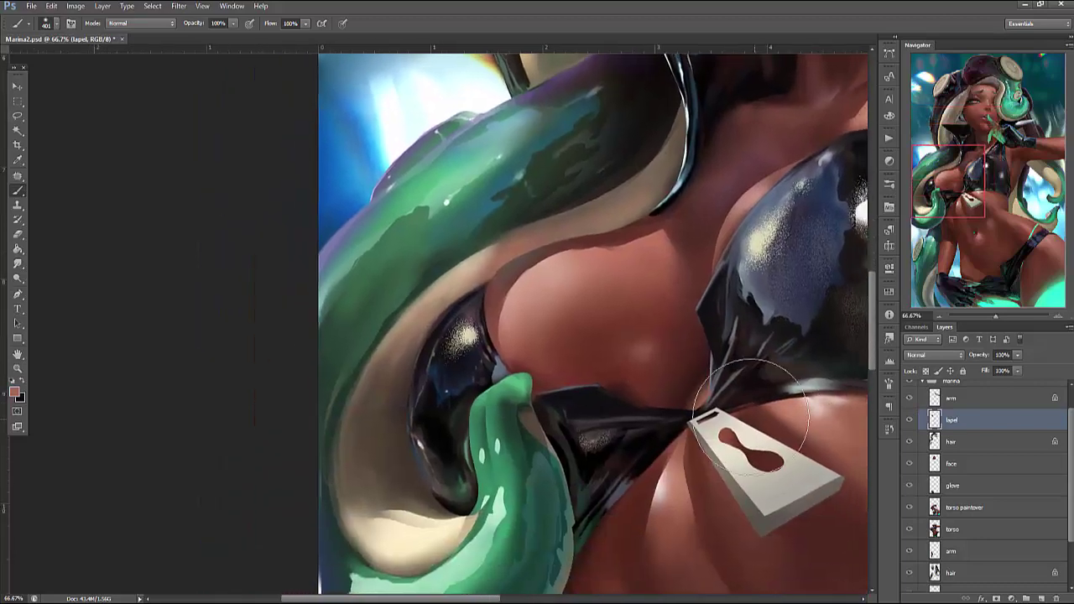
scroll(780, 517, "right", 2)
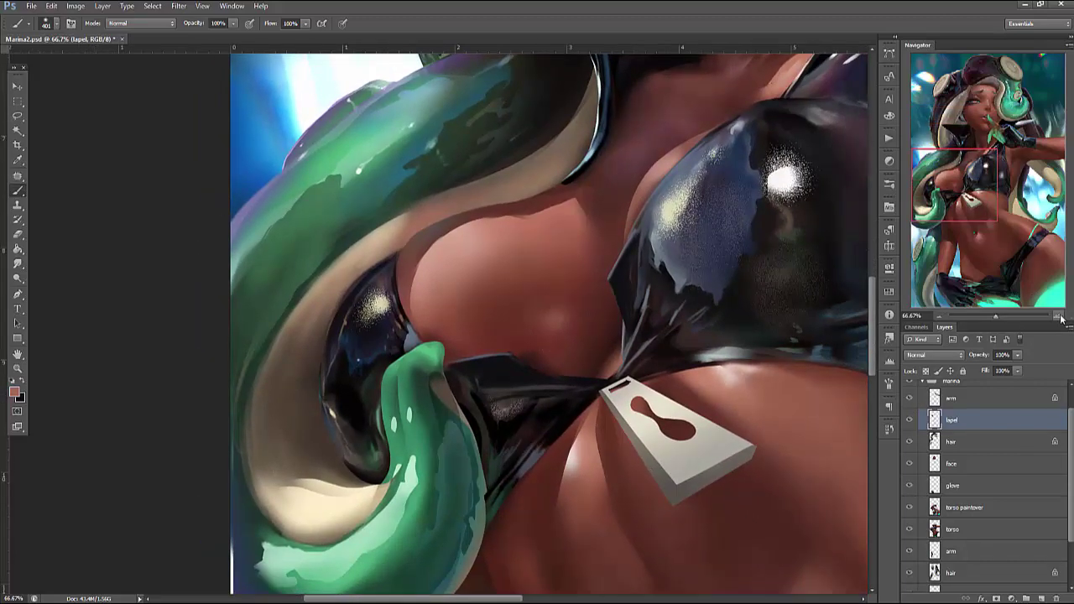
key("ctrl+plus")
left_click_drag(757, 465, 720, 444)
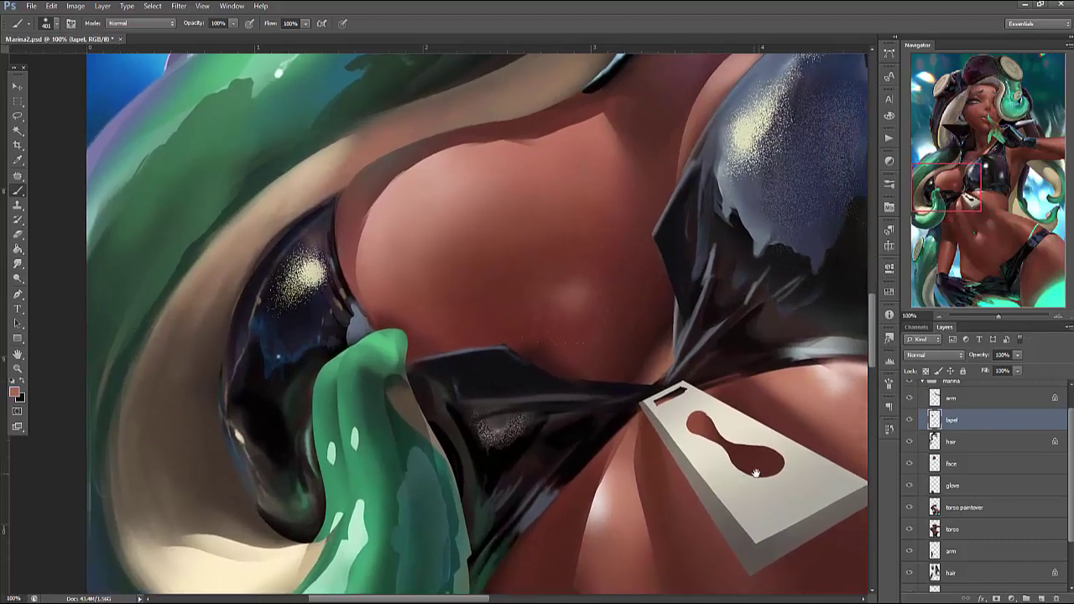
left_click_drag(987, 235, 948, 153)
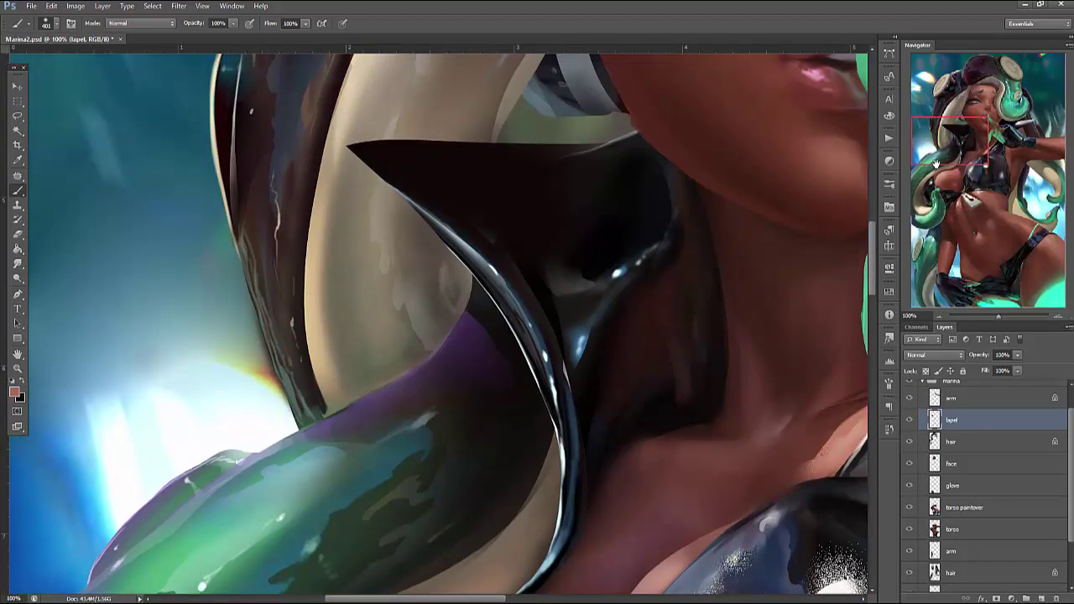
right_click(504, 208)
type("14")
key("Tab")
key("Return")
right_click(437, 214)
type("10")
key("Return")
left_click(415, 203, "alt")
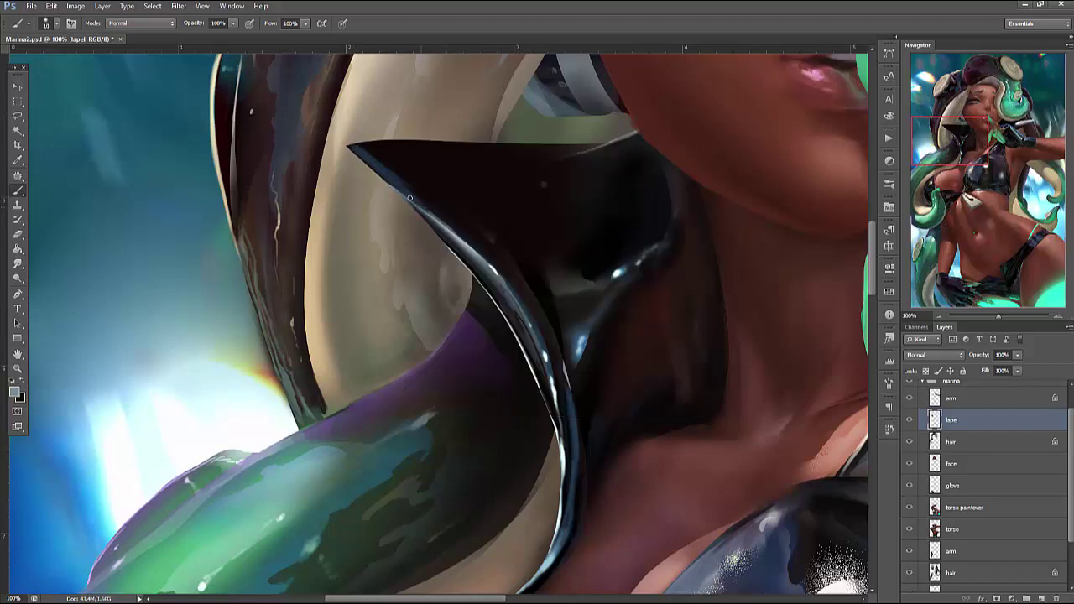
left_click_drag(363, 148, 406, 181)
left_click(386, 158, "alt")
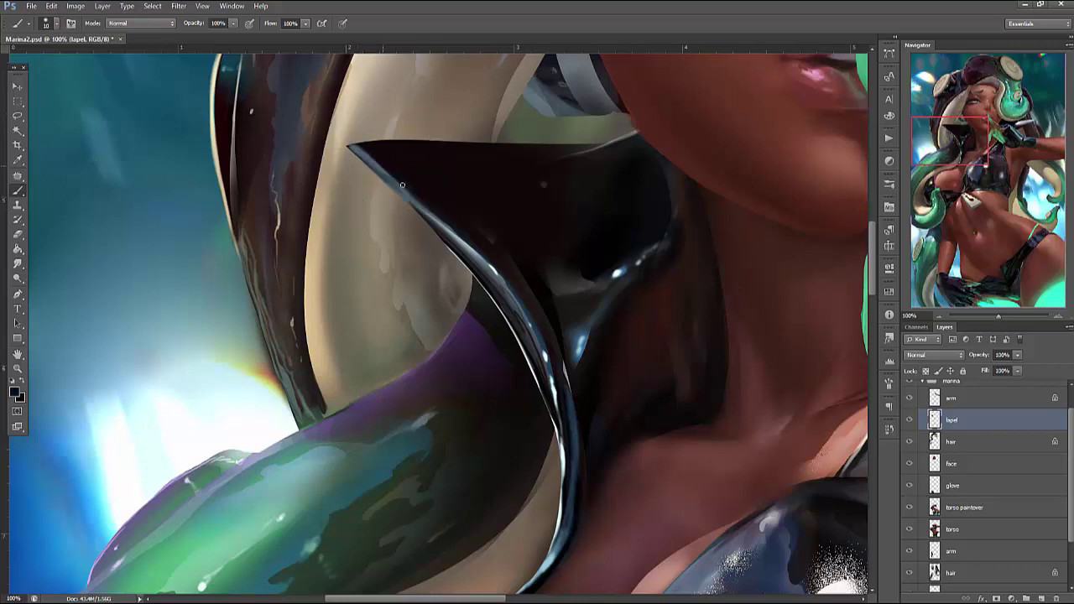
Lasso a jagged, irregular reflection shape inside the dark upper face of the lapel, below its top edge
key("l")
mouse_move(598, 148)
left_mouse_down()
mouse_move(387, 153)
mouse_move(477, 250)
mouse_move(543, 281)
mouse_move(515, 233)
mouse_move(580, 148)
left_mouse_up()
key("ctrl+d")
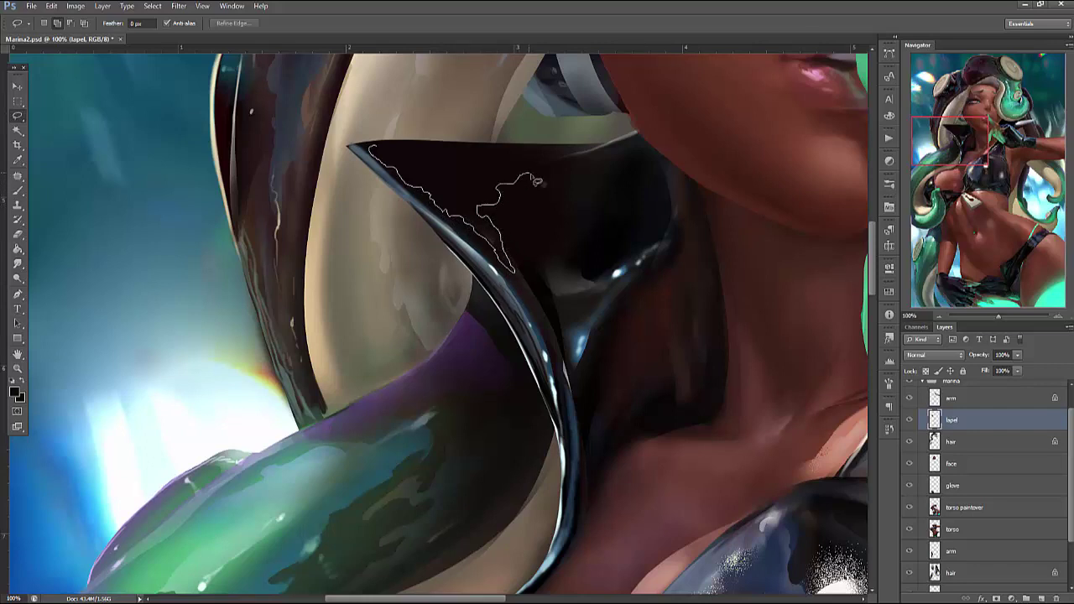
left_click_drag(555, 156, 496, 156)
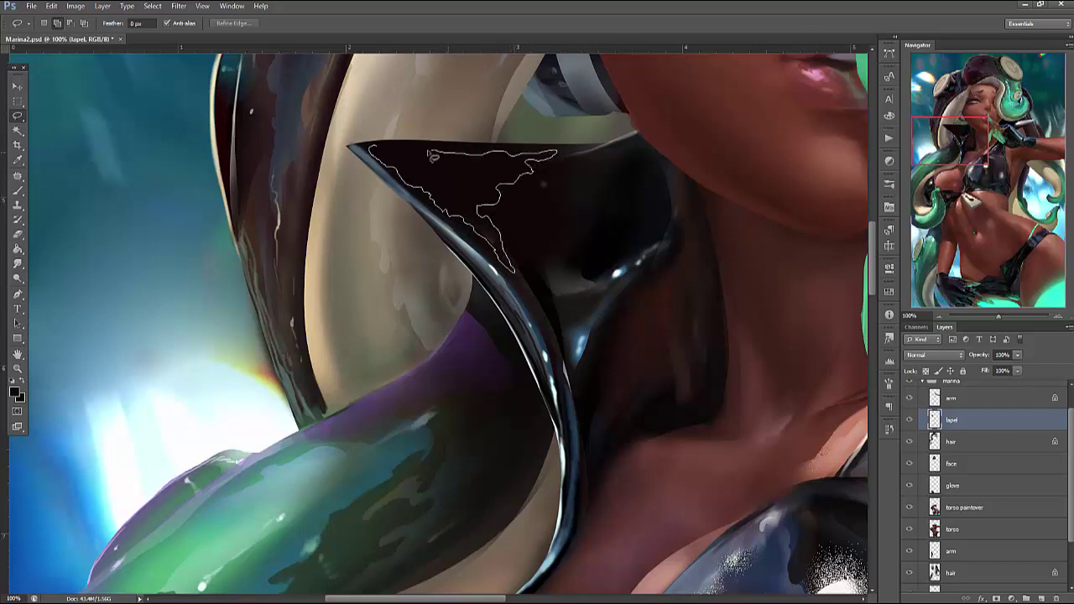
left_click_drag(388, 137, 370, 146)
Paint a dark blue-grey reflection inside the lapel selection with a soft 46 px brush
key("b")
right_click(564, 175)
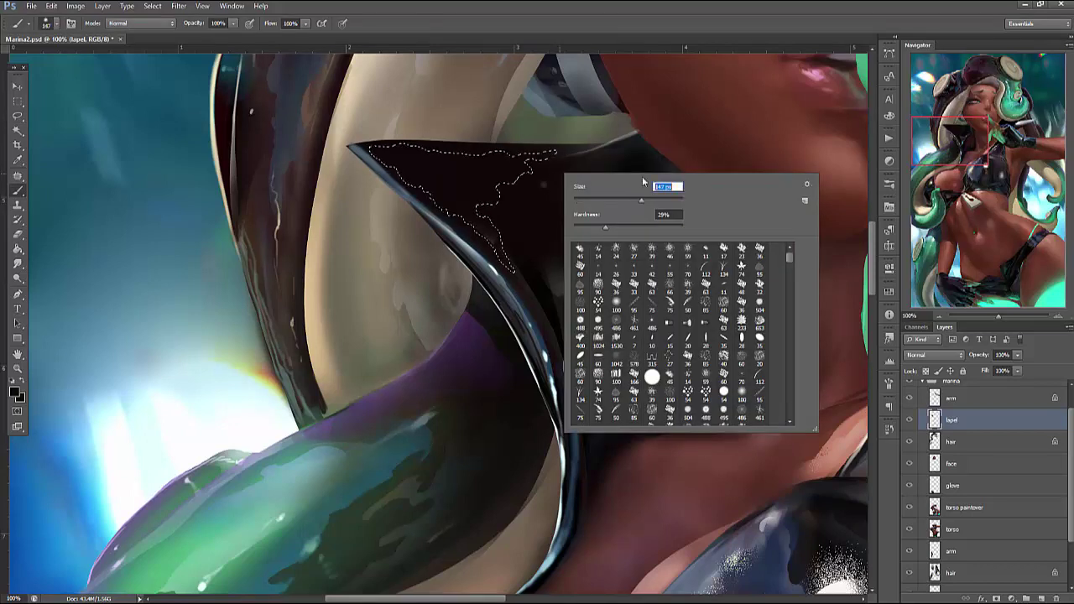
key("Return")
right_click(505, 189)
type("50")
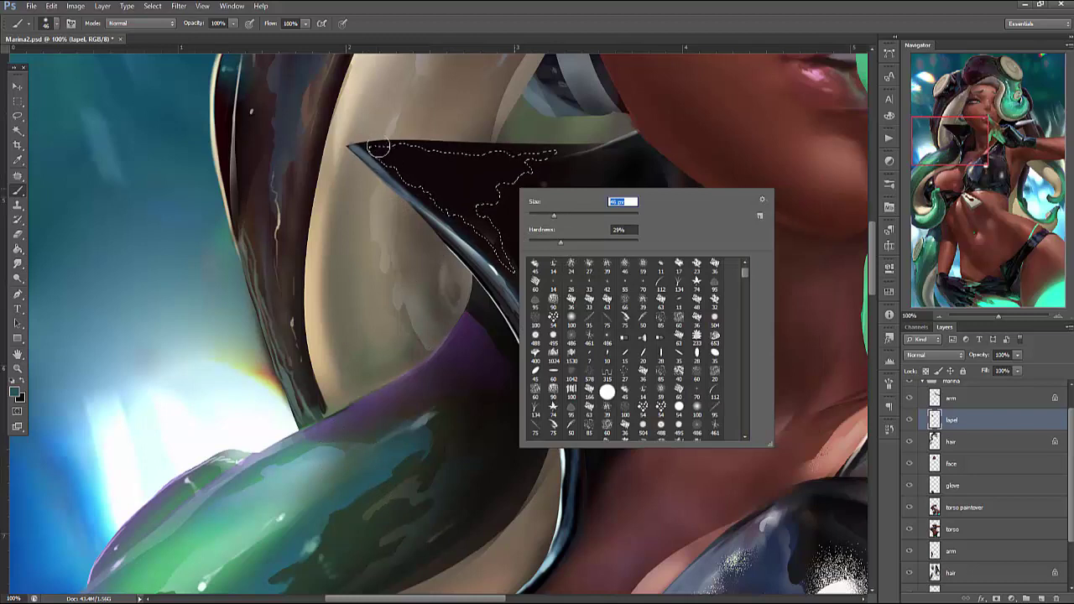
key("Return")
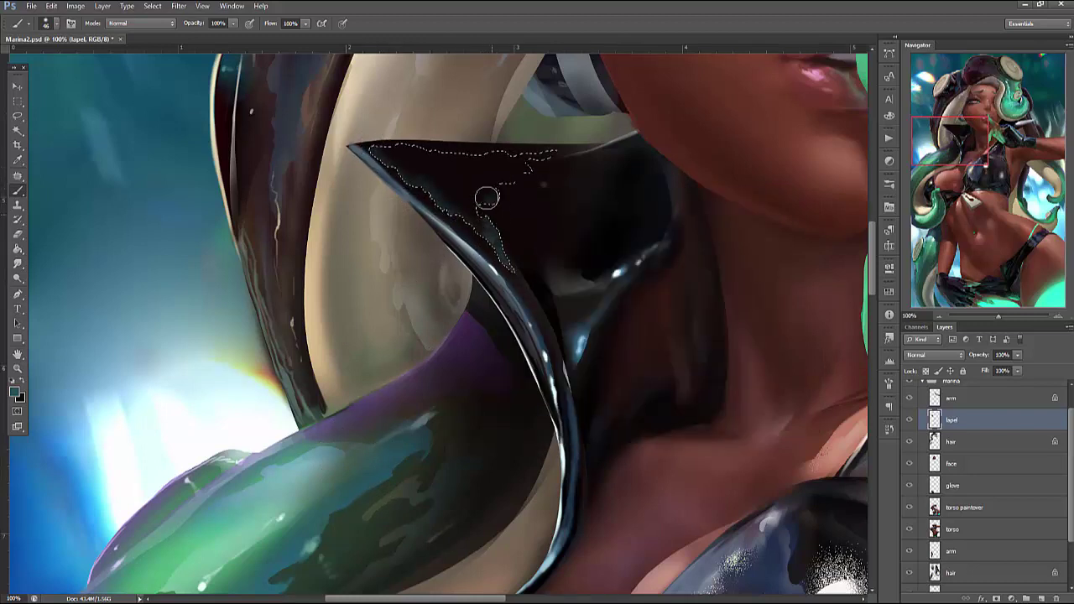
mouse_move(524, 171)
left_mouse_down()
mouse_move(470, 201)
mouse_move(546, 153)
mouse_move(487, 209)
mouse_move(542, 168)
mouse_move(498, 221)
mouse_move(522, 275)
left_mouse_up()
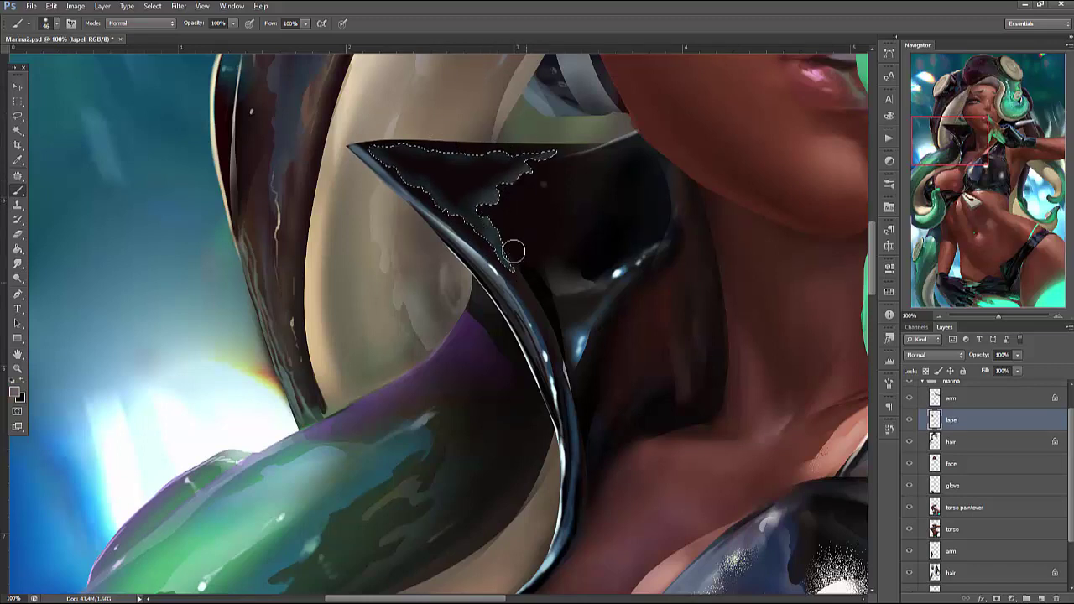
mouse_move(493, 195)
left_mouse_down()
mouse_move(446, 214)
mouse_move(484, 215)
mouse_move(481, 177)
mouse_move(506, 182)
mouse_move(504, 160)
mouse_move(510, 167)
mouse_move(491, 171)
mouse_move(517, 156)
mouse_move(458, 182)
mouse_move(519, 161)
mouse_move(423, 179)
mouse_move(487, 194)
mouse_move(490, 173)
mouse_move(486, 191)
mouse_move(470, 193)
mouse_move(484, 239)
left_mouse_up()
Build up the reflection inside the lapel selection with smaller brush strokes, check it against the whole painting and clear the selection
right_click(504, 164)
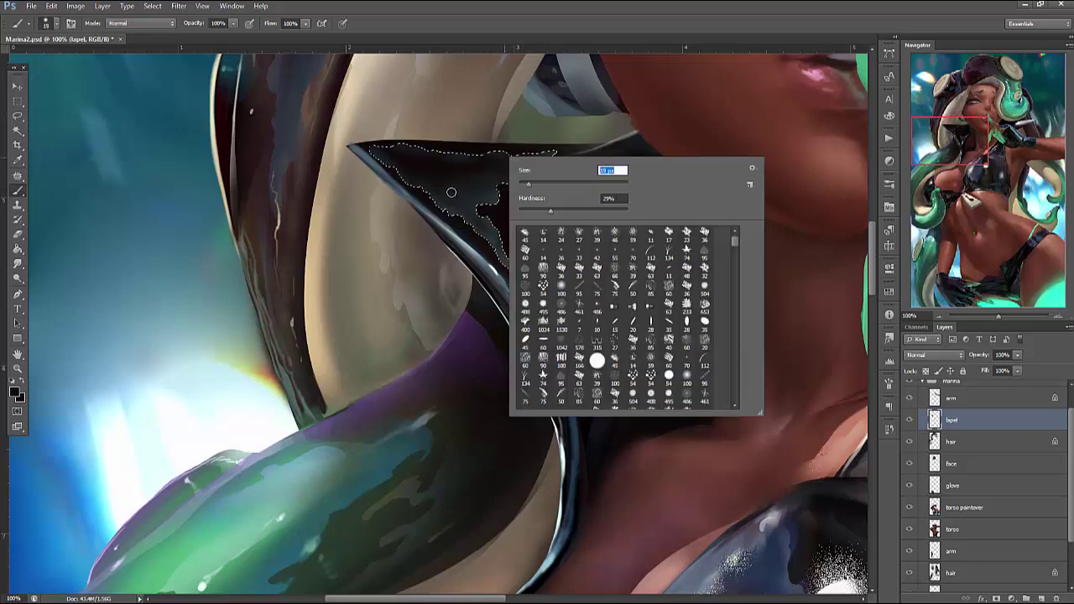
key("Return")
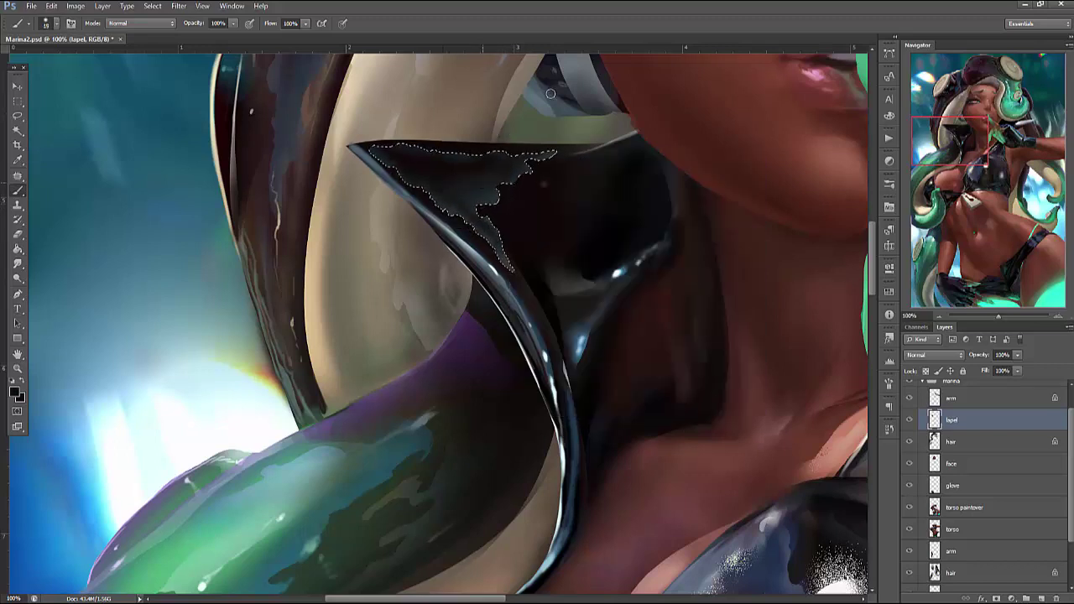
scroll(444, 182, "up", 1)
key("ctrl+d")
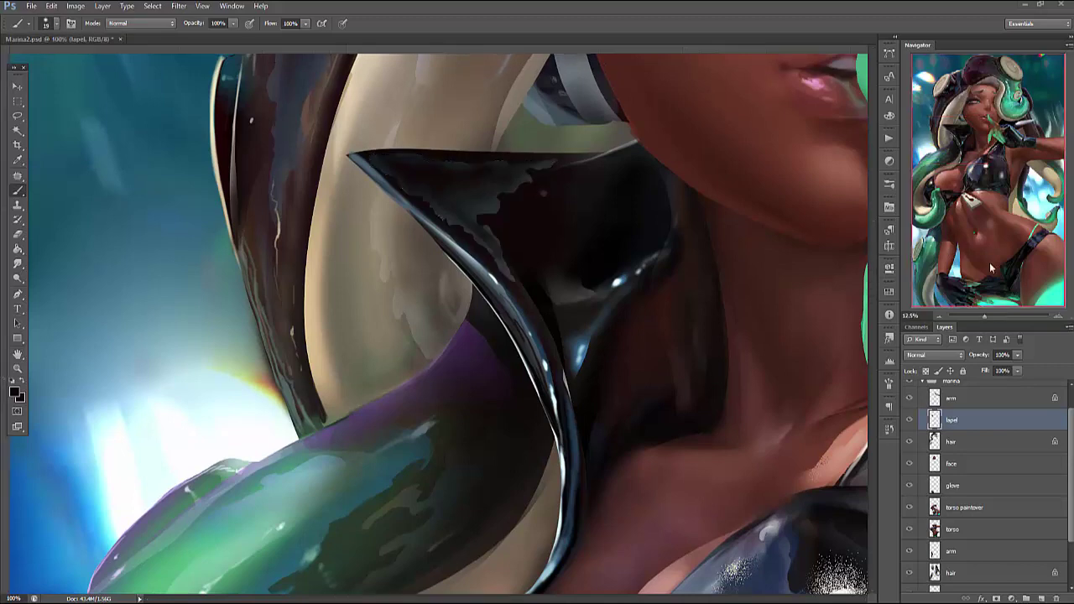
left_click(1056, 317)
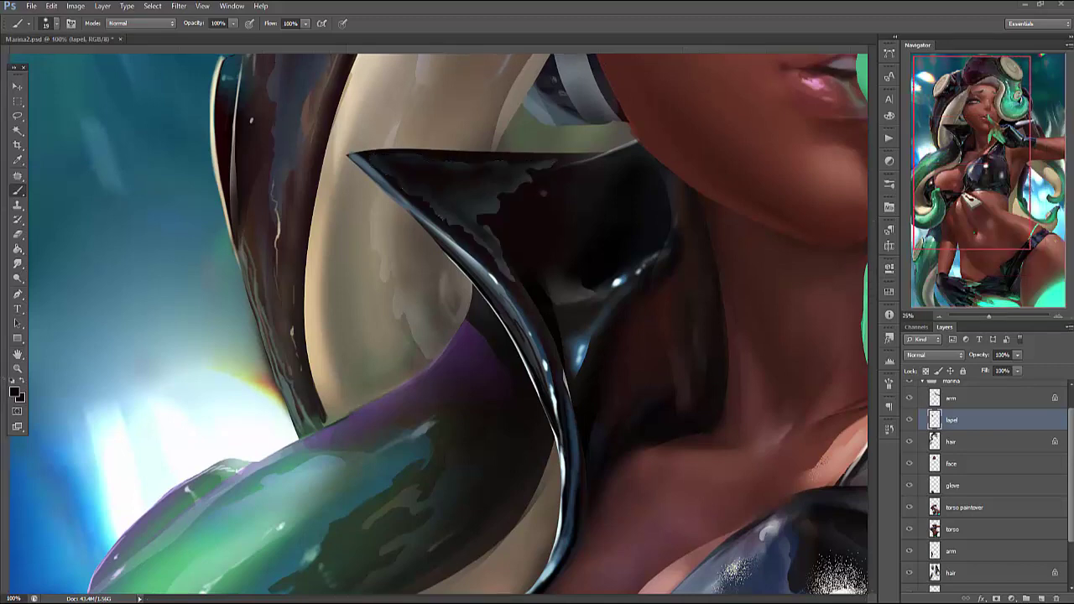
key("ctrl+r")
key("ctrl+shift+d")
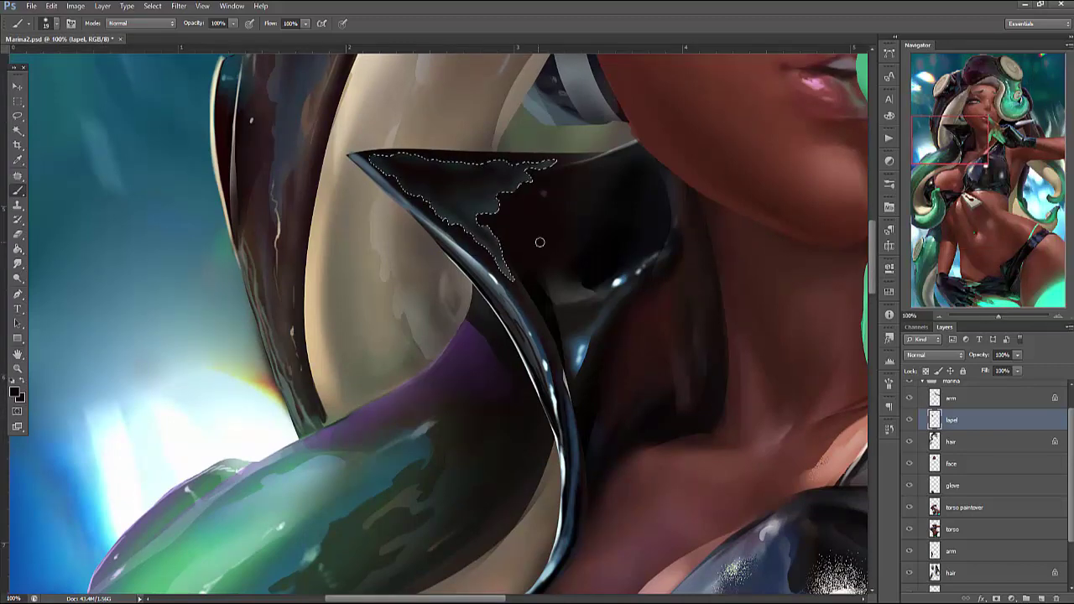
left_click_drag(495, 202, 428, 164)
left_click_drag(436, 244, 504, 197)
key("ctrl+d")
Smooth the tones inside the lapel's blue-grey reflection with small brushes of varying size
right_click(554, 186)
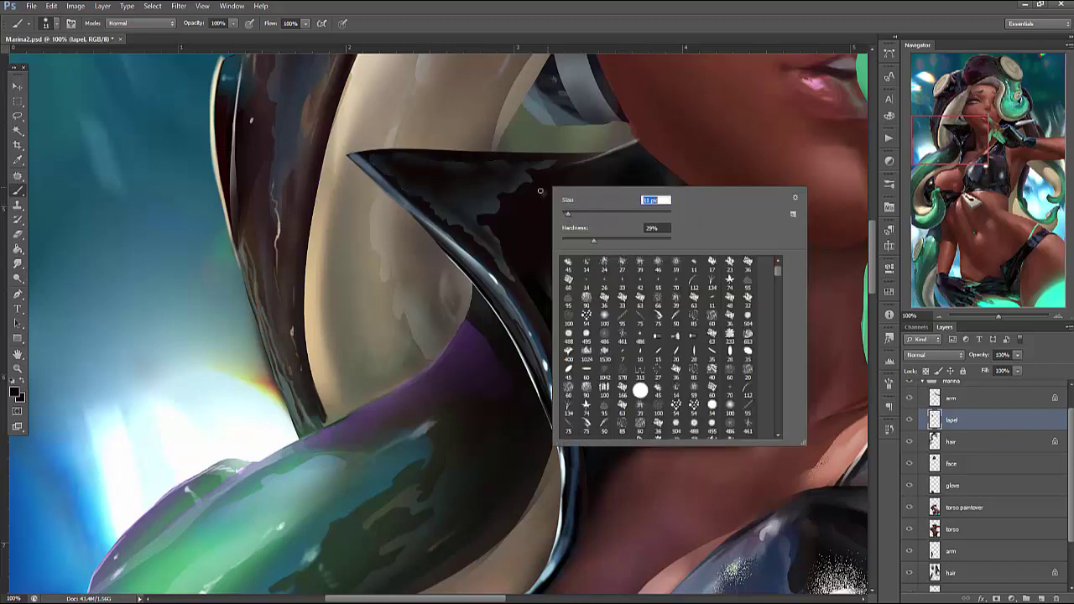
left_click(540, 194)
right_click(544, 175)
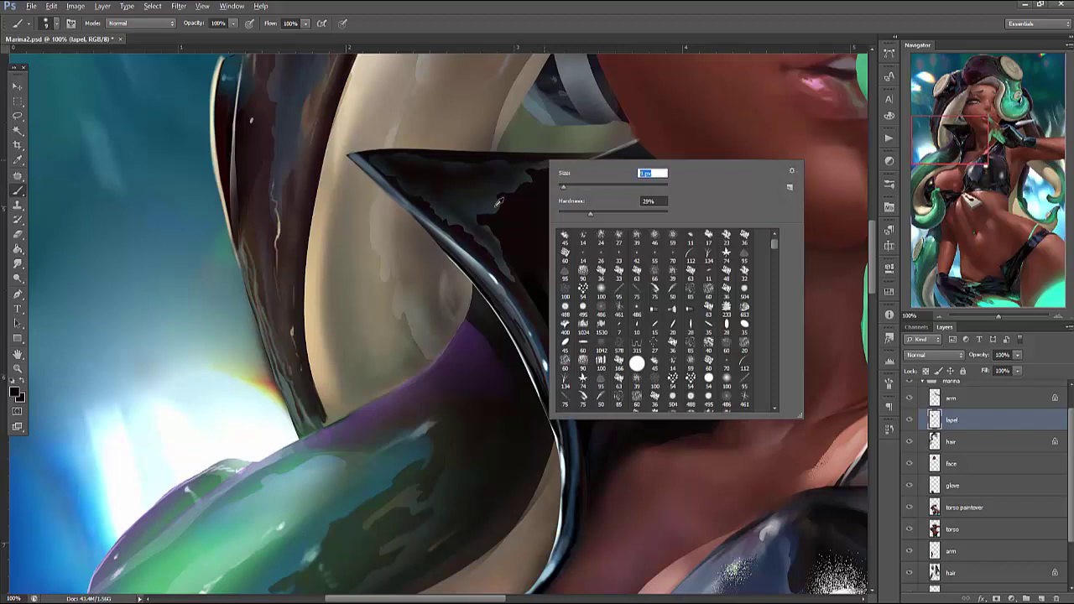
left_click(490, 212)
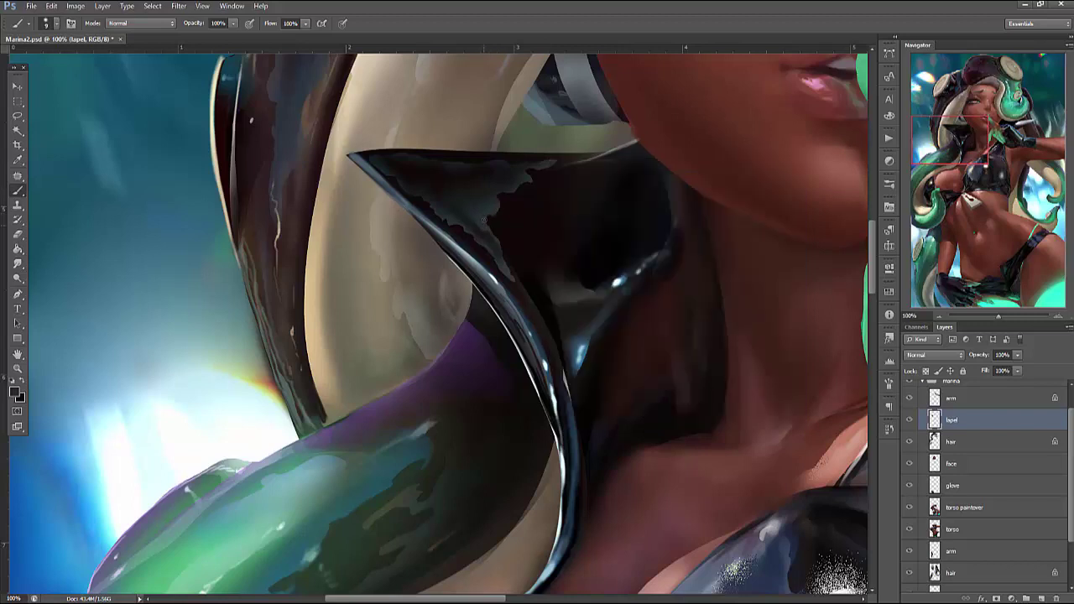
right_click(524, 148)
double_click(628, 164)
left_click(474, 227)
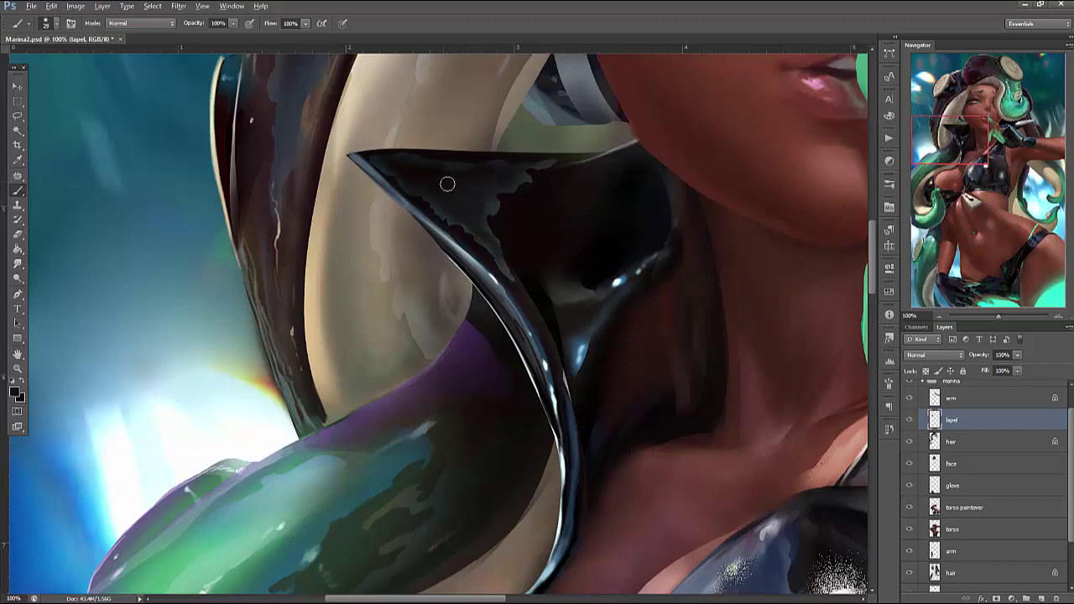
Clean up the reflection's jagged contour and the lapel's top edge with 1 px and 7 px brushes in sampled colours
right_click(562, 135)
double_click(663, 135)
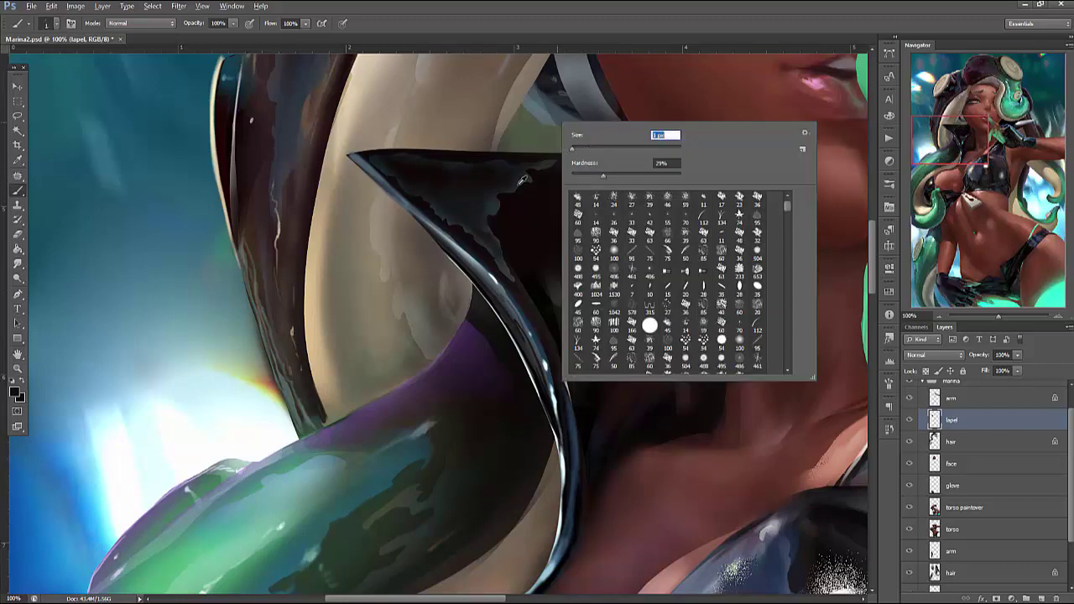
type("1")
key("Return")
right_click(547, 135)
key("Return")
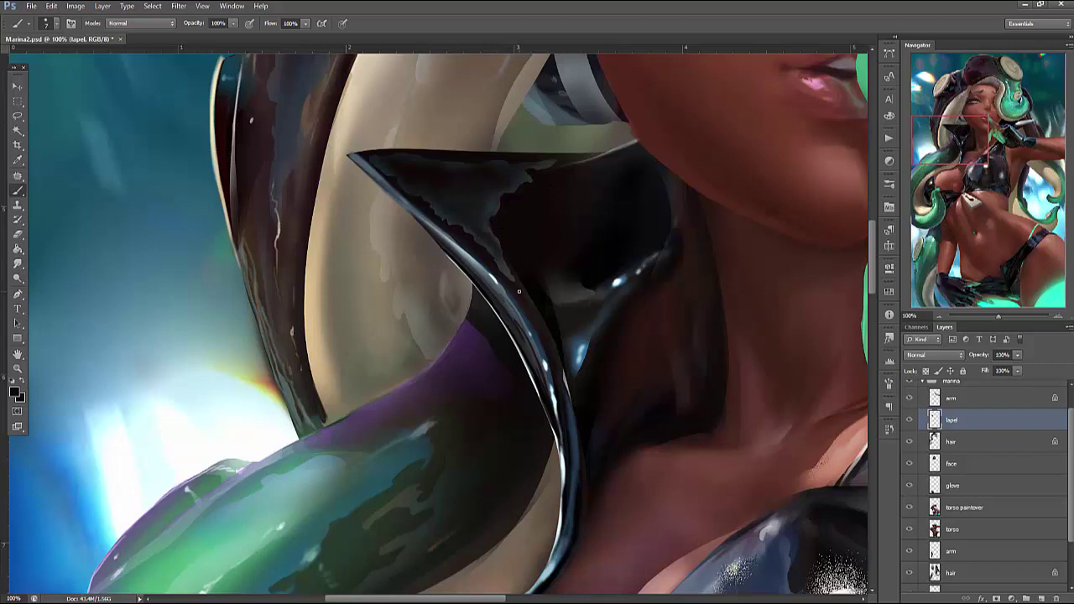
left_click(550, 163, "alt")
left_click(482, 151, "alt")
left_click_drag(977, 134, 958, 128)
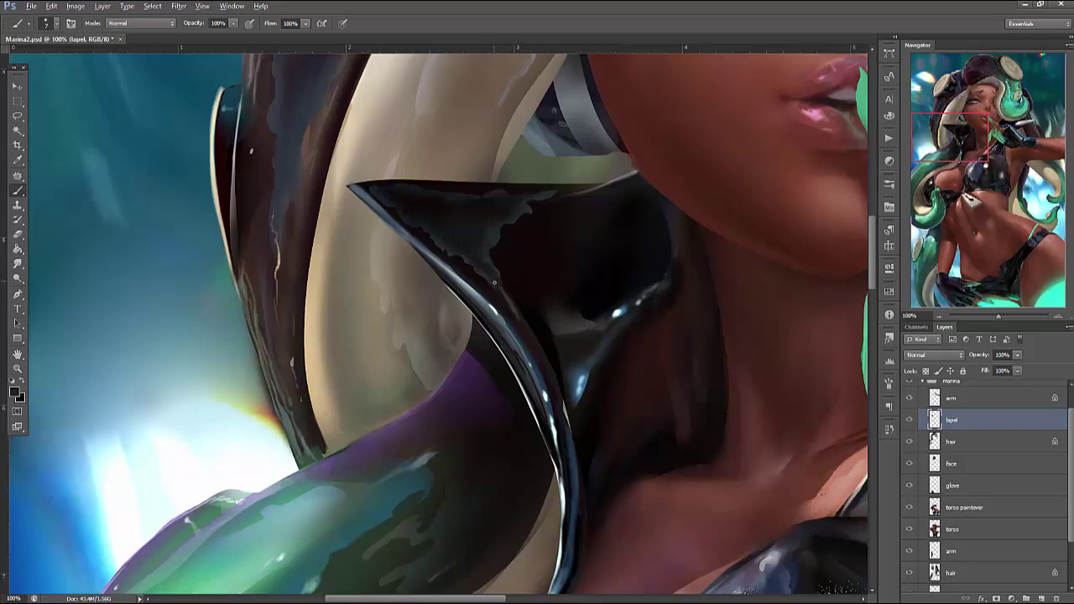
Lasso a narrow strip beside the lapel's shiny outer edge, brush a grey reflection into it and clear the selection
key("l")
mouse_move(409, 232)
left_mouse_down()
mouse_move(486, 290)
mouse_move(545, 395)
mouse_move(412, 234)
left_mouse_up()
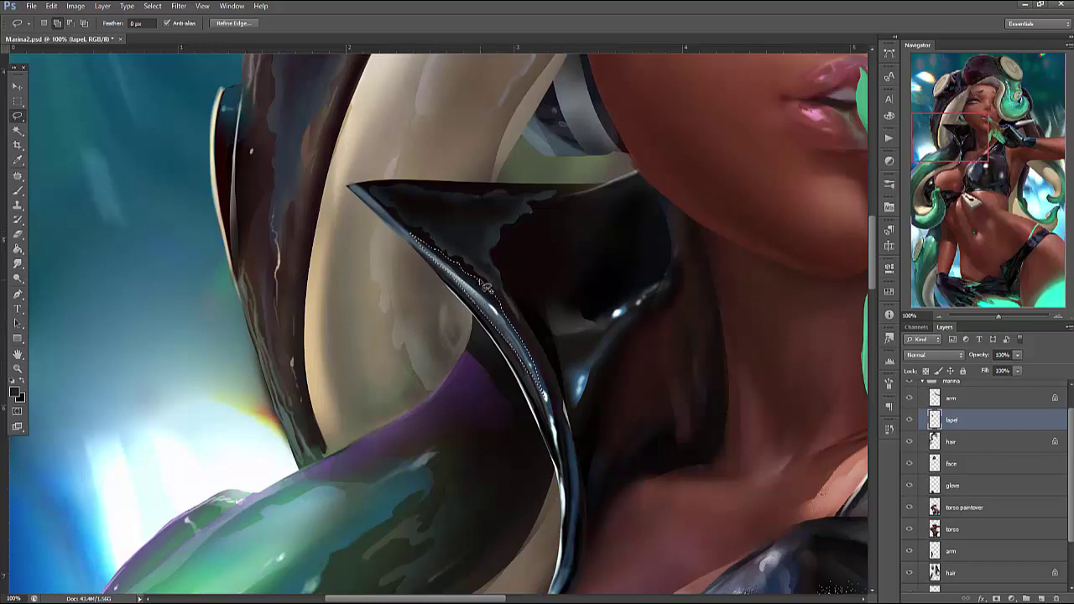
key("b")
right_click(422, 245)
key("Return")
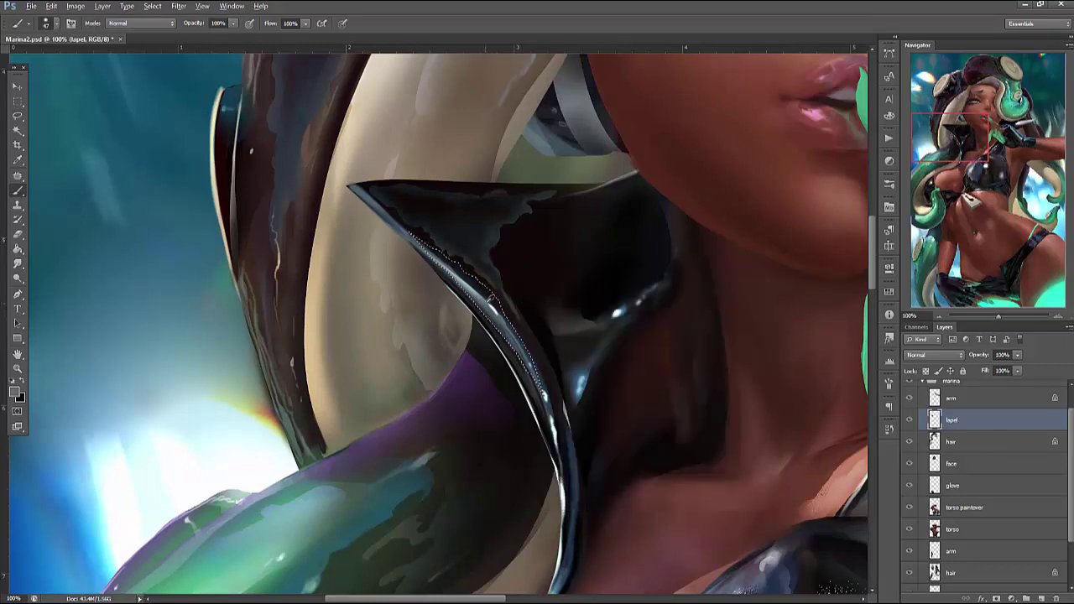
mouse_move(427, 240)
left_mouse_down()
mouse_move(515, 323)
mouse_move(444, 264)
mouse_move(488, 313)
mouse_move(533, 396)
mouse_move(513, 353)
mouse_move(404, 231)
mouse_move(507, 370)
mouse_move(522, 340)
mouse_move(435, 257)
mouse_move(522, 392)
left_mouse_up()
key("ctrl+d")
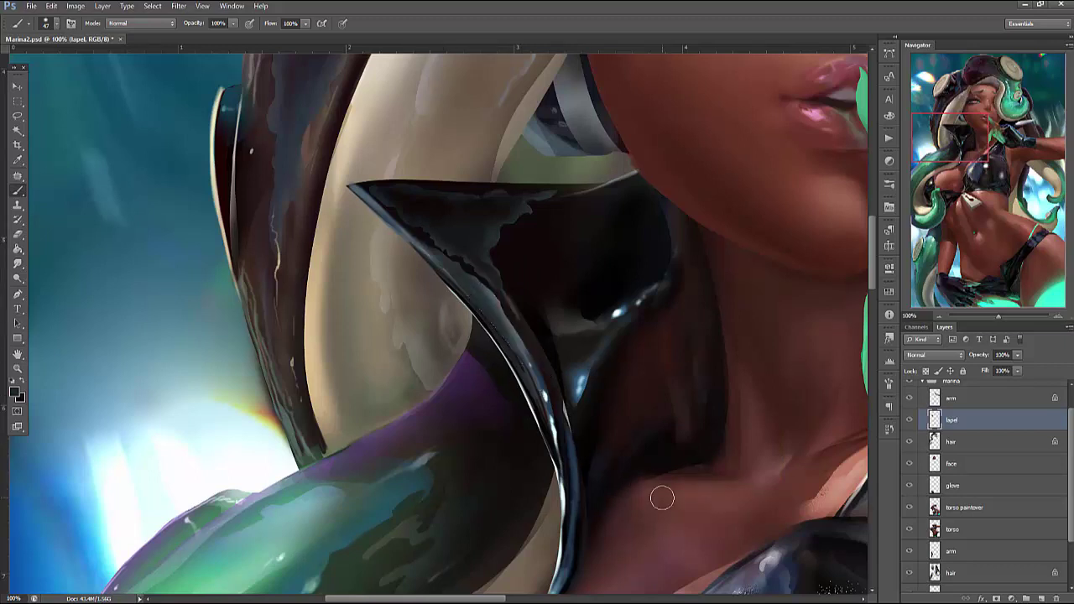
Touch up the jagged dark line between the two lapel reflections with a 1 px brush
right_click(504, 277)
left_click_drag(522, 301, 515, 301)
right_click(515, 204)
left_click_drag(523, 231, 521, 230)
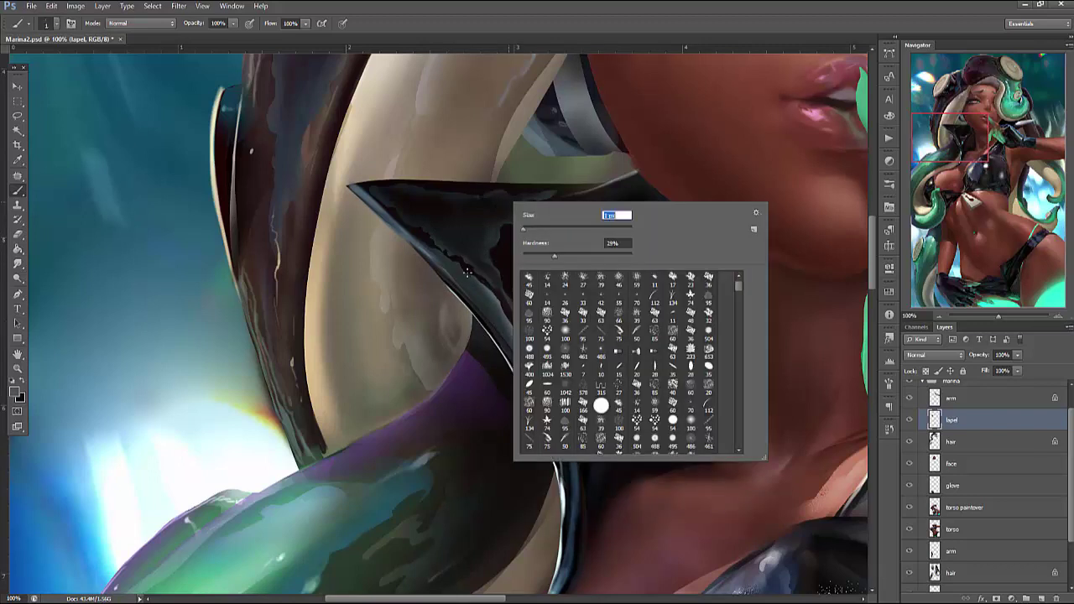
Set the foreground colour to purple b13bb2
left_click(15, 391)
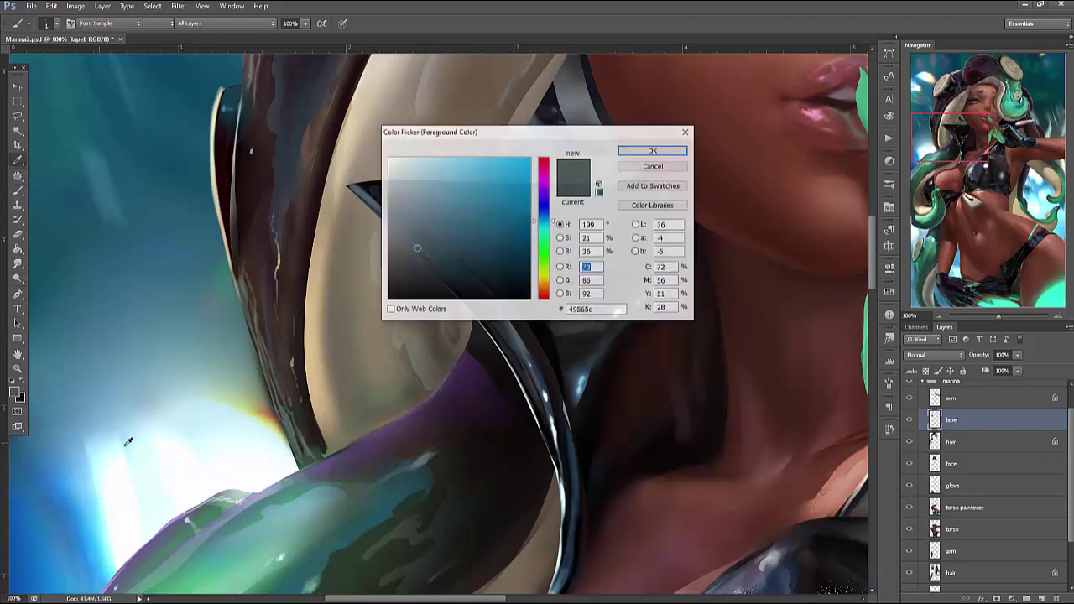
left_click_drag(545, 173, 491, 194)
left_click(492, 182)
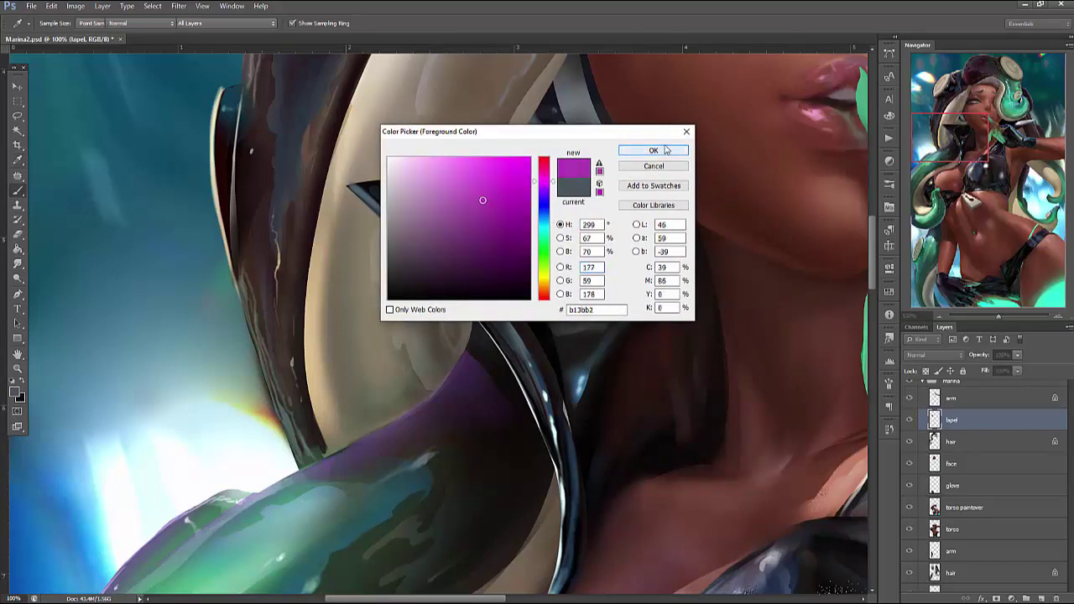
left_click(653, 151)
Lasso the lapel's upper face and brush a soft purple tint along its top edge
key("l")
mouse_move(608, 186)
left_mouse_down()
mouse_move(562, 197)
mouse_move(454, 181)
mouse_move(348, 186)
mouse_move(457, 272)
mouse_move(604, 274)
mouse_move(652, 183)
left_mouse_up()
key("b")
right_click(653, 183)
key("Return")
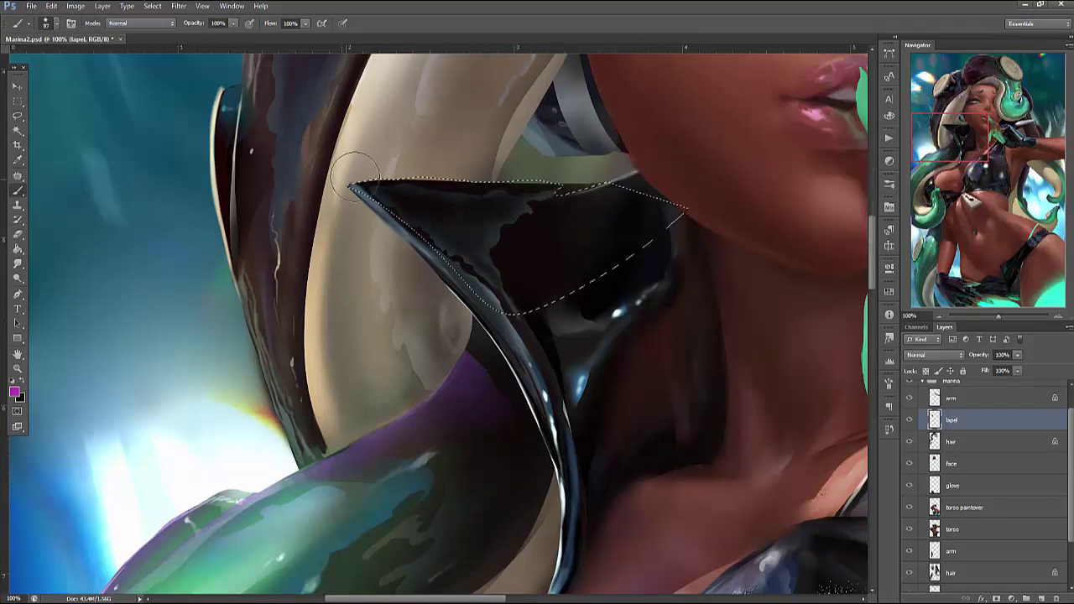
mouse_move(365, 181)
left_mouse_down()
mouse_move(441, 233)
mouse_move(437, 178)
mouse_move(496, 168)
left_mouse_up()
right_click(647, 136)
left_click(684, 158)
key("Return")
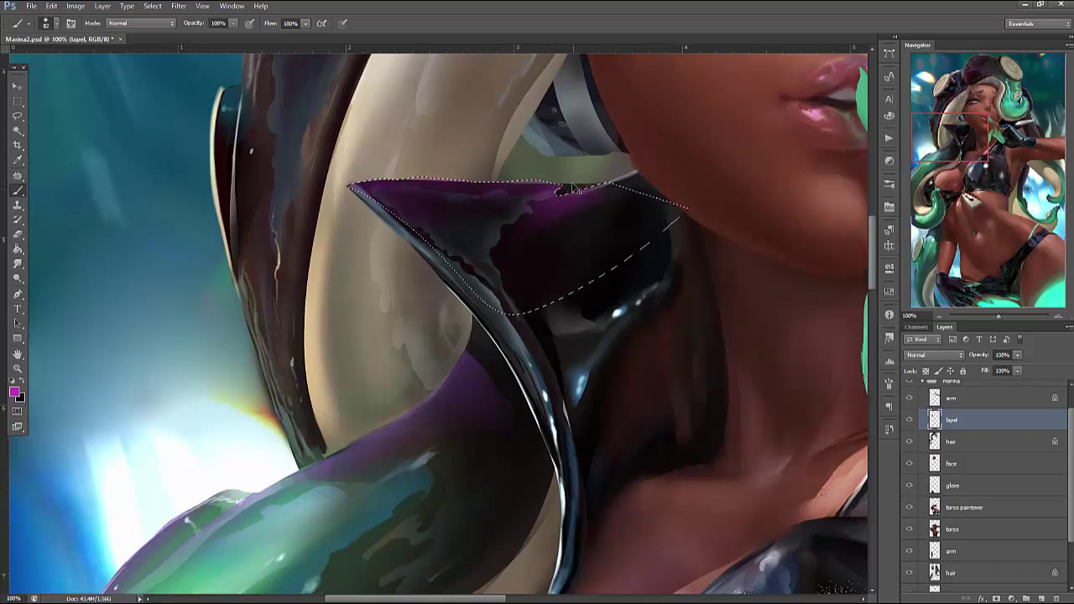
Blend the purple tint into the darker part of the lapel toward the chin with a sampled colour and clear the selection
left_click(561, 210, "alt")
mouse_move(561, 211)
left_mouse_down()
mouse_move(594, 192)
mouse_move(606, 250)
mouse_move(589, 210)
mouse_move(643, 206)
left_mouse_up()
key("ctrl+d")
Set the brush size to 1 px for fine touch-ups around the lapel's pointed tip
right_click(518, 204)
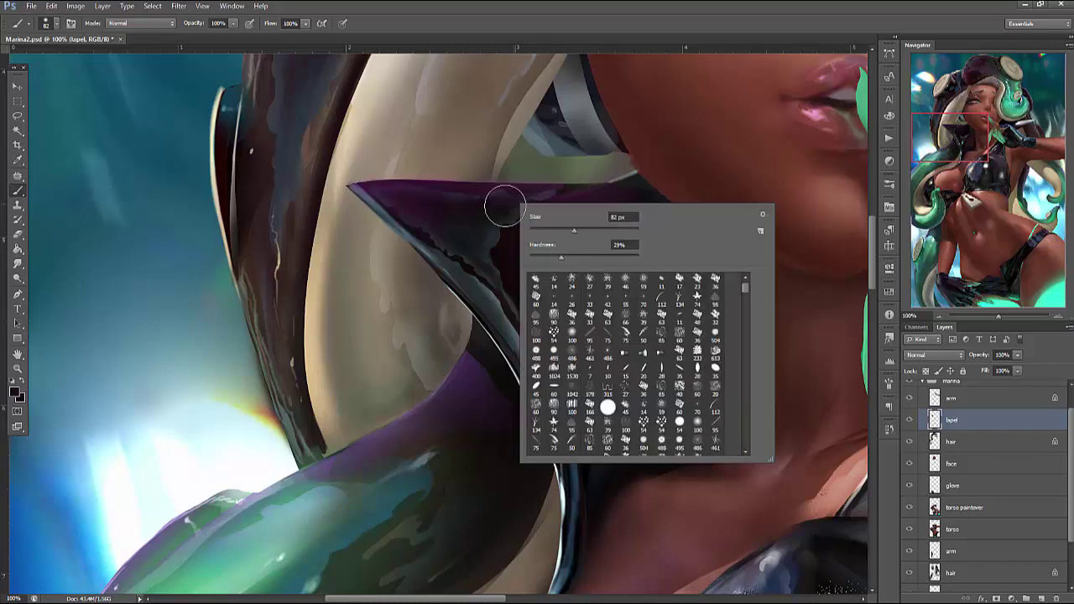
key("Escape")
left_click(383, 216)
right_click(643, 278)
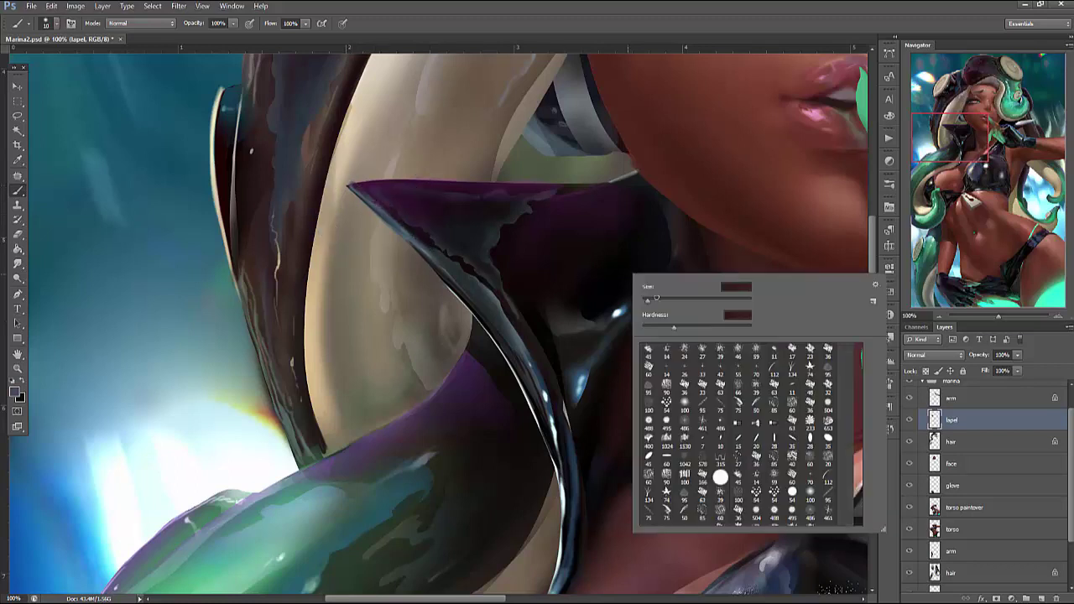
type("1")
key("Return")
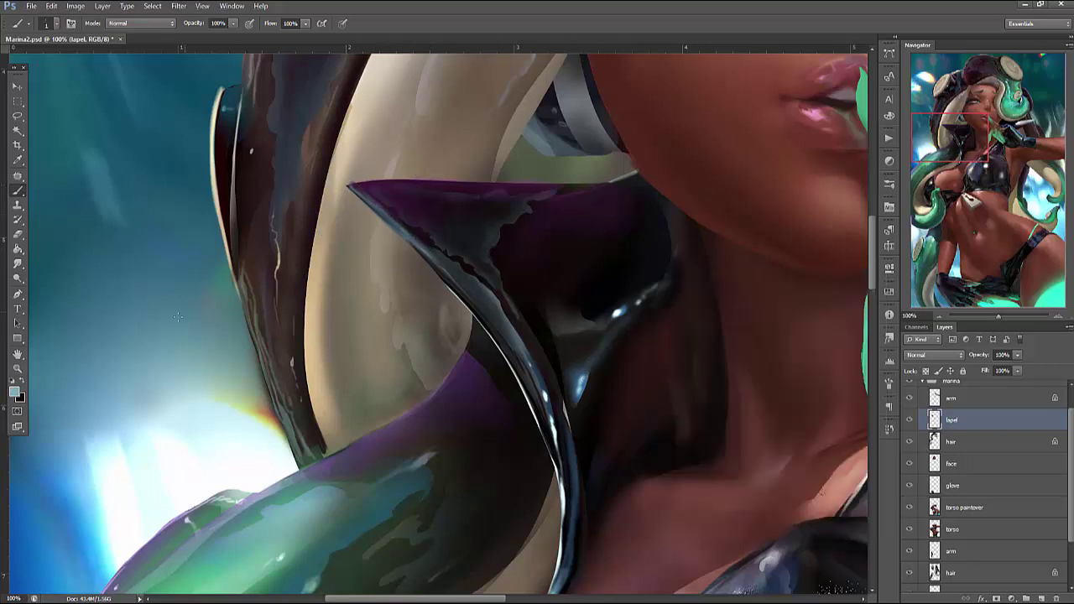
Set the brush to 5 px and taper the lapel's lower end onto the chest with sampled dark colours
right_click(430, 211)
type("5")
key("Return")
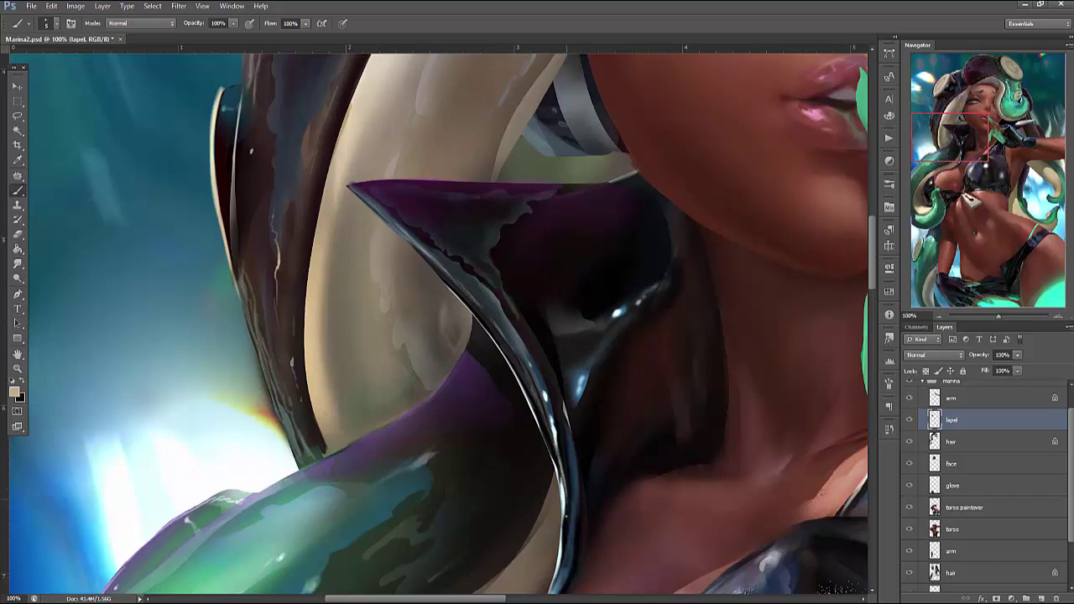
left_click_drag(648, 437, 690, 275)
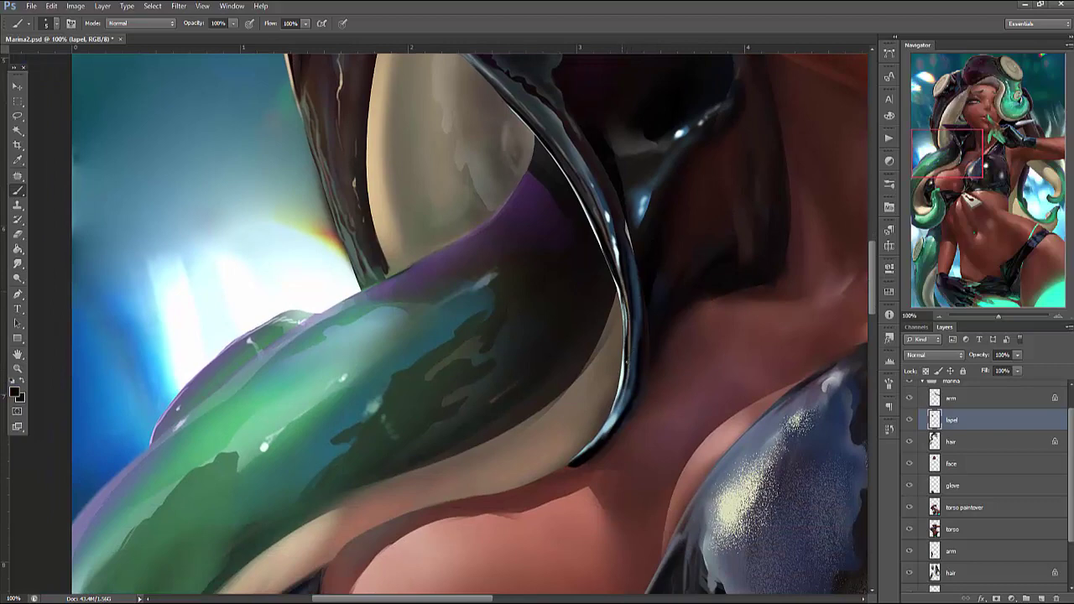
left_click(633, 378, "alt")
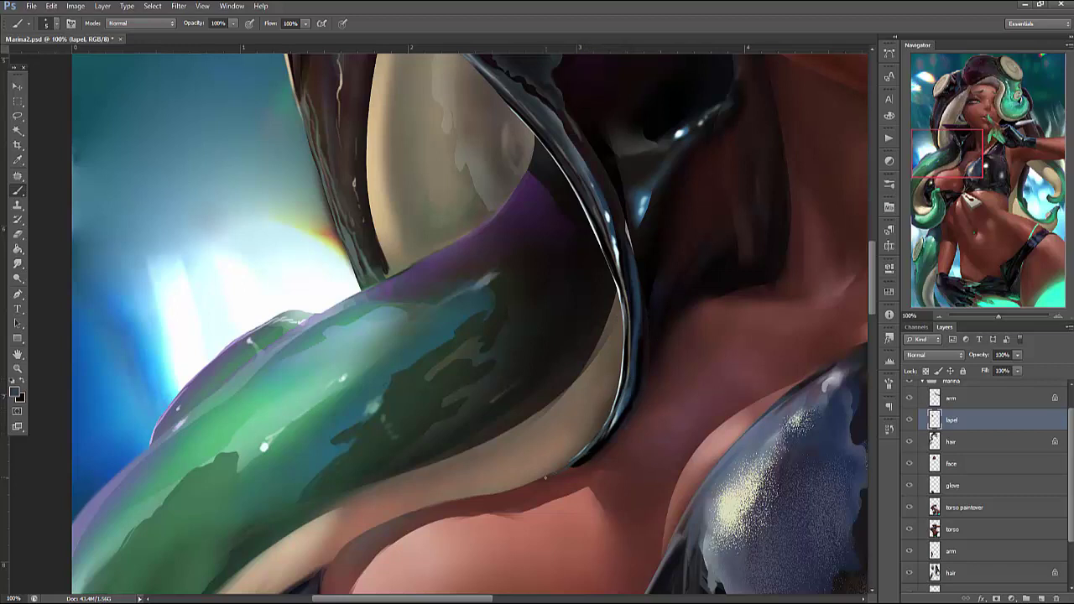
left_click(596, 449, "alt")
left_click(634, 351, "alt")
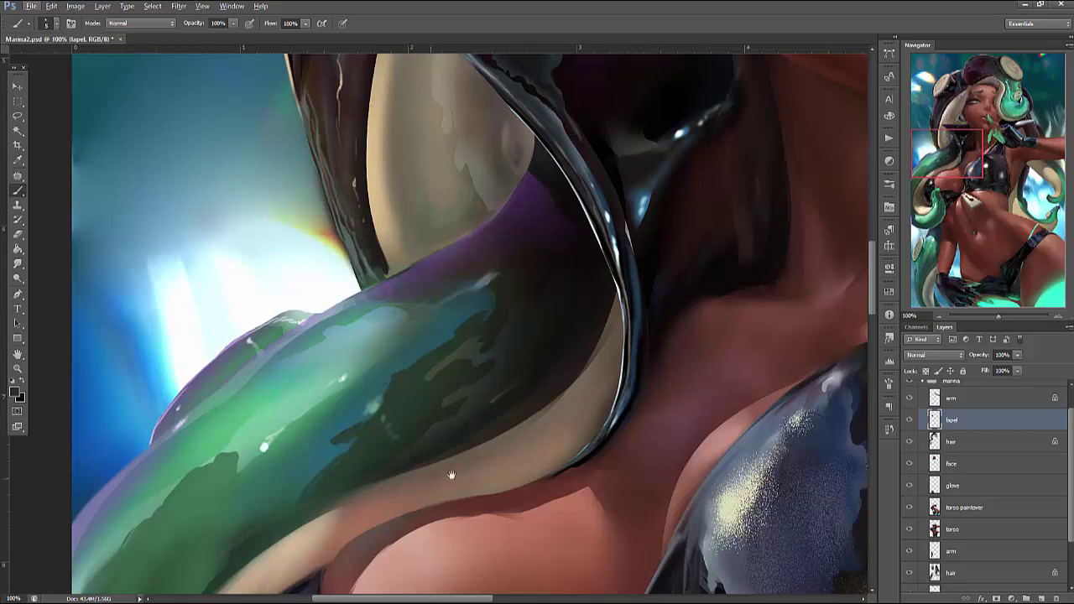
Lasso the lapel's upper corner beside the chin, brush it dark with a sampled colour and clear the selection
left_click_drag(430, 478, 680, 246)
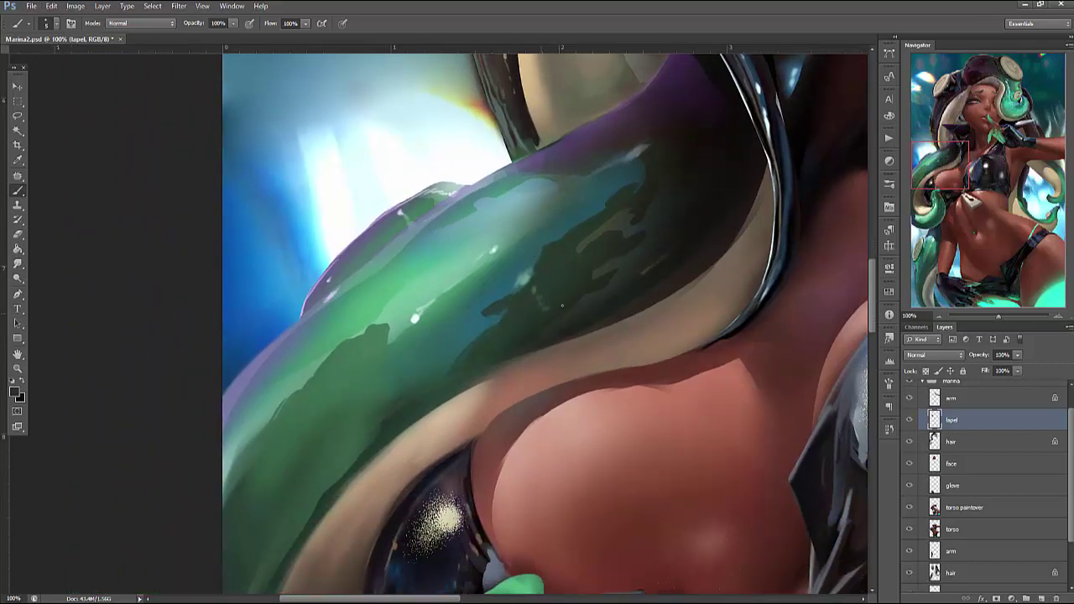
left_click_drag(796, 367, 734, 480)
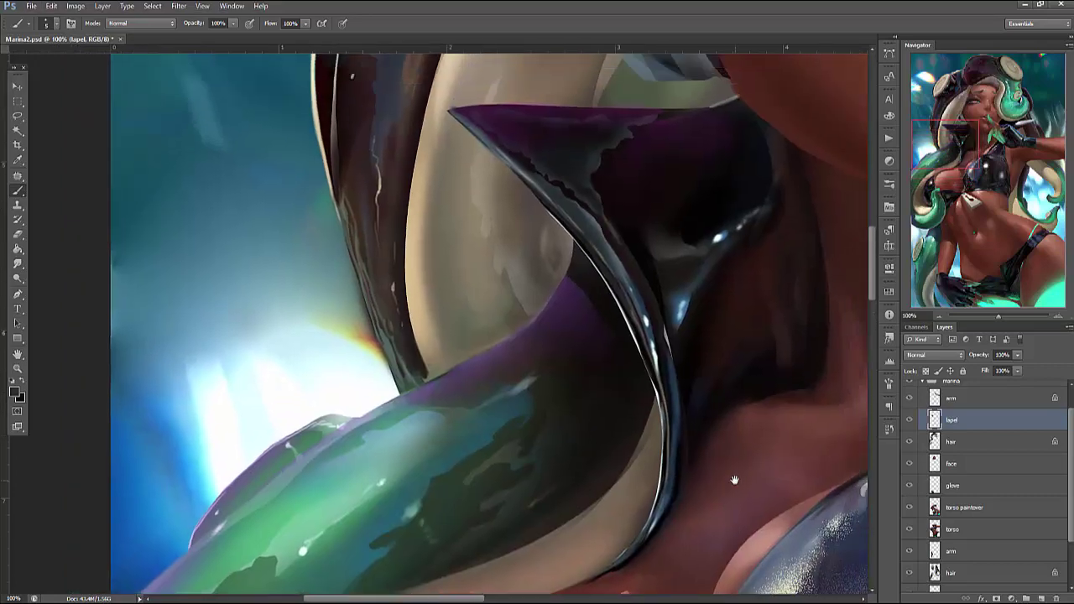
left_click(411, 242, "alt")
key("l")
left_click_drag(740, 247, 744, 342)
mouse_move(781, 228)
left_mouse_down()
mouse_move(743, 191)
mouse_move(663, 233)
mouse_move(808, 208)
left_mouse_up()
key("b")
right_click(808, 208)
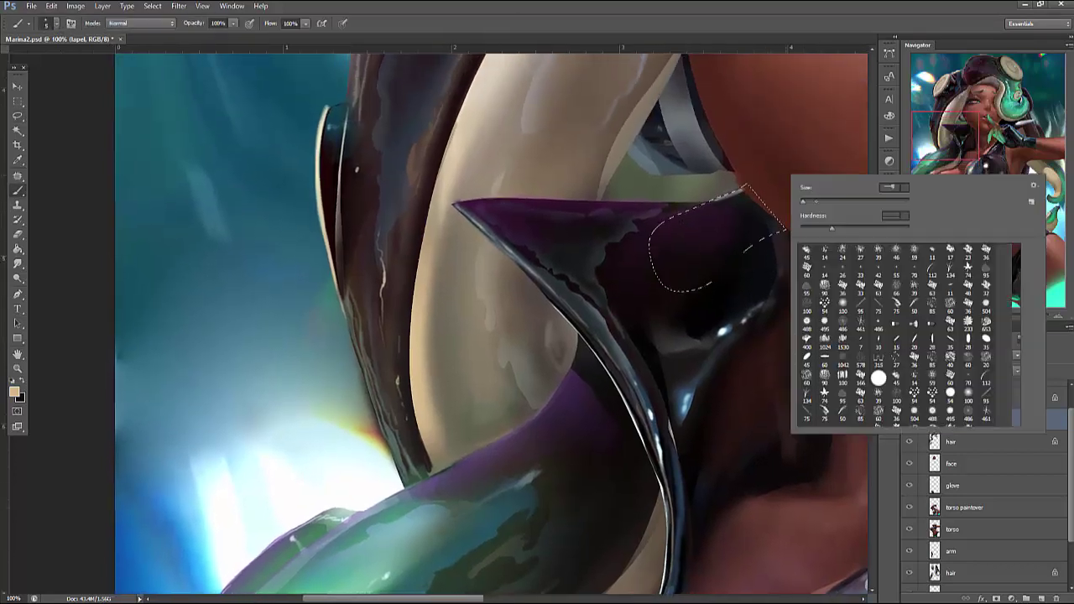
left_click(741, 193, "alt")
mouse_move(746, 173)
left_mouse_down()
mouse_move(743, 206)
mouse_move(722, 210)
mouse_move(743, 233)
mouse_move(734, 213)
mouse_move(749, 206)
mouse_move(760, 222)
mouse_move(737, 208)
mouse_move(764, 272)
left_mouse_up()
key("bracketright")
key("bracketright")
key("ctrl+d")
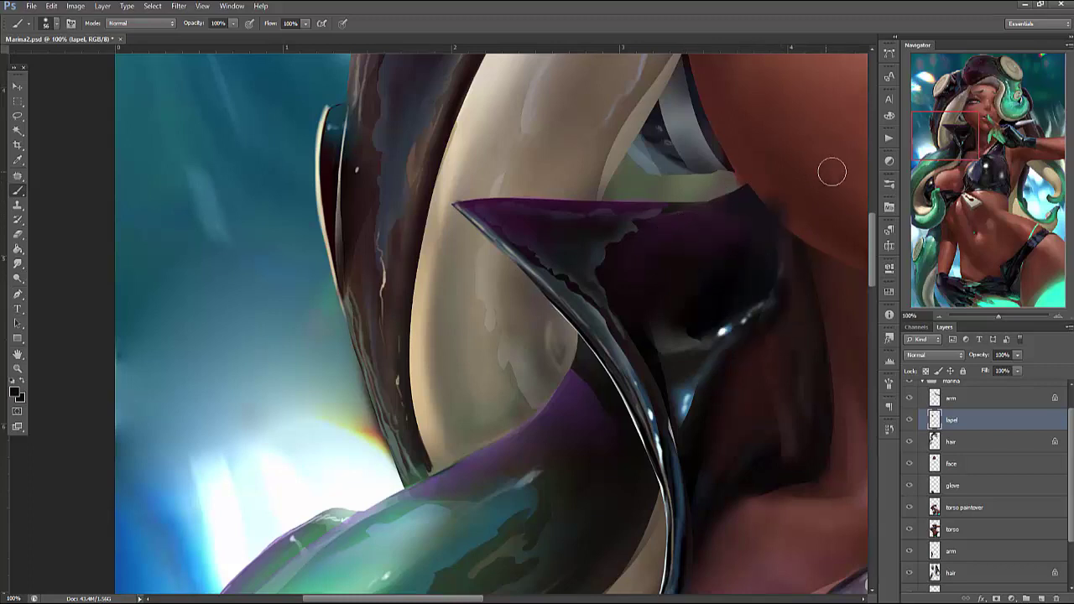
Lasso along the jawline, remove the lapel paint spilling over the chin and clear the selection
key("l")
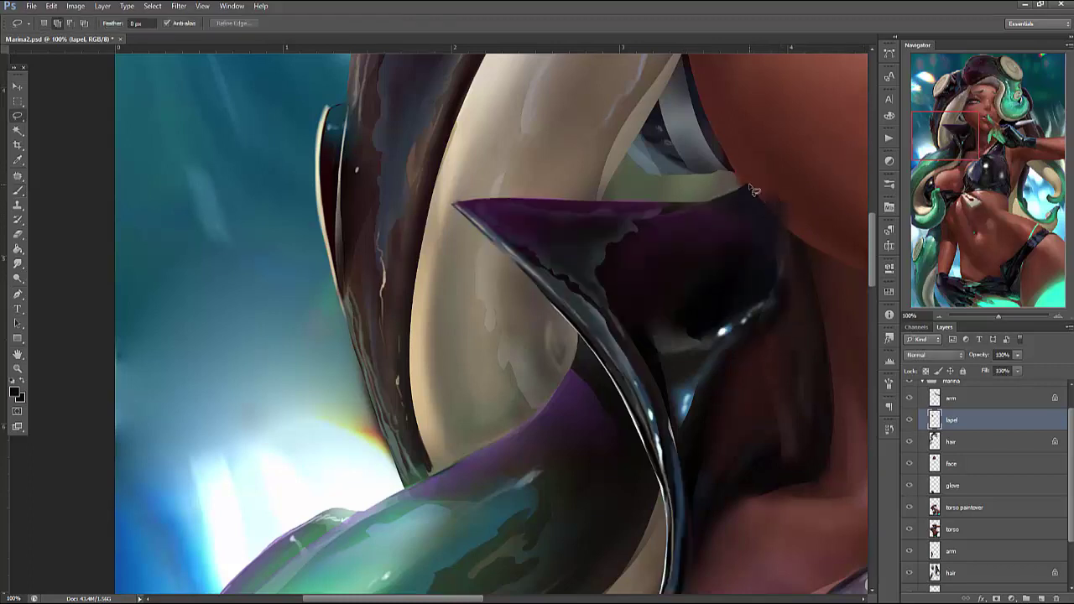
mouse_move(751, 198)
left_mouse_down()
mouse_move(840, 216)
mouse_move(739, 178)
mouse_move(844, 239)
mouse_move(791, 227)
mouse_move(849, 240)
mouse_move(843, 262)
left_mouse_up()
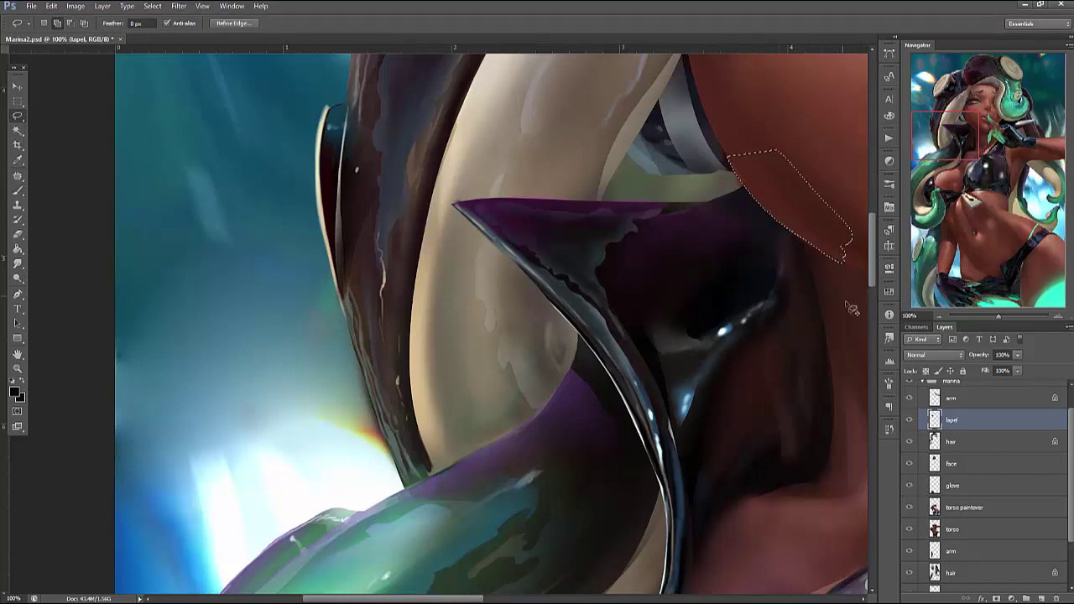
key("ctrl+d")
left_click_drag(780, 515, 755, 455)
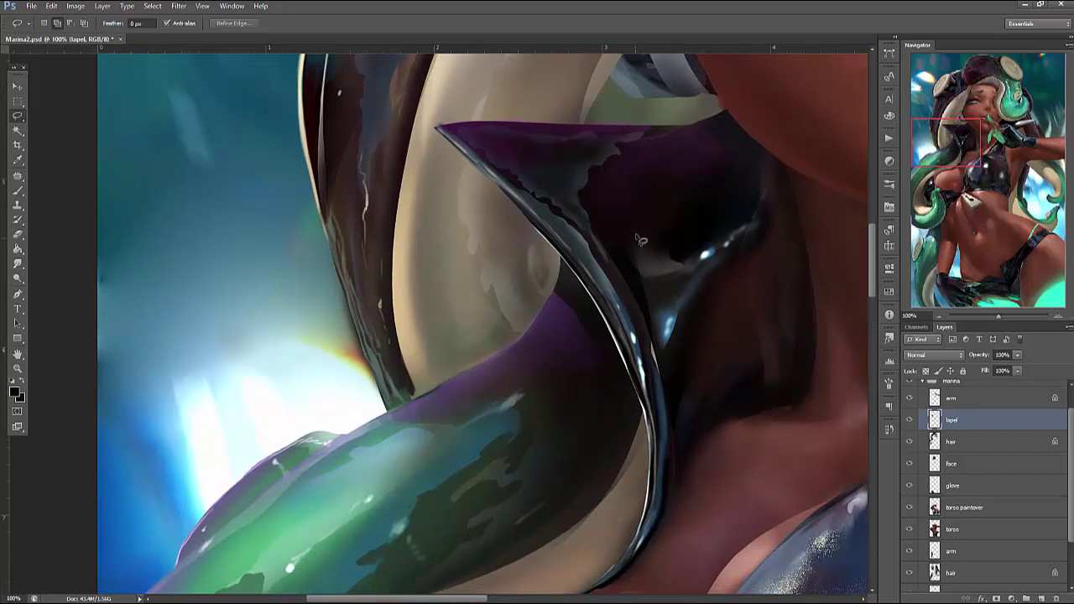
Add a new layer above the lapel layer, lasso a curved shape inside the collar and brush in a soft grey reflection
left_click_drag(588, 165, 651, 267)
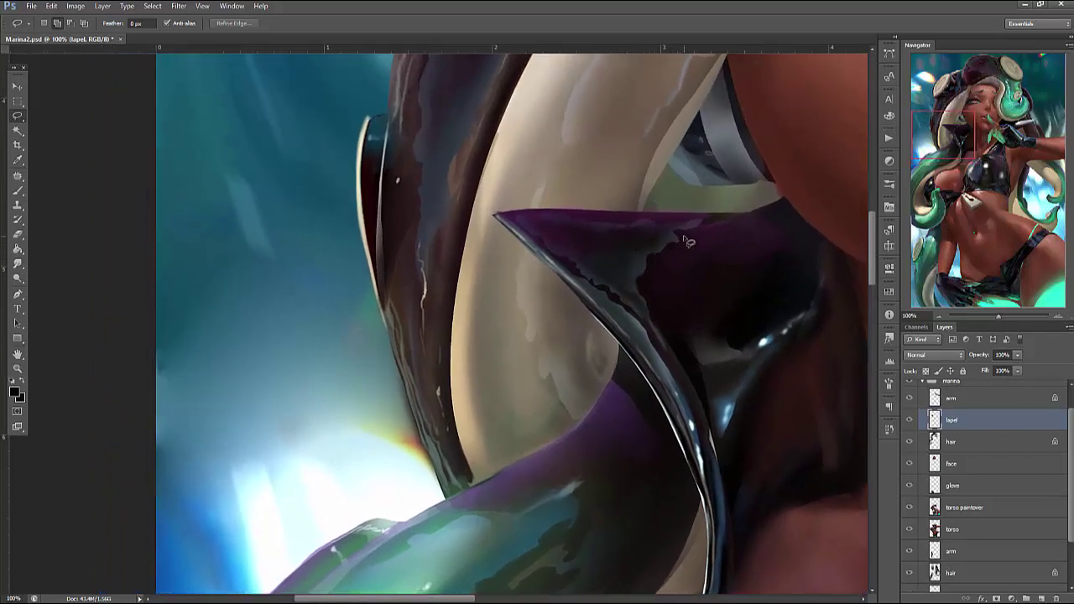
left_click(1040, 598)
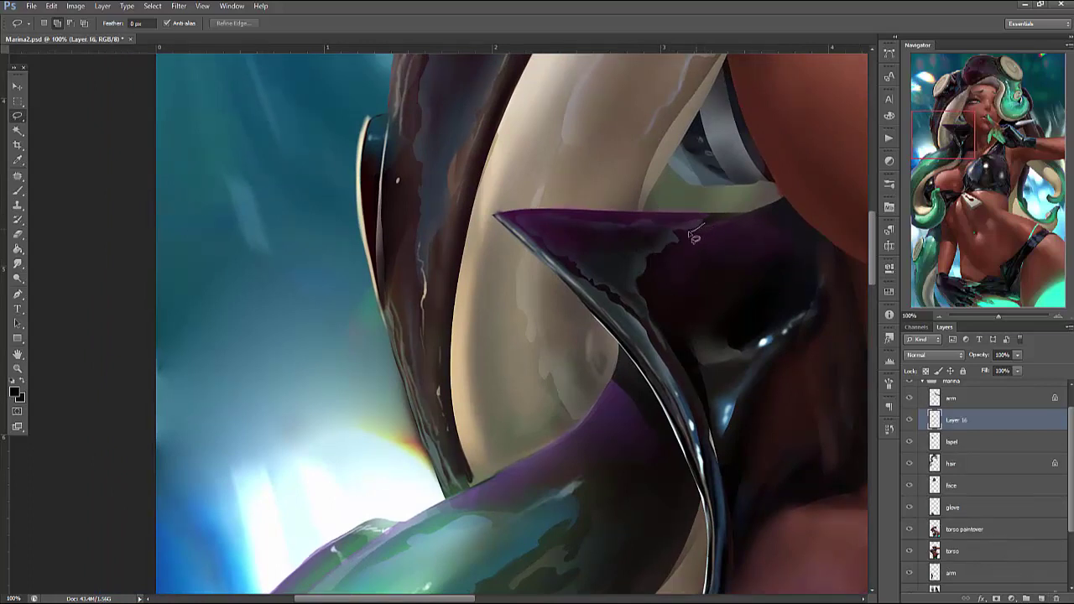
left_click_drag(687, 248, 675, 269)
mouse_move(750, 338)
left_mouse_down()
mouse_move(758, 291)
mouse_move(799, 247)
mouse_move(759, 249)
mouse_move(691, 308)
mouse_move(744, 335)
left_mouse_up()
key("b")
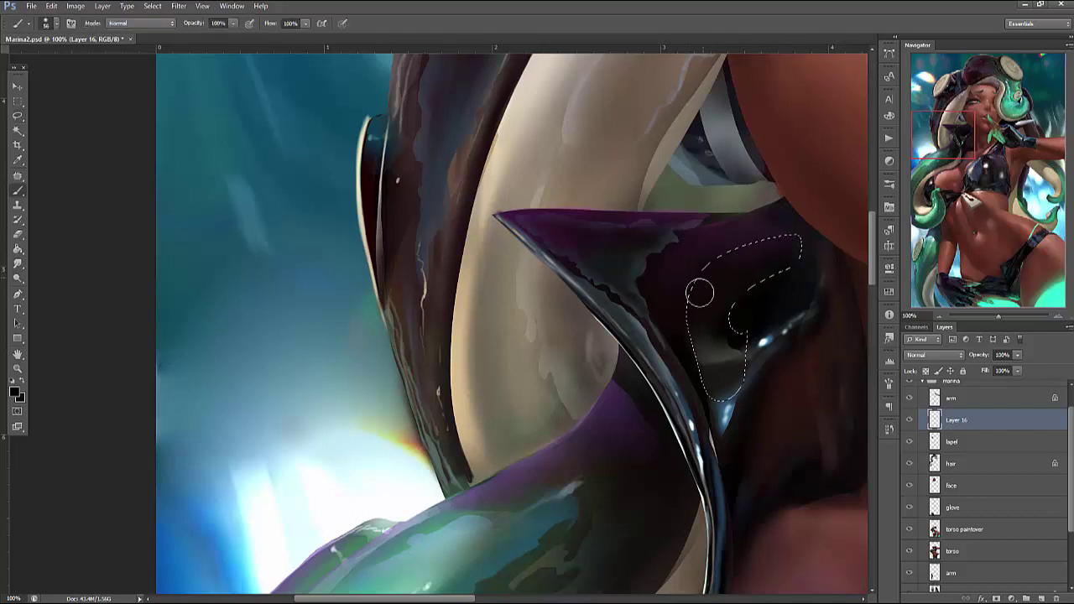
mouse_move(789, 227)
left_mouse_down()
mouse_move(795, 277)
mouse_move(734, 357)
mouse_move(800, 272)
mouse_move(733, 335)
mouse_move(810, 266)
mouse_move(703, 290)
mouse_move(736, 272)
mouse_move(738, 347)
mouse_move(689, 285)
mouse_move(781, 226)
mouse_move(696, 346)
mouse_move(786, 228)
mouse_move(807, 237)
mouse_move(784, 257)
left_mouse_up()
key("ctrl+d")
Lasso a thin crescent along the curved reflection's outer side and brush it a lighter blue-grey
key("l")
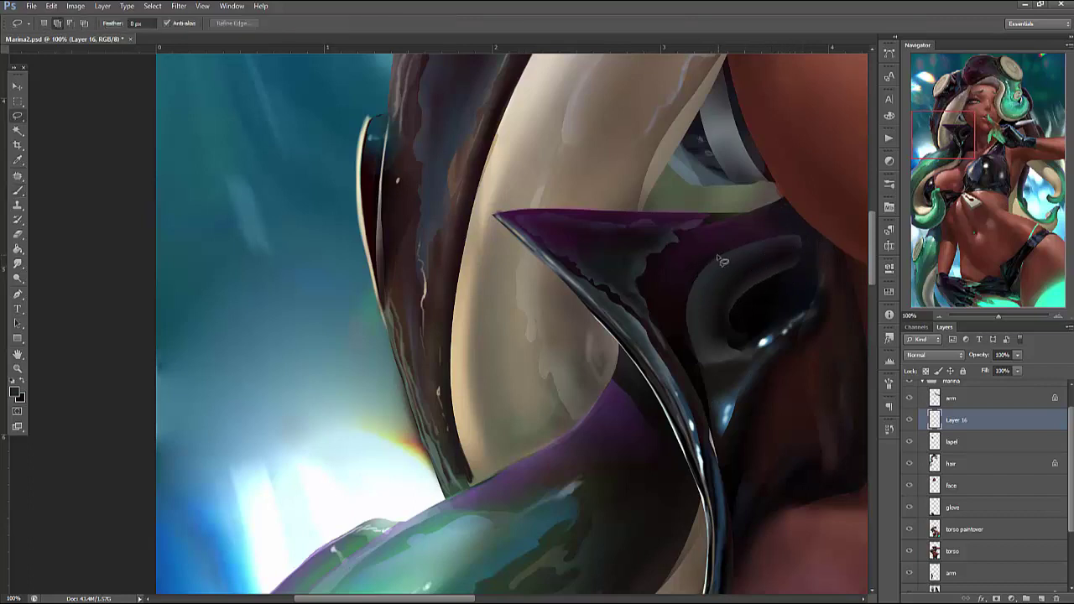
mouse_move(703, 366)
left_mouse_down()
mouse_move(679, 349)
mouse_move(685, 295)
left_mouse_up()
key("b")
mouse_move(726, 259)
left_mouse_down()
mouse_move(685, 331)
mouse_move(753, 245)
mouse_move(701, 269)
mouse_move(717, 354)
mouse_move(688, 323)
mouse_move(705, 302)
left_mouse_up()
key("ctrl+d")
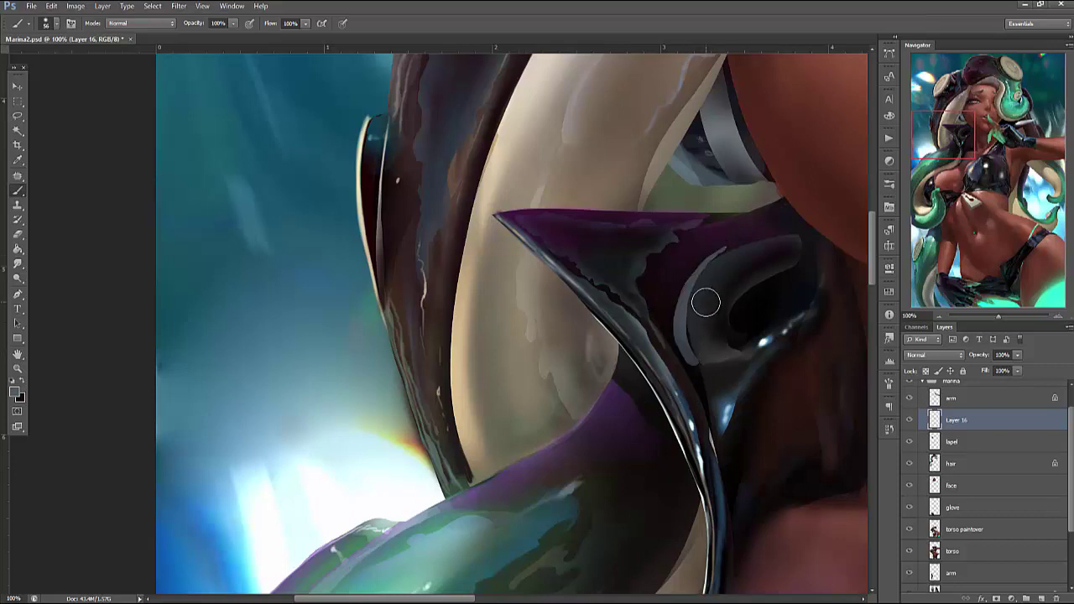
Set the brush to 10 px and refine the crescent with a thin contrasting line
right_click(705, 302)
type("10")
key("Return")
right_click(738, 240)
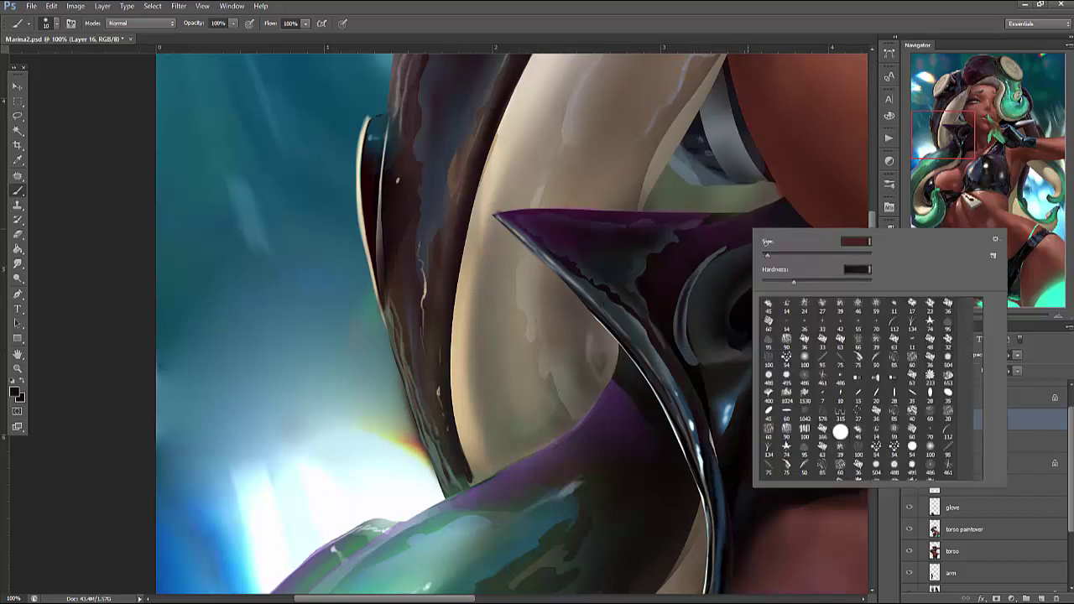
key("Return")
Lasso the inner part of the curved reflection, darken it to leave a jagged edge and clear the selection
key("l")
mouse_move(709, 283)
left_mouse_down()
mouse_move(693, 313)
mouse_move(705, 362)
mouse_move(690, 339)
mouse_move(716, 265)
mouse_move(712, 359)
mouse_move(710, 330)
mouse_move(726, 354)
mouse_move(704, 351)
mouse_move(812, 265)
mouse_move(718, 343)
mouse_move(731, 318)
mouse_move(717, 331)
mouse_move(726, 251)
left_mouse_up()
key("b")
right_click(759, 248)
key("Return")
key("ctrl+d")
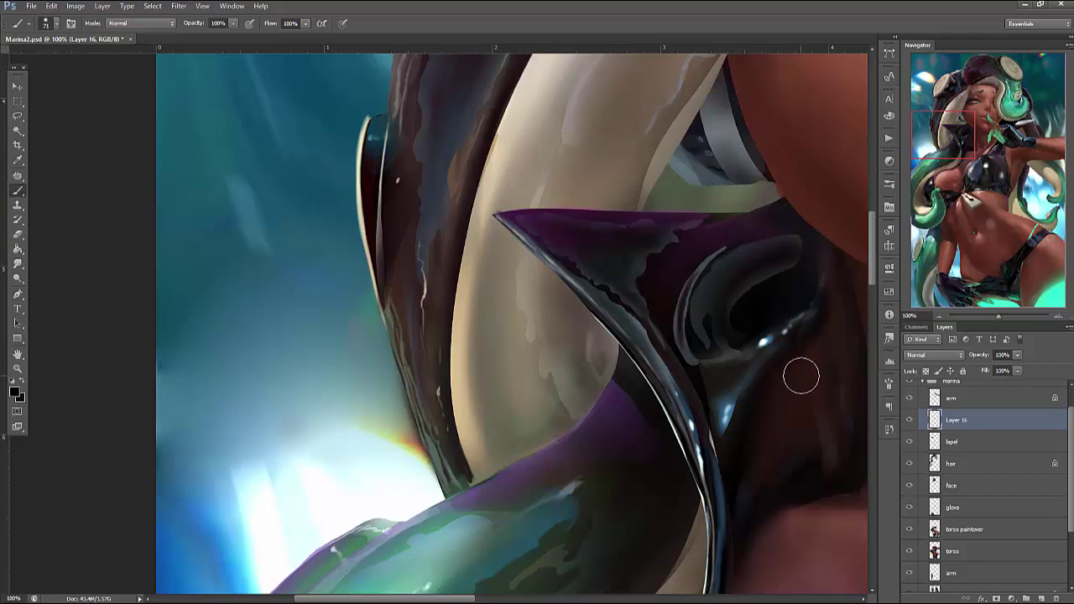
Trace the curved reflection's upper rim and darken the hollow inside it, adjusting the brush size between strokes
right_click(757, 273)
left_click_drag(778, 299, 773, 299)
key("Return")
left_click_drag(716, 258, 767, 234)
right_click(804, 226)
left_click_drag(819, 257, 831, 257)
key("Return")
left_click_drag(736, 333, 781, 292)
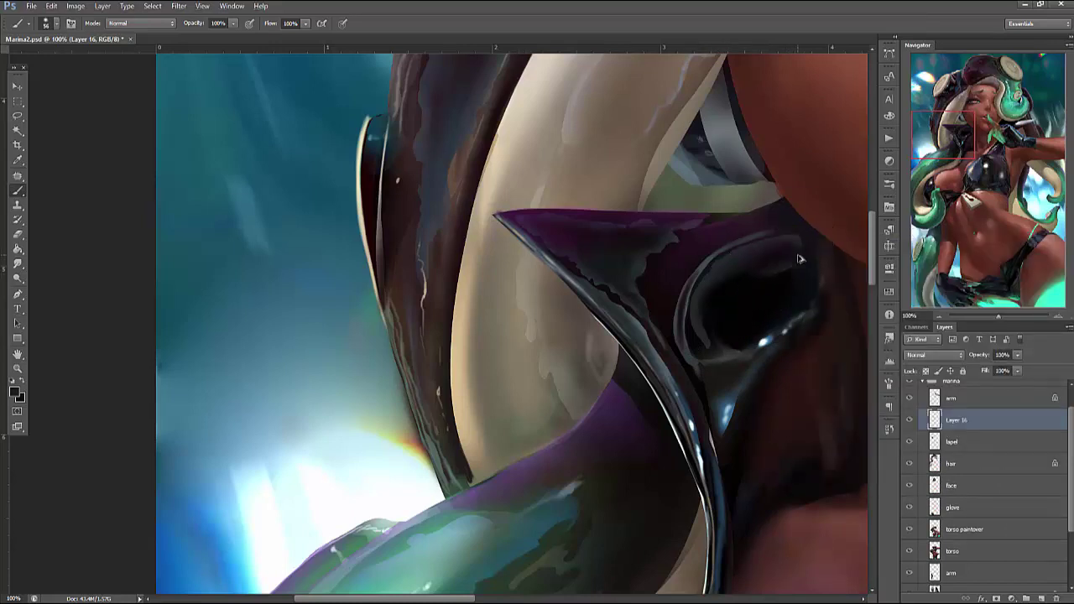
Lasso the band between the purple lapel face and the curved reflection and brush in a soft sampled grey-green tone
key("l")
mouse_move(780, 203)
left_mouse_down()
mouse_move(696, 243)
mouse_move(671, 268)
mouse_move(654, 296)
mouse_move(678, 328)
mouse_move(726, 260)
mouse_move(805, 229)
mouse_move(782, 202)
left_mouse_up()
key("b")
left_click(727, 203, "alt")
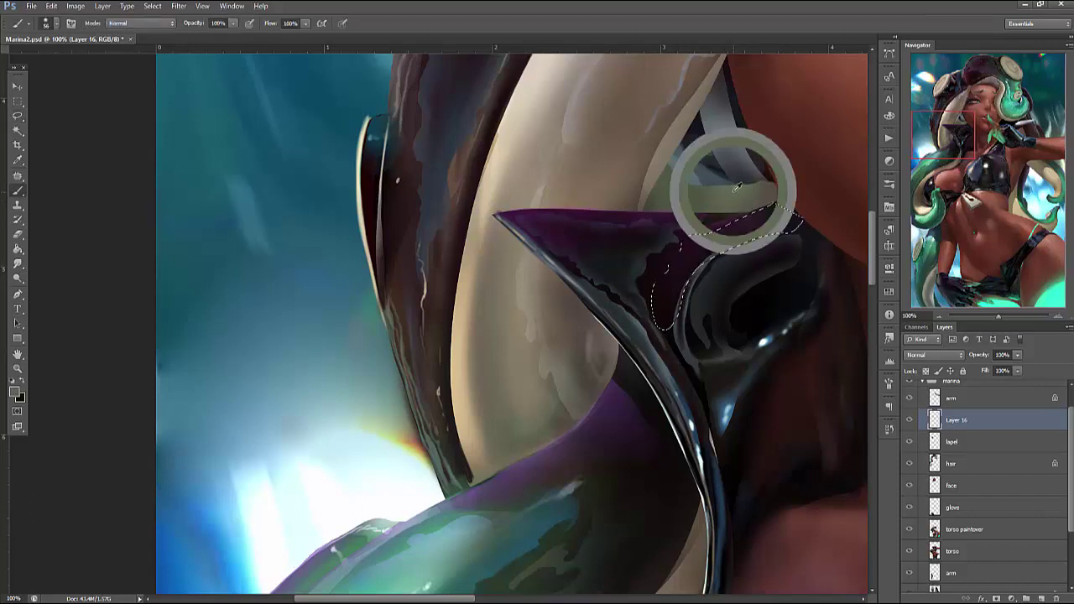
mouse_move(658, 341)
left_mouse_down()
mouse_move(733, 250)
mouse_move(690, 326)
mouse_move(679, 271)
left_mouse_up()
key("ctrl+d")
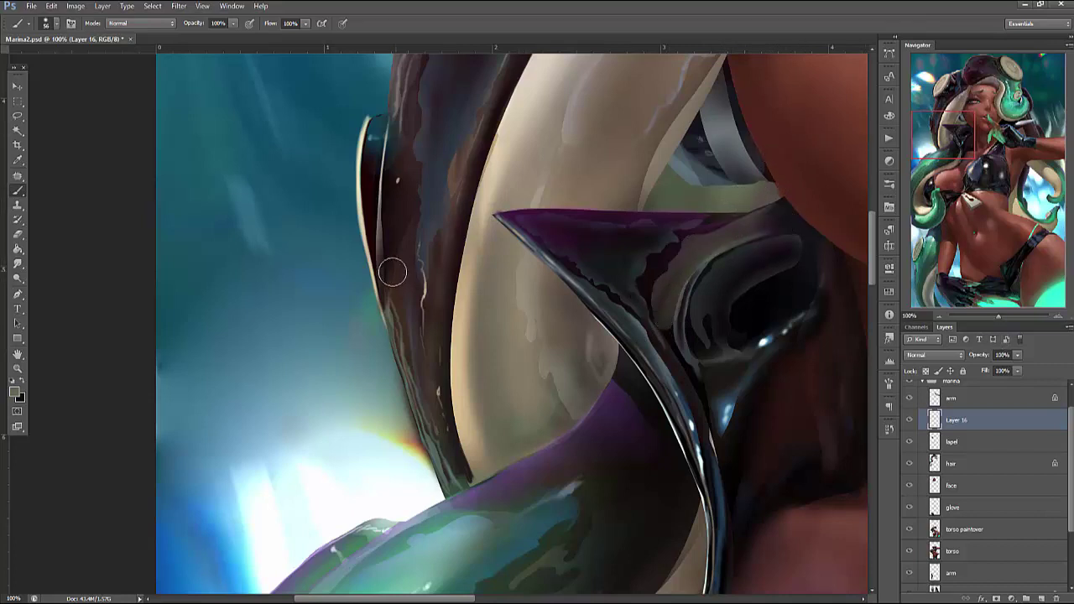
Lasso the curved reflection up to the chin and tone down its purple upper part with soft black
key("l")
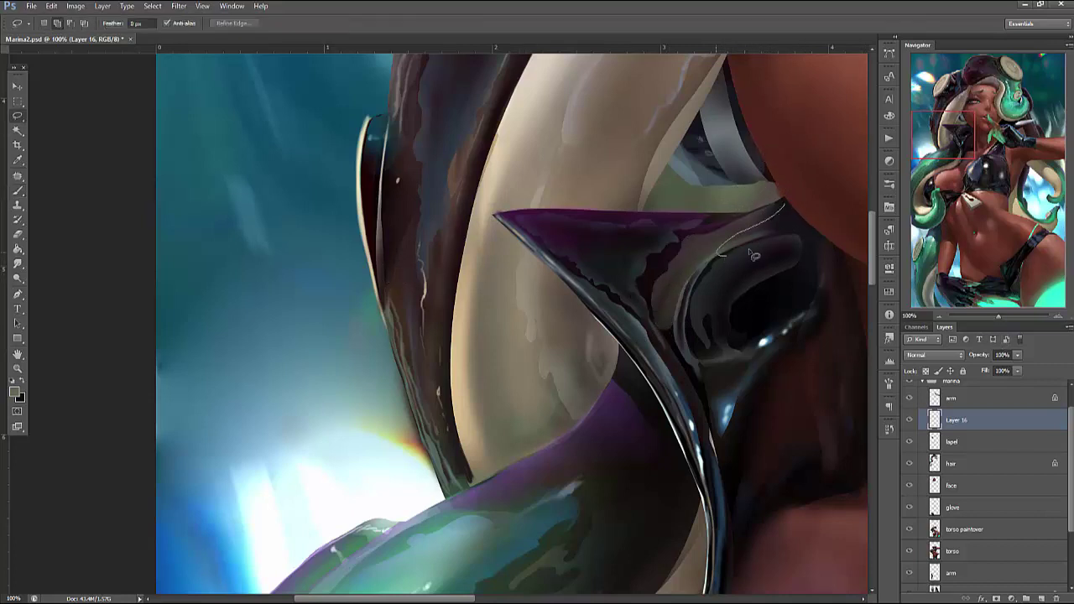
left_click_drag(737, 261, 738, 267)
key("b")
key("d")
mouse_move(794, 221)
left_mouse_down()
mouse_move(726, 277)
mouse_move(732, 295)
mouse_move(763, 285)
left_mouse_up()
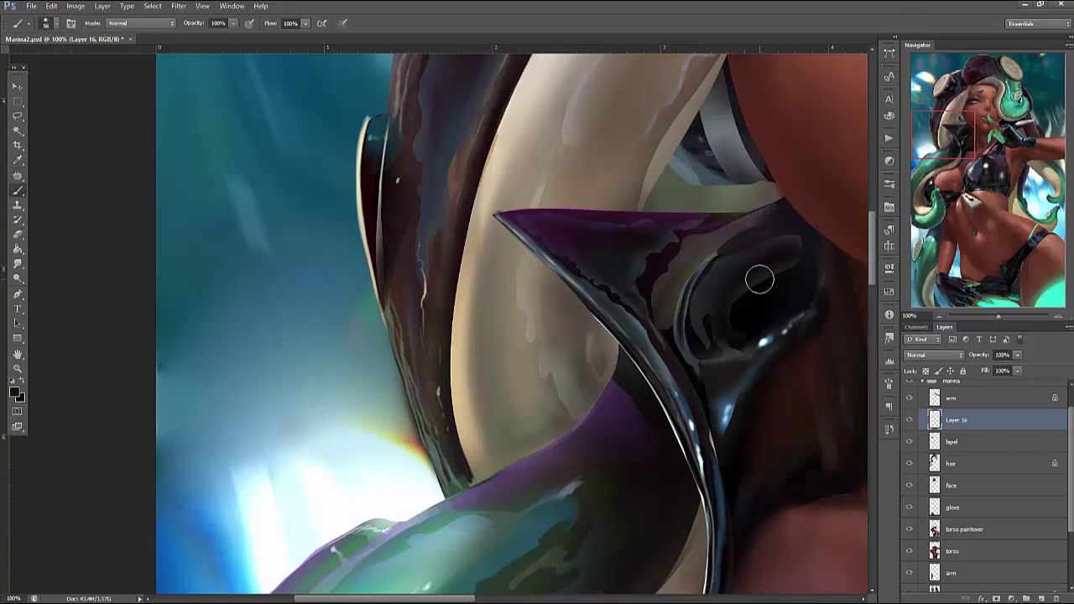
Lower the reflection layer's opacity to 54%
right_click(766, 195)
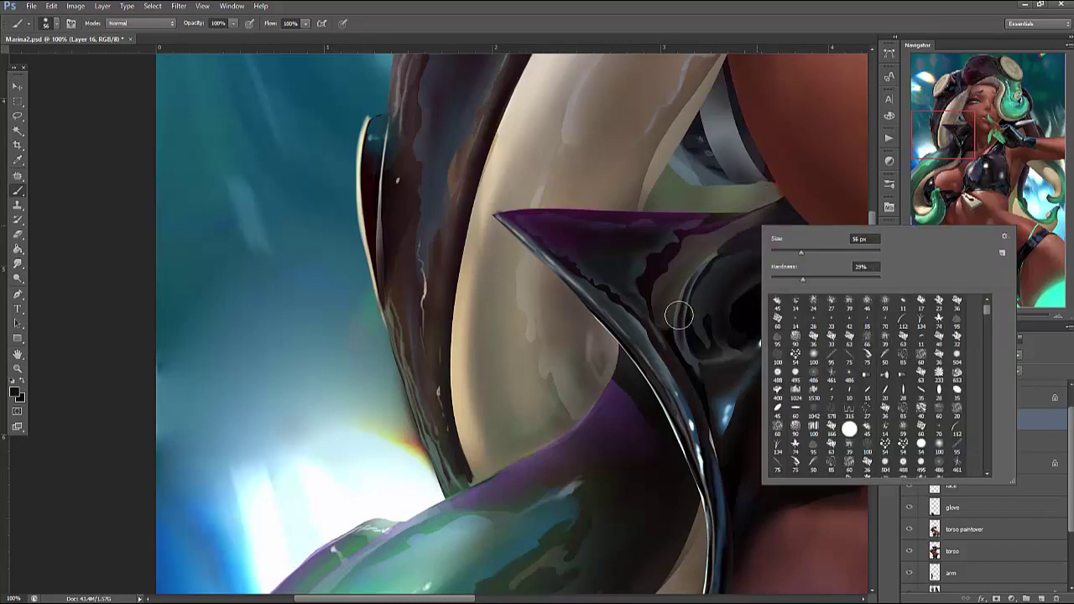
key("Escape")
left_click(1017, 355)
left_click_drag(1019, 370, 993, 370)
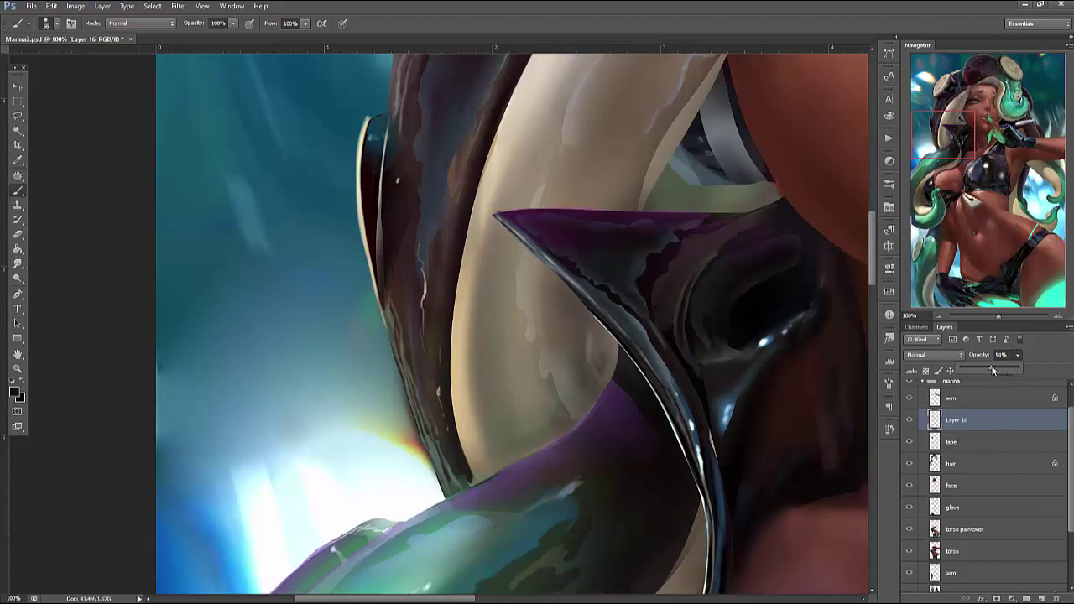
Warp the reflection layer across the collar's inner fold and clean it up around the blue highlights
key("ctrl+t")
right_click(730, 281)
left_click(747, 364)
left_click_drag(721, 336, 780, 261)
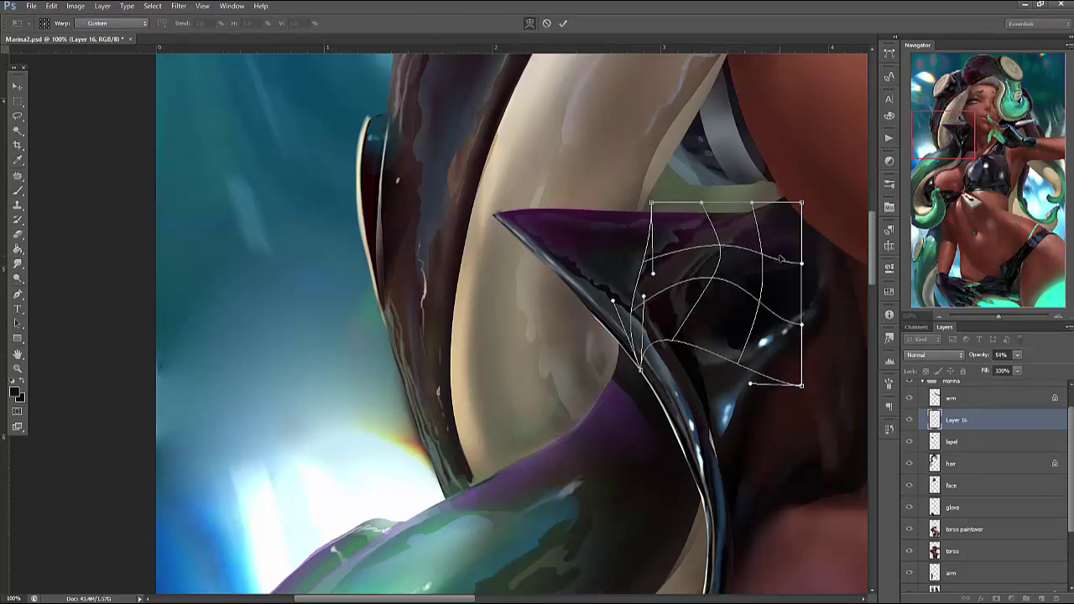
left_click_drag(707, 311, 807, 336)
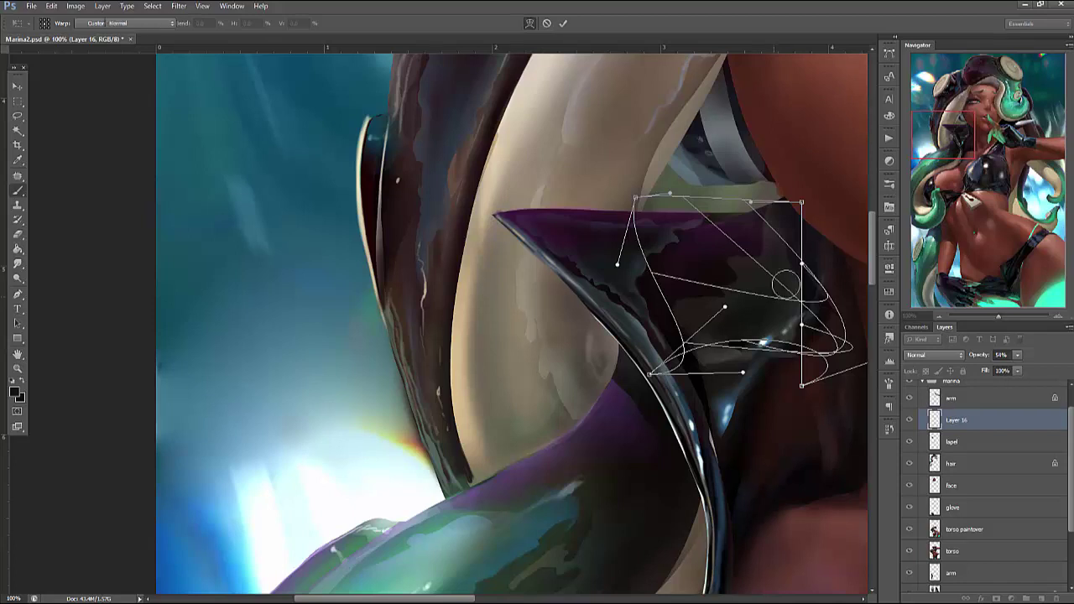
key("Return")
left_click_drag(815, 343, 762, 355)
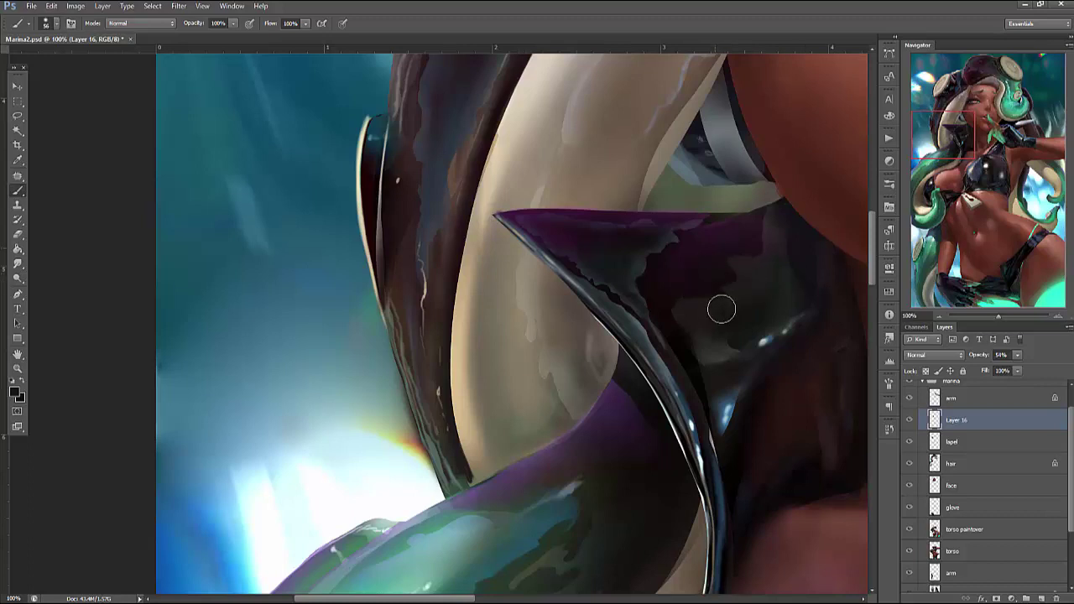
Set the brush to 2 px with light grey for fine line work on the lapel's top edge near the chin
right_click(776, 230)
left_click(883, 262)
type("2")
key("Return")
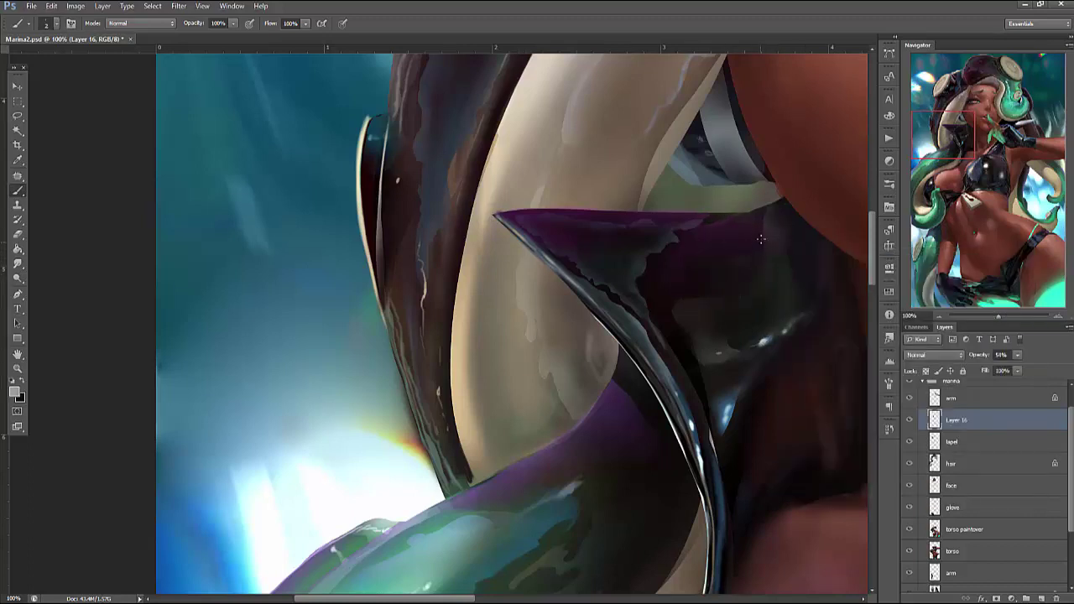
right_click(758, 247)
type("1")
key("Return")
Choose a pale blue background colour and paint a thin light highlight along the lapel's top edge toward the chin
right_click(784, 204)
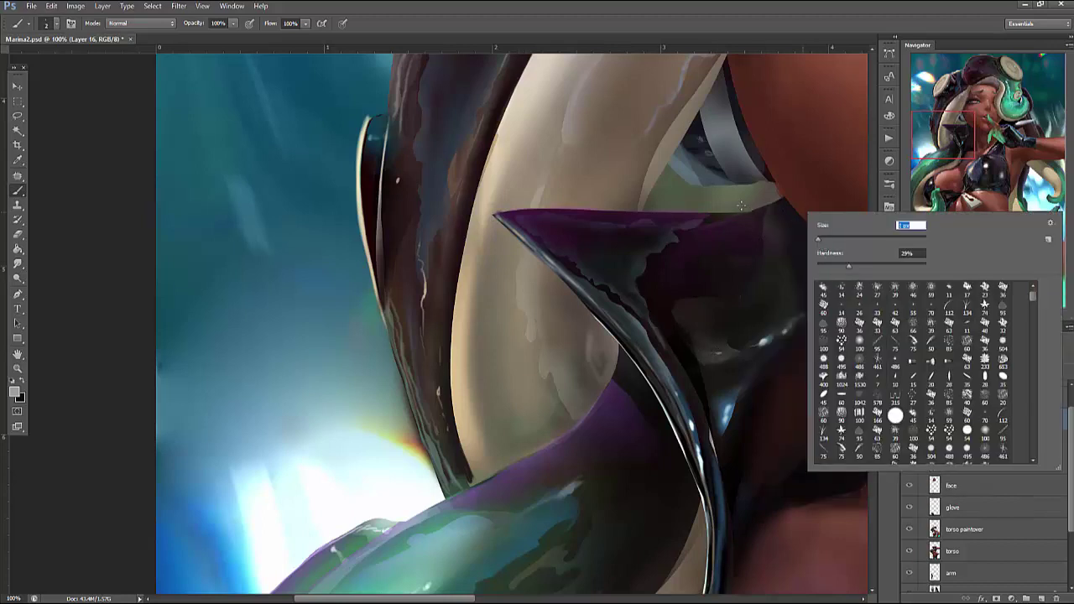
left_click(21, 398)
left_click(450, 201)
left_click(543, 215)
left_click(438, 190)
left_click(653, 149)
right_click(792, 158)
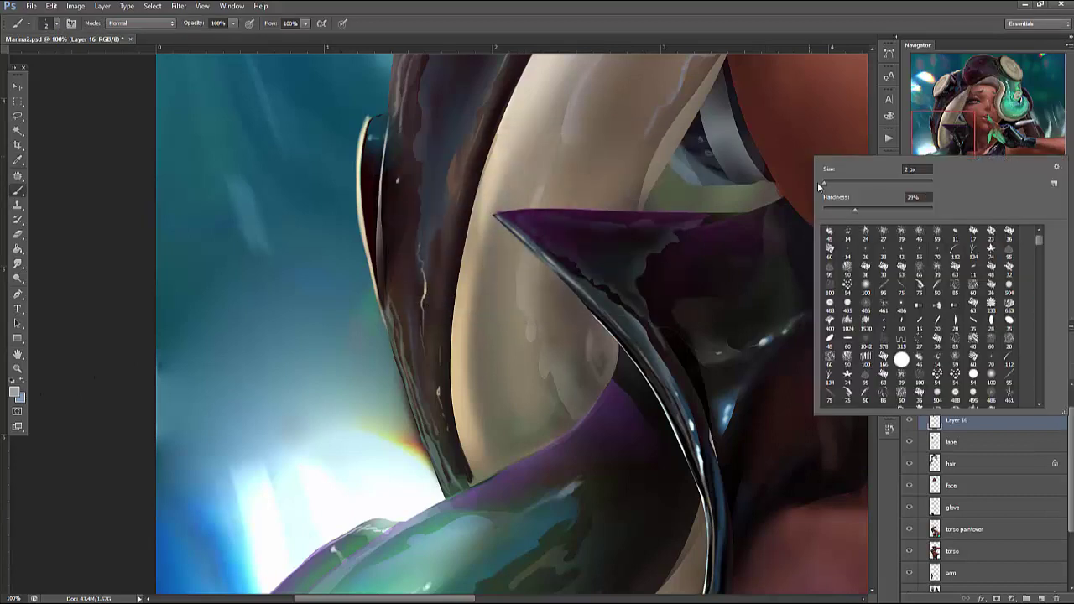
key("Return")
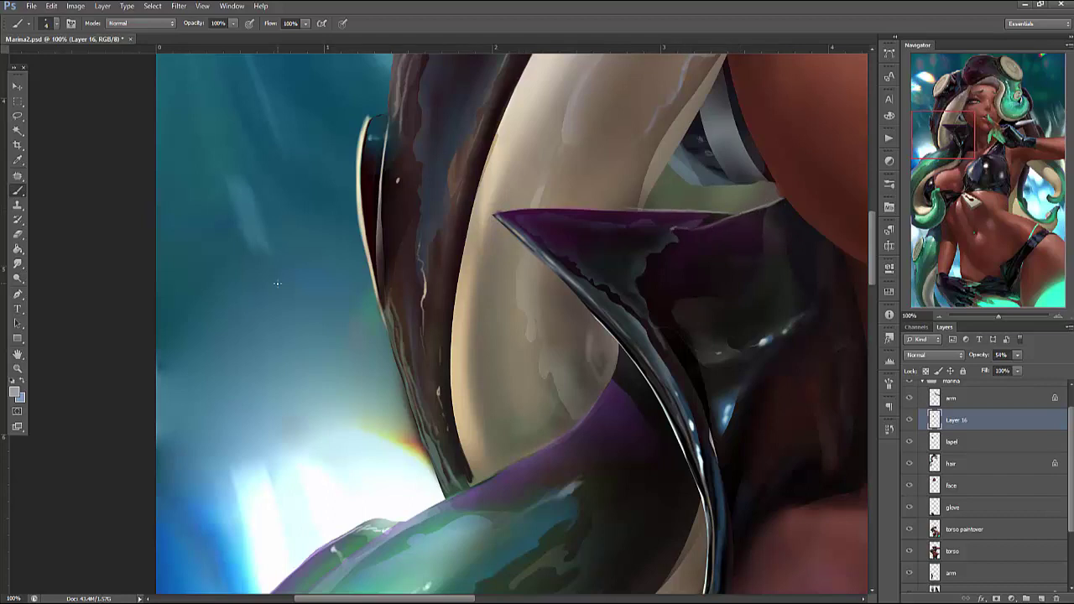
Merge the collar's highlight layer down into the lapel layer
key("ctrl+e")
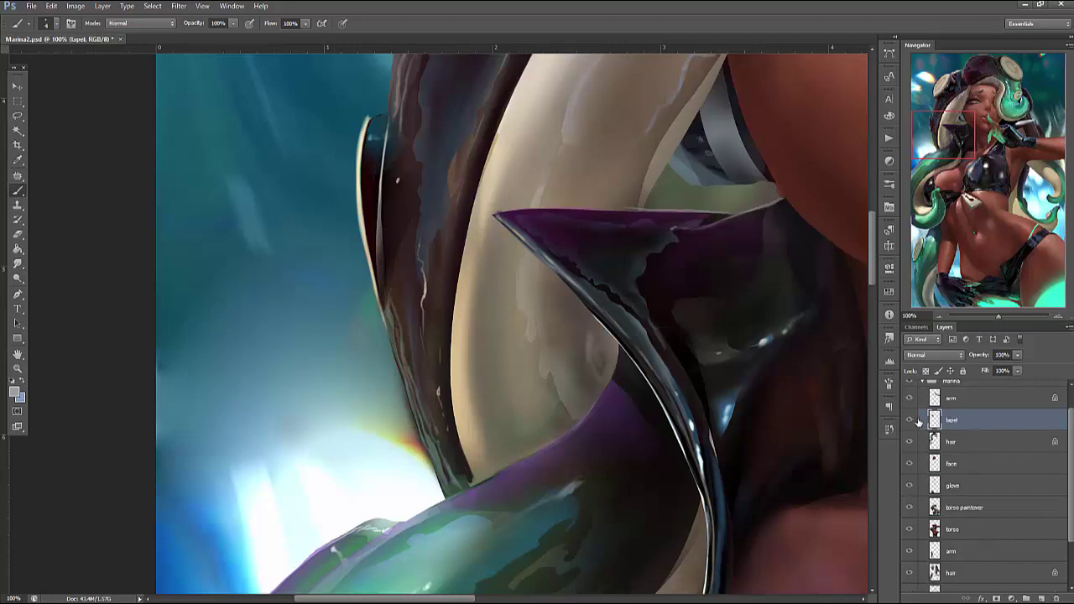
left_click(939, 316)
left_click(939, 316)
left_click_drag(753, 559, 783, 500)
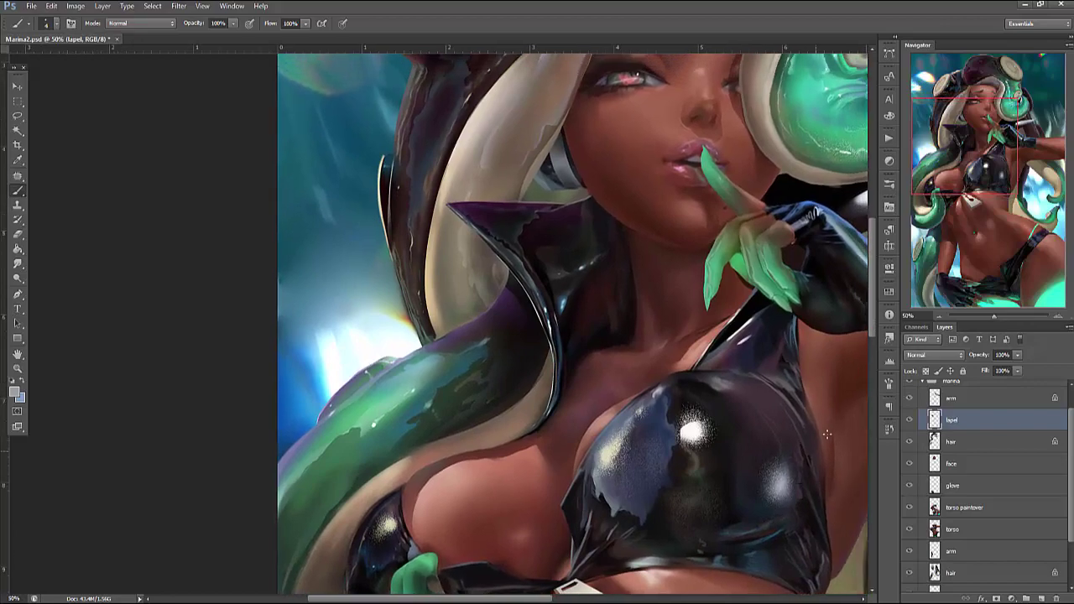
On the lapel layer, lock transparent pixels and set a soft brush to Multiply mode for tinting the white zipper pull
left_click(1048, 303)
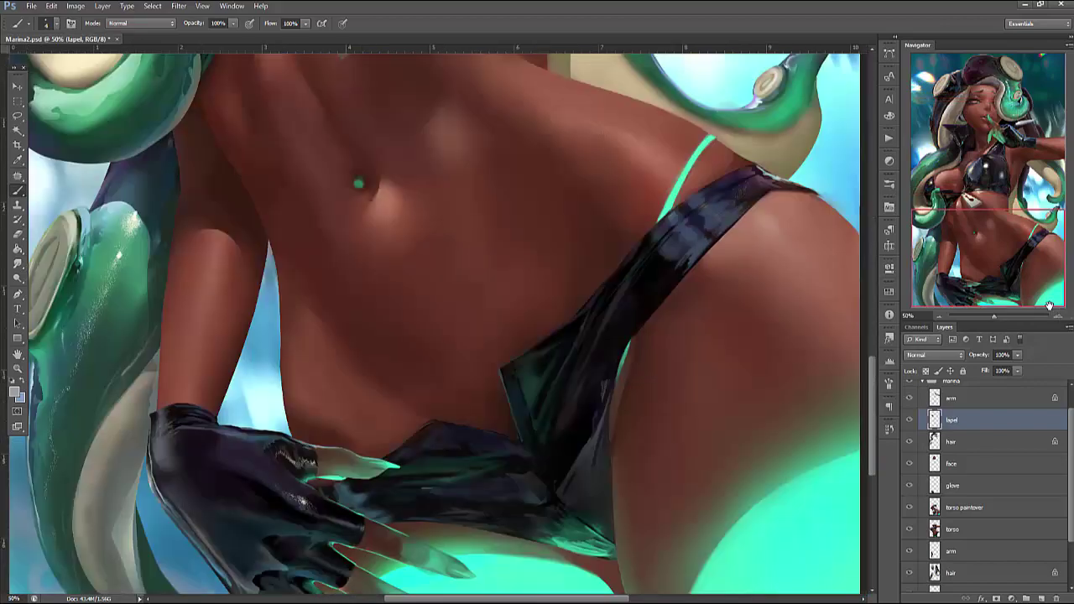
left_click_drag(422, 173, 663, 557)
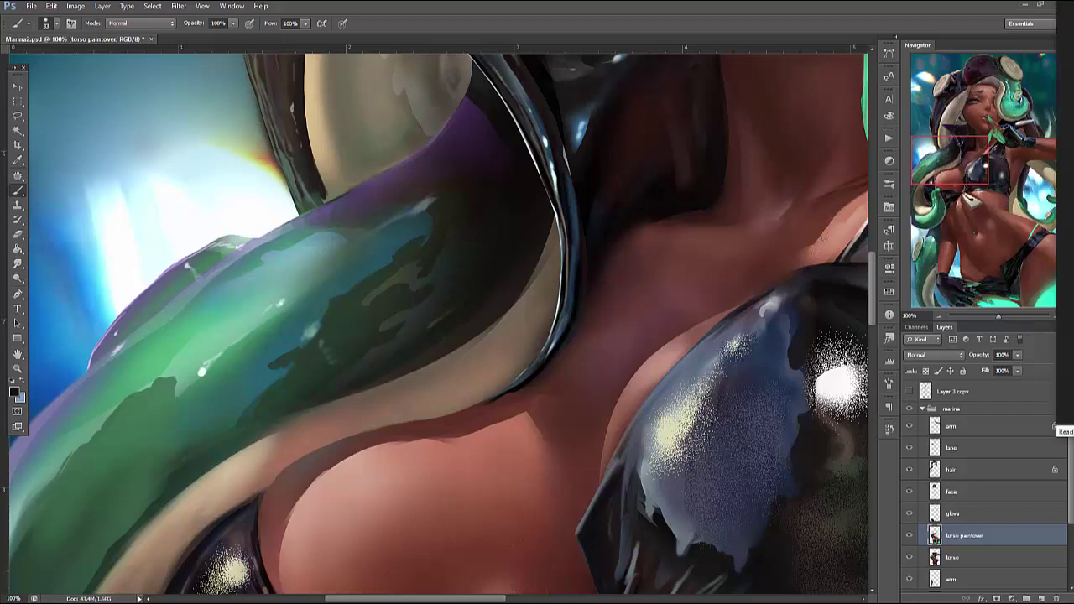
scroll(736, 216, "down", 10)
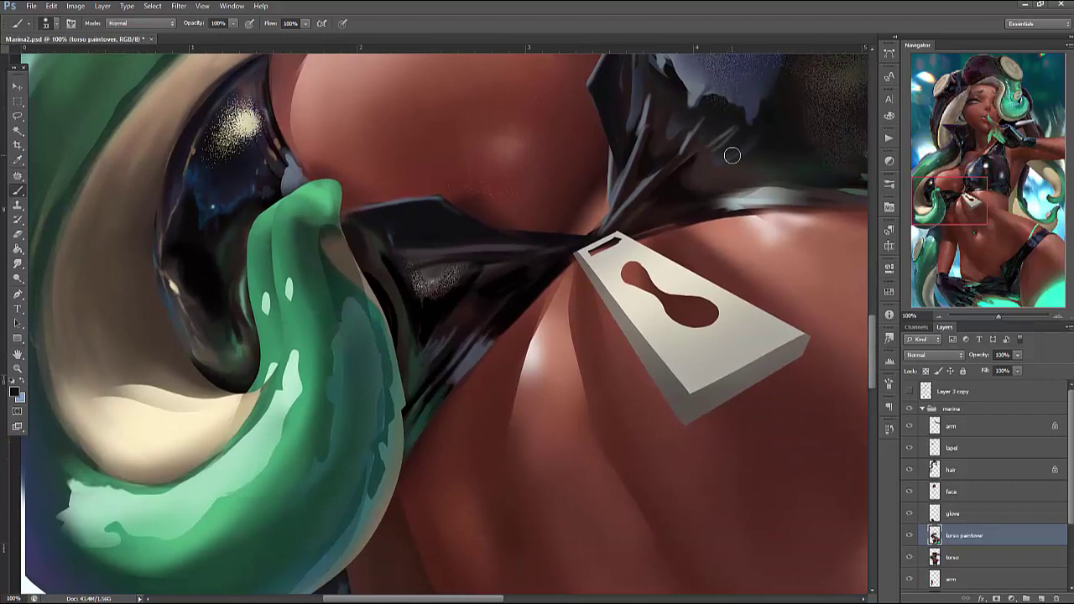
left_click(967, 451)
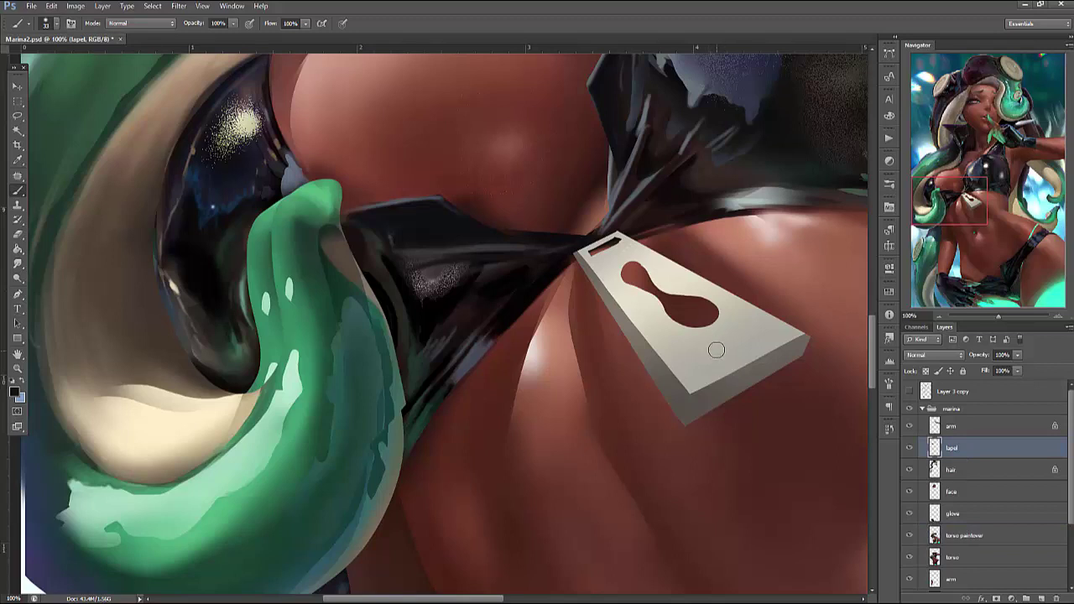
right_click(730, 308)
left_click_drag(779, 330, 797, 331)
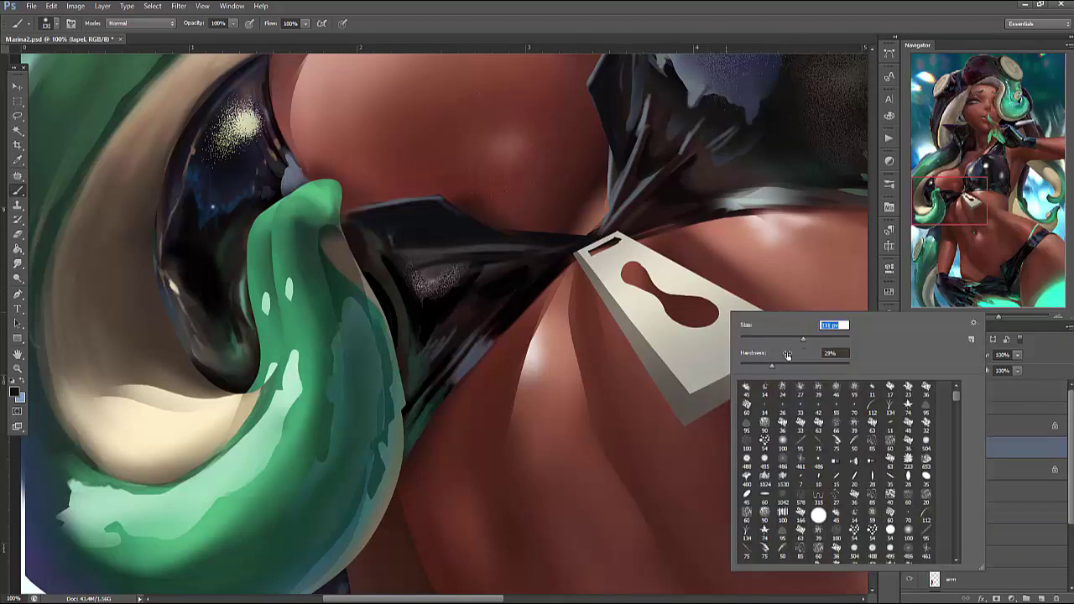
key("Return")
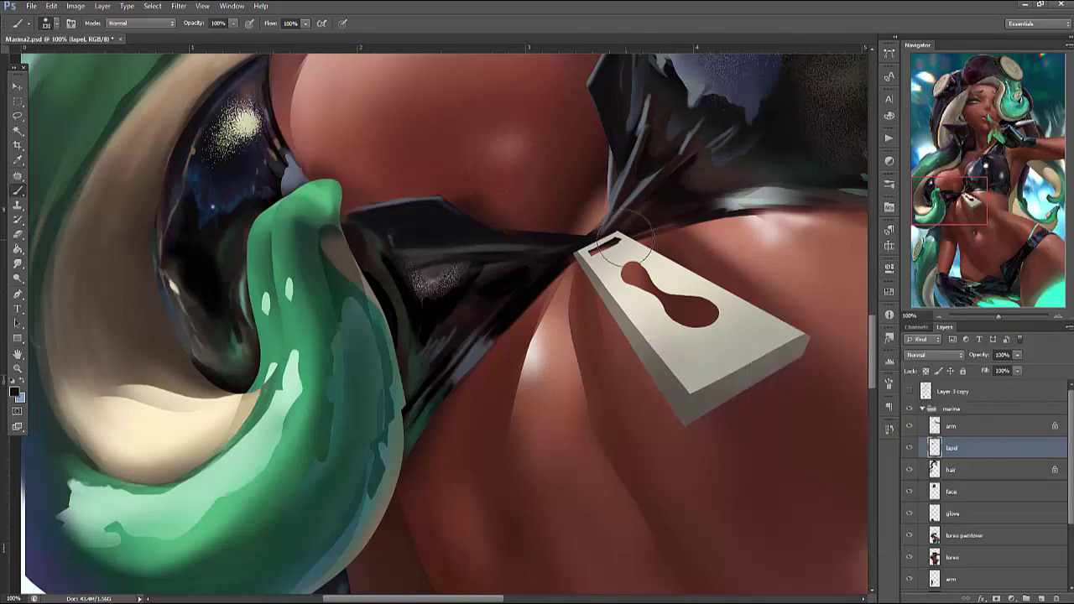
left_click(925, 371)
left_click(138, 23)
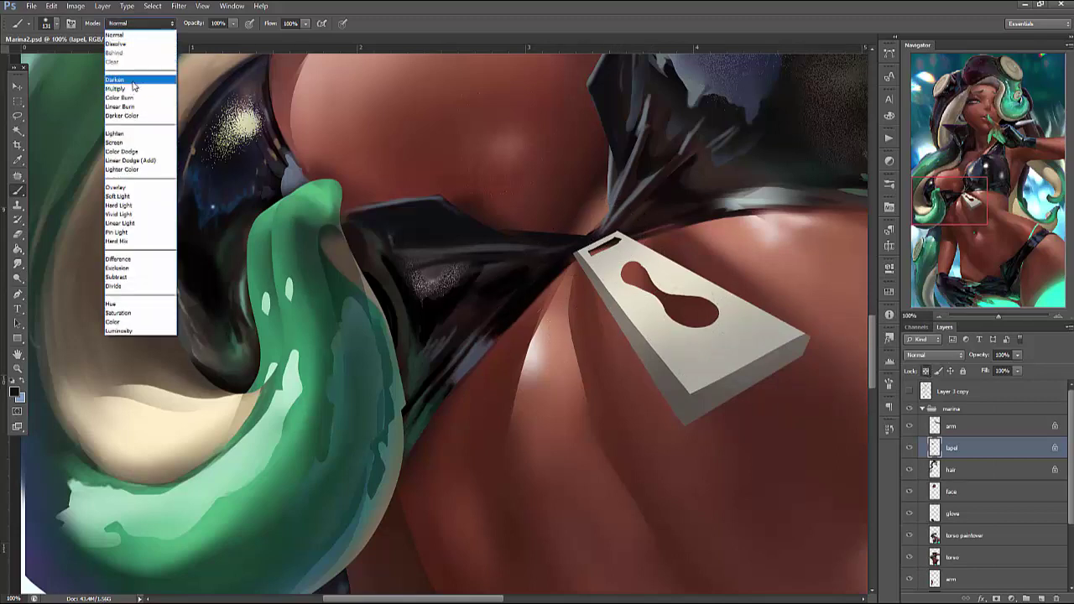
left_click(135, 88)
Choose a pale green foreground colour and tint the zipper pull with a larger brush
left_click(16, 391)
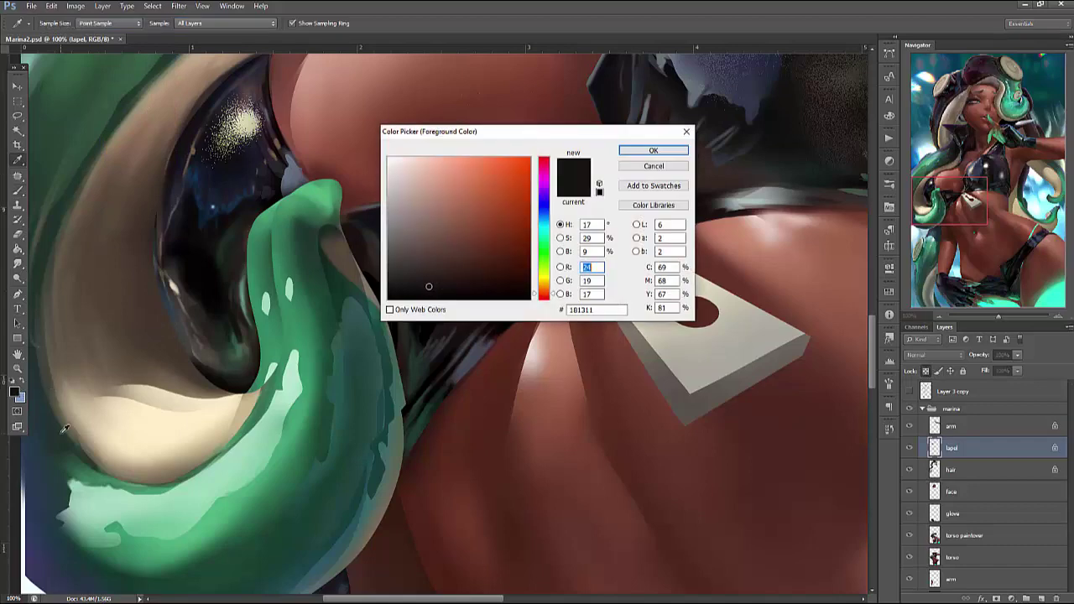
left_click_drag(545, 226, 544, 242)
left_click(427, 177)
left_click(416, 174)
left_click(653, 151)
right_click(684, 204)
left_click_drag(763, 234, 793, 240)
key("Return")
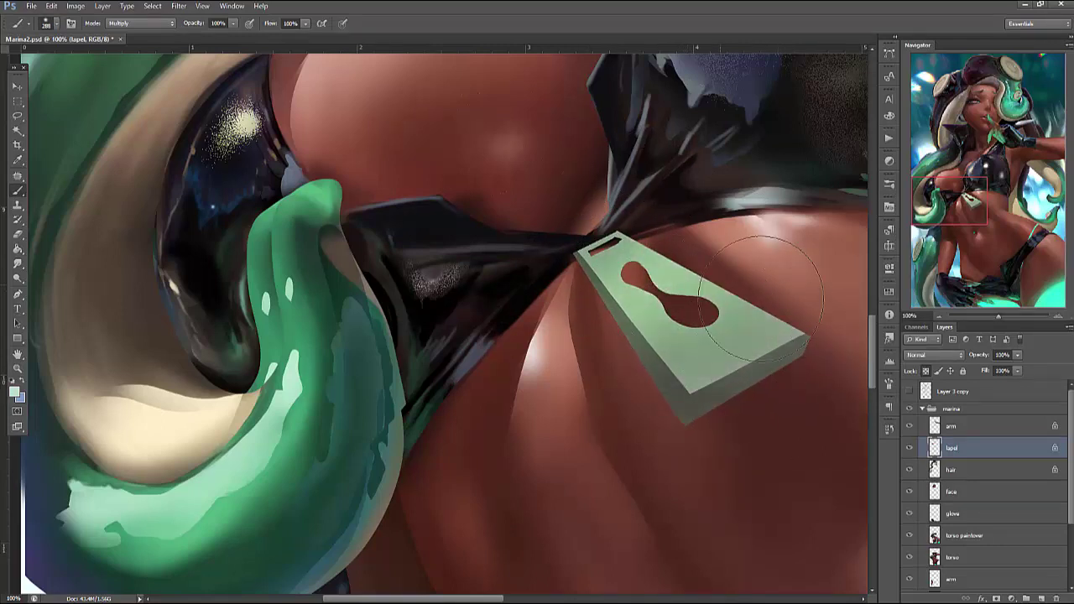
Choose the light purple ba96c5 and multiply it over the zipper pull's wide end
left_click(19, 392)
left_click(544, 186)
left_click(653, 150)
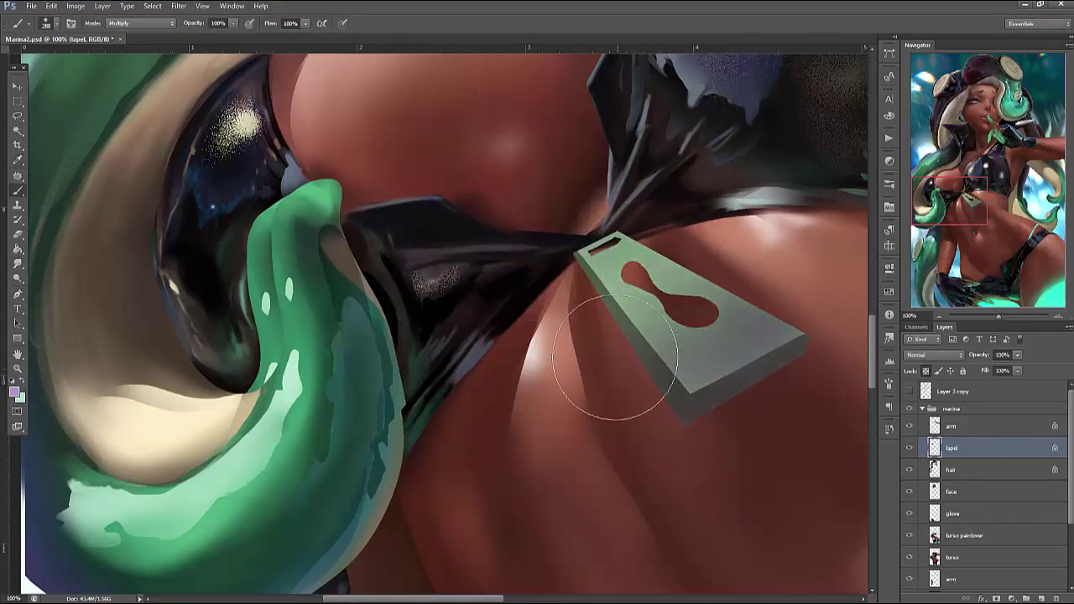
Set the brush to Normal mode at 5 px for edge work on the zipper pull
left_click(141, 23)
left_click(126, 31)
right_click(663, 229)
left_click(662, 249)
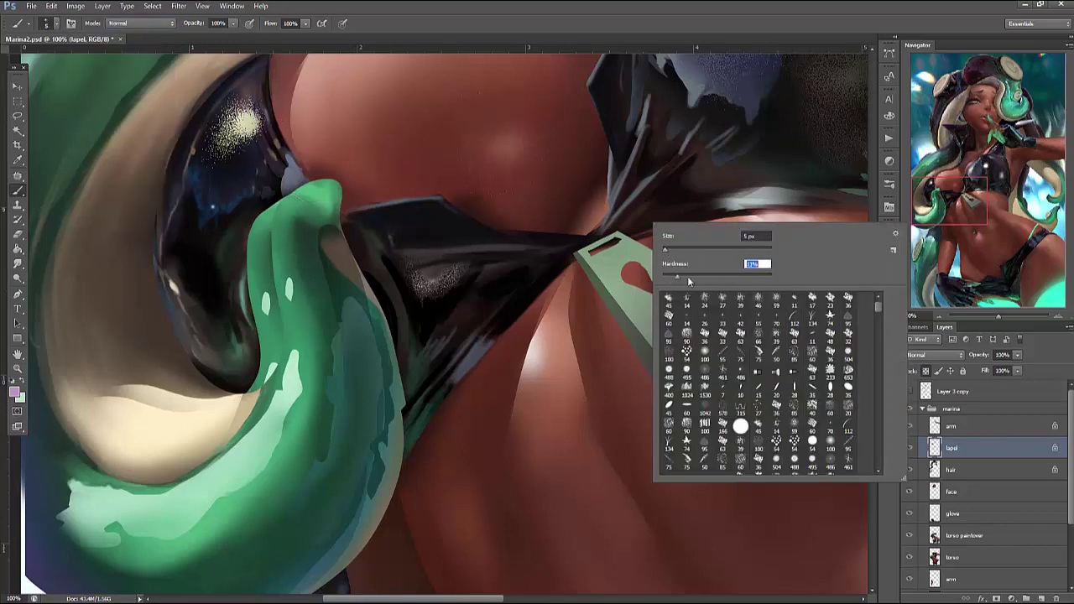
left_click(141, 23)
left_click(126, 31)
Choose a near-white colour and paint thin highlights along the zipper pull's front edges and corner
left_click(17, 392)
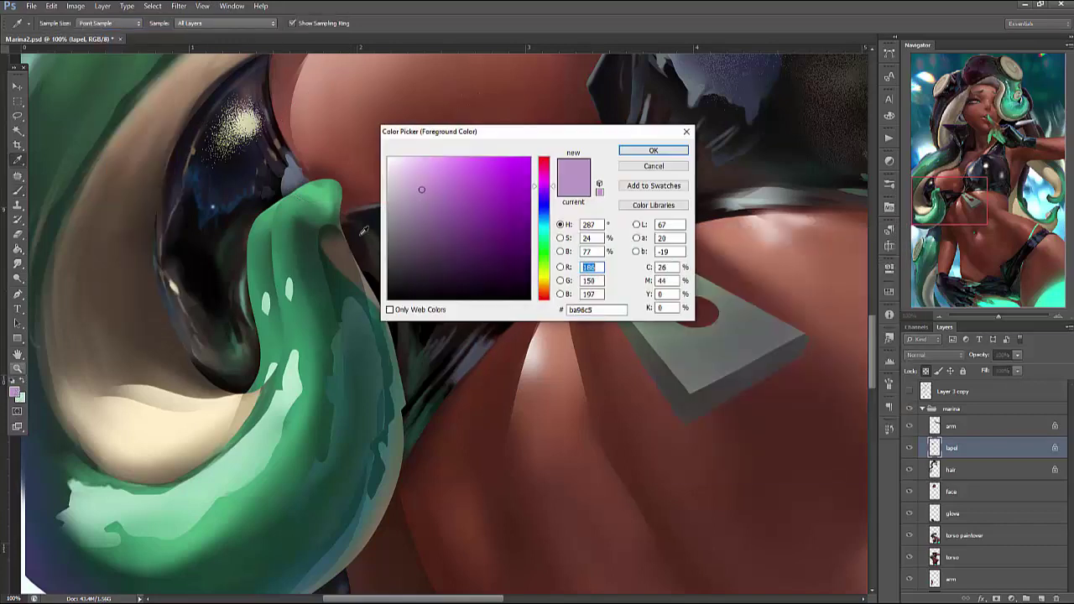
left_click(393, 169)
left_click_drag(544, 186, 544, 283)
left_click(653, 150)
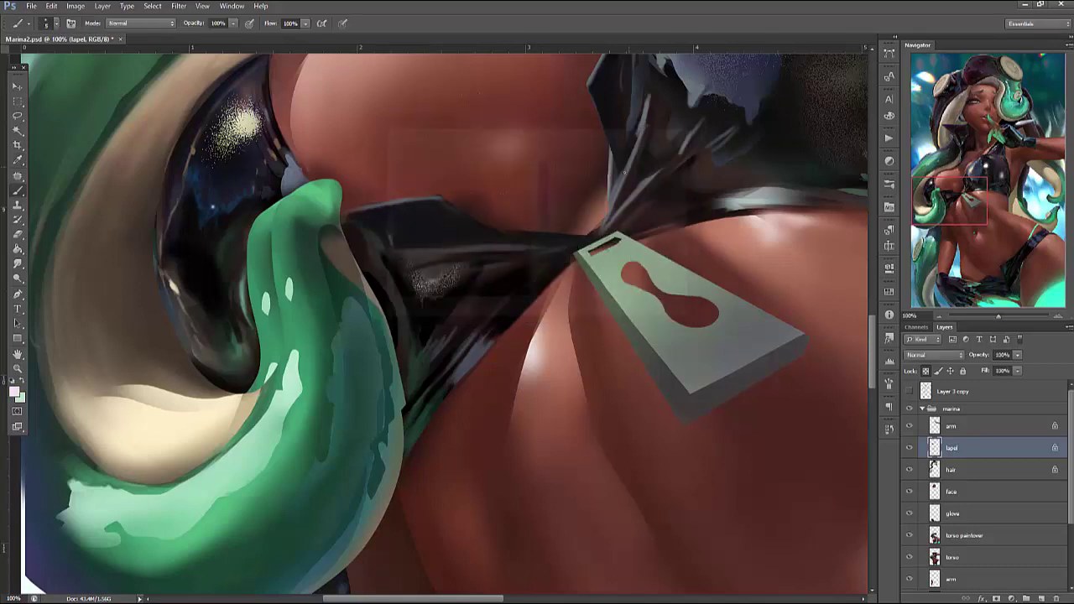
right_click(614, 235)
key("Return")
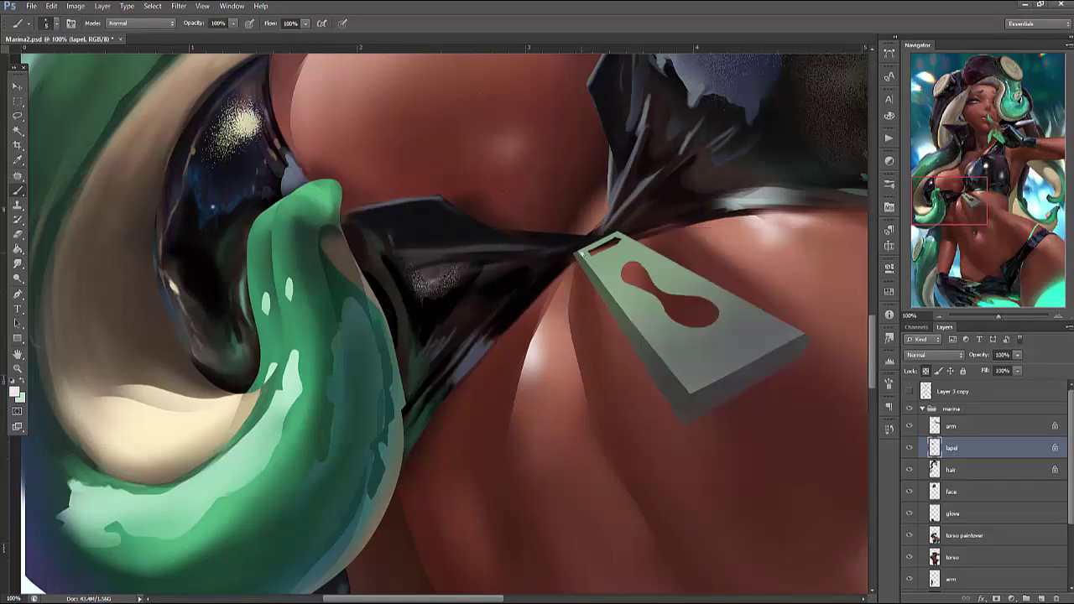
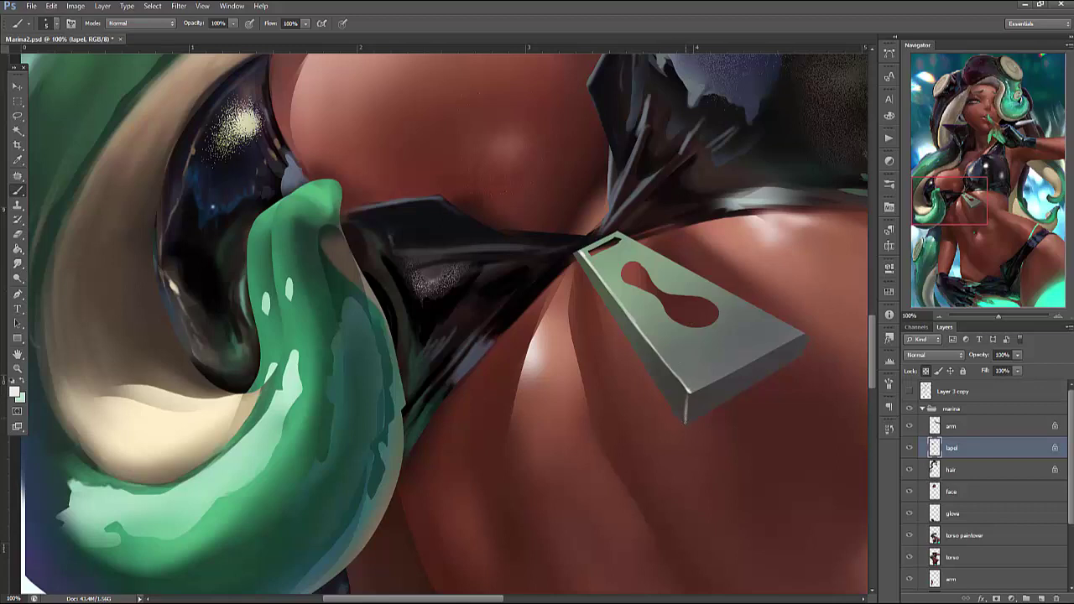
Paint light metallic reflections on the zipper pull's long side face with a 12 px brush and sampled greys
right_click(686, 269)
key("Return")
right_click(682, 269)
left_click_drag(732, 334, 743, 335)
key("Return")
mouse_move(631, 323)
left_mouse_down()
mouse_move(648, 362)
mouse_move(655, 354)
left_mouse_up()
left_click(624, 314, "alt")
mouse_move(624, 316)
left_mouse_down()
mouse_move(674, 374)
mouse_move(687, 420)
left_mouse_up()
left_click(638, 340, "alt")
left_click(653, 348, "alt")
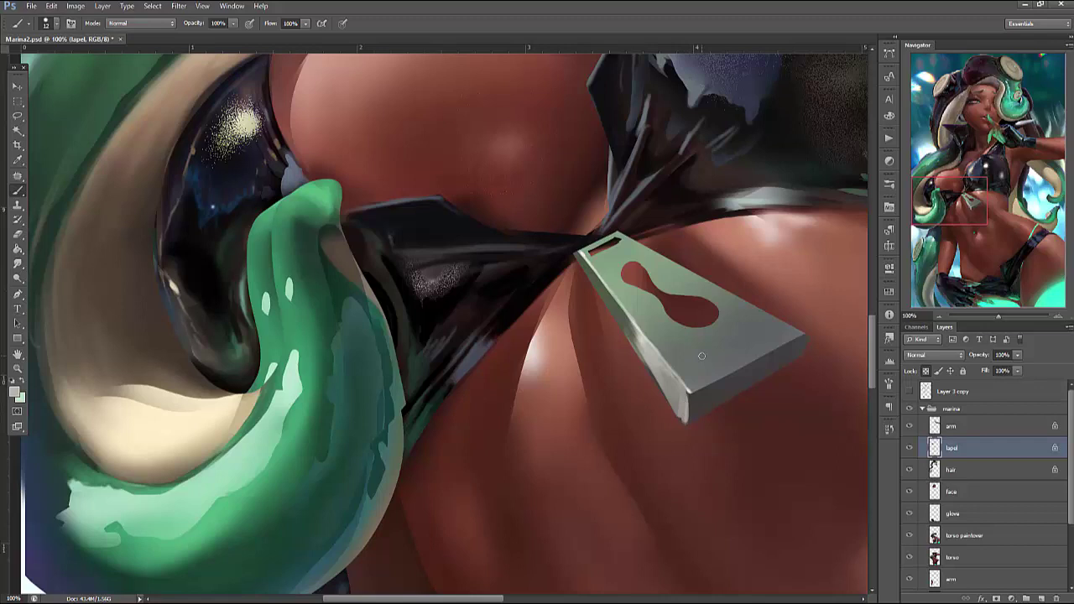
left_click(668, 388, "alt")
left_click_drag(646, 368, 681, 418)
Sample the zipper pull's grey-green and paint an inner wall along the upper side of its cutout
left_click(650, 339, "alt")
left_click(639, 260, "alt")
left_click(629, 257, "alt")
left_click(659, 286, "alt")
mouse_move(639, 269)
left_mouse_down()
mouse_move(709, 313)
mouse_move(714, 307)
left_mouse_up()
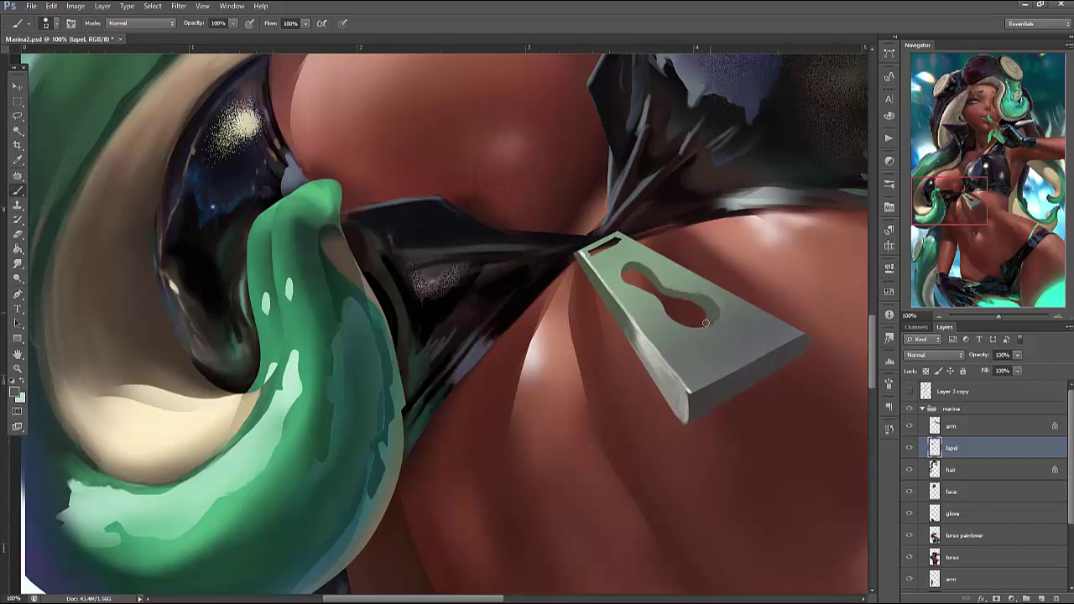
Paint light highlights along the cutout's inner wall with a smaller brush and sampled tones
right_click(771, 256)
key("Return")
left_click(720, 314, "alt")
right_click(721, 257)
key("Return")
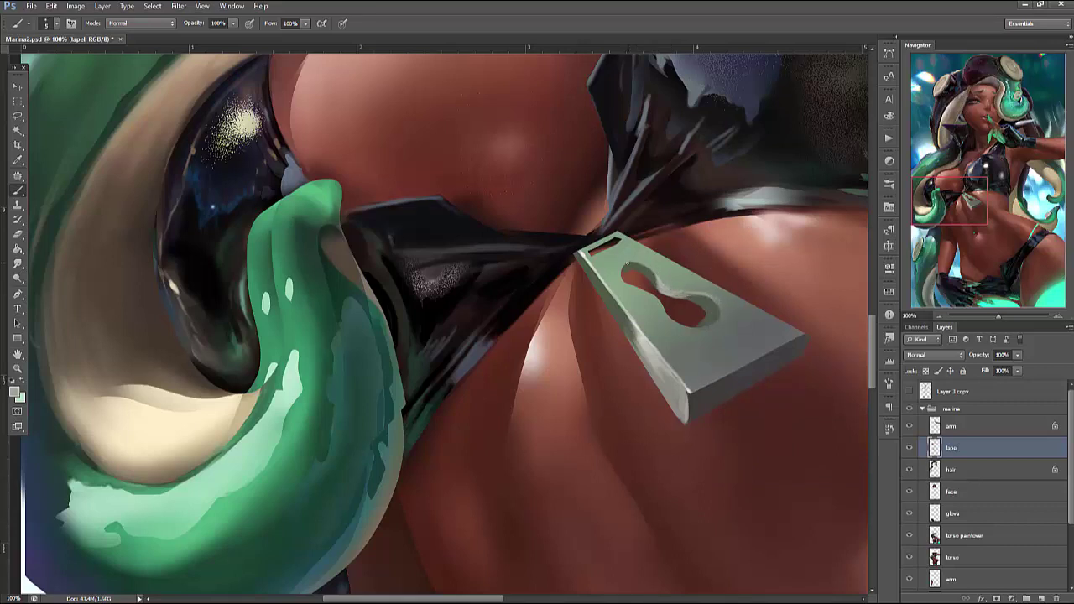
left_click(657, 283, "alt")
left_click(622, 265, "alt")
Lasso the area above the zipper pull's cutout, shade along the cutout's upper edge, and deselect
key("l")
mouse_move(752, 323)
left_mouse_down()
mouse_move(646, 233)
mouse_move(650, 263)
mouse_move(735, 313)
mouse_move(697, 293)
mouse_move(728, 328)
left_mouse_up()
key("b")
right_click(728, 250)
key("Escape")
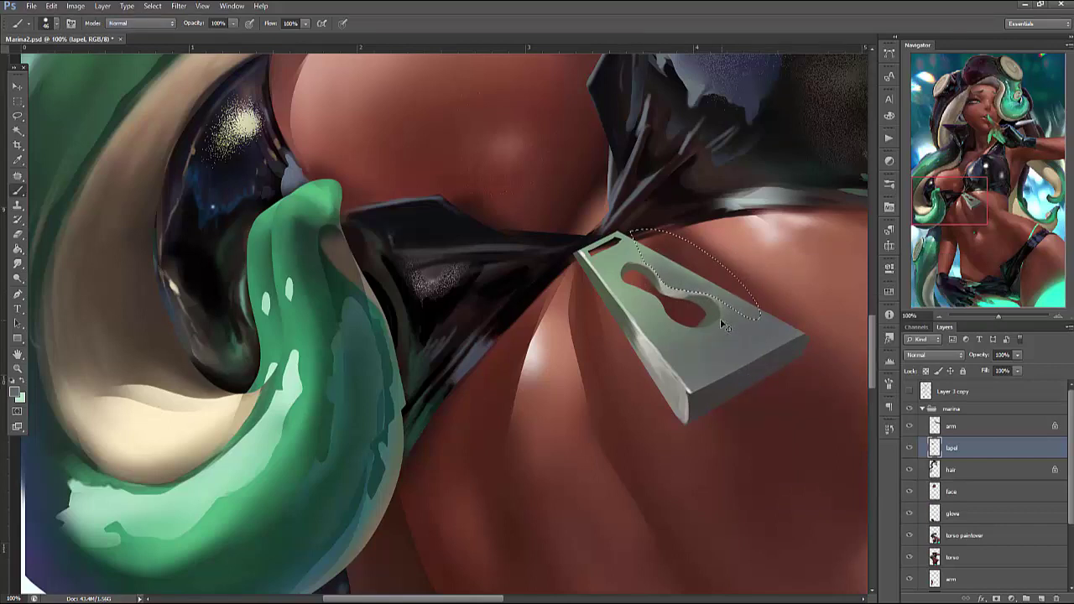
right_click(730, 289)
key("Escape")
key("ctrl+d")
Lasso the cutout's inner wall, paint it light grey, and set the brush to 10 px
key("l")
mouse_move(687, 294)
left_mouse_down()
mouse_move(726, 316)
mouse_move(689, 329)
mouse_move(671, 295)
left_mouse_up()
key("b")
mouse_move(701, 329)
left_mouse_down()
mouse_move(707, 304)
mouse_move(714, 310)
mouse_move(676, 298)
left_mouse_up()
right_click(735, 291)
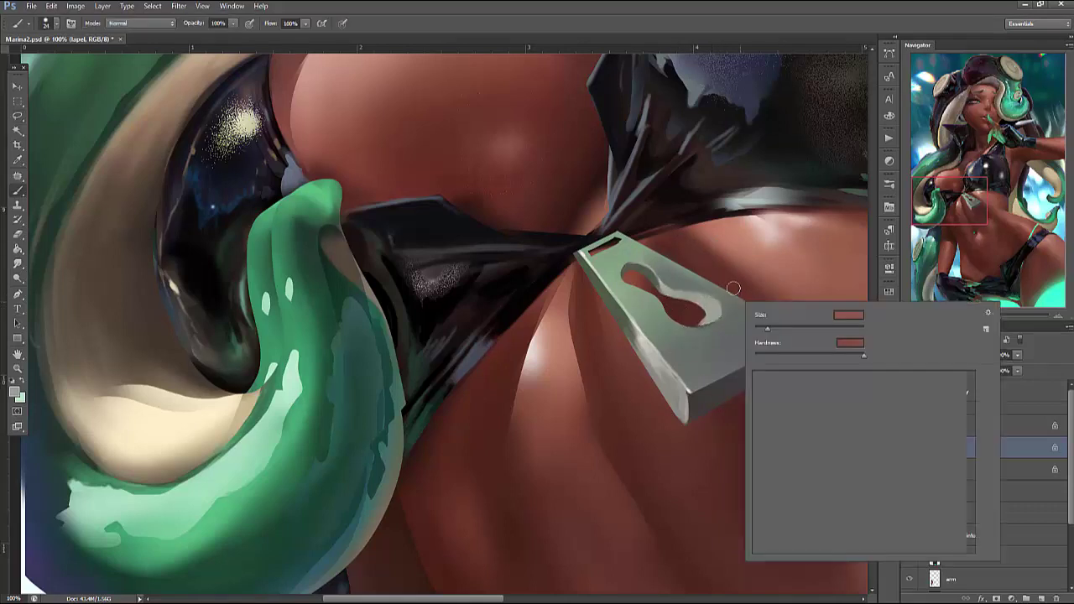
type("10")
key("Return")
Trim the cutout's inner wall by deleting a lassoed area inside the opening
key("l")
mouse_move(689, 304)
left_mouse_down()
mouse_move(710, 331)
mouse_move(679, 312)
left_mouse_up()
key("Delete")
key("ctrl+d")
key("b")
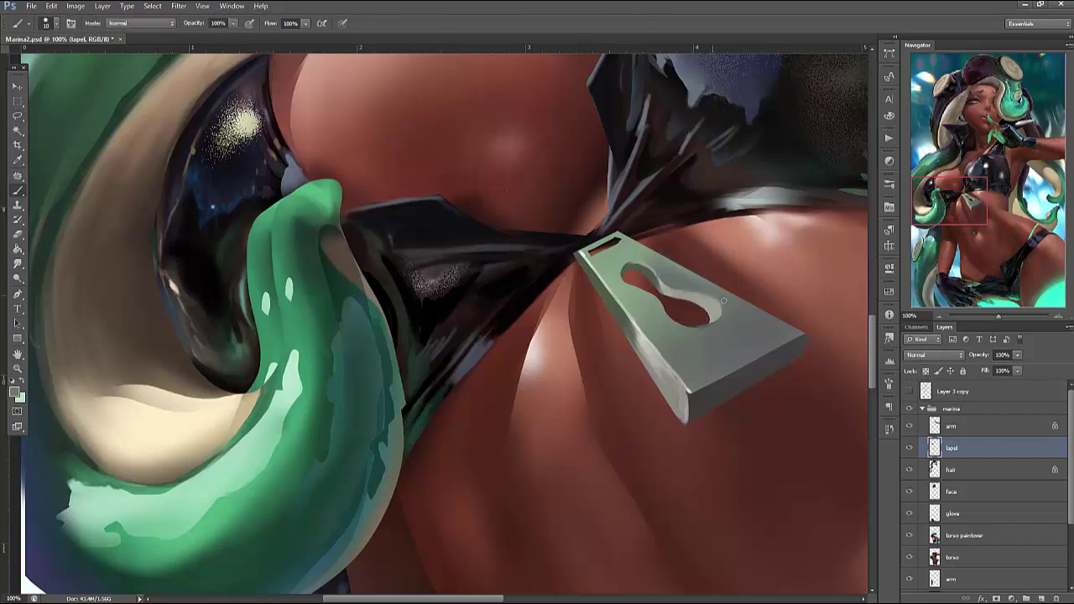
Lock the lapel layer's transparent pixels and paint mottled grey shading on the zipper pull's top face at 22 px
right_click(720, 327)
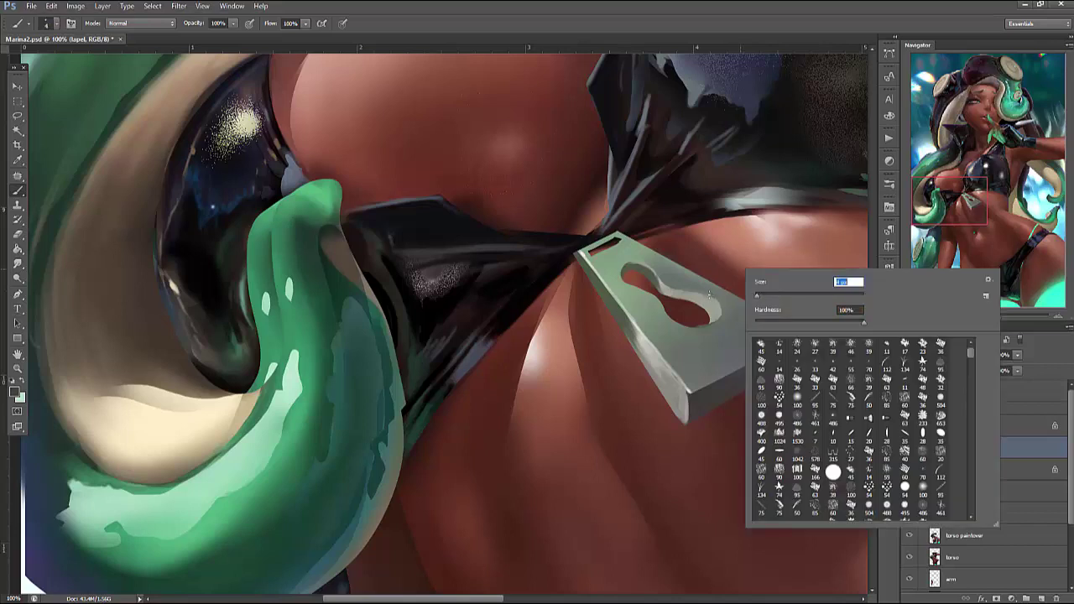
key("Return")
left_click(925, 372)
right_click(754, 252)
key("Return")
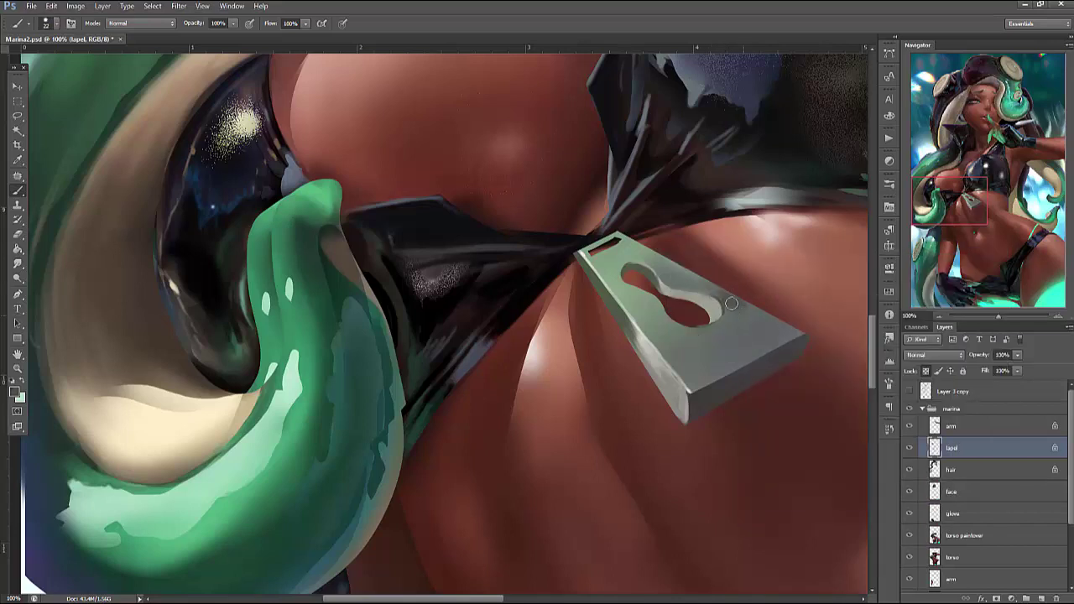
left_click_drag(668, 350, 680, 342)
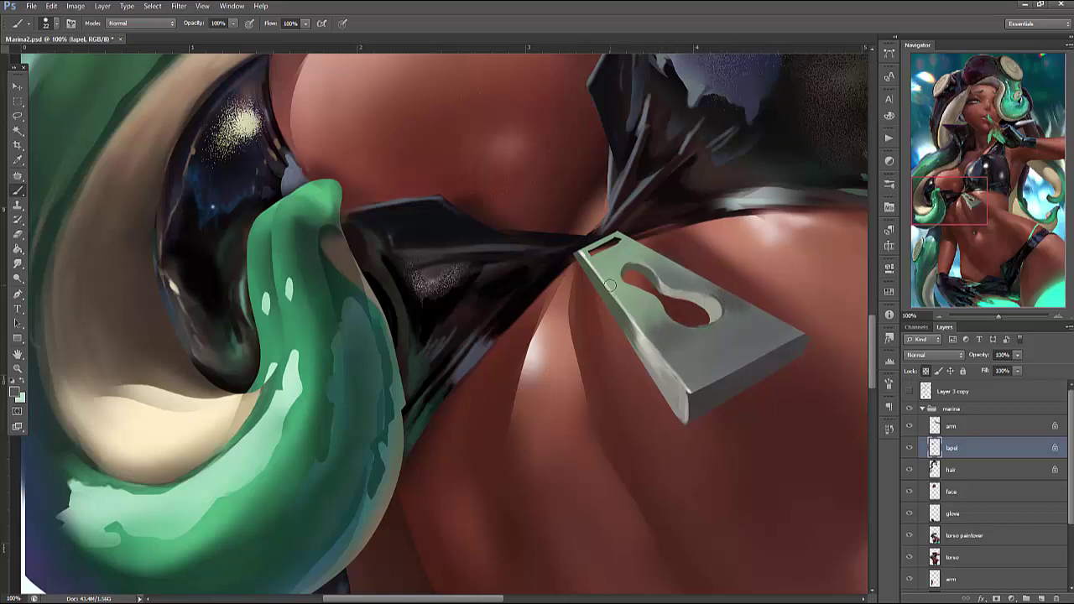
left_click_drag(740, 308, 743, 331)
mouse_move(733, 380)
left_mouse_down()
mouse_move(696, 385)
mouse_move(695, 375)
mouse_move(701, 362)
mouse_move(732, 361)
mouse_move(728, 341)
mouse_move(753, 348)
left_mouse_up()
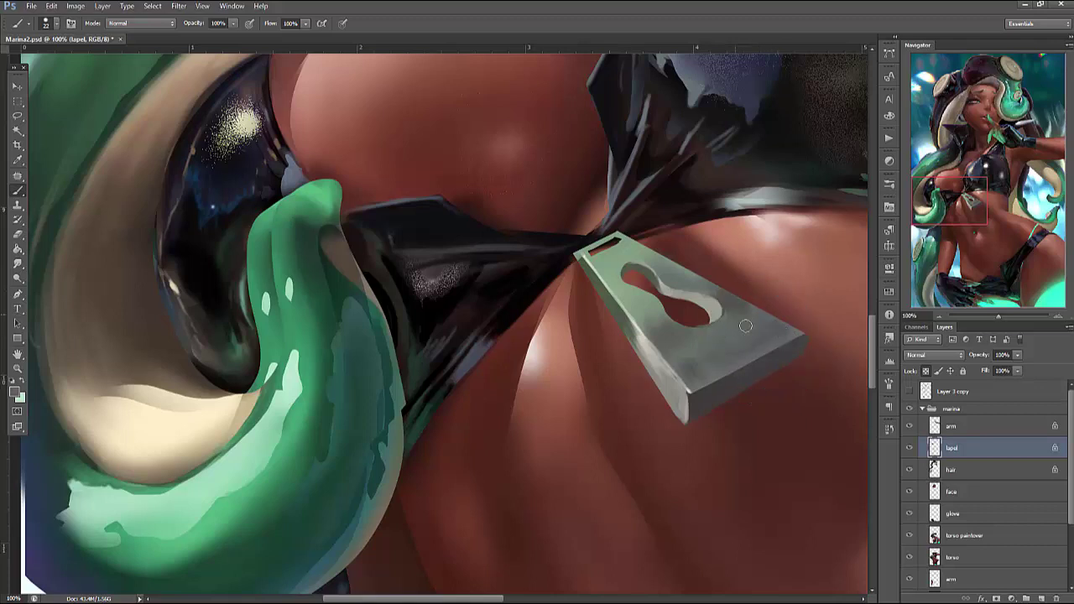
Sample the top face's grey-green and paint over the reflections on the zipper pull's long side face
left_click(659, 326, "alt")
left_click_drag(646, 355, 673, 401)
left_click_drag(638, 329, 684, 426)
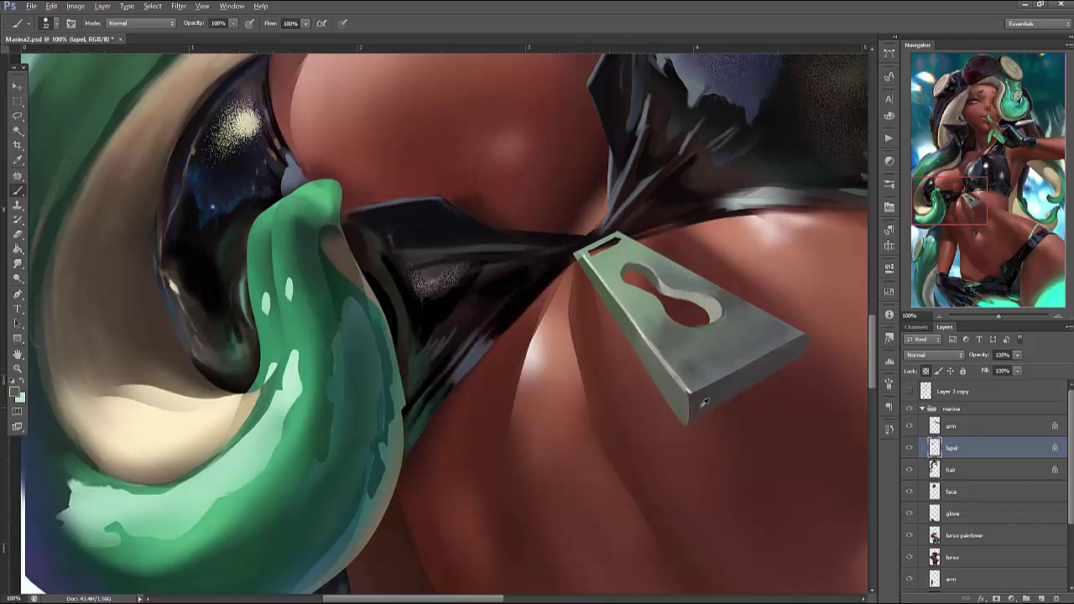
Sample near-black from the top's fabric and darken the zipper pull's wide end face
left_click(663, 202, "alt")
left_click_drag(787, 354, 736, 392)
left_click_drag(793, 350, 737, 384)
left_click_drag(792, 352, 755, 380)
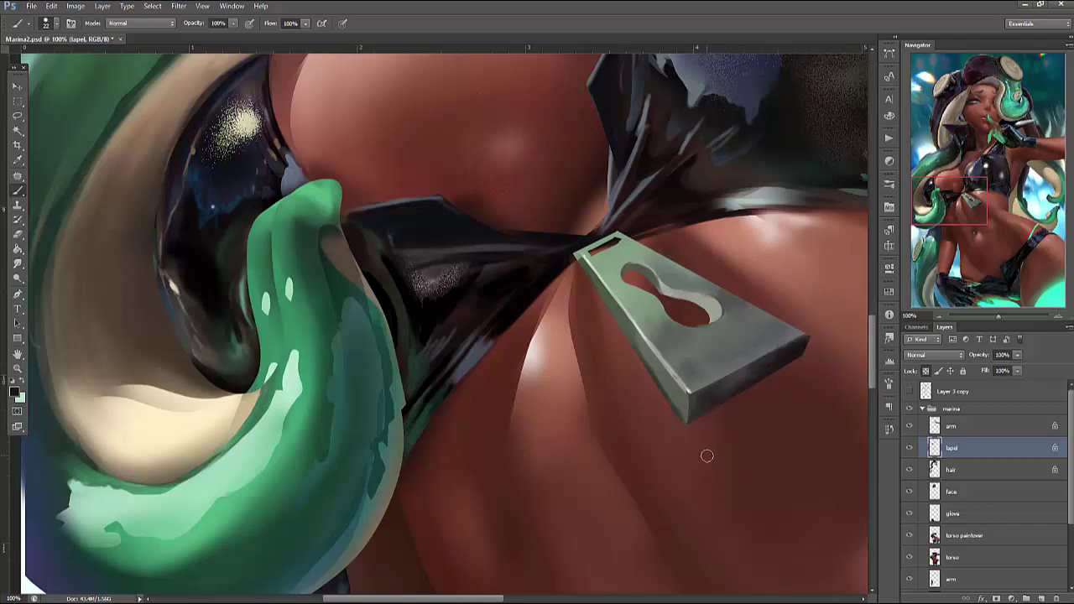
Set the brush to 7 px and refine the cutout's rim and the narrow end's slot and edges with sampled tones
right_click(642, 223)
left_click_drag(668, 254, 655, 253)
key("Return")
key("slash")
left_click(673, 285, "alt")
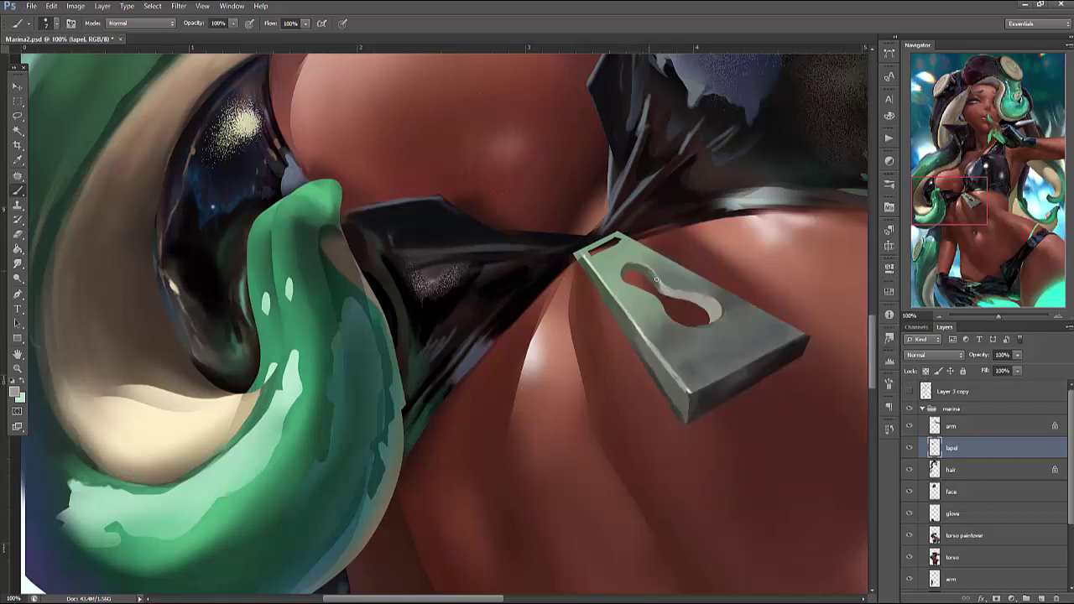
left_click(622, 229, "alt")
left_click(613, 241, "alt")
left_click(622, 229, "alt")
left_click(589, 245, "alt")
left_click(583, 254, "alt")
left_click(585, 255, "alt")
left_click(583, 254, "alt")
Round off the zipper pull's sharp corners using lasso selections
key("l")
mouse_move(579, 245)
left_mouse_down()
mouse_move(564, 277)
mouse_move(581, 239)
mouse_move(611, 223)
left_mouse_up()
mouse_move(812, 342)
left_mouse_down()
mouse_move(804, 359)
mouse_move(821, 329)
mouse_move(807, 339)
left_mouse_up()
key("ctrl+d")
Thicken the cutout's light inner wall with the brush and lock the layer's transparent pixels
left_click(926, 372)
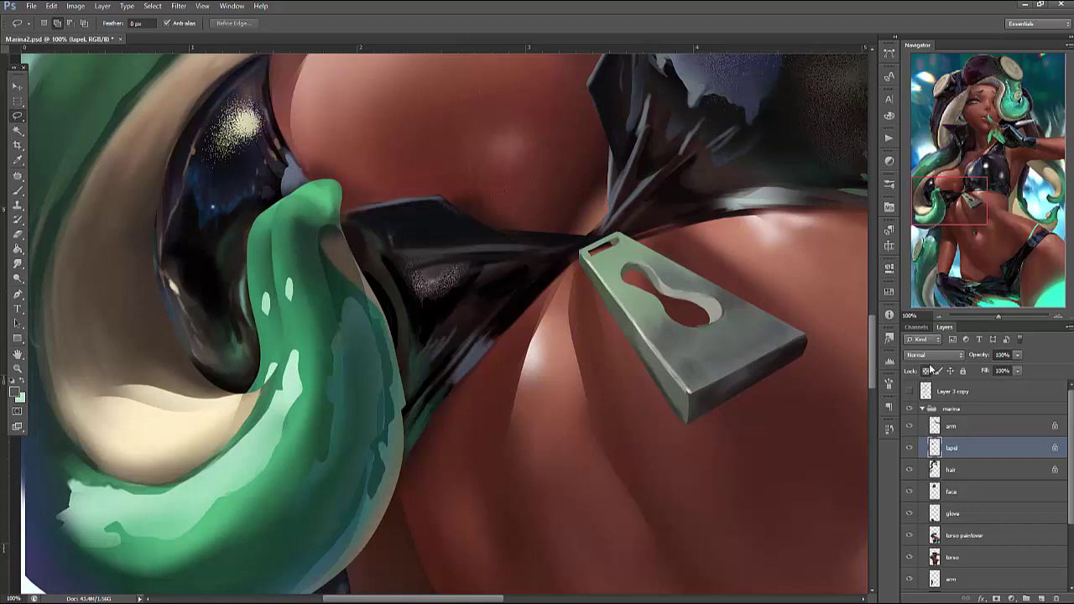
key("b")
key("slash")
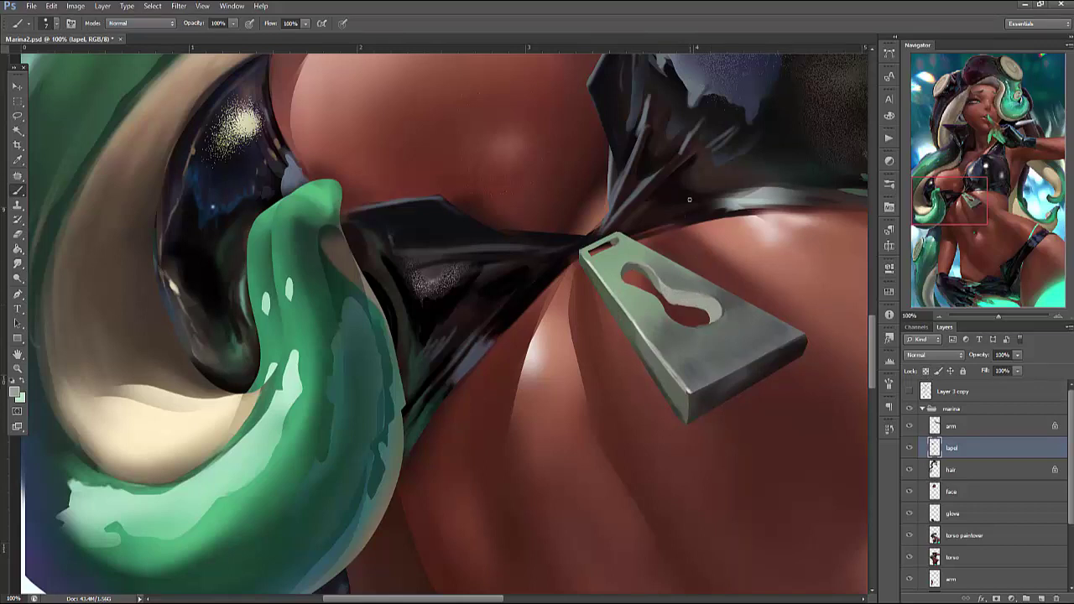
left_click(925, 371)
Lasso the cutout's inner wall and shade it dark with a larger black brush
key("l")
mouse_move(677, 293)
left_mouse_down()
mouse_move(708, 298)
mouse_move(720, 323)
mouse_move(681, 318)
mouse_move(636, 267)
left_mouse_up()
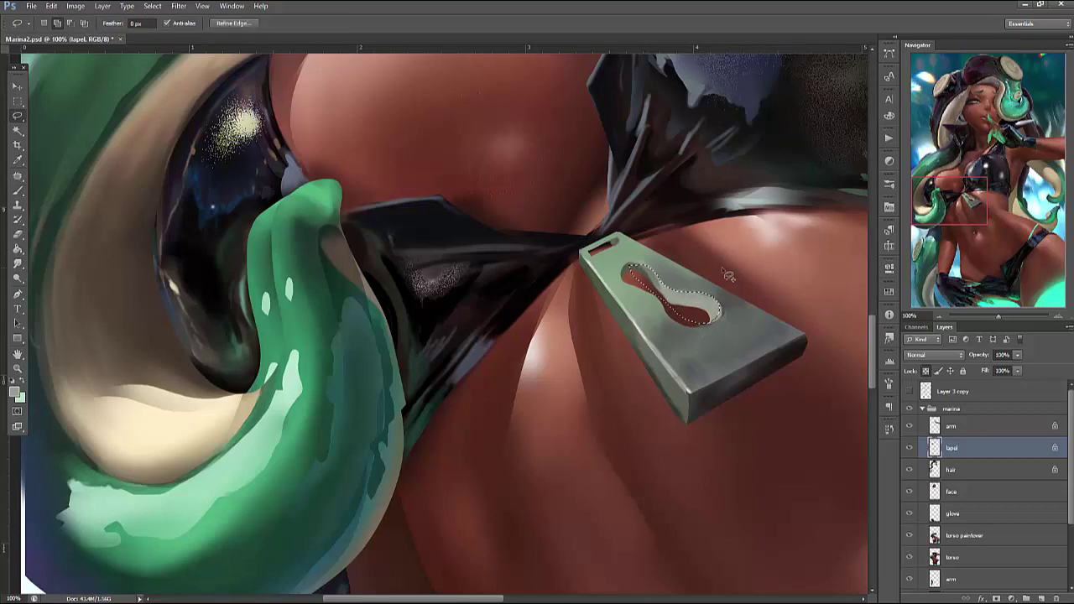
key("b")
right_click(718, 261)
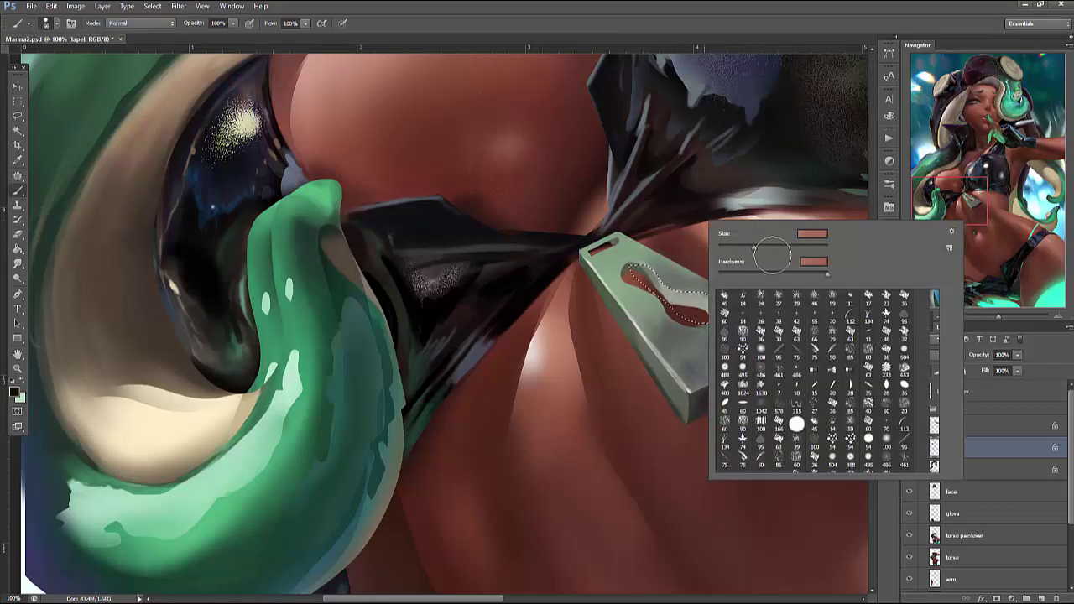
mouse_move(637, 267)
left_mouse_down()
mouse_move(655, 313)
mouse_move(665, 313)
mouse_move(664, 271)
mouse_move(703, 279)
mouse_move(694, 292)
mouse_move(676, 286)
mouse_move(703, 314)
left_mouse_up()
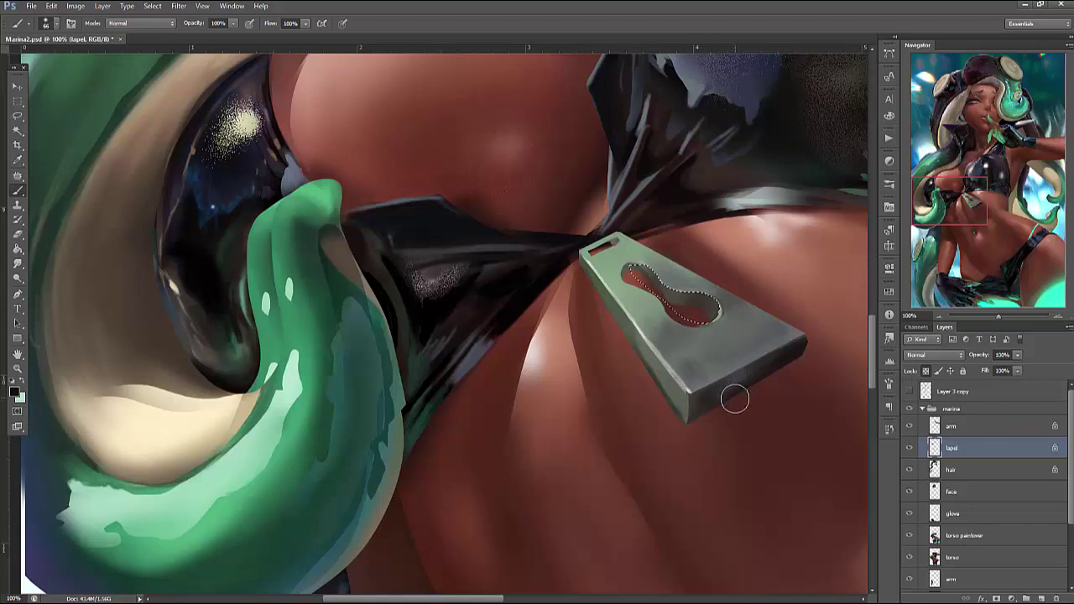
Lighten the shading of the cutout's lassoed inner wall with a smaller brush and clear the selection
right_click(707, 214)
key("Return")
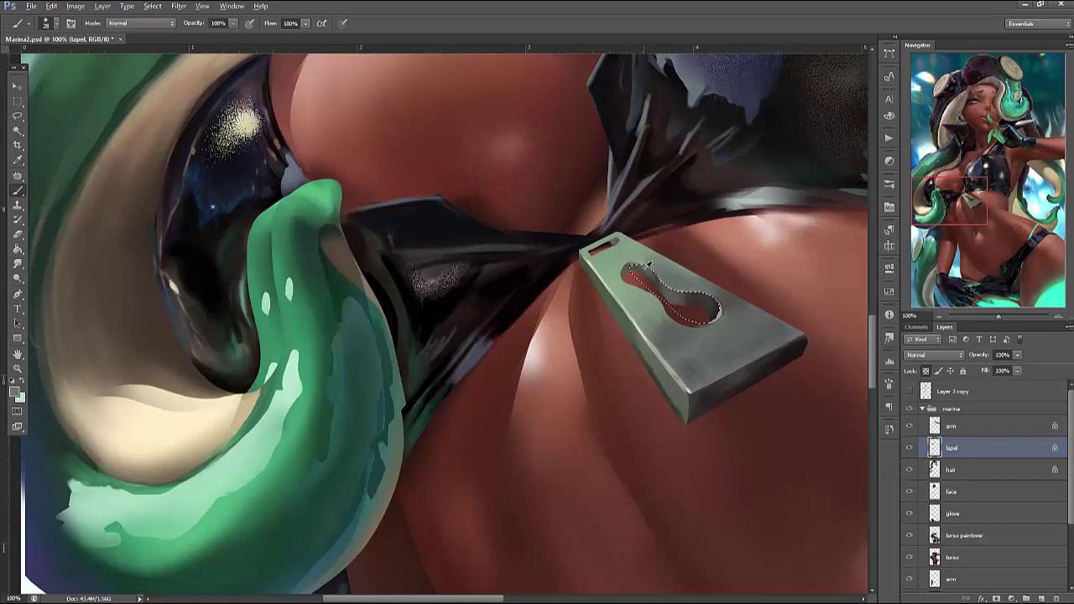
key("ctrl+d")
right_click(748, 295)
key("Return")
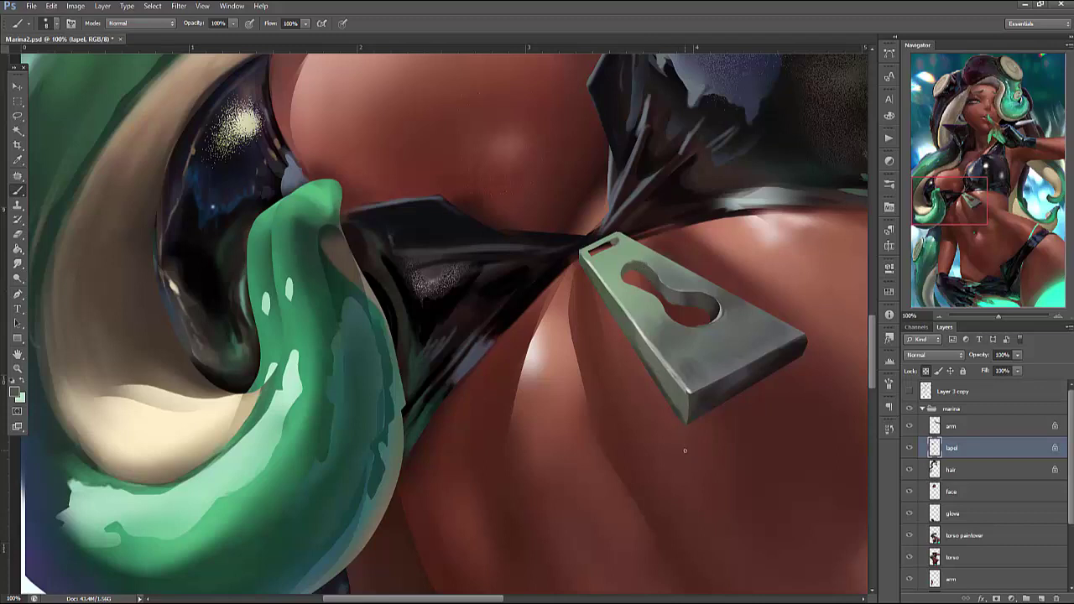
Refine the cutout's rim with sampled tones using a fine soft brush
left_click(698, 307, "alt")
left_click(699, 330, "alt")
right_click(696, 317)
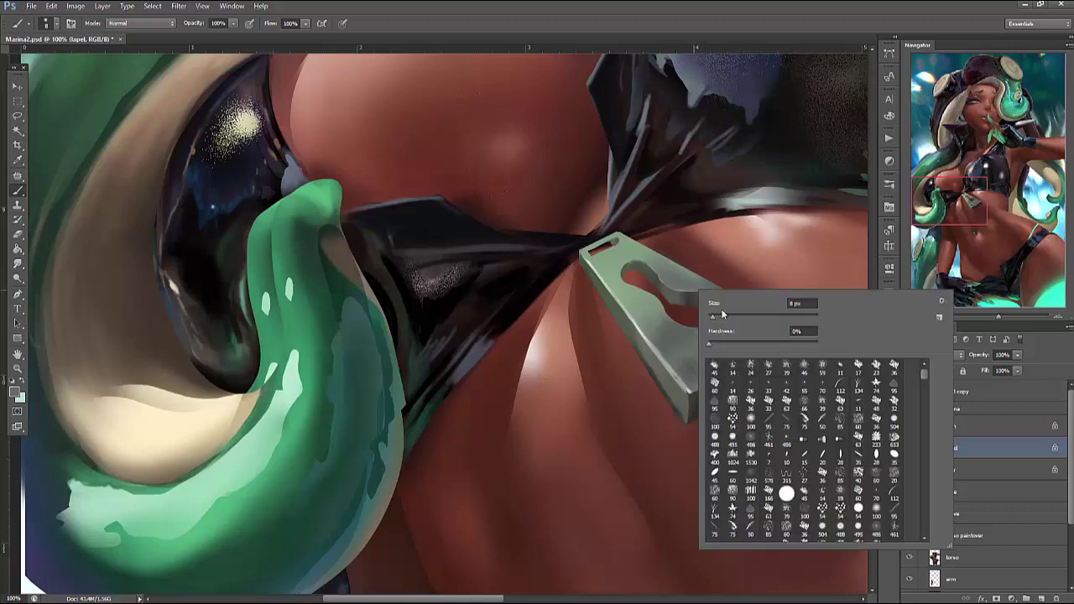
key("Return")
left_click(639, 313, "alt")
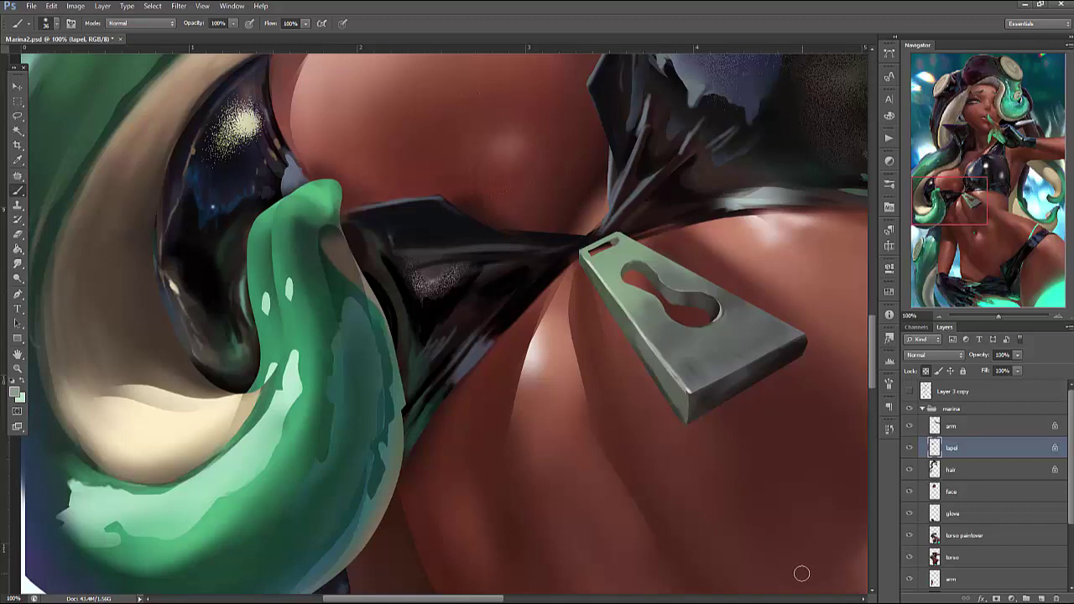
Toggle the lapel layer's transparency lock and paint a light 7 px highlight along the wide end's front edge
right_click(703, 237)
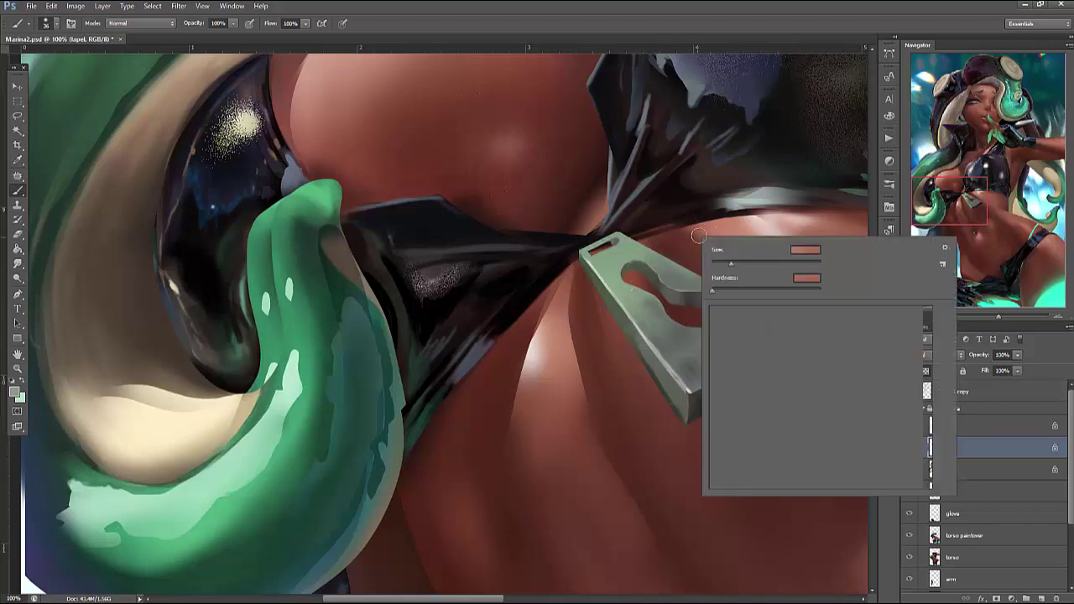
key("Return")
left_click(926, 372)
left_click(590, 261, "alt")
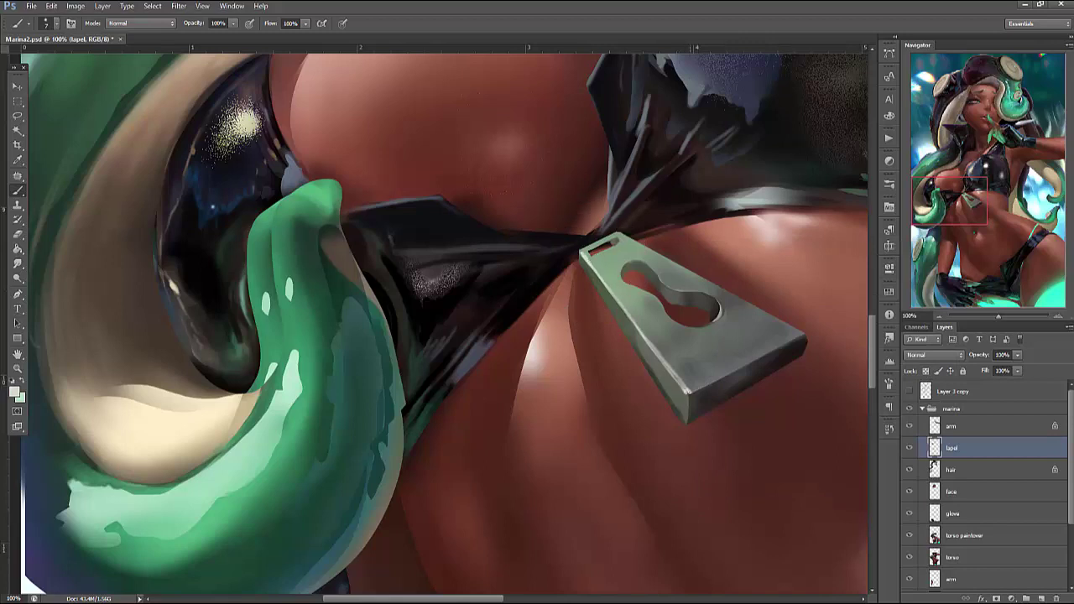
left_click_drag(691, 410, 693, 391, "alt")
left_click_drag(743, 365, 773, 352)
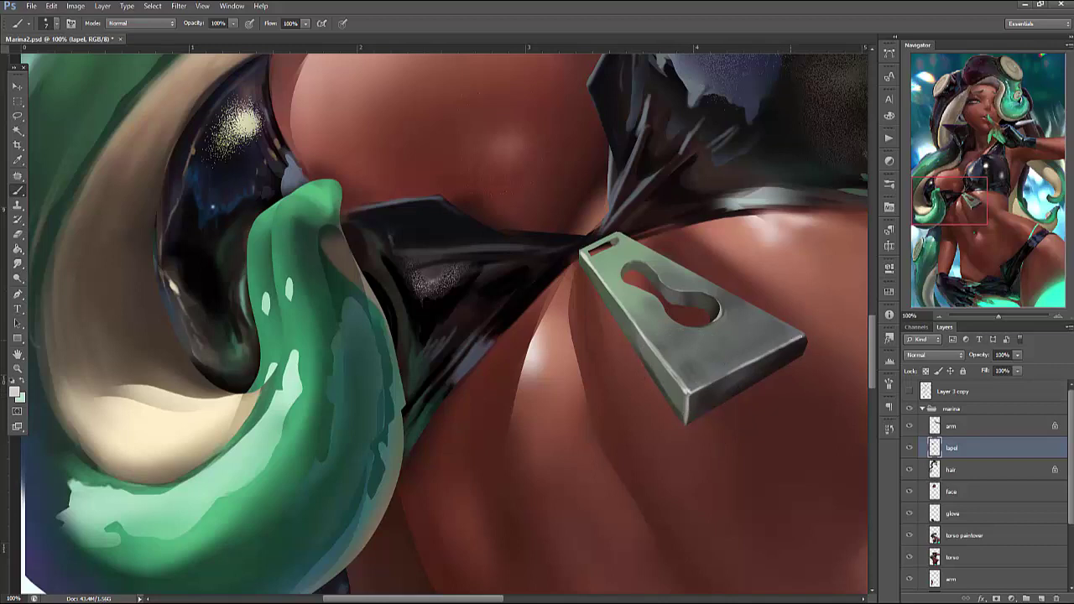
Set the brush to 10 px and highlight the pull's wide front edge and long outer edge
right_click(810, 271)
key("Return")
right_click(811, 272)
key("Return")
left_click_drag(694, 394, 799, 341)
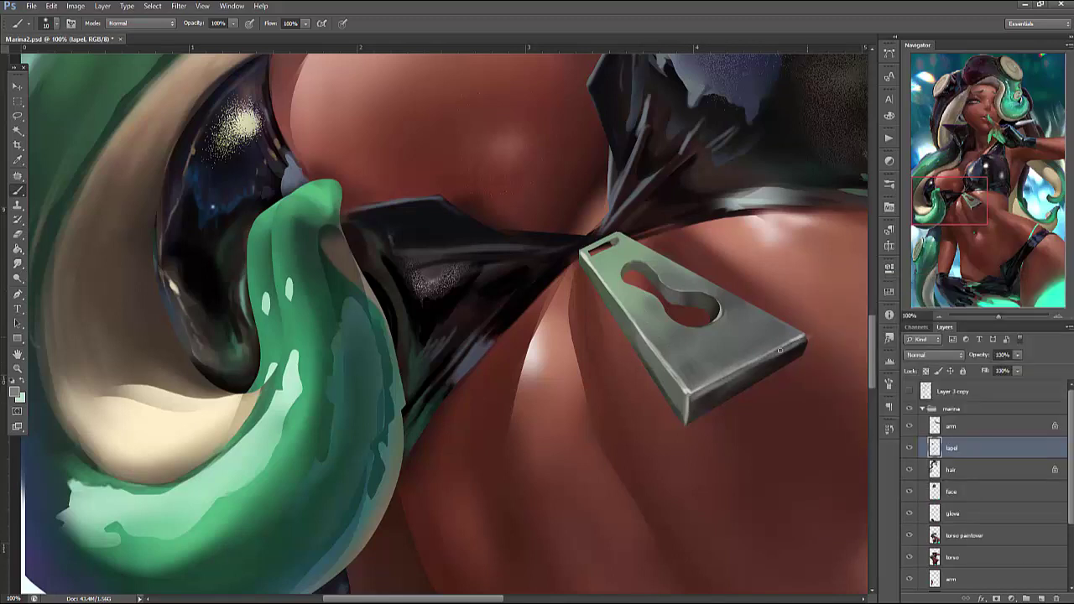
left_click_drag(587, 257, 671, 374)
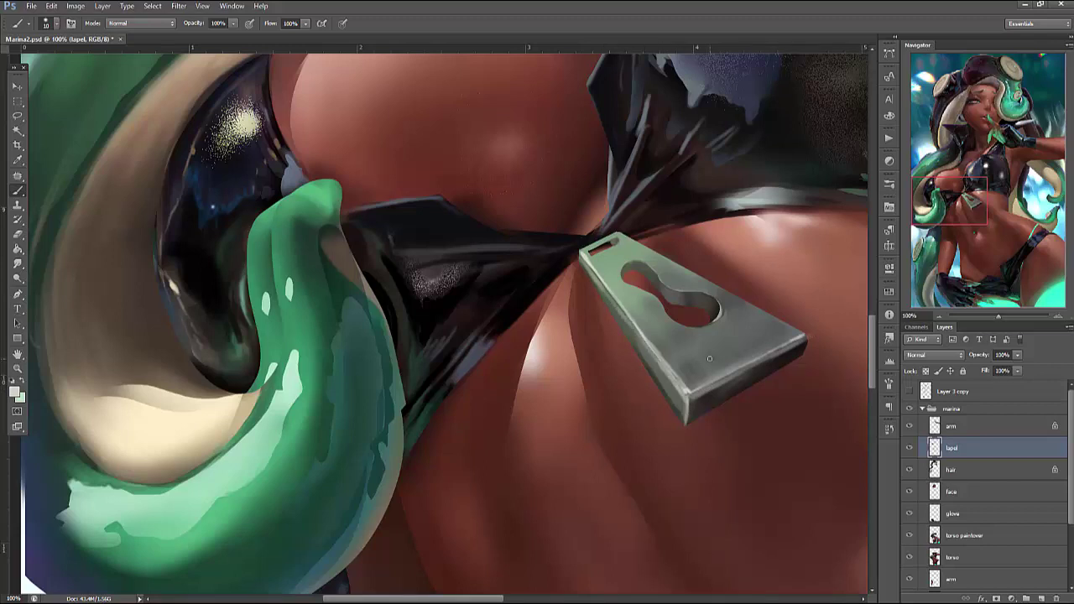
Try tinting the pull's lassoed narrow end with a muted beige, #9d987f
left_click(667, 374, "alt")
key("l")
mouse_move(608, 250)
left_mouse_down()
mouse_move(599, 277)
mouse_move(628, 309)
mouse_move(643, 237)
left_mouse_up()
key("b")
right_click(637, 236)
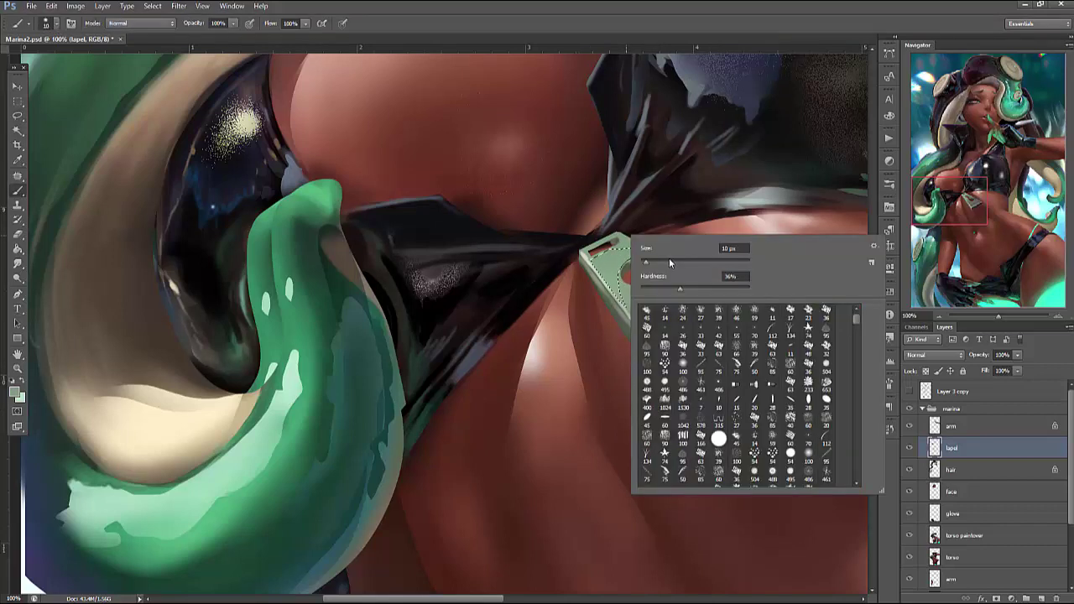
left_click(14, 391)
left_click(151, 394)
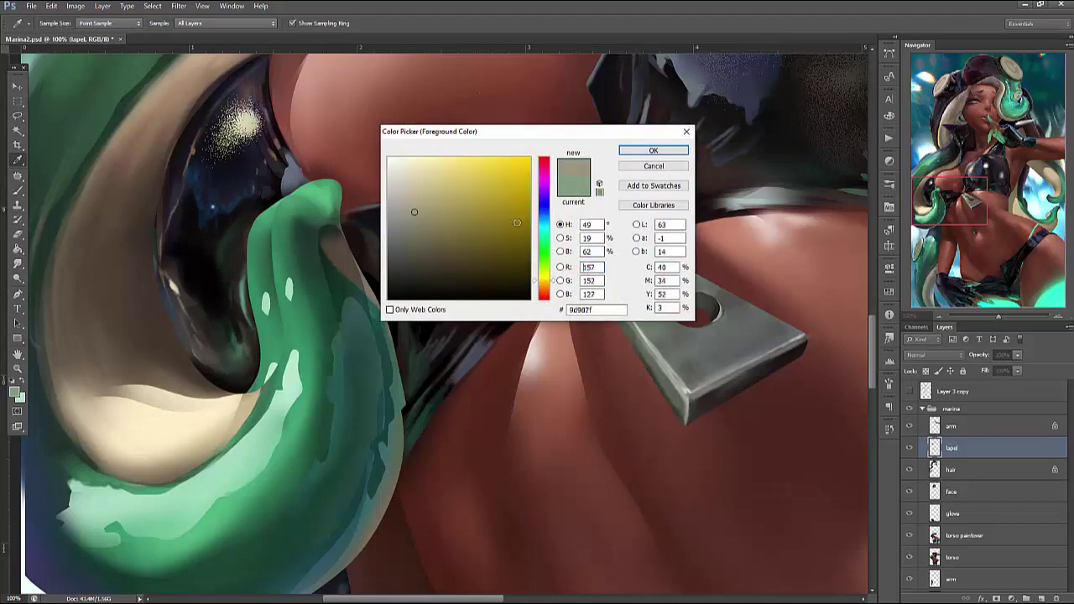
key("Return")
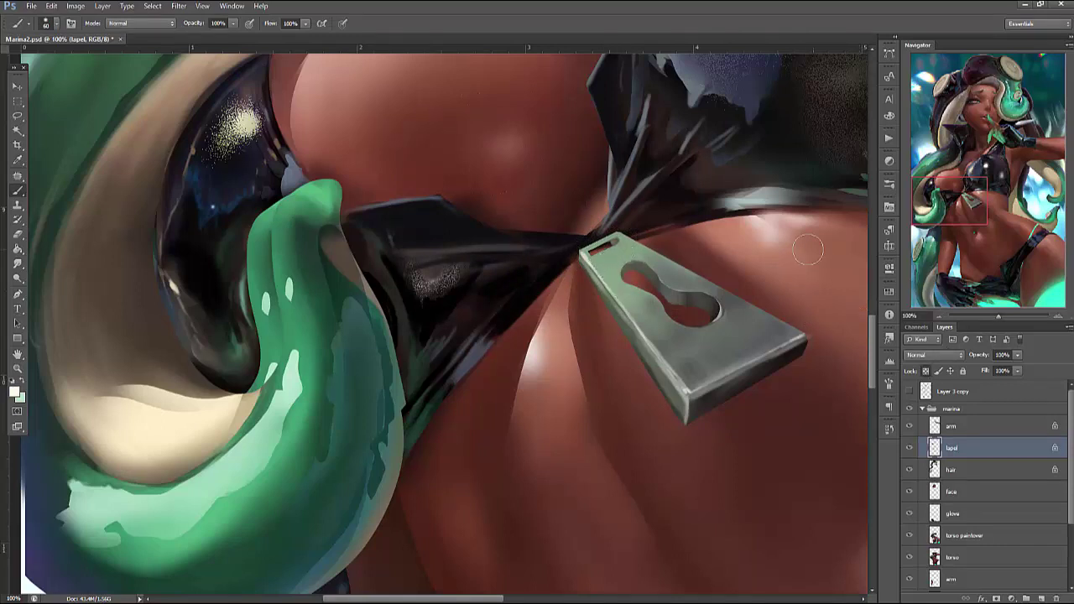
Lasso the surface beside the cutout's narrow part and paint a soft white reflection there with a large brush
key("l")
mouse_move(652, 296)
left_mouse_down()
mouse_move(625, 312)
mouse_move(630, 256)
left_mouse_up()
key("b")
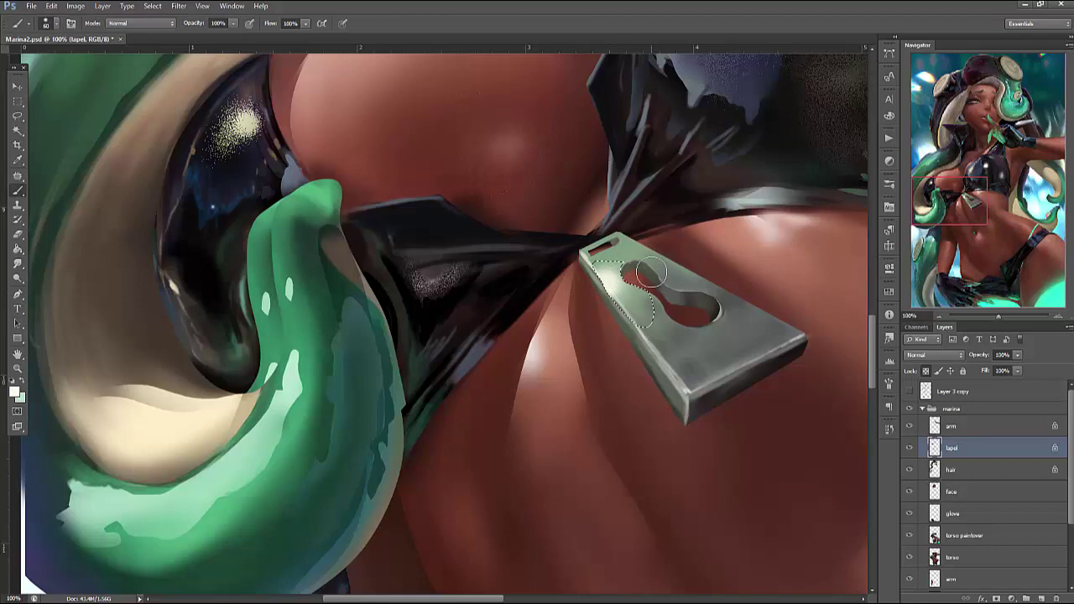
right_click(647, 244)
left_click_drag(660, 265, 672, 264)
key("Return")
right_click(648, 258)
key("Return")
Touch up the pull's front edge highlight and repaint its short side face with sampled tones and a 14 px brush
right_click(675, 208)
key("Return")
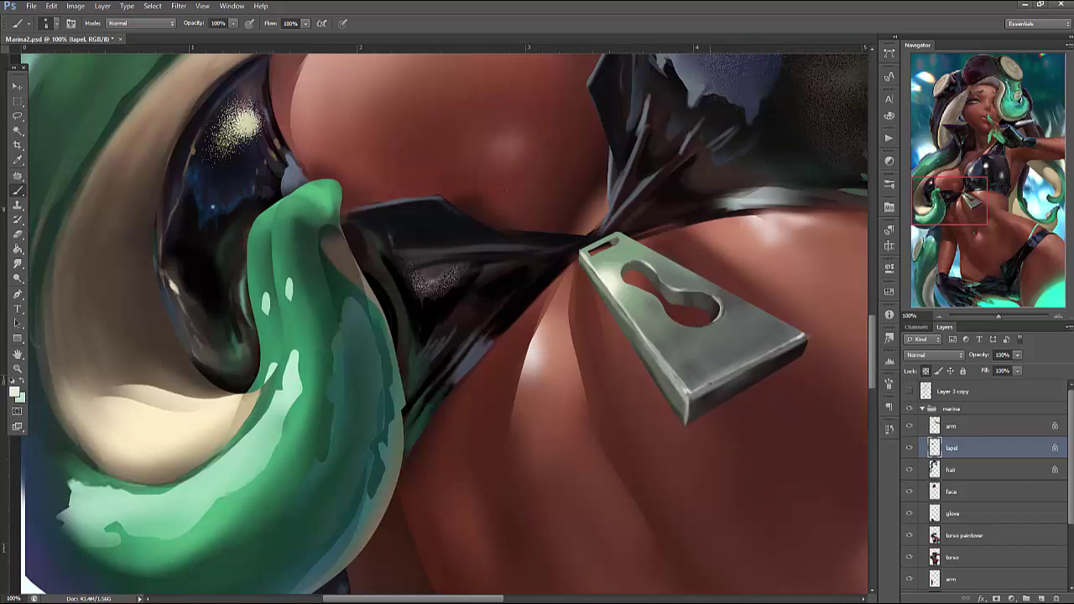
left_click(703, 392, "alt")
right_click(782, 288)
left_click(799, 317)
key("Return")
mouse_move(713, 410)
left_mouse_down()
mouse_move(697, 420)
mouse_move(730, 387)
mouse_move(694, 409)
mouse_move(746, 386)
left_mouse_up()
left_click(782, 356, "alt")
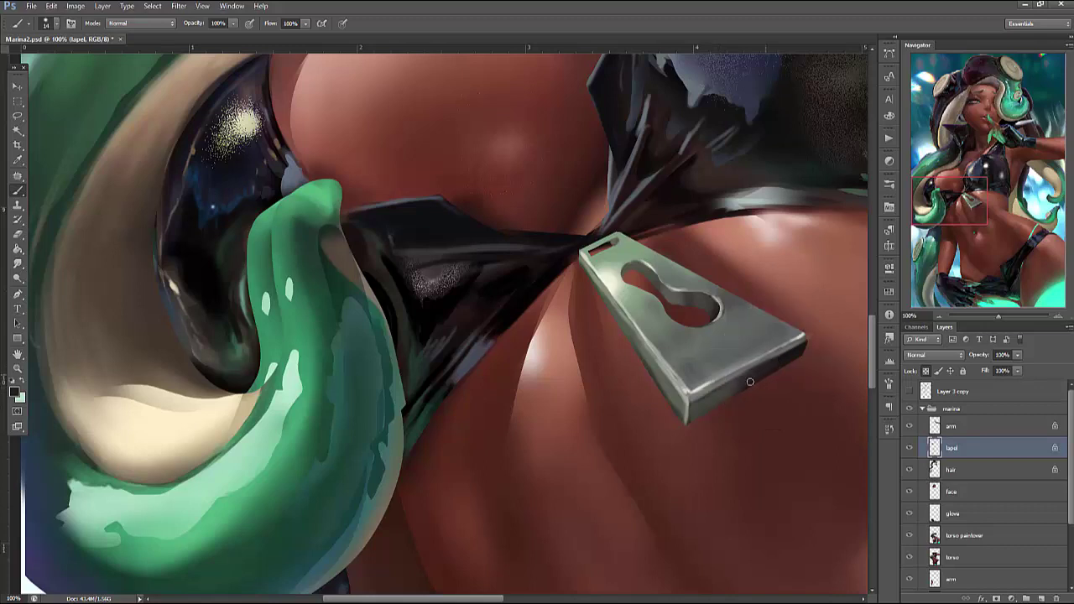
left_click_drag(739, 374, 806, 344)
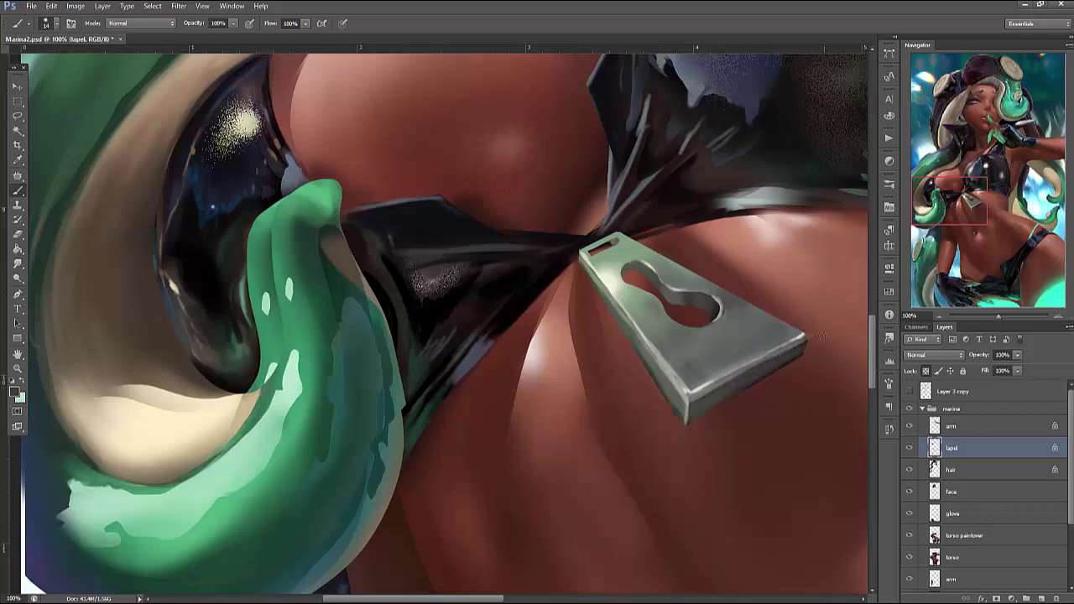
Touch up the pull's side faces with sampled tones and clean up the wide end's far corner with a lasso
left_click(648, 359, "alt")
left_click(808, 338, "alt")
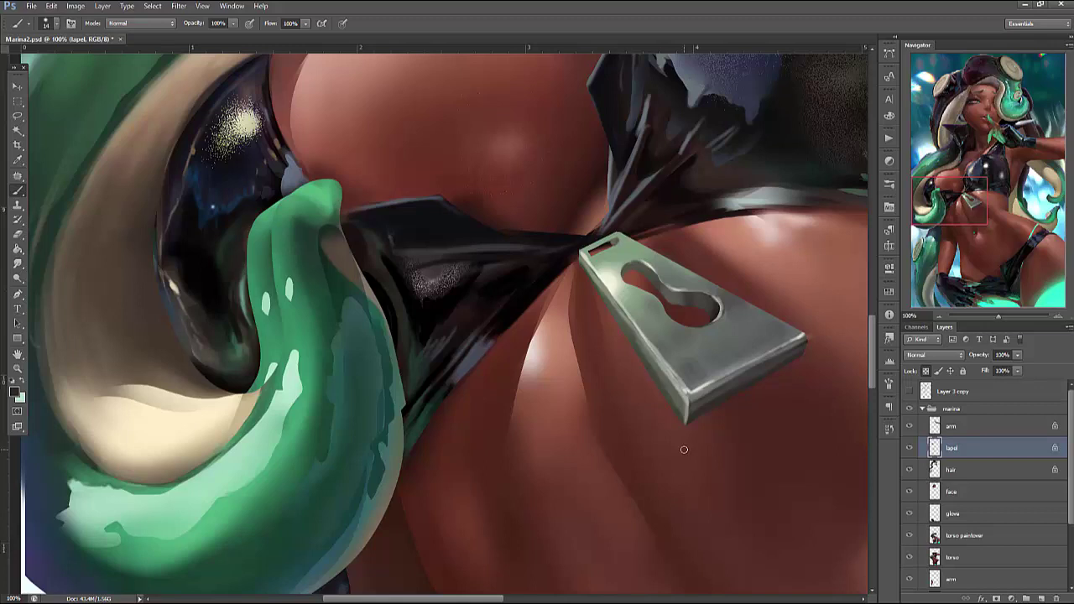
key("l")
mouse_move(809, 336)
left_mouse_down()
mouse_move(820, 319)
mouse_move(827, 336)
mouse_move(814, 356)
left_mouse_up()
key("ctrl+d")
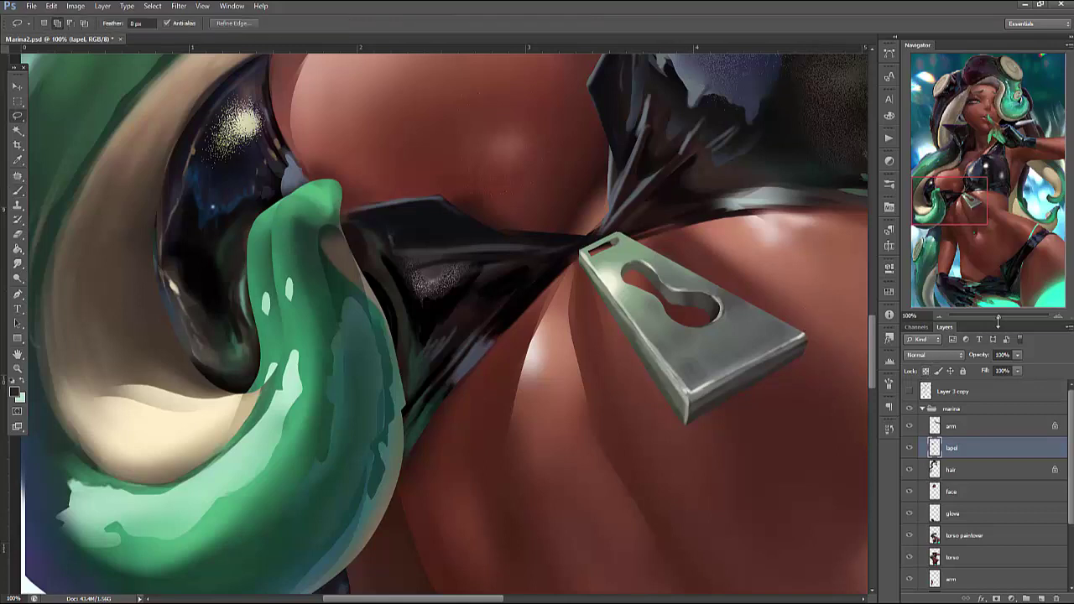
Set the brush hardness to 100% and adjust the brush size
key("b")
right_click(665, 252)
key("Tab")
type("100")
key("Tab")
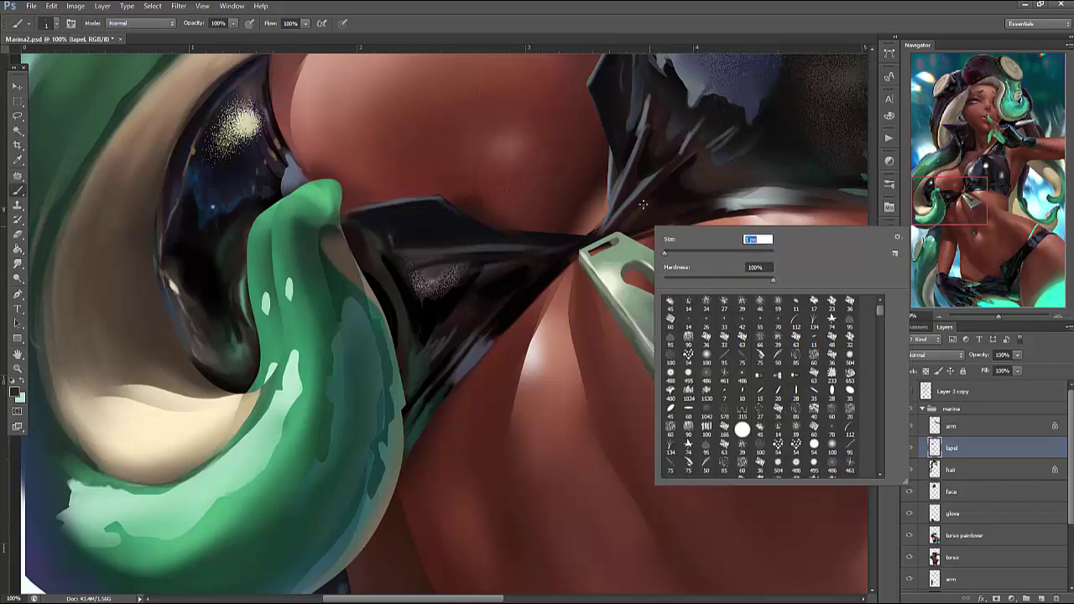
key("Return")
right_click(636, 169)
key("Tab")
key("Return")
Lasso the whole zipper pull, move it slightly down and away from the lapels' meeting point, and deselect
key("l")
mouse_move(603, 186)
left_mouse_down()
mouse_move(602, 449)
mouse_move(755, 271)
mouse_move(764, 294)
left_mouse_up()
key("ctrl+t")
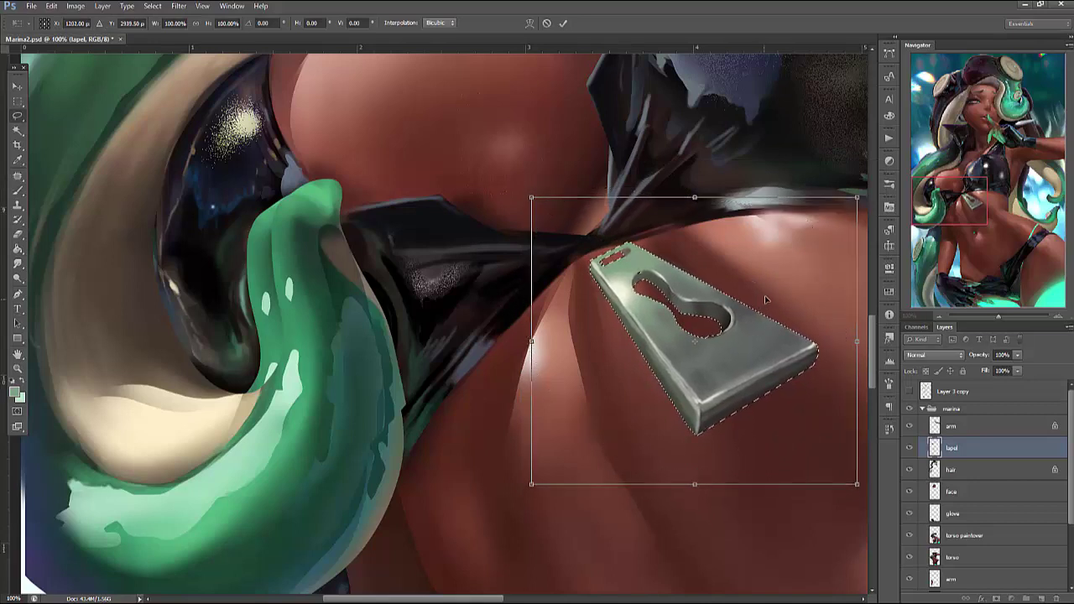
key("Return")
key("ctrl+d")
key("b")
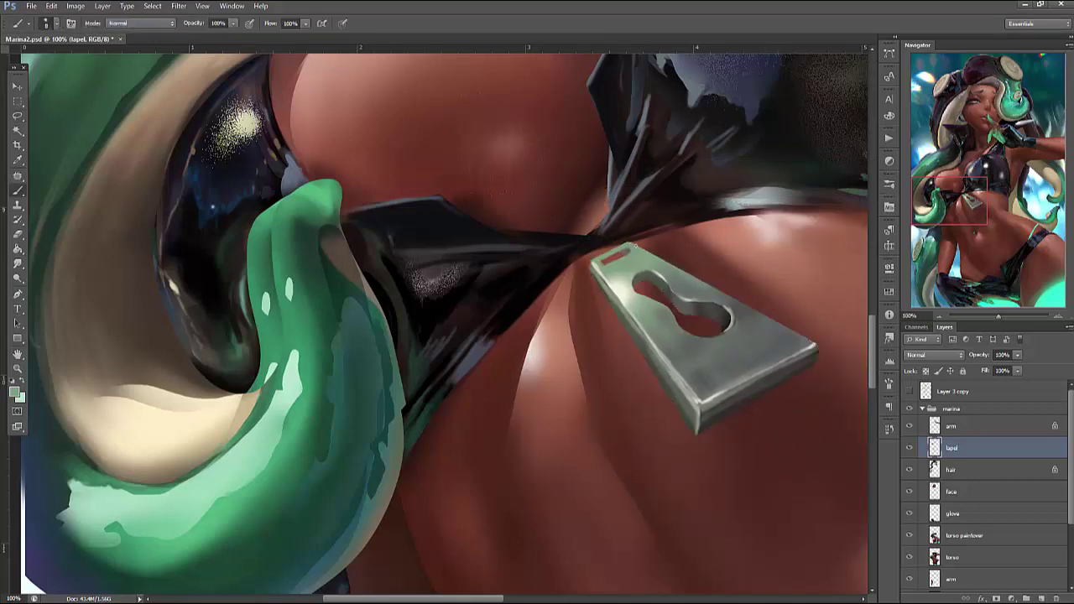
Paint a small pale green link from the pull's slot up to the lapels' meeting point
right_click(600, 213)
left_click(669, 192)
left_click_drag(604, 251, 593, 239)
left_click(608, 234, "alt")
left_click(612, 241, "alt")
left_click(611, 252, "alt")
left_click(596, 245, "alt")
Refine the link's edges and shading around the slot with a finer brush and sampled light and dark tones
right_click(617, 176)
left_click(613, 233, "alt")
right_click(613, 178)
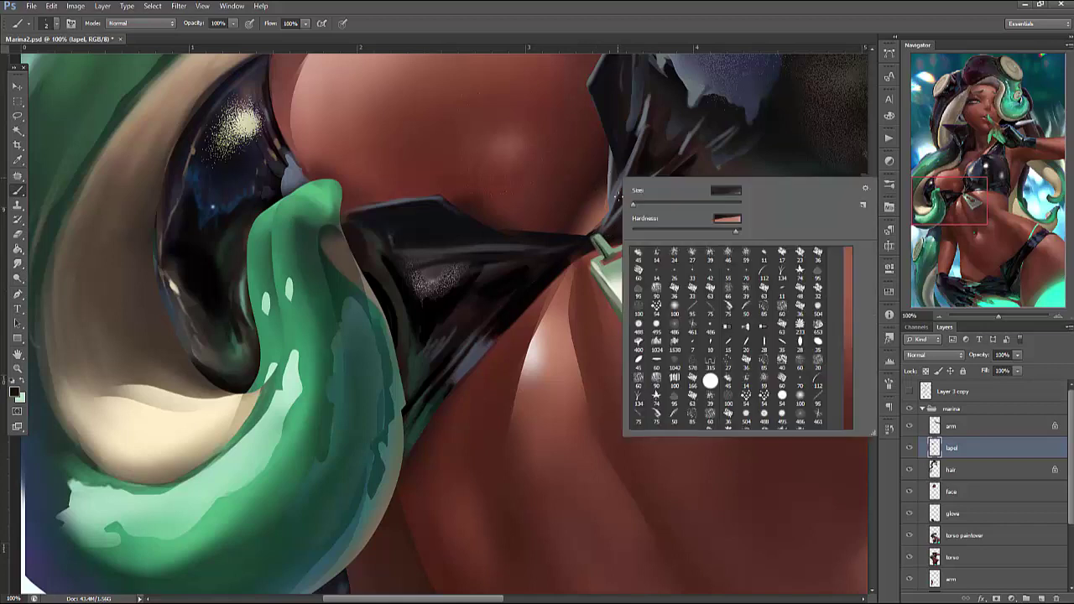
left_click(605, 261, "alt")
left_click(597, 240, "alt")
left_click(615, 243, "alt")
left_click(607, 249, "alt")
left_click(614, 249, "alt")
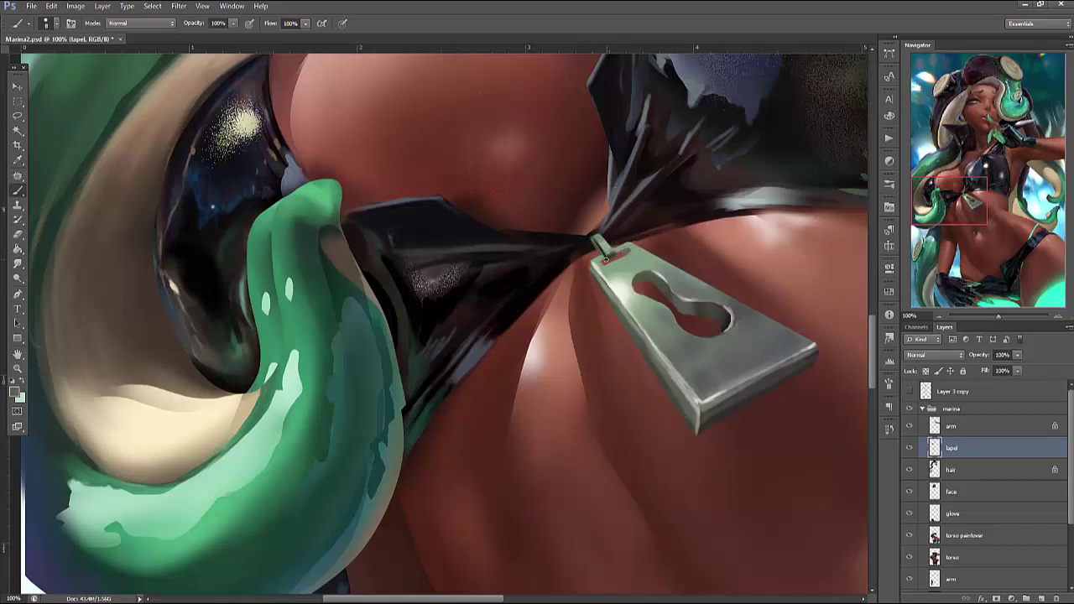
left_click(609, 220, "alt")
left_click_drag(607, 245, 621, 253)
left_click(602, 262, "alt")
left_click(604, 267, "alt")
key("ctrl+t")
left_click_drag(755, 410, 746, 402)
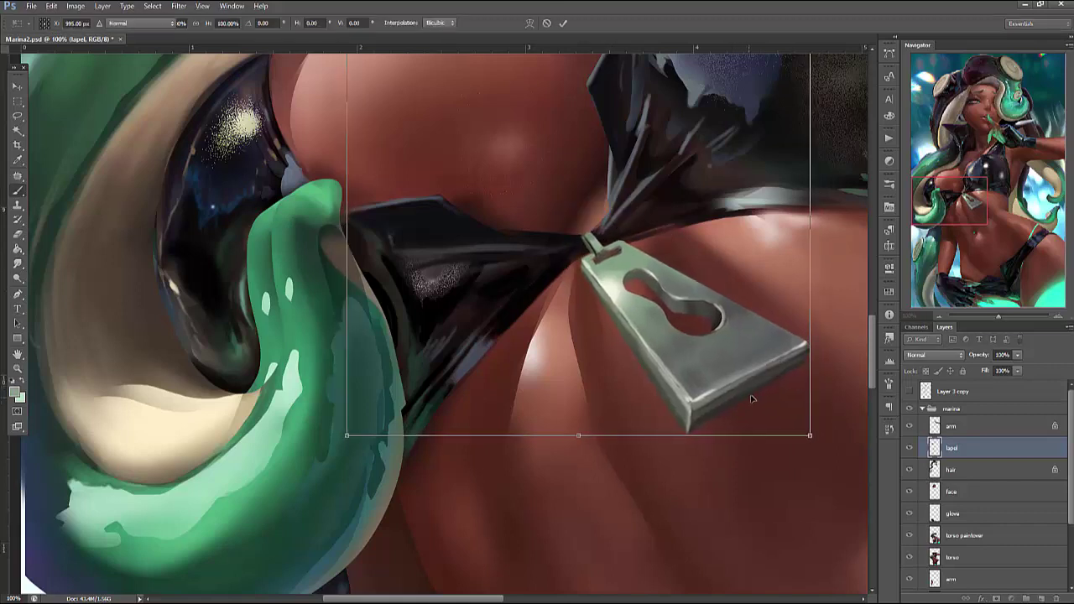
key("Escape")
key("b")
Select the pull with its link, move it slightly up toward the lapels' meeting point, and deselect
key("m")
left_click_drag(522, 171, 867, 428)
key("ctrl+t")
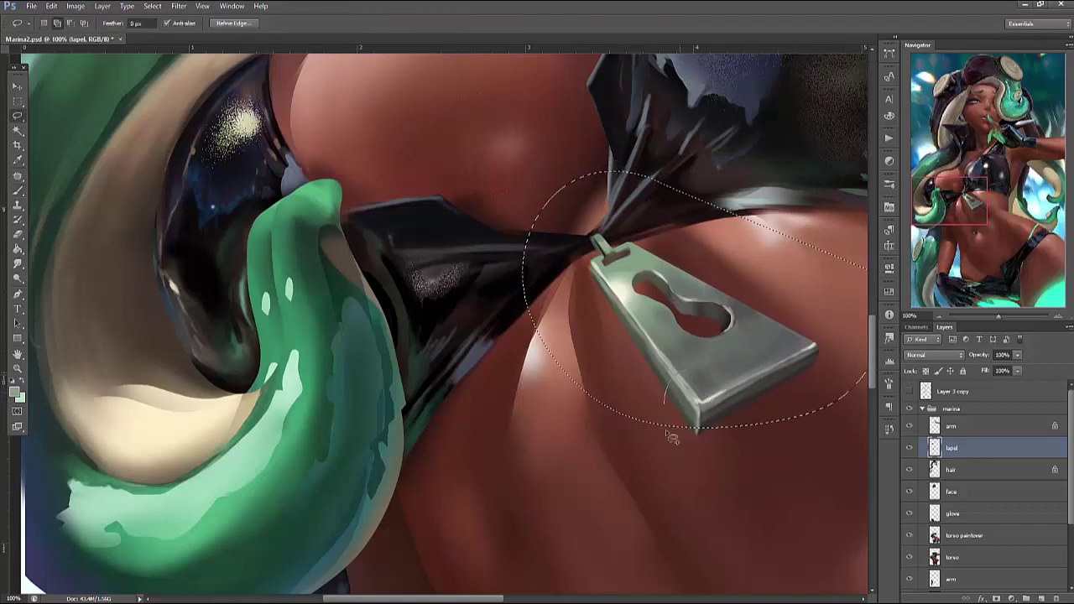
left_click_drag(791, 395, 768, 375)
key("l")
key("Return")
key("ctrl+t")
key("Return")
key("ctrl+d")
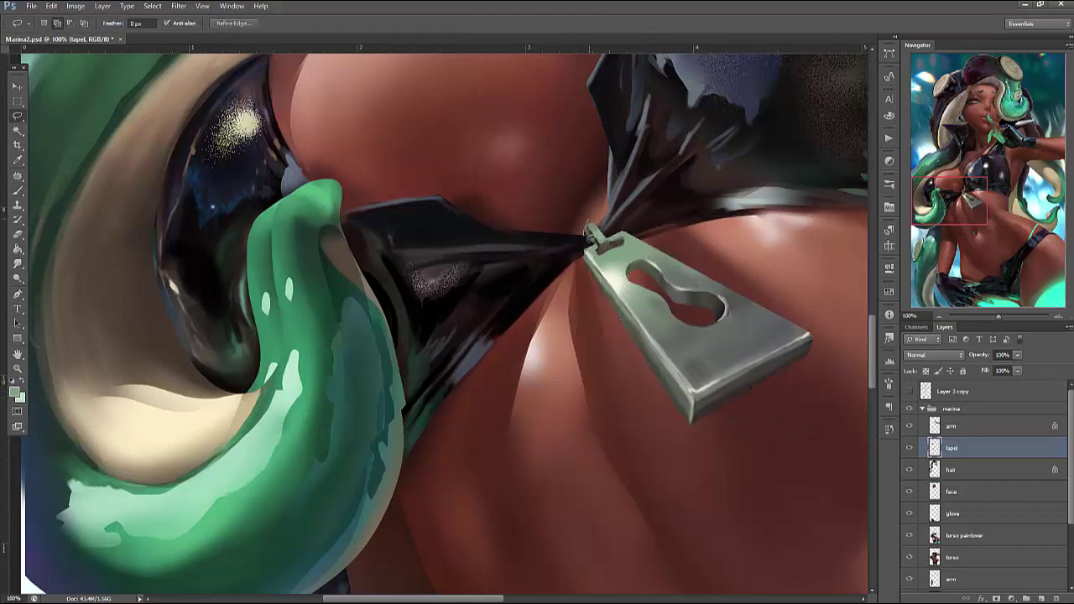
Hide and reshow the lapel layer to compare the picture with and without the zipper pull
left_click(909, 448)
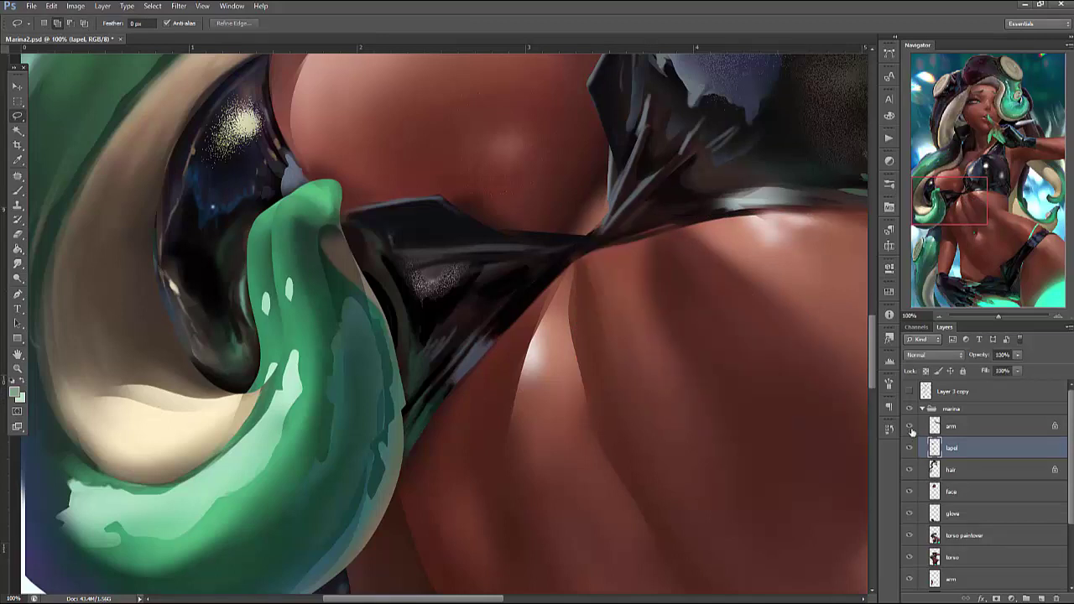
left_click(909, 448)
scroll(722, 487, "up", 5)
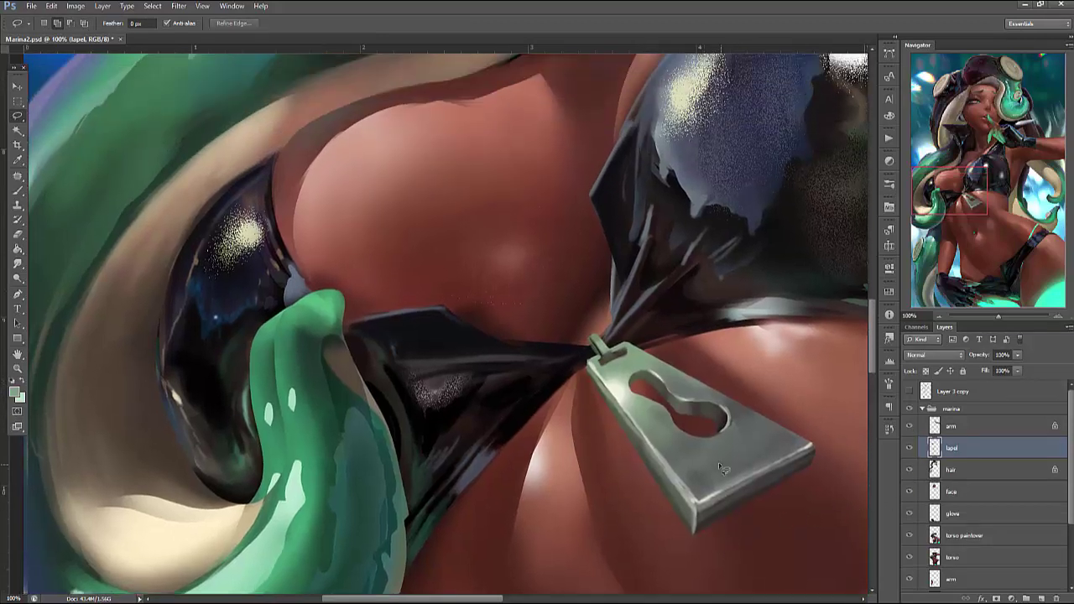
left_click_drag(737, 412, 797, 406)
Paint five pale green zipper teeth along the lower lapel's upper edge, from its peak to the pull
key("b")
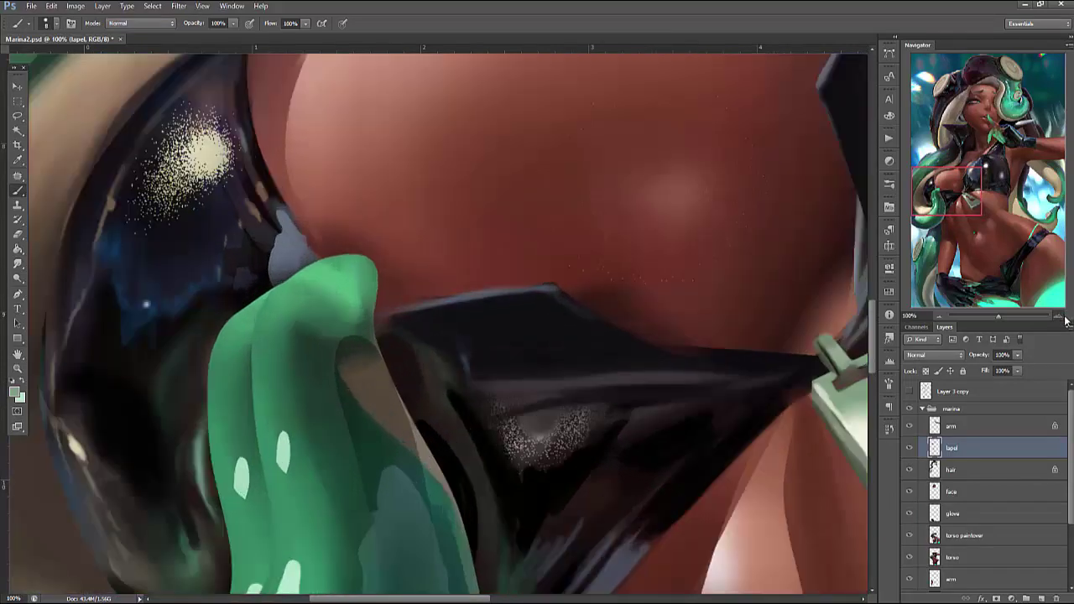
left_click(1059, 316)
left_click(940, 318)
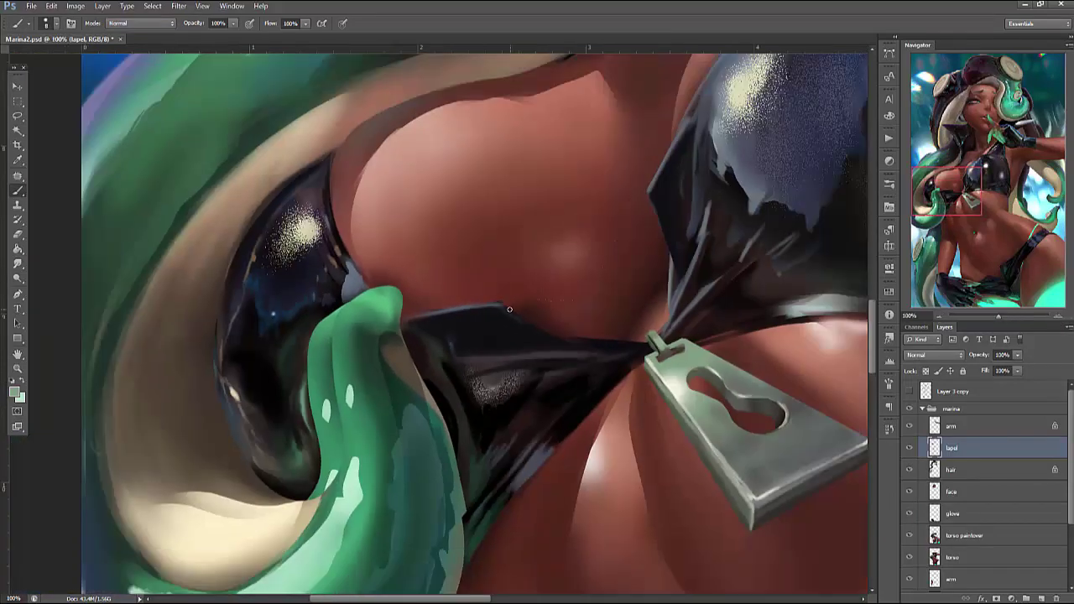
left_click(513, 311)
left_click(537, 328)
left_click(539, 326)
left_click(569, 337)
left_click(601, 340)
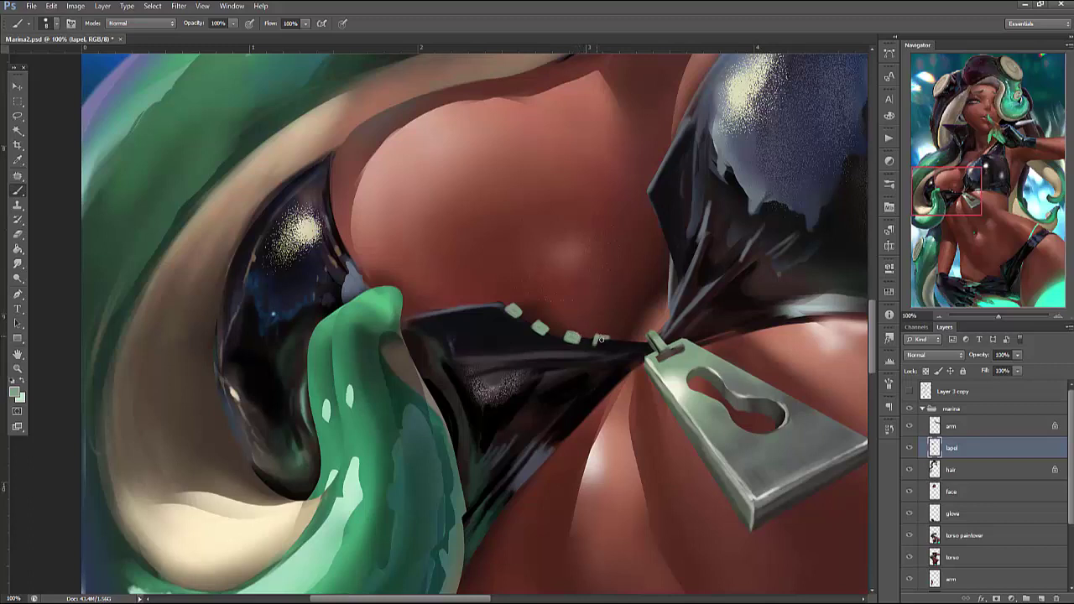
left_click(626, 339)
Paint matching zipper teeth down the opposite lapel's inner edge, from its pointed corner to the pull
left_click(646, 202)
left_click(660, 235)
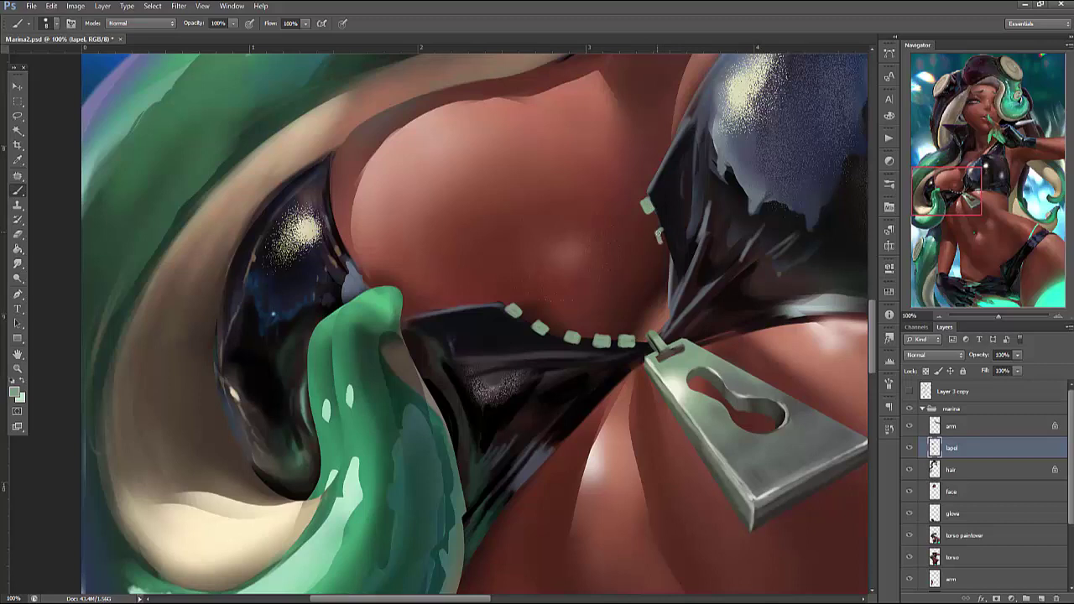
left_click(667, 257)
left_click(671, 288)
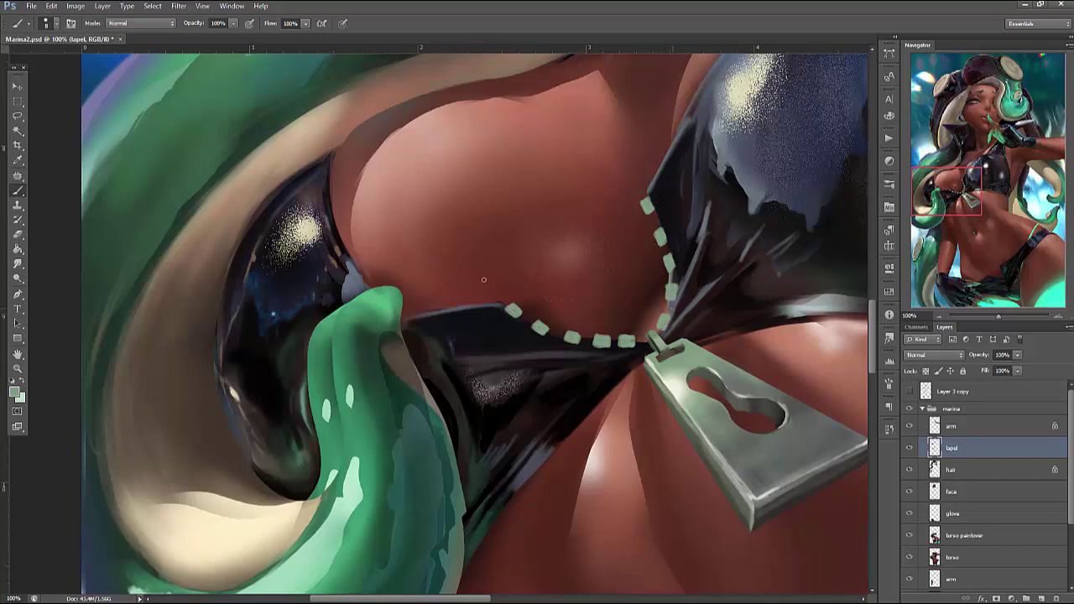
Extend the lower lapel's row with three more zipper teeth, from its peak toward the green tentacle tip
left_click(482, 300)
left_click(450, 305)
left_click(419, 309)
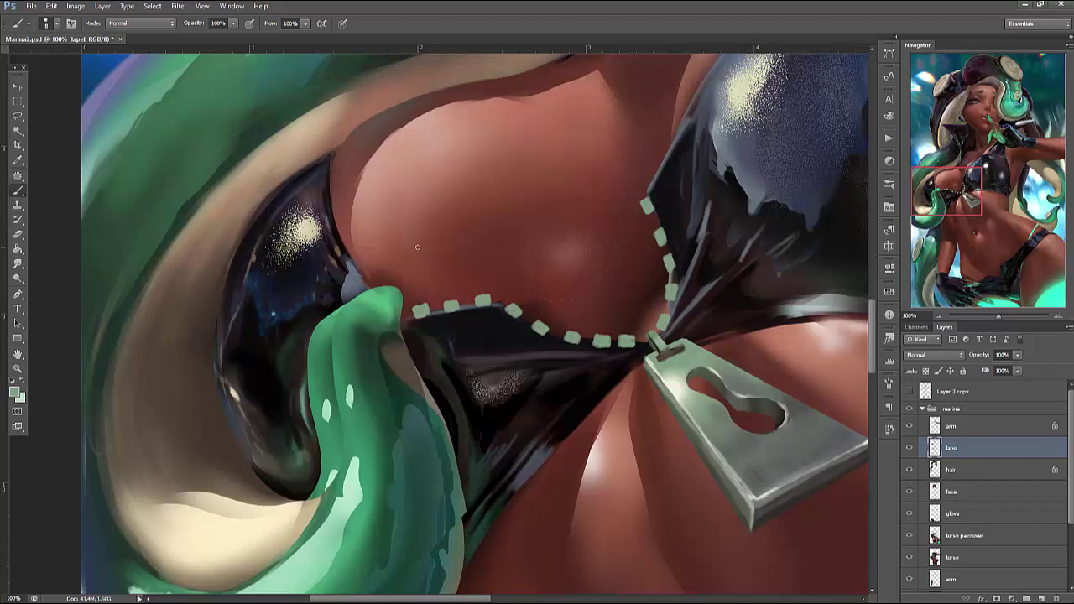
scroll(691, 369, "up", 5)
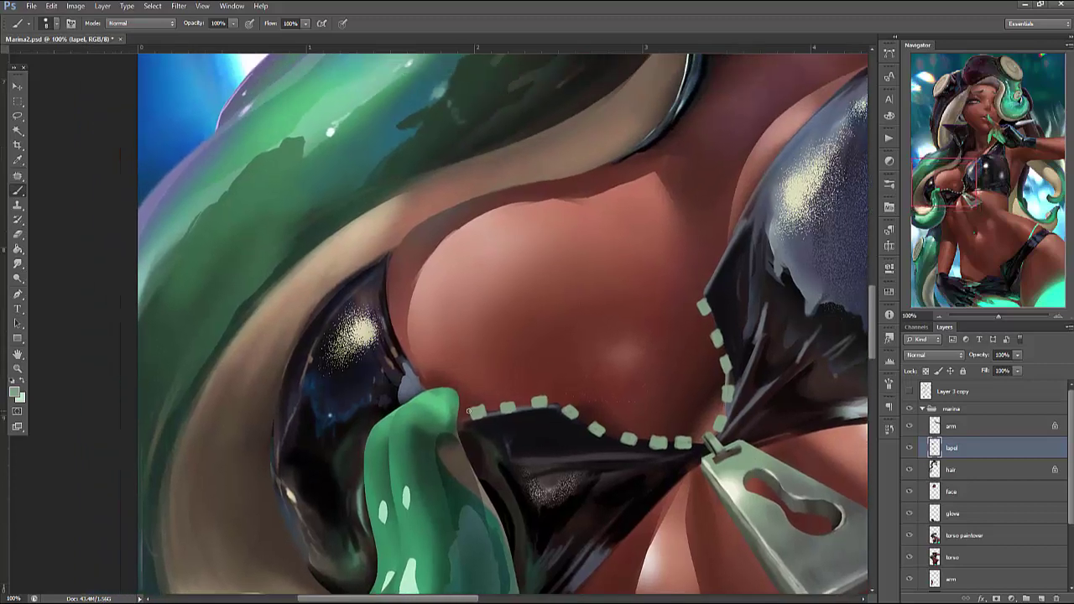
Paint pale green zipper teeth up the top's inner edge, from the green tentacle tip to the garment's upper corner
left_click_drag(414, 375, 422, 380)
left_click_drag(400, 344, 406, 350)
left_click_drag(388, 315, 390, 313)
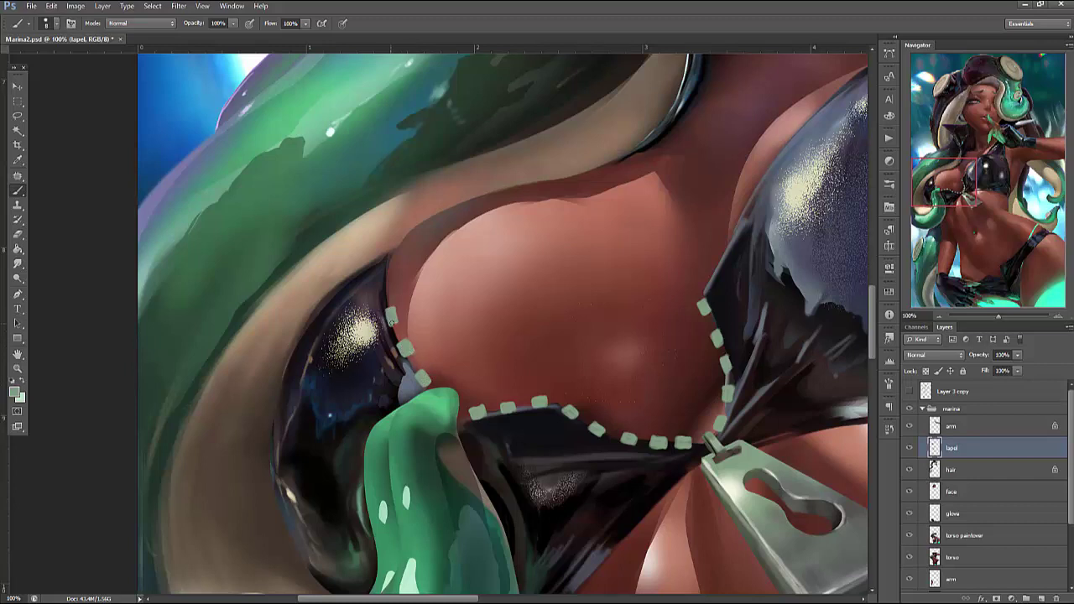
left_click_drag(390, 268, 398, 246)
Continue the opposite lapel's teeth from its pointed corner up along the cup's upper edge, and trim the last ones with a lasso selection
scroll(738, 453, "up", 3)
scroll(738, 453, "right", 3)
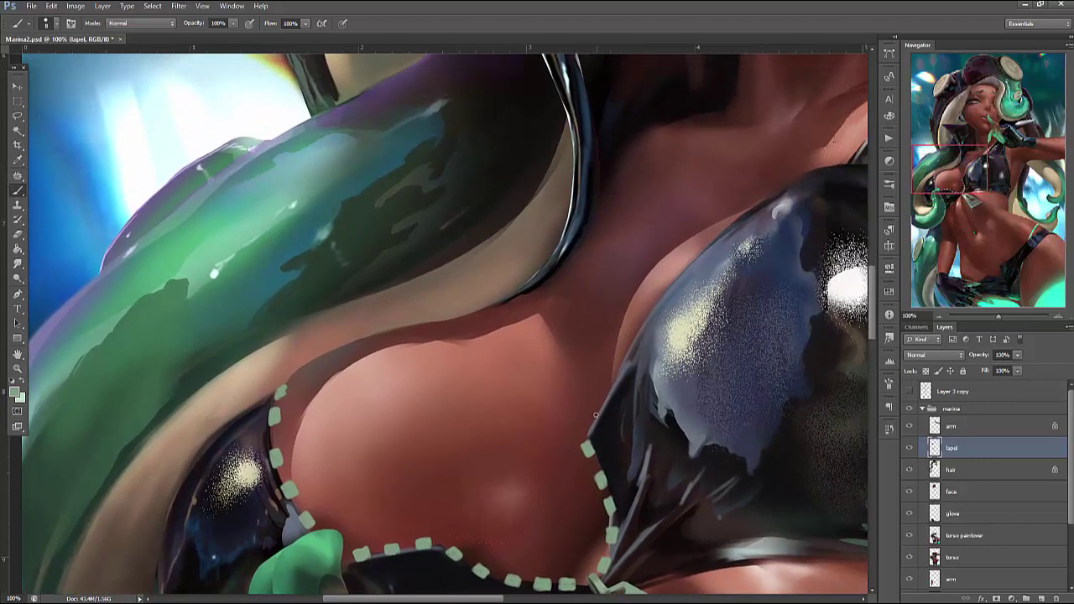
left_click_drag(589, 427, 591, 418)
left_click_drag(612, 386, 627, 343)
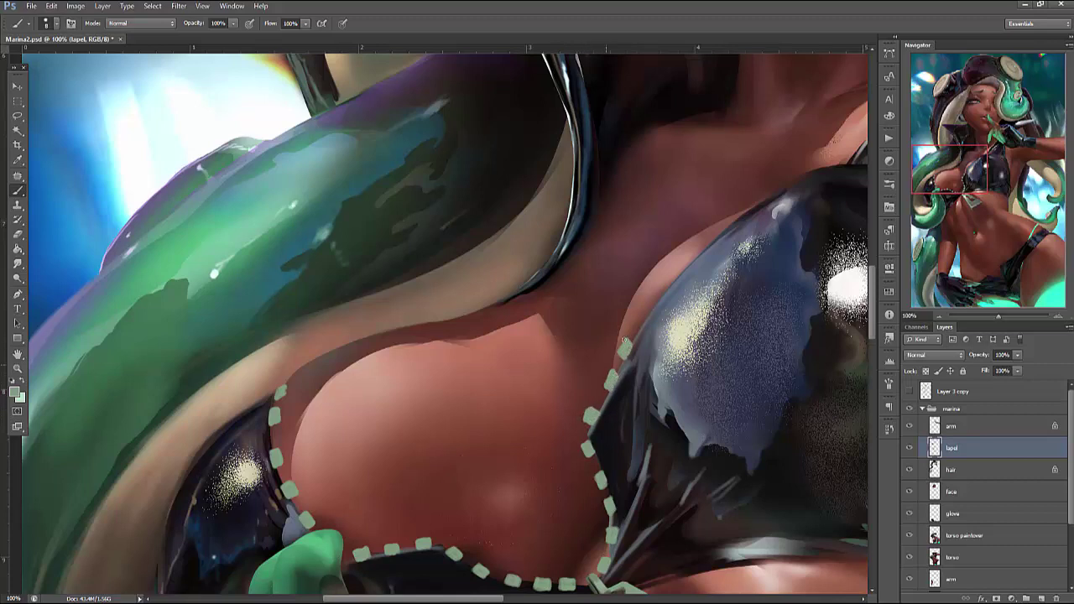
left_click_drag(638, 317, 638, 329)
left_click_drag(656, 301, 659, 292)
mouse_move(678, 275)
left_mouse_down()
mouse_move(722, 208)
mouse_move(730, 223)
mouse_move(787, 175)
mouse_move(766, 201)
left_mouse_up()
key("l")
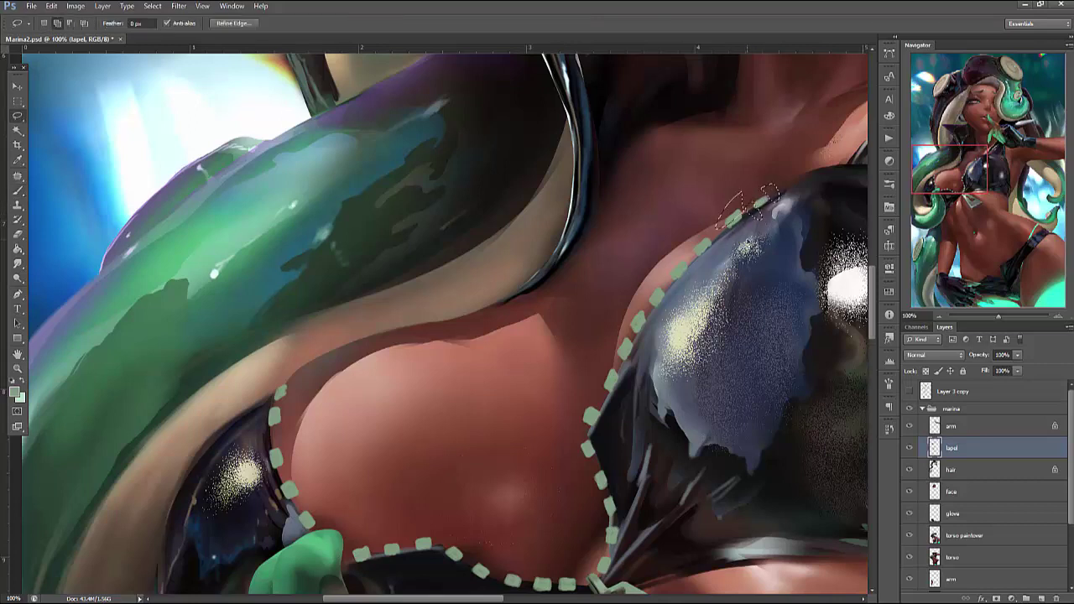
key("ctrl+d")
Paint zipper teeth along the open edge above the glossy cup, from the chest up to the raised green fingertips
left_click_drag(782, 378, 702, 479)
key("b")
left_click_drag(766, 263, 764, 267)
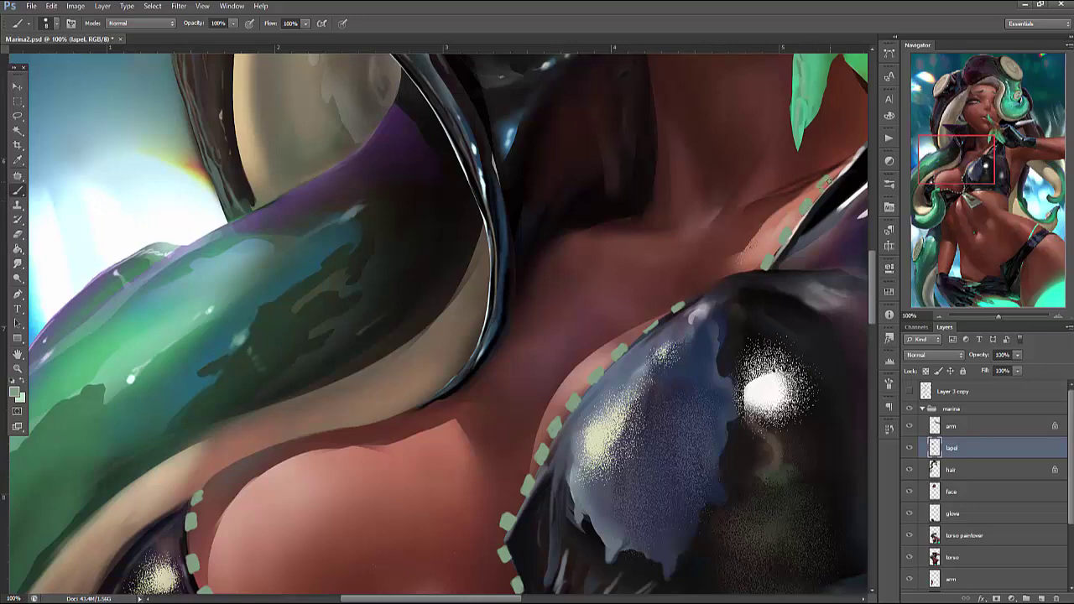
mouse_move(825, 182)
left_mouse_down()
mouse_move(790, 296)
mouse_move(770, 292)
mouse_move(742, 349)
mouse_move(769, 319)
left_mouse_up()
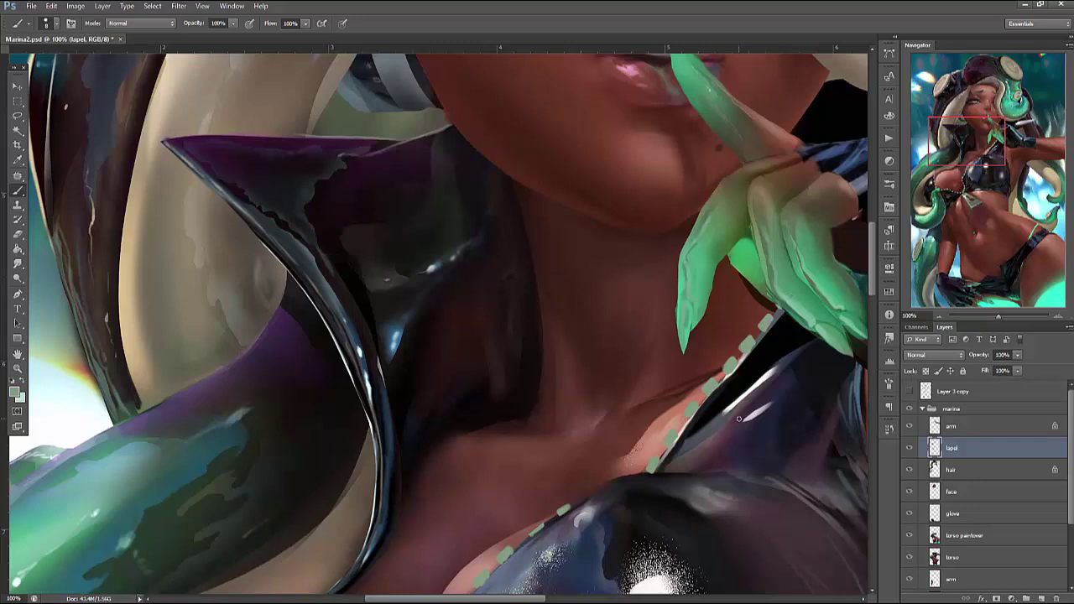
Paint zipper teeth around the lower curve of the tall collar, where its edge crosses the beige and dark hair
mouse_move(739, 418)
left_mouse_down()
mouse_move(666, 451)
mouse_move(757, 432)
mouse_move(710, 425)
mouse_move(713, 339)
mouse_move(664, 349)
left_mouse_up()
left_click_drag(683, 310, 684, 316)
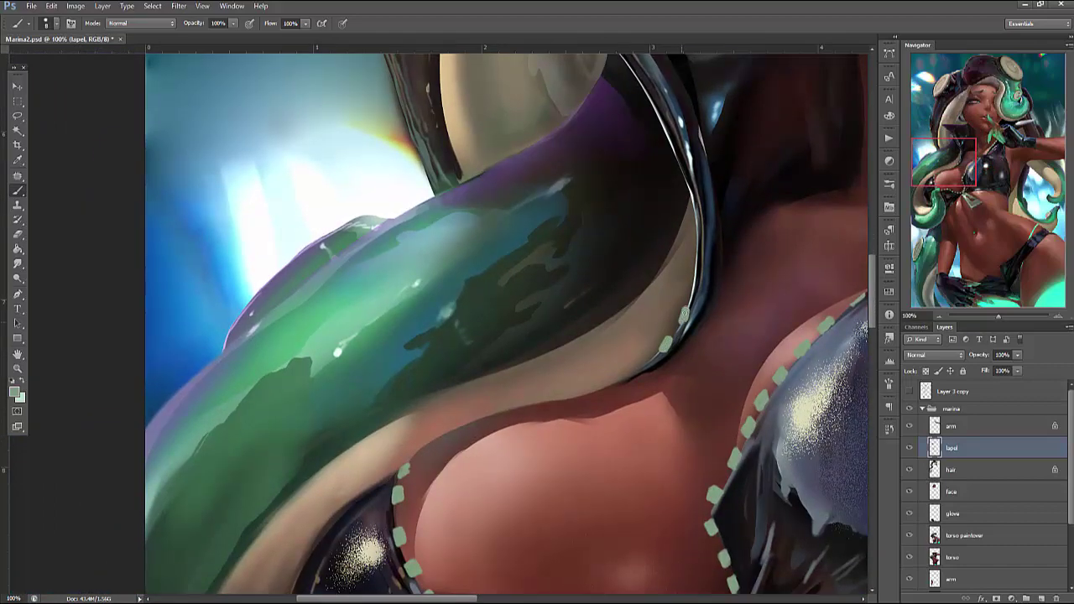
left_click(684, 316)
left_click_drag(693, 271, 695, 280)
left_click_drag(701, 235, 699, 250)
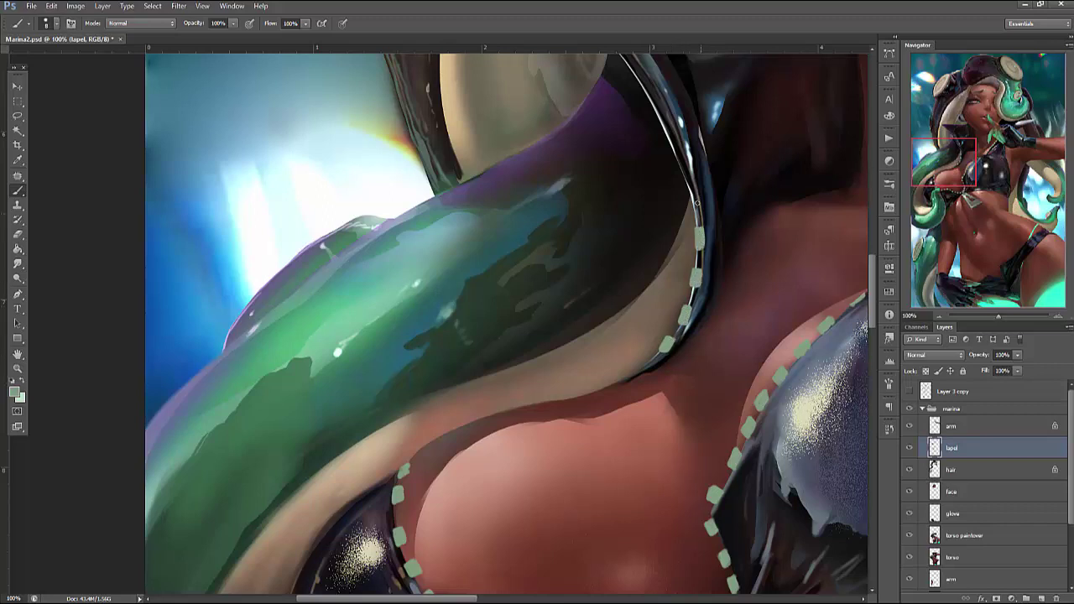
left_click_drag(687, 193, 702, 299)
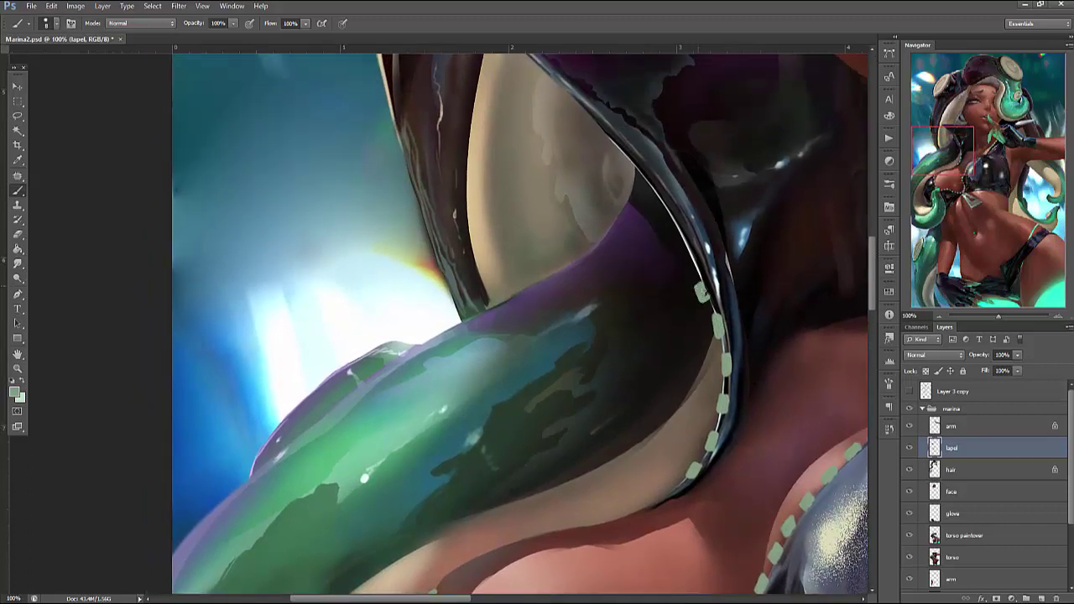
Extend the collar's row of zipper teeth upward along its edge to the pointed purple tip
left_click_drag(687, 246, 682, 257)
left_click_drag(663, 209, 669, 223)
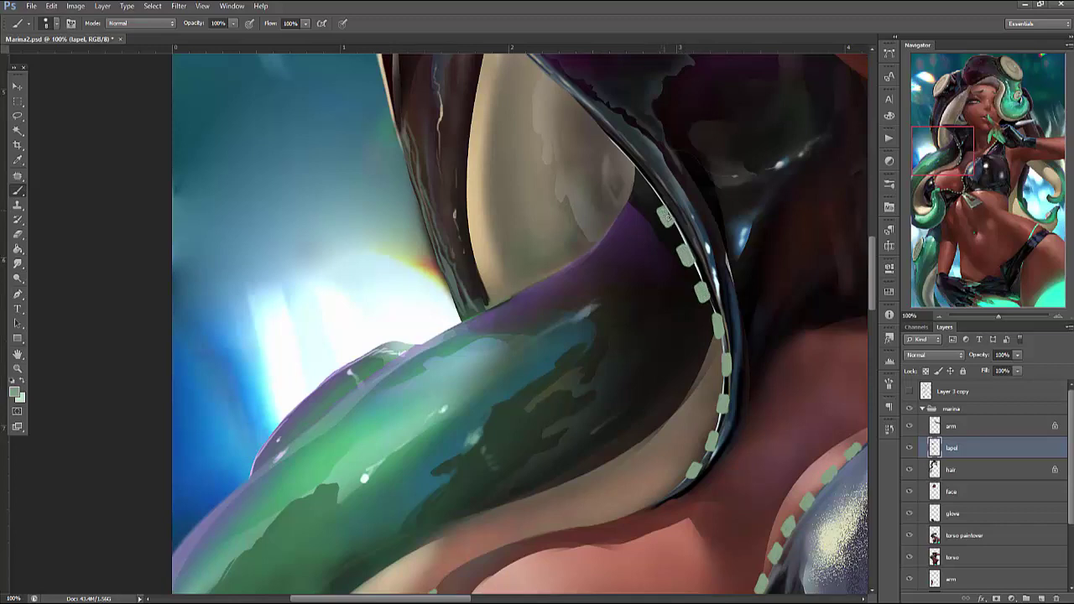
left_click_drag(644, 175, 643, 185)
mouse_move(633, 133)
left_mouse_down()
mouse_move(654, 272)
mouse_move(639, 298)
left_mouse_up()
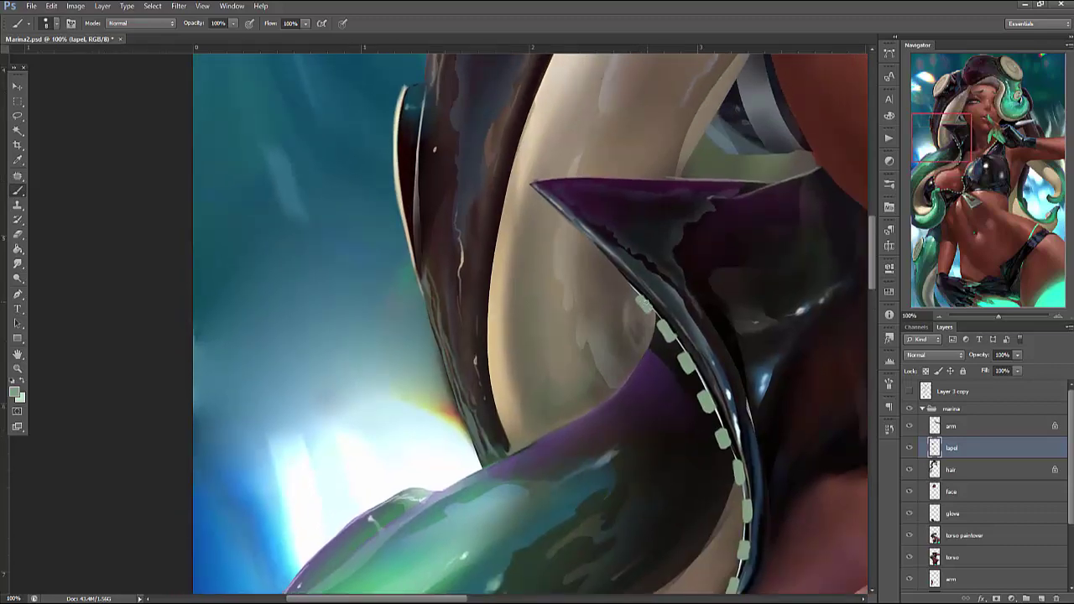
left_click(616, 276)
left_click(590, 248)
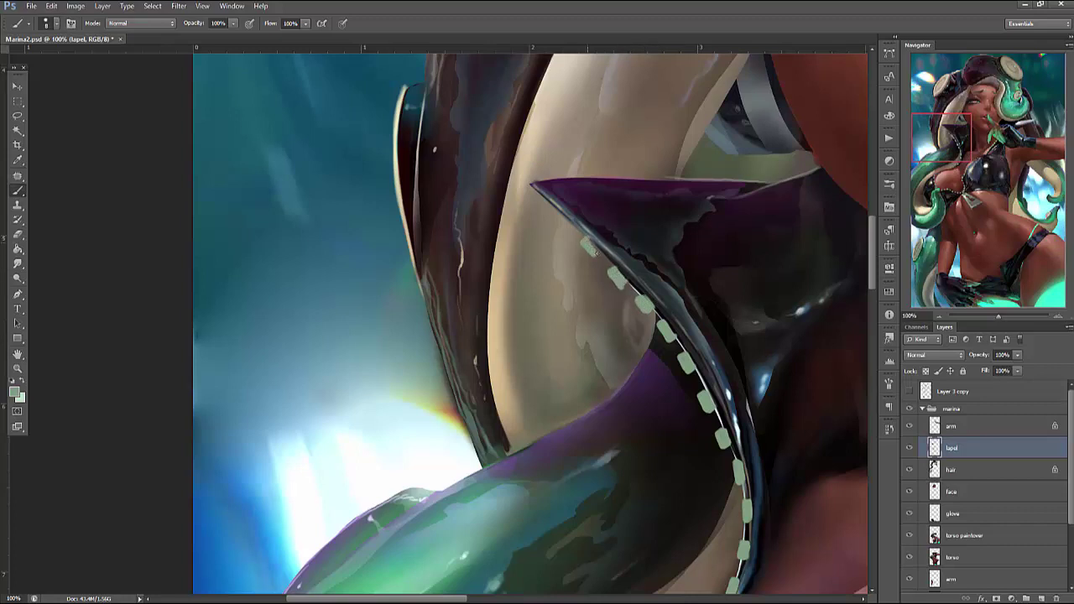
left_click(558, 217)
Trim the zipper teeth near the collar's tip with small lasso selections
key("l")
mouse_move(642, 282)
left_mouse_down()
mouse_move(614, 296)
mouse_move(638, 286)
left_mouse_up()
left_click(628, 292)
left_click_drag(628, 294, 623, 290)
left_click(625, 292)
Paint zipper teeth along the other collar's lower edge, from the gap beside the hand past the glove toward the pale tip
scroll(636, 291, "right", 10)
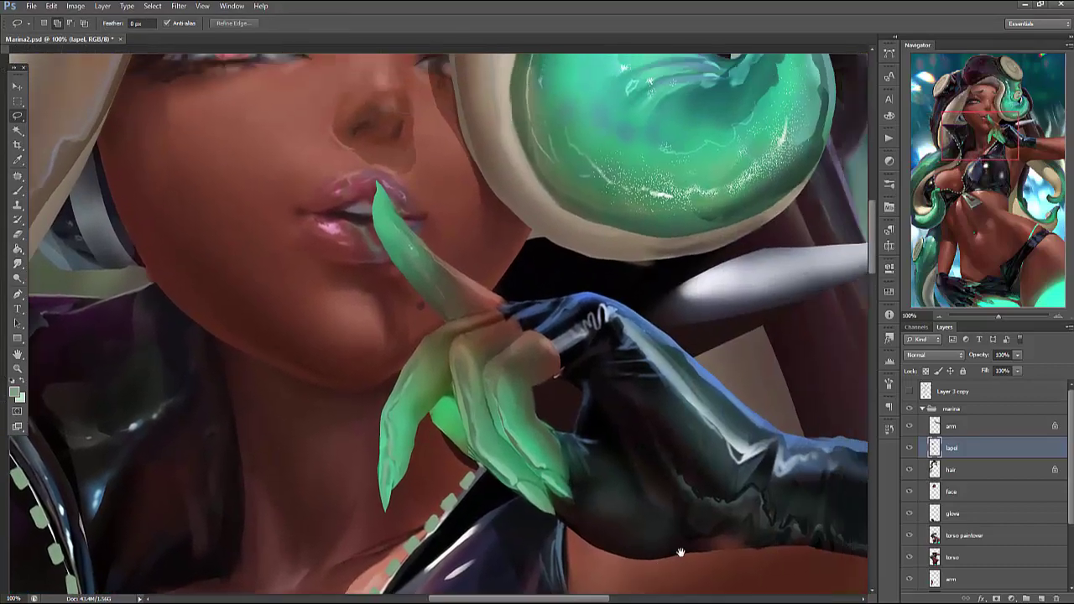
left_click_drag(680, 552, 637, 579)
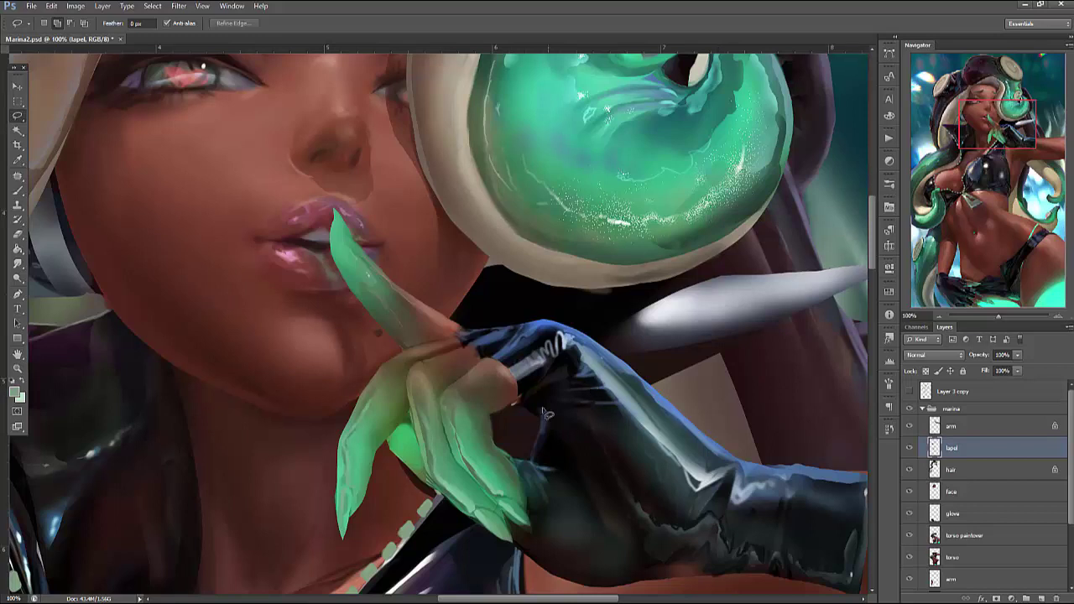
key("b")
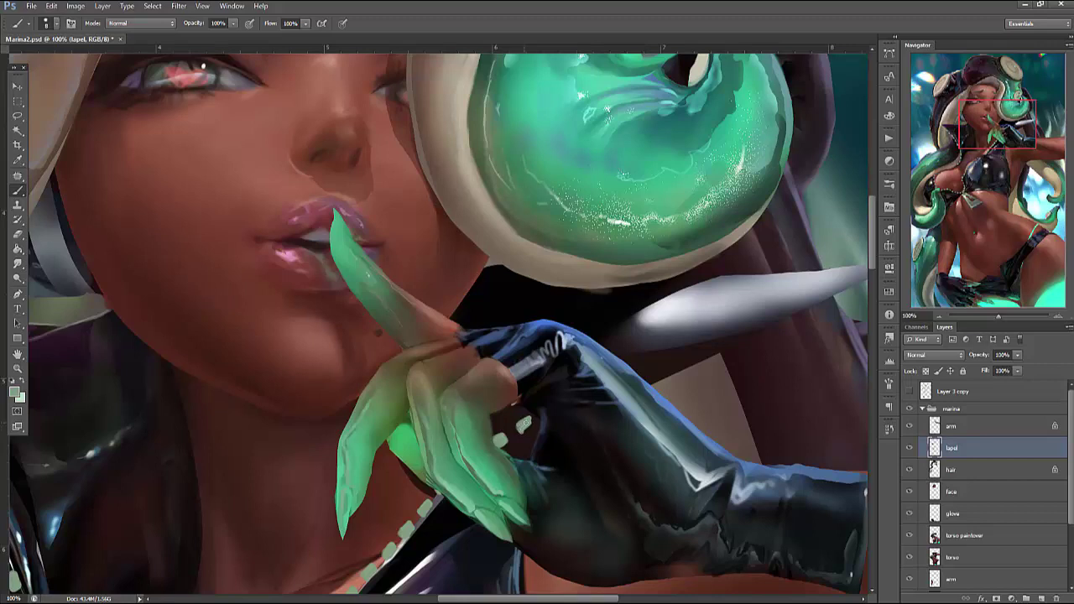
left_click_drag(520, 427, 530, 421)
left_click_drag(636, 371, 649, 360)
mouse_move(673, 358)
left_mouse_down()
mouse_move(774, 331)
mouse_move(837, 299)
left_mouse_up()
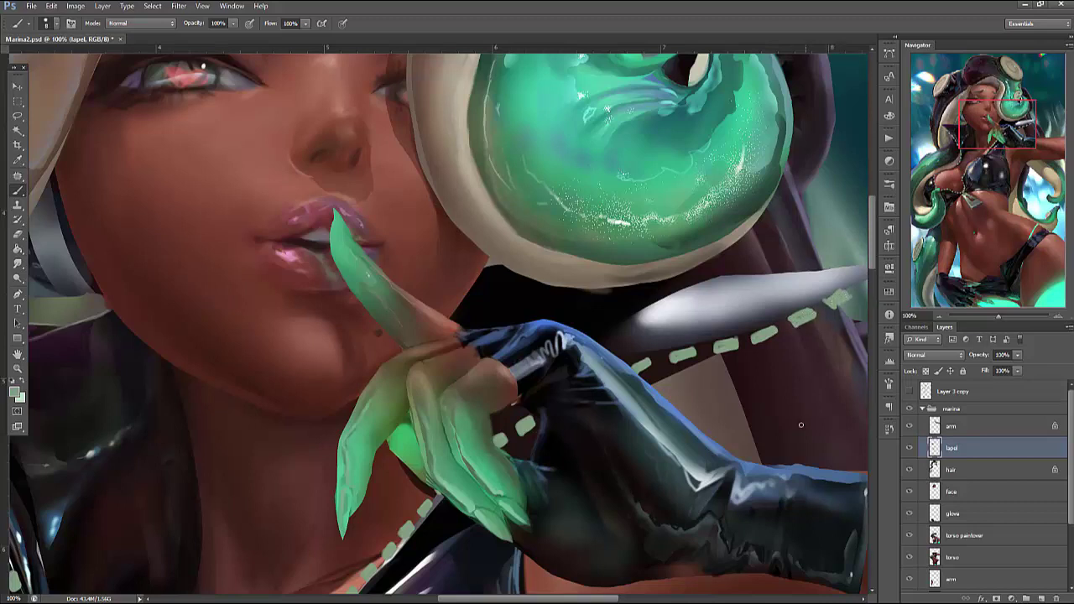
Trim the tooth overlapping the pale collar tip with a lasso selection and paint one more tooth at its end
left_click_drag(774, 485, 729, 501)
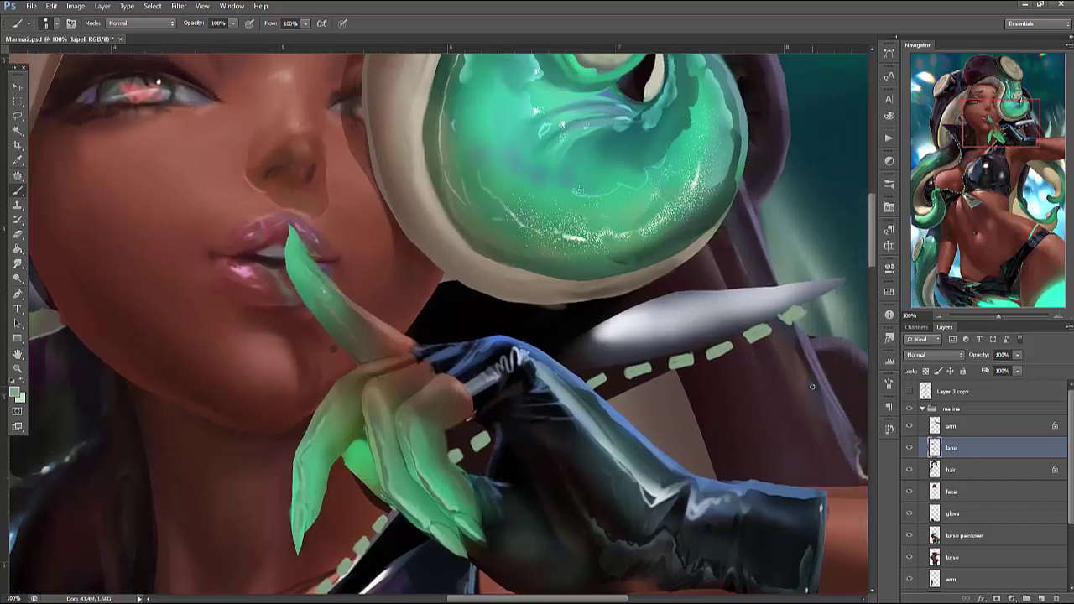
key("l")
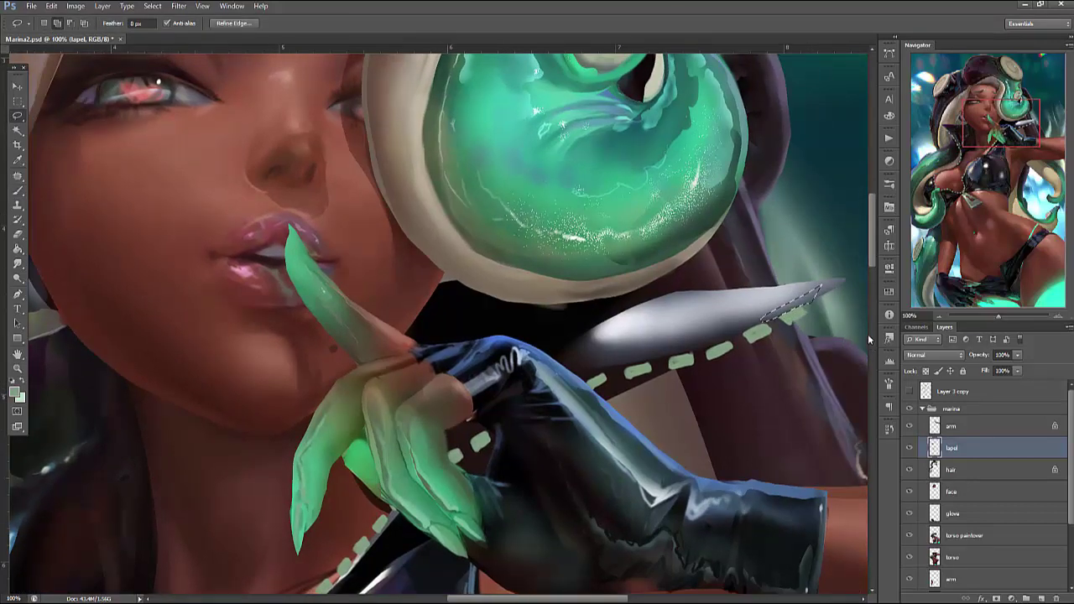
key("b")
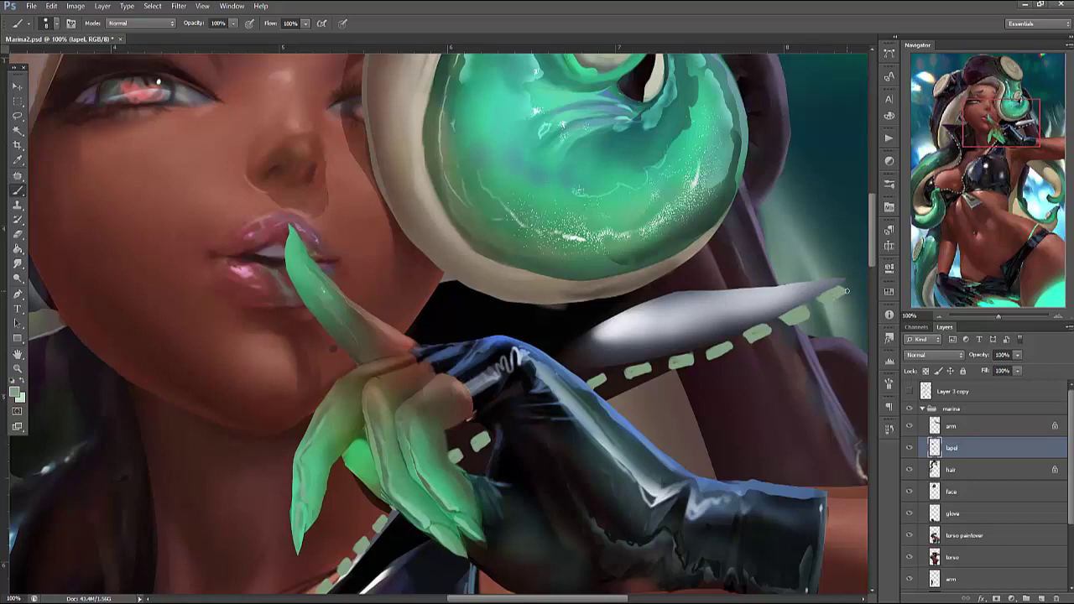
Compare the picture with and without the lapel layer, and paint zipper teeth along both open edges of the shorts' front
left_click(909, 447)
left_click(909, 447)
left_click_drag(1014, 124, 978, 284)
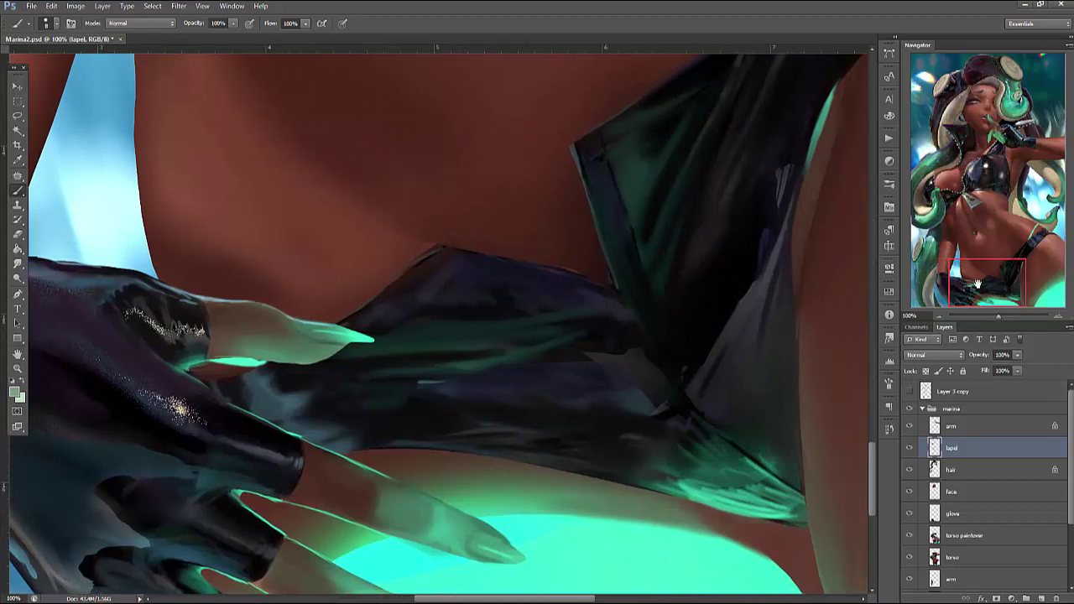
left_click_drag(574, 154, 613, 288)
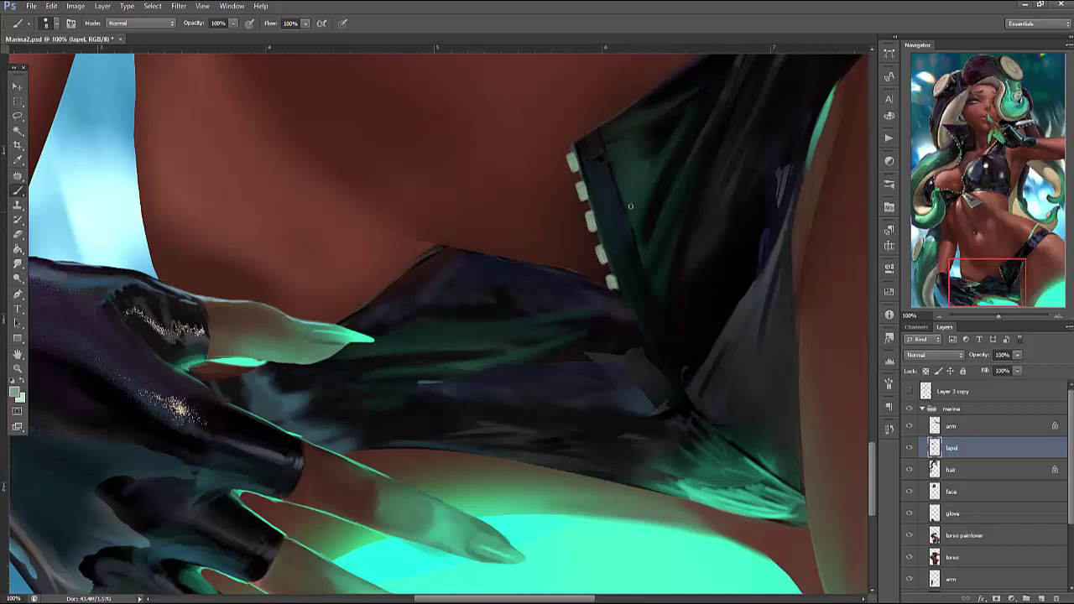
left_click_drag(454, 242, 601, 279)
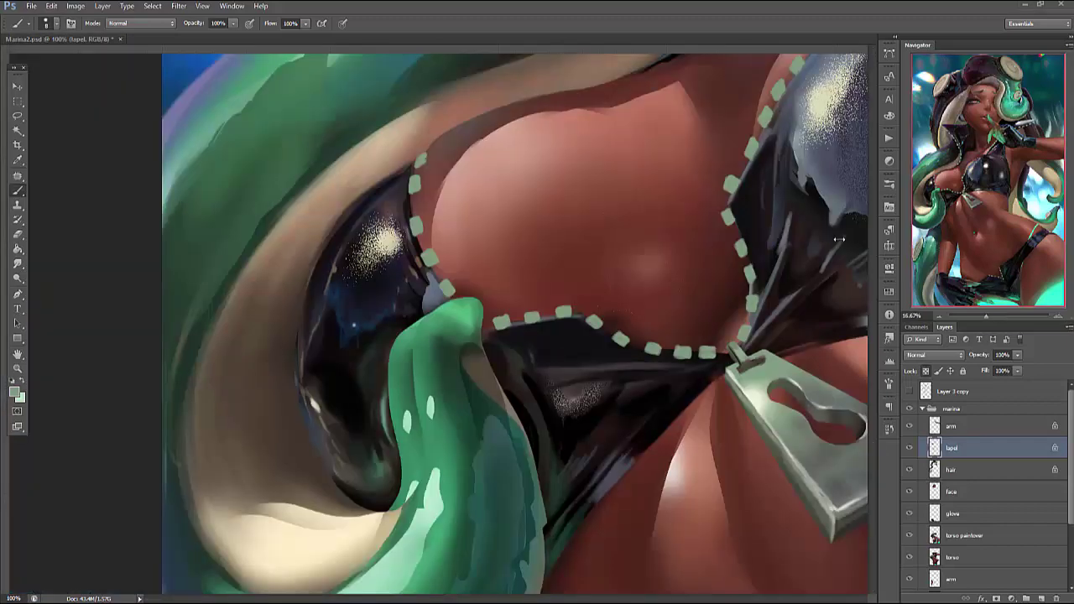
Trim the topmost tooth above the tentacle tip with the lasso, and shade the nearby teeth's edges using a dark 16 px brush
left_click_drag(451, 225, 579, 235)
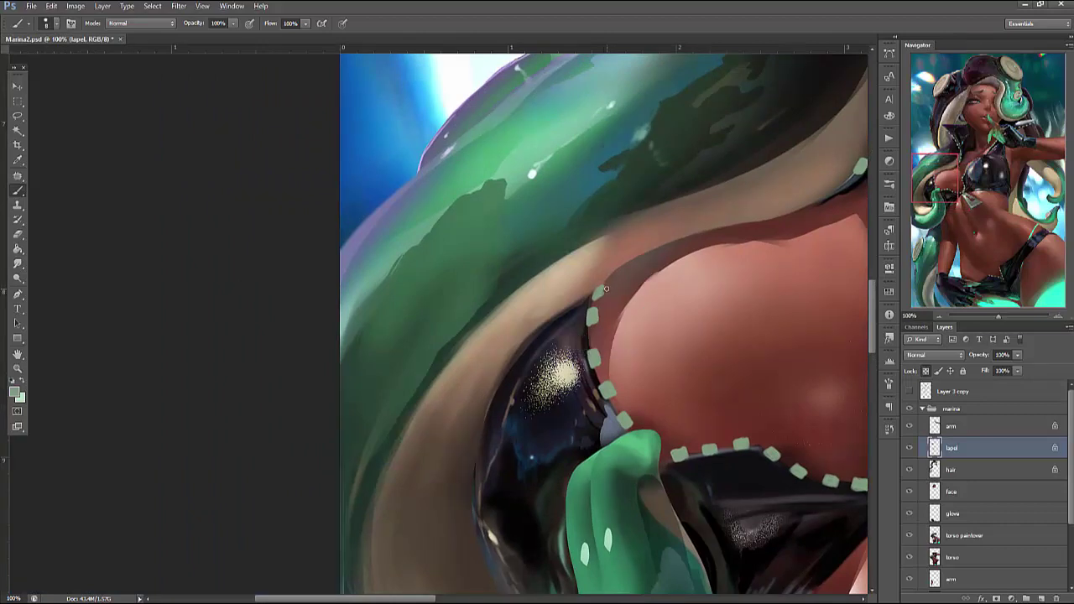
key("l")
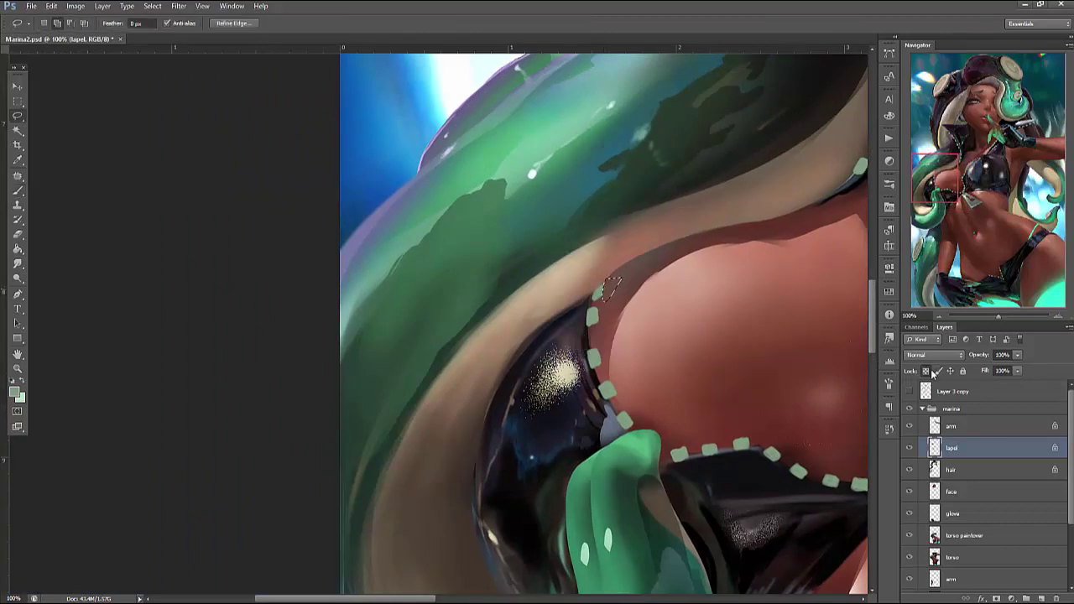
key("b")
left_click(589, 326, "alt")
right_click(600, 290)
key("Escape")
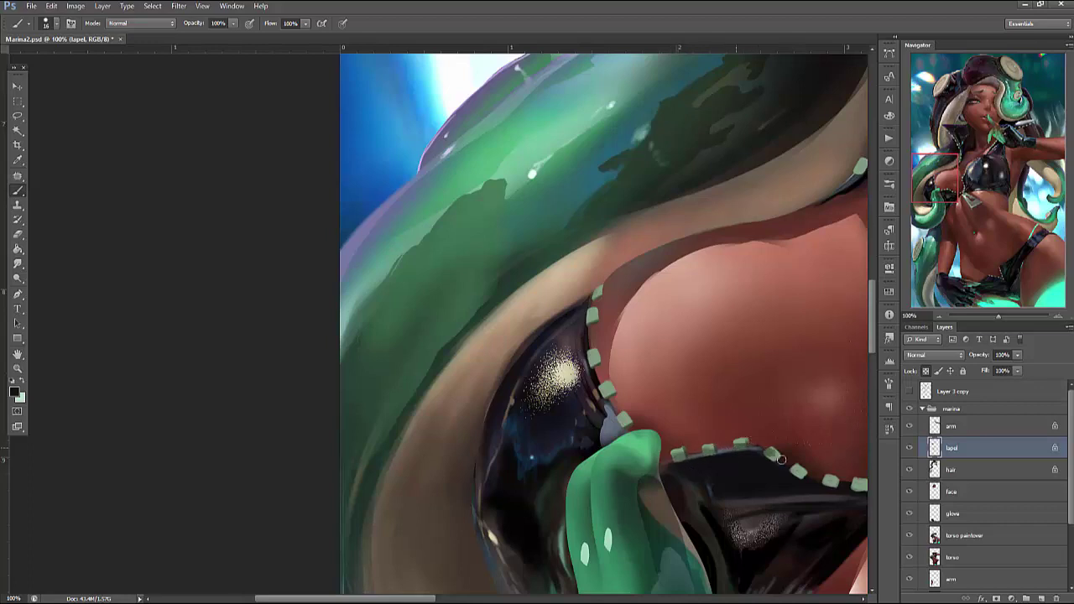
Shade the teeth's edges with the dark brush along the glossy cup, the opening below the neck and the collar behind the glove
left_click_drag(843, 495, 604, 487)
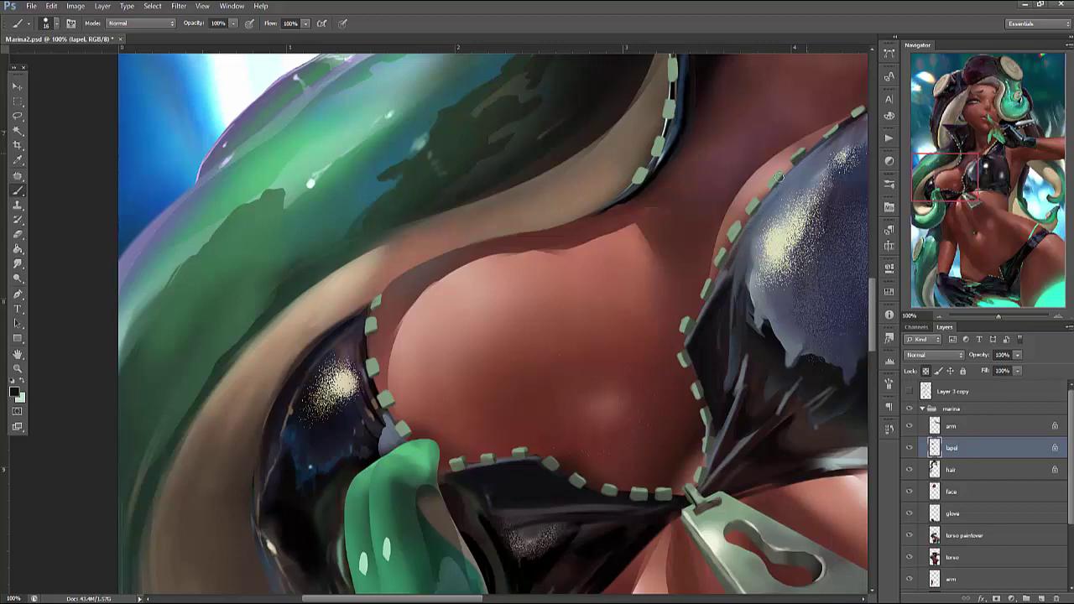
left_click_drag(727, 256, 537, 470)
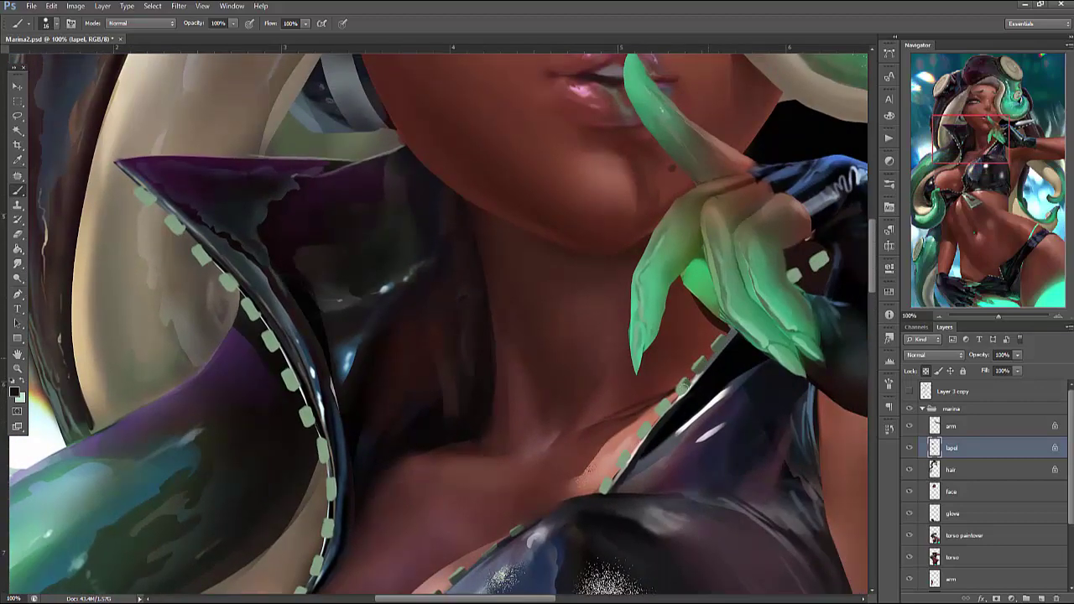
left_click_drag(758, 320, 694, 388)
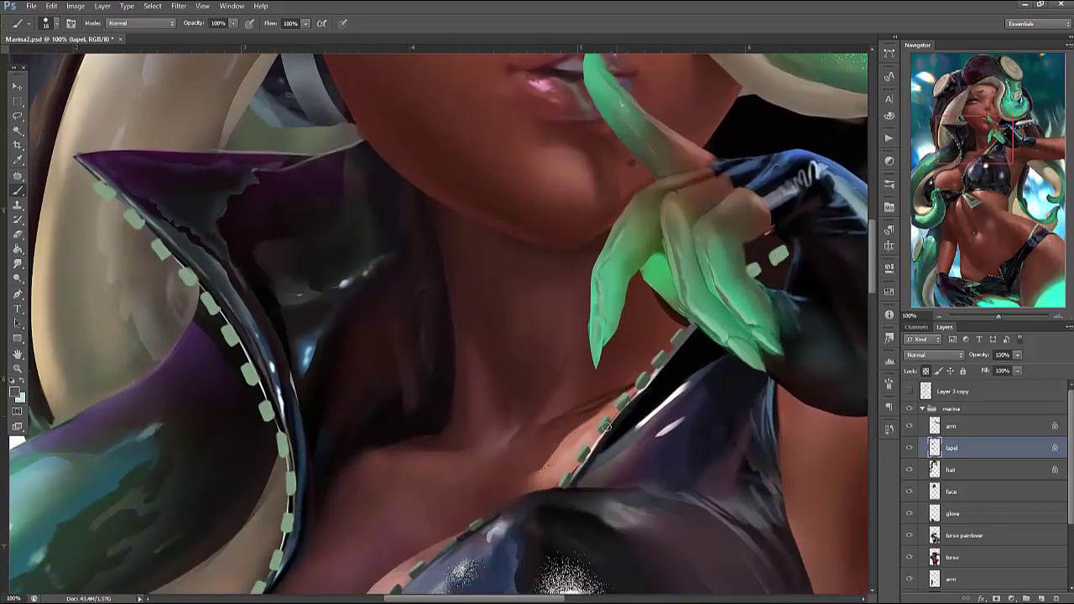
left_click_drag(756, 422, 445, 463)
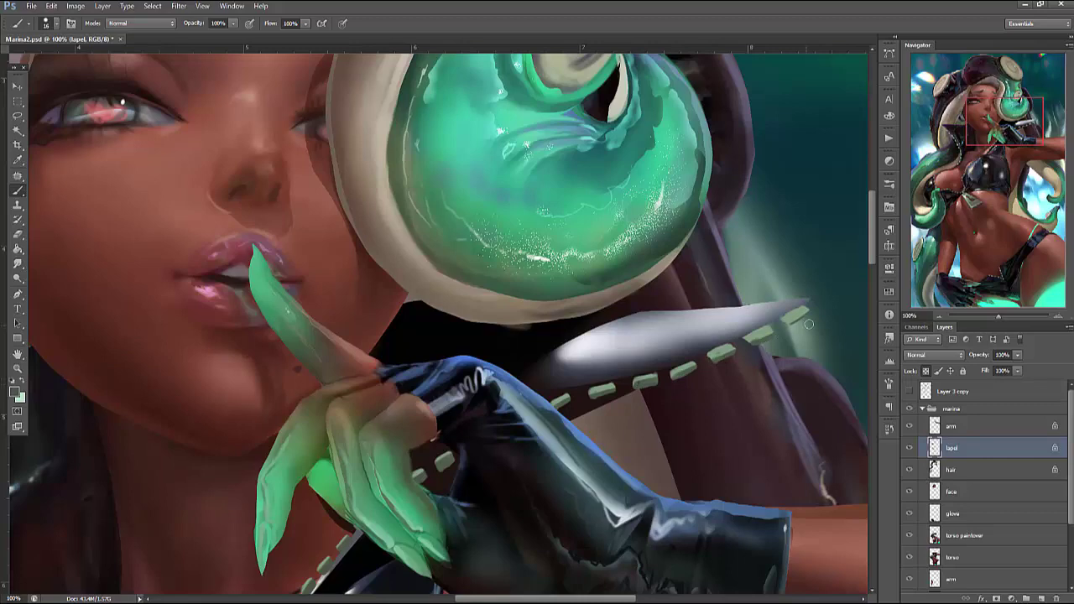
Resize the dark brush, starting from 24 px, and shade the zipper teeth along the tall collar from its curve to the pointed tip
left_click_drag(532, 475, 811, 276)
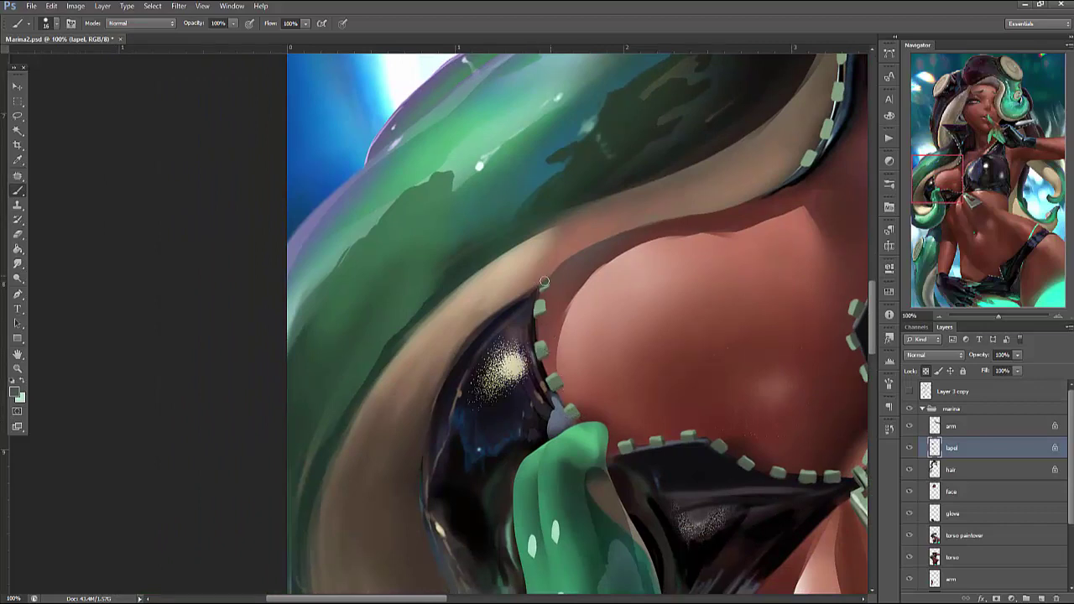
left_click_drag(766, 388, 755, 476)
right_click(676, 299)
type("24")
key("Return")
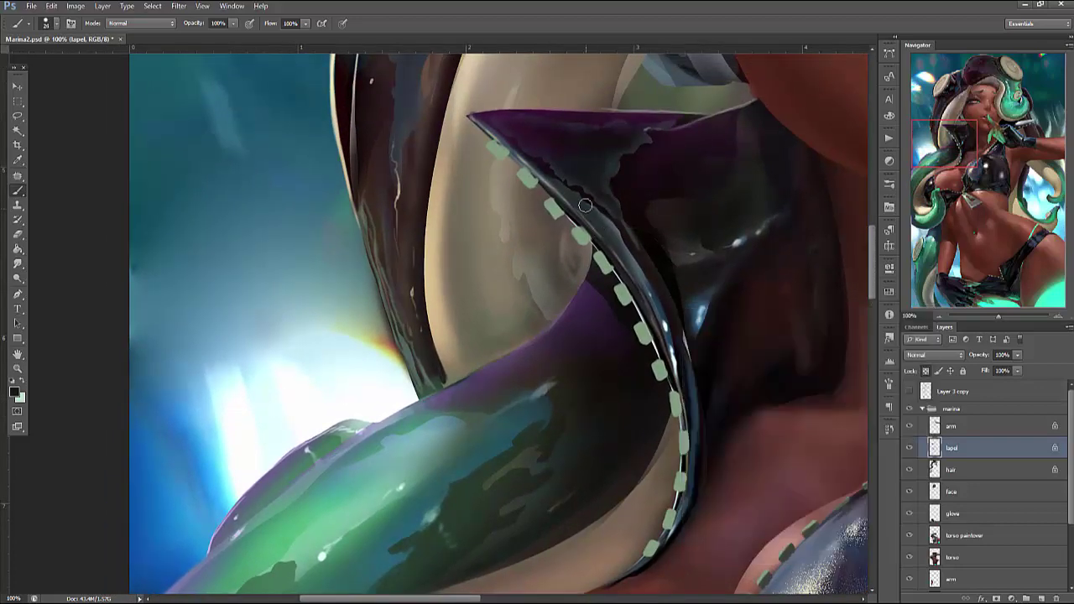
right_click(592, 195)
mouse_move(613, 220)
left_mouse_down()
mouse_move(583, 236)
mouse_move(609, 262)
mouse_move(661, 364)
mouse_move(684, 436)
mouse_move(650, 553)
left_mouse_up()
key("Return")
right_click(572, 188)
key("Return")
mouse_move(550, 195)
left_mouse_down()
mouse_move(561, 209)
mouse_move(493, 141)
left_mouse_up()
Choose a pale near-white foreground colour and add small highlights to the tall collar's zipper teeth with a fine brush
left_click_drag(648, 516, 747, 420)
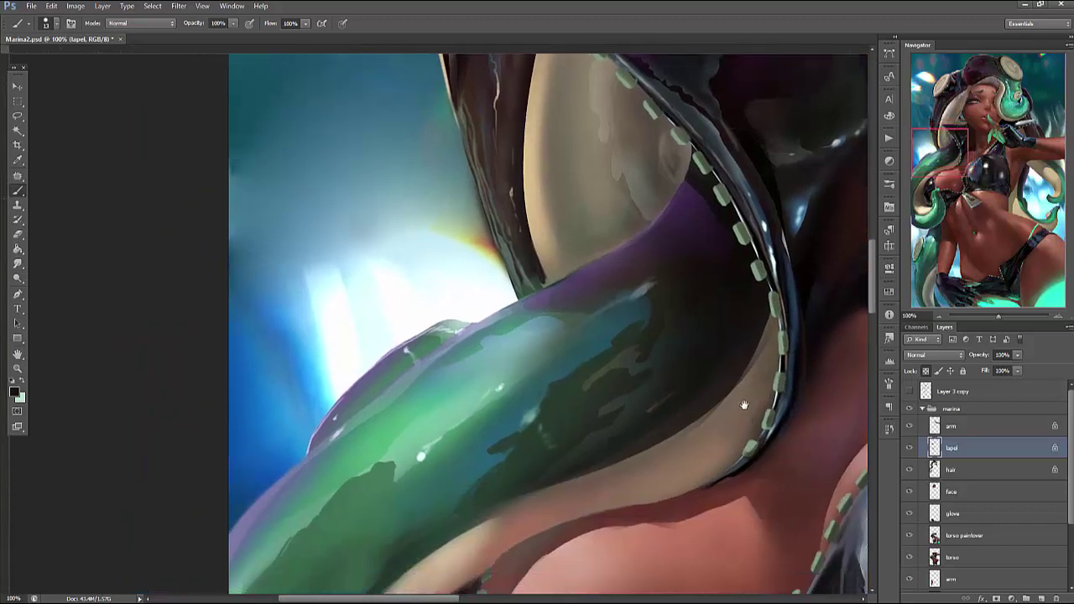
key("i")
left_click(15, 392)
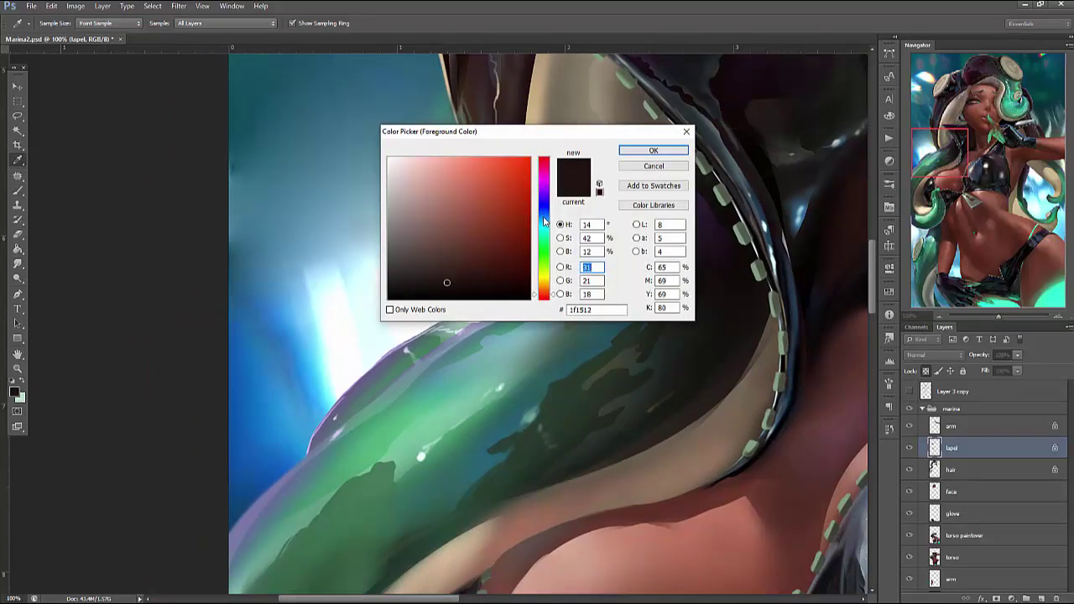
left_click(545, 221)
left_click(415, 172)
left_click_drag(544, 239, 544, 276)
left_click(404, 173)
left_click(653, 150)
key("b")
right_click(735, 143)
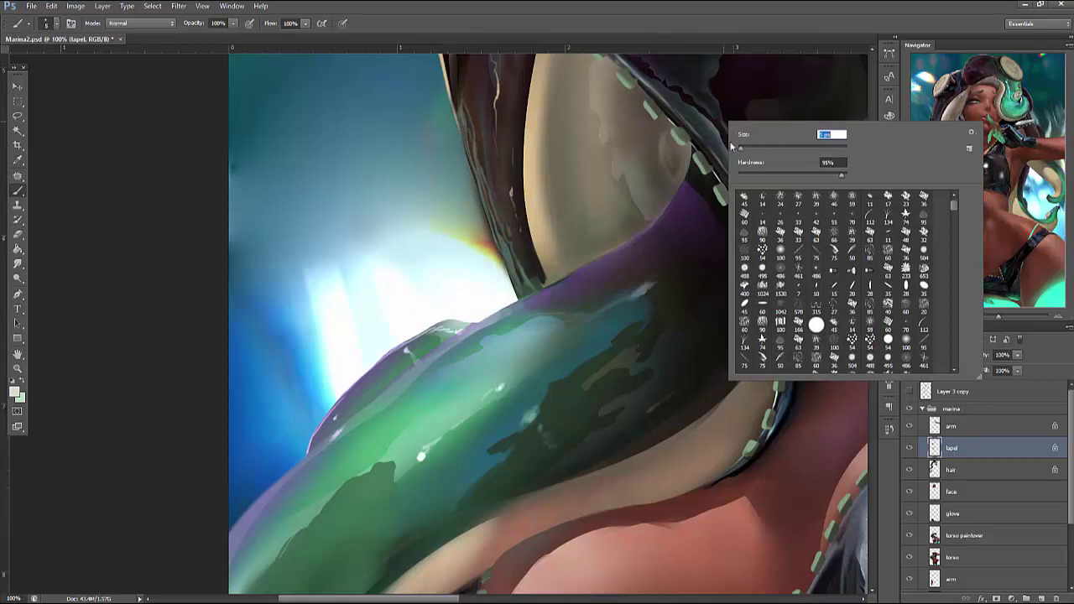
key("Return")
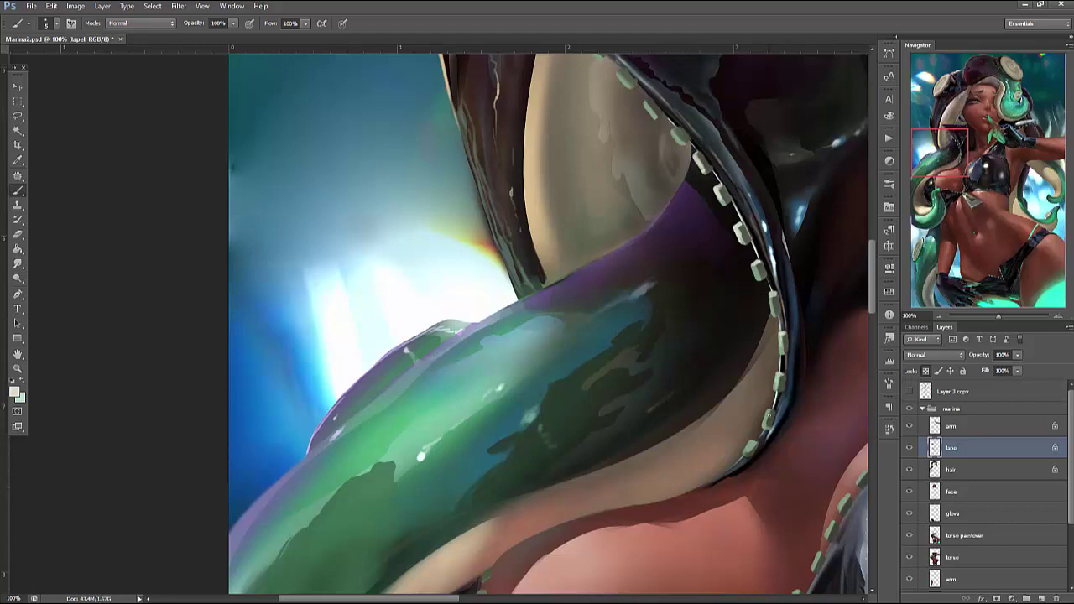
Add pale highlights to the zipper teeth along the lapel's lower curve and the open cup's side and lower edges
left_click(752, 441, "alt")
left_click_drag(693, 525, 917, 290)
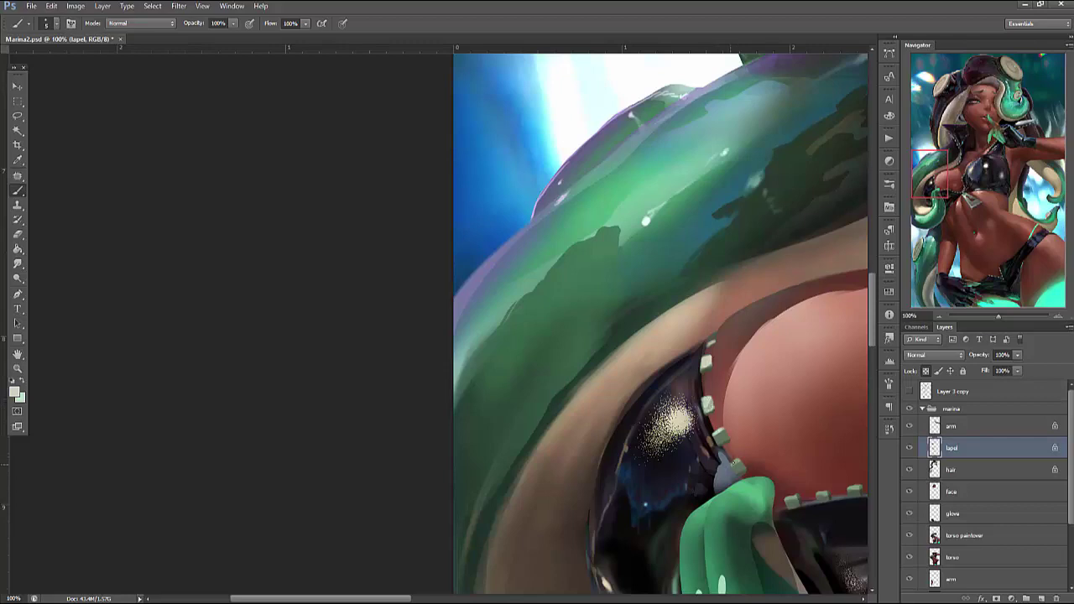
left_click_drag(811, 484, 742, 438)
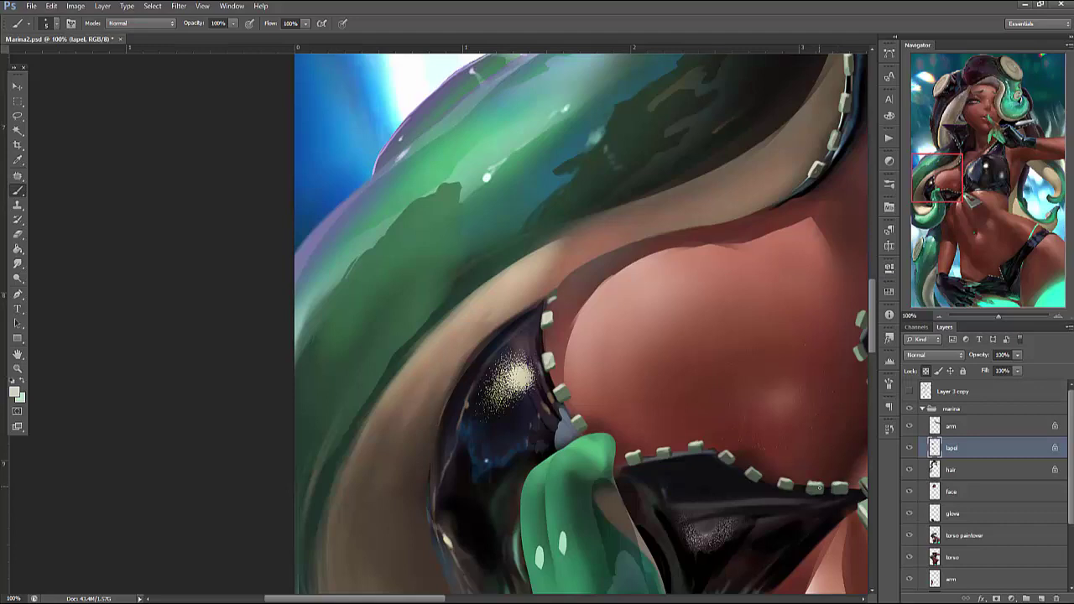
left_click_drag(813, 540, 655, 532)
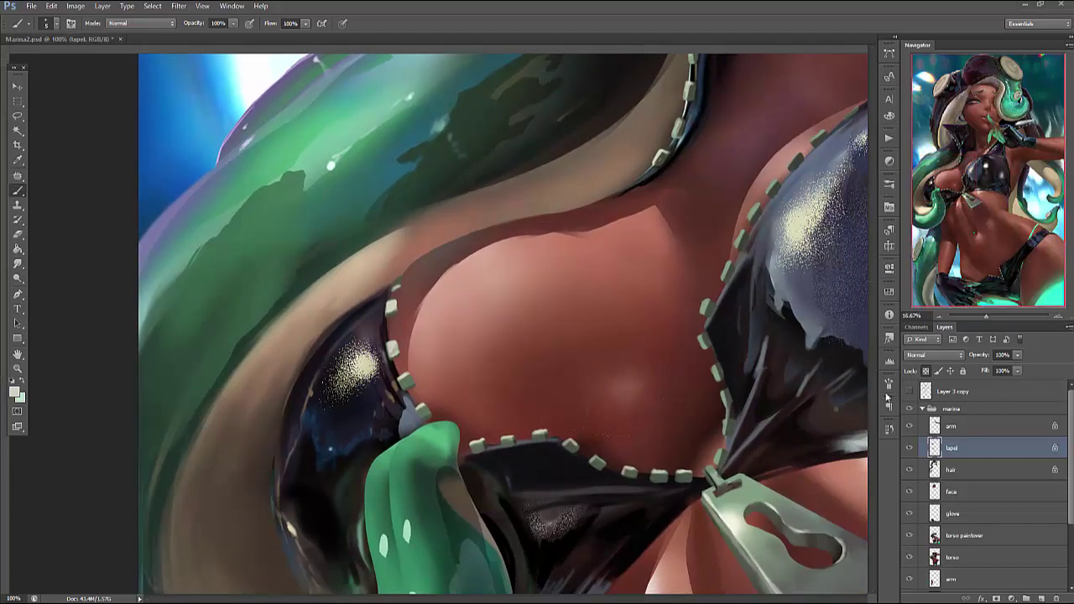
left_click(1059, 320)
left_click(1059, 320)
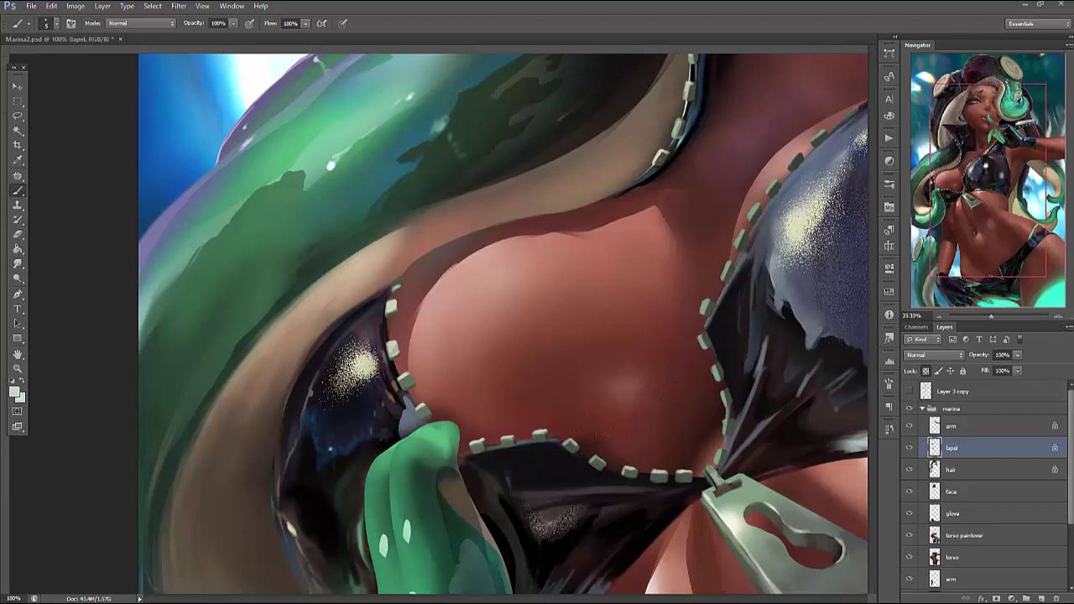
Highlight the teeth with sampled pale tones from the zipper pull up the glossy cup's edge to the lapel below the neck
key("ctrl+r")
left_click_drag(628, 300, 327, 228)
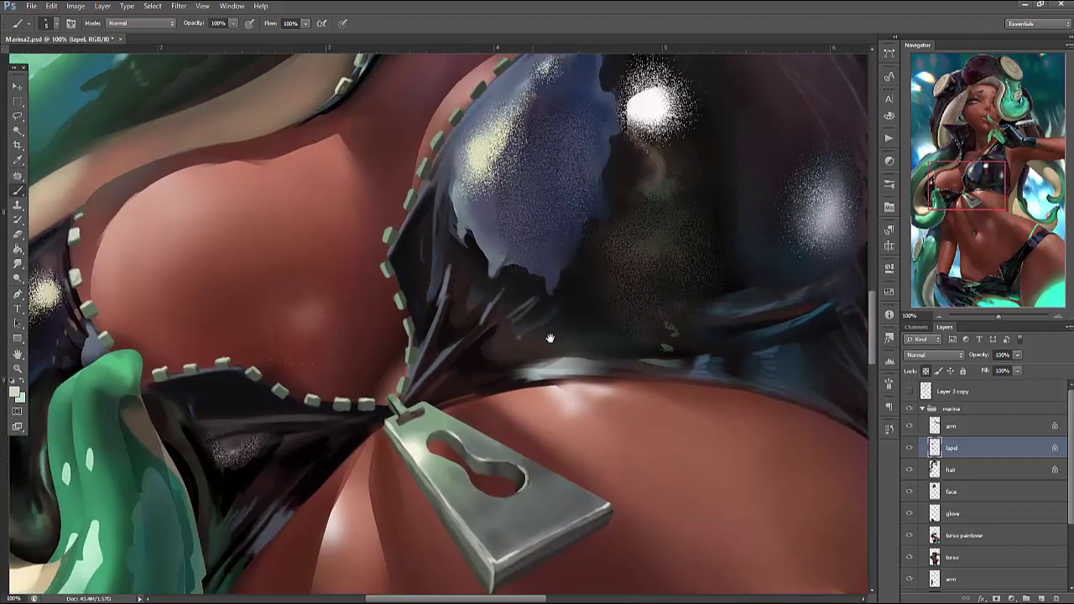
left_click_drag(549, 338, 709, 401)
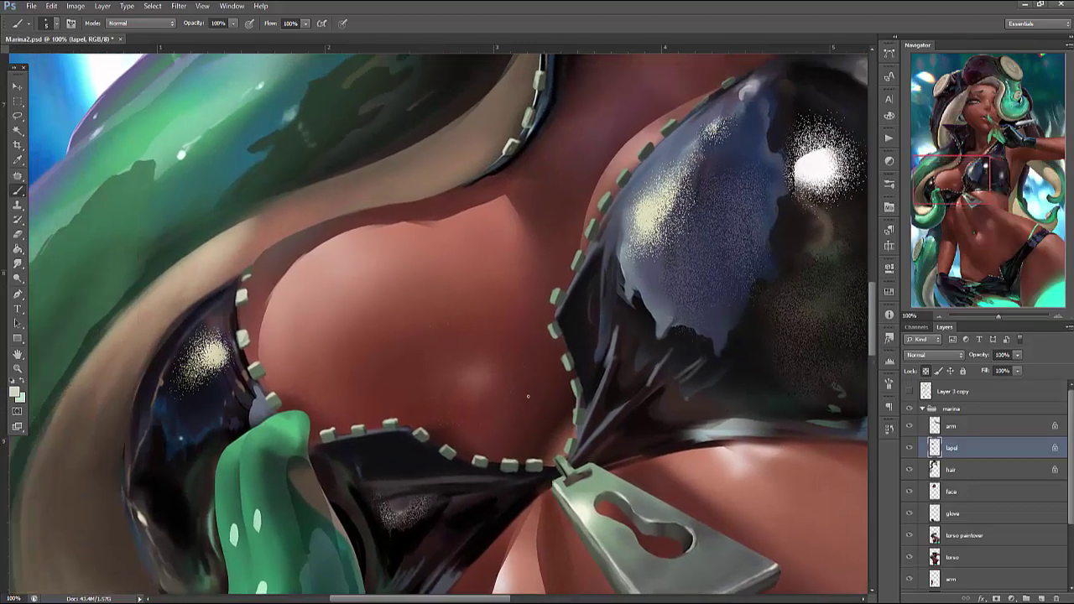
left_click(571, 445, "alt")
left_click(572, 444, "alt")
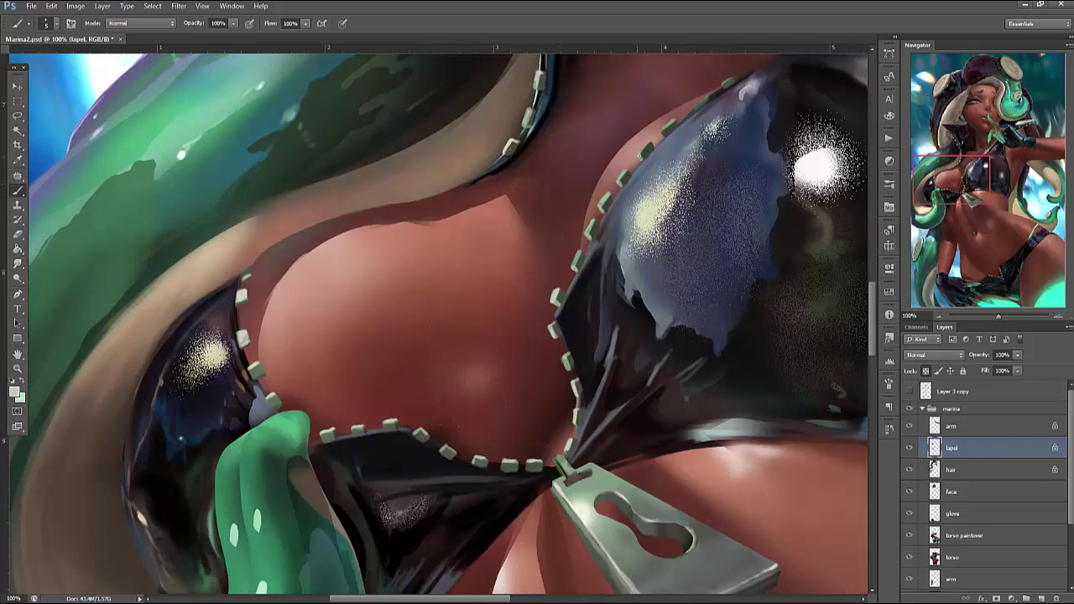
scroll(436, 323, "up", 5)
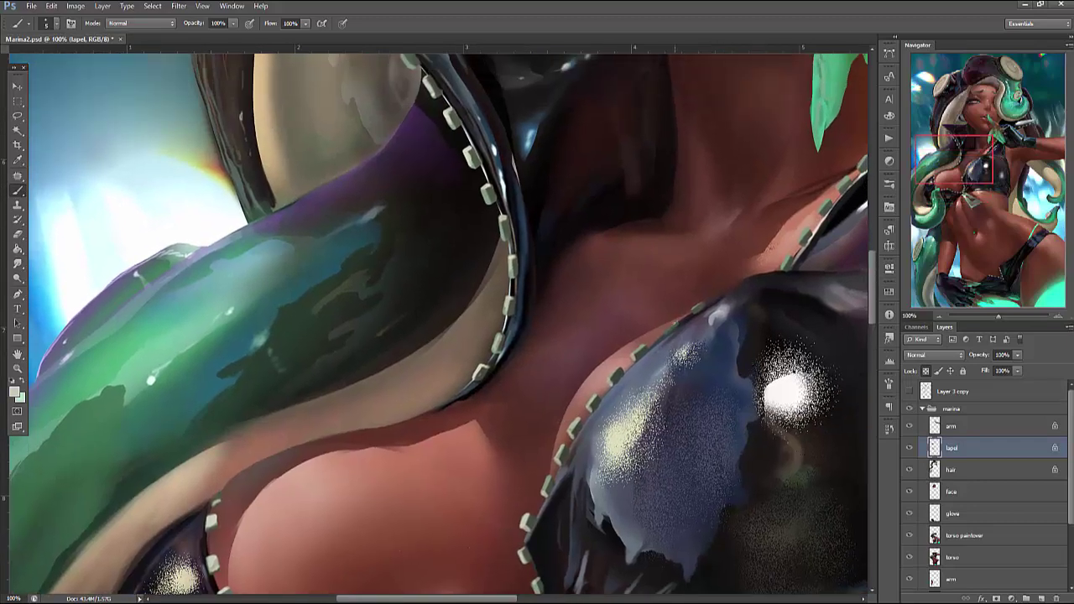
left_click_drag(751, 283, 676, 366)
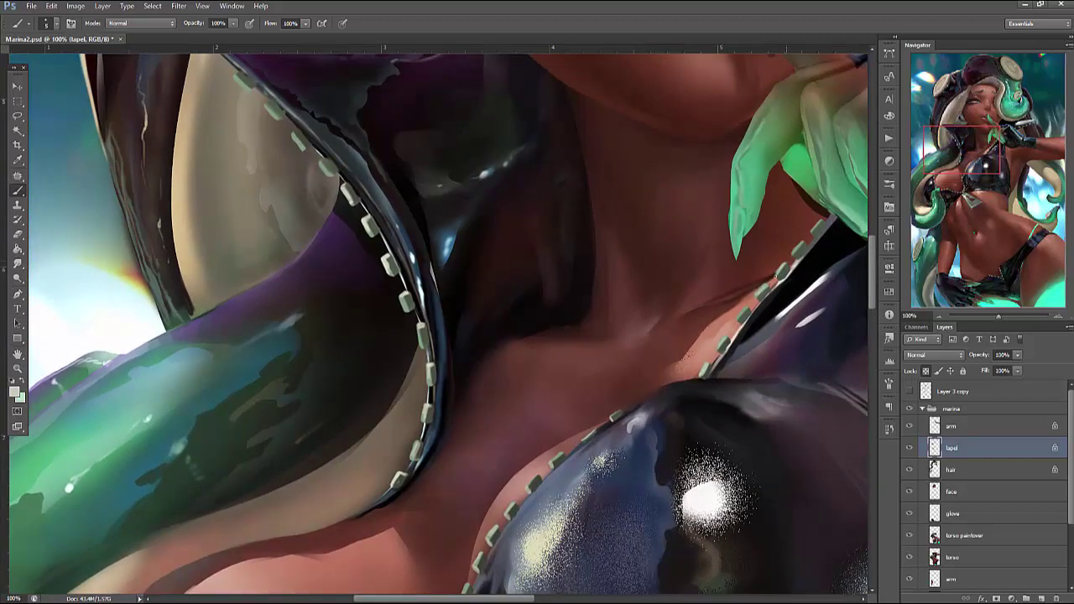
left_click(794, 271, "alt")
left_click_drag(779, 426, 657, 439)
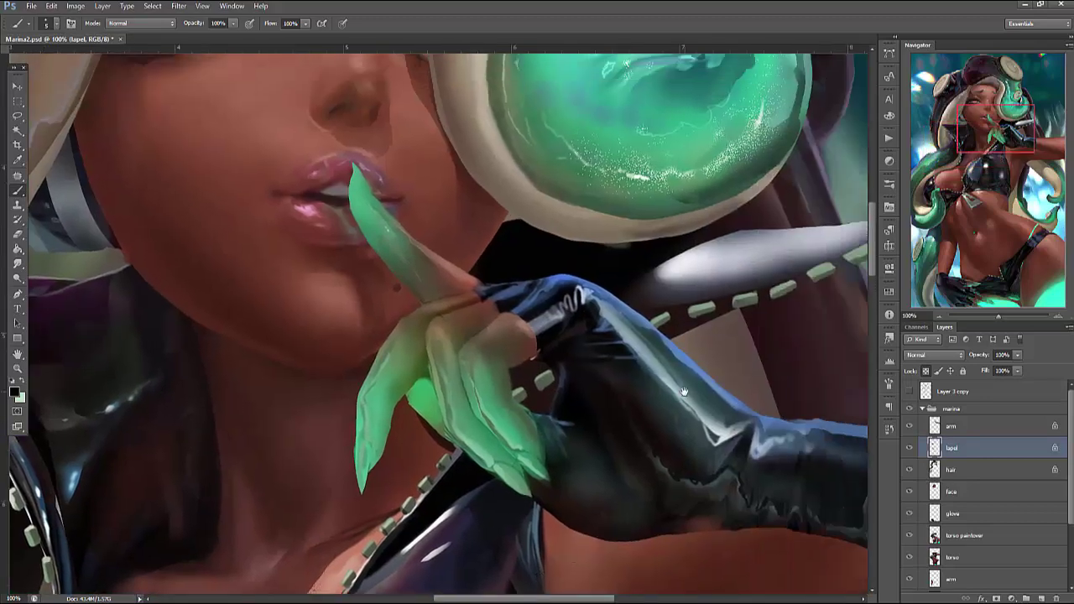
Resize the brush and shade the edges of the collar's teeth behind and beside the raised glove in black
right_click(589, 319)
left_click(558, 375)
right_click(729, 282)
left_click_drag(741, 308, 671, 320)
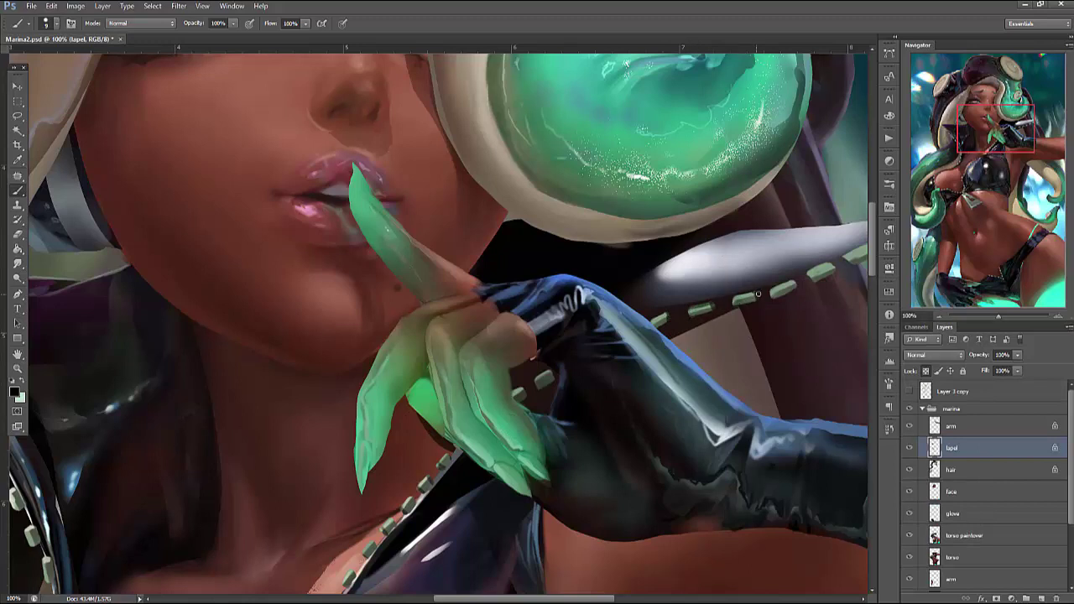
Paint the collar's teeth beside the glove with sampled pale highlights, darkening the outermost teeth near the pointed tip
left_click(816, 278, "alt")
left_click(834, 239, "alt")
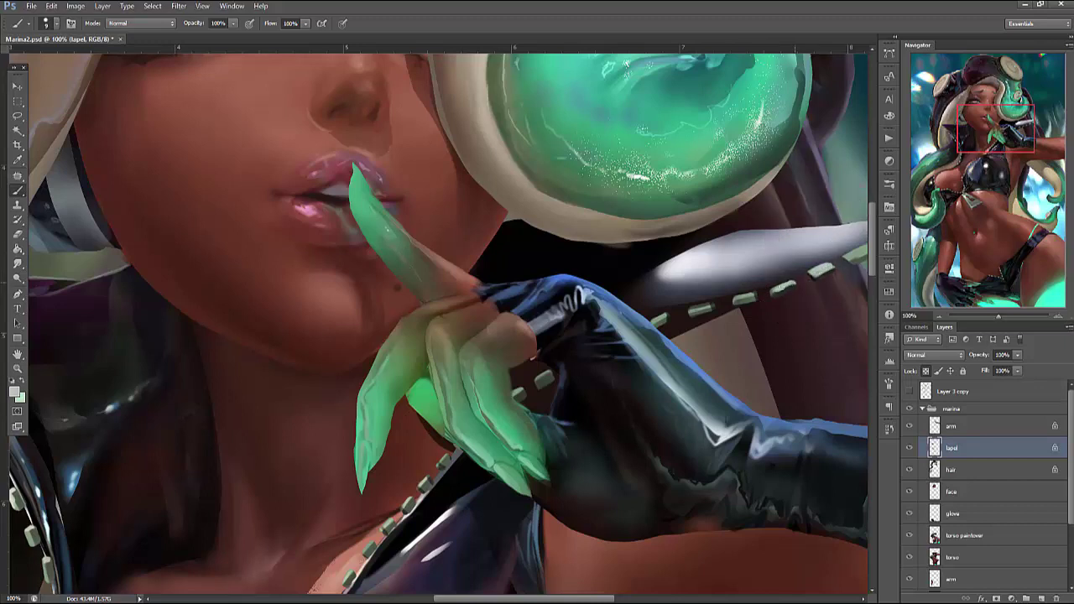
left_click_drag(829, 342, 670, 364)
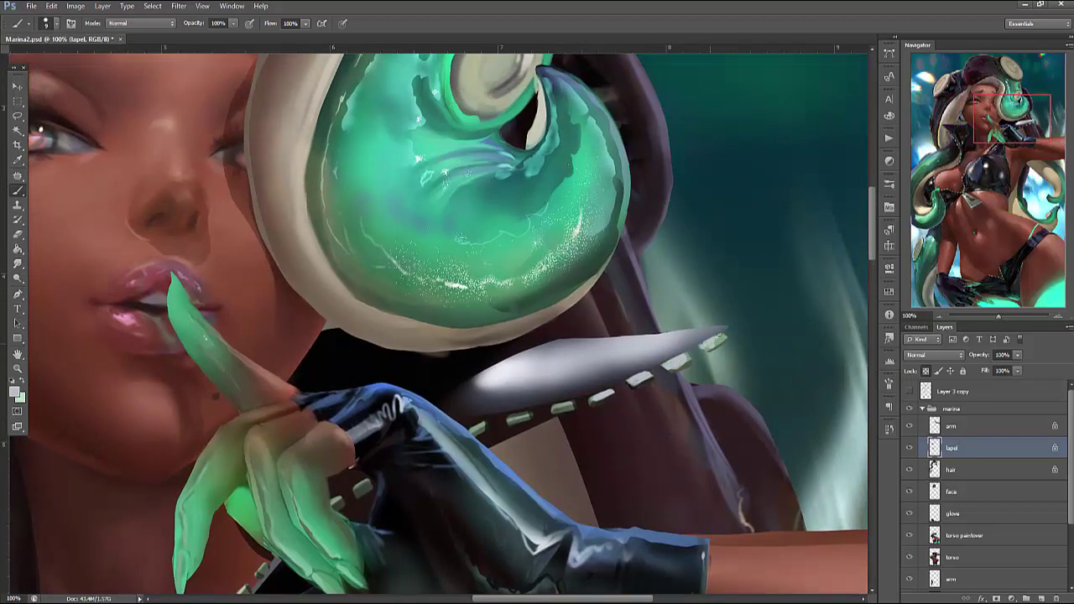
left_click(674, 376, "alt")
left_click_drag(726, 334, 688, 354)
left_click(857, 461, "alt")
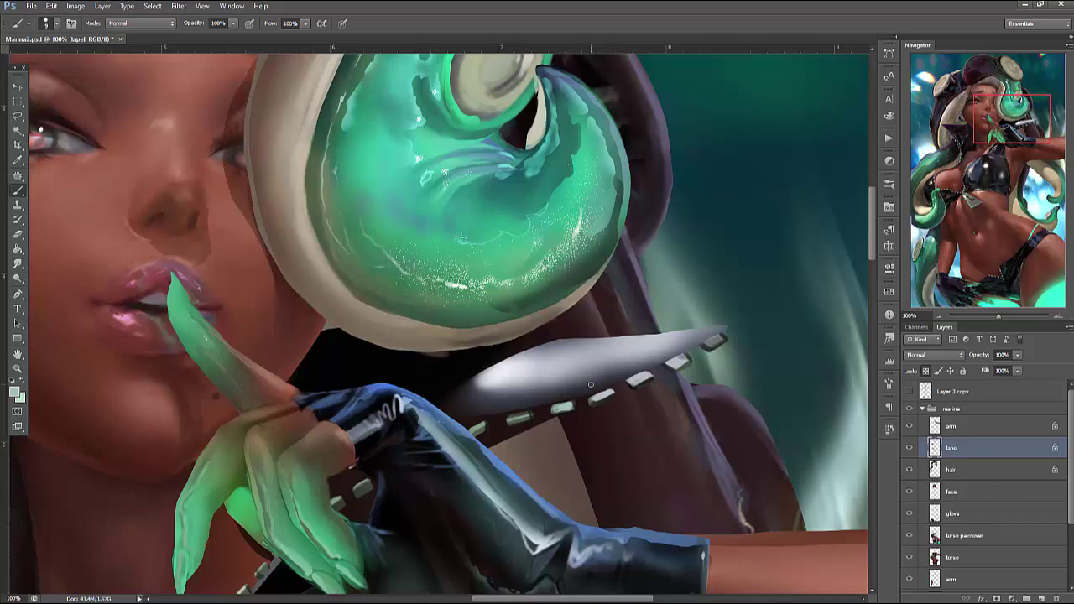
key("ctrl+minus")
key("ctrl+minus")
key("ctrl+minus")
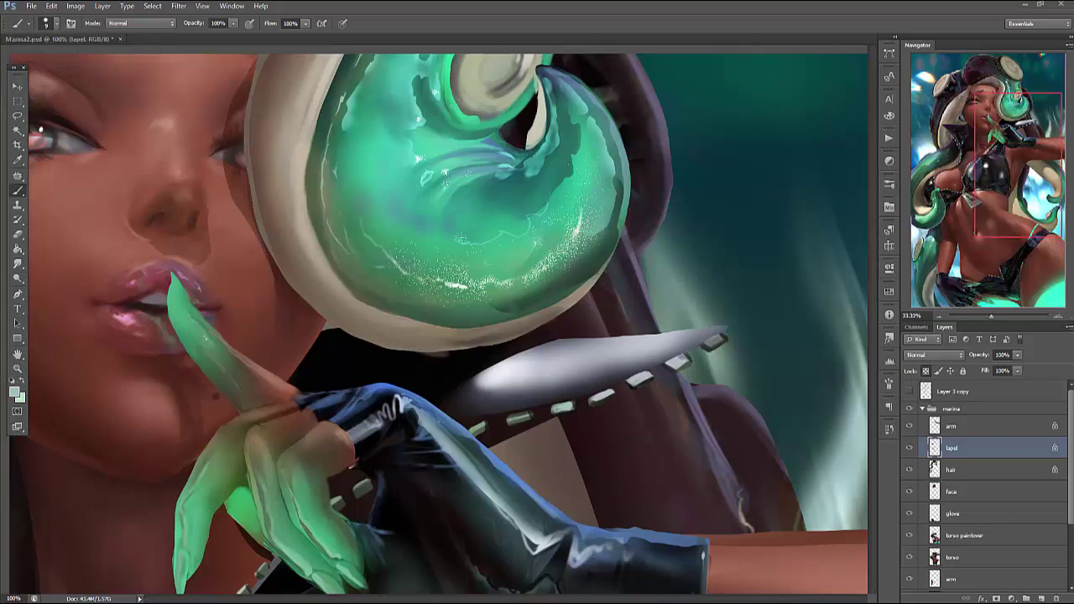
key("ctrl+r")
key("ctrl+1")
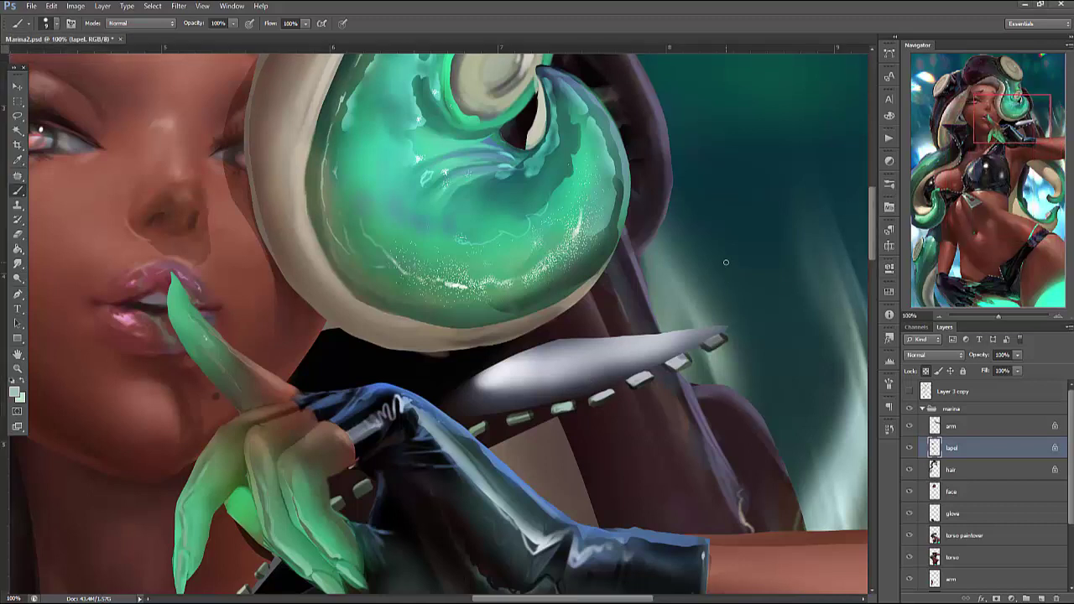
Lasso the collar's teeth beside the glove and transform them in two groups to sit closer to the collar's lower edge
key("l")
mouse_move(604, 374)
left_mouse_down()
mouse_move(555, 385)
mouse_move(558, 444)
mouse_move(623, 390)
mouse_move(721, 417)
mouse_move(680, 319)
mouse_move(730, 328)
left_mouse_up()
key("ctrl+t")
left_click_drag(738, 457, 727, 459)
mouse_move(672, 382)
left_mouse_down()
mouse_move(684, 388)
mouse_move(697, 373)
mouse_move(759, 361)
mouse_move(699, 401)
left_mouse_up()
key("Return")
mouse_move(534, 430)
left_mouse_down()
mouse_move(504, 379)
mouse_move(495, 390)
left_mouse_up()
key("ctrl+t")
key("Return")
key("b")
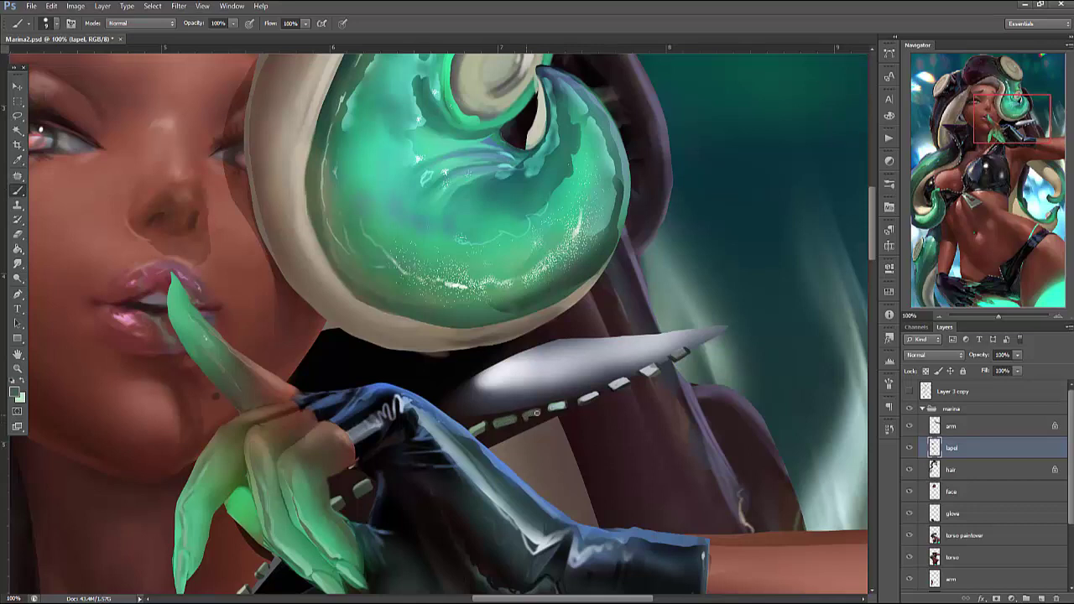
Paint and highlight the missing teeth up to the collar's pointed tip using sampled colours, and save the document
left_click(677, 353, "alt")
left_click(679, 352)
left_click(705, 341, "alt")
left_click(718, 330, "alt")
key("ctrl+s")
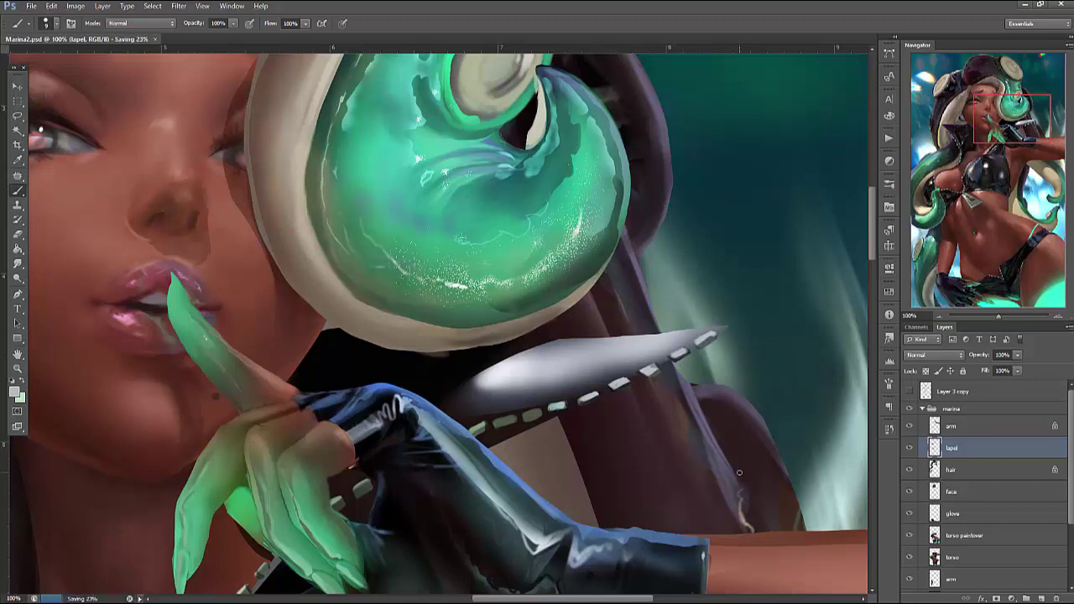
On the torso layer, lasso the pointed collar beside the glove and paint over its white sheen with a large dark brush
left_click(978, 535)
left_click(959, 557)
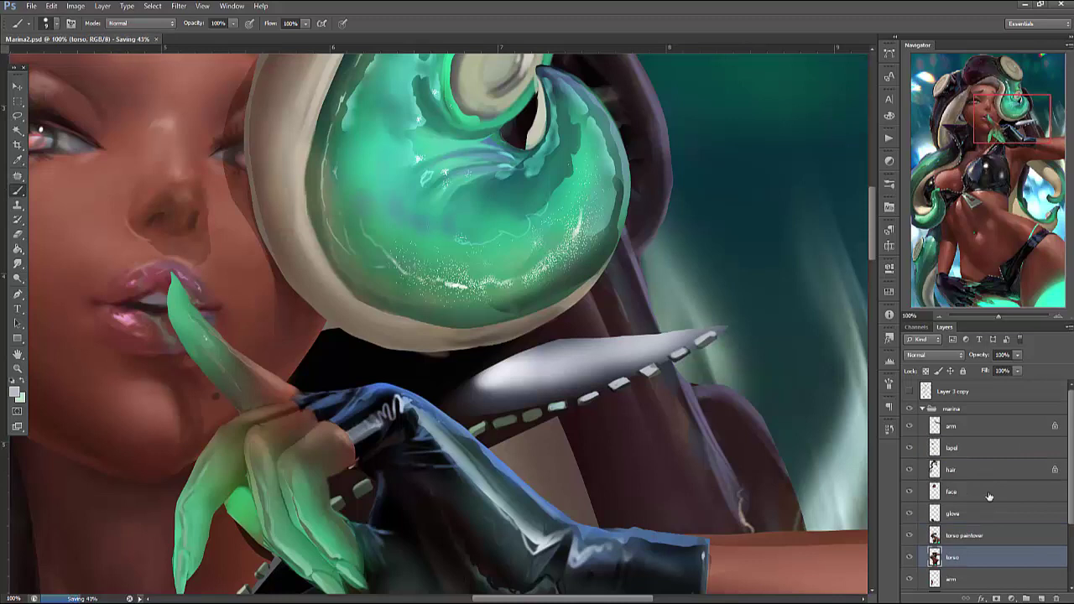
mouse_move(599, 343)
left_mouse_down()
mouse_move(671, 329)
mouse_move(543, 337)
mouse_move(453, 437)
mouse_move(625, 369)
mouse_move(395, 479)
left_mouse_up()
key("l")
key("b")
right_click(699, 294)
key("Return")
mouse_move(475, 384)
left_mouse_down()
mouse_move(641, 374)
mouse_move(687, 331)
mouse_move(480, 404)
mouse_move(588, 356)
mouse_move(405, 469)
left_mouse_up()
right_click(682, 312)
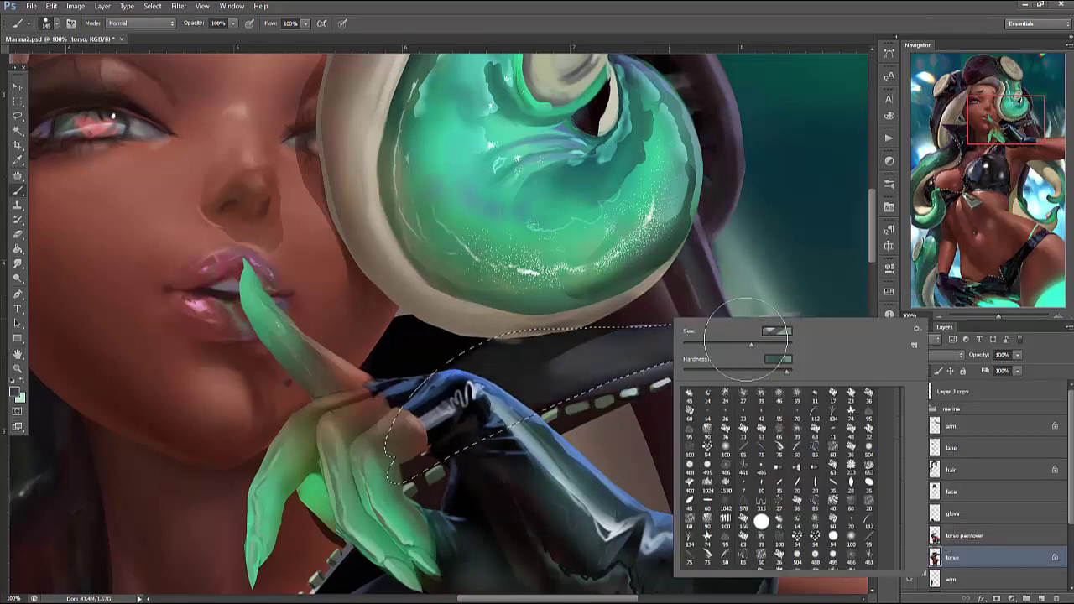
key("Return")
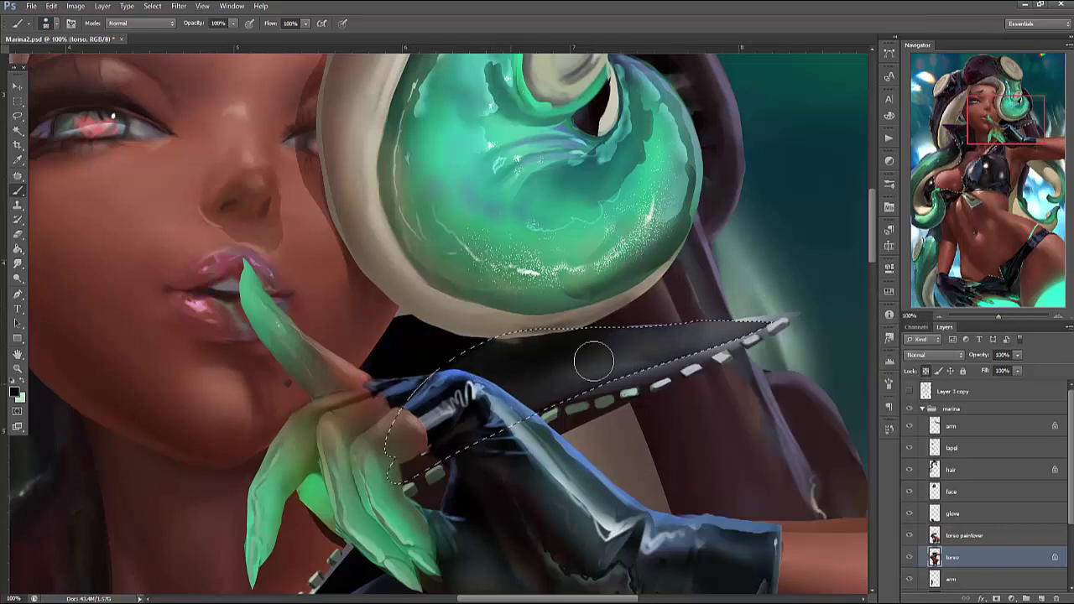
key("ctrl+d")
Lasso an irregular reflection shape along the dark collar and brush a soft green tint into it
key("l")
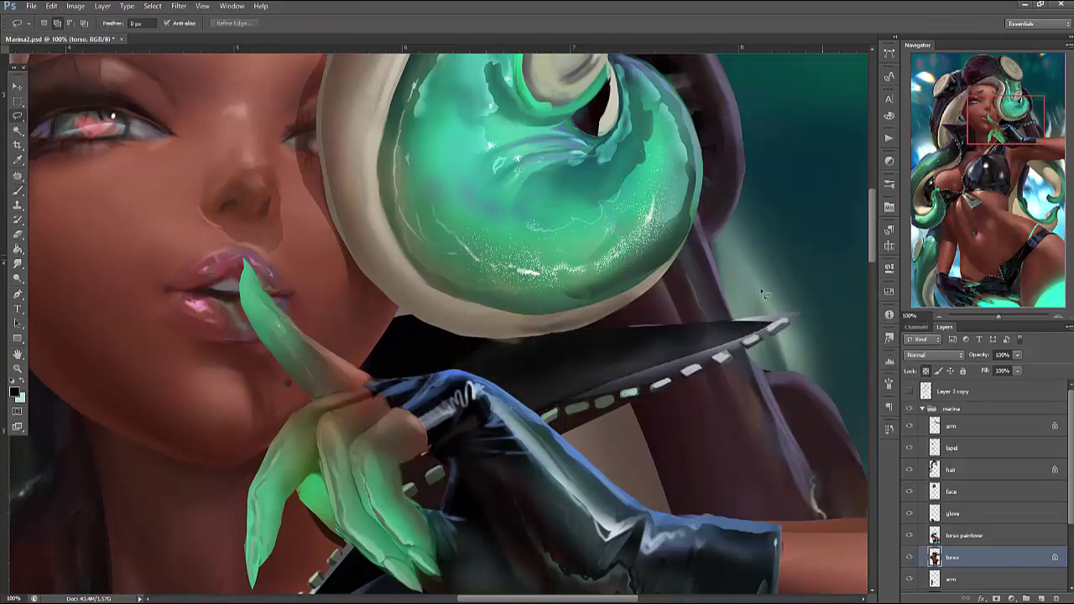
mouse_move(549, 342)
left_mouse_down()
mouse_move(581, 347)
mouse_move(694, 328)
mouse_move(735, 337)
mouse_move(585, 391)
mouse_move(526, 365)
mouse_move(490, 373)
mouse_move(490, 359)
mouse_move(549, 342)
left_mouse_up()
key("b")
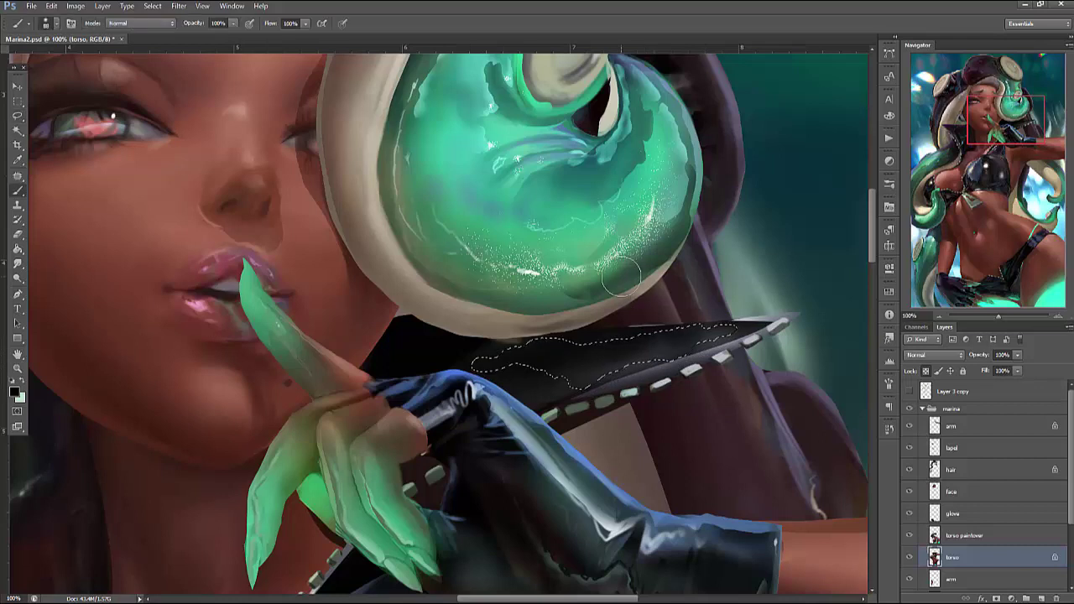
right_click(652, 221)
key("Return")
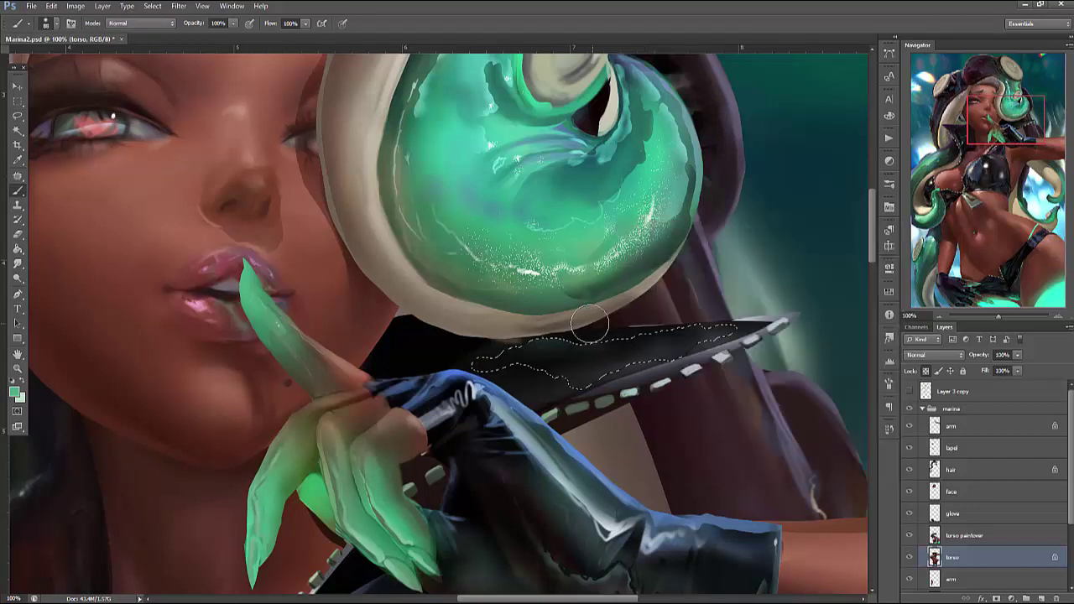
right_click(697, 256)
key("Return")
mouse_move(687, 322)
left_mouse_down()
mouse_move(728, 328)
mouse_move(671, 359)
mouse_move(602, 376)
mouse_move(496, 368)
mouse_move(480, 355)
left_mouse_up()
Choose a lighter foreground colour, brighten the edges of the collar's reflection with a resized brush, and clear the selection
left_click(23, 382)
left_click(15, 391)
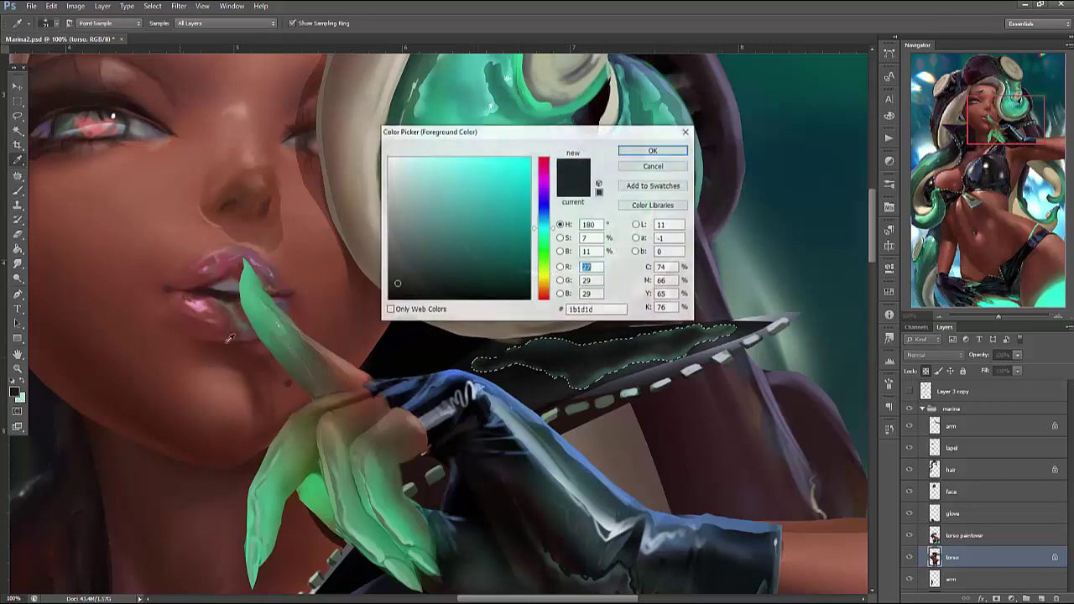
left_click(363, 290)
left_click(675, 153)
key("b")
left_click_drag(514, 366, 583, 376)
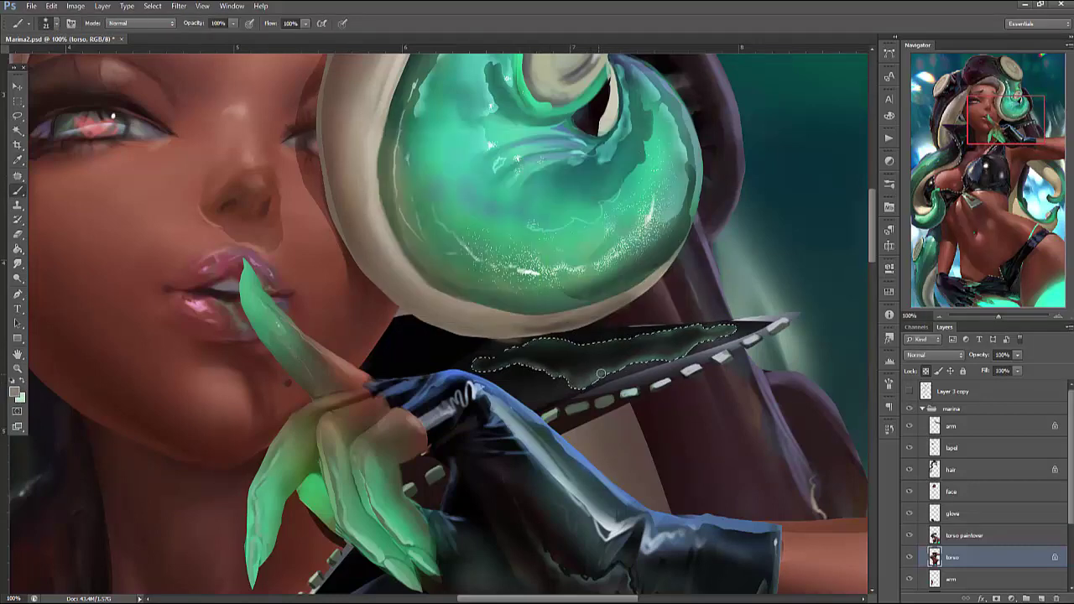
right_click(677, 303)
key("Return")
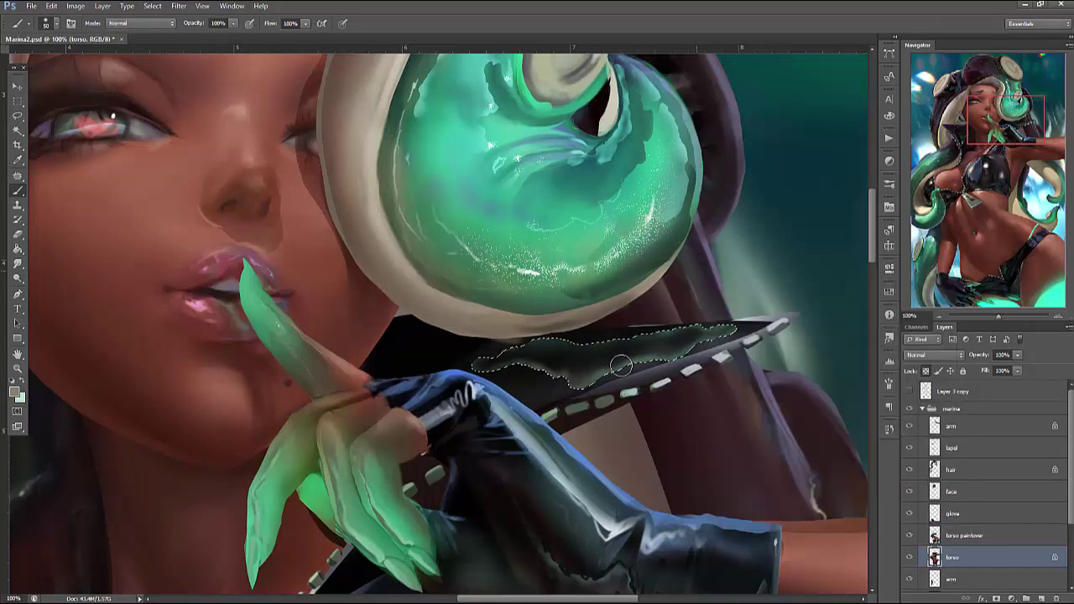
key("ctrl+d")
Set the brush to 6 px and touch up the reflection near the collar's tip with a sampled dark tone
right_click(780, 268)
type("6")
key("Return")
left_click(746, 324, "alt")
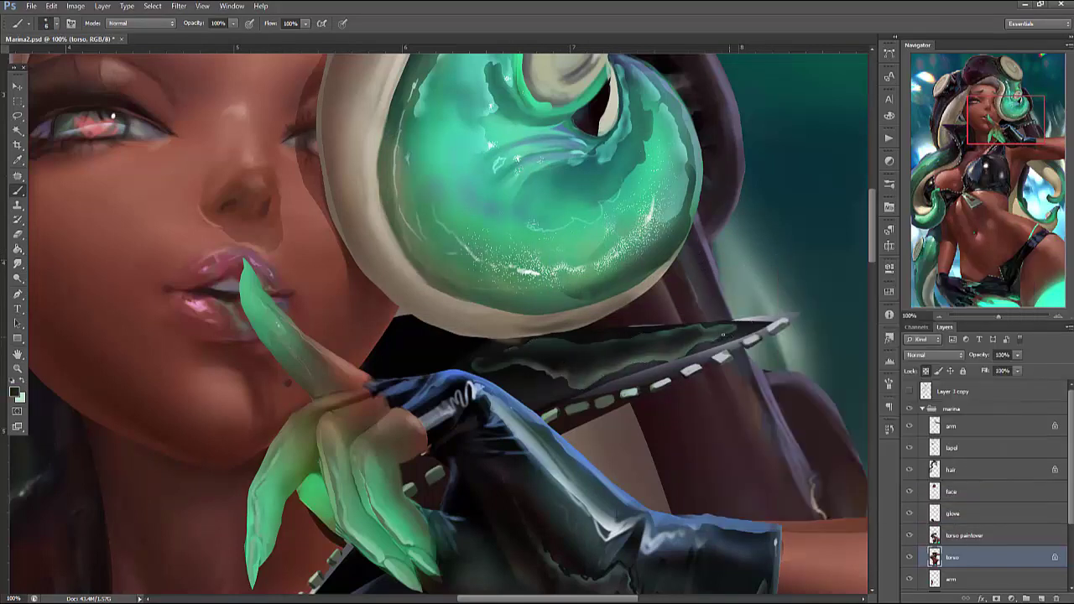
Lasso the area above the collar's upper edge, paint a purple #8a56ac rim light inside it, and clear the selection
key("l")
mouse_move(769, 325)
left_mouse_down()
mouse_move(412, 342)
mouse_move(381, 310)
mouse_move(786, 286)
left_mouse_up()
key("b")
right_click(755, 274)
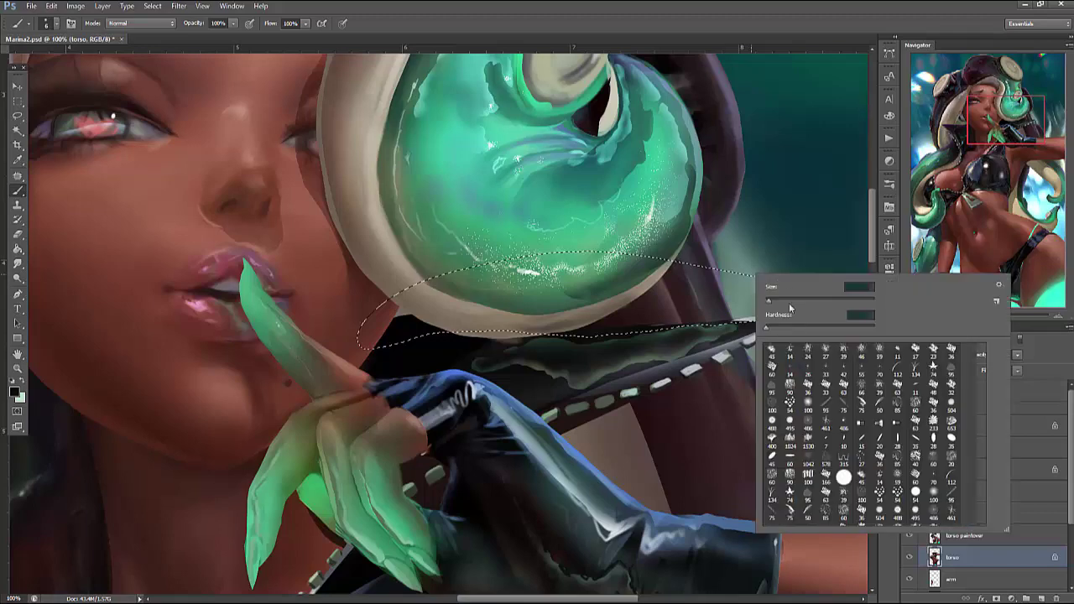
key("Escape")
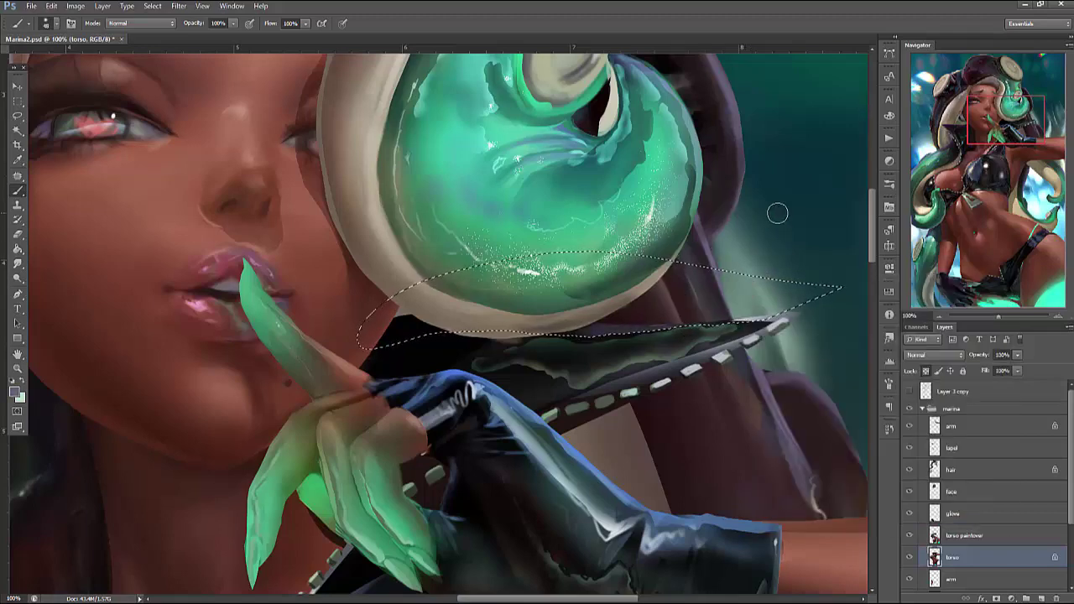
left_click(16, 391)
left_click(544, 191)
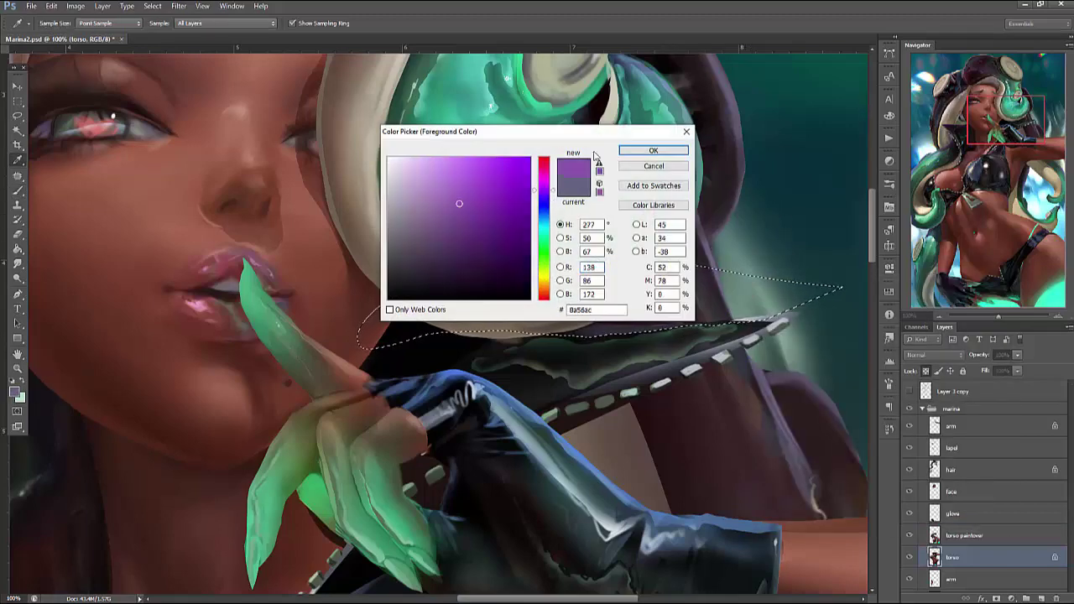
left_click(653, 150)
mouse_move(745, 315)
left_mouse_down()
mouse_move(549, 319)
mouse_move(544, 332)
mouse_move(386, 327)
mouse_move(573, 340)
left_mouse_up()
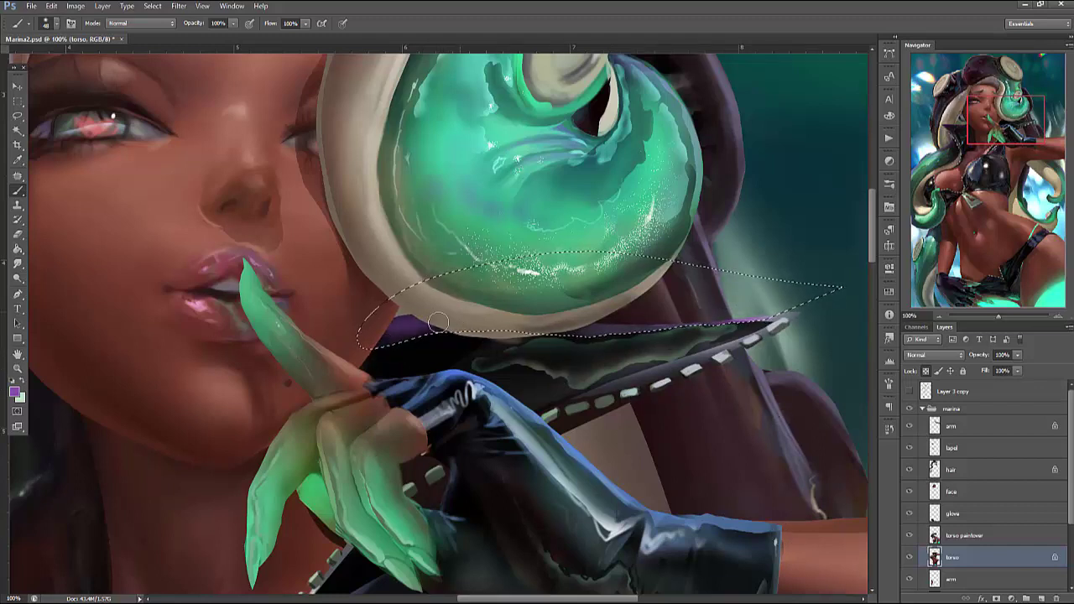
key("ctrl+d")
Refine the collar's upper edge and darken its pointed tip with a fine brush and sampled colours
left_click(400, 354, "alt")
right_click(718, 260)
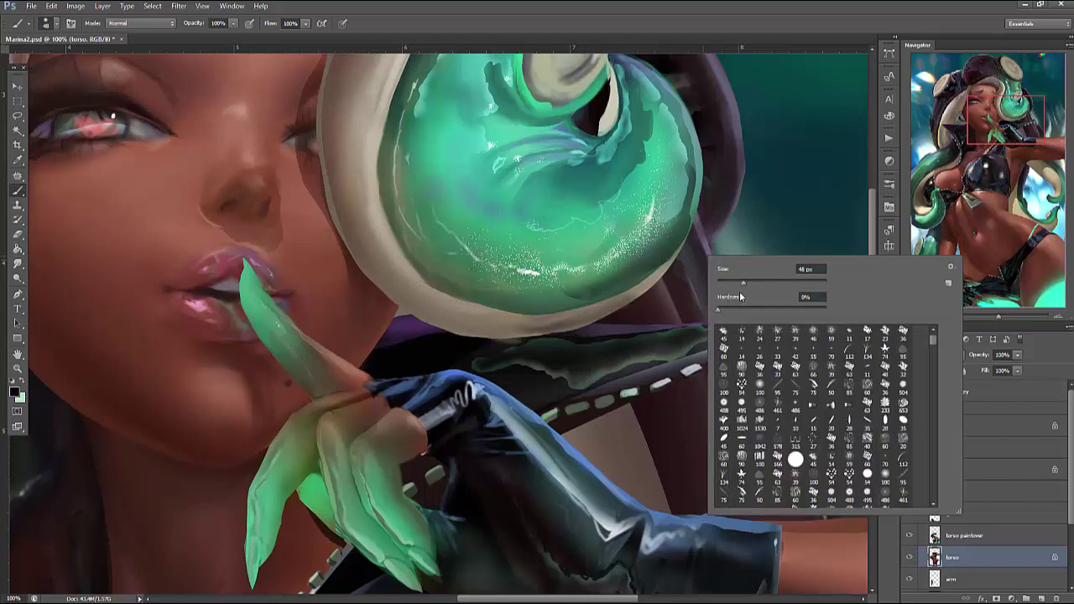
left_click(647, 279, "alt")
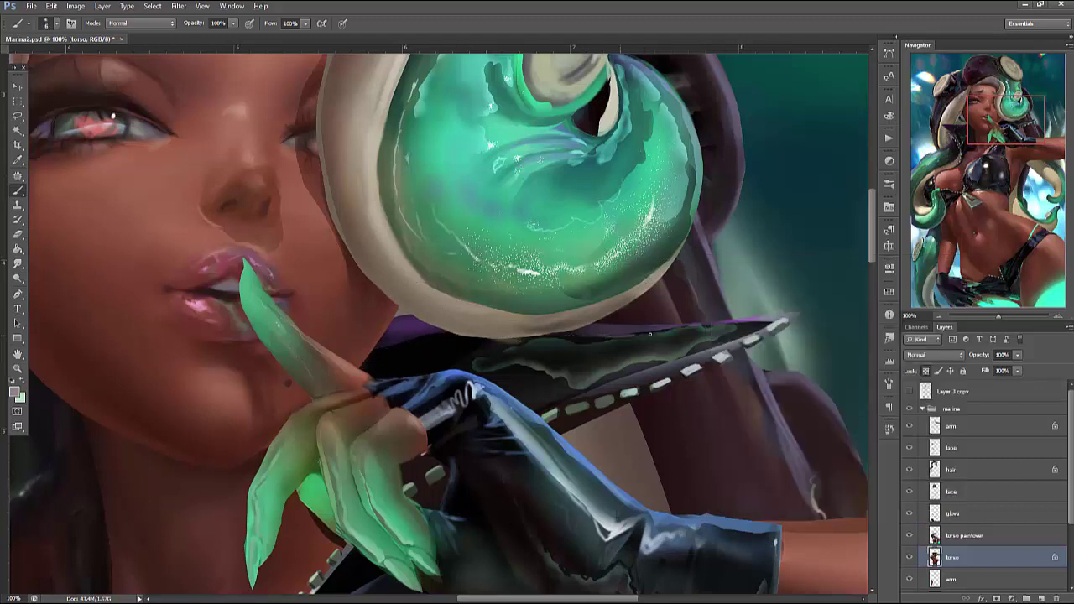
left_click_drag(645, 334, 748, 327)
left_click(752, 320, "alt")
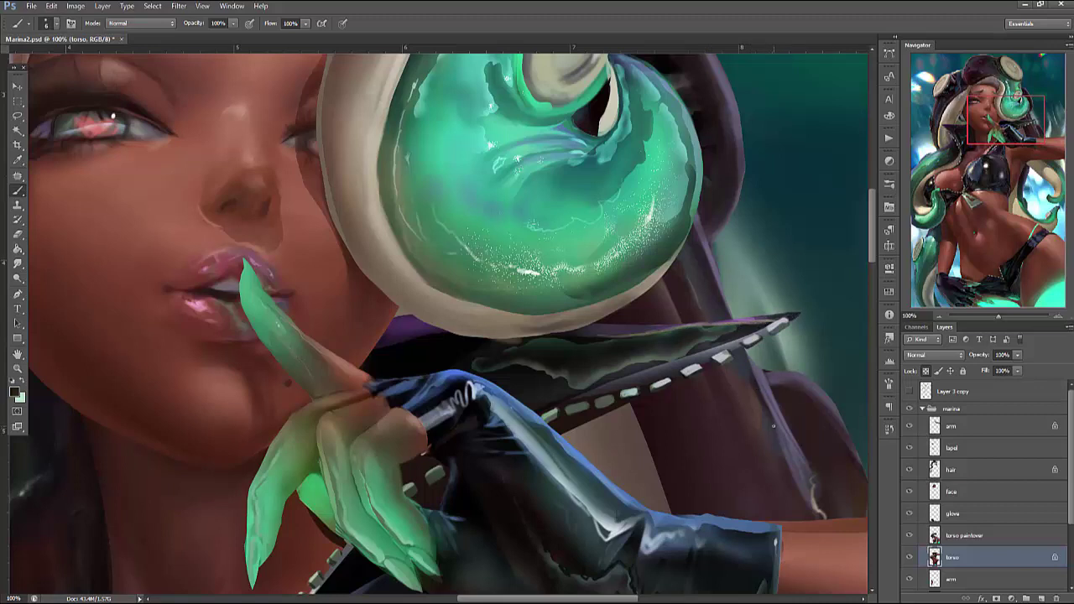
Lasso the area along the collar's lower edge near its tip, paint it black, and clear the selection
mouse_move(680, 261)
left_mouse_down()
mouse_move(626, 295)
mouse_move(634, 257)
left_mouse_up()
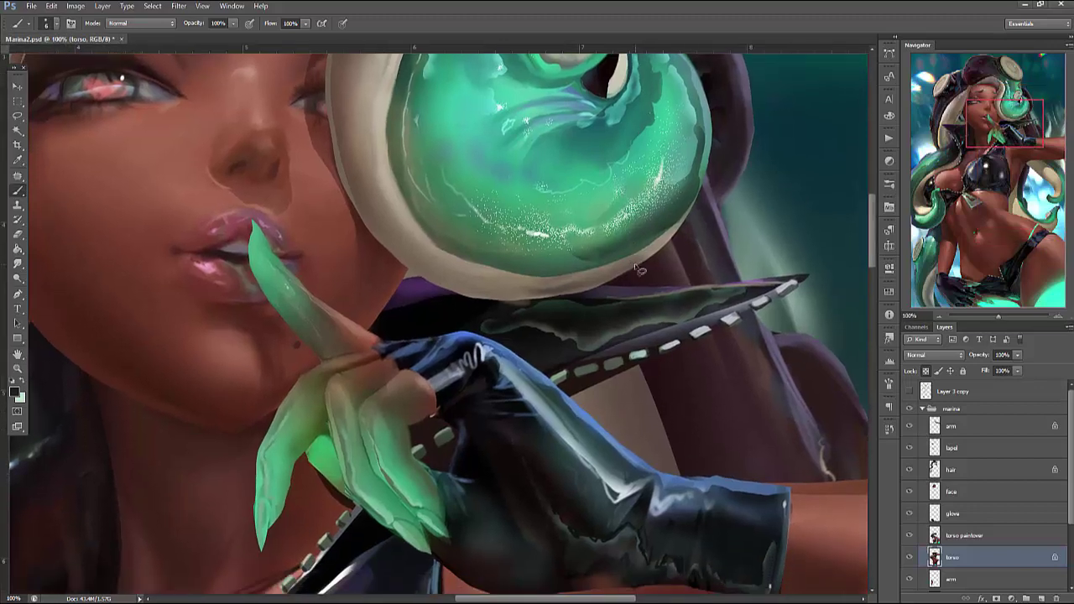
key("l")
mouse_move(745, 293)
left_mouse_down()
mouse_move(636, 335)
mouse_move(637, 353)
mouse_move(745, 296)
left_mouse_up()
key("b")
right_click(780, 263)
key("Escape")
left_click_drag(638, 342, 747, 281)
key("ctrl+d")
right_click(759, 260)
key("Return")
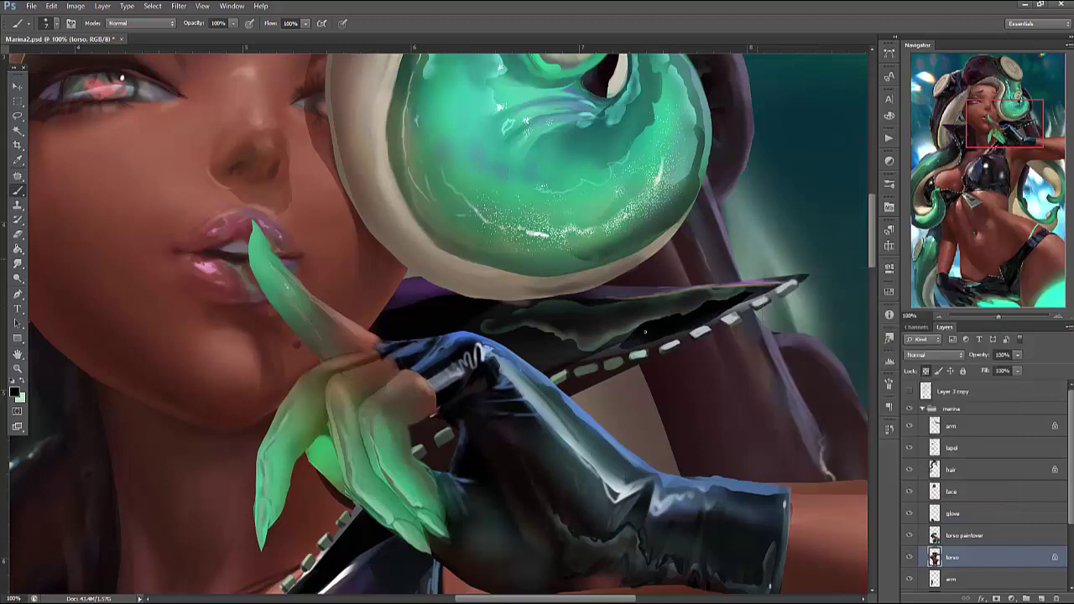
Refine the collar's lower reflection and zipper edge with sampled tones and a resized fine brush
left_click(626, 334, "alt")
left_click(537, 389, "alt")
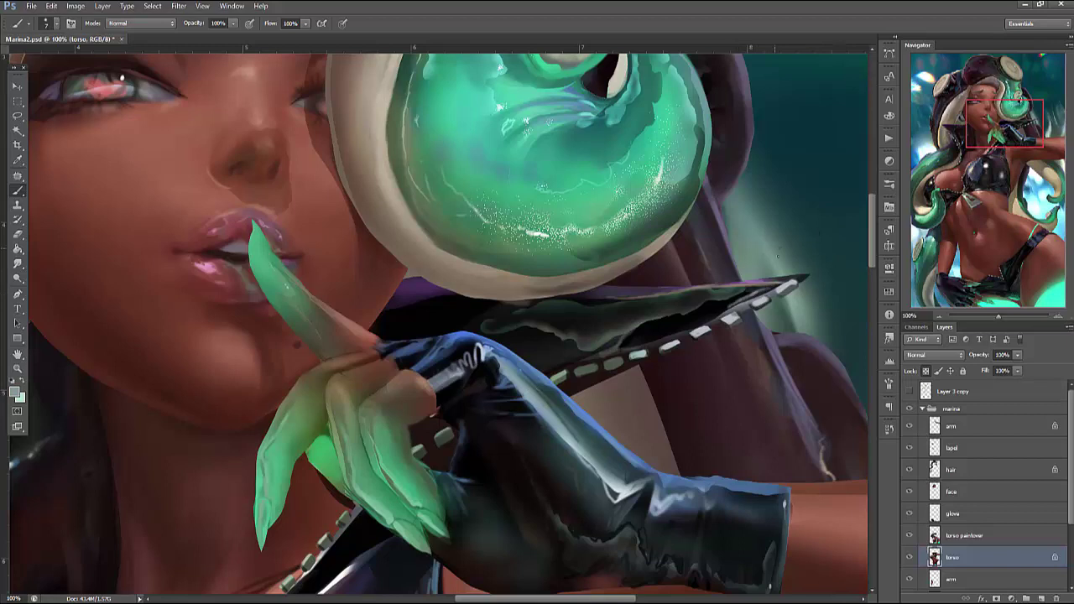
right_click(776, 249)
key("Return")
right_click(760, 247)
key("Return")
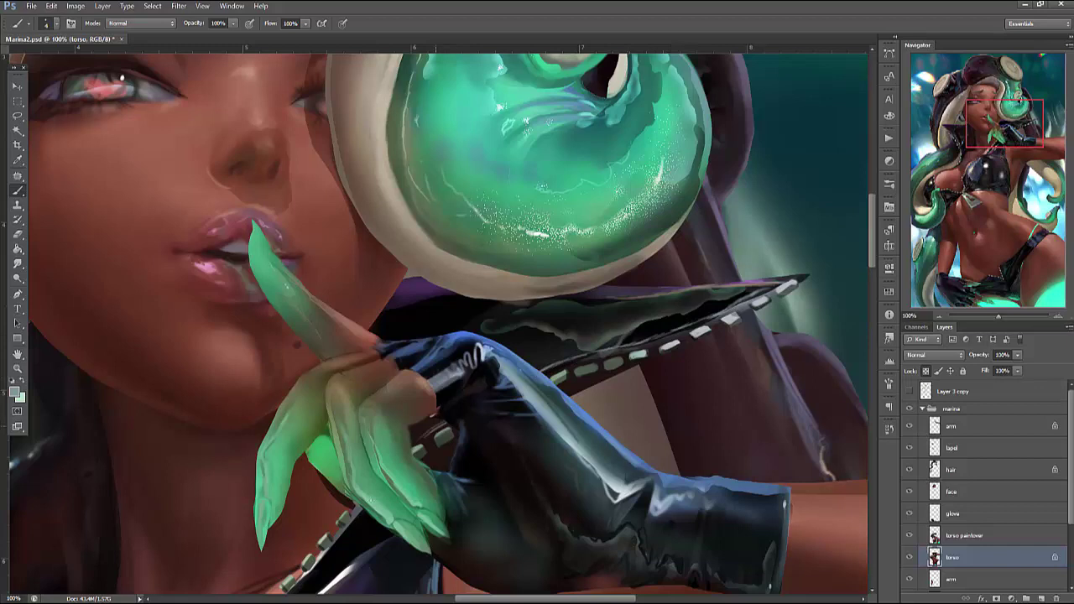
Blacken the zipper tape around the collar's teeth, including the short stretch beside the gloved hand, with a 16 px brush
left_click_drag(695, 449, 791, 464)
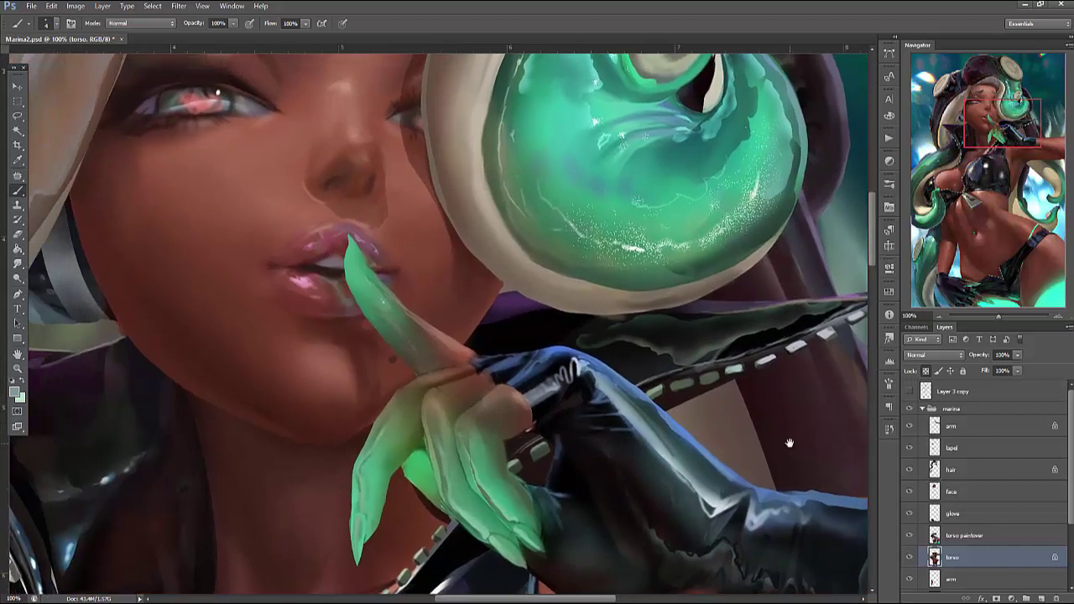
right_click(783, 313)
key("Escape")
mouse_move(734, 346)
left_mouse_down()
mouse_move(667, 366)
mouse_move(599, 342)
left_mouse_up()
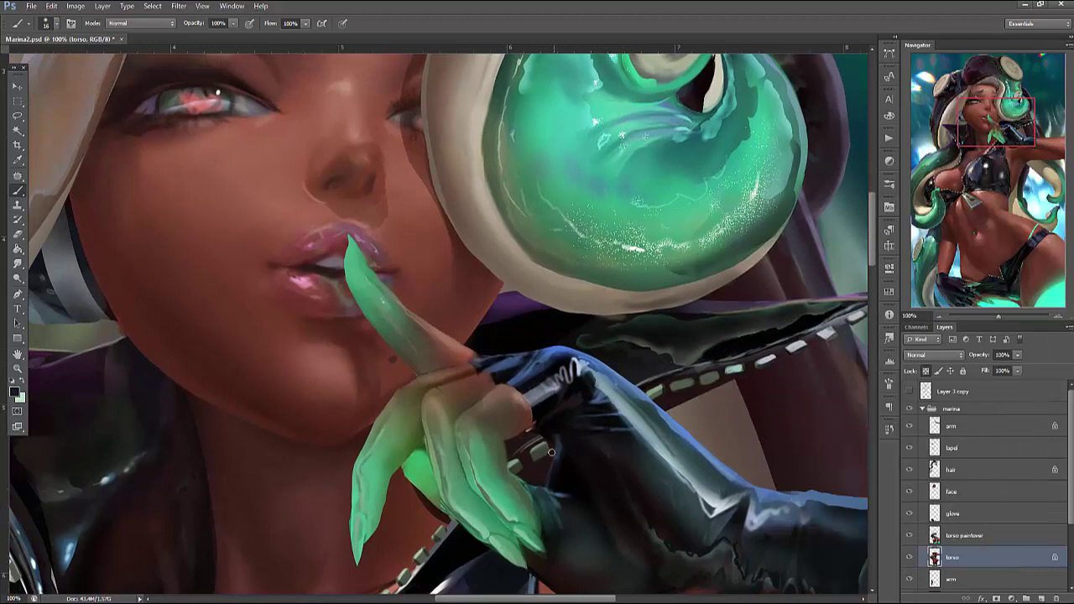
mouse_move(560, 450)
left_mouse_down()
mouse_move(537, 470)
mouse_move(582, 451)
left_mouse_up()
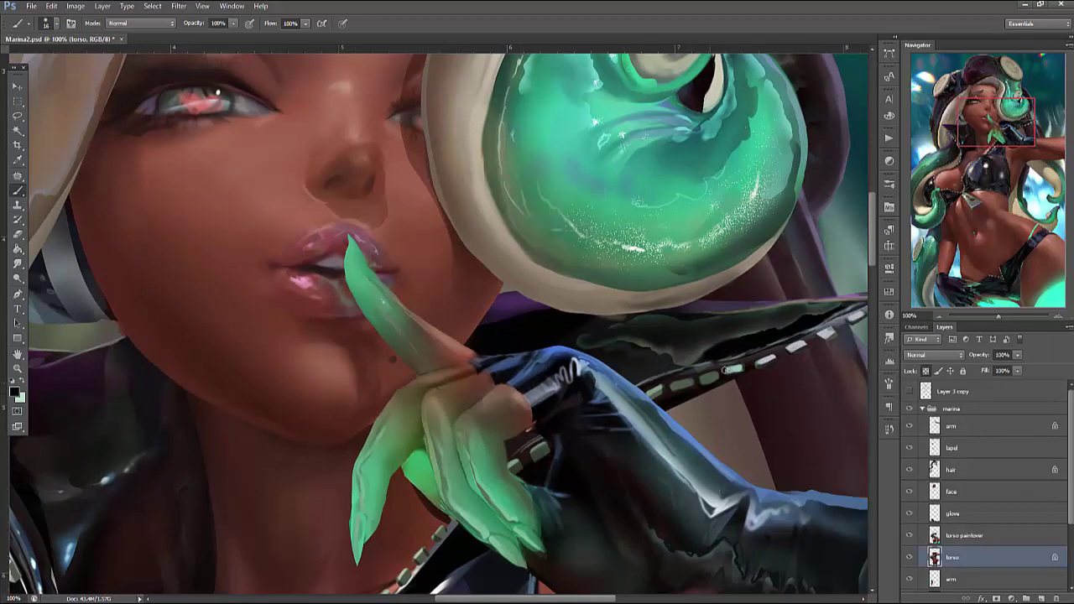
Darken the zipper tape running down from the fingers to the chest with a smaller brush
left_click_drag(577, 527, 810, 290)
right_click(696, 303)
key("Escape")
left_click_drag(695, 279, 594, 392)
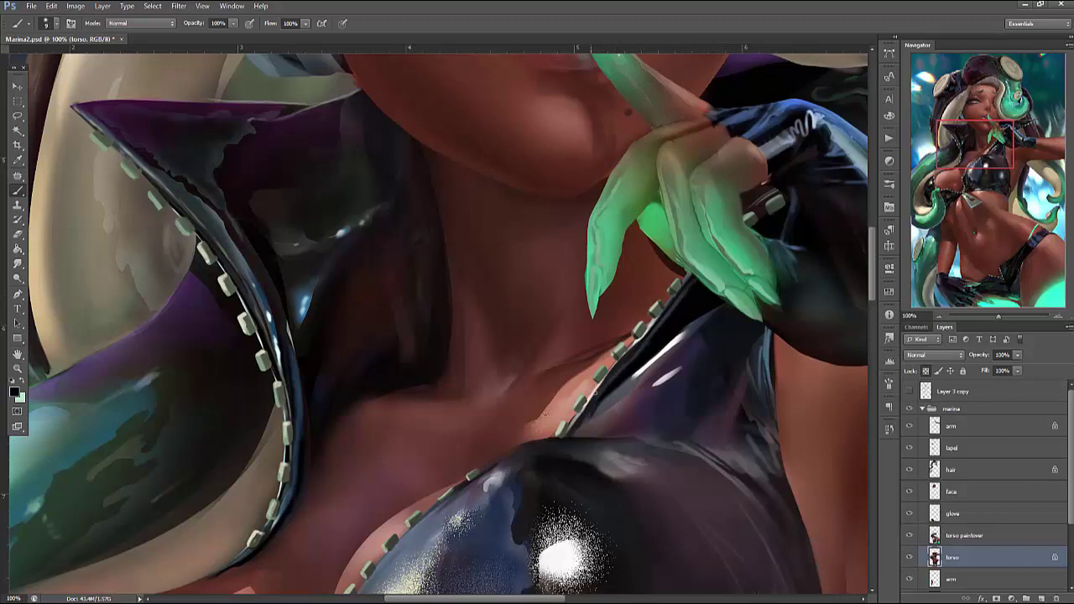
right_click(695, 287)
key("Escape")
left_click_drag(637, 422, 583, 478)
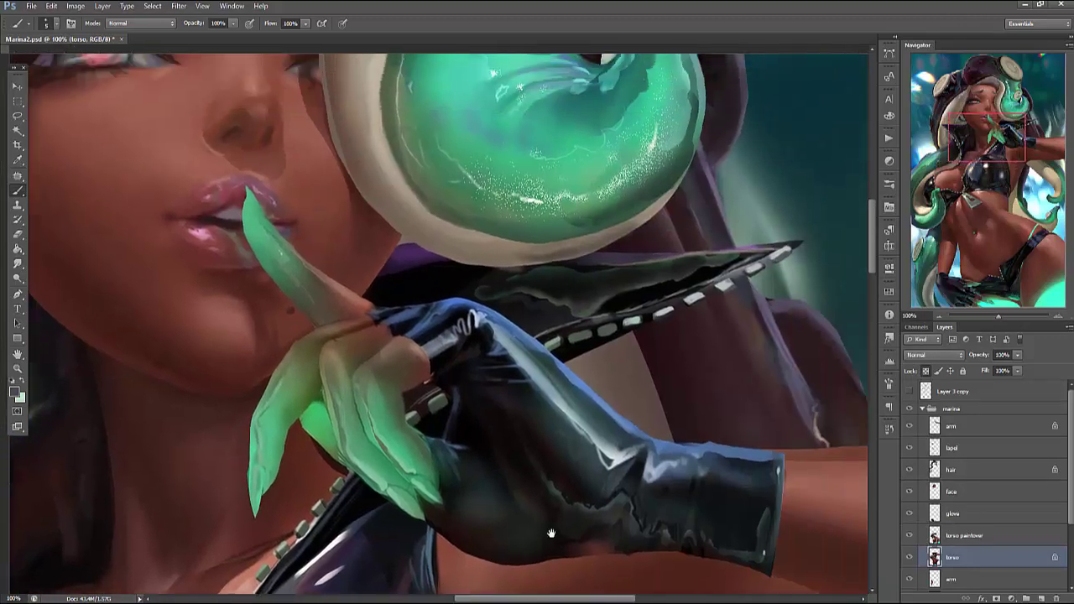
Paint dark divisions and edges around the collar's zipper teeth with sampled colours, and save the document
left_click(695, 290, "alt")
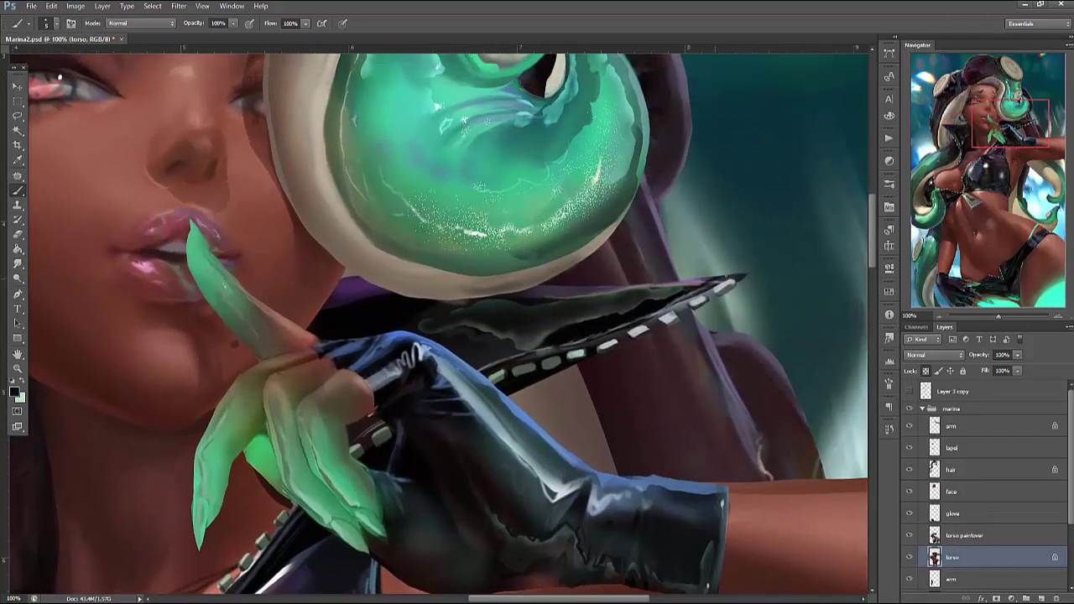
left_click(591, 337, "alt")
left_click(627, 323, "alt")
left_click(675, 305, "alt")
key("ctrl+s")
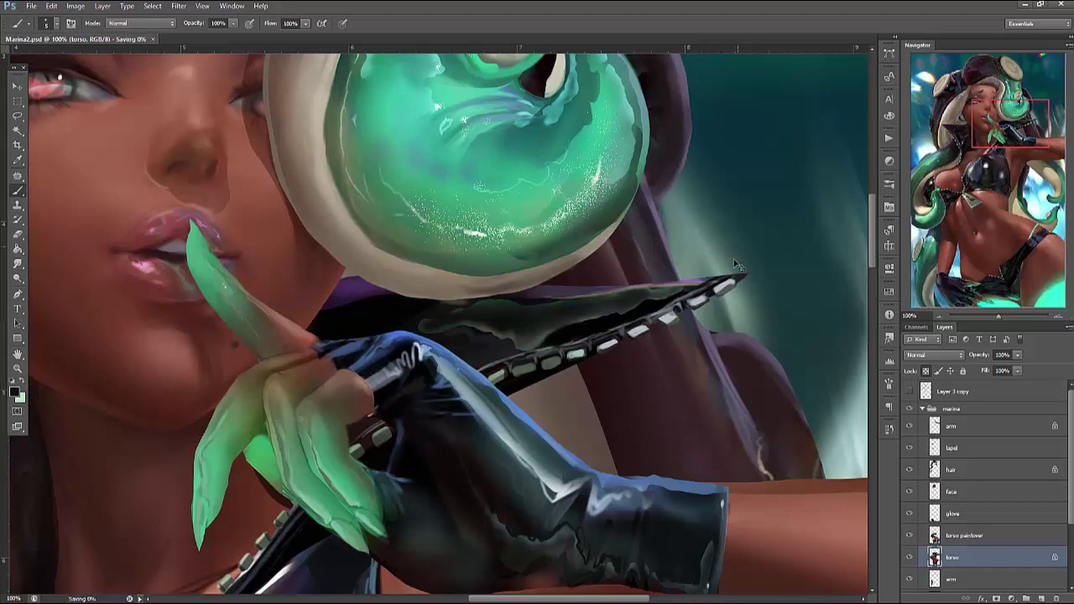
Make the lapel layer active and toggle its visibility to check what it contains
left_click_drag(690, 336, 777, 299)
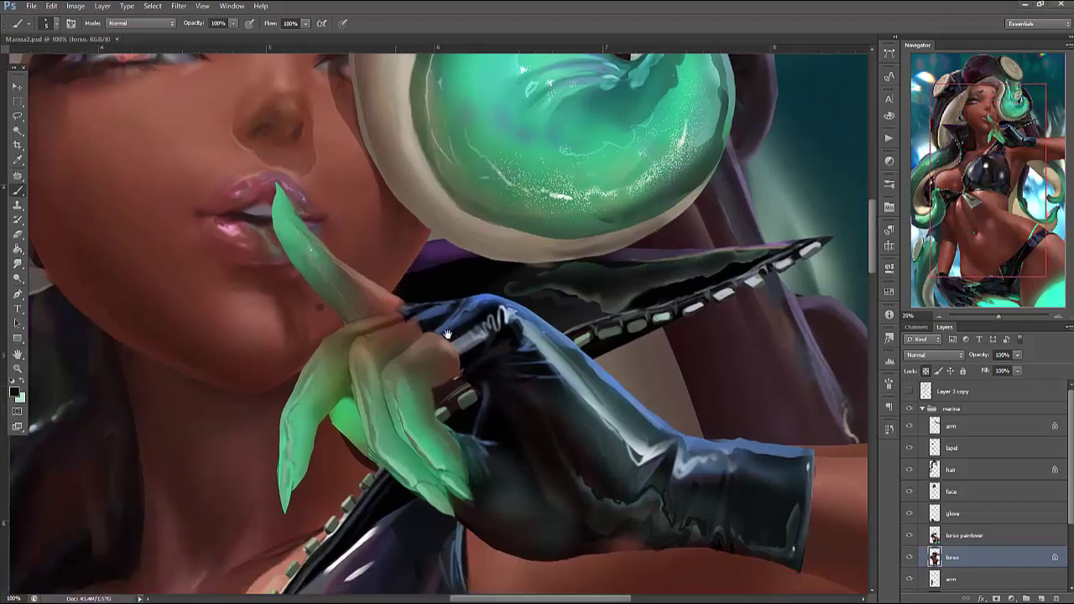
left_click_drag(92, 579, 537, 42)
left_click_drag(525, 277, 525, 370)
left_click_drag(579, 147, 511, 391)
left_click_drag(755, 252, 210, 394)
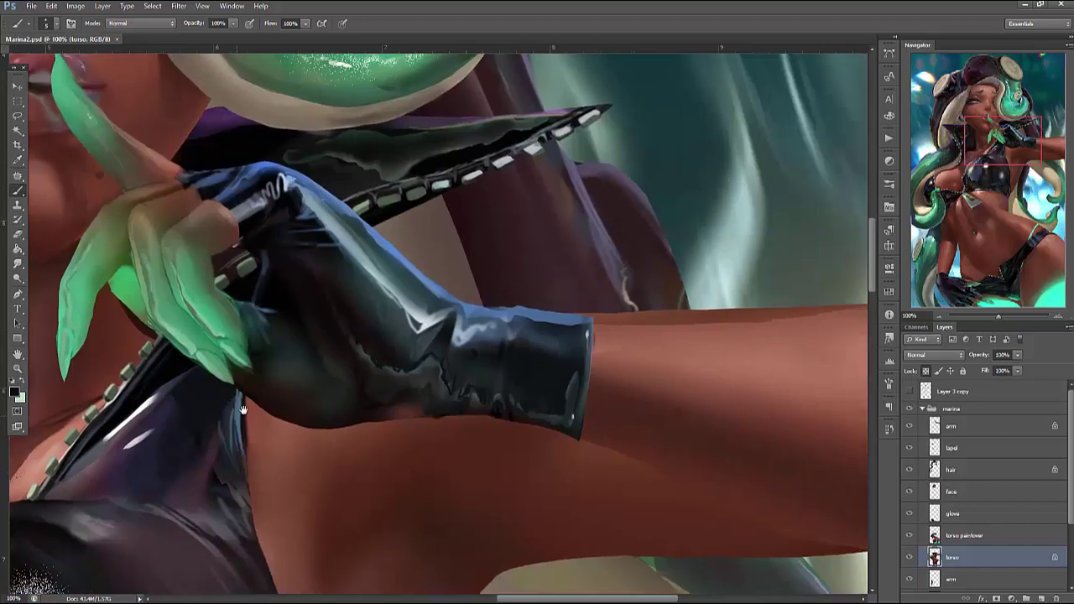
left_click_drag(574, 277, 672, 389)
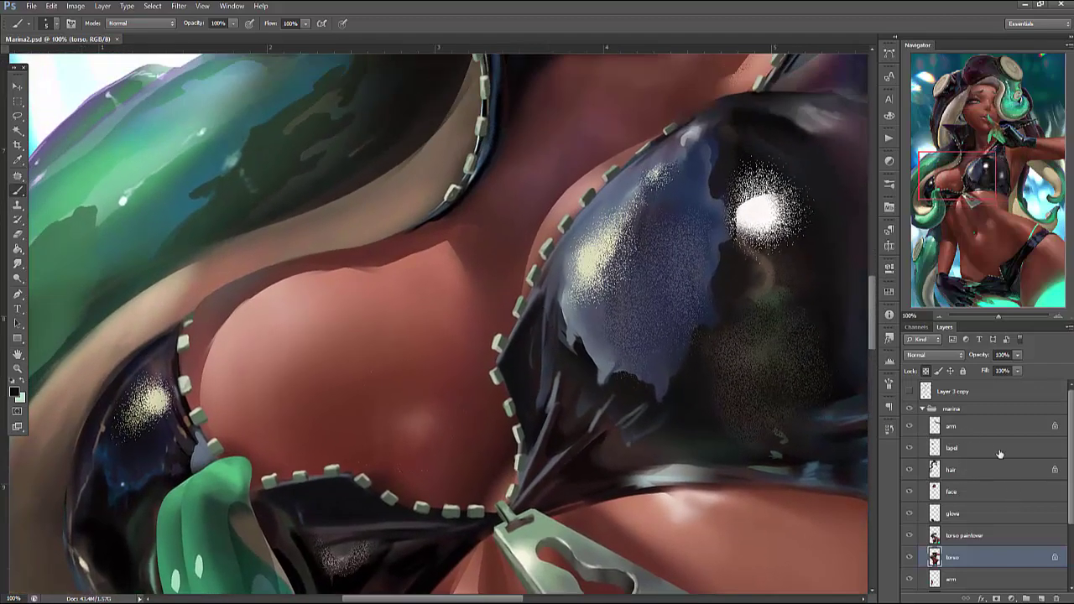
left_click(960, 450)
left_click(909, 450)
left_click(910, 450)
Paint a thin dark zipper tape with light touches behind the teeth on the bikini top's outer side piece
left_click_drag(233, 324, 463, 304)
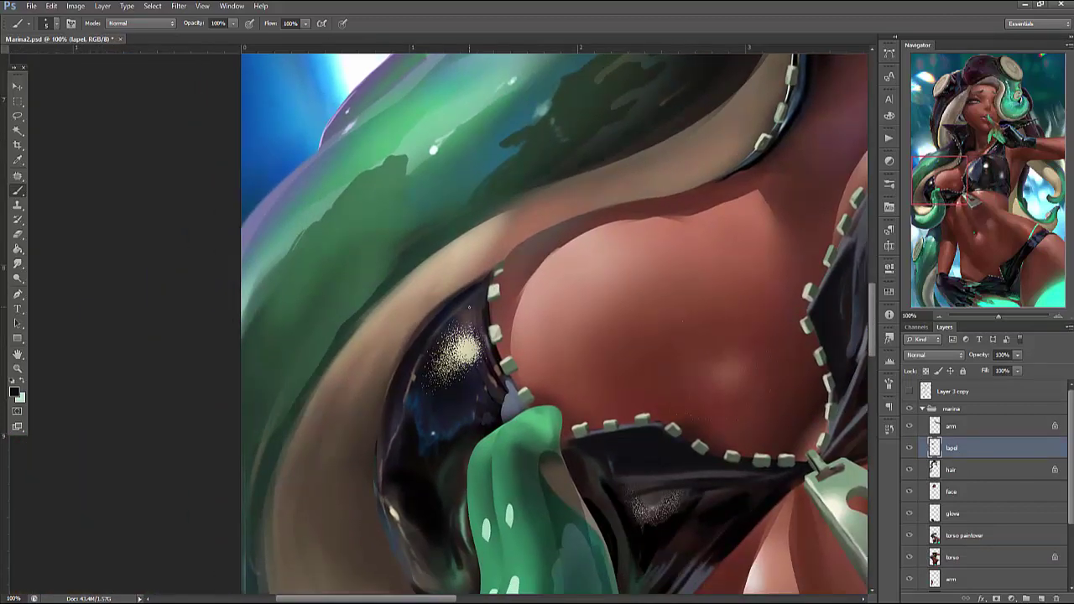
left_click_drag(518, 387, 513, 405)
left_click(492, 338, "alt")
left_click(495, 285, "alt")
left_click_drag(485, 300, 509, 389)
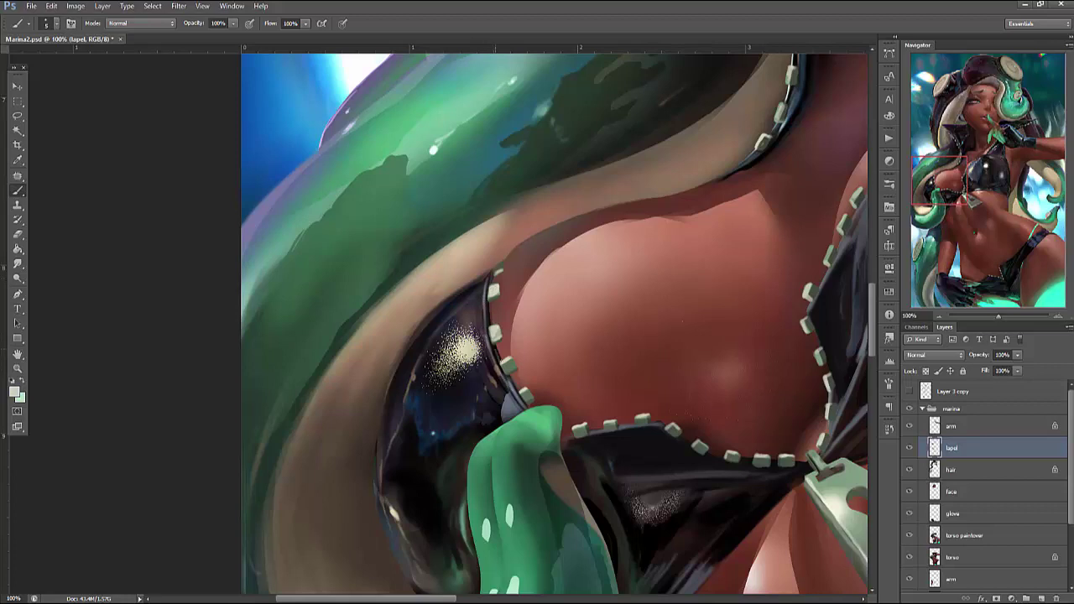
left_click_drag(490, 307, 491, 324)
Paint the dark zipper tape behind the teeth along the lower edge of the same bikini cup, using sampled colours
left_click(584, 439, "alt")
left_click(630, 426, "alt")
left_click(707, 457, "alt")
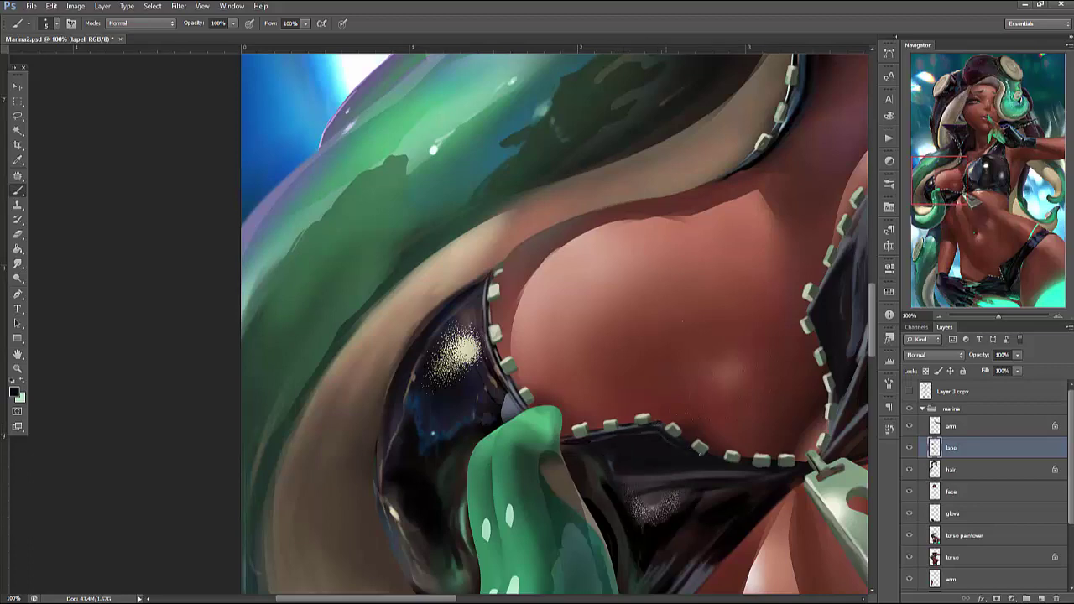
left_click(671, 429, "alt")
Paint the zipper tape and shade the teeth along the inner edge of the other bikini cup with sampled dark and light tones
left_click_drag(785, 348, 603, 436)
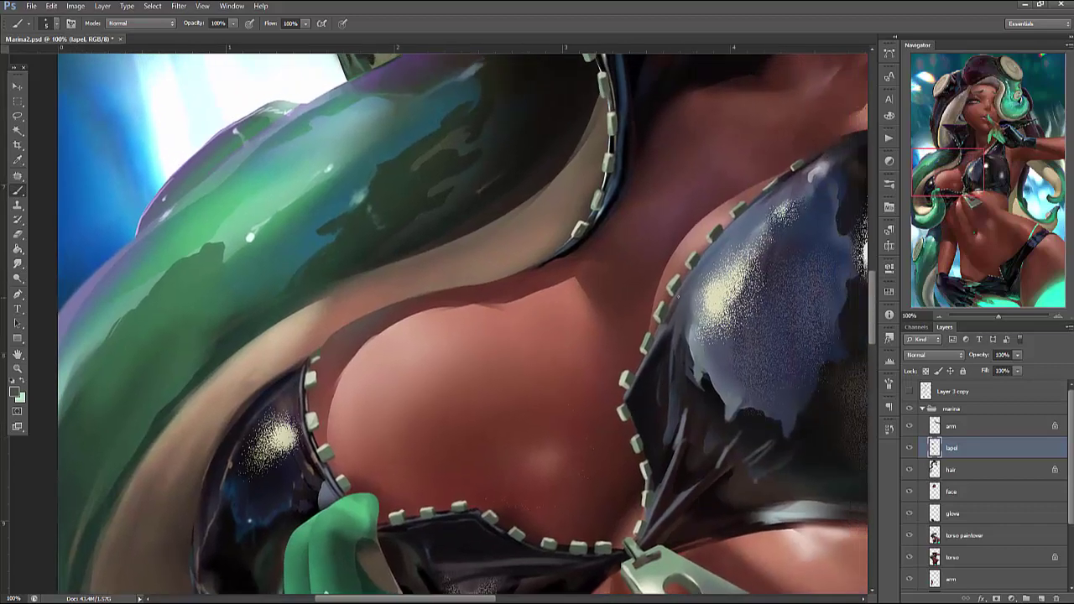
mouse_move(664, 345)
left_mouse_down()
mouse_move(703, 248)
mouse_move(768, 194)
left_mouse_up()
left_click(630, 394, "alt")
left_click_drag(642, 434, 657, 489)
left_click(665, 464, "alt")
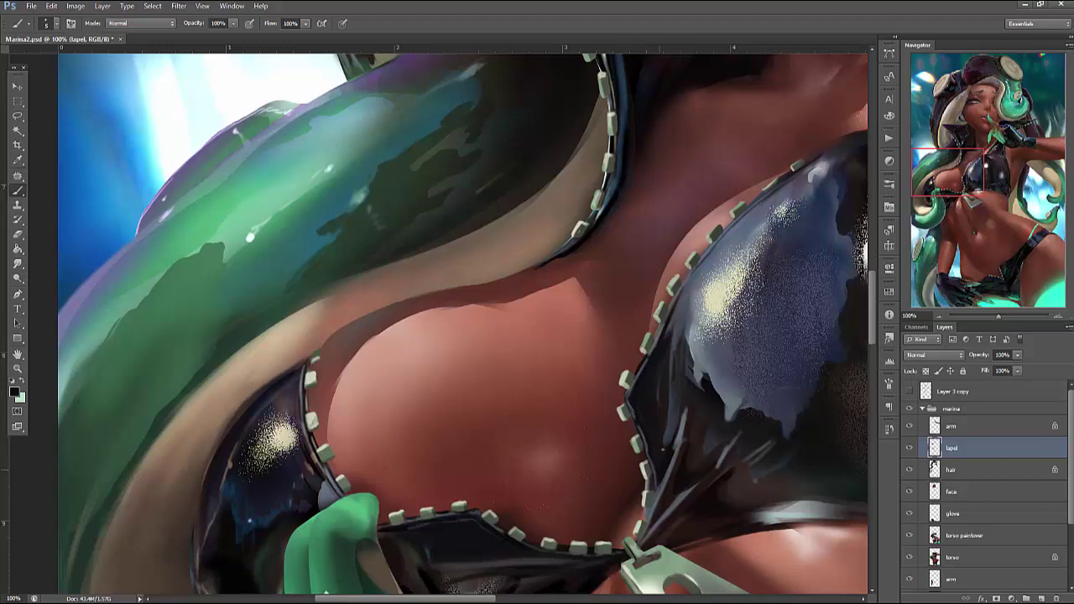
left_click_drag(655, 324, 660, 341)
left_click(716, 282, "alt")
left_click_drag(637, 423, 645, 443)
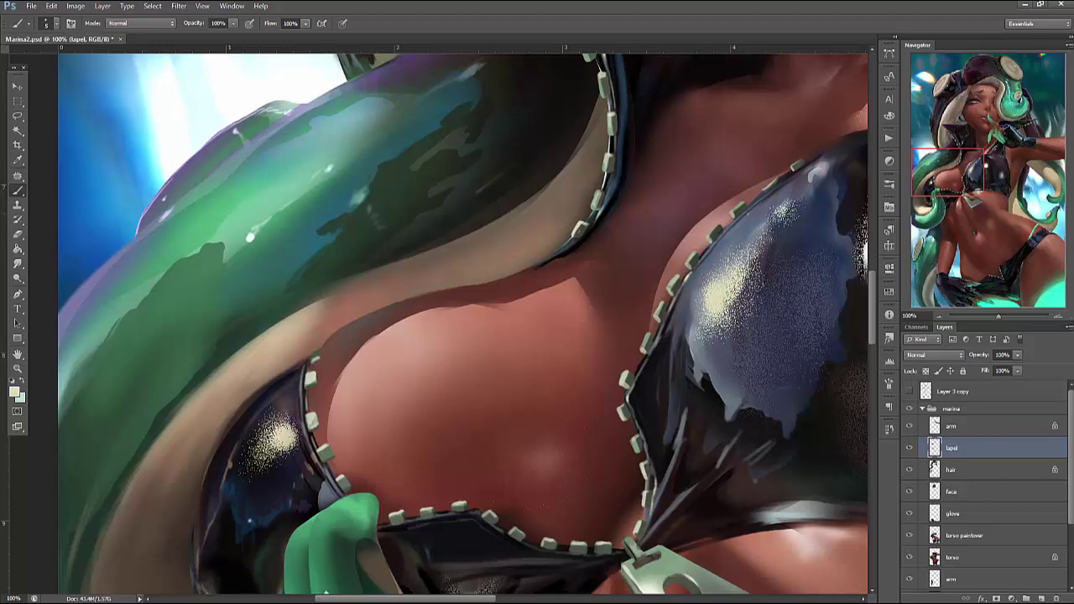
Refine the zipper teeth and tape along the upper curve of that cup with sampled colours
left_click_drag(755, 203, 777, 188)
left_click(823, 154, "alt")
left_click(780, 178, "alt")
left_click(782, 181, "alt")
left_click(778, 183, "alt")
left_click(779, 186, "alt")
Set the foreground colour to #f6f6f6 and paint bright highlights on the bikini top's zipper teeth
left_click(17, 393)
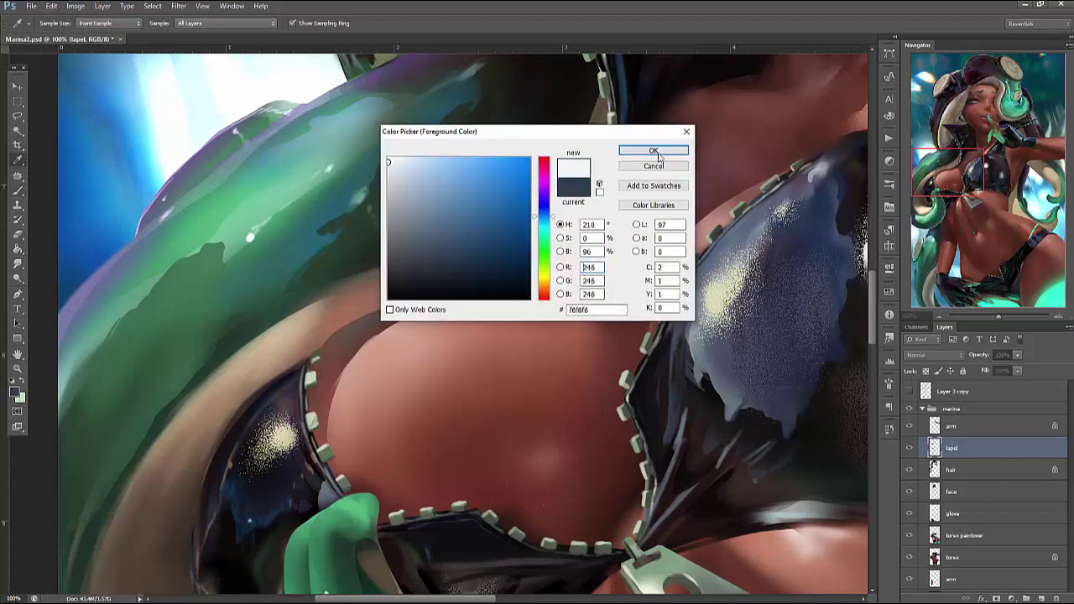
left_click(641, 150)
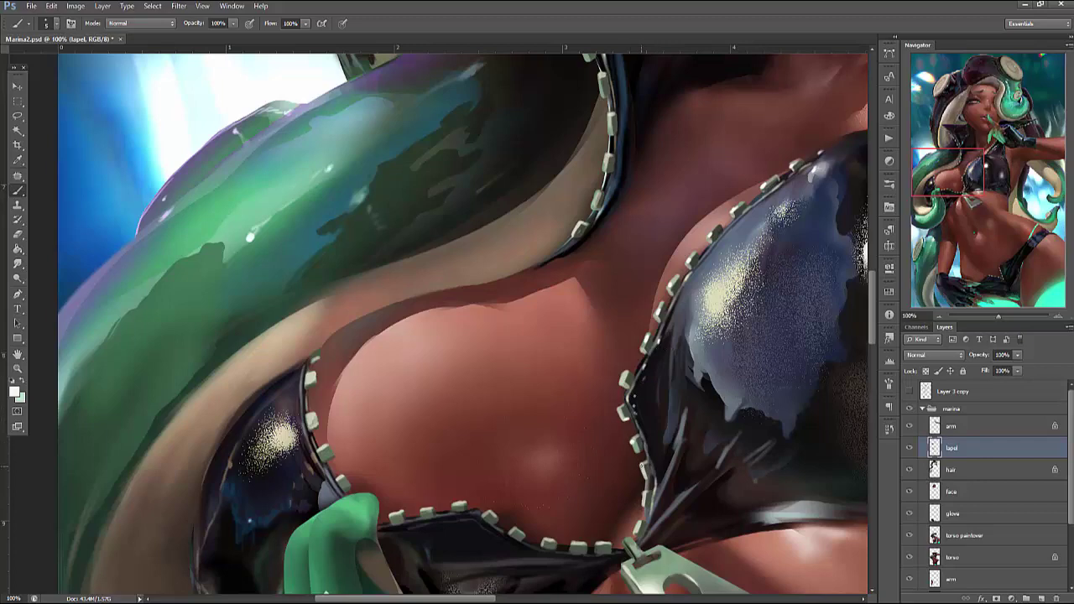
left_click_drag(780, 480, 691, 513)
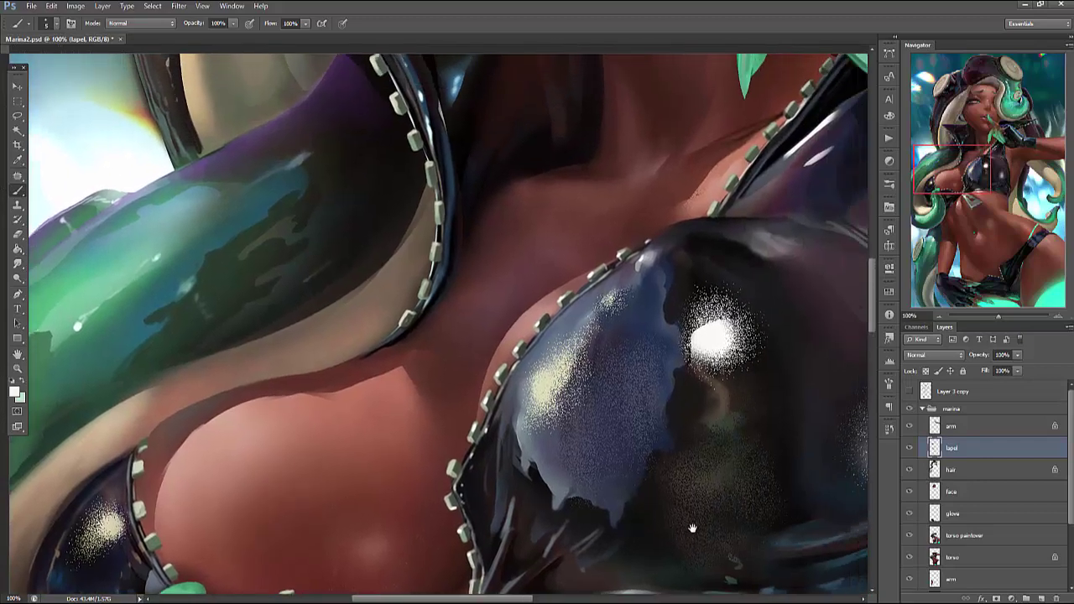
left_click_drag(783, 484, 762, 507)
Shade the zipper teeth on the bikini bottom with a soft dark 14 px brush
left_click_drag(958, 188, 965, 265)
left_click(461, 148, "alt")
right_click(527, 215)
key("Return")
mouse_move(454, 154)
left_mouse_down()
mouse_move(455, 186)
mouse_move(483, 228)
left_mouse_up()
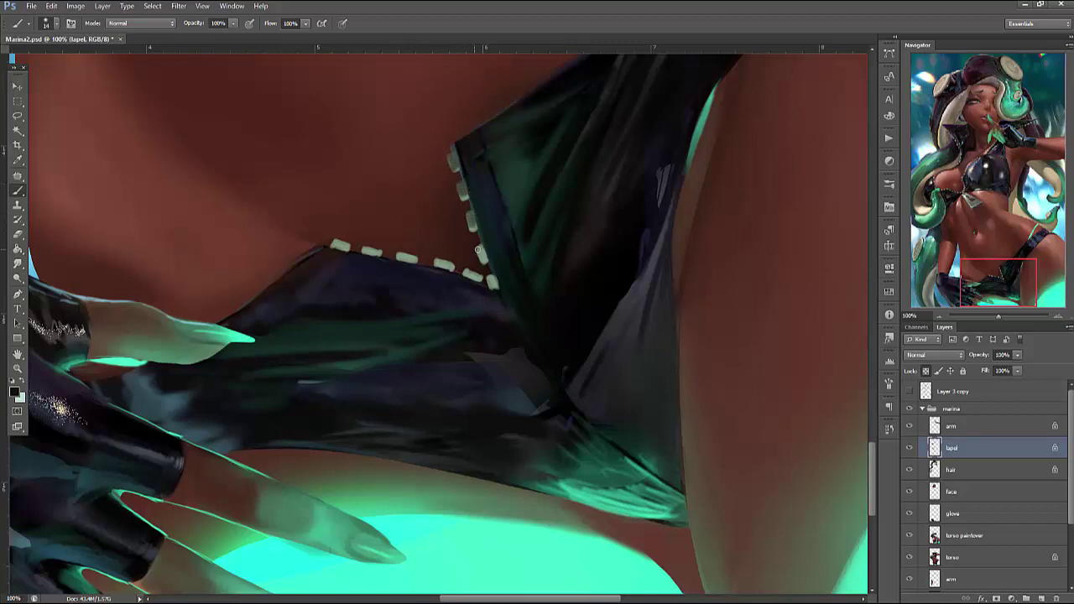
left_click_drag(335, 242, 495, 277)
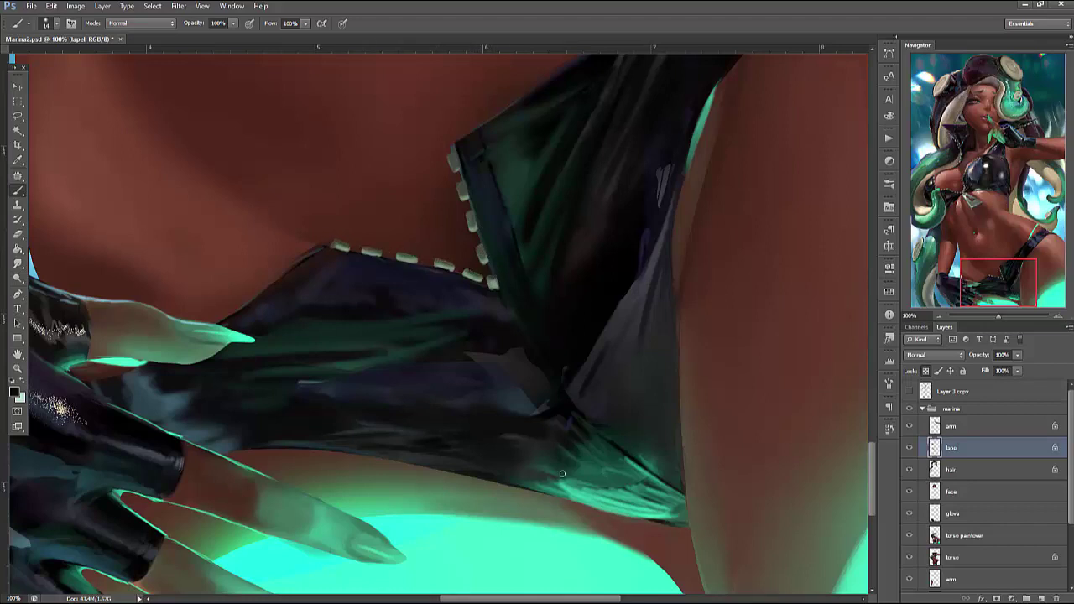
Sample a dark tone, reduce the brush to 6 px and then 2 px, and detail the bikini bottom's zipper teeth
scroll(750, 445, "left", 5)
left_click(636, 277, "alt")
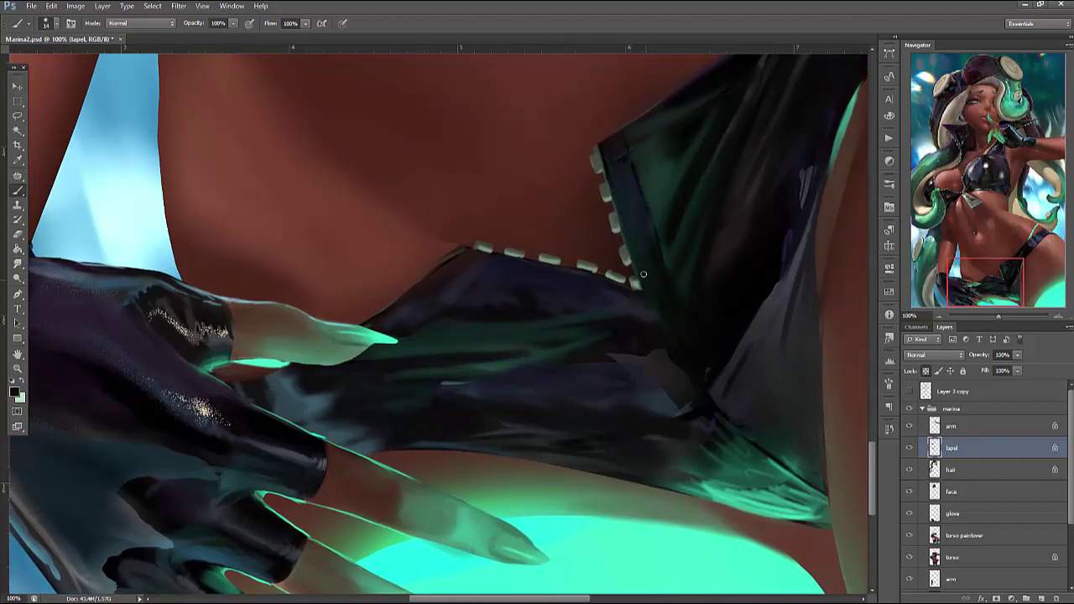
right_click(648, 179)
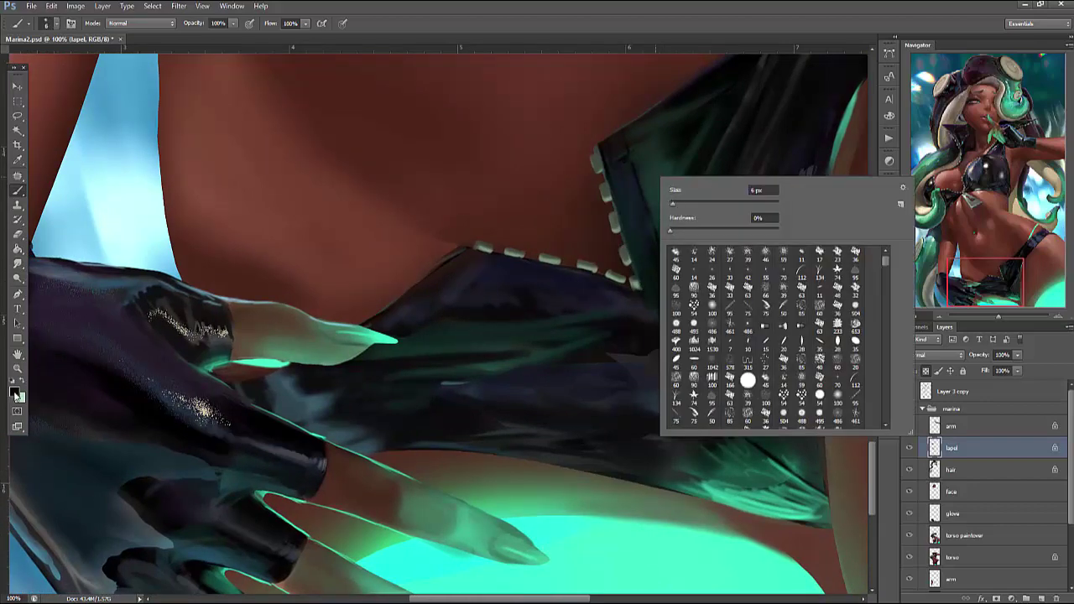
key("Return")
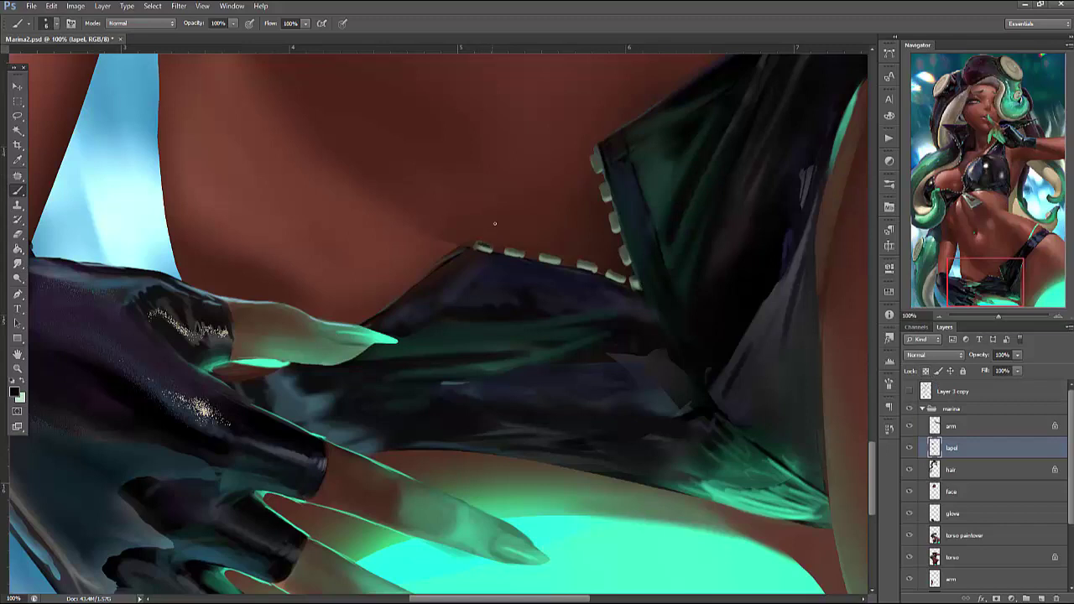
right_click(524, 205)
type("2")
key("Return")
Set the foreground colour to #f8f8f8 and add highlights to the bikini bottom's zipper teeth with a resized brush
left_click(14, 392)
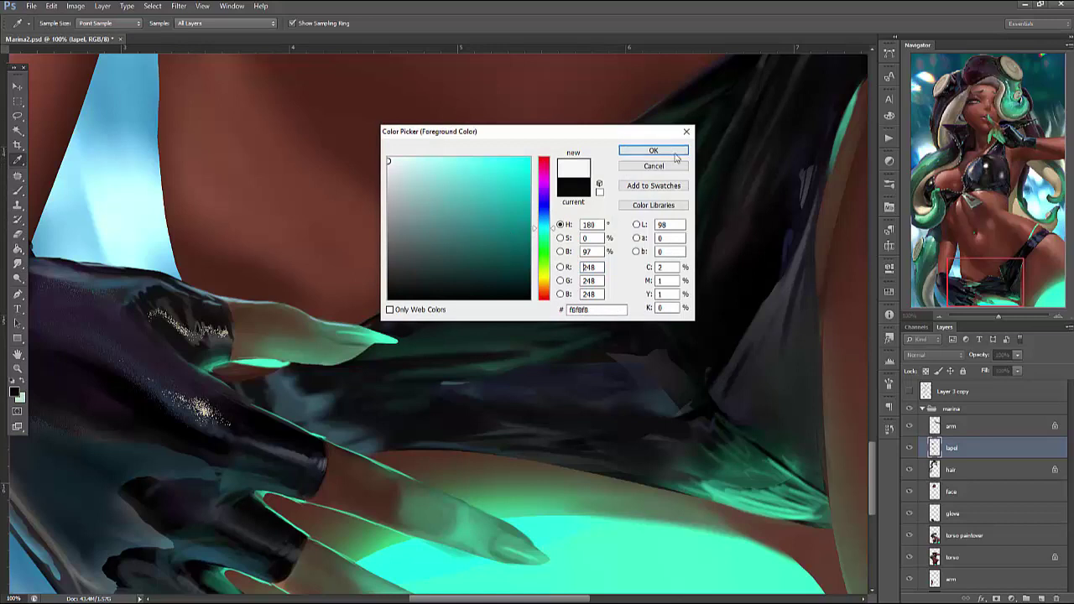
left_click(670, 155)
right_click(670, 157)
key("Return")
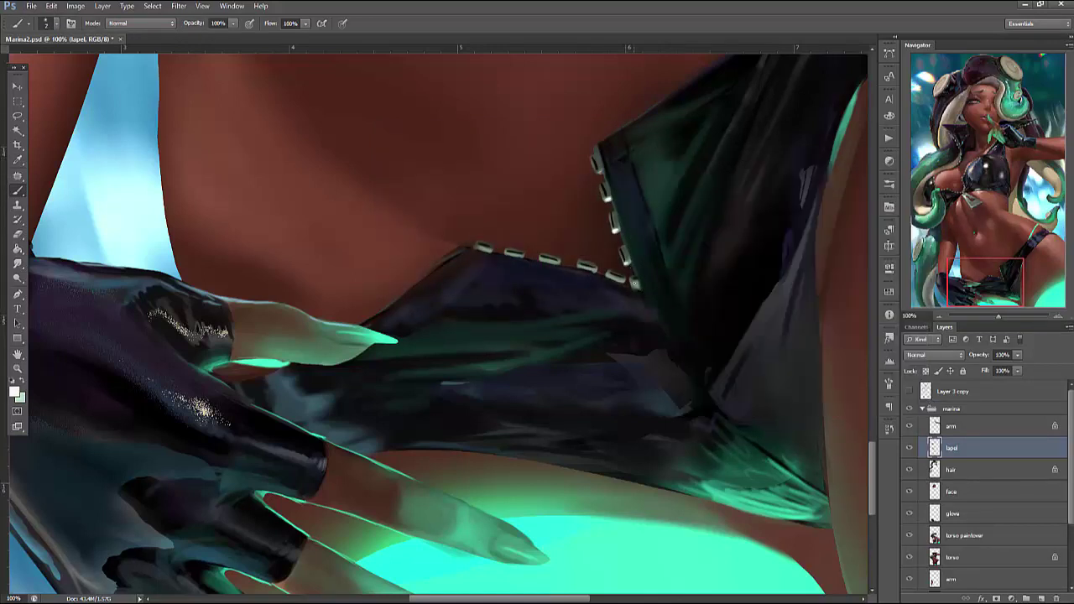
left_click(636, 285)
Paint a dark zipper tape with light accents along the bikini bottom's edges using sampled colours, and save the document
left_click(597, 144, "alt")
left_click(637, 162, "alt")
left_click(483, 260, "alt")
left_click(557, 256, "alt")
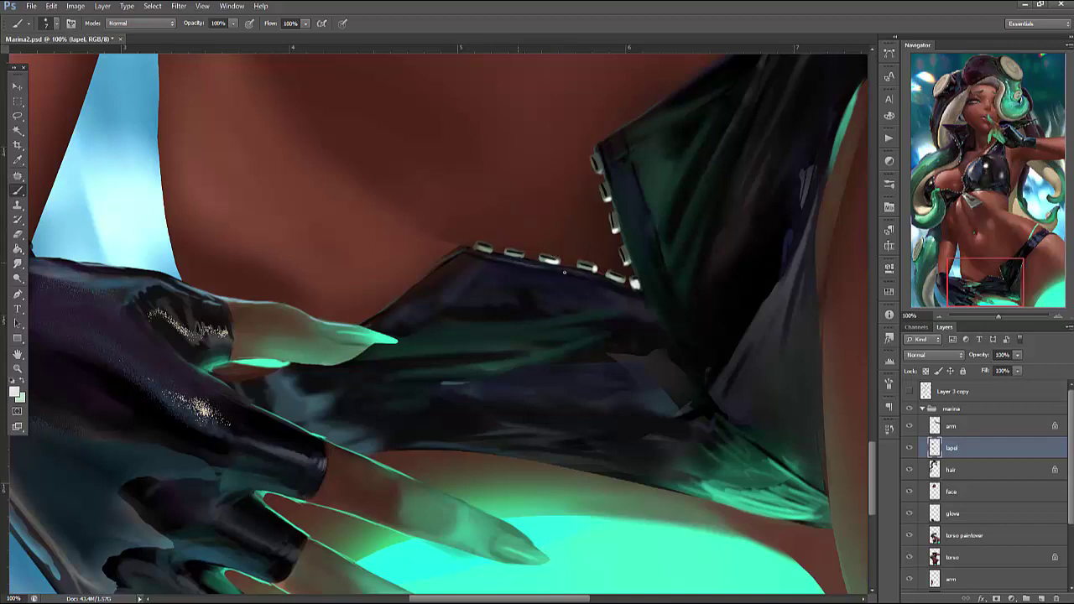
left_click_drag(595, 278, 627, 291)
left_click_drag(598, 152, 658, 321)
left_click(655, 231, "alt")
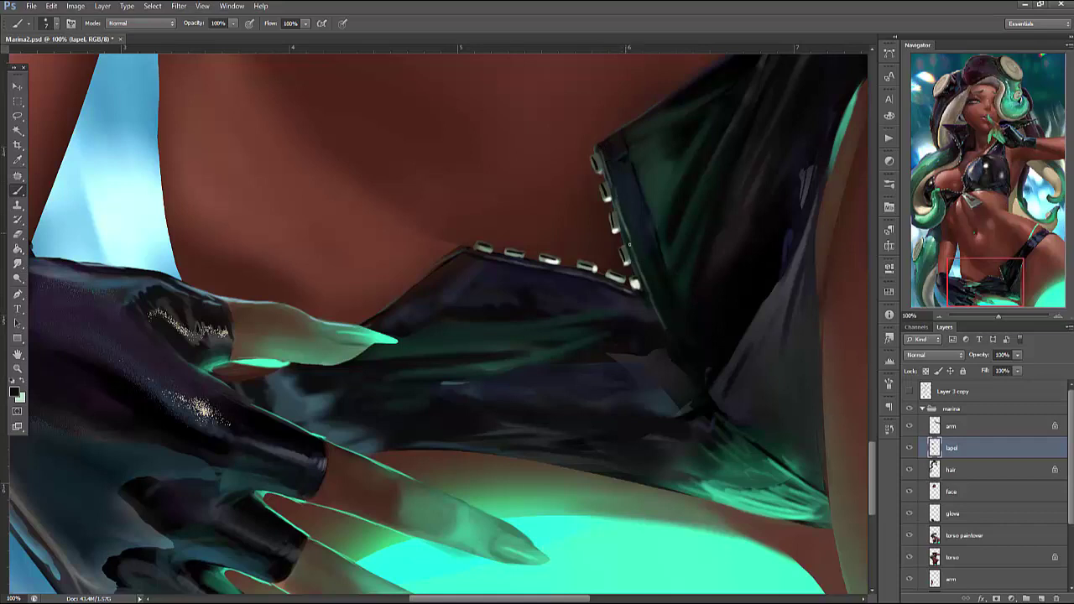
left_click(625, 250, "alt")
mouse_move(535, 264)
left_mouse_down()
mouse_move(473, 245)
mouse_move(576, 267)
left_mouse_up()
key("ctrl+s")
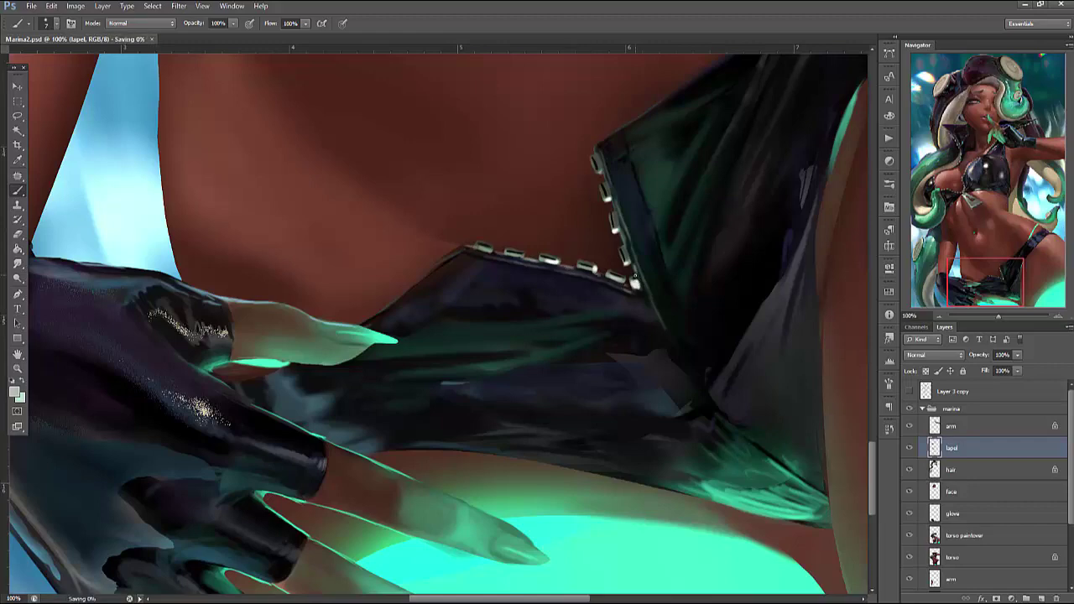
Add a new layer directly above the hair layer for work around the zipper pull
left_click_drag(970, 253, 953, 185)
left_click(973, 471)
key("ctrl+shift+alt+n")
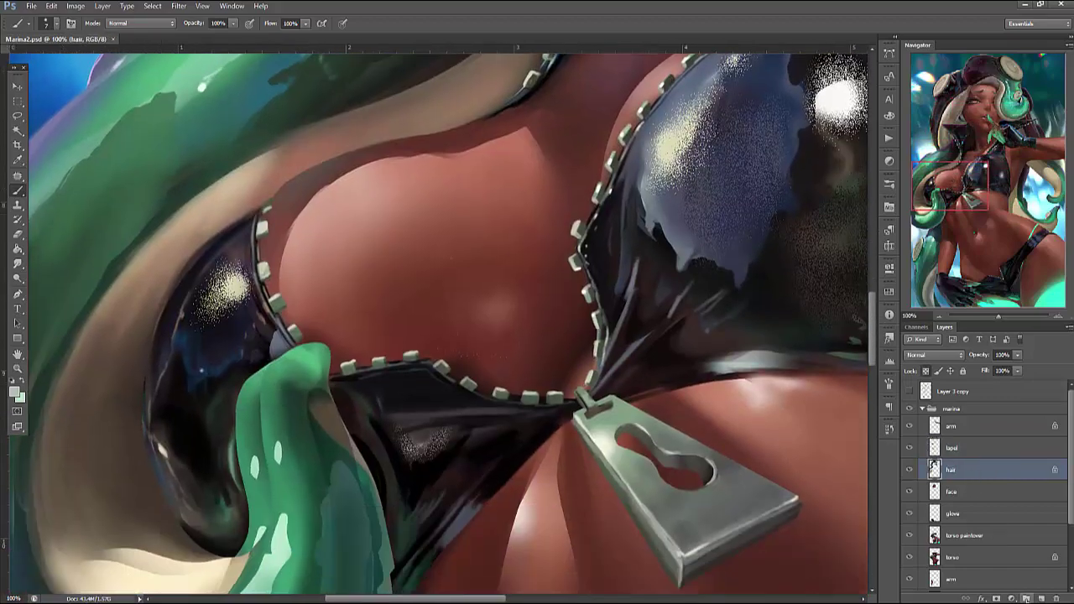
left_click_drag(706, 402, 668, 302)
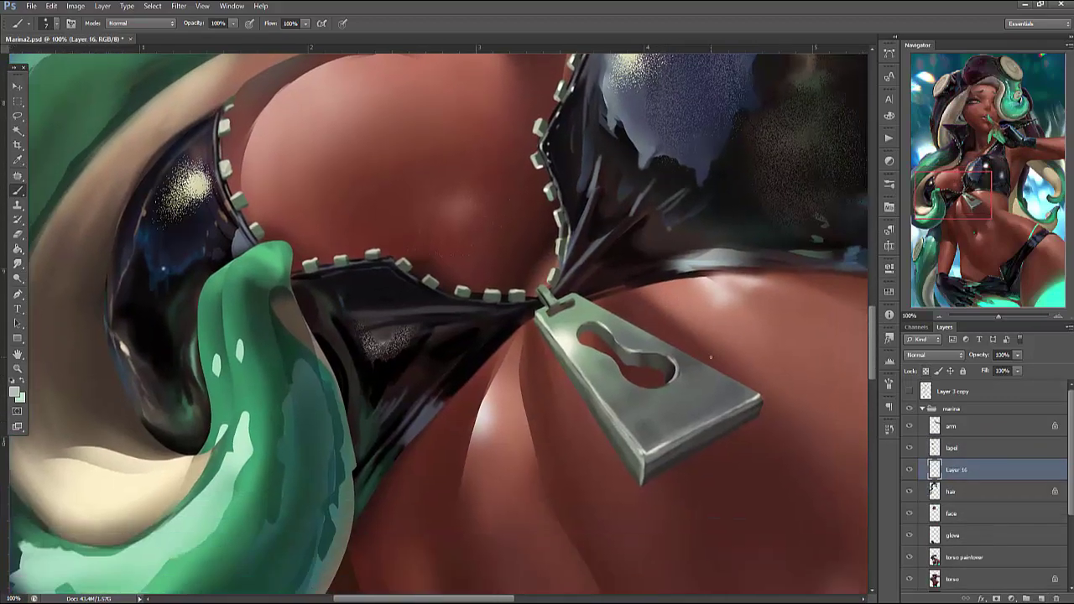
Lasso a shadow shape beneath the zipper pull's long edge, paint it with a sampled dark skin tone, deselect and free-transform it
key("l")
mouse_move(541, 319)
left_mouse_down()
mouse_move(560, 404)
mouse_move(618, 545)
mouse_move(696, 504)
left_mouse_up()
key("b")
right_click(699, 300)
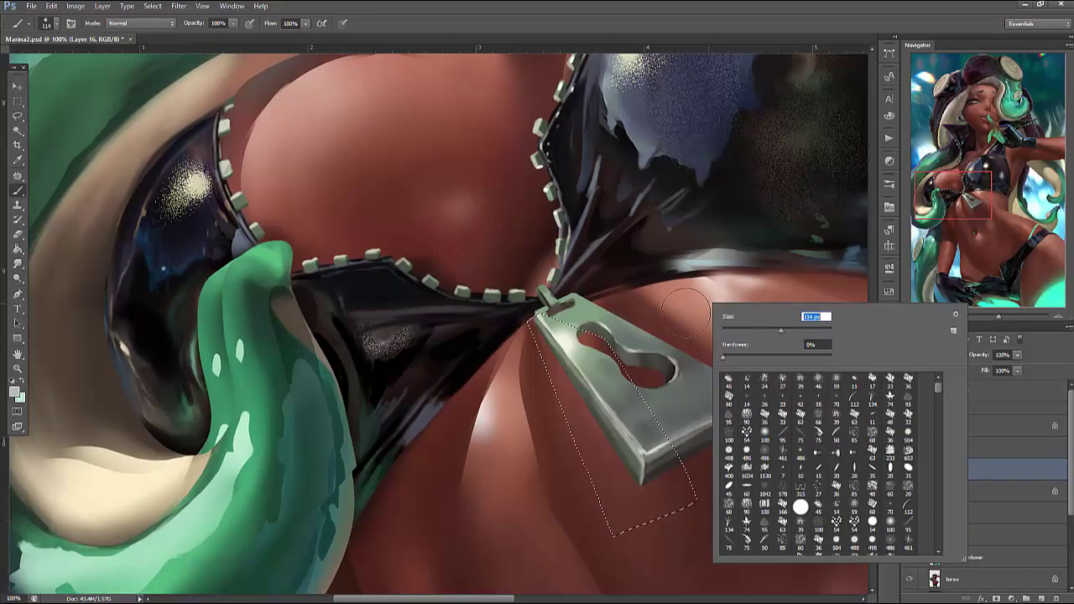
left_click(583, 459, "alt")
left_click_drag(563, 351, 596, 453)
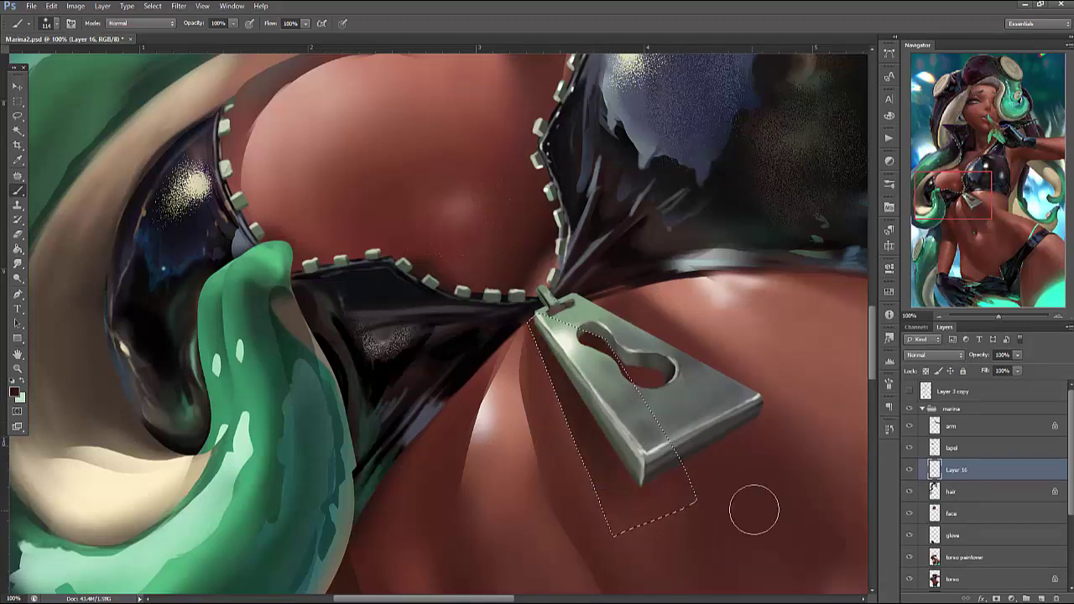
key("ctrl+d")
mouse_move(740, 460)
left_mouse_down()
mouse_move(793, 359)
mouse_move(743, 369)
mouse_move(753, 436)
mouse_move(804, 412)
mouse_move(827, 380)
mouse_move(719, 418)
left_mouse_up()
key("ctrl+t")
key("Return")
key("b")
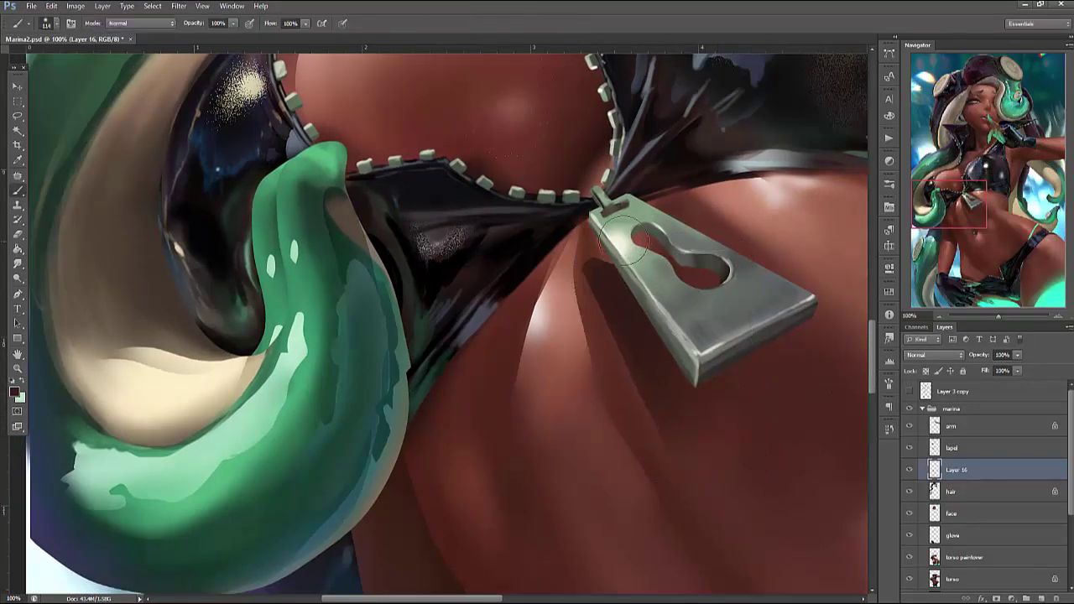
Reduce the brush to 22 px to touch up the shadow beside the zipper pull's upper end
right_click(636, 248)
left_click(667, 296)
type("45")
key("Return")
right_click(639, 193)
key("Return")
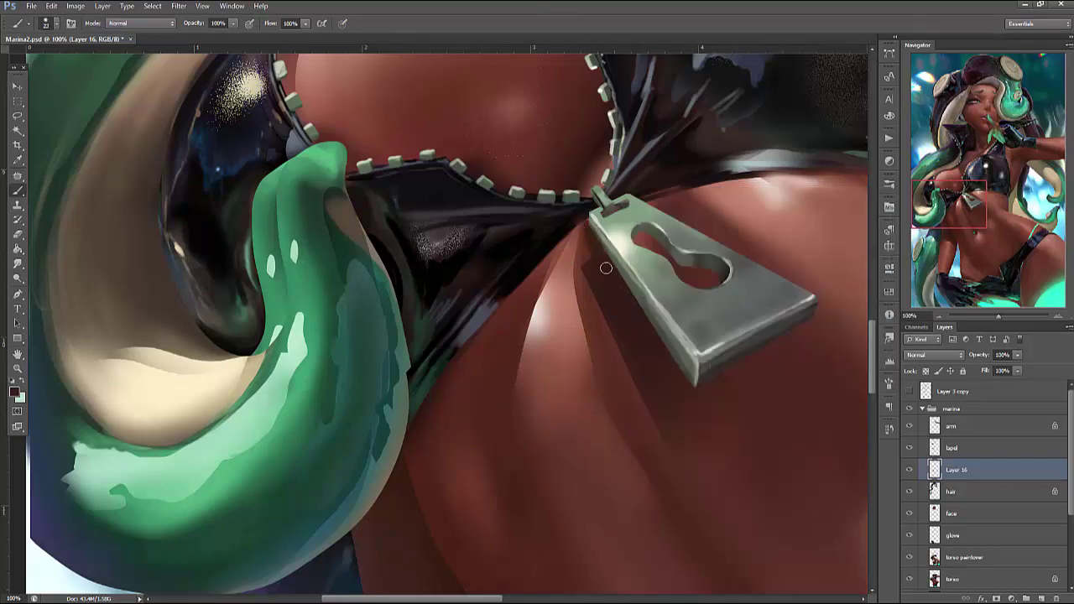
Erase parts of the zipper pull's shadow with a resized eraser and lower the shadow layer's opacity to 79%
key("e")
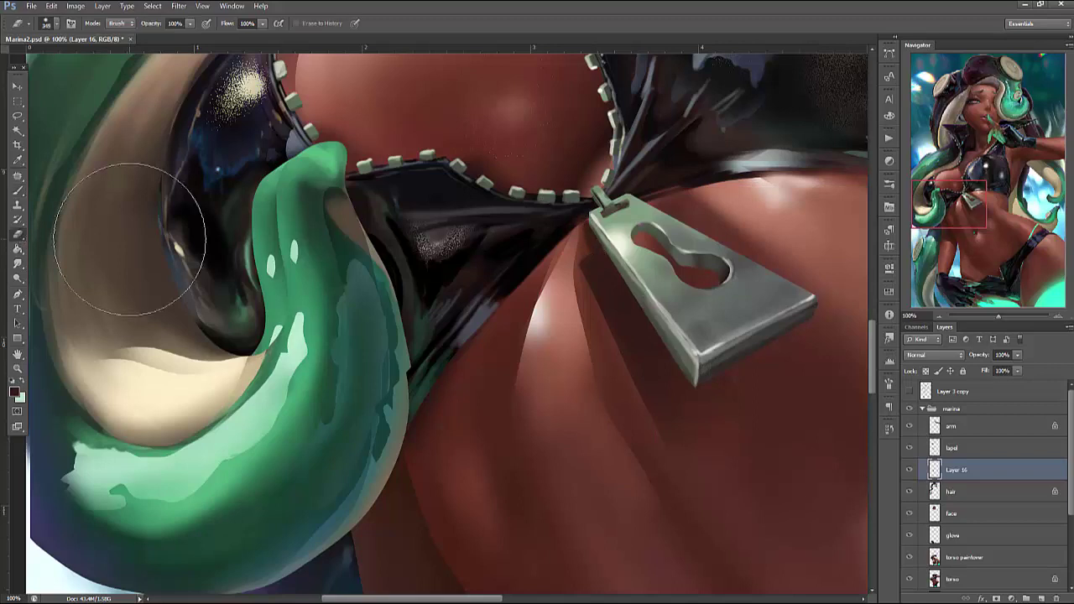
right_click(671, 199)
key("Return")
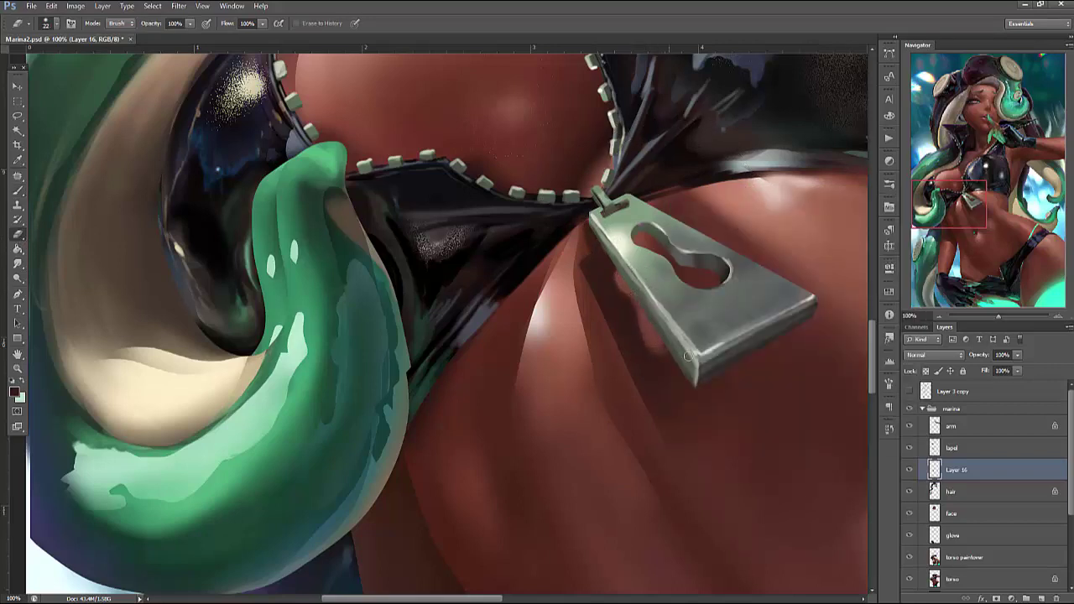
right_click(687, 236)
left_click(660, 309)
left_click_drag(1020, 357, 1009, 373)
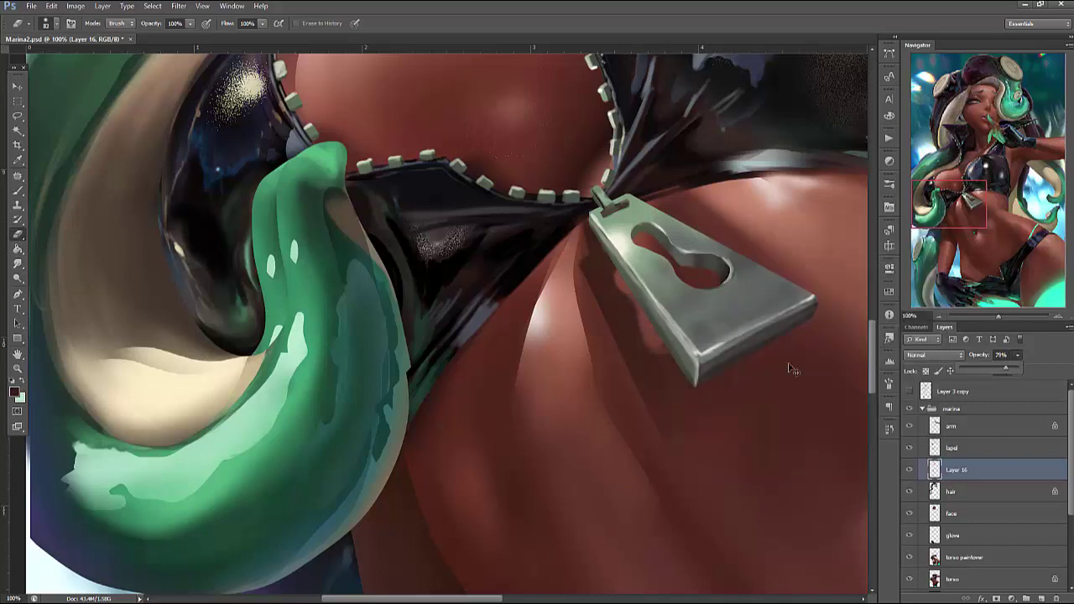
Warp the zipper pull's shadow so it follows the curve of the skin below the pull
key("ctrl+t")
right_click(699, 349)
left_click(722, 441)
left_click_drag(705, 520, 703, 411)
left_click_drag(703, 364, 703, 377)
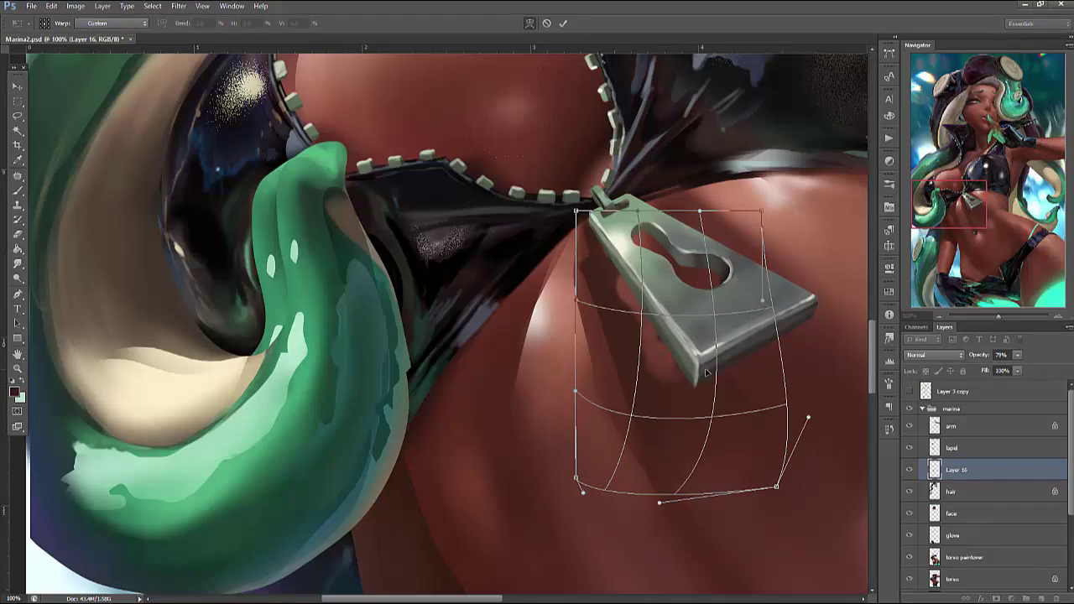
key("Return")
key("e")
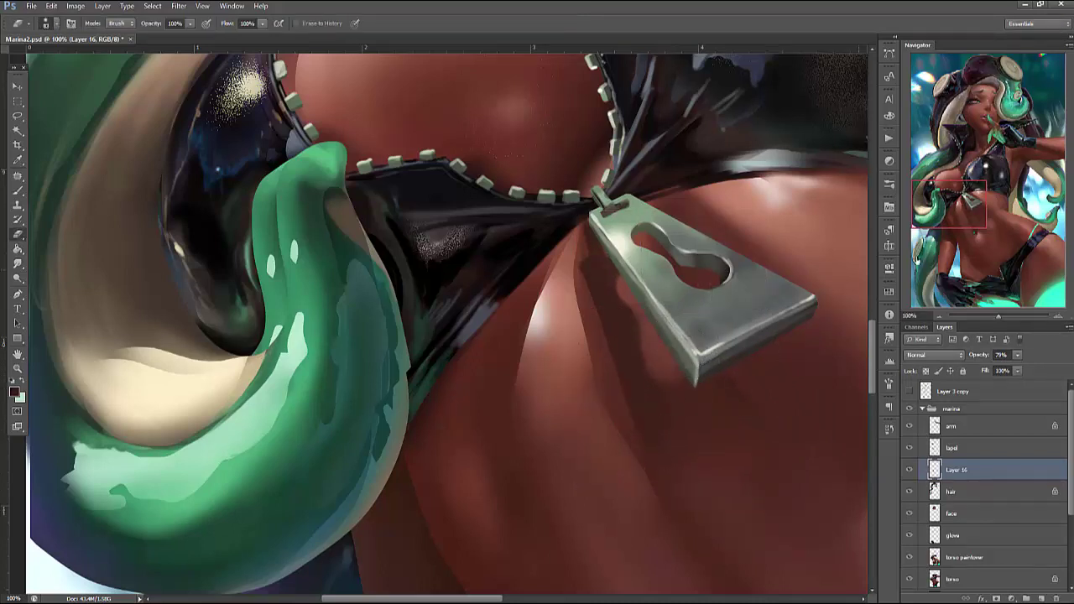
Merge the shadow layer with the lapel layer and save the document
left_click(940, 316)
left_click(1016, 354)
left_click(955, 443, "ctrl")
key("ctrl+e")
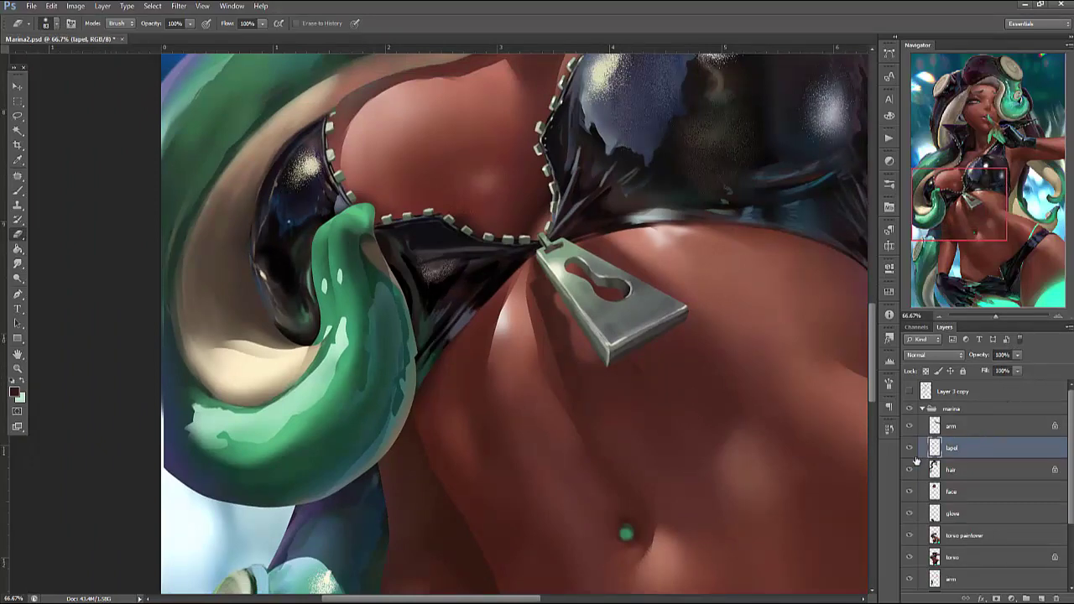
key("ctrl+s")
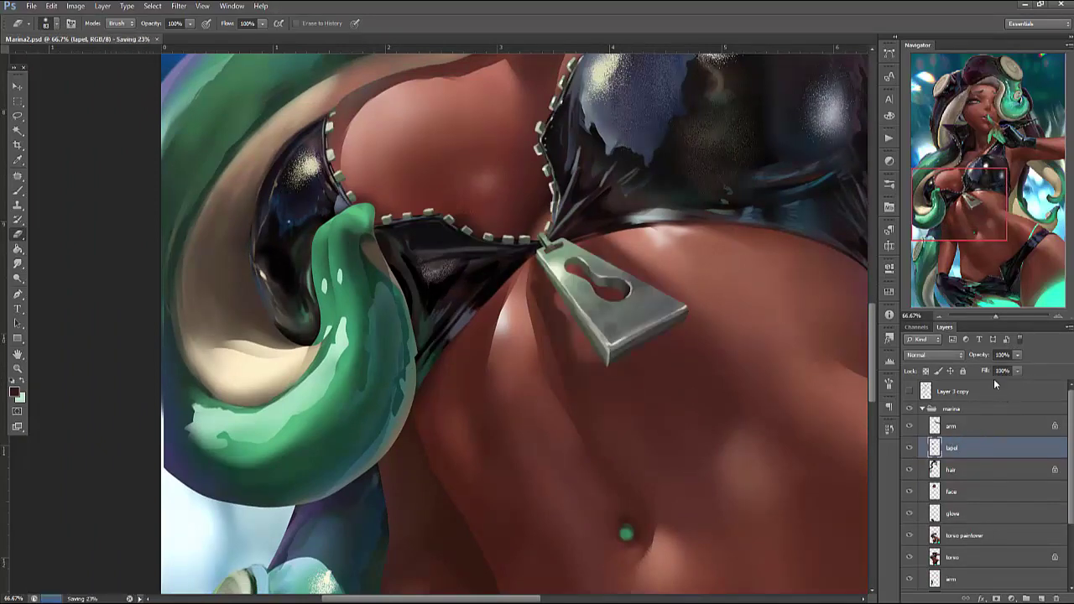
key("ctrl+minus")
key("ctrl+minus")
key("ctrl+minus")
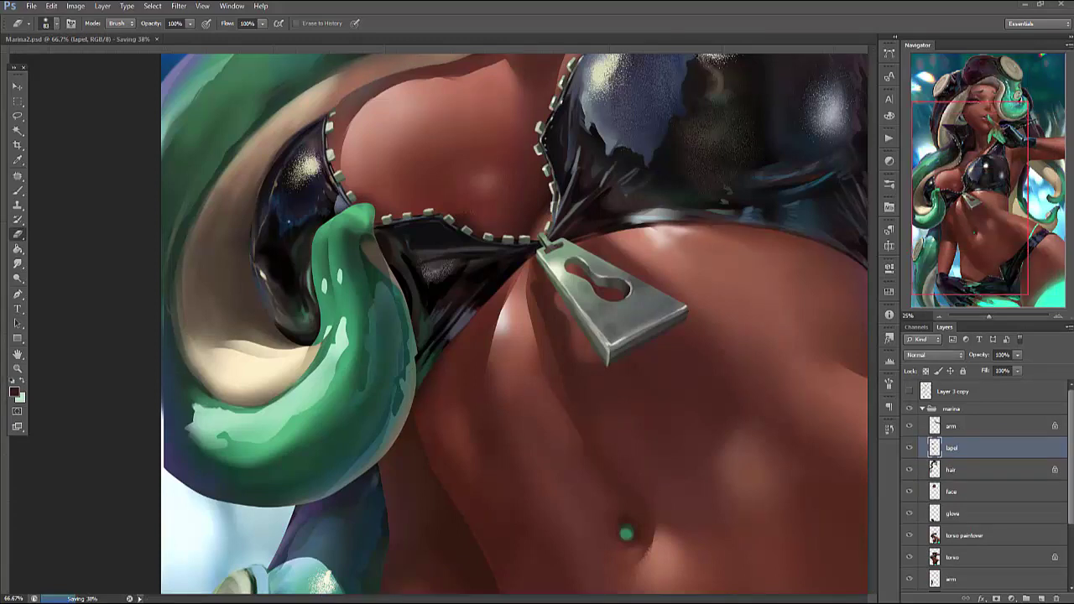
key("ctrl+r")
On the hair layer, lasso and delete the excess along the green tentacle tip's inner edge to slim it
left_click(918, 469)
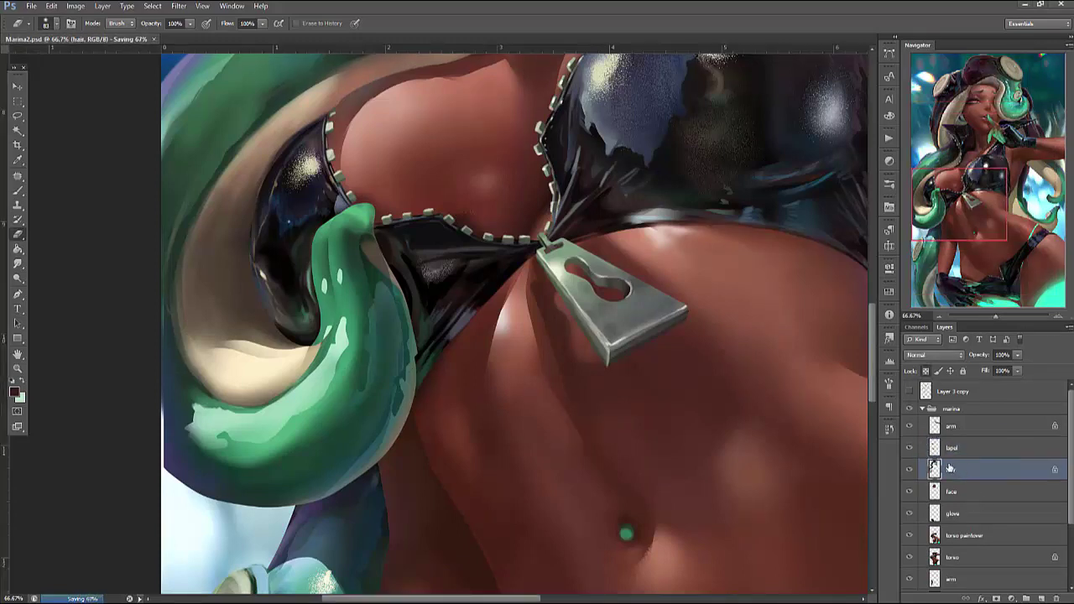
left_click(911, 471)
left_click(911, 470)
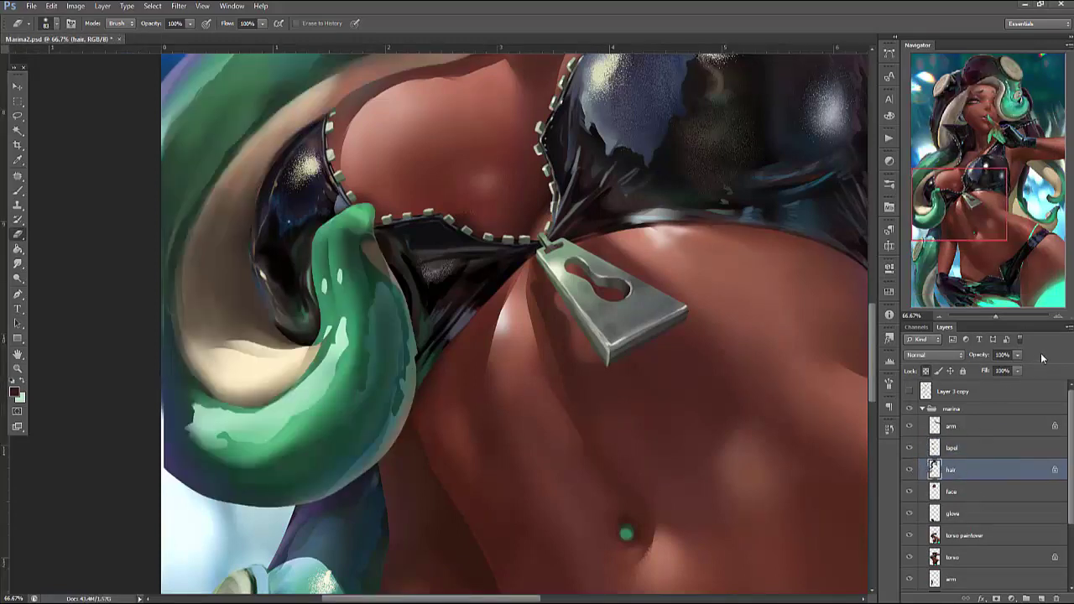
left_click(1057, 318)
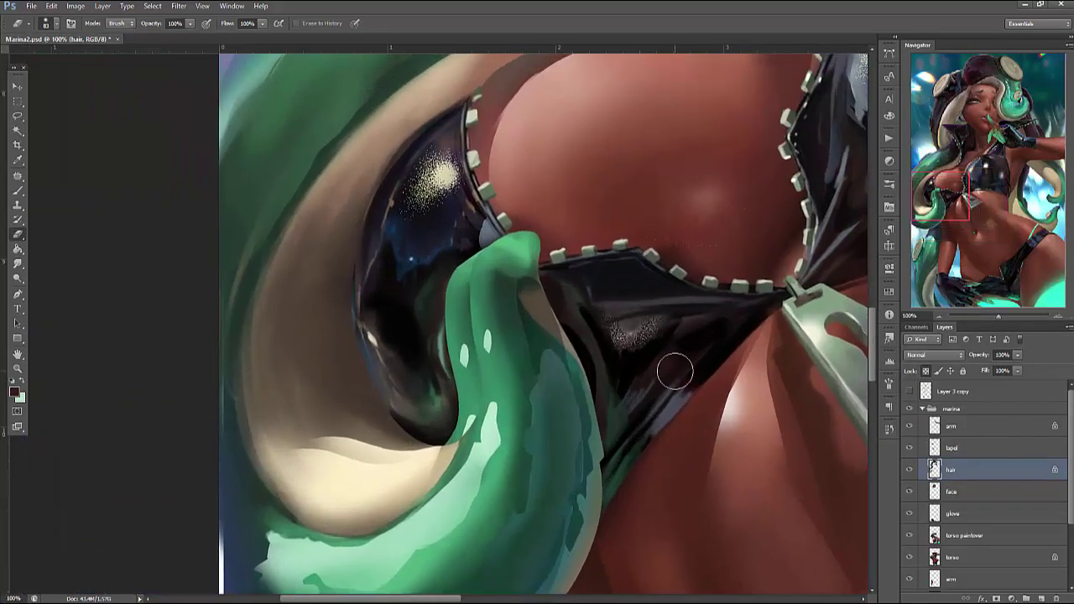
key("l")
mouse_move(472, 422)
left_mouse_down()
mouse_move(460, 210)
mouse_move(480, 245)
left_mouse_up()
key("Delete")
key("ctrl+d")
left_click_drag(457, 445, 453, 443)
key("Delete")
key("ctrl+d")
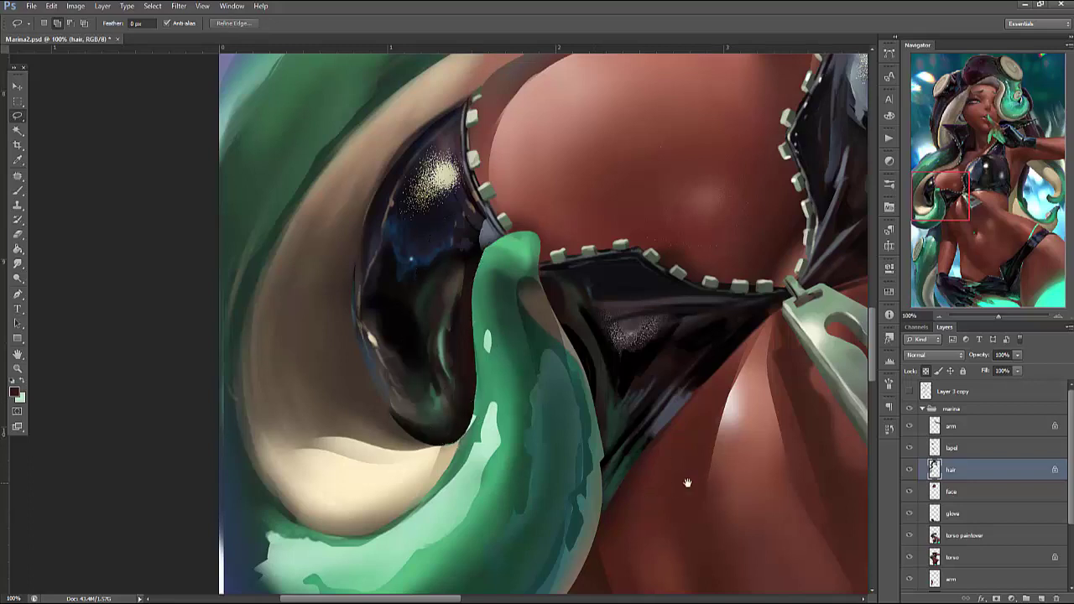
left_click_drag(683, 483, 734, 522)
left_click(963, 534)
mouse_move(510, 267)
left_mouse_down()
mouse_move(425, 323)
mouse_move(560, 463)
left_mouse_up()
key("ctrl+j")
key("ctrl+t")
key("Escape")
key("ctrl+alt+z")
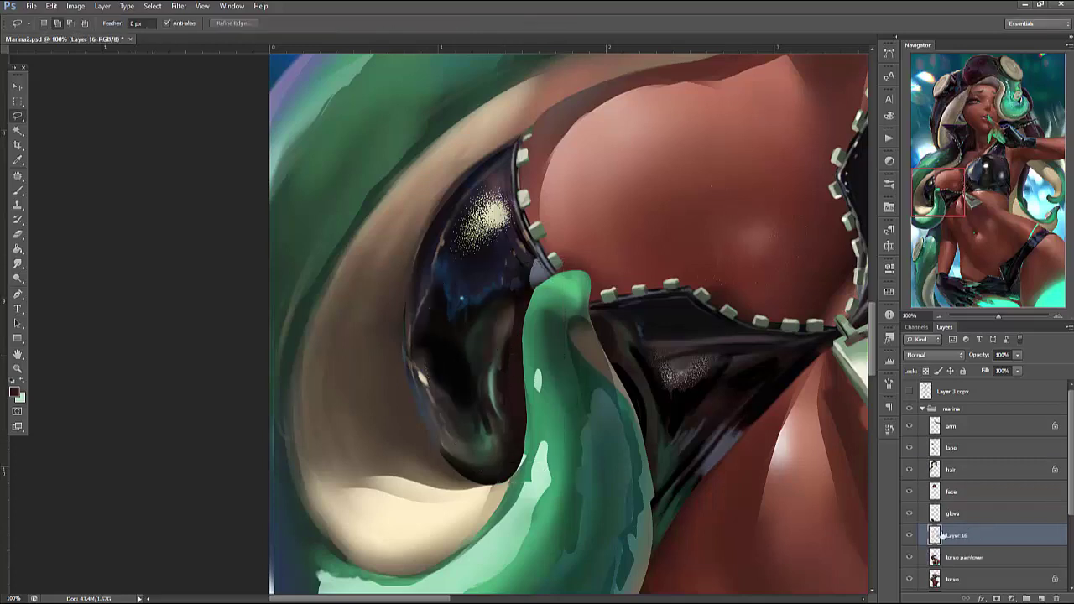
Copy a lassoed area of the black bikini cup beside the tentacle from the torso layer onto a new layer
left_click(952, 557)
left_click(909, 557)
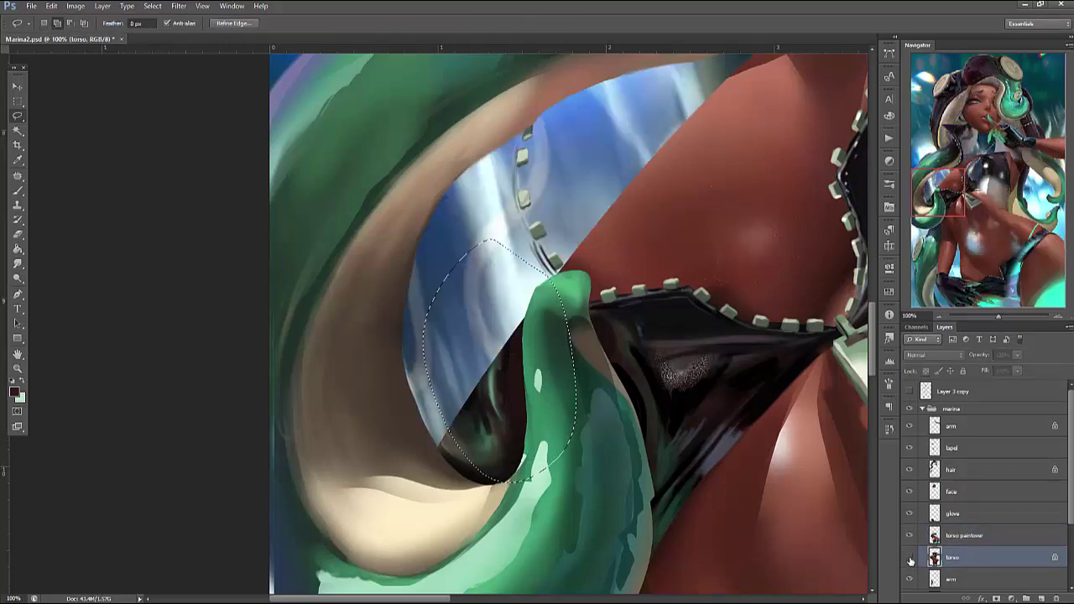
left_click(909, 557)
left_click(953, 538)
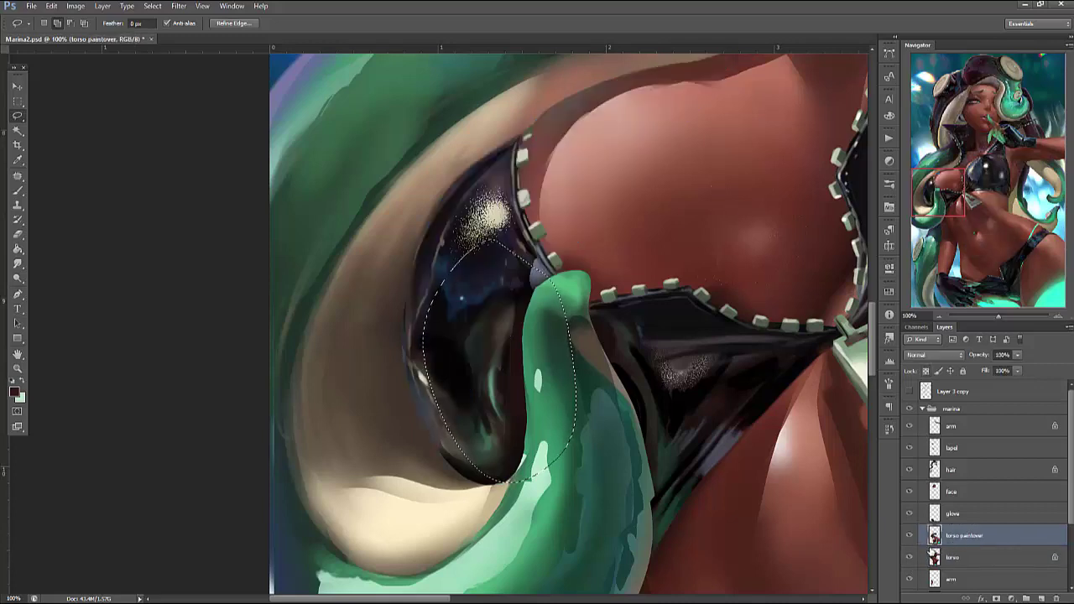
mouse_move(579, 104)
left_mouse_down()
mouse_move(453, 159)
mouse_move(394, 469)
mouse_move(839, 352)
mouse_move(587, 103)
left_mouse_up()
key("ctrl+j")
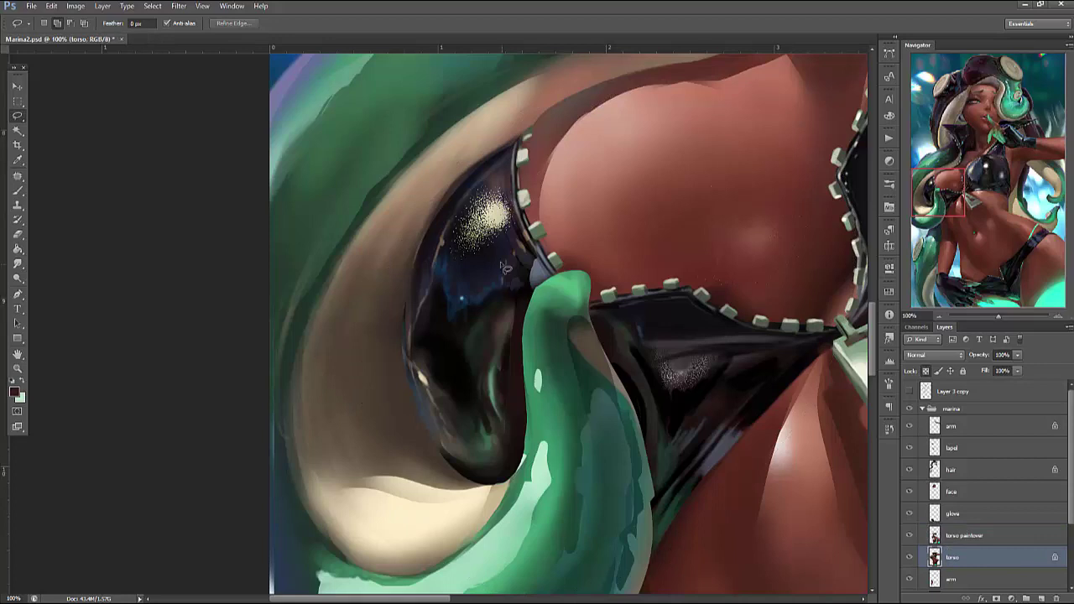
Warp the copied bikini piece to reshape the dark latex shading beside the tentacle
key("ctrl+t")
right_click(532, 372)
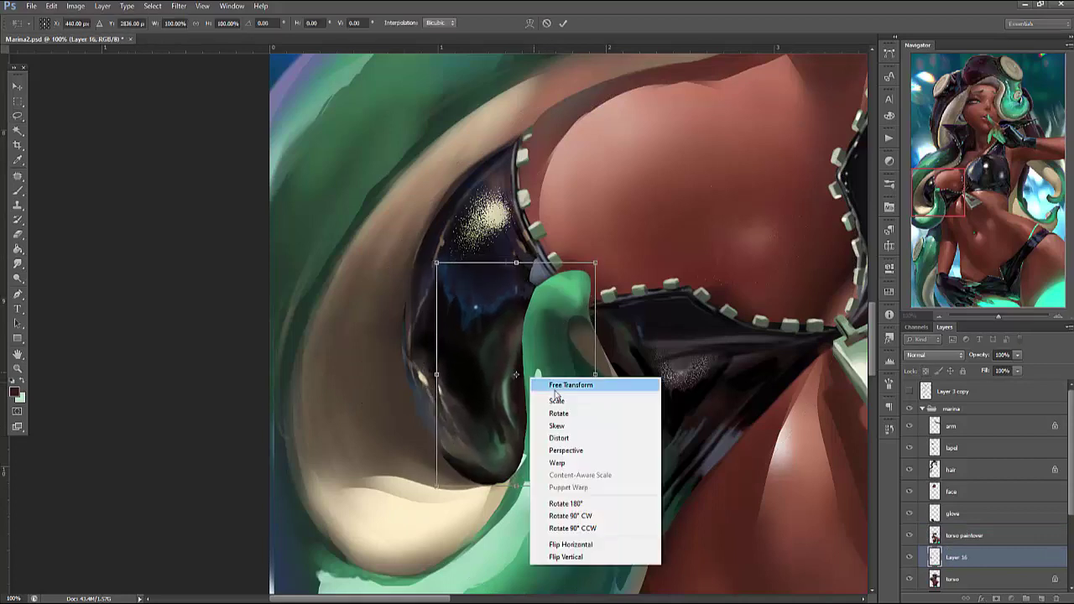
left_click(557, 462)
left_click_drag(447, 386, 482, 404)
left_click_drag(504, 294, 497, 273)
left_click_drag(495, 403, 507, 462)
key("Return")
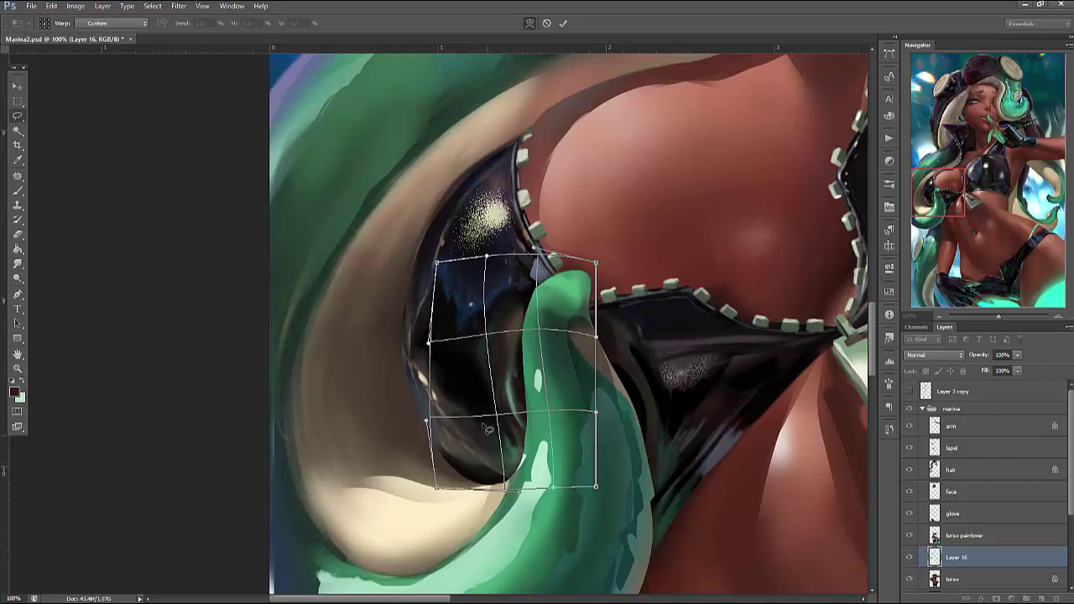
Blend the warped bikini piece with the eraser, merge it into the torso layer and save the document
left_click(25, 237)
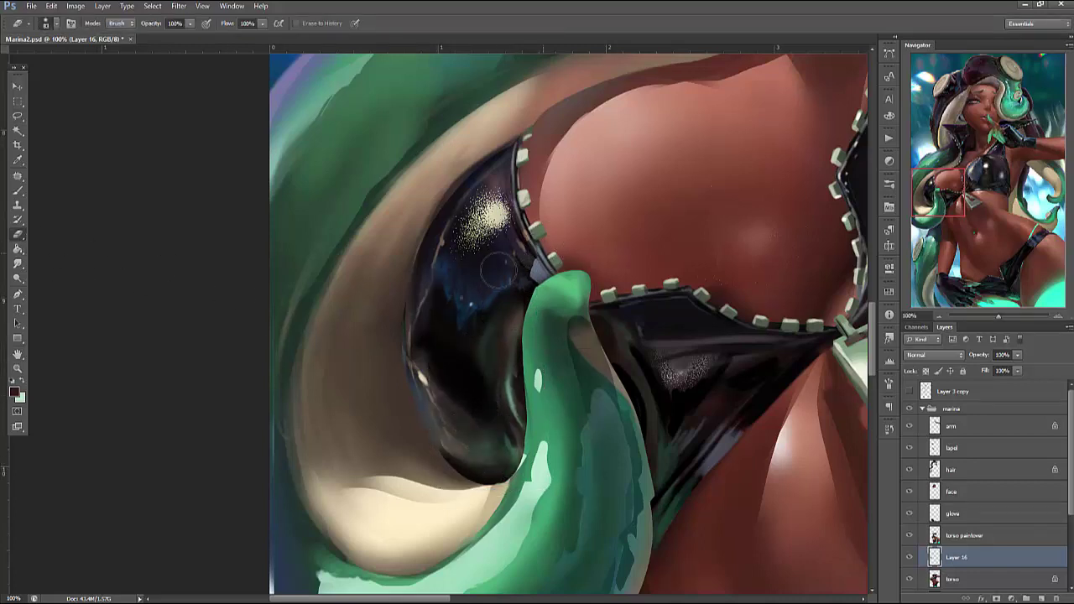
key("ctrl+e")
key("ctrl+s")
On the hair layer, lasso and trim away a sliver of the tentacle's outer edge beside the bikini cup
scroll(568, 323, "down", 5)
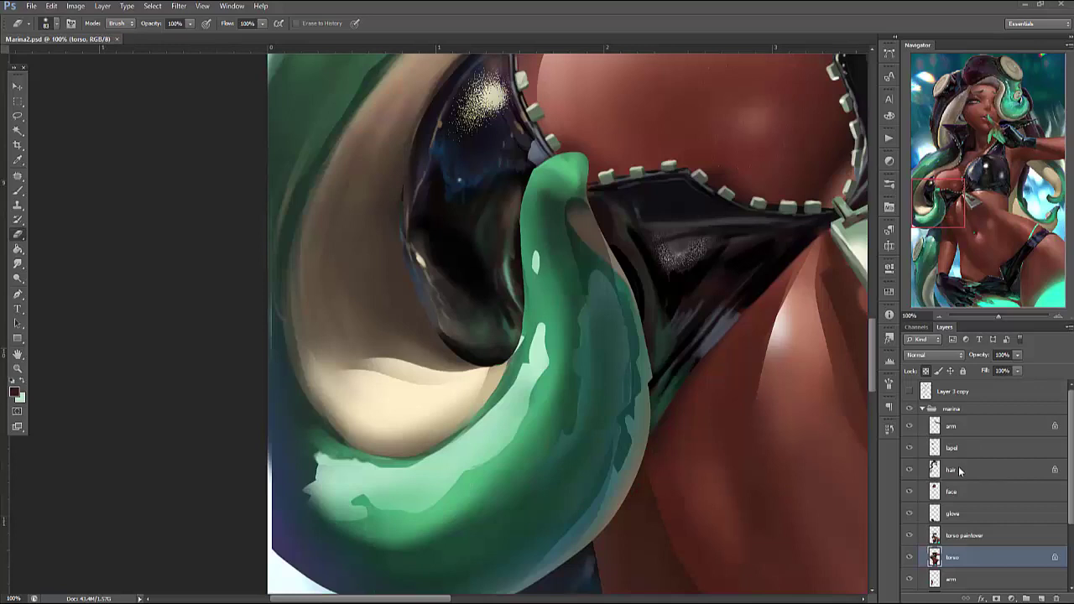
left_click(910, 470)
left_click(910, 470)
left_click(957, 470)
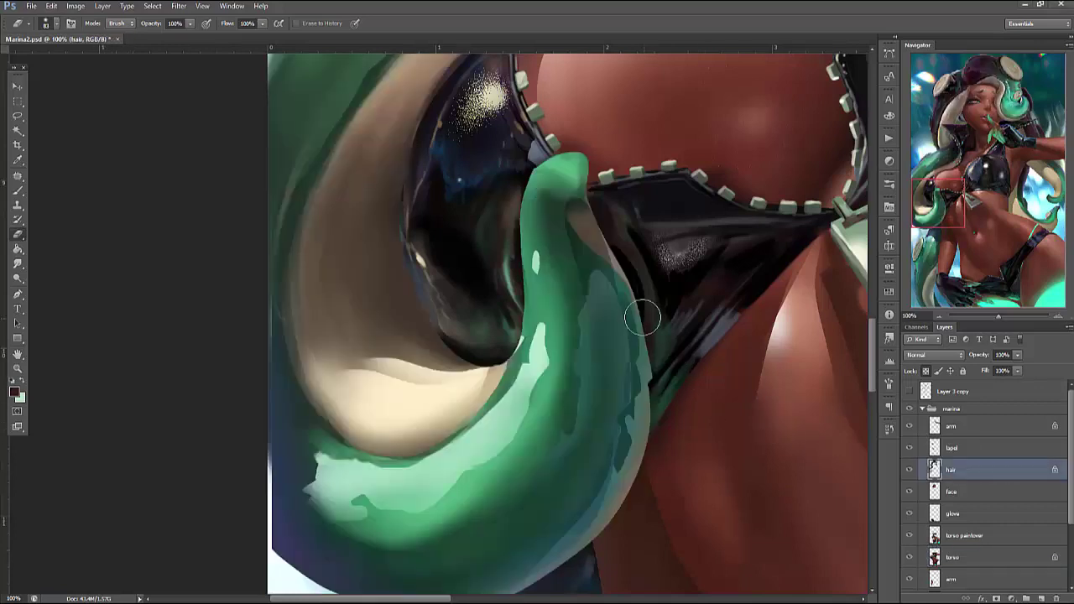
key("l")
mouse_move(626, 272)
left_mouse_down()
mouse_move(653, 423)
mouse_move(670, 407)
mouse_move(665, 387)
left_mouse_up()
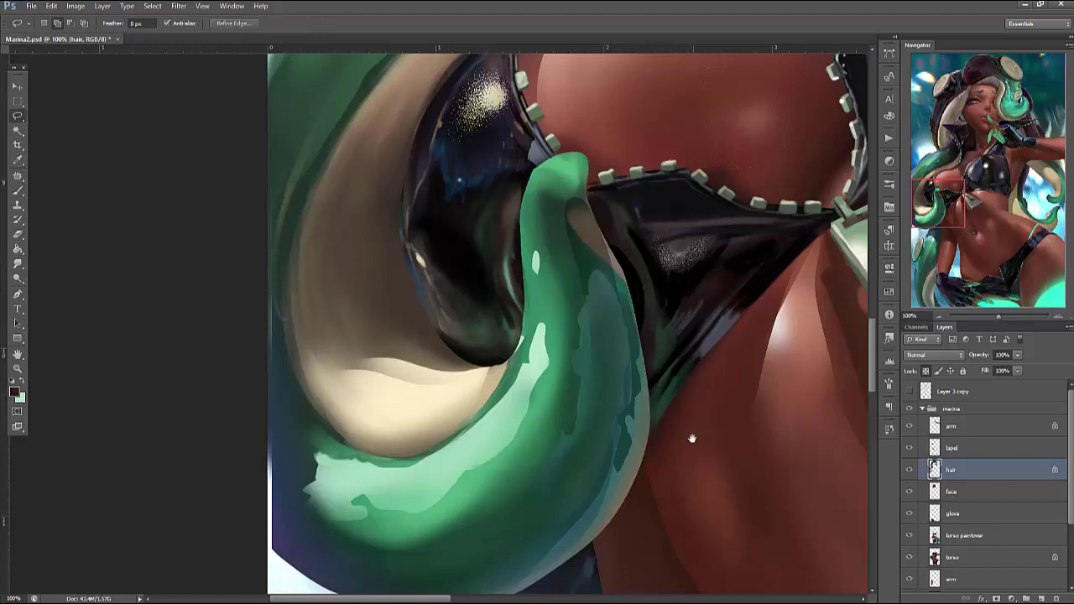
Lasso the tentacle's gap at the canvas edge, fill it with a sampled dark purple using the brush, and deselect
scroll(659, 322, "down", 6)
scroll(659, 321, "left", 2)
mouse_move(326, 277)
left_mouse_down()
mouse_move(324, 376)
mouse_move(359, 298)
mouse_move(335, 235)
left_mouse_up()
key("b")
mouse_move(336, 370)
left_mouse_down()
mouse_move(334, 252)
mouse_move(328, 382)
mouse_move(323, 269)
mouse_move(336, 355)
left_mouse_up()
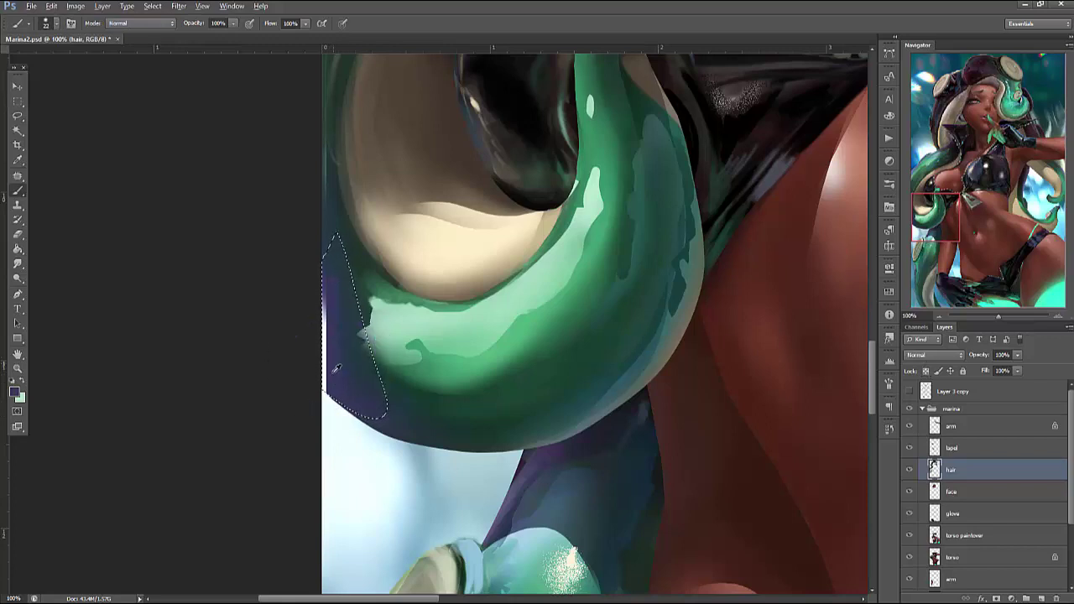
mouse_move(333, 393)
left_mouse_down()
mouse_move(322, 282)
mouse_move(332, 332)
mouse_move(317, 330)
mouse_move(339, 405)
mouse_move(337, 228)
left_mouse_up()
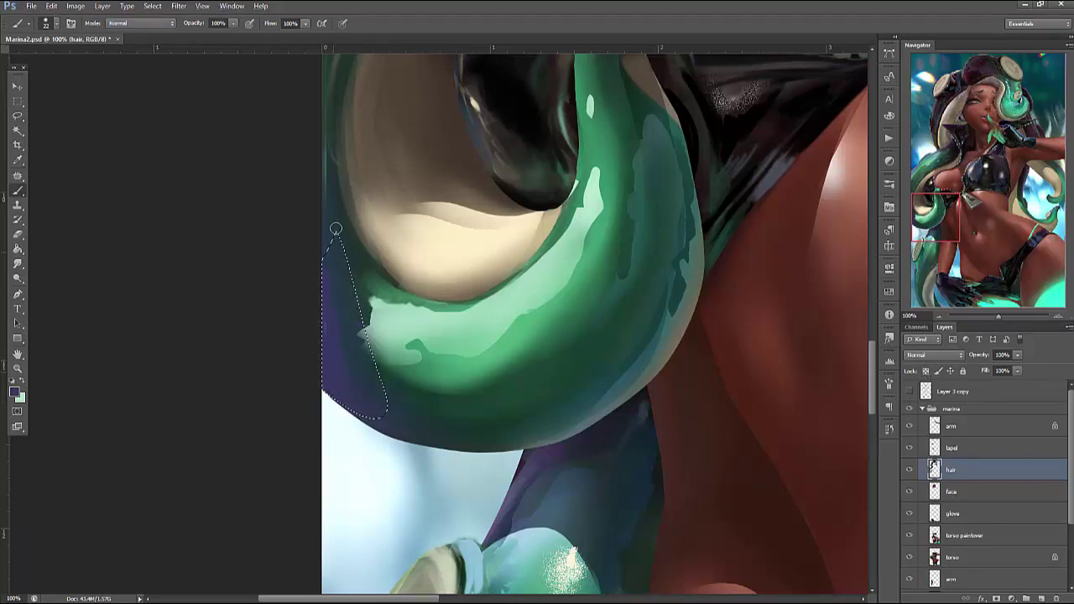
key("ctrl+d")
Lasso the tentacle's tip, shade it with a 71 px brush in sampled green and dark tones, and deselect
scroll(668, 344, "up", 5)
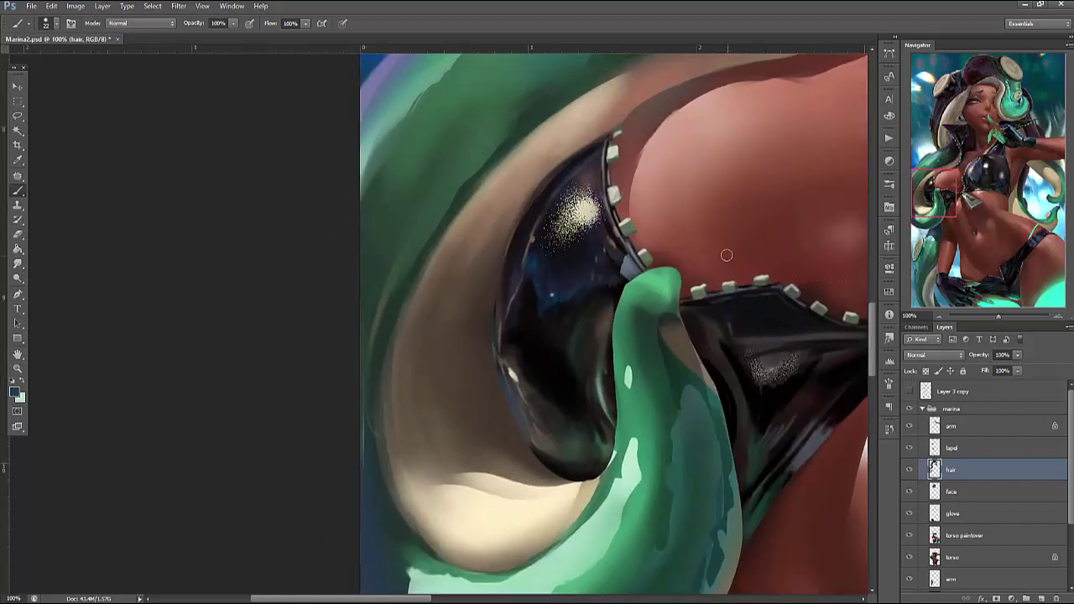
key("l")
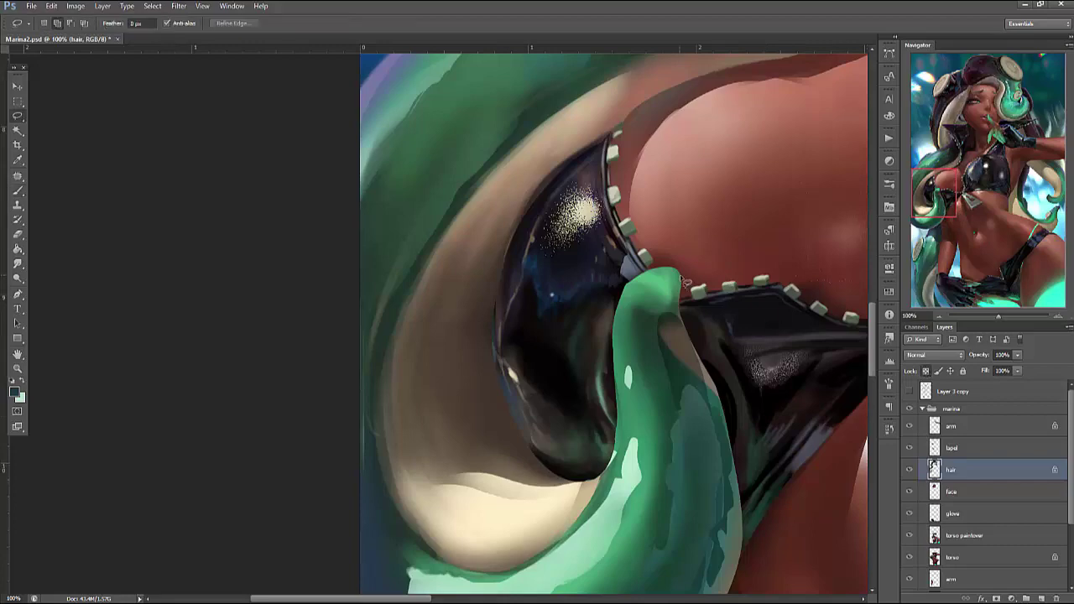
left_click(1060, 317)
key("ctrl+1")
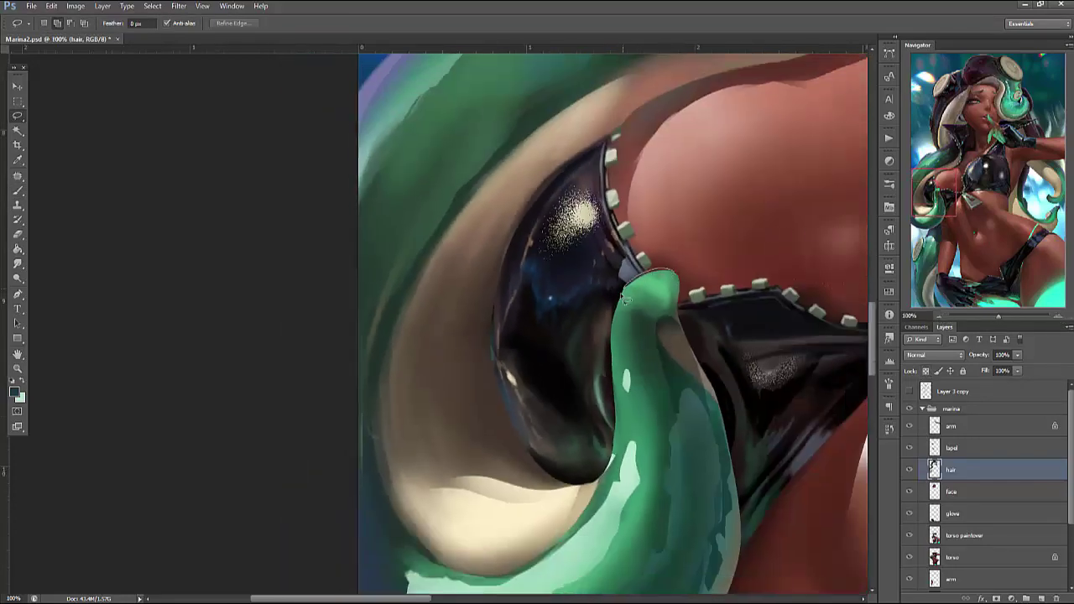
left_click_drag(683, 295, 681, 290)
key("b")
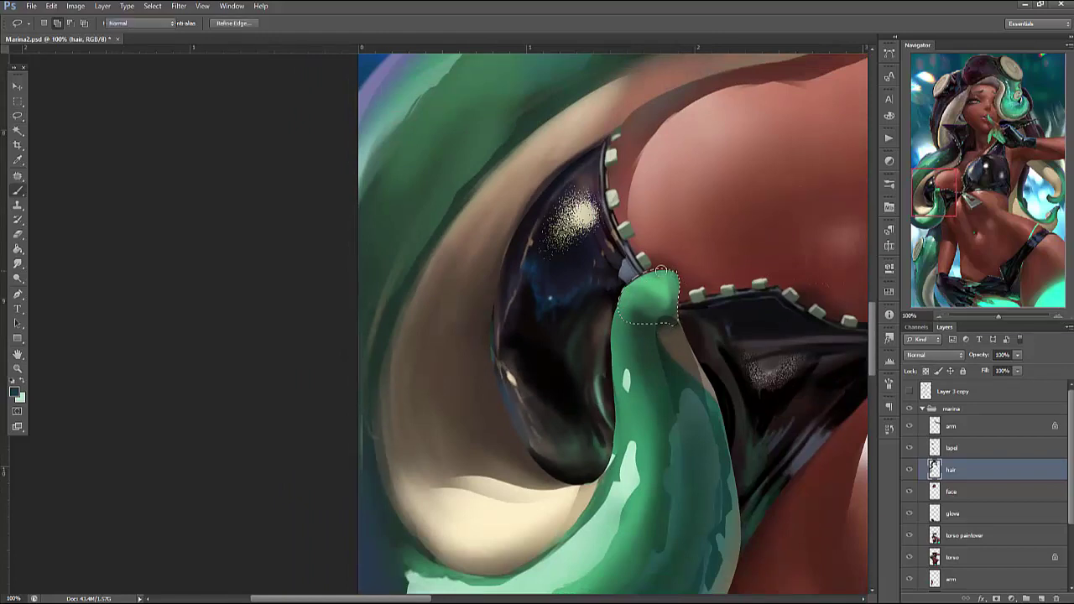
right_click(687, 261)
left_click(725, 310)
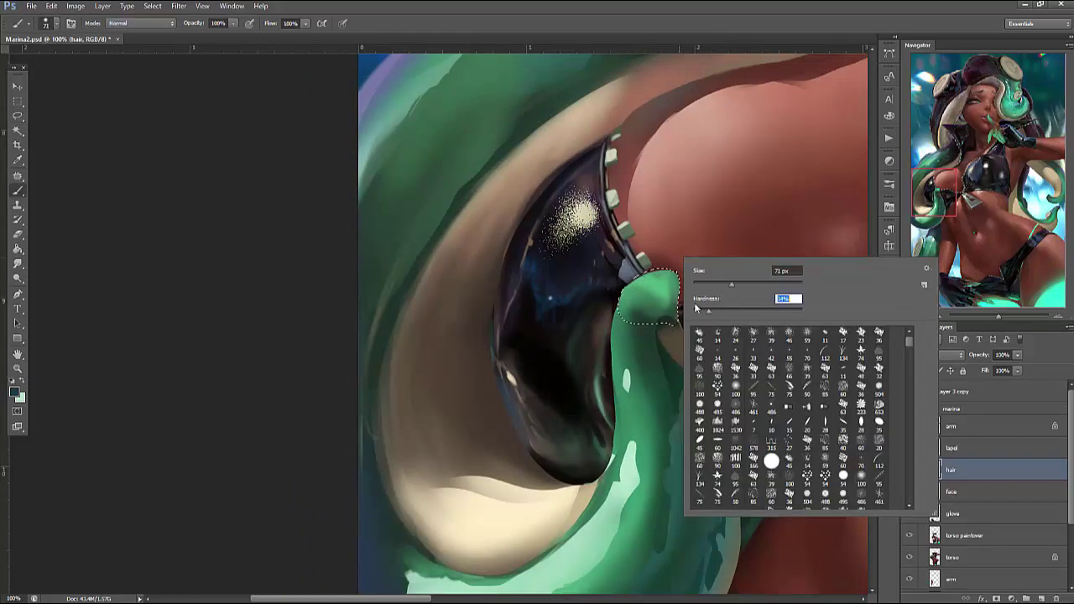
key("Return")
left_click(636, 304, "alt")
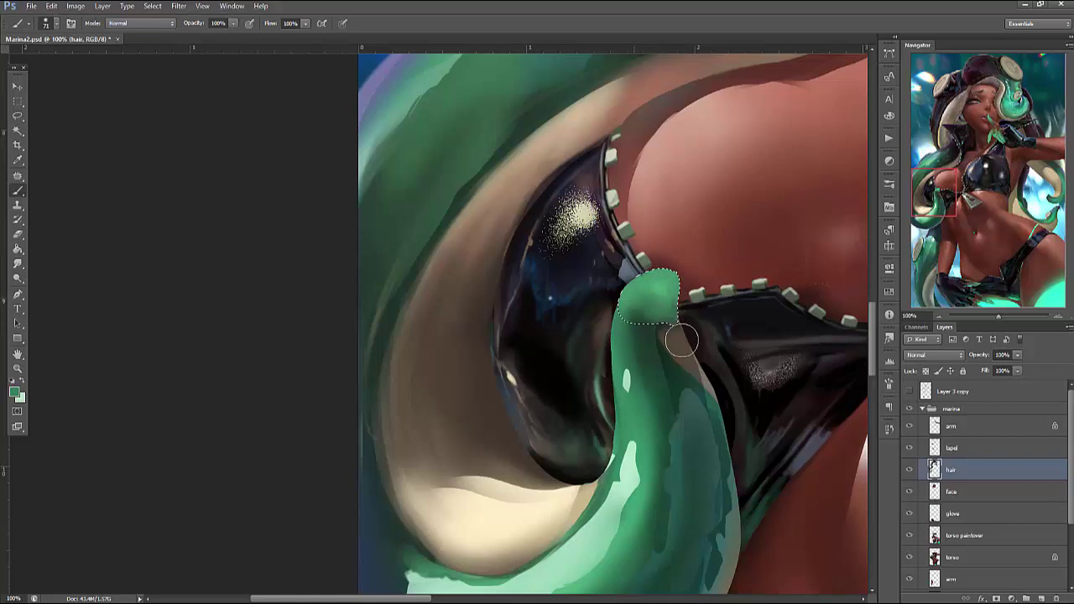
left_click(733, 322, "alt")
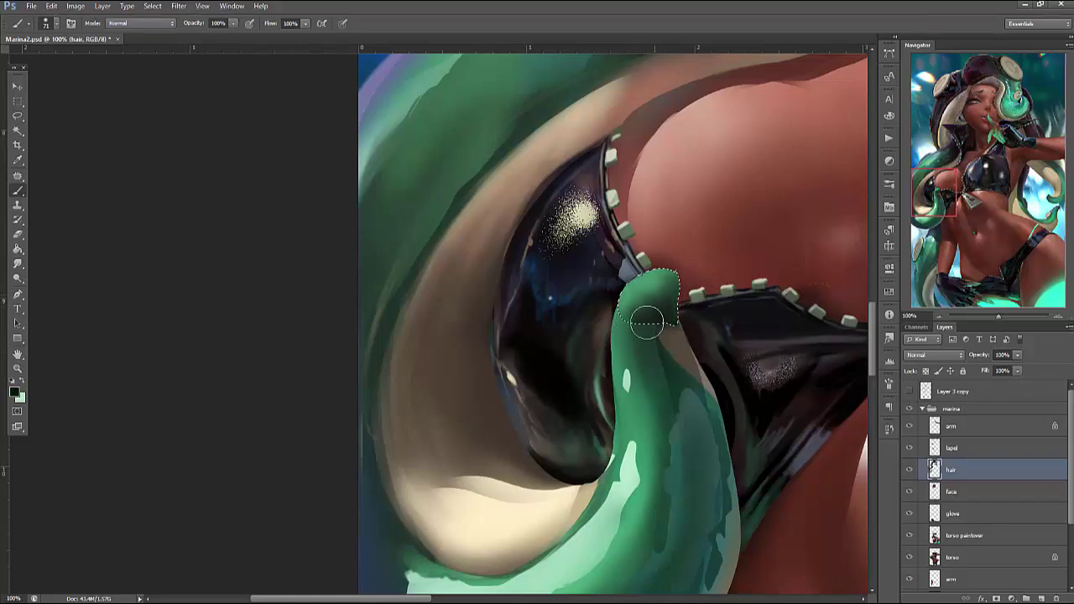
left_click(628, 302, "alt")
key("ctrl+d")
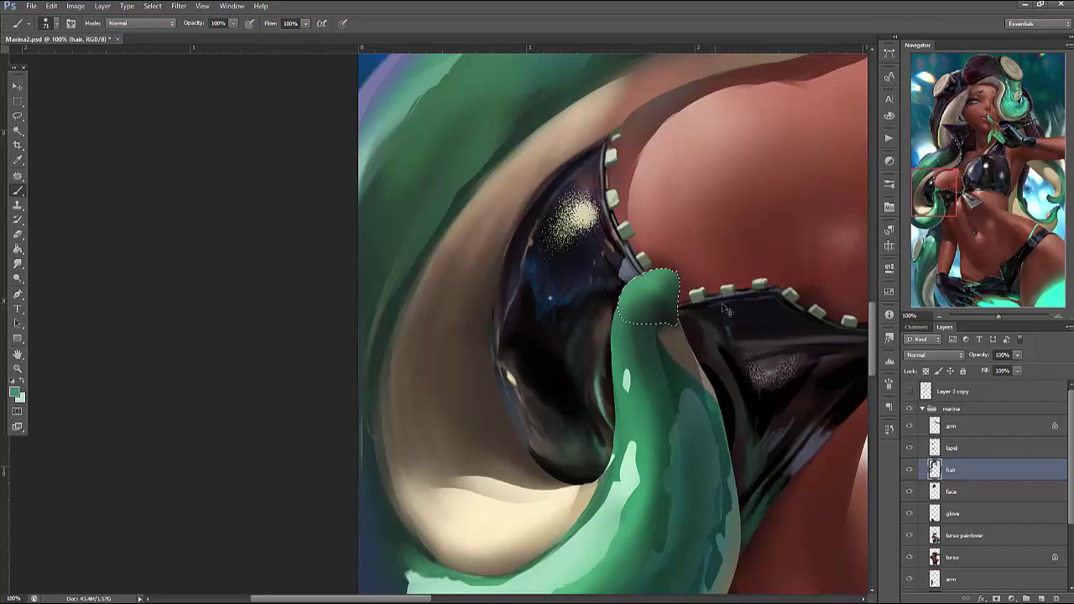
Lasso the beige underside strip below the tentacle's tip and prepare the brush with a sampled greyish tone to paint it
left_click_drag(727, 352, 712, 283)
key("l")
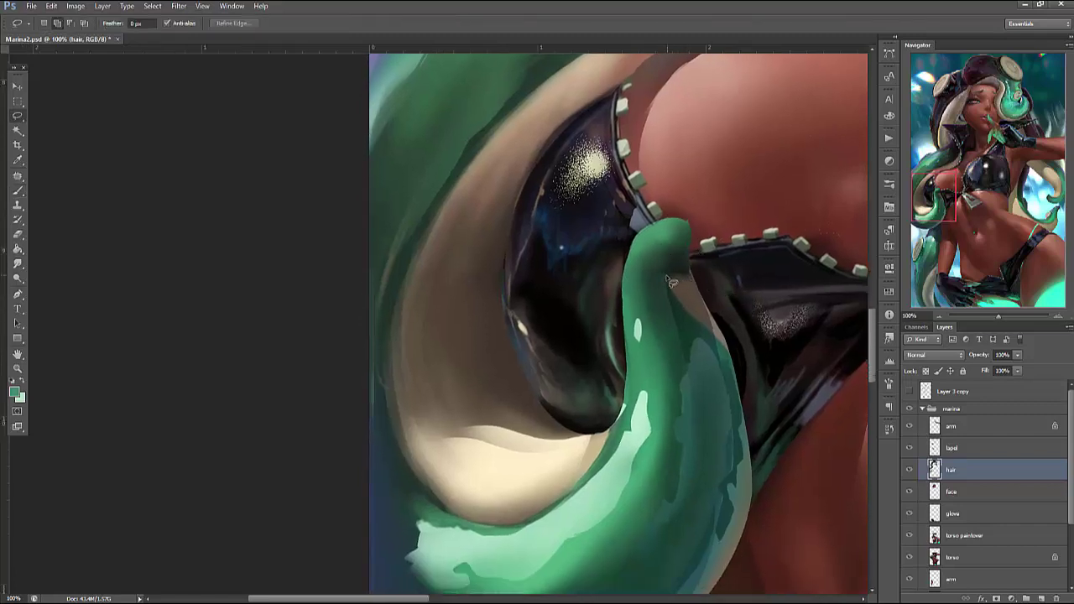
left_click_drag(699, 291, 669, 277)
left_click(666, 280)
mouse_move(689, 274)
left_mouse_down()
mouse_move(731, 347)
mouse_move(690, 243)
mouse_move(723, 392)
mouse_move(719, 259)
mouse_move(690, 251)
left_mouse_up()
key("b")
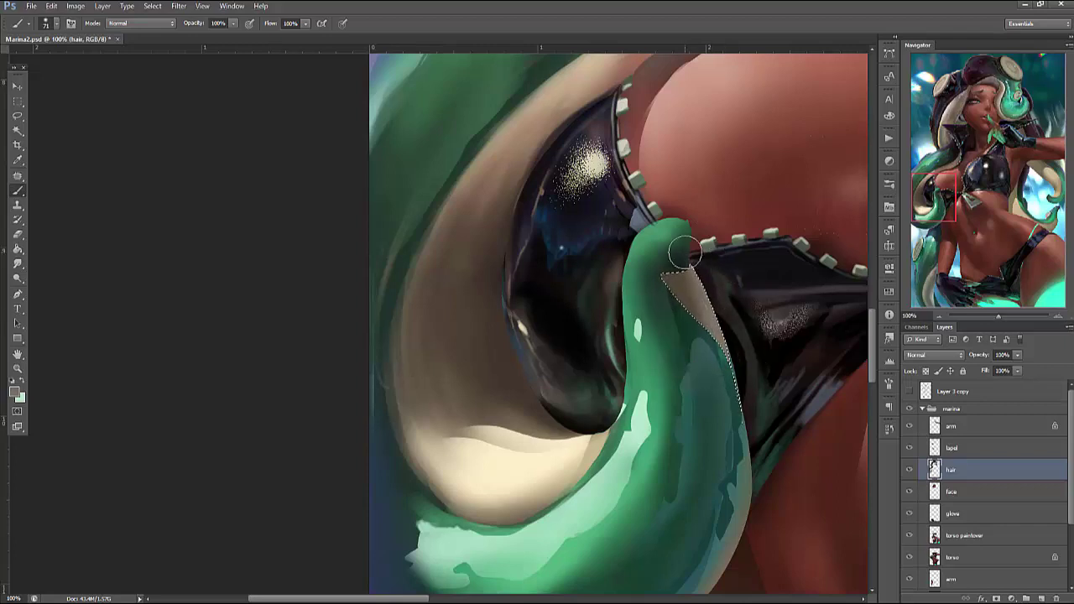
right_click(709, 249)
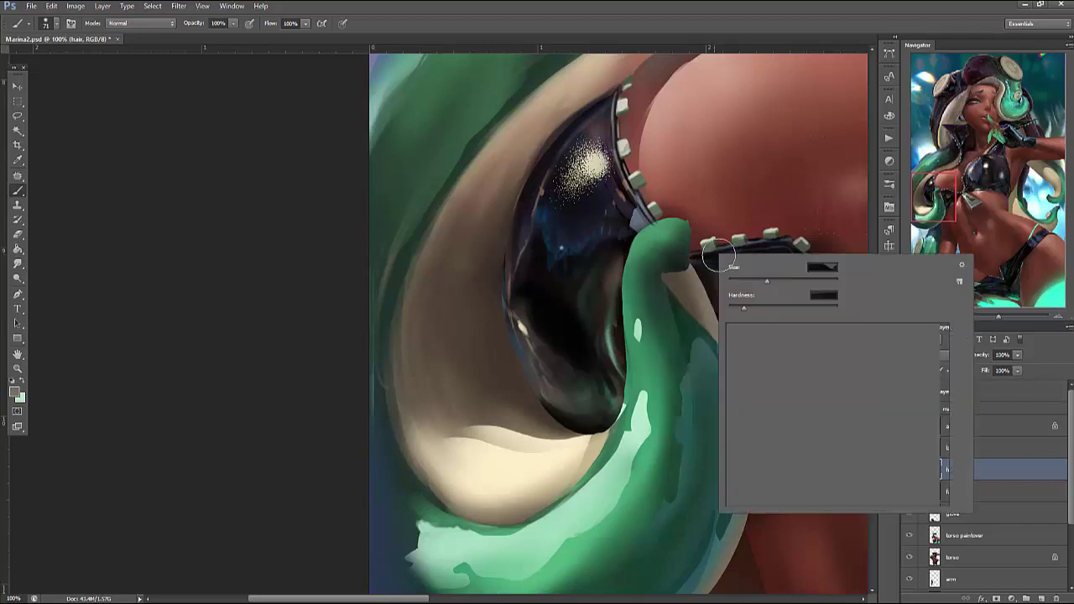
Lasso the lit cream area inside the curled tentacle, paint its upper edge crisply with sampled cream, and deselect
left_click(654, 272)
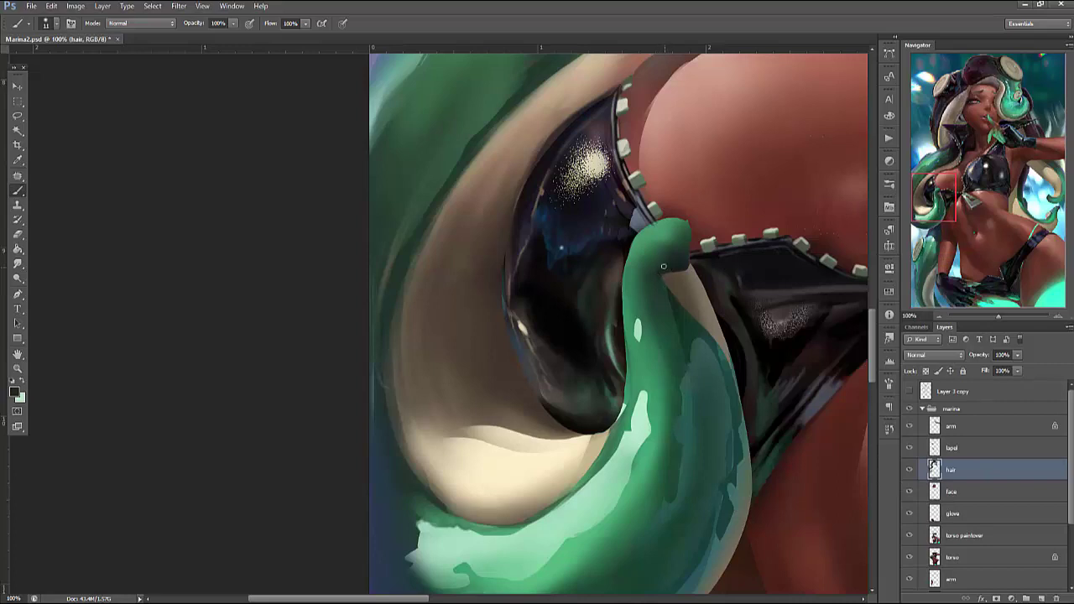
left_click(707, 320, "alt")
left_click_drag(641, 374, 706, 311)
left_click_drag(688, 245, 688, 319)
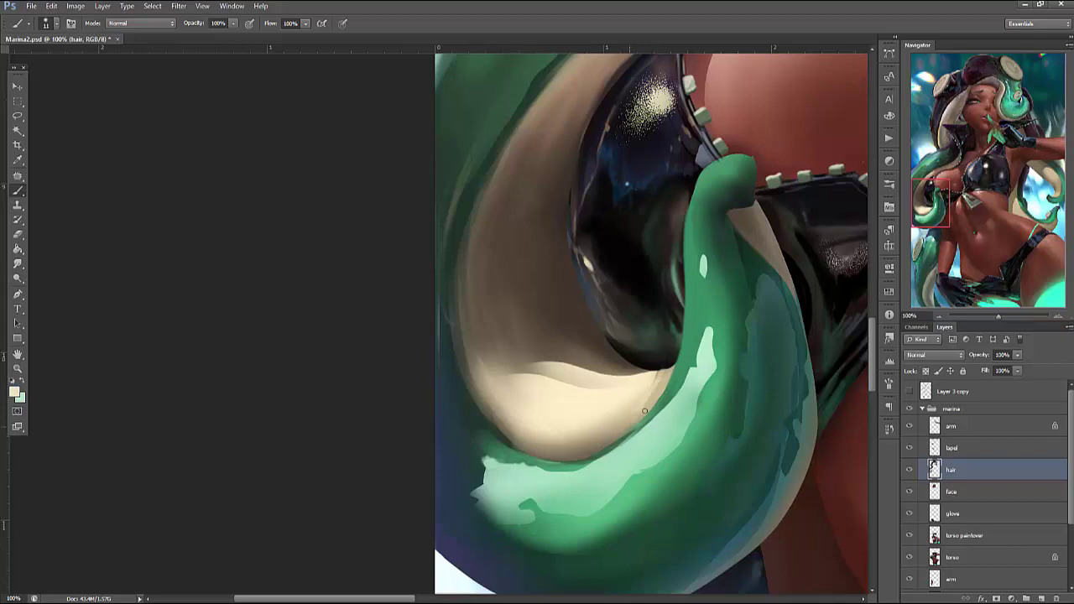
key("l")
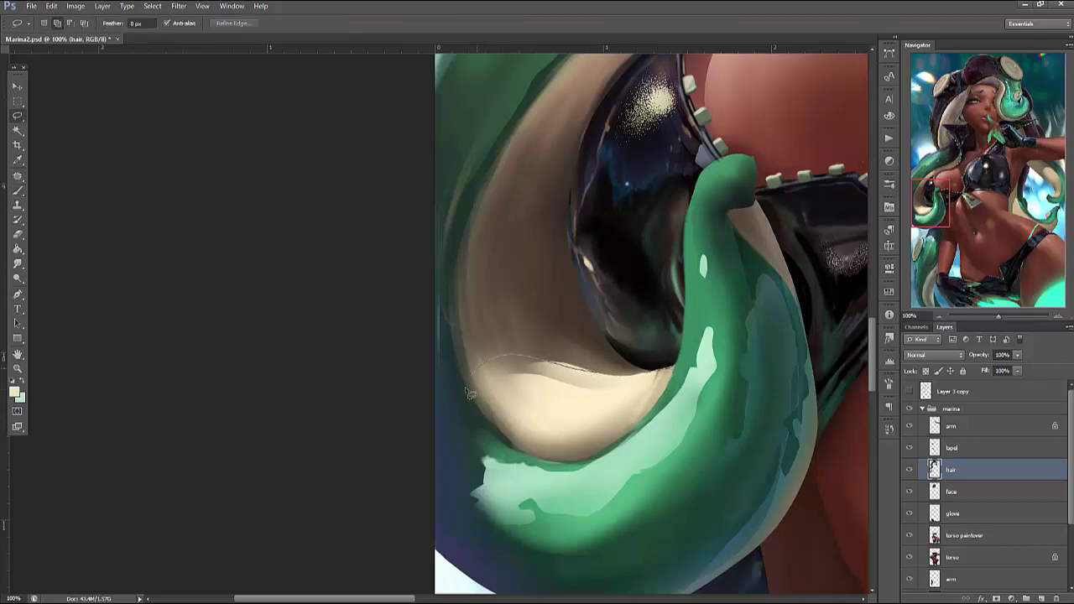
left_click_drag(481, 373, 665, 382)
key("b")
right_click(665, 382)
key("Return")
left_click_drag(523, 371, 568, 384)
key("ctrl+d")
Blend sampled warm brown over the shaded inner side of the curled tentacle with a 91 px brush
left_click(547, 328, "alt")
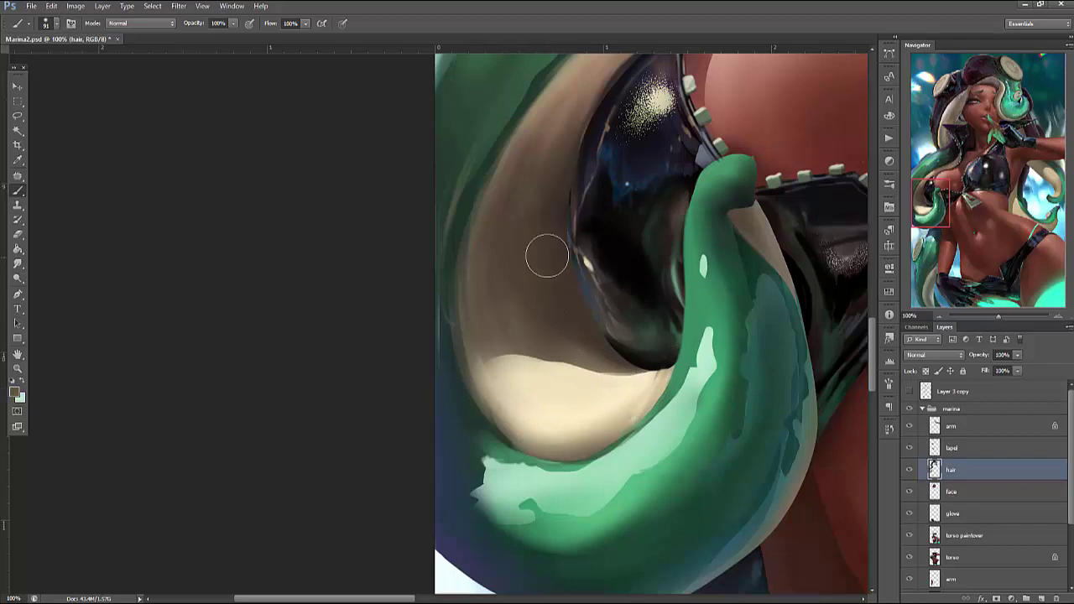
left_click(572, 87, "alt")
mouse_move(518, 202)
left_mouse_down()
mouse_move(537, 149)
mouse_move(511, 323)
mouse_move(556, 176)
mouse_move(576, 350)
mouse_move(566, 105)
left_mouse_up()
mouse_move(533, 203)
left_mouse_down()
mouse_move(521, 306)
mouse_move(551, 174)
mouse_move(498, 284)
mouse_move(497, 181)
left_mouse_up()
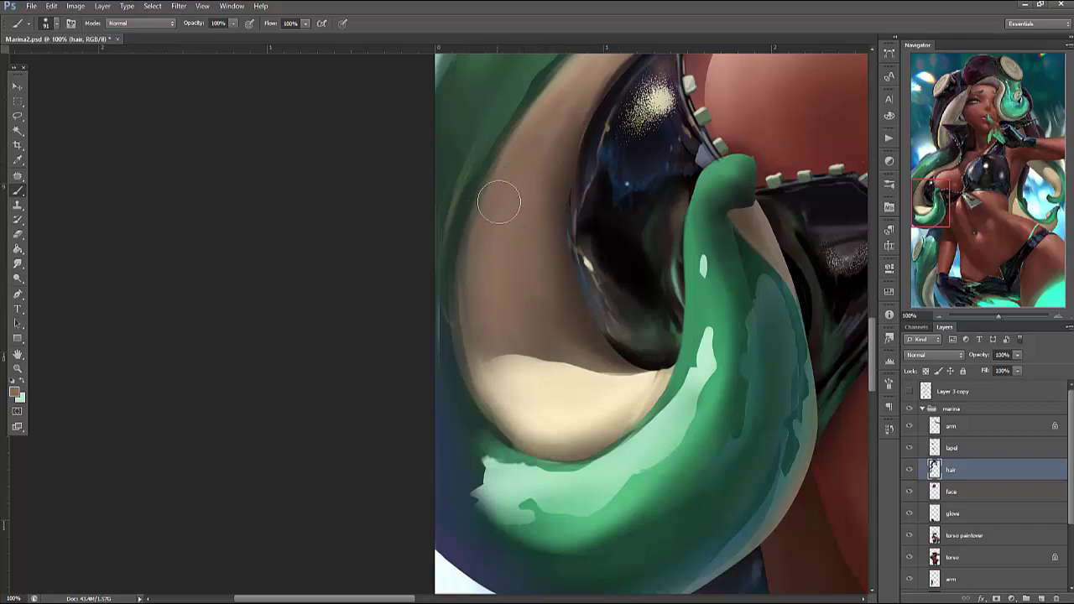
left_click(442, 364, "alt")
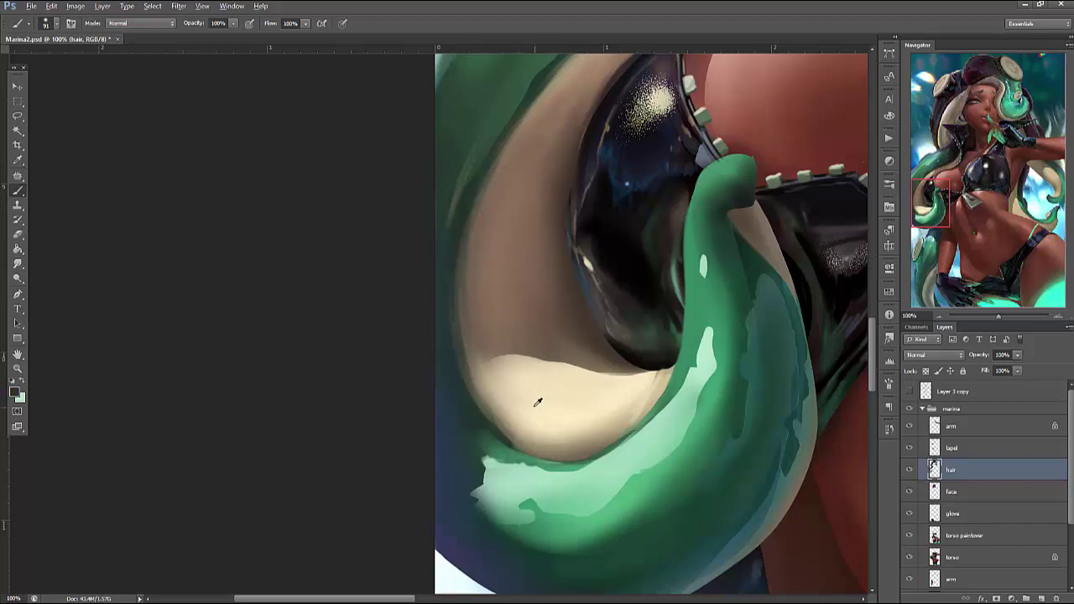
Reduce the brush to 62 px and add a new layer above the hair layer
left_click_drag(753, 465, 755, 564)
scroll(754, 564, "up", 5)
right_click(669, 254)
left_click_drag(734, 301, 718, 301)
left_click(534, 477)
left_click(1042, 599)
Paint sampled skin and tan tones onto the green outer band of the tentacle as soft reflected light
left_click(739, 247, "alt")
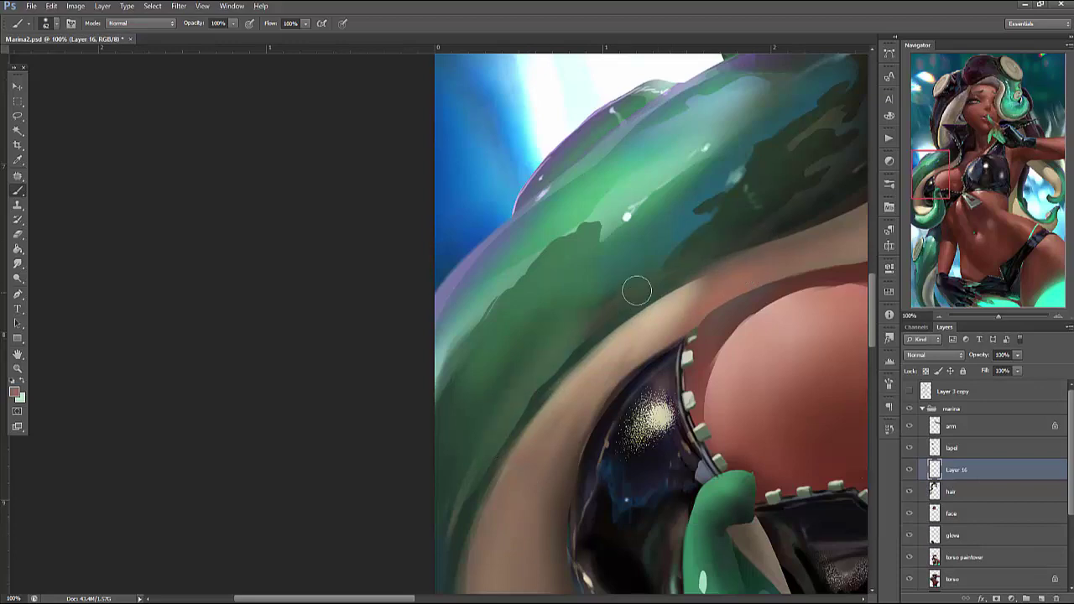
right_click(597, 304)
key("Escape")
scroll(501, 448, "down", 3)
scroll(599, 348, "down", 3)
scroll(524, 192, "down", 3)
left_click(508, 248, "alt")
mouse_move(503, 269)
left_mouse_down()
mouse_move(510, 467)
mouse_move(520, 511)
mouse_move(552, 552)
left_mouse_up()
scroll(553, 552, "down", 3)
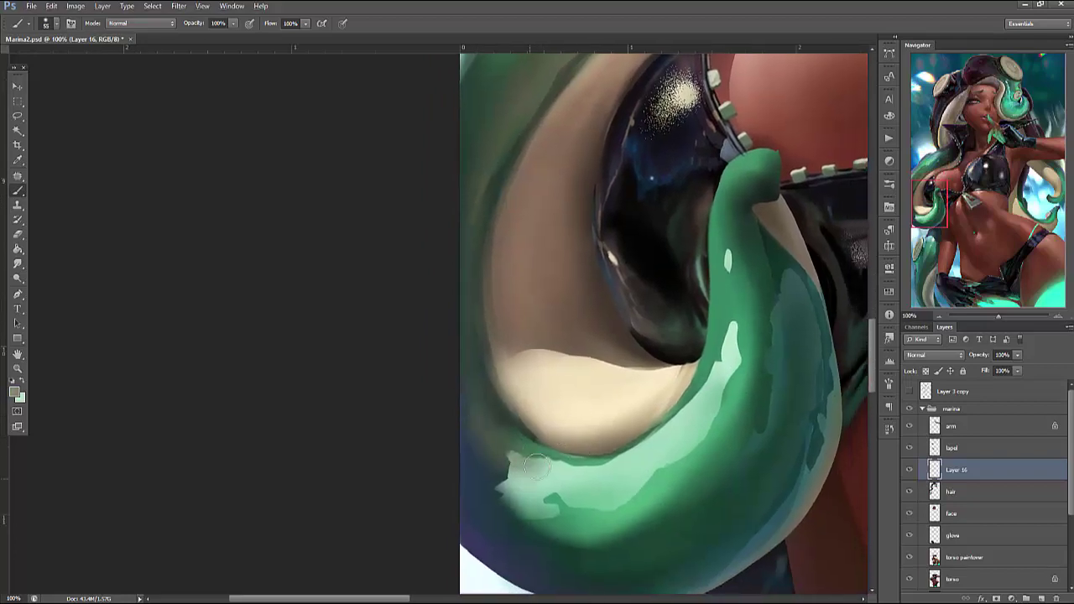
Warm the tentacle's pale green highlights with tan strokes at 55 px and sampled cream strokes at 24 px
left_click_drag(731, 335, 728, 345)
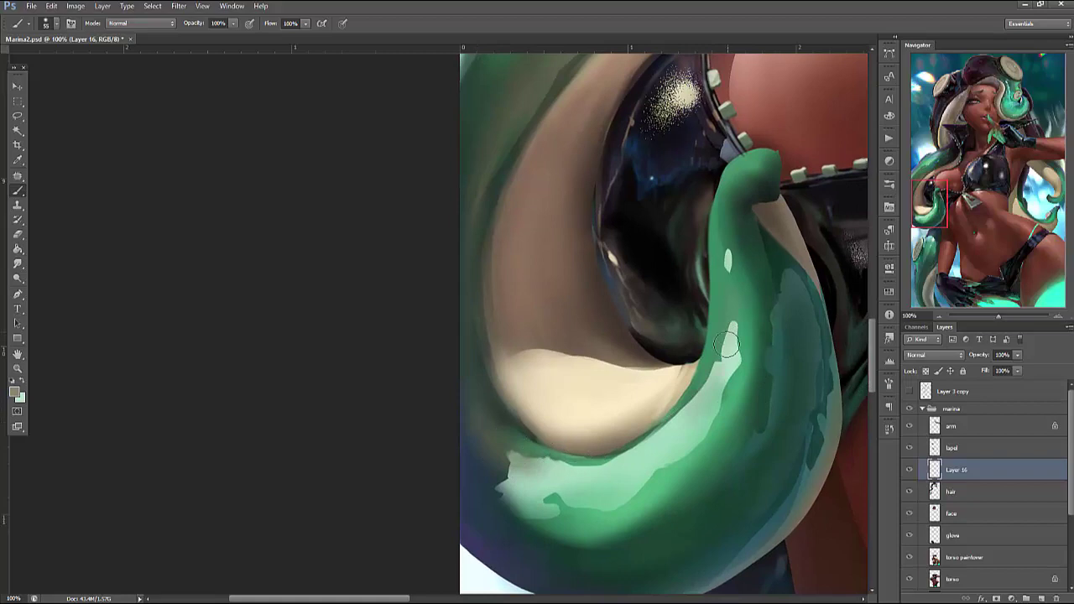
left_click(651, 397, "alt")
right_click(766, 253)
mouse_move(805, 279)
left_mouse_down()
mouse_move(790, 278)
mouse_move(736, 340)
mouse_move(711, 411)
left_mouse_up()
key("Return")
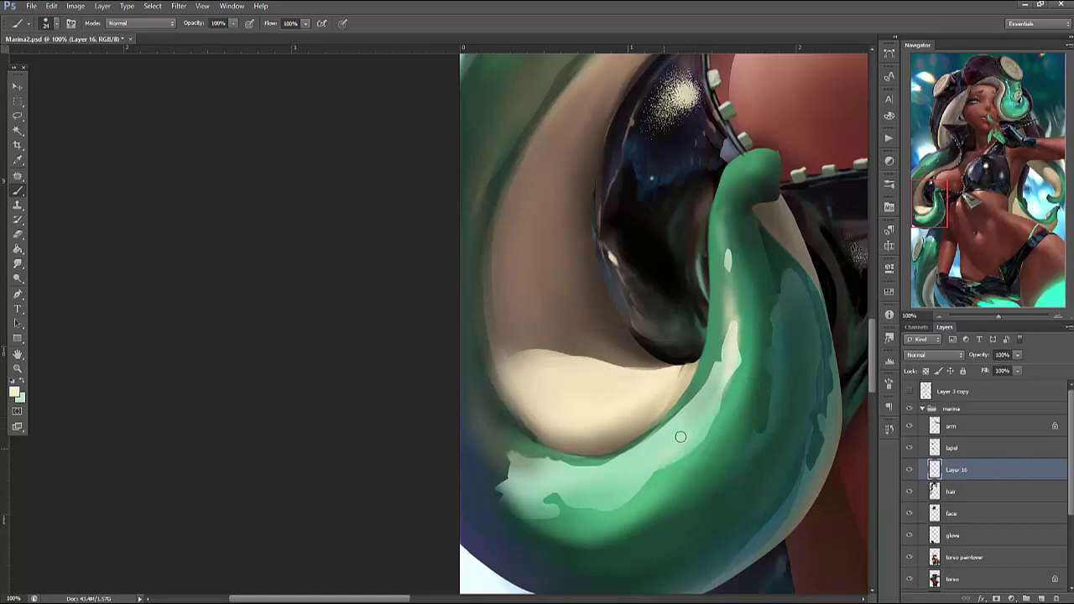
left_click_drag(676, 446, 585, 491)
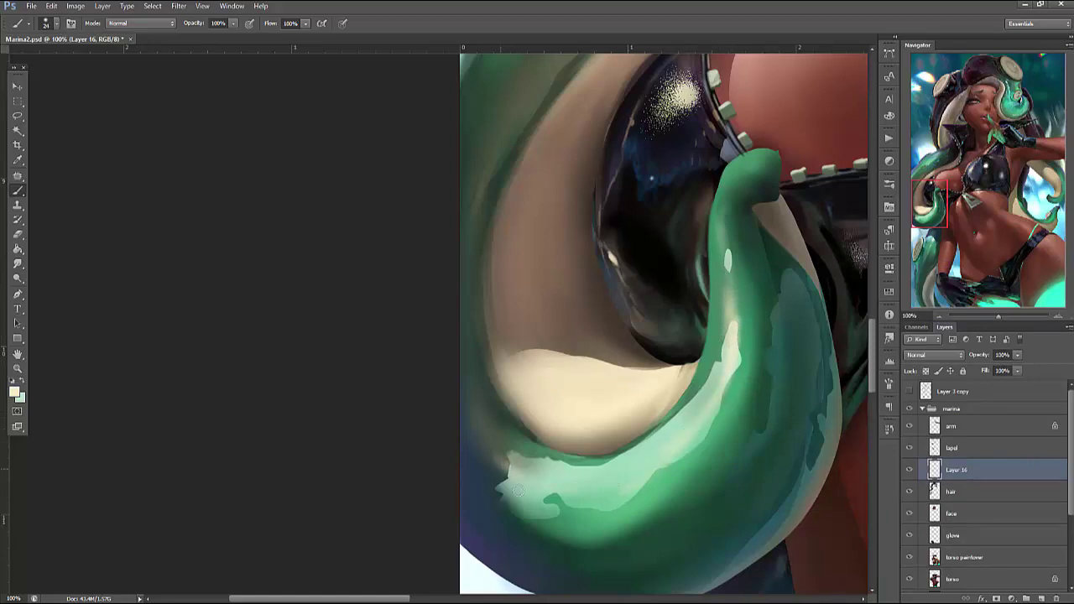
Lasso the small highlight below the tentacle's tip and reshape it with cream and sampled green
key("l")
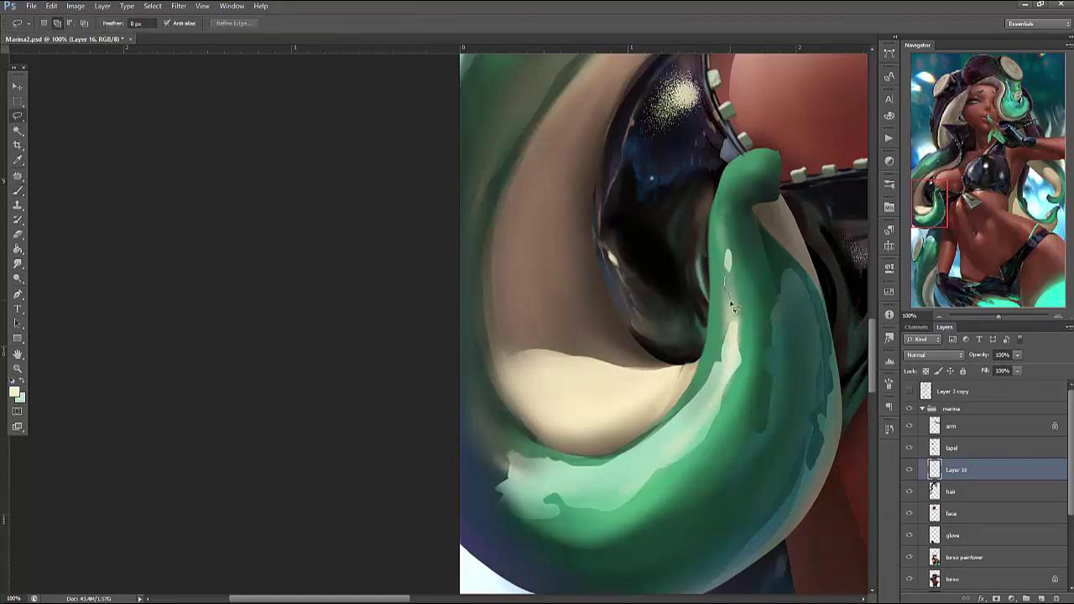
key("b")
mouse_move(727, 289)
left_mouse_down()
mouse_move(729, 344)
mouse_move(733, 294)
left_mouse_up()
key("l")
key("b")
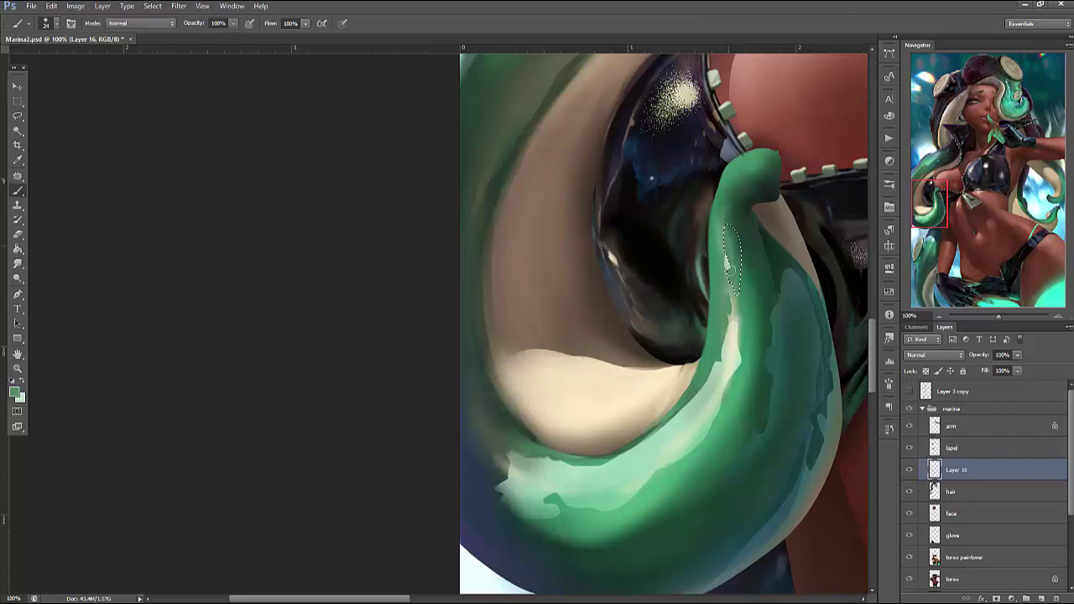
right_click(756, 243)
double_click(772, 262)
Paint thin cream highlights along the green rim beside the curl's inner side with a 4 px brush
right_click(519, 185)
key("Return")
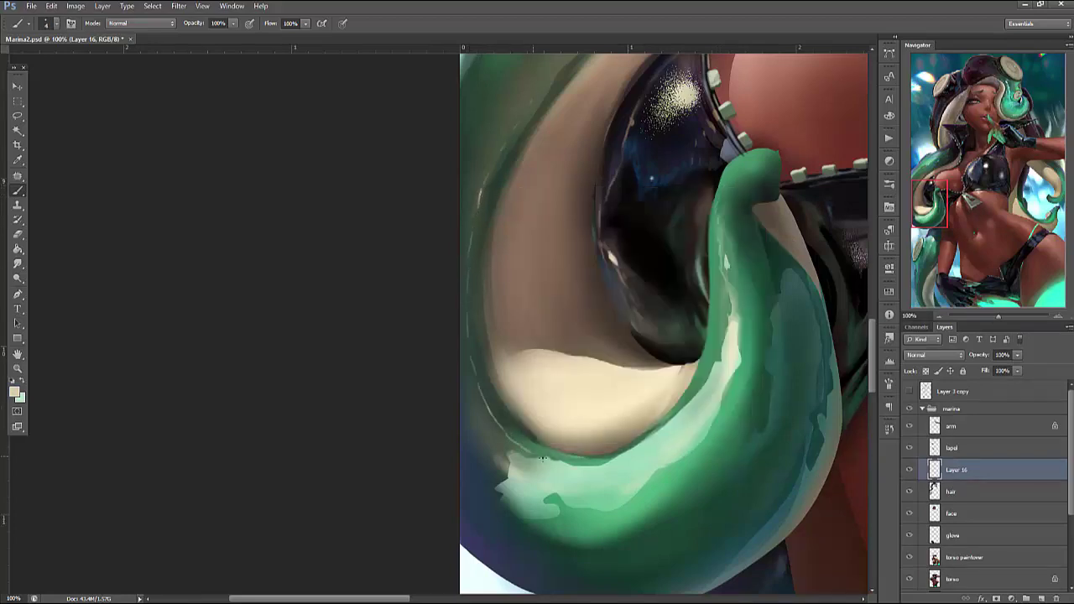
left_click_drag(774, 463, 732, 437)
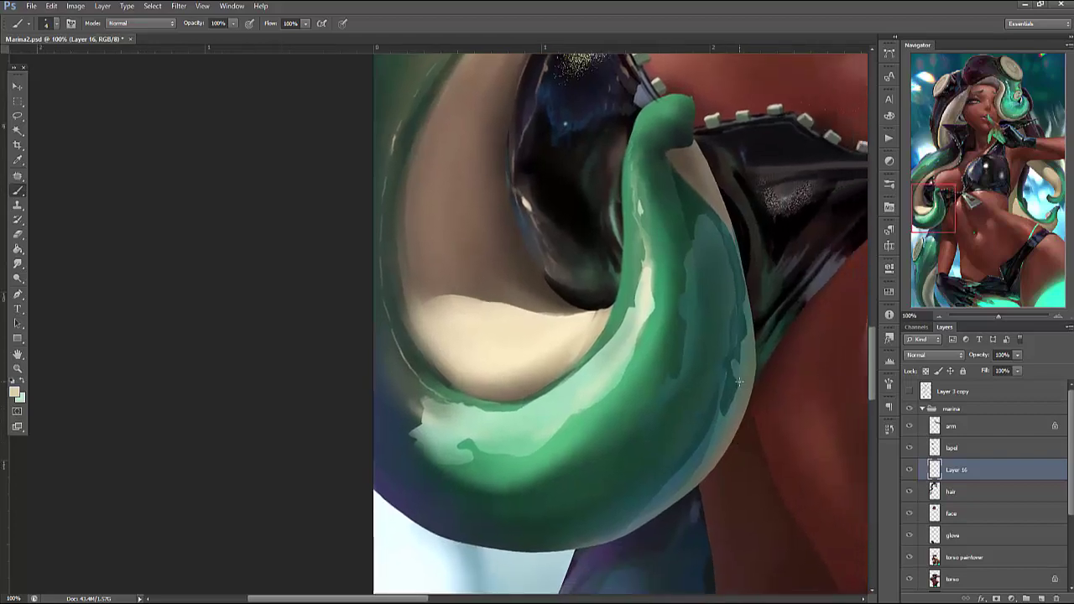
right_click(746, 303)
key("Escape")
Lasso a jagged shape over the curl's lower outer side, fill it with dark blue-green shading, and deselect
key("l")
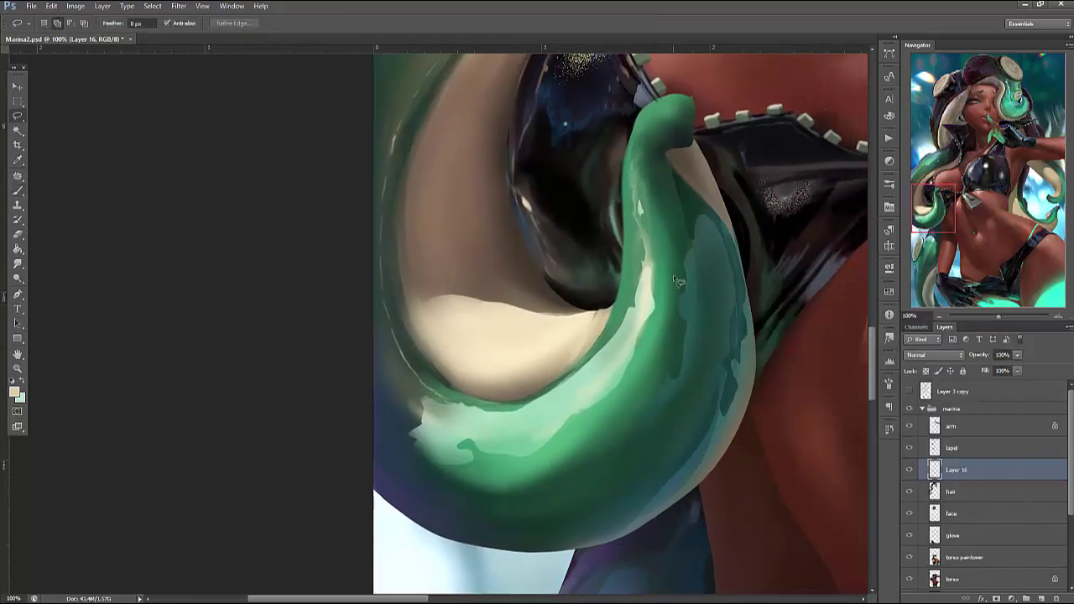
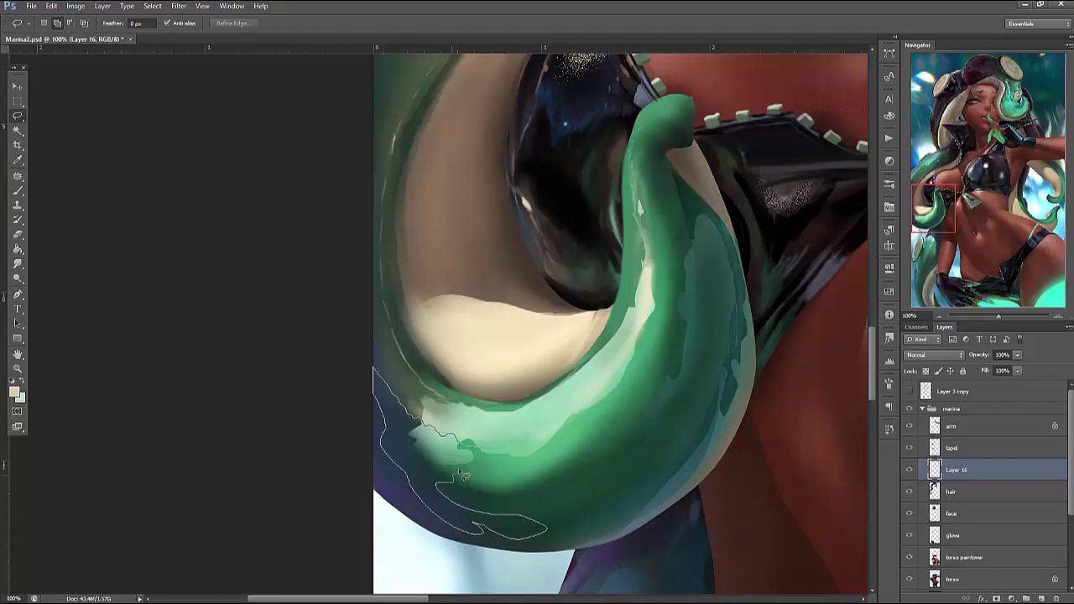
key("b")
right_click(492, 344)
key("Return")
left_click_drag(451, 413, 470, 436)
left_click(494, 457, "alt")
mouse_move(404, 412)
left_mouse_down()
mouse_move(397, 382)
mouse_move(427, 491)
mouse_move(546, 534)
left_mouse_up()
key("ctrl+d")
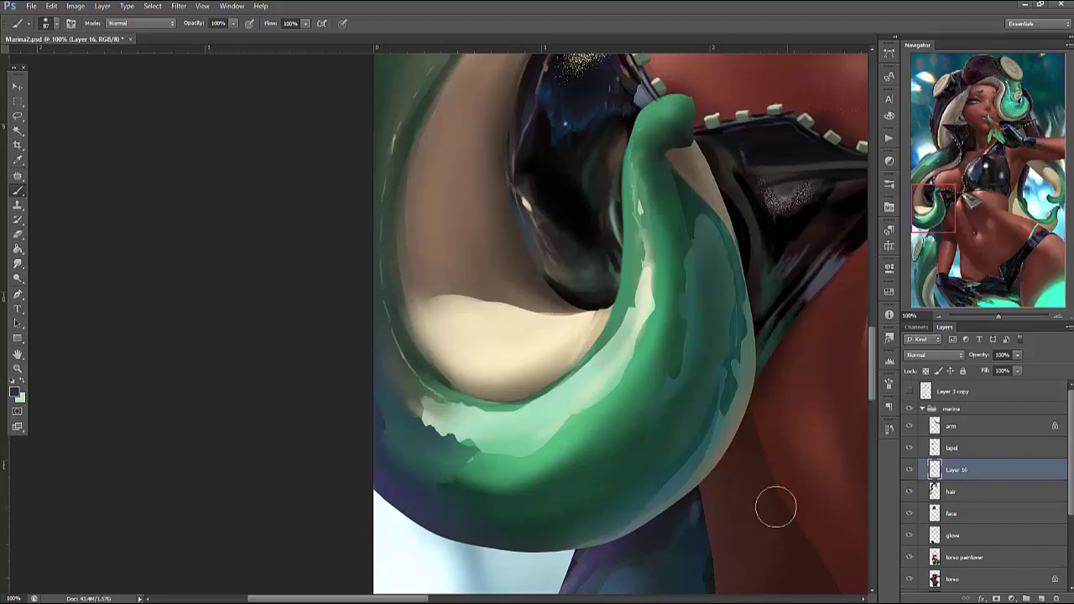
left_click_drag(420, 455, 550, 424)
Lasso two narrow irregular strips along the bottom rim of the curled tentacle
key("l")
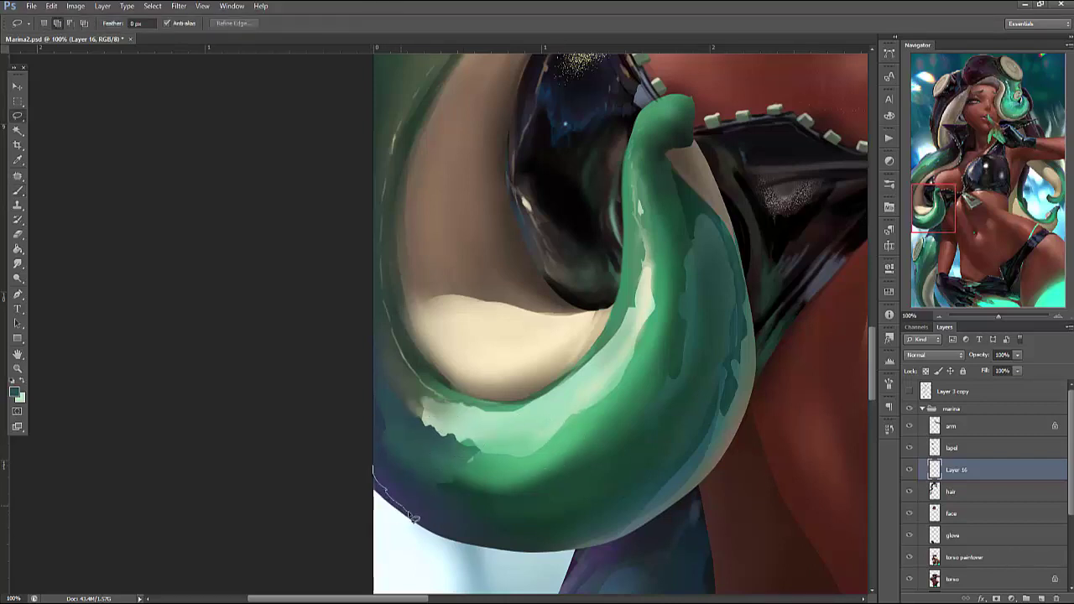
left_click_drag(537, 546, 470, 526)
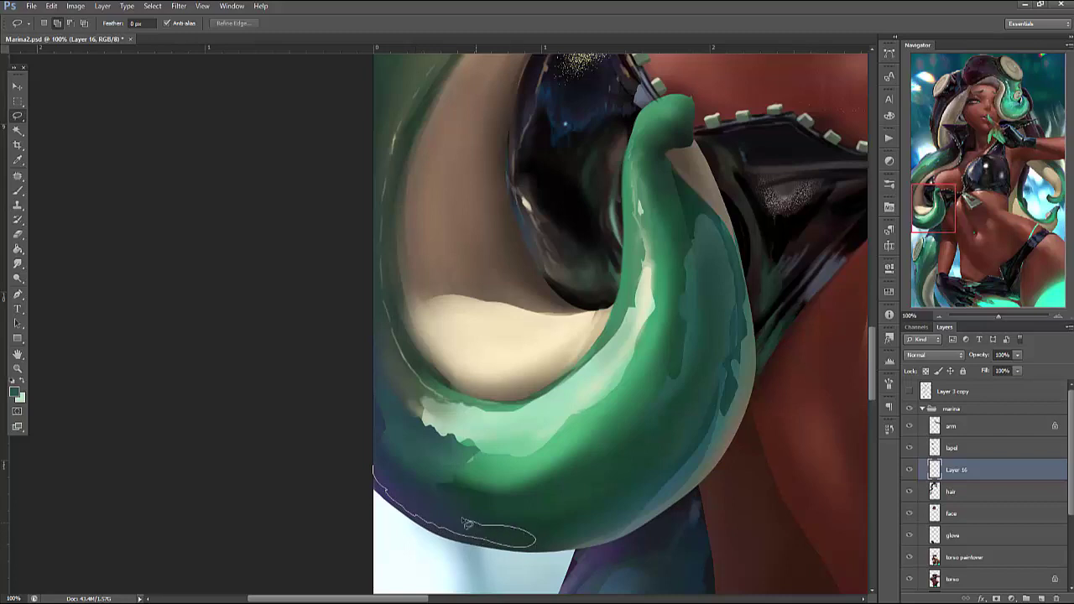
left_click_drag(378, 461, 378, 461)
mouse_move(560, 543)
left_mouse_down()
mouse_move(610, 535)
mouse_move(647, 509)
mouse_move(562, 541)
mouse_move(507, 525)
left_mouse_up()
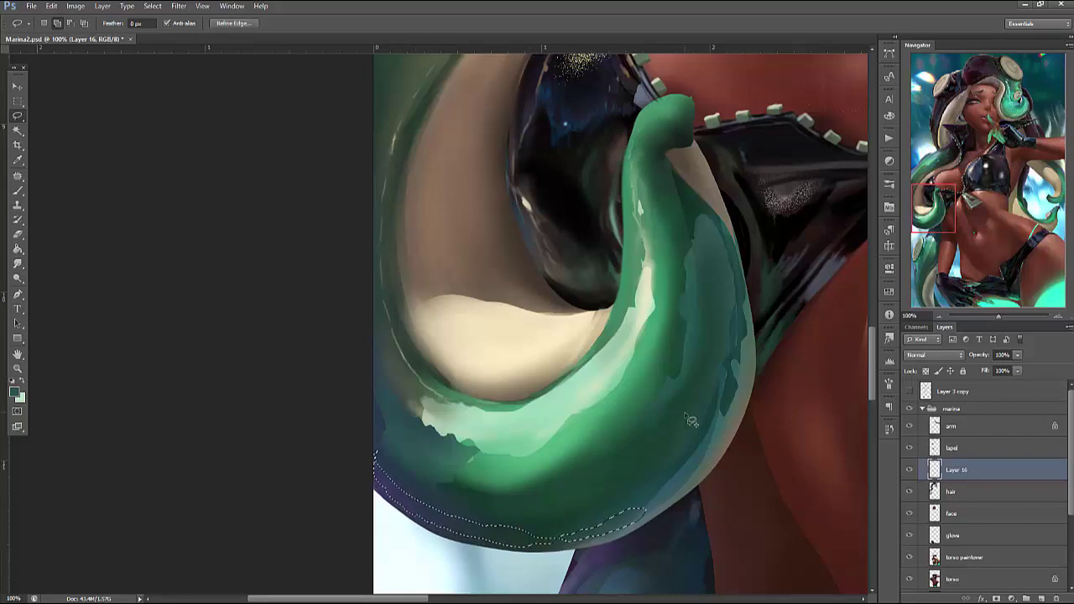
Pick a muted purple as the foreground colour and set the brush to 41 px for shading the selected rim strips
key("b")
left_click(579, 545, "alt")
left_click(16, 393)
left_click(436, 204)
left_click(651, 151)
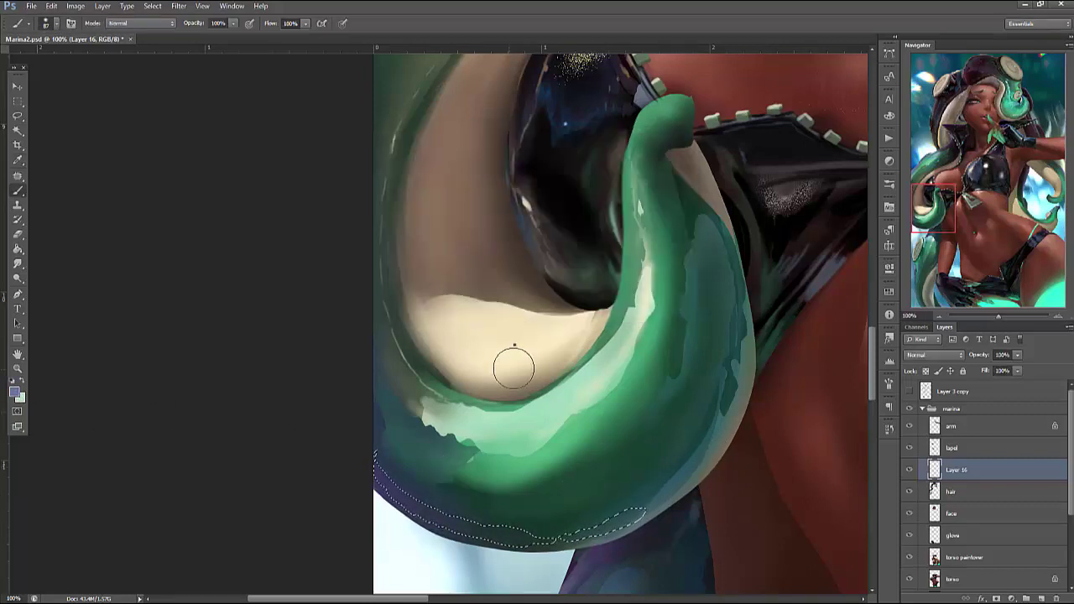
right_click(546, 355)
key("Return")
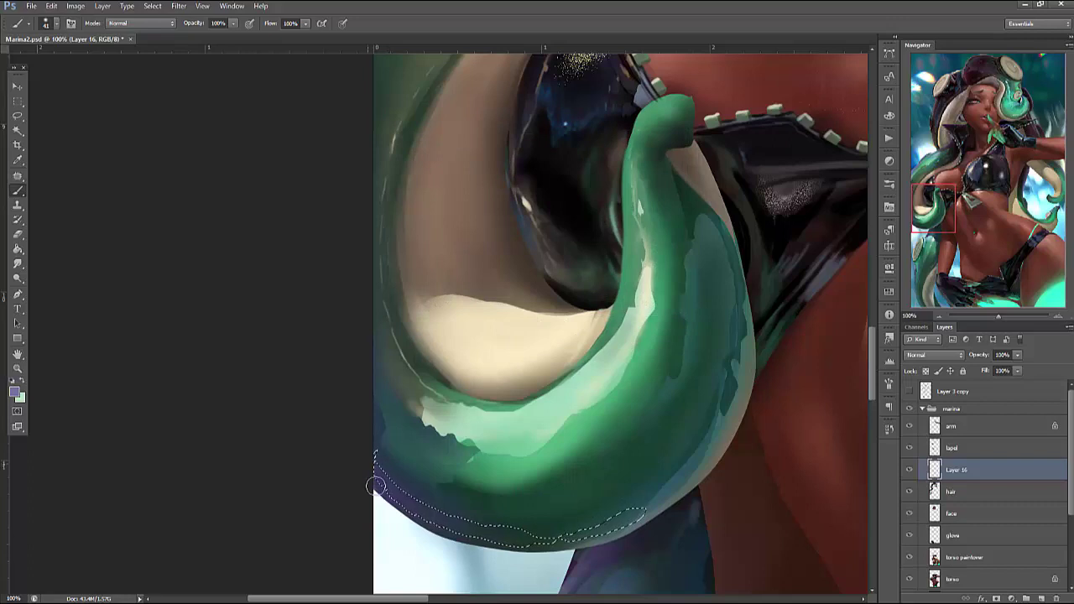
Paint muted purple, navy and brown reflections in the rim strips with a 14 px brush, deselect, and refine at 3 px
right_click(438, 414)
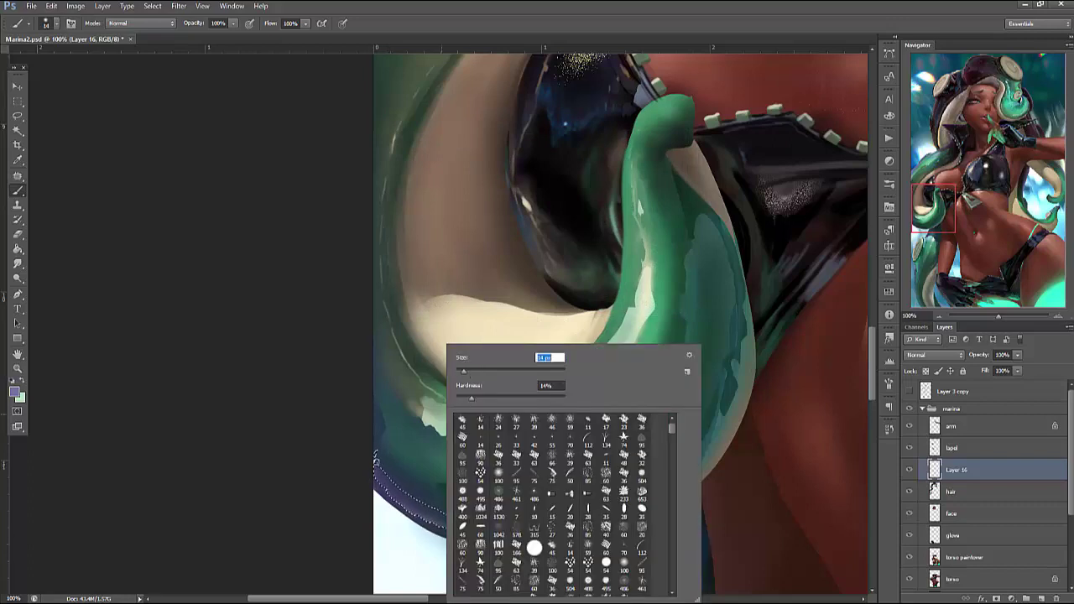
key("Return")
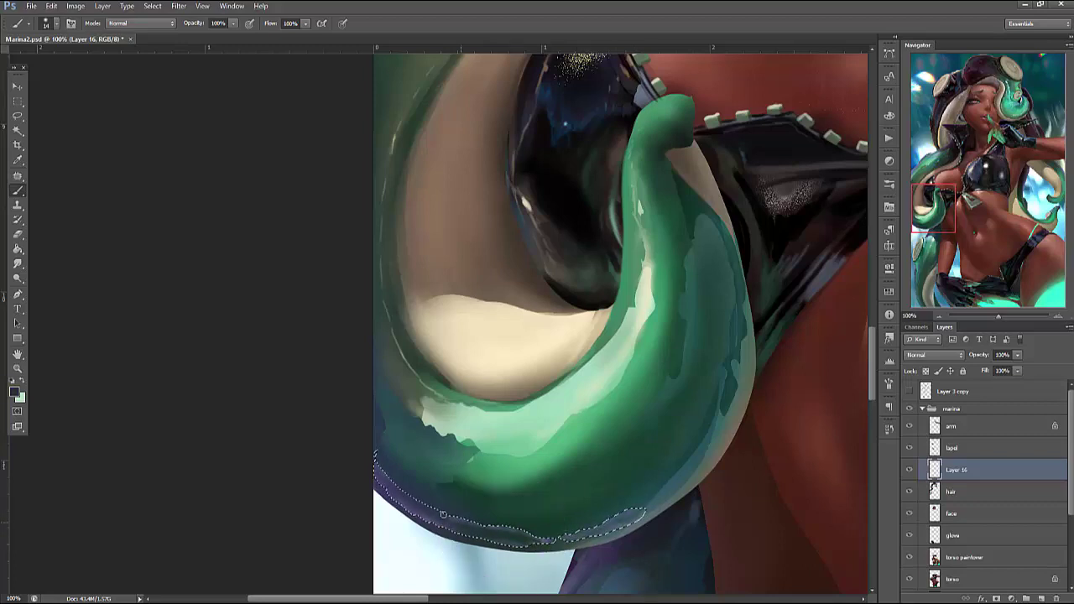
left_click(427, 280, "alt")
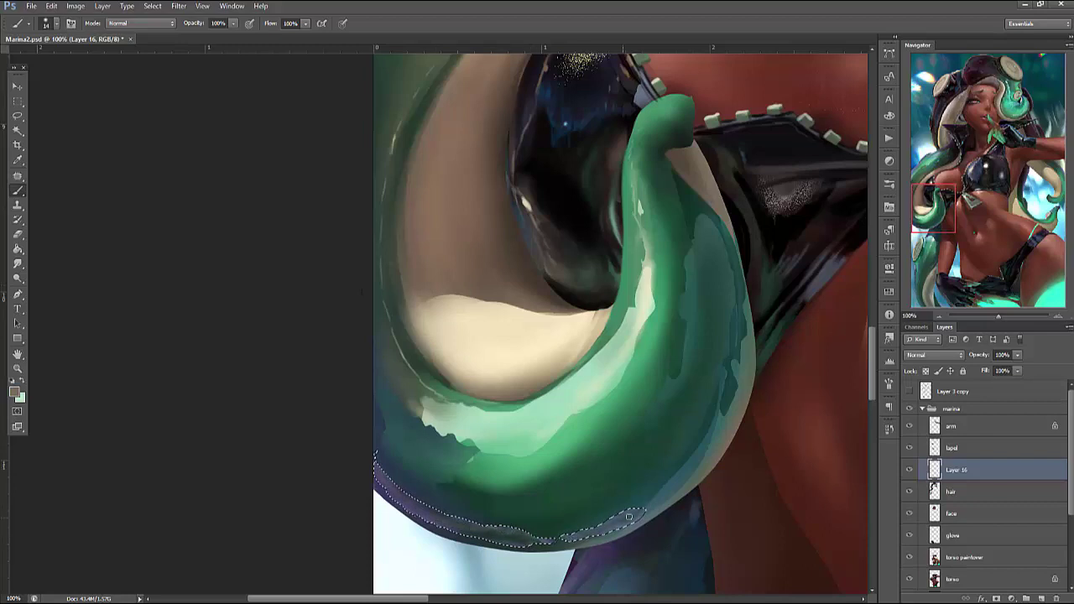
key("ctrl+d")
right_click(607, 347)
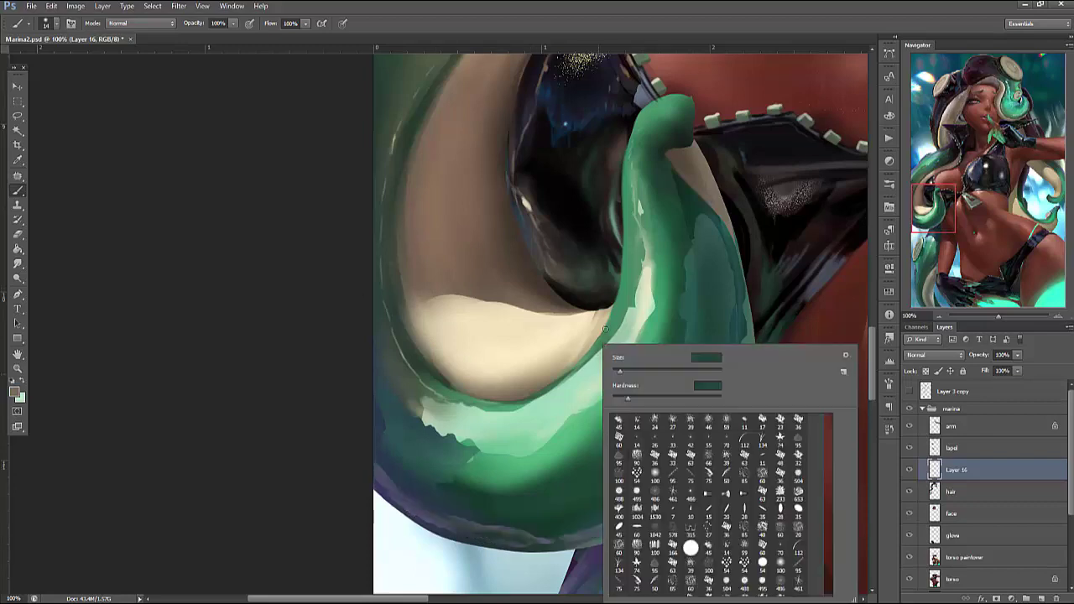
left_click_drag(617, 375, 614, 374)
key("Return")
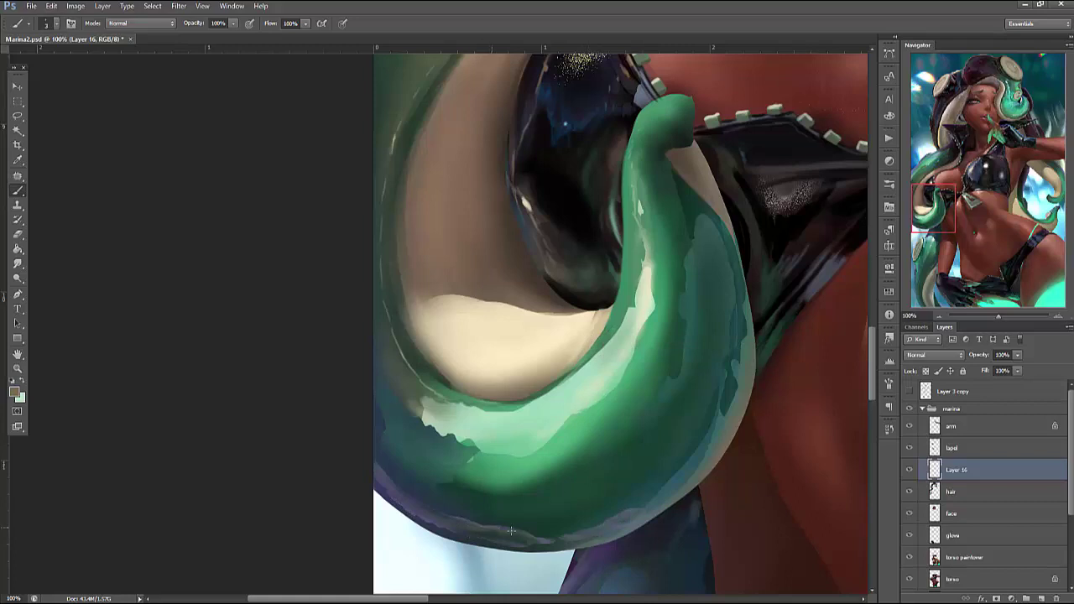
Paint a thin bright edge along the curl's bottom rim, using a lasso selection and a 5 px white brush
key("l")
mouse_move(378, 492)
left_mouse_down()
mouse_move(419, 523)
mouse_move(481, 546)
mouse_move(419, 530)
mouse_move(361, 467)
left_mouse_up()
key("b")
right_click(457, 537)
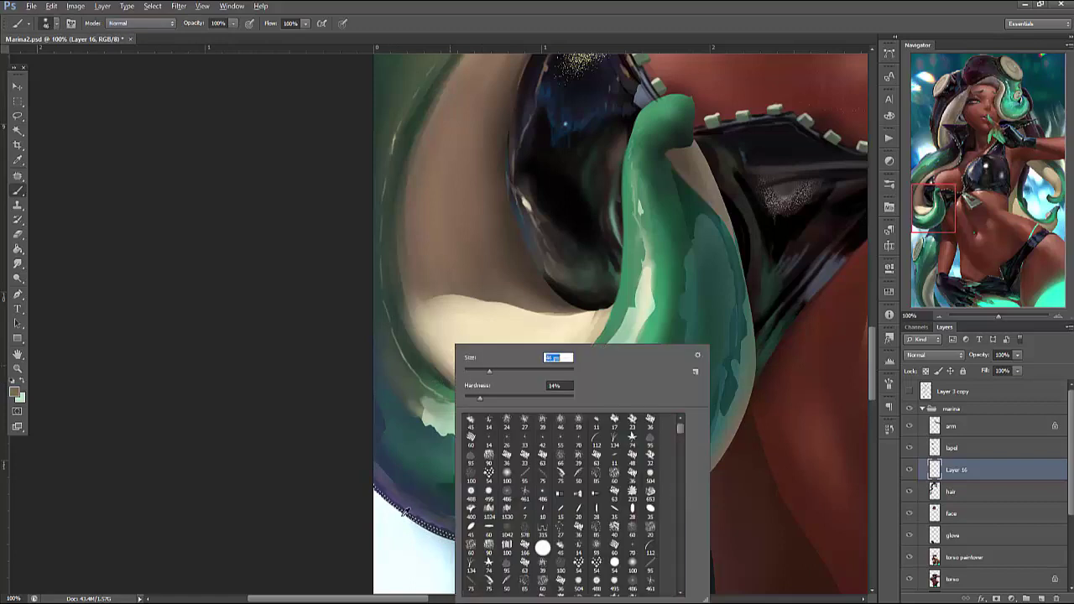
key("Escape")
left_click(491, 539, "alt")
key("ctrl+d")
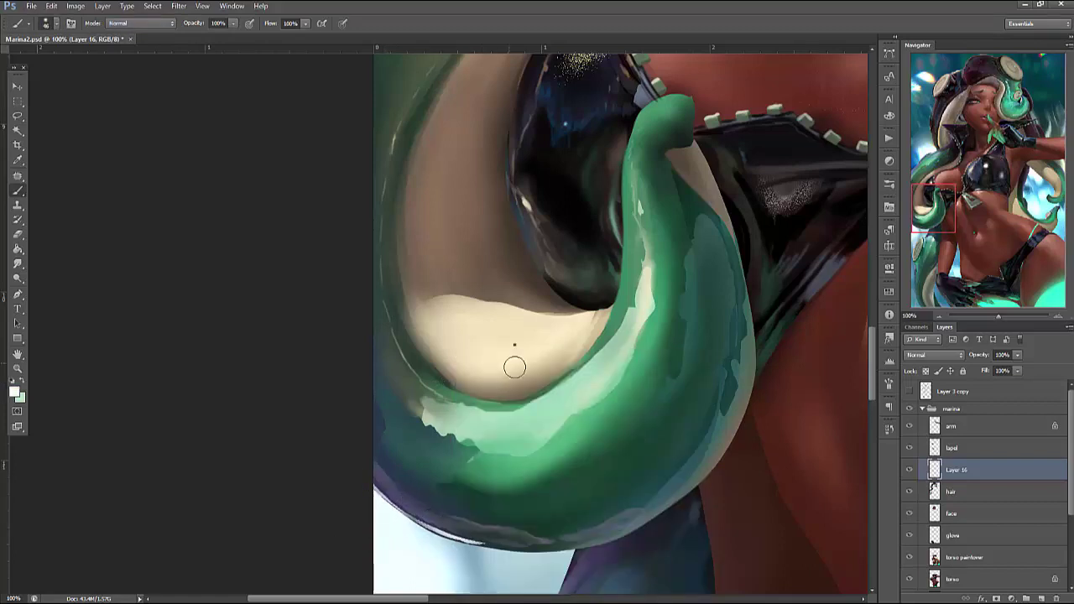
right_click(510, 362)
key("Return")
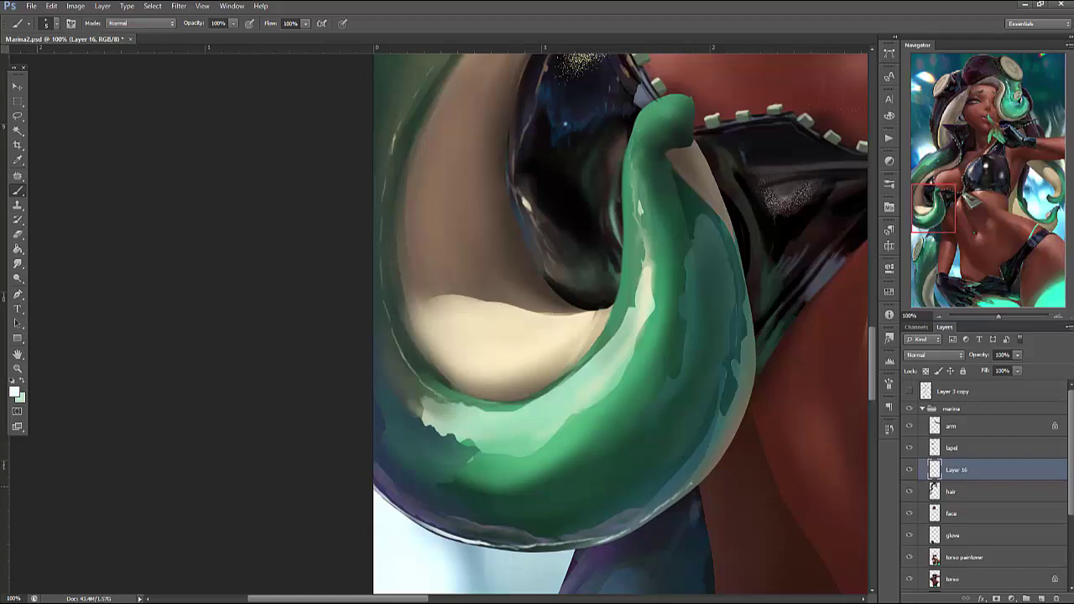
Lasso along the tan strip on the curl's inner-facing outer edge, paint it with a 37 px brush, and deselect
key("l")
mouse_move(742, 254)
left_mouse_down()
mouse_move(730, 409)
mouse_move(658, 570)
mouse_move(755, 256)
left_mouse_up()
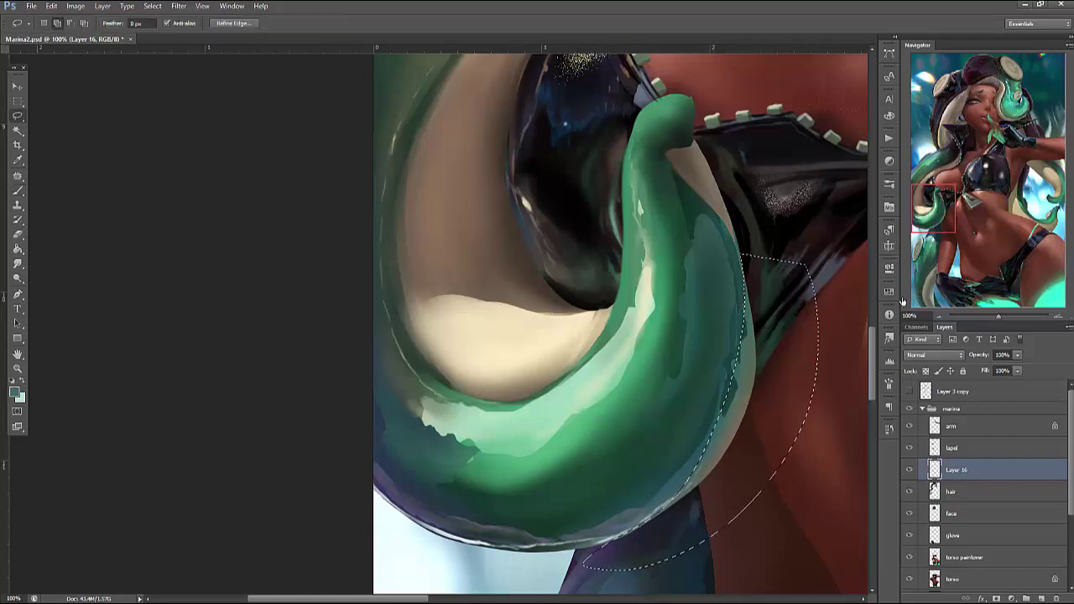
key("b")
right_click(764, 345)
mouse_move(728, 327)
left_mouse_down()
mouse_move(731, 396)
mouse_move(726, 355)
mouse_move(710, 451)
mouse_move(728, 424)
mouse_move(731, 330)
mouse_move(742, 339)
mouse_move(718, 420)
mouse_move(749, 356)
mouse_move(722, 419)
mouse_move(744, 329)
left_mouse_up()
key("ctrl+d")
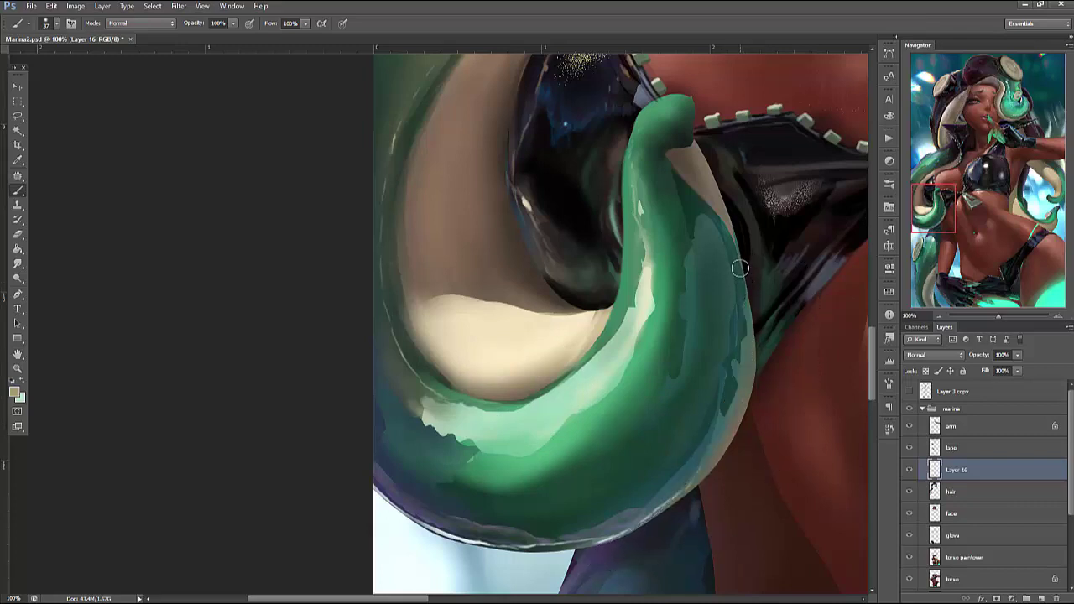
Lasso the side of the curl beside the thigh, paint its tan edge over with sampled dark green, and deselect
left_click(738, 342, "alt")
key("l")
mouse_move(757, 326)
left_mouse_down()
mouse_move(745, 426)
mouse_move(701, 482)
mouse_move(617, 364)
mouse_move(738, 278)
left_mouse_up()
key("b")
mouse_move(718, 431)
left_mouse_down()
mouse_move(691, 501)
mouse_move(752, 352)
mouse_move(684, 499)
left_mouse_up()
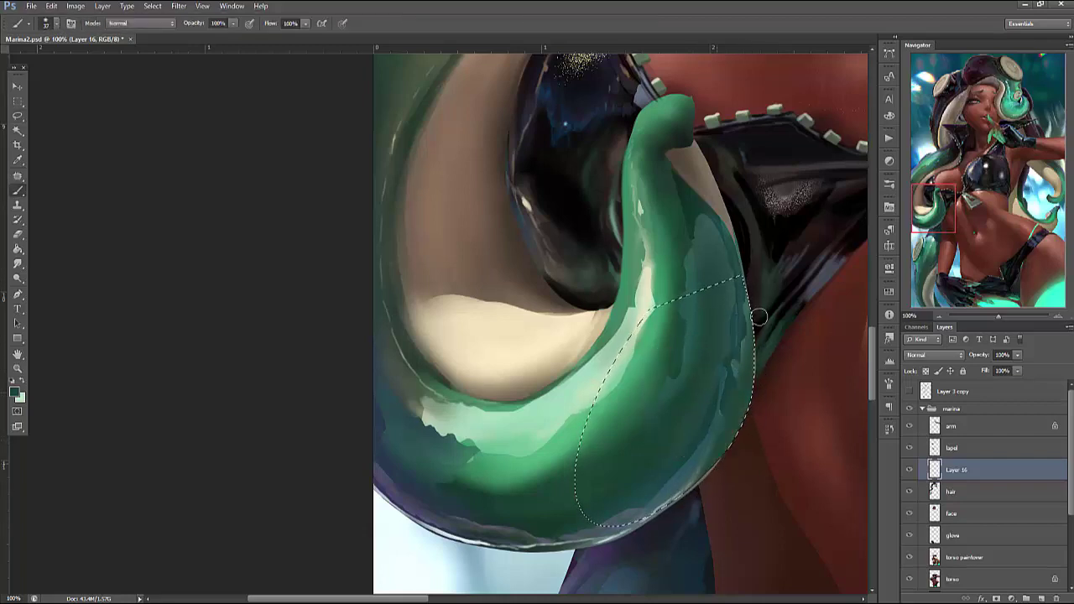
key("ctrl+d")
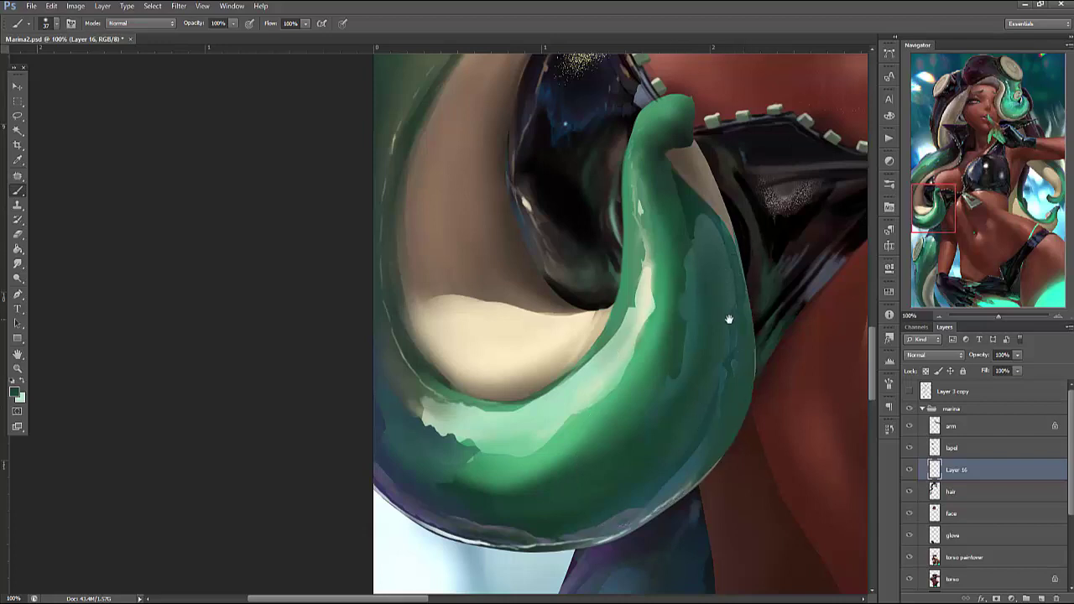
left_click_drag(728, 318, 729, 326)
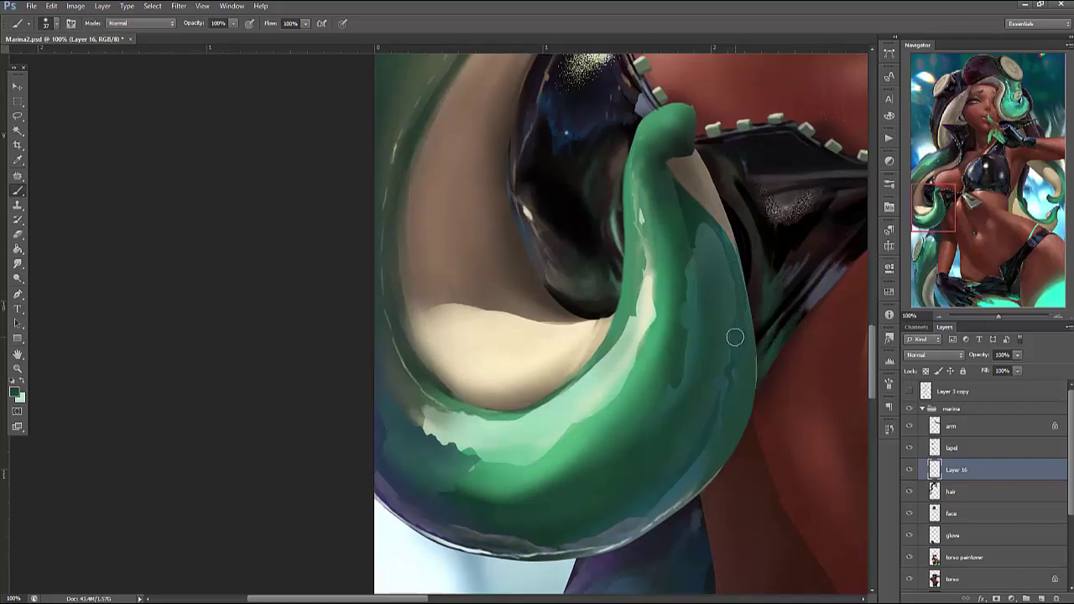
key("l")
mouse_move(379, 279)
left_mouse_down()
mouse_move(661, 320)
mouse_move(579, 445)
left_mouse_up()
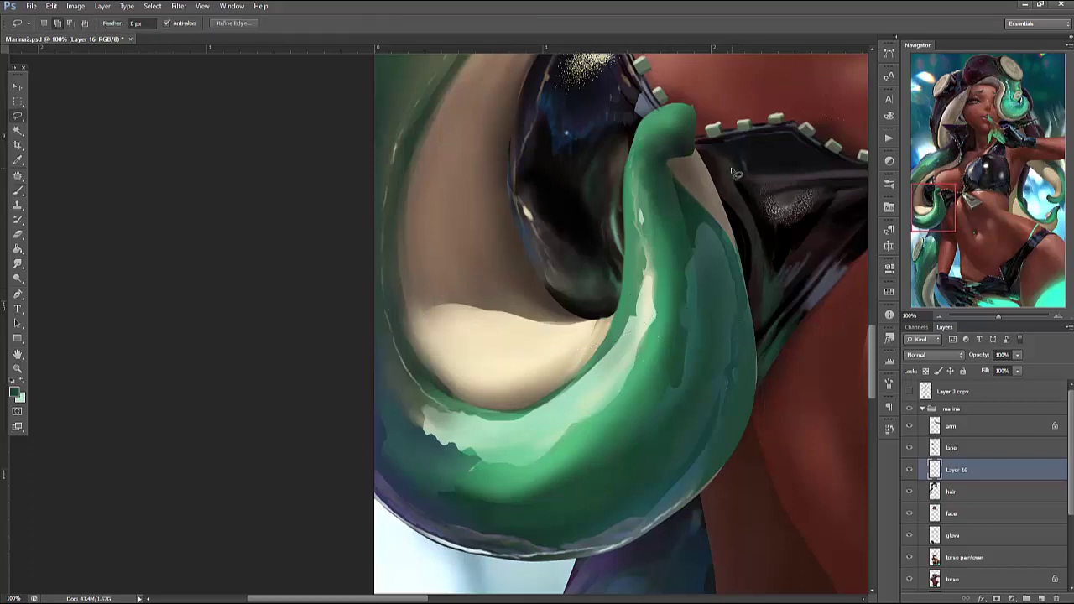
mouse_move(695, 151)
left_mouse_down()
mouse_move(764, 262)
mouse_move(727, 142)
left_mouse_up()
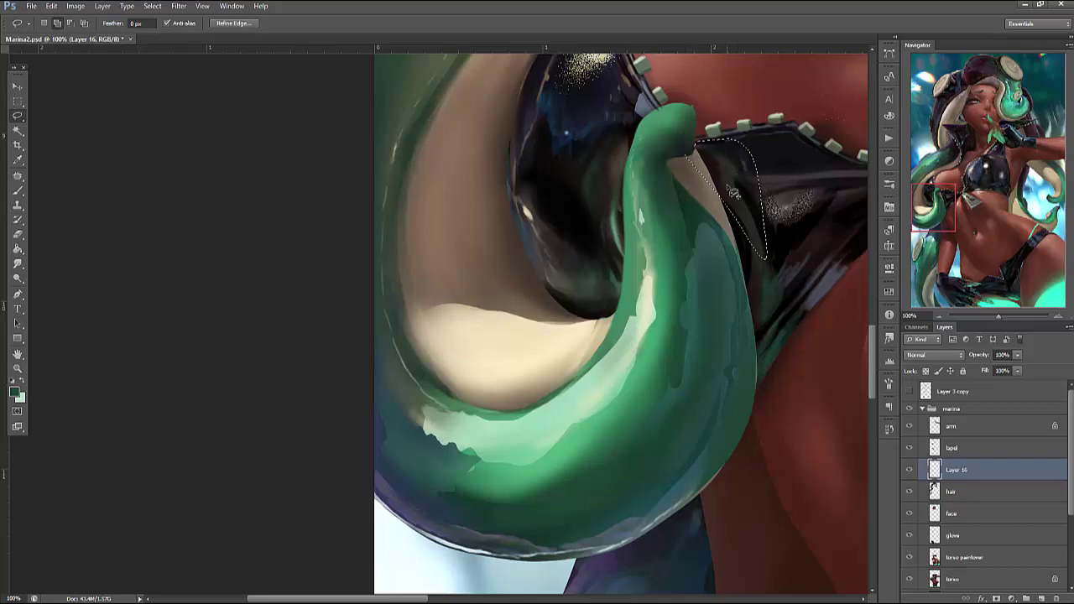
left_click(965, 493)
left_click(966, 473)
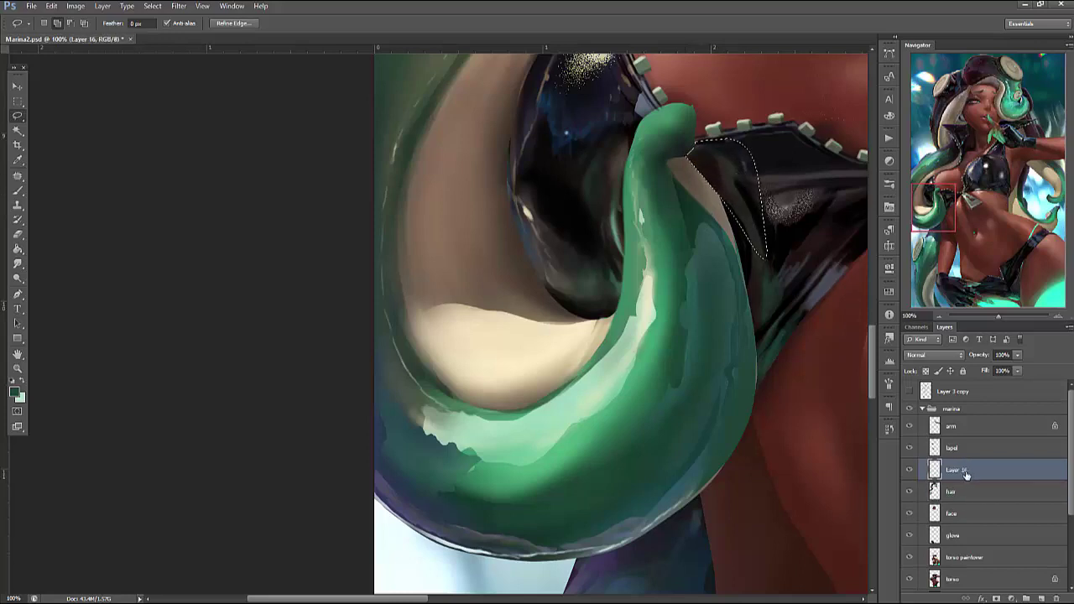
key("ctrl+d")
left_click(910, 471)
left_click(910, 470)
Lasso the curl's thin neck below the tip and fill out its inner side with sampled green using a small brush
mouse_move(670, 114)
left_mouse_down()
mouse_move(637, 132)
mouse_move(673, 104)
left_mouse_up()
key("b")
key("bracketleft")
key("bracketleft")
key("bracketleft")
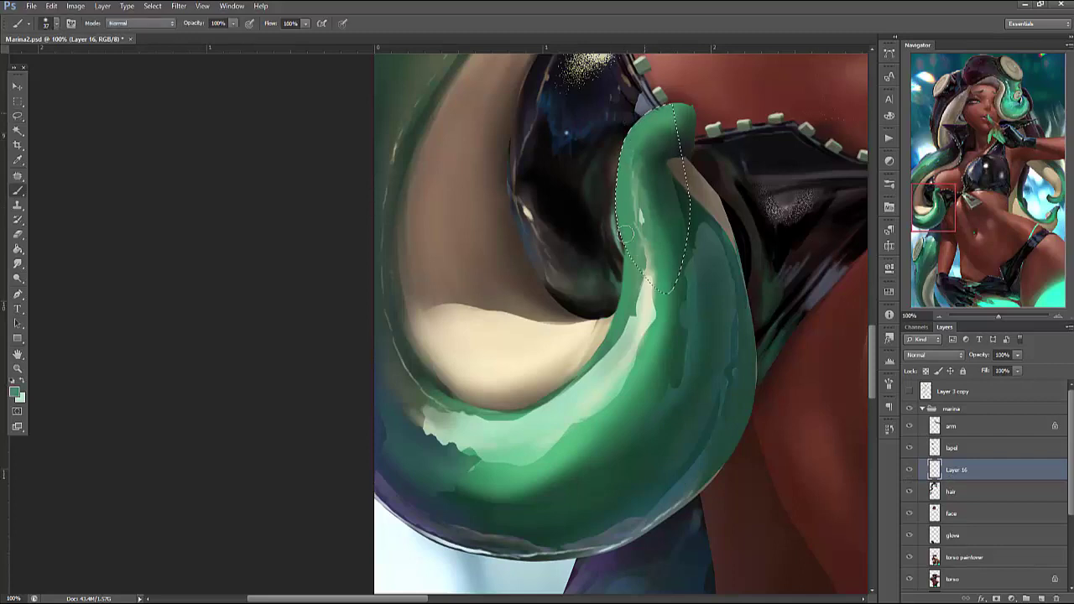
right_click(690, 118)
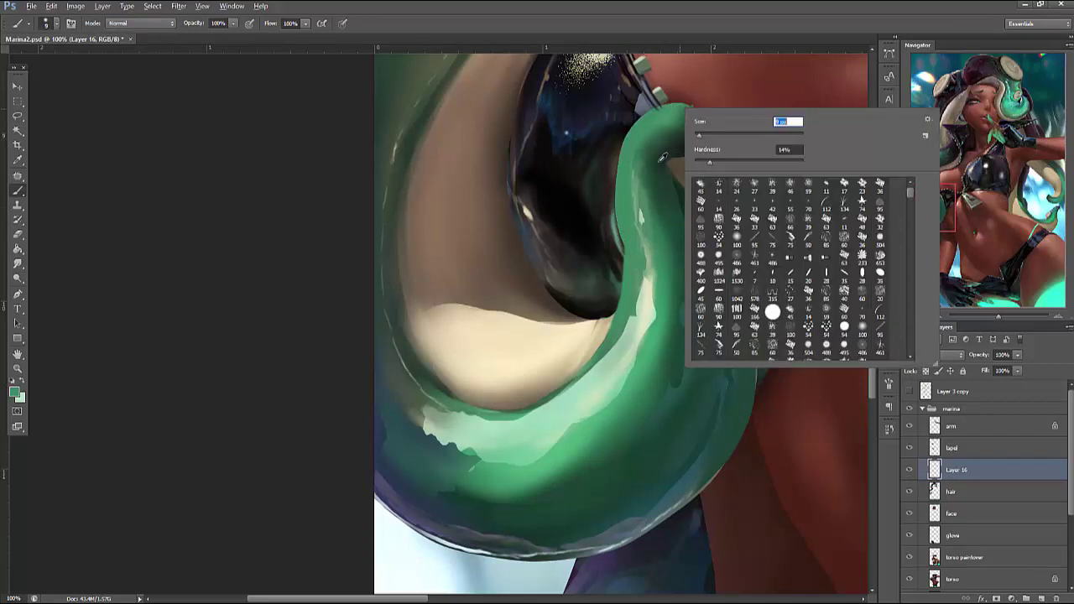
key("Return")
Paint a dark green crease on the neck directly beneath the curled tip
left_click_drag(647, 169, 666, 160)
left_click(633, 156, "alt")
right_click(687, 126)
key("Return")
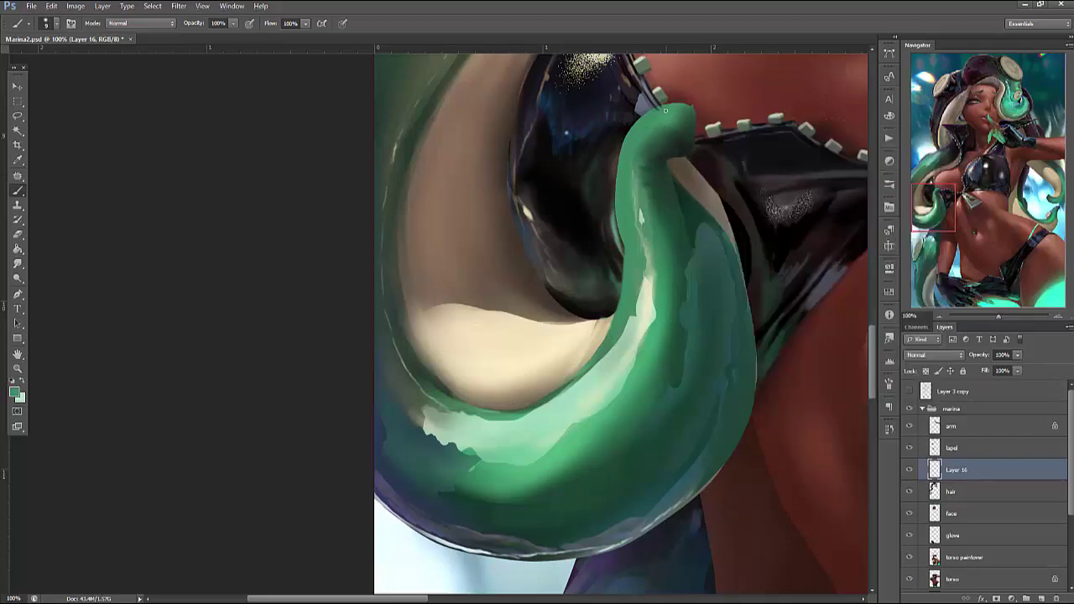
Lasso the outer end of the curled tip and shade it with dark green
key("l")
mouse_move(690, 89)
left_mouse_down()
mouse_move(709, 104)
mouse_move(700, 127)
left_mouse_up()
key("ctrl+d")
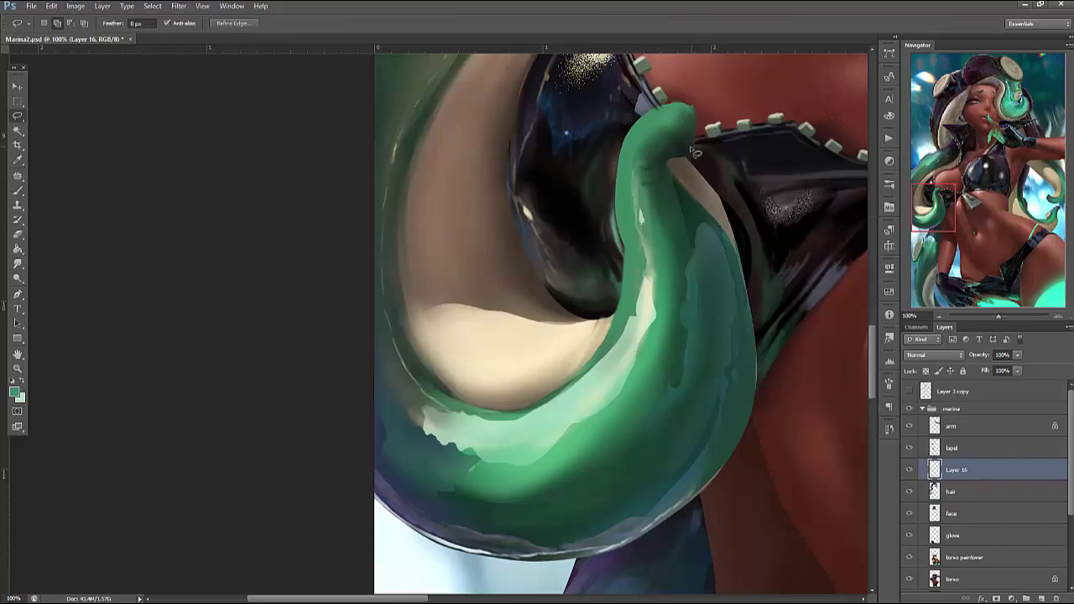
key("b")
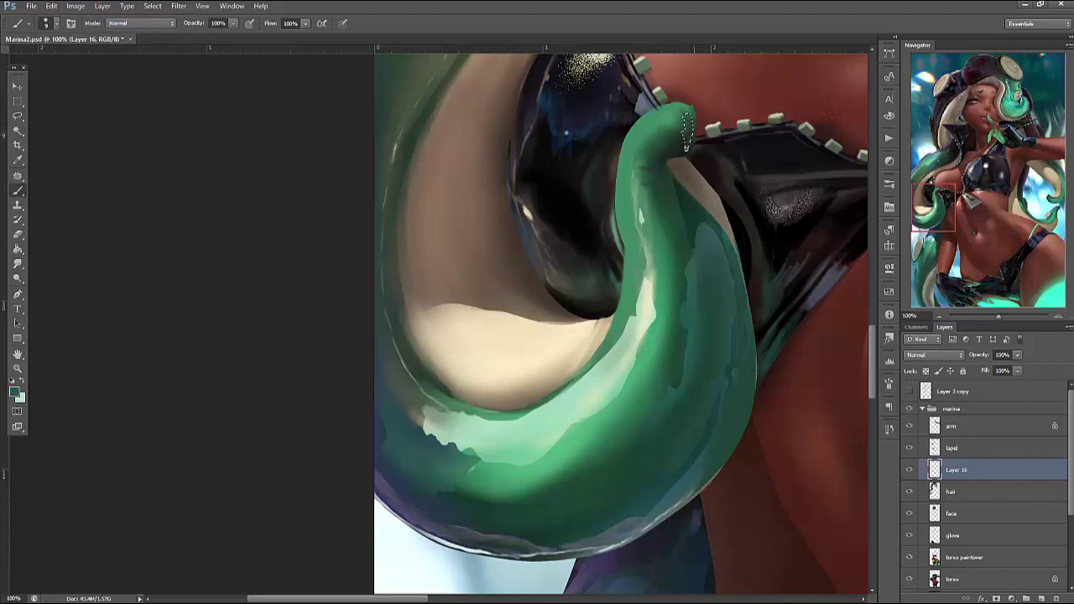
key("l")
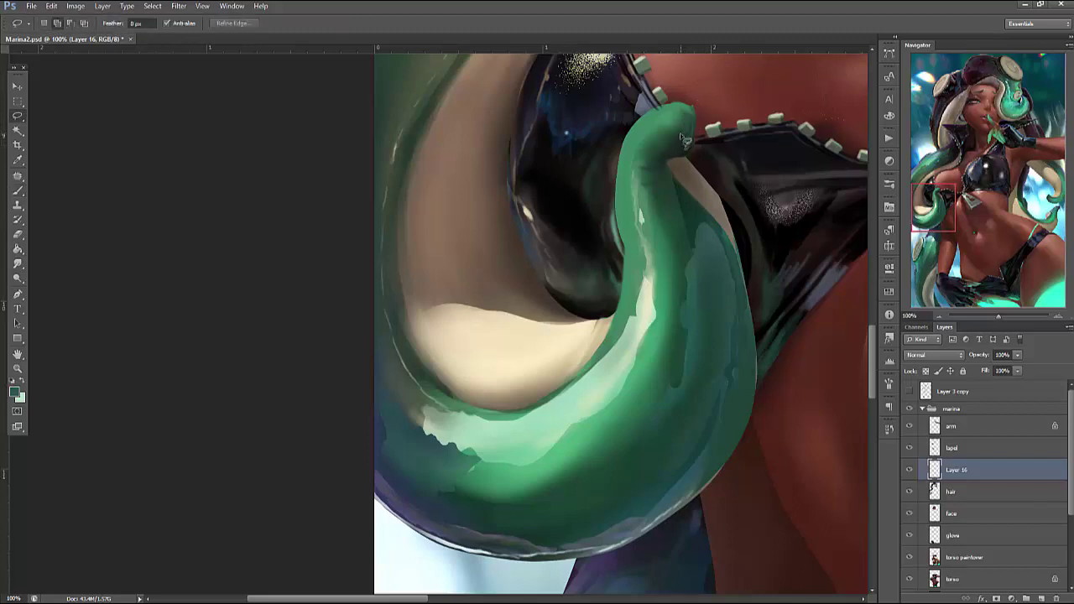
Lasso a highlight shape on top of the curled tip and paint it pale mint with a 23 px brush
left_click_drag(663, 128, 644, 138)
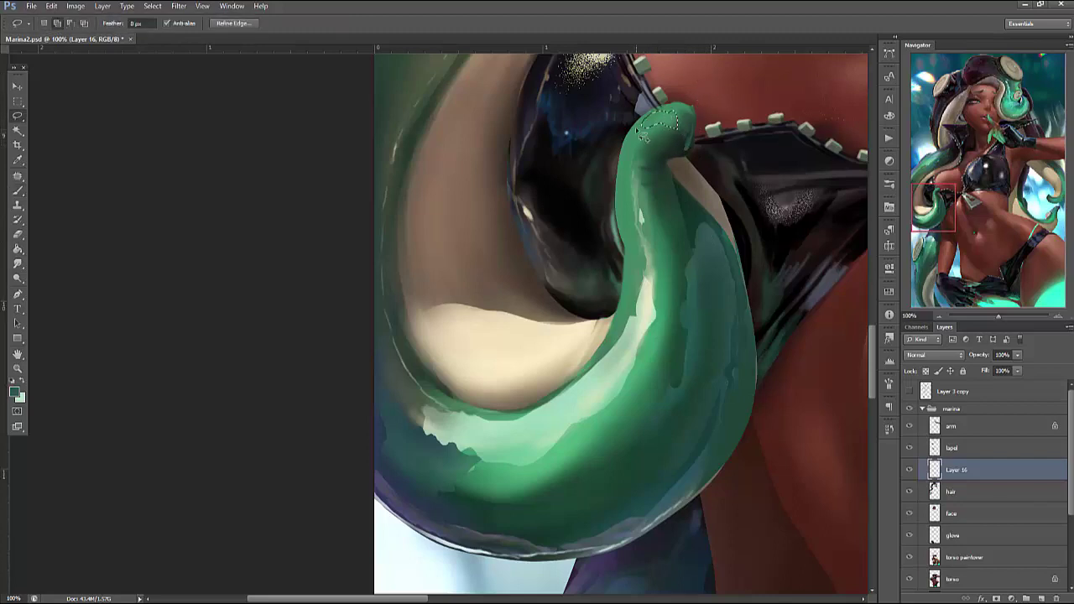
key("b")
right_click(644, 124)
key("Escape")
left_click(648, 113, "alt")
mouse_move(649, 112)
left_mouse_down()
mouse_move(675, 127)
mouse_move(642, 136)
left_mouse_up()
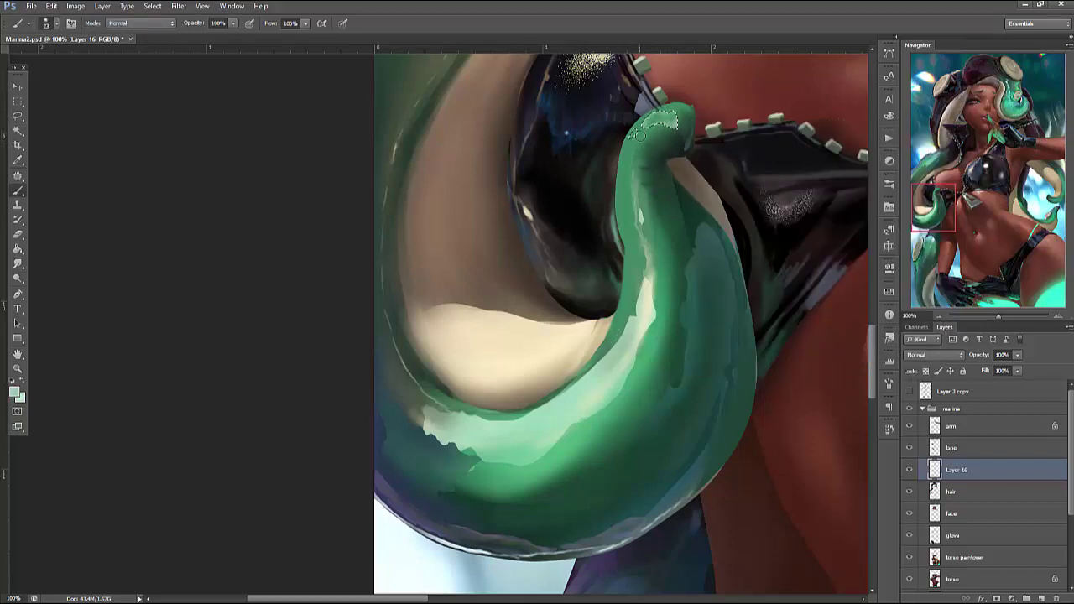
Add small cream highlights down the neck with a 5 px brush and check the whole painting
right_click(709, 134)
left_click_drag(712, 149, 708, 150)
key("Return")
left_click(644, 283, "alt")
key("ctrl+0")
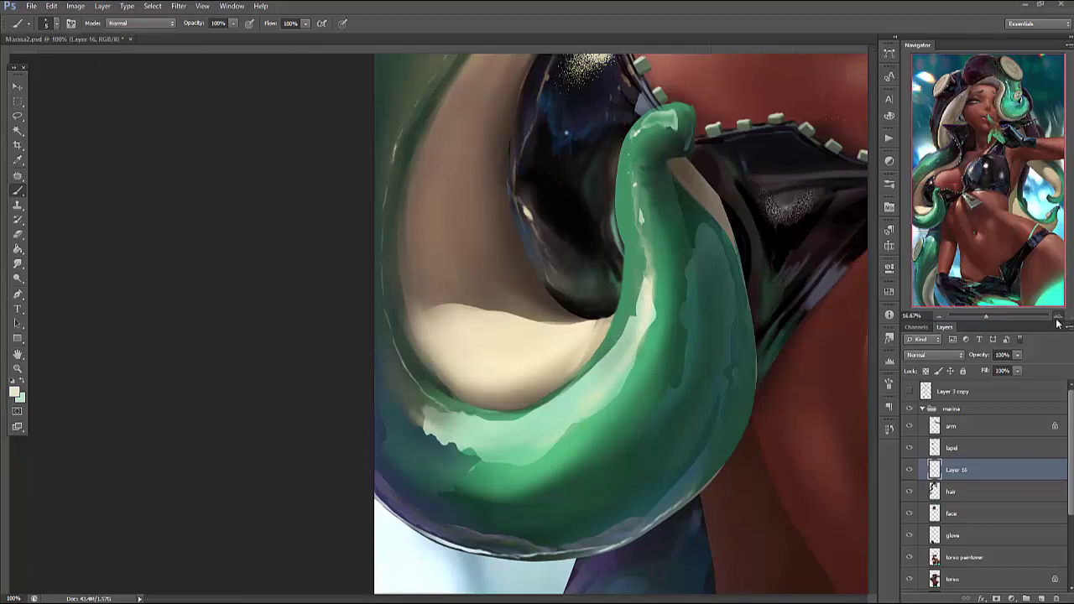
left_click(1058, 317)
key("ctrl+1")
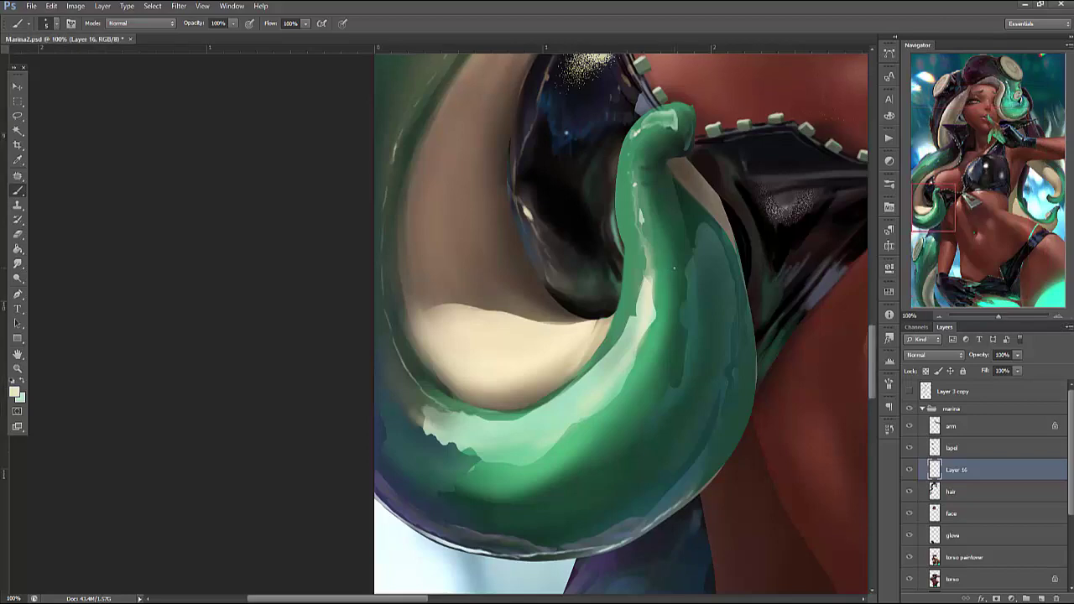
Enlarge the brush to 30 px and set the foreground colour to muted tan 897954
left_click(628, 518, "alt")
left_click_drag(764, 397, 780, 356)
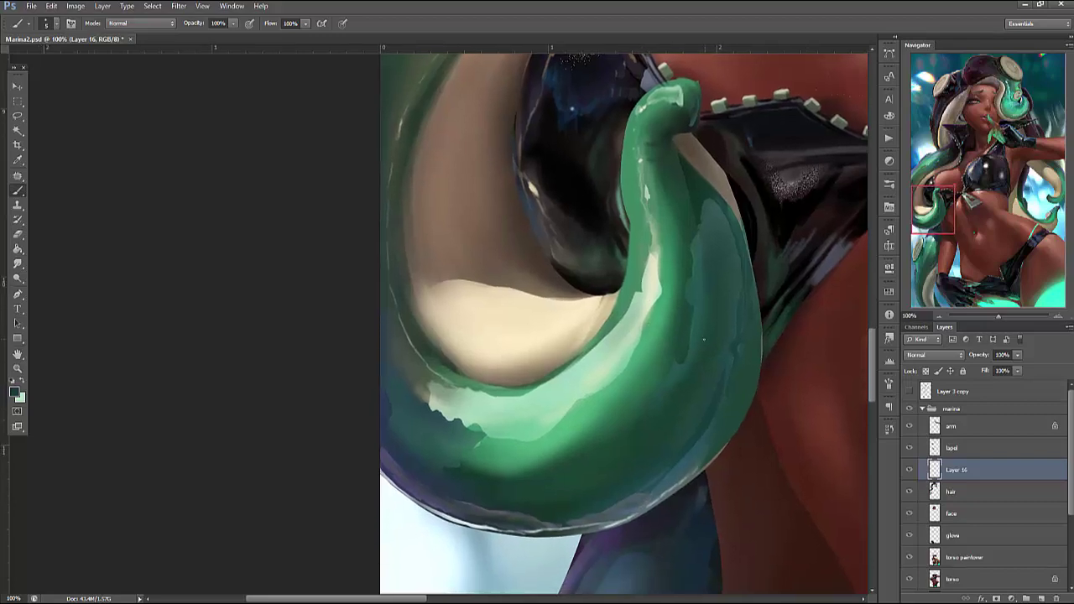
right_click(715, 337)
left_click_drag(730, 355, 746, 354)
left_click(582, 366)
left_click(14, 393)
left_click(544, 284)
left_click(442, 223)
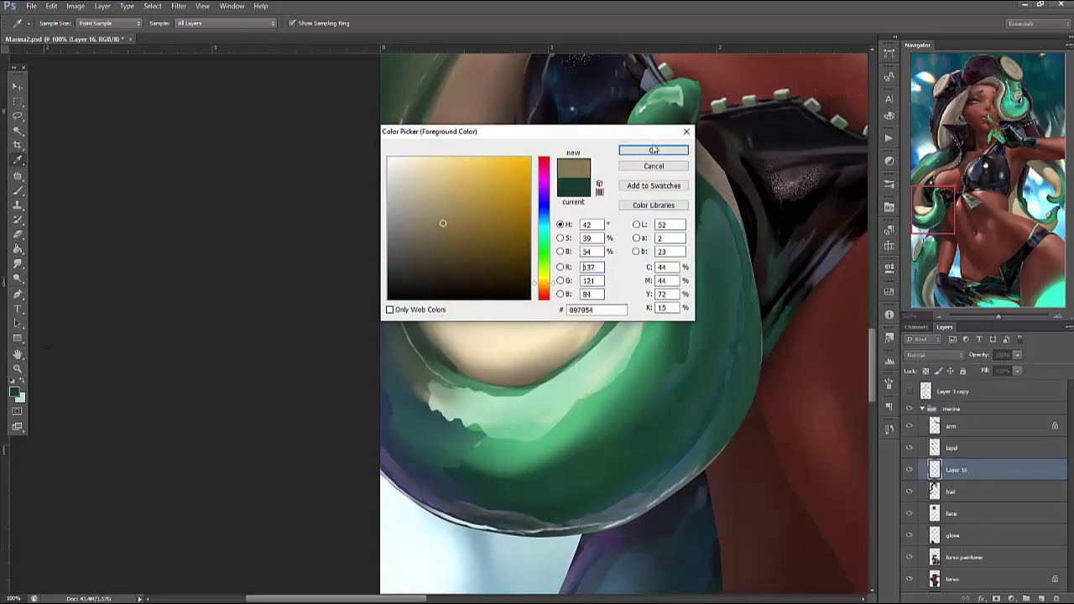
left_click(637, 150)
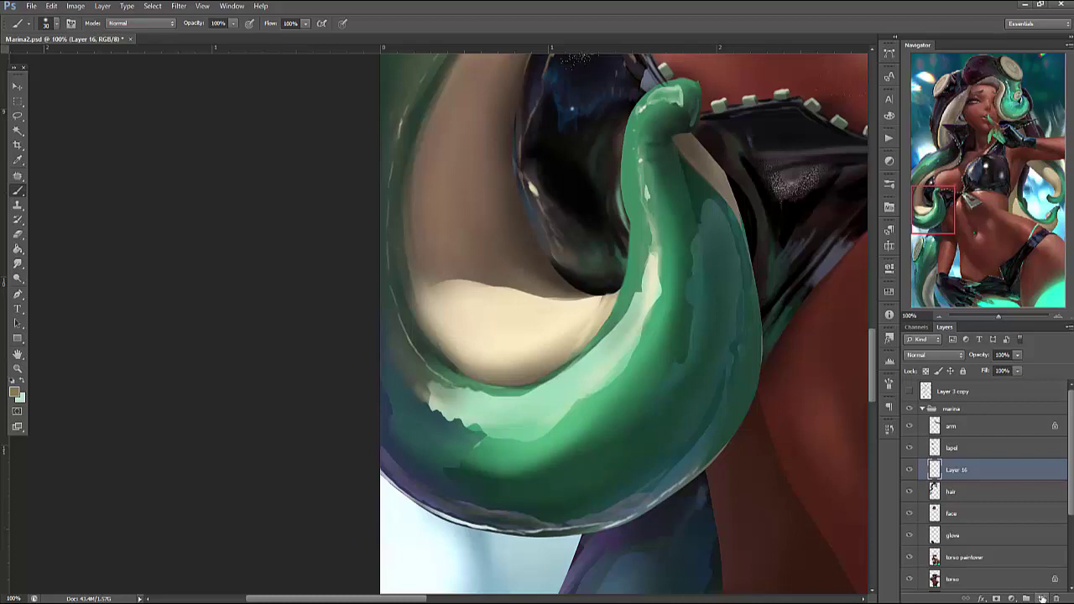
Paint soft brown and dark green mottling across the curl's lower body, finishing with a 46 px brush
right_click(693, 300)
key("Return")
right_click(642, 317)
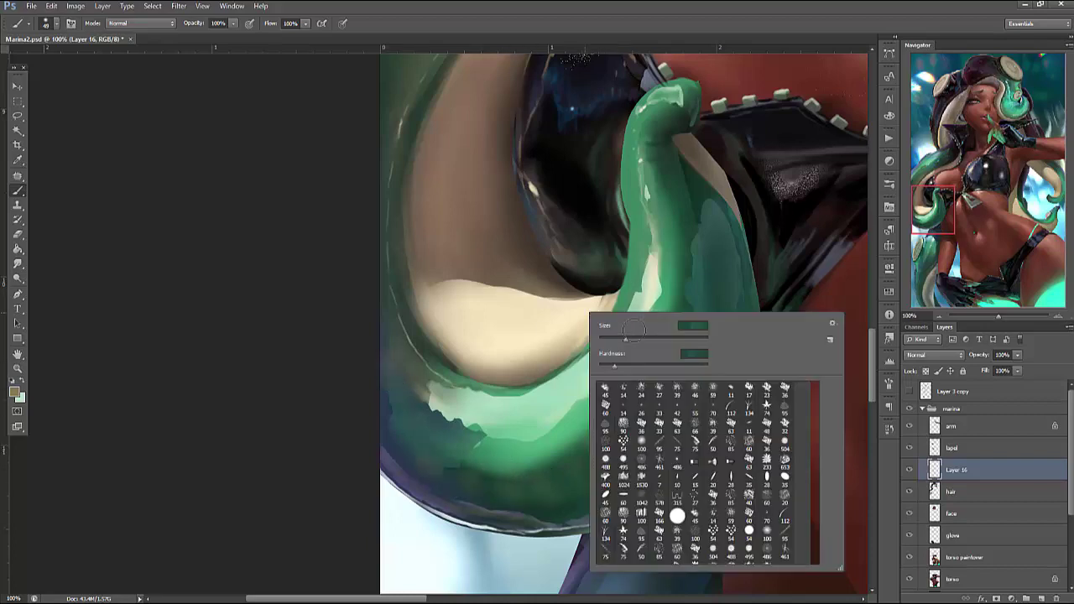
key("Return")
right_click(621, 449, "alt")
mouse_move(550, 457)
left_mouse_down()
mouse_move(507, 448)
mouse_move(550, 460)
mouse_move(587, 424)
left_mouse_up()
left_click_drag(487, 462, 560, 419)
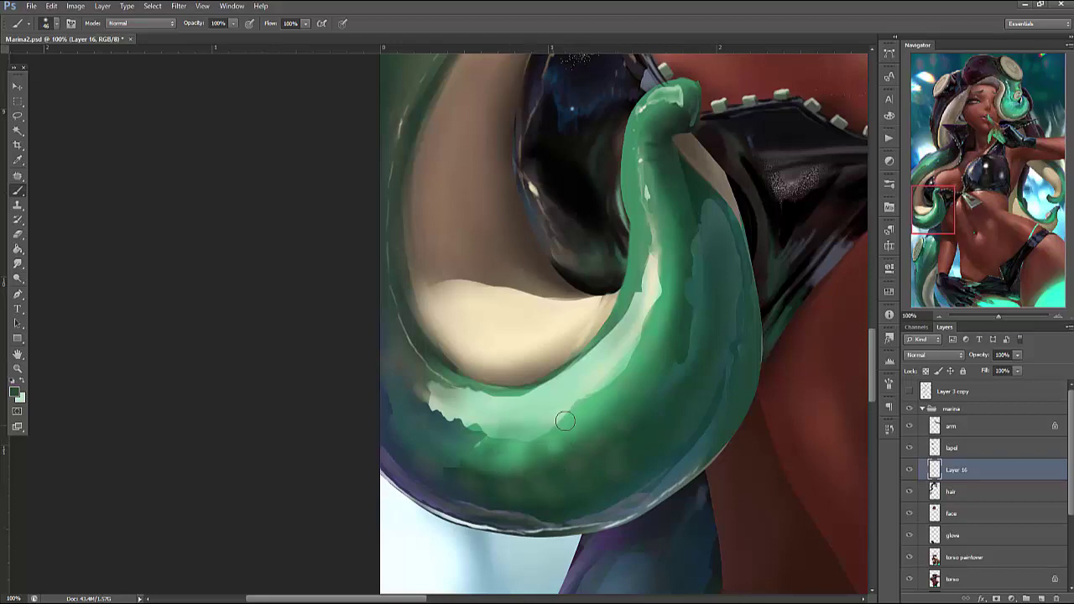
Dab sampled lighter green on the neck and body, and soften the mottling with a 39 px eraser
left_click(648, 387, "alt")
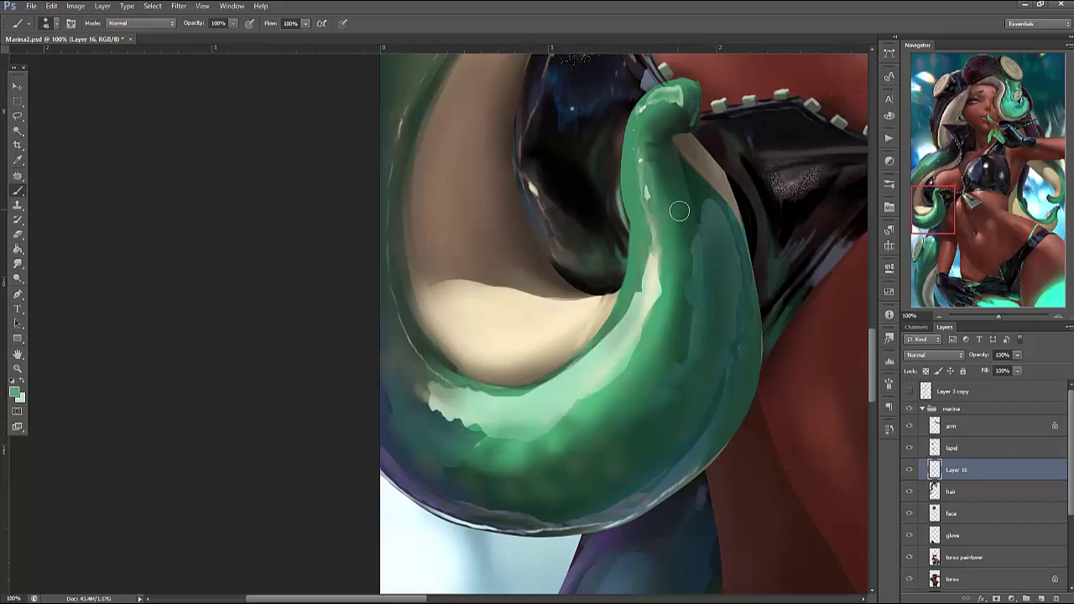
mouse_move(663, 126)
left_mouse_down()
mouse_move(685, 112)
mouse_move(680, 139)
left_mouse_up()
left_click(18, 234)
right_click(617, 344)
left_click_drag(655, 367, 642, 368)
key("Return")
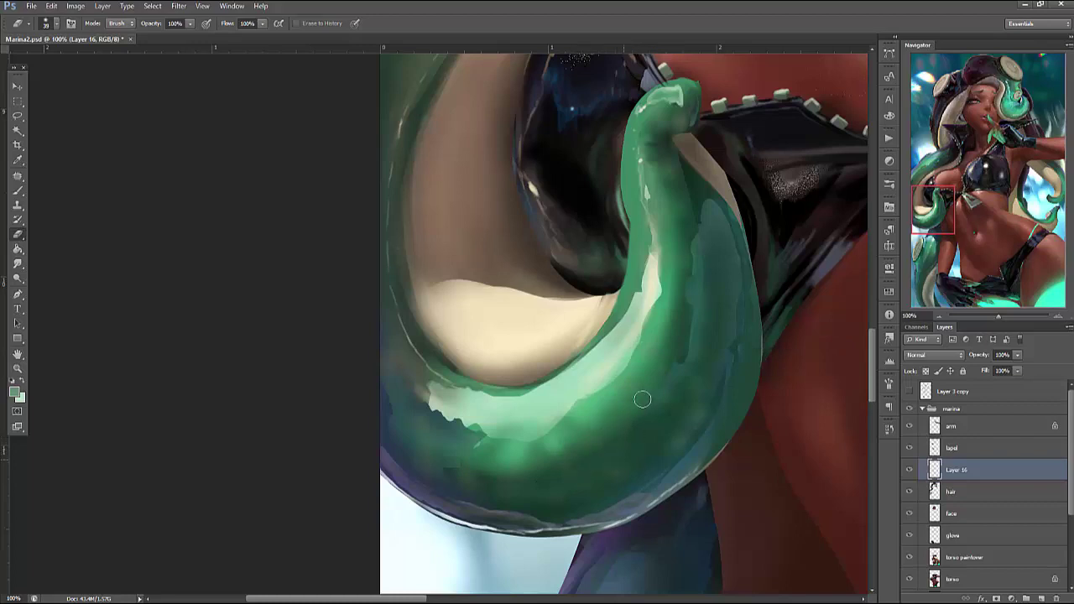
Choose a purple foreground colour and paint muted purple and blue reflections on the lower body with a 13 px brush
left_click(14, 392)
left_click(544, 169)
left_click(446, 186)
left_click(653, 151)
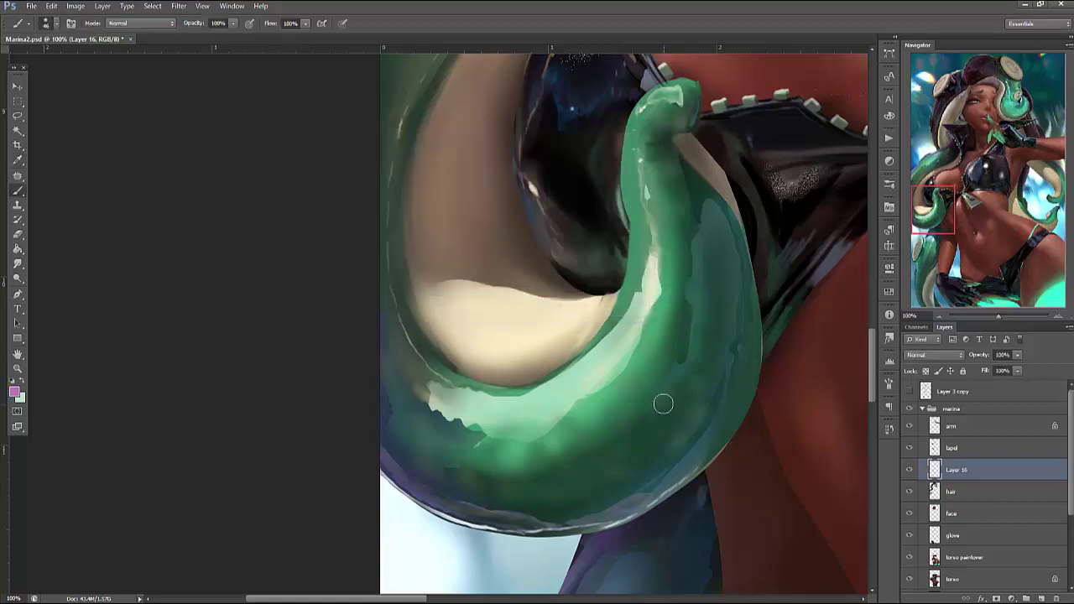
right_click(693, 280)
key("Return")
right_click(693, 291)
key("Return")
left_click(625, 445, "alt")
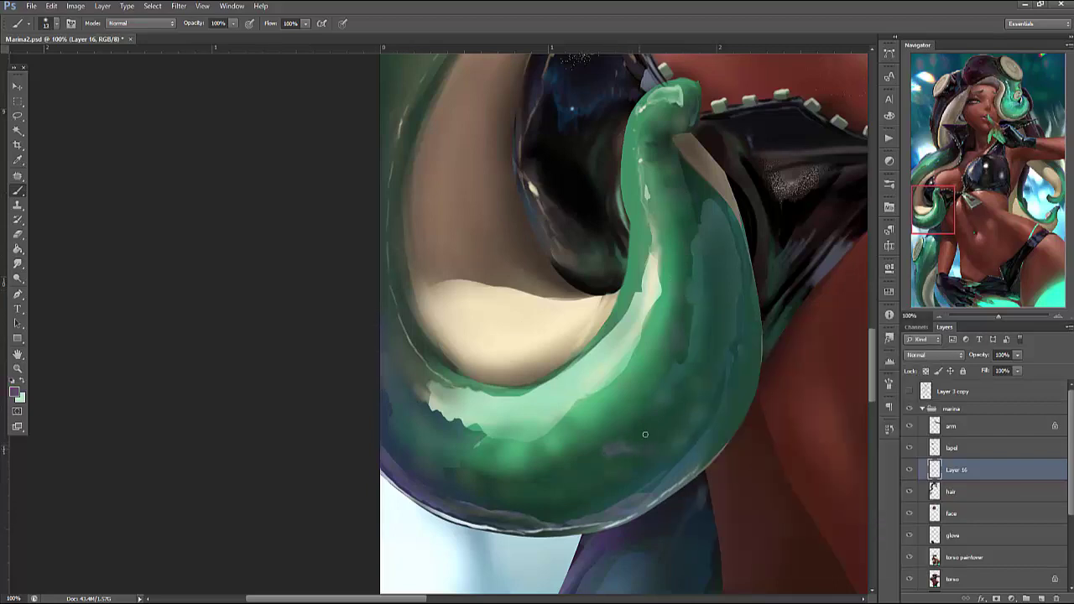
Add muted brown mottled streaks along the shaded outer side of the curl with the 13 px brush
scroll(672, 377, "up", 5)
scroll(767, 355, "left", 3)
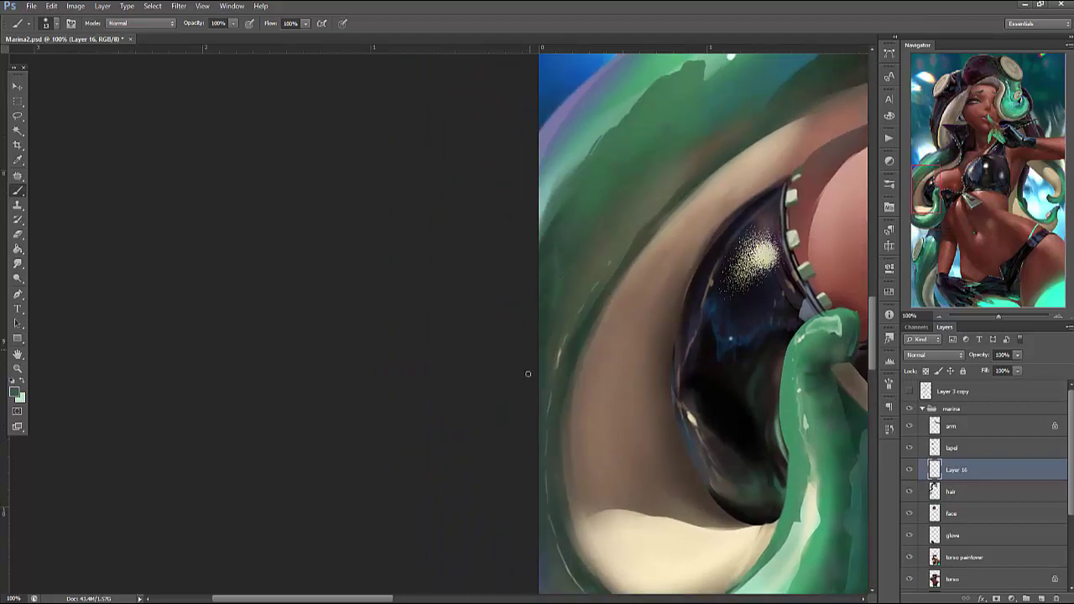
left_click_drag(735, 484, 669, 432)
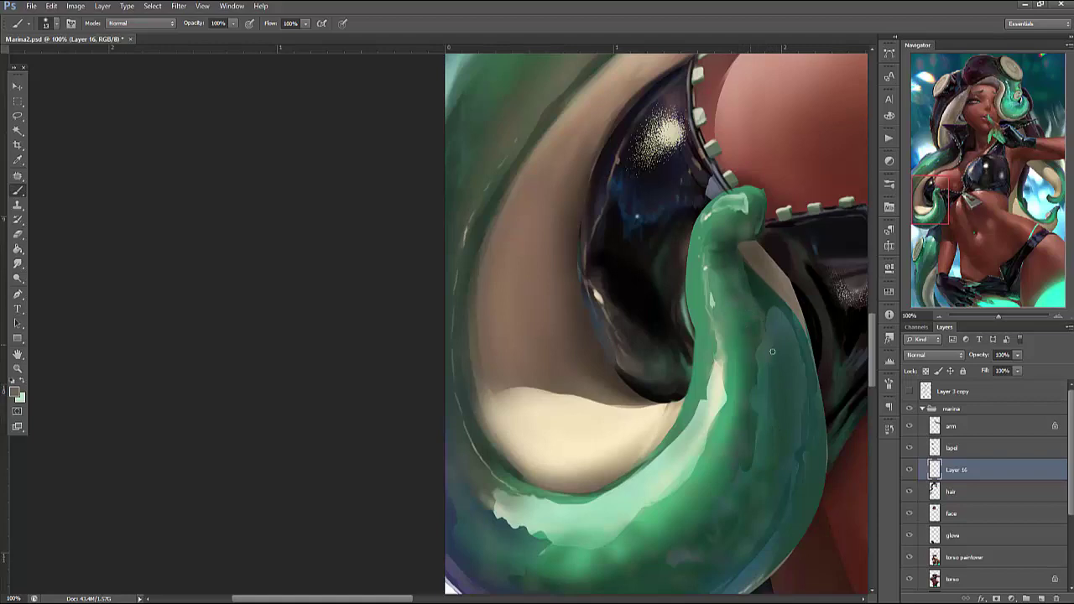
left_click_drag(734, 538, 752, 421)
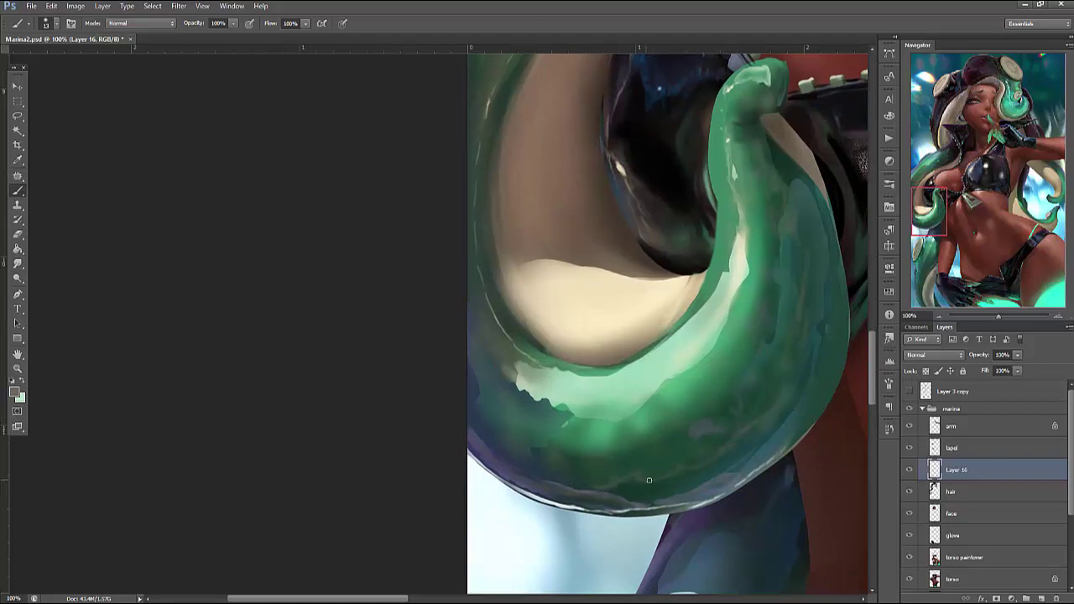
Refine the curl's outer edge beside the hip with sampled tan and dark green strokes
left_click(799, 177, "alt")
left_click_drag(804, 174, 829, 211)
left_click(792, 168, "alt")
left_click_drag(805, 176, 826, 214)
mouse_move(805, 151)
left_mouse_down()
mouse_move(835, 219)
mouse_move(824, 232)
left_mouse_up()
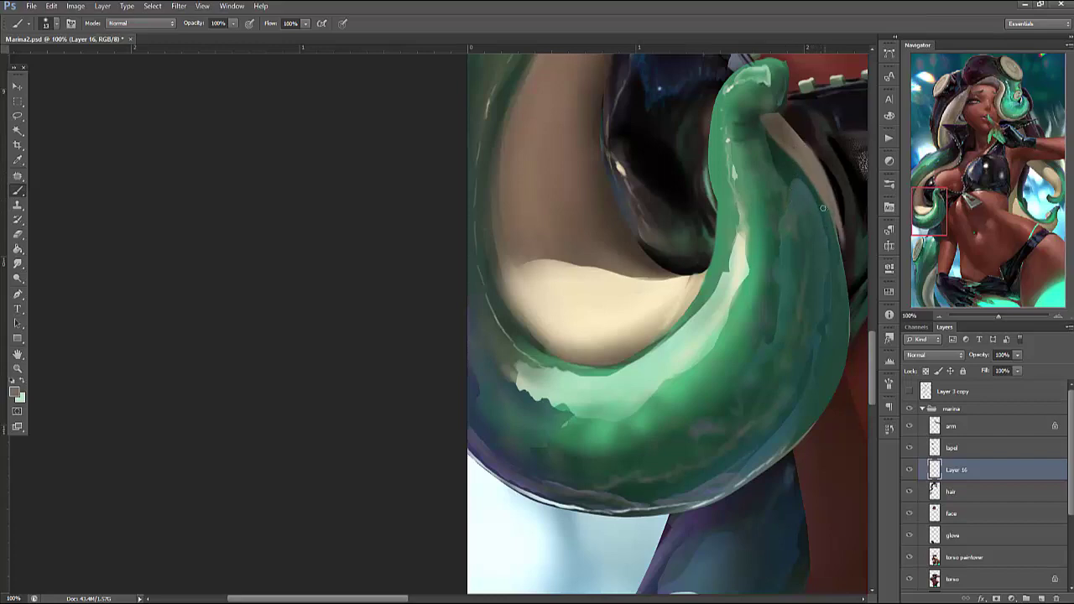
left_click(780, 168, "alt")
mouse_move(772, 133)
left_mouse_down()
mouse_move(821, 257)
mouse_move(849, 266)
mouse_move(829, 230)
mouse_move(844, 321)
left_mouse_up()
left_click_drag(827, 203, 846, 327)
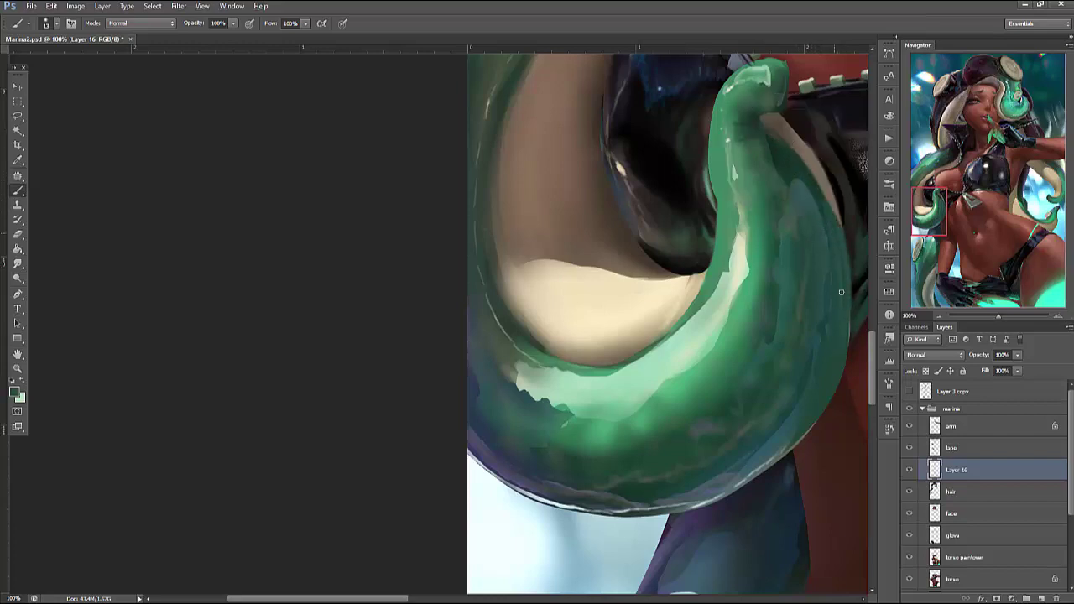
Paint sampled greens over the tan strip below the curled tip to widen the green body
left_click(777, 132, "alt")
left_click_drag(762, 115, 830, 208)
left_click(785, 162, "alt")
mouse_move(770, 149)
left_mouse_down()
mouse_move(787, 196)
mouse_move(814, 193)
left_mouse_up()
left_click(823, 204, "alt")
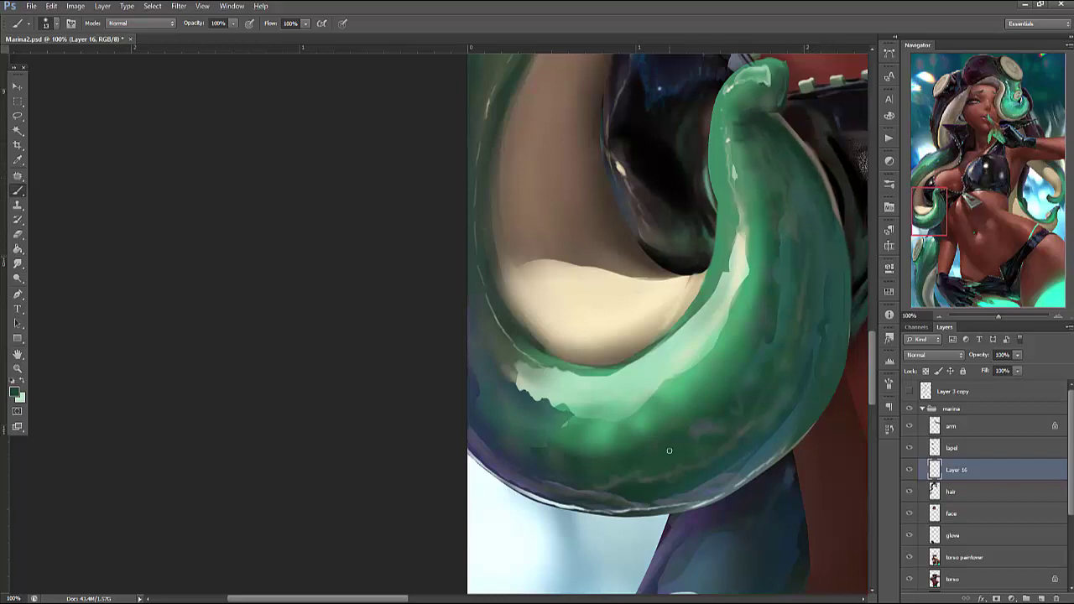
Touch up the lower body and erase the green overlap from the tan strip with a 39 px eraser
left_click_drag(653, 454, 613, 487)
key("ctrl+r")
left_click(23, 236)
mouse_move(712, 193)
left_mouse_down()
mouse_move(746, 255)
mouse_move(760, 386)
left_mouse_up()
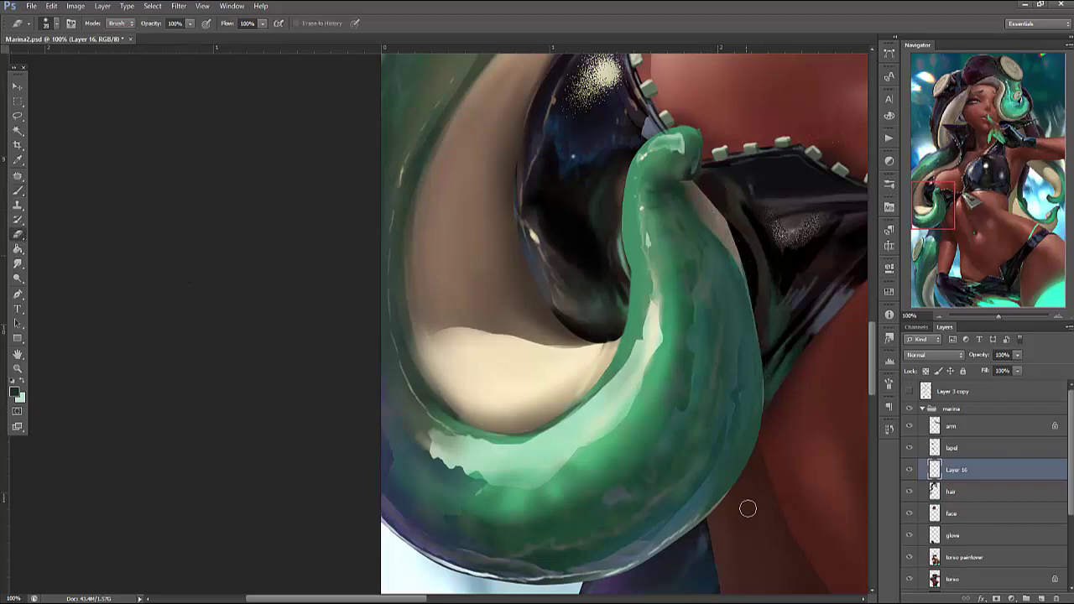
Repaint the tan underside beneath the curled tip with sampled tan and green tones using a 28 px brush
key("b")
right_click(705, 168)
key("Escape")
left_click(694, 209, "alt")
left_click_drag(702, 216, 738, 273)
left_click(692, 145, "alt")
left_click_drag(666, 178, 683, 178)
left_click(688, 174, "alt")
left_click(675, 175, "alt")
right_click(674, 193)
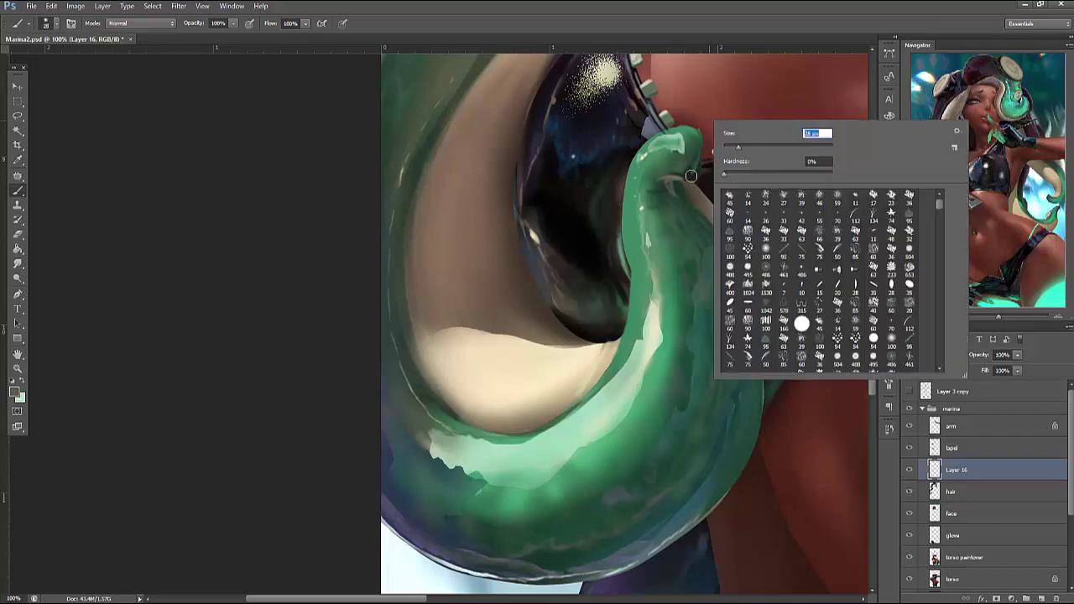
left_click(668, 179)
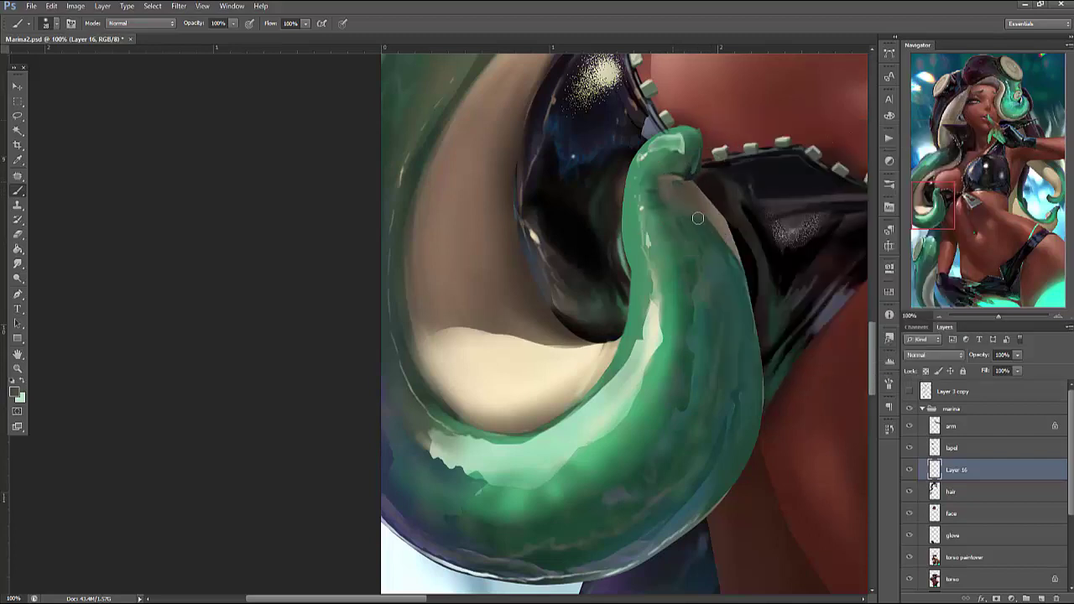
Blend the tan underside into the green body and extend it down the outer edge with a 19 px brush
right_click(729, 149)
left_click(683, 178)
left_click(677, 180, "alt")
right_click(725, 148)
left_click(668, 176, "alt")
mouse_move(677, 191)
left_mouse_down()
mouse_move(664, 210)
mouse_move(698, 198)
mouse_move(681, 214)
mouse_move(729, 223)
mouse_move(699, 208)
mouse_move(721, 247)
mouse_move(703, 211)
mouse_move(742, 327)
left_mouse_up()
left_click(678, 166, "alt")
left_click(680, 214, "alt")
left_click(728, 224, "alt")
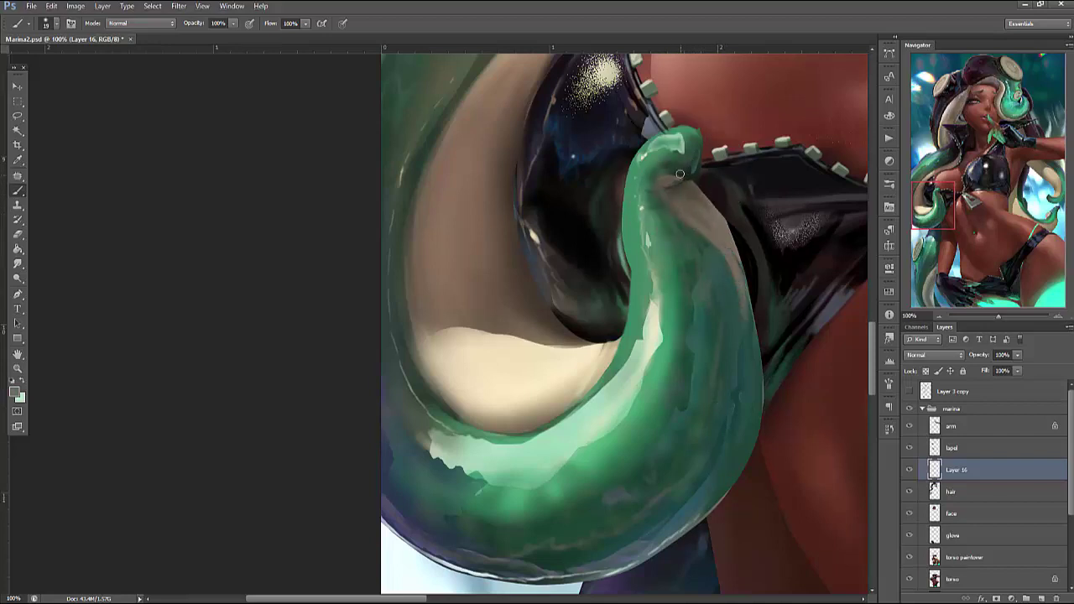
Define the fold between the curled tip and the tan underside with sampled dark tones using a 7 px brush
left_click(681, 204, "alt")
right_click(765, 224)
key("Return")
left_click(681, 176, "alt")
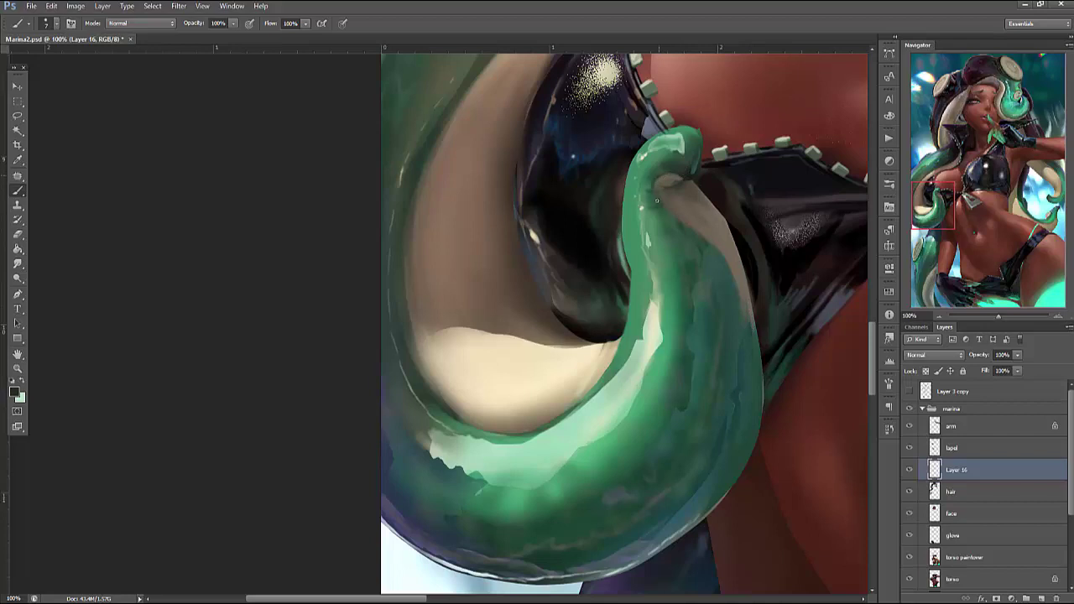
left_click(655, 190, "alt")
left_click(685, 176, "alt")
left_click(663, 180, "alt")
Brighten the tan underside with a lighter stroke running from the fold down along the strip
right_click(716, 117)
left_click_drag(814, 154, 835, 153)
key("Return")
mouse_move(667, 181)
left_mouse_down()
mouse_move(699, 201)
mouse_move(732, 248)
left_mouse_up()
Extend the tan strip down the curl's outer edge beside the hip with sampled tan and a 12 px brush
left_click(724, 242, "alt")
right_click(709, 141)
left_click_drag(818, 180, 802, 180)
key("Return")
right_click(753, 185)
left_click_drag(782, 230, 785, 228)
key("Return")
mouse_move(696, 220)
left_mouse_down()
mouse_move(741, 303)
mouse_move(698, 229)
mouse_move(759, 374)
mouse_move(732, 271)
mouse_move(764, 403)
mouse_move(755, 410)
mouse_move(724, 279)
mouse_move(753, 333)
left_mouse_up()
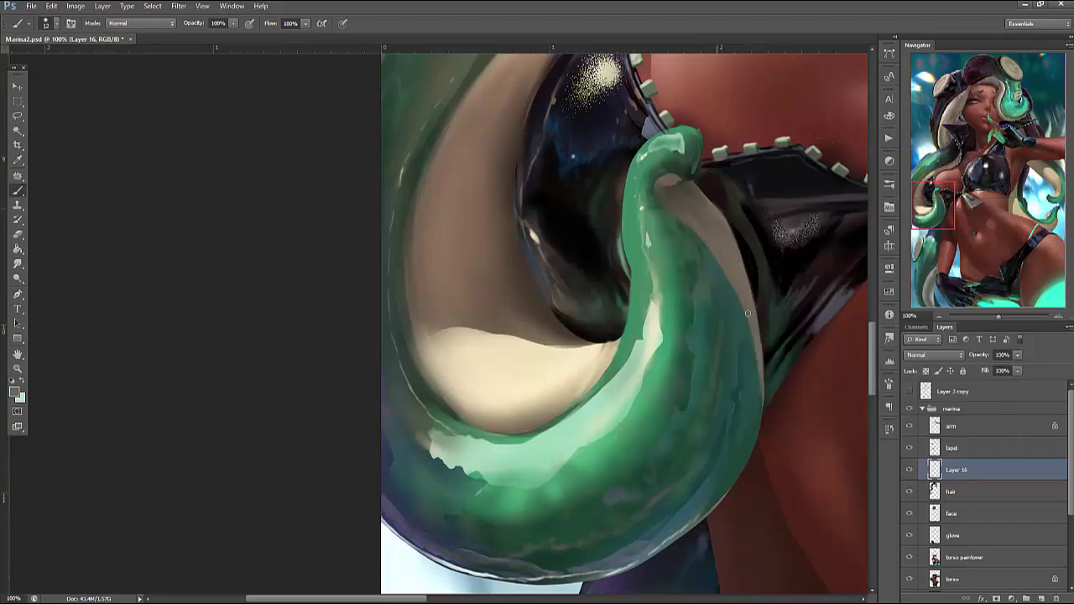
Shade the tan strip with a sampled darker tone and add thin cream highlights along its green border with a 3 px brush
left_click(694, 186, "alt")
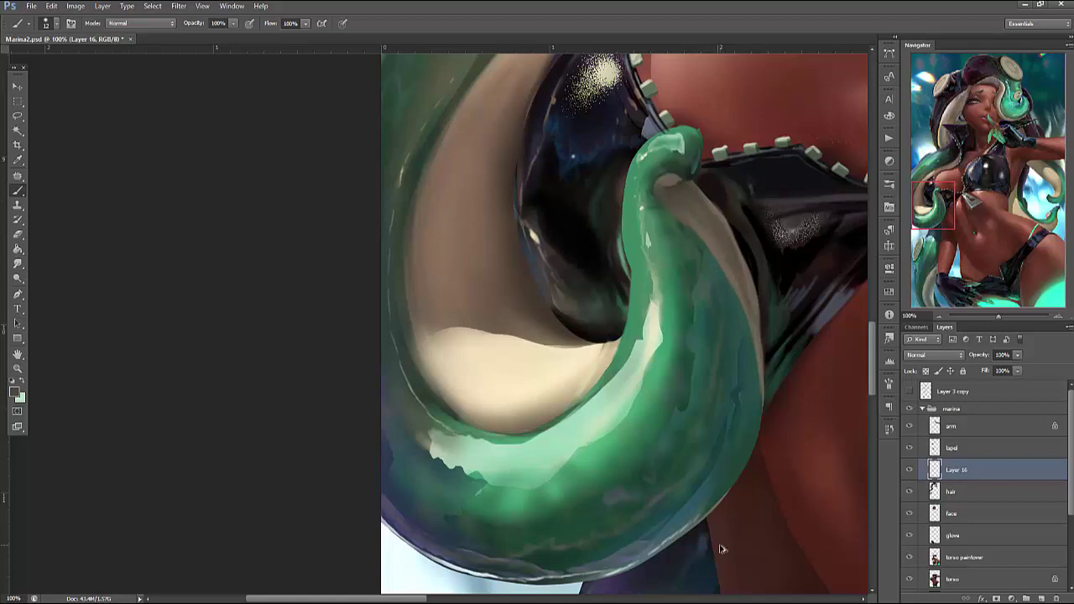
right_click(720, 201)
key("Return")
left_click(593, 339, "alt")
right_click(728, 190)
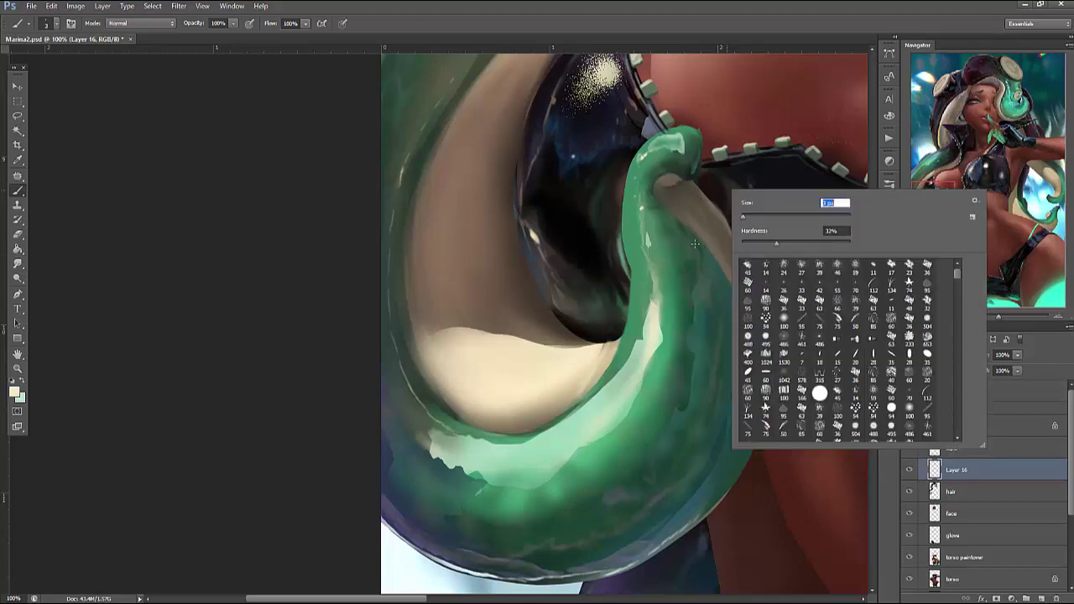
key("Return")
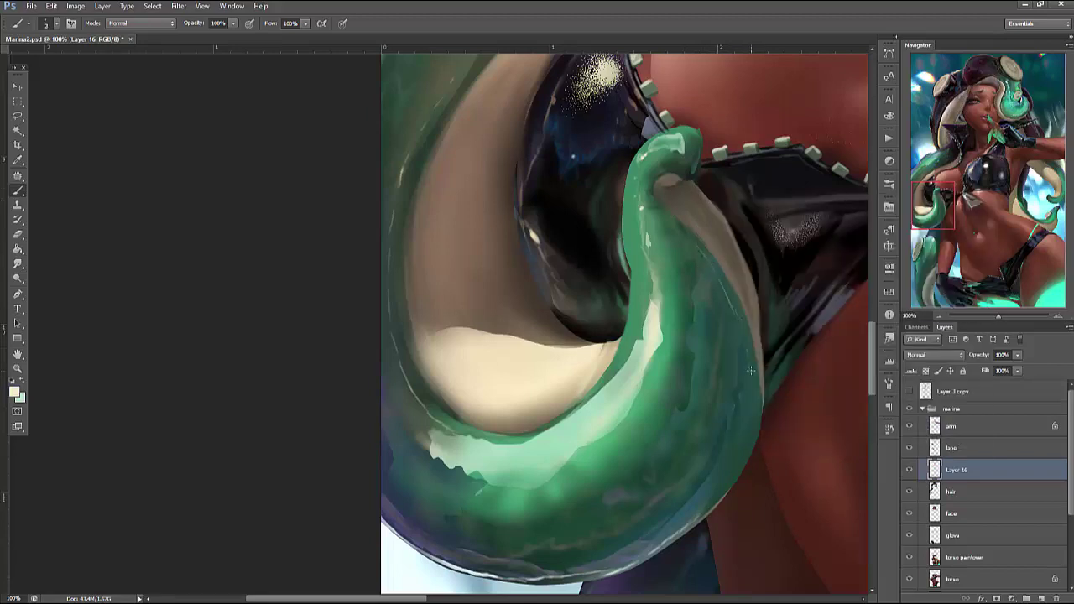
Select two narrow freehand areas along the curl's outer edge, one on the green side and one on the tan strip
key("l")
mouse_move(759, 363)
left_mouse_down()
mouse_move(751, 441)
mouse_move(722, 488)
mouse_move(752, 377)
left_mouse_up()
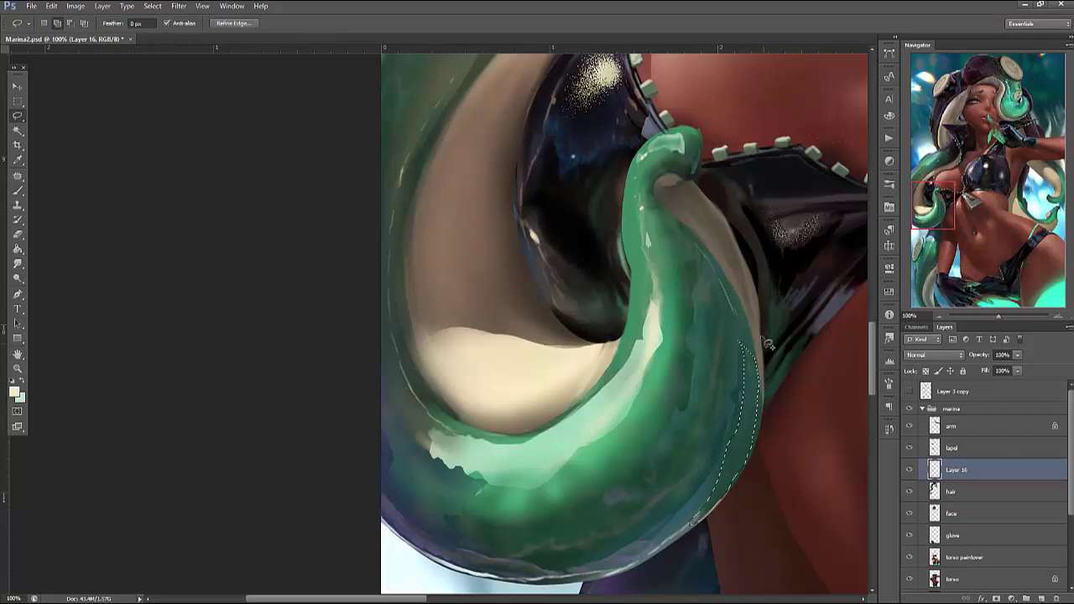
mouse_move(763, 336)
left_mouse_down()
mouse_move(738, 278)
mouse_move(760, 345)
left_mouse_up()
Paint light blue reflections inside the two selected outer-edge areas with a 23 px brush and clear the selection
key("b")
right_click(769, 257)
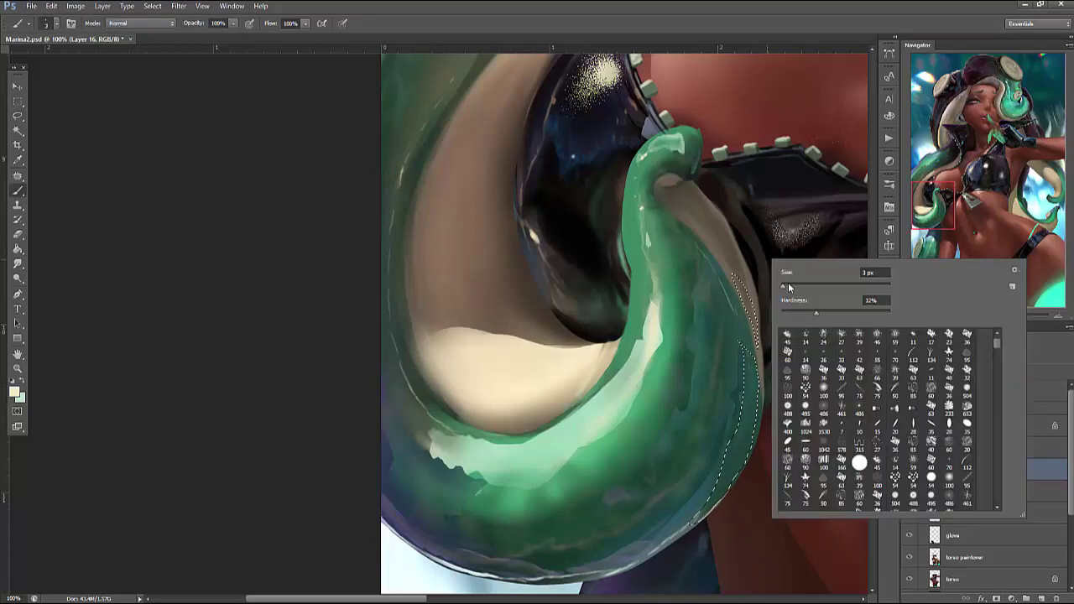
key("i")
left_click(14, 392)
left_click(544, 220)
left_click(430, 195)
left_click(652, 151)
key("b")
right_click(774, 171)
key("Escape")
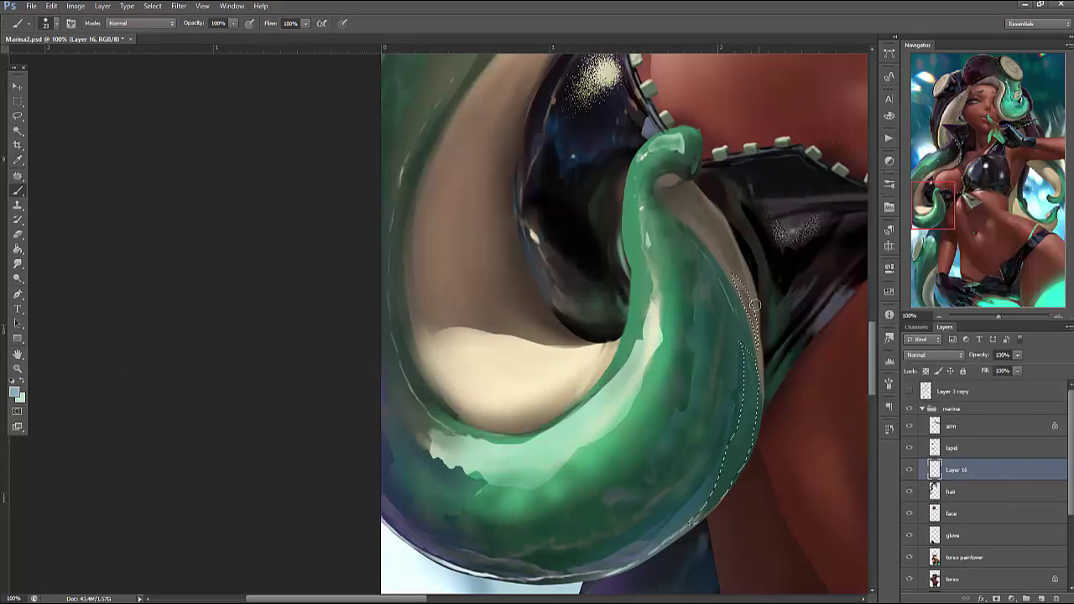
mouse_move(742, 294)
left_mouse_down()
mouse_move(755, 442)
mouse_move(729, 440)
mouse_move(675, 532)
left_mouse_up()
key("ctrl+d")
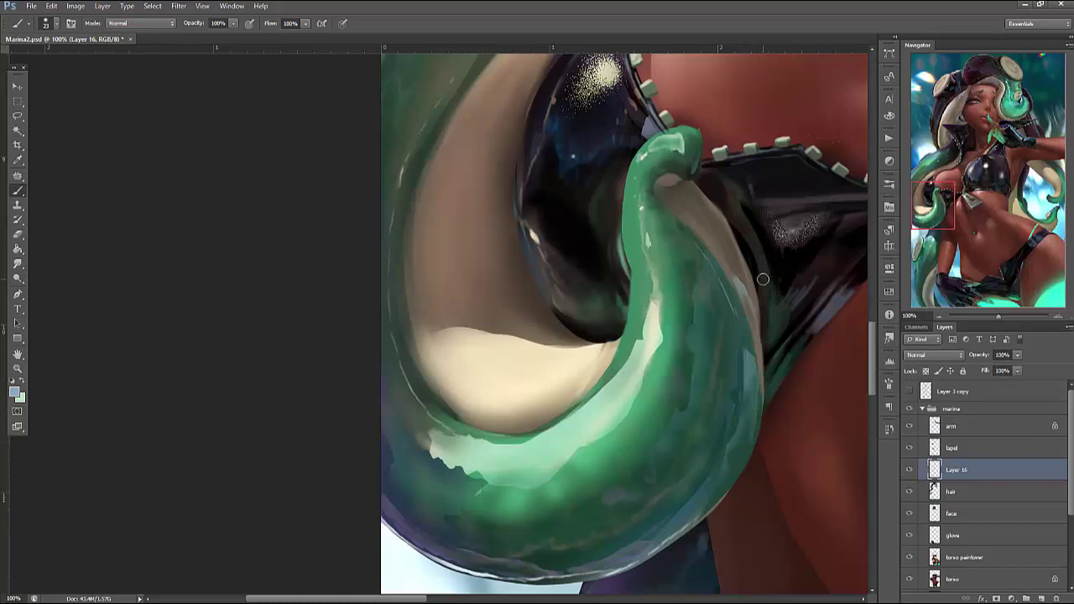
Break up the inner border of the blue reflection on the green side with sampled tones and a 4 px brush
right_click(778, 277)
left_click_drag(788, 307, 789, 318)
key("Return")
right_click(778, 280)
key("Return")
left_click(745, 352, "alt")
left_click(745, 354, "alt")
left_click(748, 366, "alt")
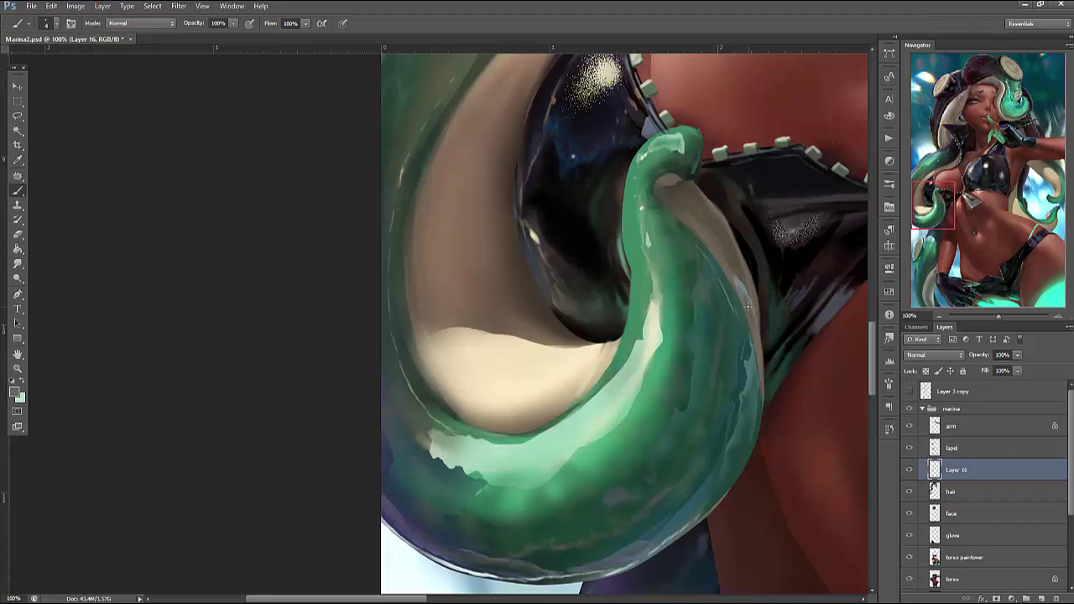
Refine the blue reflection on the tan strip and its pale outer rim with tones sampled along the strip
left_click(749, 286, "alt")
left_click_drag(748, 293, 751, 325)
left_click(741, 268, "alt")
left_click(739, 259, "alt")
left_click(724, 197, "alt")
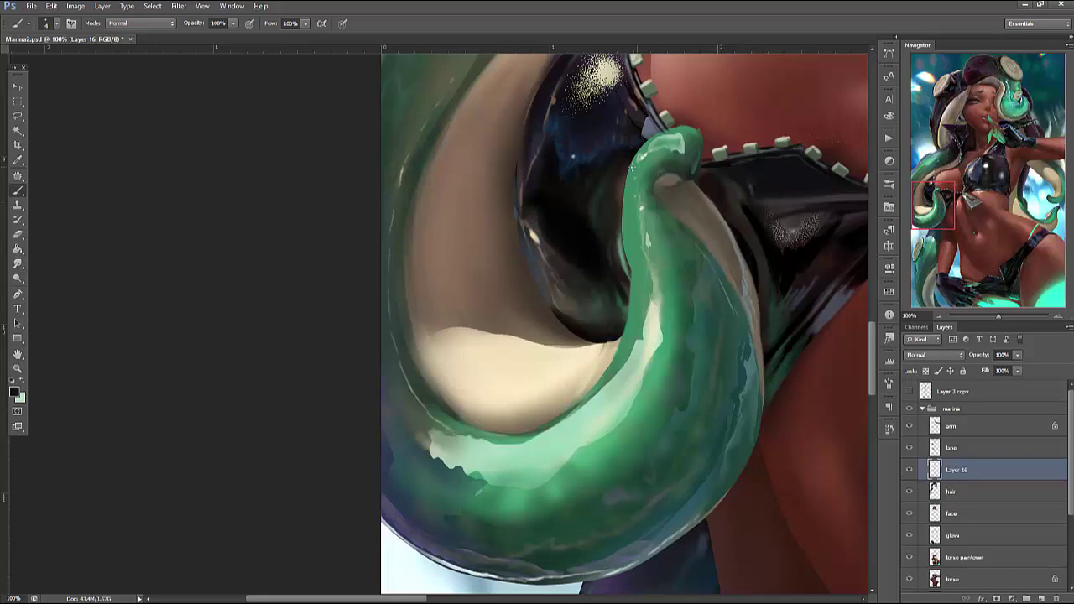
Set the foreground colour to pale blue #b8e5fd
left_click(17, 392)
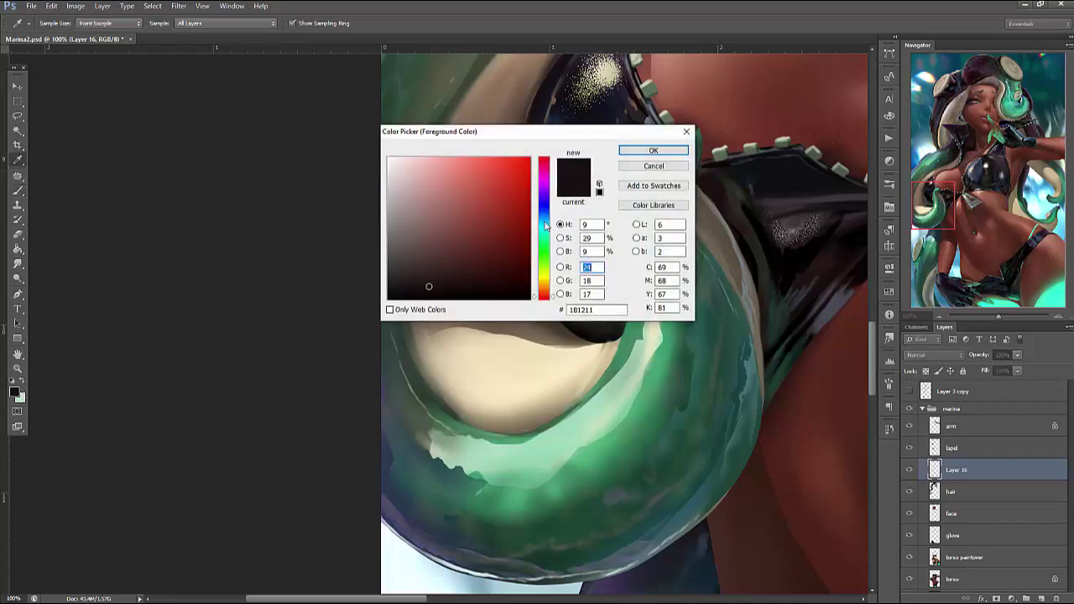
left_click(544, 249)
left_click_drag(545, 249, 545, 225)
left_click(426, 158)
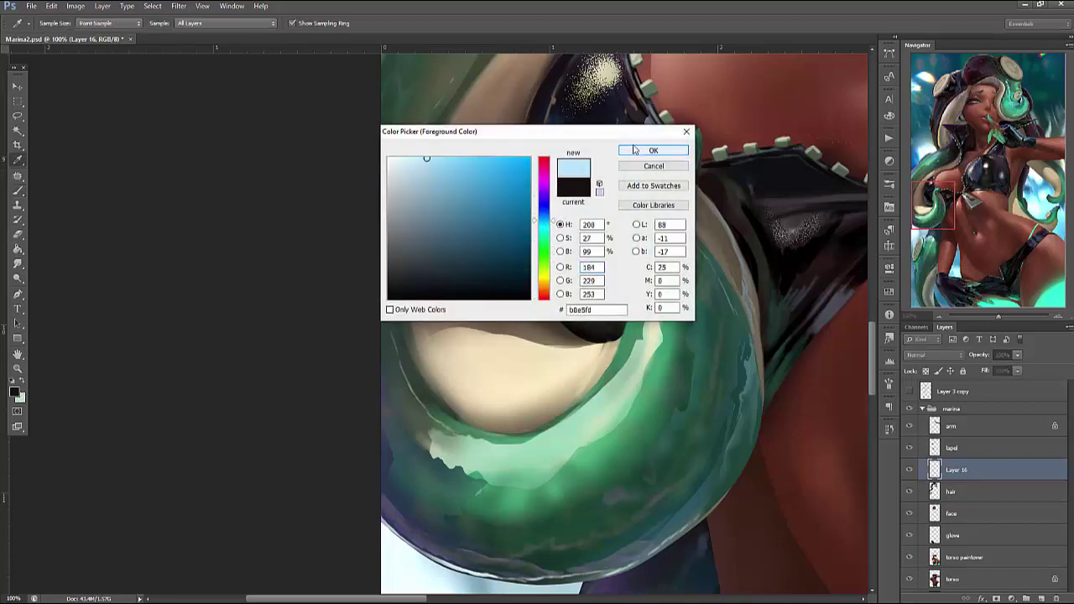
left_click(654, 151)
Select a slim patch on the upper tan strip and tint it pale blue with a 12 px brush
key("l")
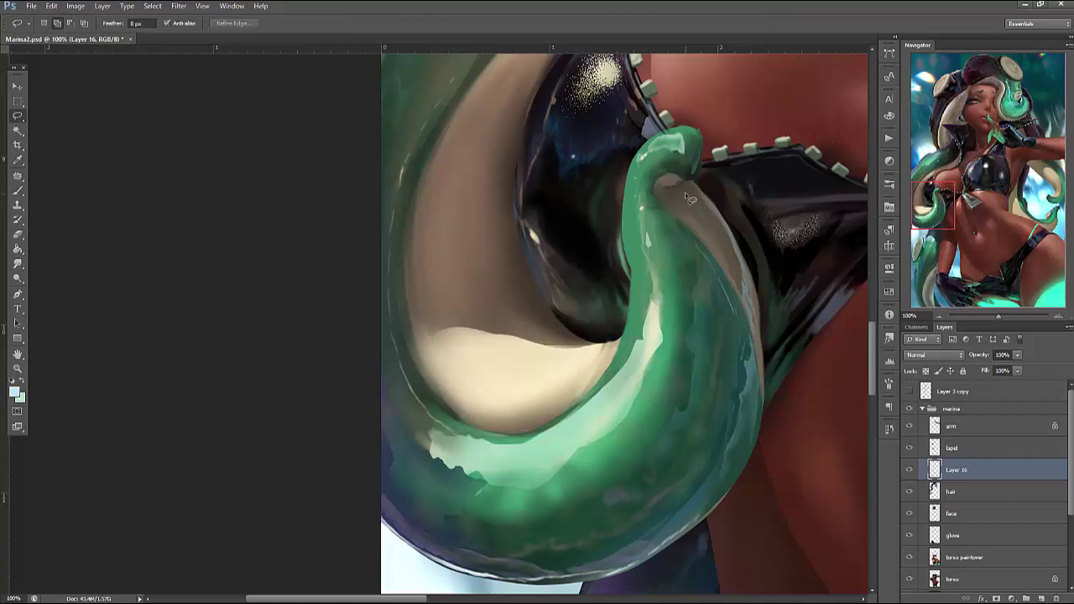
mouse_move(684, 190)
left_mouse_down()
mouse_move(716, 239)
mouse_move(682, 193)
left_mouse_up()
key("b")
right_click(706, 147)
key("Return")
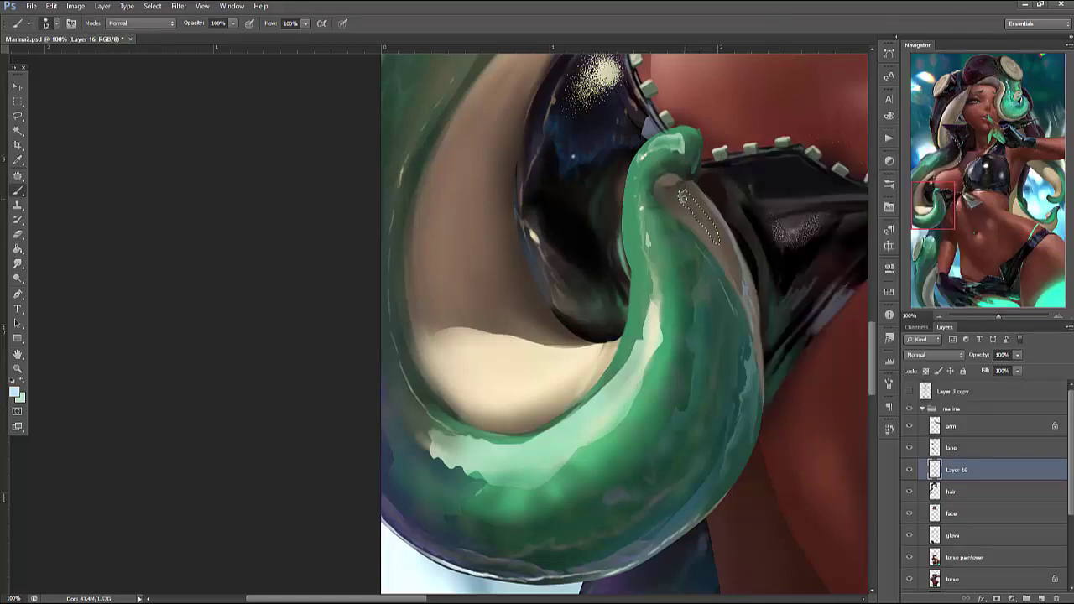
key("ctrl+d")
Blend the pale streak into the upper tan strip with sampled tan tones
left_click(697, 201, "alt")
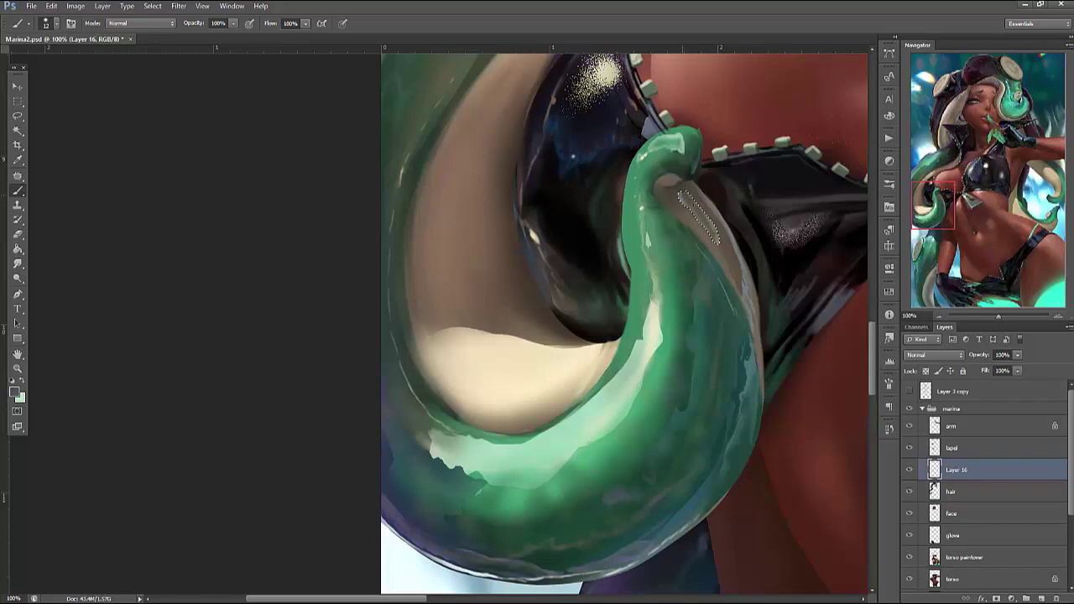
right_click(703, 166)
key("Return")
left_click(728, 227, "alt")
left_click(719, 239, "alt")
Add cream highlights along the green-tan border with a 4 px brush and below the curled tip with a 10 px brush
left_click(571, 350, "alt")
right_click(683, 217)
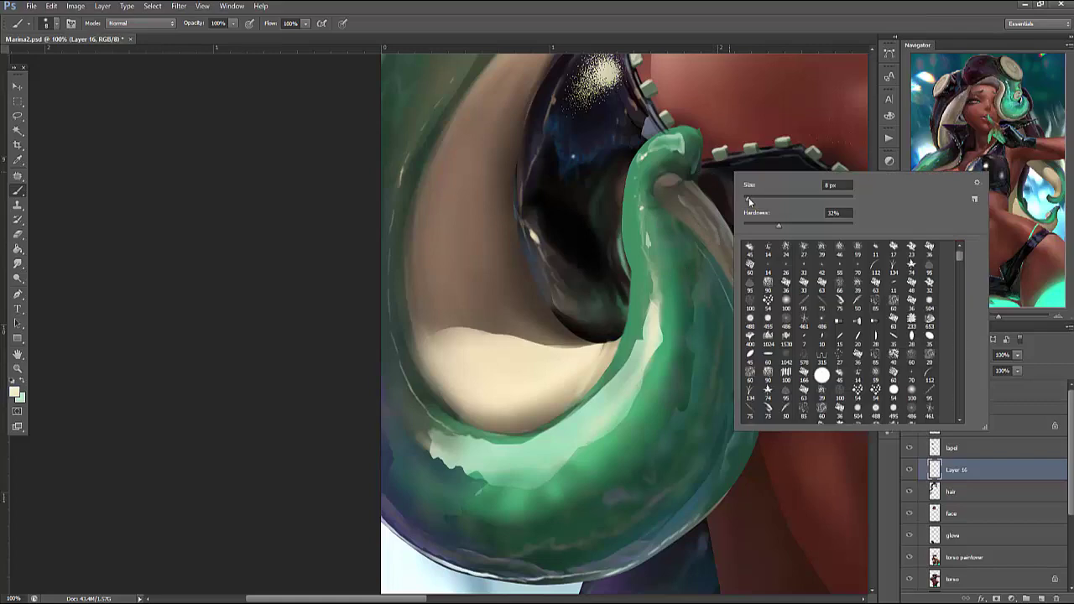
key("Return")
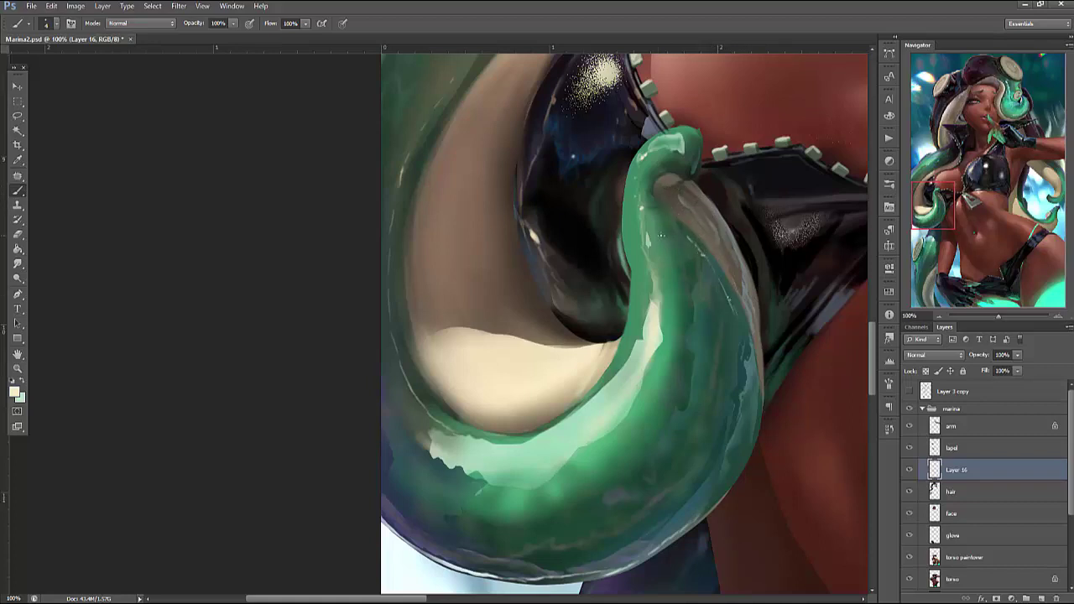
right_click(680, 192)
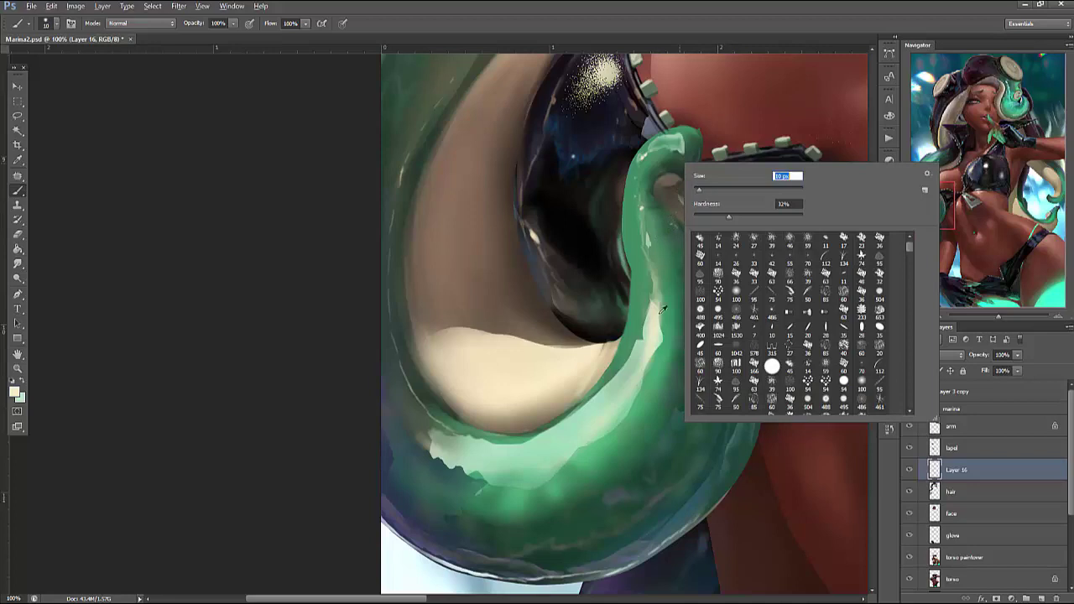
key("Return")
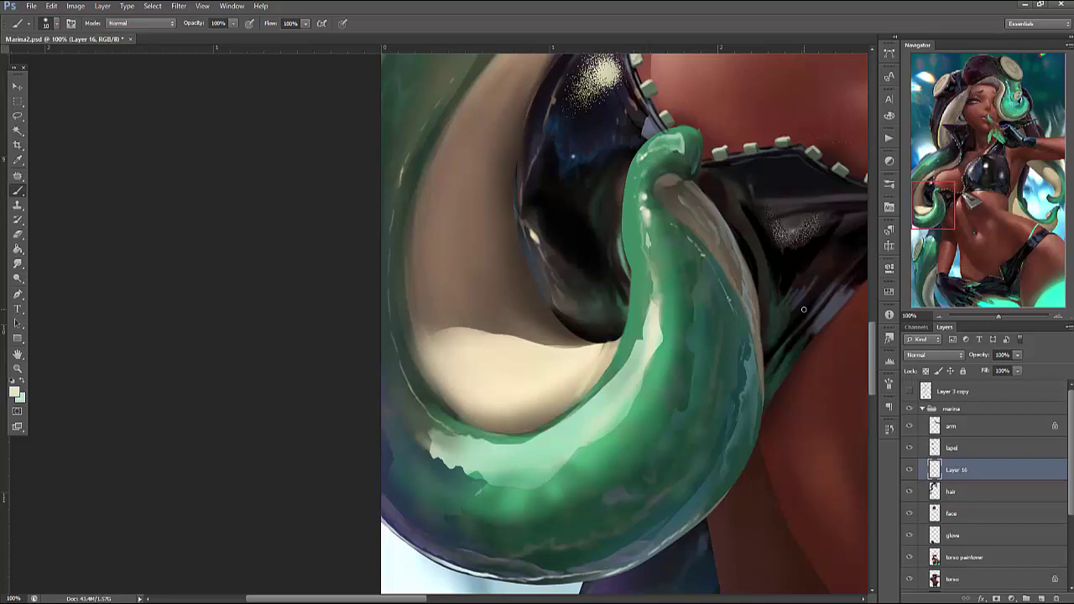
Repaint the lower tan strip down the curl's outer edge with sampled grey-tan tones and a 10 px brush
left_click(732, 244, "alt")
left_click(744, 289, "alt")
left_click(743, 277, "alt")
left_click(748, 290, "alt")
left_click_drag(749, 284, 765, 374)
left_click_drag(759, 311, 763, 385)
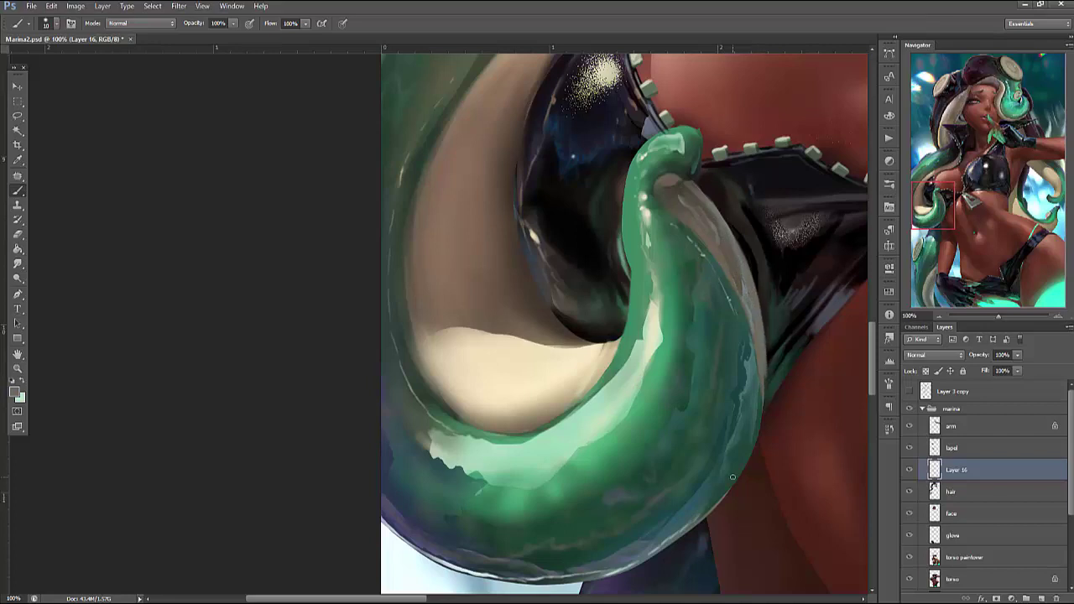
Paint sampled teal along the curl's lower outer edge with a 7 px brush
left_click(741, 347, "alt")
right_click(787, 287)
key("Escape")
left_click_drag(759, 413, 736, 481)
mouse_move(747, 433)
left_mouse_down()
mouse_move(715, 503)
mouse_move(704, 502)
left_mouse_up()
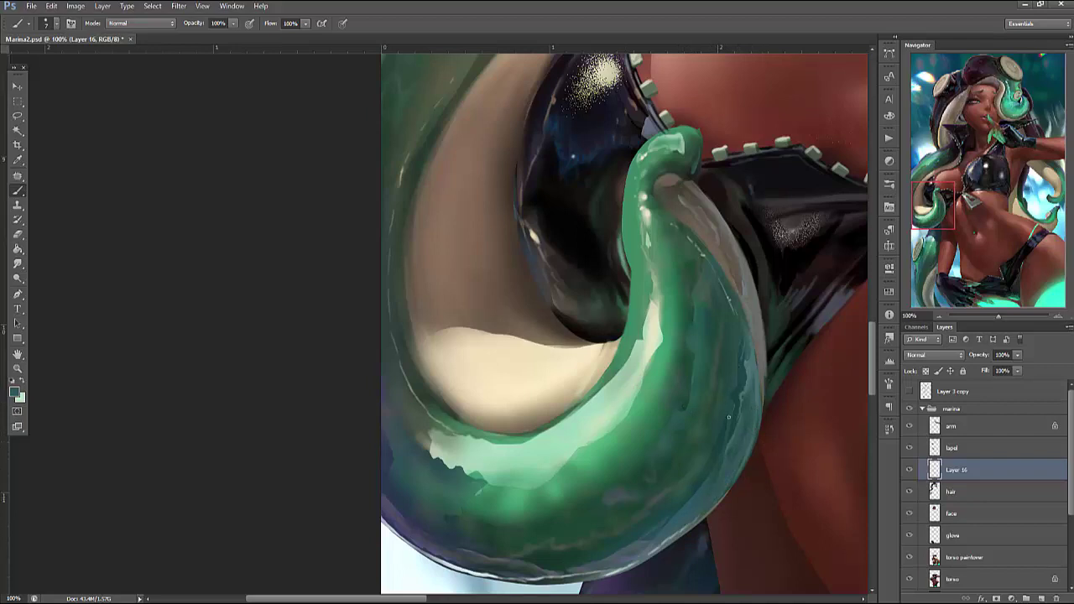
Clean up the mottled patches across the curl's lower green body with the Eraser
left_click_drag(656, 489, 725, 379)
left_click(692, 425, "alt")
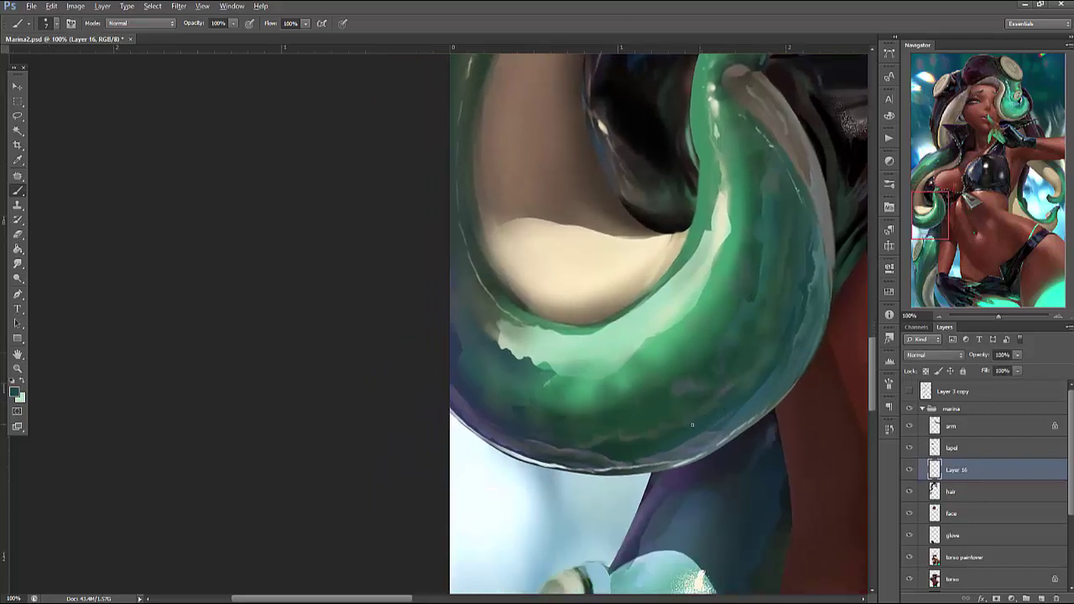
left_click(18, 235)
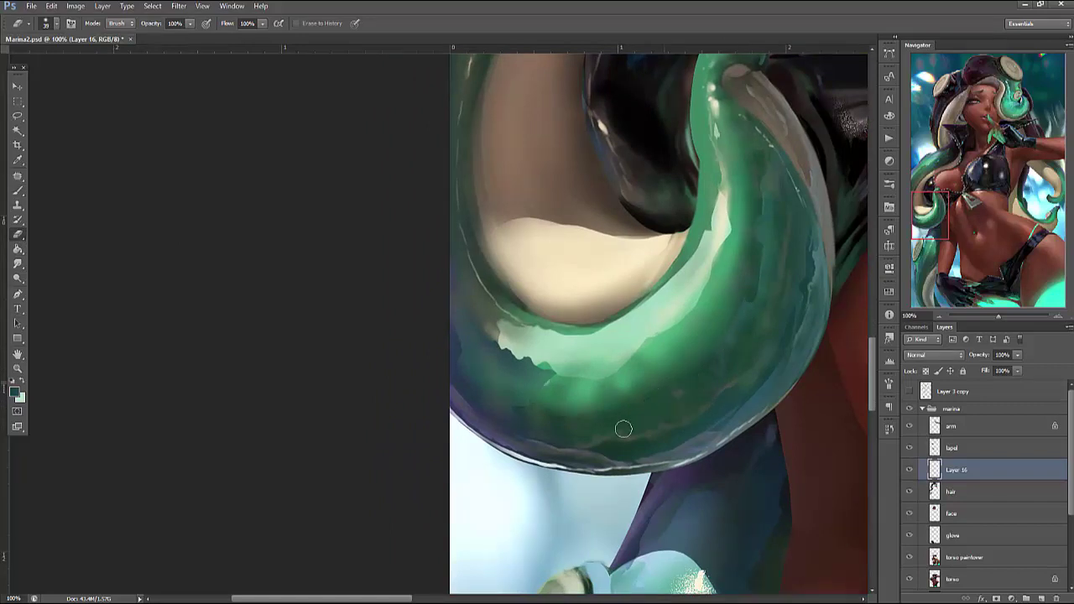
right_click(766, 189)
left_click_drag(865, 201, 880, 201)
left_click(735, 316)
Select an elongated area inside the pale green highlight, fill it with mid green using an 81 px brush, and clear the selection
key("b")
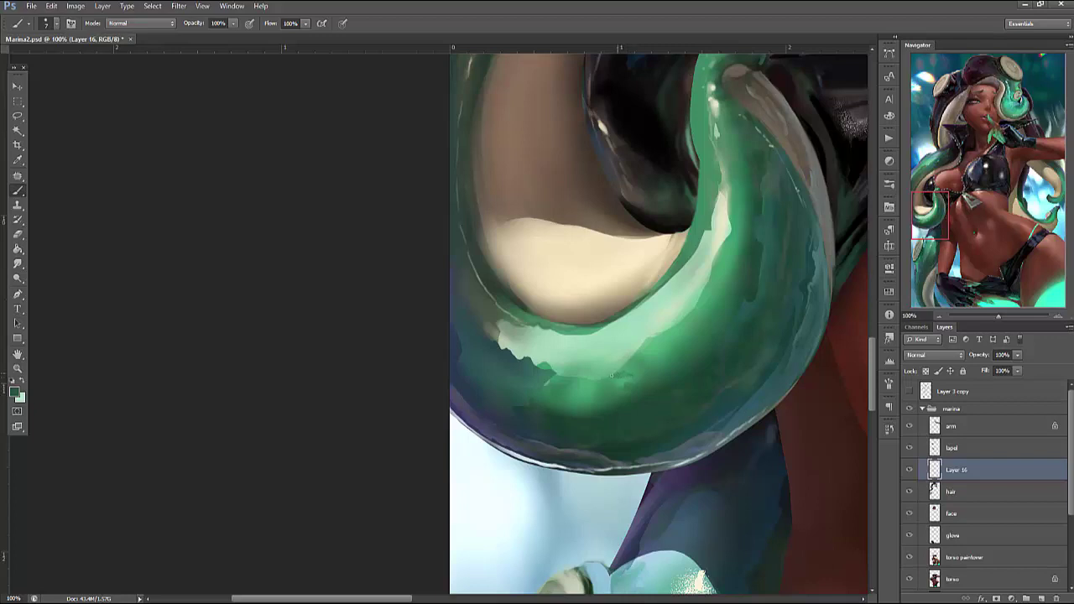
left_click(621, 372, "alt")
key("l")
left_click_drag(593, 346, 598, 366)
key("b")
right_click(686, 292)
key("Escape")
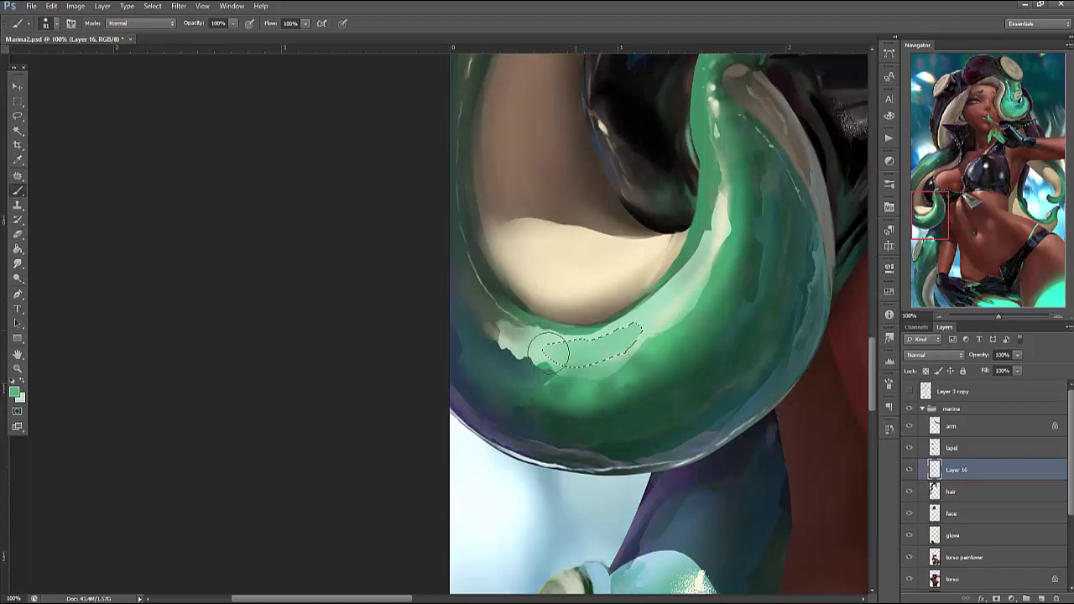
key("ctrl+d")
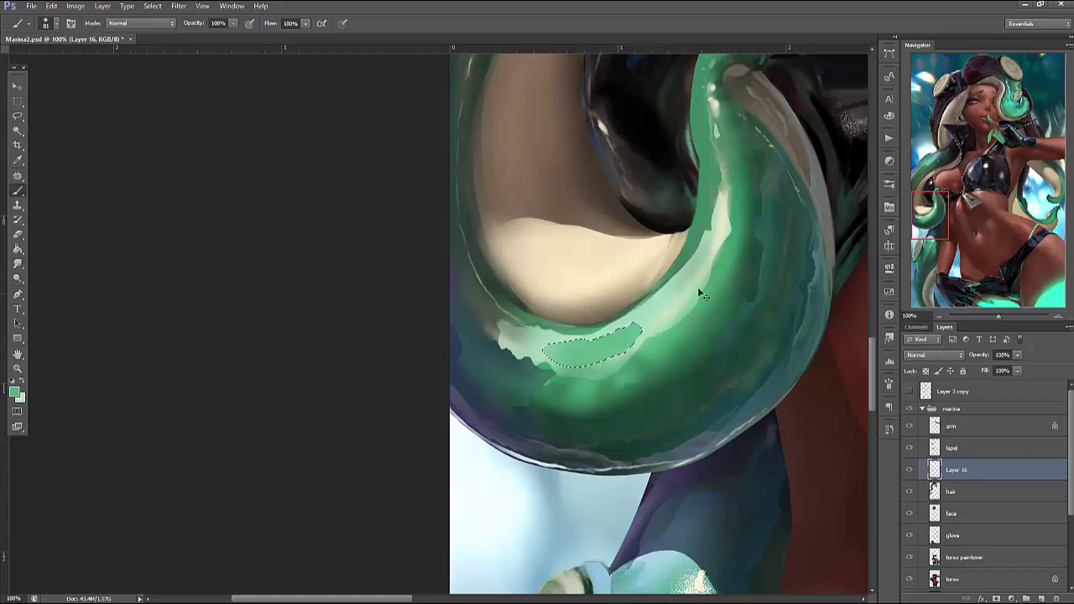
Add grey-tan streaks along the curl's inner left rim with a 5 px brush, then darken the canvas-side edge with a 14 px brush
right_click(688, 277)
key("Escape")
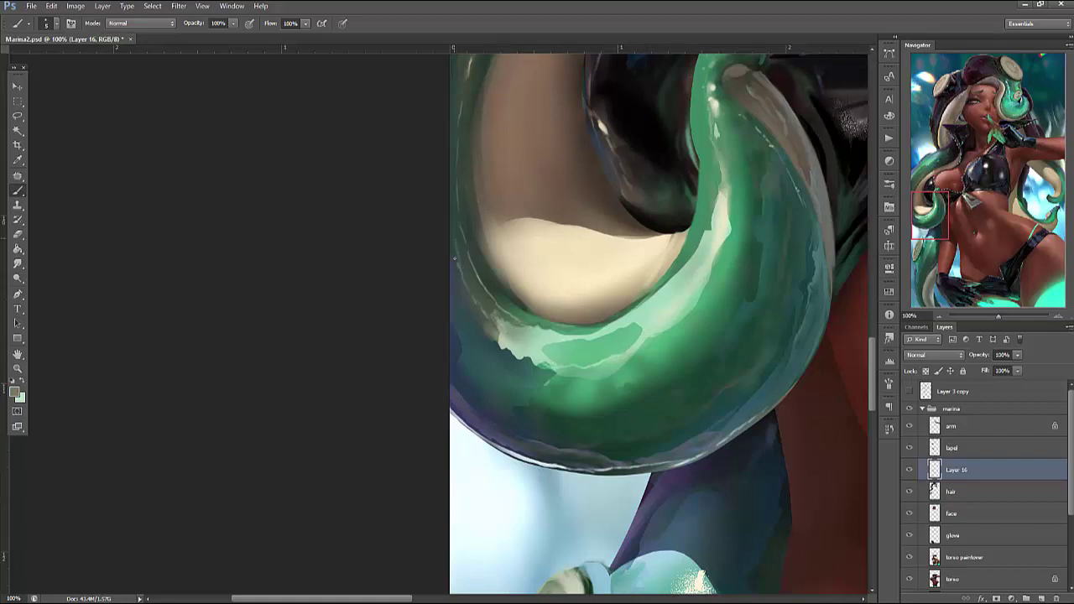
right_click(453, 237)
type("14")
key("Return")
mouse_move(451, 200)
left_mouse_down()
mouse_move(458, 171)
mouse_move(466, 195)
left_mouse_up()
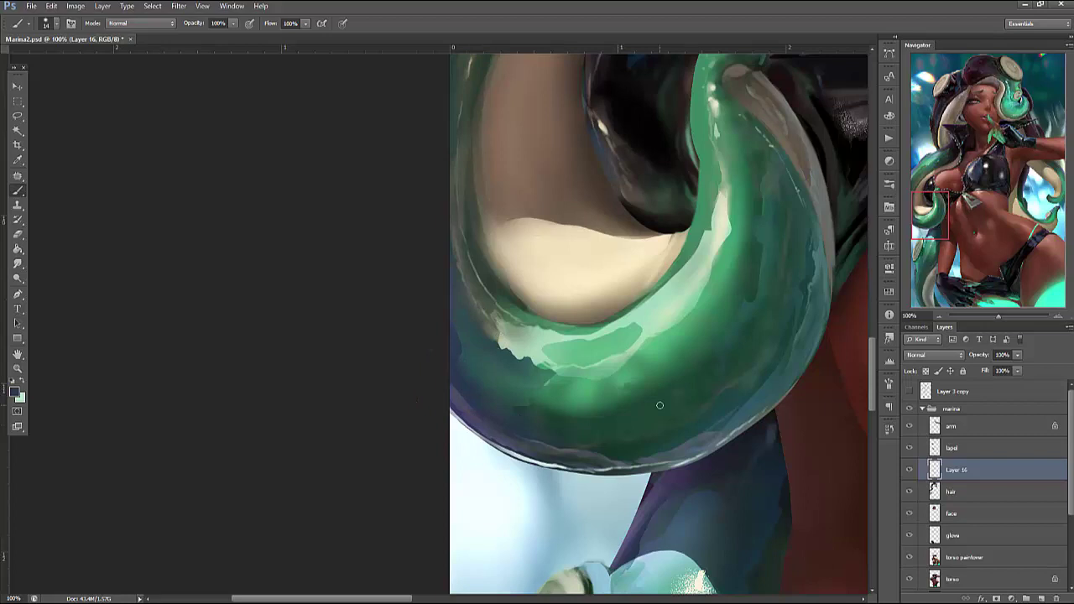
Extend the mid-green shape within the pale highlight and up its inner border with sampled greens
left_click(634, 330, "alt")
left_click_drag(639, 335, 608, 359)
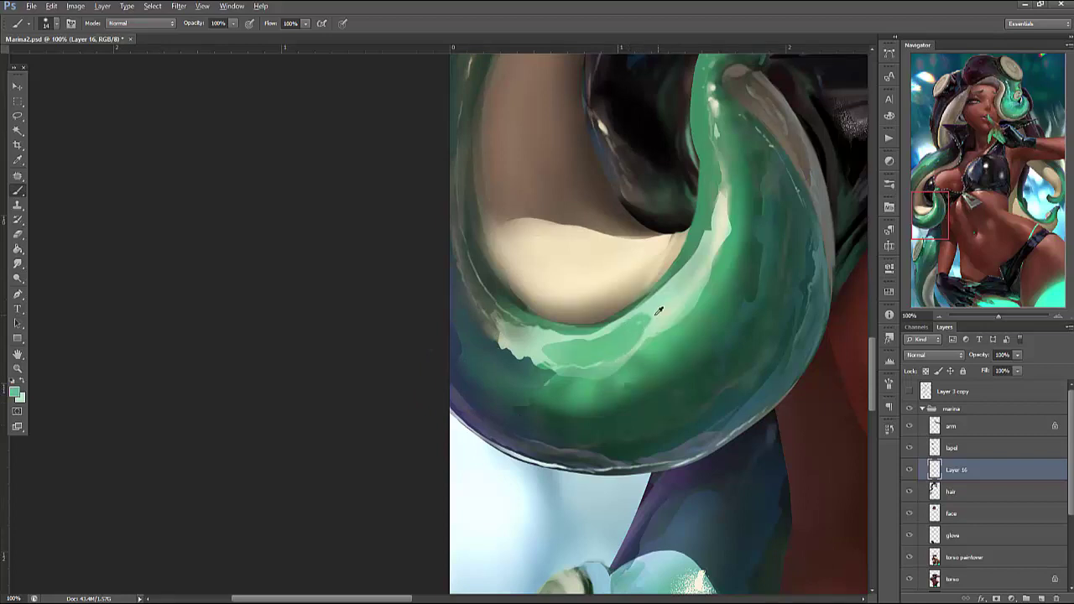
left_click(680, 276, "alt")
left_click_drag(691, 251, 678, 278)
Select the inner part of the highlight on the curl's neck, paint it darker green, and clear the selection
key("l")
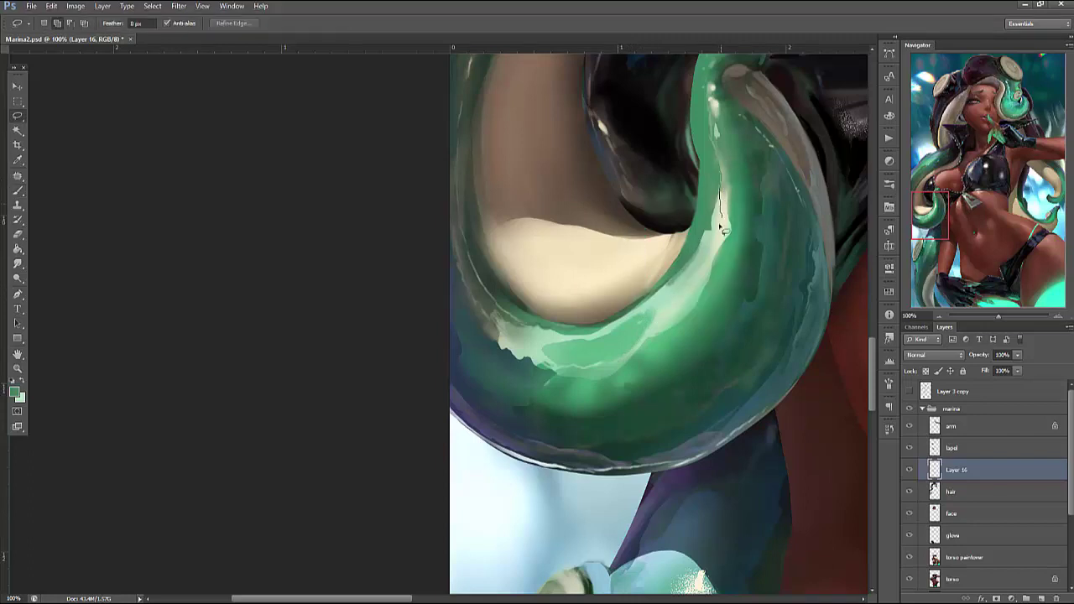
left_click_drag(663, 306, 661, 307)
key("b")
right_click(768, 177)
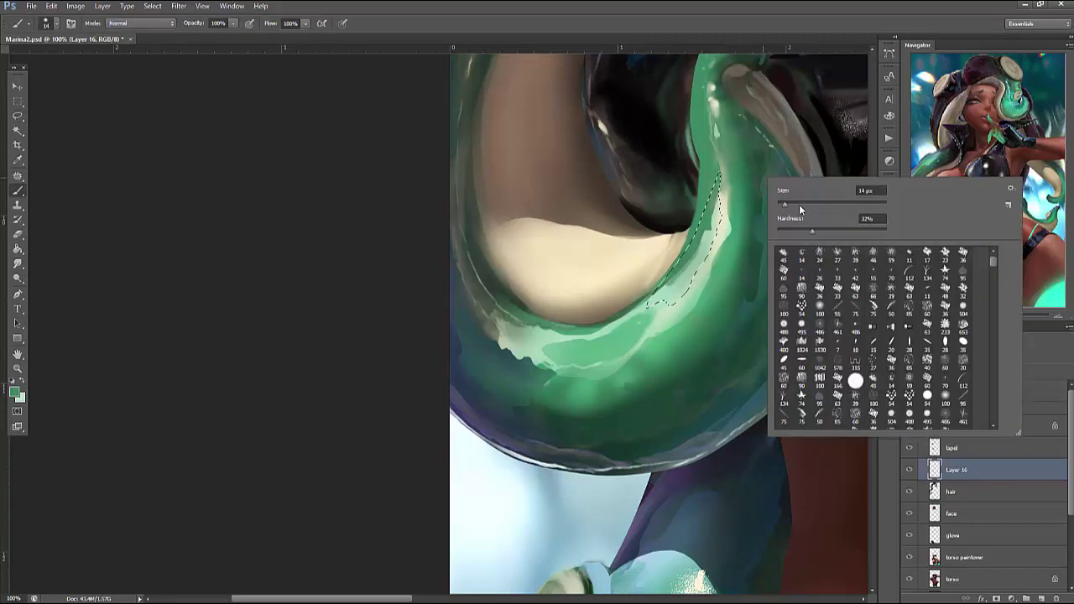
key("Return")
mouse_move(717, 227)
left_mouse_down()
mouse_move(671, 289)
mouse_move(659, 356)
mouse_move(722, 166)
left_mouse_up()
key("ctrl+d")
Select a narrow strip along the inner edge of the curl's neck and choose a blue foreground colour
key("l")
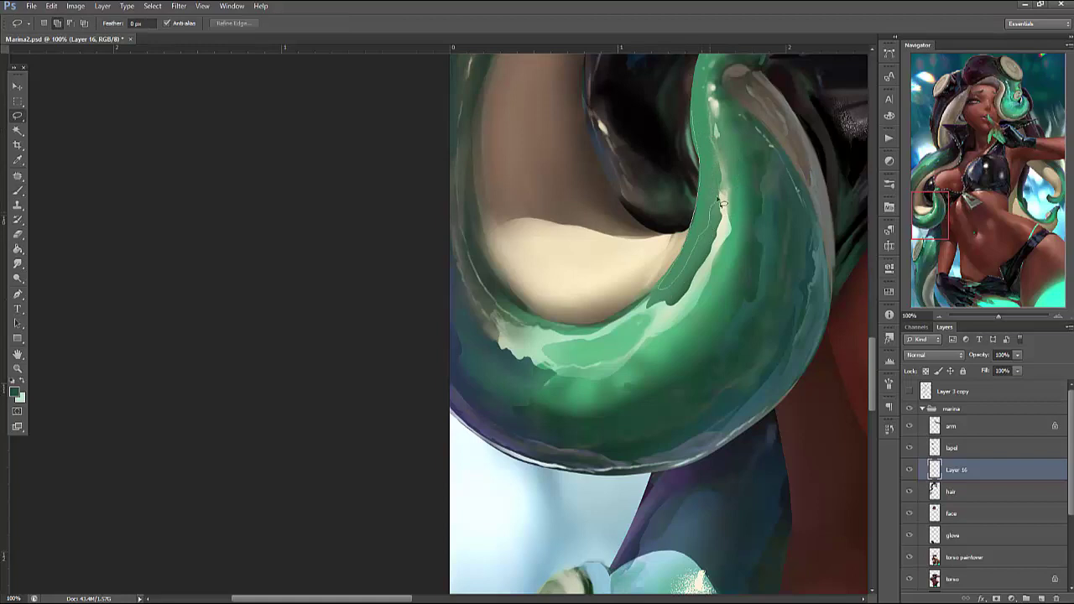
left_click_drag(701, 72, 702, 67)
key("b")
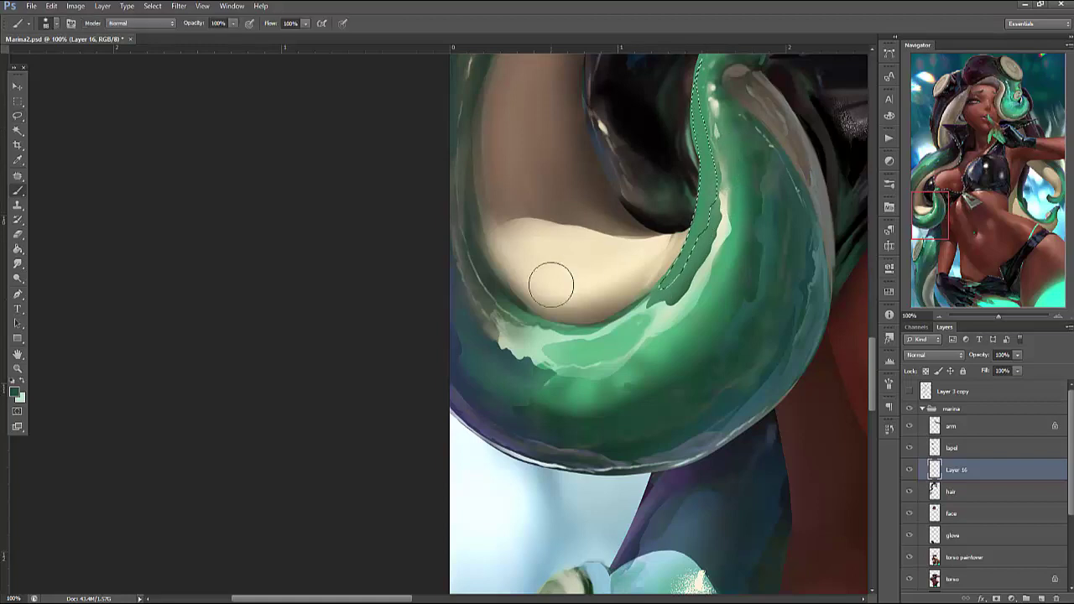
left_click(15, 391)
left_click(545, 216)
left_click(653, 150)
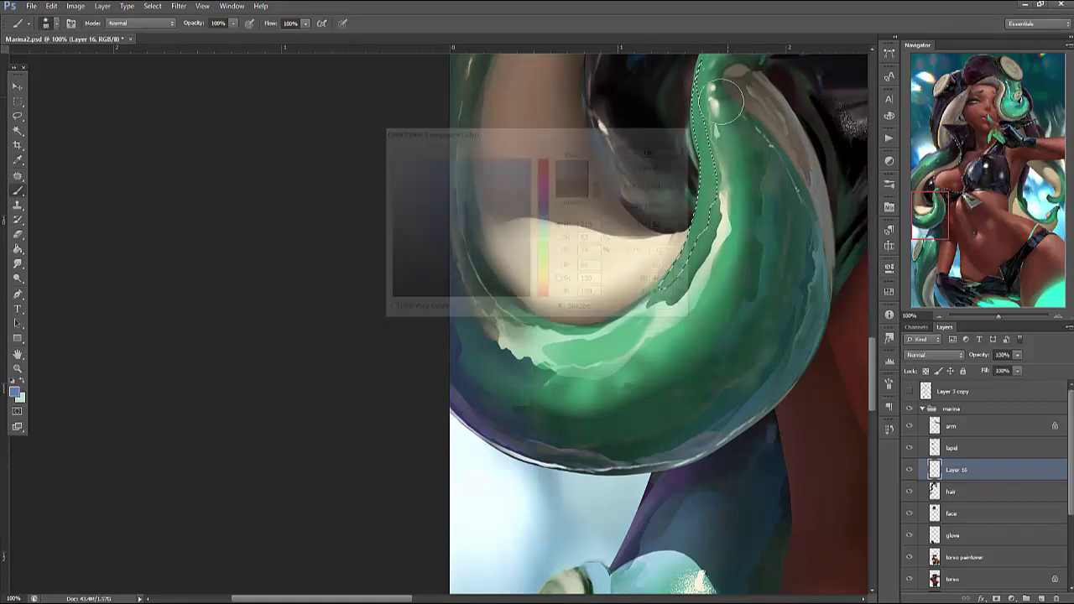
Paint a blue reflection down the selected inner-edge strip, vary it with a sampled pale tone, and clear the selection
right_click(730, 109)
key("Return")
left_click_drag(701, 75, 713, 220)
left_click_drag(679, 274, 663, 288)
left_click(727, 220, "alt")
left_click_drag(709, 220, 663, 290)
mouse_move(696, 63)
left_mouse_down()
mouse_move(710, 223)
mouse_move(789, 225)
left_mouse_up()
key("ctrl+d")
Extend the light blue rim along the border between the cream underside and the green body with a smaller brush
right_click(711, 220)
key("Return")
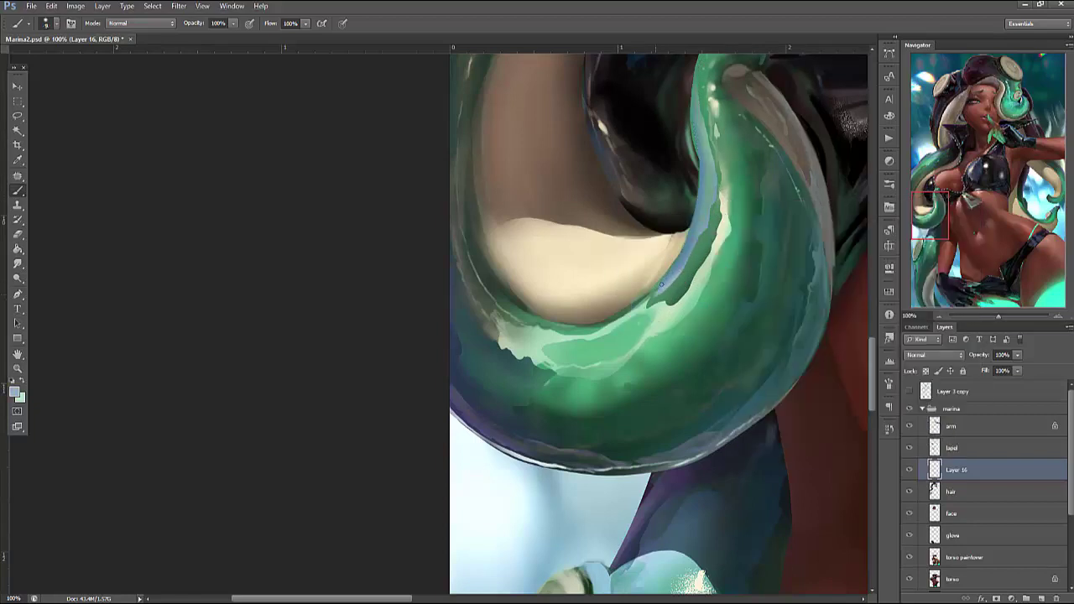
left_click_drag(645, 294, 590, 321)
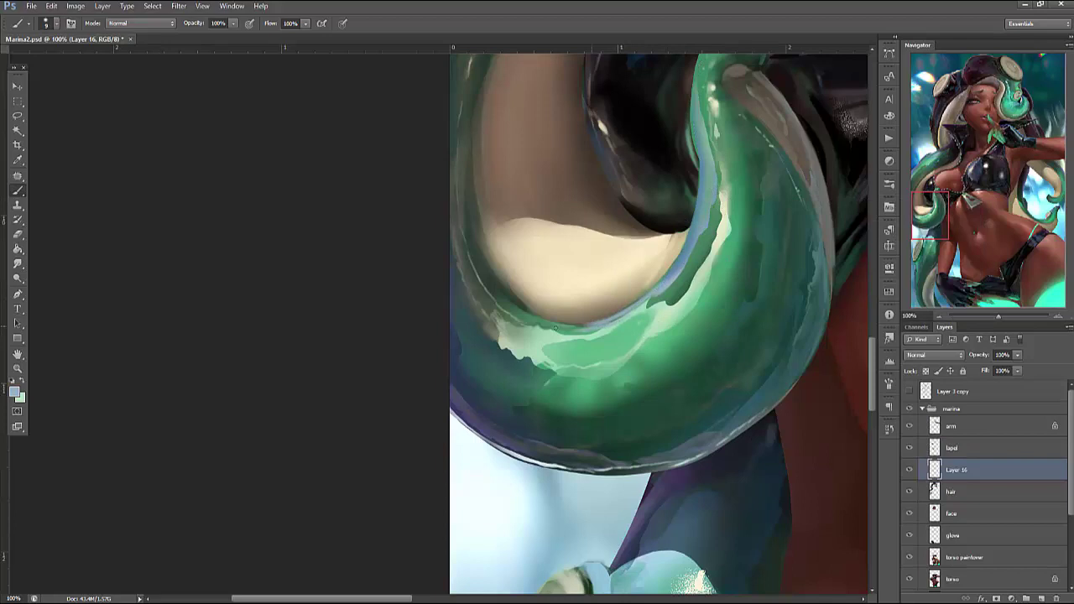
Select the cream highlight patch inside the curl, even it out with a large cream brush, and clear the selection
left_click_drag(785, 223, 779, 332)
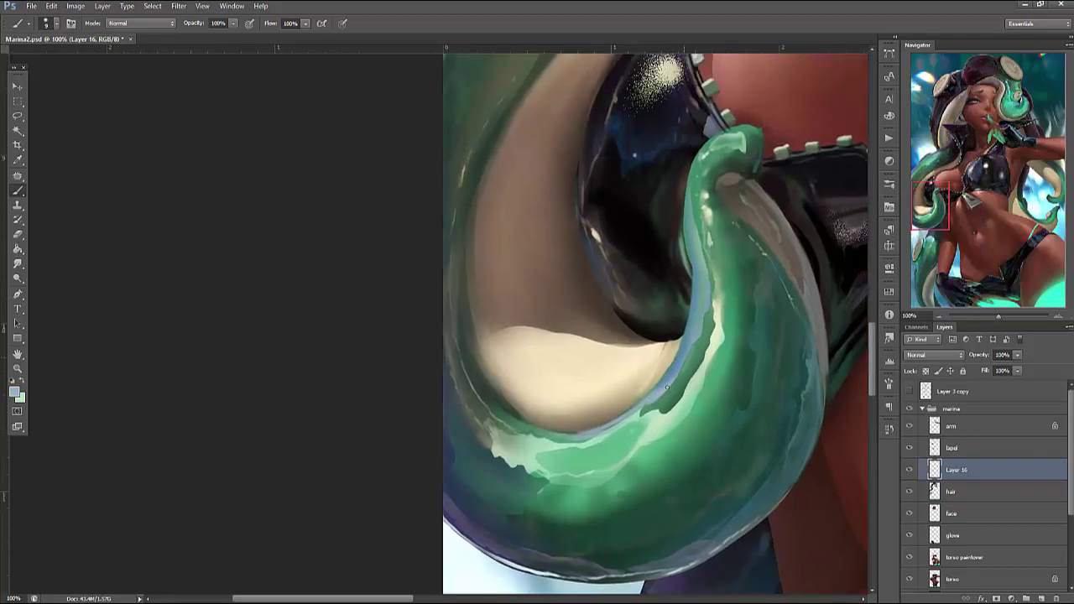
right_click(698, 306)
key("Escape")
key("l")
mouse_move(705, 339)
left_mouse_down()
mouse_move(672, 414)
mouse_move(575, 474)
left_mouse_up()
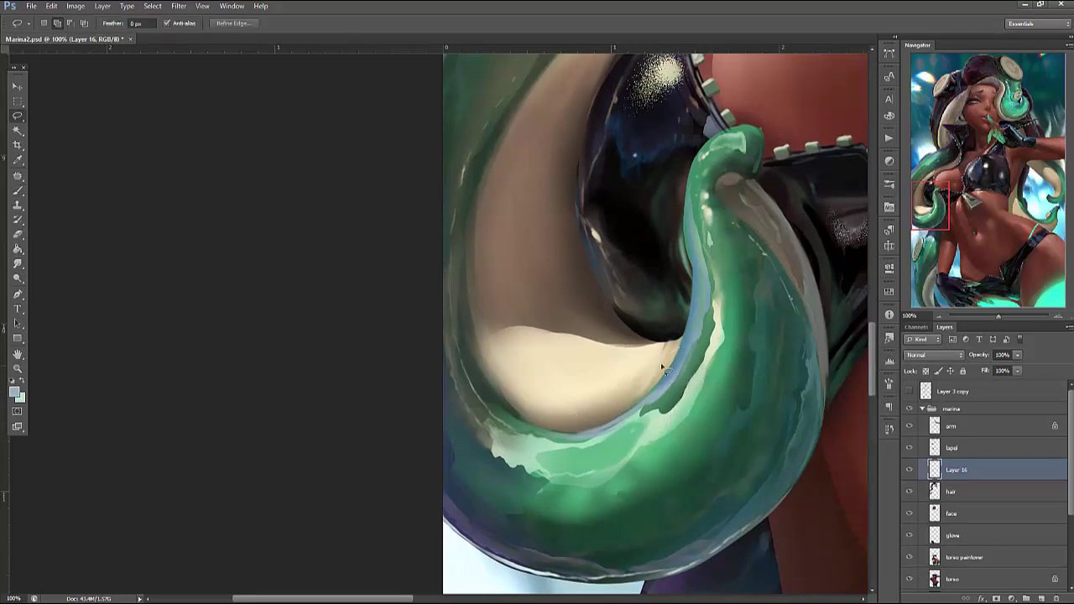
key("b")
right_click(662, 283)
key("Escape")
left_click_drag(537, 408, 705, 398)
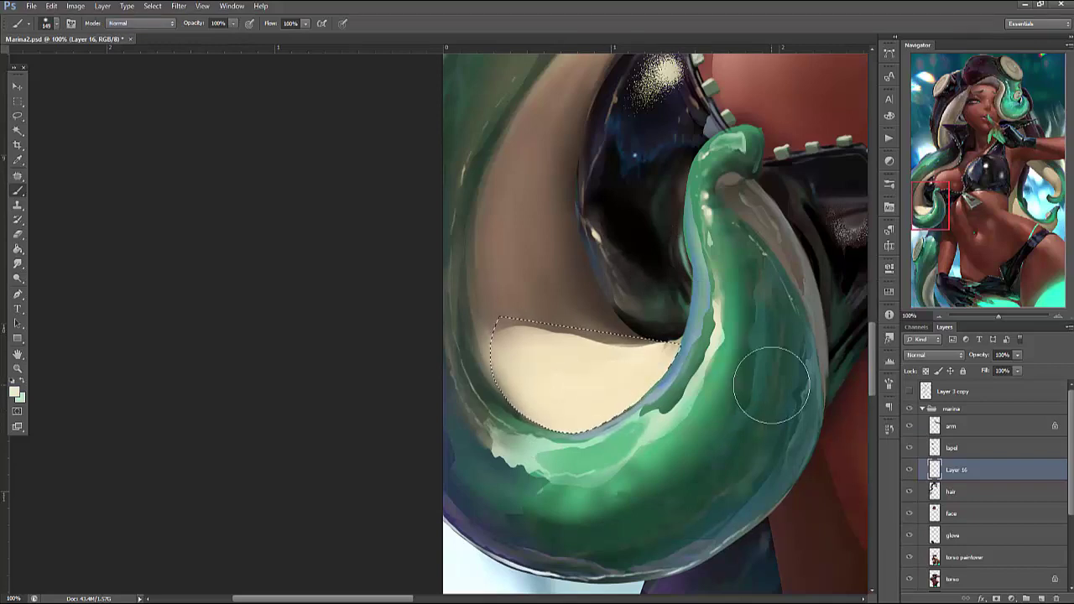
key("ctrl+d")
Select a small curved area along the lower edge of the cream patch, paint it grey-tan, and clear the selection
right_click(643, 268)
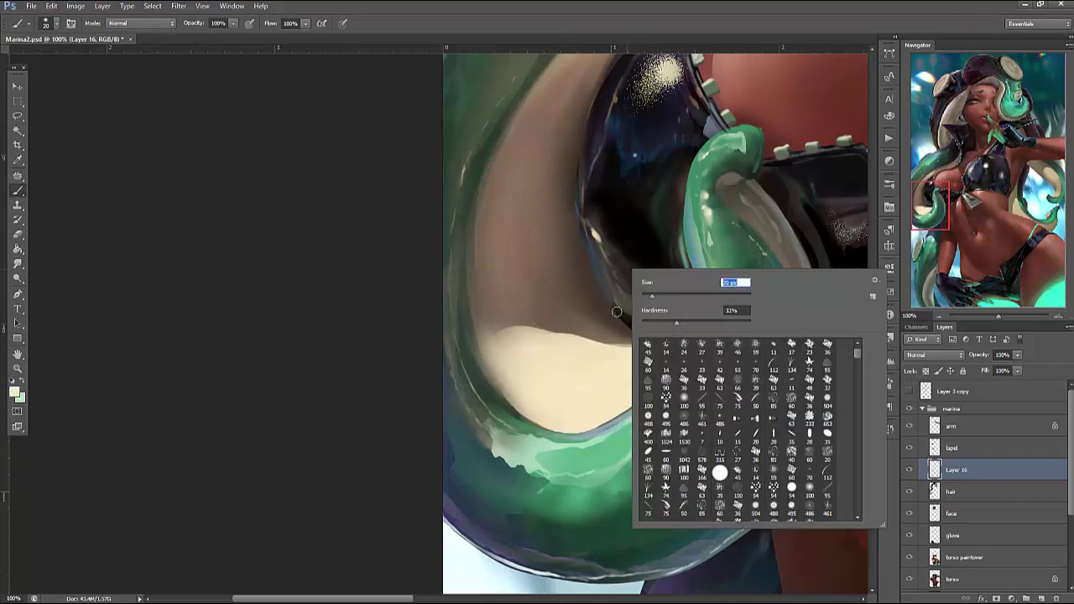
key("Escape")
key("l")
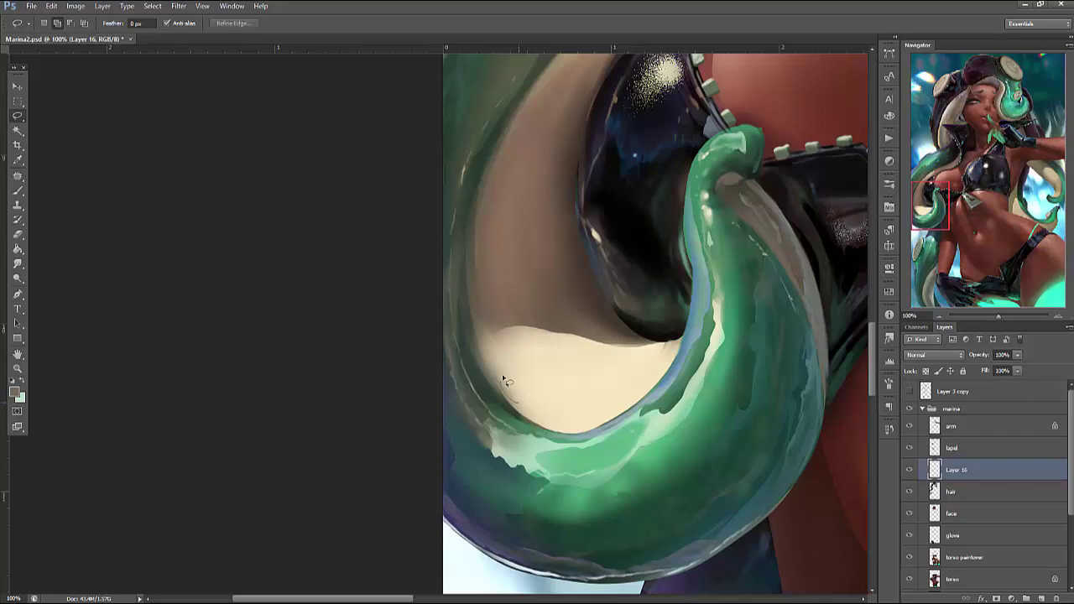
mouse_move(570, 387)
left_mouse_down()
mouse_move(636, 364)
mouse_move(522, 372)
left_mouse_up()
left_click(507, 378)
left_click_drag(610, 425, 610, 424)
key("b")
right_click(579, 327)
key("Escape")
left_click_drag(529, 377, 604, 415)
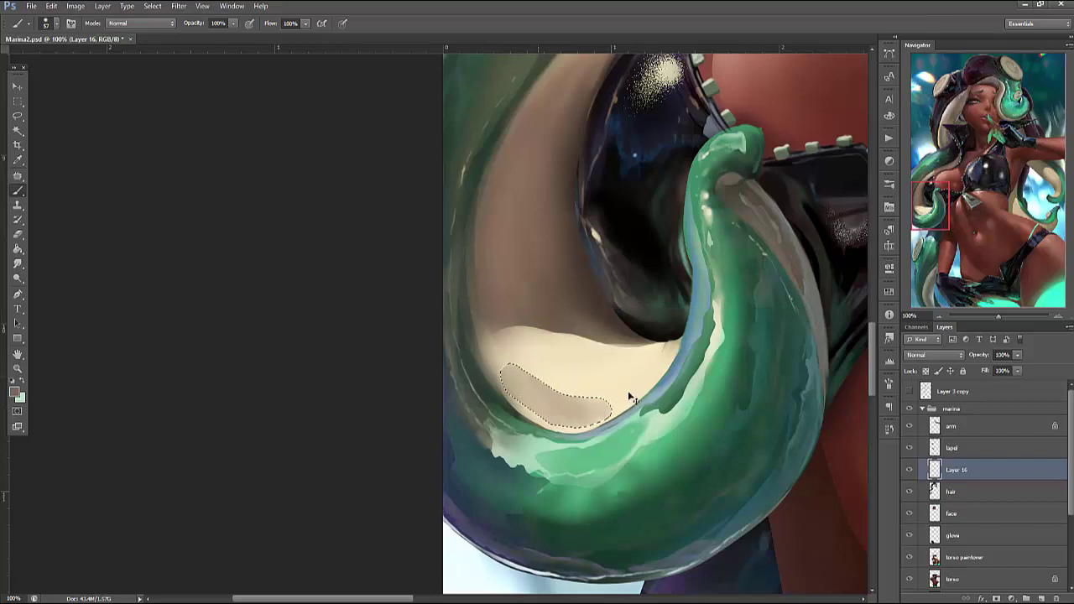
key("ctrl+d")
Break up and blend the grey-tan shadow shape into the cream patch with small strokes of sampled cream and tan tones
right_click(582, 282)
key("Escape")
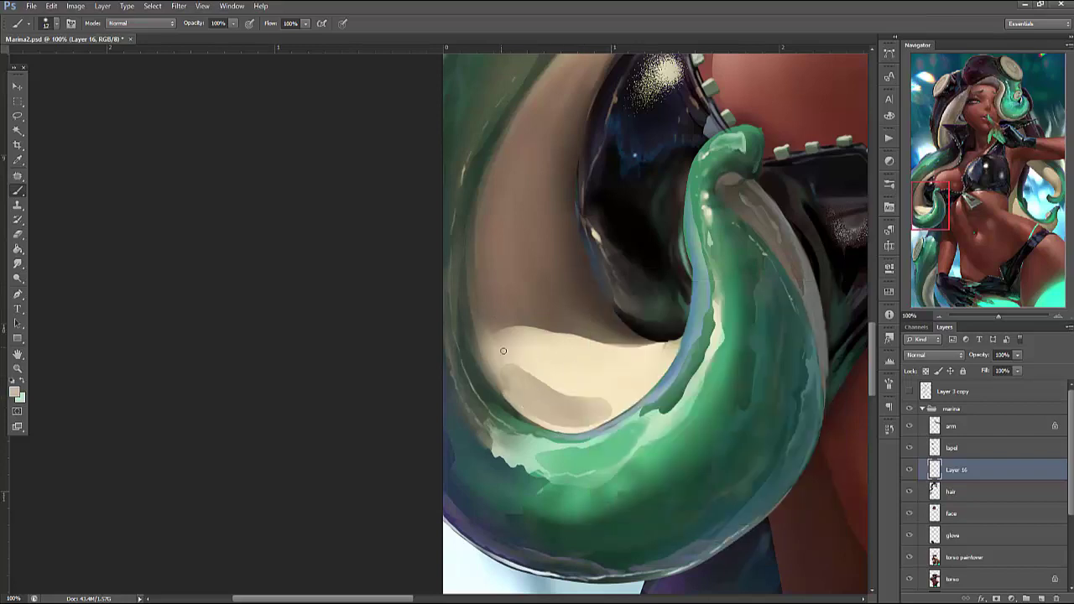
left_click(551, 366, "alt")
mouse_move(500, 379)
left_mouse_down()
mouse_move(541, 409)
mouse_move(590, 414)
left_mouse_up()
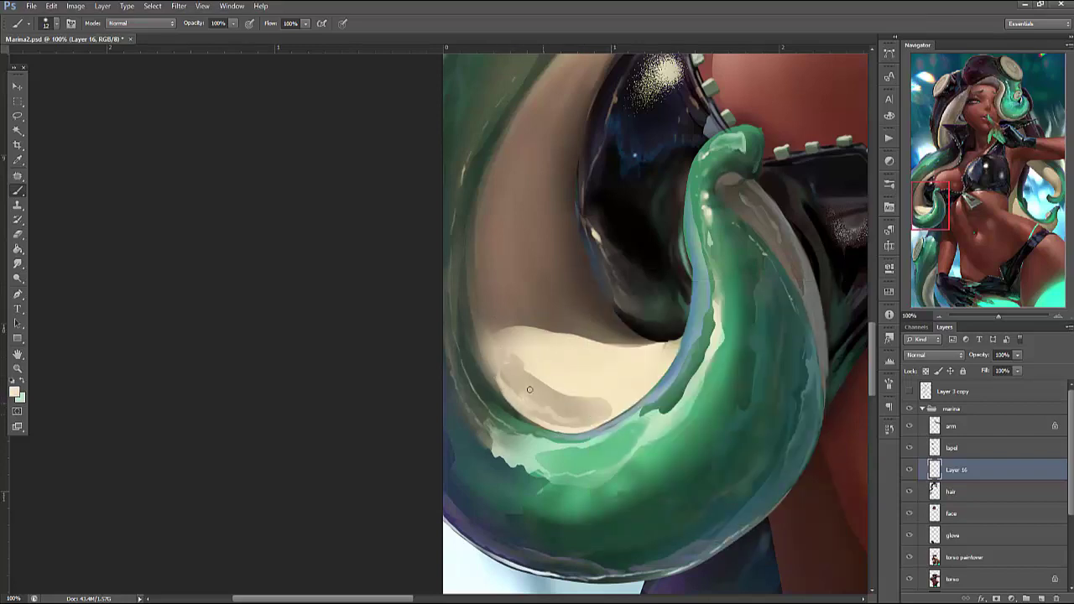
left_click(497, 327, "alt")
left_click_drag(499, 337, 531, 378)
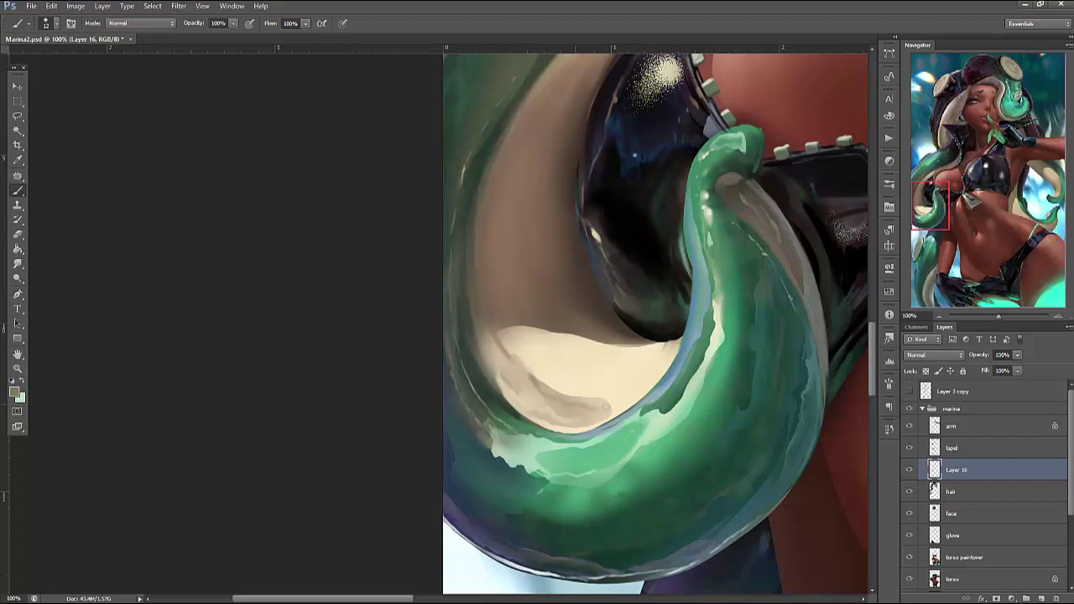
right_click(602, 280)
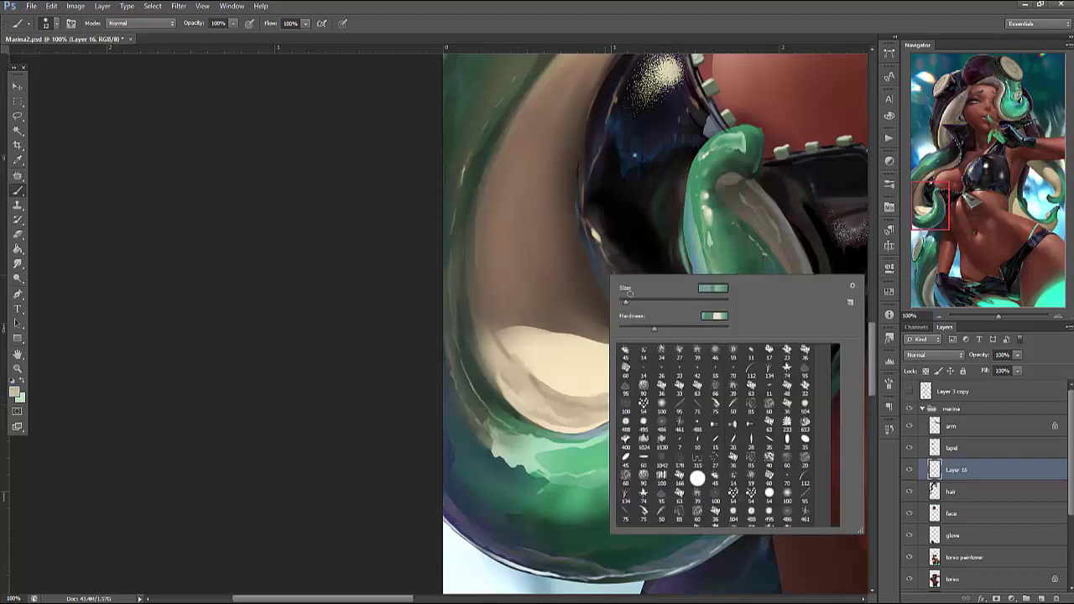
key("Escape")
left_click_drag(568, 392, 623, 388)
left_click(528, 372, "alt")
left_click_drag(528, 372, 589, 397)
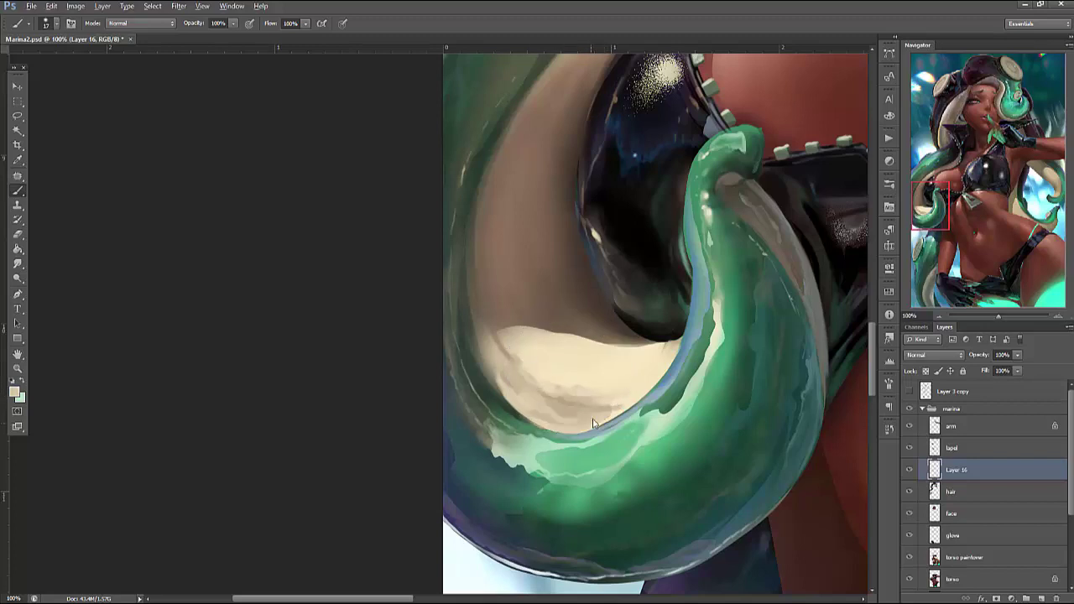
Paint cream and tan strokes along the upper shadow edge of the cream patch, and undo the last strokes
right_click(718, 306)
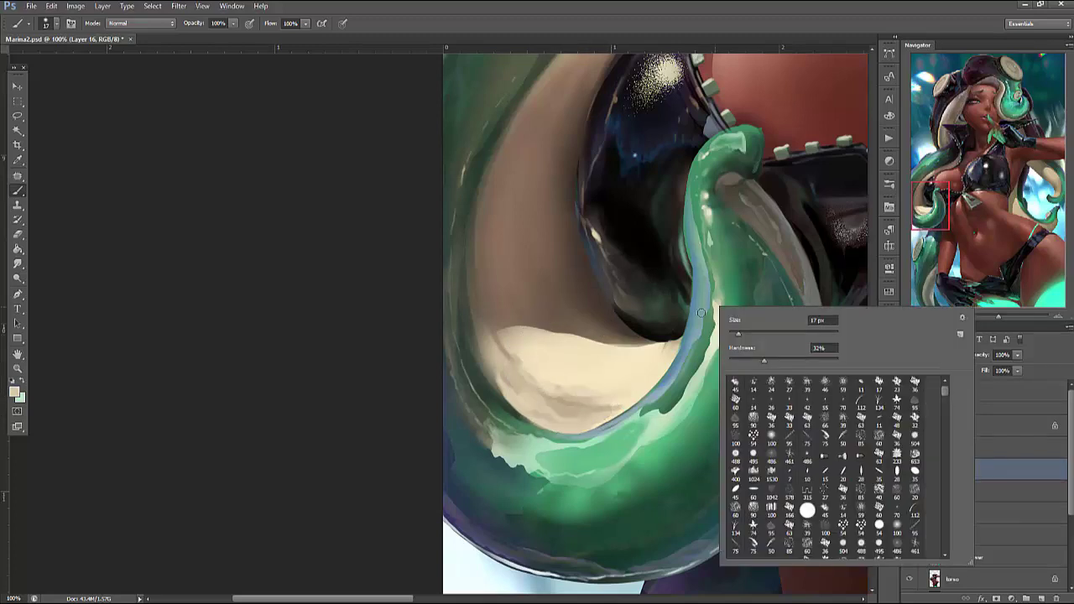
left_click(589, 377)
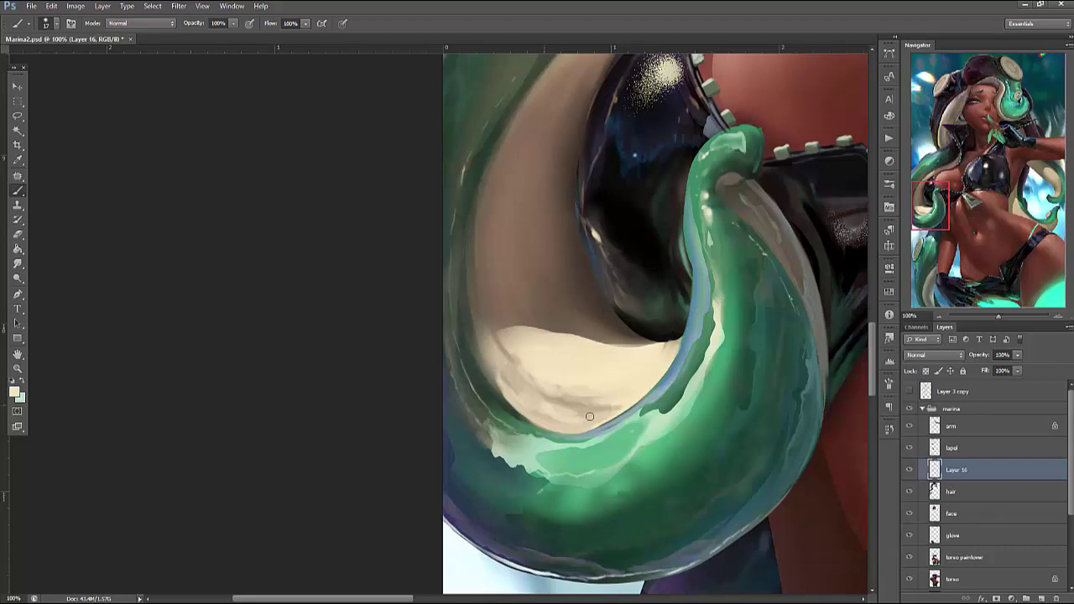
left_click(590, 300, "alt")
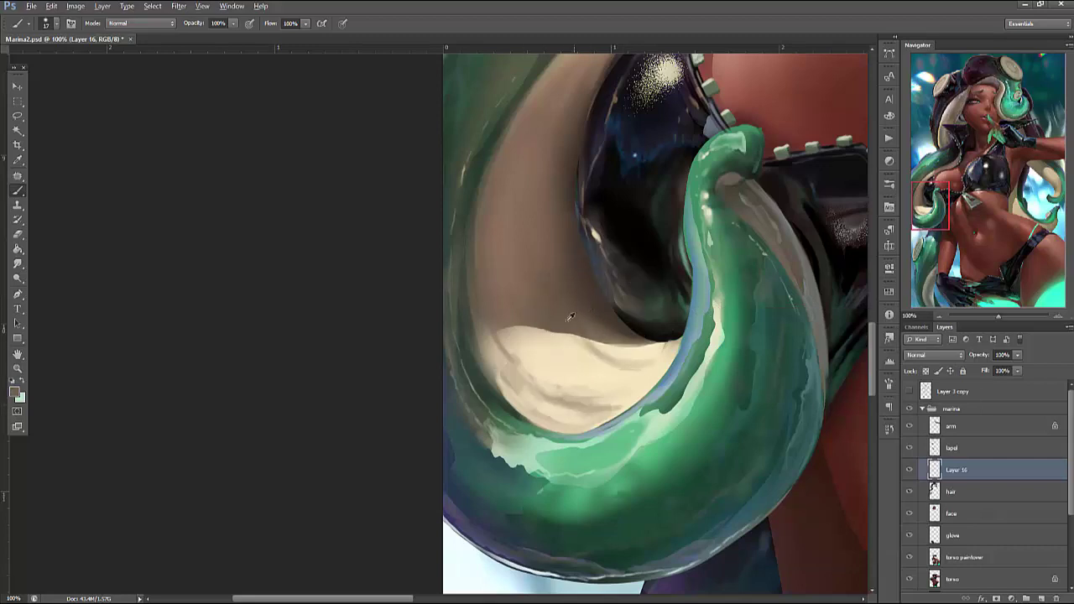
right_click(657, 267)
left_click(643, 372)
mouse_move(579, 353)
left_mouse_down()
mouse_move(667, 367)
mouse_move(613, 359)
mouse_move(606, 378)
left_mouse_up()
left_click(618, 381, "alt")
left_click_drag(529, 352, 554, 360)
mouse_move(570, 400)
left_mouse_down()
mouse_move(601, 390)
mouse_move(562, 362)
mouse_move(656, 352)
left_mouse_up()
key("ctrl+z")
key("ctrl+z")
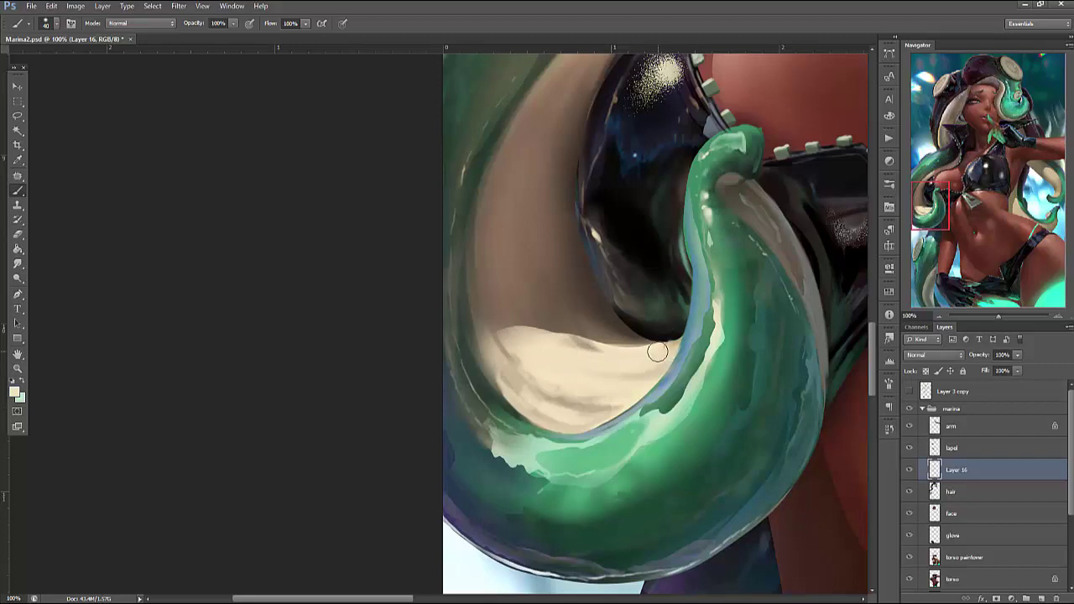
Select the outer part of the cream patch with the tan area above, tint it pale green, and clear the selection
key("l")
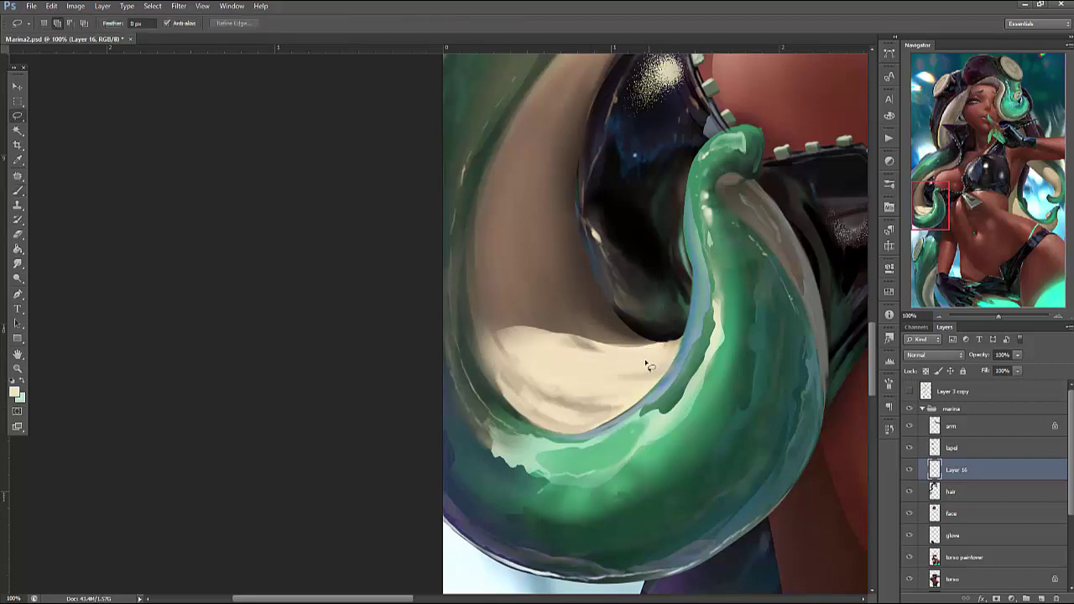
mouse_move(669, 367)
left_mouse_down()
mouse_move(673, 351)
mouse_move(551, 409)
mouse_move(560, 432)
left_mouse_up()
key("b")
right_click(609, 251)
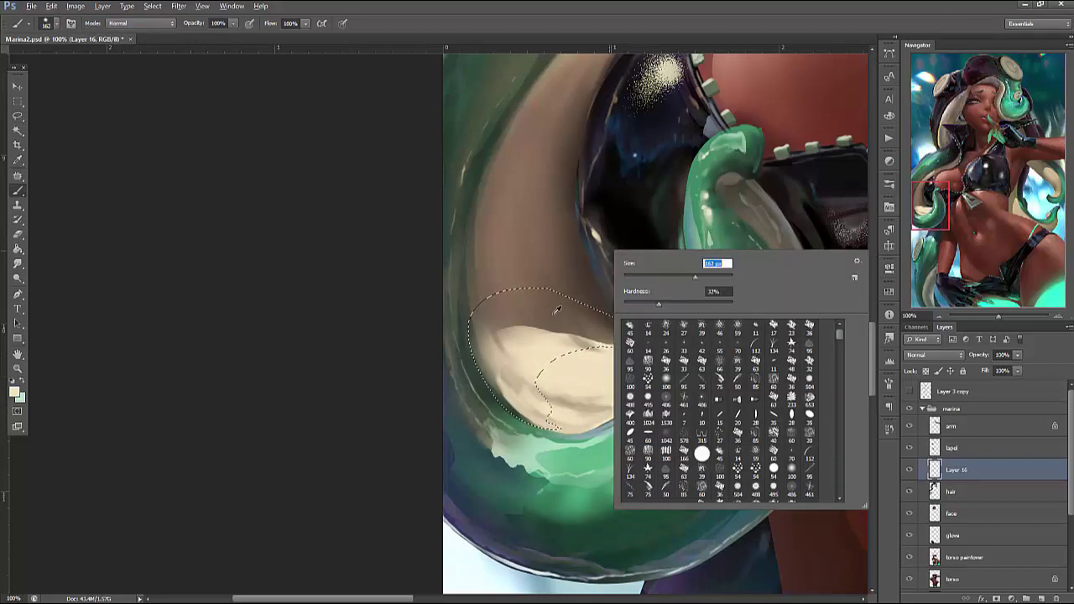
key("Return")
mouse_move(561, 392)
left_mouse_down()
mouse_move(503, 386)
mouse_move(571, 419)
mouse_move(546, 336)
mouse_move(512, 346)
mouse_move(540, 279)
mouse_move(537, 313)
left_mouse_up()
key("ctrl+d")
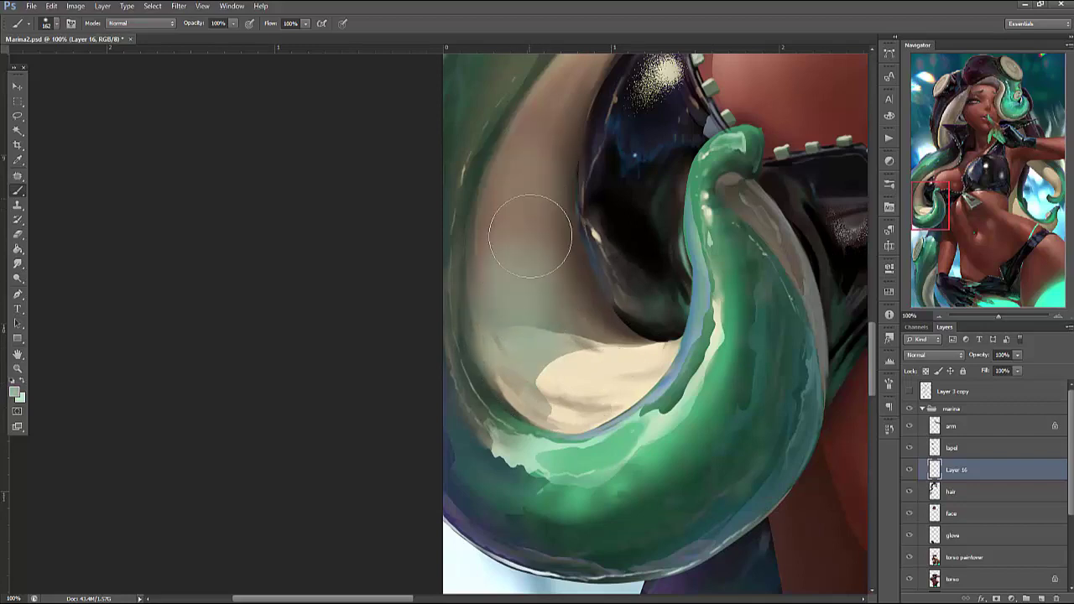
Blend the upper edge of the pale green tint into the tan underside, using sampled tones and a smaller brush
left_click_drag(522, 218, 515, 311)
right_click(596, 250)
type("20")
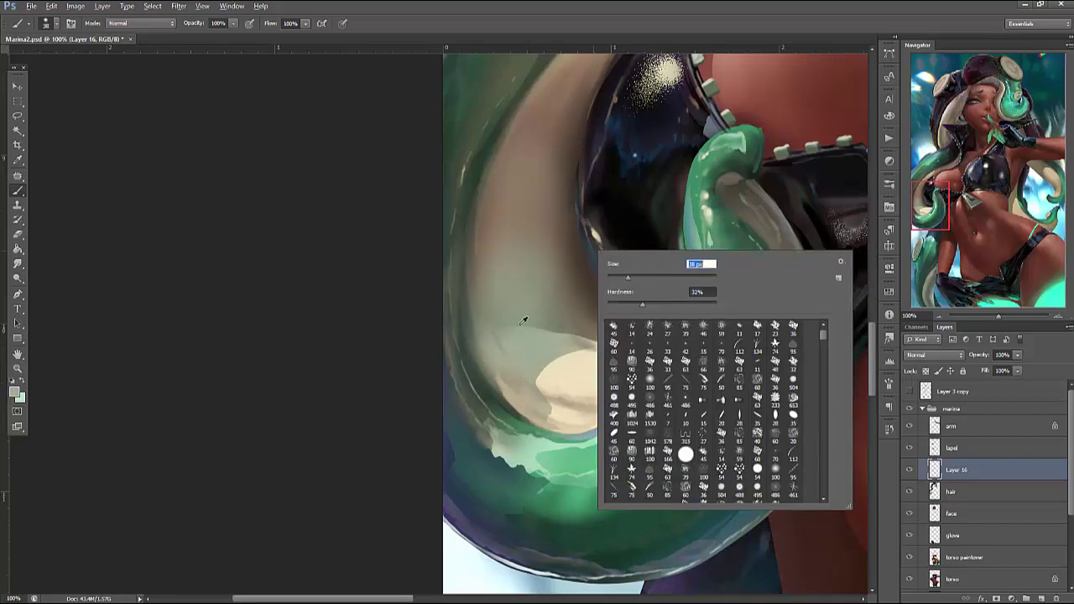
key("Return")
left_click(551, 339, "alt")
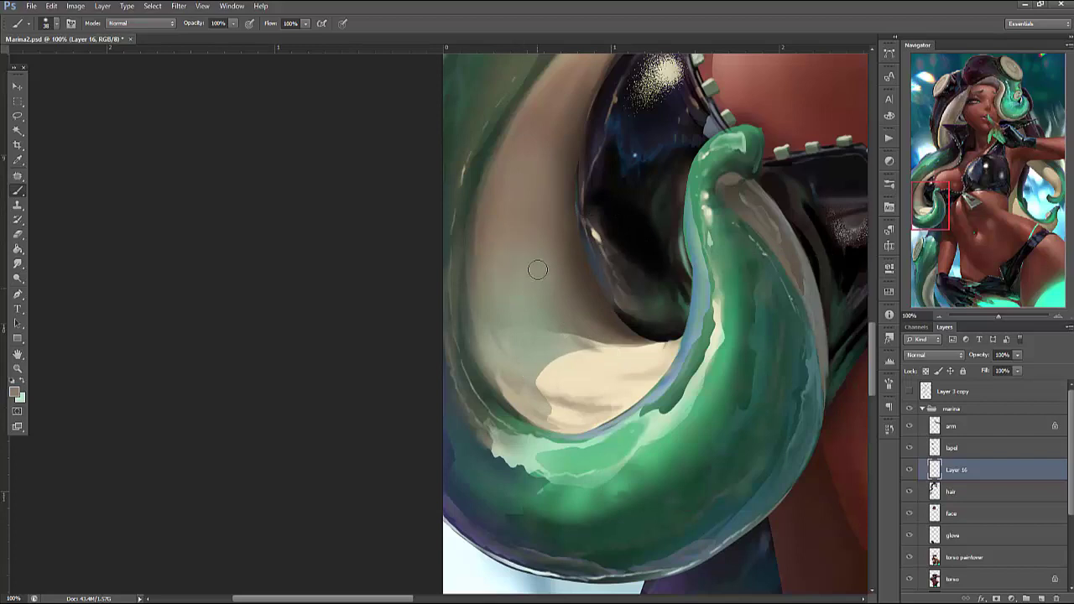
Select the tan underside up to its outer edge, repaint that edge in tan with a 70 px brush, and clear the selection
key("l")
mouse_move(518, 111)
left_mouse_down()
mouse_move(470, 252)
mouse_move(583, 422)
left_mouse_up()
key("b")
right_click(522, 160)
type("70")
key("Tab")
key("Return")
left_click_drag(488, 241, 474, 319)
mouse_move(478, 202)
left_mouse_down()
mouse_move(487, 369)
mouse_move(499, 261)
left_mouse_up()
left_click(500, 315, "alt")
mouse_move(470, 310)
left_mouse_down()
mouse_move(487, 363)
mouse_move(492, 263)
mouse_move(529, 293)
left_mouse_up()
key("ctrl+d")
Select a fold shape on the tan underside beside the black top, paint it with a dark shadow, and clear the selection
key("l")
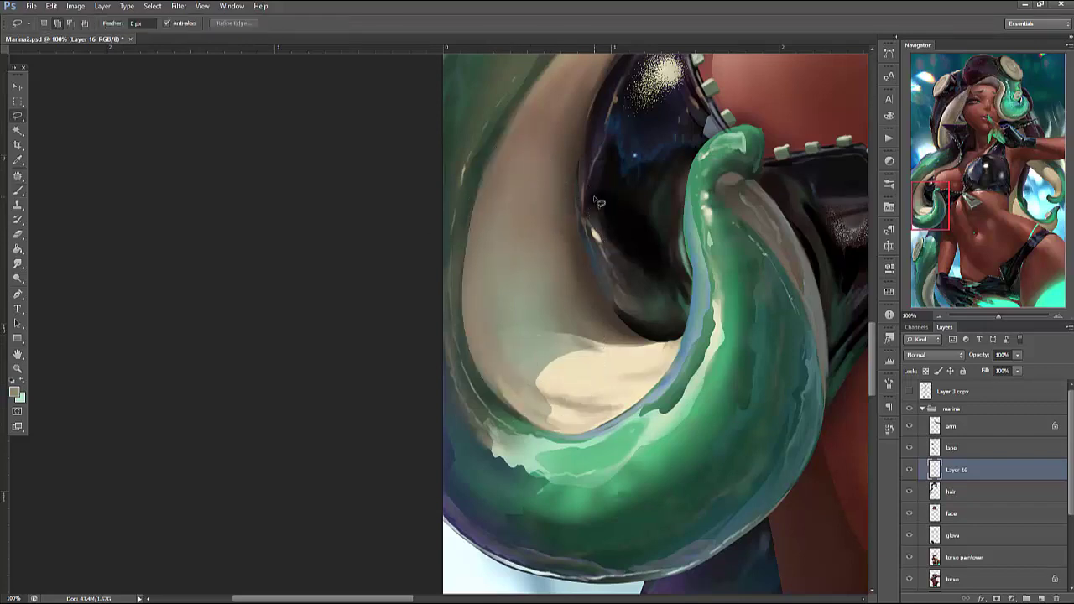
left_click_drag(604, 279, 565, 151)
key("b")
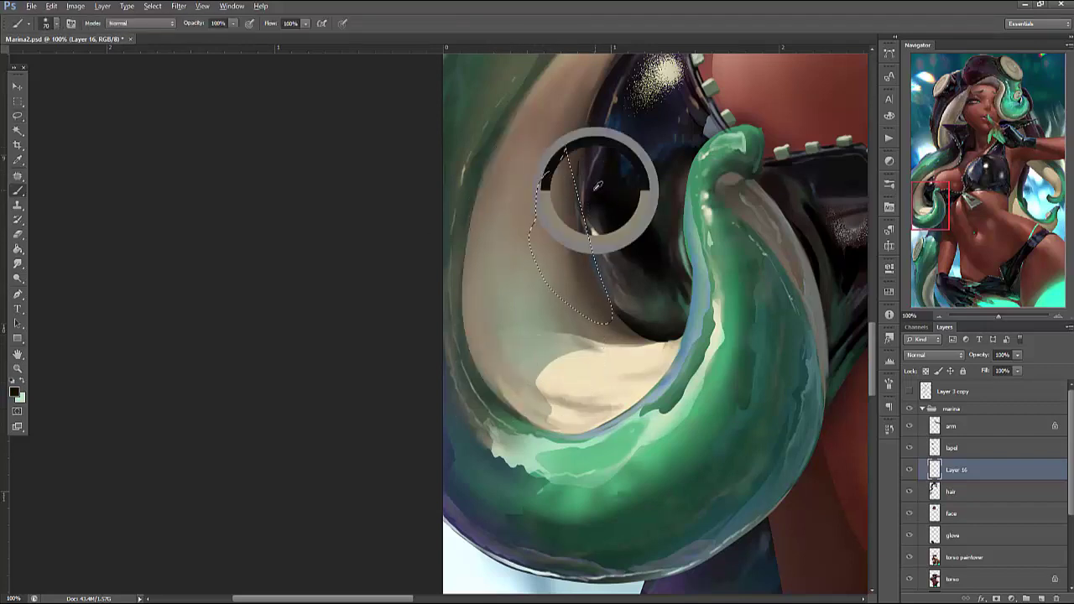
right_click(601, 165)
double_click(696, 372)
mouse_move(560, 188)
left_mouse_down()
mouse_move(536, 217)
mouse_move(562, 281)
mouse_move(549, 298)
left_mouse_up()
key("ctrl+d")
Soften the outer edge of the fold shadow with tan and add fine crease lines with a 10 px brush
left_click_drag(537, 200, 527, 196)
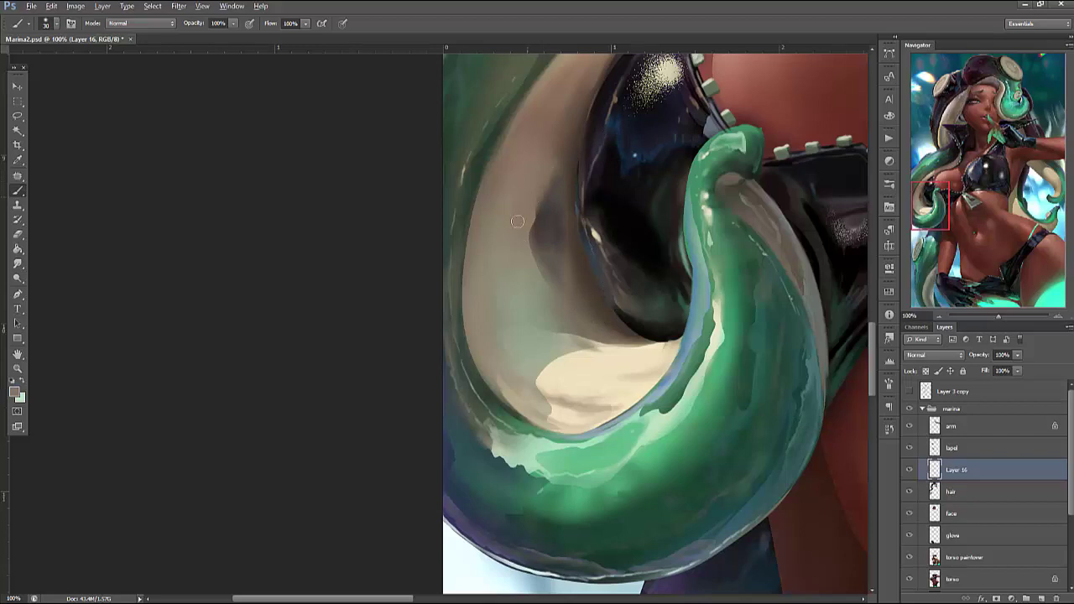
right_click(571, 172)
double_click(669, 197)
type("10")
key("Return")
mouse_move(545, 243)
left_mouse_down()
mouse_move(550, 209)
mouse_move(557, 221)
left_mouse_up()
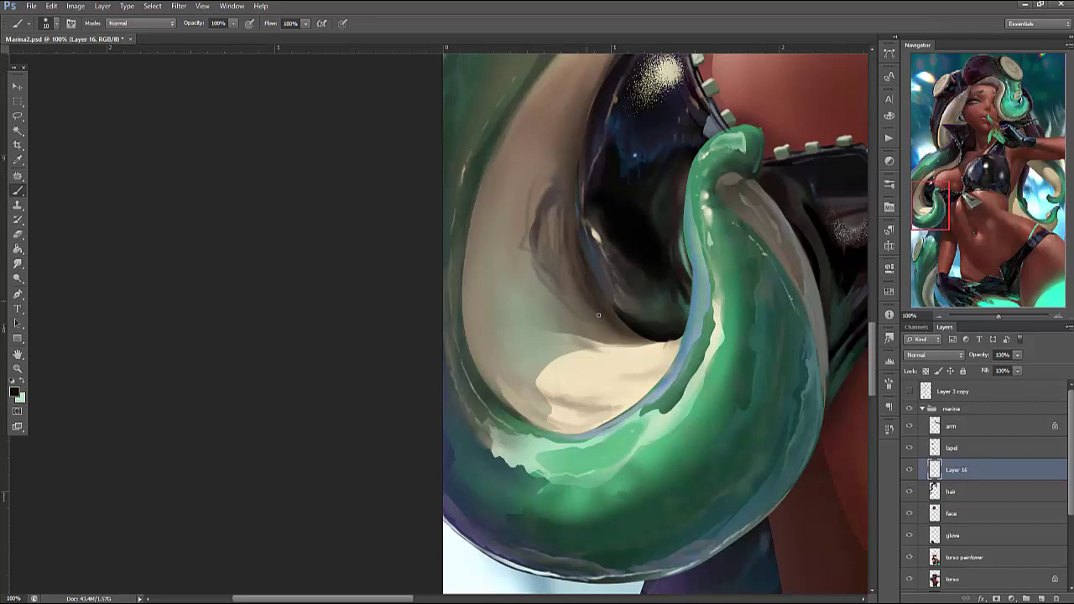
Extend the dark crease up the tan underside and soften the fold shadow with a larger brush and sampled tones
left_click_drag(722, 396, 774, 538)
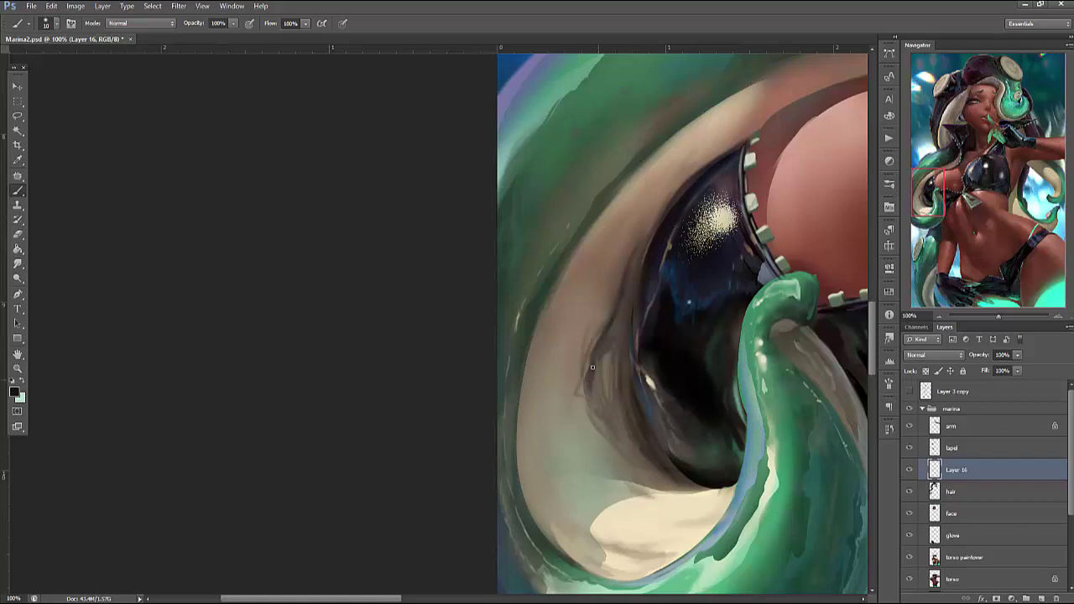
right_click(715, 315)
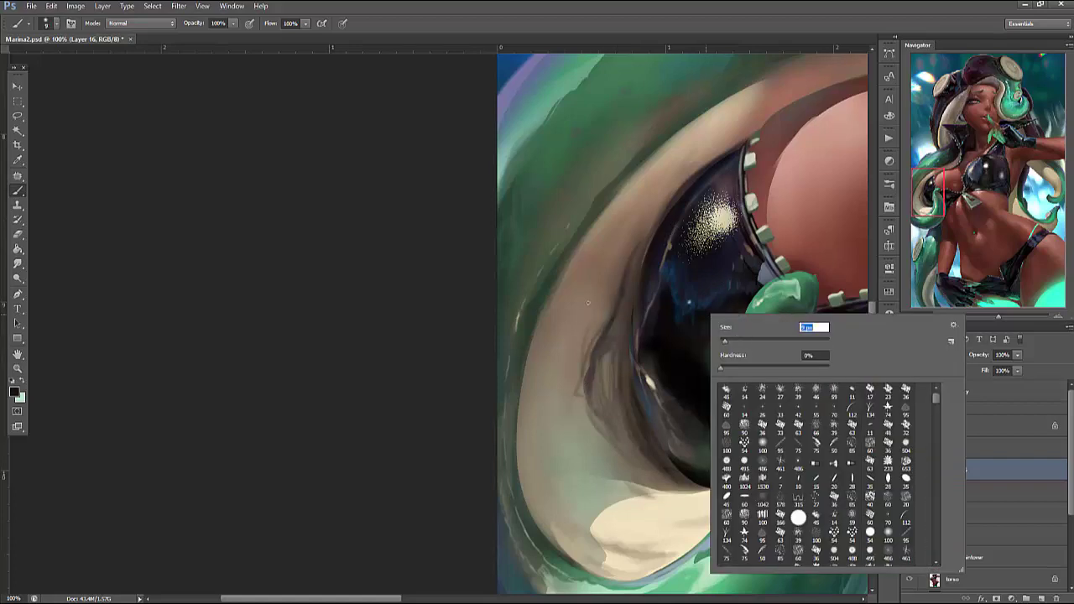
key("Return")
right_click(612, 267)
key("Return")
mouse_move(603, 361)
left_mouse_down()
mouse_move(618, 412)
mouse_move(592, 427)
mouse_move(604, 345)
left_mouse_up()
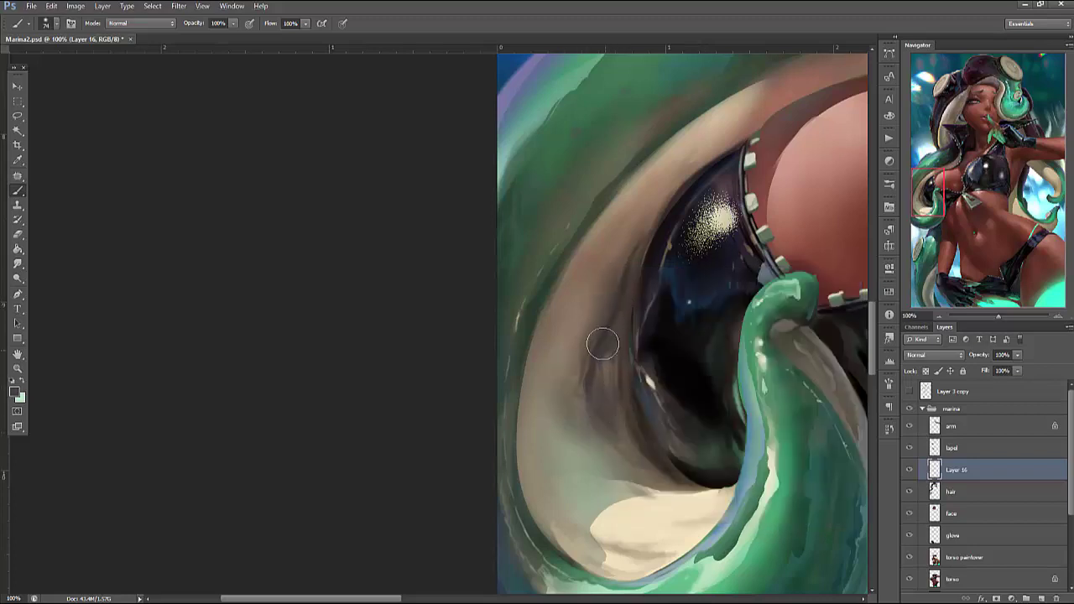
left_click(571, 428, "alt")
left_click_drag(571, 428, 579, 369)
Select a narrow vertical strip along the fold on the tan underside and choose a grey-blue foreground colour
key("l")
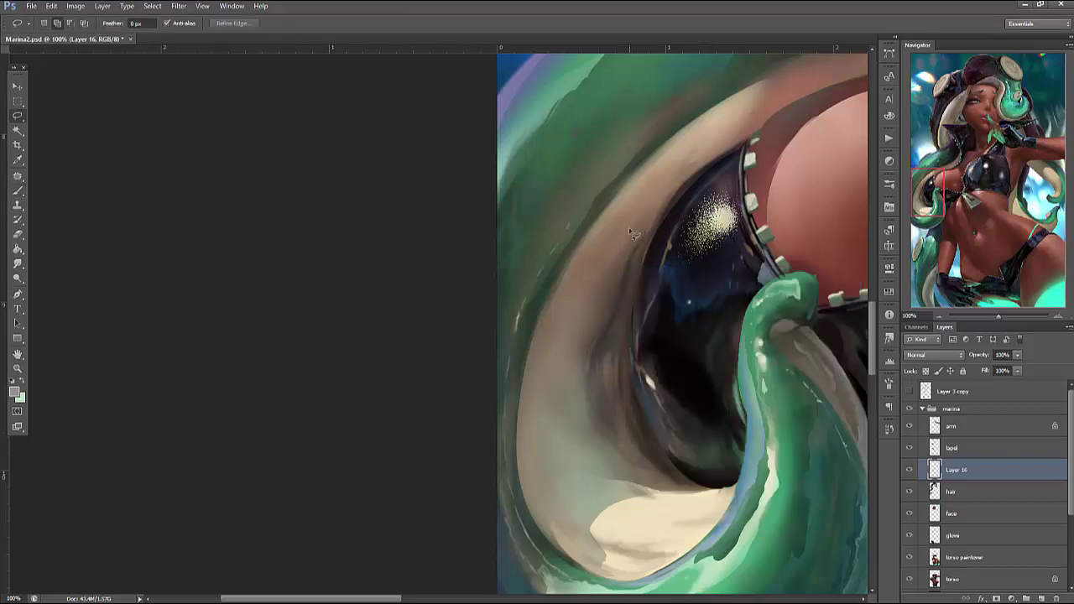
mouse_move(604, 279)
left_mouse_down()
mouse_move(592, 382)
mouse_move(630, 260)
mouse_move(623, 228)
left_mouse_up()
key("b")
right_click(696, 249)
key("Escape")
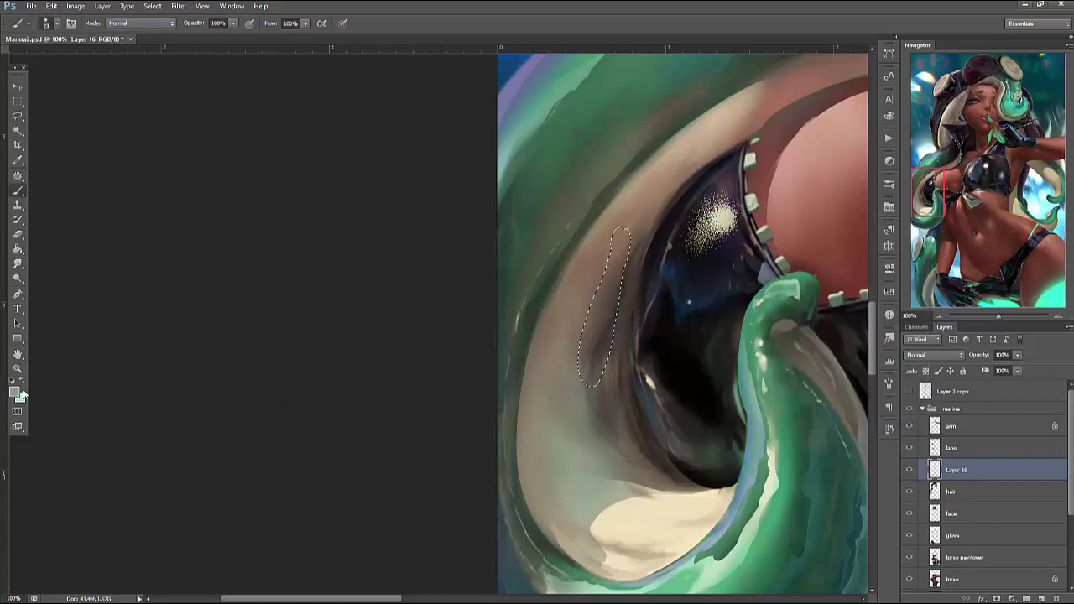
left_click(16, 391)
left_click(544, 225)
left_click(653, 151)
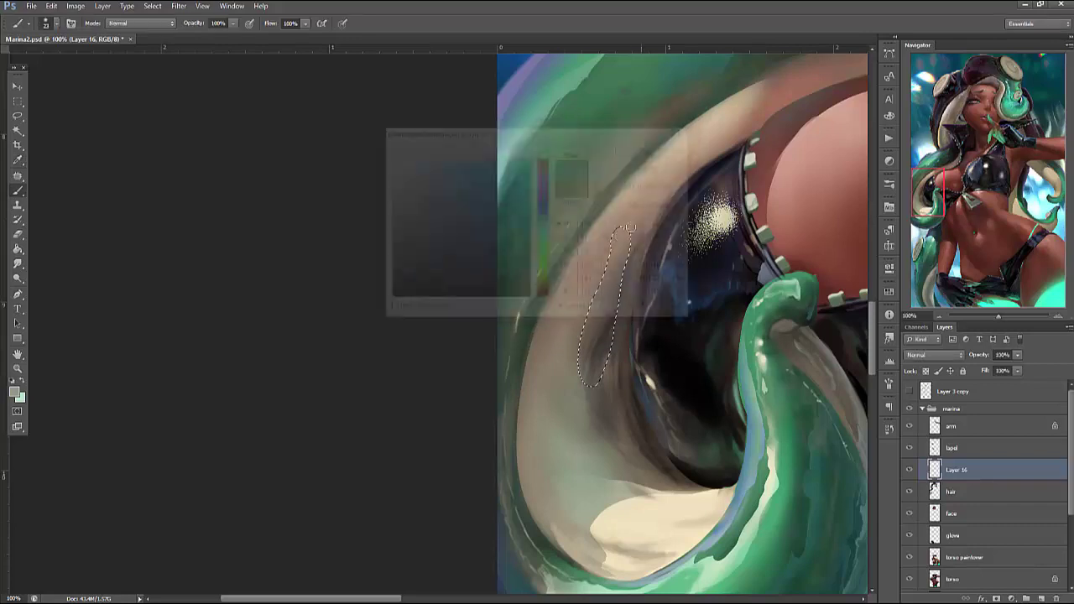
Paint a blue-grey reflection down the selected strip, vary it with different brush sizes and a bluer tone, and clear the selection
mouse_move(594, 298)
left_mouse_down()
mouse_move(584, 340)
mouse_move(622, 228)
mouse_move(619, 319)
left_mouse_up()
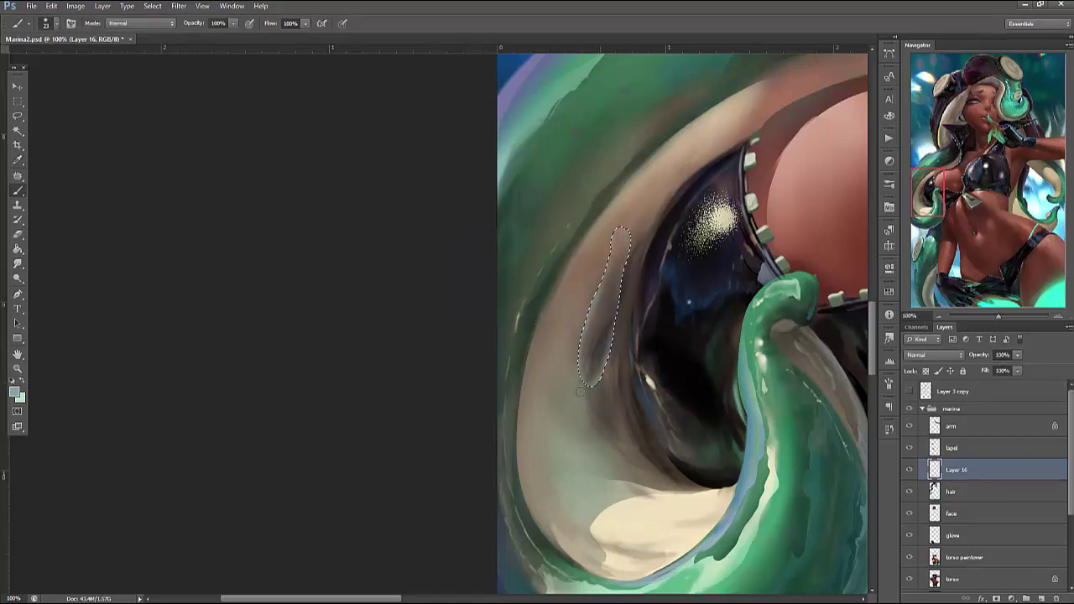
mouse_move(619, 336)
left_mouse_down()
mouse_move(611, 252)
mouse_move(625, 277)
mouse_move(583, 331)
left_mouse_up()
right_click(643, 234)
left_click_drag(657, 259, 655, 260)
key("Return")
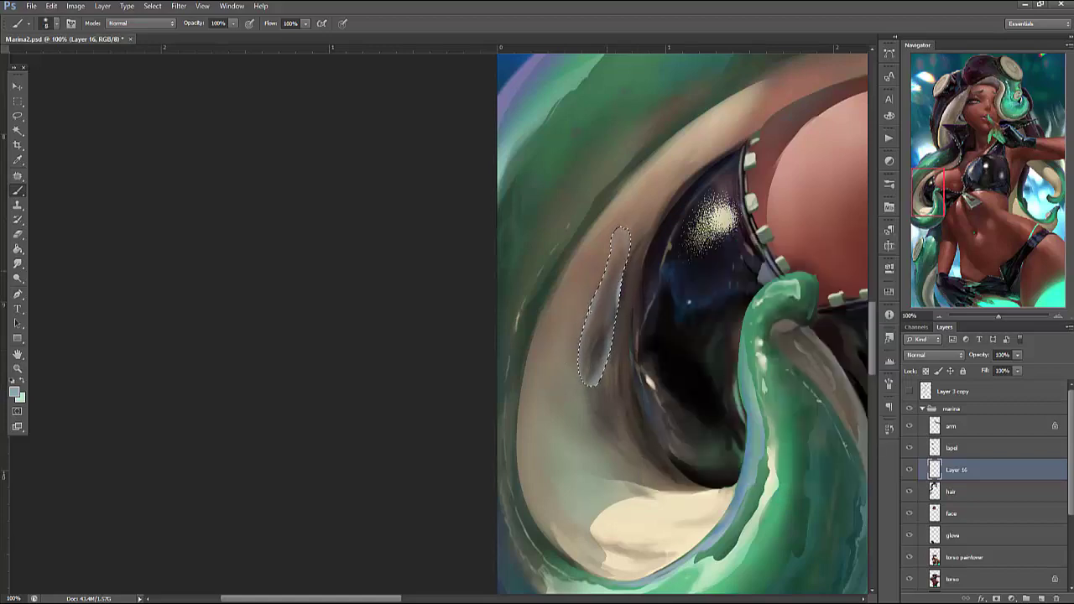
right_click(646, 203)
key("Return")
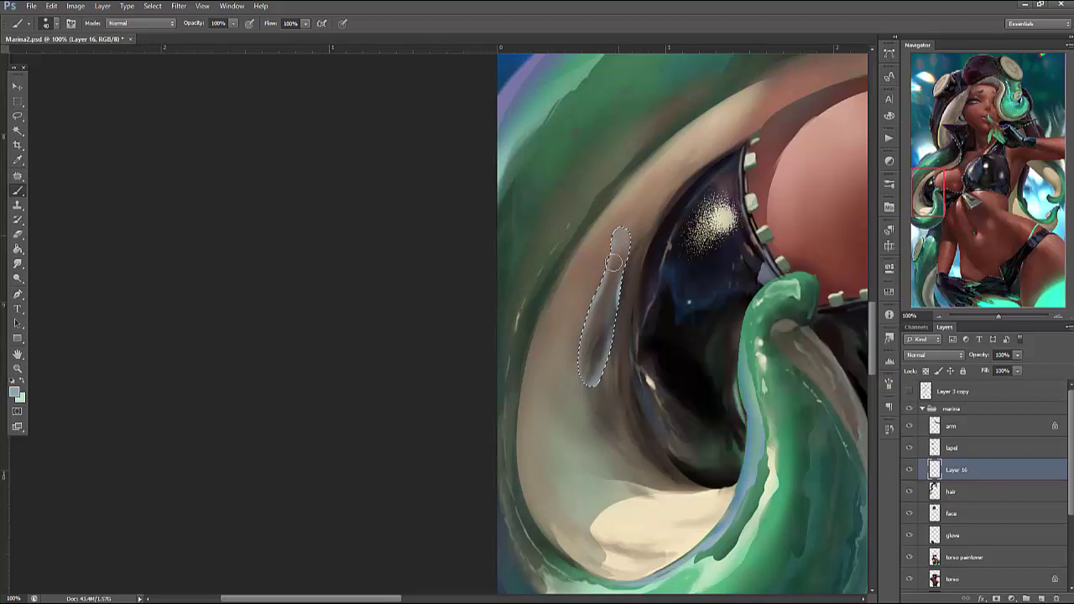
left_click(607, 319, "alt")
mouse_move(620, 235)
left_mouse_down()
mouse_move(621, 294)
mouse_move(625, 269)
mouse_move(604, 302)
left_mouse_up()
key("ctrl+d")
key("l")
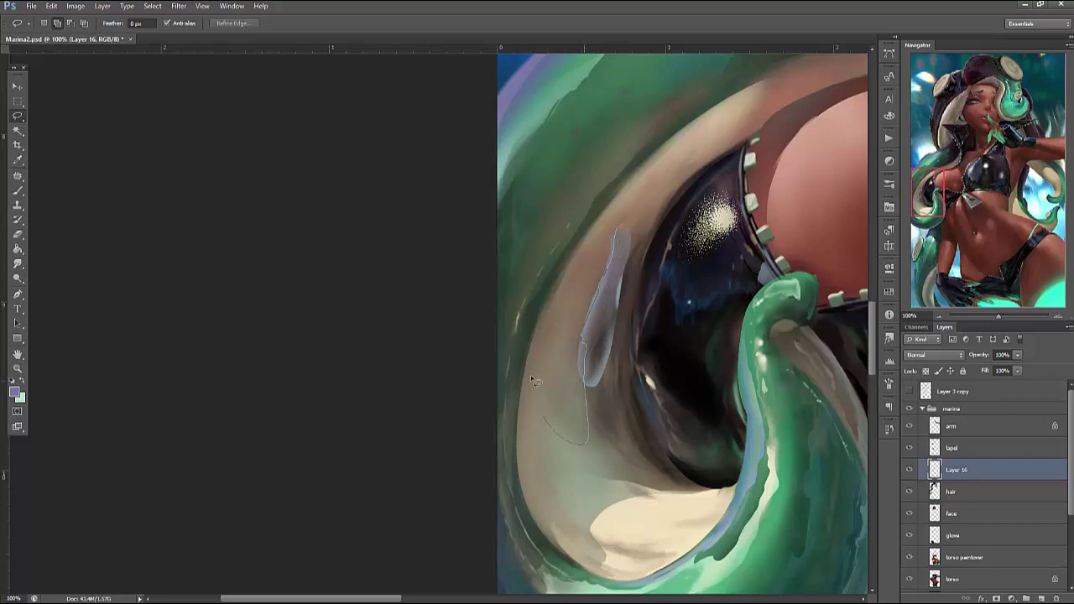
left_click_drag(548, 428, 587, 228)
key("b")
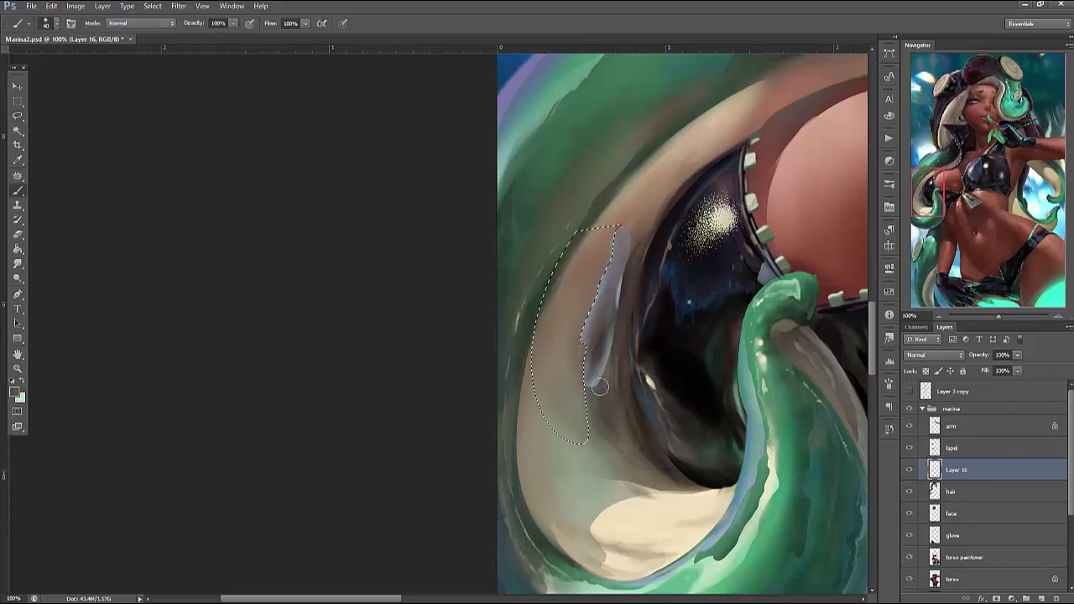
key("ctrl+d")
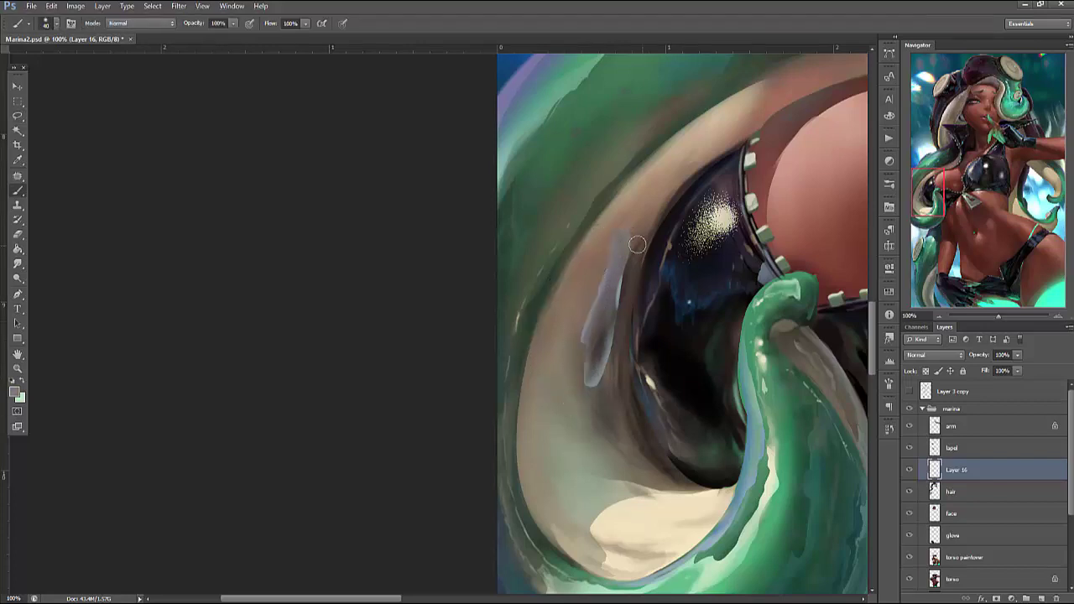
Select a curved strip along the outer side of the tan underside's fold, lighten it, and extend the fold crease with a smaller brush
key("l")
mouse_move(573, 456)
left_mouse_down()
mouse_move(531, 372)
mouse_move(588, 231)
left_mouse_up()
key("b")
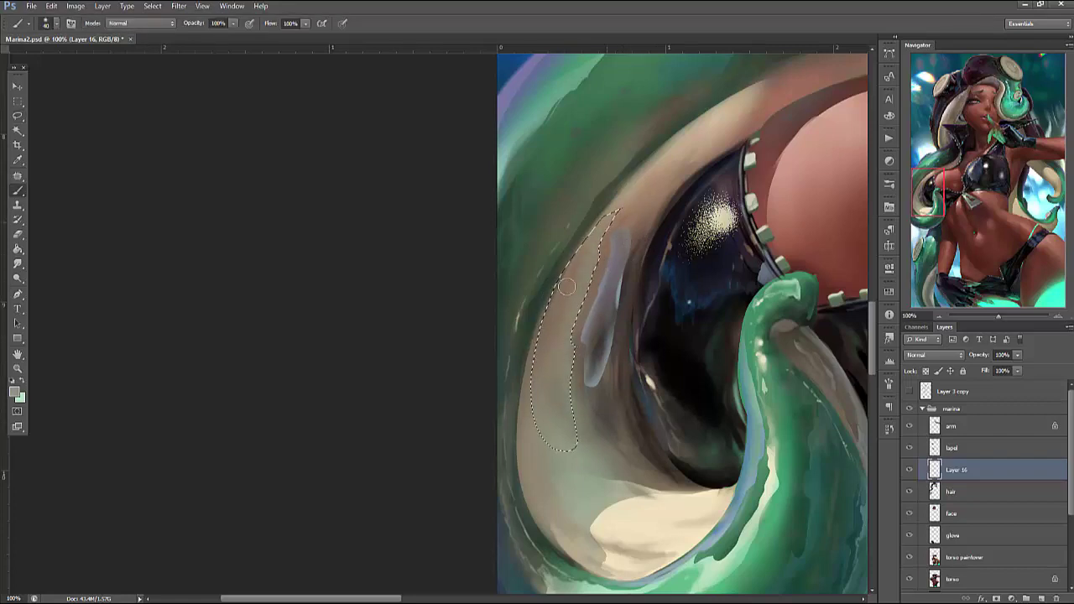
key("ctrl+h")
right_click(673, 178)
key("Return")
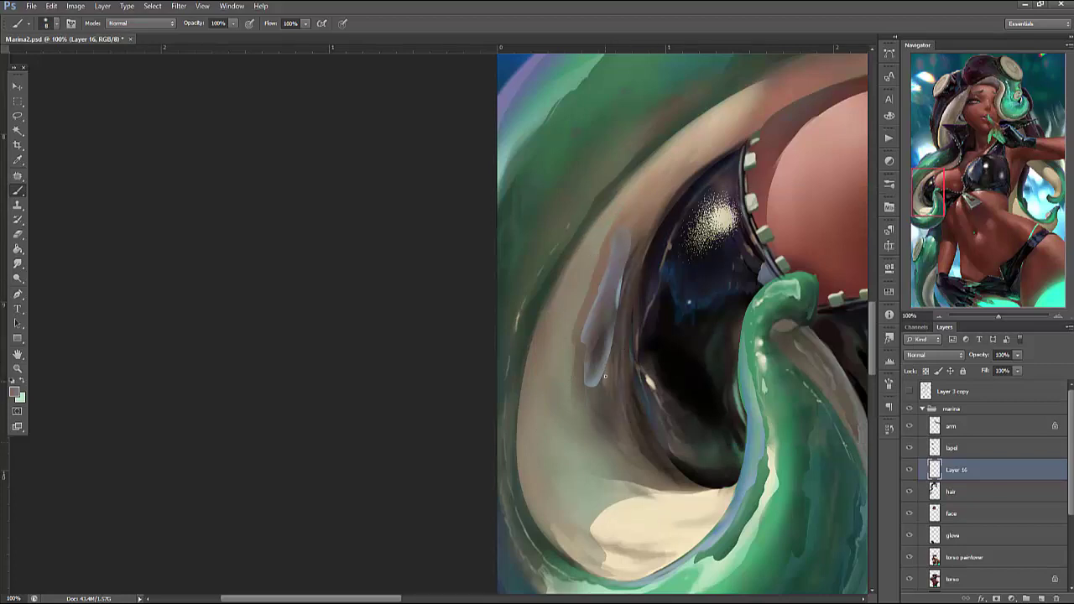
left_click_drag(631, 432, 601, 382)
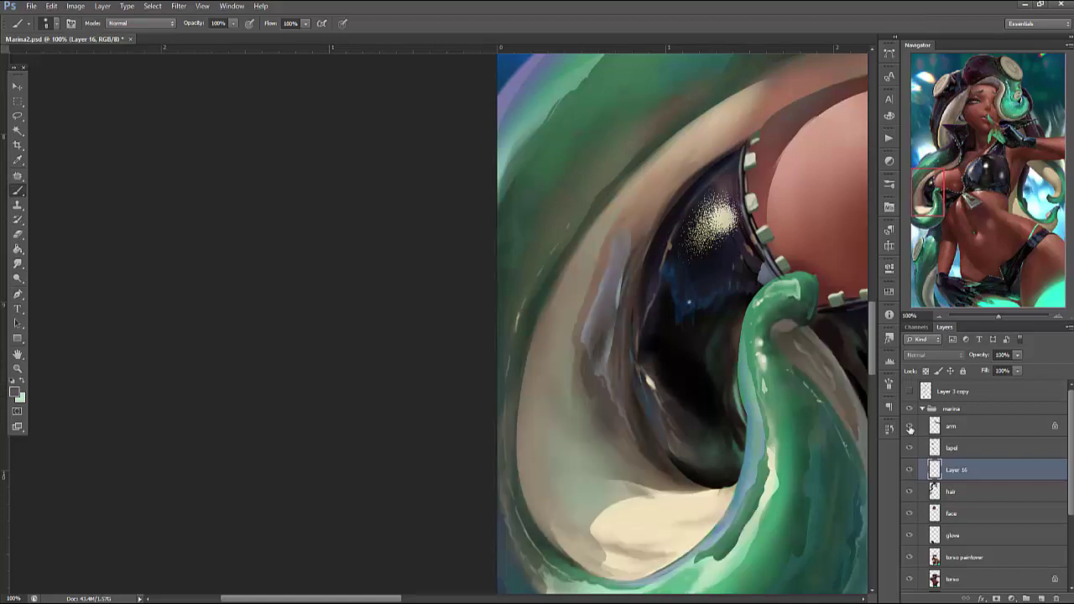
Lasso the painted fold on the tan underside, warp it into a wider curve toward the black top, and clear the selection
key("l")
left_click_drag(717, 392, 700, 386)
key("ctrl+t")
right_click(643, 280)
left_click(672, 374)
mouse_move(604, 353)
left_mouse_down()
mouse_move(665, 315)
mouse_move(718, 304)
mouse_move(657, 286)
left_mouse_up()
left_click_drag(653, 335, 648, 492)
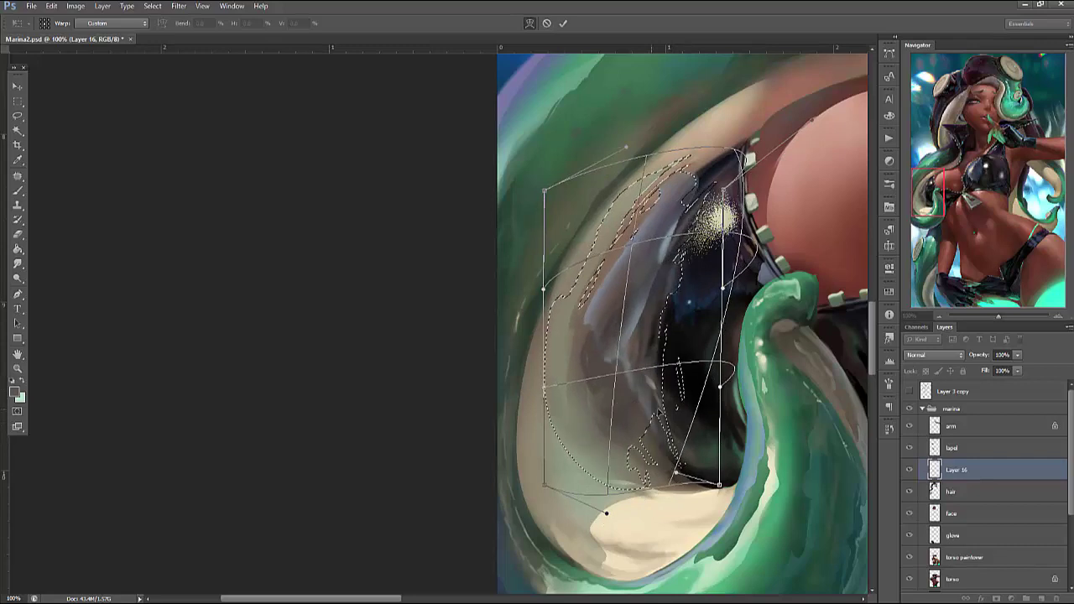
key("Return")
key("ctrl+d")
Erase the warped paint that spills over the black top and soften the fold's edges on the tan underside
key("e")
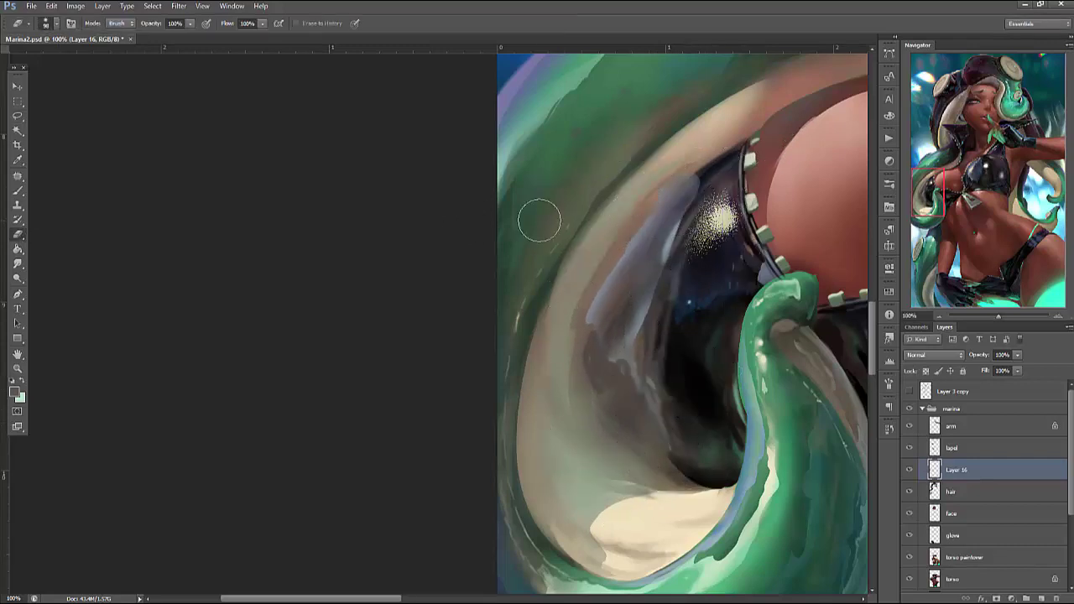
left_click_drag(705, 172, 688, 309)
mouse_move(638, 403)
left_mouse_down()
mouse_move(658, 255)
mouse_move(683, 367)
left_mouse_up()
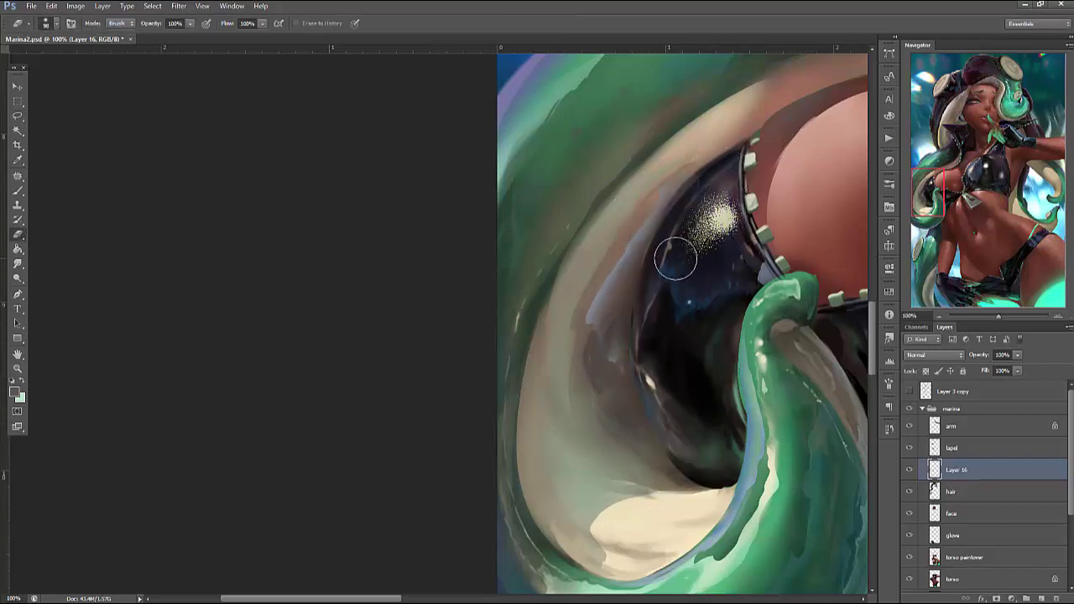
left_click_drag(599, 271, 598, 381)
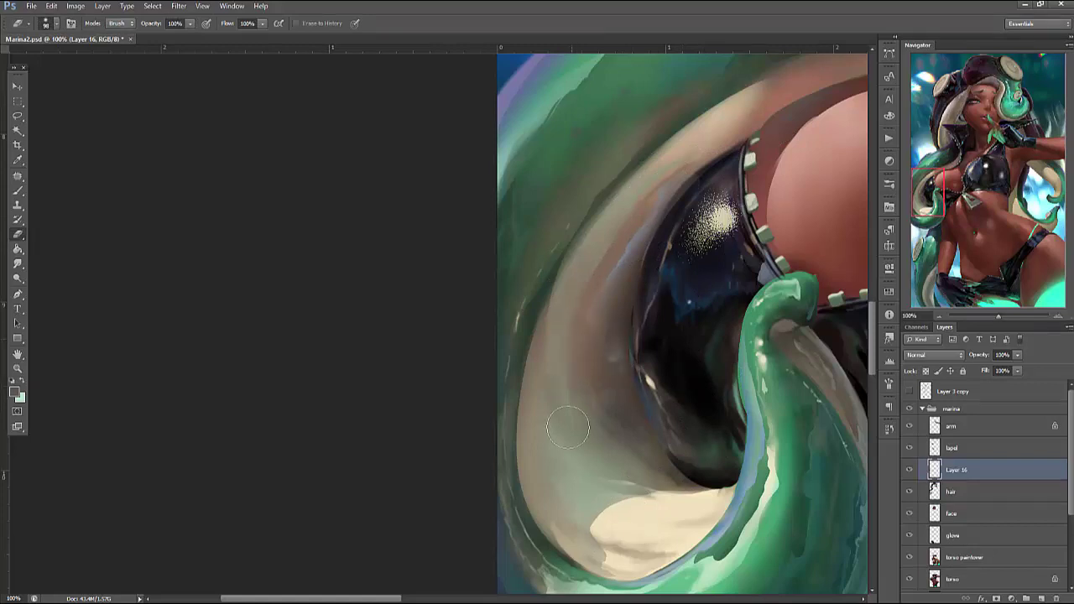
mouse_move(551, 444)
left_mouse_down()
mouse_move(576, 465)
mouse_move(620, 467)
mouse_move(637, 493)
mouse_move(623, 458)
left_mouse_up()
left_click_drag(758, 518, 664, 474)
Compare the painting with and without Layer 16 and merge that layer down into the hair layer
left_click(911, 471)
left_click(912, 471)
key("ctrl+e")
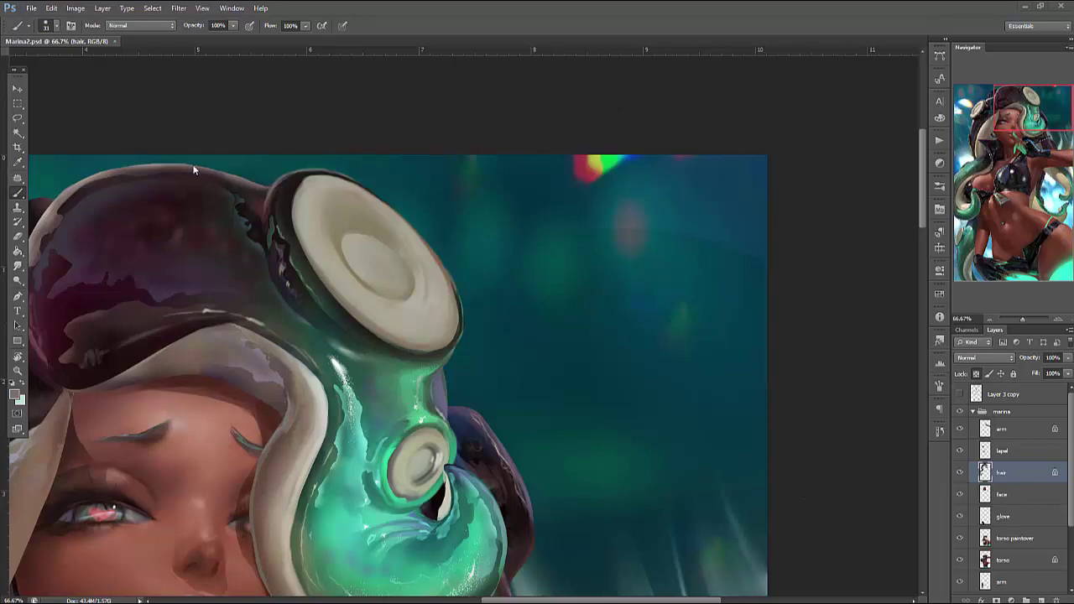
Examine the hair, top, torso, gloves and tentacles across the whole painting, up close and at 33.33% zoom
left_click_drag(1048, 113, 1019, 181)
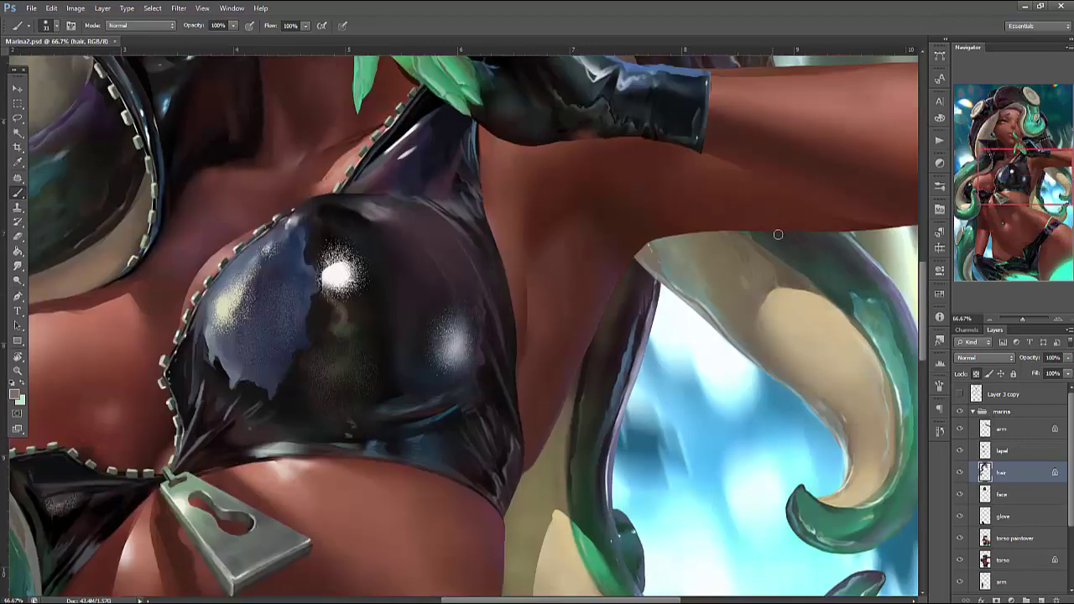
left_click_drag(802, 432, 781, 360)
left_click_drag(417, 444, 700, 343)
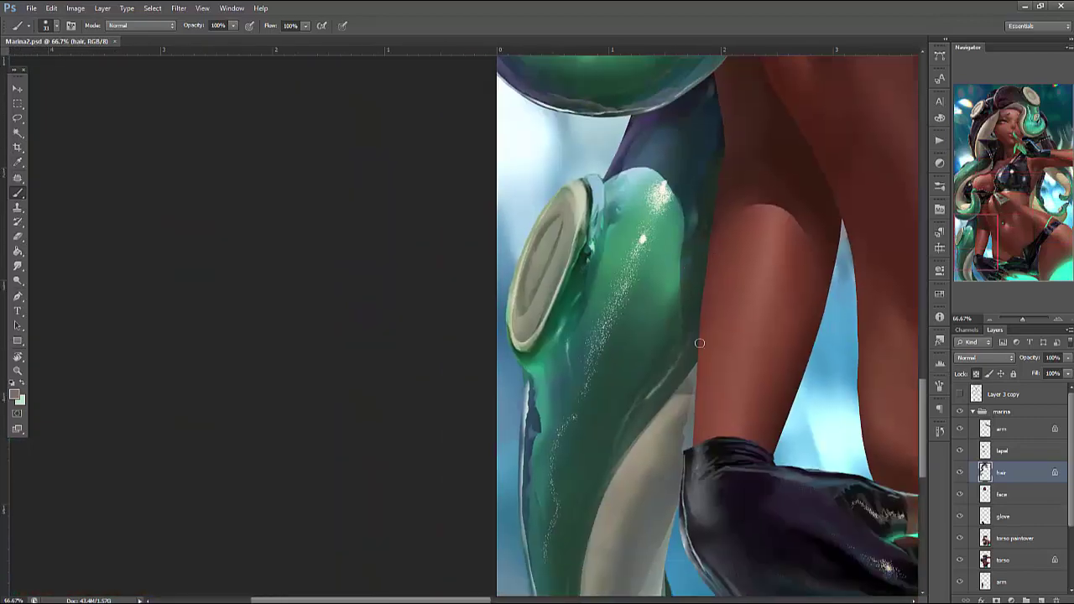
left_click_drag(608, 459, 554, 451)
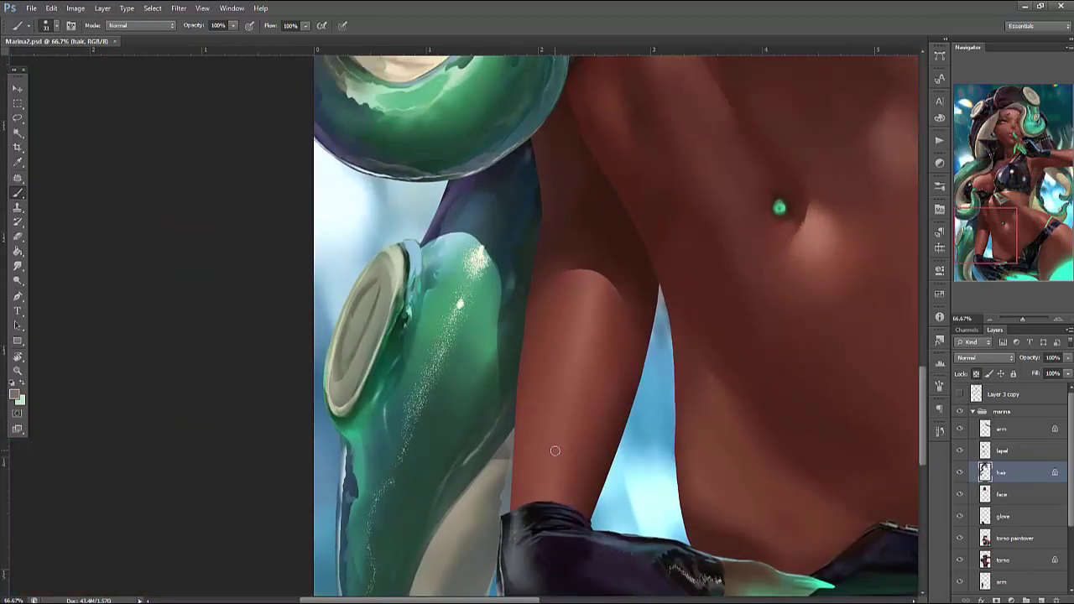
left_click_drag(595, 244, 599, 420)
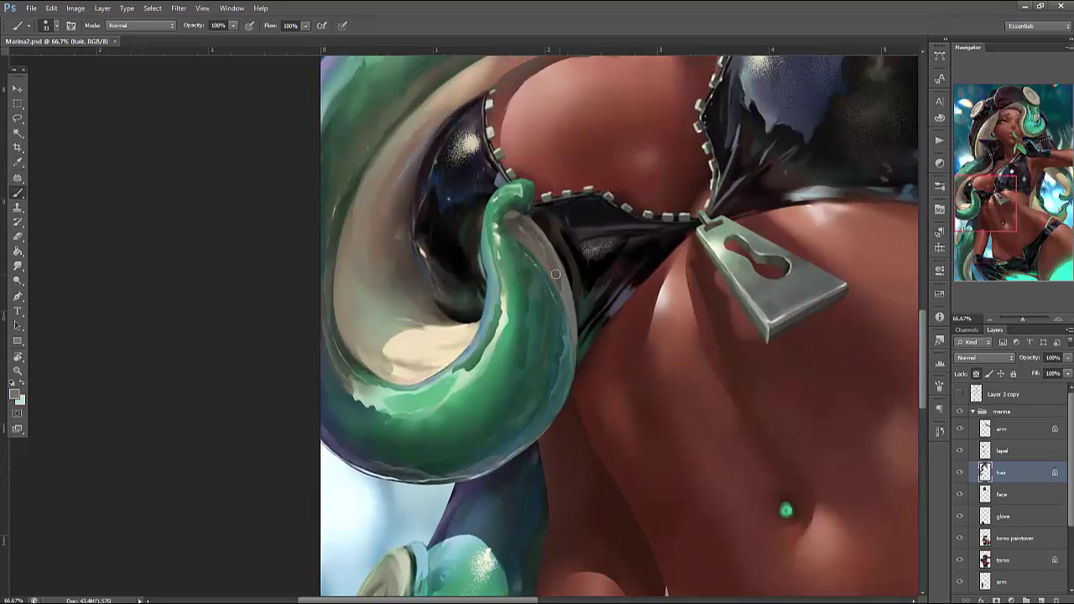
left_click_drag(537, 191, 587, 503)
left_click_drag(420, 126, 237, 483)
left_click_drag(741, 168, 873, 436)
left_click_drag(588, 420, 529, 277)
left_click_drag(545, 503, 419, 239)
left_click_drag(649, 423, 618, 275)
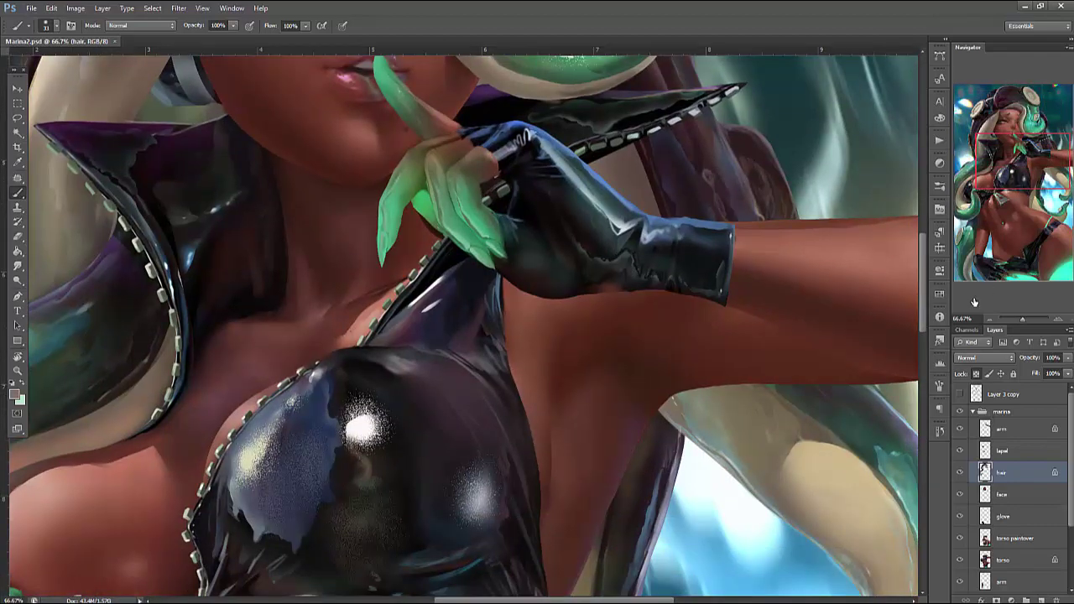
left_click(988, 319)
left_click(989, 319)
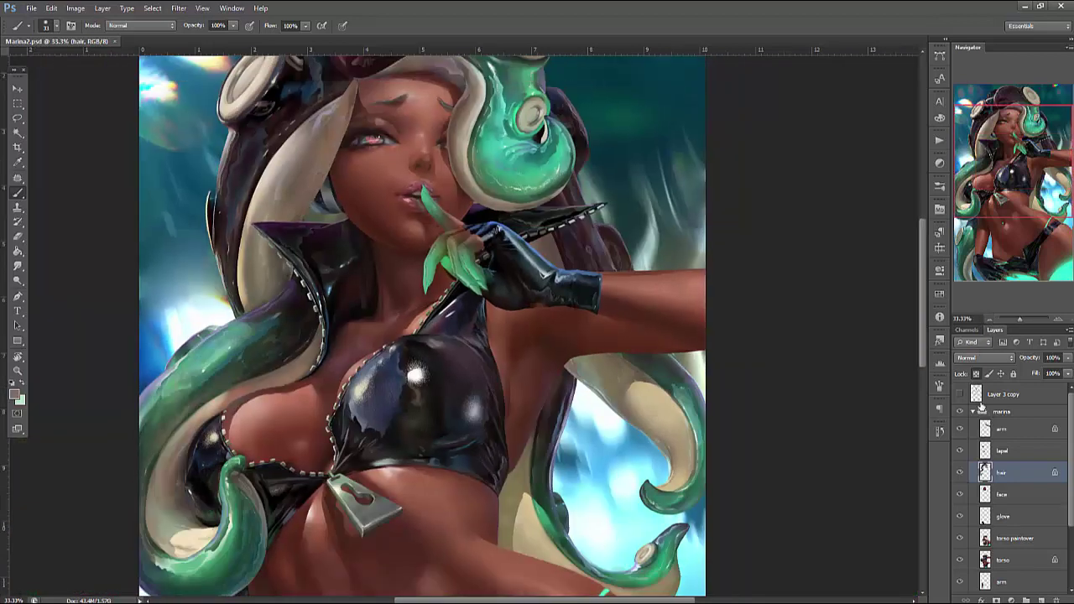
Collapse the marina group and add a new empty layer between the marina and bg groups
left_click(975, 412)
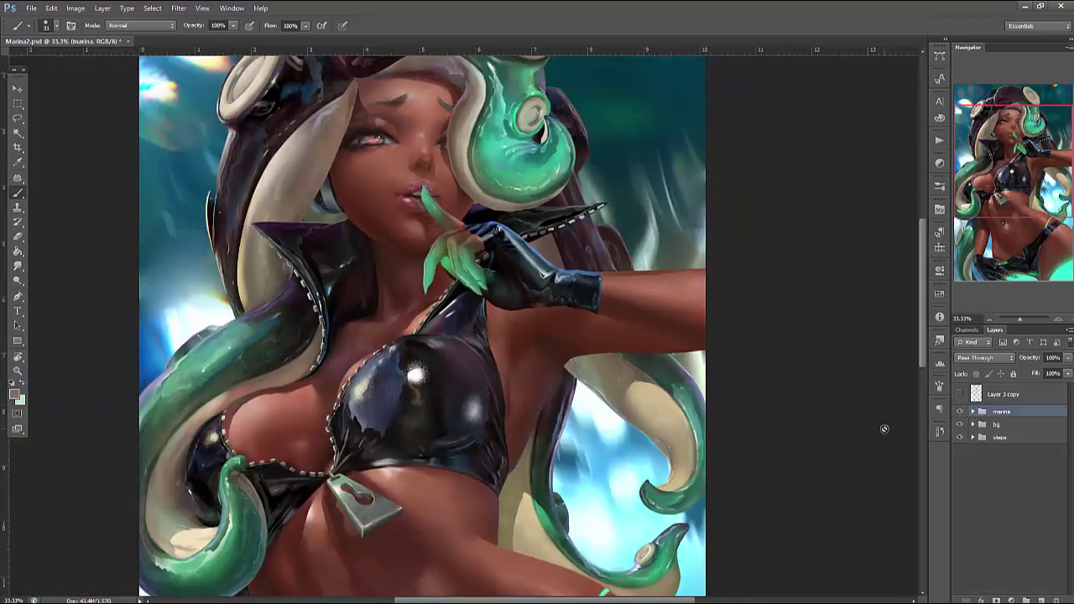
left_click_drag(1040, 149, 1032, 48)
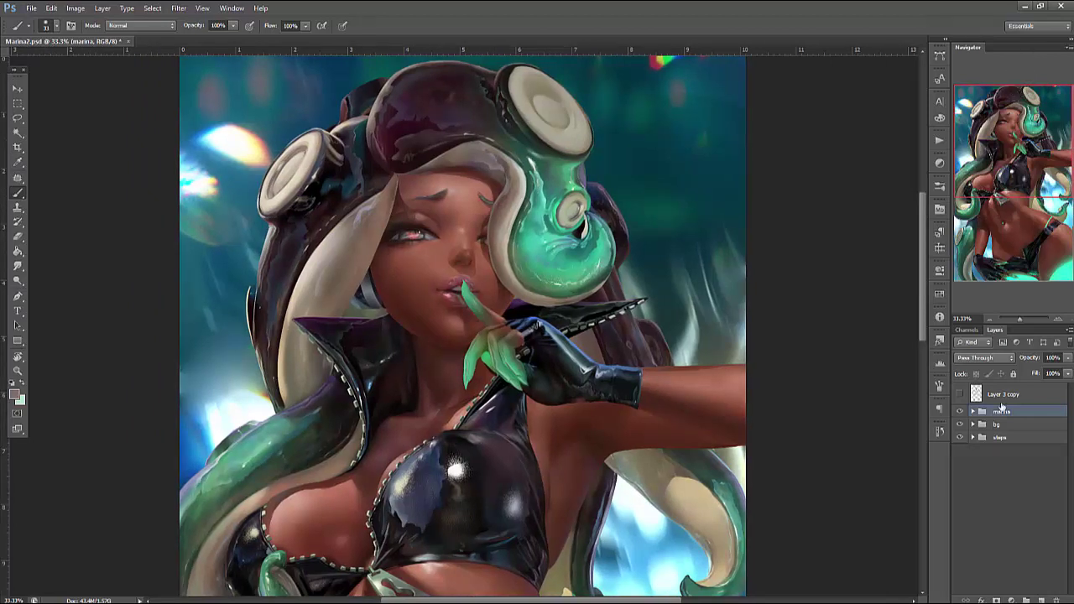
left_click(994, 426)
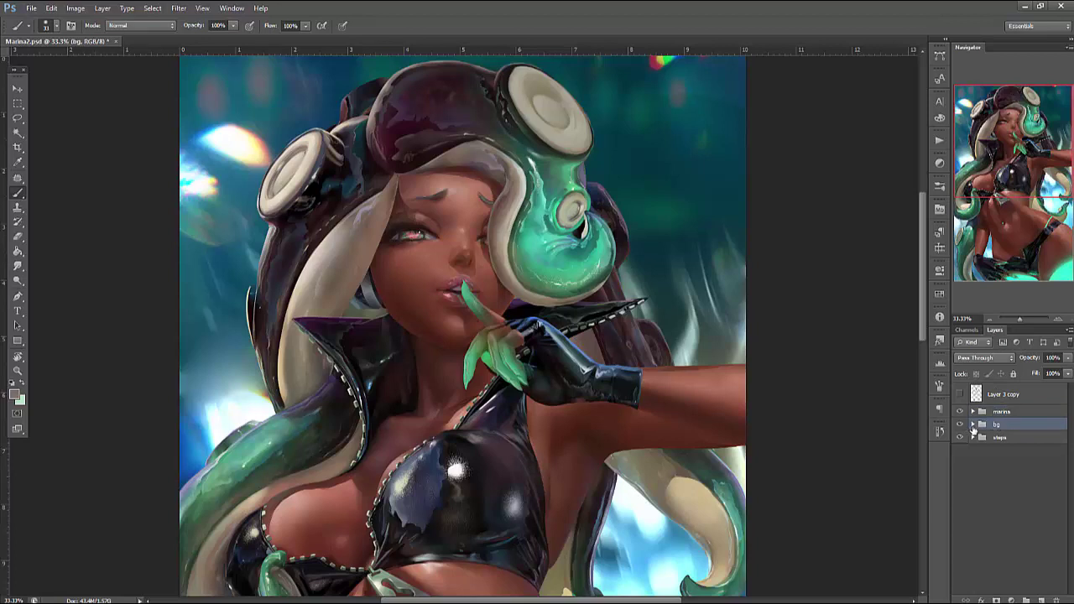
left_click(973, 425)
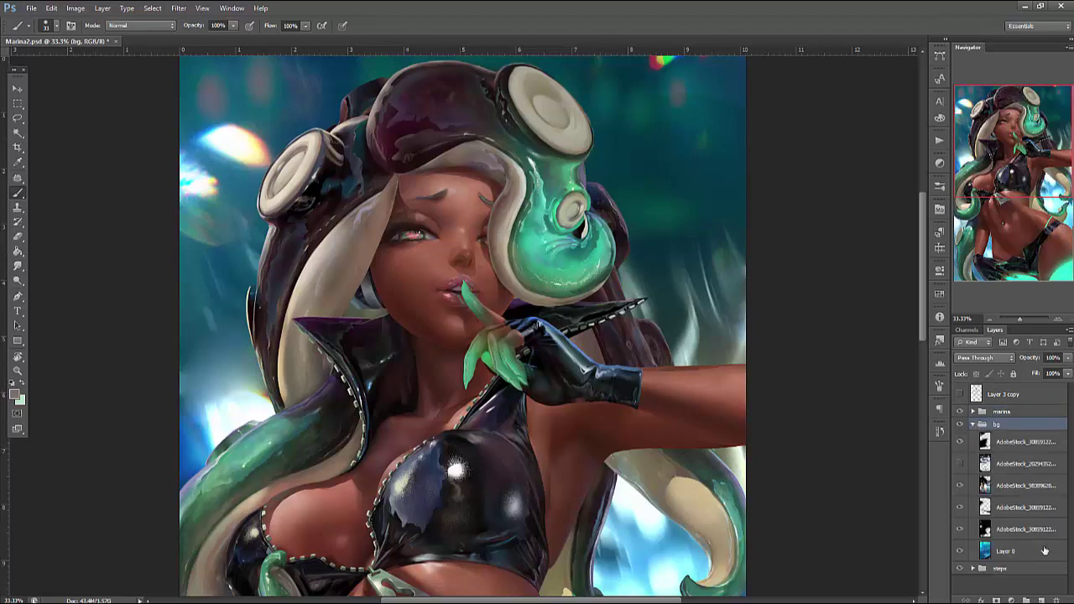
left_click(974, 425)
left_click(1041, 601)
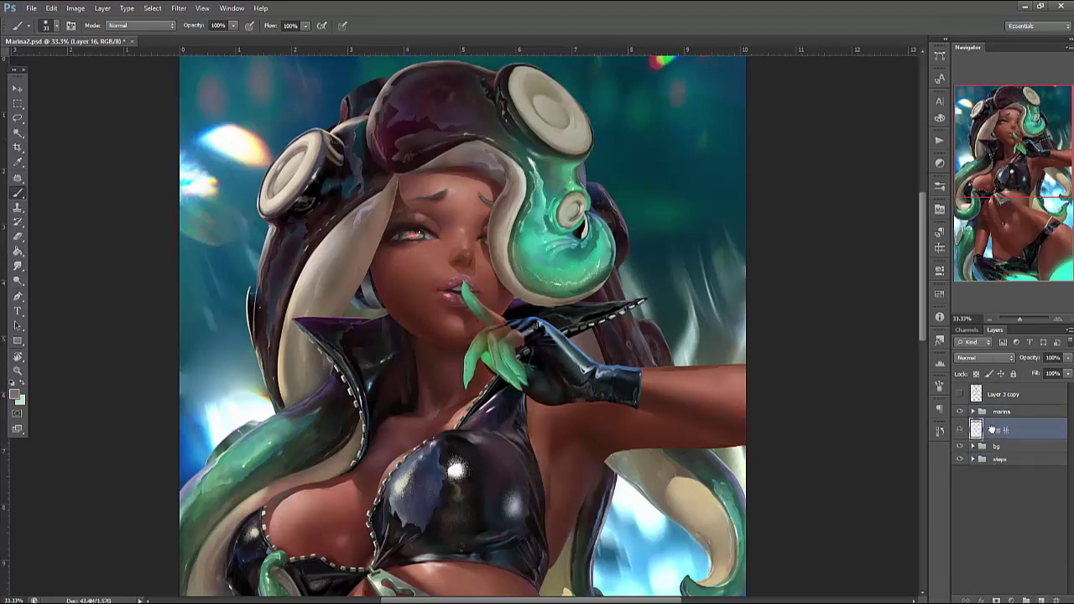
Lasso irregular, wavy tendril-like shapes along the painting's right edge, from beside the headphone down past the curled tentacles
key("l")
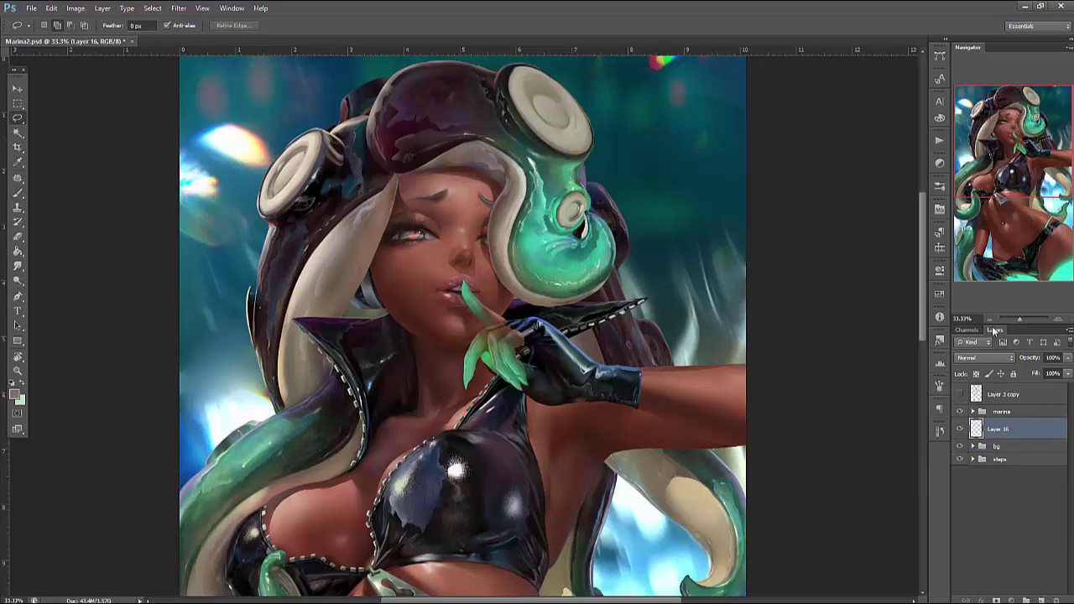
key("ctrl+minus")
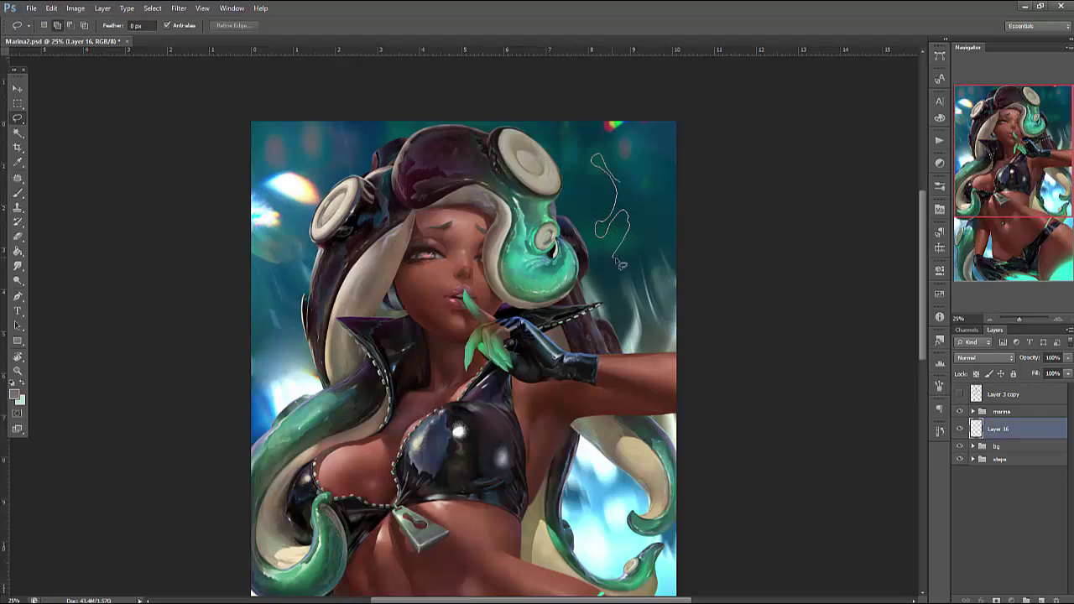
mouse_move(665, 237)
left_mouse_down()
mouse_move(649, 212)
mouse_move(696, 240)
mouse_move(670, 241)
mouse_move(679, 196)
mouse_move(679, 231)
mouse_move(653, 260)
mouse_move(641, 243)
mouse_move(653, 288)
mouse_move(639, 330)
mouse_move(663, 282)
mouse_move(689, 284)
mouse_move(672, 273)
mouse_move(690, 273)
mouse_move(686, 264)
mouse_move(628, 341)
mouse_move(620, 358)
mouse_move(646, 331)
mouse_move(633, 340)
mouse_move(622, 382)
mouse_move(638, 324)
mouse_move(641, 383)
mouse_move(655, 344)
mouse_move(641, 418)
mouse_move(564, 508)
mouse_move(589, 478)
mouse_move(648, 454)
mouse_move(661, 419)
left_mouse_up()
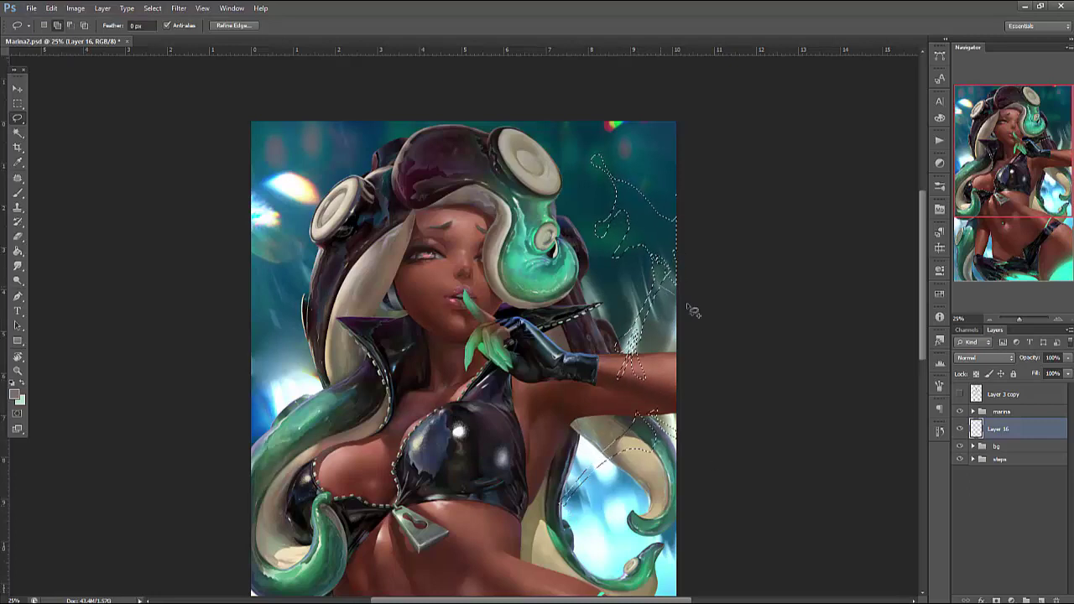
scroll(652, 419, "down", 3)
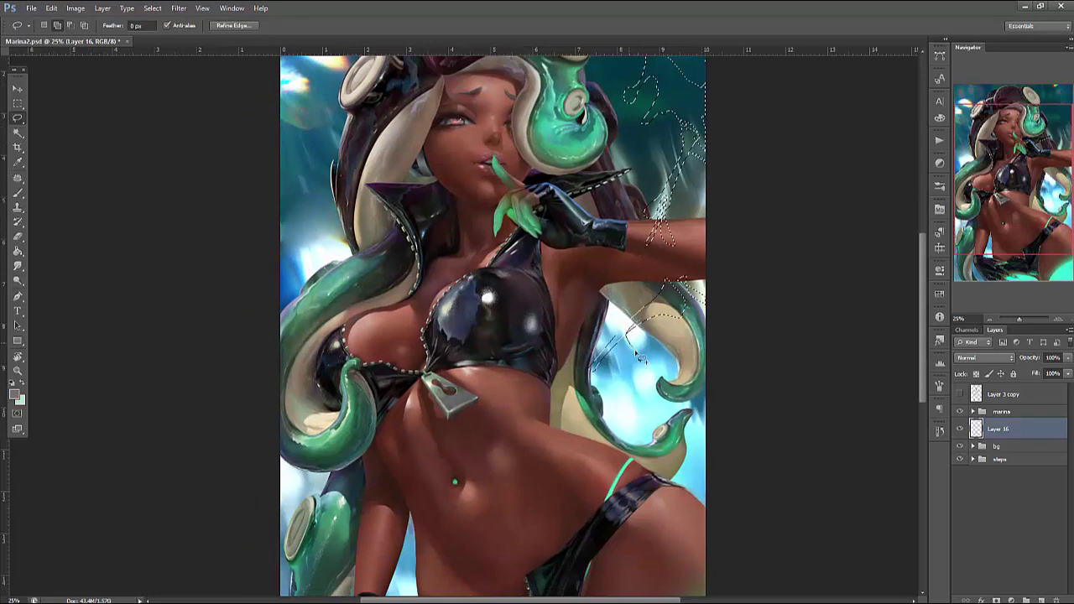
mouse_move(636, 356)
left_mouse_down()
mouse_move(678, 347)
mouse_move(672, 339)
mouse_move(640, 345)
mouse_move(663, 375)
mouse_move(670, 362)
mouse_move(641, 381)
left_mouse_up()
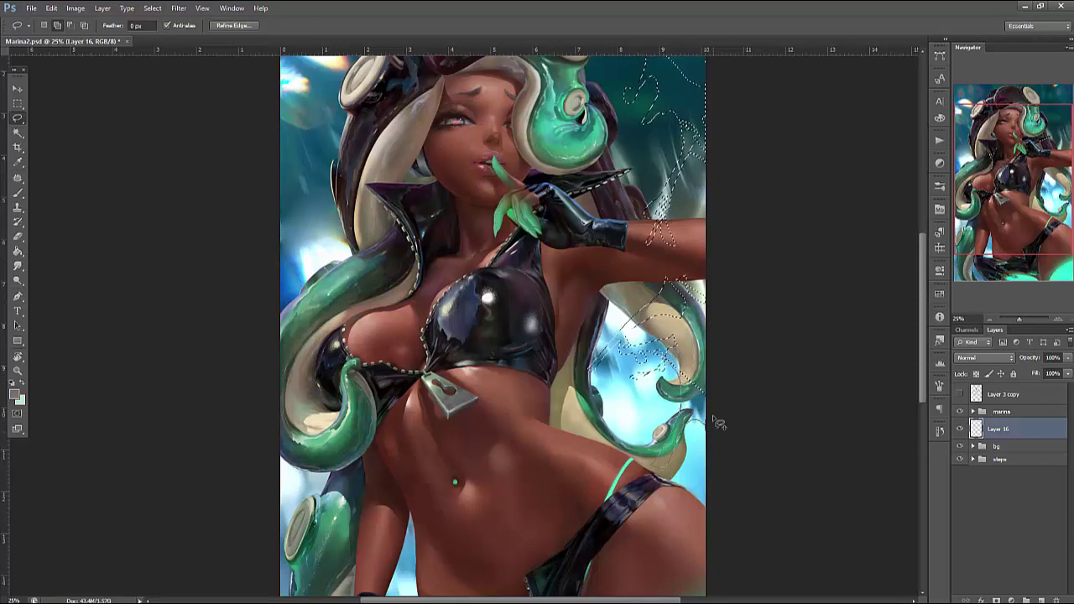
left_click_drag(714, 397, 695, 426)
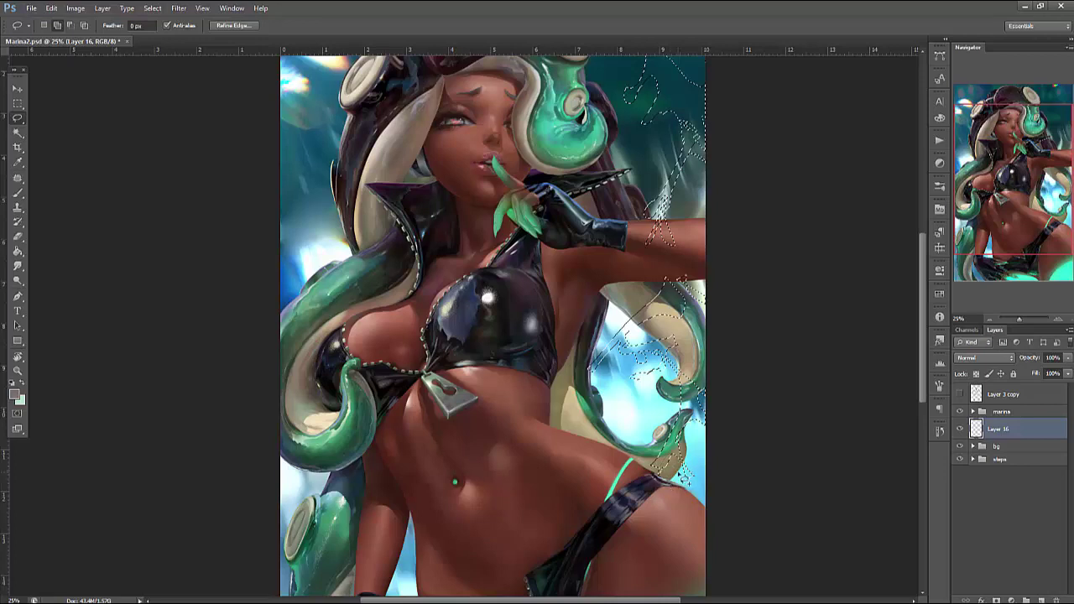
Add wavy freehand shapes to the selection along the painting's left edge, beside the dark hair and above the green tentacle
mouse_move(360, 336)
left_mouse_down()
mouse_move(558, 401)
mouse_move(476, 303)
left_mouse_up()
left_click_drag(501, 382, 504, 386)
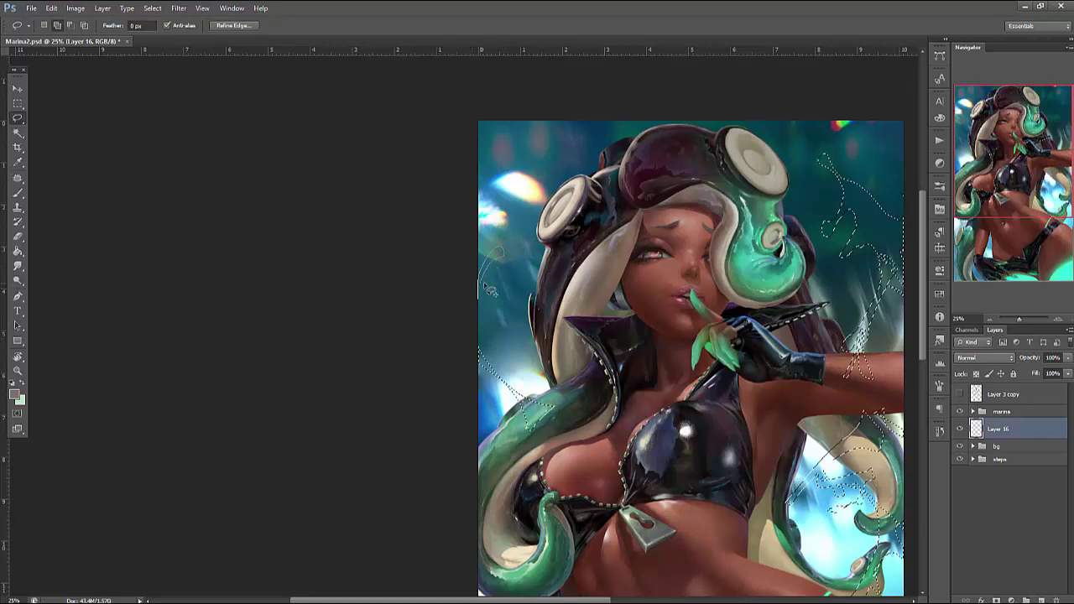
left_click_drag(470, 292, 517, 235)
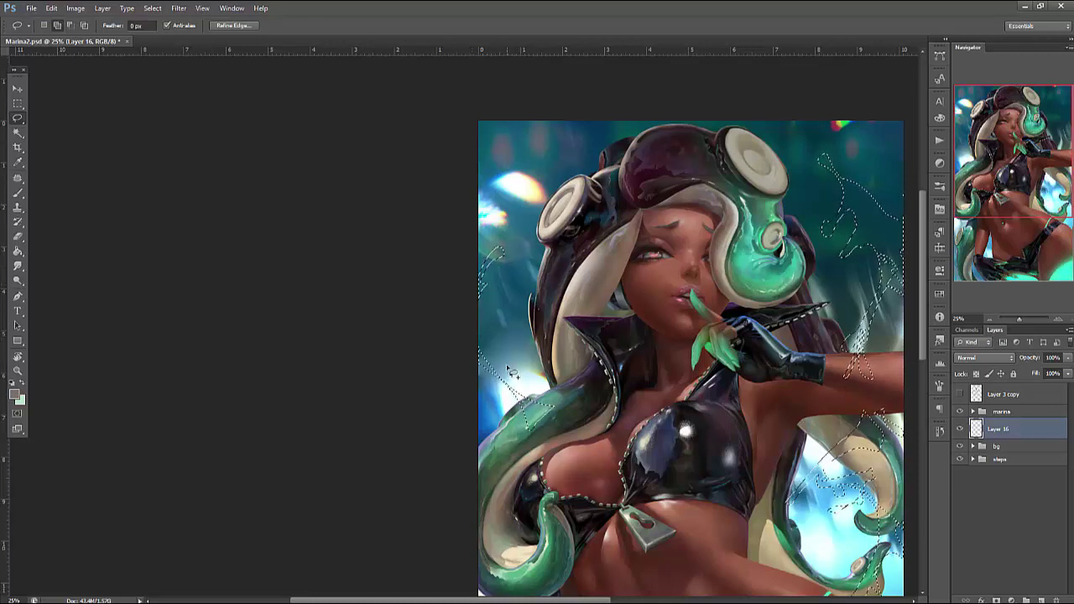
left_click_drag(486, 284, 554, 227)
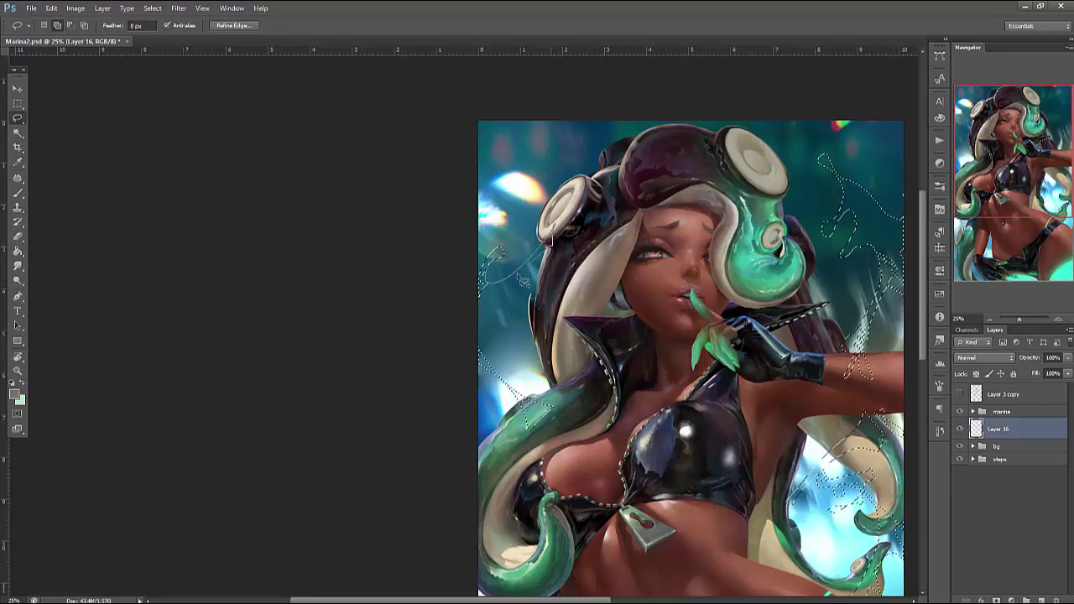
left_click_drag(507, 383, 504, 387)
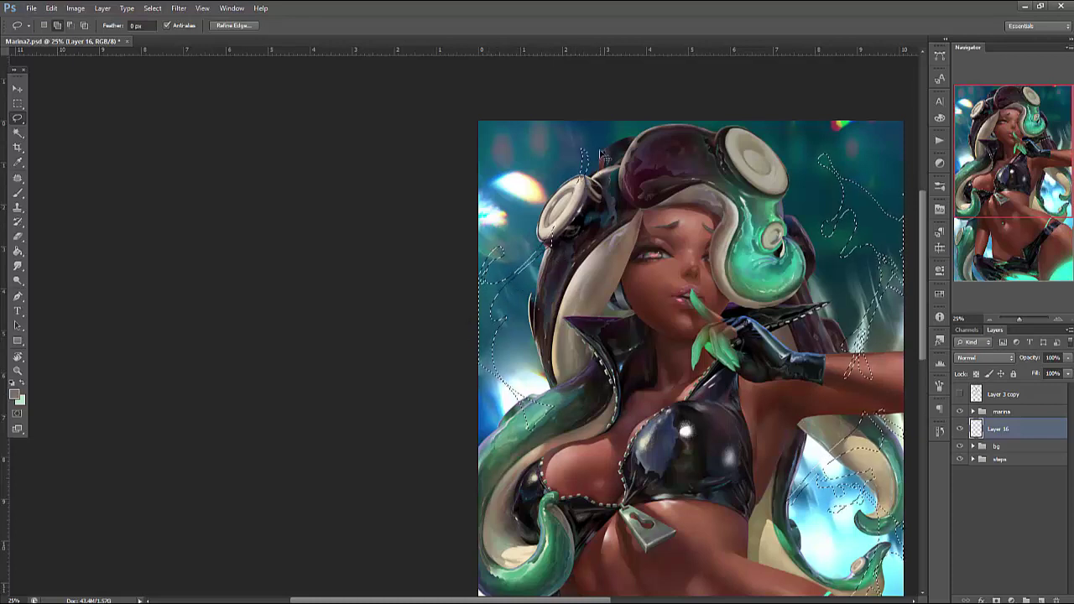
Add irregular shapes to the selection around the lowered forearm, the gloved hand and the painting's lower-left corner
mouse_move(610, 149)
left_mouse_down()
mouse_move(548, 346)
mouse_move(512, 388)
mouse_move(527, 441)
mouse_move(544, 388)
mouse_move(548, 411)
mouse_move(552, 401)
mouse_move(580, 403)
mouse_move(613, 334)
mouse_move(659, 327)
mouse_move(648, 366)
mouse_move(458, 267)
mouse_move(475, 323)
mouse_move(470, 267)
mouse_move(590, 386)
left_mouse_up()
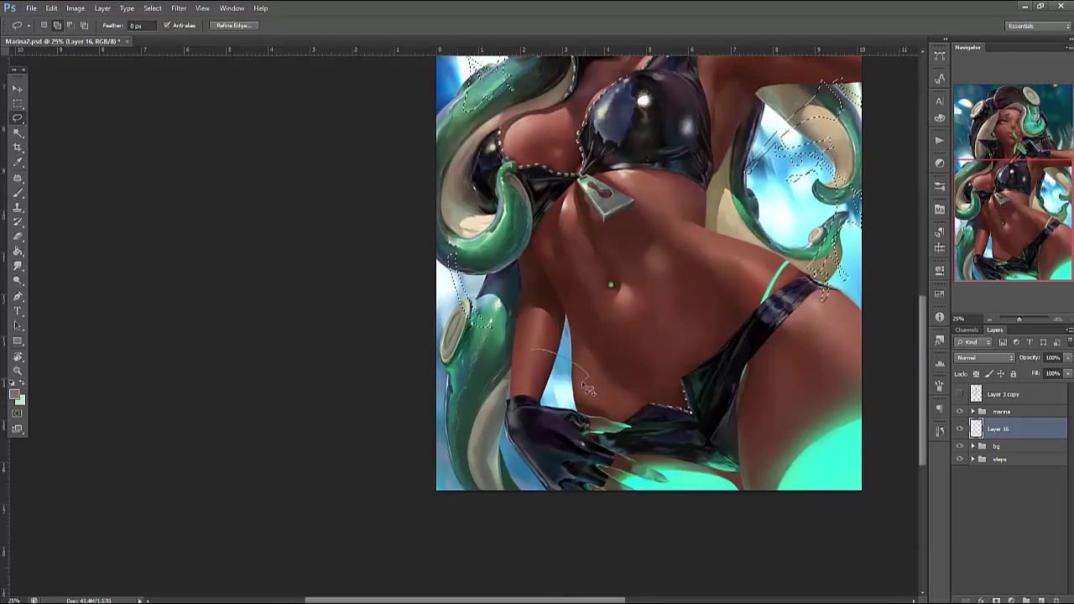
left_click_drag(522, 398, 518, 392)
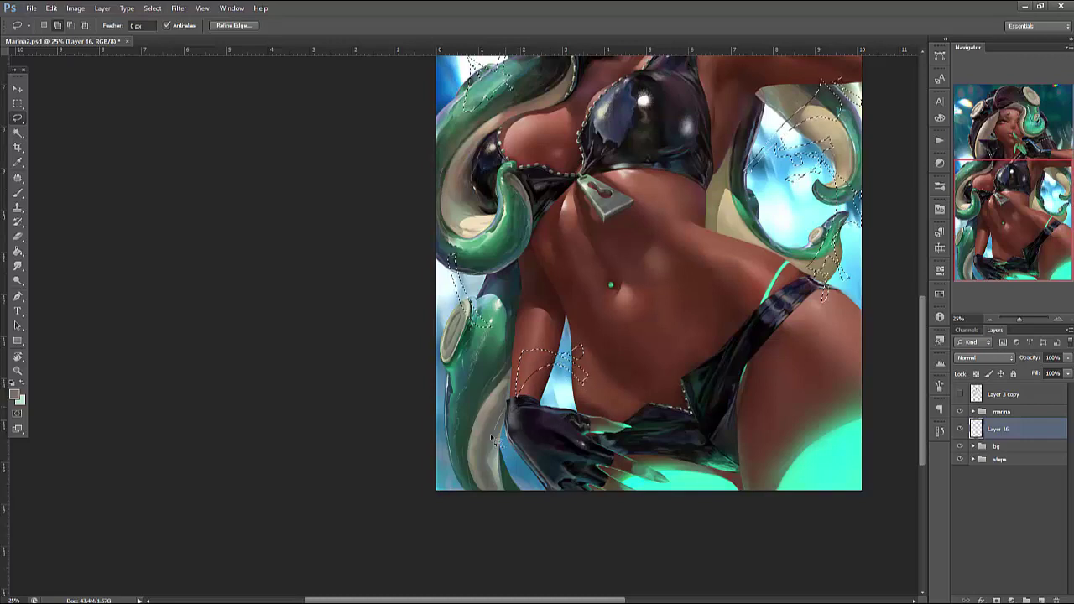
mouse_move(527, 444)
left_mouse_down()
mouse_move(516, 403)
mouse_move(583, 440)
mouse_move(588, 487)
mouse_move(524, 445)
left_mouse_up()
left_click_drag(444, 465, 468, 438)
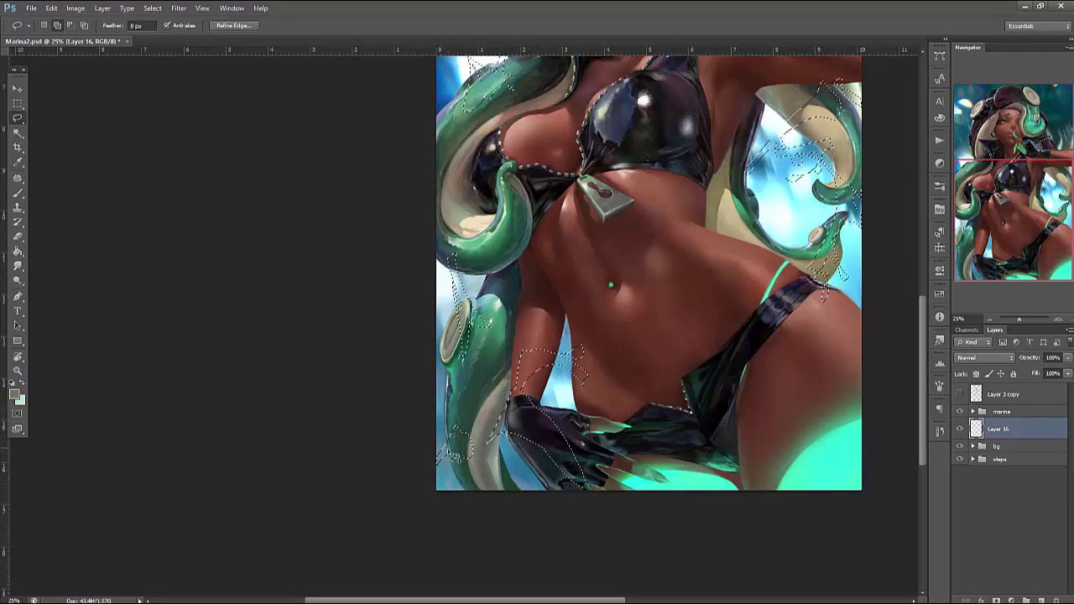
Set the foreground colour to a bright turquoise and fill the lassoed splash shapes on Layer 16 with it
scroll(752, 509, "up", 5)
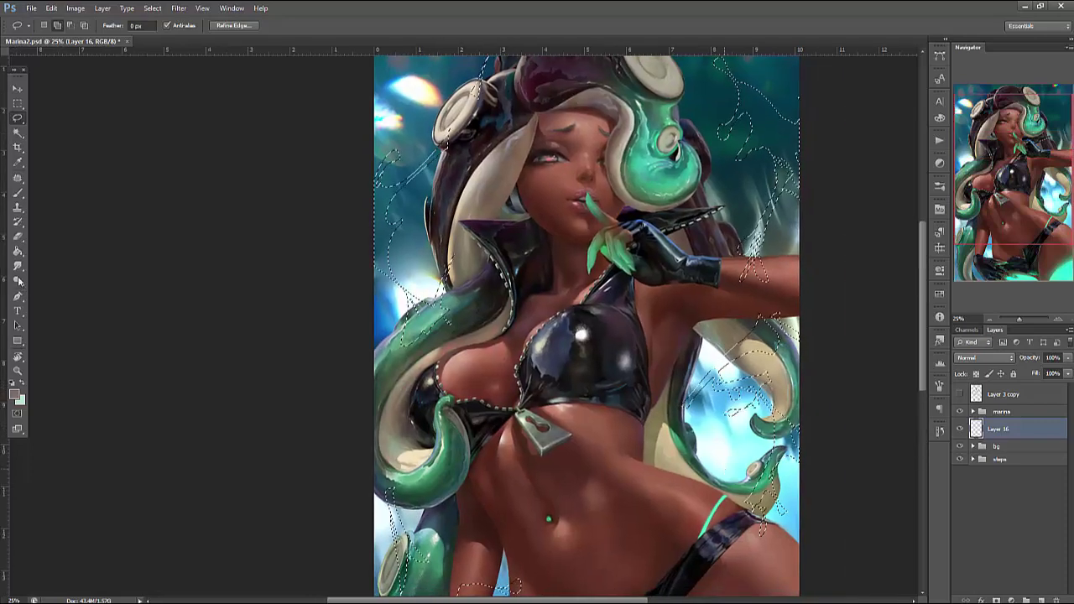
key("i")
left_click(15, 393)
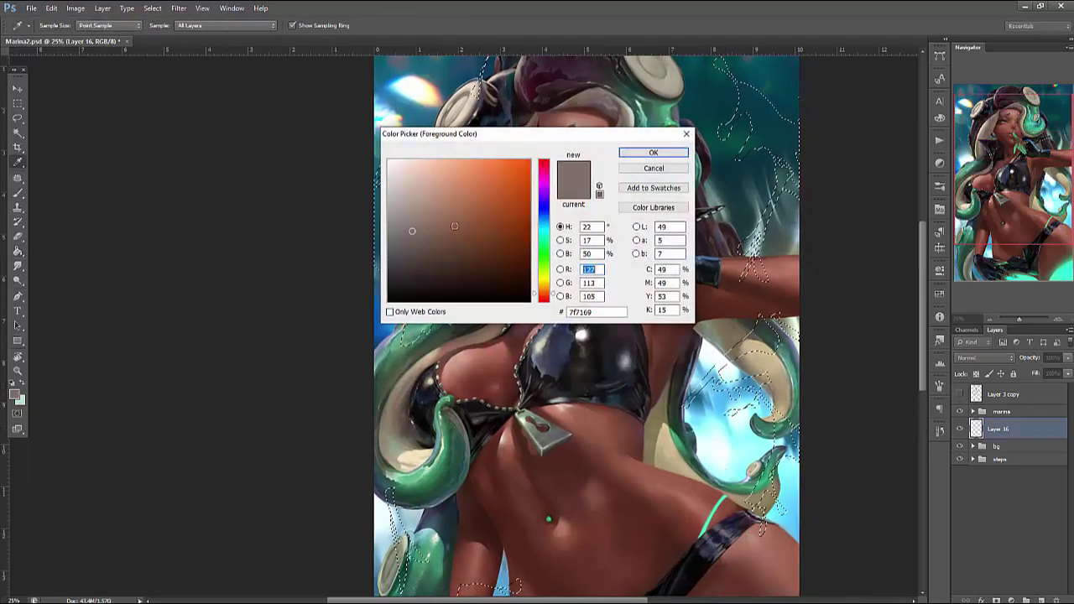
left_click(543, 245)
left_click(484, 222)
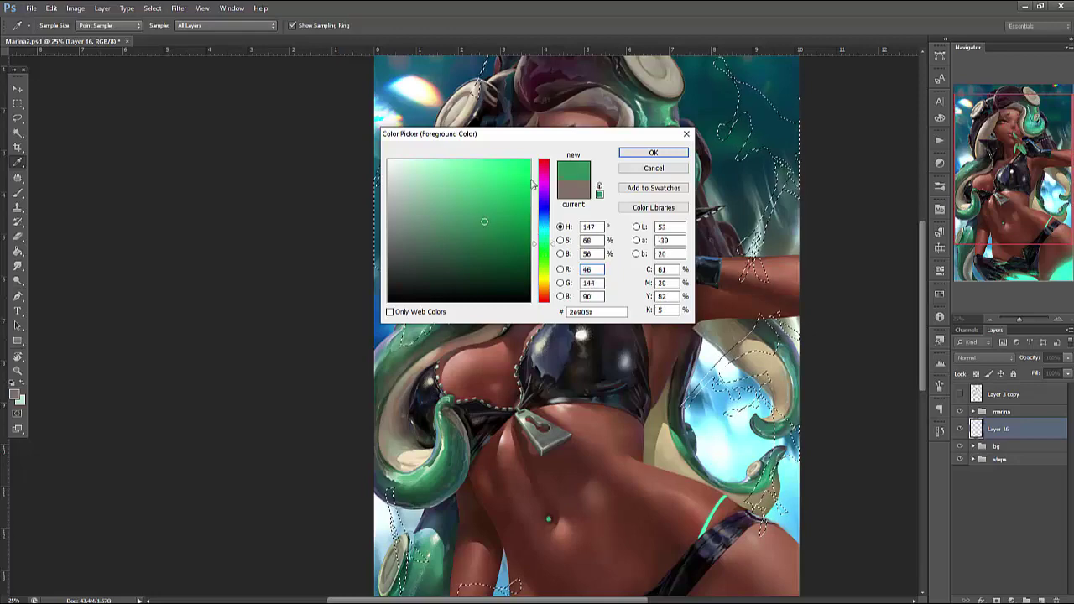
left_click(480, 188)
left_click_drag(547, 243, 548, 235)
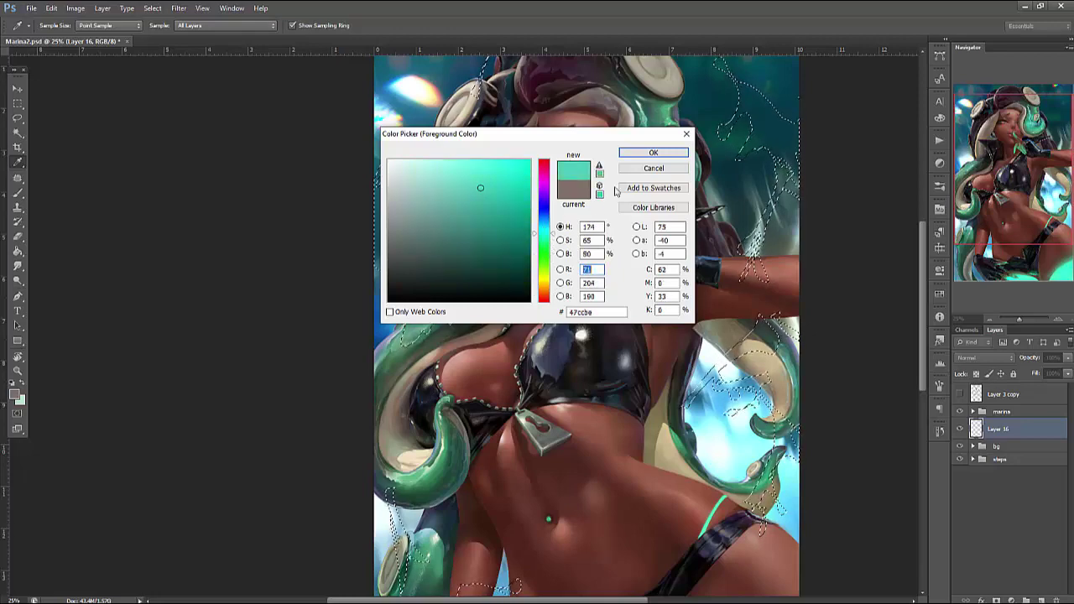
left_click(653, 152)
key("g")
left_click(735, 355)
scroll(750, 383, "down", 5)
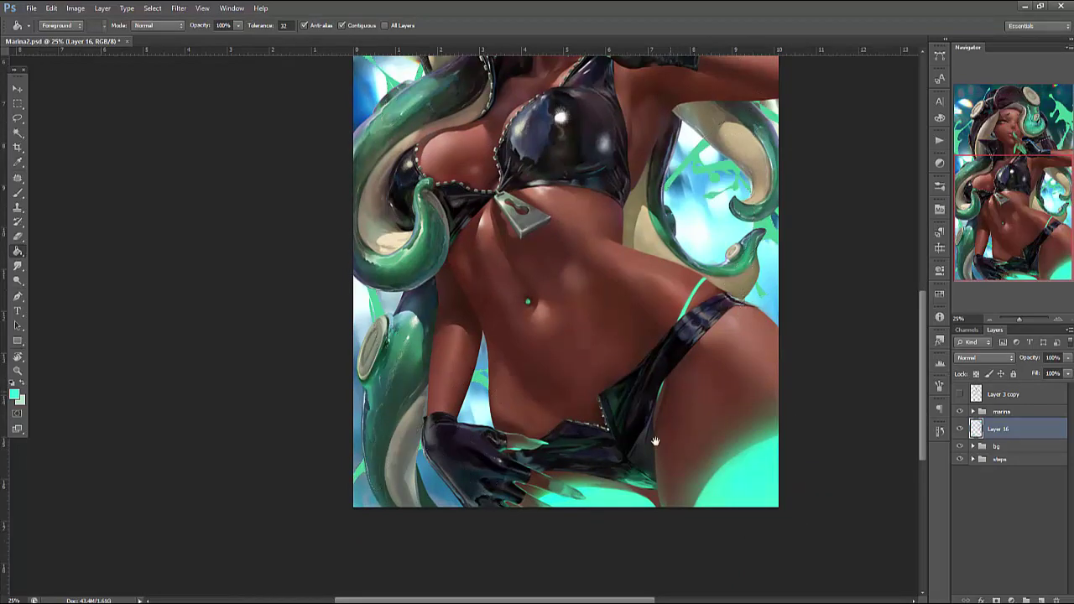
Recolour the filled splash shapes to a slightly bluer turquoise and clear the selection
scroll(640, 495, "up", 8)
left_click(707, 315)
key("ctrl+z")
key("ctrl+z")
key("ctrl+z")
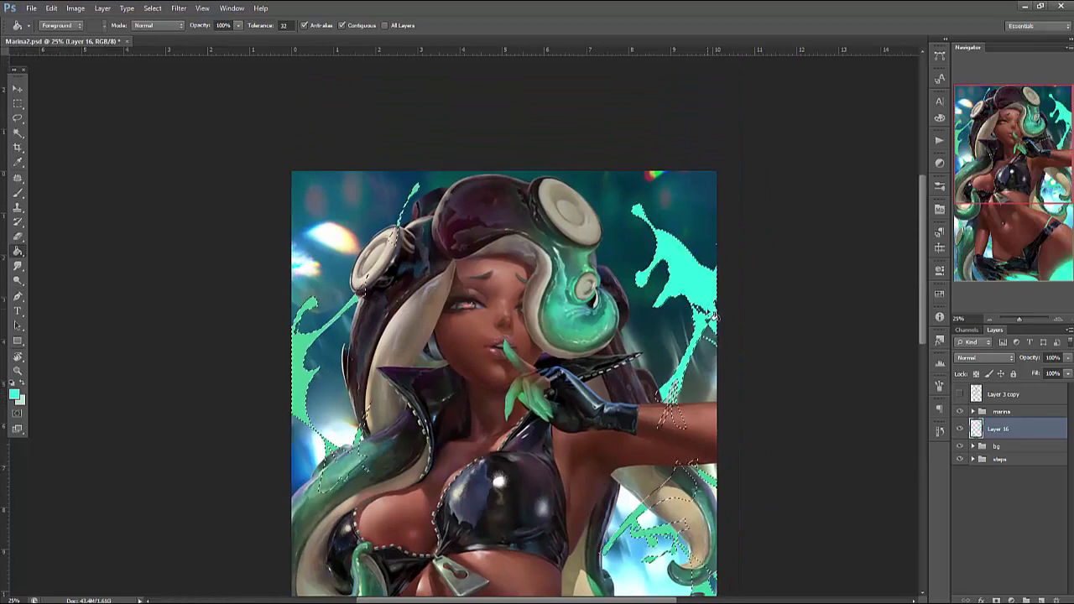
key("ctrl+z")
key("ctrl+z")
key("ctrl+z")
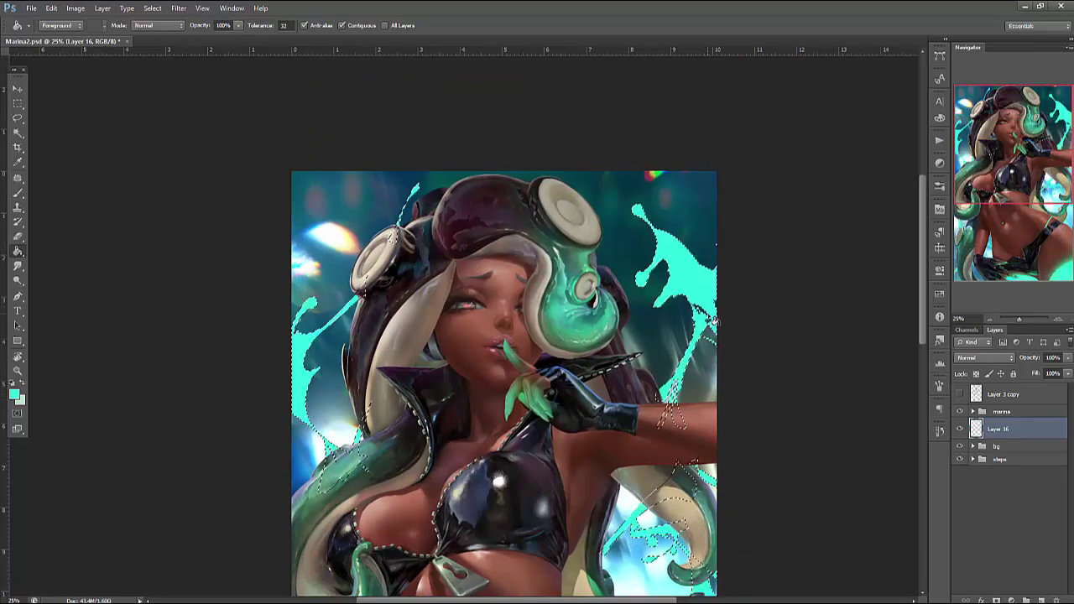
key("ctrl+d")
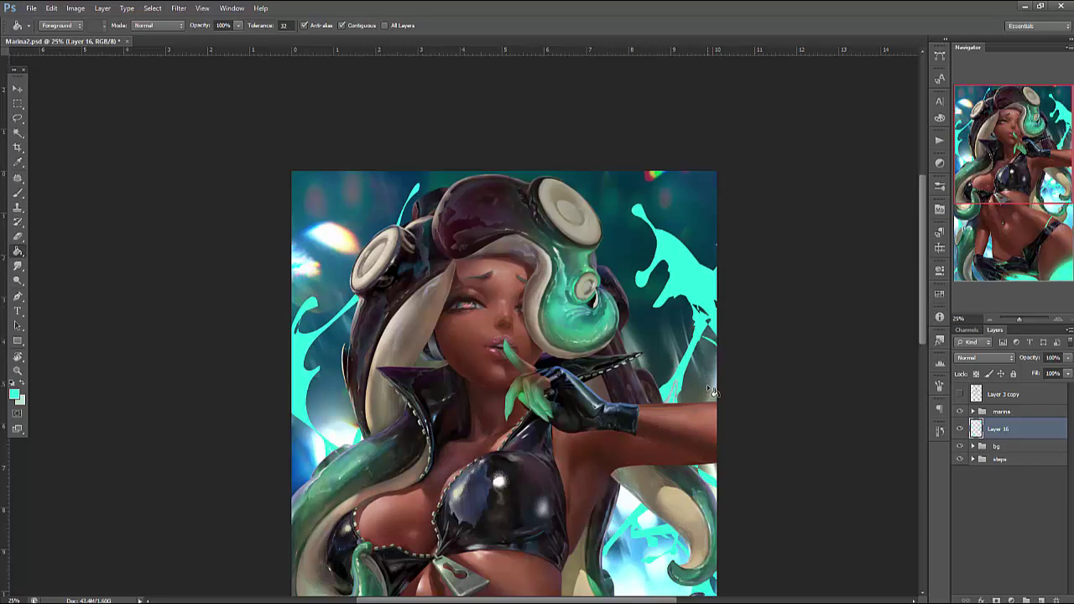
Try to move and warp the lassoed turquoise splash between the hair and the painting's right edge
key("ctrl+shift+d")
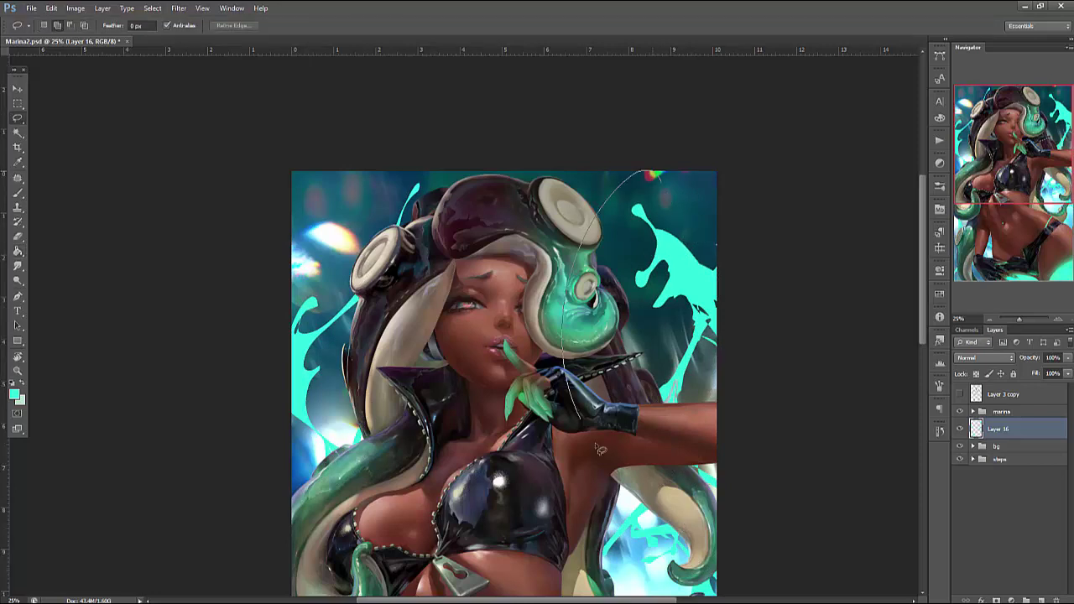
key("ctrl+t")
right_click(655, 245)
left_click(681, 318)
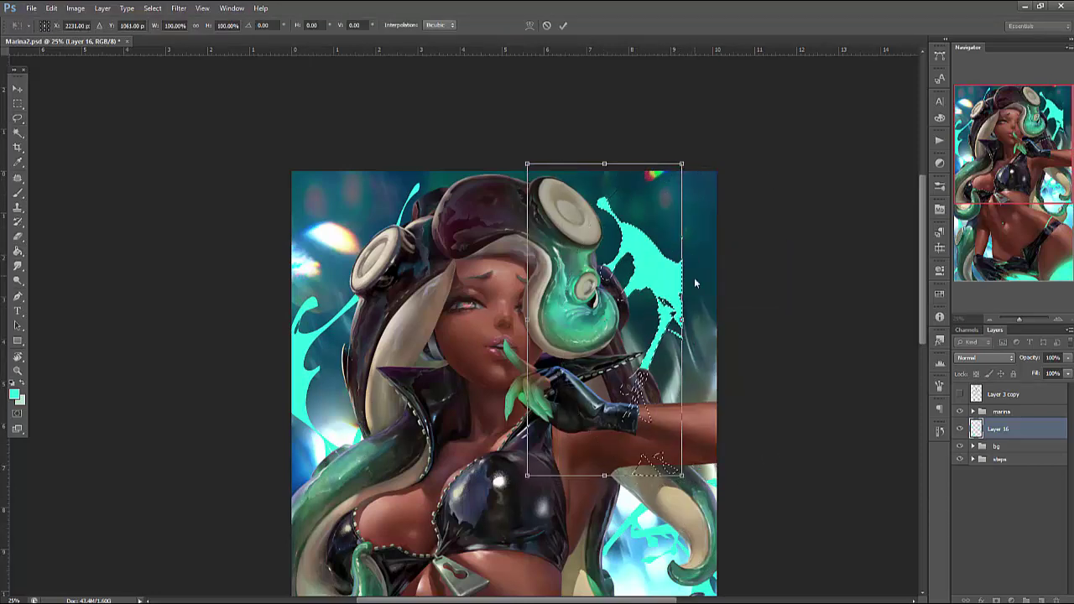
right_click(661, 200)
left_click(688, 350)
left_click_drag(621, 197, 613, 128)
mouse_move(662, 313)
left_mouse_down()
mouse_move(701, 242)
mouse_move(676, 319)
left_mouse_up()
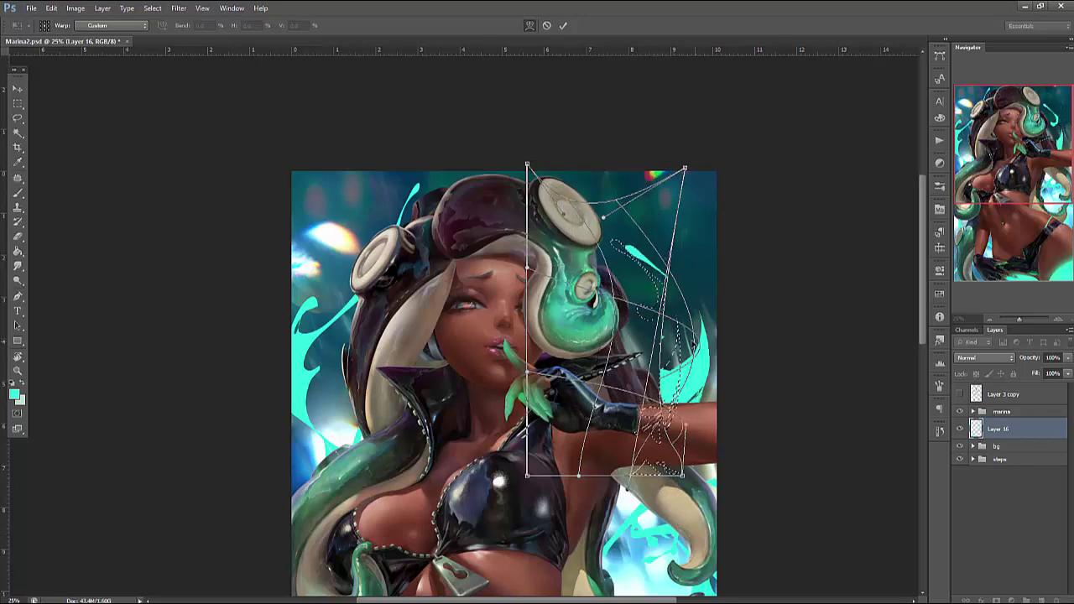
mouse_move(684, 474)
left_mouse_down()
mouse_move(742, 458)
mouse_move(757, 485)
mouse_move(686, 475)
left_mouse_up()
mouse_move(607, 212)
left_mouse_down()
mouse_move(743, 168)
mouse_move(620, 215)
left_mouse_up()
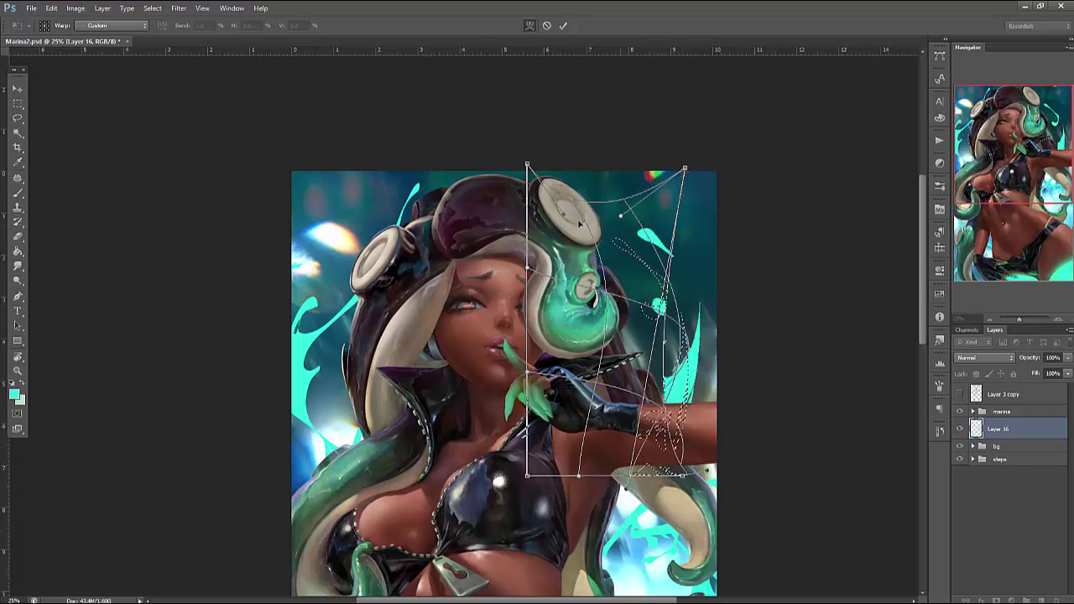
mouse_move(629, 474)
left_mouse_down()
mouse_move(579, 470)
mouse_move(628, 475)
left_mouse_up()
left_click_drag(663, 363, 791, 369)
left_click_drag(562, 210, 545, 152)
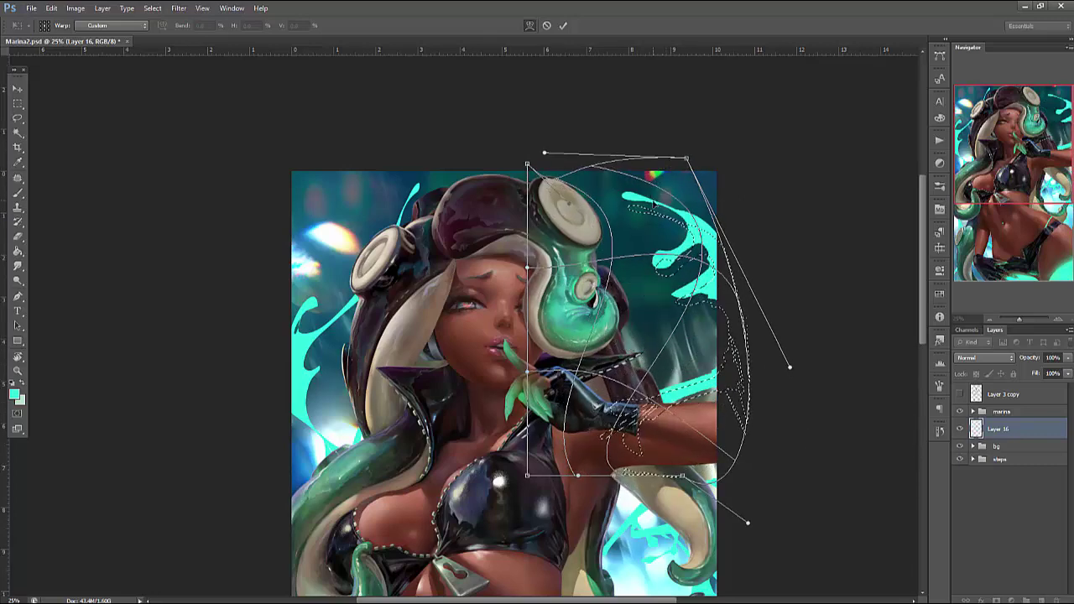
key("Return")
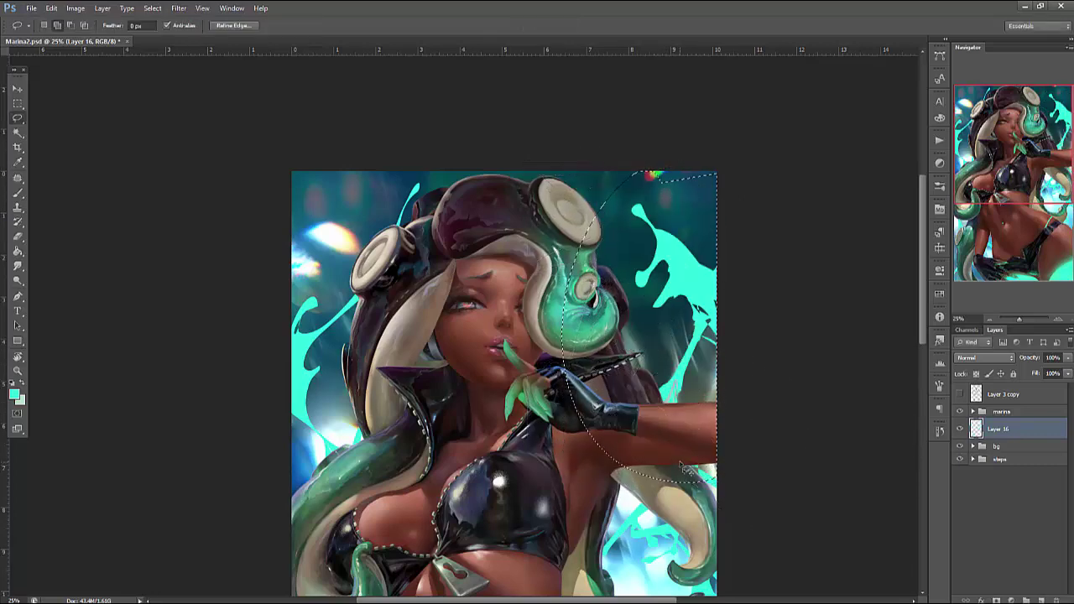
key("ctrl+d")
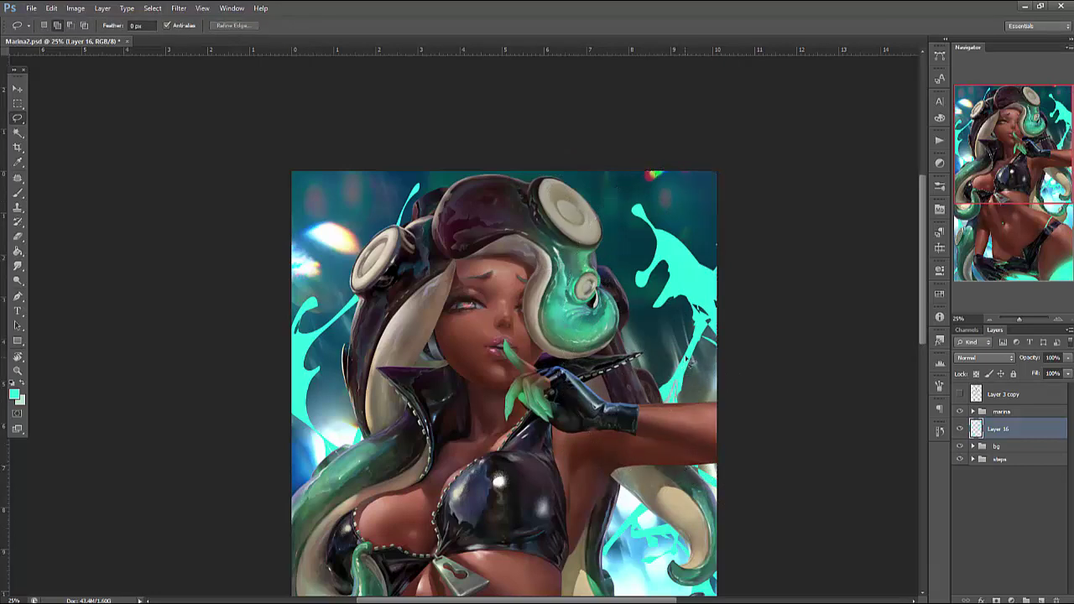
Lasso and erase the thick outer part of the splash along the painting's upper right edge
left_click_drag(710, 311, 734, 255)
left_click(705, 286)
left_click_drag(735, 304, 747, 221)
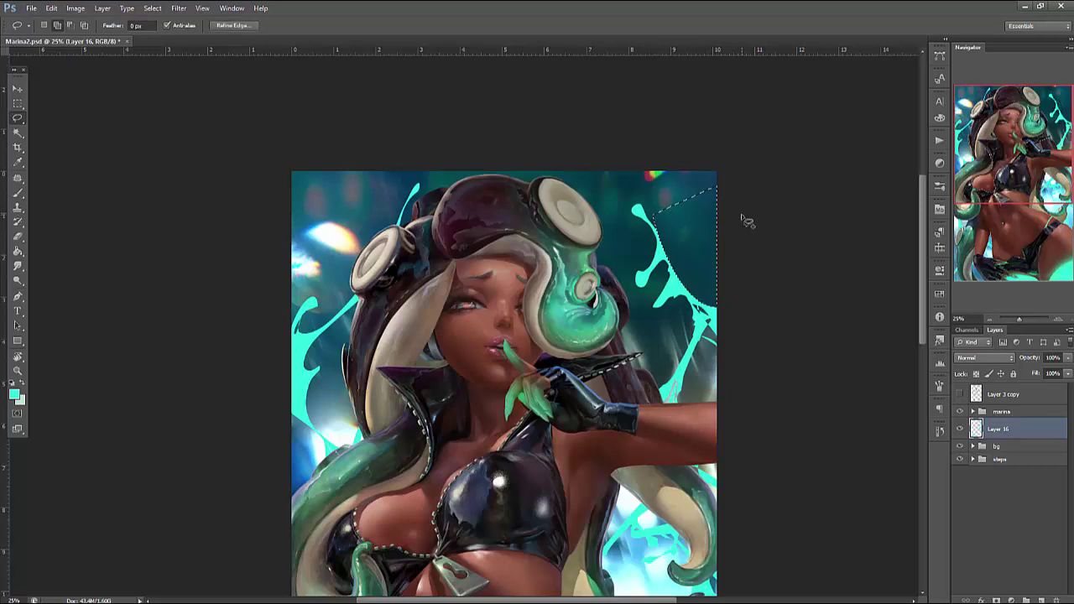
Lasso thin curved tendrils above and below the remaining right-hand splash and paint them turquoise
left_click(672, 171)
left_click_drag(686, 183, 695, 285)
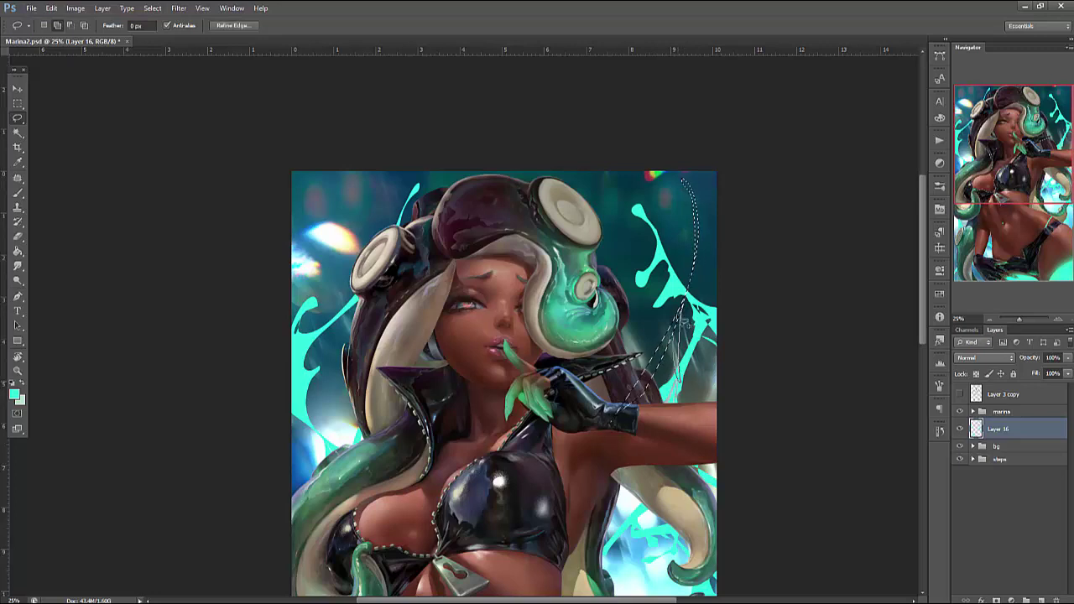
key("b")
right_click(698, 263)
key("Return")
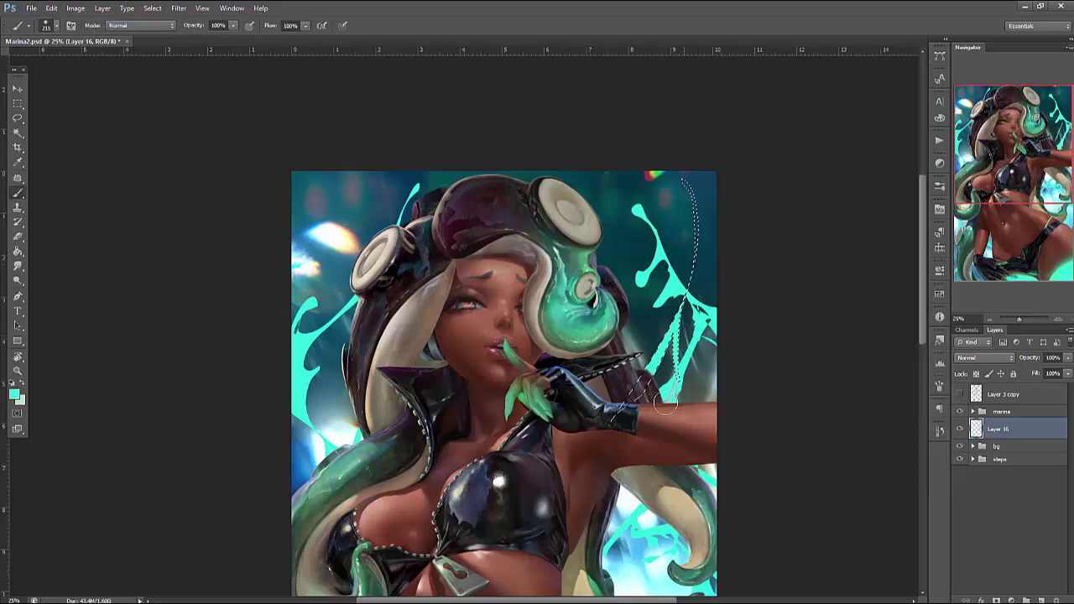
mouse_move(688, 190)
left_mouse_down()
mouse_move(694, 252)
mouse_move(684, 323)
left_mouse_up()
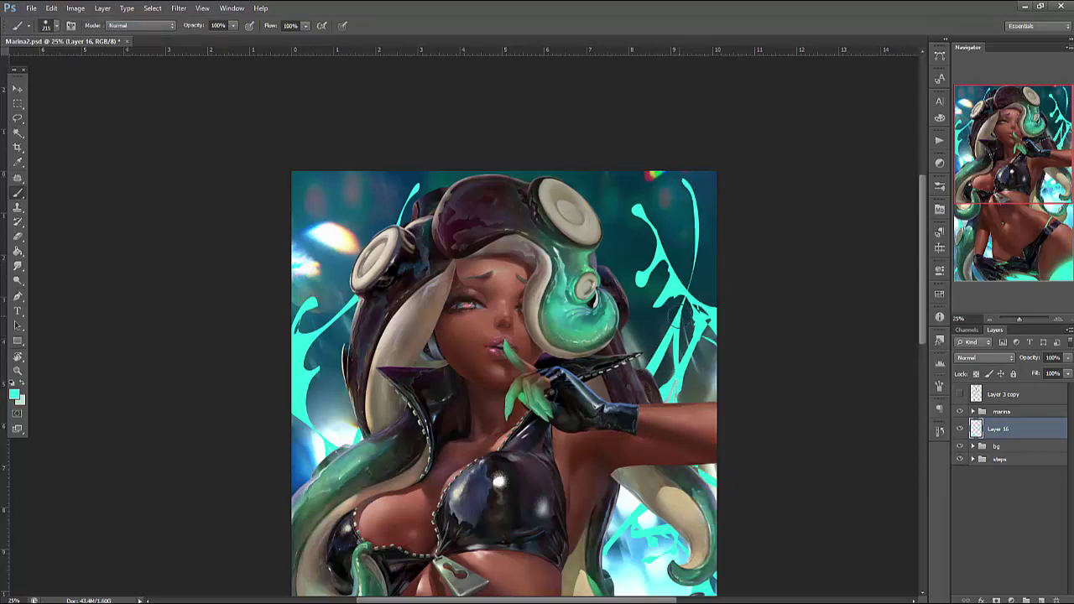
Lasso the right-hand splash and transform it so its branches sweep up into the painting's upper right corner
key("l")
left_click_drag(749, 268, 757, 320)
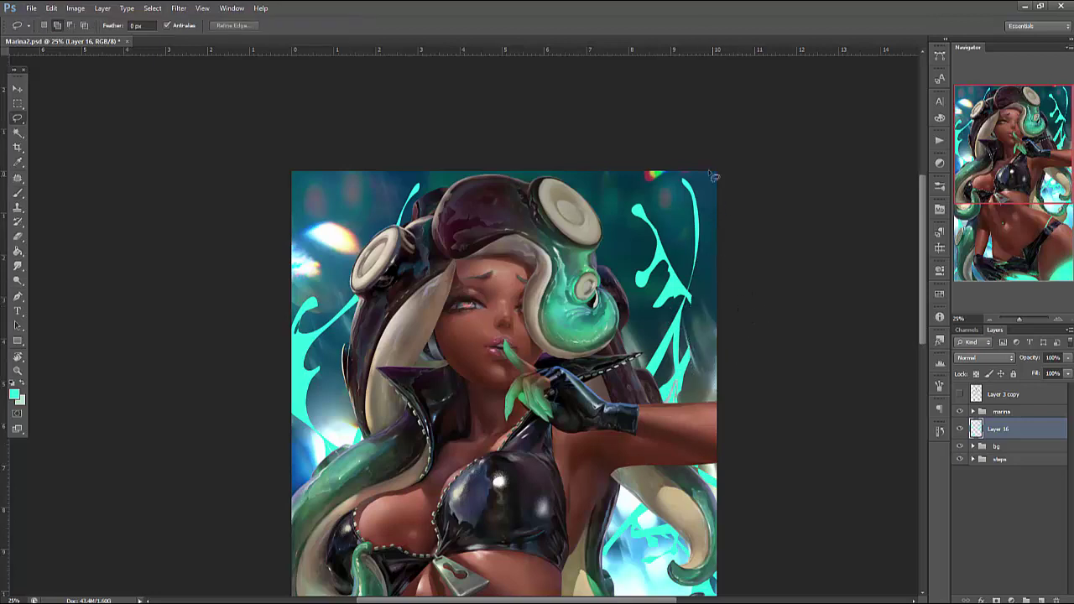
key("ctrl+t")
mouse_move(808, 244)
left_mouse_down()
mouse_move(844, 240)
mouse_move(715, 329)
mouse_move(724, 330)
left_mouse_up()
right_click(652, 213)
key("Escape")
left_click_drag(722, 331, 705, 316)
right_click(680, 288)
left_click(706, 373)
mouse_move(714, 374)
left_mouse_down()
mouse_move(736, 372)
mouse_move(767, 336)
mouse_move(688, 286)
mouse_move(696, 252)
left_mouse_up()
key("Return")
Paint an added turquoise strand inside a lassoed area at the upper right corner and deselect it
key("l")
mouse_move(668, 178)
left_mouse_down()
mouse_move(724, 268)
mouse_move(658, 173)
left_mouse_up()
key("b")
key("ctrl+d")
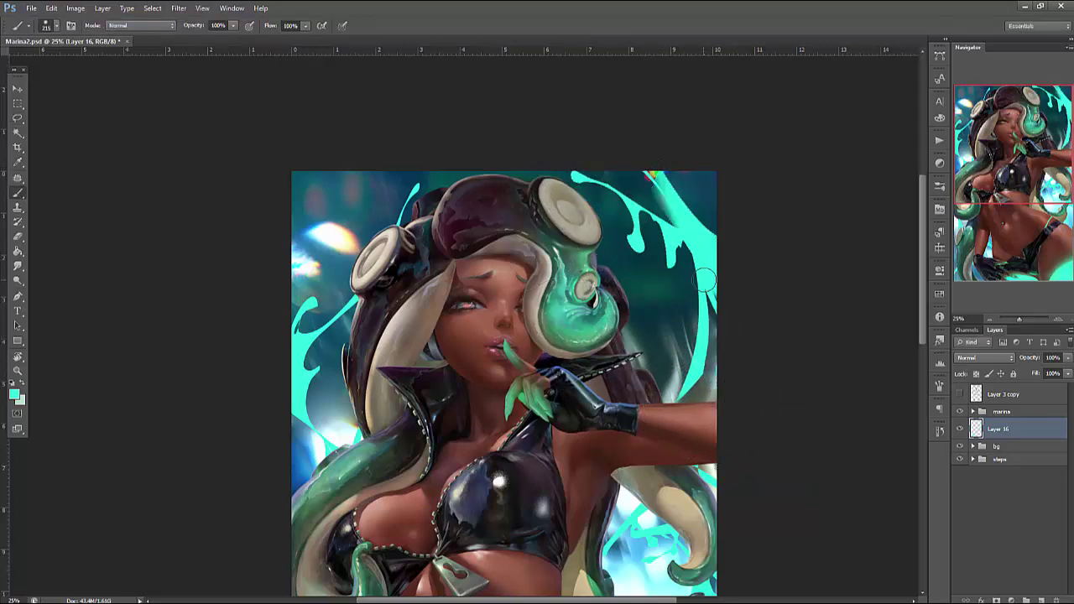
Lasso a wavy drip hanging from the upper right splash toward the hair and fill it with turquoise brushwork
key("l")
mouse_move(682, 256)
left_mouse_down()
mouse_move(695, 277)
mouse_move(656, 350)
mouse_move(691, 328)
mouse_move(698, 294)
mouse_move(675, 336)
left_mouse_up()
key("b")
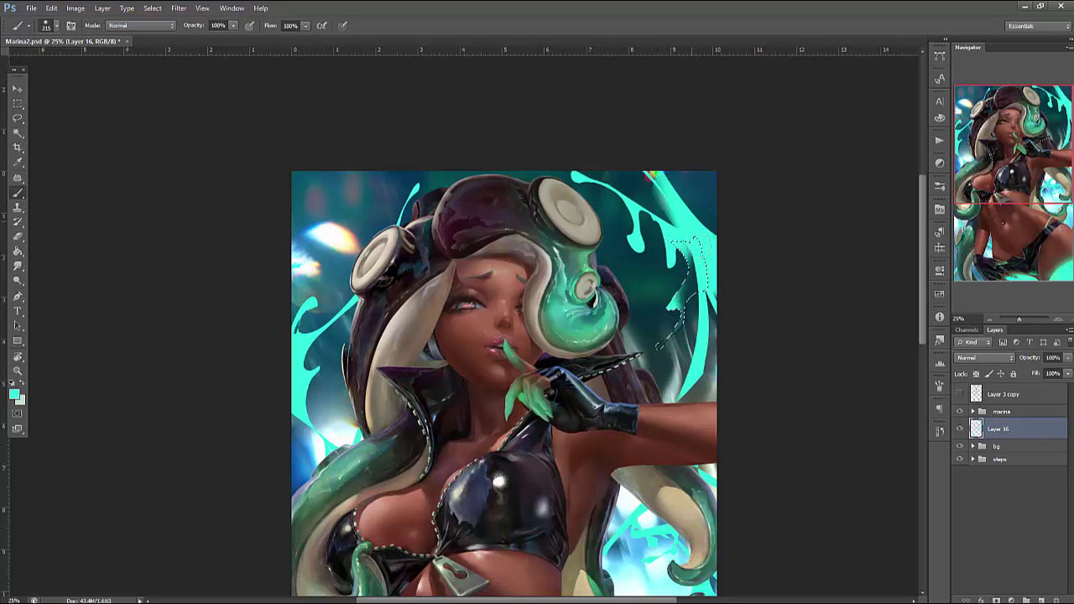
left_click_drag(671, 276, 703, 317)
right_click(688, 270)
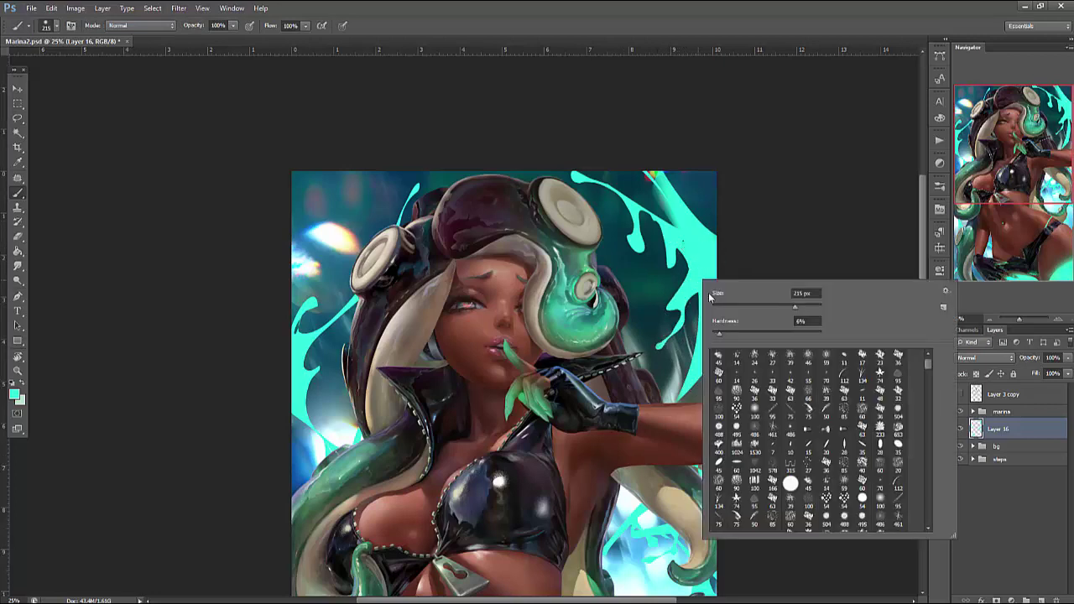
left_click(707, 254)
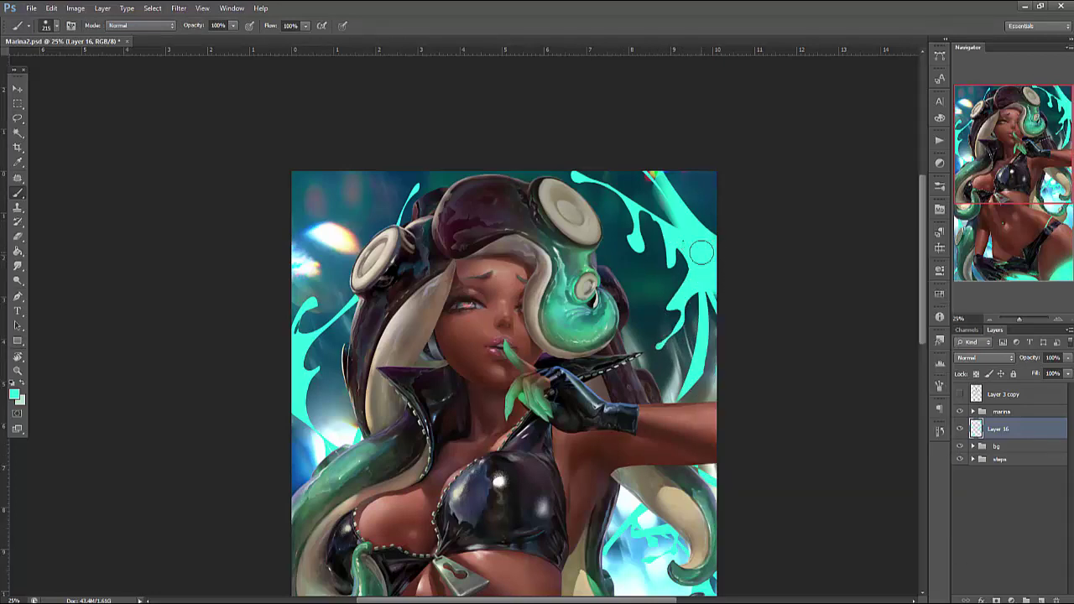
Try erasing a lassoed section of the splash above the raised arm, and undo the cut
key("l")
mouse_move(686, 269)
left_mouse_down()
mouse_move(647, 384)
mouse_move(625, 329)
left_mouse_up()
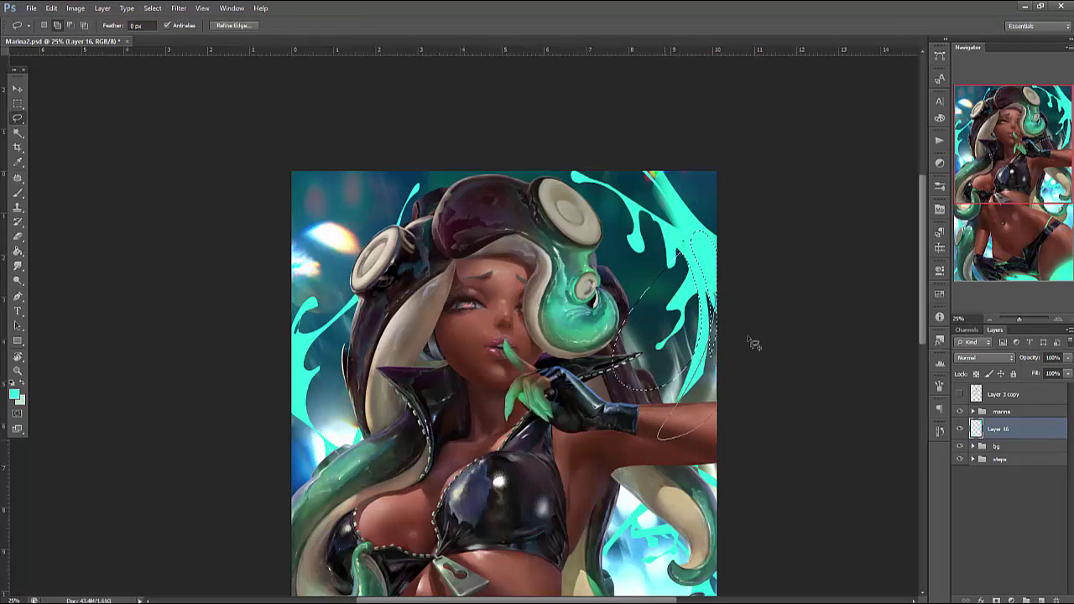
key("Delete")
key("ctrl+d")
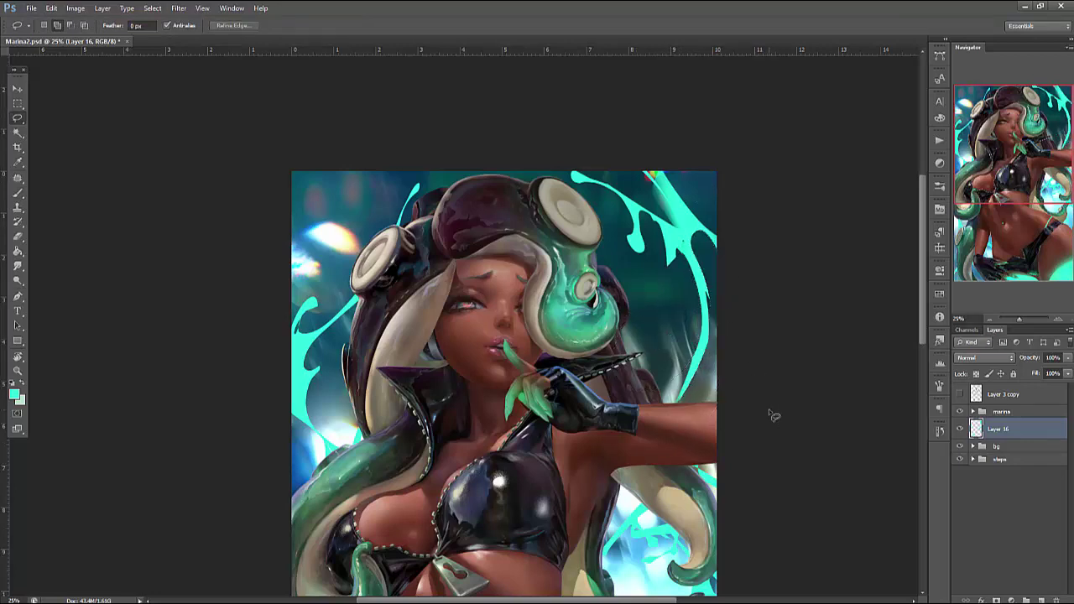
key("ctrl+alt+z")
key("ctrl+alt+z")
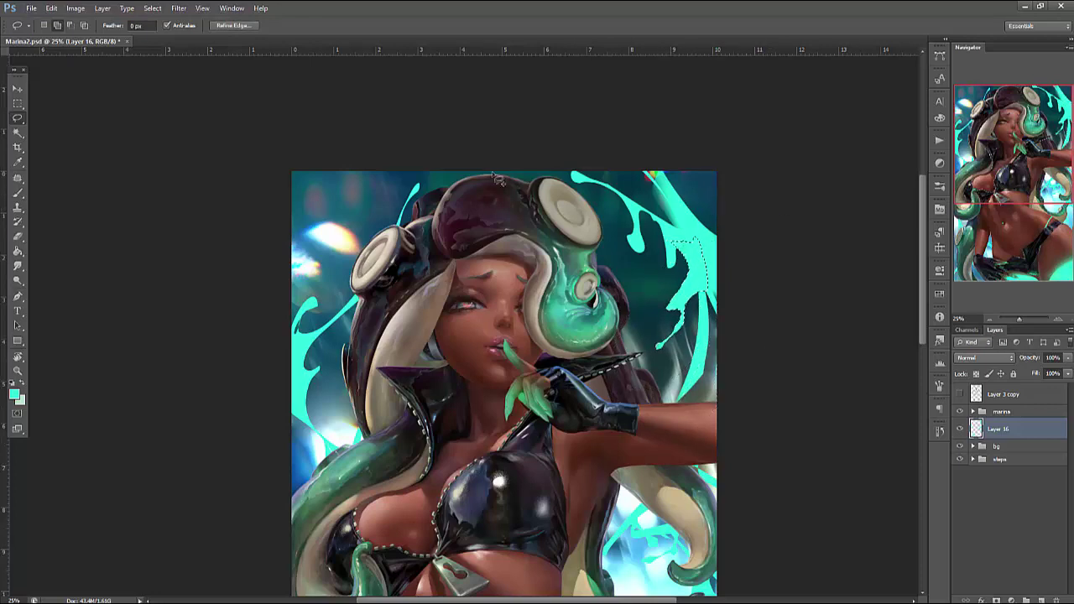
key("ctrl+d")
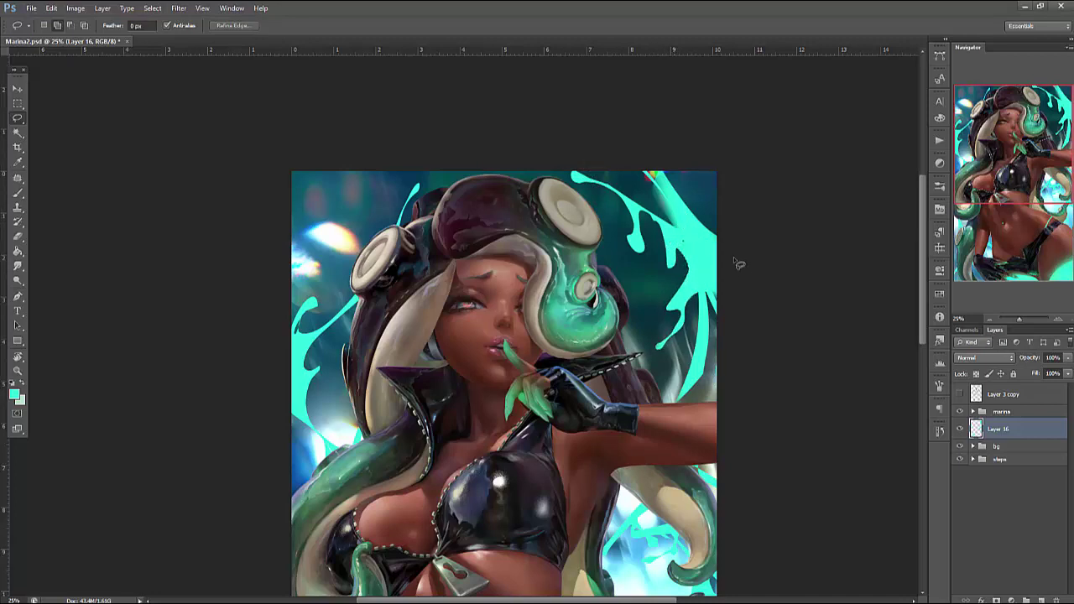
Lasso and erase the upper strands of the splash that reach the painting's top edge and right corner
mouse_move(723, 257)
left_mouse_down()
mouse_move(671, 226)
mouse_move(679, 160)
mouse_move(831, 297)
left_mouse_up()
key("ctrl+d")
mouse_move(628, 225)
left_mouse_down()
mouse_move(663, 224)
mouse_move(662, 211)
mouse_move(708, 264)
mouse_move(671, 172)
left_mouse_up()
key("ctrl+d")
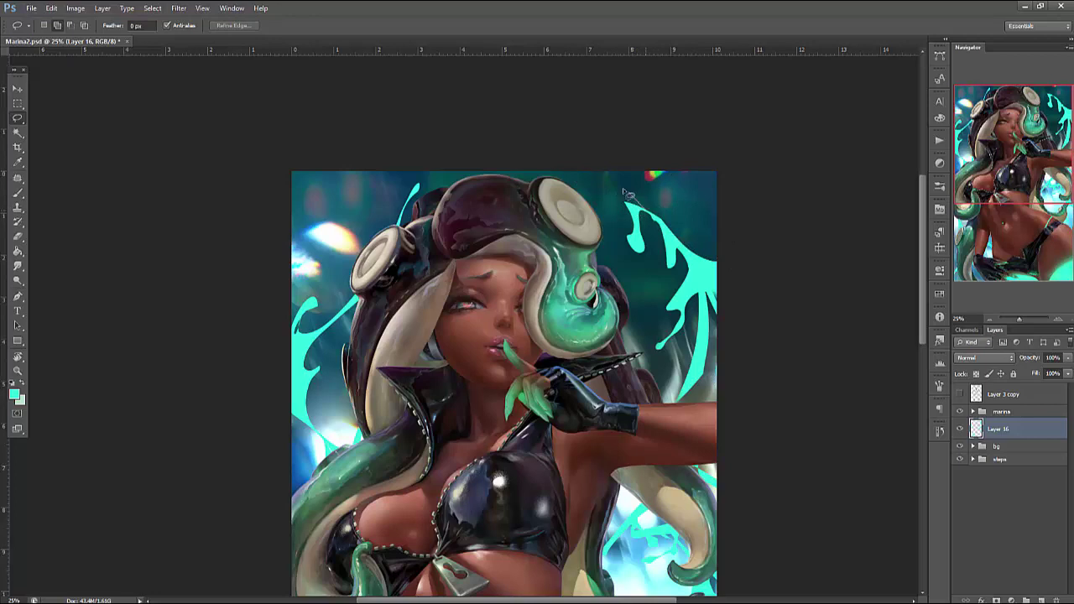
Paint a curled turquoise tip beside the right headphone, and add small droplets with 11 px and 25 px brushes
key("b")
left_click_drag(597, 191, 639, 208)
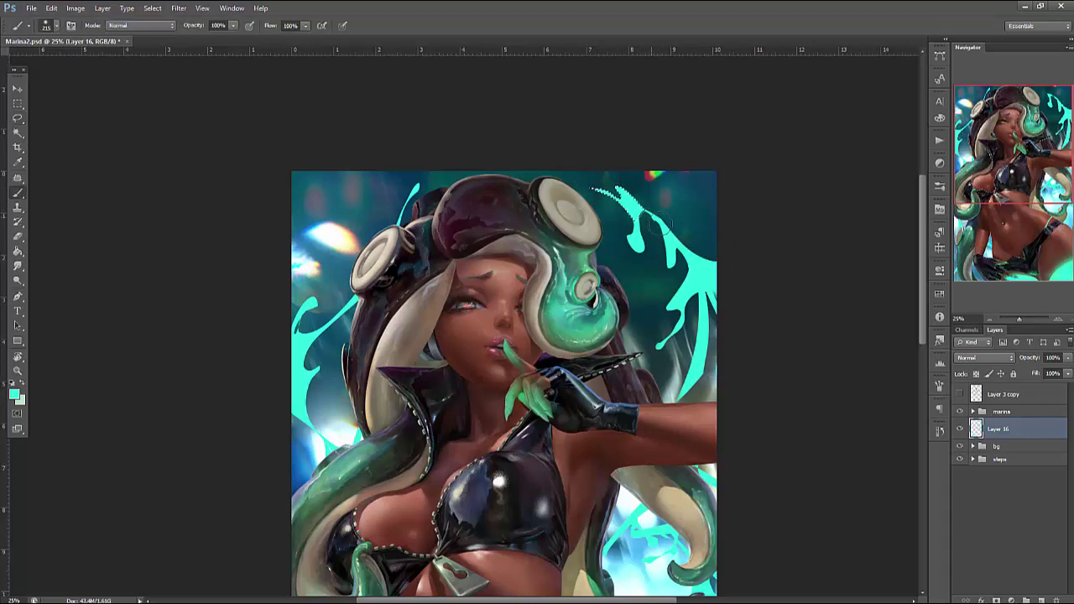
right_click(691, 193)
type("11")
key("Return")
right_click(705, 224)
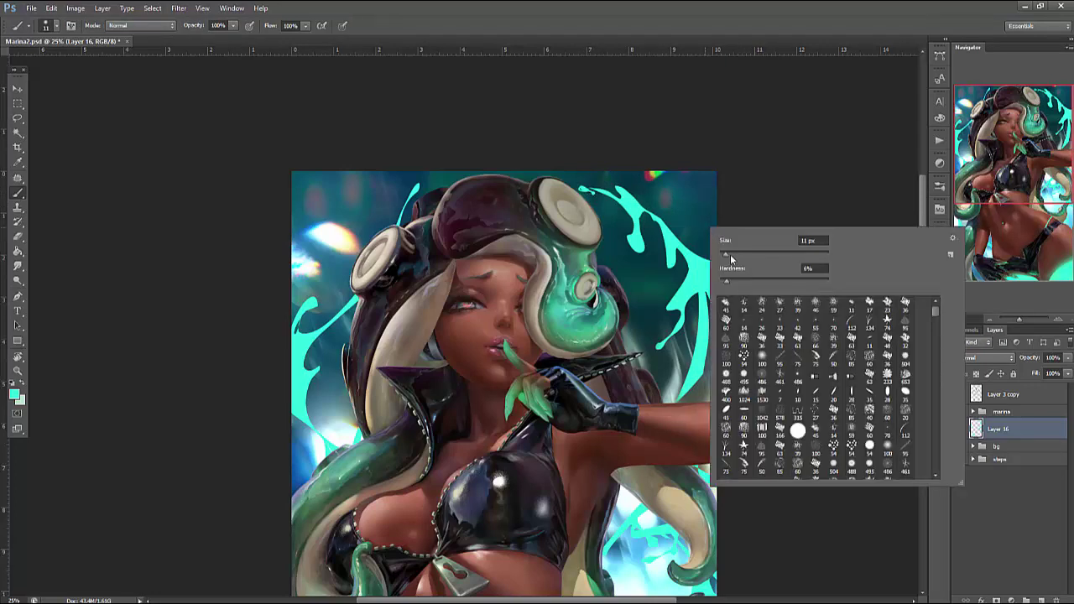
key("Return")
left_click_drag(703, 243, 707, 252)
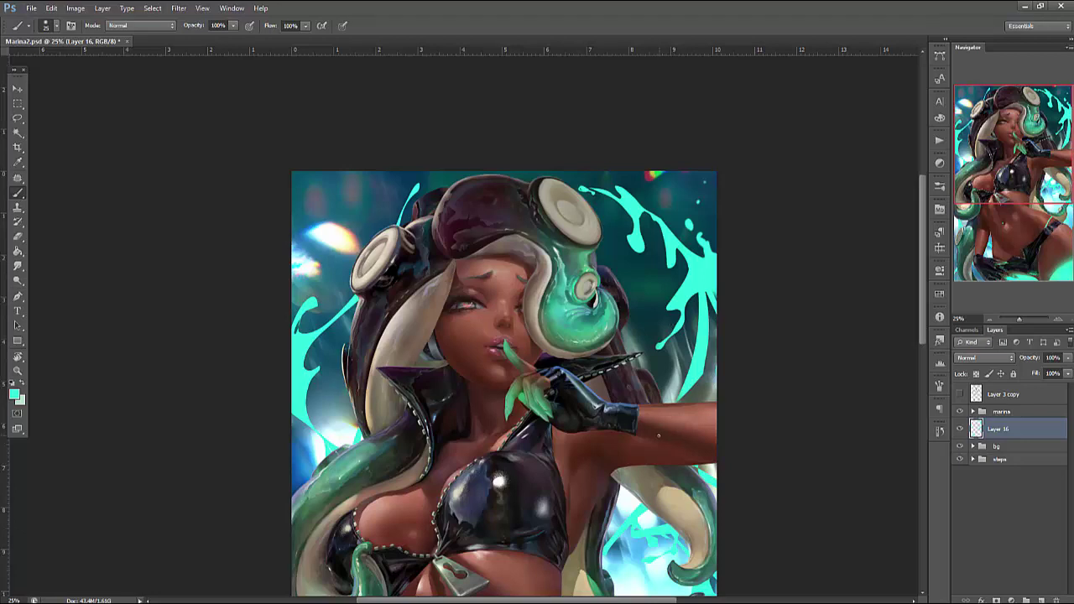
Lasso a long strip along the painting's right edge above the raised arm and paint it turquoise to thicken the splash
left_click_drag(716, 322, 737, 266)
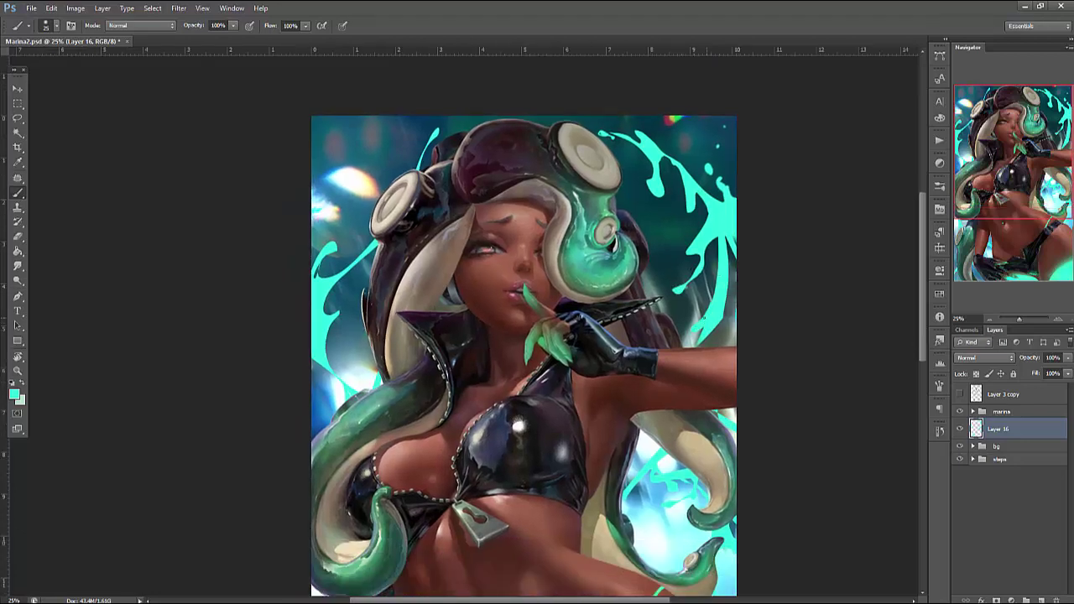
key("l")
mouse_move(710, 322)
left_mouse_down()
mouse_move(689, 340)
mouse_move(712, 320)
mouse_move(688, 349)
mouse_move(731, 275)
mouse_move(687, 370)
mouse_move(753, 302)
left_mouse_up()
mouse_move(717, 220)
left_mouse_down()
mouse_move(726, 385)
mouse_move(737, 243)
left_mouse_up()
key("b")
right_click(739, 241)
key("Escape")
right_click(735, 267)
key("Escape")
key("ctrl+d")
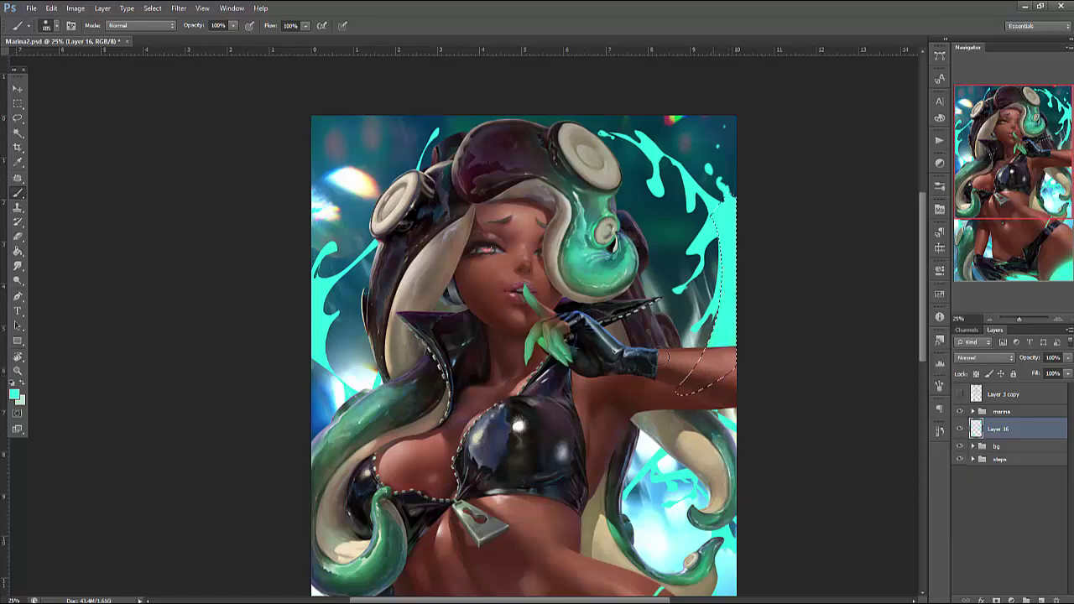
Set the brush to 22 px, then lasso and erase a small piece of splash along the painting's left edge beside the hair
left_click_drag(625, 388, 809, 278)
right_click(556, 265)
left_click(550, 255)
key("Return")
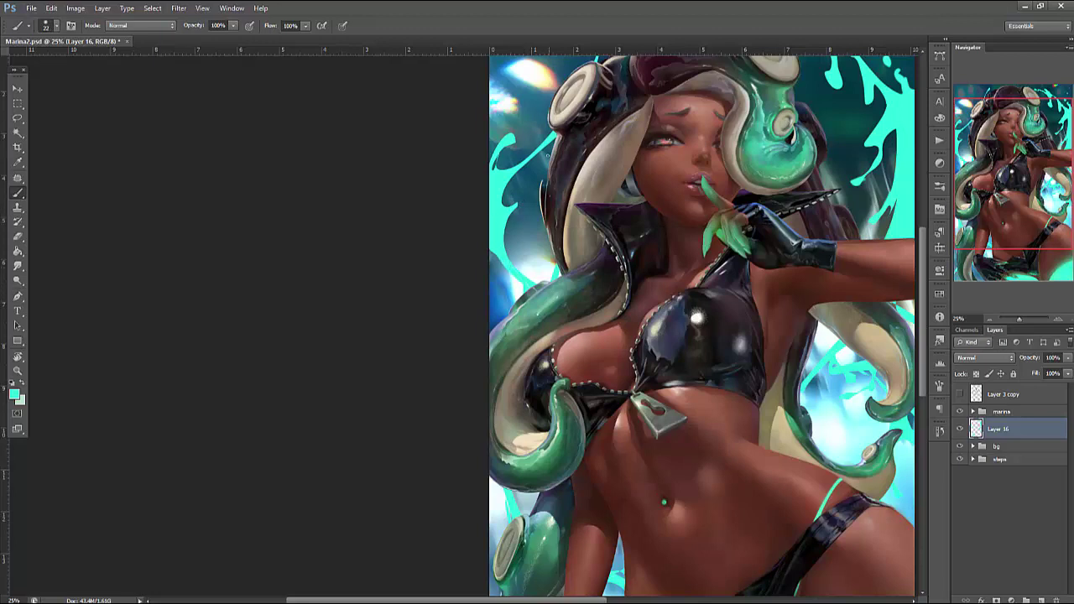
key("l")
mouse_move(499, 197)
left_mouse_down()
mouse_move(493, 230)
mouse_move(506, 183)
mouse_move(514, 188)
mouse_move(496, 192)
mouse_move(478, 226)
mouse_move(508, 183)
mouse_move(522, 226)
left_mouse_up()
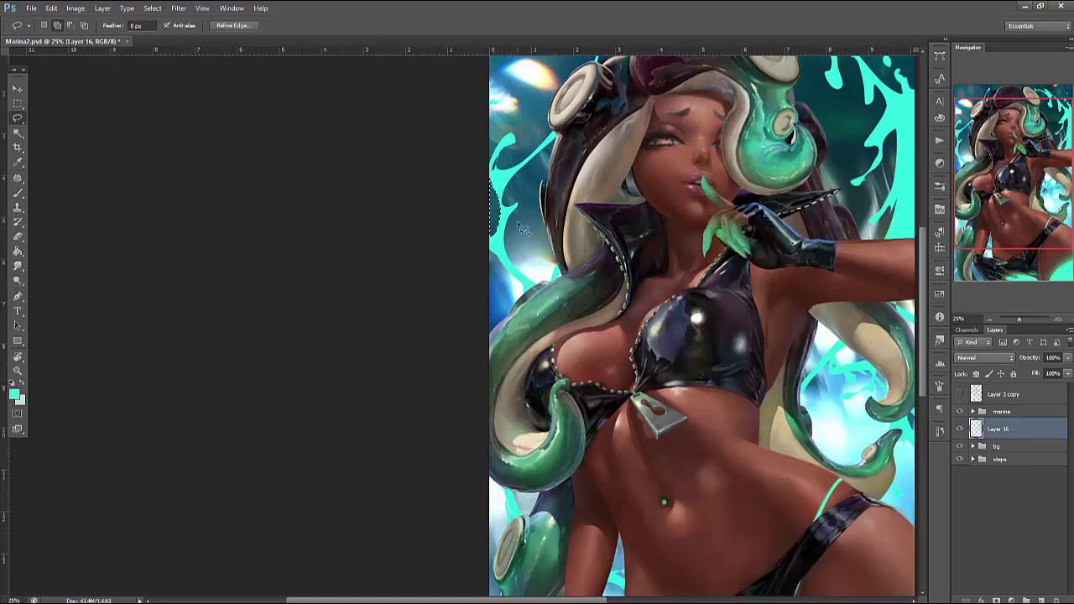
key("ctrl+d")
key("b")
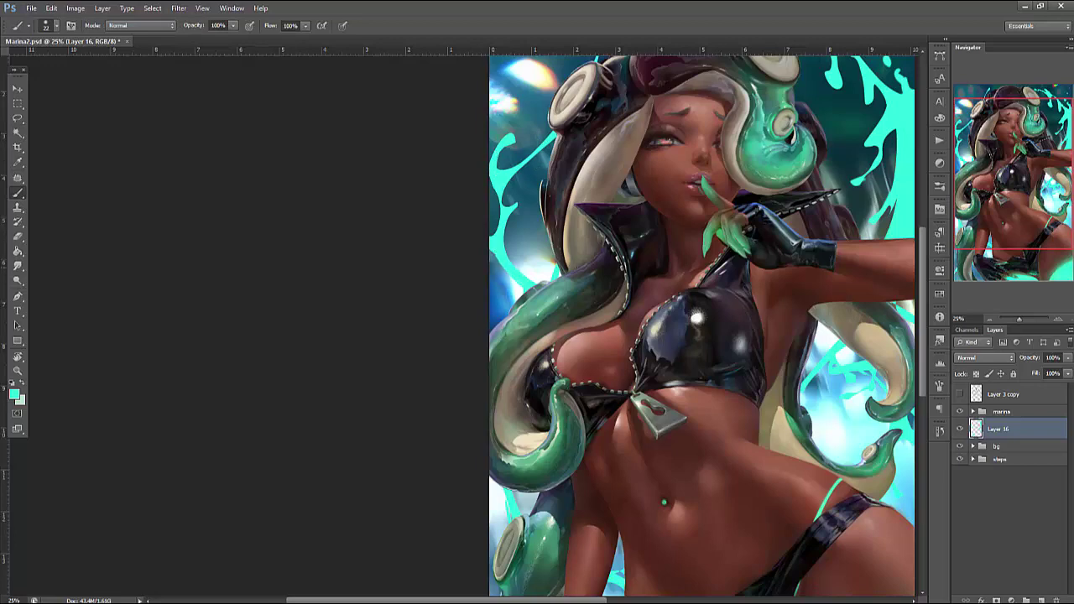
Set the brush to 30 px, then lasso and erase the thin splash strokes inside the tentacle loop below the raised arm
left_click_drag(653, 195, 664, 338)
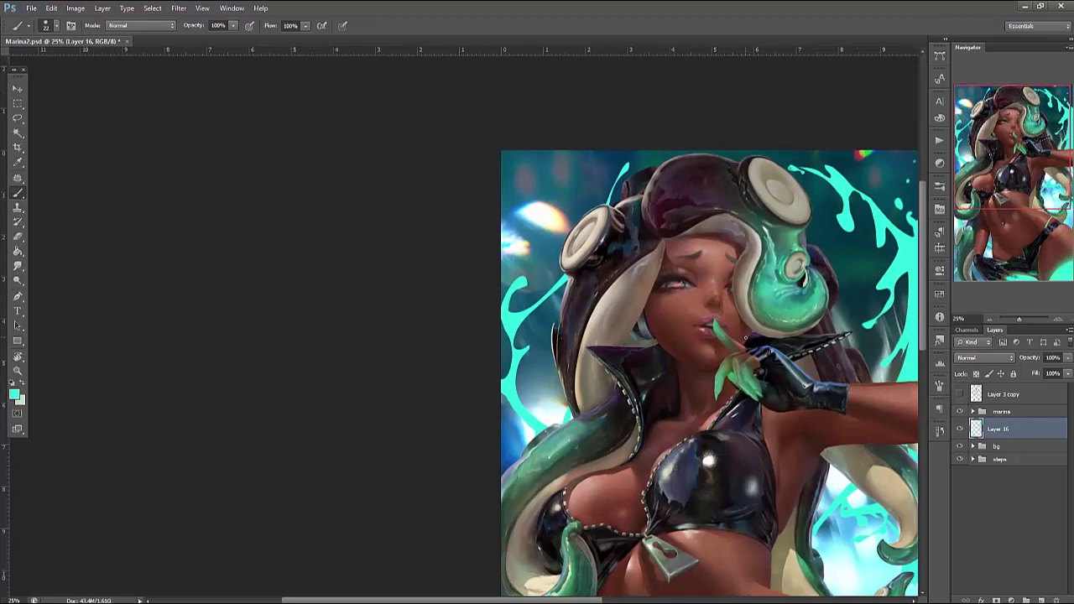
left_click(1056, 320)
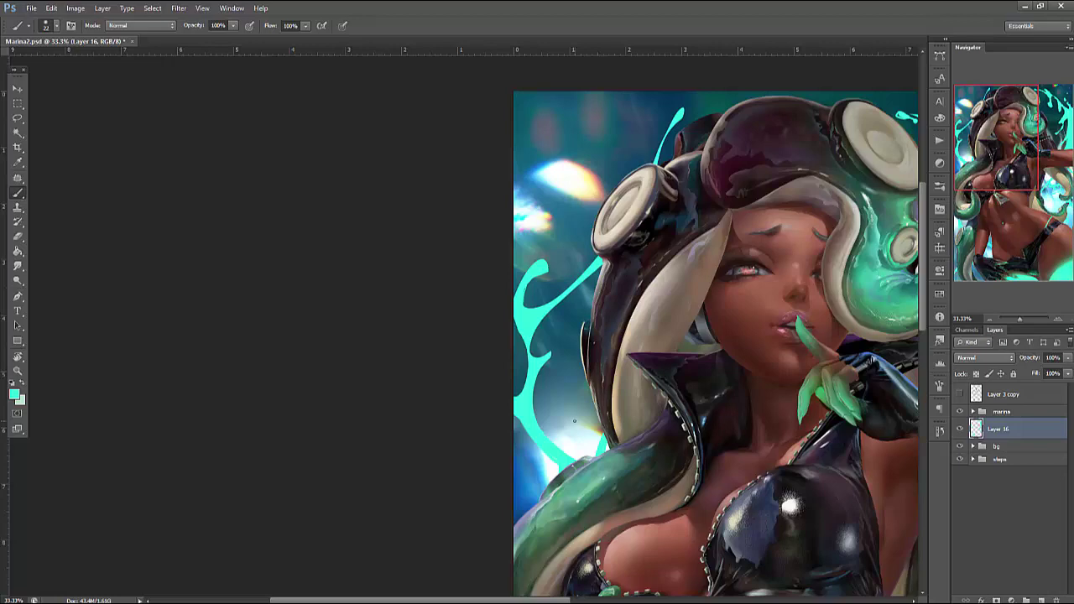
left_click_drag(1002, 118, 1019, 196)
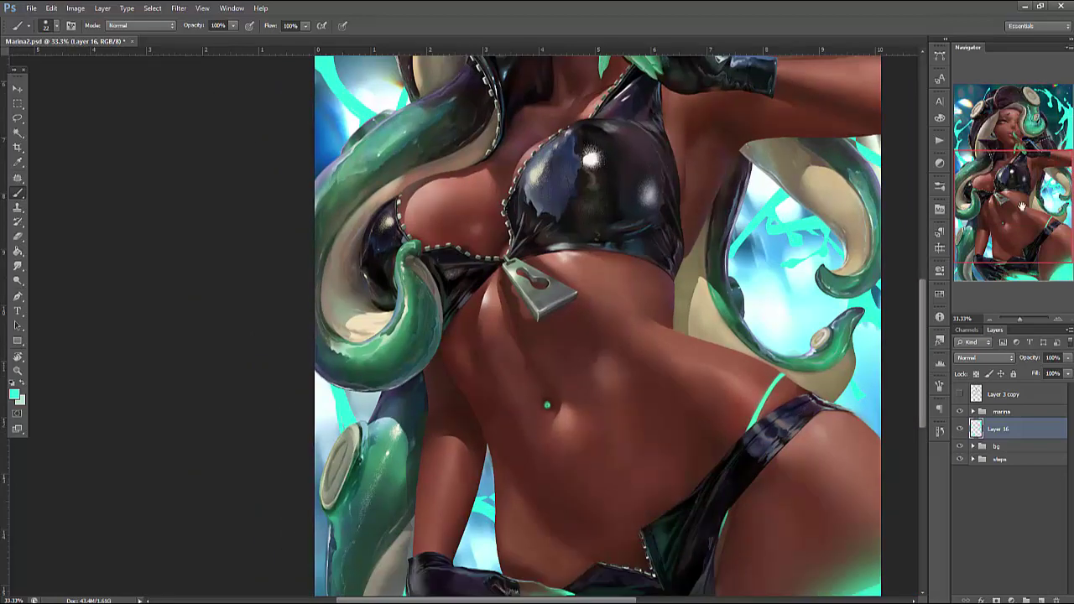
left_click_drag(799, 247, 705, 348)
right_click(732, 245)
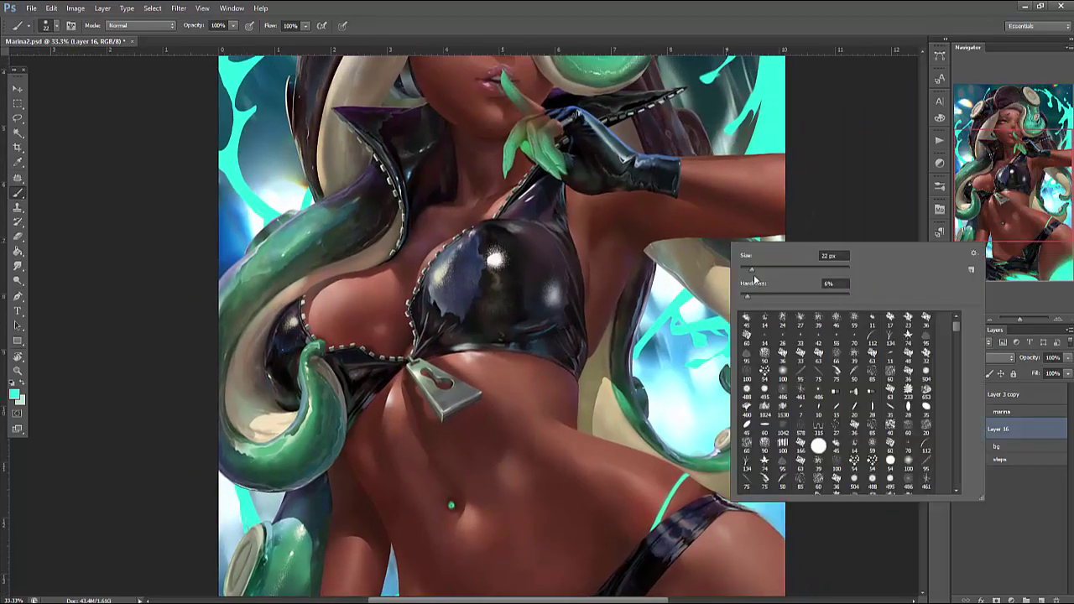
key("Return")
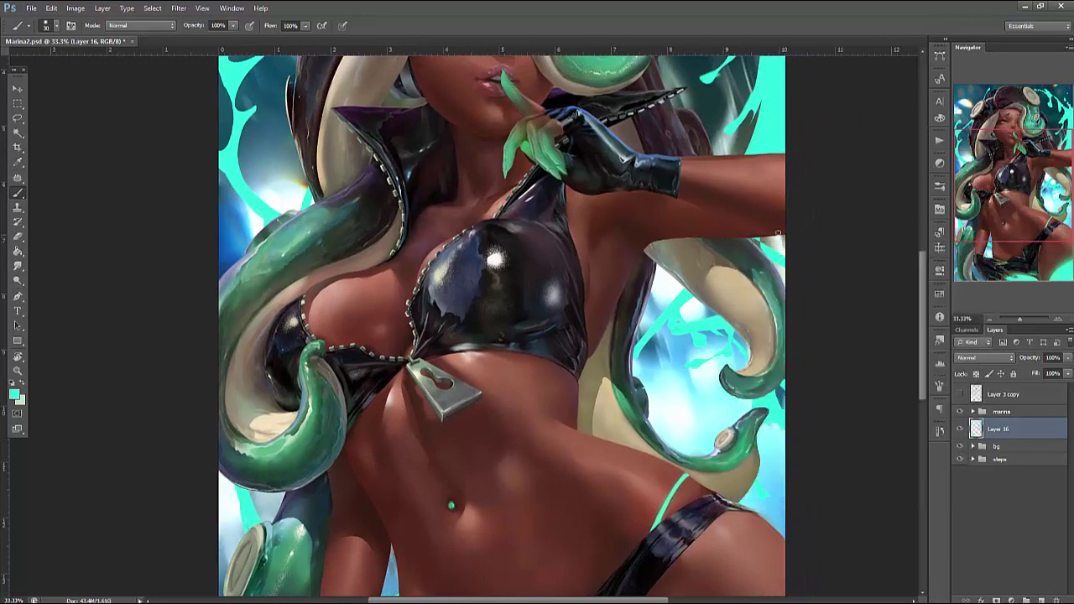
key("l")
mouse_move(764, 256)
left_mouse_down()
mouse_move(688, 311)
mouse_move(638, 369)
mouse_move(768, 348)
left_mouse_up()
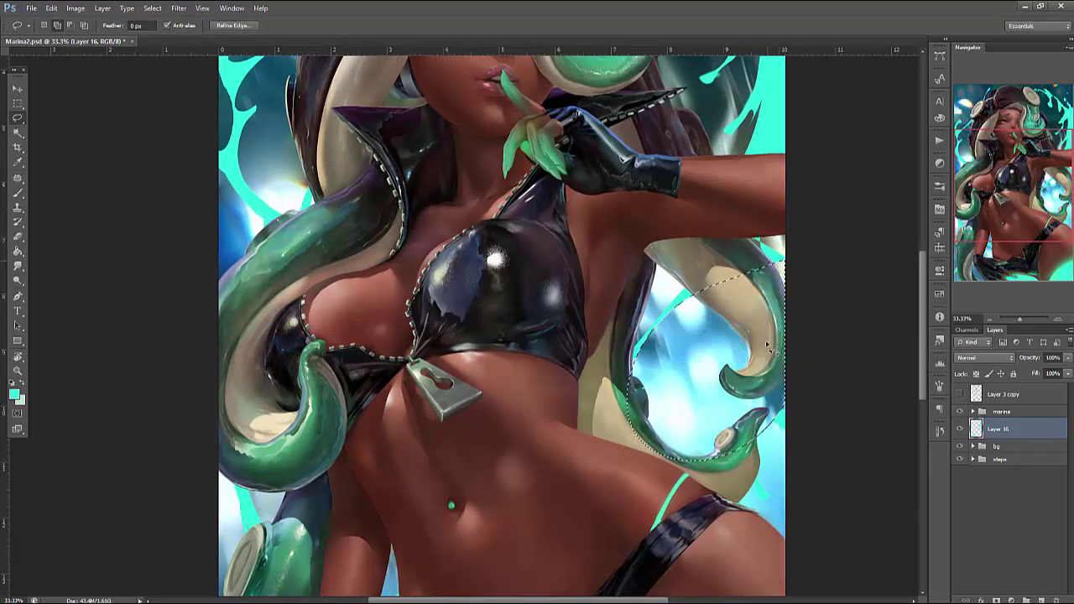
key("ctrl+d")
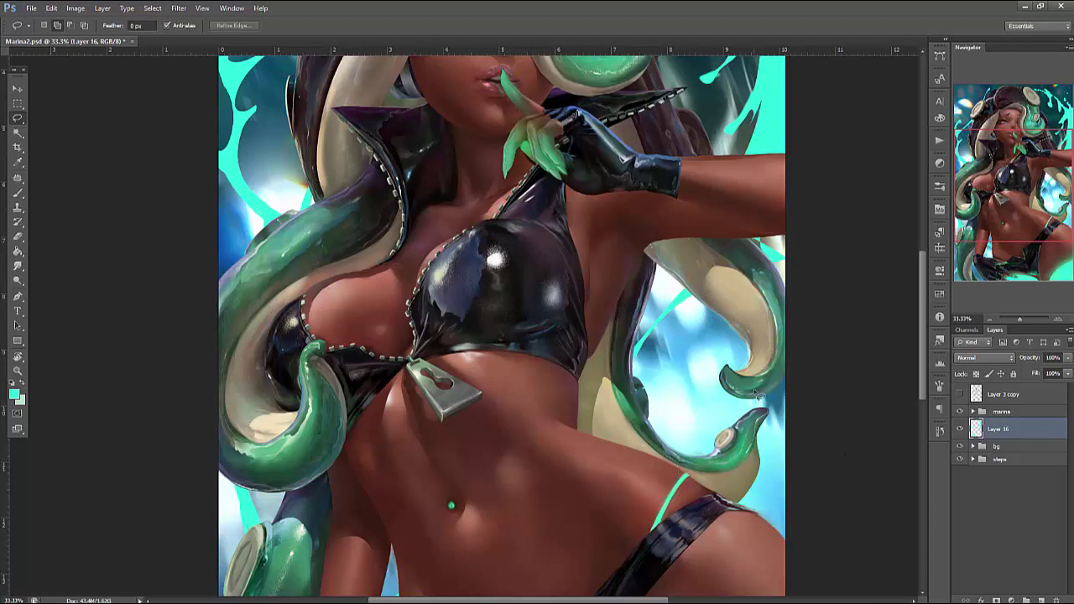
Lasso a broad diagonal band inside the tentacle loop below the raised arm and paint it turquoise with a 158 px brush
key("b")
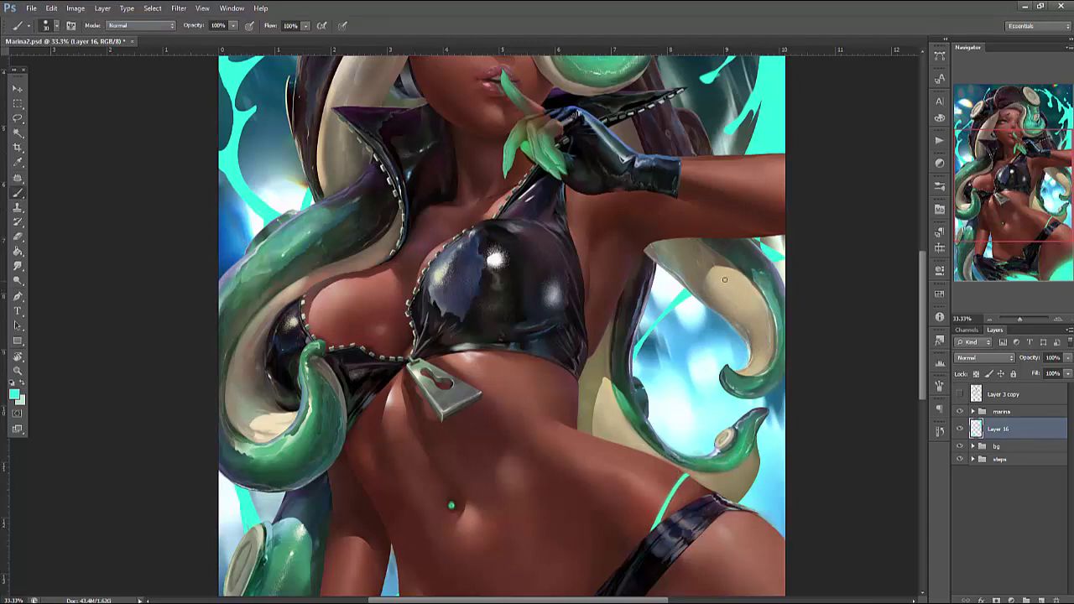
key("l")
mouse_move(715, 288)
left_mouse_down()
mouse_move(632, 443)
mouse_move(651, 483)
mouse_move(661, 447)
mouse_move(741, 351)
mouse_move(751, 305)
mouse_move(647, 453)
left_mouse_up()
key("b")
right_click(753, 307)
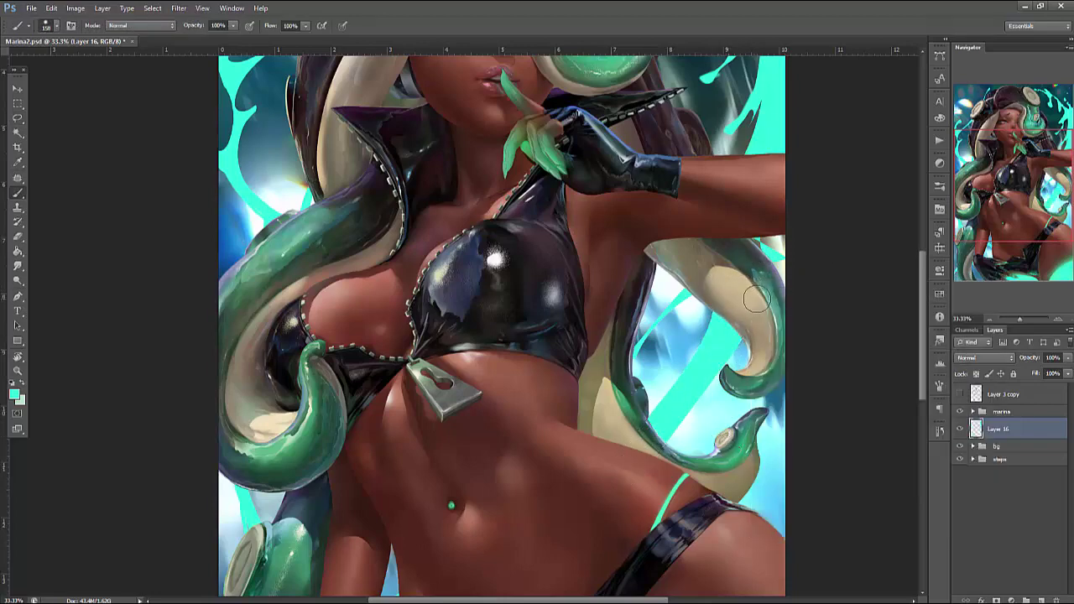
Lock the transparent pixels of Layer 16 and lasso the inner side of the splash beside the hair at the left edge
left_click_drag(691, 535, 982, 521)
left_click_drag(755, 126, 873, 420)
left_click(1058, 320)
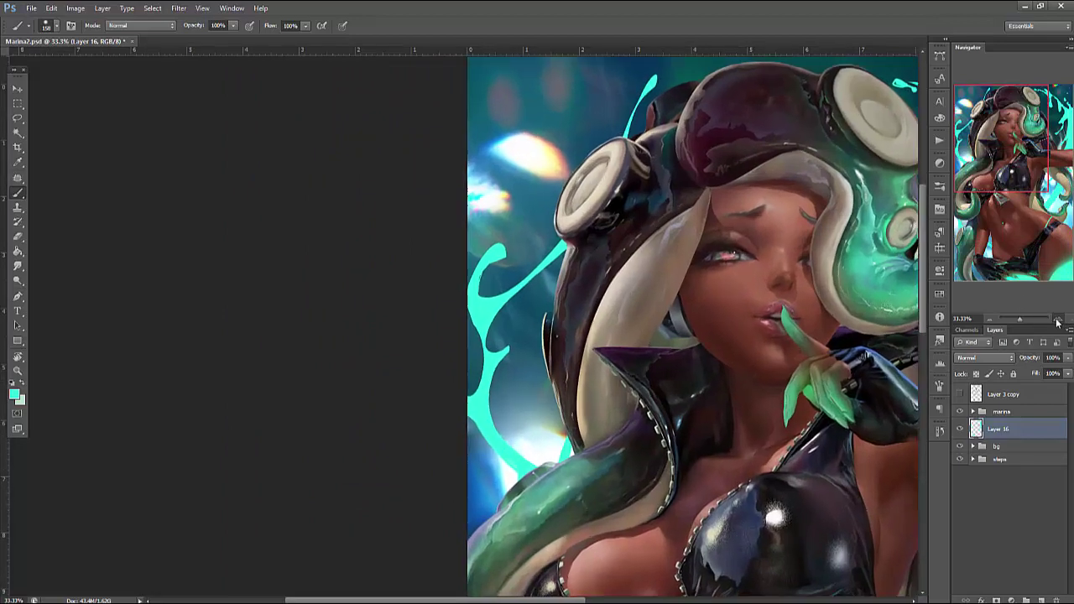
left_click(975, 374)
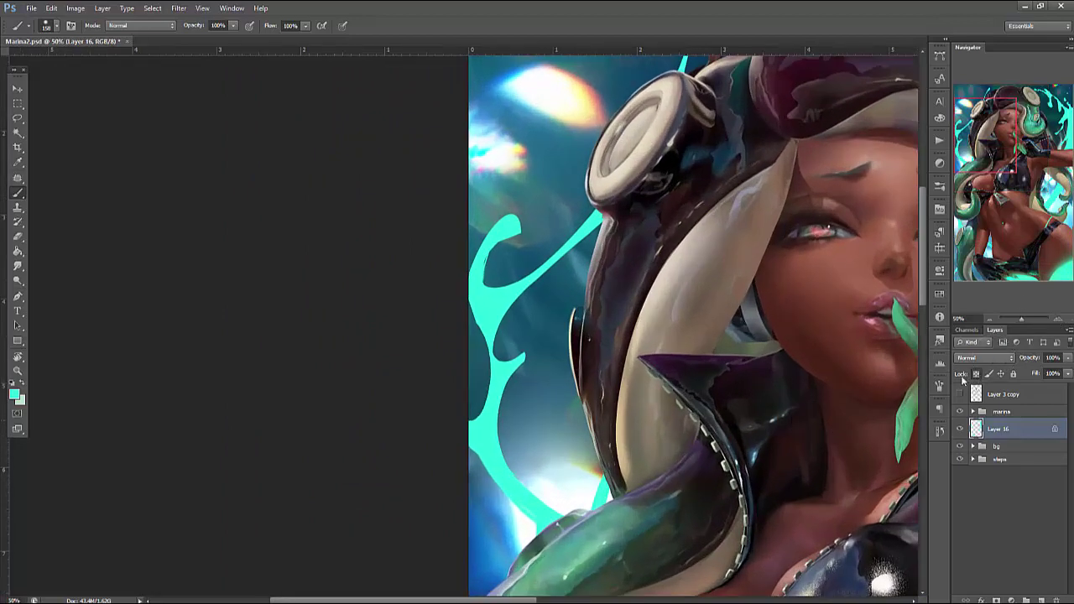
right_click(650, 369)
left_click(581, 191)
key("l")
left_click_drag(606, 216, 515, 294)
left_click_drag(493, 409, 605, 216)
Pick a darker green and shade the lassoed inner edge of the left splash with a soft 149 px brush
key("b")
right_click(652, 227)
left_click(470, 318)
left_click(14, 394)
left_click(506, 206)
left_click_drag(546, 245, 549, 242)
left_click(654, 153)
left_click(14, 393)
left_click(507, 217)
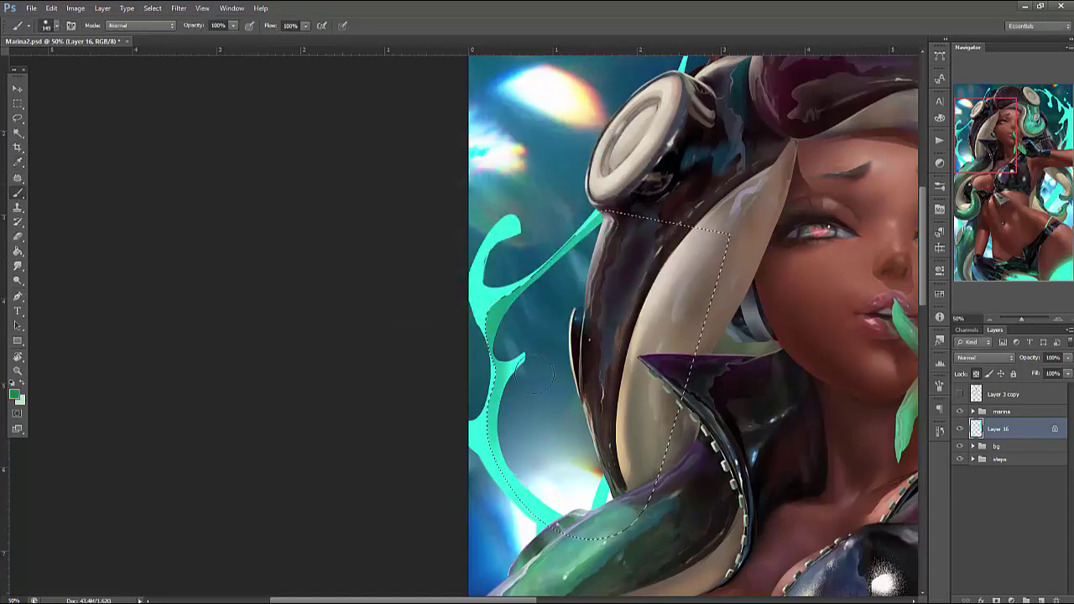
Deselect and shade the edges and drips of the splash strands beside the right headphone in darker green with a 45 px brush
mouse_move(791, 497)
left_mouse_down()
mouse_move(502, 544)
mouse_move(102, 574)
left_mouse_up()
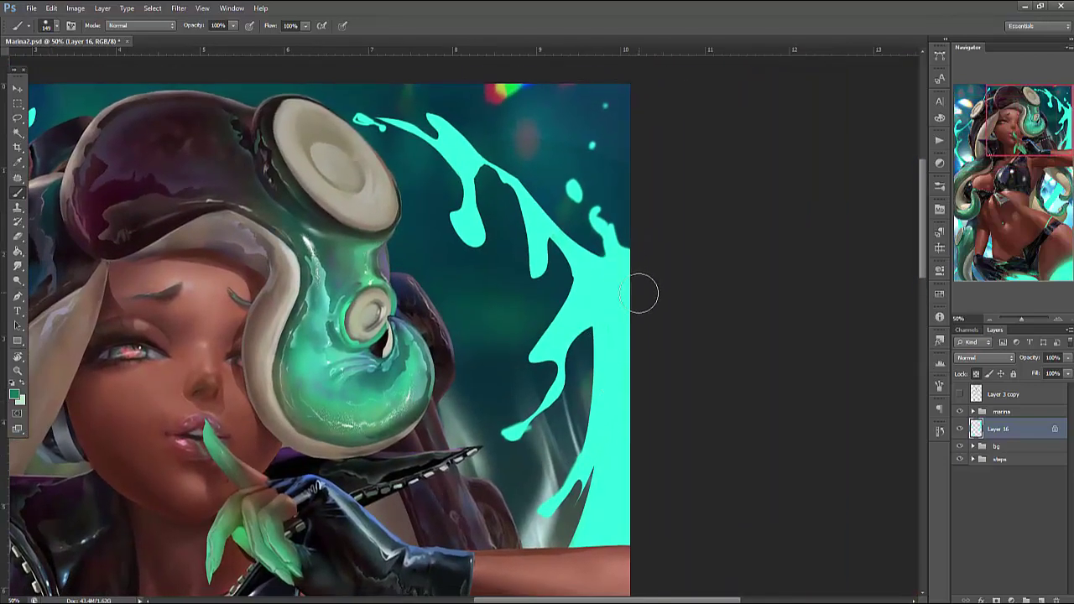
key("l")
left_click_drag(450, 156, 438, 127)
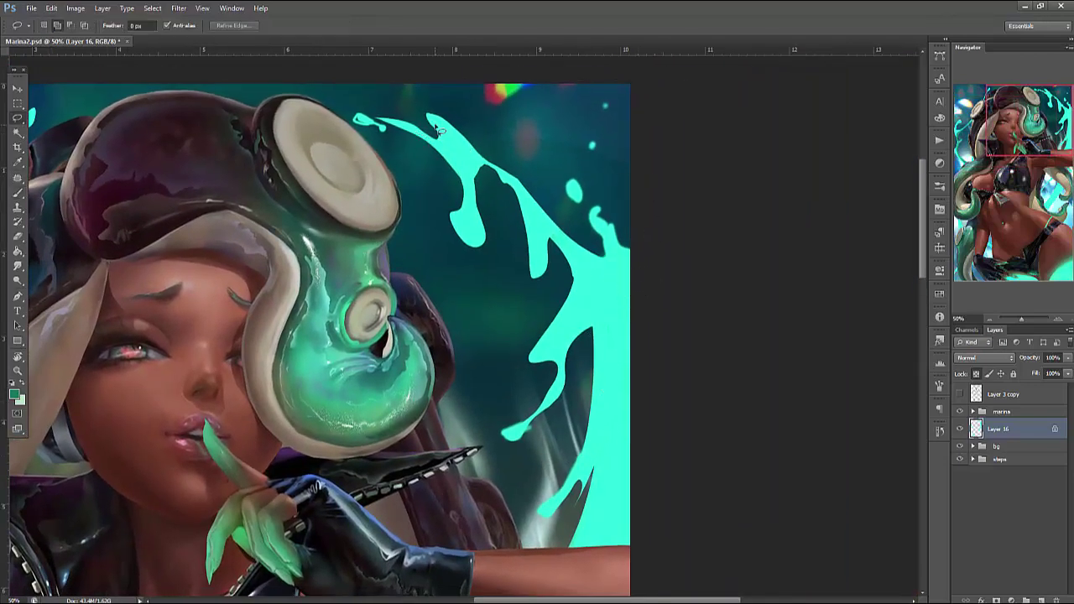
key("b")
right_click(501, 143)
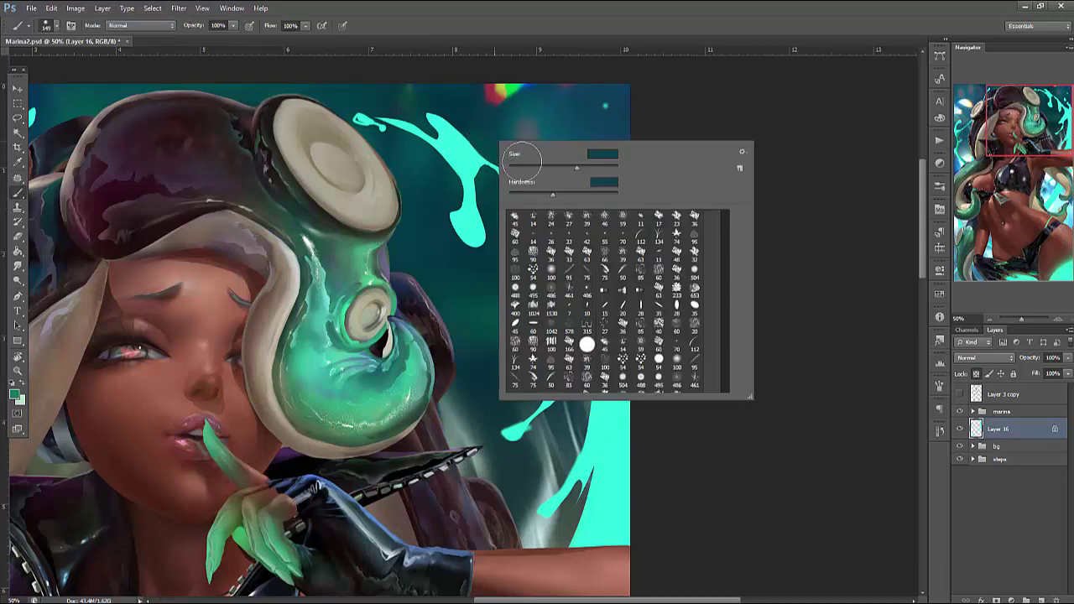
key("Return")
left_click_drag(438, 126, 453, 141)
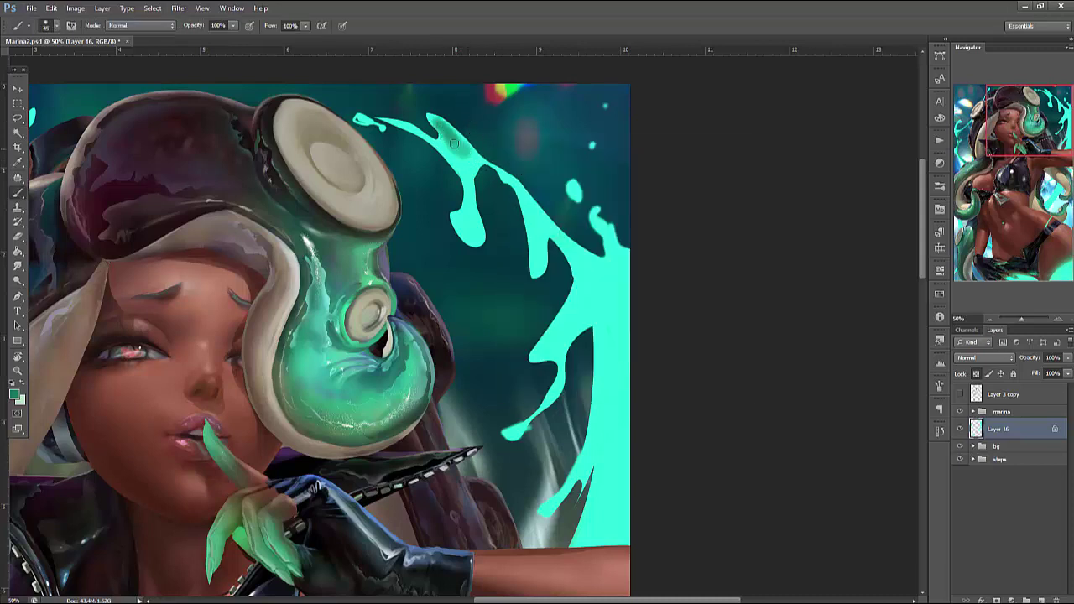
mouse_move(509, 181)
left_mouse_down()
mouse_move(541, 223)
mouse_move(605, 270)
mouse_move(619, 258)
mouse_move(624, 283)
mouse_move(626, 250)
left_mouse_up()
mouse_move(456, 220)
left_mouse_down()
mouse_move(484, 237)
mouse_move(486, 217)
mouse_move(540, 276)
mouse_move(565, 264)
mouse_move(566, 319)
left_mouse_up()
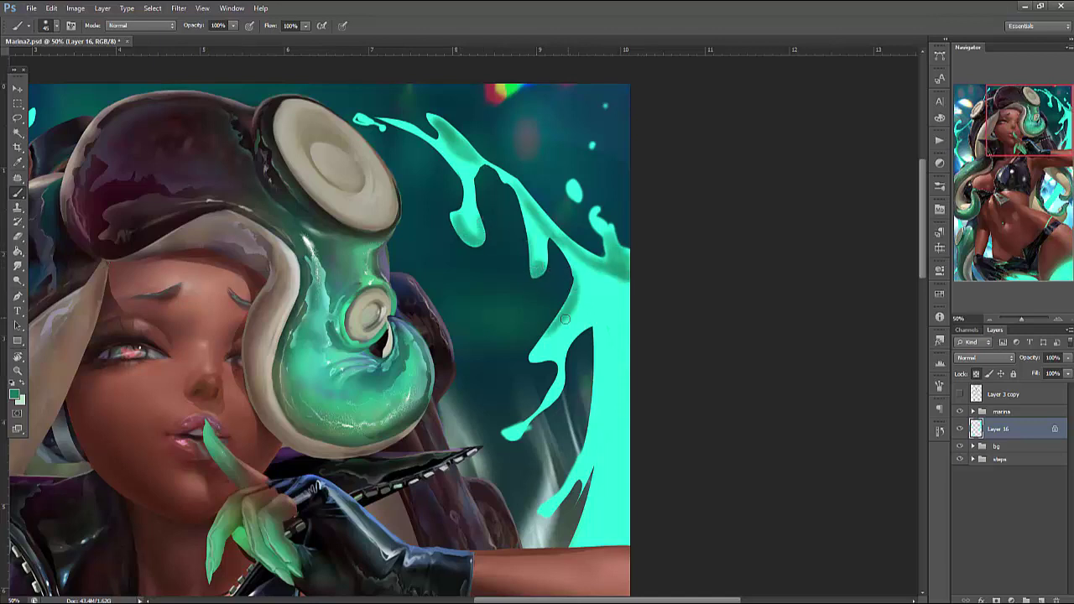
Shade the inner edge of the splash's arch near the painting's right edge, and reduce the brush to 15 px
right_click(600, 286)
left_click_drag(651, 316, 657, 316)
left_click_drag(592, 327, 584, 467)
right_click(607, 328)
left_click_drag(714, 361, 689, 361)
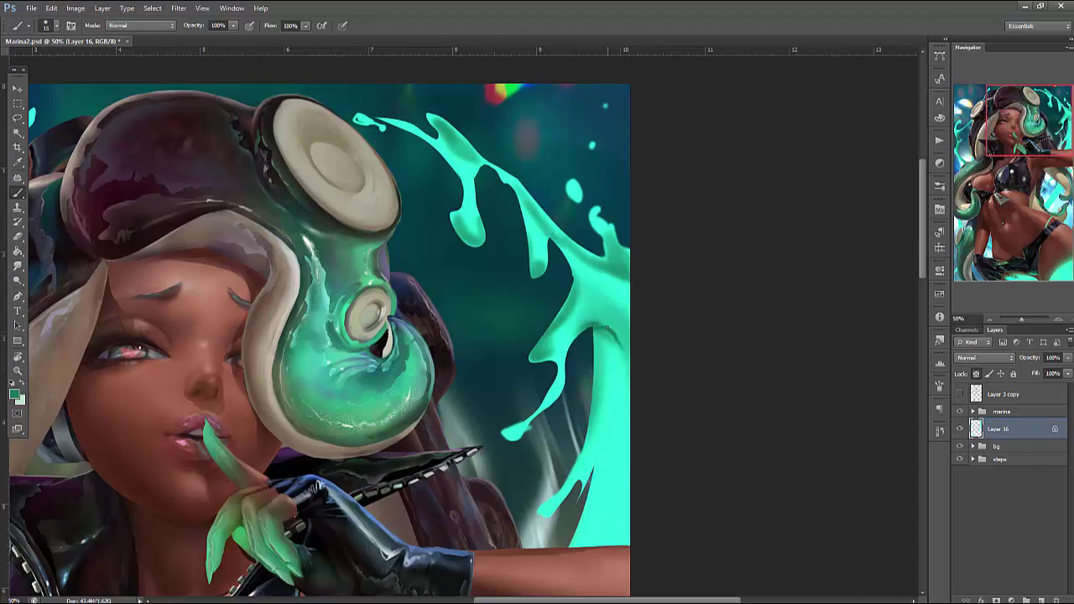
Blend darker and sampled greens down the thick splash strip to the raised arm with a 60 px brush
right_click(605, 316)
left_click_drag(625, 339, 638, 351)
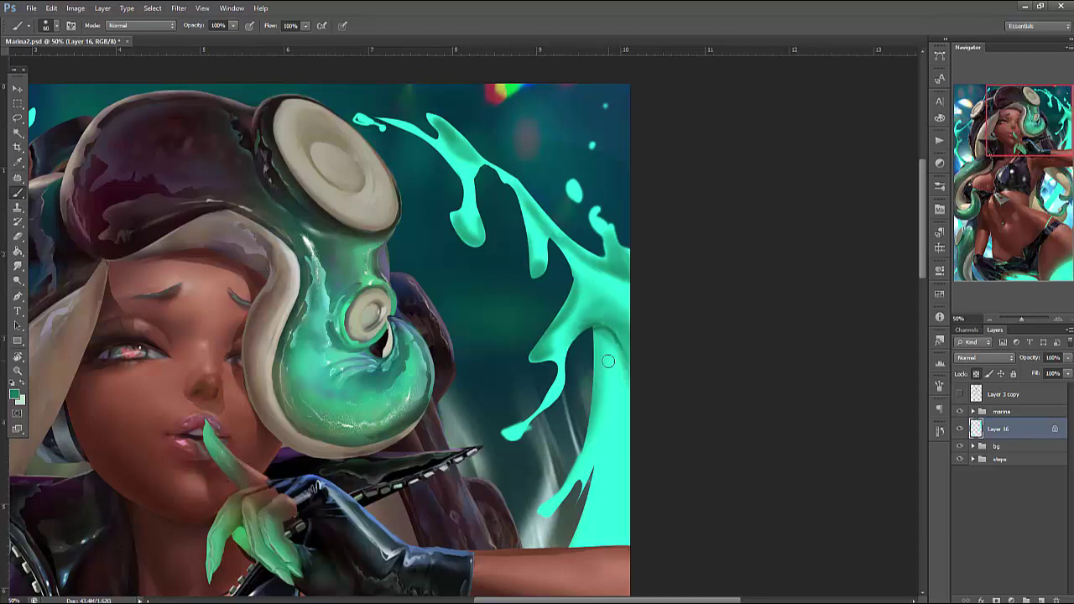
mouse_move(606, 334)
left_mouse_down()
mouse_move(588, 440)
mouse_move(598, 423)
mouse_move(575, 477)
mouse_move(600, 334)
mouse_move(571, 471)
mouse_move(591, 566)
left_mouse_up()
mouse_move(619, 444)
left_mouse_down()
mouse_move(592, 537)
mouse_move(616, 395)
left_mouse_up()
left_click(604, 453, "alt")
mouse_move(619, 470)
left_mouse_down()
mouse_move(611, 541)
mouse_move(630, 400)
mouse_move(615, 435)
left_mouse_up()
left_click(631, 461, "alt")
key("l")
key("ctrl+d")
key("b")
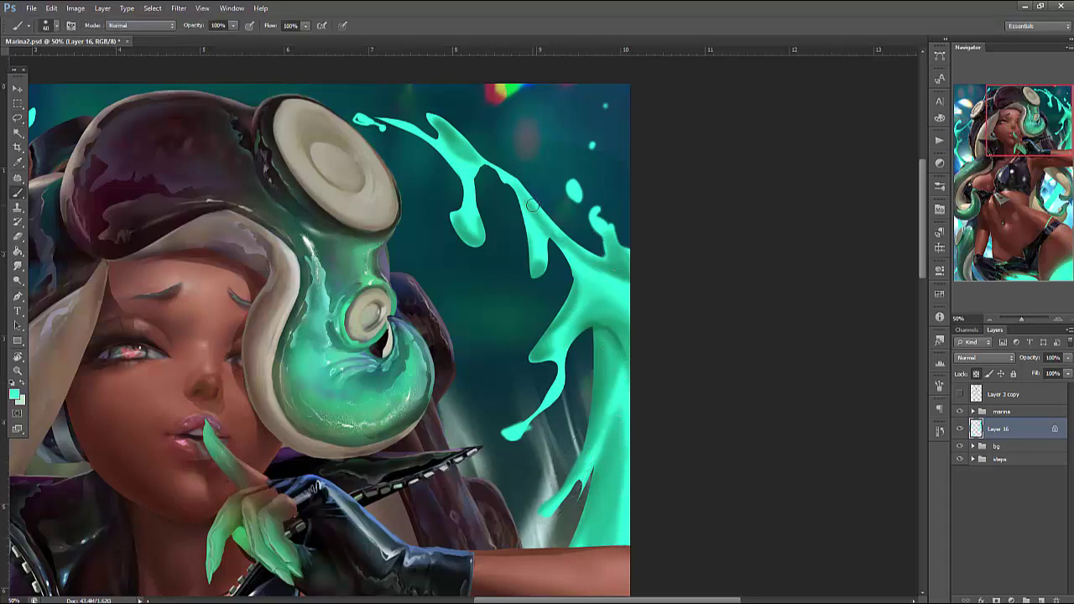
Adjust the brush to 17 px and 47 px, and shade the turquoise band inside the tentacle loop with darker green
right_click(453, 86)
key("Return")
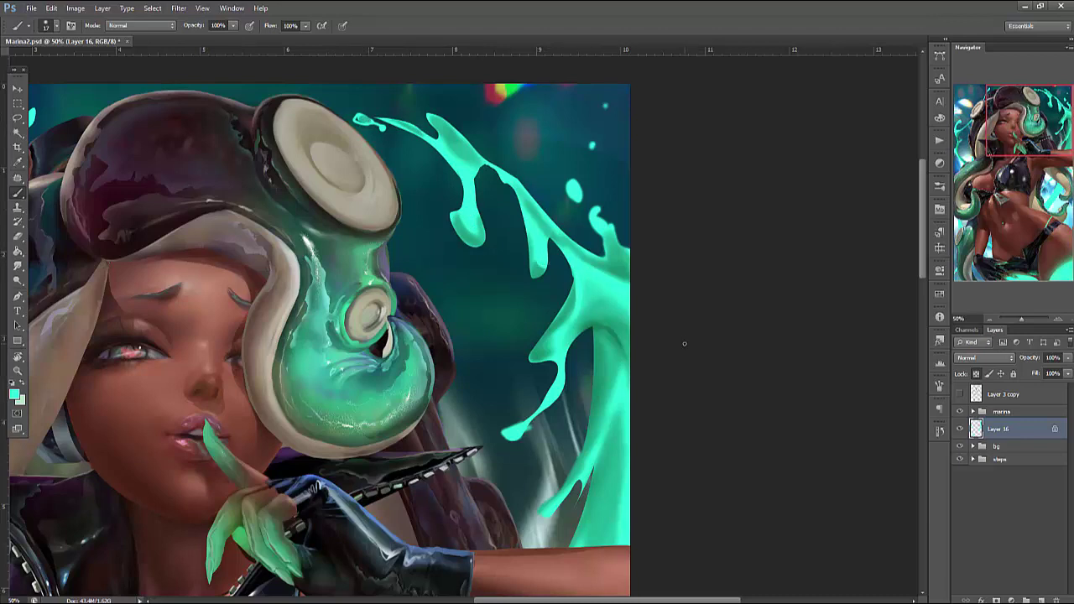
left_click_drag(679, 488, 742, 337)
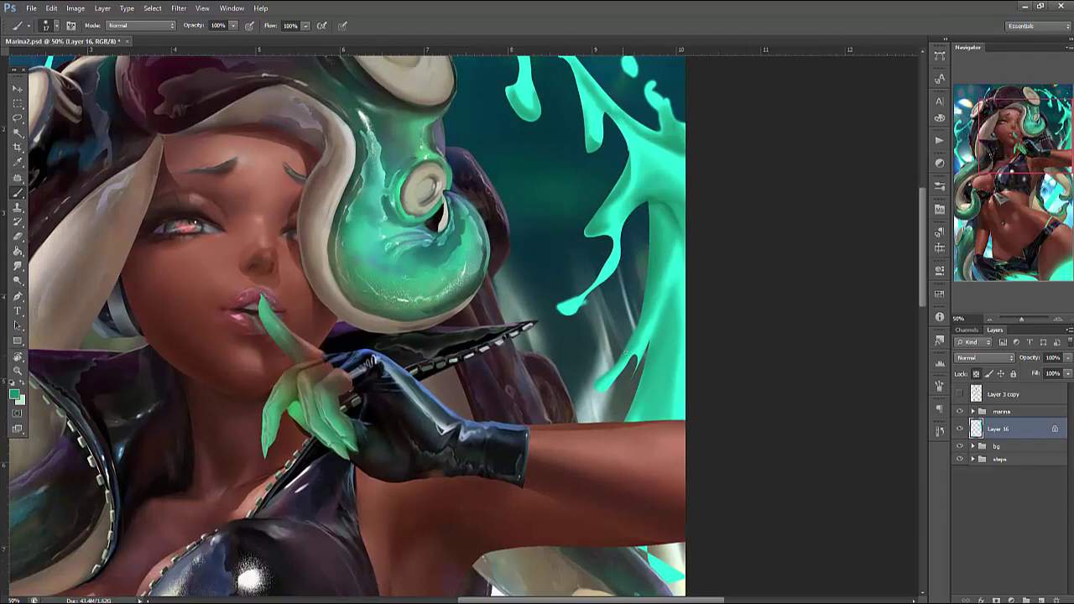
right_click(671, 262)
left_click(611, 378)
left_click_drag(618, 478, 703, 167)
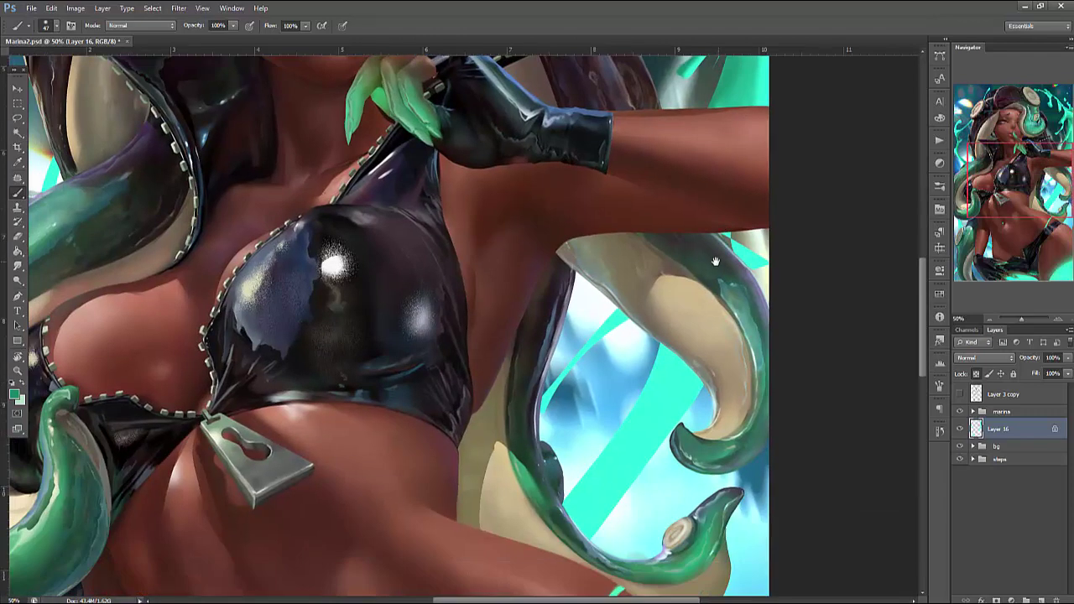
mouse_move(648, 398)
left_mouse_down()
mouse_move(648, 429)
mouse_move(673, 356)
mouse_move(620, 484)
mouse_move(656, 395)
mouse_move(563, 499)
mouse_move(648, 394)
mouse_move(638, 460)
mouse_move(667, 386)
mouse_move(590, 355)
left_mouse_up()
scroll(718, 409, "down", 10)
scroll(763, 257, "left", 5)
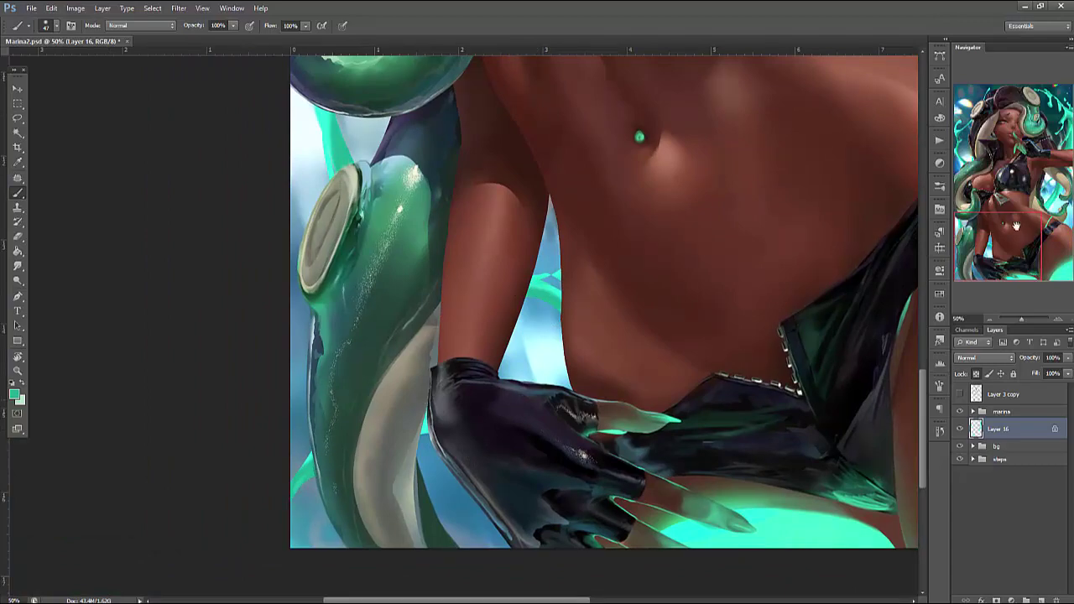
Try trimming the thick splash strip above the raised arm with lasso deletions, and undo the cuts
left_click_drag(1017, 222, 1059, 89)
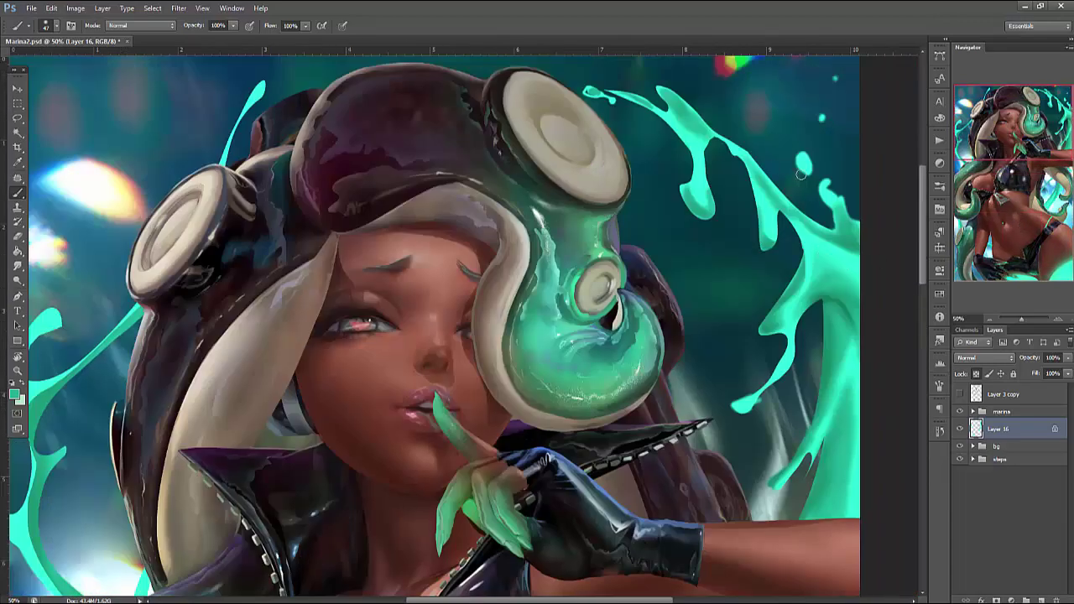
key("l")
mouse_move(842, 250)
left_mouse_down()
mouse_move(866, 254)
mouse_move(930, 501)
mouse_move(864, 252)
mouse_move(840, 265)
mouse_move(901, 503)
mouse_move(911, 372)
left_mouse_up()
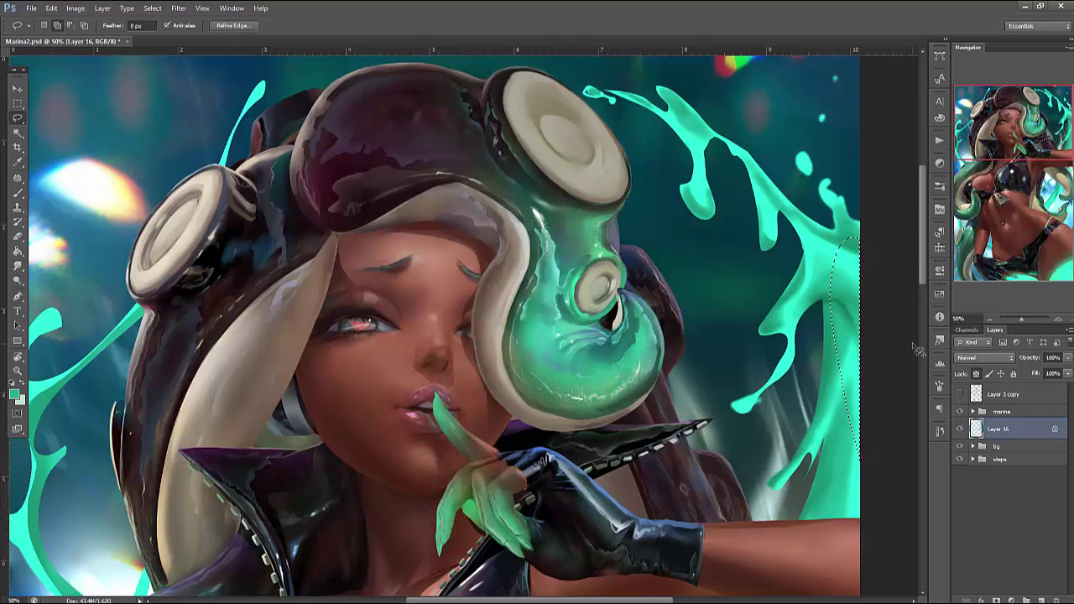
left_click(864, 251)
mouse_move(873, 249)
left_mouse_down()
mouse_move(838, 347)
mouse_move(915, 344)
left_mouse_up()
key("Delete")
key("ctrl+d")
mouse_move(810, 472)
left_mouse_down()
mouse_move(848, 483)
mouse_move(740, 537)
left_mouse_up()
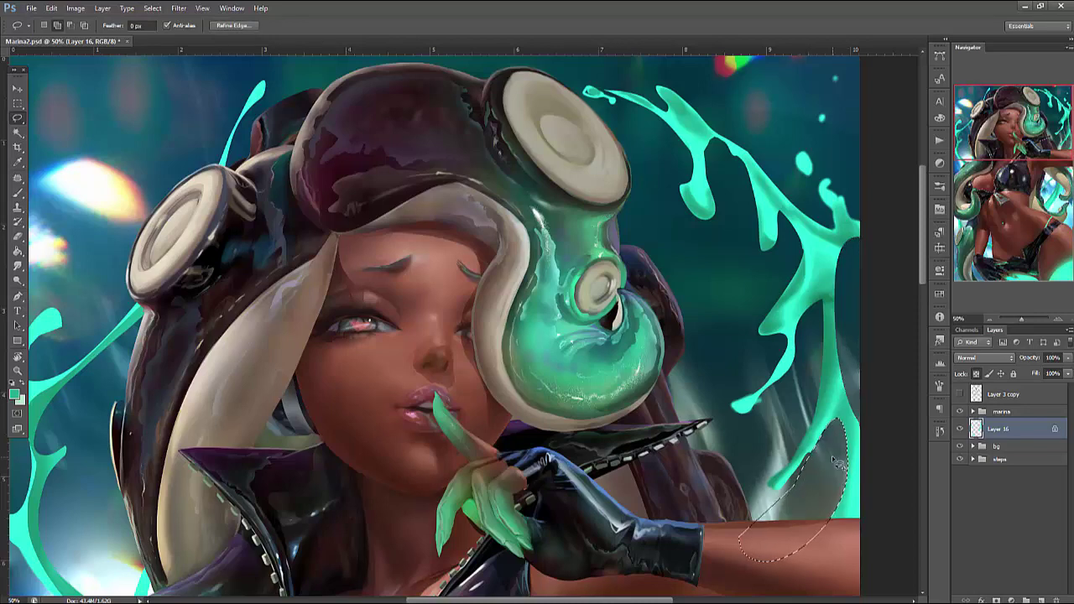
key("ctrl+alt+z")
key("ctrl+alt+z")
key("ctrl+alt+z")
key("ctrl+alt+z")
key("ctrl+alt+z")
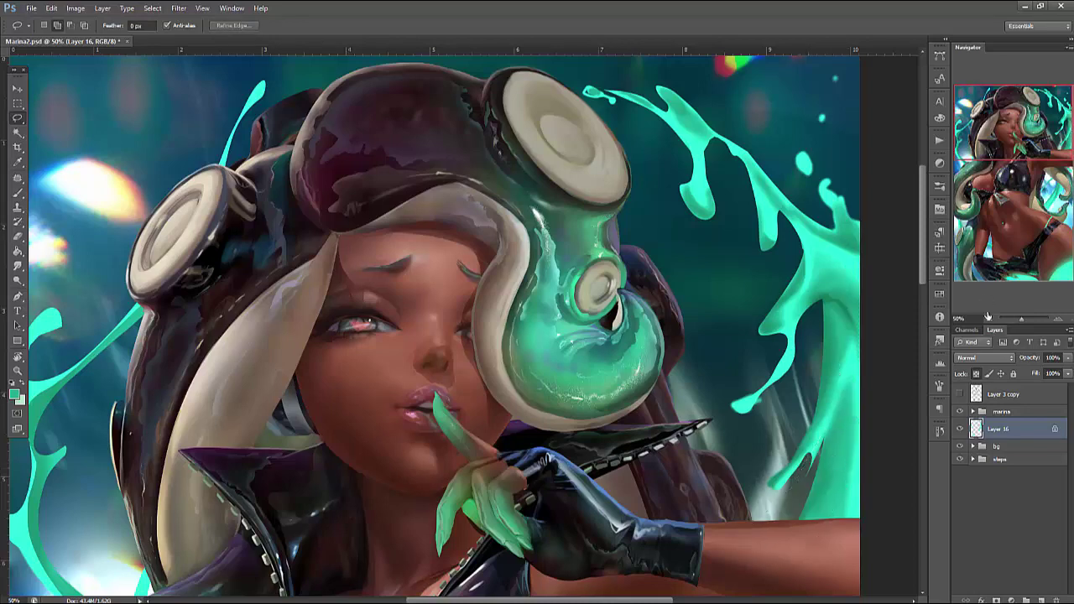
left_click(988, 317)
key("ctrl+alt+z")
Warp the splash above the raised arm, pulling its inner curve and upper right corner into a new shape
key("ctrl+t")
right_click(617, 237)
left_click(643, 312)
left_click_drag(671, 377, 707, 420)
left_click_drag(729, 145, 720, 131)
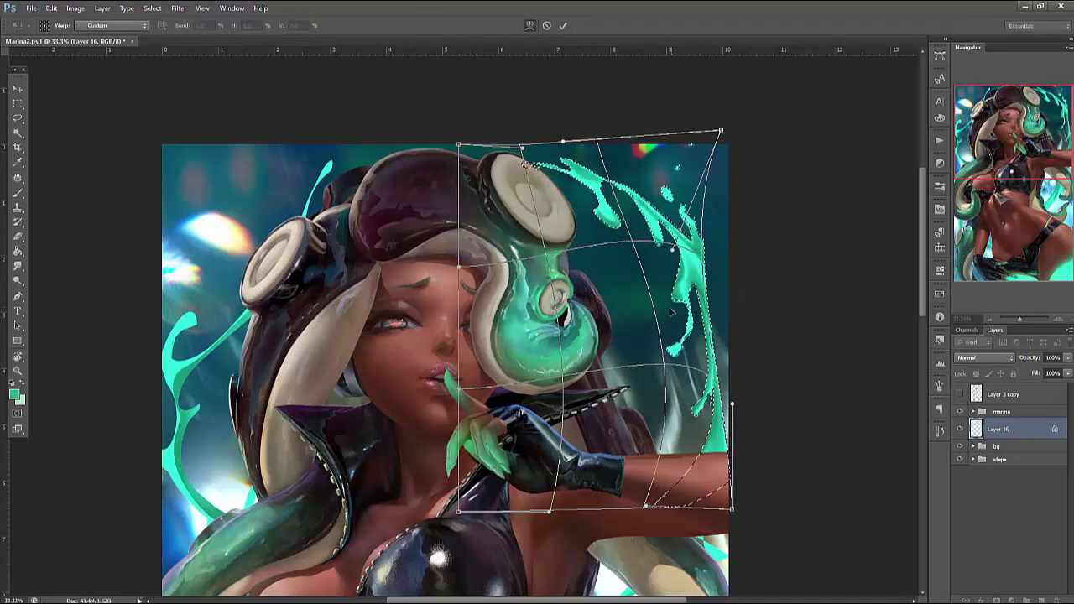
Finish warping the splash above the raised arm, bulging its top edge and outer corner into a smoother arc, and deselect
left_click_drag(522, 148, 524, 103)
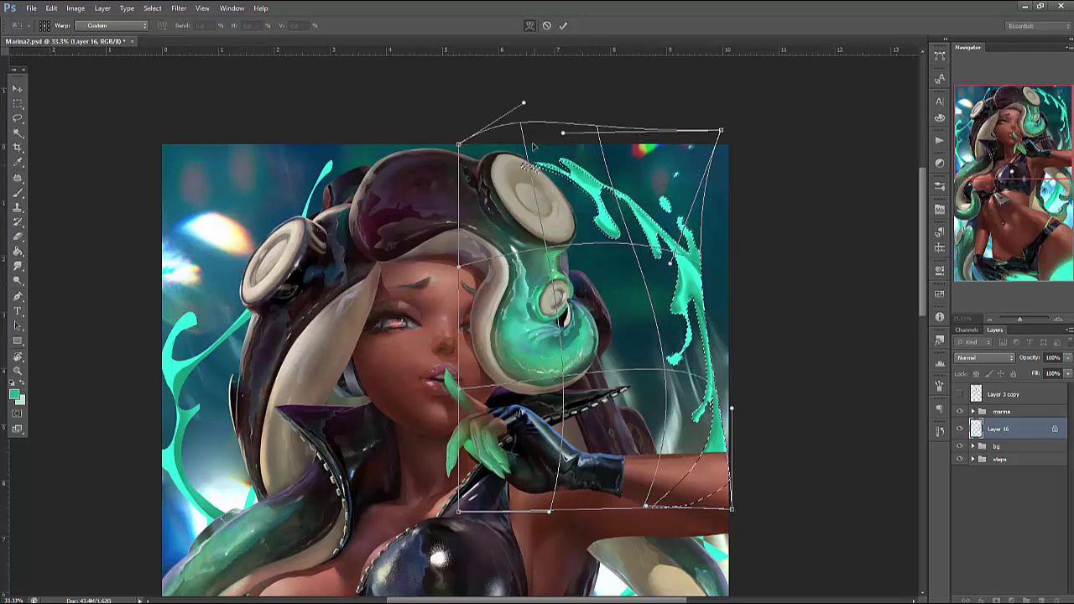
left_click_drag(720, 130, 724, 120)
left_click_drag(563, 132, 498, 145)
left_click_drag(545, 88, 545, 128)
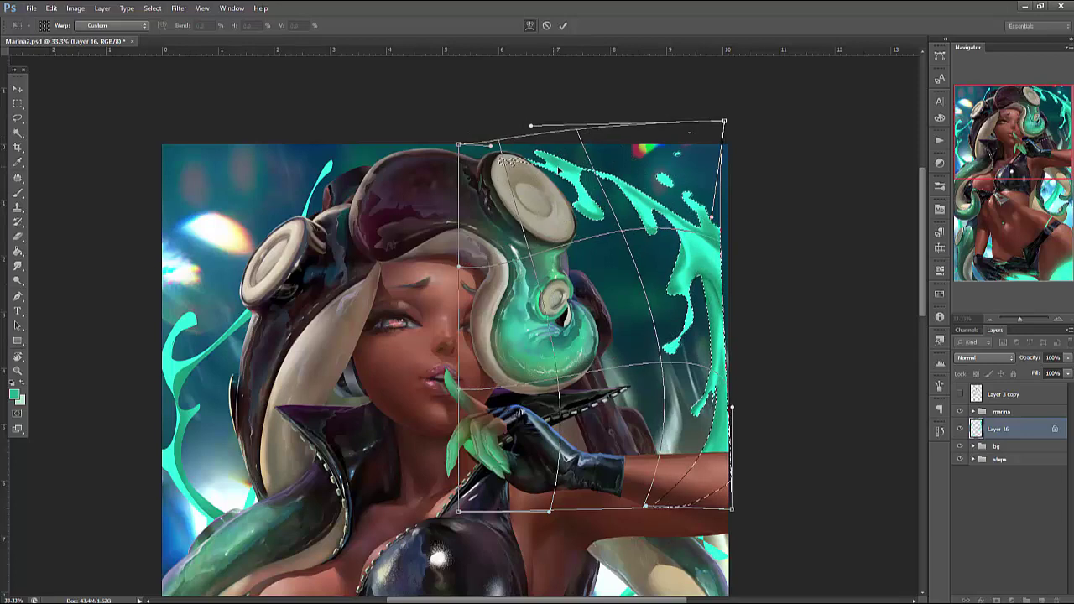
left_click_drag(732, 408, 702, 307)
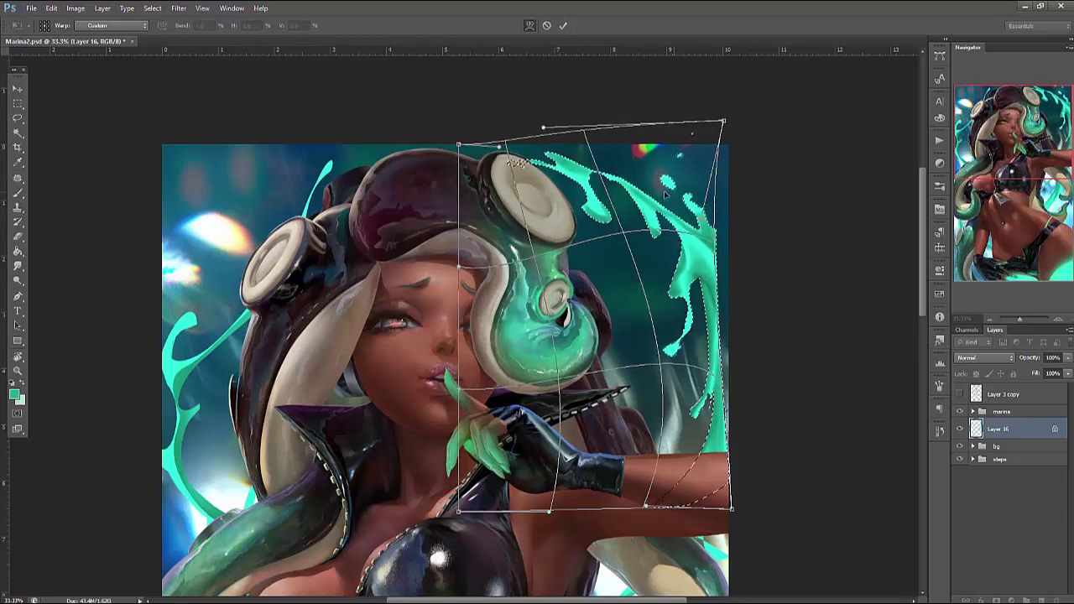
left_click_drag(724, 122, 720, 124)
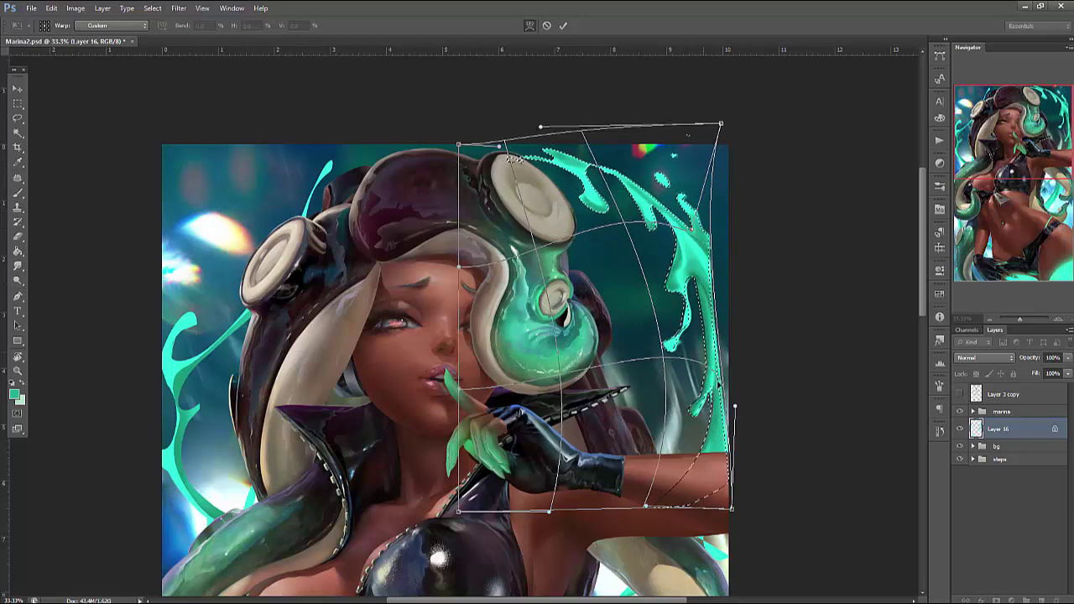
key("Return")
key("ctrl+d")
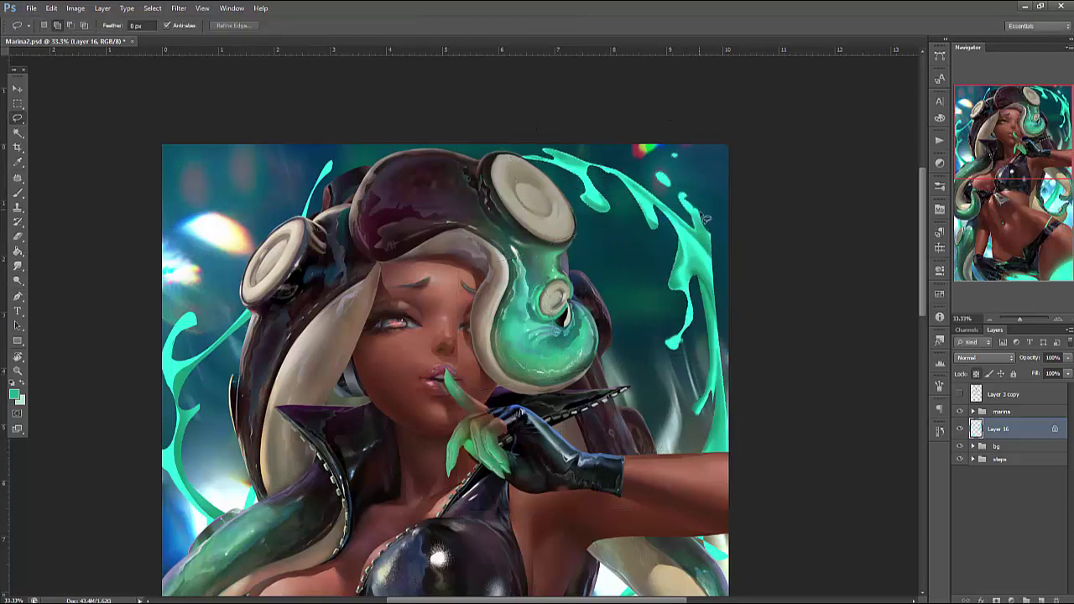
Unlock the layer's transparent pixels and fill a lassoed sliver along the thick strip's outer edge with sampled turquoise
left_click_drag(728, 268, 728, 235)
key("ctrl+d")
mouse_move(693, 282)
left_mouse_down()
mouse_move(708, 262)
mouse_move(749, 348)
left_mouse_up()
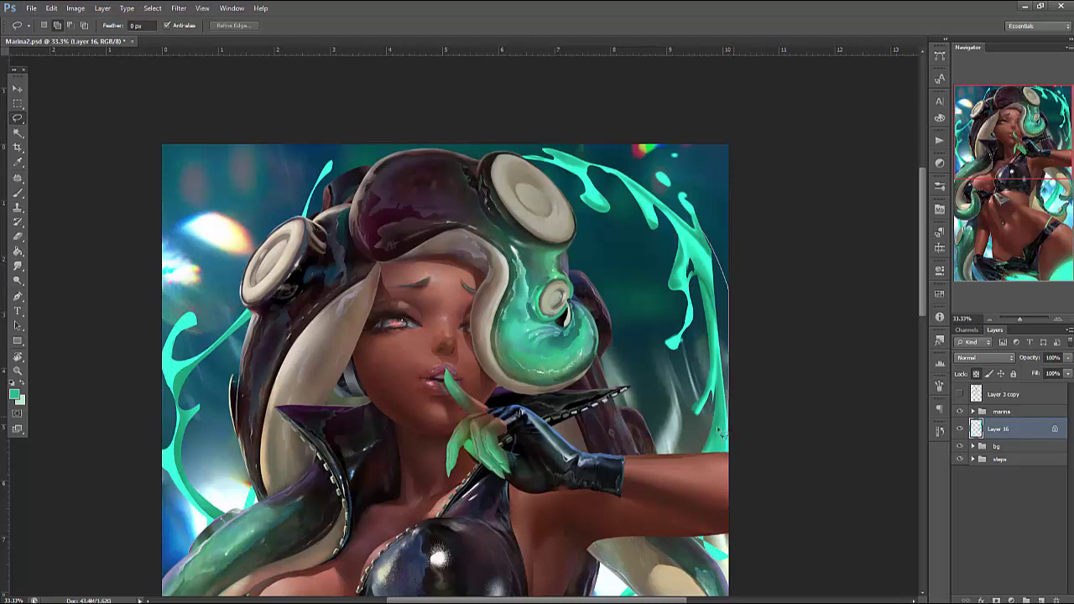
key("b")
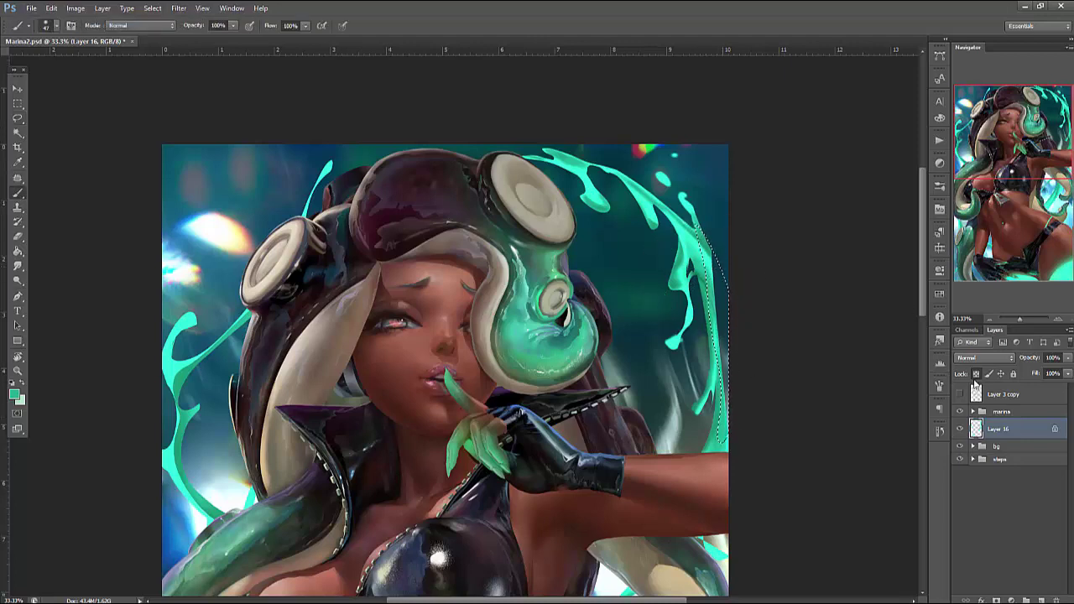
left_click(730, 342, "alt")
key("ctrl+h")
left_click_drag(723, 281, 720, 441)
left_click_drag(715, 319, 714, 379)
left_click_drag(720, 270, 718, 445)
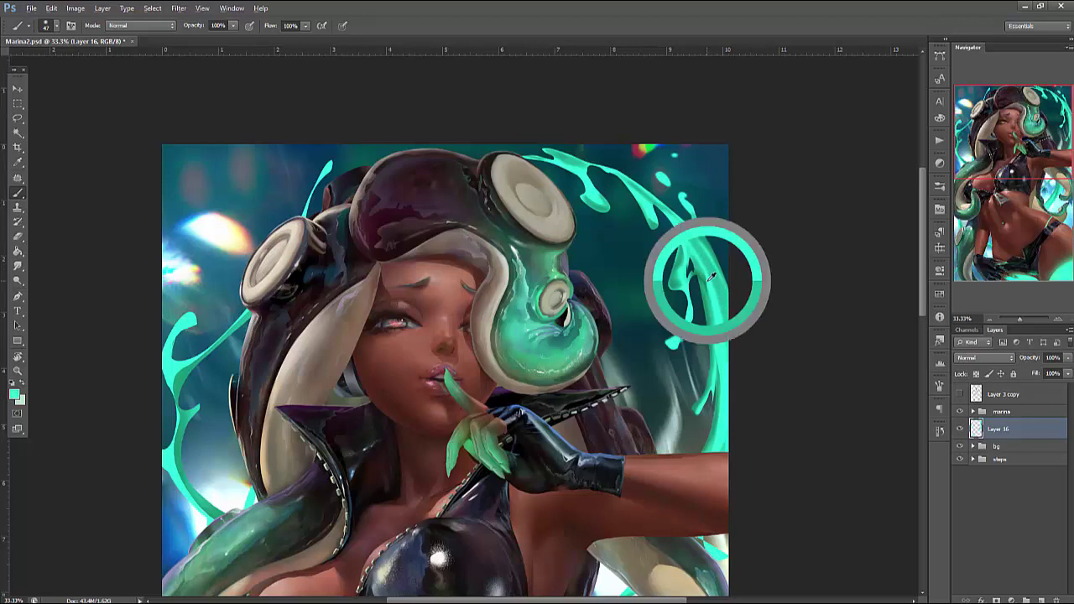
Lasso the outer splash beside the character's head and warp it outward past the canvas's right edge
left_click(1059, 320)
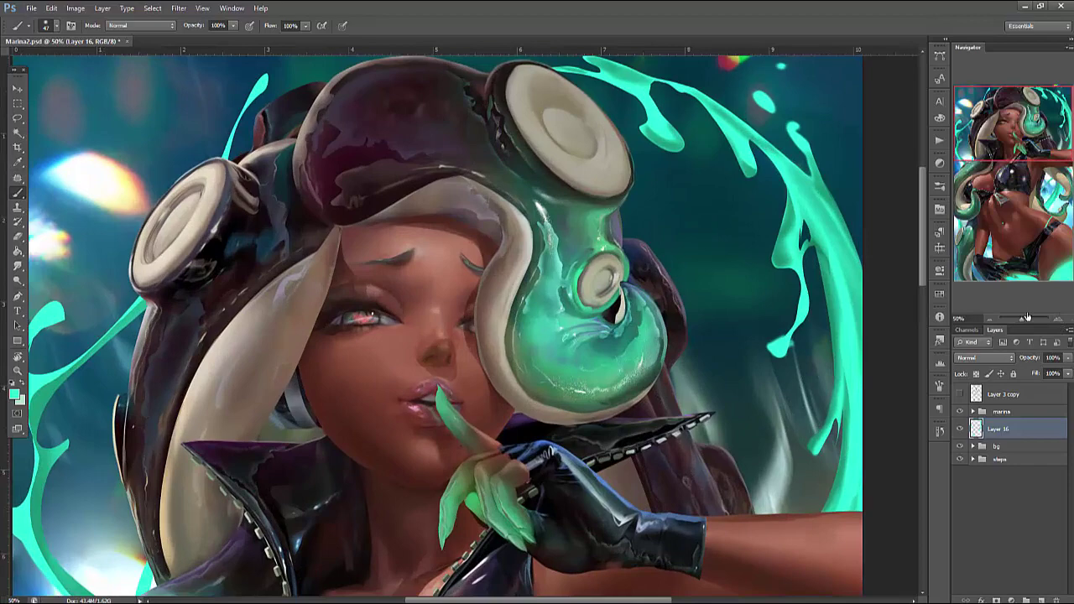
left_click(989, 320)
left_click(989, 320)
key("l")
mouse_move(644, 189)
left_mouse_down()
mouse_move(615, 459)
mouse_move(663, 461)
left_mouse_up()
key("ctrl+t")
right_click(591, 207)
left_click(638, 327)
left_click_drag(673, 299, 709, 277)
left_click_drag(601, 184, 599, 175)
key("Return")
key("ctrl+d")
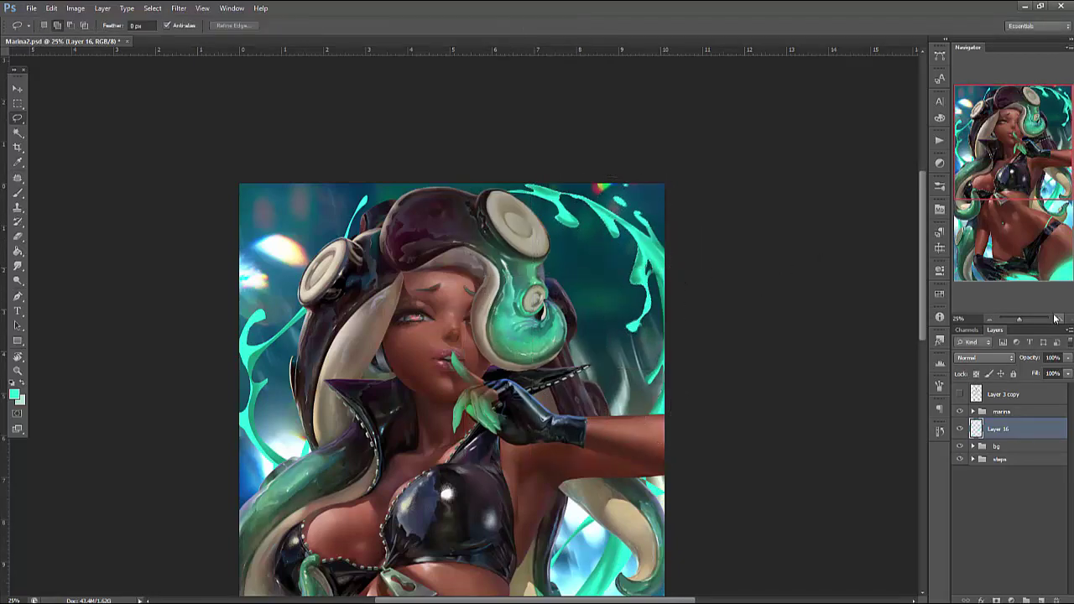
key("ctrl+plus")
key("ctrl+plus")
mouse_move(820, 322)
left_mouse_down()
mouse_move(846, 340)
mouse_move(807, 346)
mouse_move(784, 290)
mouse_move(830, 285)
left_mouse_up()
key("ctrl+d")
left_click_drag(827, 245, 839, 282)
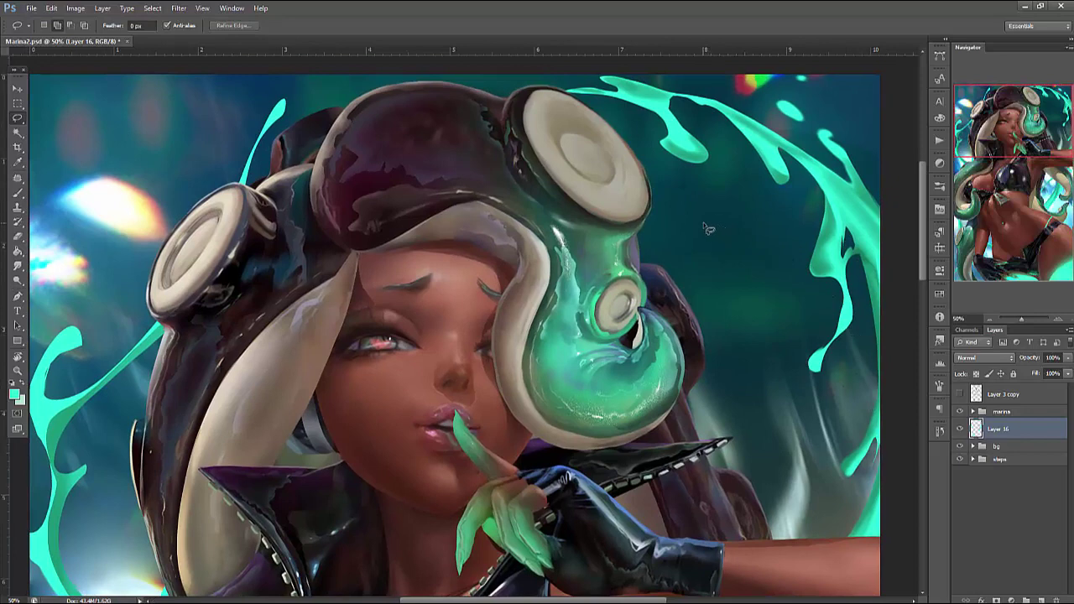
Lasso a branching splash, small droplets and a teardrop in the empty background beside the head, and fill them with green
mouse_move(705, 236)
left_mouse_down()
mouse_move(736, 261)
mouse_move(686, 220)
left_mouse_up()
mouse_move(781, 272)
left_mouse_down()
mouse_move(789, 283)
mouse_move(781, 273)
left_mouse_up()
left_click_drag(729, 245, 737, 188)
mouse_move(747, 354)
left_mouse_down()
mouse_move(722, 395)
mouse_move(754, 355)
left_mouse_up()
key("b")
right_click(869, 301)
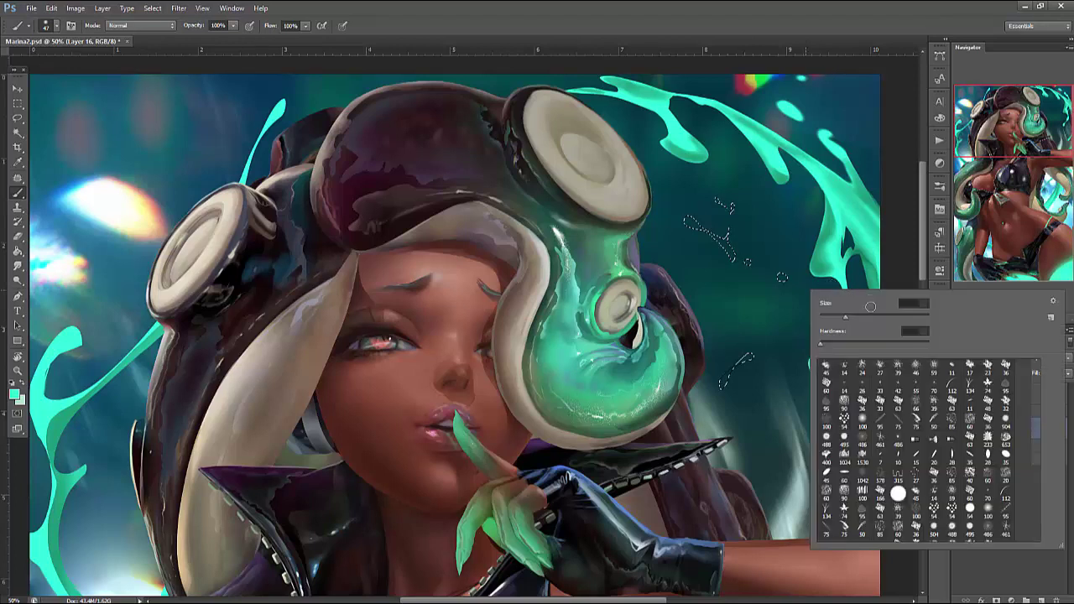
key("Return")
mouse_move(710, 240)
left_mouse_down()
mouse_move(767, 228)
mouse_move(737, 369)
mouse_move(773, 342)
left_mouse_up()
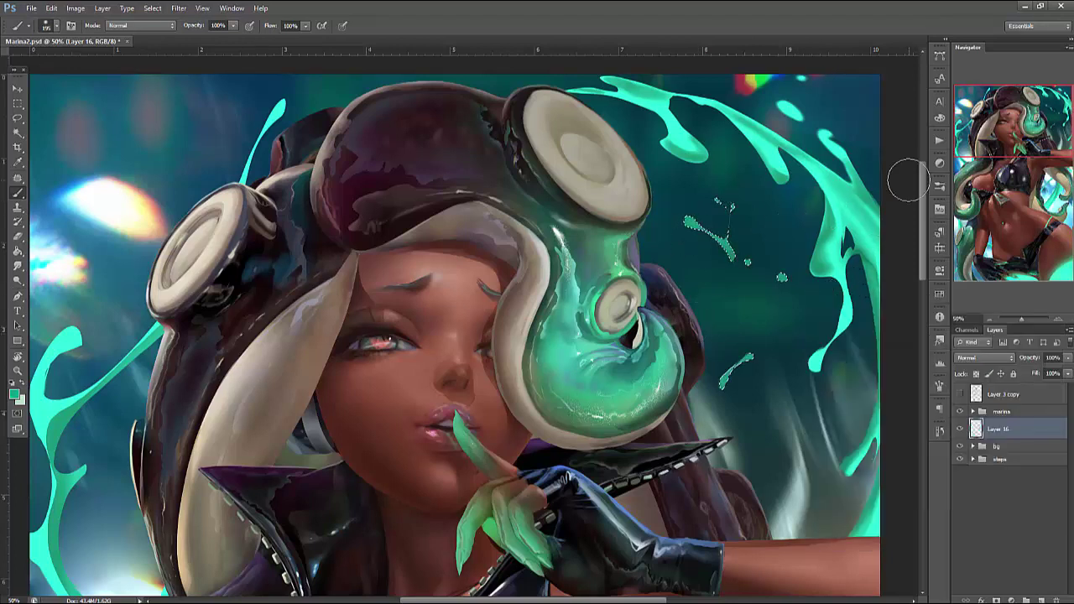
key("ctrl+d")
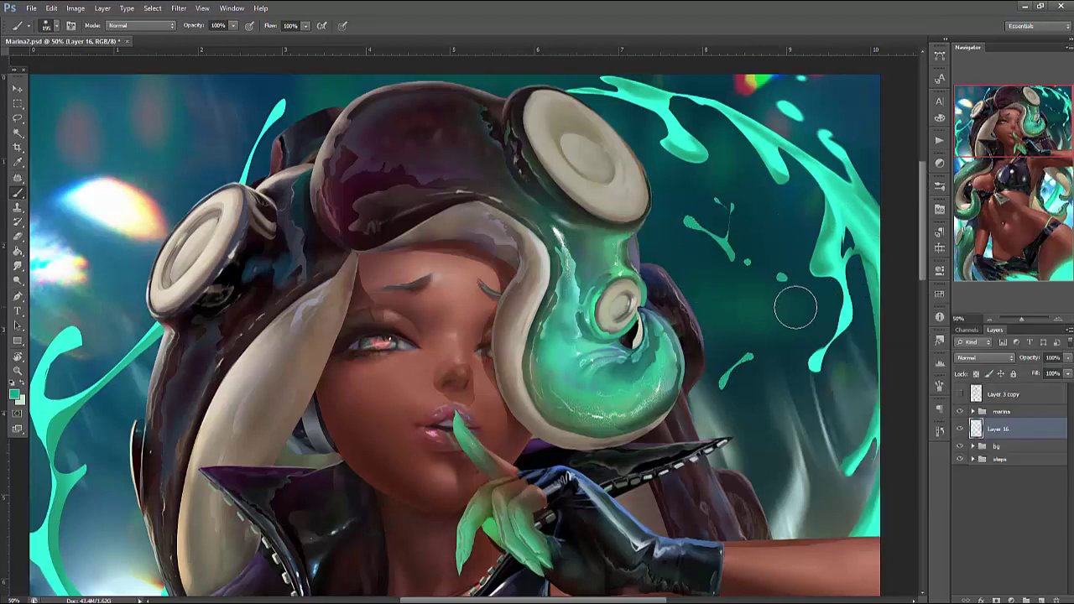
Move the lassoed teardrop to just above the raised forearm and rotate it about 167 degrees
key("l")
left_click_drag(713, 356, 789, 331)
key("ctrl+t")
left_click_drag(865, 369, 877, 344)
left_click_drag(819, 324, 785, 503)
left_click_drag(865, 449, 871, 469)
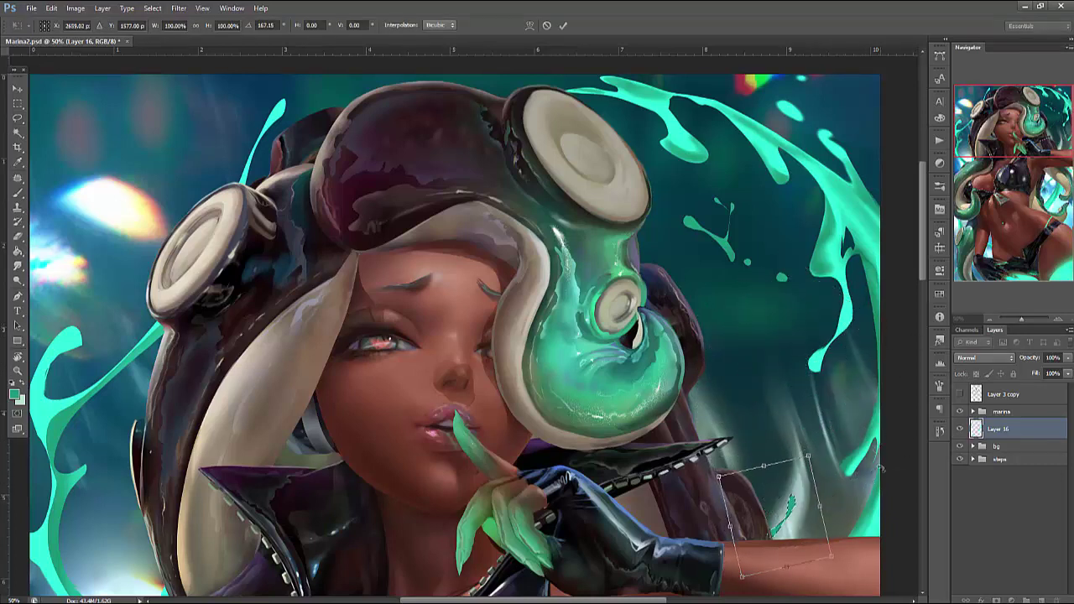
key("Return")
Rotate the small branching splash and its droplets, and warp them into a curve beside the hat's white disc
mouse_move(759, 180)
left_mouse_down()
mouse_move(793, 328)
mouse_move(815, 278)
mouse_move(887, 243)
left_mouse_up()
key("ctrl+t")
right_click(730, 220)
left_click(765, 307)
left_click_drag(738, 252, 716, 239)
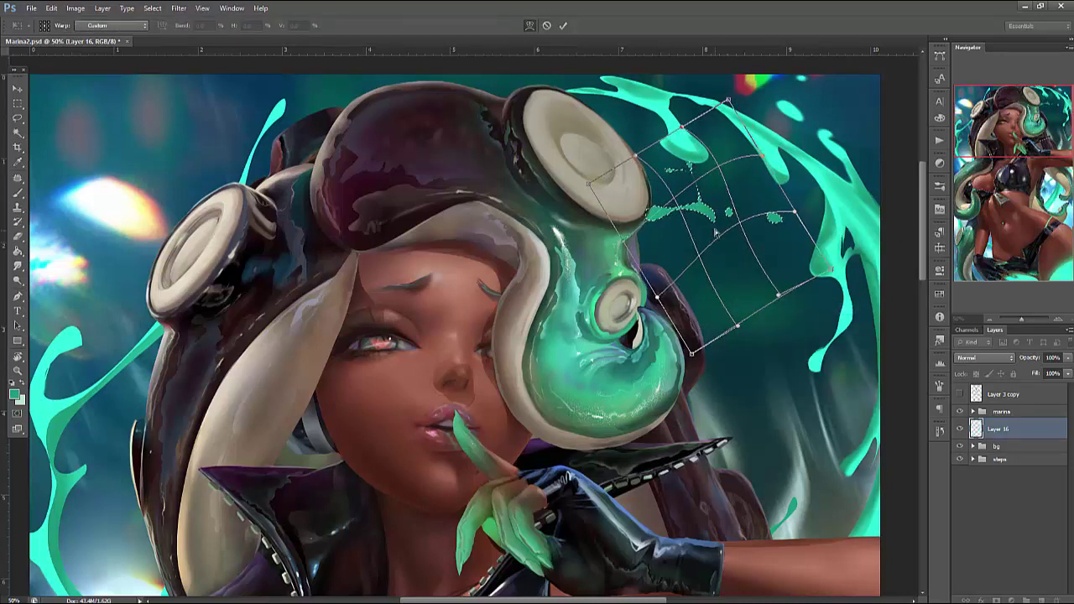
key("Return")
Paint thin connecting strands and tiny droplets around the small splash and hanging drips with a fine brush
key("b")
right_click(714, 185)
left_click_drag(730, 214, 720, 214)
key("Return")
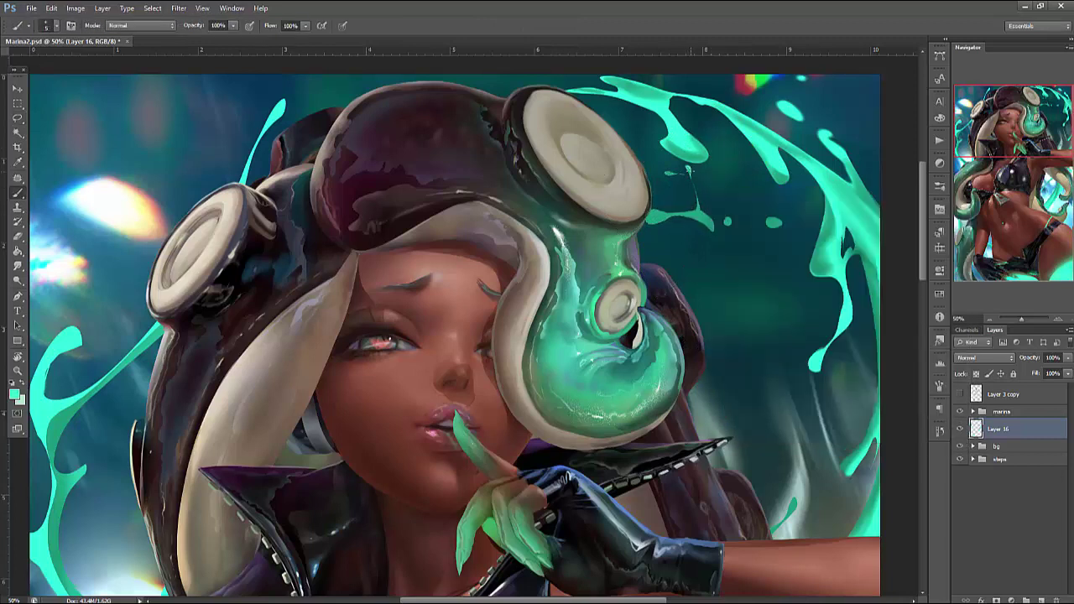
right_click(717, 130)
left_click_drag(740, 157, 731, 157)
key("Return")
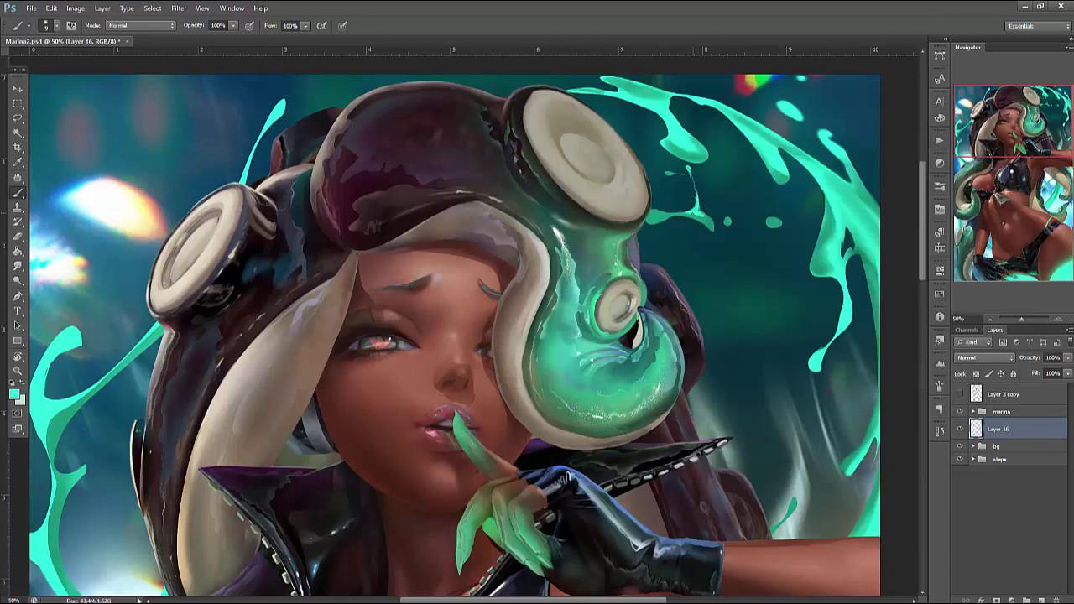
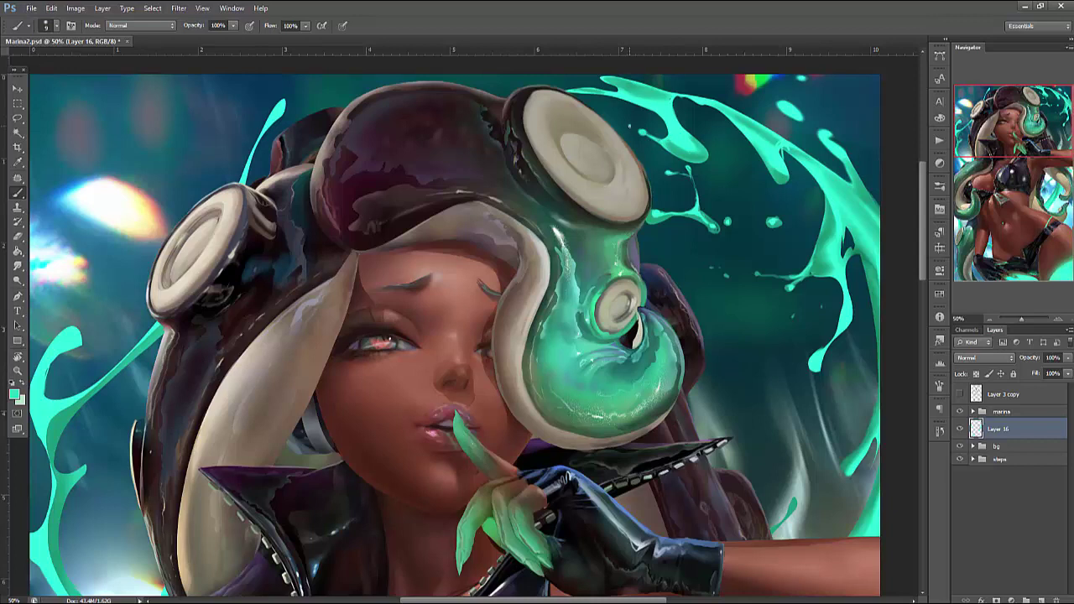
scroll(453, 319, "down", 5)
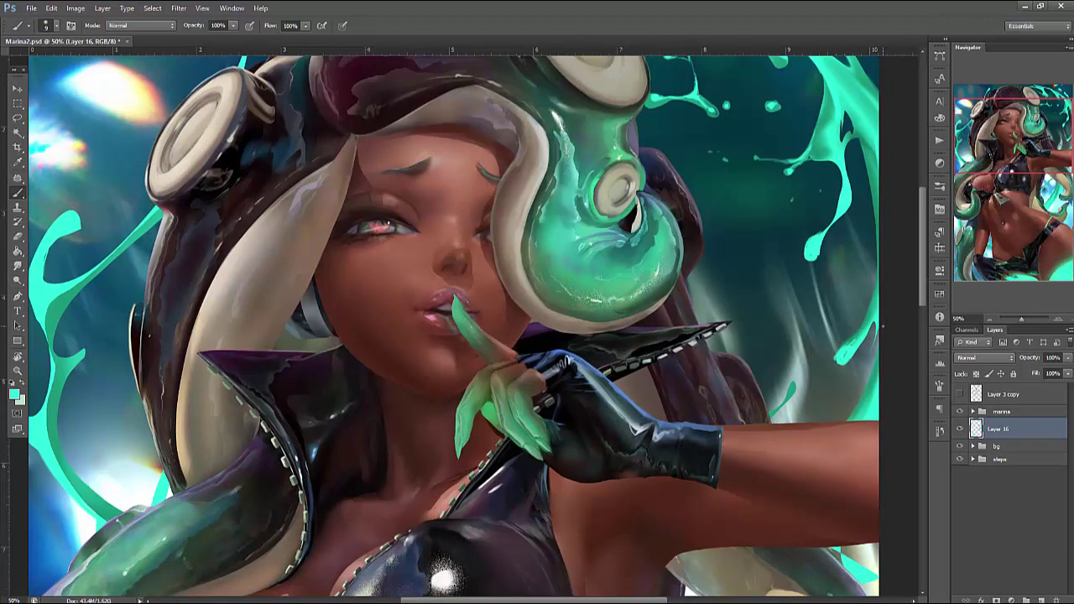
key("l")
mouse_move(875, 267)
left_mouse_down()
mouse_move(827, 411)
mouse_move(877, 282)
left_mouse_up()
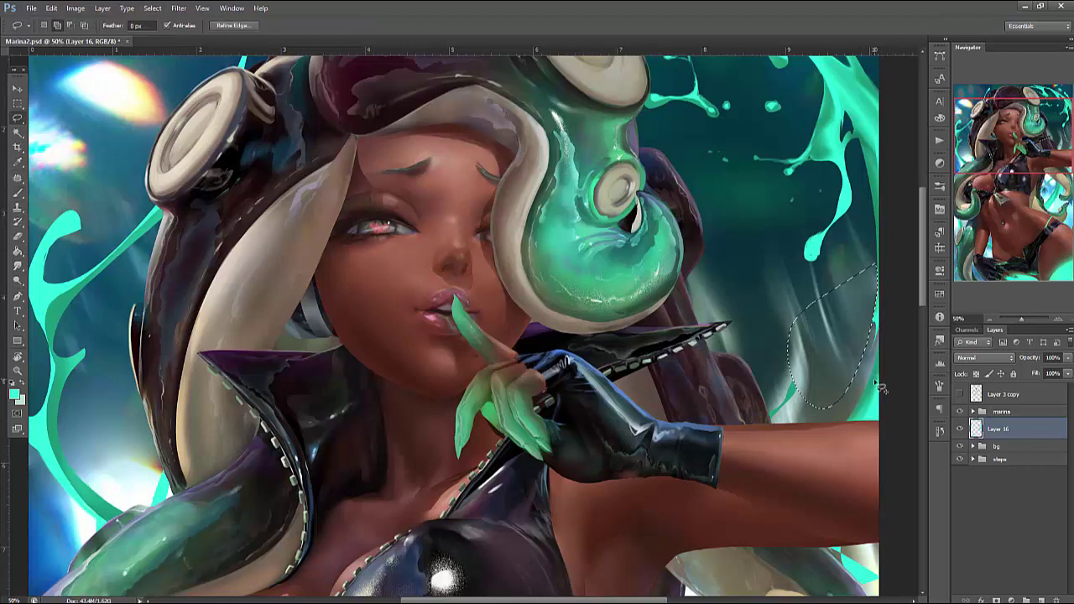
key("ctrl+d")
key("b")
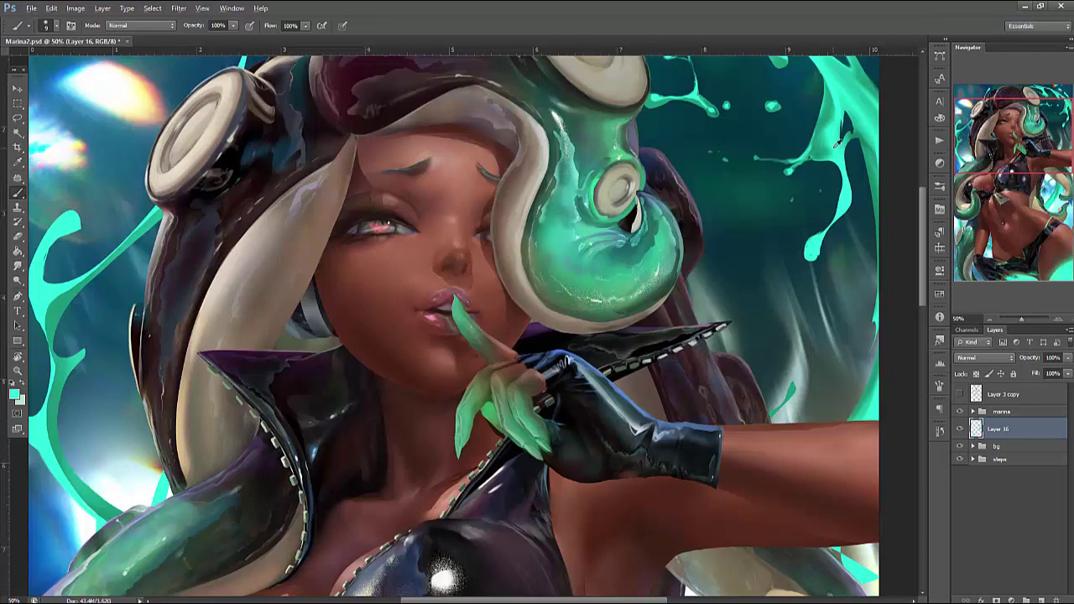
Resize the brush to 20 px and 12 px, and shade the splash's branching drip with darker green
right_click(843, 175)
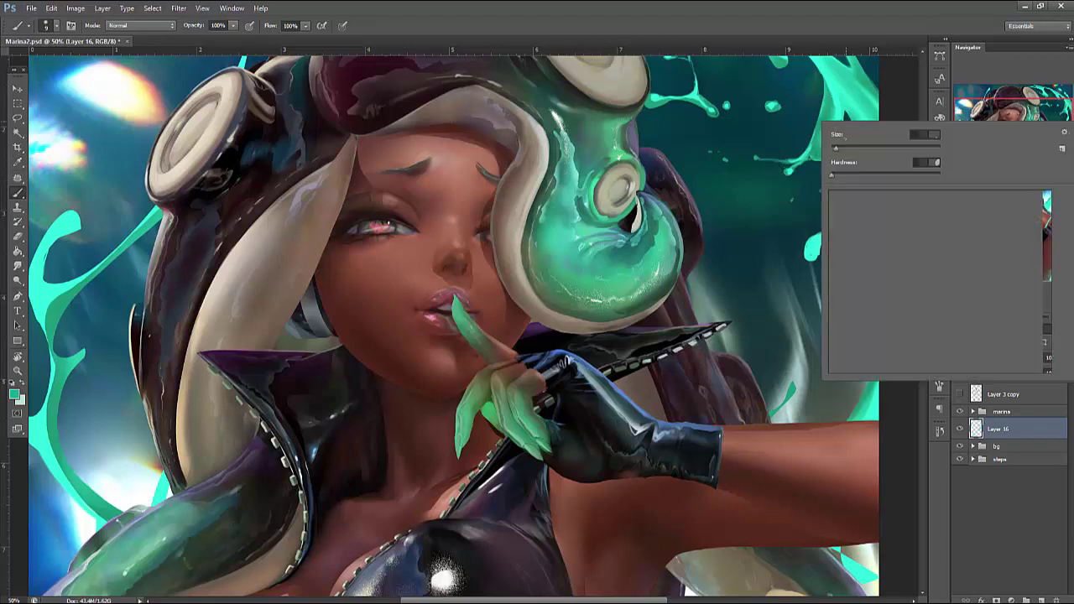
key("Return")
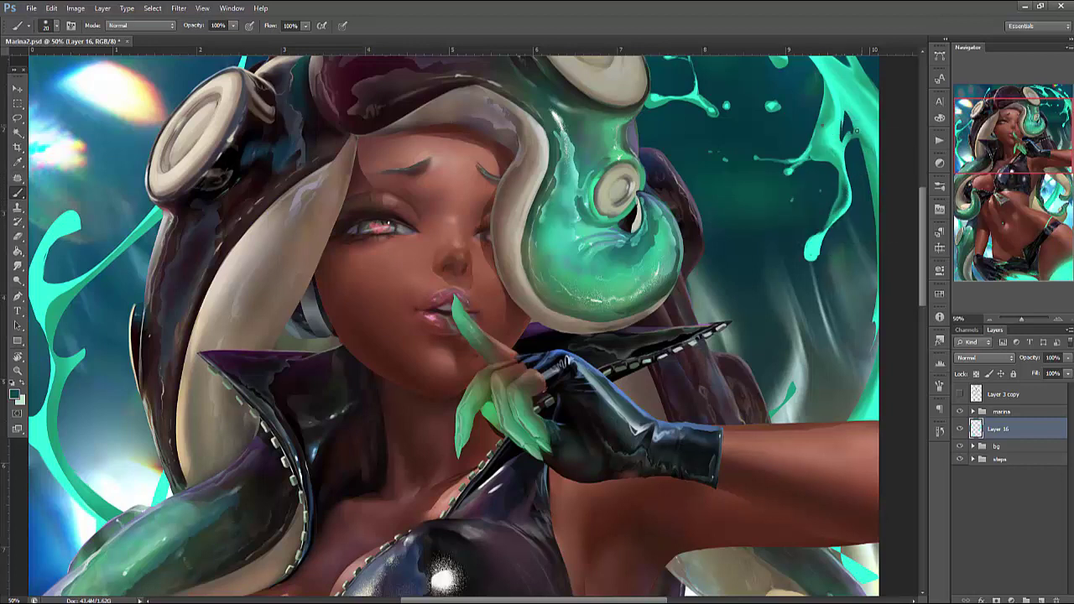
right_click(857, 130)
left_click_drag(855, 151, 837, 152)
left_click_drag(862, 403, 778, 490)
Lasso the cores of the two upper hanging drips and brush white highlights into them at 42 px
key("l")
mouse_move(607, 225)
left_mouse_down()
mouse_move(620, 243)
mouse_move(630, 225)
mouse_move(606, 210)
left_mouse_up()
left_click_drag(711, 263, 709, 252)
key("b")
right_click(729, 228)
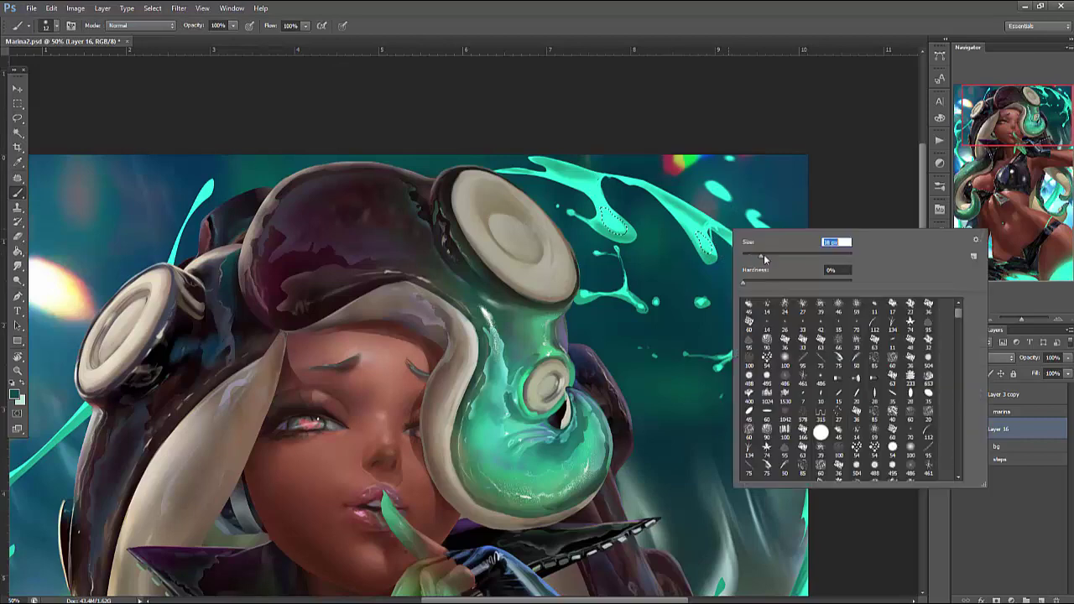
left_click(19, 396)
left_click(484, 198)
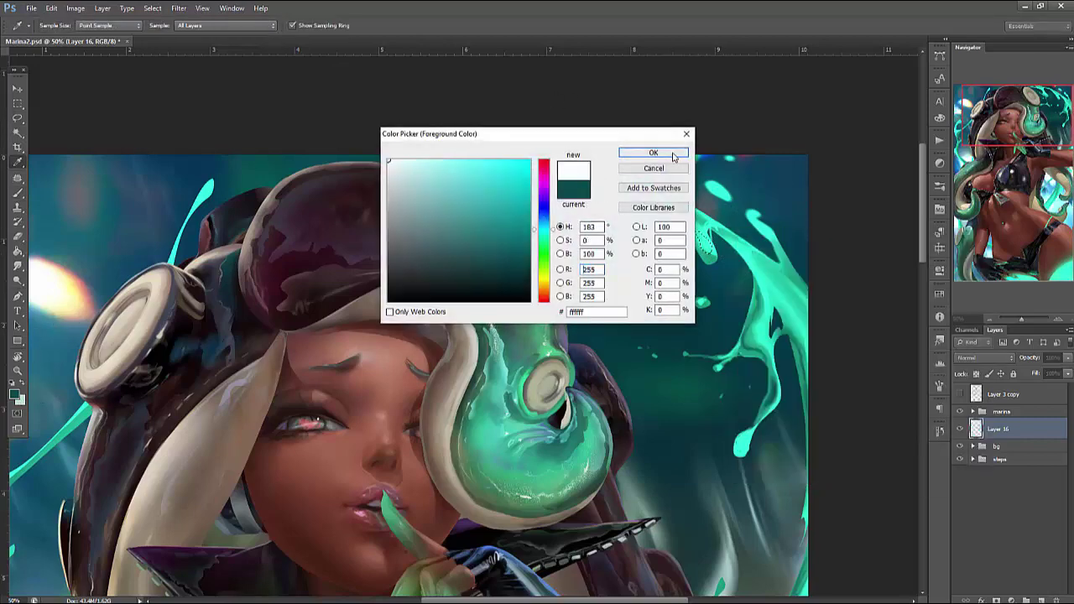
left_click(653, 153)
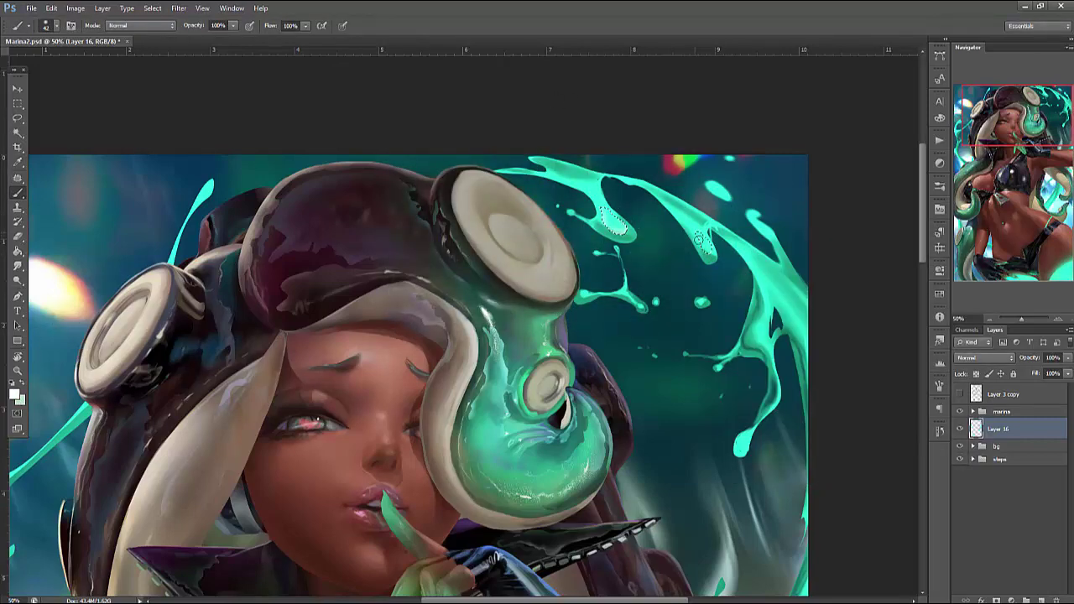
Lasso a streak along the thick splash's upper curve, brighten it with the white brush, and deselect
key("l")
mouse_move(741, 254)
left_mouse_down()
mouse_move(786, 320)
mouse_move(805, 320)
left_mouse_up()
key("v")
key("b")
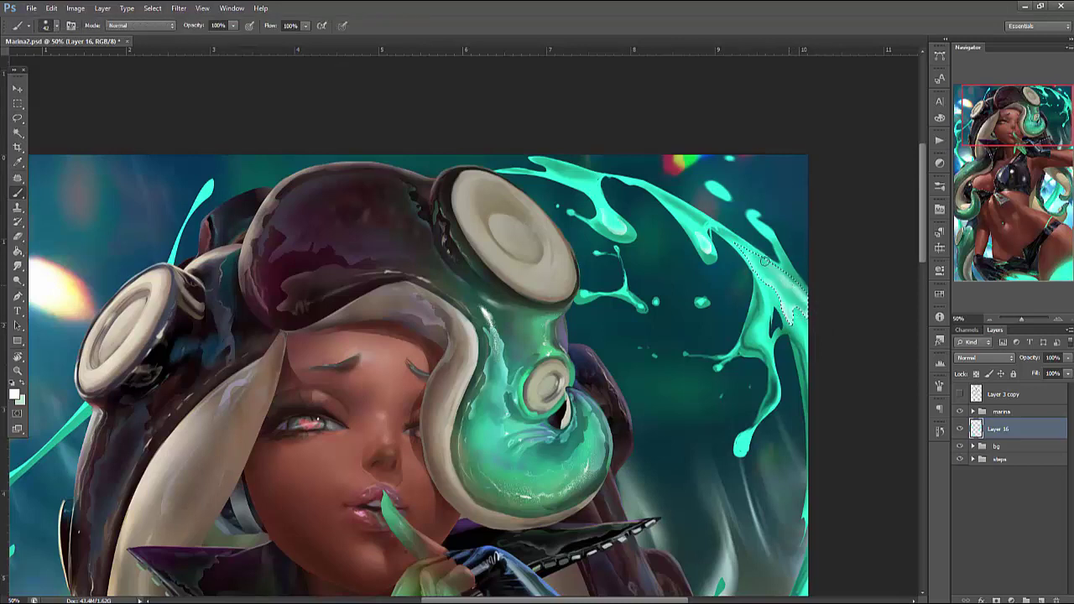
key("ctrl+d")
Lasso the area where the drips branch off the thick splash and paint sampled greens against its pale highlight
key("l")
mouse_move(776, 287)
left_mouse_down()
mouse_move(770, 293)
mouse_move(807, 331)
mouse_move(778, 298)
left_mouse_up()
key("b")
left_click(794, 252, "alt")
left_click(801, 317, "alt")
mouse_move(801, 319)
left_mouse_down()
mouse_move(814, 370)
mouse_move(799, 328)
mouse_move(831, 305)
left_mouse_up()
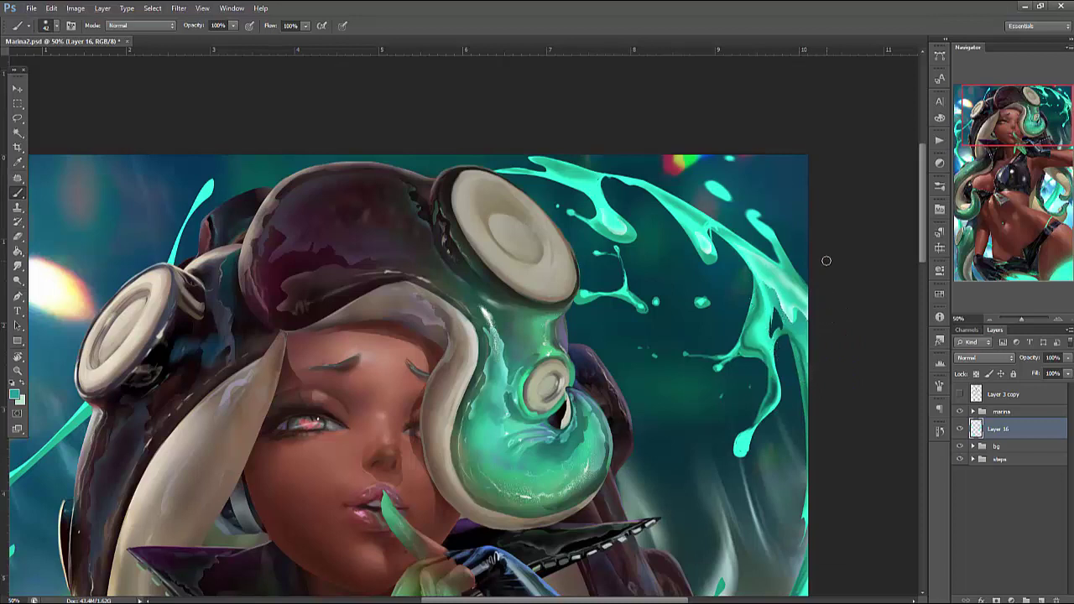
Set the brush to 13 px and blend sampled greens around the top of the hole in the thick splash
right_click(779, 267)
left_click(781, 299, "alt")
left_click(768, 300, "alt")
left_click(772, 306, "alt")
left_click(782, 313, "alt")
left_click(793, 308, "alt")
left_click_drag(773, 307, 796, 333)
Paint sampled light and dark greens below the splash's hole and down the strip near the canvas edge
left_click(795, 326, "alt")
left_click(789, 328, "alt")
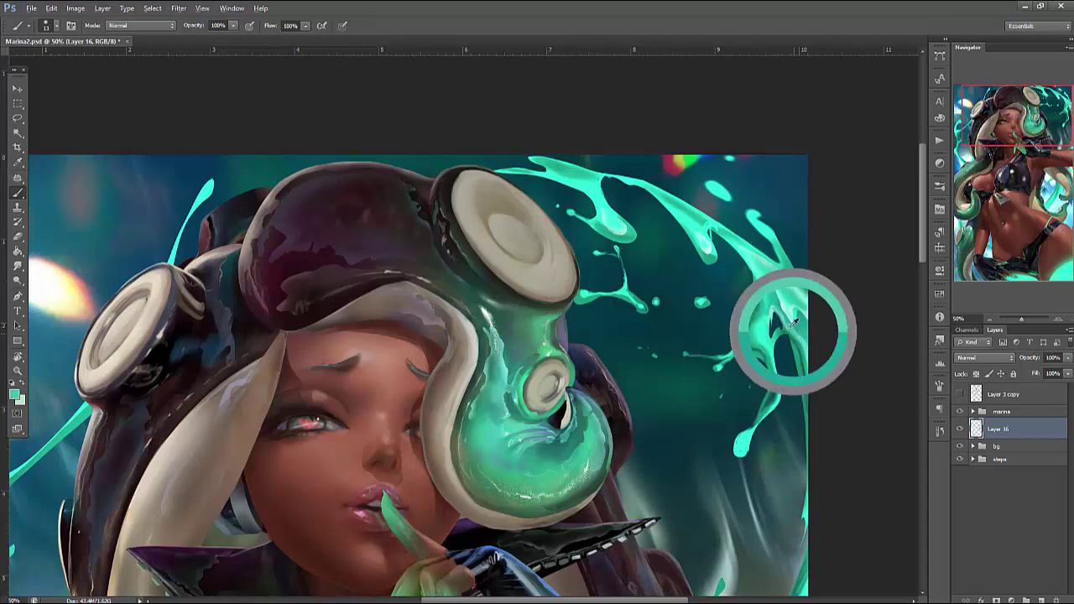
left_click(789, 328, "alt")
left_click(779, 336, "alt")
left_click(785, 327, "alt")
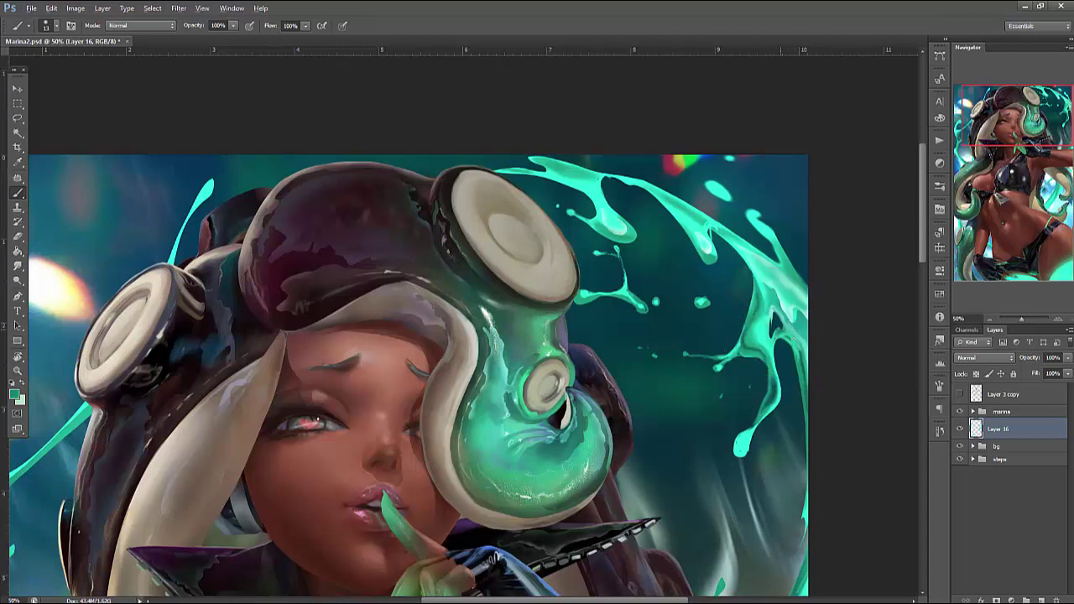
left_click(782, 330, "alt")
left_click_drag(800, 352, 801, 379)
left_click(761, 304, "alt")
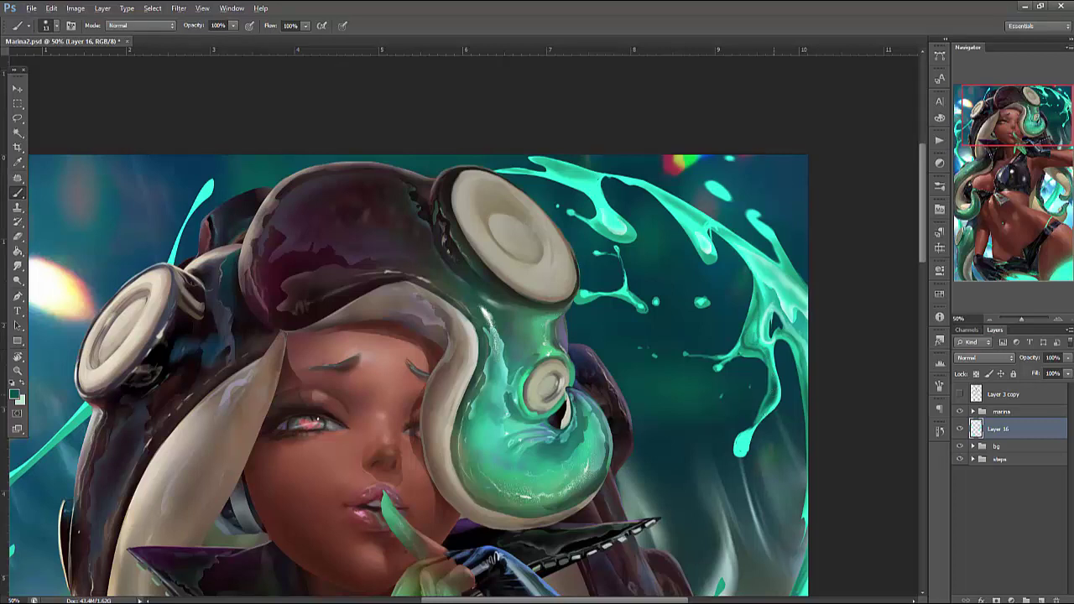
Detail the long drip's tip and the teardrop above the raised arm with sampled greens, and save the file
left_click(754, 426, "alt")
left_click_drag(750, 438, 745, 453)
scroll(845, 297, "down", 5)
scroll(839, 269, "left", 2)
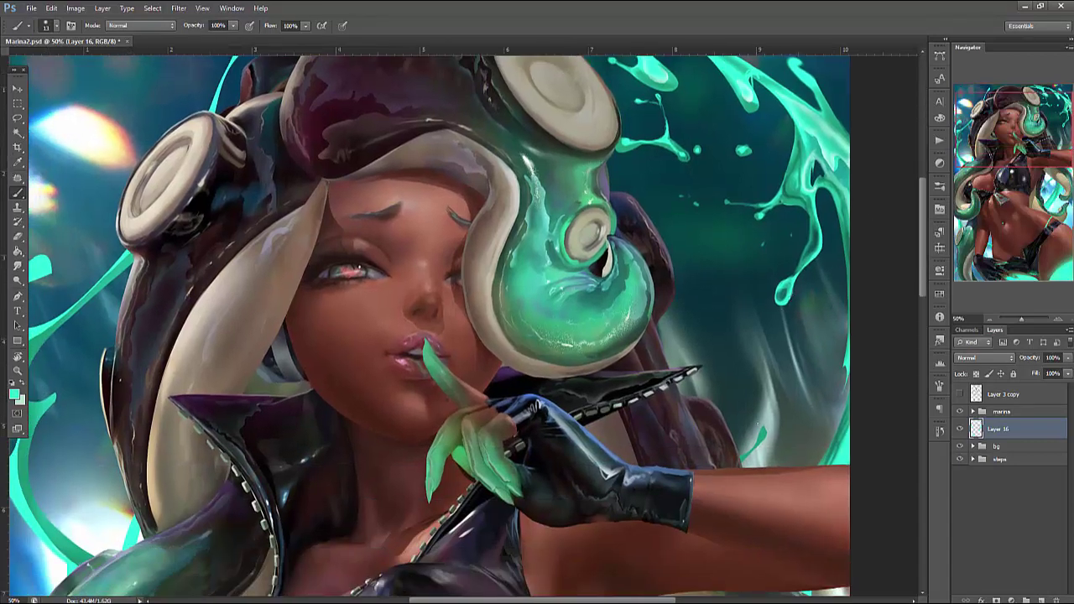
left_click(762, 440, "alt")
left_click(789, 371, "alt")
key("ctrl+s")
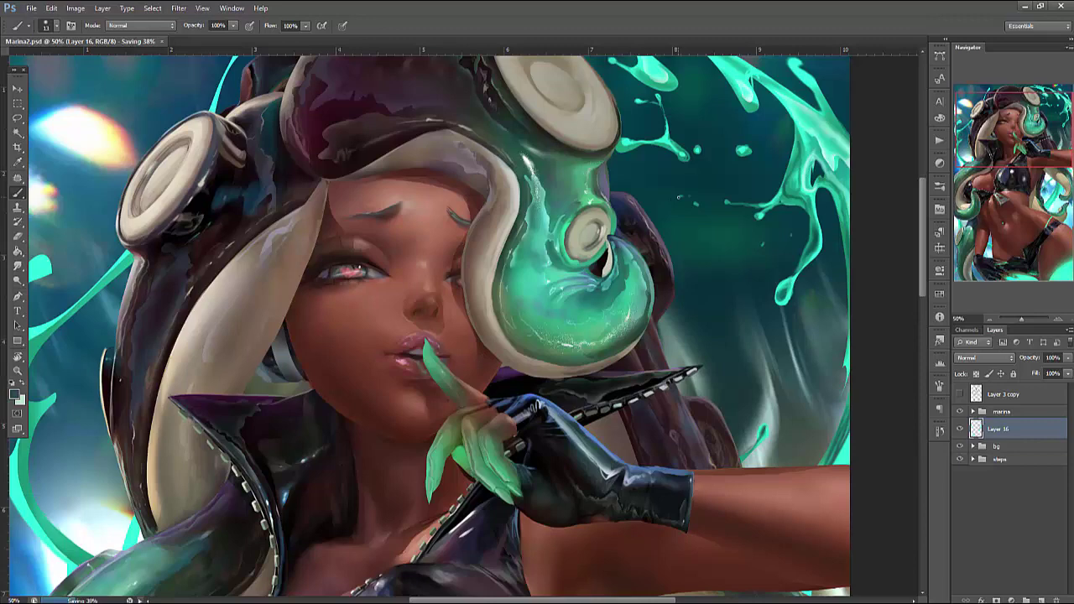
key("ctrl+plus")
scroll(865, 347, "up", 5)
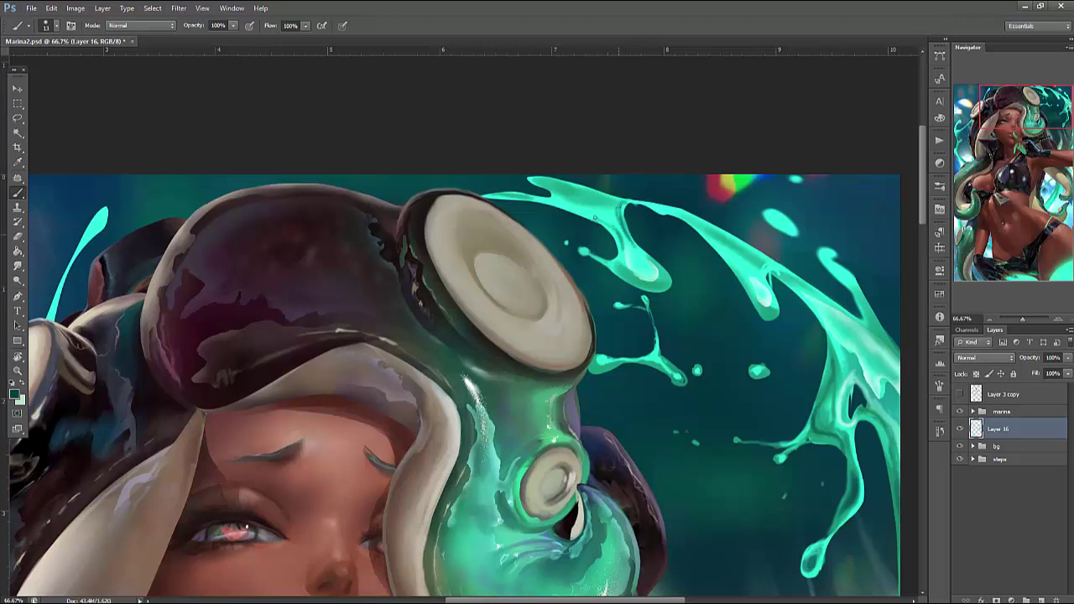
Paint sampled pale highlights and dark accents on the drip beside the hat's large disc and along the splash's thin tip
left_click(604, 216, "alt")
right_click(670, 201)
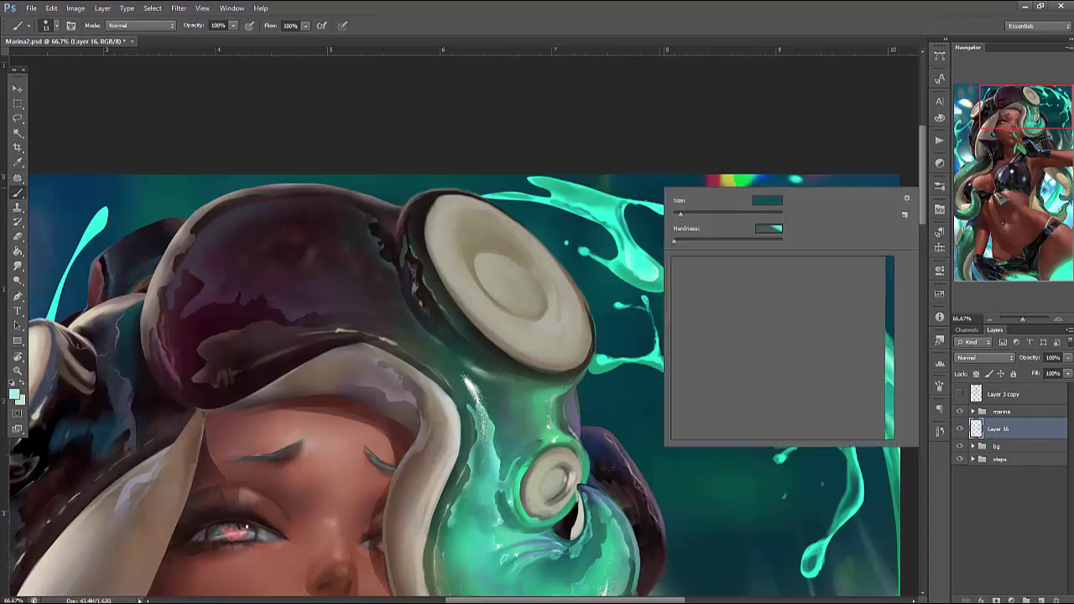
left_click(601, 217)
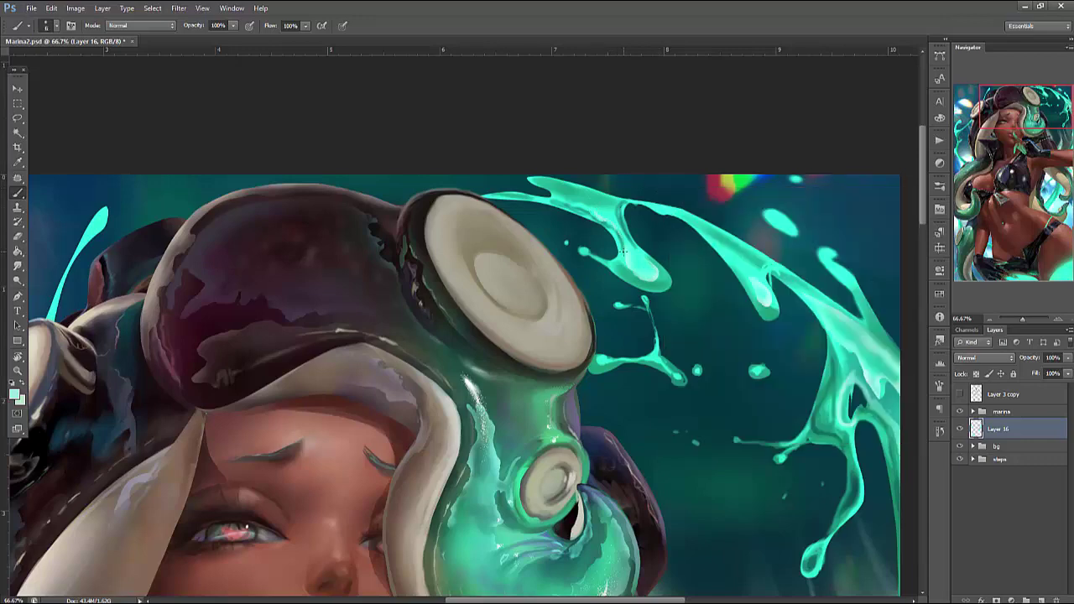
left_click(15, 393)
left_click(652, 152)
left_click(635, 280, "alt")
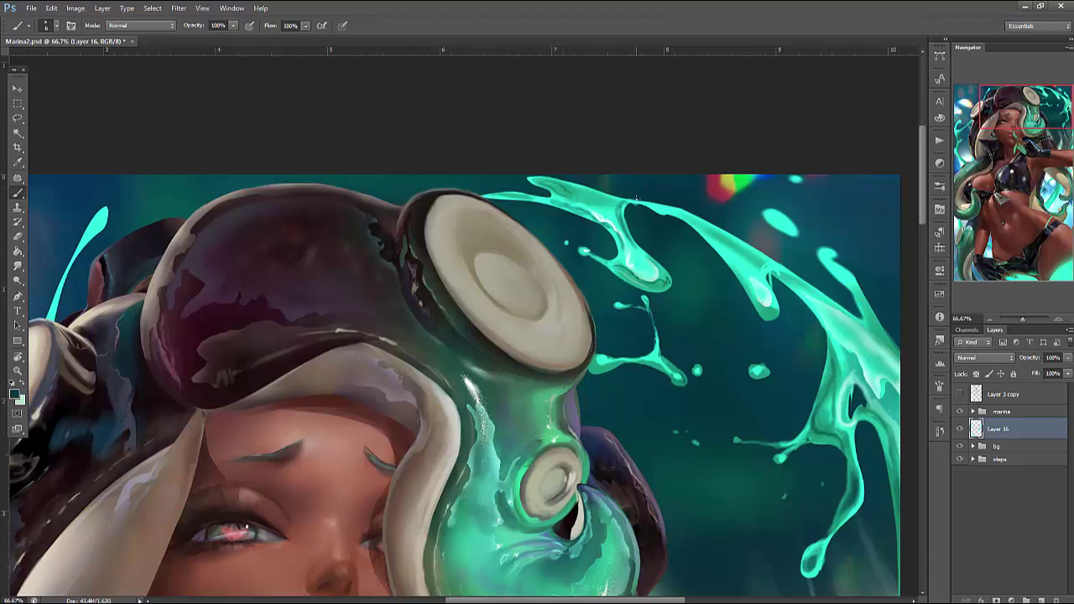
left_click(614, 210, "alt")
left_click_drag(501, 194, 490, 199)
Set the brush to 12 px and shade the second hanging drip of the splash with sampled light and mid greens
left_click(631, 256, "alt")
right_click(722, 201)
key("Return")
left_click(680, 213, "alt")
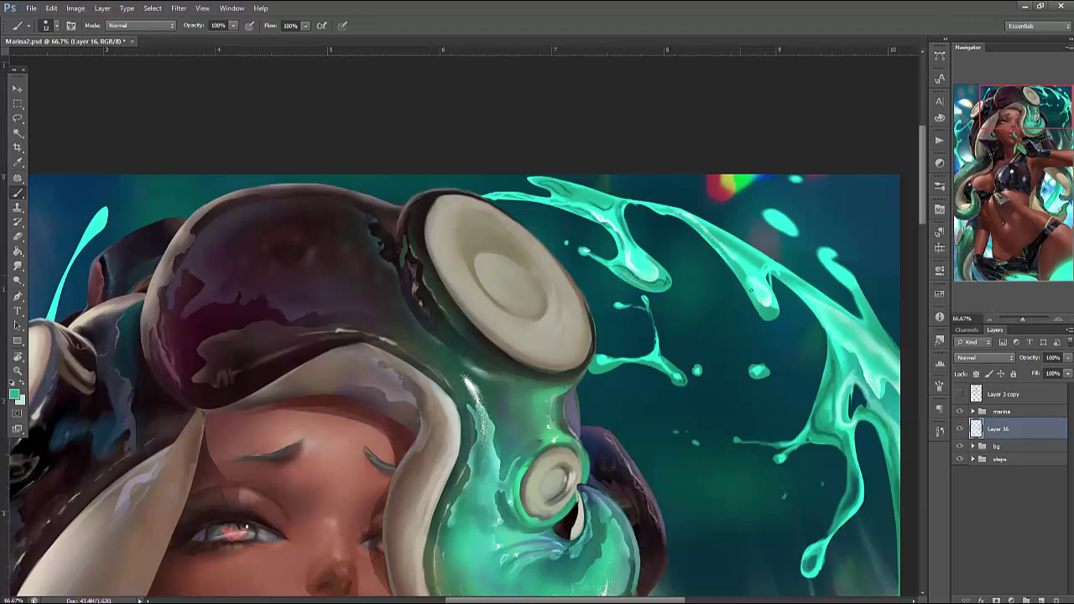
left_click(761, 282, "alt")
scroll(785, 514, "right", 5)
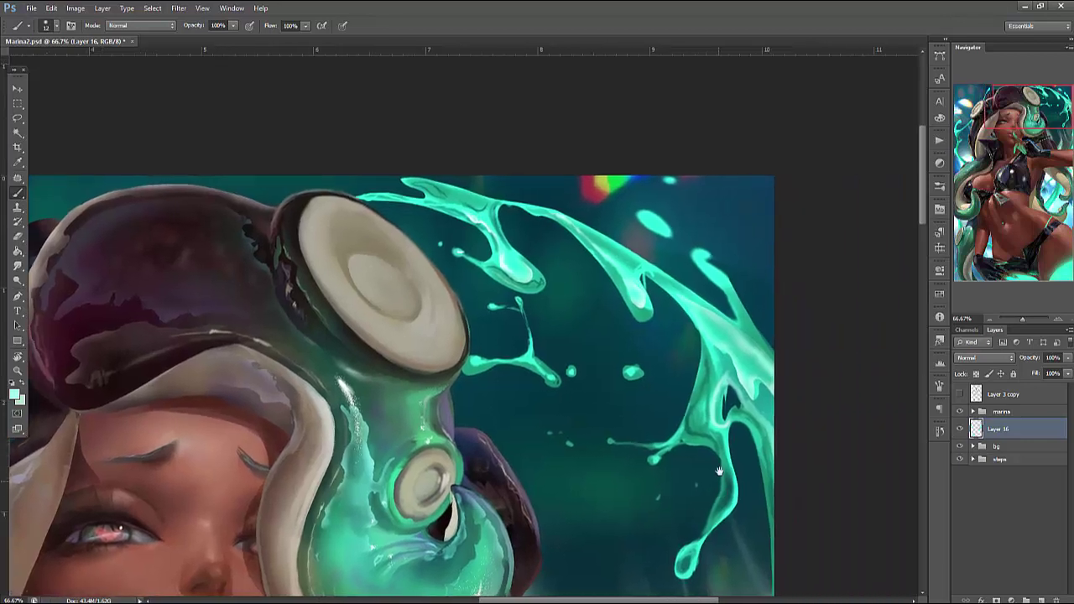
Paint a muted grey-green band along the upper part of the splash arc, from the second drip toward the canvas edge
left_click(562, 224, "alt")
left_click(552, 371, "alt")
left_click(404, 401, "alt")
left_click_drag(549, 214, 733, 332)
left_click(674, 289, "alt")
left_click(595, 235, "alt")
left_click(757, 331, "alt")
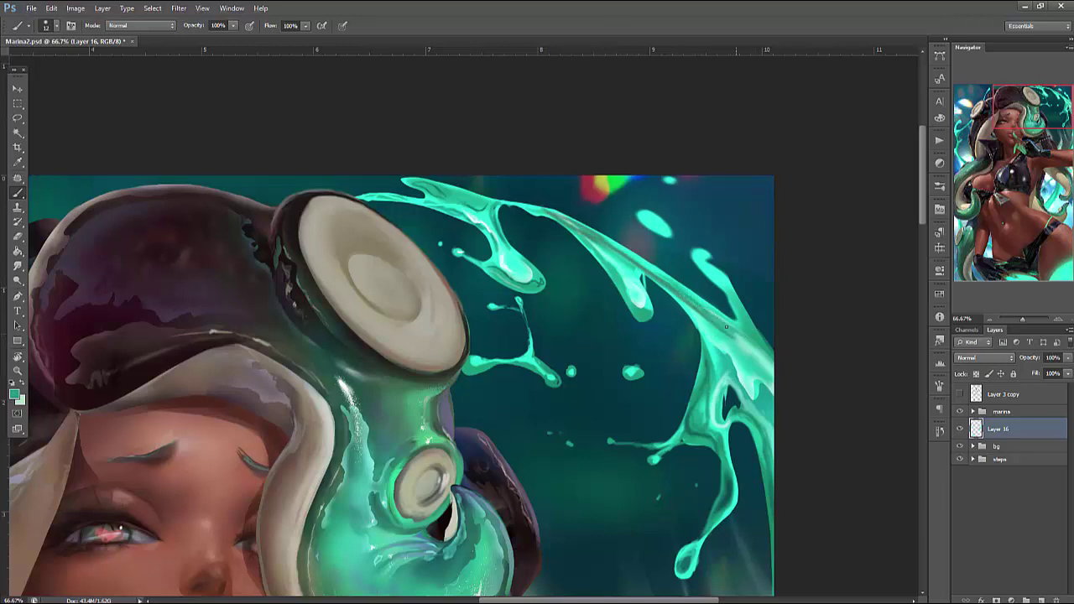
left_click(659, 273, "alt")
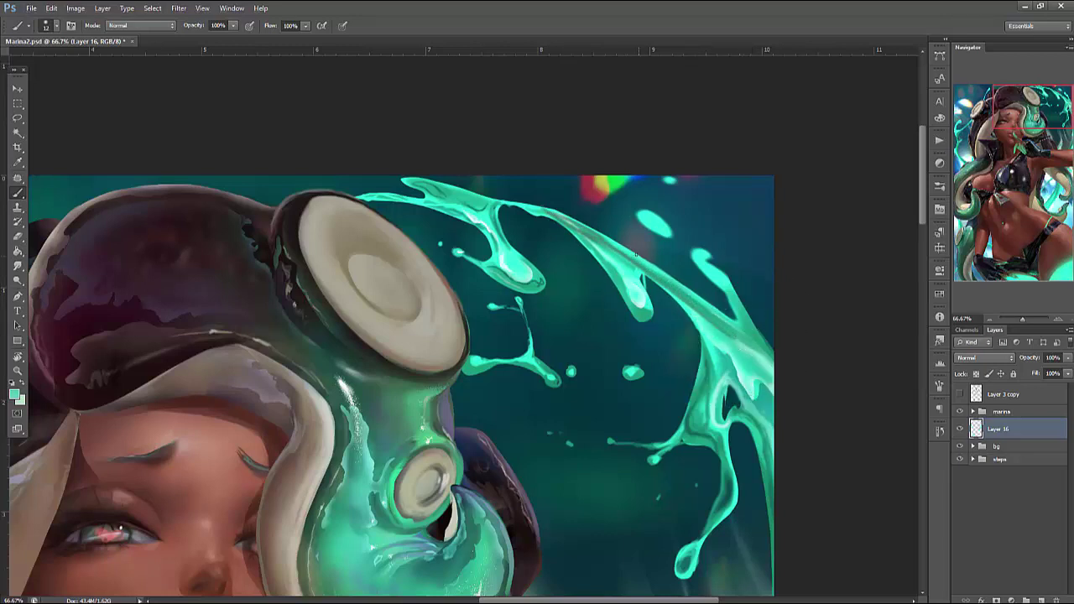
Reshape the branch rising above the splash arc into a thin upward tendril, trimming the excess with a lasso deletion
left_click(721, 273, "alt")
mouse_move(631, 250)
left_mouse_down()
mouse_move(734, 320)
mouse_move(691, 287)
mouse_move(727, 291)
mouse_move(690, 250)
mouse_move(705, 263)
mouse_move(700, 195)
mouse_move(680, 242)
mouse_move(706, 255)
mouse_move(725, 247)
mouse_move(698, 273)
mouse_move(727, 252)
left_mouse_up()
key("l")
key("Delete")
key("ctrl+d")
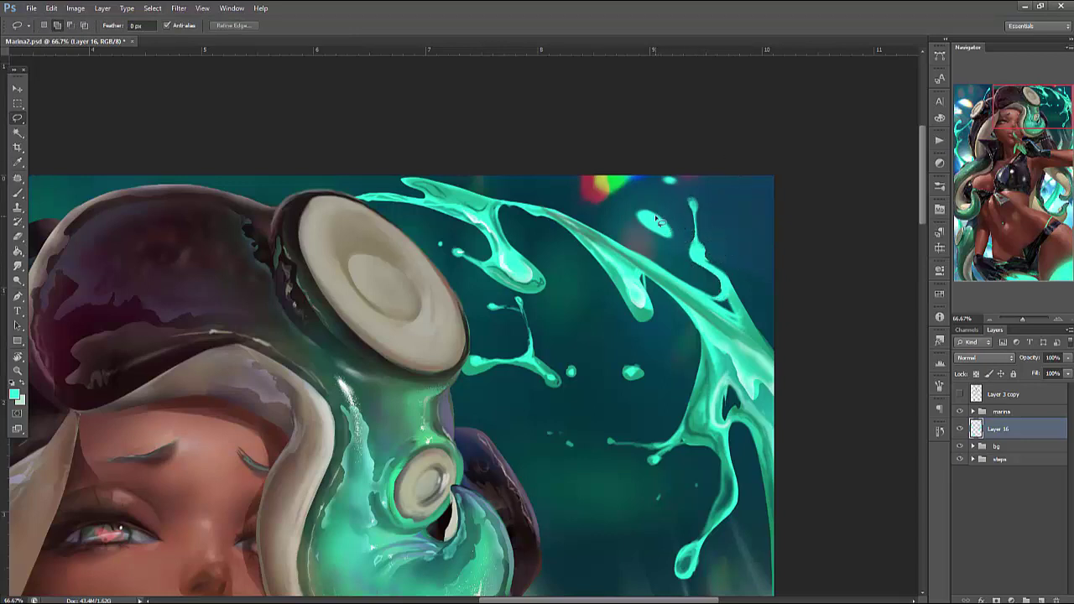
Add round tips and small droplets to the upward tendril and shade its base near the canvas edge with sampled greens
key("b")
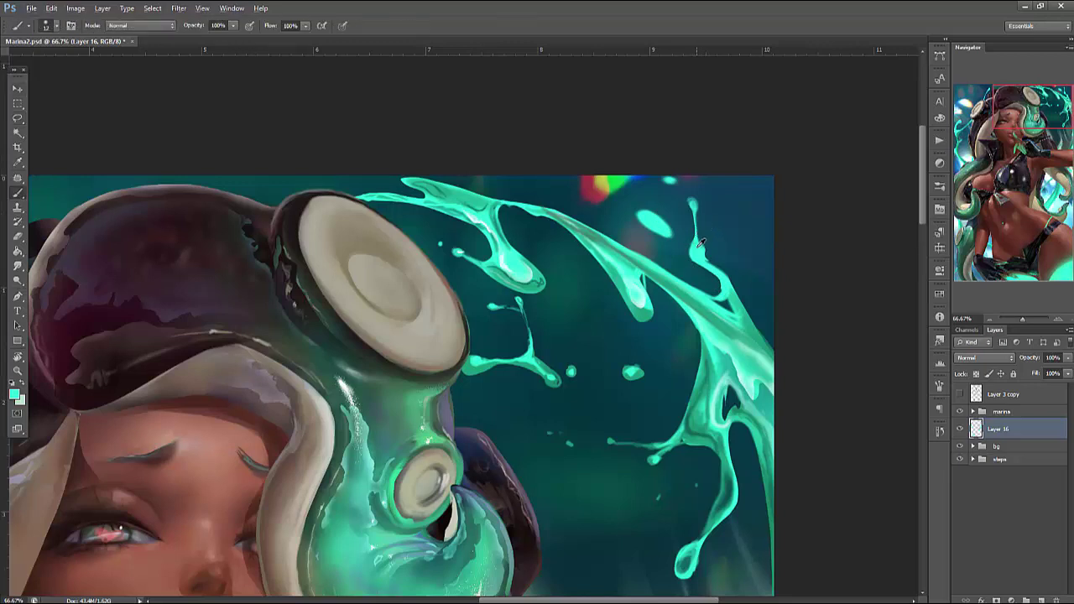
mouse_move(691, 216)
left_mouse_down()
mouse_move(673, 216)
mouse_move(690, 217)
left_mouse_up()
right_click(711, 178)
key("Escape")
left_click(758, 327, "alt")
mouse_move(751, 310)
left_mouse_down()
mouse_move(775, 344)
mouse_move(751, 311)
left_mouse_up()
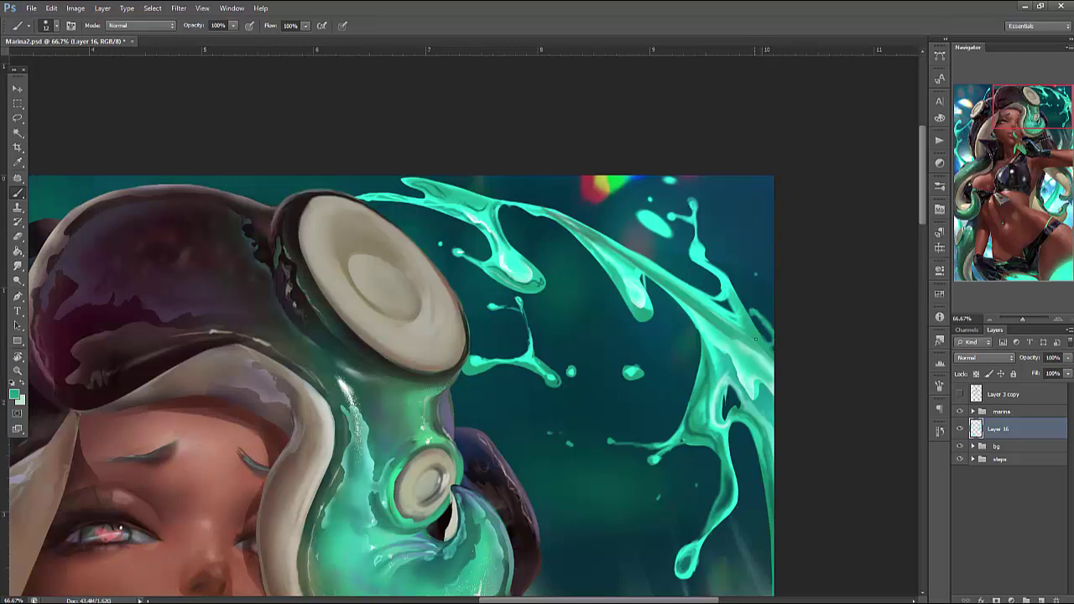
left_click(730, 282, "alt")
left_click(754, 310)
Paint a short side spur with a rounded tip on the long drip's end and trim its lower edge with the lasso
scroll(768, 283, "down", 3)
left_click_drag(780, 331, 781, 349)
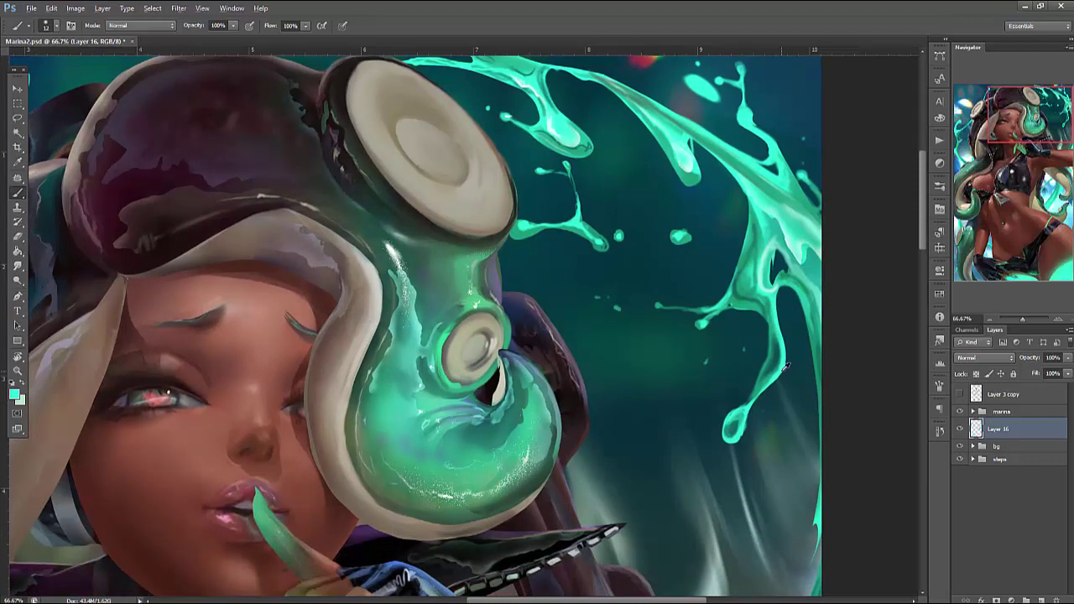
left_click_drag(740, 435, 764, 424)
right_click(749, 429)
key("Return")
key("l")
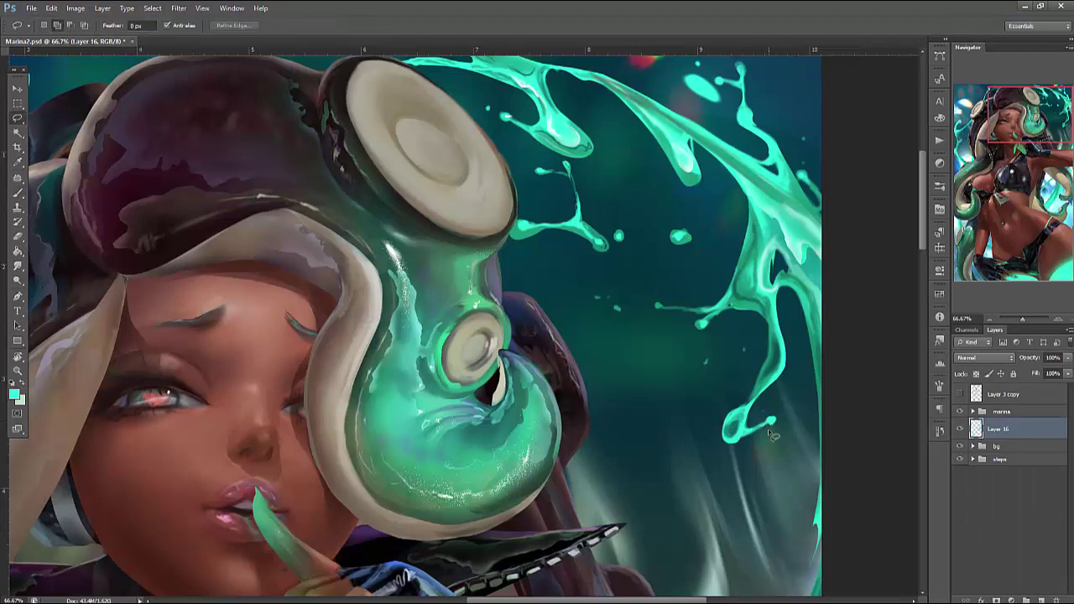
mouse_move(765, 429)
left_mouse_down()
mouse_move(742, 444)
mouse_move(773, 424)
left_mouse_up()
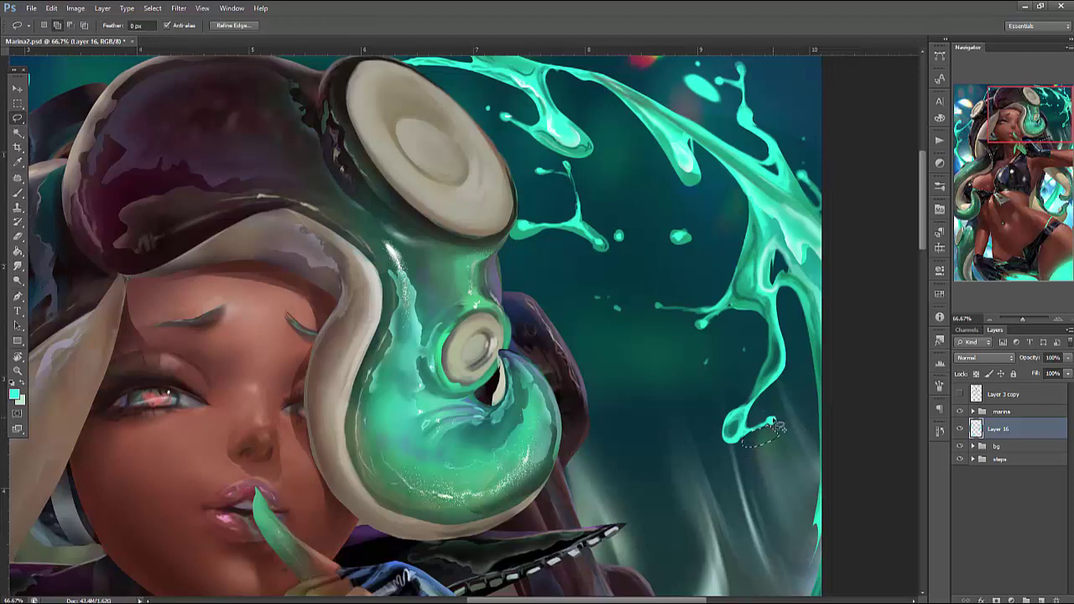
key("ctrl+d")
key("b")
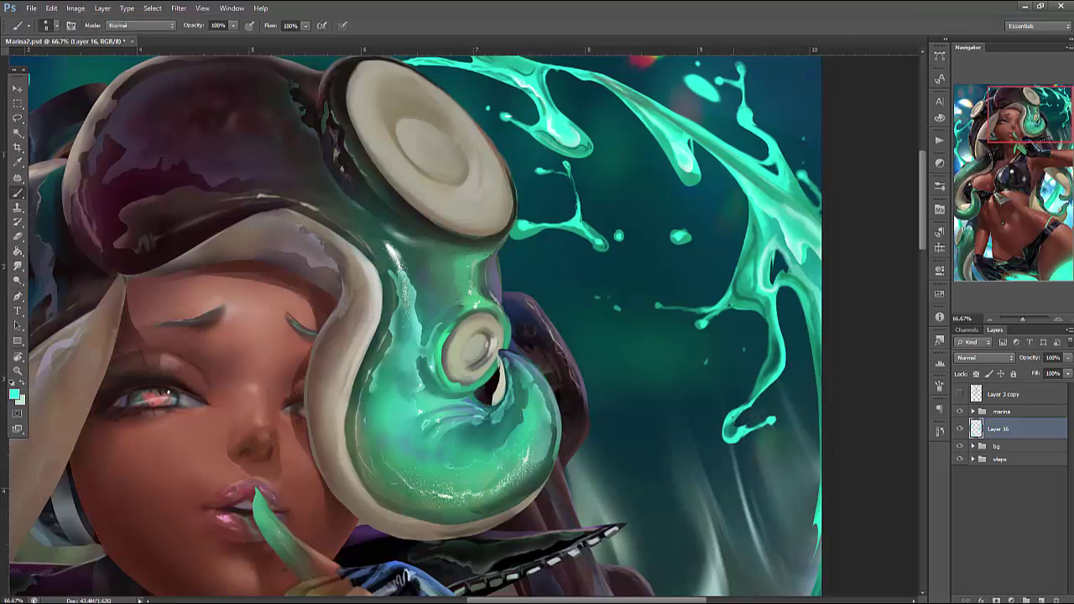
Paint extra spurs and scattered loose droplets around the long drip's tip
left_click_drag(711, 431, 730, 418)
left_click_drag(734, 443, 726, 468)
left_click(796, 421)
scroll(420, 327, "down", 3)
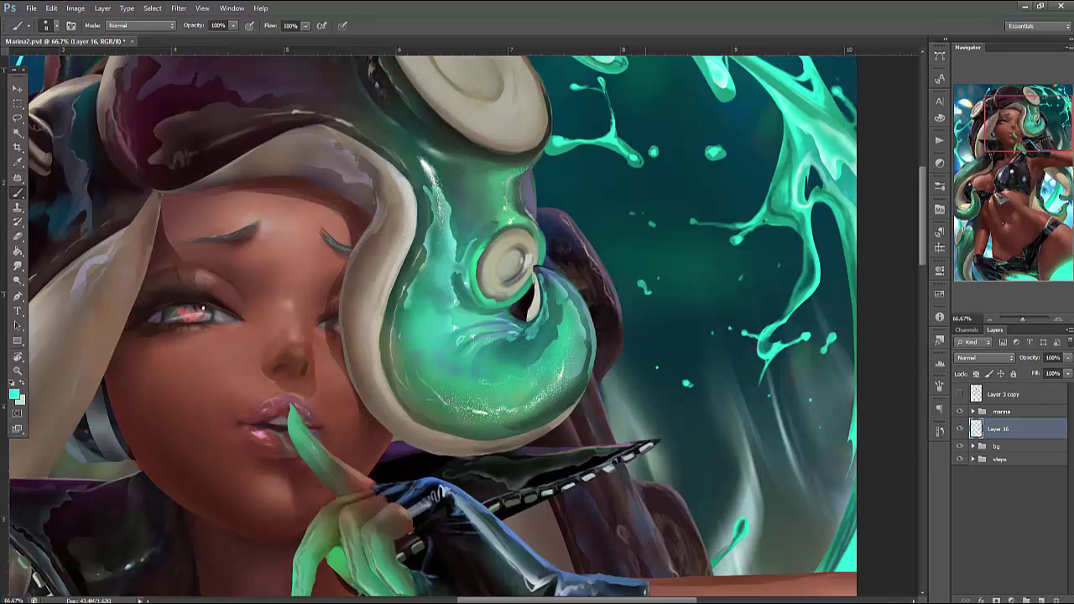
Branch small drips and a thin horizontal spur with a rounded end off the canvas-edge strip above the raised arm
scroll(432, 327, "down", 4)
mouse_move(821, 334)
left_mouse_down()
mouse_move(826, 297)
mouse_move(824, 314)
left_mouse_up()
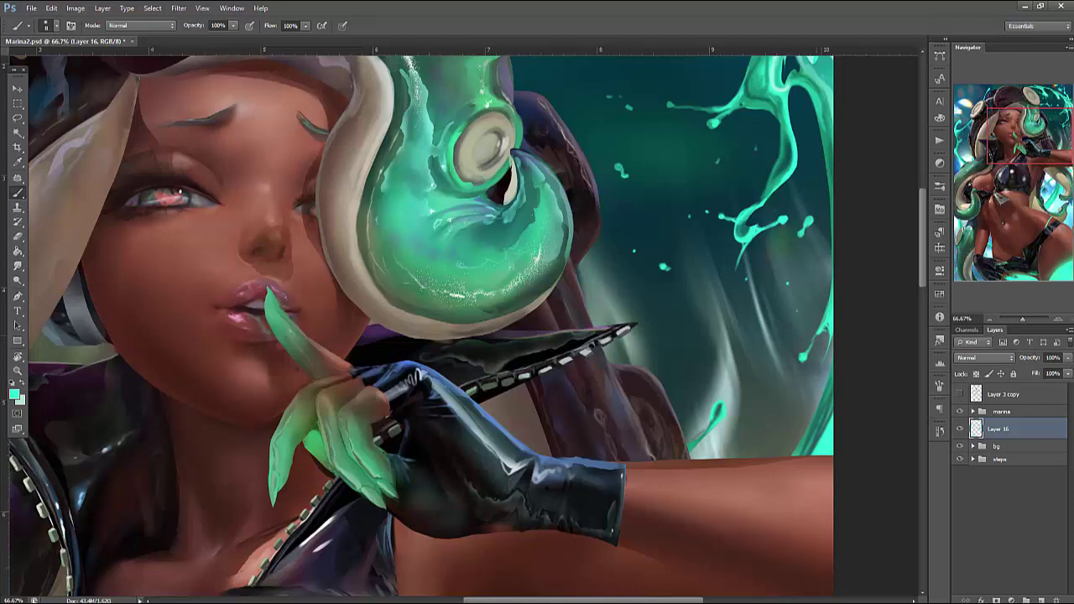
left_click_drag(824, 364, 832, 334)
left_click(720, 407, "alt")
left_click(735, 392, "alt")
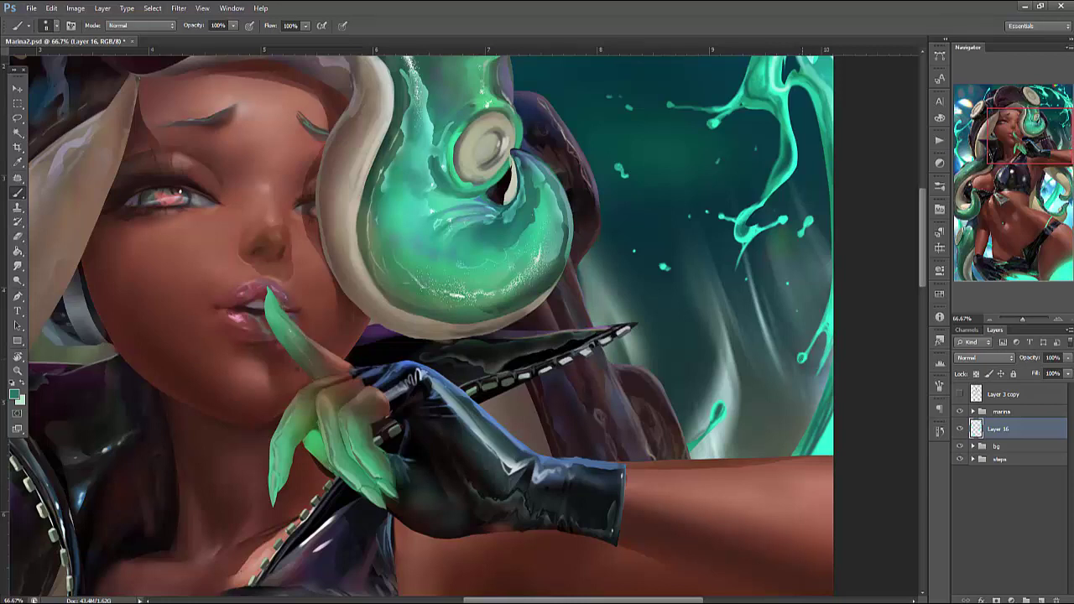
left_click(834, 308, "alt")
mouse_move(815, 310)
left_mouse_down()
mouse_move(762, 316)
mouse_move(759, 297)
mouse_move(780, 312)
left_mouse_up()
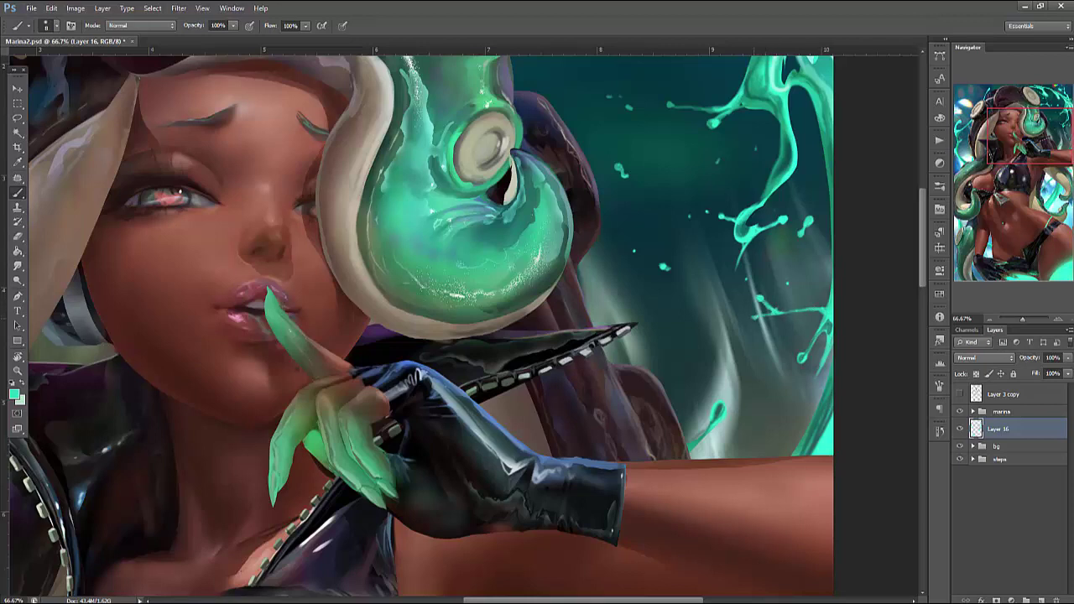
left_click_drag(762, 315, 807, 312)
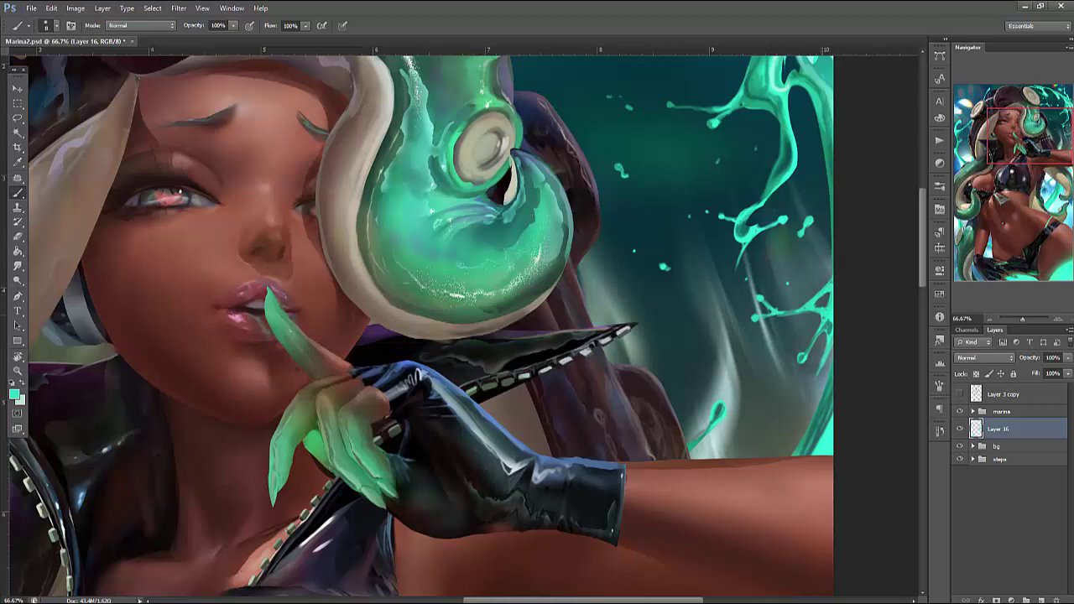
Paint thin strands and sampled green shading down the lower canvas-edge strip just above the raised arm
mouse_move(816, 368)
left_mouse_down()
mouse_move(804, 403)
mouse_move(809, 436)
left_mouse_up()
left_click_drag(823, 390, 809, 435)
left_click(822, 185, "alt")
mouse_move(810, 307)
left_mouse_down()
mouse_move(825, 292)
mouse_move(825, 369)
mouse_move(811, 406)
mouse_move(814, 455)
mouse_move(829, 453)
left_mouse_up()
left_click(829, 432, "alt")
mouse_move(831, 406)
left_mouse_down()
mouse_move(825, 431)
mouse_move(799, 431)
left_mouse_up()
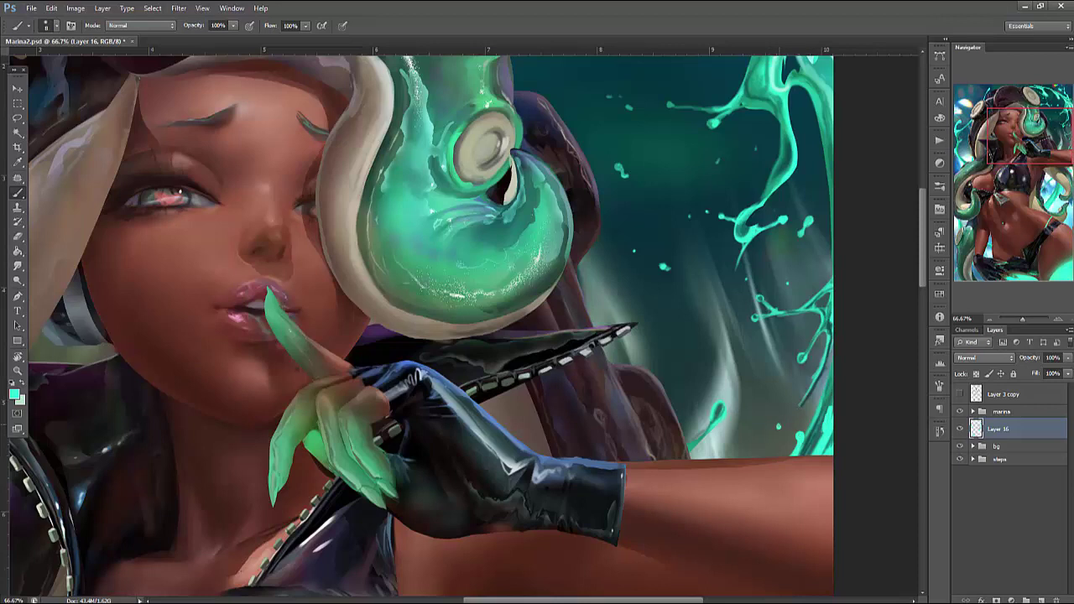
Try a forked offshoot near the strip's base, then lasso and transform it onto the teardrop above the raised arm
left_click_drag(777, 423, 772, 410)
key("ctrl+z")
left_click_drag(794, 431, 791, 408)
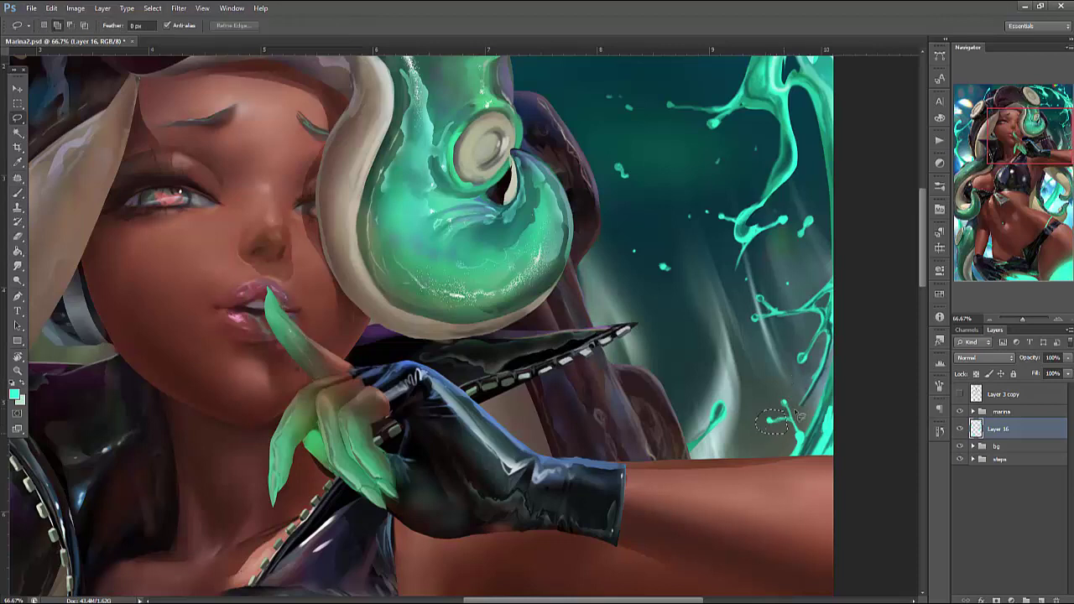
key("ctrl+t")
mouse_move(799, 404)
left_mouse_down()
mouse_move(777, 443)
mouse_move(804, 457)
mouse_move(801, 419)
mouse_move(785, 395)
mouse_move(684, 391)
mouse_move(728, 399)
mouse_move(747, 360)
left_mouse_up()
key("Return")
key("ctrl+t")
key("Return")
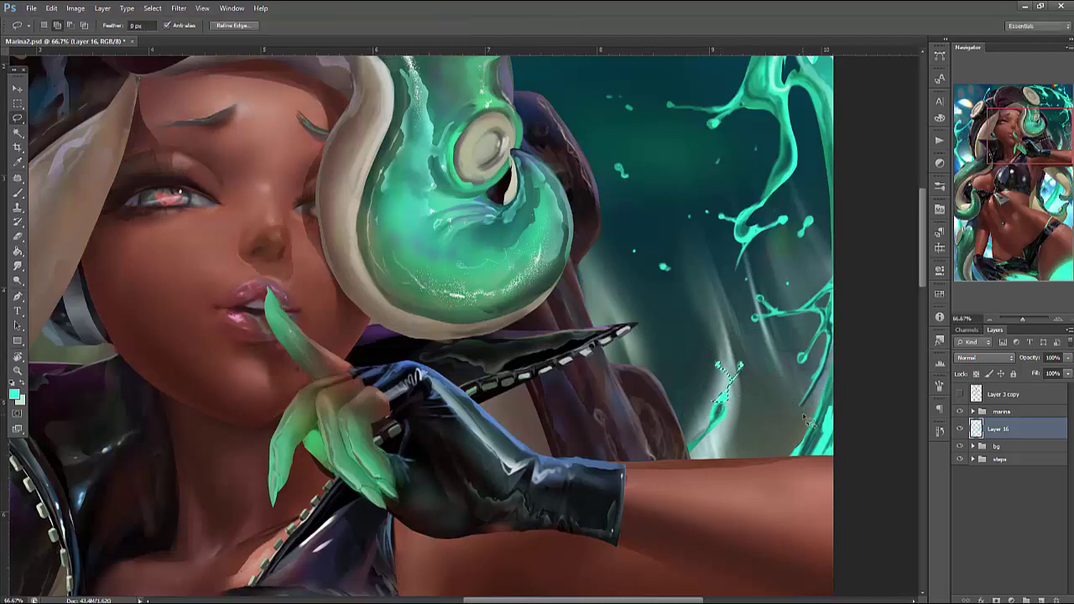
Trim the rounded end of the thin horizontal spur with a lasso selection
mouse_move(768, 307)
left_mouse_down()
mouse_move(793, 328)
mouse_move(725, 306)
mouse_move(768, 309)
left_mouse_up()
key("ctrl+d")
key("b")
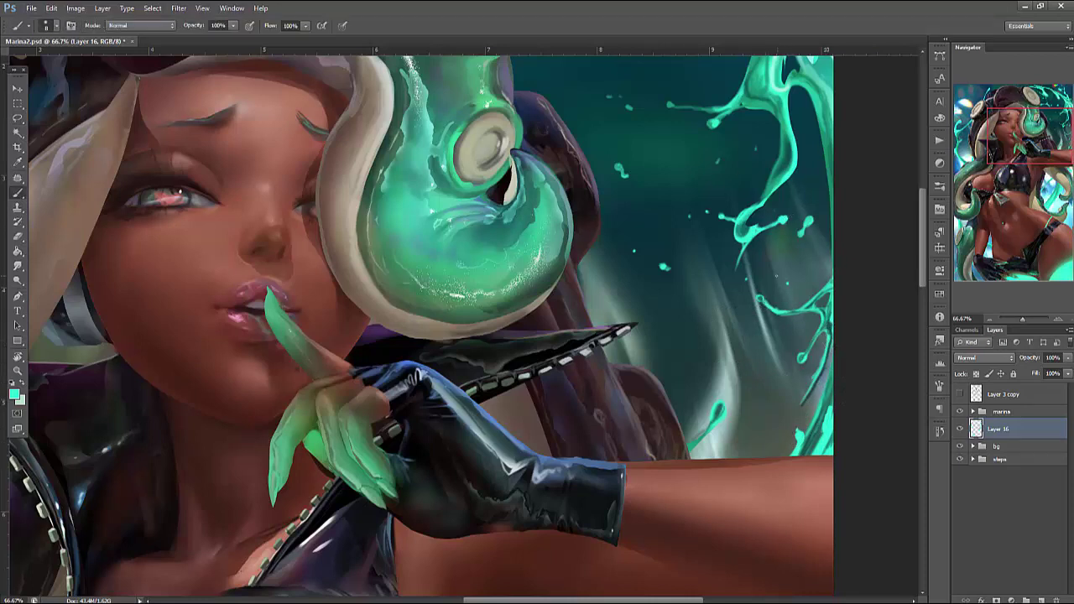
Paint droplets beside the hat's large disc and a short spur atop the splash arc, refining the spur with the lasso
scroll(445, 327, "up", 5)
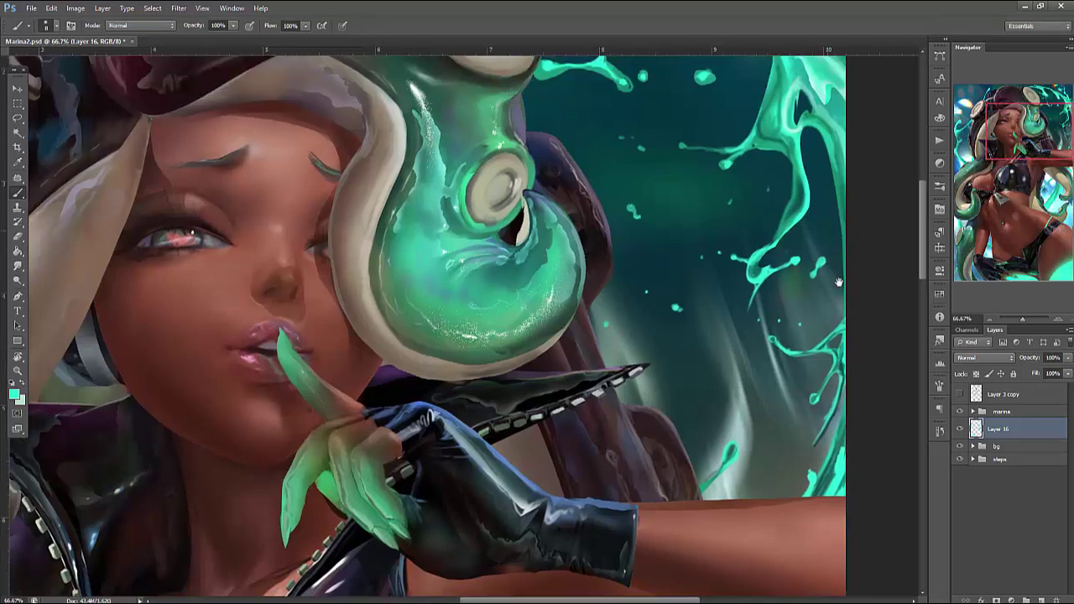
scroll(680, 177, "up", 3)
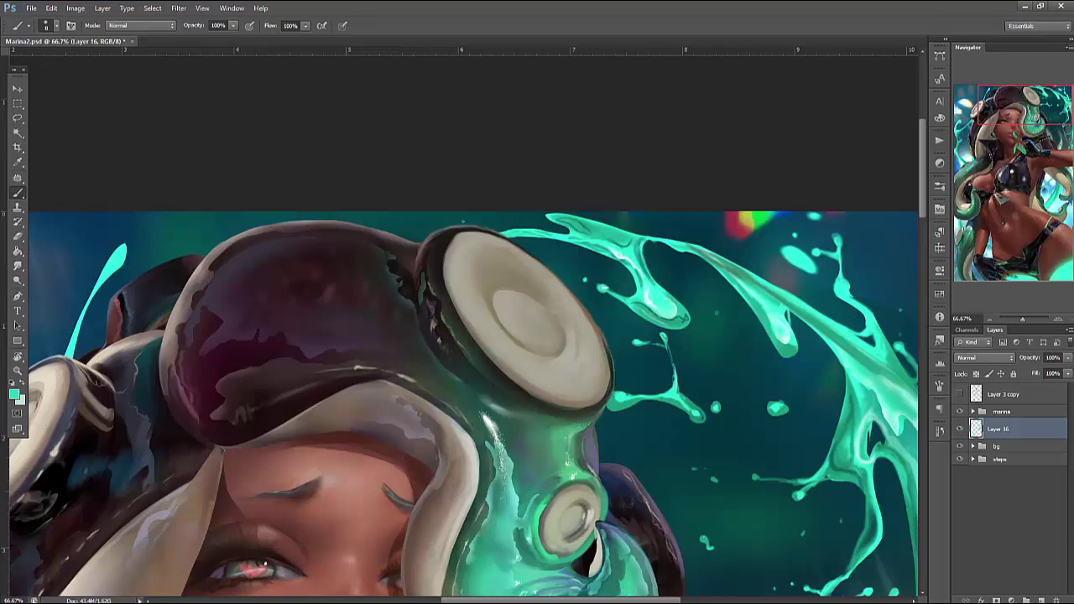
left_click_drag(464, 222, 476, 224)
left_click_drag(625, 222, 631, 218)
key("l")
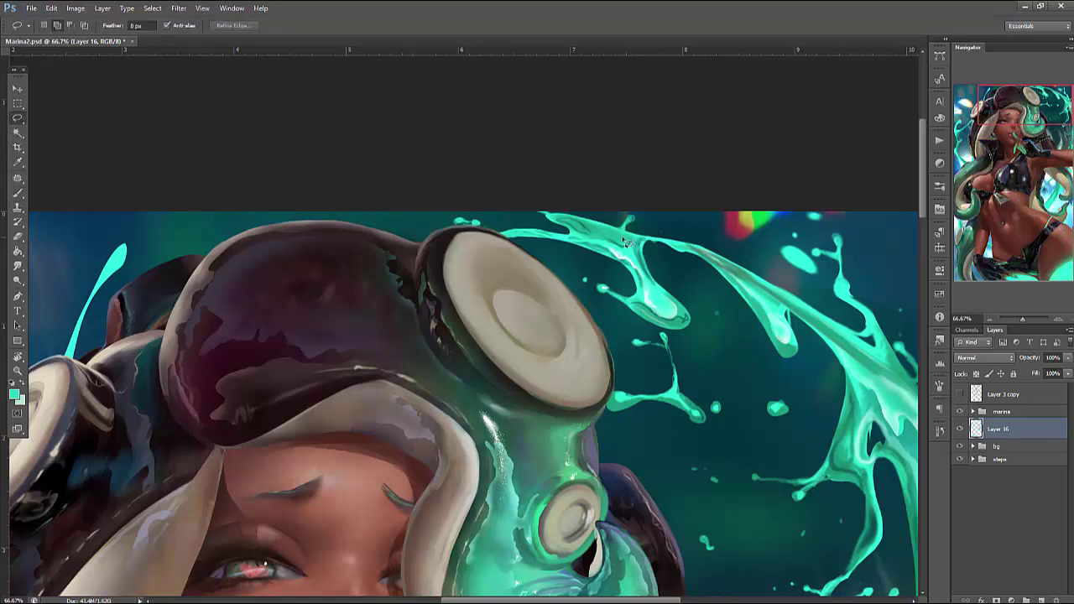
mouse_move(625, 243)
left_mouse_down()
mouse_move(644, 250)
mouse_move(631, 257)
mouse_move(626, 240)
left_mouse_up()
left_click(662, 220)
Lasso around the second drip's edges to clean up its outline, and save the file
mouse_move(788, 338)
left_mouse_down()
mouse_move(801, 361)
mouse_move(753, 340)
left_mouse_up()
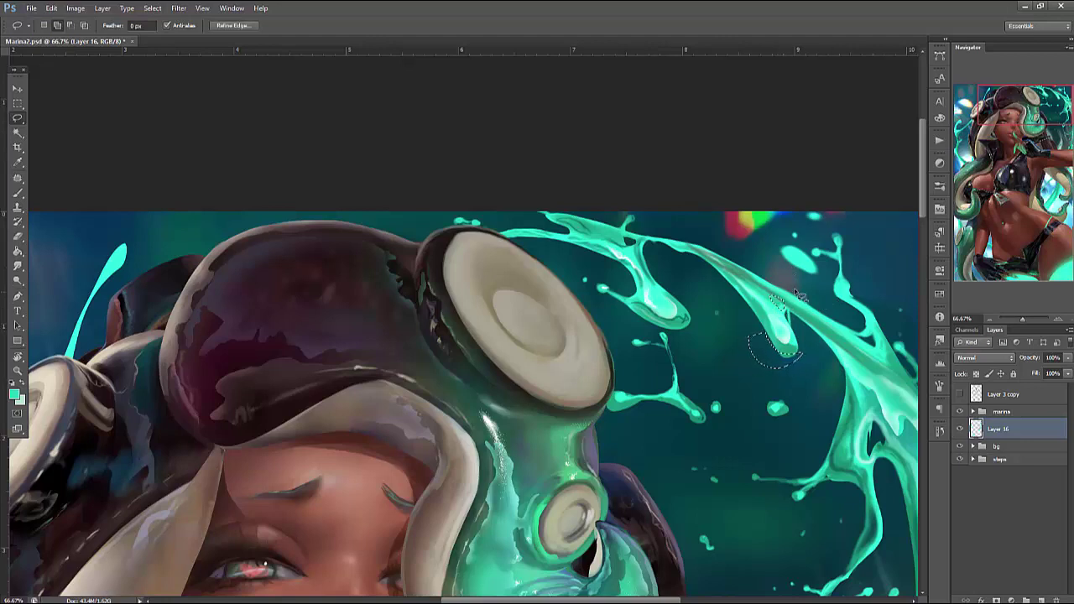
key("ctrl+d")
key("ctrl+s")
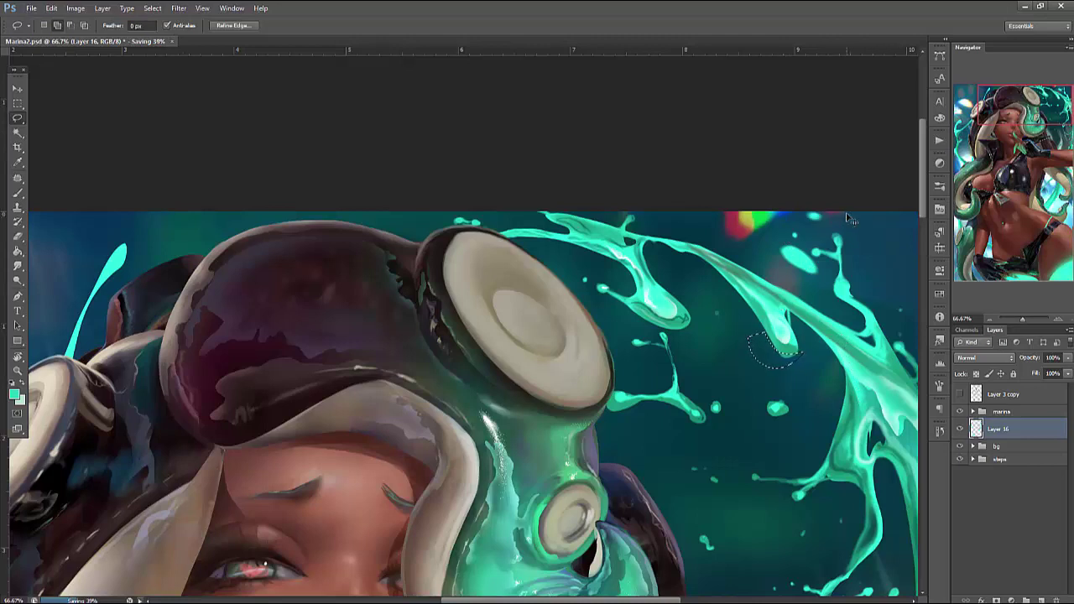
Lasso the neck of the drip nearest the hat's large disc, blend it with sampled greens, and save the file
mouse_move(661, 265)
left_mouse_down()
mouse_move(639, 300)
mouse_move(663, 282)
left_mouse_up()
key("b")
left_click(642, 277, "alt")
left_click(648, 276, "alt")
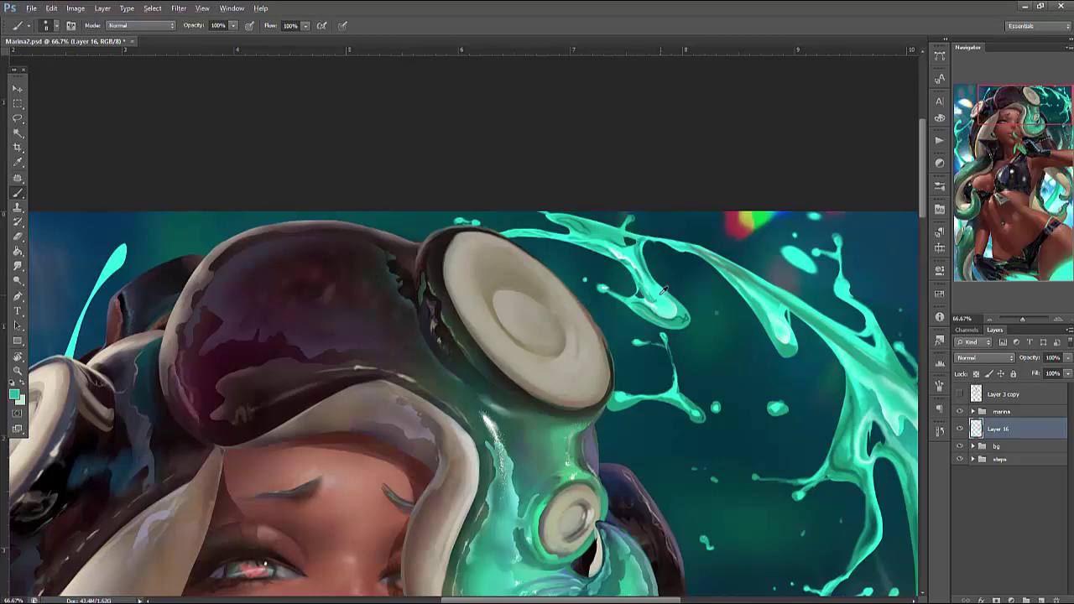
left_click(641, 279, "alt")
left_click(643, 273, "alt")
left_click(637, 263, "alt")
left_click(631, 280, "alt")
key("ctrl+s")
On Layer 16, shade the hook-shaped curl at the canvas's left edge with darker green using a 22 px brush
left_click_drag(768, 391, 557, 174)
left_click_drag(676, 363, 912, 424)
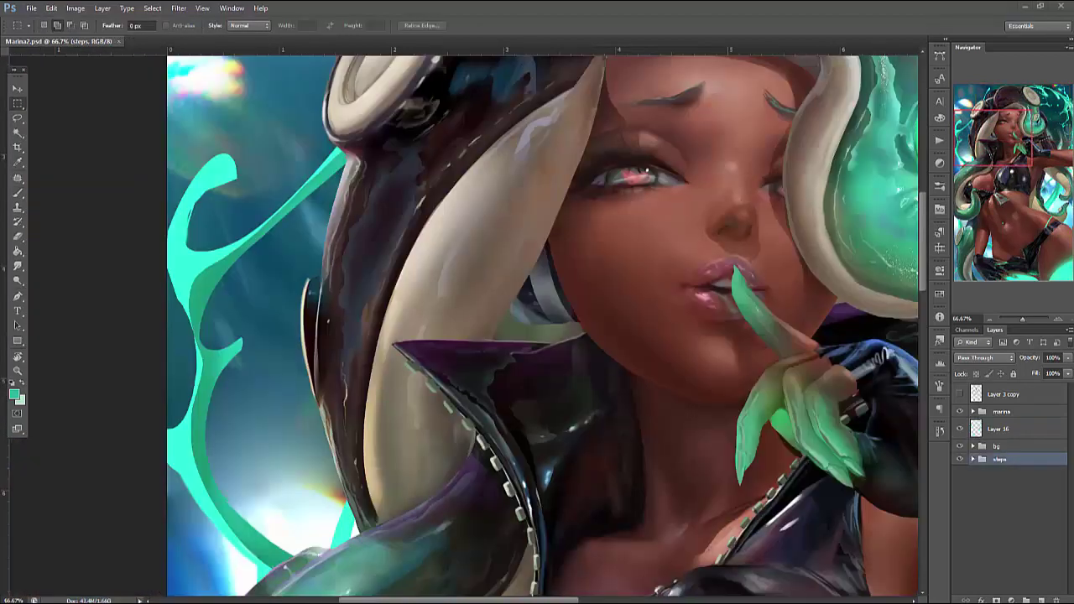
left_click(996, 430)
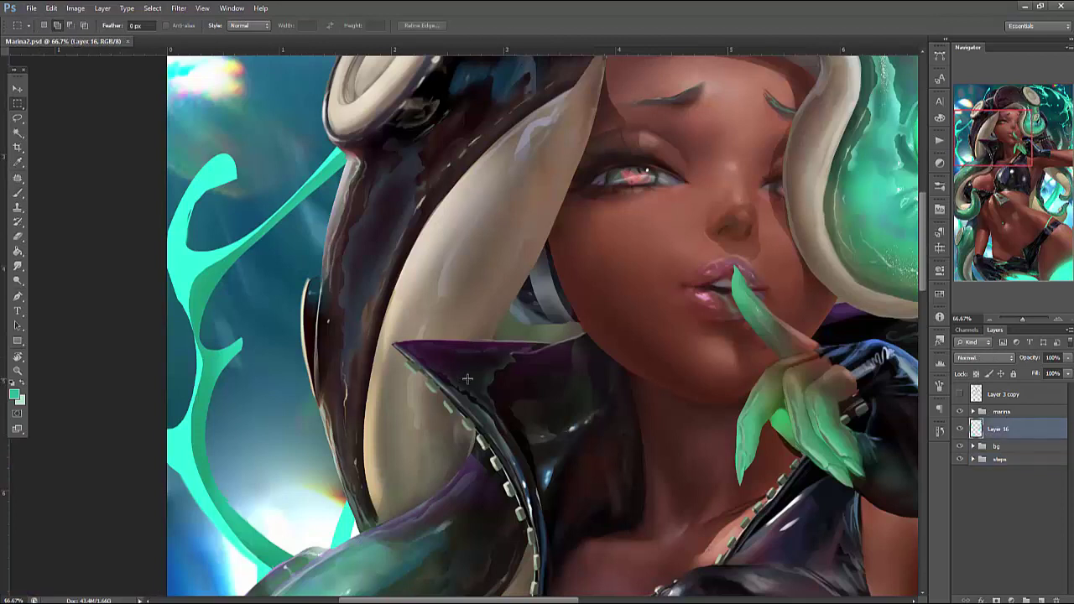
key("b")
left_click_drag(542, 371, 866, 426)
right_click(599, 262)
key("Return")
mouse_move(566, 247)
left_mouse_down()
mouse_move(555, 245)
mouse_move(569, 251)
mouse_move(529, 297)
mouse_move(530, 332)
mouse_move(558, 326)
mouse_move(532, 274)
left_mouse_up()
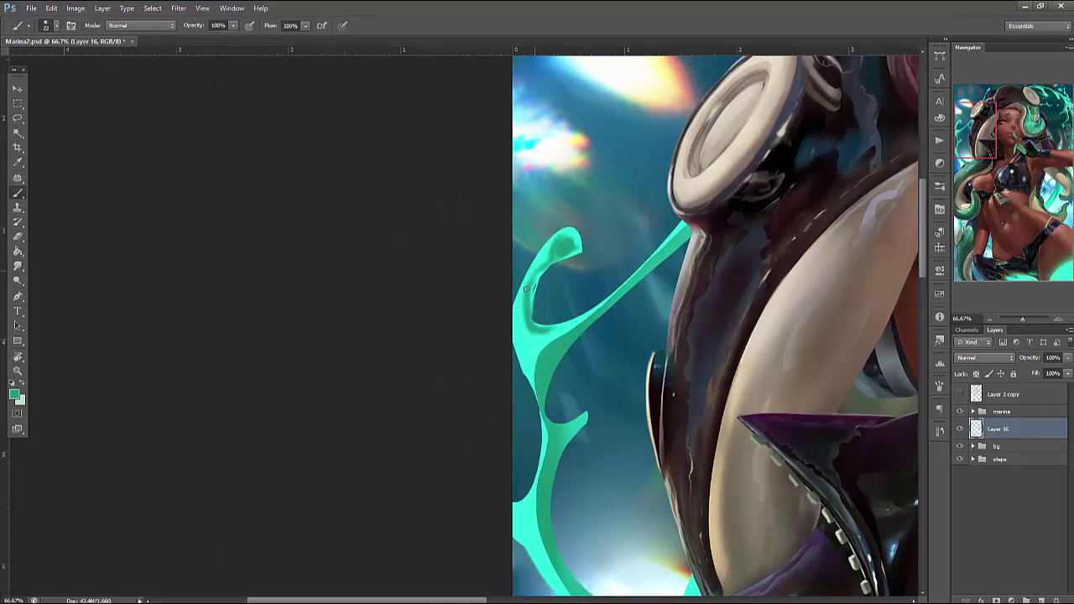
Reduce the brush size and blend sampled turquoise tones through the left curl and the junction beneath it
right_click(567, 232)
key("Return")
left_click(560, 325, "alt")
right_click(571, 240)
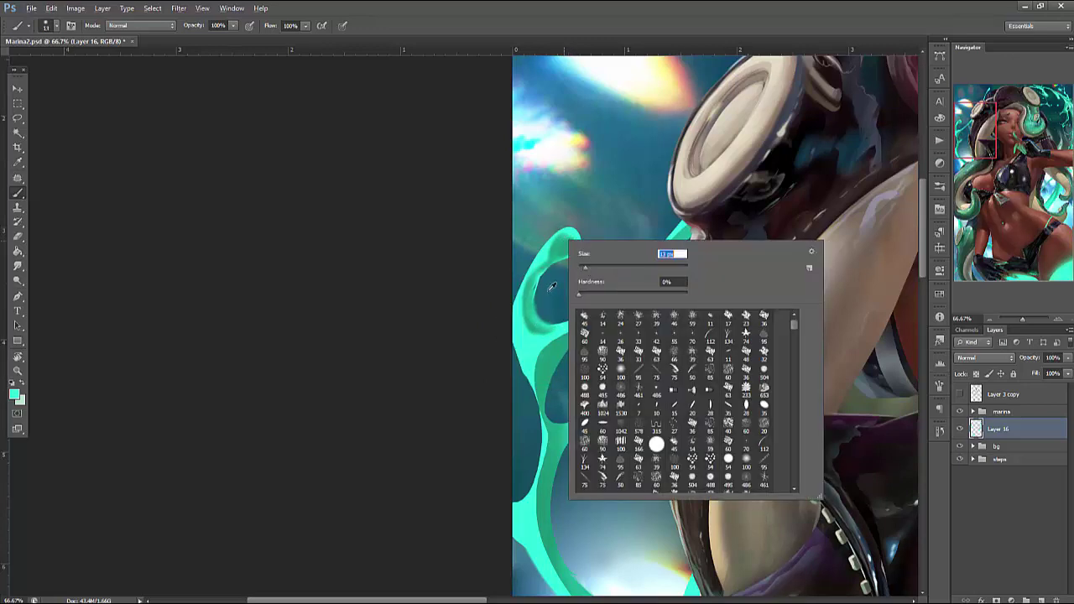
key("Return")
mouse_move(536, 344)
left_mouse_down()
mouse_move(534, 412)
mouse_move(537, 353)
mouse_move(552, 354)
mouse_move(543, 373)
mouse_move(540, 351)
mouse_move(534, 374)
mouse_move(520, 345)
mouse_move(529, 378)
left_mouse_up()
left_click(544, 373, "alt")
left_click(547, 339, "alt")
mouse_move(547, 339)
left_mouse_down()
mouse_move(573, 327)
mouse_move(542, 373)
mouse_move(540, 340)
mouse_move(540, 378)
mouse_move(558, 335)
left_mouse_up()
Lasso around the curl at the canvas edge, paint its form and the junction beneath with sampled green, and deselect
key("l")
key("b")
right_click(599, 290)
key("Return")
left_click(555, 342, "alt")
key("ctrl+d")
Paint pale highlights with a smaller brush on the junction beneath the curl, blending them with sampled turquoise
right_click(603, 277)
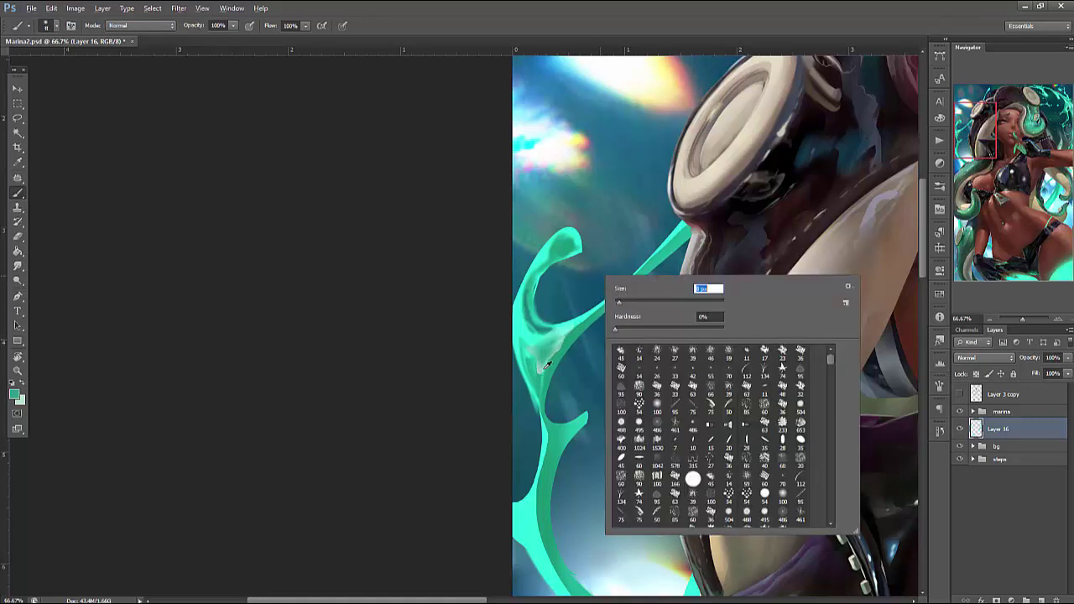
left_click(540, 366, "alt")
left_click(632, 579, "alt")
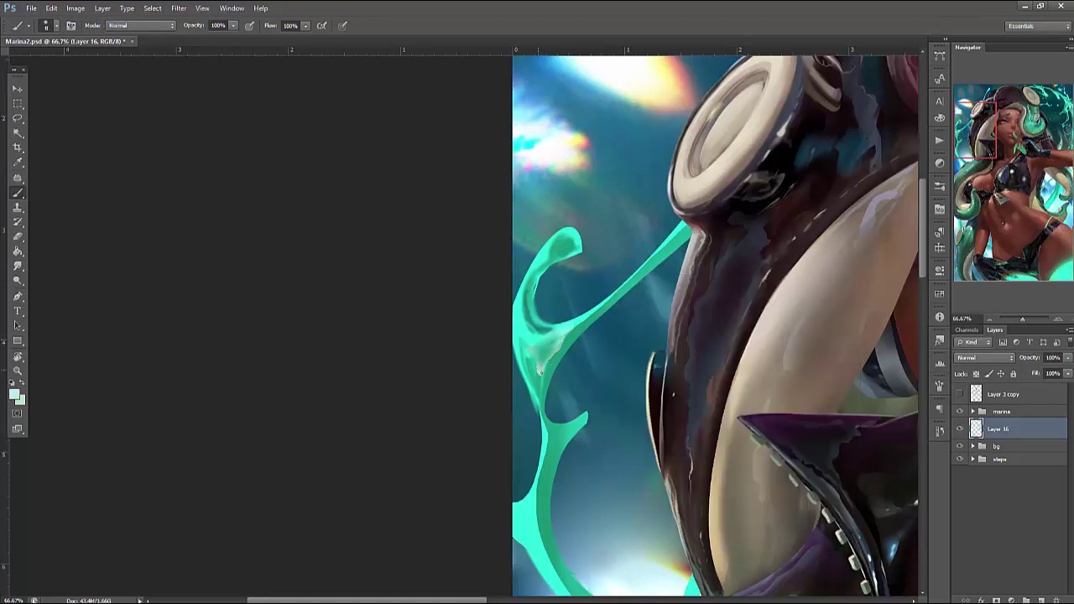
left_click_drag(529, 351, 539, 370)
left_click(549, 322, "alt")
left_click_drag(529, 379, 515, 325)
Shade the strand running down from the junction and its small side tip with sampled turquoise and green tones
left_click_drag(539, 396, 544, 472)
left_click(550, 426, "alt")
mouse_move(576, 428)
left_mouse_down()
mouse_move(547, 460)
mouse_move(542, 508)
mouse_move(558, 356)
left_mouse_up()
right_click(544, 356)
left_click(545, 316)
left_click(554, 373, "alt")
right_click(604, 283)
left_click(574, 356)
left_click_drag(574, 355, 559, 310)
left_click(559, 369, "alt")
left_click_drag(559, 377, 600, 434)
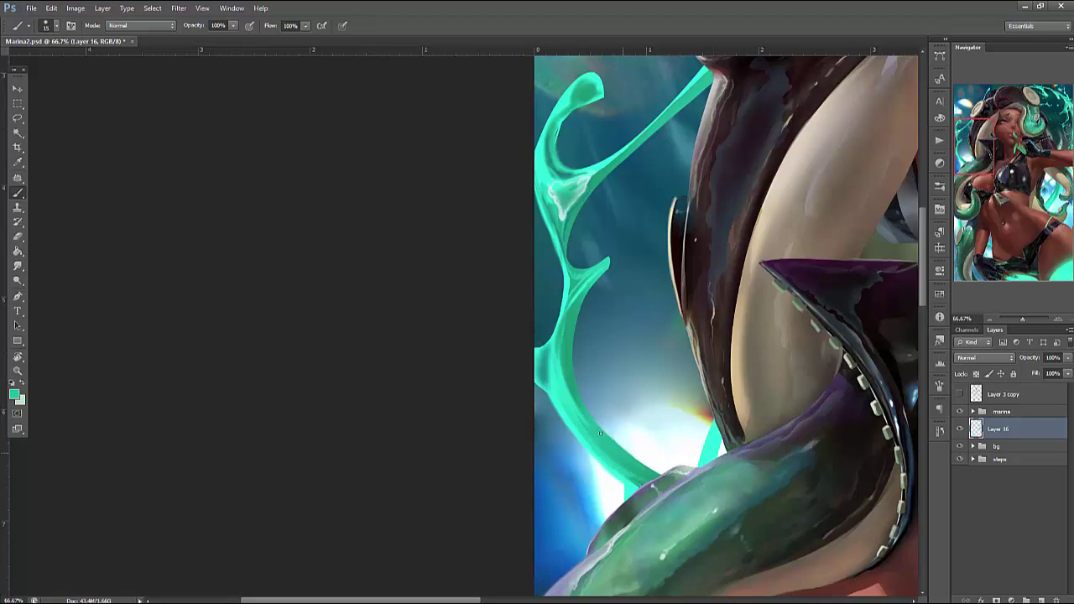
Paint a branching spray and small droplets beyond the strand's side tip, using 12 px and 8 px brushes
right_click(663, 250)
key("Return")
right_click(653, 189)
key("Return")
right_click(624, 210)
type("12")
key("Return")
left_click(611, 240)
right_click(660, 185)
type("8")
key("Return")
left_click(610, 245)
left_click(624, 241)
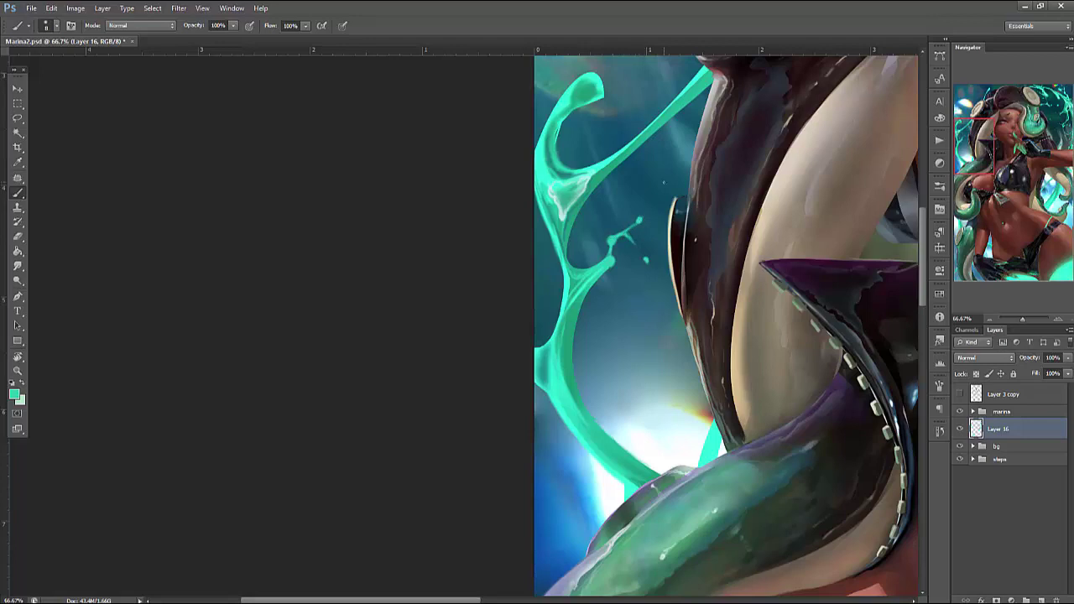
Add sampled green droplets inside the lower strand's curve and over the white glow above the tentacle
left_click(615, 256, "alt")
left_click(574, 326, "alt")
right_click(619, 272)
key("Return")
left_click(596, 355)
left_click(642, 445)
left_click(643, 444)
right_click(658, 438)
key("Return")
left_click(662, 439)
Set the brush to 11 px, link the droplets over the white glow, and add another droplet cluster above them
right_click(698, 327)
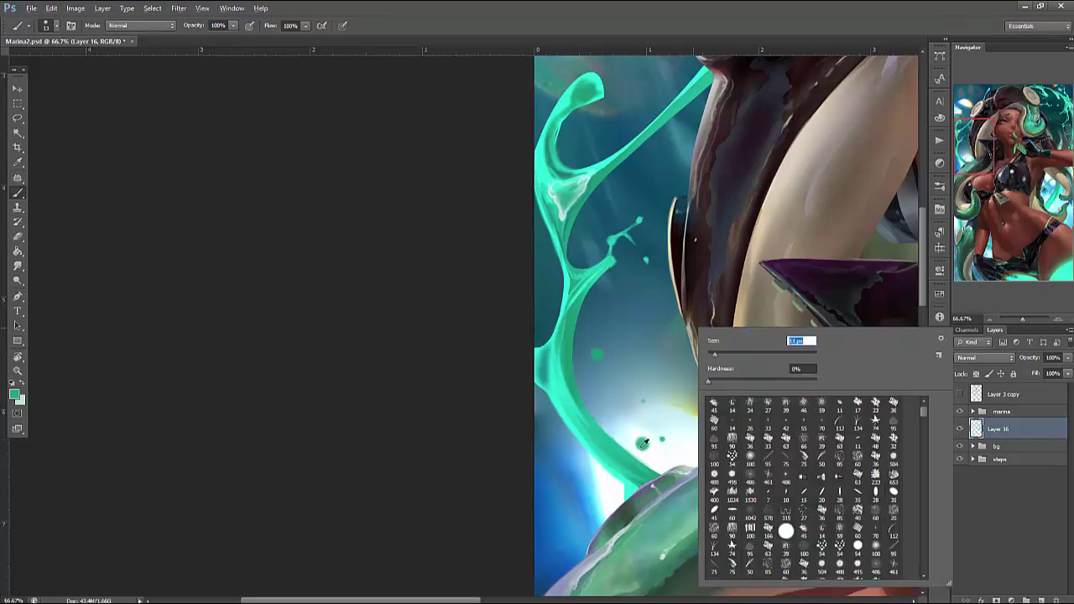
type("11")
key("Return")
left_click_drag(641, 442, 663, 439)
right_click(699, 306)
key("Return")
left_click(644, 405)
left_click(647, 409)
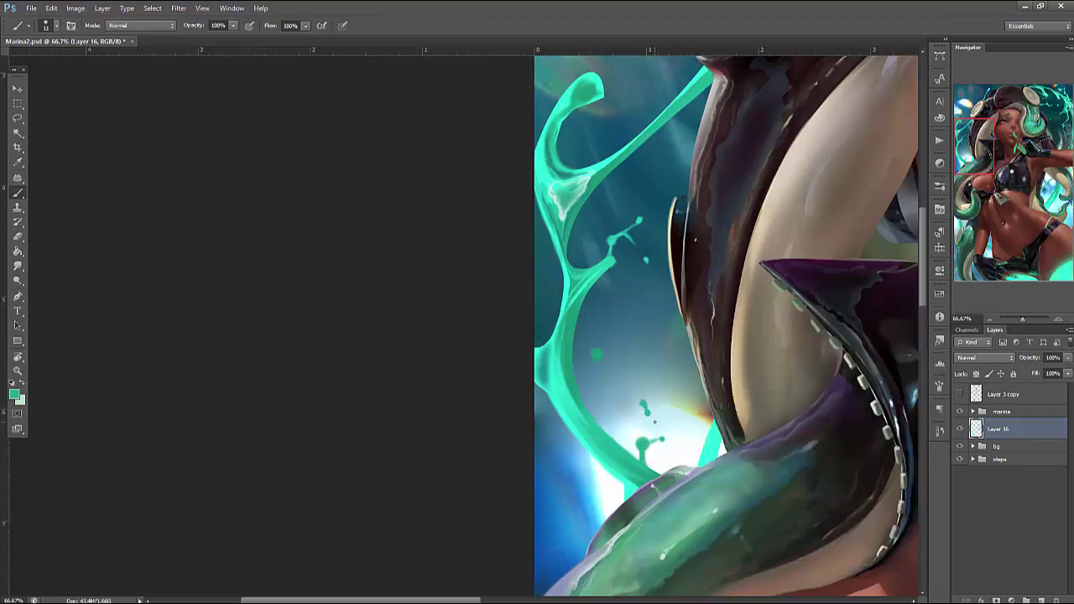
Join the inner droplet to the lower strand and paint an elongated droplet splash against the dark hair's edge
left_click(575, 340, "alt")
left_click_drag(577, 325, 588, 347)
left_click(602, 262, "alt")
left_click(652, 304)
left_click_drag(652, 305, 688, 337)
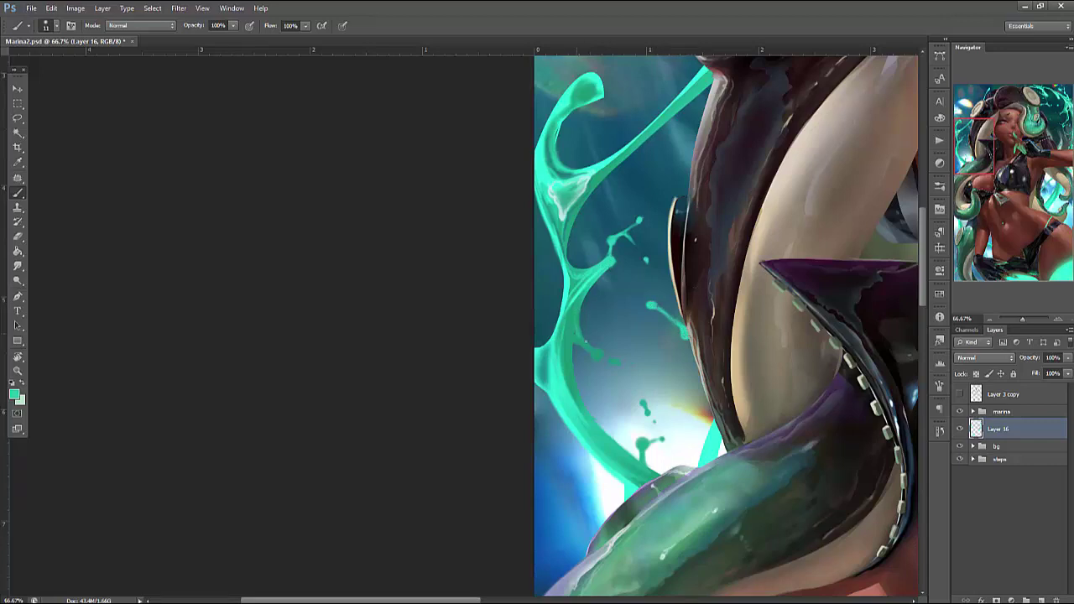
Brighten the inner droplets with sampled turquoise and connect the droplet over the white glow to the strand's base
left_click(575, 294, "alt")
left_click(596, 352)
left_click(613, 361)
left_click_drag(642, 442, 638, 485)
left_click(639, 483)
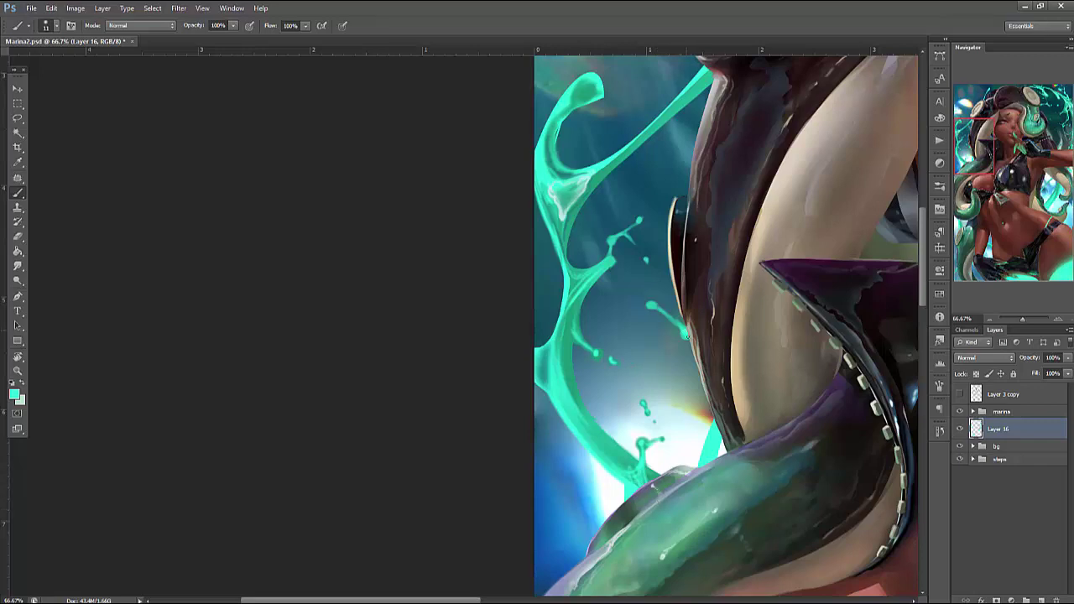
Shade the short strand beside the hair tip and the main strand's base above the tentacle with sampled turquoise
left_click(640, 448, "alt")
left_click_drag(710, 425, 715, 463)
left_click(558, 386, "alt")
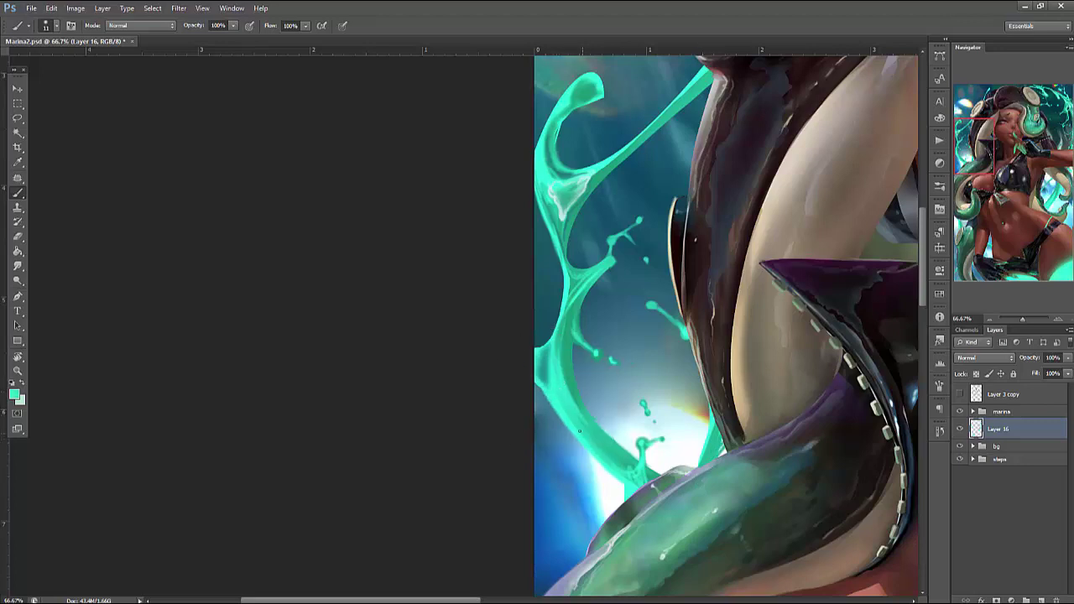
left_click_drag(620, 484, 623, 499)
Paint a thin droplet trail off the curl's tip and scattered droplets over the bright flare beside the hat's disc
scroll(750, 427, "up", 8)
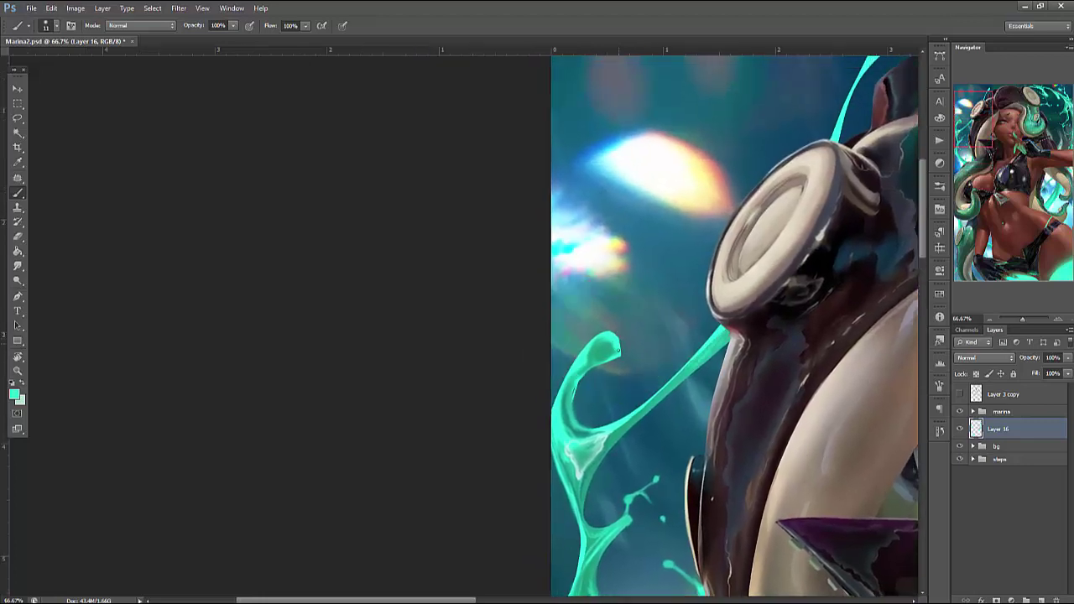
left_click_drag(630, 316, 632, 319)
mouse_move(659, 226)
left_mouse_down()
mouse_move(675, 195)
mouse_move(663, 225)
left_mouse_up()
left_click(702, 219)
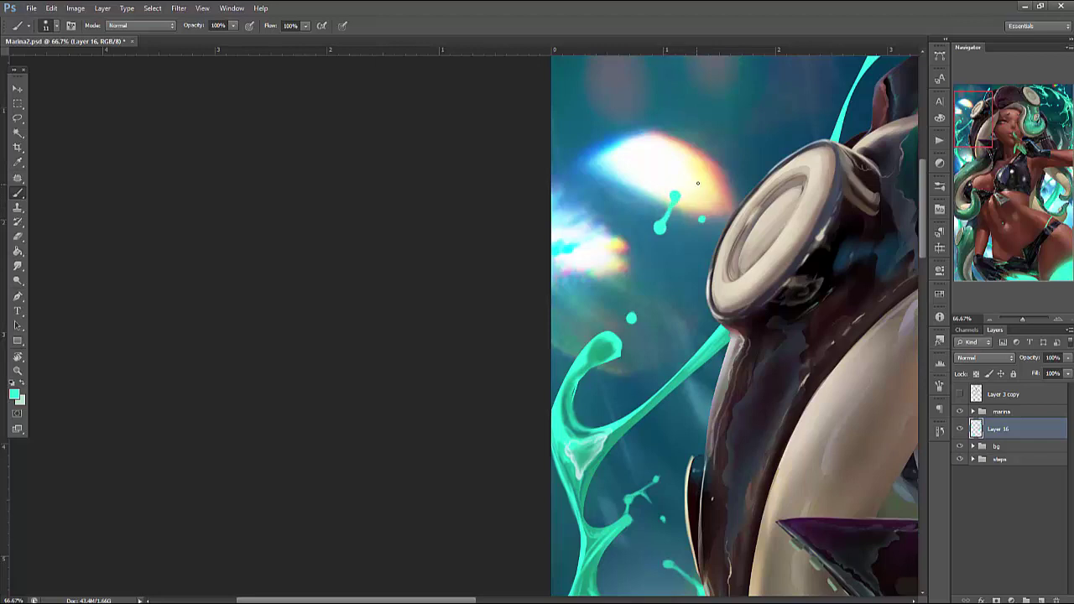
left_click_drag(690, 212, 695, 217)
left_click_drag(623, 342, 624, 293)
Paint a new cluster of droplets above the flare near the canvas top and join them with thin branching strands
mouse_move(706, 99)
left_mouse_down()
mouse_move(763, 126)
mouse_move(763, 274)
left_mouse_up()
left_click_drag(706, 228, 715, 235)
left_click(753, 284)
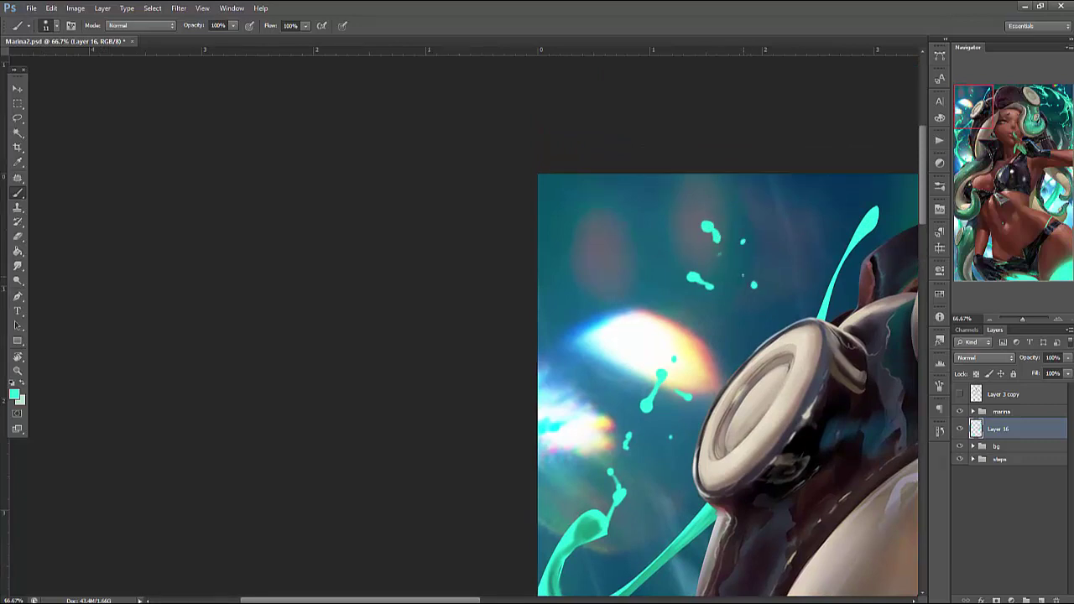
mouse_move(718, 239)
left_mouse_down()
mouse_move(738, 242)
mouse_move(718, 281)
mouse_move(754, 285)
mouse_move(731, 275)
left_mouse_up()
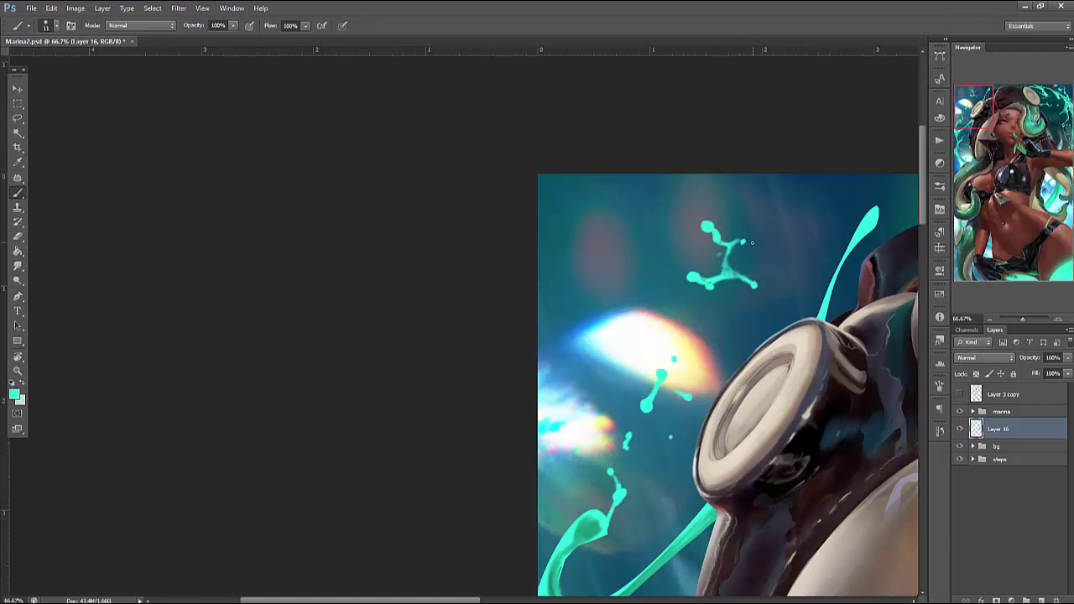
Lasso the new droplet cluster, free-transform it into place above the flare's droplets, and deselect
key("l")
left_click_drag(713, 191, 715, 195)
key("ctrl+t")
mouse_move(756, 252)
left_mouse_down()
mouse_move(781, 268)
mouse_move(746, 327)
mouse_move(772, 307)
mouse_move(770, 332)
mouse_move(809, 341)
mouse_move(861, 185)
left_mouse_up()
key("Return")
key("ctrl+d")
left_click_drag(873, 403, 756, 395)
Shade the repositioned splash, the droplets beneath it and the curl's tip with sampled darker teal tones
key("b")
left_click(708, 123, "alt")
mouse_move(623, 133)
left_mouse_down()
mouse_move(670, 150)
mouse_move(651, 179)
mouse_move(699, 142)
mouse_move(619, 235)
left_mouse_up()
left_click_drag(594, 315, 586, 337)
left_click(569, 349, "alt")
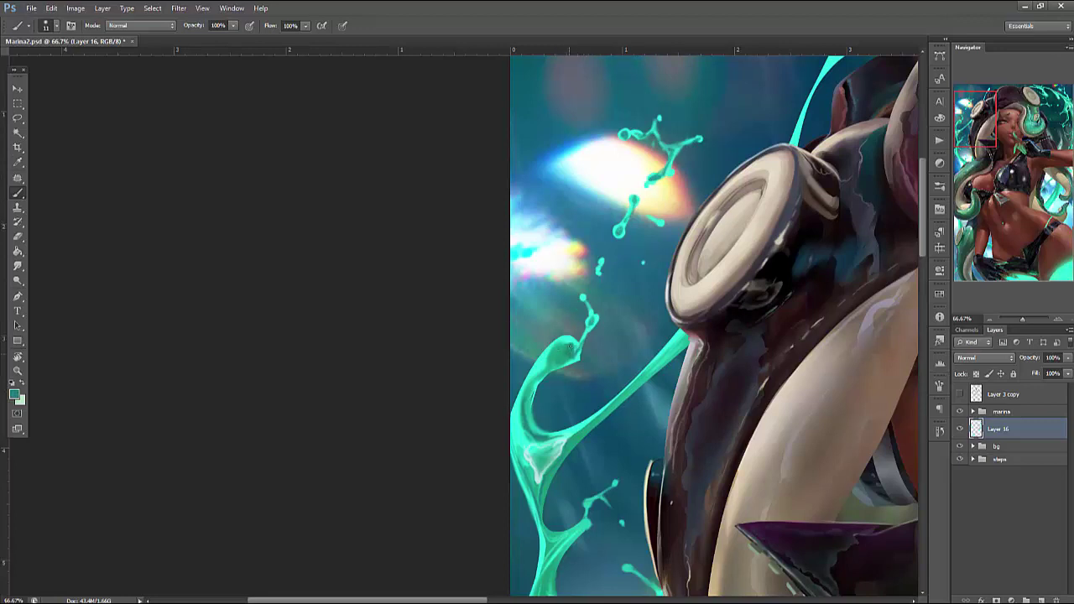
Sample white from the flare and paint fine highlights on the curl, its droplets and the upper splash
left_click(636, 156, "alt")
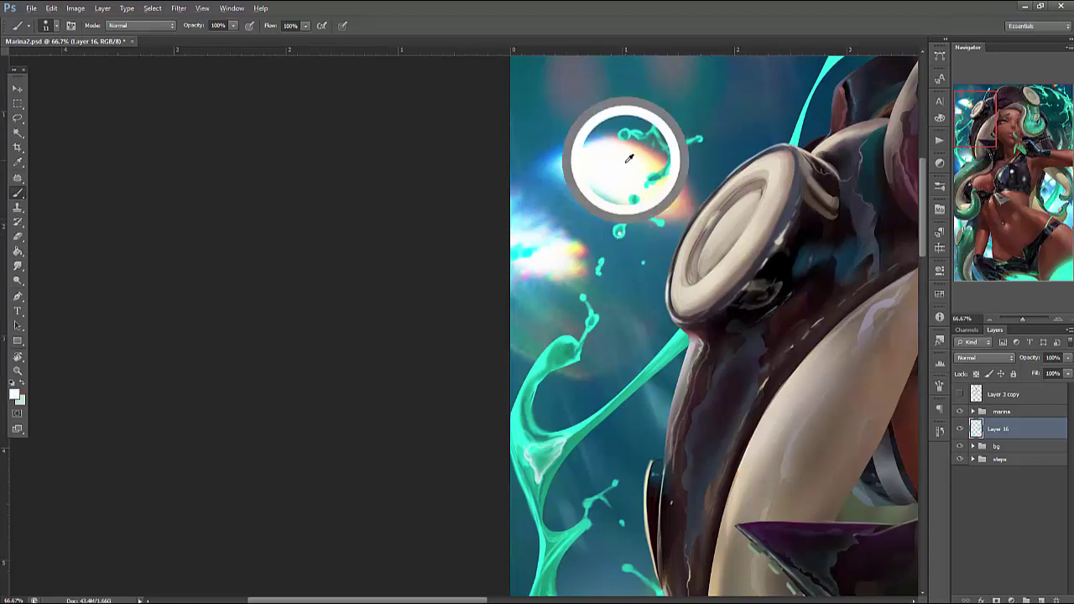
left_click(575, 356)
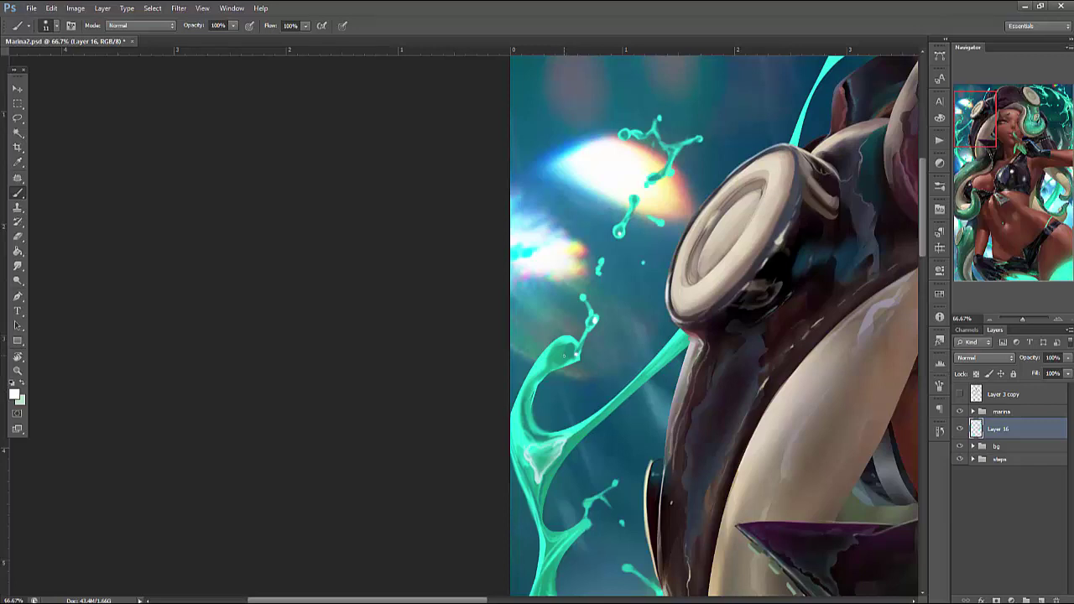
right_click(550, 367)
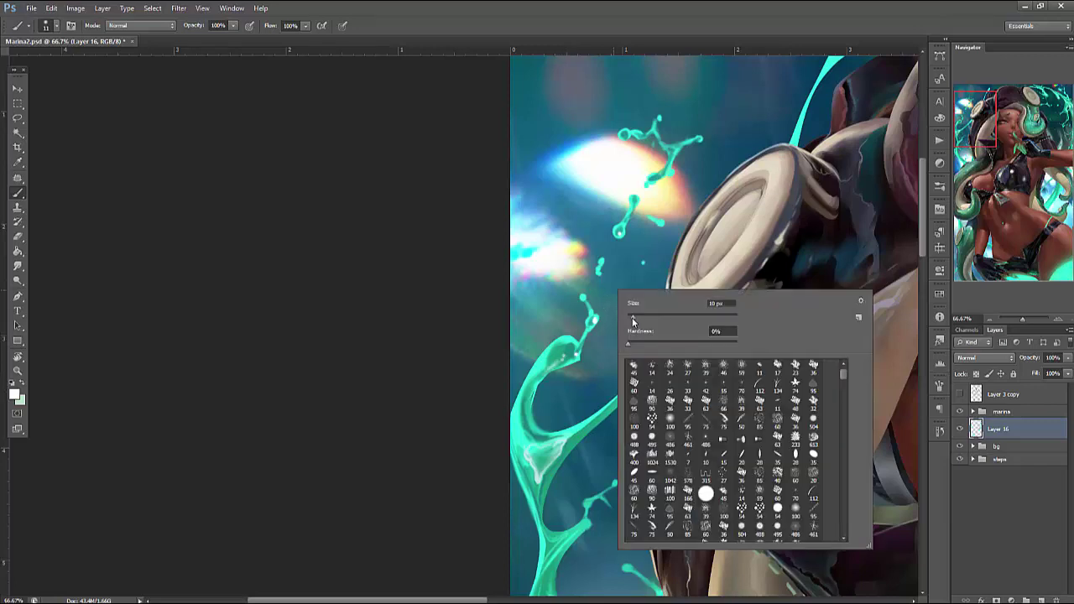
key("Return")
left_click_drag(550, 367, 528, 420)
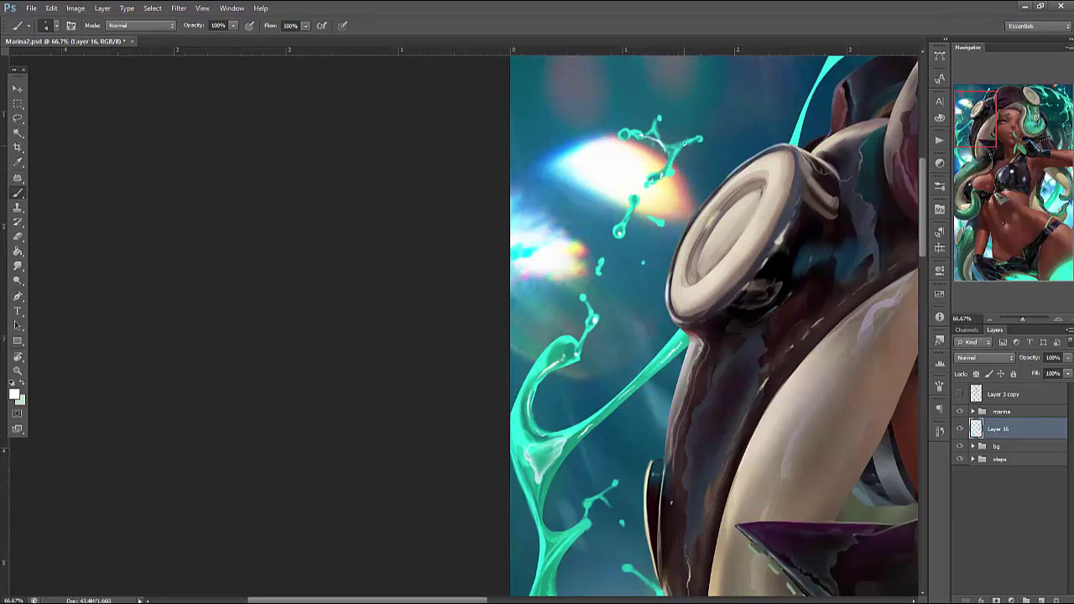
Add fine white highlights to the lower strand, its side branches and the upper splash's tip
scroll(703, 134, "down", 5)
scroll(713, 201, "left", 2)
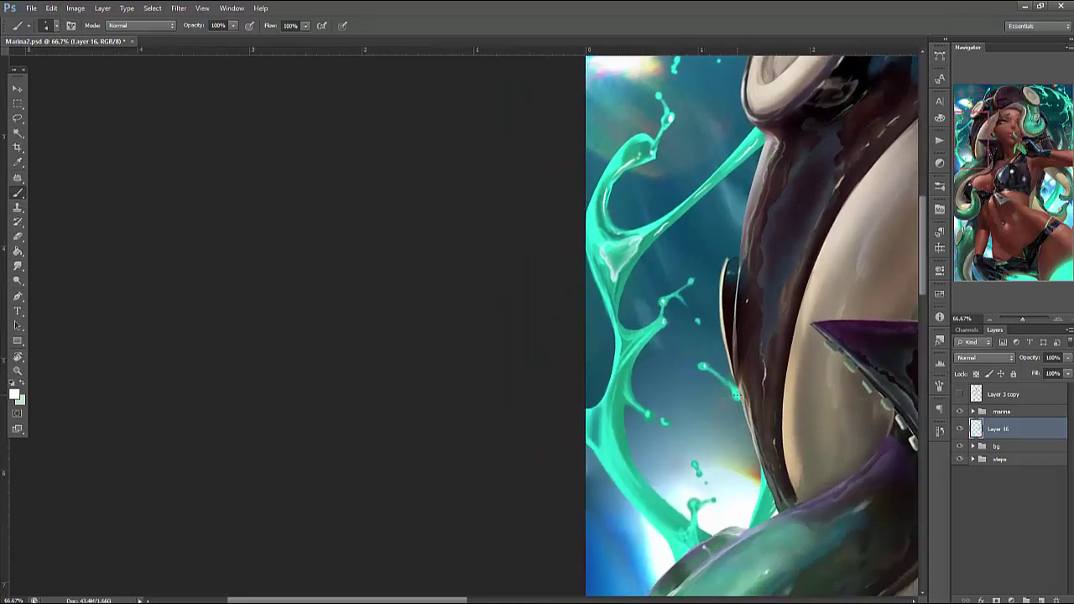
left_click_drag(637, 404, 623, 445)
mouse_move(793, 381)
left_mouse_down()
mouse_move(750, 375)
mouse_move(686, 597)
left_mouse_up()
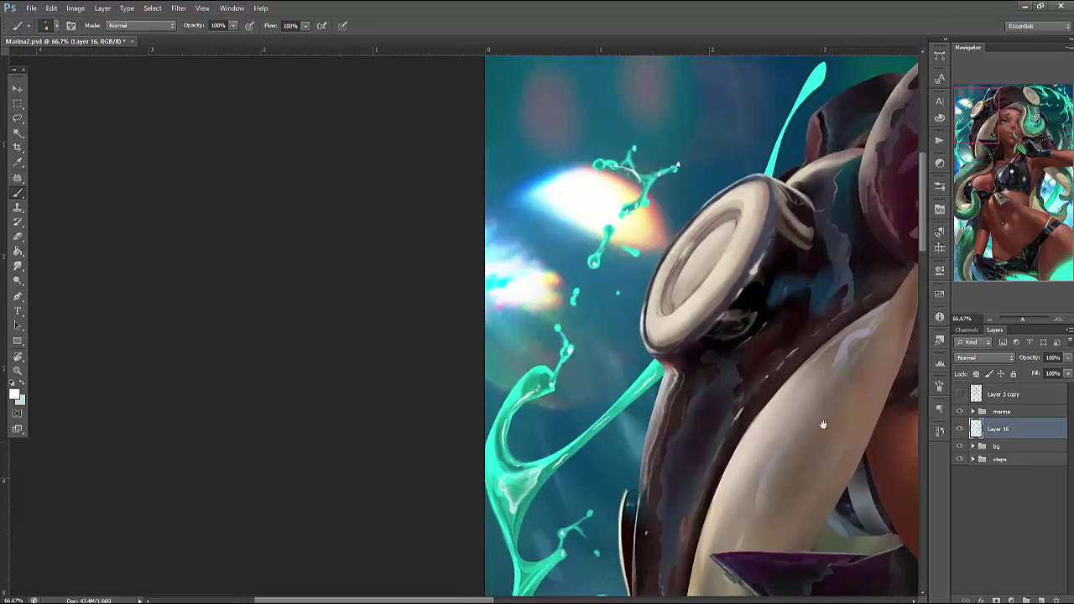
left_click_drag(834, 453, 818, 312)
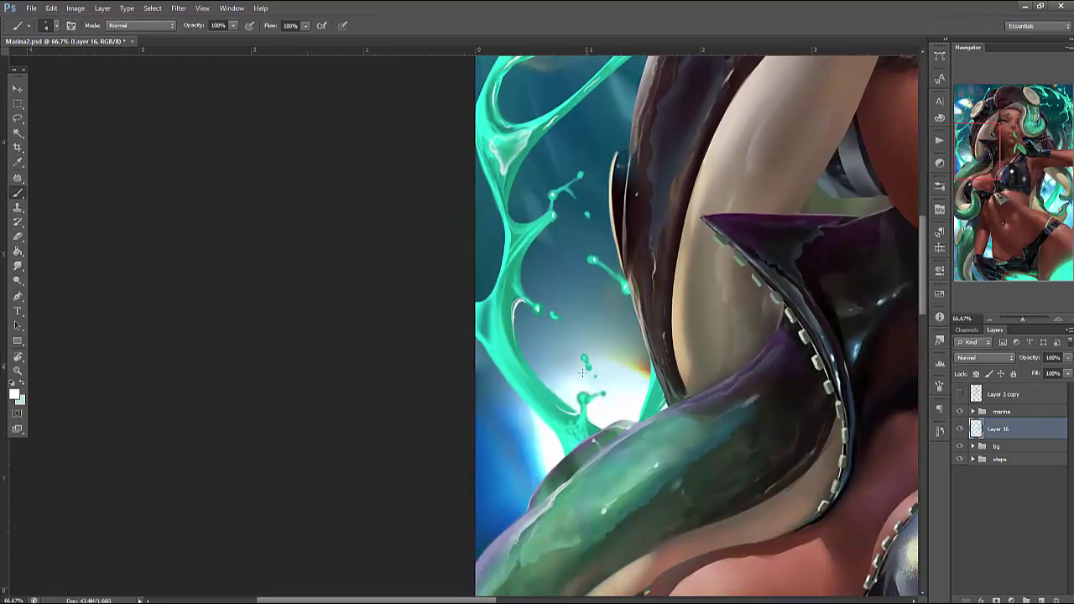
Lasso the lower end of the strand above the tentacle and fill out its shape with sampled turquoise, adjusting the brush size
key("l")
left_click_drag(519, 398, 534, 367)
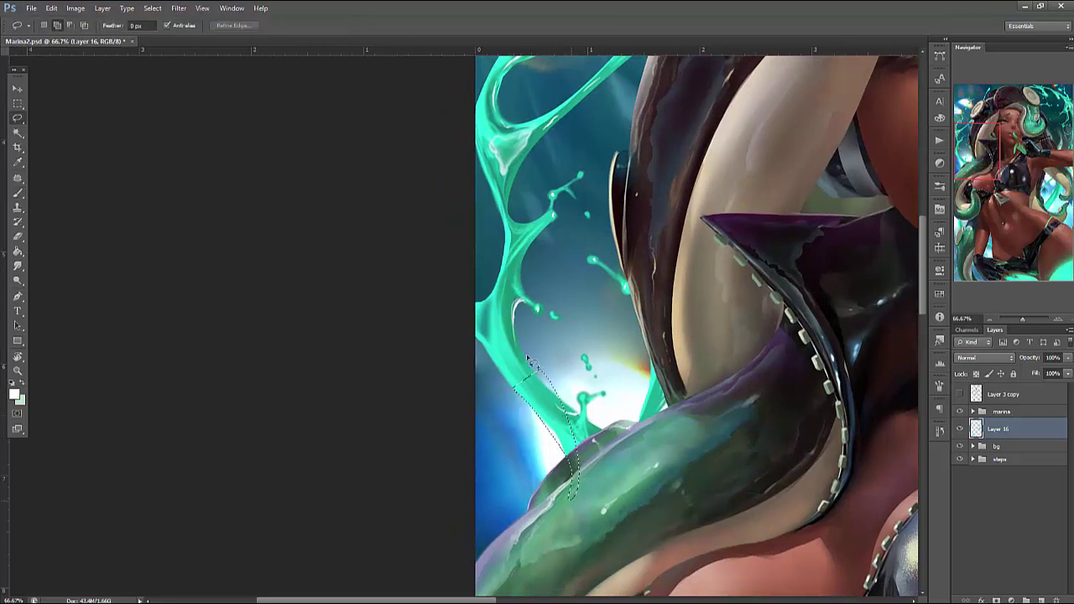
key("b")
right_click(562, 361)
key("Escape")
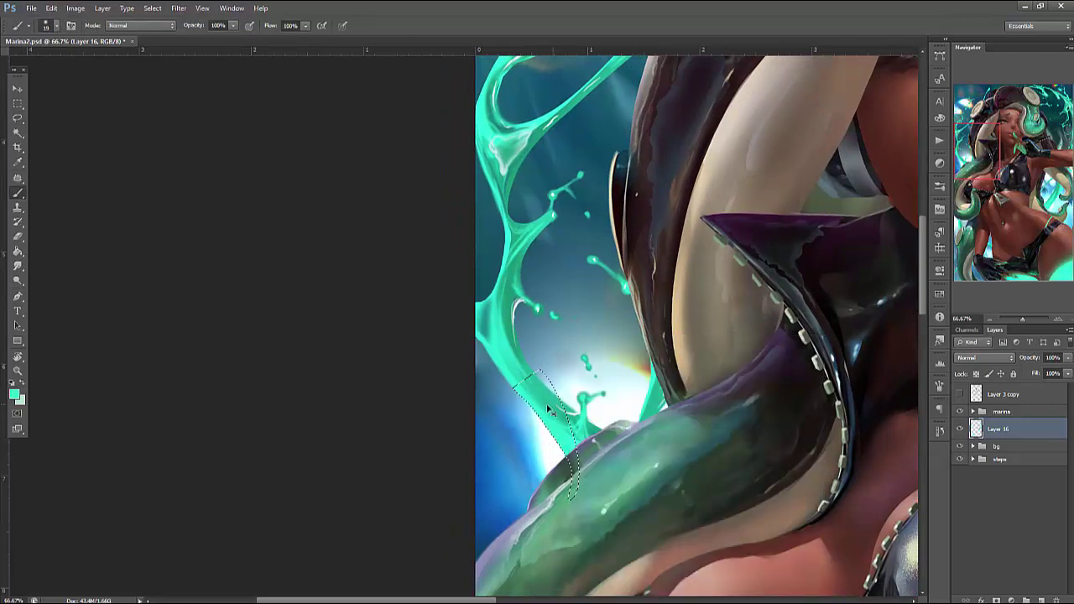
right_click(588, 352)
left_click_drag(601, 375, 598, 375)
key("Return")
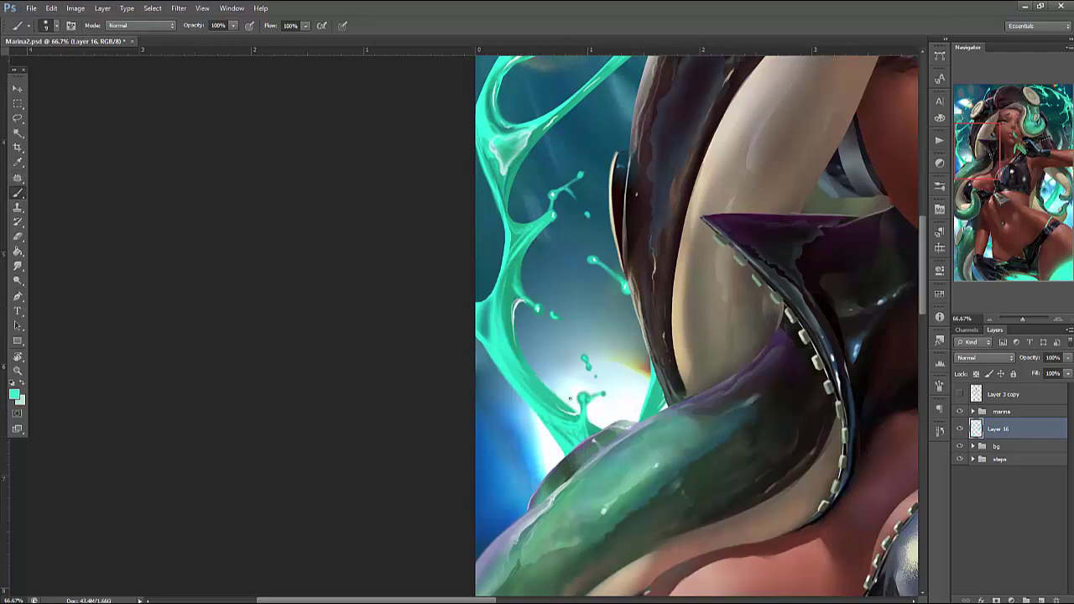
Paint dark teal shading lines along the lower strand down to its base, blending with sampled turquoise
left_click(521, 385, "alt")
left_click(513, 420, "alt")
left_click(532, 262, "alt")
mouse_move(513, 370)
left_mouse_down()
mouse_move(561, 422)
mouse_move(574, 413)
left_mouse_up()
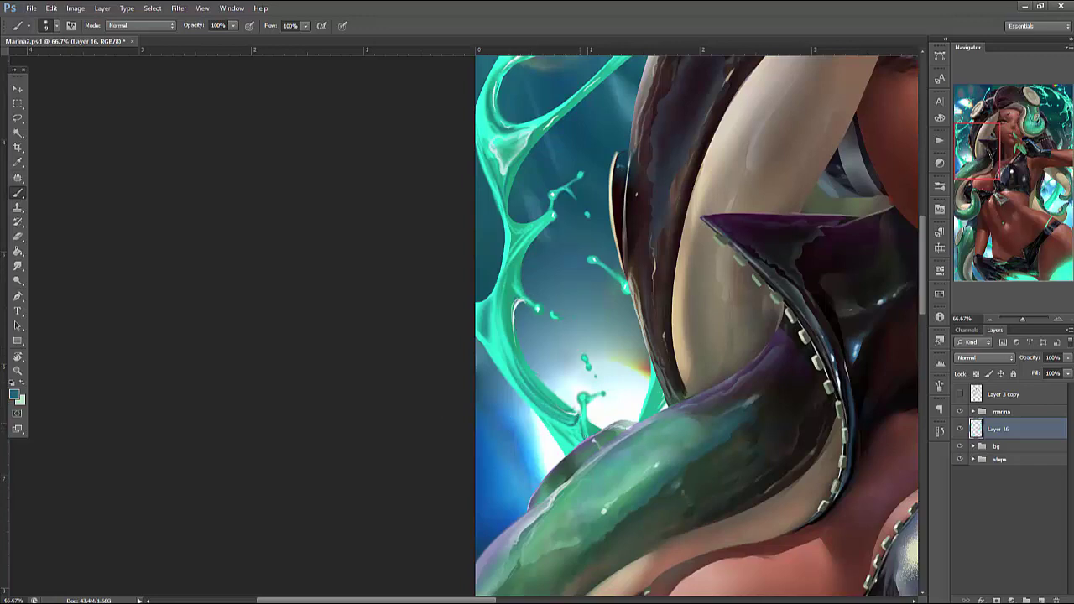
left_click_drag(515, 376, 509, 351)
left_click_drag(503, 286, 509, 352)
left_click(499, 350, "alt")
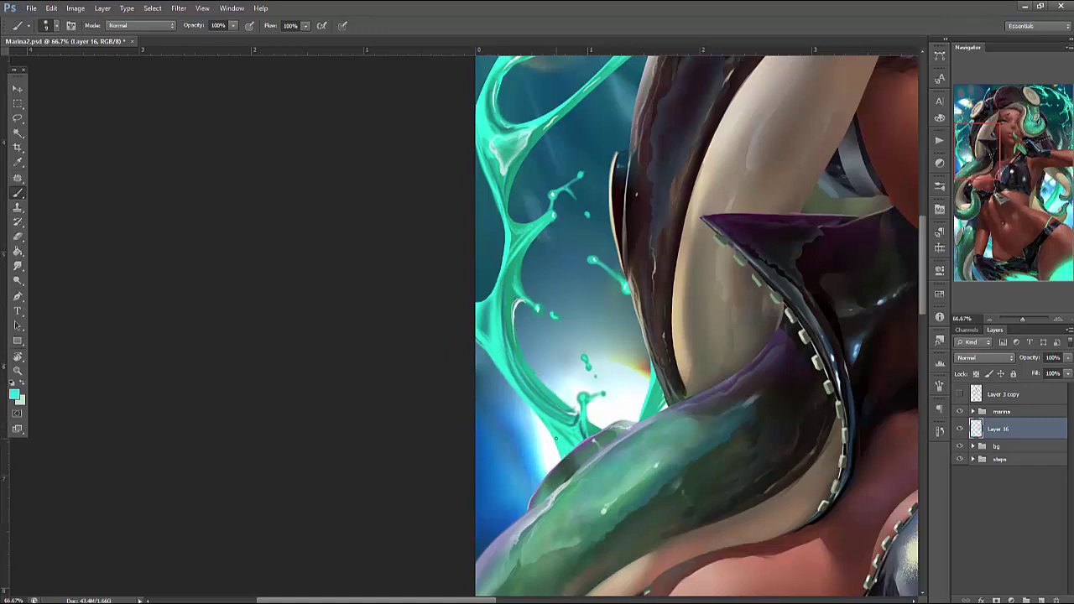
Paint a branching splash with droplets behind the tentacle at the canvas's left edge, shade it darker, and save the file
mouse_move(531, 475)
left_mouse_down()
mouse_move(501, 464)
mouse_move(522, 485)
mouse_move(478, 456)
left_mouse_up()
left_click_drag(476, 455, 492, 463)
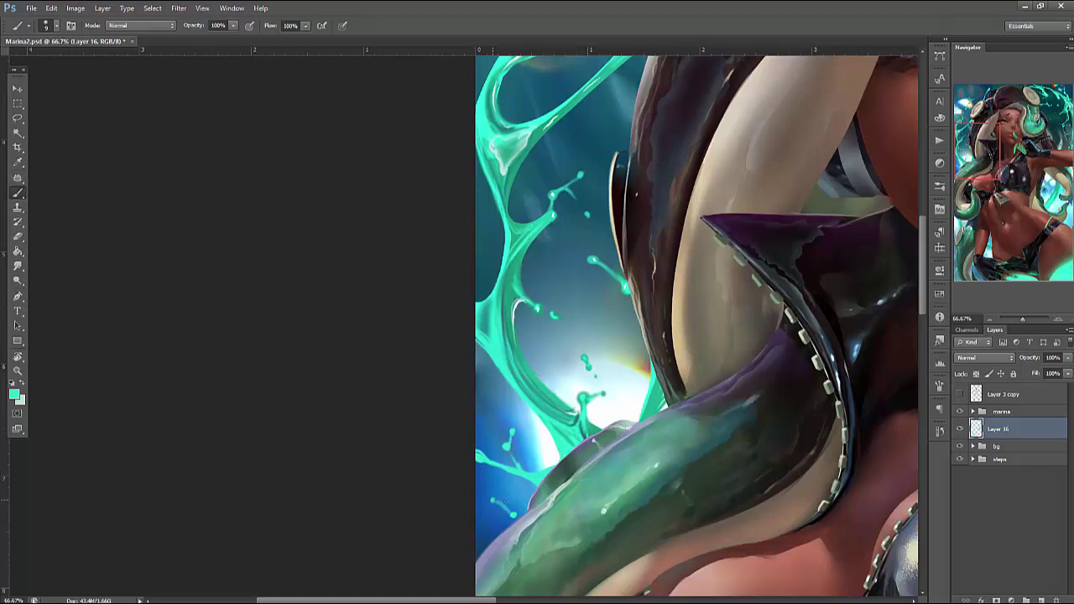
left_click(494, 309, "alt")
left_click(484, 324, "alt")
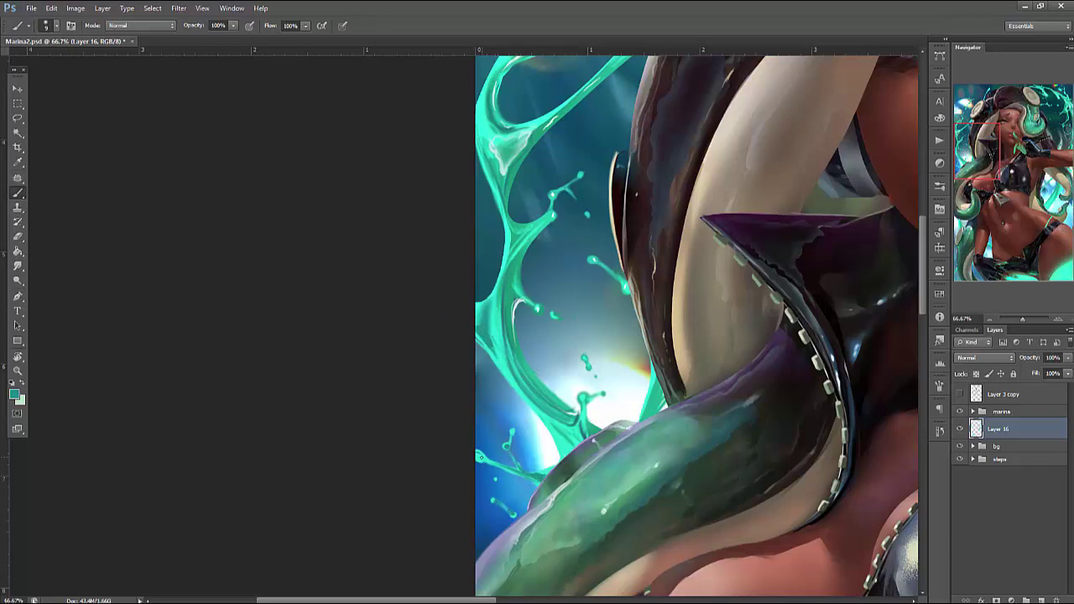
key("ctrl+s")
Paint a side branch with droplets on the drip above the hat's disc, and undo the last strokes
left_click_drag(598, 426, 839, 554)
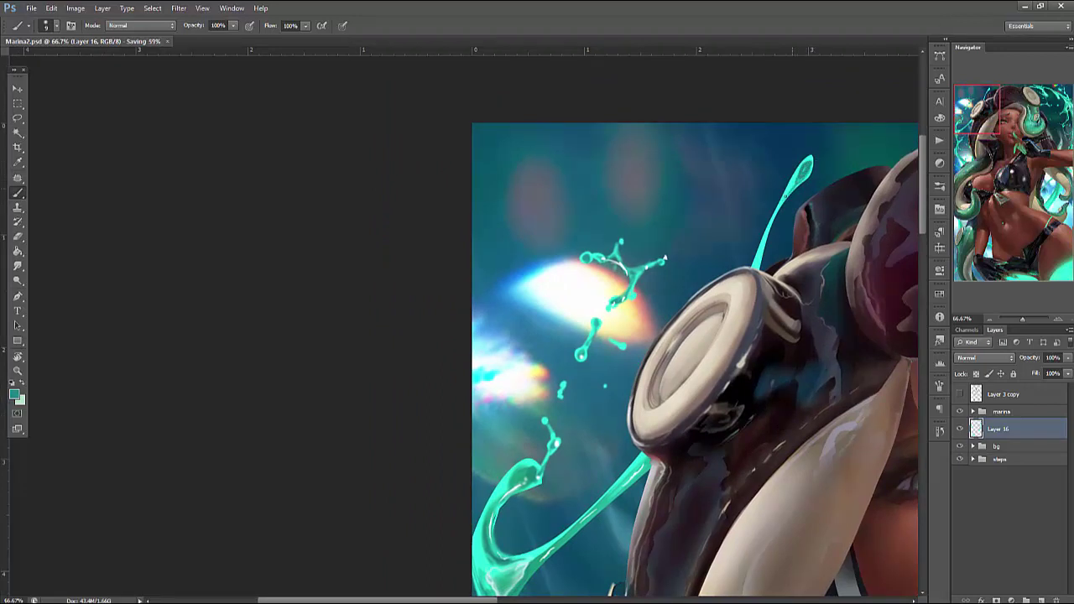
left_click(813, 152, "alt")
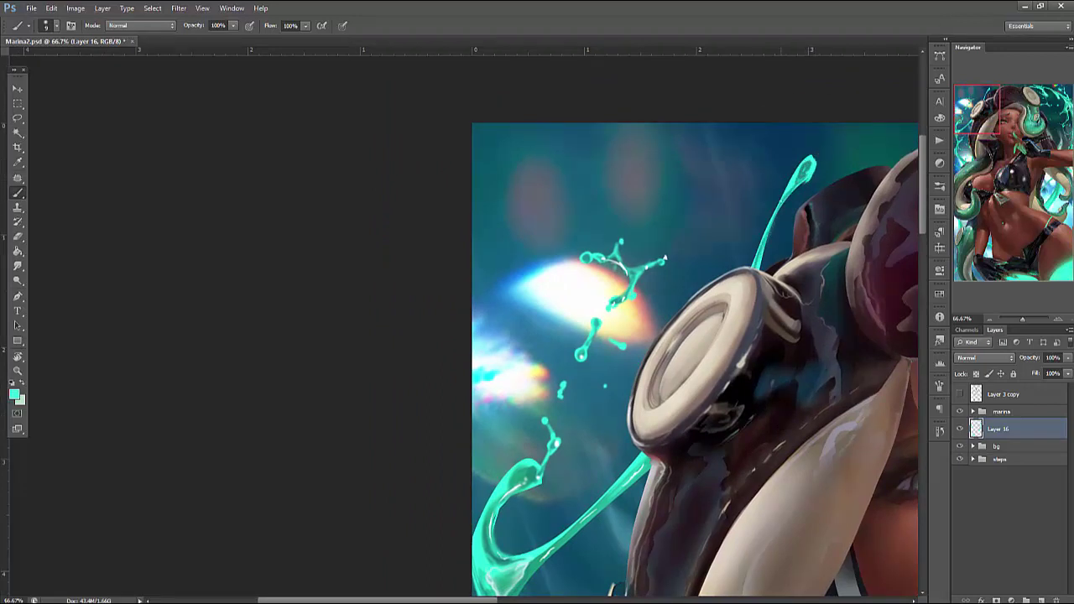
left_click_drag(778, 208, 760, 196)
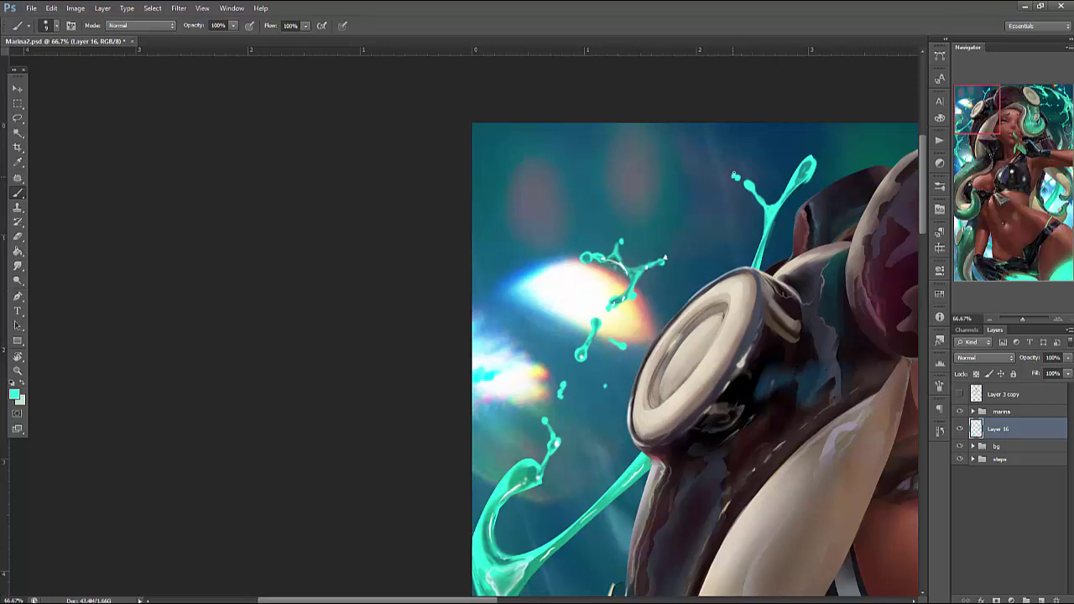
left_click_drag(748, 179, 748, 140)
key("ctrl+alt+z")
key("ctrl+alt+z")
Lasso the drip above the hat's disc, rotate it about 105°, and warp it into an arc along the canvas top
key("l")
left_click_drag(819, 143, 755, 134)
key("ctrl+t")
mouse_move(780, 317)
left_mouse_down()
mouse_move(701, 225)
mouse_move(592, 336)
mouse_move(554, 281)
mouse_move(718, 214)
mouse_move(725, 225)
mouse_move(844, 221)
mouse_move(864, 244)
mouse_move(831, 227)
left_mouse_up()
right_click(786, 149)
left_click(811, 221)
left_click_drag(678, 58, 671, 38)
right_click(744, 164)
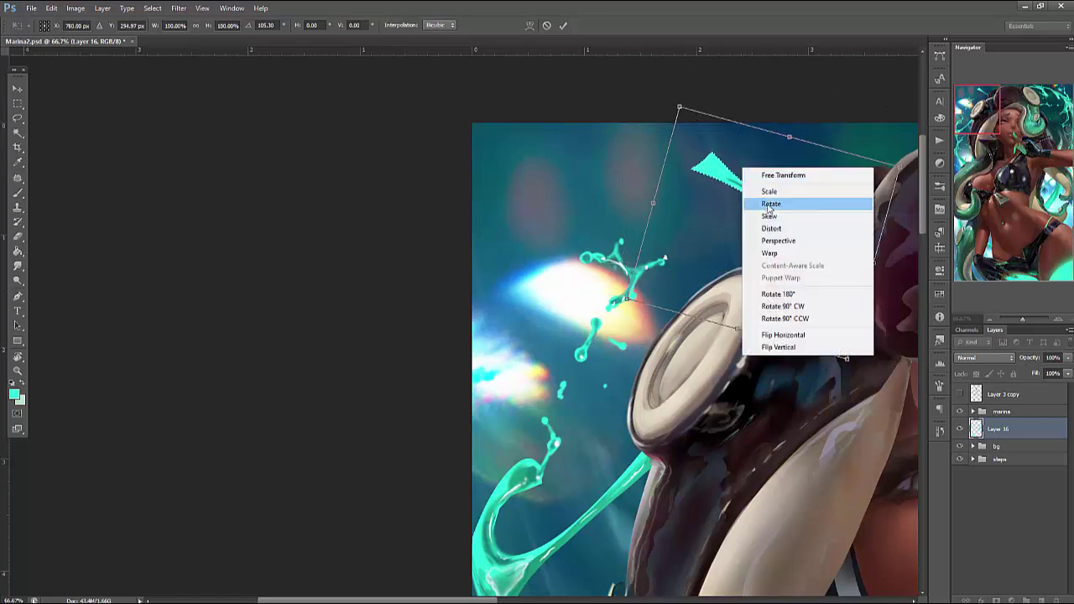
left_click(770, 252)
left_click_drag(761, 208, 864, 139)
left_click_drag(684, 138, 684, 98)
key("Return")
Lasso the excess along the arched drip's underside, delete it to thin the shape, and deselect
key("l")
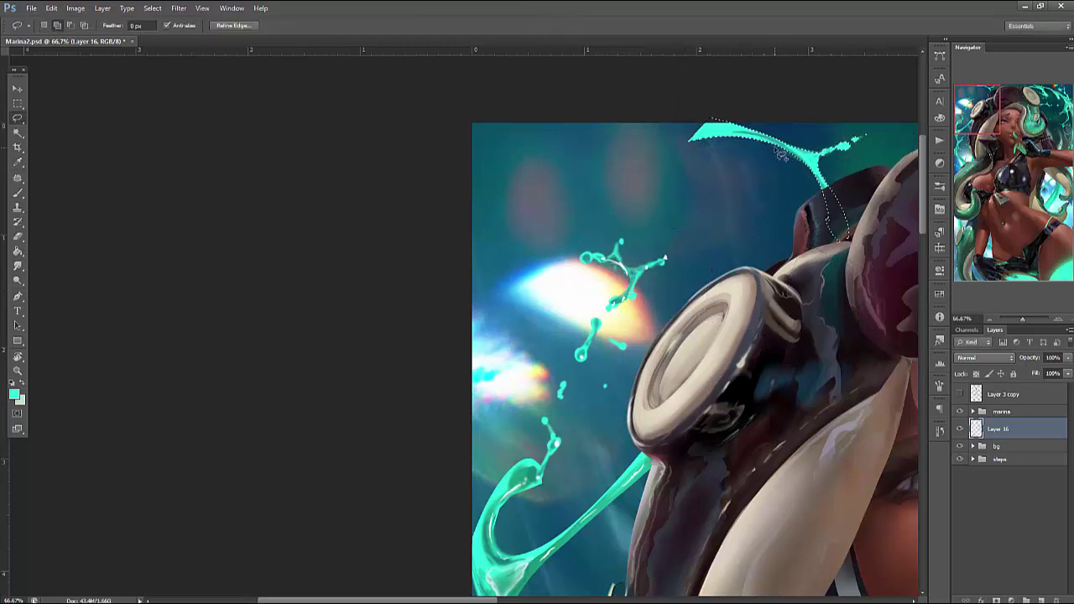
mouse_move(760, 168)
left_mouse_down()
mouse_move(682, 147)
mouse_move(755, 165)
left_mouse_up()
key("Delete")
key("ctrl+d")
Shade the arched drip's fork and side branch with sampled dark teal
key("b")
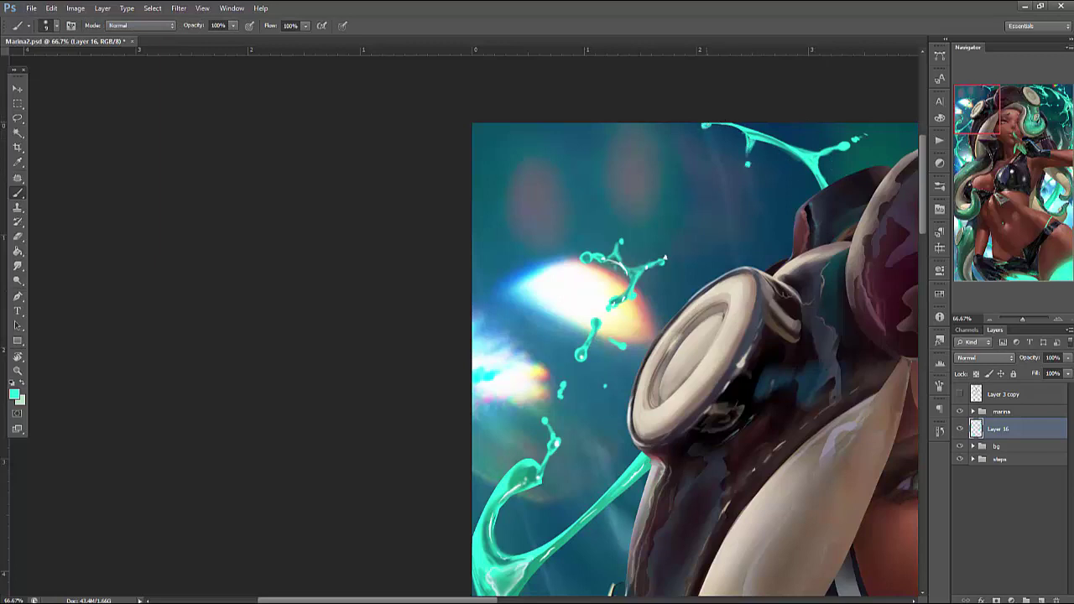
left_click(826, 165, "alt")
left_click_drag(843, 148, 830, 148)
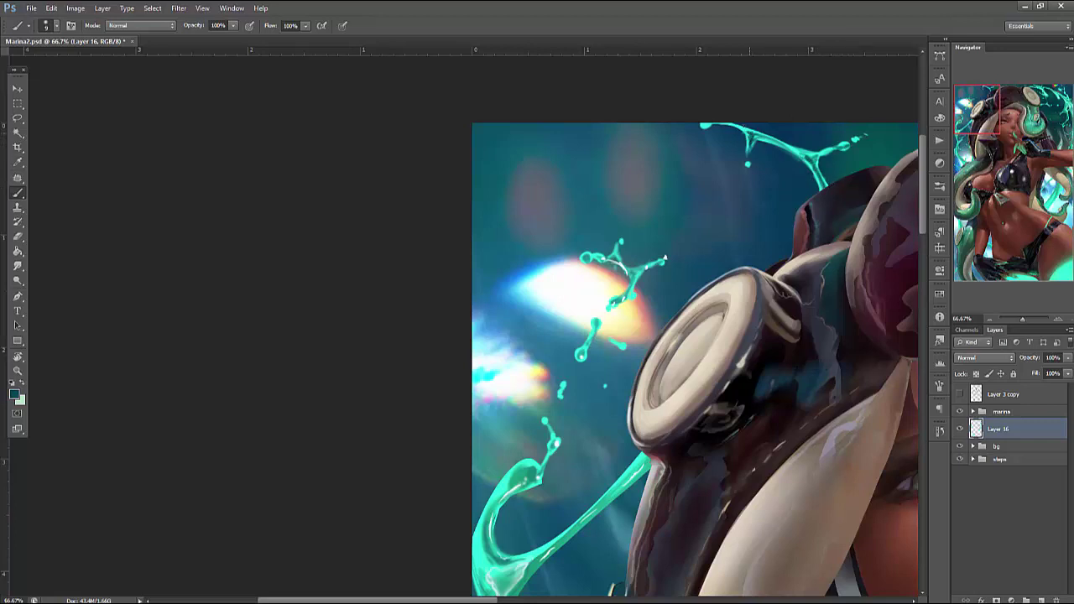
Save the painting and shade the strand above the lower tentacle's disc with sampled green and teal tones
key("ctrl+s")
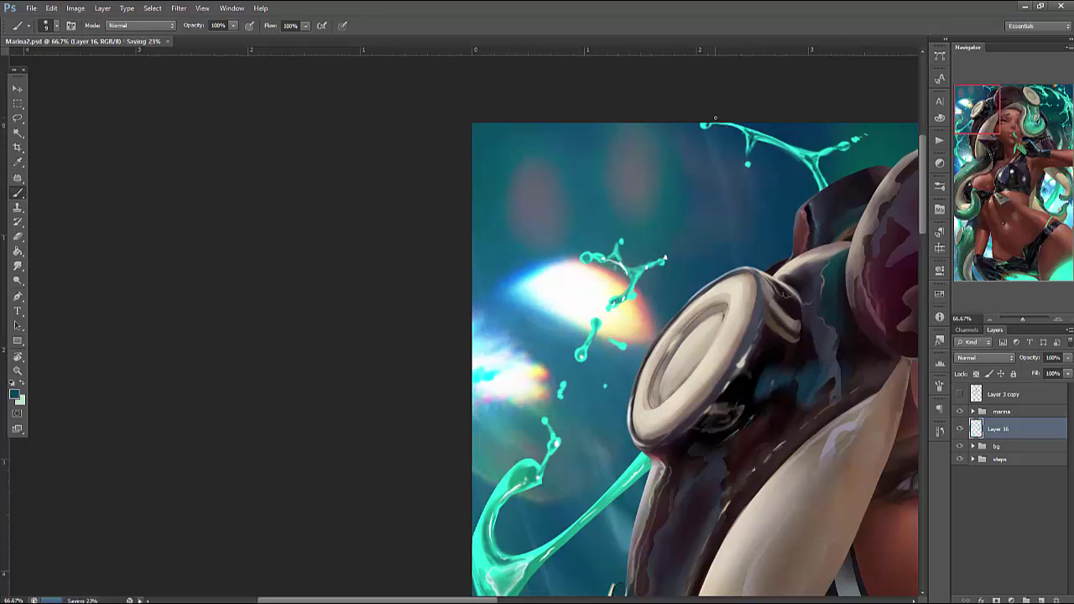
left_click_drag(713, 437, 702, 185)
left_click_drag(715, 470, 710, 302)
left_click_drag(715, 386, 713, 336)
mouse_move(714, 502)
left_mouse_down()
mouse_move(709, 438)
mouse_move(747, 441)
mouse_move(704, 251)
left_mouse_up()
left_click(608, 243, "alt")
left_click_drag(609, 244, 601, 278)
left_click(601, 252, "alt")
mouse_move(614, 217)
left_mouse_down()
mouse_move(595, 235)
mouse_move(610, 312)
left_mouse_up()
left_click(606, 277, "alt")
mouse_move(597, 233)
left_mouse_down()
mouse_move(607, 285)
mouse_move(625, 304)
left_mouse_up()
mouse_move(619, 277)
left_mouse_down()
mouse_move(629, 308)
mouse_move(587, 239)
mouse_move(620, 306)
mouse_move(606, 270)
mouse_move(619, 292)
left_mouse_up()
left_click(600, 253, "alt")
left_click(607, 250, "alt")
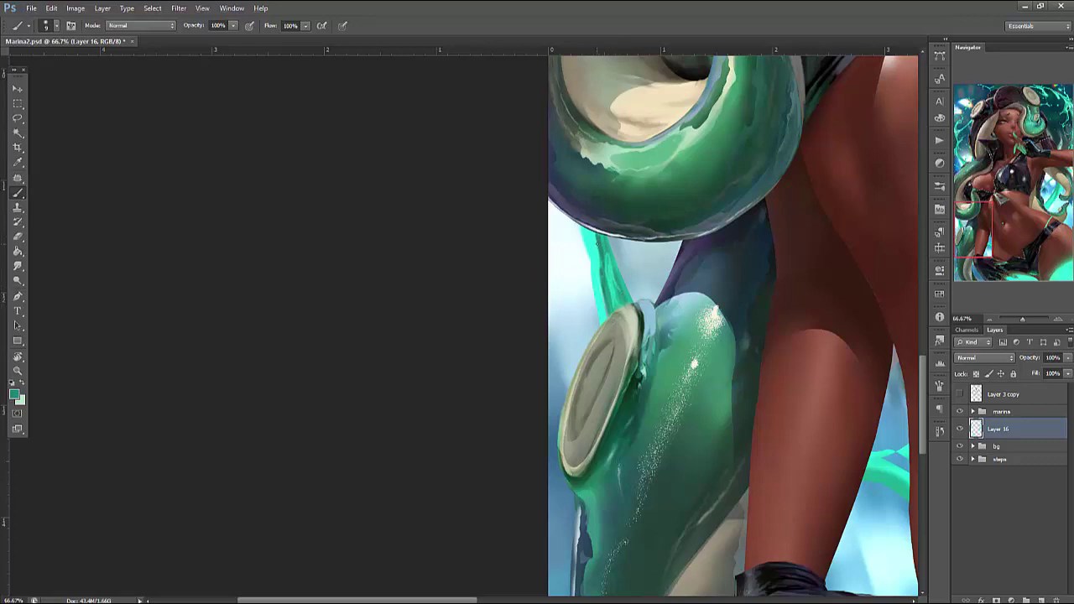
Paint a droplet-tipped stalk above the lower tentacle's disc and carve its shape with lasso selections
left_click_drag(586, 237, 590, 267)
left_click_drag(645, 301, 642, 270)
key("l")
mouse_move(649, 277)
left_mouse_down()
mouse_move(660, 312)
mouse_move(640, 295)
mouse_move(650, 277)
left_mouse_up()
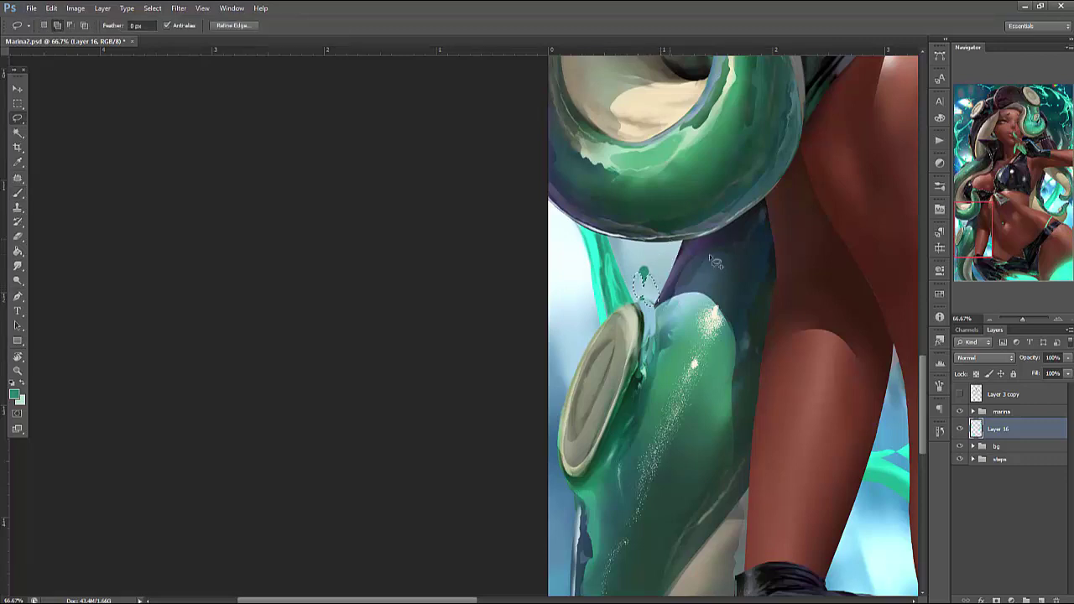
key("ctrl+d")
mouse_move(648, 273)
left_mouse_down()
mouse_move(592, 238)
mouse_move(607, 261)
mouse_move(589, 258)
mouse_move(621, 256)
left_mouse_up()
key("ctrl+d")
key("ctrl+d")
Brush extra strokes between the strand and the droplet stalk, and undo the last ones
key("b")
left_click_drag(596, 234, 616, 295)
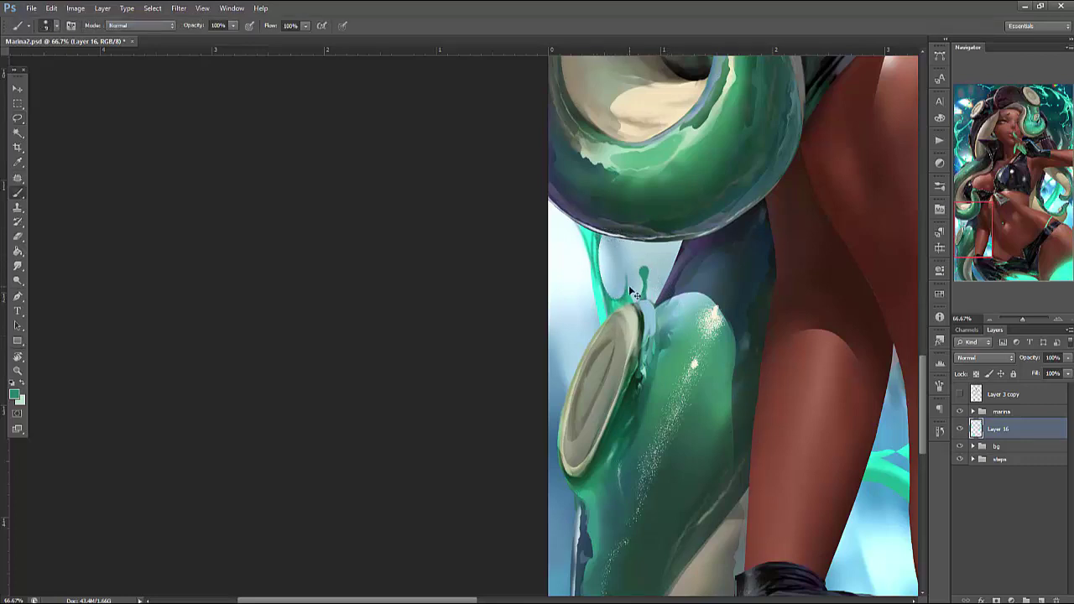
left_click_drag(626, 240, 634, 301)
key("ctrl+alt+z")
key("ctrl+alt+z")
key("ctrl+alt+z")
Free-transform the droplet stalk, move it onto the strand beside the disc, deselect, and sample bright turquoise
key("ctrl+t")
mouse_move(648, 273)
left_mouse_down()
mouse_move(678, 293)
mouse_move(624, 273)
mouse_move(628, 243)
mouse_move(667, 252)
mouse_move(593, 276)
mouse_move(546, 257)
mouse_move(579, 285)
mouse_move(557, 275)
mouse_move(597, 255)
mouse_move(597, 297)
left_mouse_up()
key("Return")
key("l")
key("ctrl+d")
key("b")
left_click(605, 296, "alt")
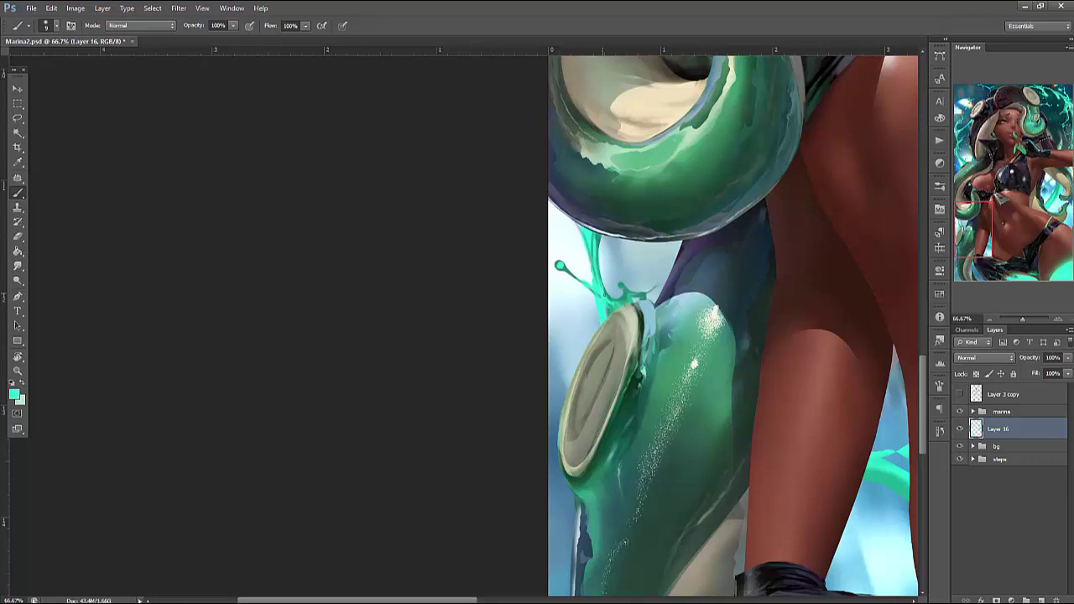
Shade the splash between the lowered forearm and the waist with sampled teal and dark green, and save the painting
scroll(654, 470, "down", 10)
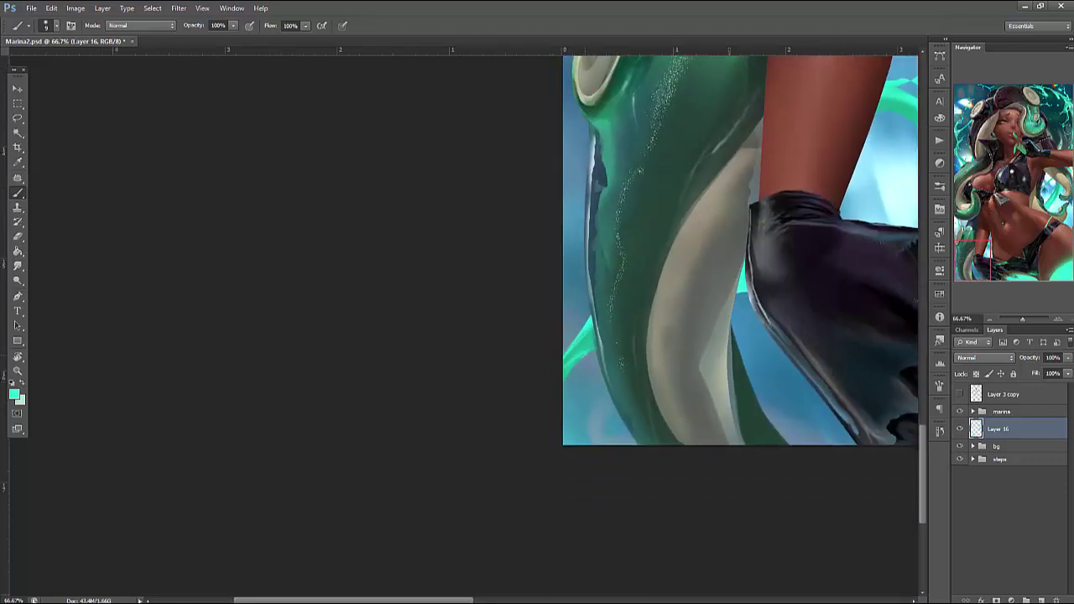
scroll(702, 295, "up", 3)
scroll(703, 296, "right", 4)
left_click(726, 230, "alt")
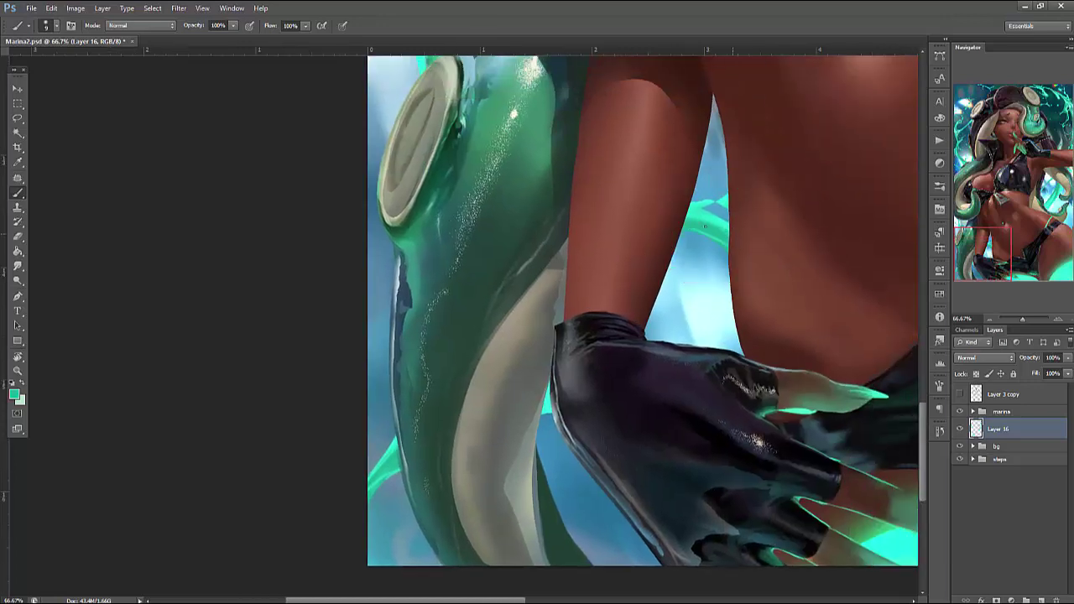
left_click(548, 486, "alt")
mouse_move(709, 209)
left_mouse_down()
mouse_move(681, 216)
mouse_move(707, 225)
left_mouse_up()
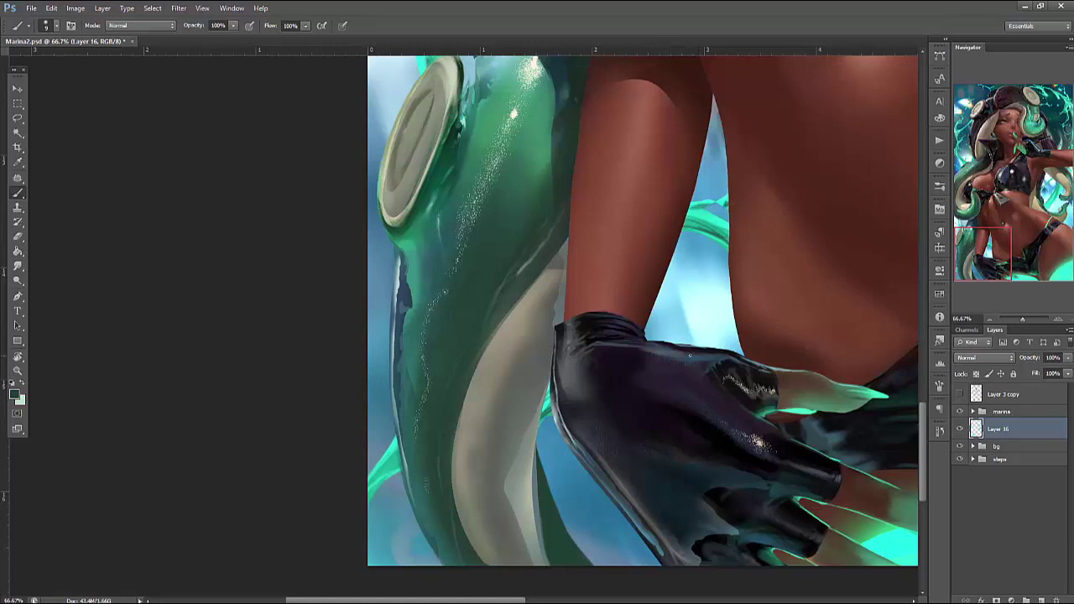
left_click(707, 216, "alt")
left_click(719, 235, "alt")
left_click(726, 215, "alt")
left_click(428, 463, "alt")
key("ctrl+s")
Lasso the middle of the wide strand behind the curled tentacle, shade it with a larger brush, and deselect
left_click_drag(978, 244, 995, 183)
left_click(779, 258, "alt")
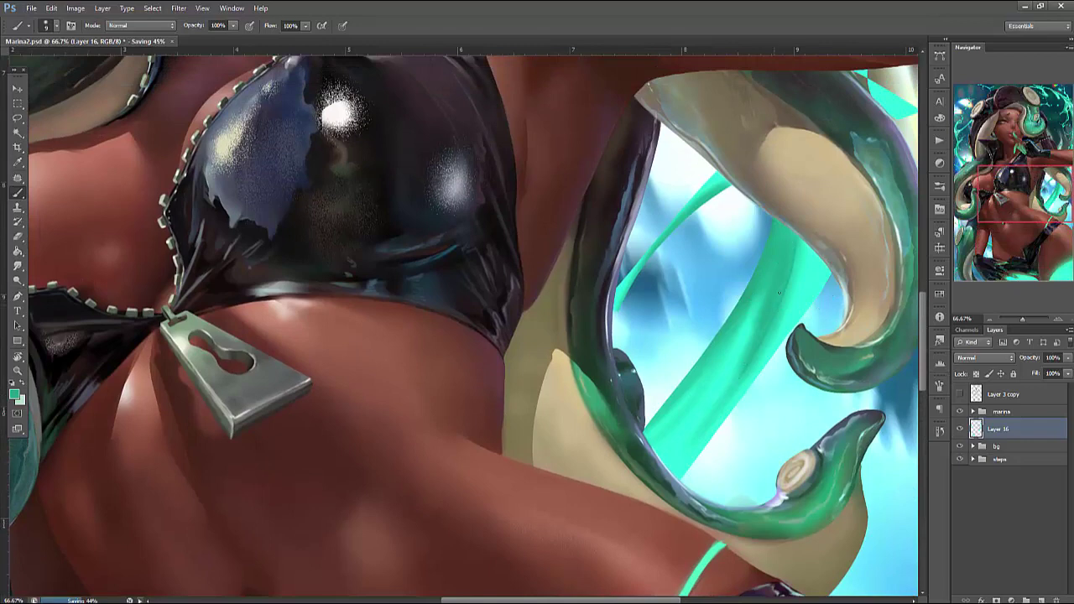
key("l")
mouse_move(794, 230)
left_mouse_down()
mouse_move(800, 304)
mouse_move(710, 410)
mouse_move(815, 243)
left_mouse_up()
key("b")
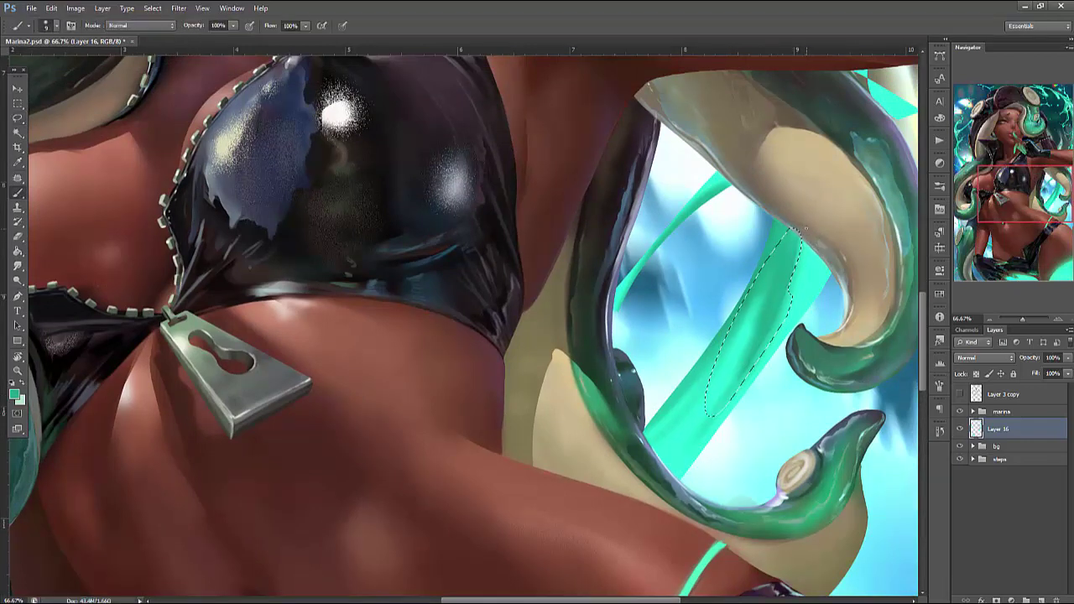
right_click(807, 237)
key("Return")
mouse_move(797, 239)
left_mouse_down()
mouse_move(785, 344)
mouse_move(730, 412)
left_mouse_up()
key("ctrl+d")
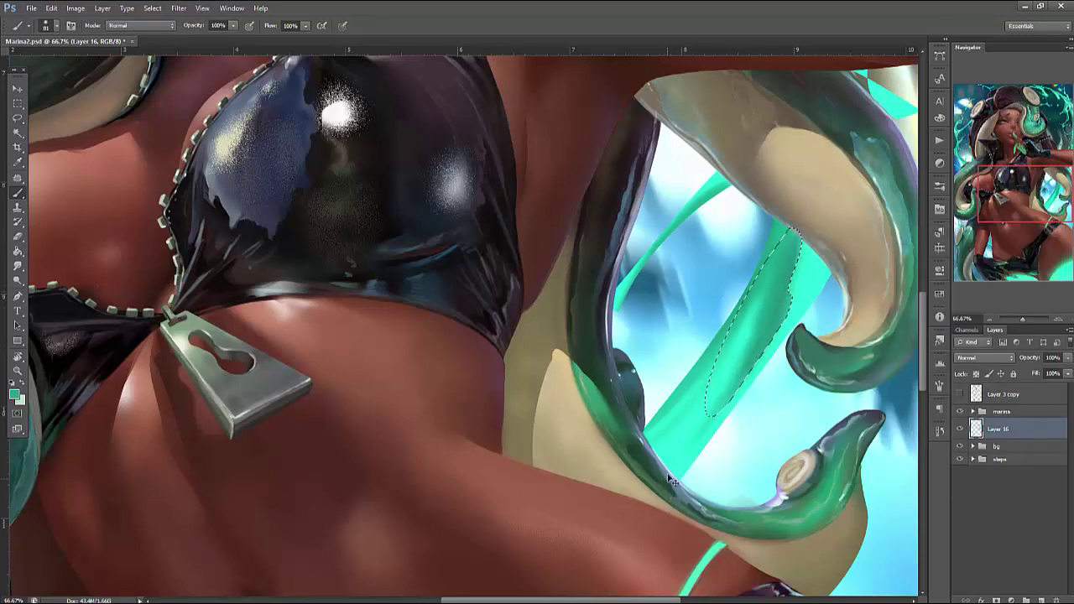
Lasso the lower part of the wide strand, shade it darker green, and deselect
key("l")
mouse_move(744, 329)
left_mouse_down()
mouse_move(693, 407)
mouse_move(758, 347)
mouse_move(714, 372)
mouse_move(663, 453)
mouse_move(722, 386)
left_mouse_up()
key("b")
key("ctrl+d")
key("l")
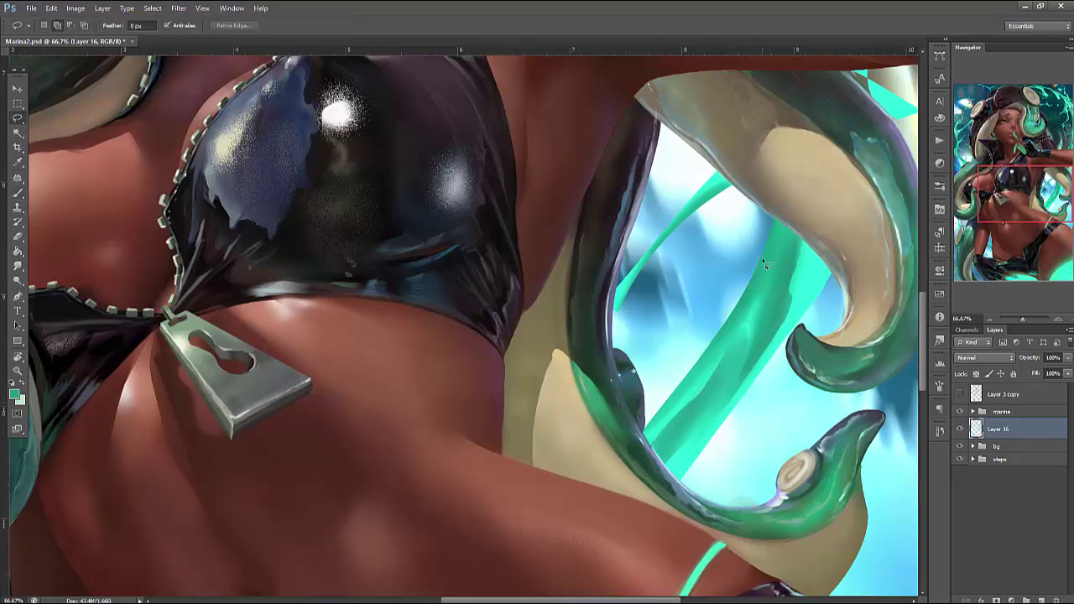
Lasso the wide strand's upper edge, paint a pale blue reflection inside it, and touch up with sampled turquoise
left_click_drag(774, 304, 749, 336)
key("v")
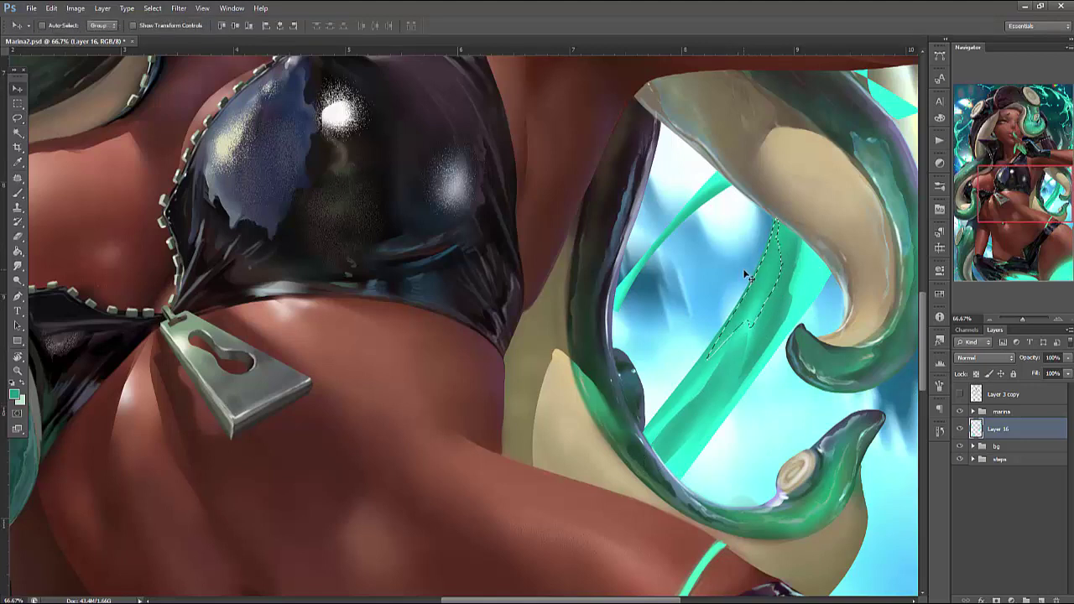
key("b")
mouse_move(782, 213)
left_mouse_down()
mouse_move(788, 264)
mouse_move(758, 313)
mouse_move(783, 222)
mouse_move(792, 273)
mouse_move(759, 328)
mouse_move(723, 347)
mouse_move(804, 235)
left_mouse_up()
right_click(807, 277)
key("Escape")
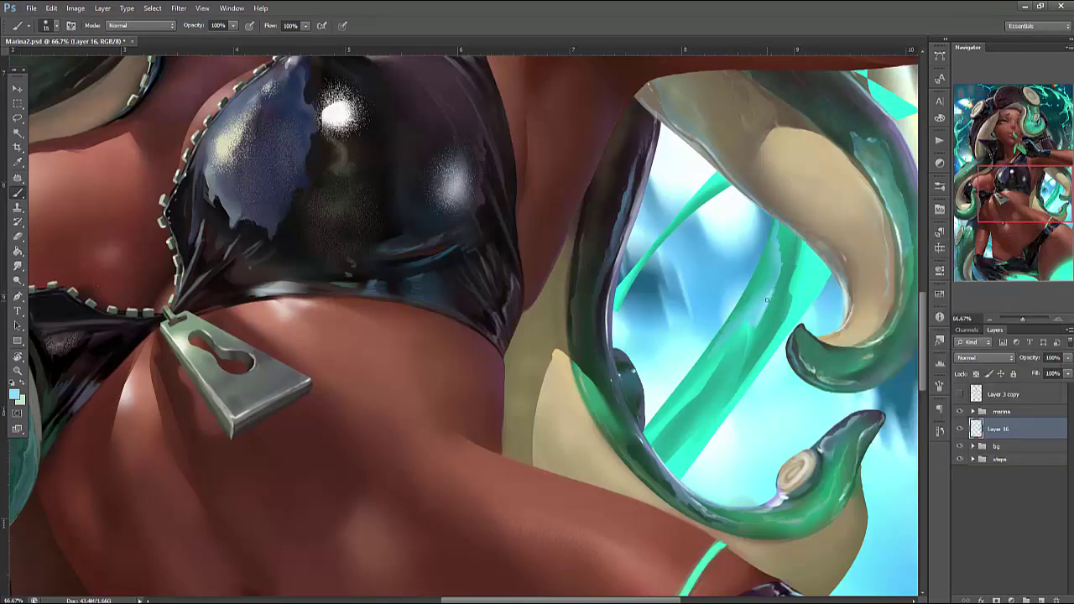
left_click(811, 269, "alt")
mouse_move(811, 270)
left_mouse_down()
mouse_move(797, 239)
mouse_move(768, 336)
mouse_move(799, 225)
left_mouse_up()
Lasso and delete gaps in the wide strand to split it into thinner strands, and deselect
key("l")
mouse_move(737, 342)
left_mouse_down()
mouse_move(758, 310)
mouse_move(714, 410)
mouse_move(739, 344)
mouse_move(776, 315)
mouse_move(743, 340)
left_mouse_up()
key("Delete")
key("ctrl+d")
mouse_move(764, 287)
left_mouse_down()
mouse_move(740, 356)
mouse_move(760, 286)
left_mouse_up()
key("Delete")
key("ctrl+d")
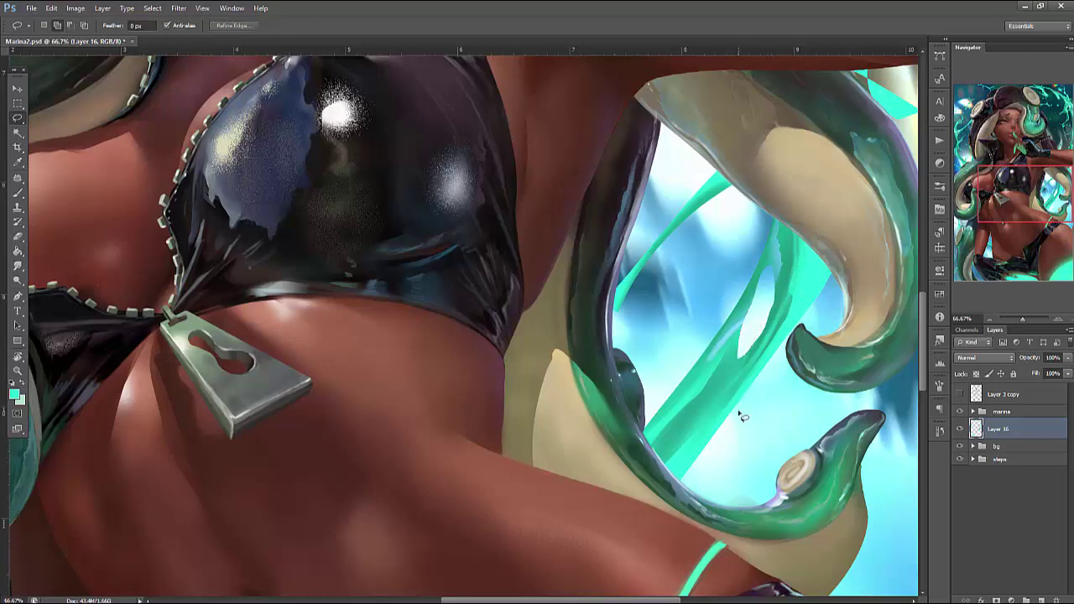
mouse_move(747, 294)
left_mouse_down()
mouse_move(741, 339)
mouse_move(709, 290)
mouse_move(681, 410)
mouse_move(745, 285)
left_mouse_up()
key("Delete")
key("ctrl+d")
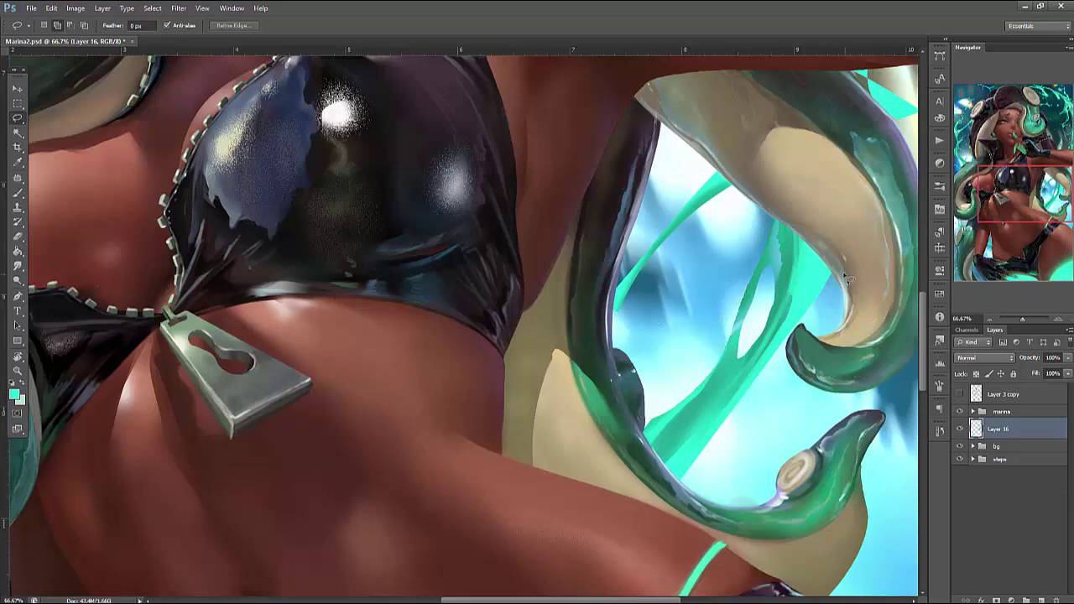
Trim the outer side of the split strand, paint thin branches and shading along it, and undo the last stroke
scroll(892, 285, "down", 5)
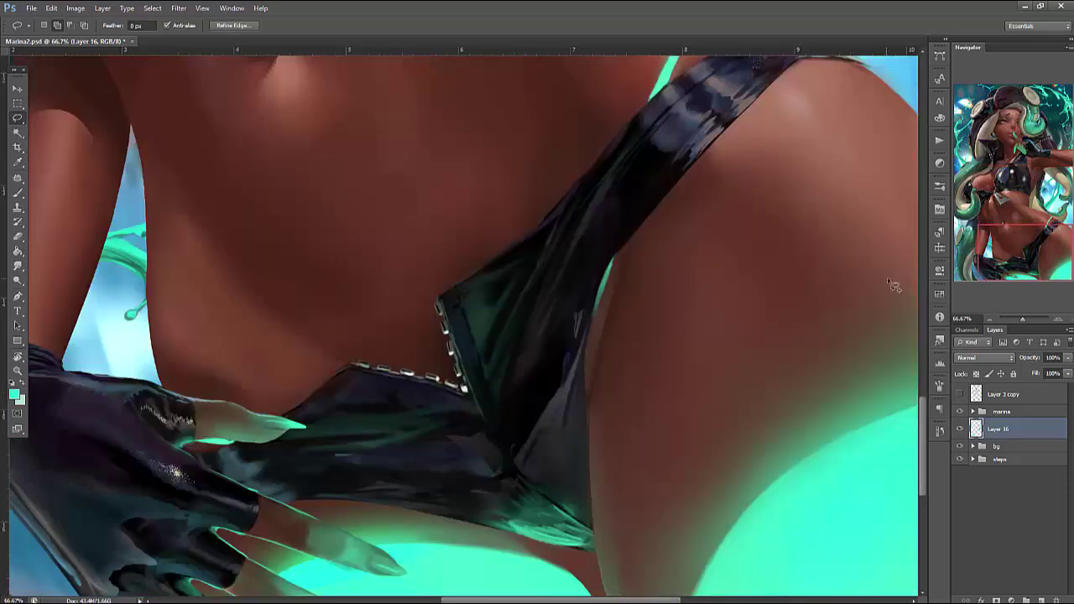
scroll(856, 235, "up", 5)
mouse_move(803, 171)
left_mouse_down()
mouse_move(773, 240)
mouse_move(803, 167)
mouse_move(782, 215)
mouse_move(823, 157)
mouse_move(804, 149)
mouse_move(828, 151)
mouse_move(774, 228)
left_mouse_up()
key("b")
key("ctrl+d")
right_click(798, 117)
key("Return")
mouse_move(768, 132)
left_mouse_down()
mouse_move(715, 273)
mouse_move(680, 317)
left_mouse_up()
mouse_move(706, 271)
left_mouse_down()
mouse_move(693, 289)
mouse_move(627, 215)
left_mouse_up()
key("ctrl+z")
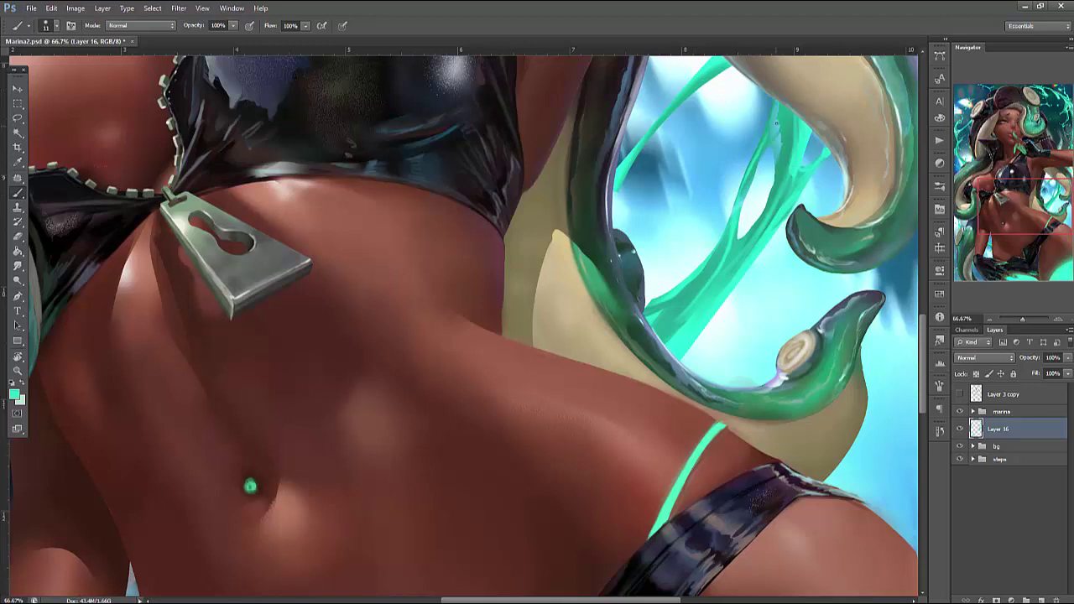
Save the painting and paint droplet-tipped branches rising from the split strand with sampled turquoise
key("ctrl+s")
left_click_drag(758, 144, 732, 187)
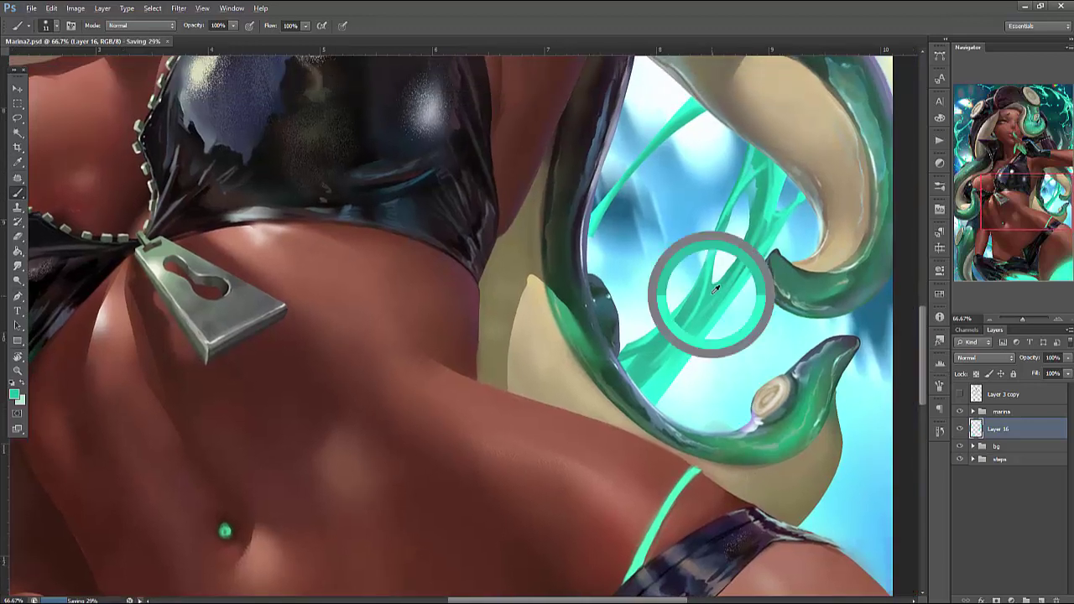
left_click(729, 188, "alt")
left_click(719, 177)
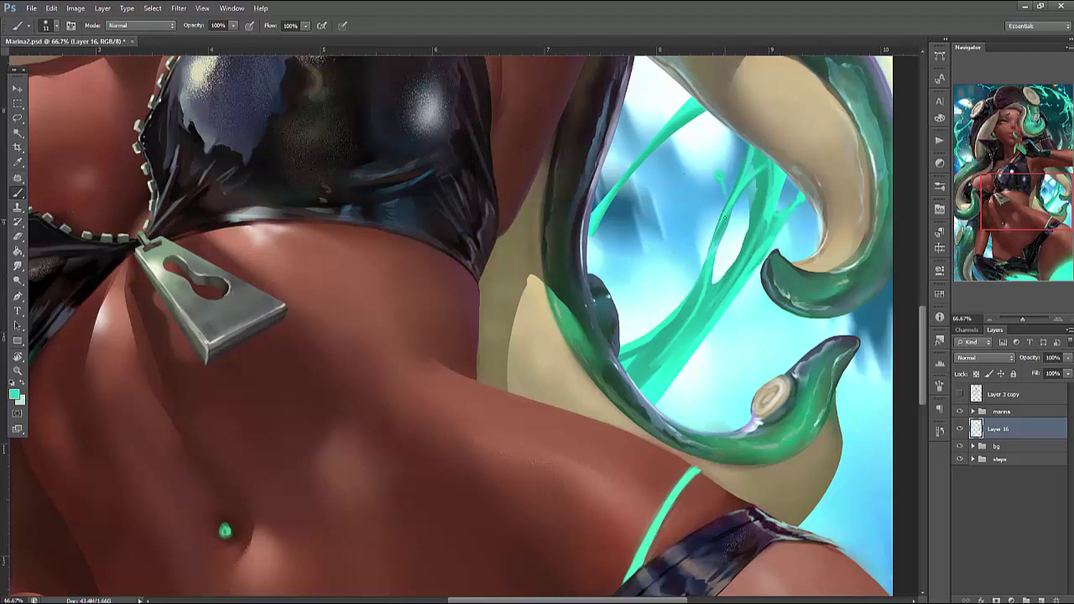
left_click(721, 179, "alt")
left_click(730, 181, "alt")
left_click_drag(678, 305, 690, 265)
left_click(694, 232, "alt")
mouse_move(685, 226)
left_mouse_down()
mouse_move(690, 281)
mouse_move(670, 312)
left_mouse_up()
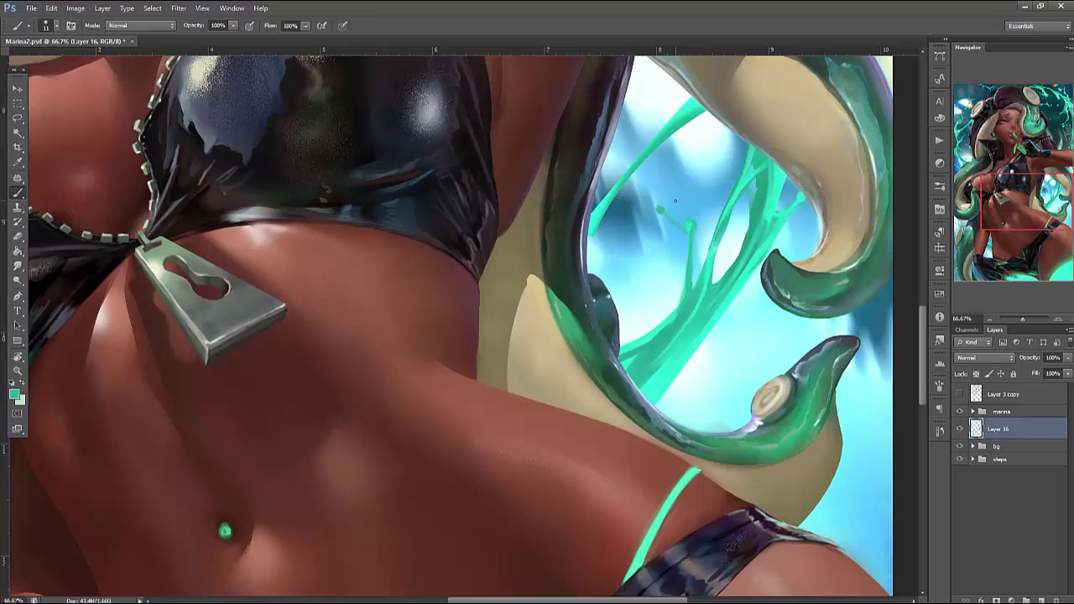
Dot small droplets above the thin strand under the raised arm, sample a blue tone, and save the painting
left_click(659, 94, "alt")
left_click_drag(641, 90, 658, 91)
left_click(624, 204, "alt")
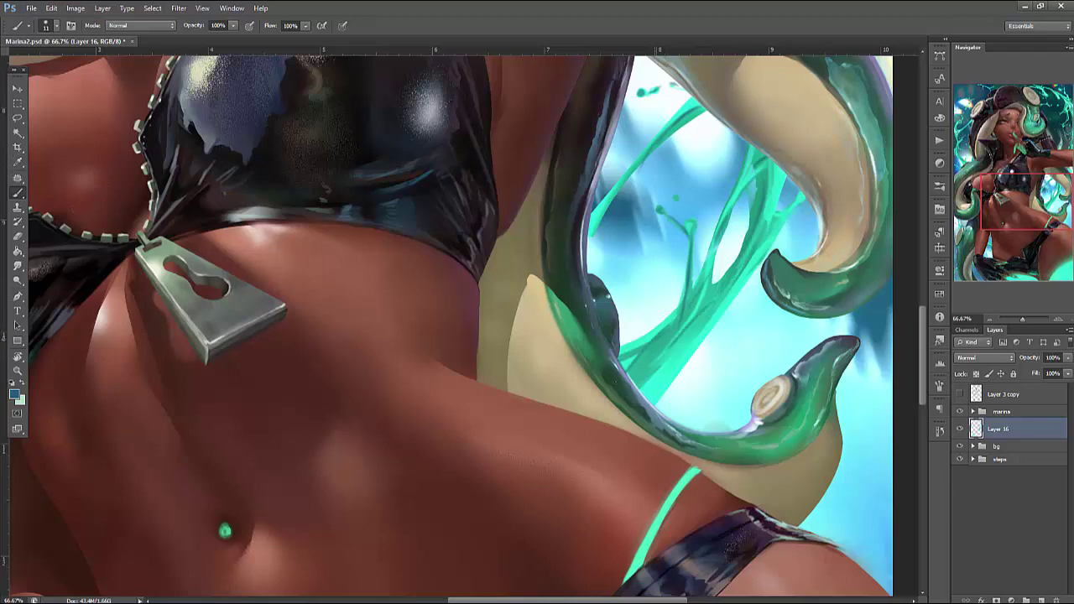
key("ctrl+s")
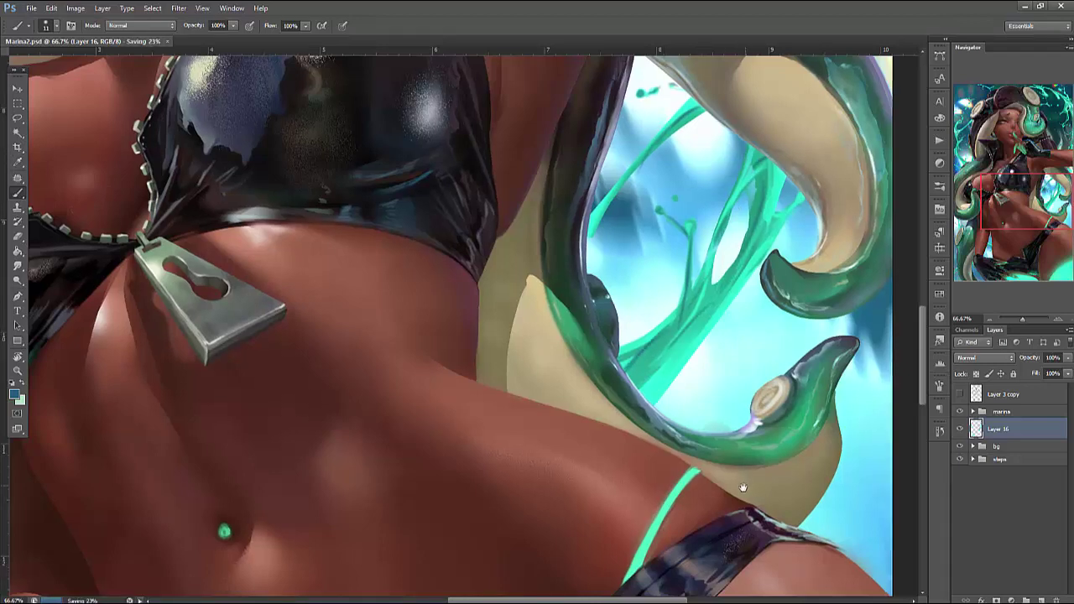
Lasso the flat turquoise patch between the curled tentacle and the canvas edge, remove it, and deselect
scroll(755, 478, "up", 5)
scroll(760, 478, "up", 5)
scroll(760, 477, "down", 7)
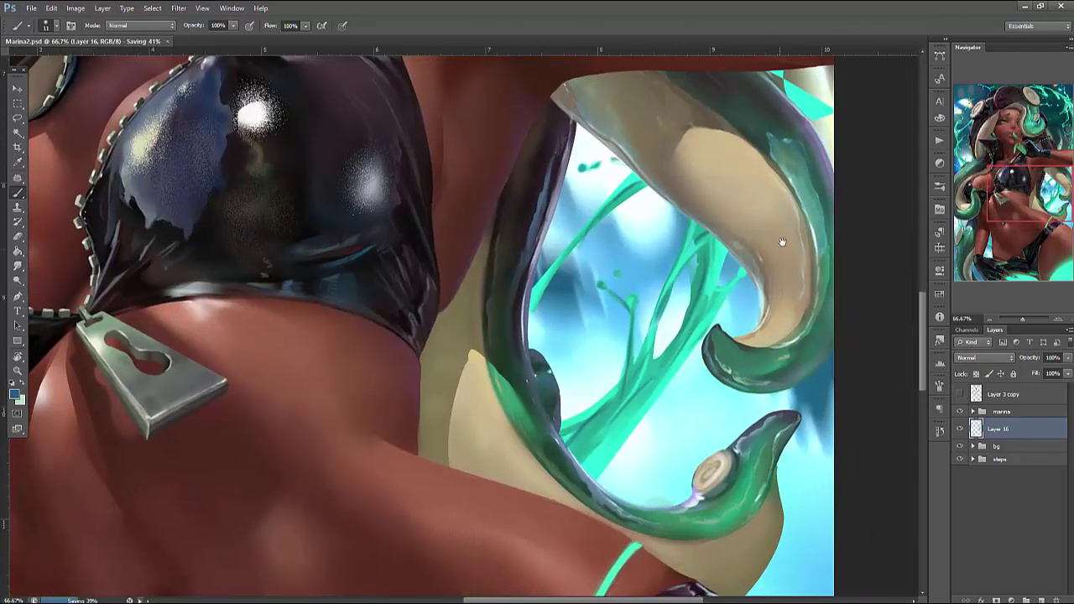
scroll(791, 281, "up", 2)
scroll(792, 281, "up", 2)
key("l")
mouse_move(849, 306)
left_mouse_down()
mouse_move(793, 167)
mouse_move(857, 167)
left_mouse_up()
key("ctrl+d")
left_click_drag(754, 441, 790, 363)
Paint a slim turquoise strand below the raised arm near the canvas edge with sampled colors
key("ctrl+r")
key("b")
left_click(769, 322, "alt")
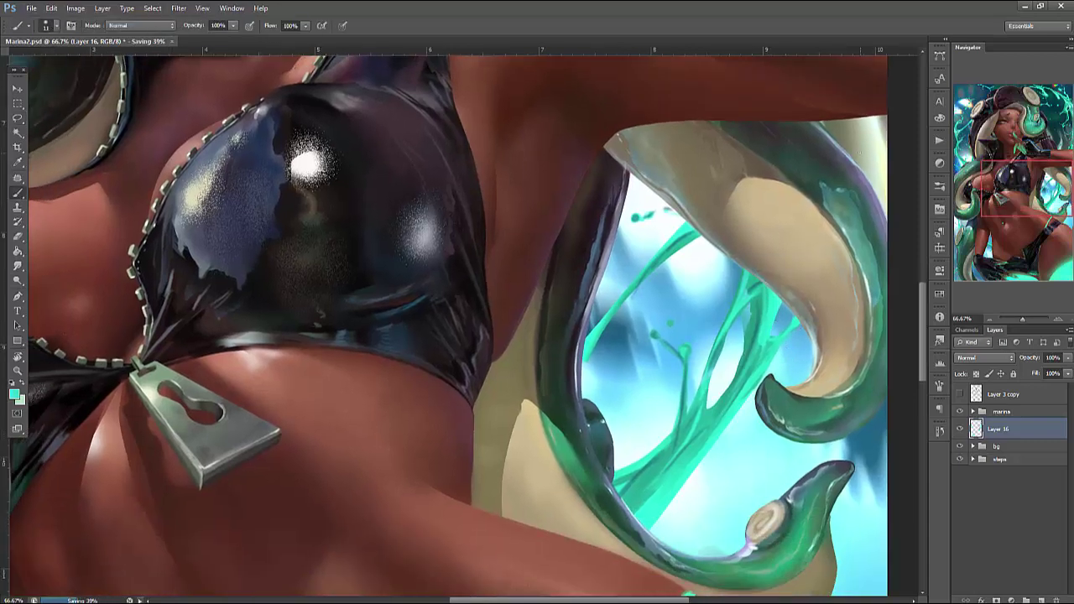
mouse_move(852, 126)
left_mouse_down()
mouse_move(756, 332)
mouse_move(843, 152)
left_mouse_up()
left_click(849, 127, "alt")
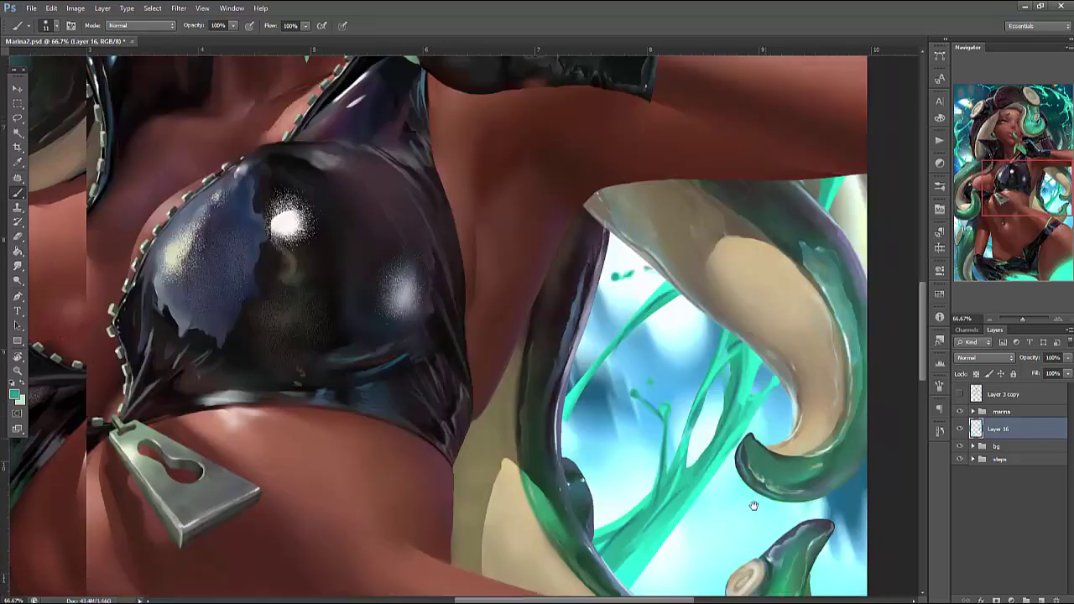
left_click_drag(825, 169, 720, 311)
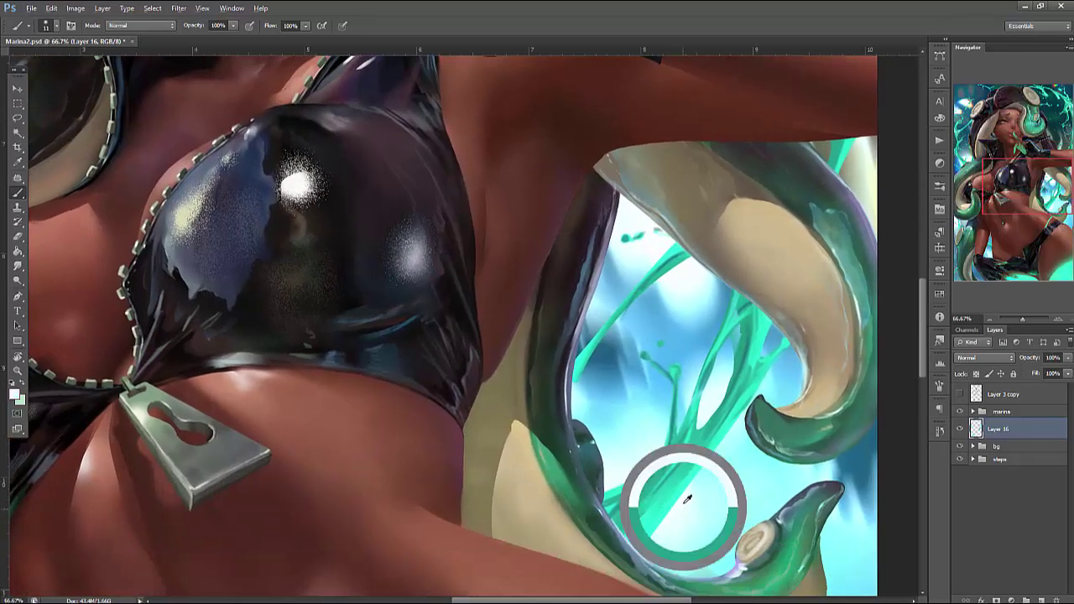
Paint fine white highlights along the split strands and the thin strand with a small brush, and save the painting
left_click(687, 506, "alt")
right_click(764, 348)
key("Return")
mouse_move(687, 443)
left_mouse_down()
mouse_move(690, 453)
mouse_move(703, 446)
mouse_move(636, 532)
left_mouse_up()
mouse_move(728, 327)
left_mouse_down()
mouse_move(757, 324)
mouse_move(733, 339)
mouse_move(749, 392)
mouse_move(777, 351)
mouse_move(768, 316)
left_mouse_up()
left_click_drag(667, 267, 579, 386)
key("ctrl+s")
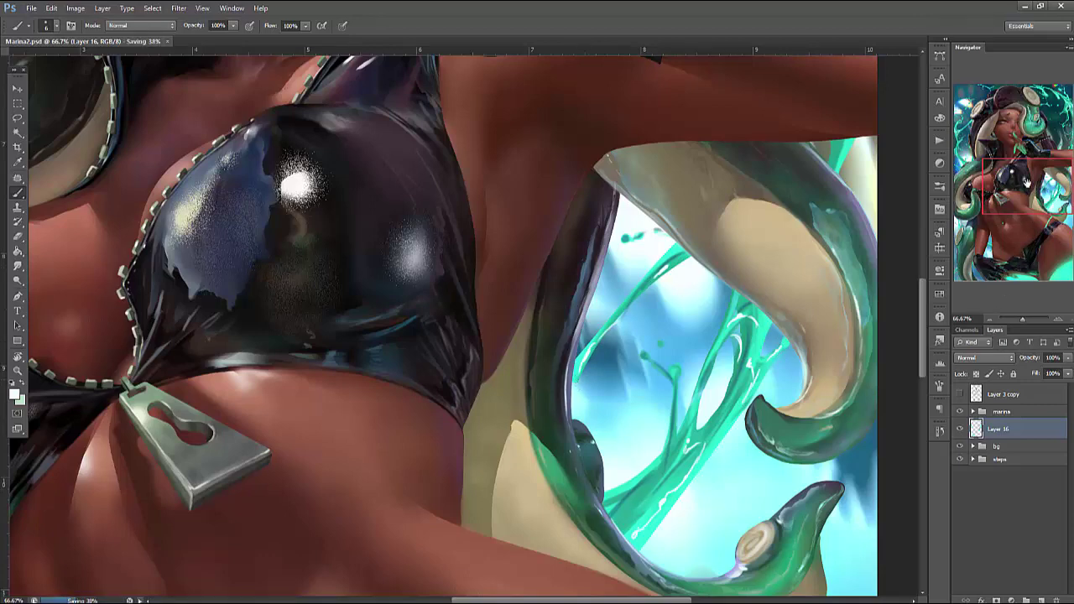
left_click_drag(1032, 193, 1013, 135)
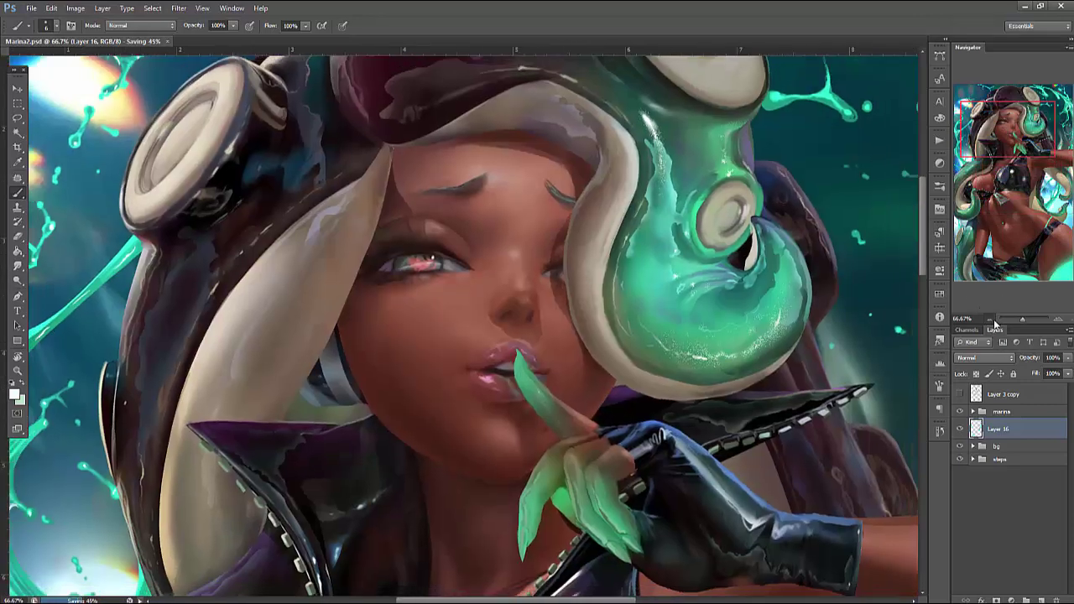
left_click(991, 319)
left_click(991, 320)
left_click(991, 319)
left_click(991, 319)
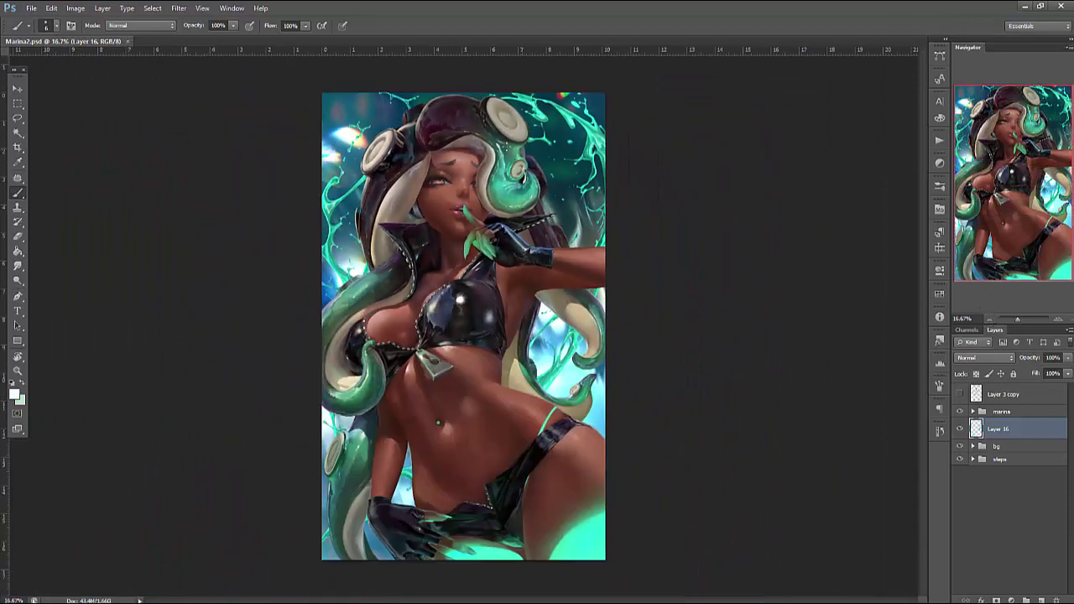
left_click(103, 8)
mouse_move(101, 36)
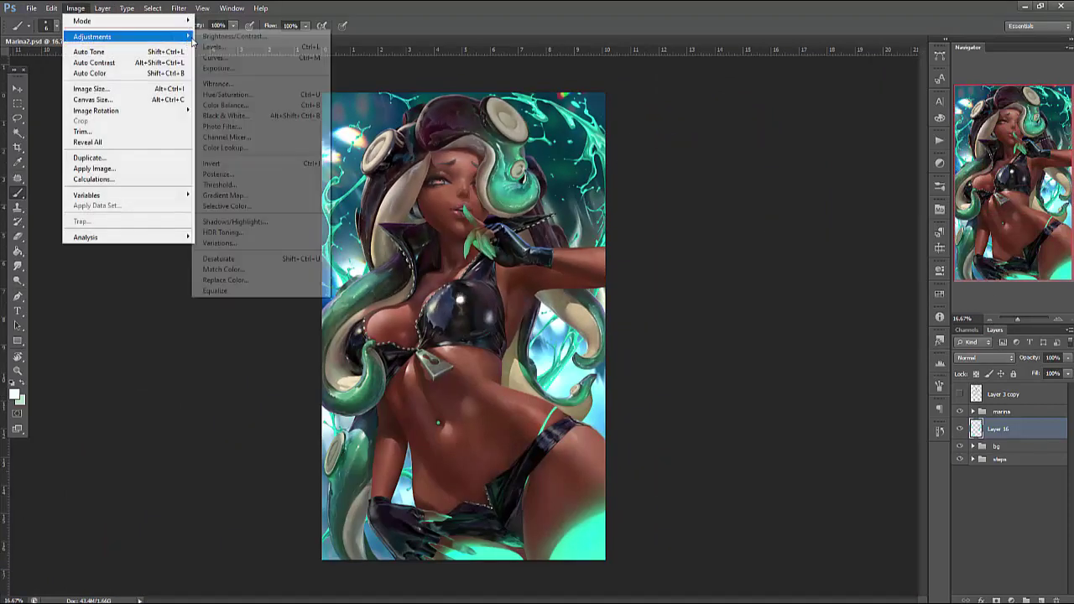
left_click(239, 37)
left_click_drag(739, 268, 788, 300)
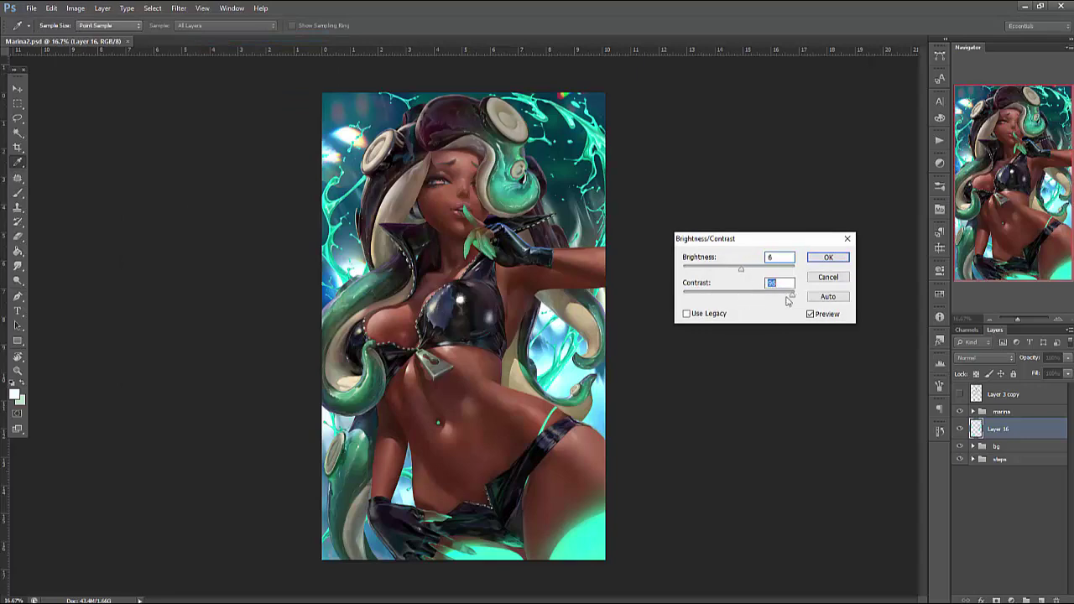
left_click(848, 238)
key("b")
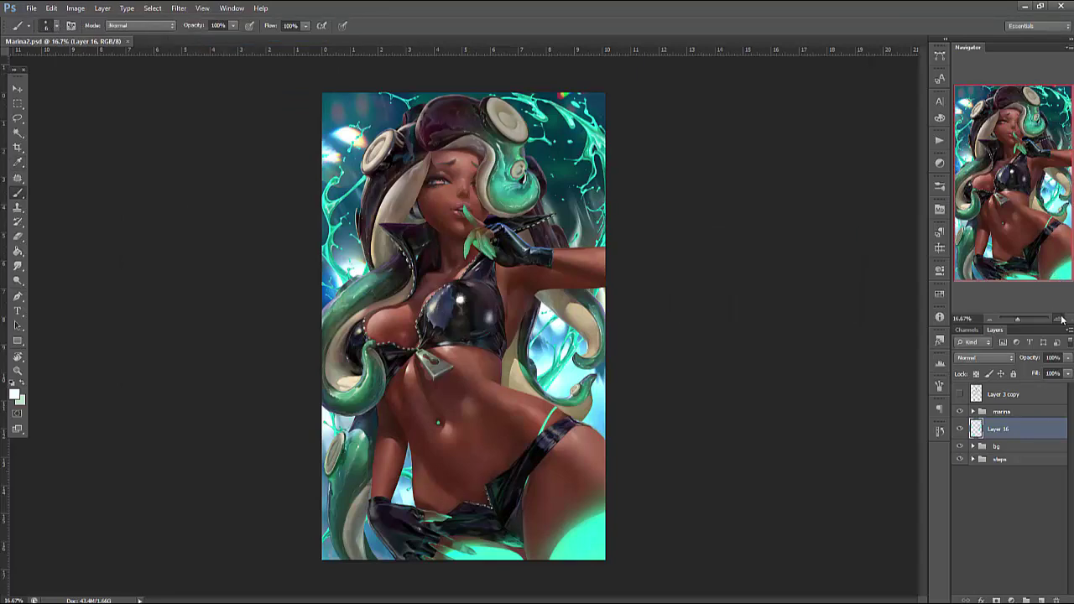
Examine the whole painting and the splashes around the character at several magnifications
left_click(1059, 319)
left_click(1058, 318)
left_click_drag(1013, 201, 992, 71)
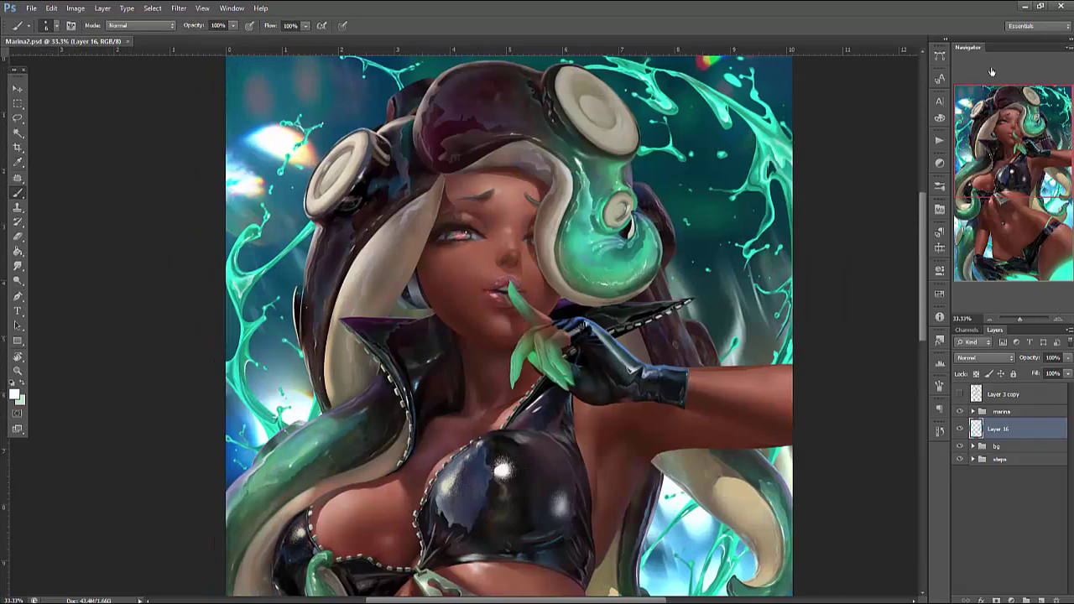
left_click(988, 320)
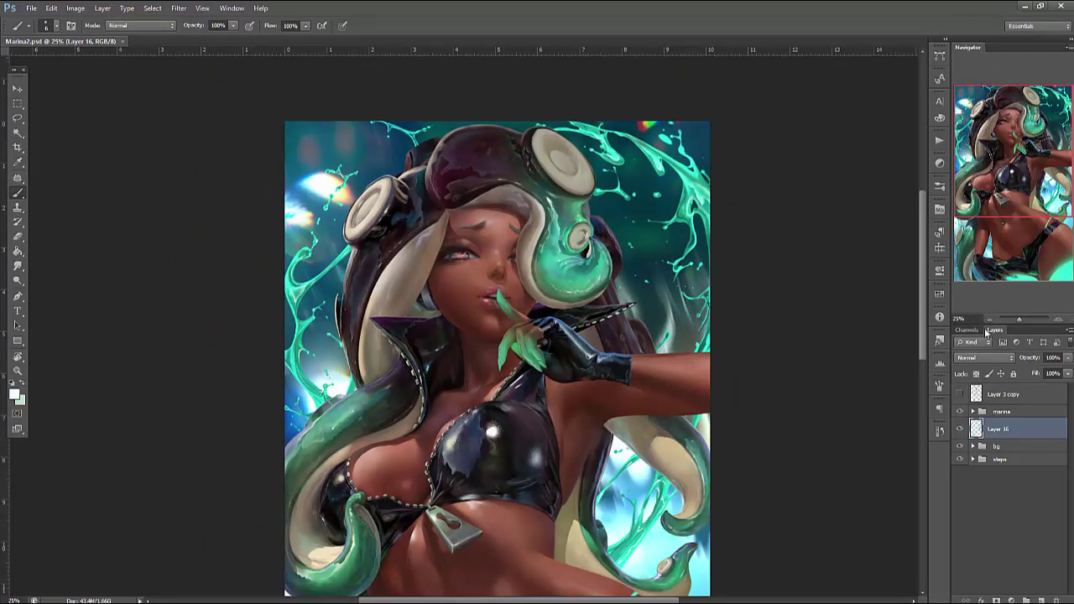
left_click(989, 319)
left_click(990, 320)
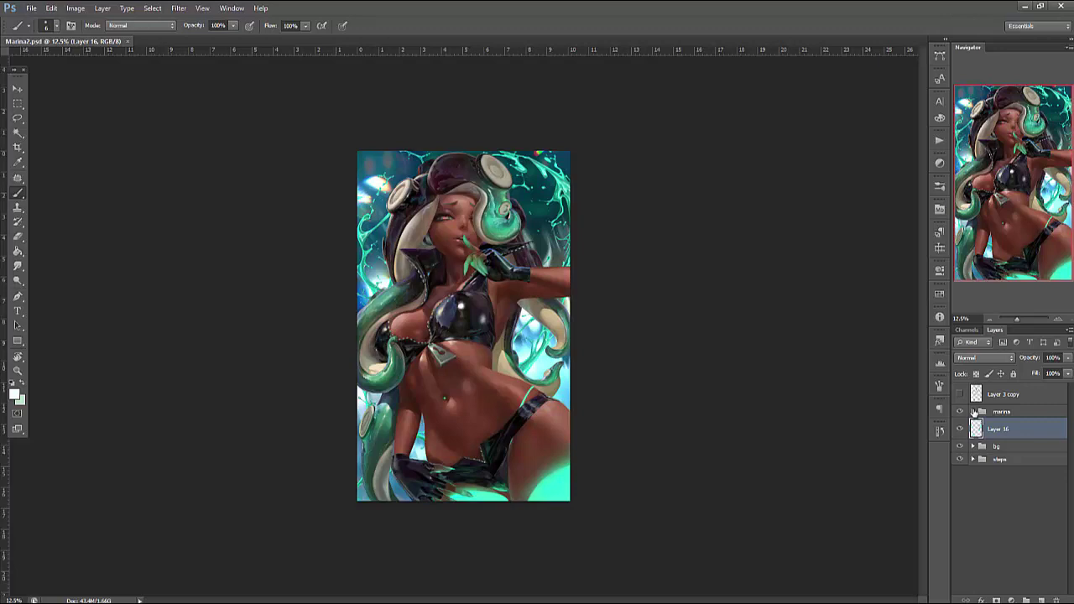
left_click(1058, 320)
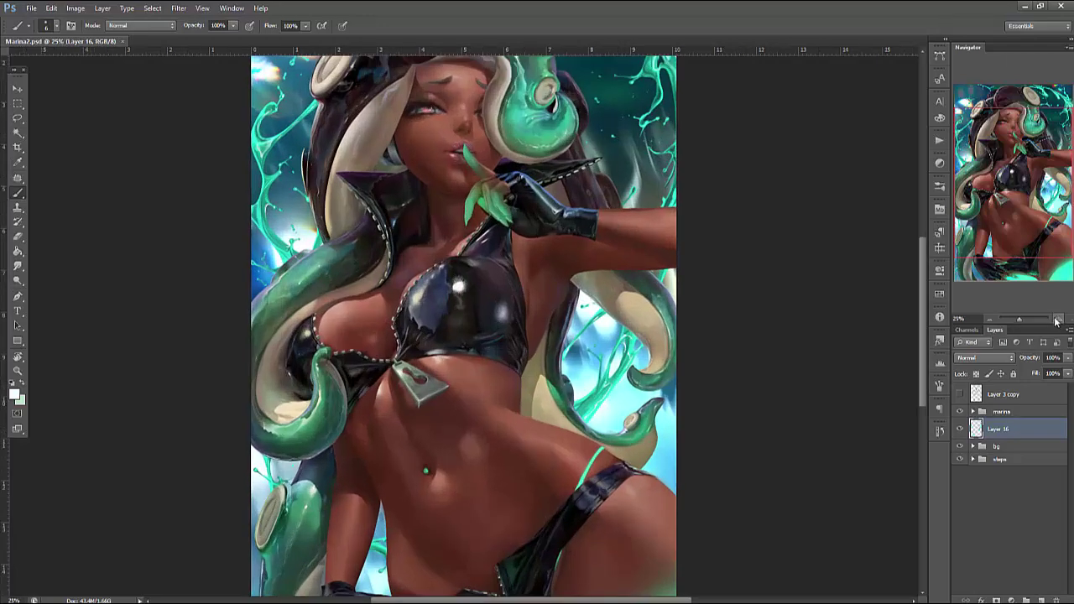
left_click(1058, 320)
left_click(1057, 319)
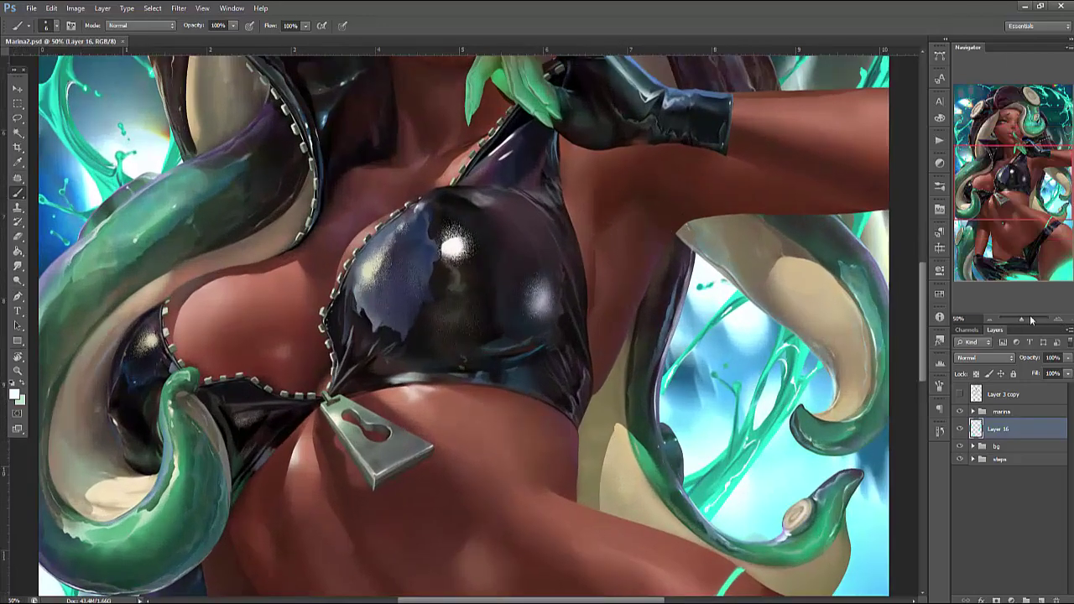